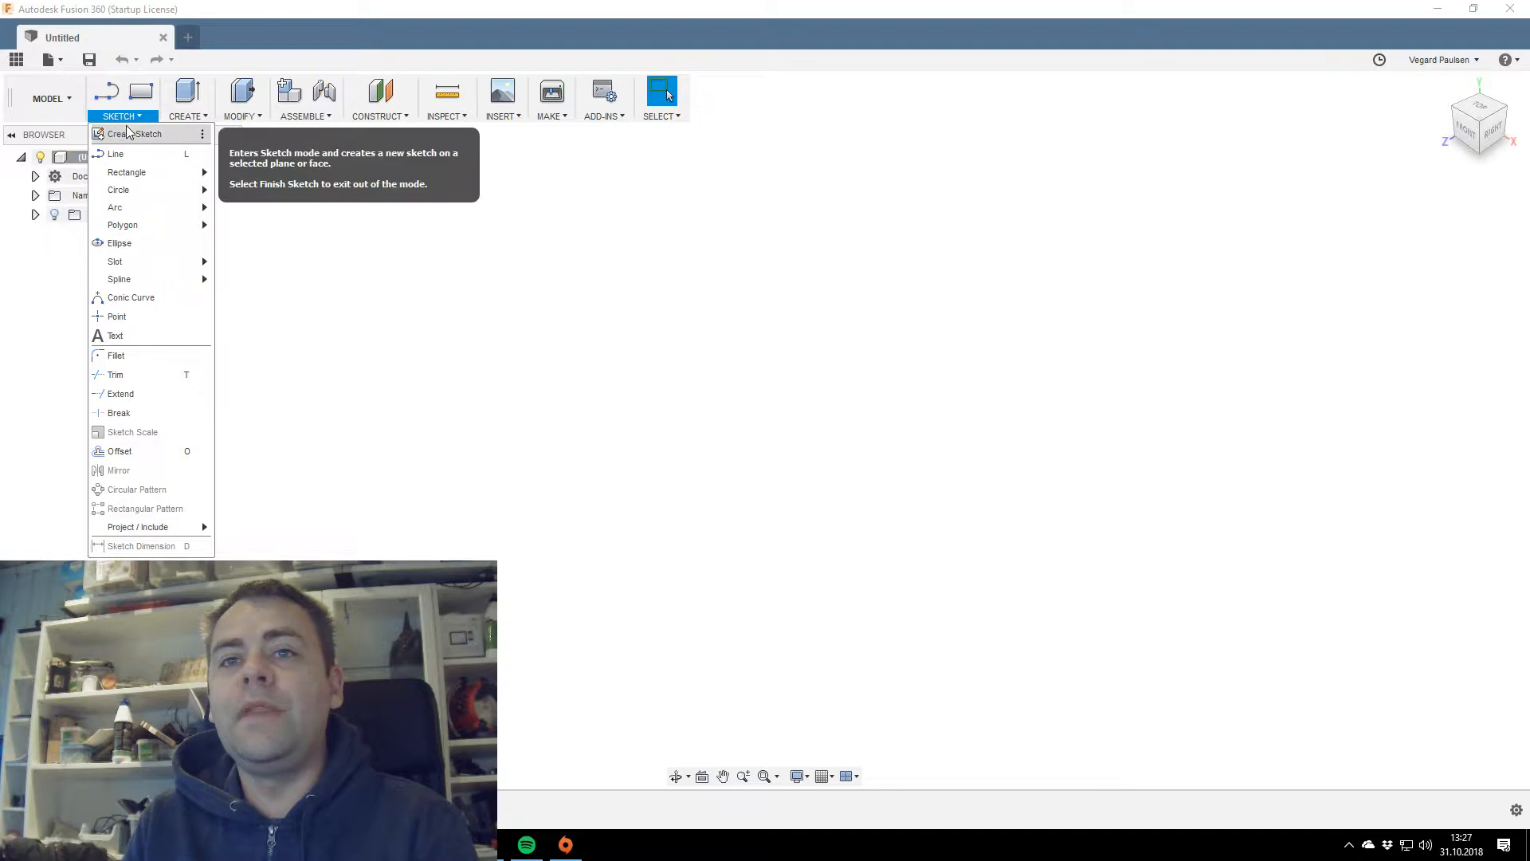
Create a new form and enter the sculpting environment.
mouse_move(187, 115)
left_click(216, 516)
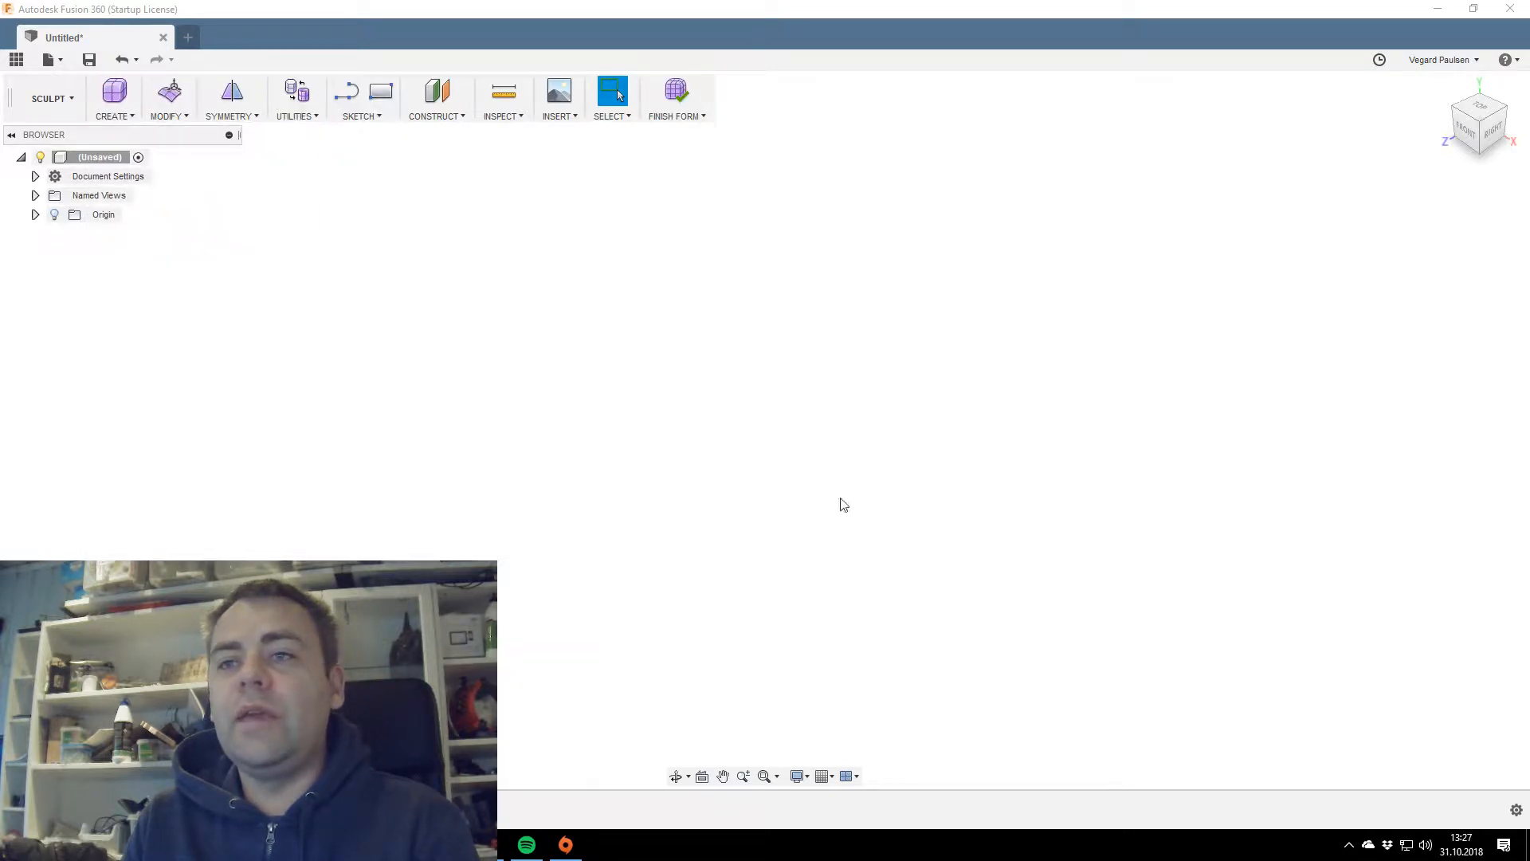
left_click(1468, 134)
left_click(114, 116)
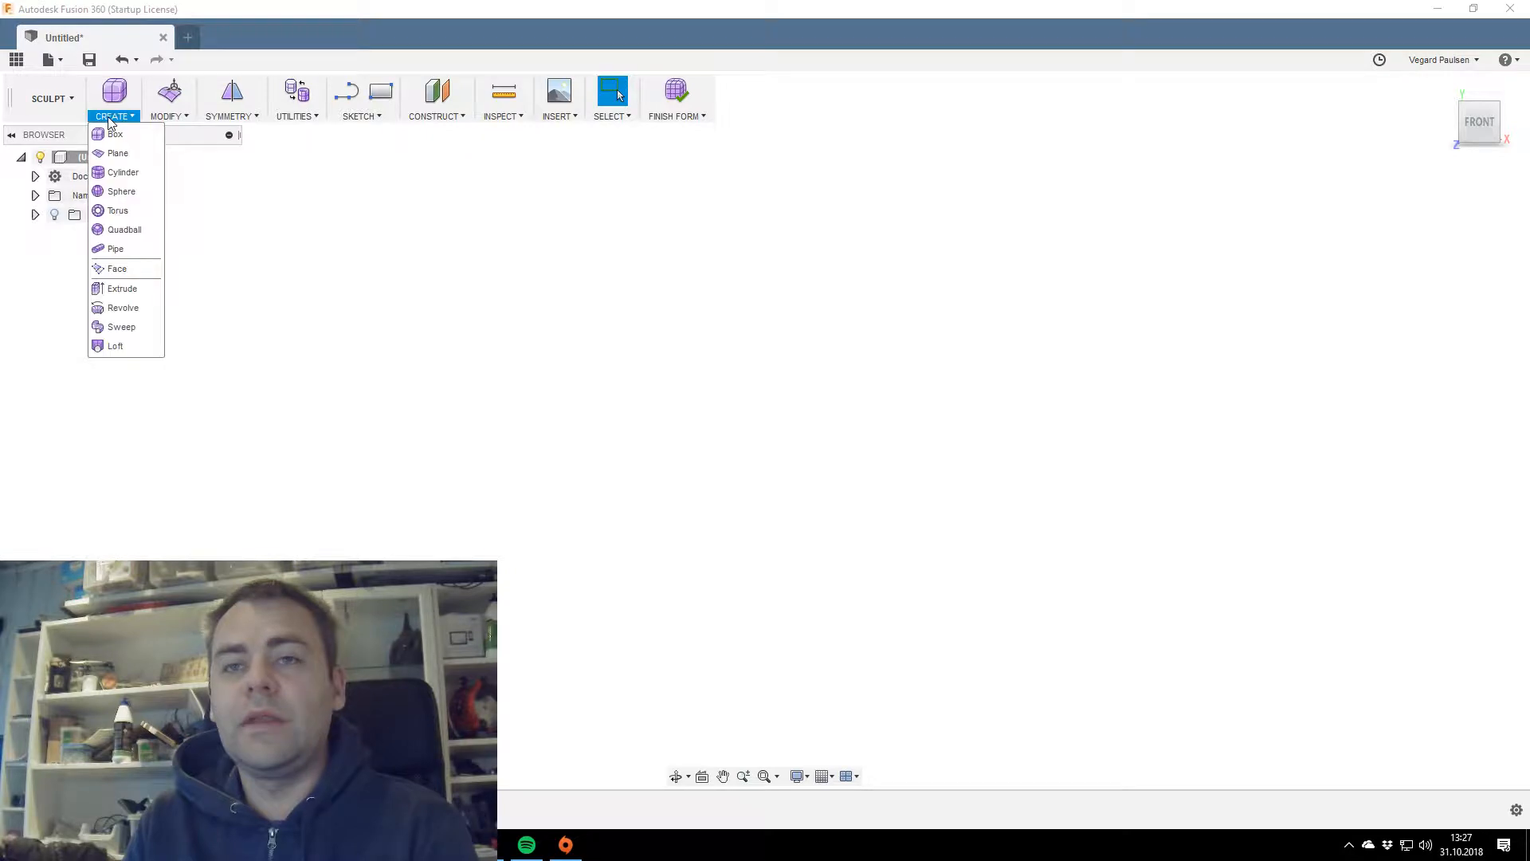
left_click(121, 192)
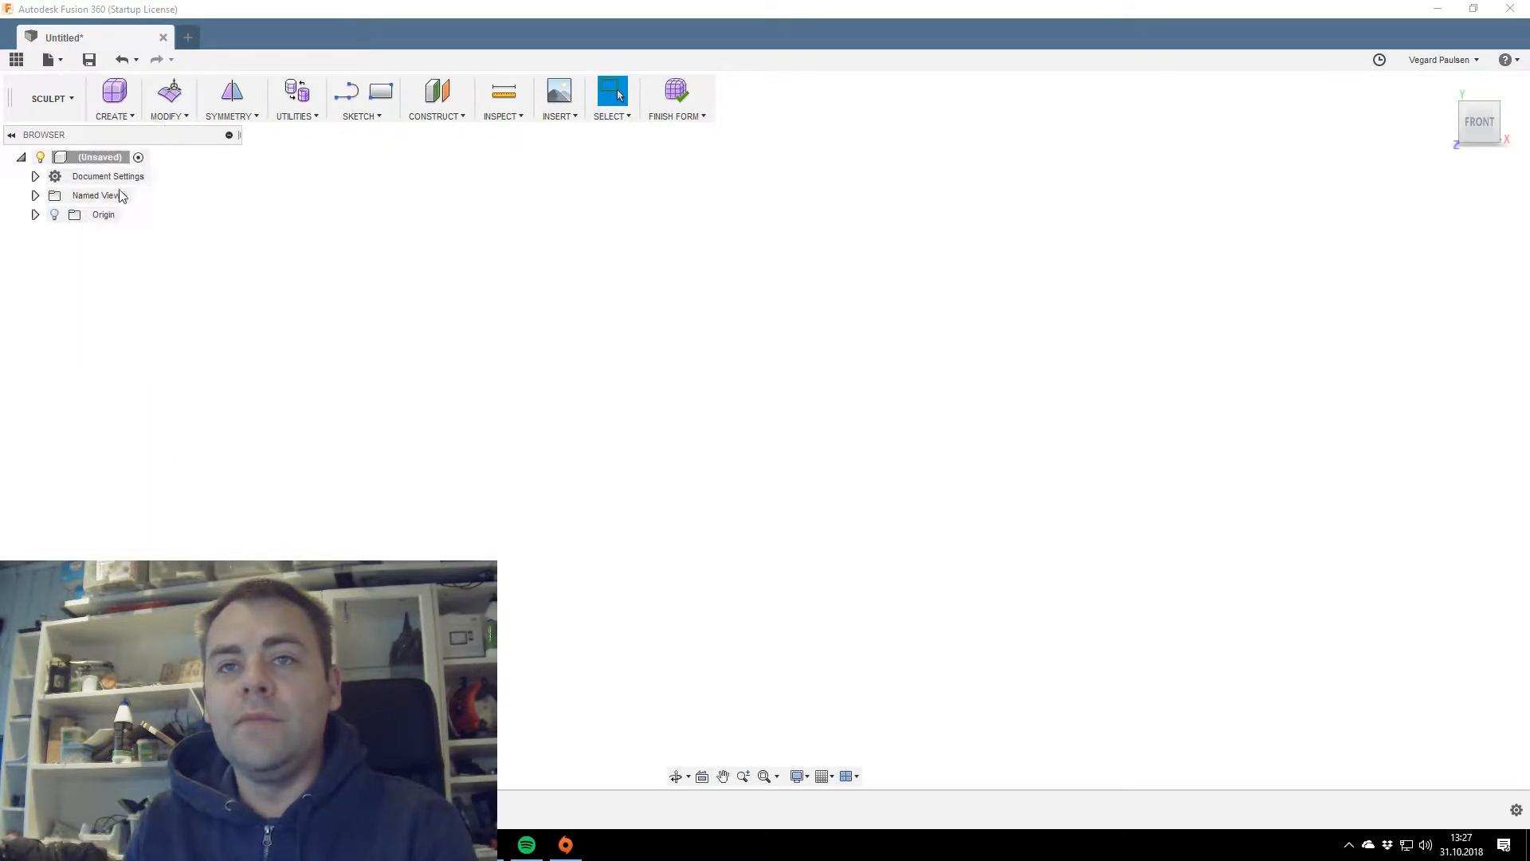
left_click(770, 434)
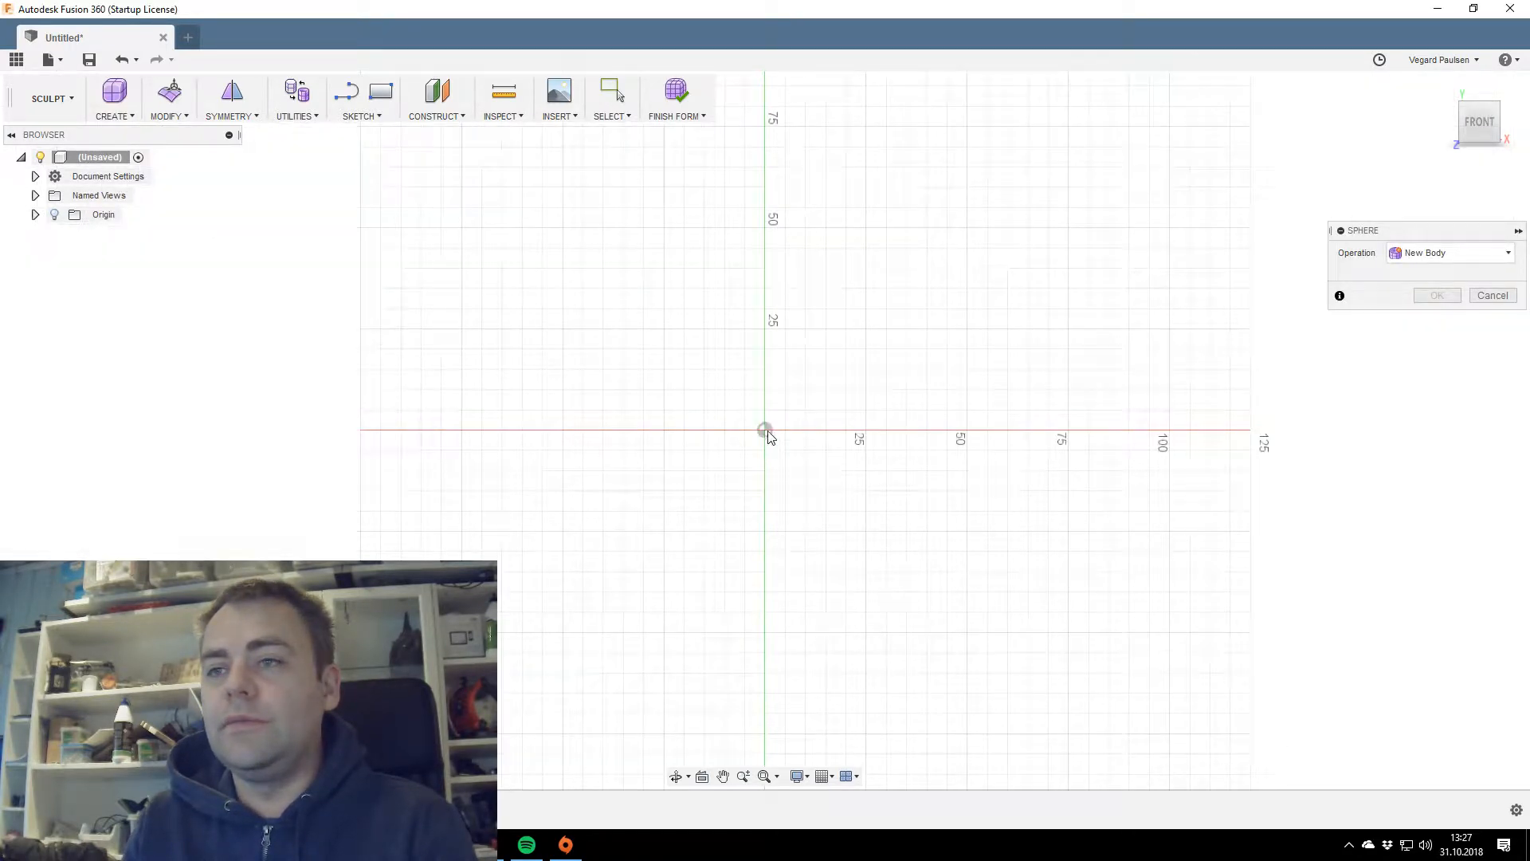
left_click(826, 390)
key("Escape")
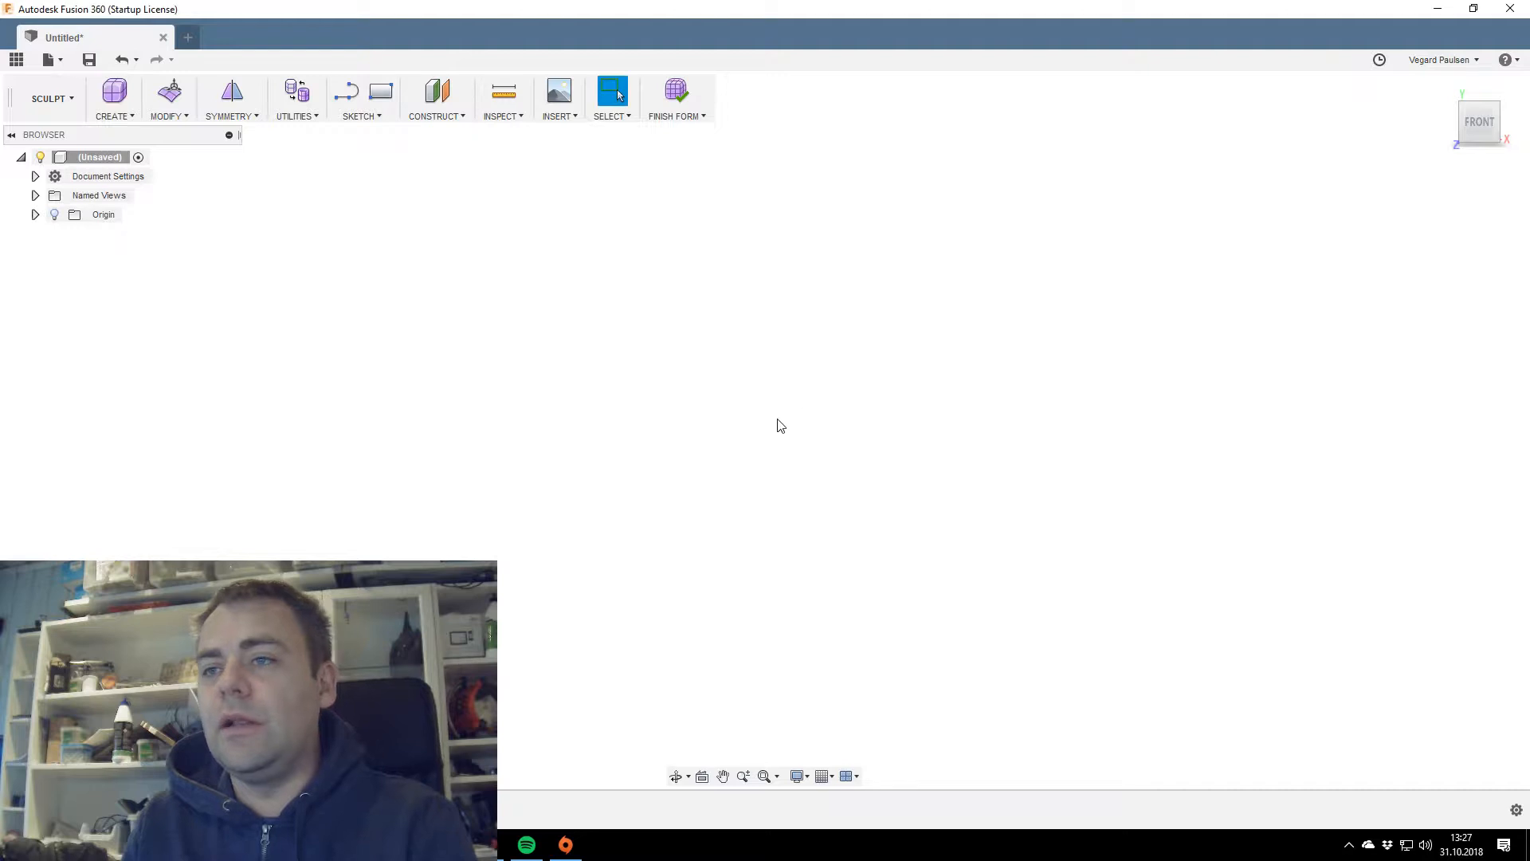
left_click(114, 116)
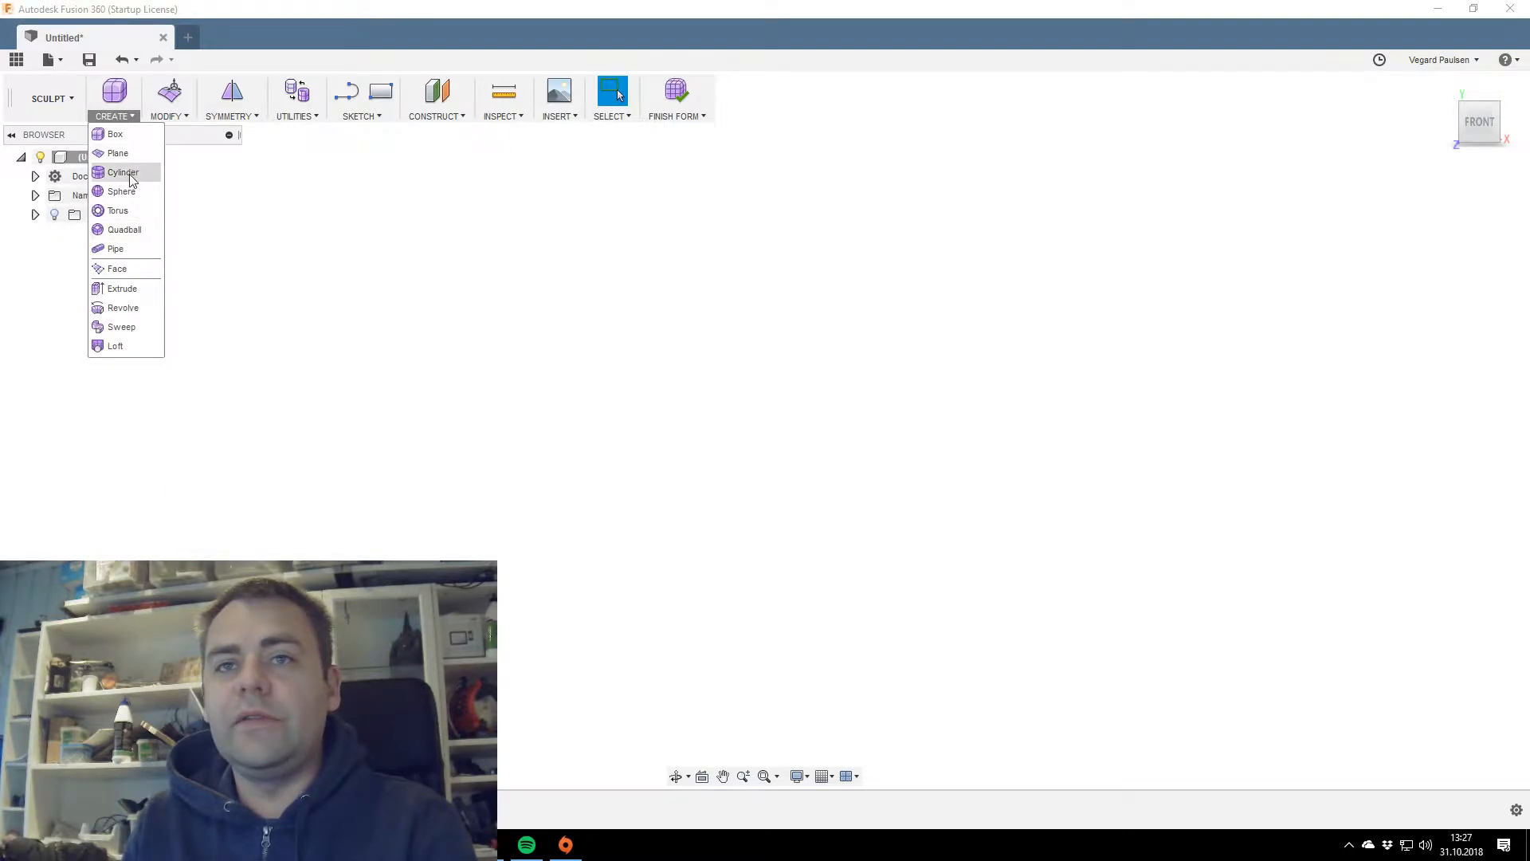
left_click(837, 437)
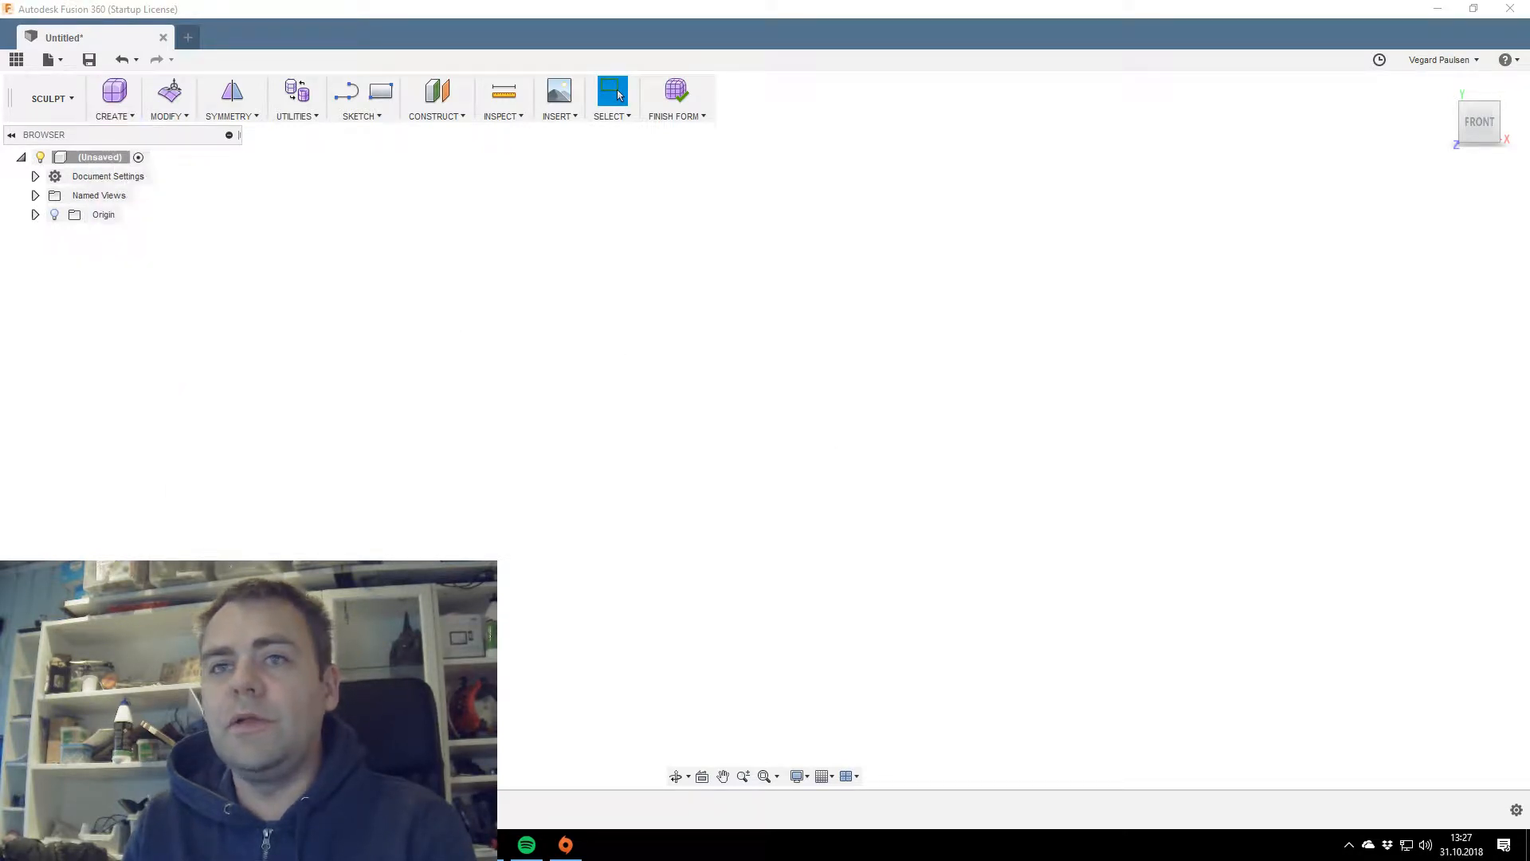
left_click(108, 120)
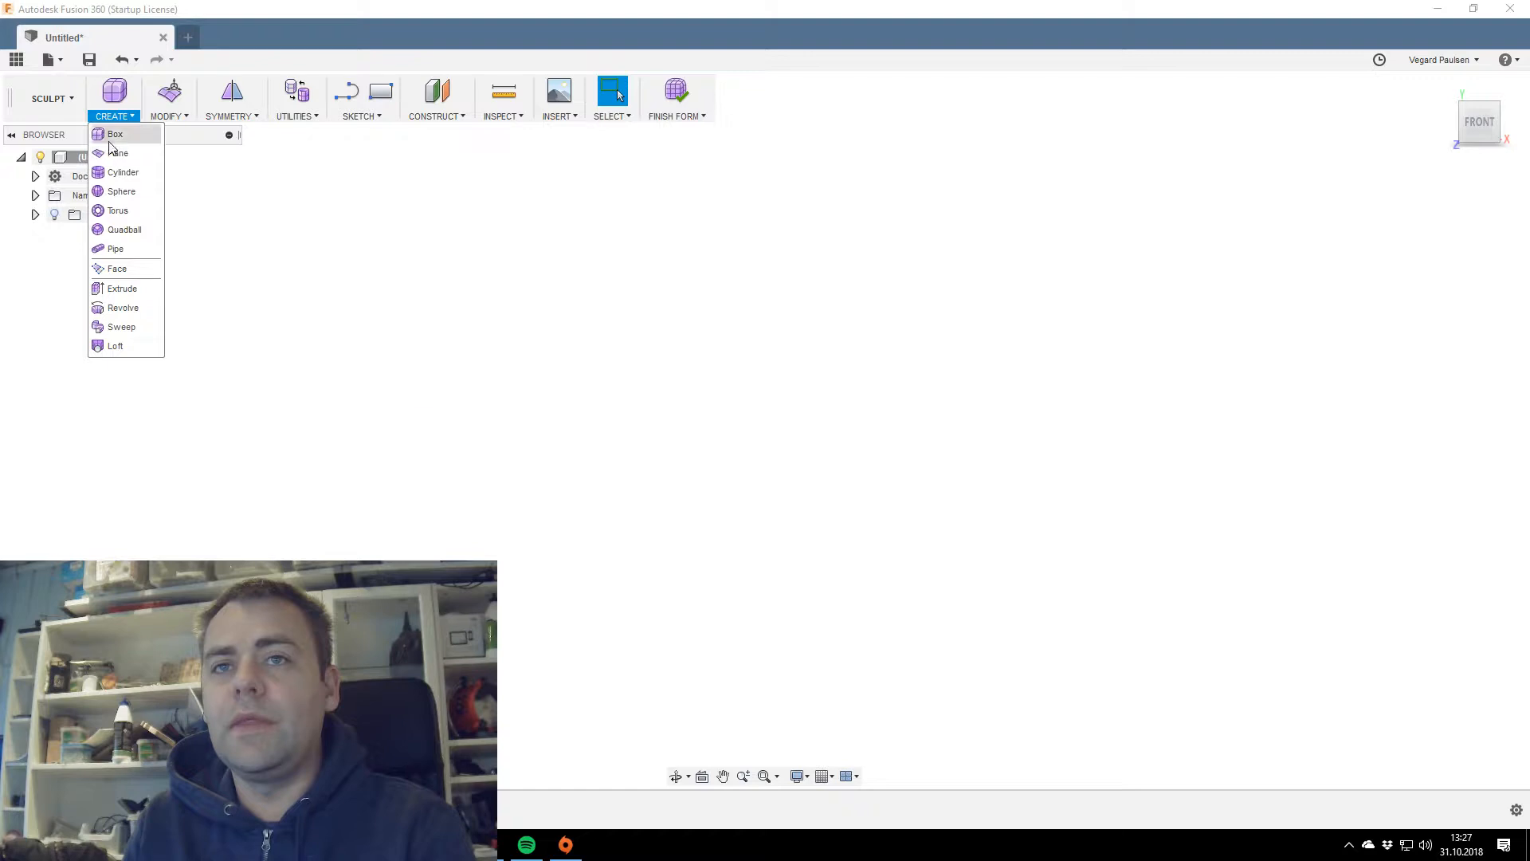
left_click(113, 196)
key("Escape")
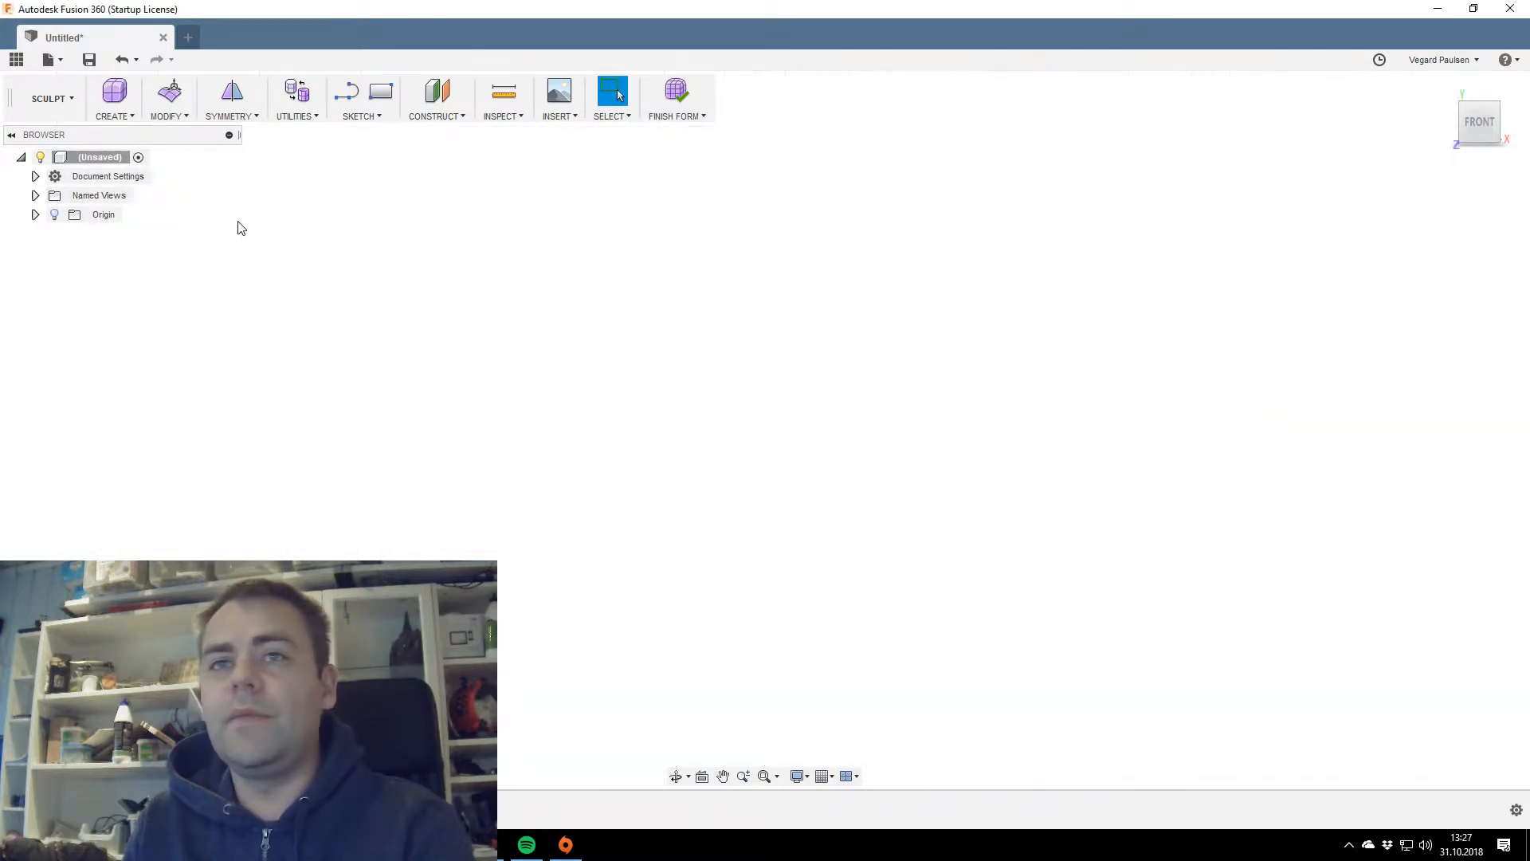
Create a form sphere centred on the origin with a diameter of 150 cm as a new body.
left_click(112, 116)
left_click(115, 195)
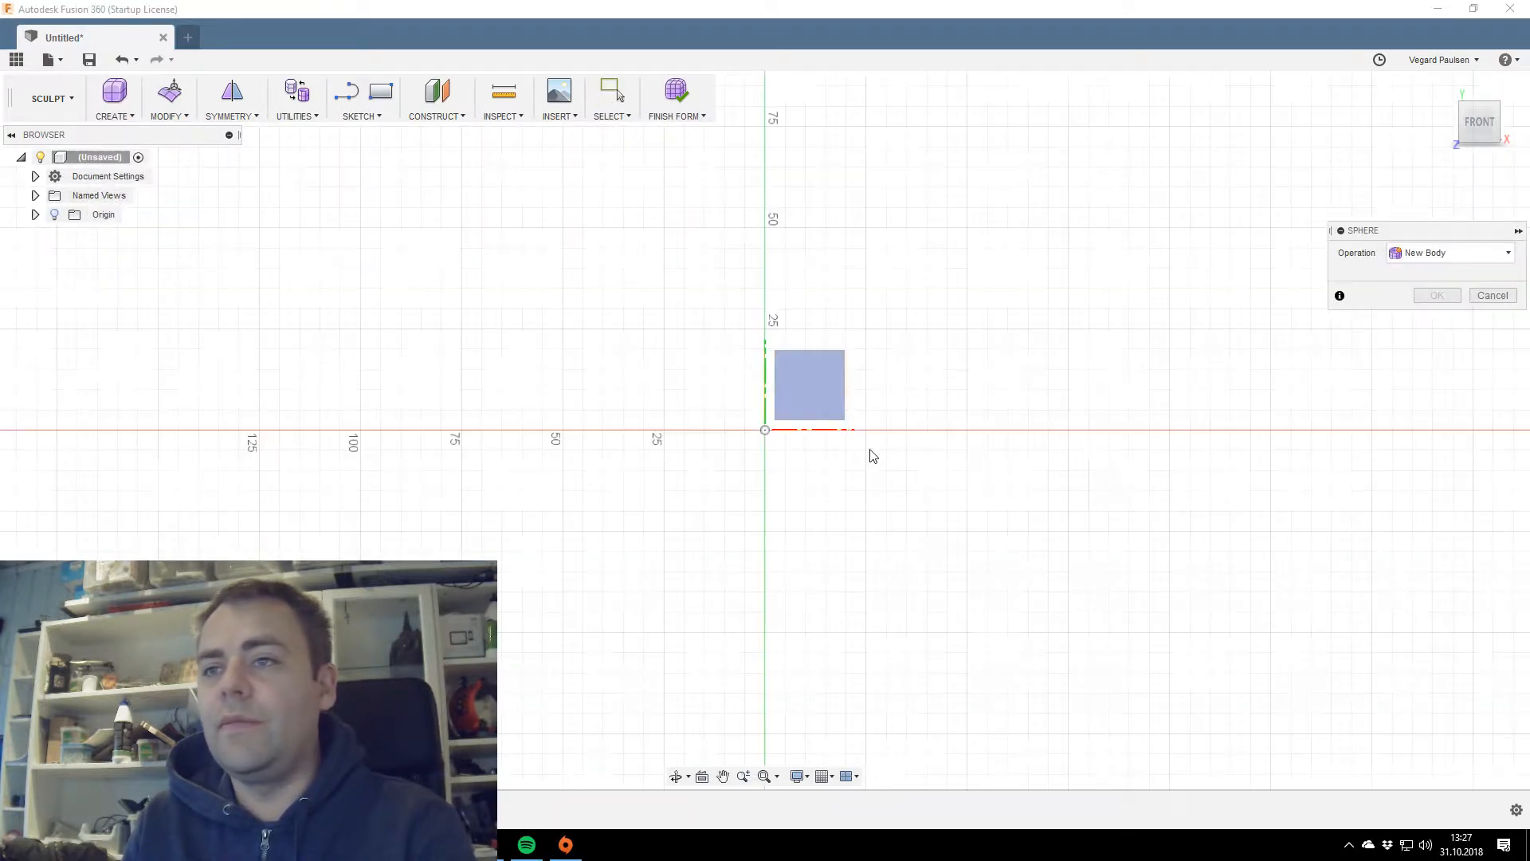
left_click(764, 432)
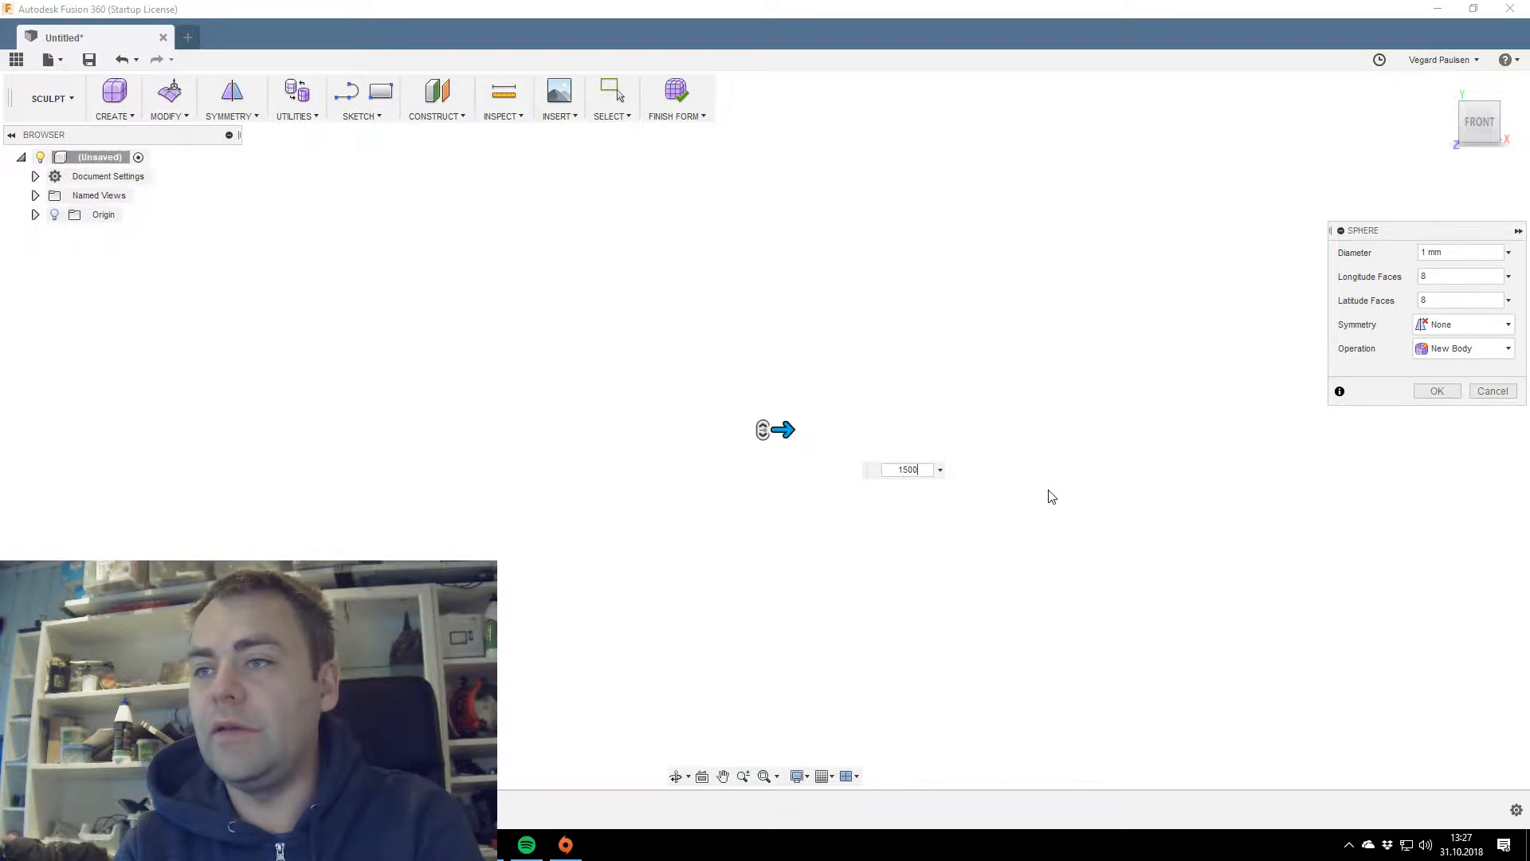
key("BackSpace")
type("cm")
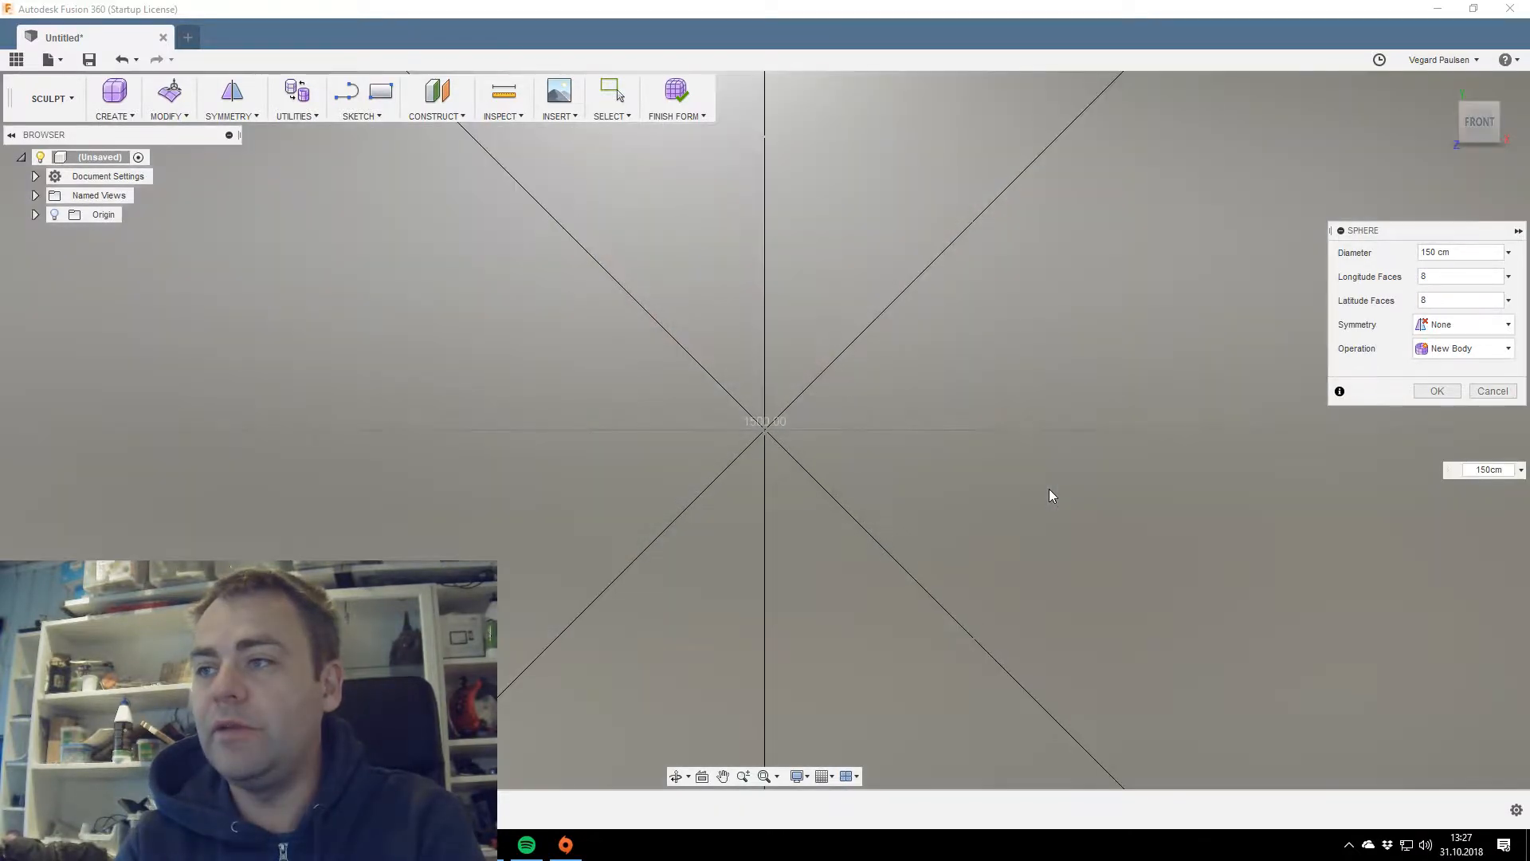
key("Return")
scroll(982, 447, "down", 5)
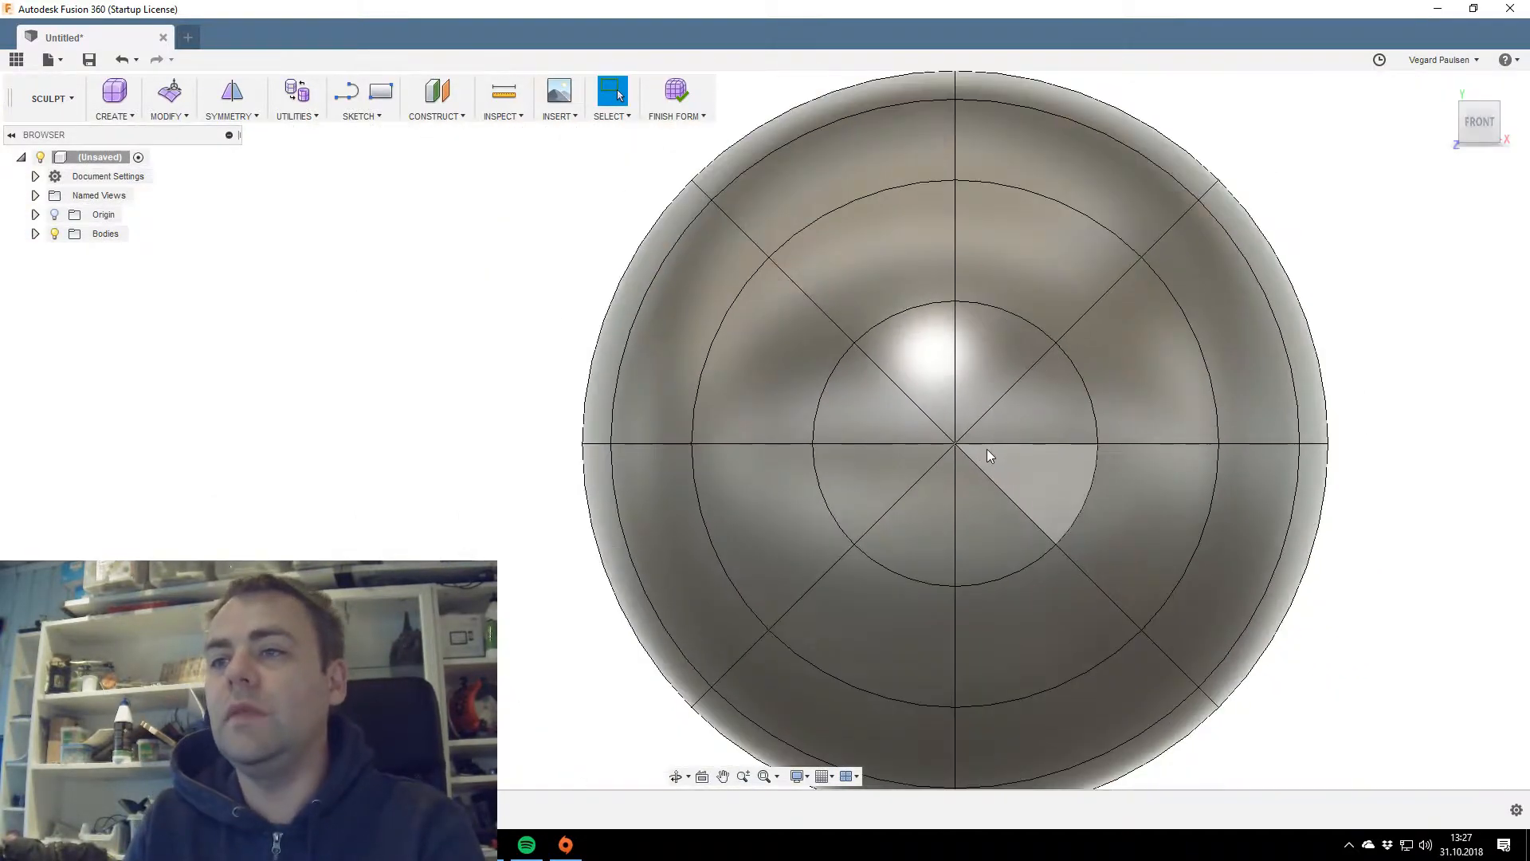
scroll(987, 447, "down", 3)
Sketch a two-corner rectangle larger than the sphere on the front plane while still inside the form.
middle_click_drag(765, 430, 917, 450, "shift")
left_click(1443, 85)
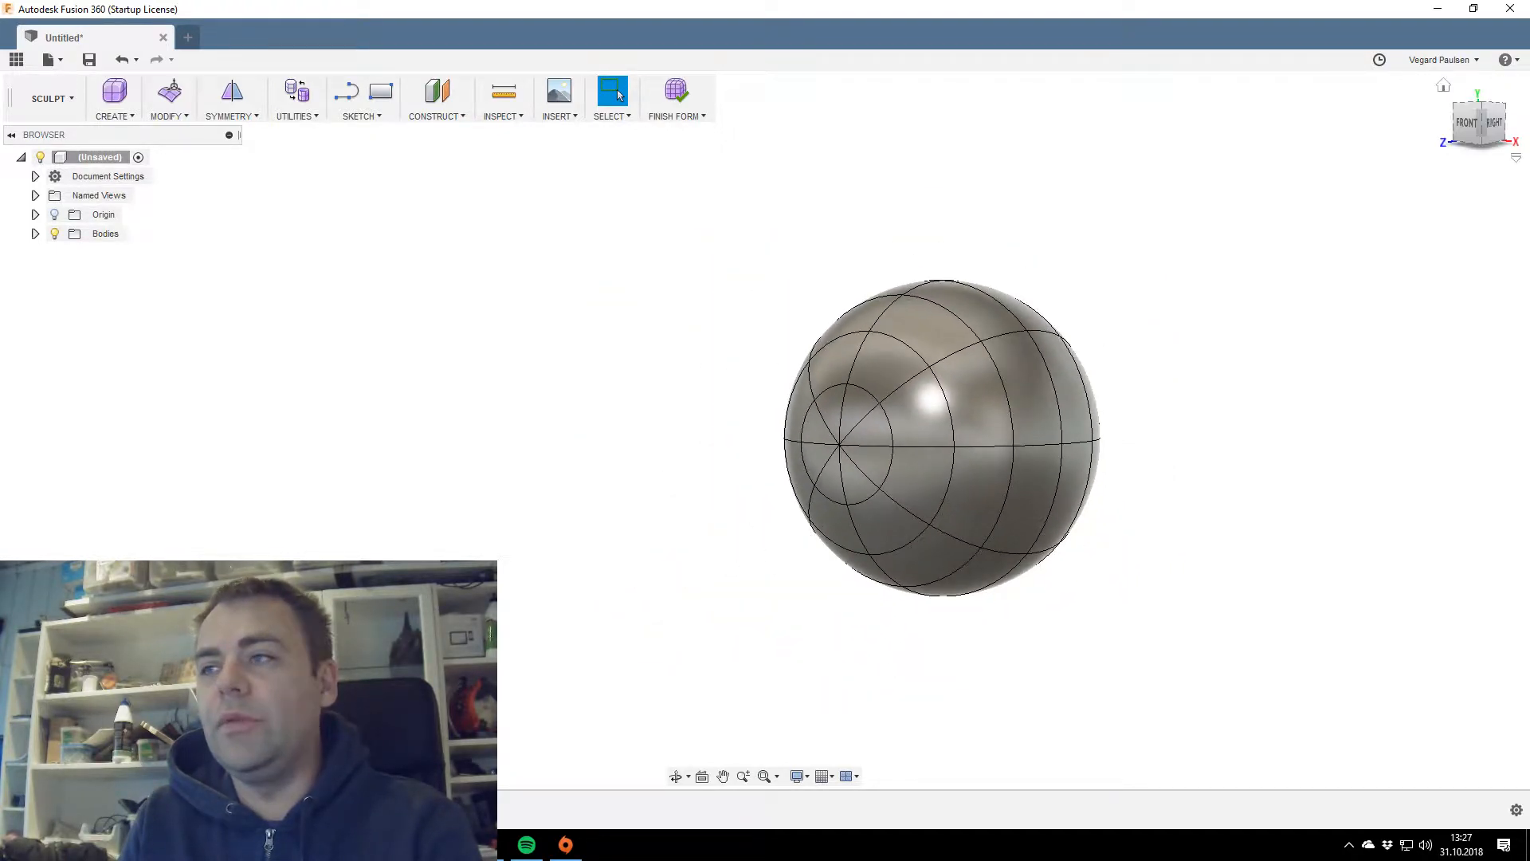
left_click(1466, 126)
key("r")
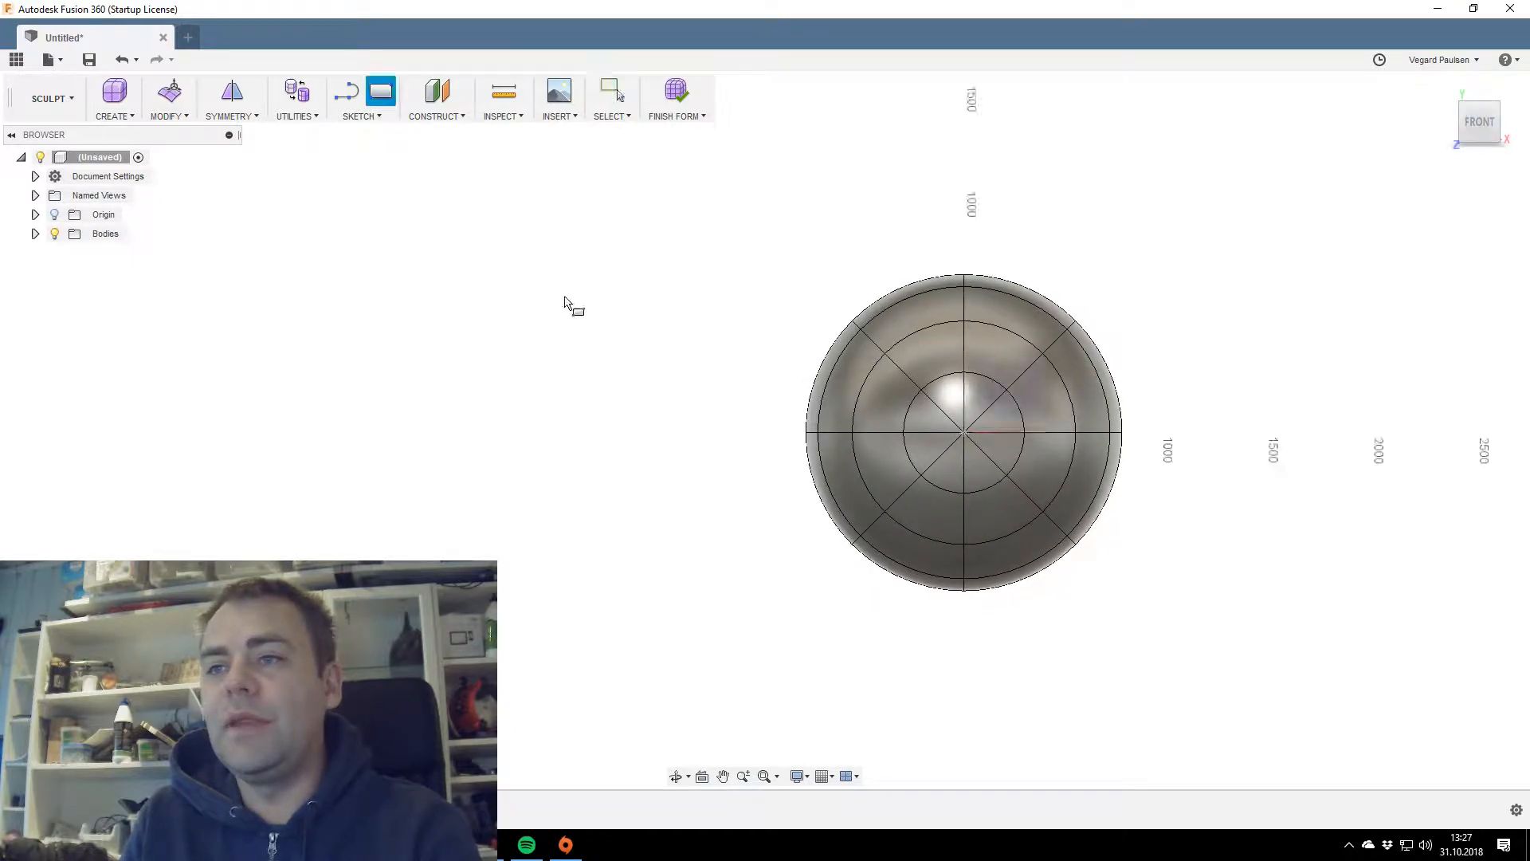
left_click(634, 187)
left_click(478, 160)
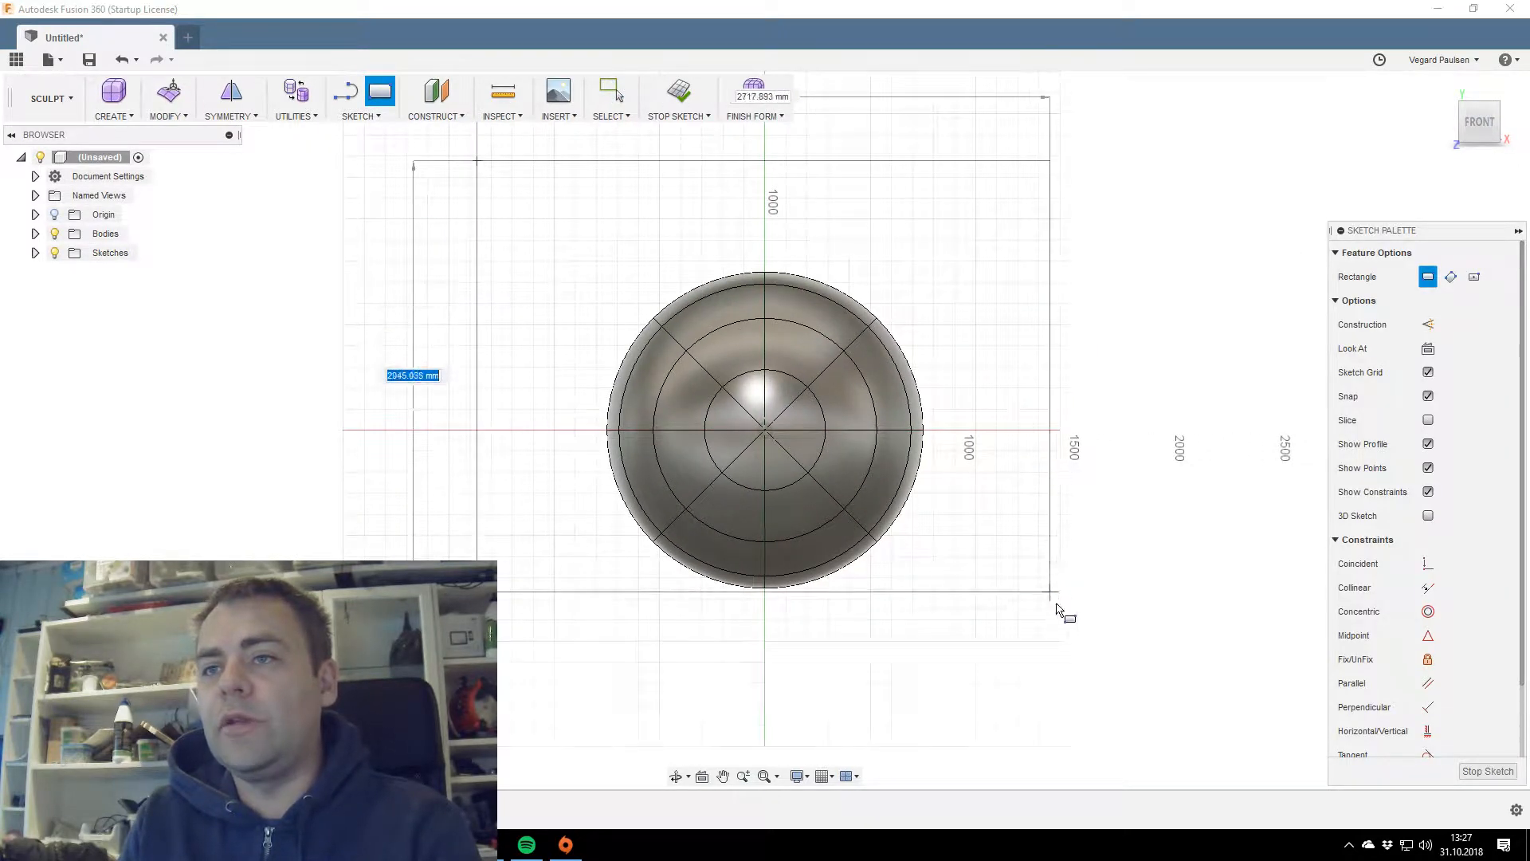
left_click(1075, 645)
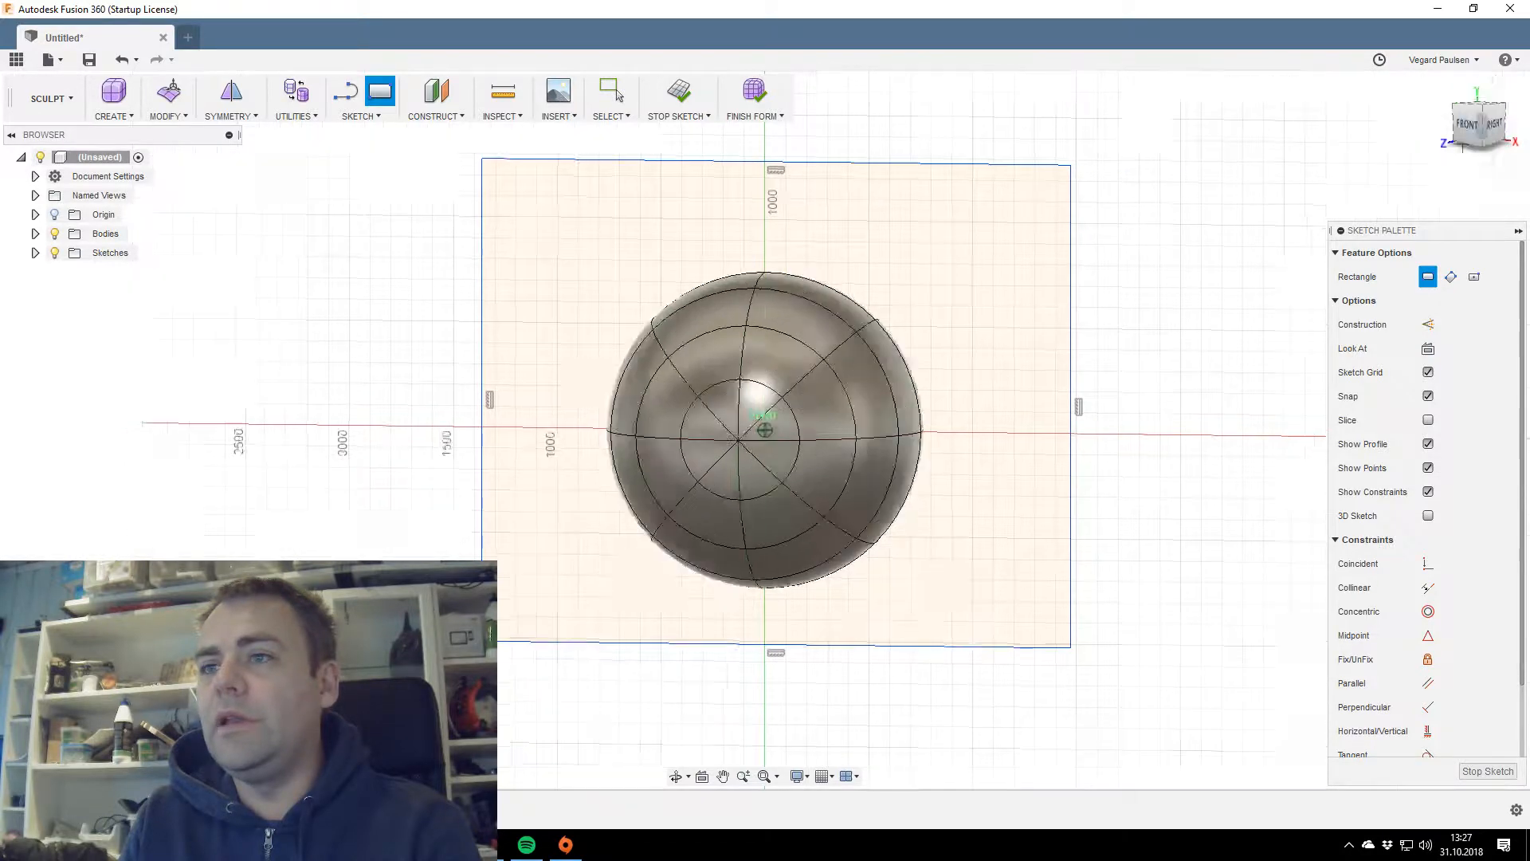
Select the rectangle's profile, leave the sketch and undo the rectangle.
left_click(1479, 124)
mouse_move(1479, 127)
left_mouse_down()
mouse_move(1206, 93)
mouse_move(669, 205)
mouse_move(1498, 147)
left_mouse_up()
key("Escape")
left_click(905, 228)
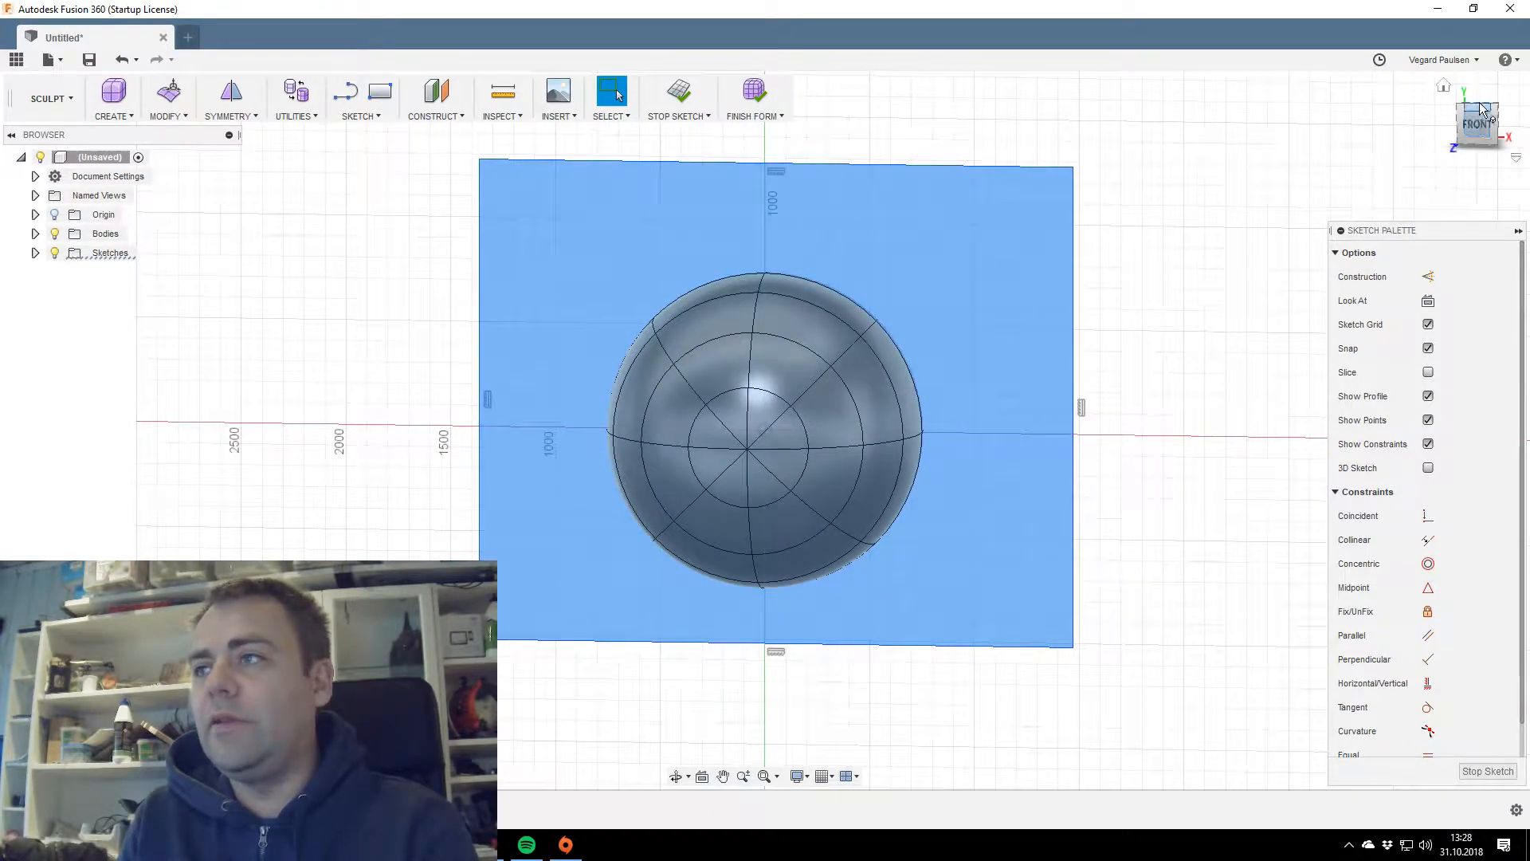
left_click(1501, 126)
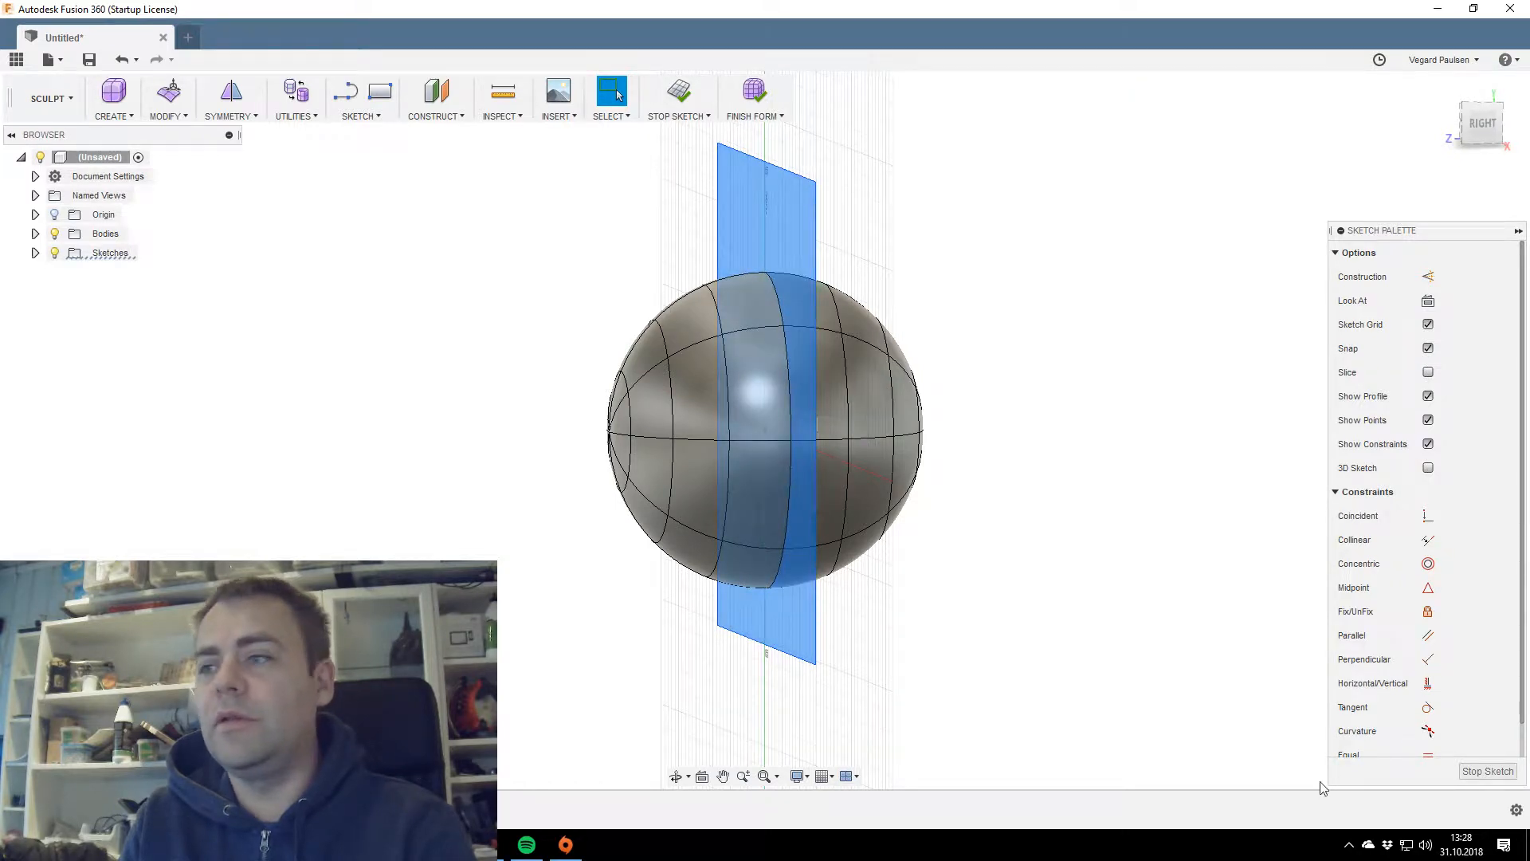
left_click(1487, 770)
key("ctrl+z")
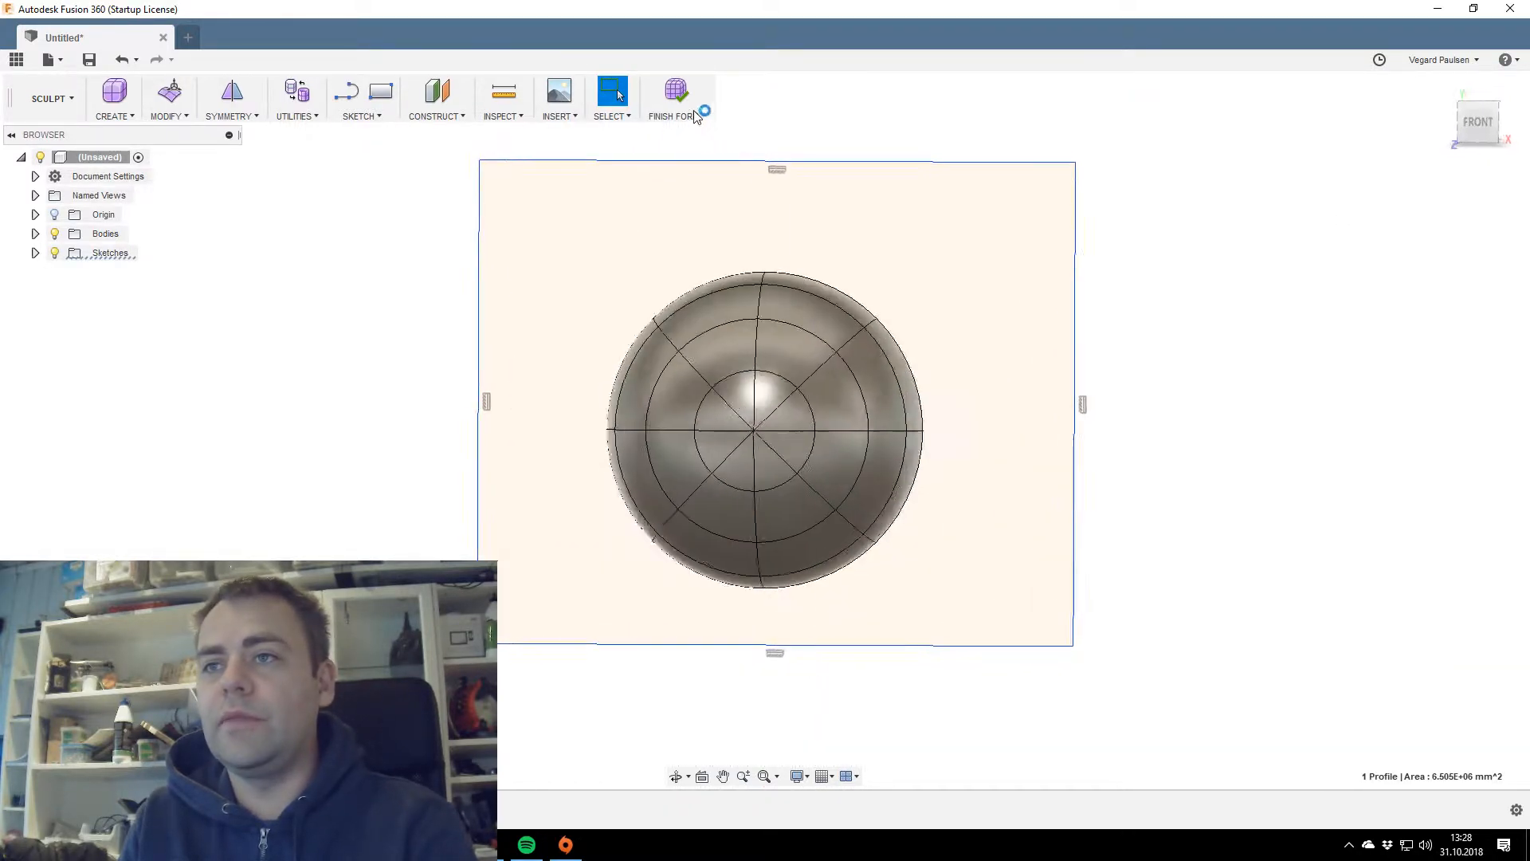
Finish the form and sketch a two-corner rectangle on the front plane that encloses the whole sphere.
left_click(764, 104)
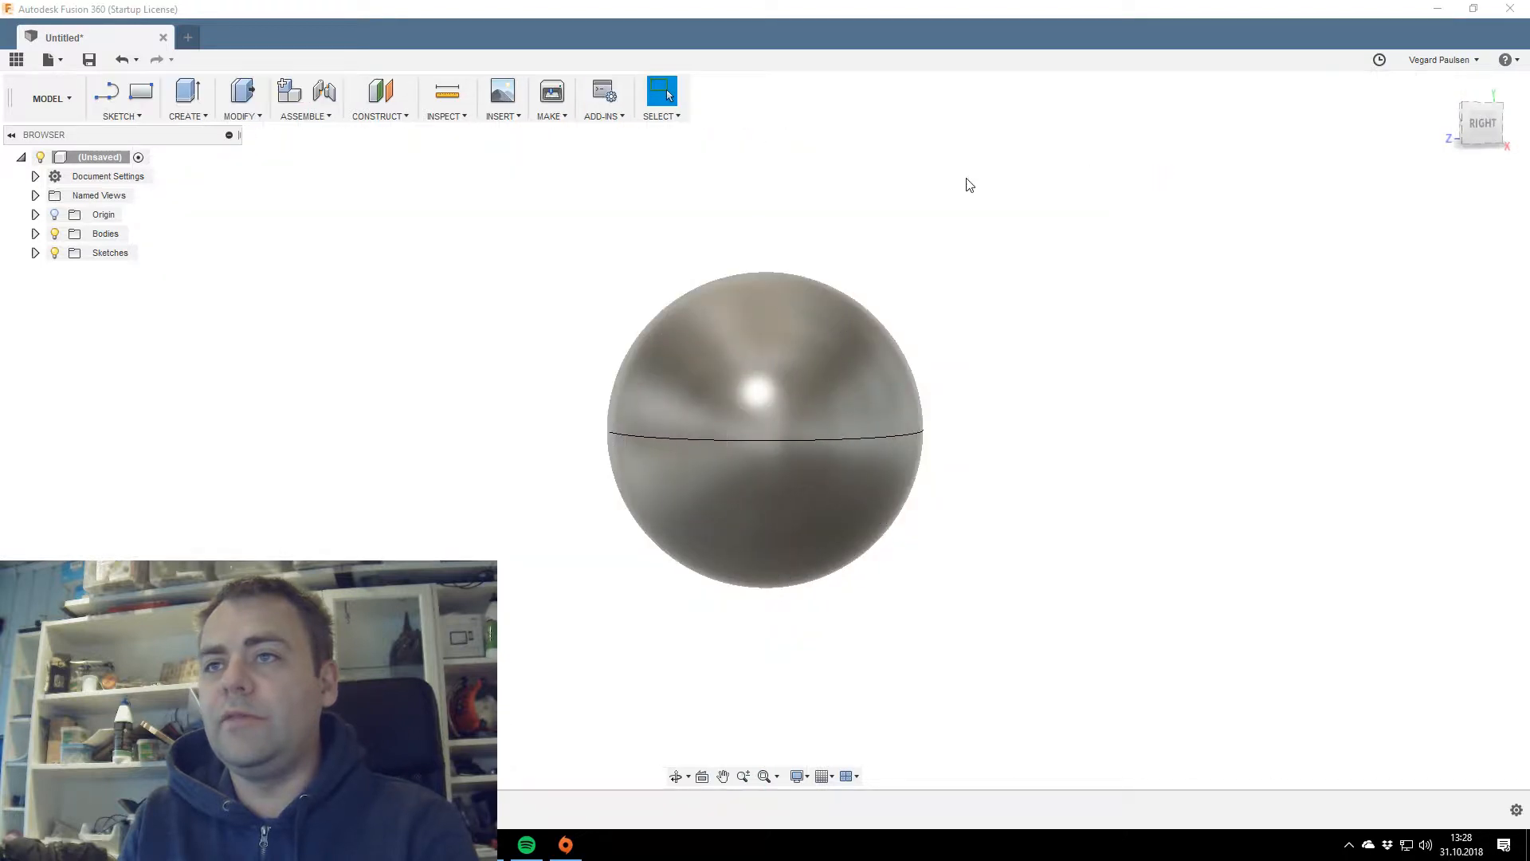
left_click_drag(1483, 128, 1399, 124)
left_click(1471, 121)
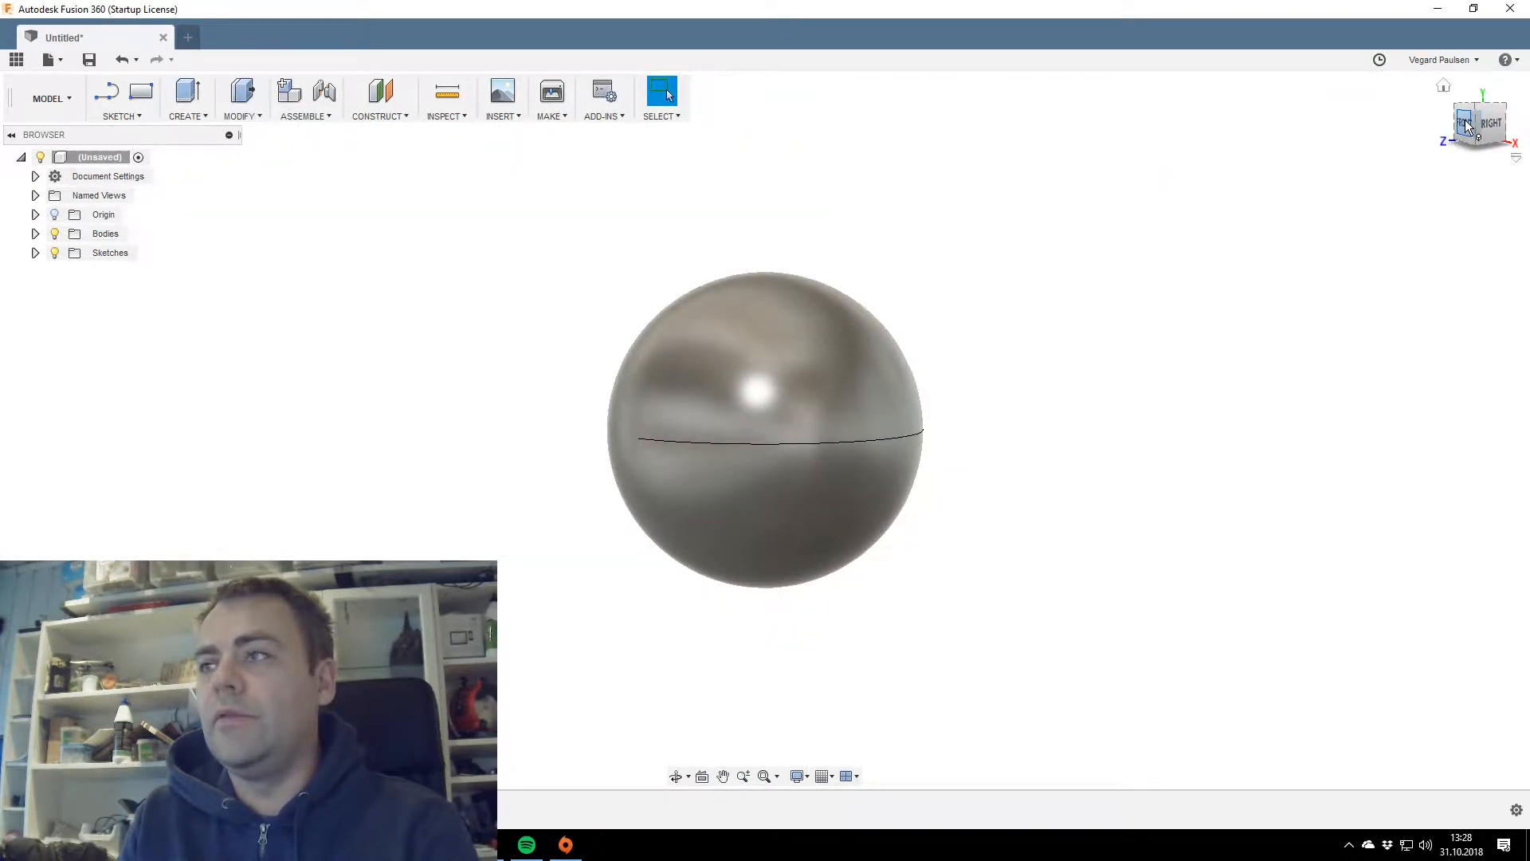
key("r")
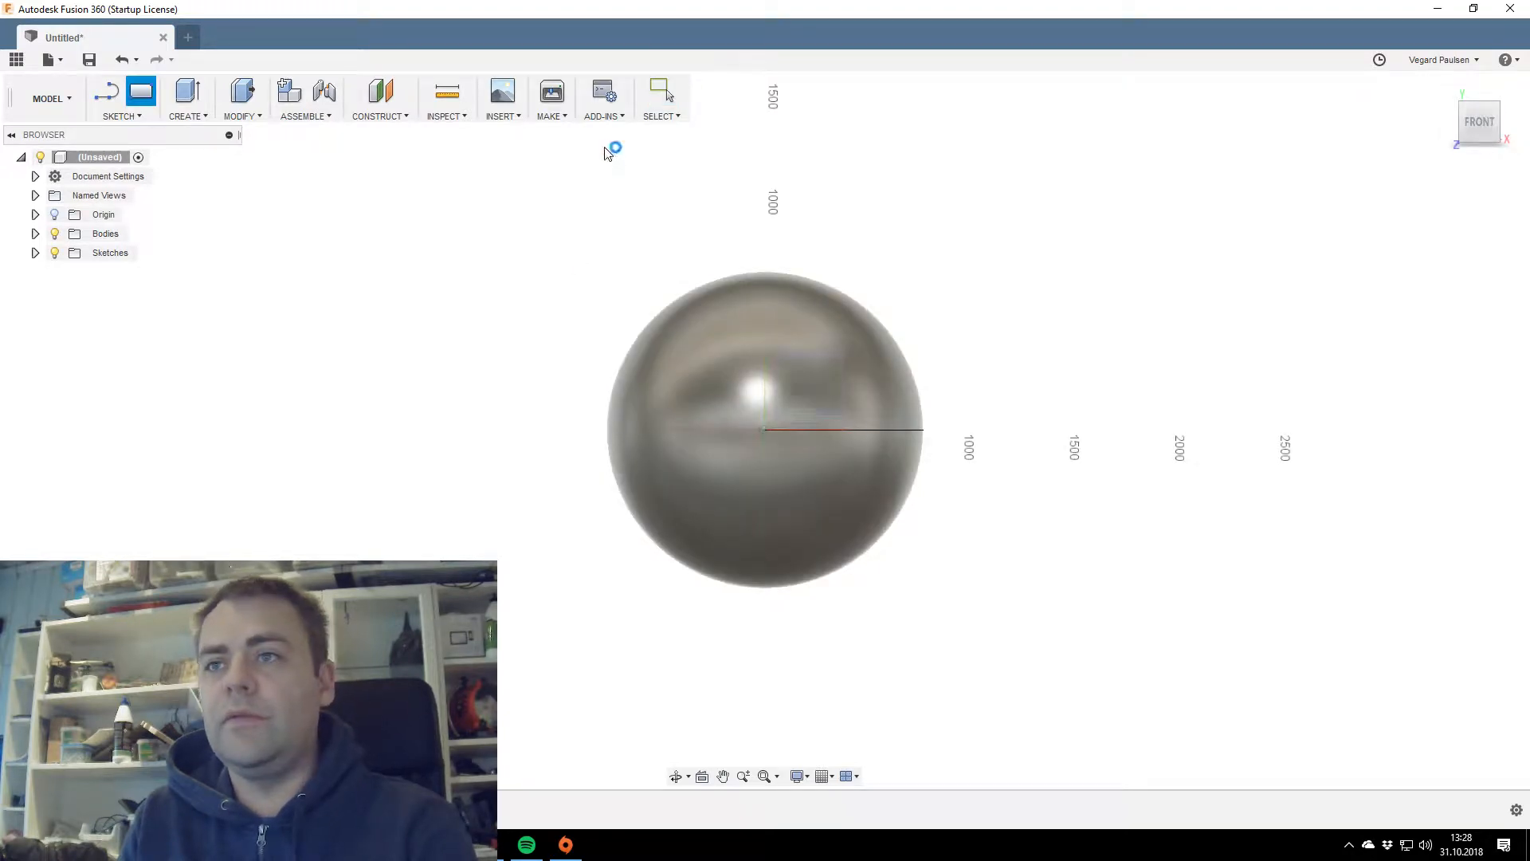
left_click(333, 159)
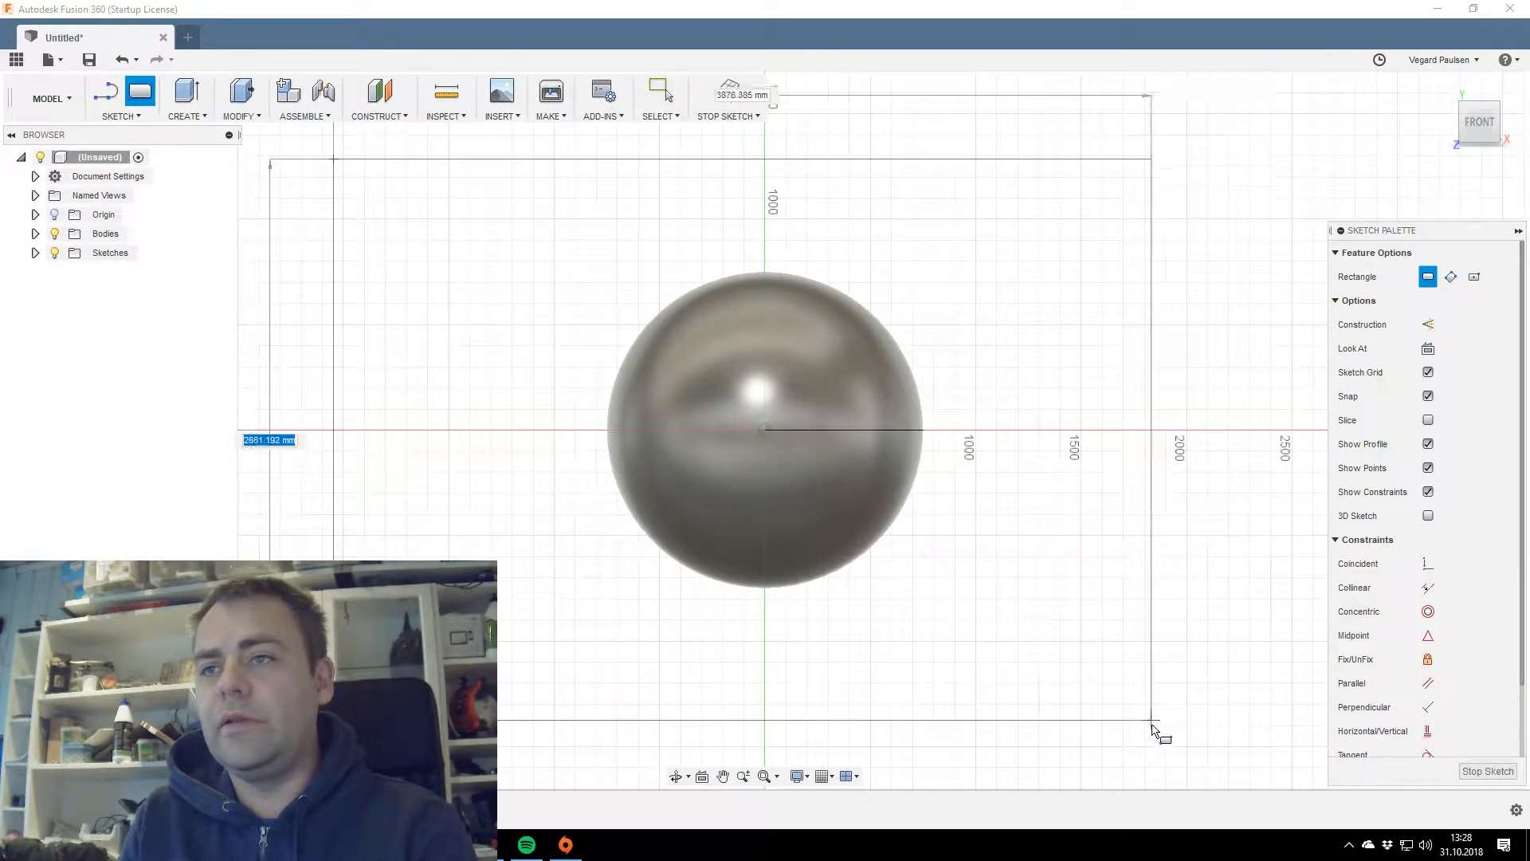
left_click(1249, 746)
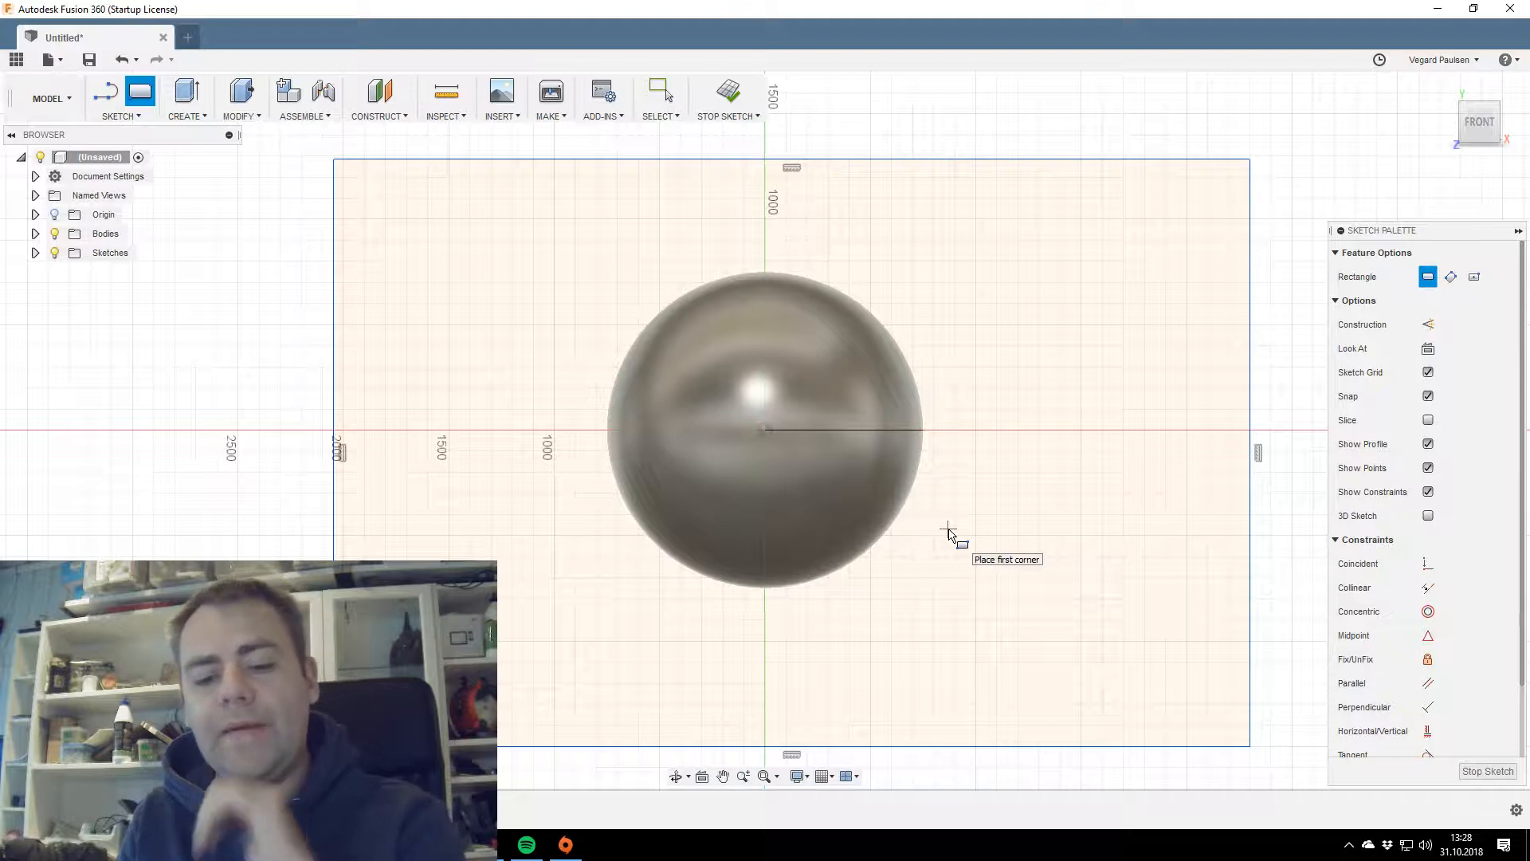
Extrude the rectangle profile 25 cm to one side as a new body, leaving the sphere uncut.
key("e")
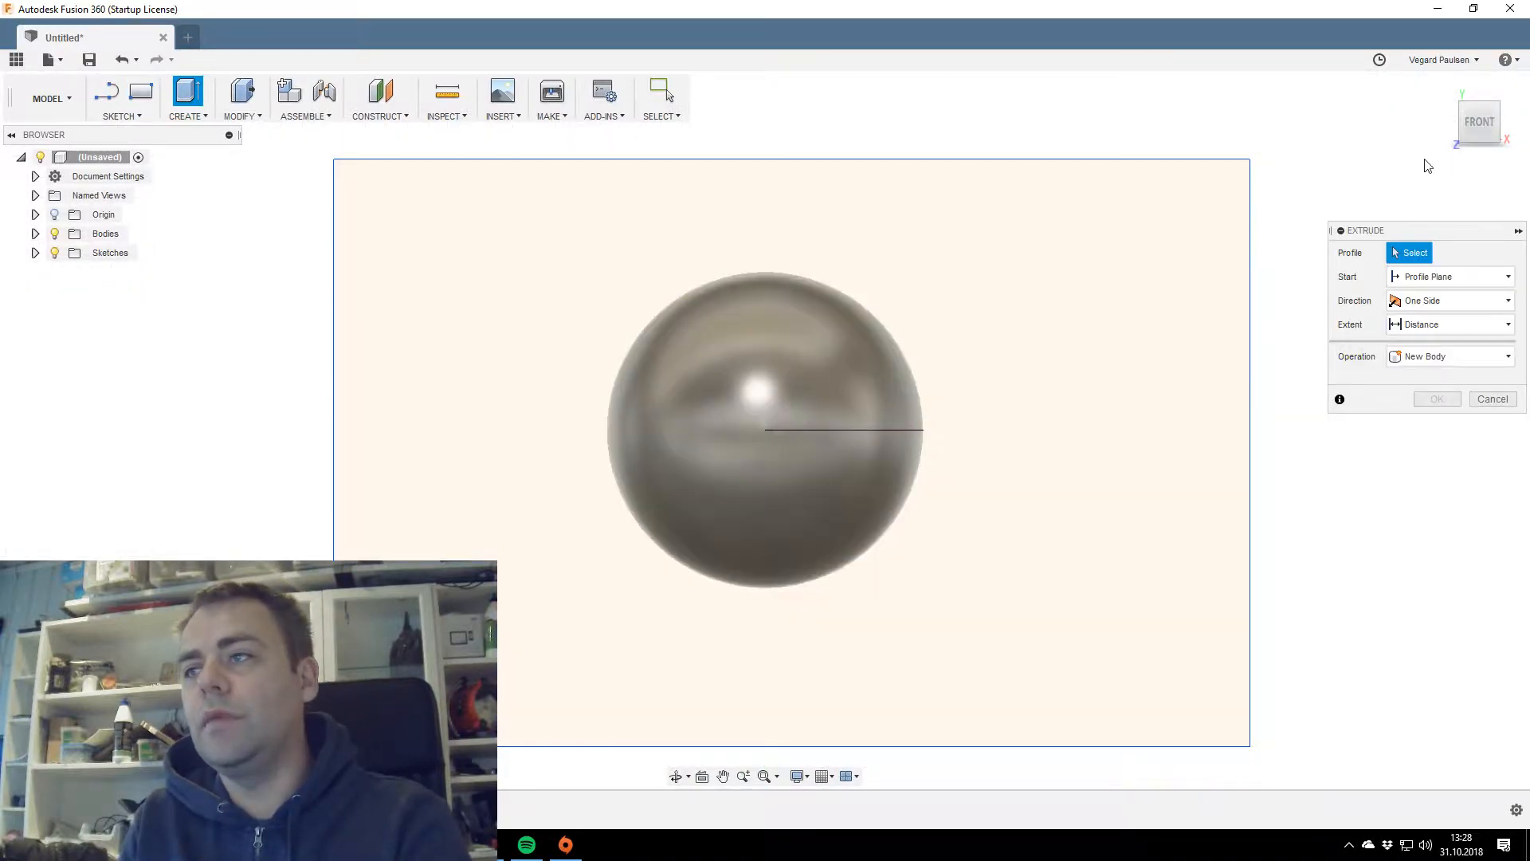
left_click_drag(1488, 131, 1473, 138)
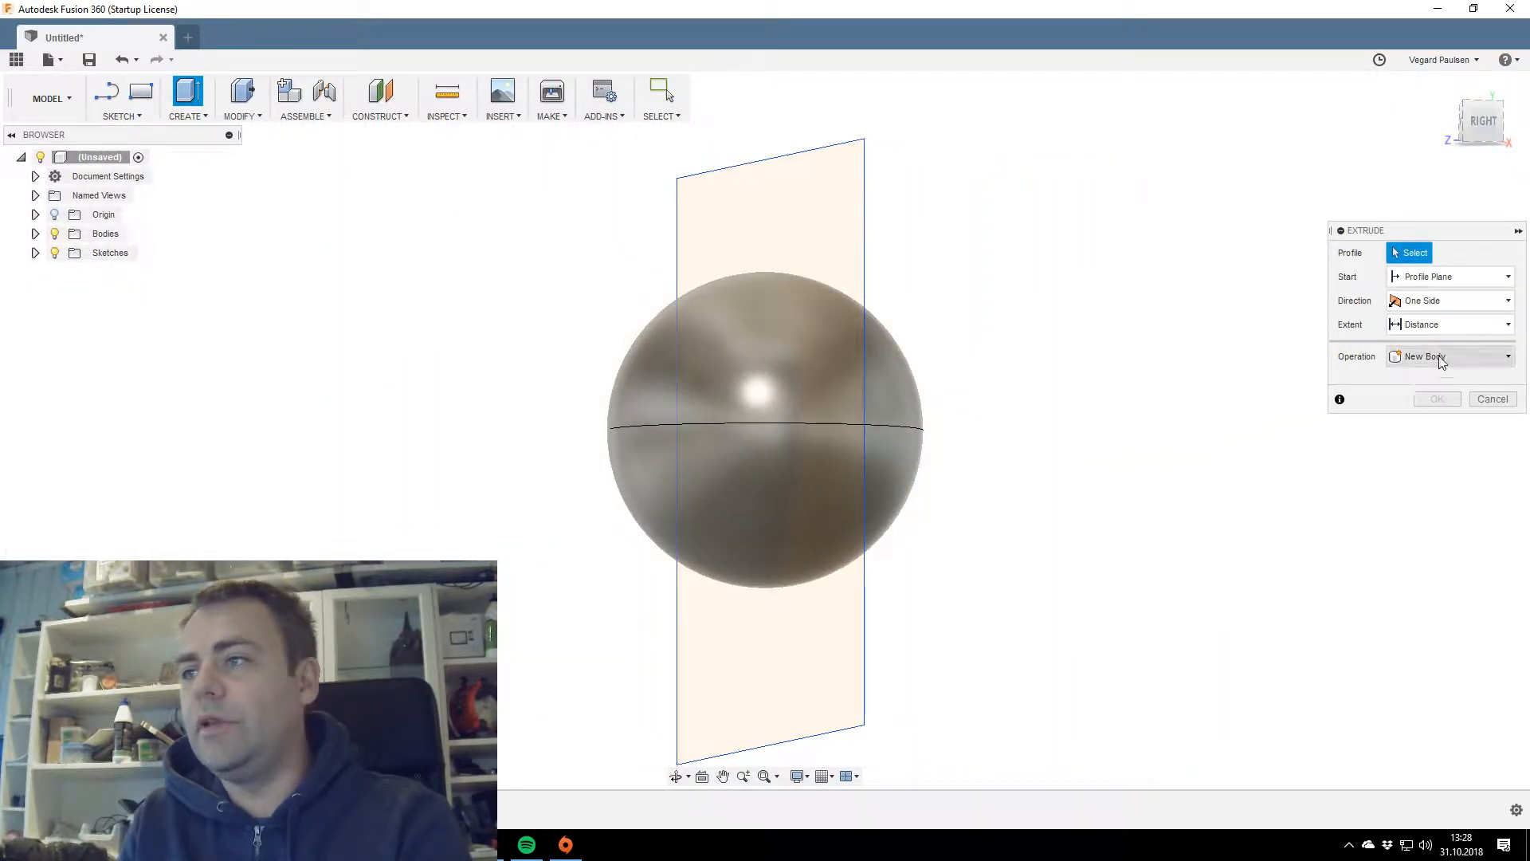
left_click(728, 228)
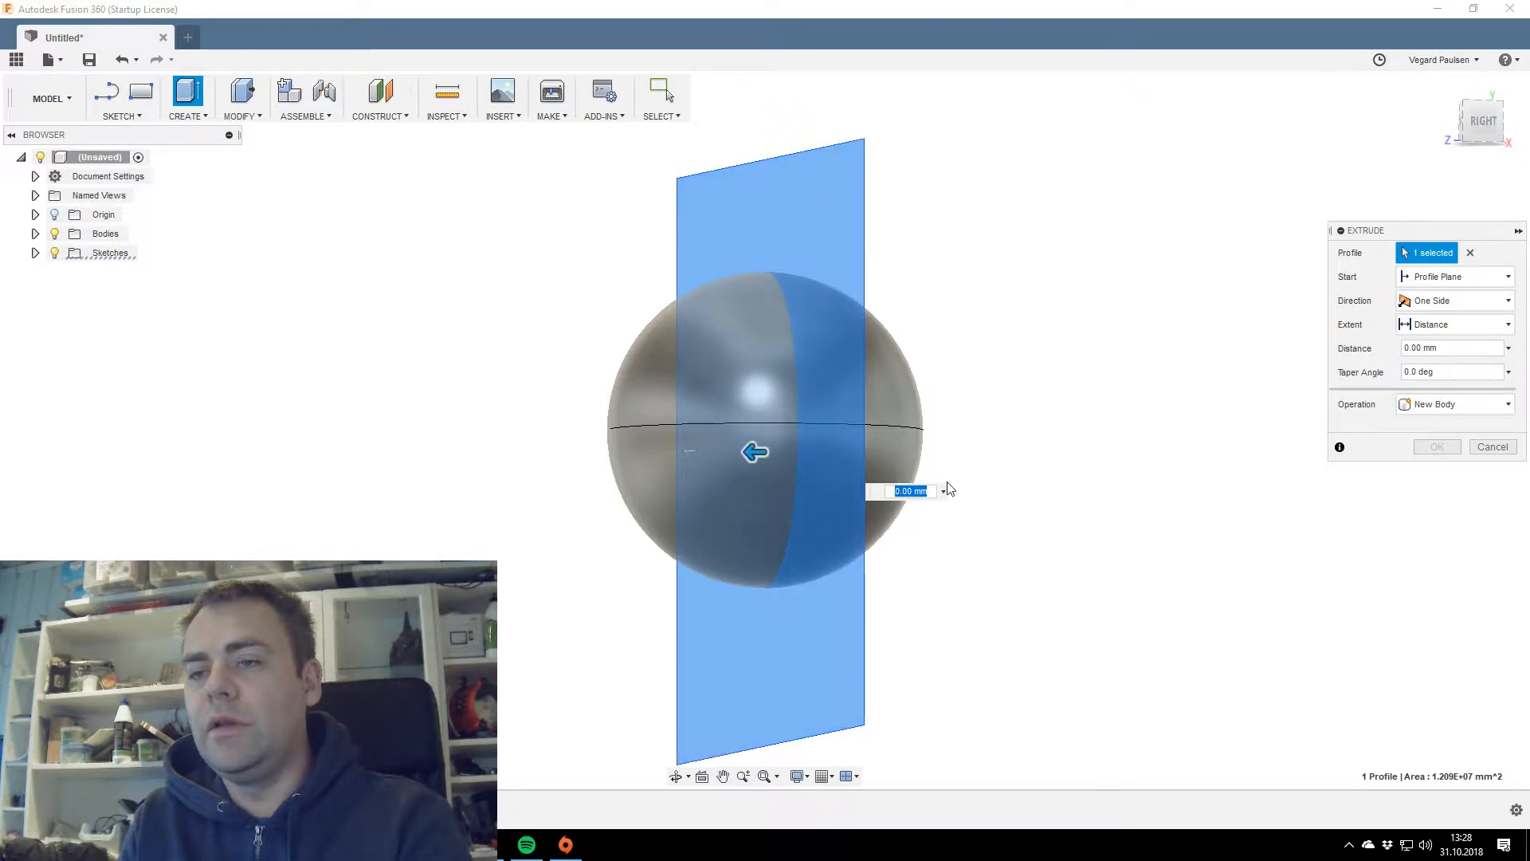
type("25cm")
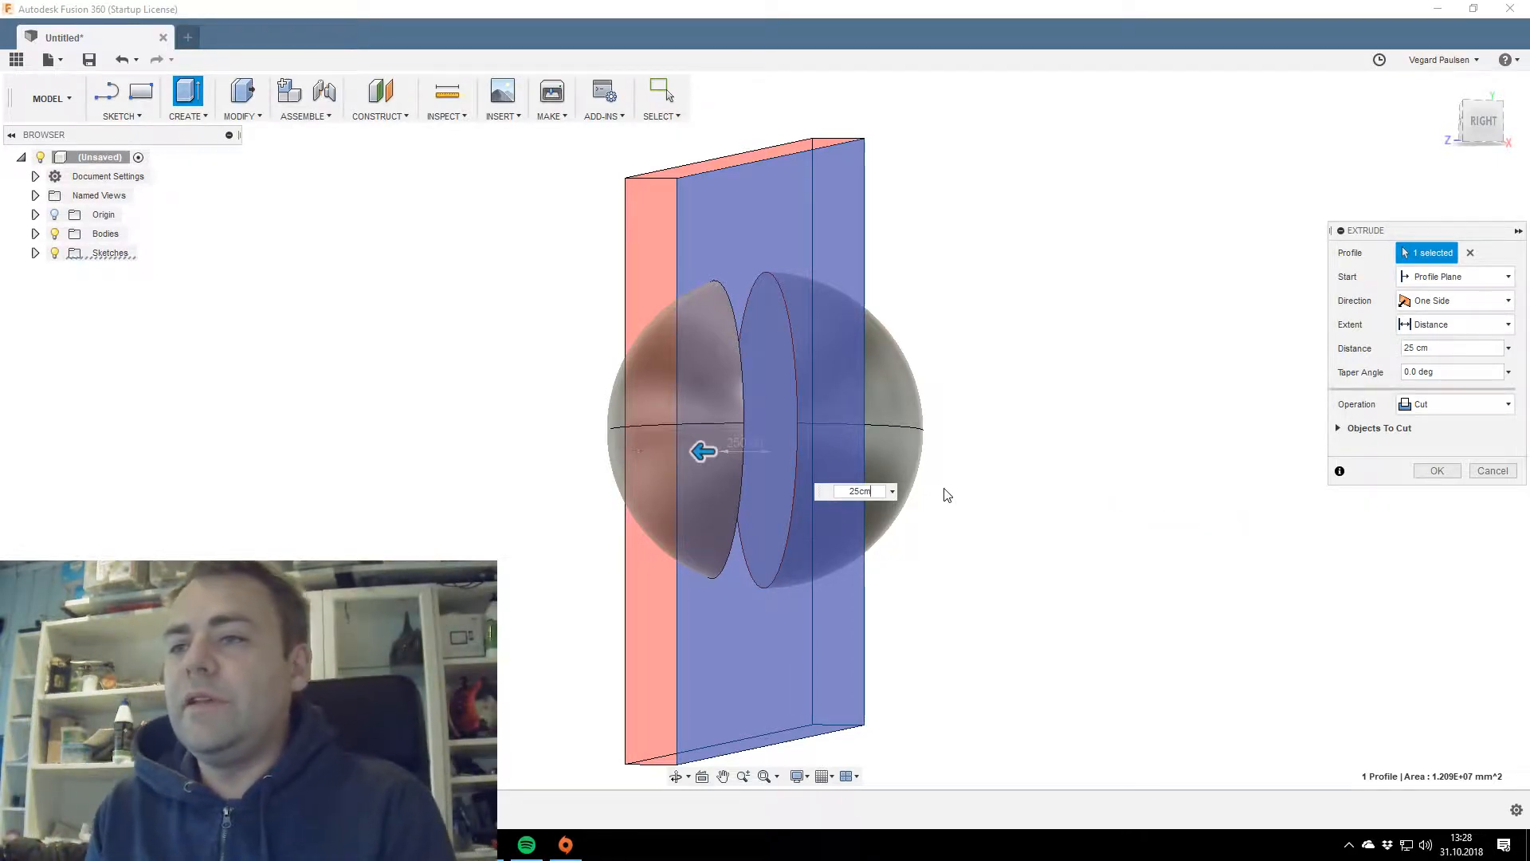
left_click(1470, 403)
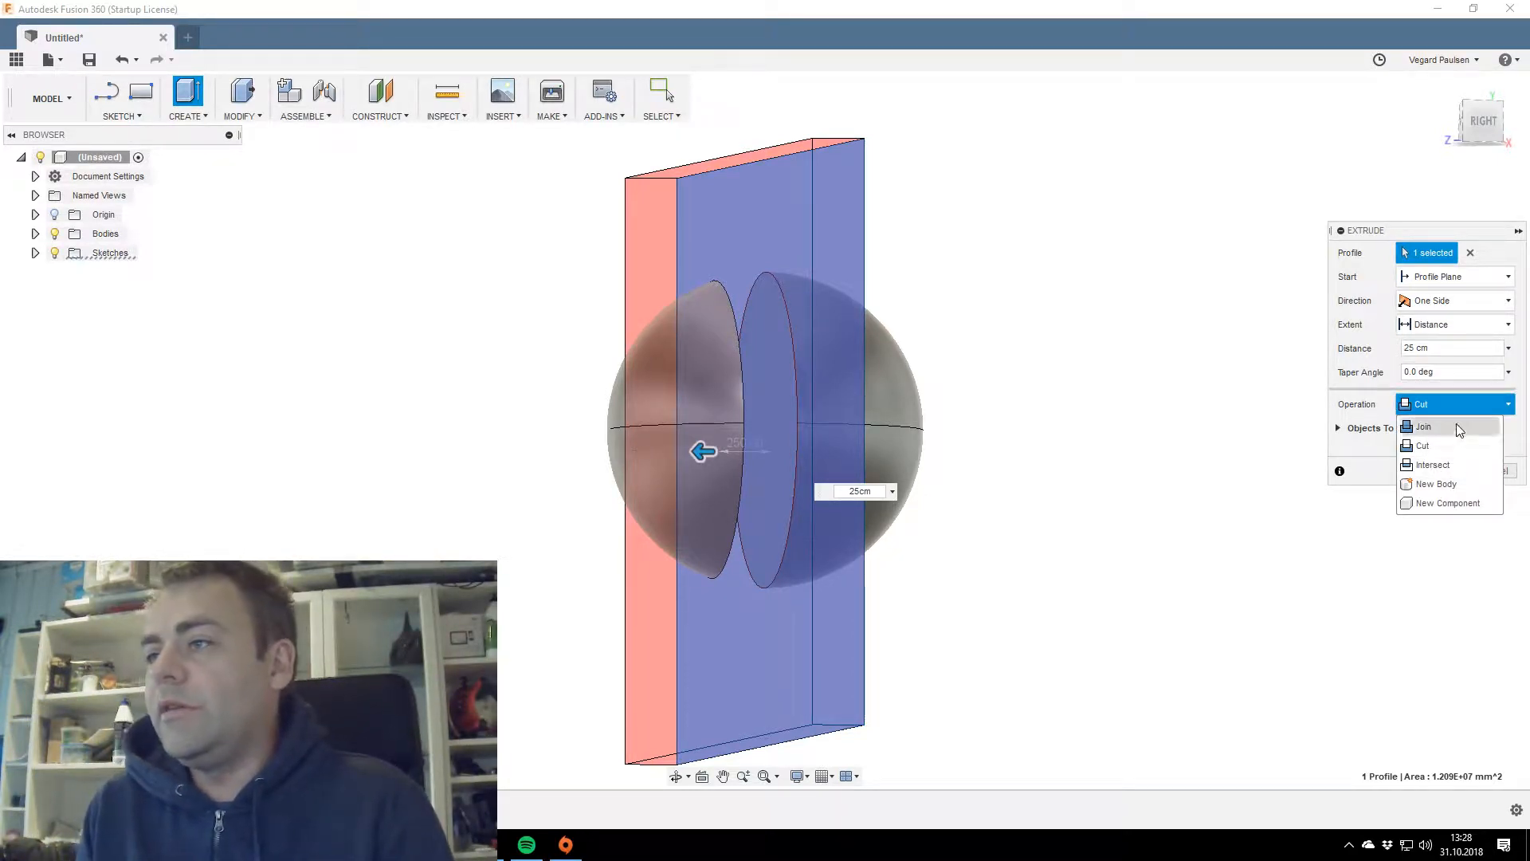
left_click(1438, 484)
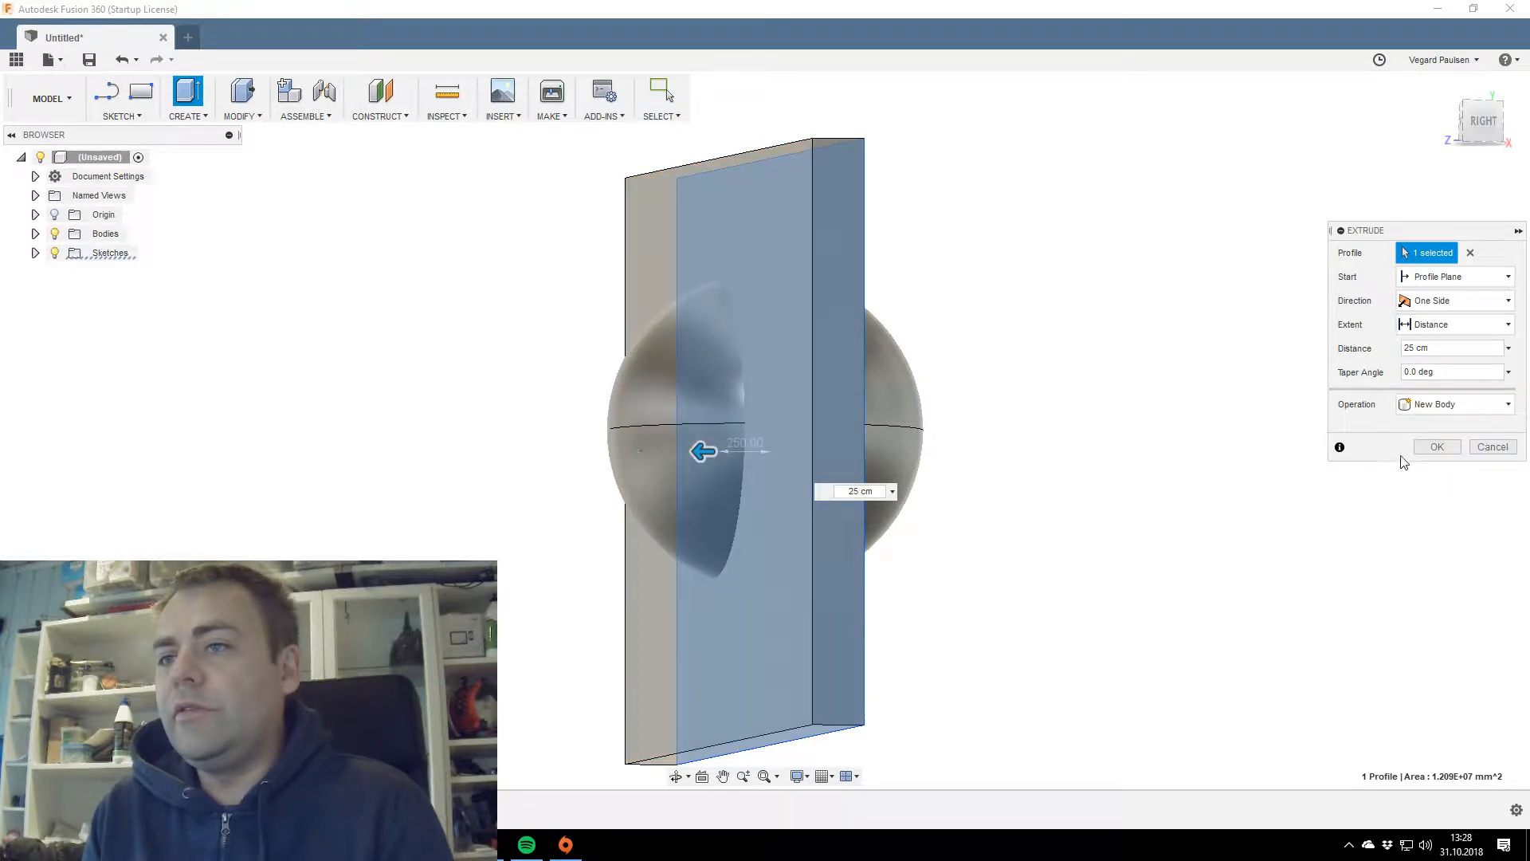
left_click(1437, 447)
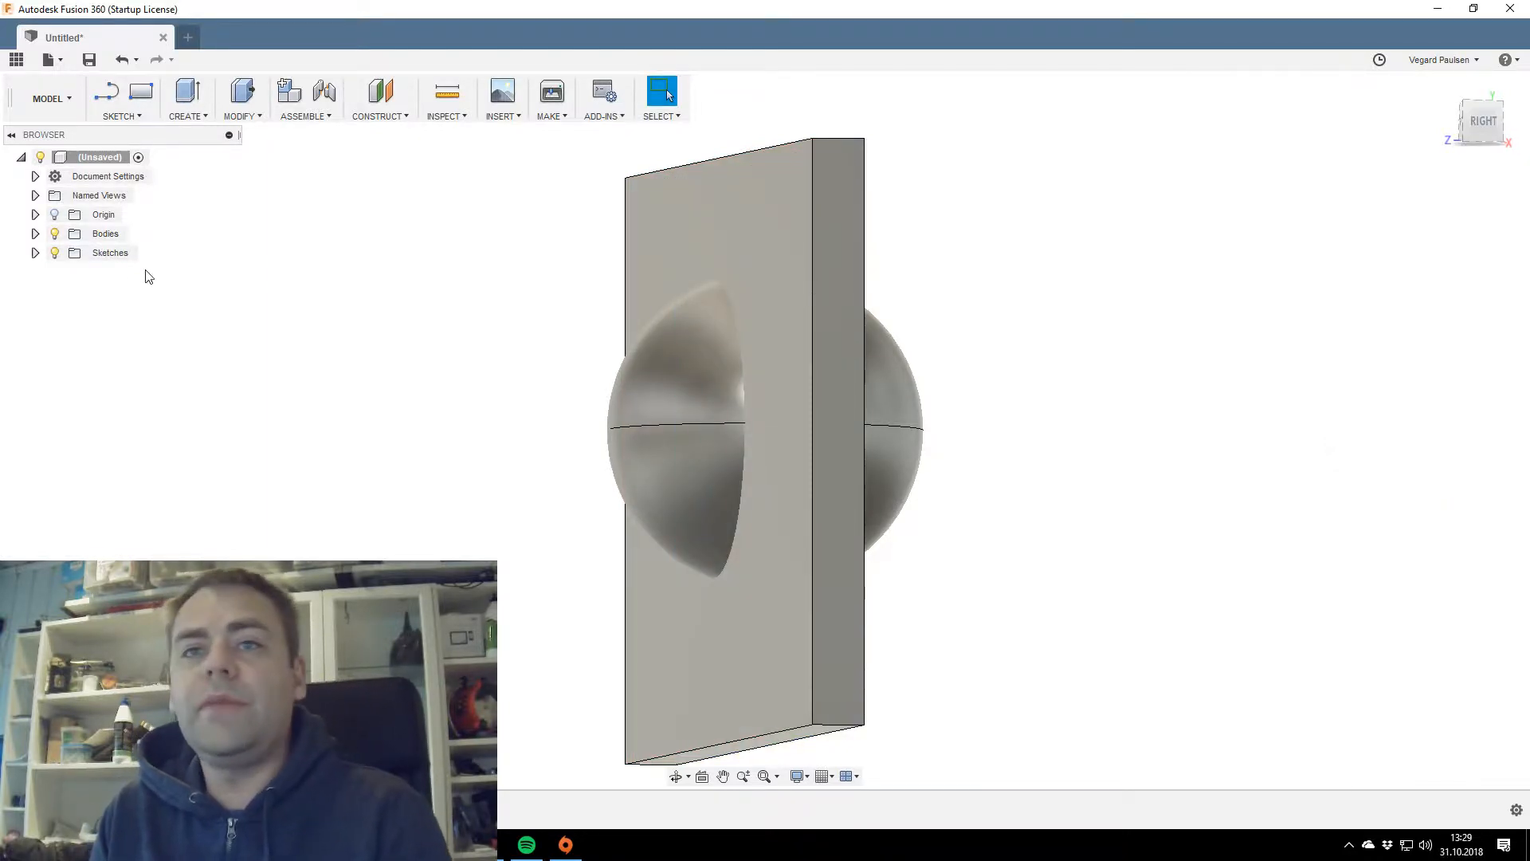
Move the slab body 500 mm along Z away from the sphere's centre so it still overlaps the sphere's edge.
left_click(35, 233)
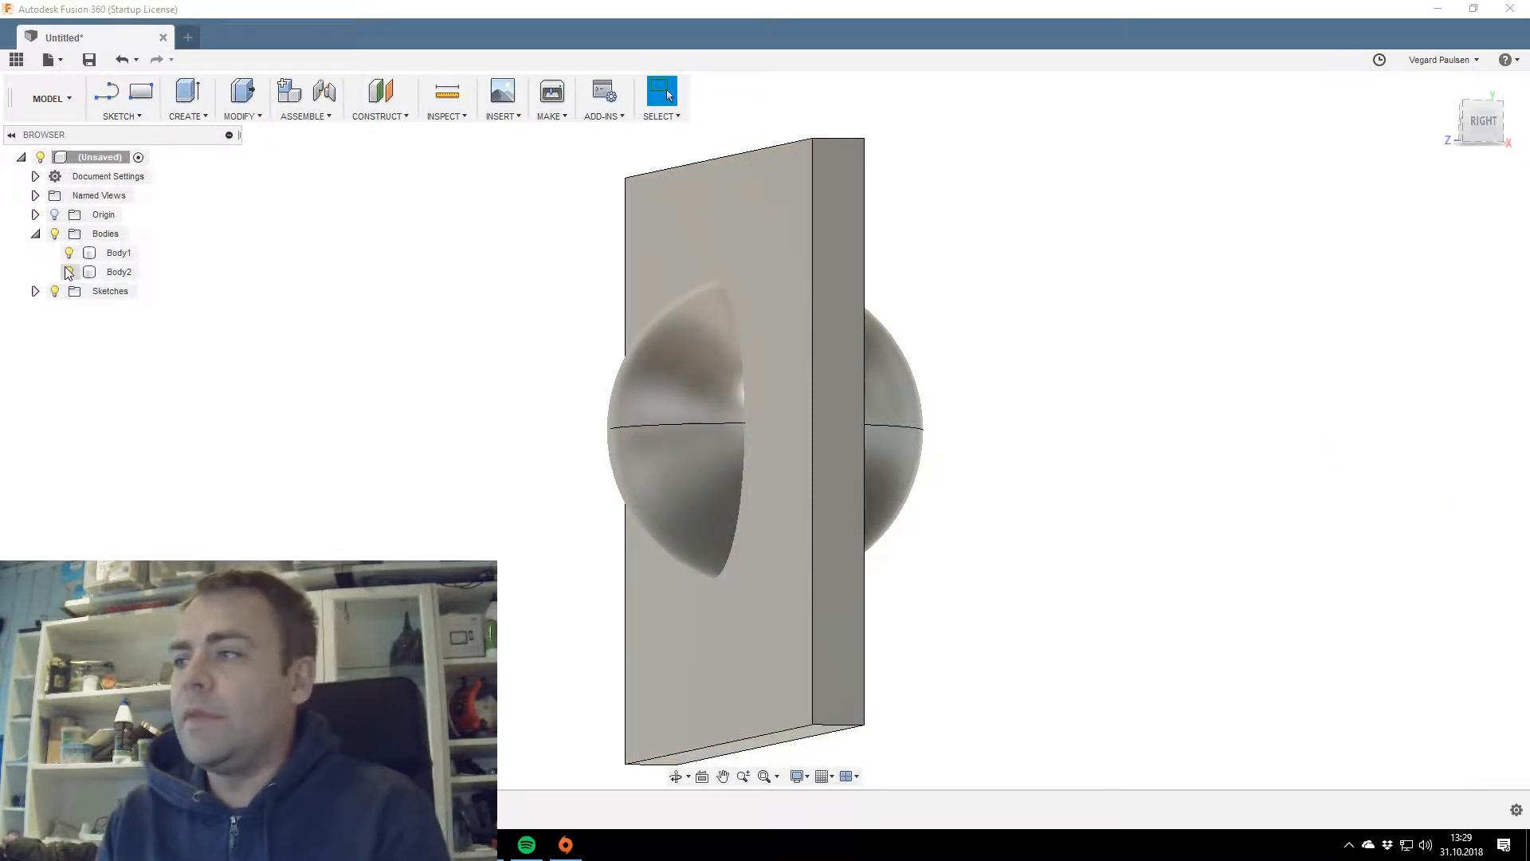
left_click(120, 272)
right_click(119, 273)
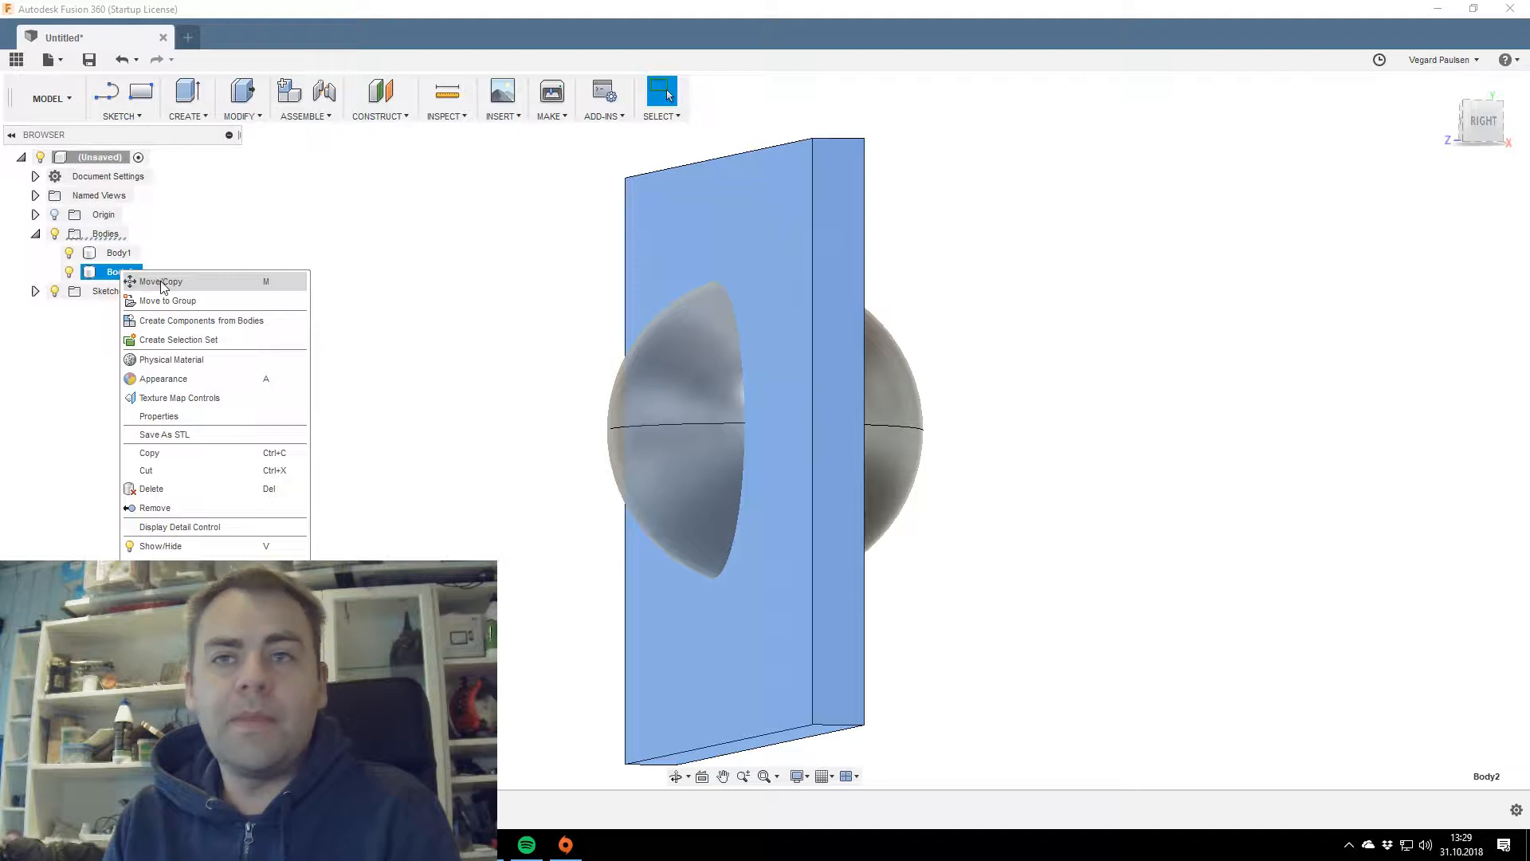
left_click(164, 282)
middle_click_drag(840, 560, 845, 489)
mouse_move(1498, 120)
left_mouse_down()
mouse_move(1526, 120)
mouse_move(1492, 120)
left_mouse_up()
left_click(1479, 120)
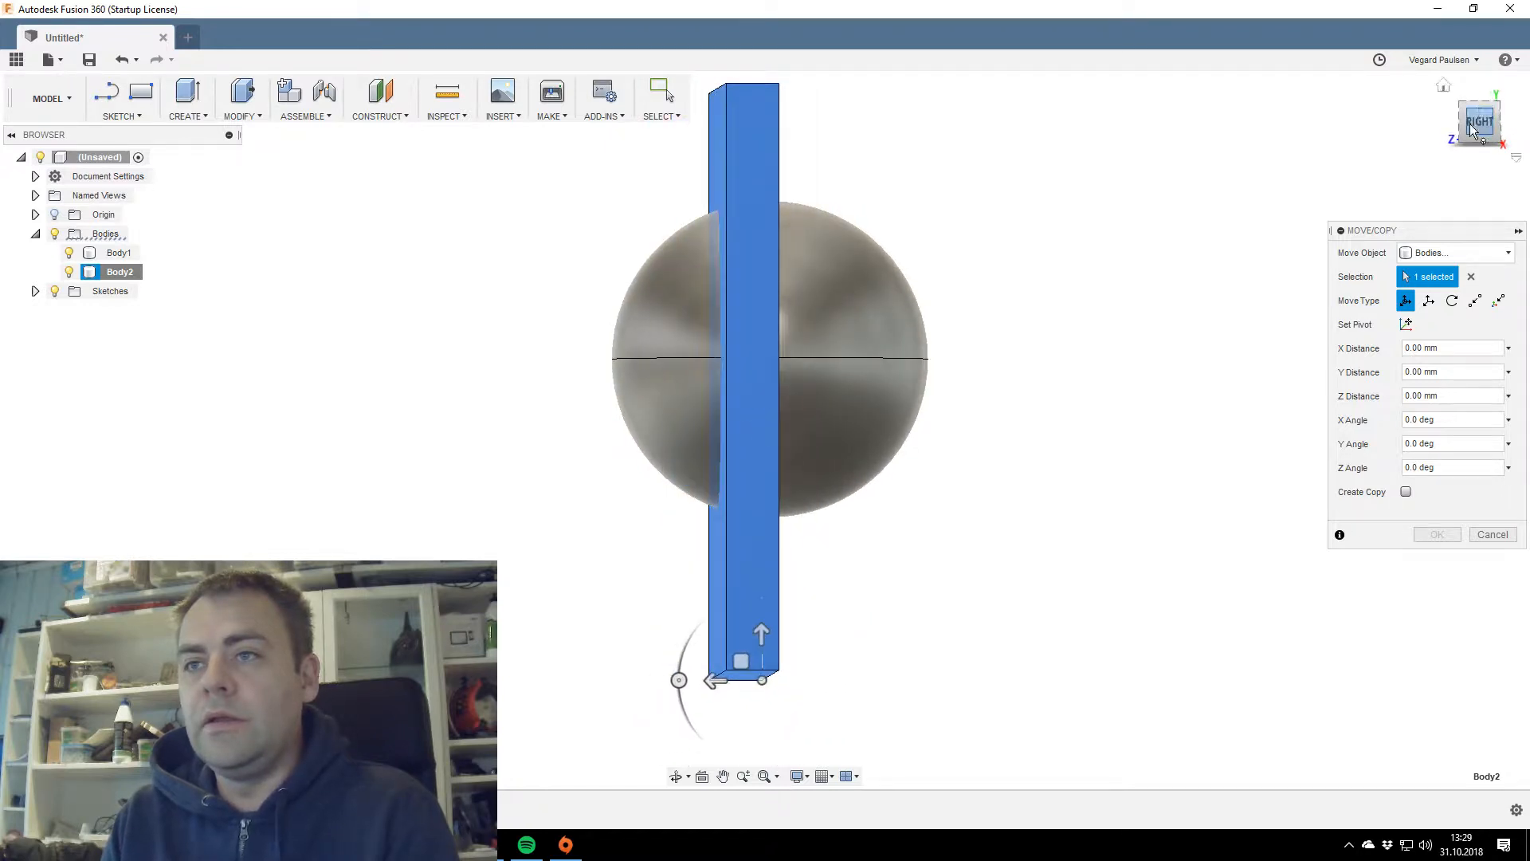
left_click_drag(713, 680, 609, 686)
scroll(608, 416, "up", 3)
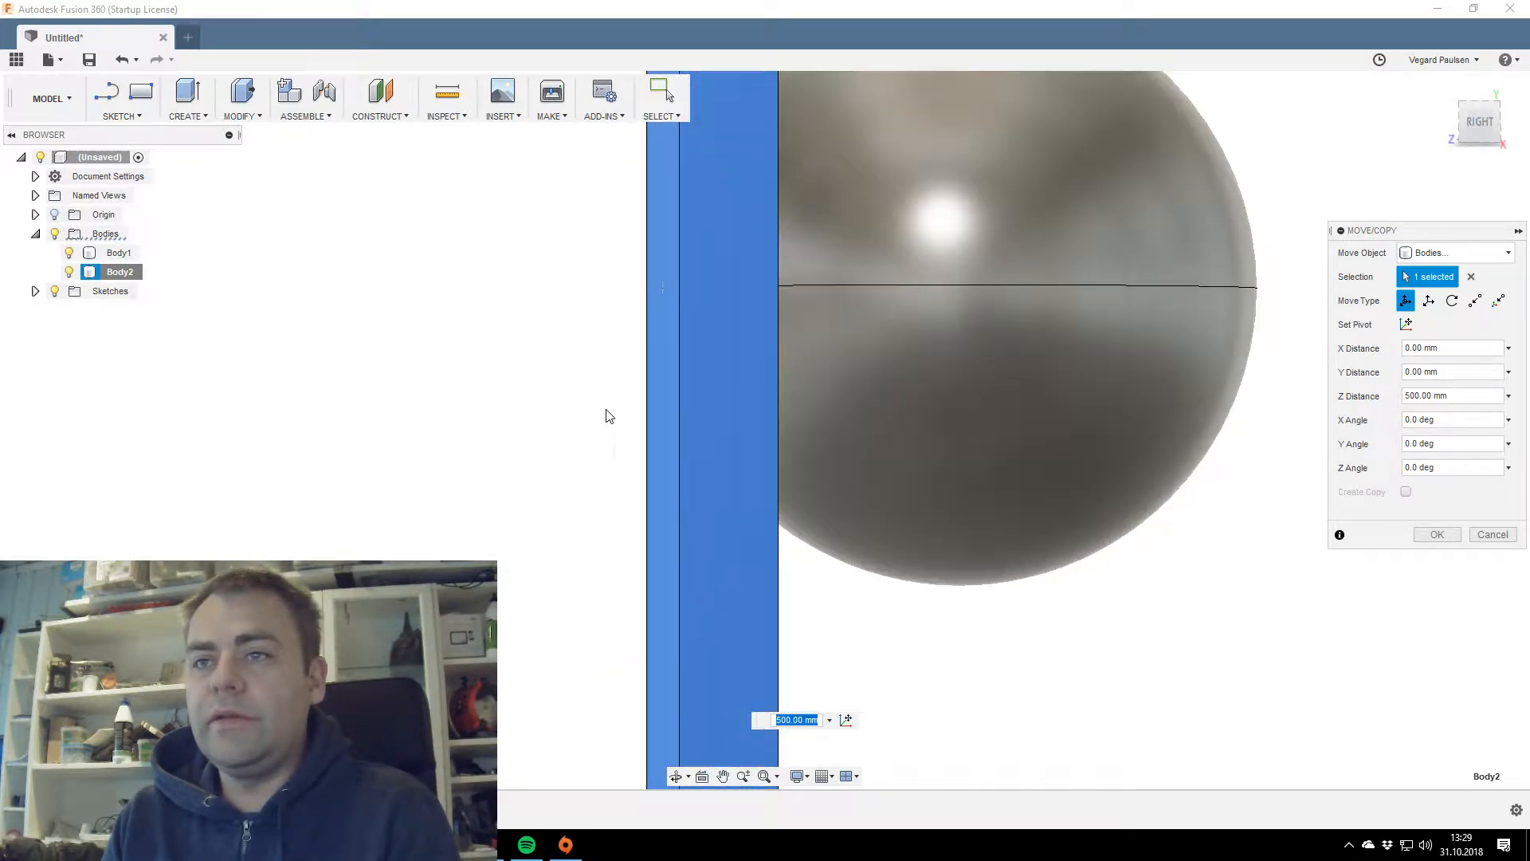
scroll(643, 414, "down", 3)
middle_click_drag(643, 415, 734, 372)
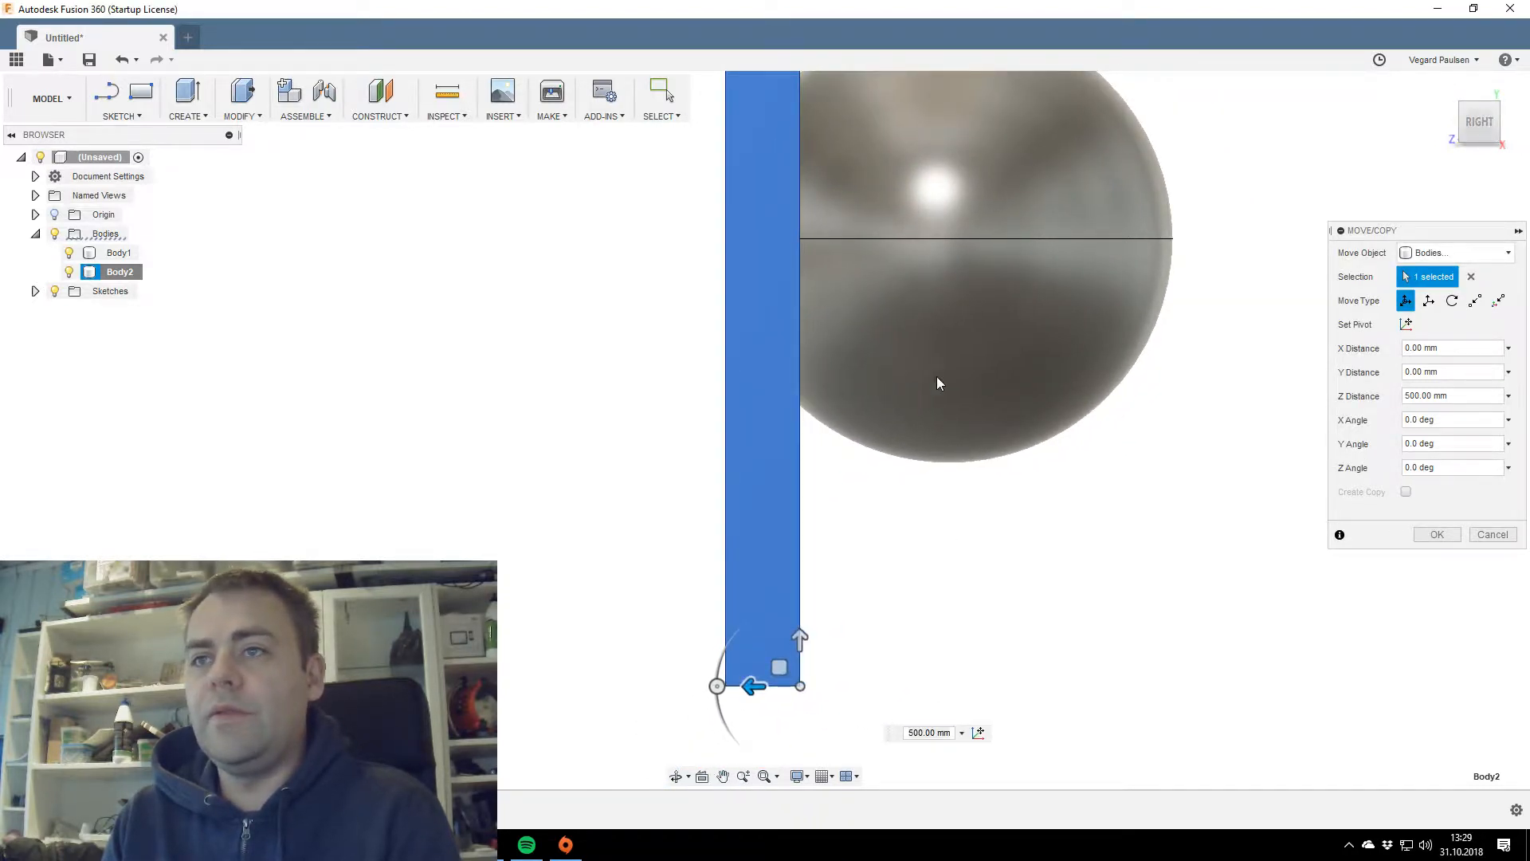
middle_click_drag(905, 386, 1026, 395)
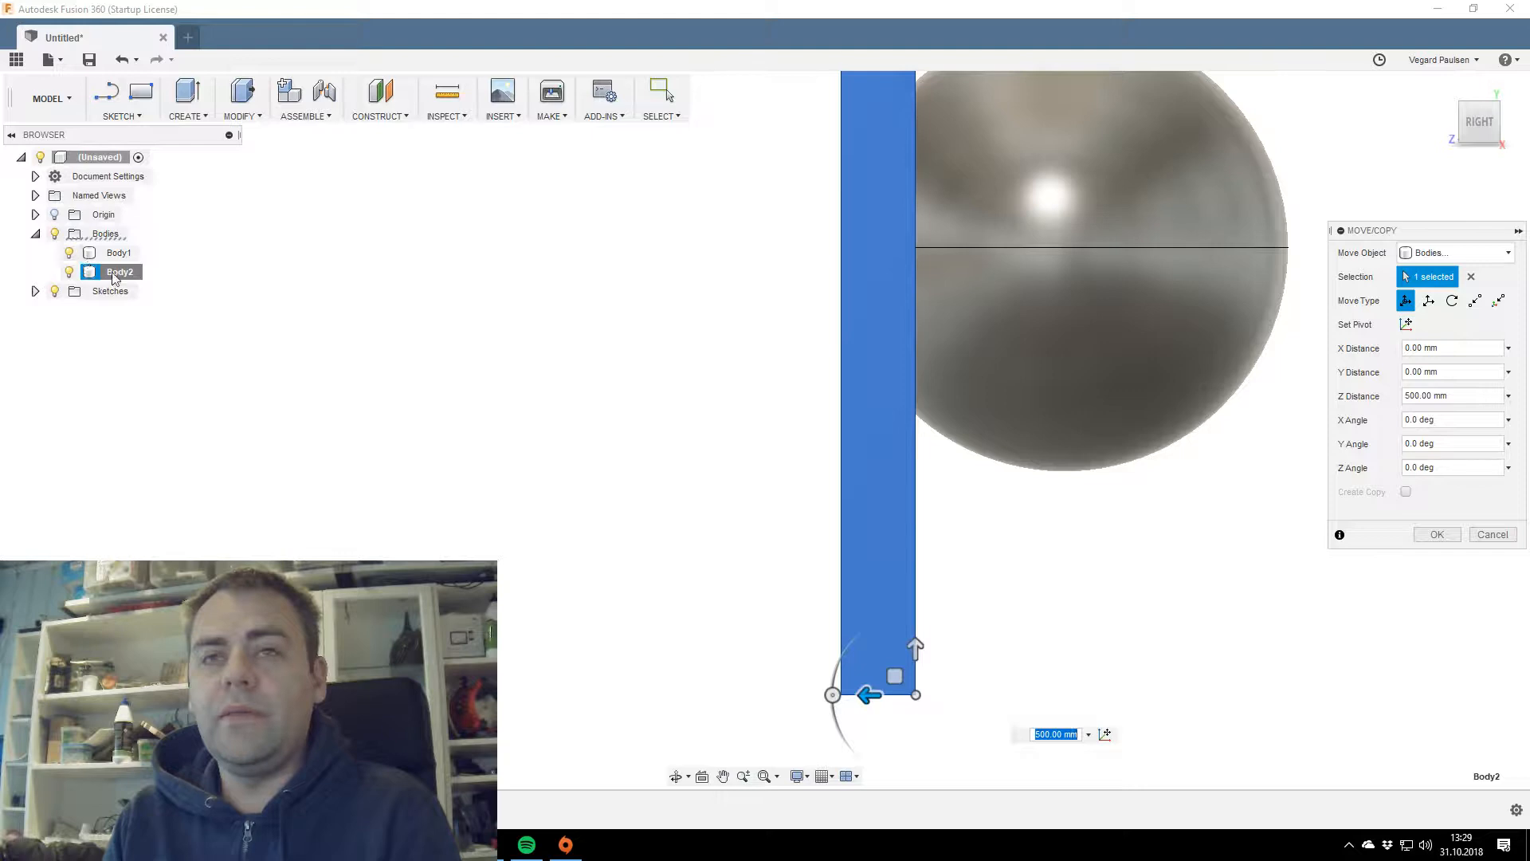
Hide and reshow the slab to check its overlap with the sphere, and accept the 500 mm move.
left_click(70, 272)
scroll(775, 250, "up", 5)
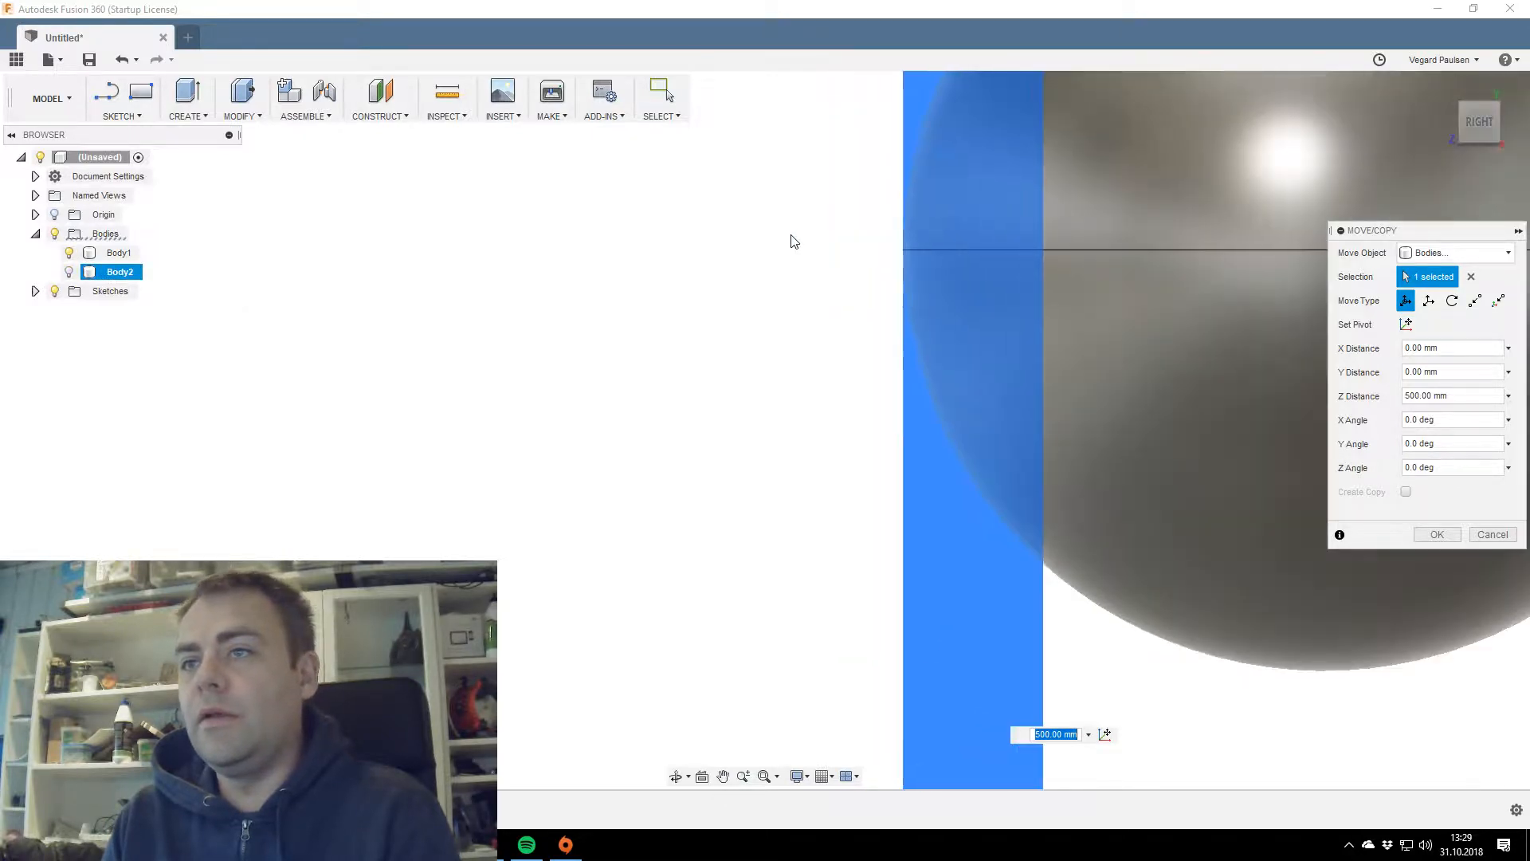
scroll(873, 431, "down", 5)
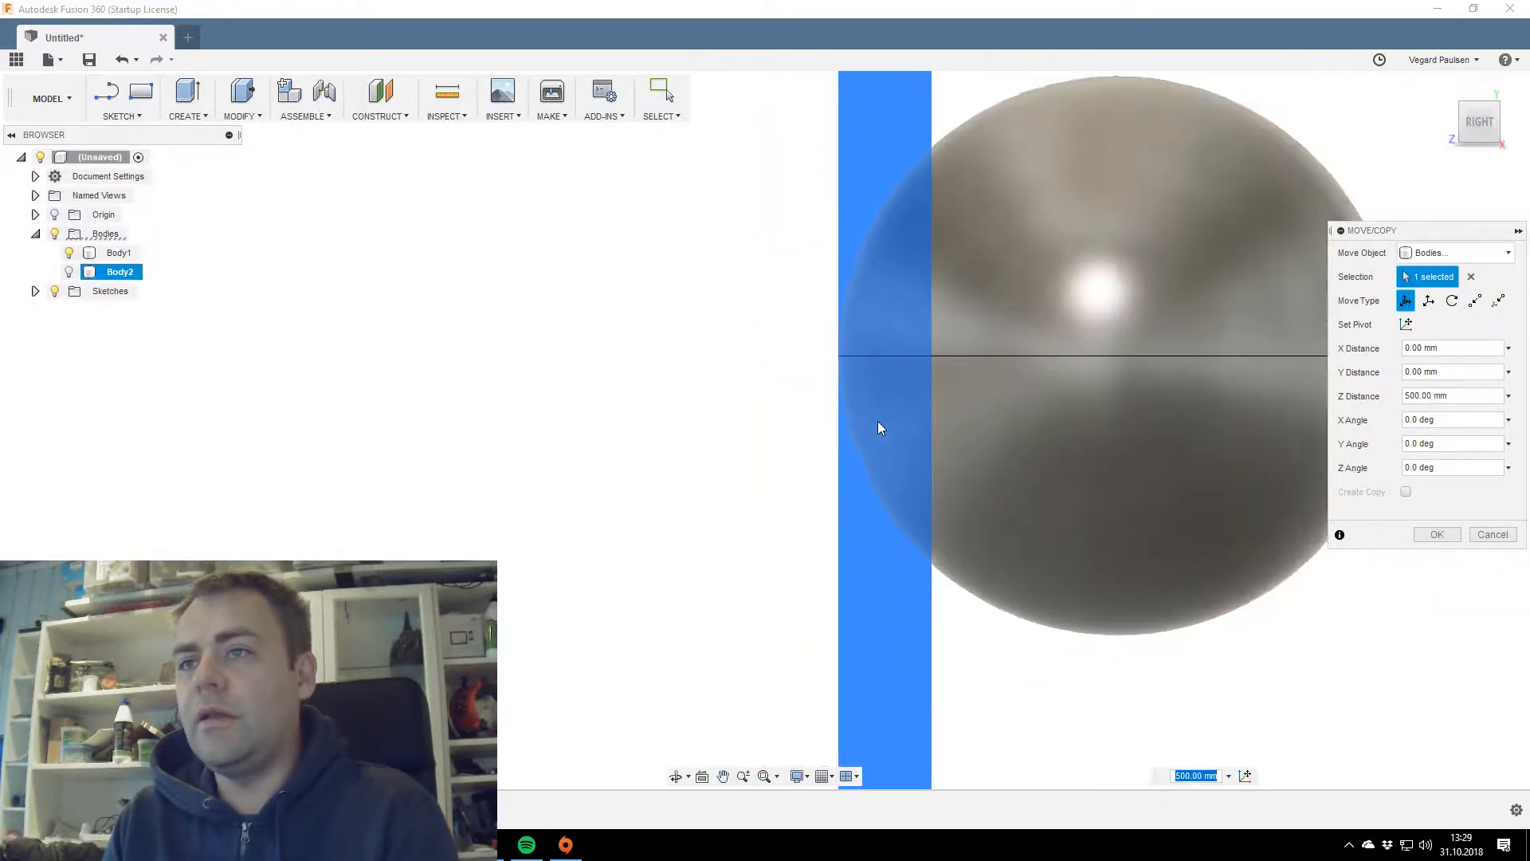
left_click(69, 272)
middle_click_drag(683, 567, 559, 389)
scroll(836, 568, "up", 2)
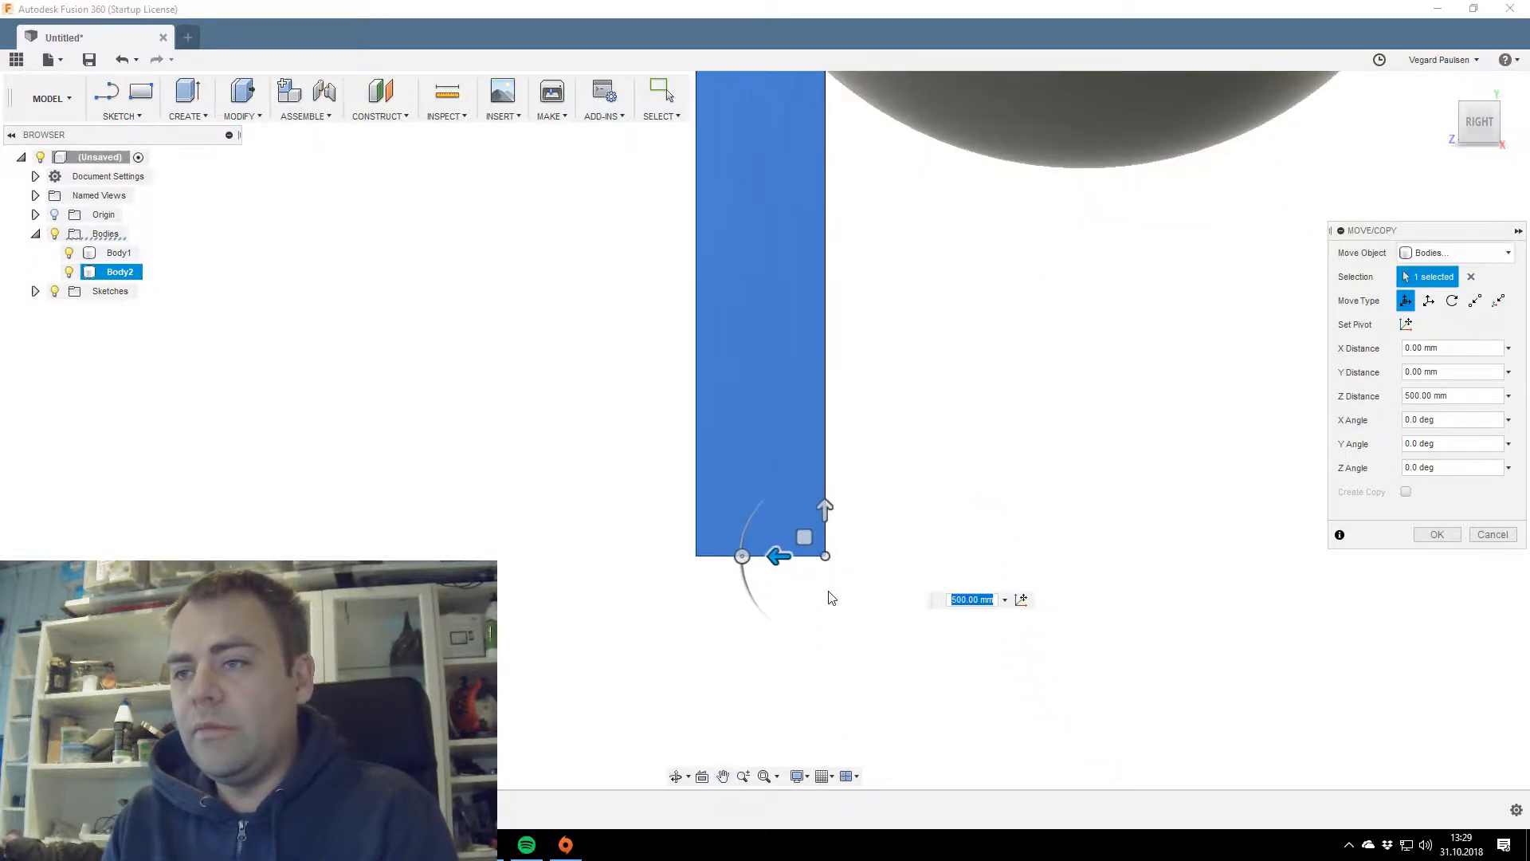
left_click(968, 601)
key("BackSpace")
type("1")
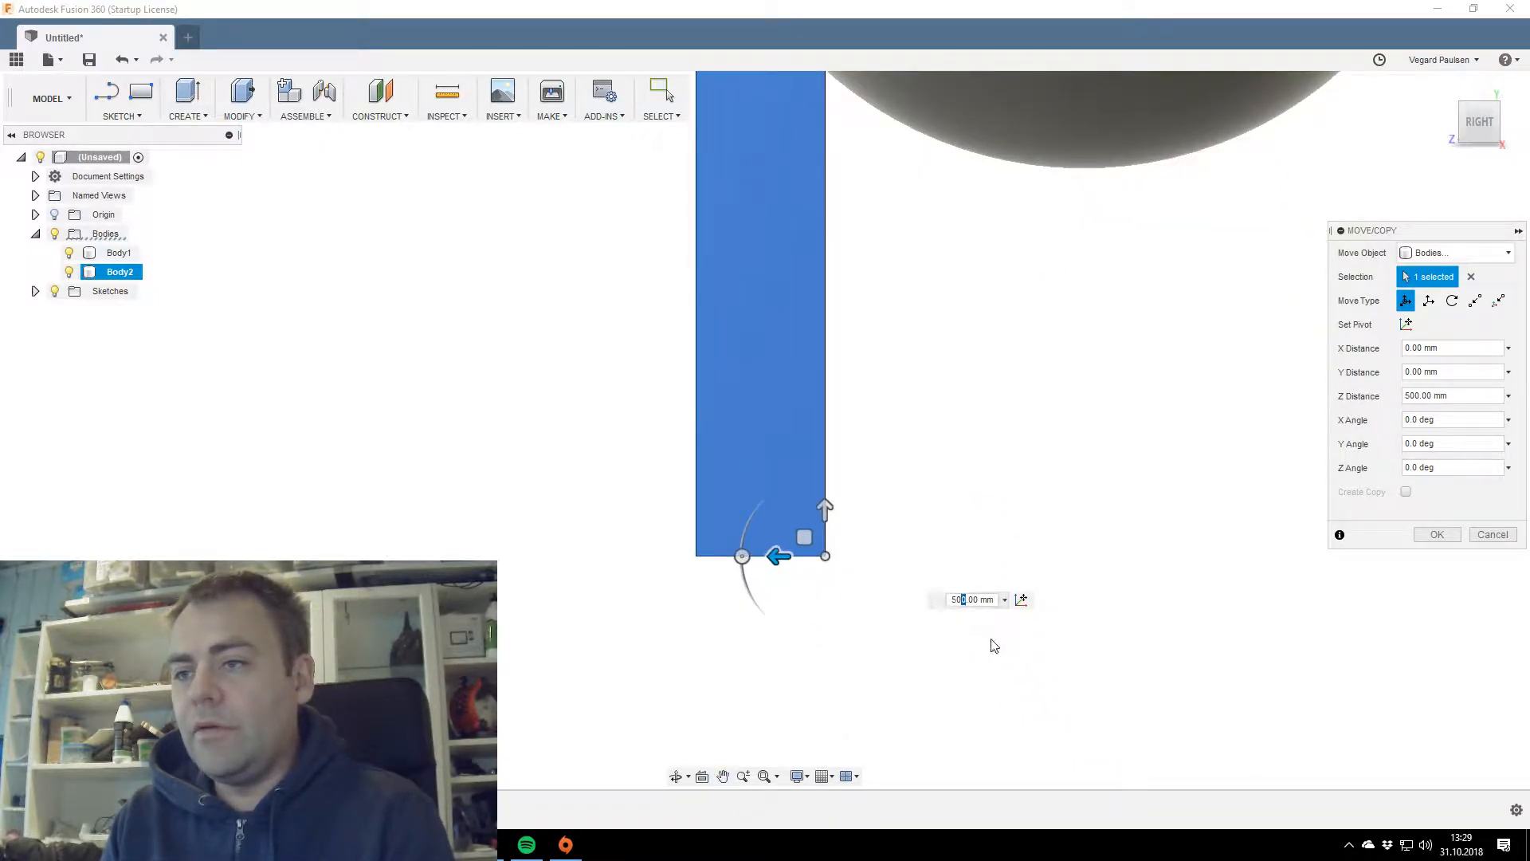
left_click(1493, 534)
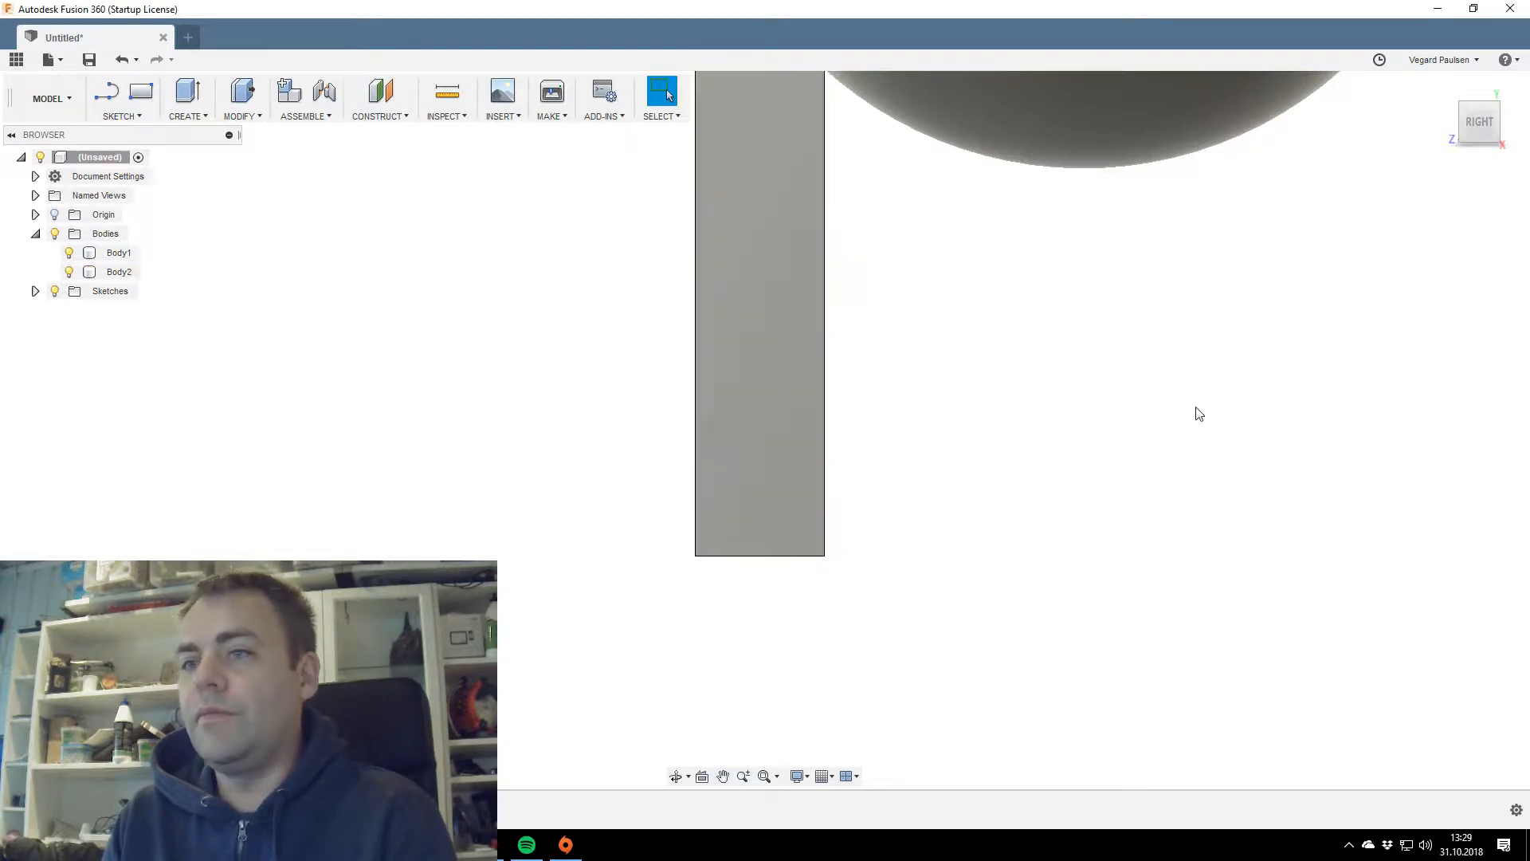
scroll(837, 284, "down", 5)
left_click(863, 405)
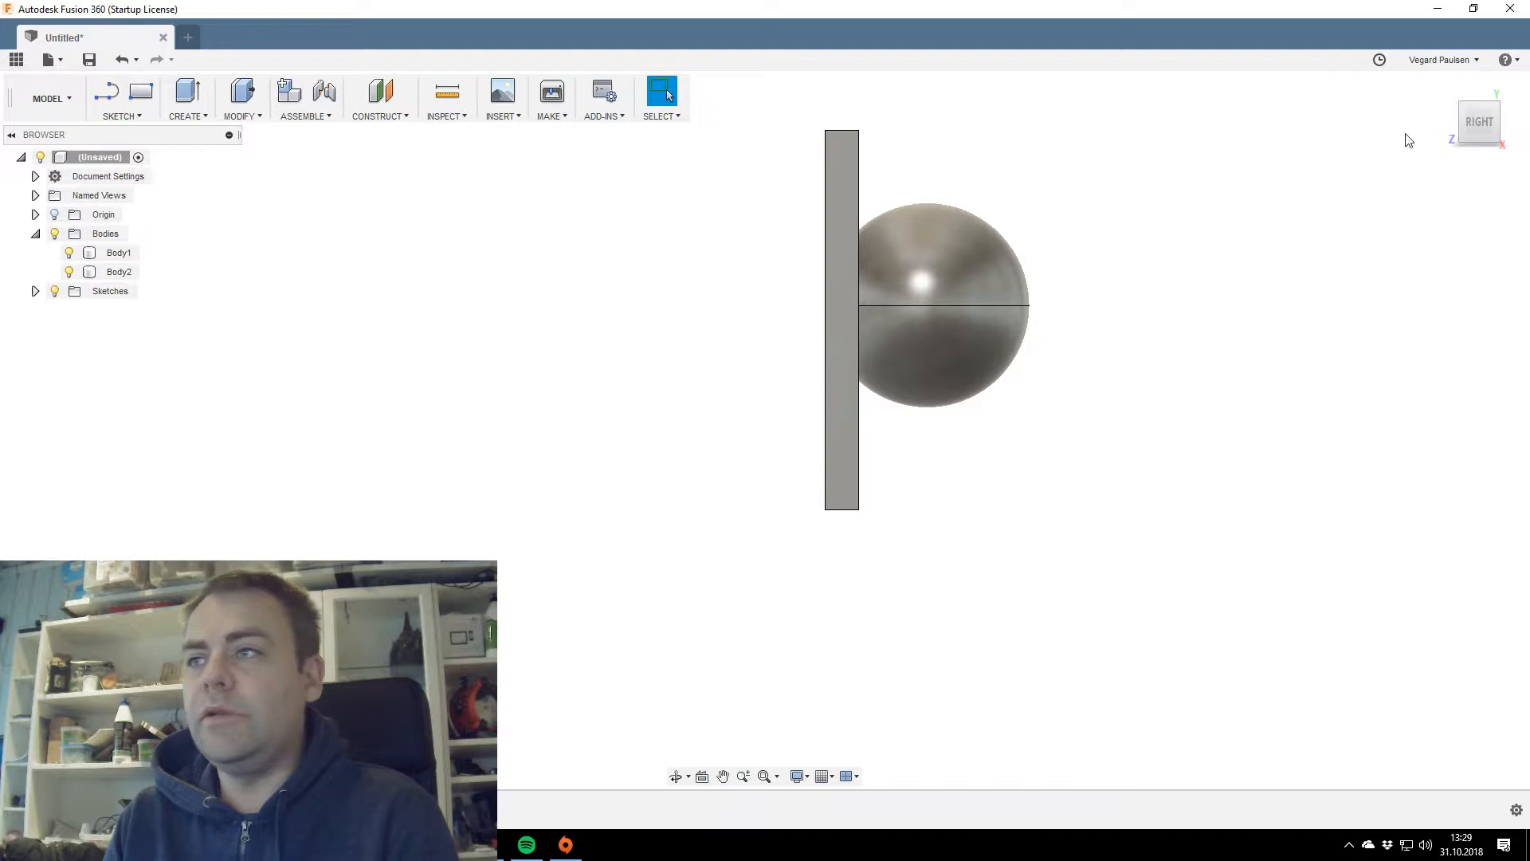
Start the Combine command, pick the sphere and the slab, and clear both selections.
left_click_drag(1482, 134, 1512, 134)
mouse_move(447, 255)
middle_mouse_down("shift")
mouse_move(392, 256)
mouse_move(287, 321)
middle_mouse_up("shift")
left_click(236, 118)
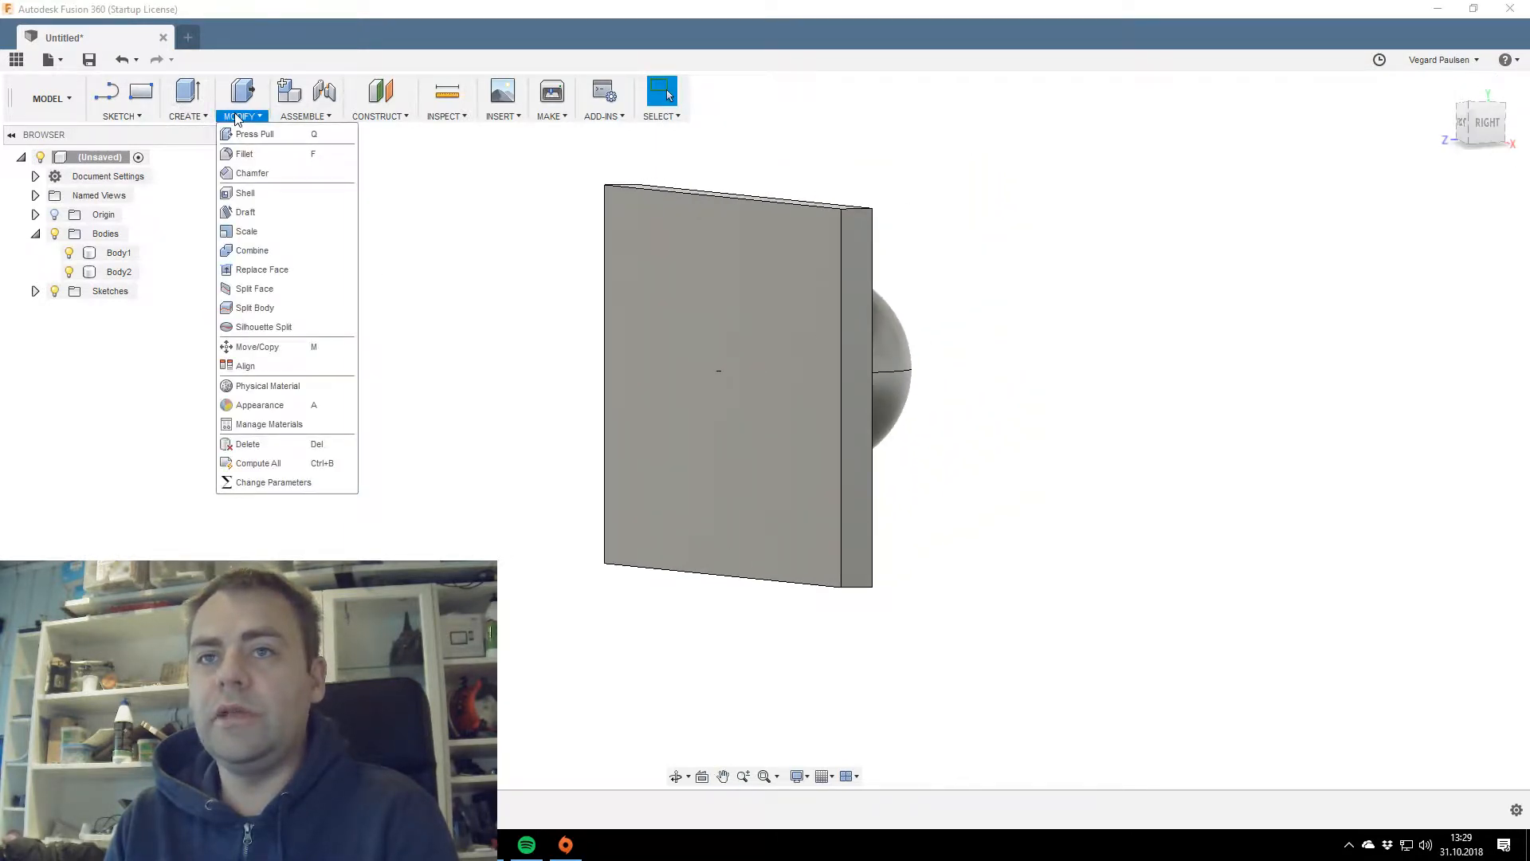
left_click(257, 251)
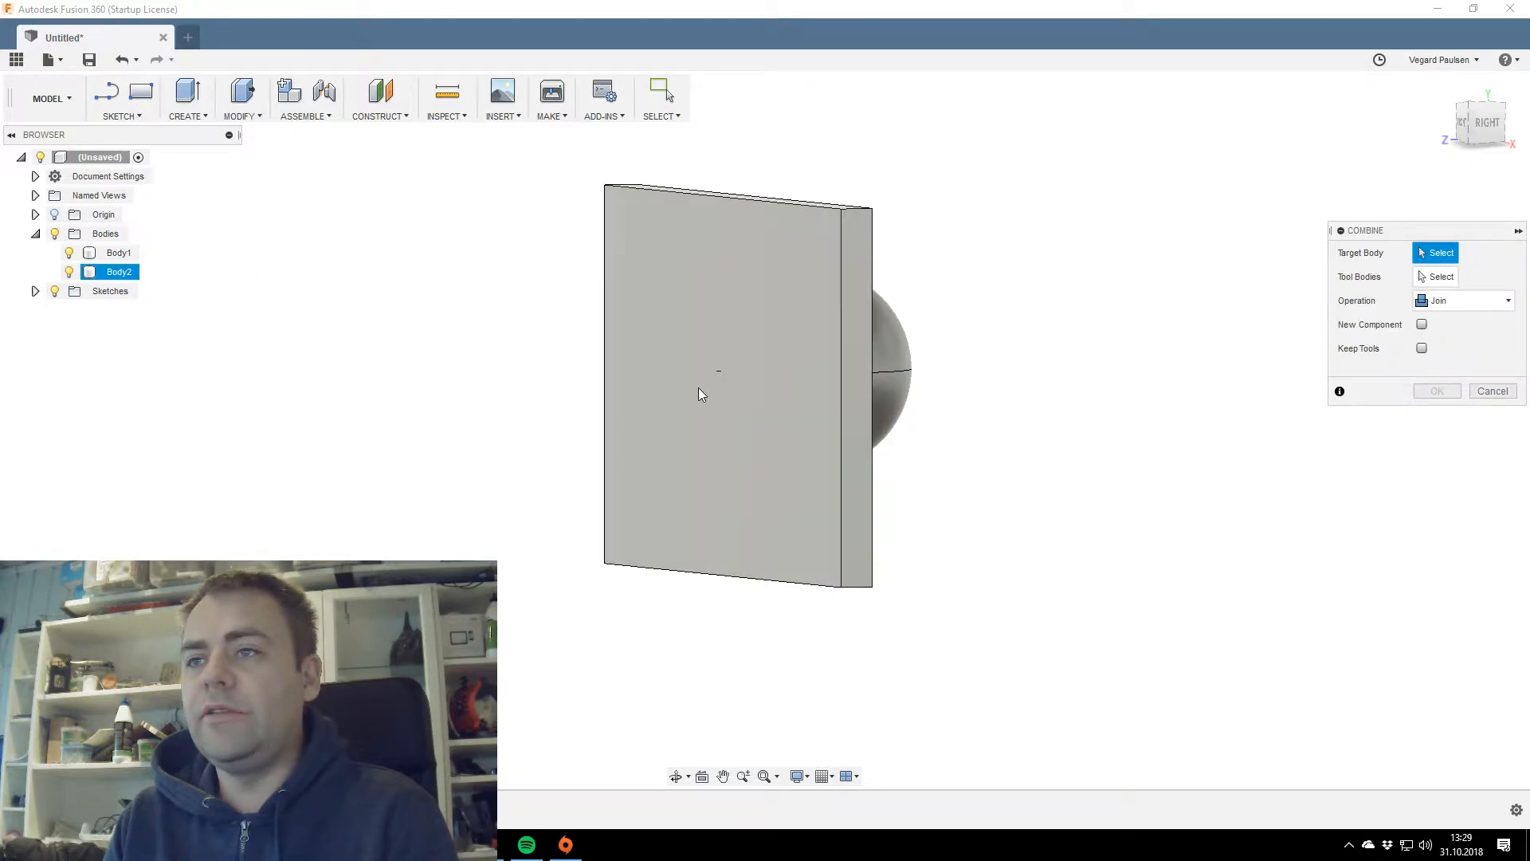
left_click_drag(1478, 133, 1425, 130)
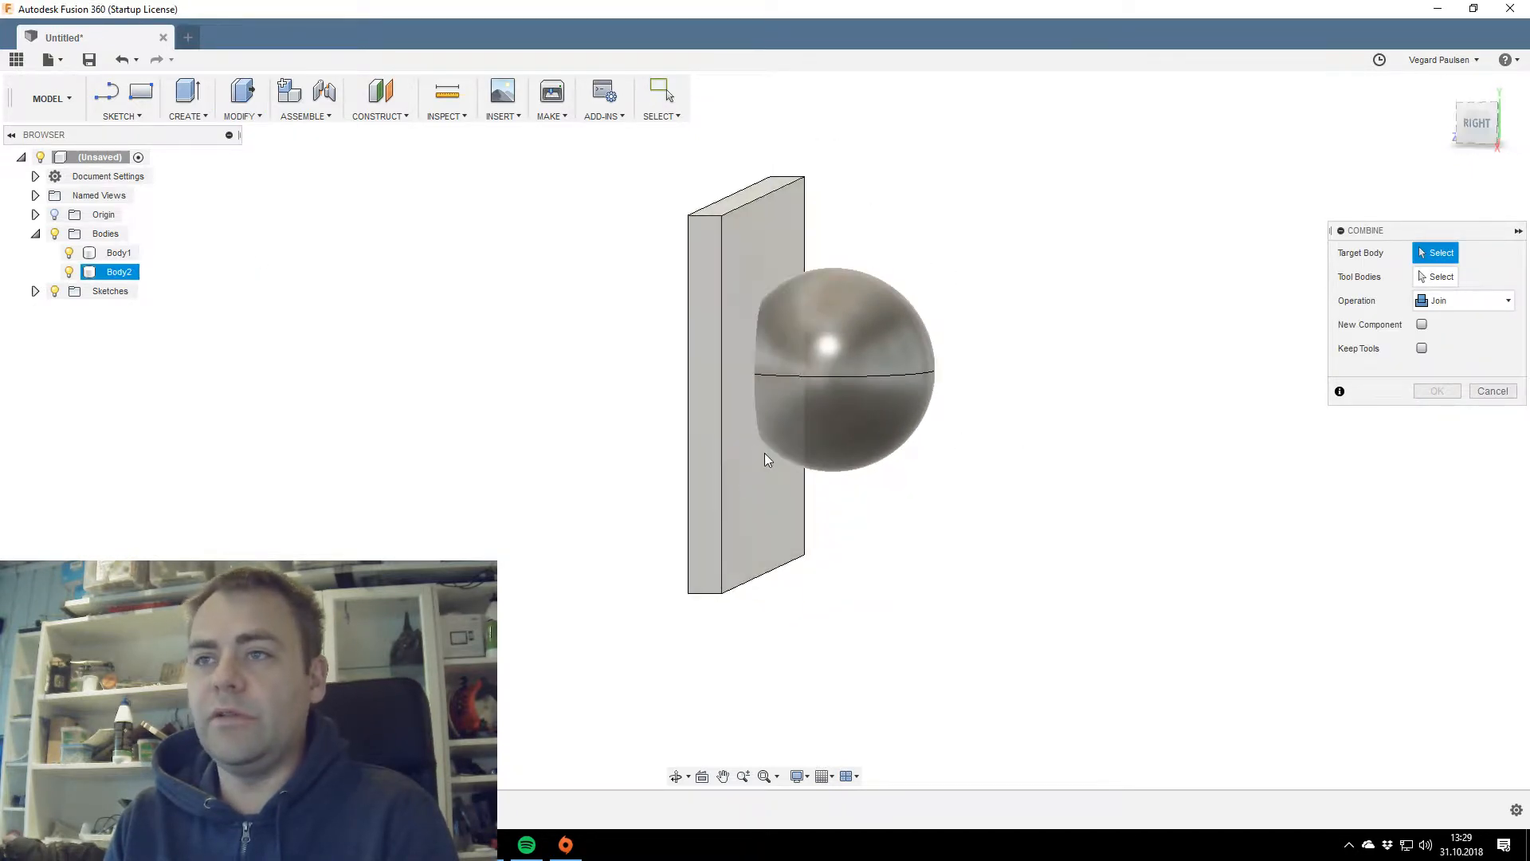
left_click(849, 363)
left_click(767, 230)
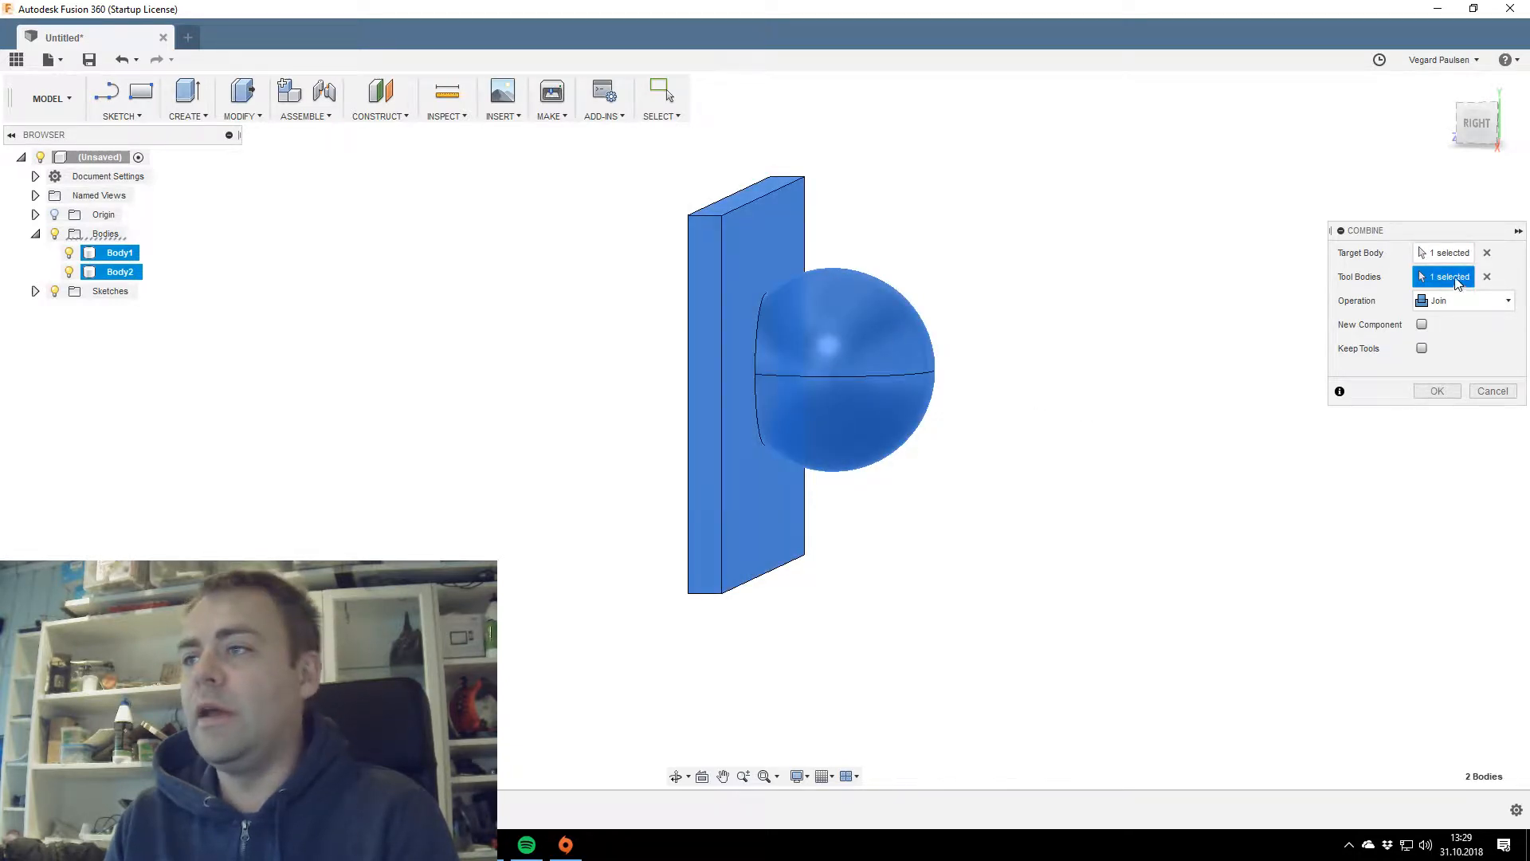
left_click(1487, 277)
left_click(1486, 252)
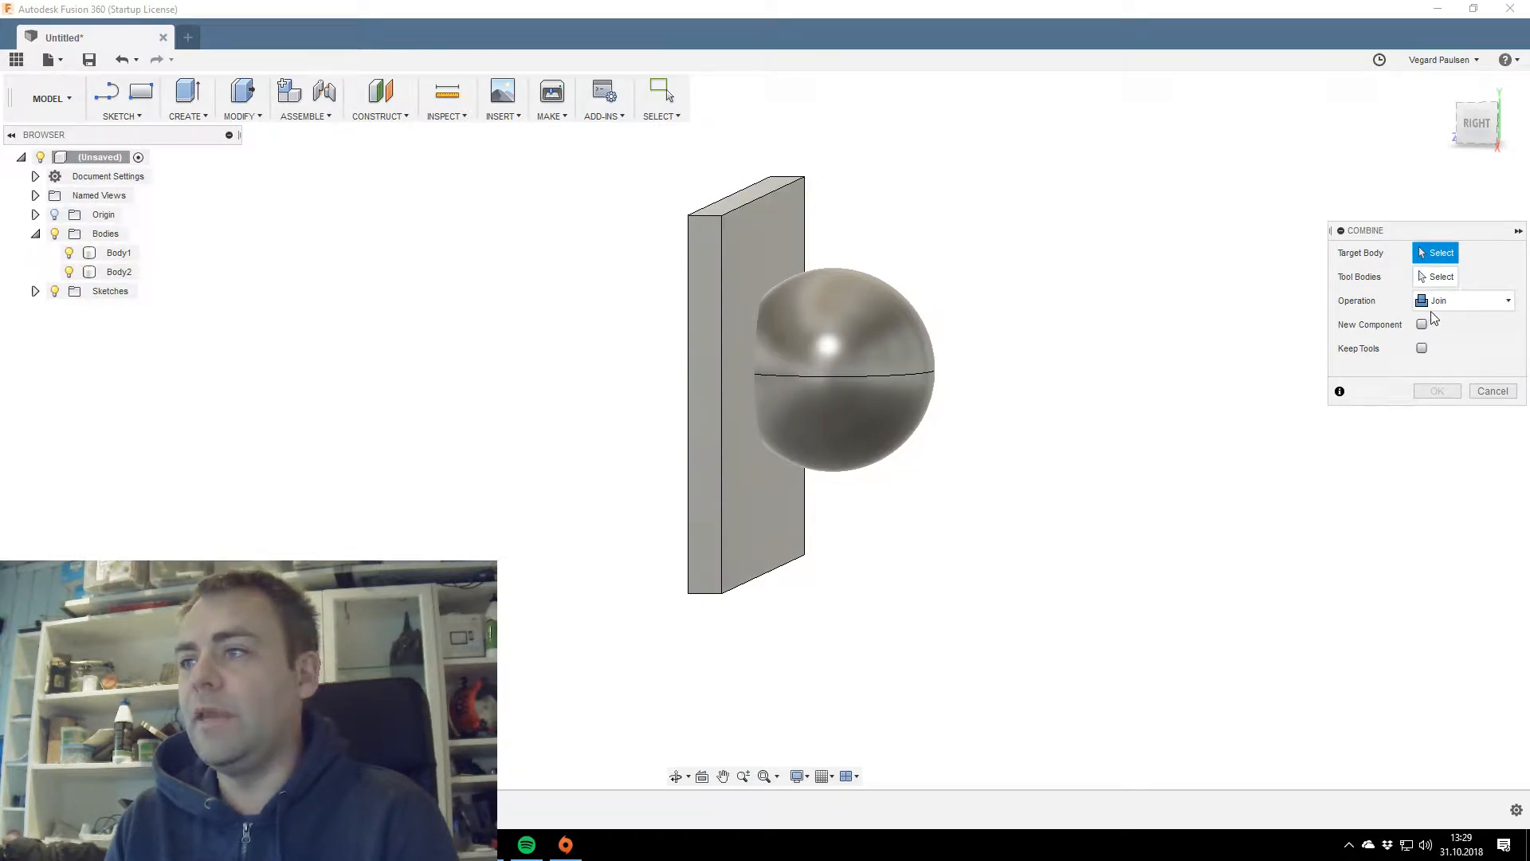
Combine the sphere as target with the slab as tool using Intersect, with the result placed in a new component.
left_click(851, 364)
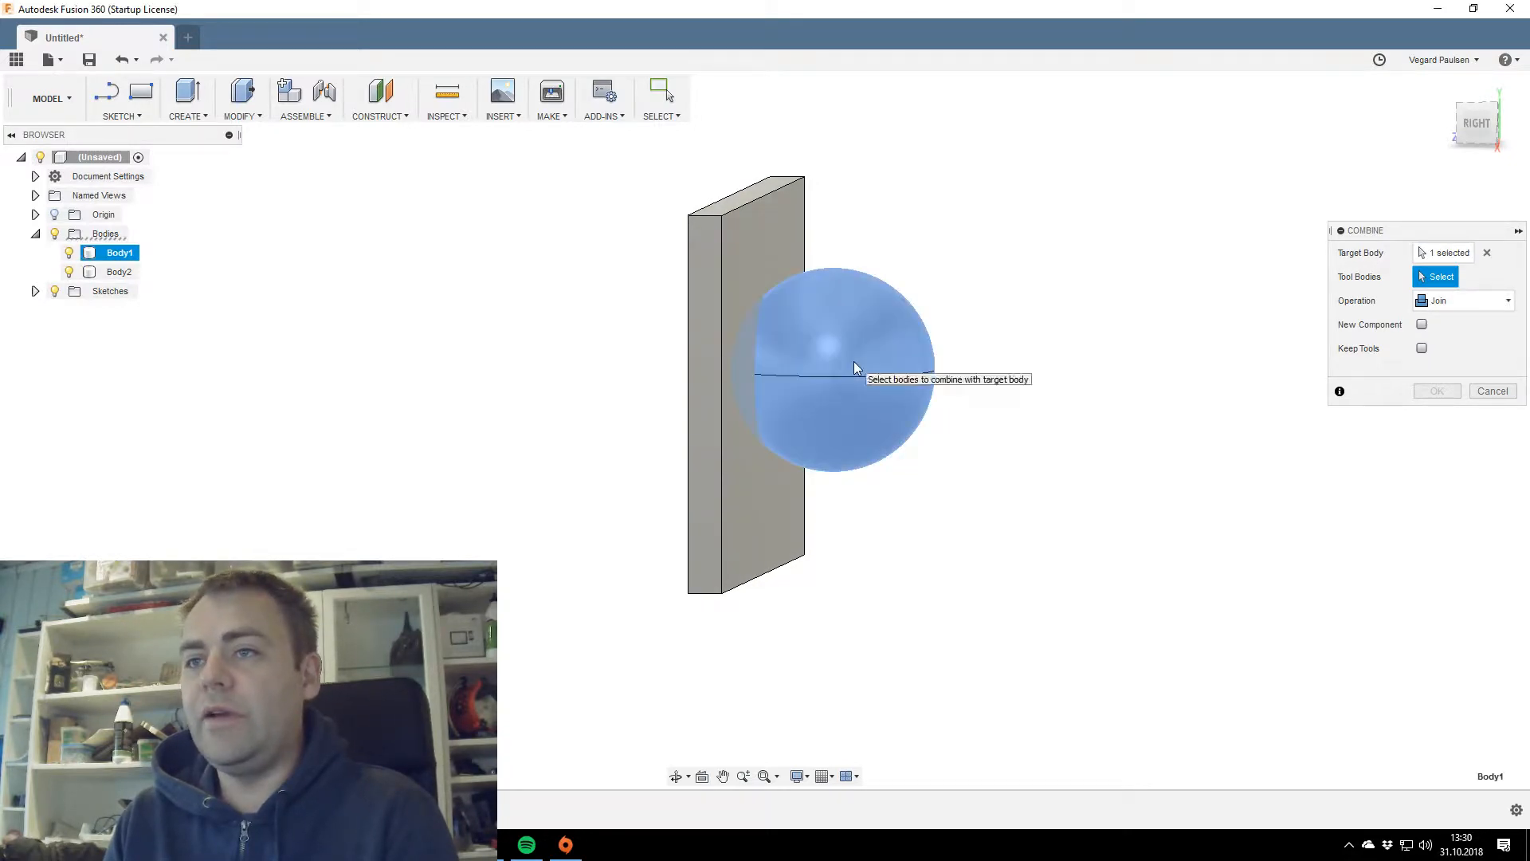
left_click(741, 251)
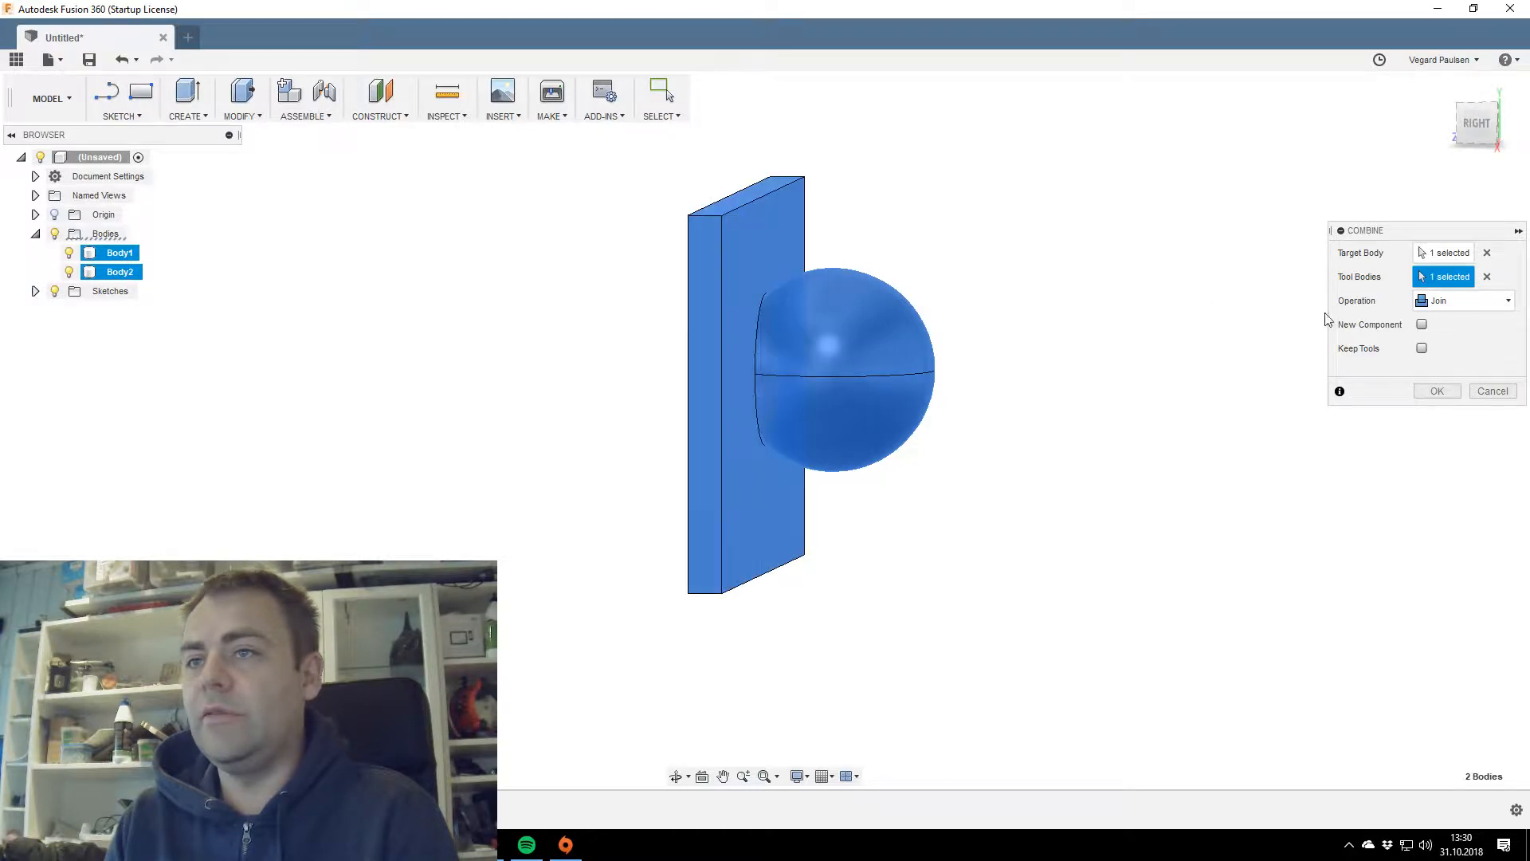
left_click(1471, 303)
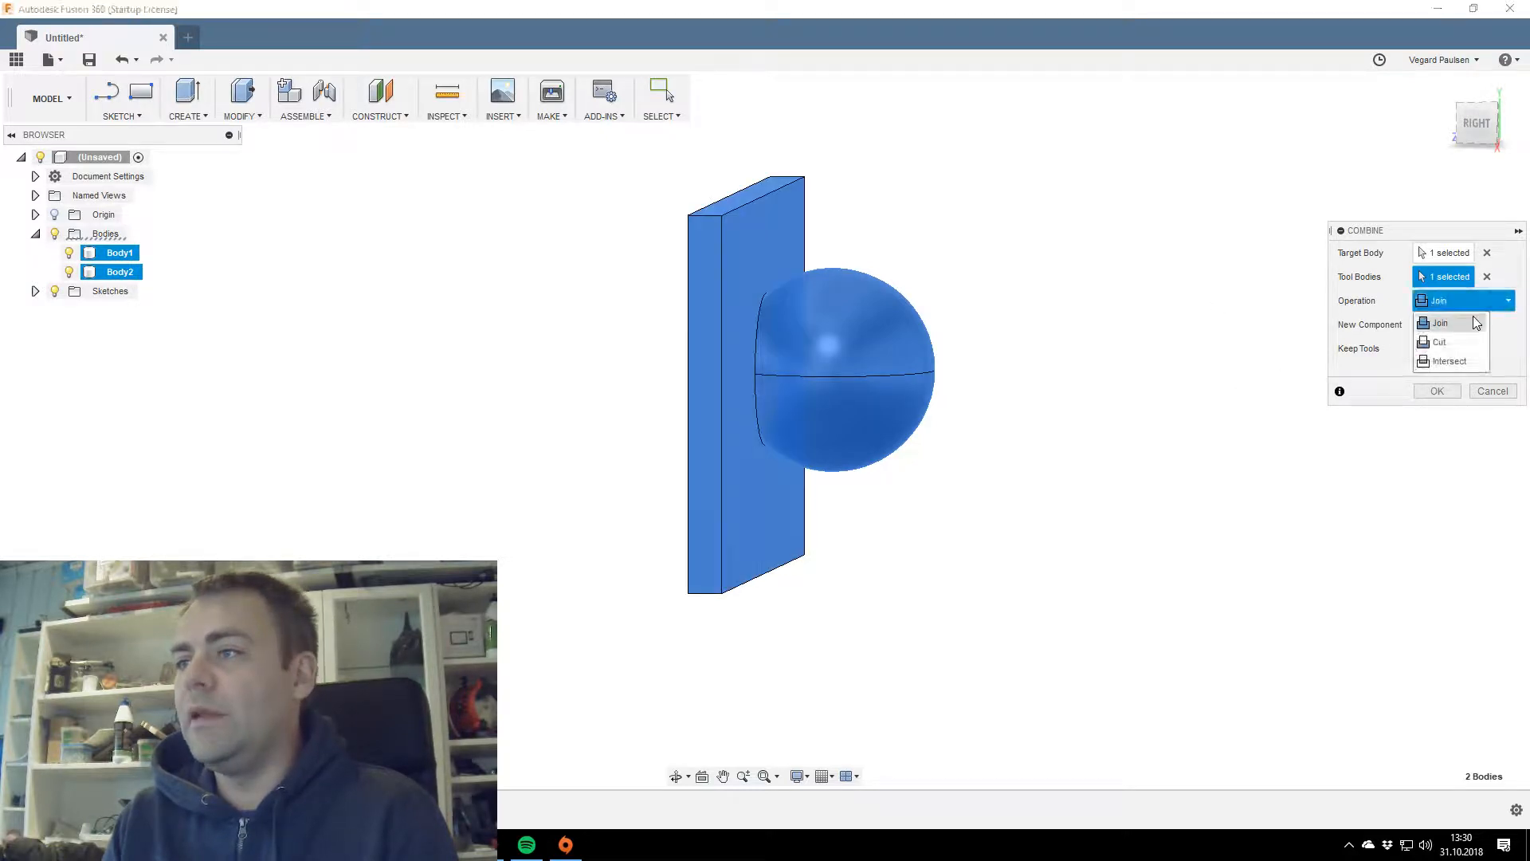
left_click(1452, 362)
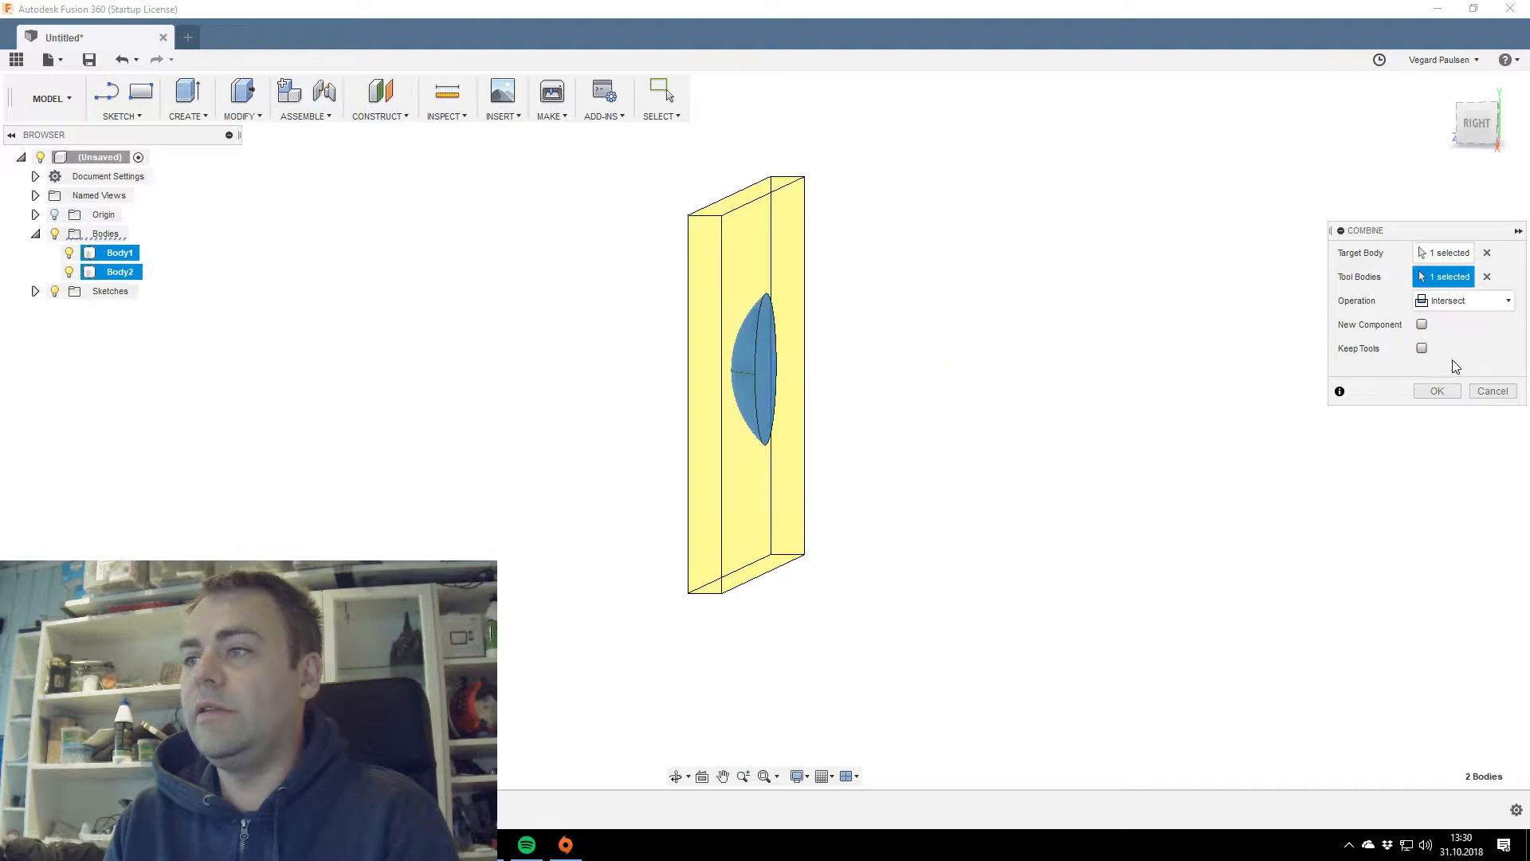
left_click(1421, 325)
left_click(1425, 396)
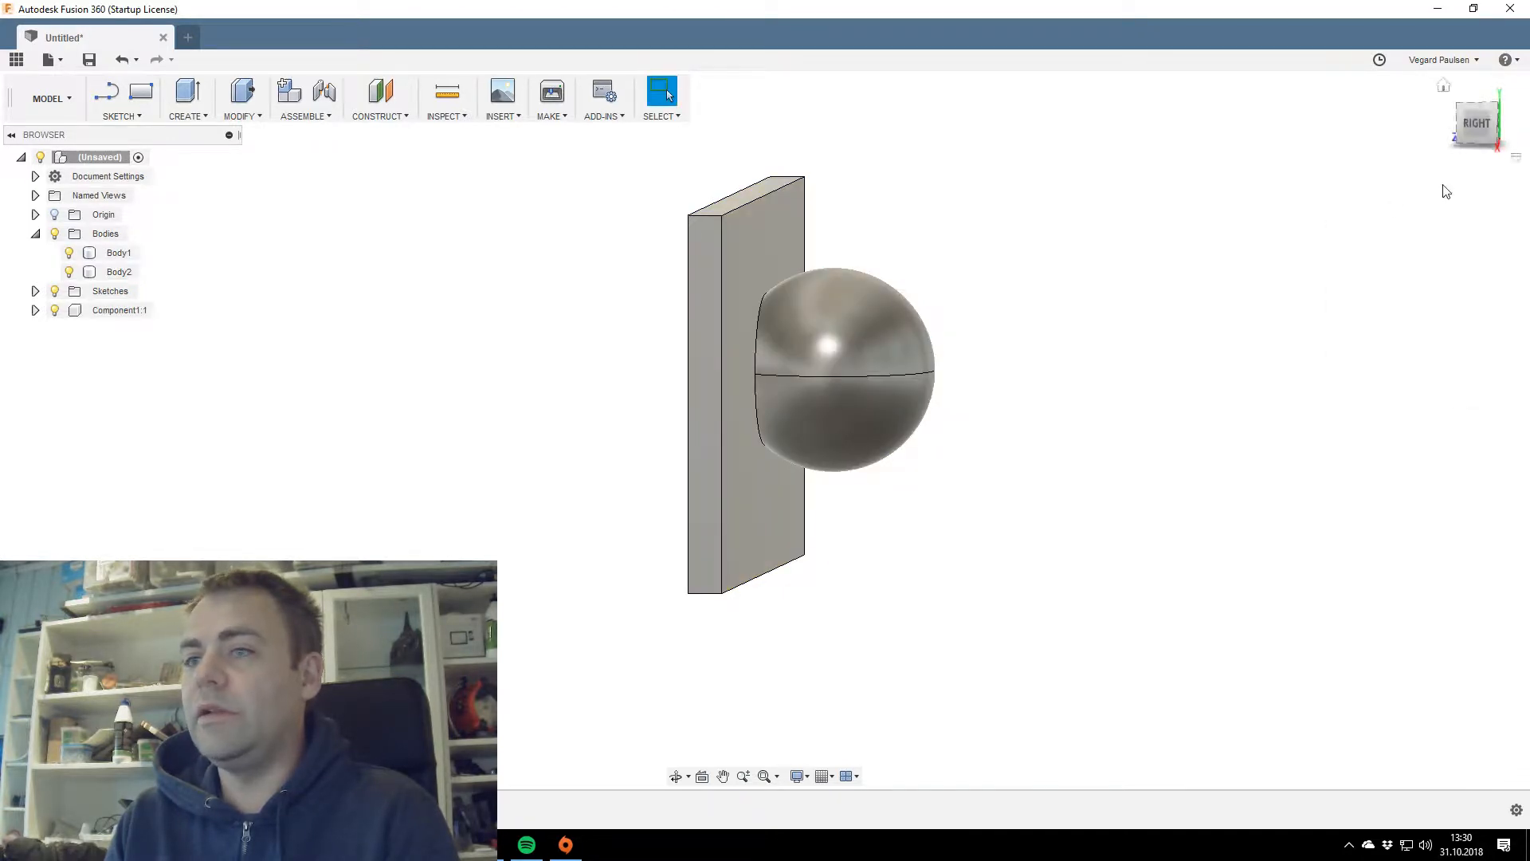
Hide the original sphere and slab bodies and inspect the intersected spherical cap from the front and side.
left_click(59, 236)
left_click(55, 234)
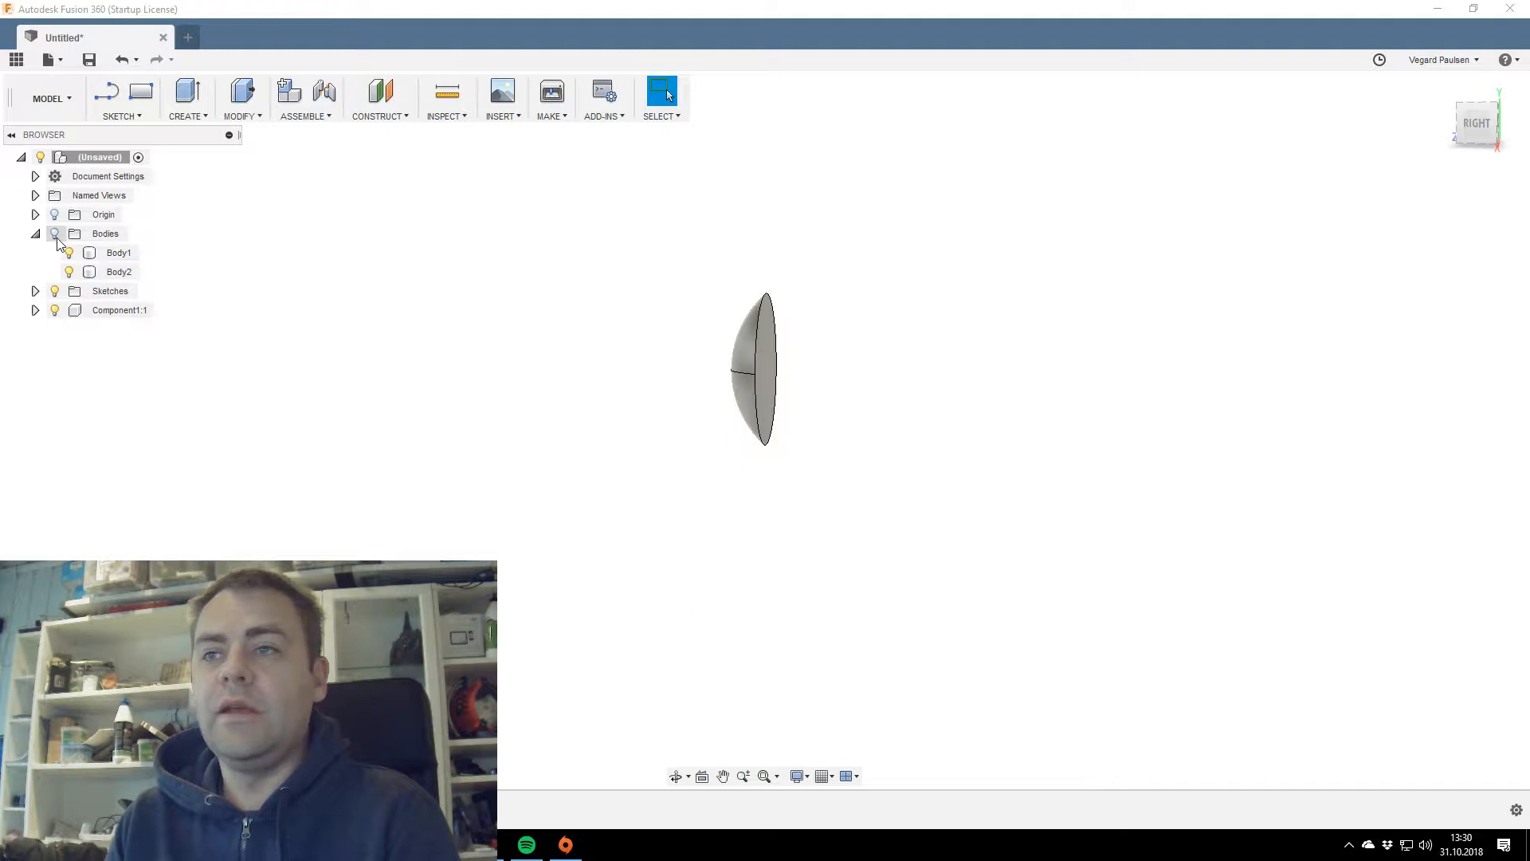
mouse_move(1475, 123)
left_mouse_down()
mouse_move(1506, 123)
mouse_move(1471, 124)
left_mouse_up()
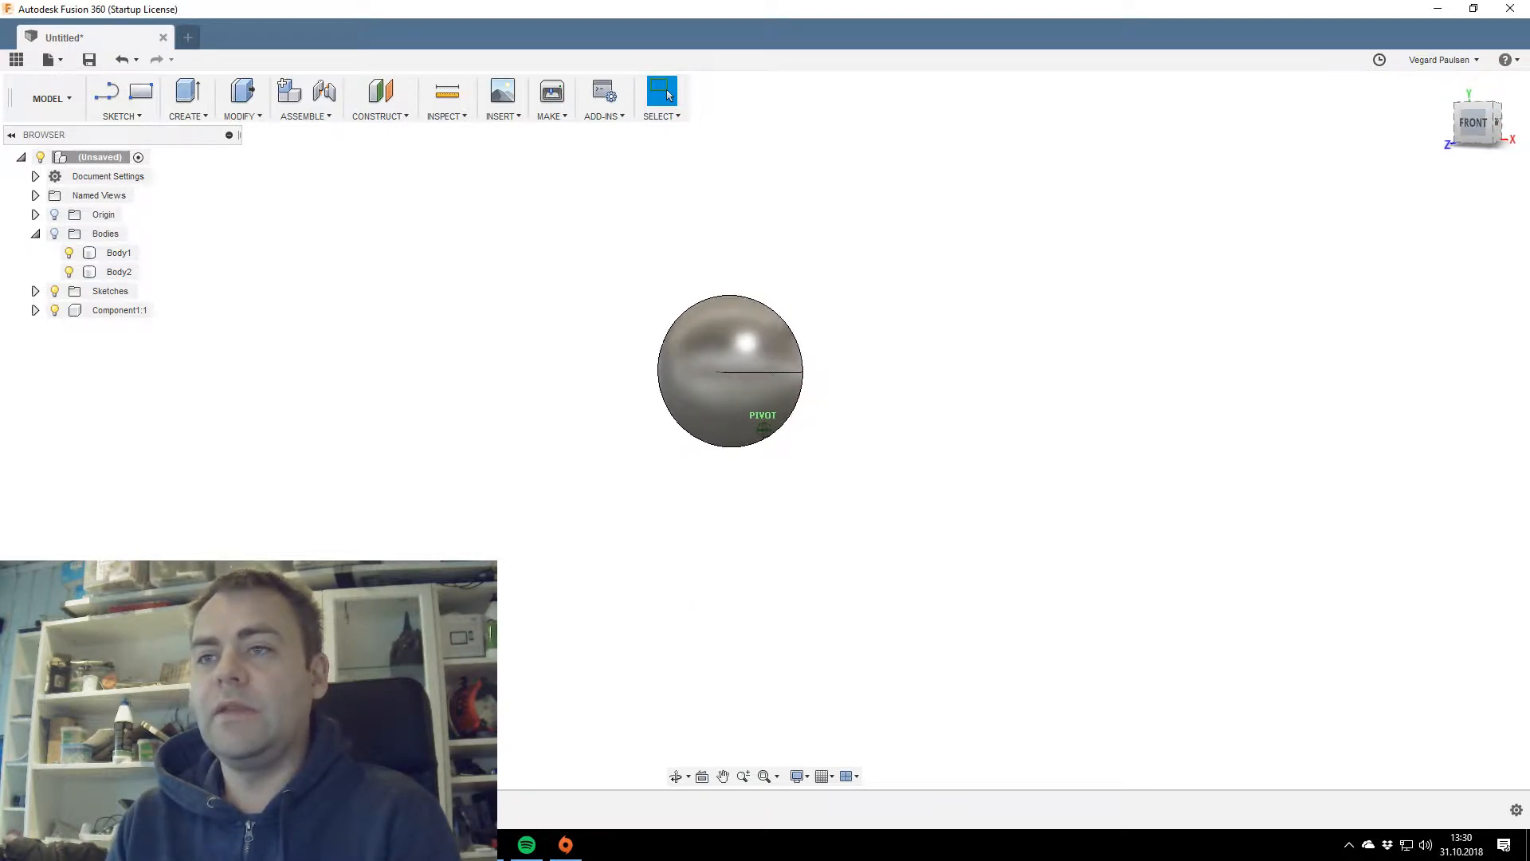
scroll(827, 427, "up", 4)
middle_click_drag(910, 311, 931, 527)
left_click_drag(1488, 119, 1469, 118)
middle_click_drag(668, 94, 667, 94, "shift")
middle_click_drag(821, 364, 828, 364, "shift")
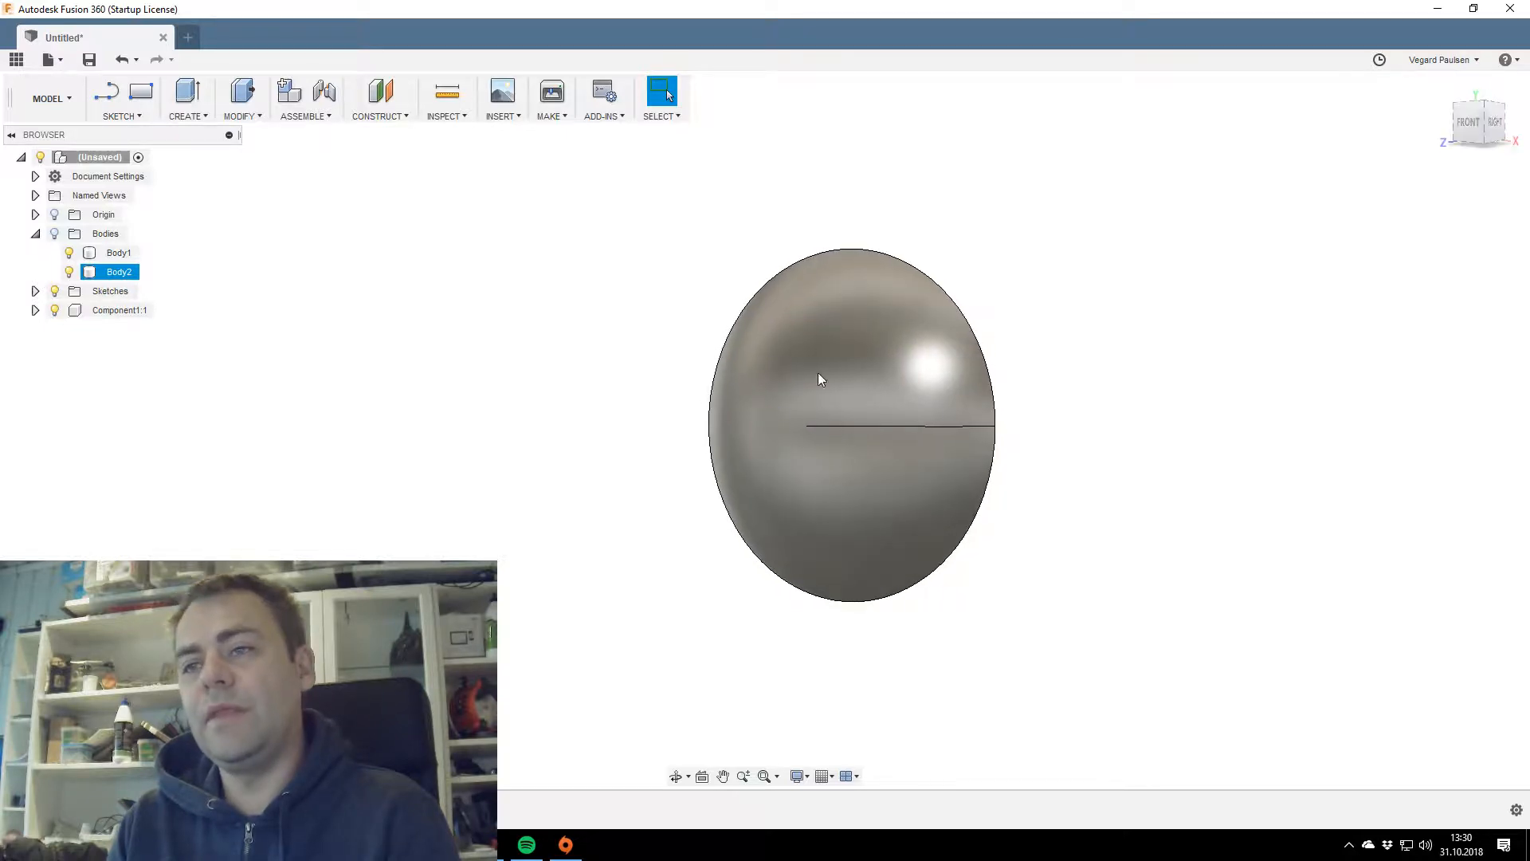
left_click(815, 432)
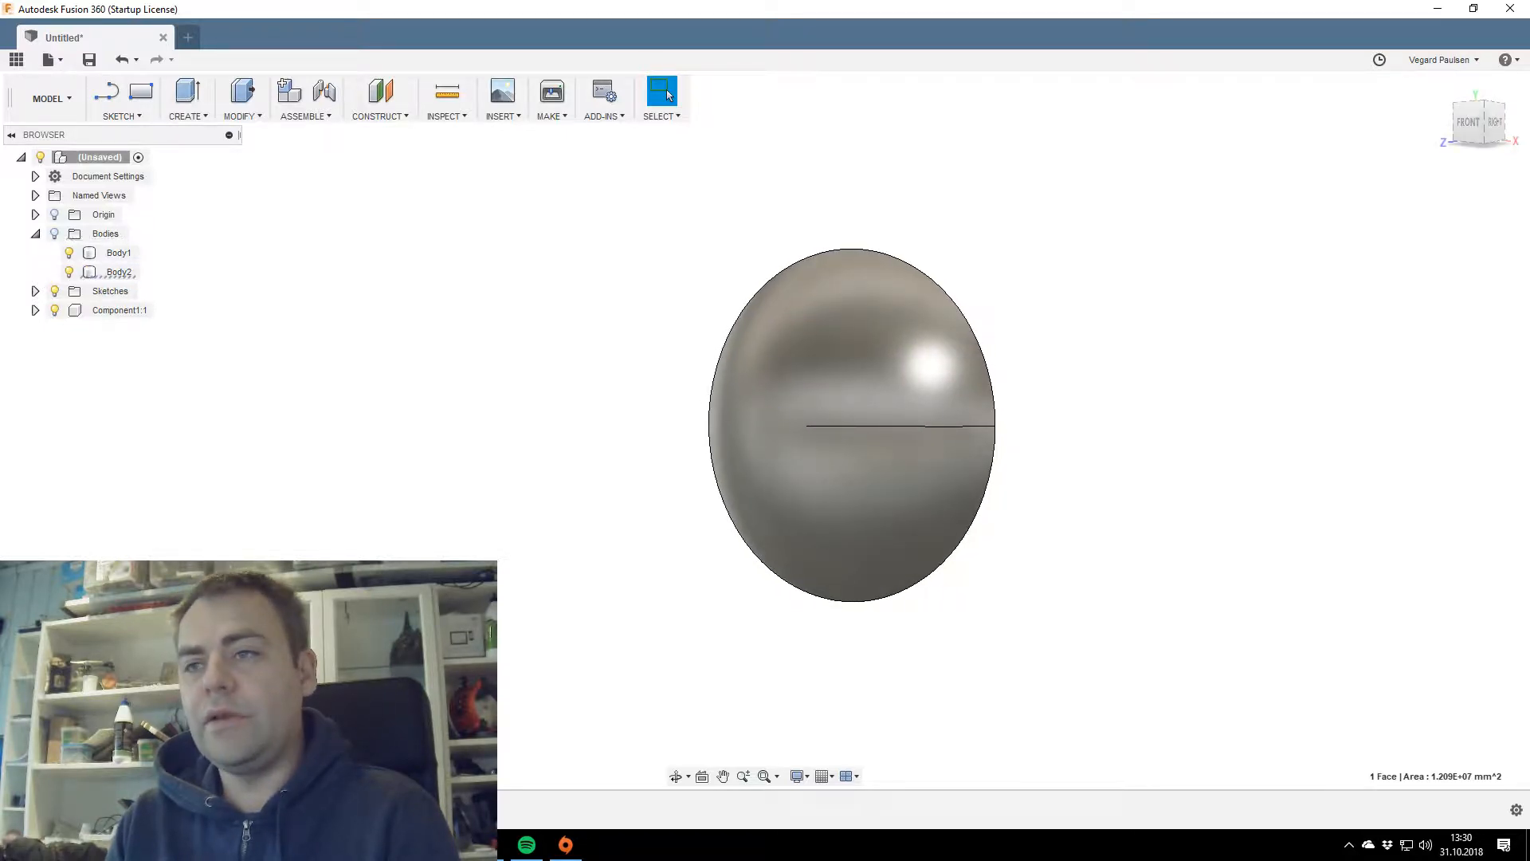
right_click(837, 387)
left_click(128, 275)
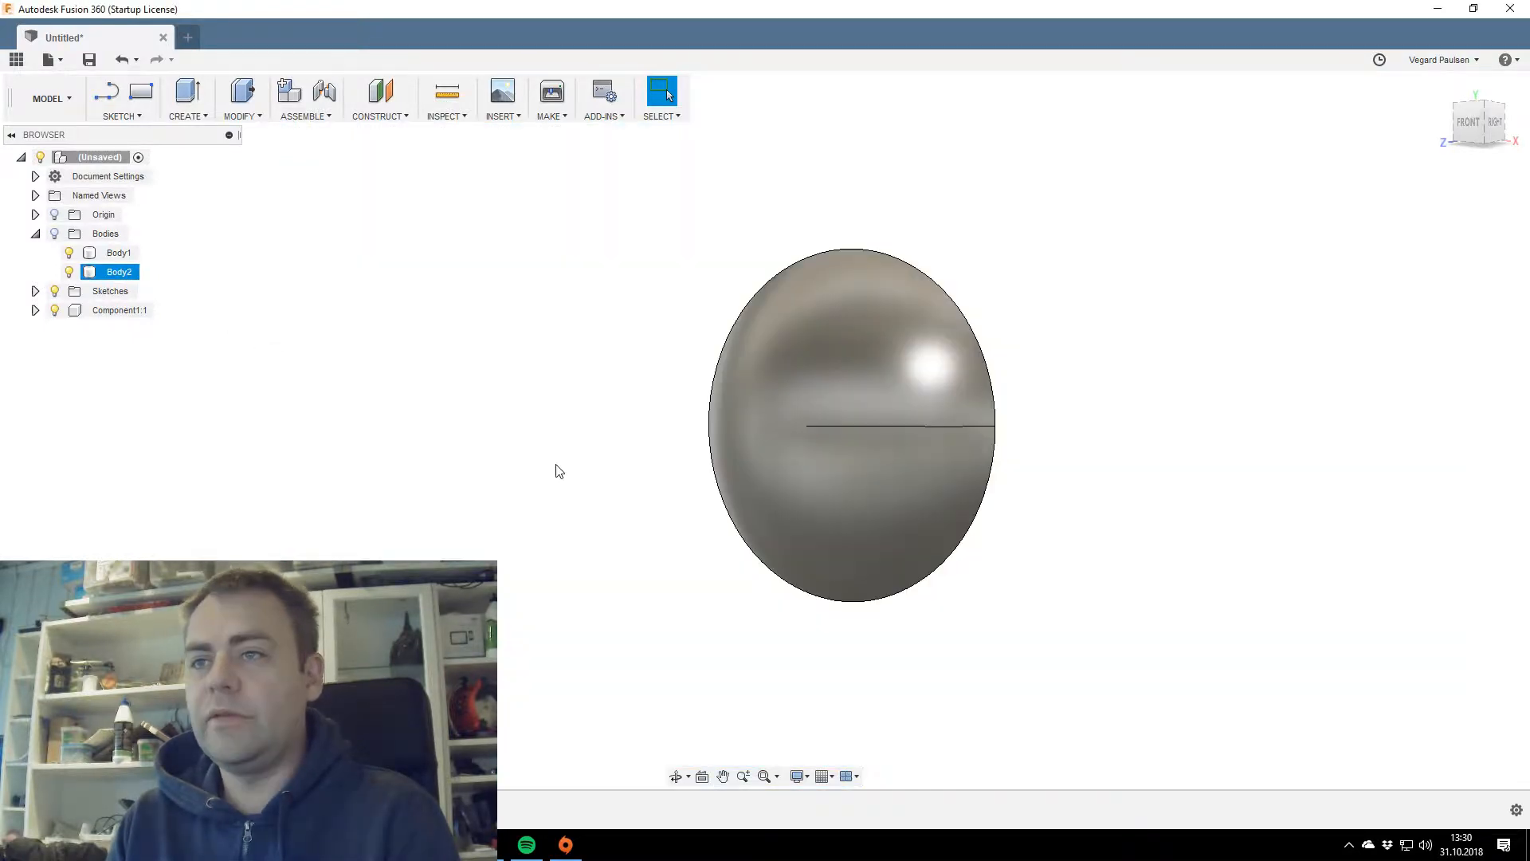
left_click(557, 468)
Send the spherical cap component to Slicer for Fusion 360 with High refinement.
left_click(552, 117)
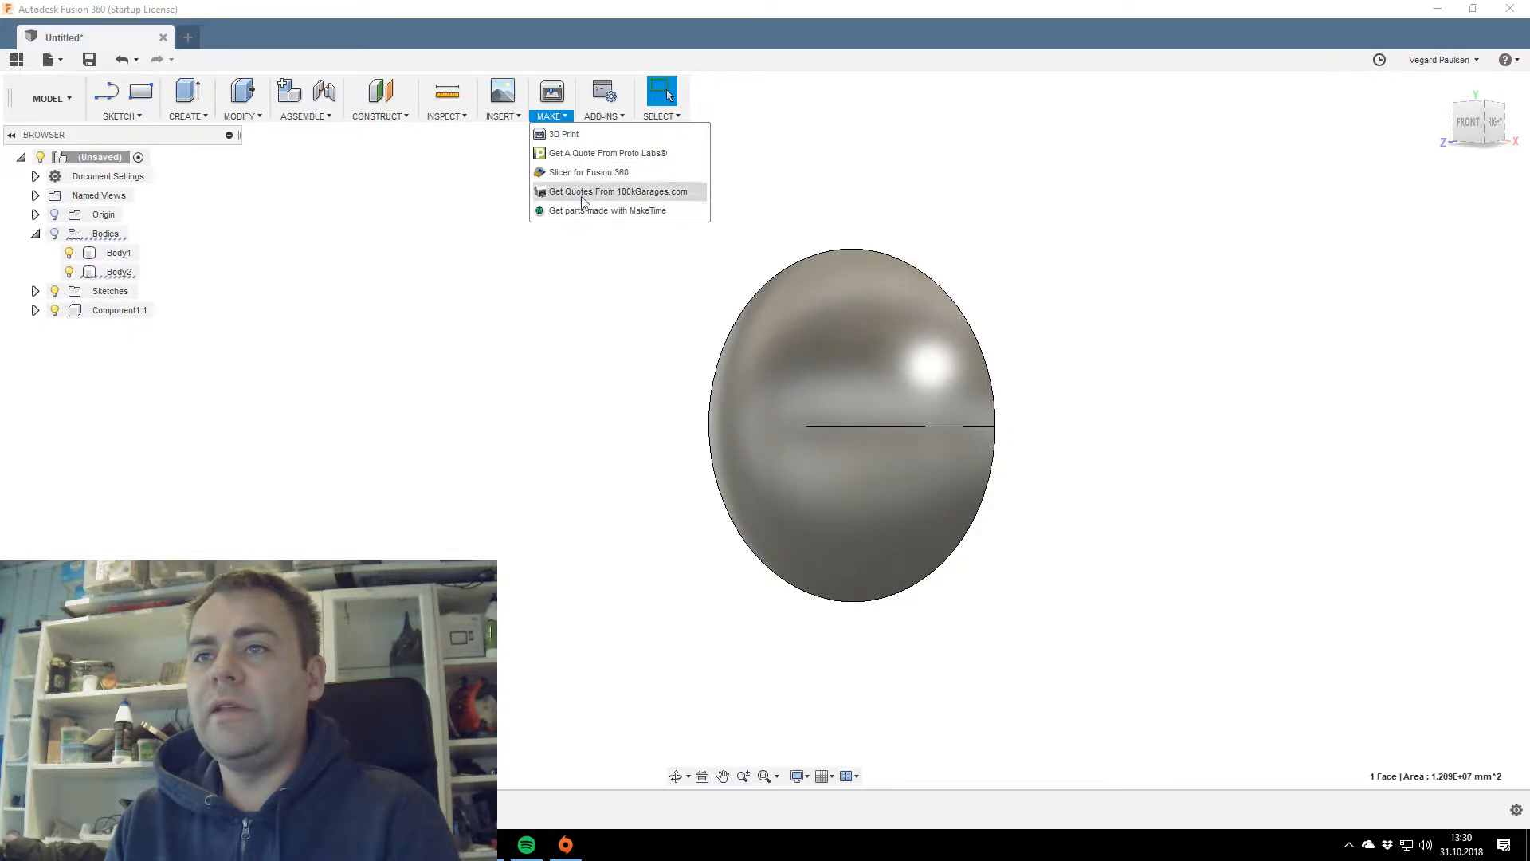
left_click(924, 420)
left_click(542, 117)
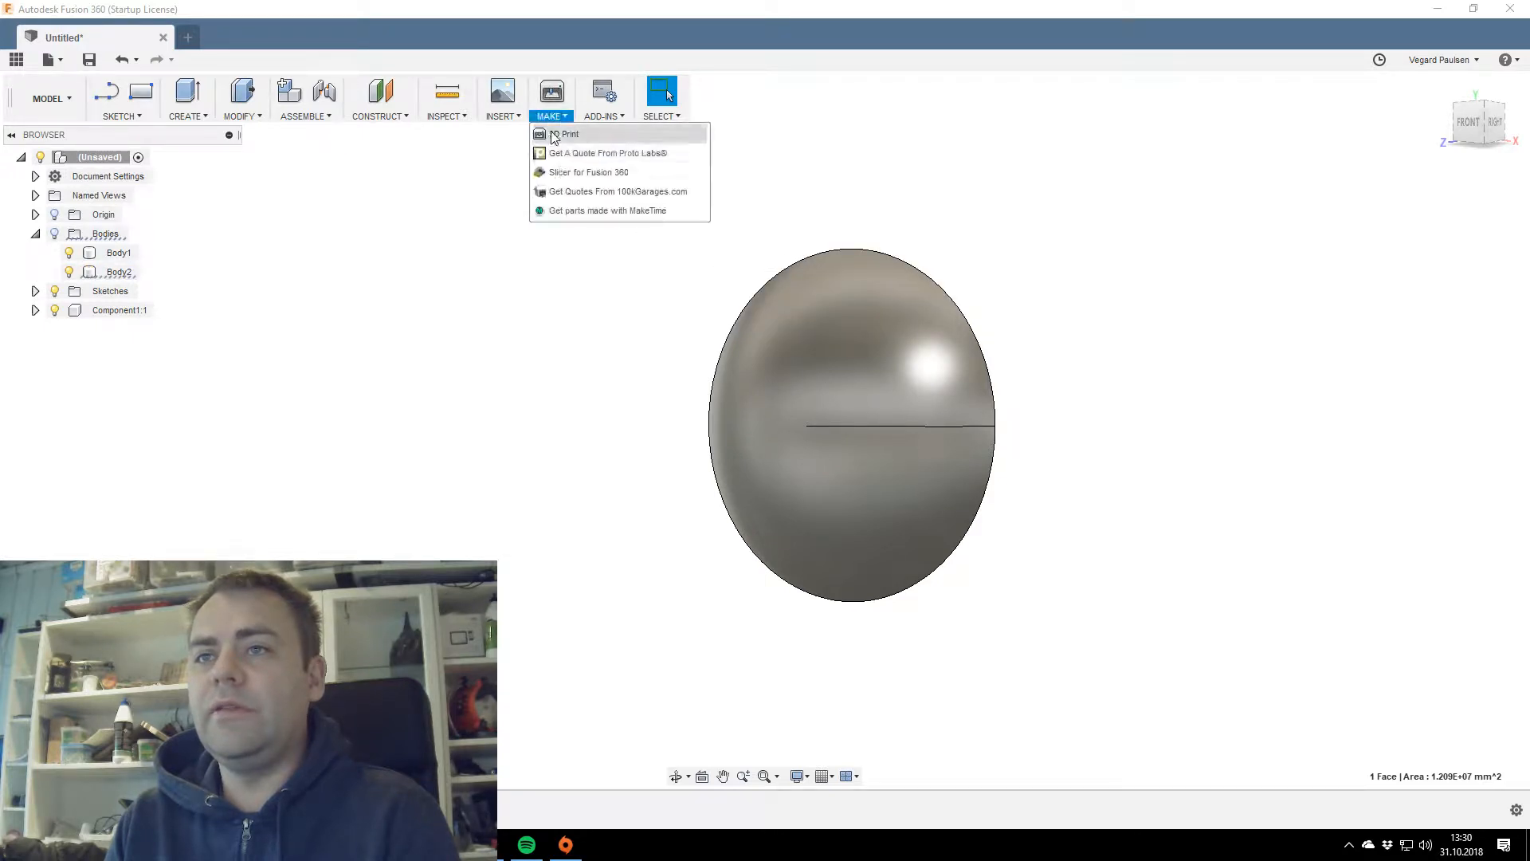
left_click(564, 174)
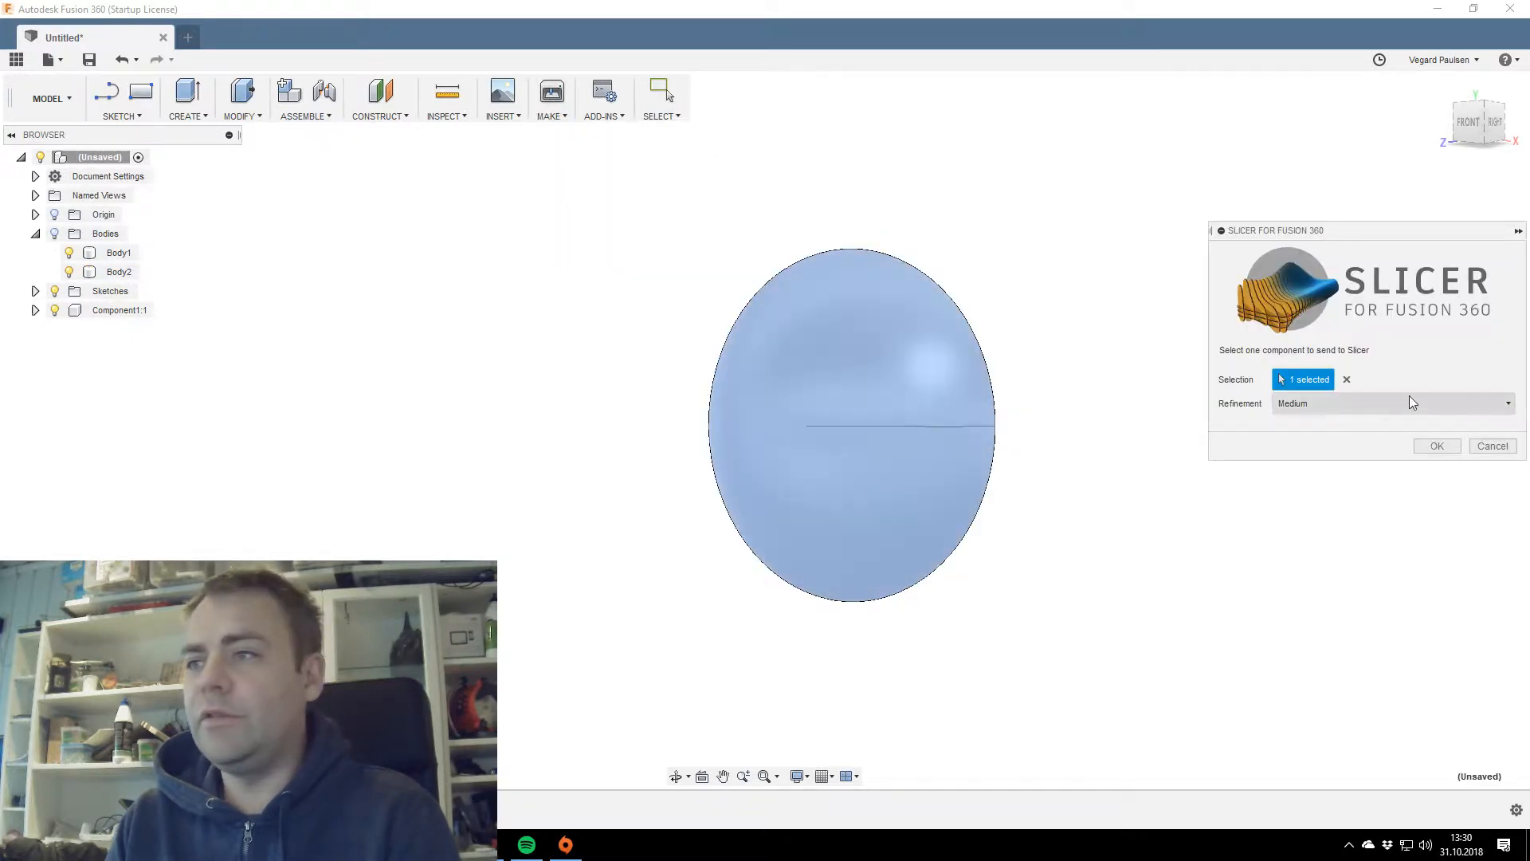
left_click(909, 404)
left_click(1313, 412)
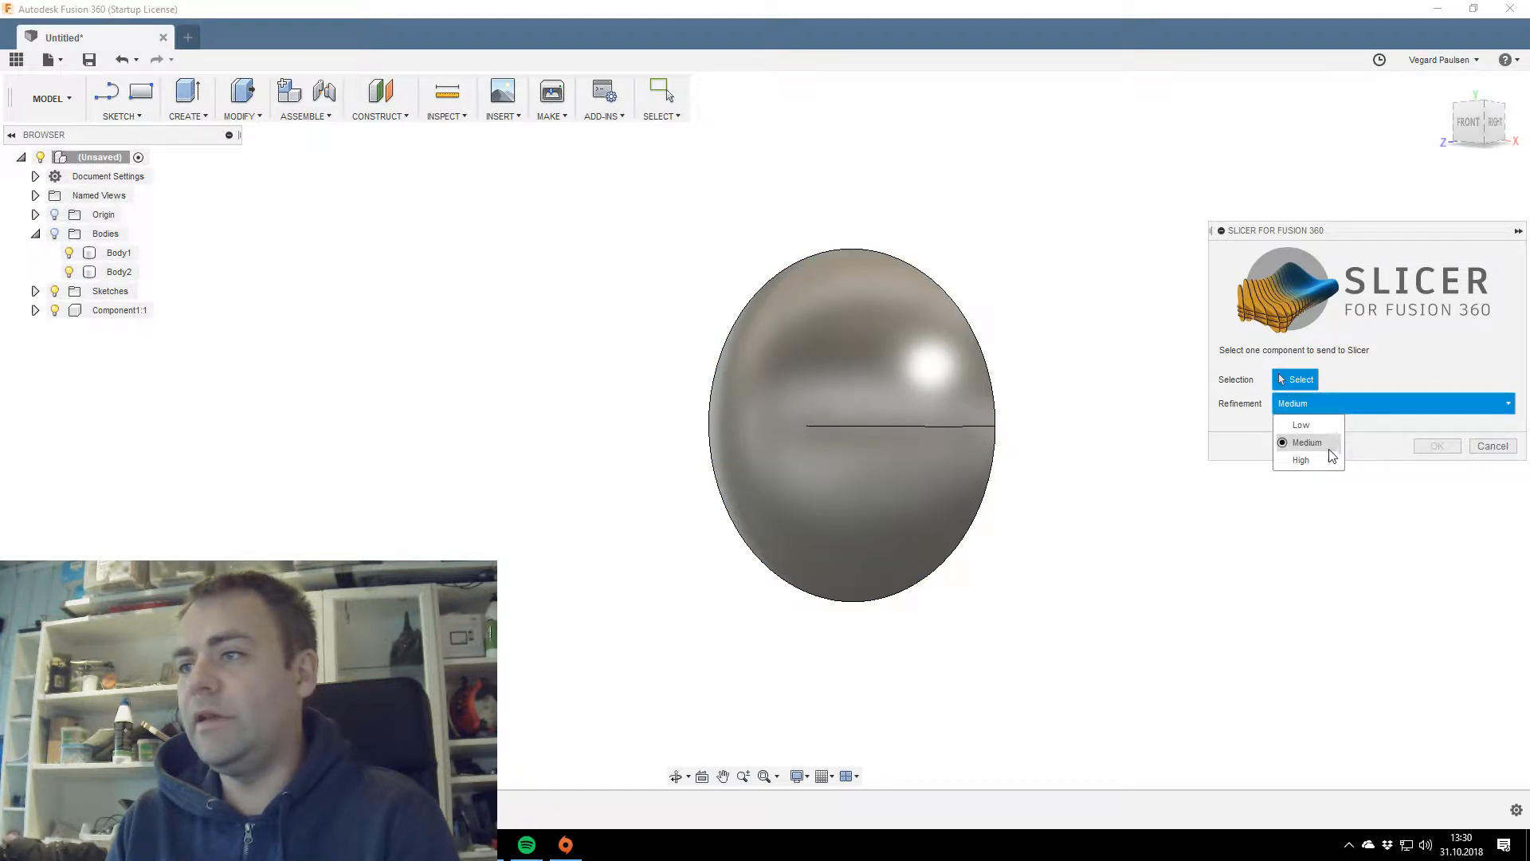
left_click(1301, 465)
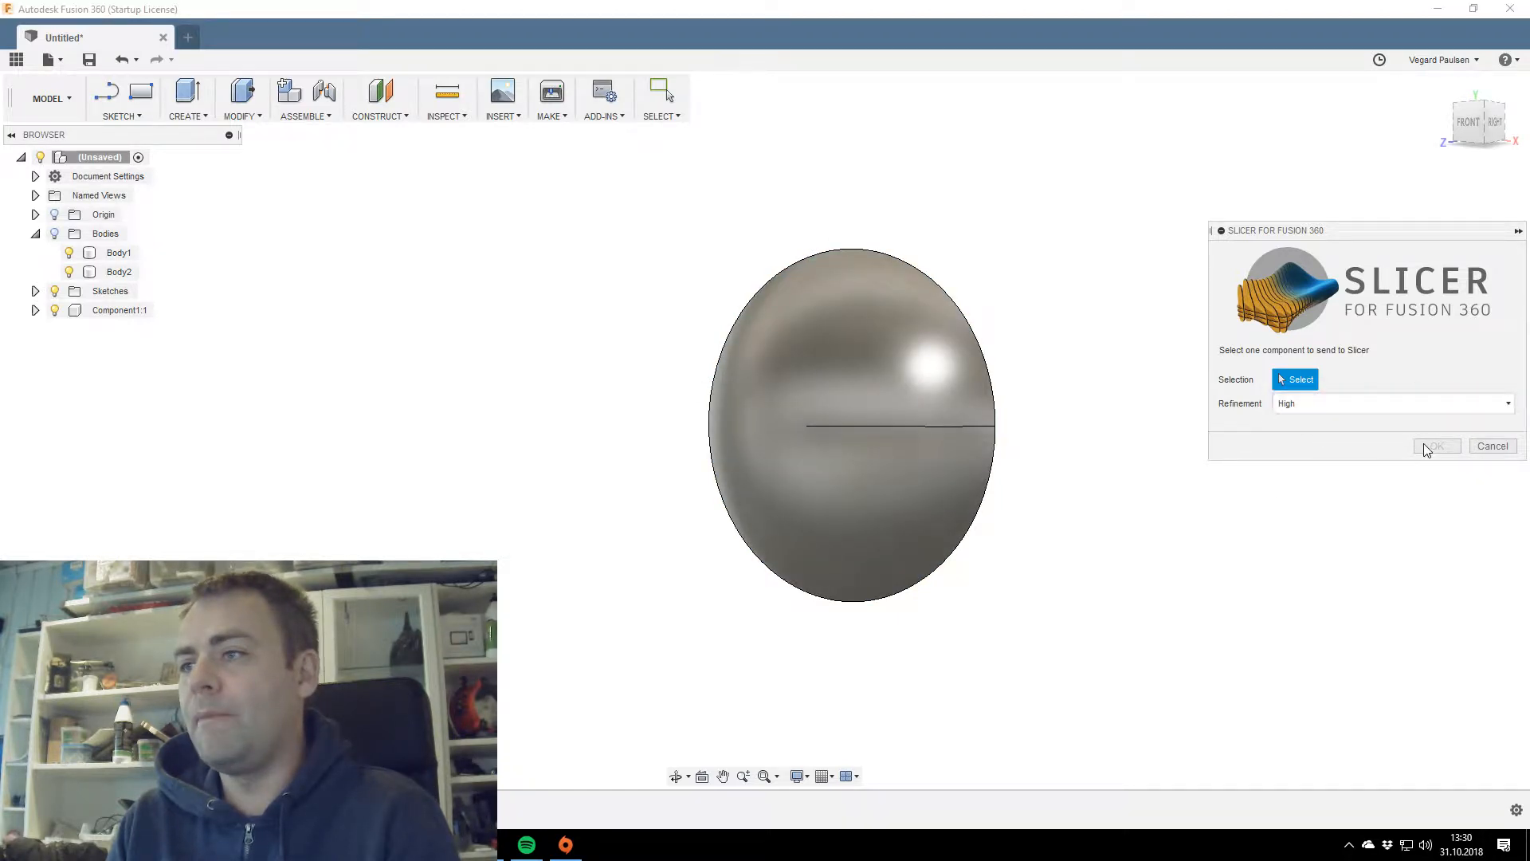
left_click(1323, 404)
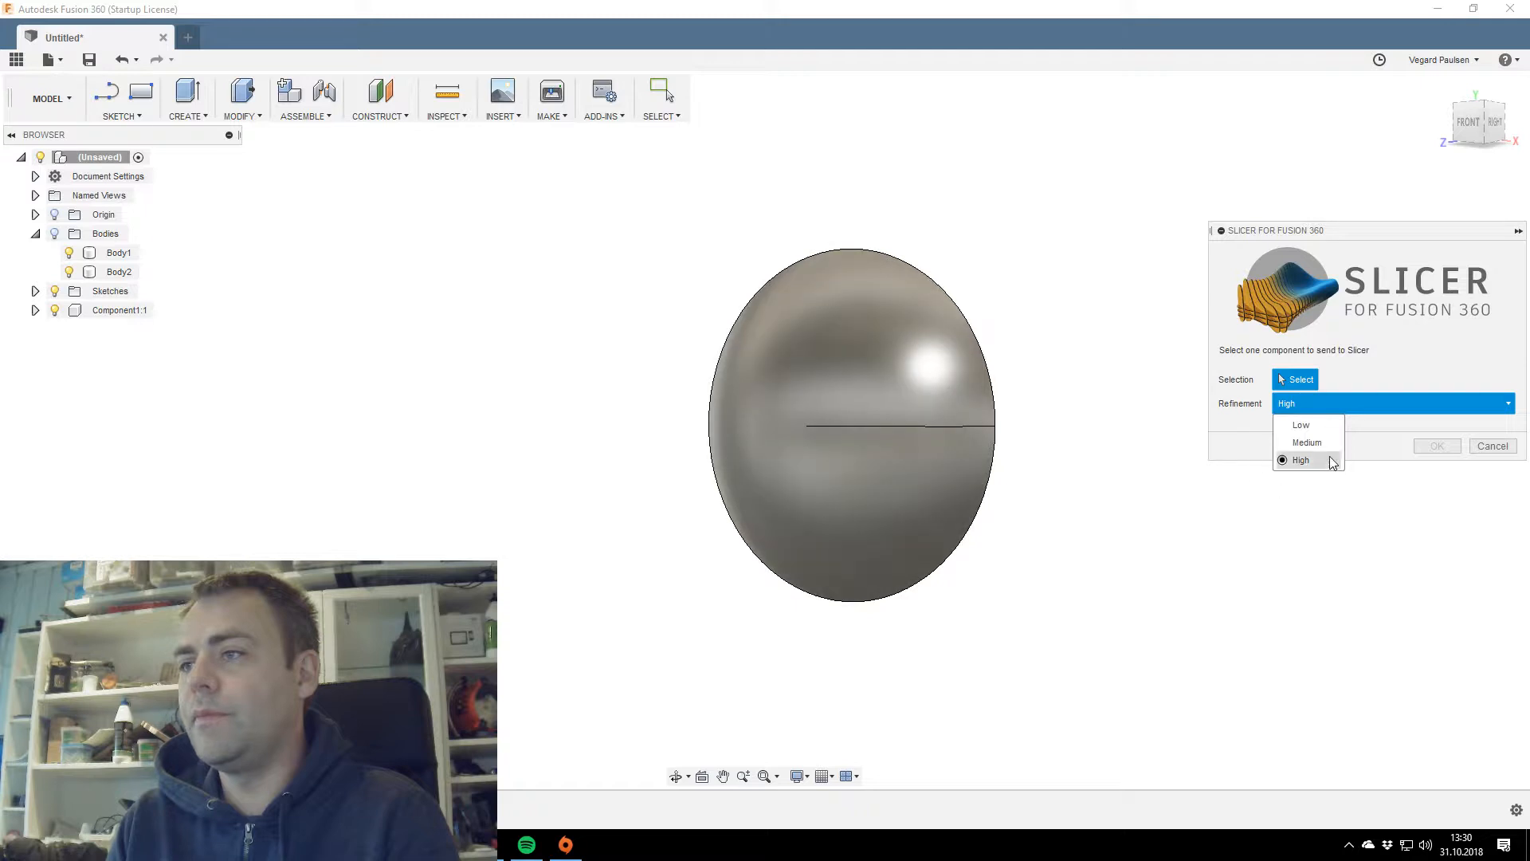
left_click(1307, 461)
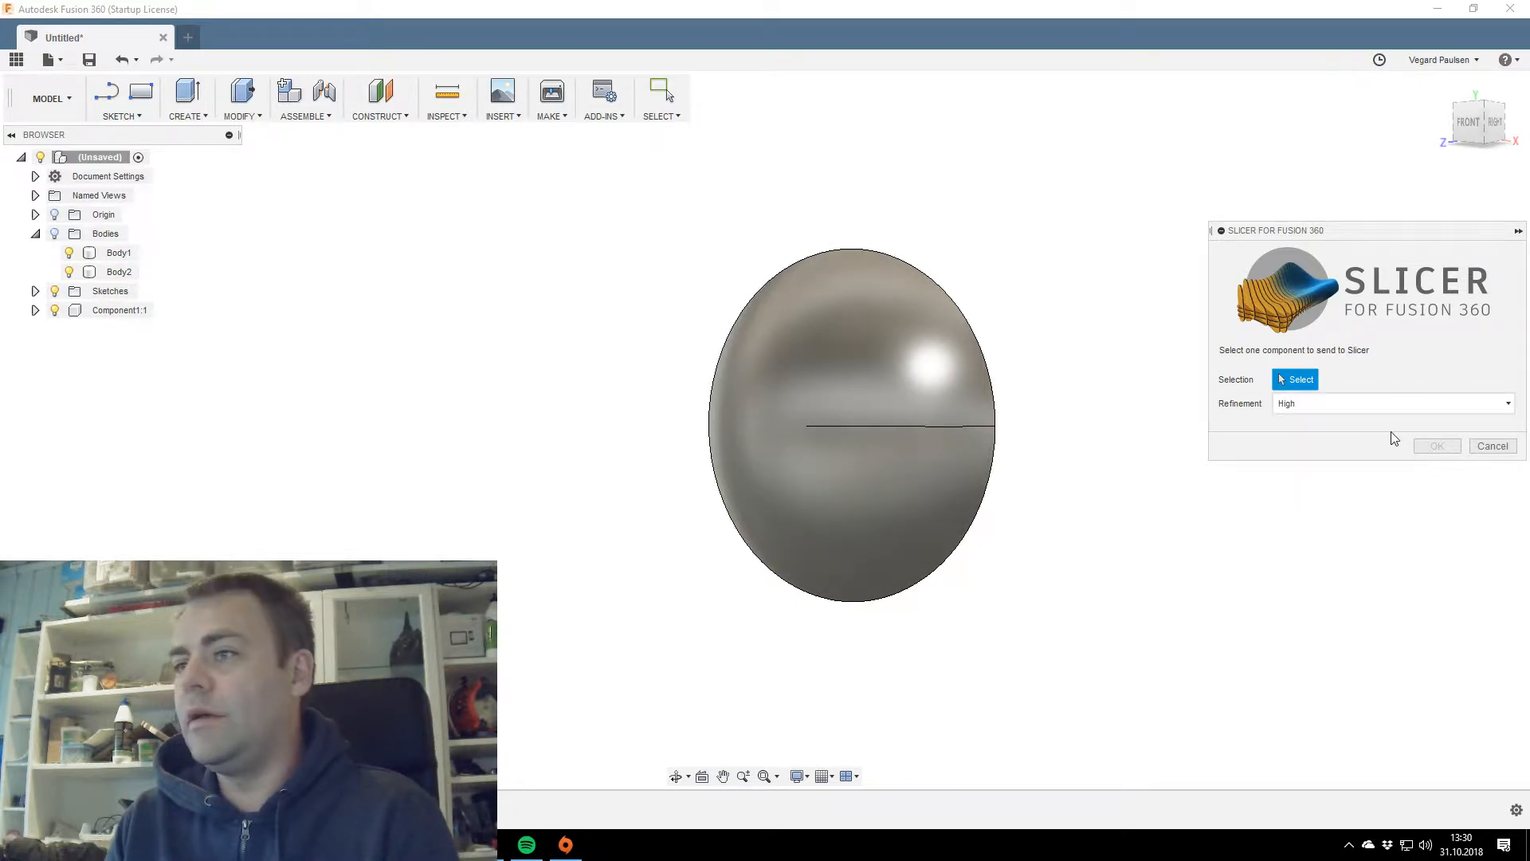
left_click(938, 366)
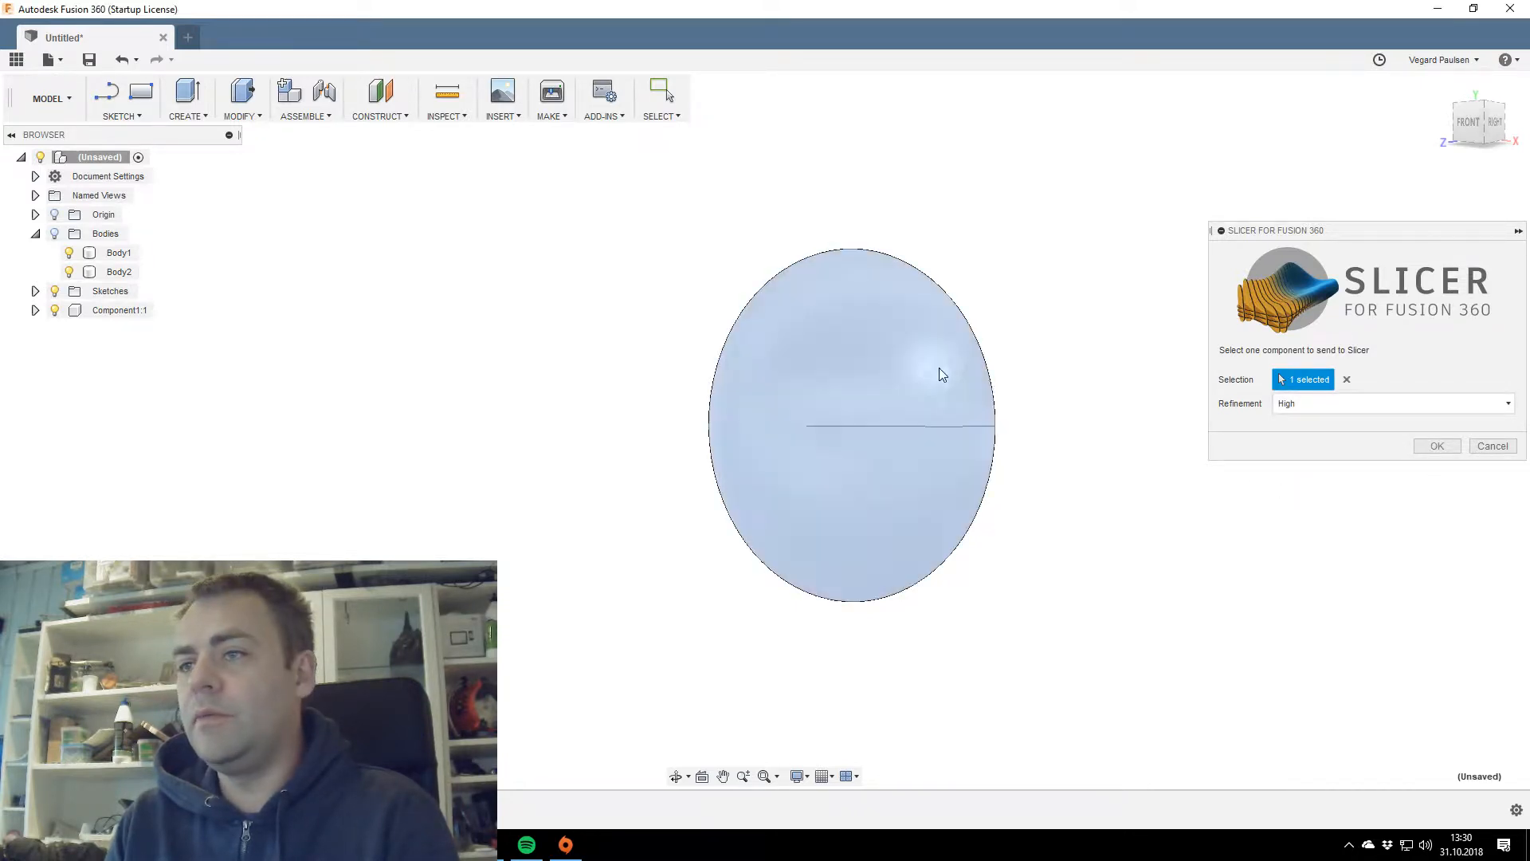
left_click(1436, 446)
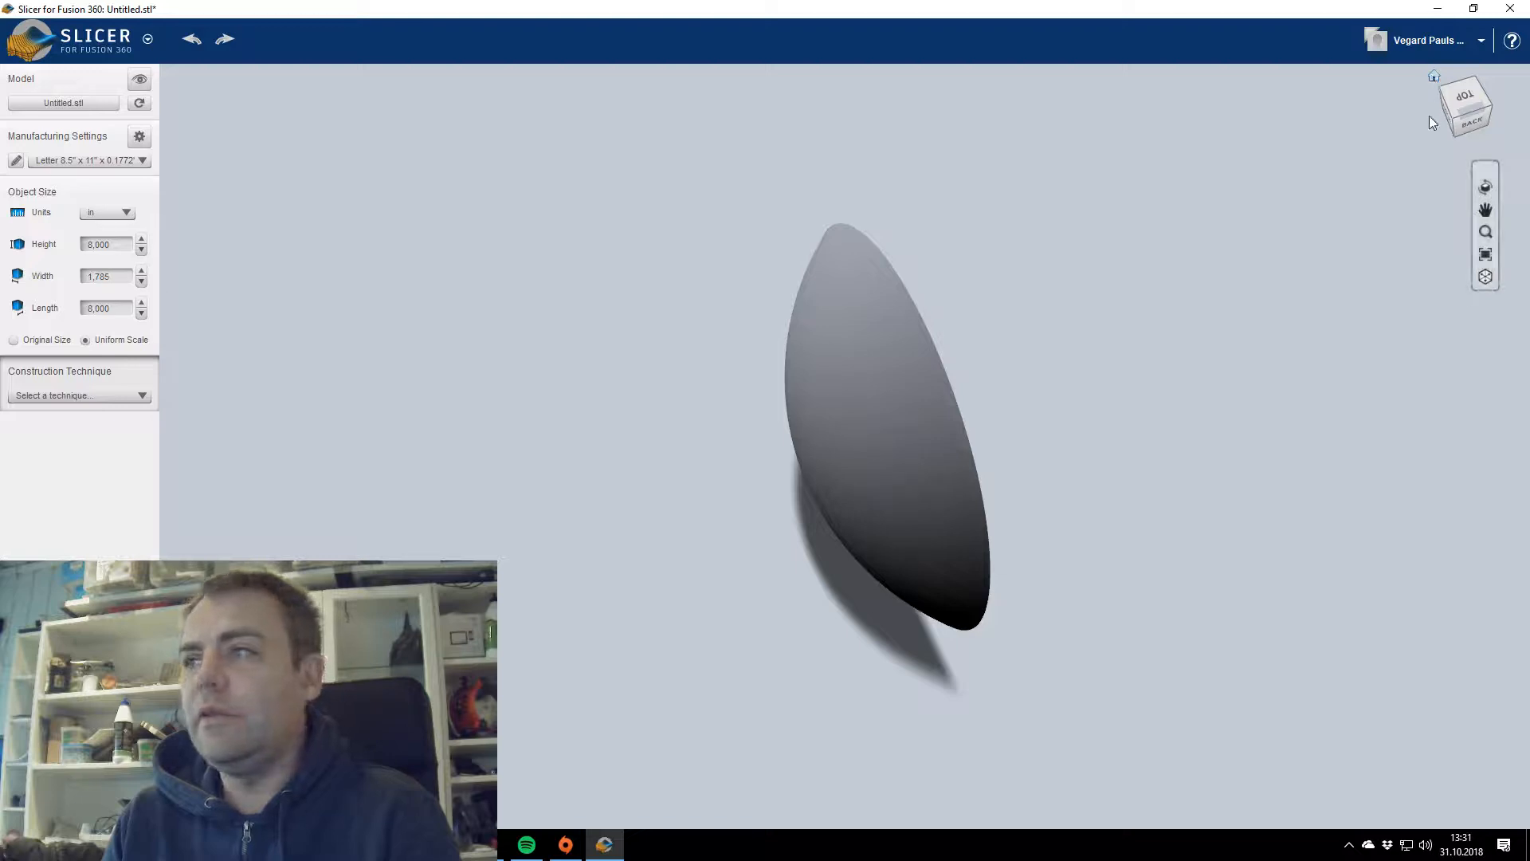
Restore the imported cap to its original size and set the object units to mm.
left_click(1451, 122)
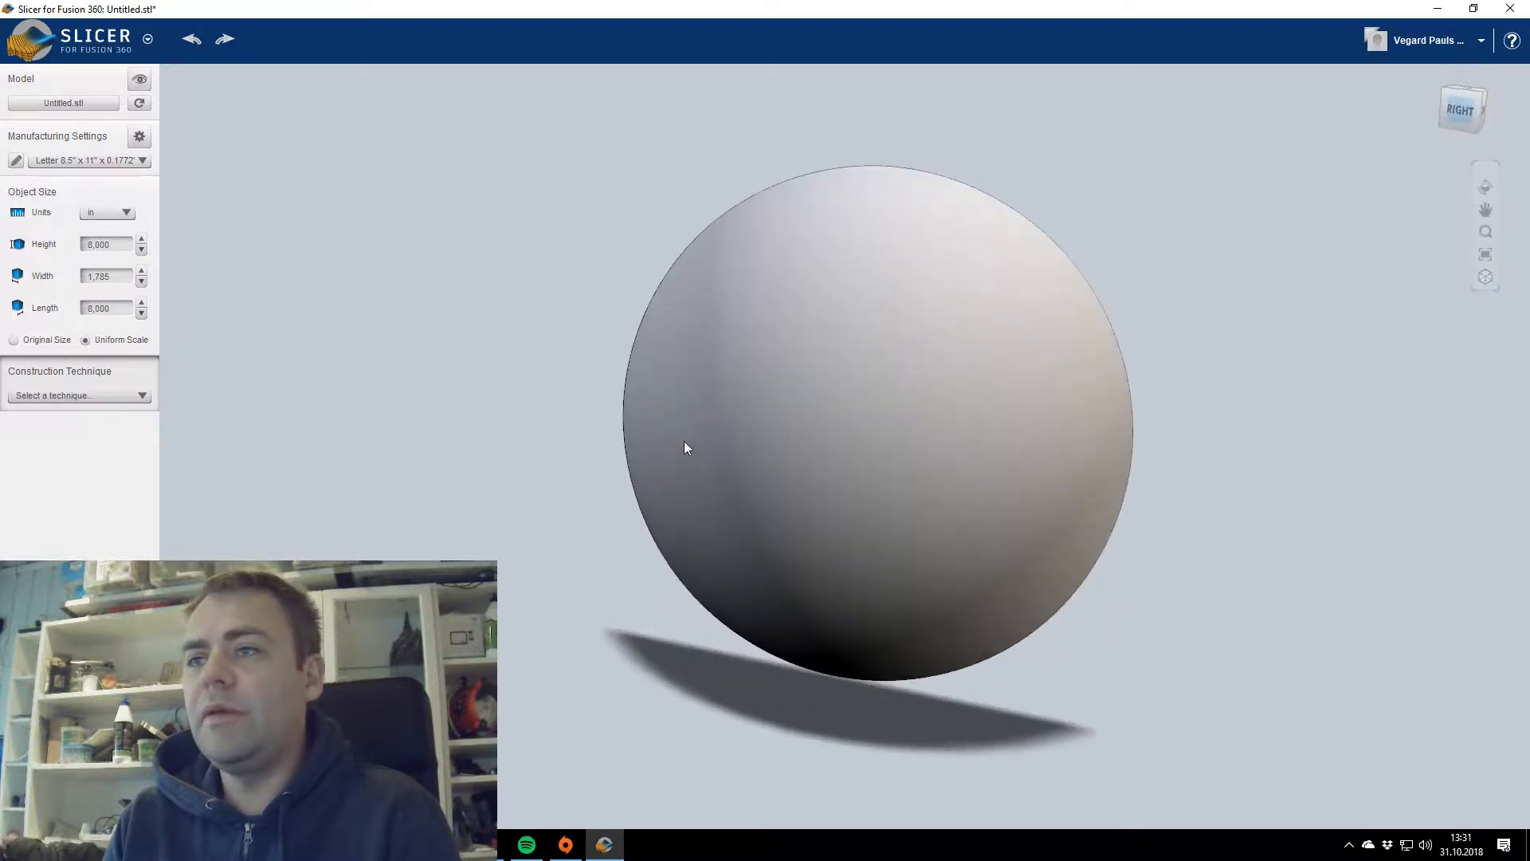
left_click(85, 341)
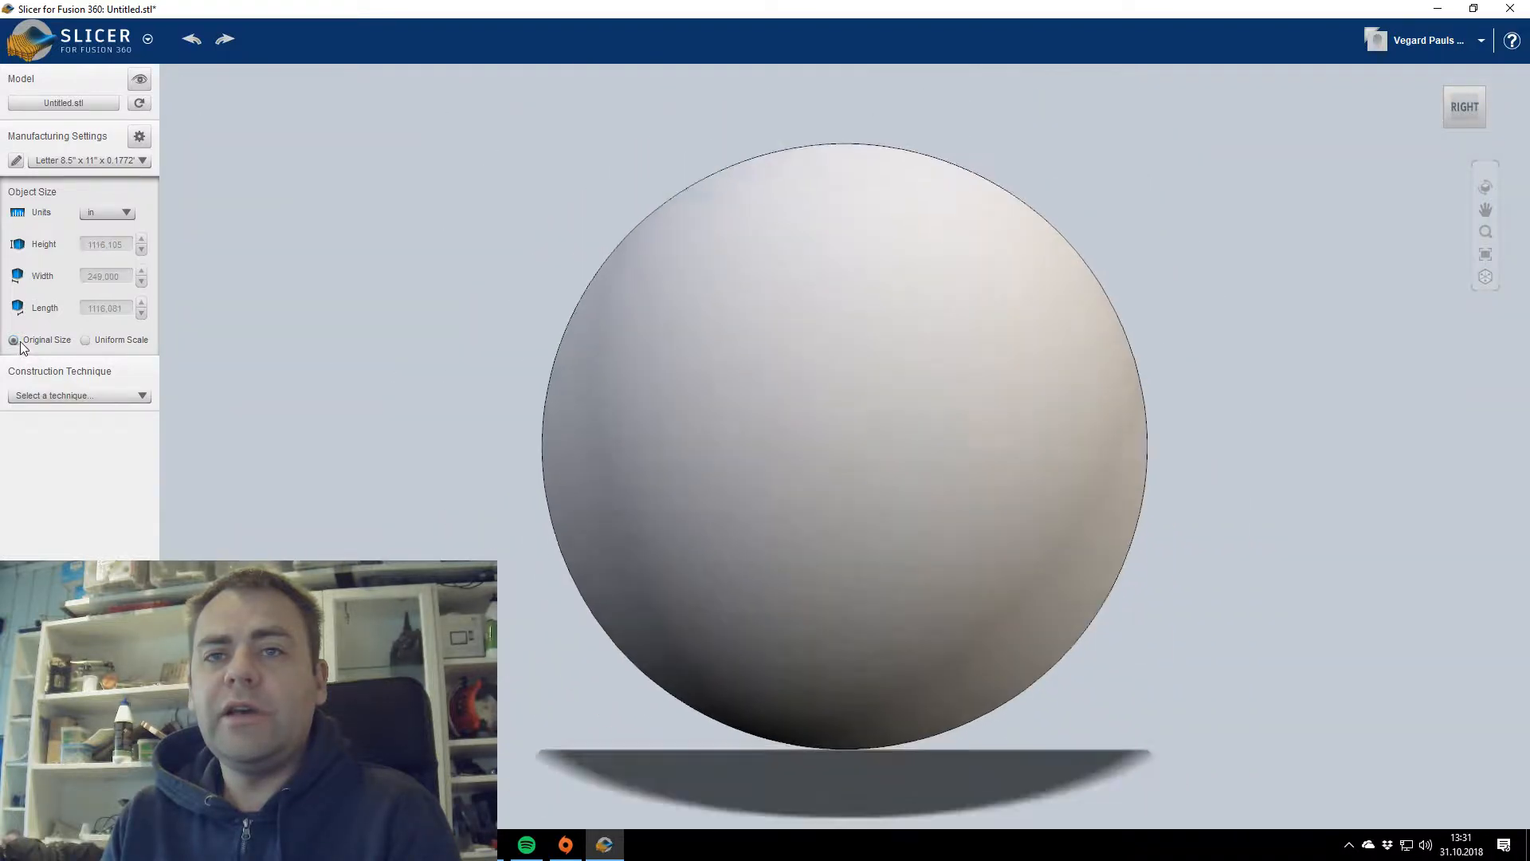
left_click(107, 212)
left_click(101, 259)
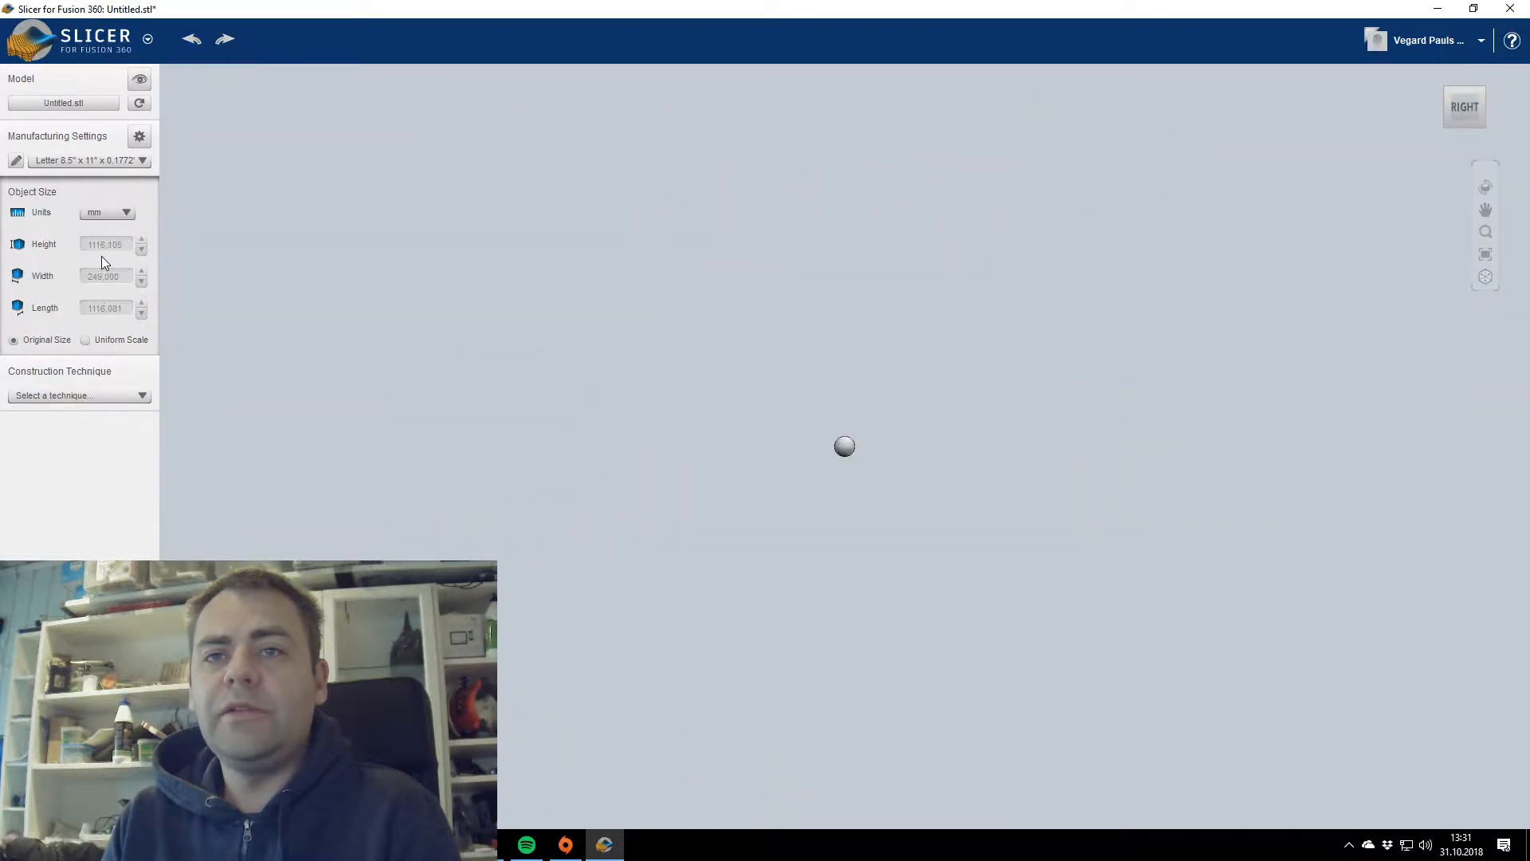
scroll(773, 526, "up", 10)
scroll(766, 530, "up", 5)
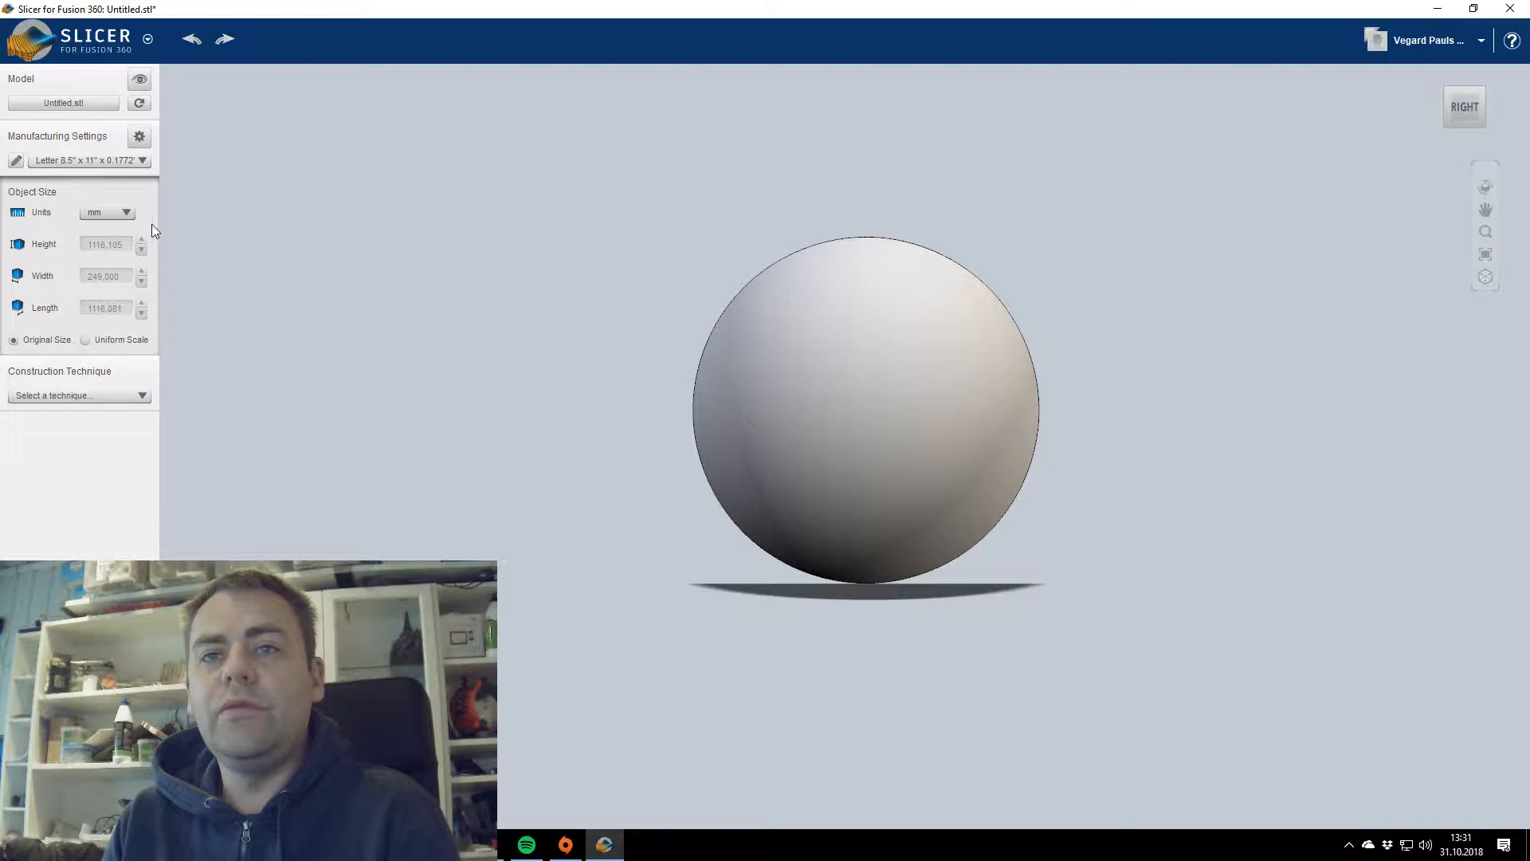
Inspect the imported cap from the home, front and right views to check its shape and orientation.
mouse_move(1461, 110)
left_mouse_down()
mouse_move(1434, 112)
mouse_move(1463, 108)
left_mouse_up()
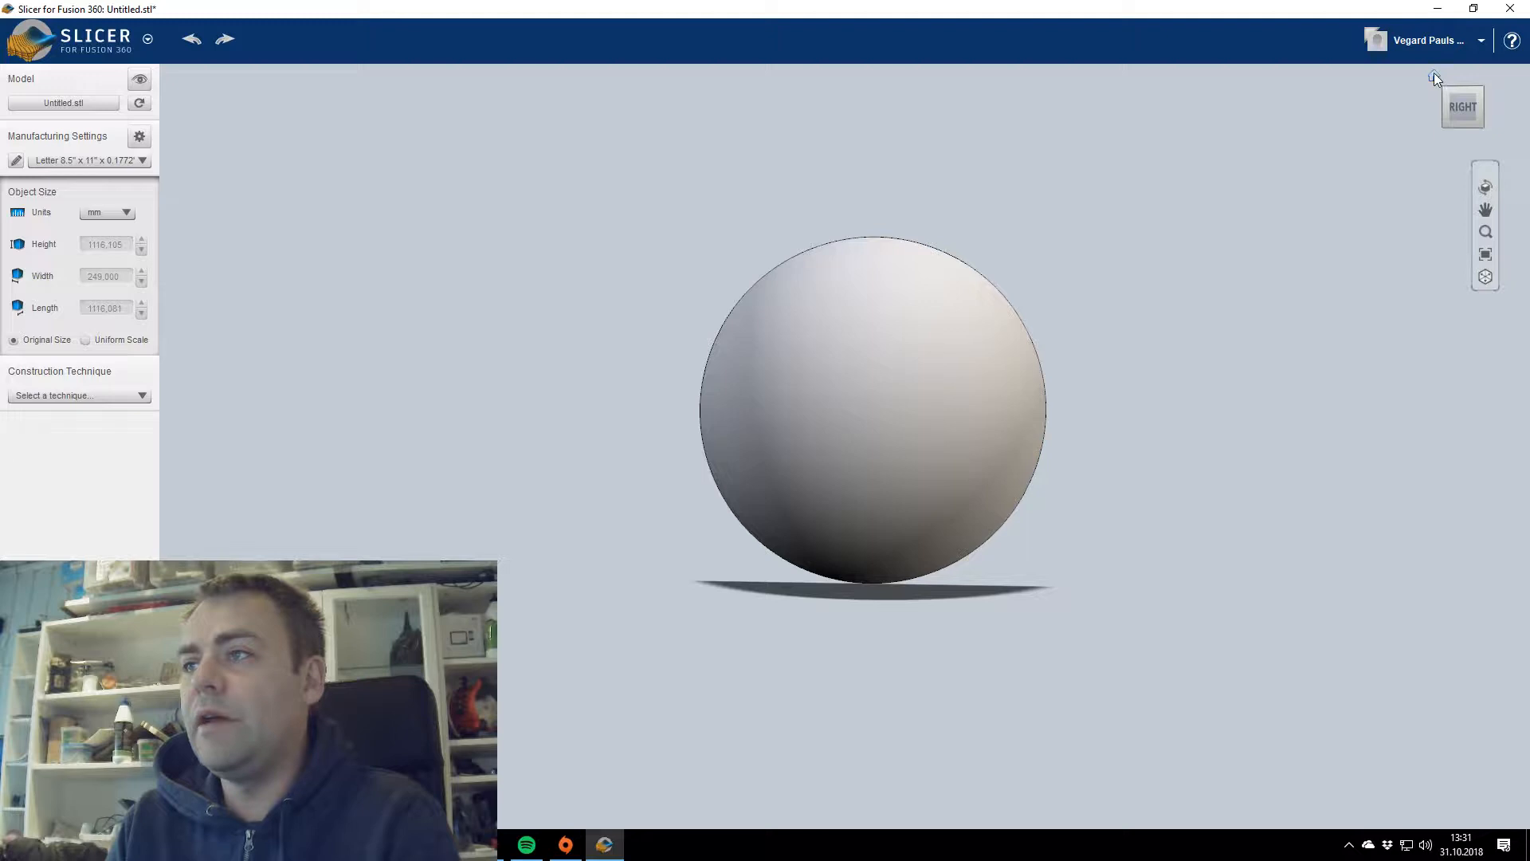
left_click(1434, 75)
left_click_drag(1457, 120, 1475, 100)
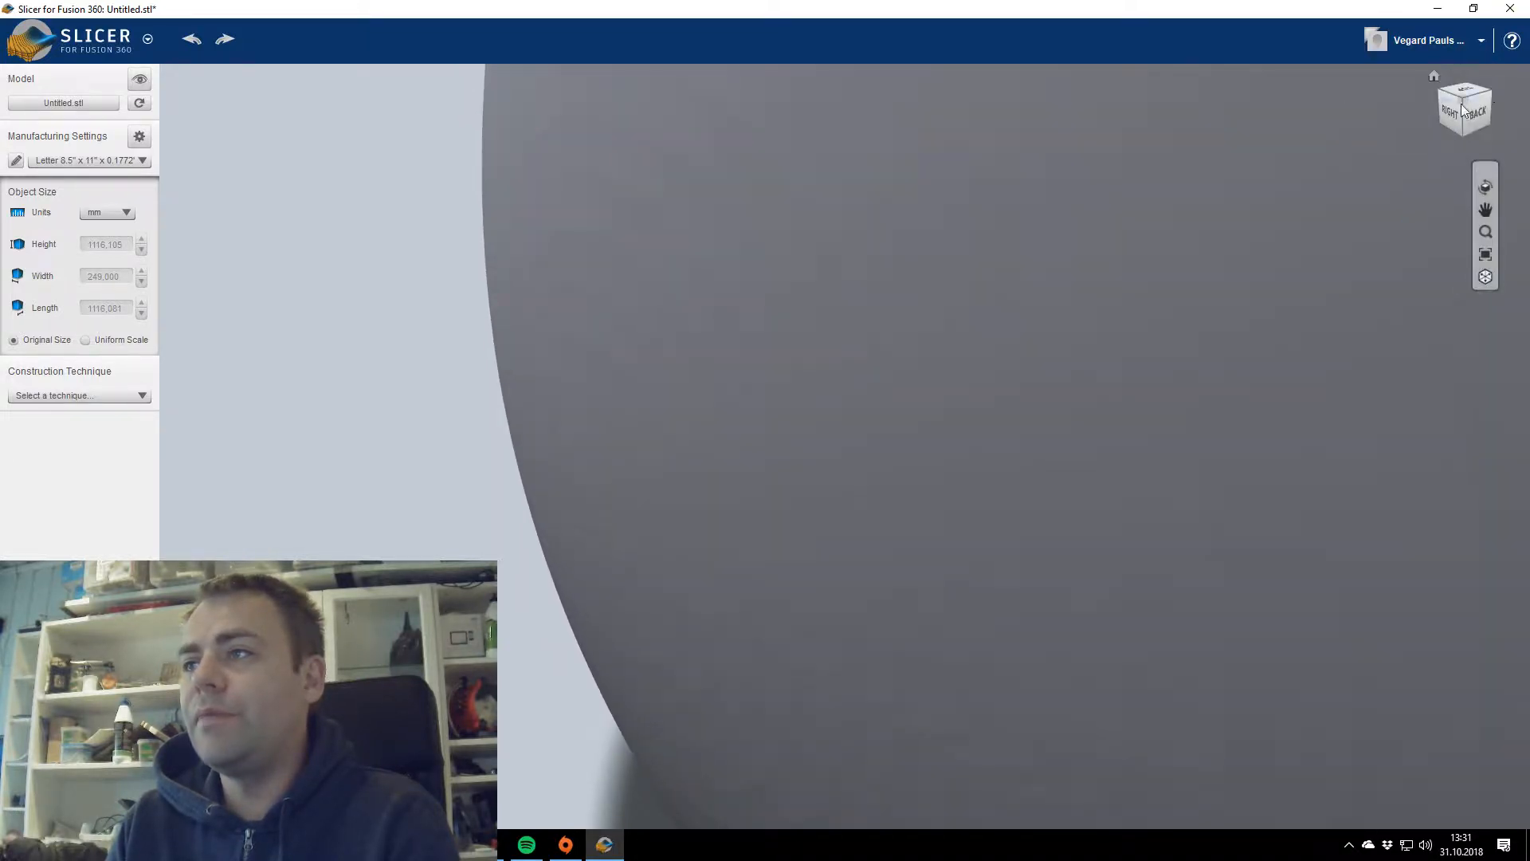
left_click(1452, 117)
left_click(1450, 105)
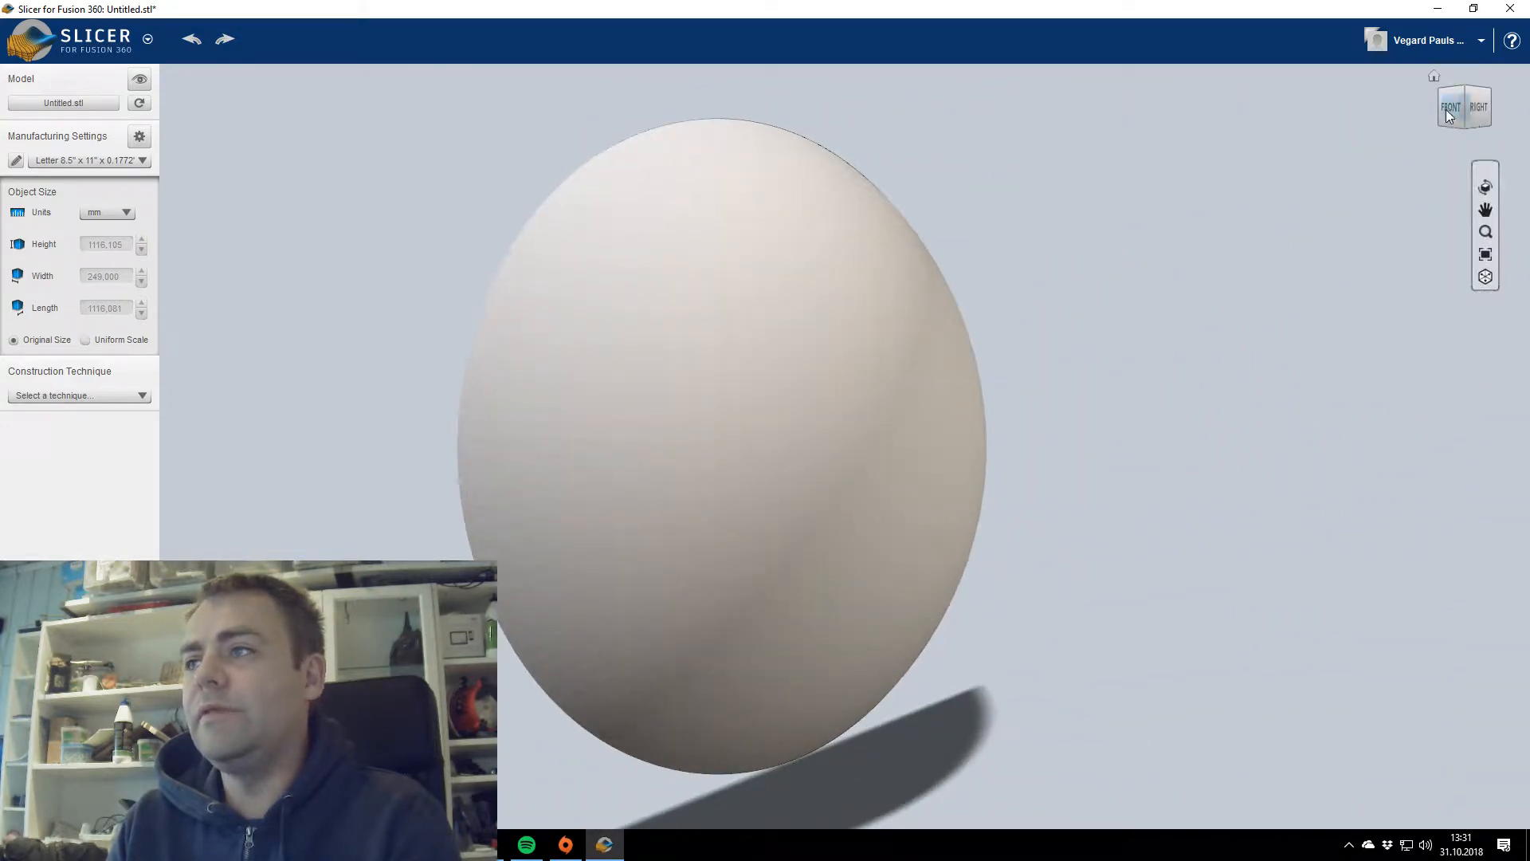
left_click(1450, 110)
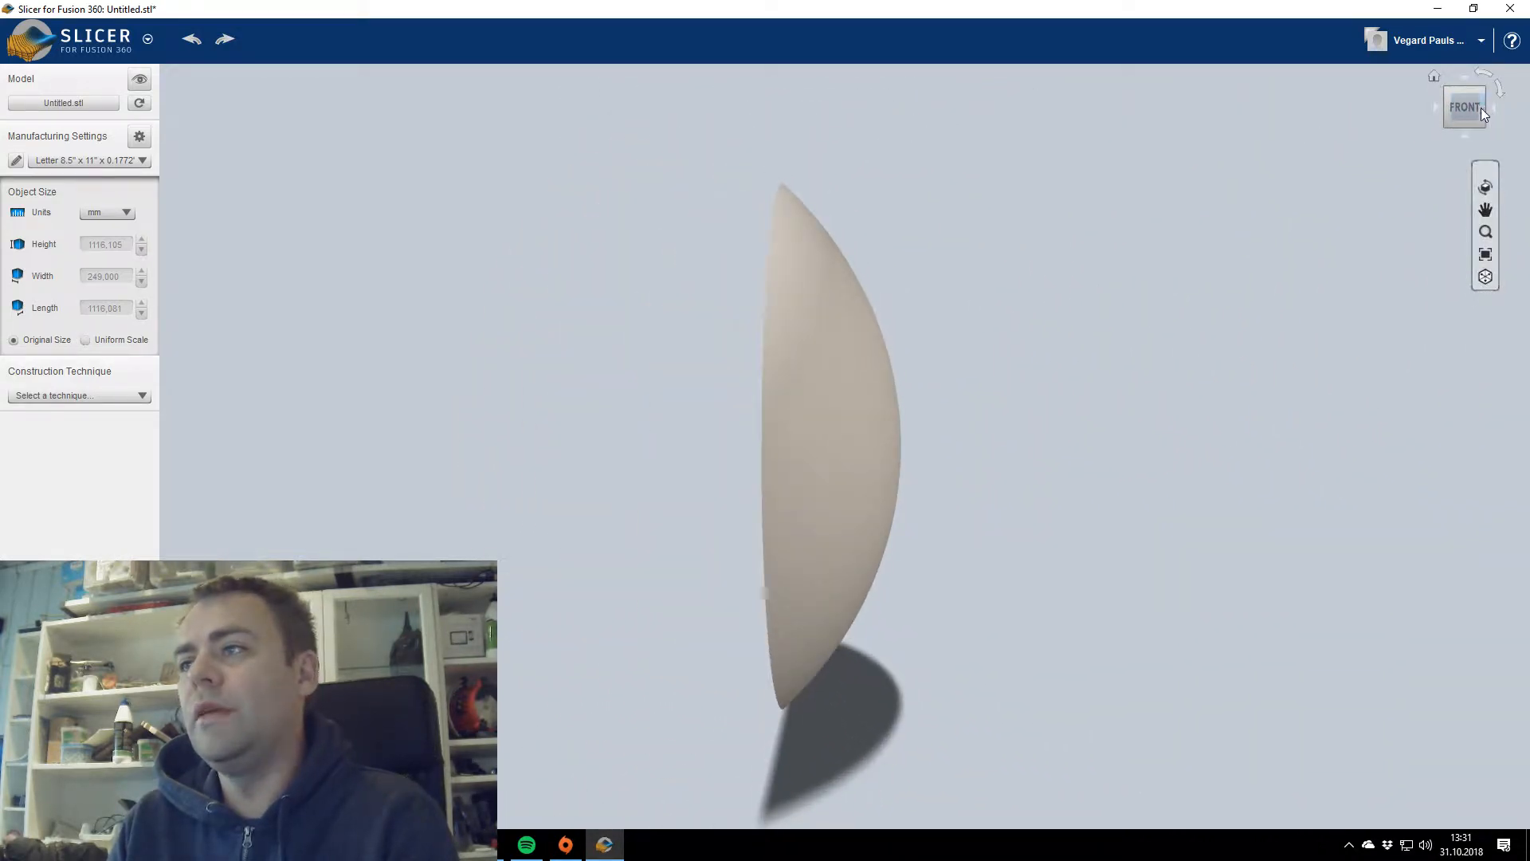
left_click(1480, 108)
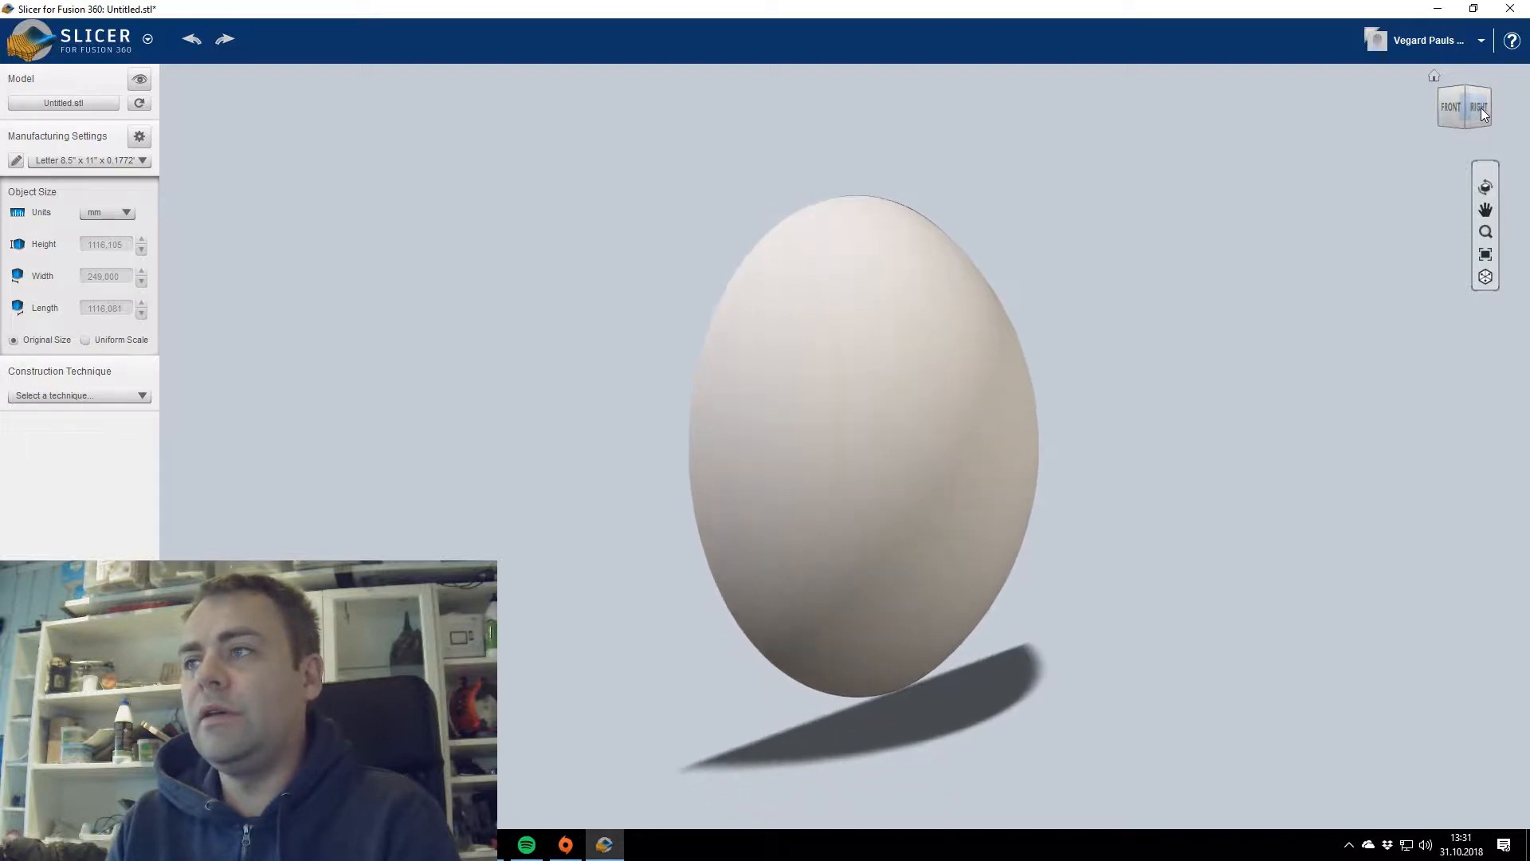
scroll(812, 387, "up", 3)
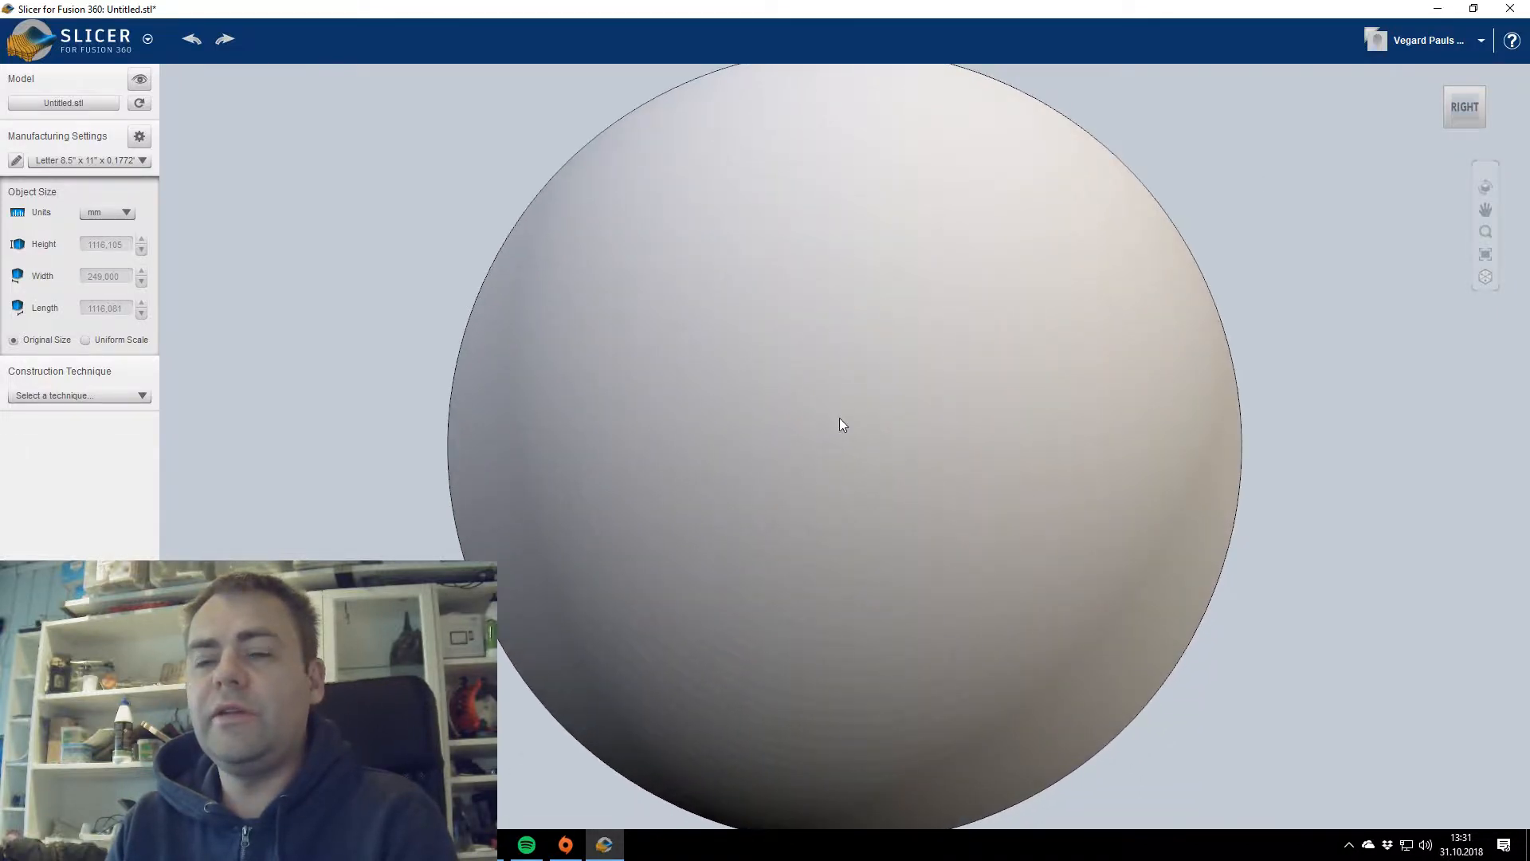
scroll(844, 431, "down", 3)
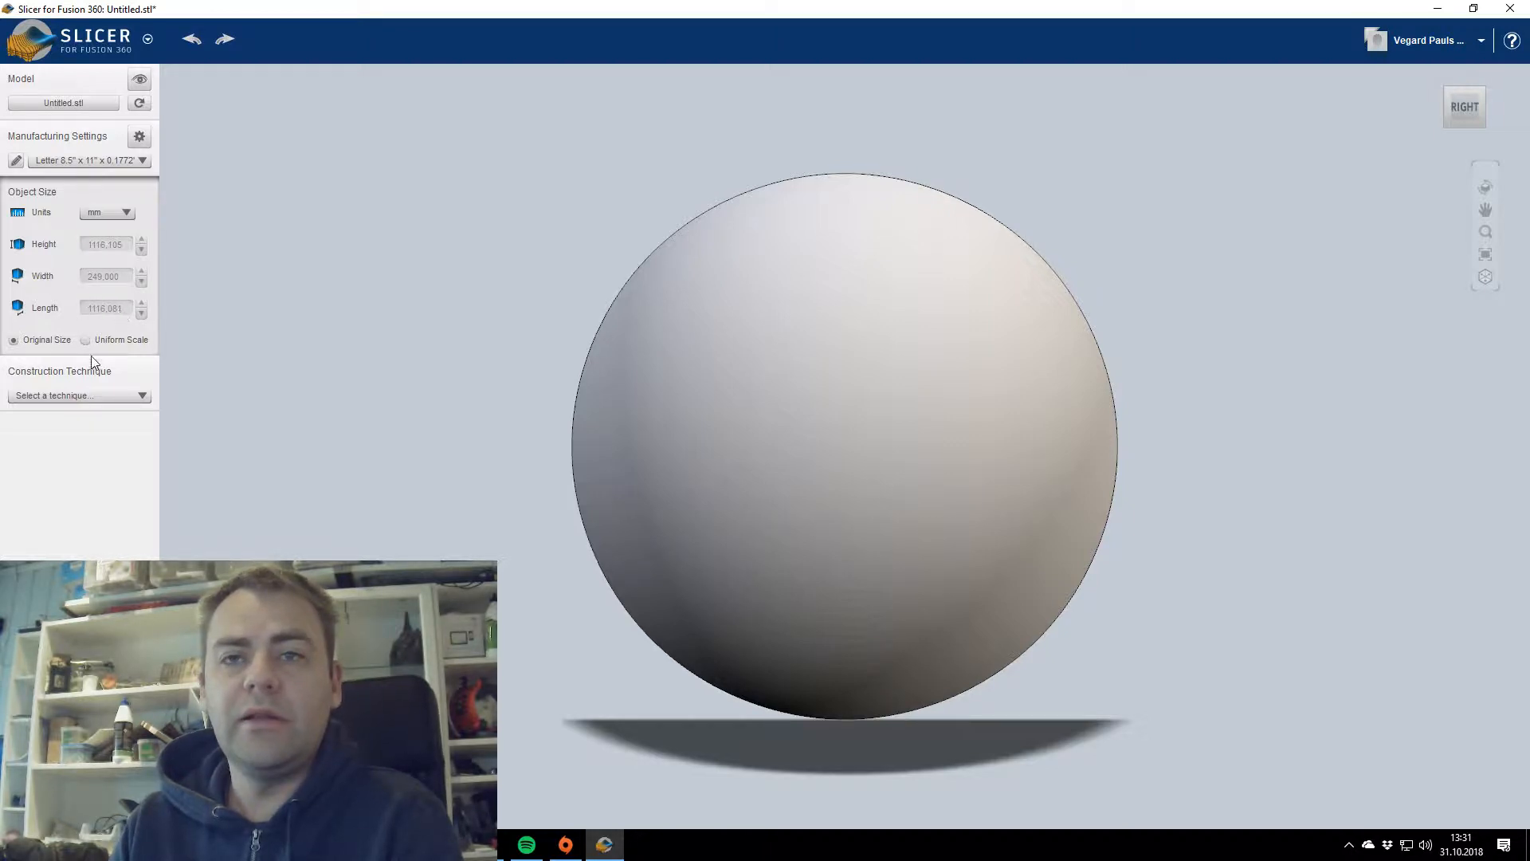
Turn off the original size constraint and set the object's length to 2000 mm.
left_click(14, 341)
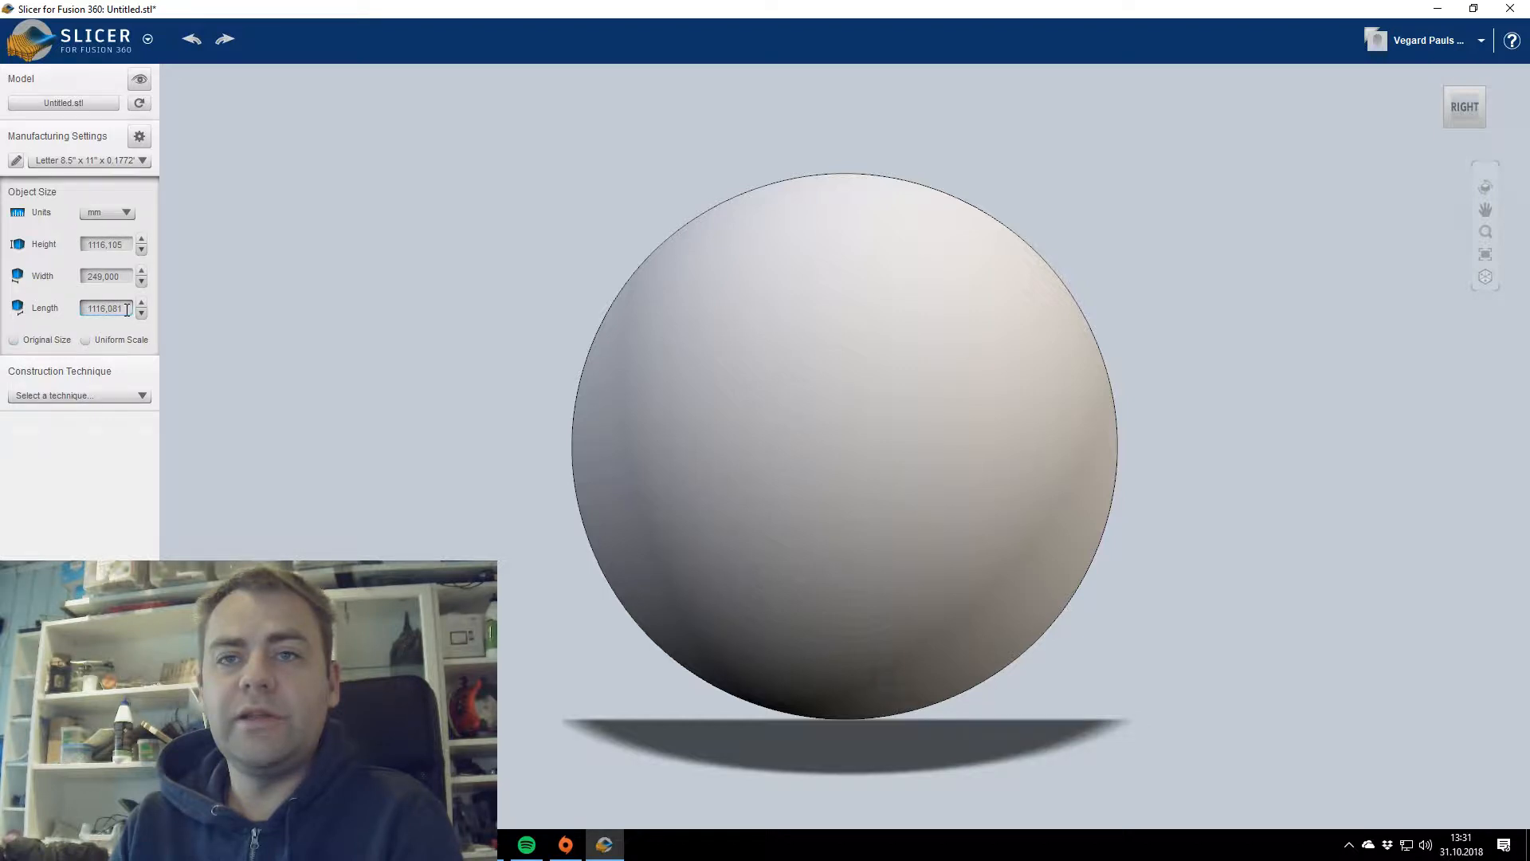
left_click(128, 310)
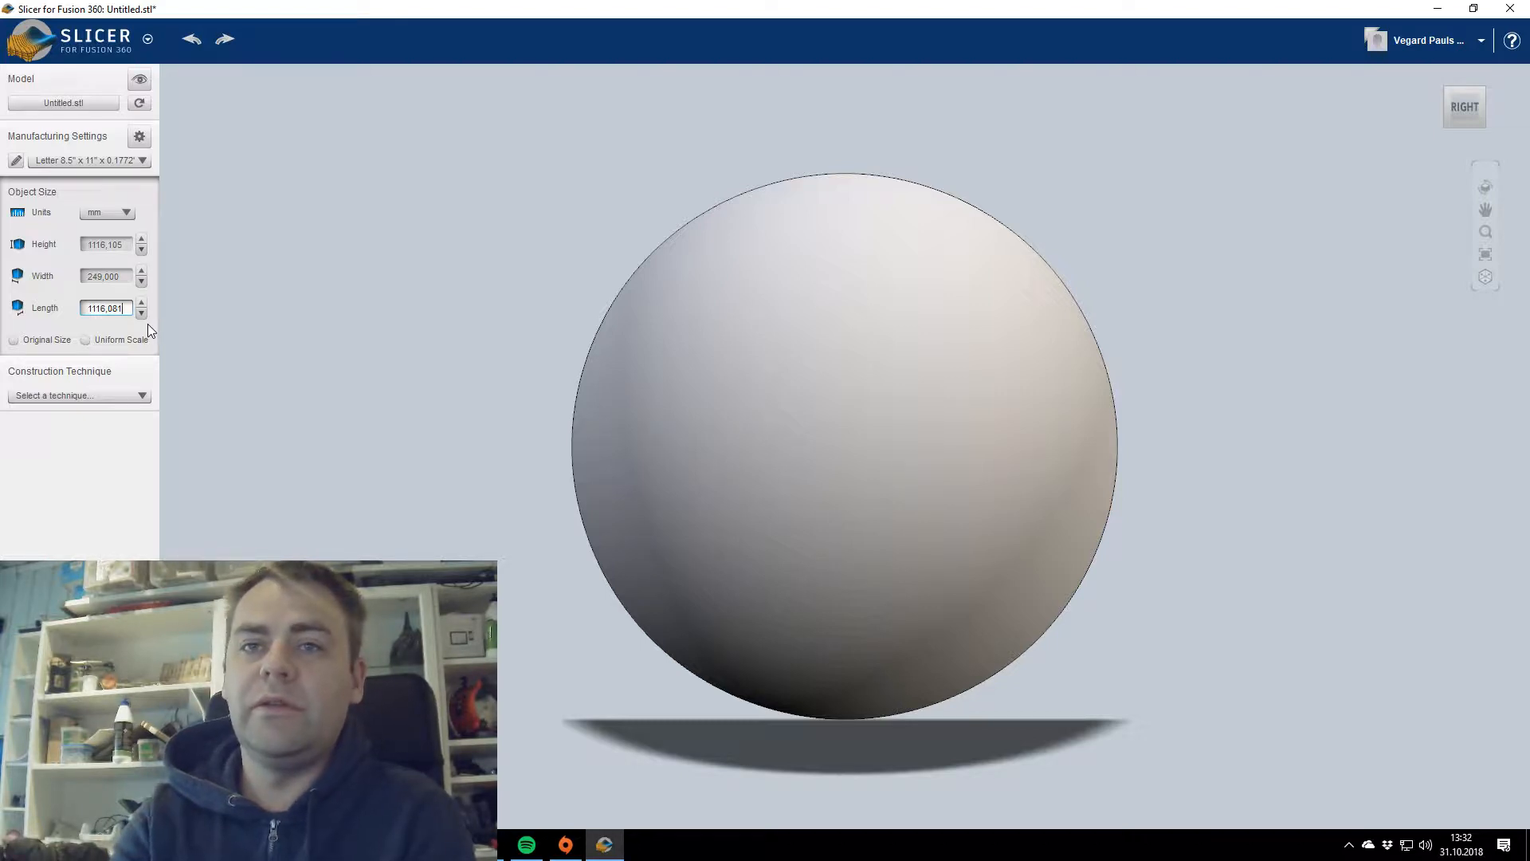
key("ctrl+a")
type("20")
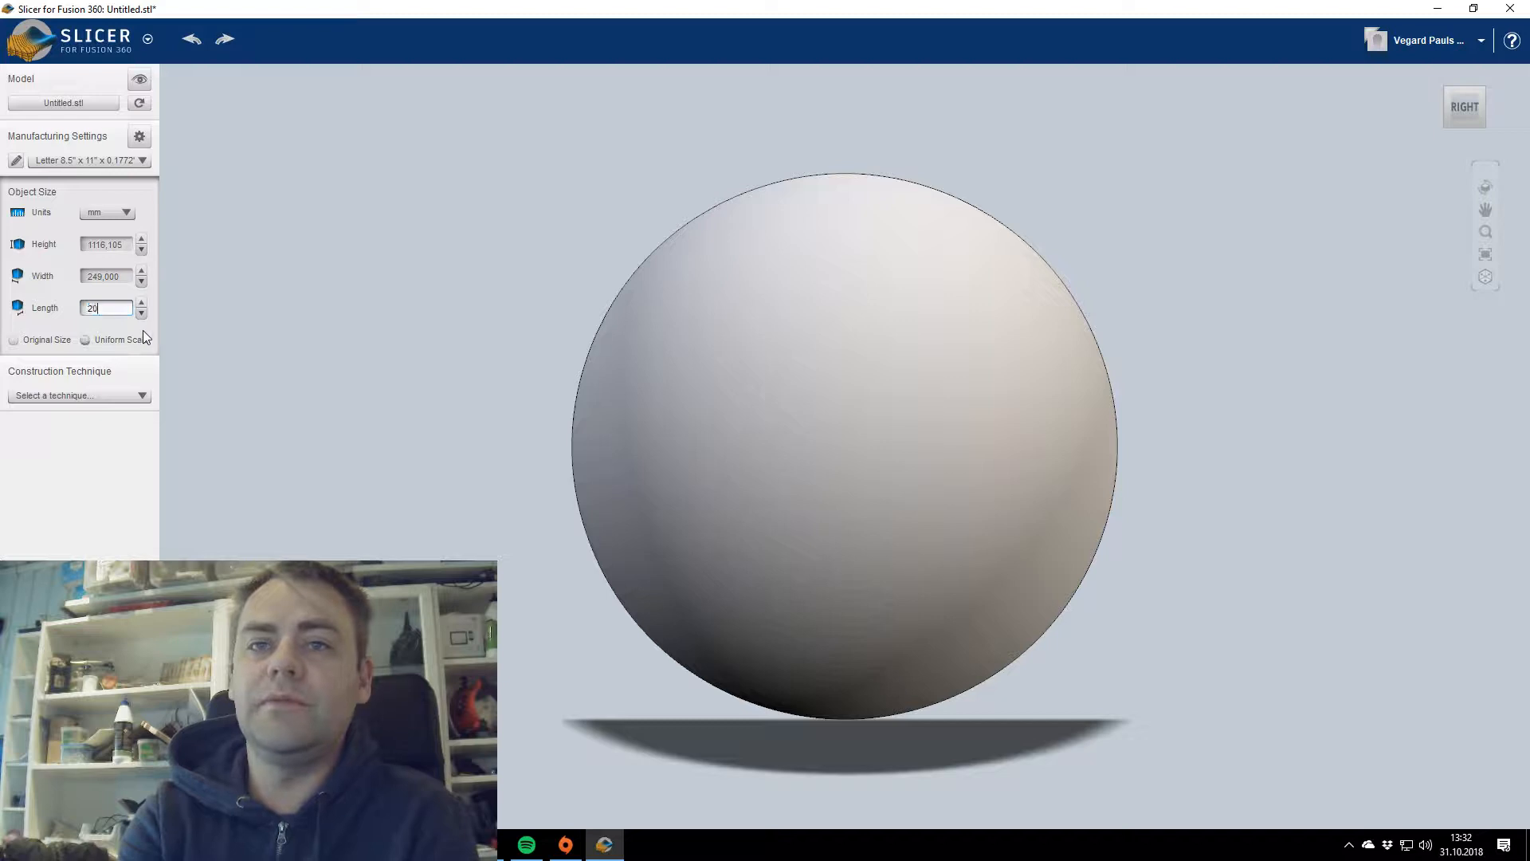
left_click(246, 308)
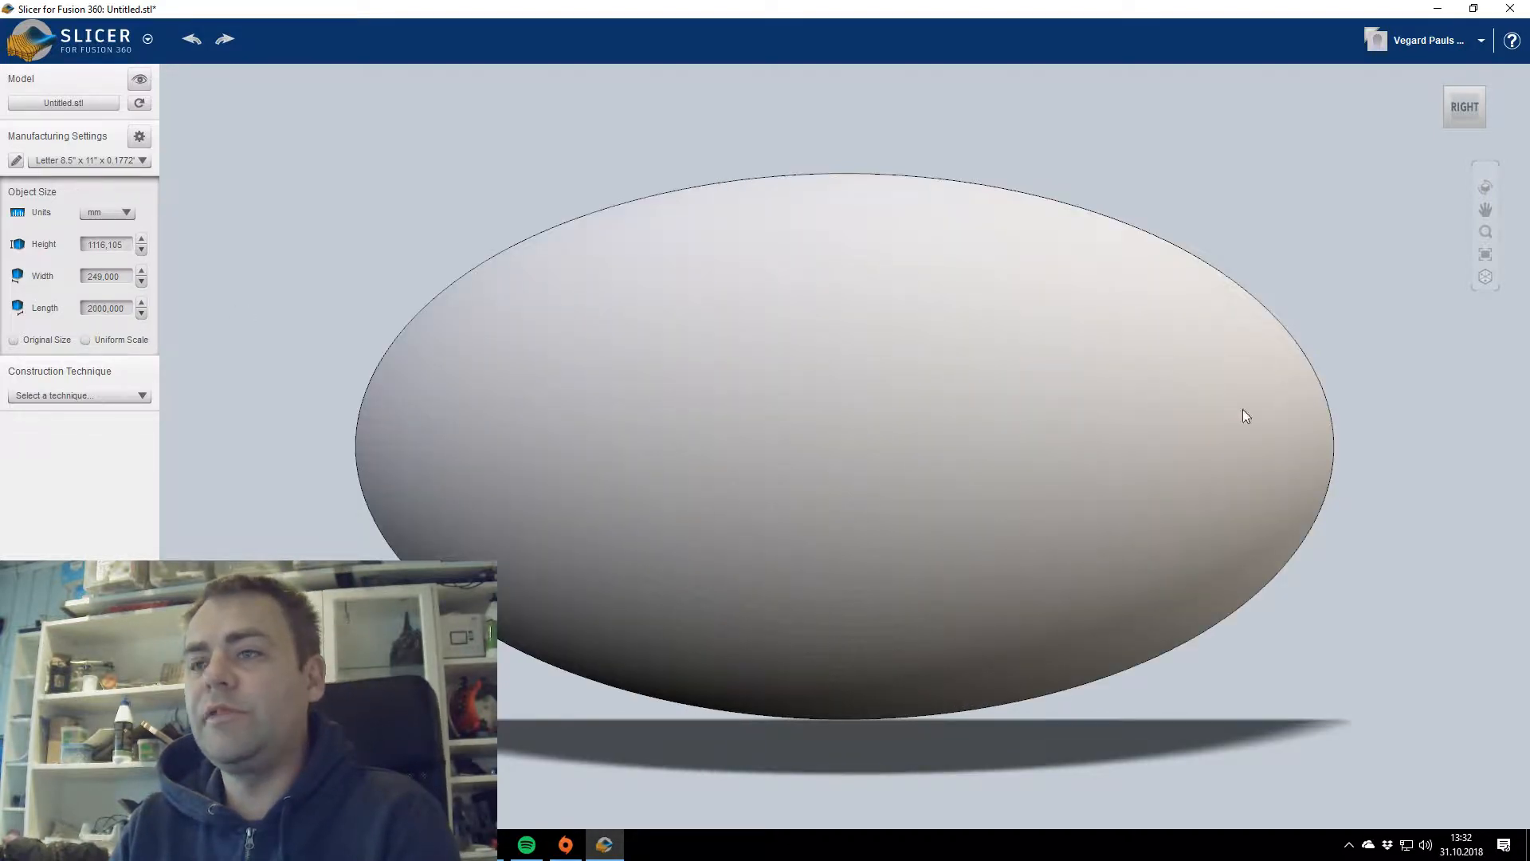
Set the object's height to 1500 mm and check the stretched shape from the right side.
left_click_drag(1446, 102, 1401, 106)
left_click(106, 246)
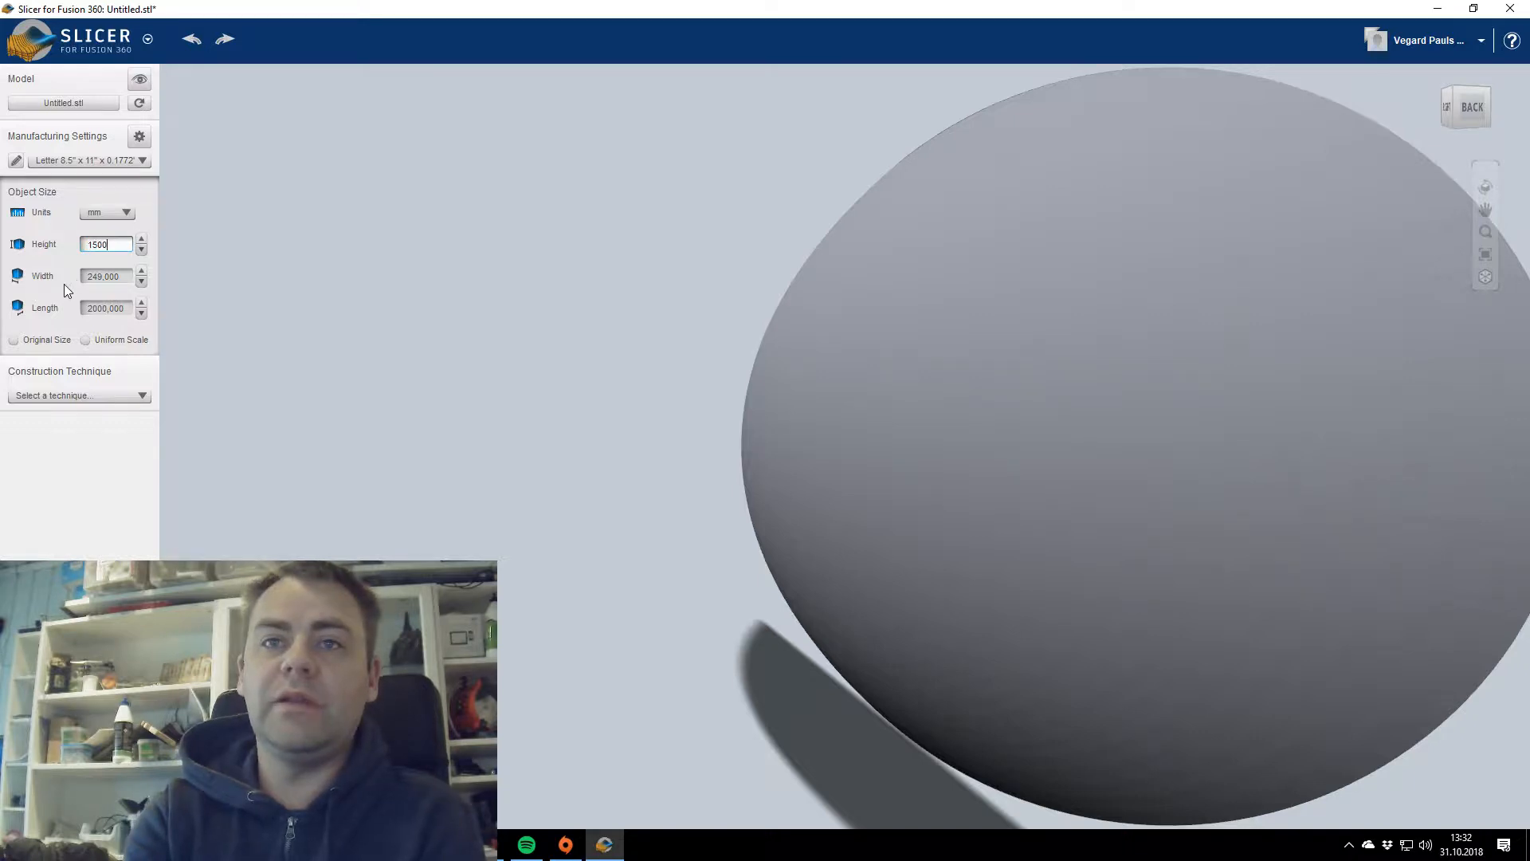
left_click(290, 275)
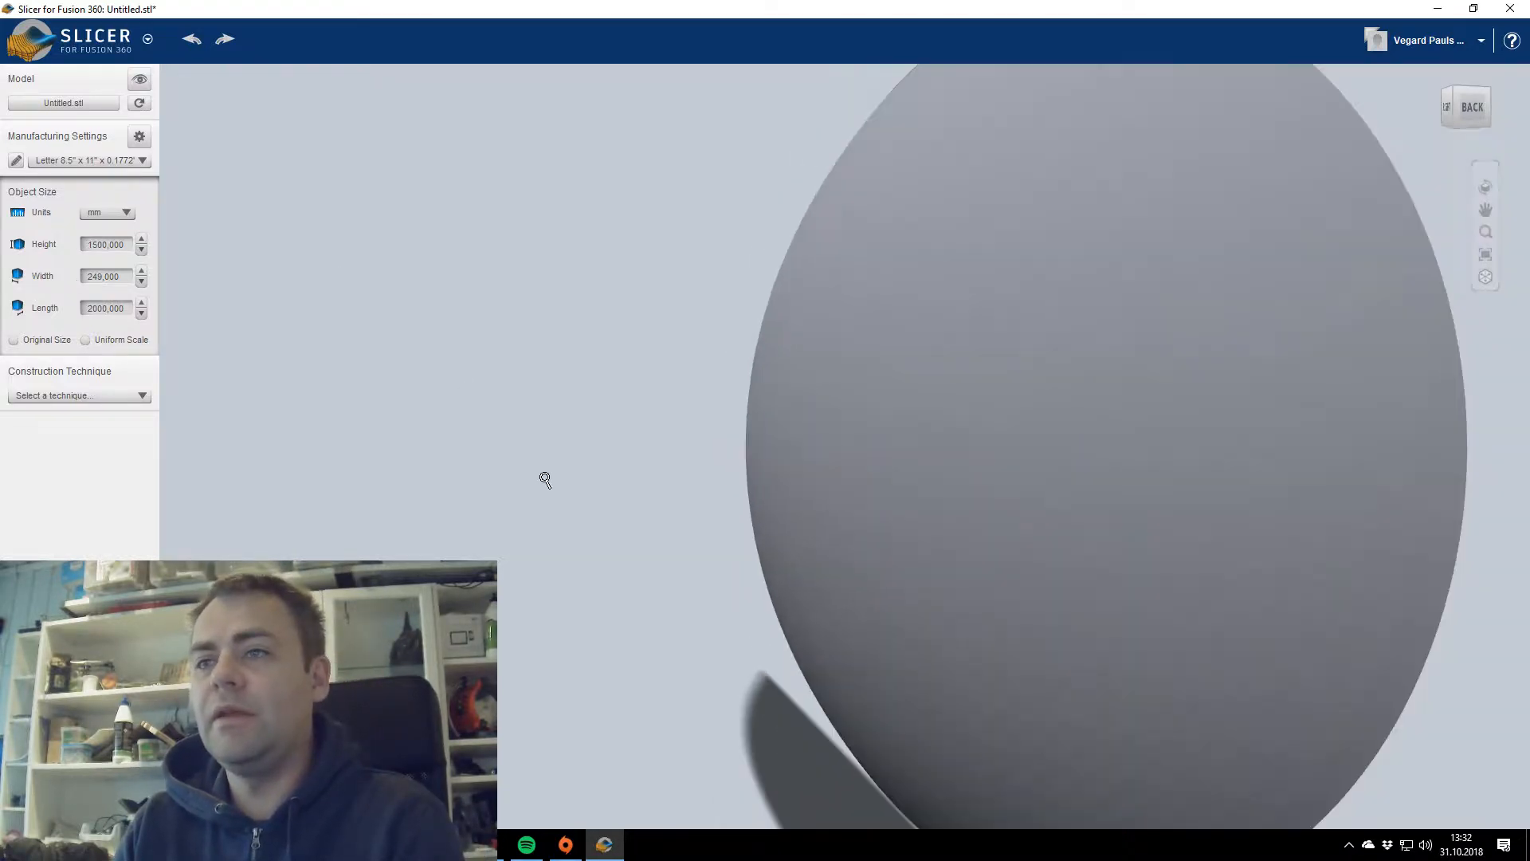
left_click(1473, 103)
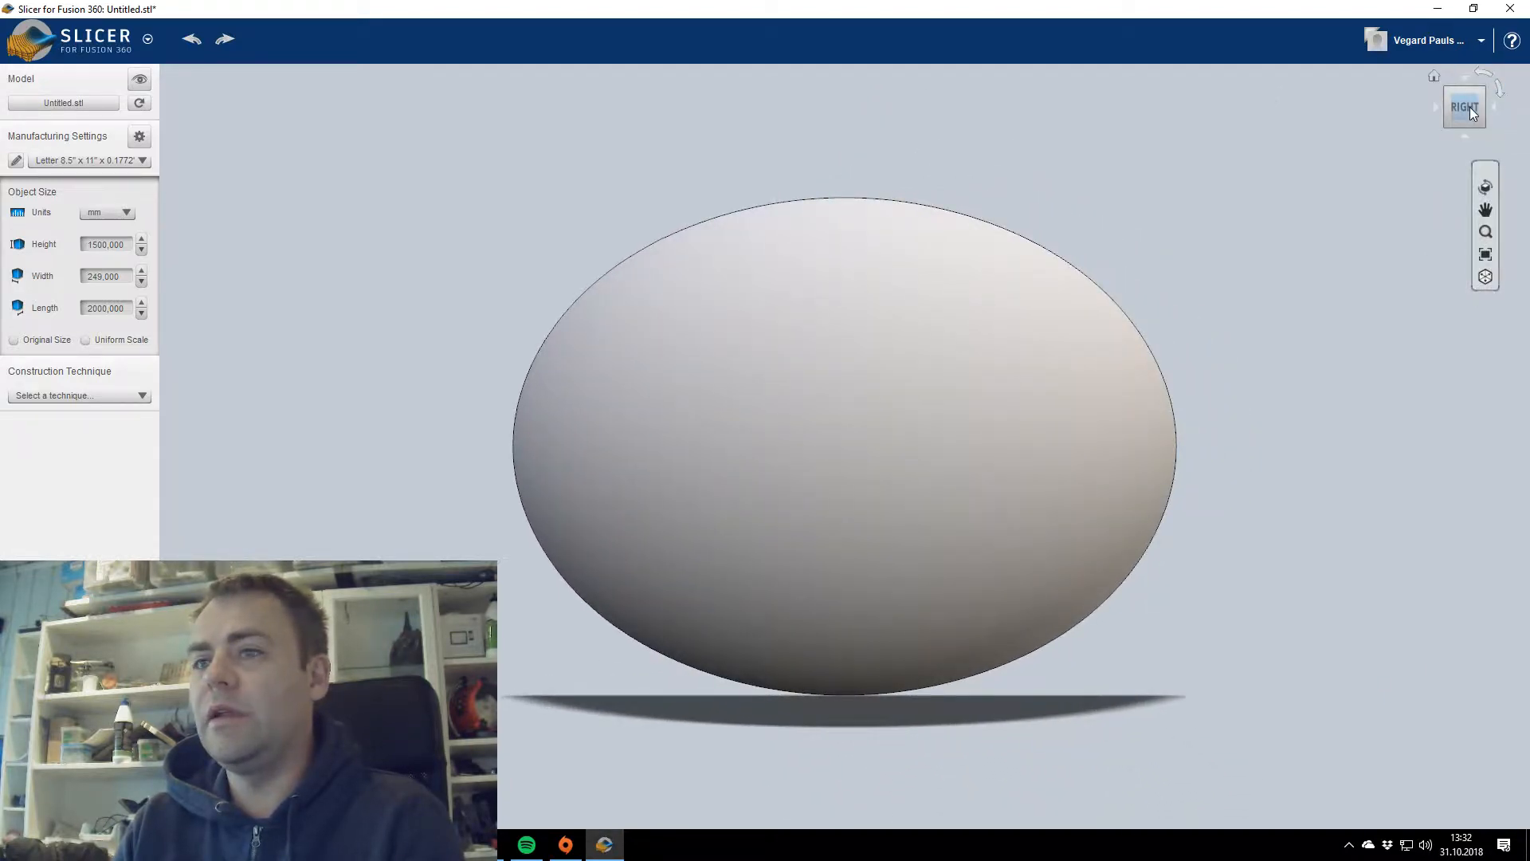
left_click(1468, 108)
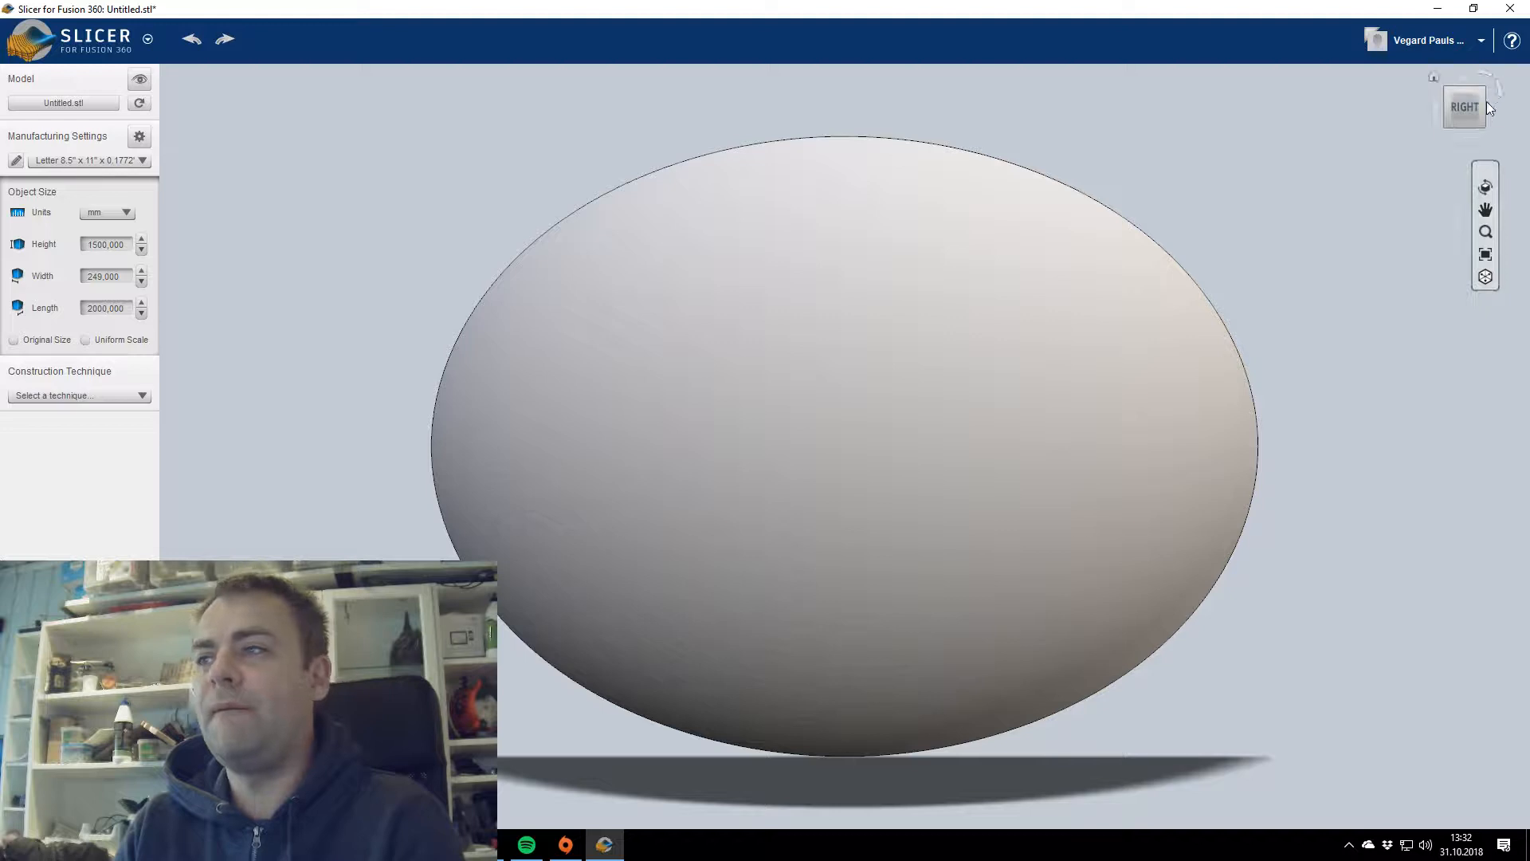
left_click(1436, 110)
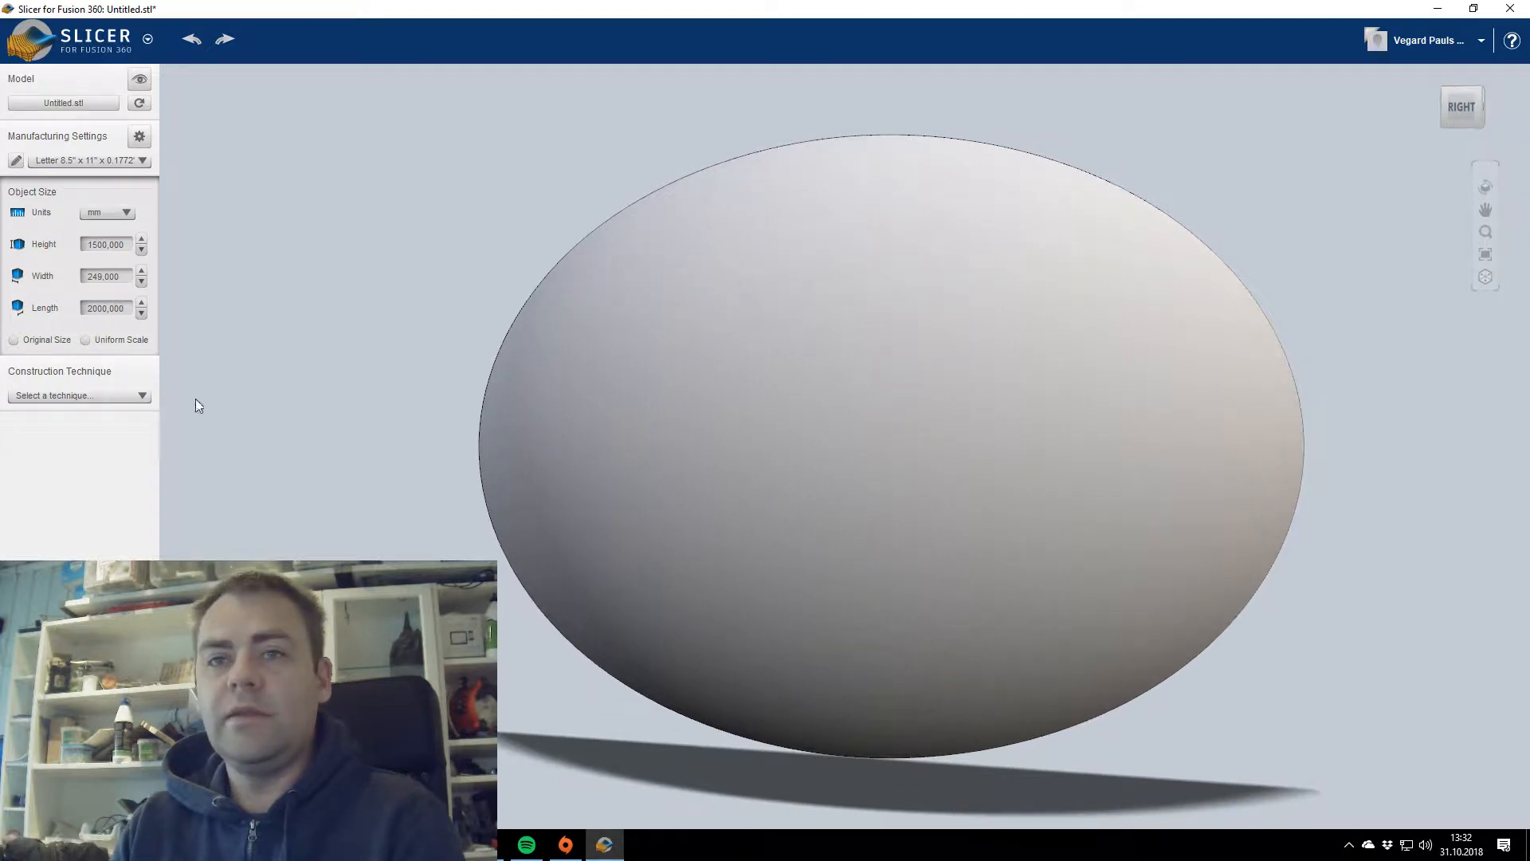
Apply the Interlocked Slices construction technique and choose the 245x120 material preset.
left_click(88, 395)
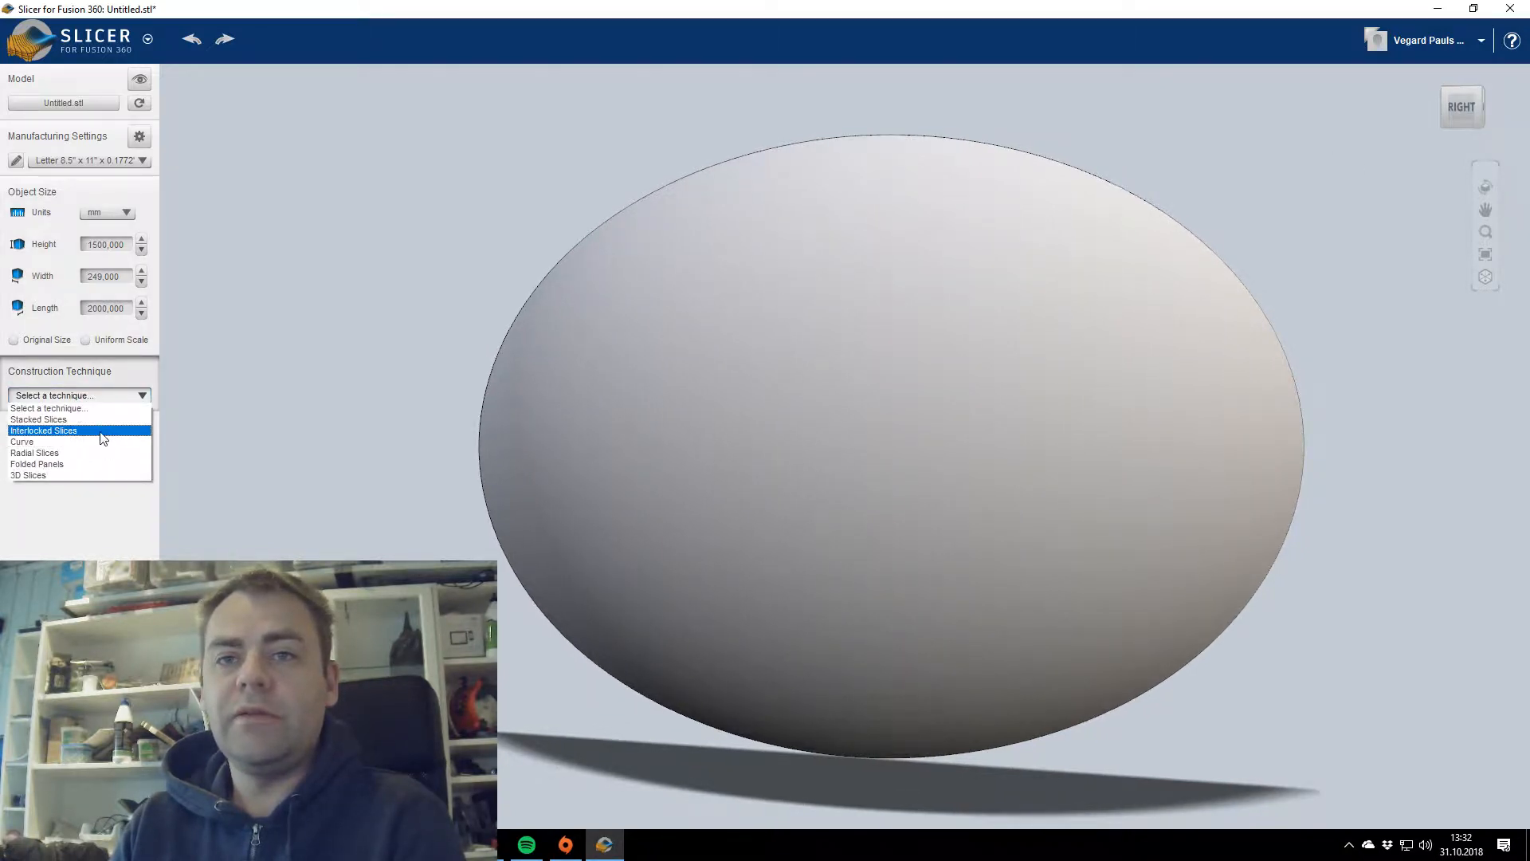
left_click(95, 431)
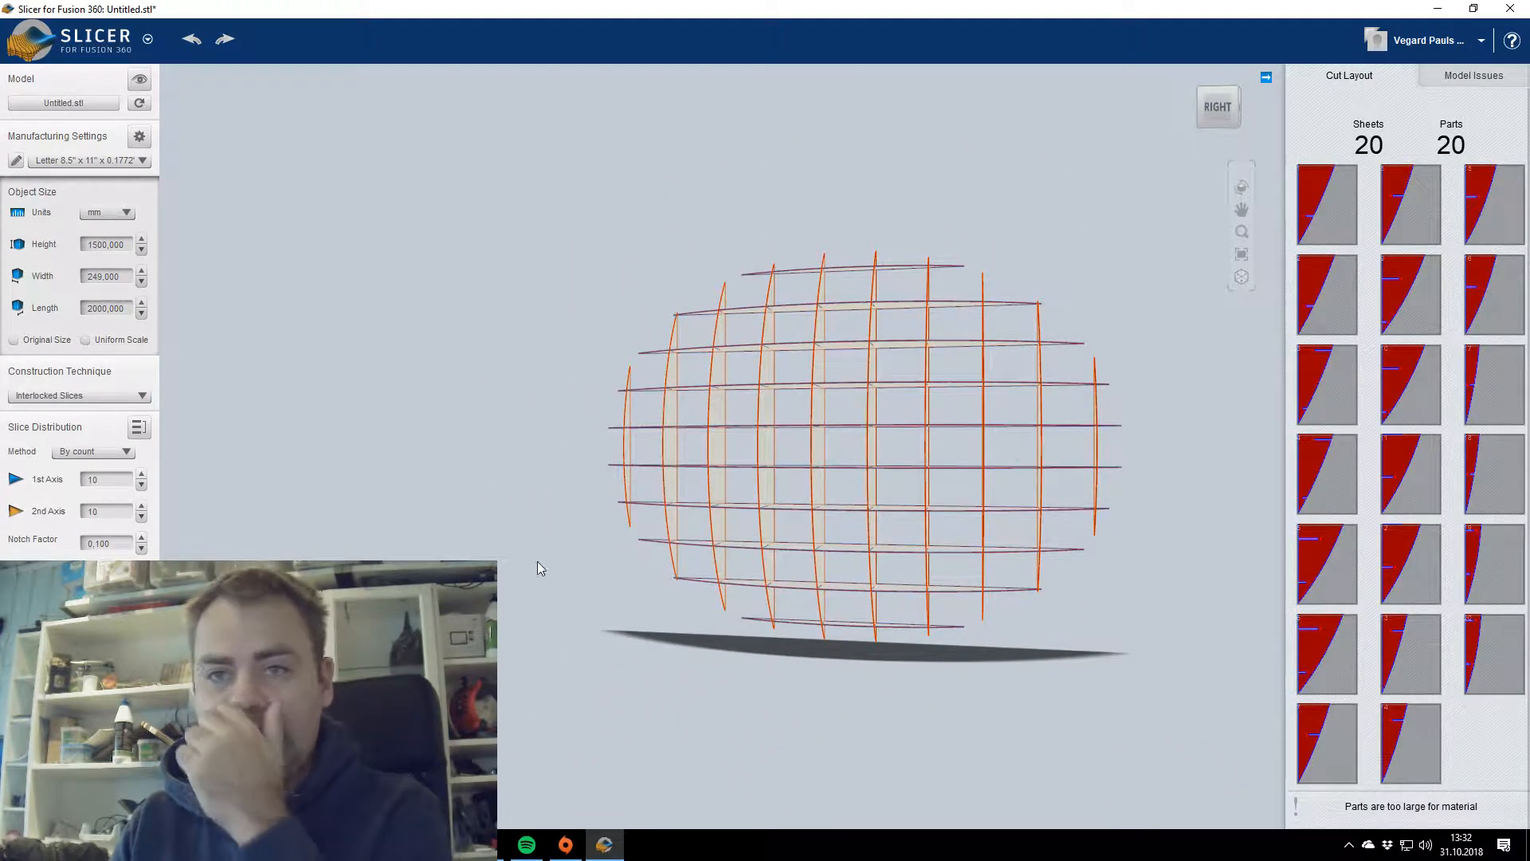
left_click(119, 160)
scroll(127, 263, "down", 3)
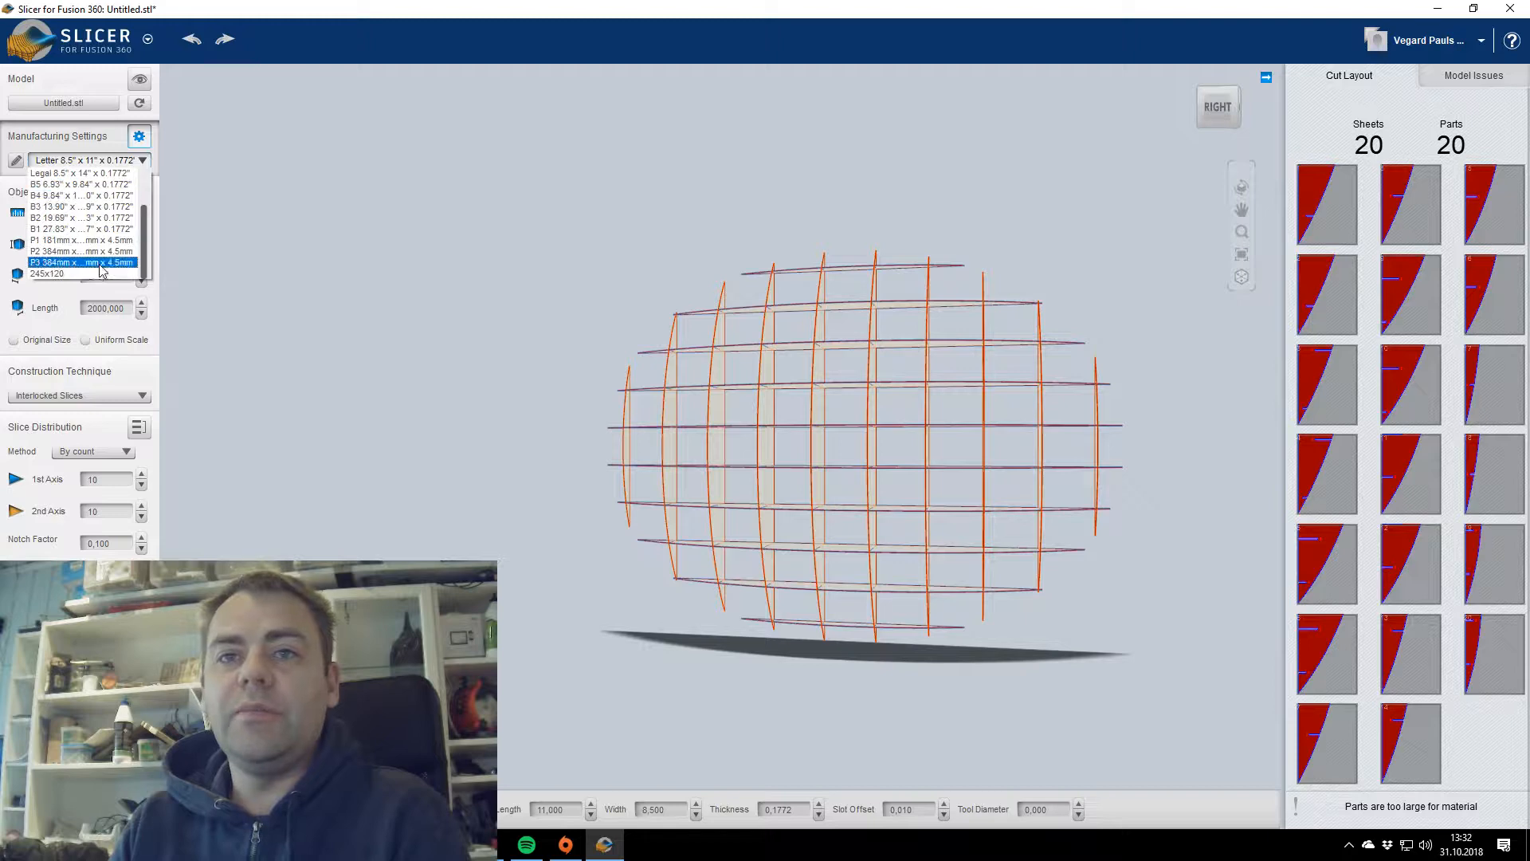
left_click(103, 274)
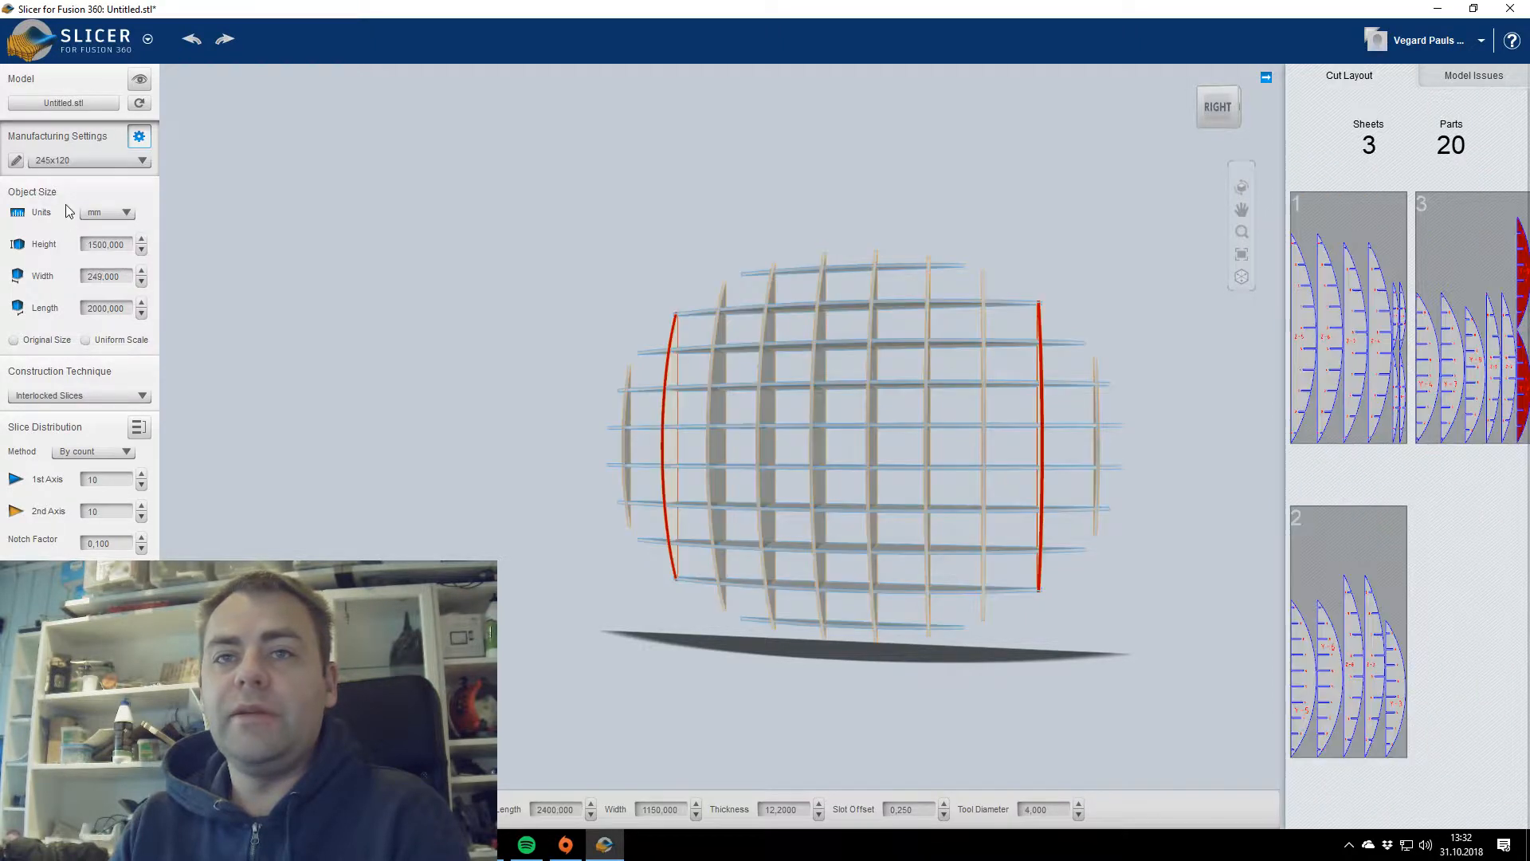
Edit the 245x120 material preset, setting its length to 2420 mm and its width to 1200 mm.
left_click(15, 161)
left_click(597, 460)
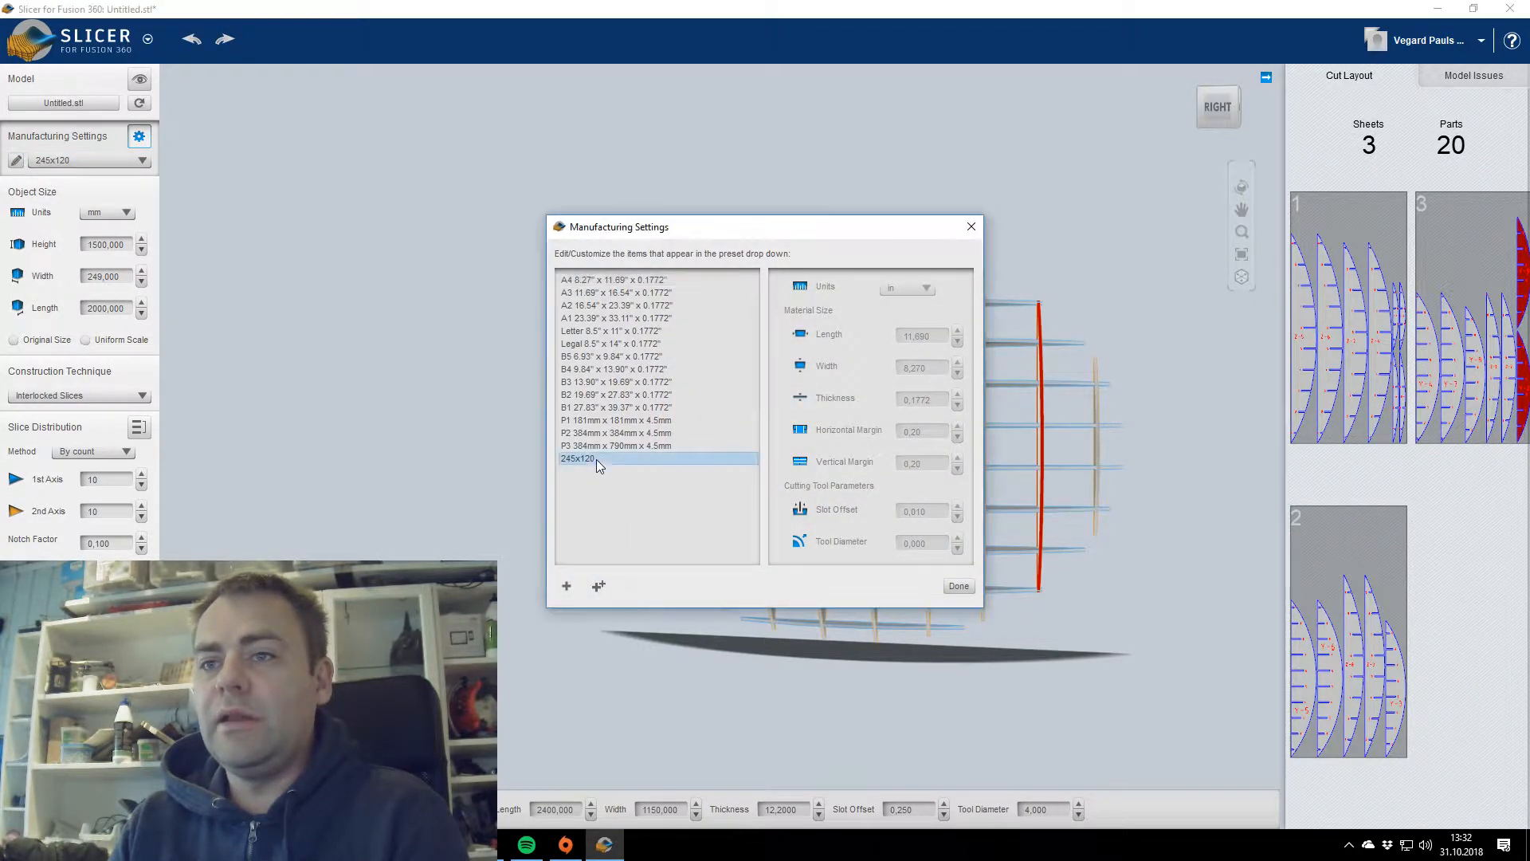
left_click(916, 336)
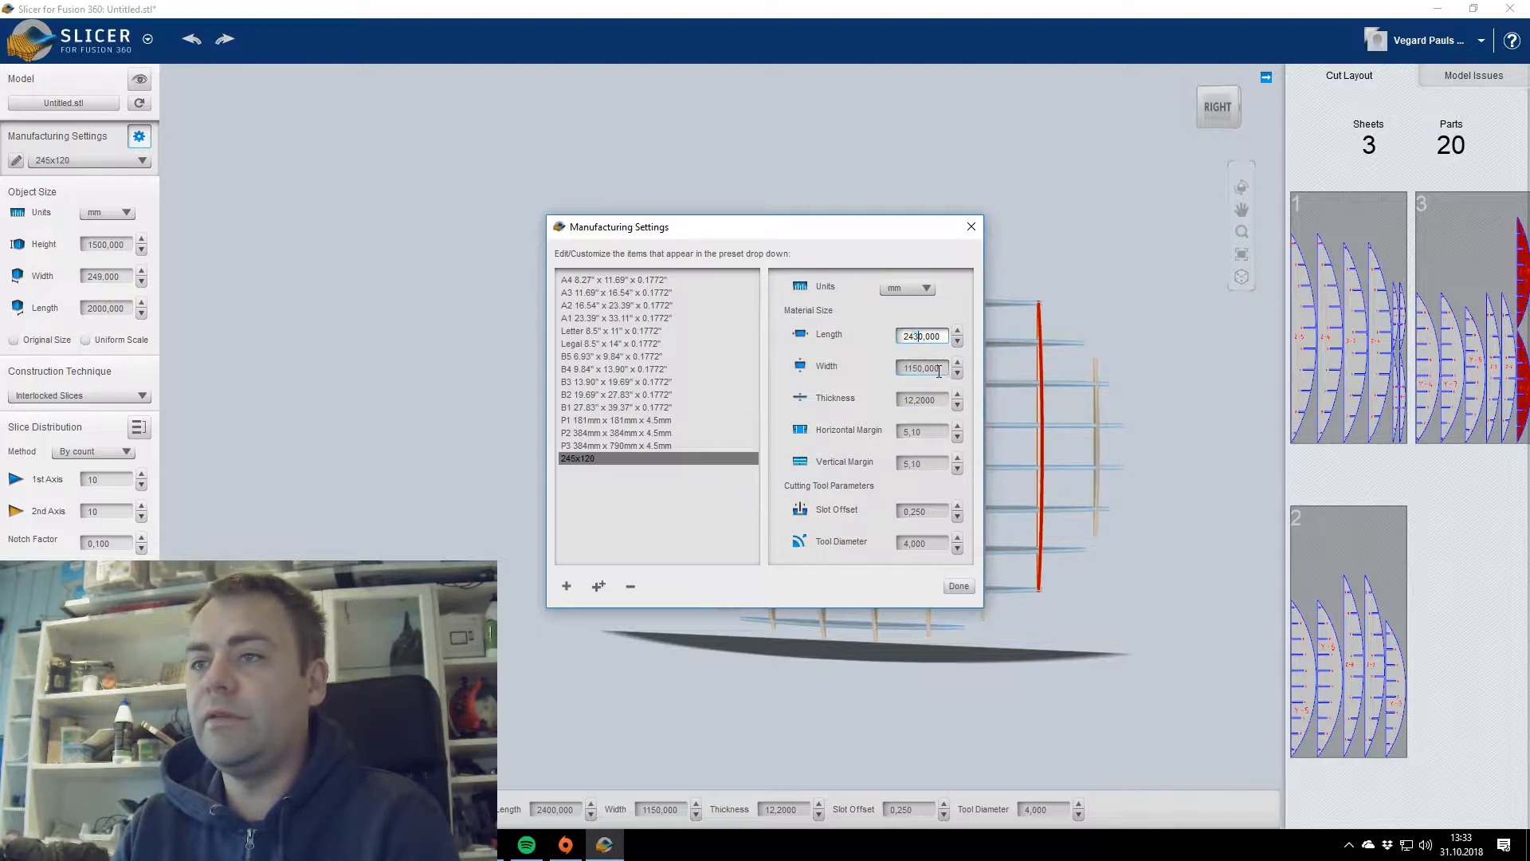
key("BackSpace")
type("2")
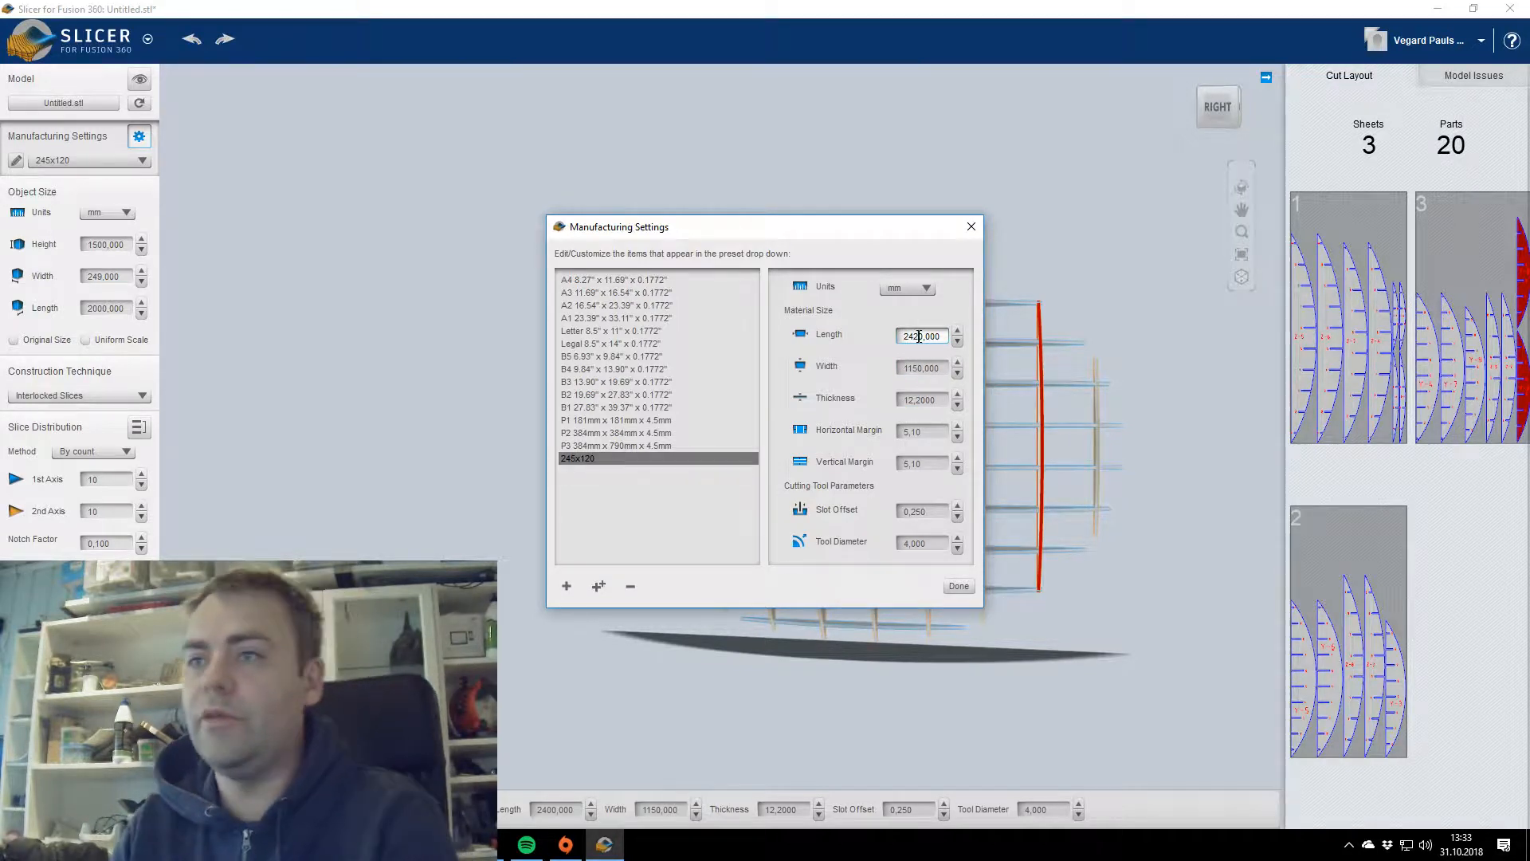
left_click(918, 369)
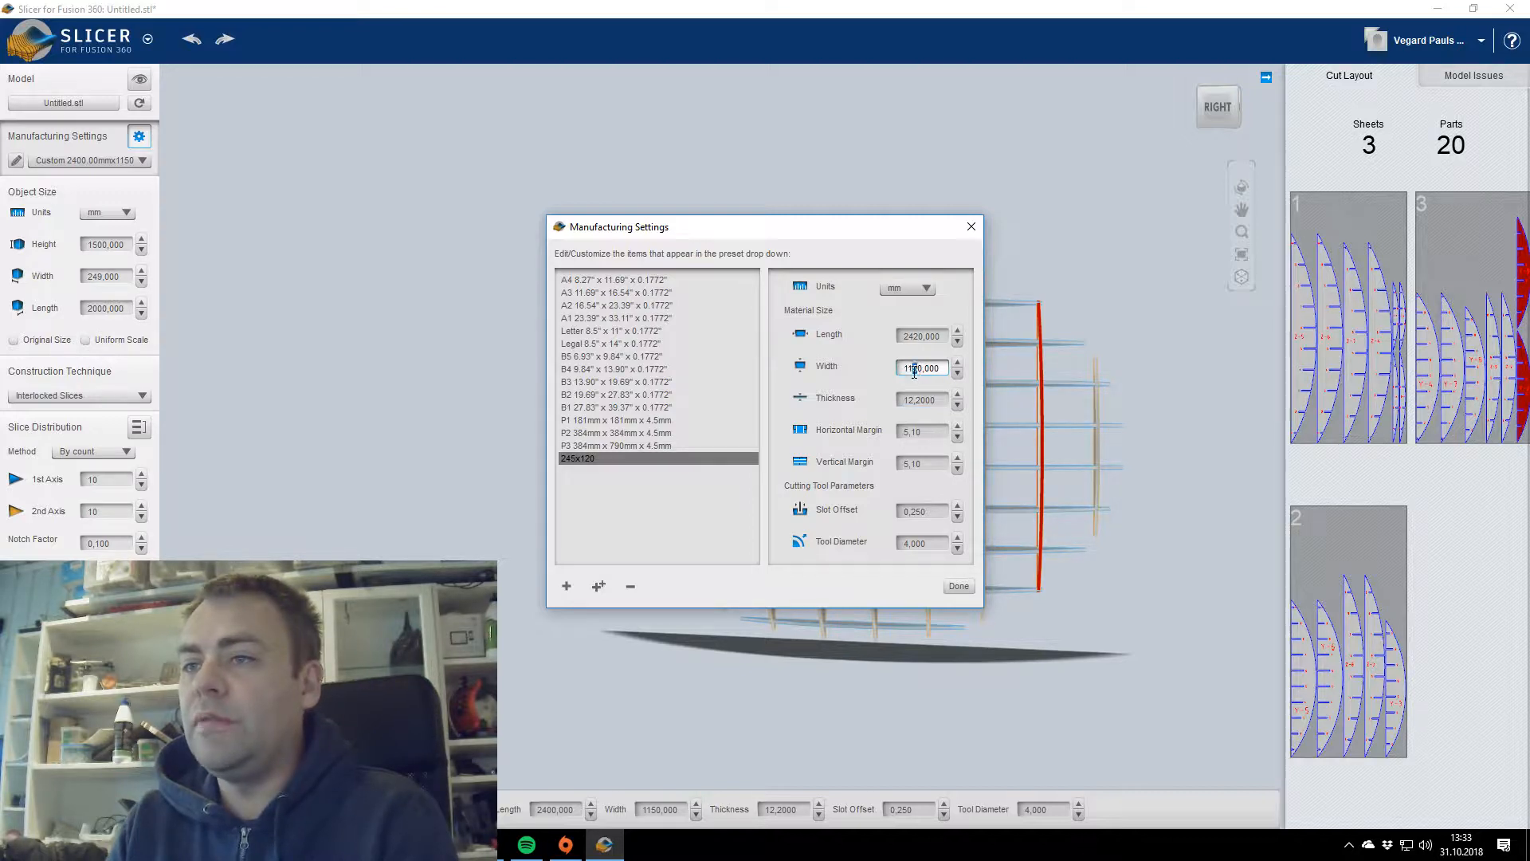
type("2")
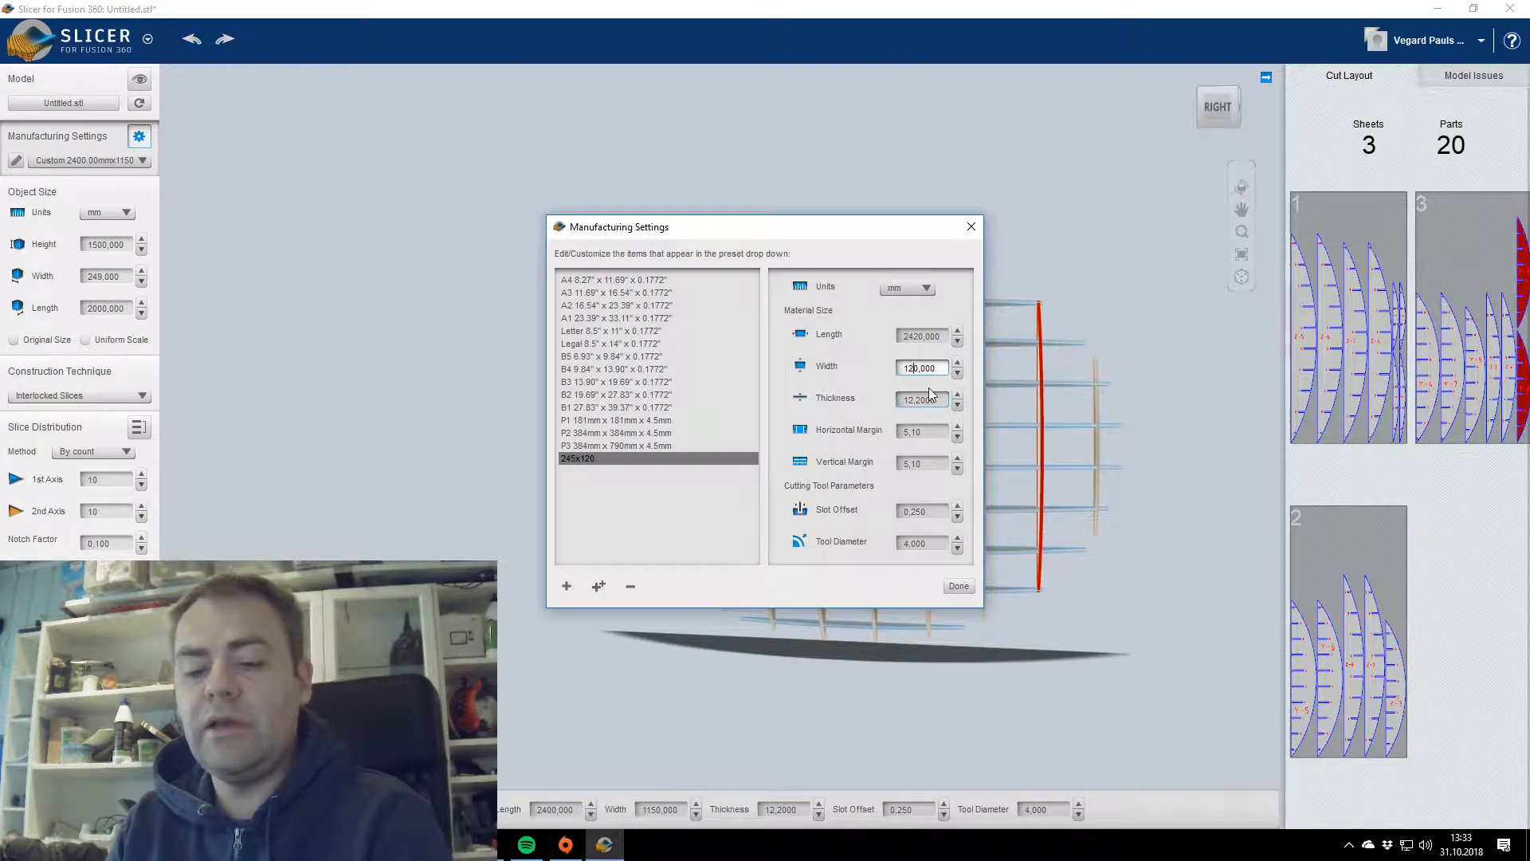
type("0")
Set the 245x120 preset's material thickness to 12.25 mm and finish editing the manufacturing settings.
left_click(916, 406)
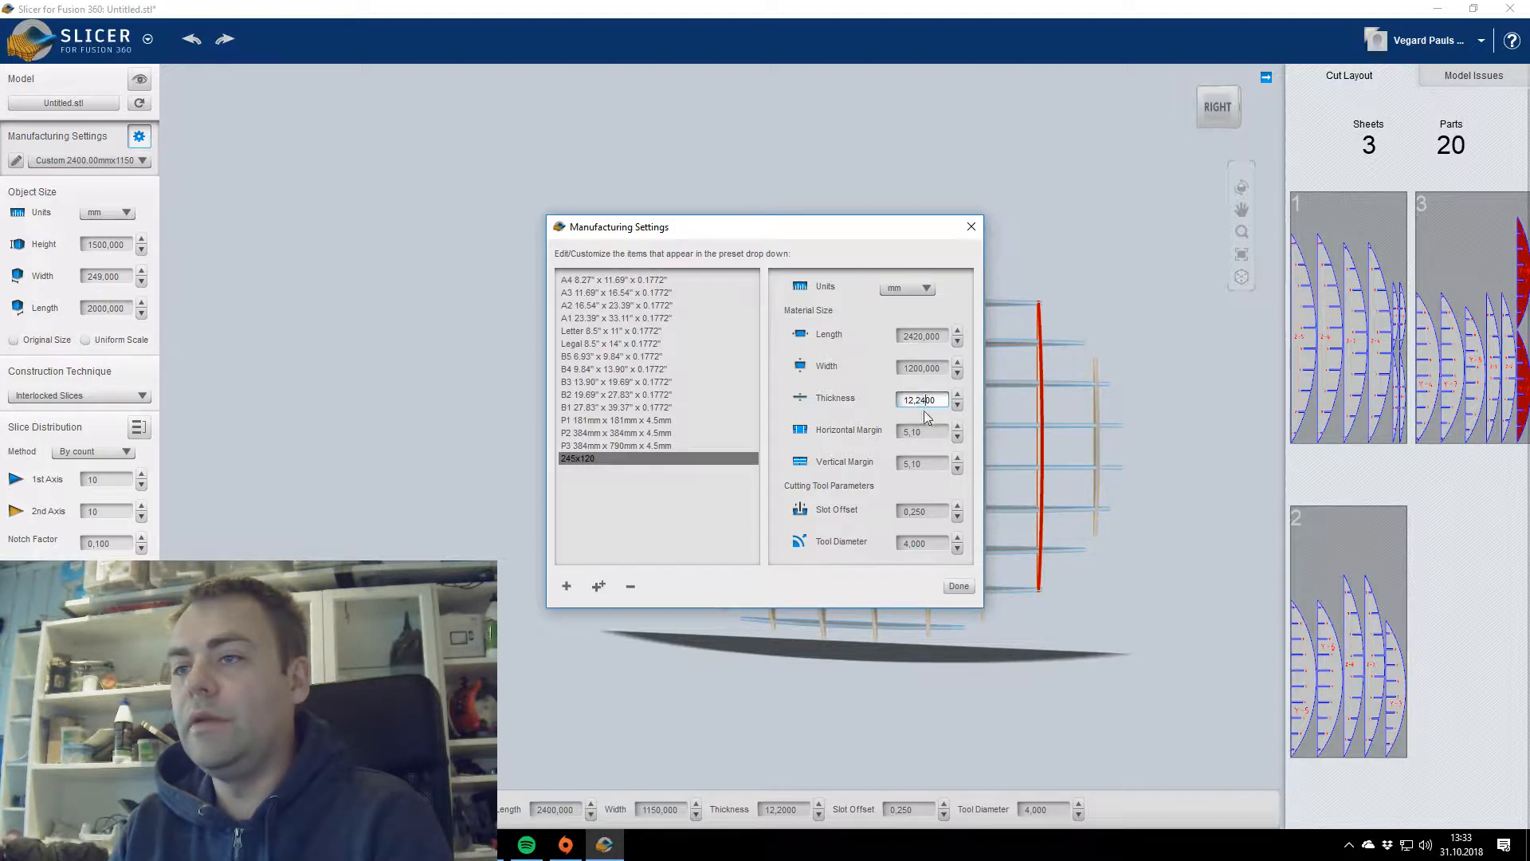
key("BackSpace")
type("5")
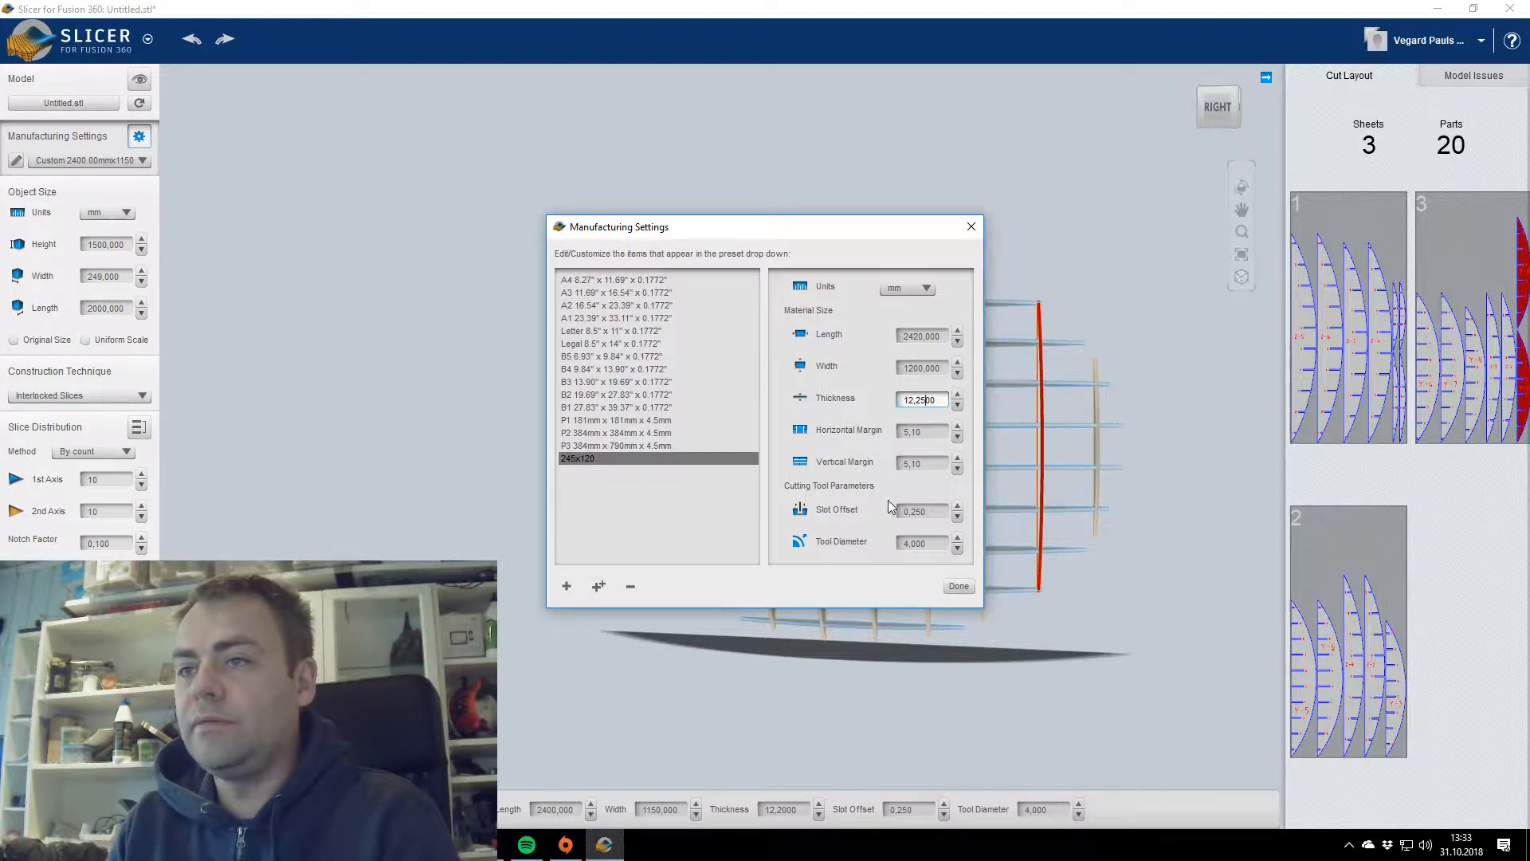
left_click(906, 543)
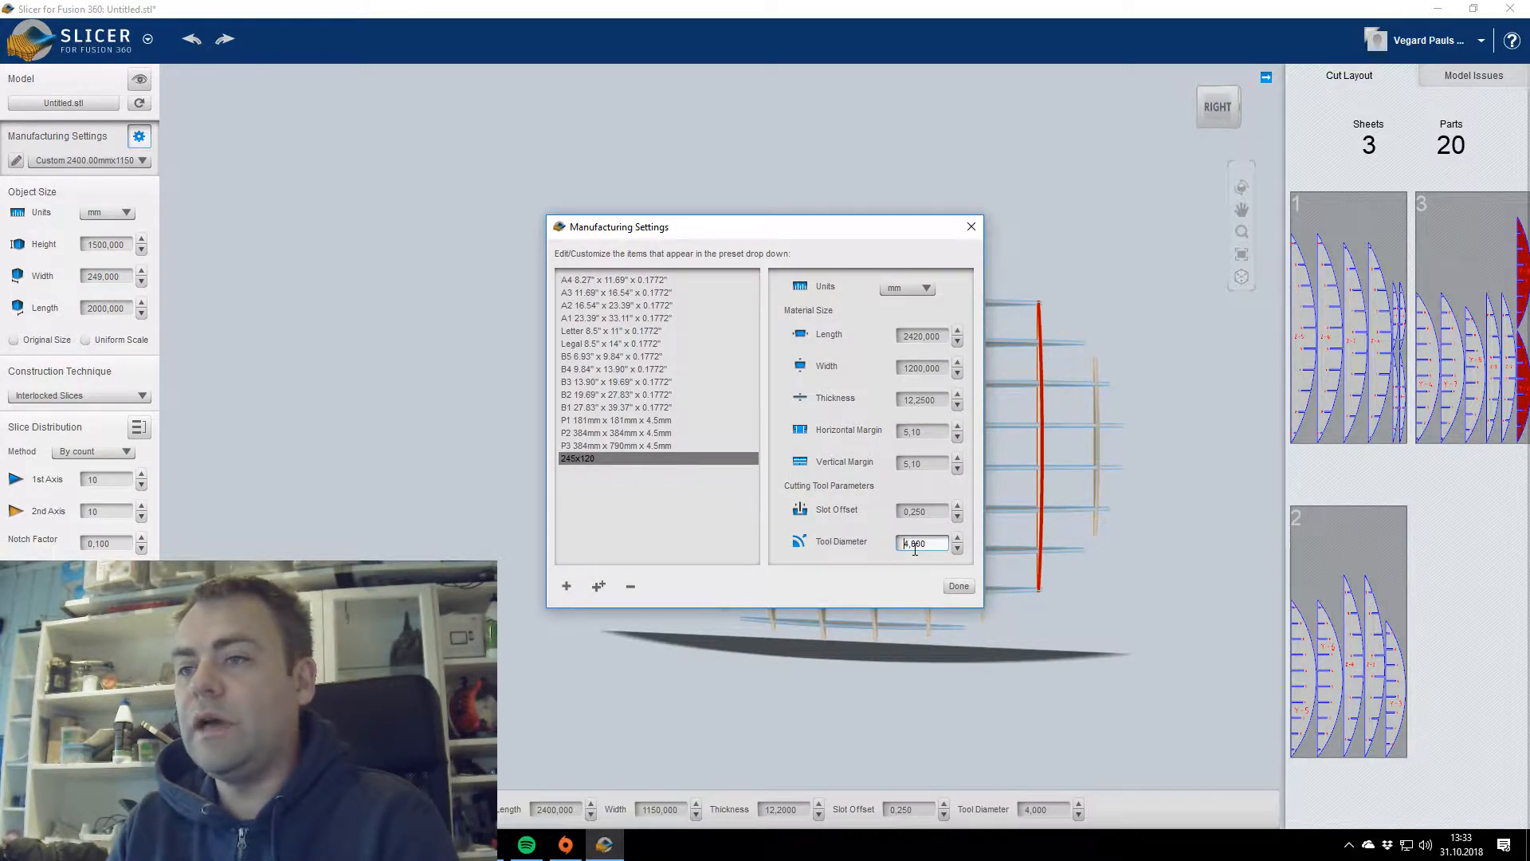
left_click(959, 586)
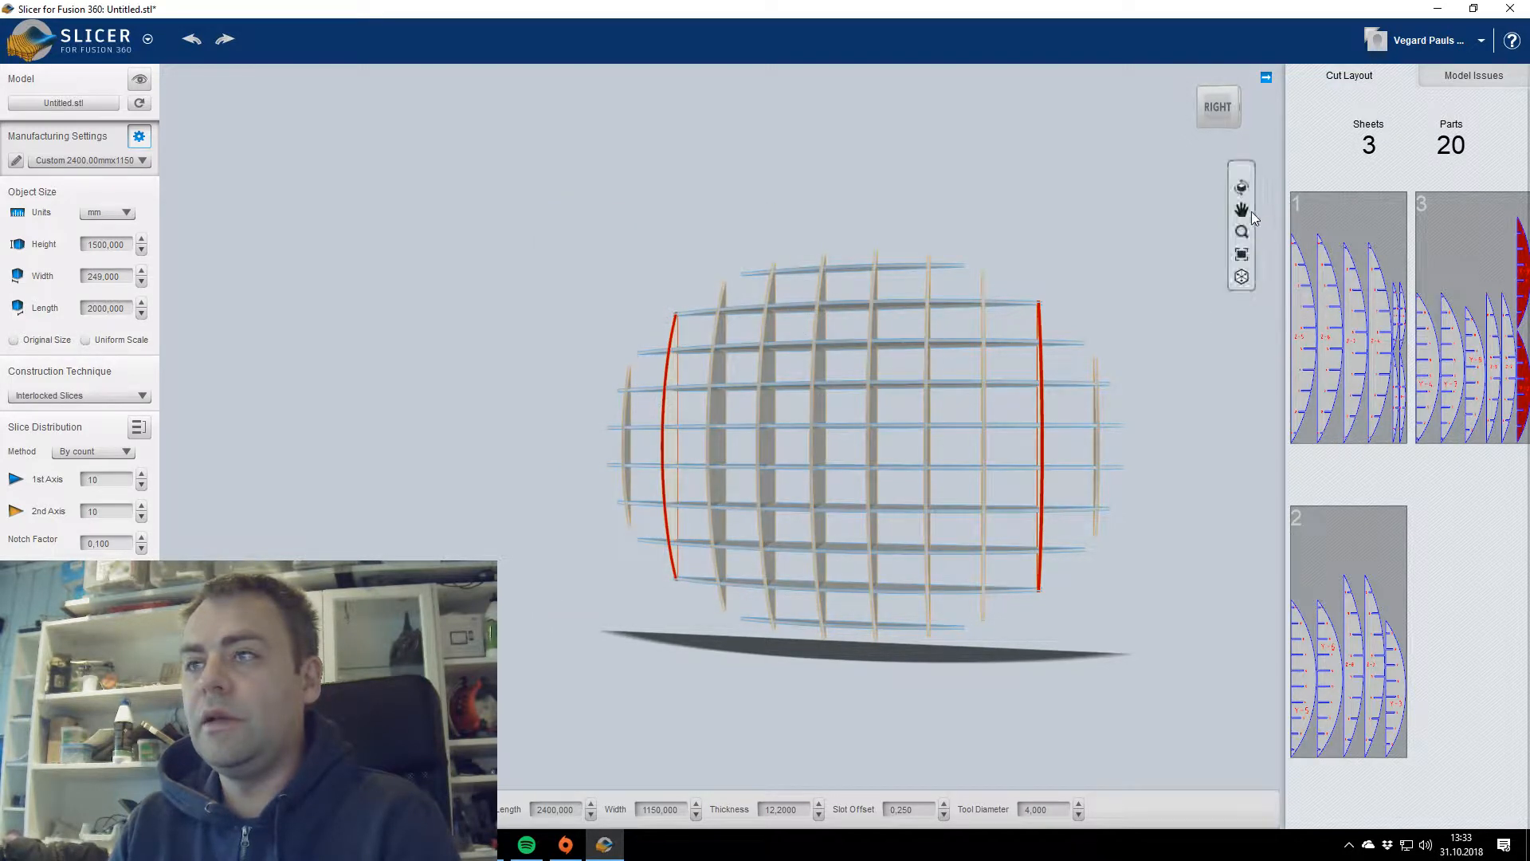
Reduce the number of slices along the first axis to 5, viewing the lattice slightly off the right side.
left_click(1225, 117)
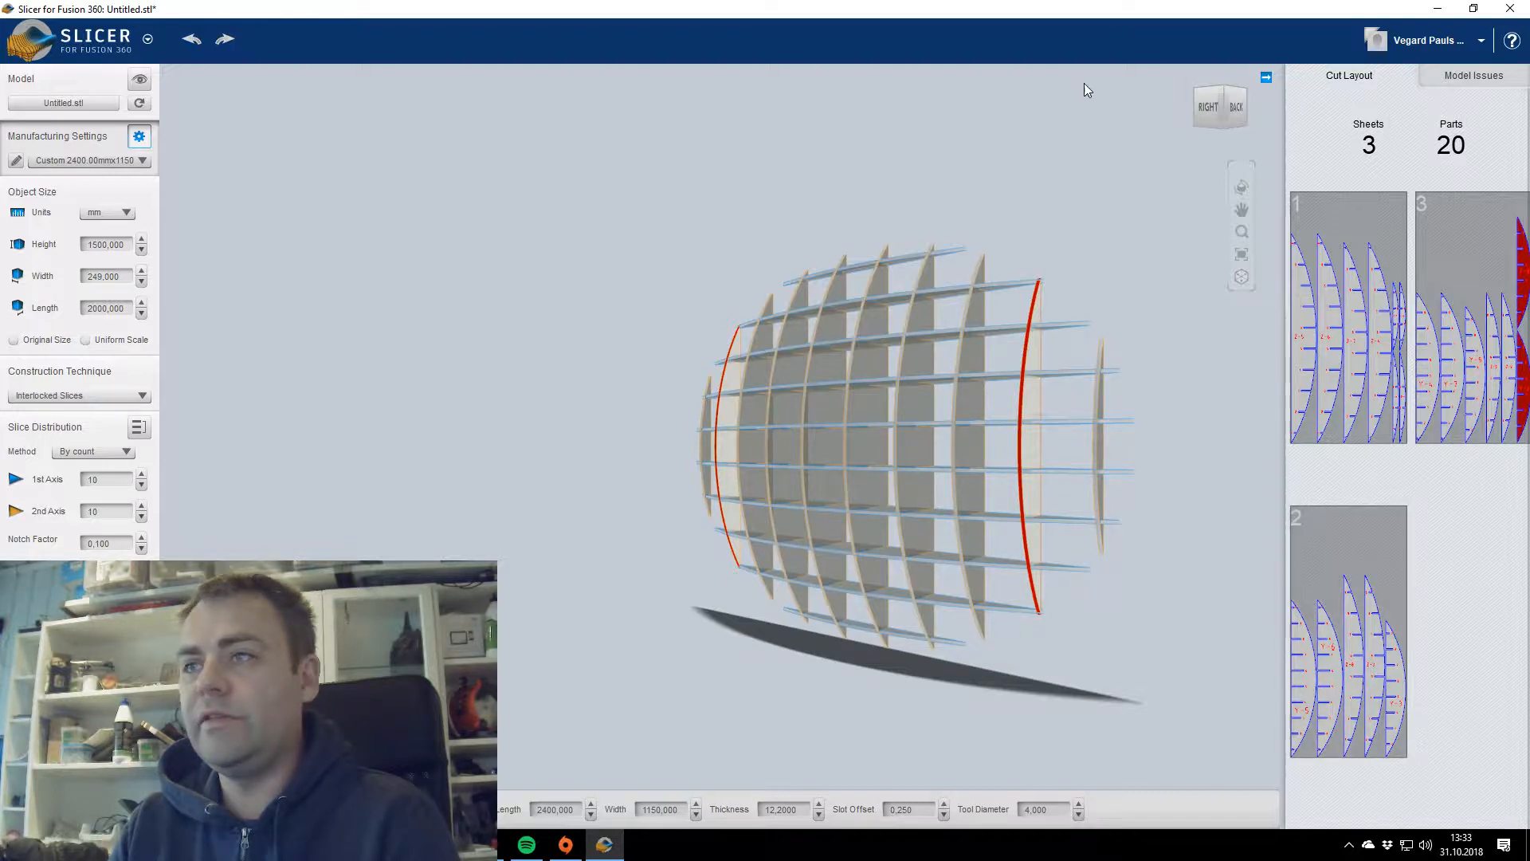
left_click(1209, 109)
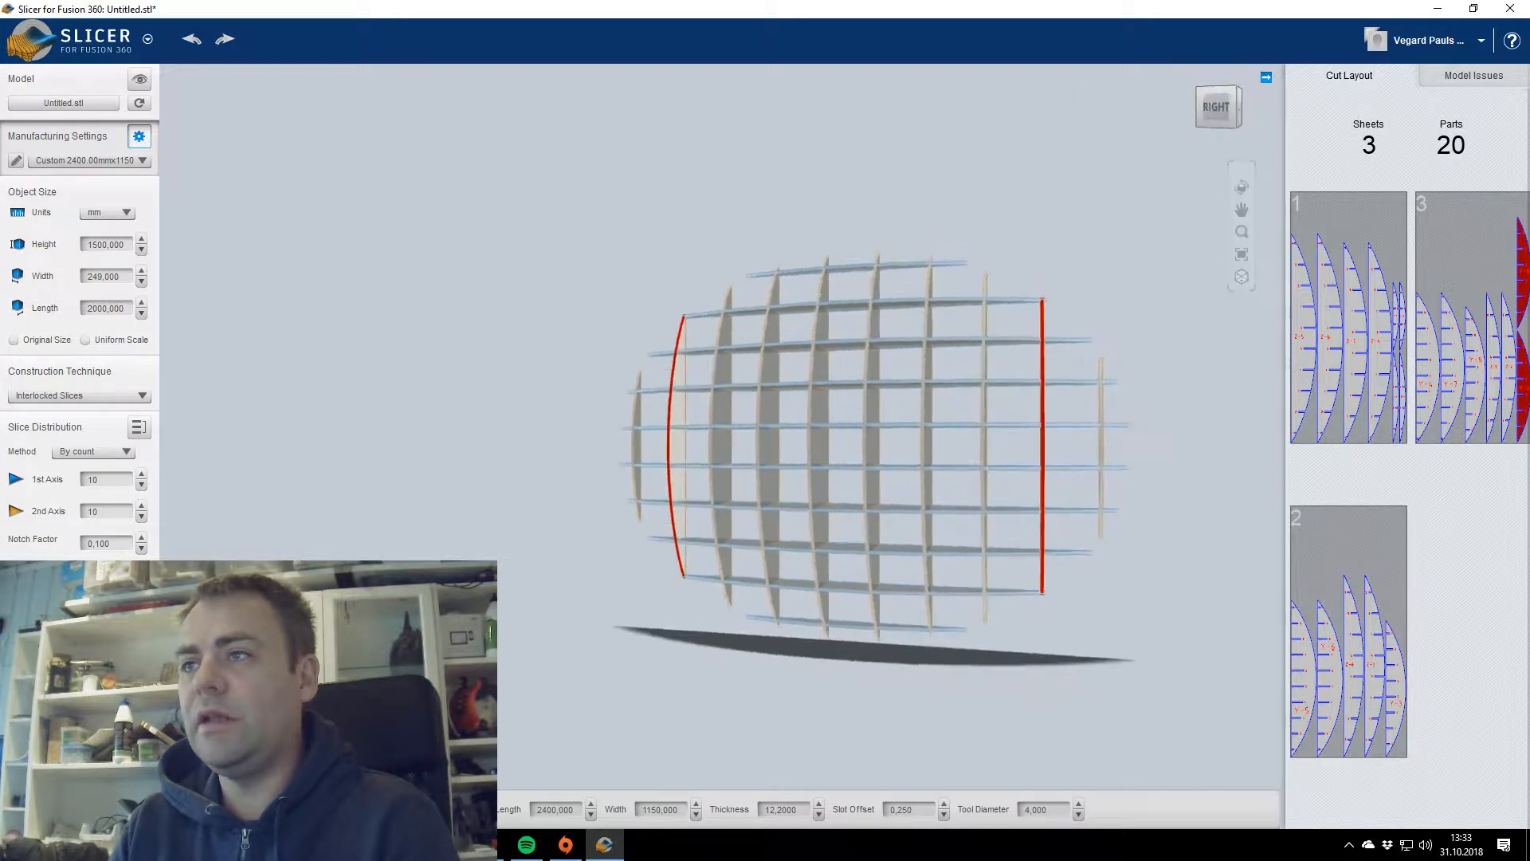
left_click(1249, 107)
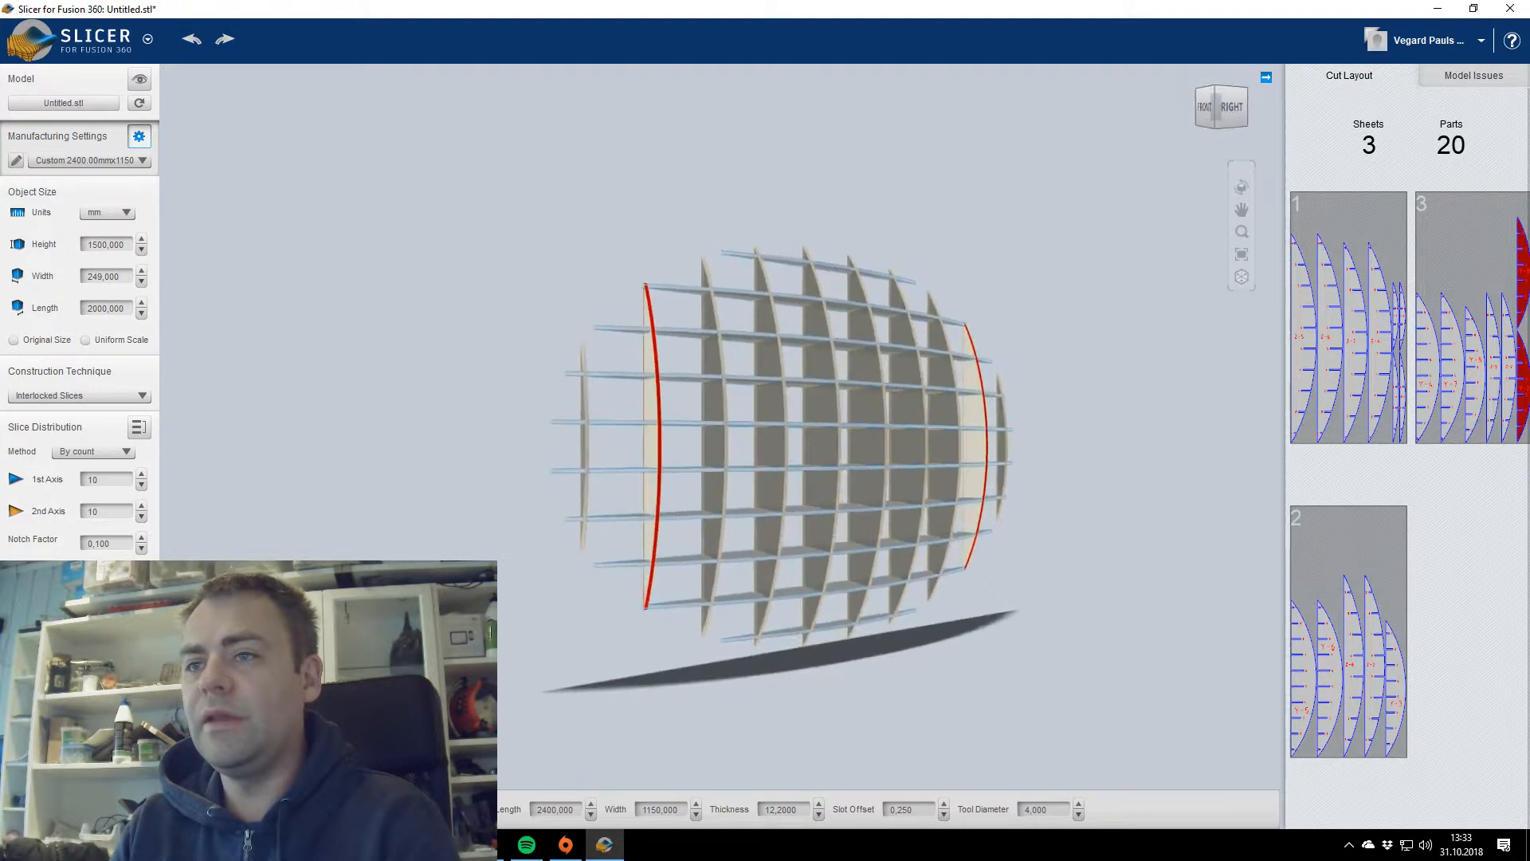
left_click(1234, 106)
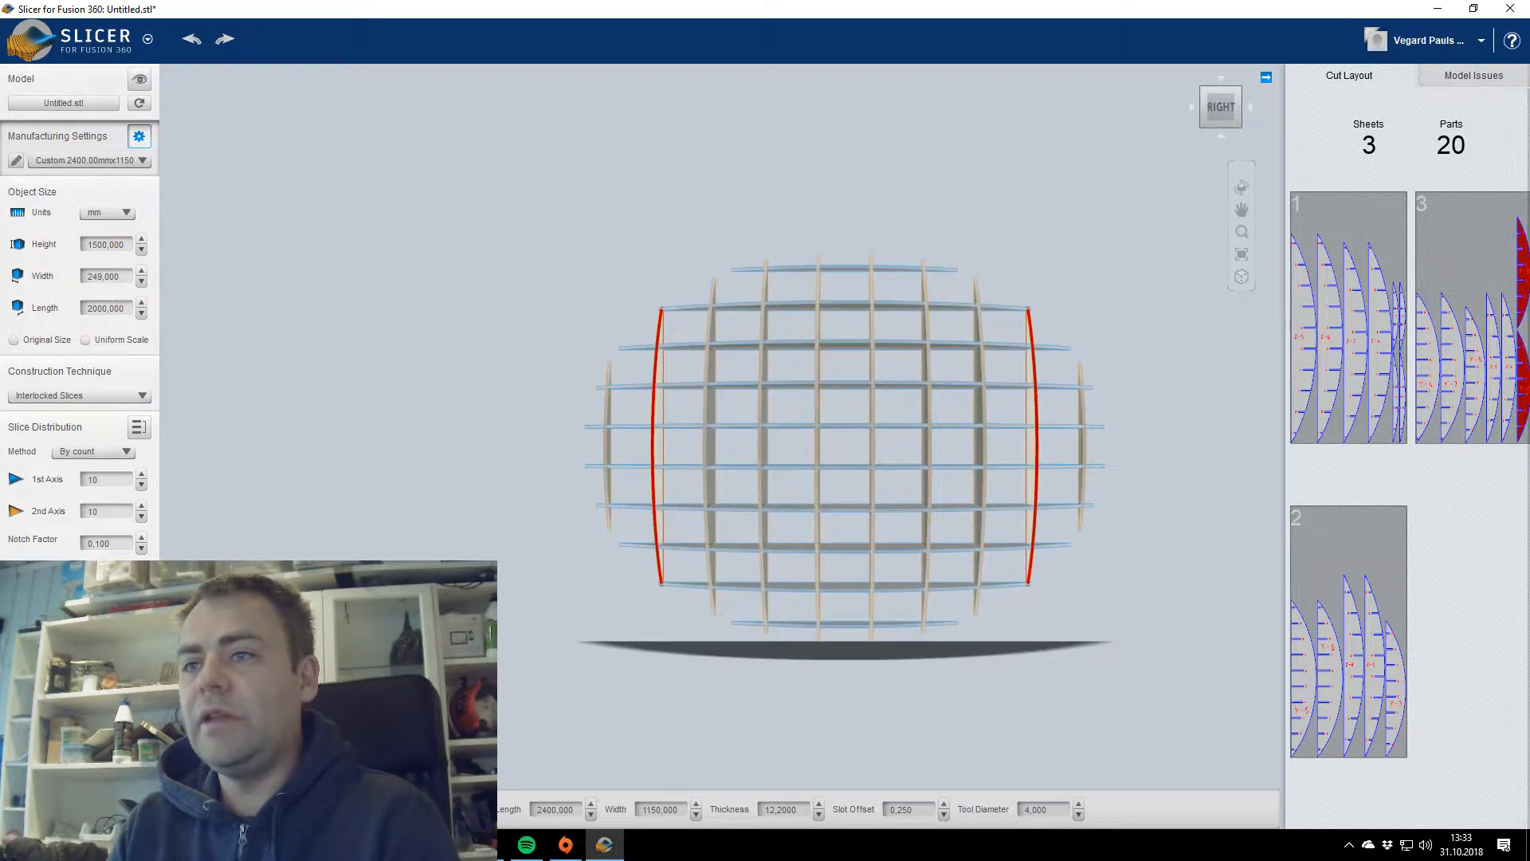
left_click_drag(1220, 107, 1199, 110)
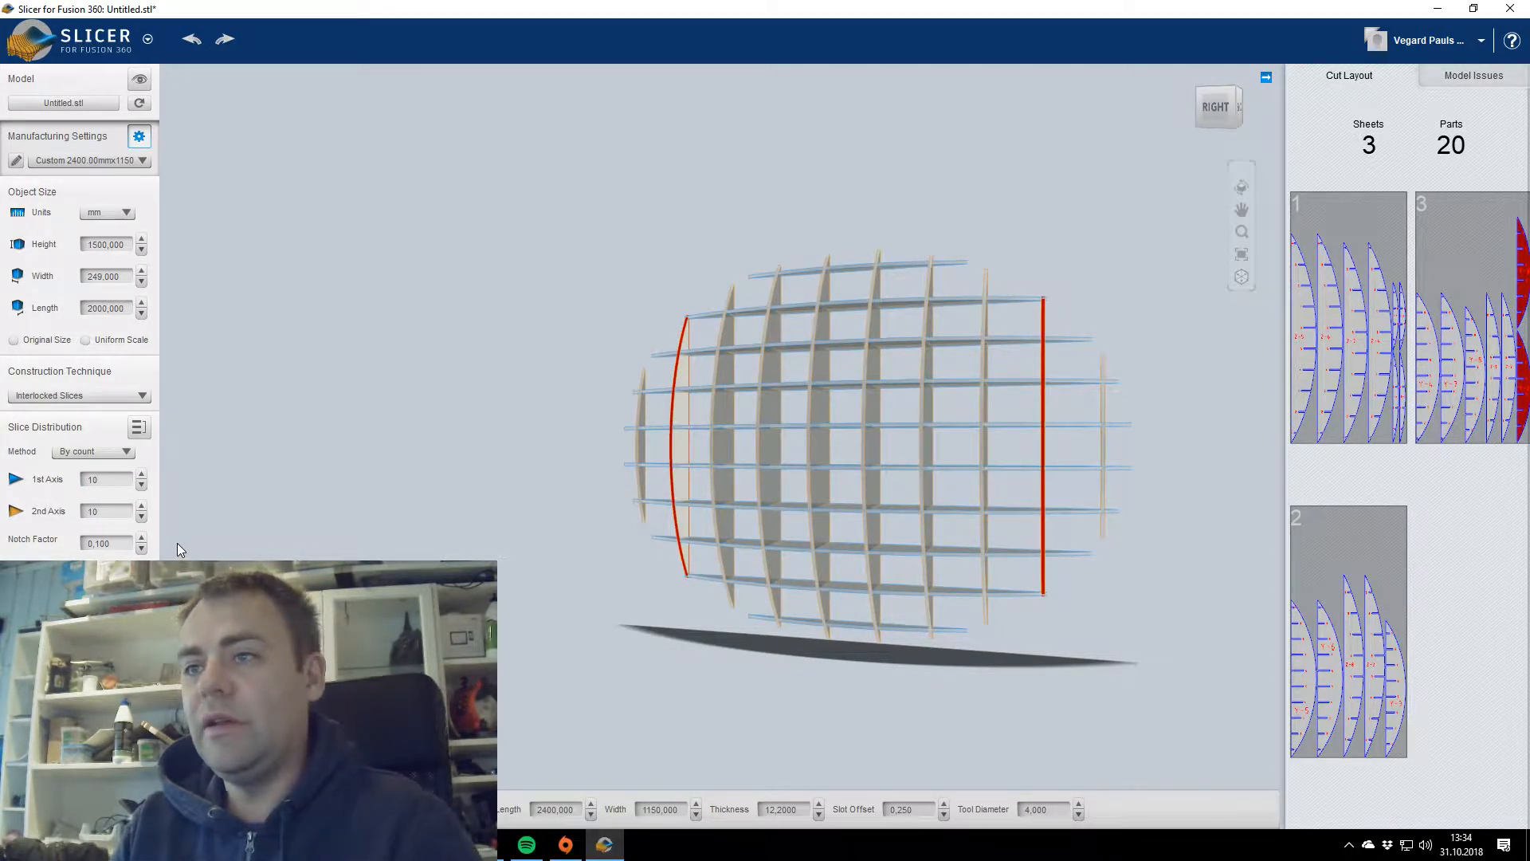
left_click(141, 485)
left_click(141, 484)
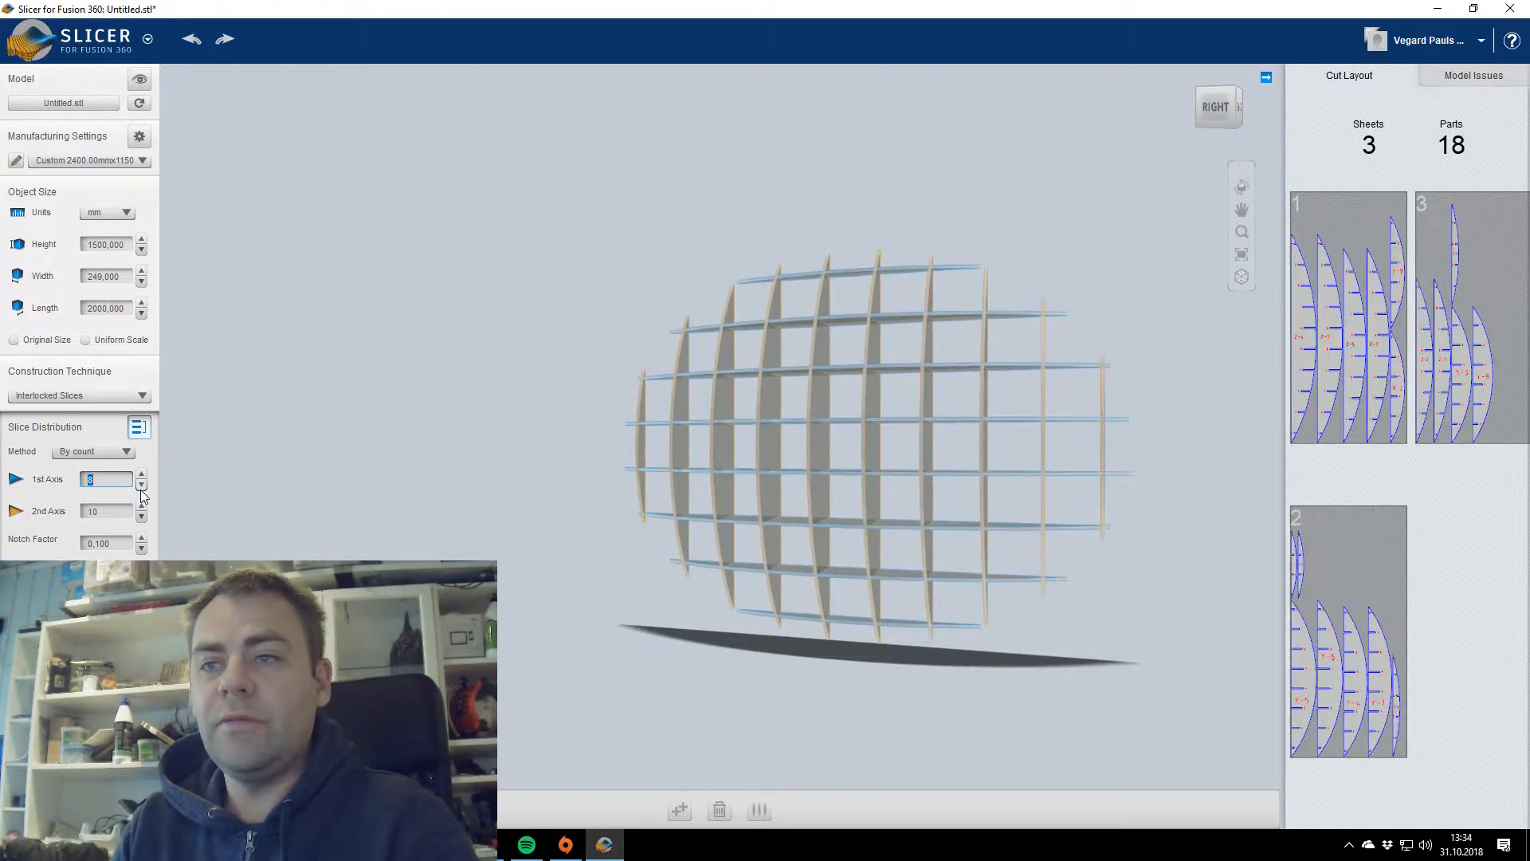
left_click(141, 485)
left_click(141, 486)
left_click(141, 486)
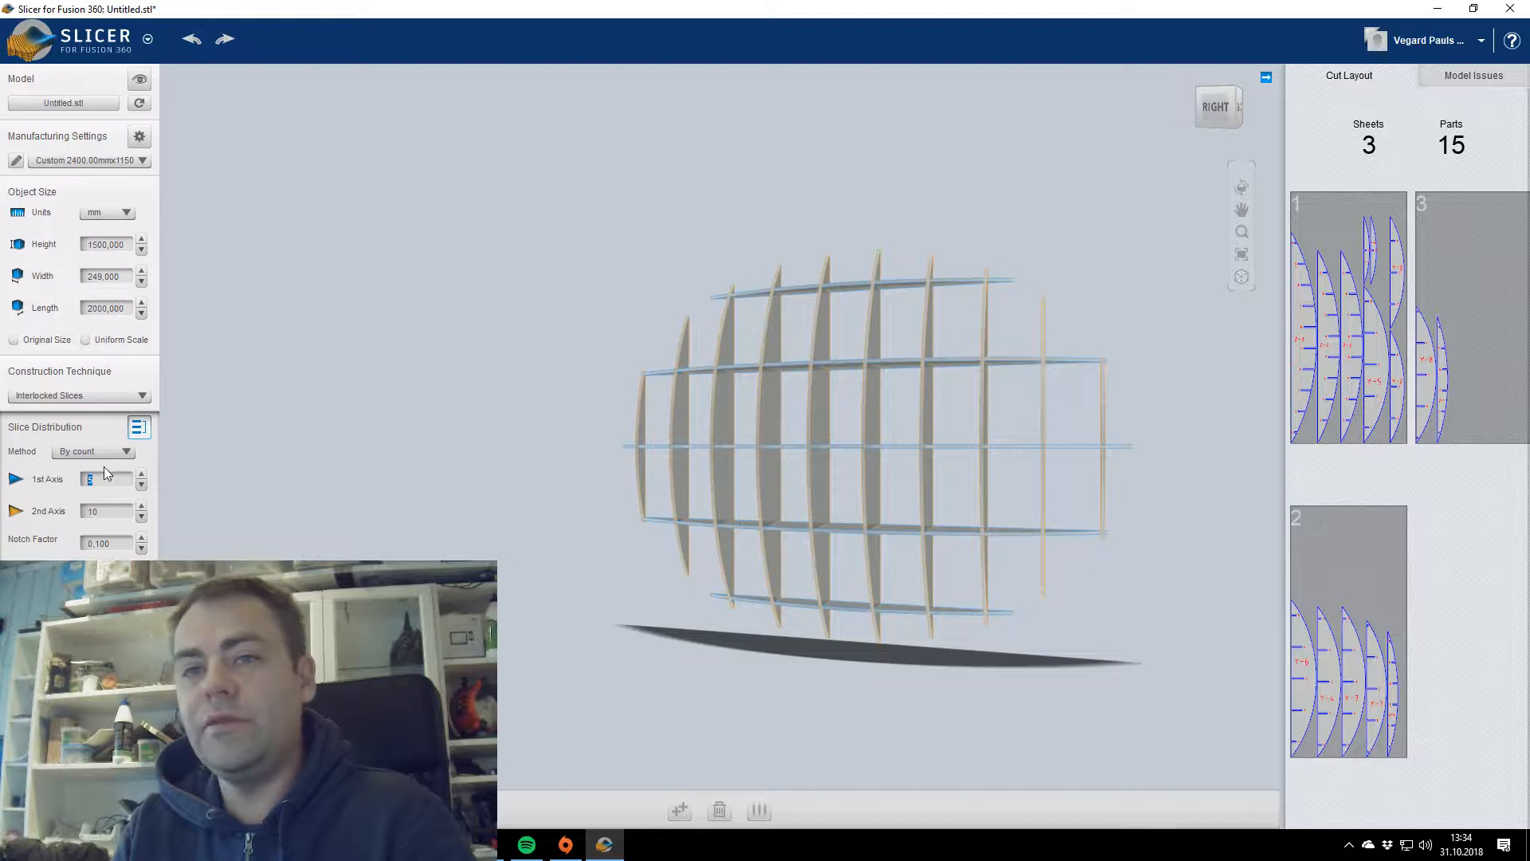
Try progressively fewer slices along the second axis, going down to a count of 1.
left_click(142, 518)
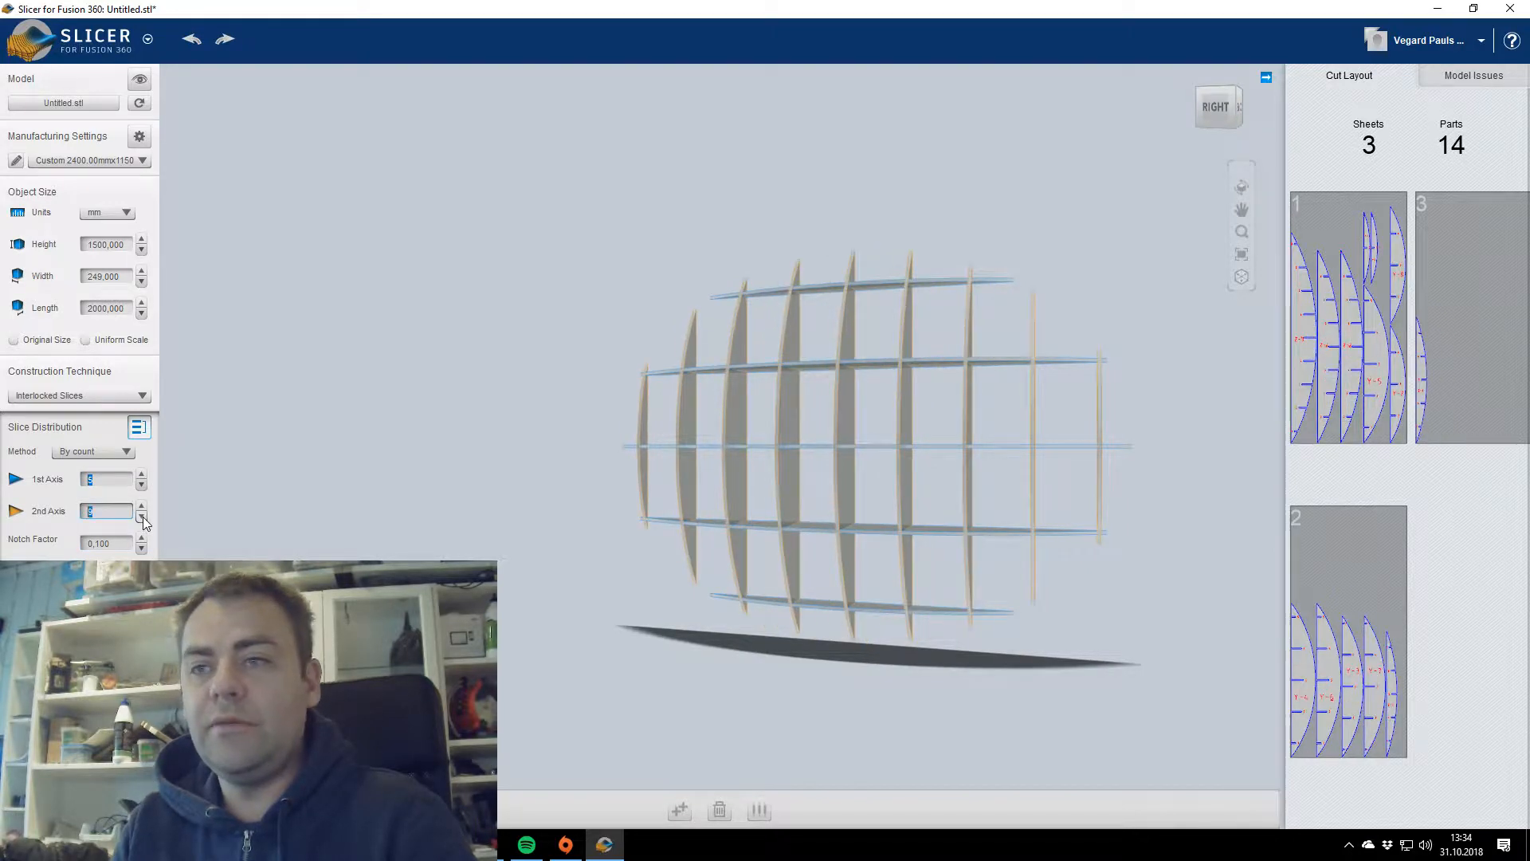
left_click(142, 517)
left_click(142, 518)
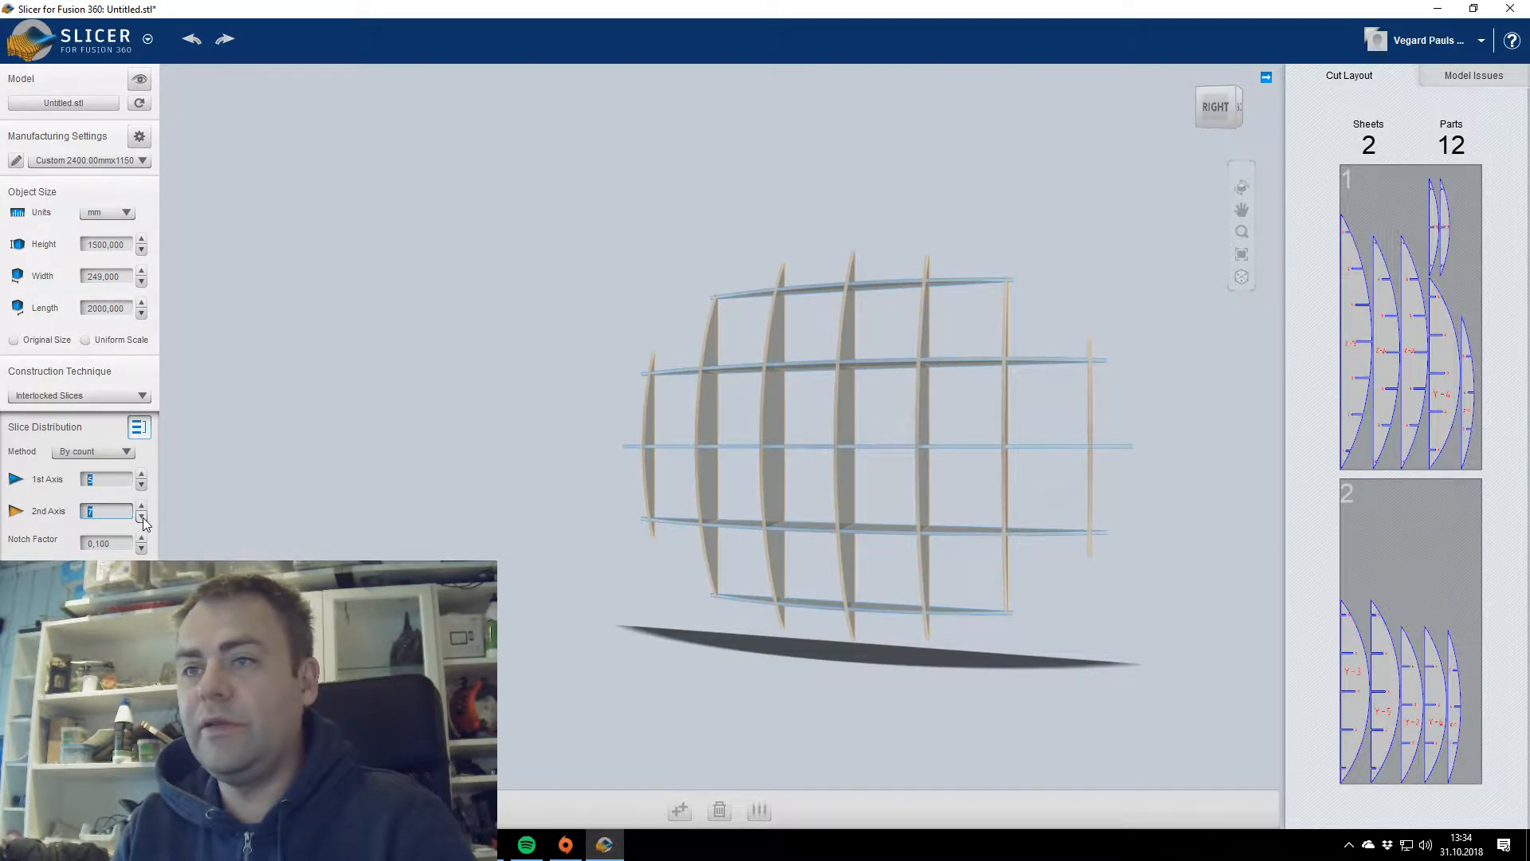
left_click(142, 518)
left_click(142, 518)
left_click(143, 518)
left_click(143, 518)
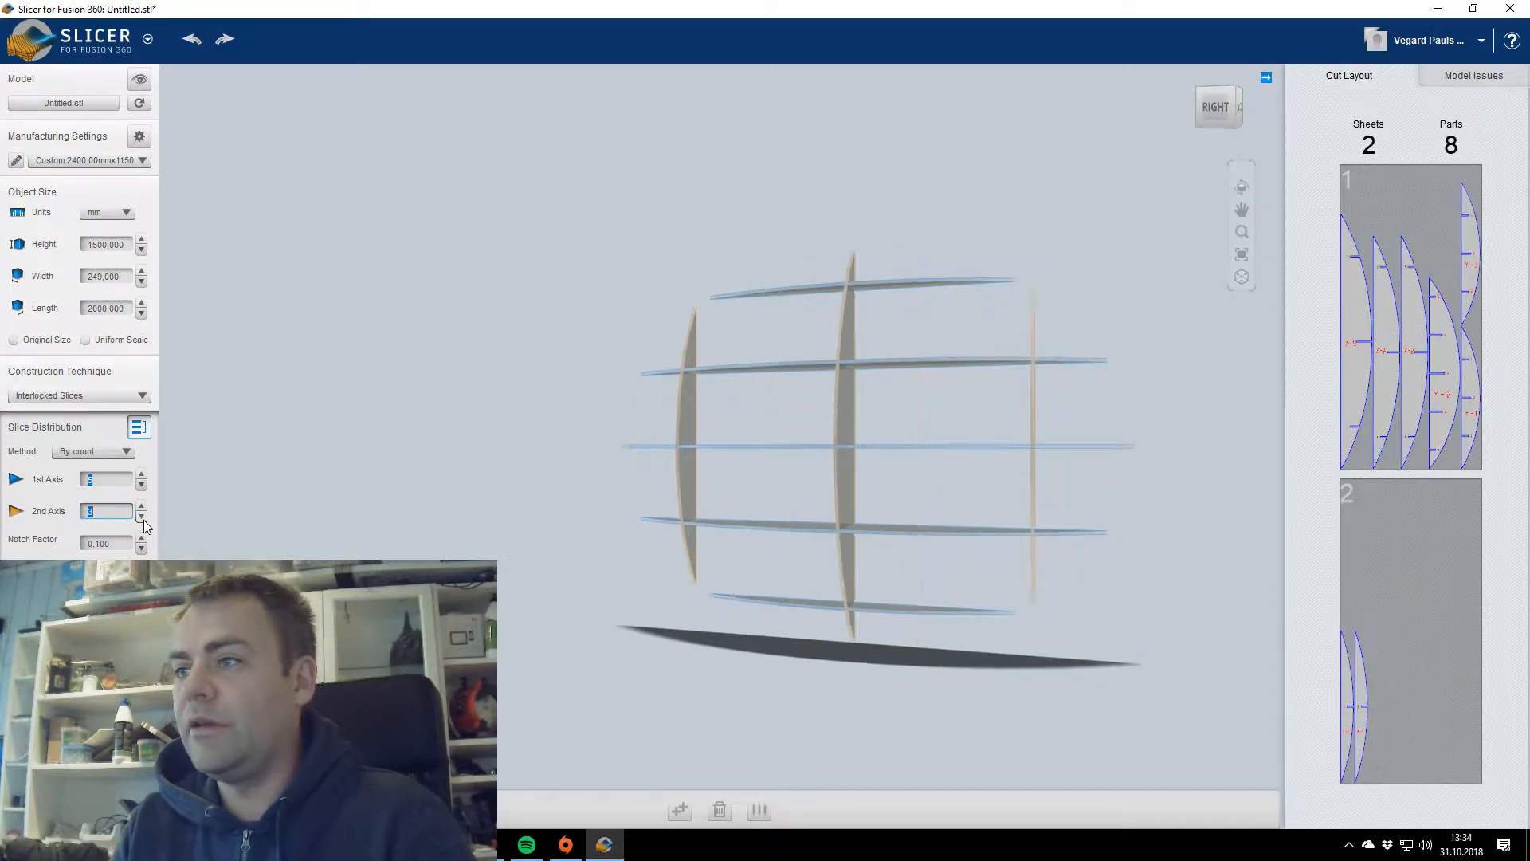
left_click(143, 518)
left_click(142, 518)
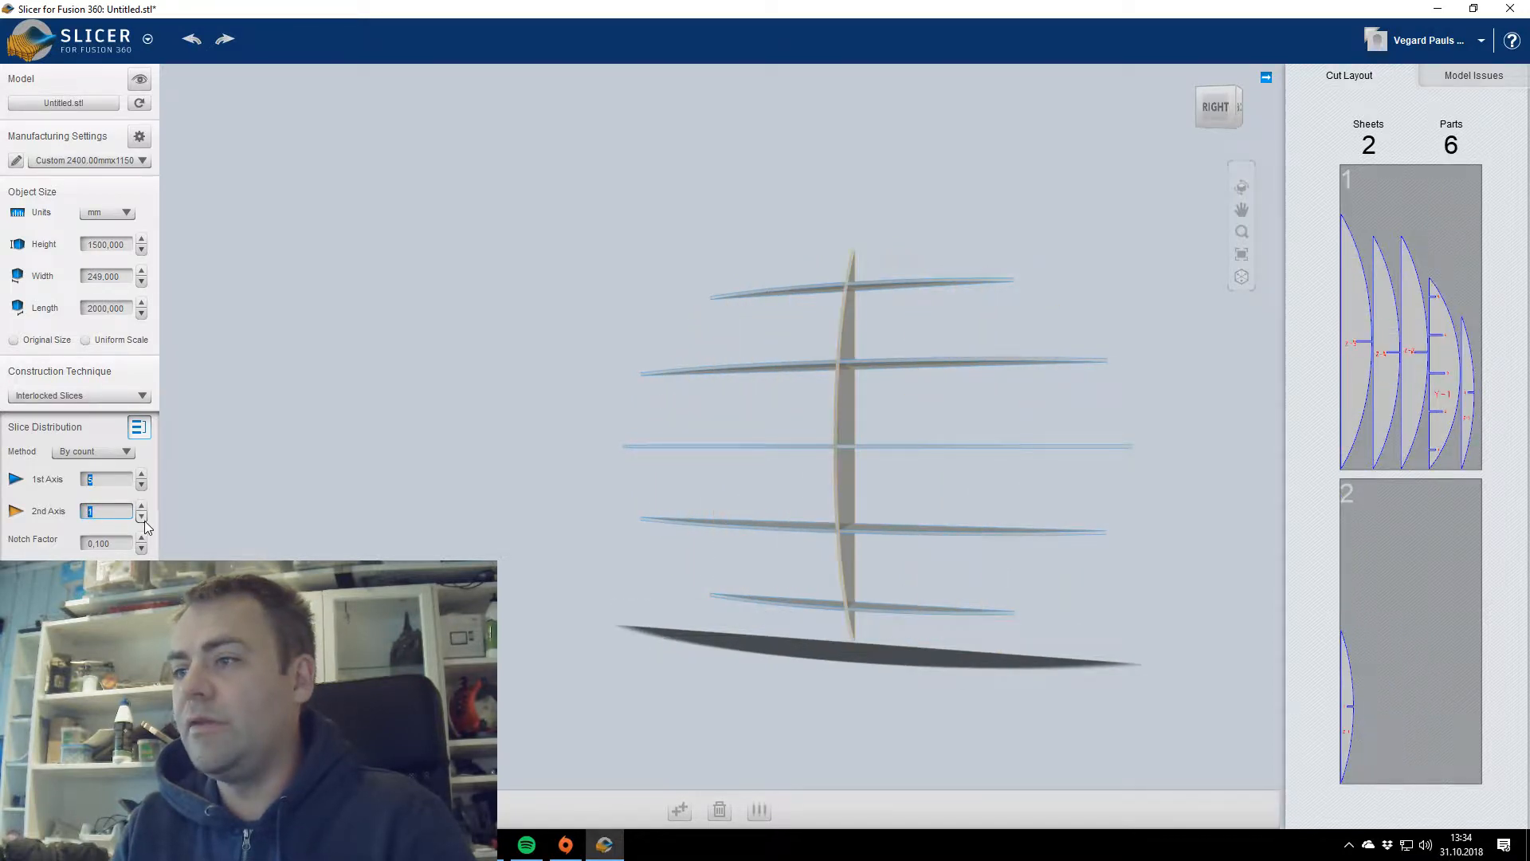
Raise the number of slices along the second axis to 6.
left_click(143, 506)
left_click(143, 506)
left_click(143, 506)
left_click(142, 506)
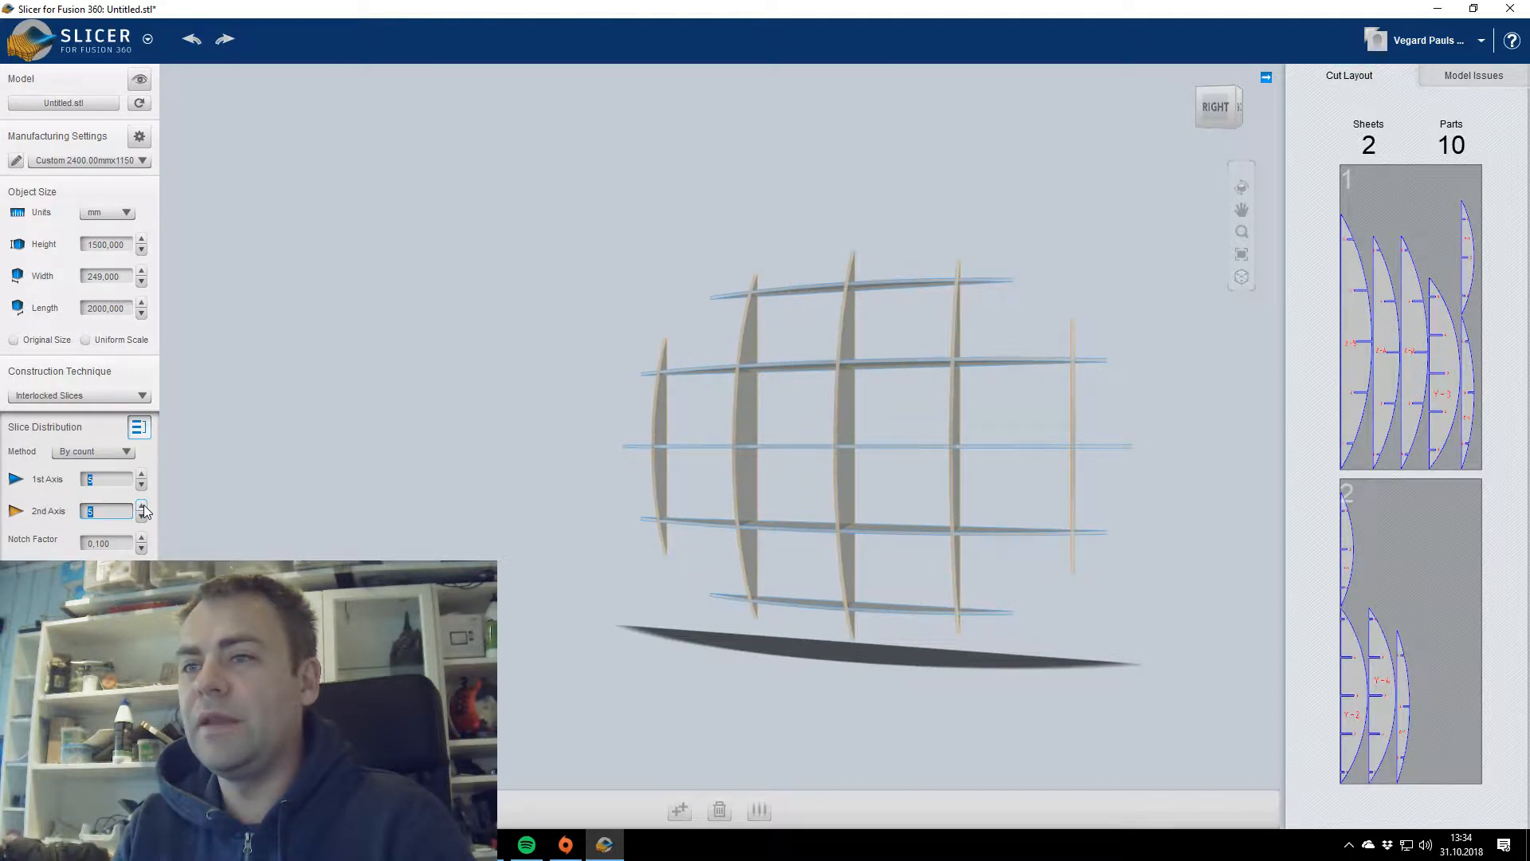
left_click(143, 507)
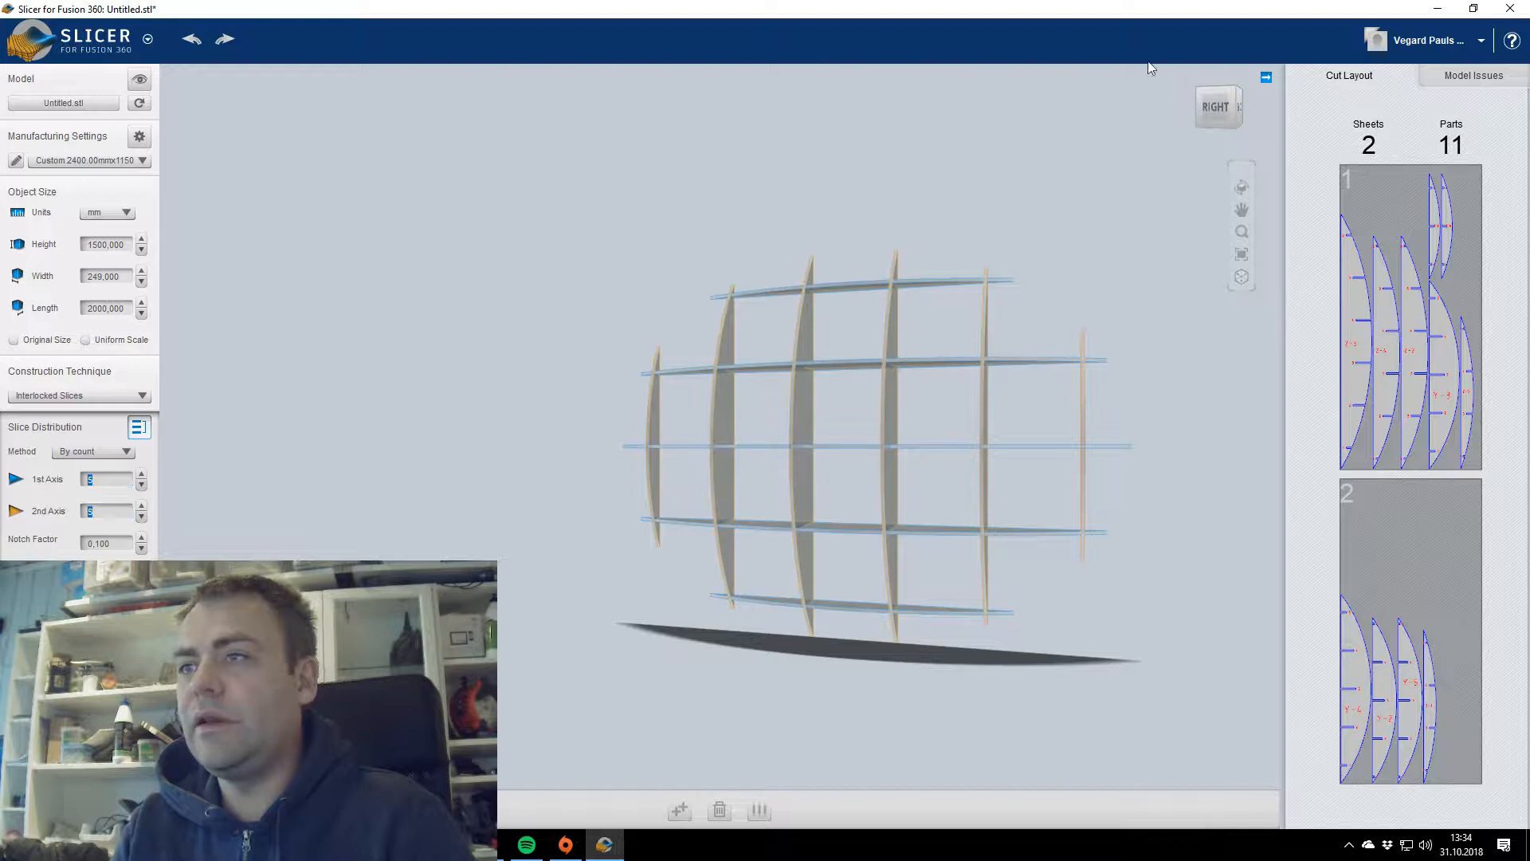
Try moving the outermost vertical slice inward towards its neighbour and distributing the slices by distance.
mouse_move(1217, 107)
left_mouse_down()
mouse_move(1139, 148)
mouse_move(1146, 110)
mouse_move(1247, 107)
mouse_move(1217, 106)
mouse_move(1239, 107)
mouse_move(1220, 106)
mouse_move(1220, 126)
mouse_move(1220, 109)
left_mouse_up()
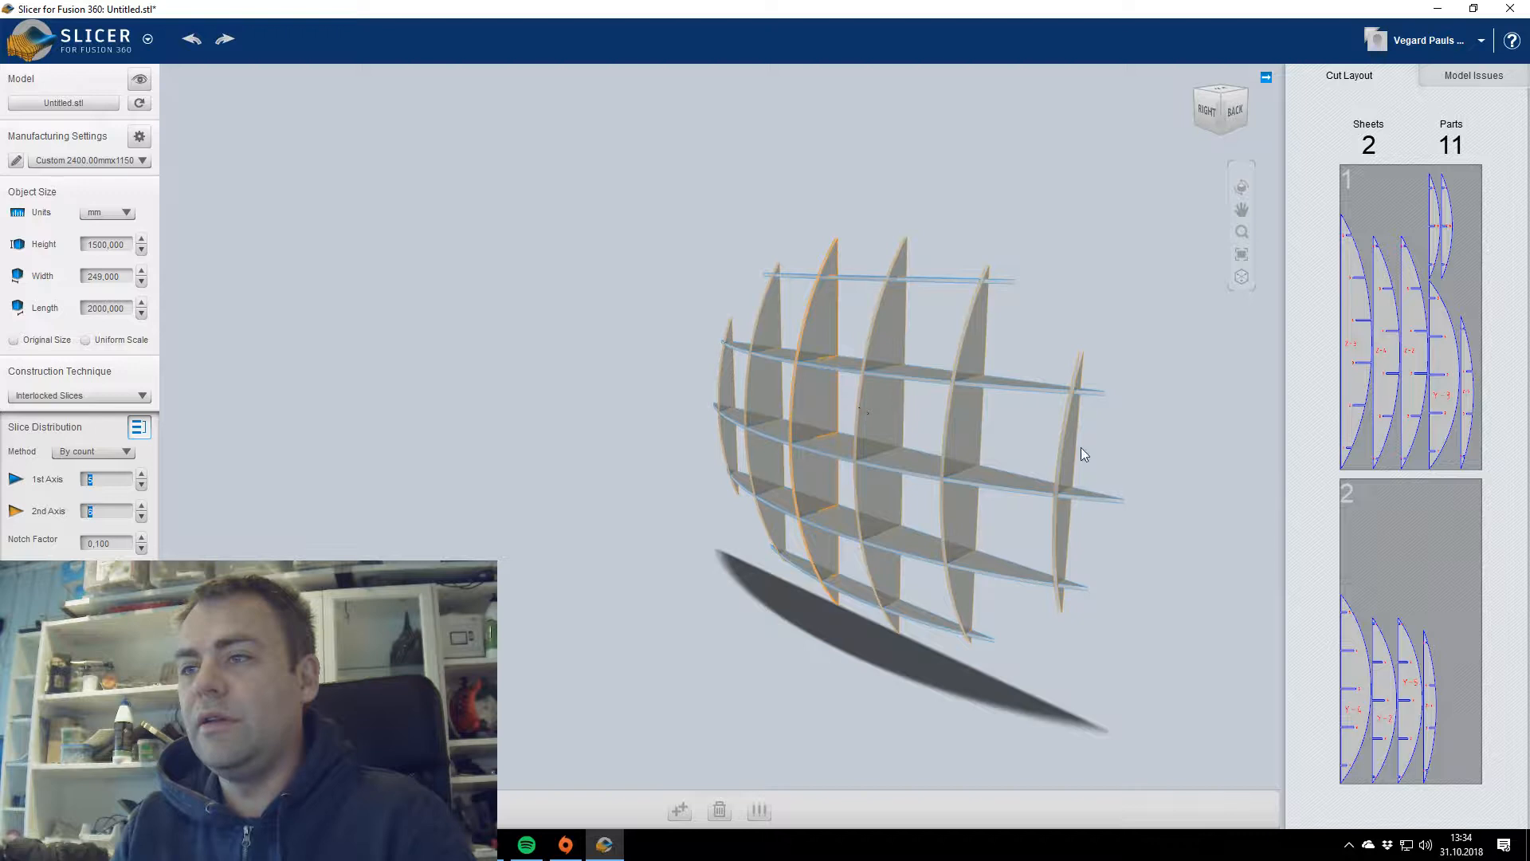
left_click(720, 370)
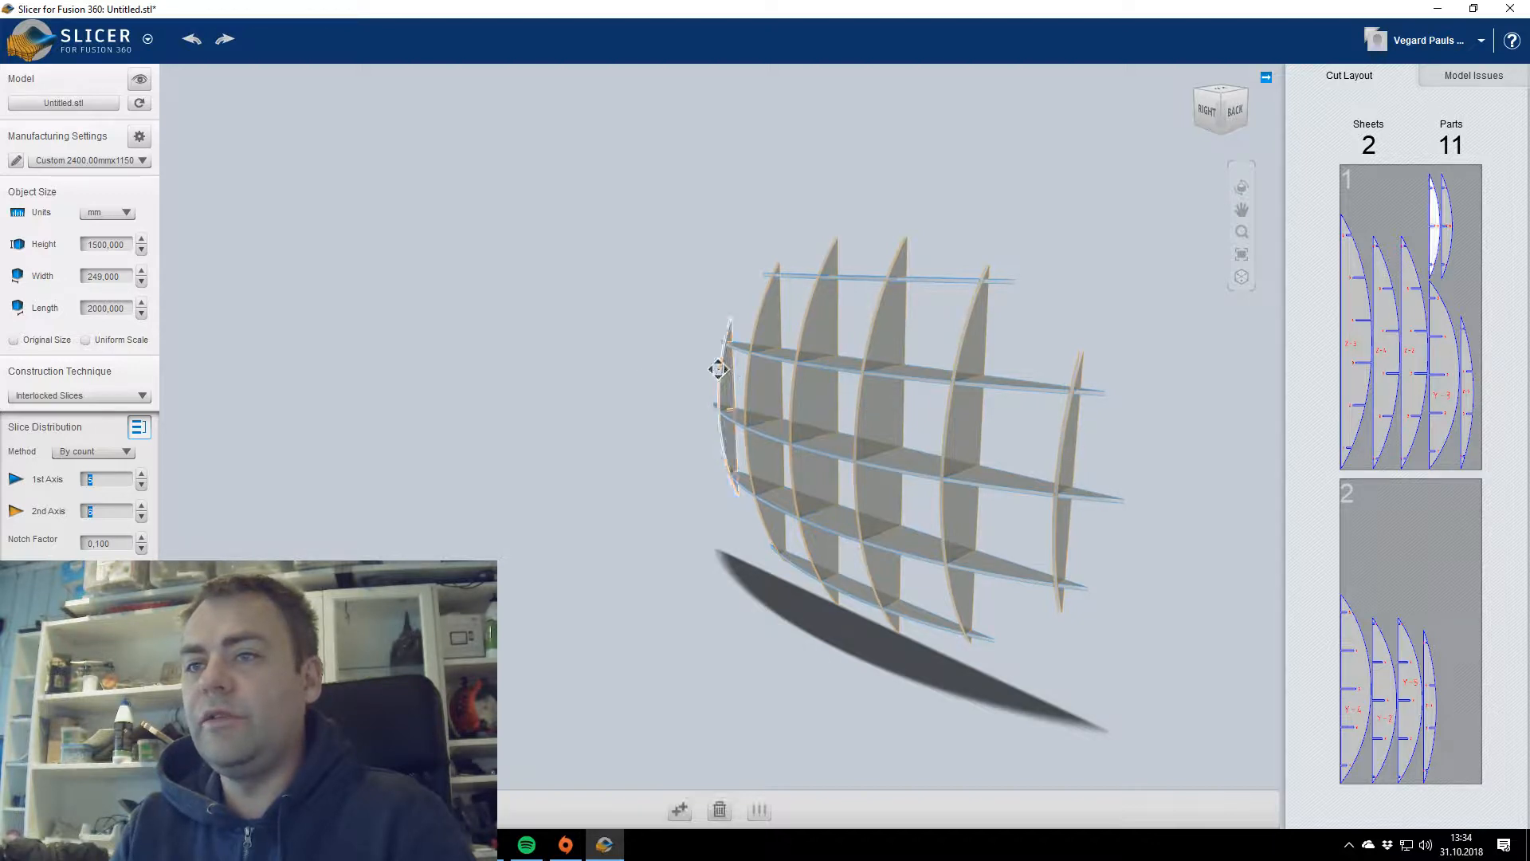
left_click_drag(727, 370, 786, 387)
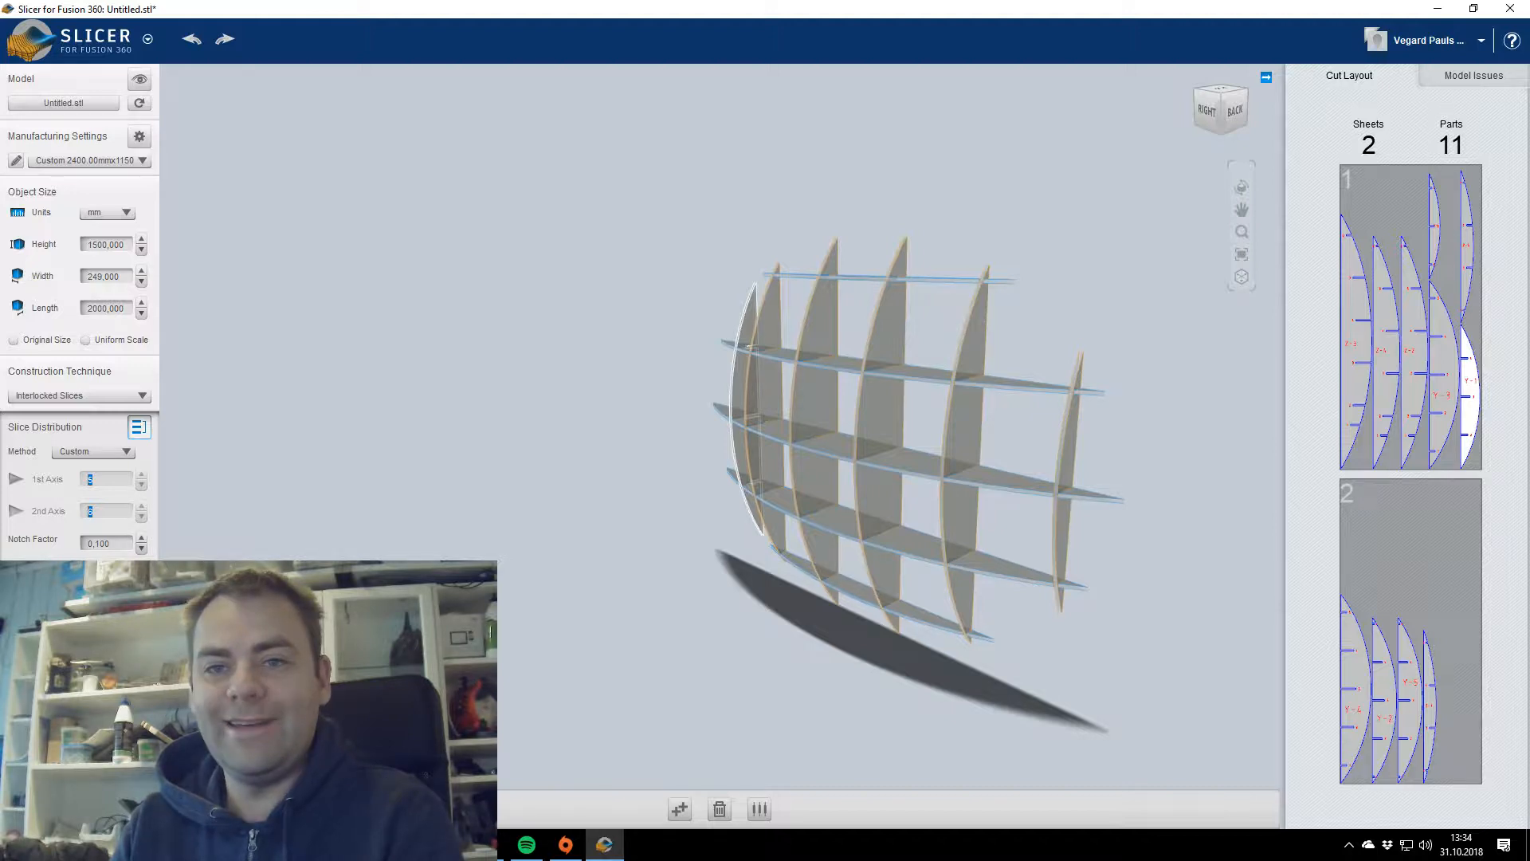
left_click(90, 452)
left_click(92, 485)
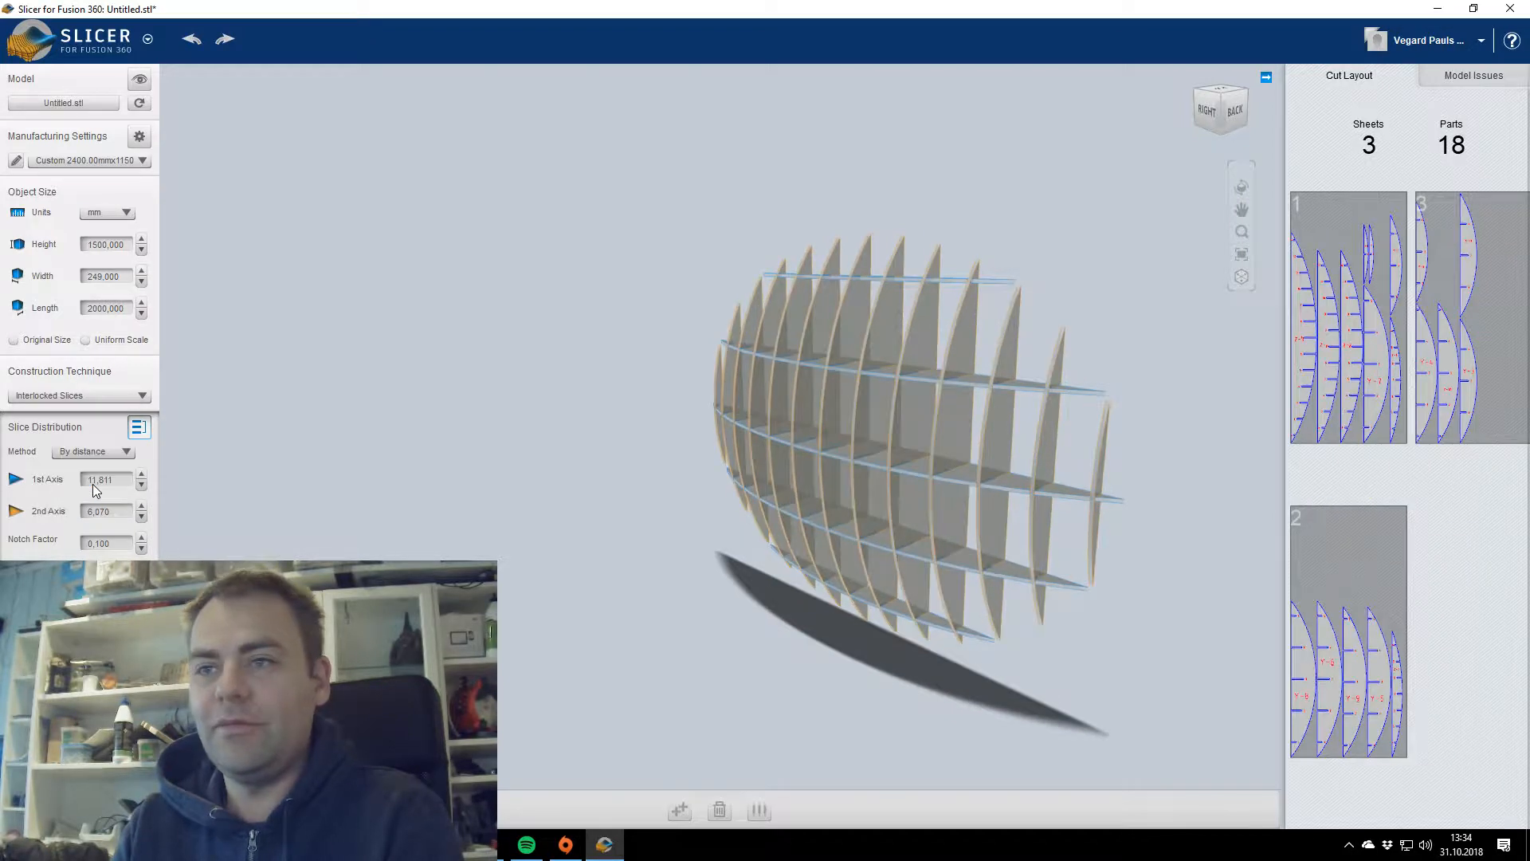
Distribute the slices by count and lower the second-axis slice count to 6.
left_click(94, 469)
left_click(142, 519)
left_click(141, 519)
left_click(141, 520)
left_click(142, 520)
left_click(142, 520)
left_click(141, 520)
left_click(141, 518)
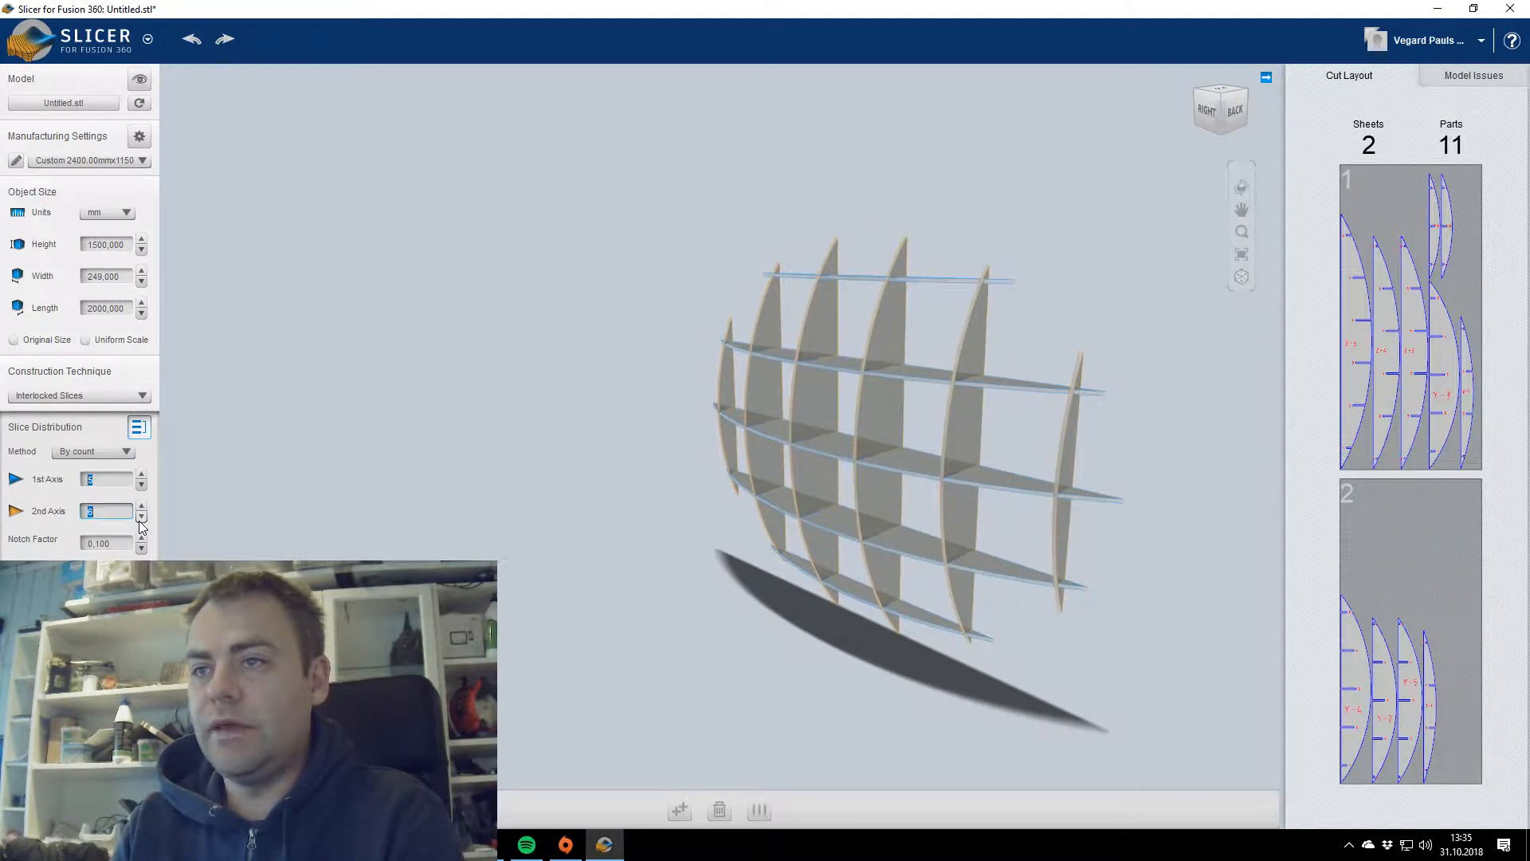
Compare sparser second-axis layouts down to 3 slices and settle on a count of 5.
left_click(141, 518)
left_click(141, 518)
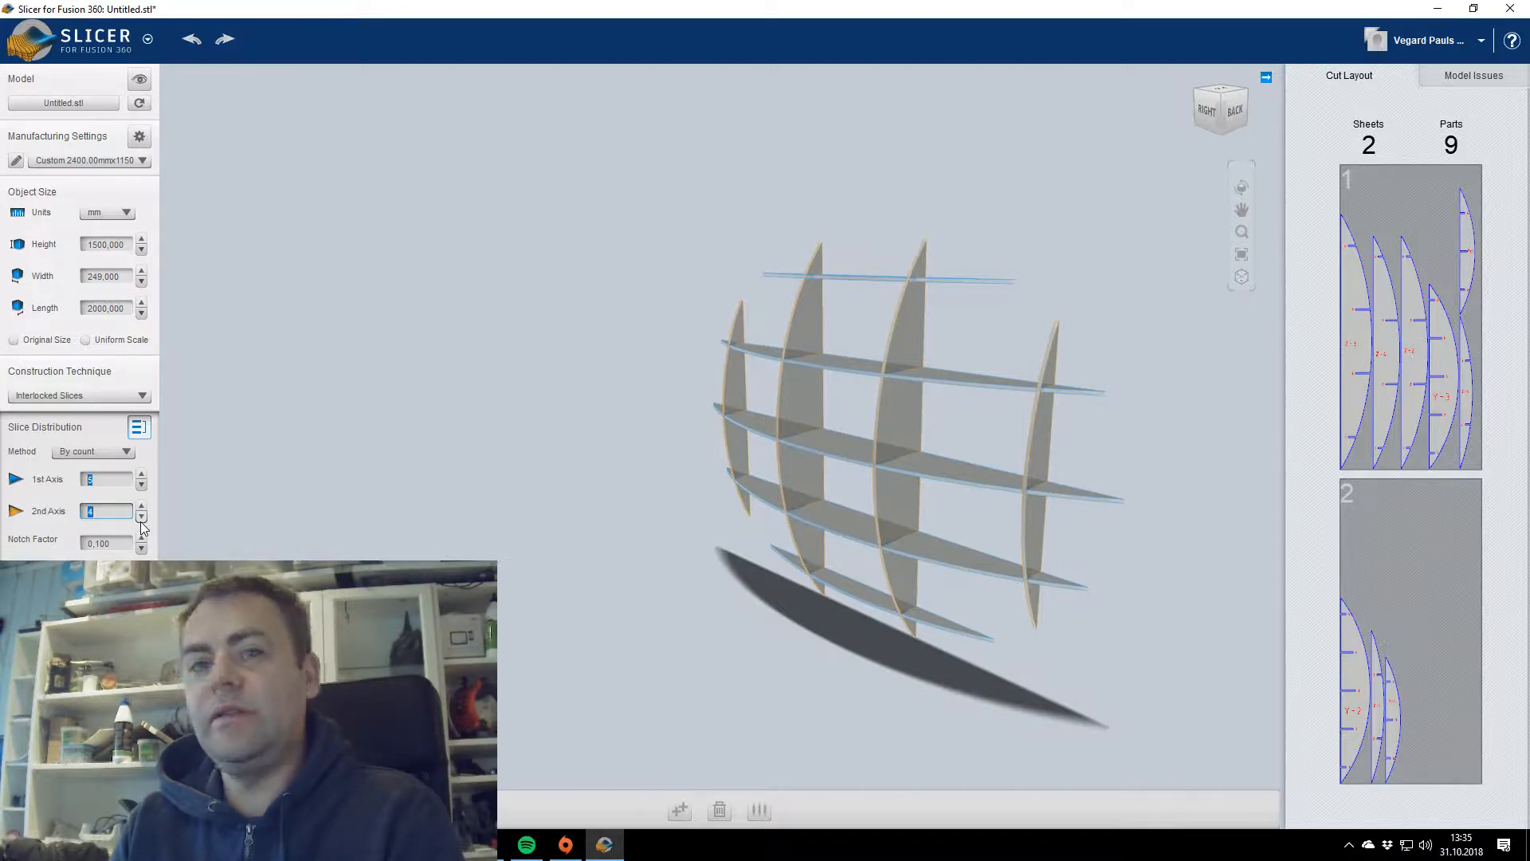
left_click(142, 519)
left_click(142, 507)
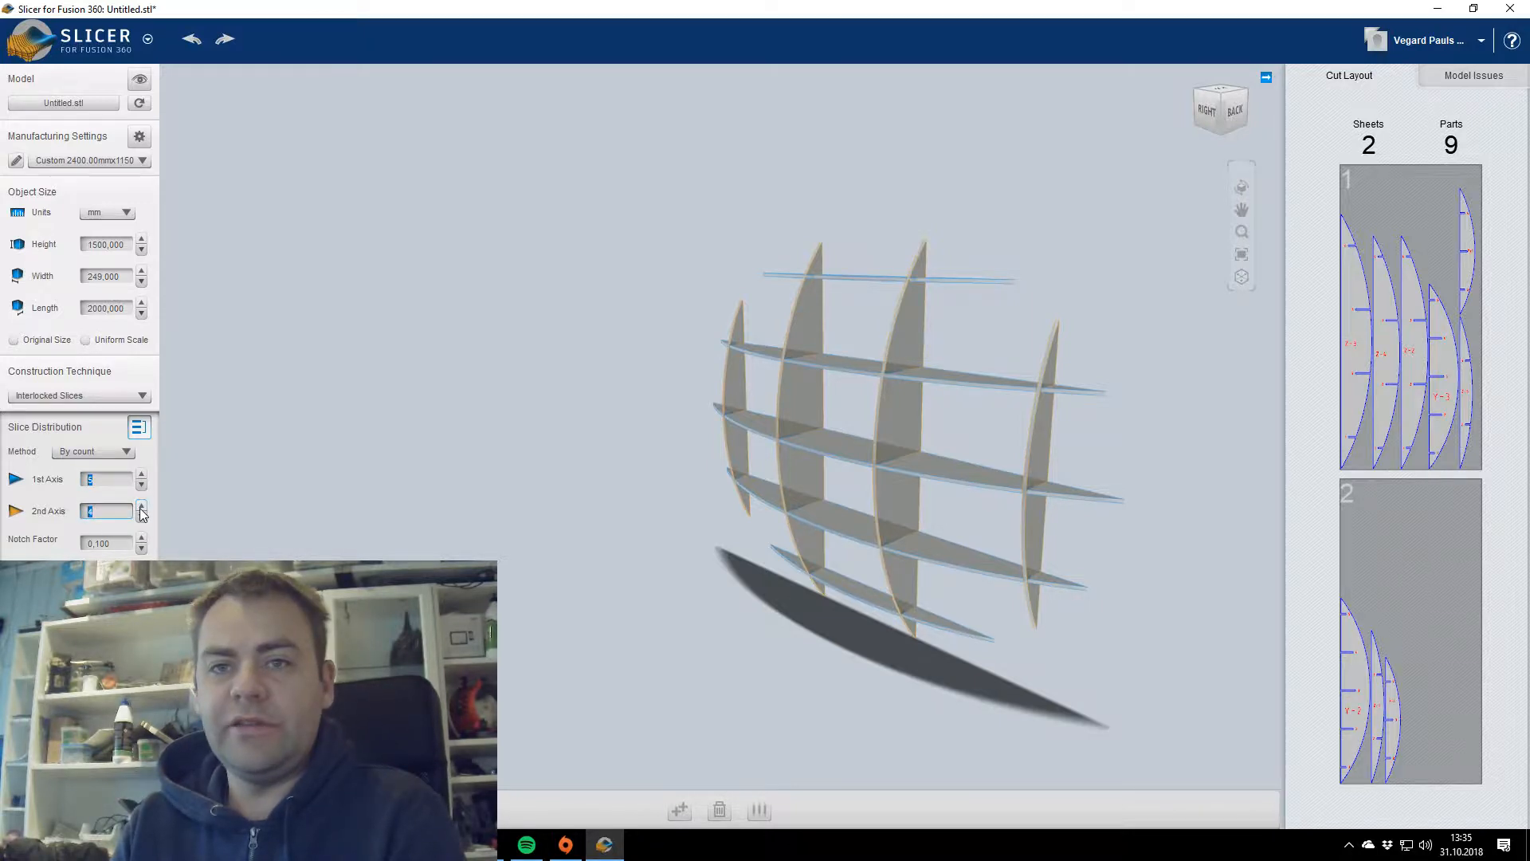
left_click(142, 508)
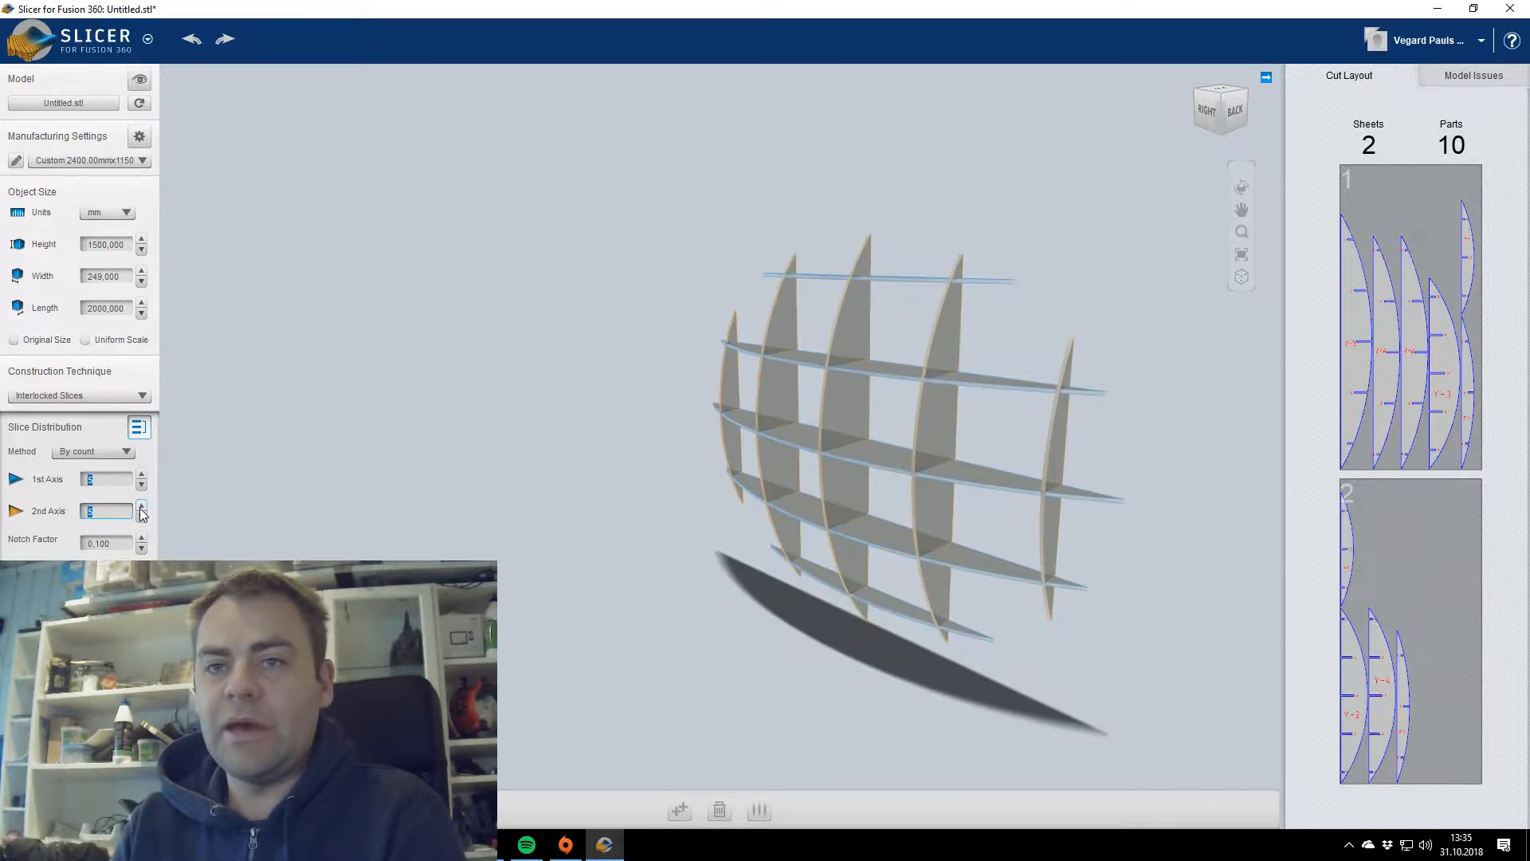
Inspect the lattice up close from the side and set the first-axis slice count to 6.
left_click(1217, 112)
left_click_drag(1216, 107, 1181, 107)
left_click_drag(784, 548, 739, 548)
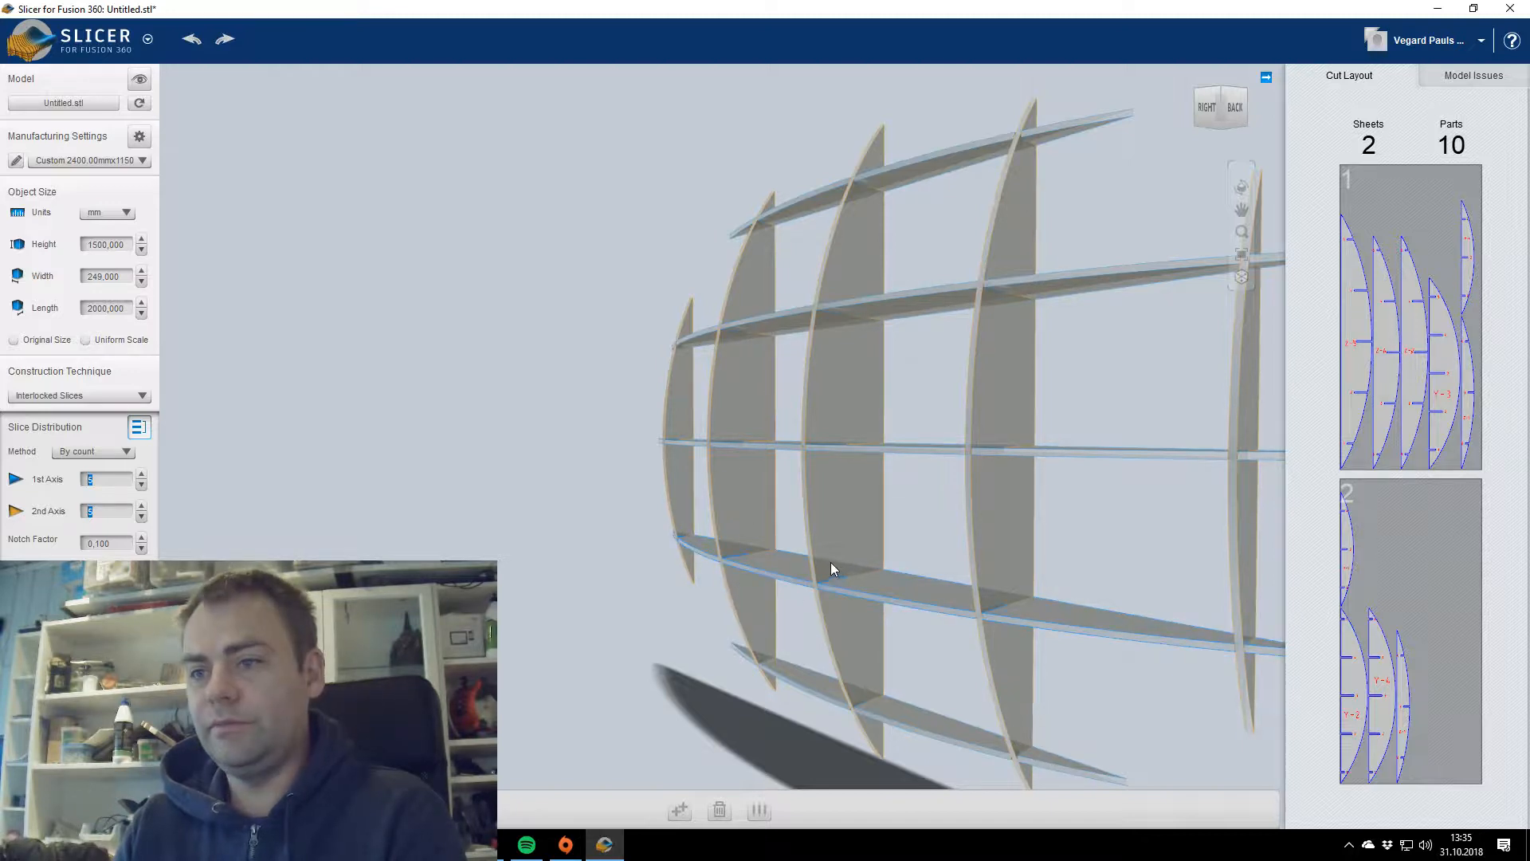
middle_click_drag(913, 667, 668, 683)
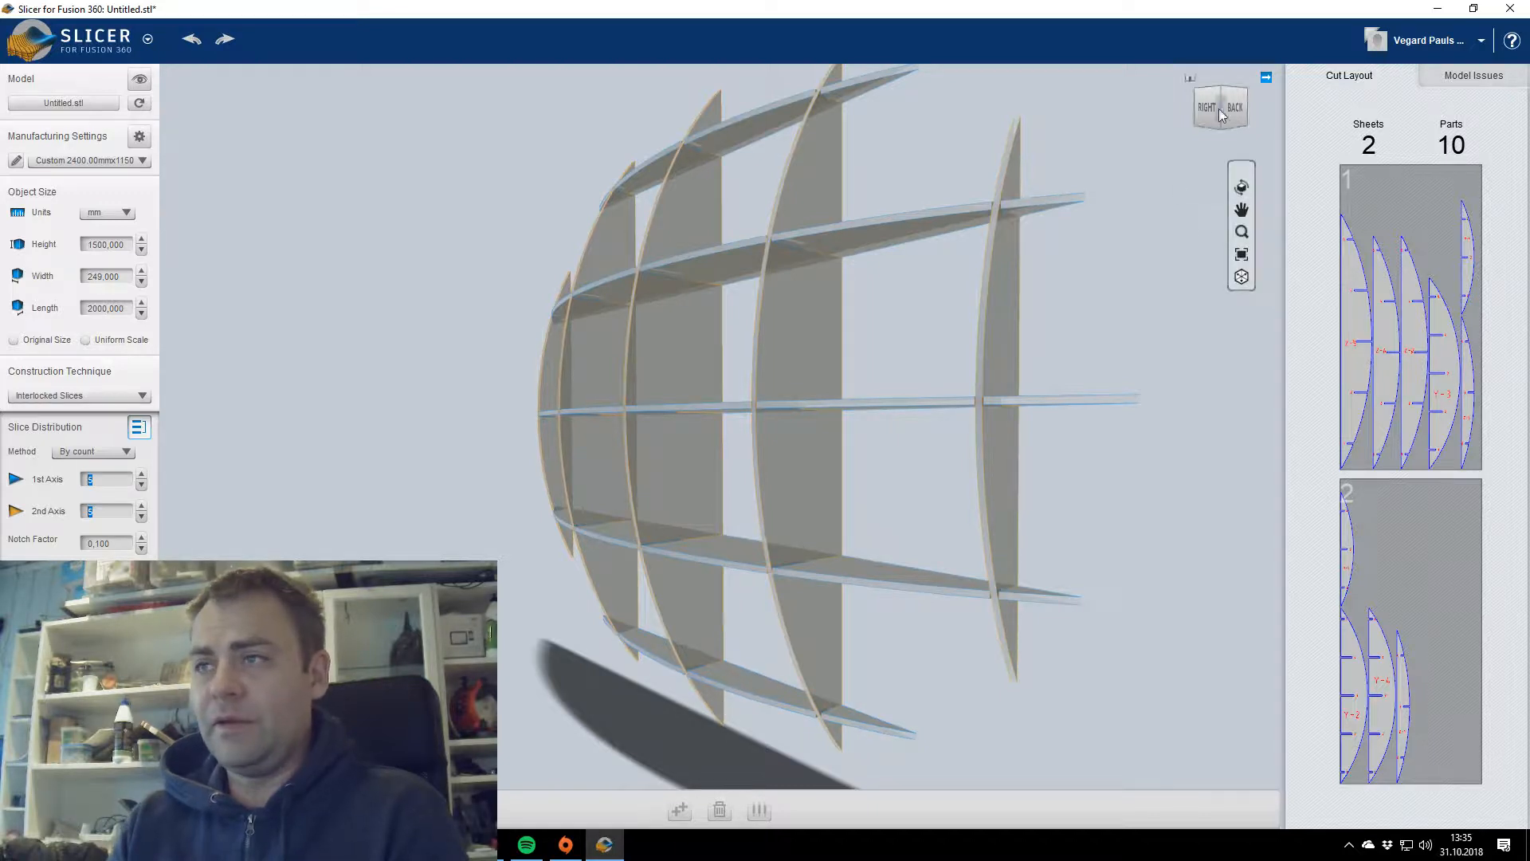
left_click_drag(1202, 107, 1243, 107)
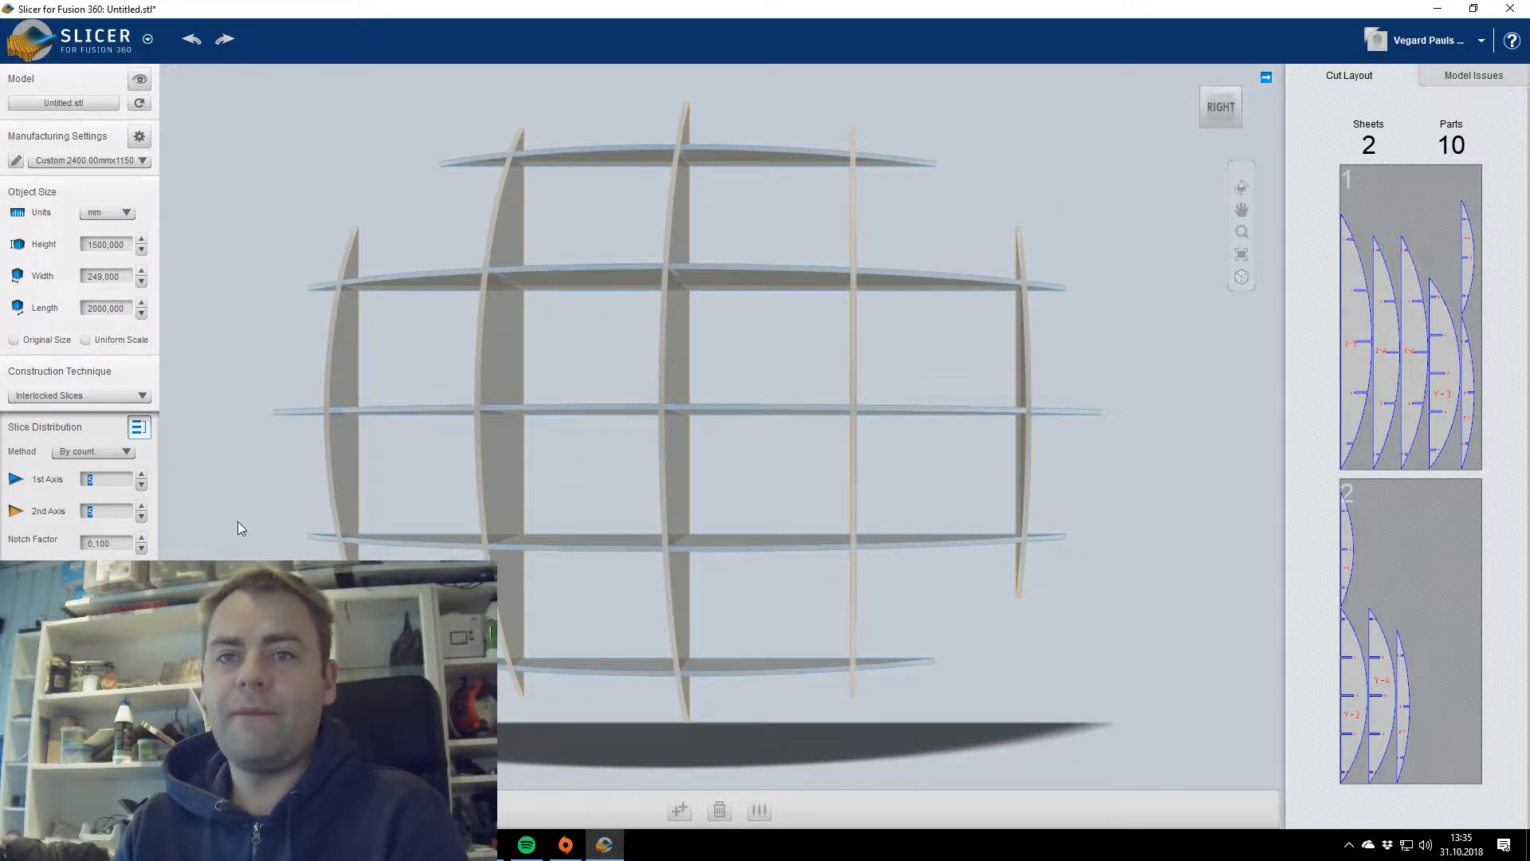
left_click(143, 474)
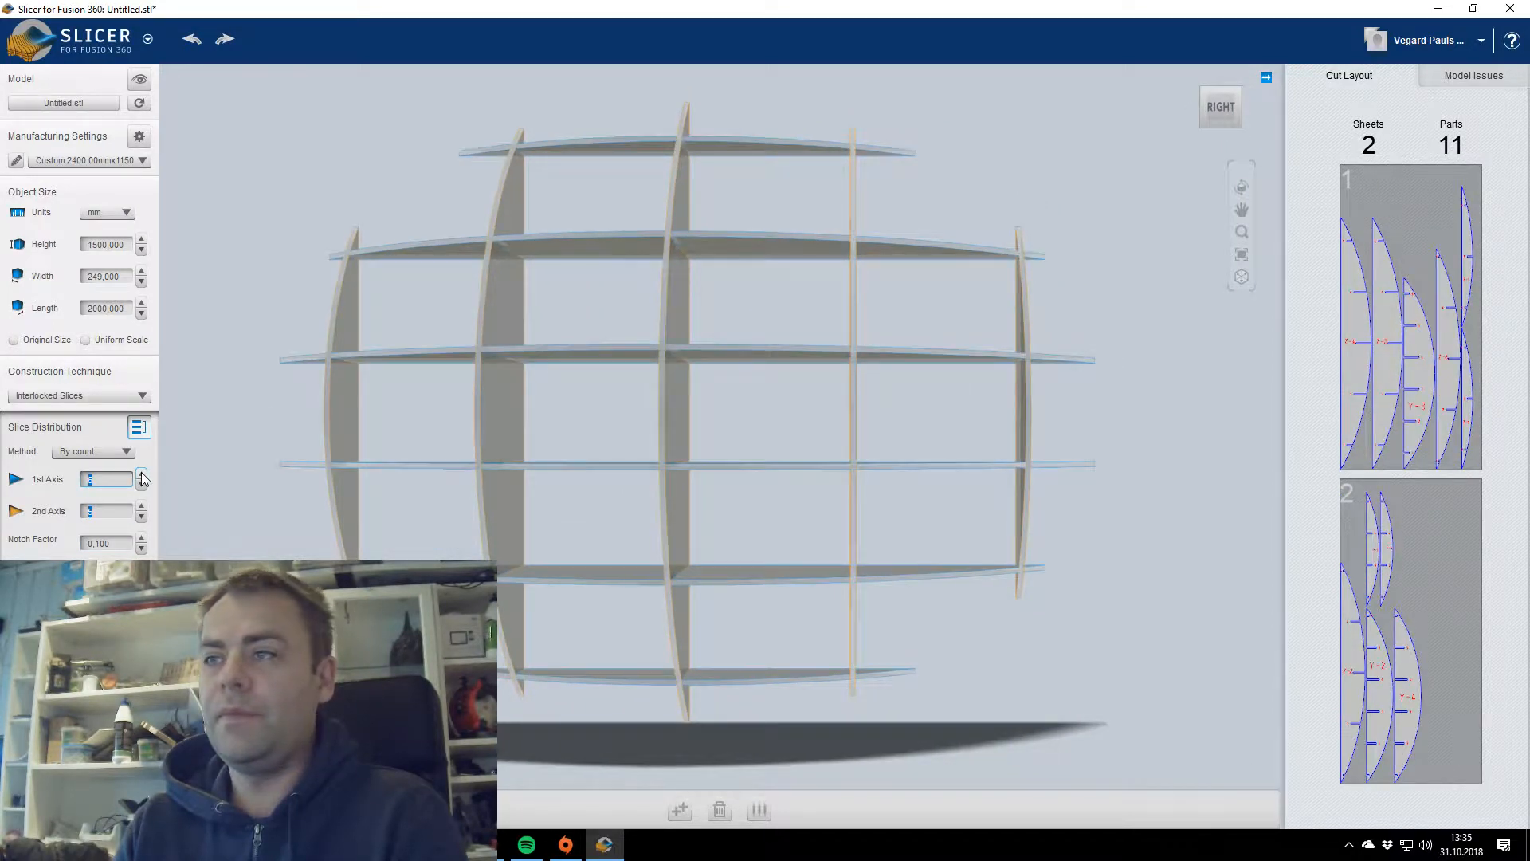
left_click(142, 483)
left_click(142, 474)
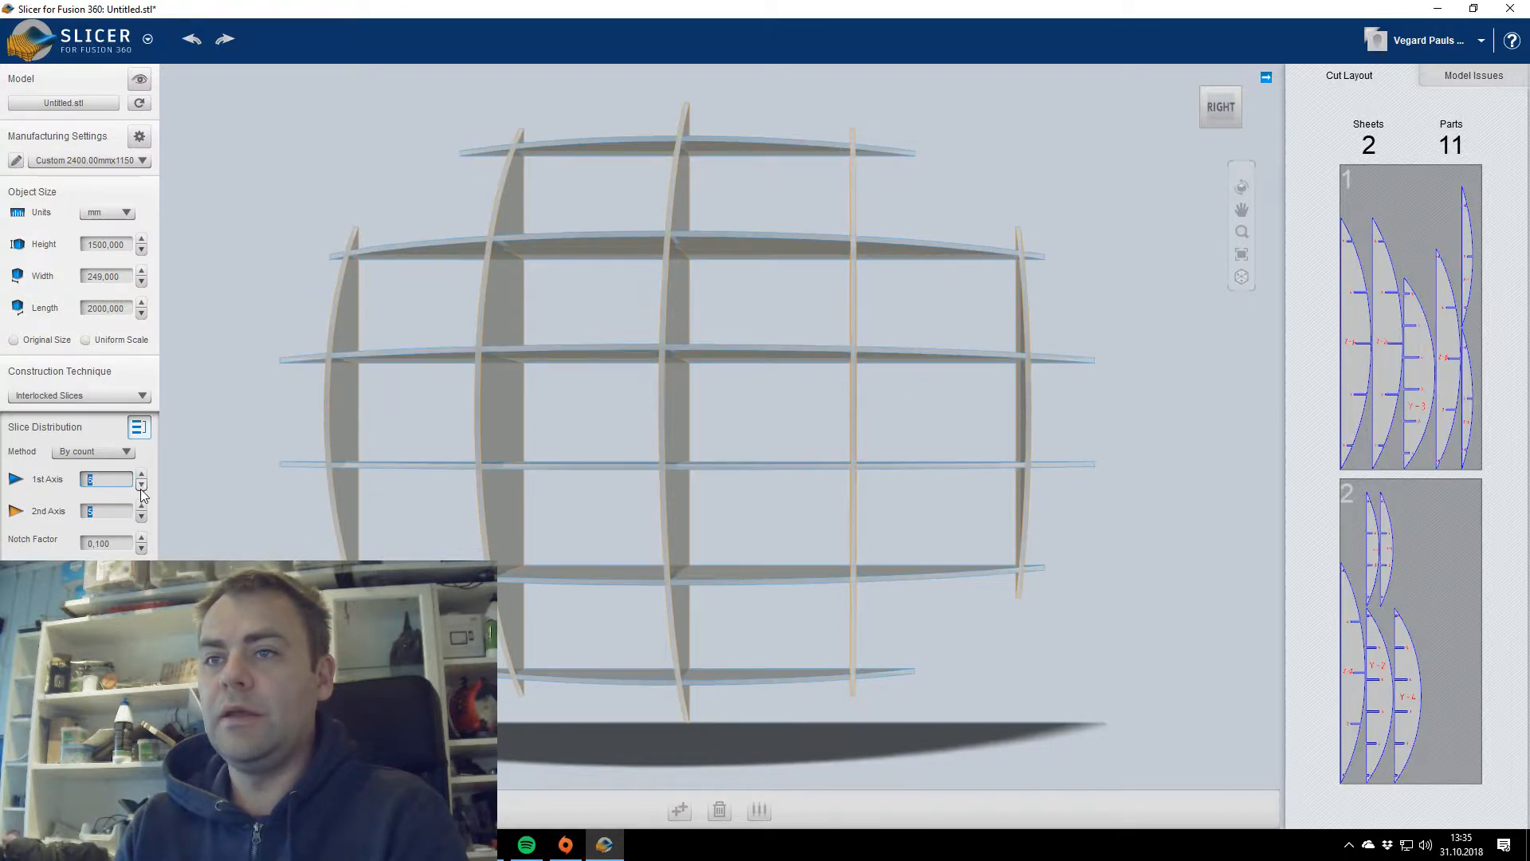
Compare sparser first-axis layouts down to 3 slices and settle on a count of 5.
left_click(141, 485)
left_click(142, 474)
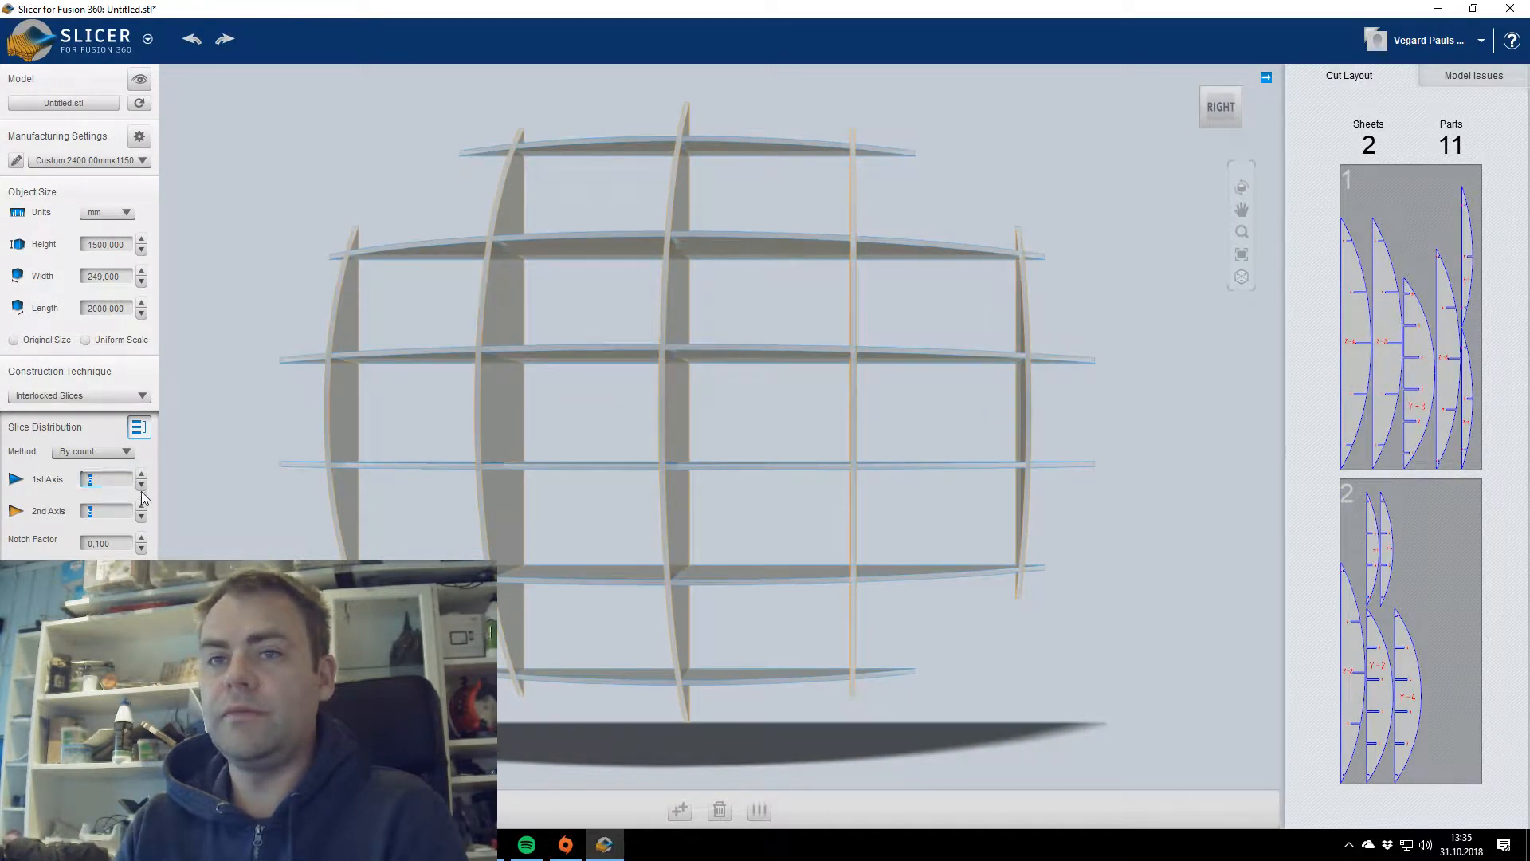
left_click(141, 484)
left_click(142, 485)
left_click(142, 484)
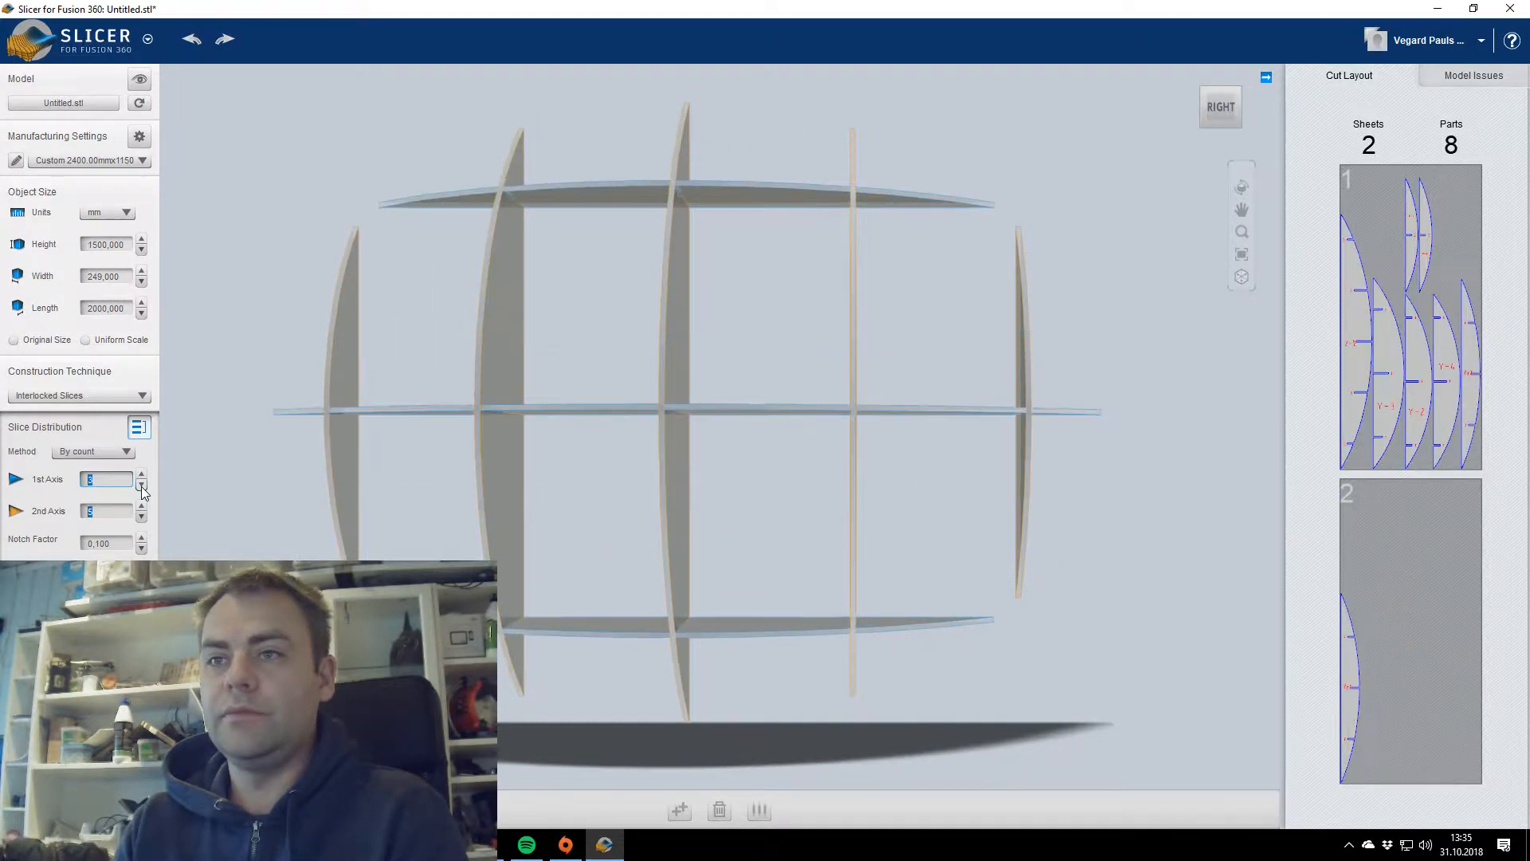
left_click(142, 475)
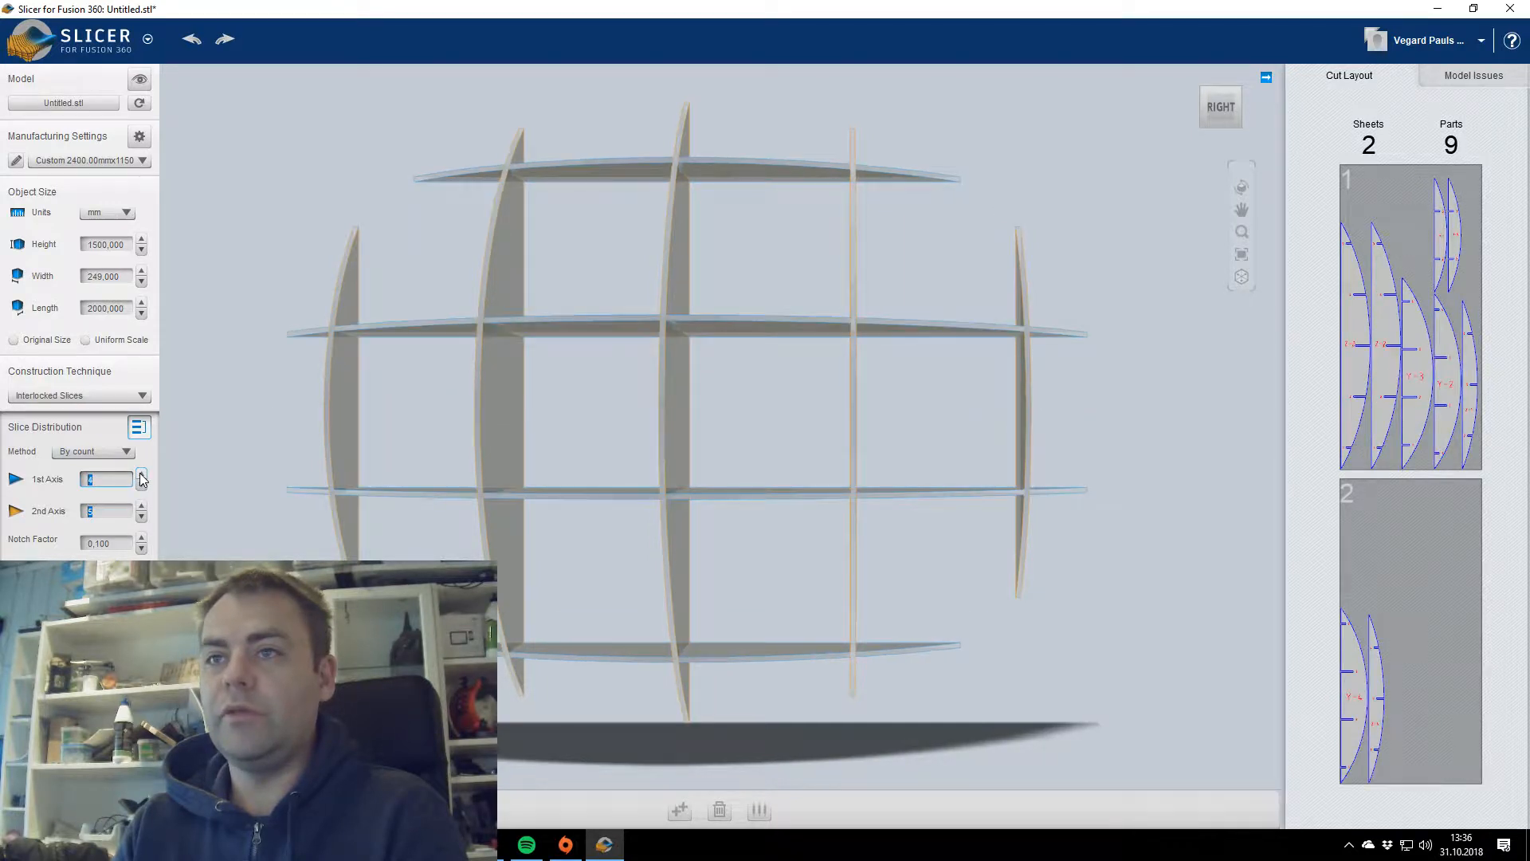
left_click(142, 475)
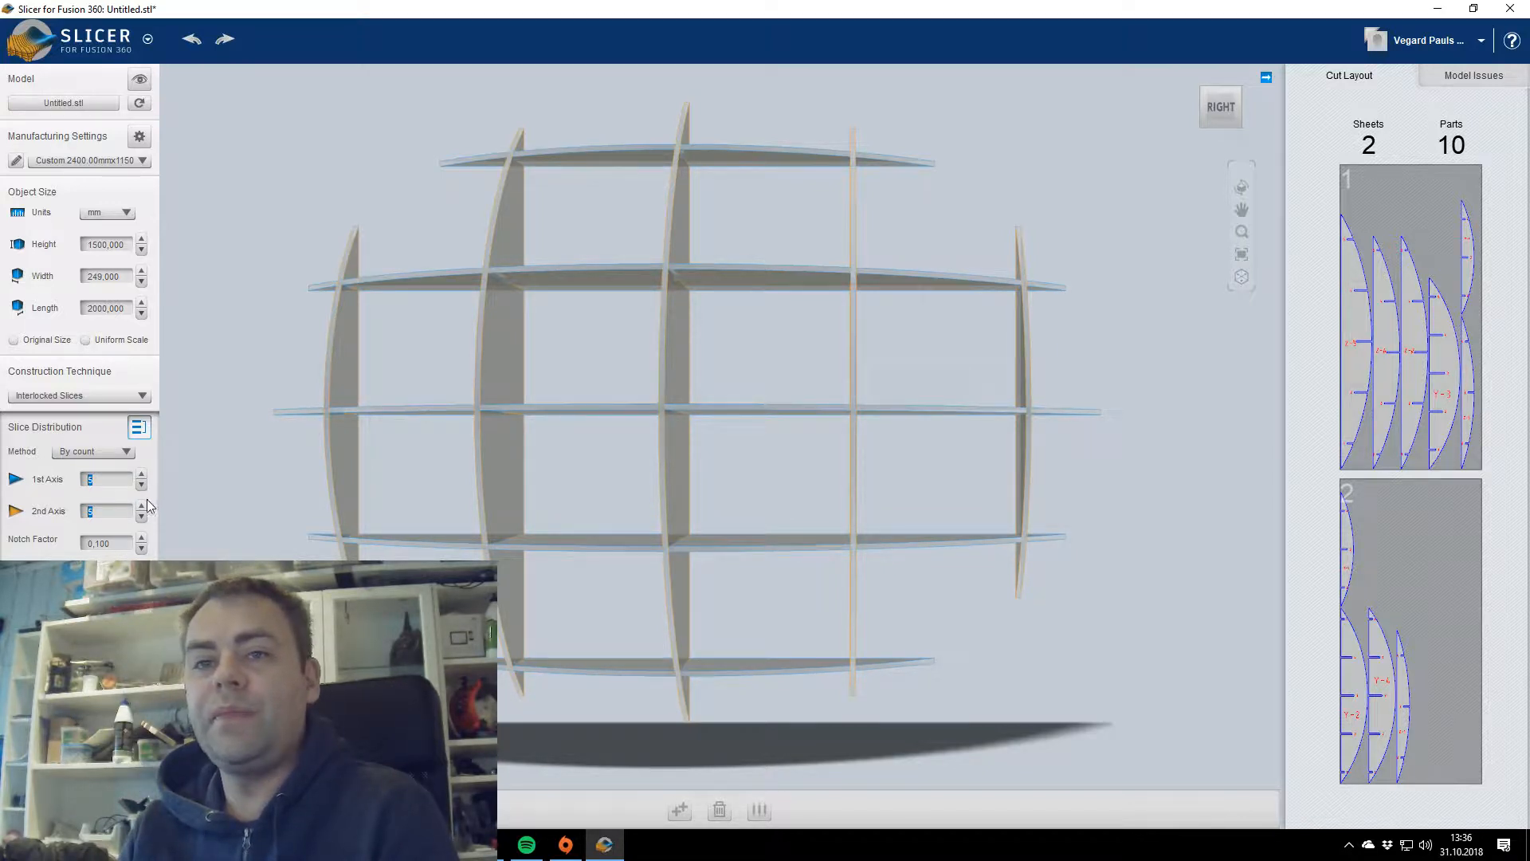
Compare second-axis layouts between 3 and 6 slices, ending on a count of 6.
left_click(143, 507)
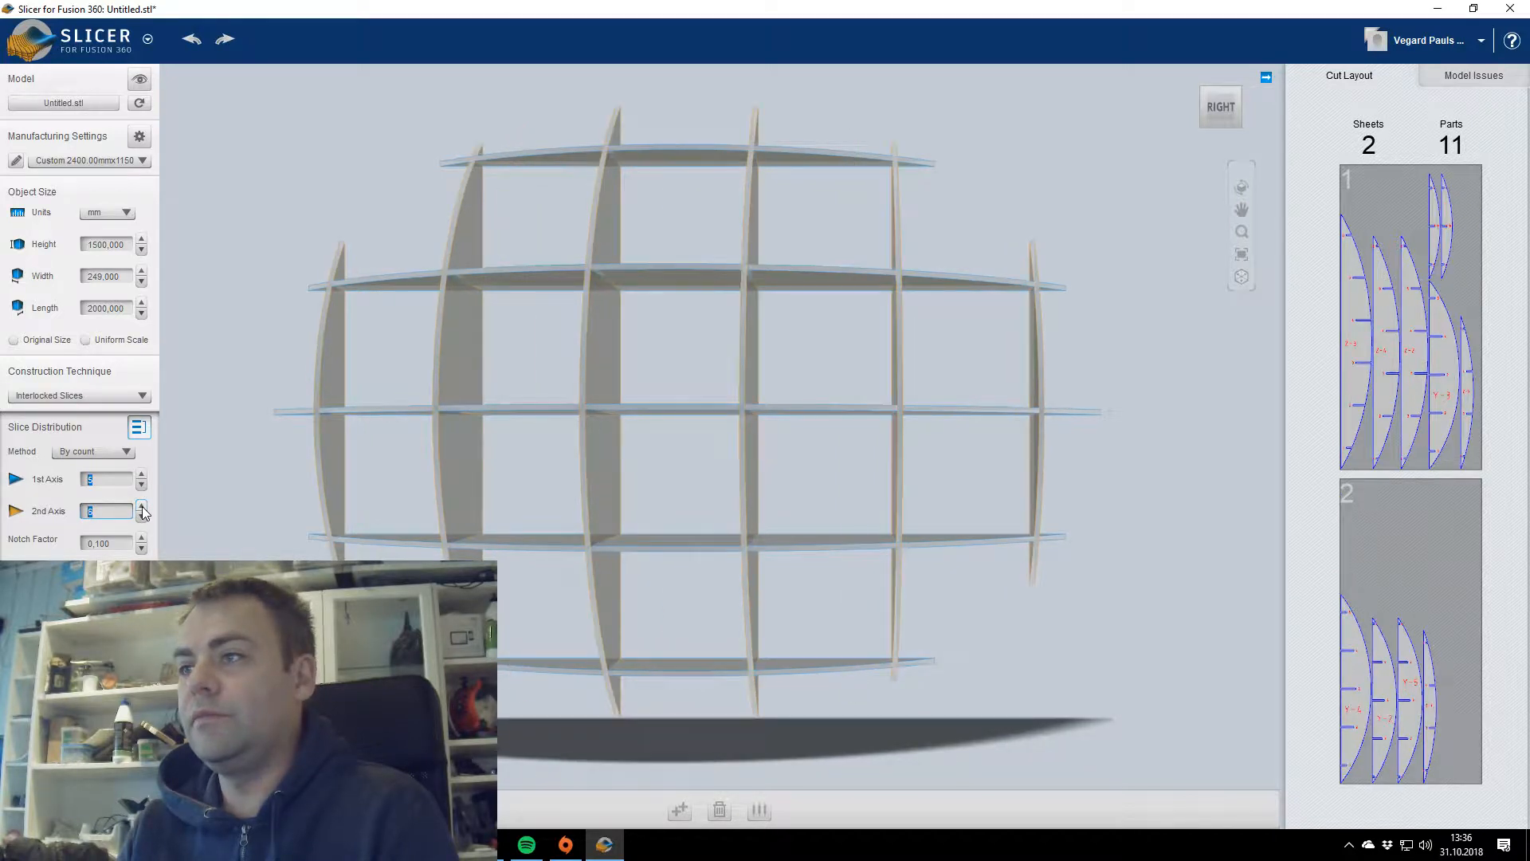
left_click(143, 518)
left_click(143, 506)
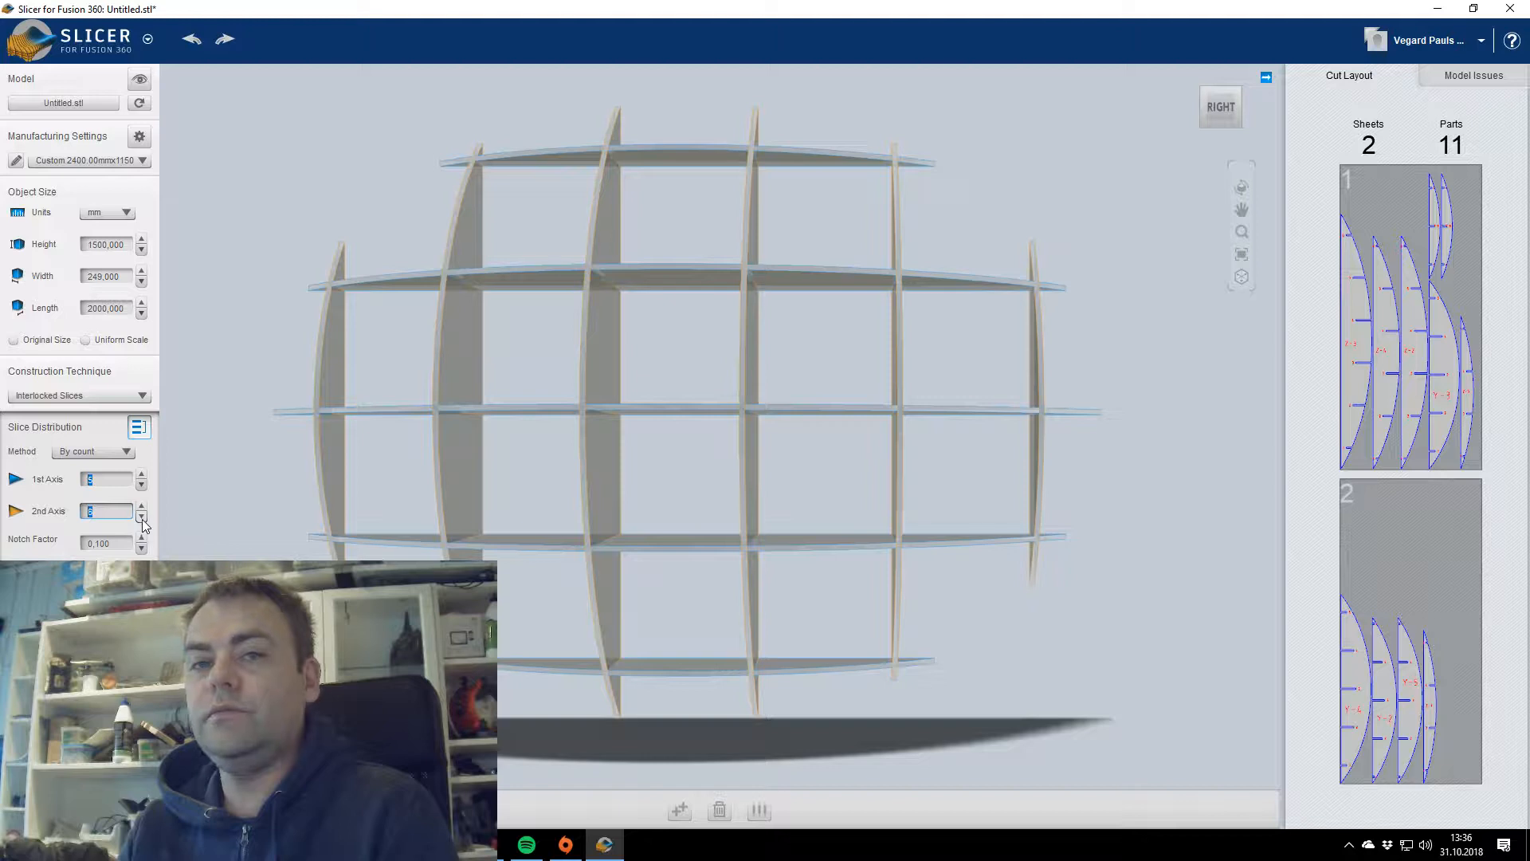
left_click(143, 517)
left_click(143, 517)
left_click(143, 518)
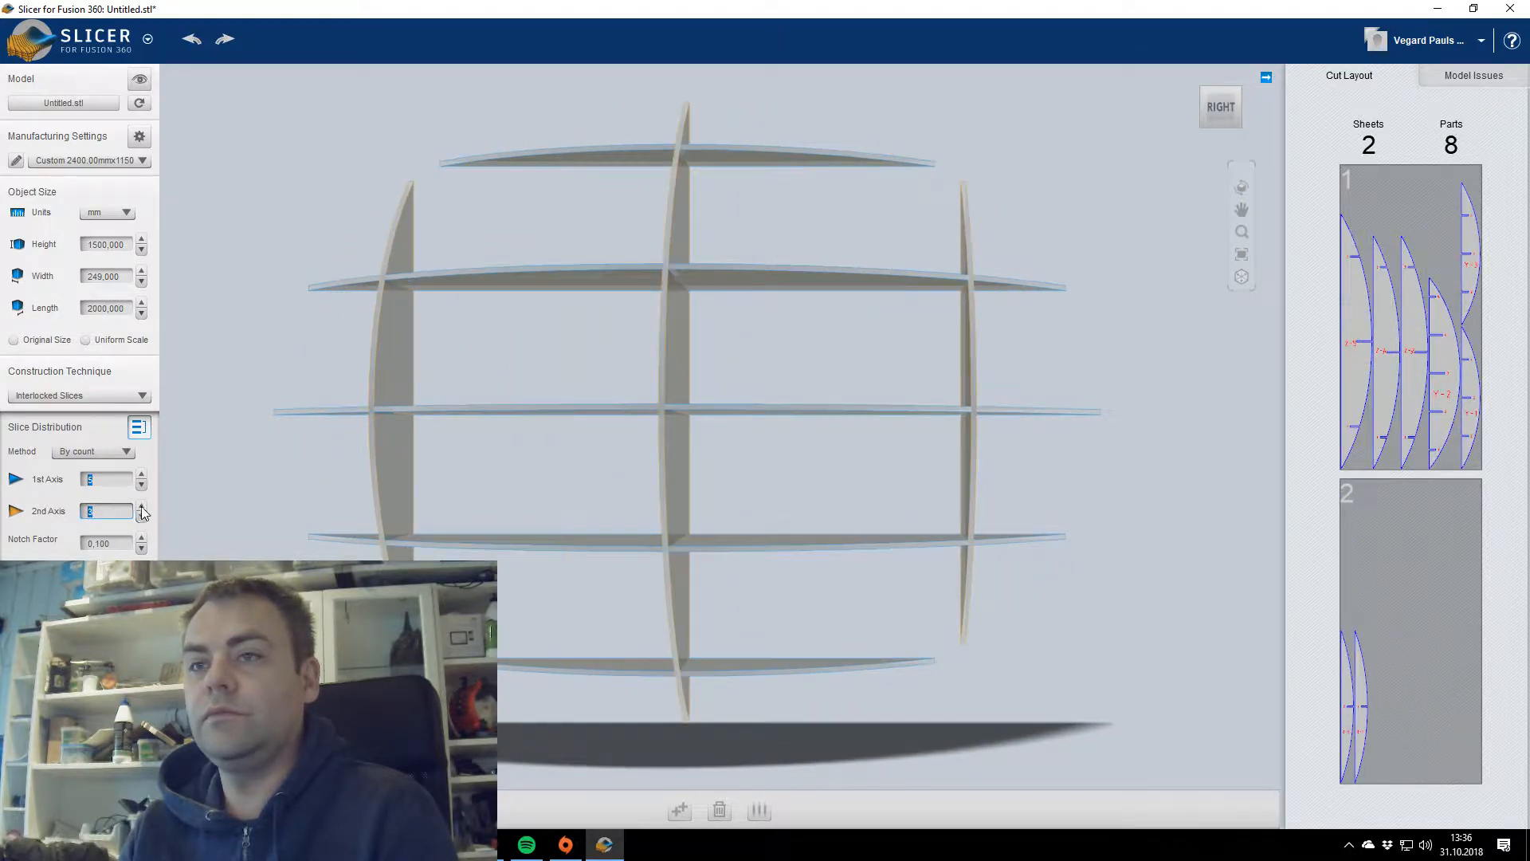
left_click(142, 506)
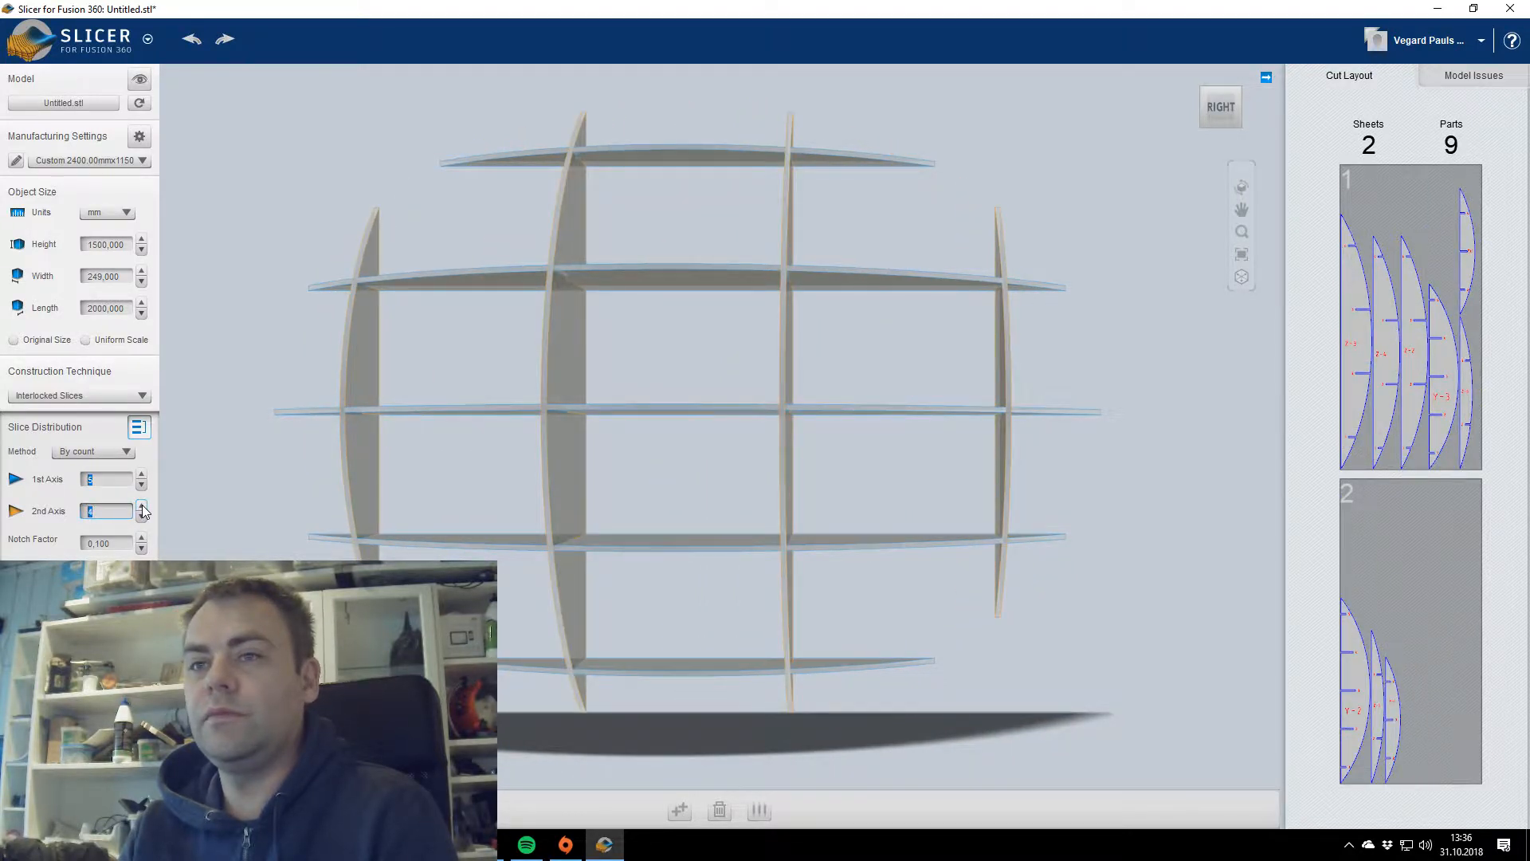
left_click(142, 506)
left_click(141, 506)
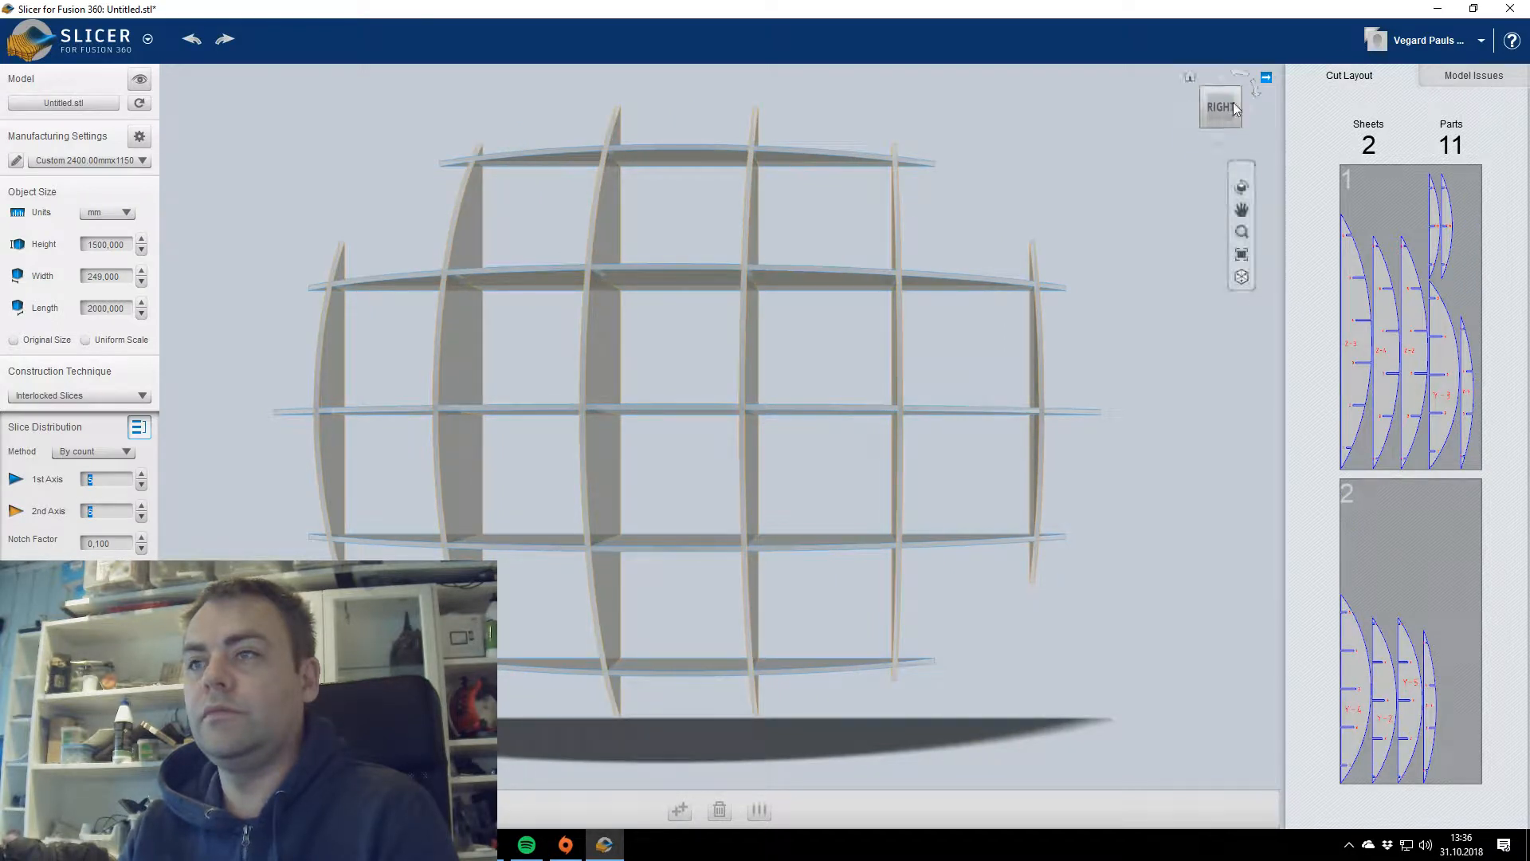
Try second-axis slice counts of 4 and 5 again and raise the count back to 6.
mouse_move(1212, 112)
left_mouse_down()
mouse_move(1263, 112)
mouse_move(1191, 118)
mouse_move(1205, 117)
left_mouse_up()
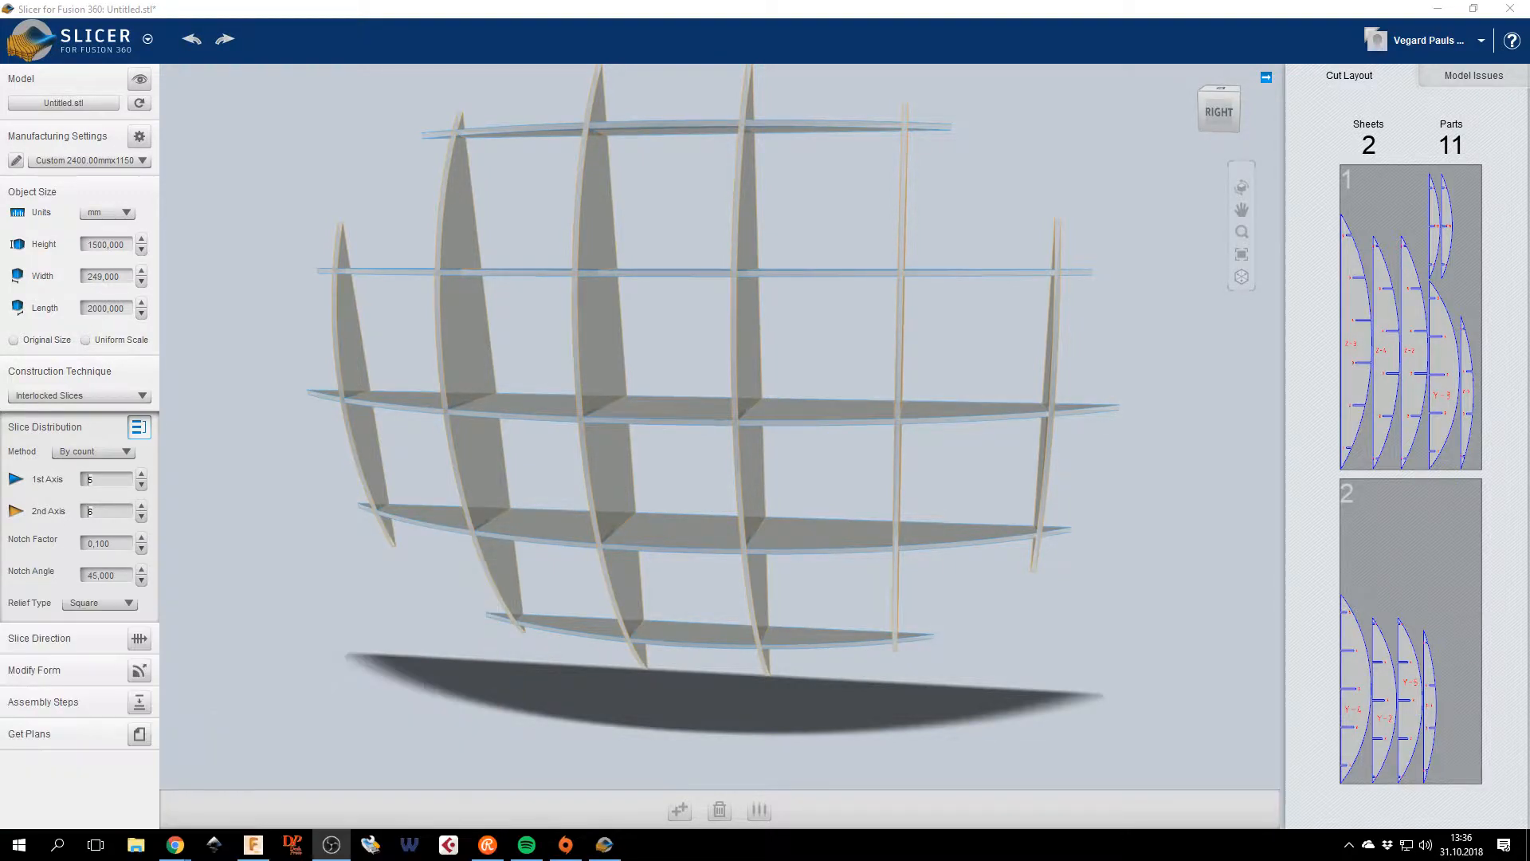
left_click(750, 61)
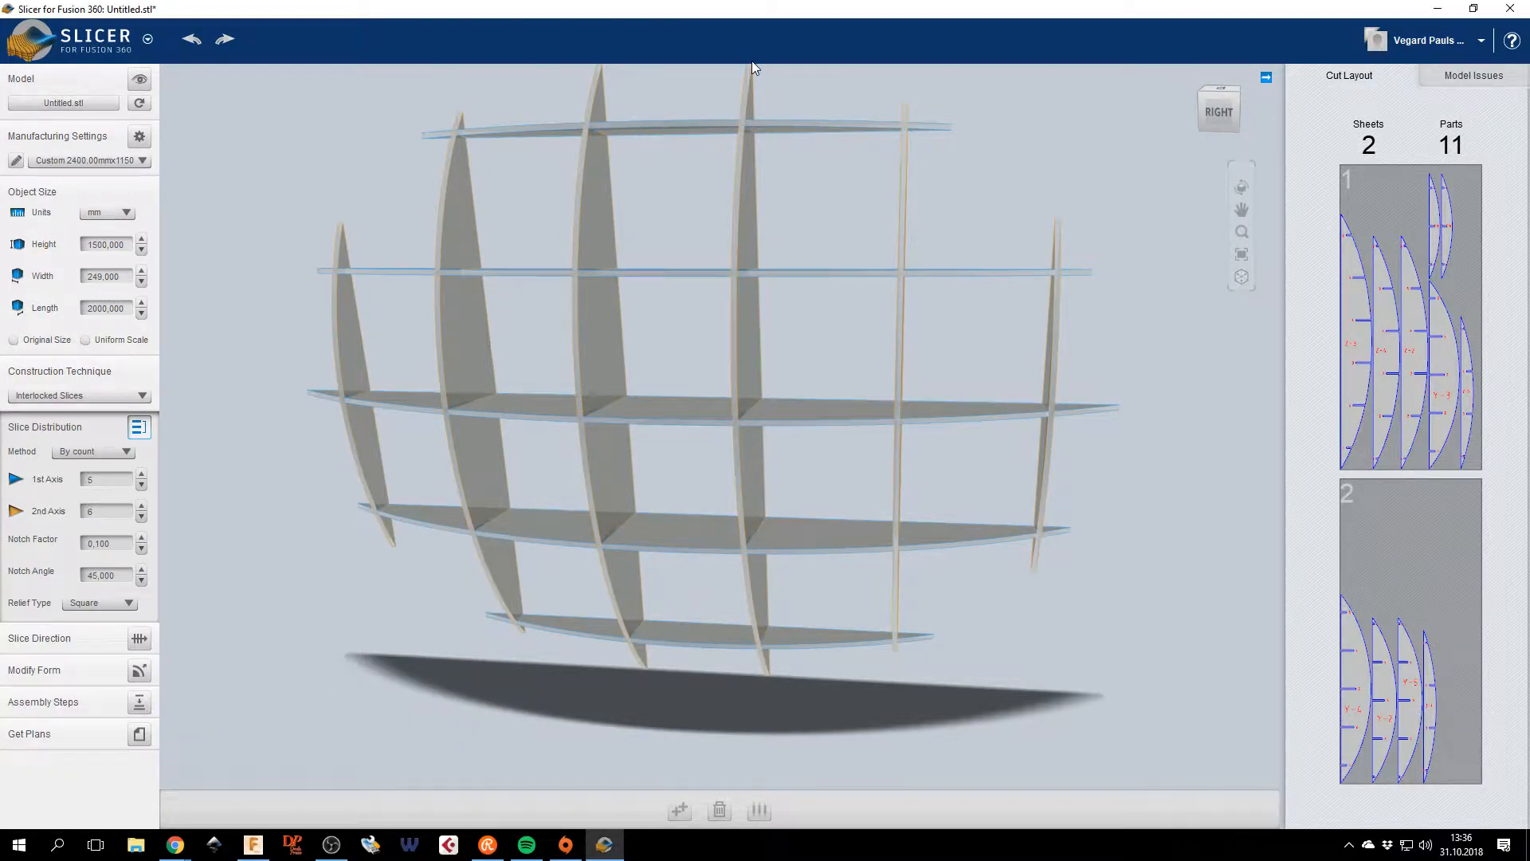
left_click(1219, 110)
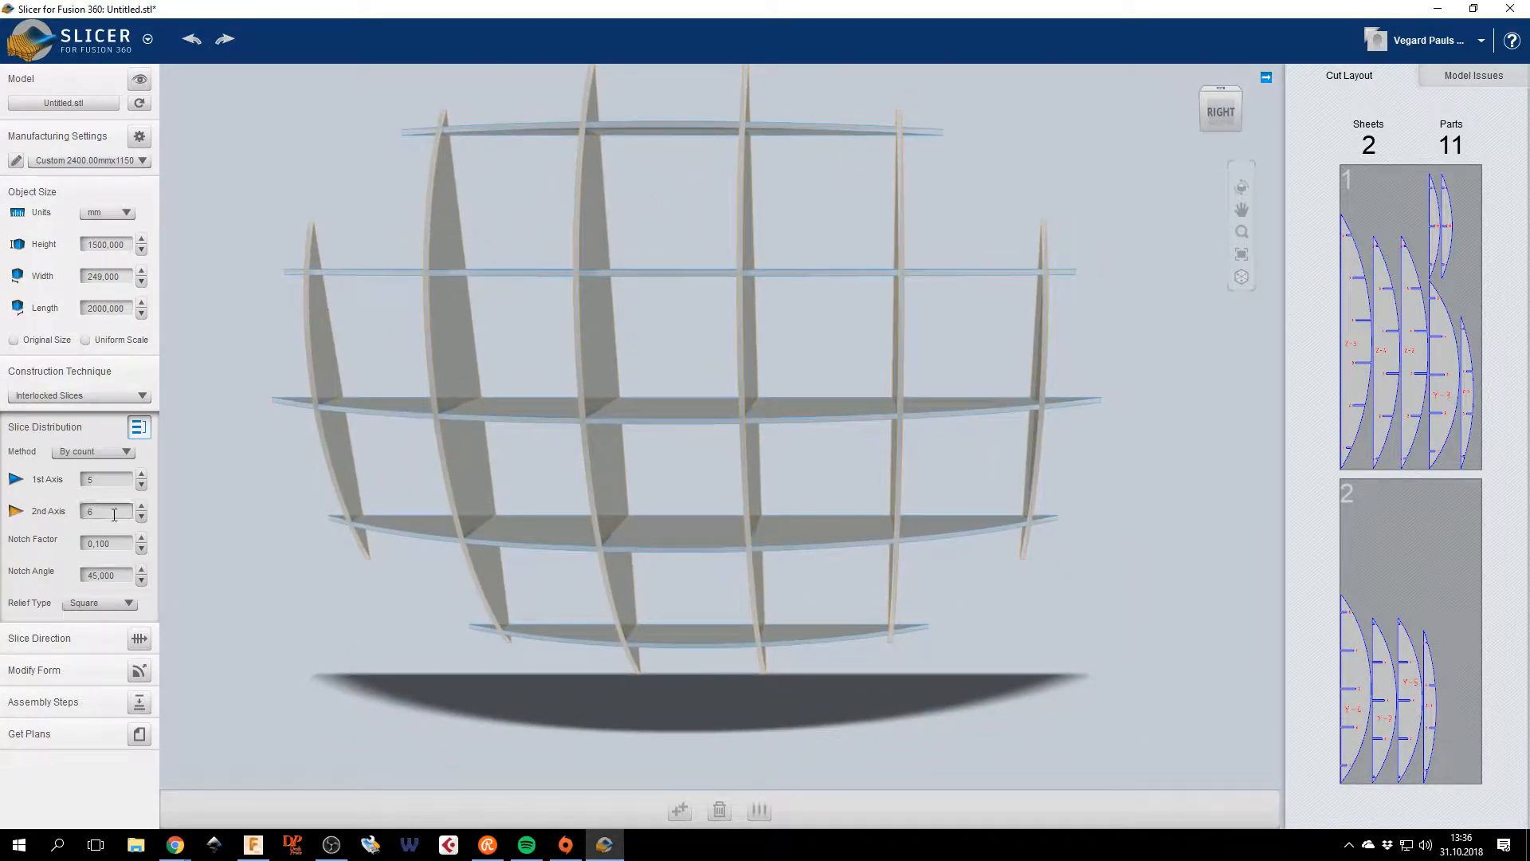
left_click(141, 517)
left_click(141, 517)
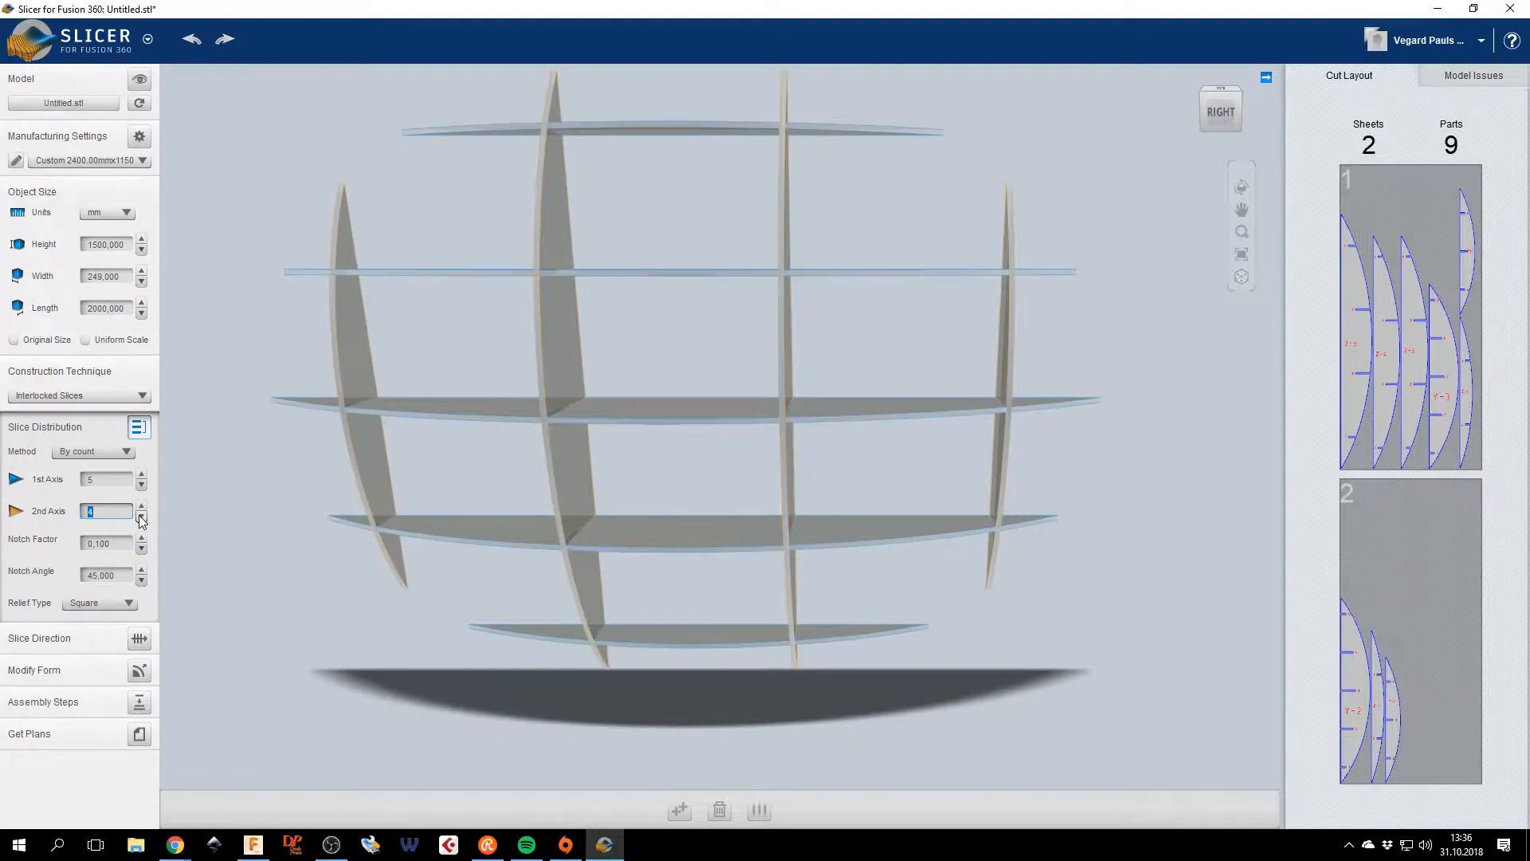
left_click(141, 517)
left_click(141, 505)
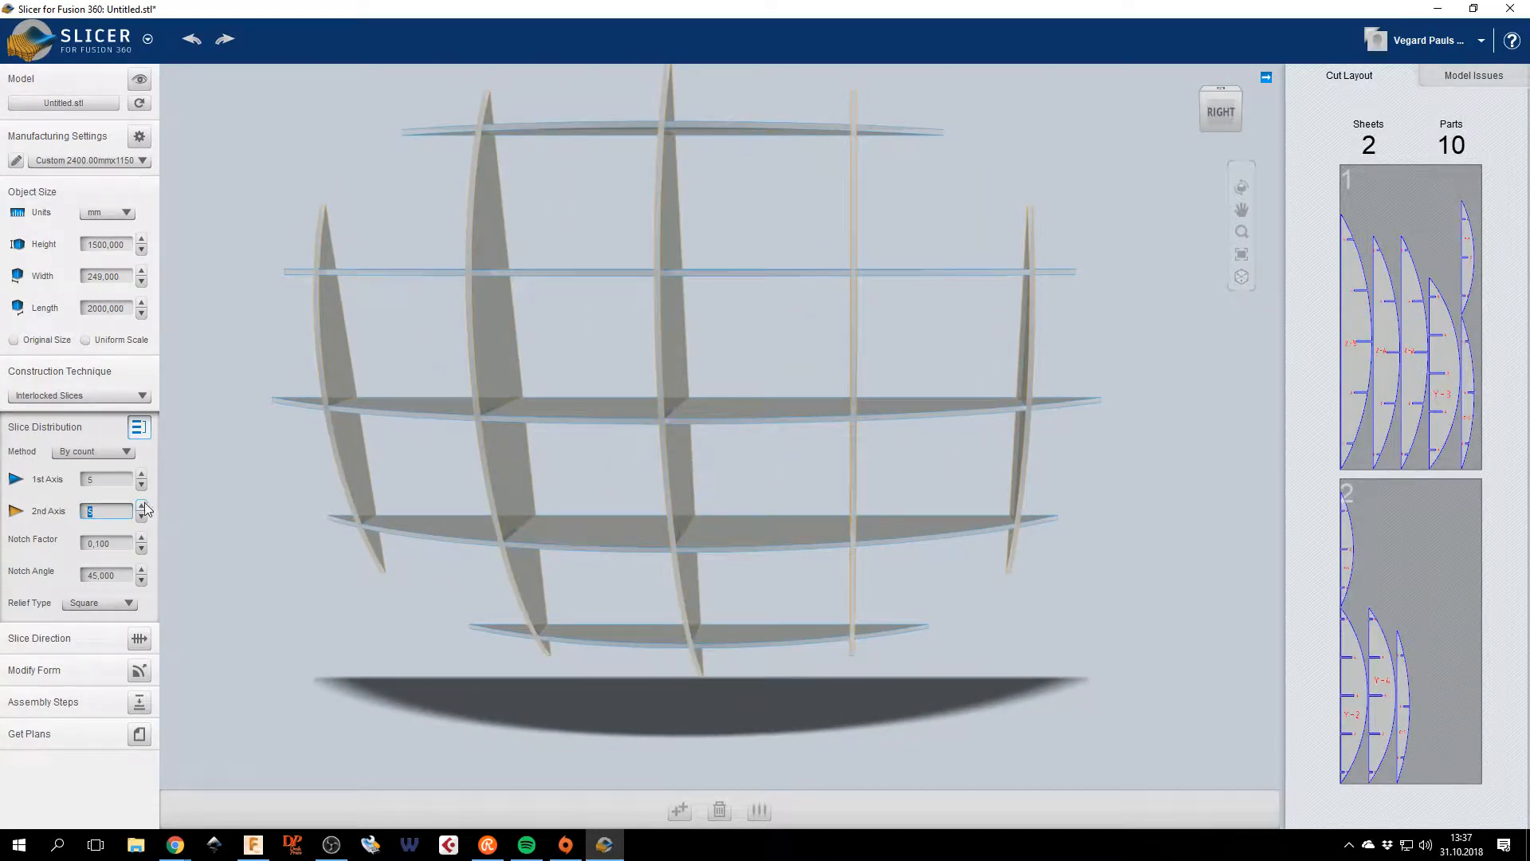
left_click(141, 505)
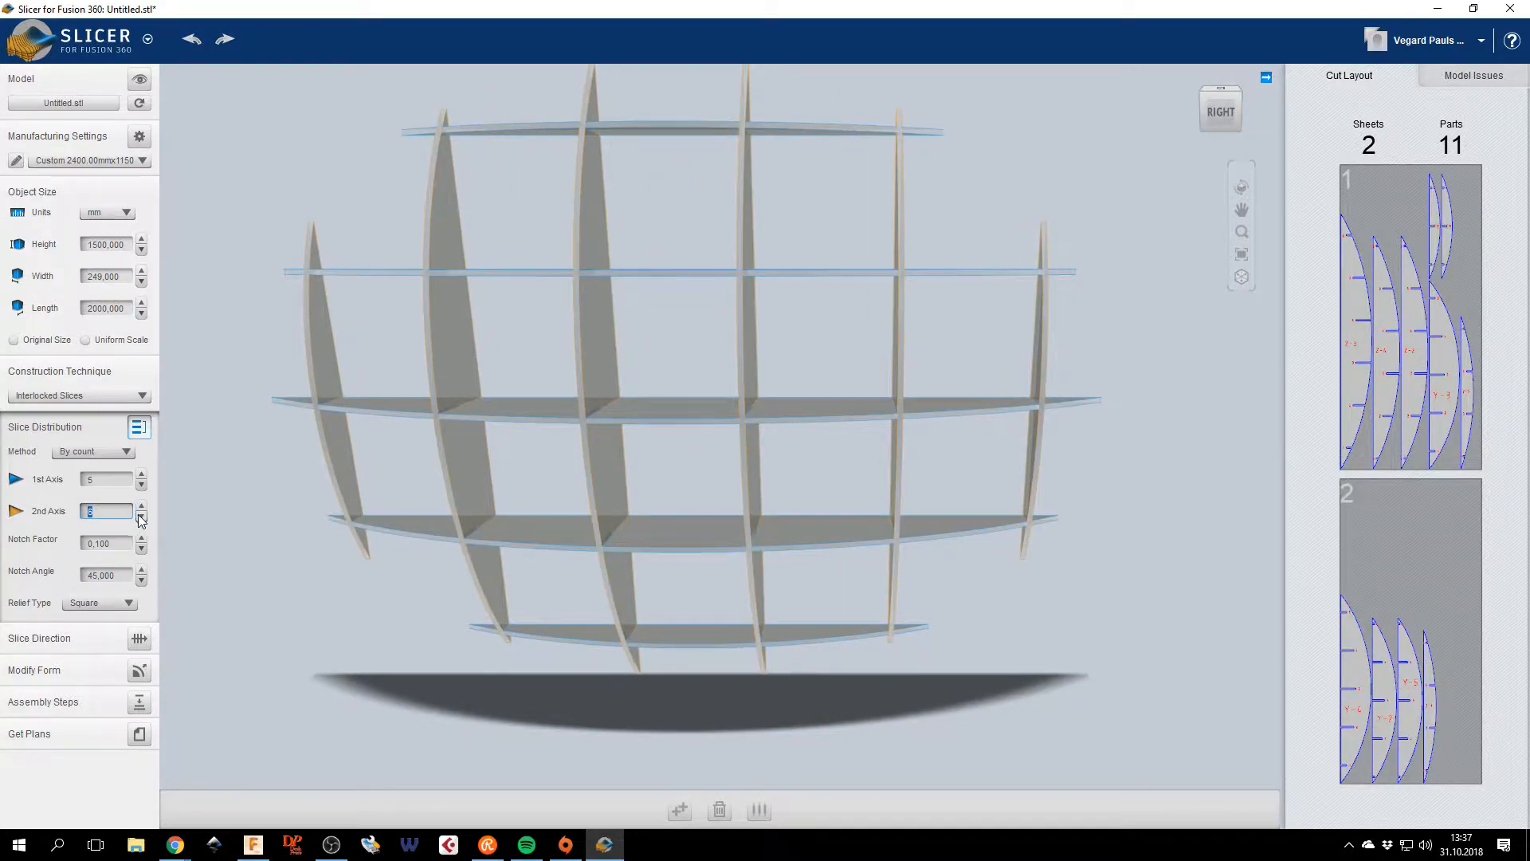
left_click(141, 518)
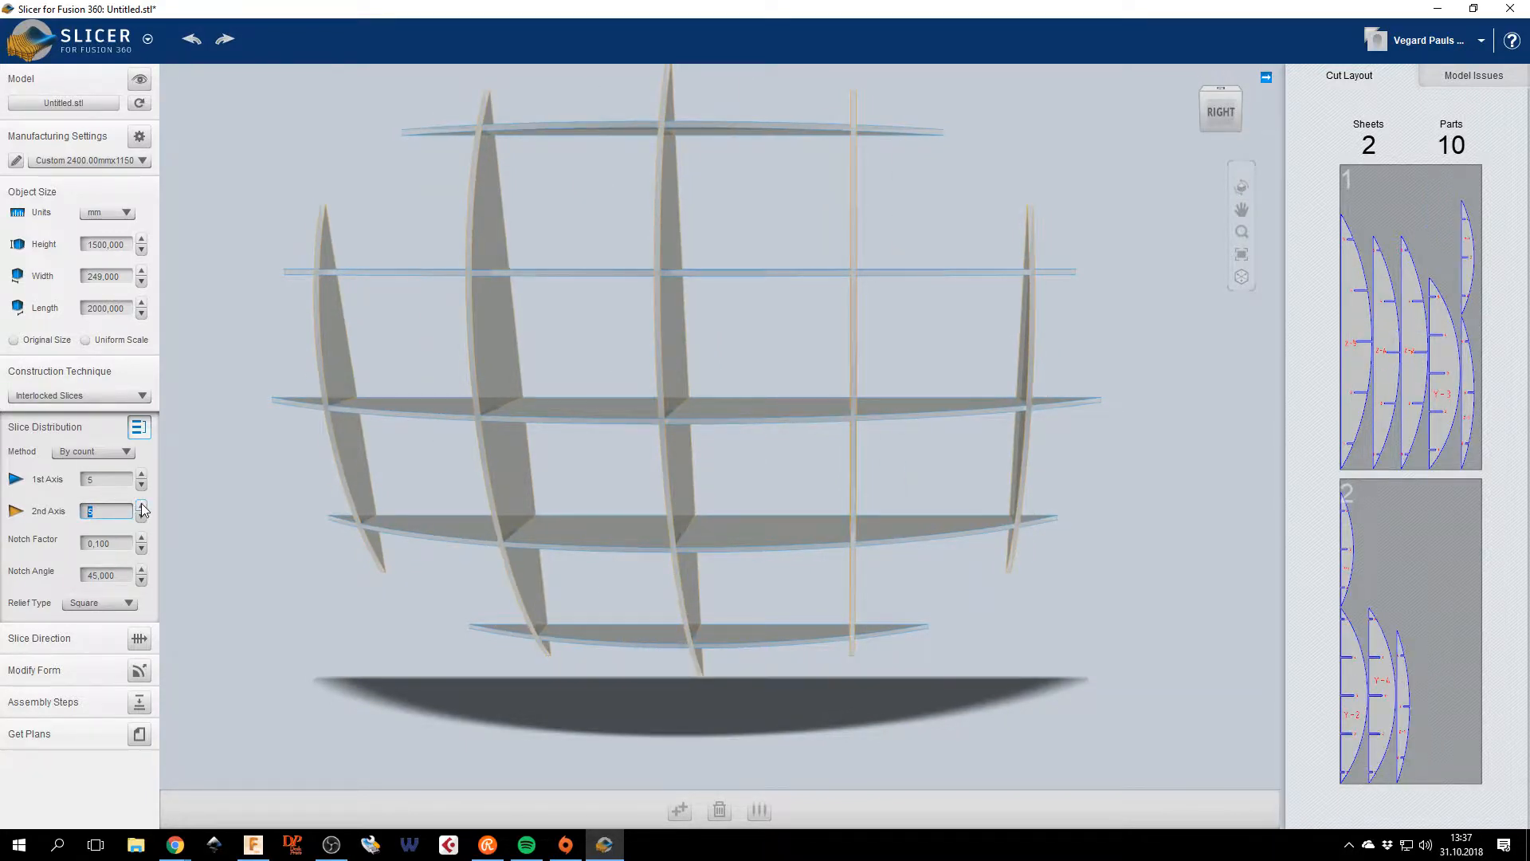
left_click(141, 505)
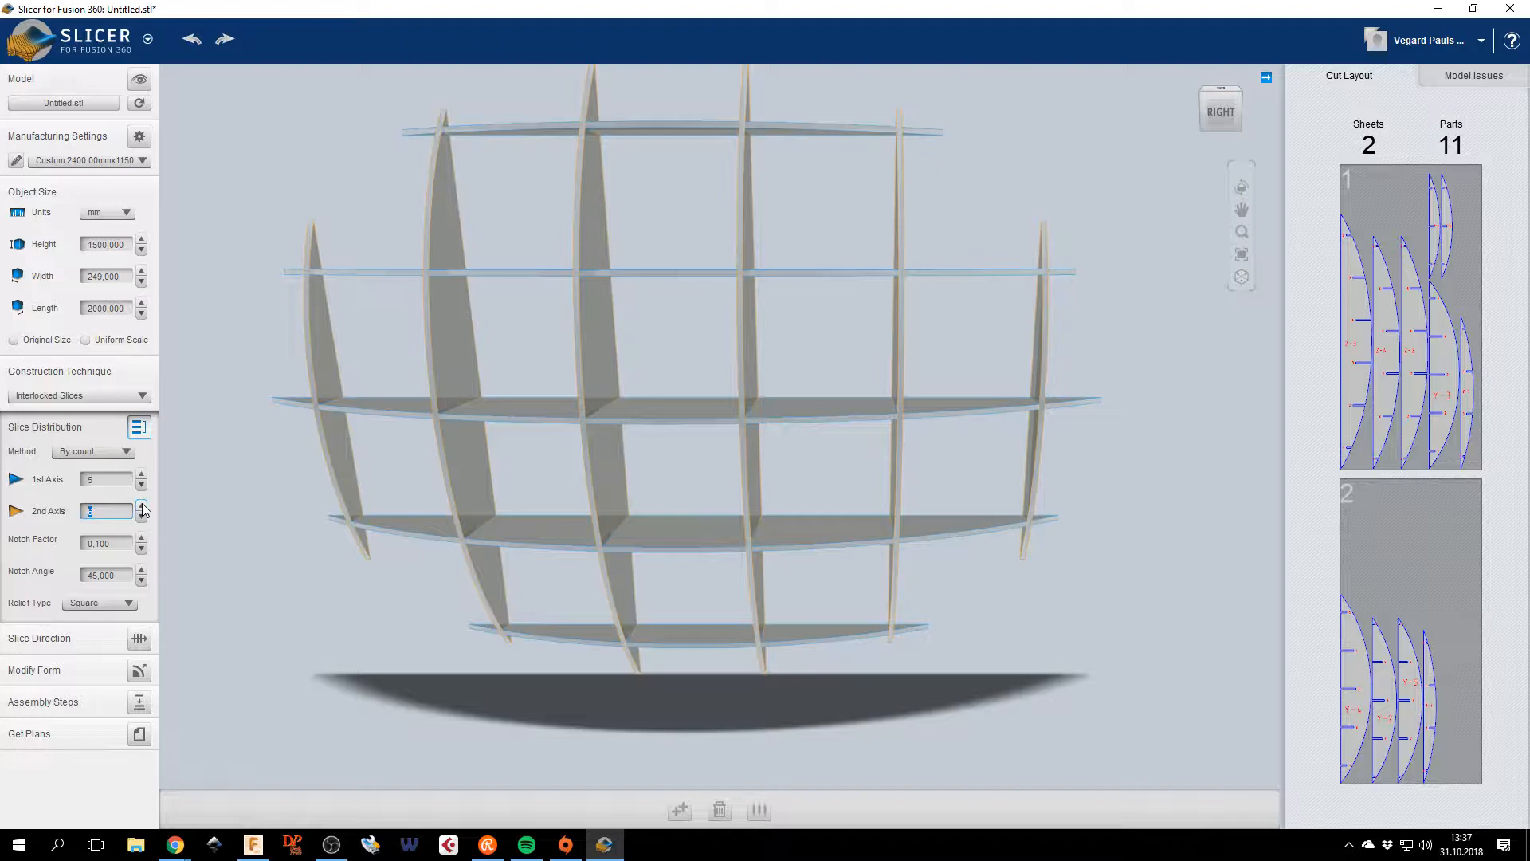
Alternate the second-axis slice count between 4, 5 and 6 and settle on 5.
left_click(142, 518)
left_click(141, 505)
left_click(142, 517)
left_click(141, 505)
left_click(142, 518)
left_click(142, 507)
left_click(142, 517)
left_click(141, 517)
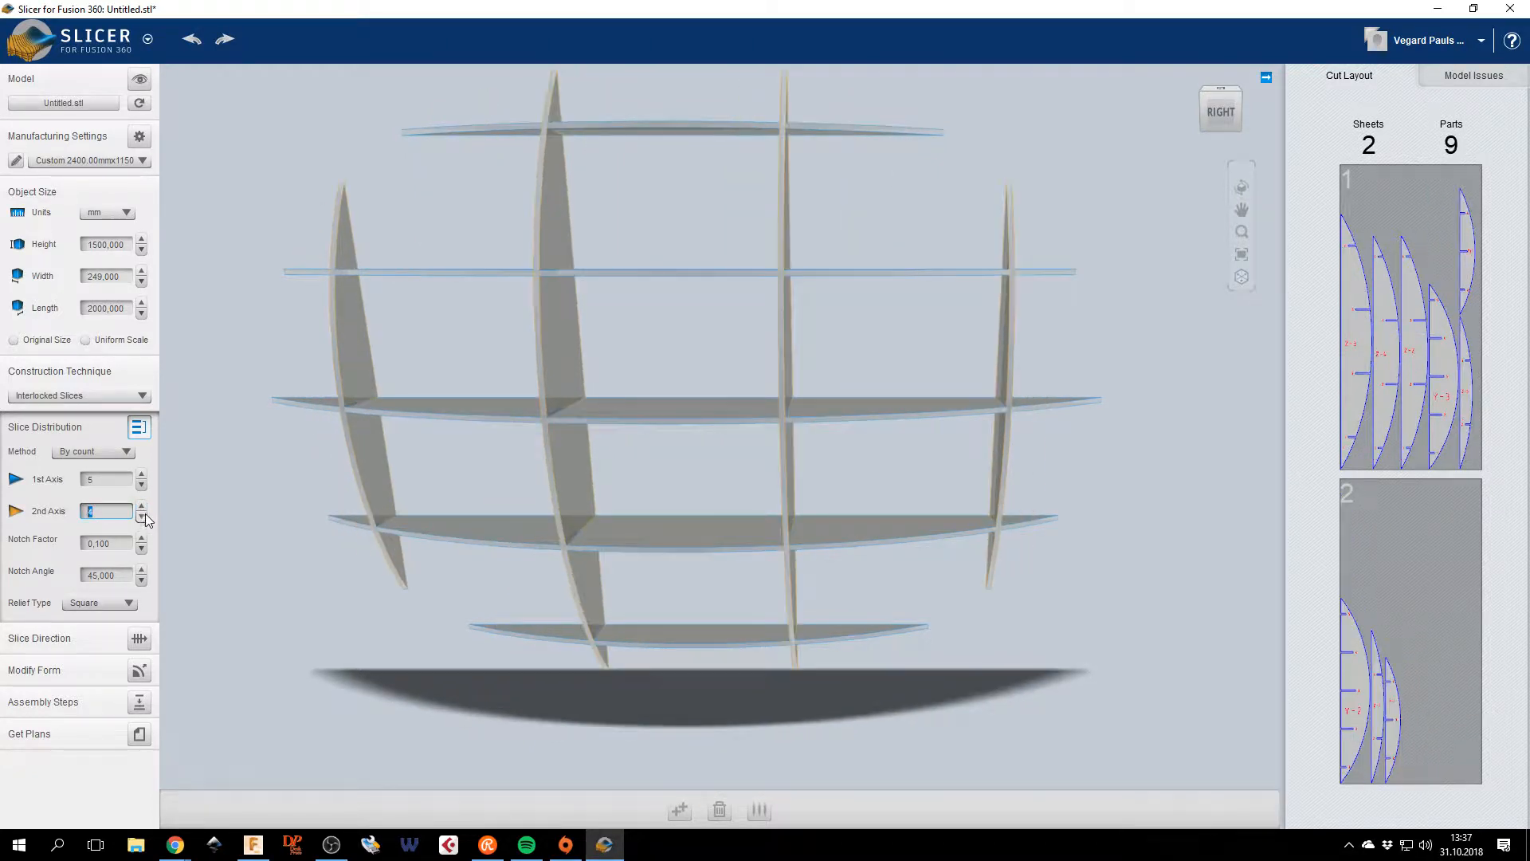
left_click(142, 516)
left_click(142, 505)
left_click(142, 516)
left_click(141, 511)
left_click(141, 511)
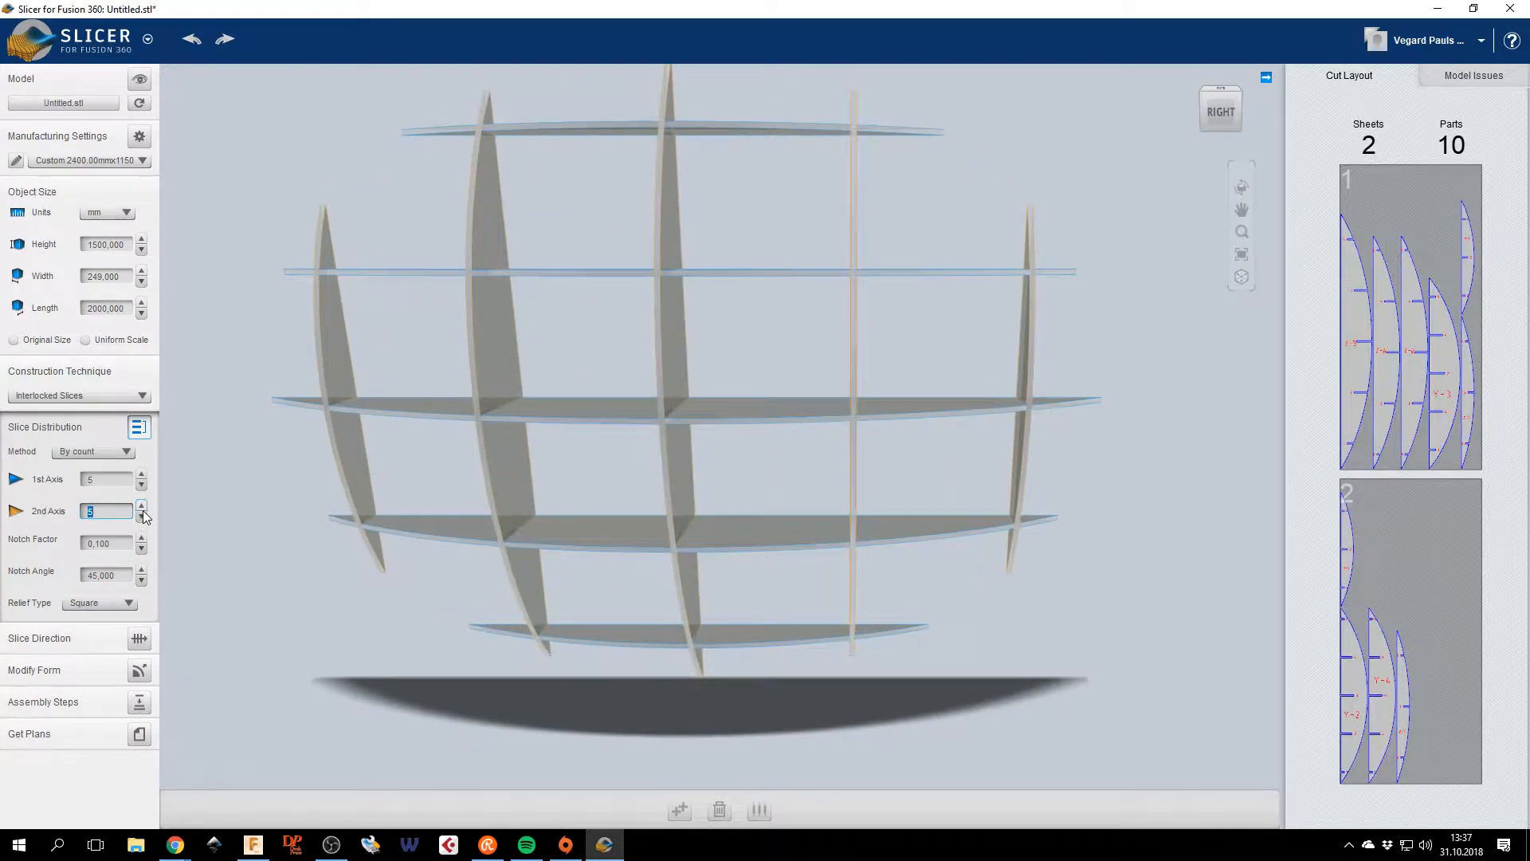
left_click(142, 511)
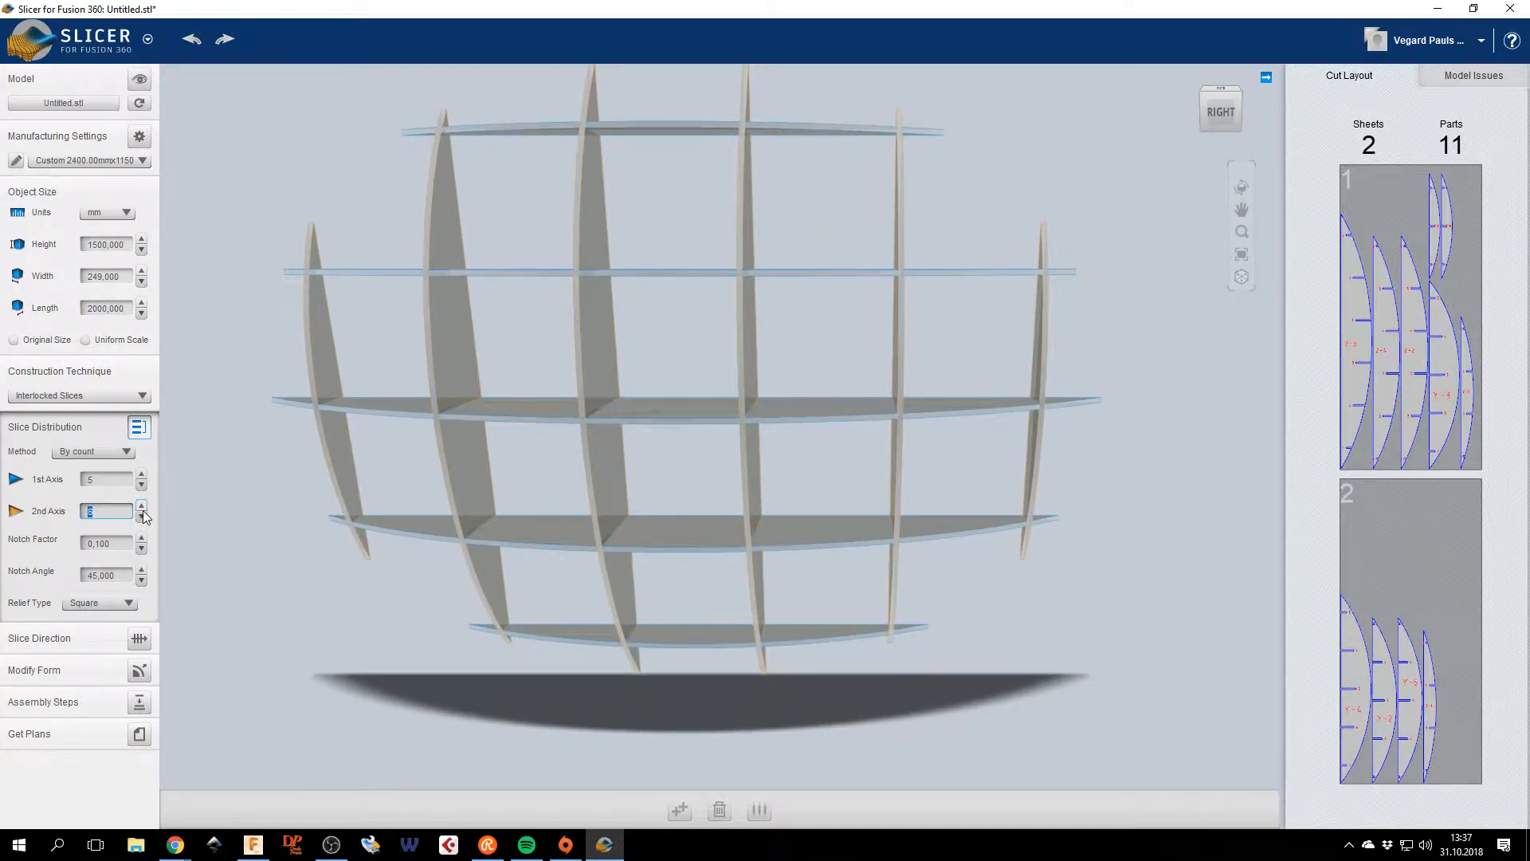
left_click(143, 517)
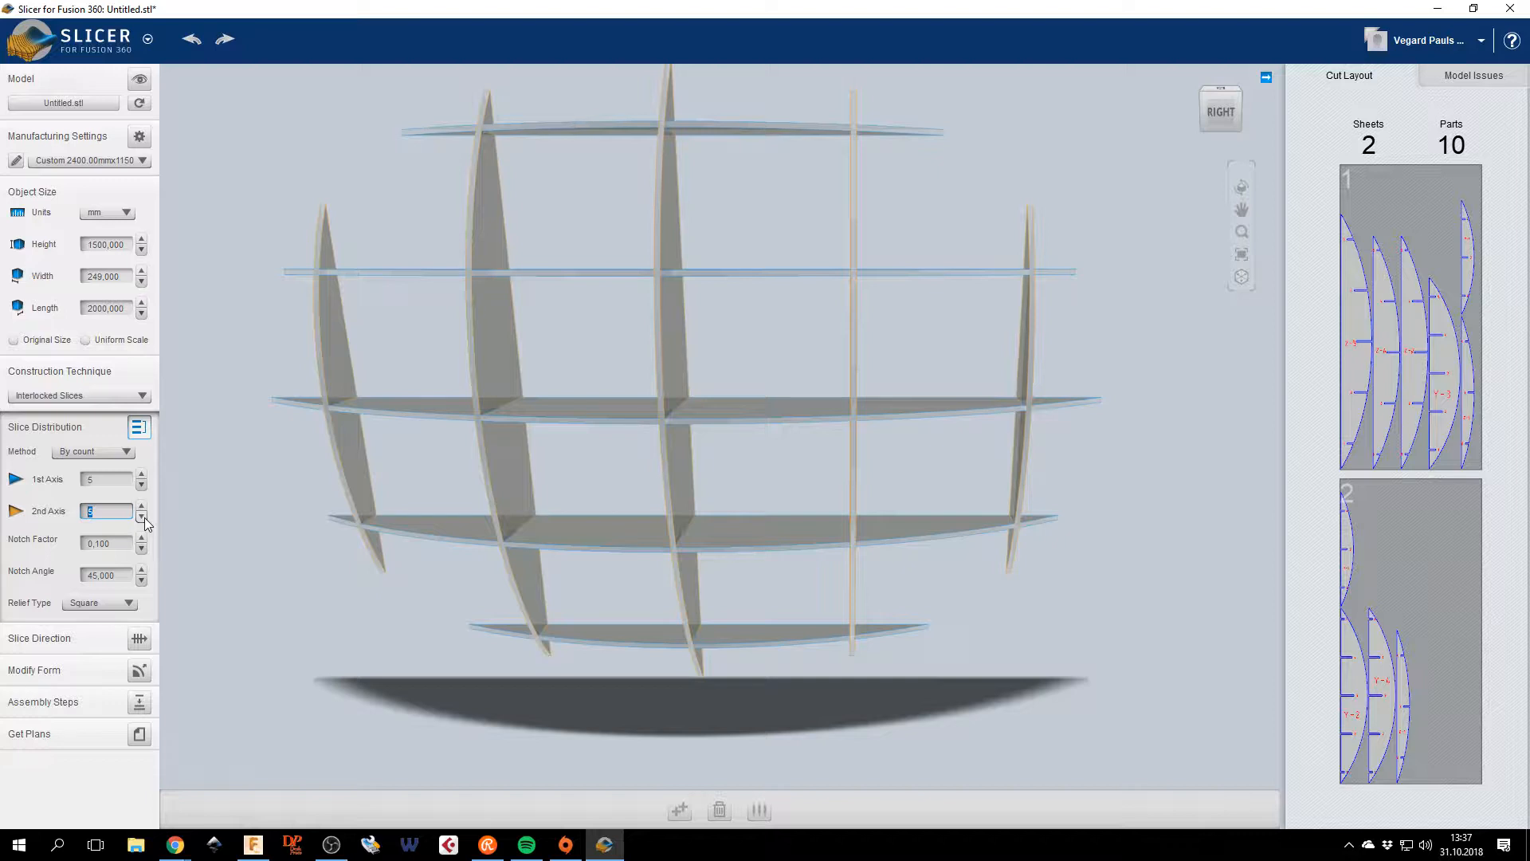
left_click(142, 517)
left_click(142, 508)
Compare first-axis layouts between 3 and 7 slices and return the count to 5.
left_click(143, 486)
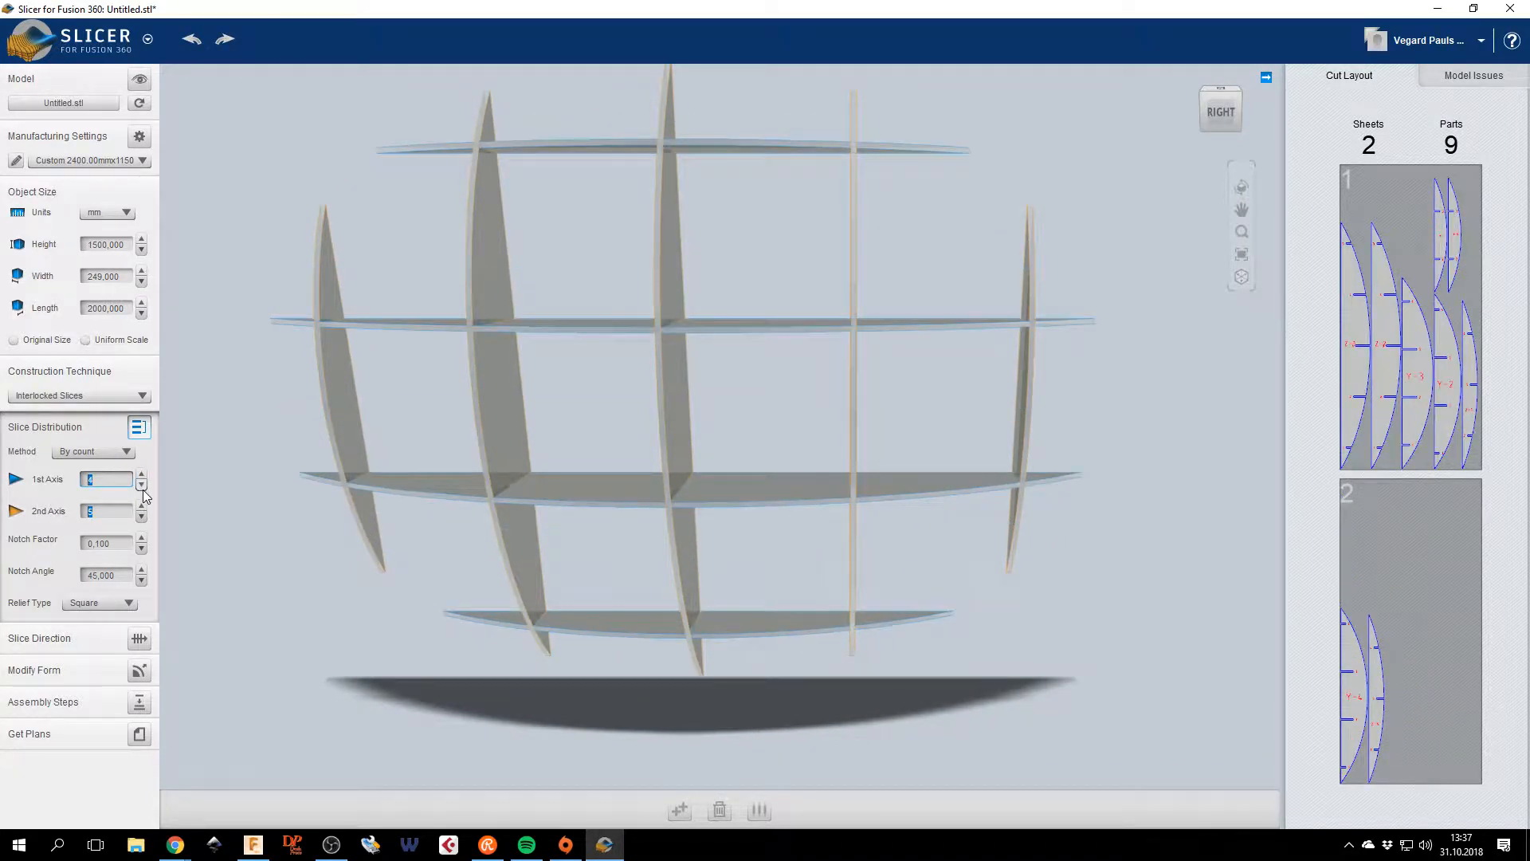
left_click(143, 486)
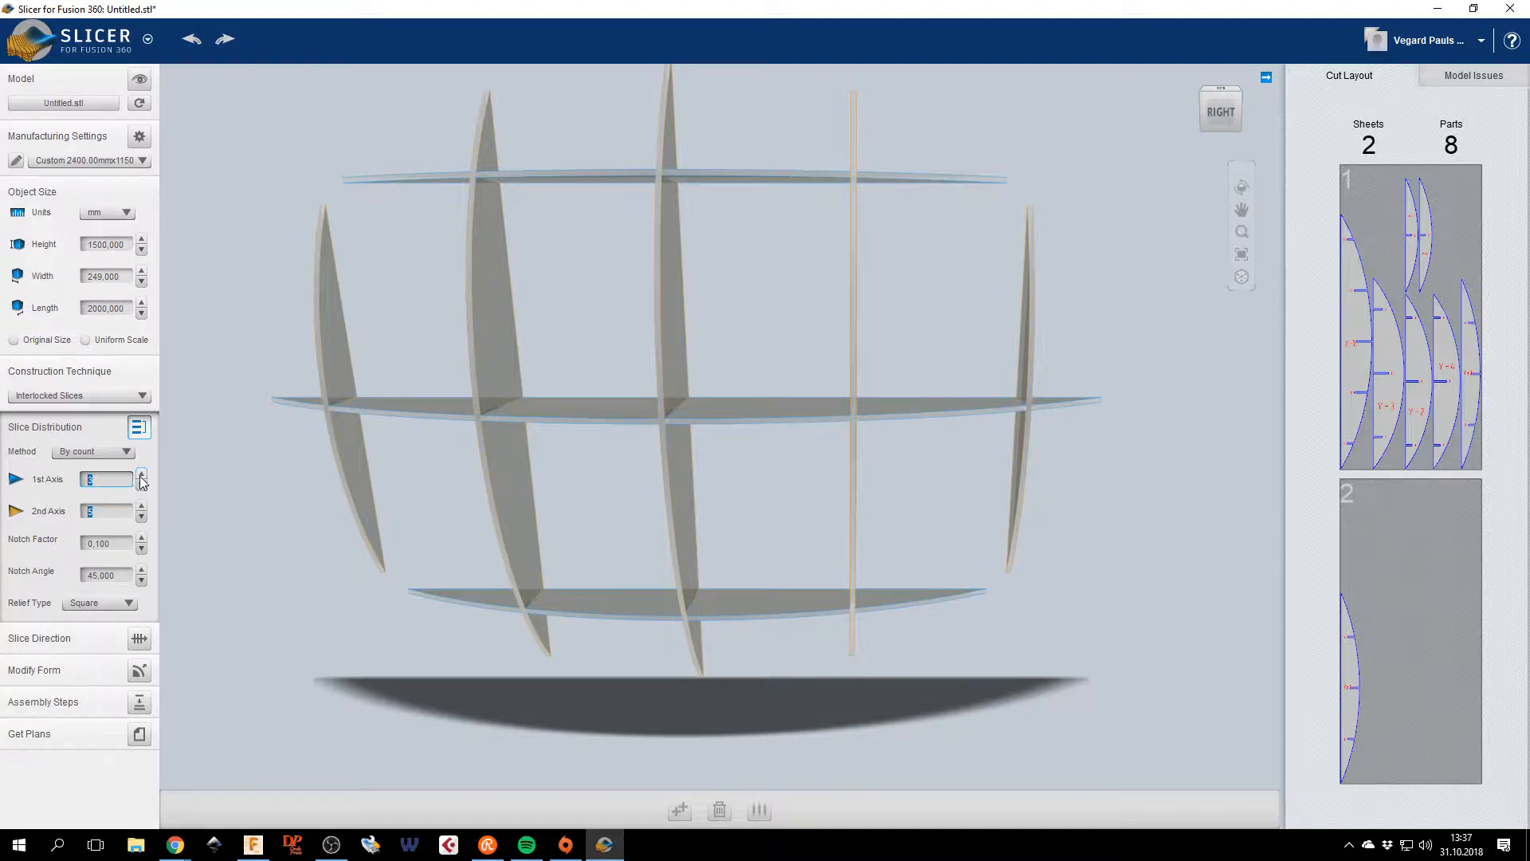
left_click(142, 475)
left_click(142, 475)
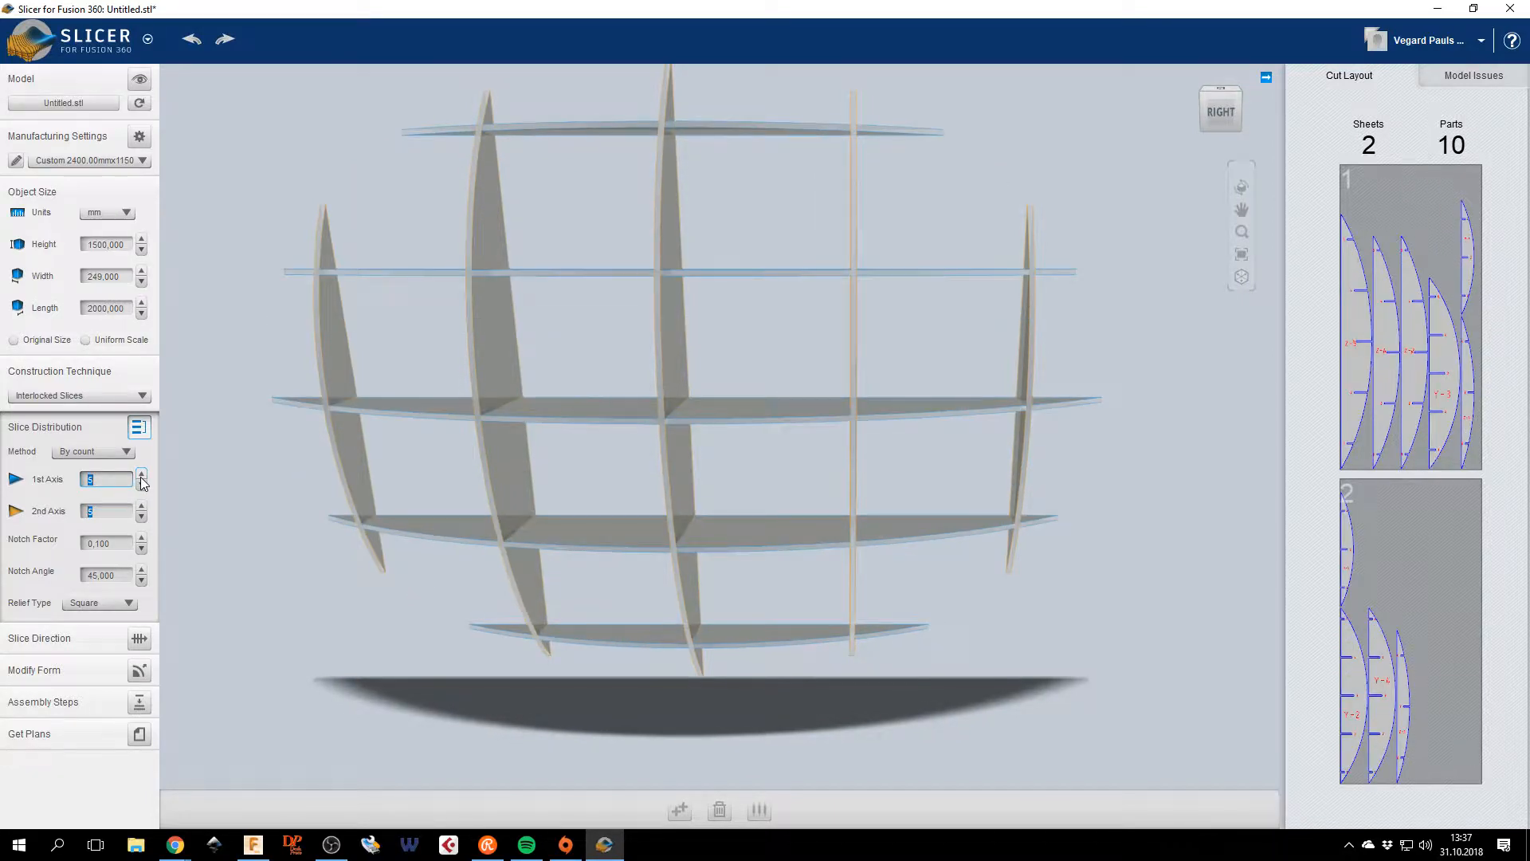
left_click(142, 474)
left_click(142, 475)
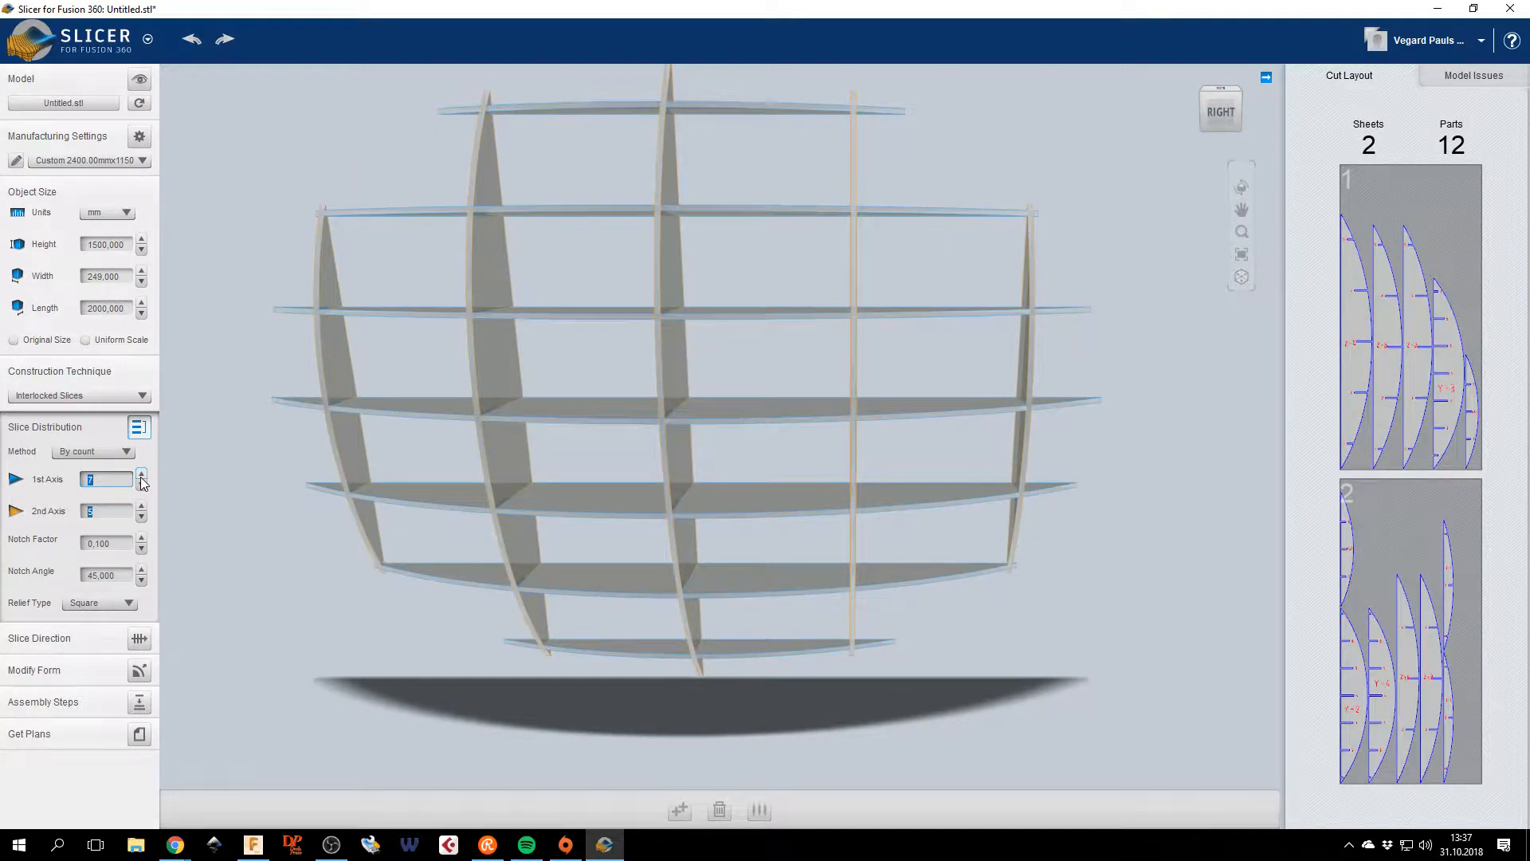
left_click(142, 485)
left_click(143, 485)
left_click(143, 486)
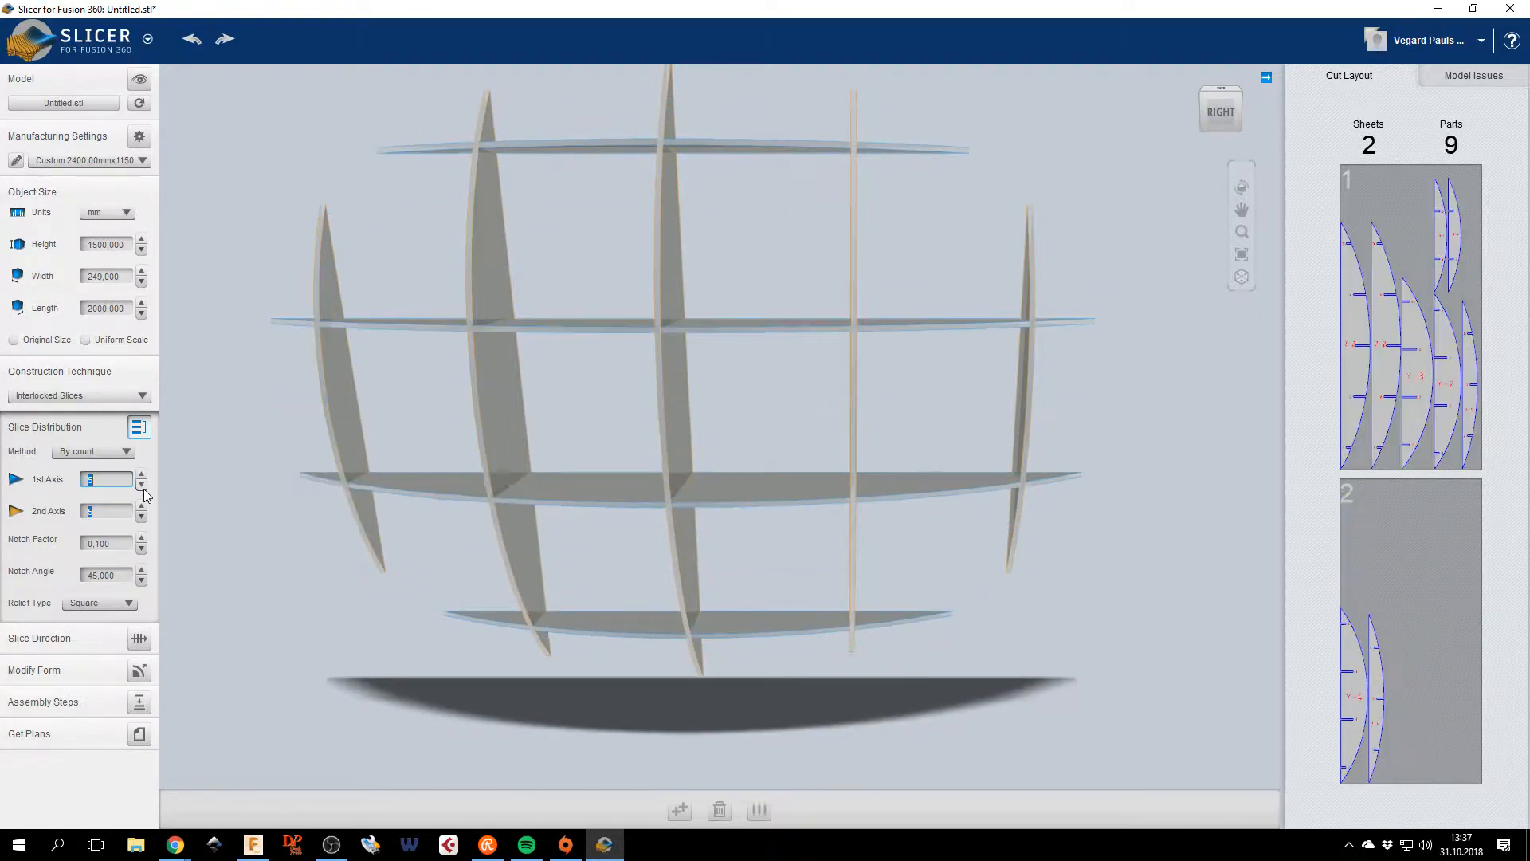
left_click(143, 486)
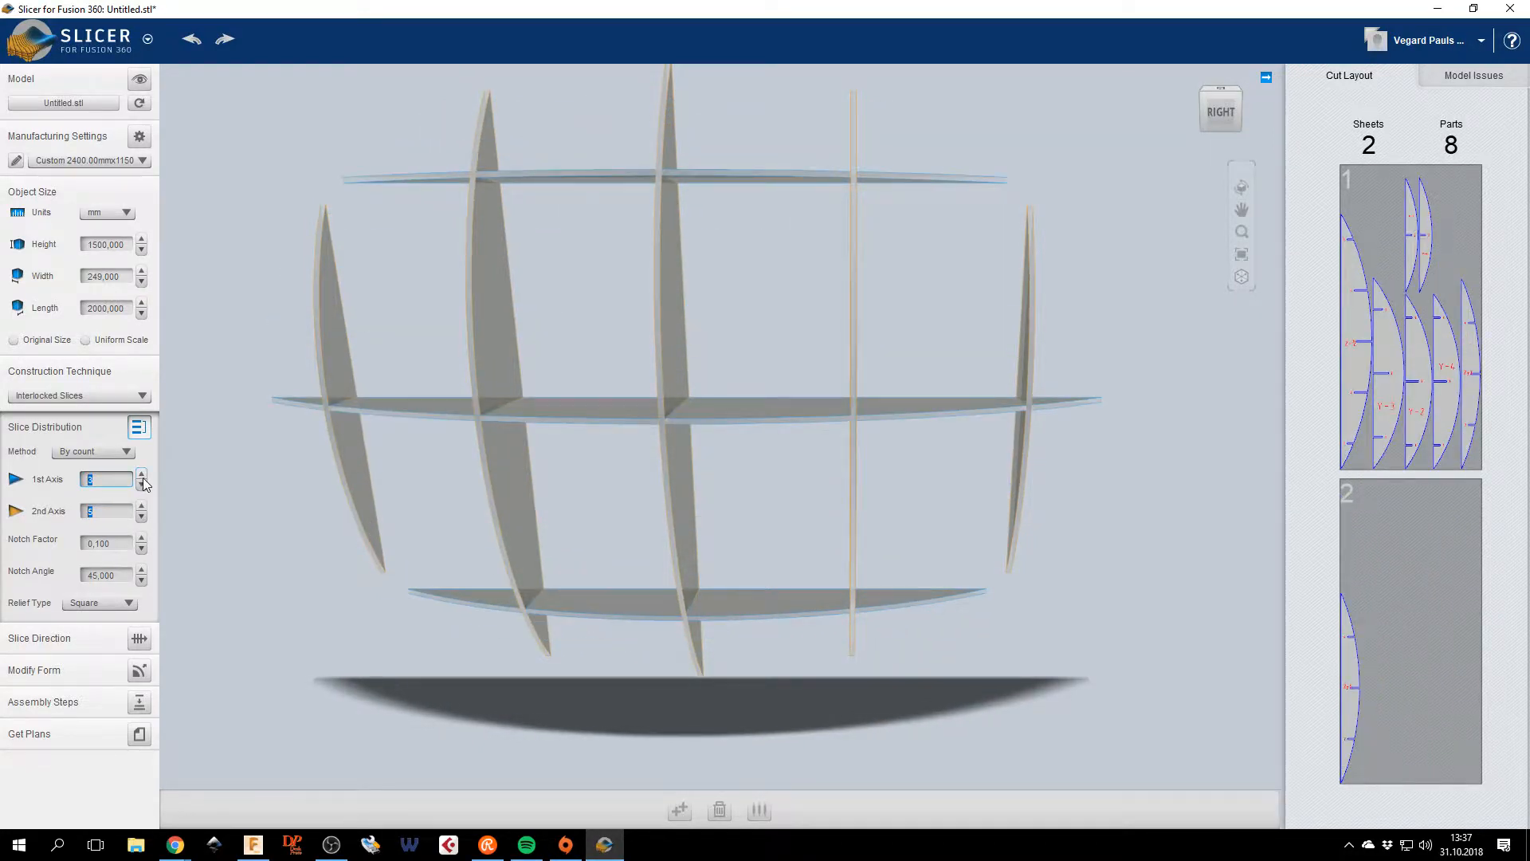
left_click(142, 475)
left_click(142, 476)
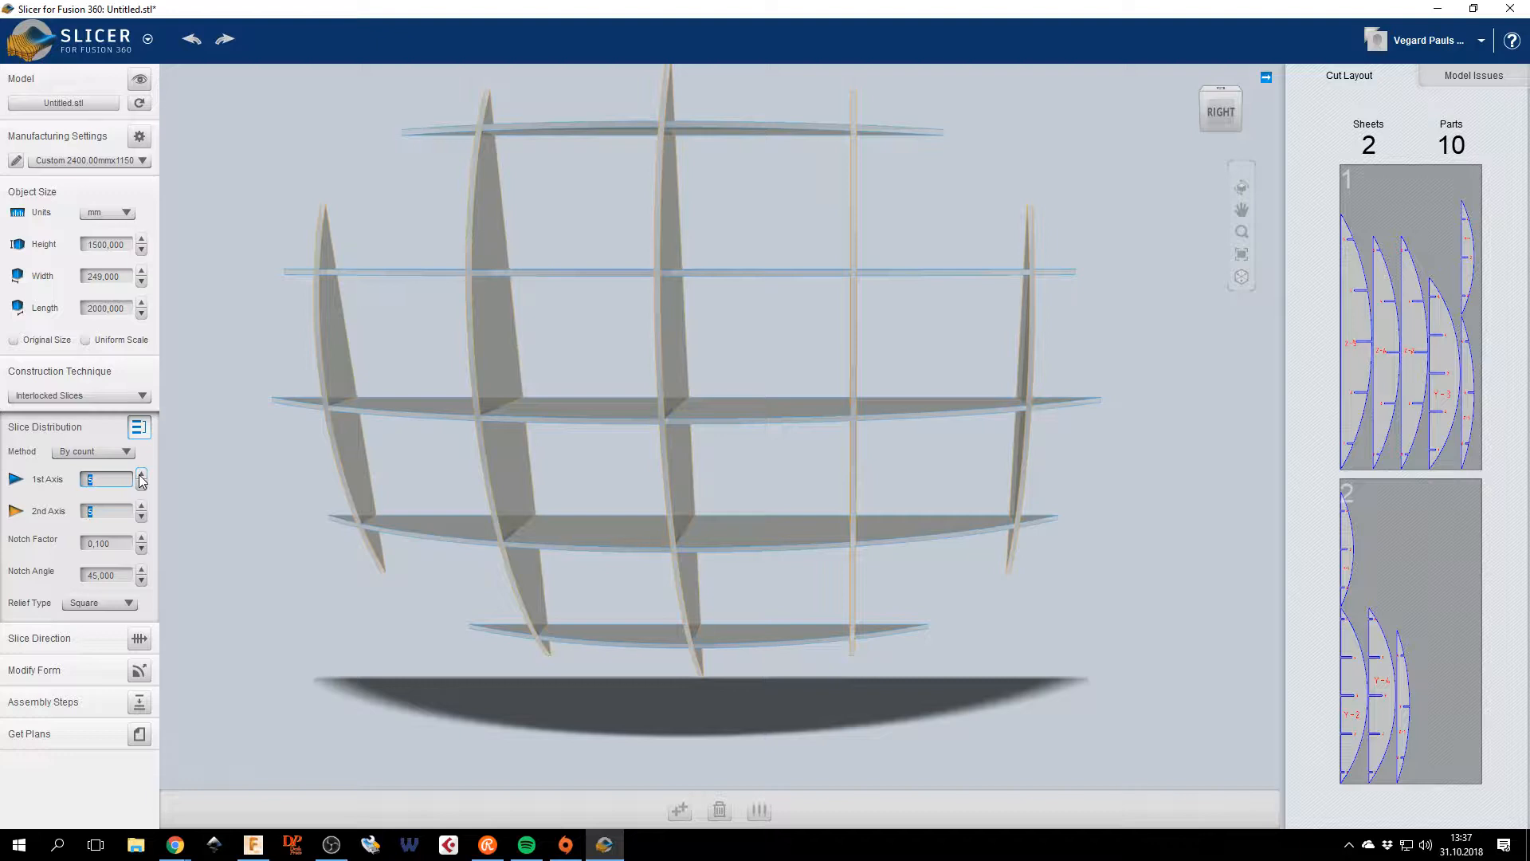
Examine the 5 by 5 lattice from different angles and return to the straight right-side view.
mouse_move(1219, 112)
left_mouse_down()
mouse_move(1147, 120)
mouse_move(1283, 128)
mouse_move(1215, 110)
mouse_move(1160, 129)
mouse_move(1175, 112)
mouse_move(1311, 114)
mouse_move(1171, 110)
mouse_move(1227, 92)
mouse_move(1195, 107)
mouse_move(1243, 103)
mouse_move(1231, 108)
left_mouse_up()
left_click(1211, 107)
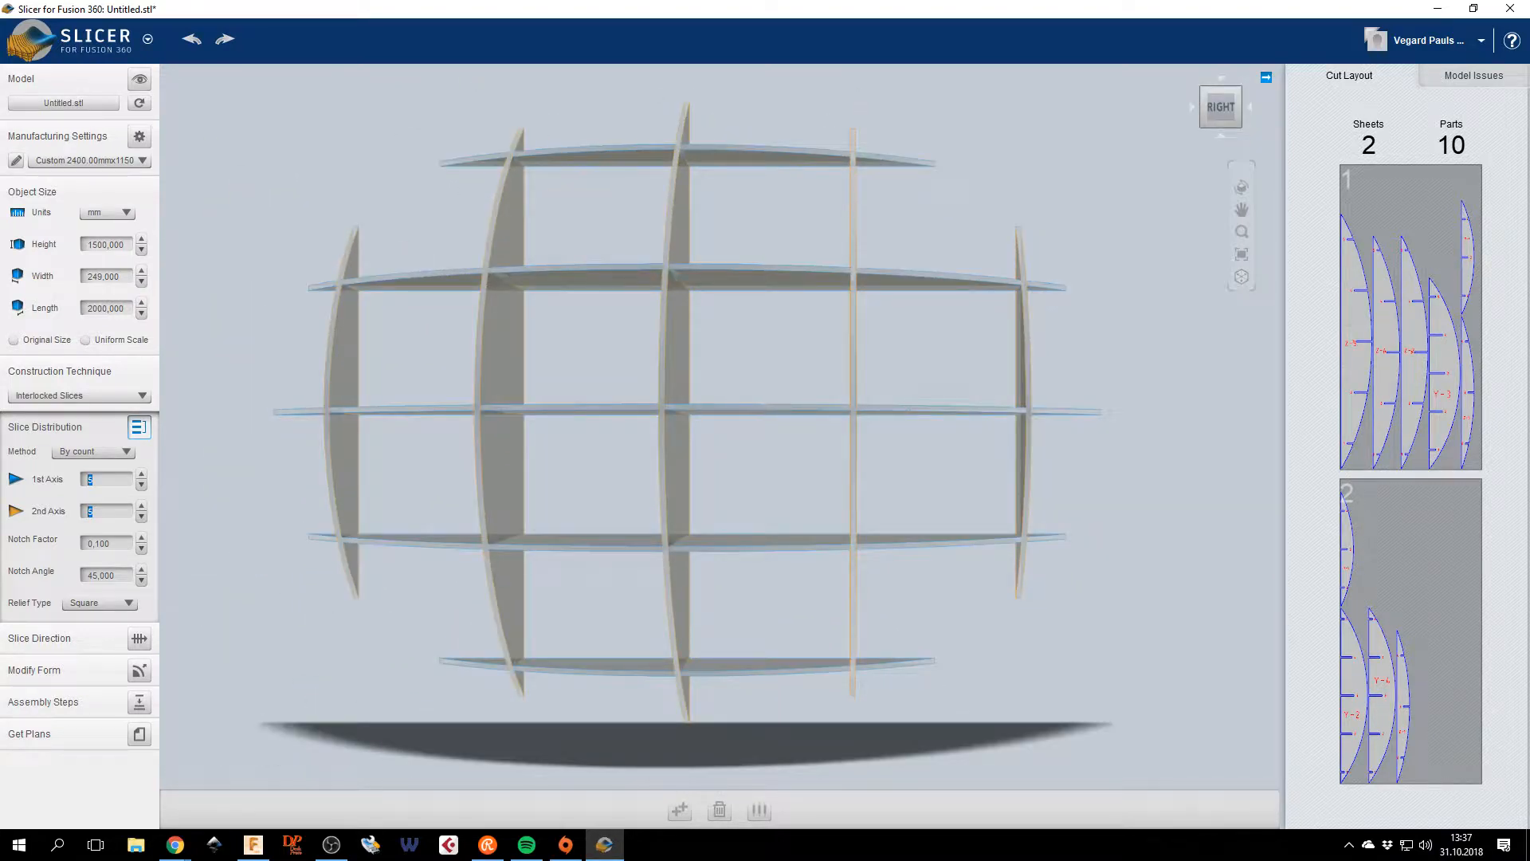
mouse_move(1220, 107)
left_mouse_down()
mouse_move(1220, 137)
mouse_move(1220, 106)
left_mouse_up()
left_click(330, 844)
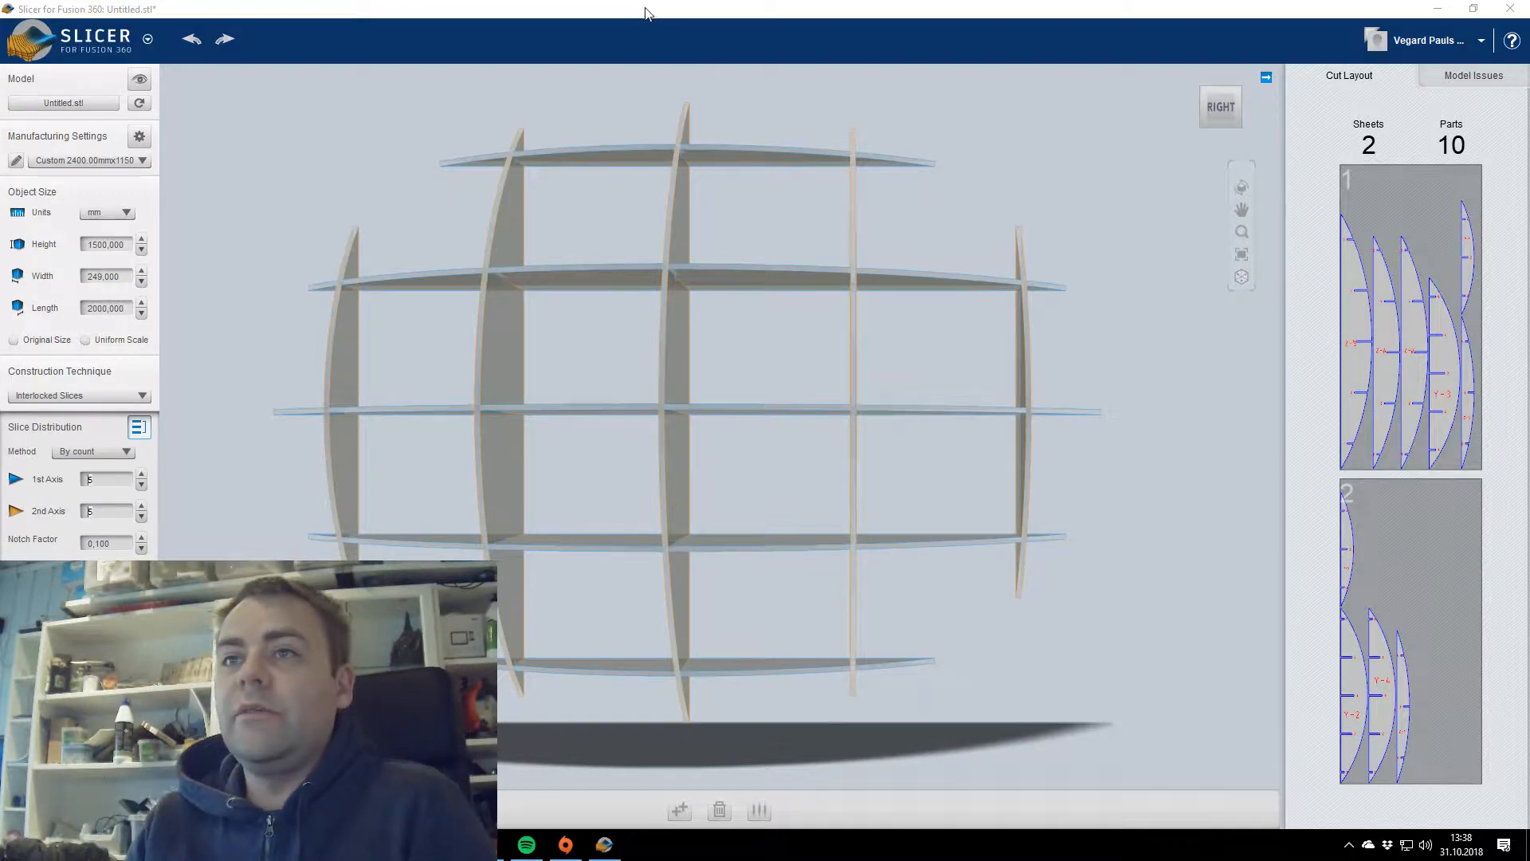
left_click(646, 12)
left_click(1239, 107)
left_click_drag(1221, 107, 1220, 153)
left_click(1220, 118)
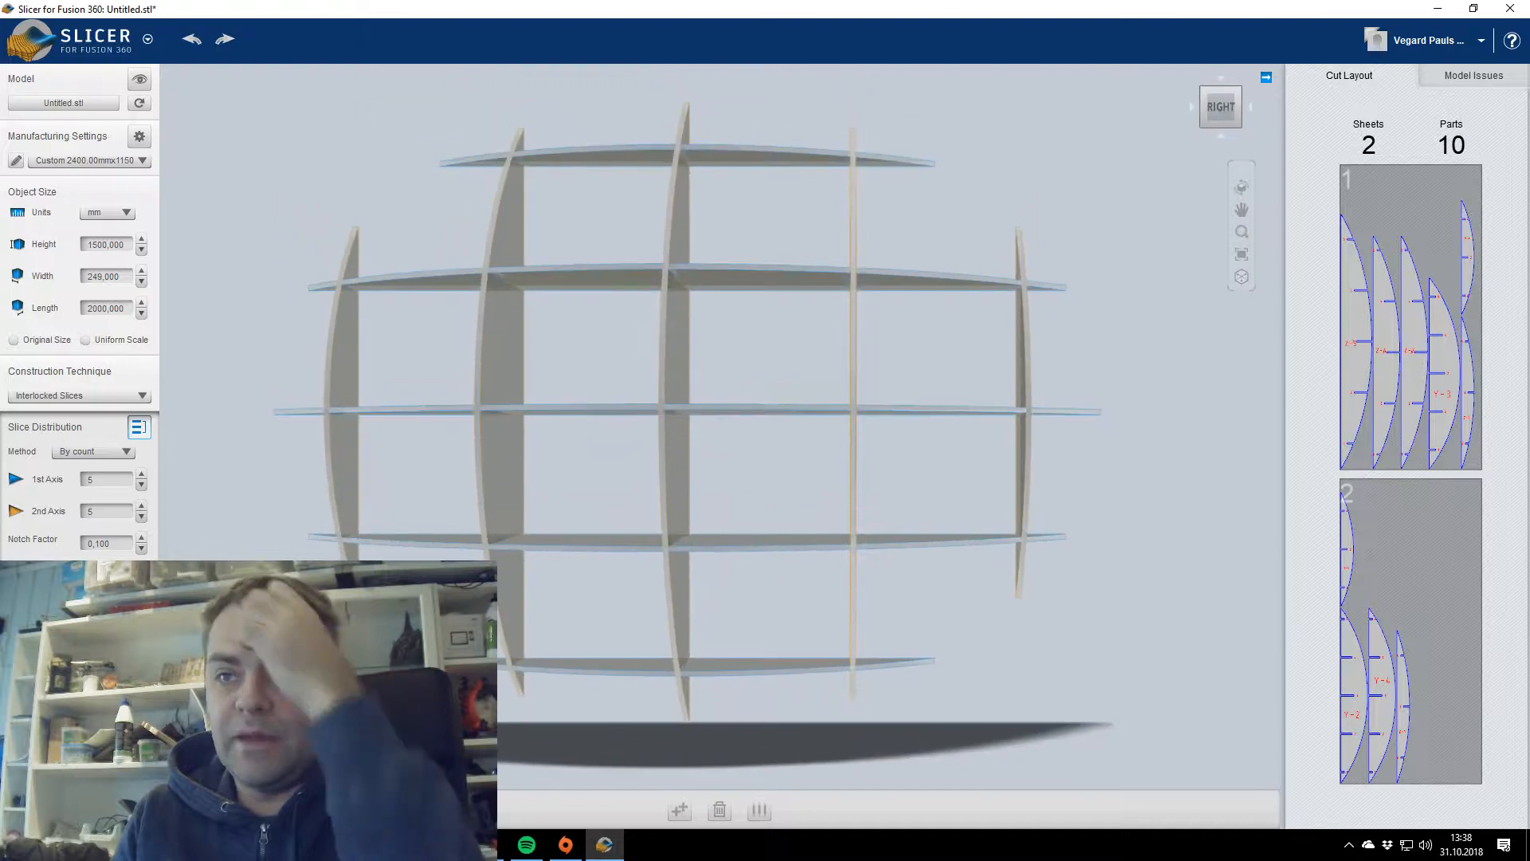
Open the assembly steps and examine the lattice in reverse, part by part from the last step to the first, from an angled view.
left_click(759, 810)
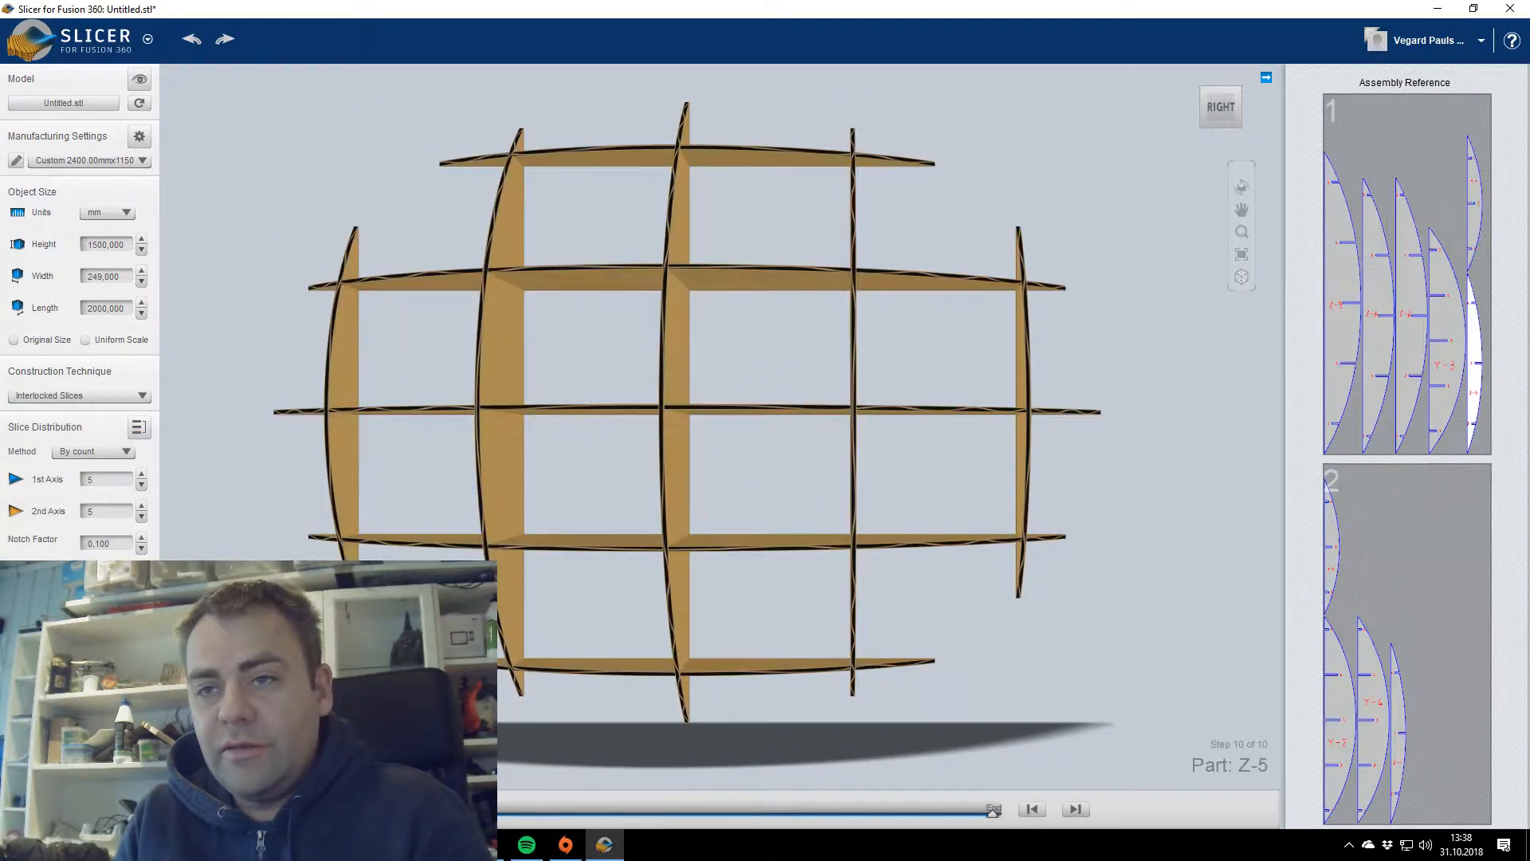
left_click(448, 844)
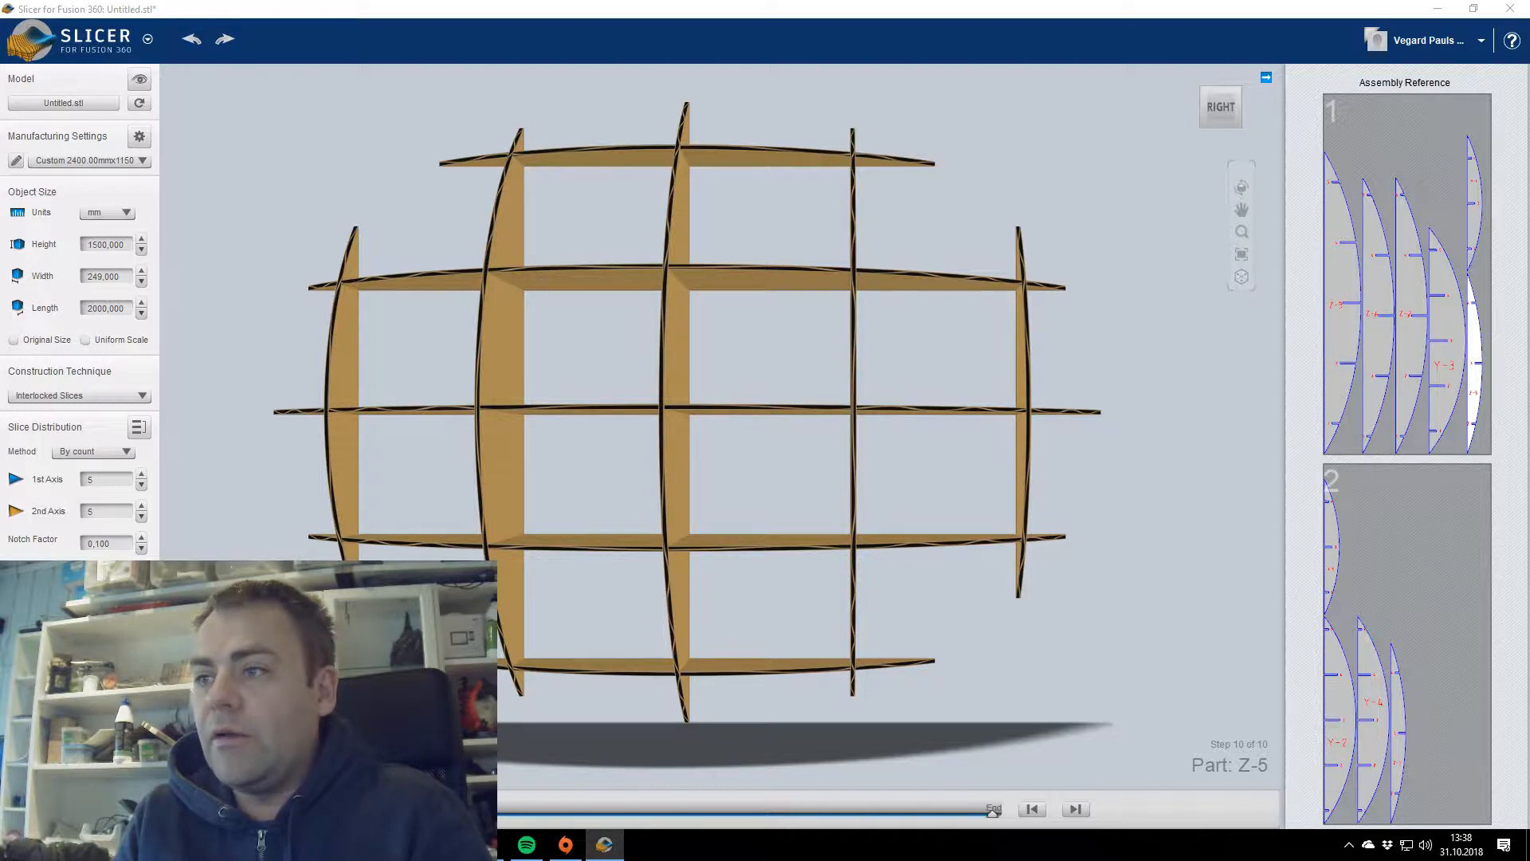
left_click(1032, 808)
left_click(1075, 809)
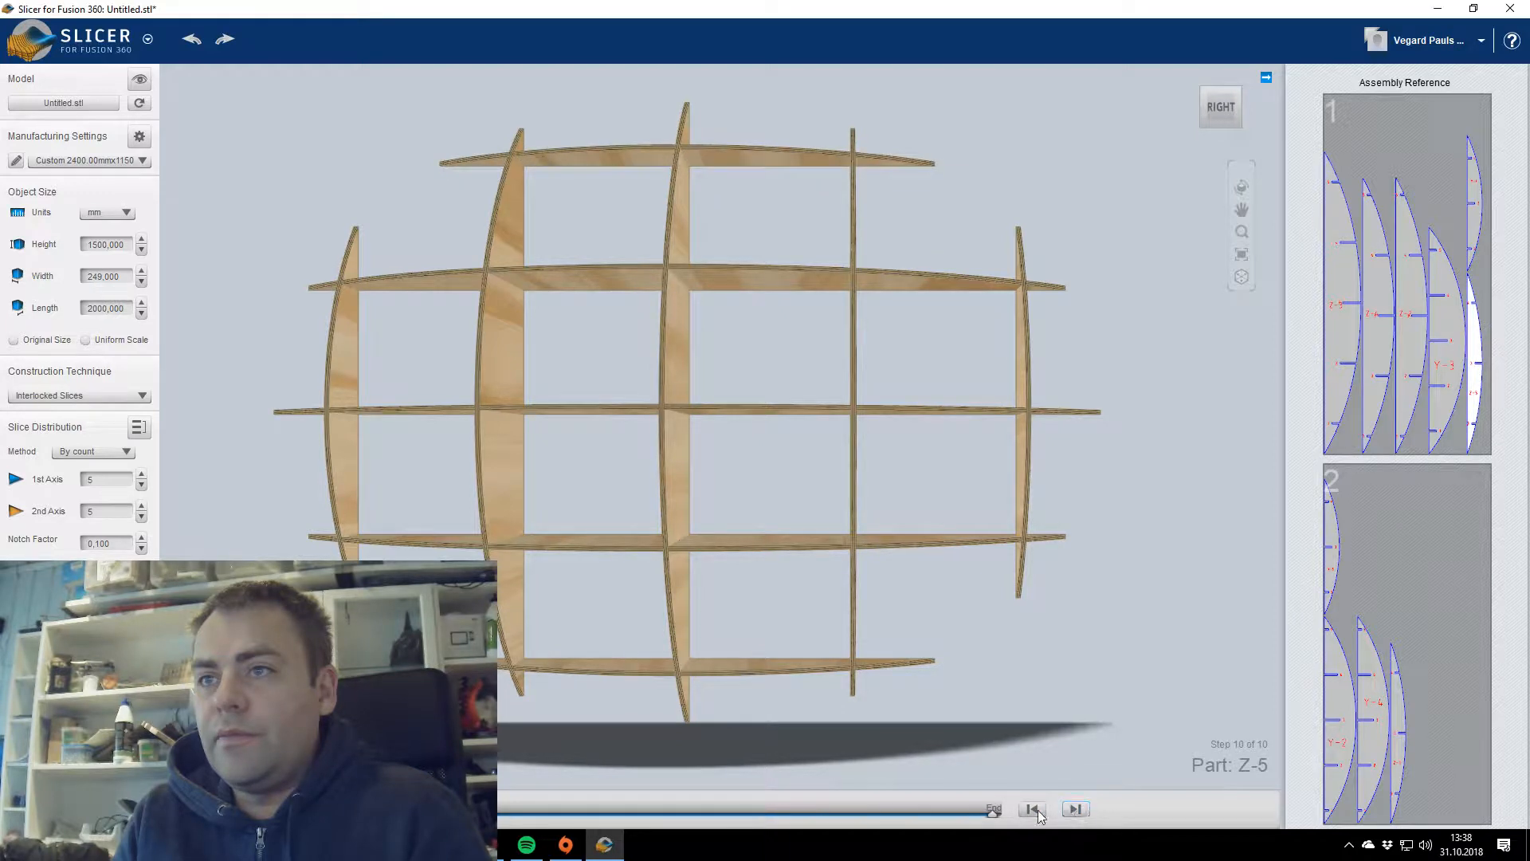
left_click(1034, 809)
left_click_drag(1219, 107, 1091, 171)
left_click(1032, 809)
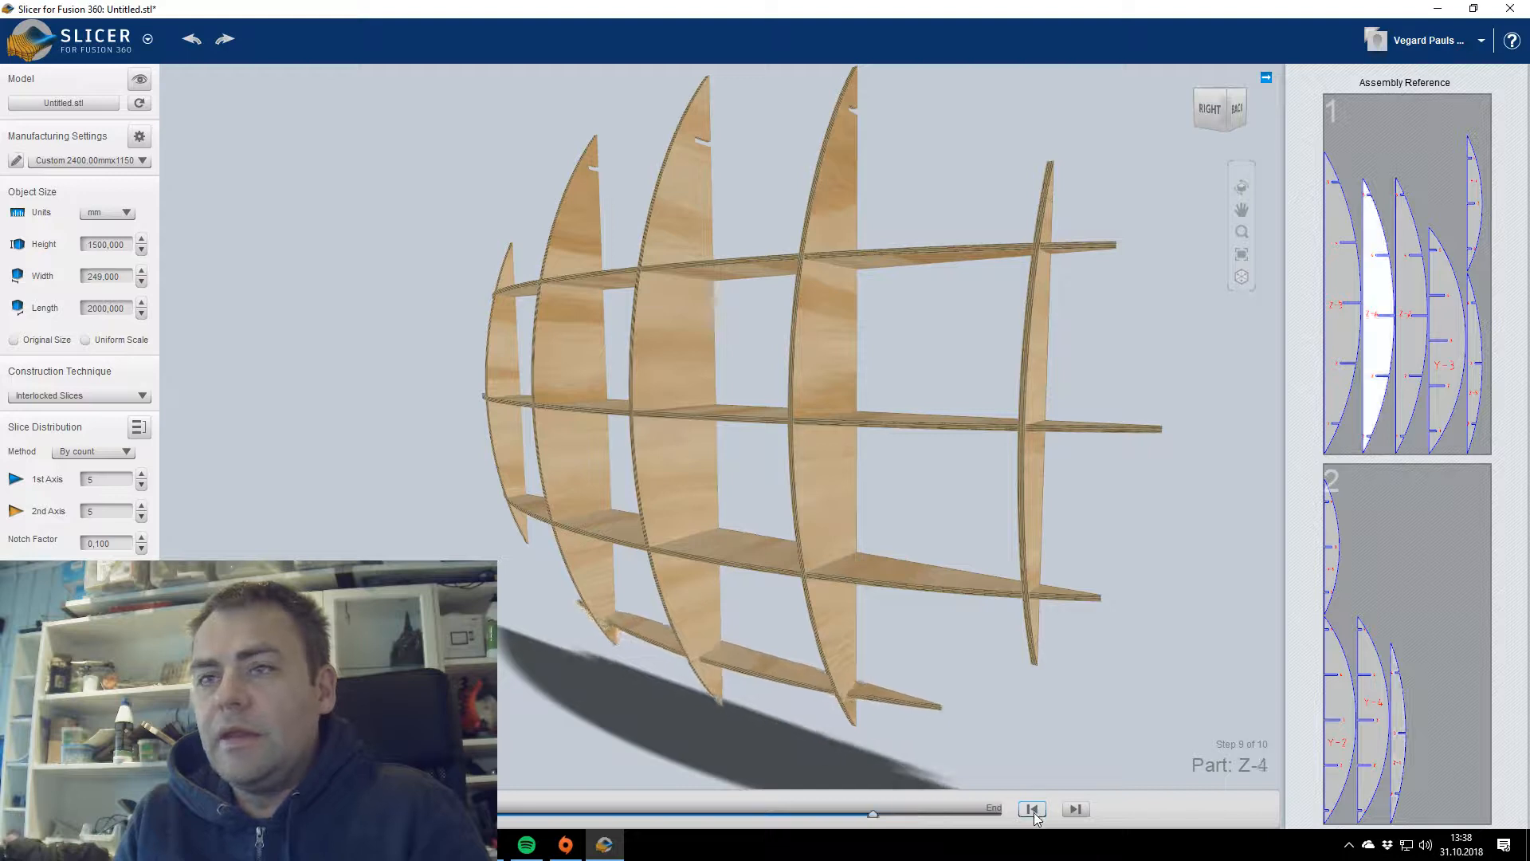
left_click(1032, 808)
left_click(1033, 809)
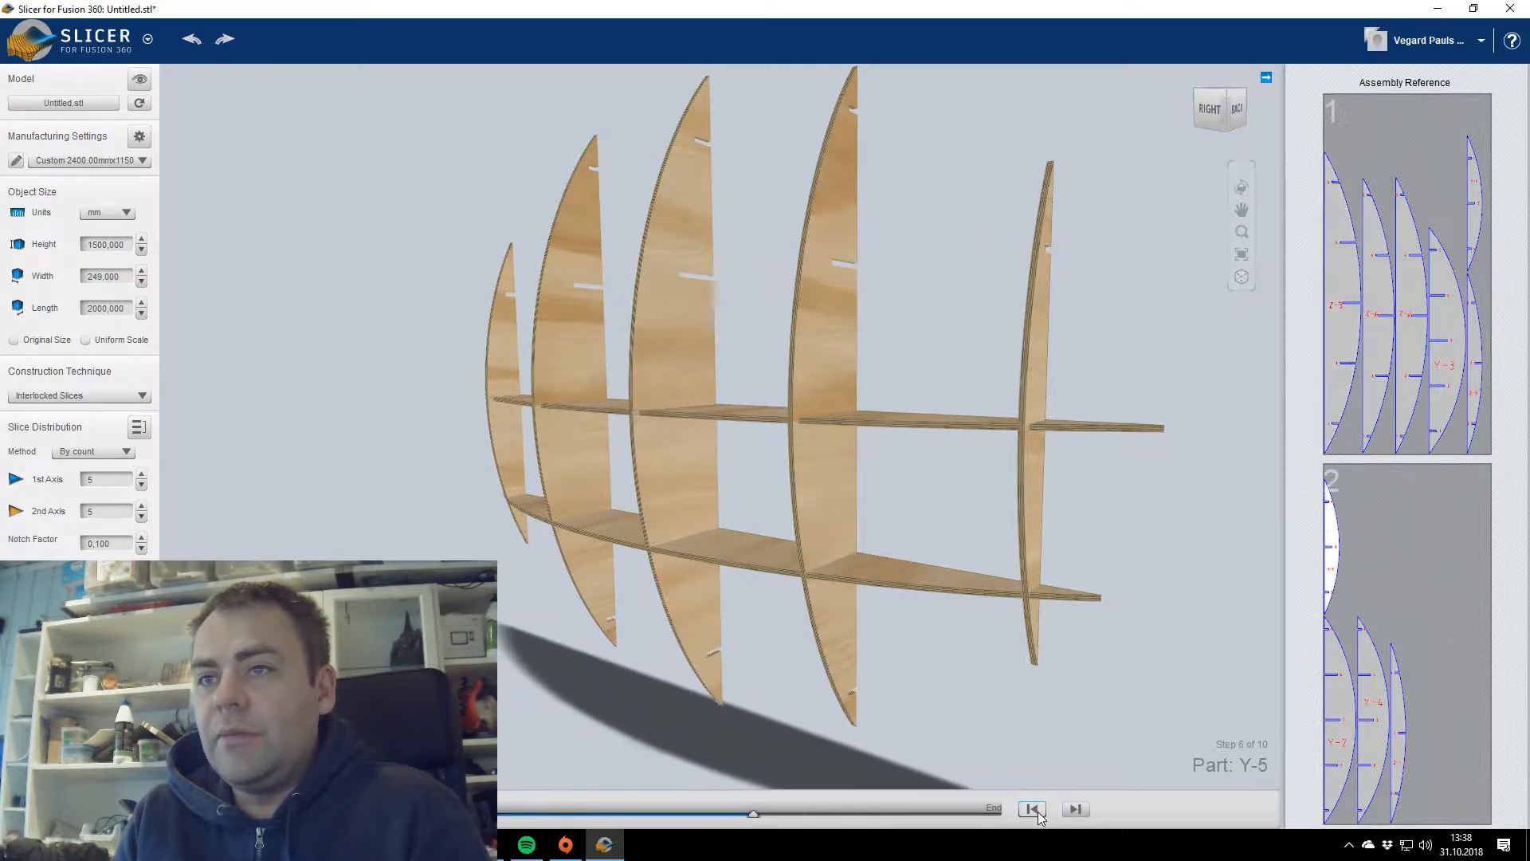
left_click(1039, 811)
left_click(1039, 811)
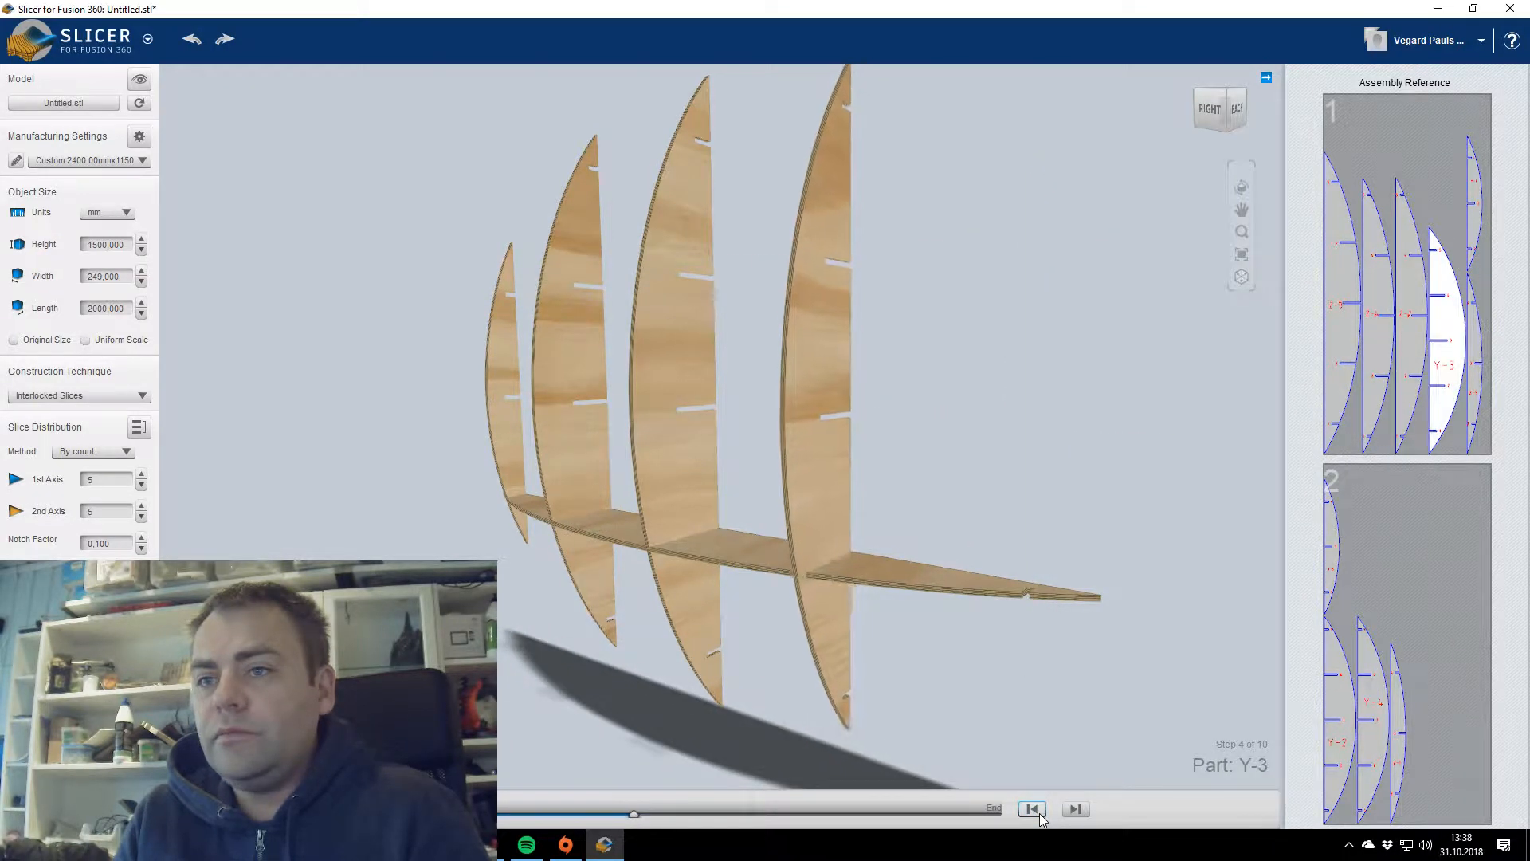
left_click(1039, 813)
left_click(1039, 813)
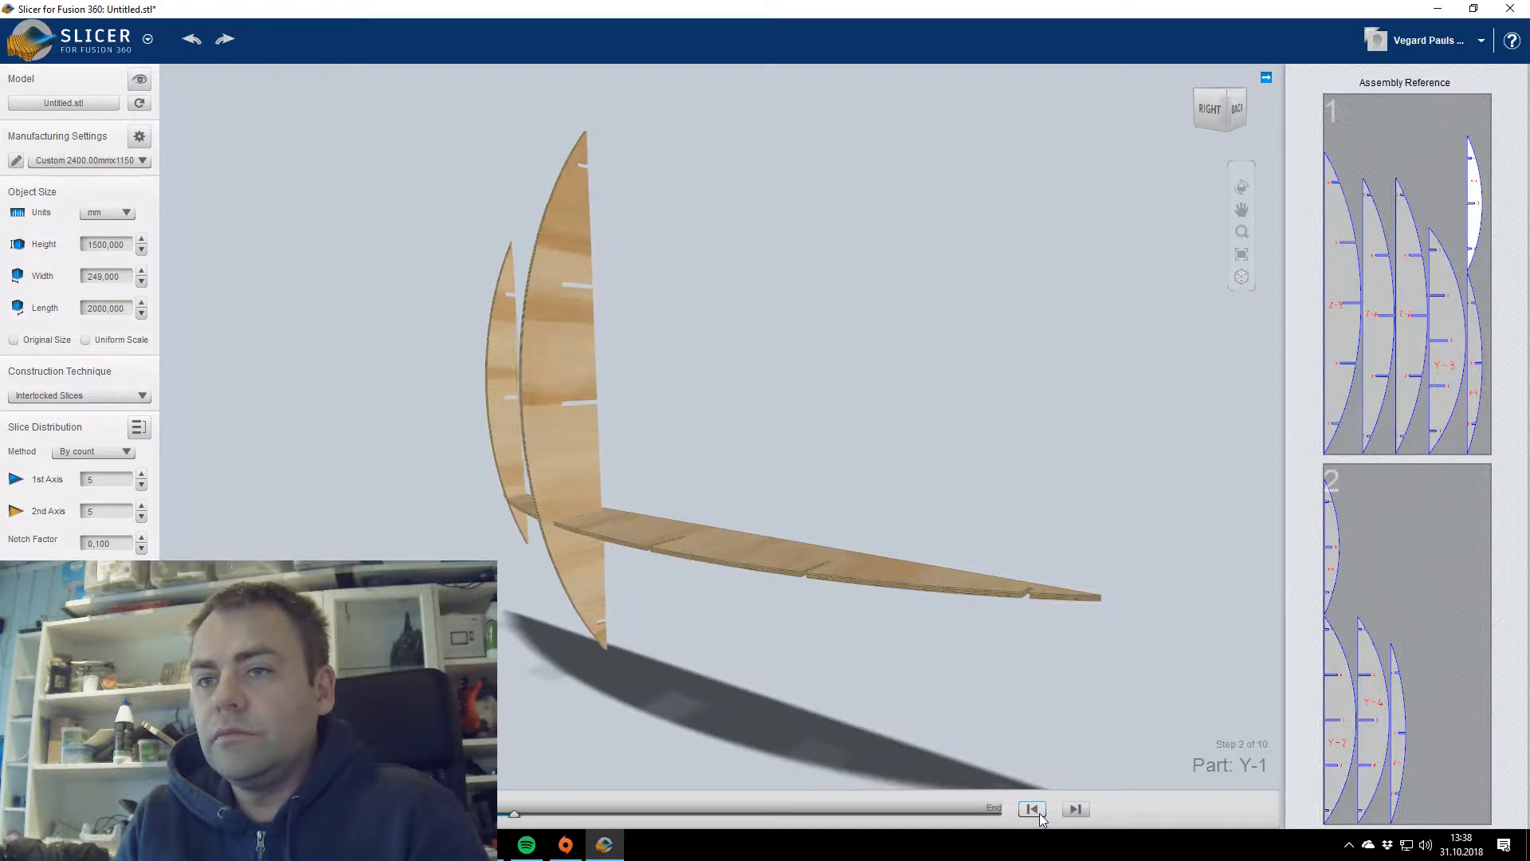
left_click(1039, 813)
Examine the assembly sequence forward, adding one slice at a time up to part Z-5.
left_click(1075, 808)
left_click(1076, 809)
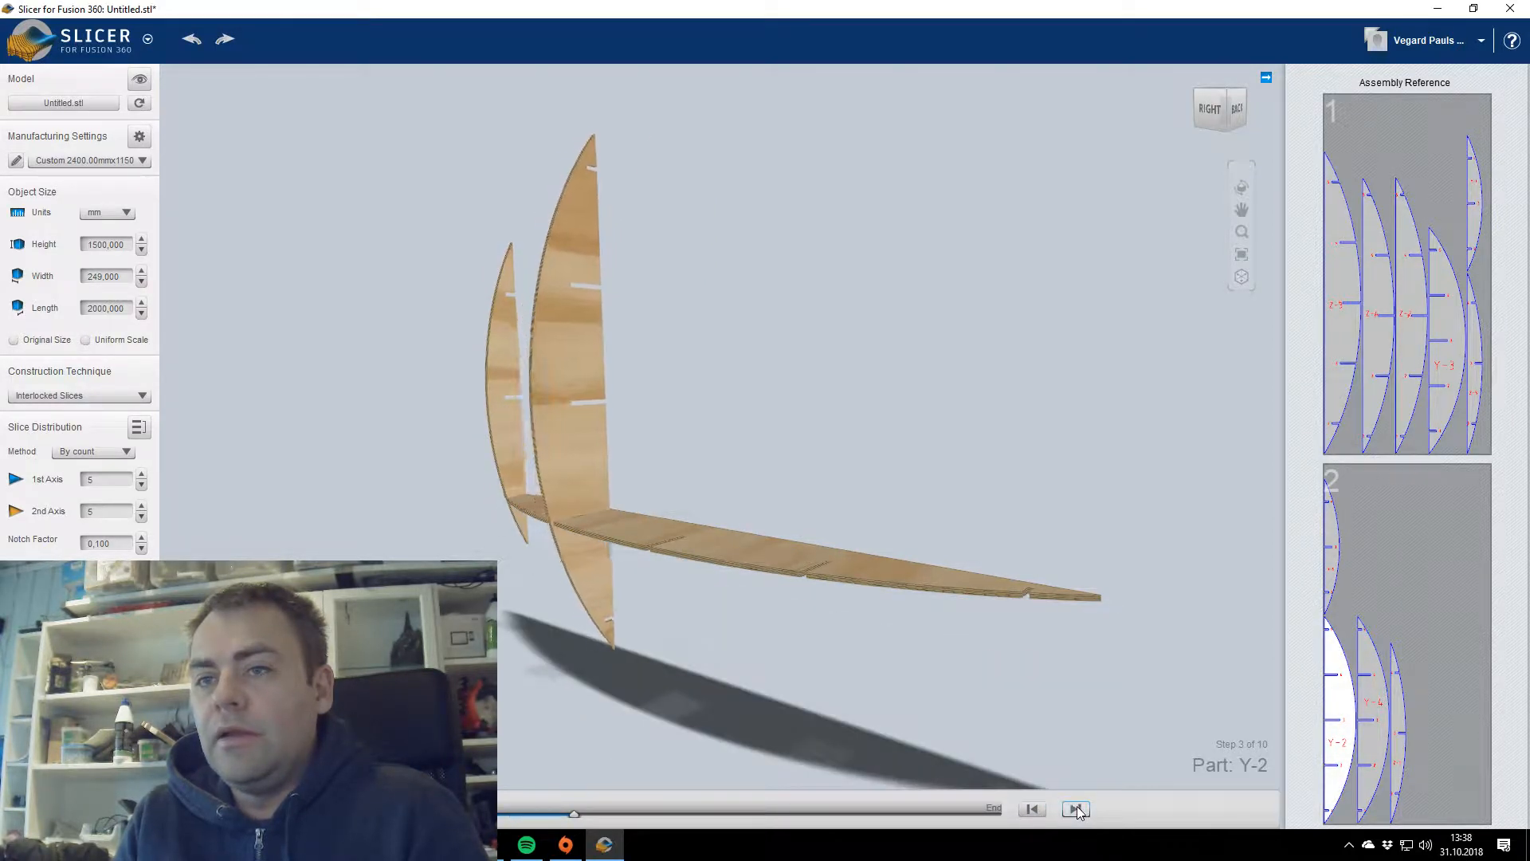
left_click(1077, 809)
left_click(1075, 809)
left_click(1075, 809)
left_click(1075, 809)
left_click(1076, 809)
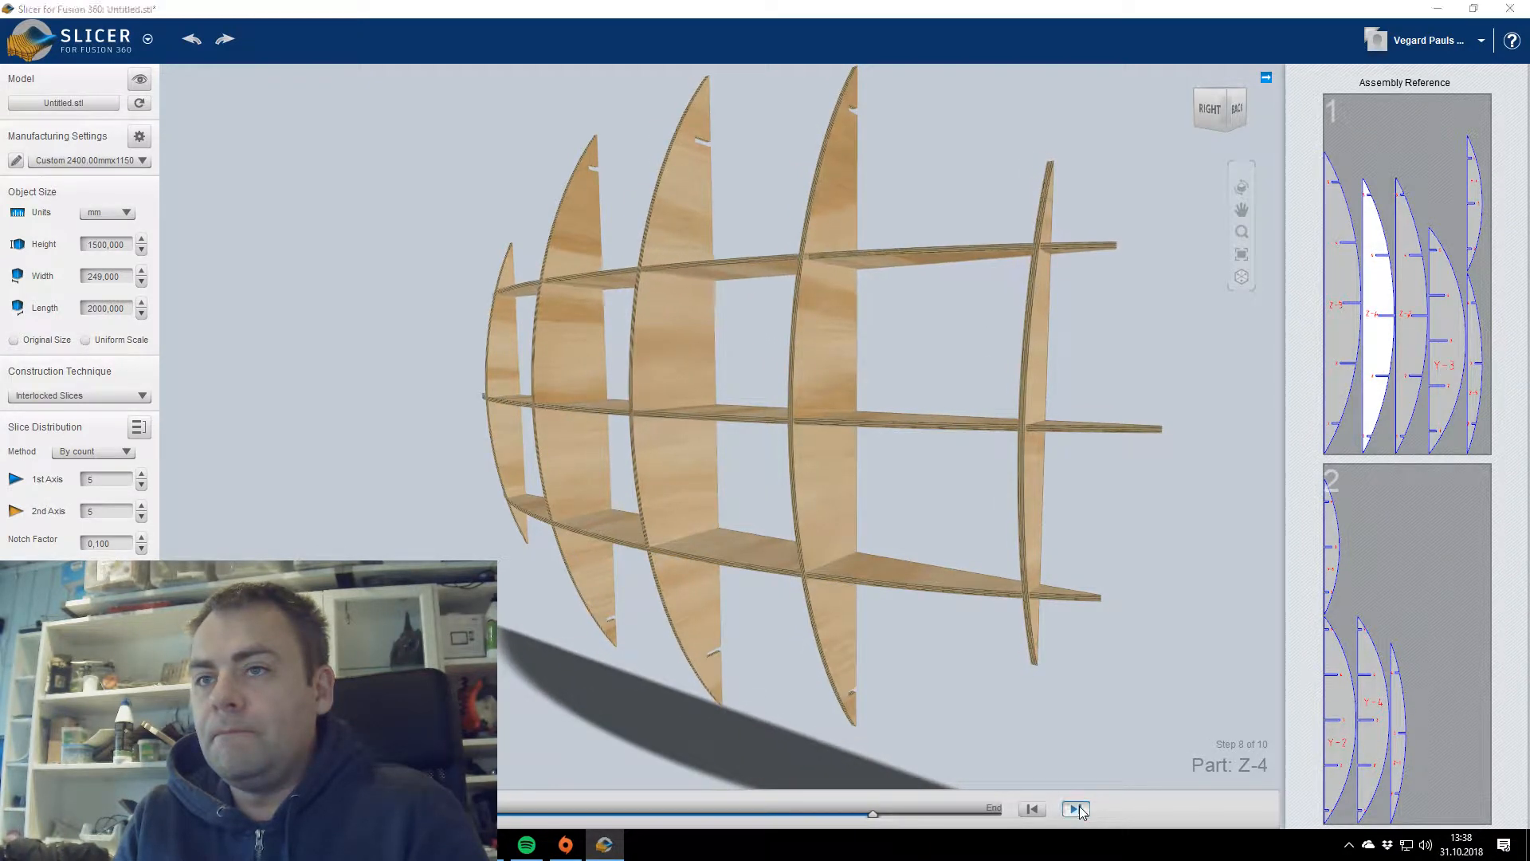
left_click(1076, 809)
left_click(1076, 809)
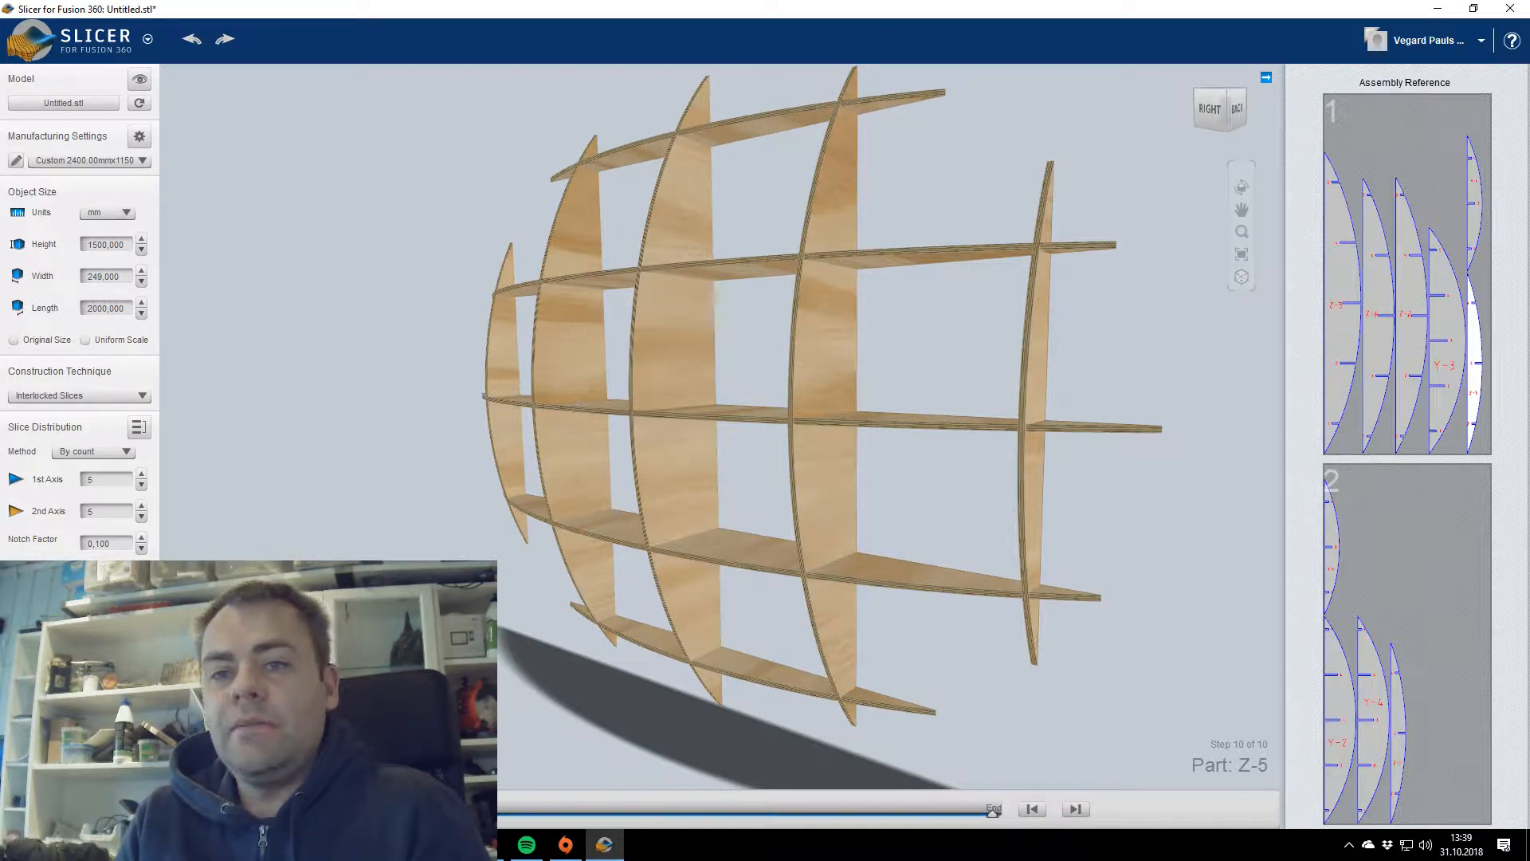
Get the cutting plans, set the file type to DXF in mm and start exporting them to the computer.
left_click(79, 809)
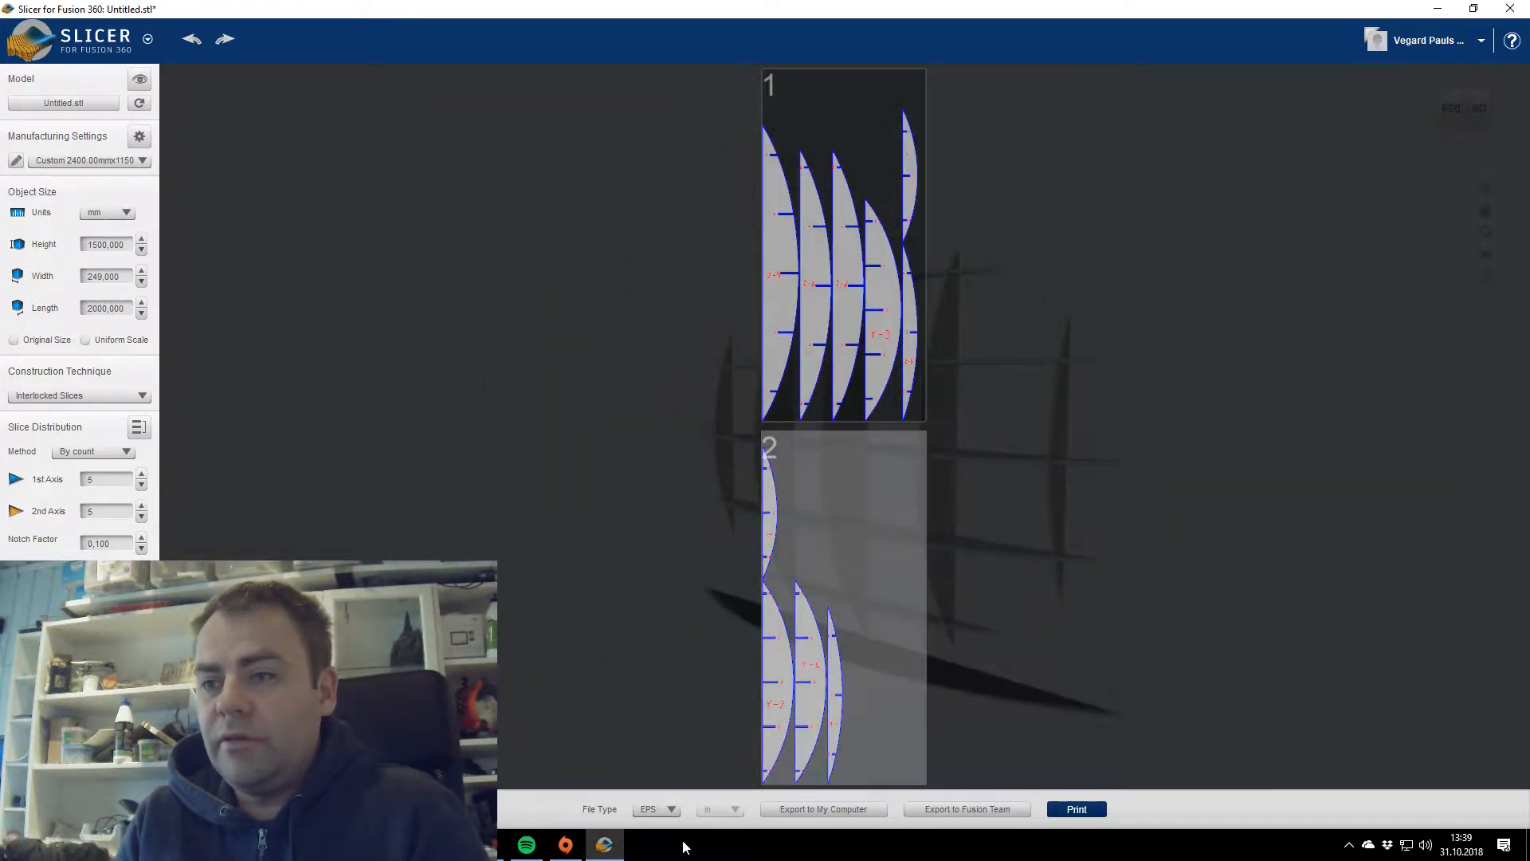
left_click(655, 809)
left_click(653, 832)
left_click(854, 808)
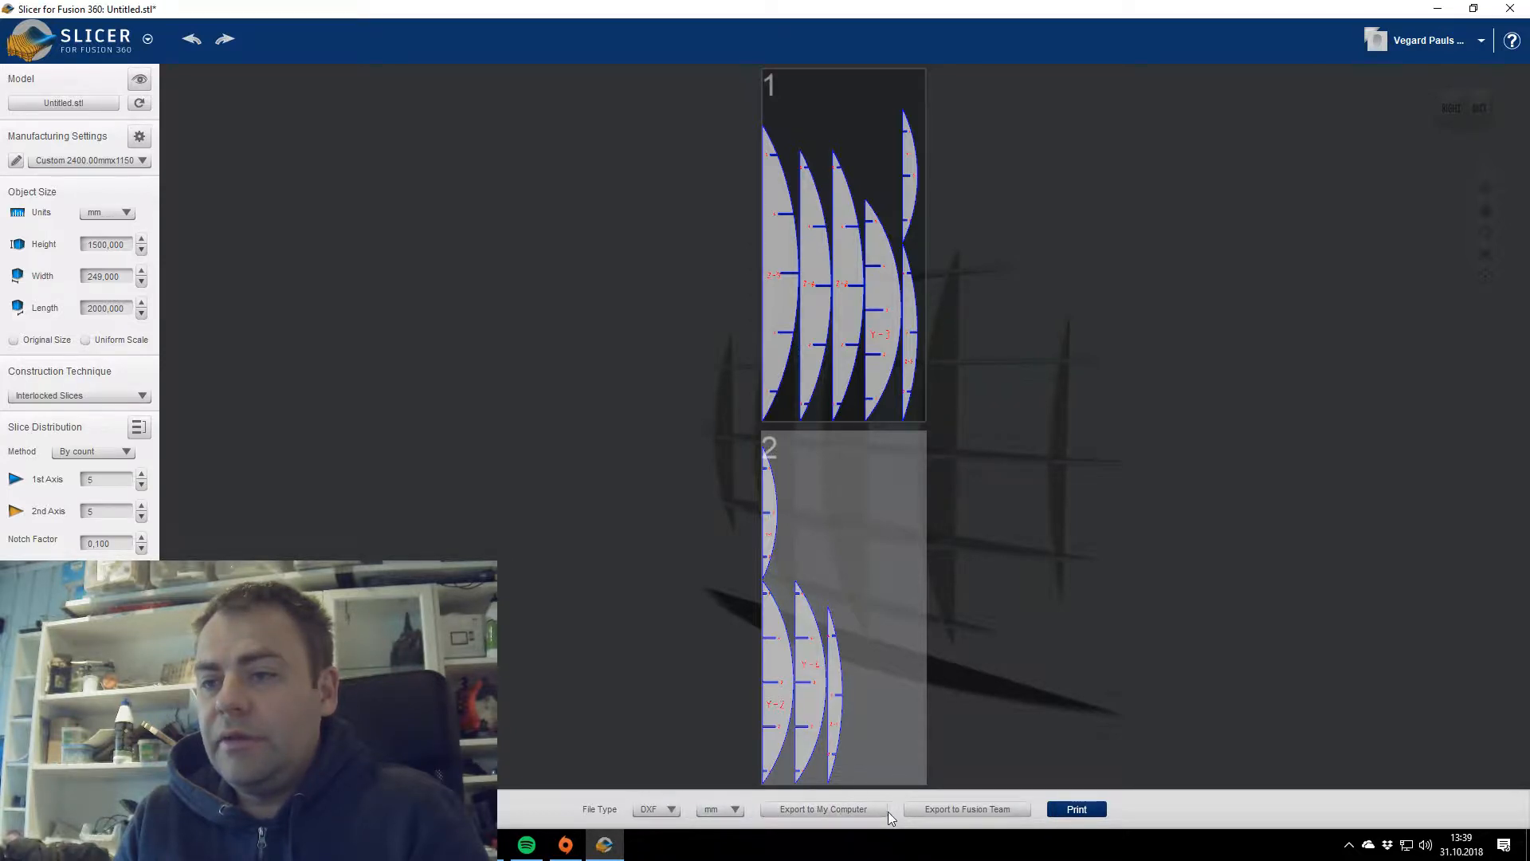
left_click(847, 808)
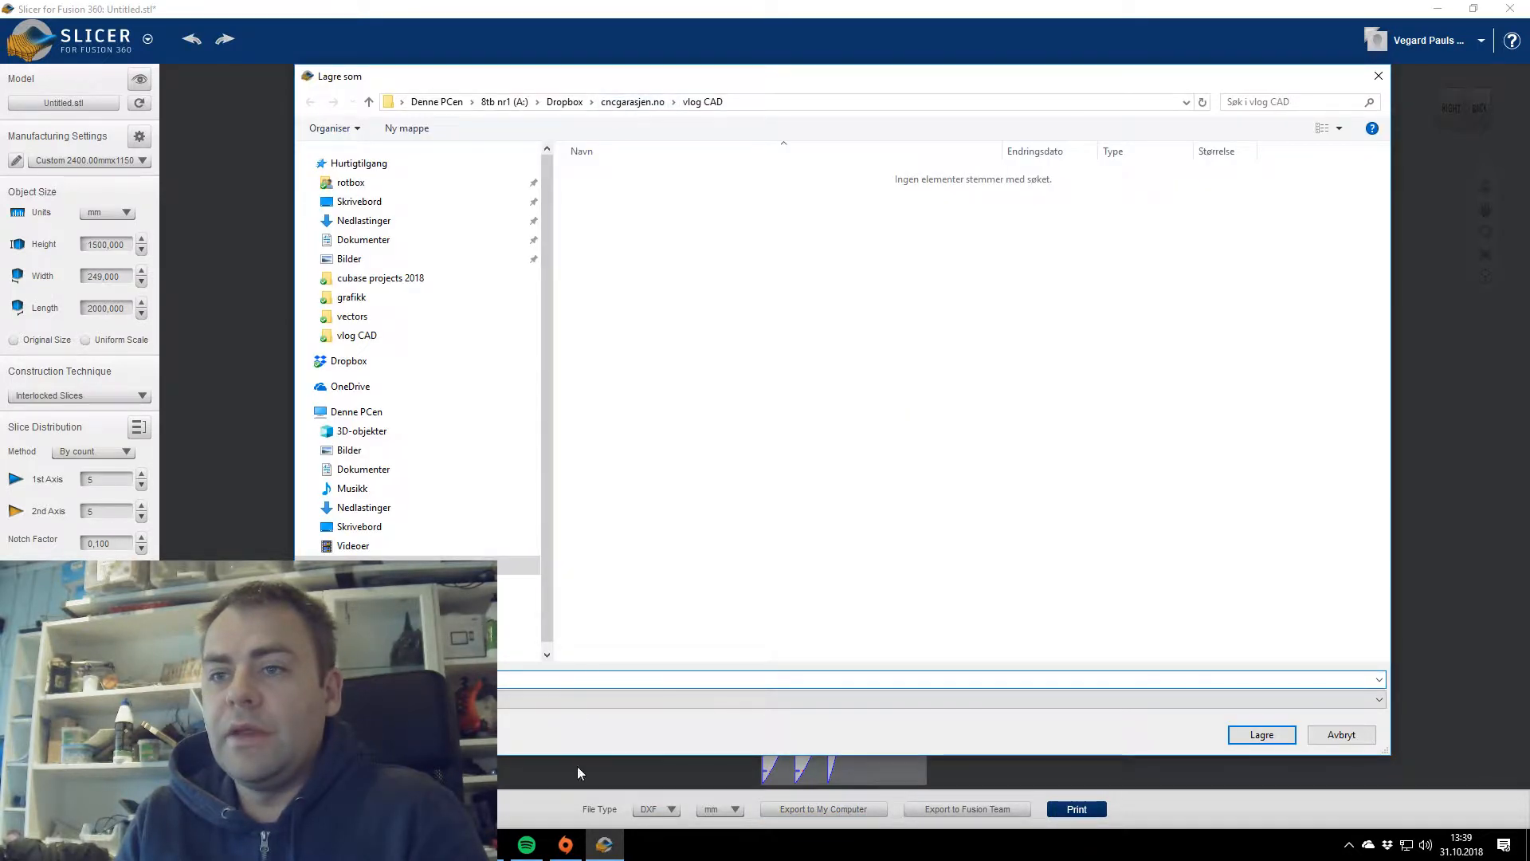
Save the DXF plans in the vlog CAD folder under a name ending in "4mm endmill and 12_25mm stock material".
type("...")
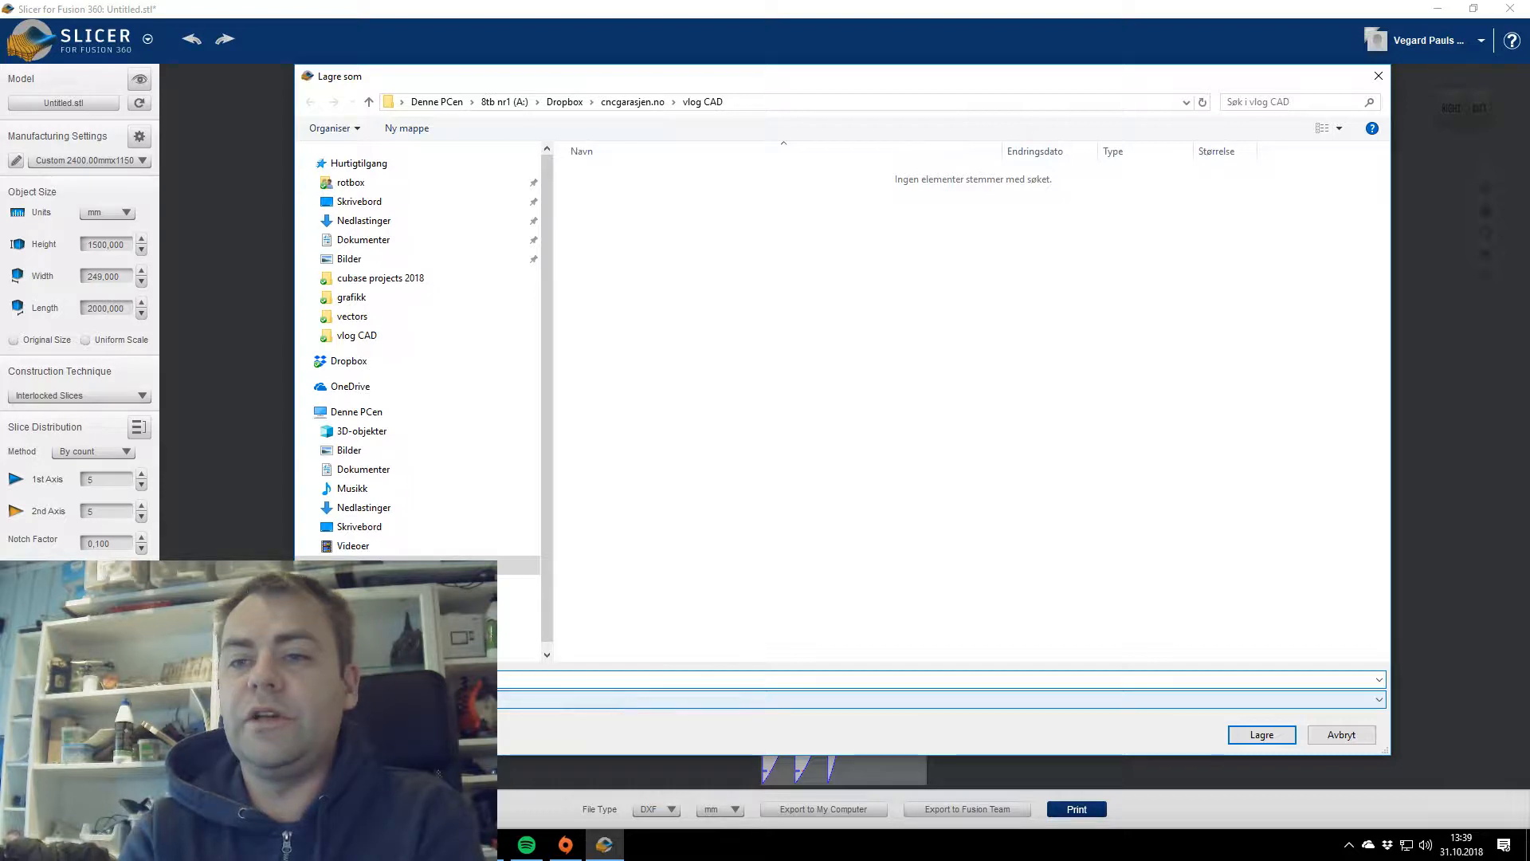
type("4mm ")
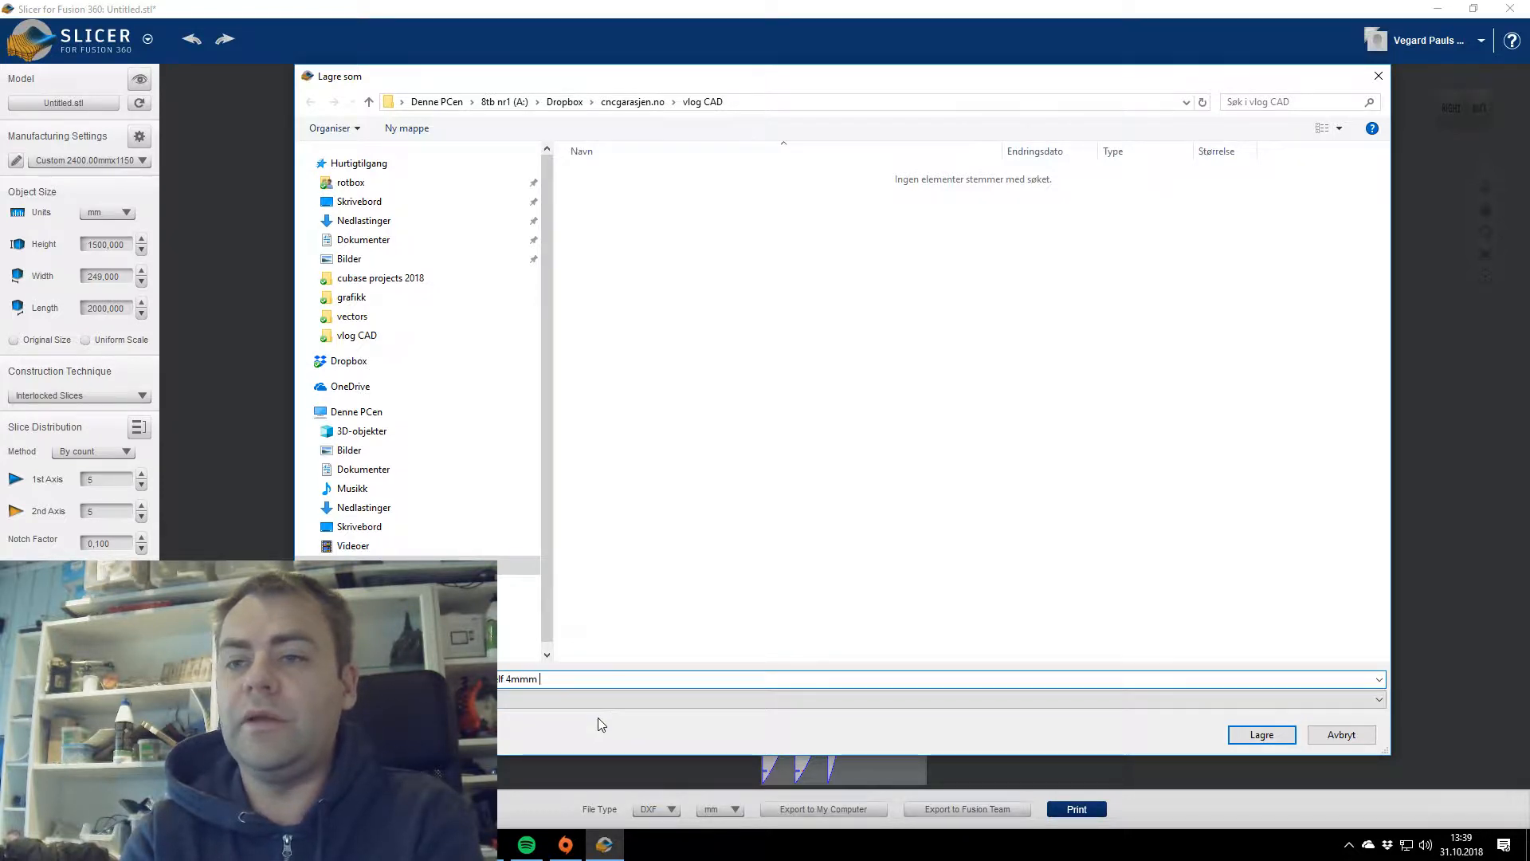
type("endmill ")
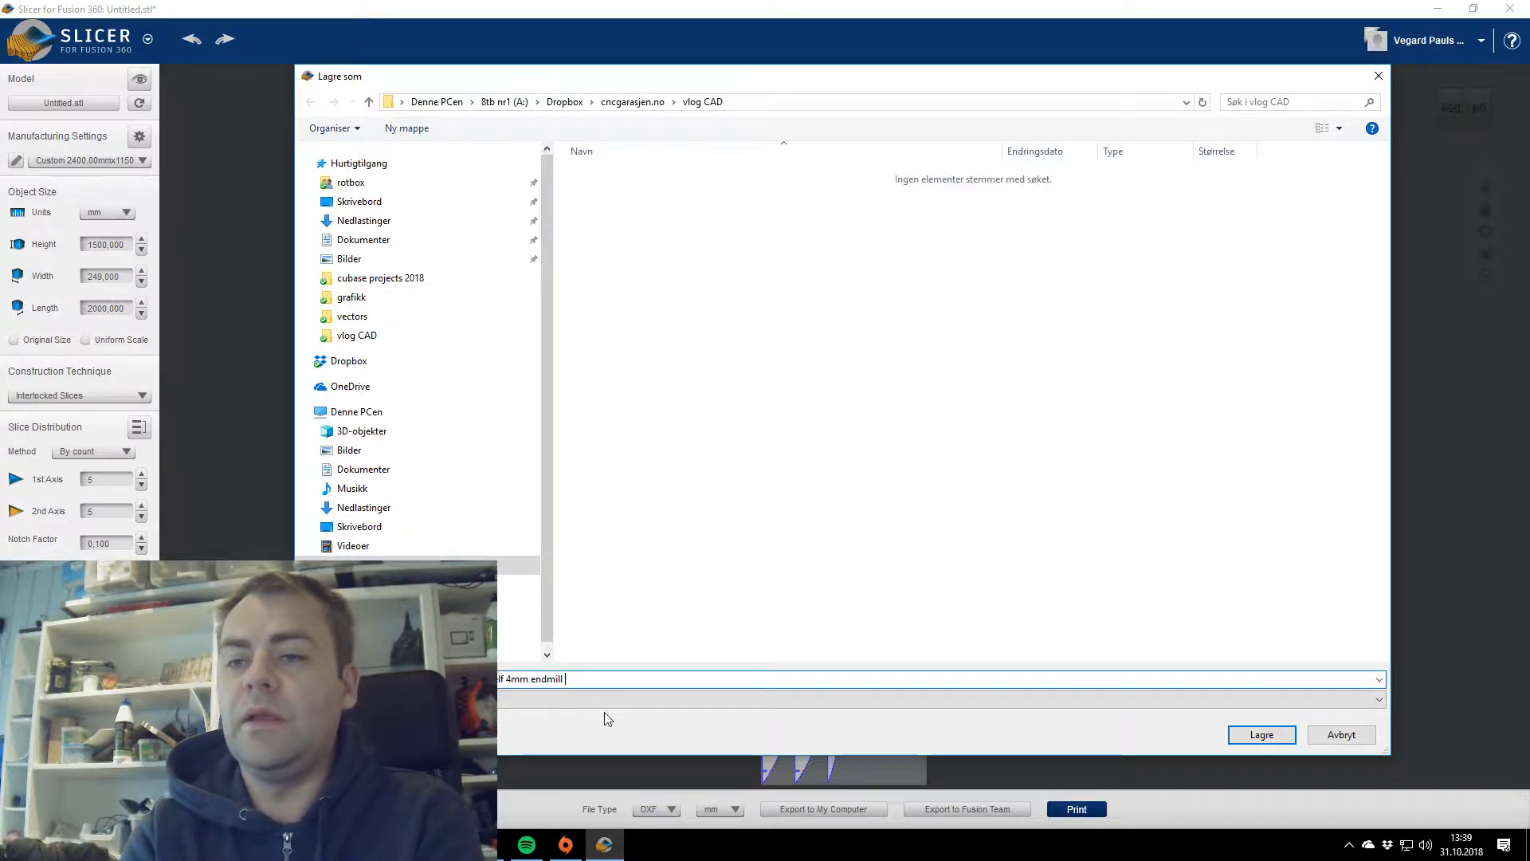
type("and 12")
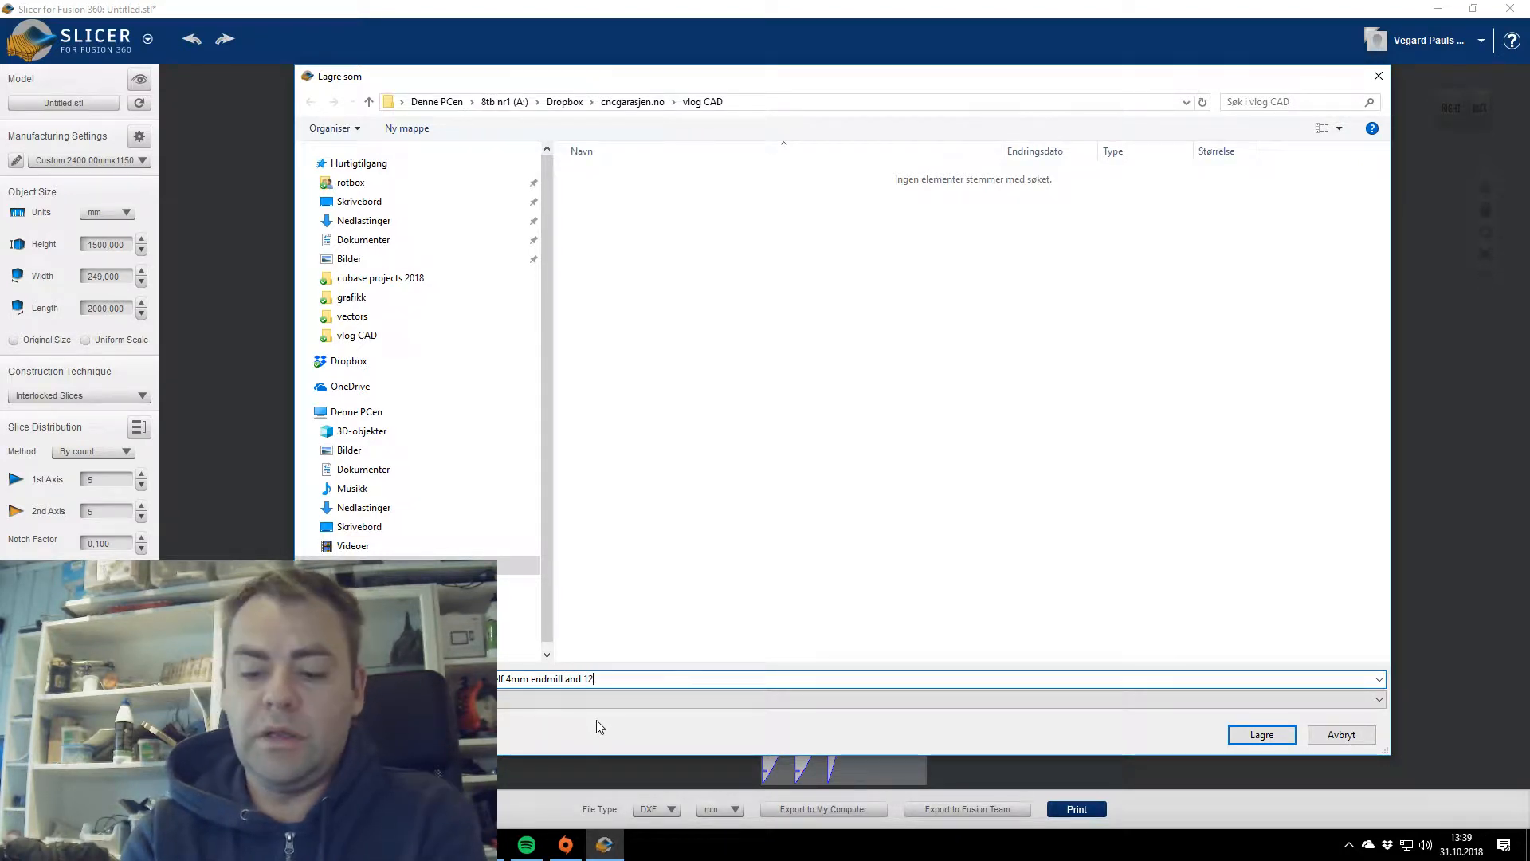
type("_25mm ")
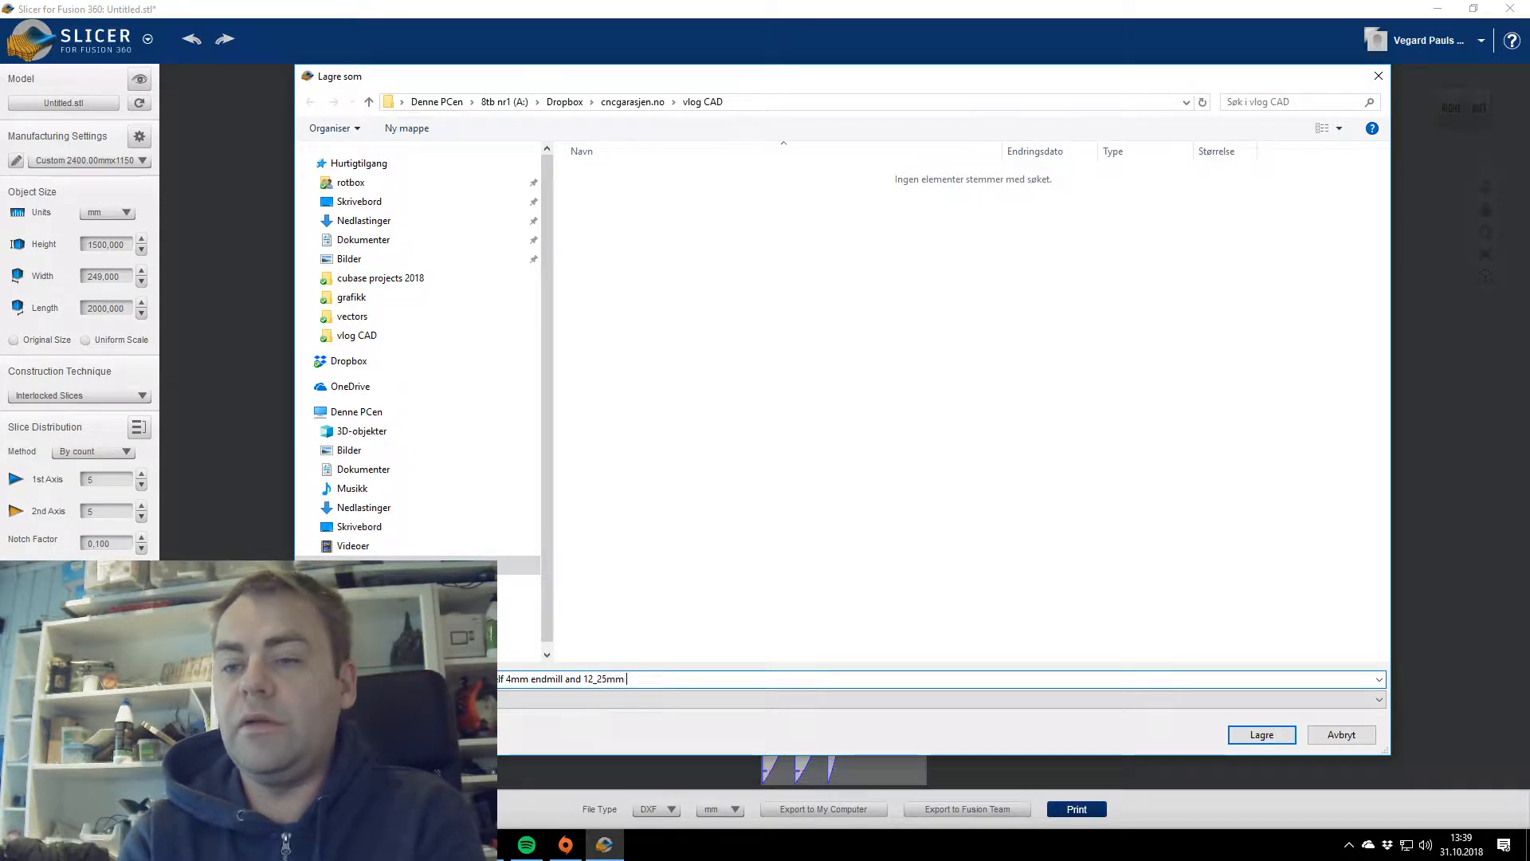
type("stock material")
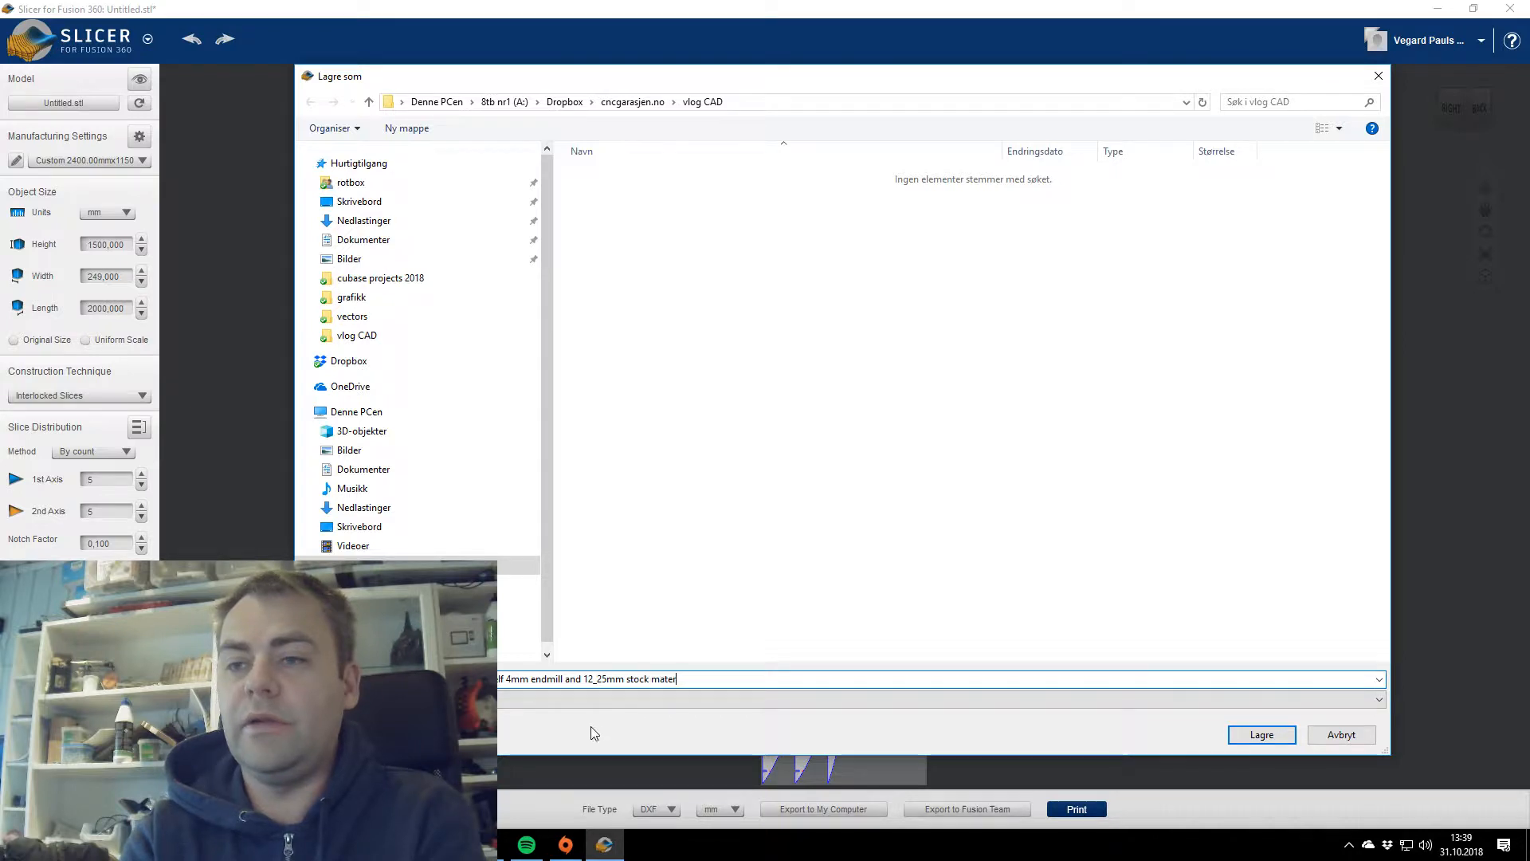
key("Return")
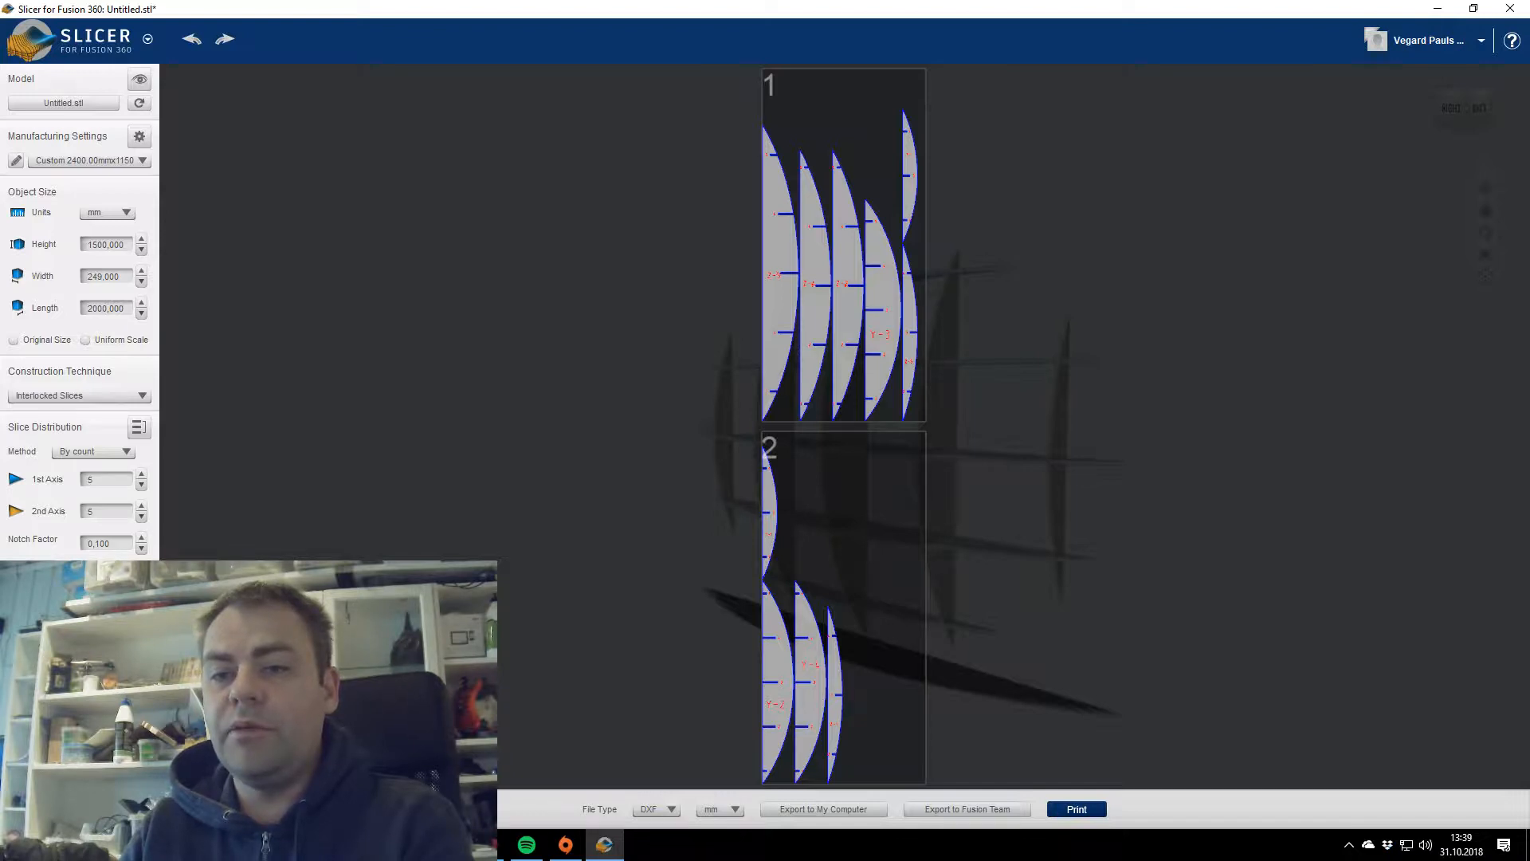
Switch to Fusion 360 and choose the vlog 2018 folder in the owner's main project as the sphere design's save location.
key("alt+Tab")
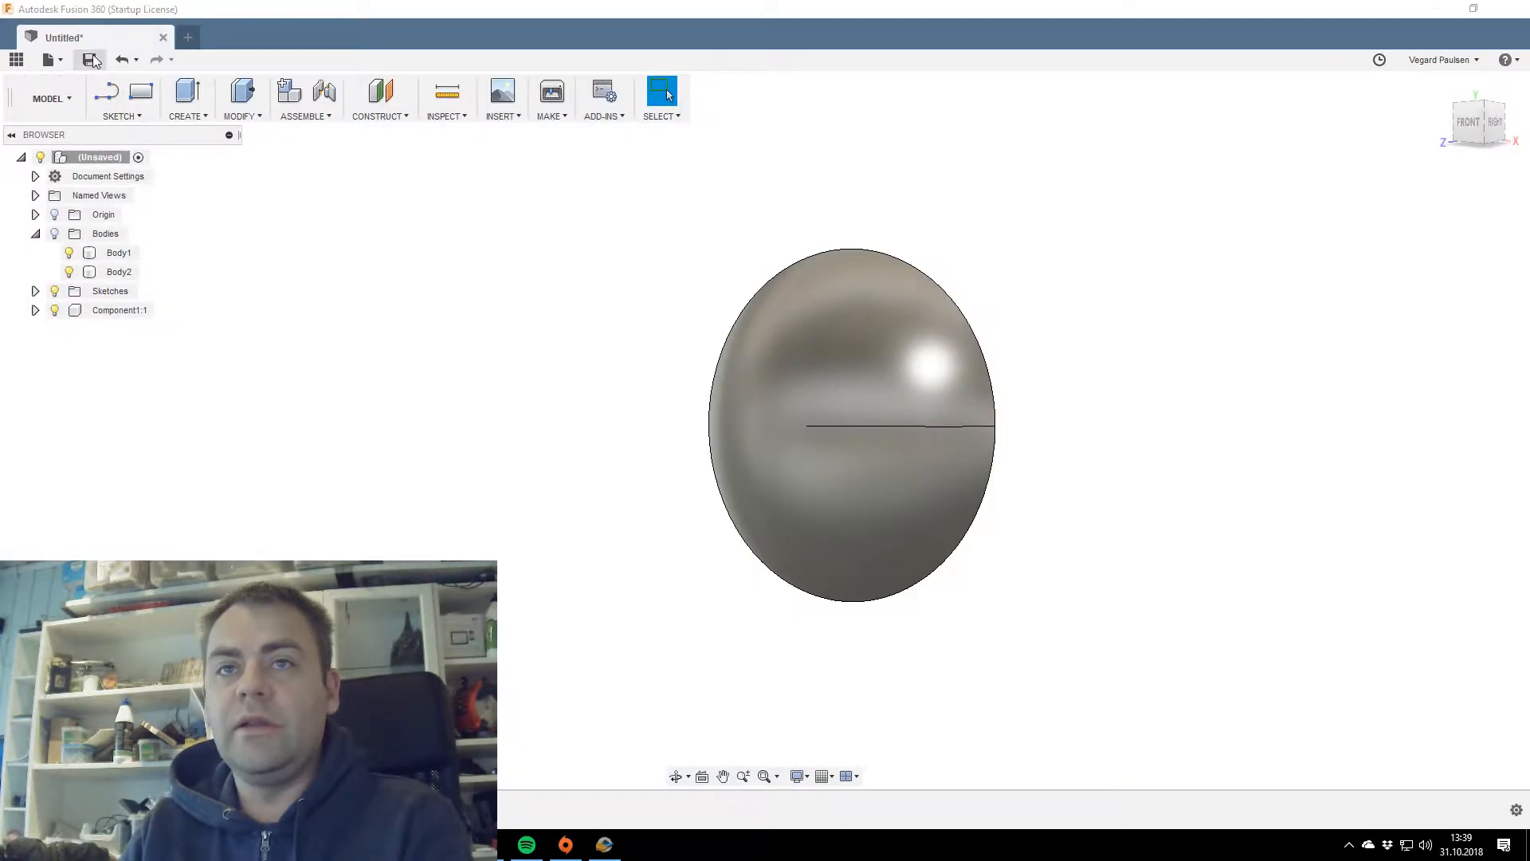
left_click(89, 60)
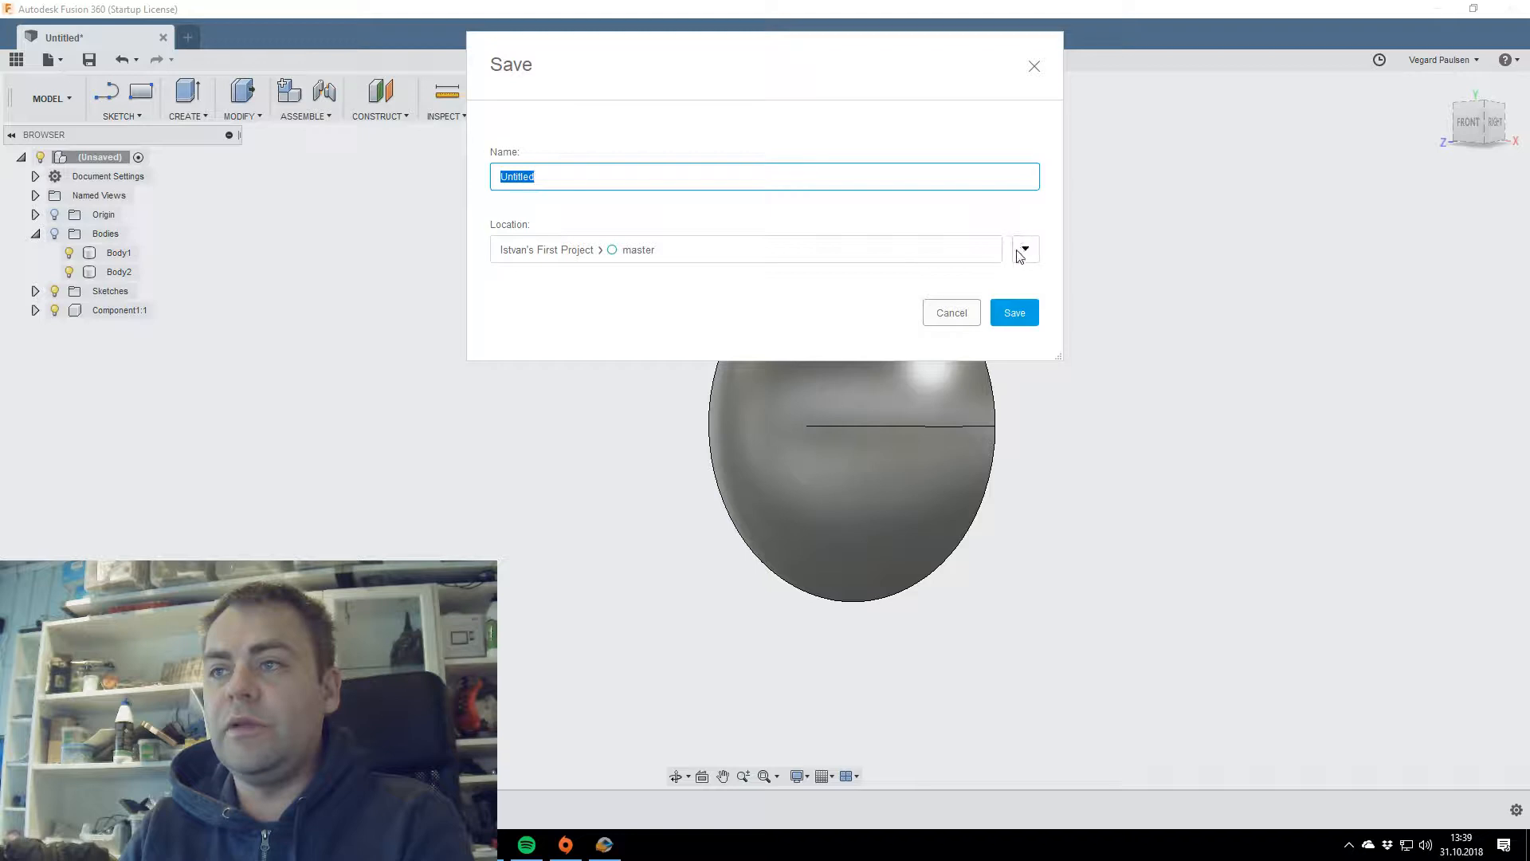
left_click(1025, 248)
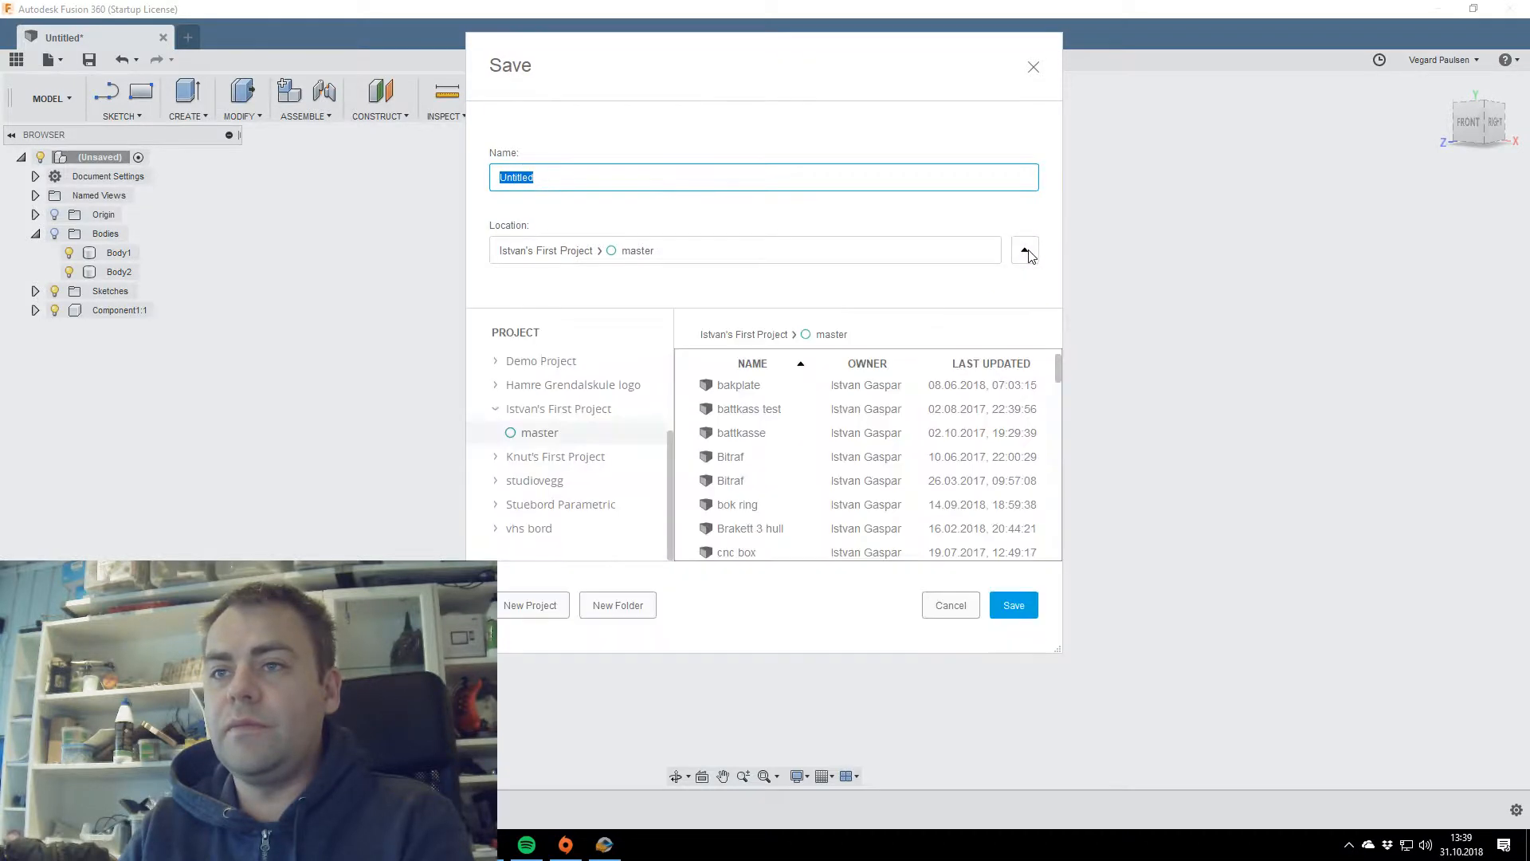
scroll(629, 410, "up", 2)
left_click(582, 458)
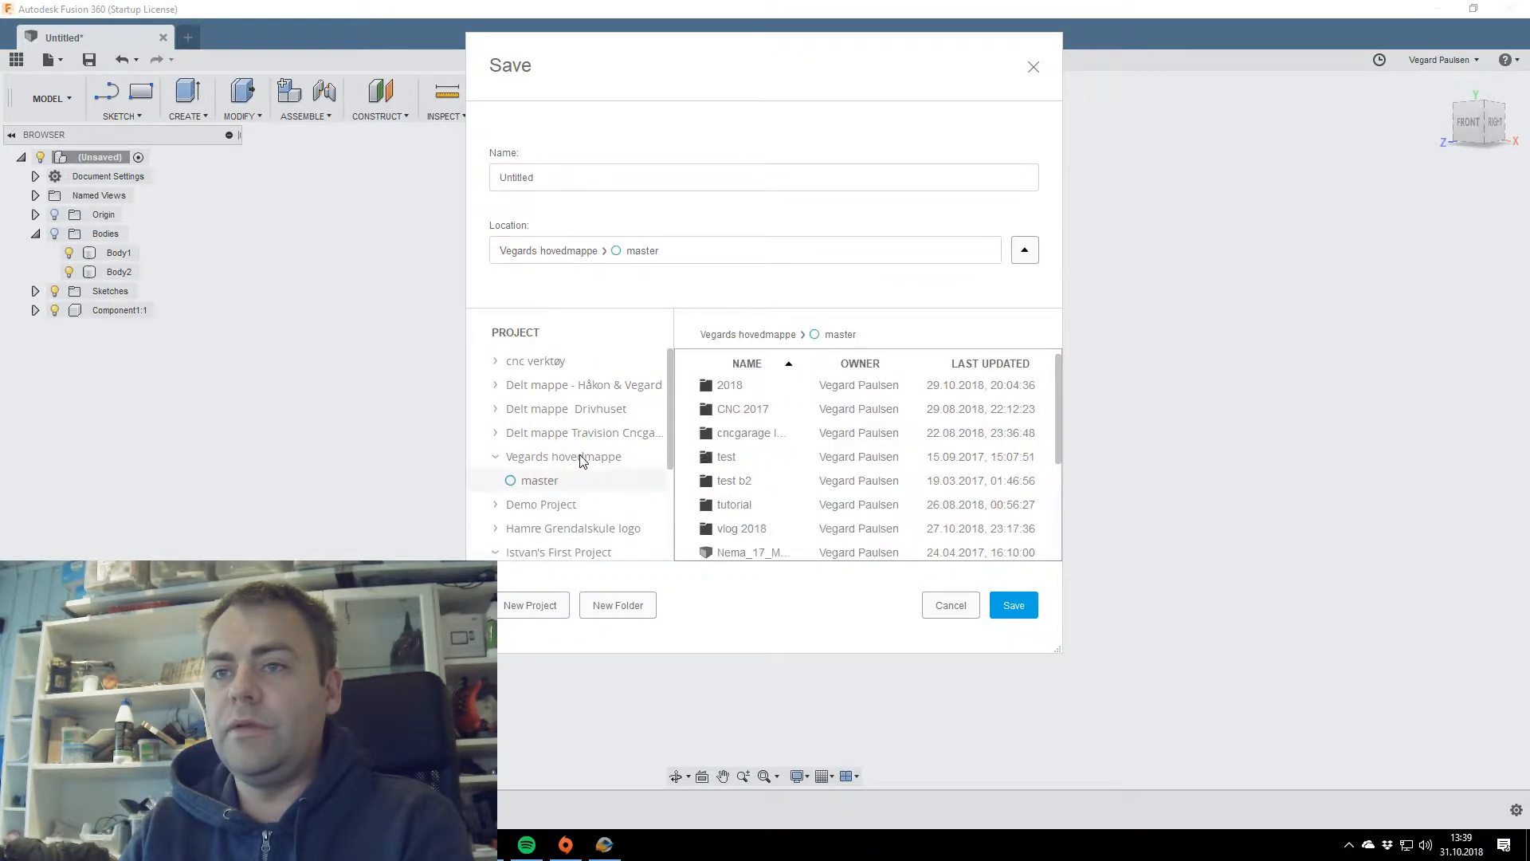
double_click(744, 529)
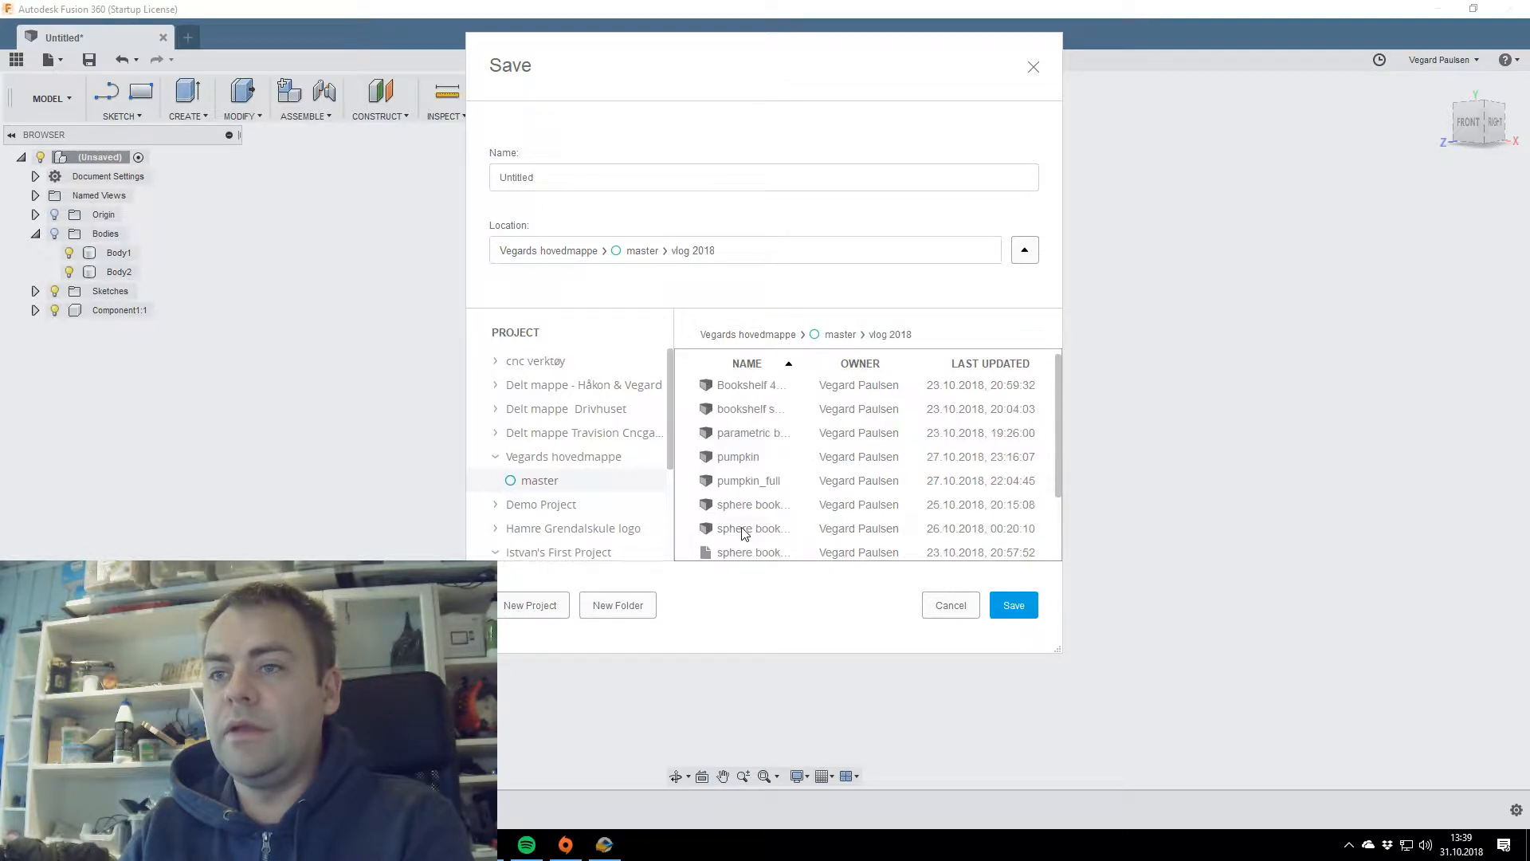
Name the design "Sphere bookshelf 2meter sphere for slicer" and save it.
left_click(635, 177)
double_click(633, 178)
type("*SP")
key("BackSpace")
key("BackSpace")
key("BackSpace")
type("Sphere bo")
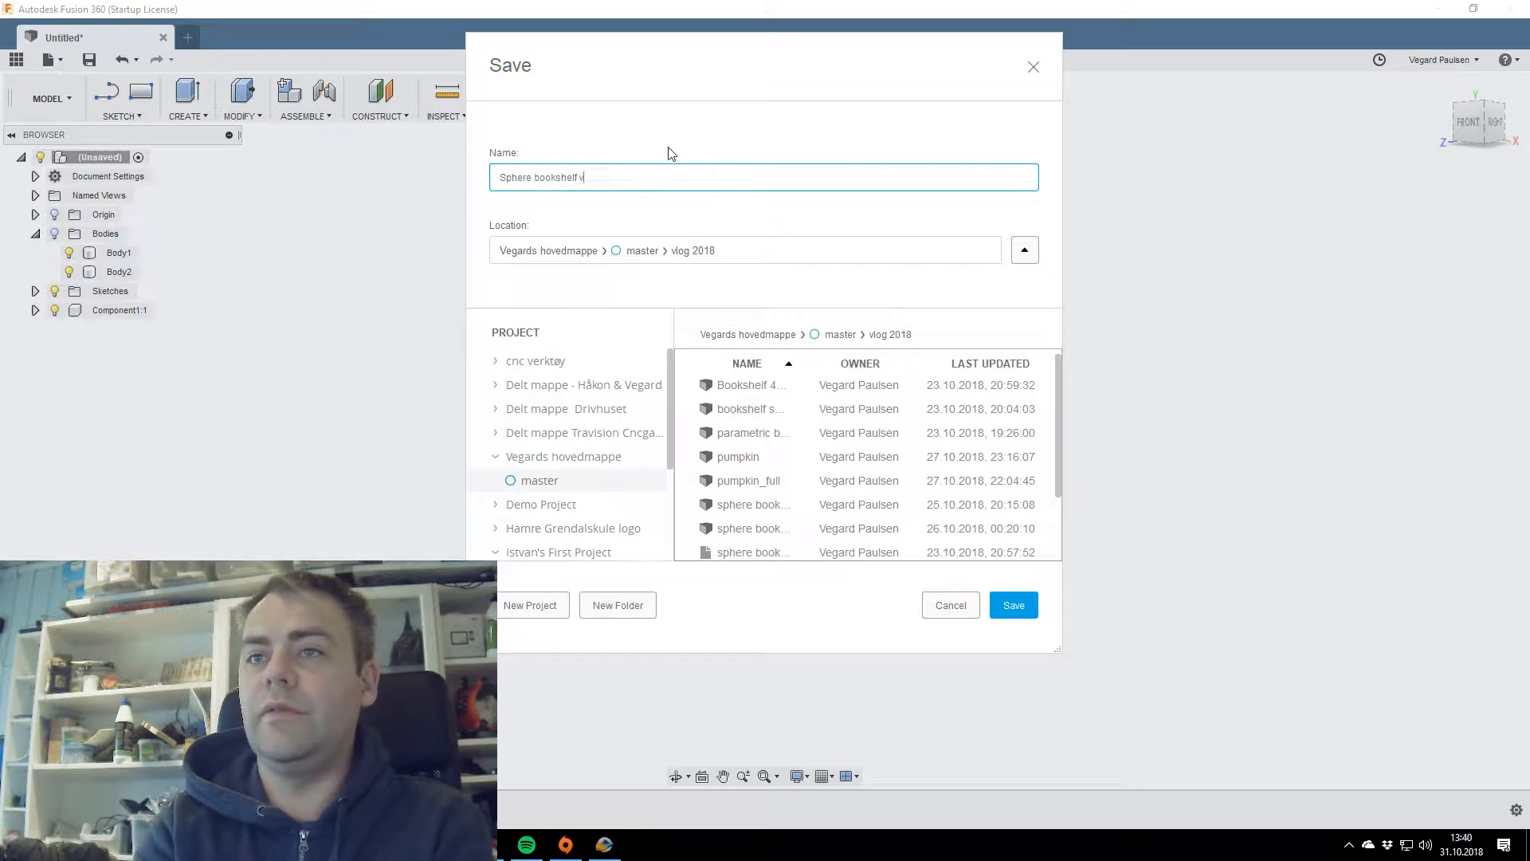
type("okshelf 2meter sphere for slic")
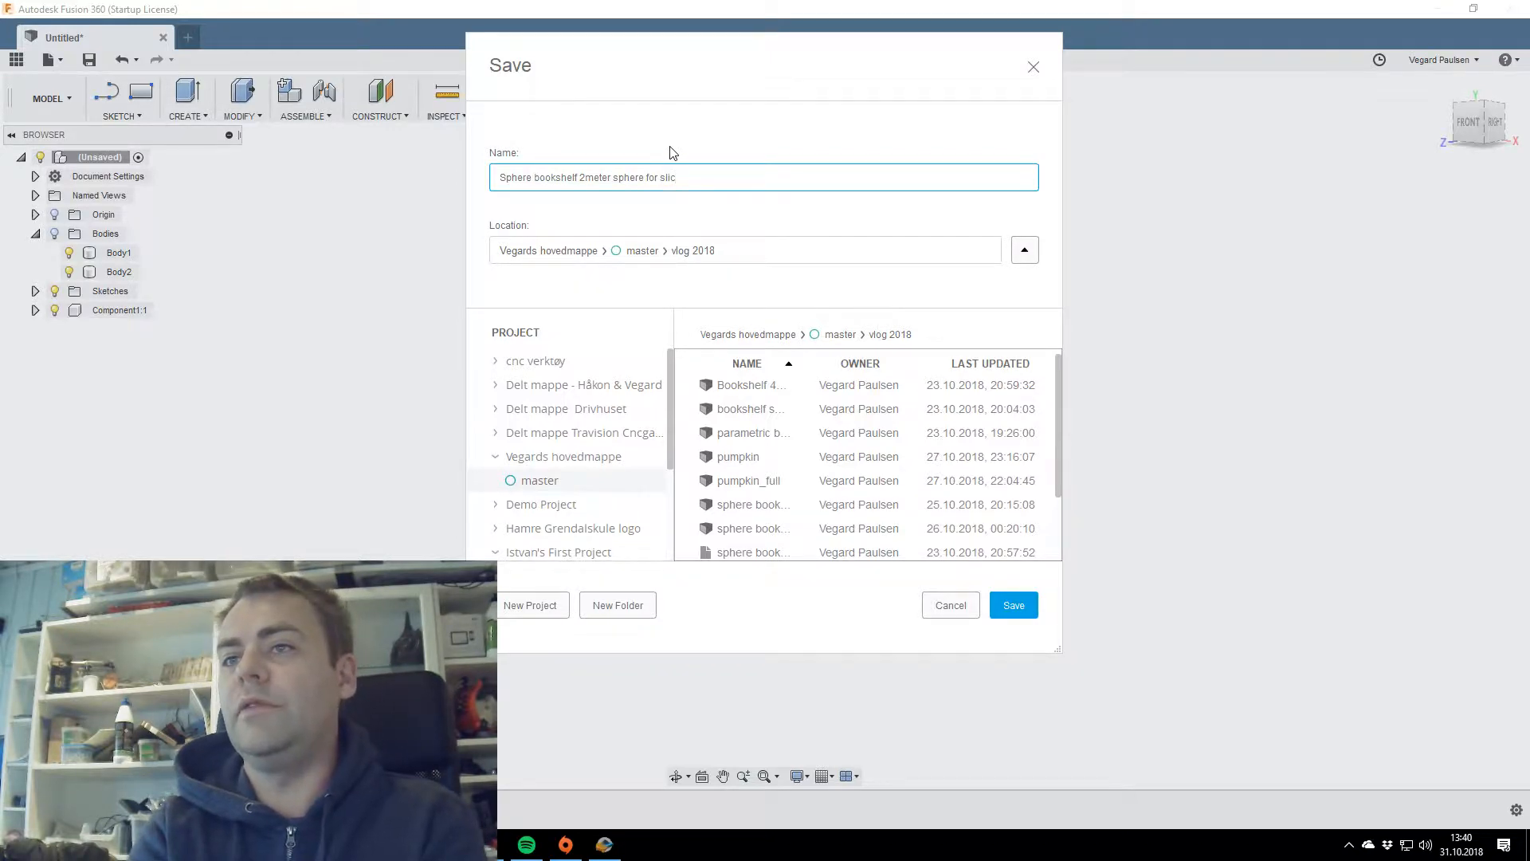
key("Return")
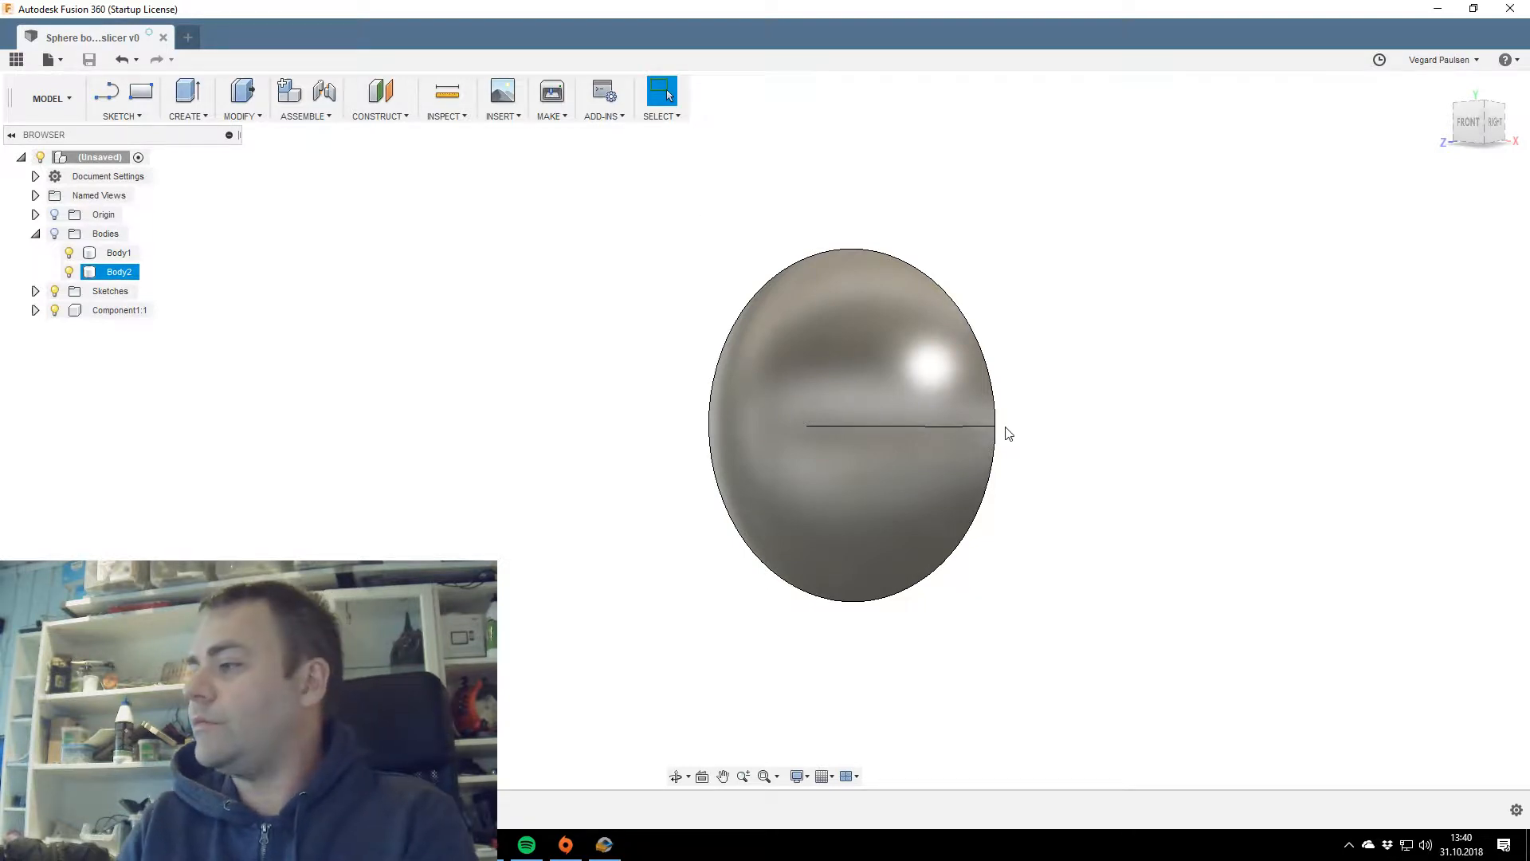
left_click(1024, 434)
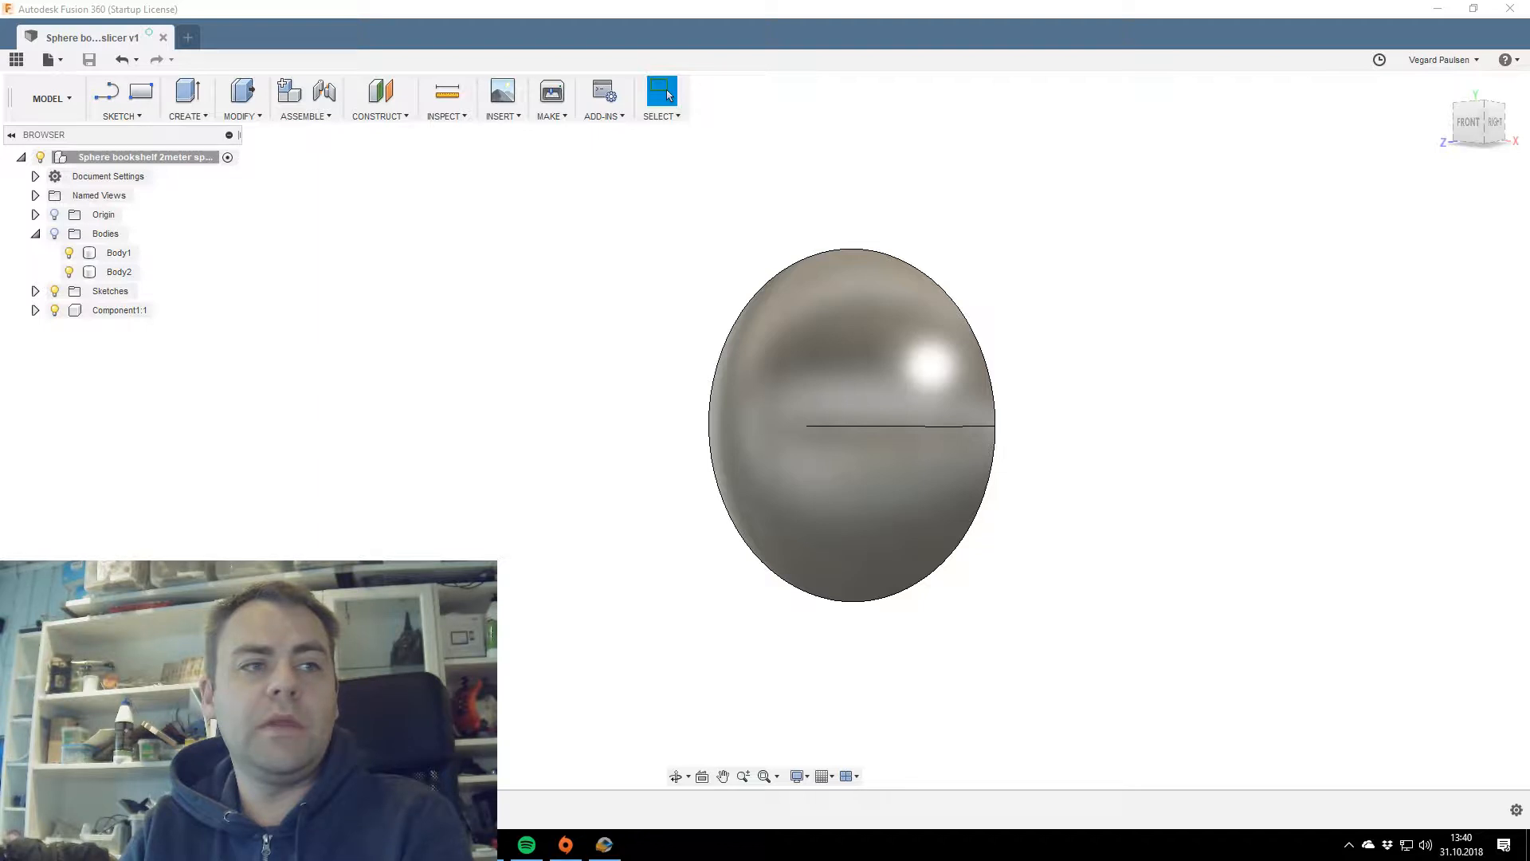
Create a new empty design in the Model workspace.
left_click(119, 271)
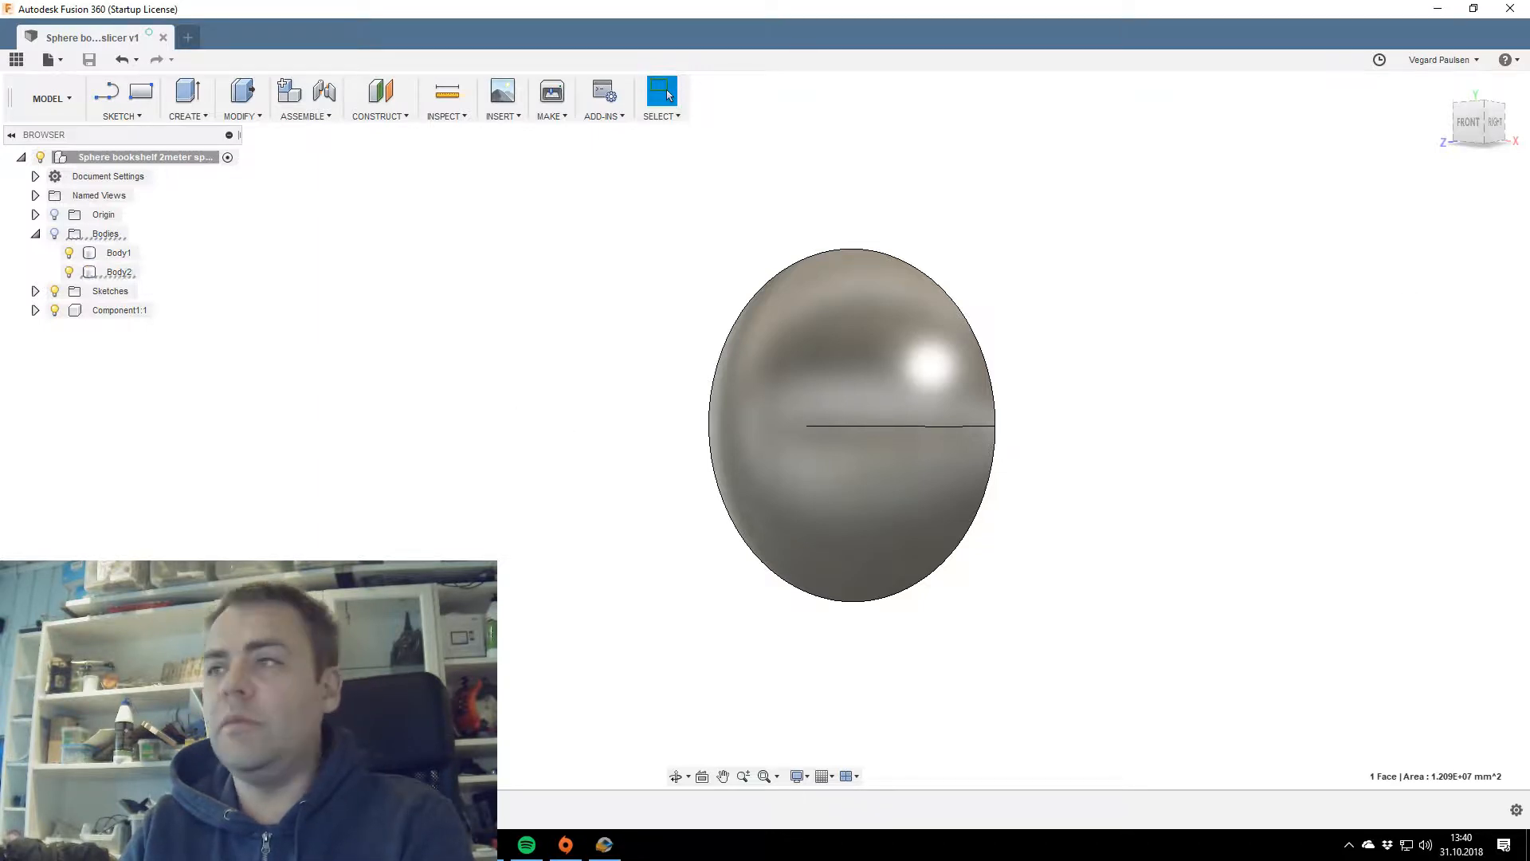
left_click(186, 41)
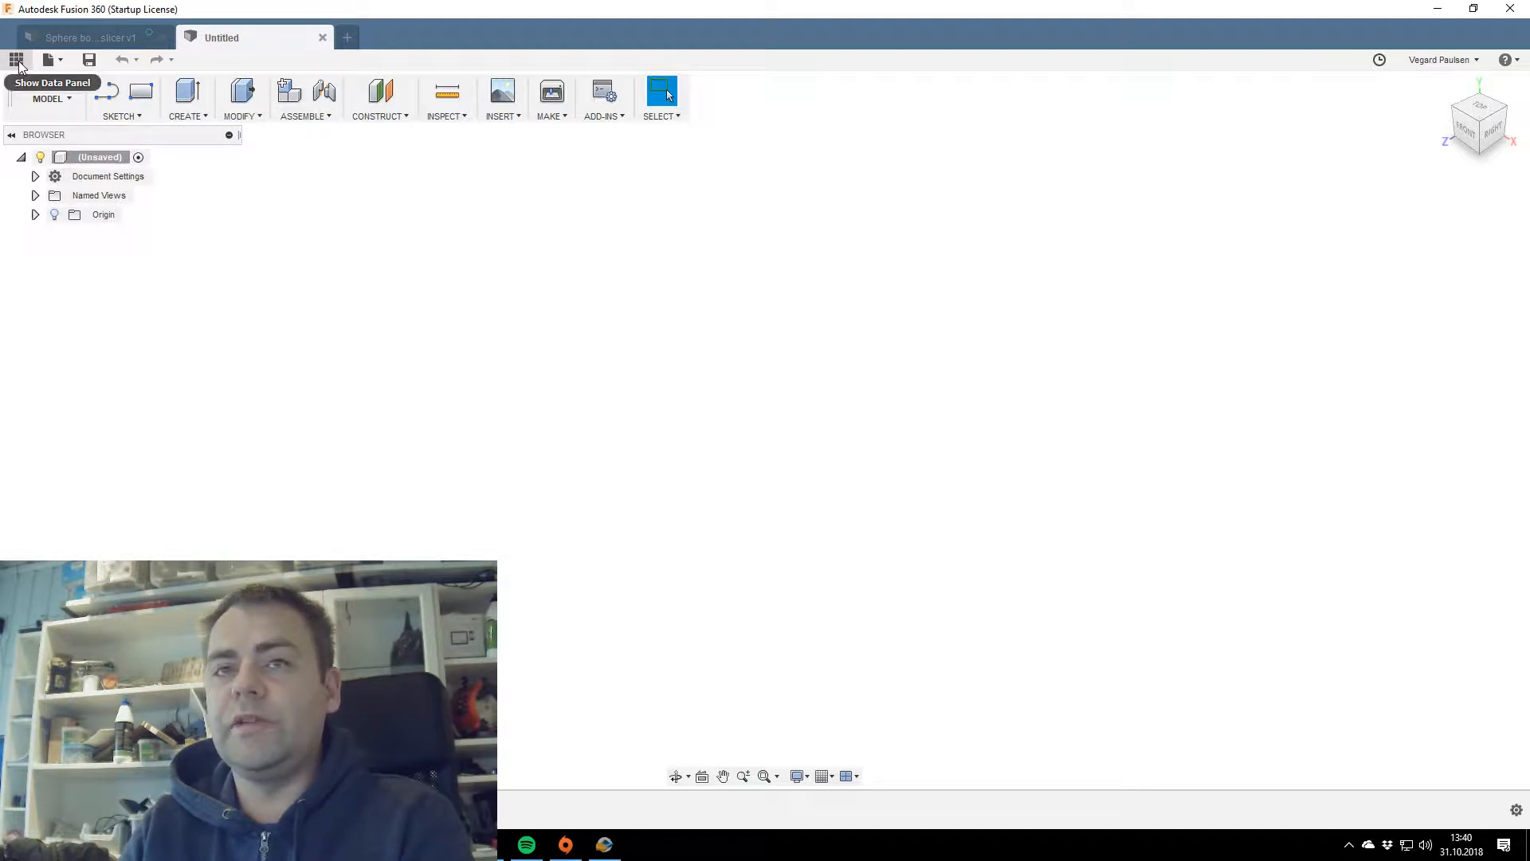
left_click(44, 97)
left_click(44, 98)
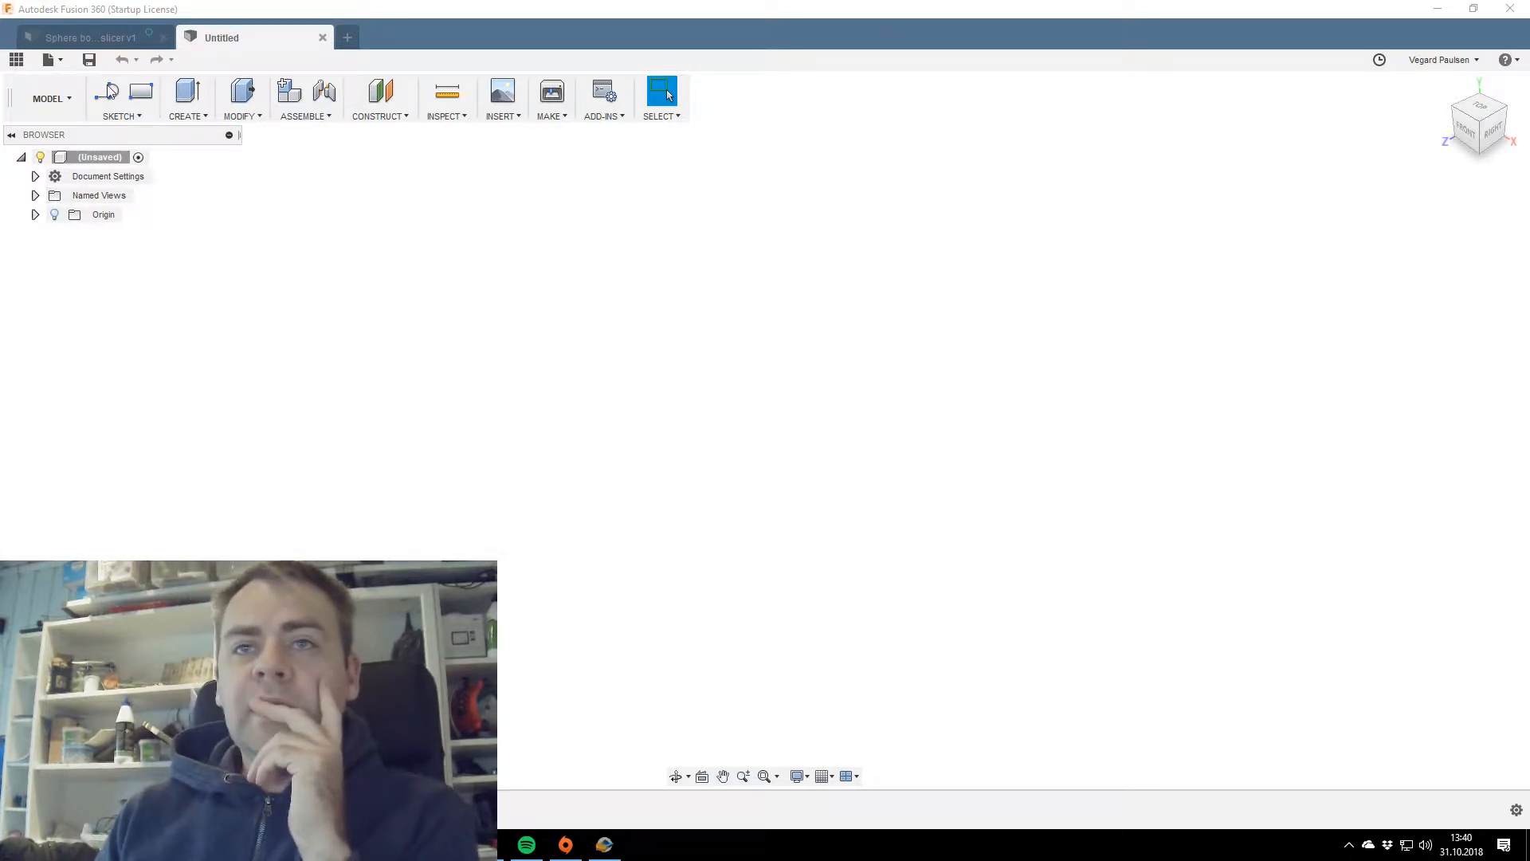
Start a rectangle sketch on the vertical front plane of the empty design.
left_click(139, 93)
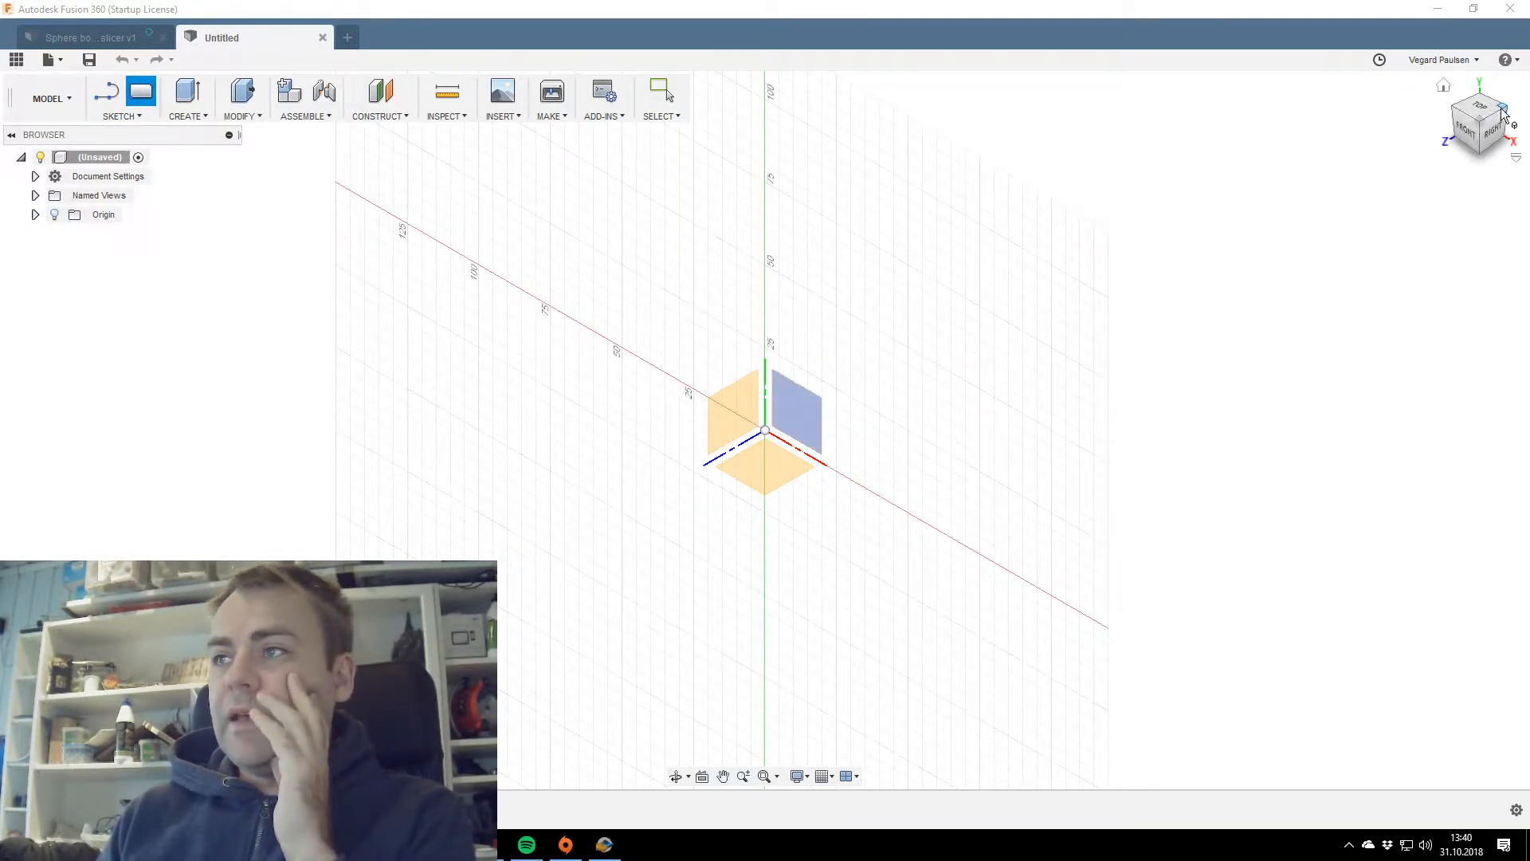
left_click(1467, 133)
left_click(795, 405)
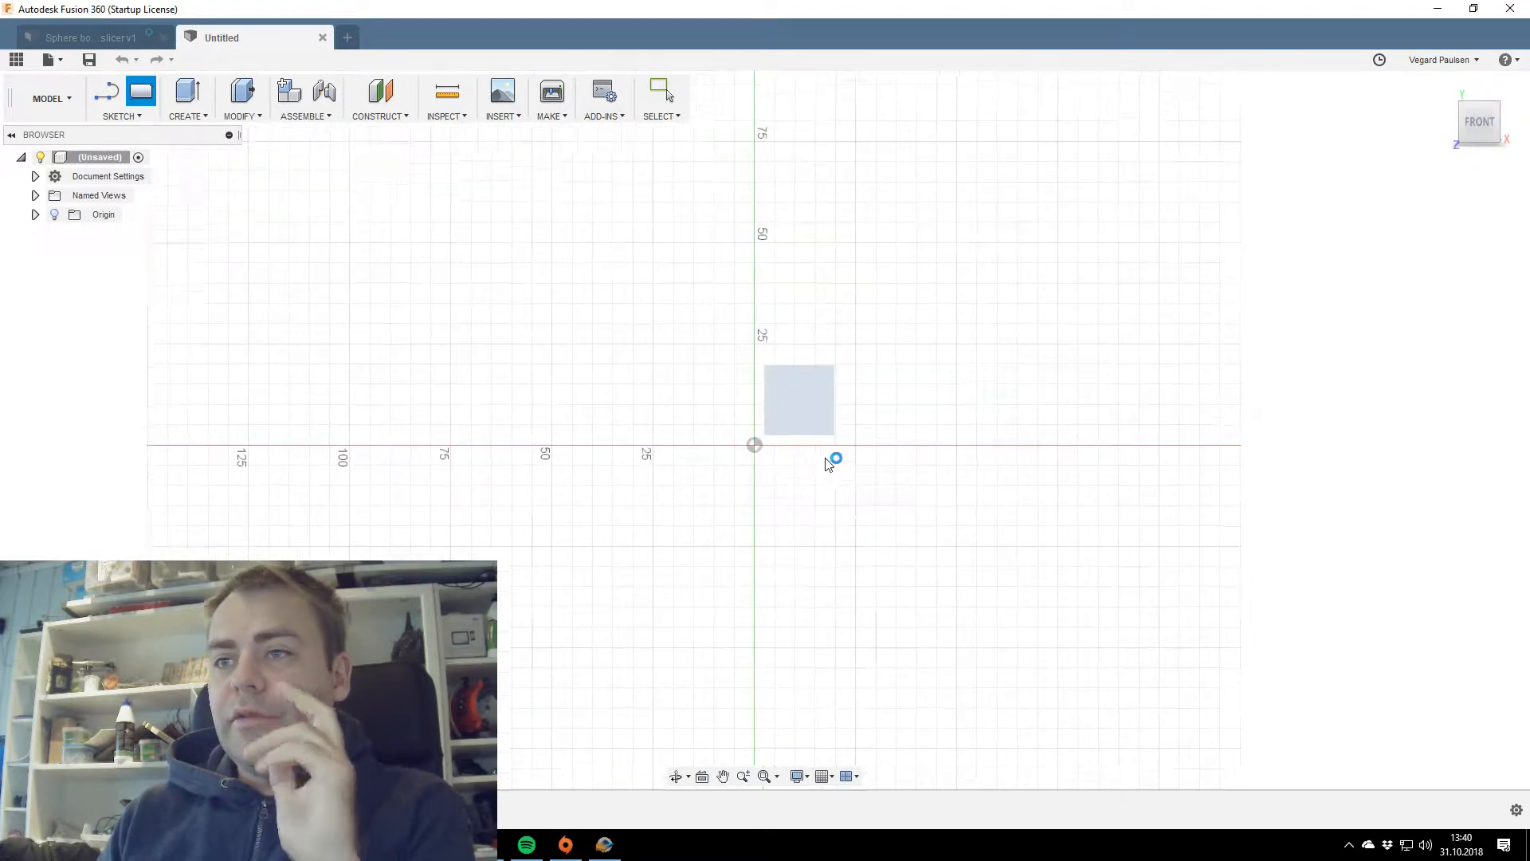
left_click(734, 471)
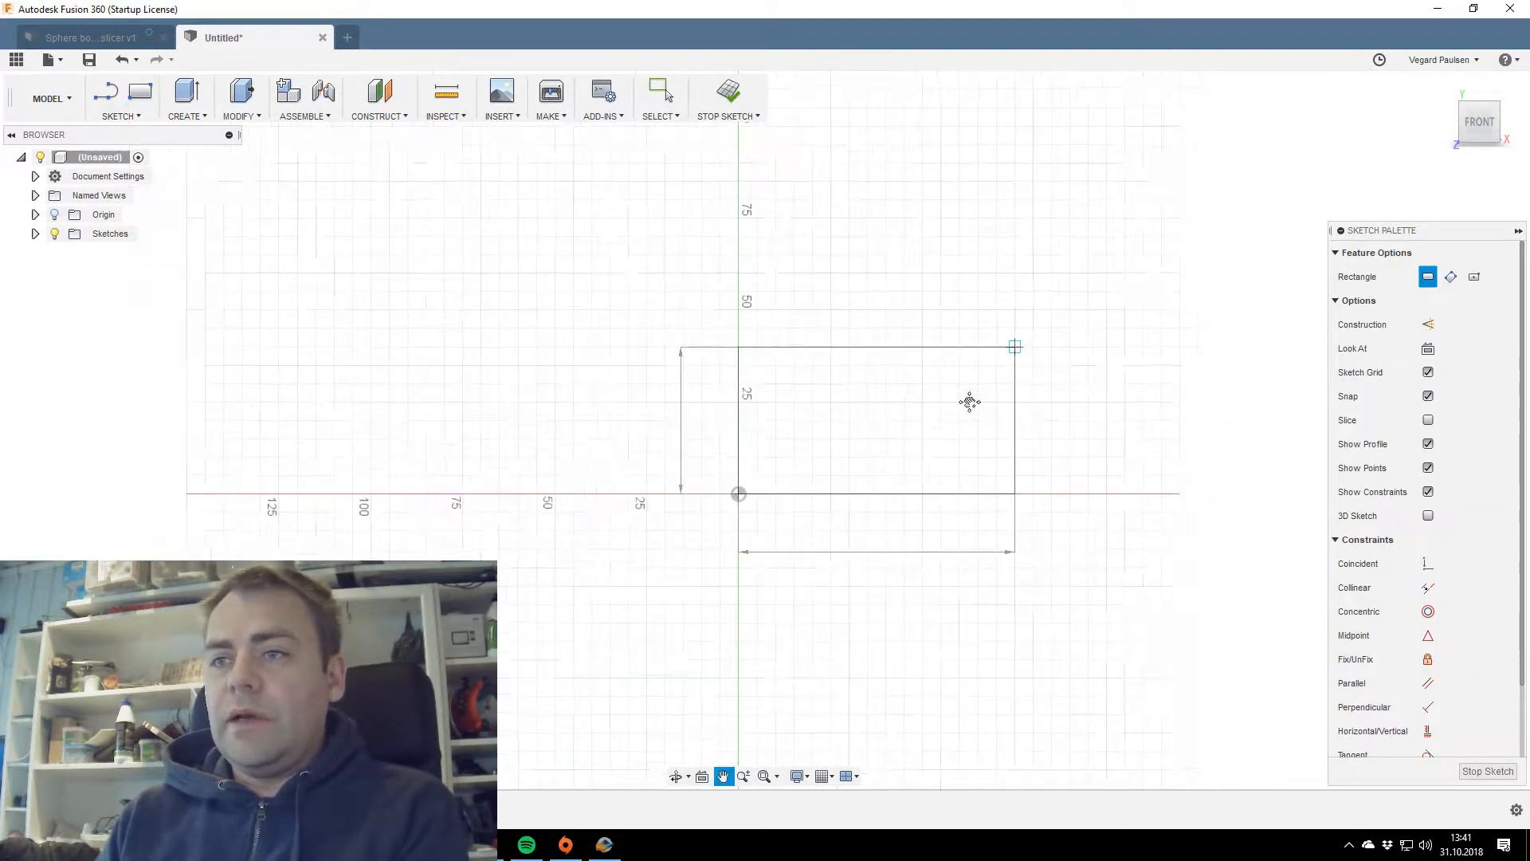
type("4")
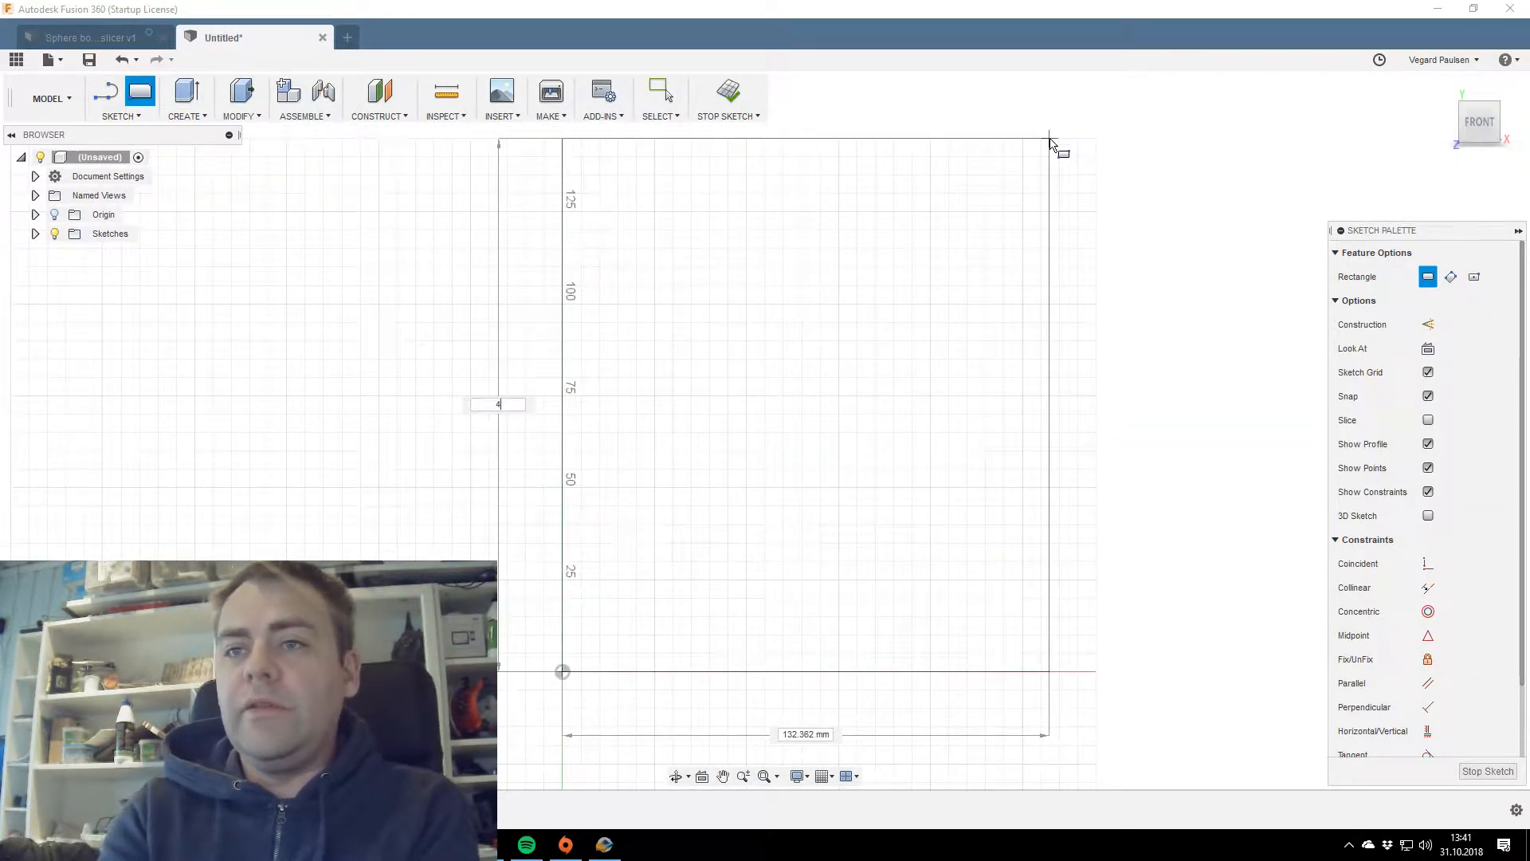
key("BackSpace")
type("24")
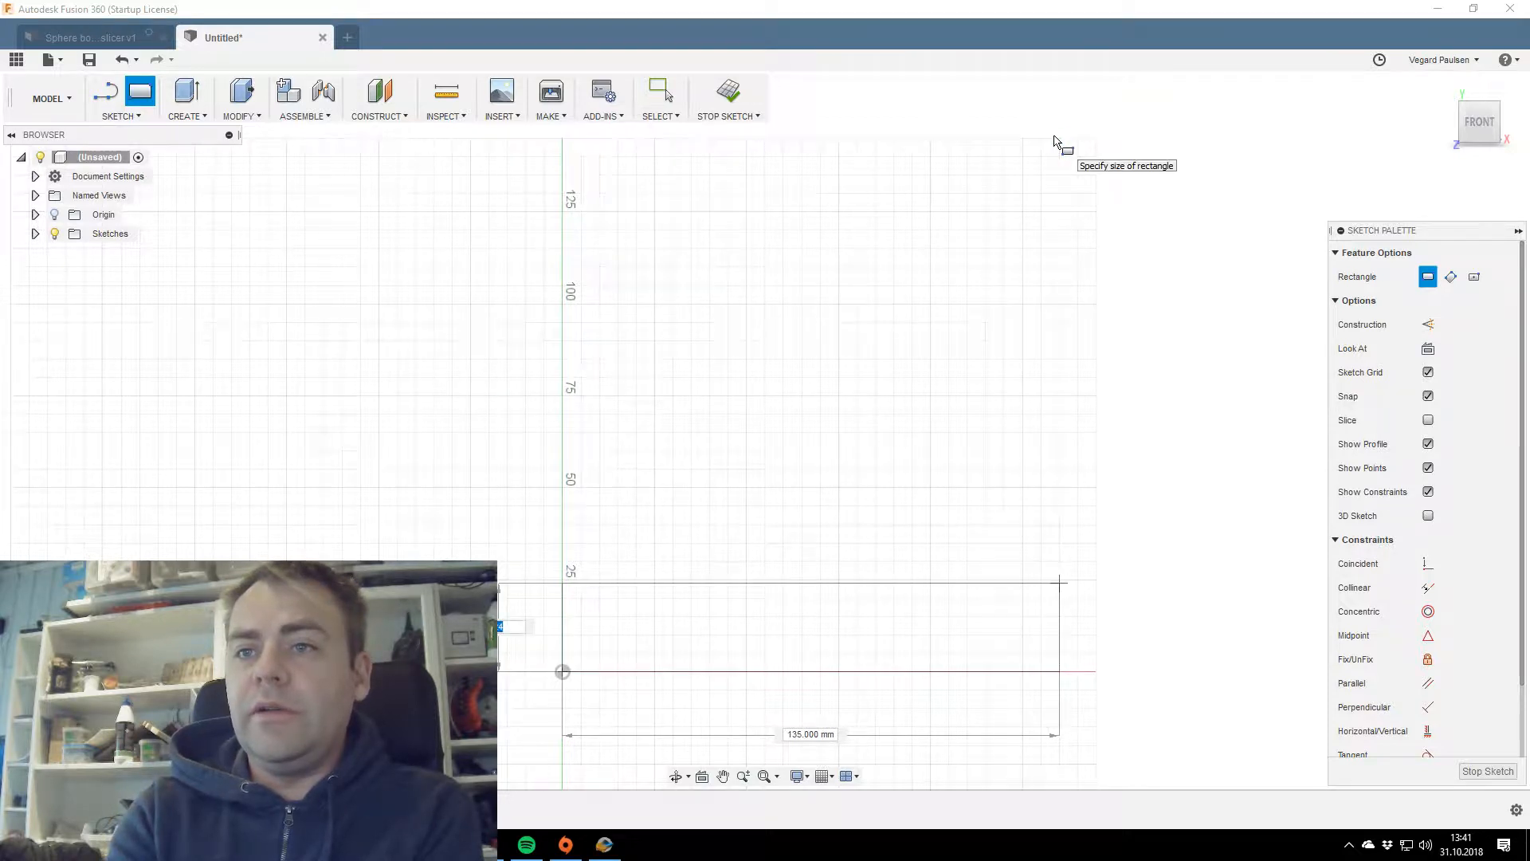
key("BackSpace")
key("BackSpace")
type("4")
key("BackSpace")
type("44")
key("BackSpace")
key("BackSpace")
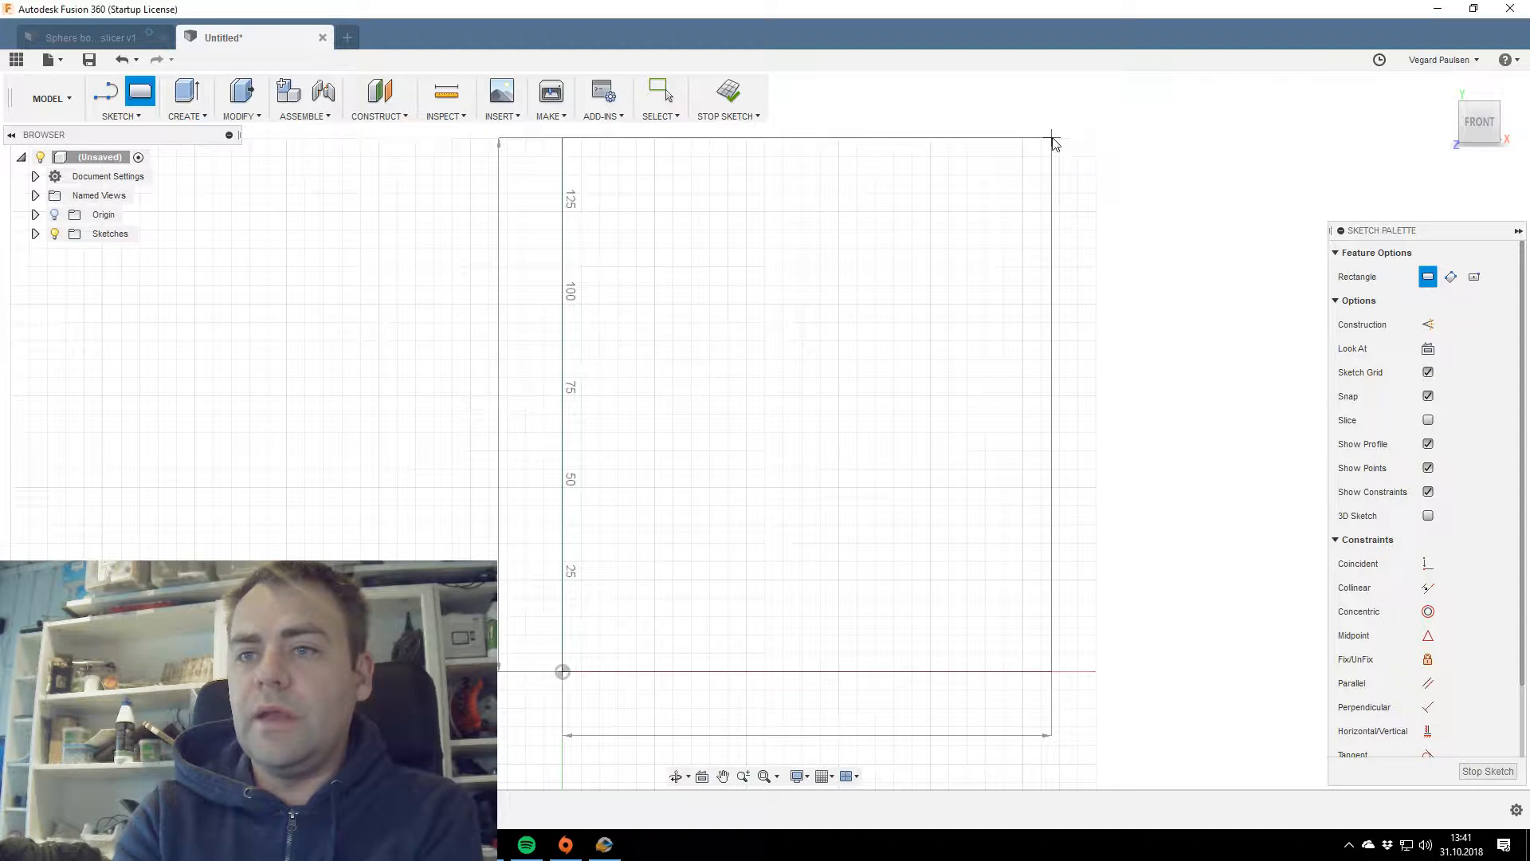
key("Escape")
key("r")
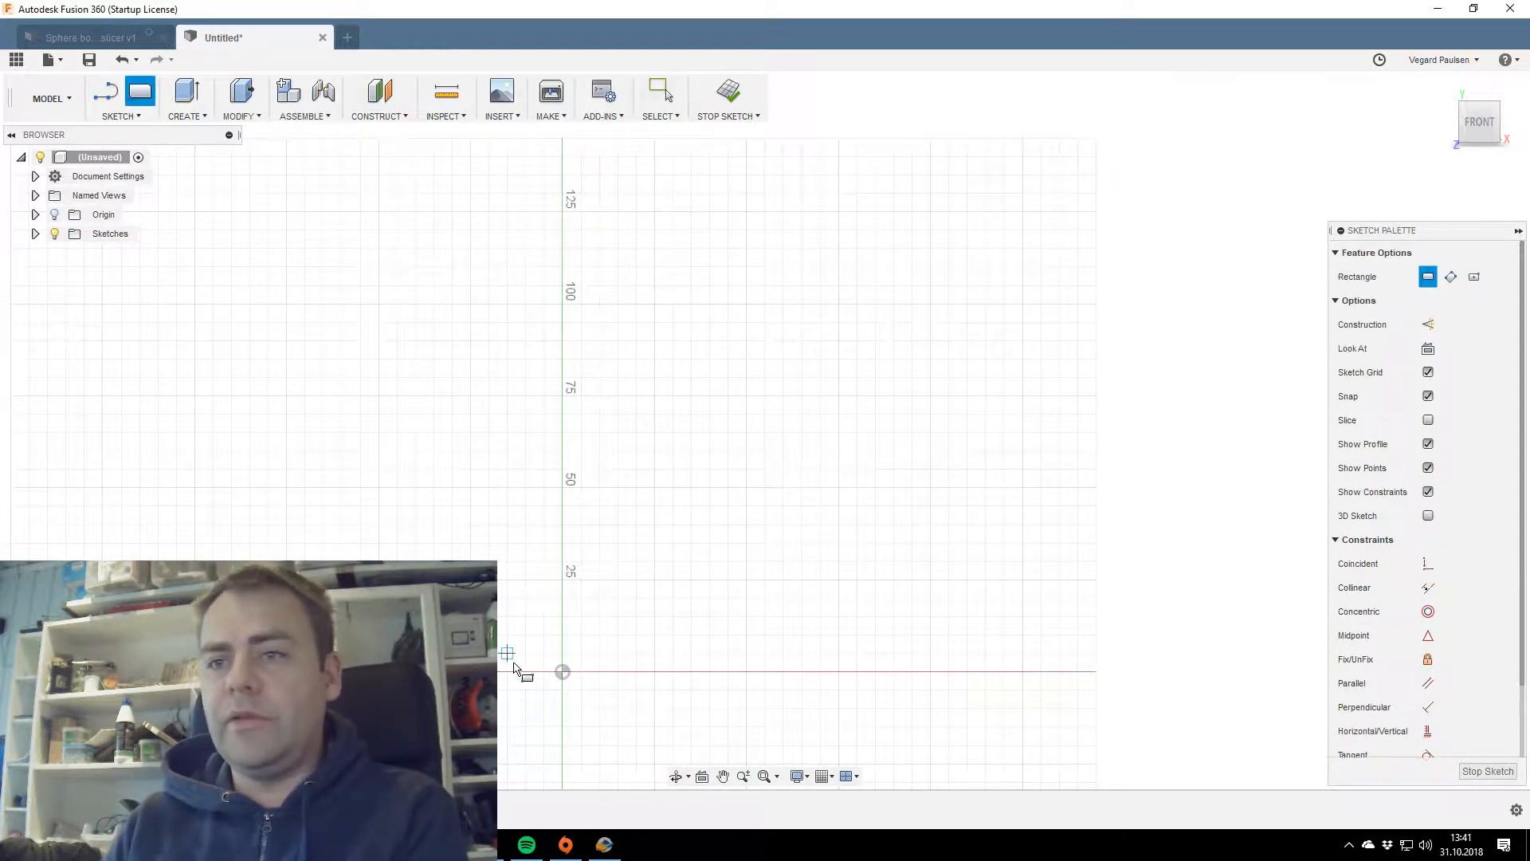
left_click(564, 672)
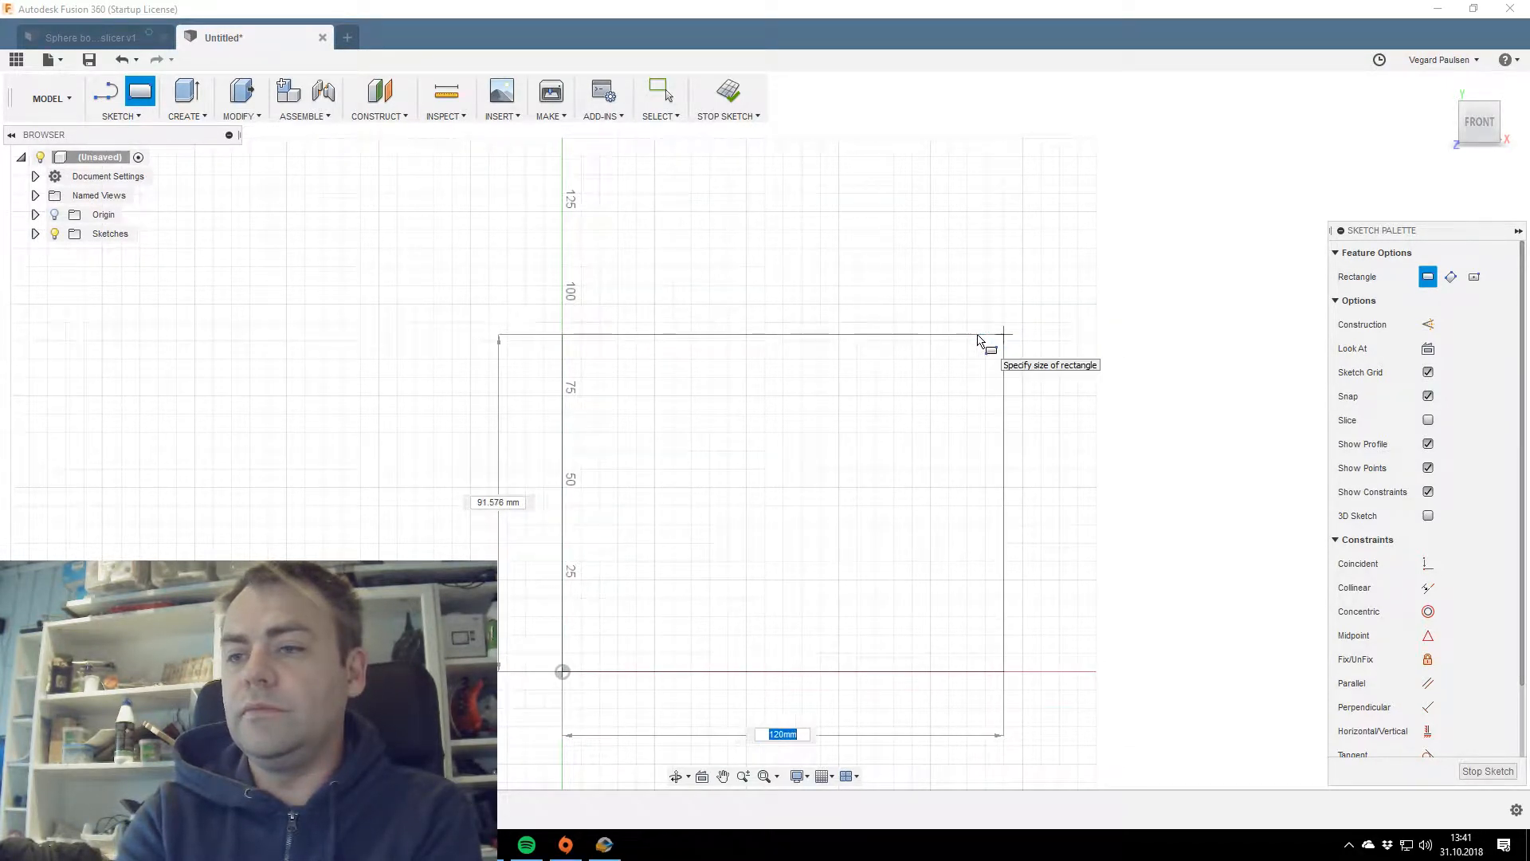
key("Tab")
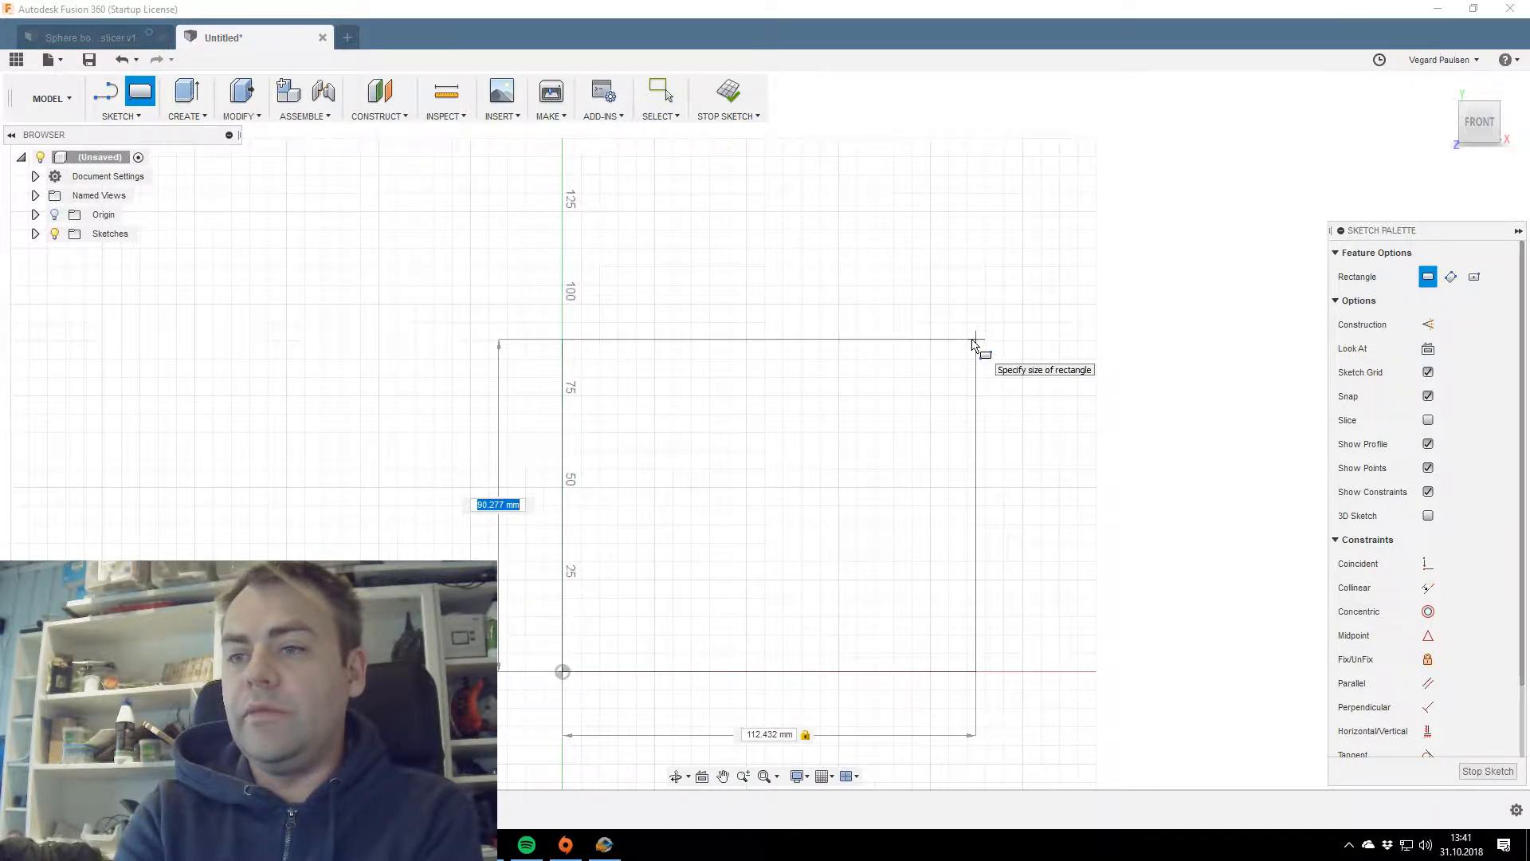
key("BackSpace")
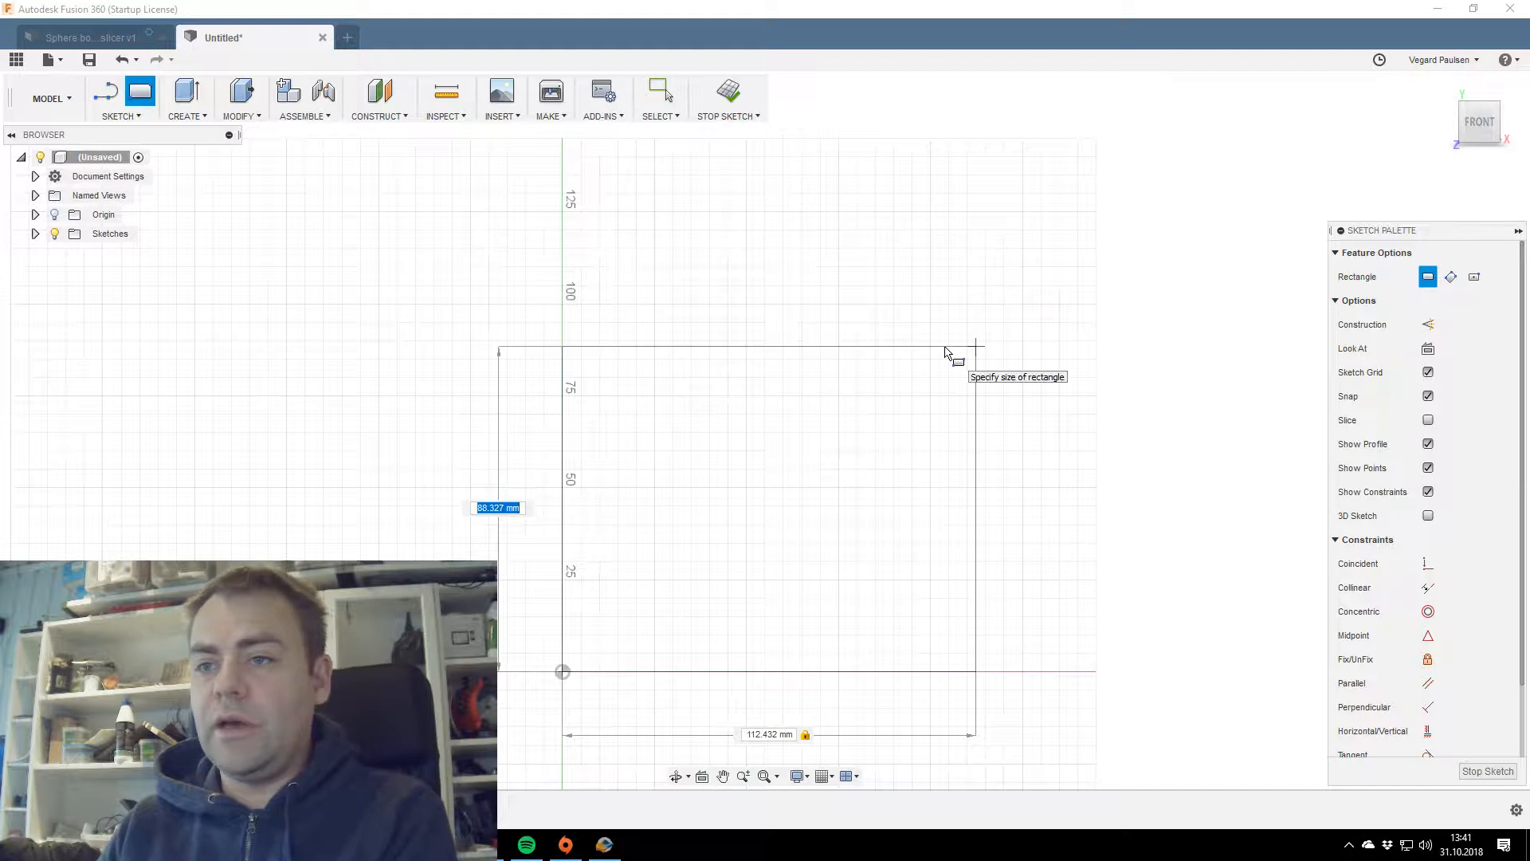
key("Tab")
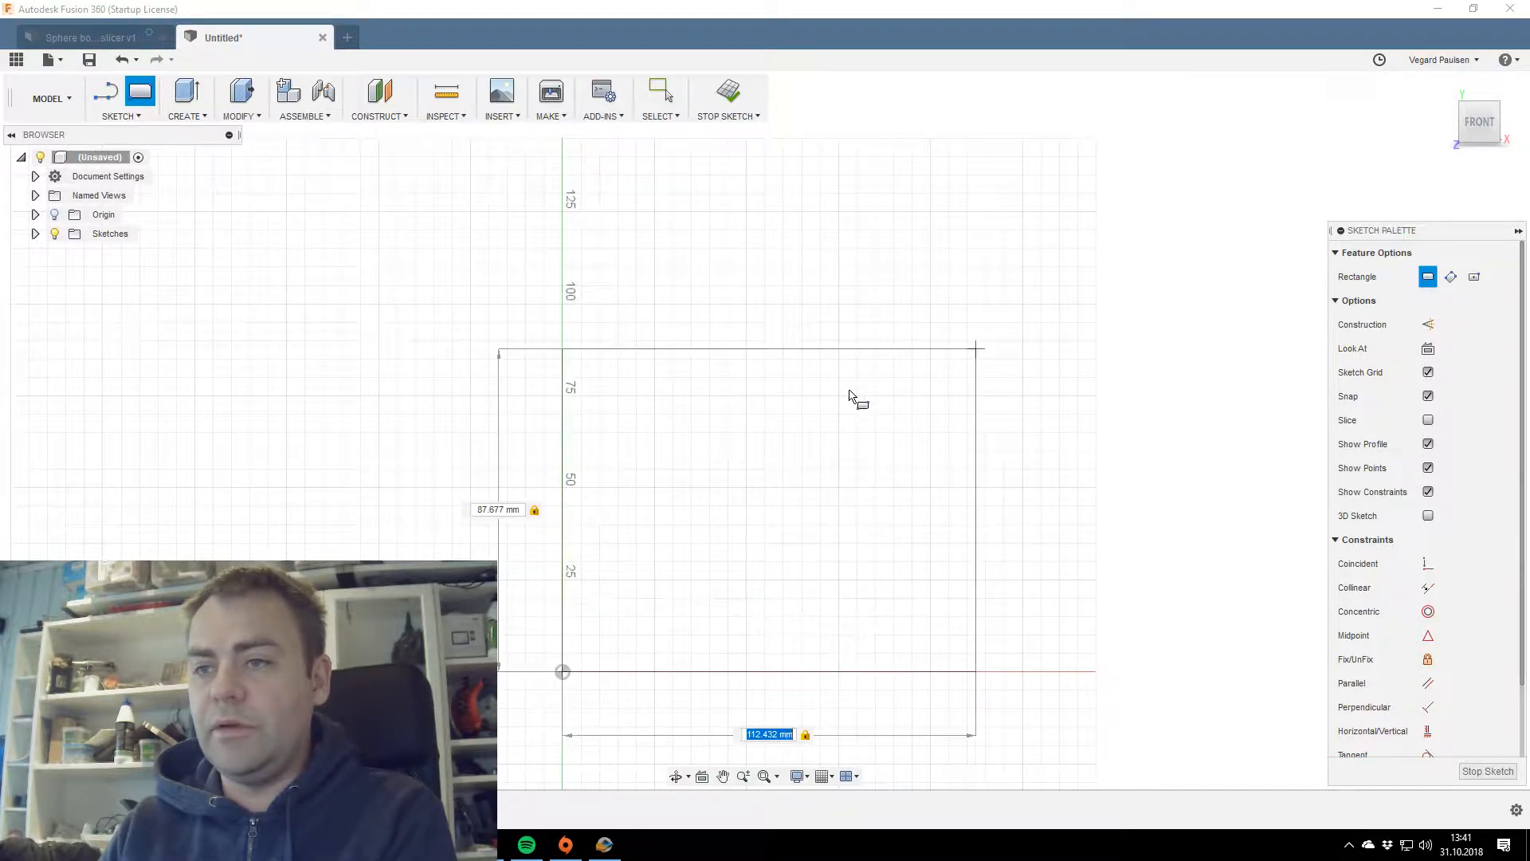
key("Escape")
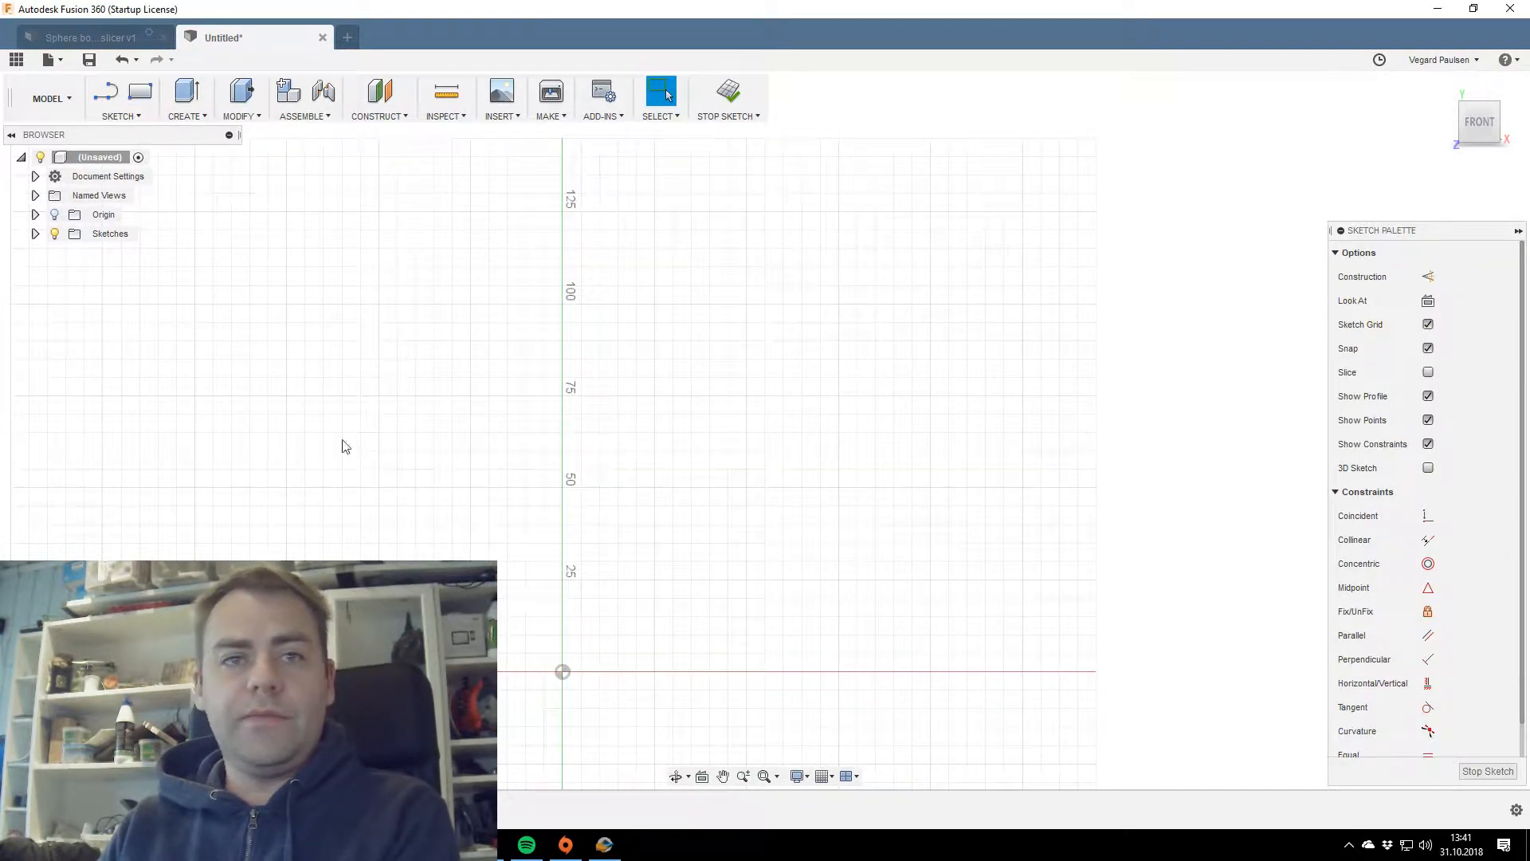
key("r")
key("Escape")
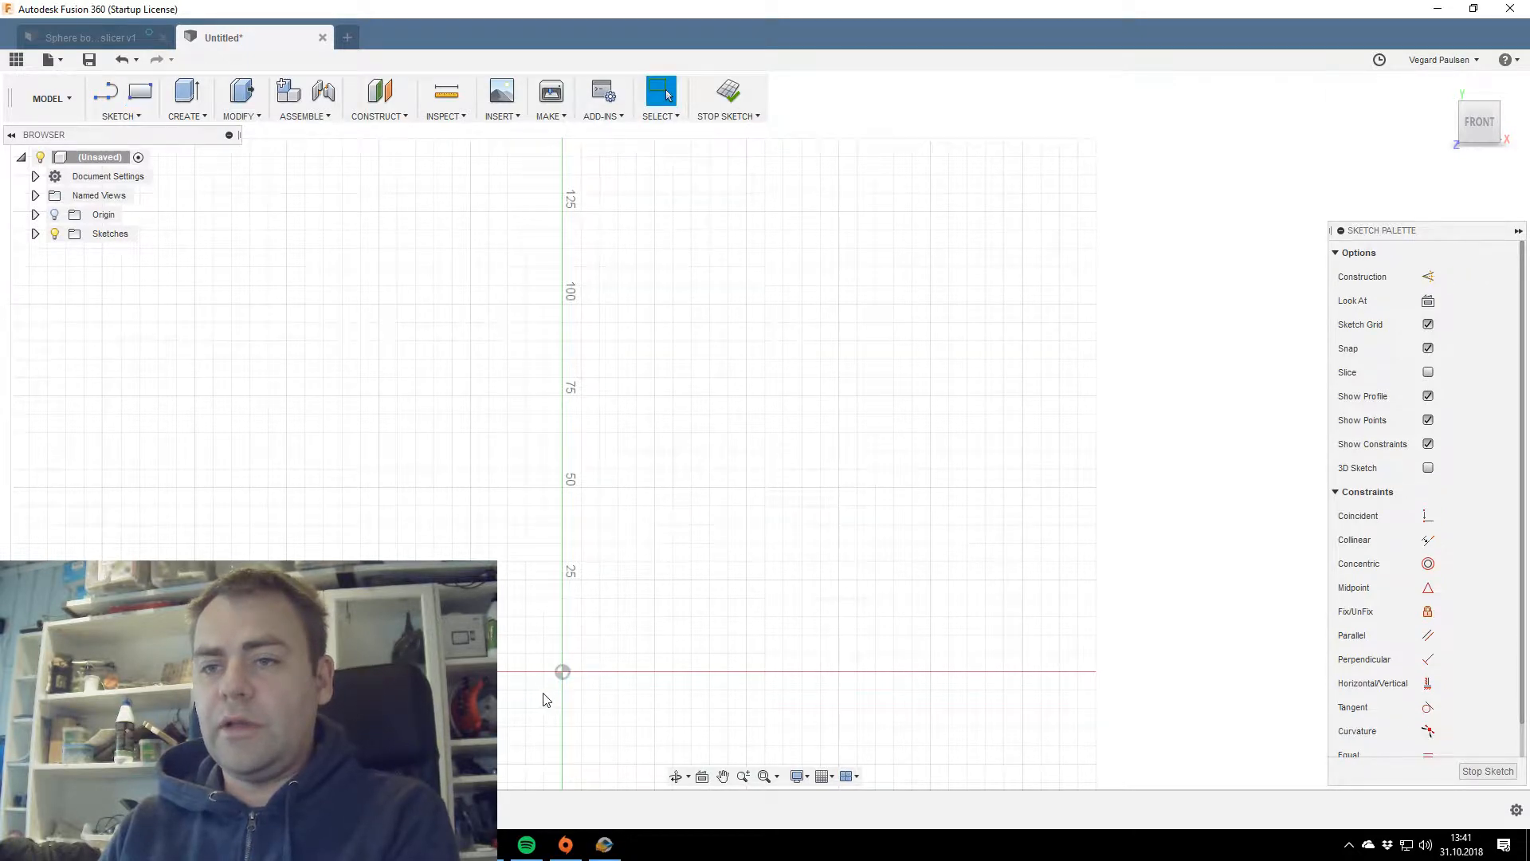
Sketch a rectangle about 147 mm wide and 118 mm high with one corner on the origin.
key("r")
left_click(562, 672)
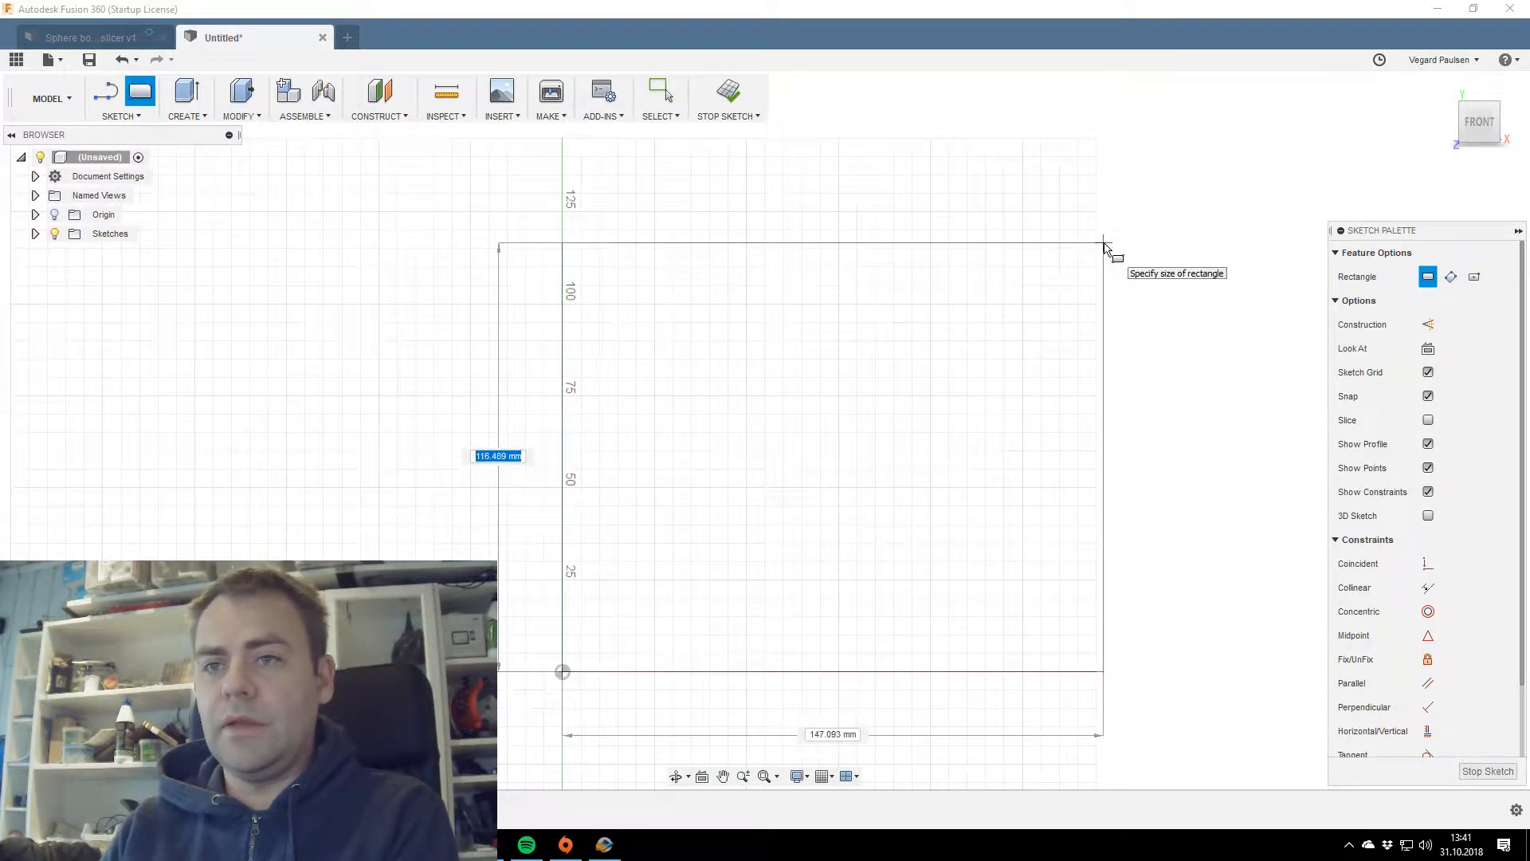
type("244")
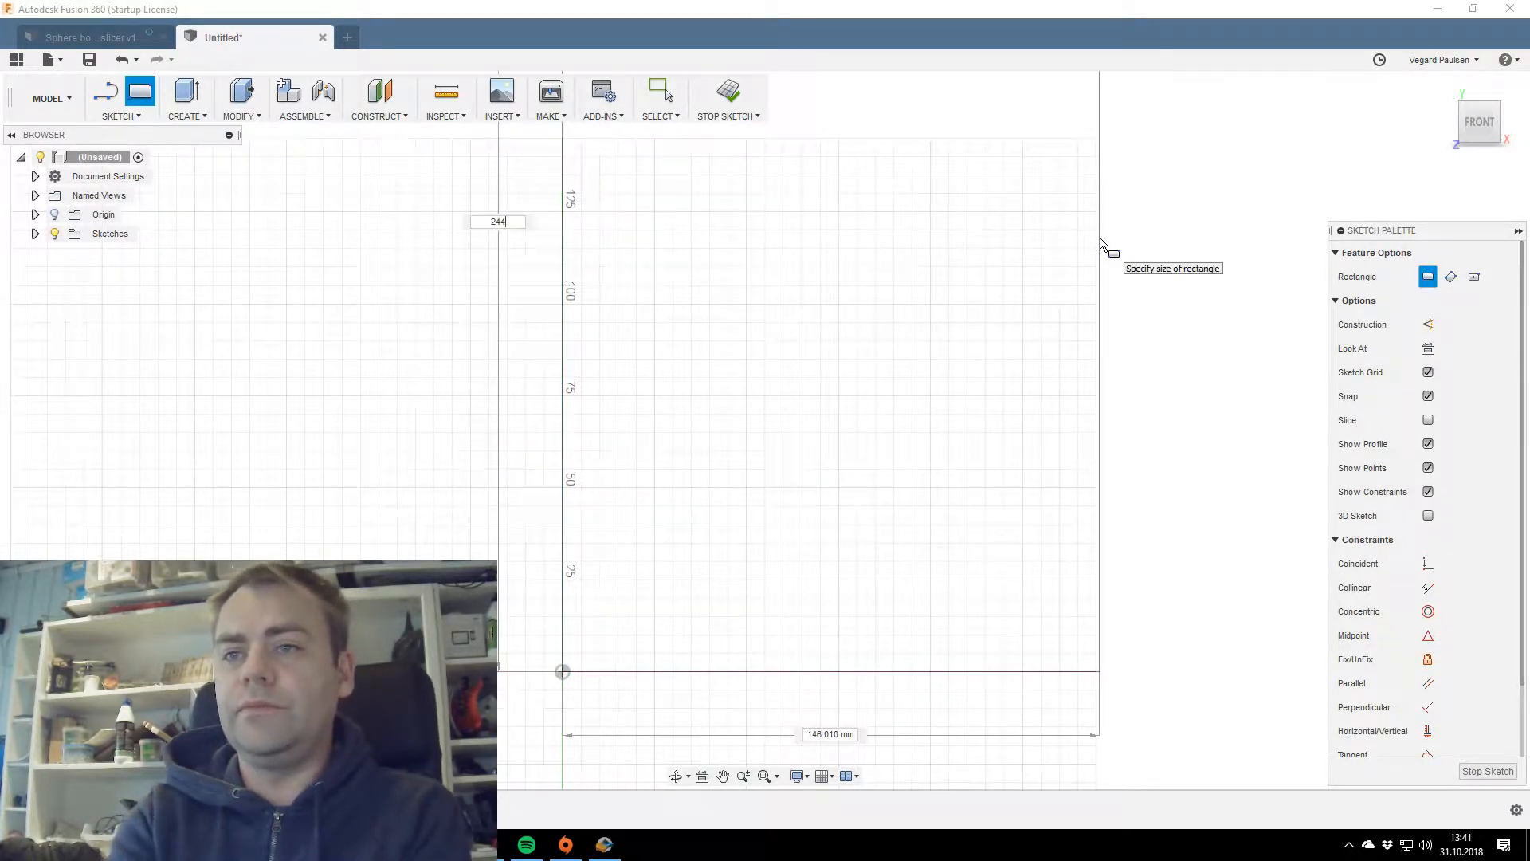
type("m")
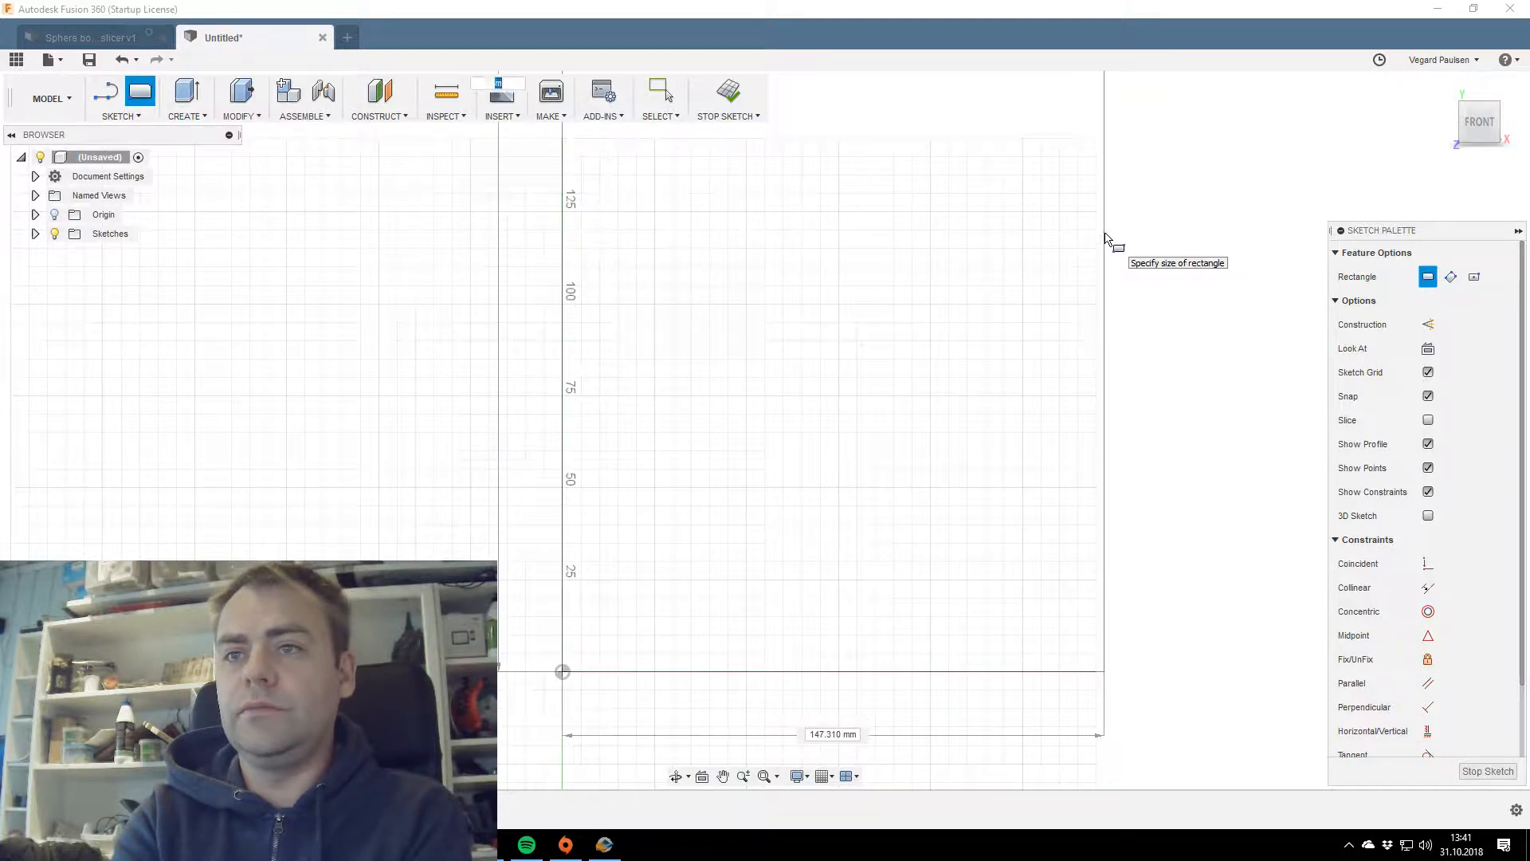
left_click(1107, 237)
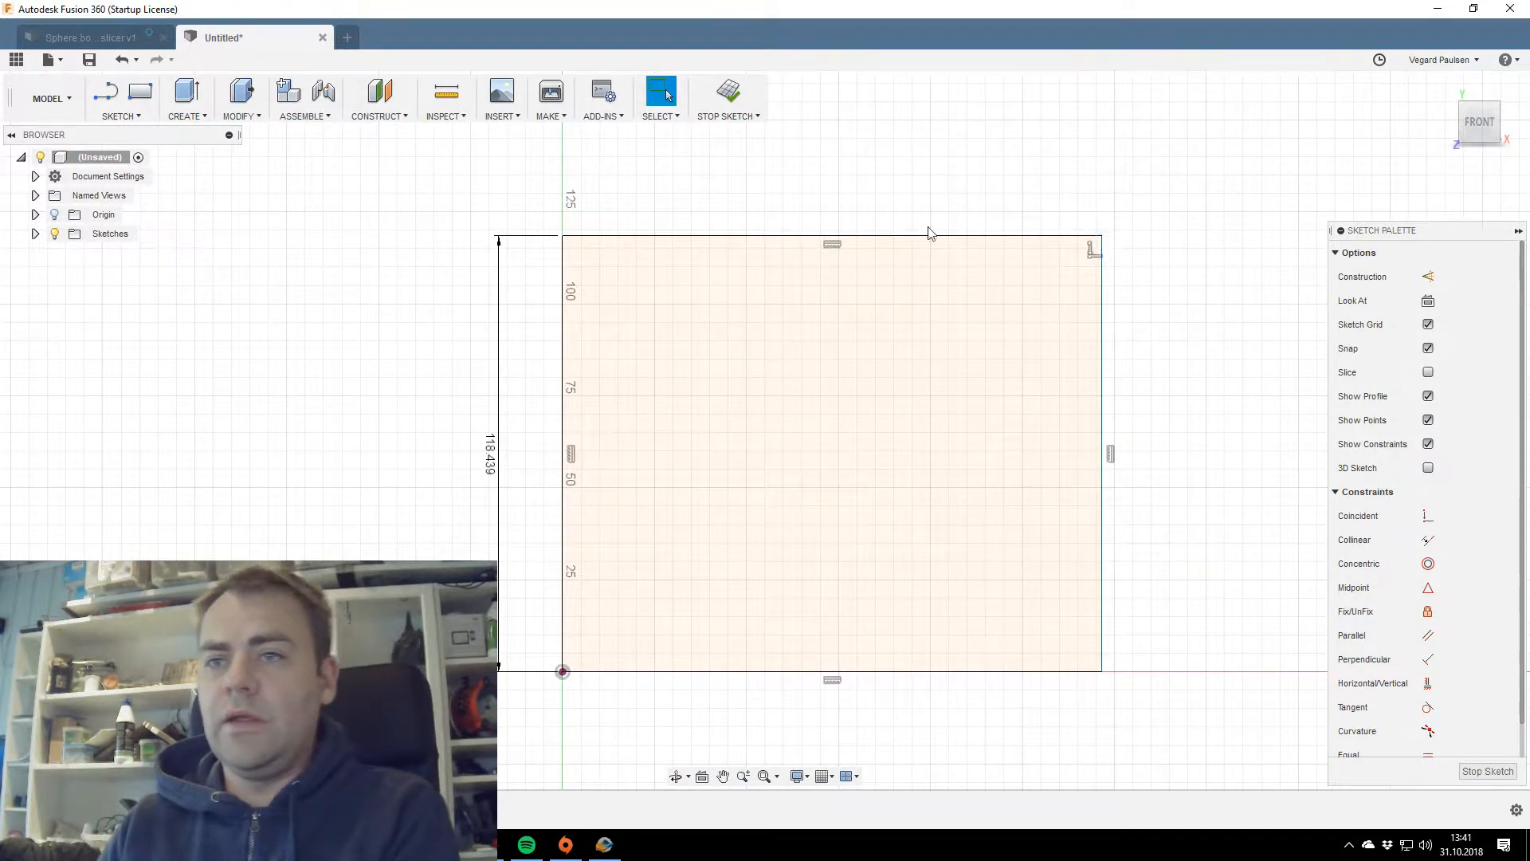
Set the rectangle's height to 2450 mm.
double_click(490, 454)
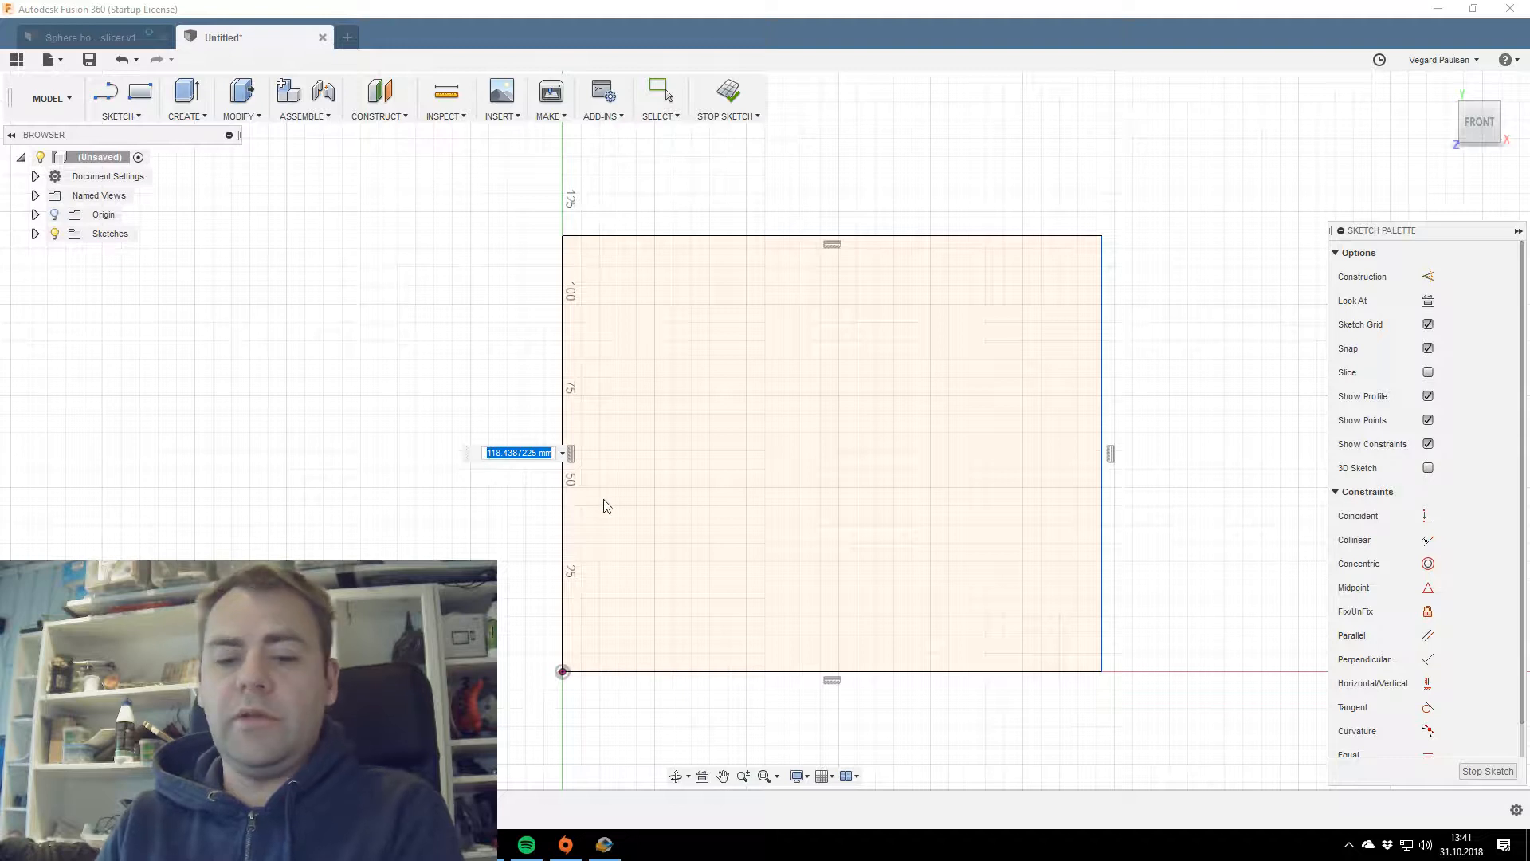
type("244")
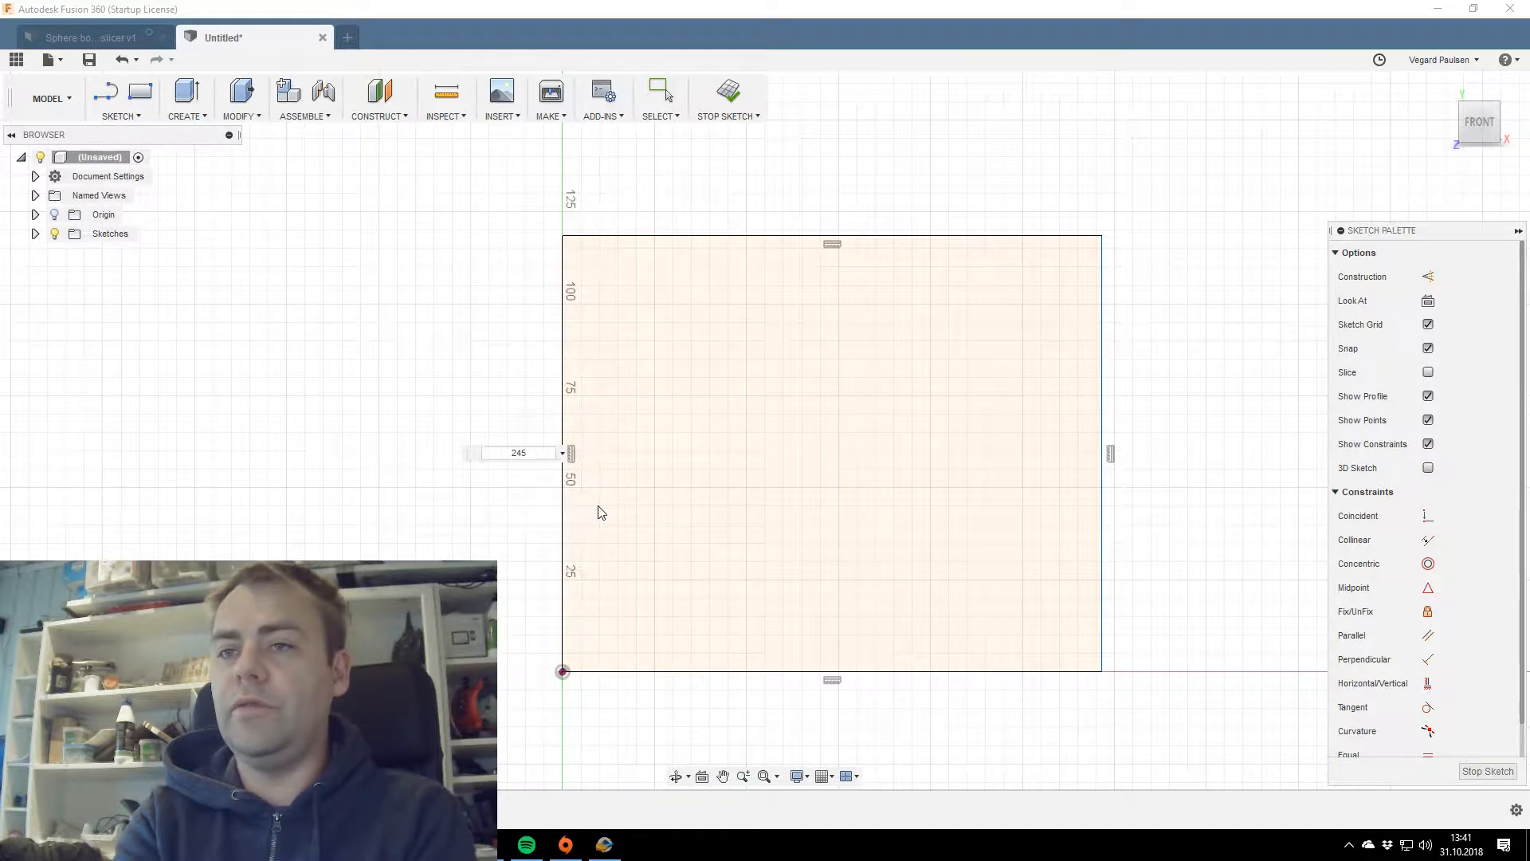
key("Return")
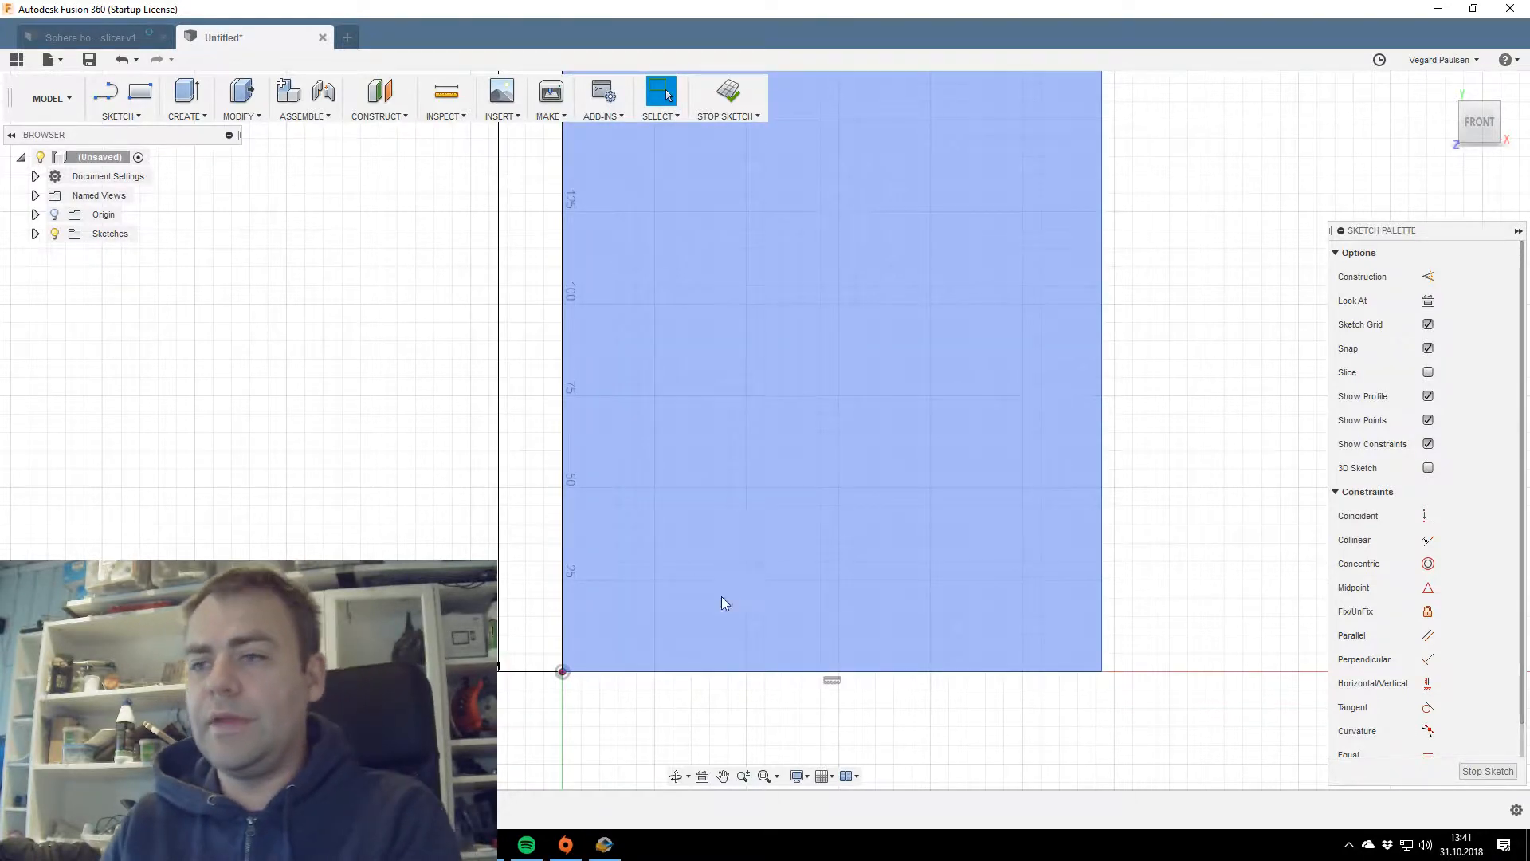
Dimension the rectangle's bottom edge and set its width to 1200 mm.
scroll(813, 708, "up", 3)
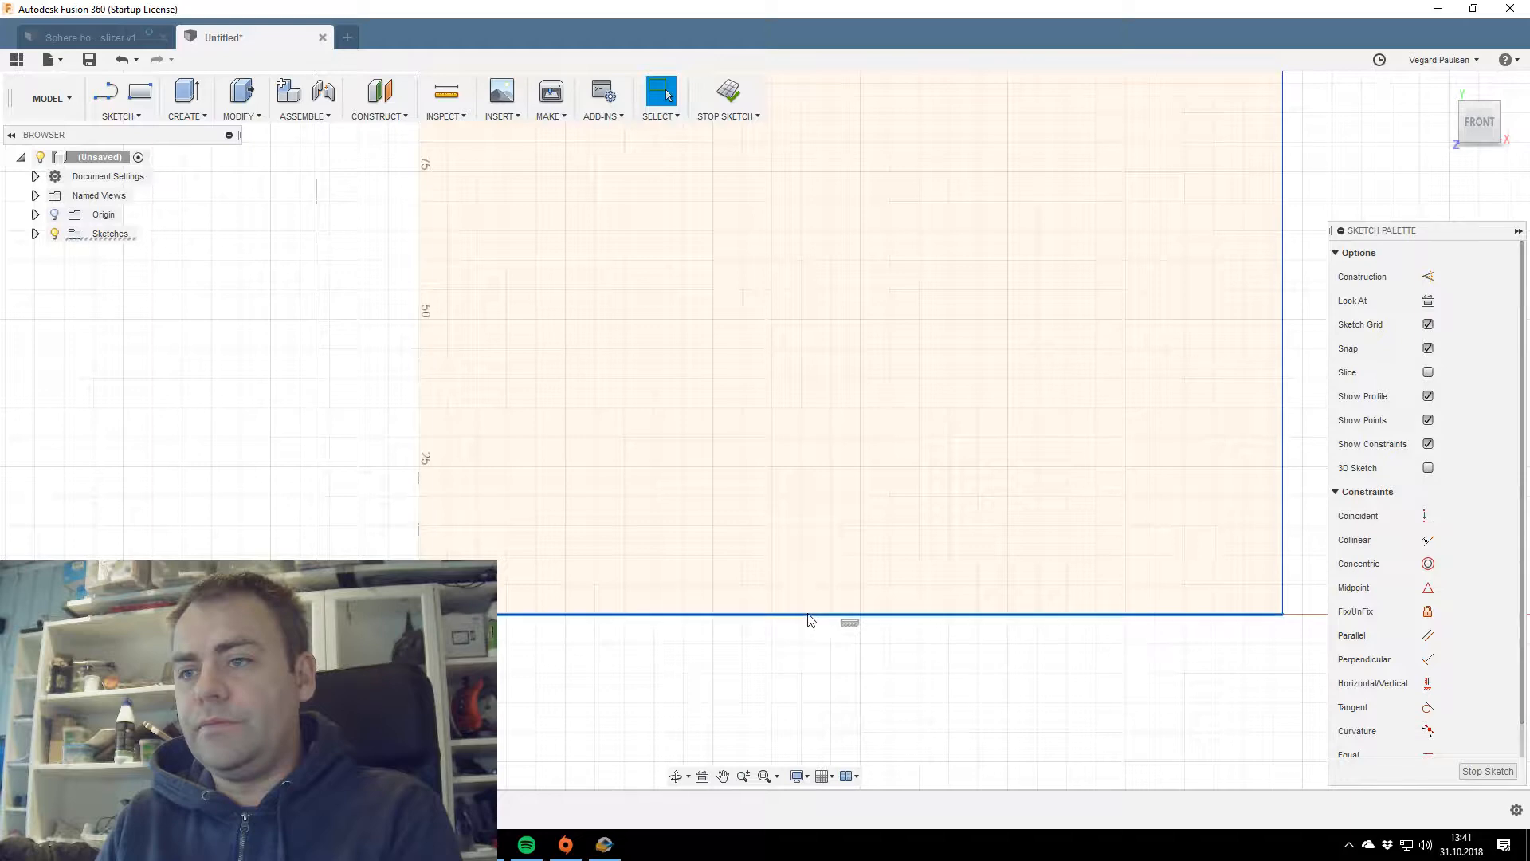
scroll(854, 674, "down", 3)
left_click(885, 608)
scroll(944, 609, "down", 2)
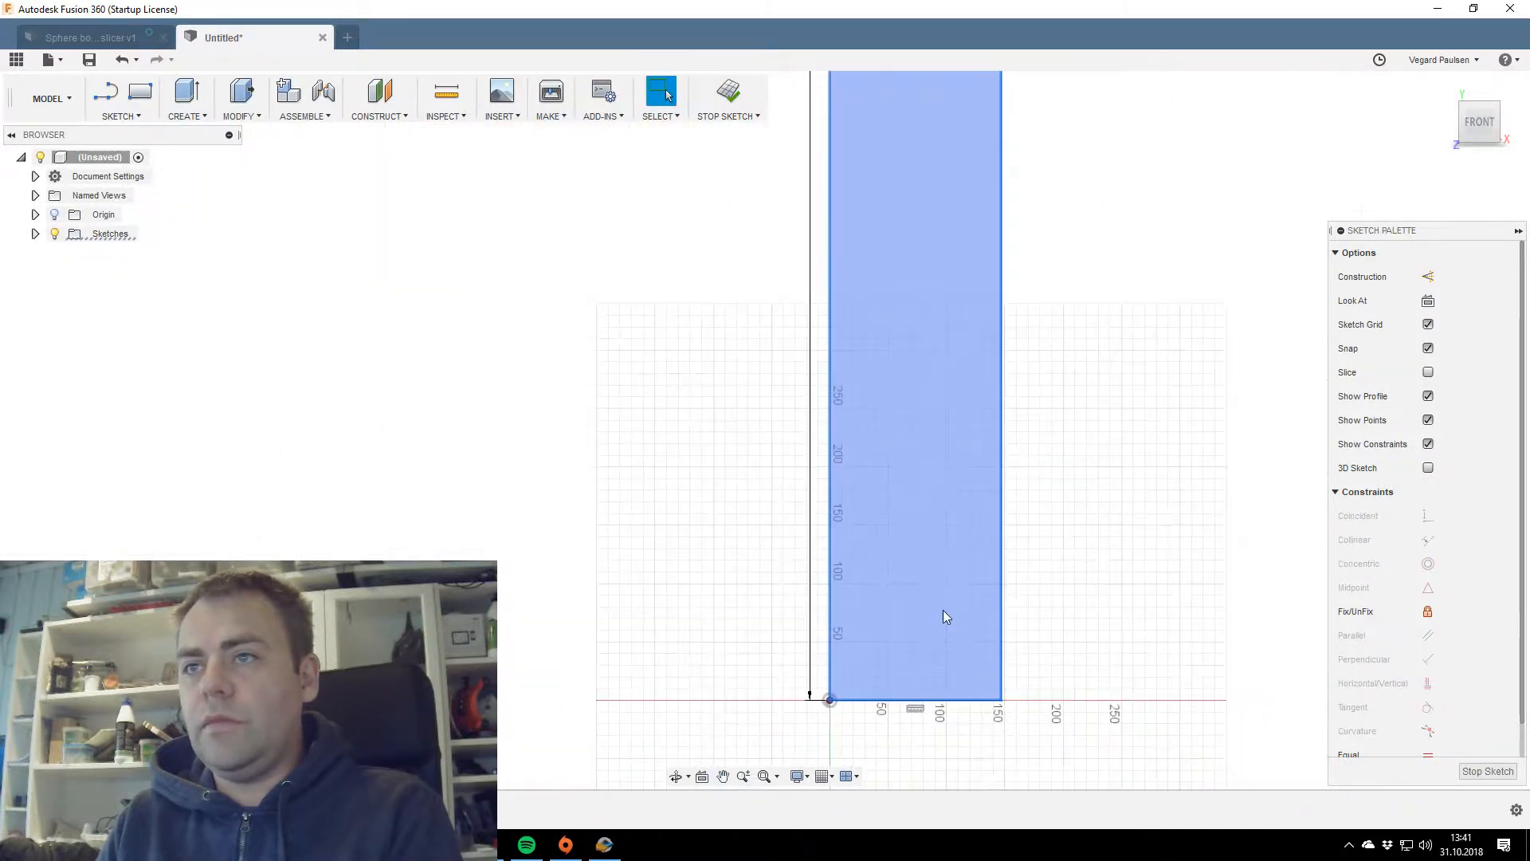
scroll(958, 601, "down", 3)
key("d")
left_click(925, 651)
left_click(933, 674)
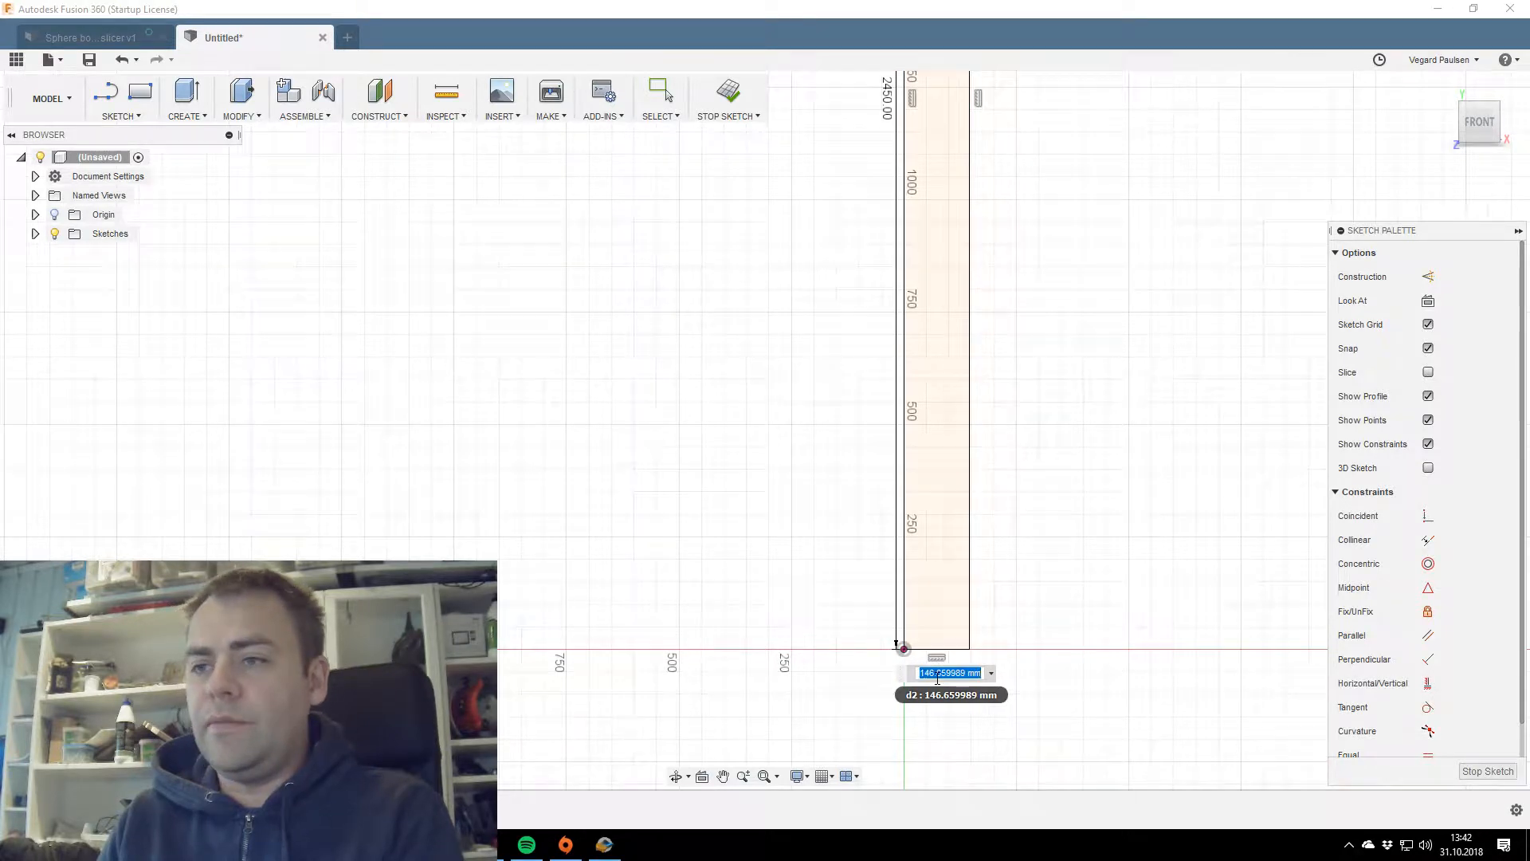
type("120c")
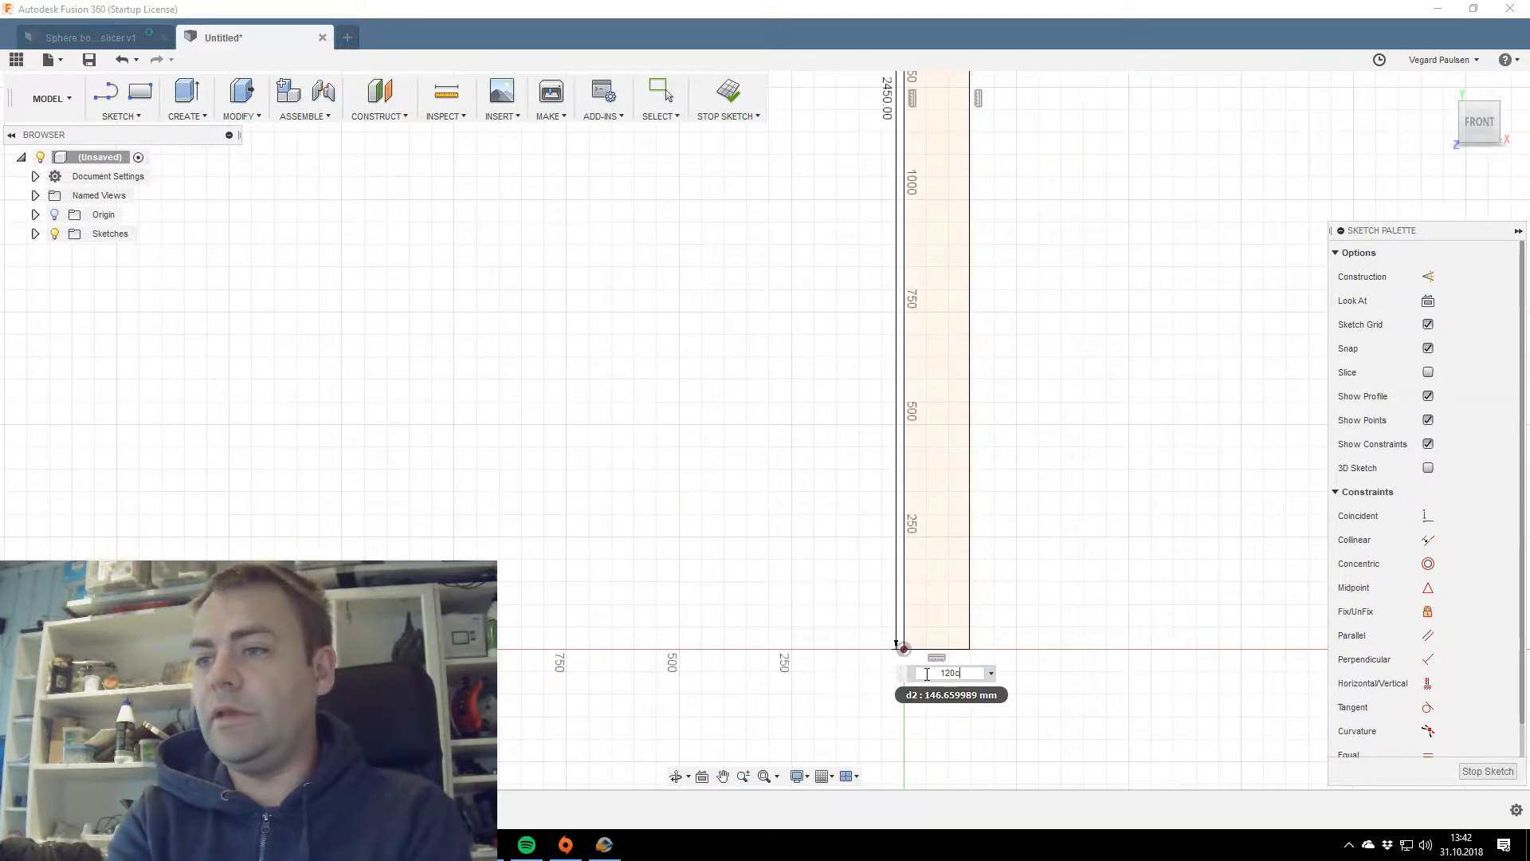
type("0")
key("Return")
scroll(780, 467, "down", 1)
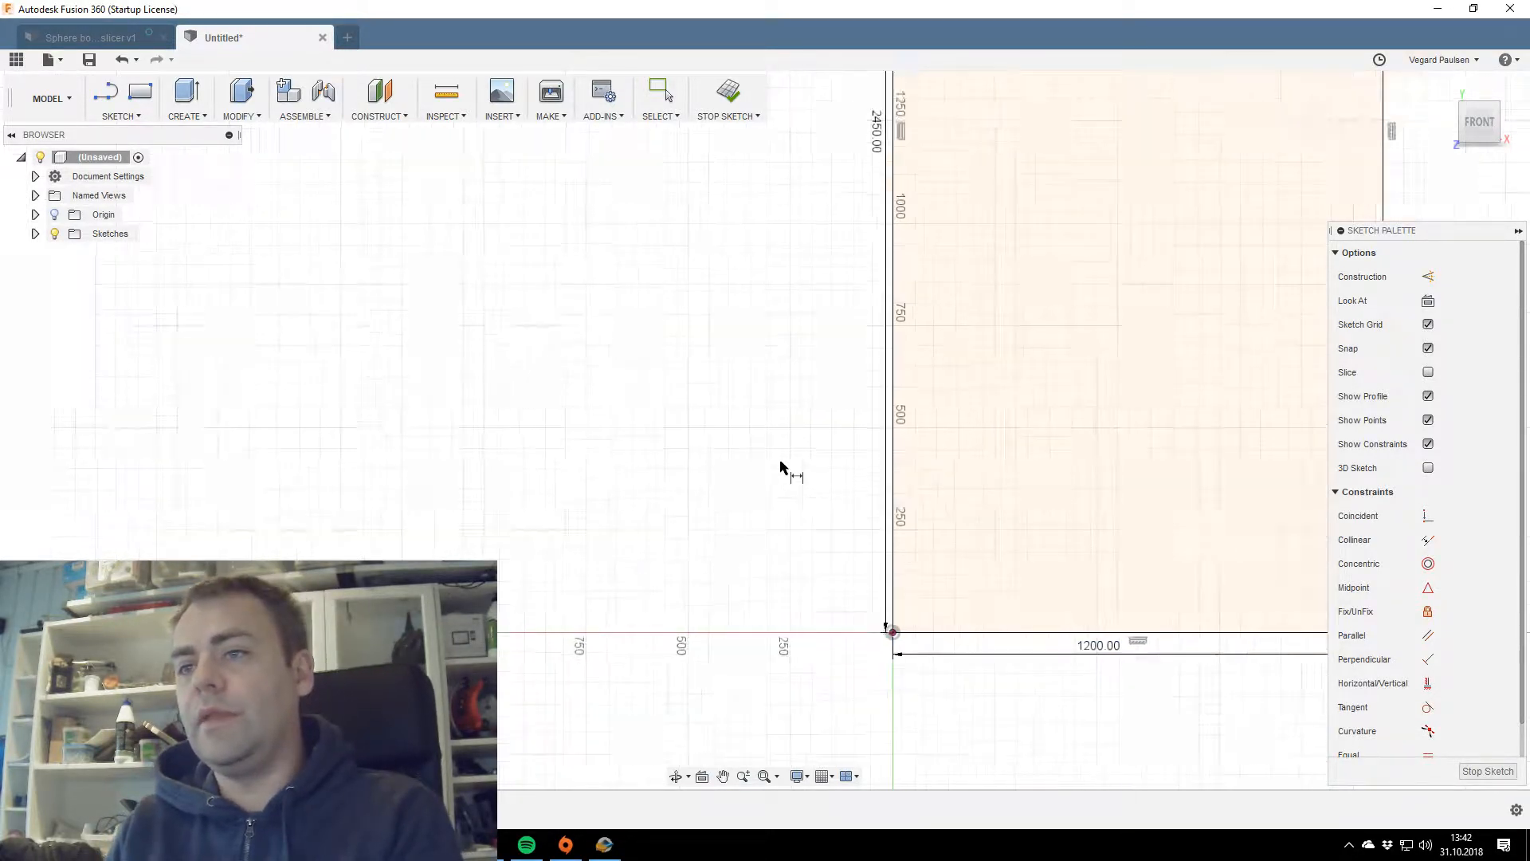
key("Escape")
Extrude the rectangle profile 12.25 mm to one side as a new component.
scroll(785, 468, "down", 3)
left_click(735, 372)
scroll(760, 351, "up", 4)
middle_click_drag(765, 390, 754, 360)
mouse_move(1463, 128)
left_mouse_down()
mouse_move(1472, 78)
mouse_move(1468, 100)
left_mouse_up()
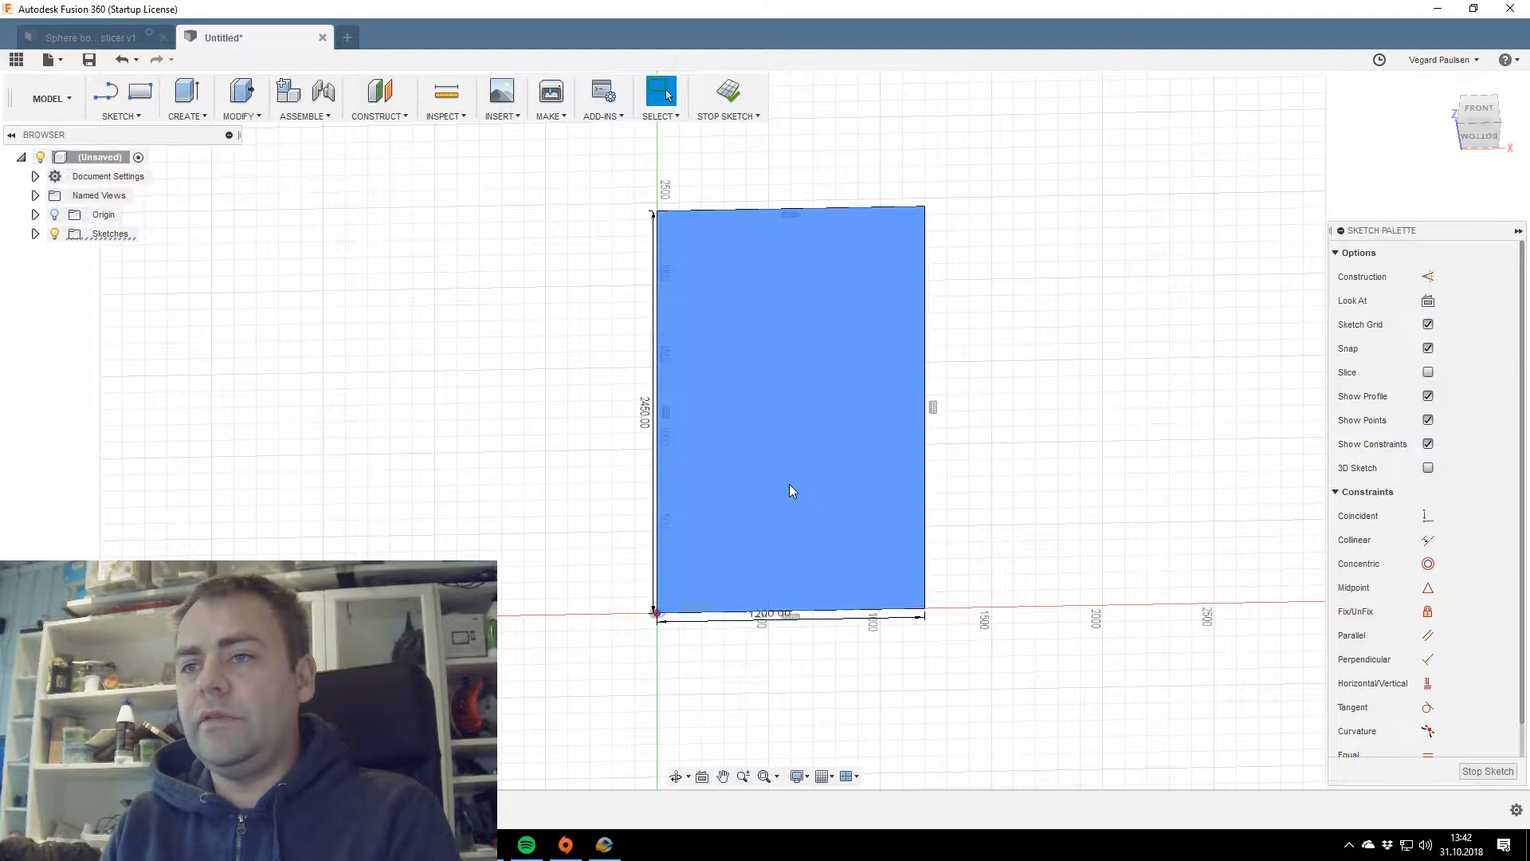
type("e")
type("12m")
type("m")
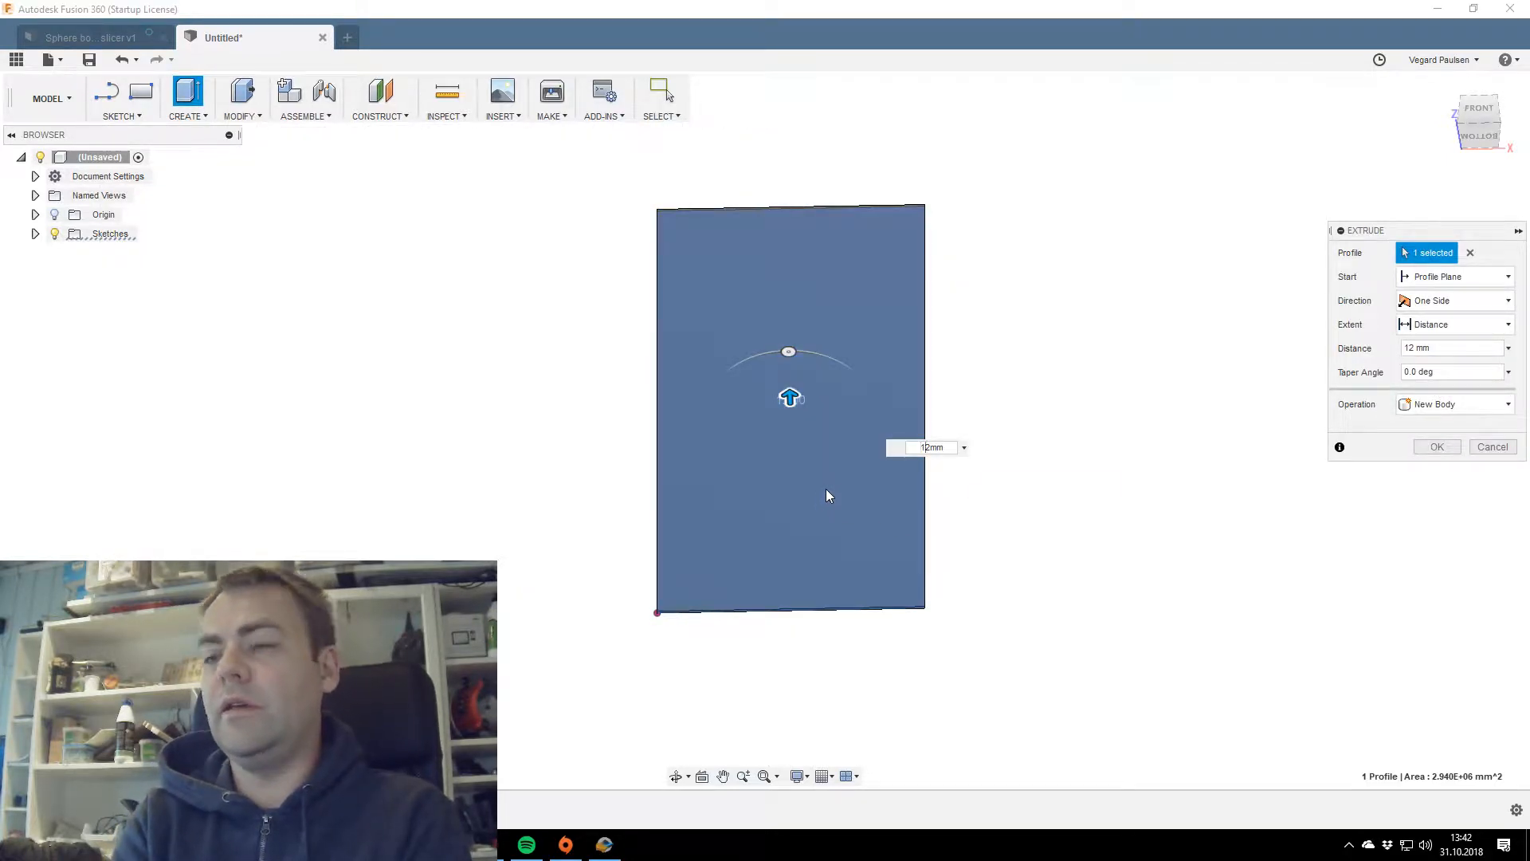
key("Left")
key("Left")
type(".5")
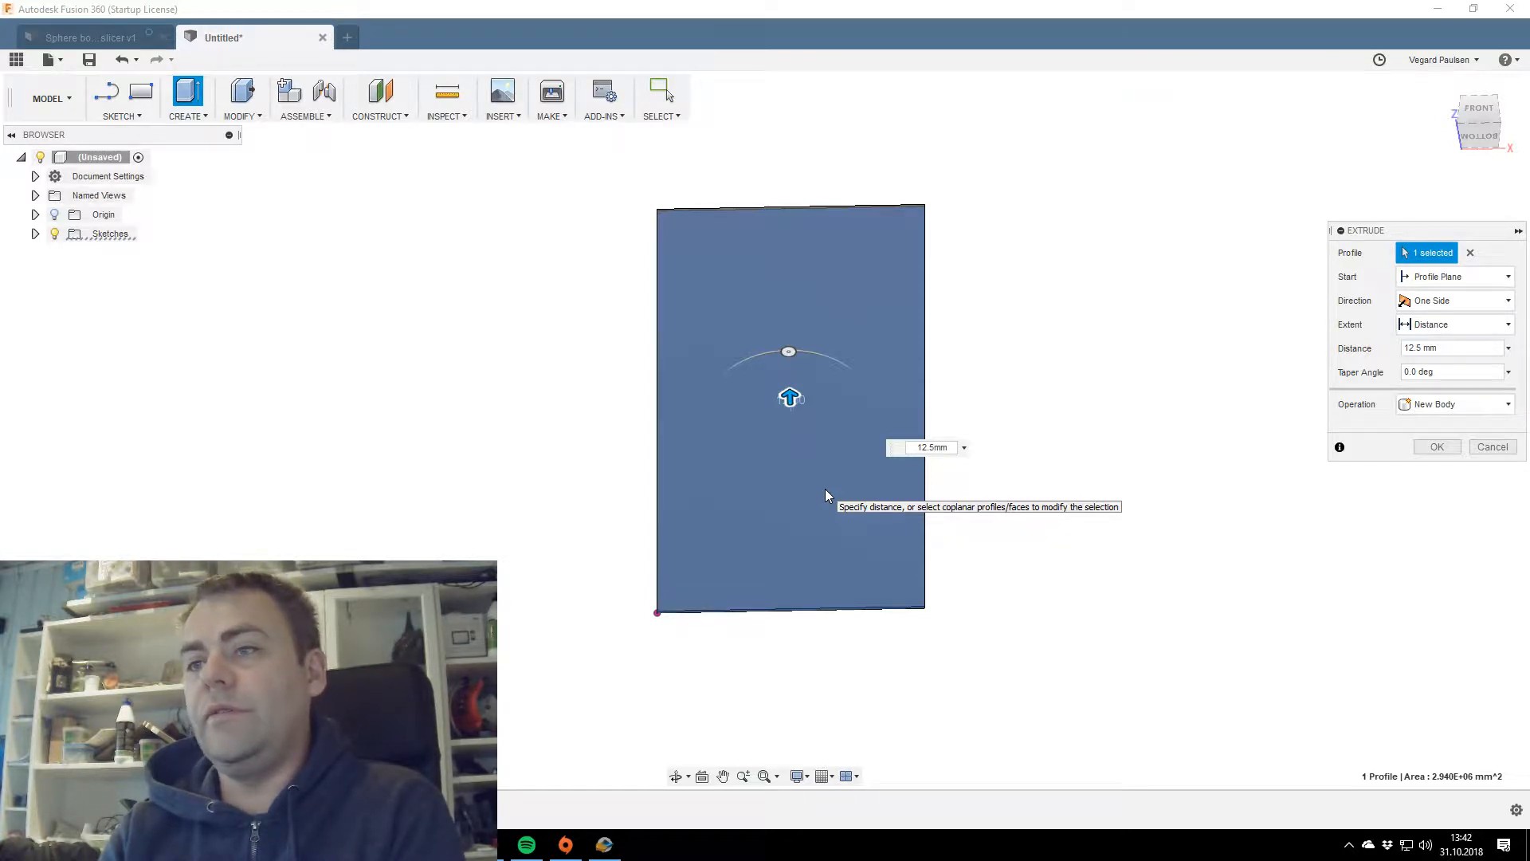
key("BackSpace")
type("25")
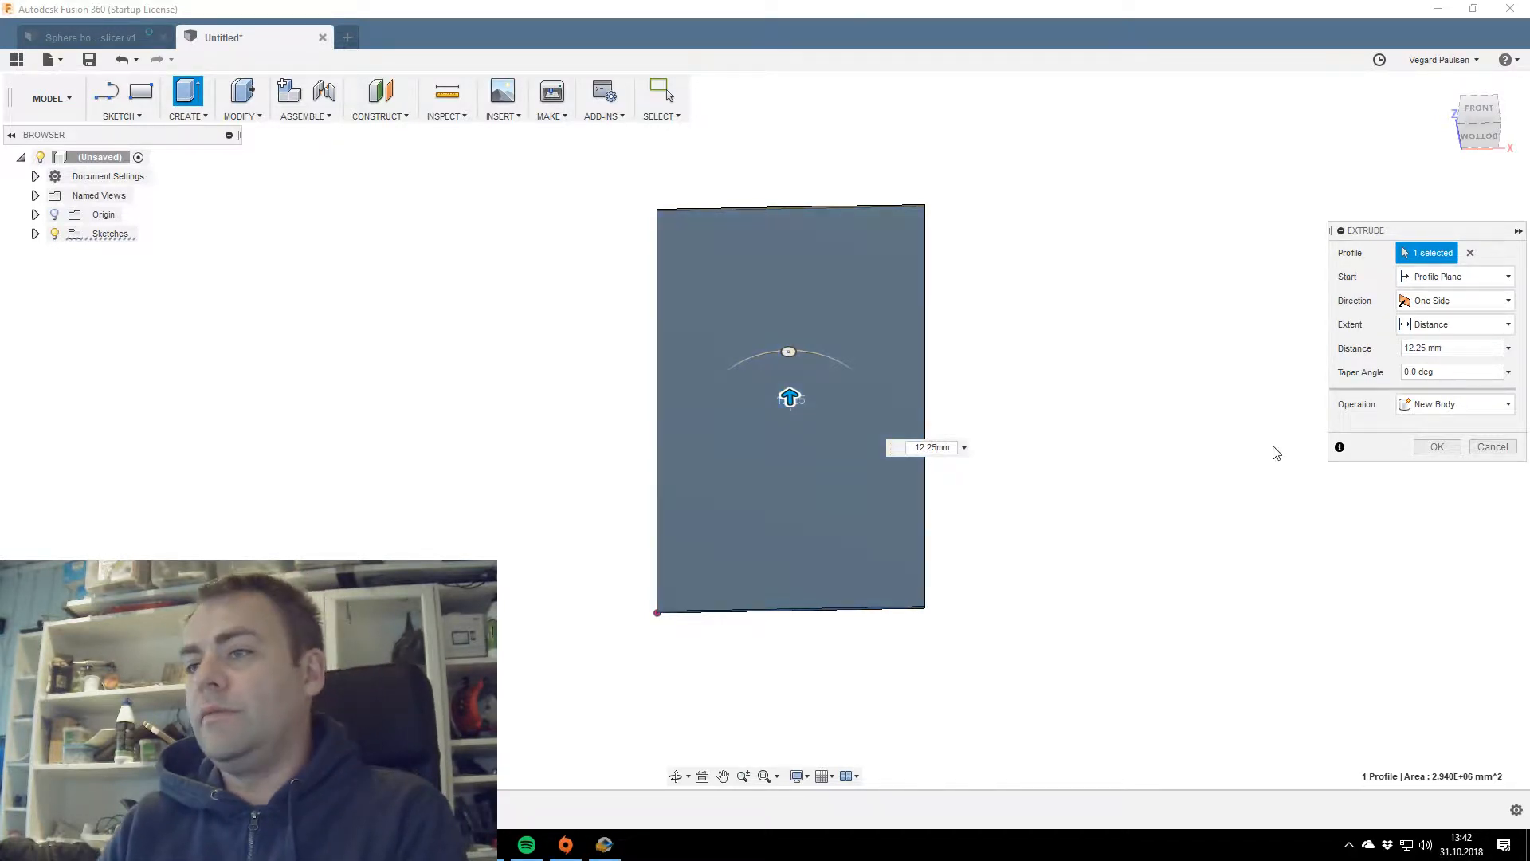
left_click(1441, 405)
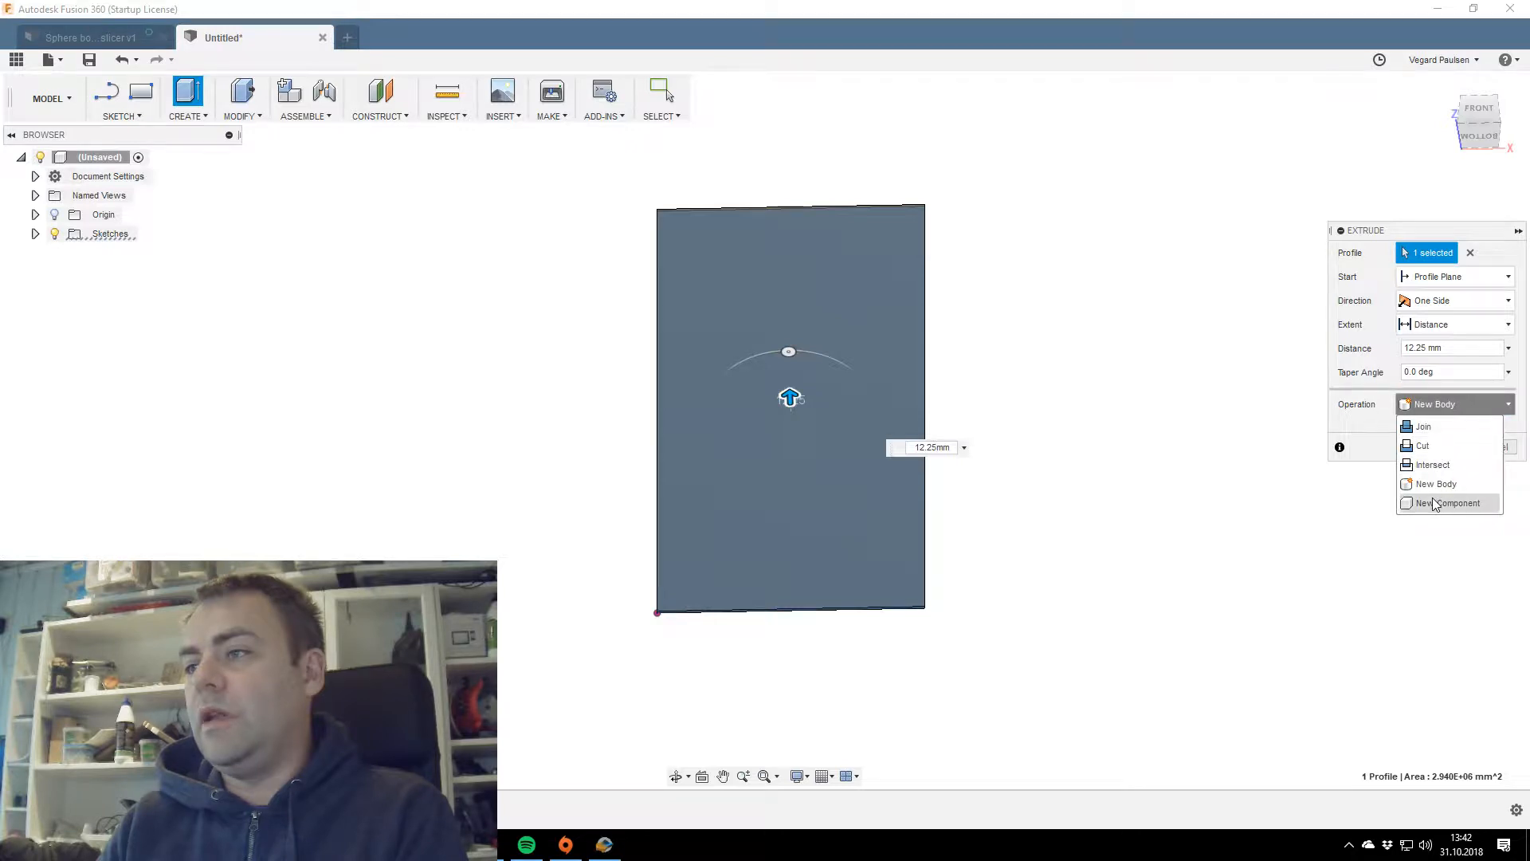
left_click(1439, 502)
left_click(1441, 447)
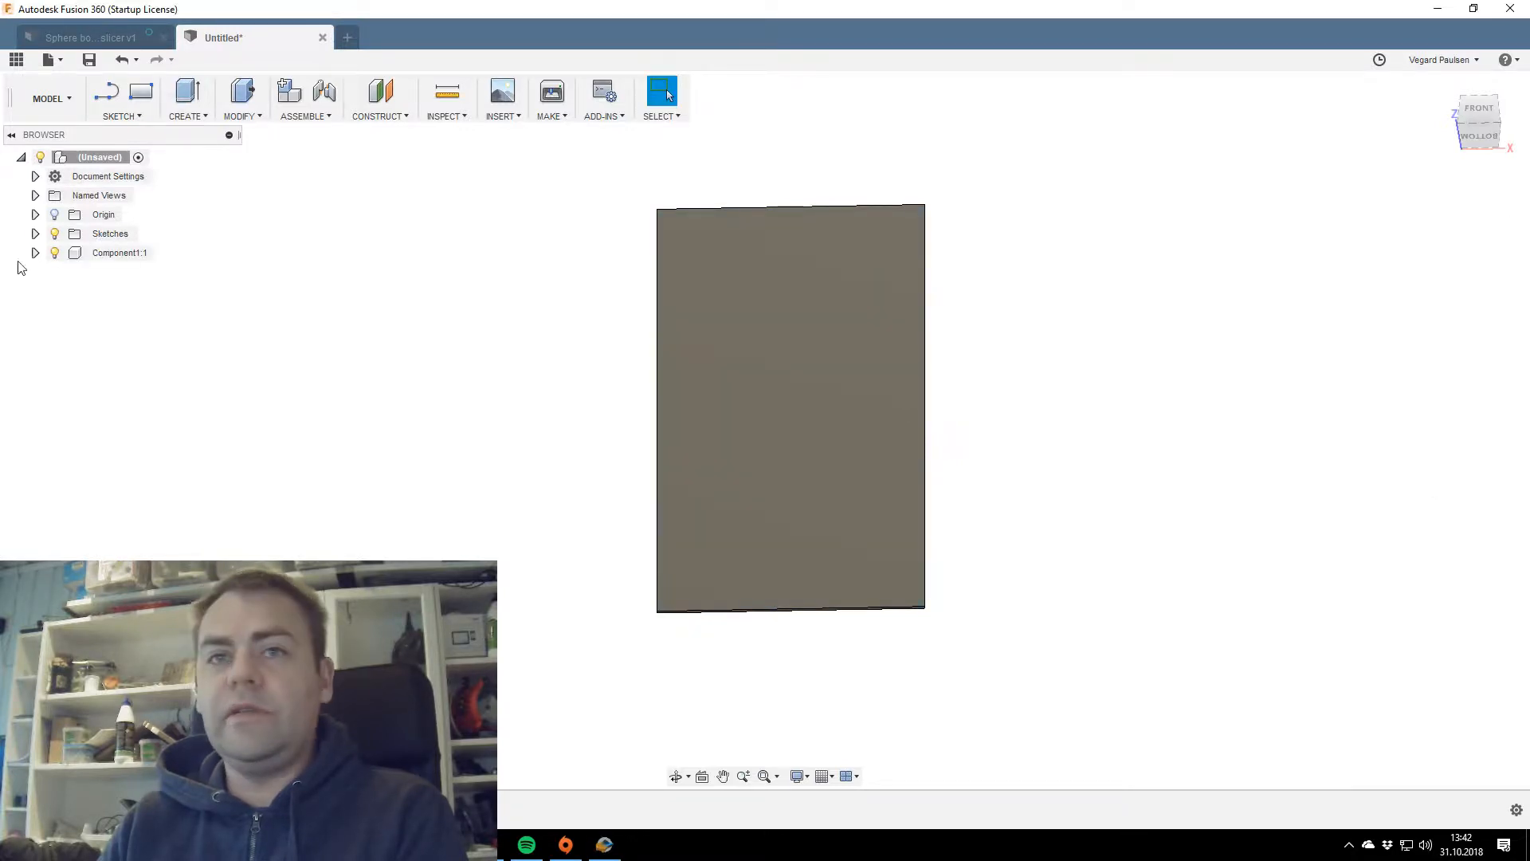
Rename the extruded sheet component to "stock".
left_click(121, 254)
left_click(127, 254)
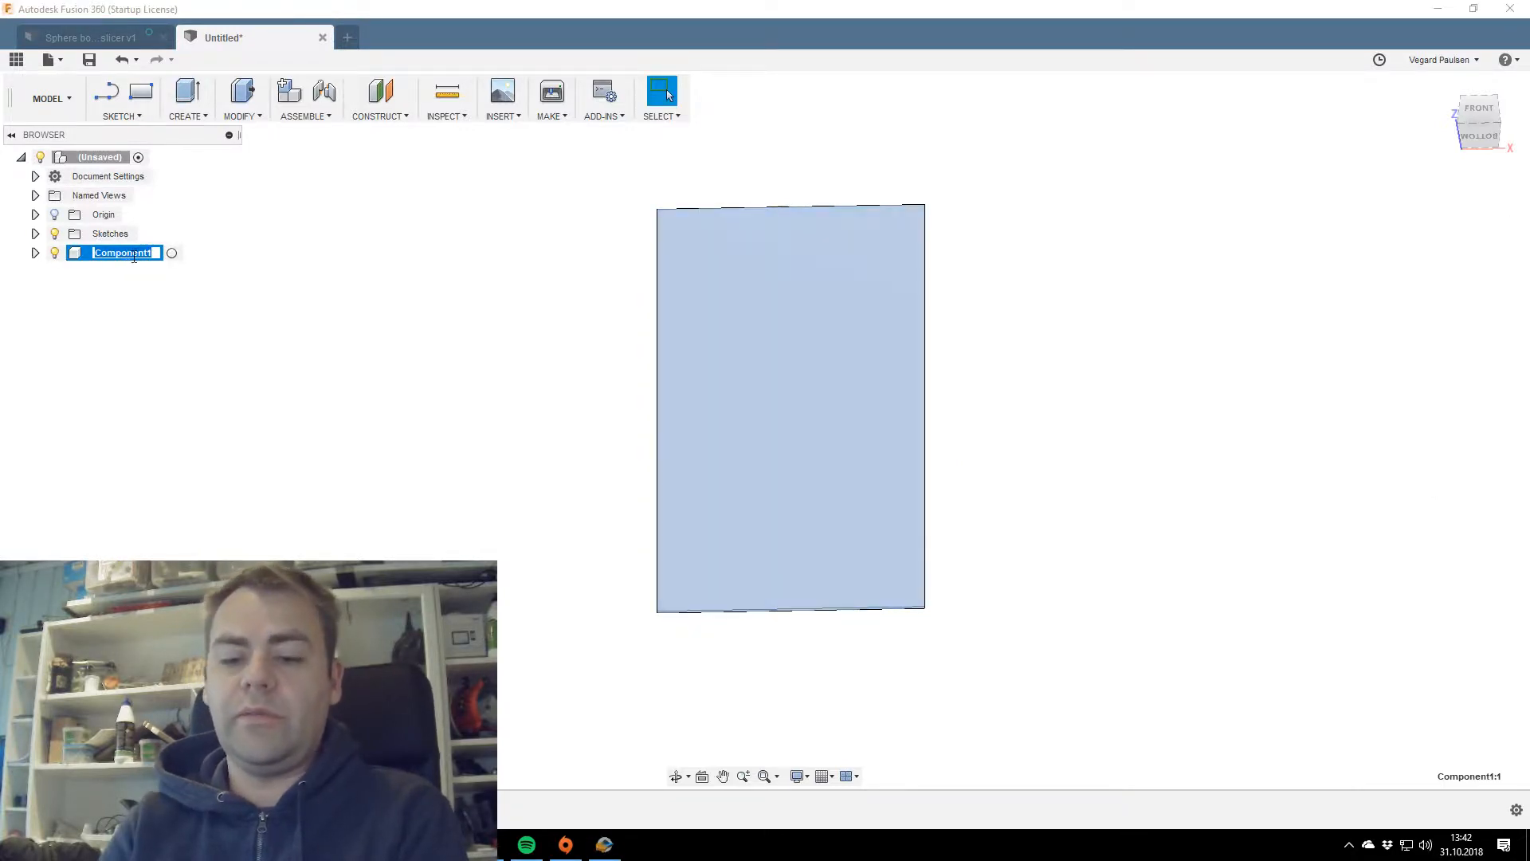
type("stoc")
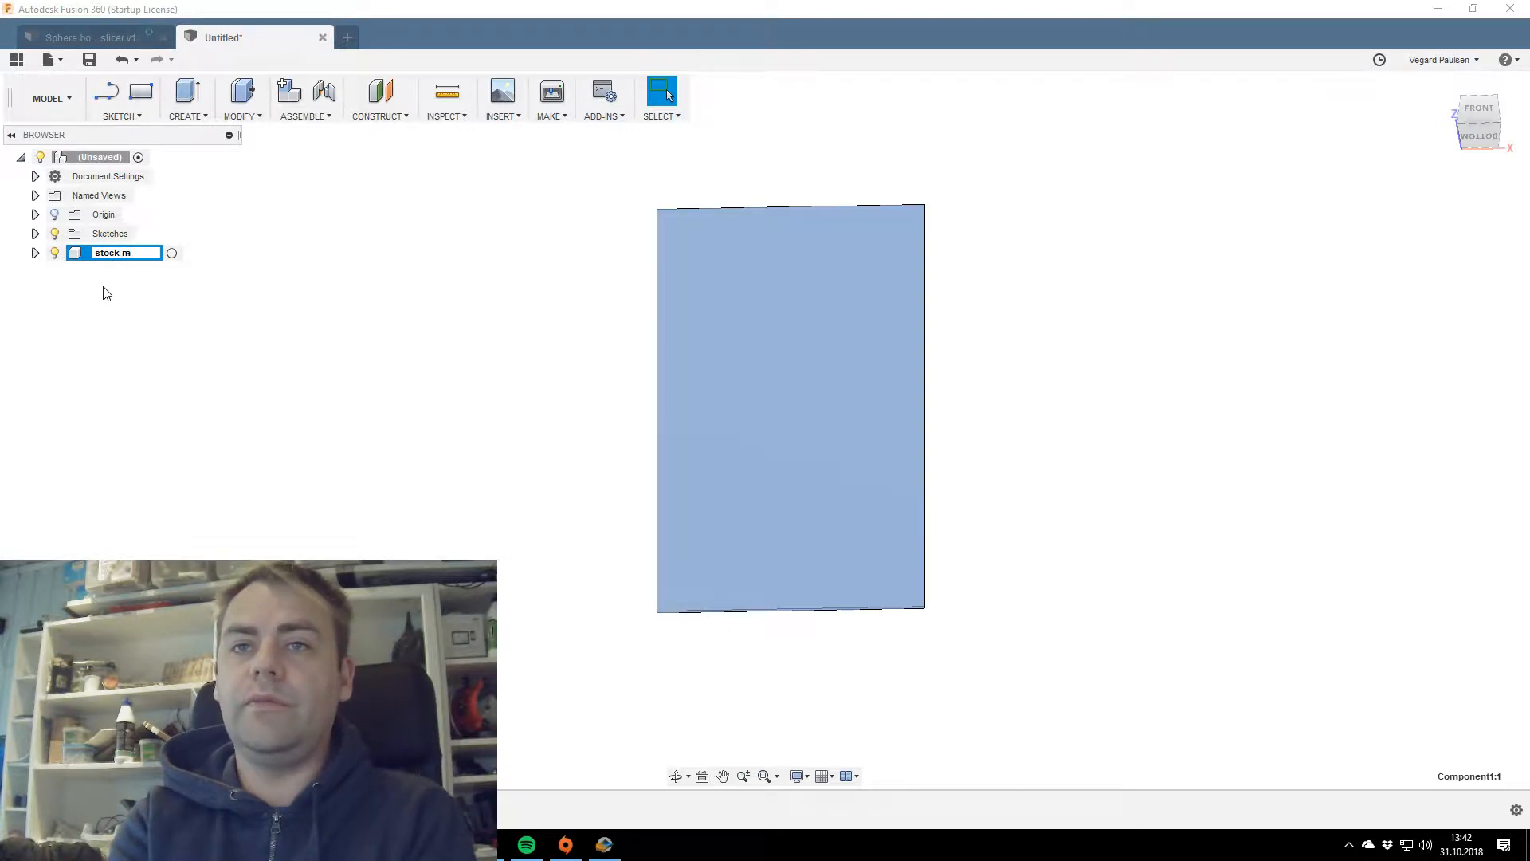
type("k")
key("Return")
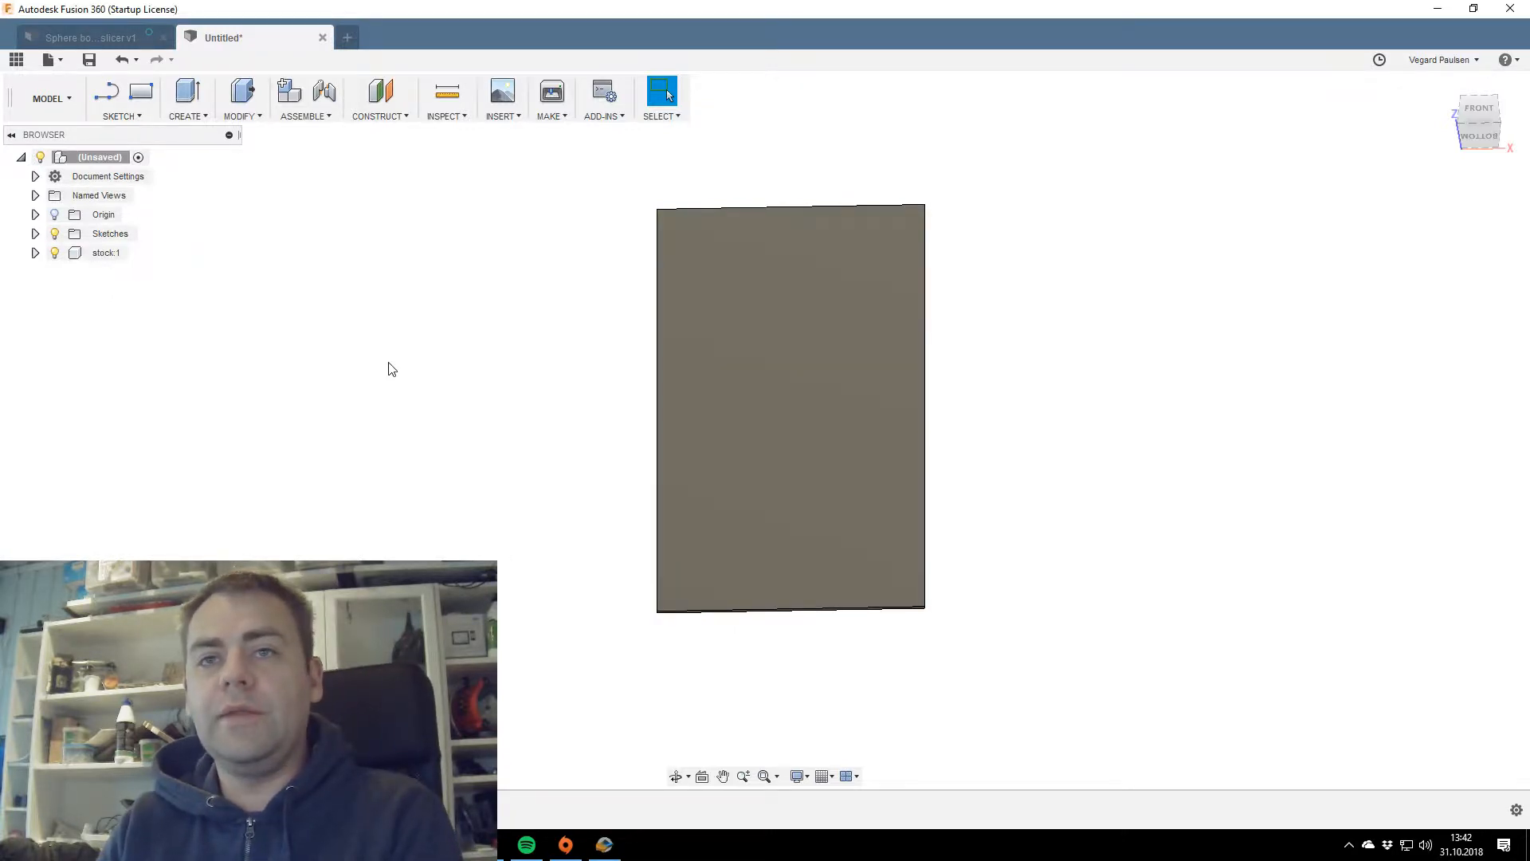
left_click(852, 421)
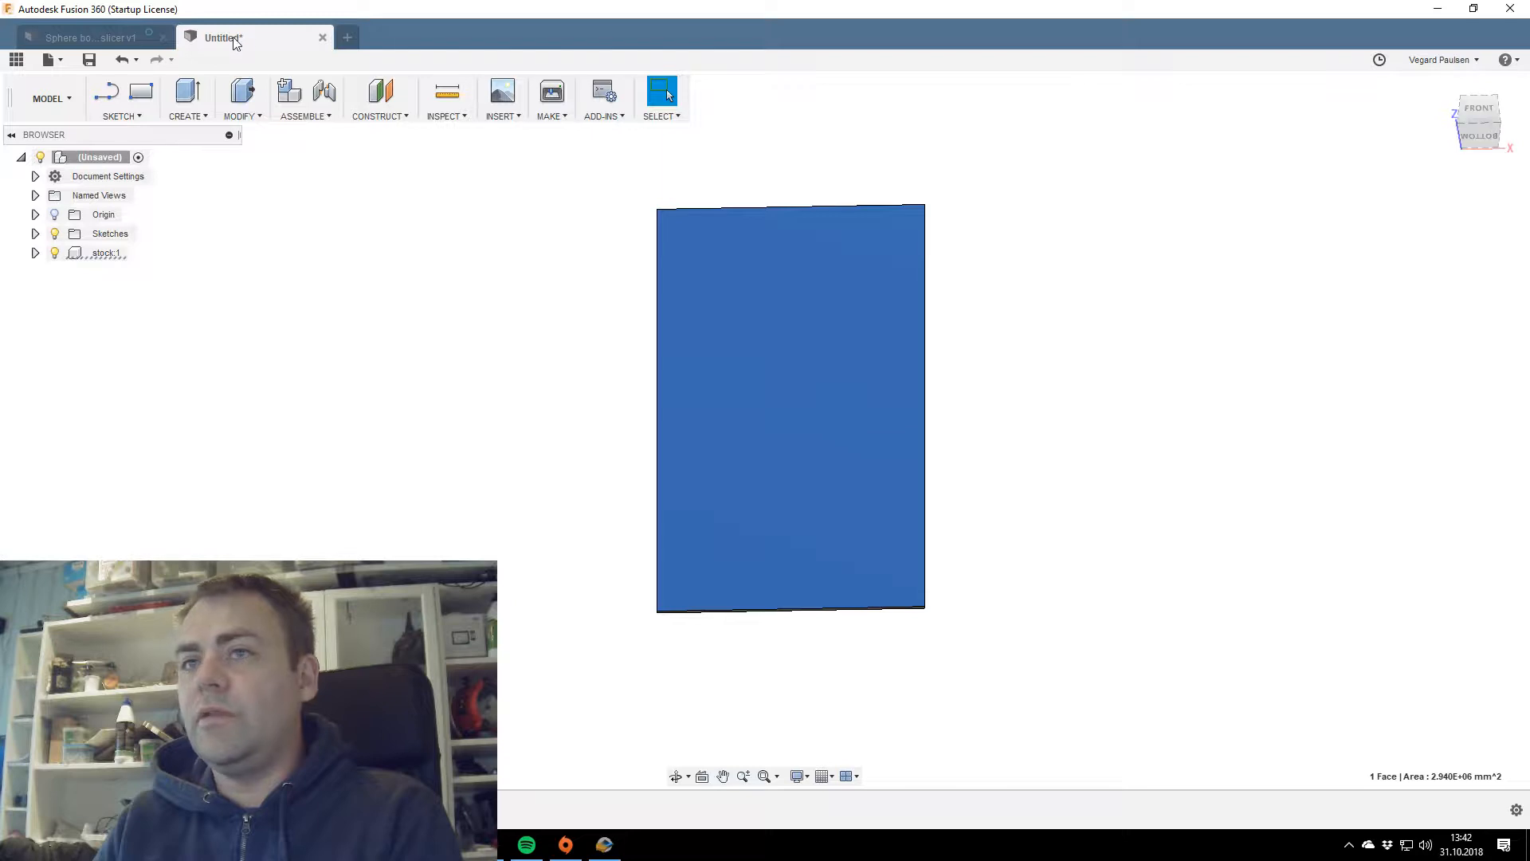
Start inserting a DXF on the stock sheet's large face and browse to the cncgarasjen.no "vlog CAD" folder for the file.
left_click(502, 116)
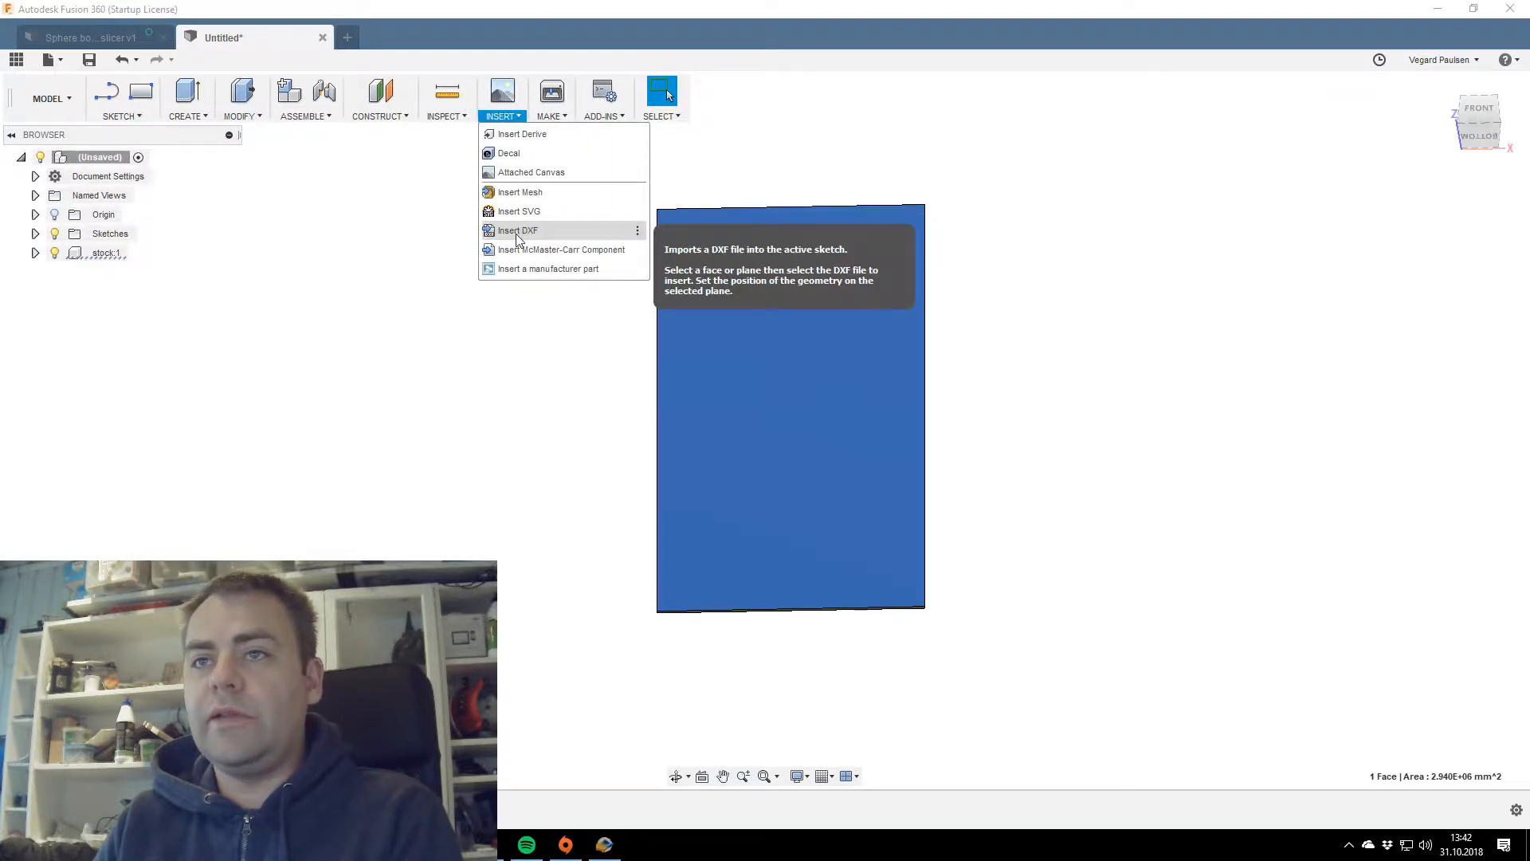
left_click(514, 233)
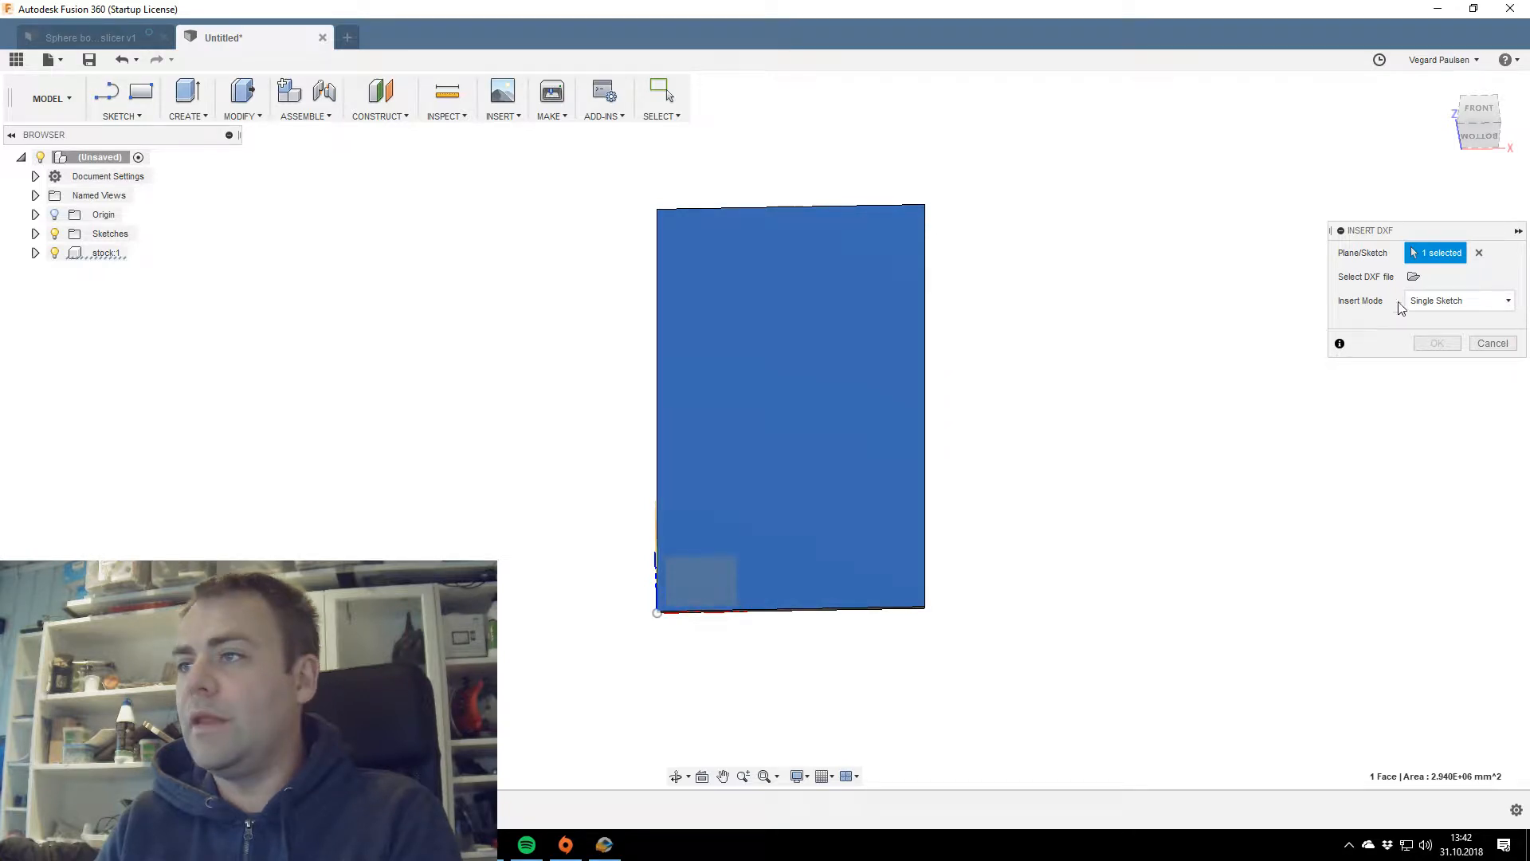
left_click(1412, 276)
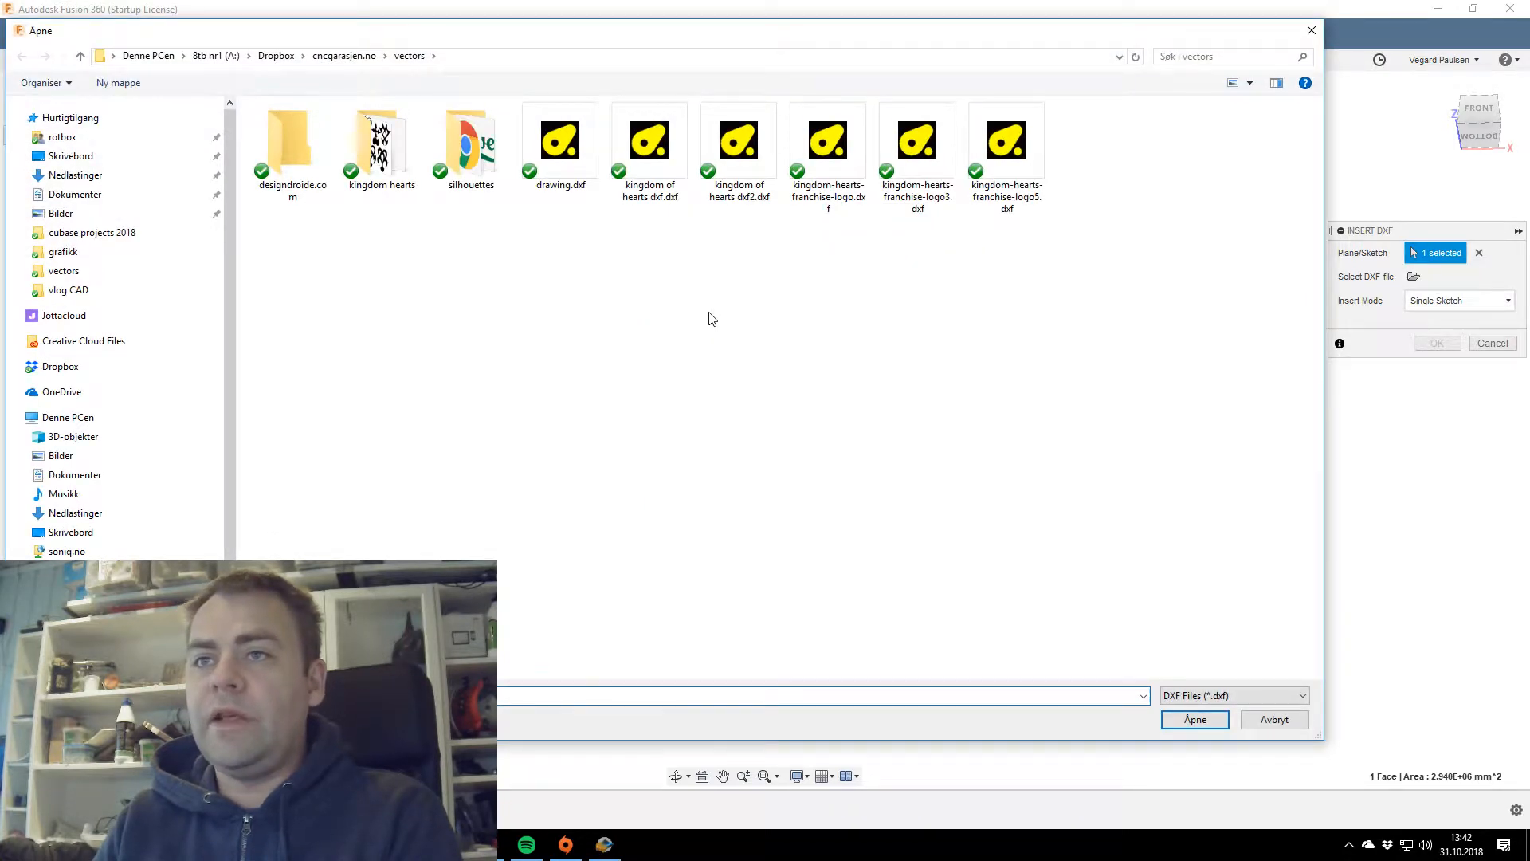
left_click(344, 58)
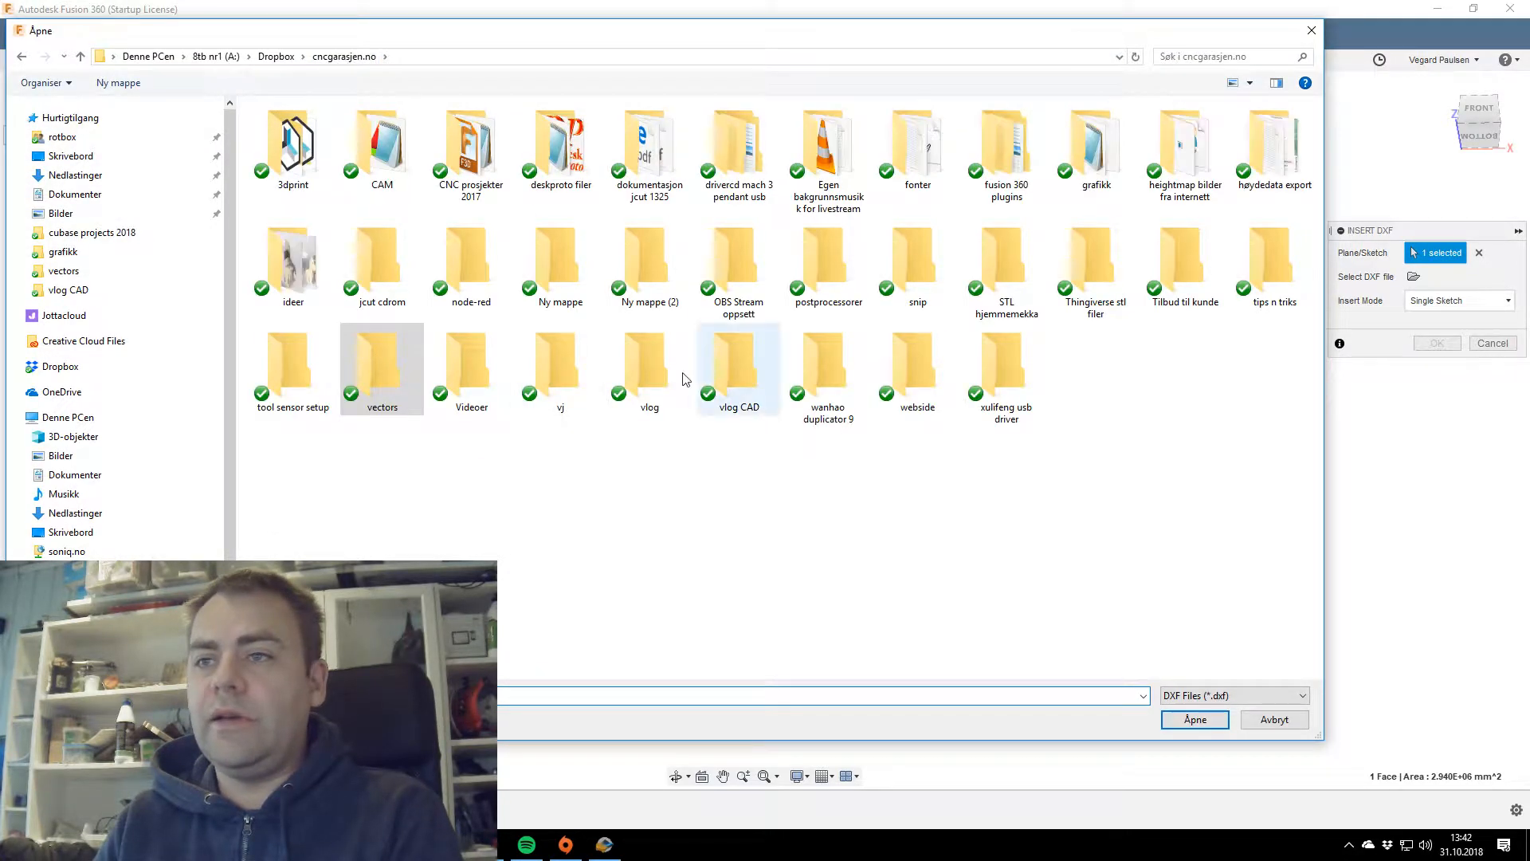
double_click(729, 374)
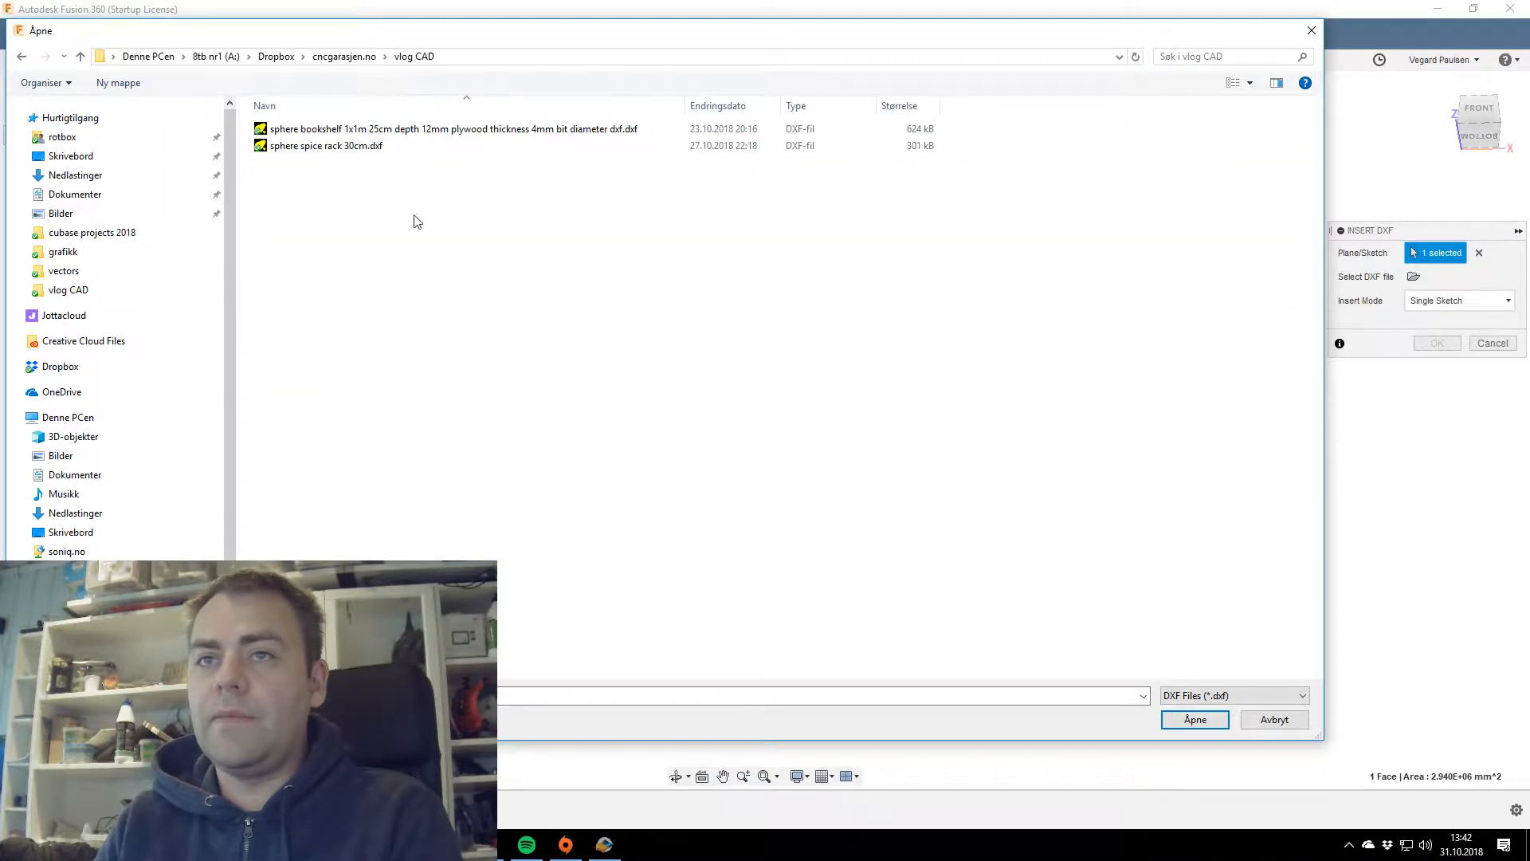
left_click(344, 56)
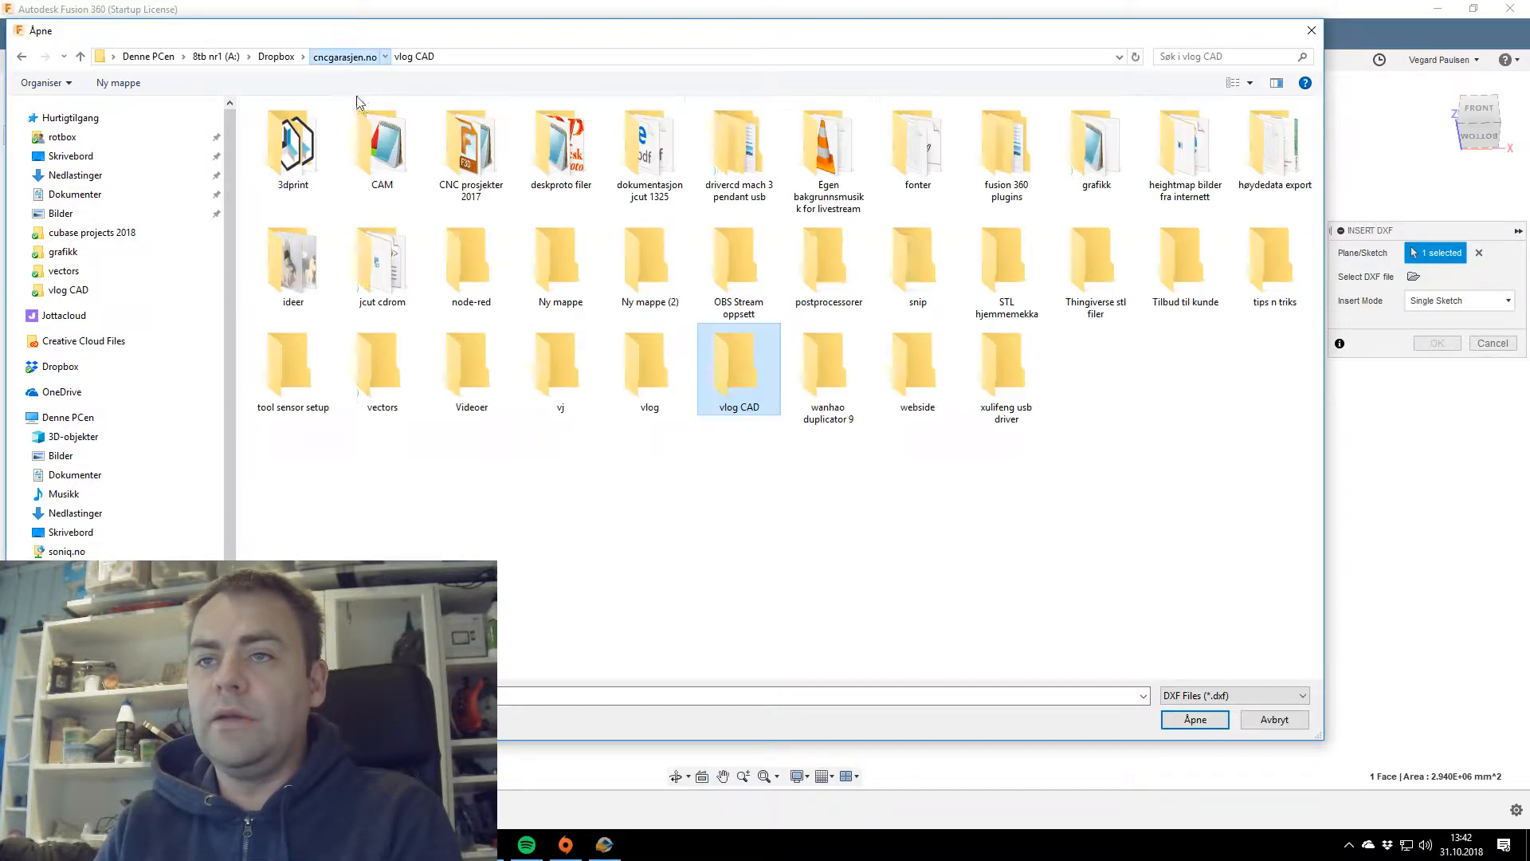
double_click(629, 372)
left_click(344, 56)
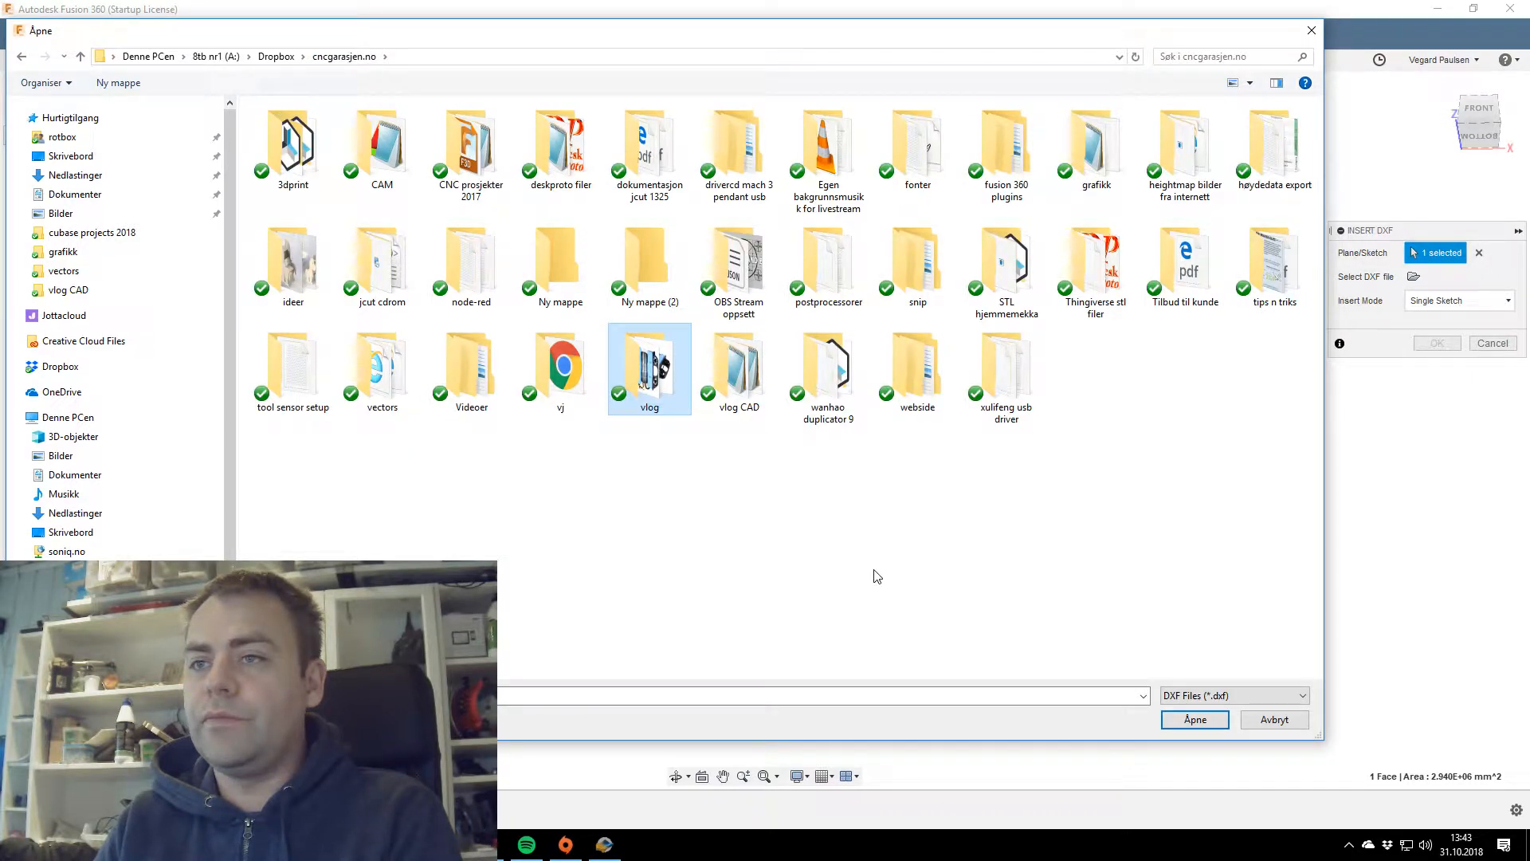
double_click(725, 357)
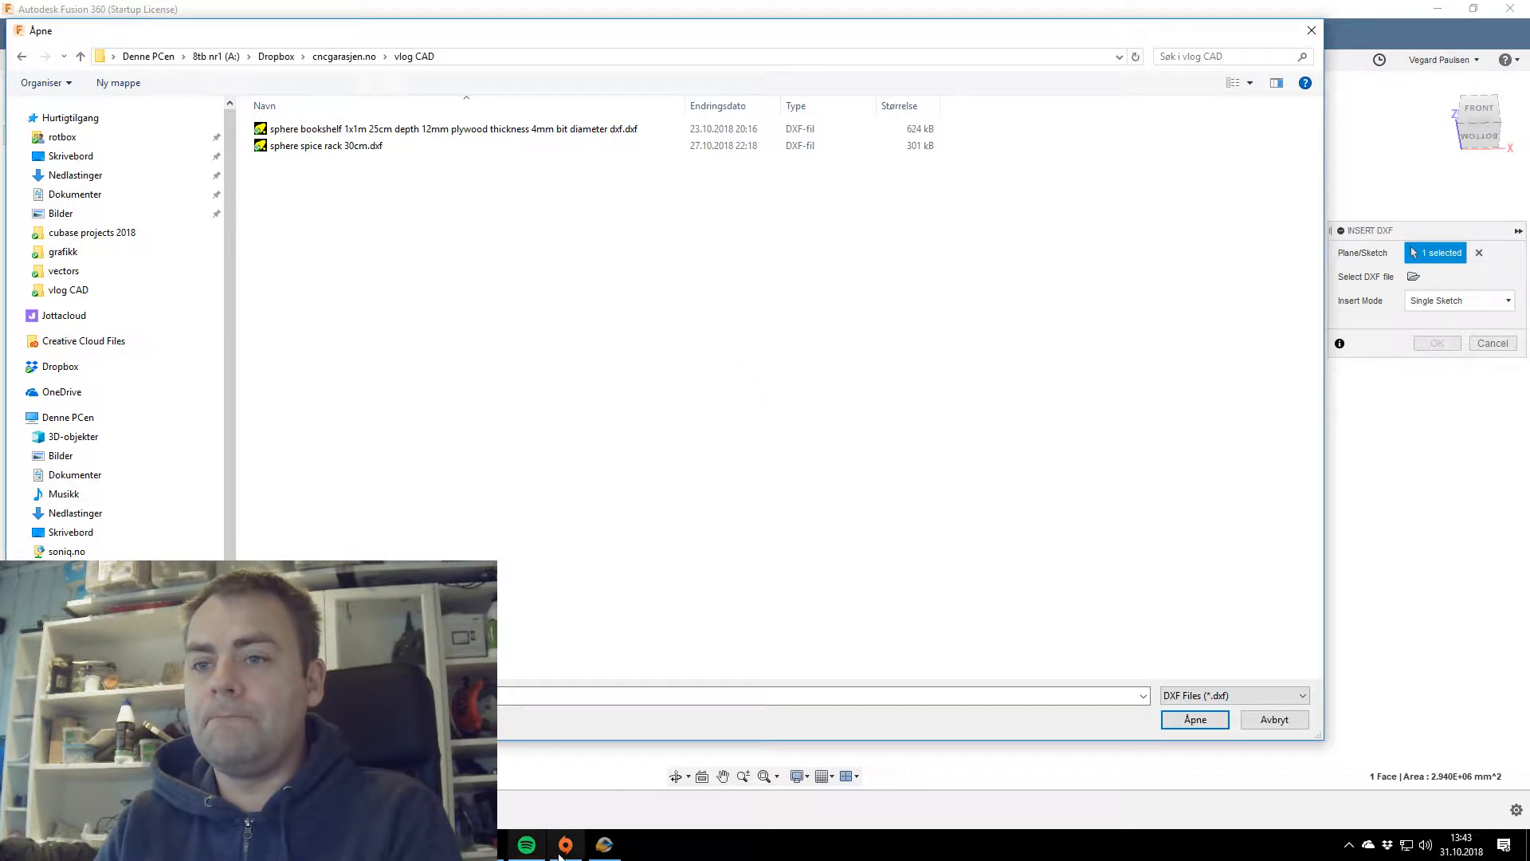
Switch to Slicer, extract "Sphere 2meter bookshelf 4mm endmill and 12_25mm stock material.zip" into the vlog CAD folder, and return to Fusion 360.
left_click(604, 845)
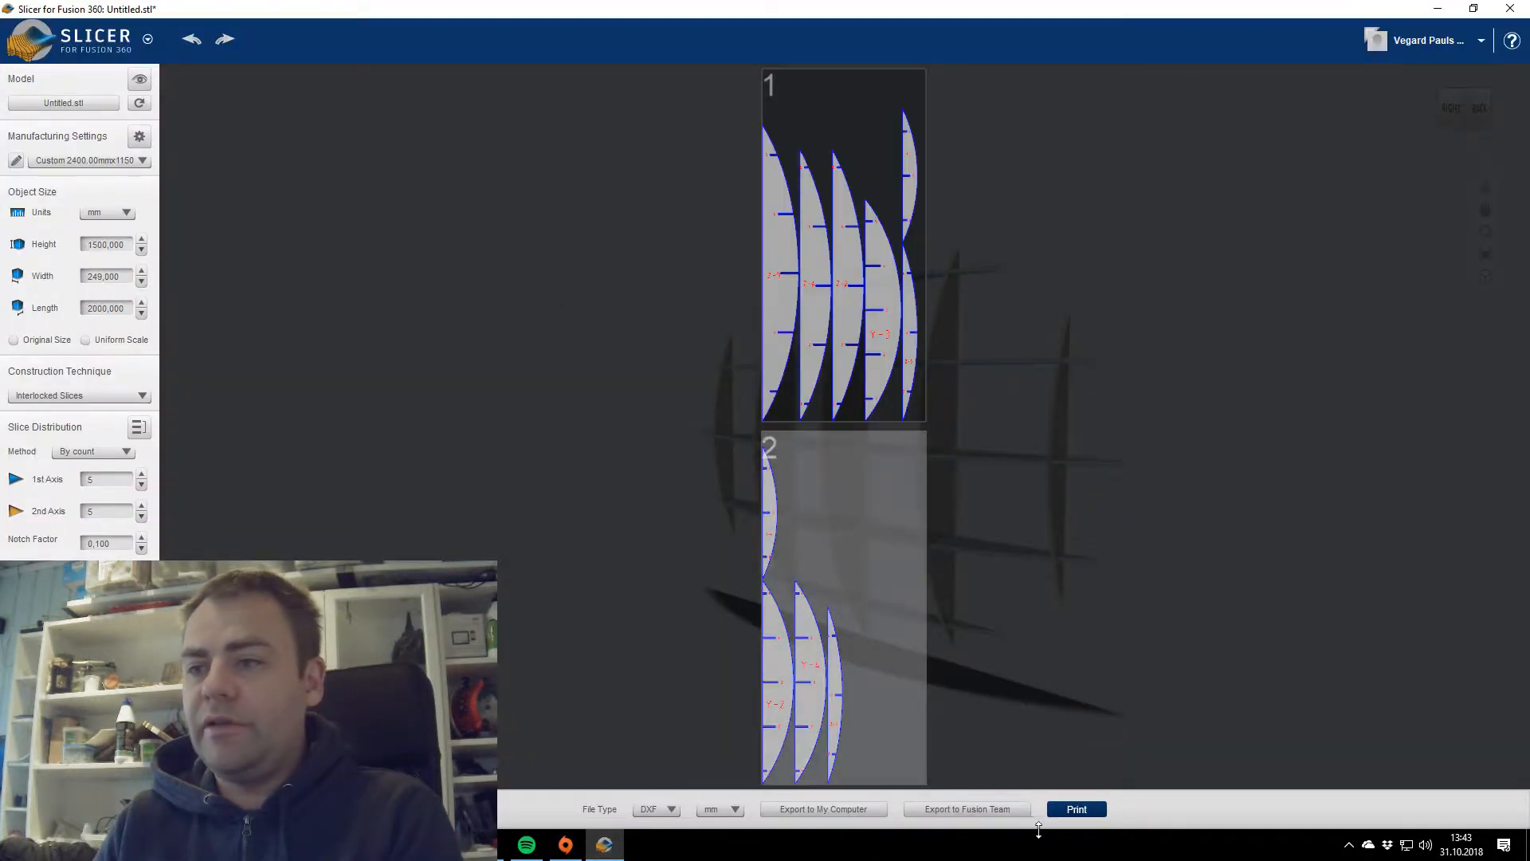
left_click(828, 809)
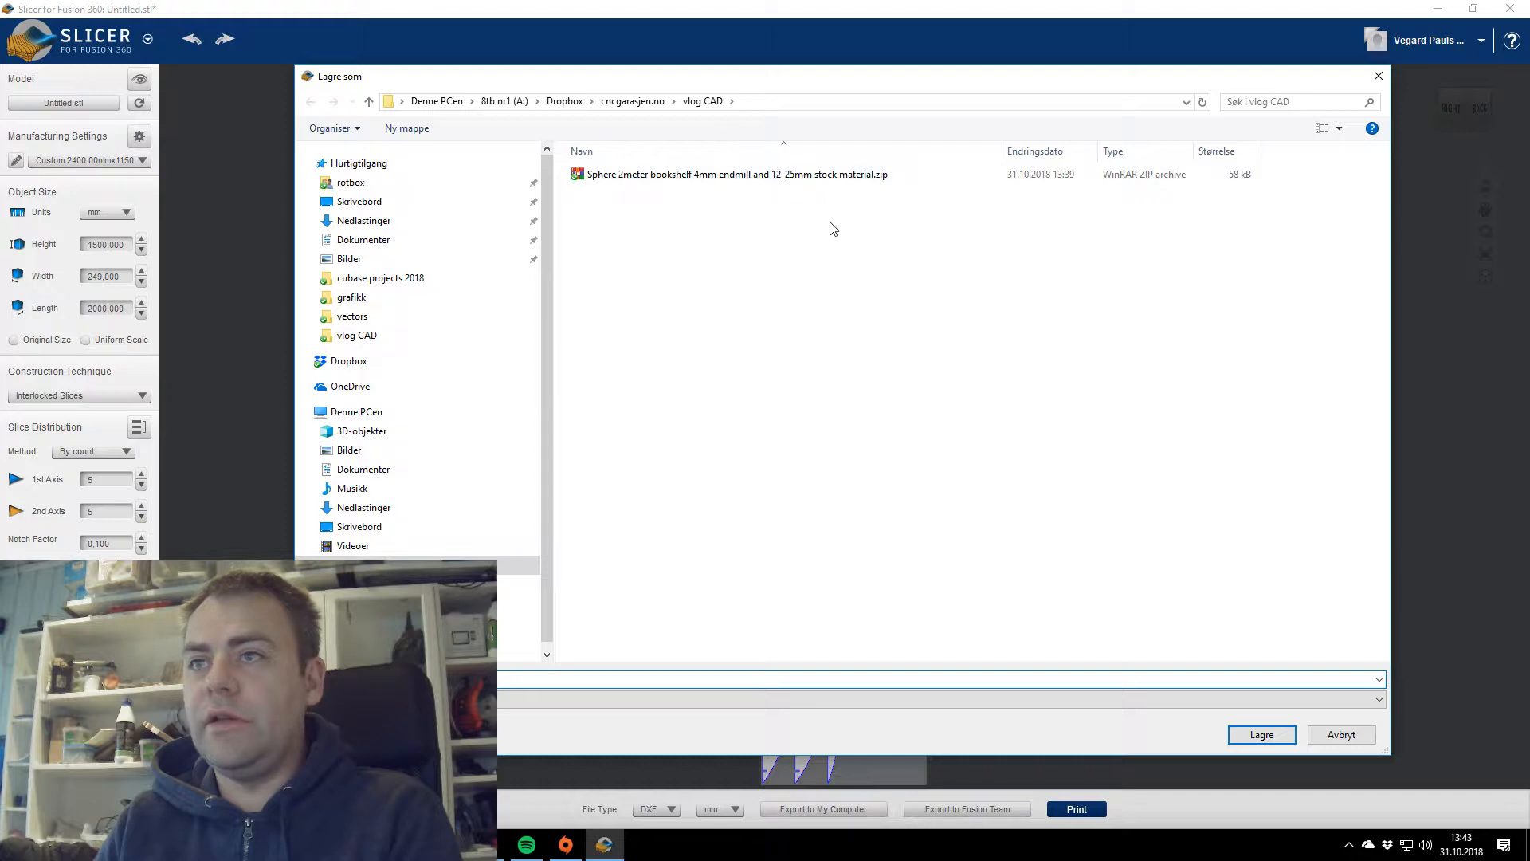
left_click(881, 184)
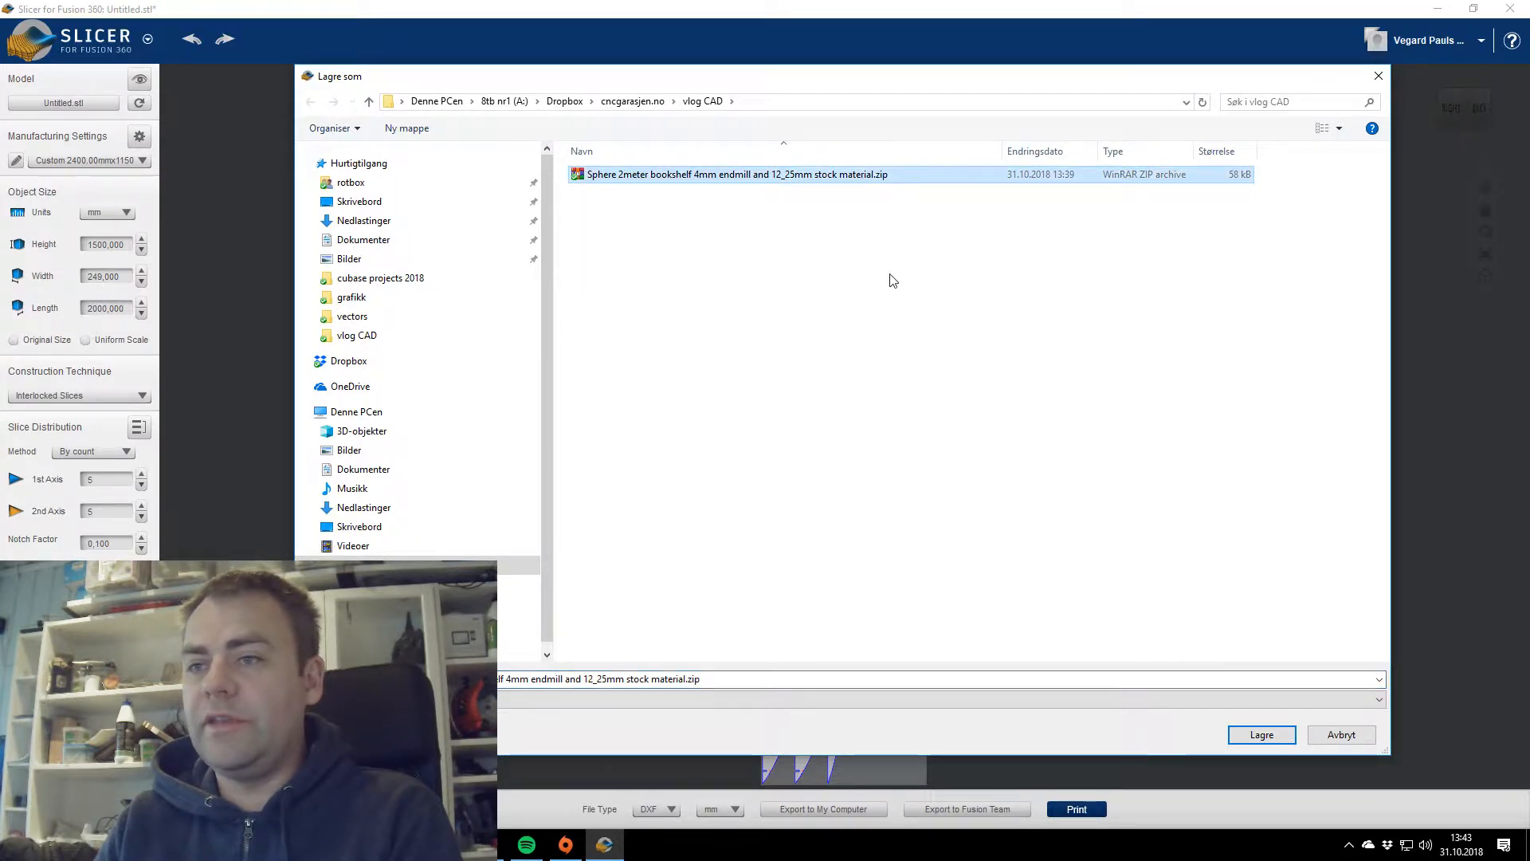
right_click(847, 182)
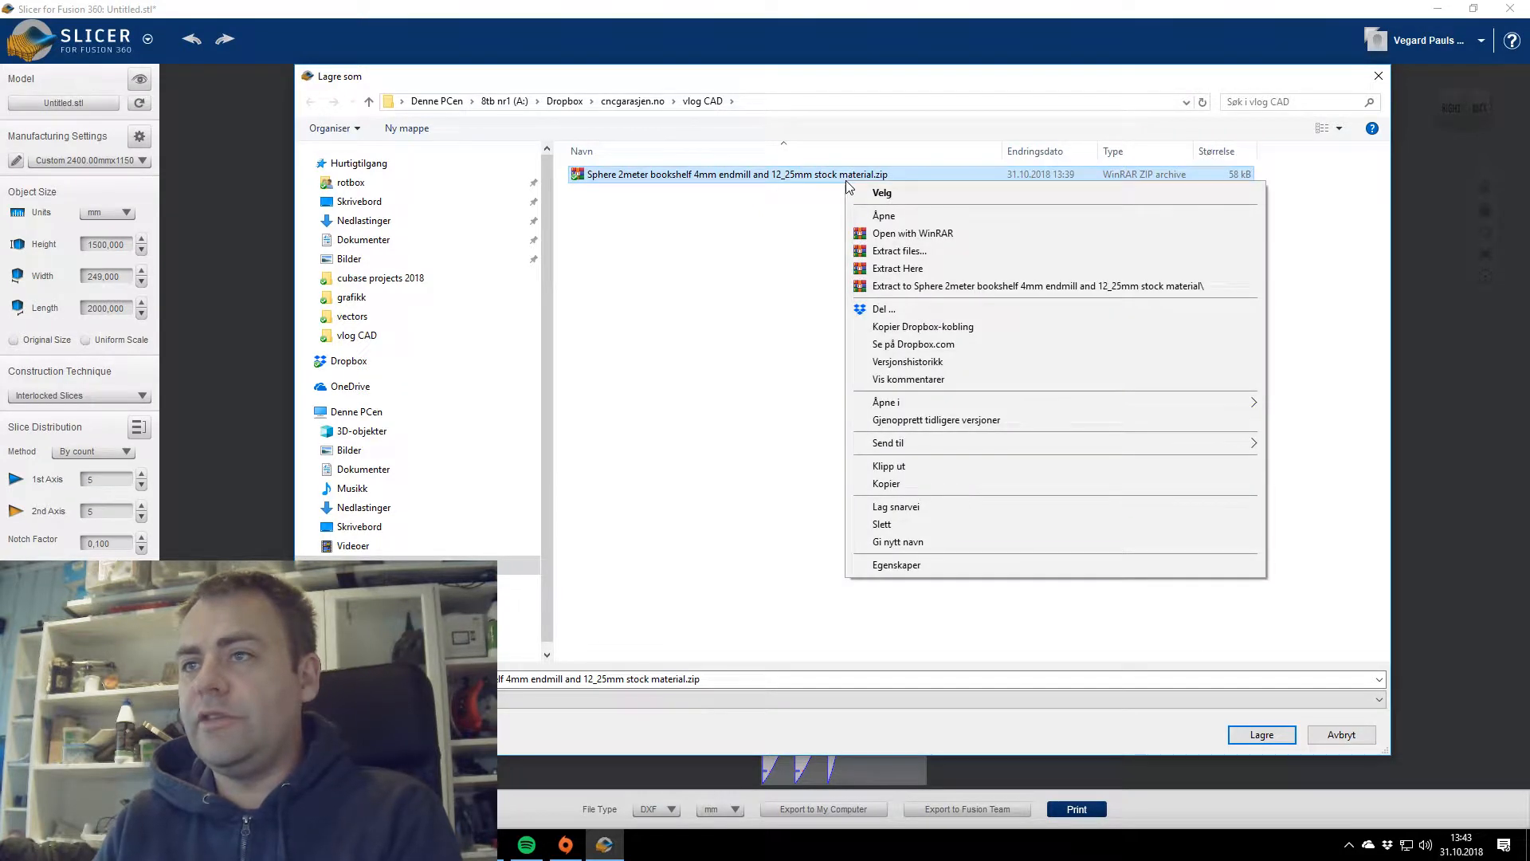
left_click(936, 273)
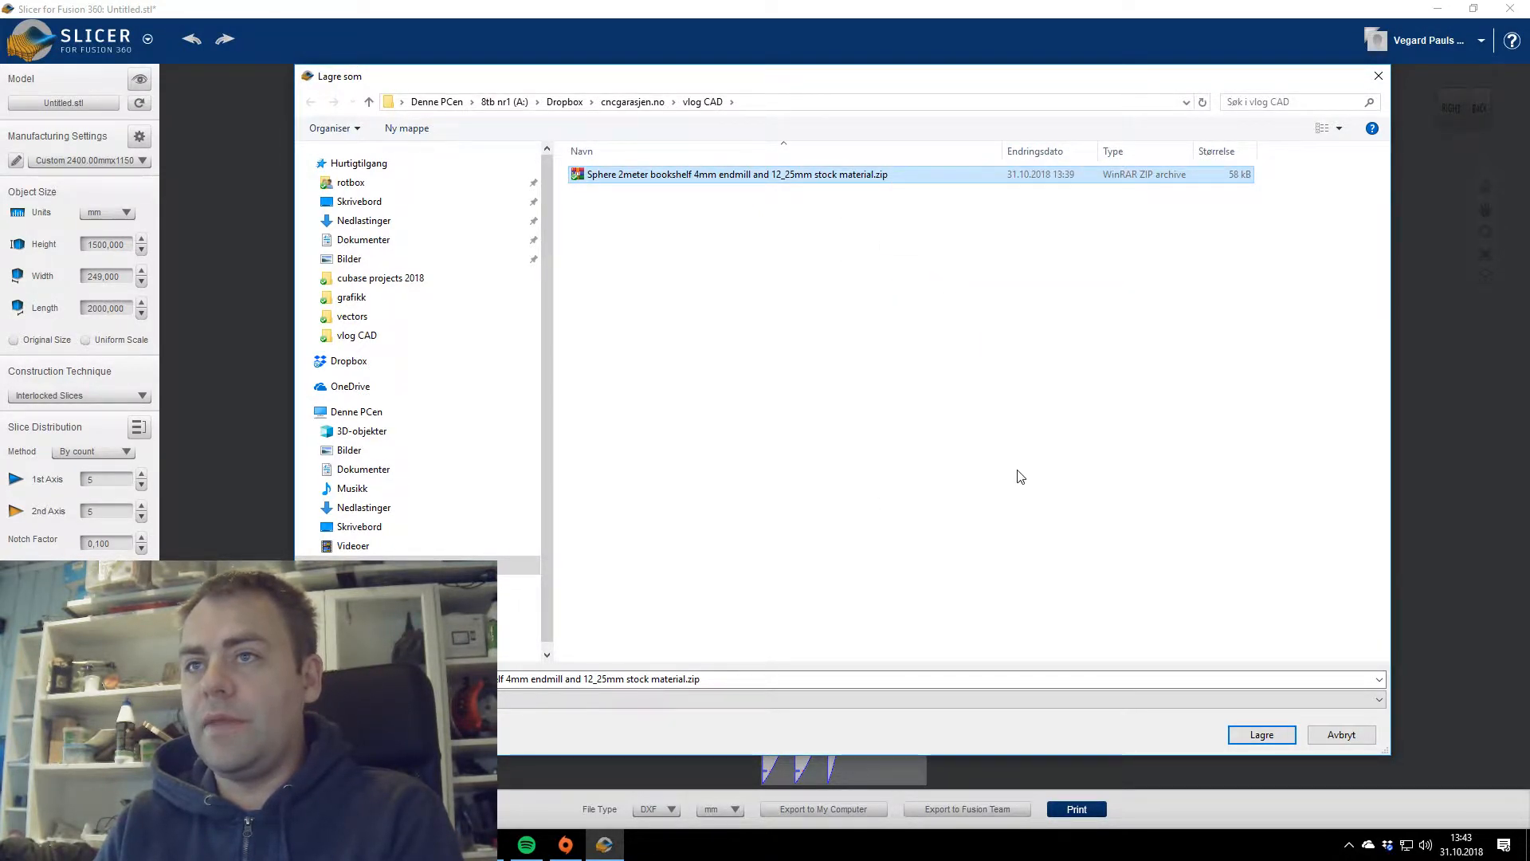
left_click(1338, 734)
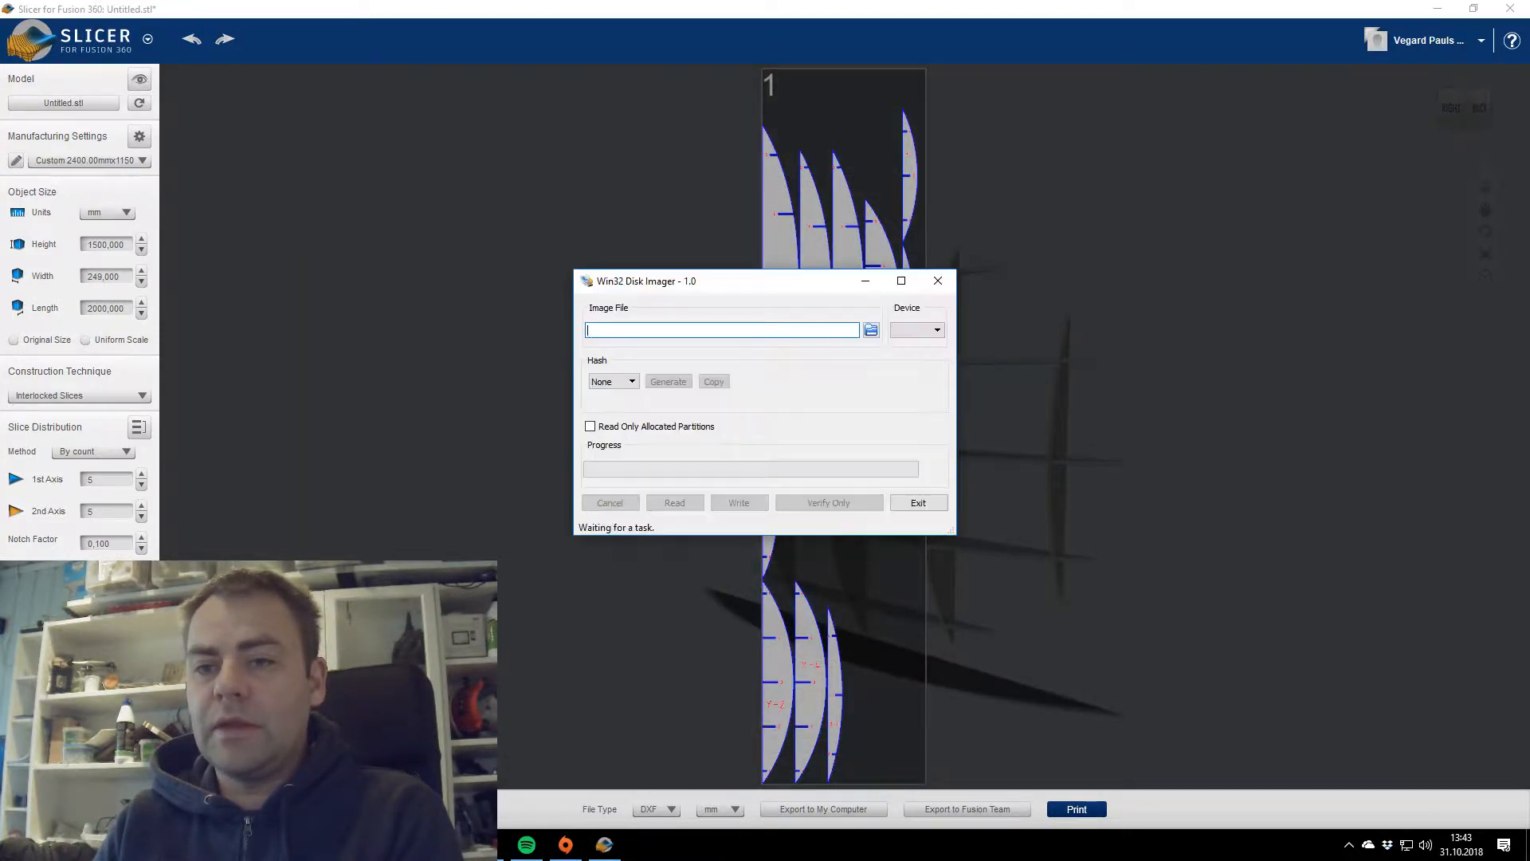
key("alt+F4")
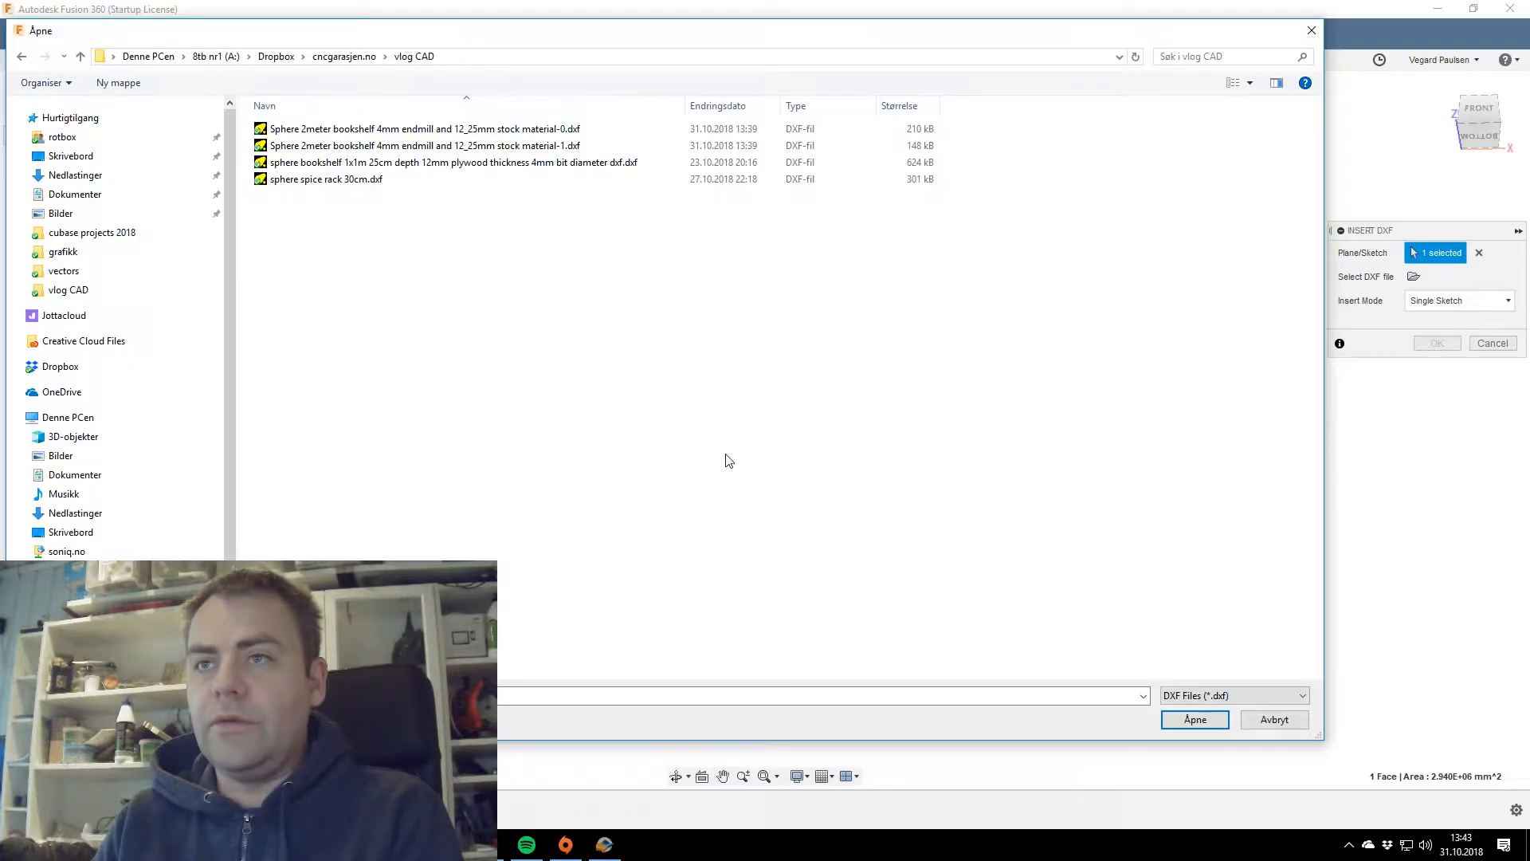
Load "Sphere 2meter bookshelf 4mm endmill and 12_25mm stock material-0.dxf" onto the stock face and inspect the placed cutting outlines.
left_click(374, 129)
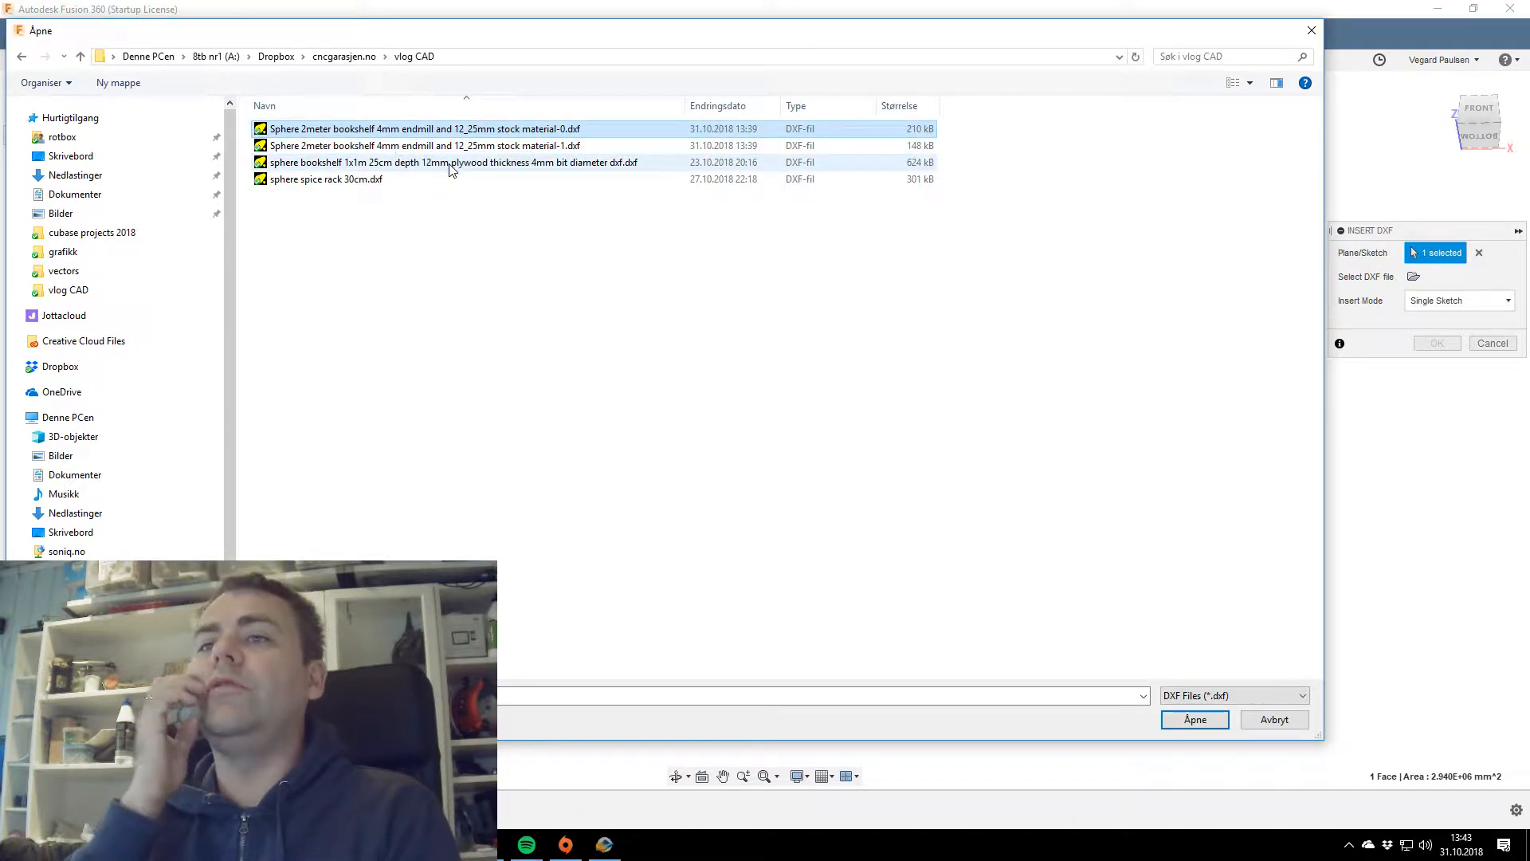
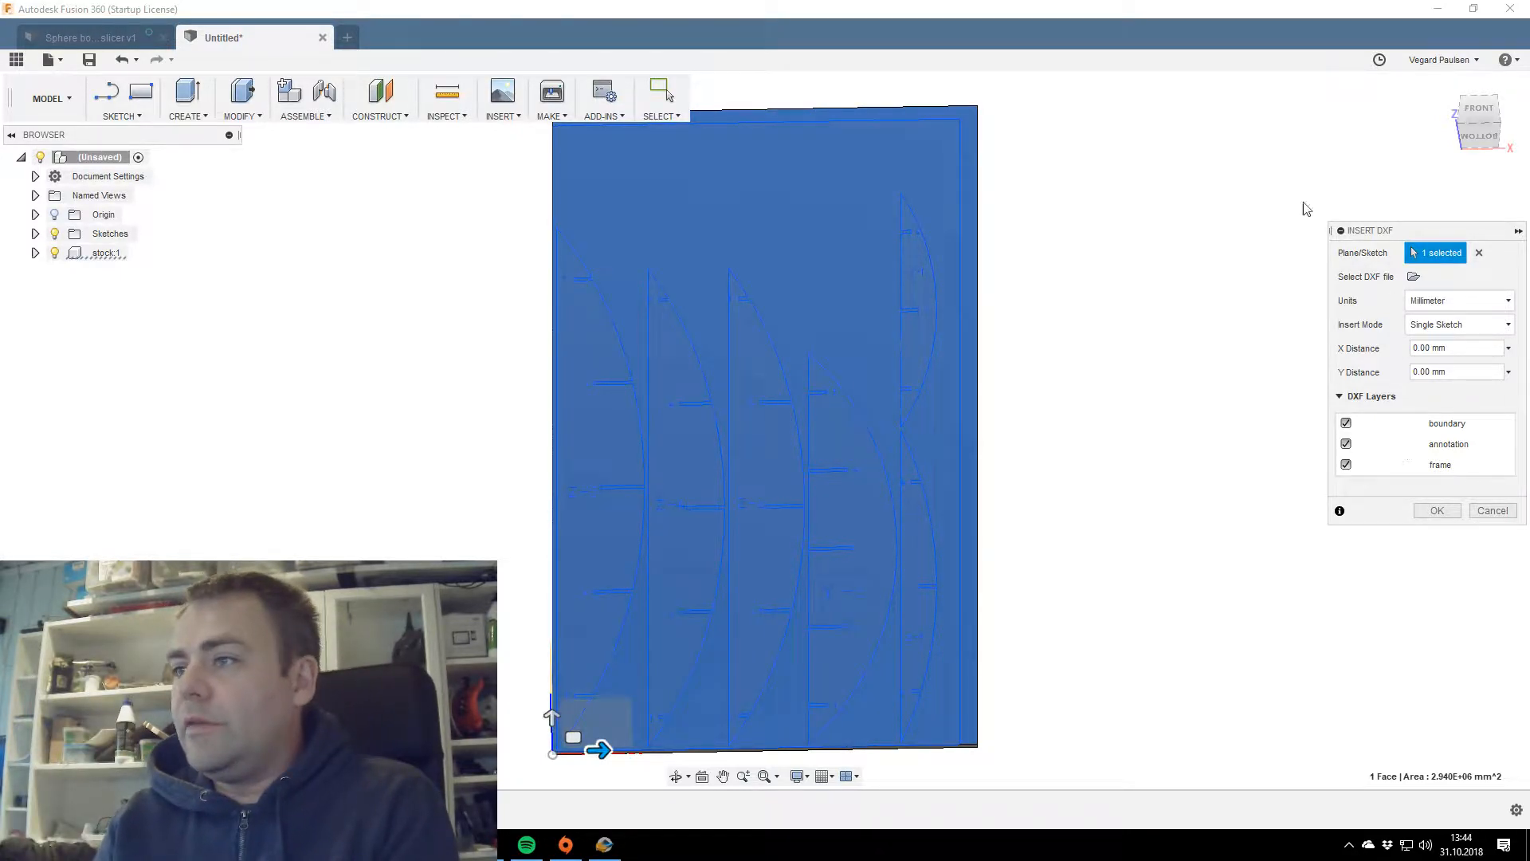
left_click_drag(1370, 230, 1083, 213)
scroll(779, 529, "up", 1)
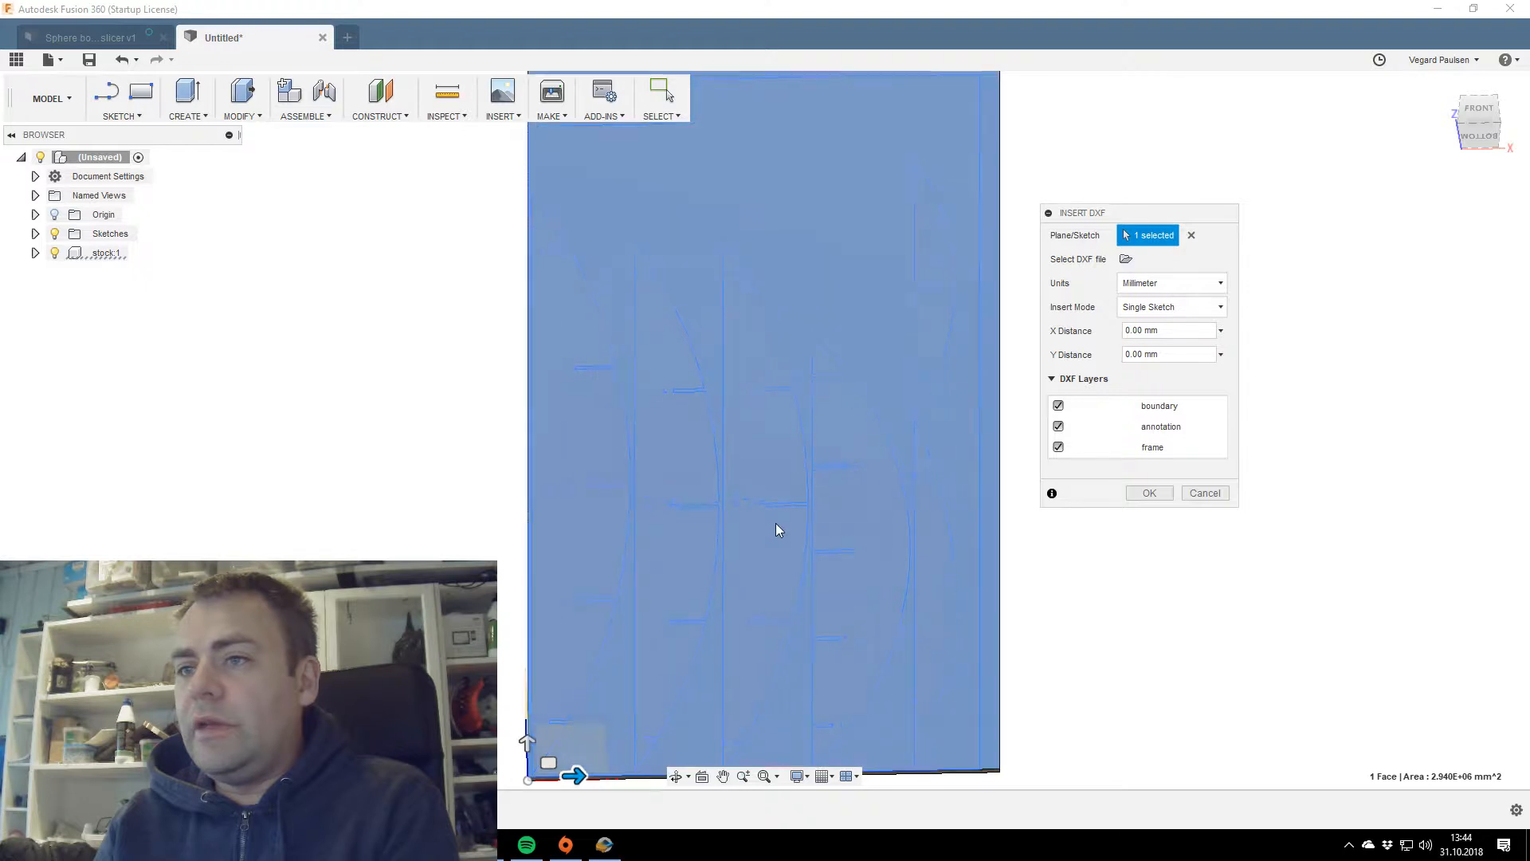
scroll(779, 529, "up", 2)
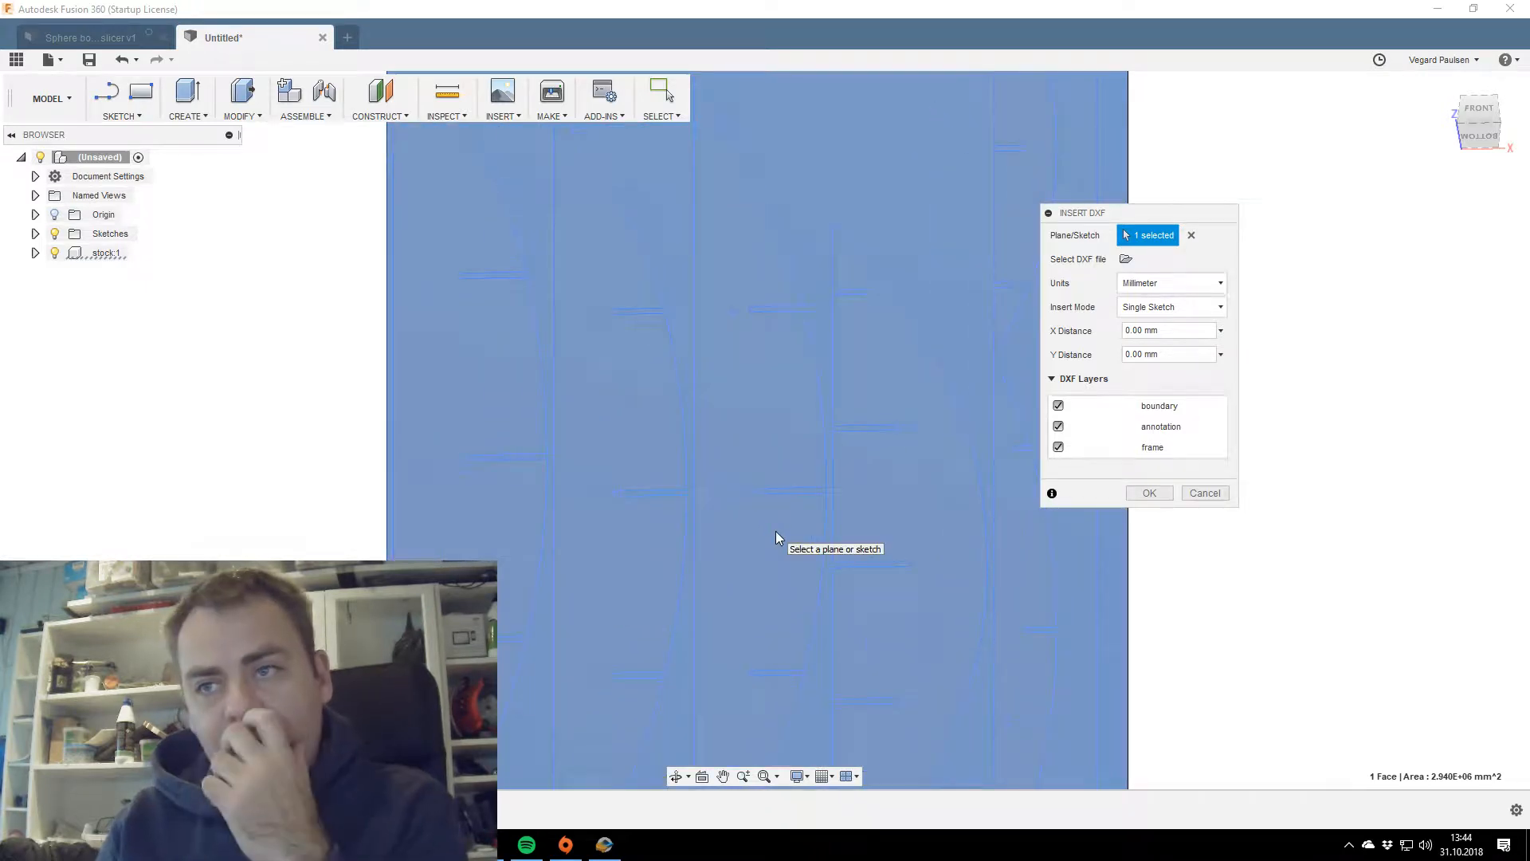
scroll(835, 547, "up", 1)
scroll(835, 547, "down", 2)
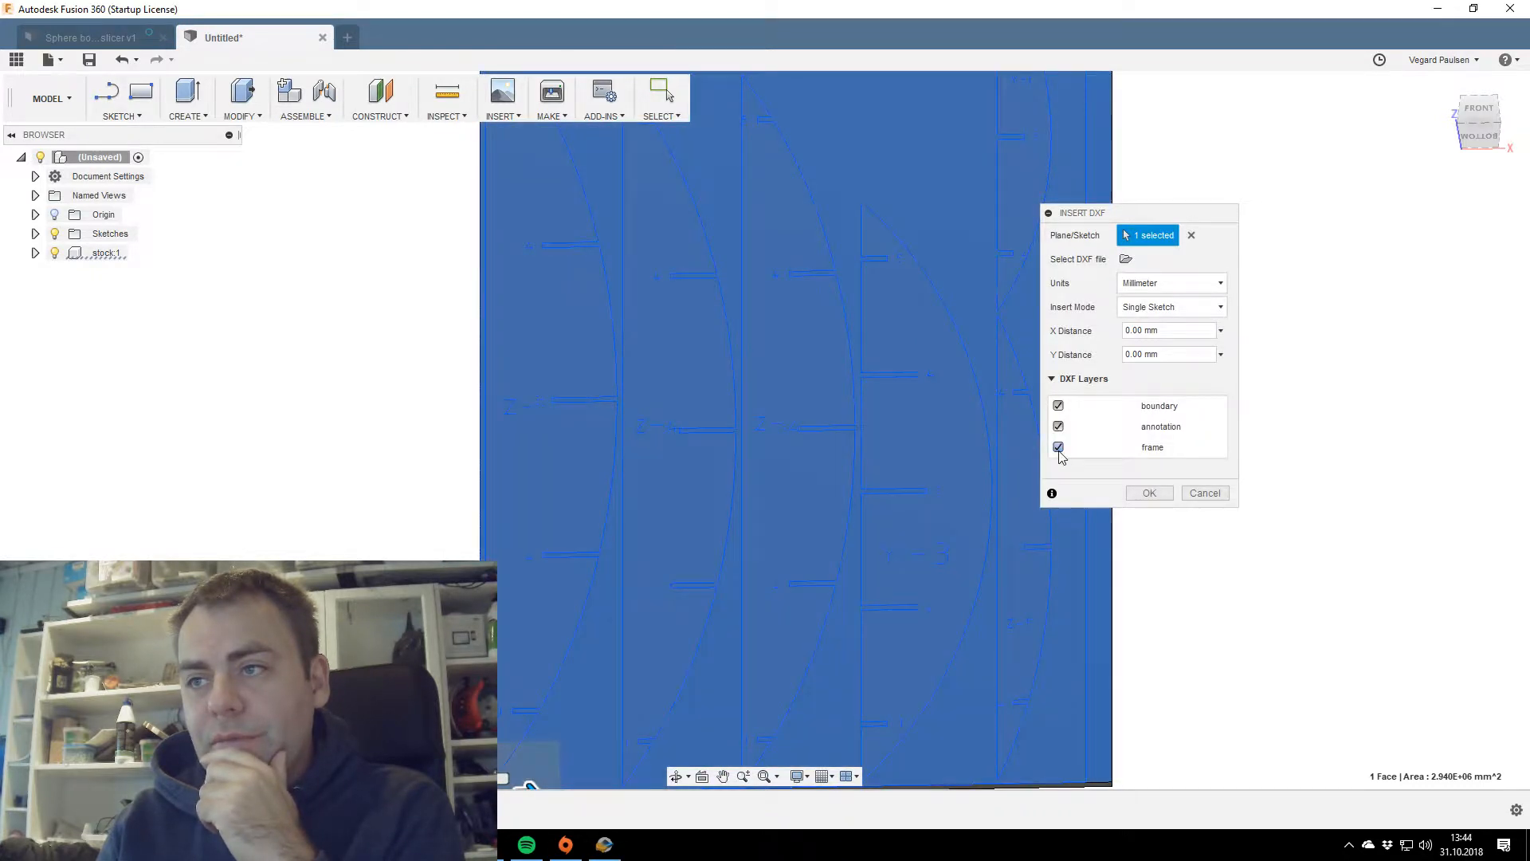
Exclude the frame layer, keep boundary and annotation, and insert the DXF in millimetres as a single sketch.
left_click(1058, 447)
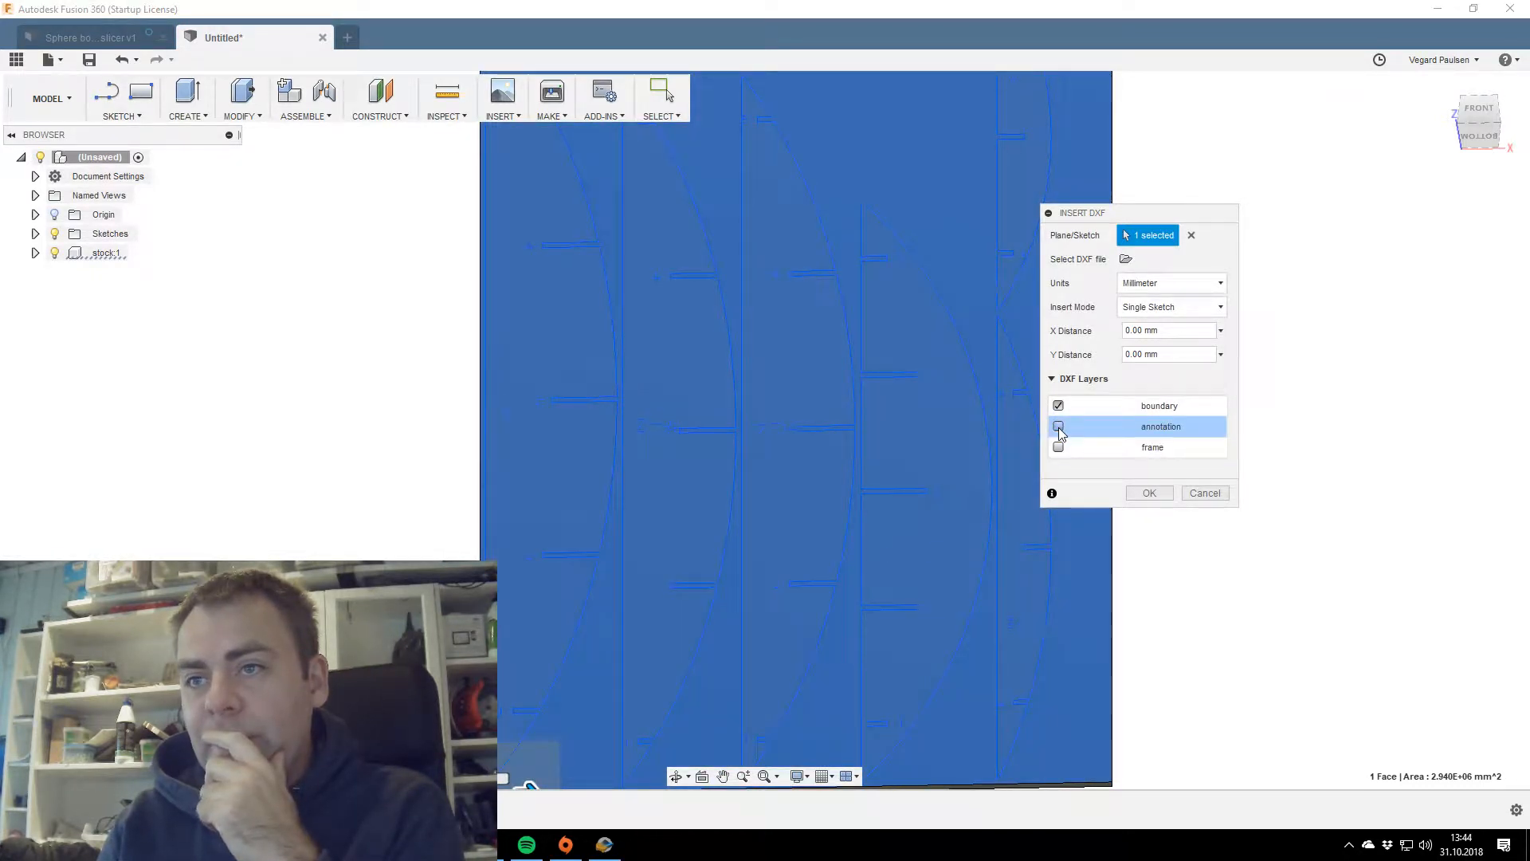
left_click(1058, 426)
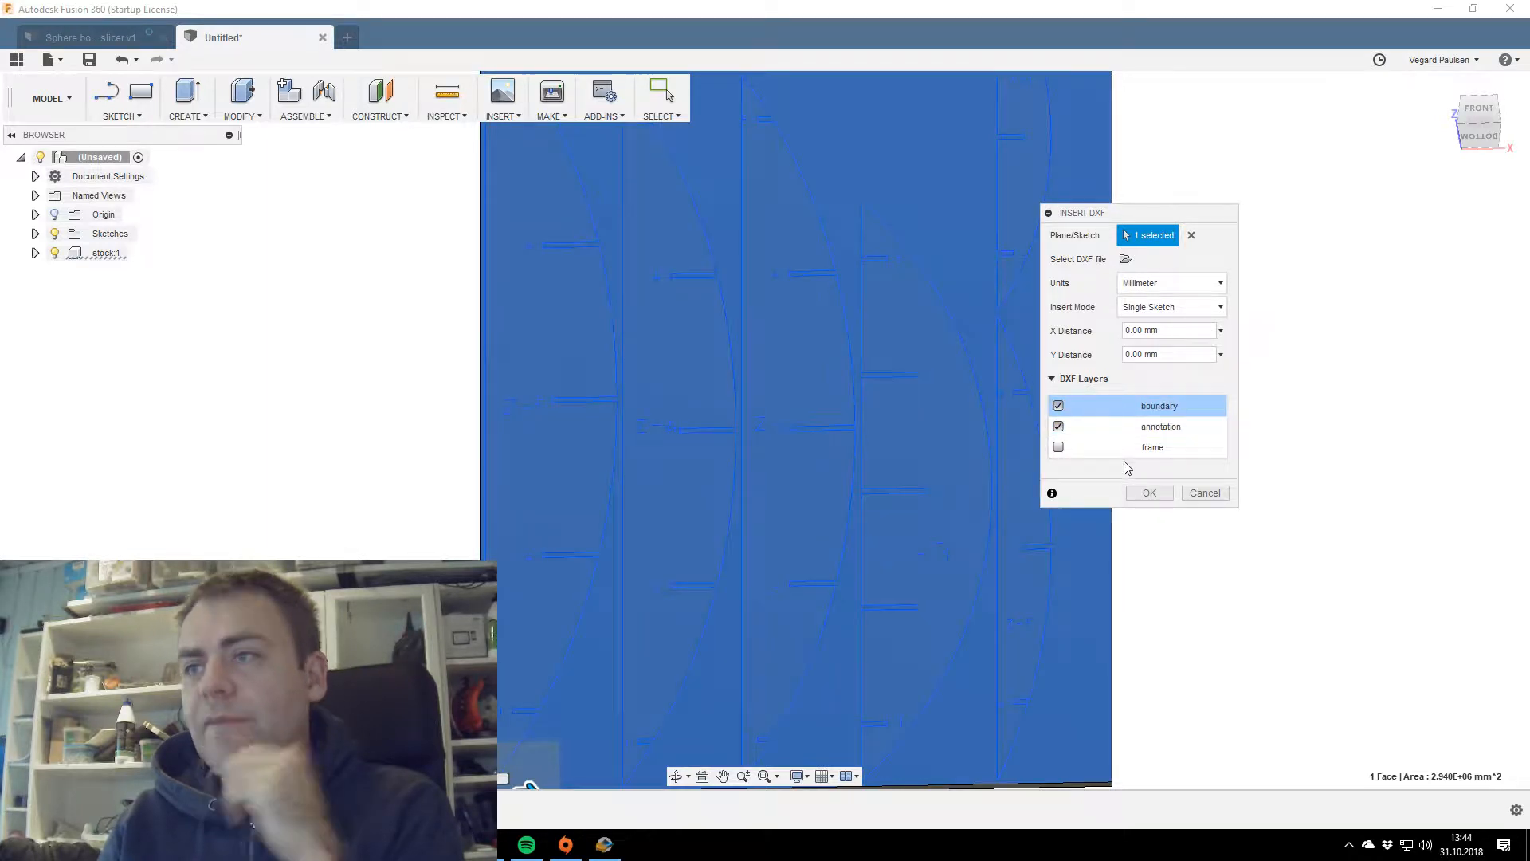
left_click(1149, 493)
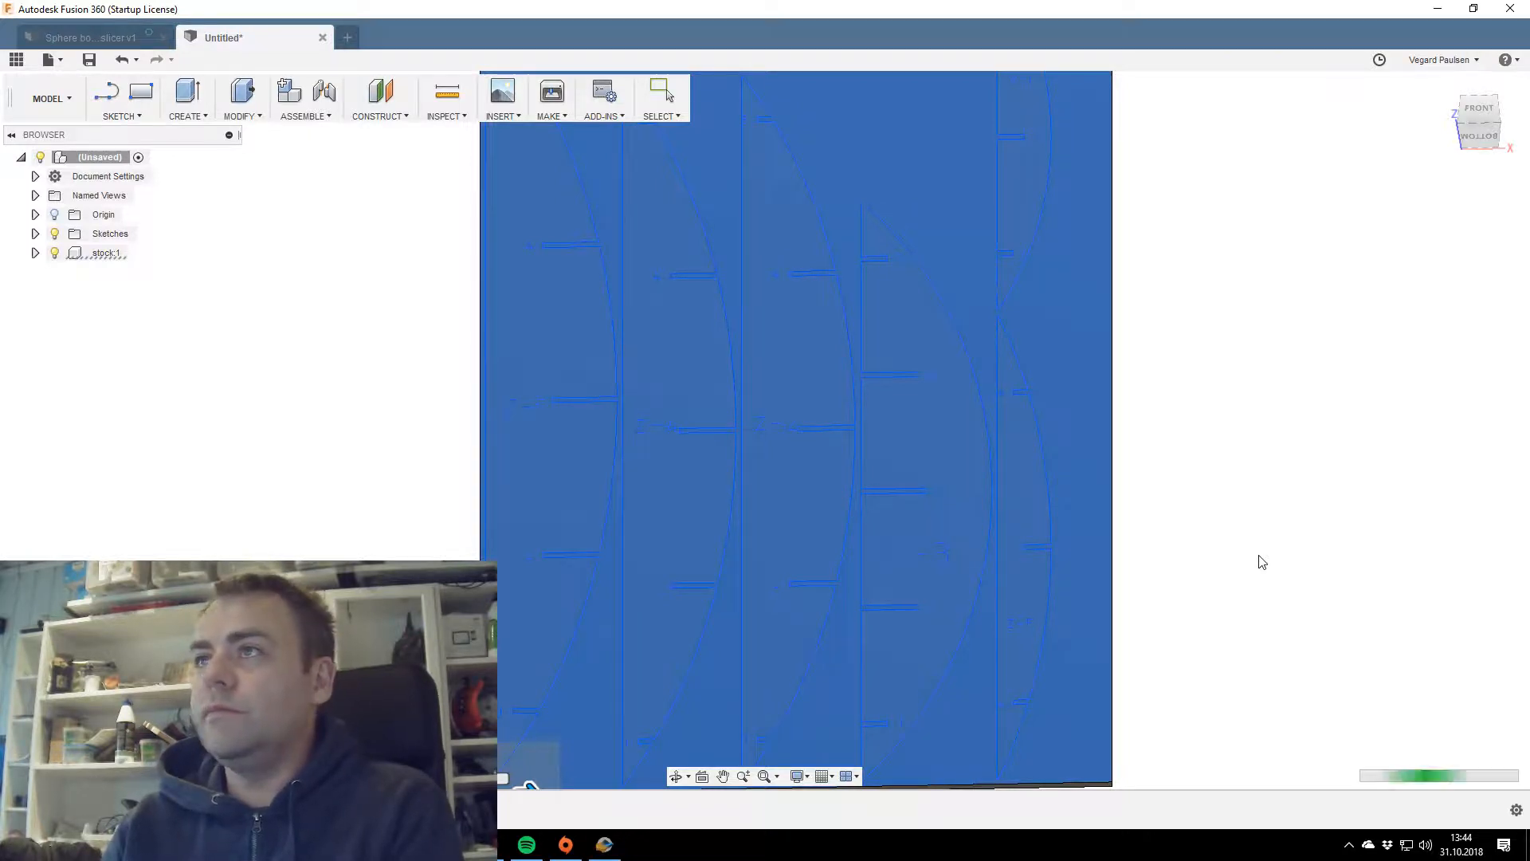
scroll(1255, 538, "down", 3)
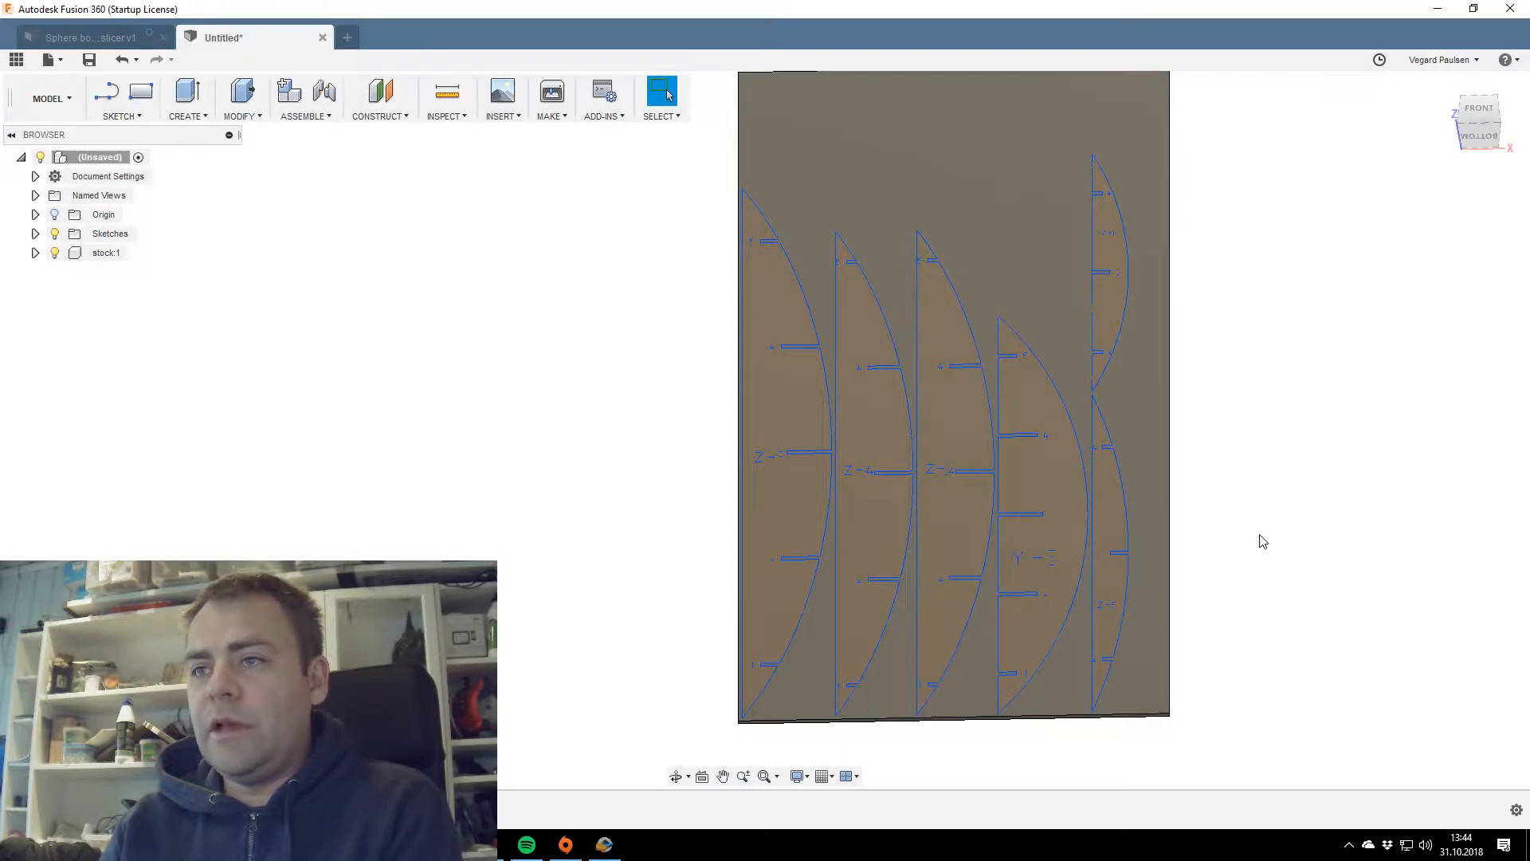
Copy the stock component and paste a duplicate in the same position.
right_click(102, 254)
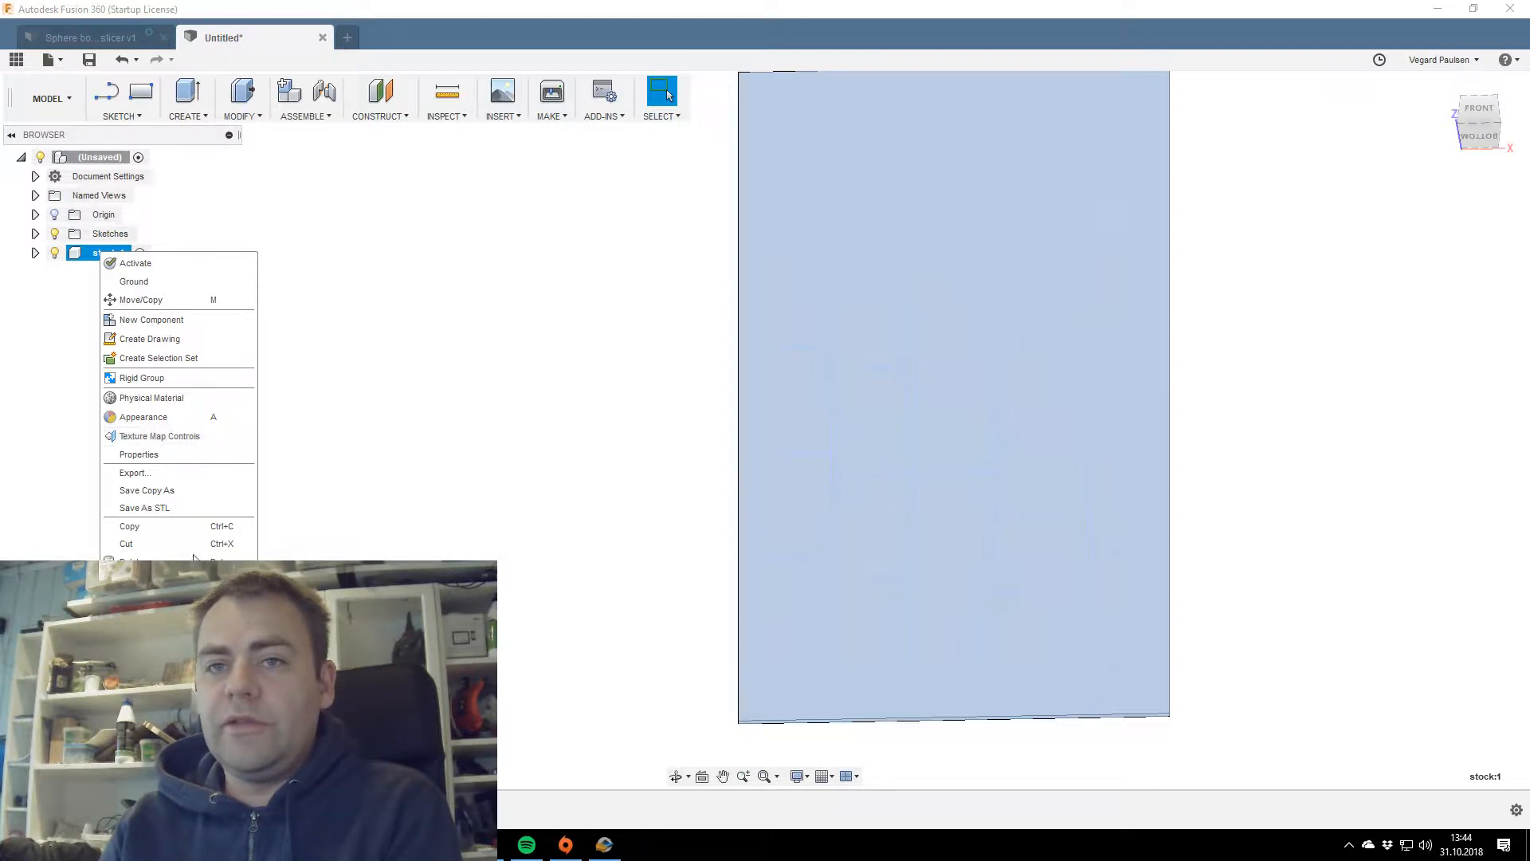
left_click(129, 526)
right_click(110, 312)
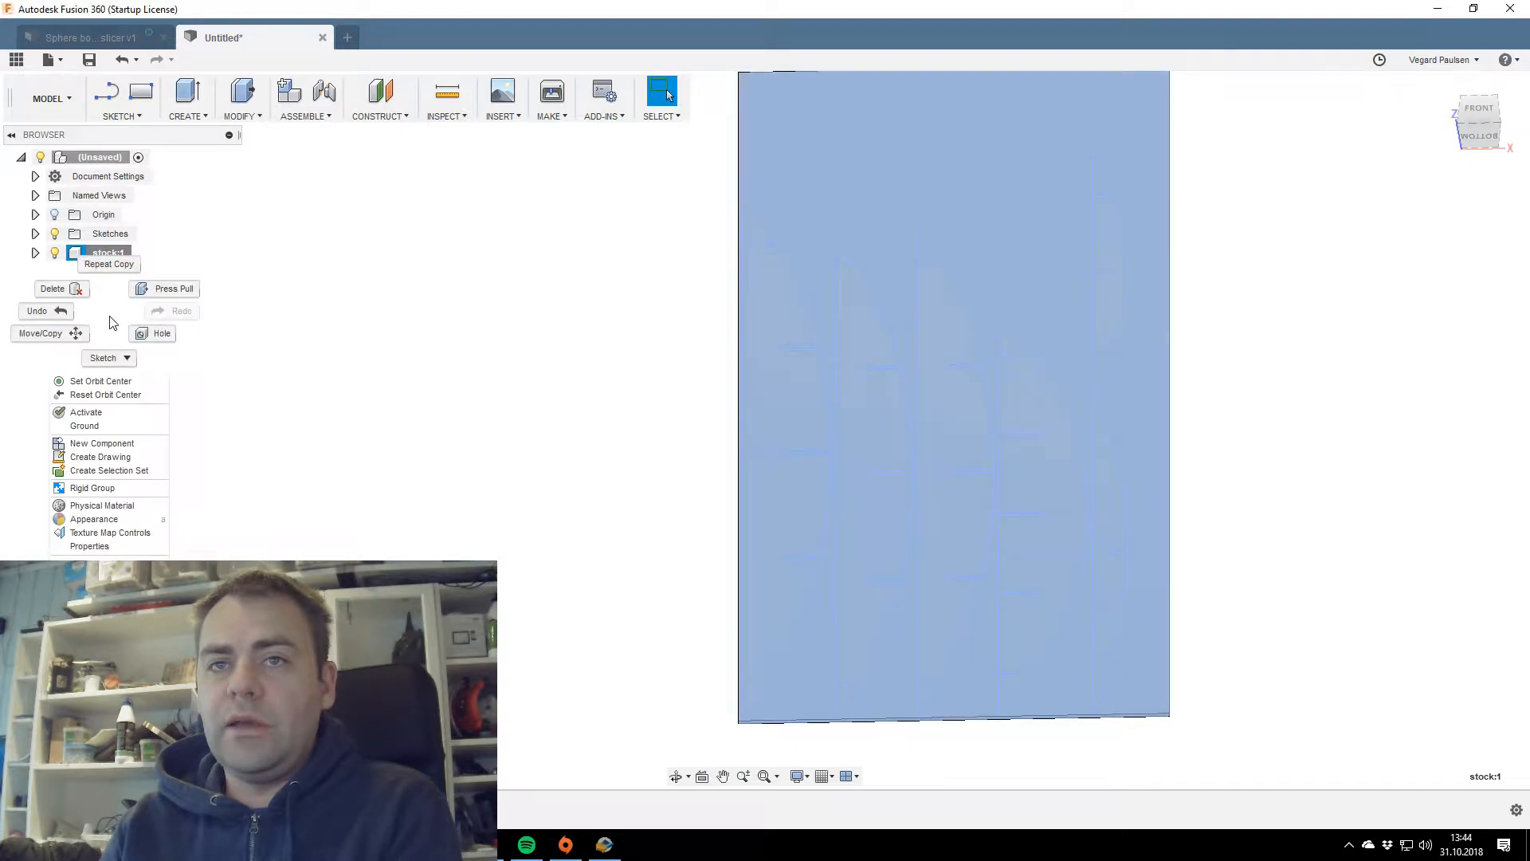
key("ctrl+v")
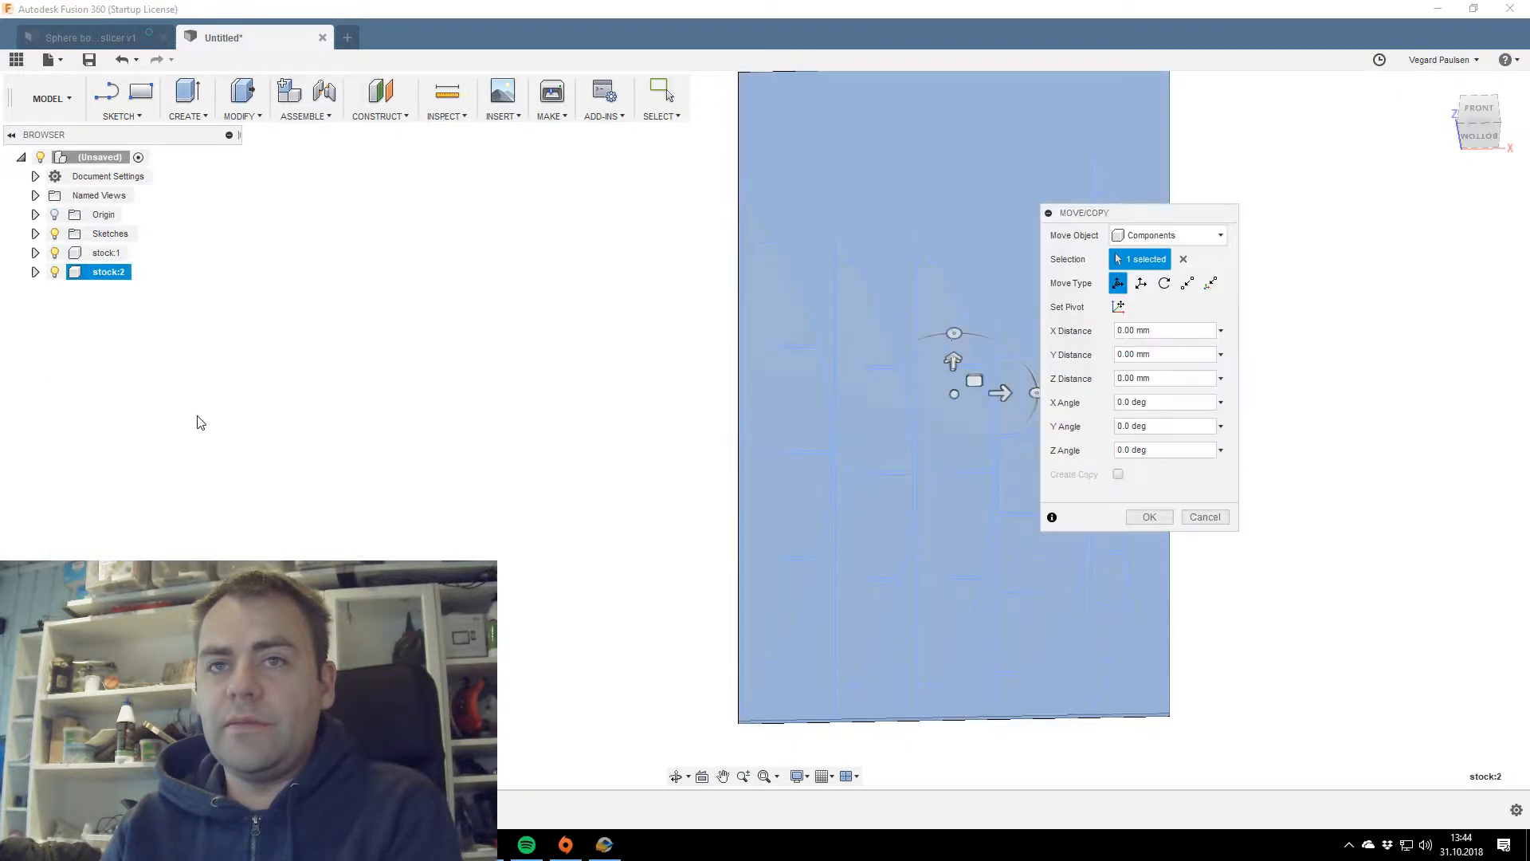
left_click(1147, 517)
Hide the original stock component and the inserted bookshelf DXF sketch, leaving the duplicate sheet displayed.
left_click(55, 253)
left_click(35, 271)
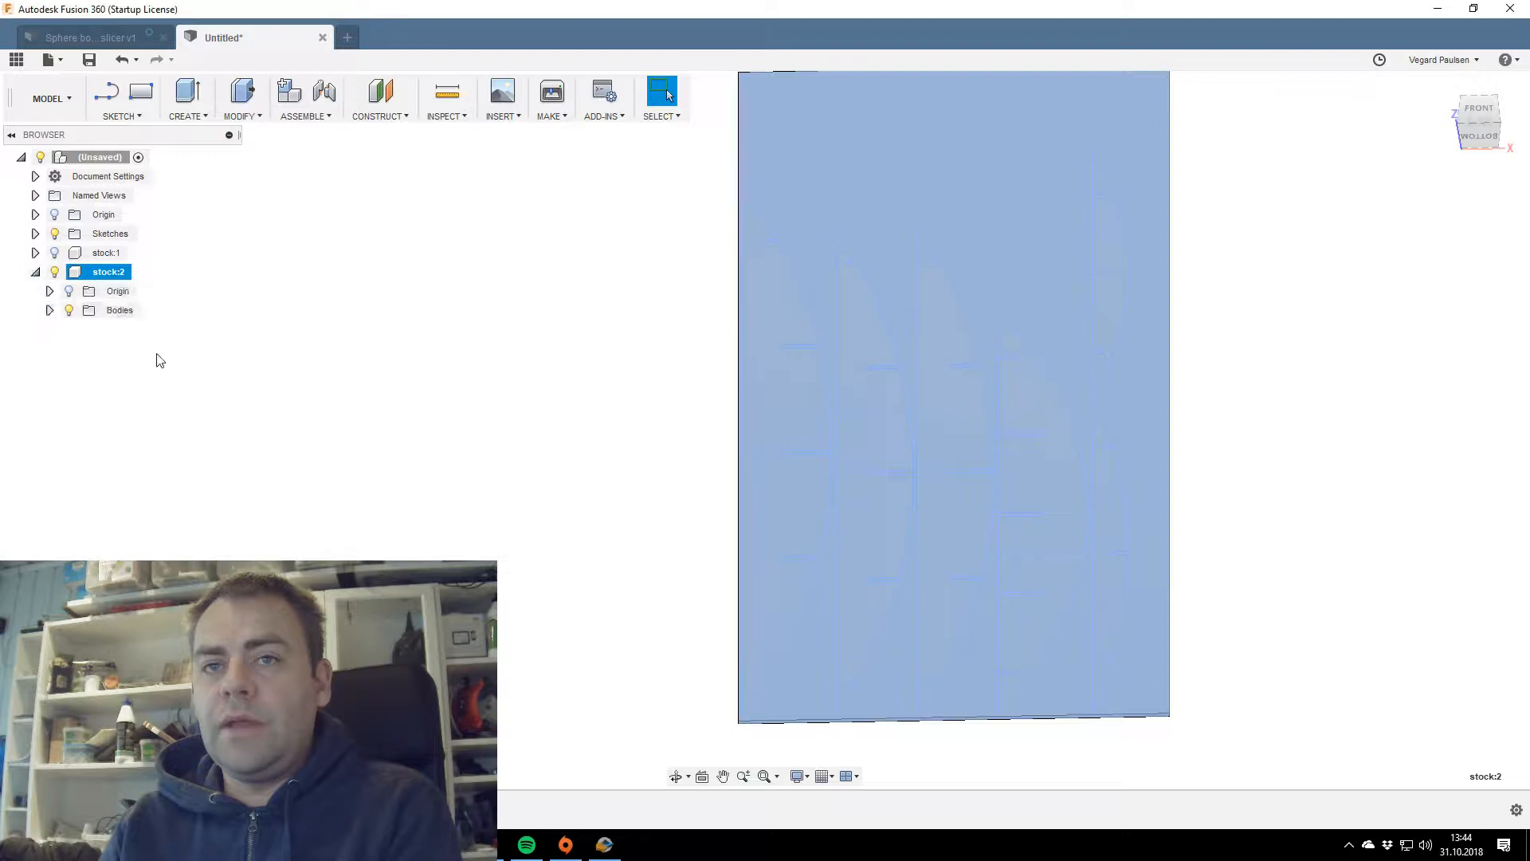
left_click(882, 230)
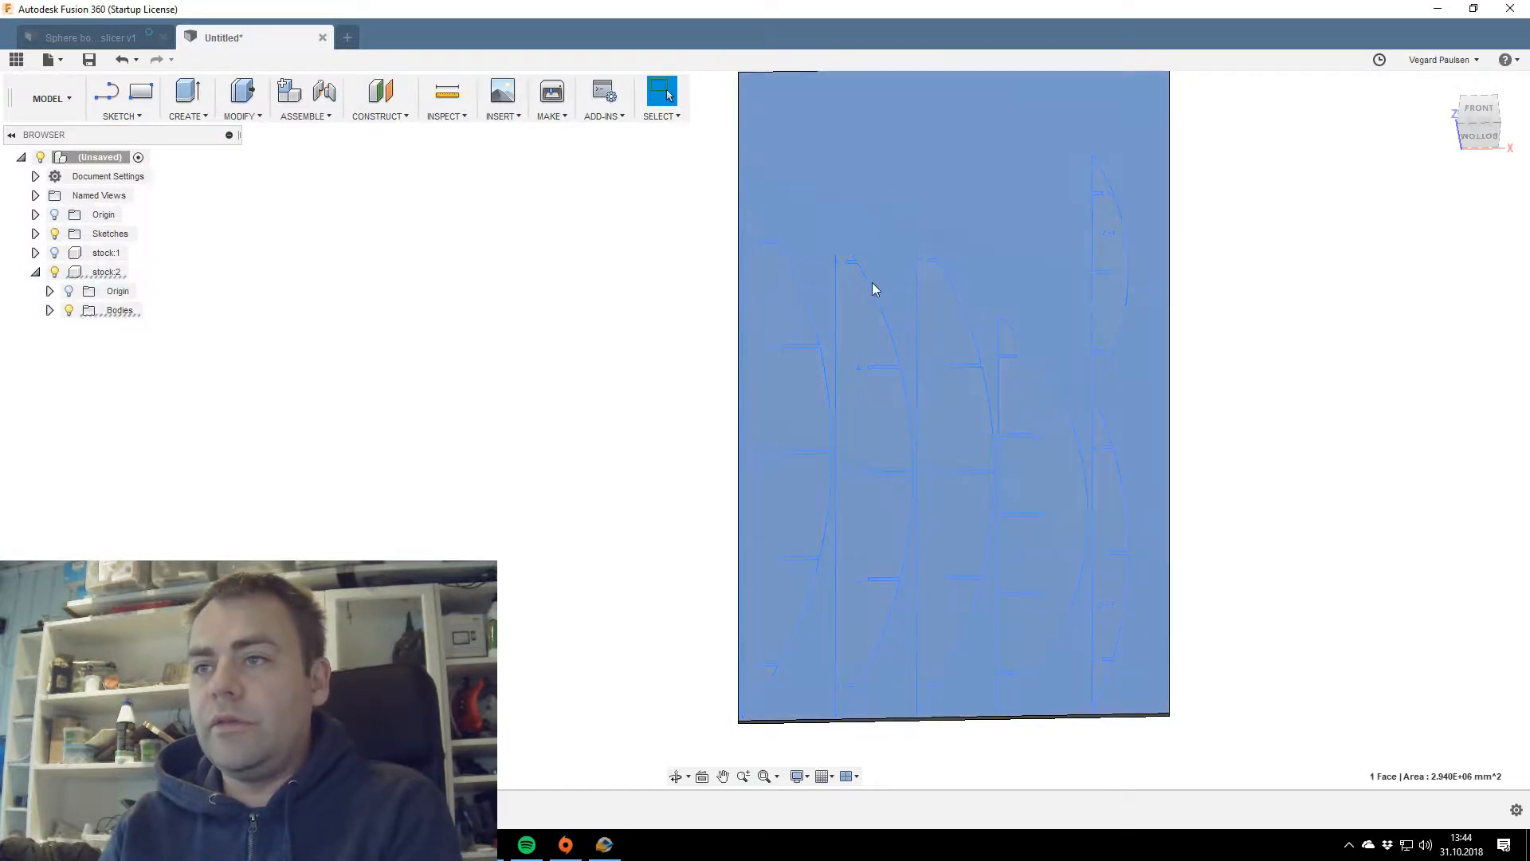
left_click(170, 336)
left_click(55, 234)
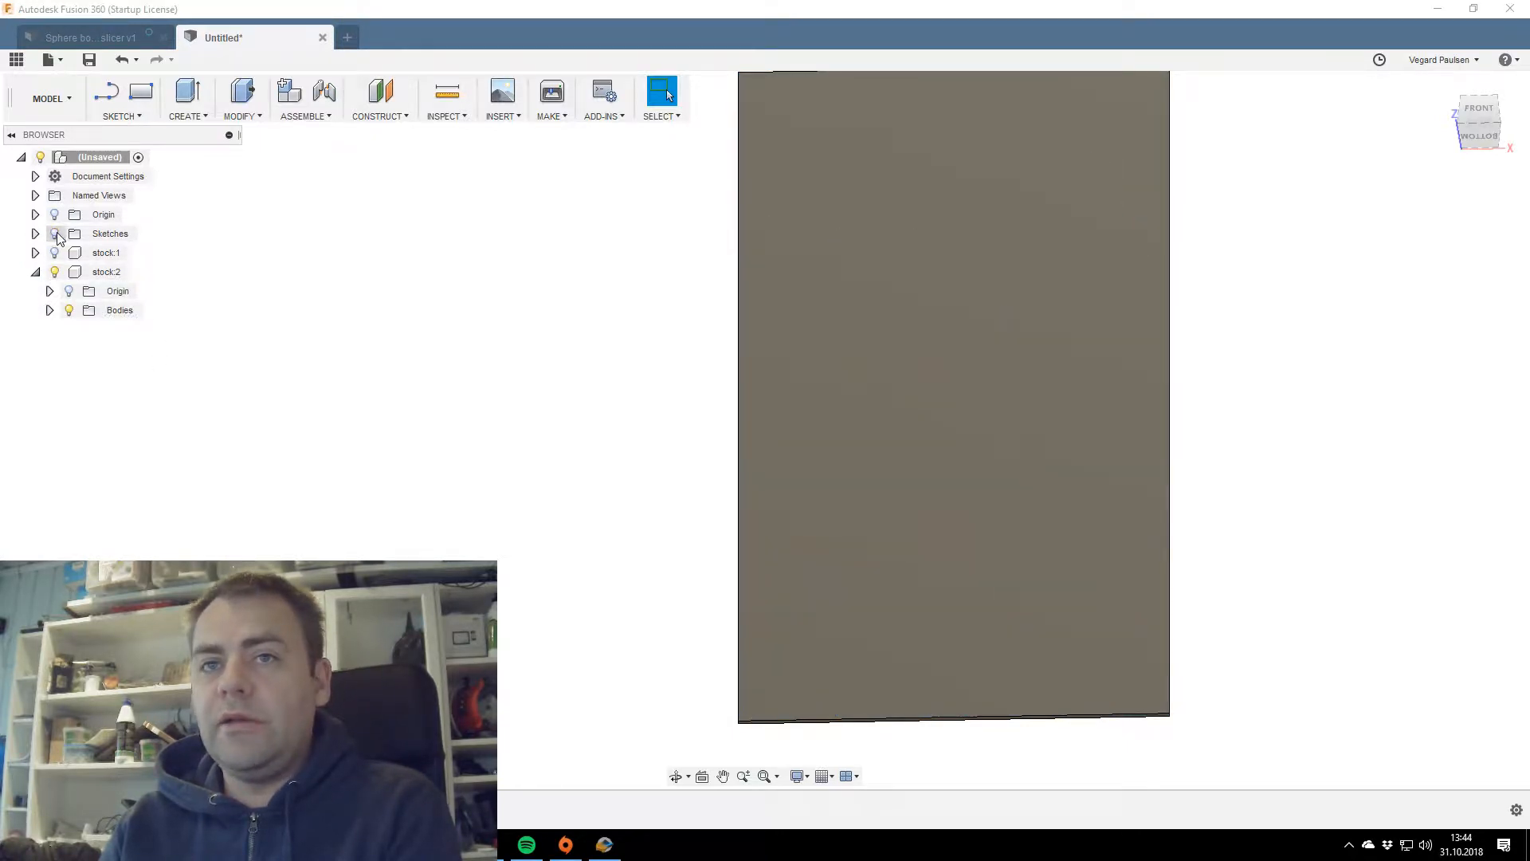
left_click(55, 234)
left_click(35, 233)
left_click(69, 271)
left_click(893, 400)
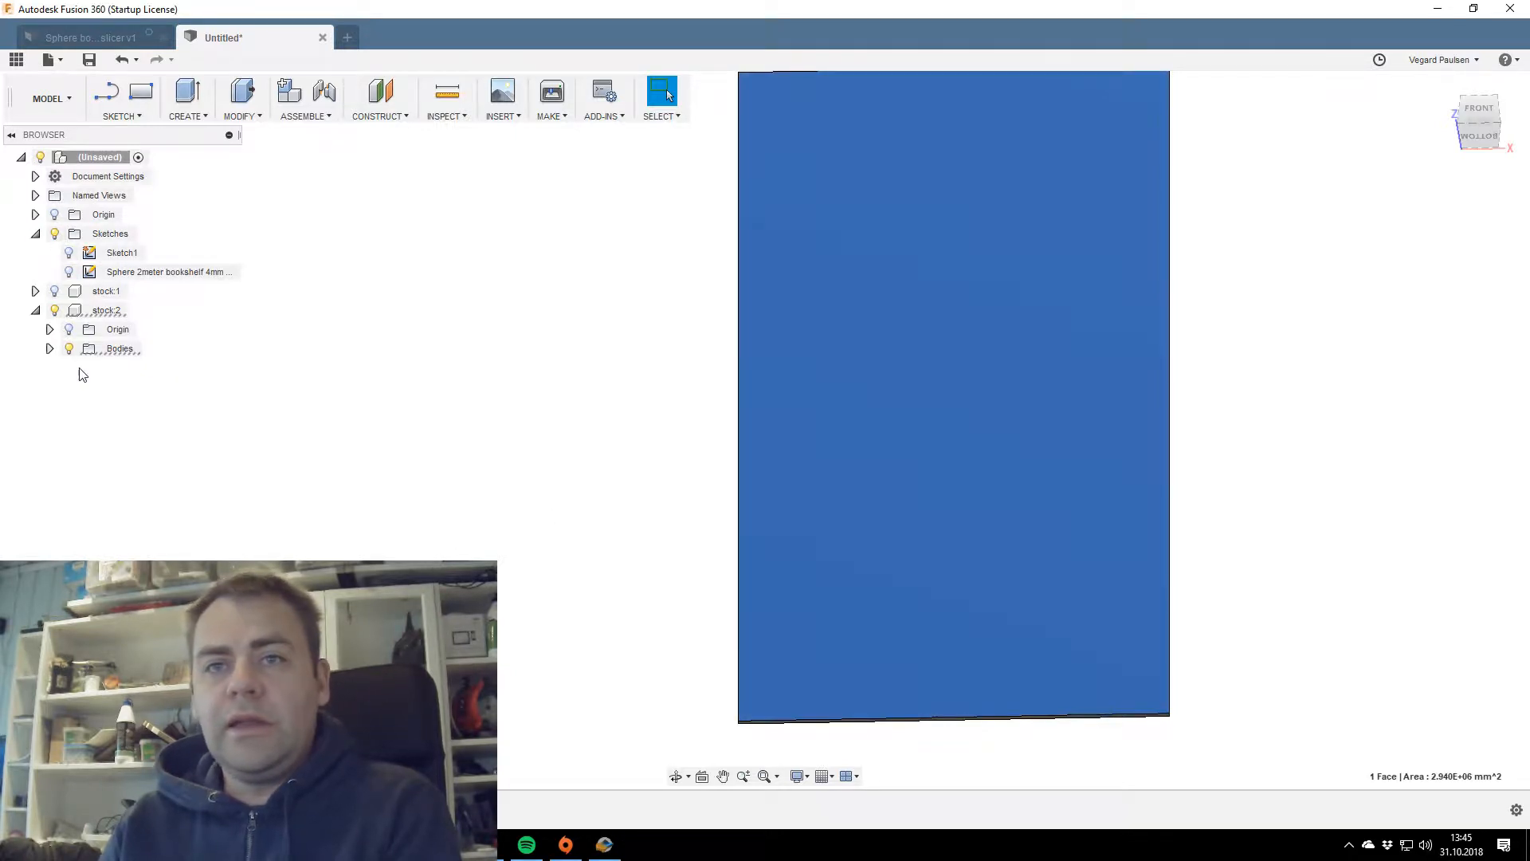
Insert the next bookshelf cutting DXF onto the duplicate stock's face in millimetres as a single sketch, excluding the frame layer.
left_click(140, 310)
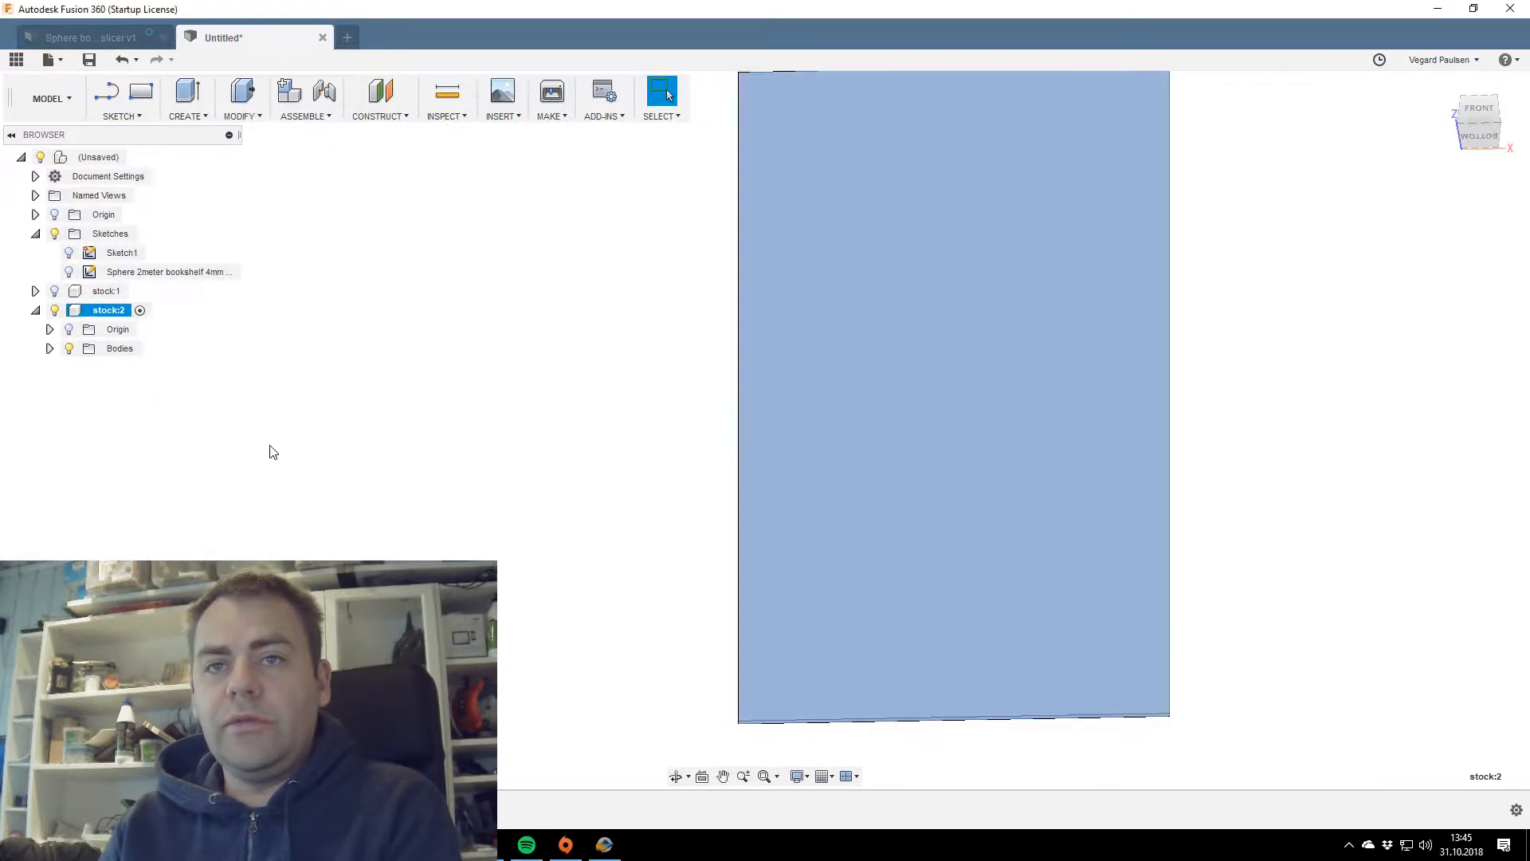
left_click(916, 326)
left_click(511, 120)
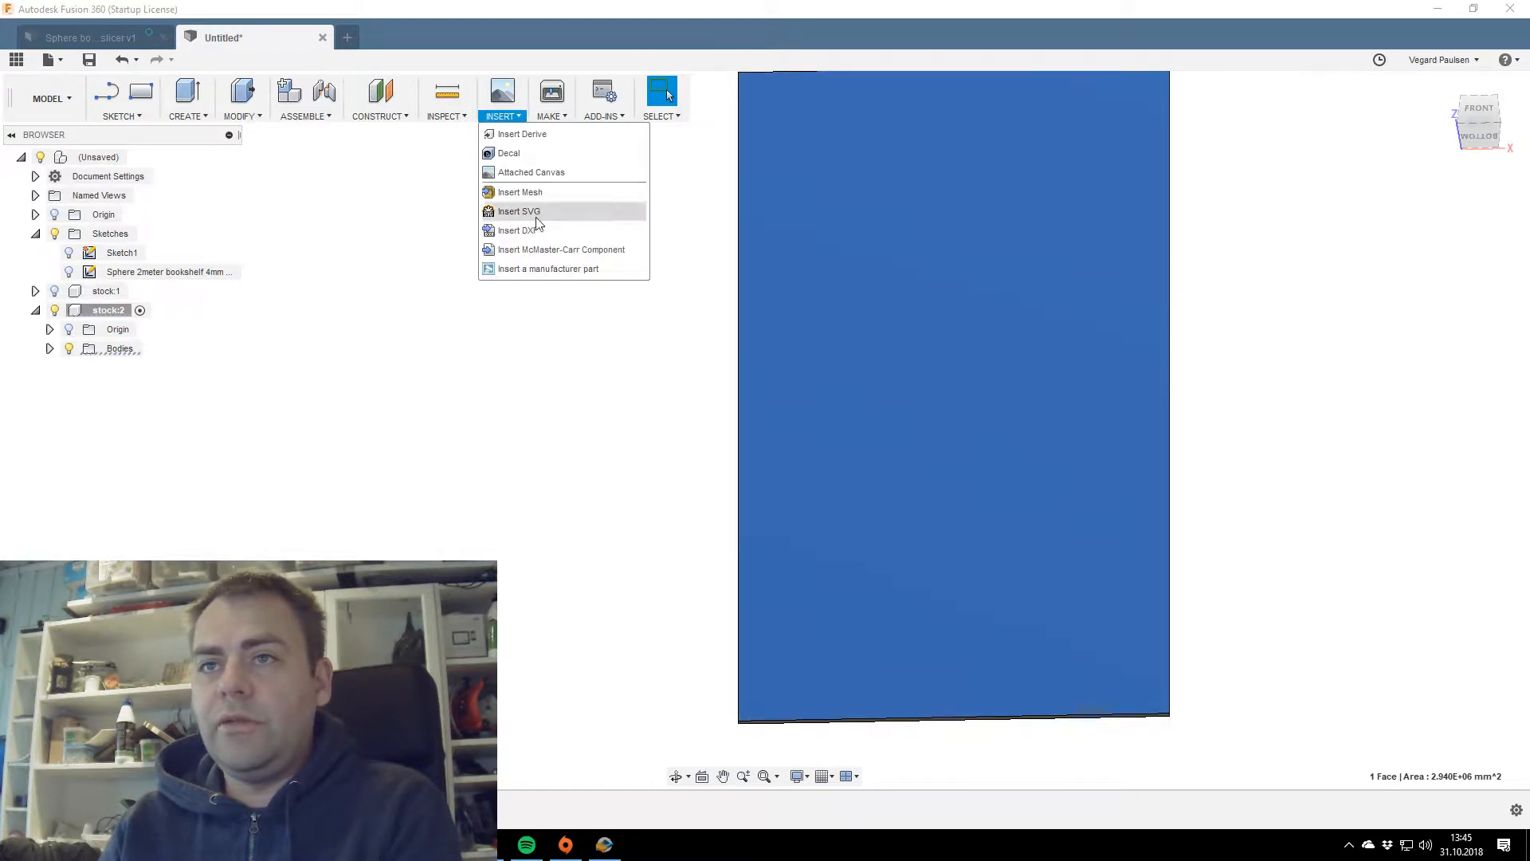
left_click(536, 231)
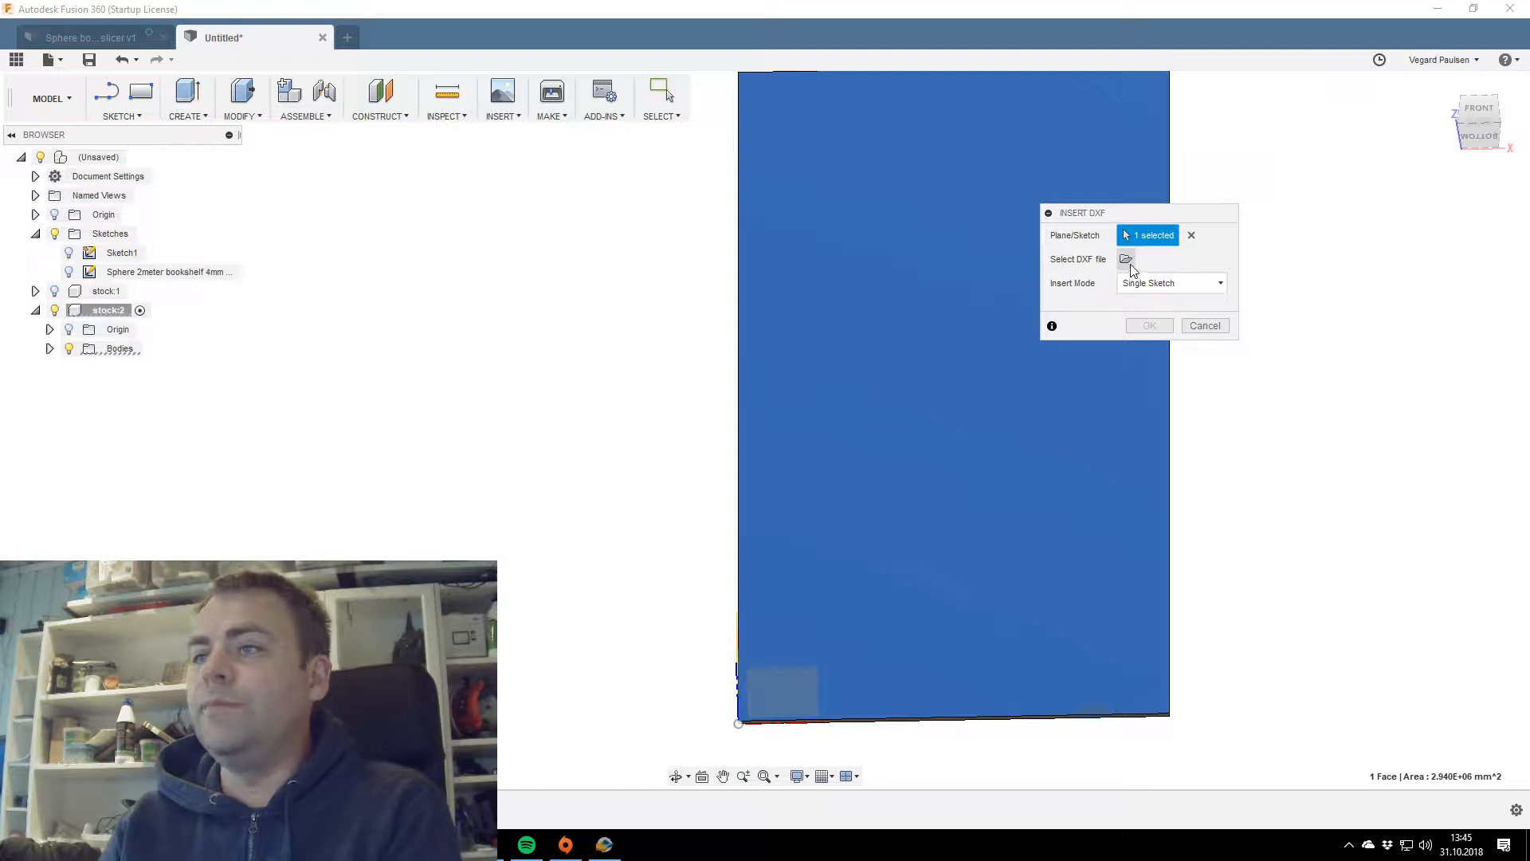
left_click(1126, 260)
left_click(474, 145)
left_click(1195, 719)
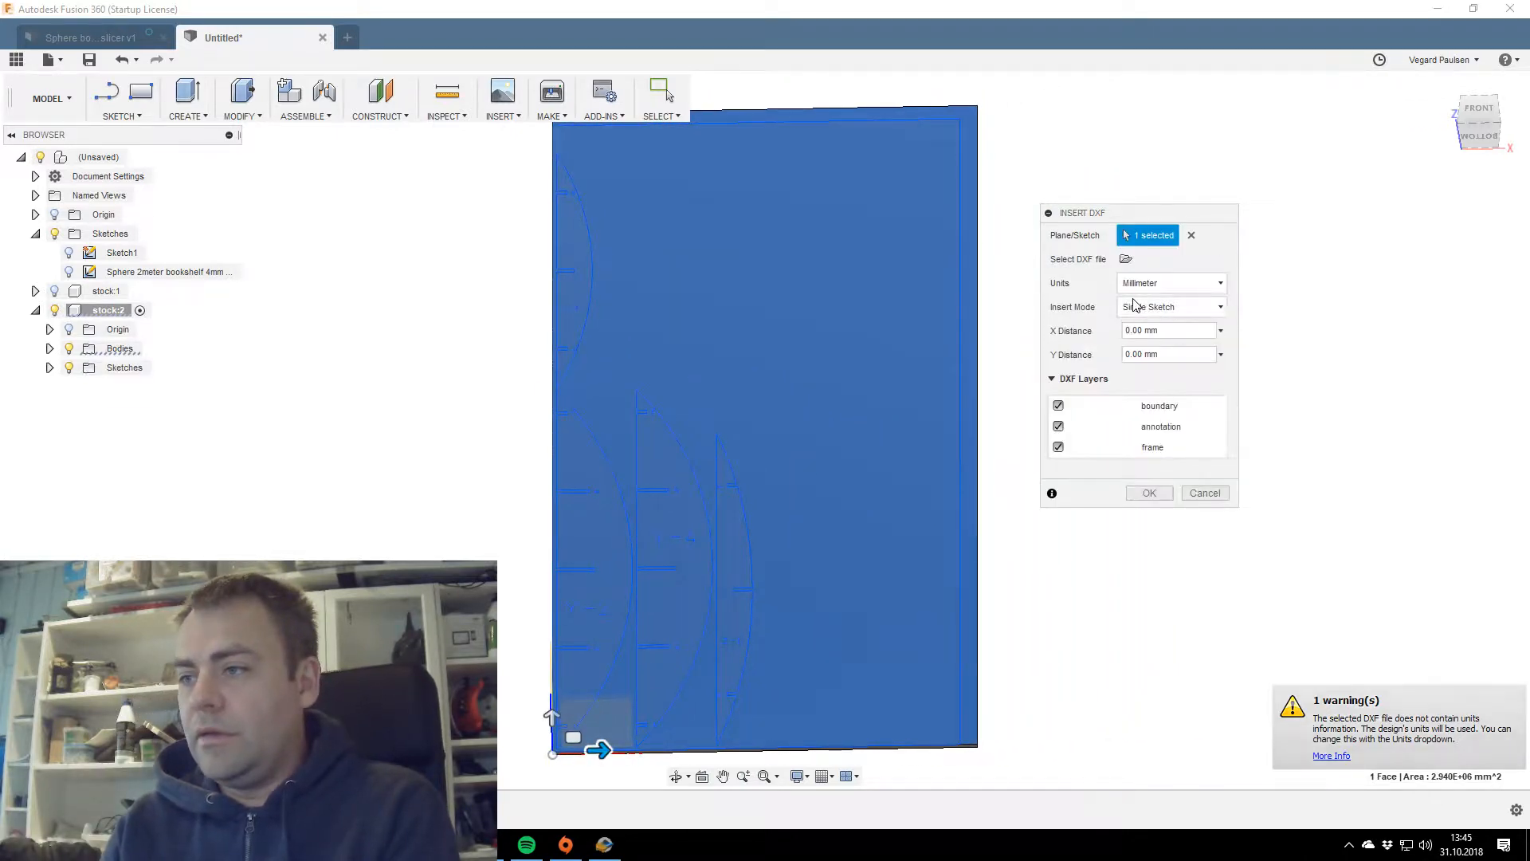
left_click(1058, 447)
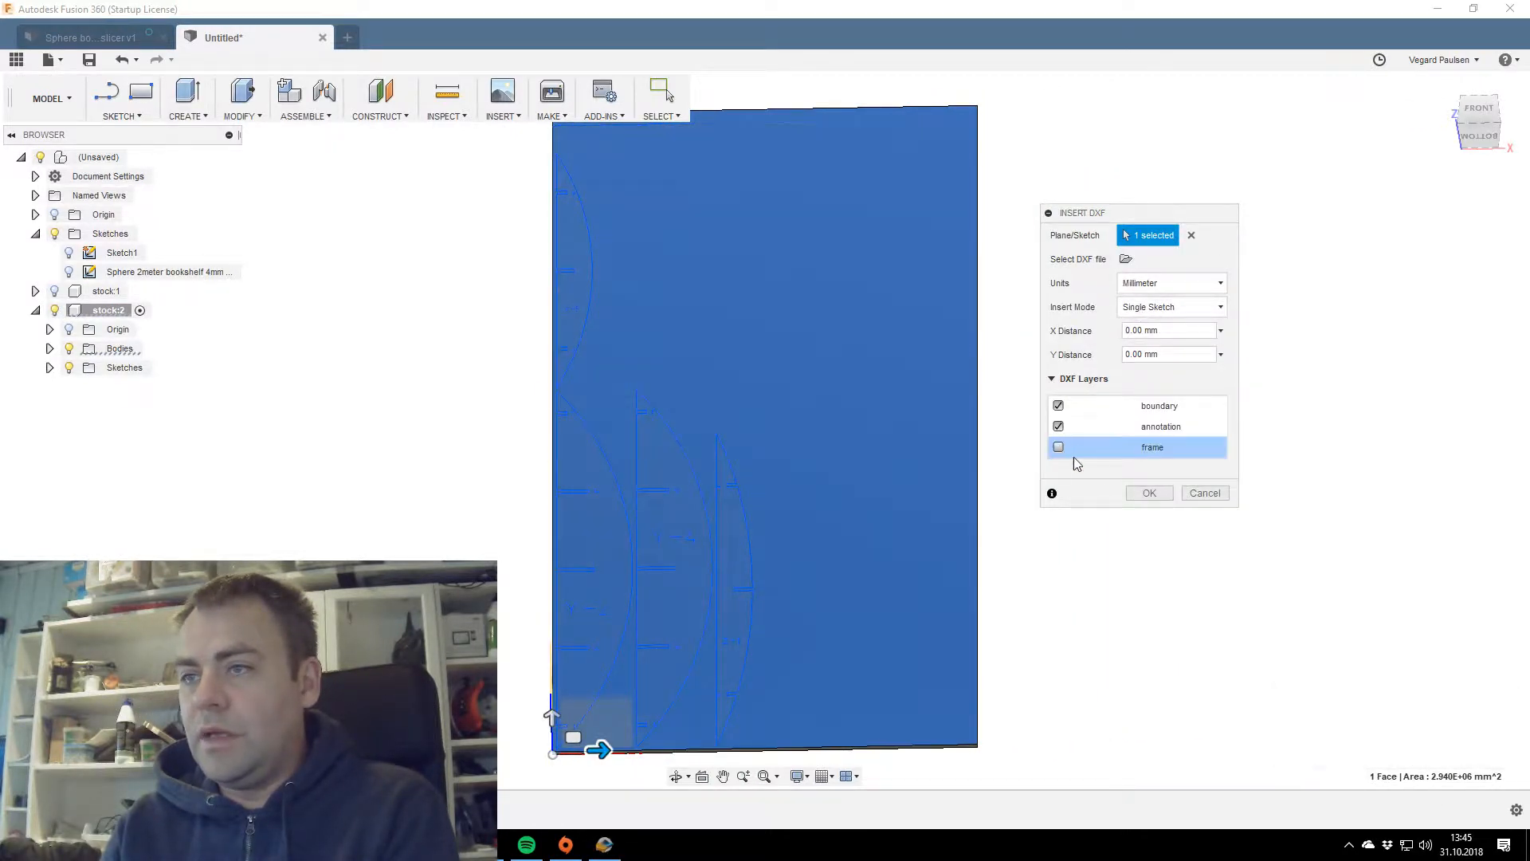
left_click(1149, 494)
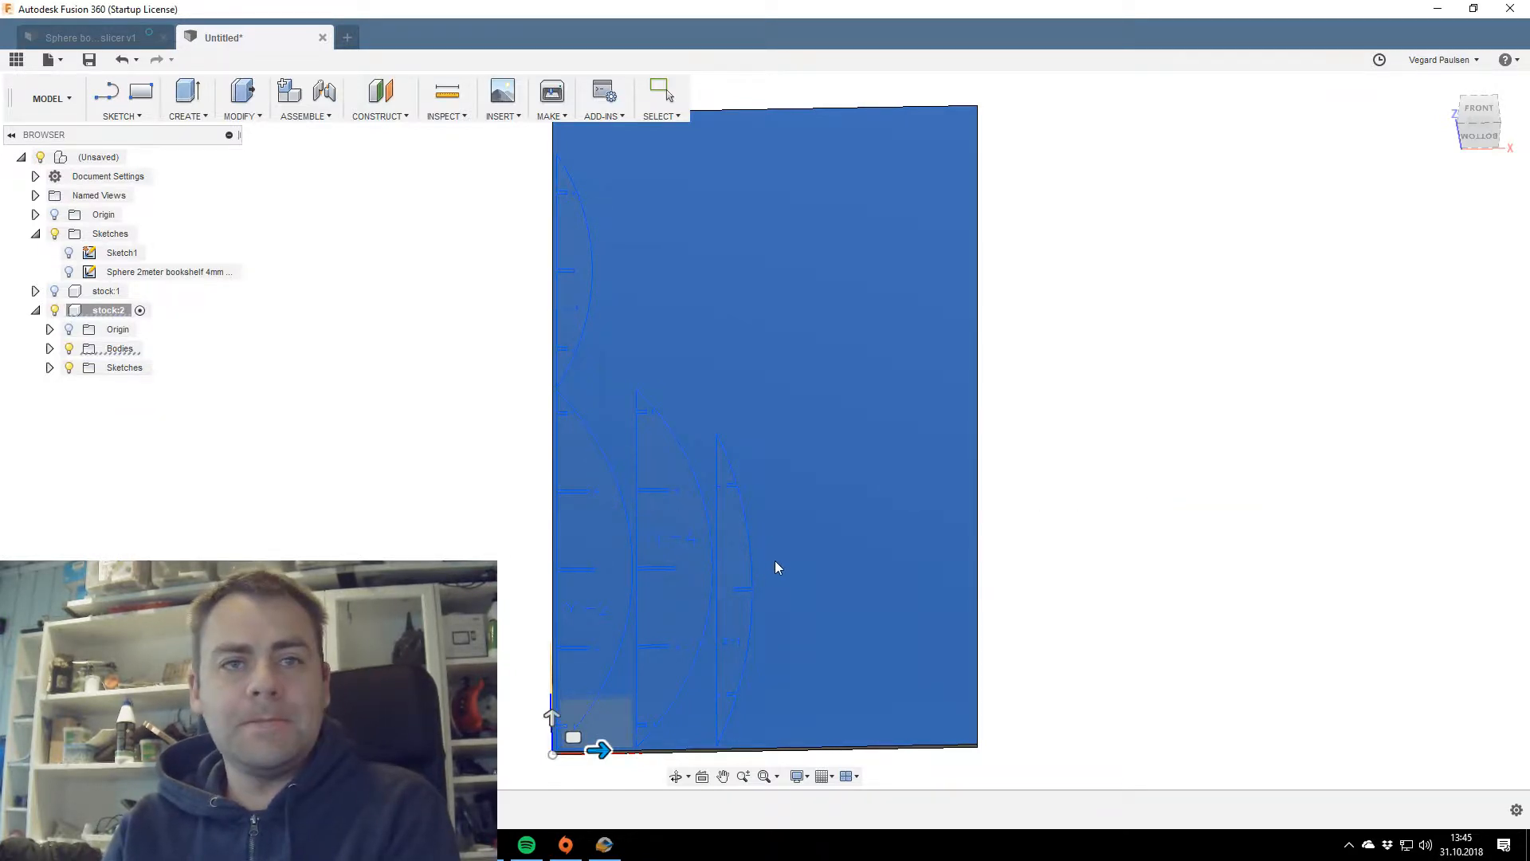
Extrude the four slice profiles of the inserted sketch by -12.25 mm into the sheet as a new component.
middle_click_drag(778, 546, 925, 486)
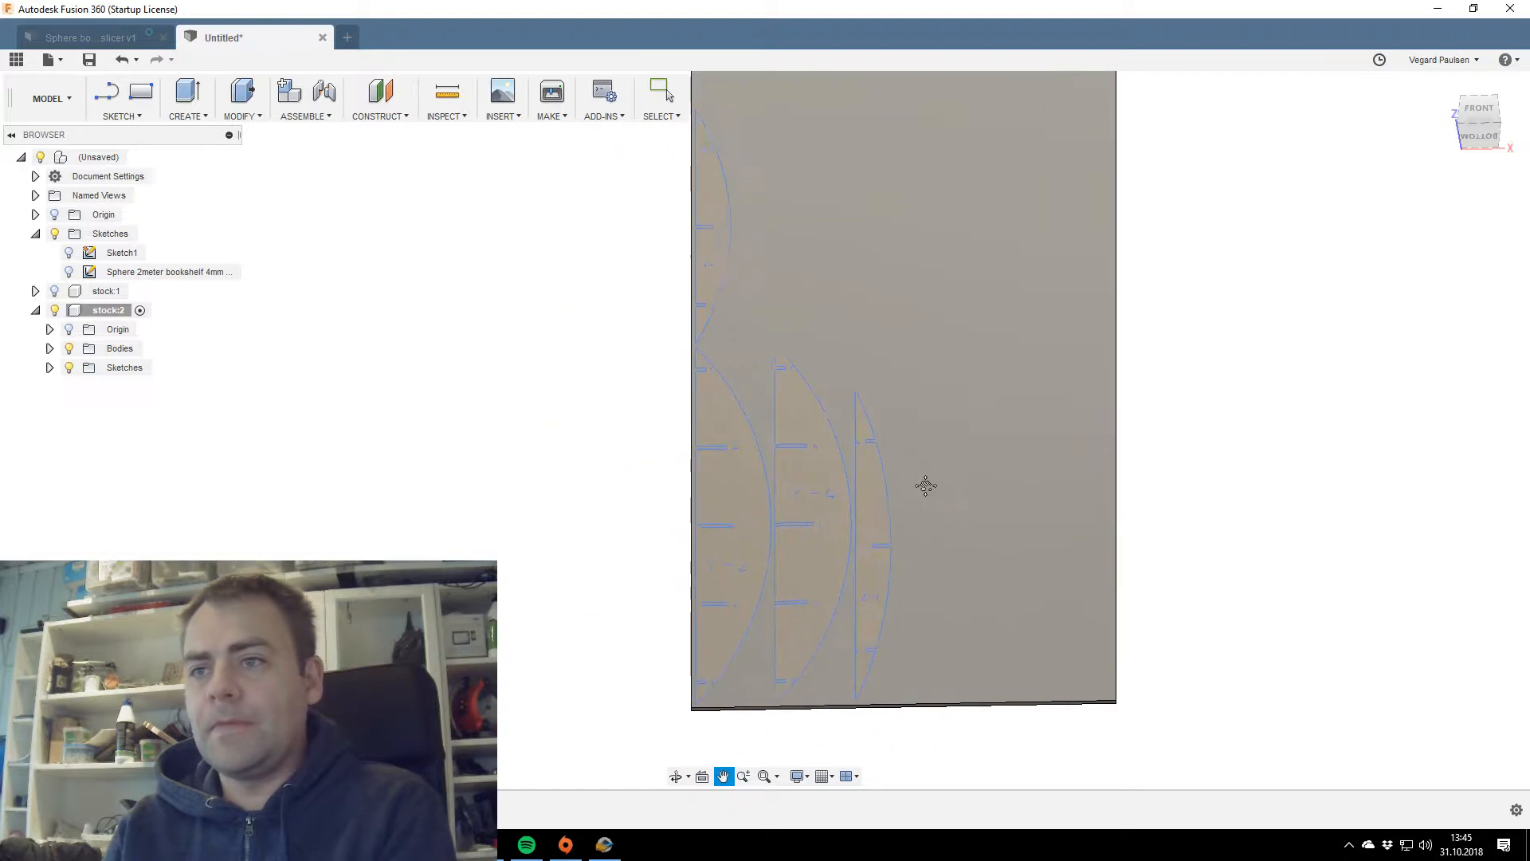
scroll(915, 509, "up", 5)
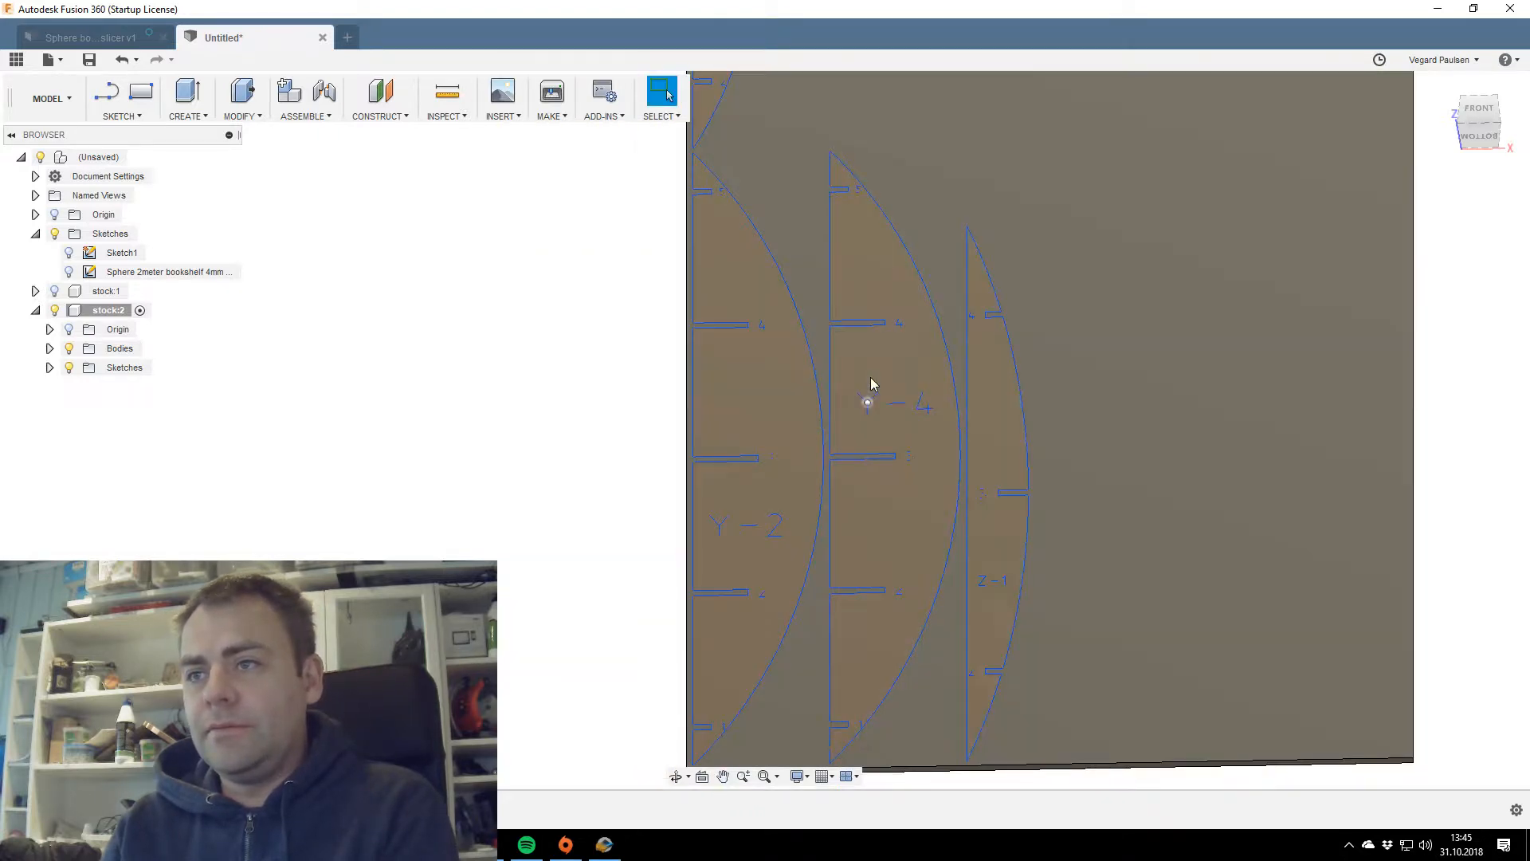
left_click(889, 362)
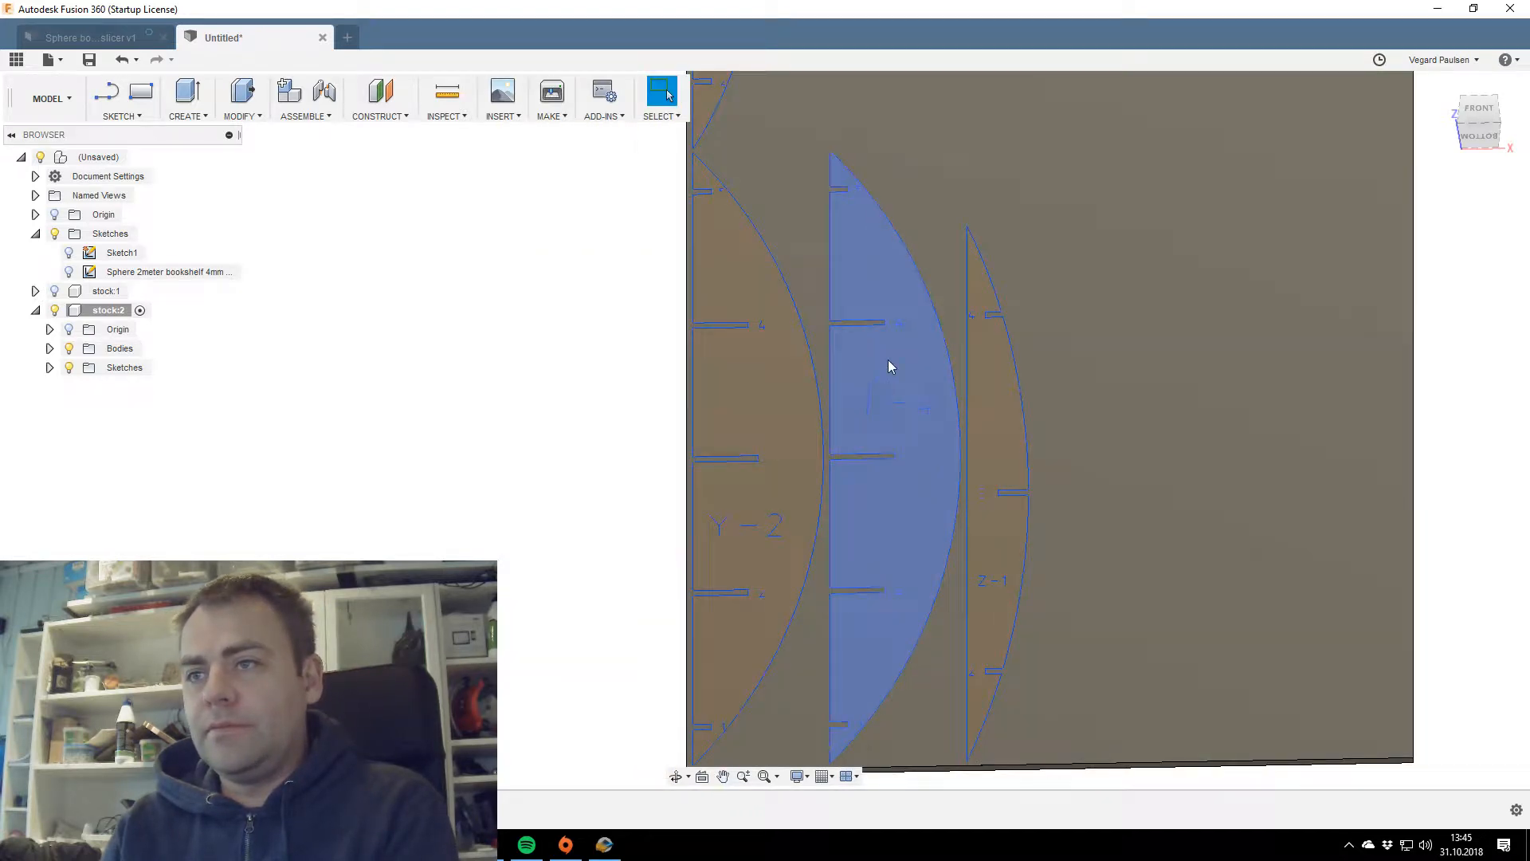
left_click(993, 419)
left_click(755, 408)
scroll(813, 400, "down", 2)
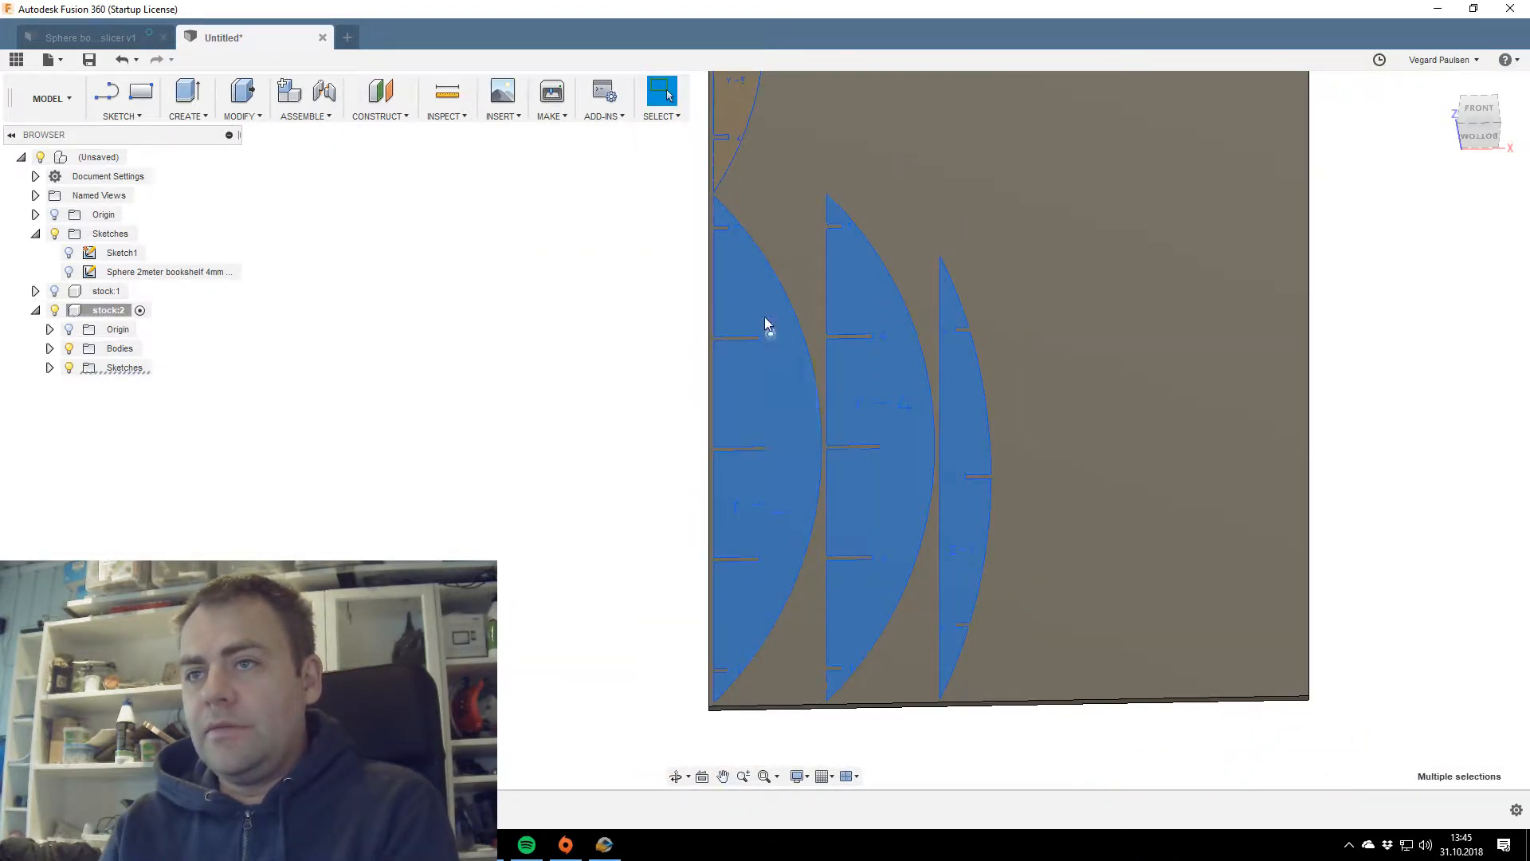
middle_click_drag(769, 332, 824, 382)
scroll(915, 417, "down", 3)
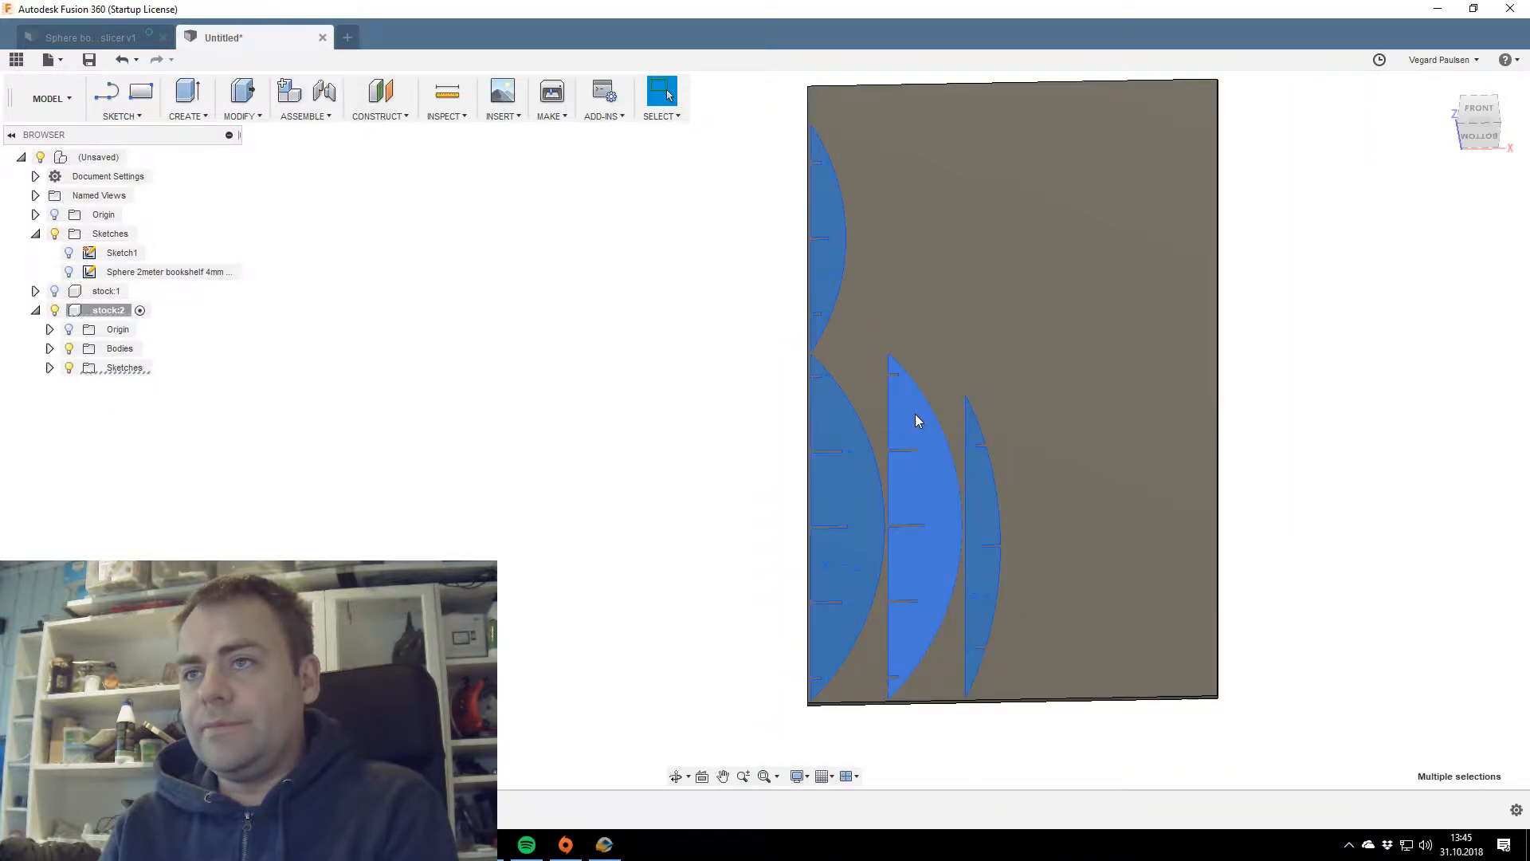
middle_click_drag(916, 416, 781, 420)
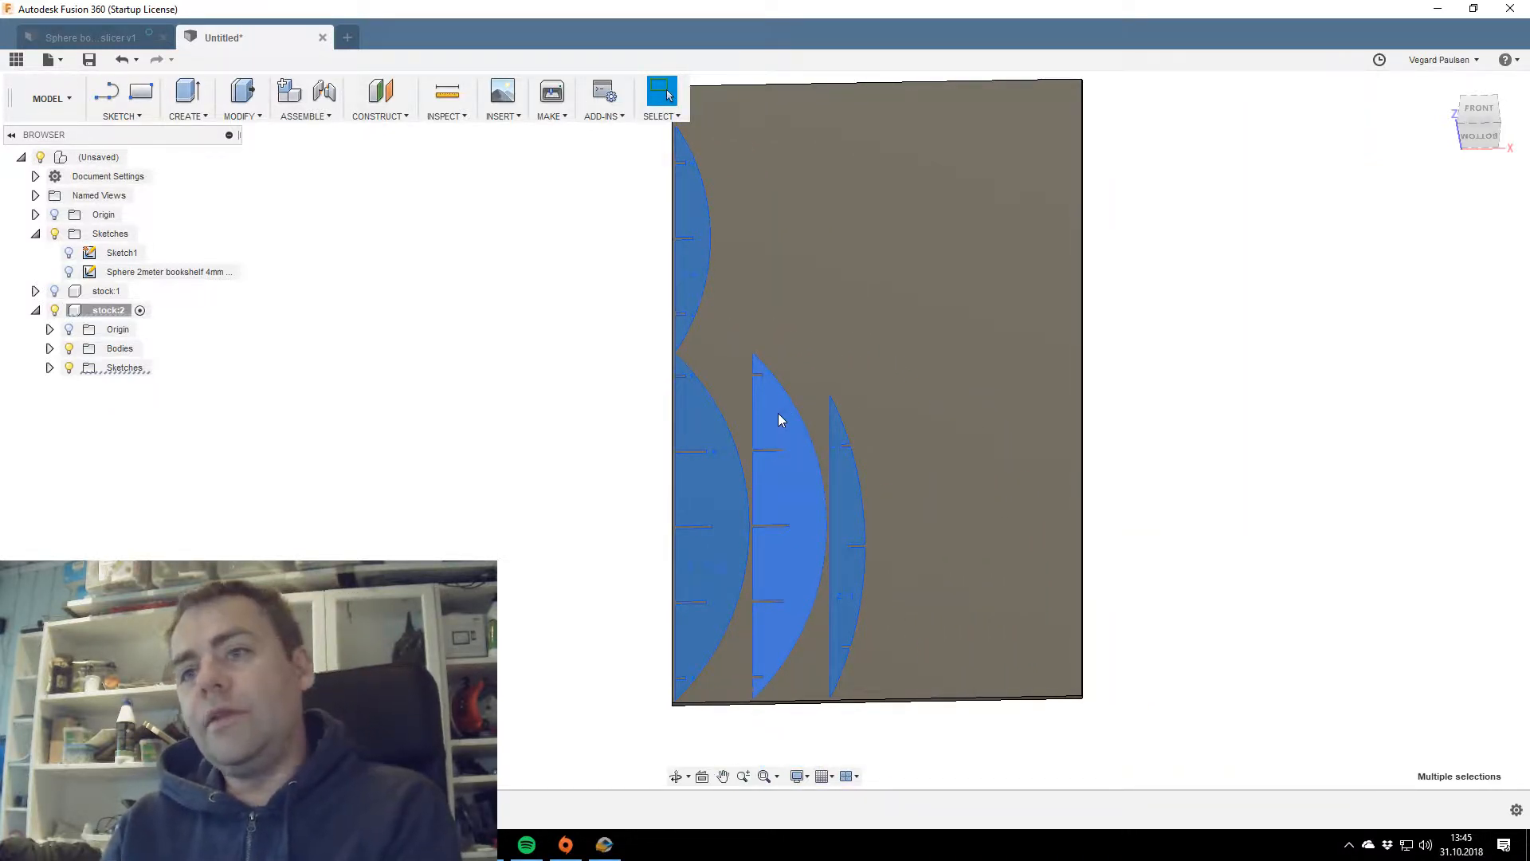
key("e")
left_click_drag(1489, 136, 1474, 74)
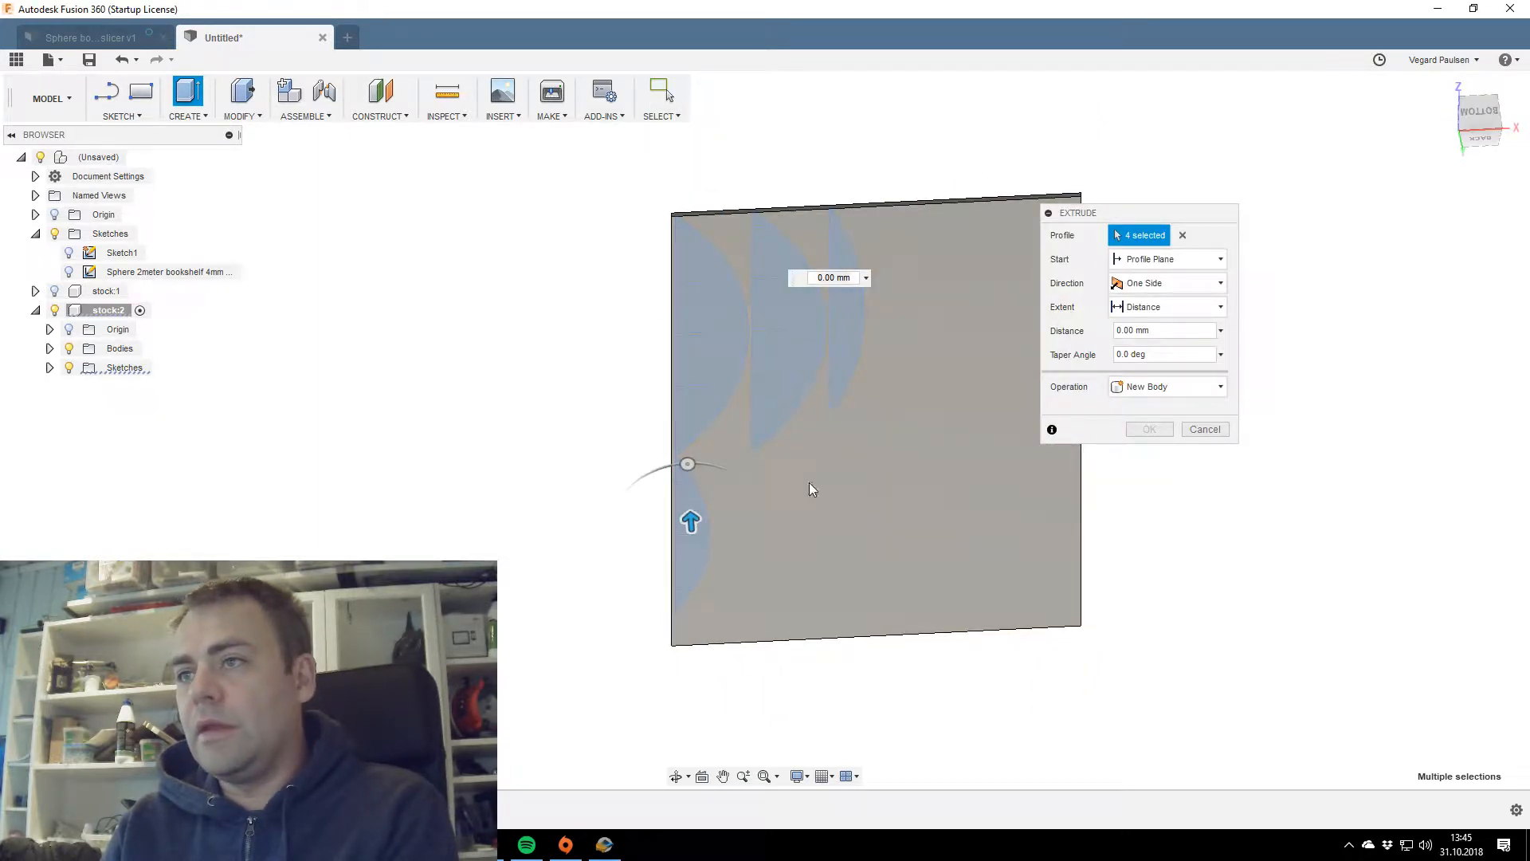
type("-12.25")
key("Tab")
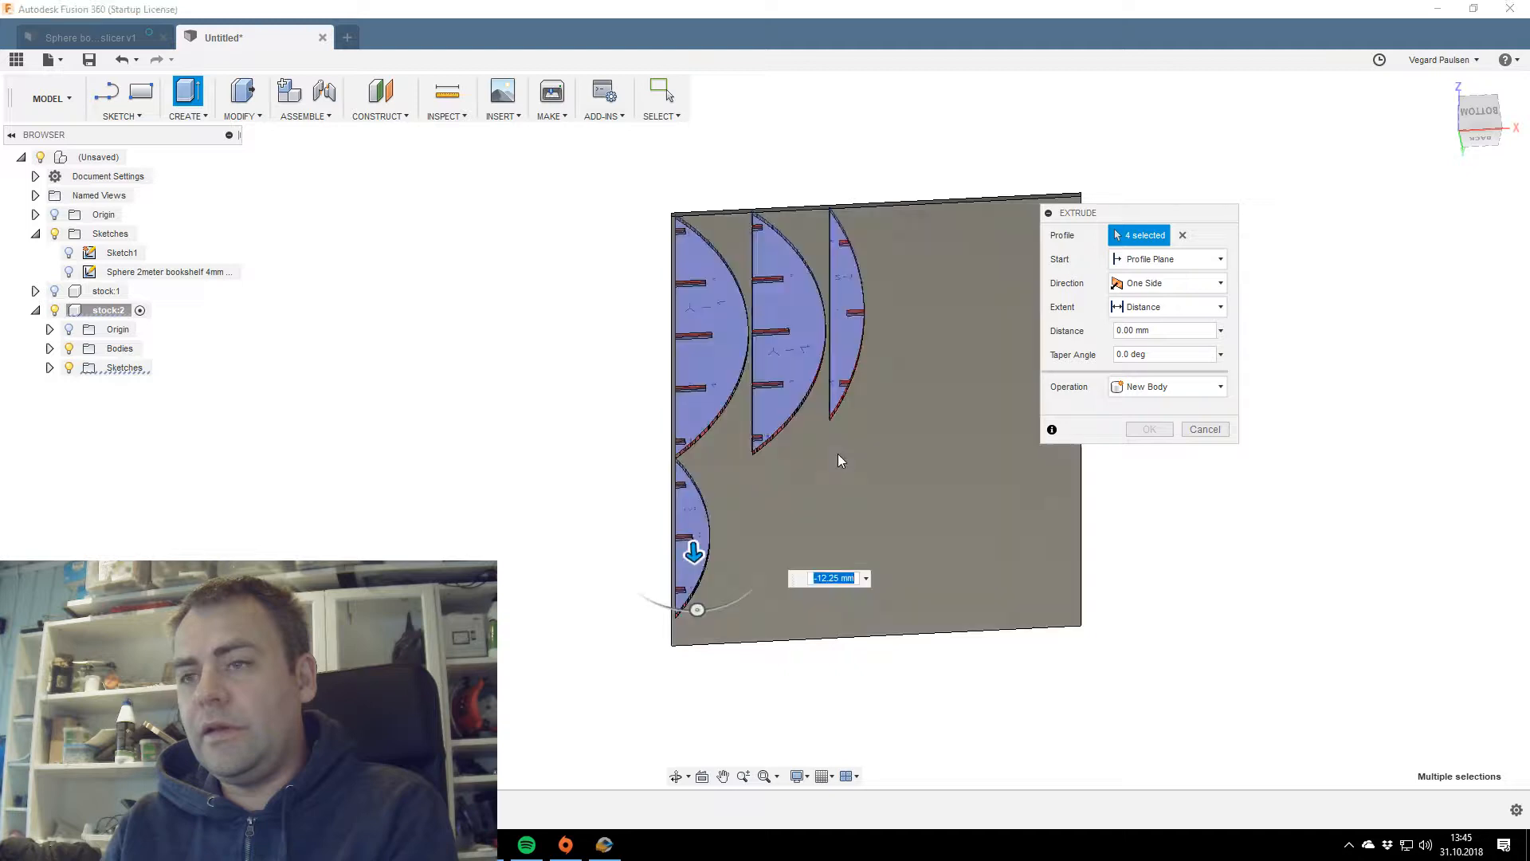
left_click(1153, 386)
left_click(1146, 488)
left_click_drag(1477, 121, 1477, 335)
left_click(1149, 429)
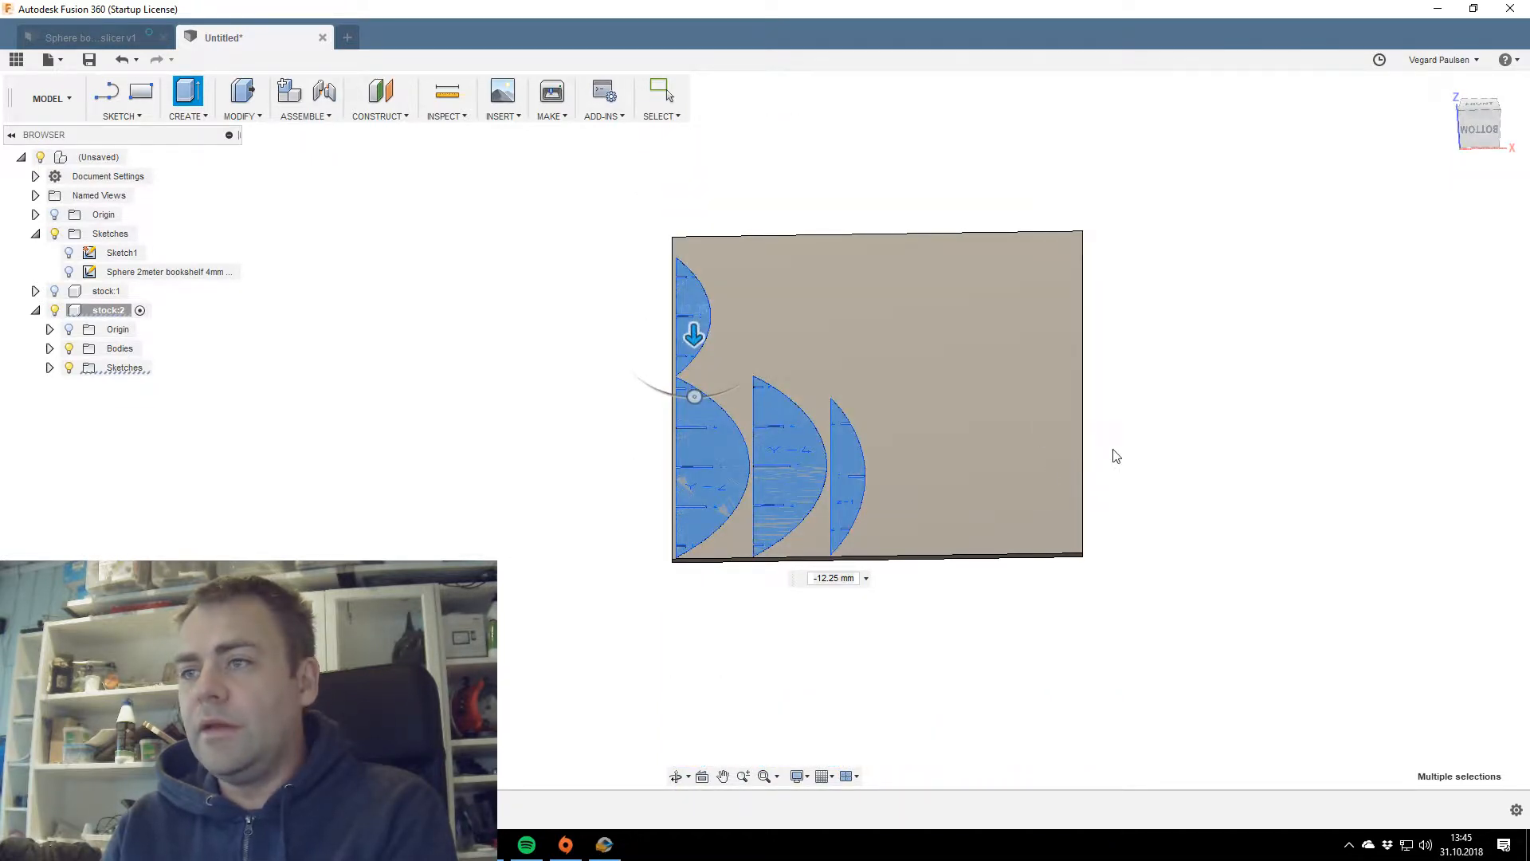
Expand the new component under the duplicate stock and check which slice each of its bodies represents.
left_click(103, 309)
left_click(45, 397)
left_click(48, 388)
left_click(48, 388)
left_click(48, 388)
left_click(49, 388)
left_click(132, 386)
left_click(273, 437)
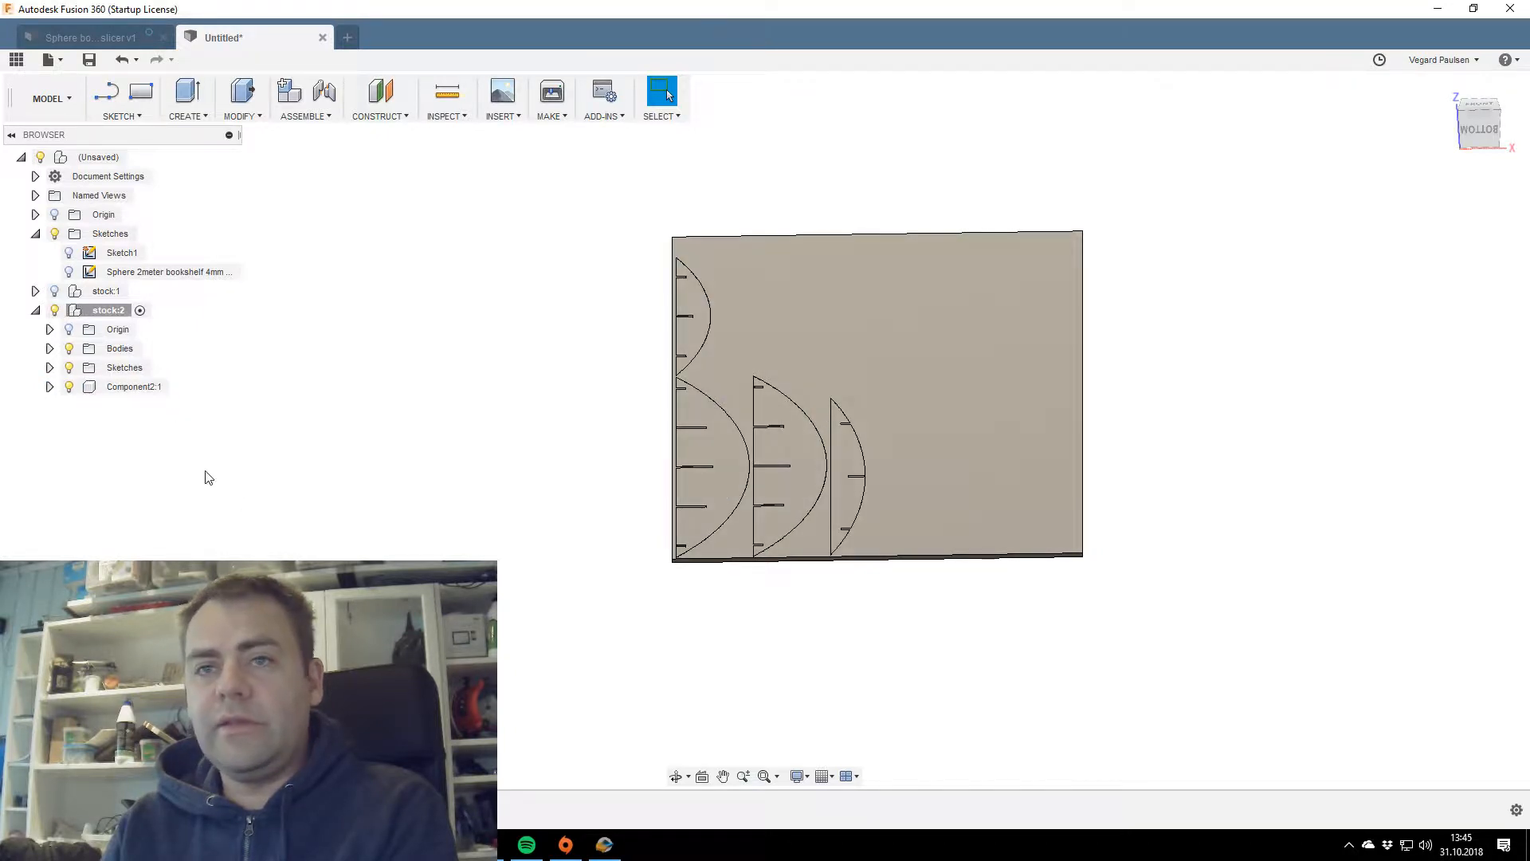
left_click(48, 386)
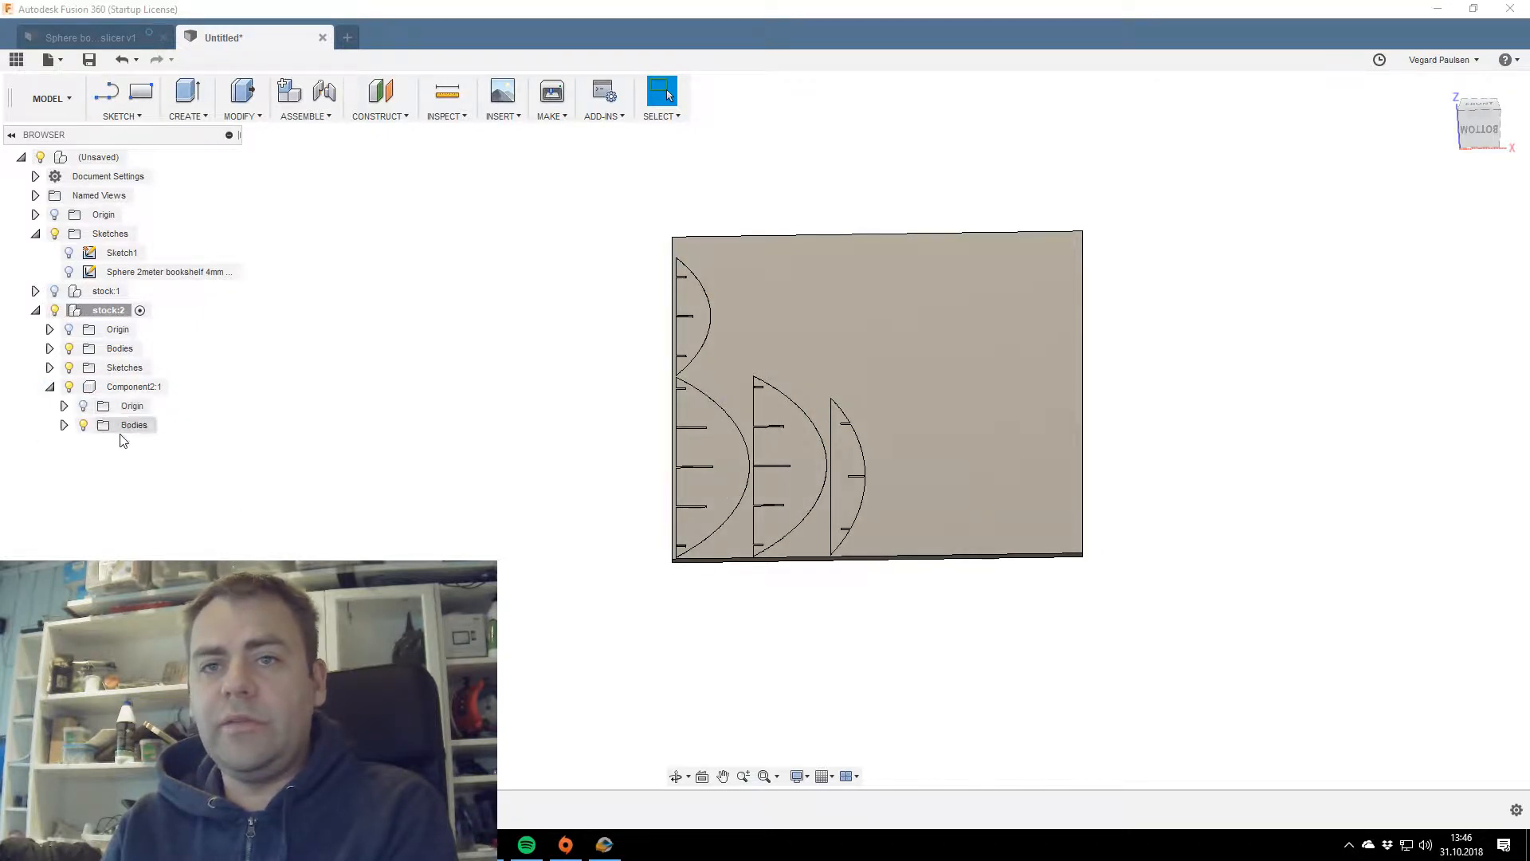
left_click(64, 425)
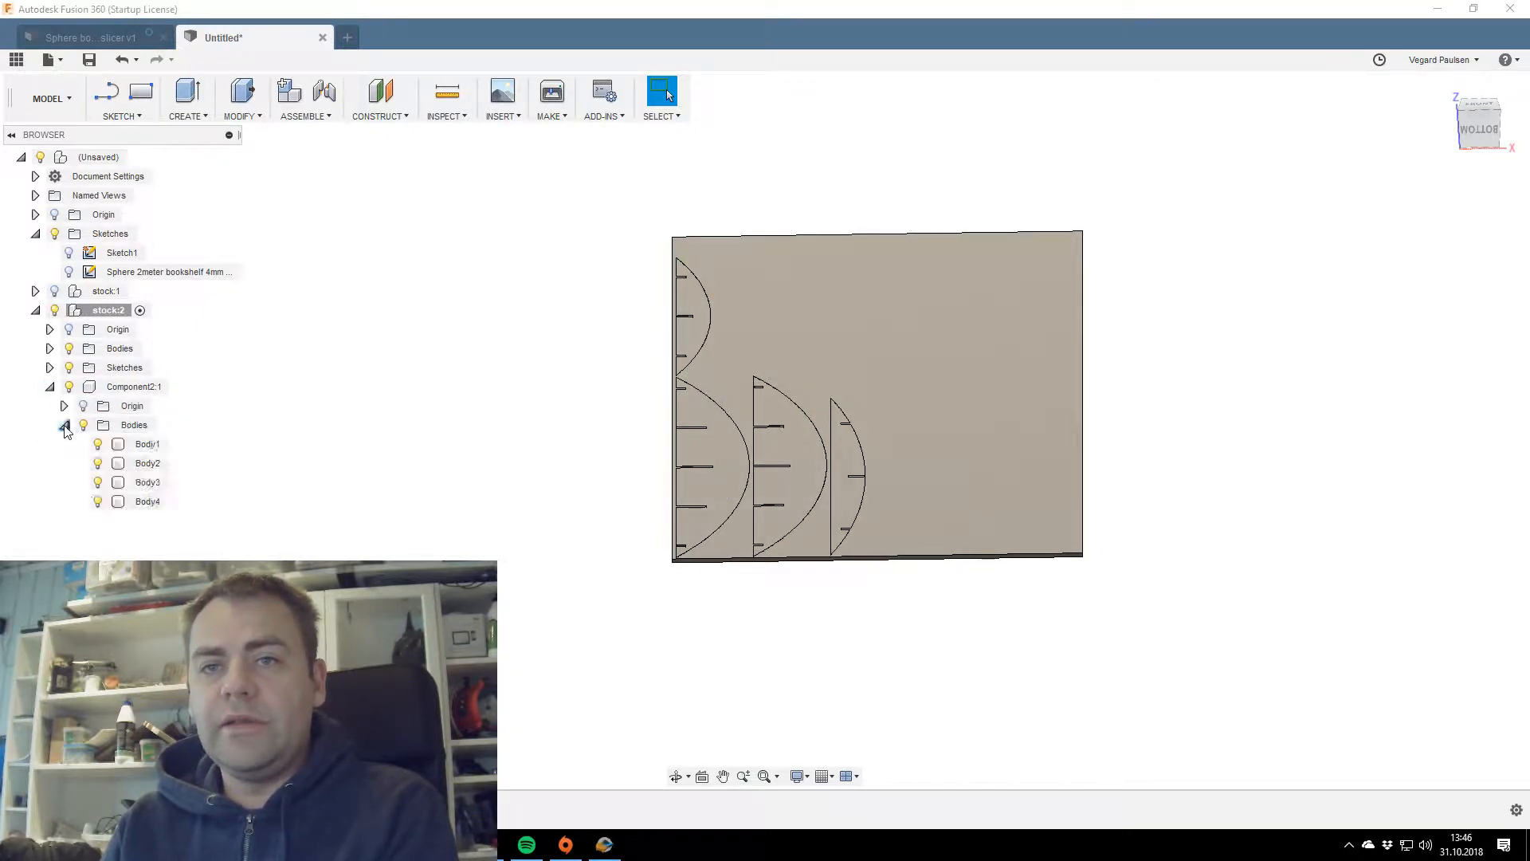
left_click(142, 444)
left_click(146, 463)
left_click(146, 482)
left_click(147, 501)
left_click(243, 503)
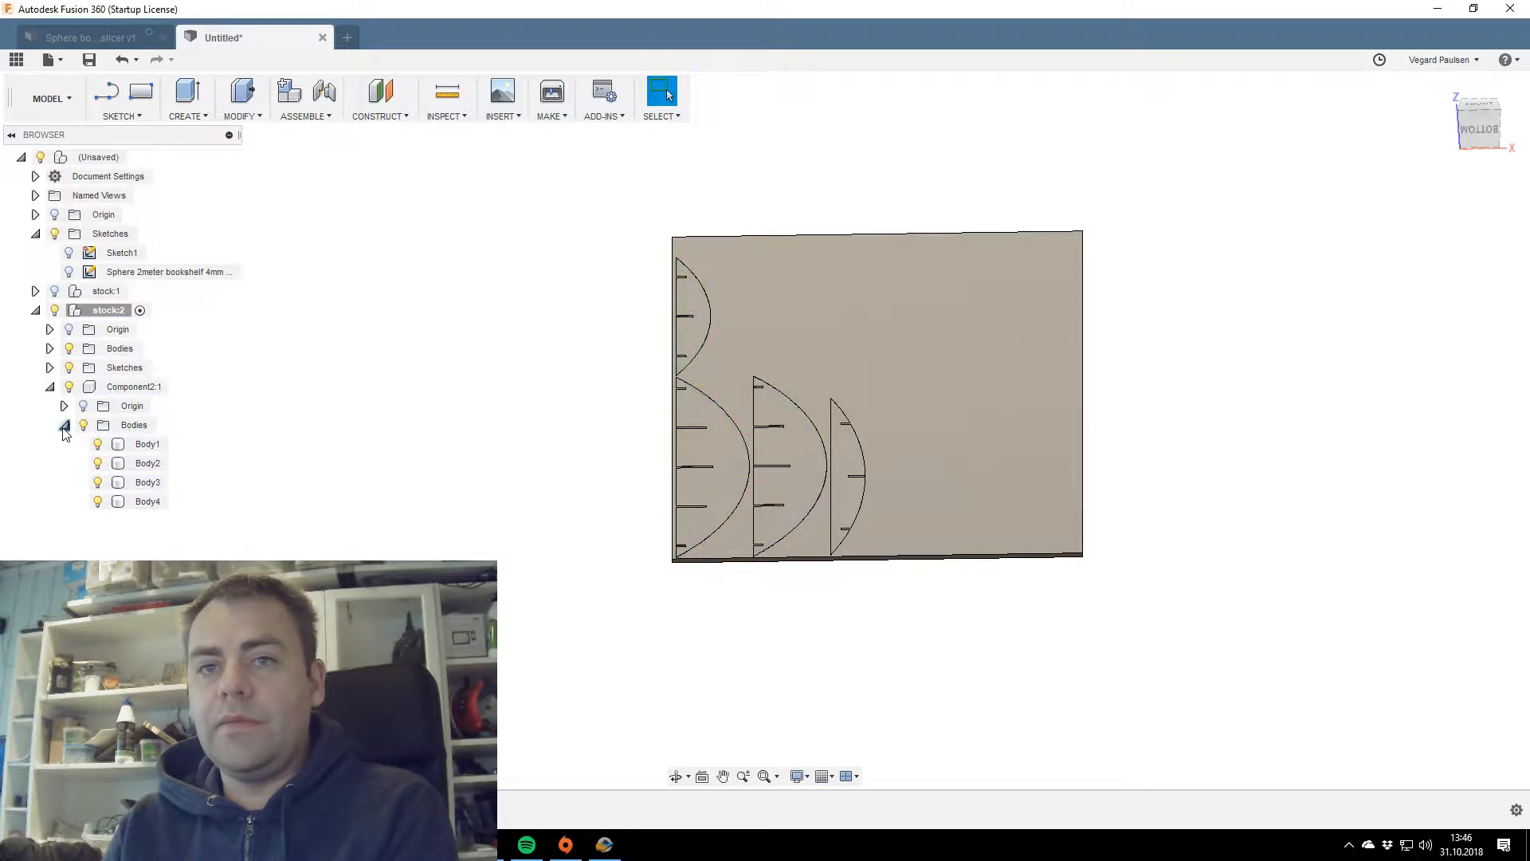
Rename the extruded component under the duplicate stock as "second sheet of components".
double_click(144, 387)
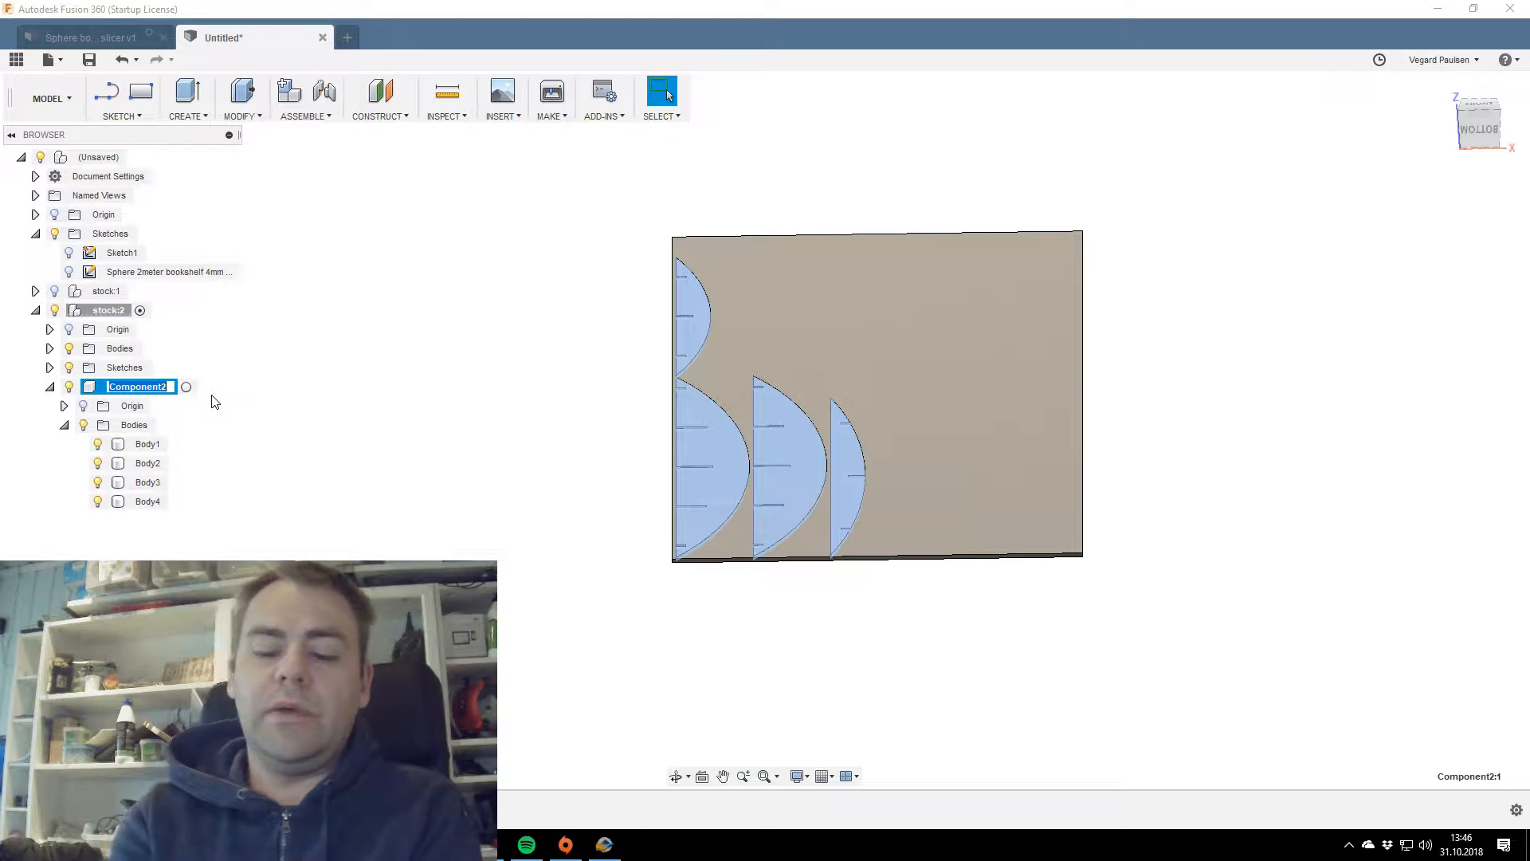
type("second sheet of")
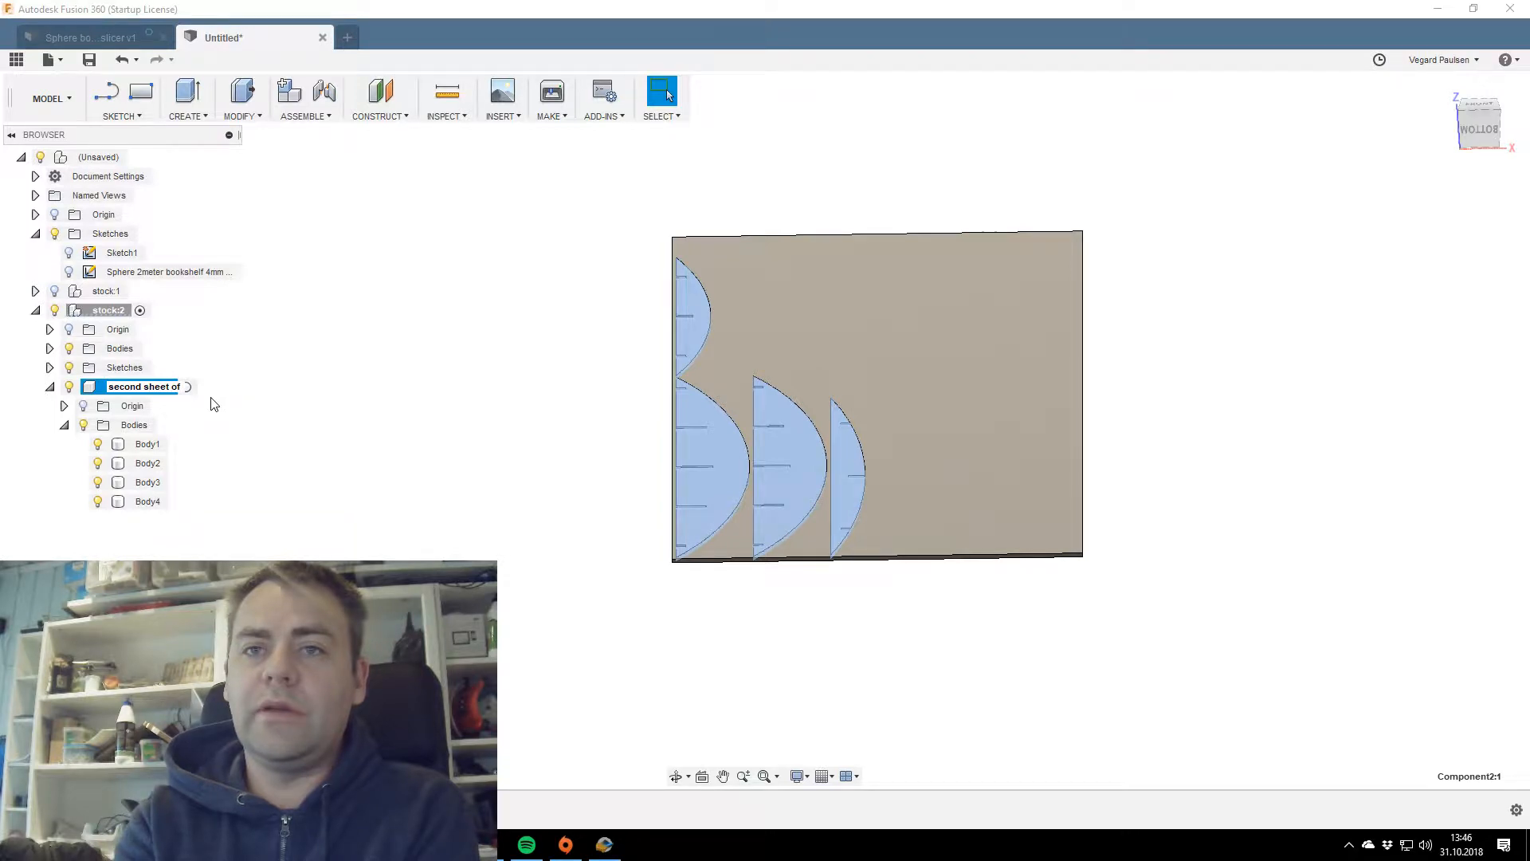
type("components")
key("Return")
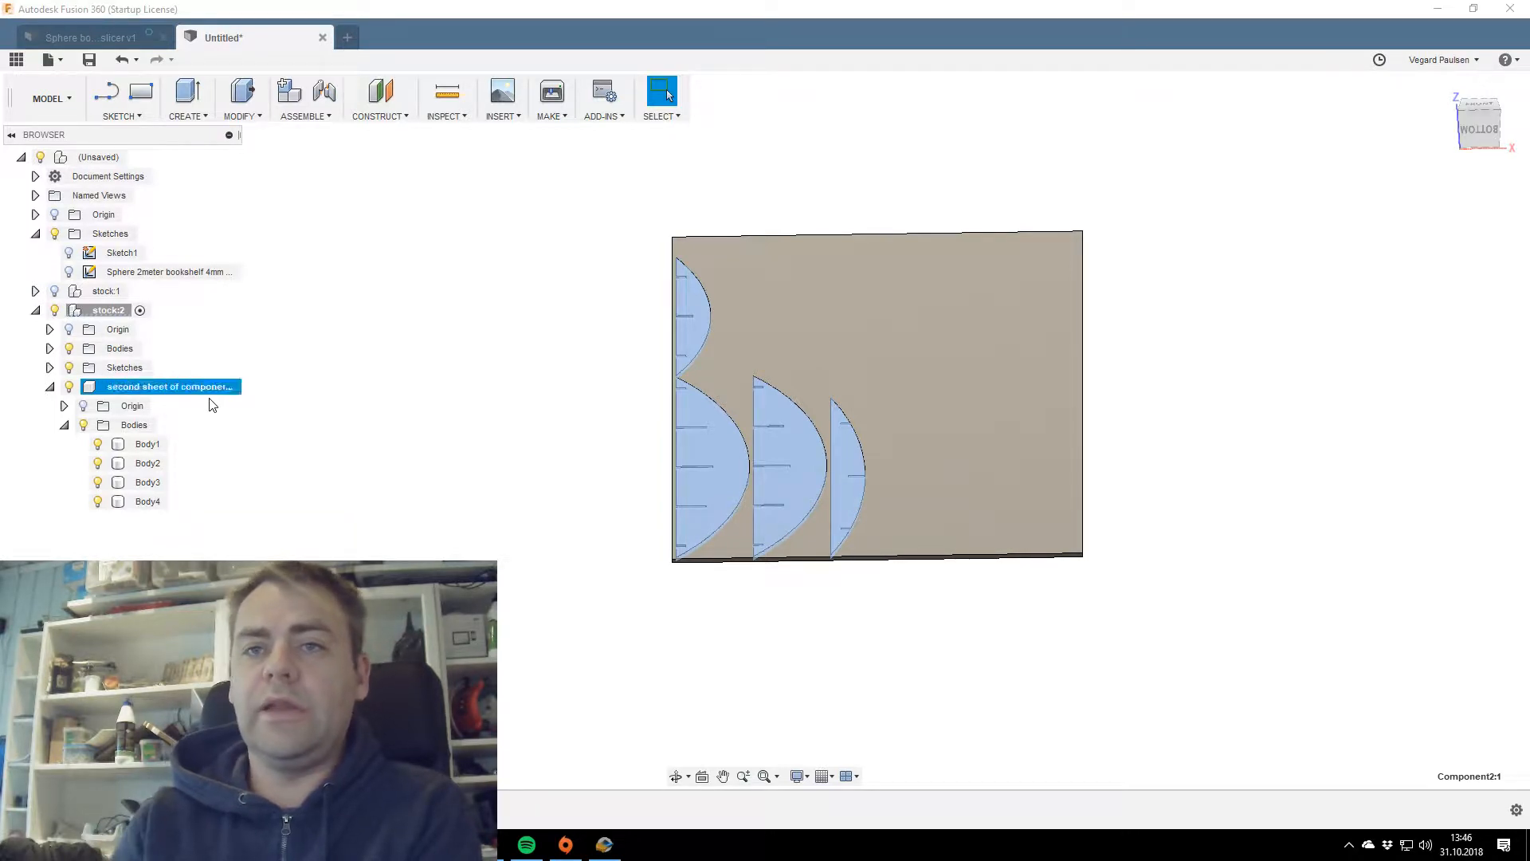
Create separate components from Body1 through Body4 of the second sheet of components.
left_click(148, 444)
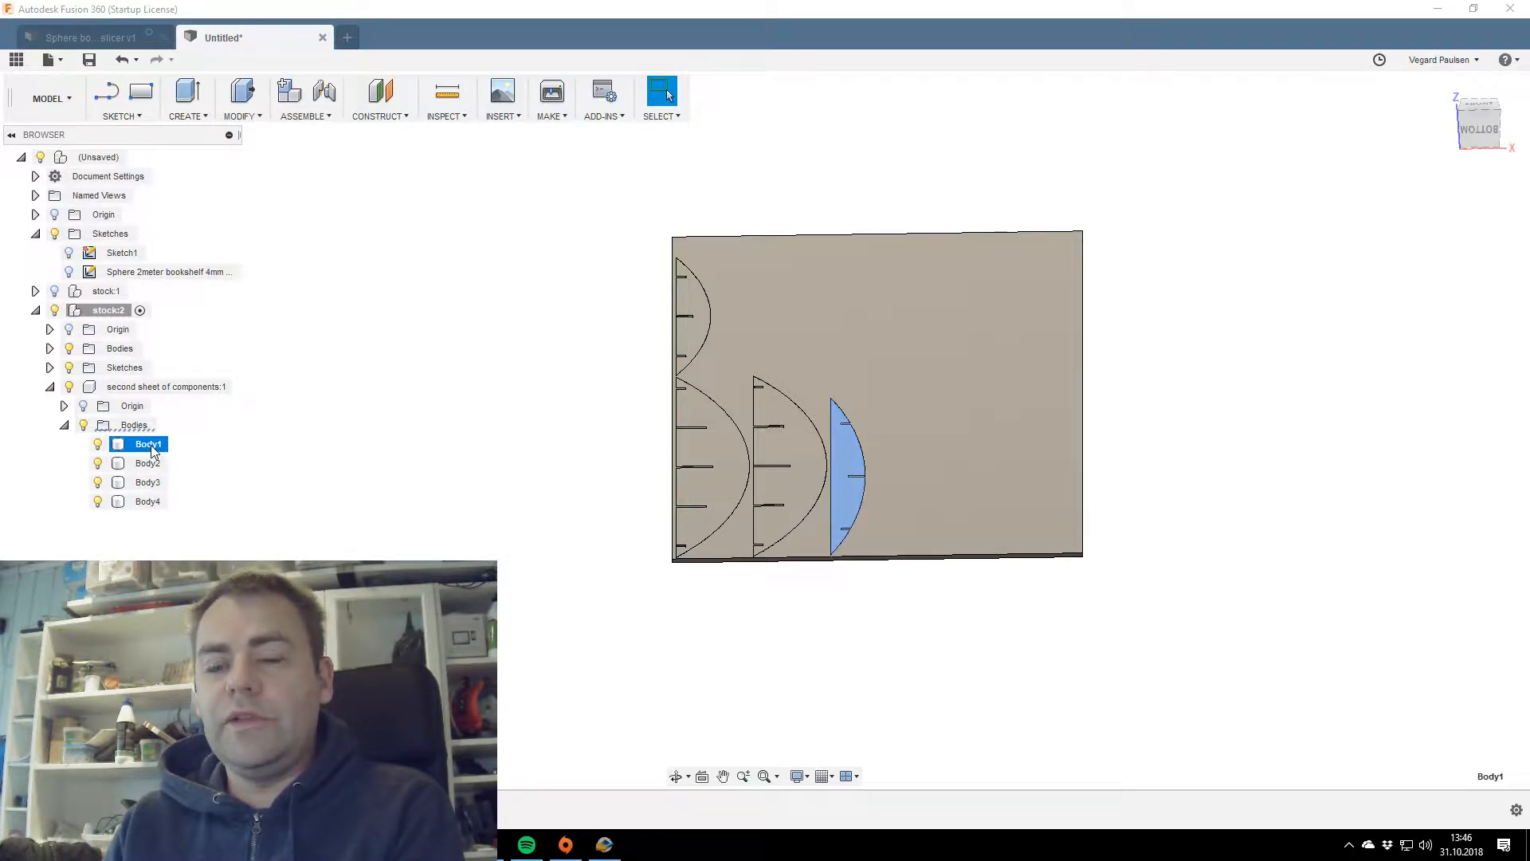
right_click(153, 450)
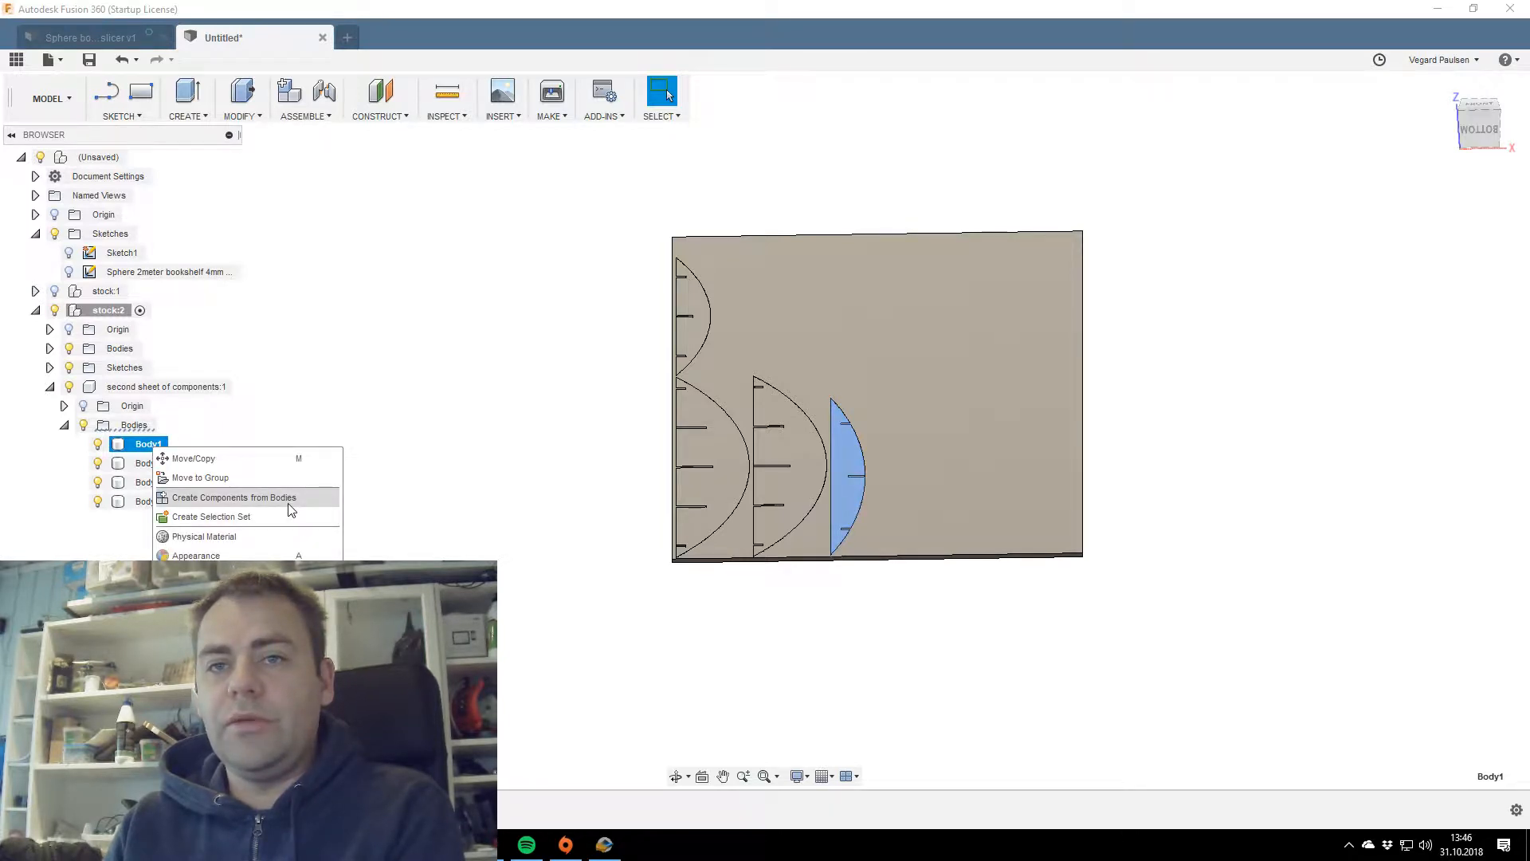
key("Escape")
left_click(148, 502, "shift")
right_click(148, 501)
left_click(250, 548)
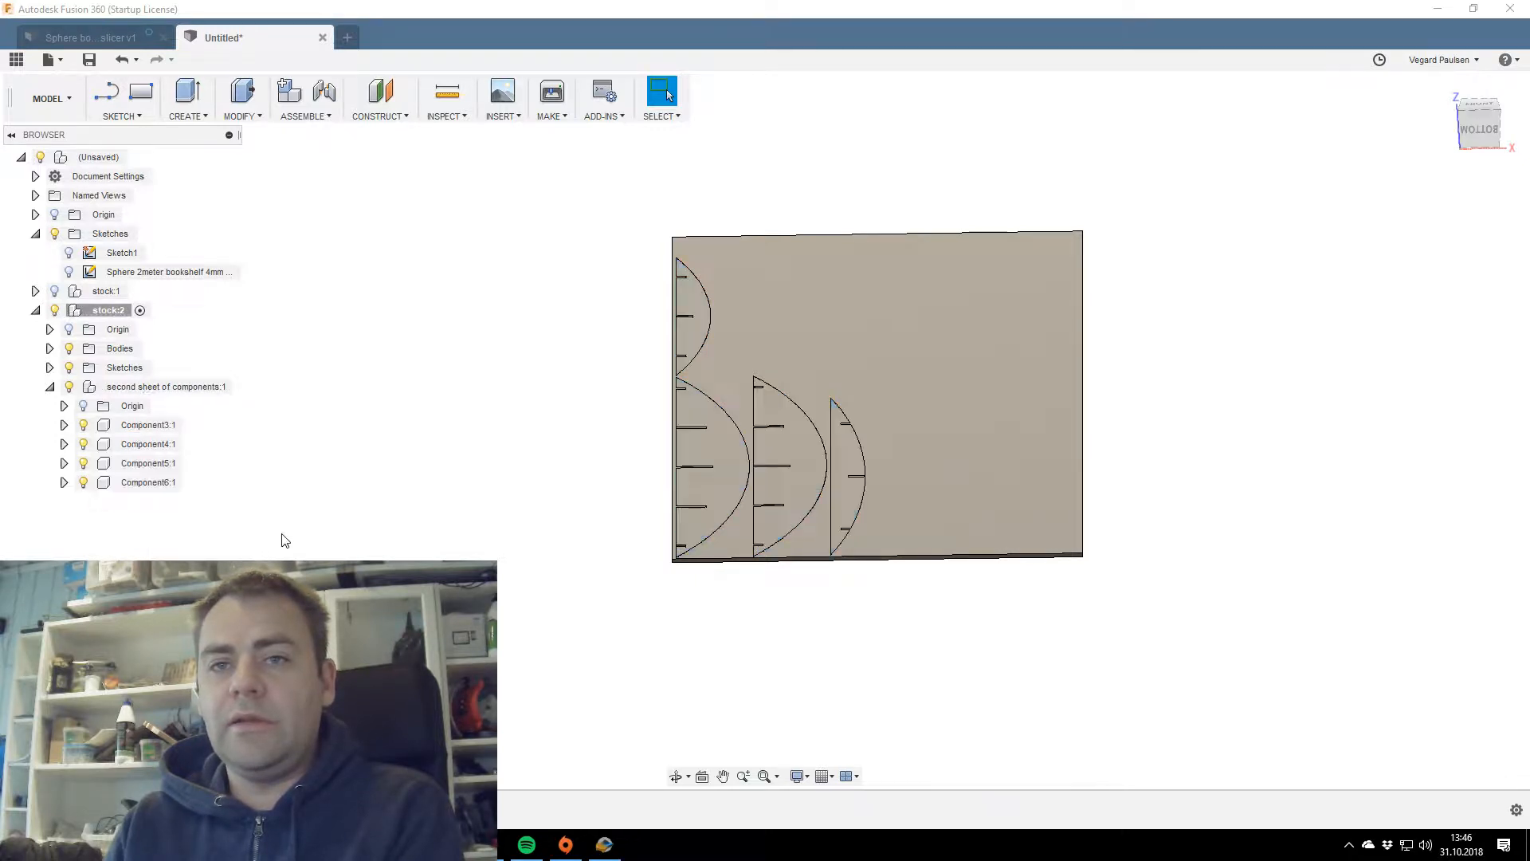
Hide the duplicate stock's sheet body and display its inserted DXF sketch with the part labels.
scroll(625, 470, "up", 5)
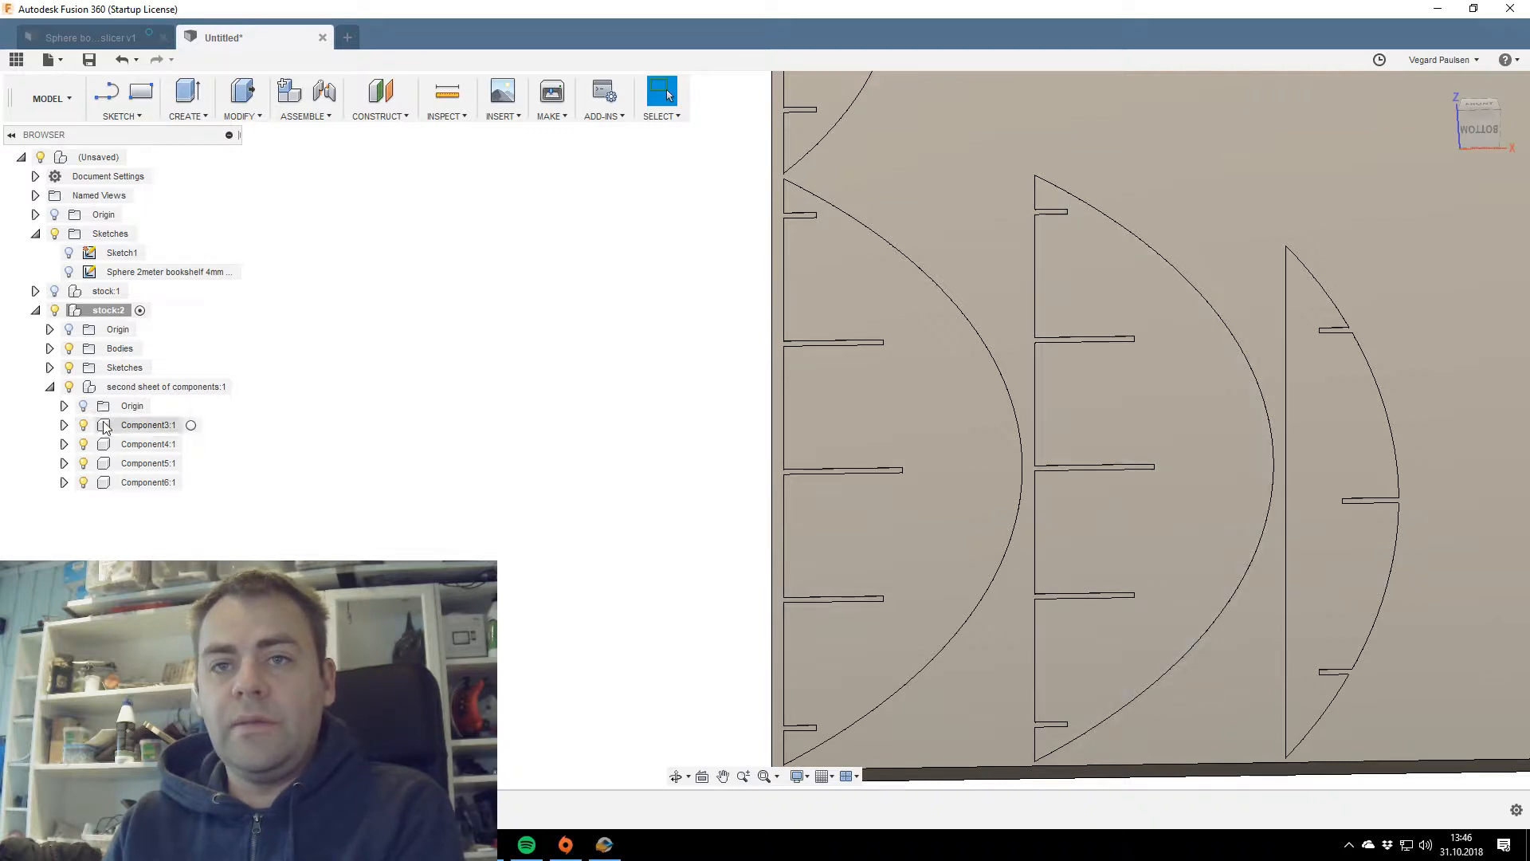
scroll(693, 390, "down", 3)
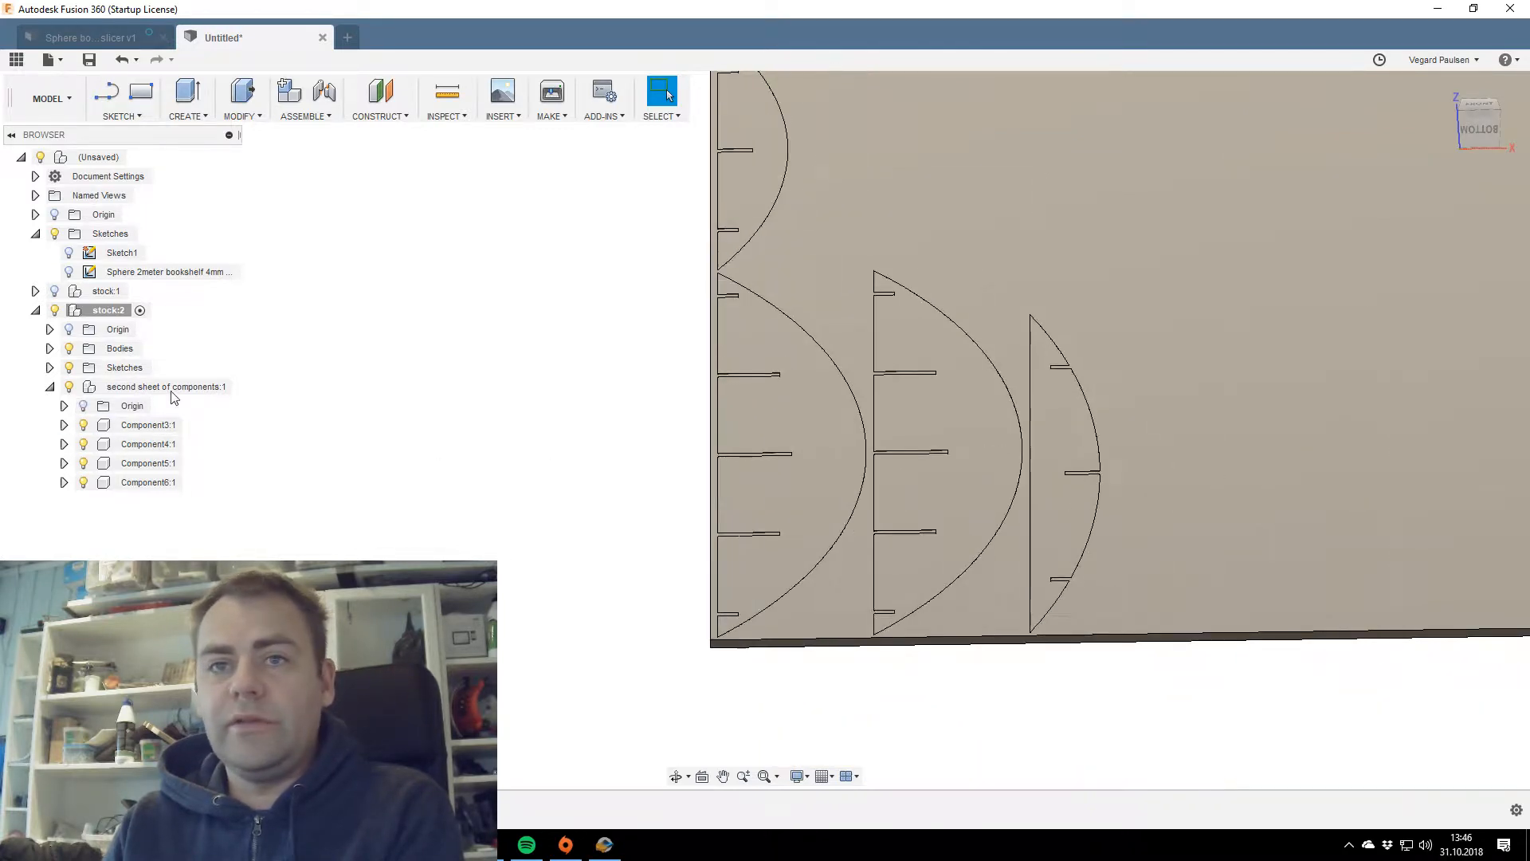
left_click(68, 348)
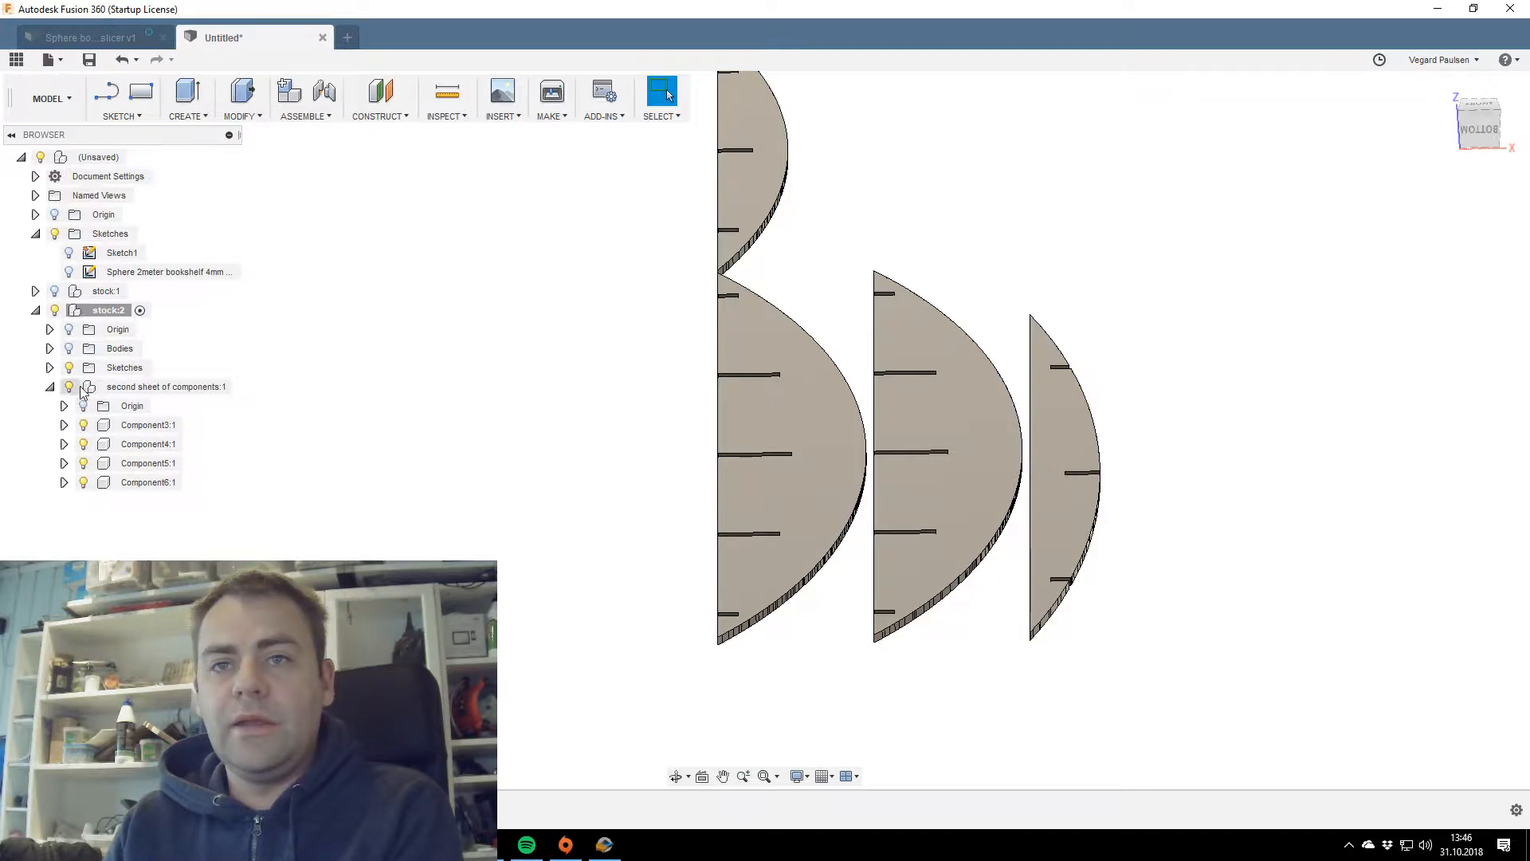
left_click(69, 272)
left_click(69, 272)
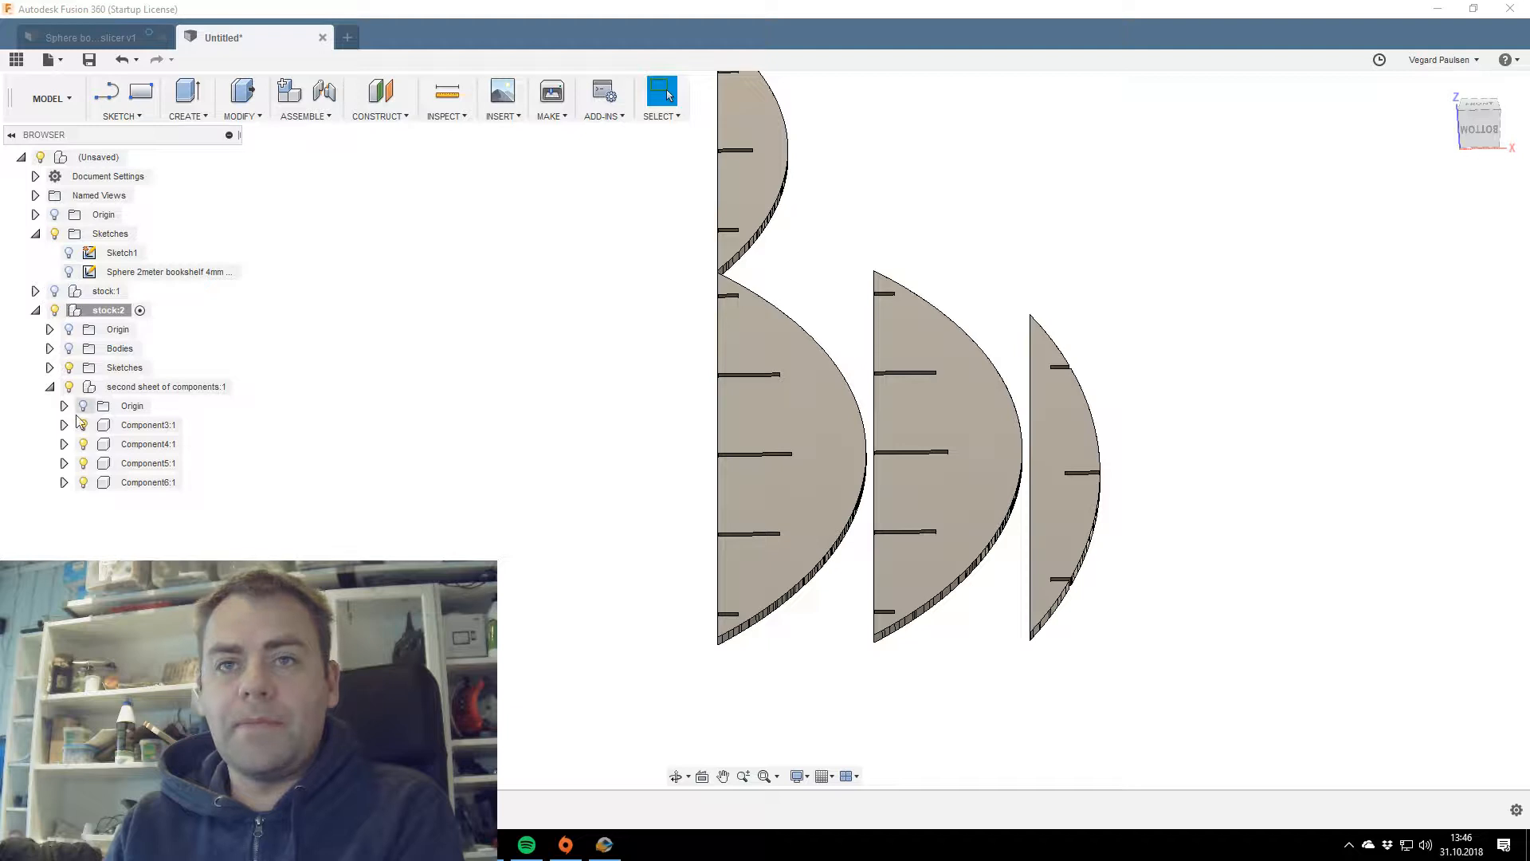
left_click(49, 367)
left_click(83, 386)
scroll(720, 476, "up", 1)
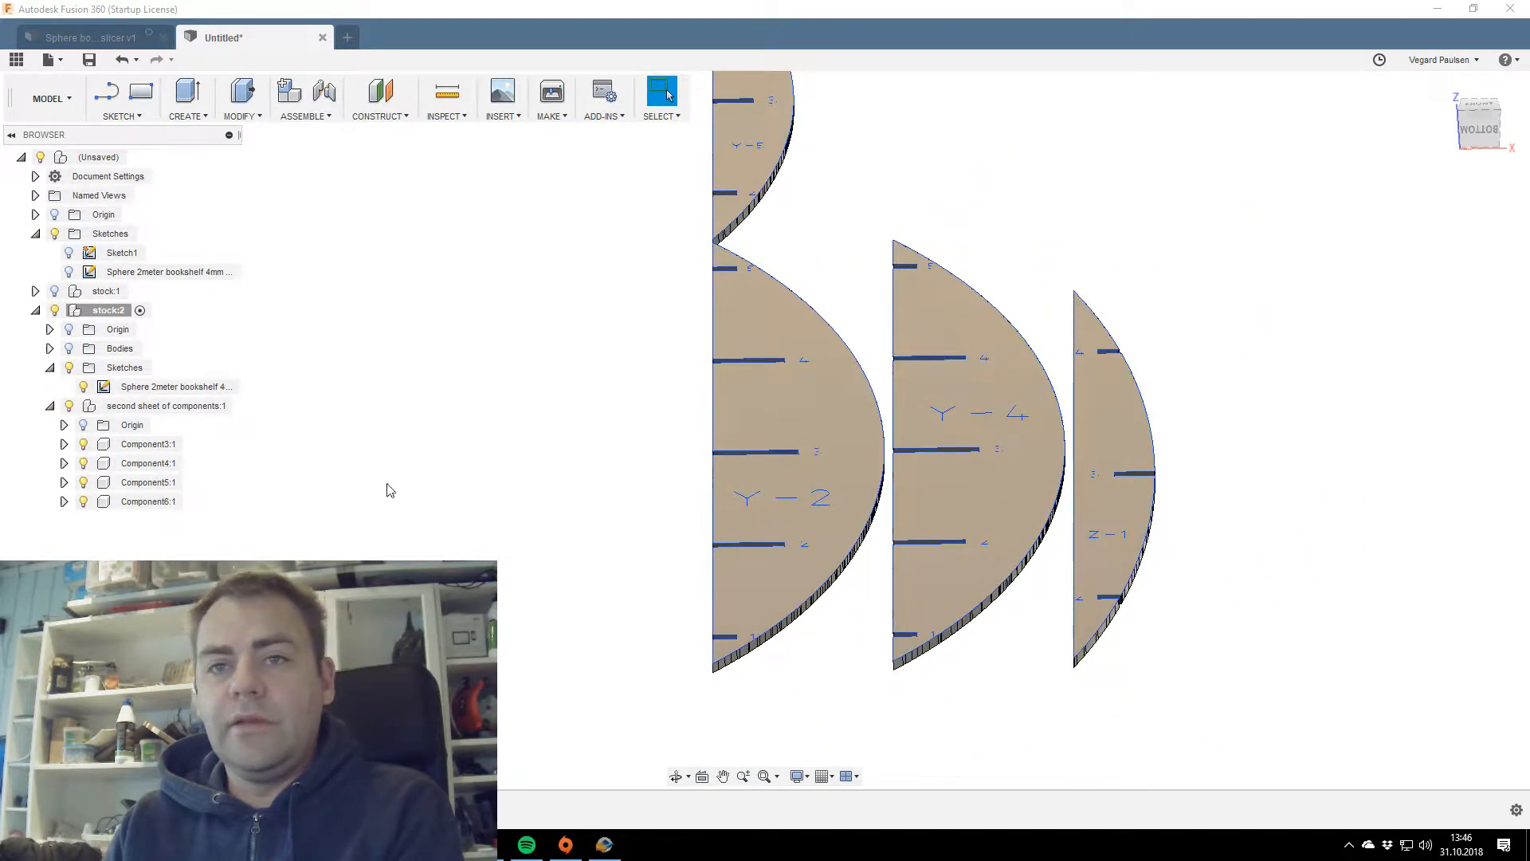
Match the new components to their labelled slices and rename Component6 as Y-2.
left_click(800, 436)
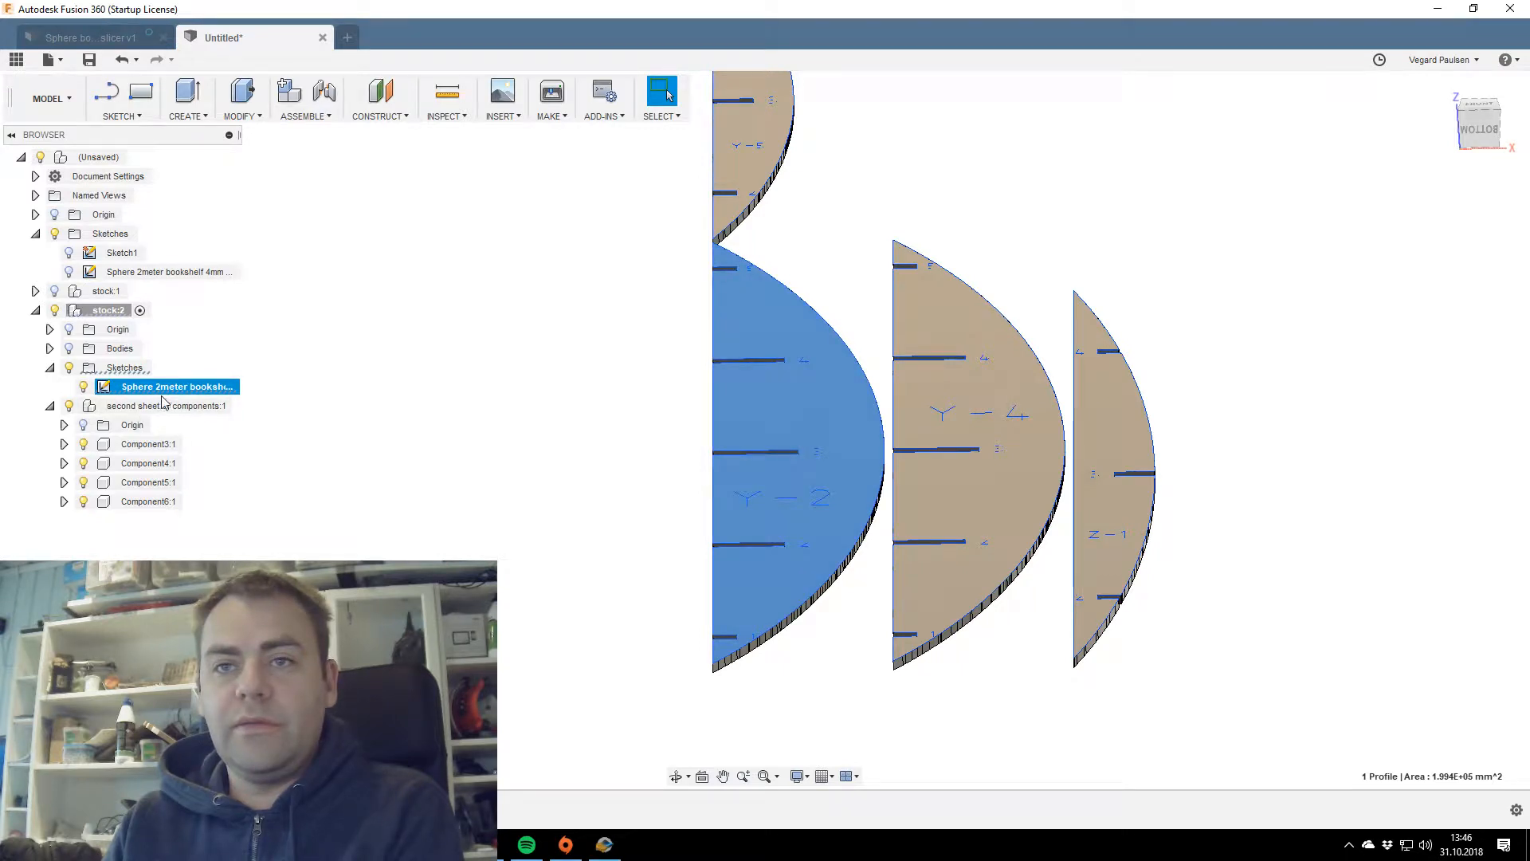
left_click(148, 444)
left_click(148, 463)
left_click(148, 482)
left_click(153, 501)
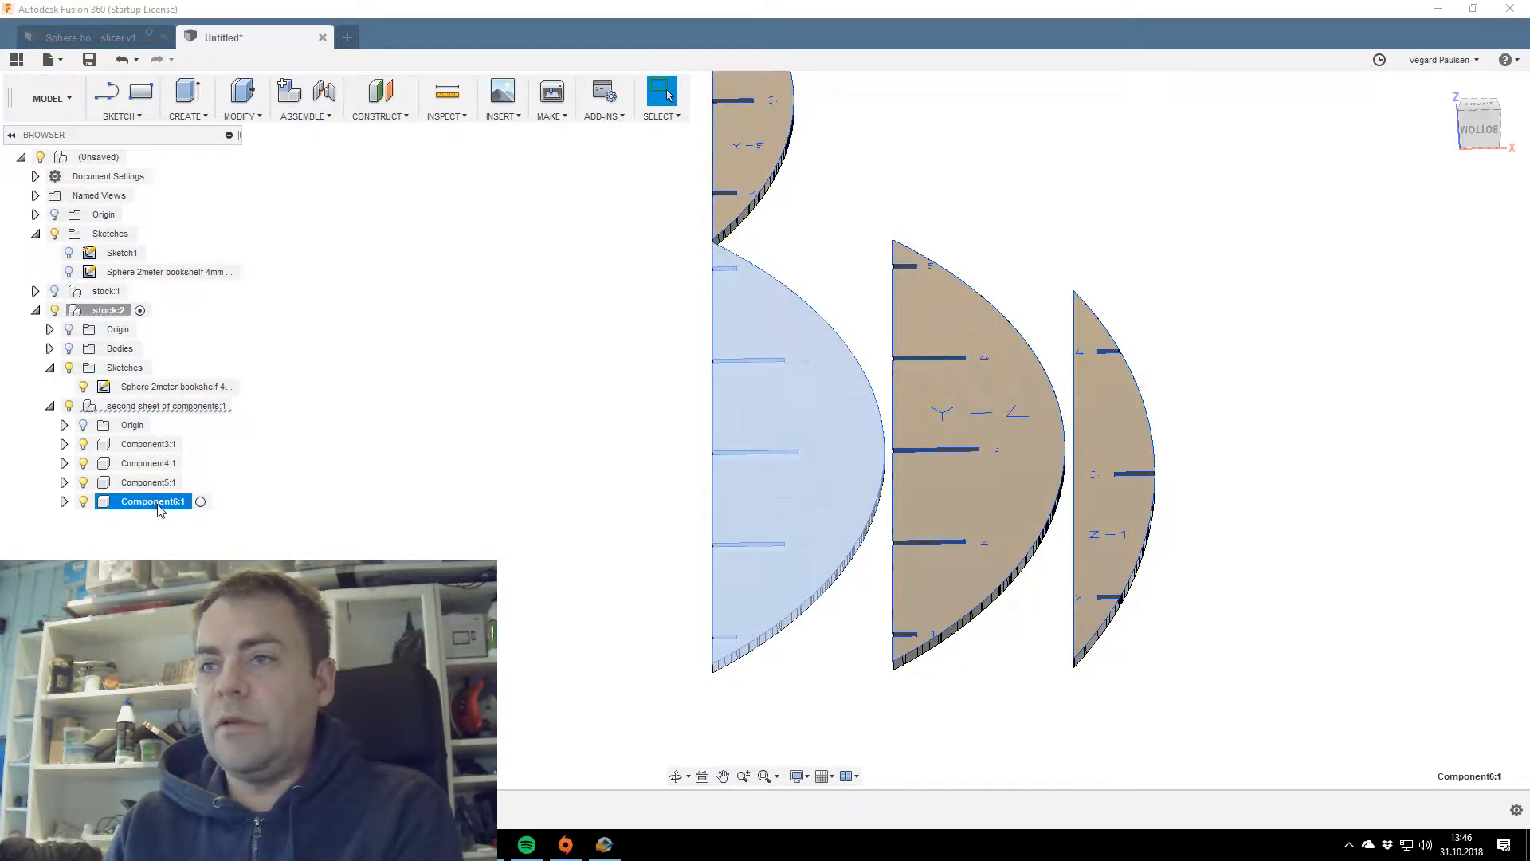
double_click(159, 504)
type("Y-2")
key("Return")
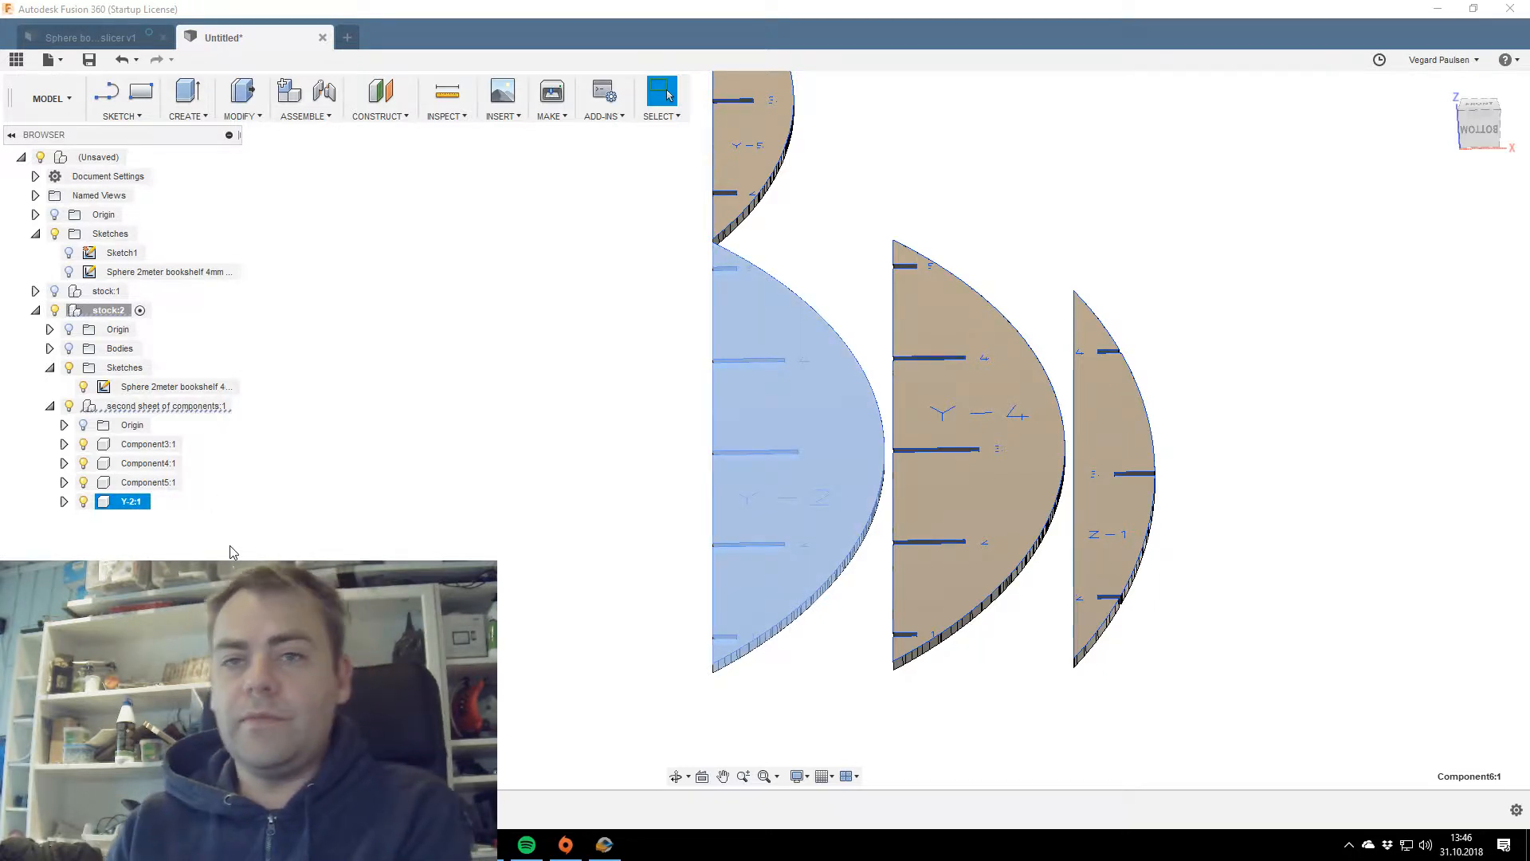
Match Component5 to its labelled slice above Y-2 and rename it as Y-5.
left_click(151, 484)
scroll(632, 618, "up", 3)
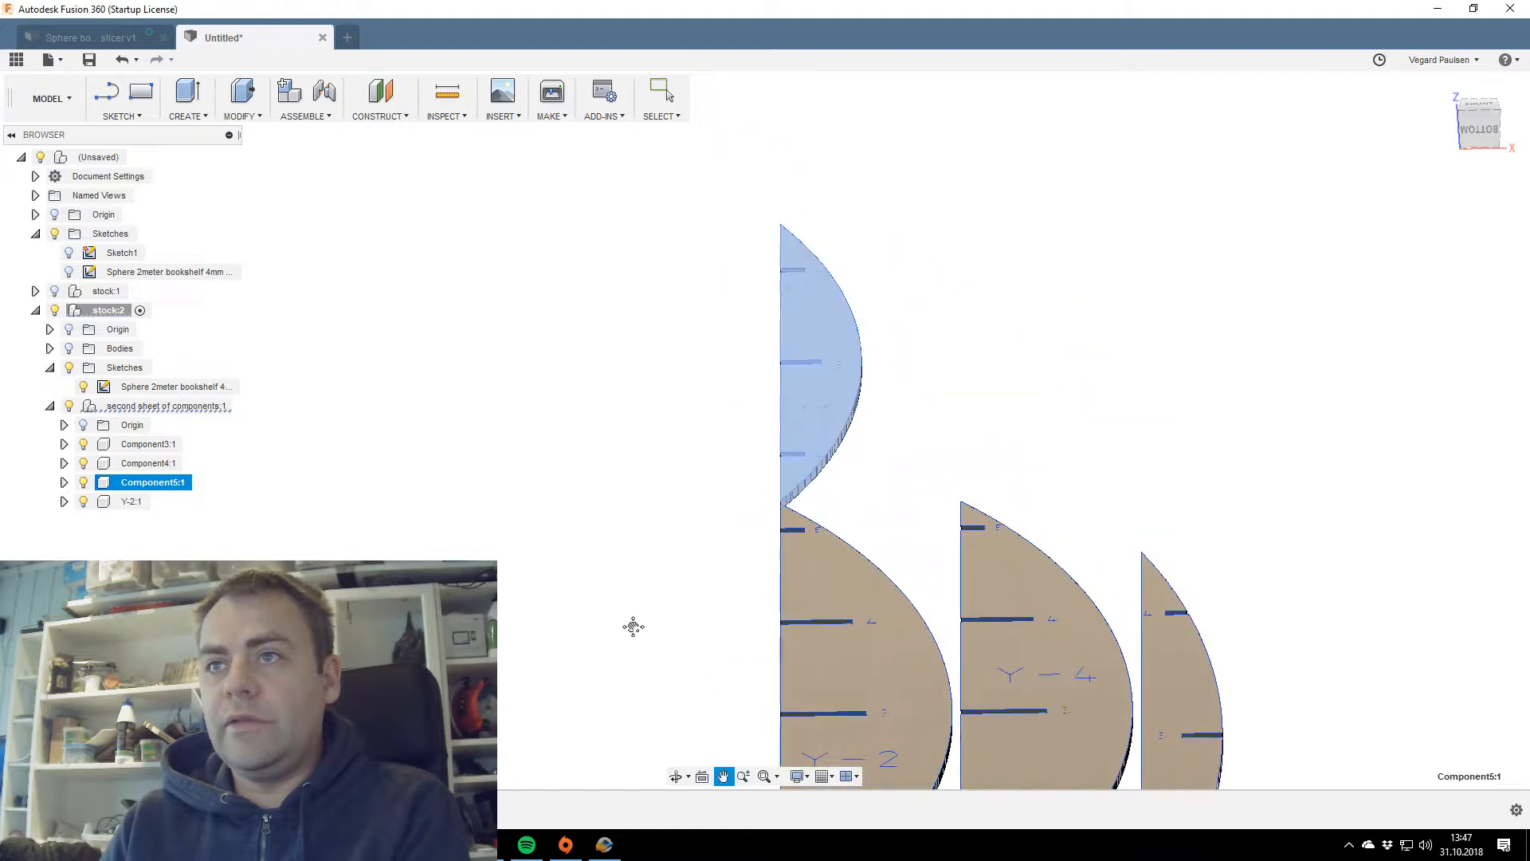
scroll(768, 495, "up", 2)
middle_click_drag(768, 495, 643, 447)
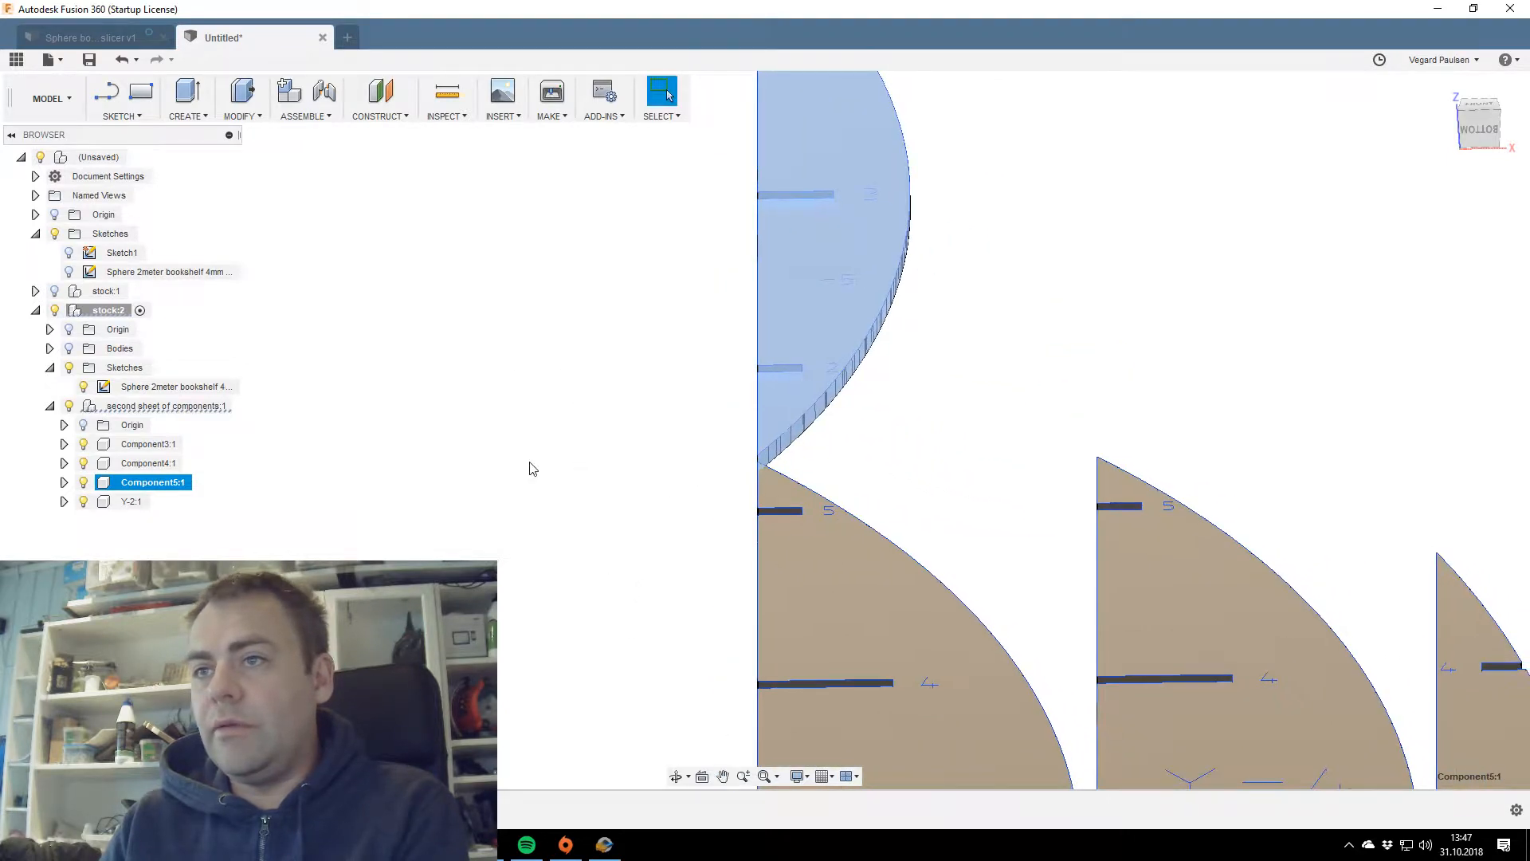
left_click(155, 482)
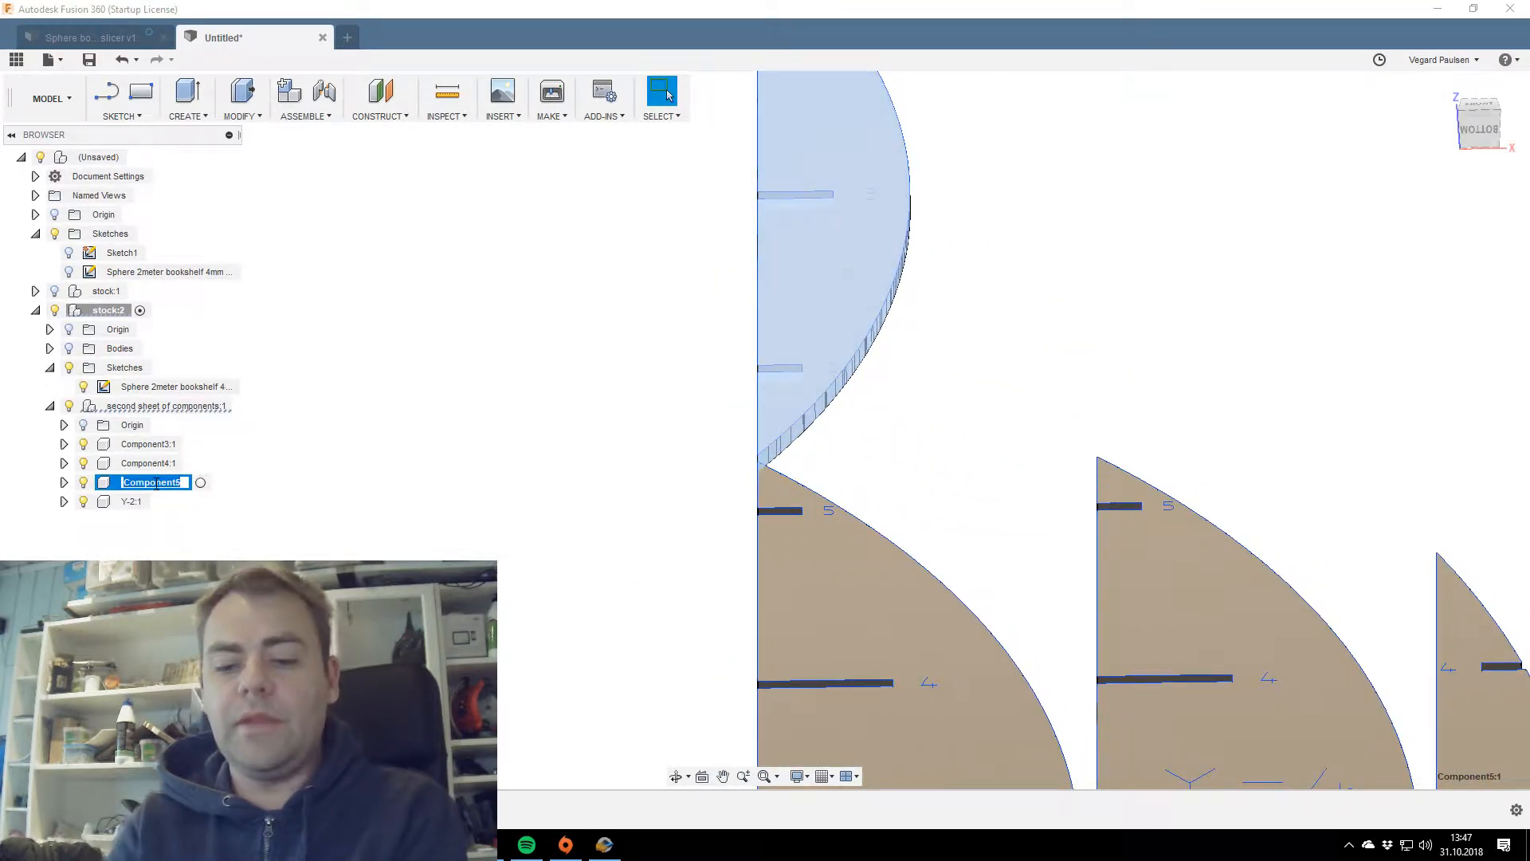
type("Y-5")
key("Return")
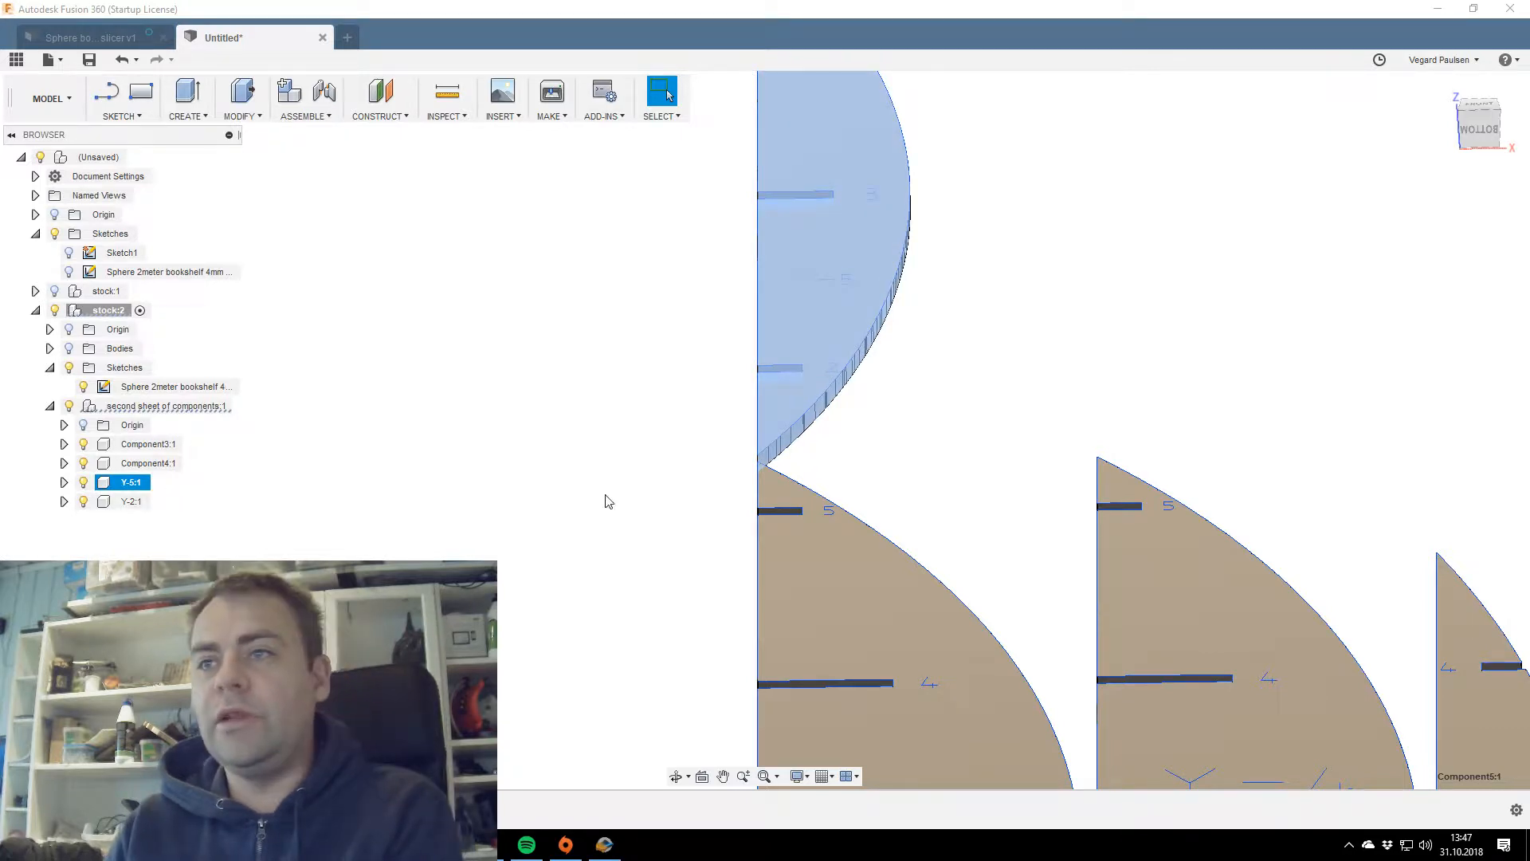
Rename Component4 of the second sheet of components as Y-4.
scroll(581, 287, "down", 2)
scroll(478, 402, "down", 2)
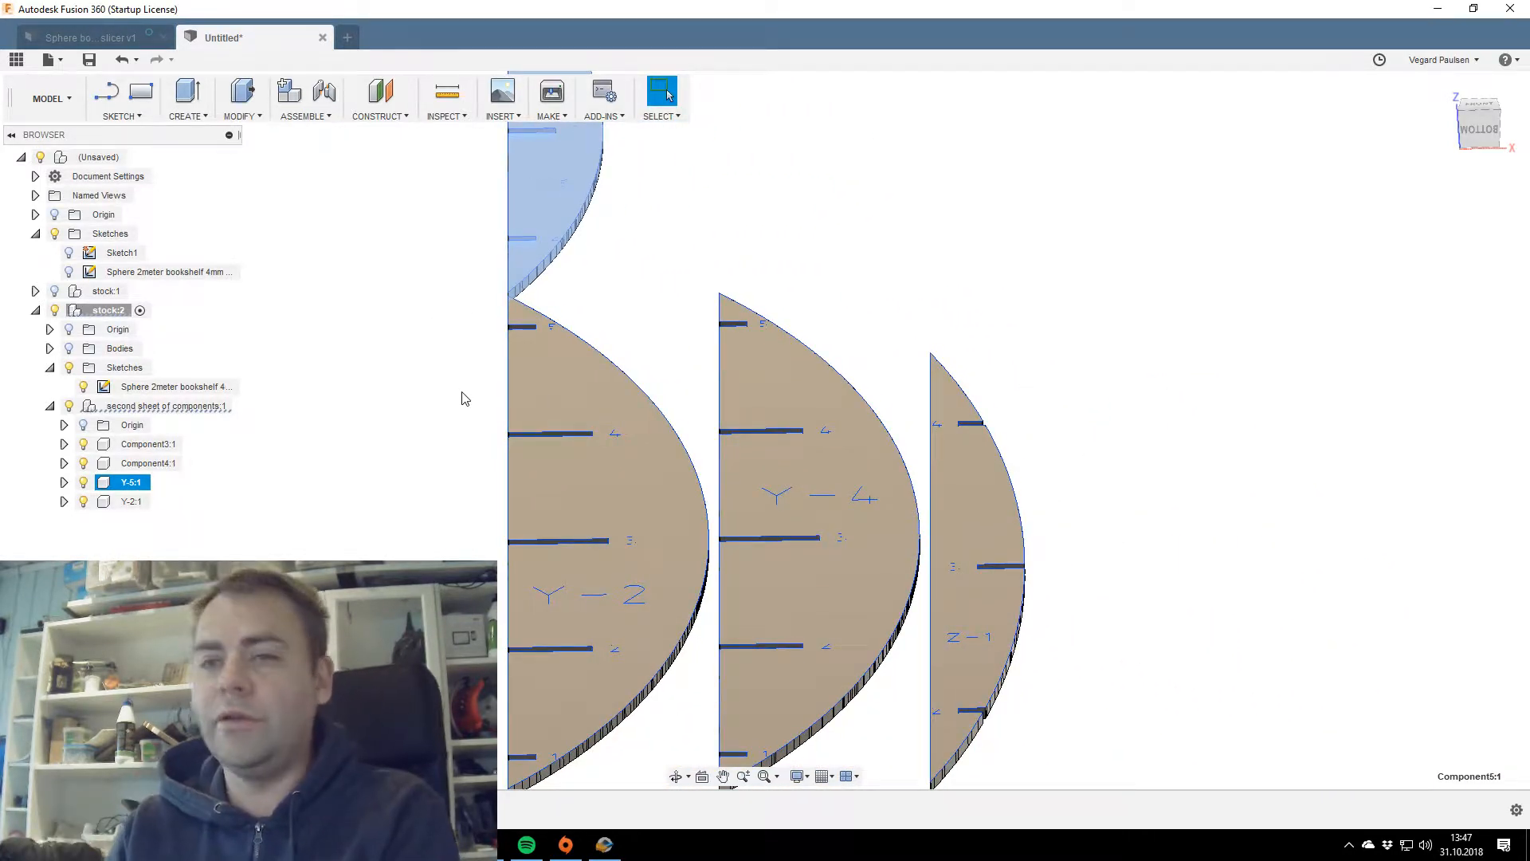
scroll(558, 462, "down", 3)
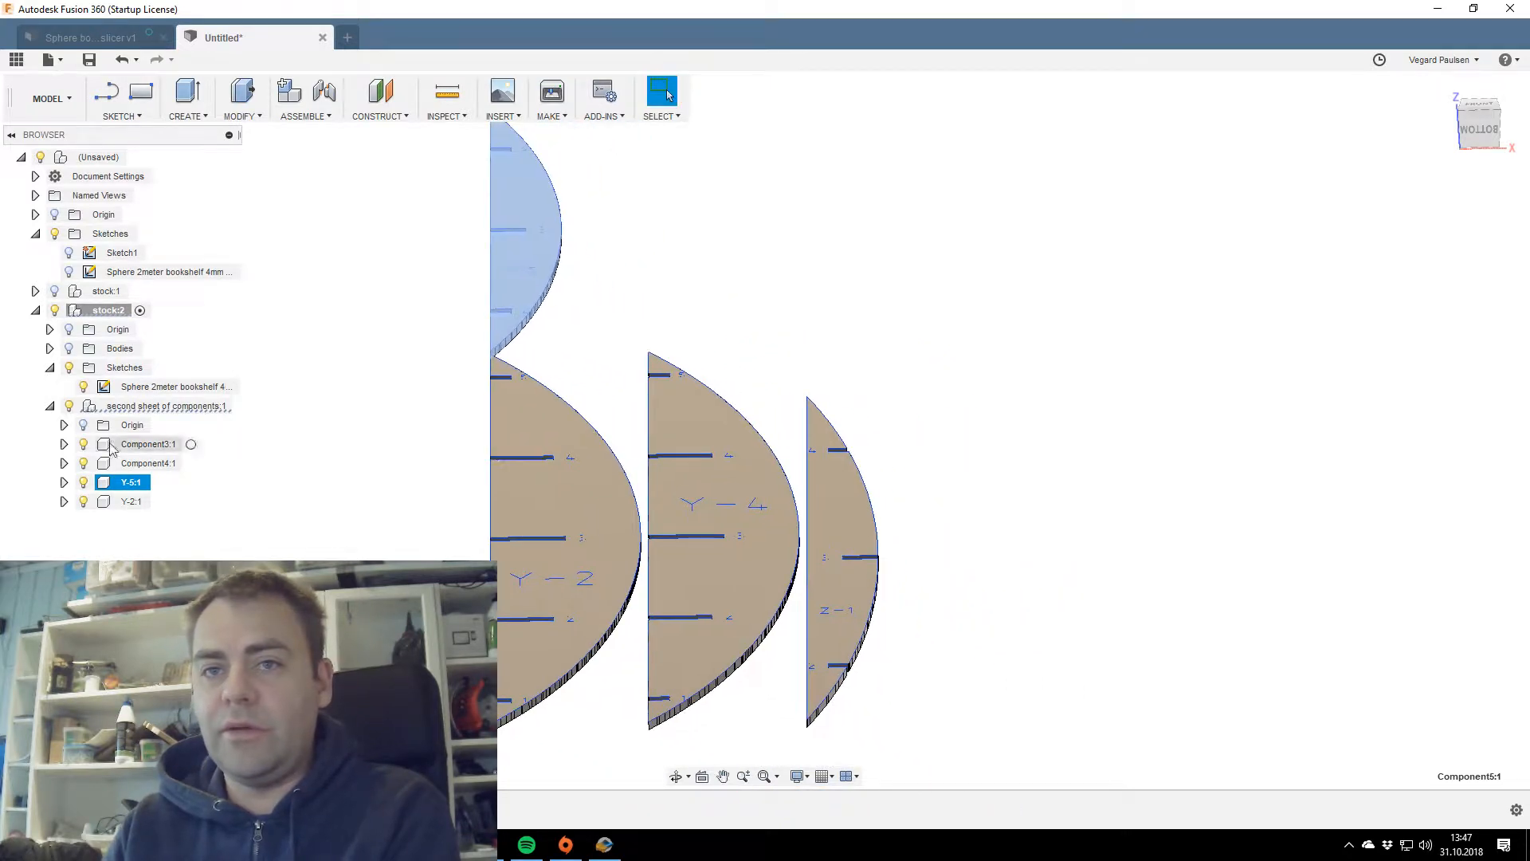
left_click(147, 463)
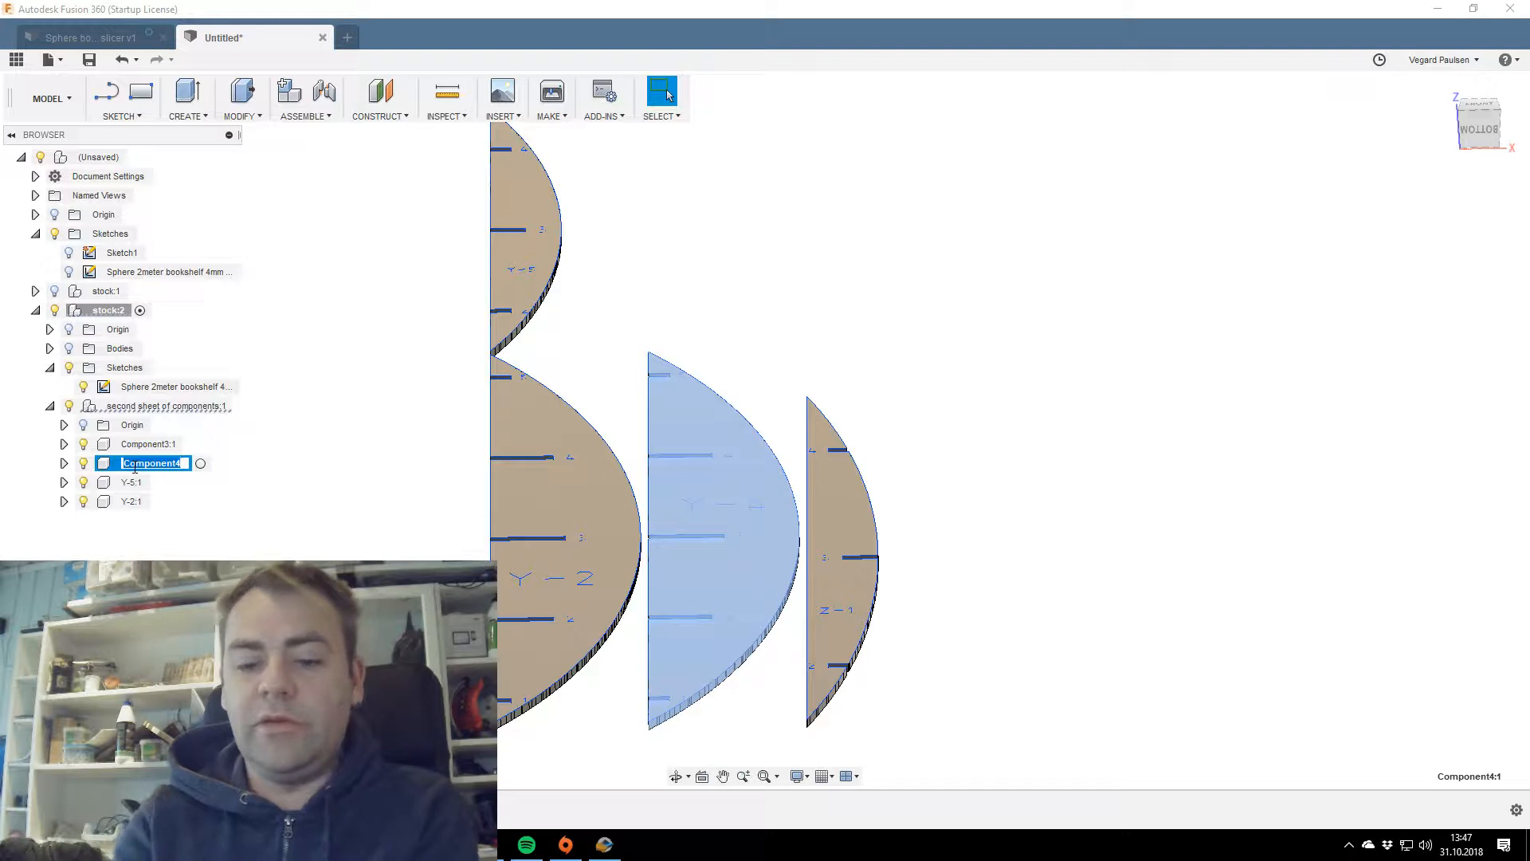
type("Y-")
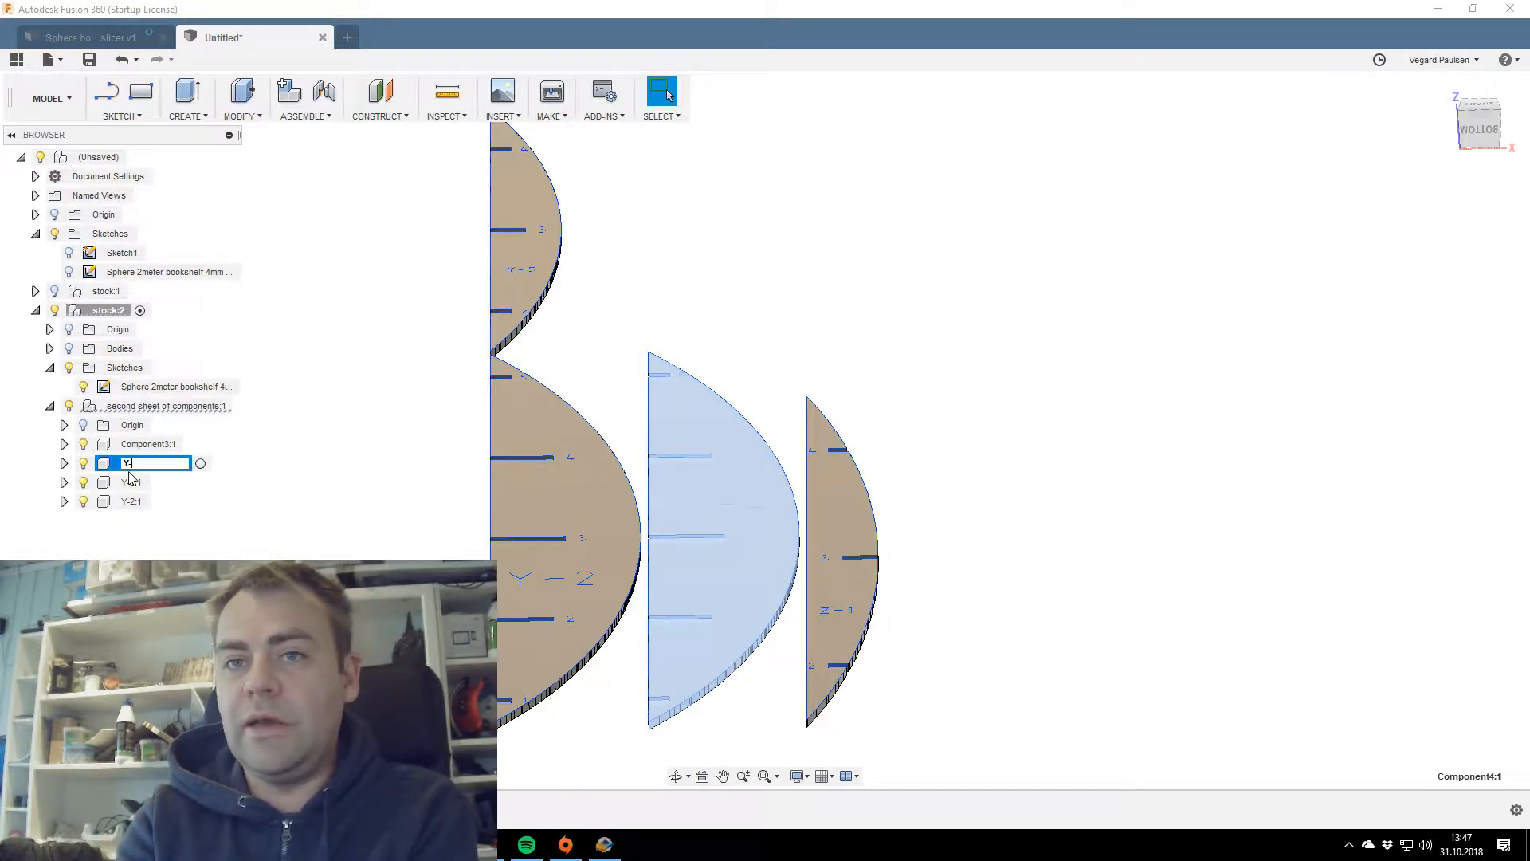
type("54")
key("Return")
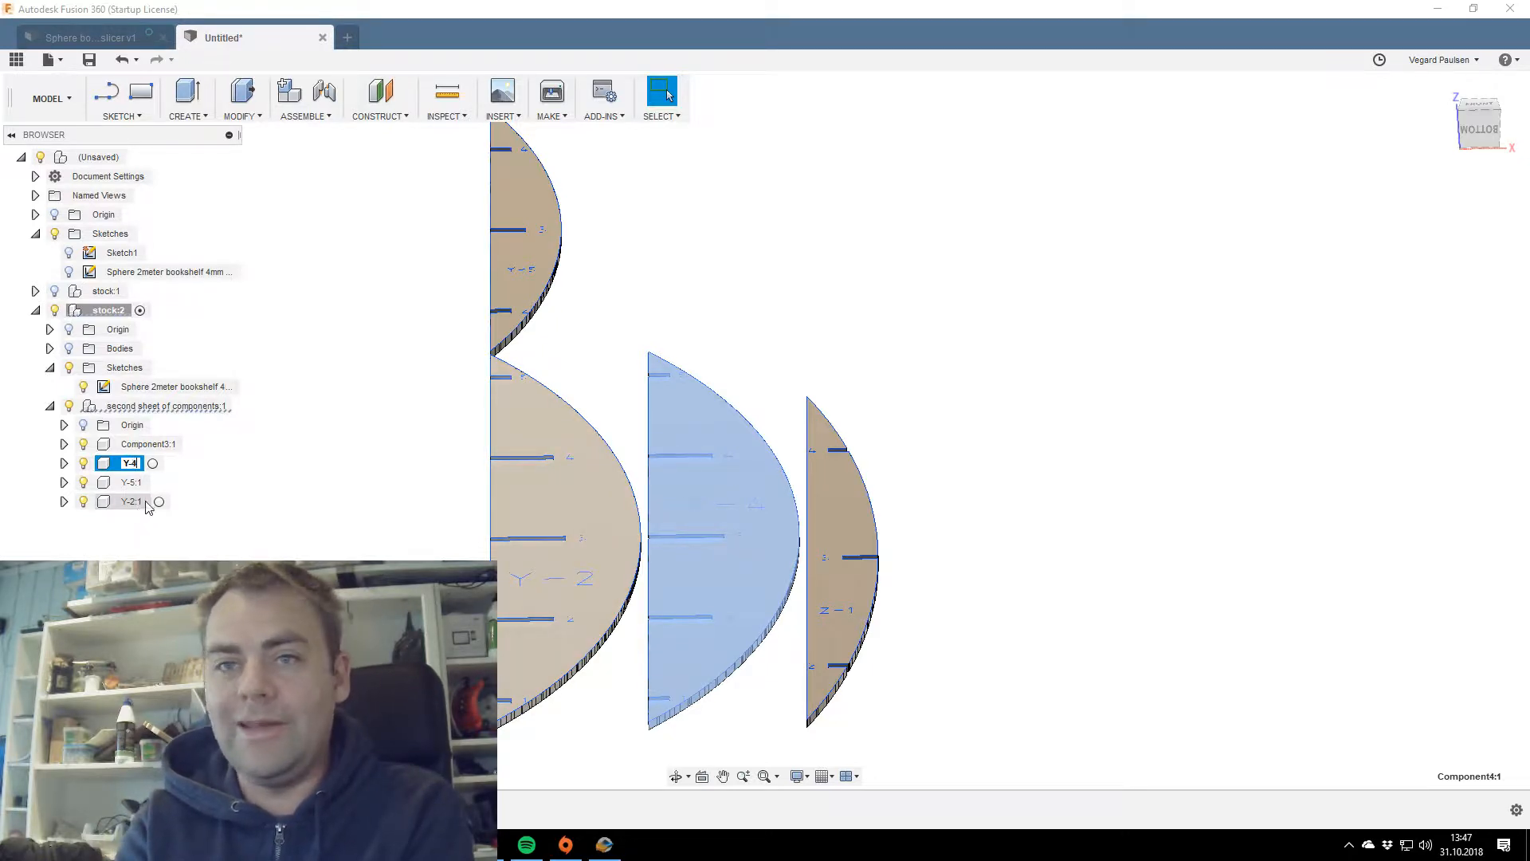
Rename Component3, the narrow slice beside Y-4, as Z-1.
left_click(861, 541)
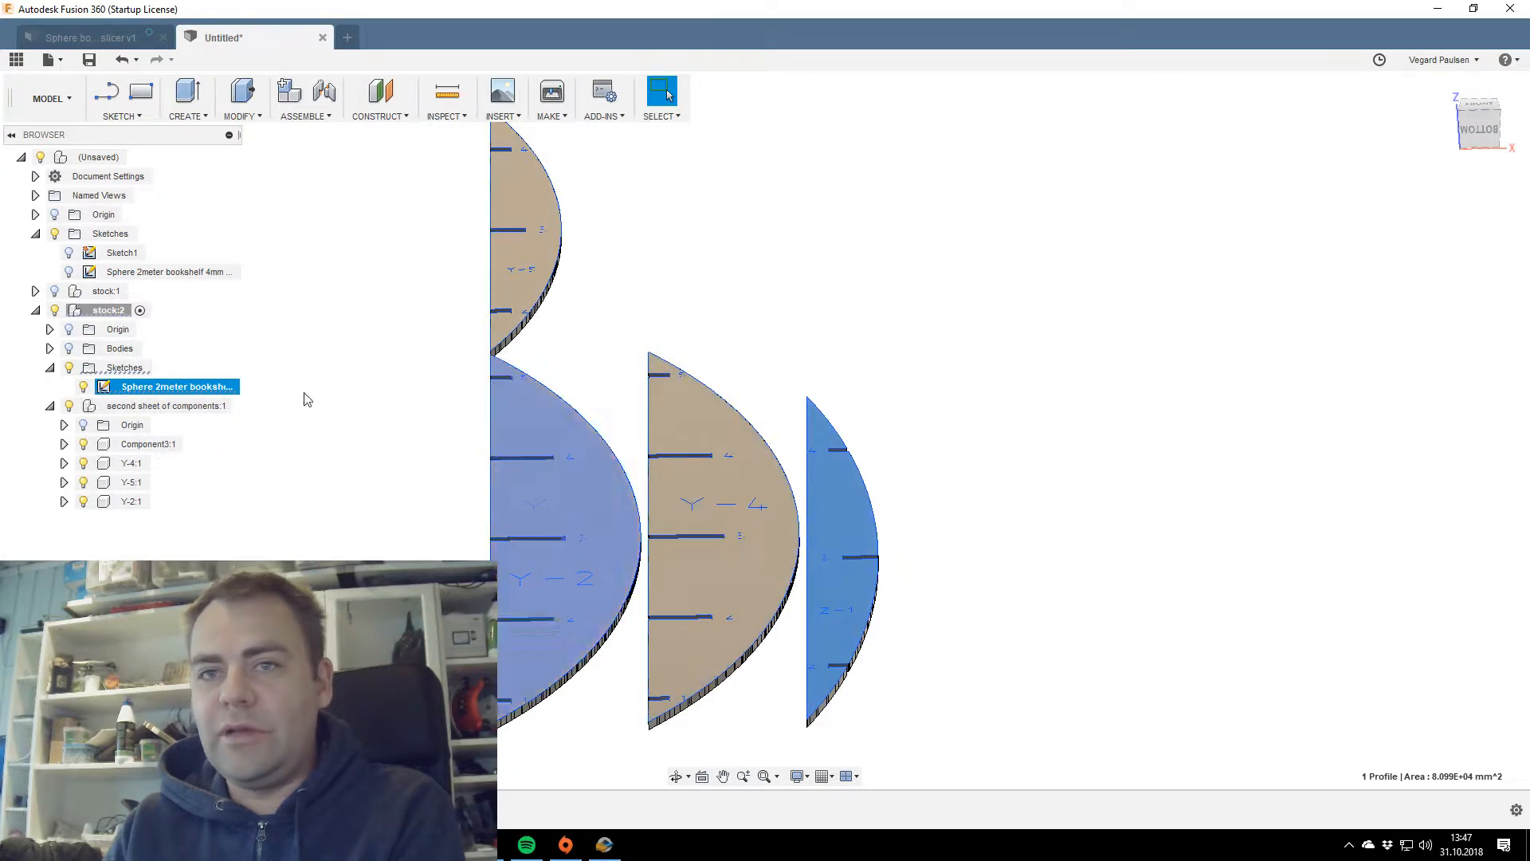
double_click(139, 443)
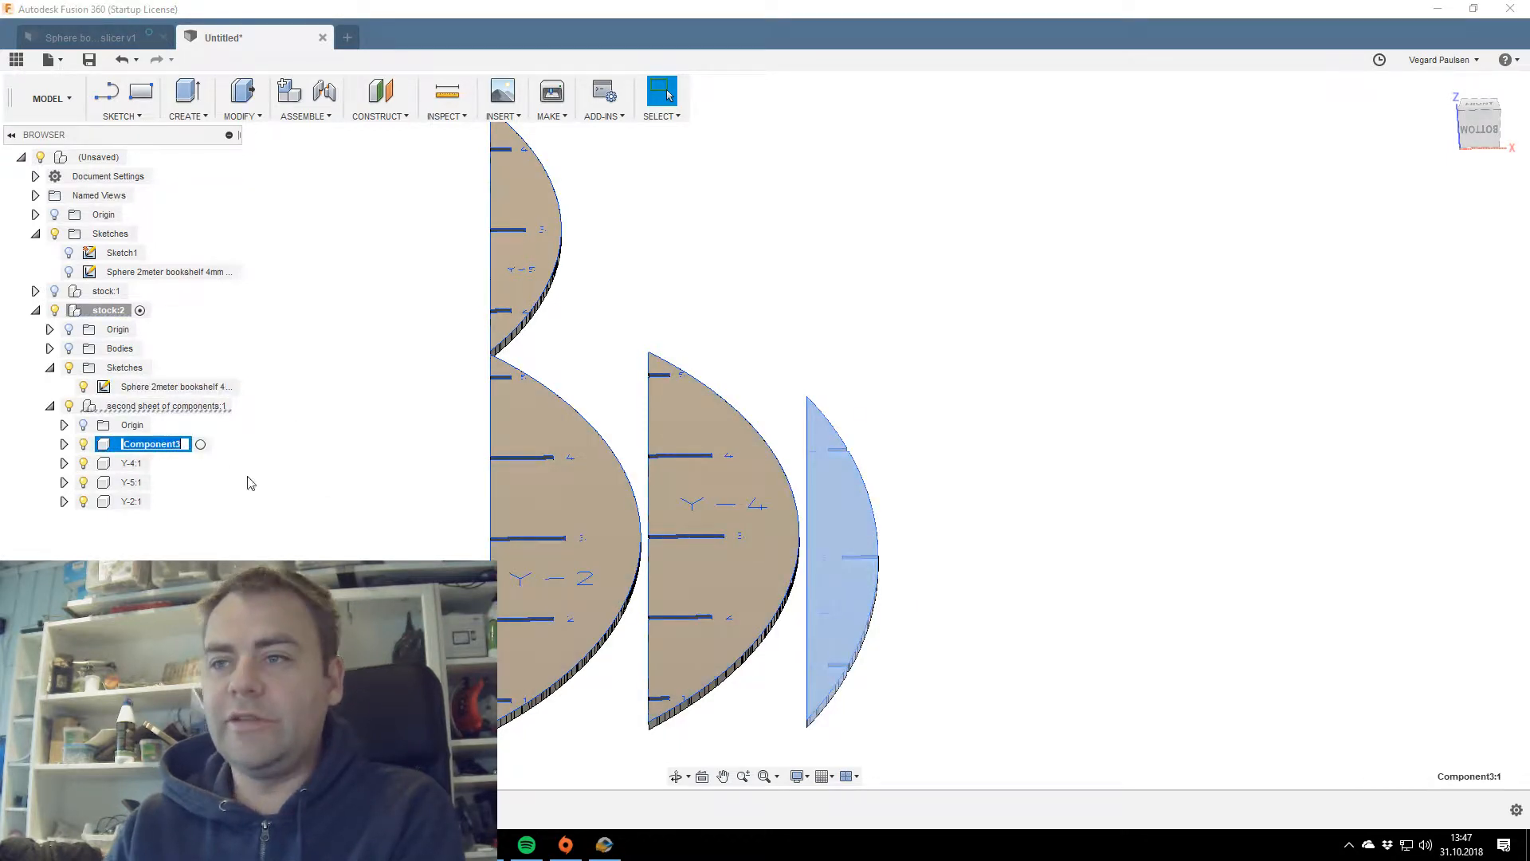
type("Z-1")
key("Return")
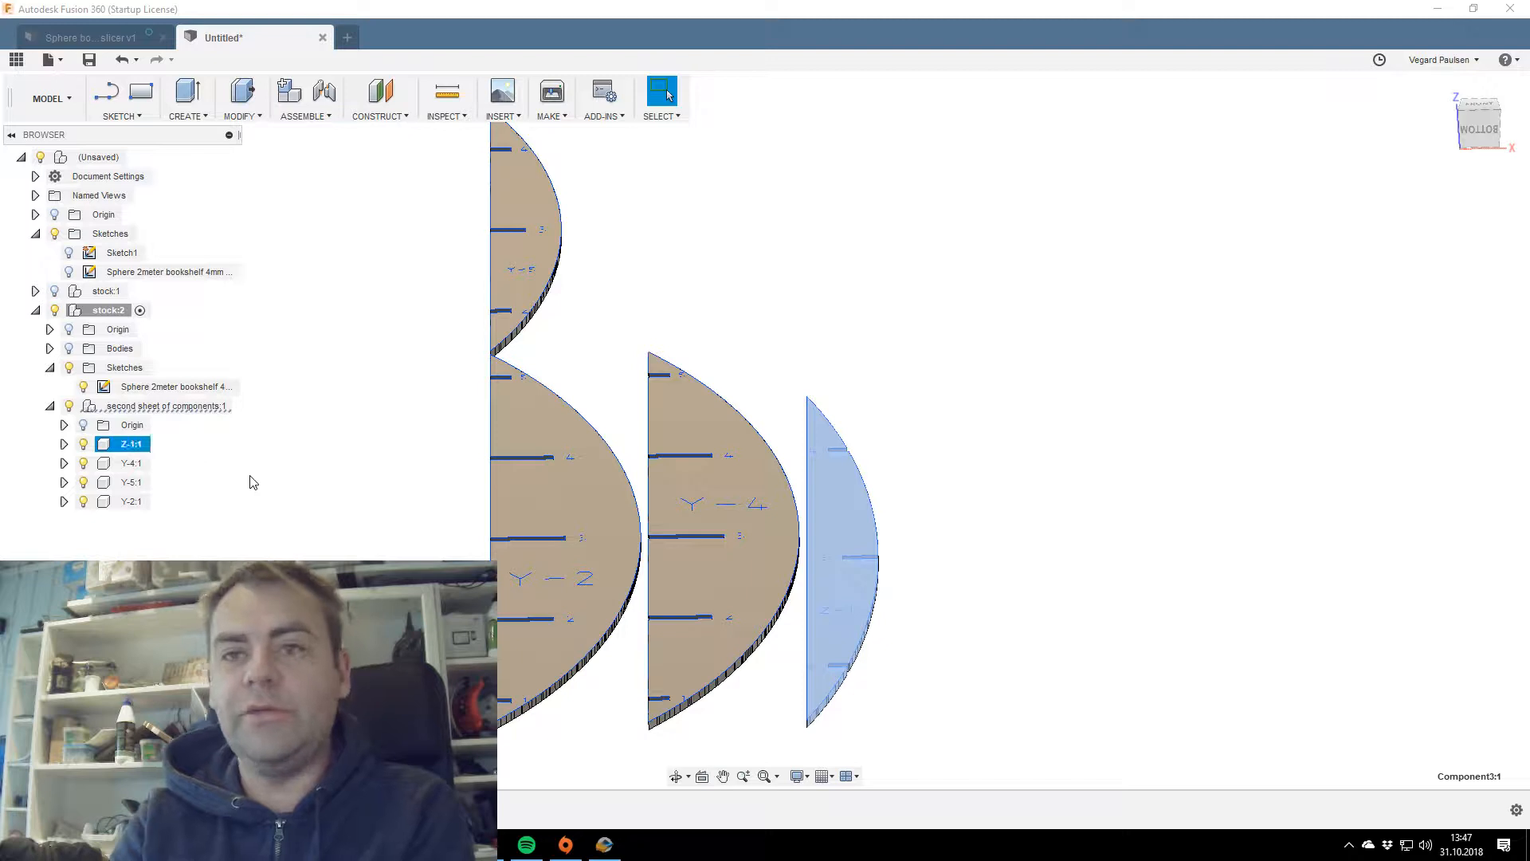
Hide the duplicate stock's sketches, leaving its second sheet of components displayed.
left_click(154, 481)
left_click(70, 408)
left_click(69, 406)
left_click(69, 407)
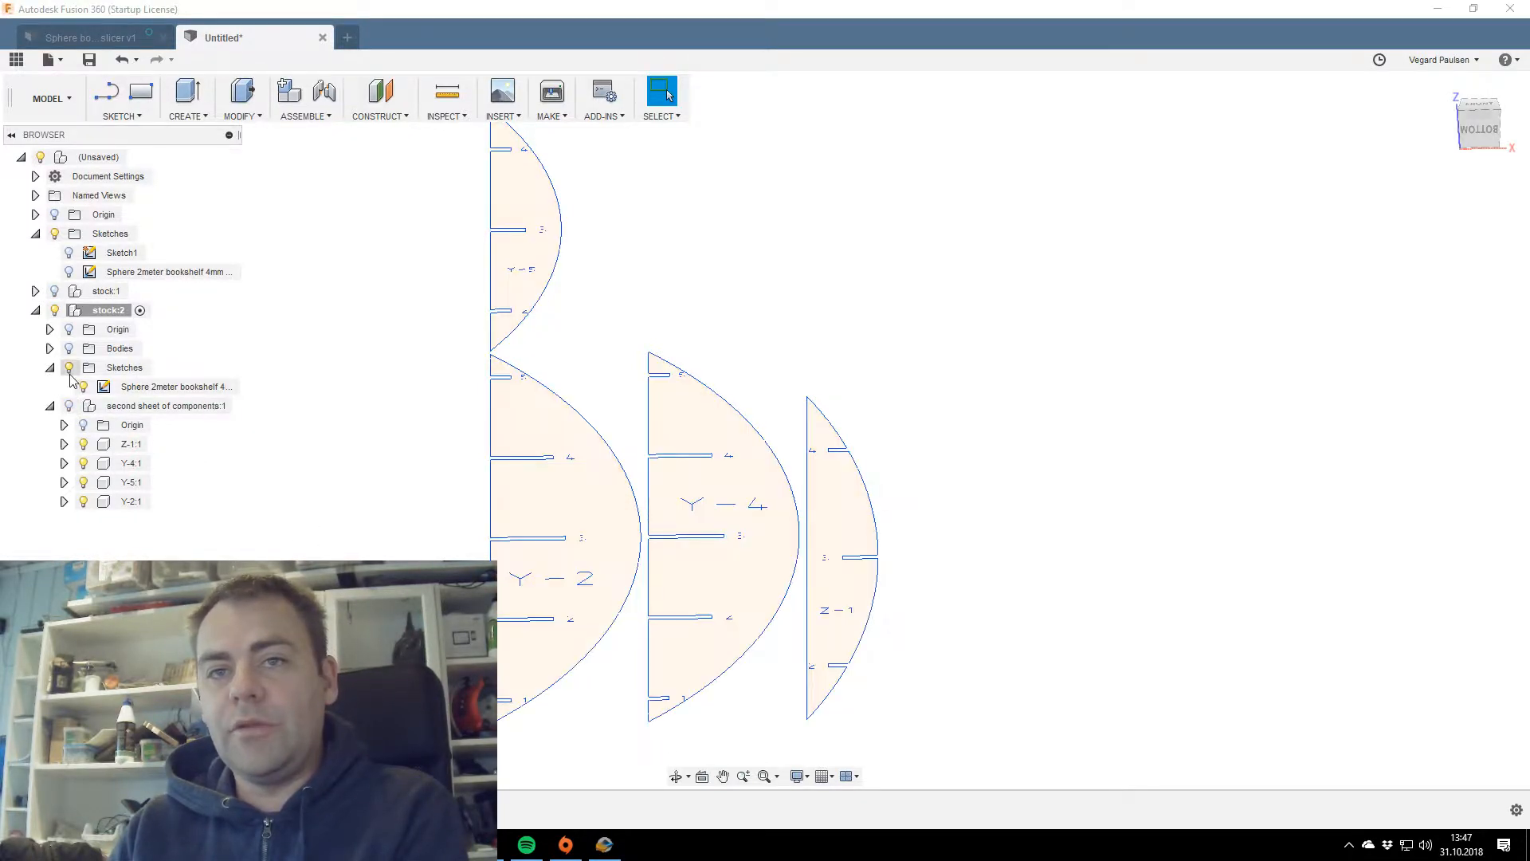
left_click(70, 407)
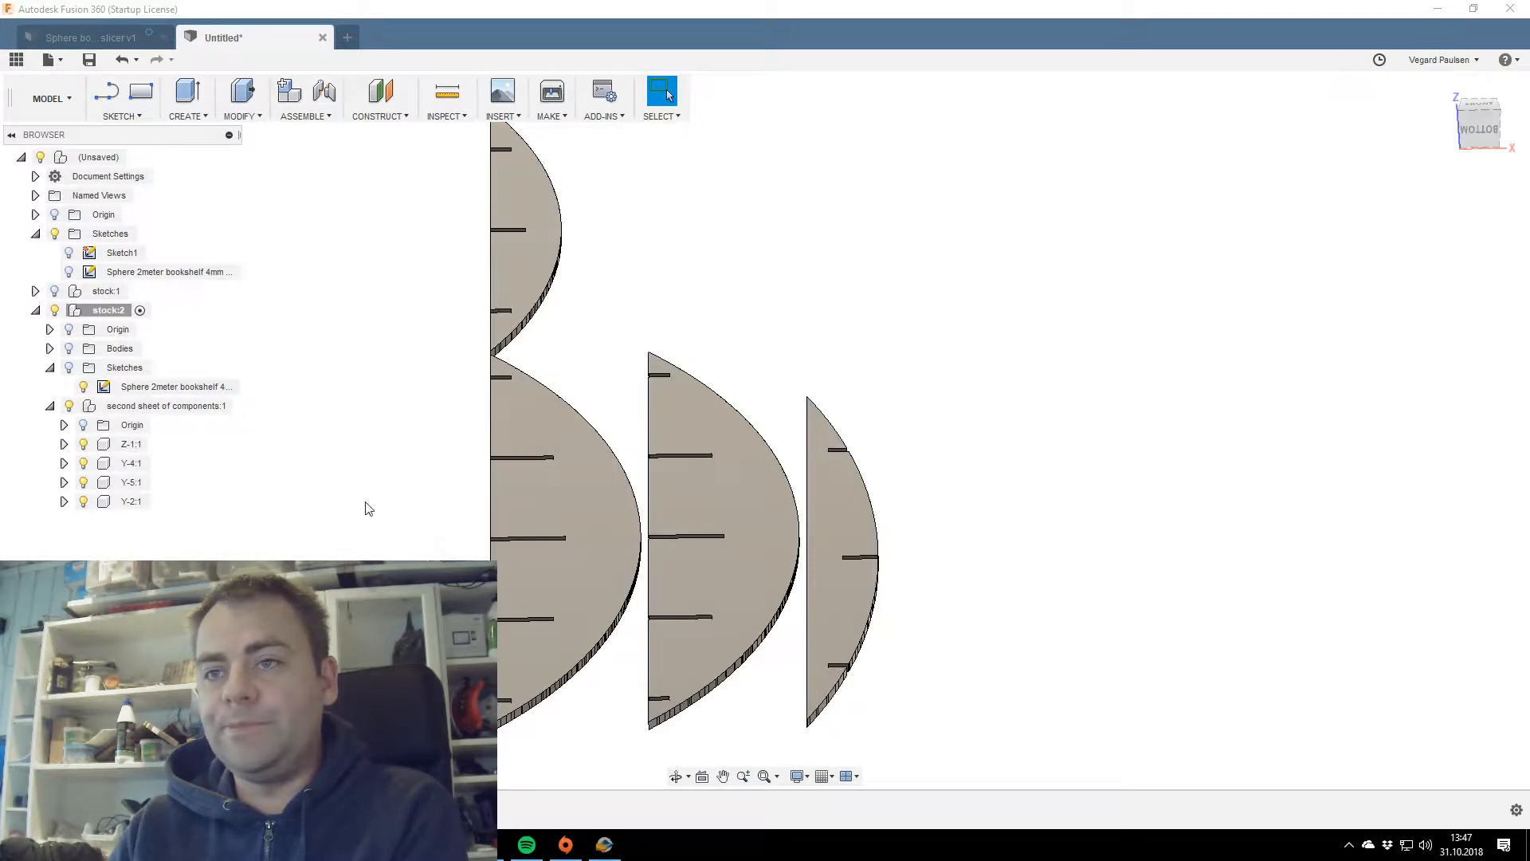
scroll(540, 542, "down", 3)
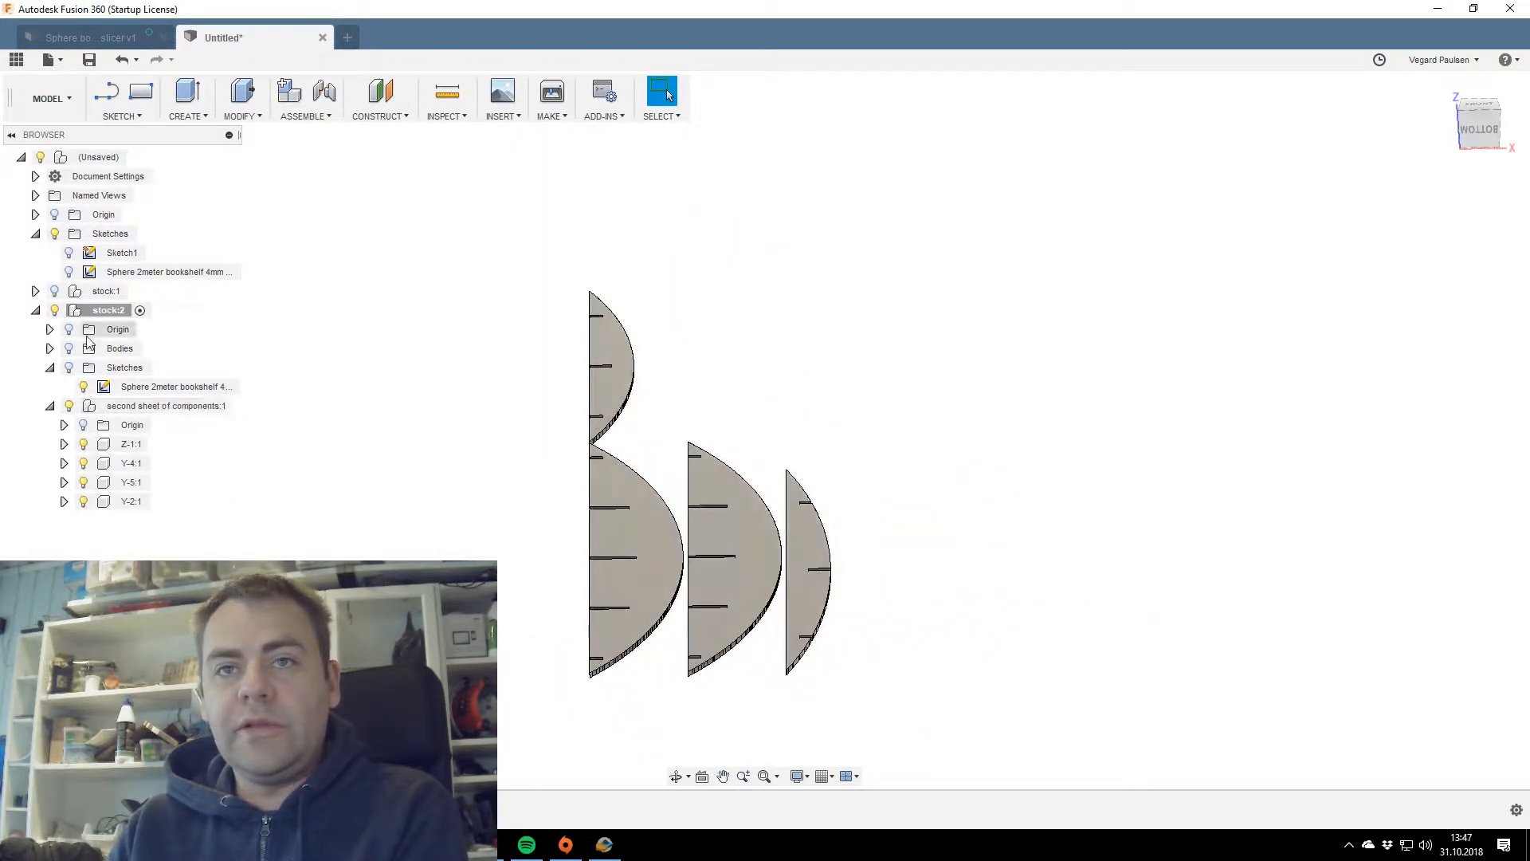
Hide stock:2, show stock:1 with its sheet body, and activate the top-level assembly.
left_click(54, 310)
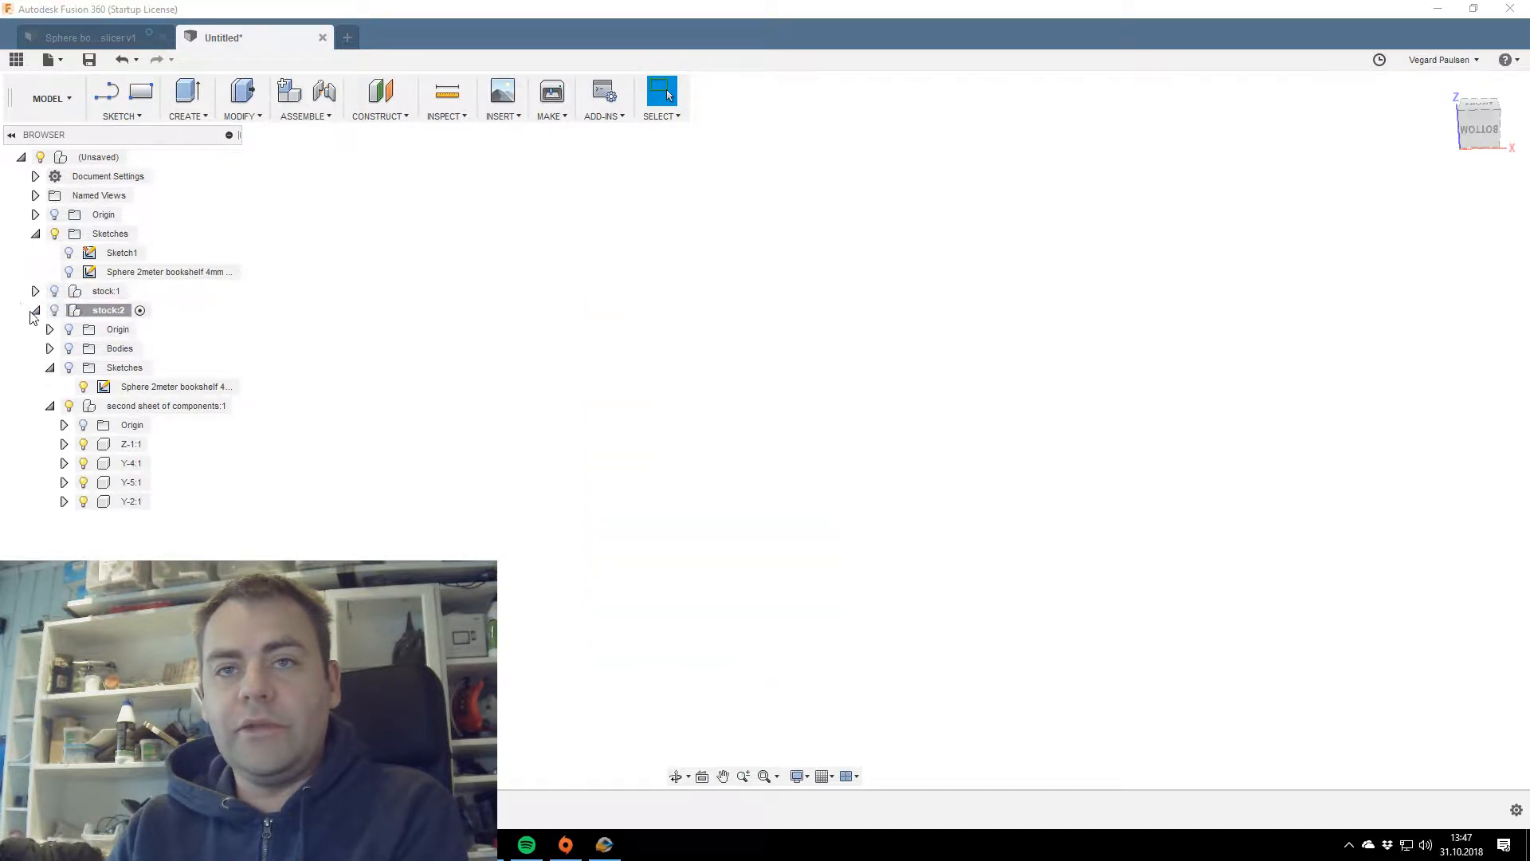
left_click(35, 311)
left_click(54, 291)
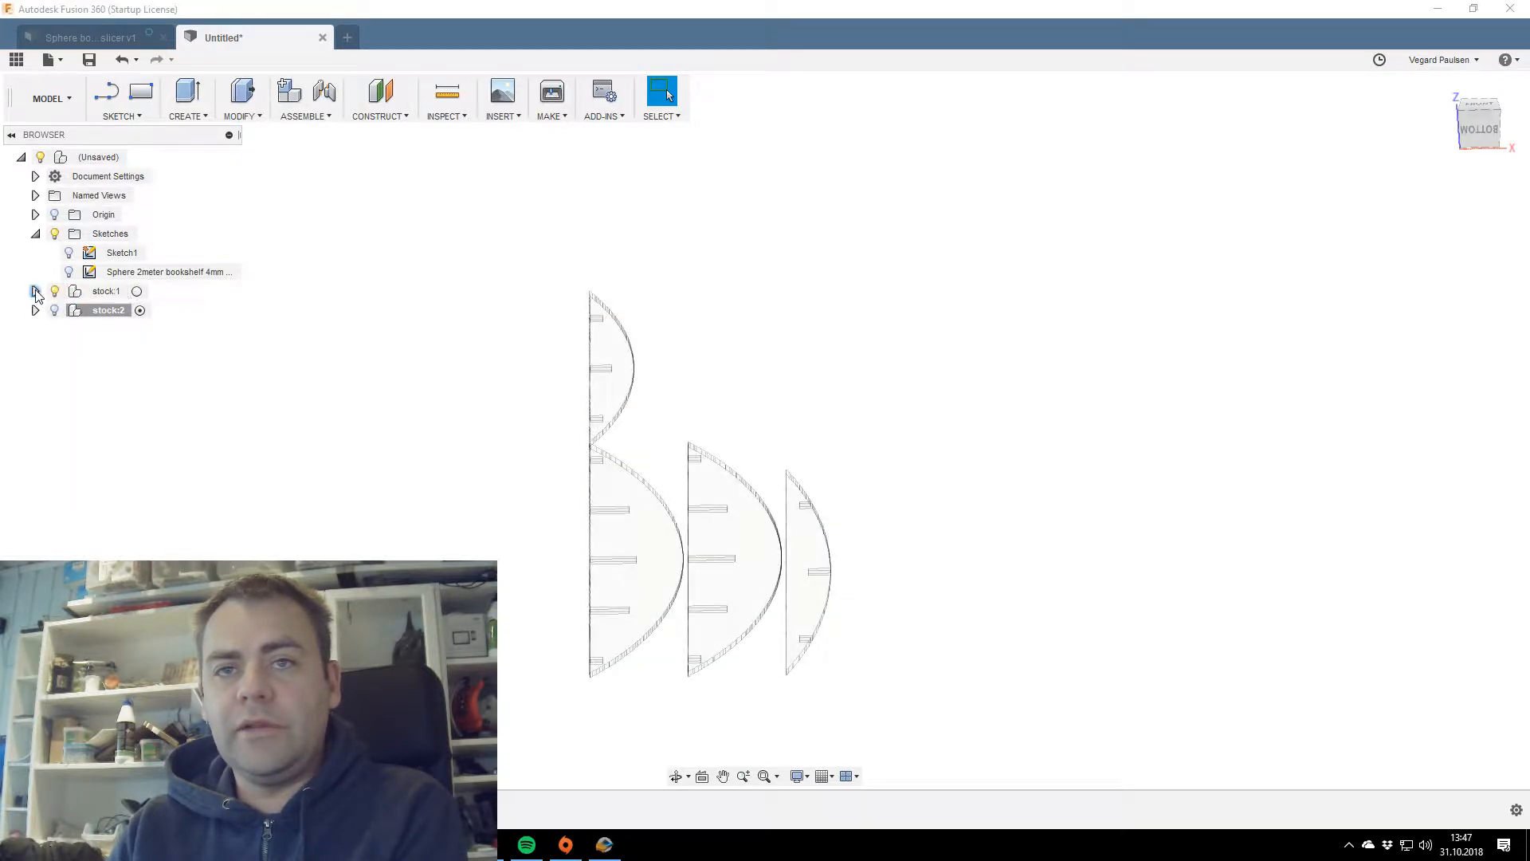
left_click(35, 291)
left_click(69, 329)
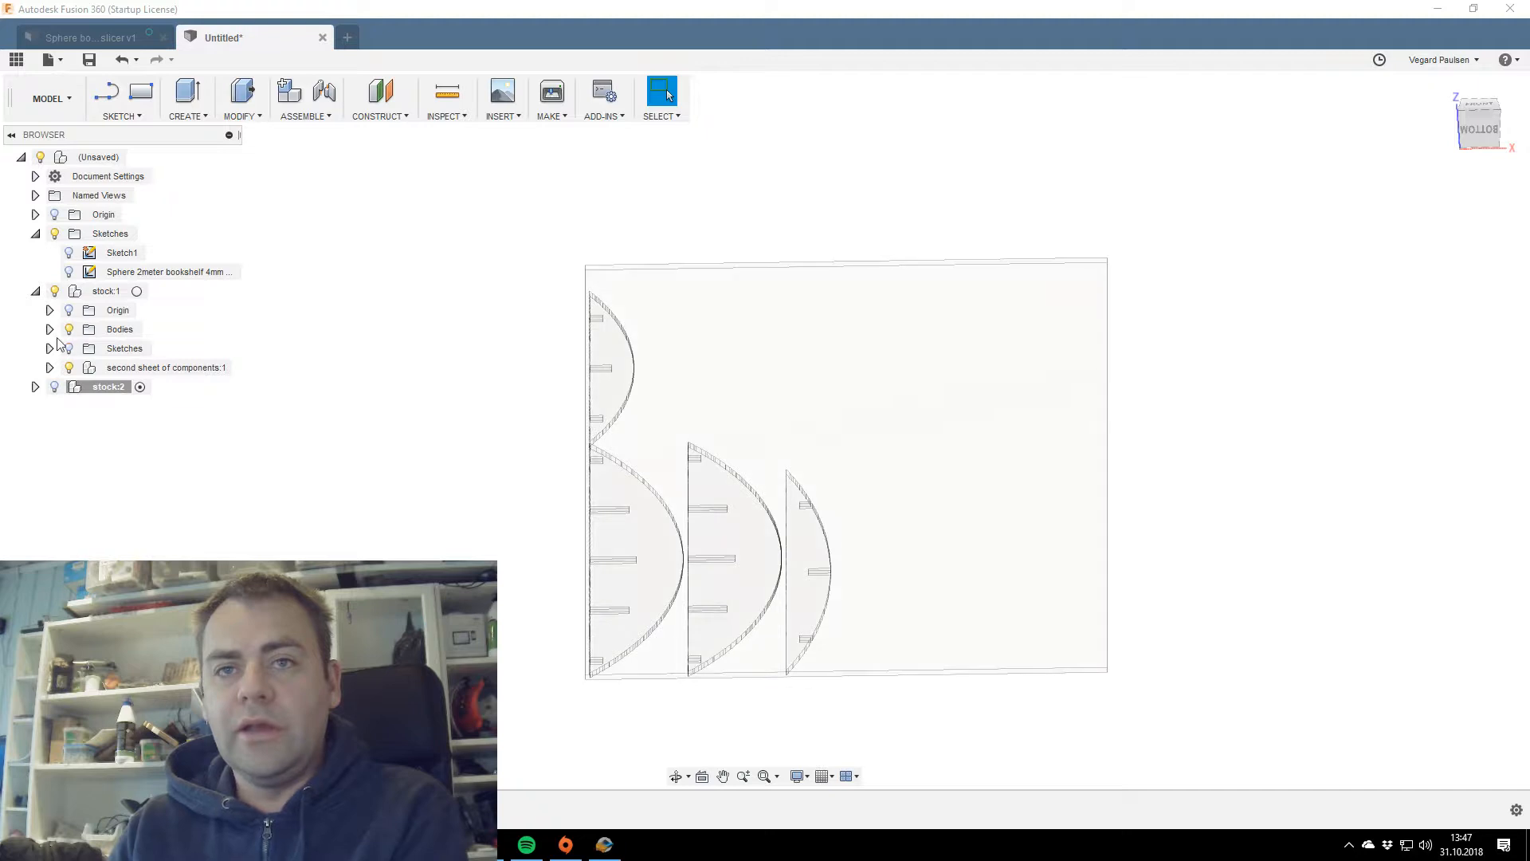
left_click(49, 329)
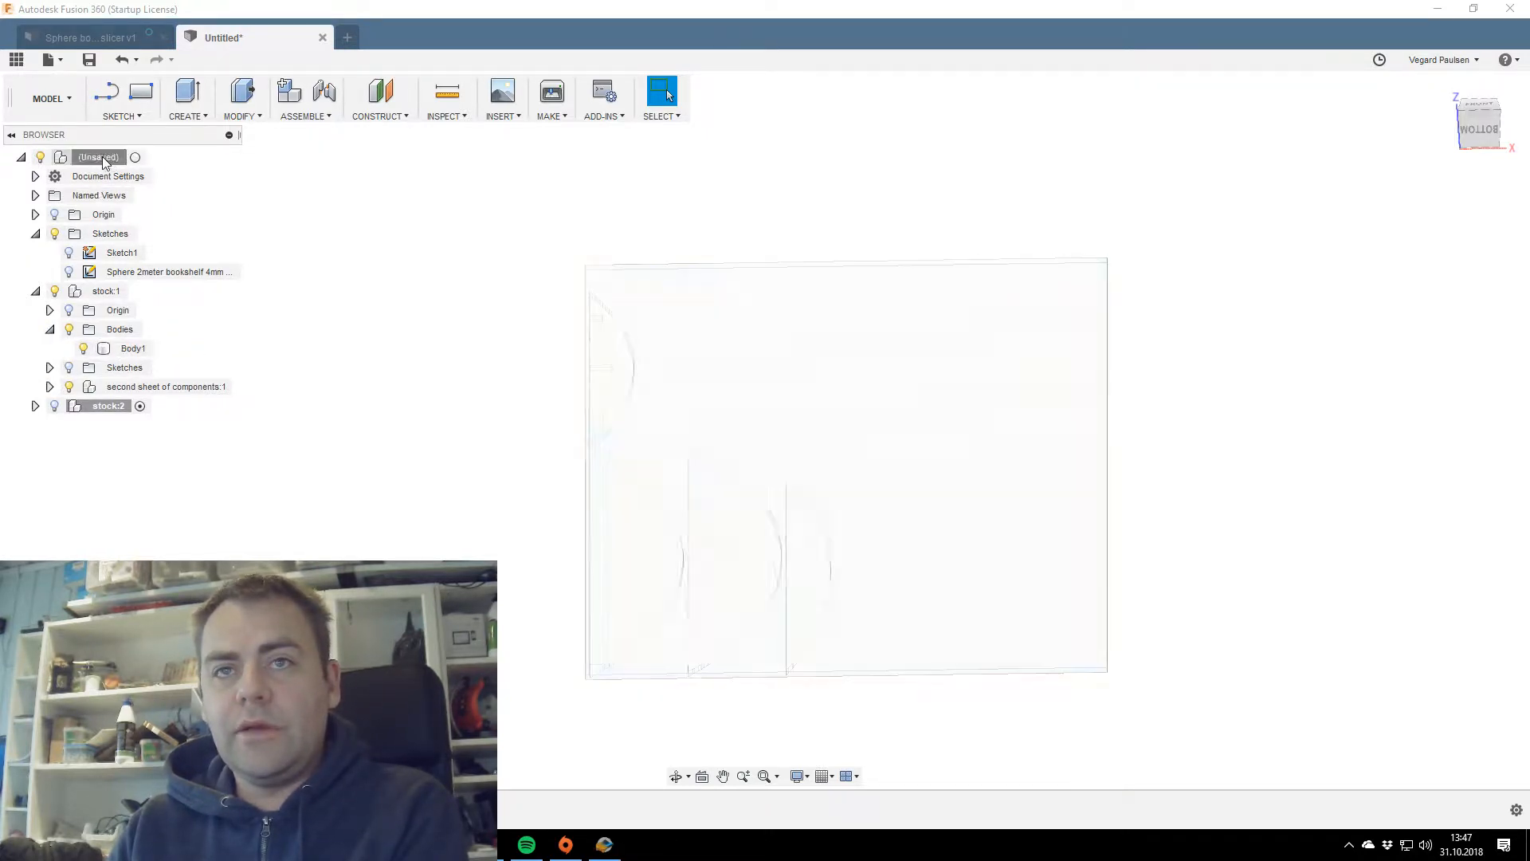
left_click(138, 157)
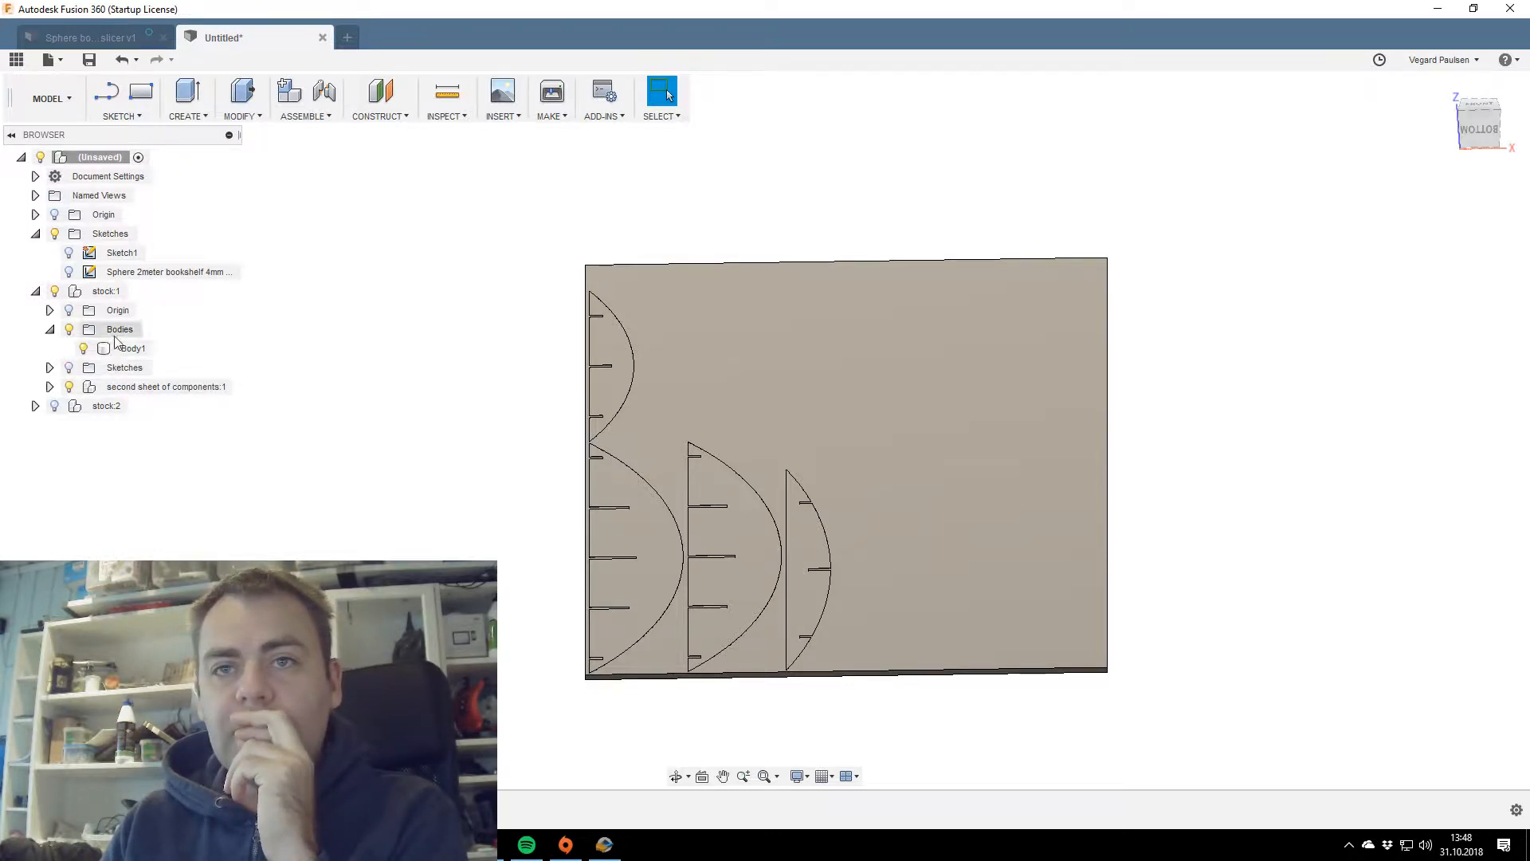
Identify the sheet body of stock:1 and rename it from Body1 to Stock1.
left_click(84, 348)
left_click(83, 348)
left_click(131, 349)
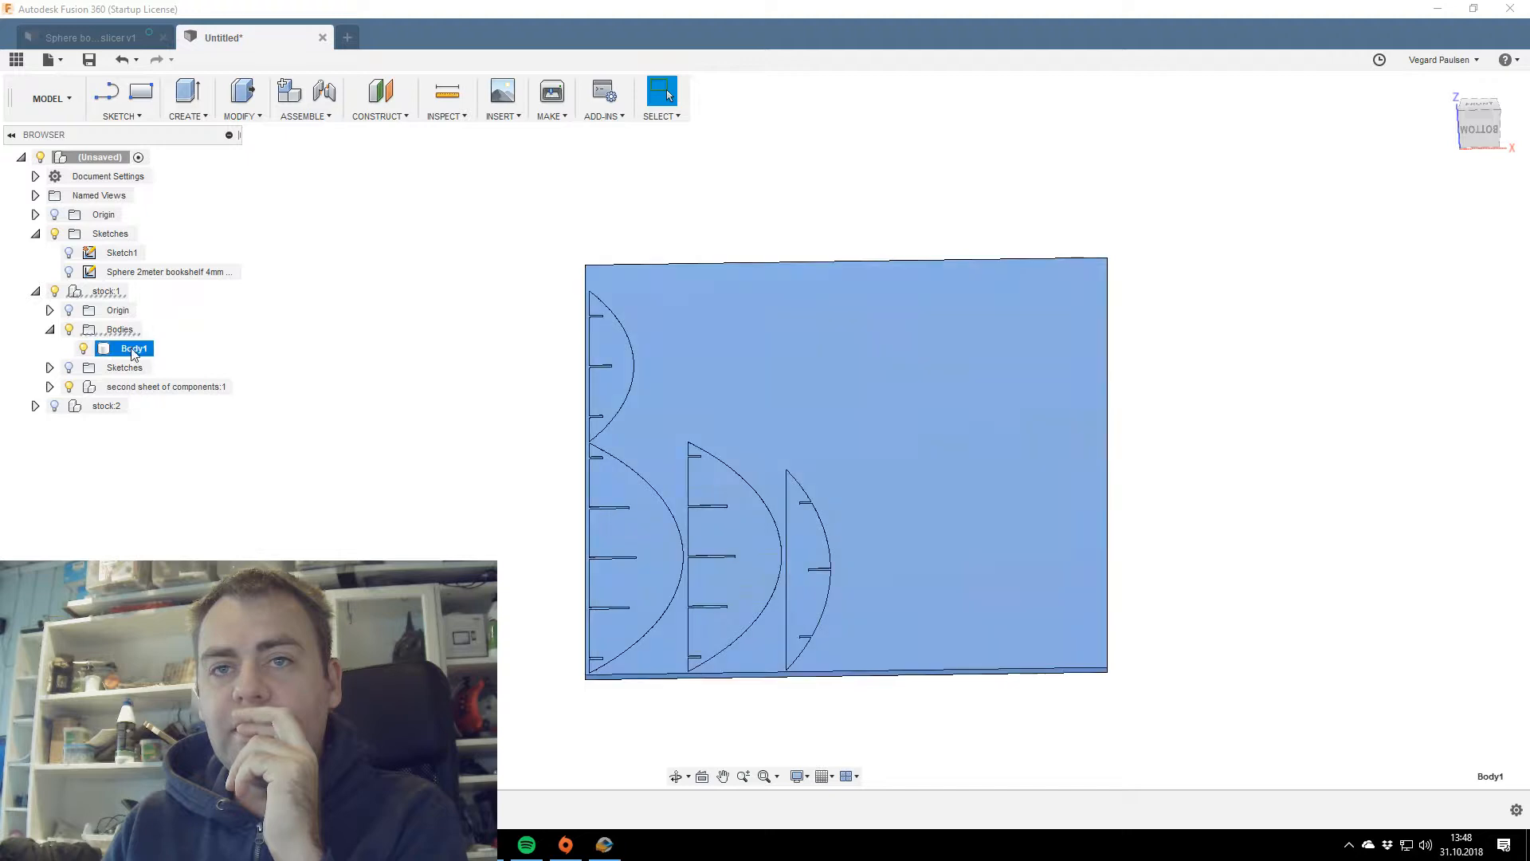
left_click(132, 350)
type("Stock")
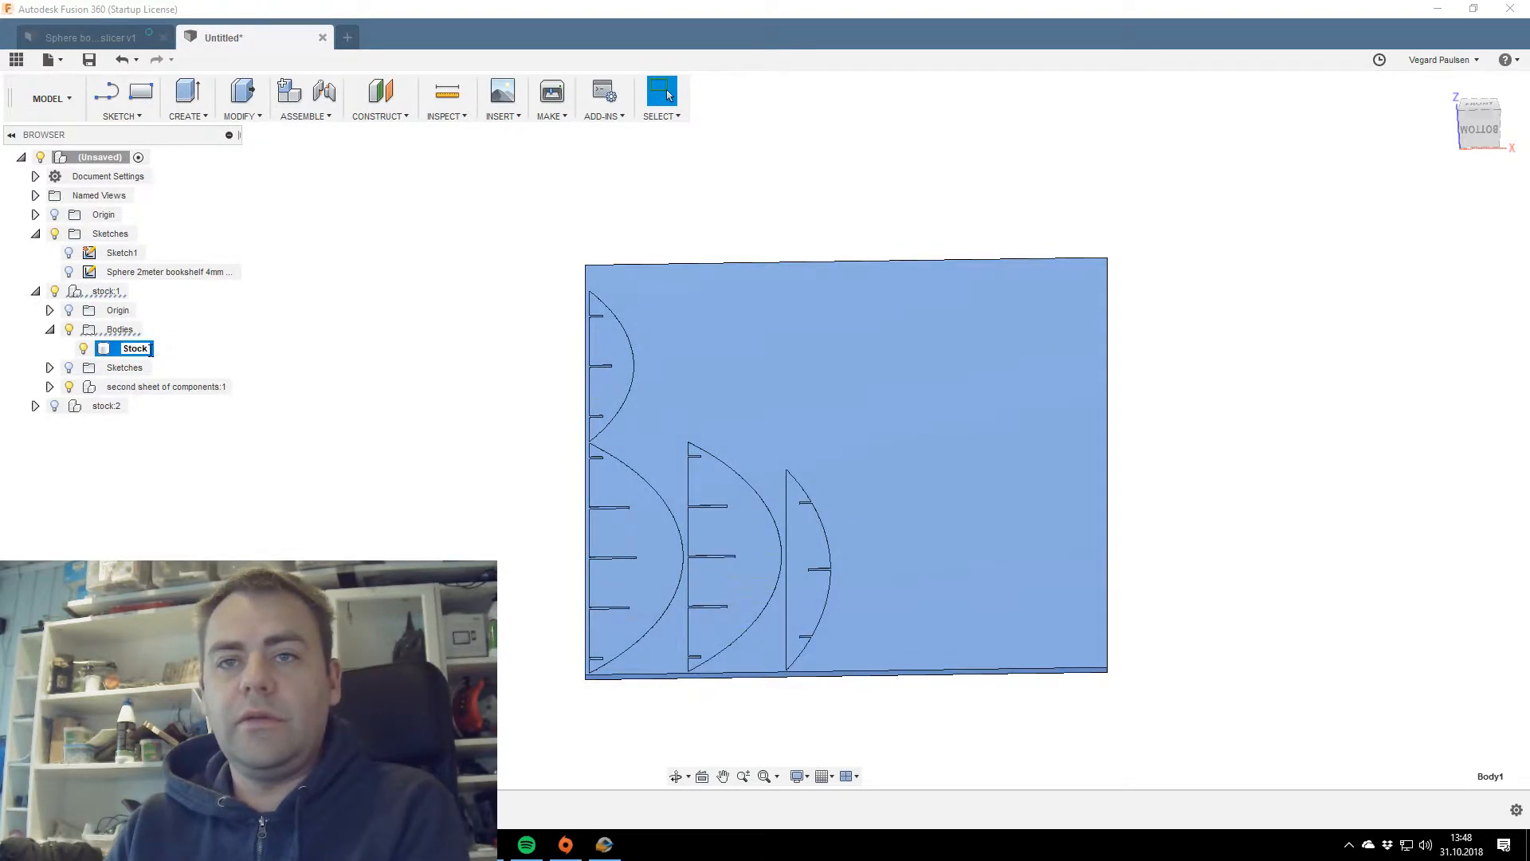
type("1")
key("Return")
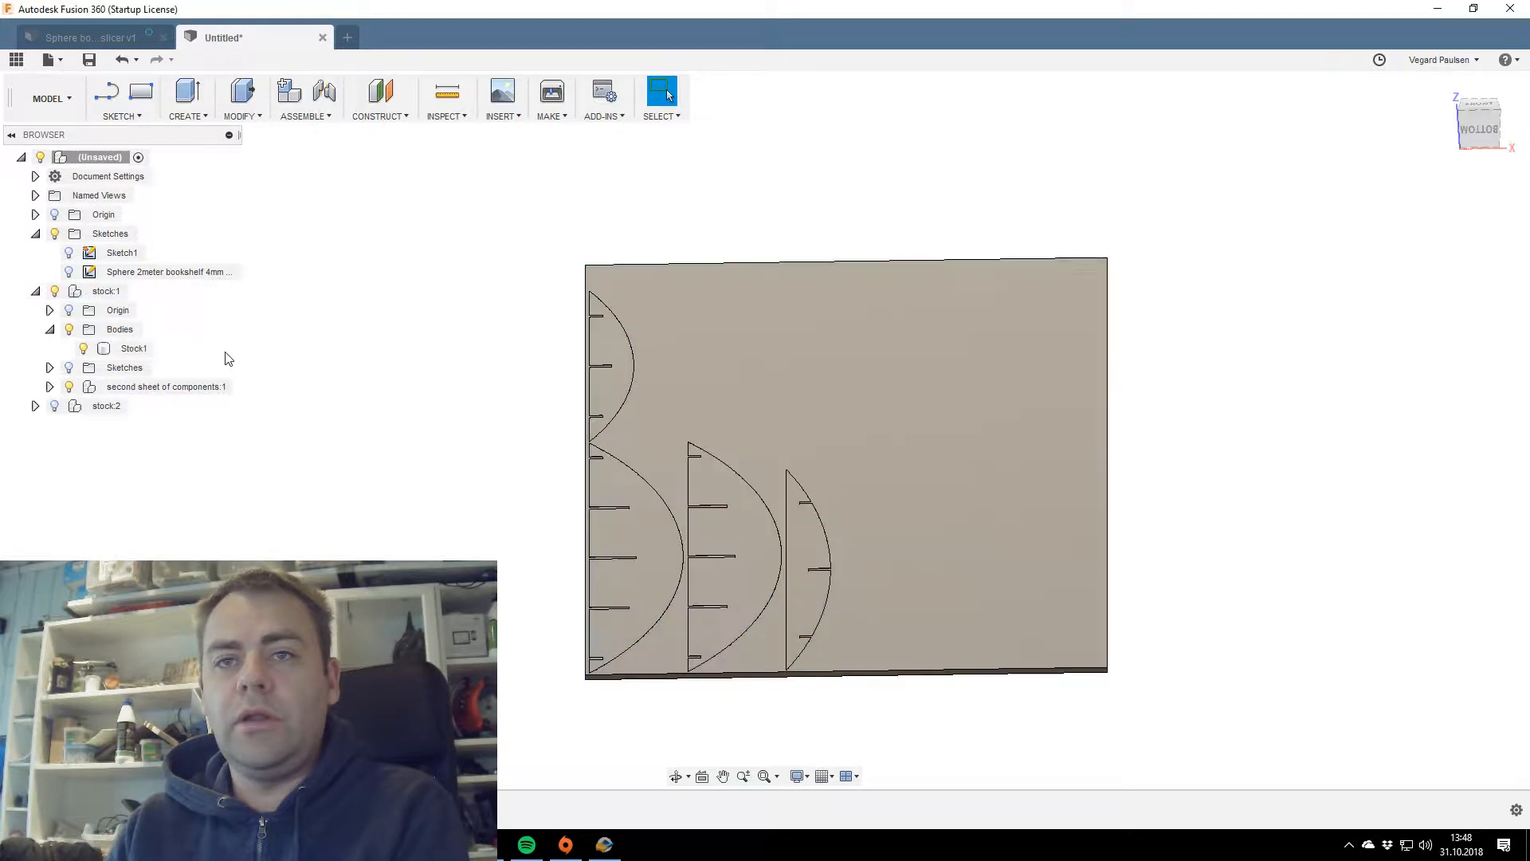
Try to give the sheet body of stock:2 its own name, Stock2.
left_click(36, 407)
left_click(49, 444)
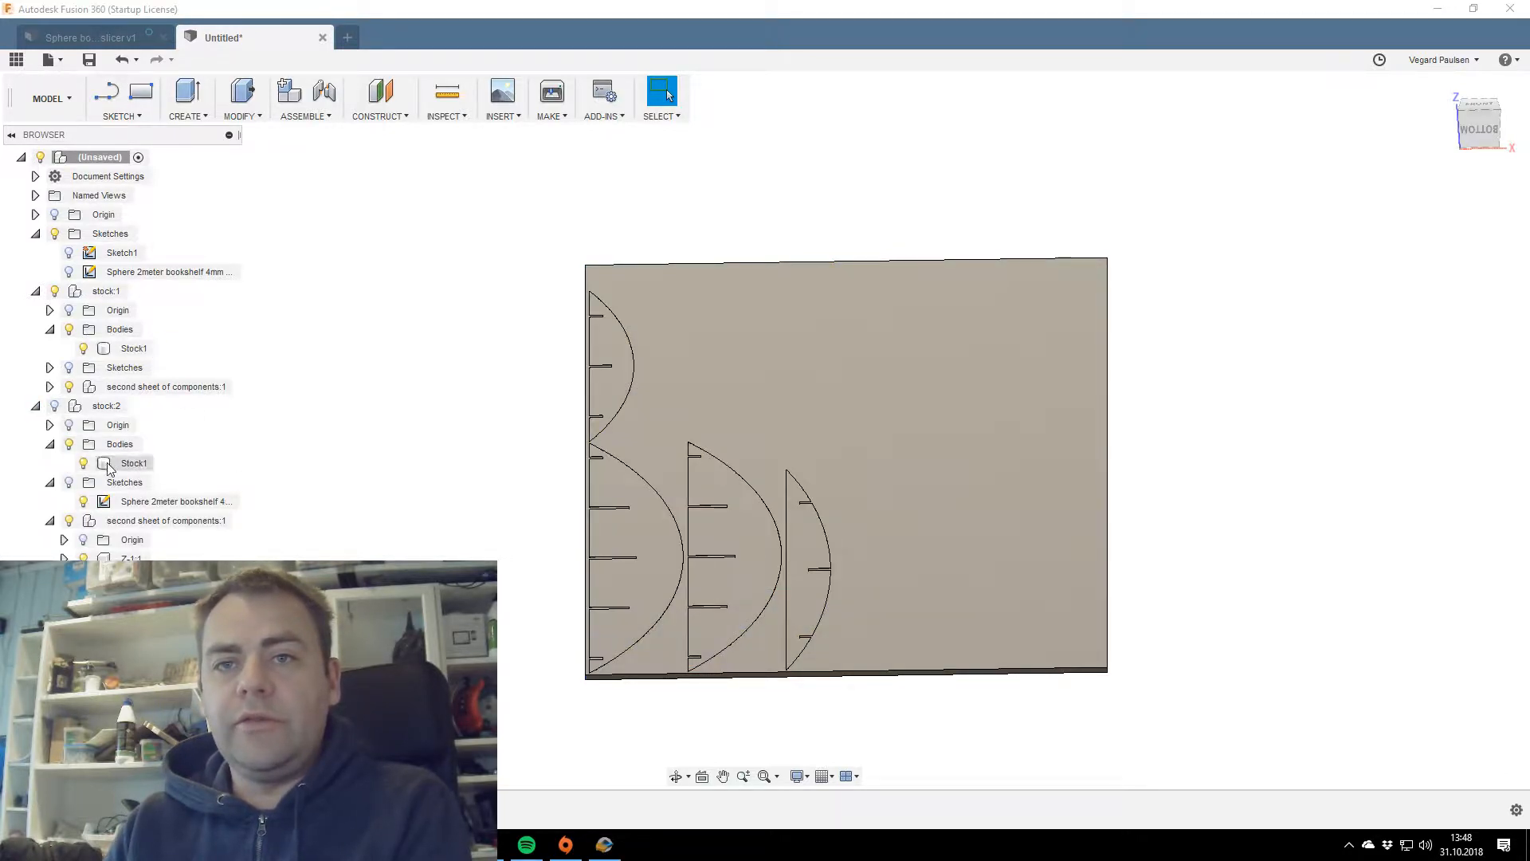
double_click(137, 463)
left_click(149, 464)
key("BackSpace")
type("2")
left_click(260, 465)
Rename the sheet body of stock:2 back to Stock1 and collapse that component.
left_click(108, 463)
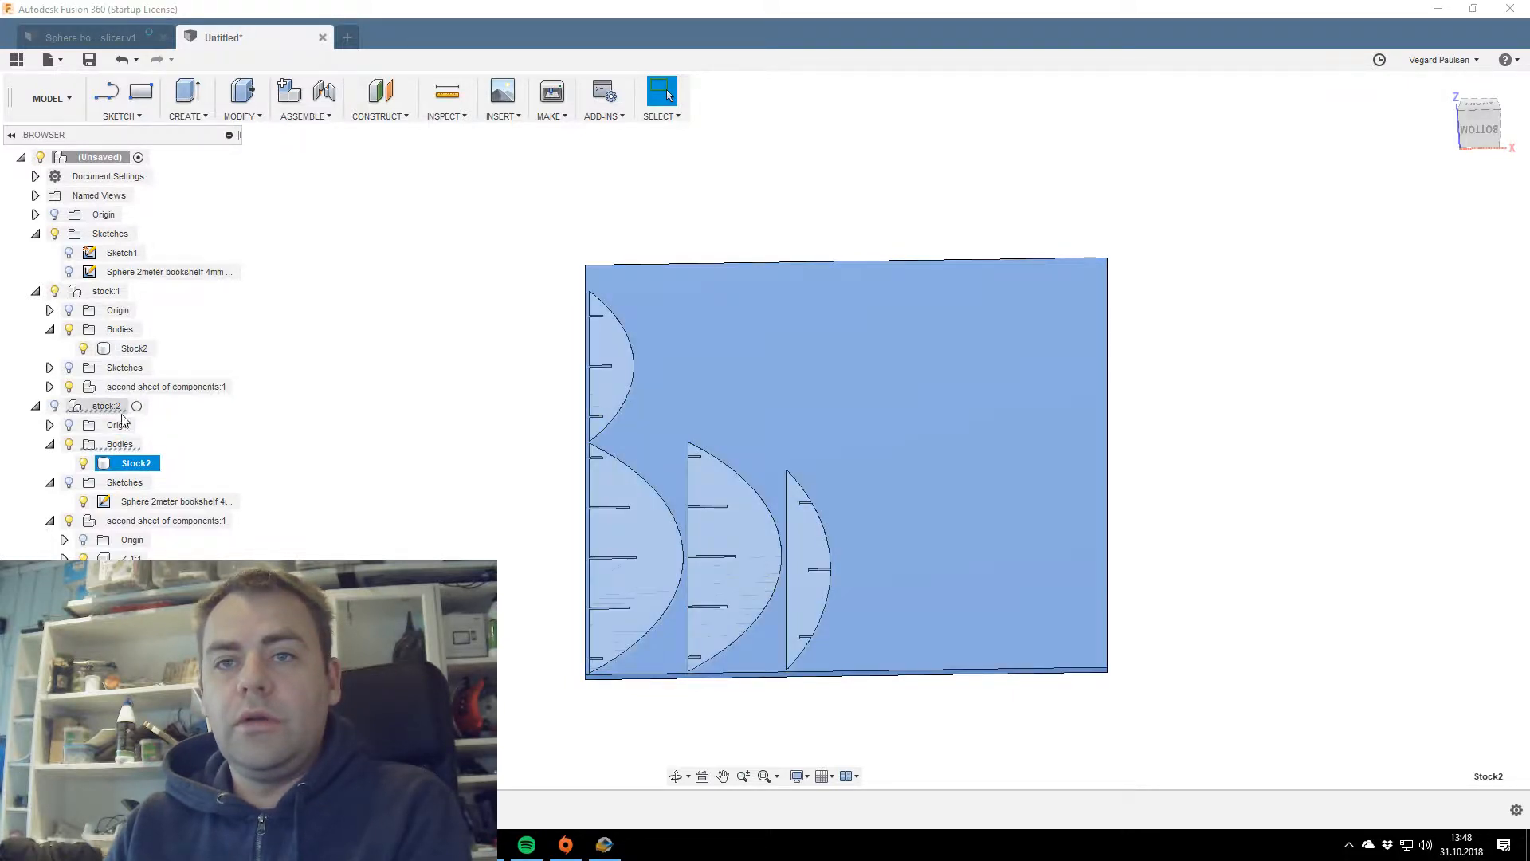
left_click(148, 464)
key("BackSpace")
type("1")
left_click(306, 476)
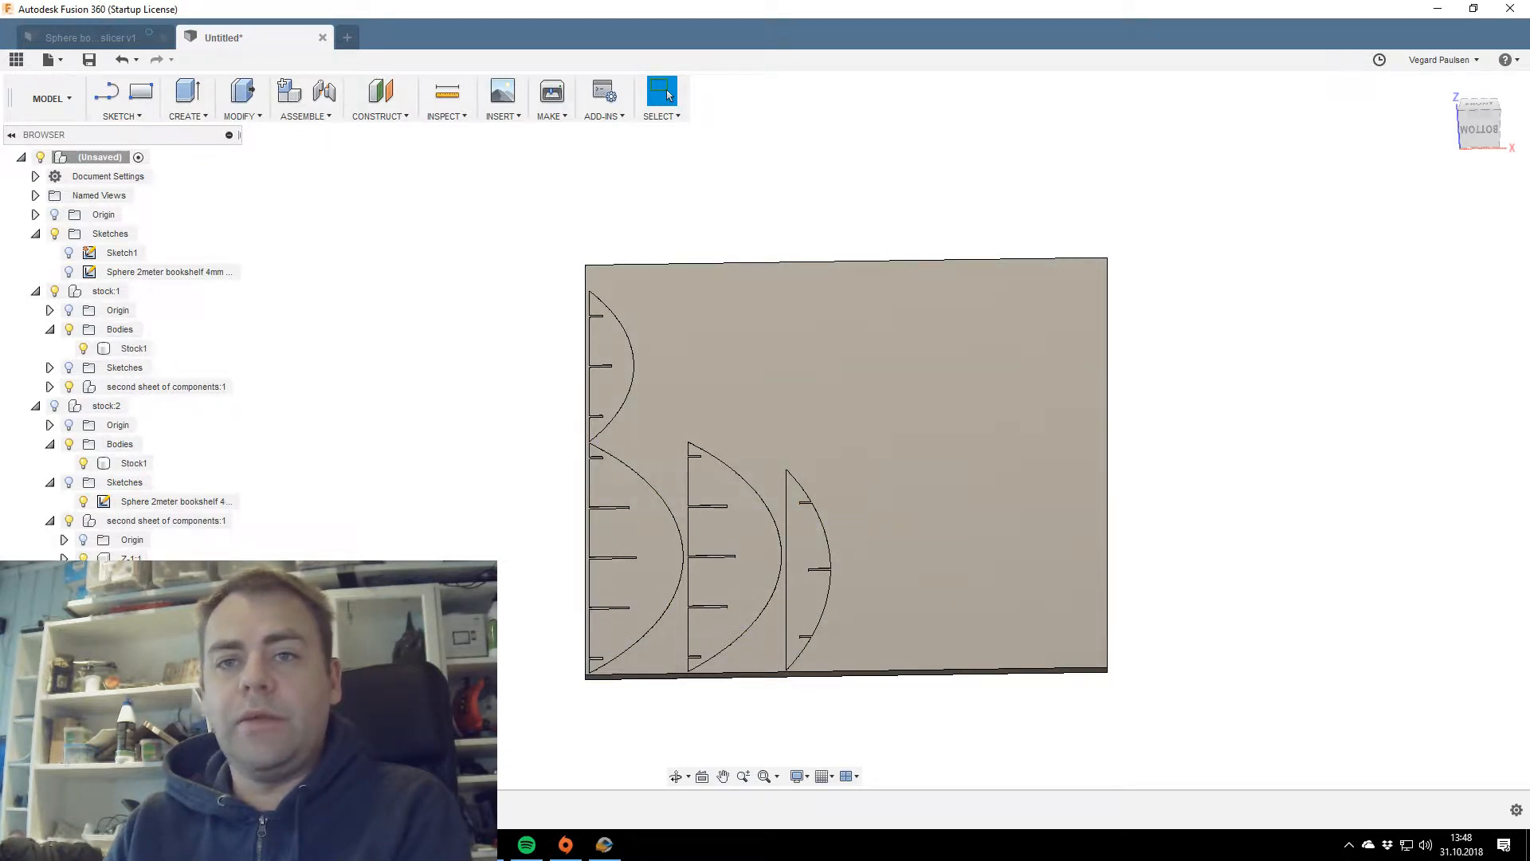
left_click(36, 407)
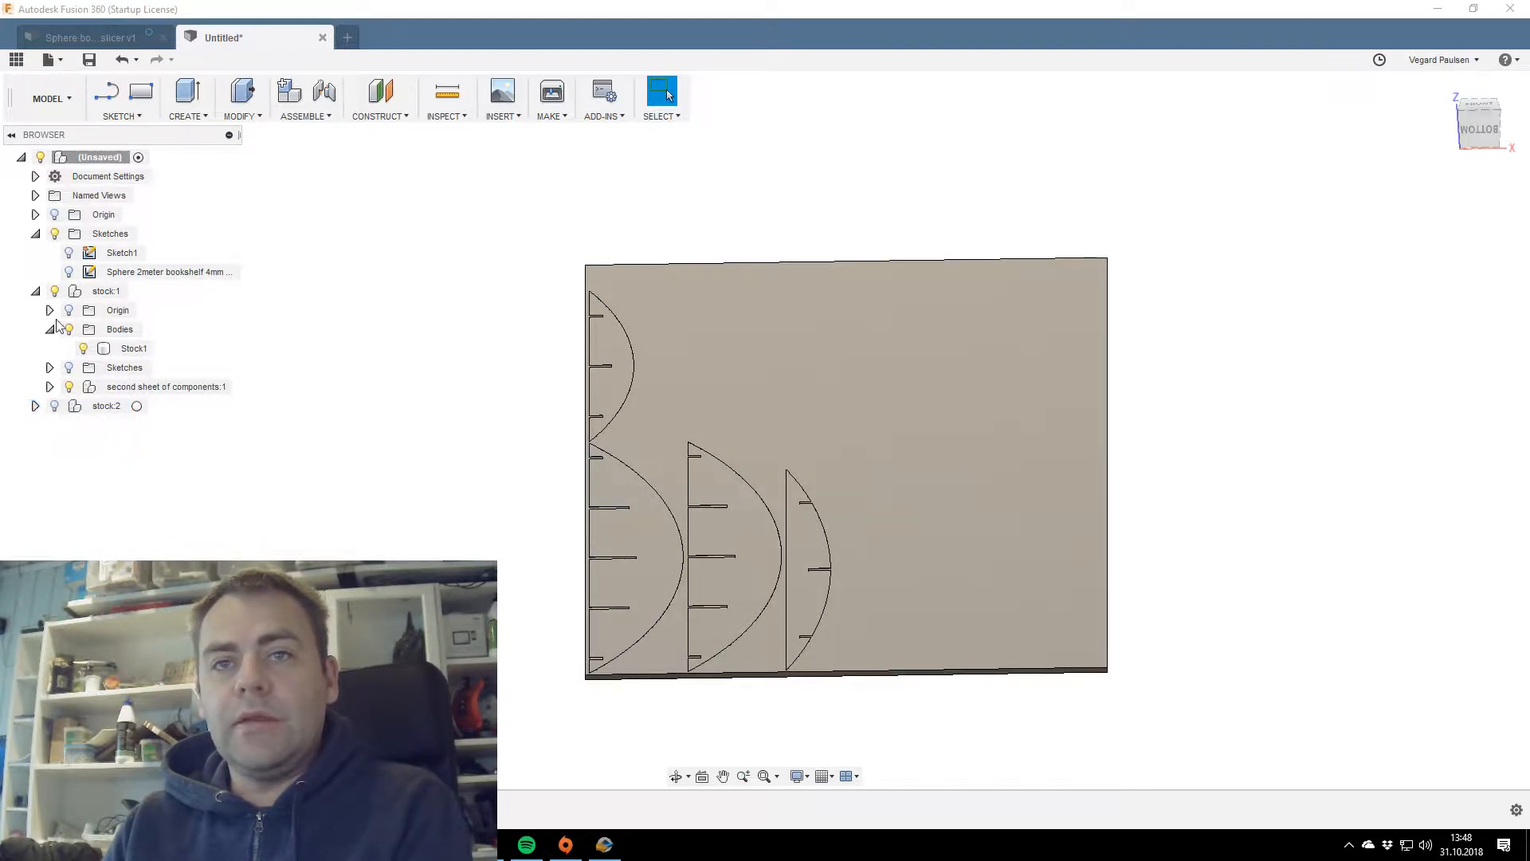
left_click(54, 291)
left_click(54, 291)
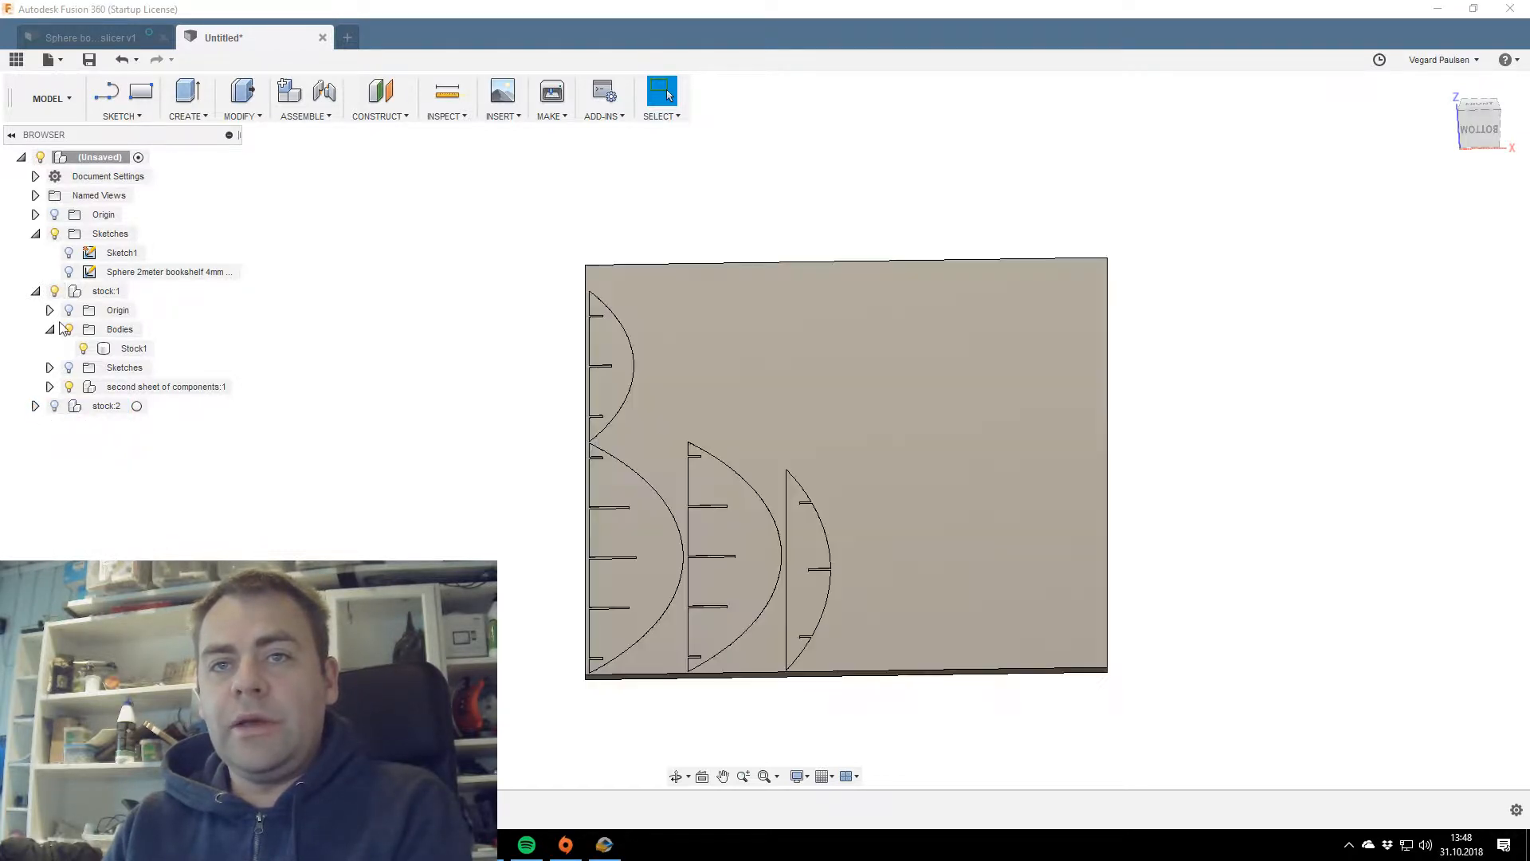
left_click(50, 387)
left_click(50, 387)
left_click(132, 348)
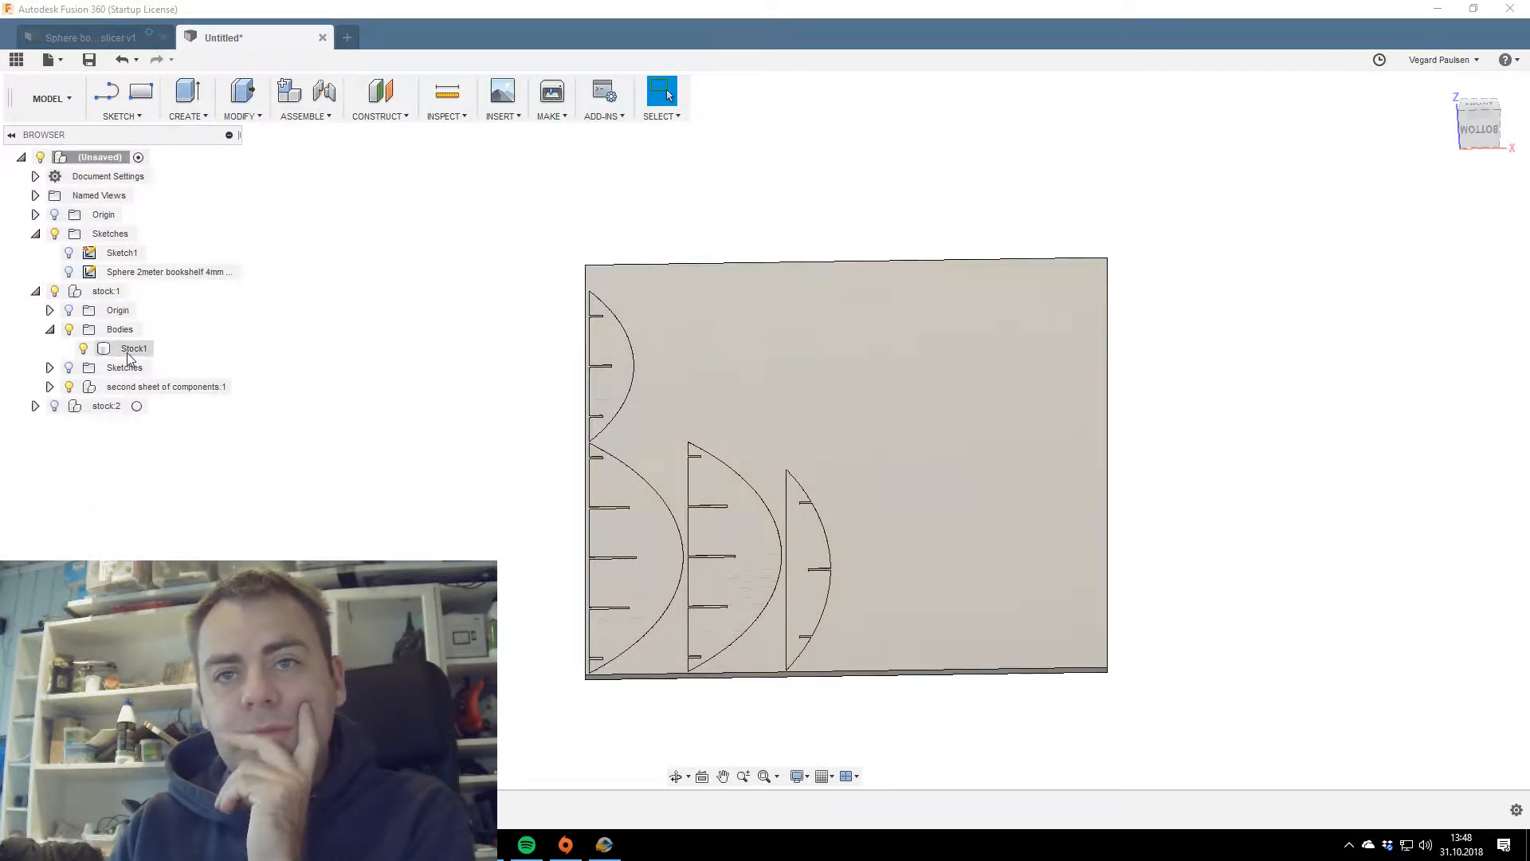
left_click(182, 414)
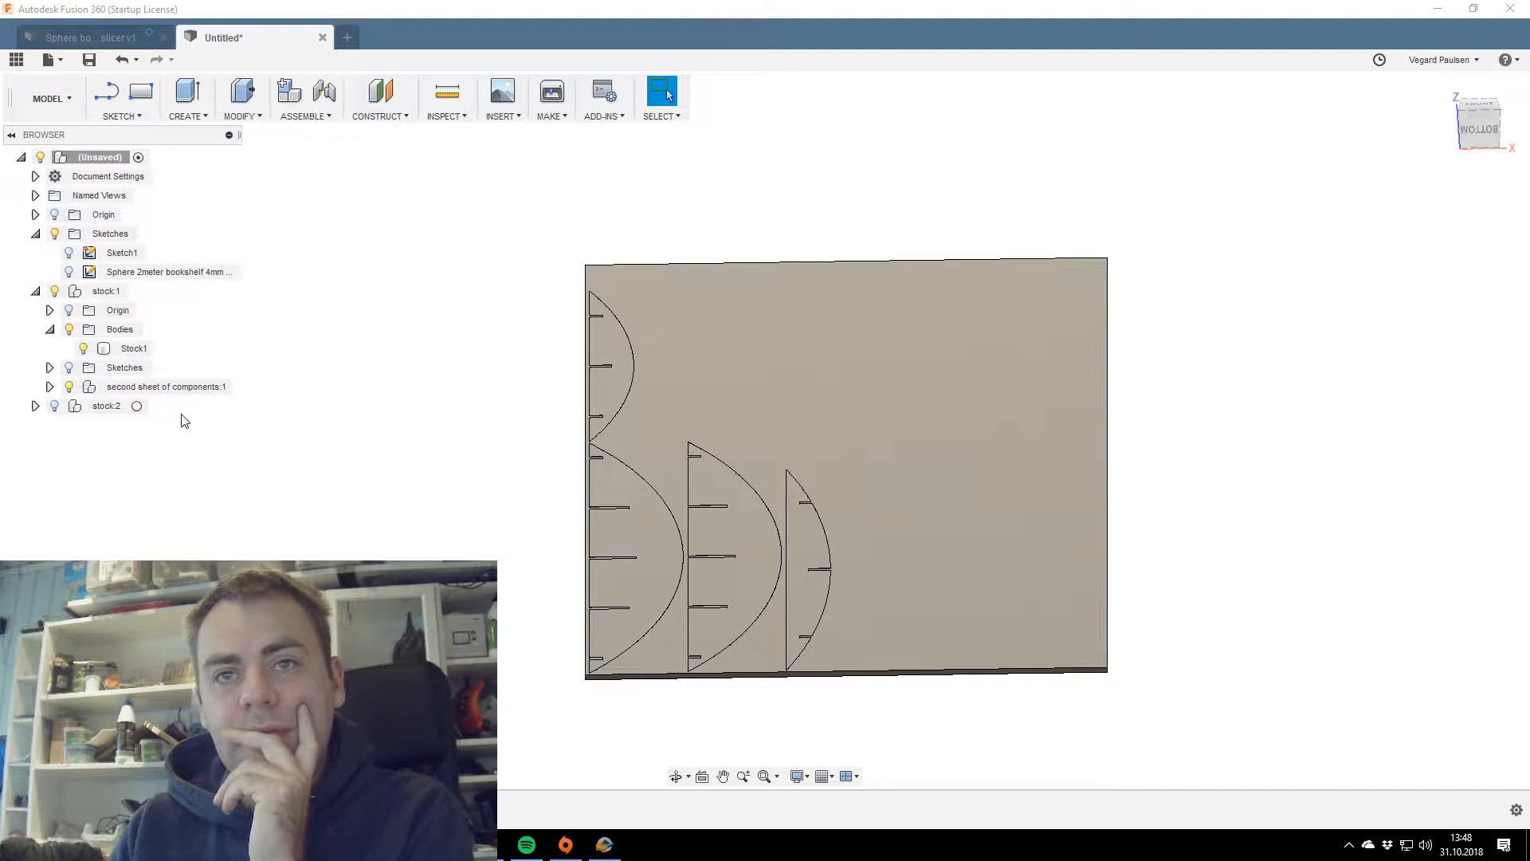
Hide the bodies, second sheet of components and inserted DXF sketch of stock:1, with its Sketches folder switched on.
left_click(68, 330)
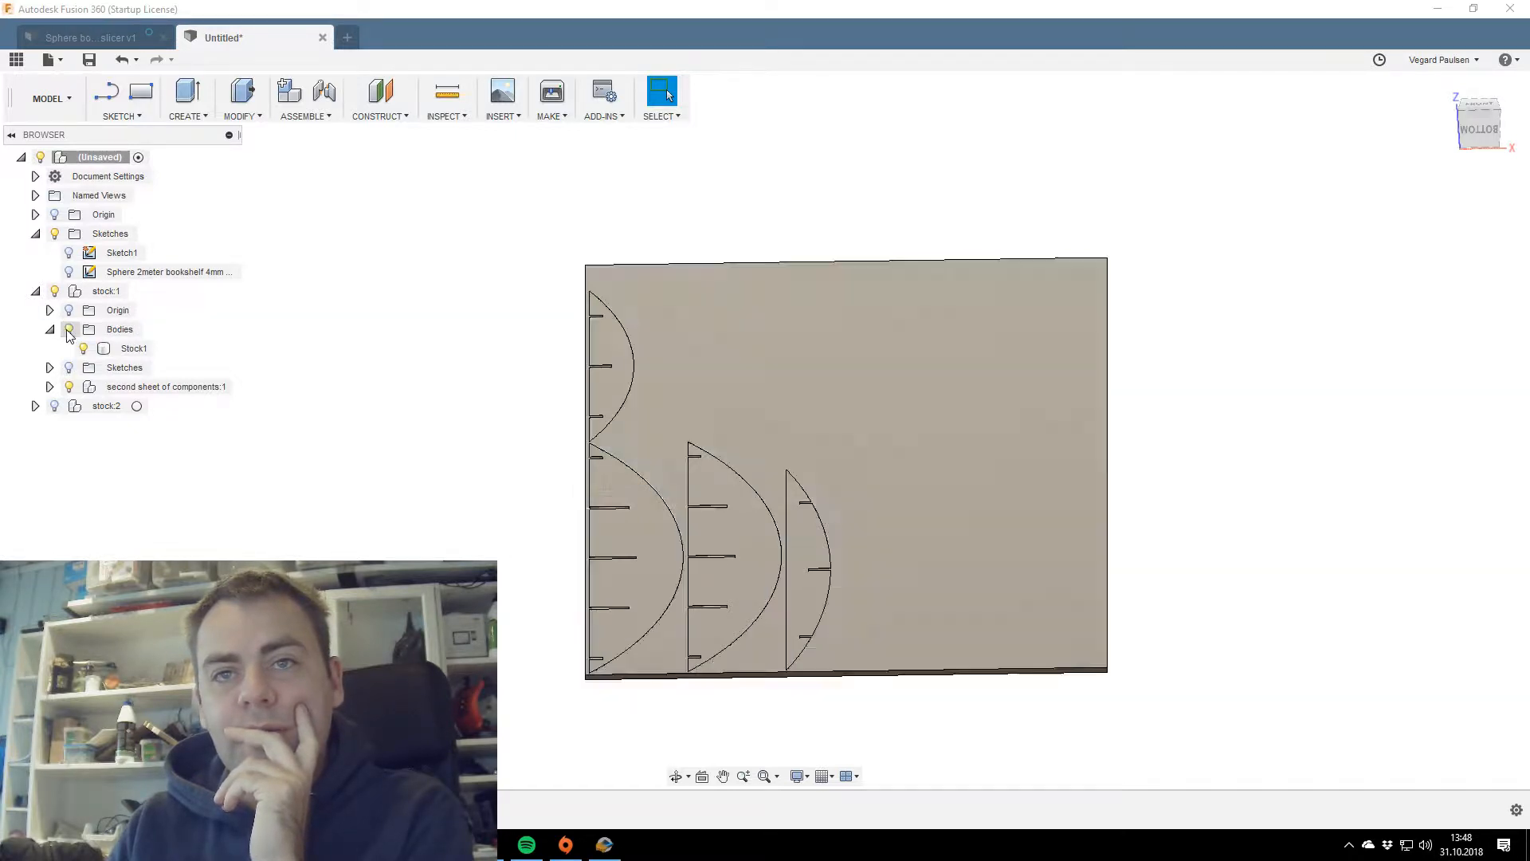
left_click(68, 330)
left_click(69, 330)
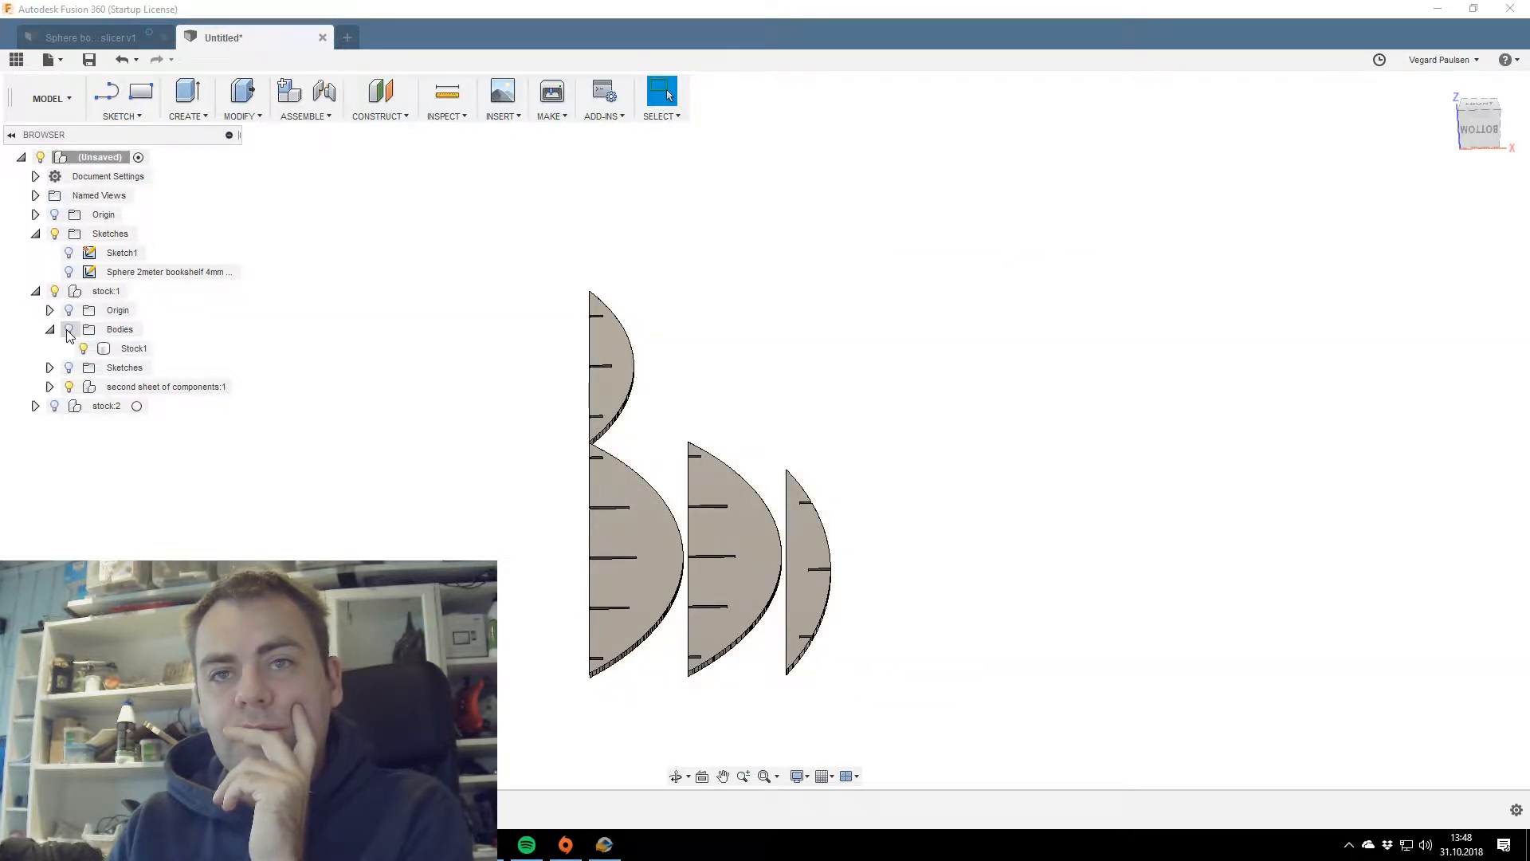
left_click(69, 387)
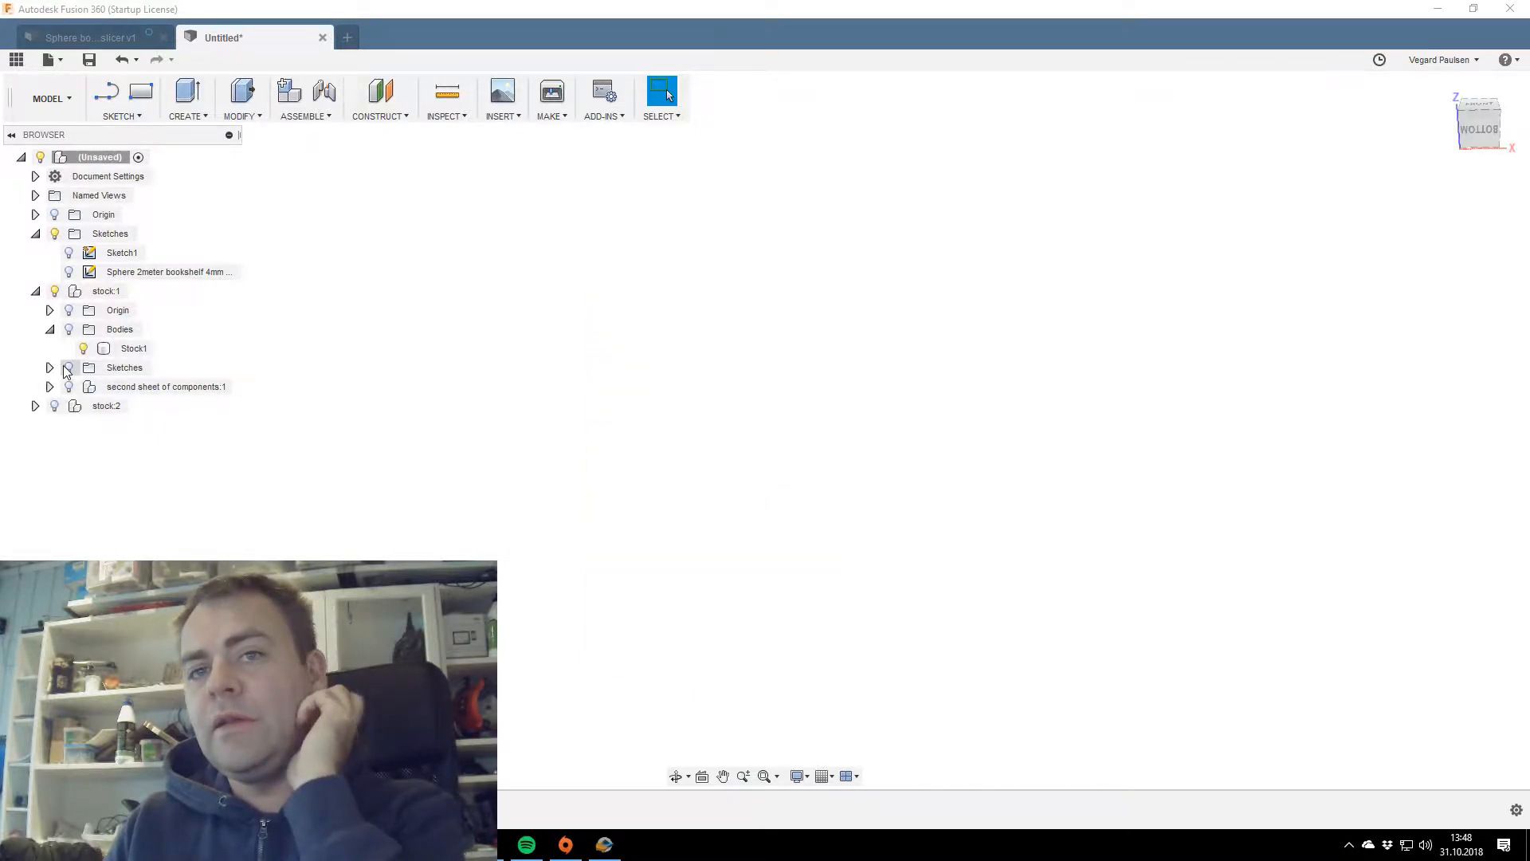
left_click(69, 368)
left_click(50, 367)
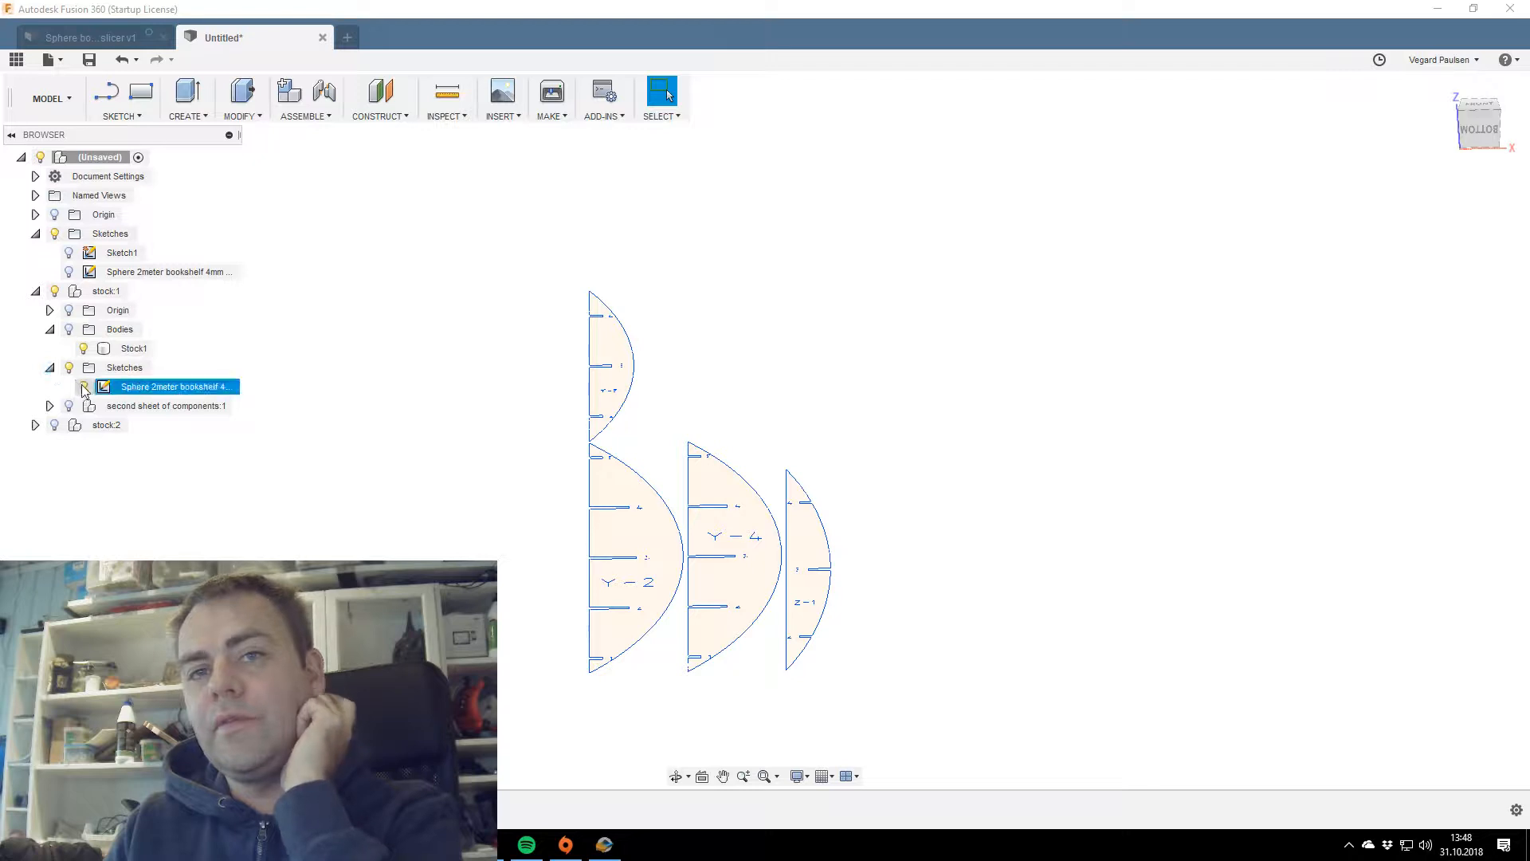
left_click(98, 388)
left_click(83, 387)
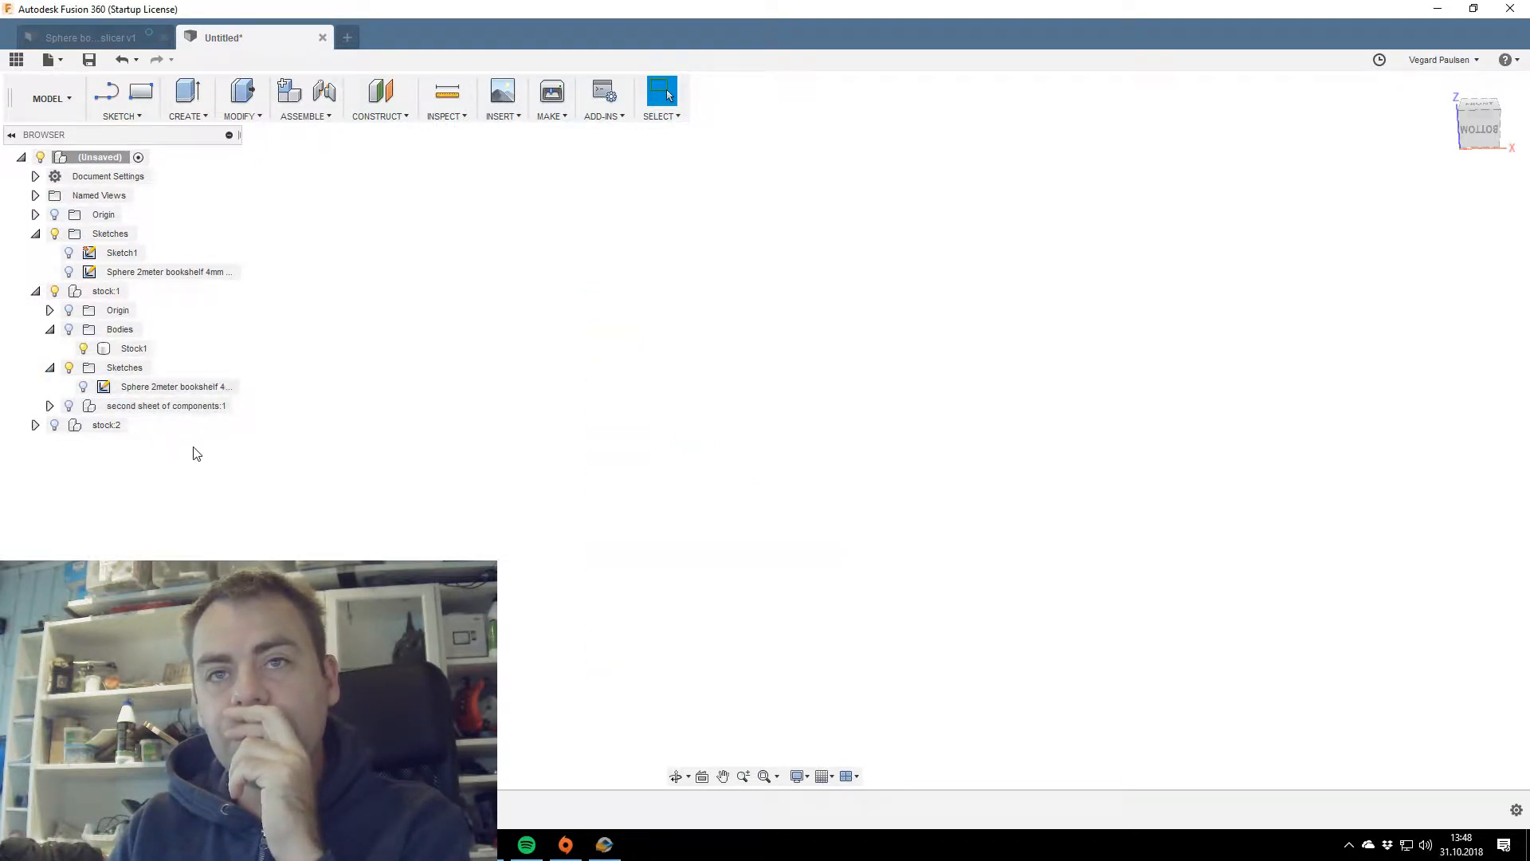
Show the top-level inserted DXF sketch and the bodies of stock:1, leaving Sketch1 hidden.
left_click(69, 254)
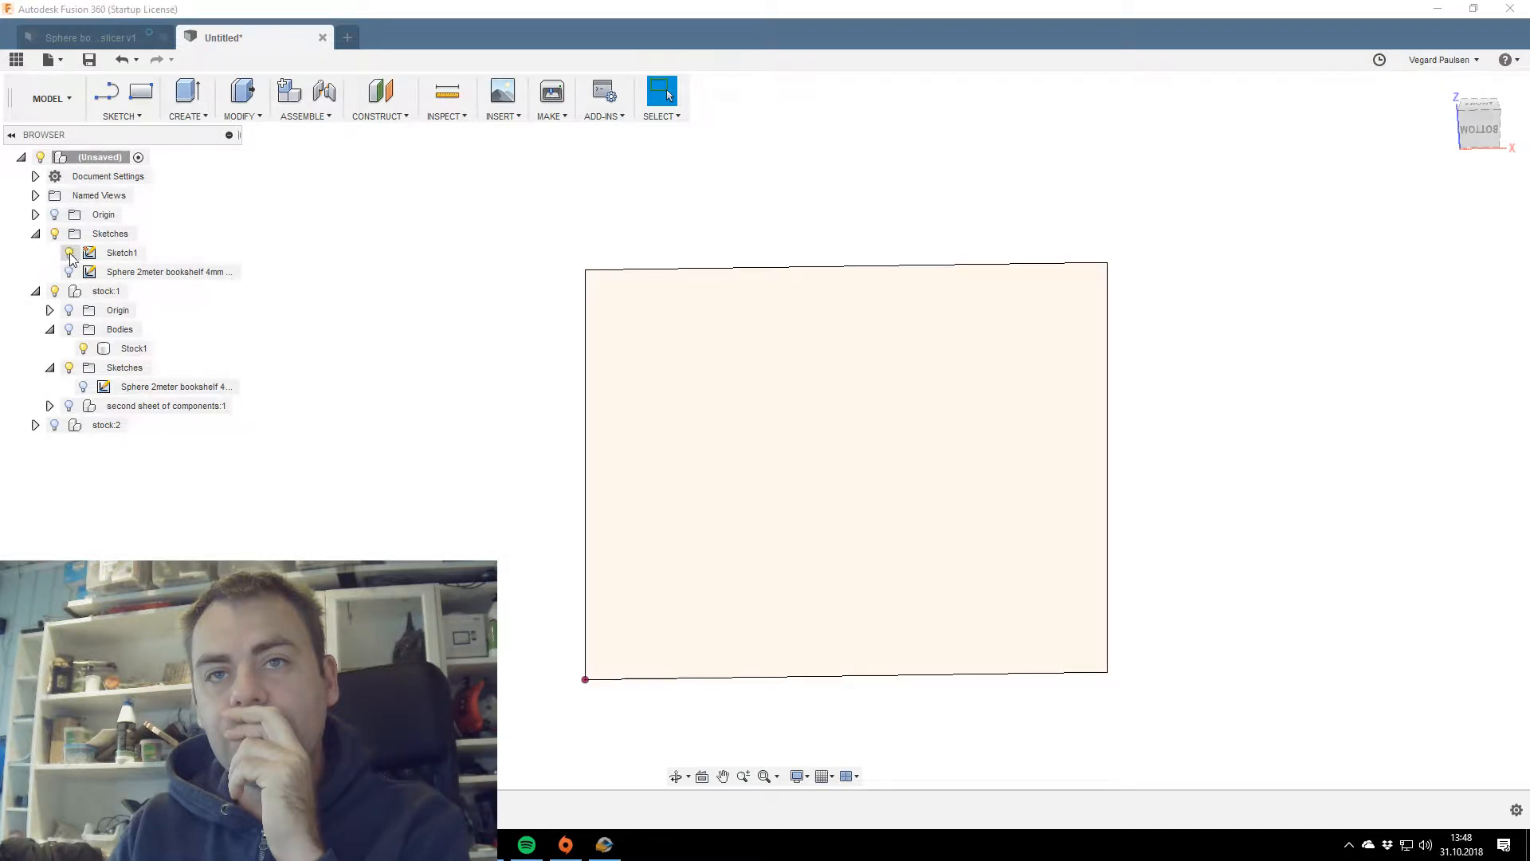
left_click(69, 253)
left_click(69, 272)
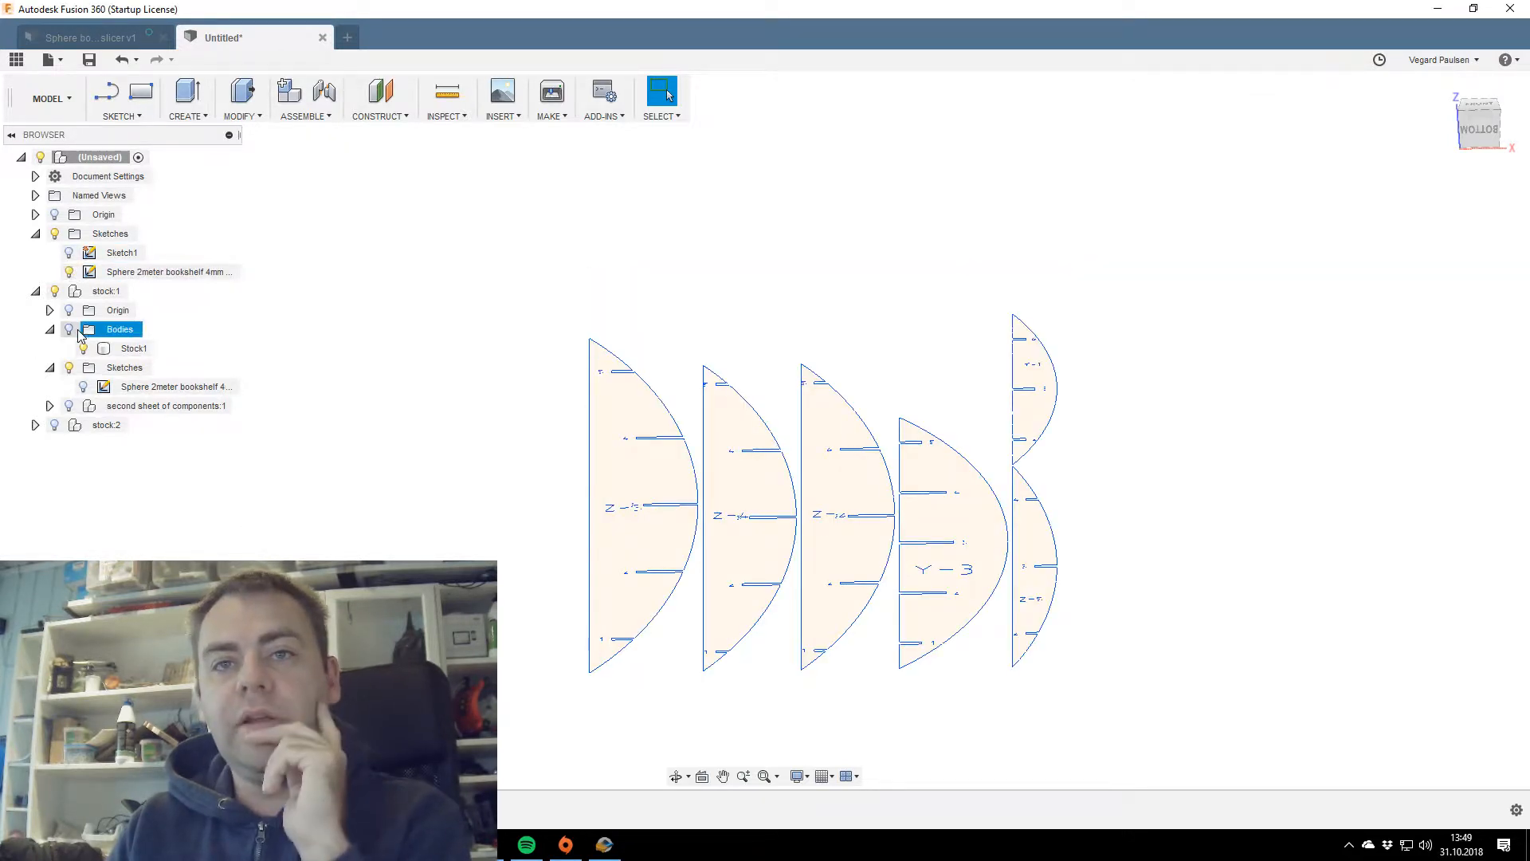
left_click(69, 330)
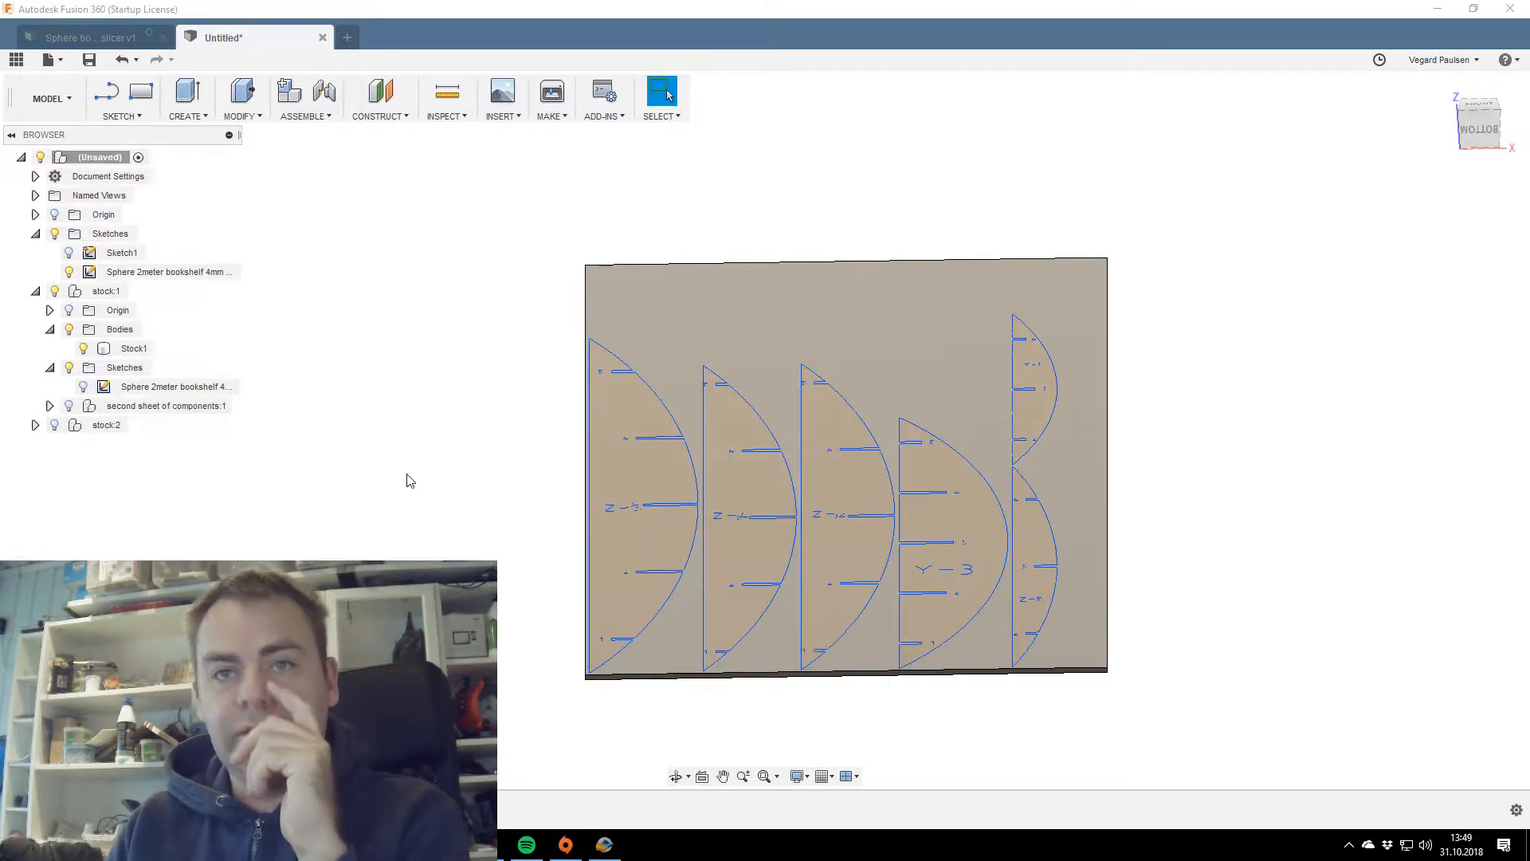
Extrude all six part profiles of the inserted DXF sketch by -12.25 mm into the stock sheet as a new component.
left_click(683, 476)
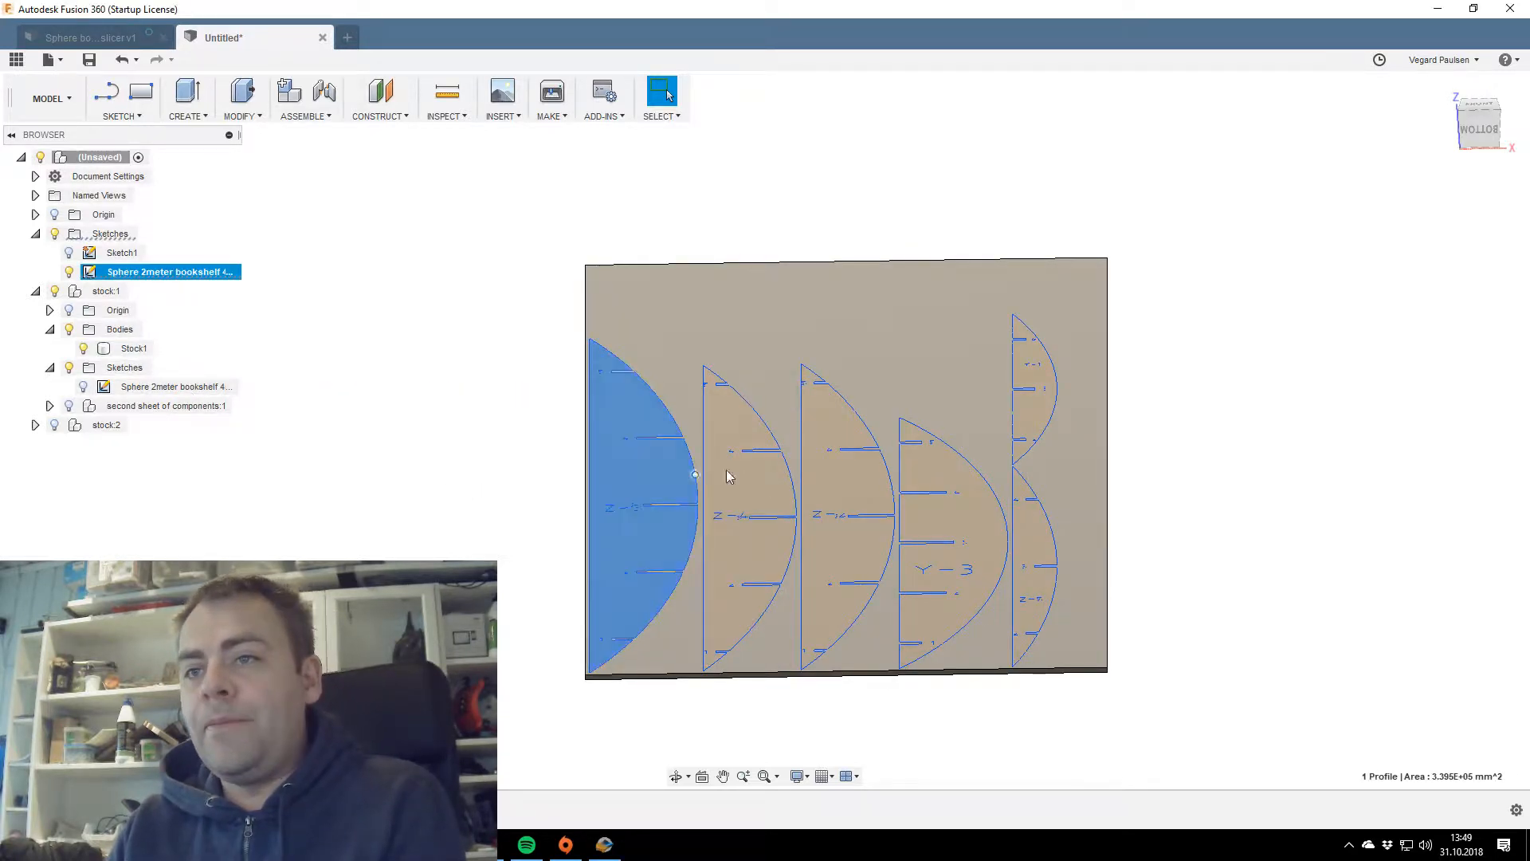
left_click(754, 475, "shift")
left_click(881, 482, "shift")
left_click(963, 486, "shift")
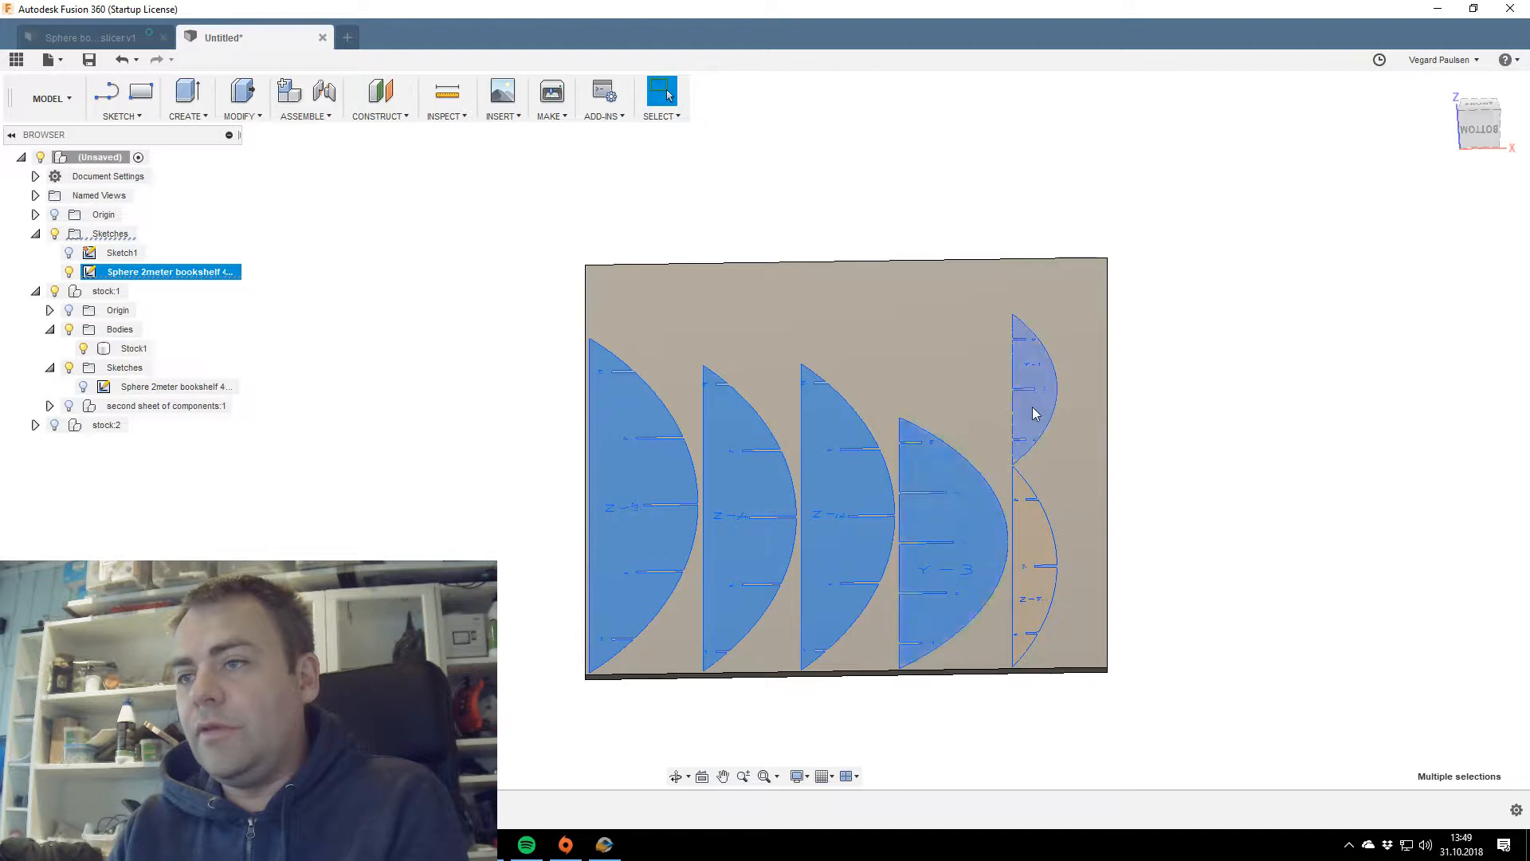
left_click(1032, 423, "shift")
left_click(1035, 557, "shift")
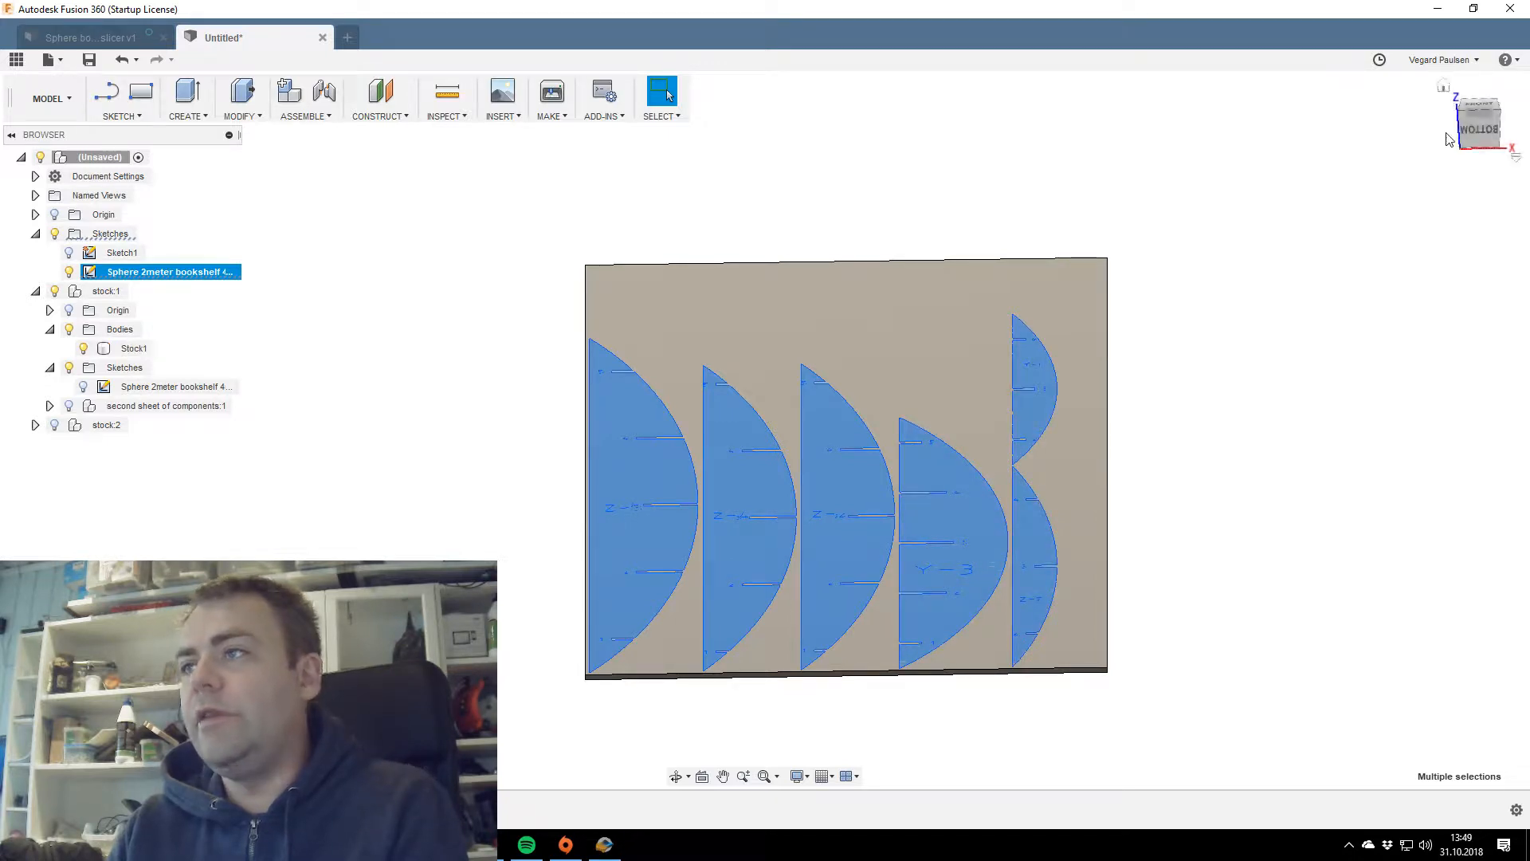
left_click_drag(1470, 115, 1443, 88)
middle_click_drag(1443, 89, 1103, 428, "shift")
key("e")
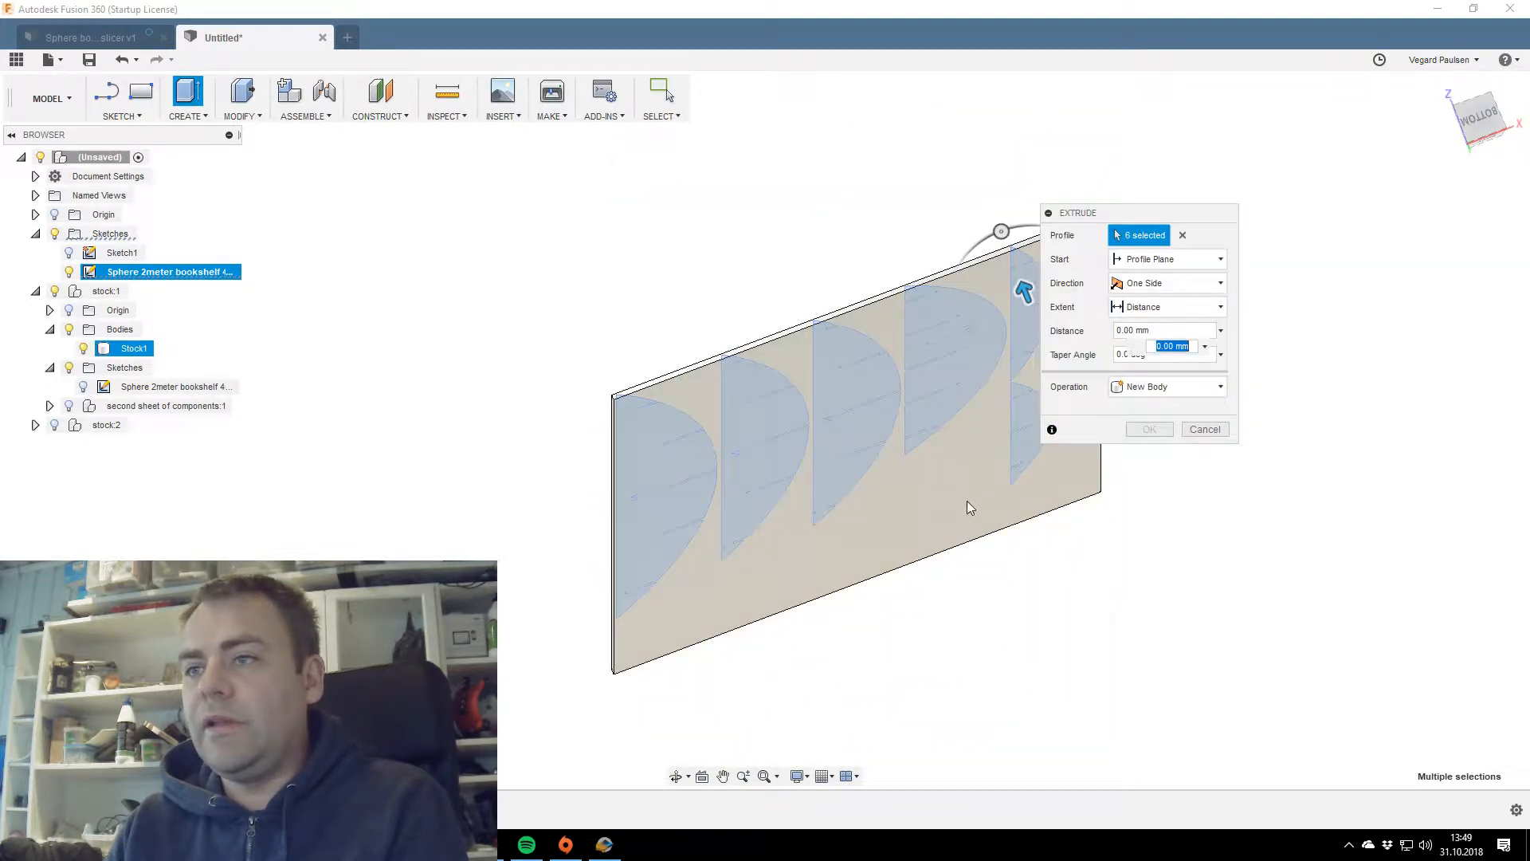
type("-12.25")
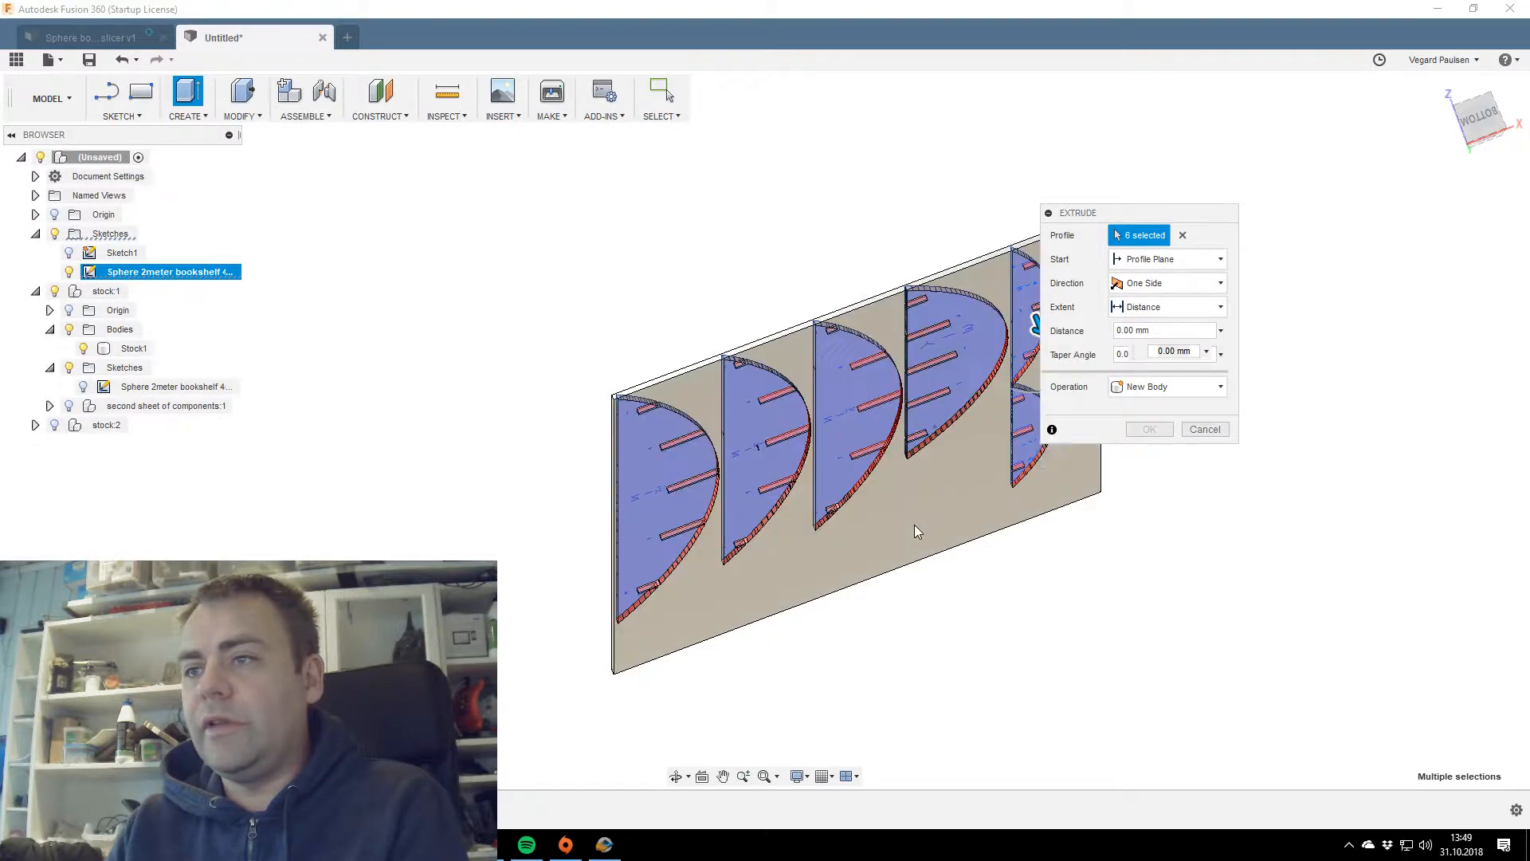
scroll(913, 523, "up", 2)
left_click(1165, 387)
left_click(1132, 486)
left_click(1145, 434)
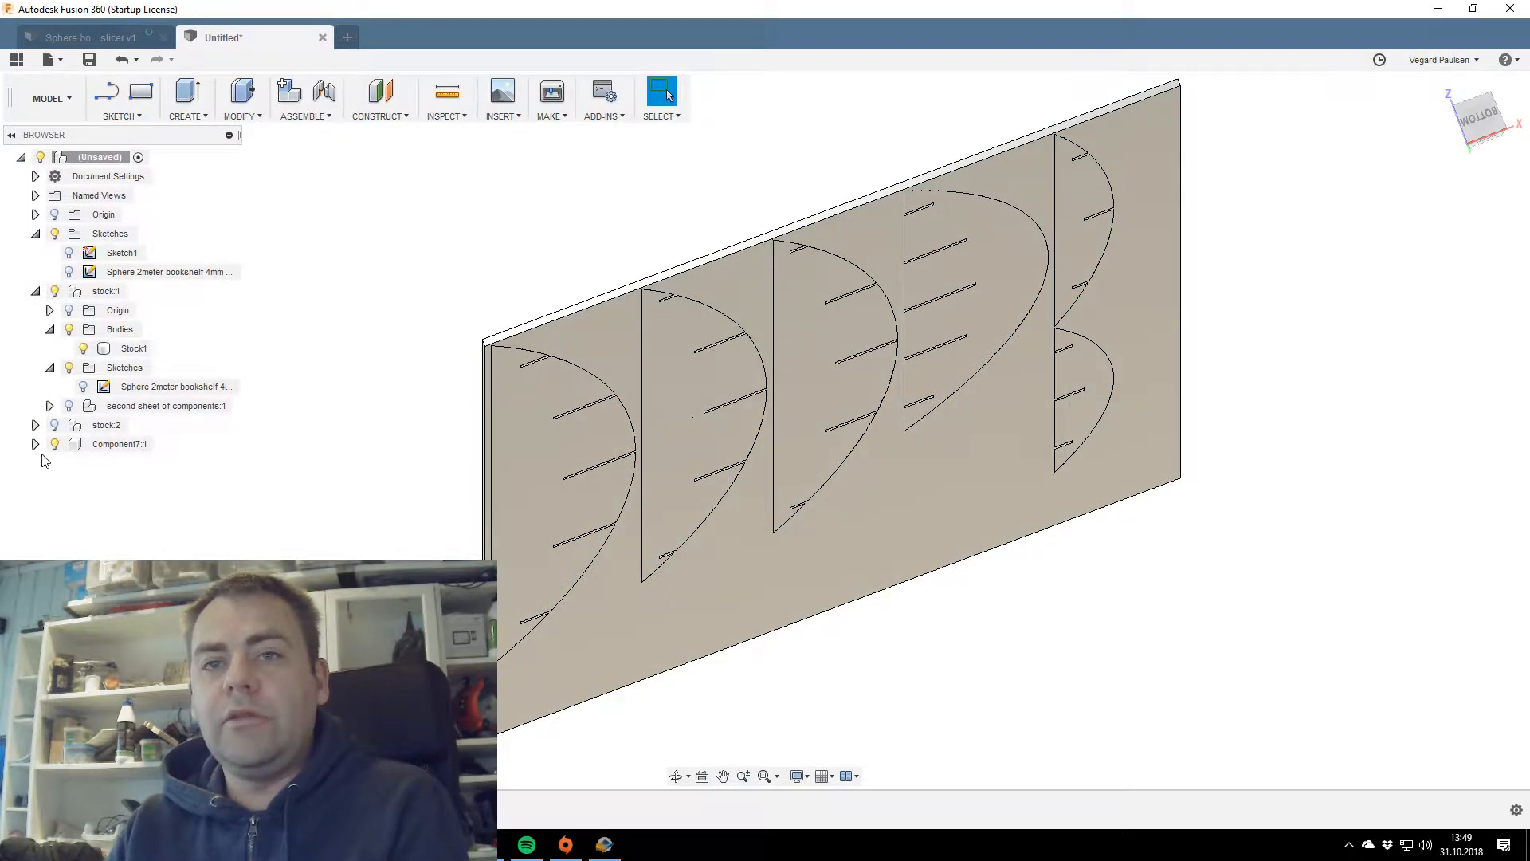
Rename the newly extruded component as First sheet of components.
left_click(121, 445)
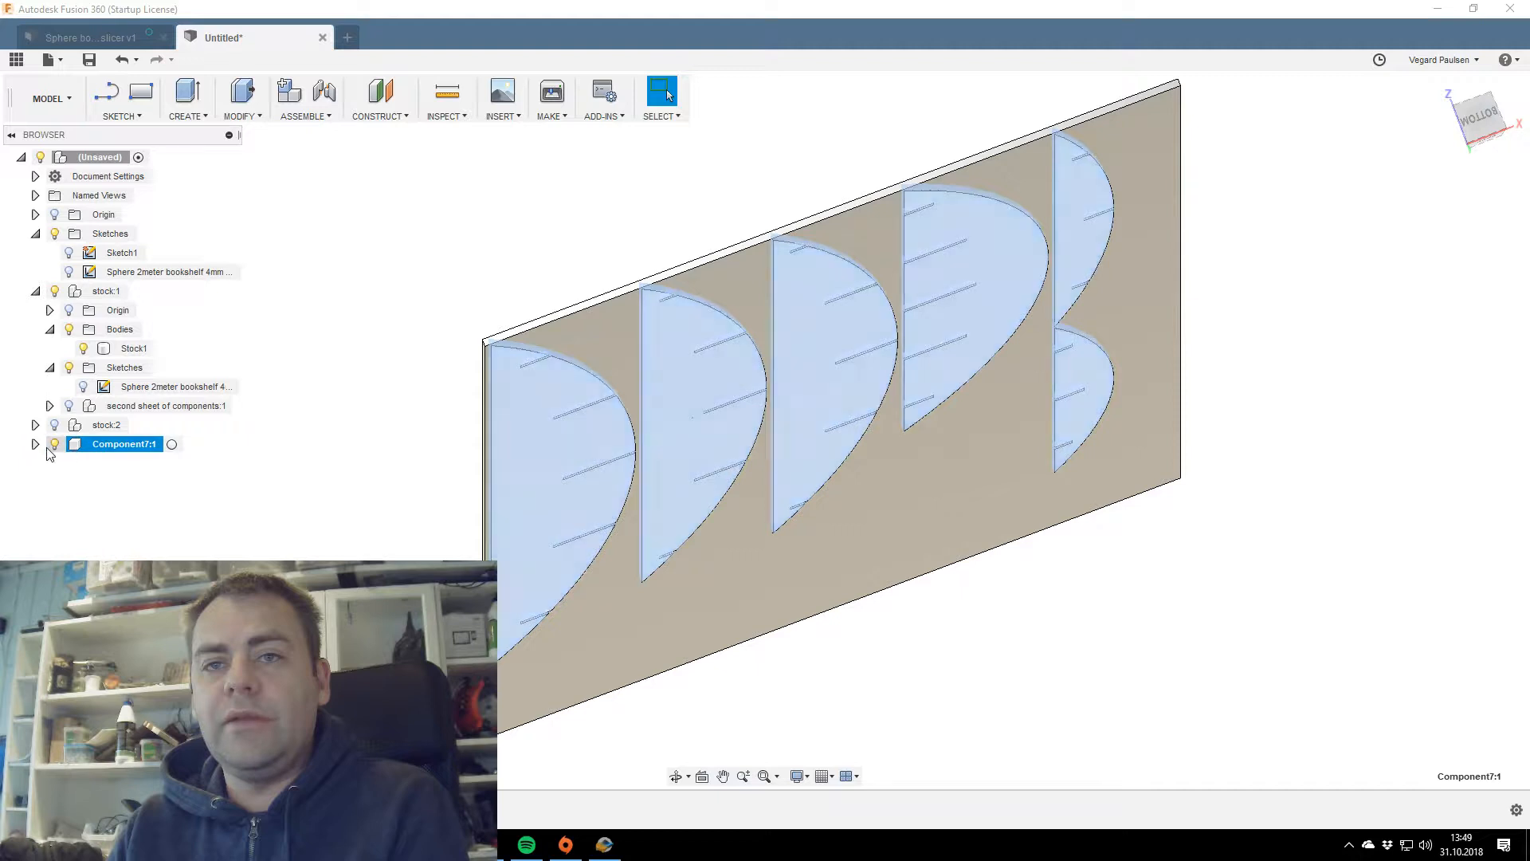
left_click(35, 443)
left_click(35, 444)
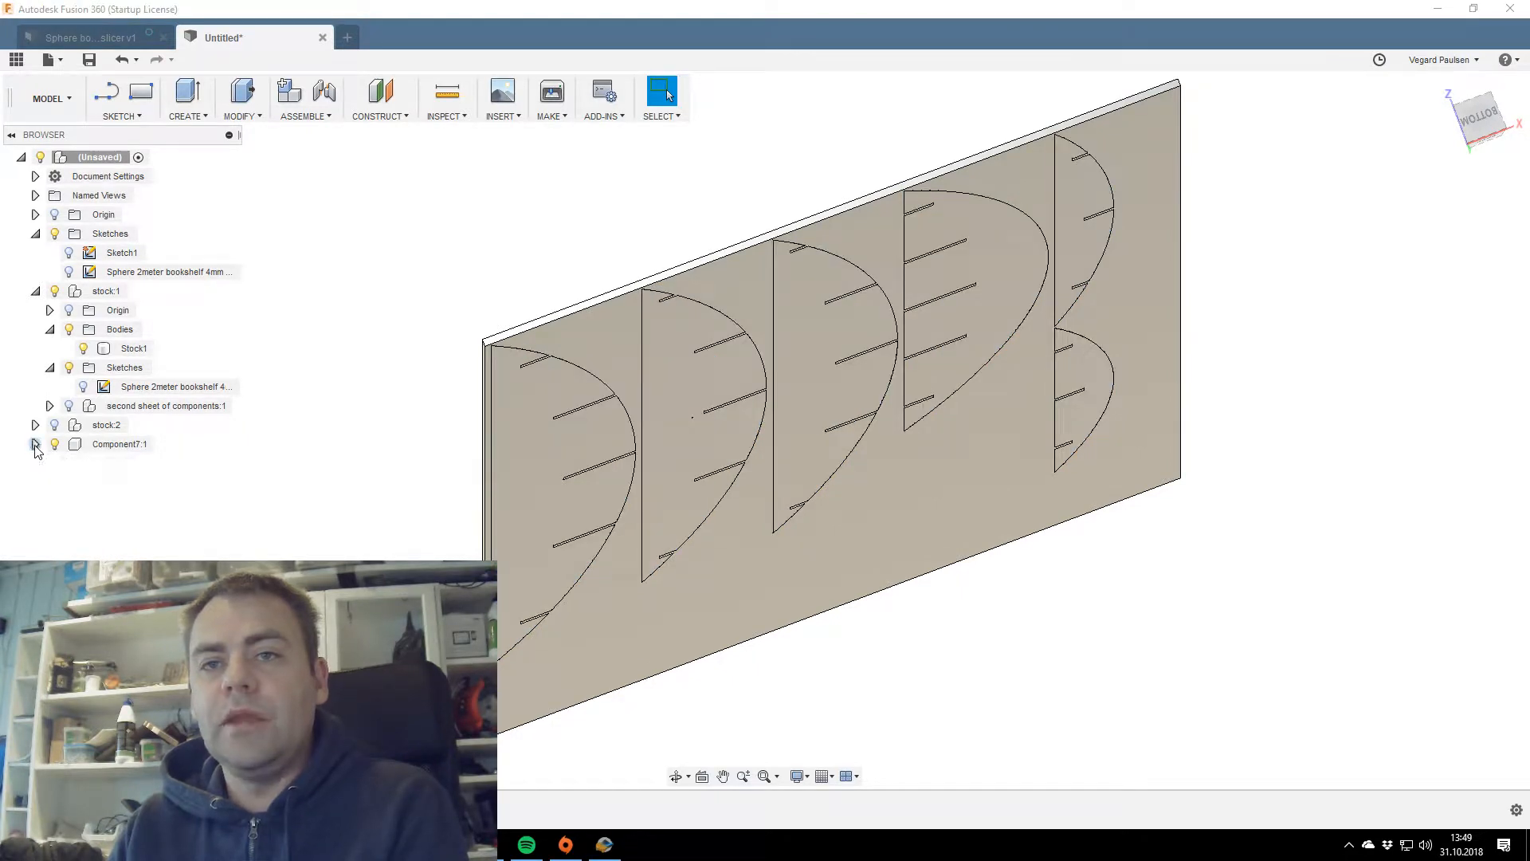
double_click(126, 451)
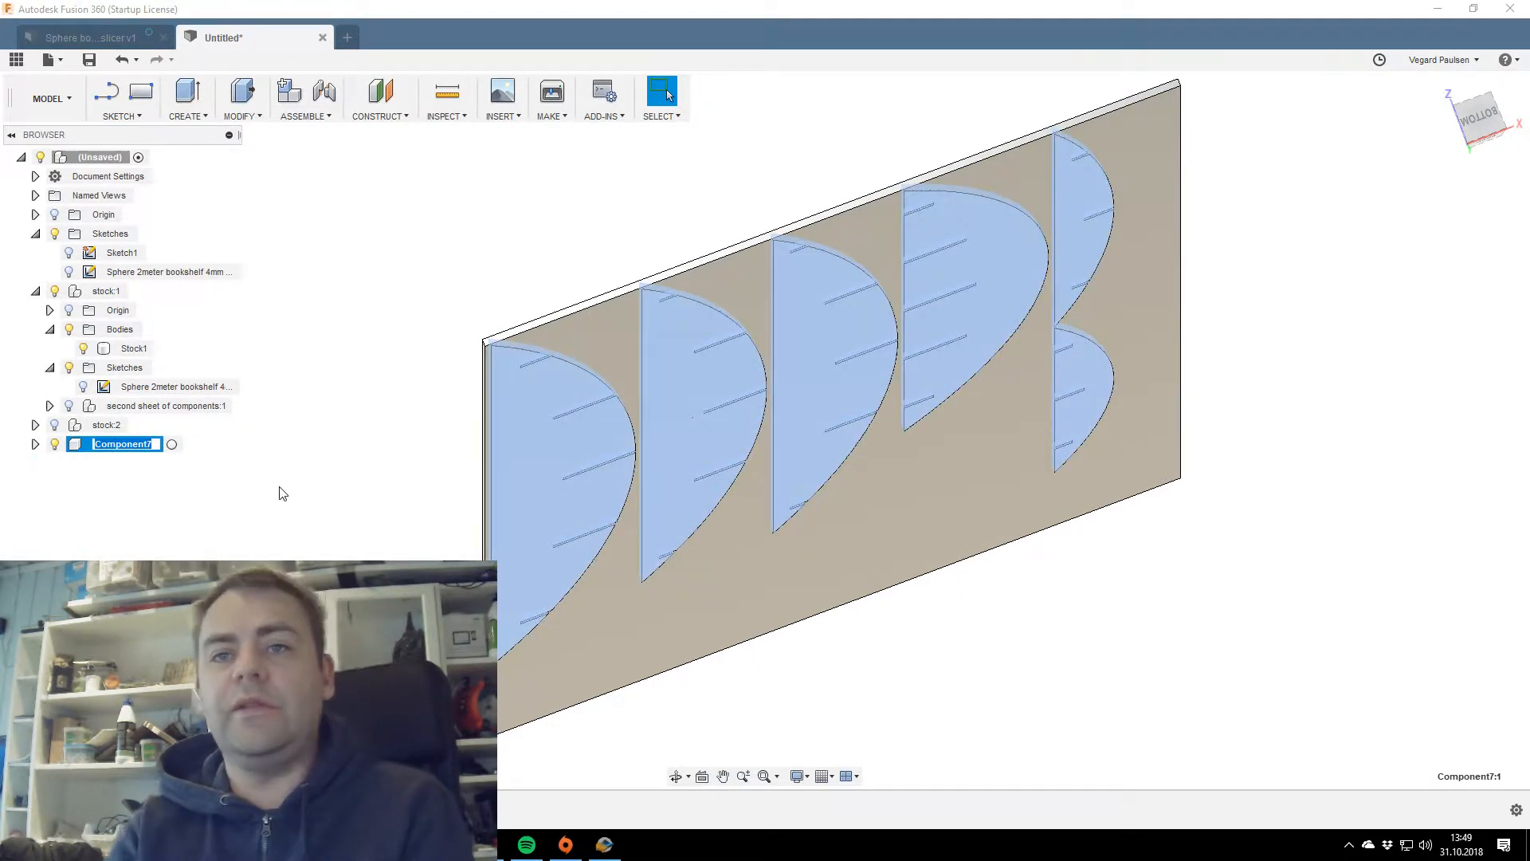
type("First sheet of c")
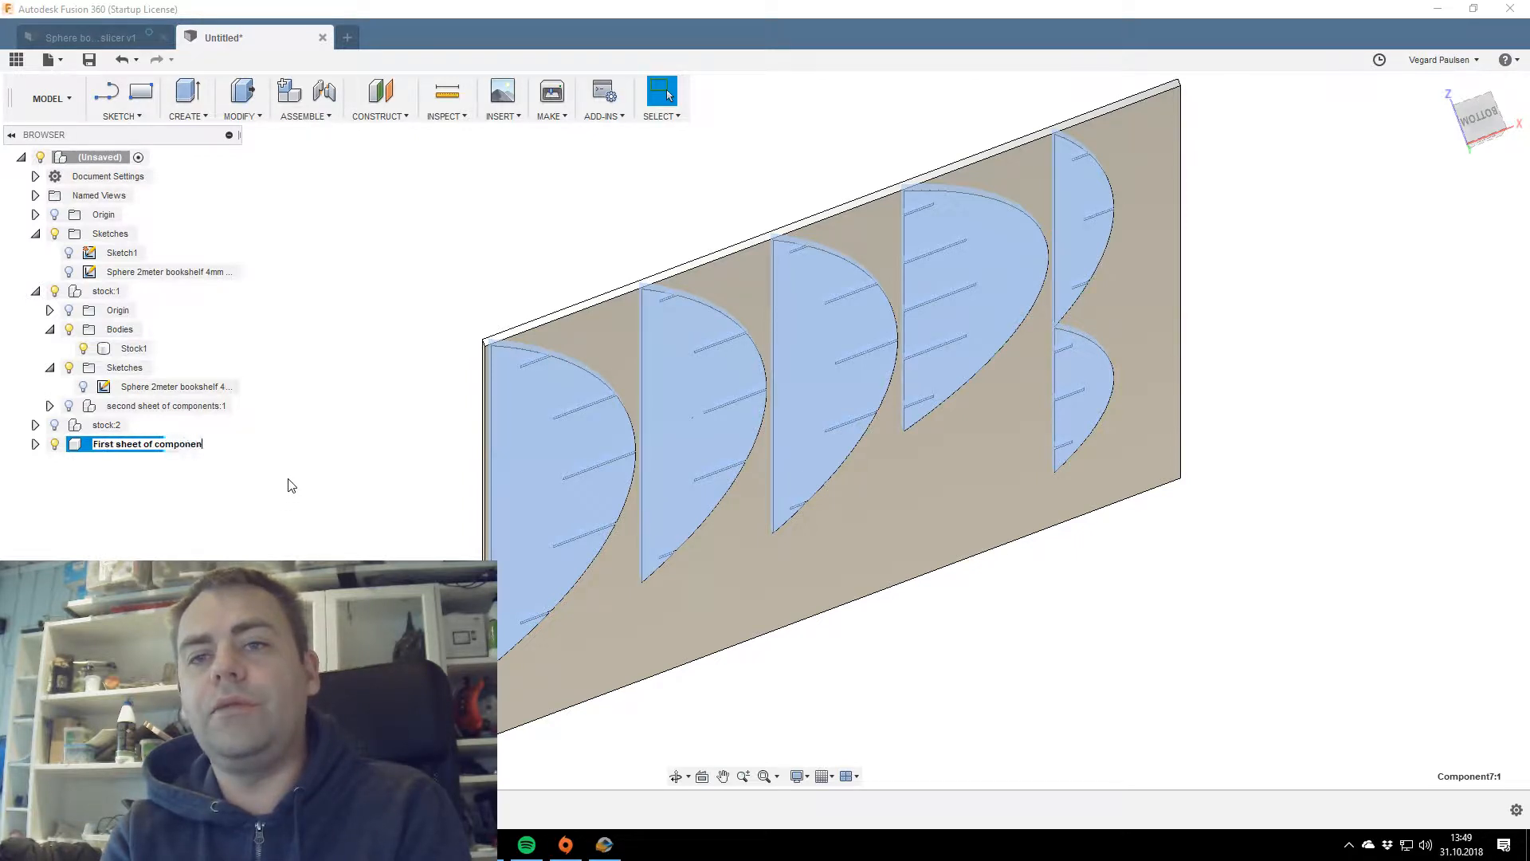
type("omponents")
key("Return")
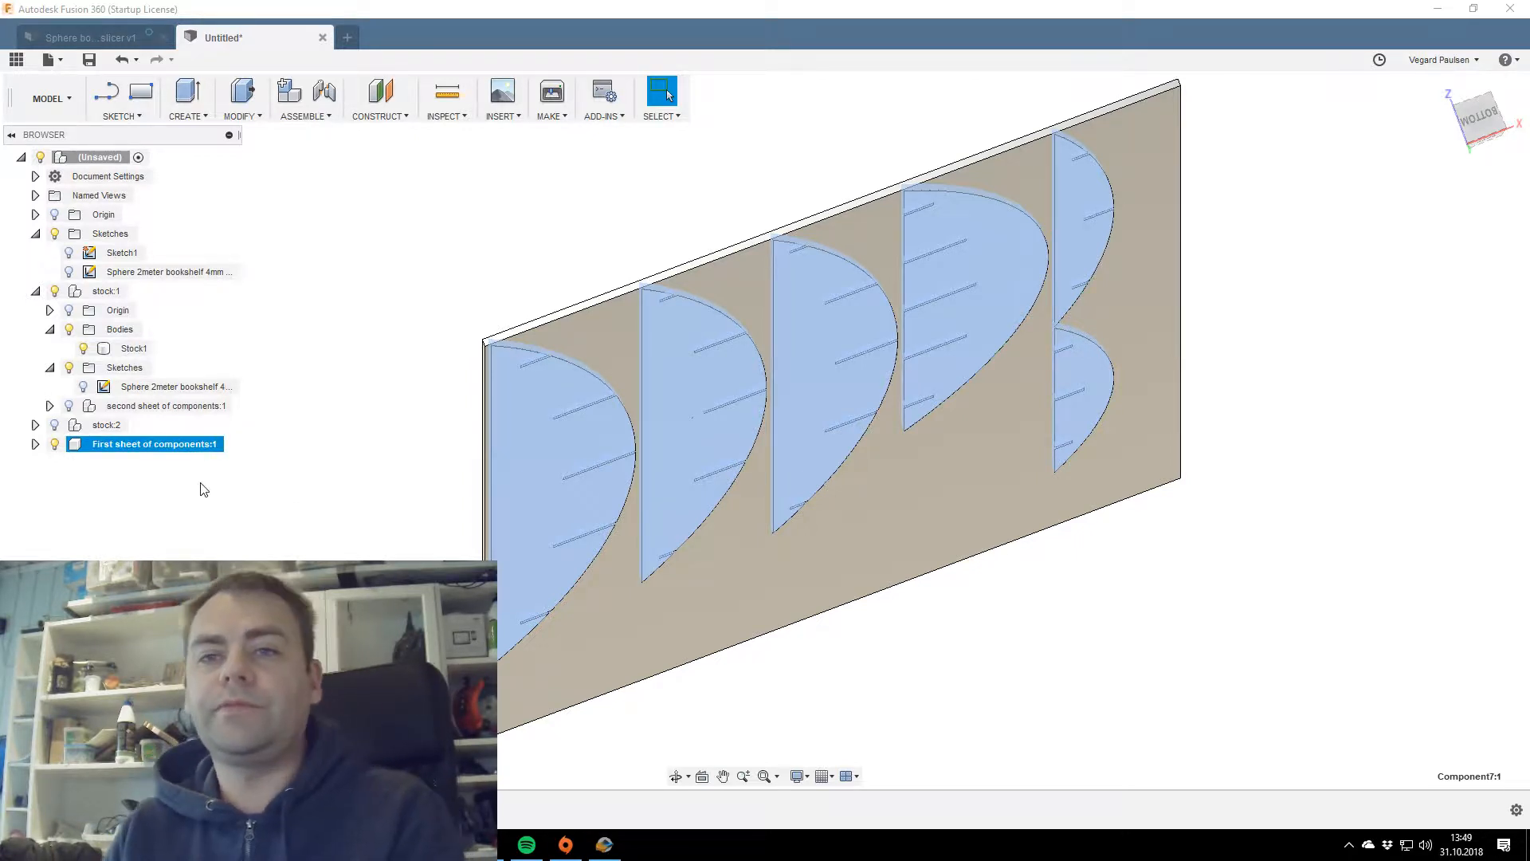
Convert all six bodies of First sheet of components into separate components.
left_click(35, 444)
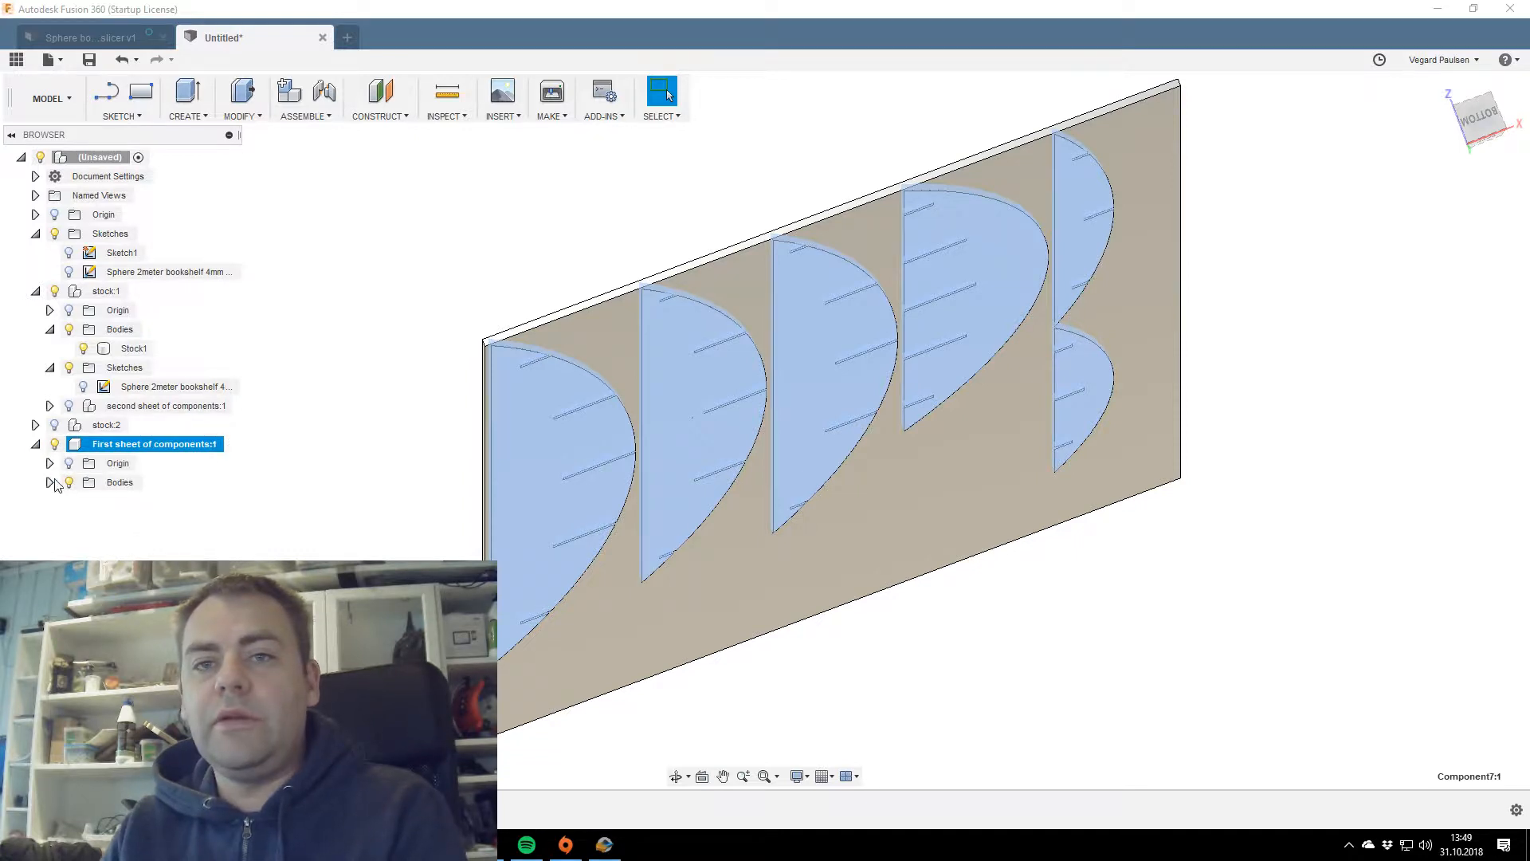
key("Escape")
left_click(49, 482)
left_click(132, 502)
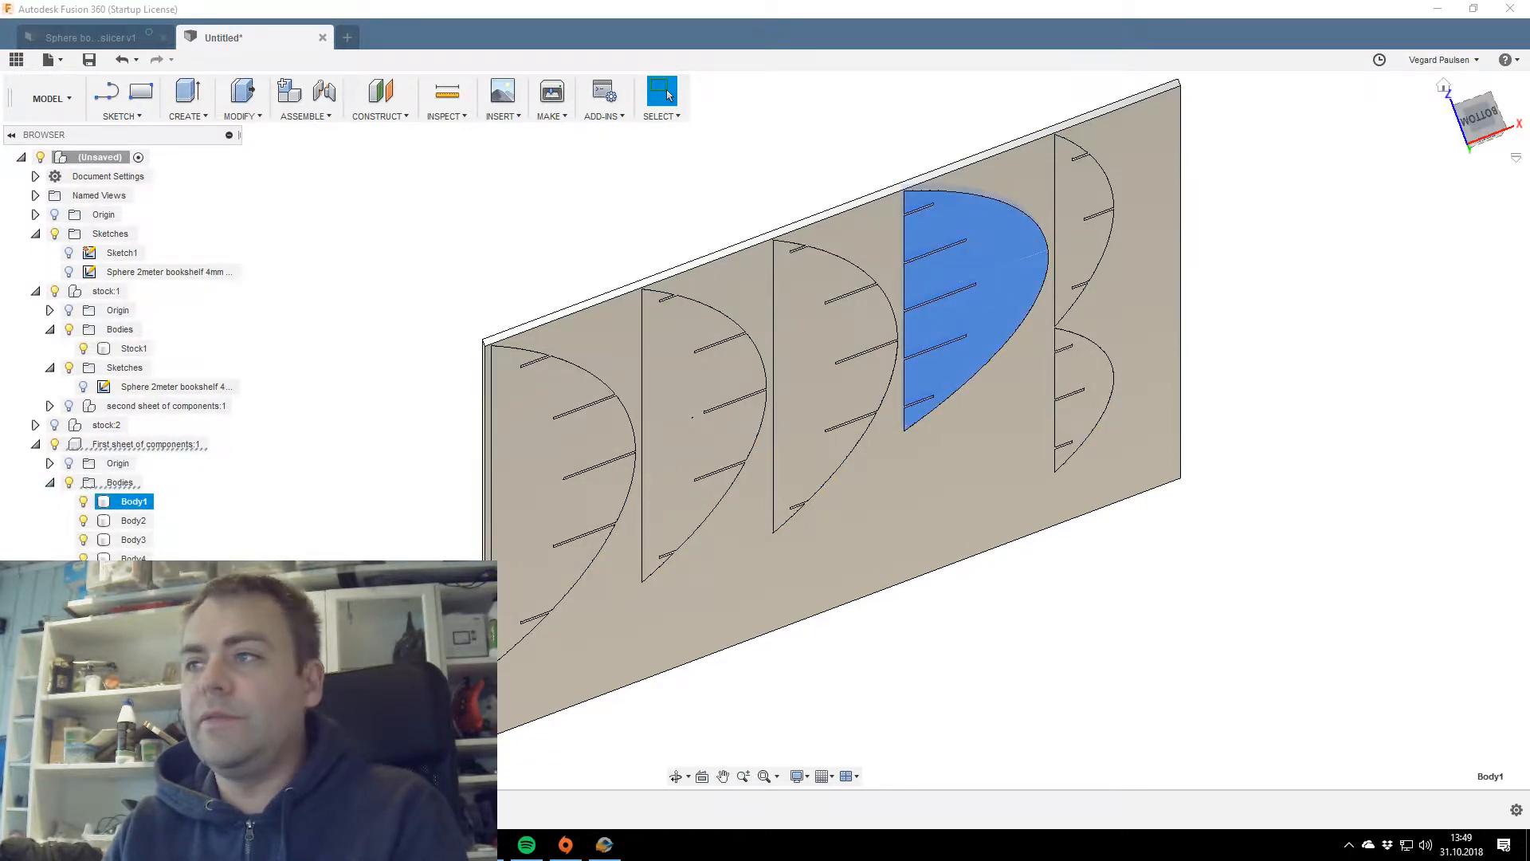
left_click(1489, 99)
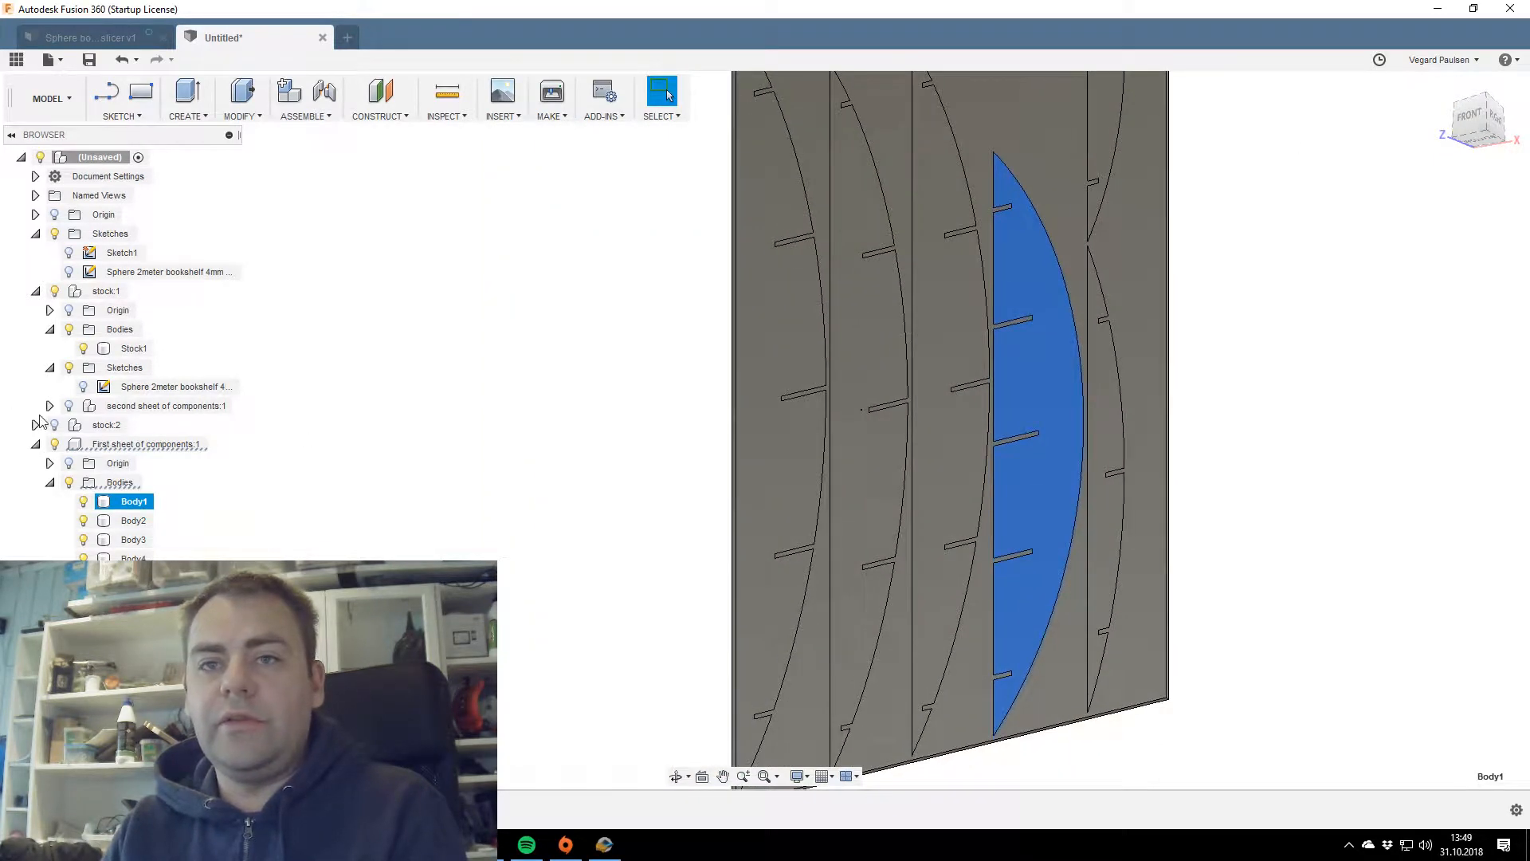
left_click(50, 406)
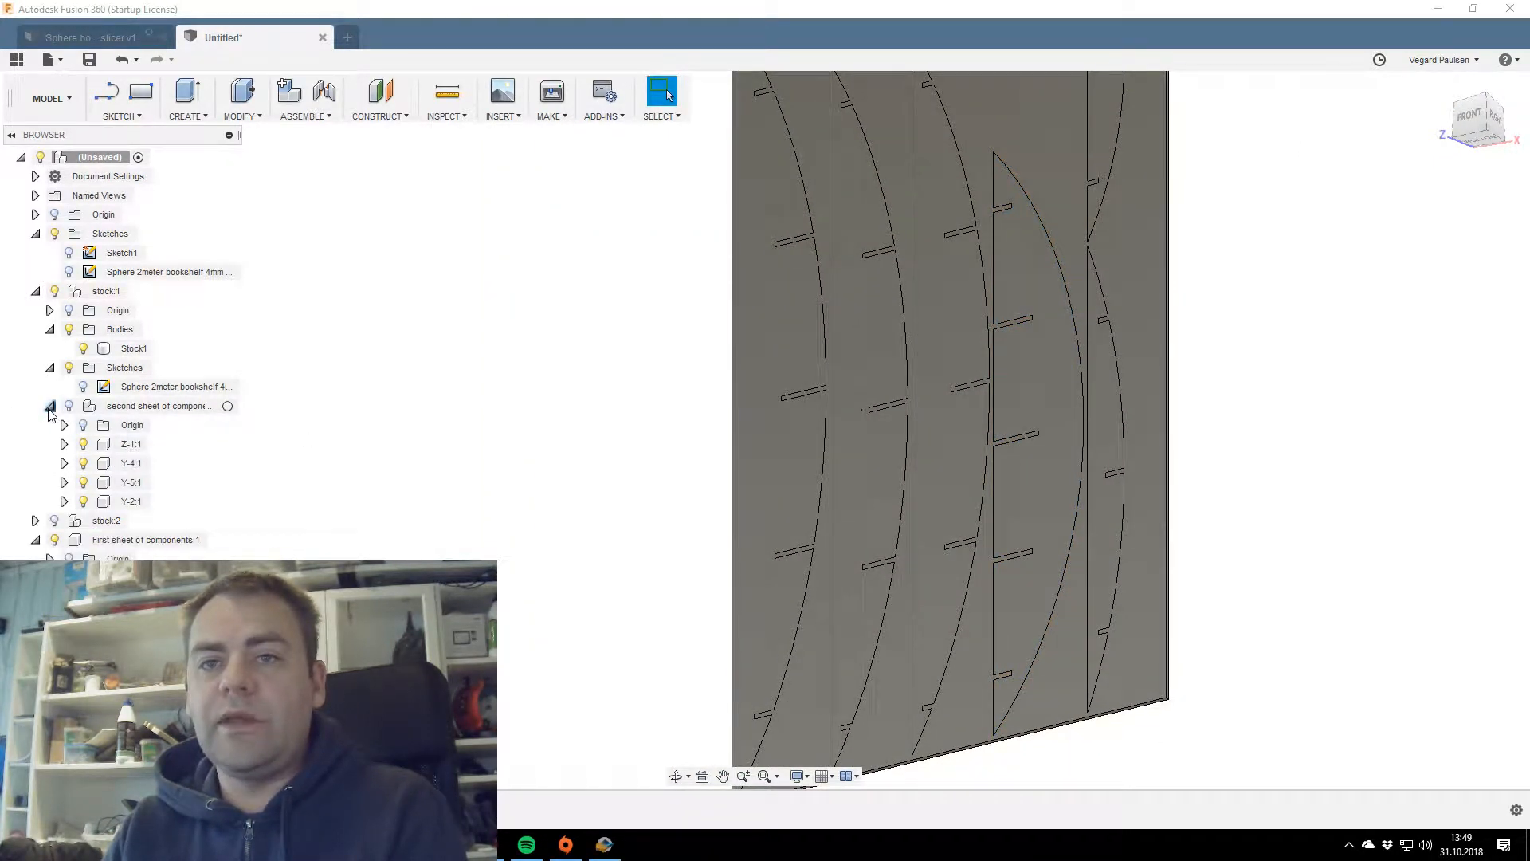
left_click(49, 406)
left_click(130, 503)
left_click(133, 597, "shift")
right_click(135, 597)
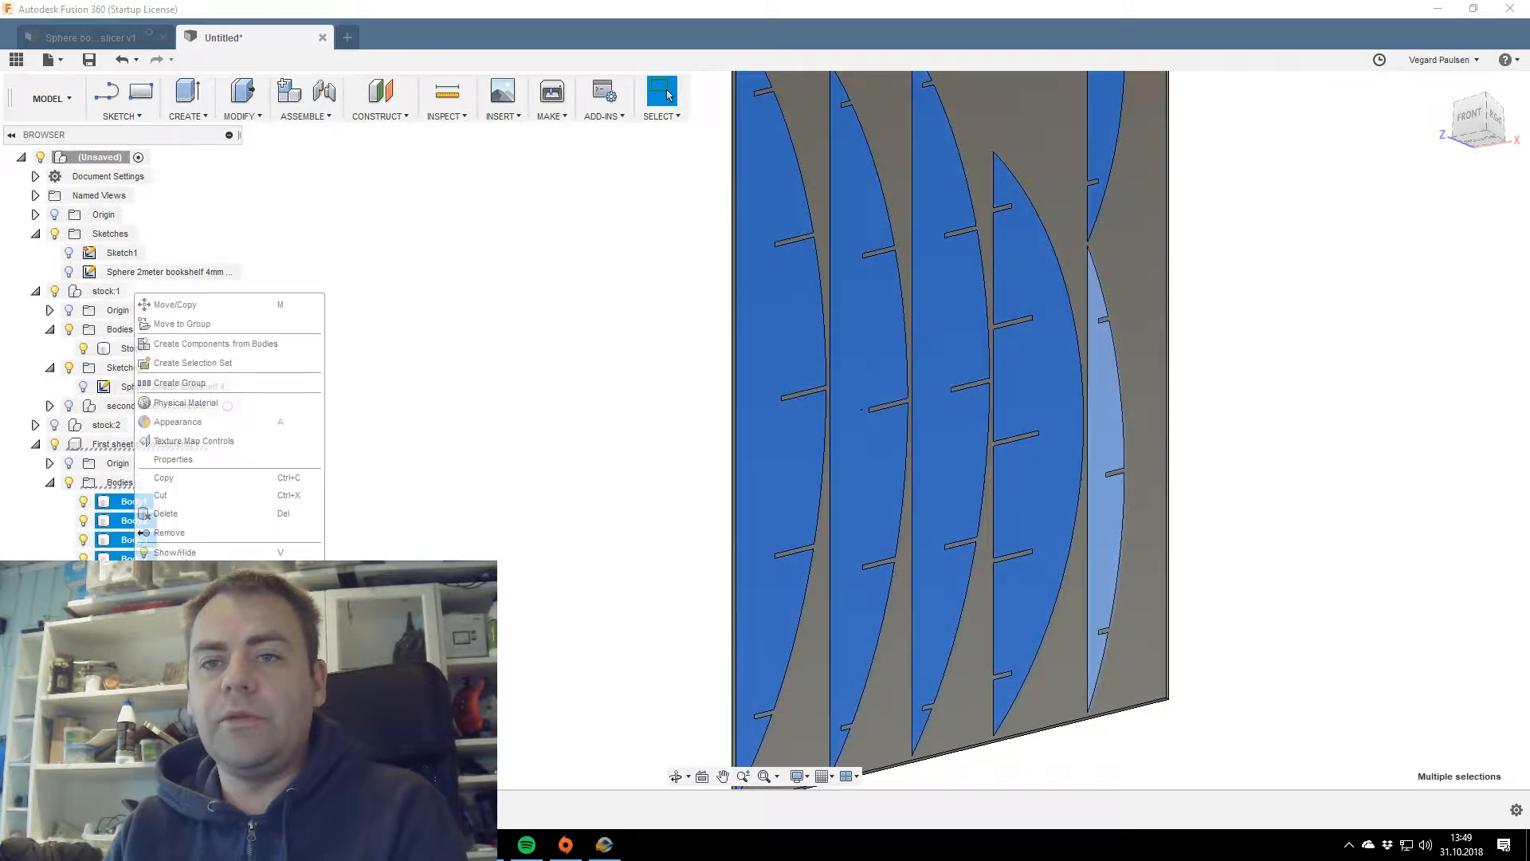
left_click(255, 347)
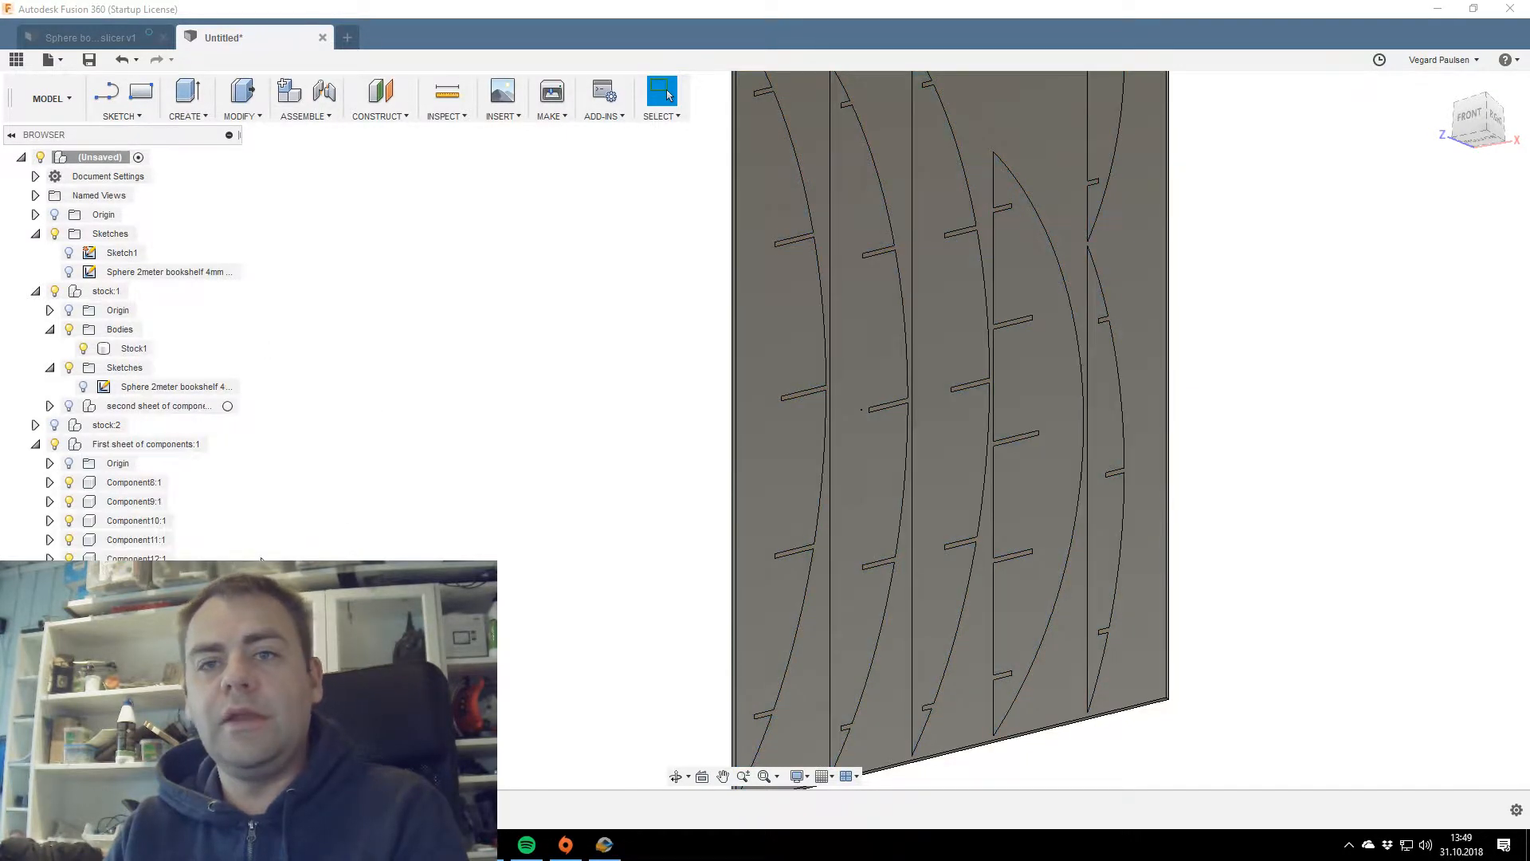
View the sheet from the front with its DXF labels shown and rename the first part component Y-3.
left_click(131, 482)
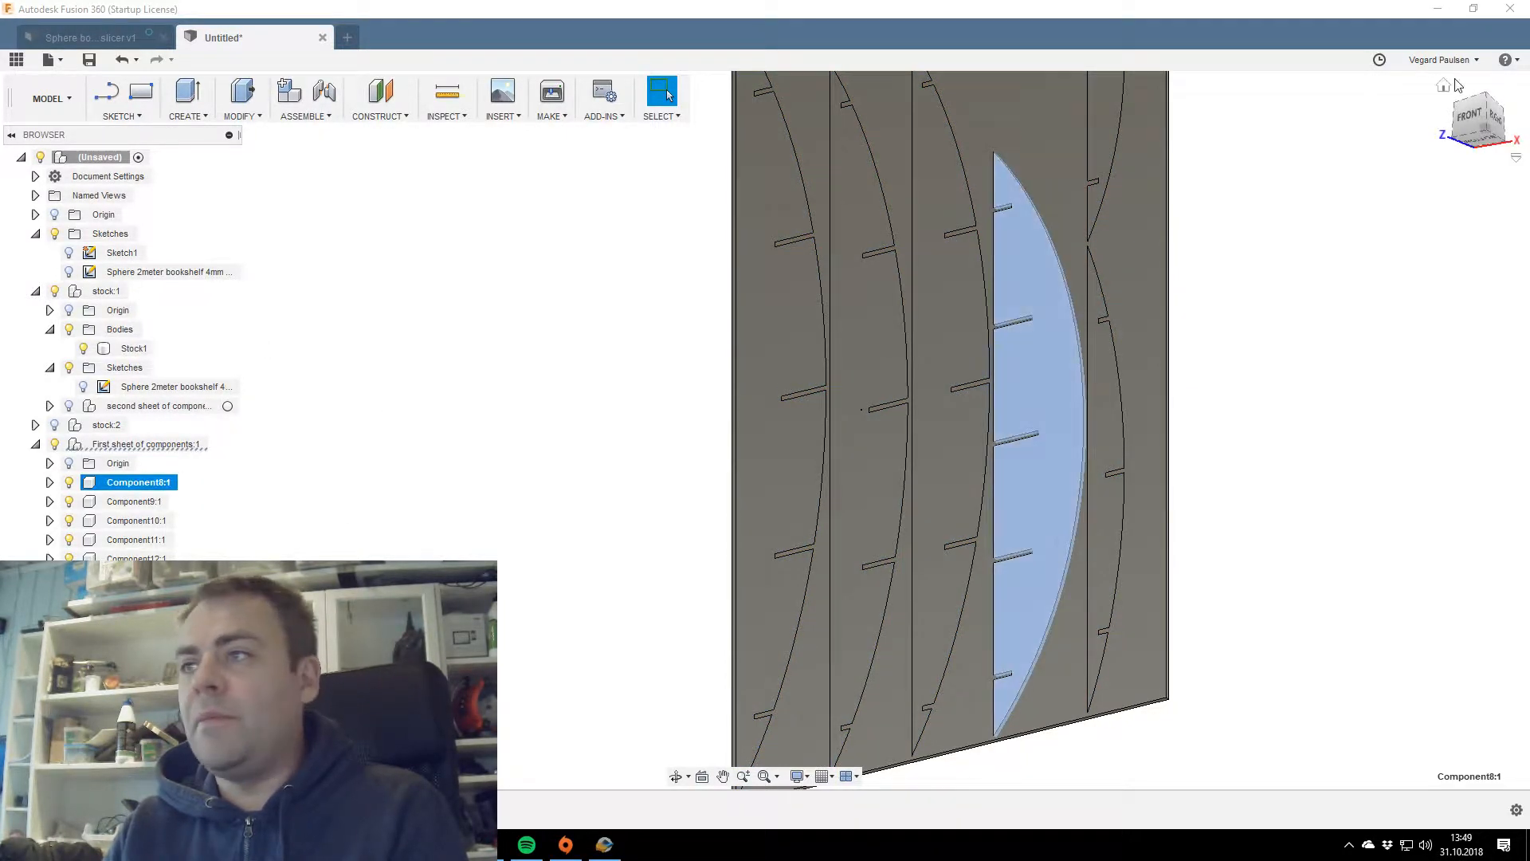
left_click(1443, 85)
left_click_drag(1463, 136, 1465, 124)
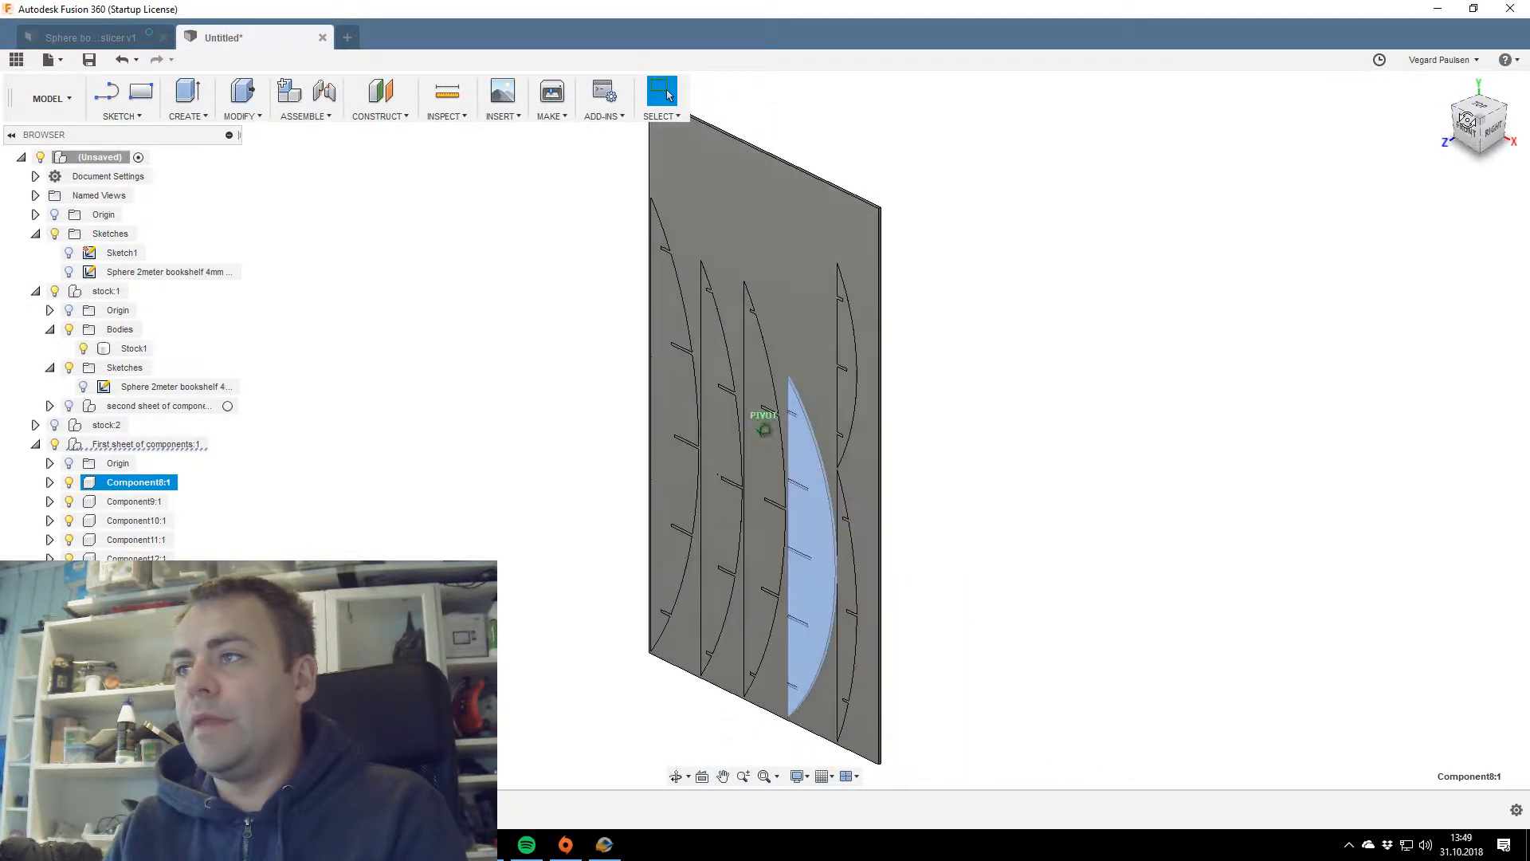
left_click(1468, 131)
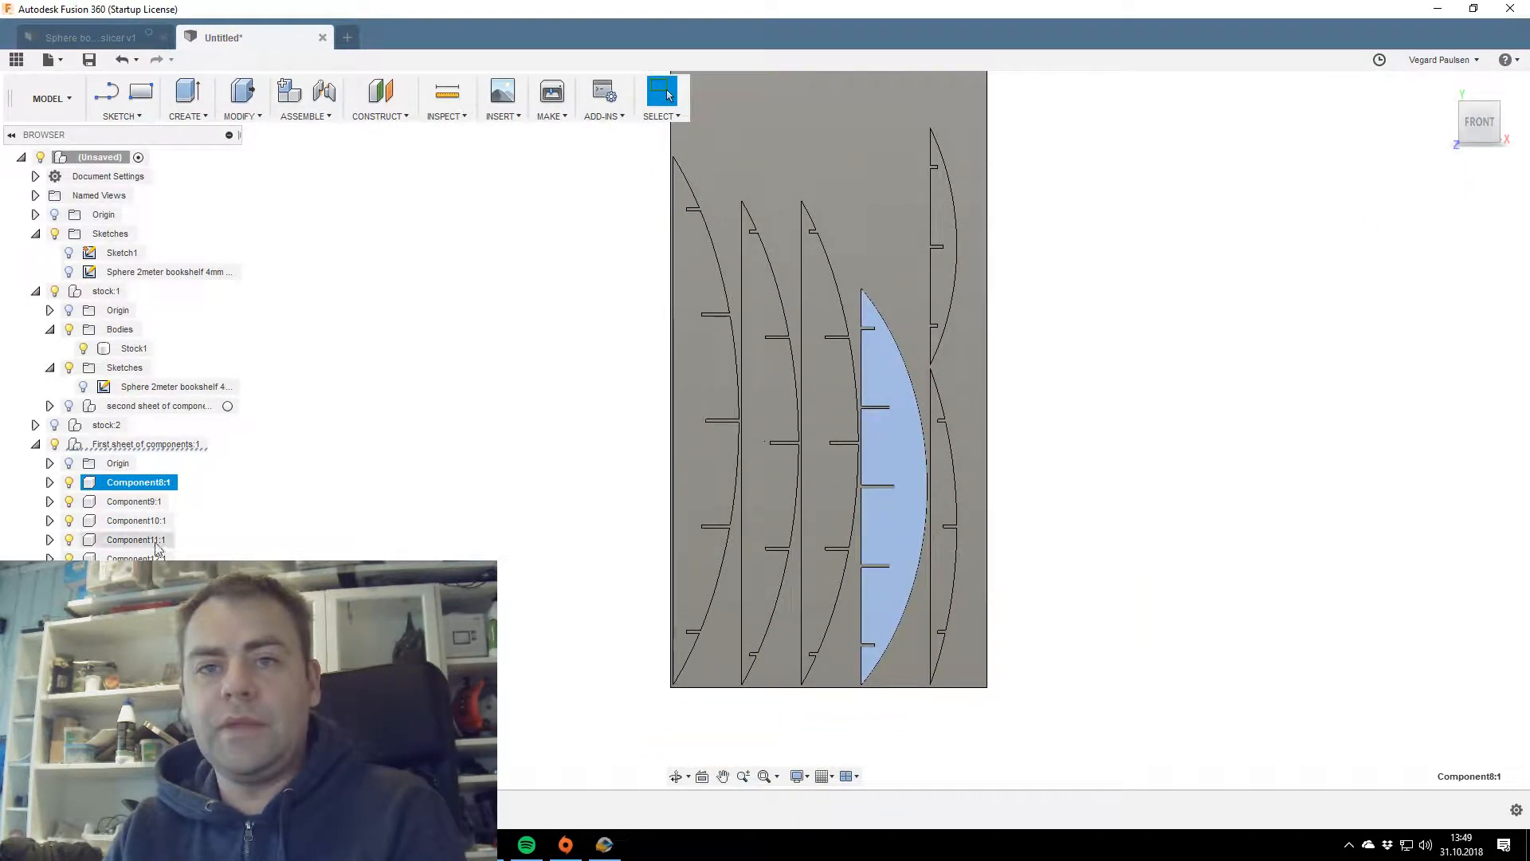
left_click(68, 271)
scroll(685, 523, "up", 5)
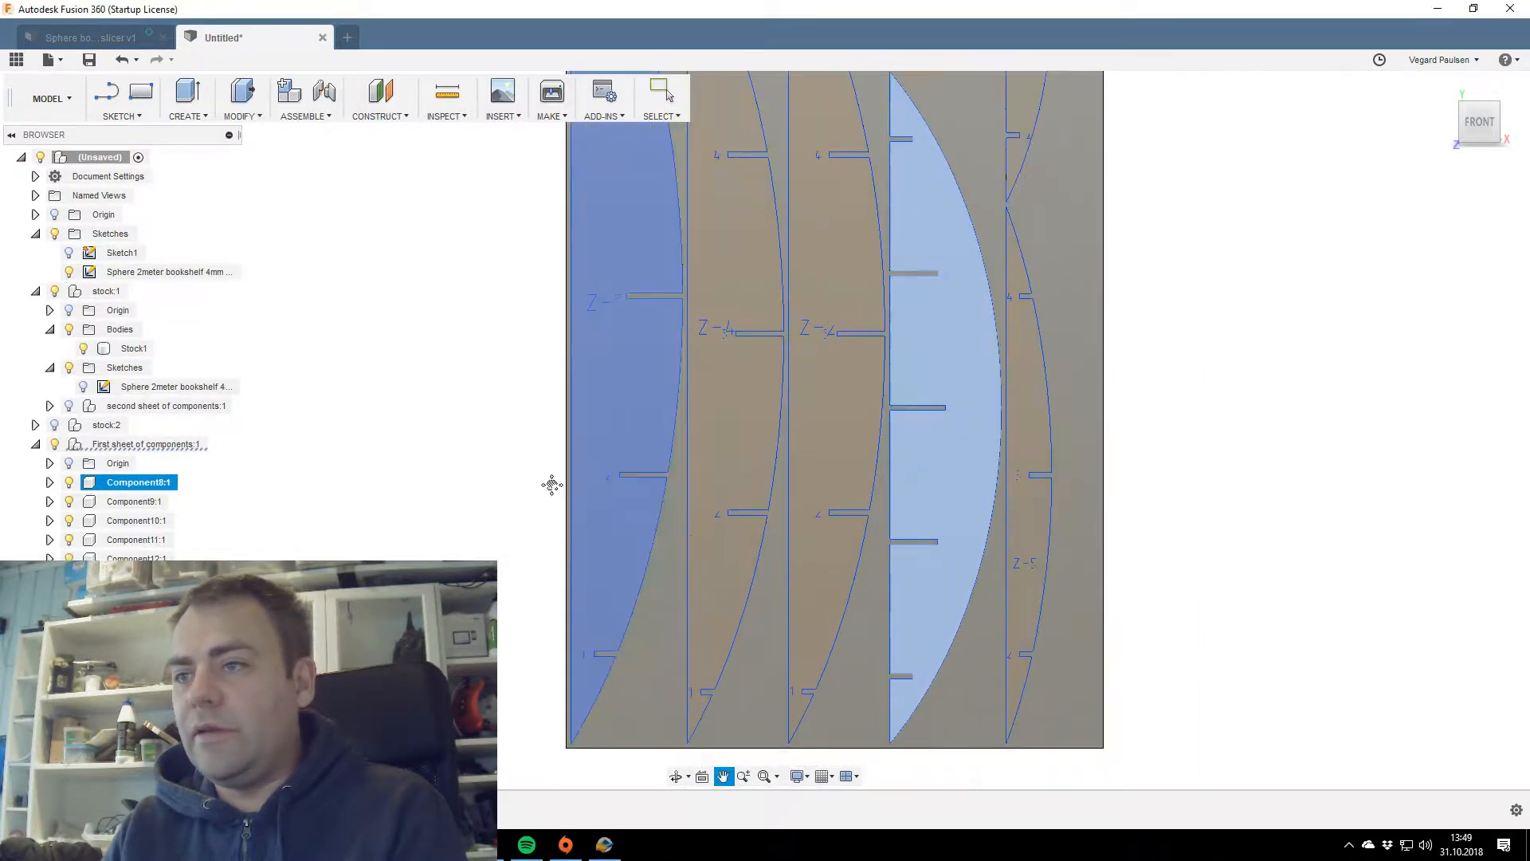
double_click(135, 482)
type("Y-3")
key("Return")
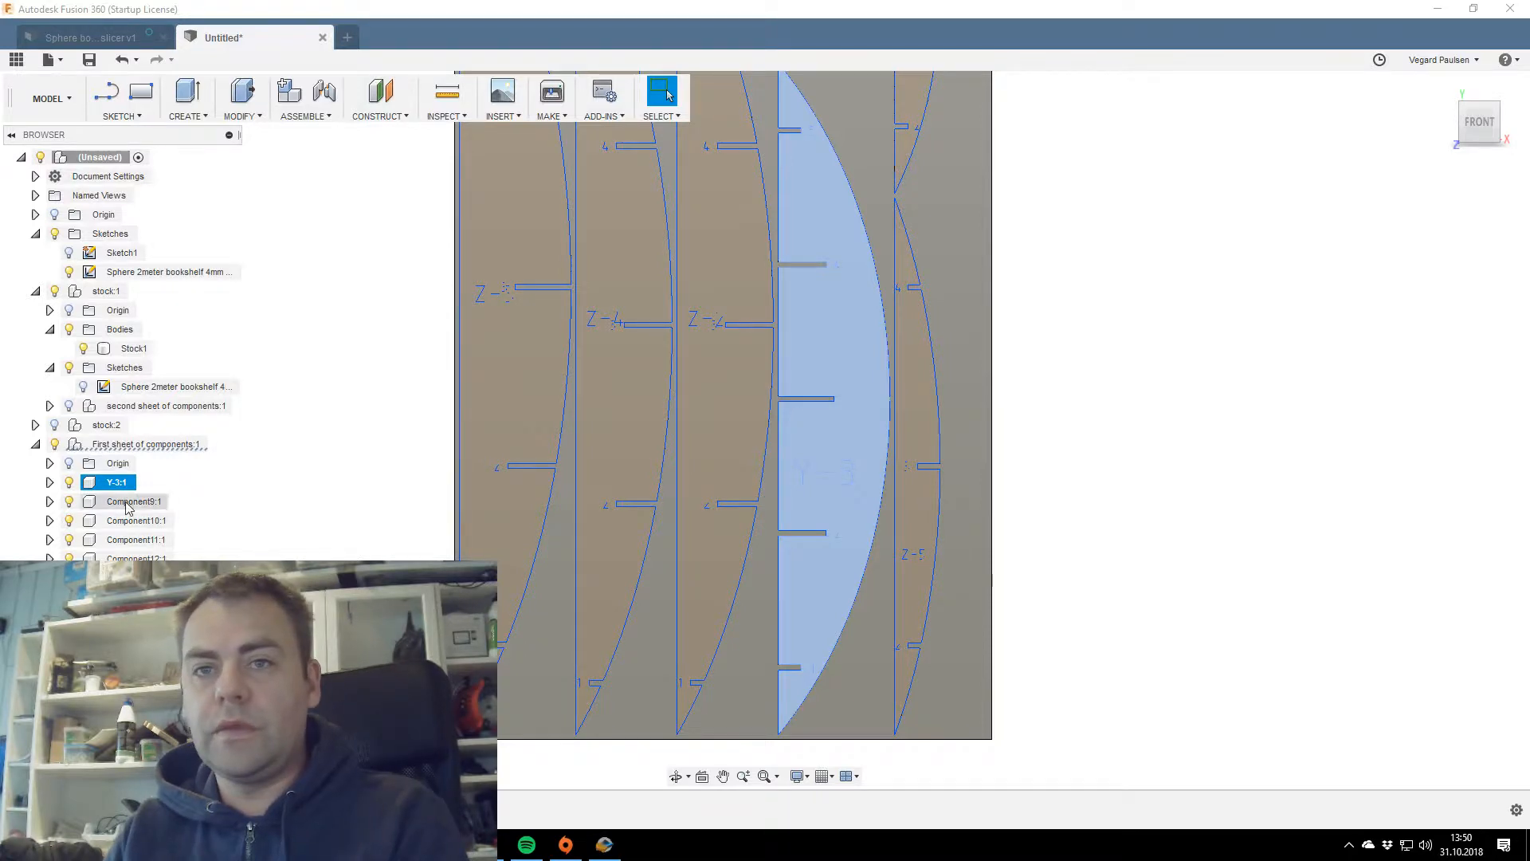
Check the sketched label of the part in Component9 and rename that component Z-3.
left_click(128, 504)
left_click(127, 502)
left_click(242, 487)
scroll(503, 324, "up", 3)
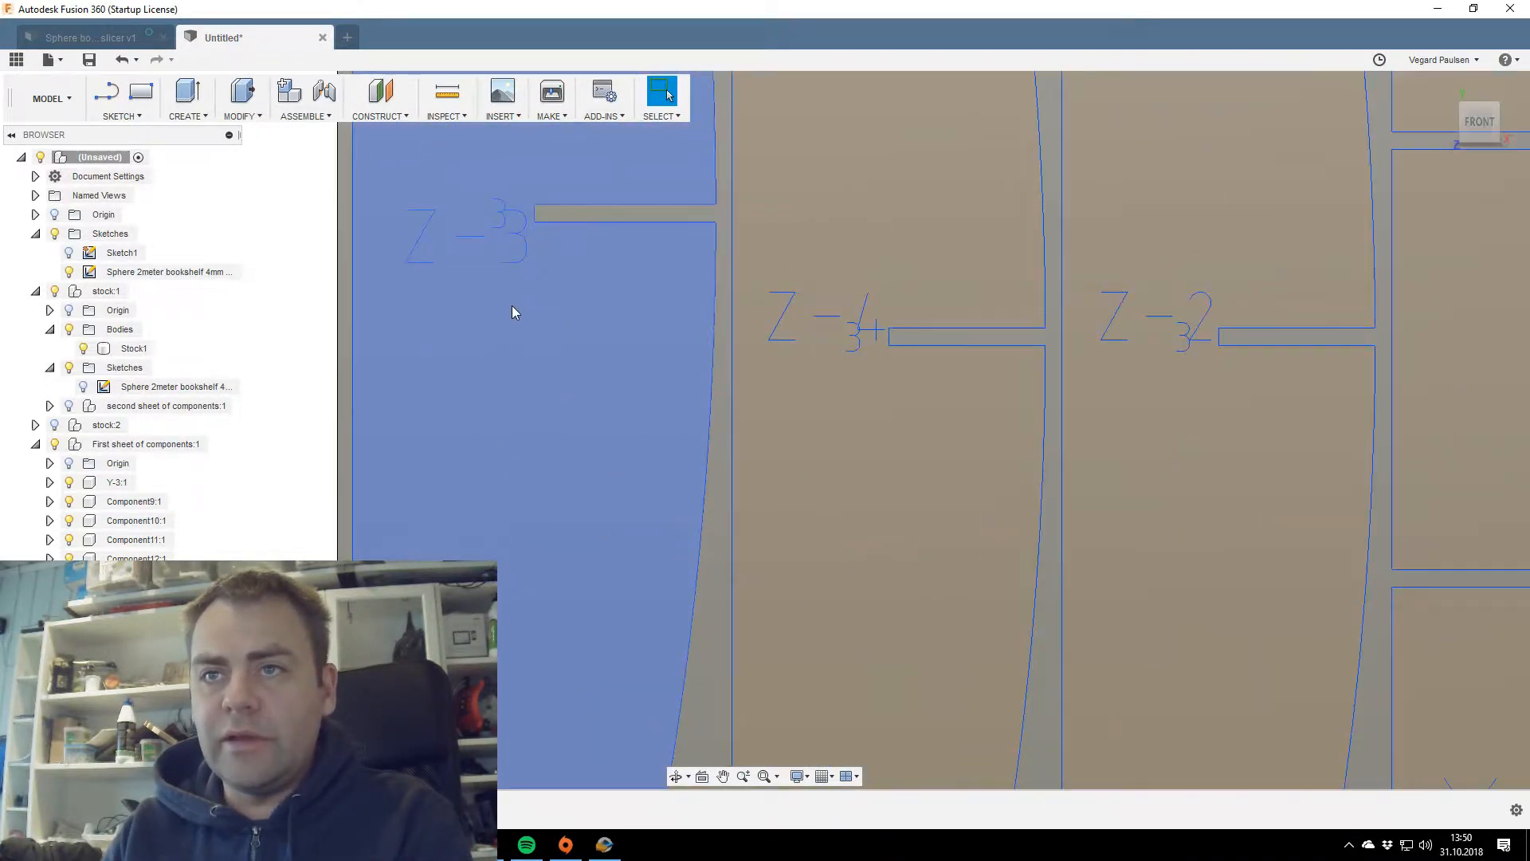
scroll(510, 311, "down", 5)
left_click(155, 501)
left_click(156, 500)
type("Z-3")
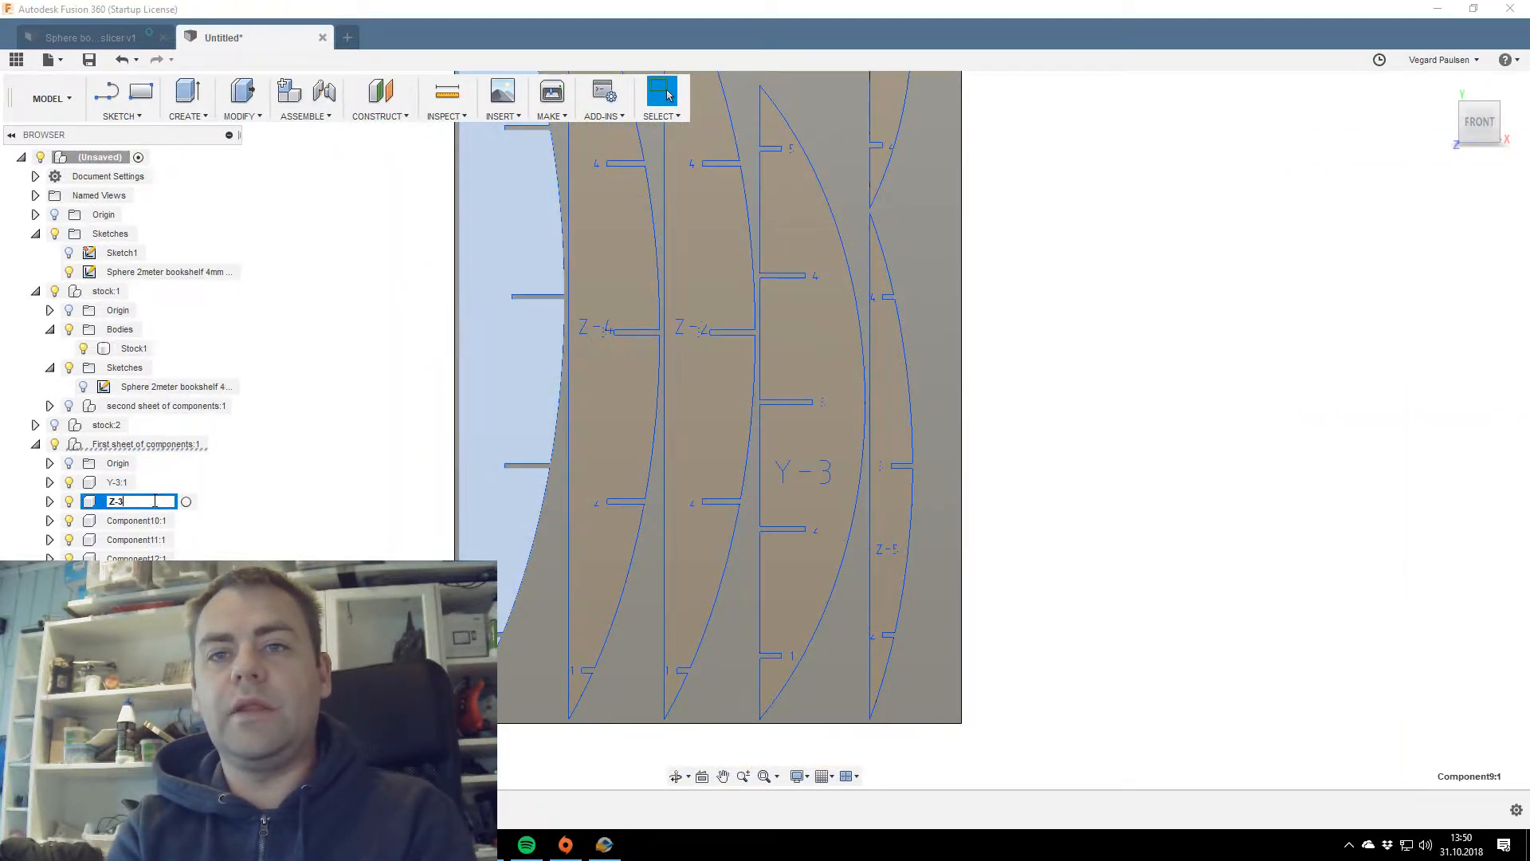
key("Return")
Rename Component10, the part beside Y-3, as Z-2 to match its sketched label.
left_click(138, 524)
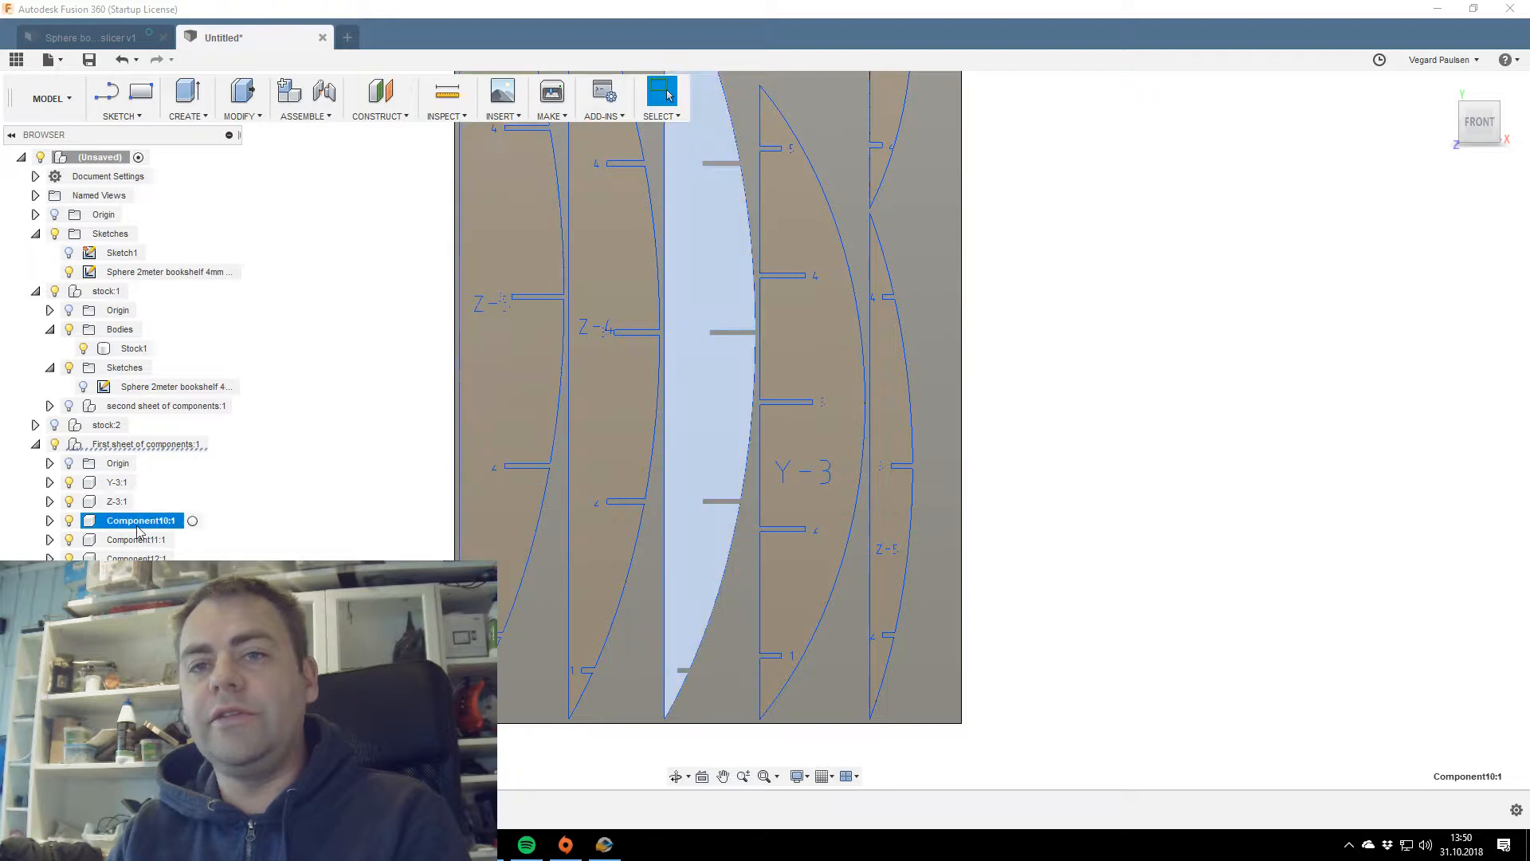
left_click(138, 522)
scroll(653, 442, "up", 3)
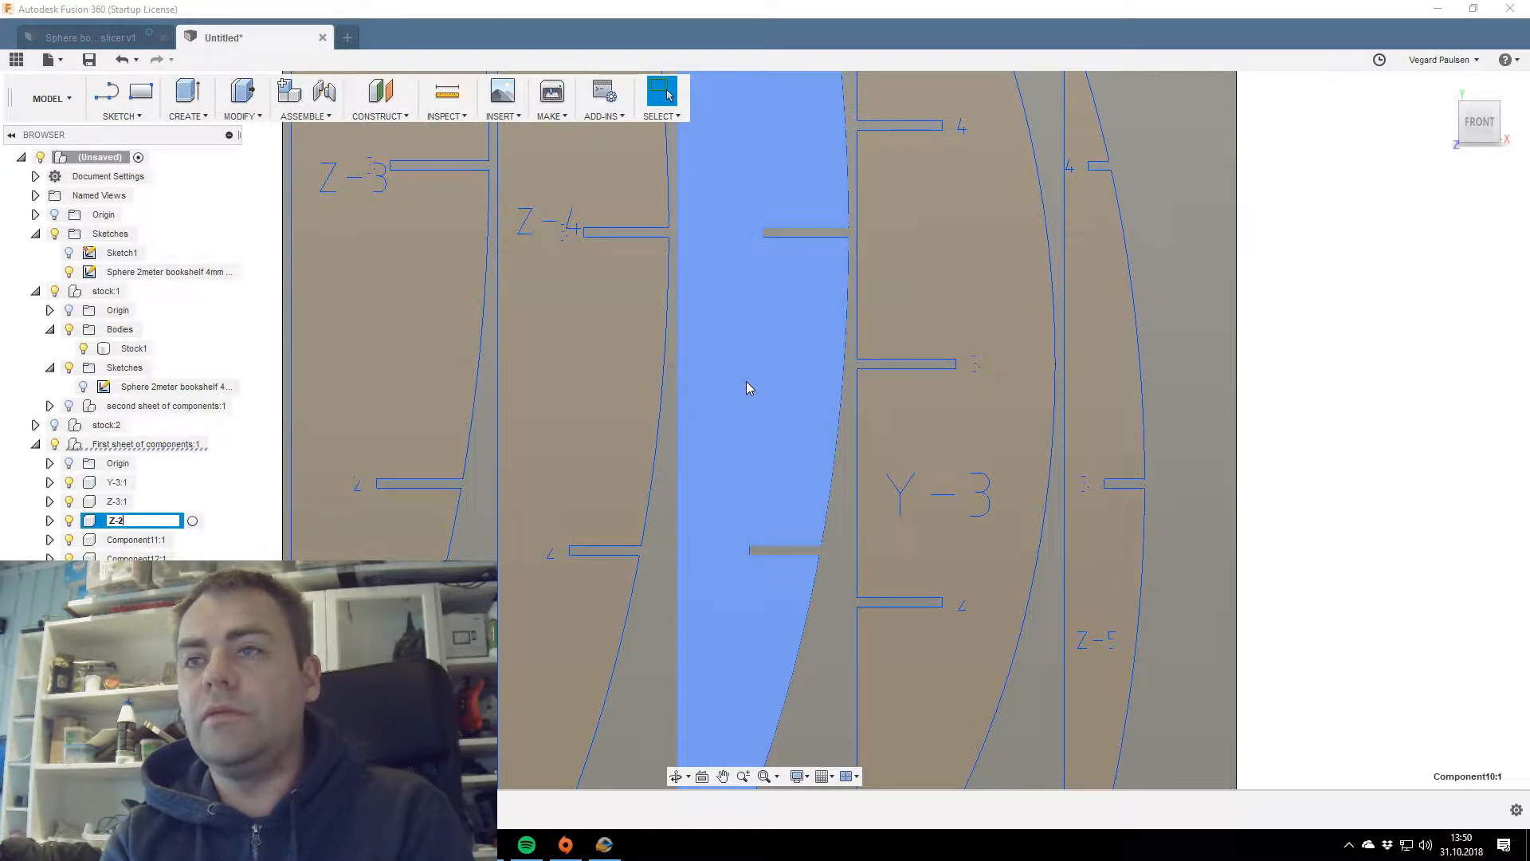
key("Return")
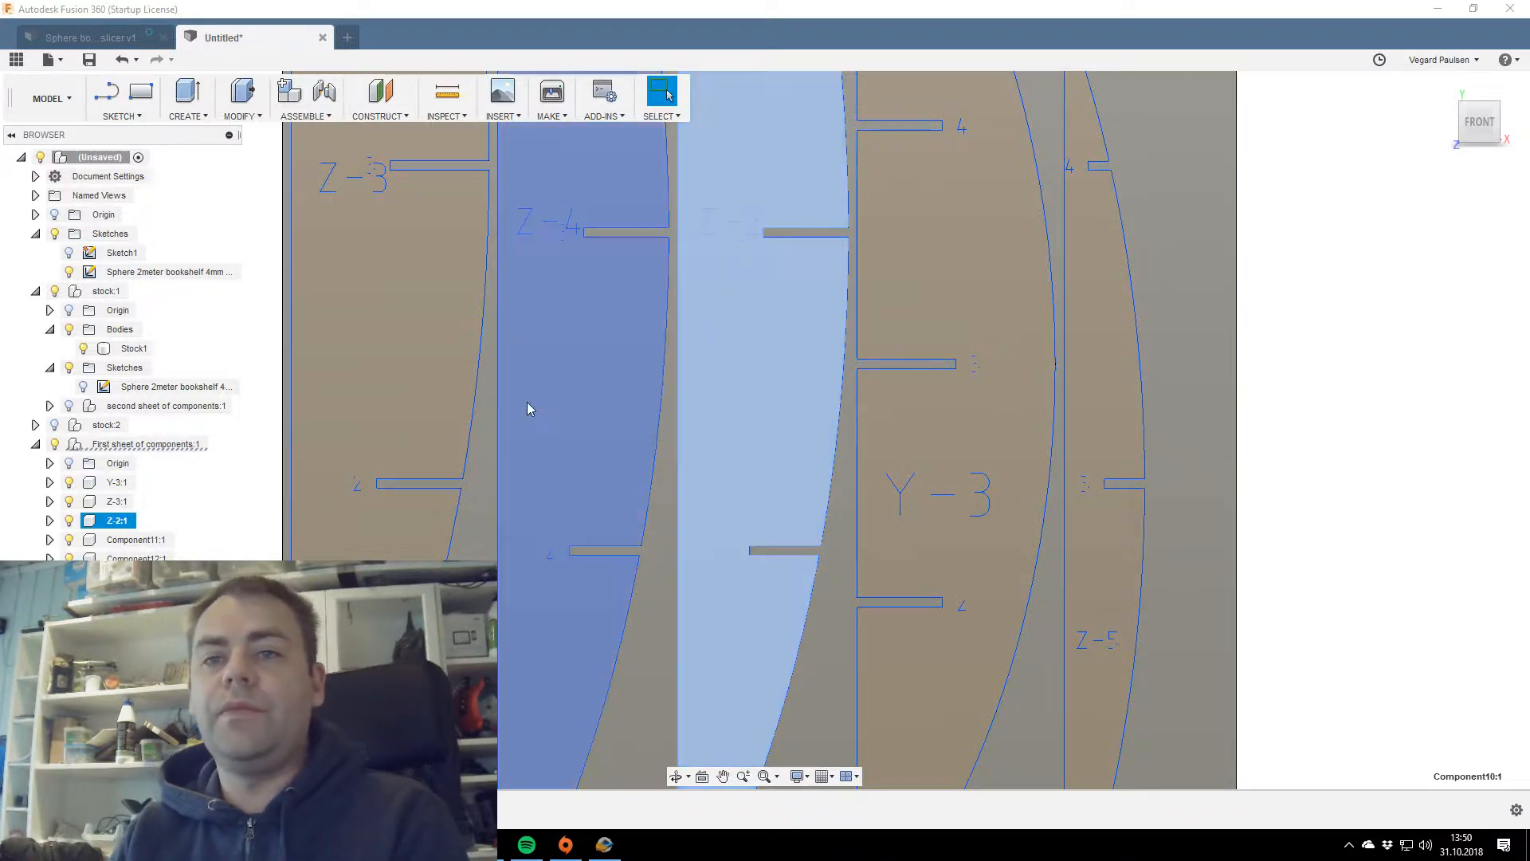
Locate the part belonging to Component11 on the sheet and rename the component Y-1.
left_click(135, 540)
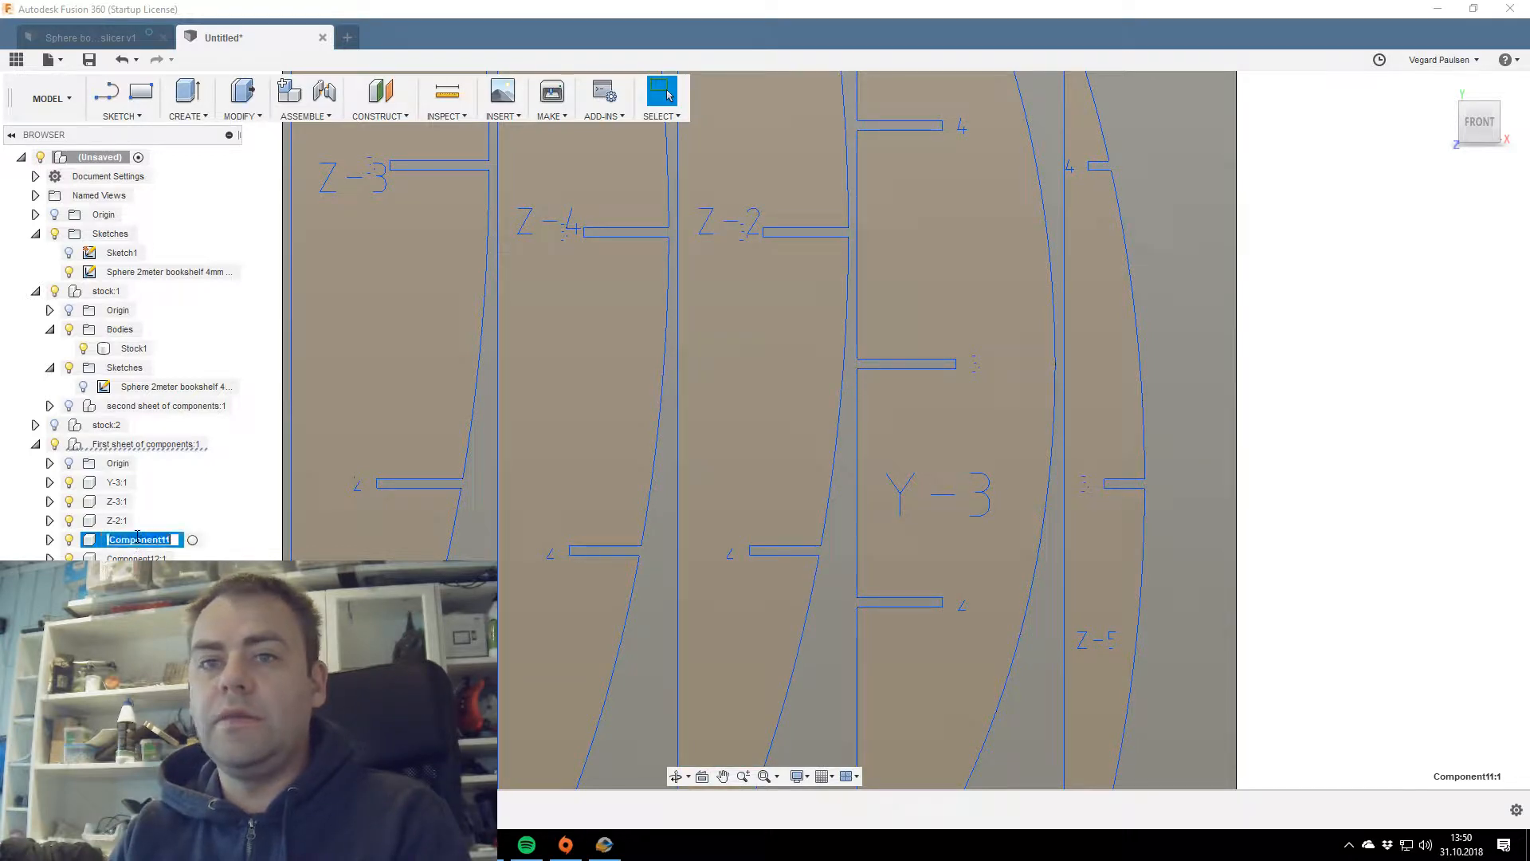
scroll(376, 263, "down", 5)
scroll(609, 244, "up", 3)
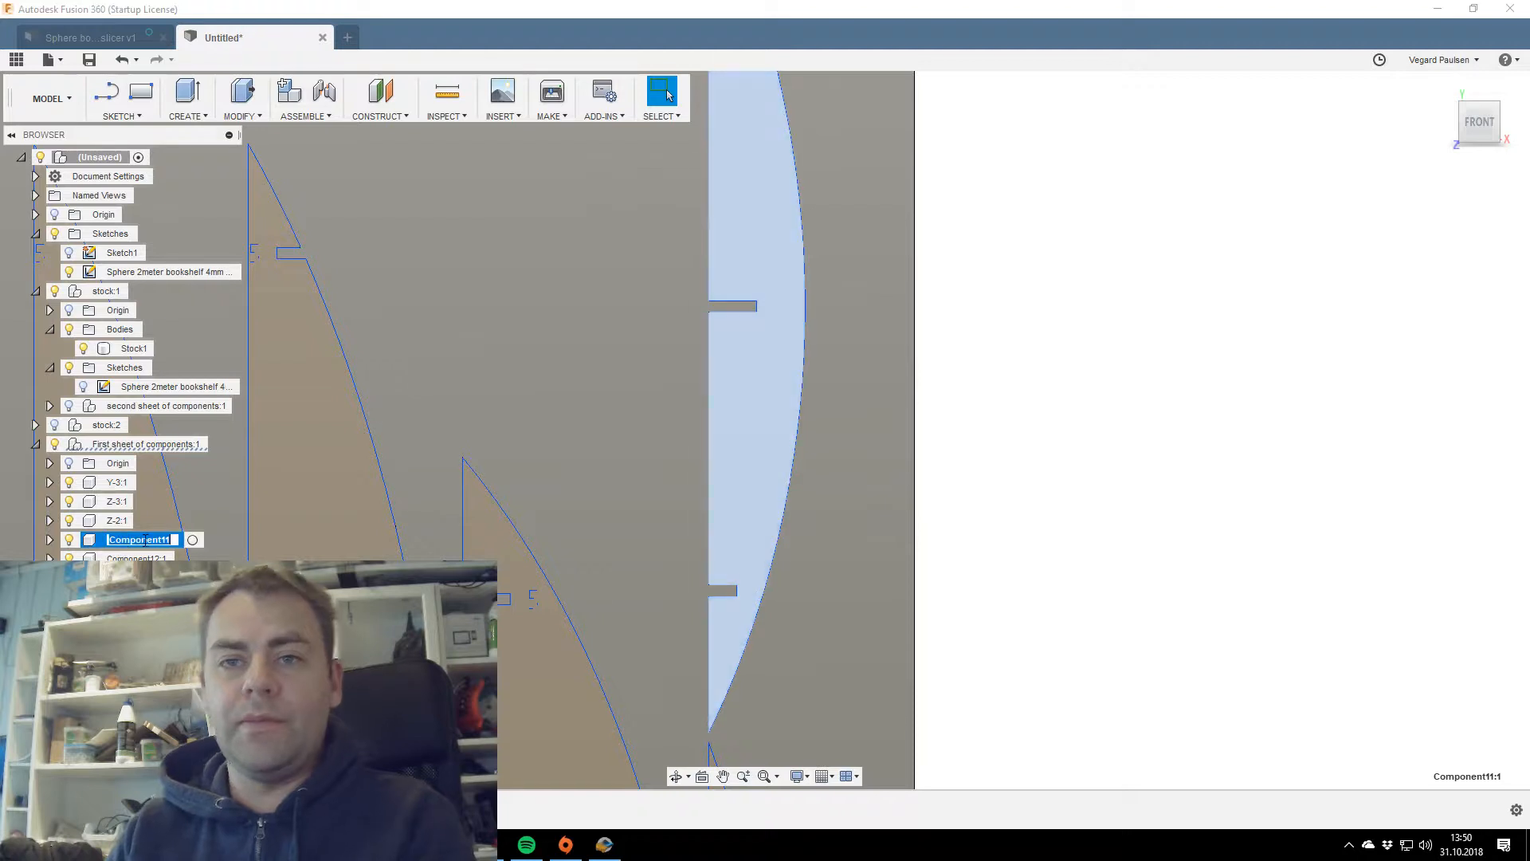
double_click(165, 533)
type("Y-1")
key("Return")
Rename Component12, the part between Z-3 and Z-2, as Z-4.
scroll(598, 557, "up", 3)
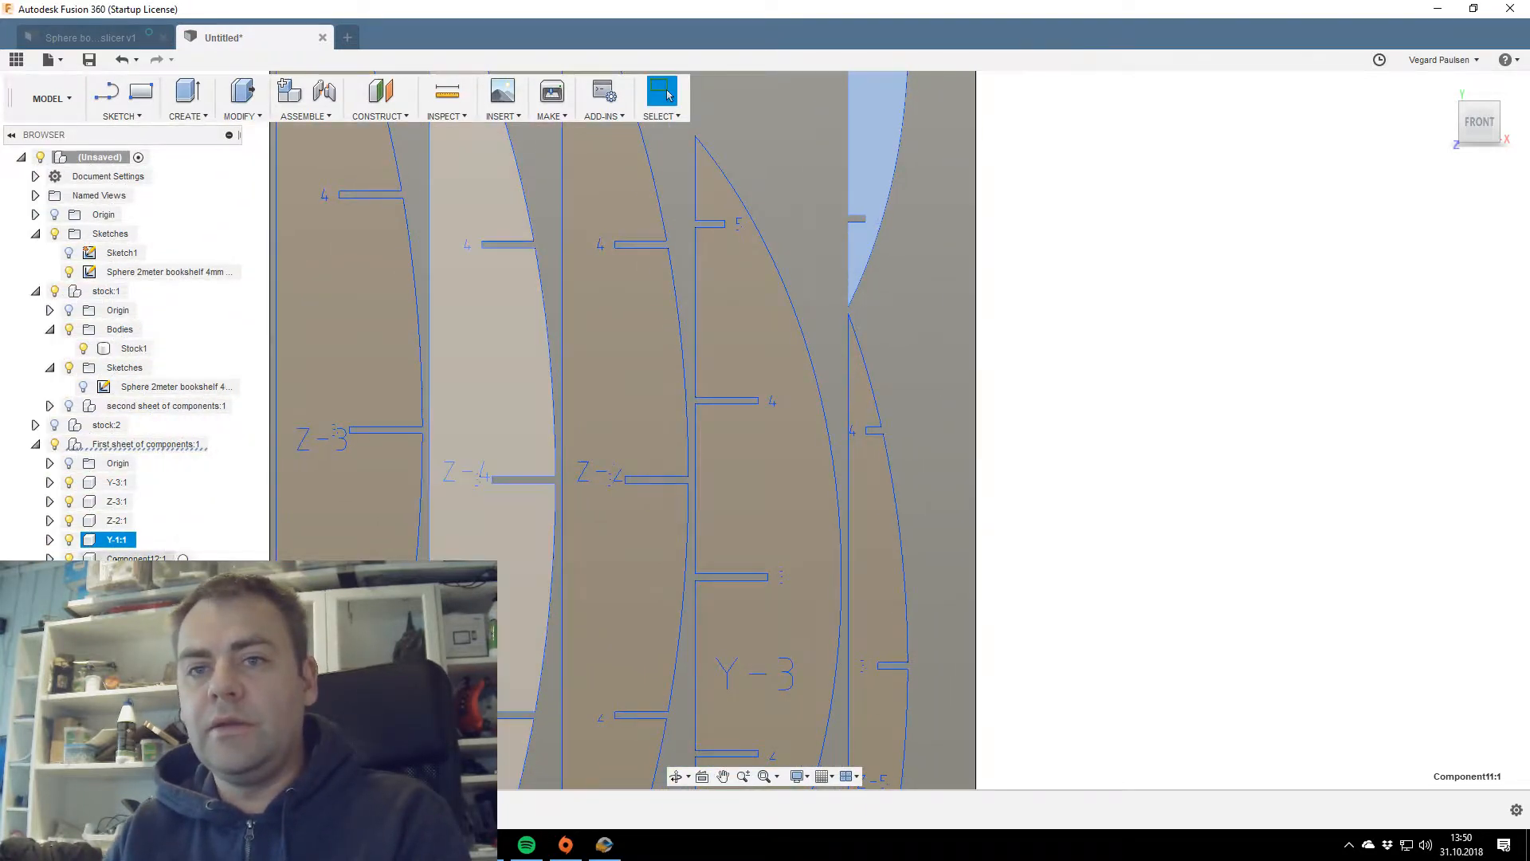
left_click(494, 358)
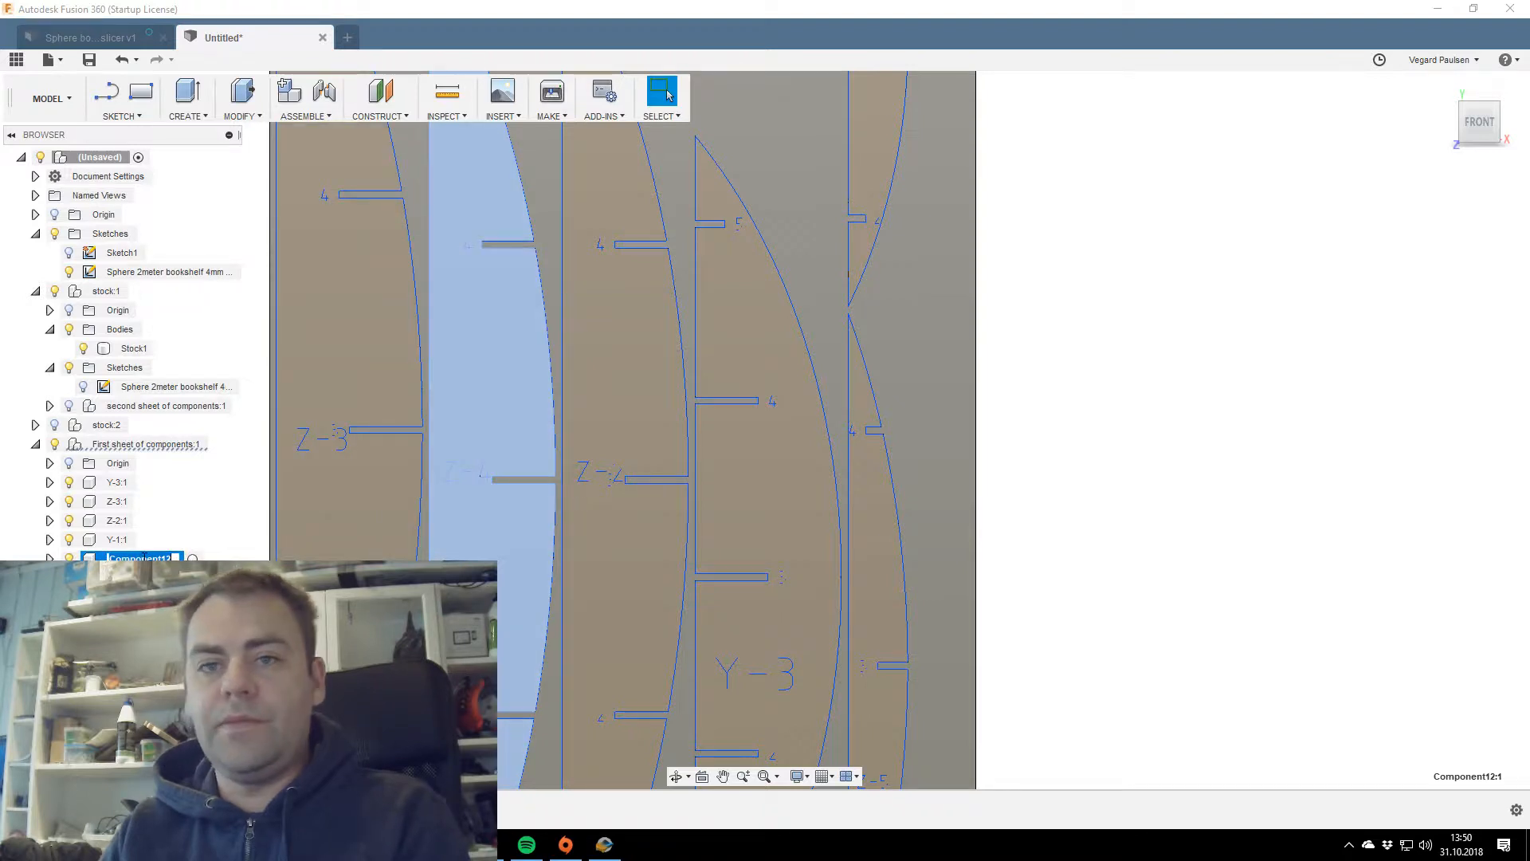
double_click(143, 558)
type("Z-4")
key("Return")
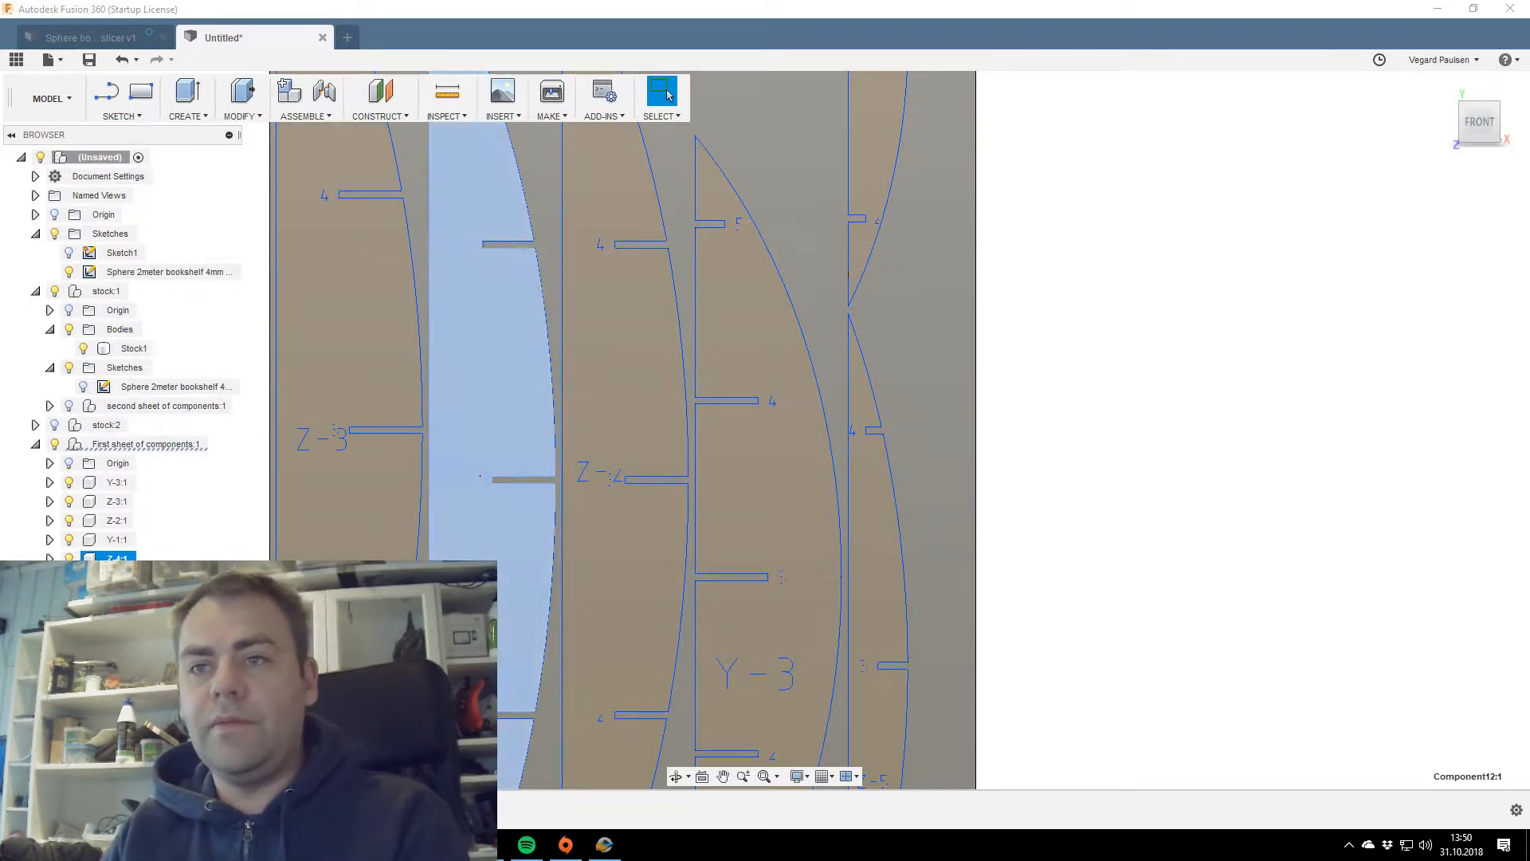
Identify the last unnamed part, the narrow one beside Y-3, by its sketched label.
left_click(877, 558)
scroll(776, 398, "up", 5)
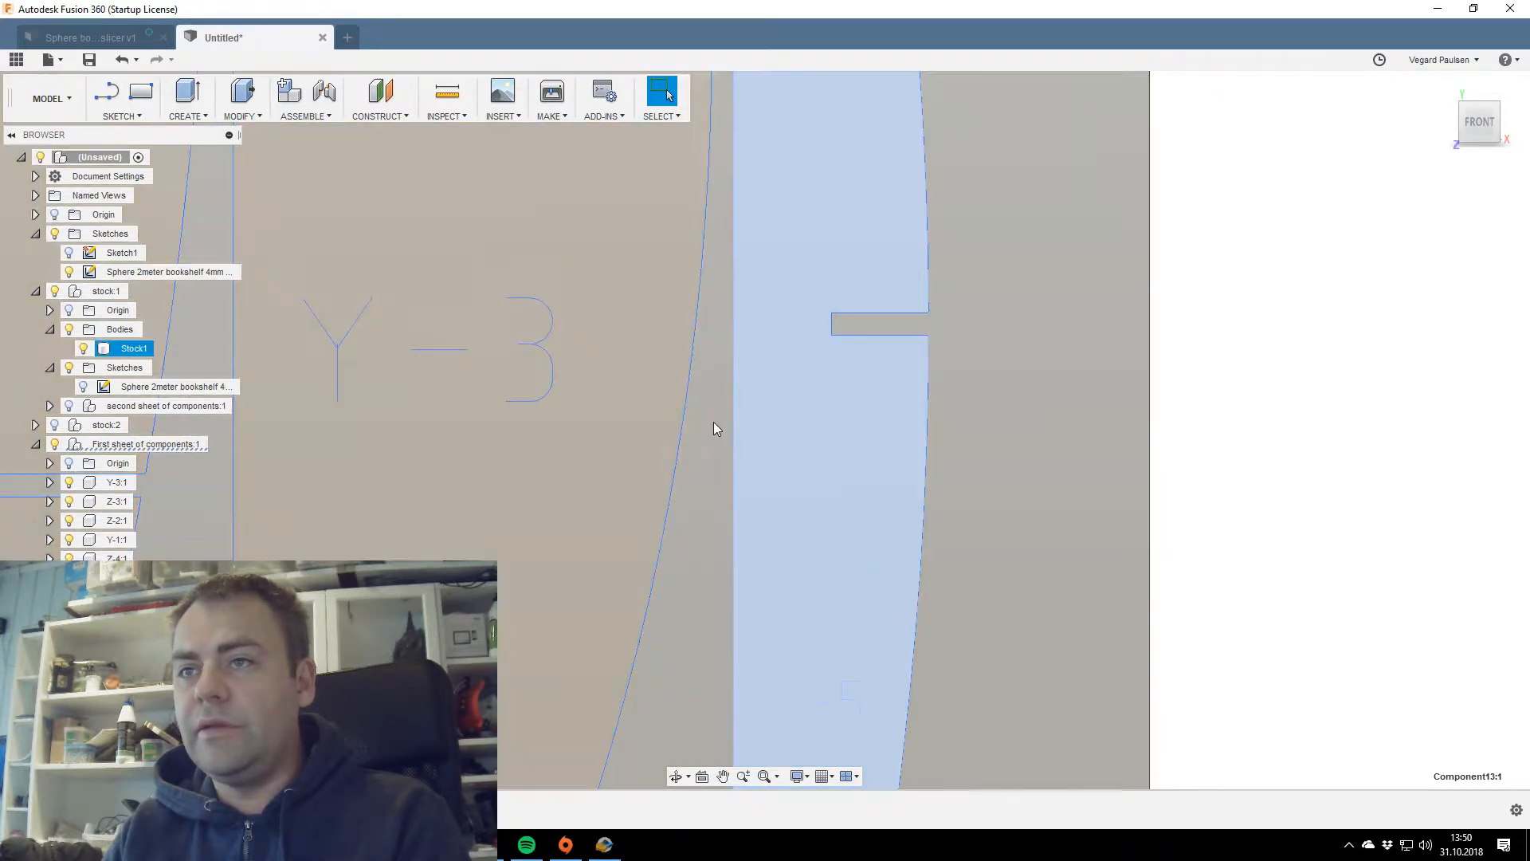
scroll(717, 414, "up", 3)
scroll(867, 264, "down", 3)
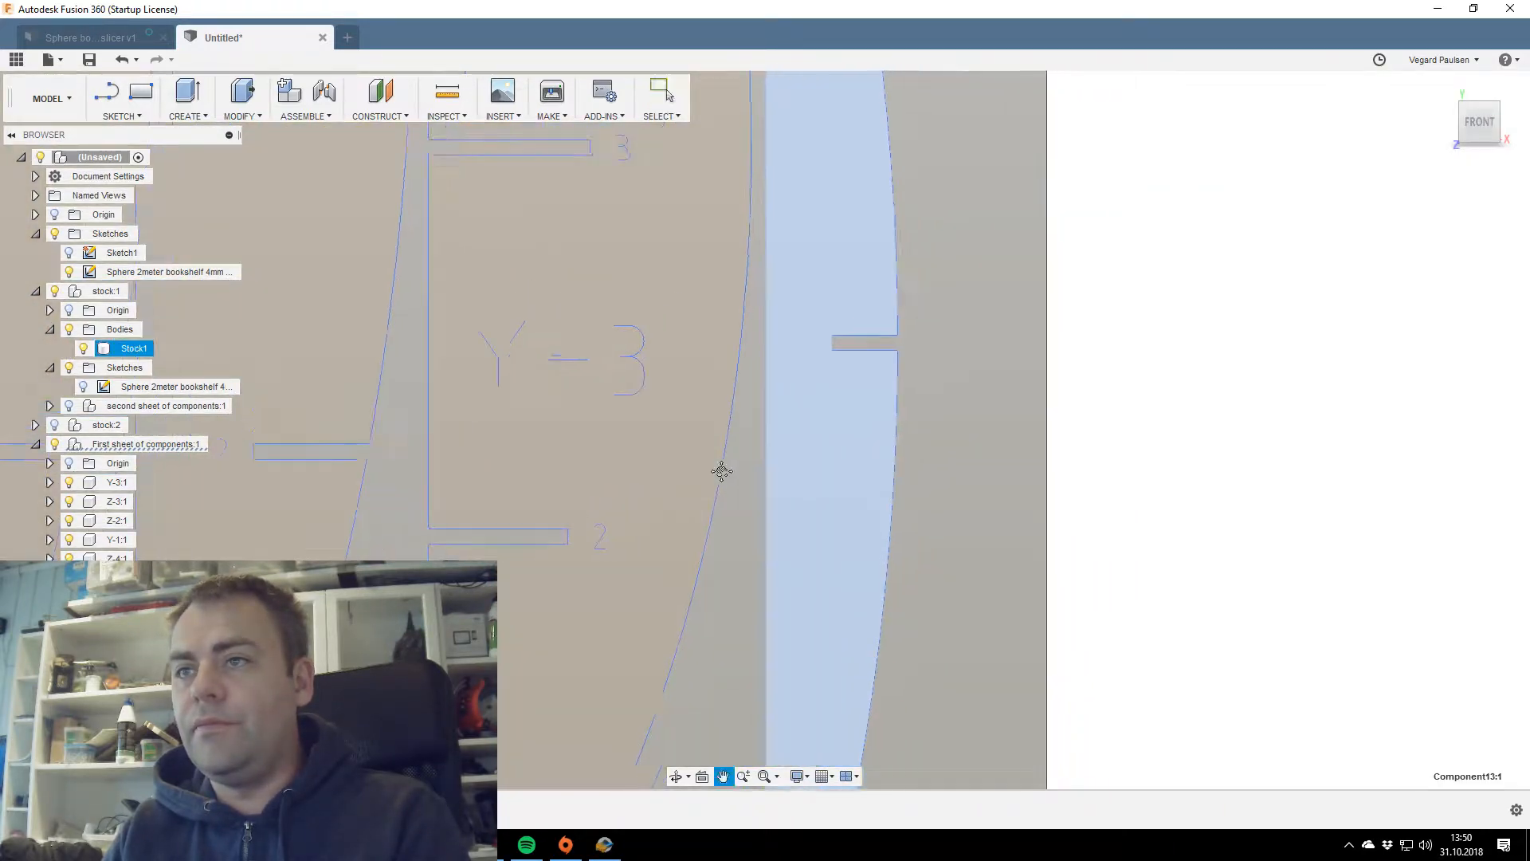
scroll(610, 419, "up", 2)
scroll(602, 478, "up", 2)
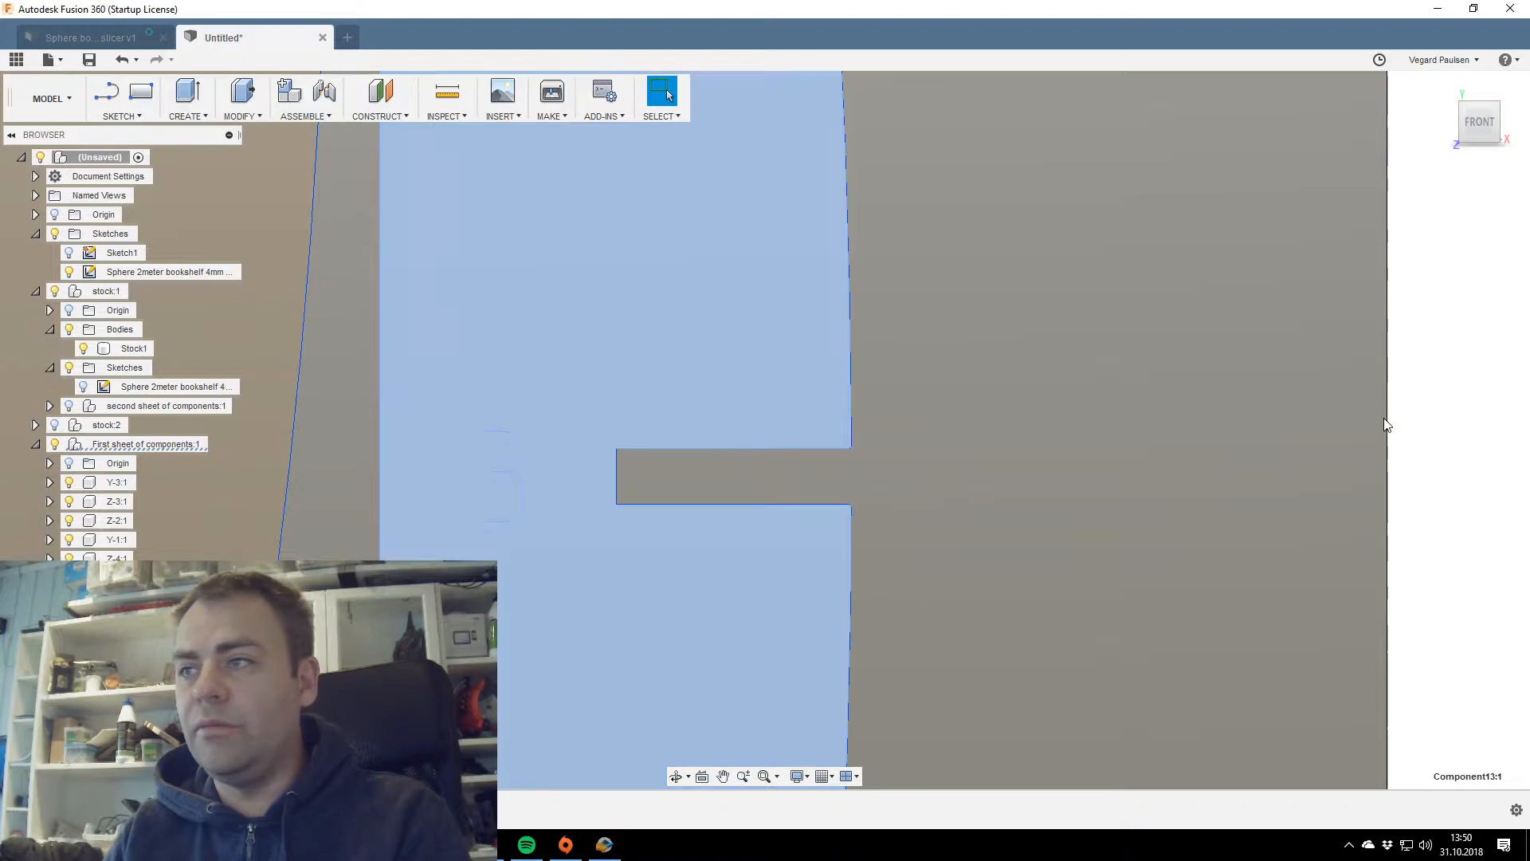
Examine the slotted parts on the stock sheet and highlight component Y-3:1 to locate it in the layout.
left_click(1427, 448)
scroll(1427, 450, "down", 5)
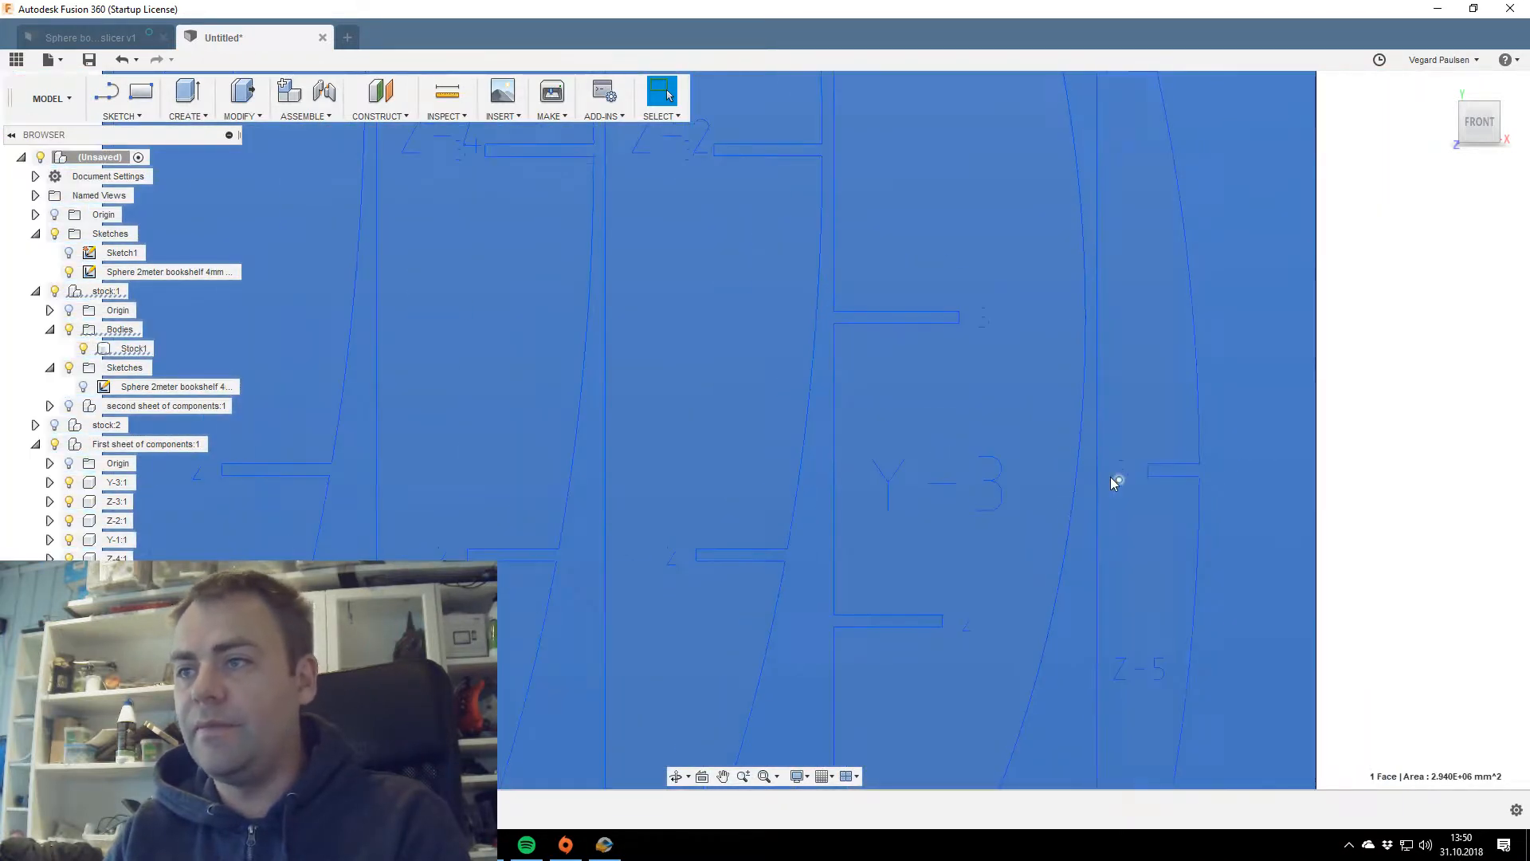
scroll(934, 379, "up", 4)
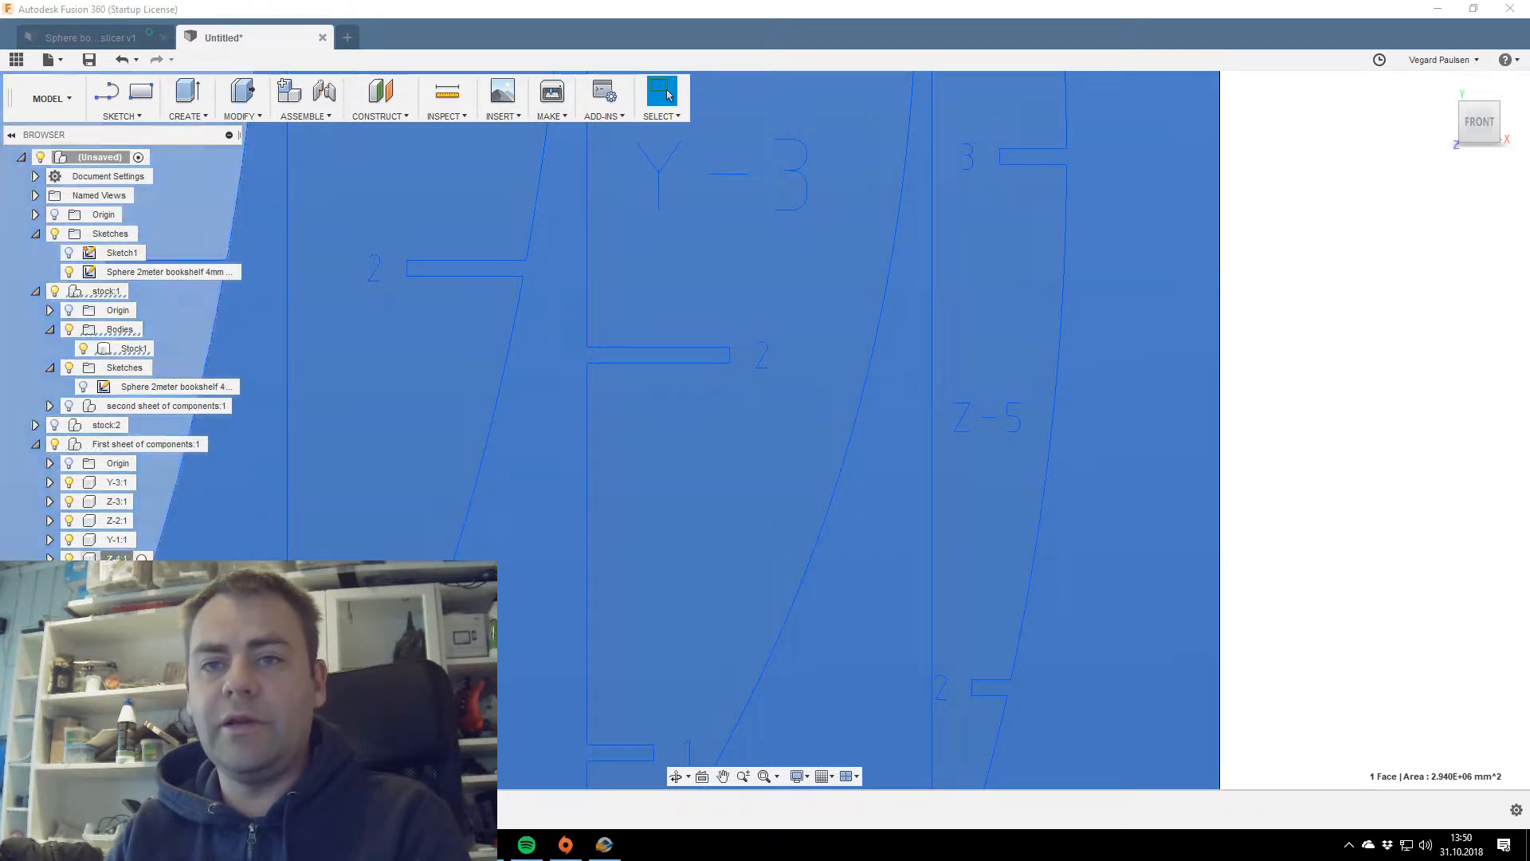
left_click(116, 557)
left_click(116, 577)
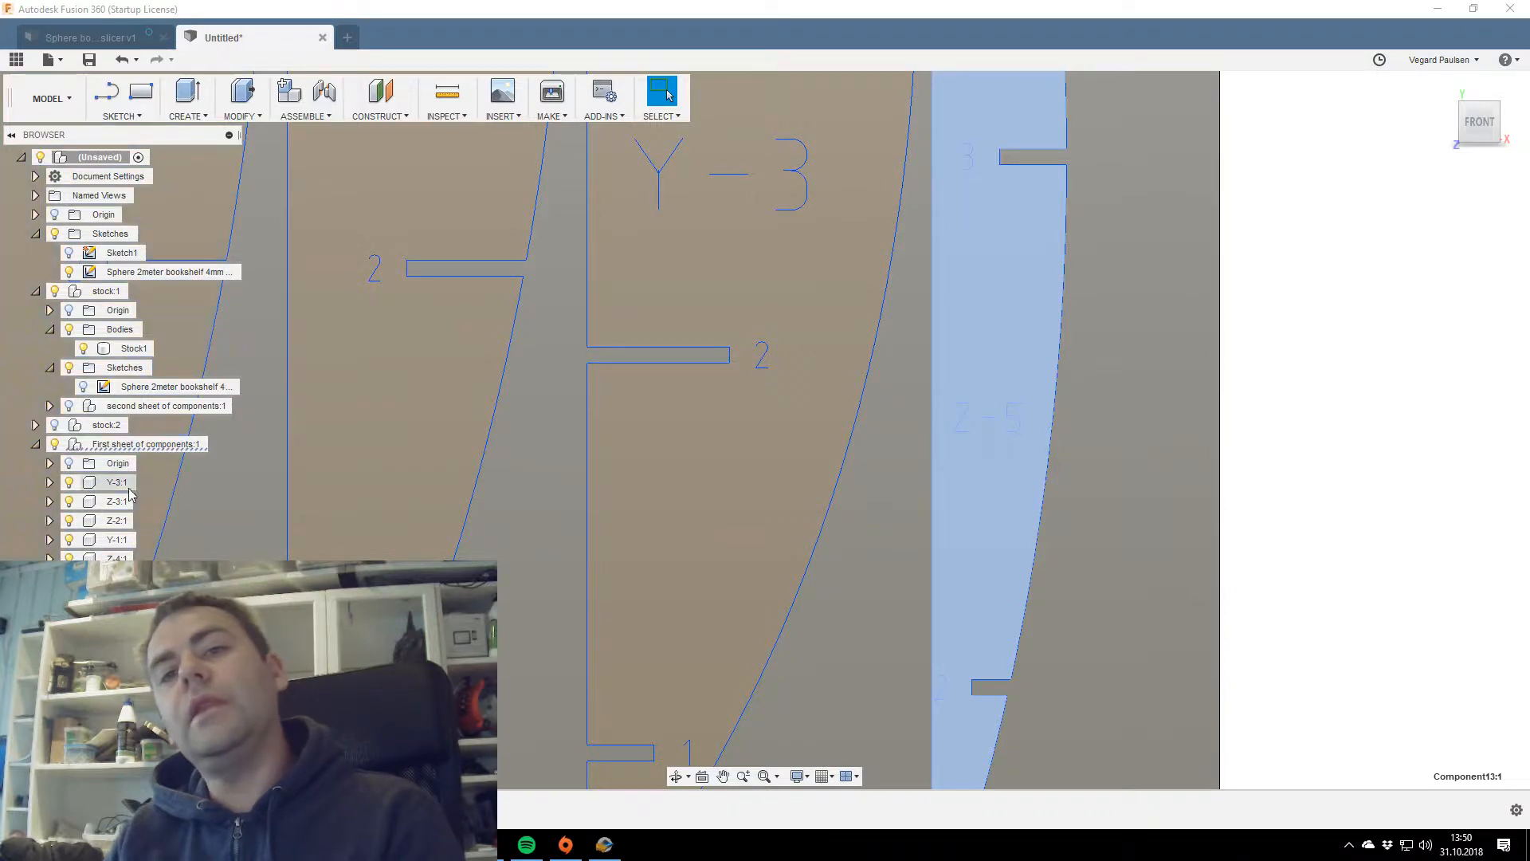
left_click(117, 482)
scroll(319, 542, "down", 5)
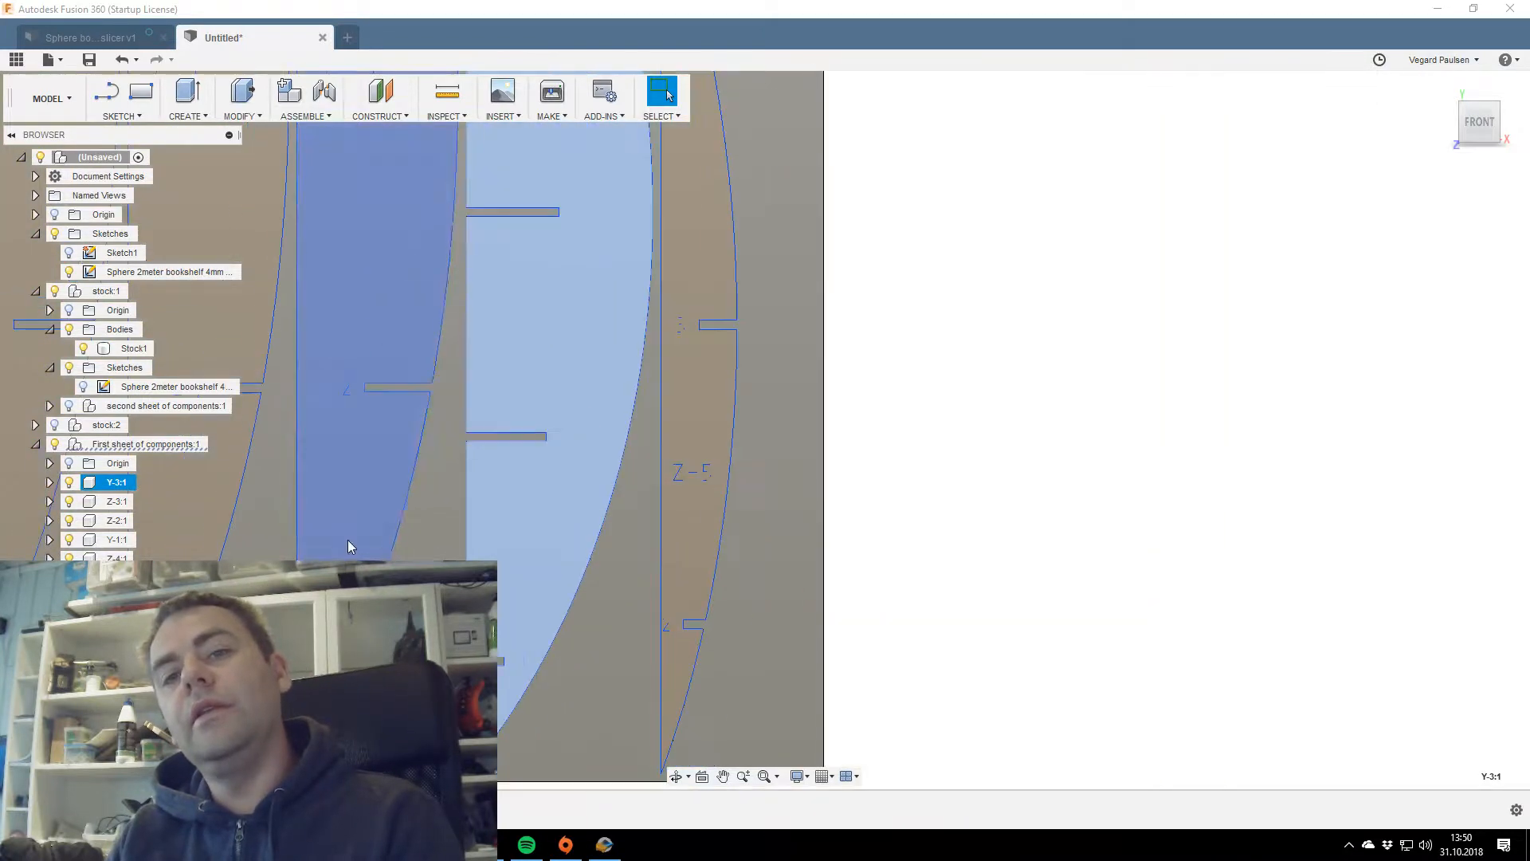
scroll(669, 483, "down", 2)
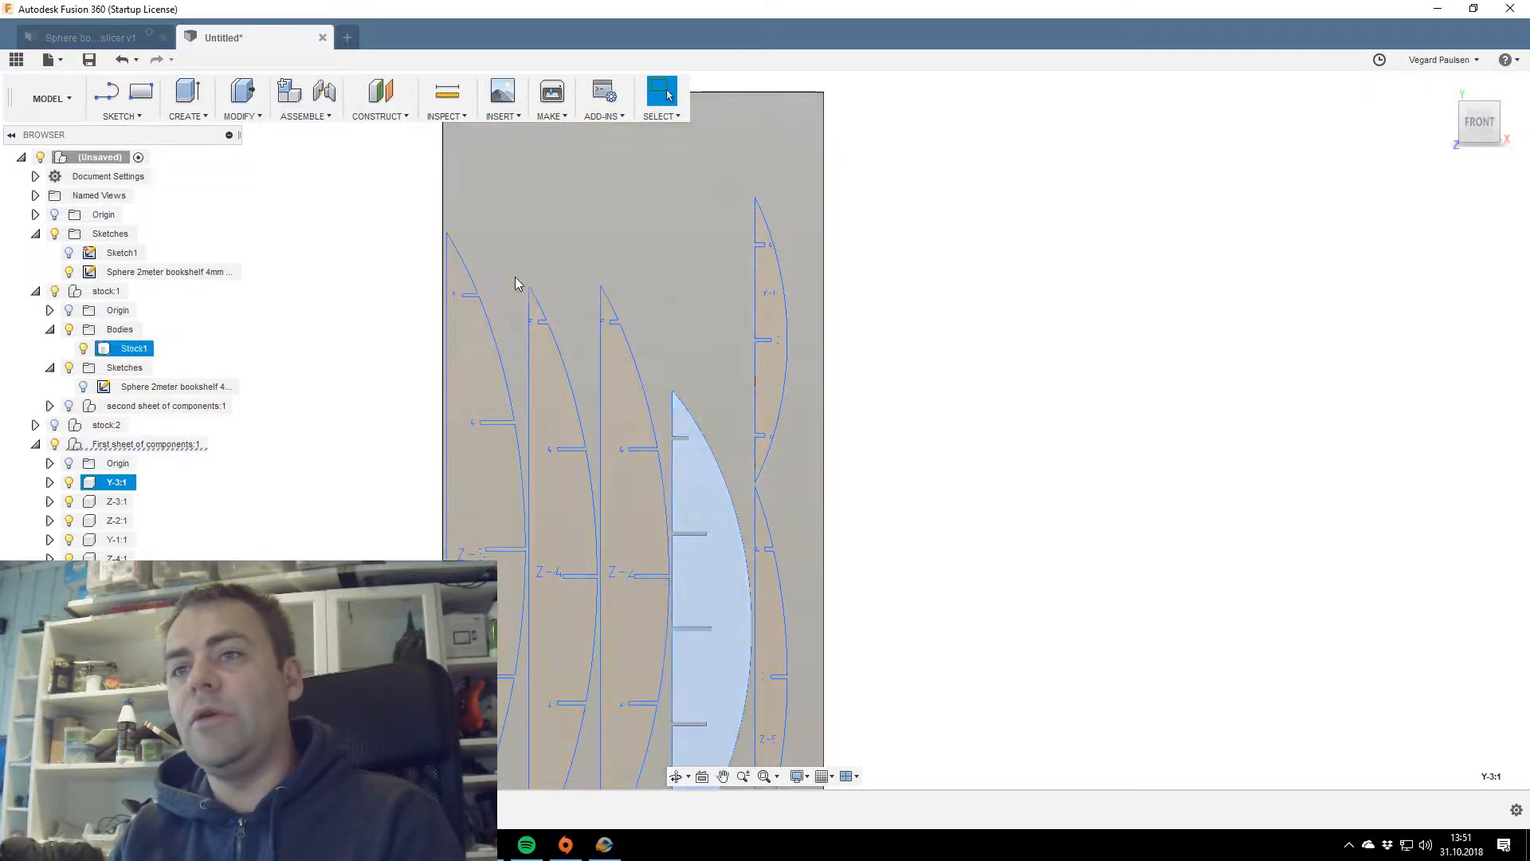
Inspect how the parts of the First sheet of components are arranged across the whole stock sheet.
middle_click_drag(948, 390, 1052, 386)
middle_click_drag(937, 360, 871, 382)
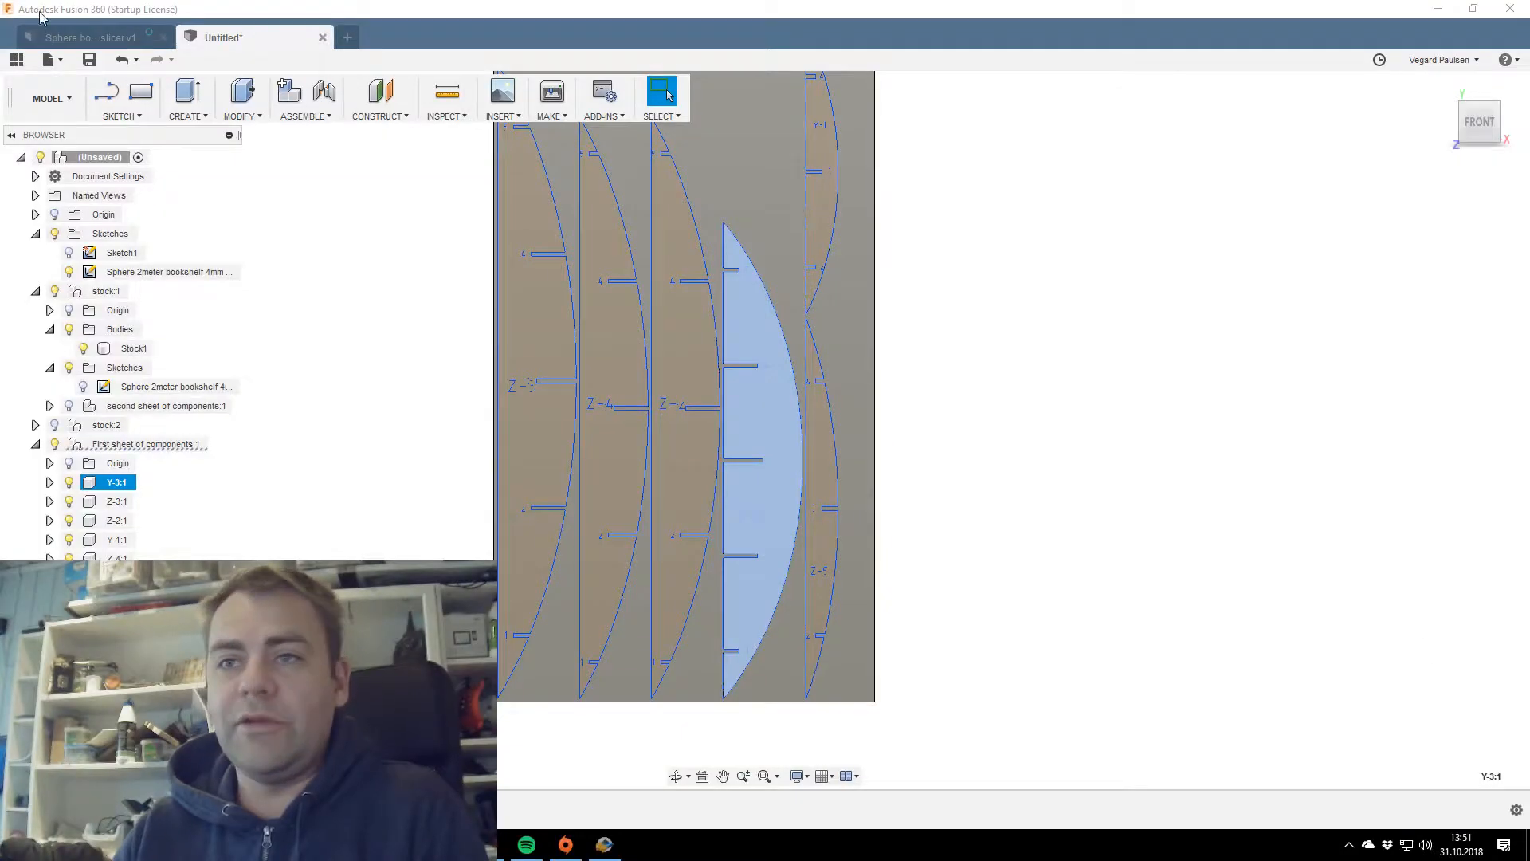
middle_click_drag(423, 390, 610, 439)
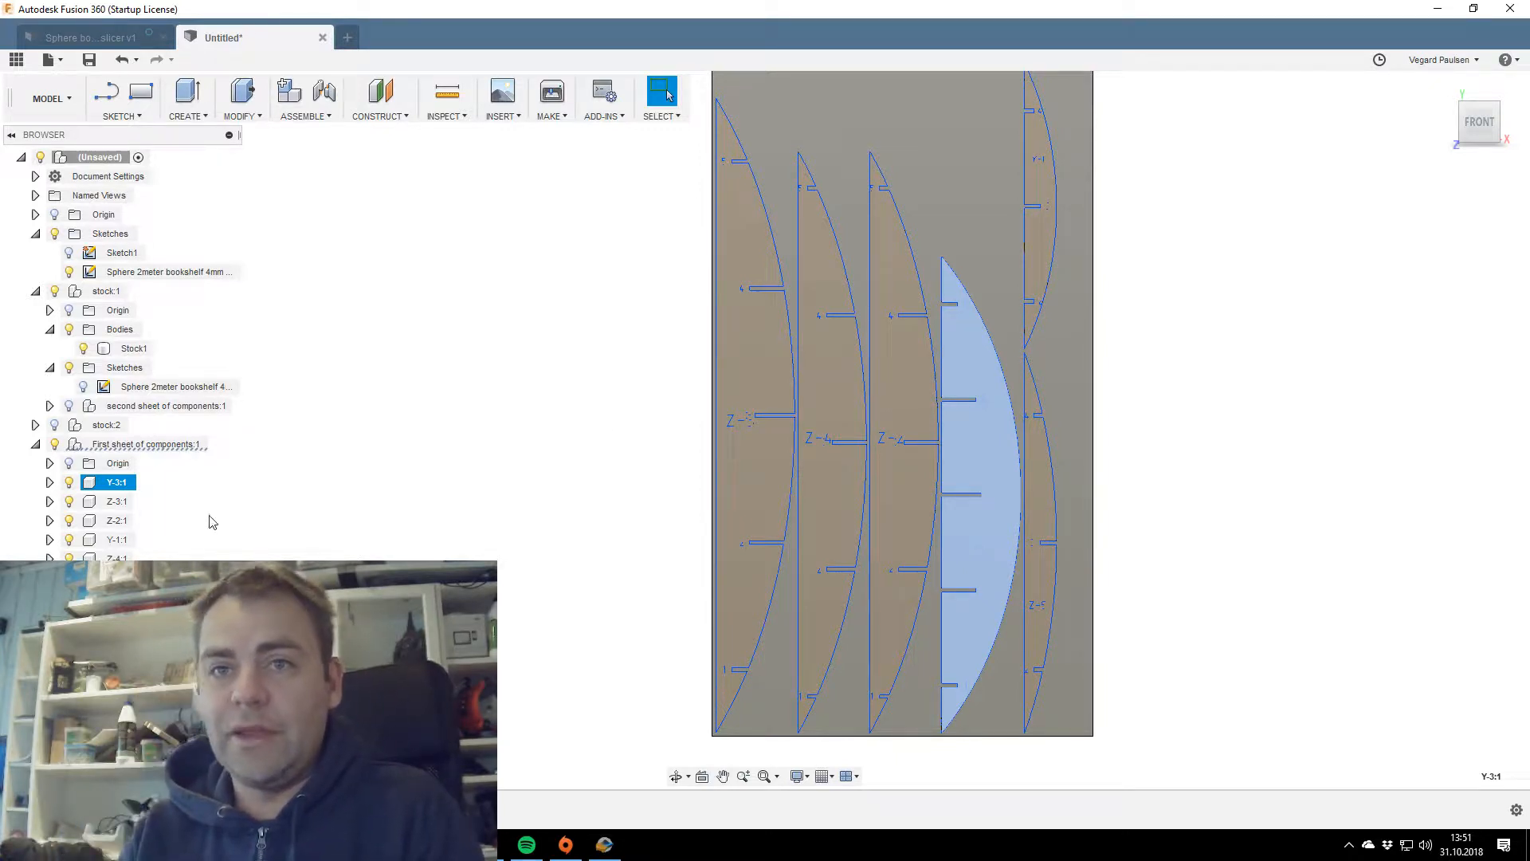
middle_click_drag(520, 461, 502, 396)
scroll(505, 483, "down", 1)
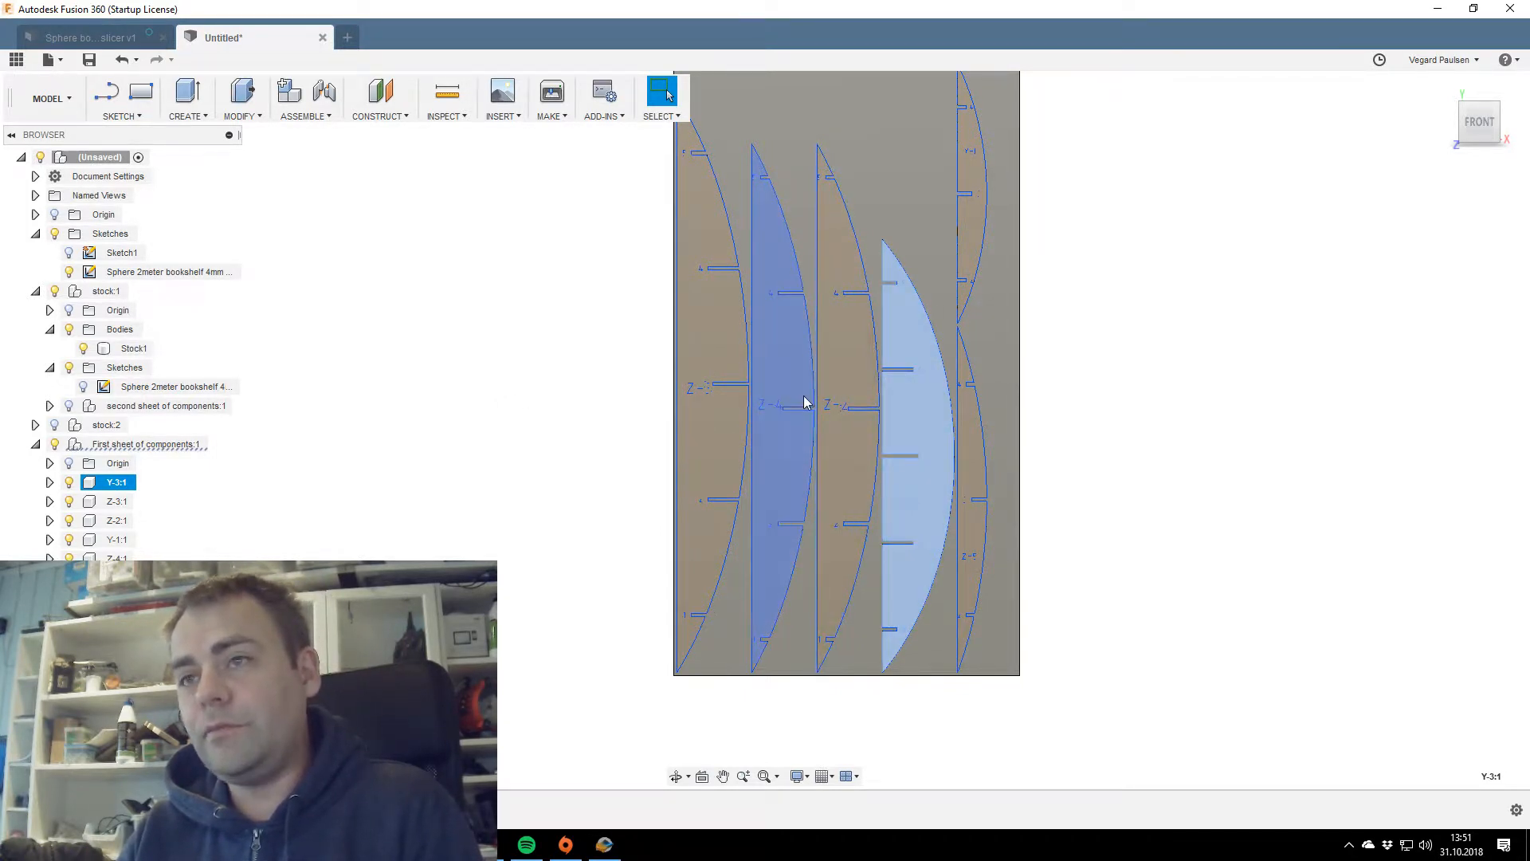
middle_click_drag(506, 369, 480, 415)
scroll(479, 415, "down", 1)
scroll(494, 427, "up", 1)
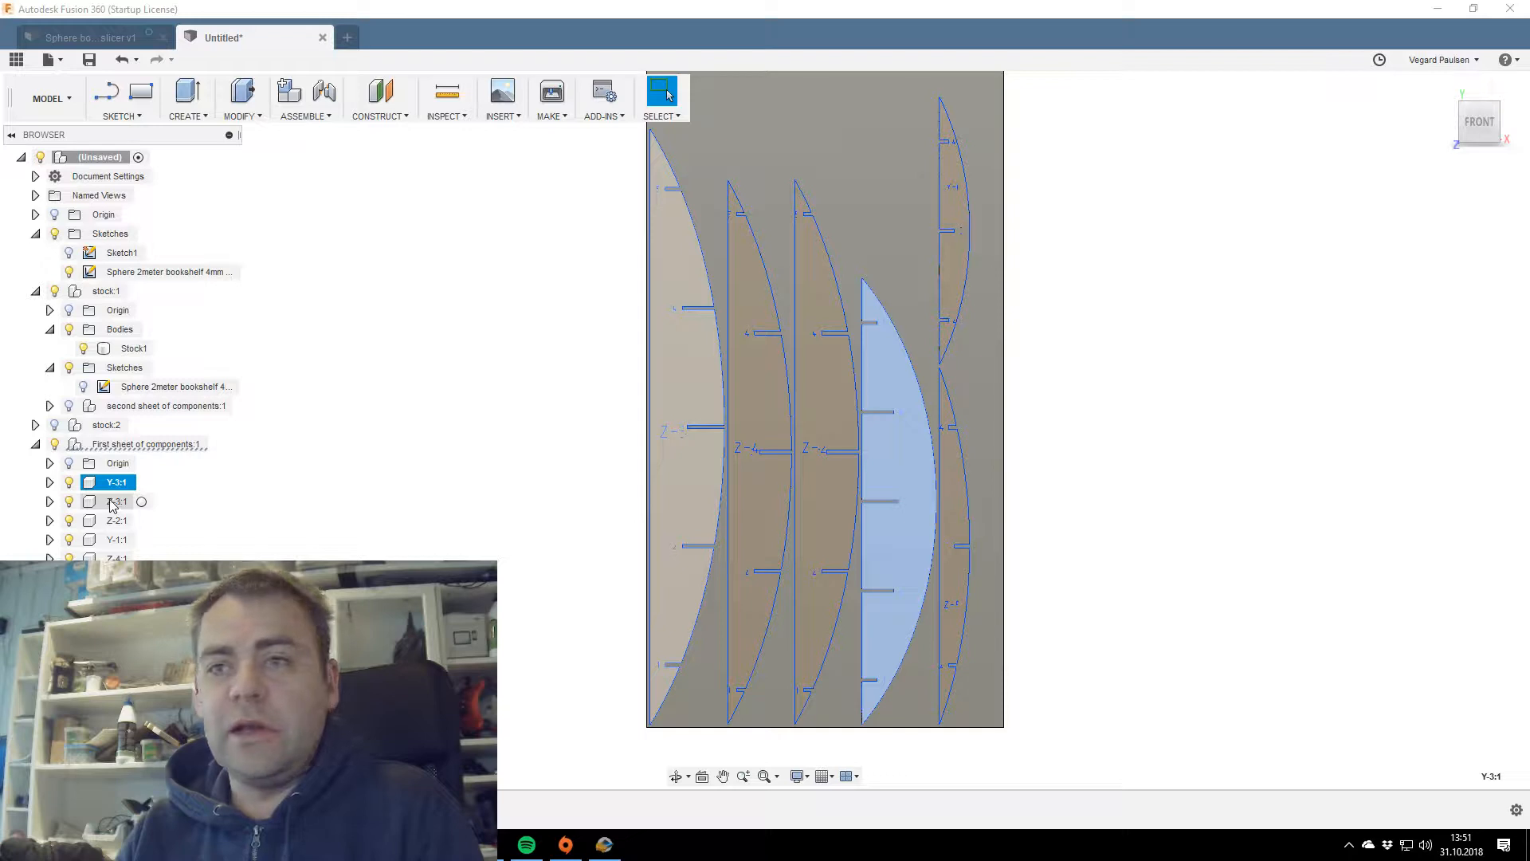
middle_click_drag(499, 462, 406, 460)
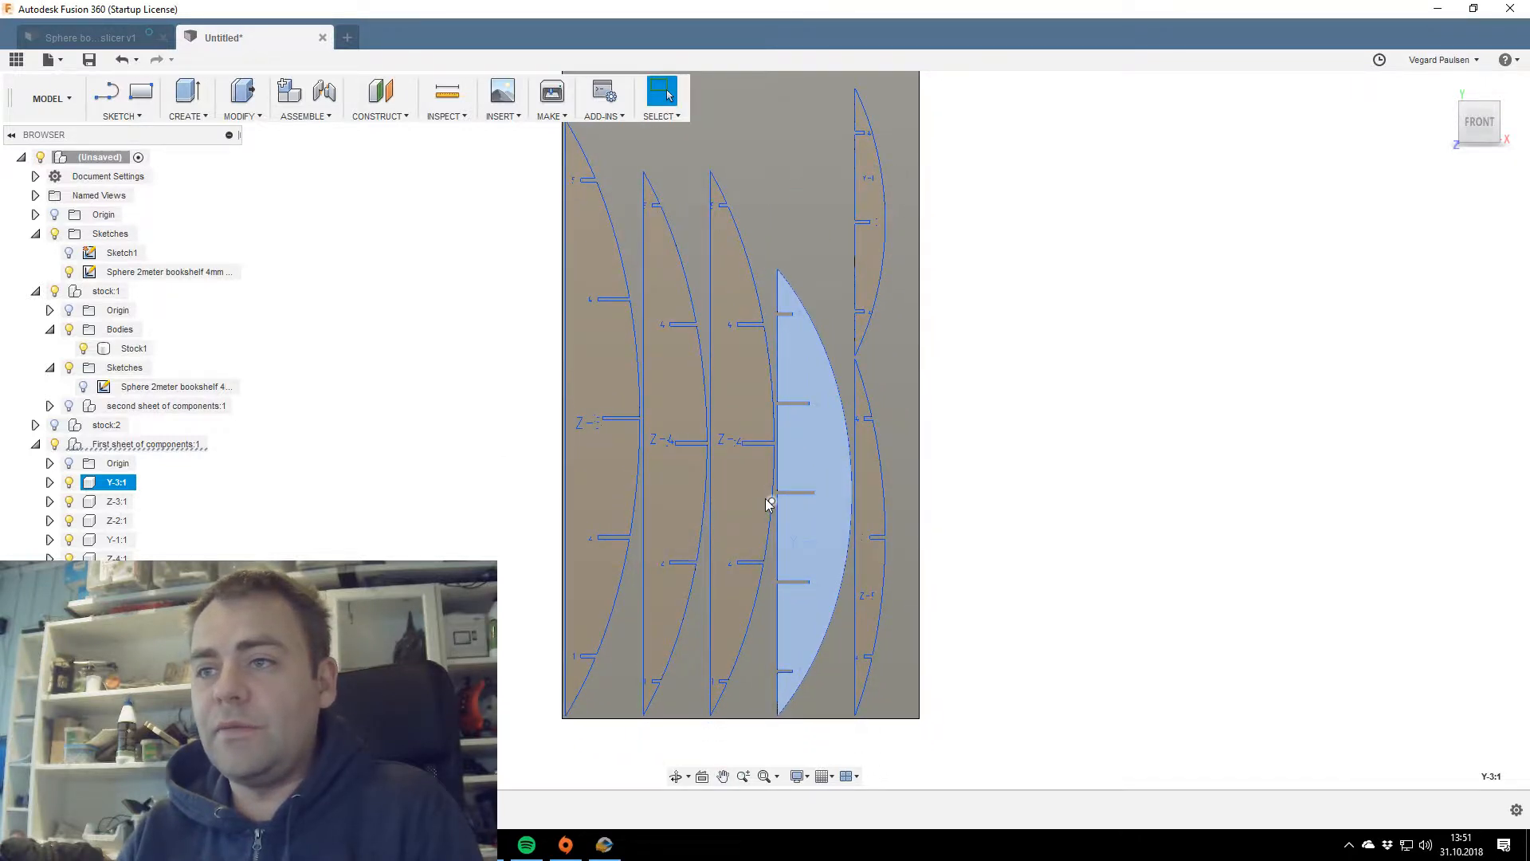
scroll(792, 492, "up", 2)
middle_click_drag(831, 455, 813, 310)
scroll(786, 428, "down", 1)
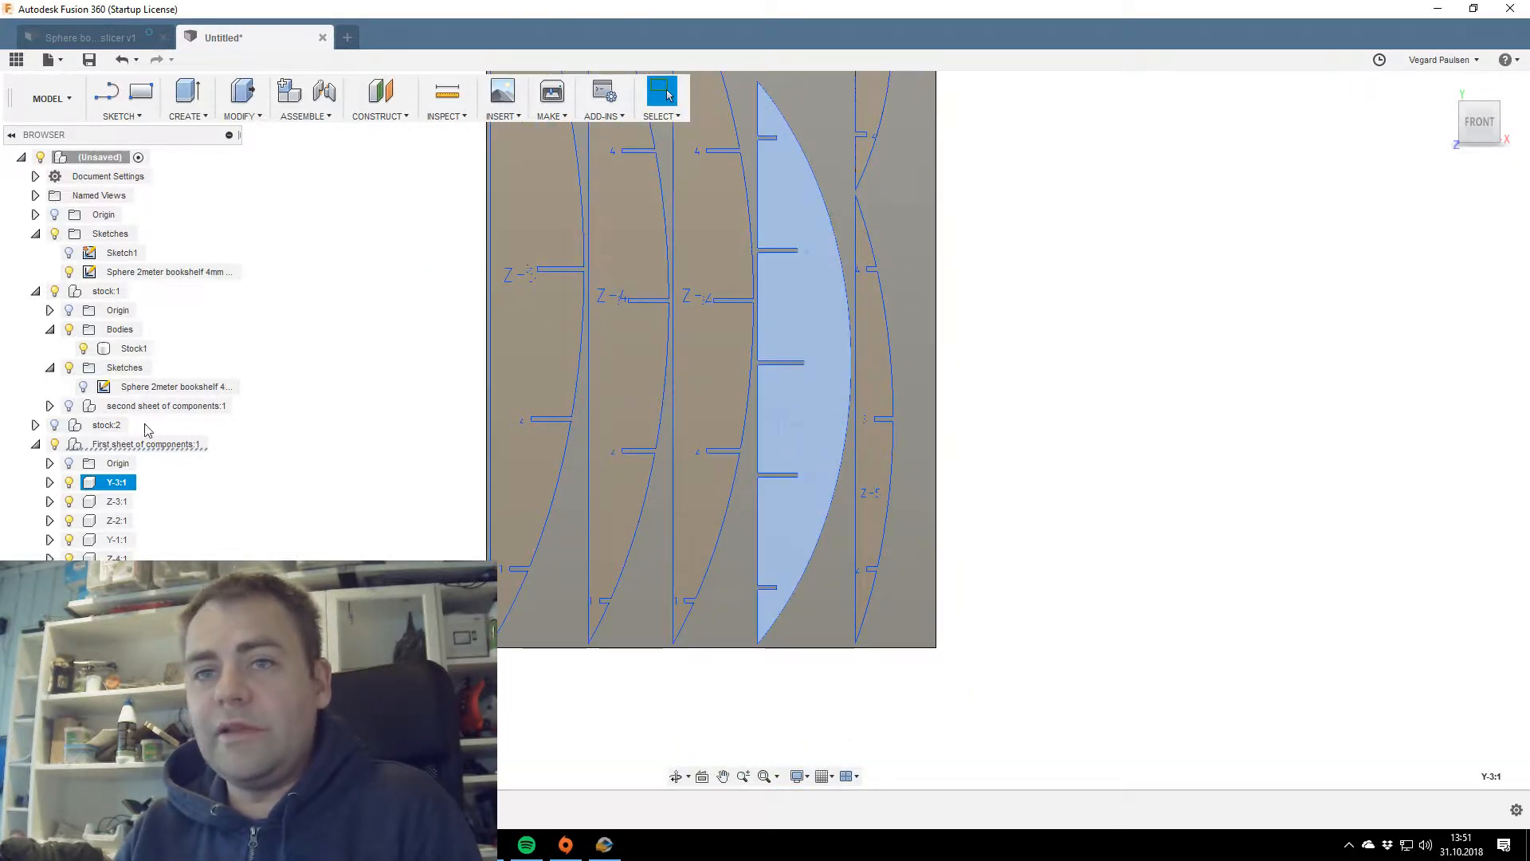
Make the second sheet of components visible and expand it to list its parts.
left_click(145, 444)
left_click(111, 466)
left_click(113, 481)
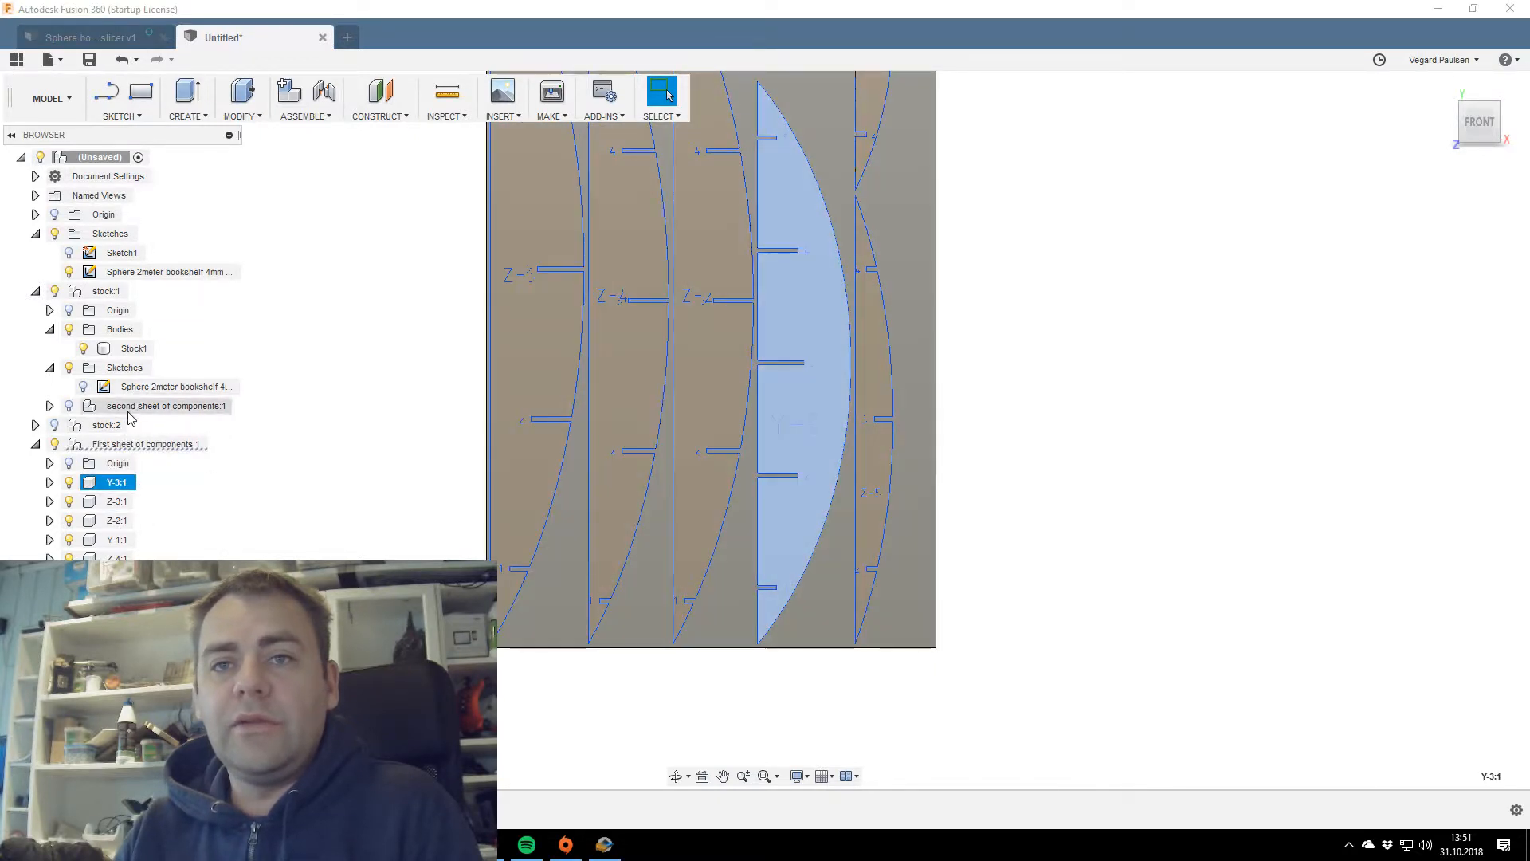
left_click(125, 407)
left_click(50, 406)
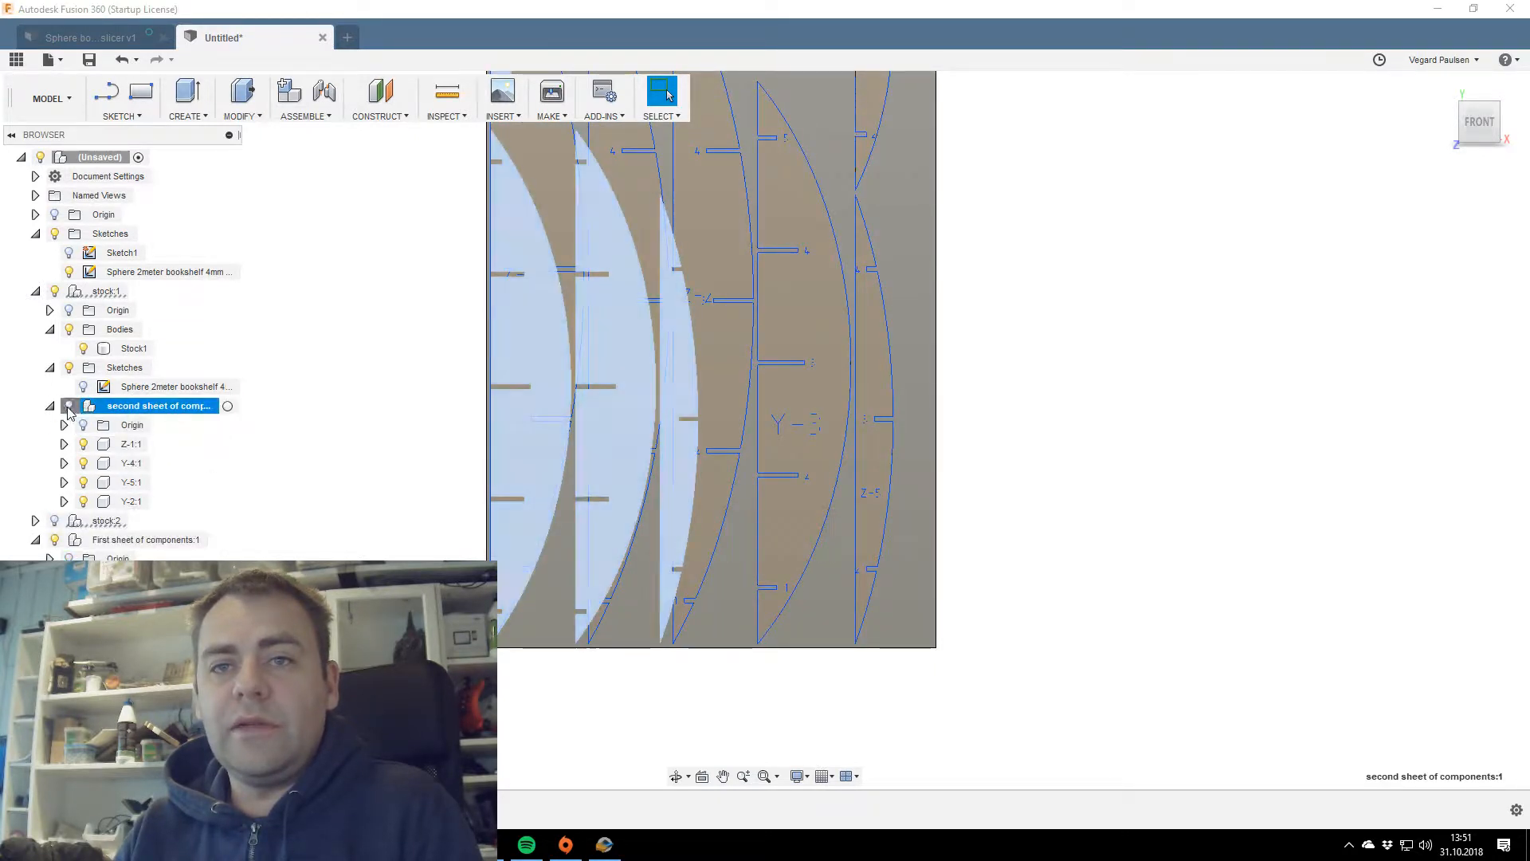
double_click(151, 405)
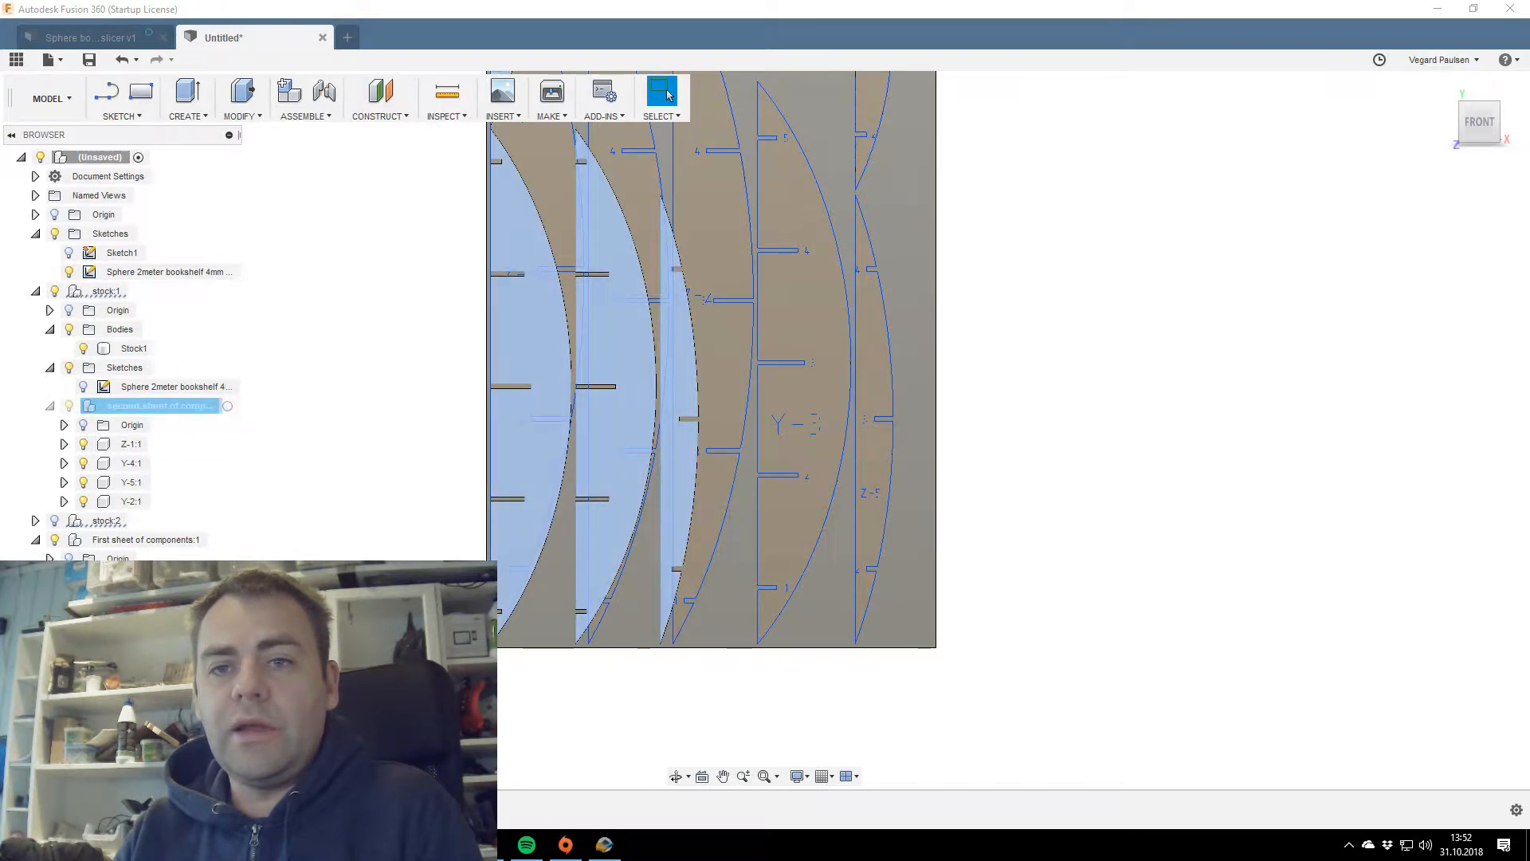
Nest the First sheet of components inside the stock:1 component.
left_click_drag(102, 564, 102, 533)
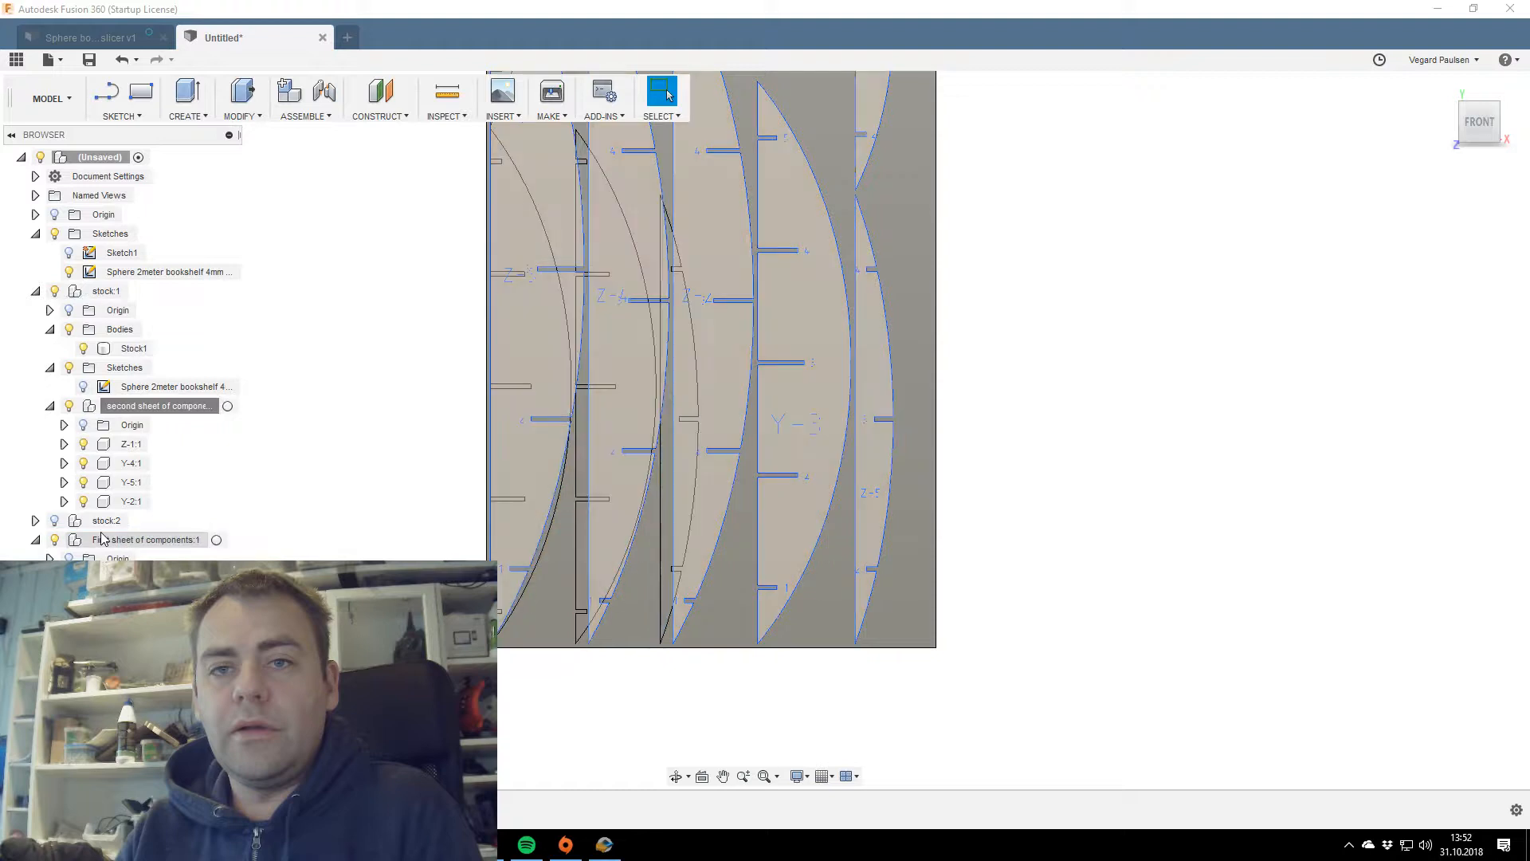
right_click(162, 408)
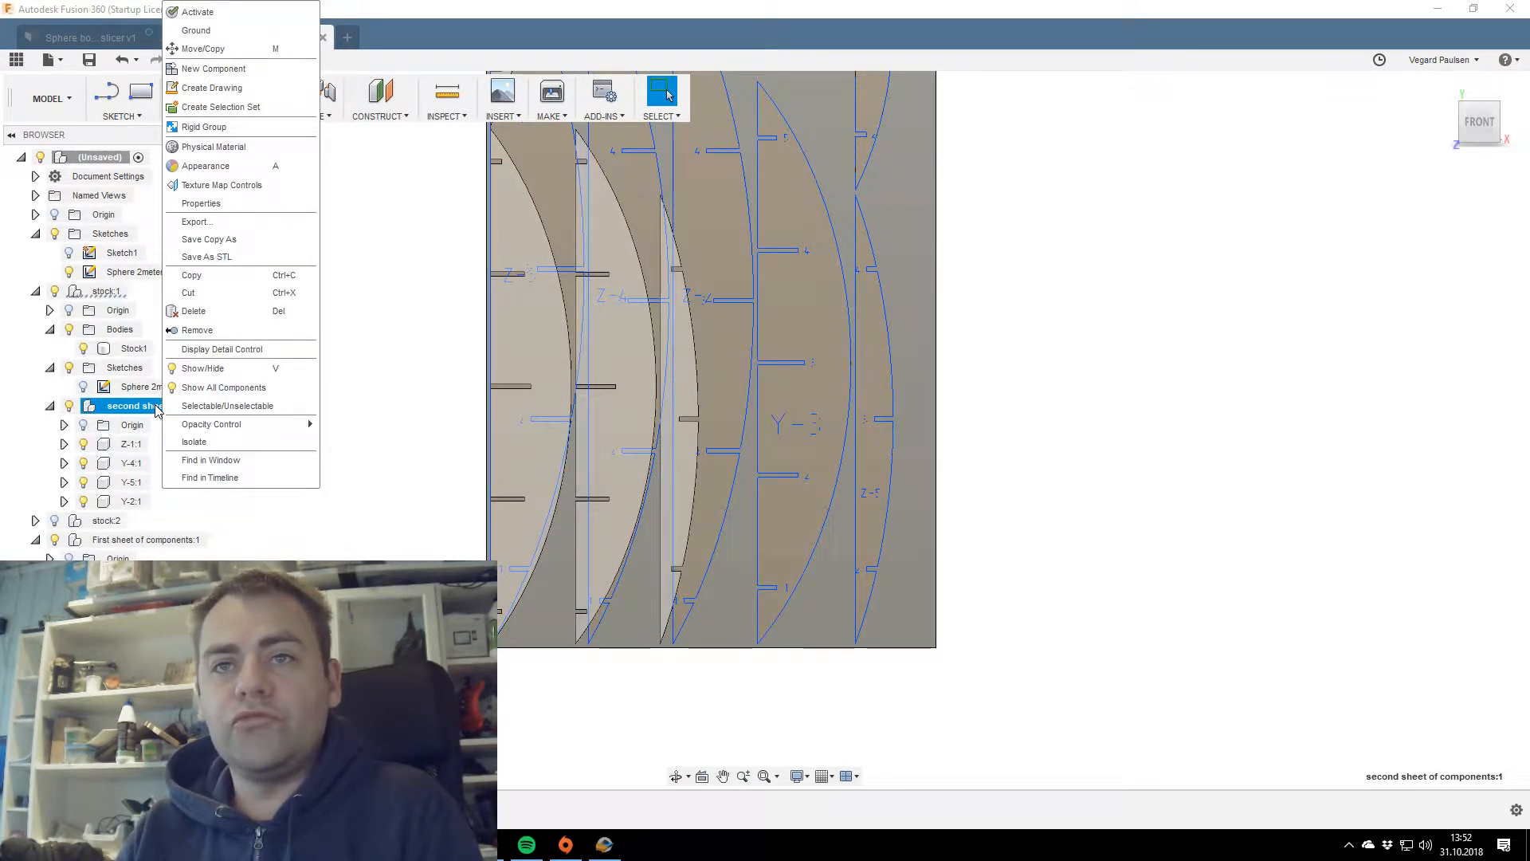
left_click(152, 539)
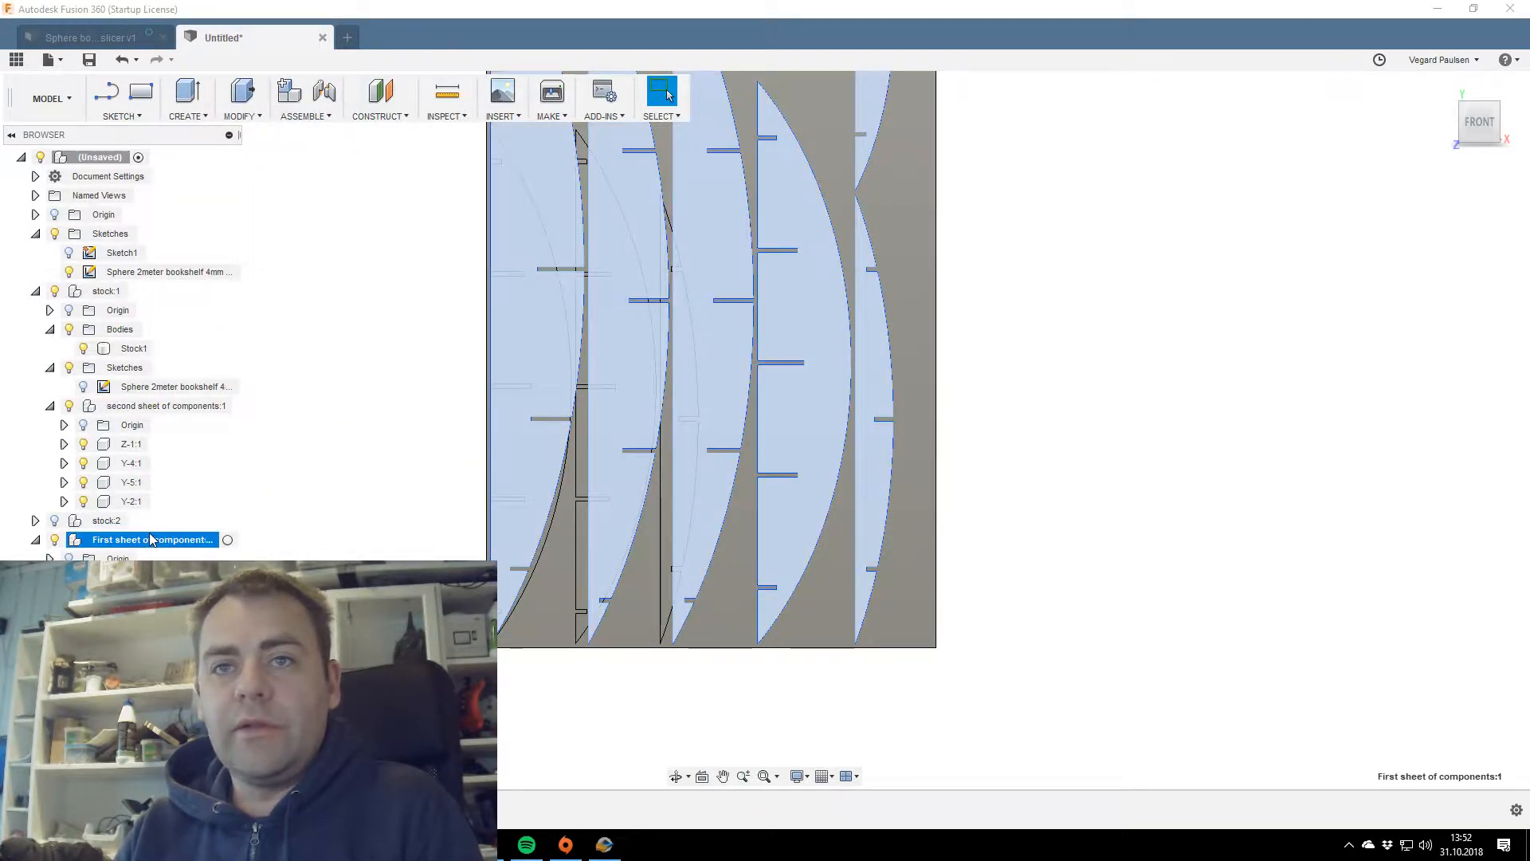
left_click_drag(149, 540, 100, 296)
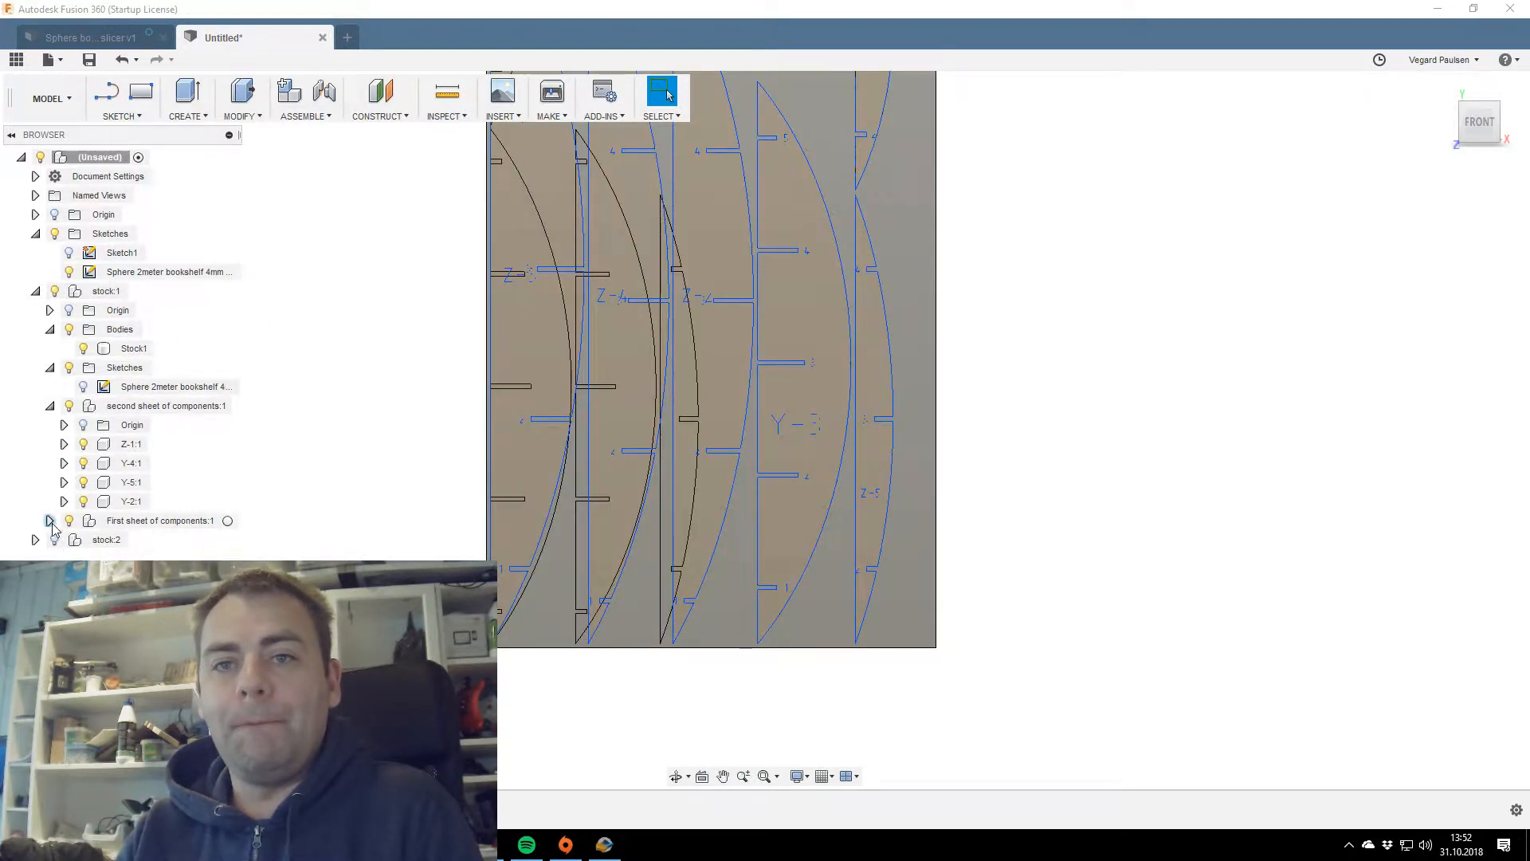
Collapse the Bodies and Sketches folders of stock:1 and expand its First sheet of components.
left_click(35, 291)
left_click(53, 292)
left_click(54, 293)
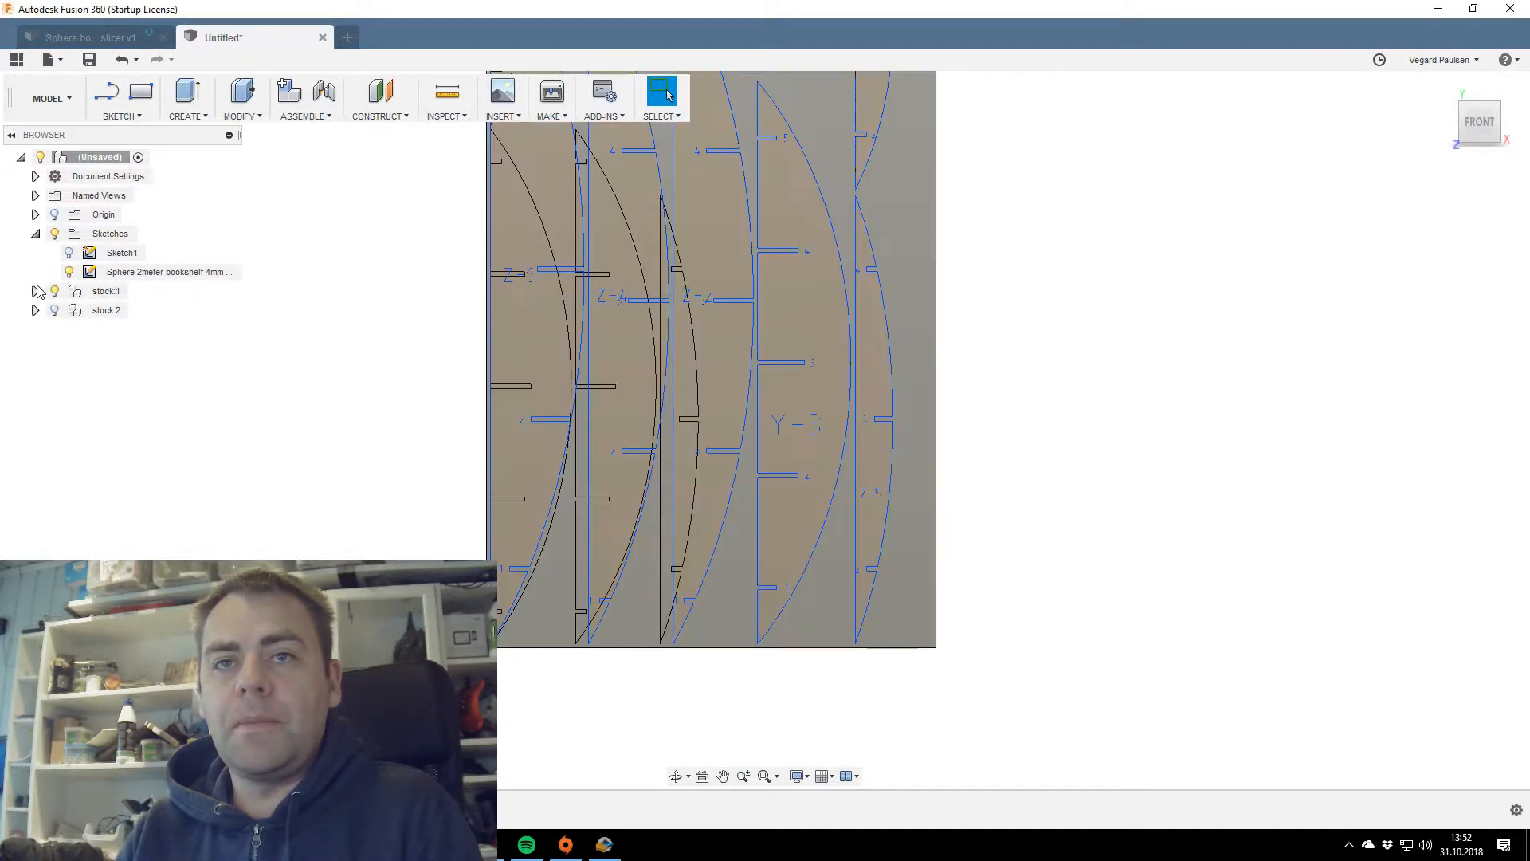
left_click(35, 291)
left_click(50, 330)
left_click(50, 330)
left_click(50, 330)
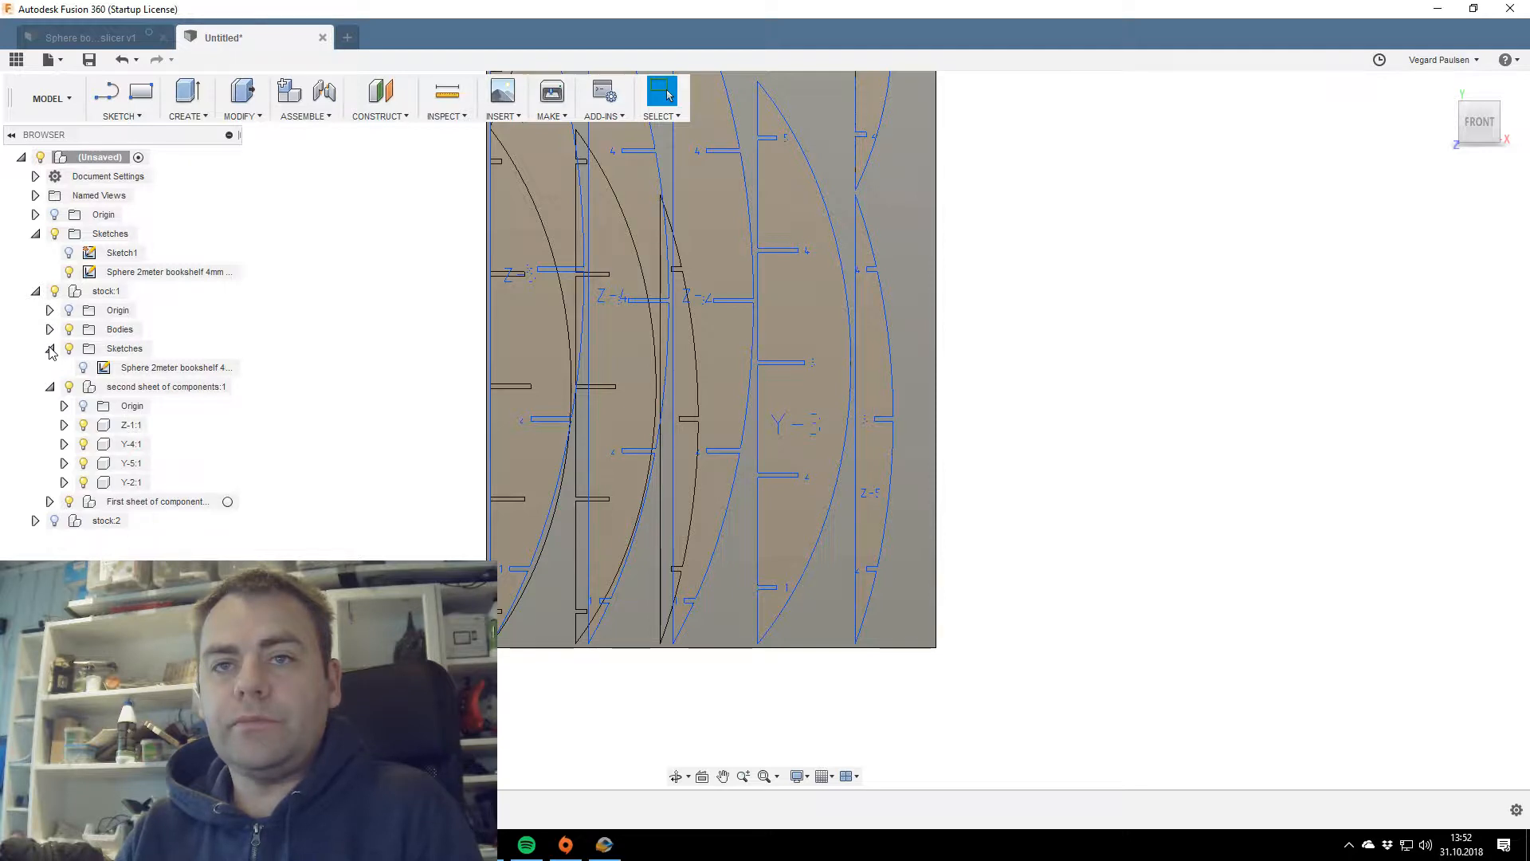
left_click(50, 348)
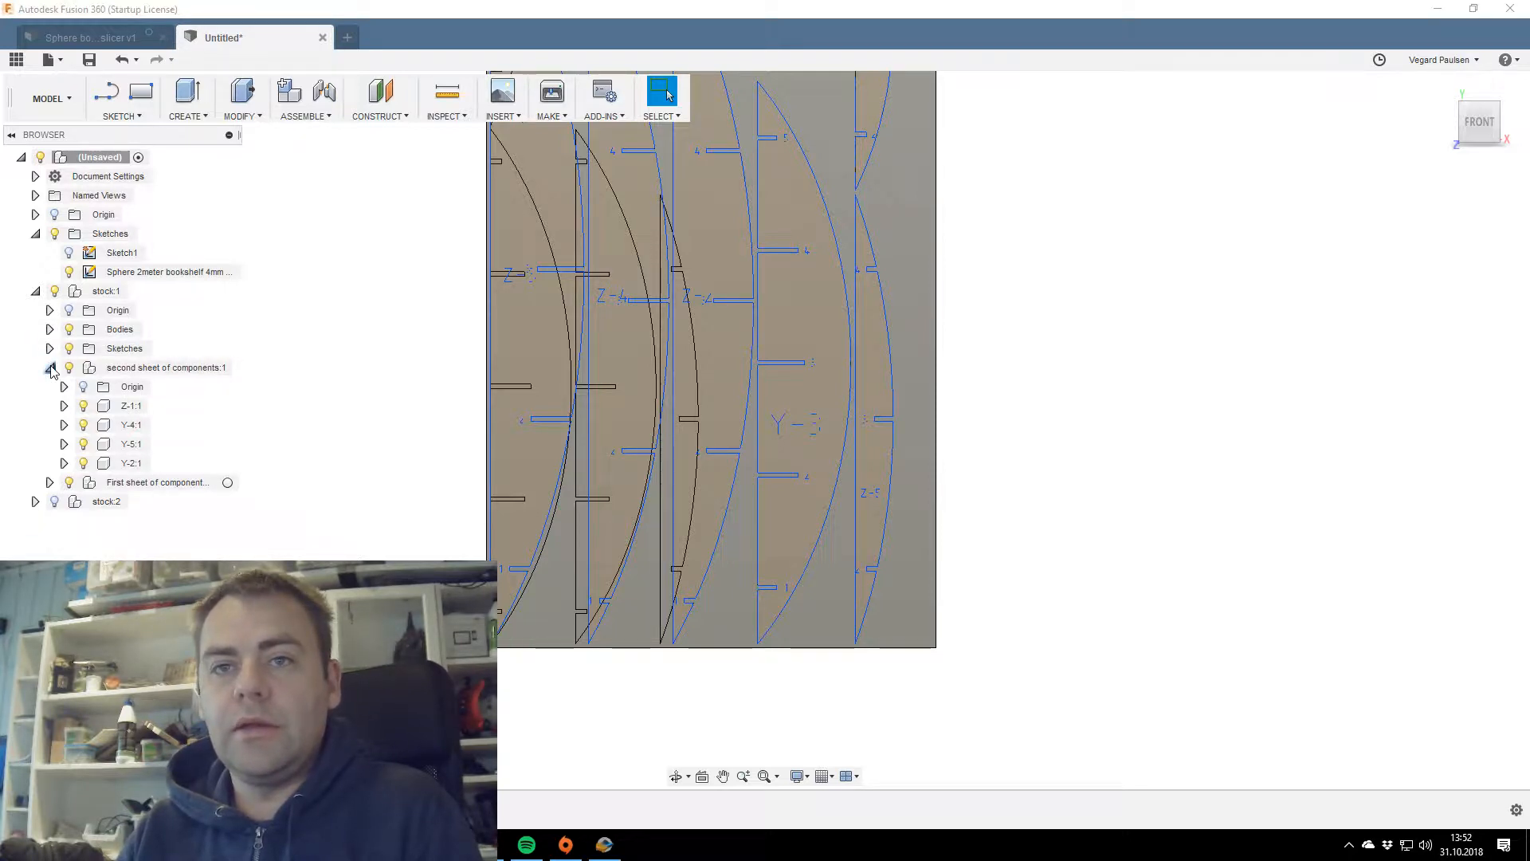
left_click(49, 483)
left_click(50, 483)
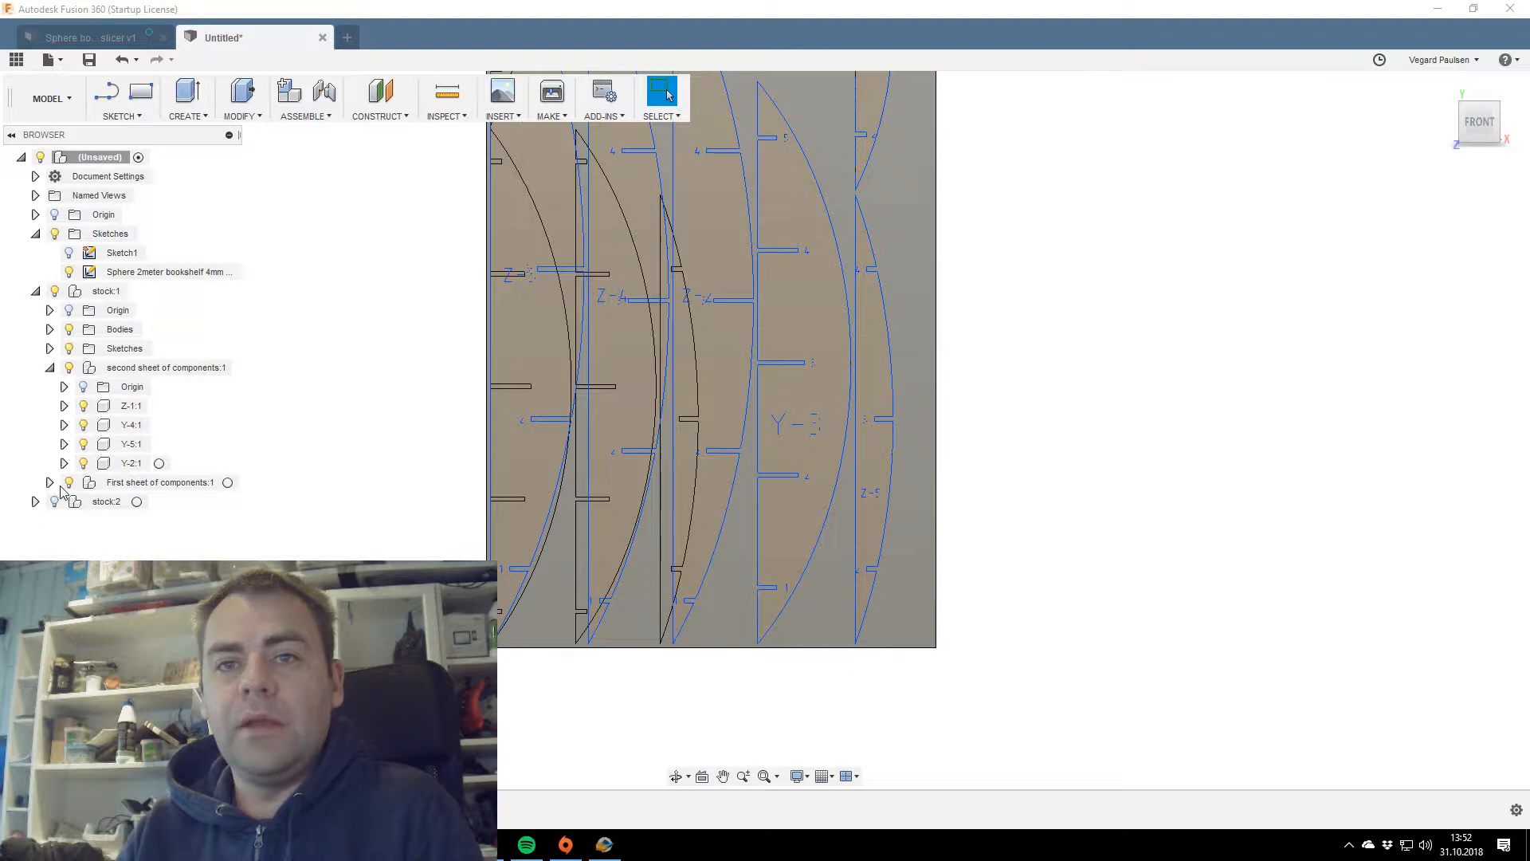
left_click(50, 483)
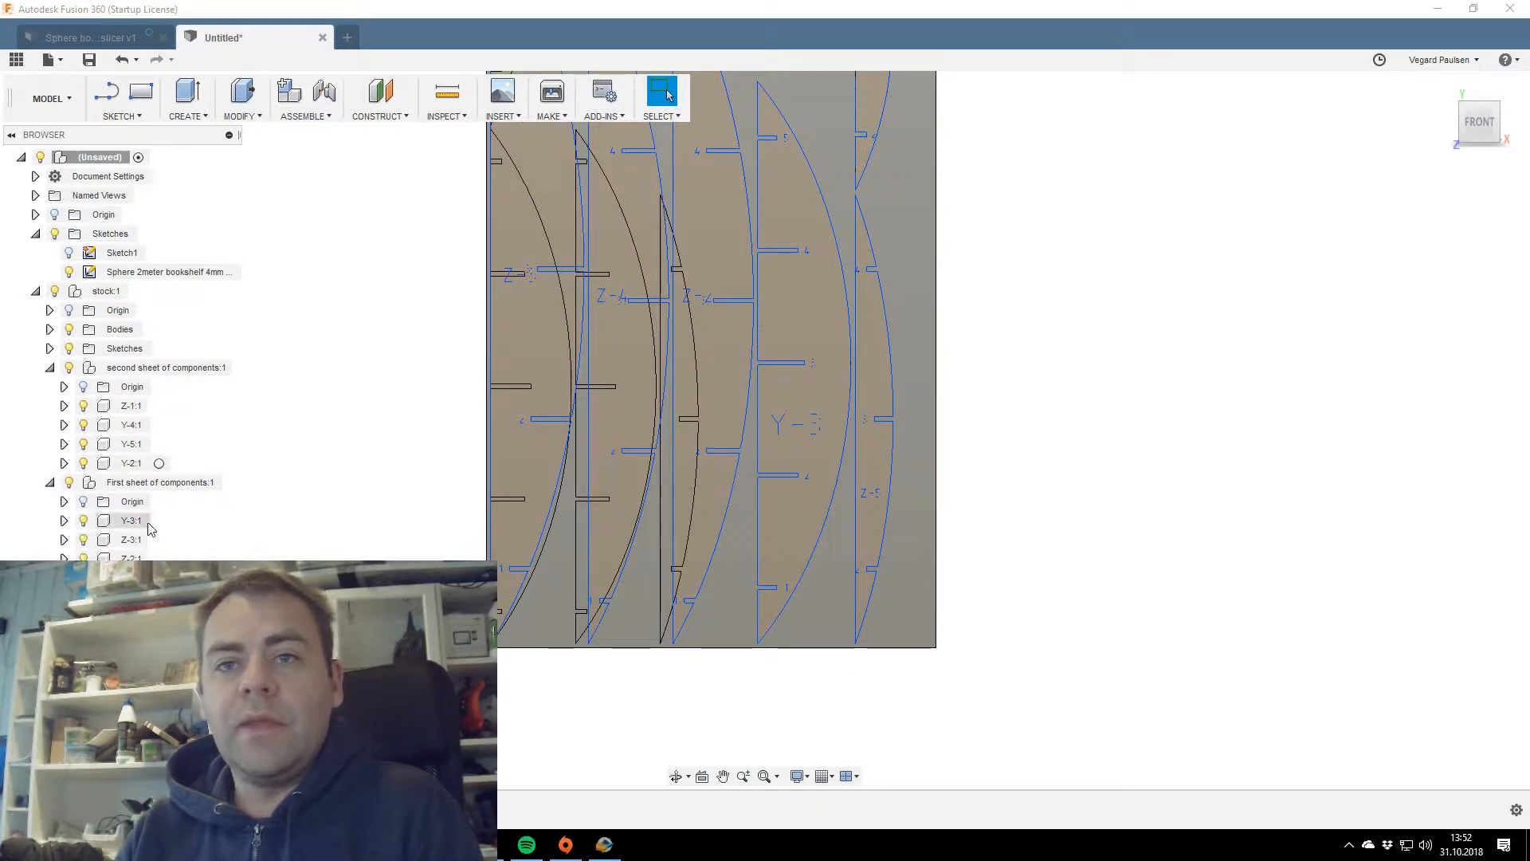
Activate the stock:1 component and clear the selection.
left_click(108, 292)
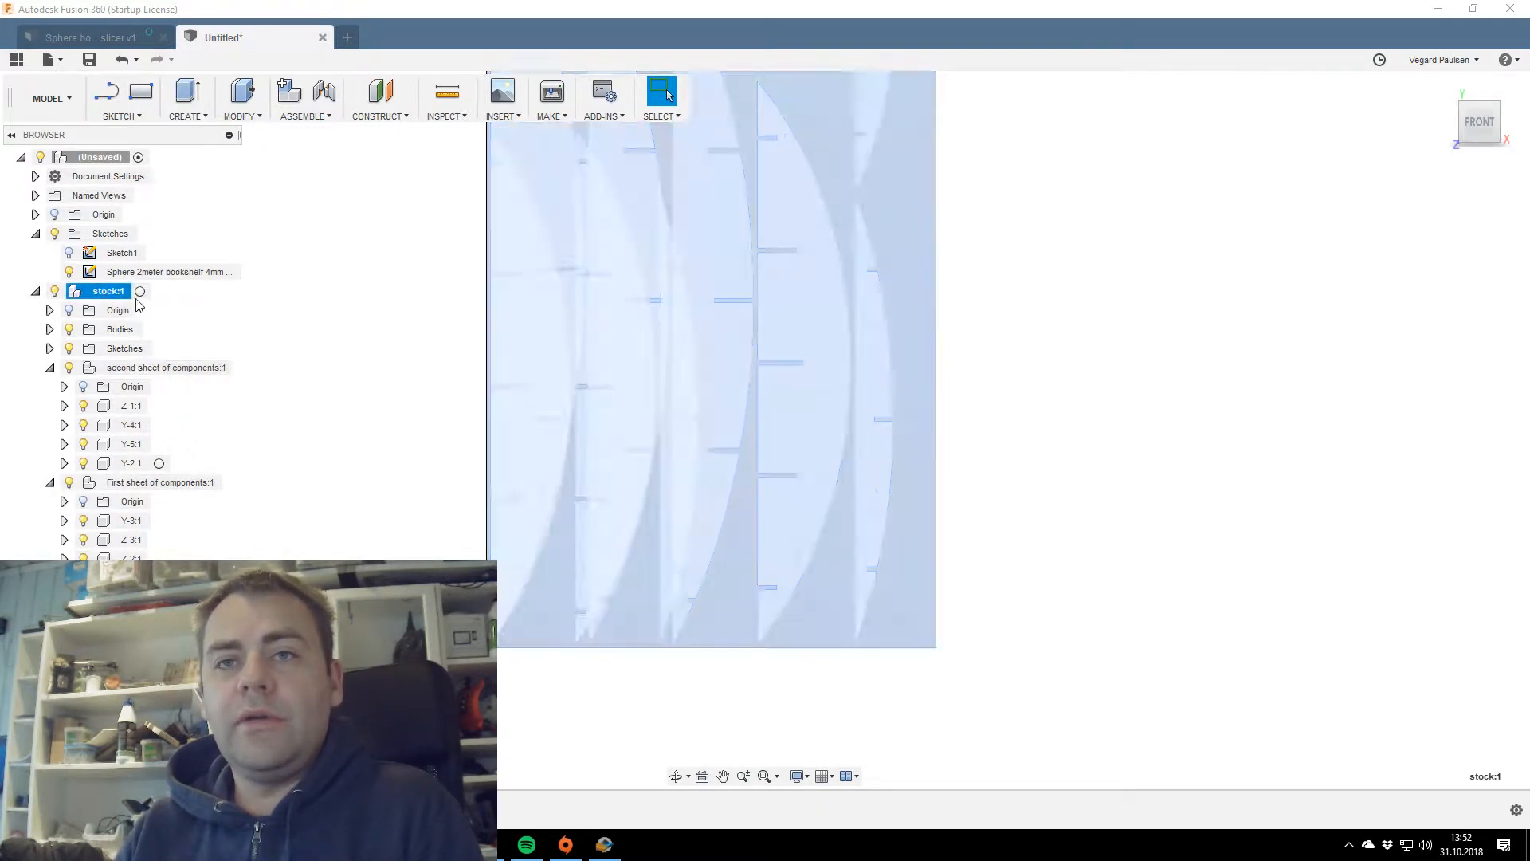
left_click(139, 292)
left_click(334, 406)
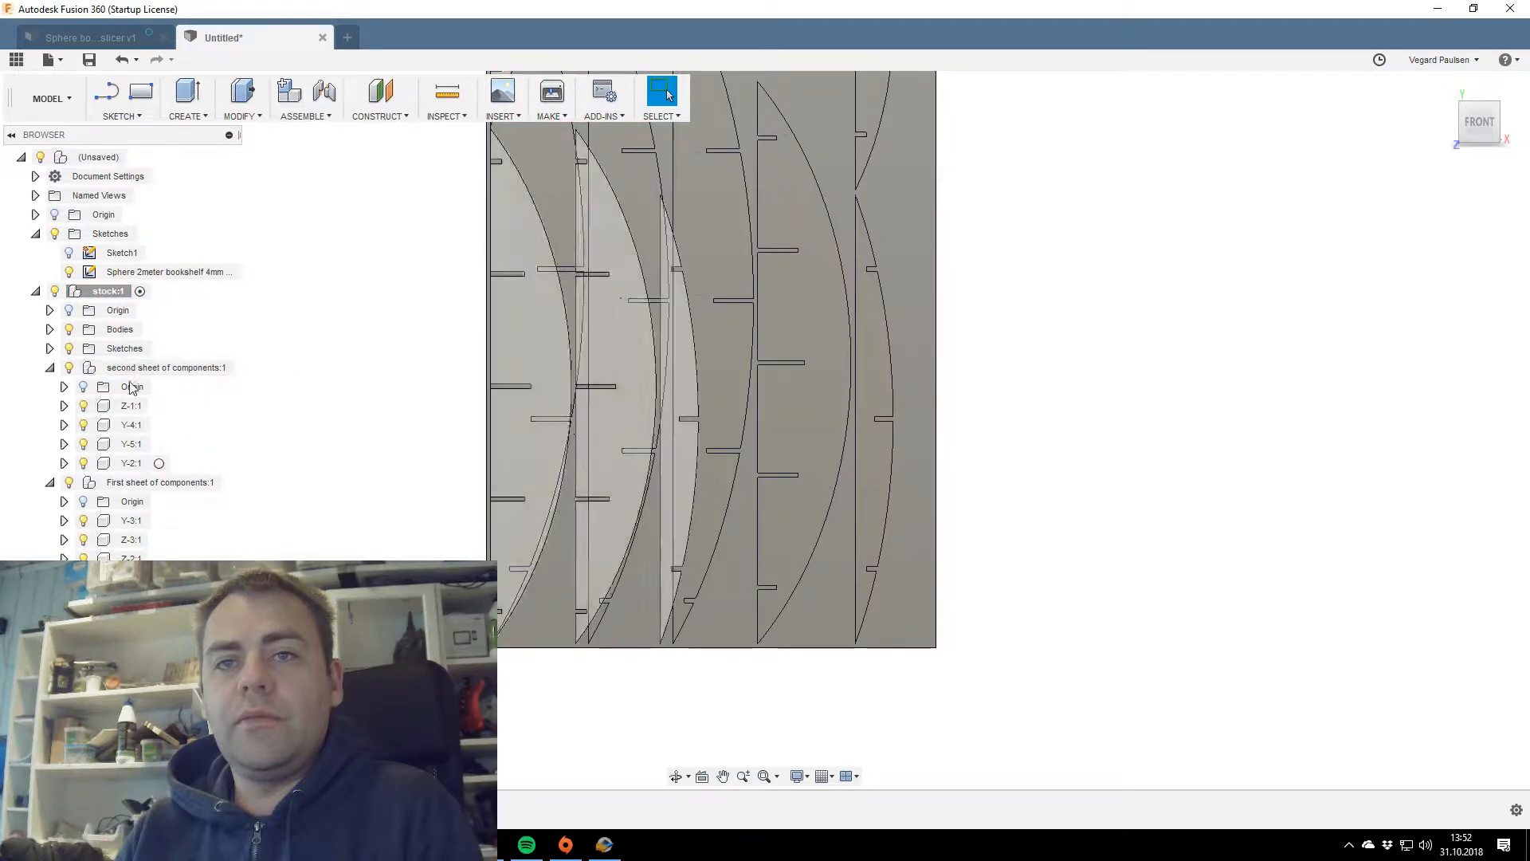
Highlight components Z-1:1 and Y-2:1 of the second sheet and examine where they lie on the stock.
left_click(130, 405)
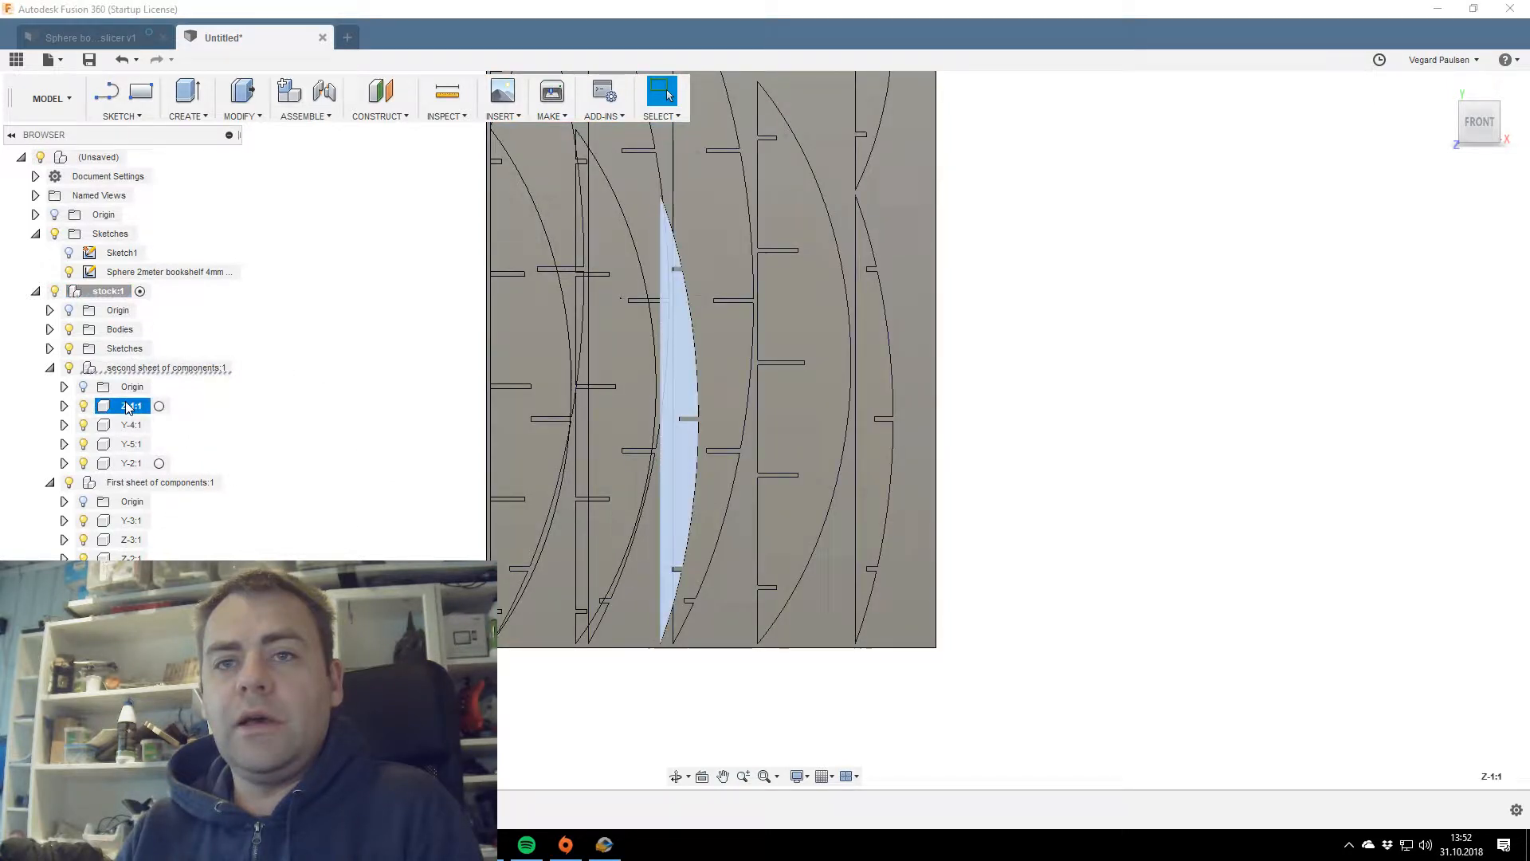
left_click(130, 463)
middle_click_drag(274, 444, 471, 532)
scroll(438, 465, "down", 2)
scroll(514, 474, "up", 4)
scroll(517, 471, "down", 3)
scroll(517, 470, "down", 1)
middle_click_drag(519, 470, 468, 502)
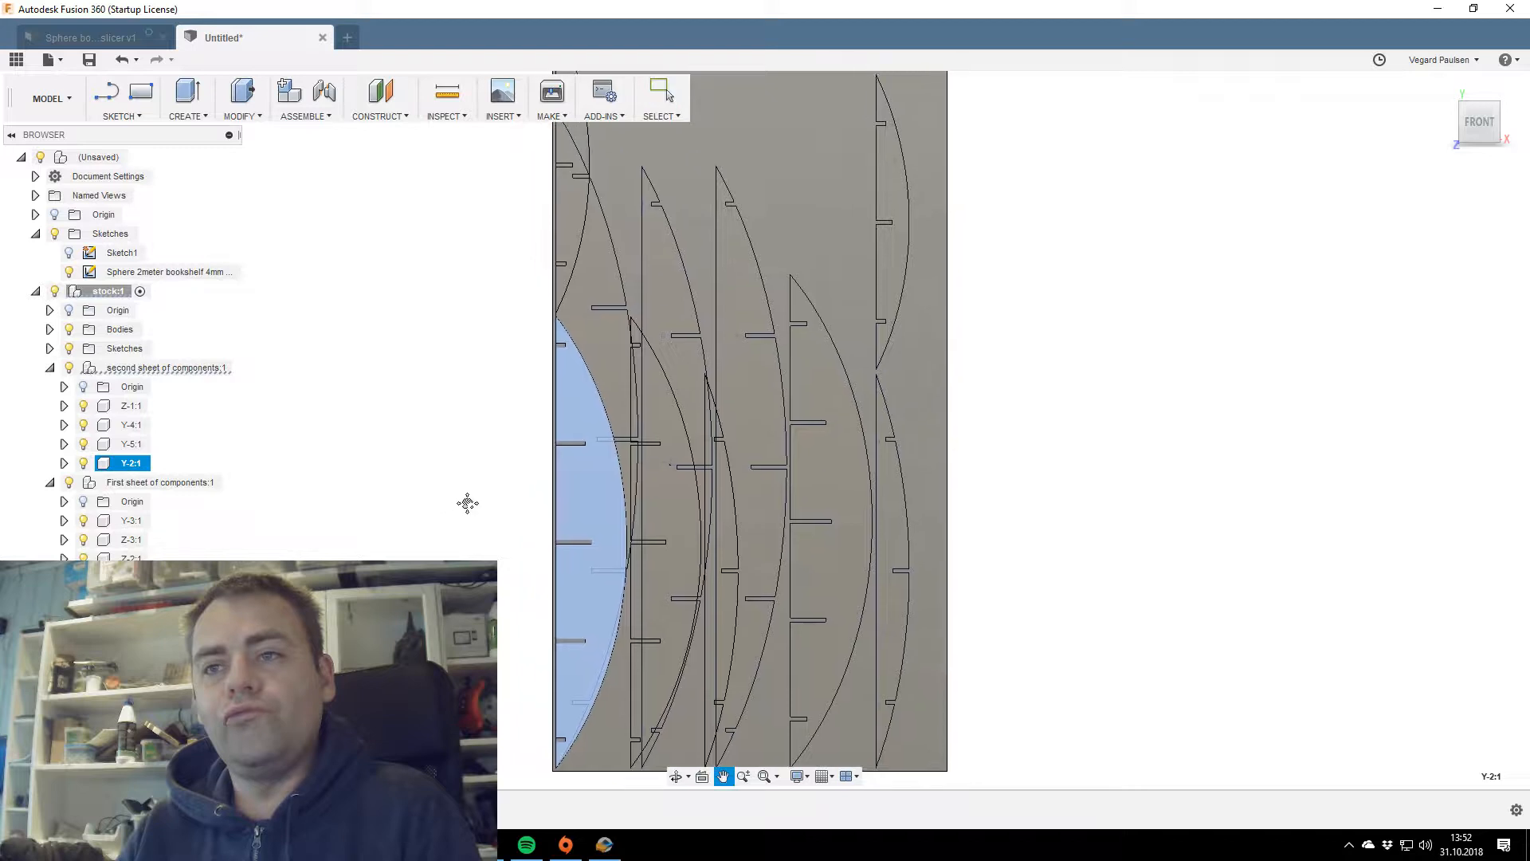
Temporarily hide the First sheet of components to inspect the second sheet's parts on the stock, and show it again.
left_click(69, 484)
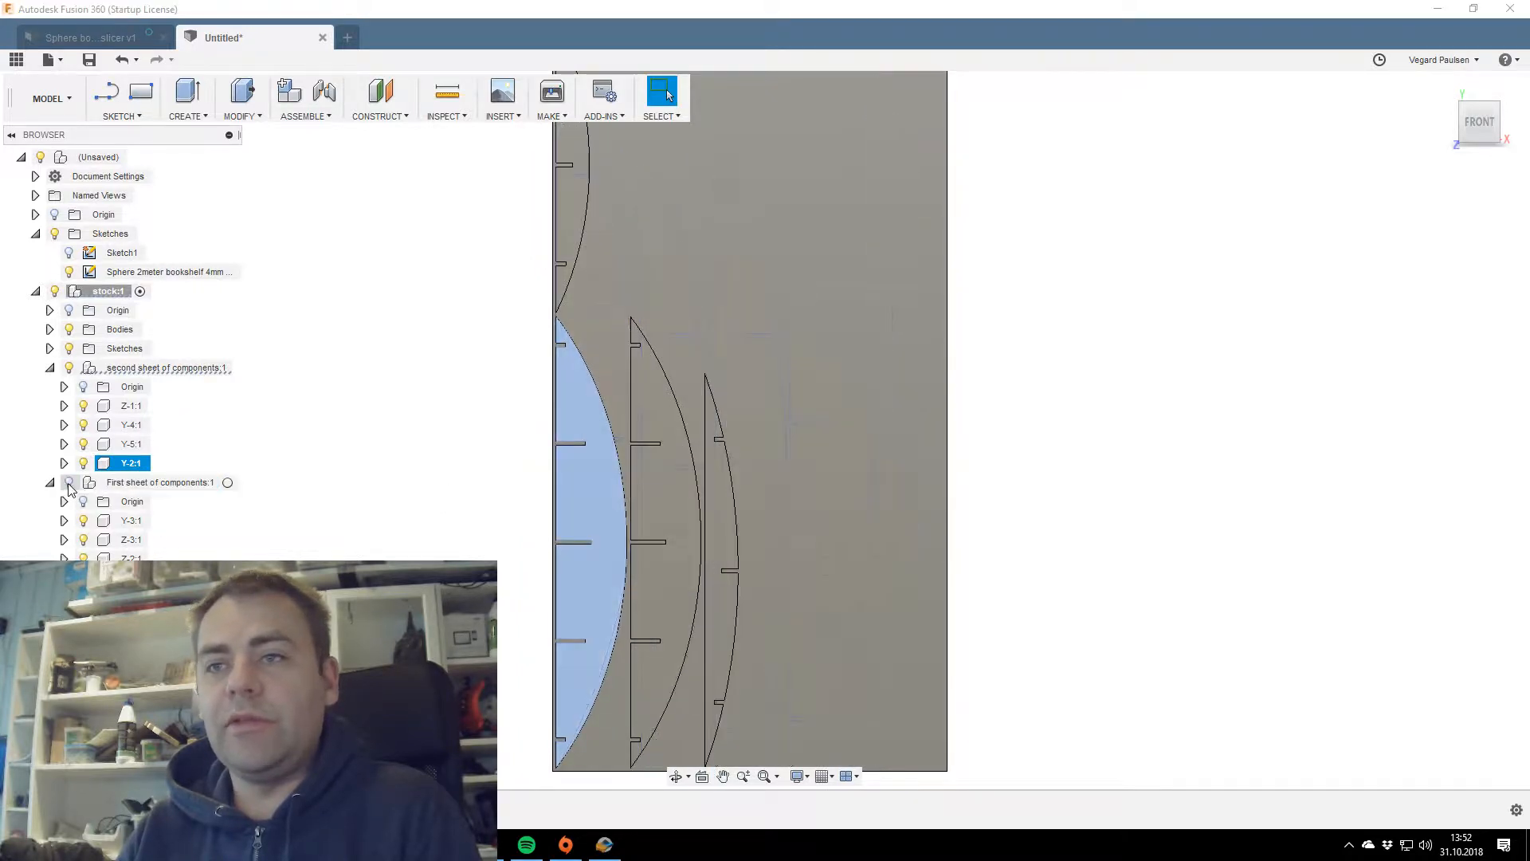
left_click(484, 478)
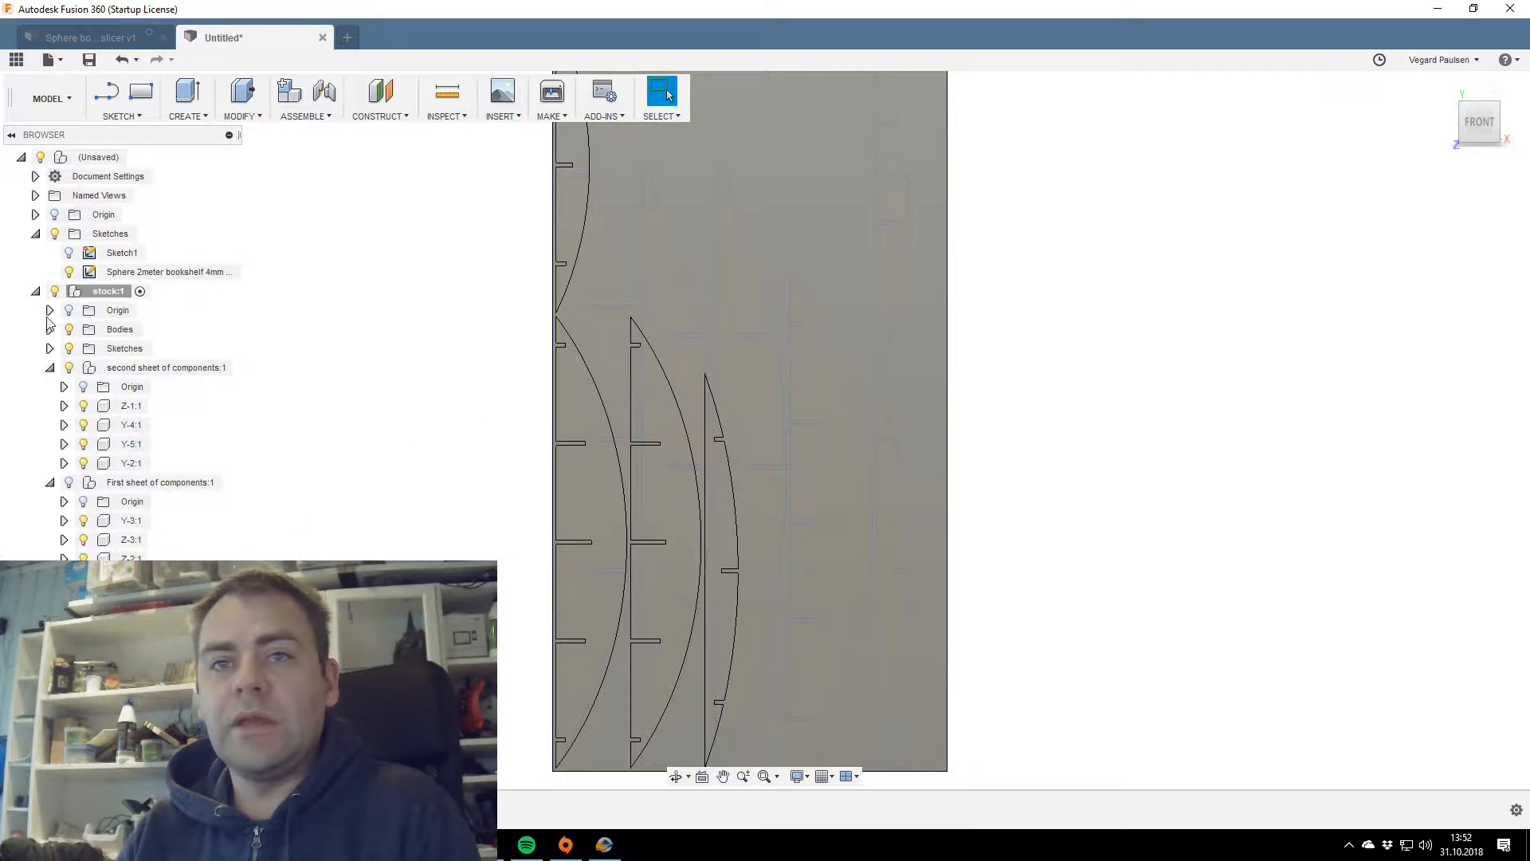
scroll(369, 459, "up", 1)
middle_click_drag(375, 451, 306, 364)
scroll(385, 409, "down", 2)
middle_click_drag(389, 408, 416, 498)
scroll(428, 475, "down", 1)
middle_click_drag(428, 475, 428, 499)
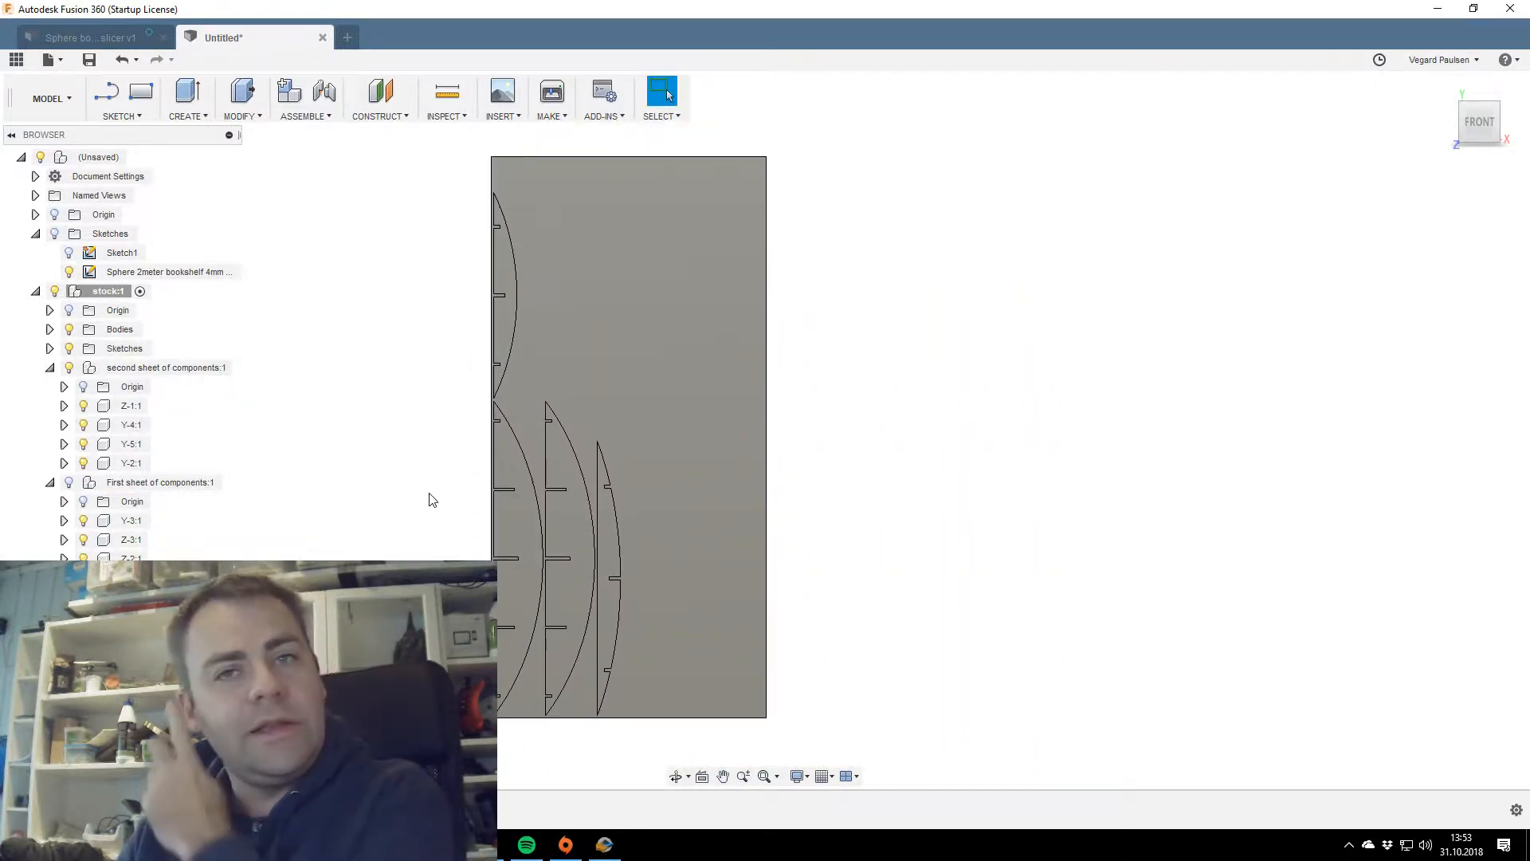
left_click(111, 406)
left_click(69, 483)
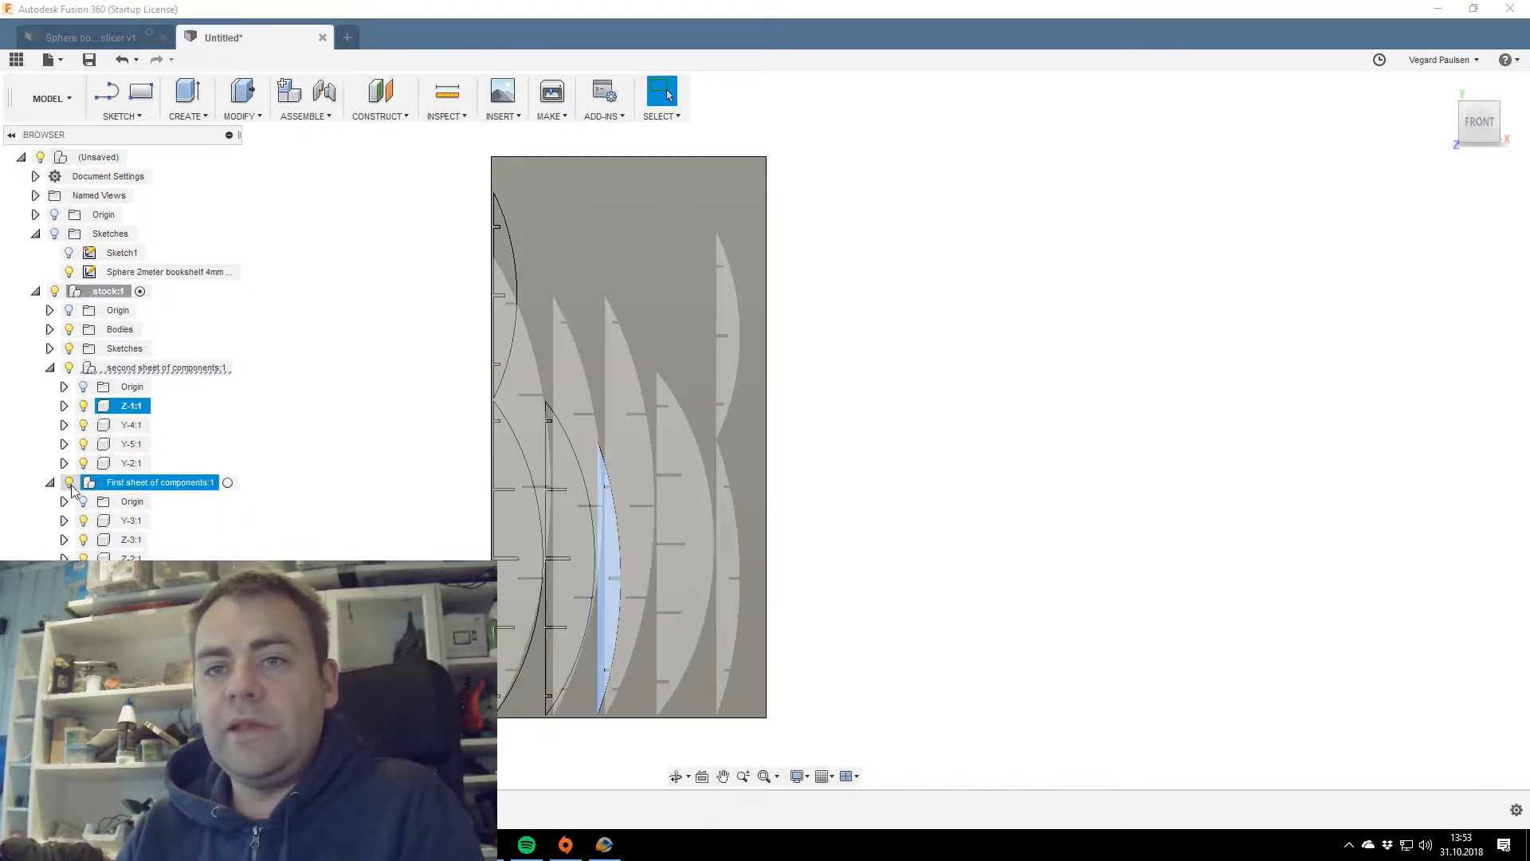
Move the six components of the First sheet 1300 mm in X so they sit beside the stock.
left_click(130, 521)
left_click(129, 558, "shift")
right_click(129, 558)
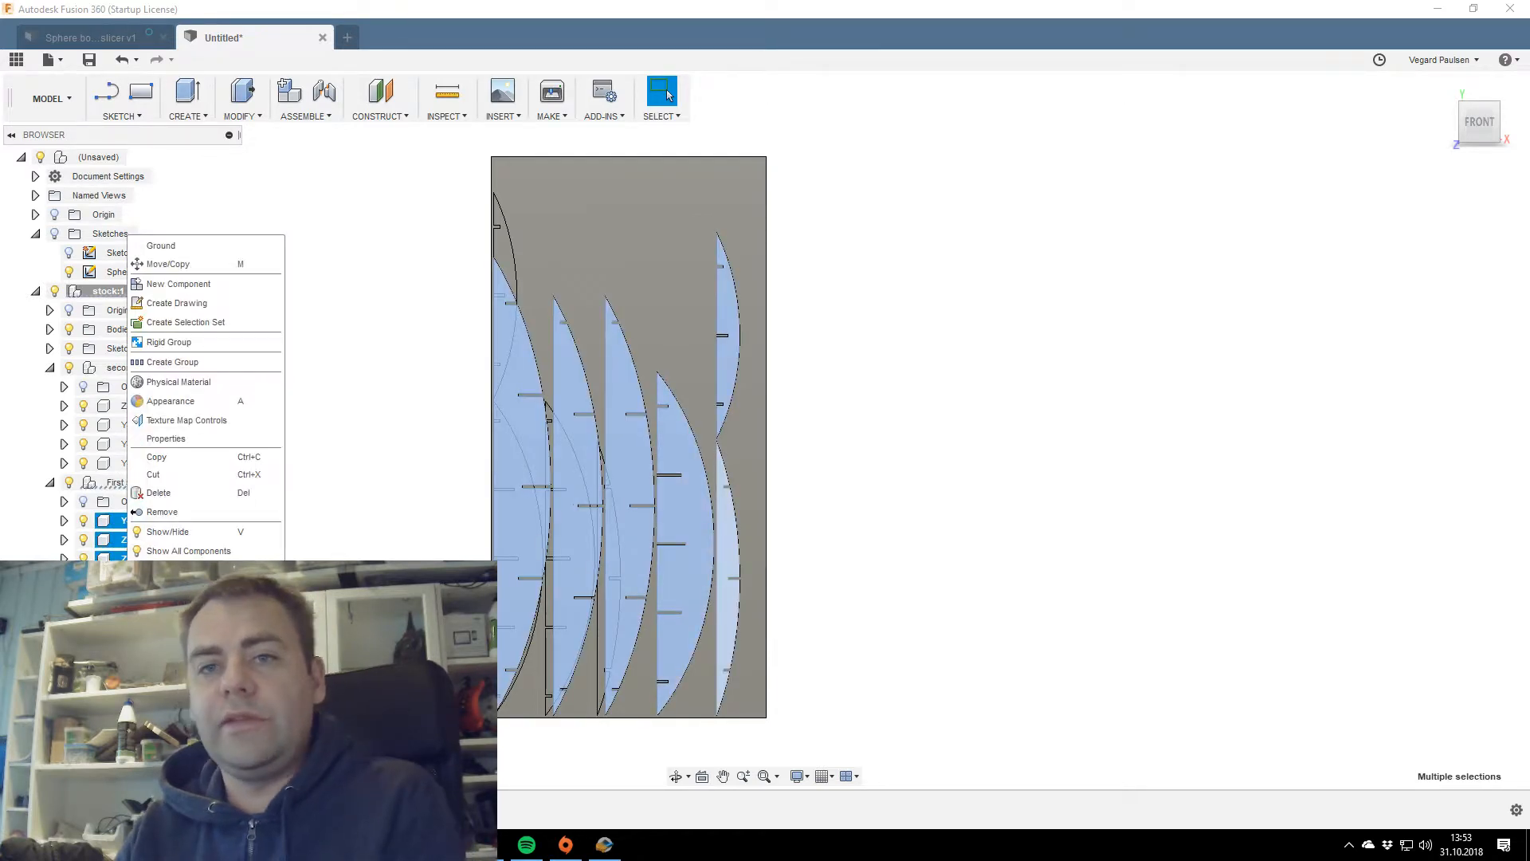
left_click(186, 268)
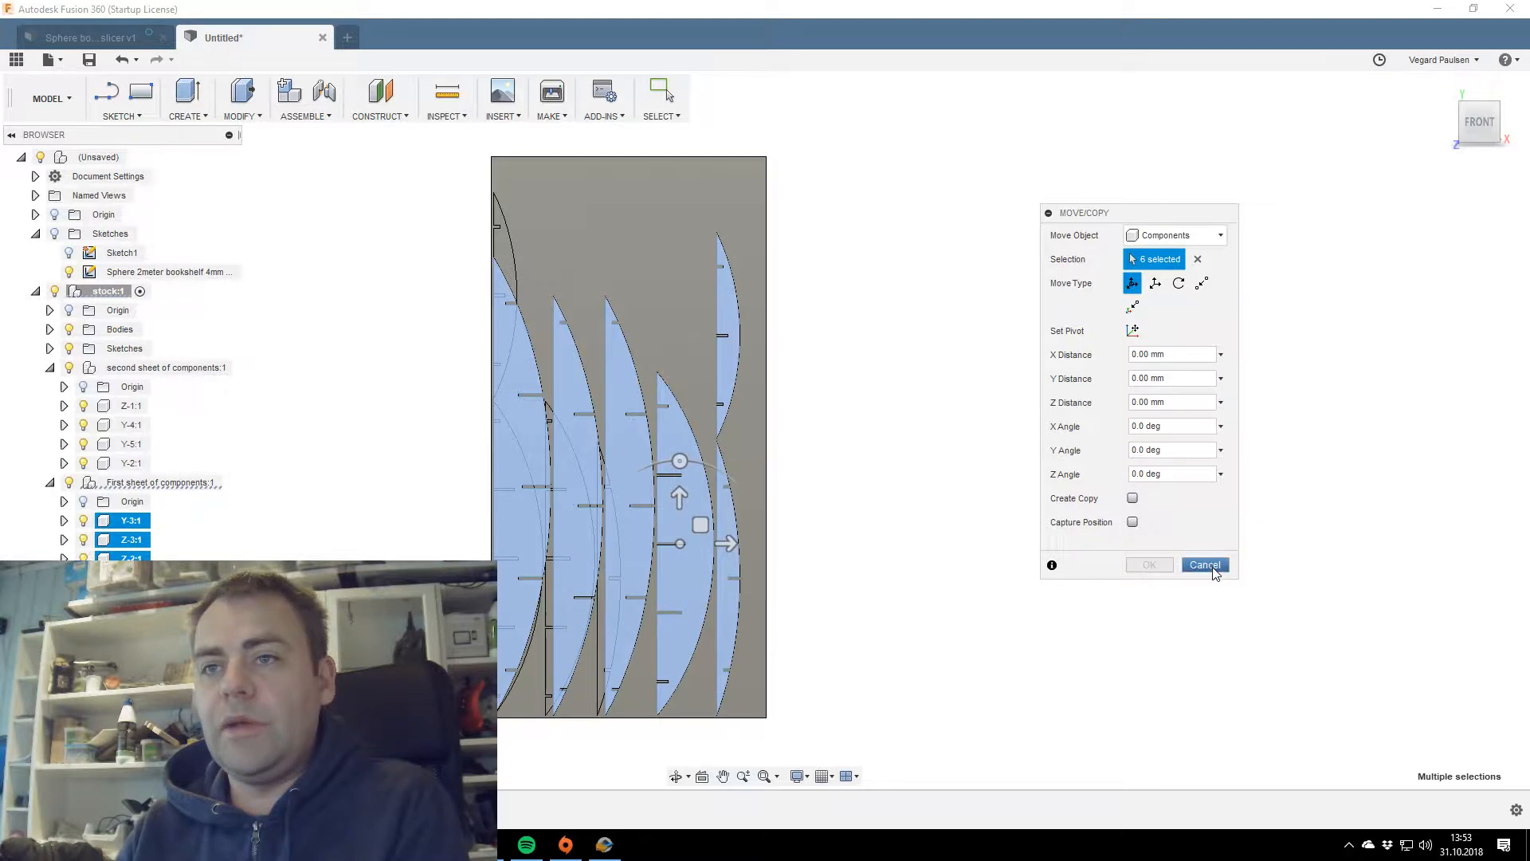
left_click_drag(726, 543, 1024, 554)
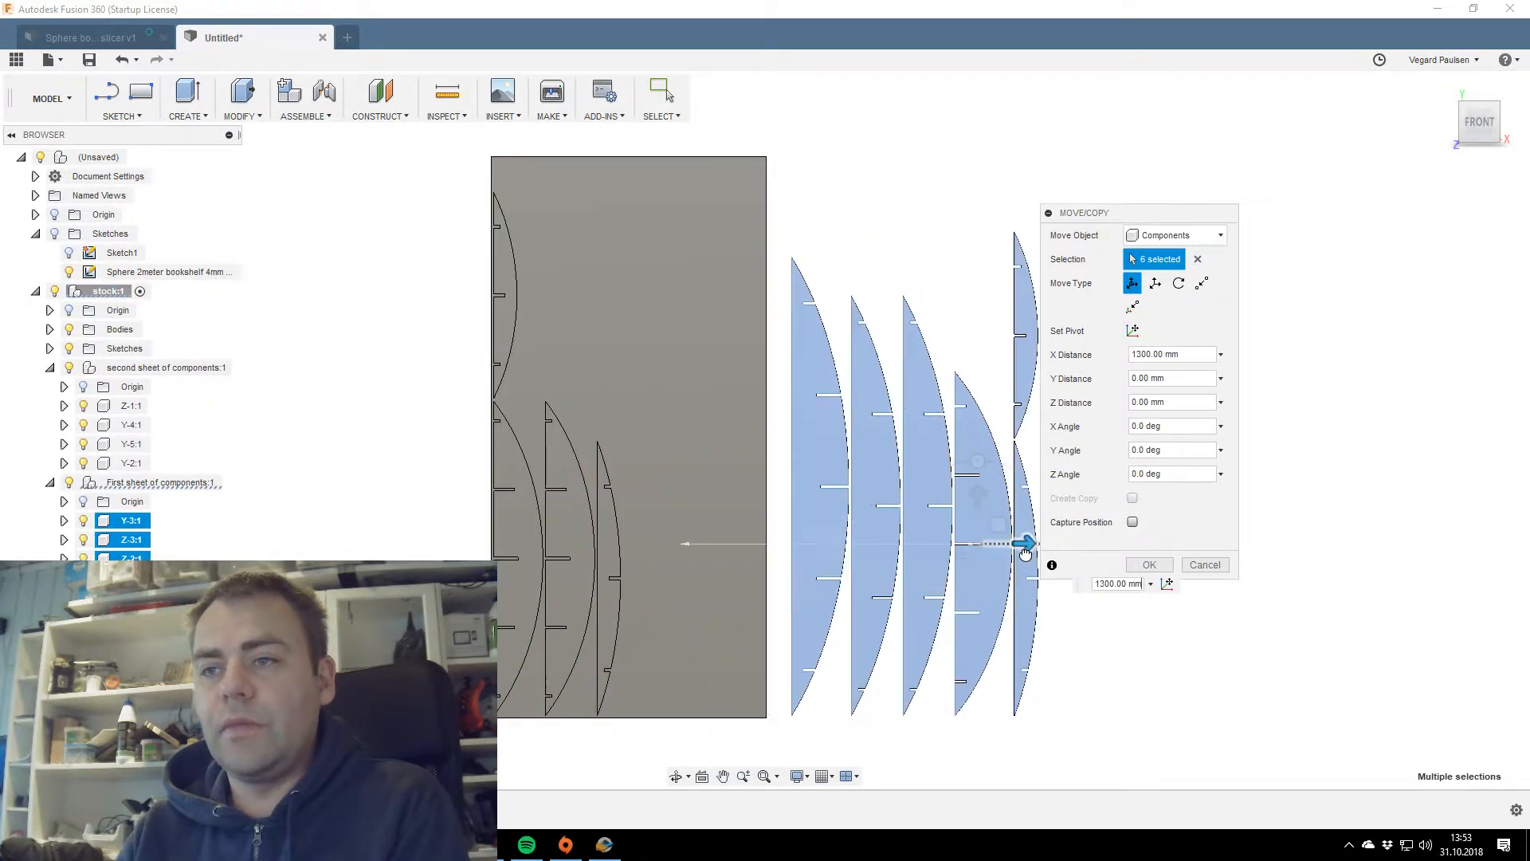
left_click(1149, 565)
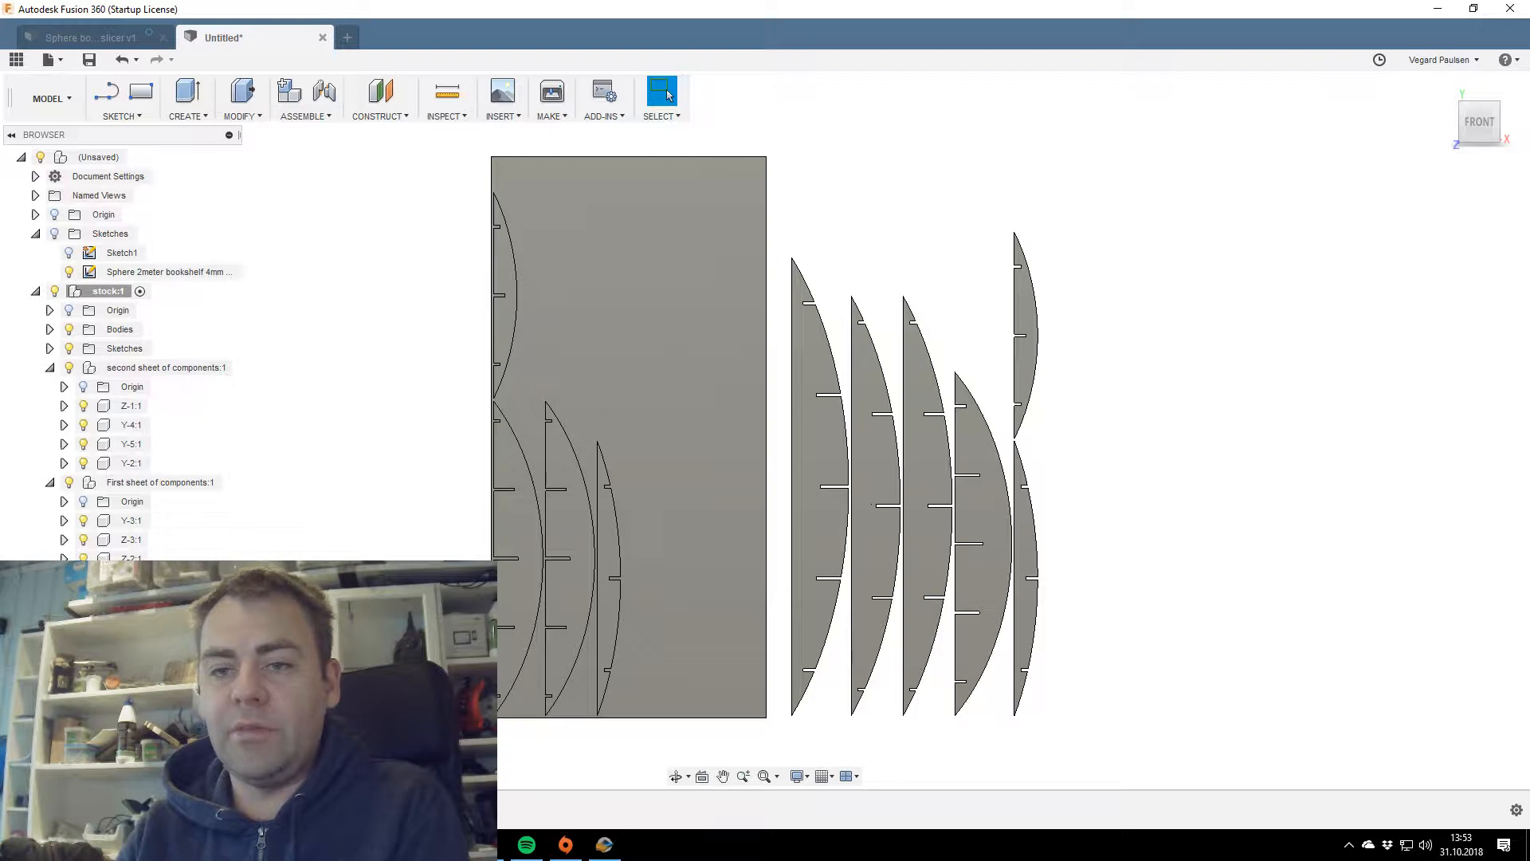
Undo the last move of the First sheet components and show the stock:2 component.
key("ctrl+z")
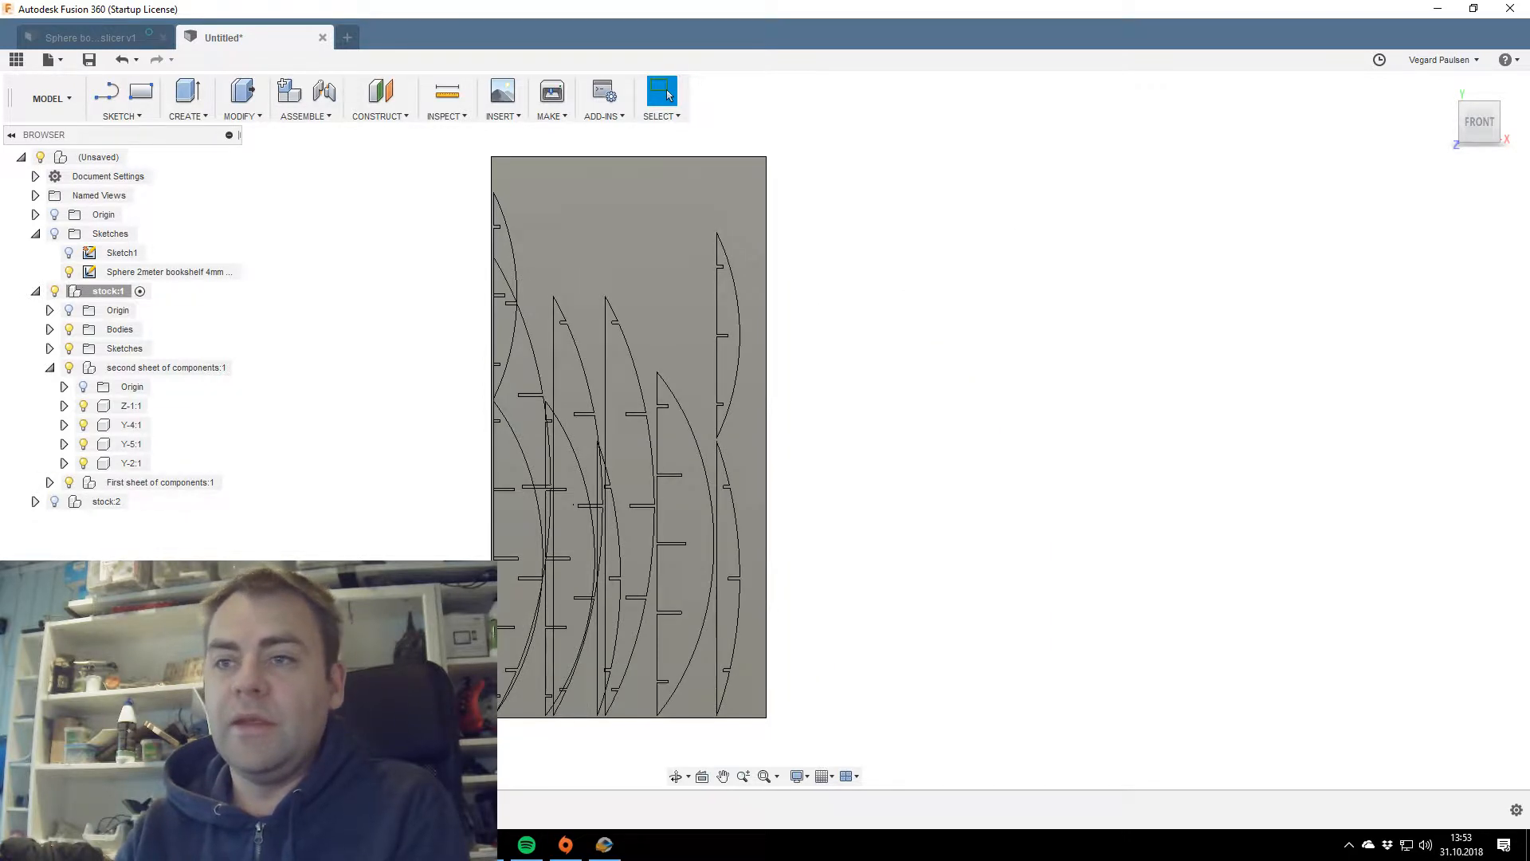
left_click(55, 502)
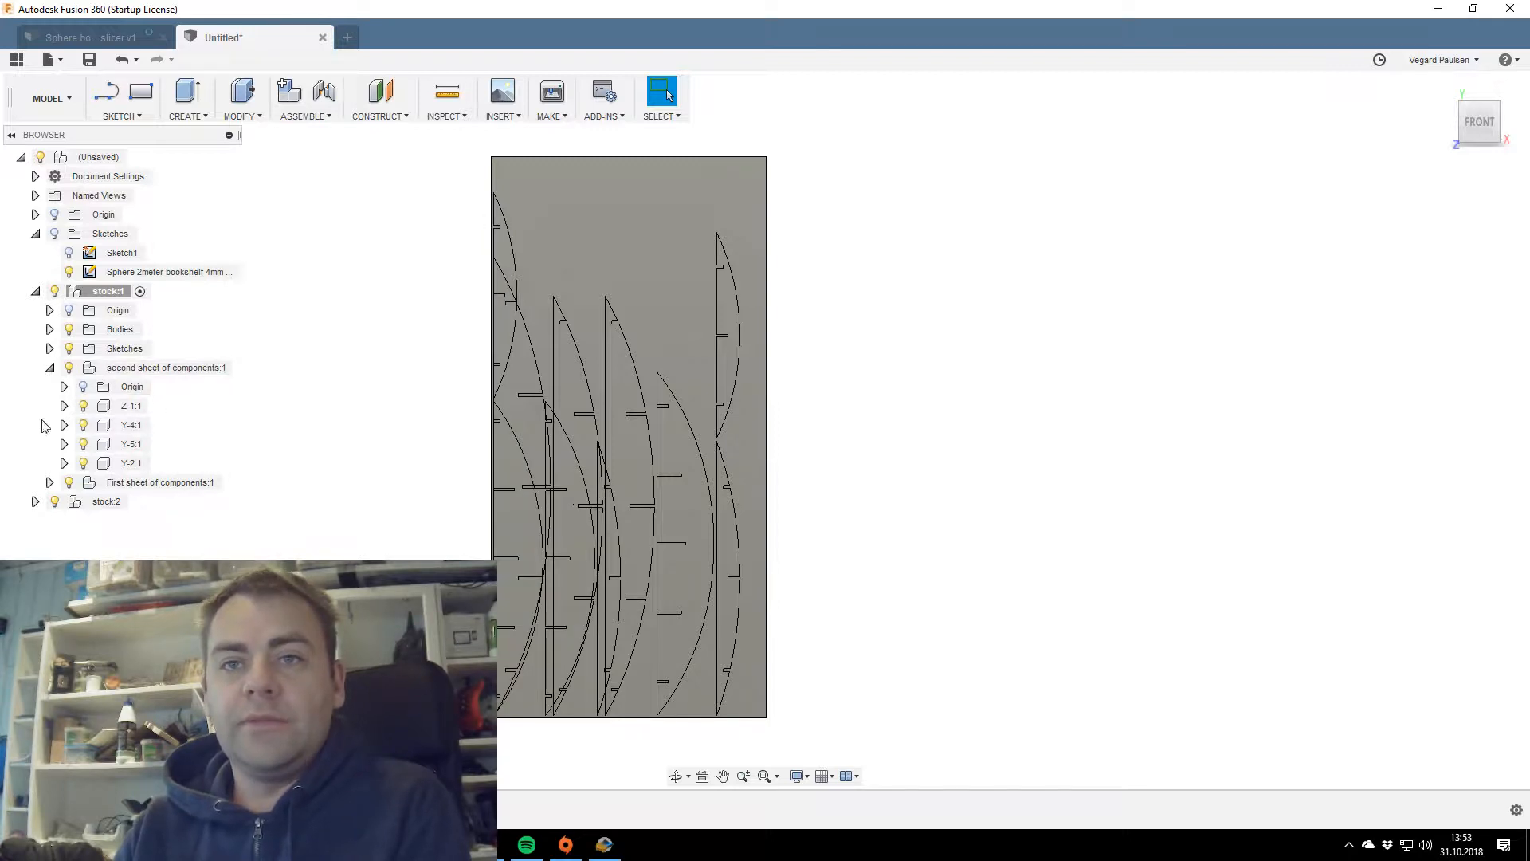
Move the whole First sheet of components assembly under stock:1 by 1300 mm in X, beside the stock.
left_click(50, 482)
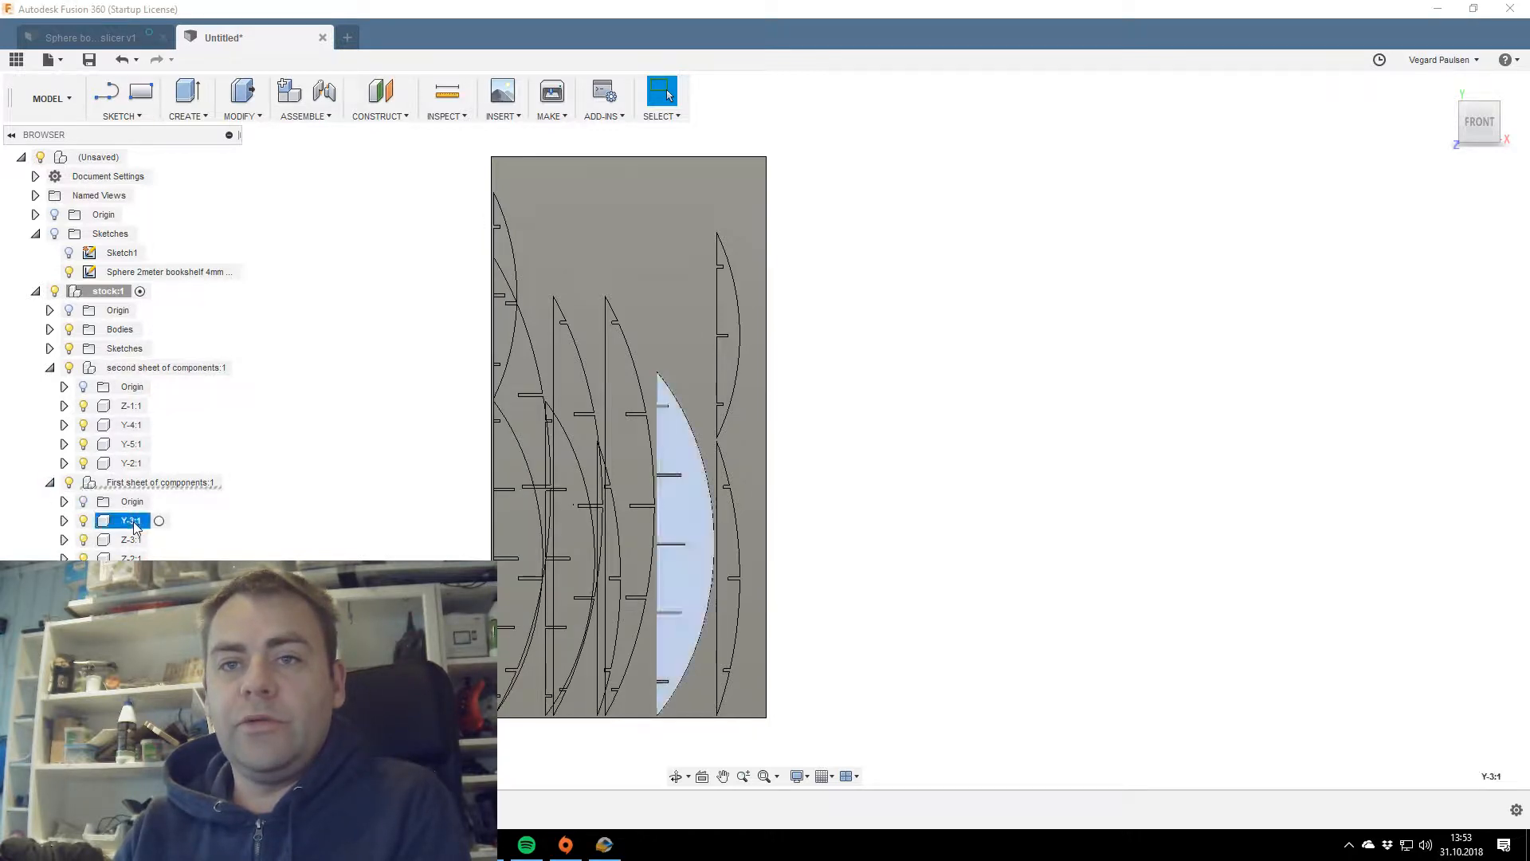
left_click(135, 466)
left_click(146, 482)
right_click(146, 489)
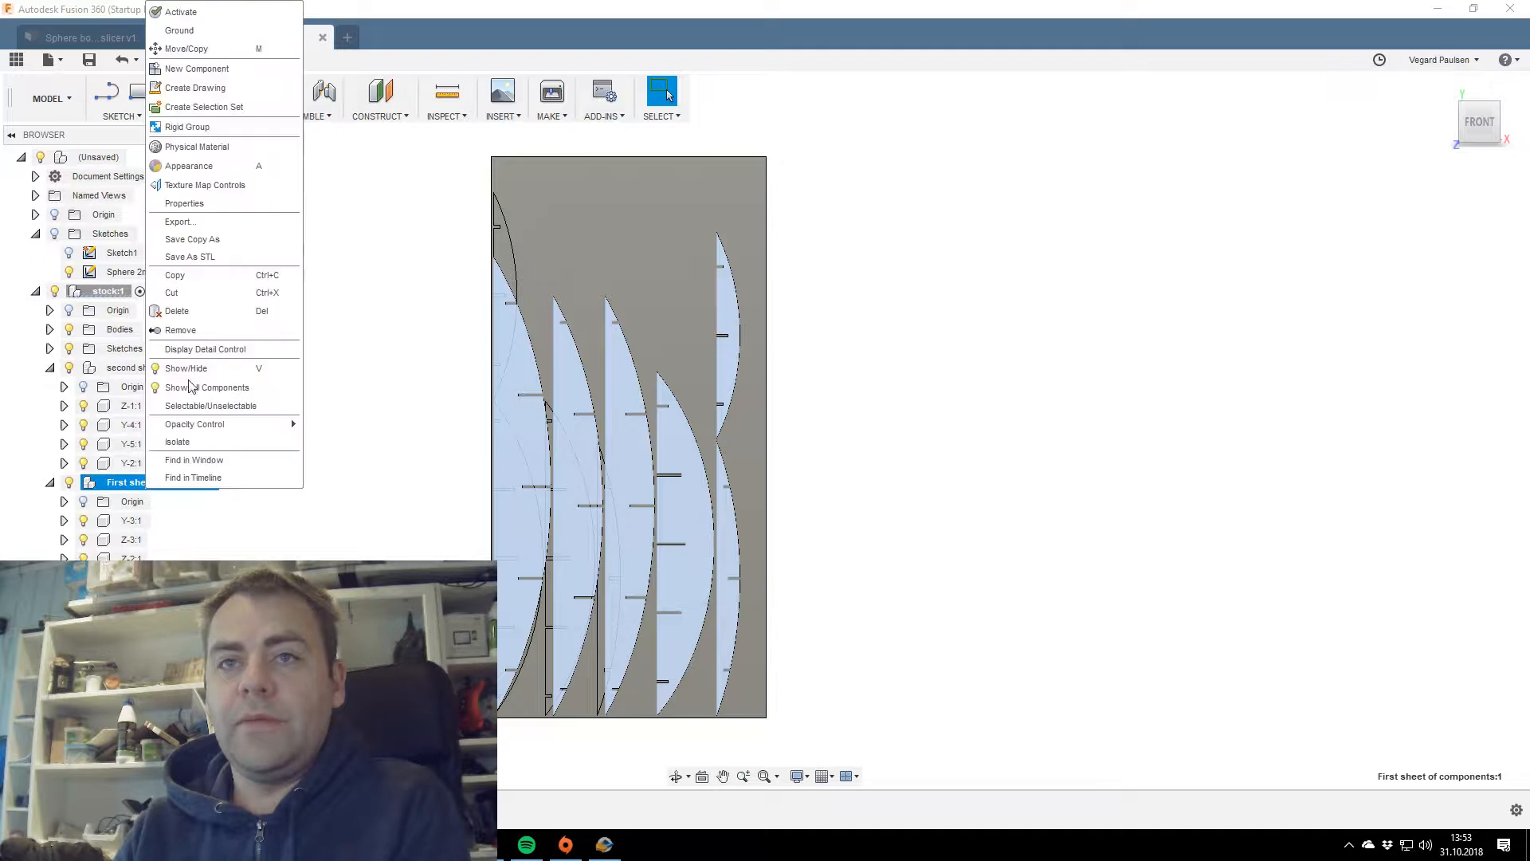
left_click(254, 49)
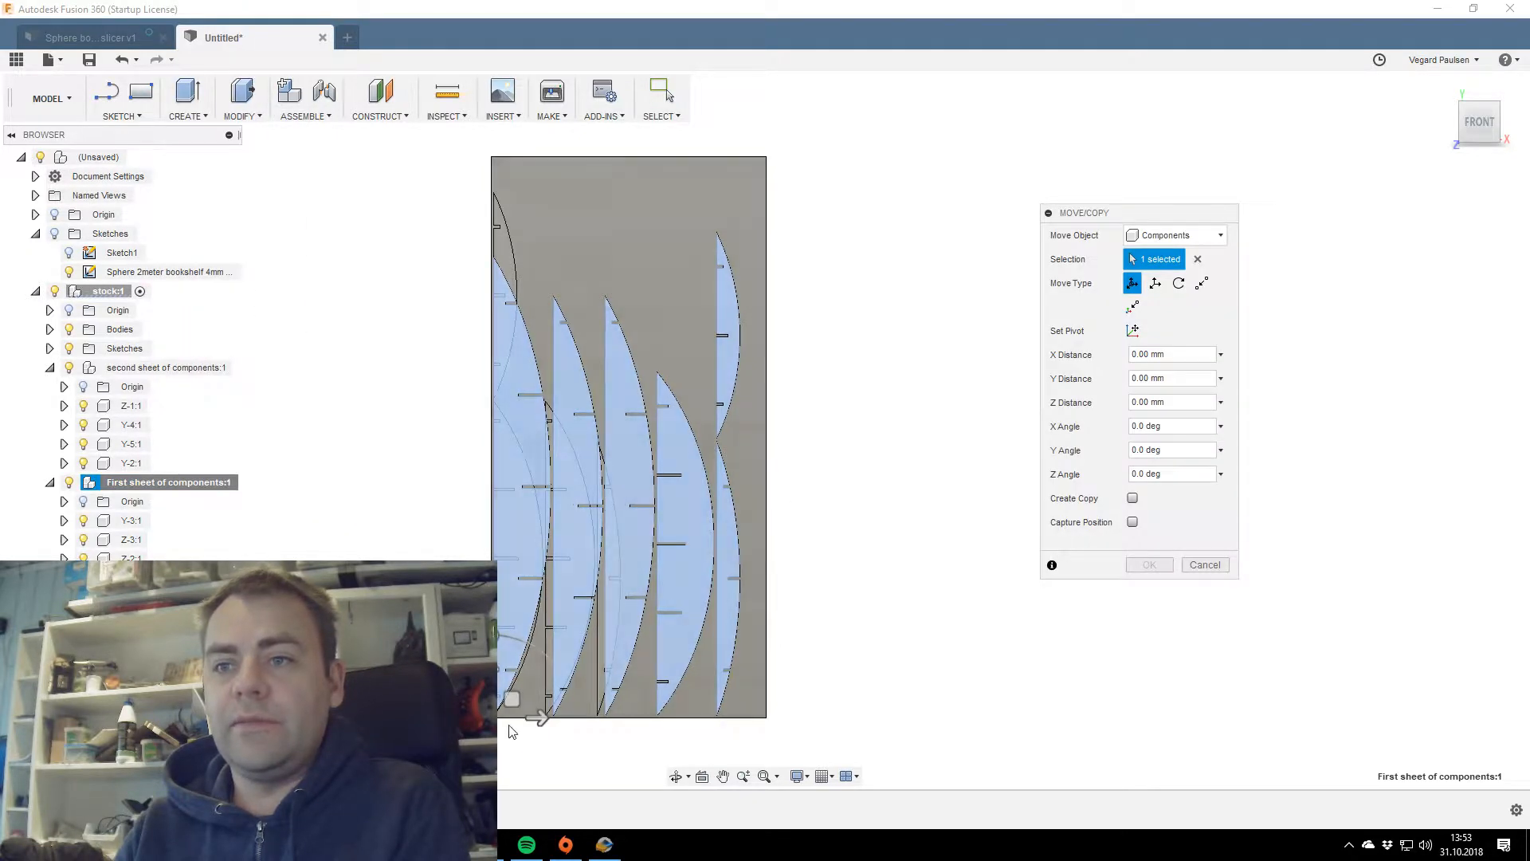
left_click_drag(536, 717, 835, 714)
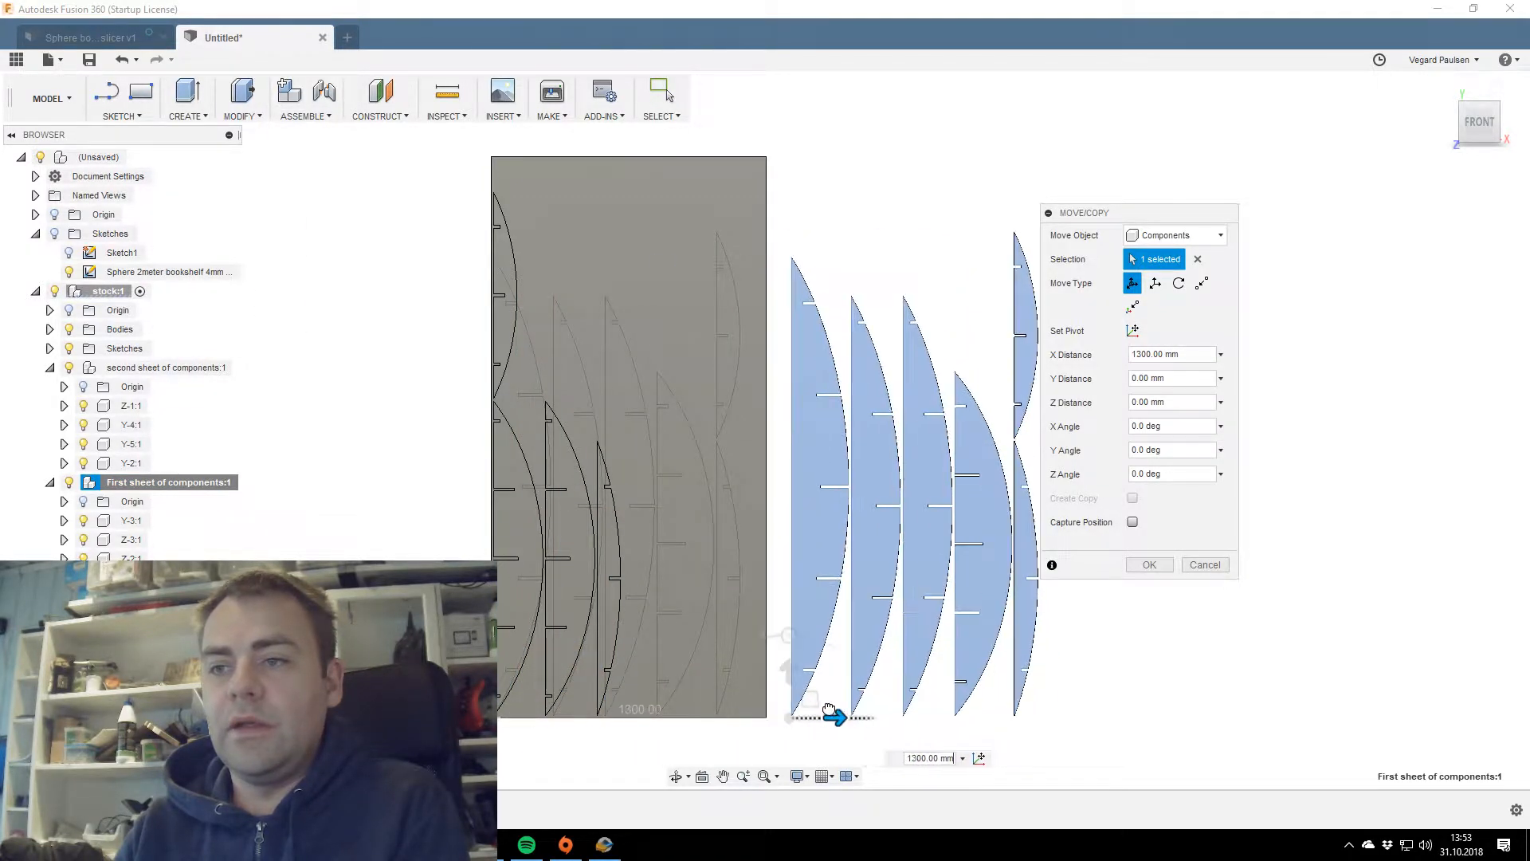
left_click(1149, 564)
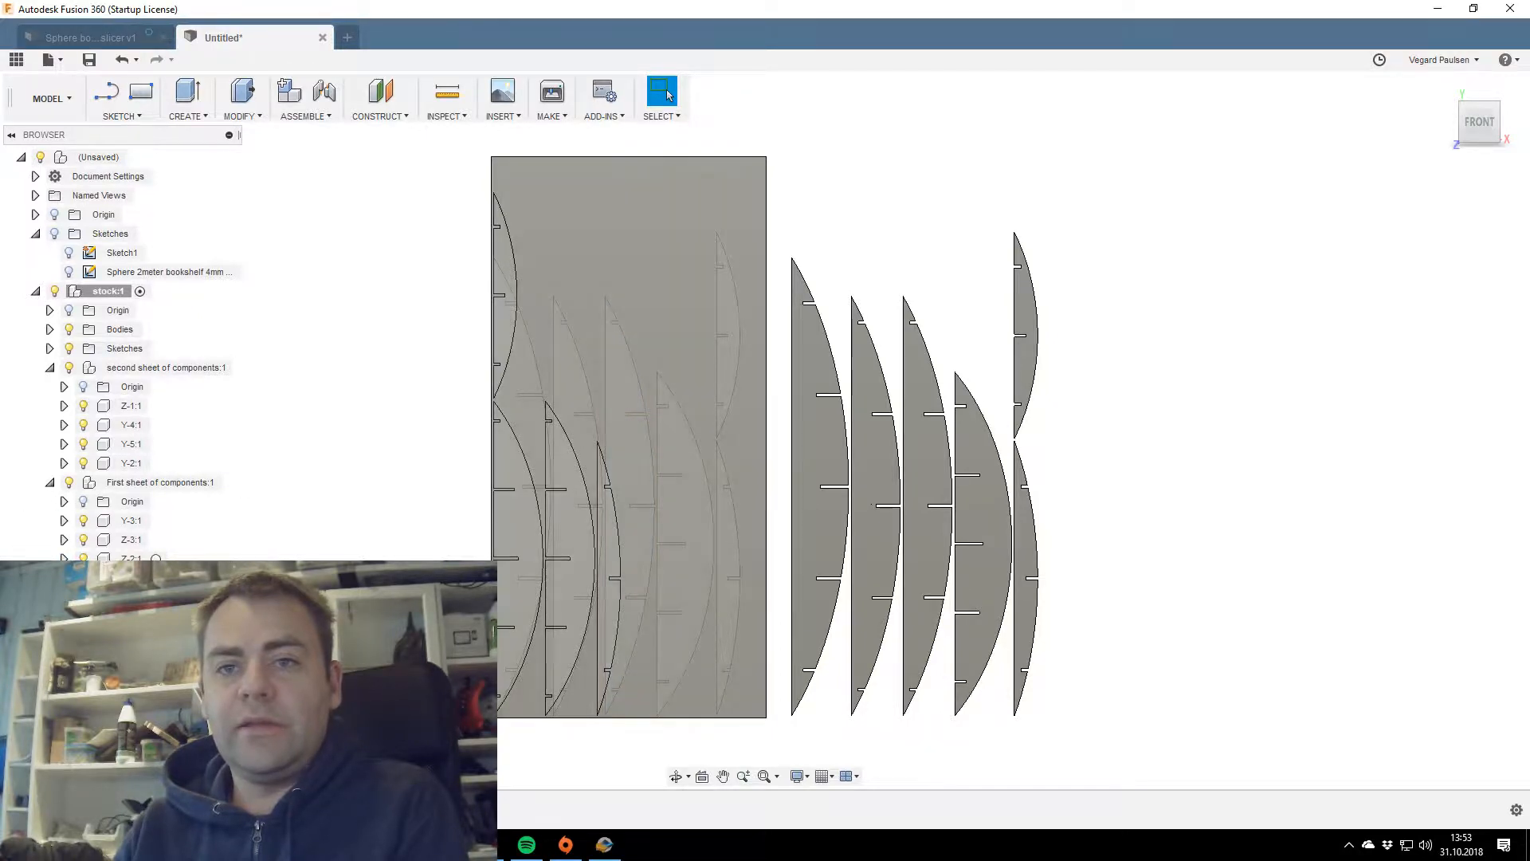
Hide the second sheet of components and the bodies of stock:1 to inspect the overlapping part outlines on the stock.
scroll(119, 351, "down", 2)
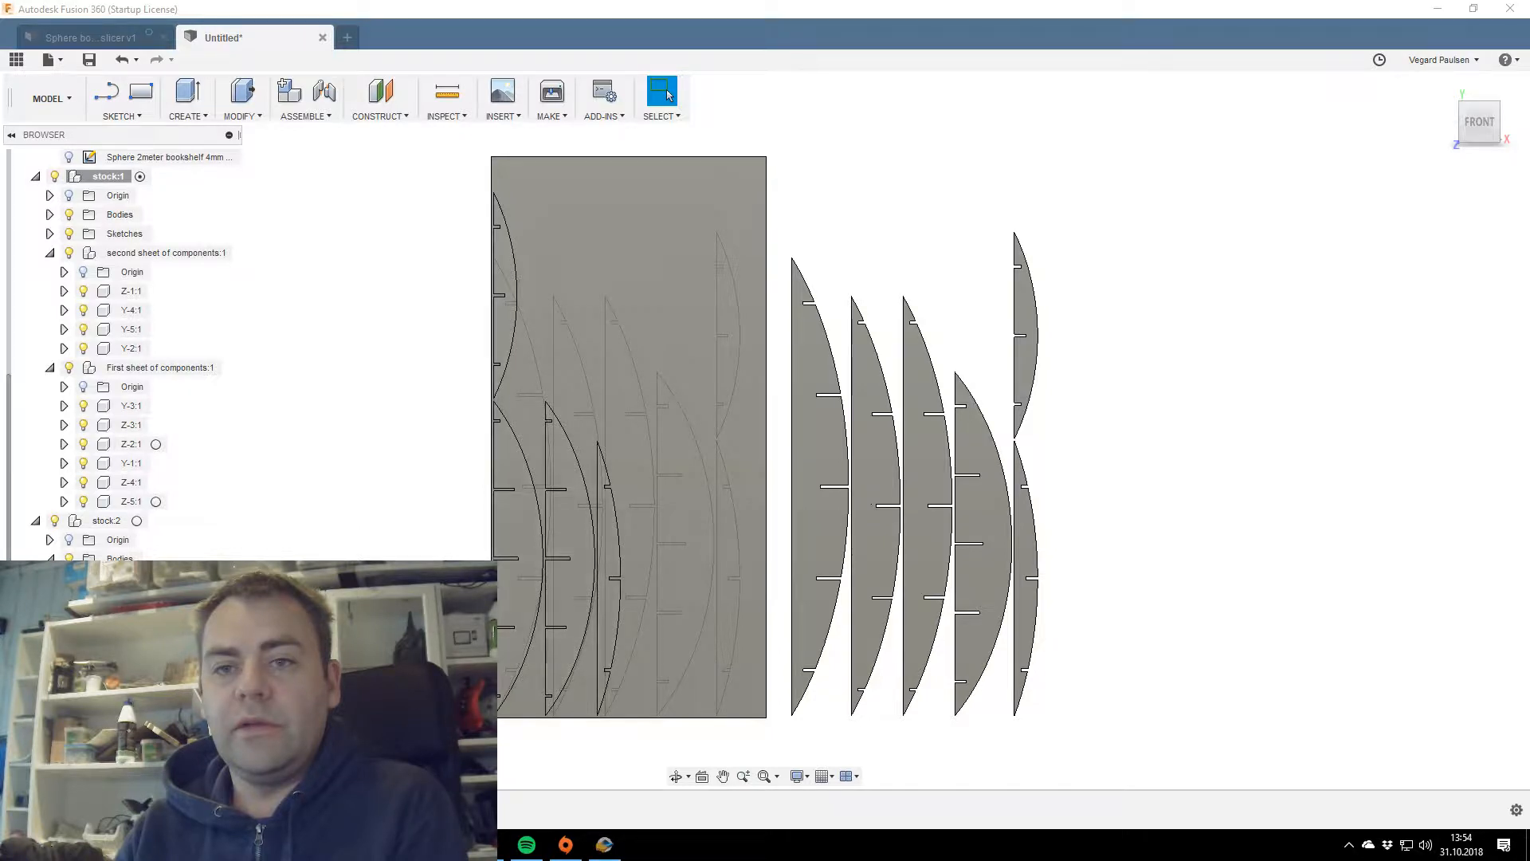
left_click(581, 374)
left_click(339, 428)
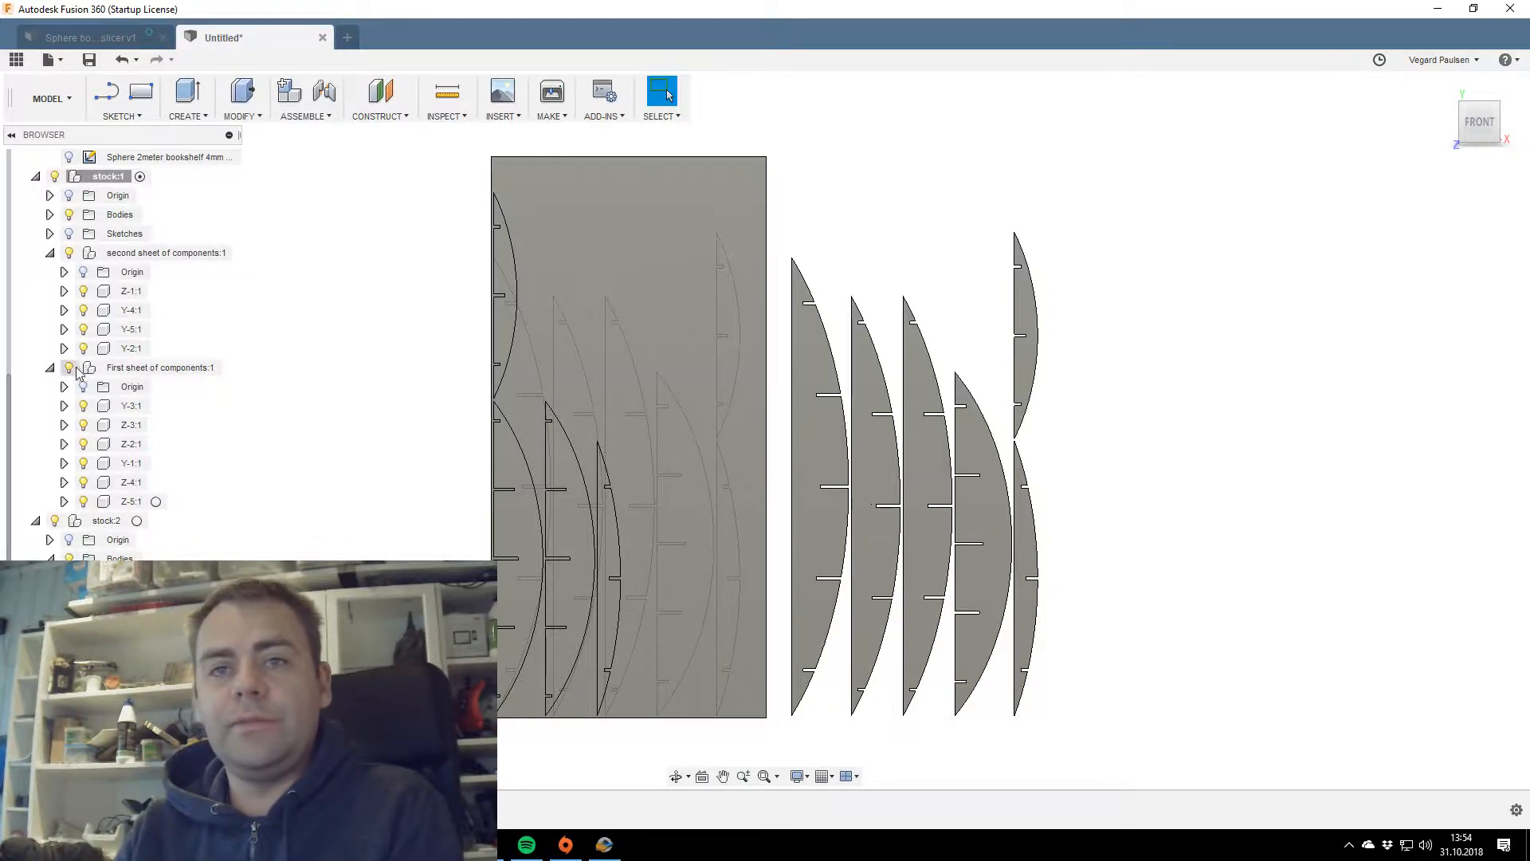
left_click(76, 258)
left_click(73, 256)
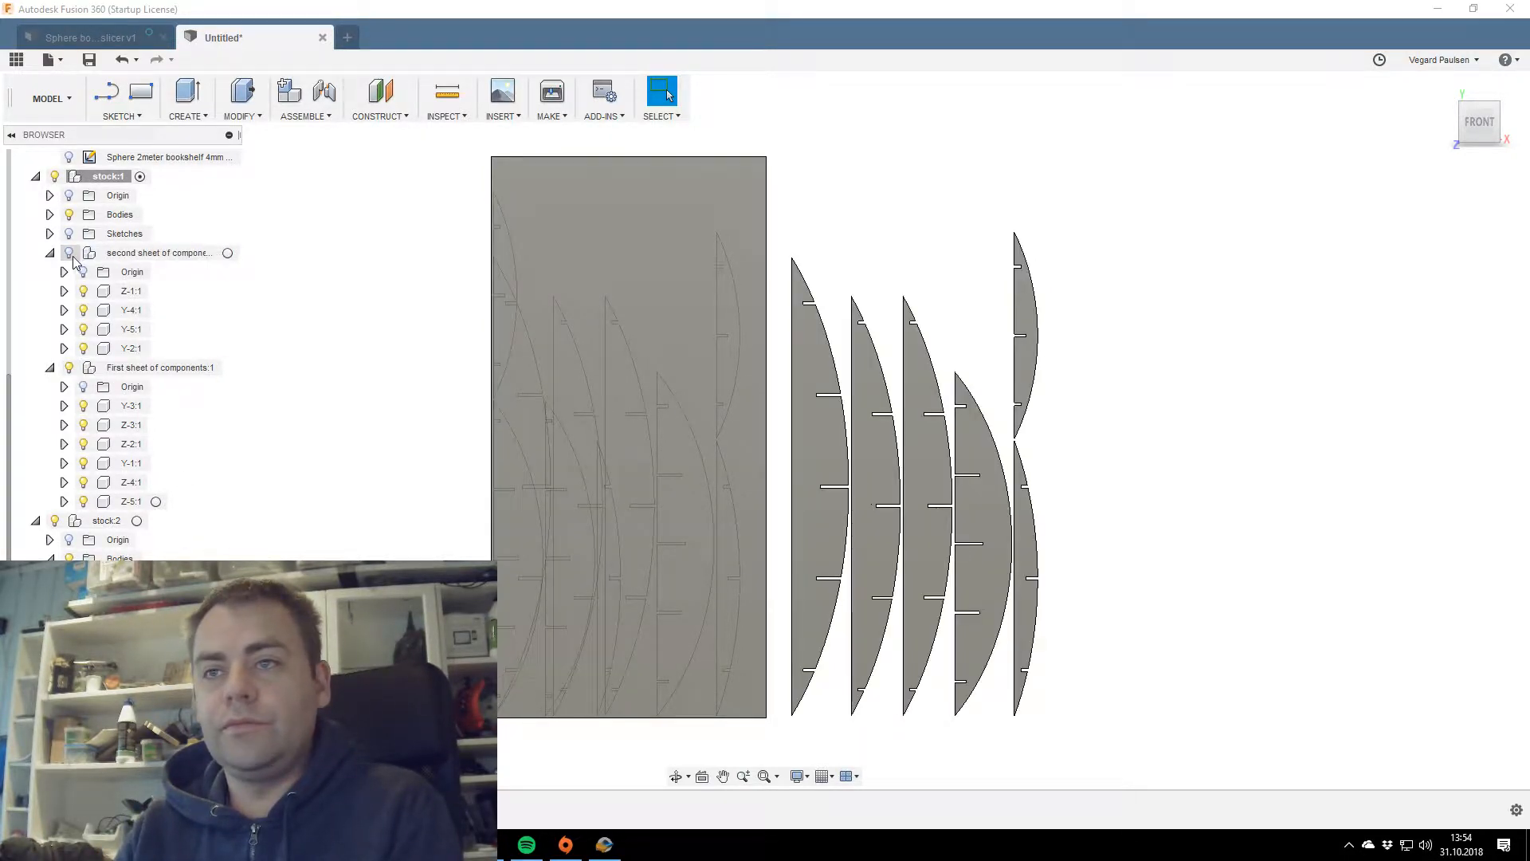
scroll(526, 446, "up", 5)
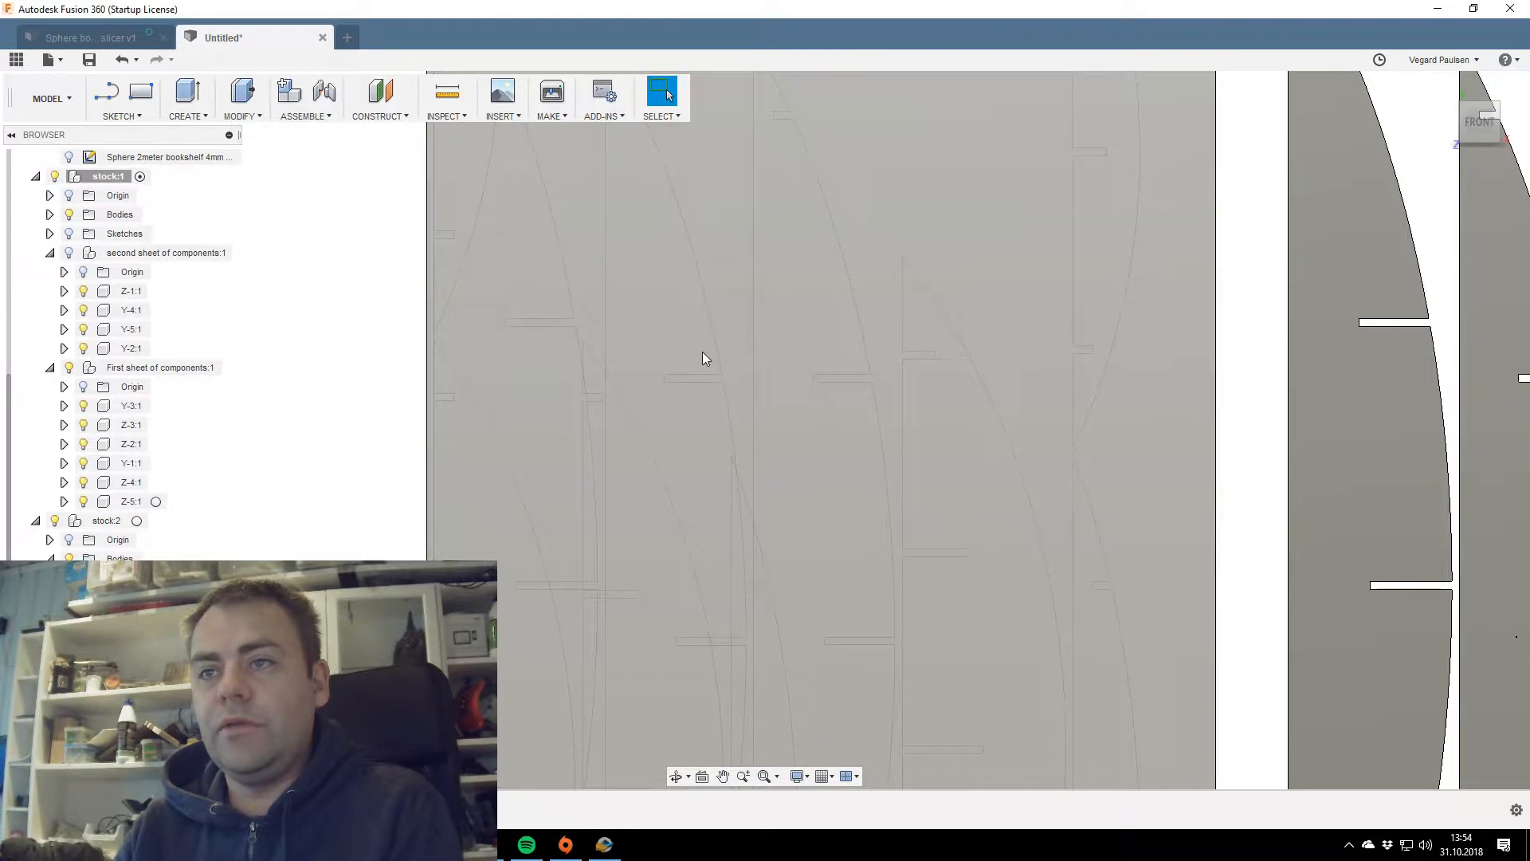
left_click(702, 358)
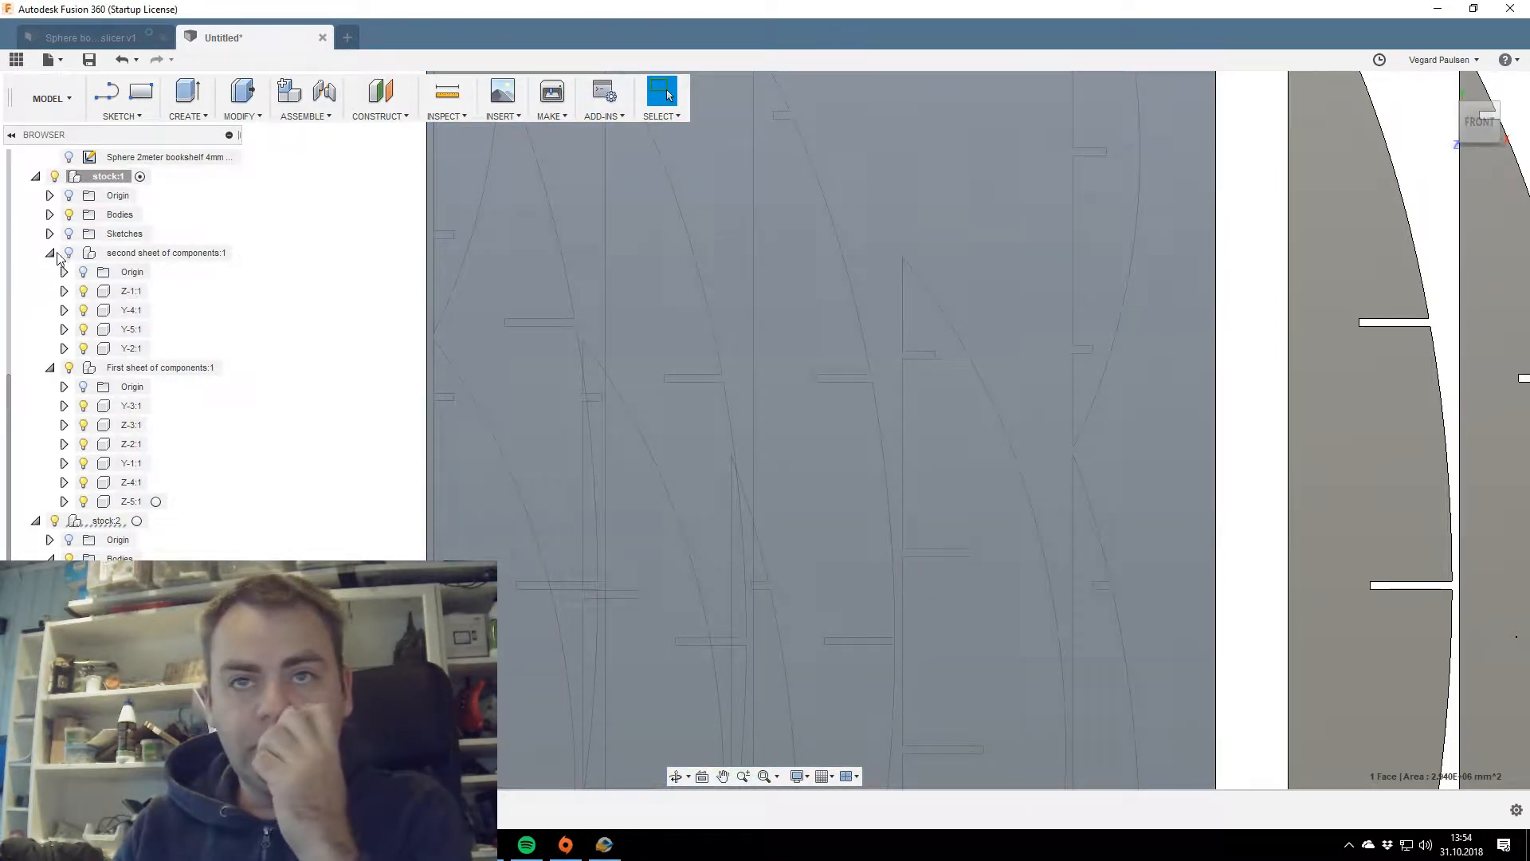
left_click(69, 216)
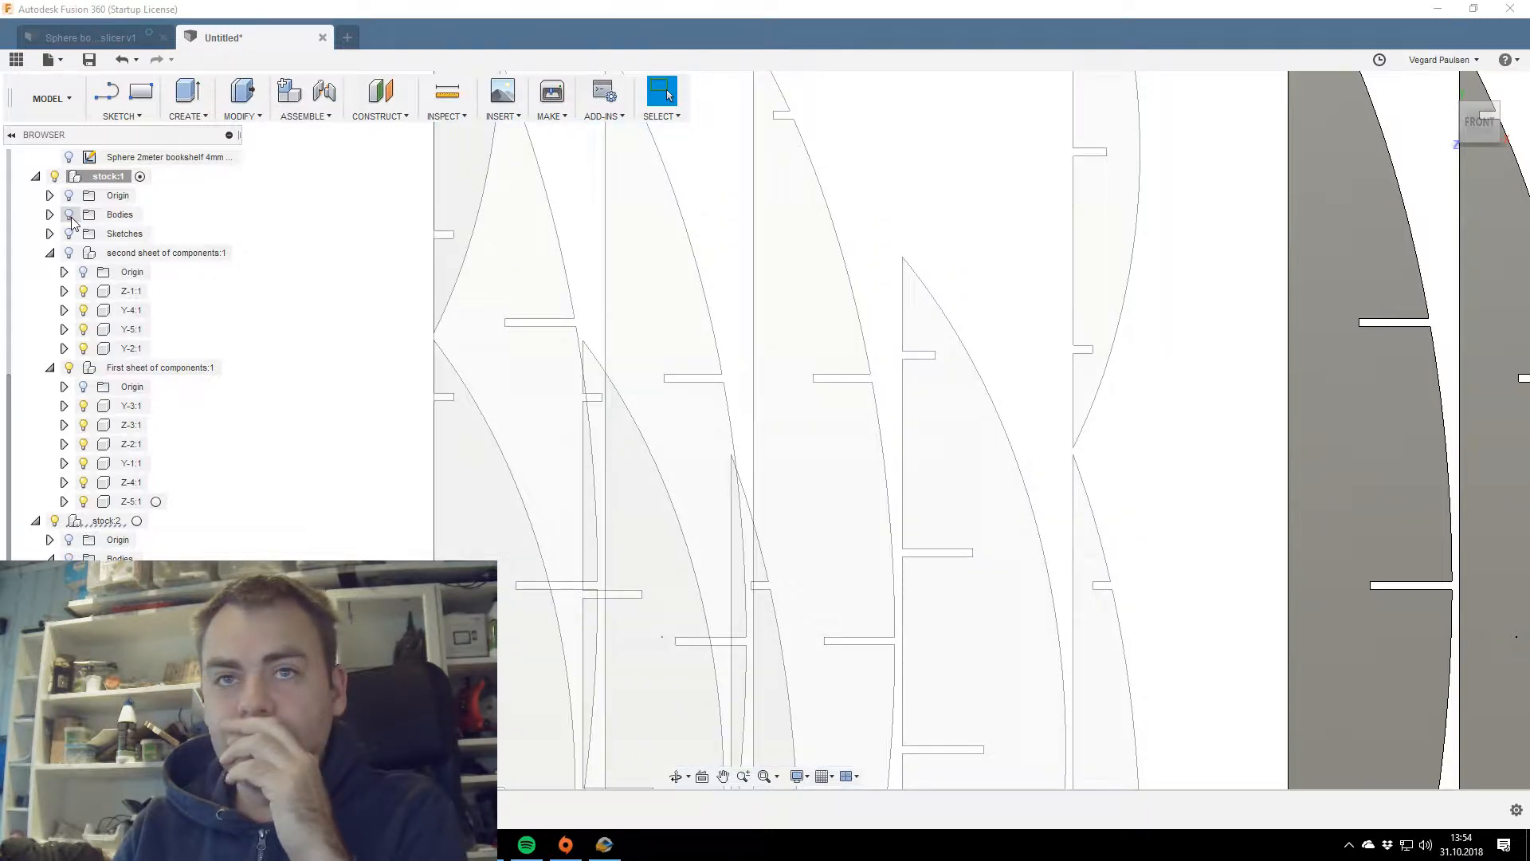
Collapse the top-level sketches and examine the component structure of stock:1 and stock:2.
scroll(80, 239, "up", 3)
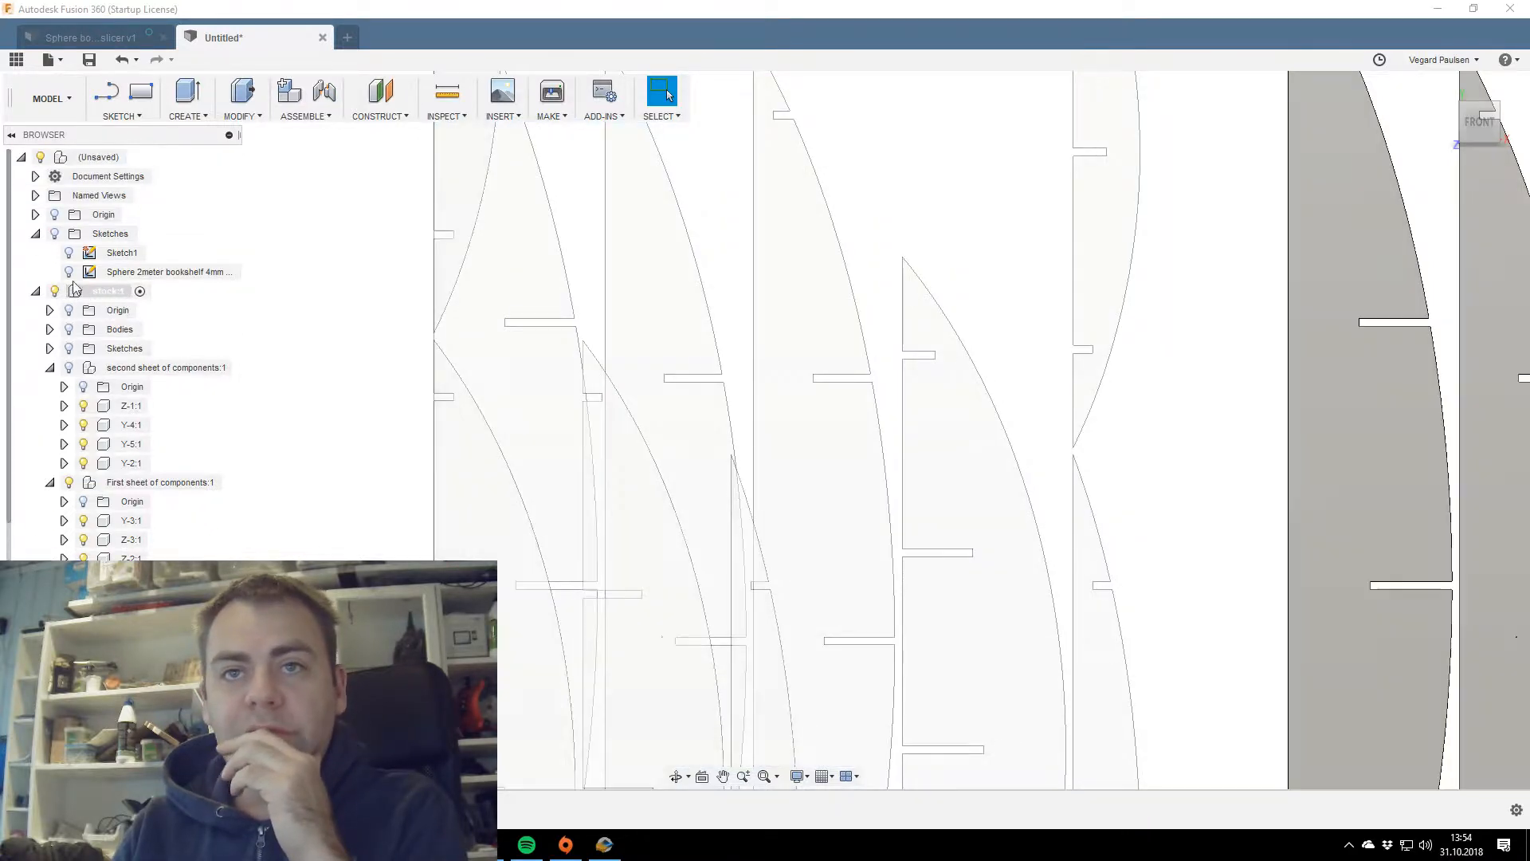
left_click(35, 233)
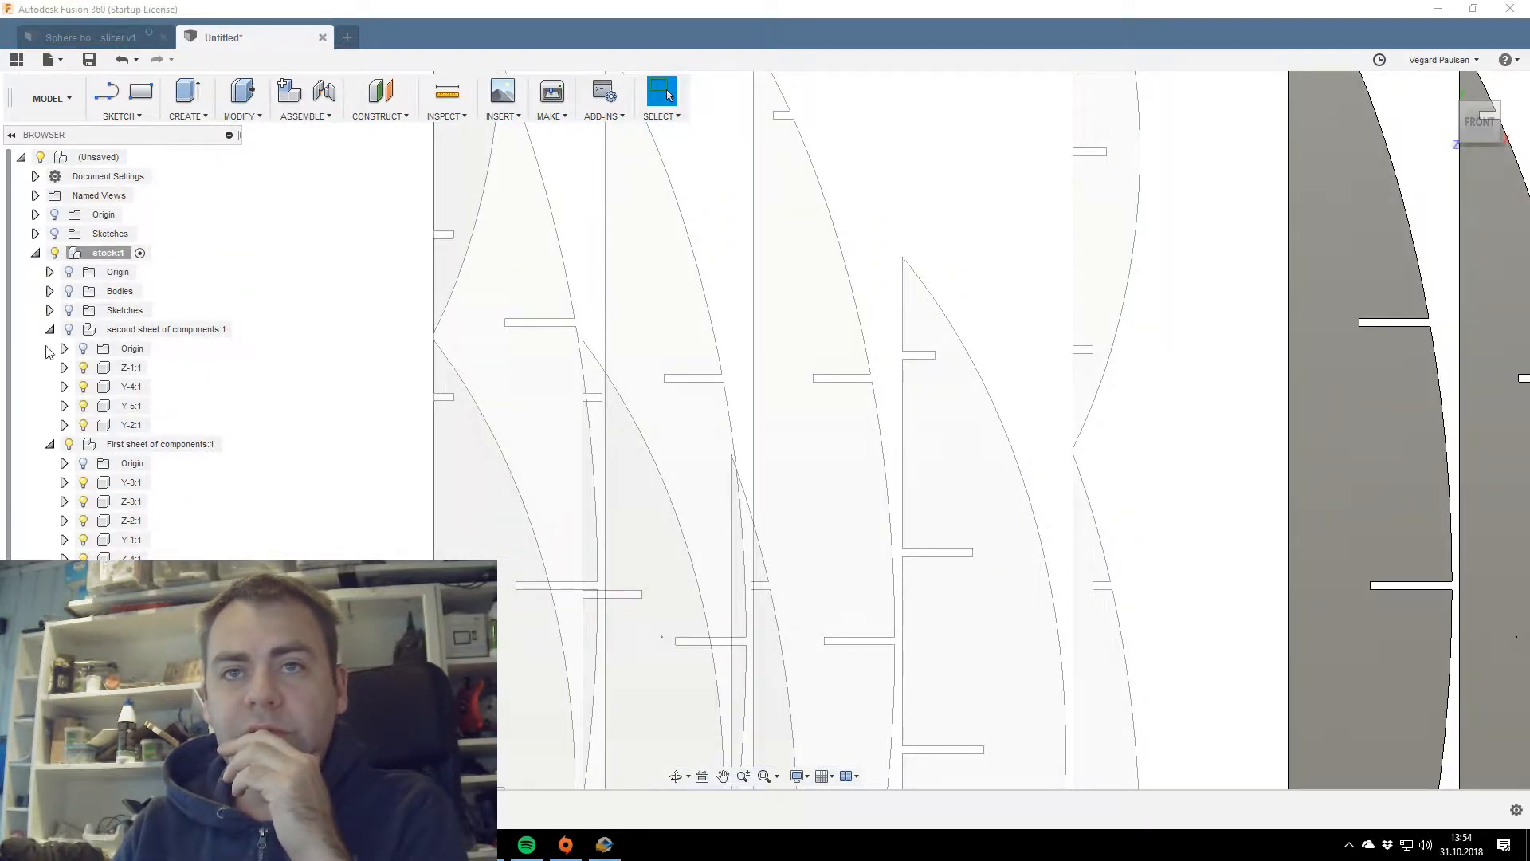
left_click(88, 425)
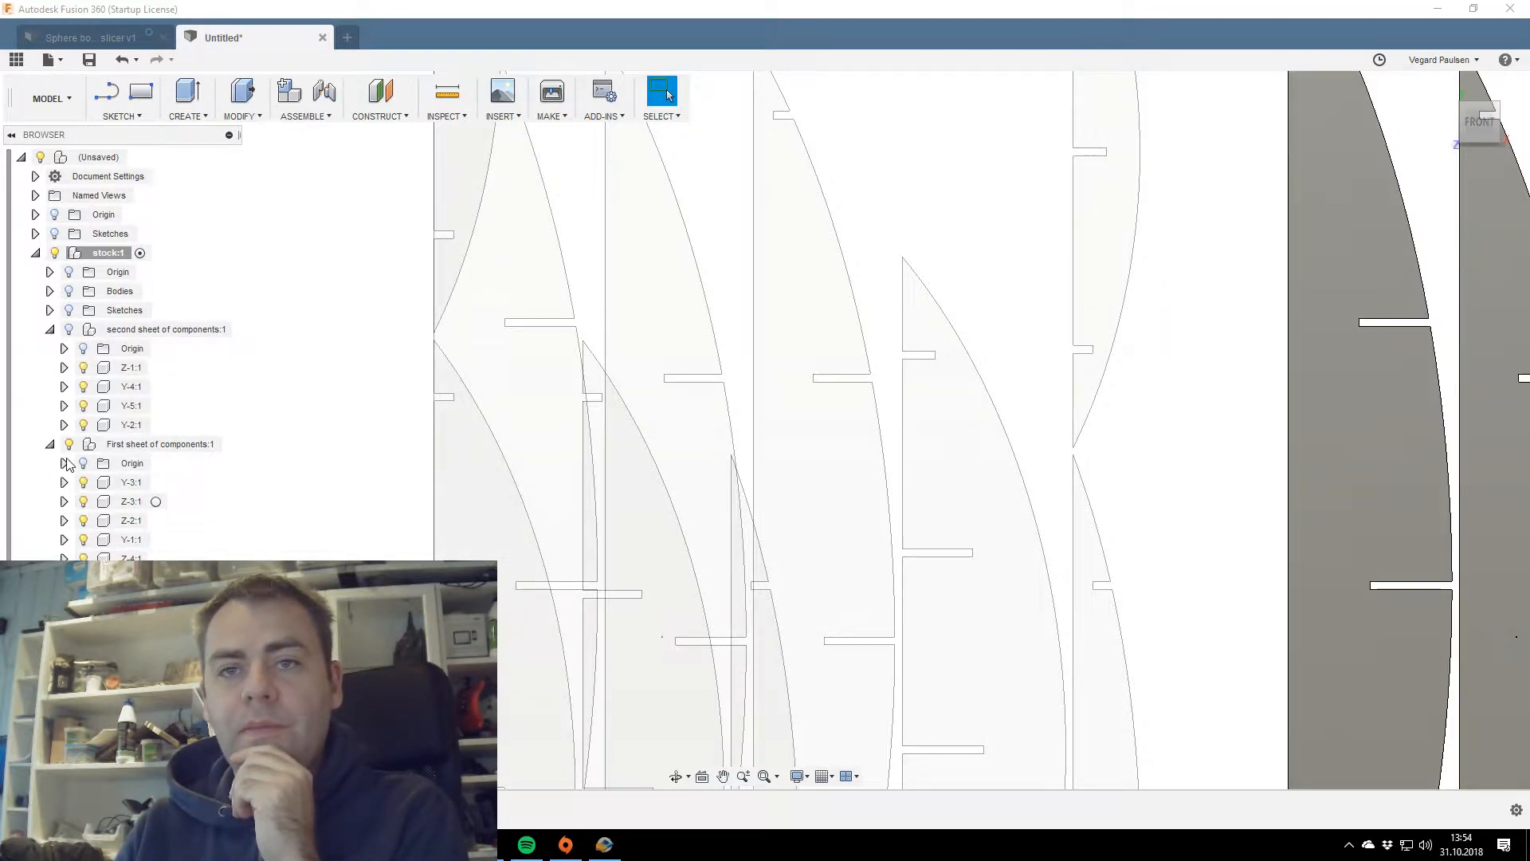
scroll(120, 359, "down", 2)
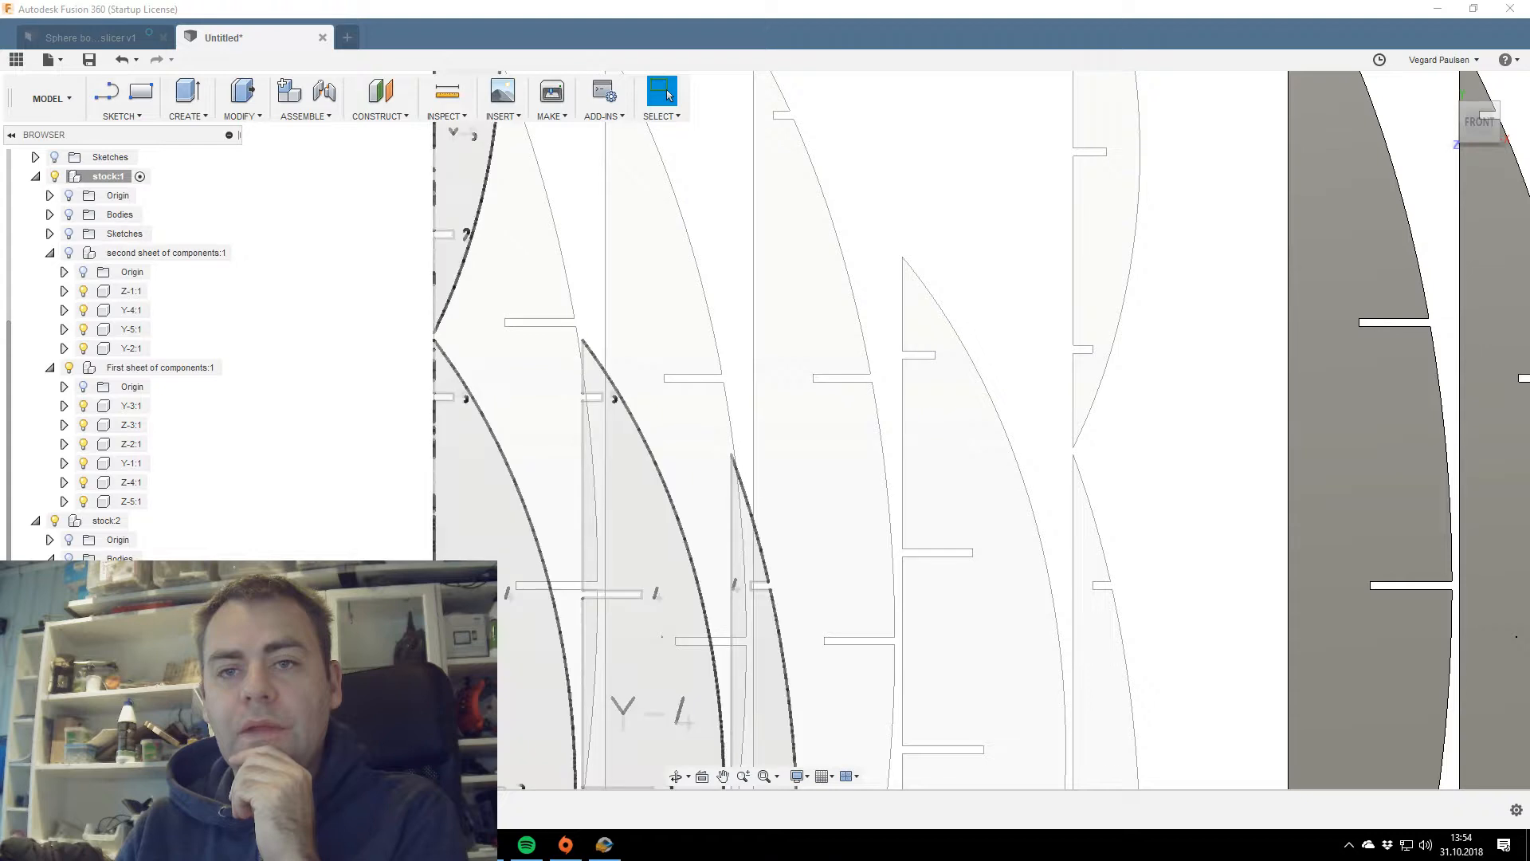
scroll(120, 358, "up", 1)
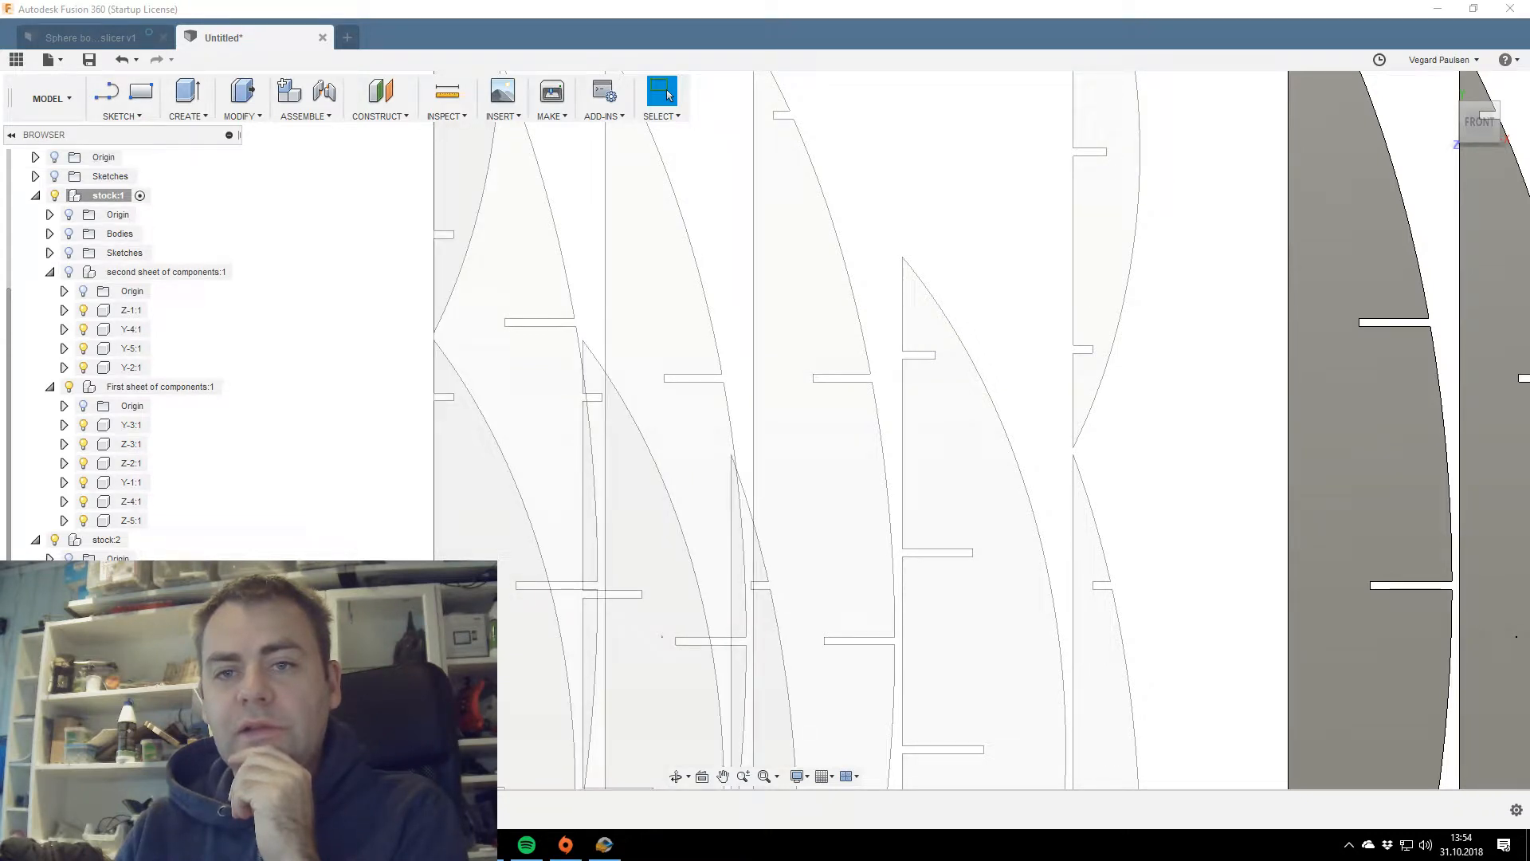
scroll(120, 358, "down", 1)
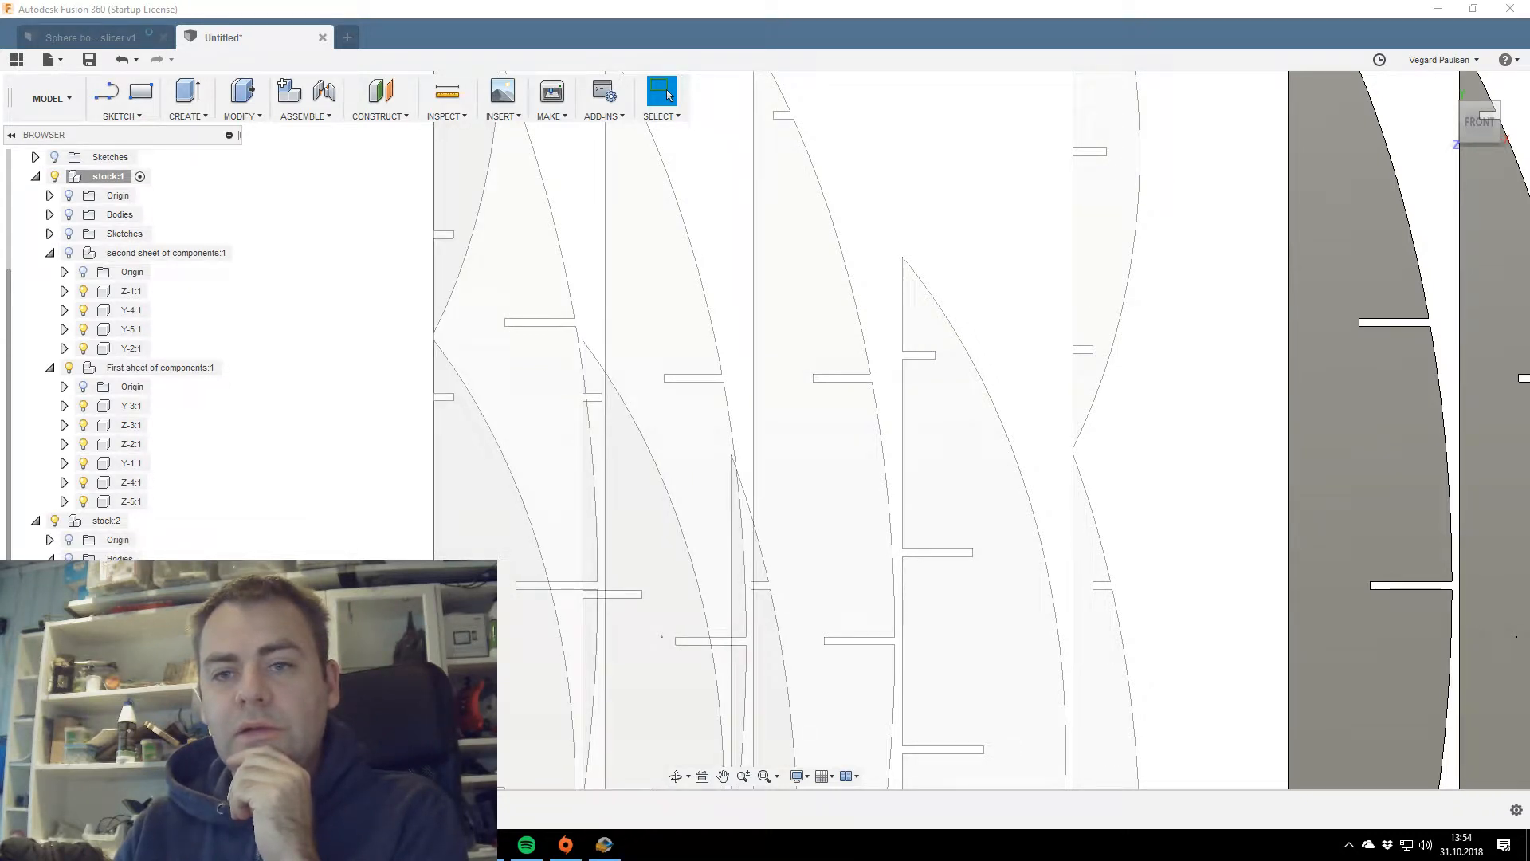
scroll(120, 359, "down", 3)
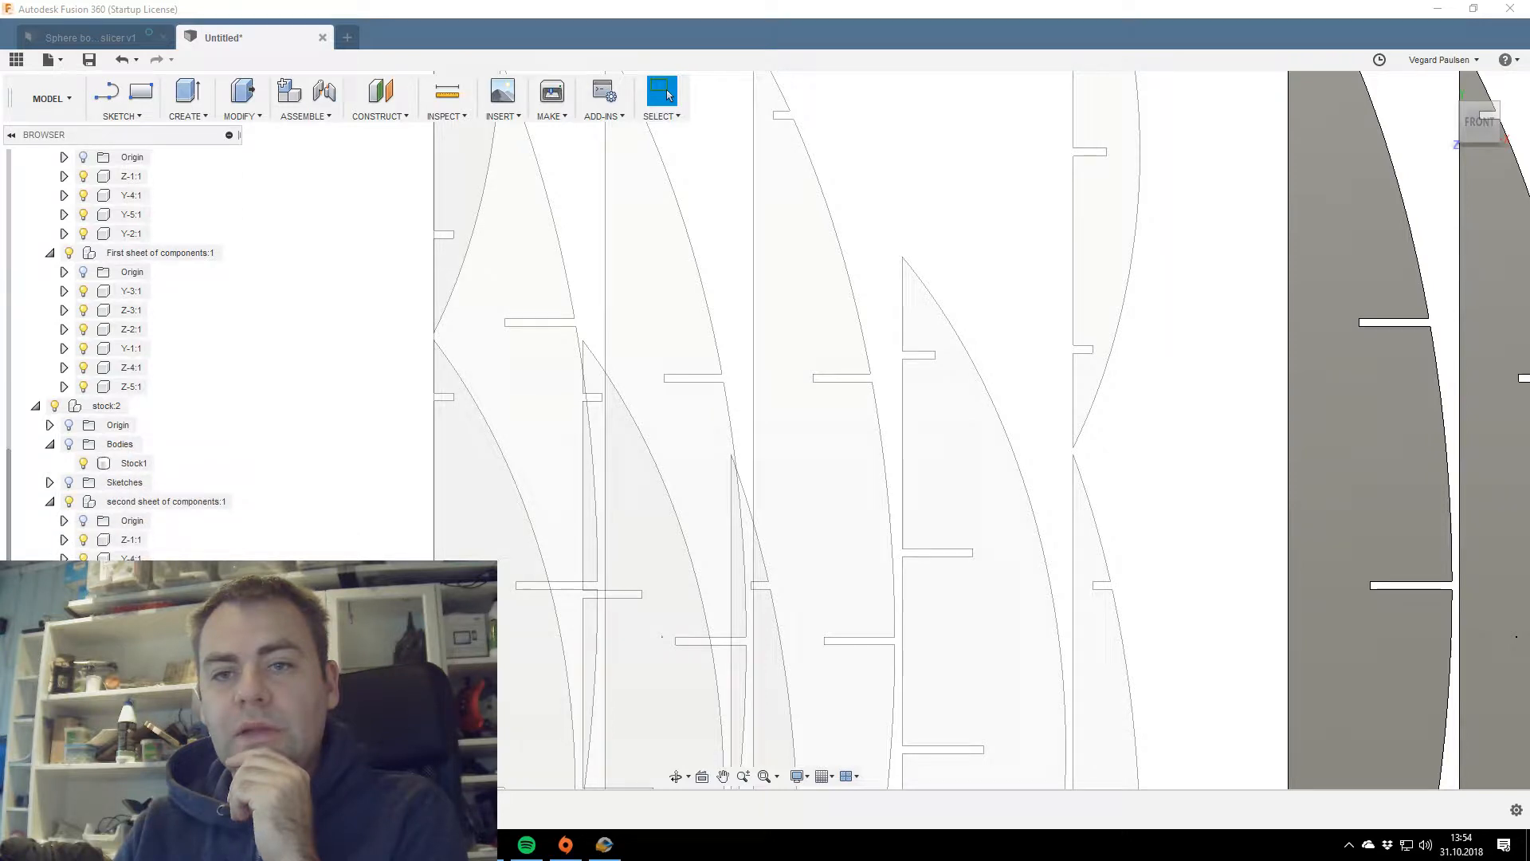
scroll(136, 519, "up", 5)
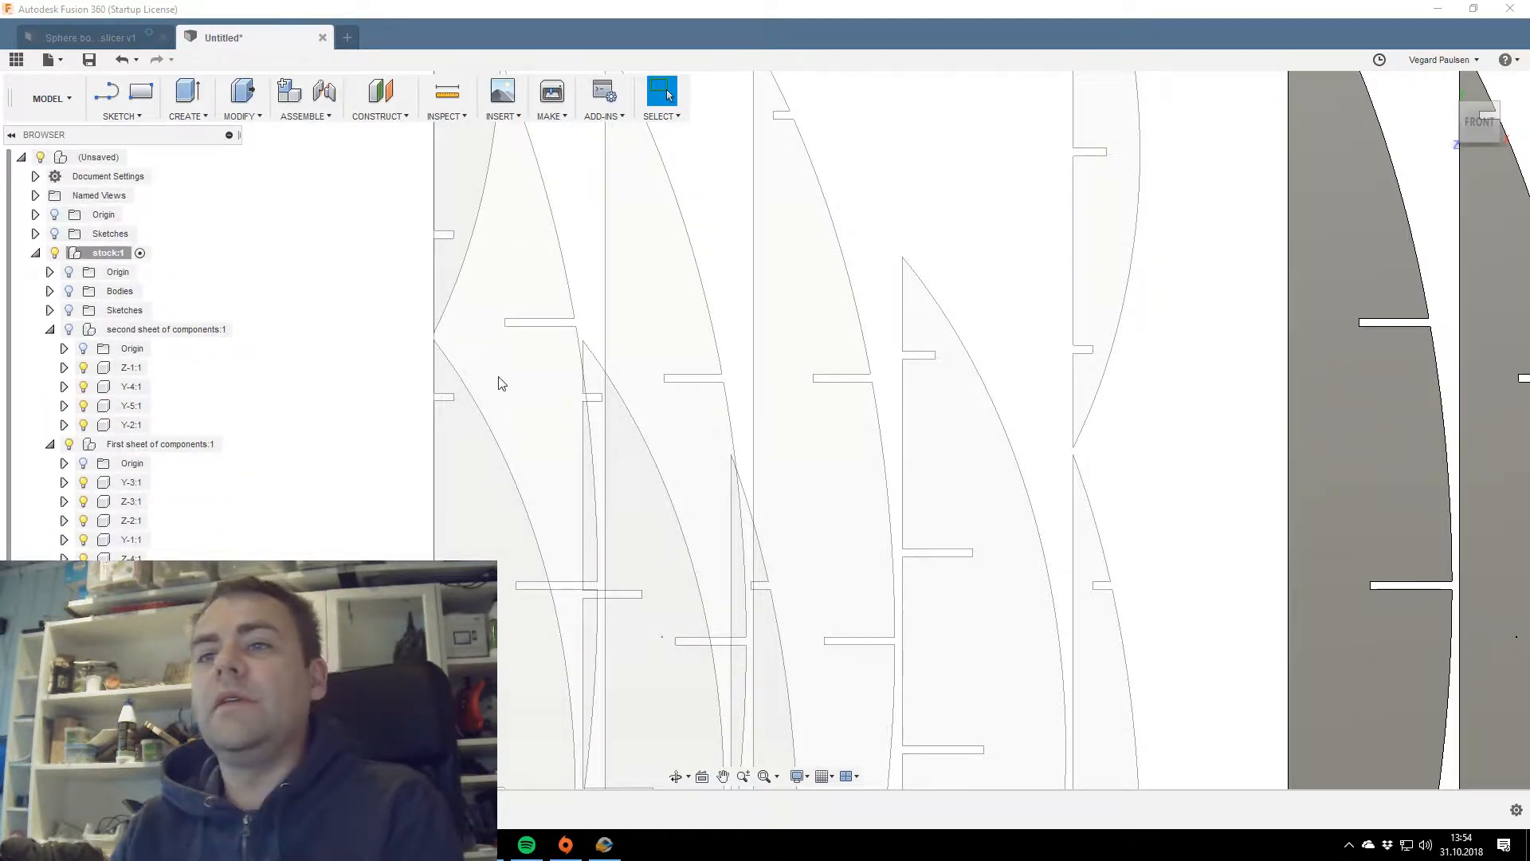
Show the second sheet of components and the bodies of stock:1 again.
scroll(498, 399, "down", 3)
scroll(498, 409, "down", 2)
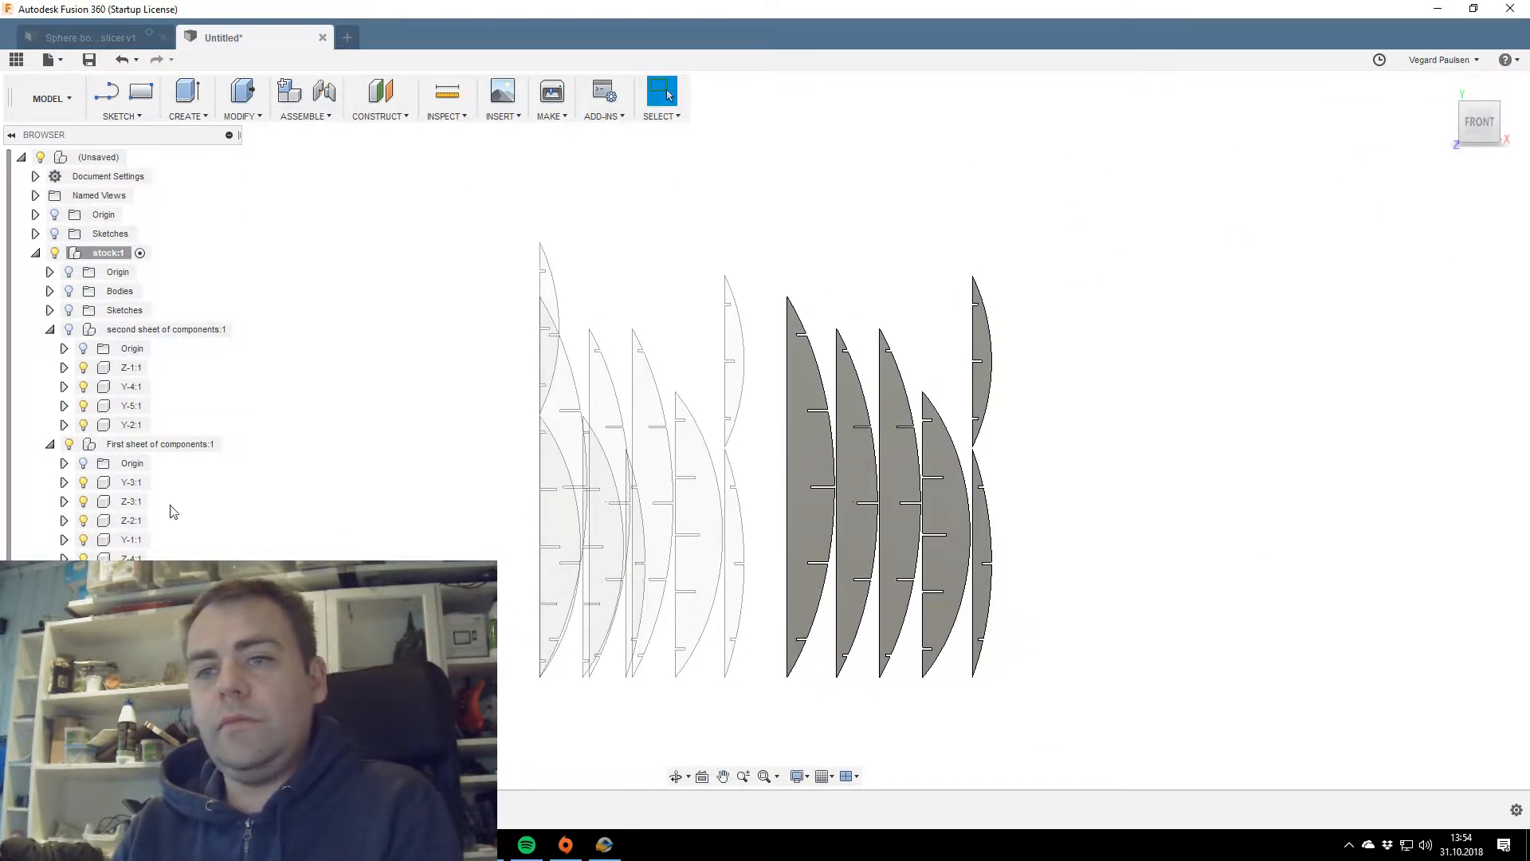
left_click(70, 329)
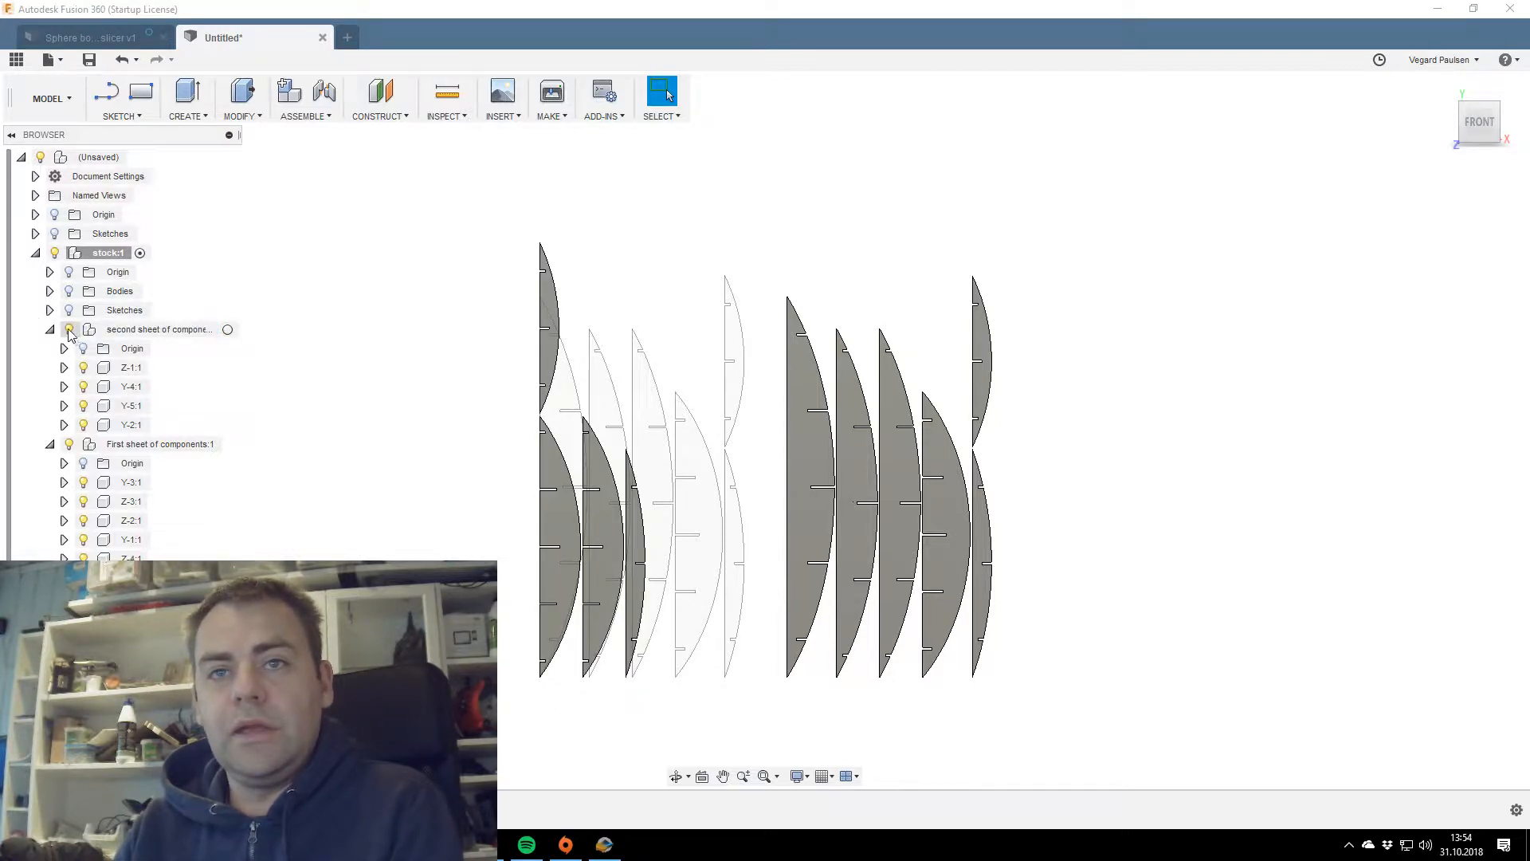
left_click(68, 291)
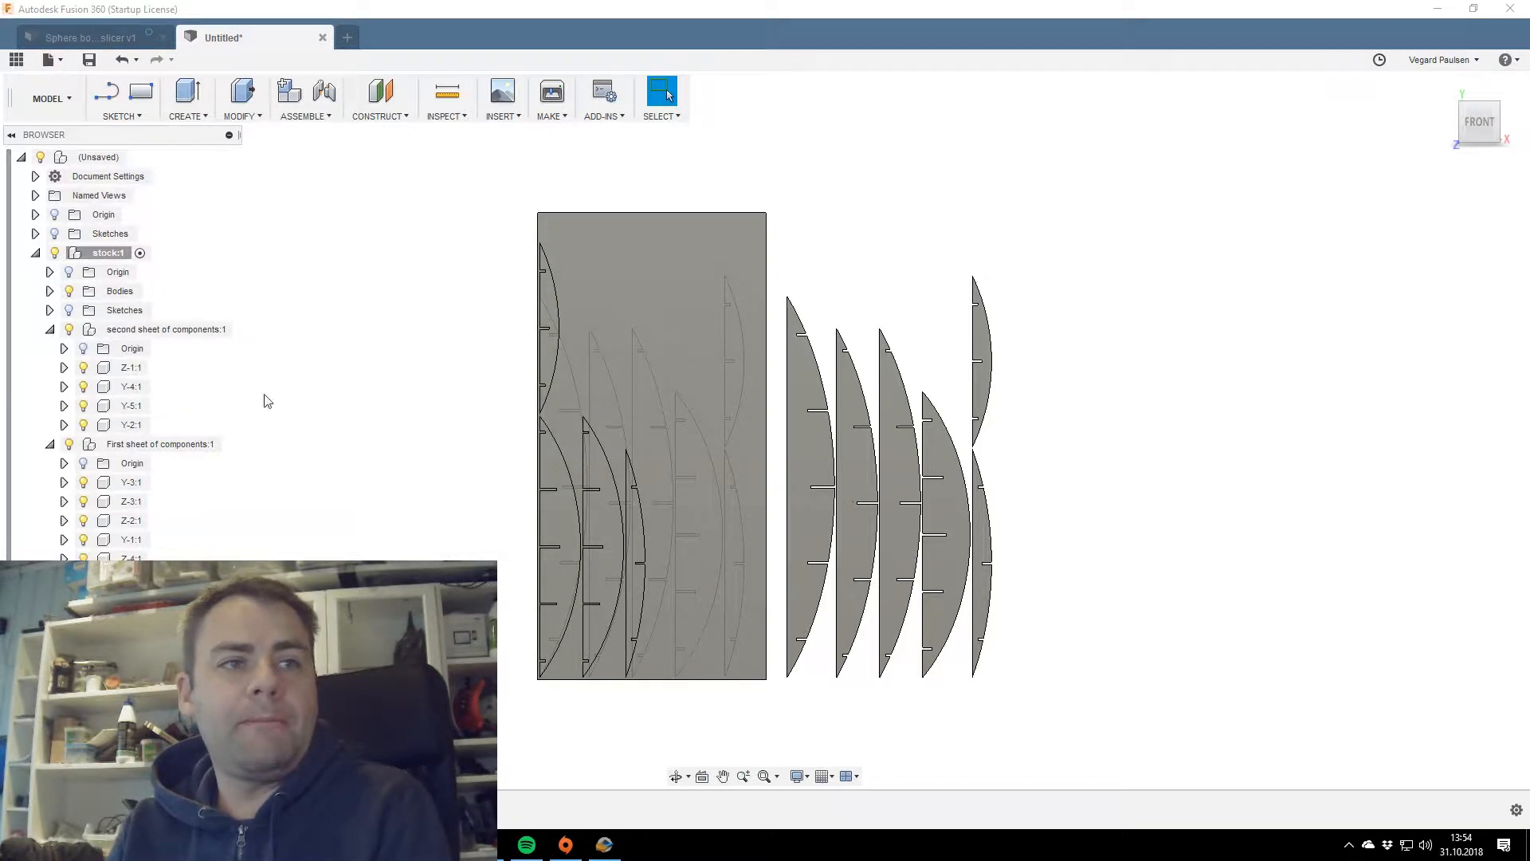
Examine the faint and solid parts on the stock by selecting their faces, and clear the selection.
scroll(454, 530, "up", 2)
left_click(586, 518)
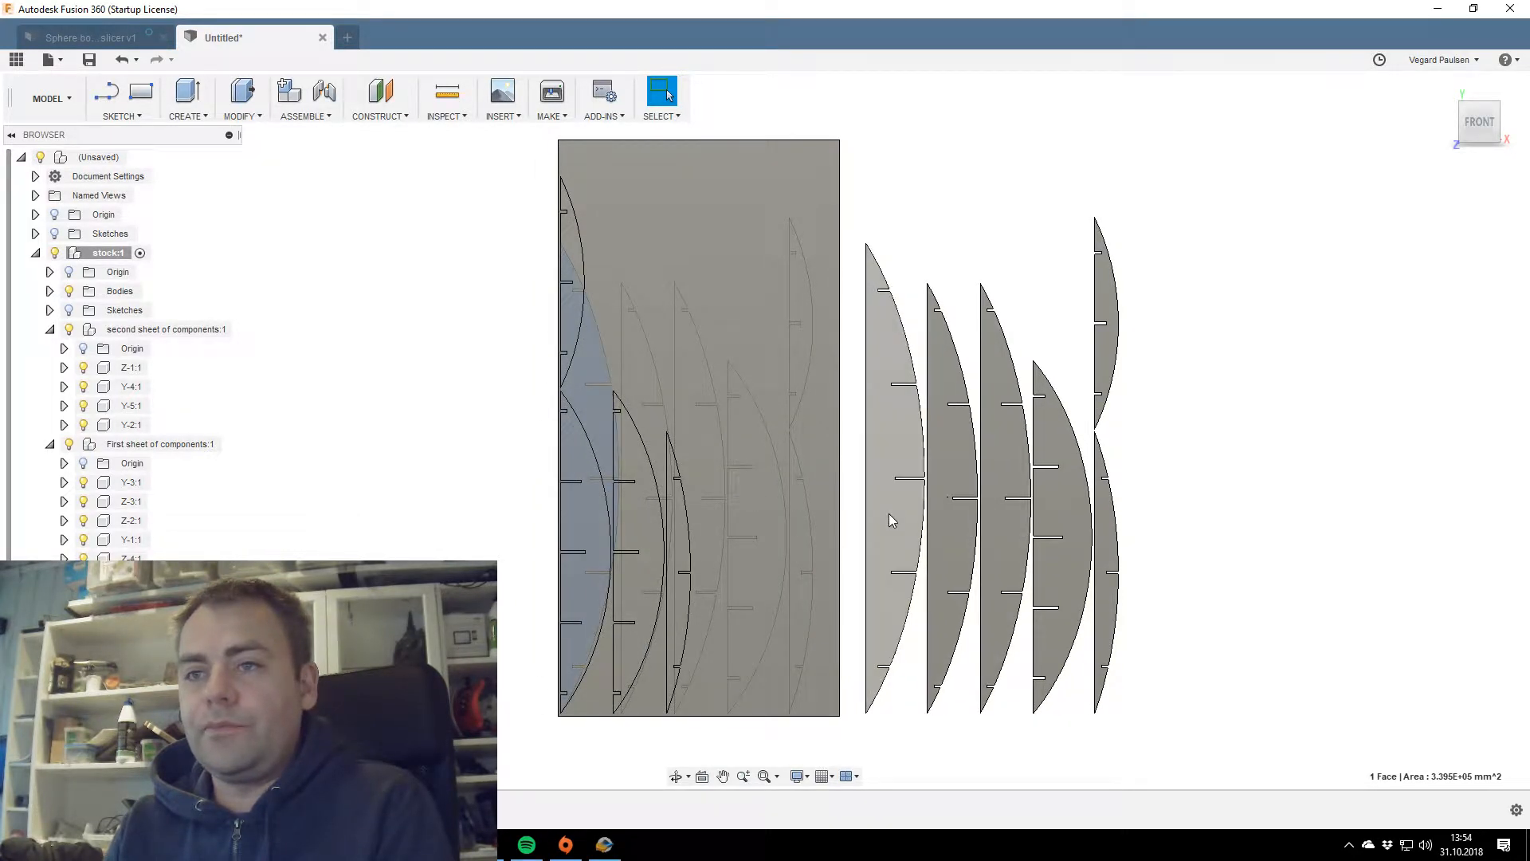
scroll(625, 518, "up", 2)
scroll(624, 531, "down", 3)
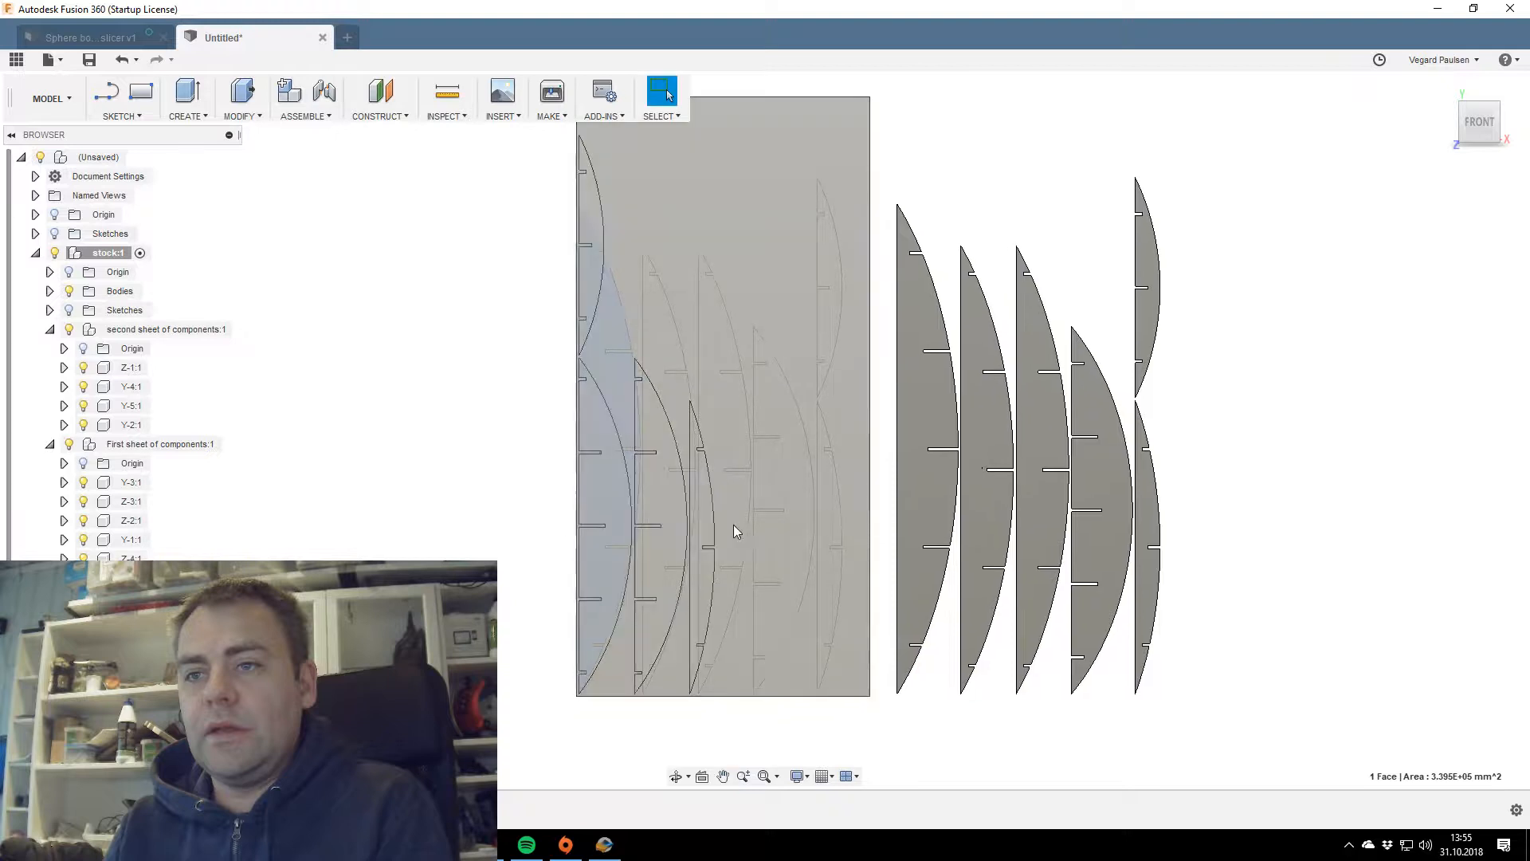
left_click(688, 538)
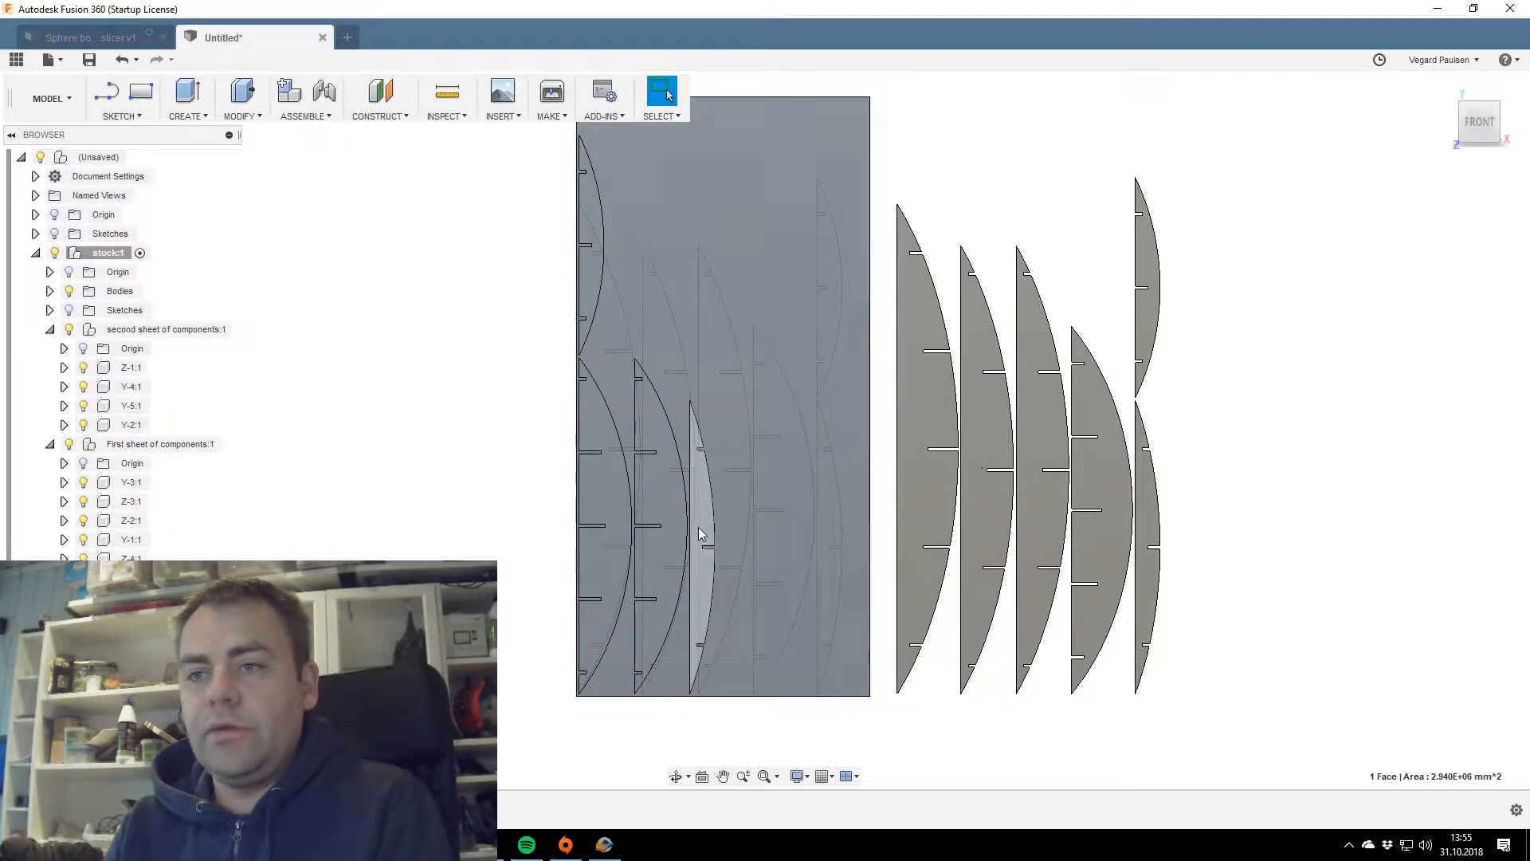
left_click(699, 528)
scroll(209, 512, "down", 1)
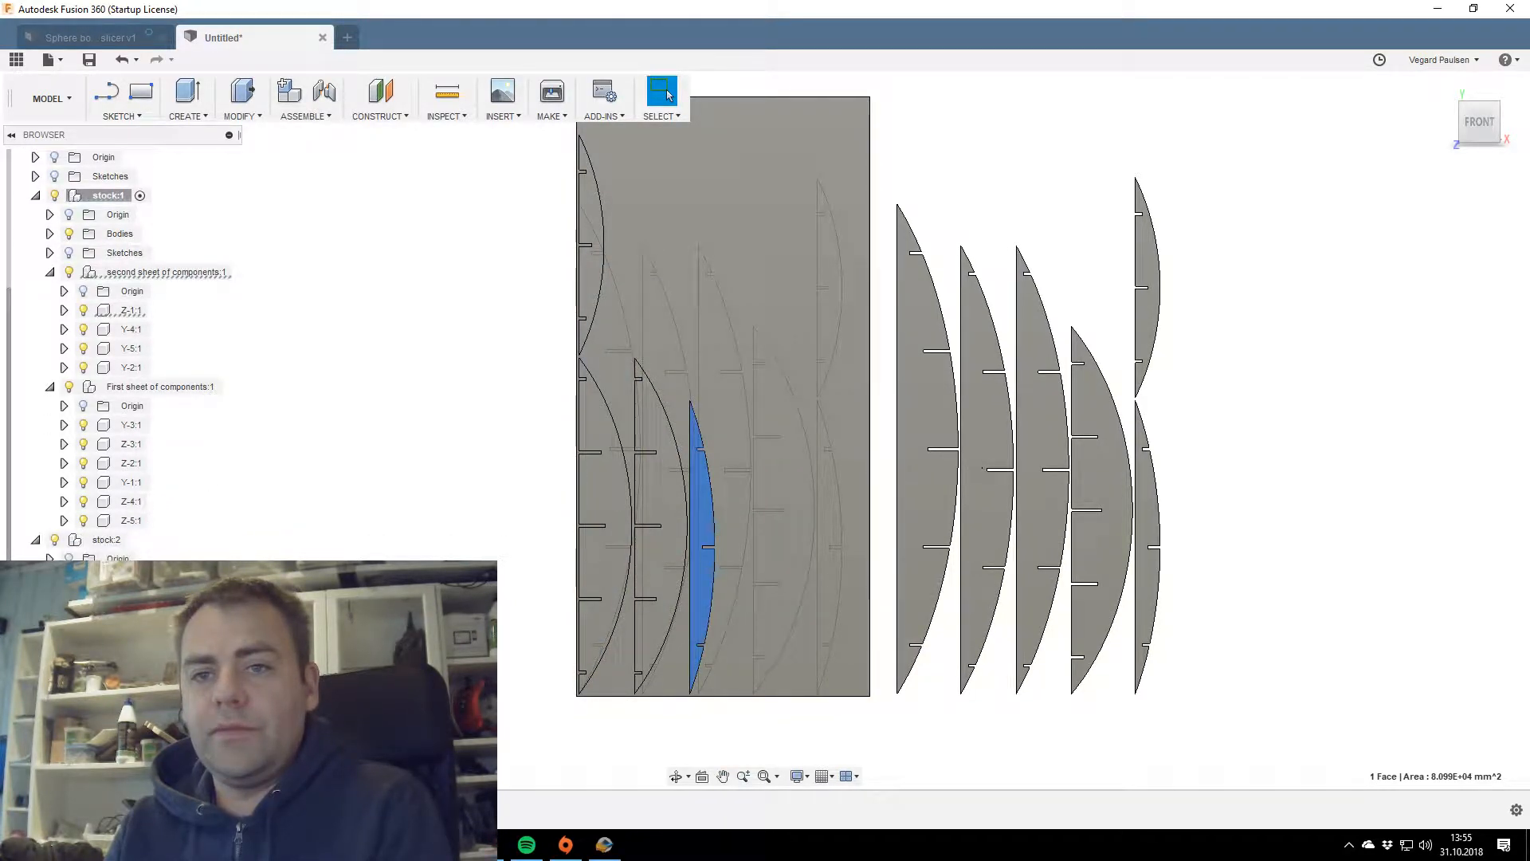
key("Escape")
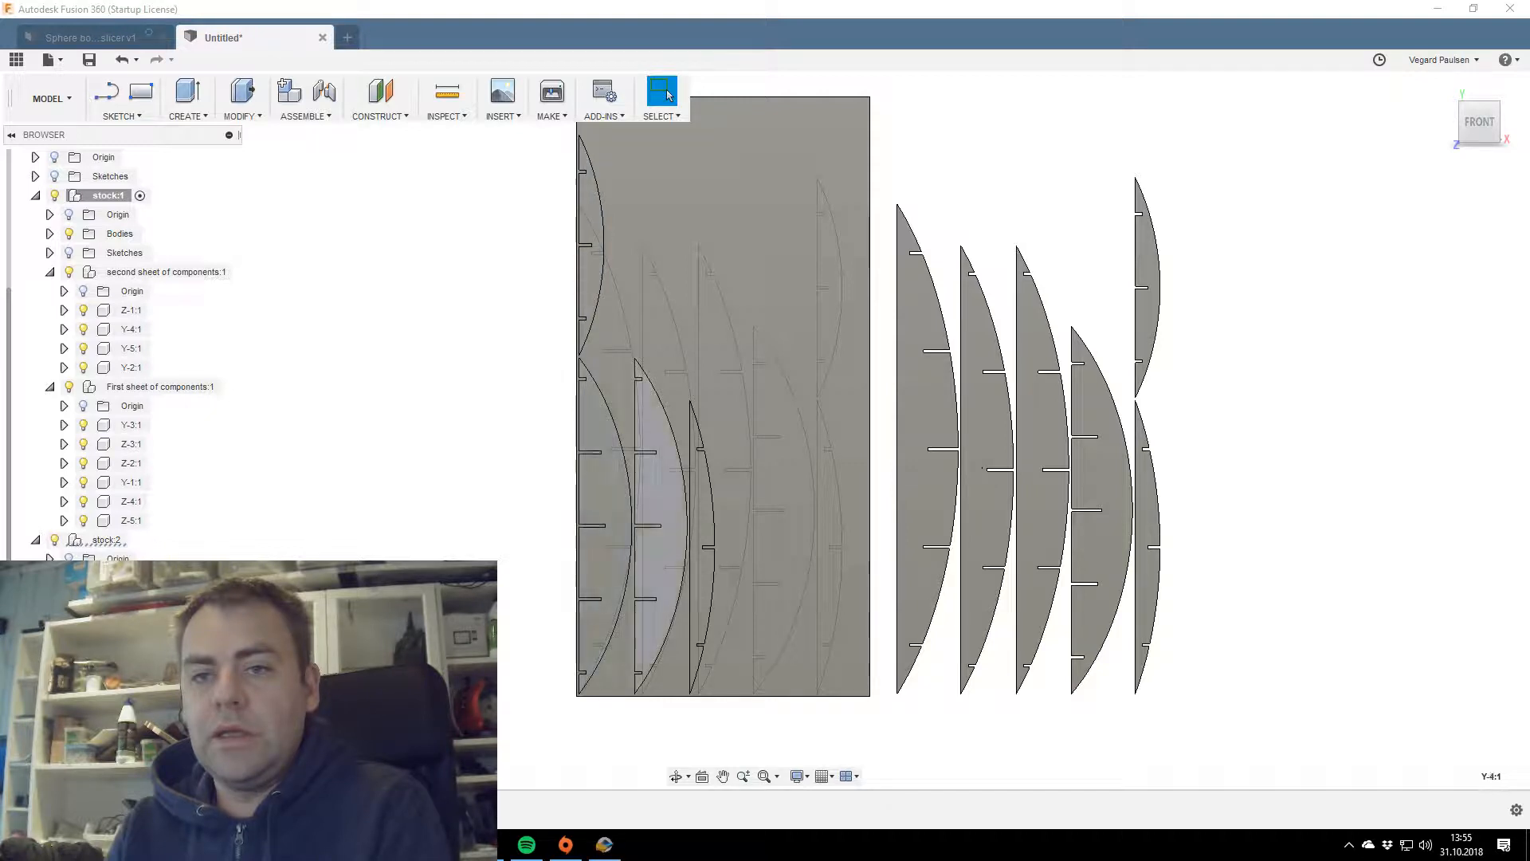
right_click(131, 310)
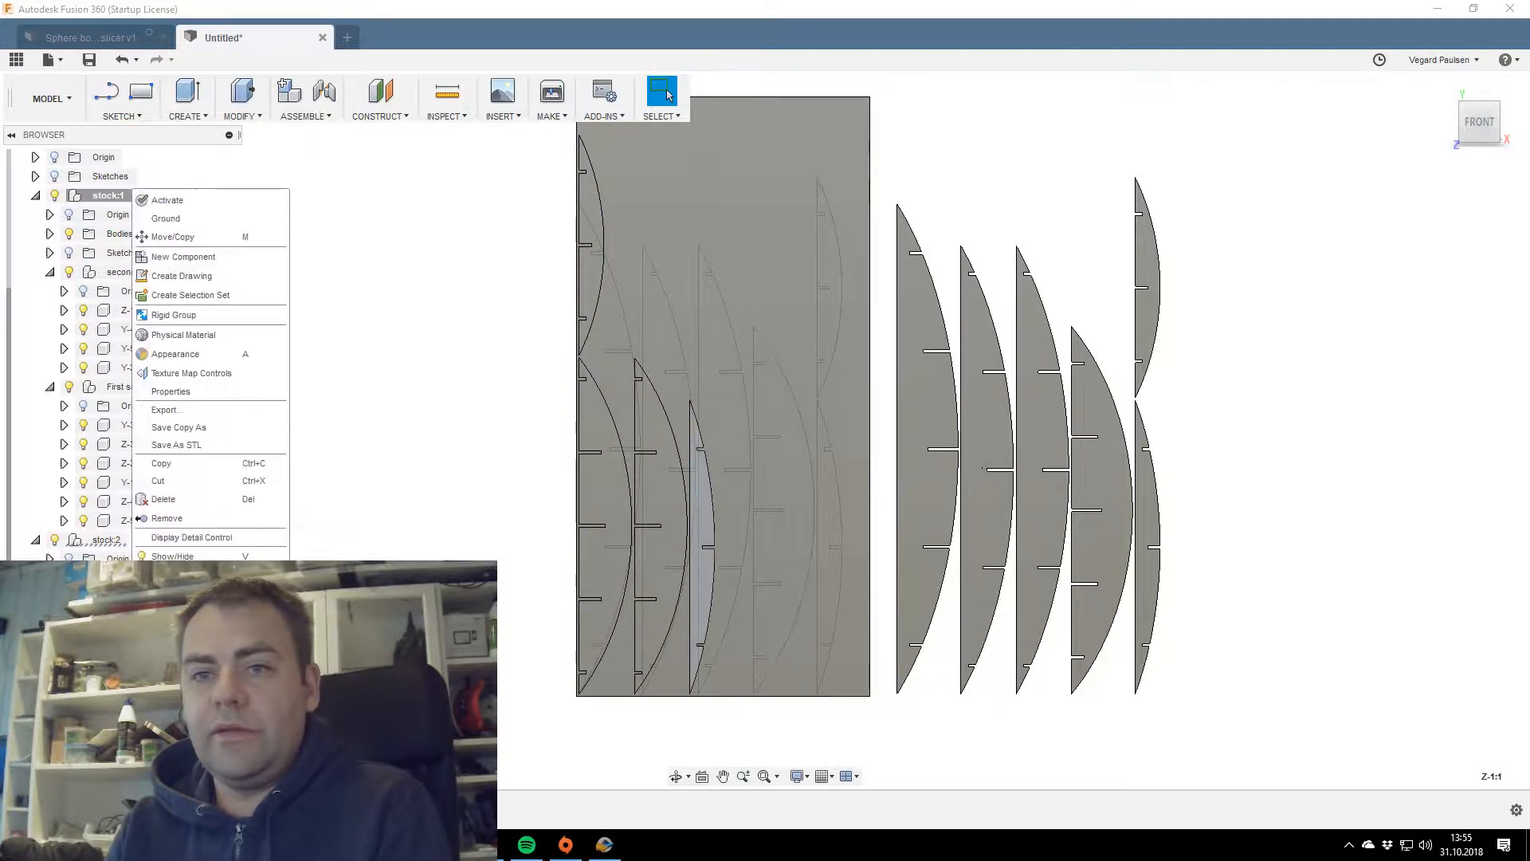
left_click(208, 237)
left_click_drag(740, 548, 475, 551)
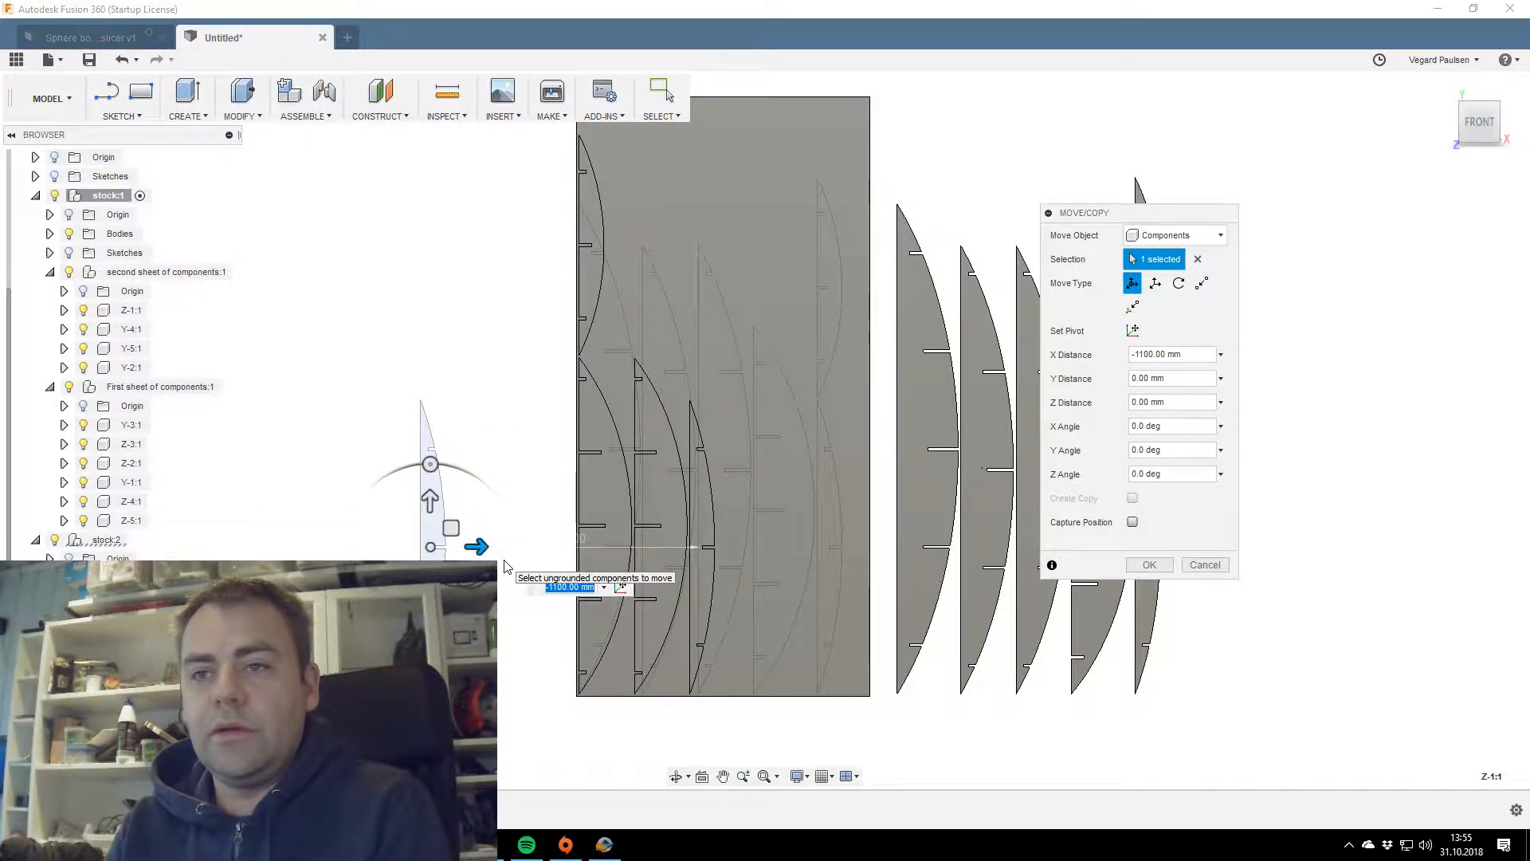
left_click(1204, 564)
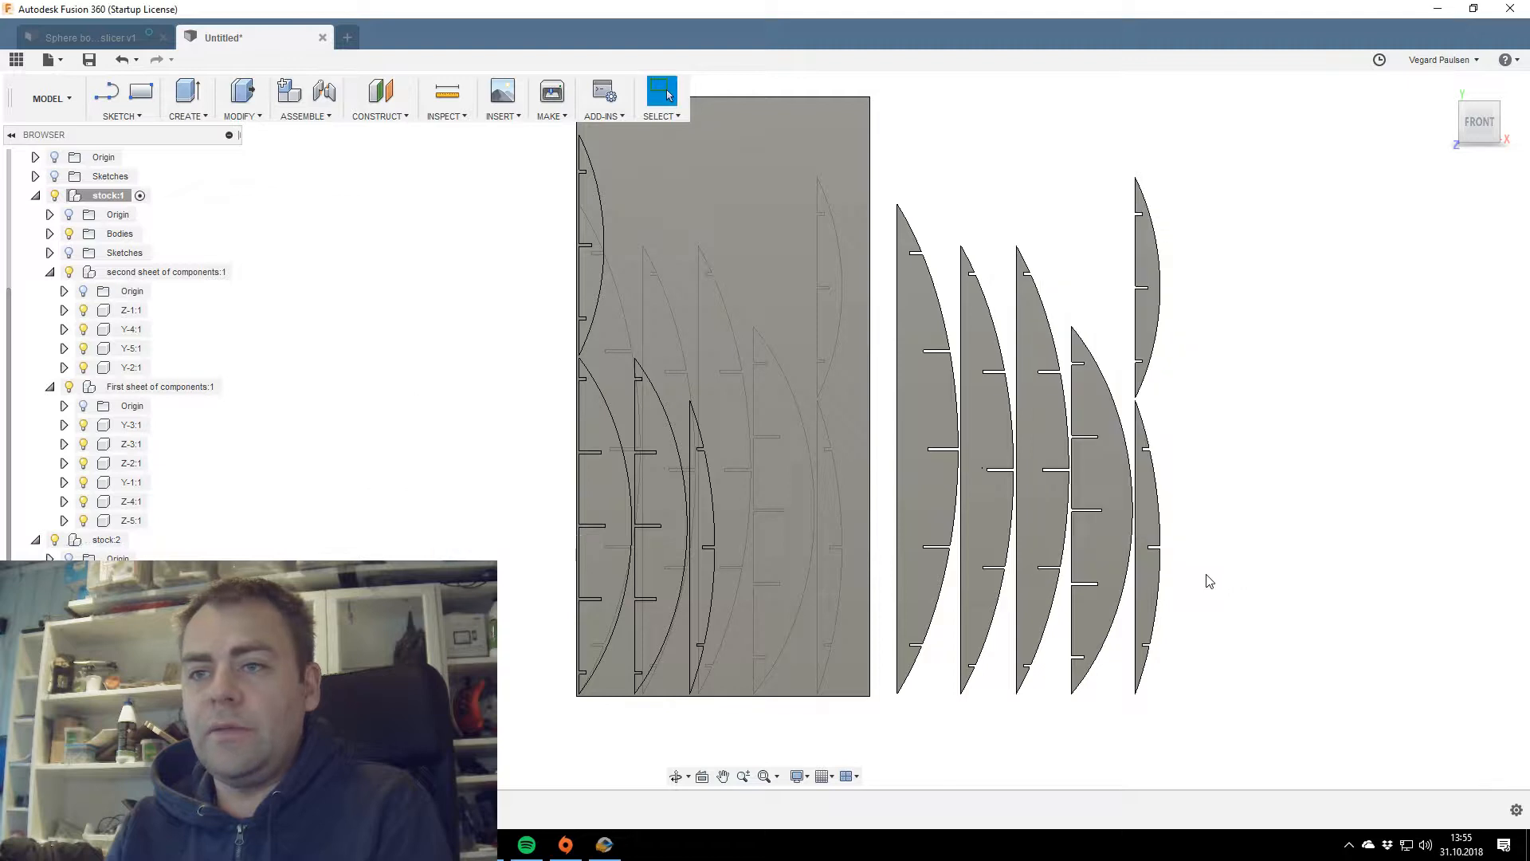
Undo the 1300 mm move so the First sheet of components is back on the stock.
key("ctrl+z")
key("ctrl+z")
key("ctrl+z")
key("ctrl+z")
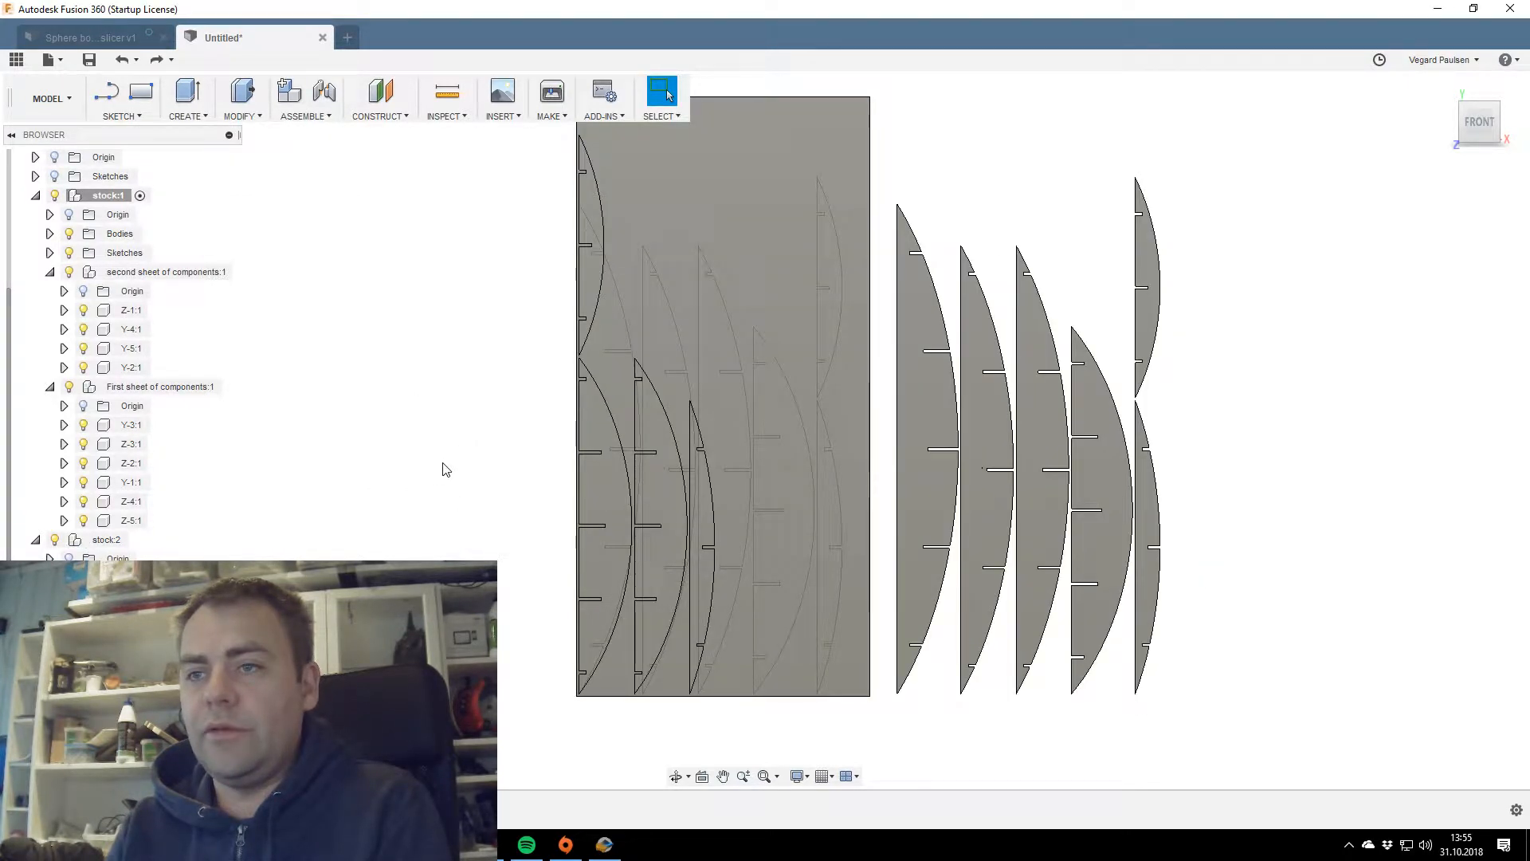
key("ctrl+z")
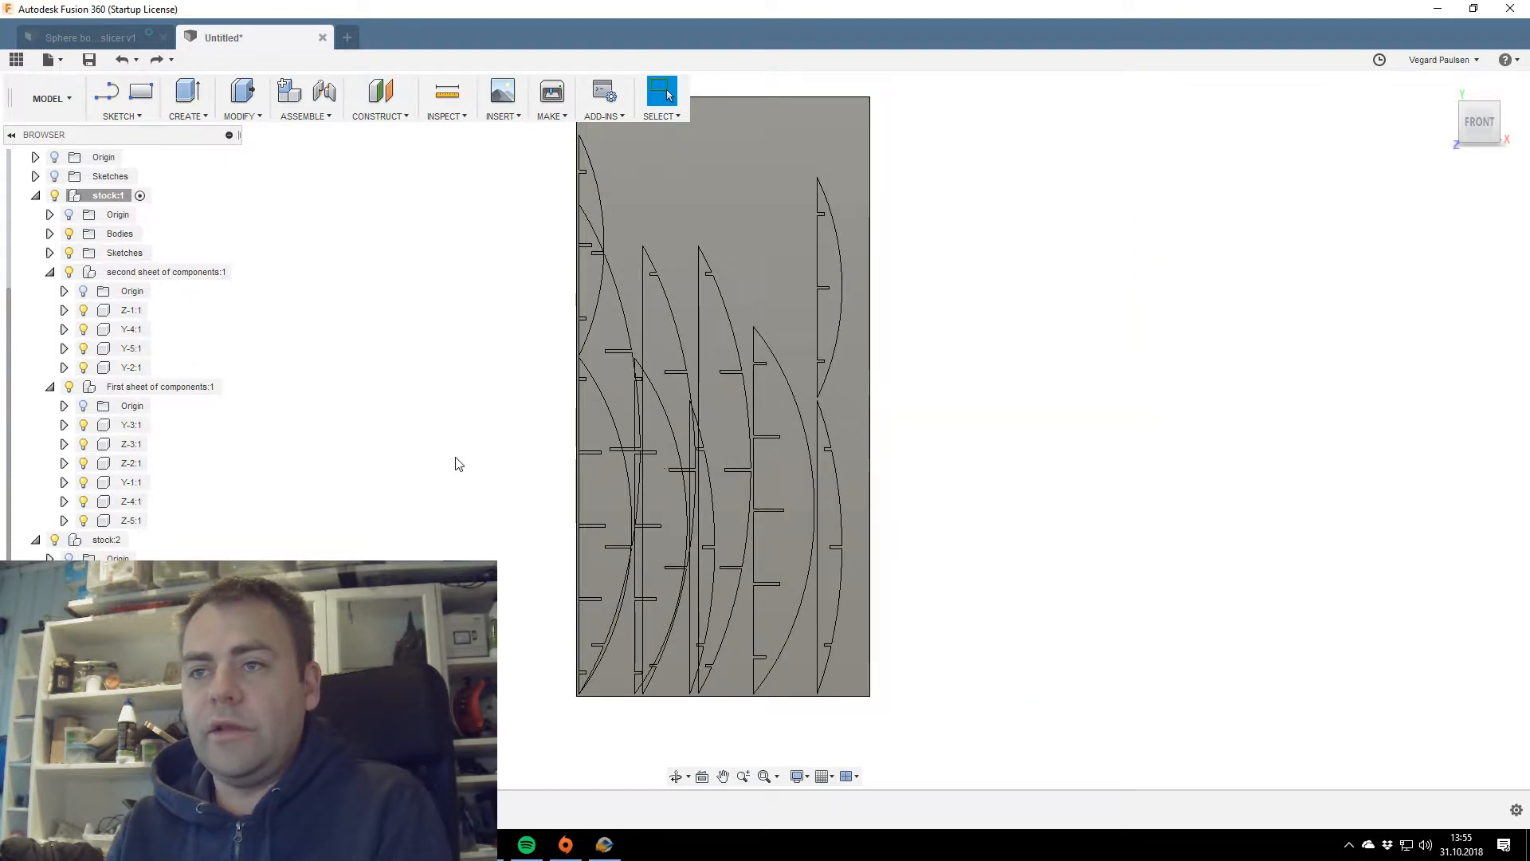
scroll(482, 455, "down", 2)
middle_click_drag(482, 455, 507, 456)
scroll(482, 449, "up", 2)
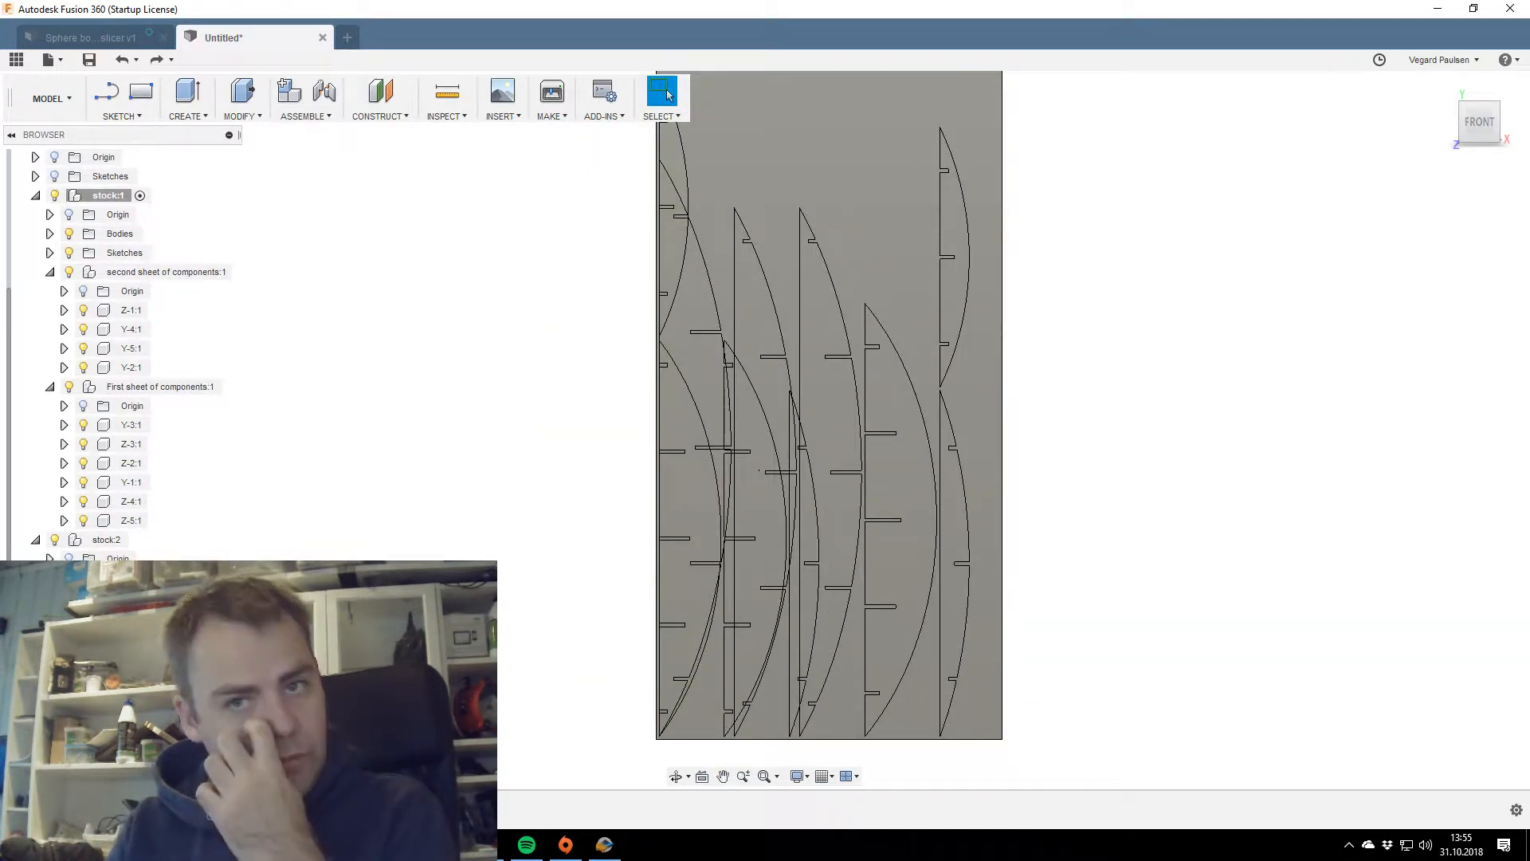
Hide the second sheet of components and the First sheet of components under stock:1.
scroll(119, 356, "down", 2)
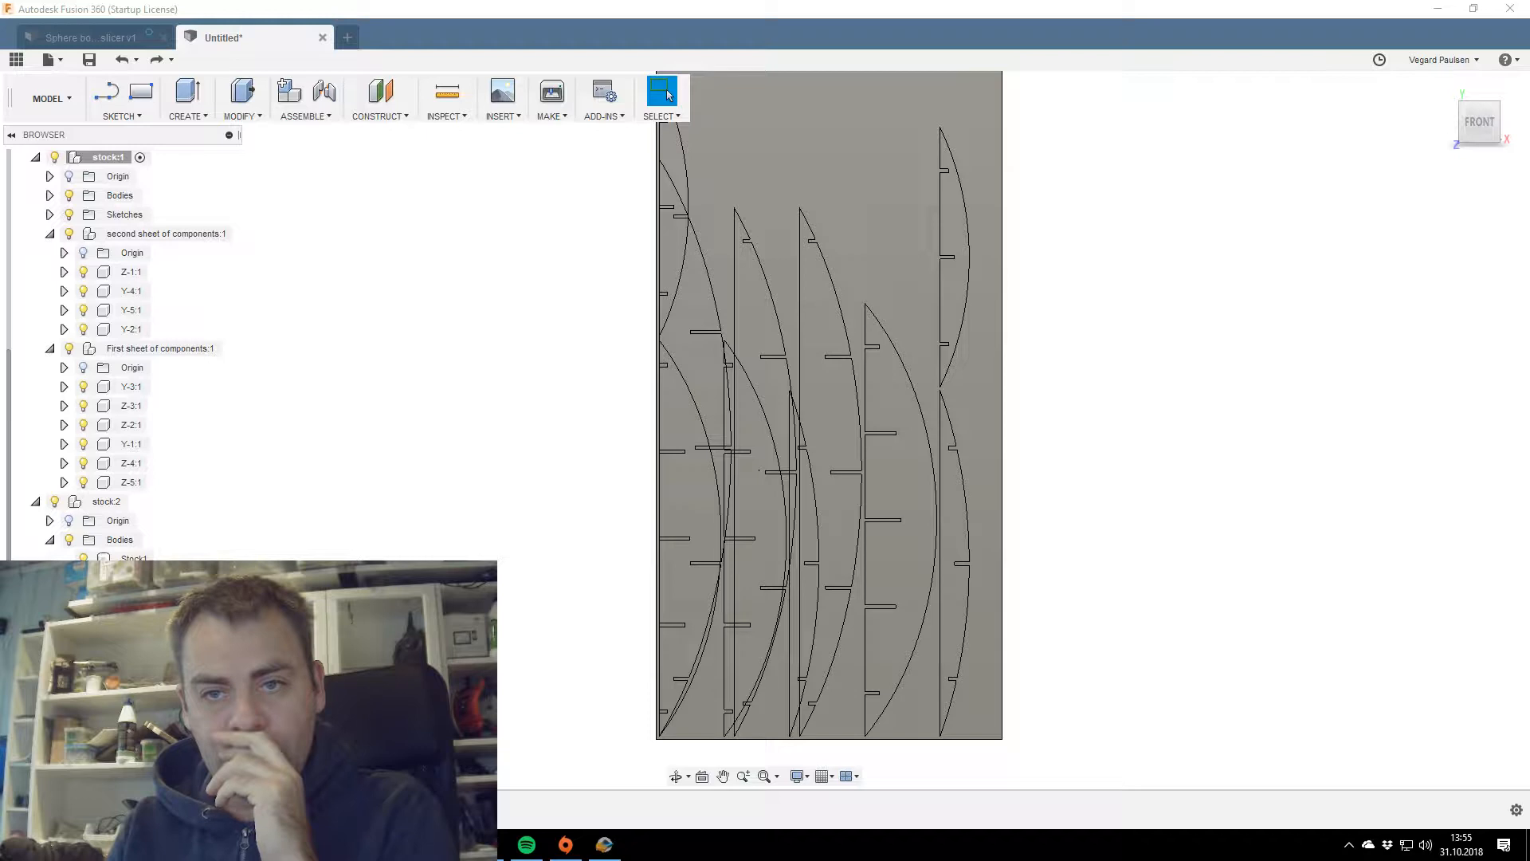
scroll(119, 356, "down", 2)
scroll(438, 565, "up", 3)
scroll(438, 566, "down", 3)
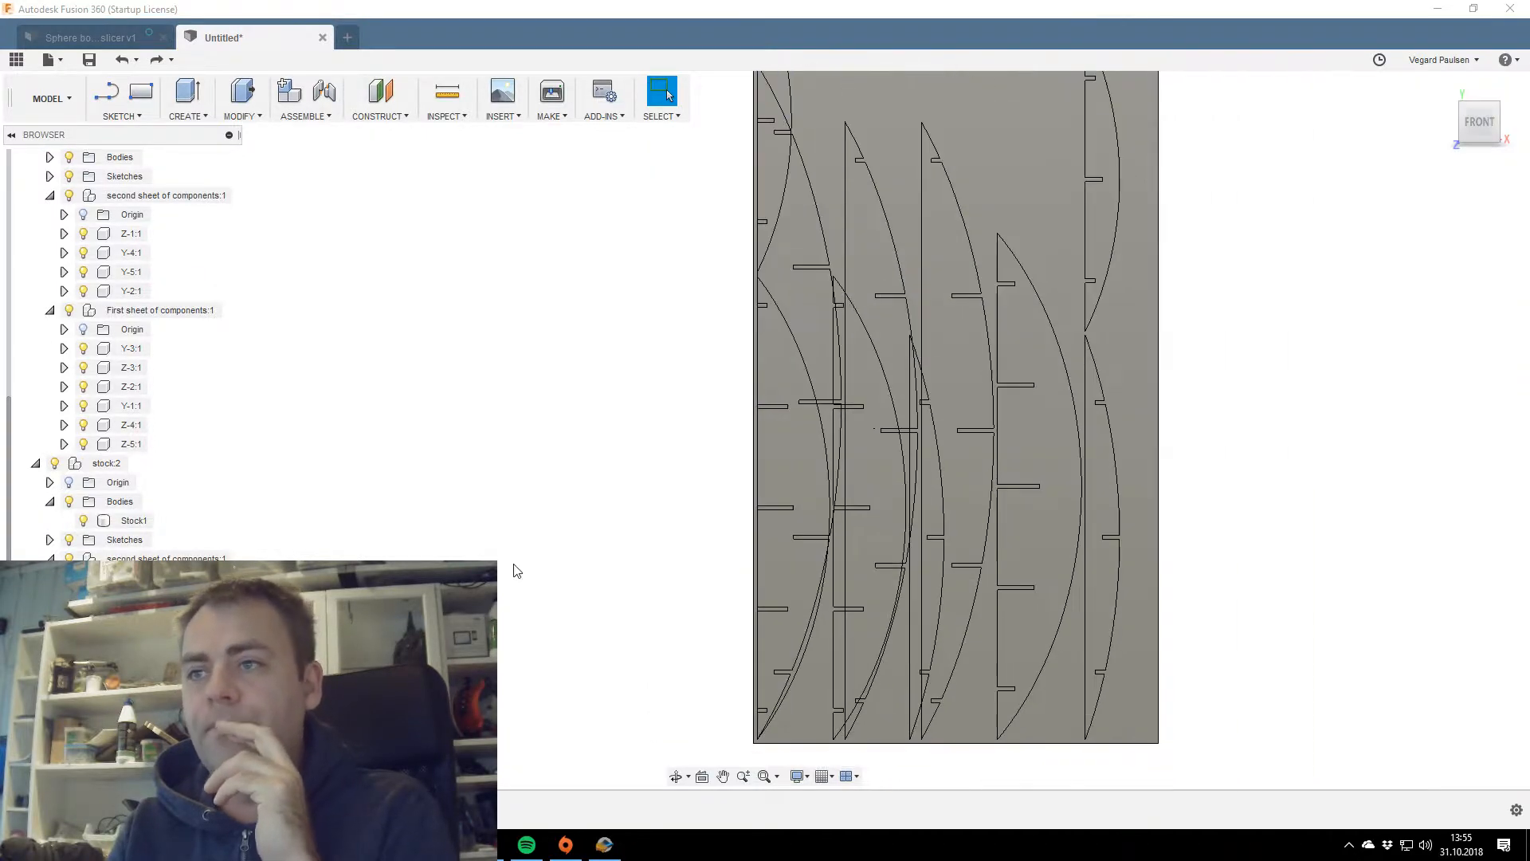
middle_click_drag(497, 490, 470, 558)
scroll(529, 526, "down", 3)
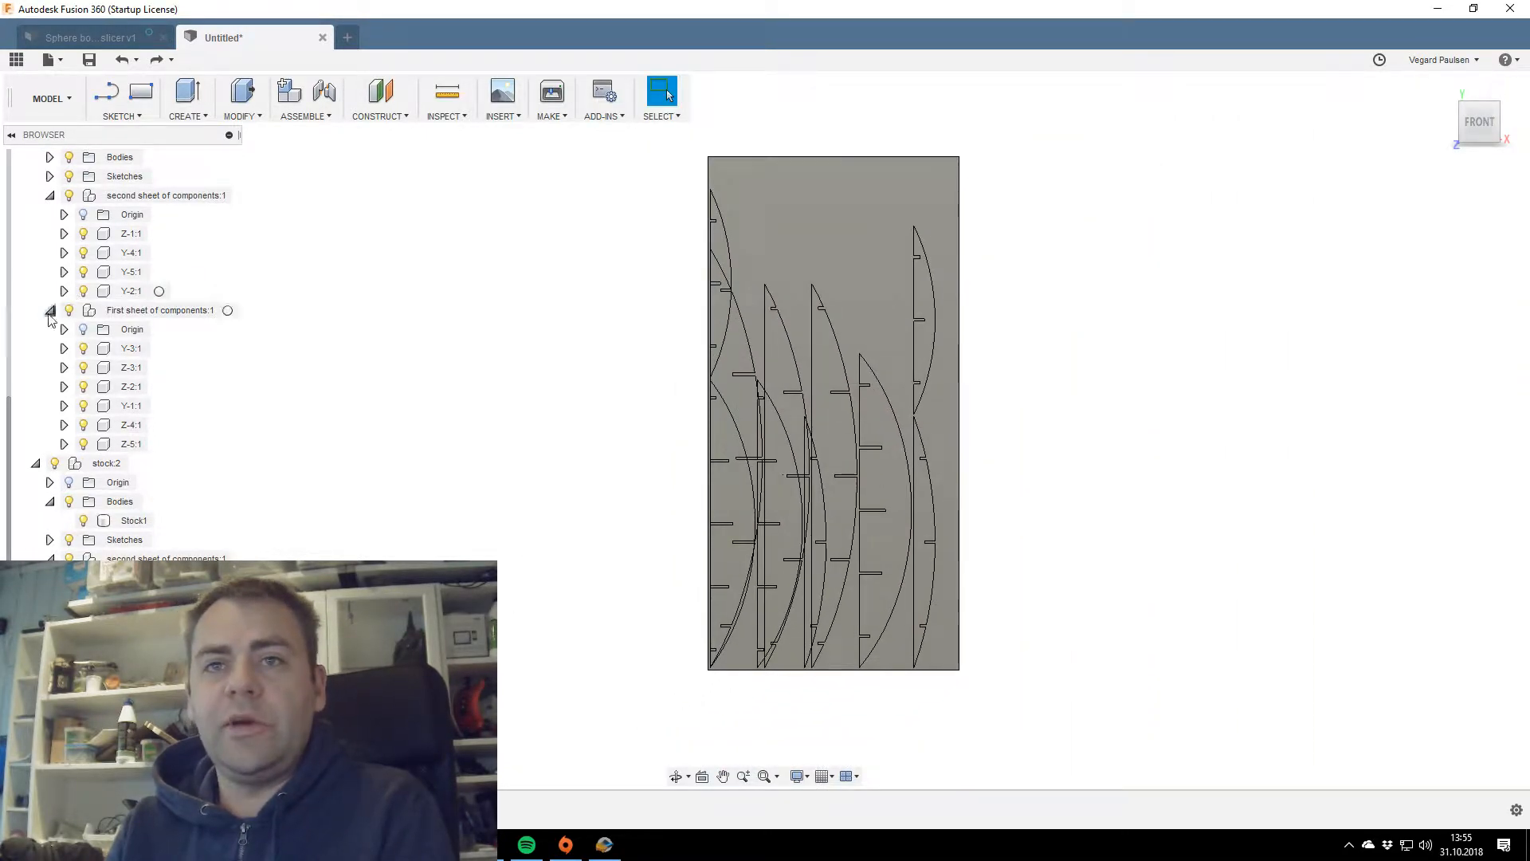
scroll(59, 327, "up", 4)
scroll(60, 326, "up", 2)
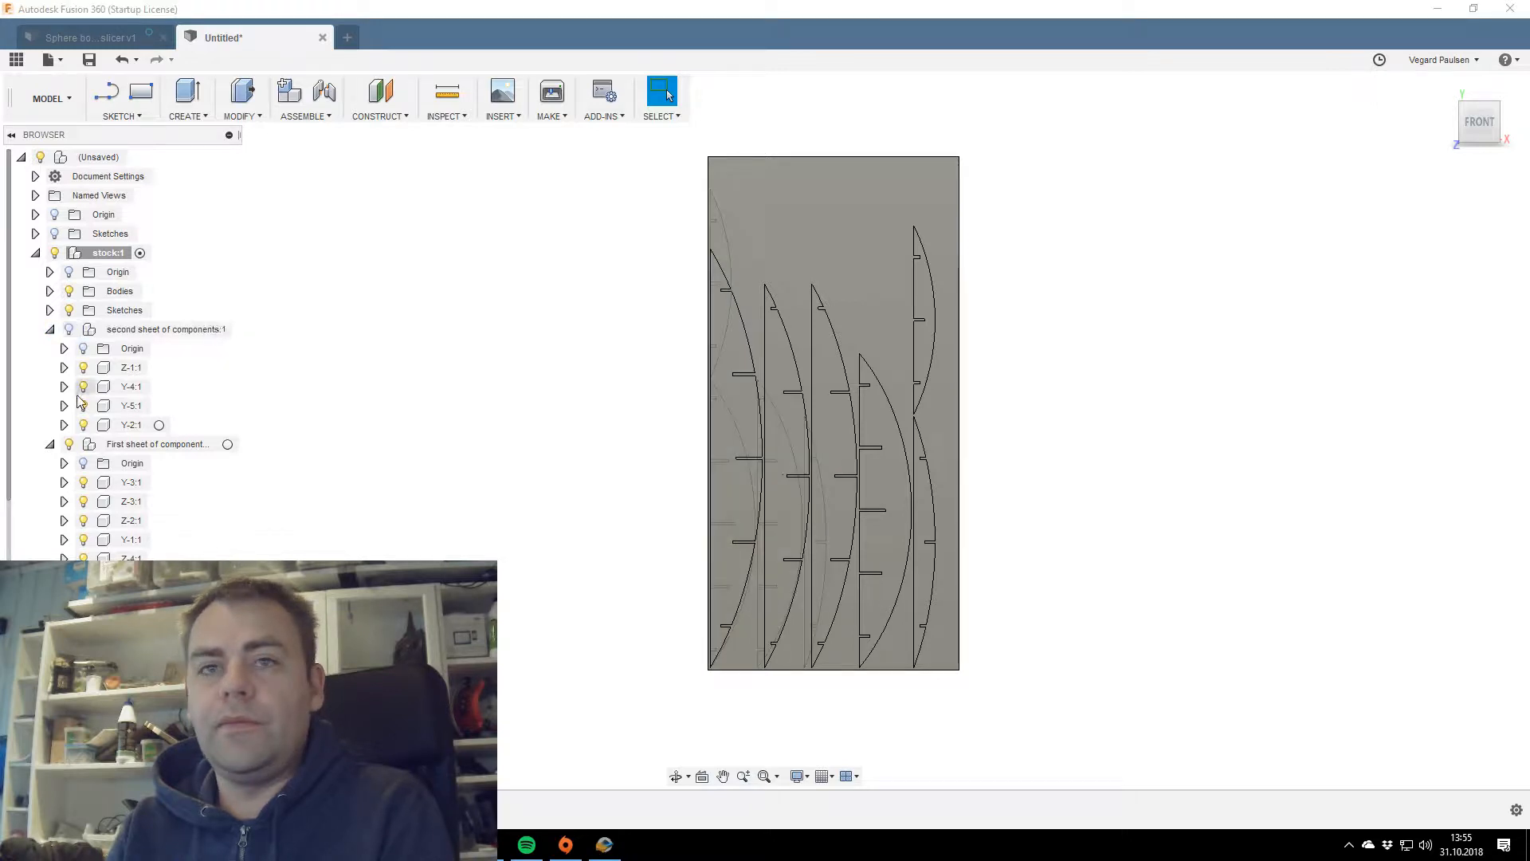
left_click(69, 444)
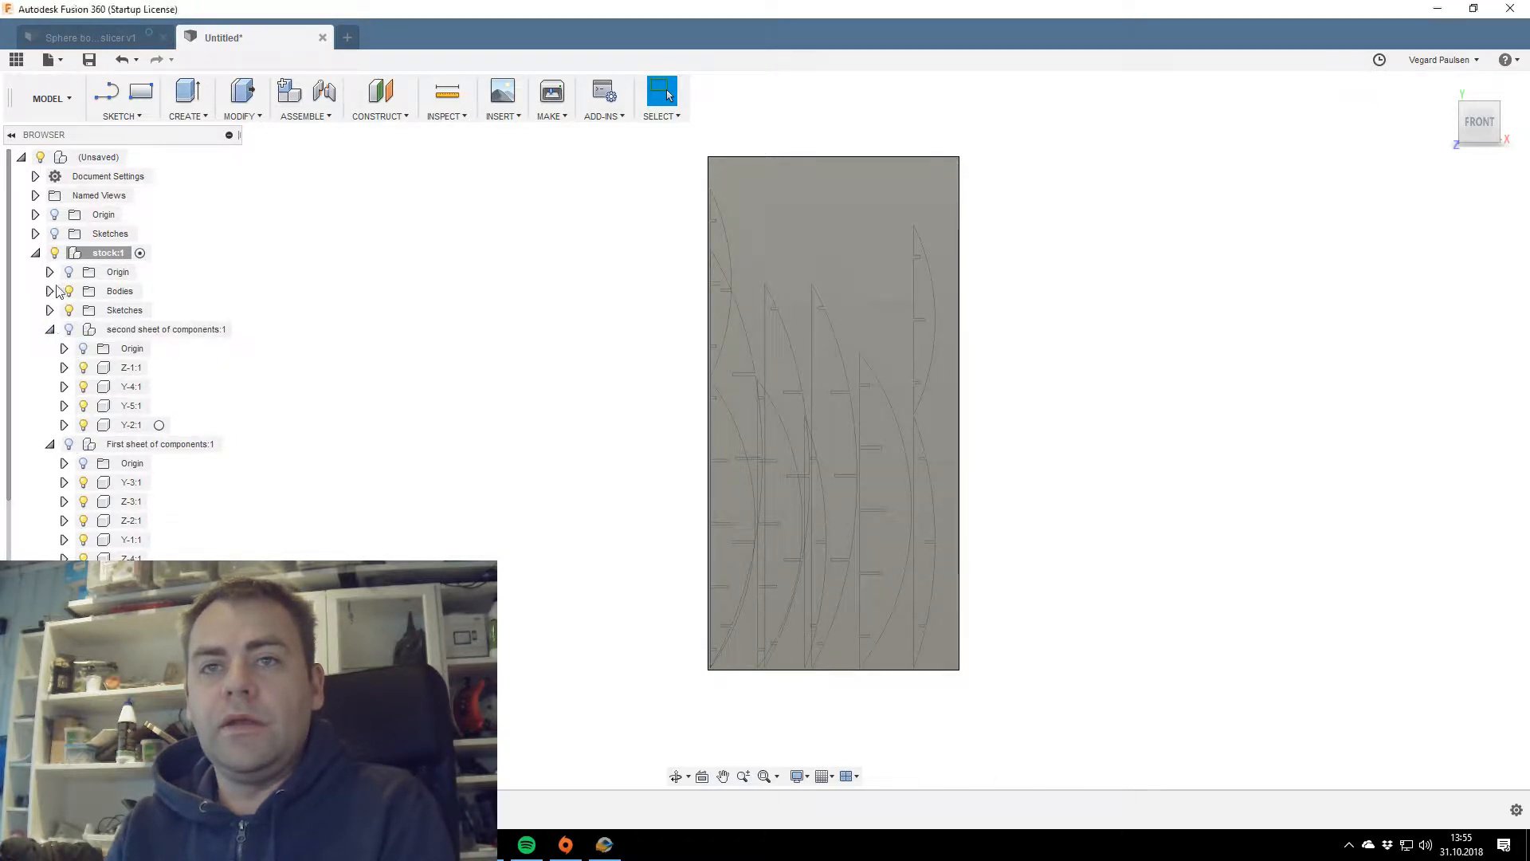
Make the top-level assembly the active component and clear the selection.
left_click(95, 157)
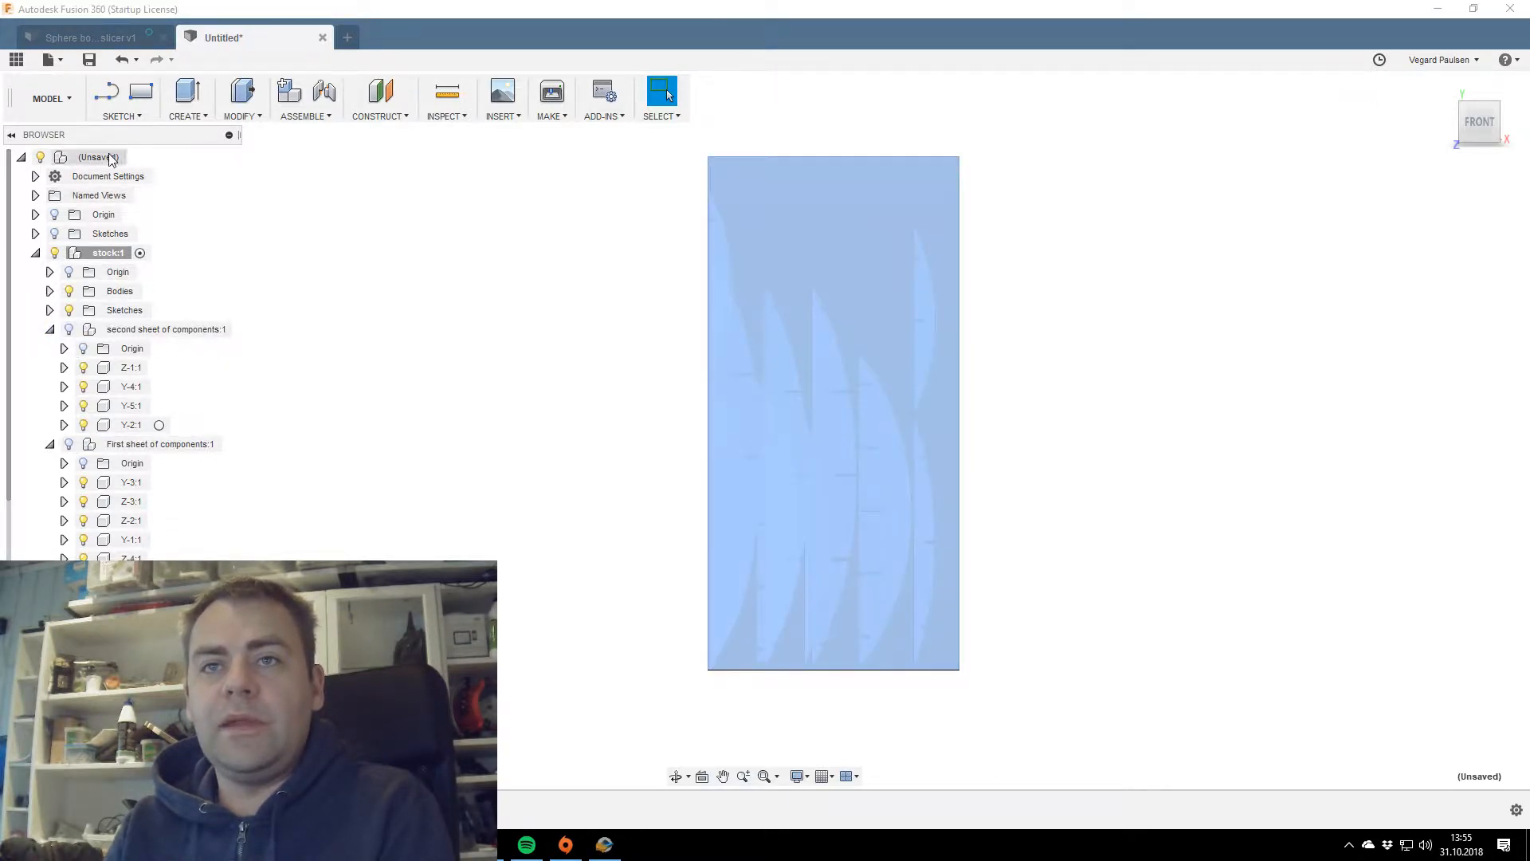
left_click(137, 157)
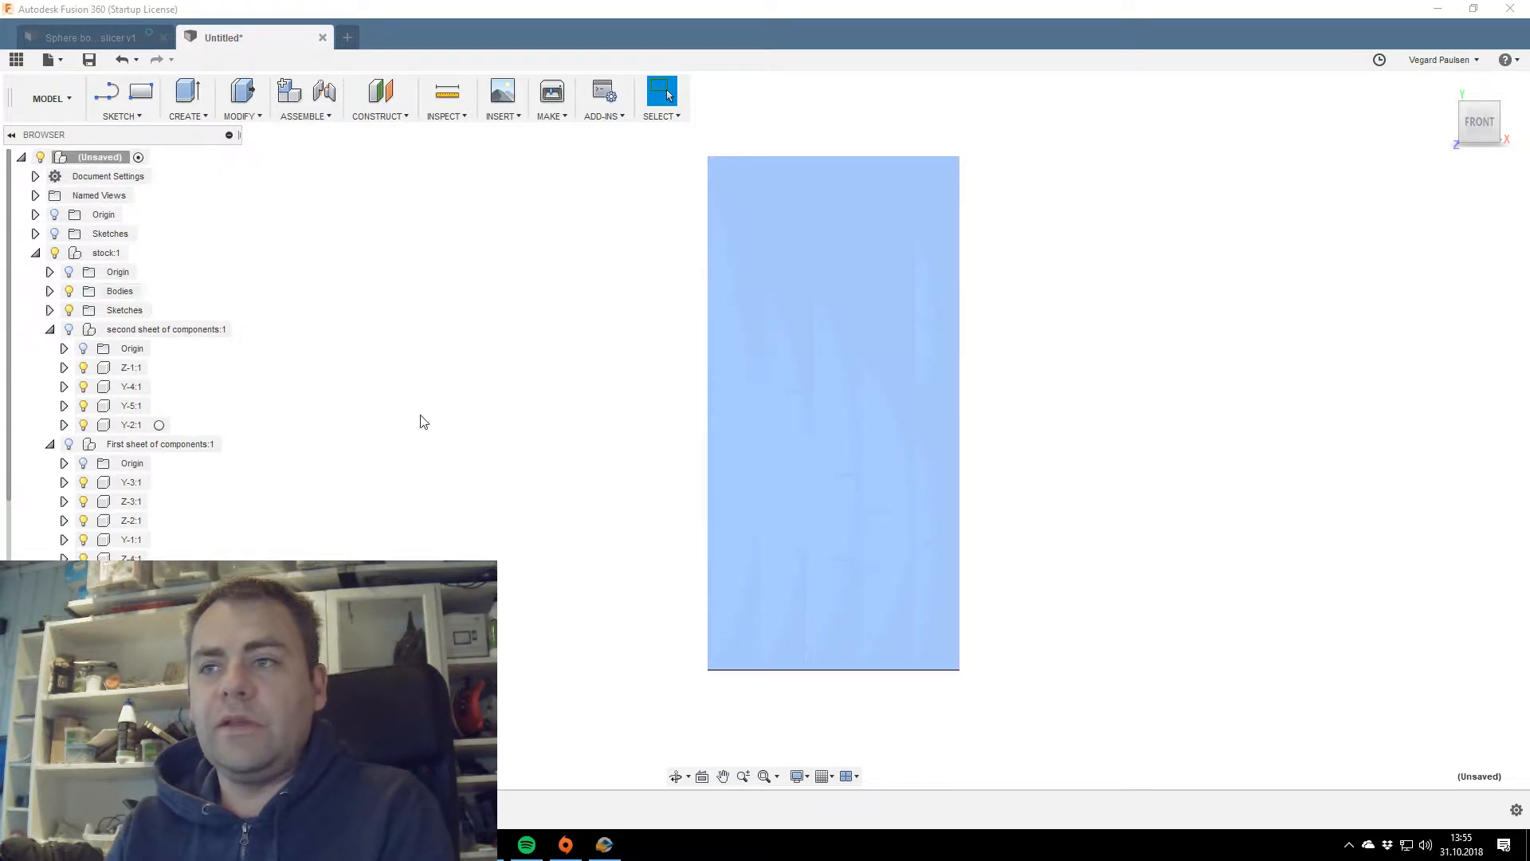
left_click(510, 422)
scroll(557, 476, "up", 3)
scroll(512, 454, "down", 1)
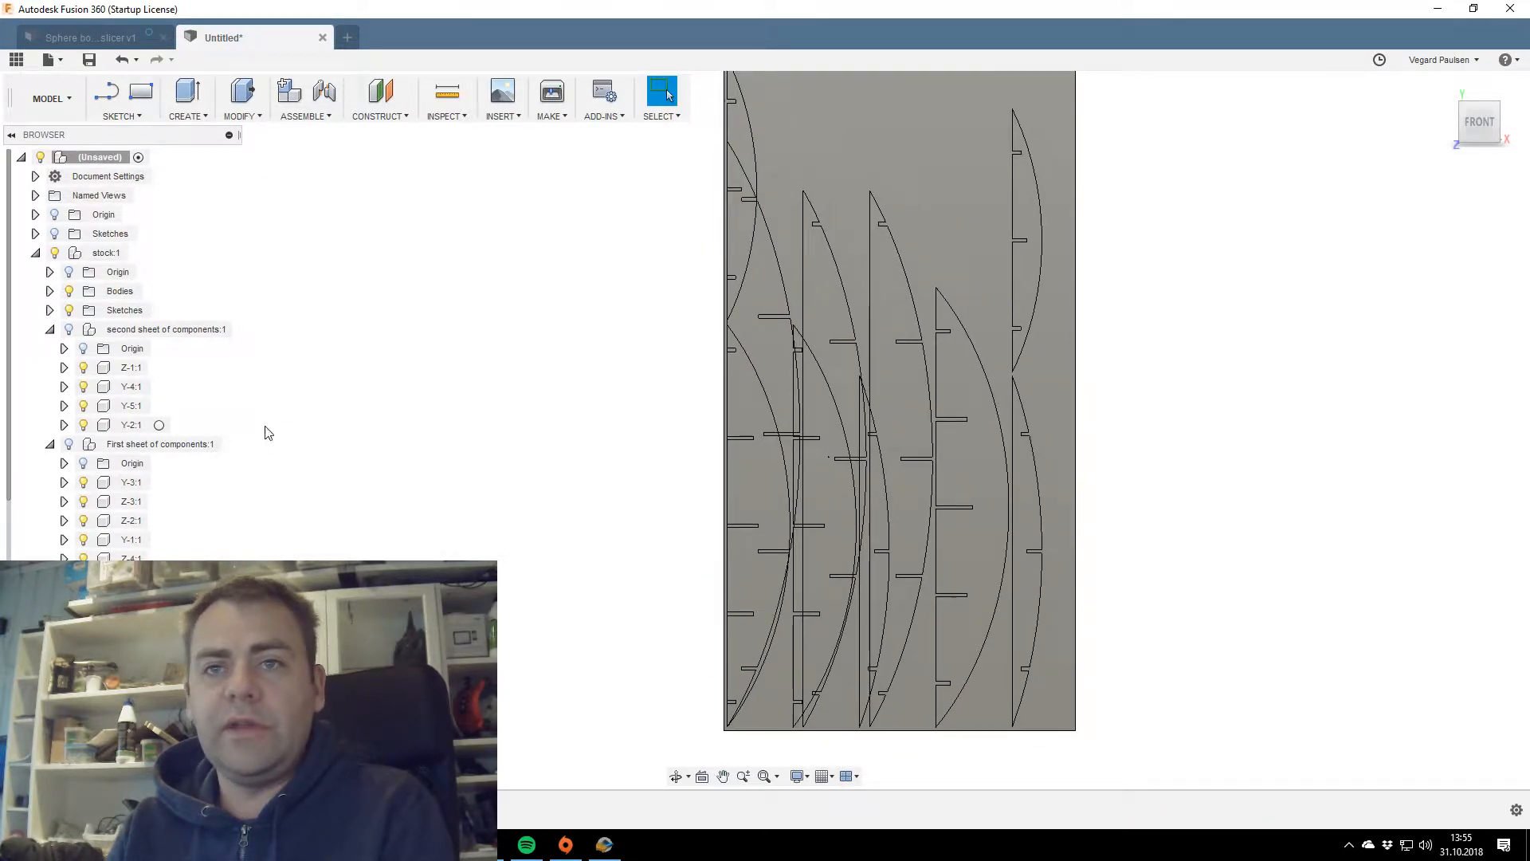
left_click(106, 253)
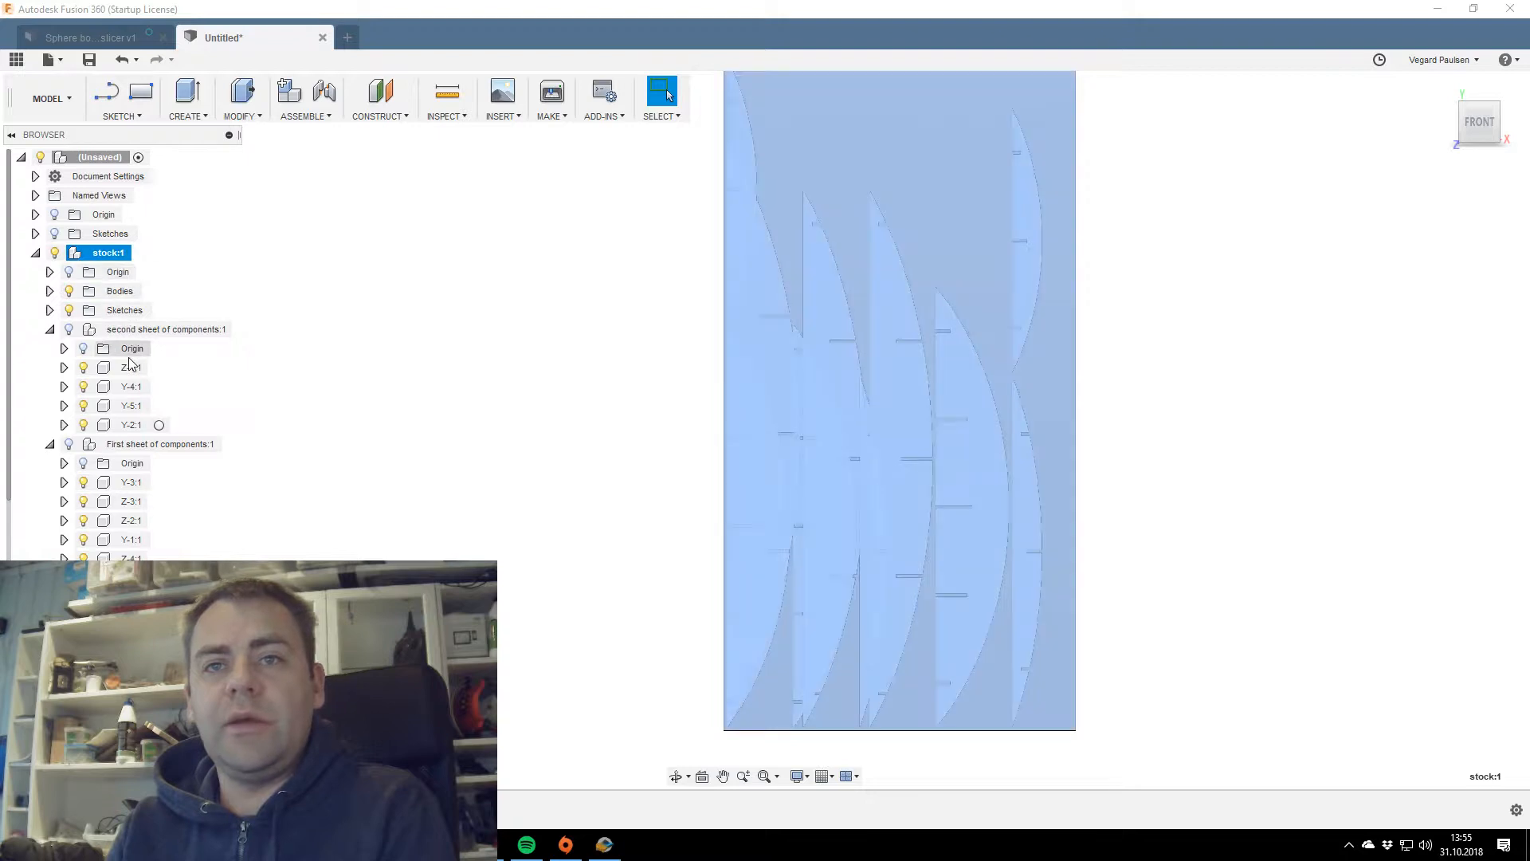
left_click(131, 368)
left_click(128, 425, "shift")
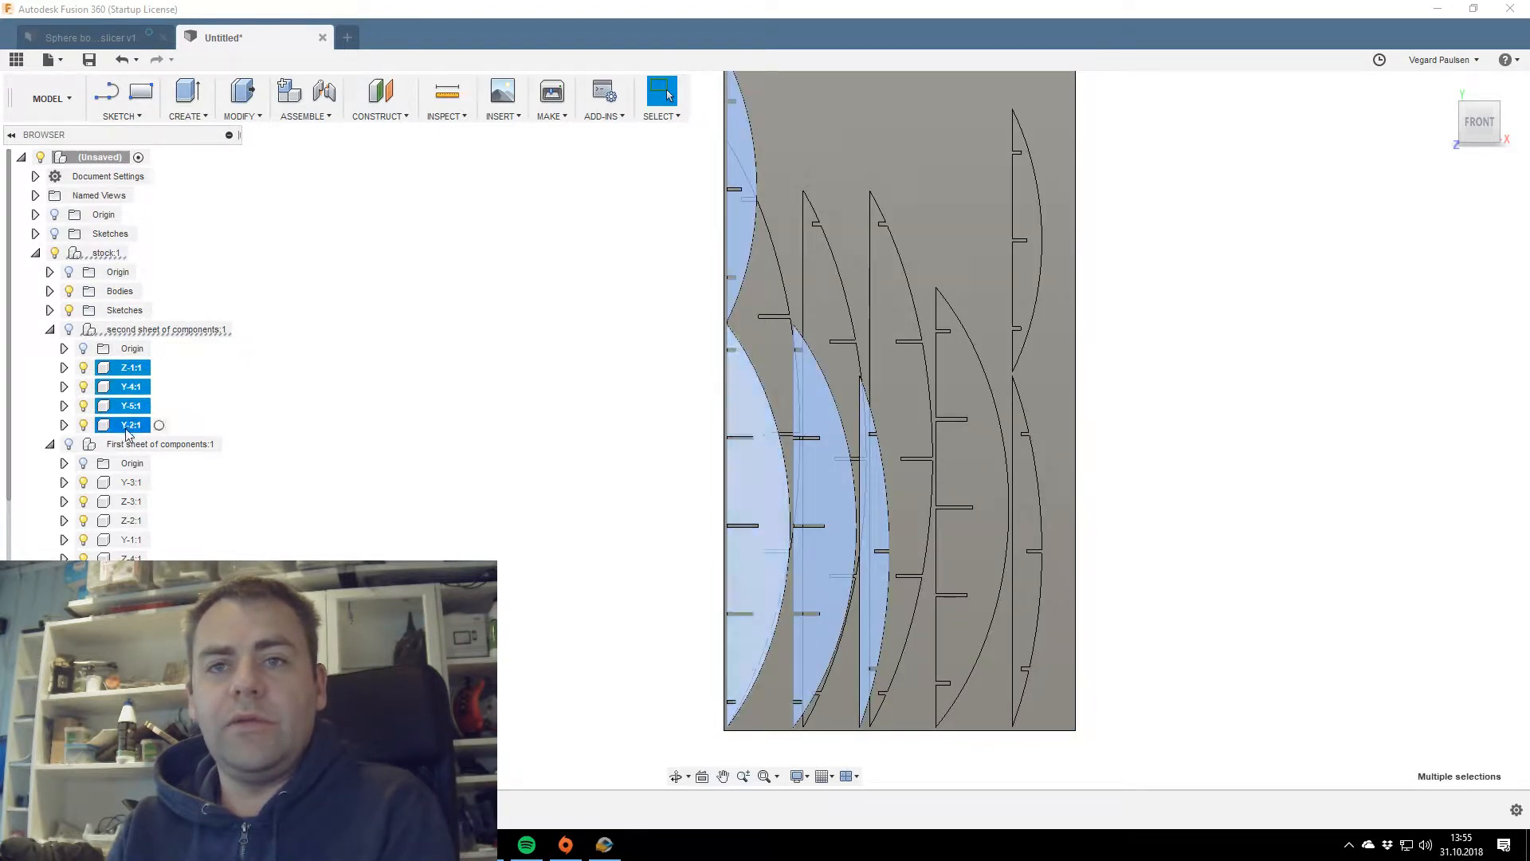
right_click(139, 414)
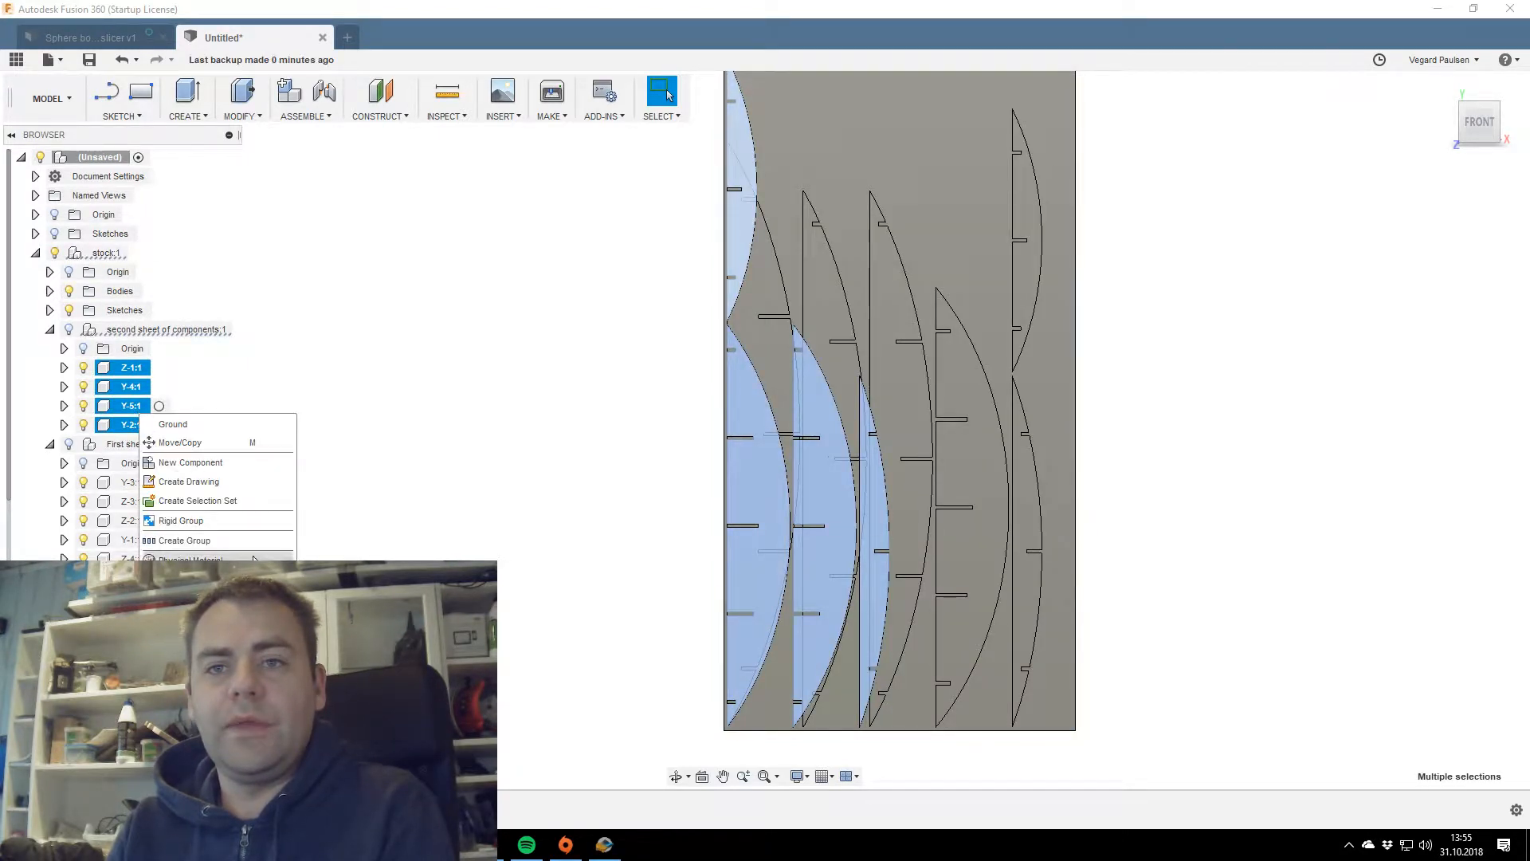
key("Escape")
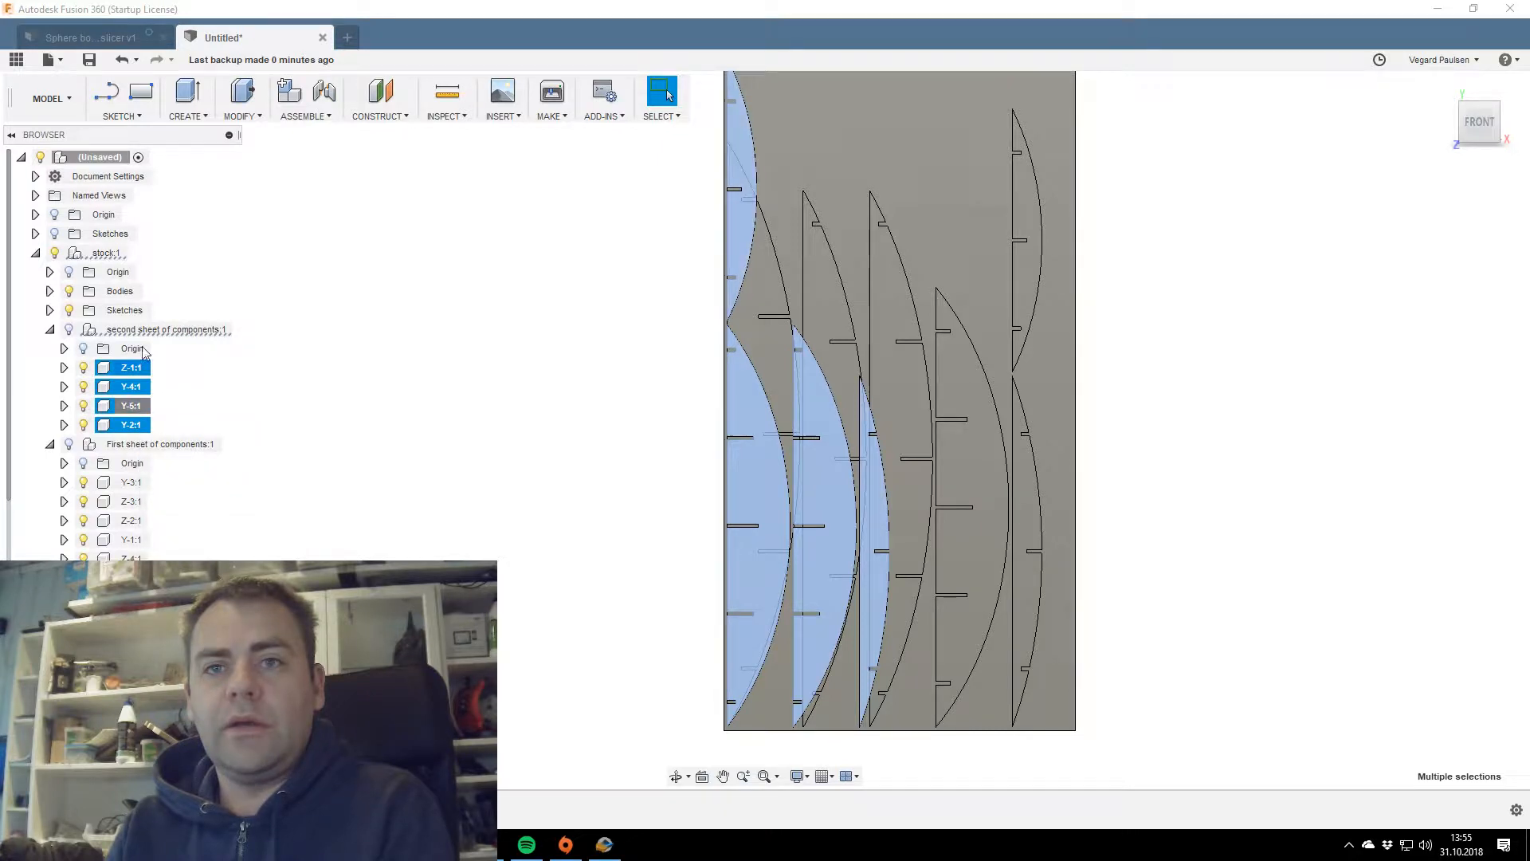
left_click(36, 253)
right_click(50, 276)
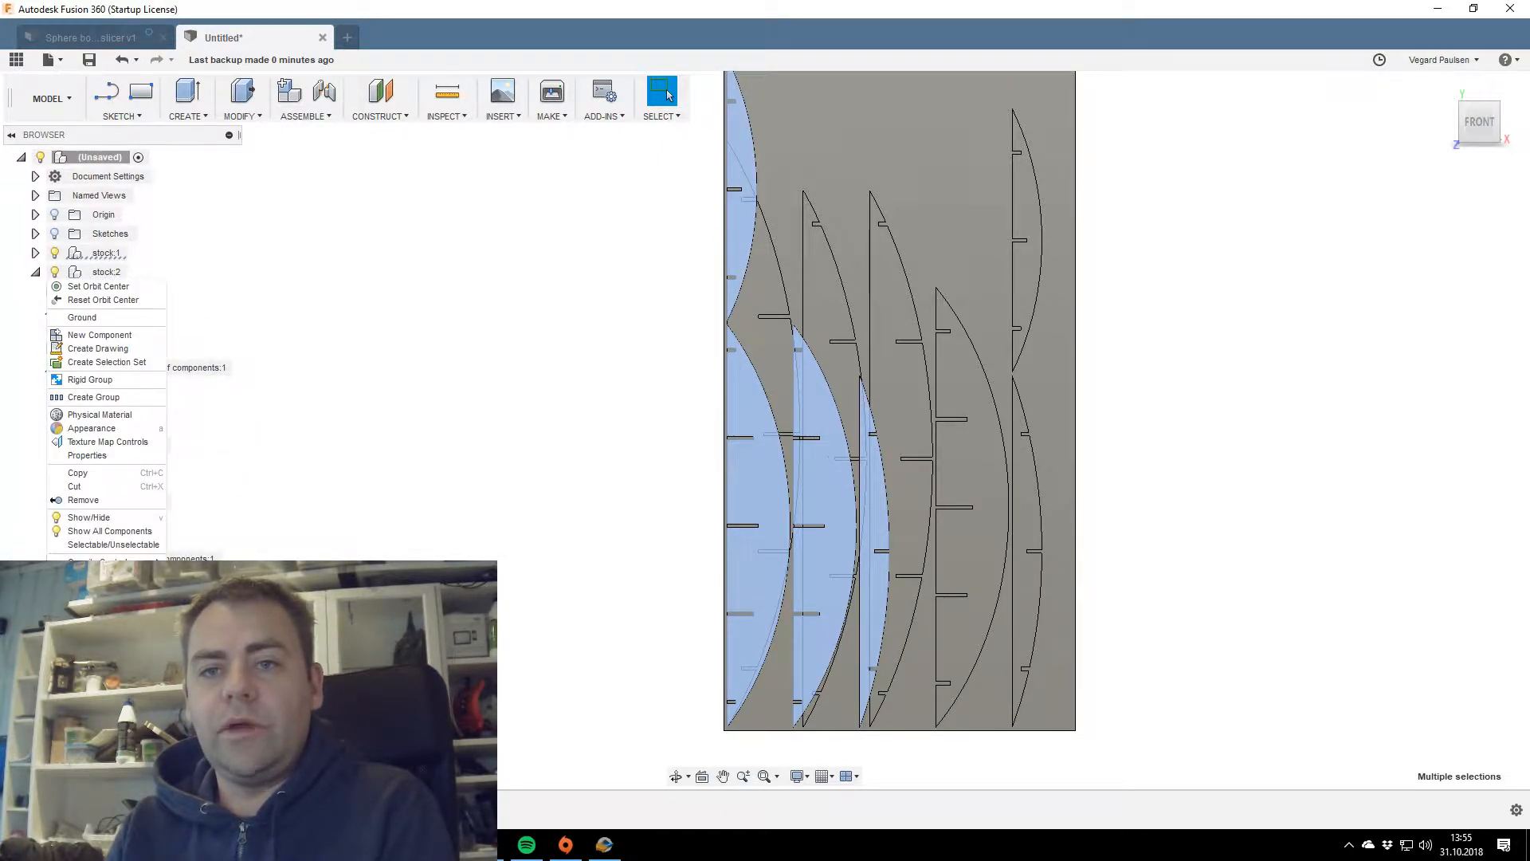
key("Escape")
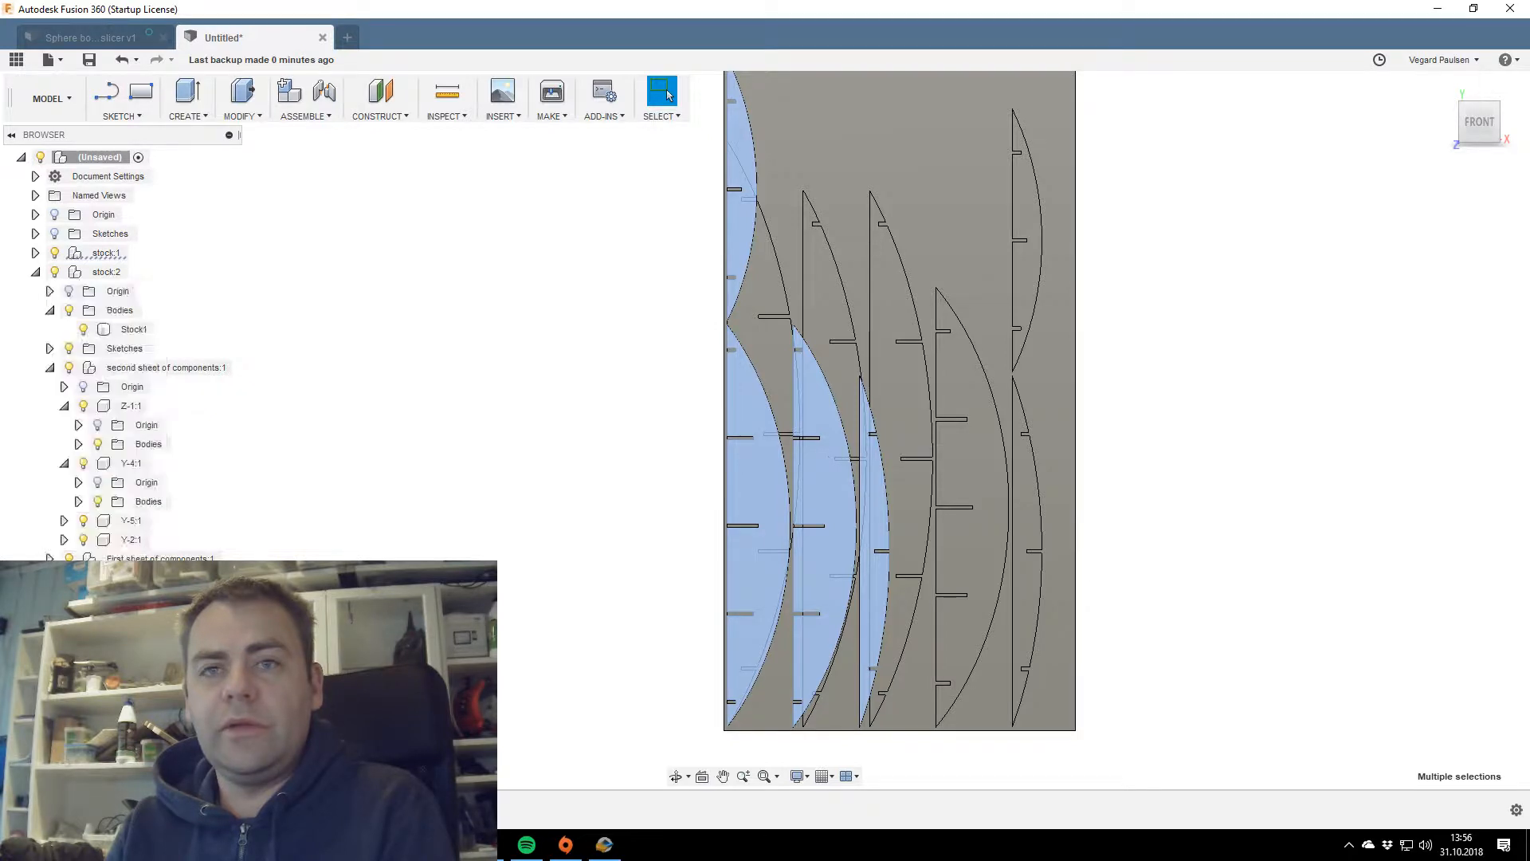
right_click(75, 267)
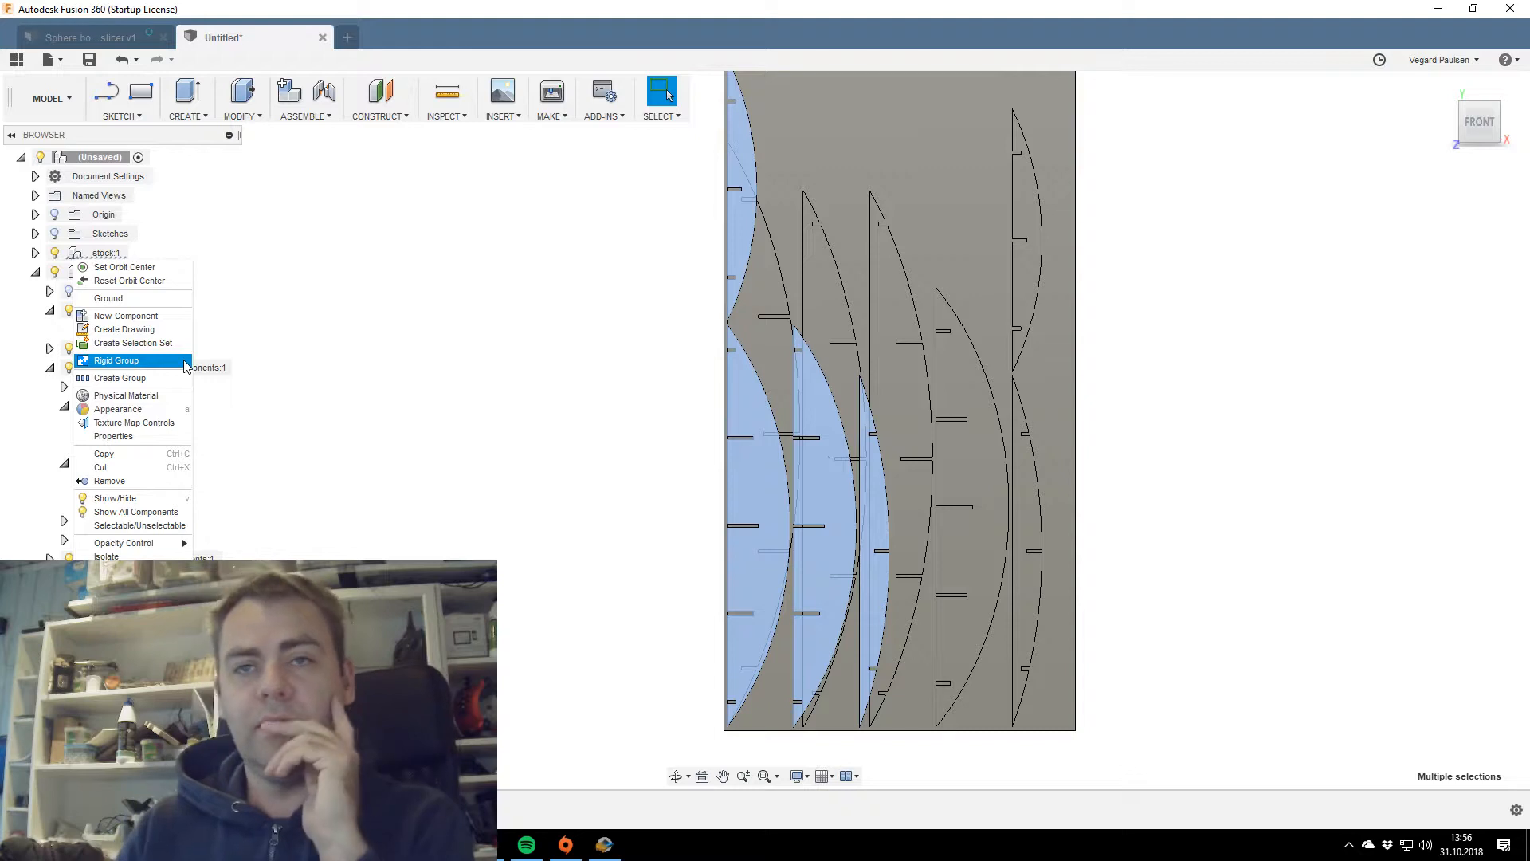
left_click(423, 511)
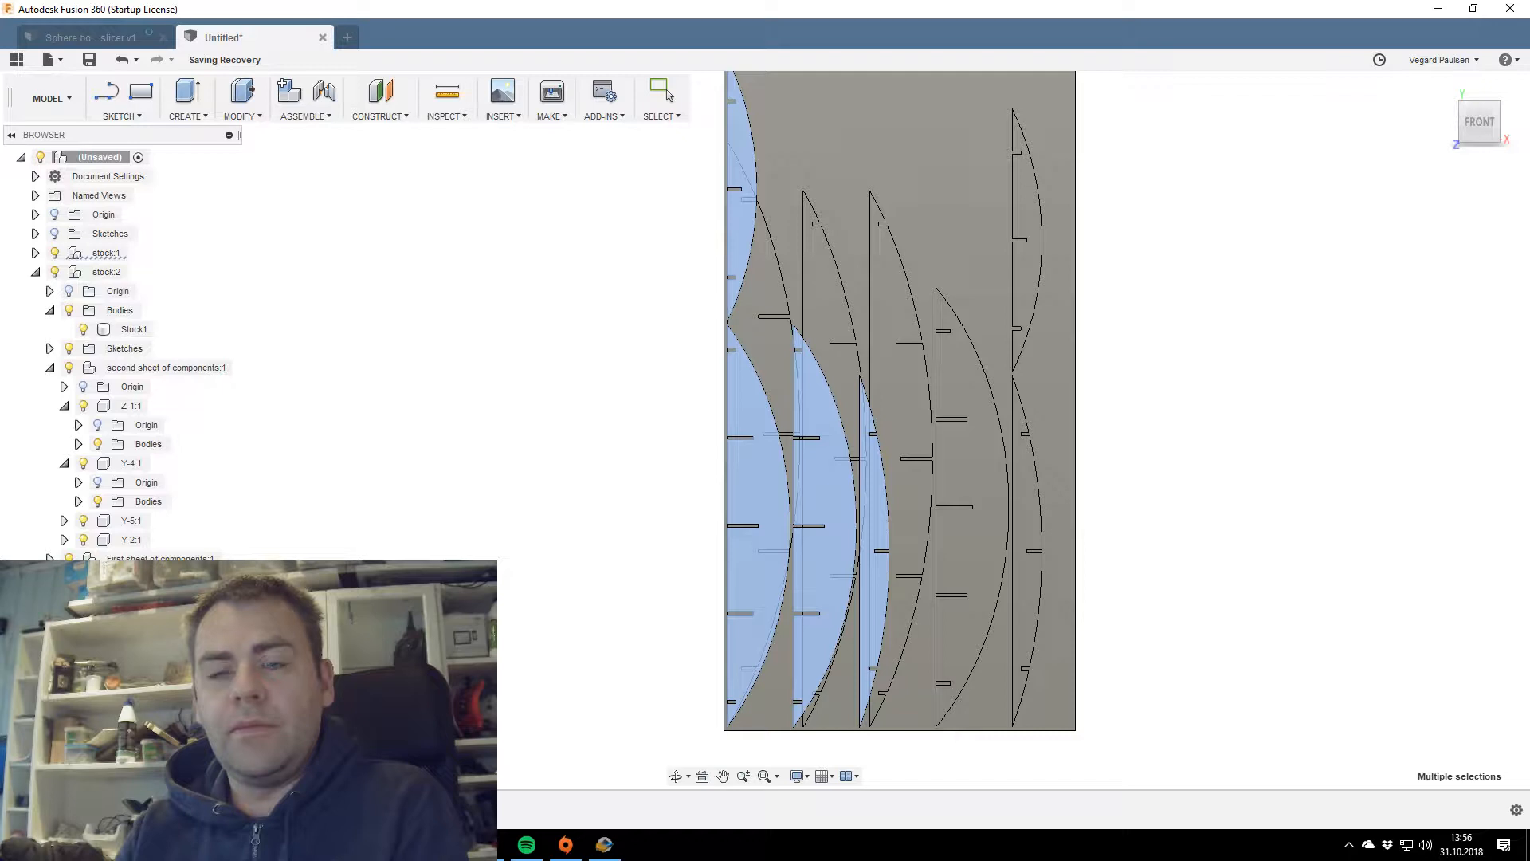
Remove stock:2 and both component sheets, then expand the remaining stock:1 and select its Stock1 body.
key("Delete")
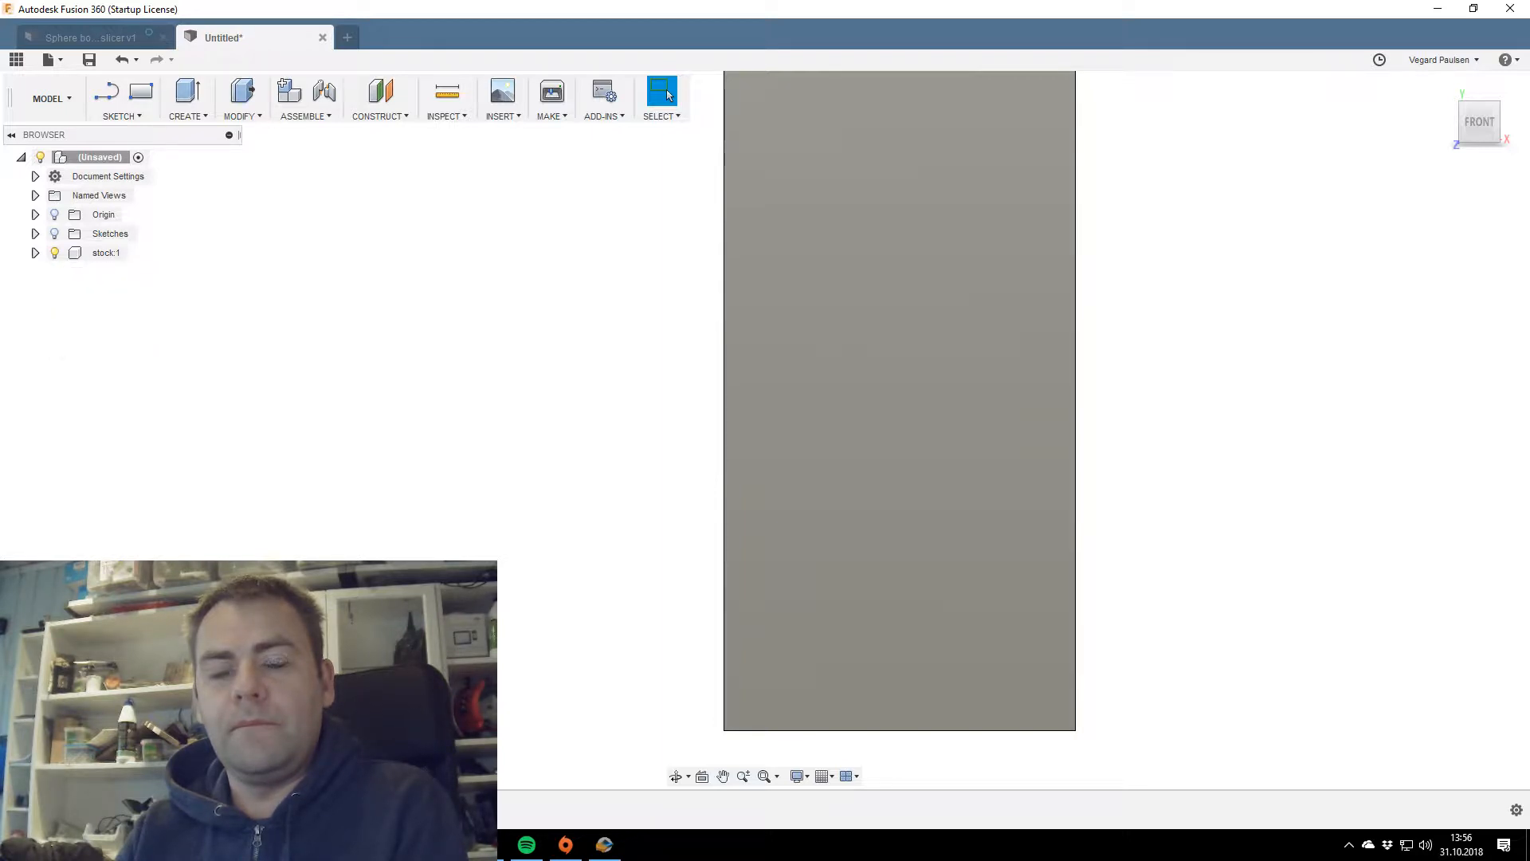
left_click(36, 254)
left_click(49, 292)
left_click(133, 314)
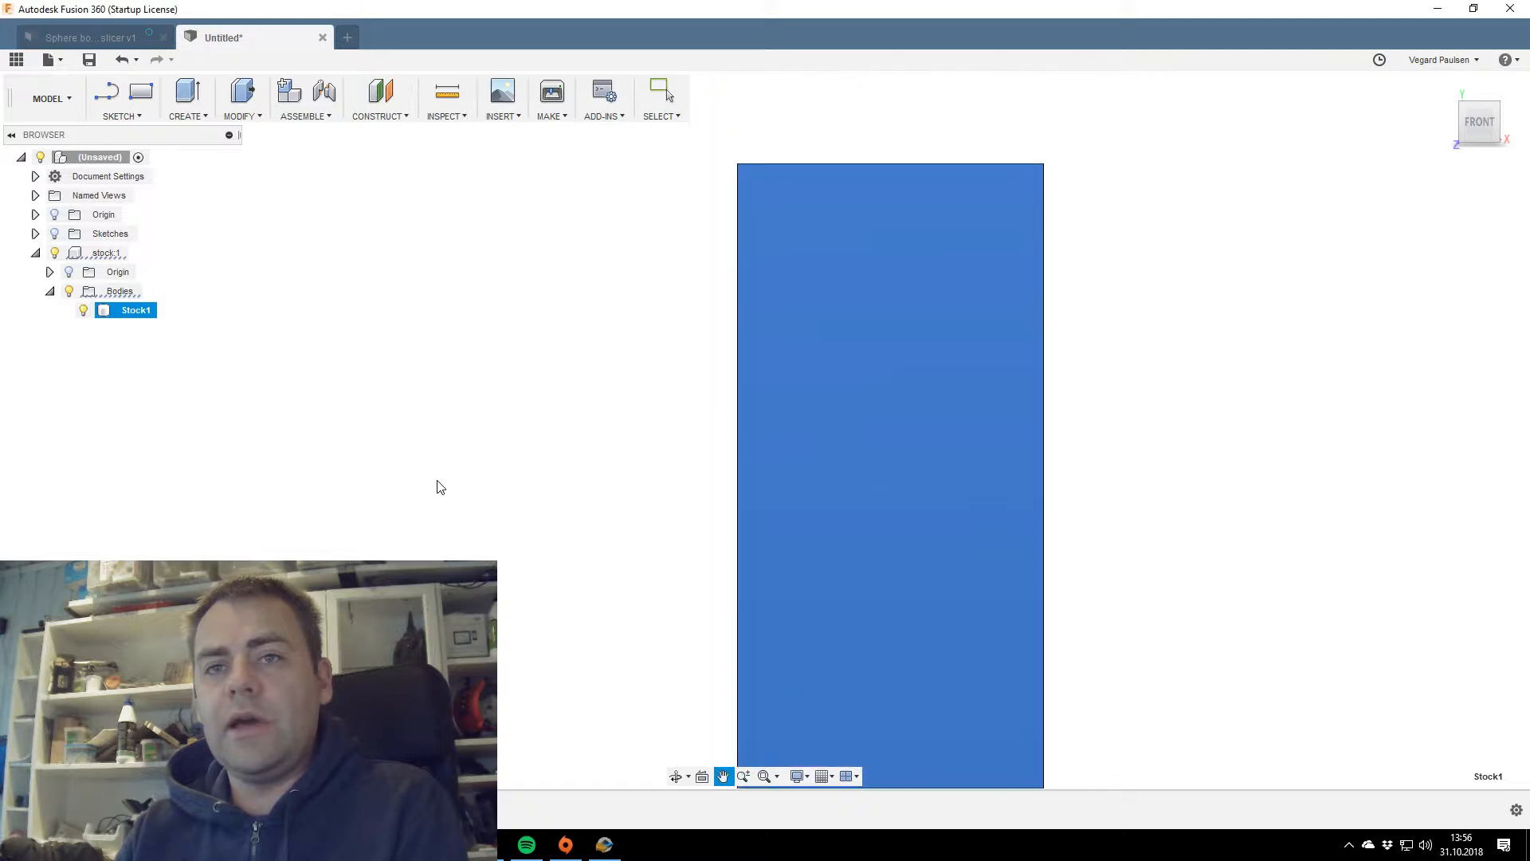
Load "Sphere 2meter bookshelf 4mm endmill and 12_25mm stock material-0.dxf" for insertion onto the front face of the stock.
left_click(833, 382)
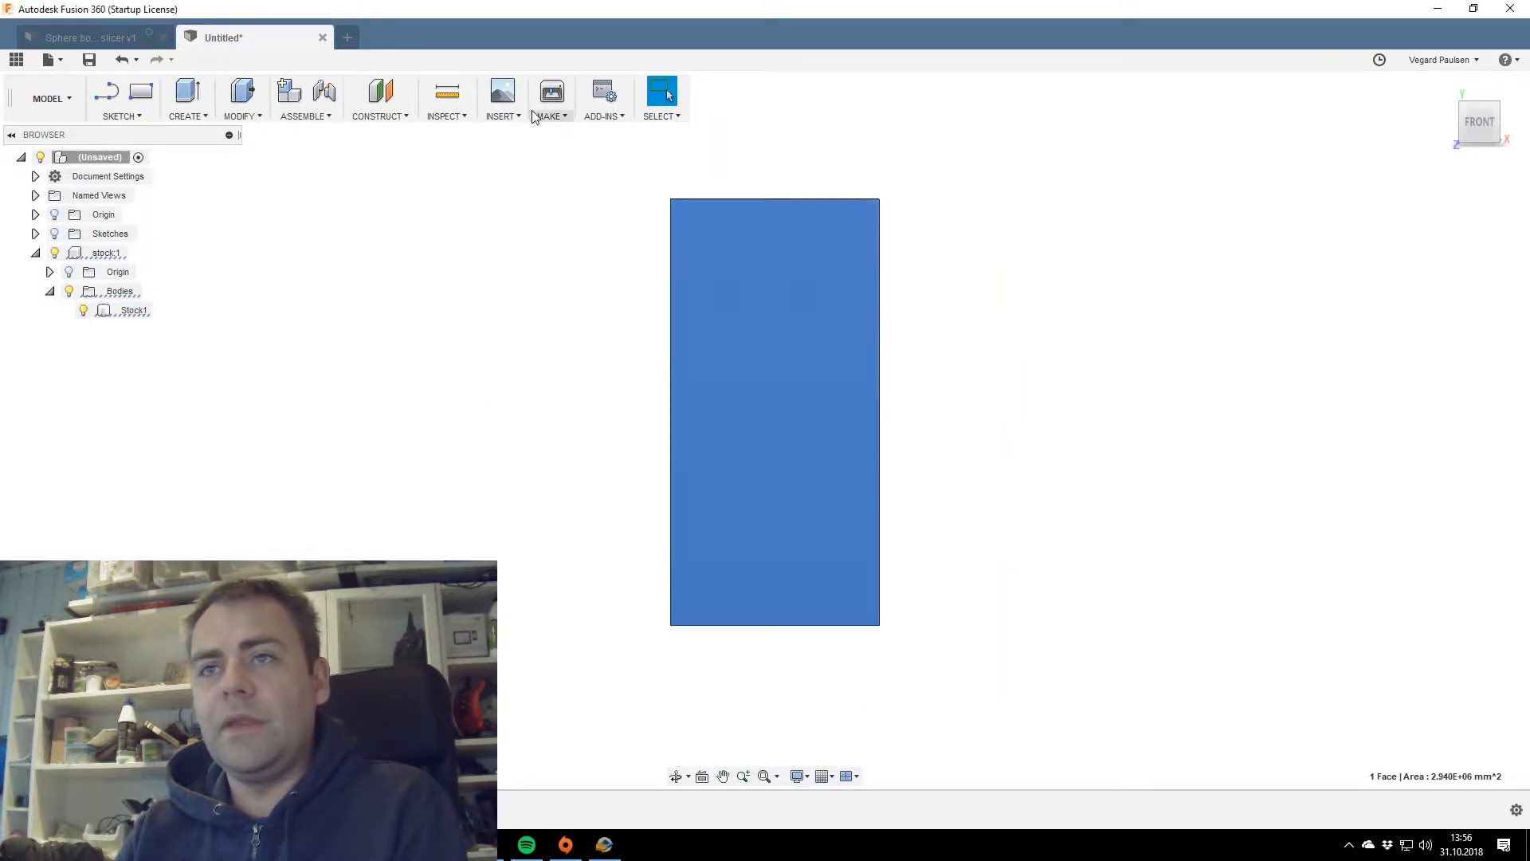
left_click(502, 117)
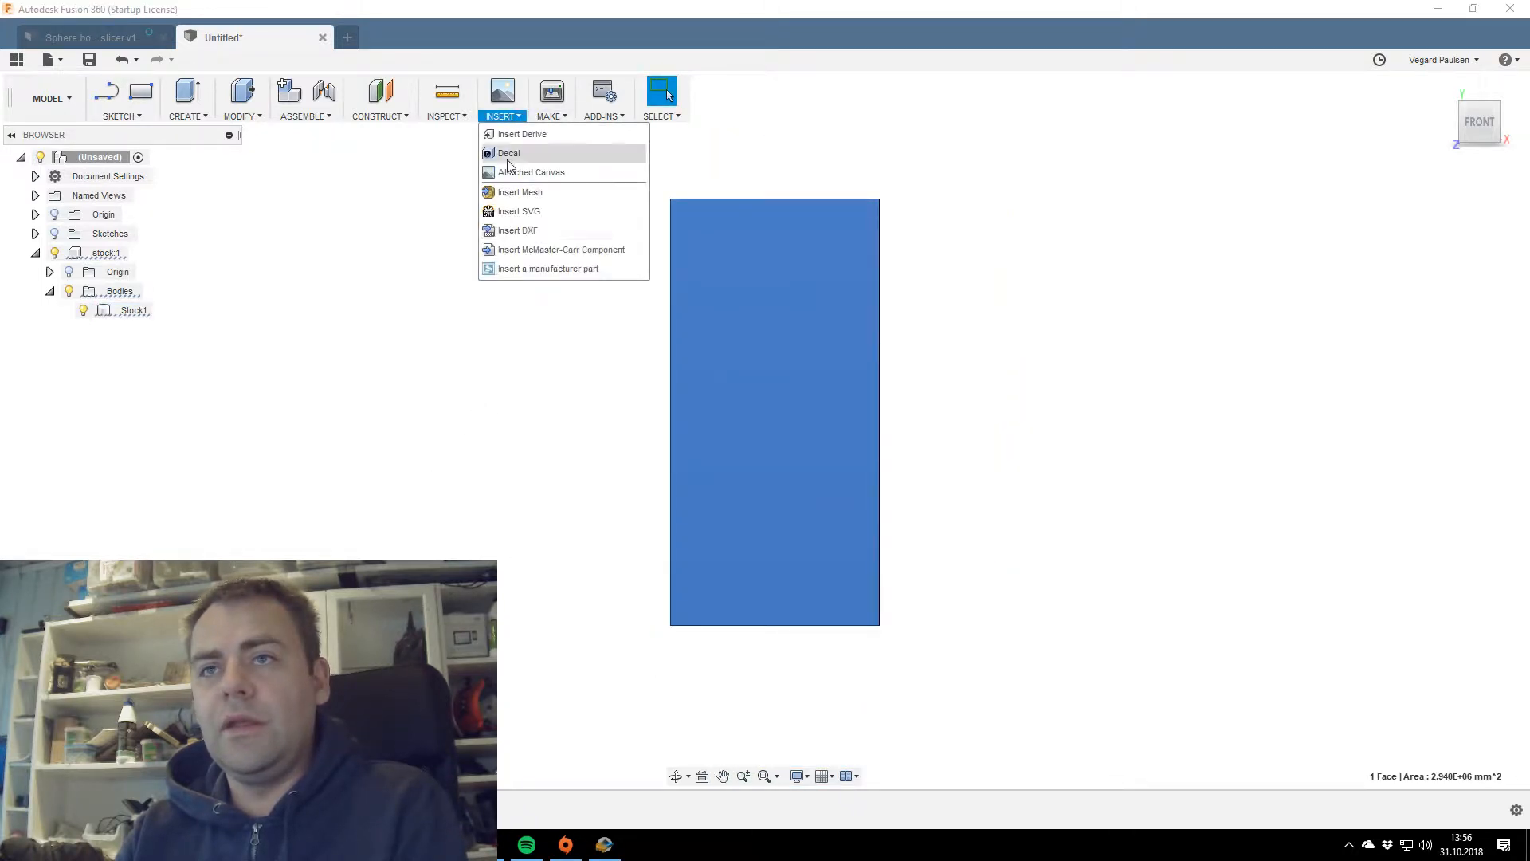
left_click(517, 231)
left_click(1125, 259)
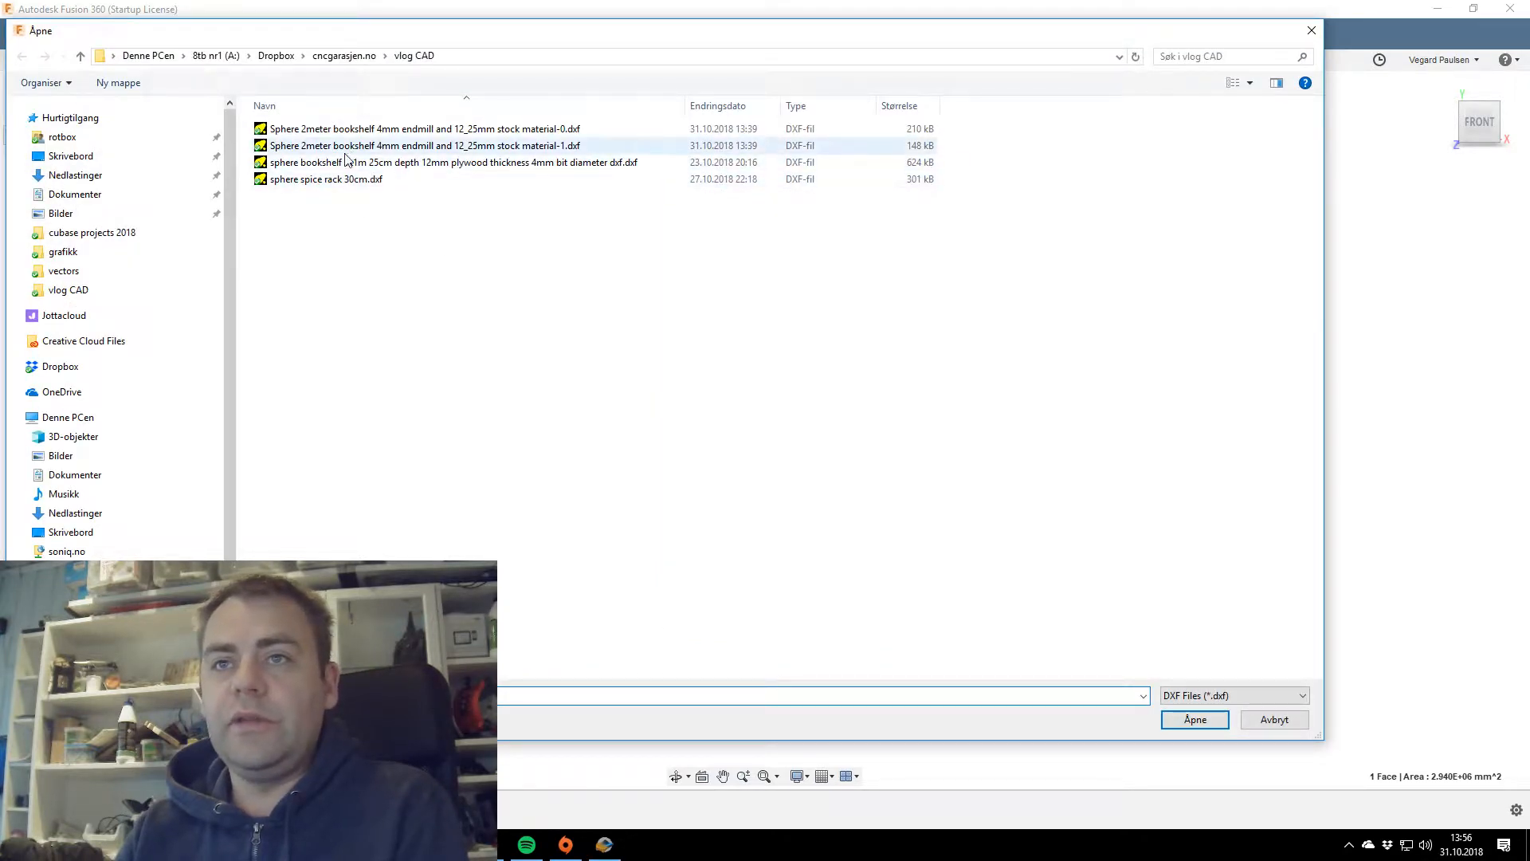
double_click(347, 129)
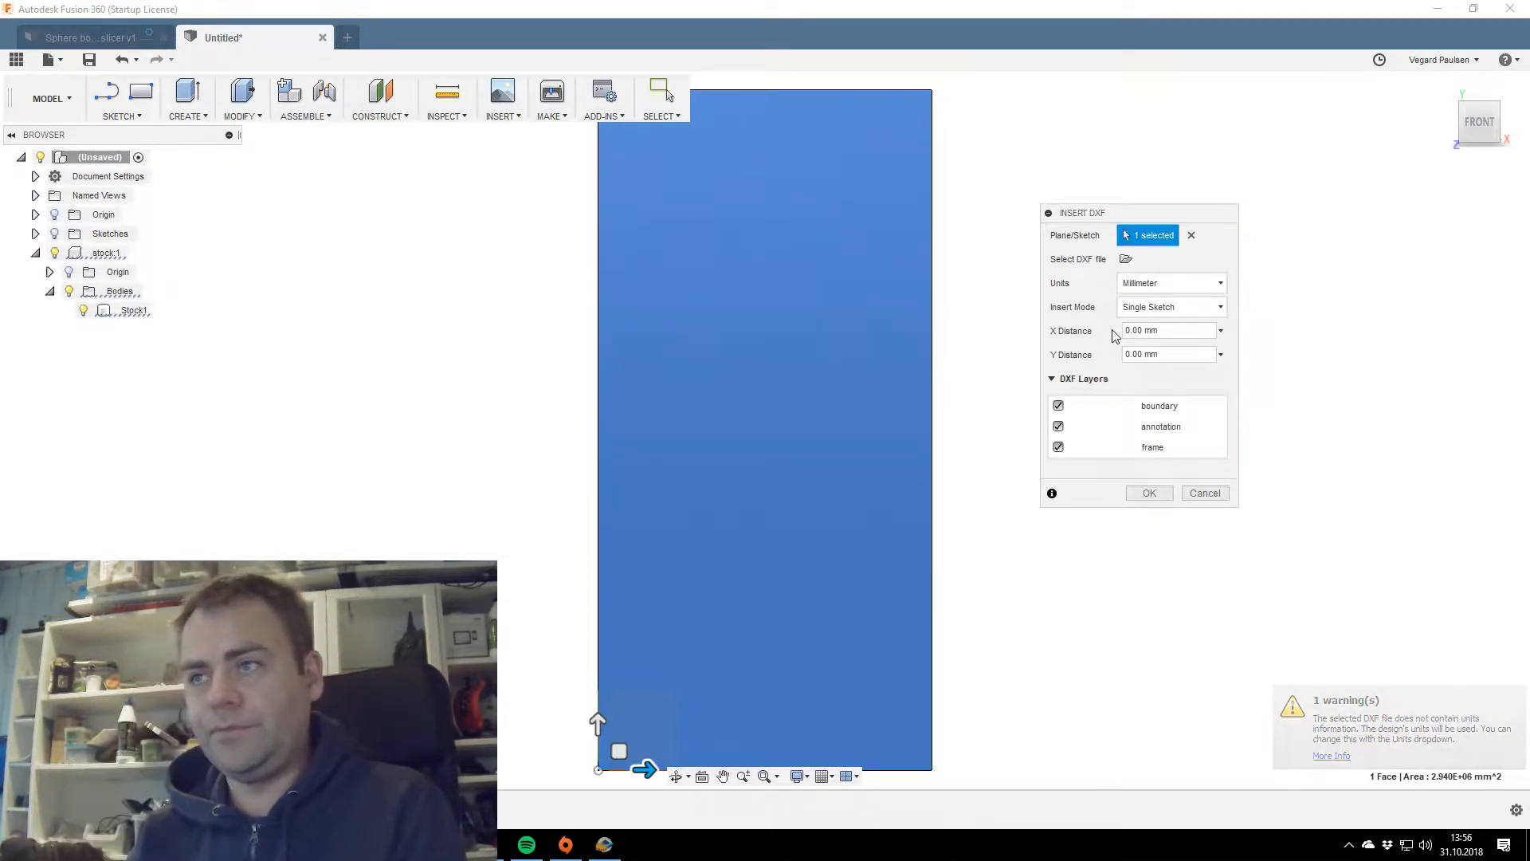
Exclude the frame layer from the DXF, show the top-level sketches, and insert the drawing as a single sketch.
left_click(1058, 447)
scroll(738, 476, "down", 2)
left_click(53, 233)
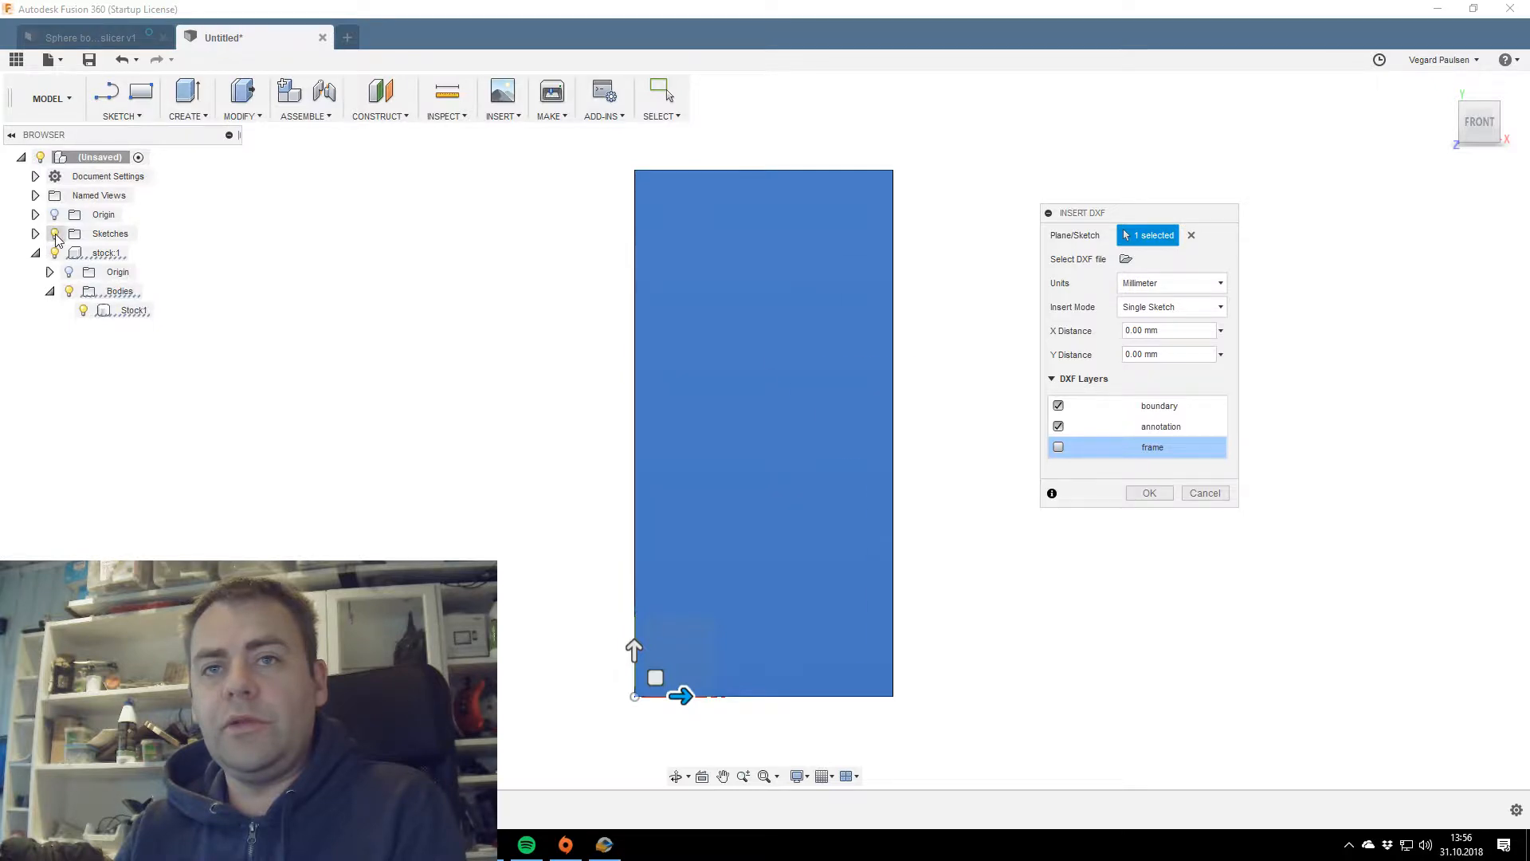
left_click(1149, 494)
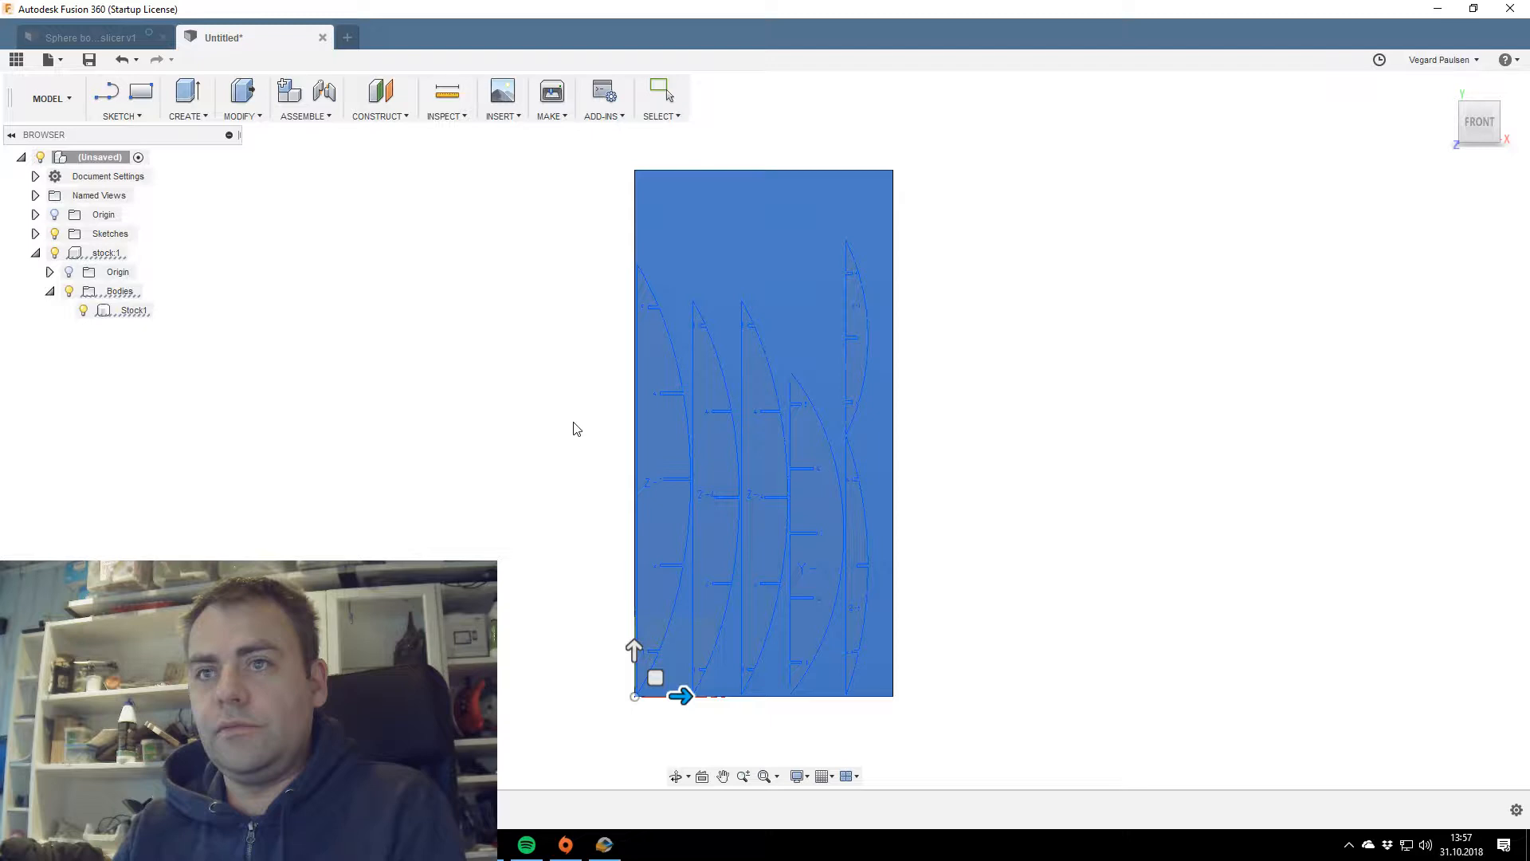
key("Escape")
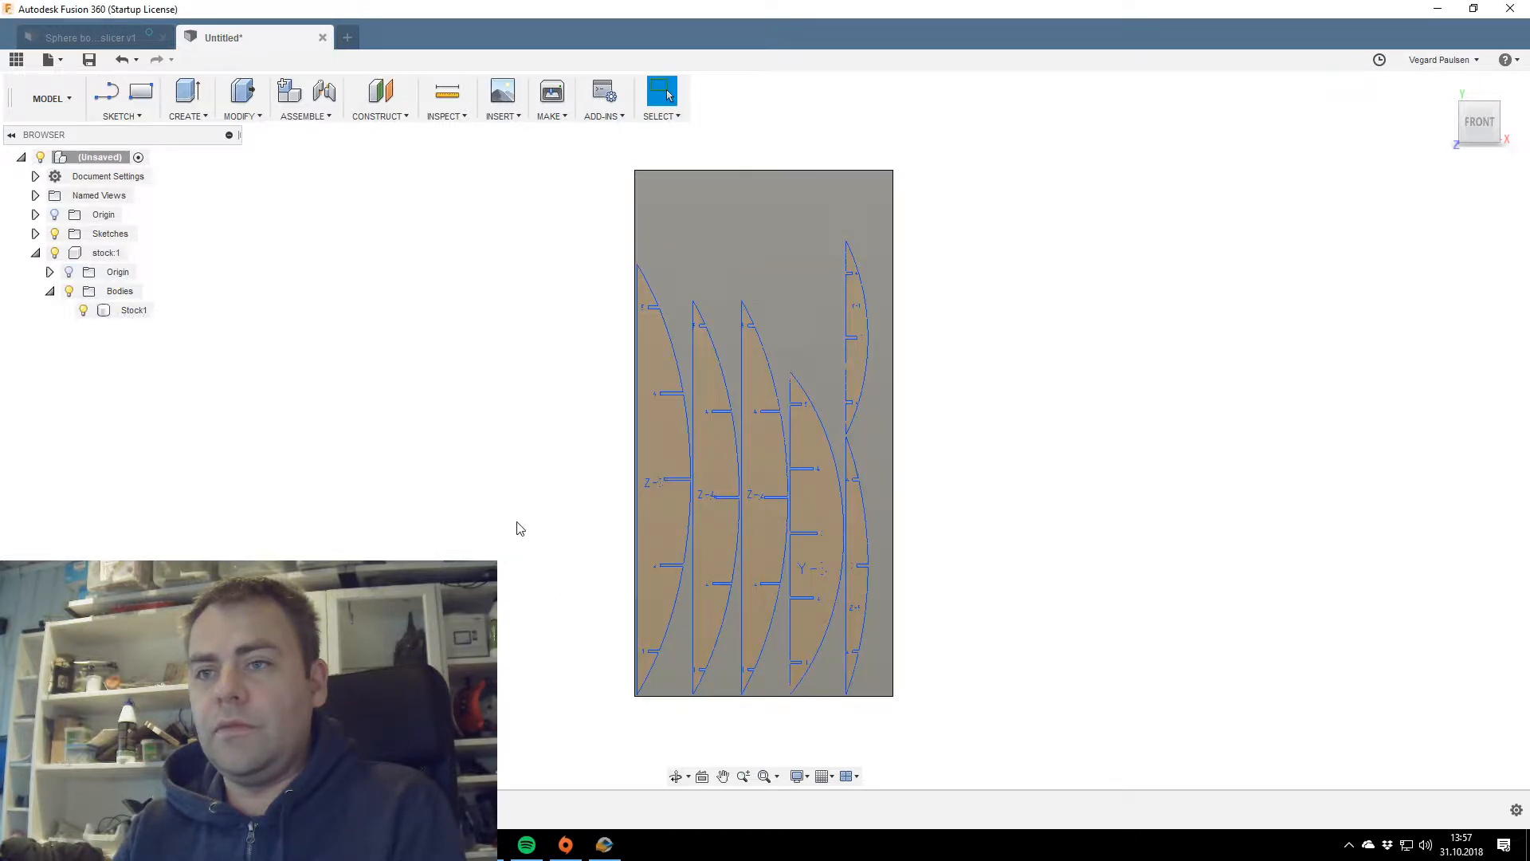
Extrude the six curved part profiles on the stock by -12.25 mm as new bodies.
scroll(520, 528, "up", 1)
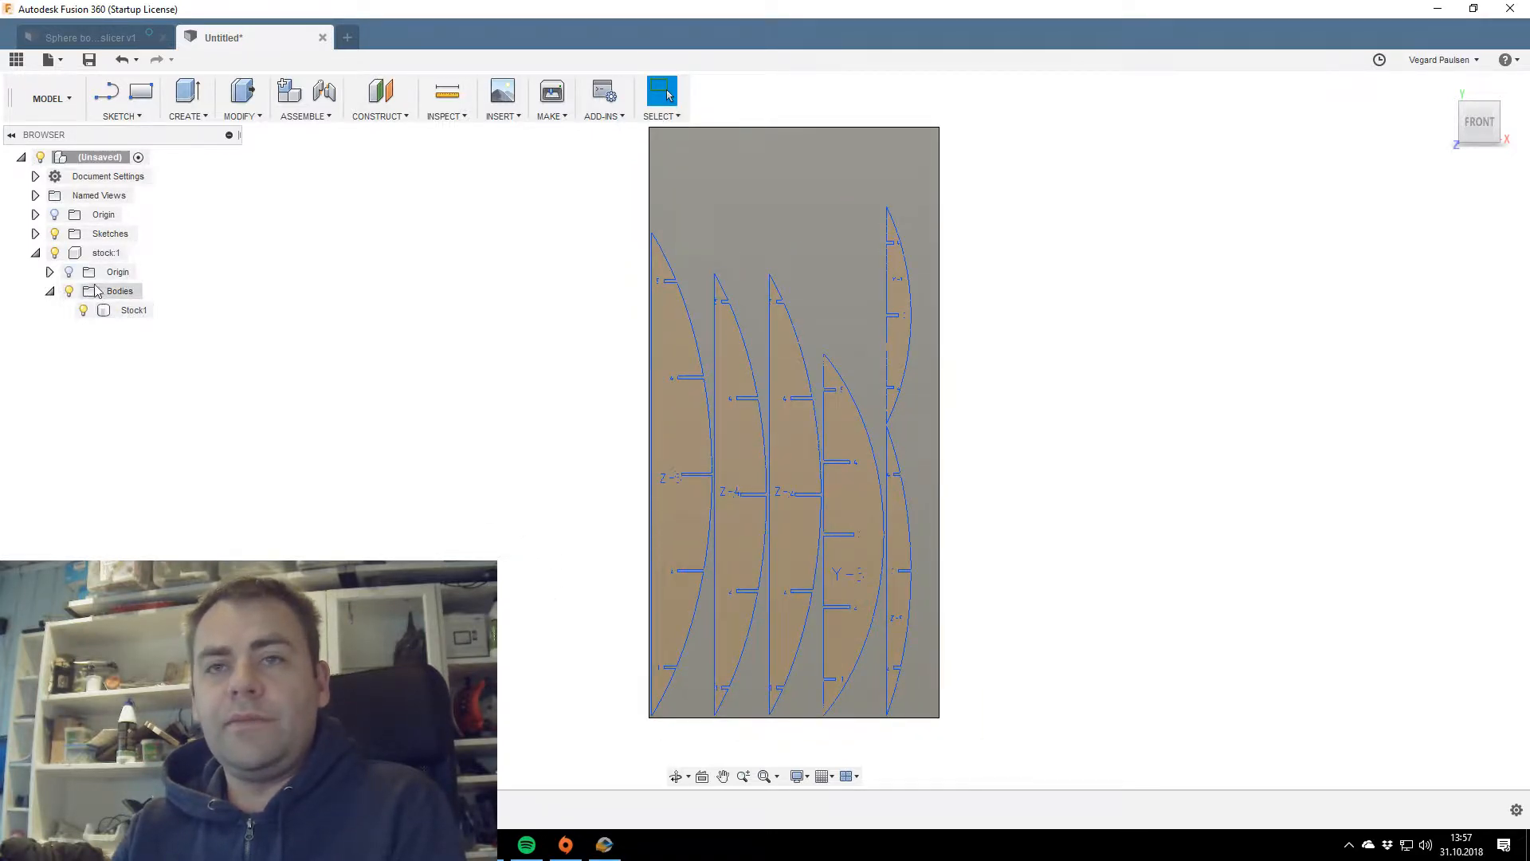
left_click(695, 418)
left_click(734, 434)
left_click(815, 442)
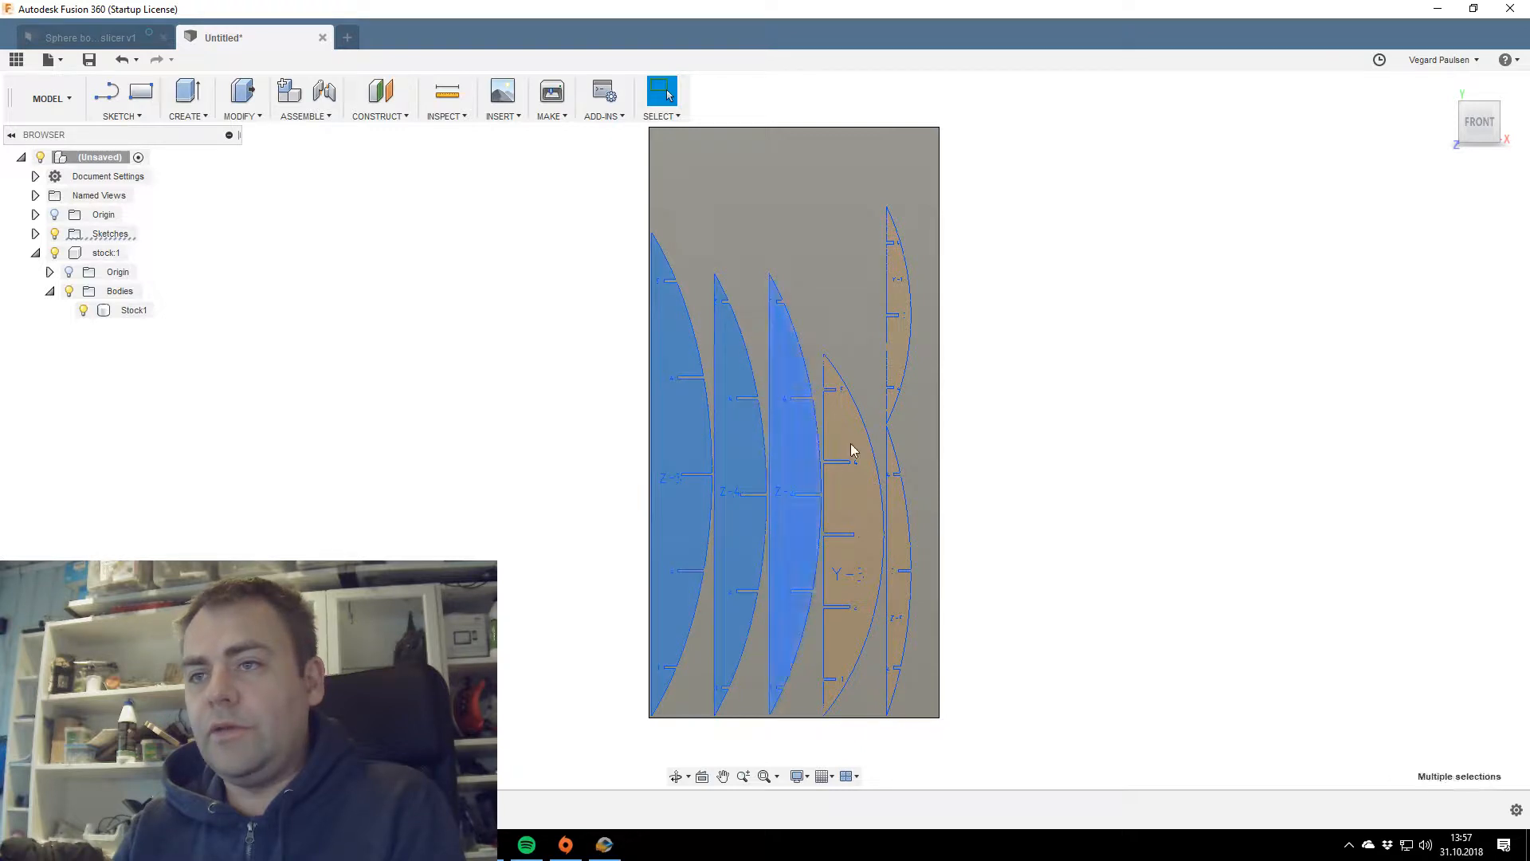
left_click(858, 443)
left_click(901, 345)
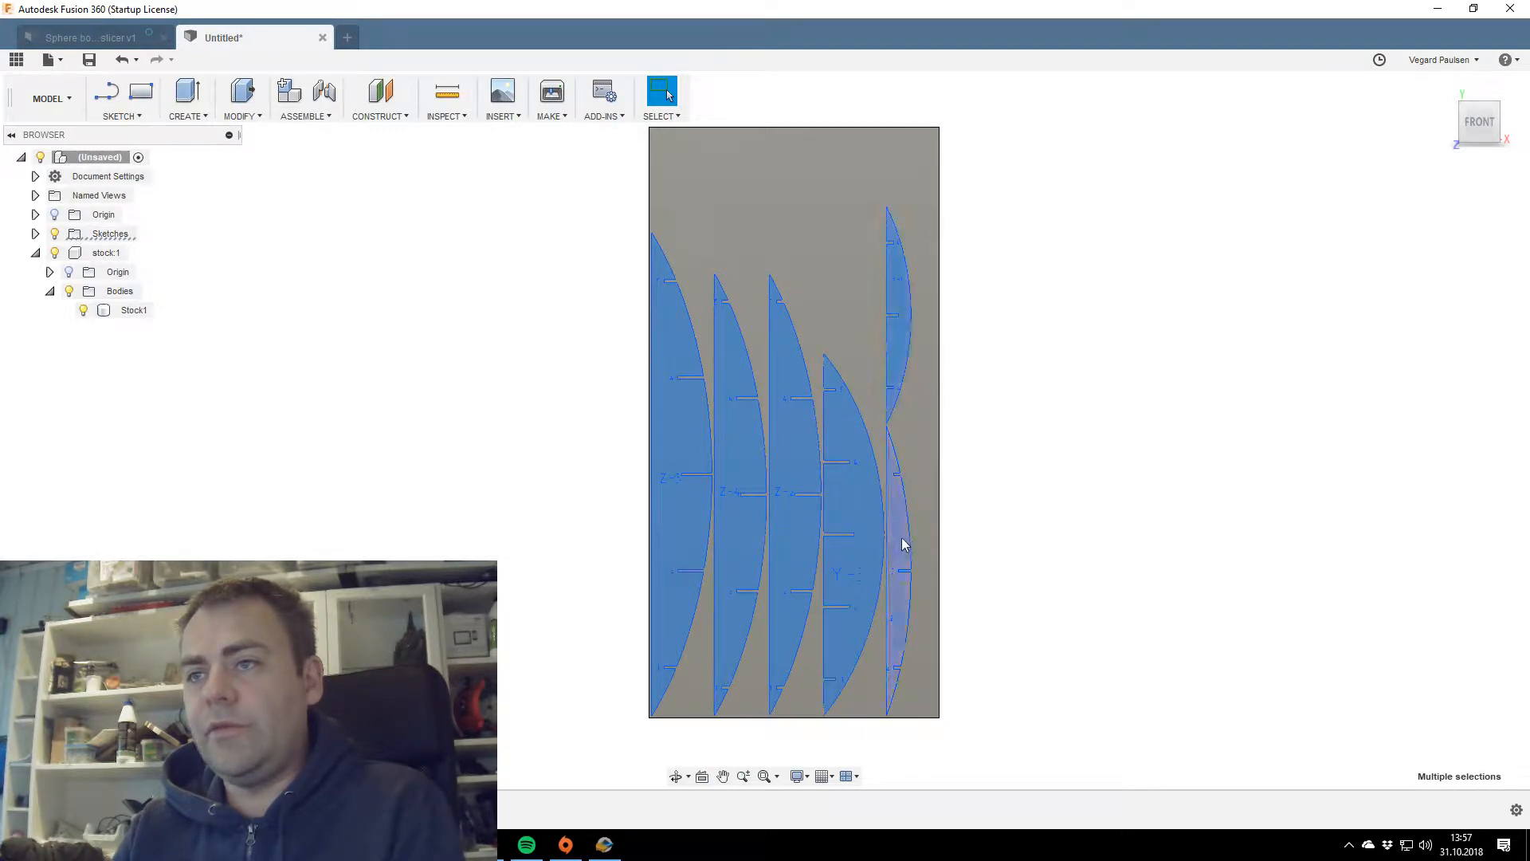
left_click(902, 537)
left_click_drag(1469, 120, 1470, 92)
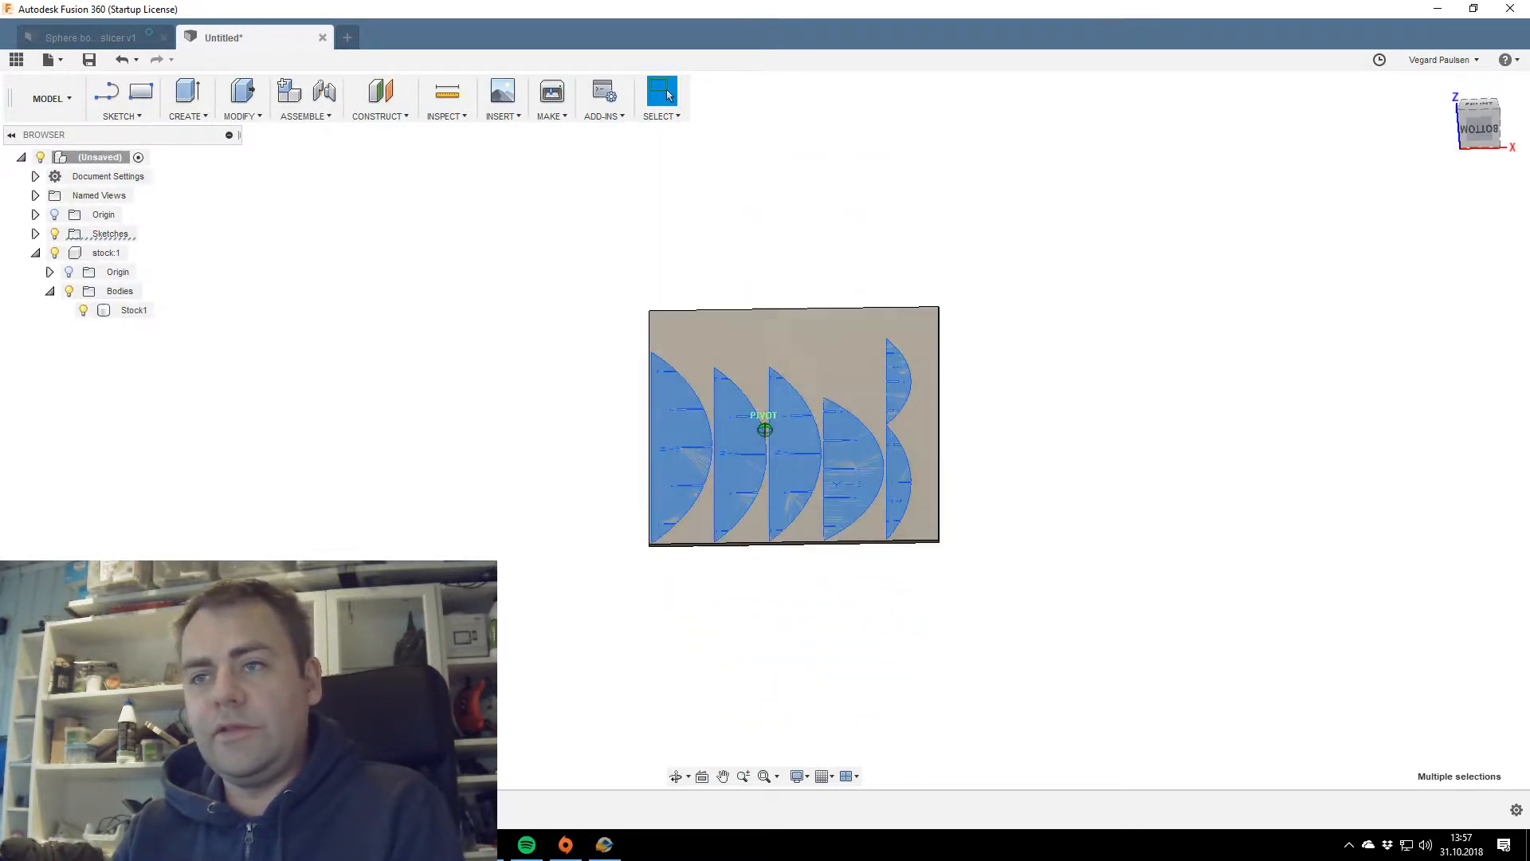
key("e")
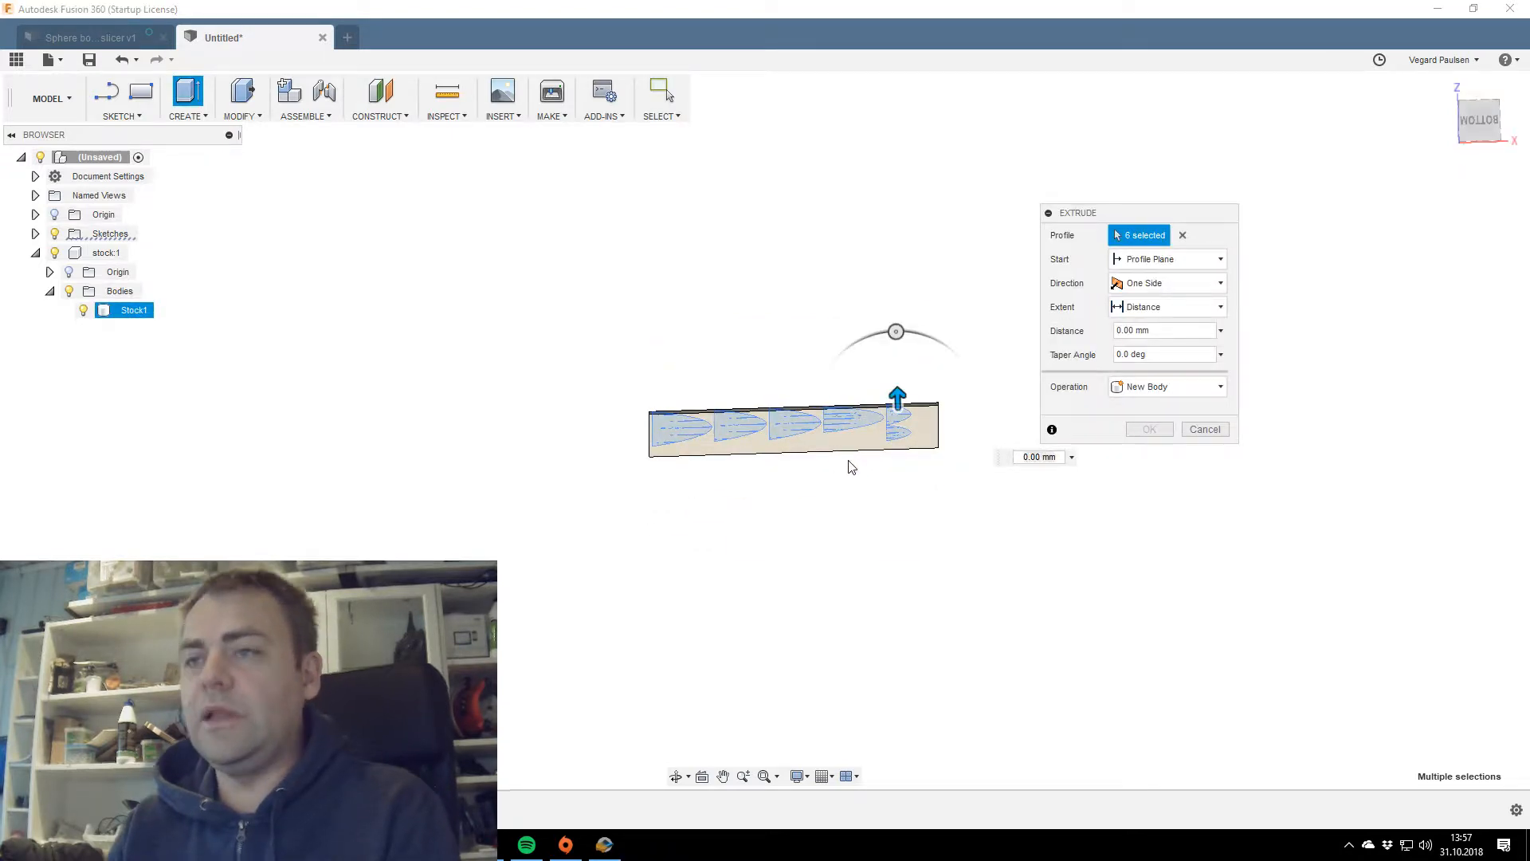
type("-12.25")
left_click(1173, 390)
left_click(1139, 456)
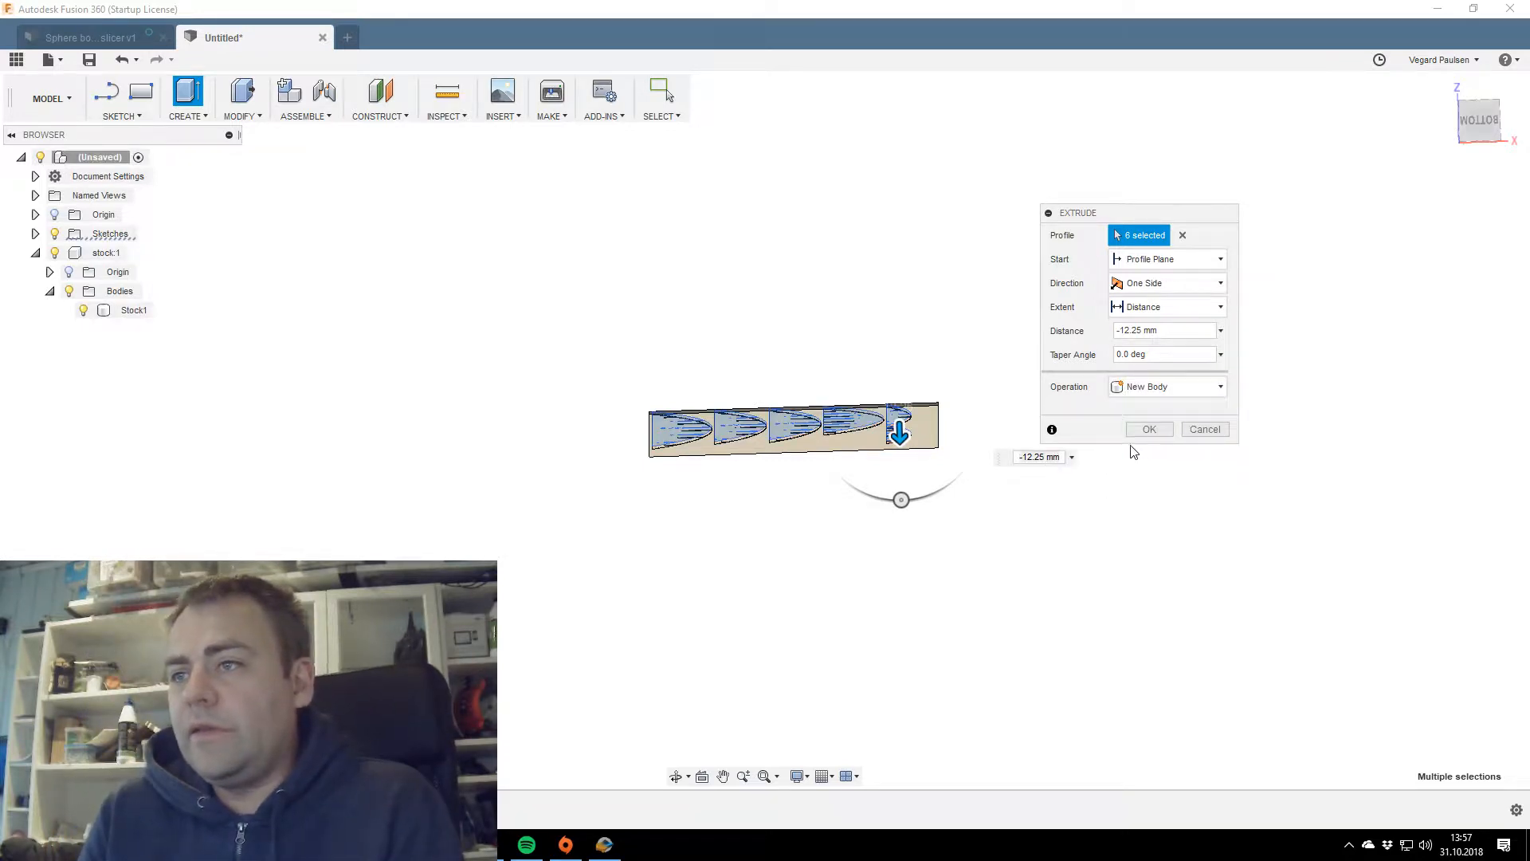
left_click(1149, 428)
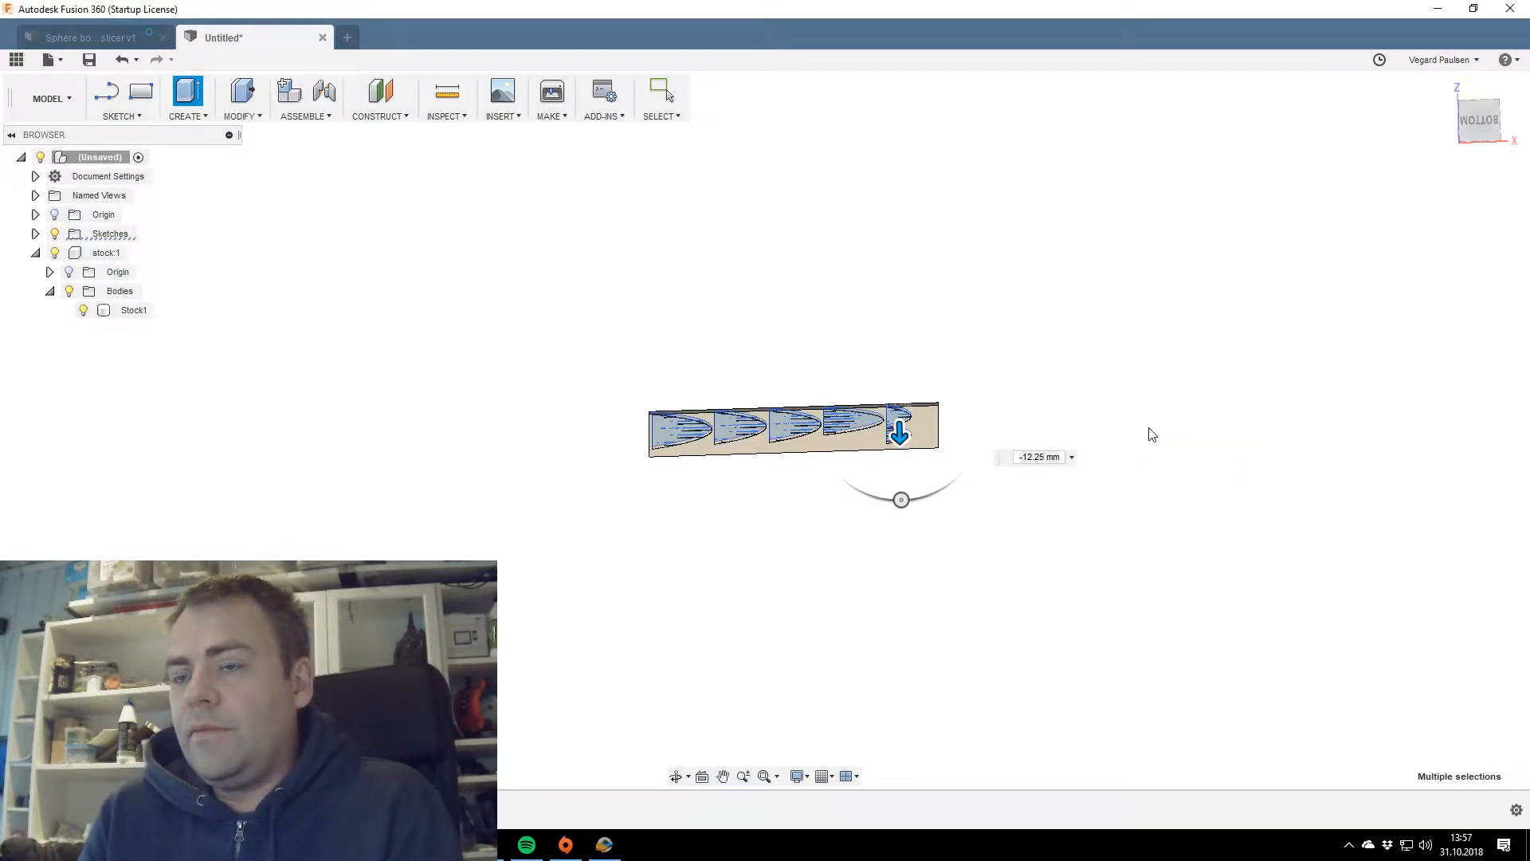
List the newly extruded top-level bodies and rename Body1 as z4.
left_click_drag(1478, 121, 1479, 145)
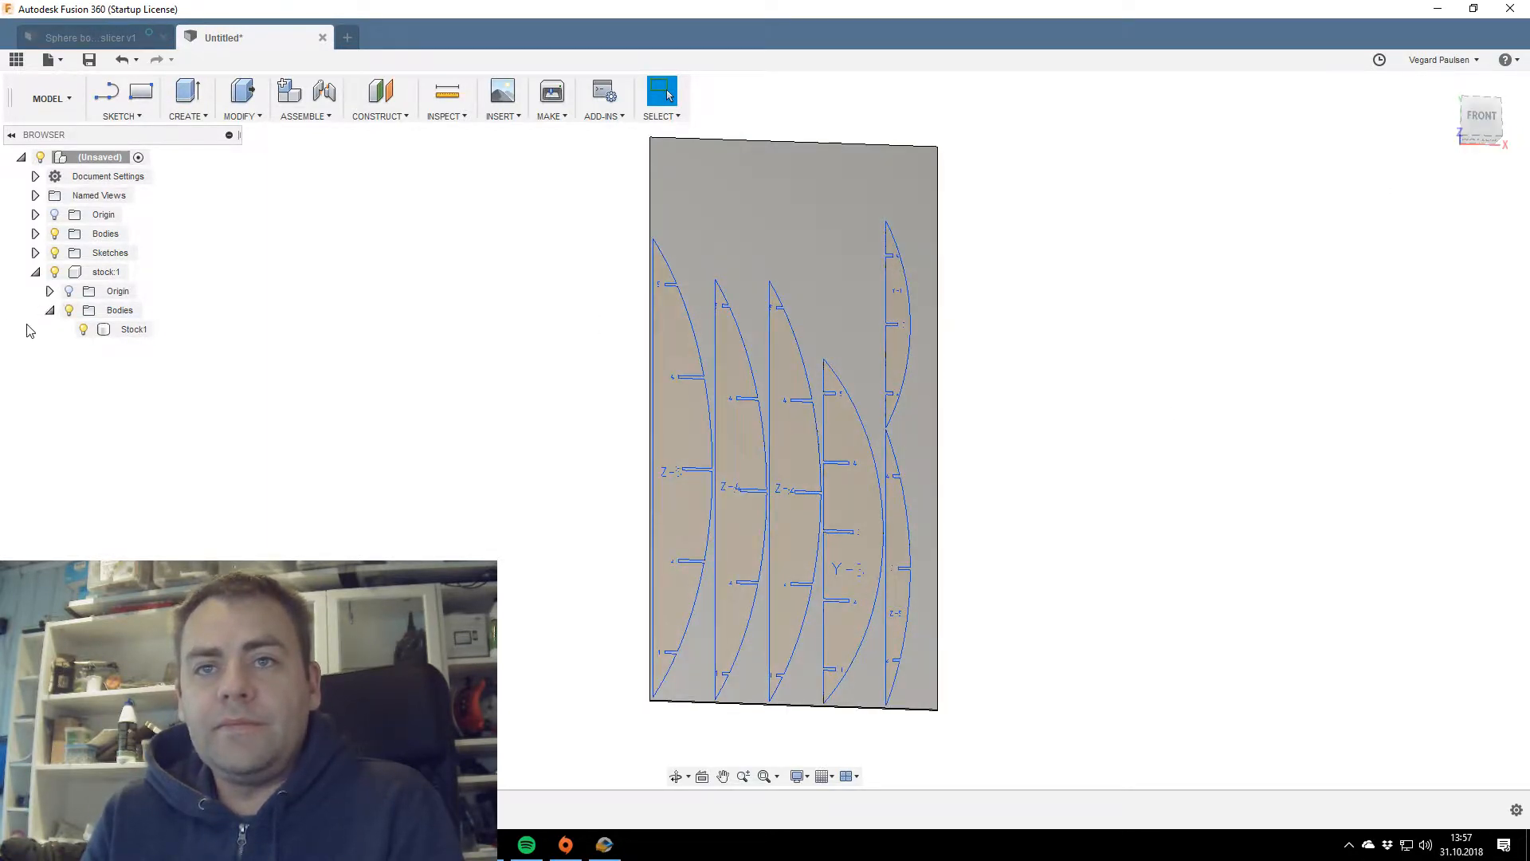
left_click(35, 234)
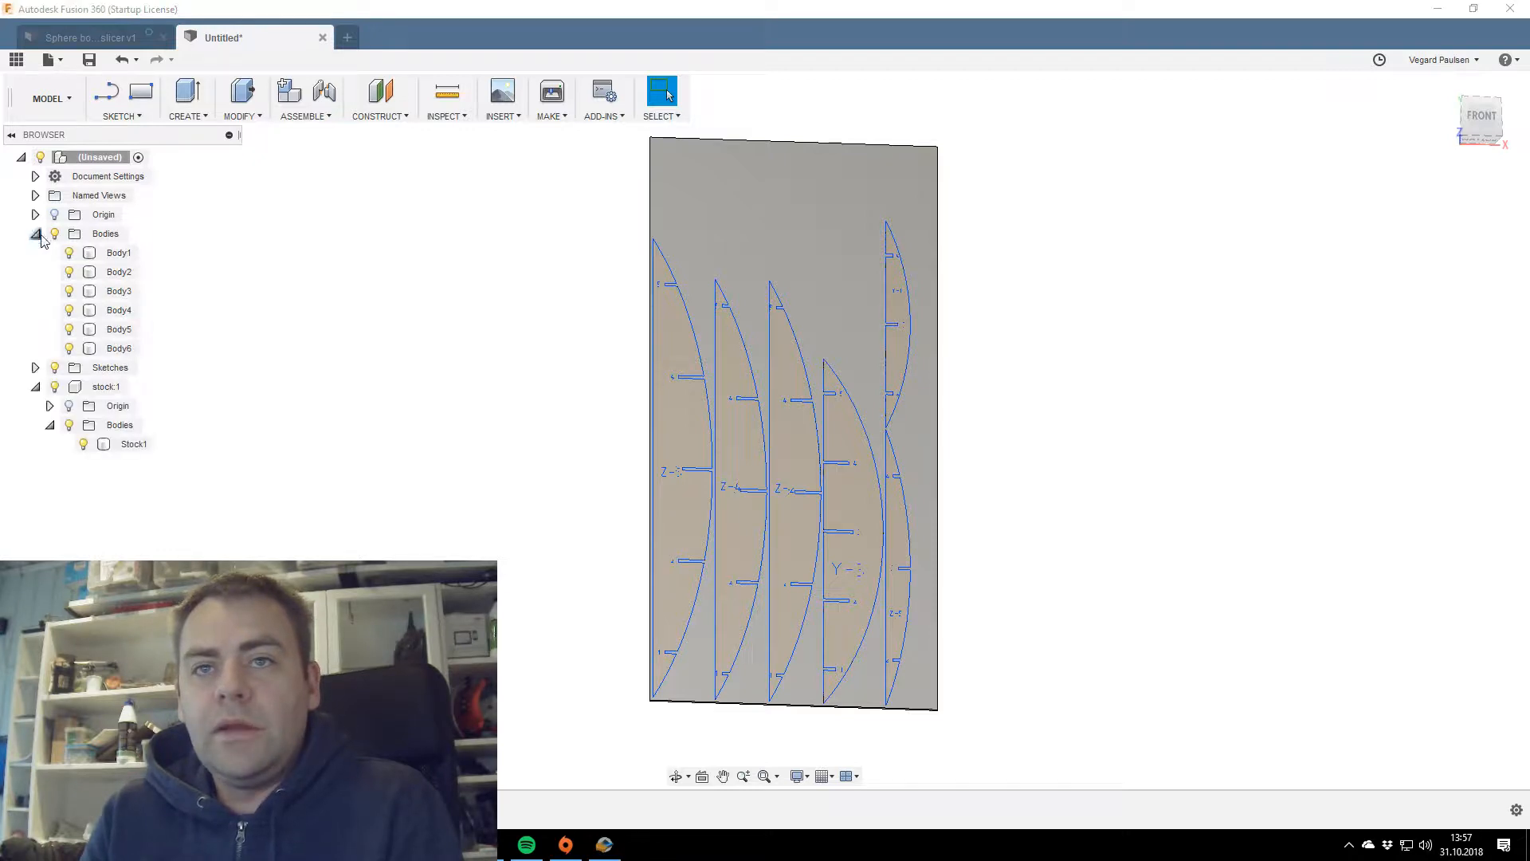
double_click(113, 253)
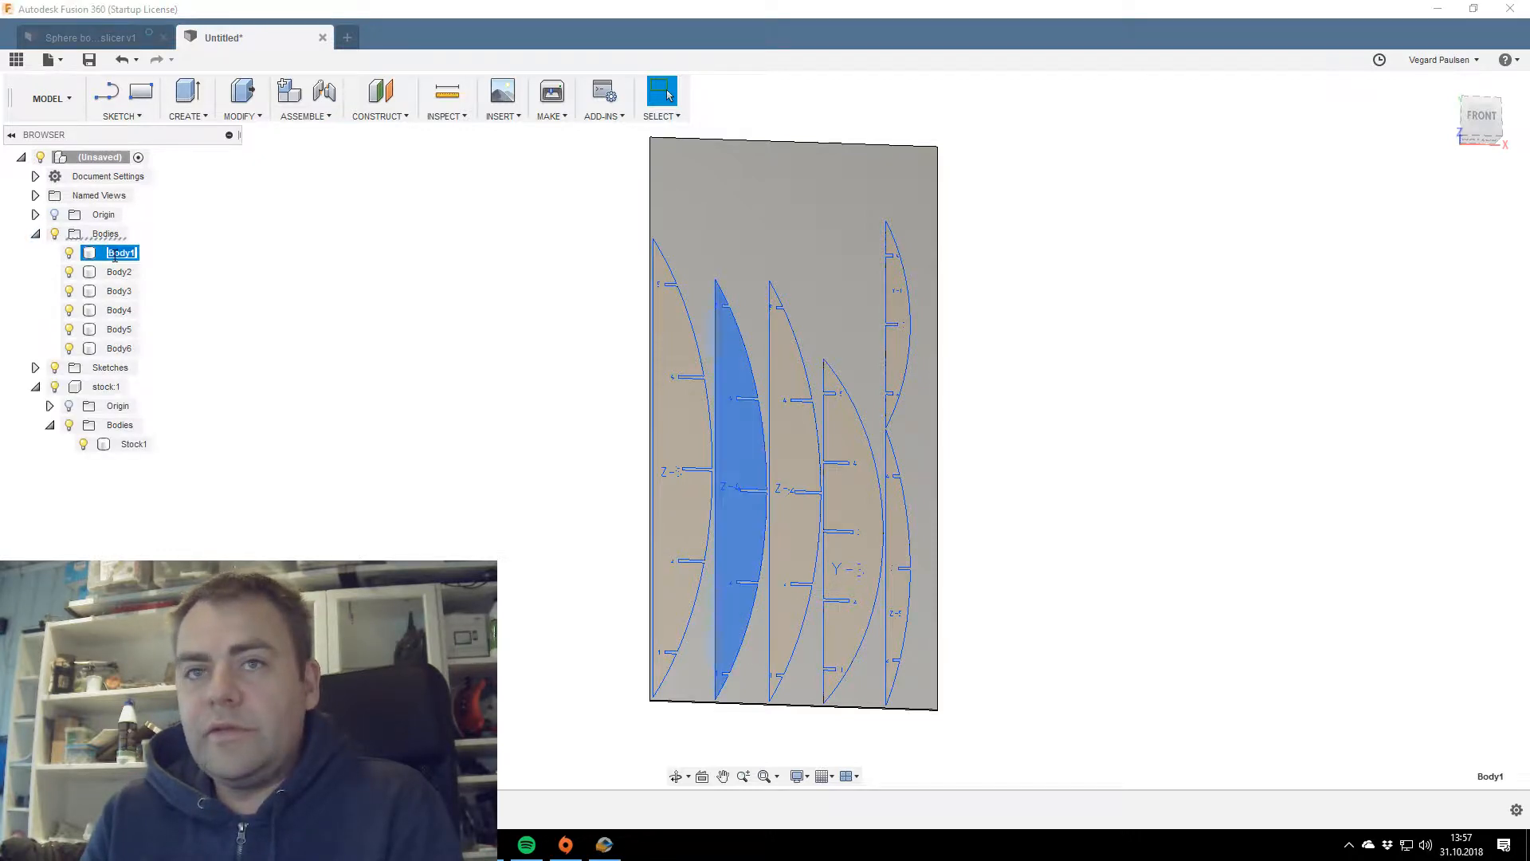
type("z4")
key("Return")
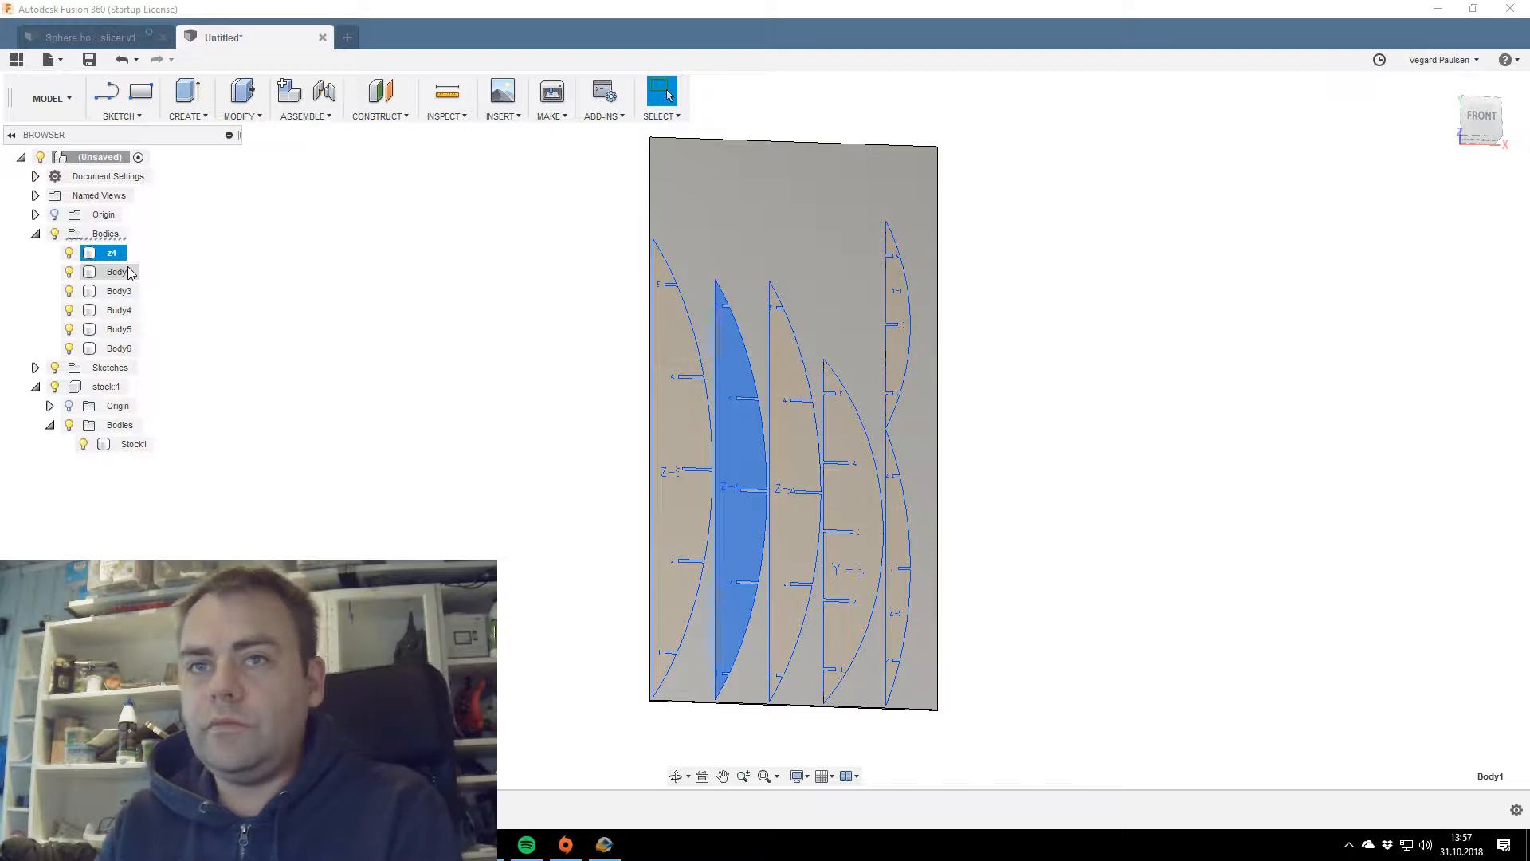
Identify Body2 by the part label engraved on its profile and rename it as z2.
left_click(118, 273)
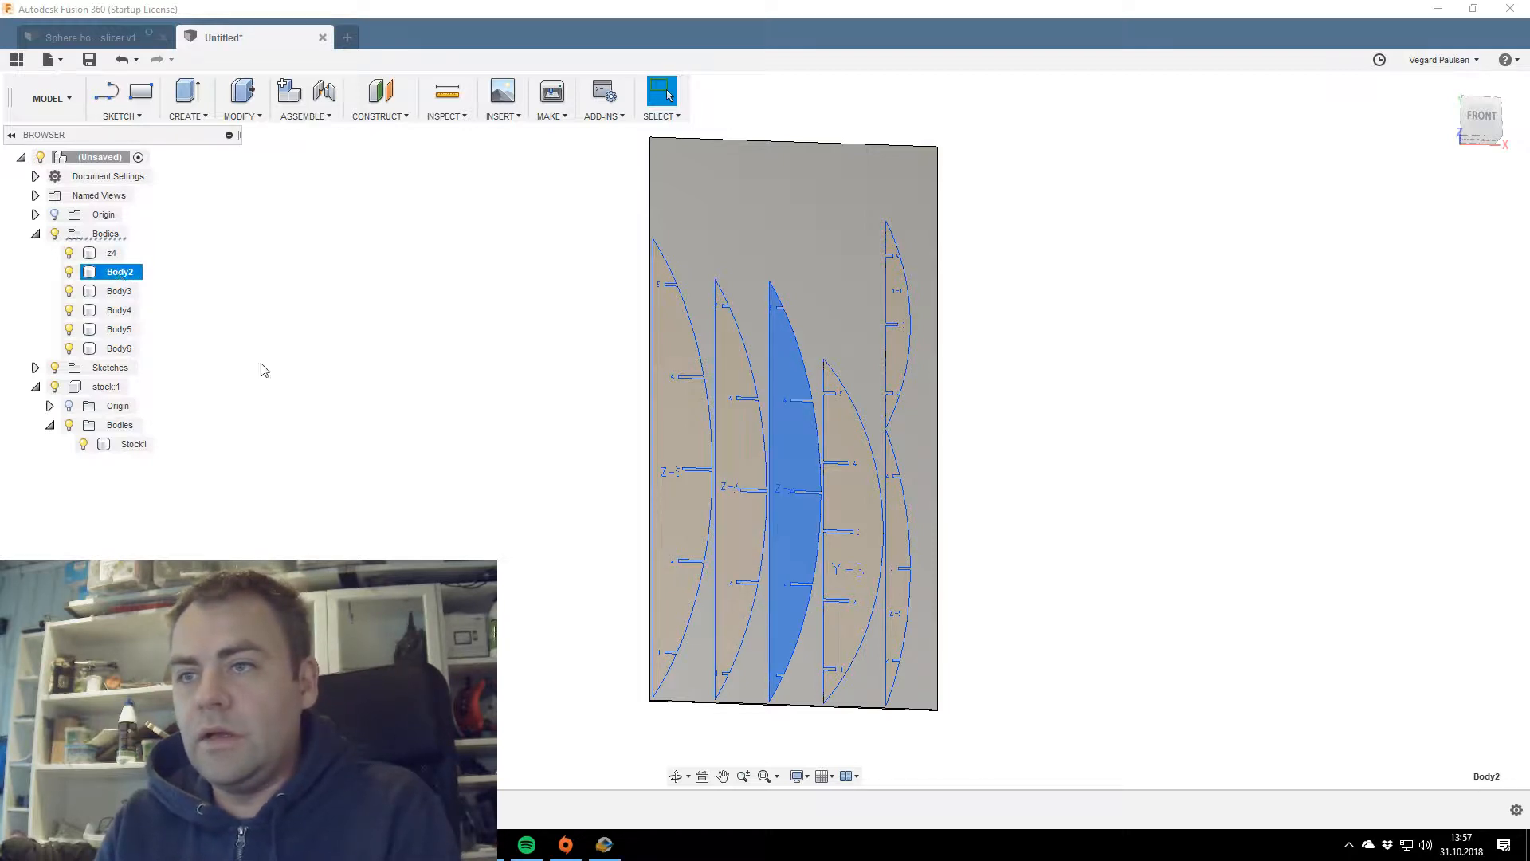
scroll(724, 480, "up", 5)
scroll(1016, 490, "up", 6)
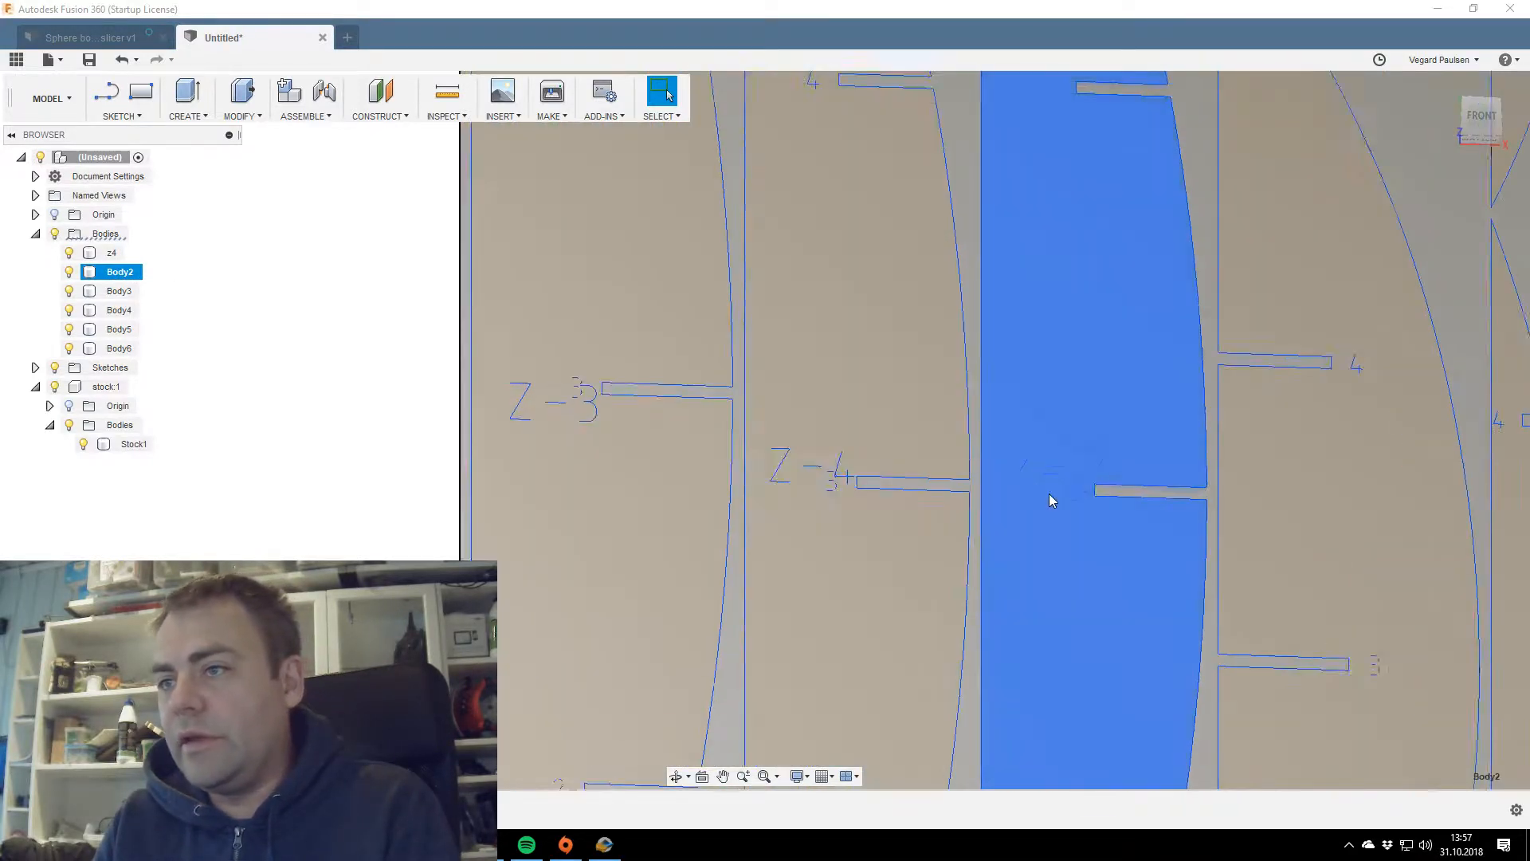
scroll(1006, 483, "up", 2)
scroll(1006, 483, "down", 6)
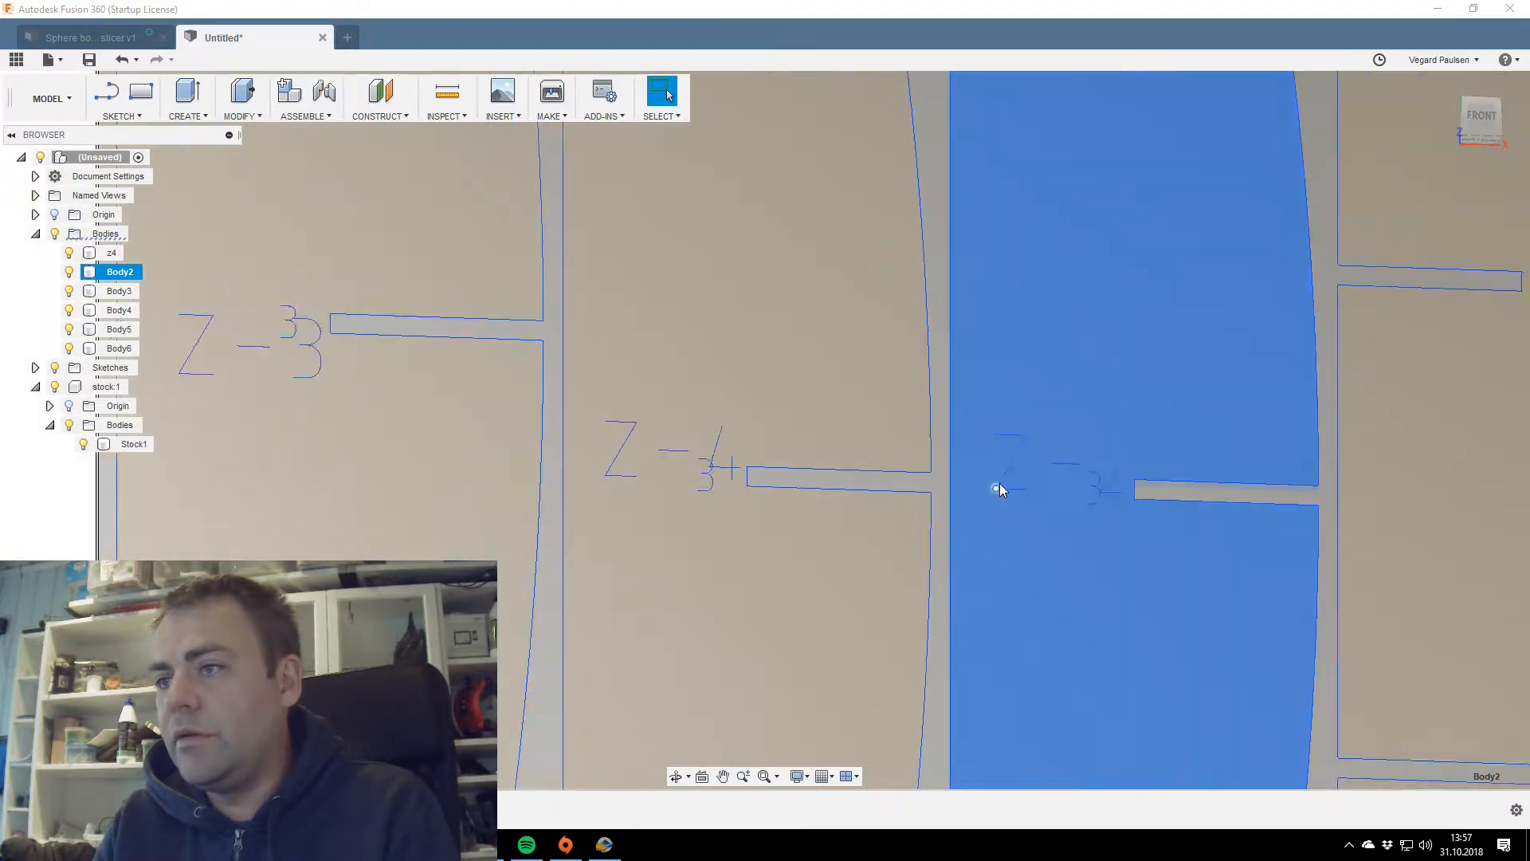
double_click(121, 275)
type("z")
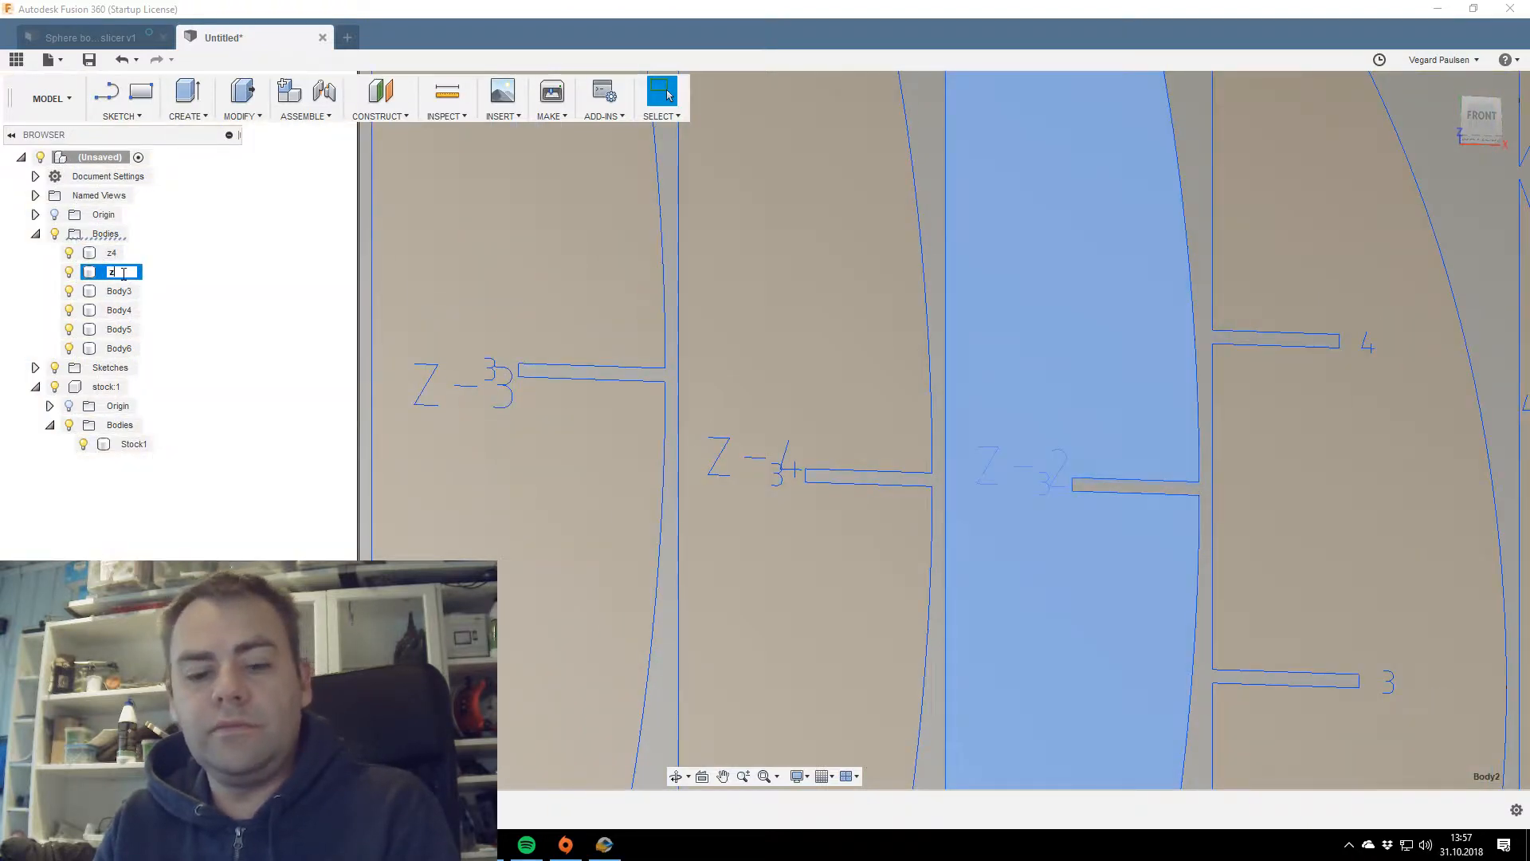
type("2")
key("Return")
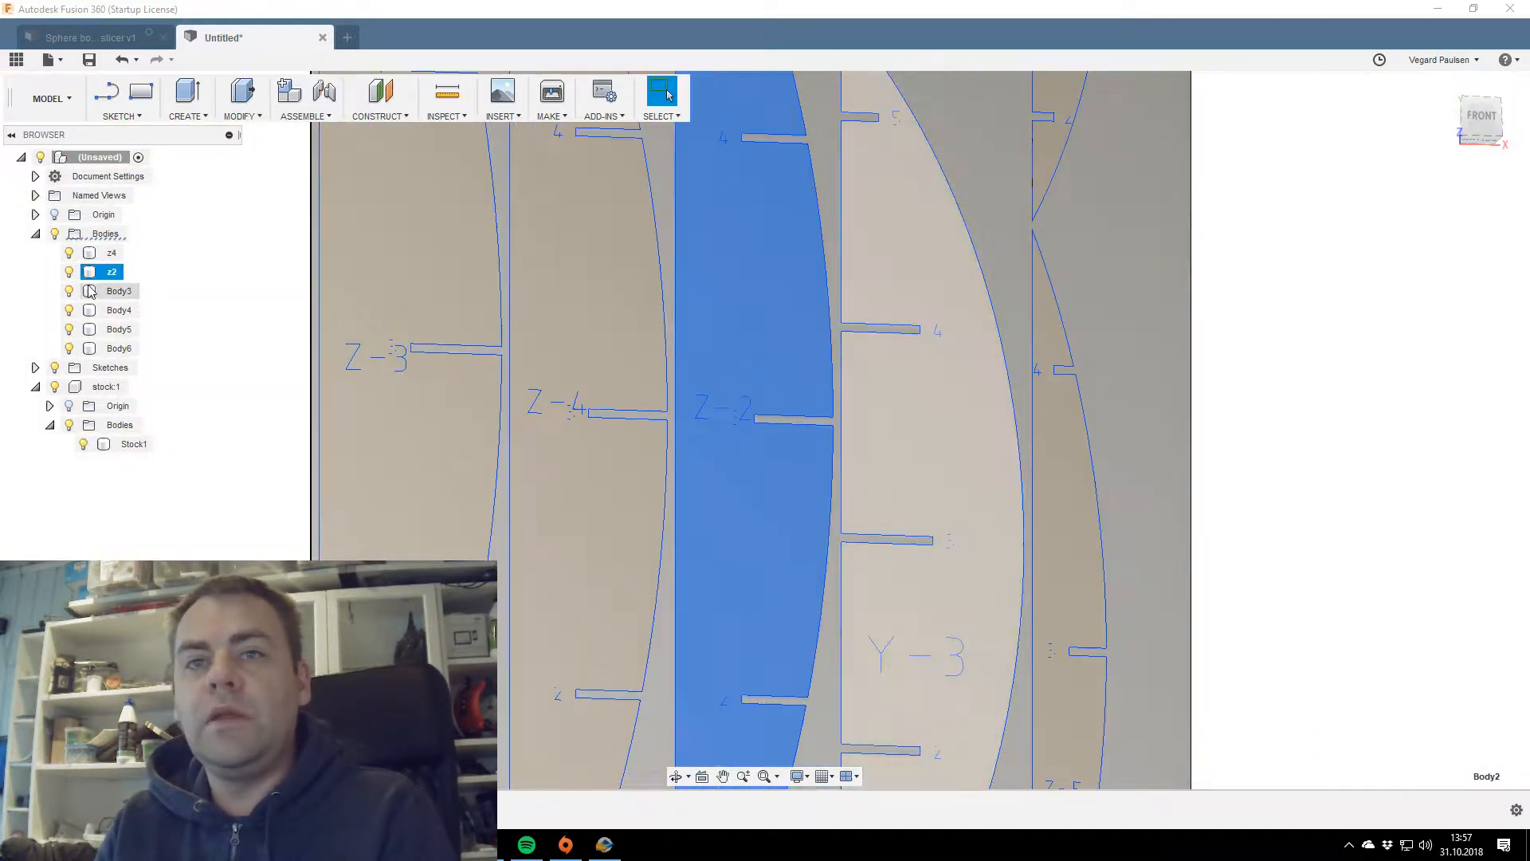
Rename Body3 as y3 and Body4 as z3.
left_click(117, 293)
double_click(117, 292)
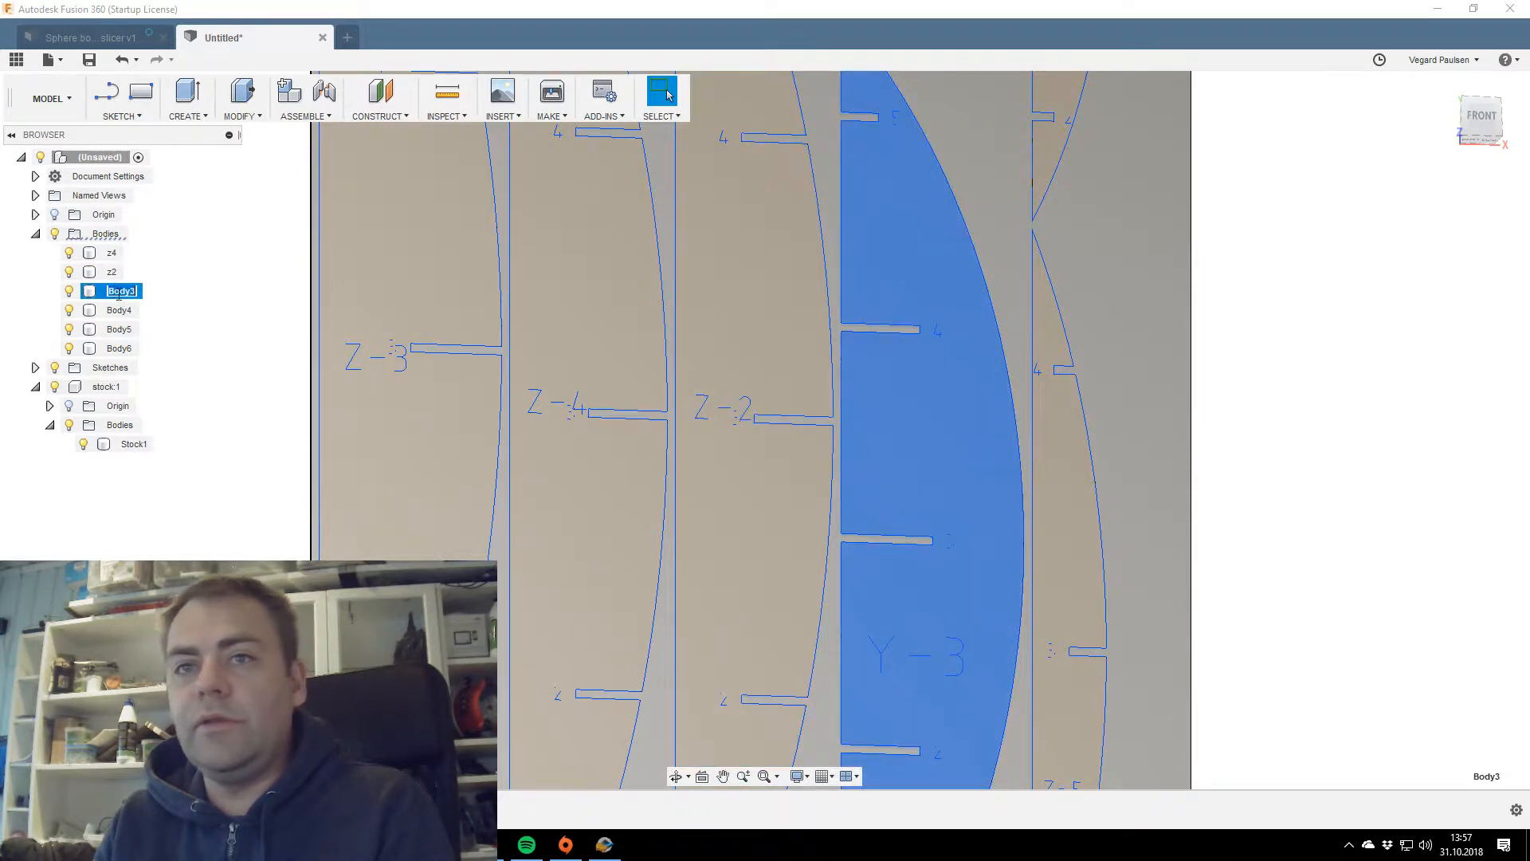
type("y3")
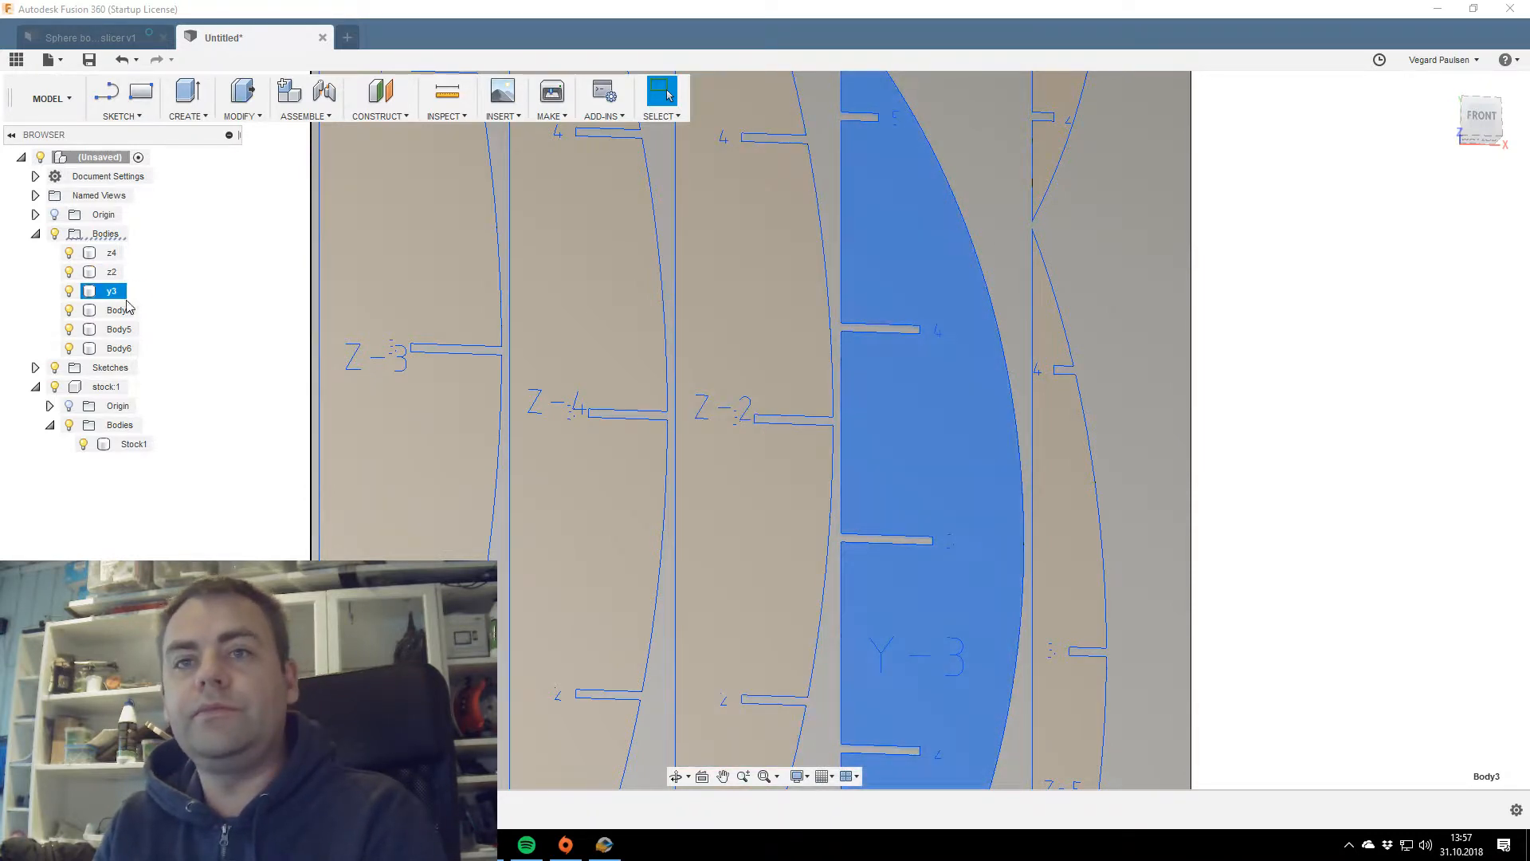
left_click(121, 311)
double_click(121, 312)
type("z3")
Identify Body5 by its part label and rename it as y1.
left_click(120, 329)
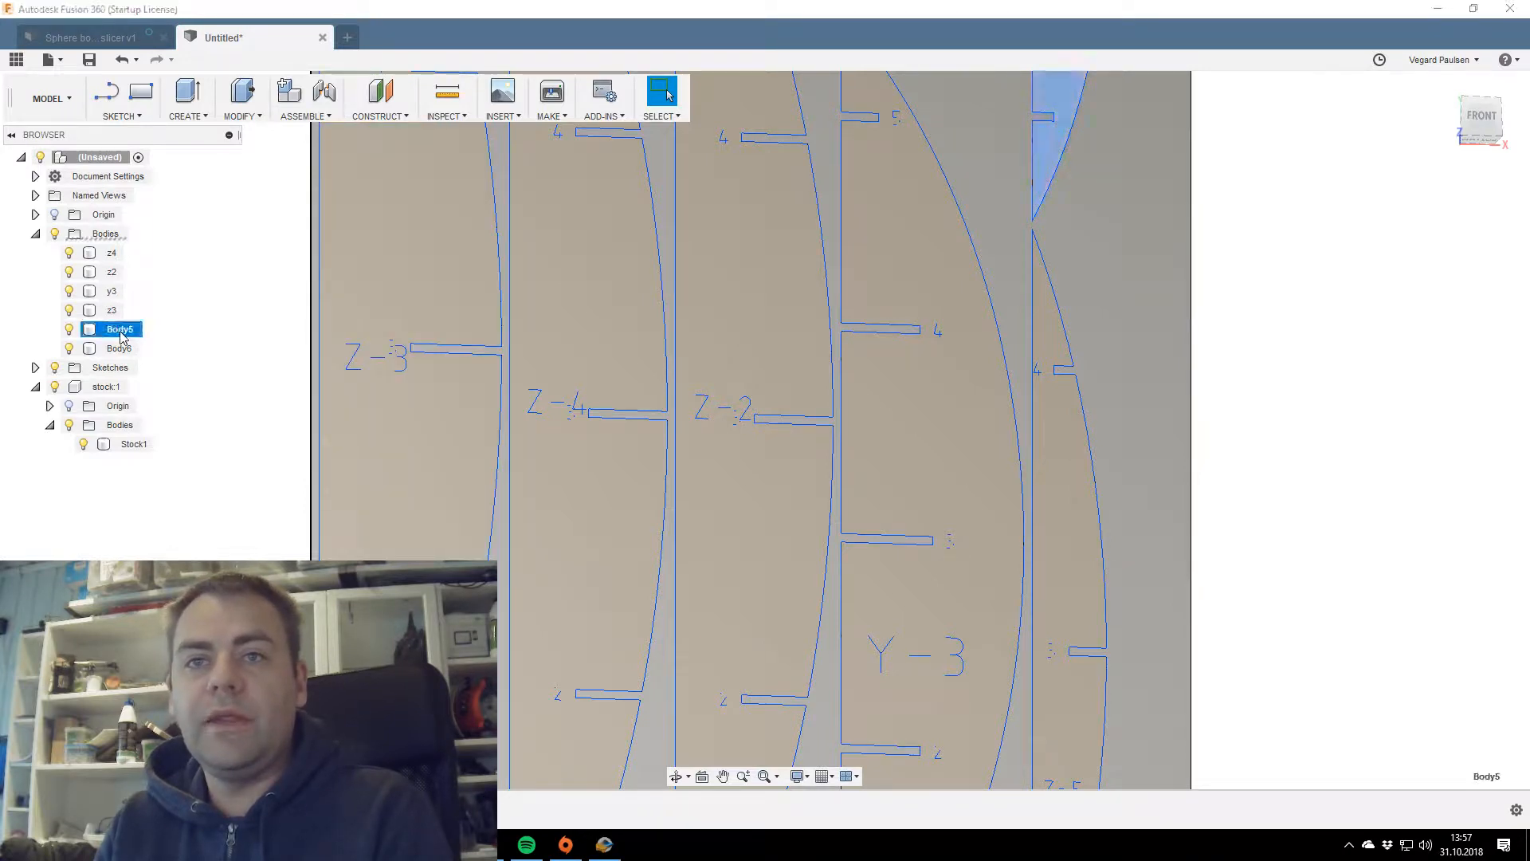
double_click(120, 329)
key("Escape")
scroll(556, 396, "down", 5)
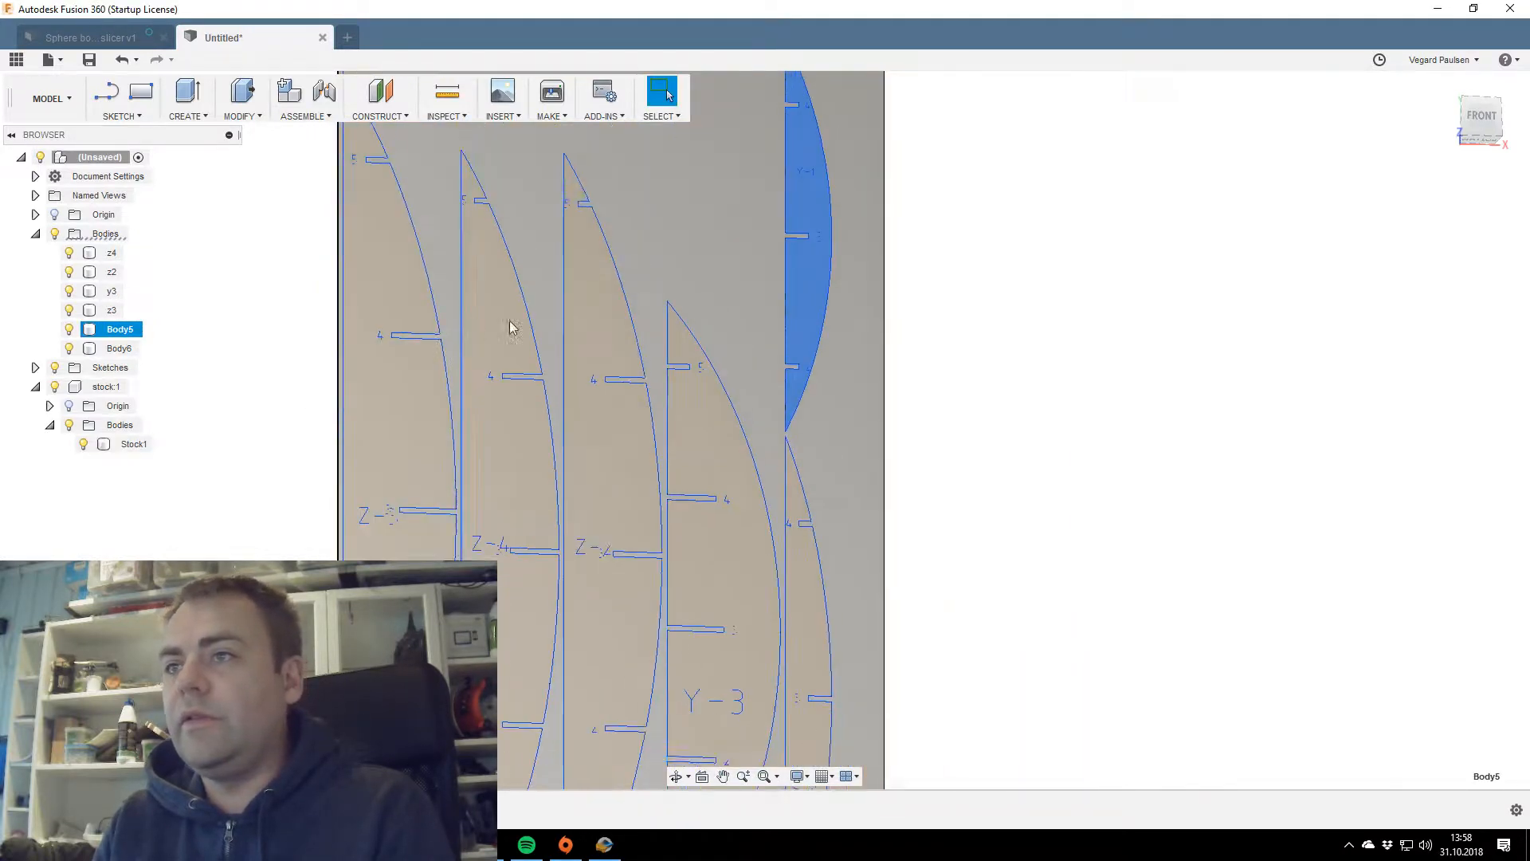
scroll(628, 323, "up", 4)
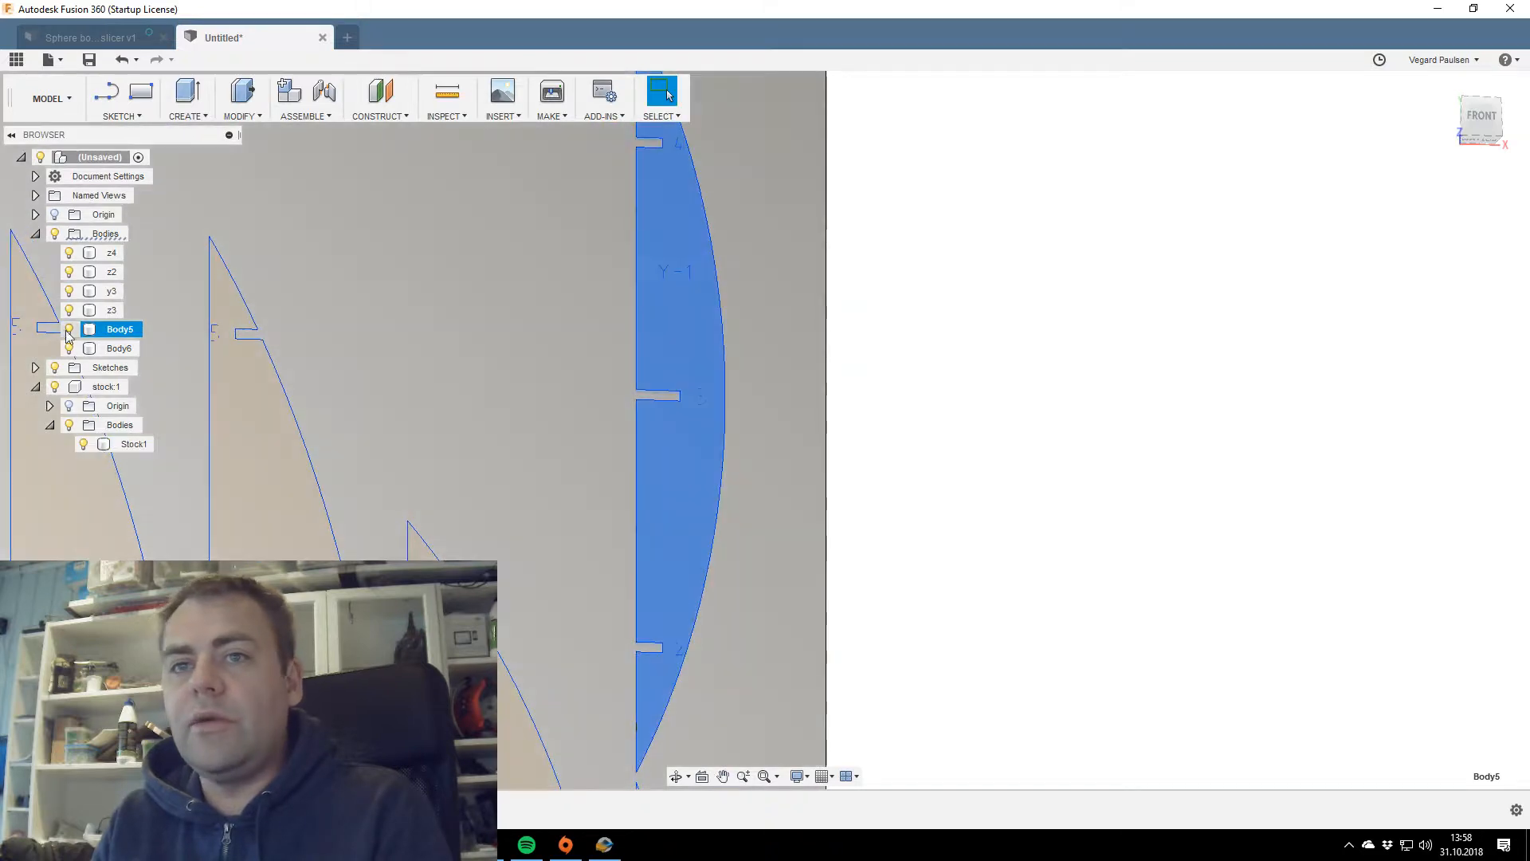
double_click(117, 329)
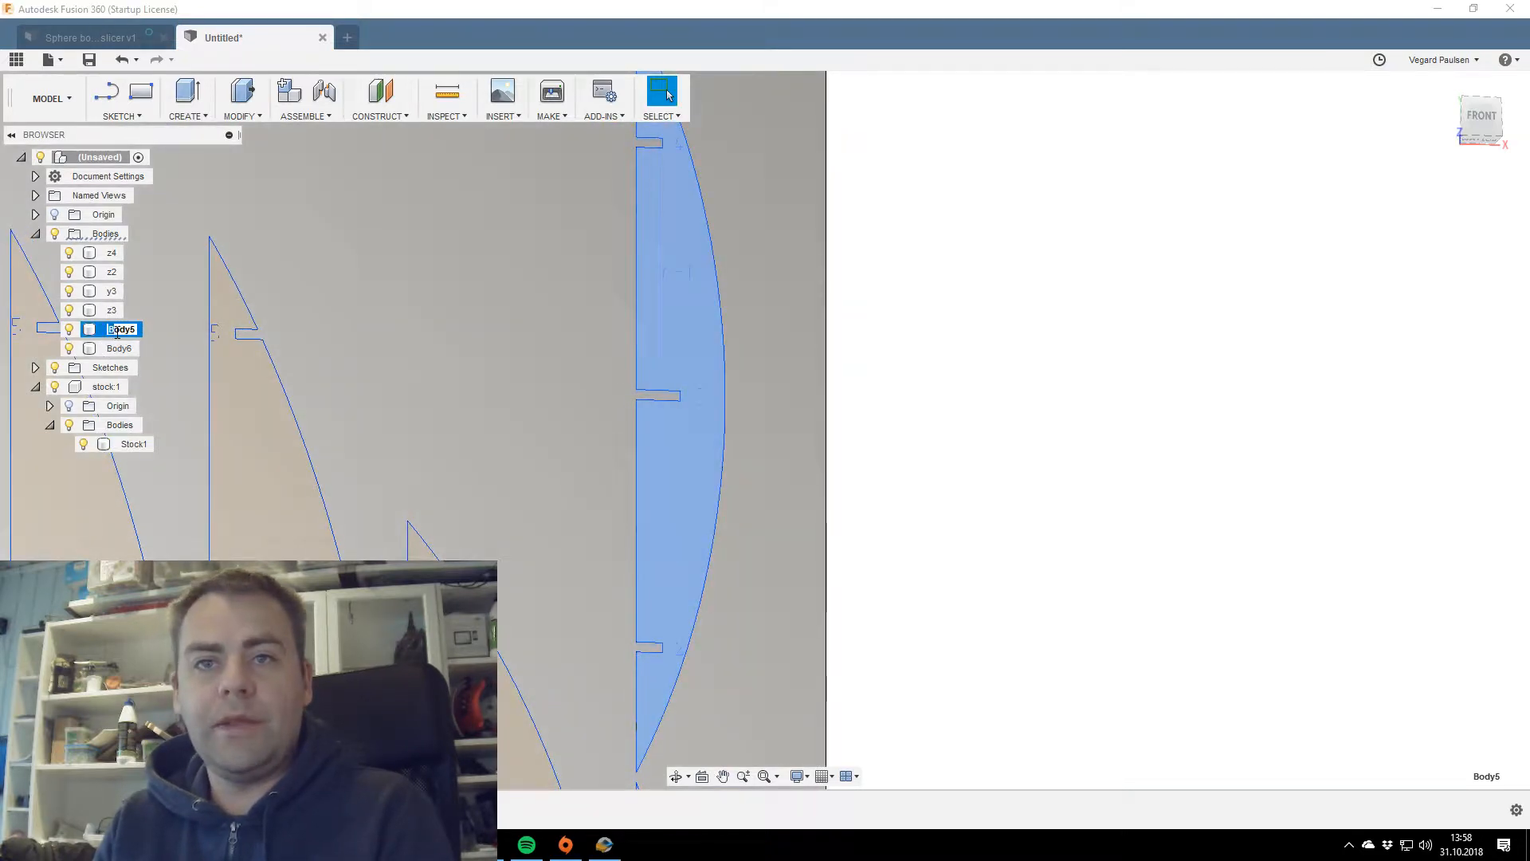
type("y1")
key("Return")
Rename Body6, the narrow part in the stock's lower right area, as z5.
scroll(287, 406, "down", 2)
middle_click_drag(324, 465, 555, 373)
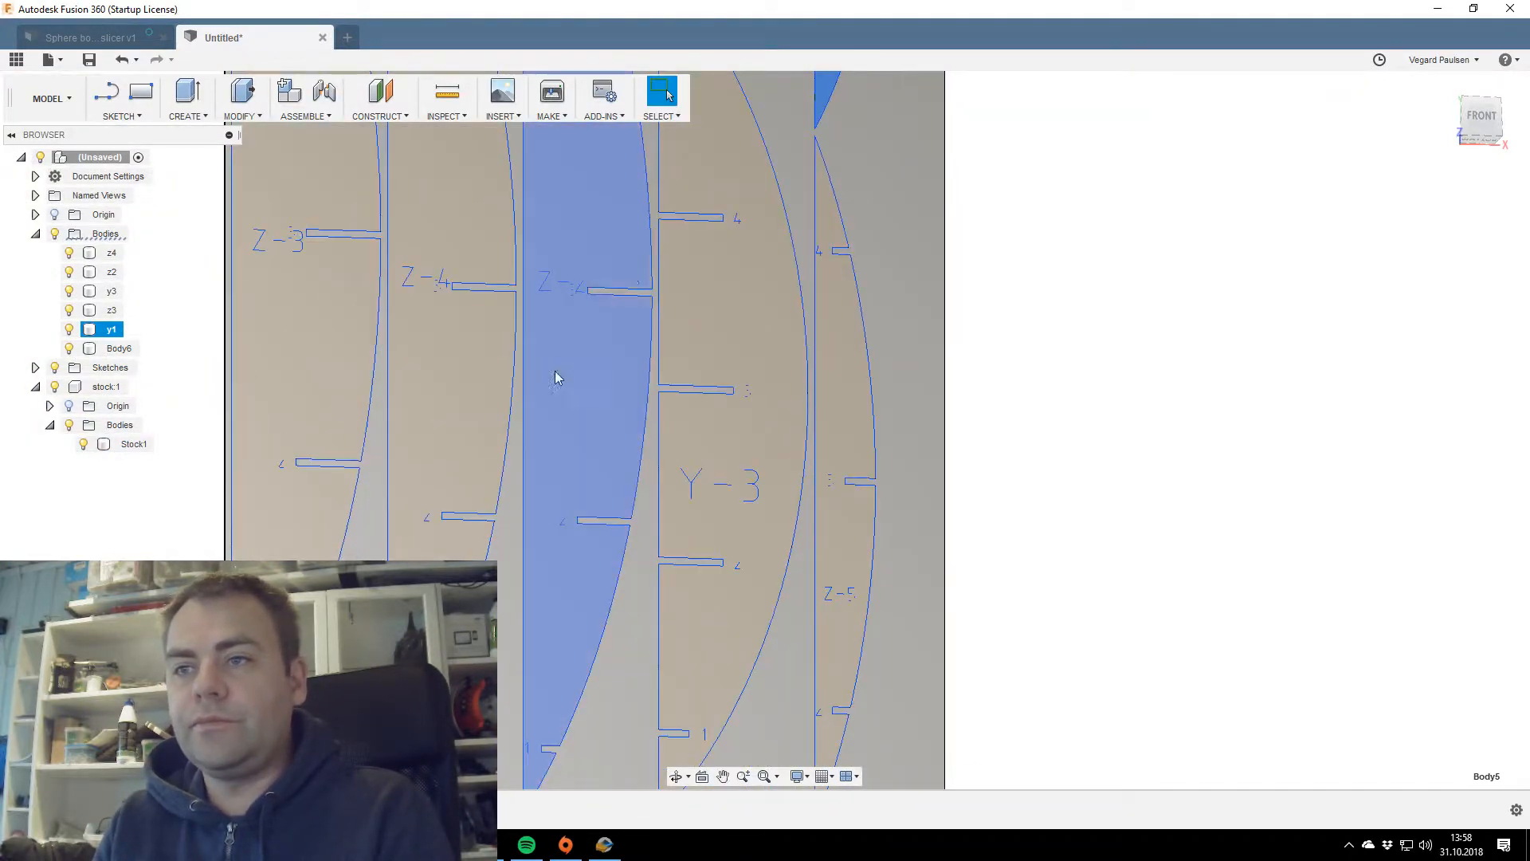
left_click(117, 350)
double_click(121, 351)
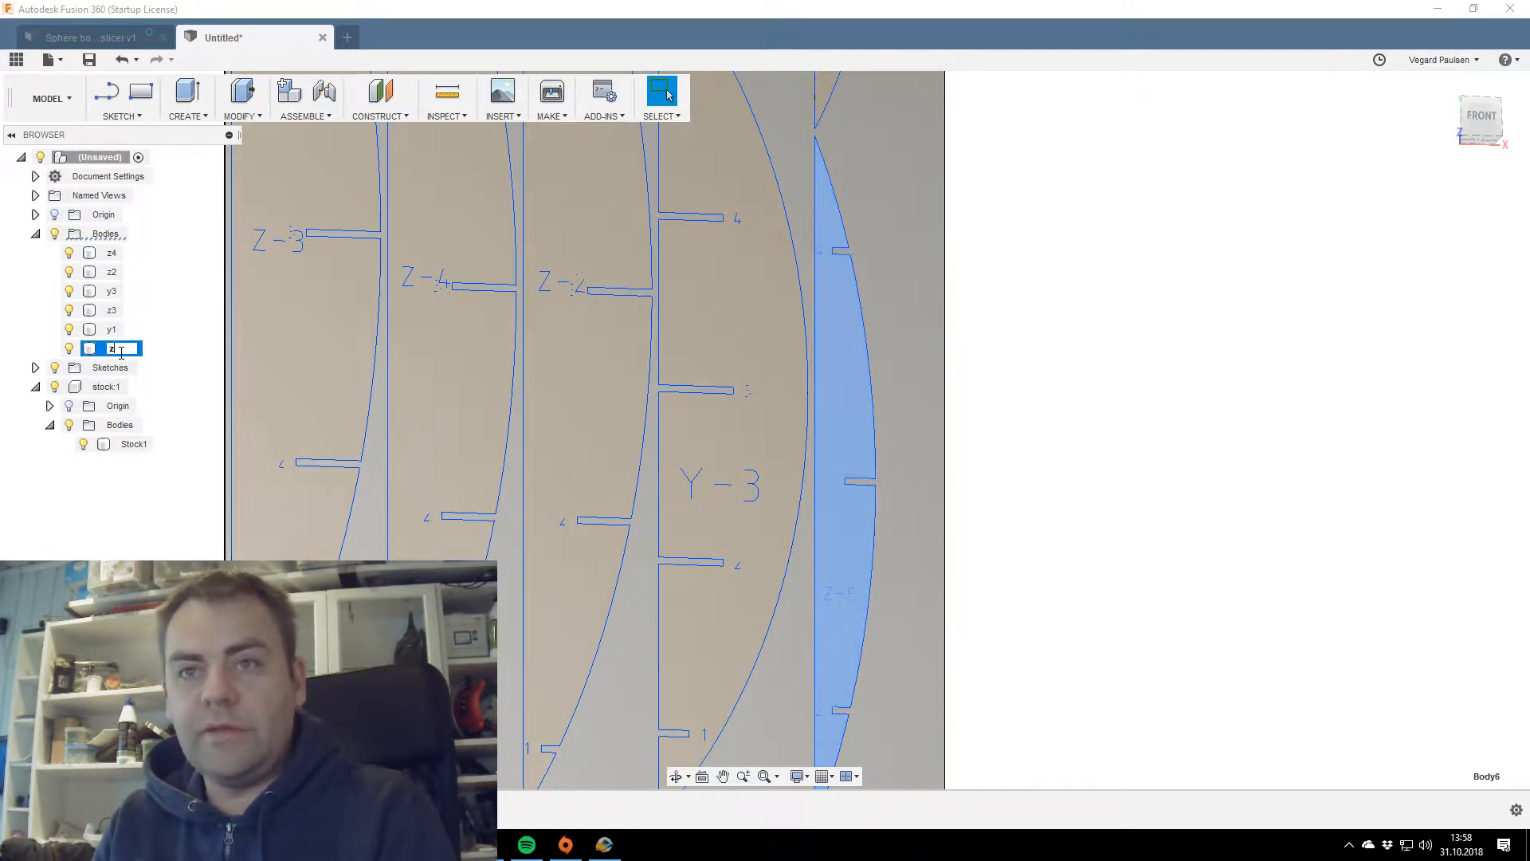
type("z5")
key("Return")
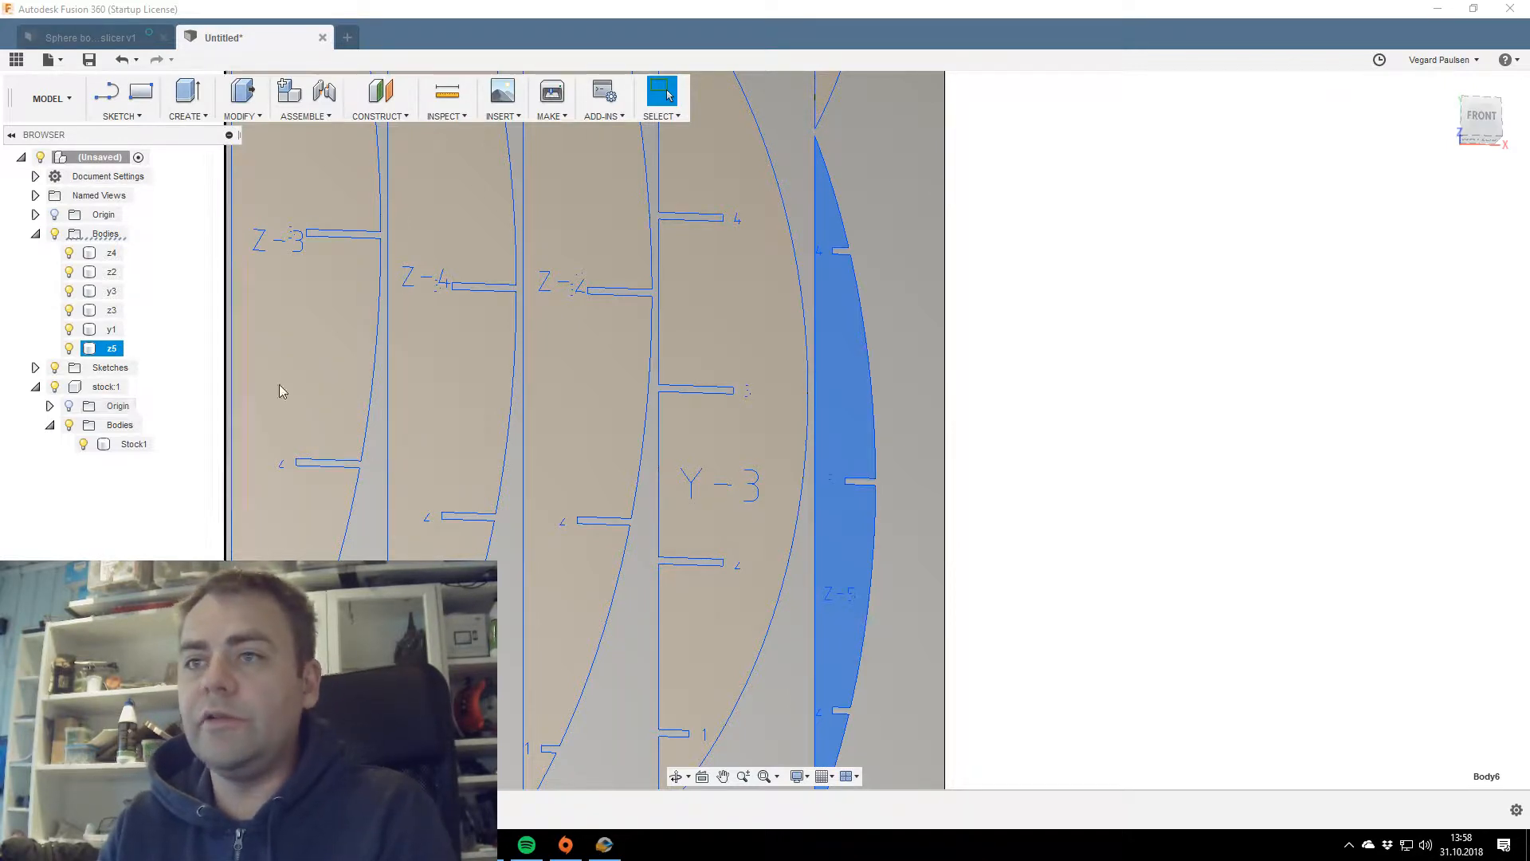
scroll(443, 462, "down", 3)
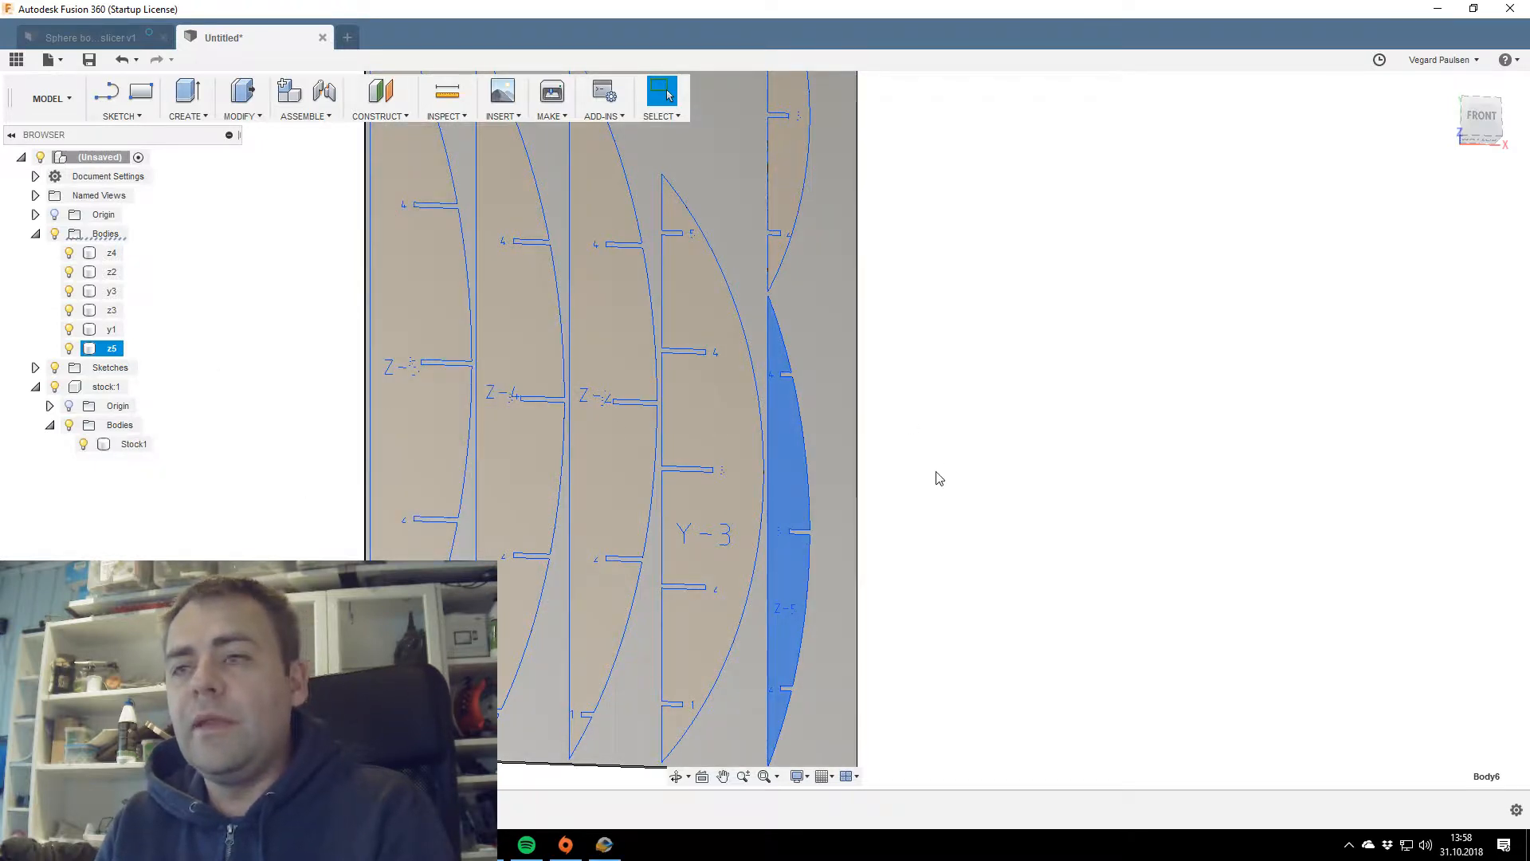
right_click(1010, 393)
left_click(1267, 439)
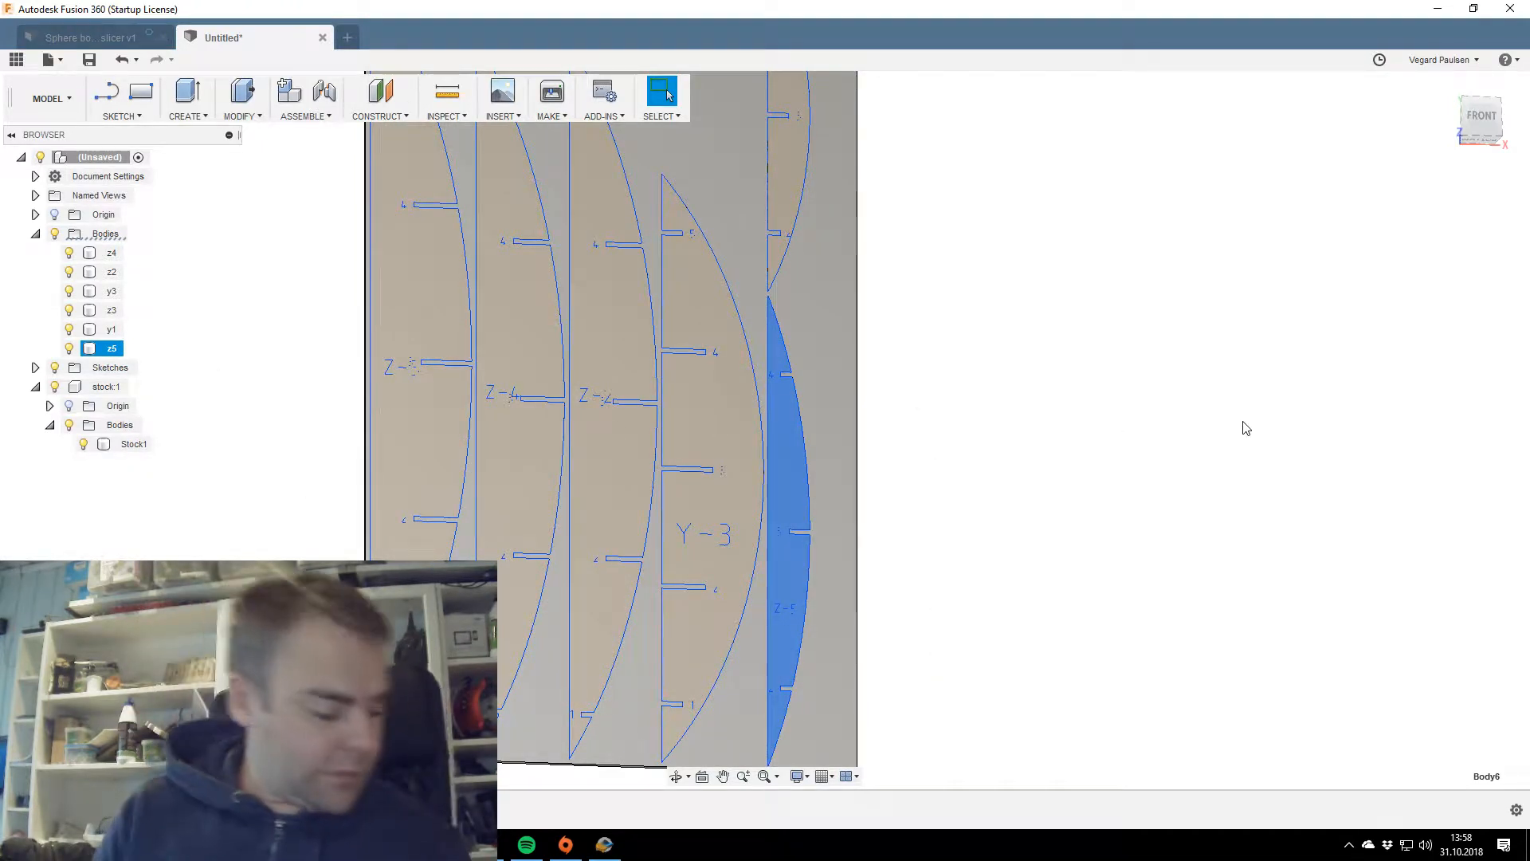
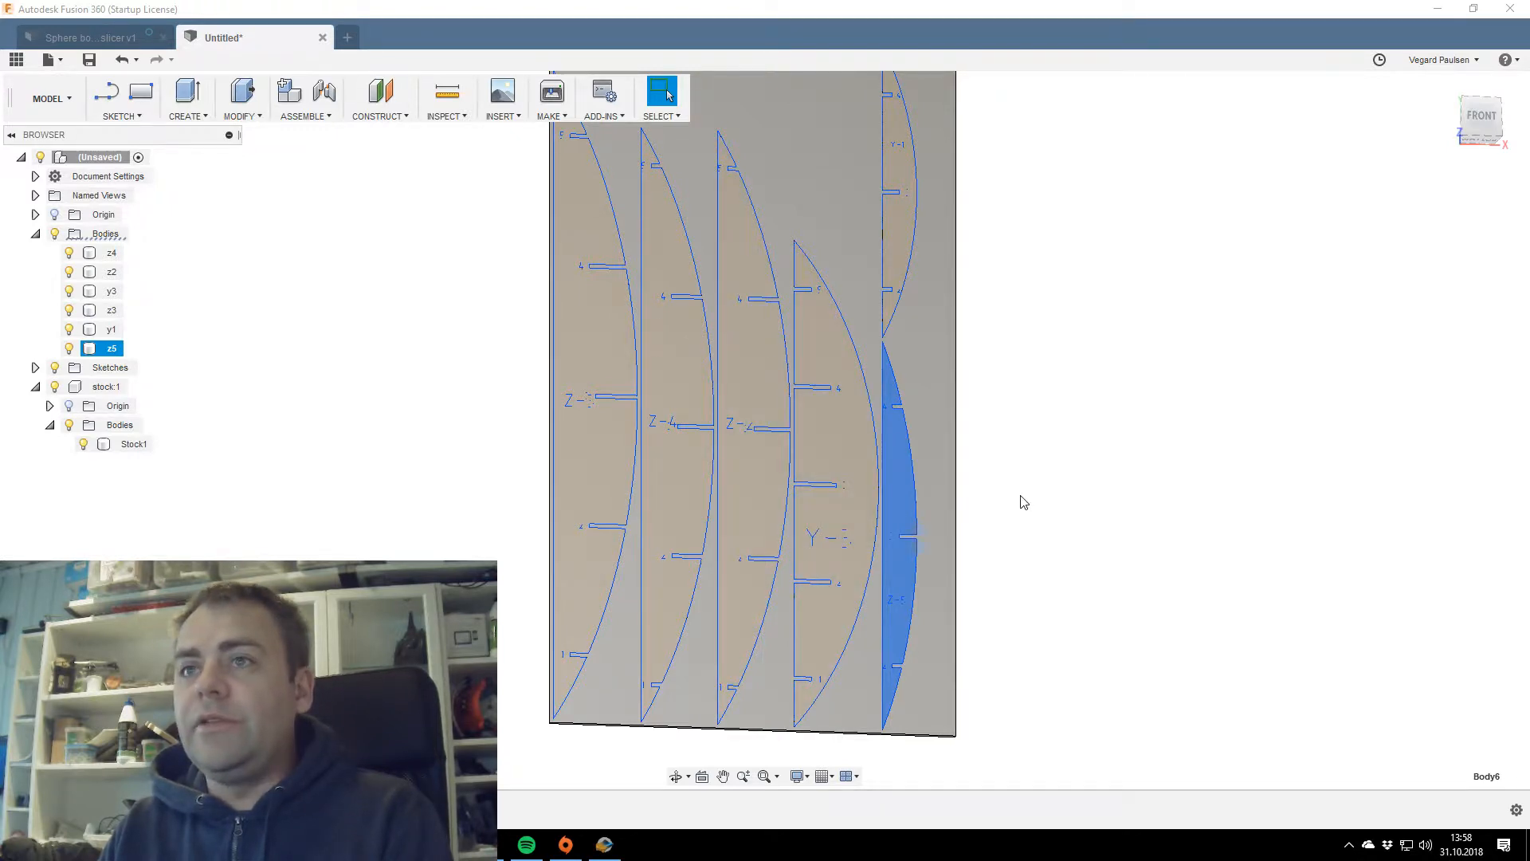
middle_click_drag(1039, 508, 1060, 459)
middle_click_drag(909, 501, 853, 513)
middle_click_drag(973, 491, 1004, 516)
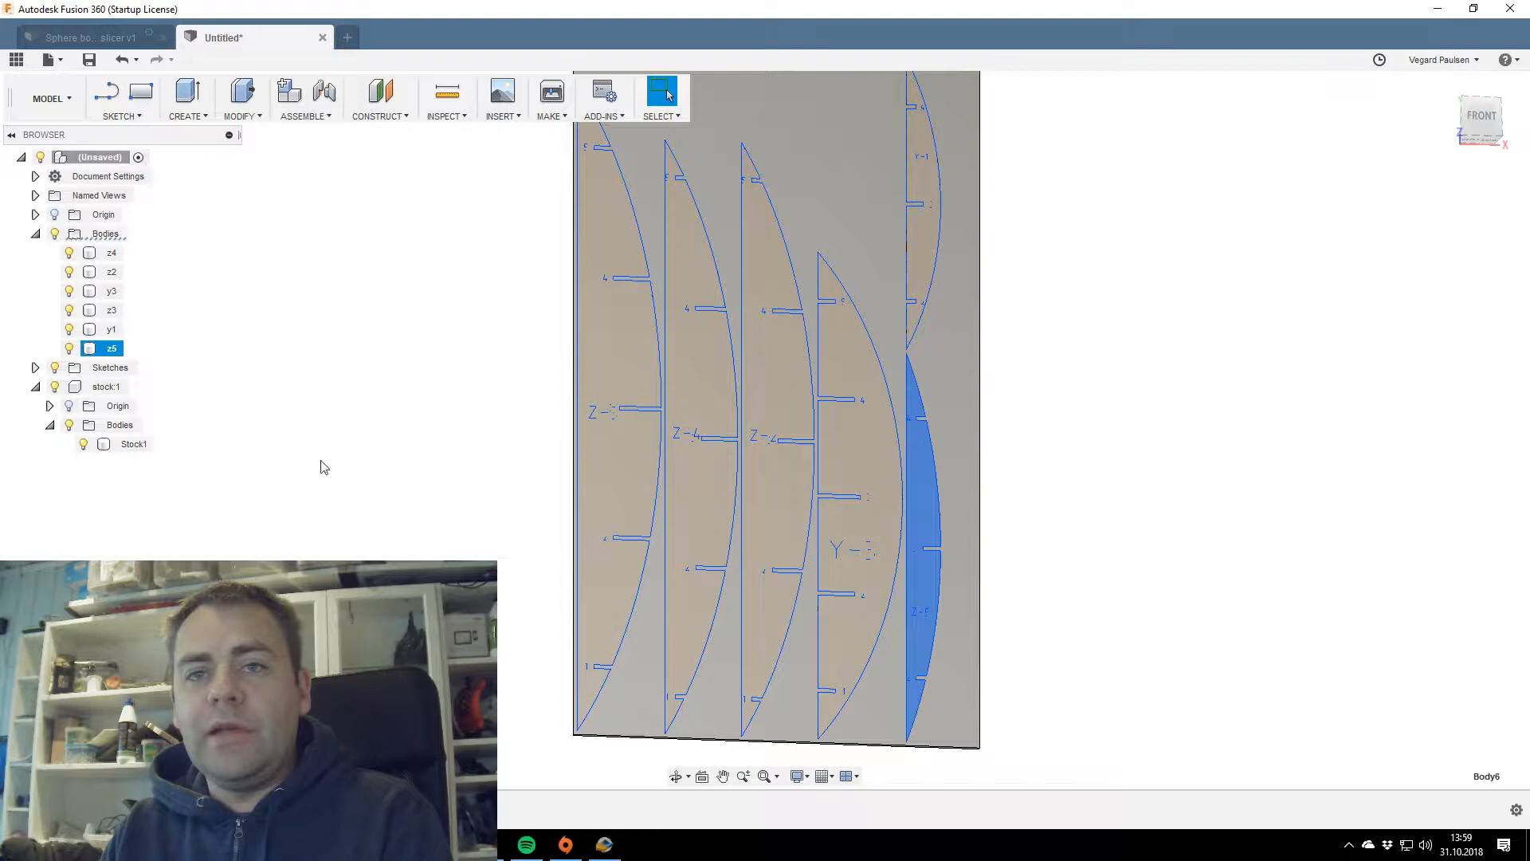
Hide the top-level bodies and both imported bookshelf sketches so only the blank stock is shown.
key("Escape")
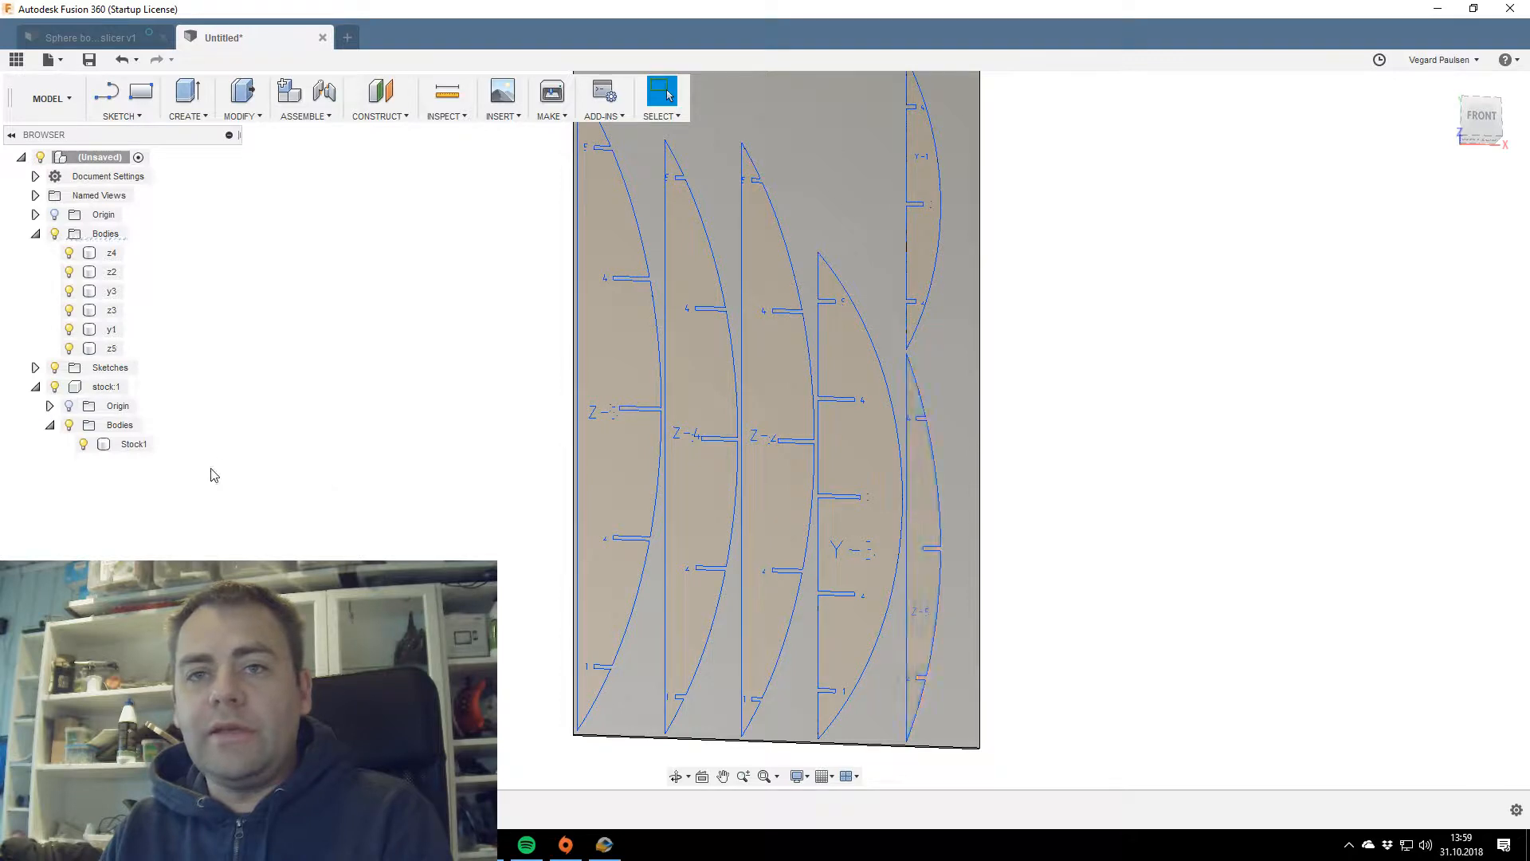
left_click(55, 236)
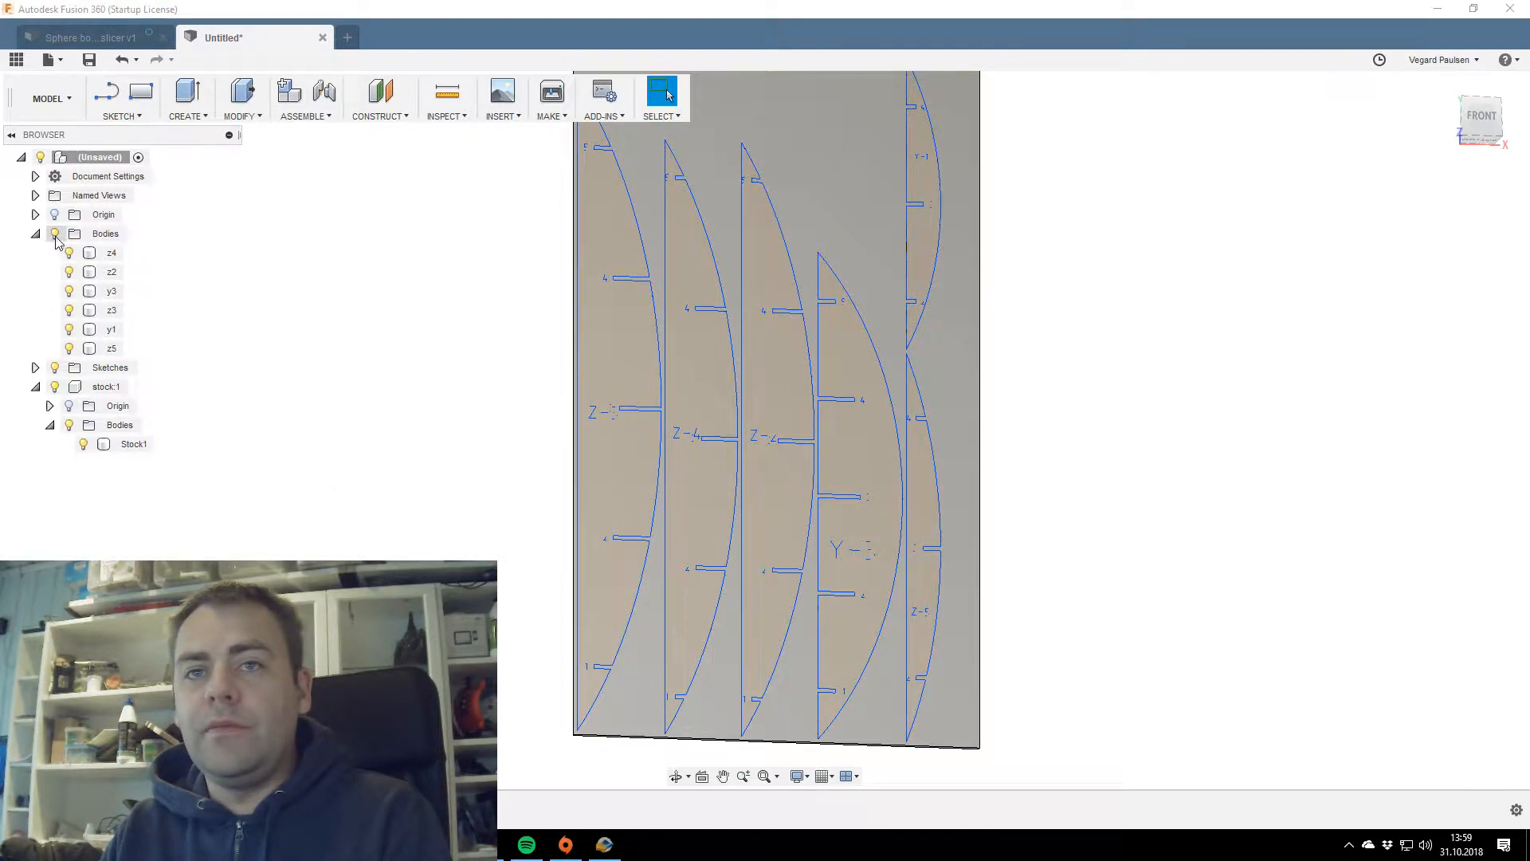
left_click(36, 368)
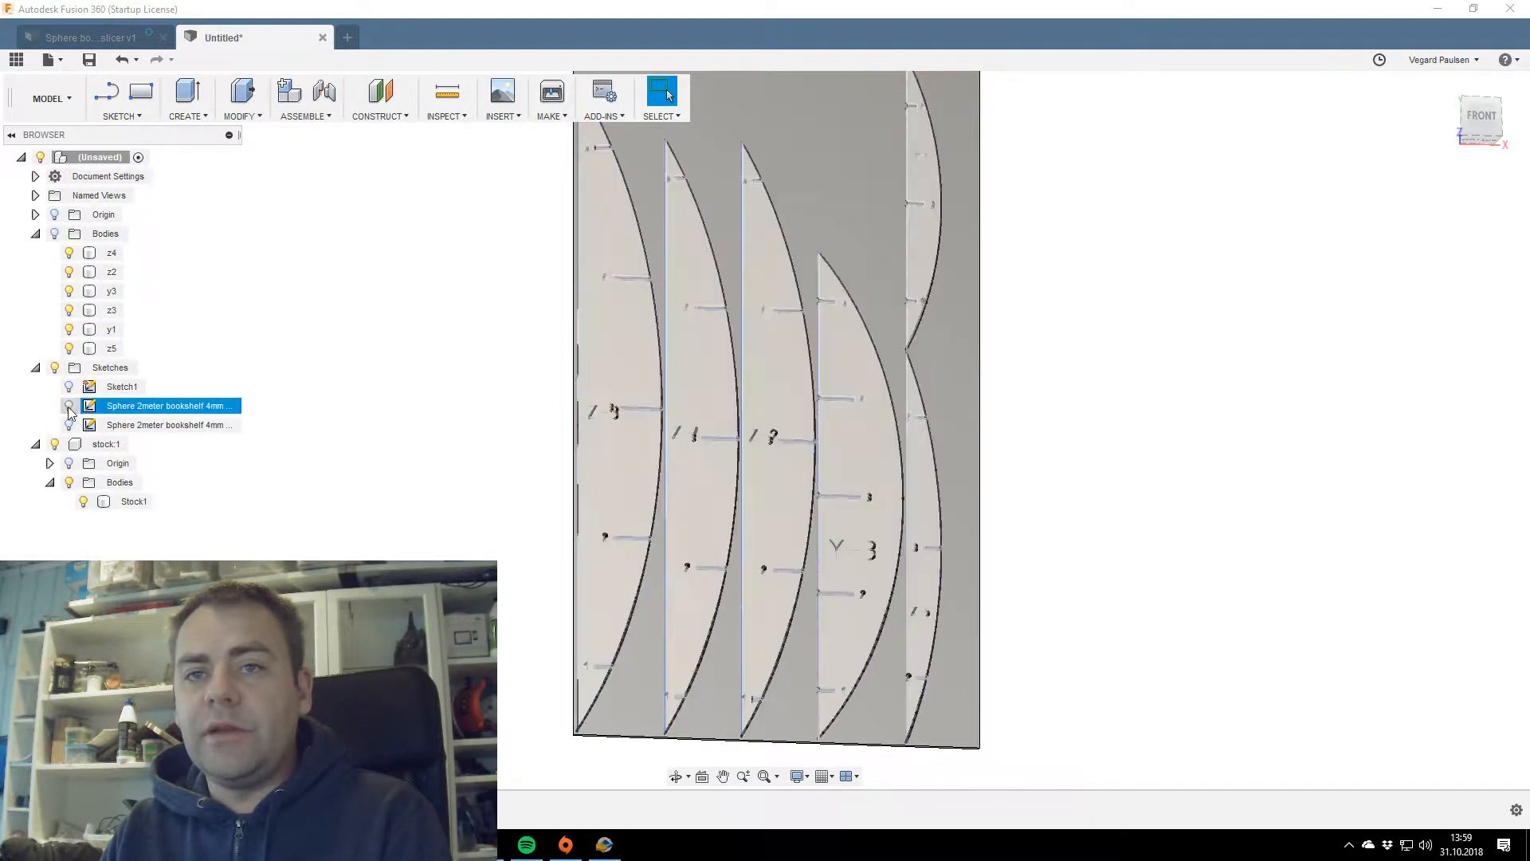
left_click(70, 425)
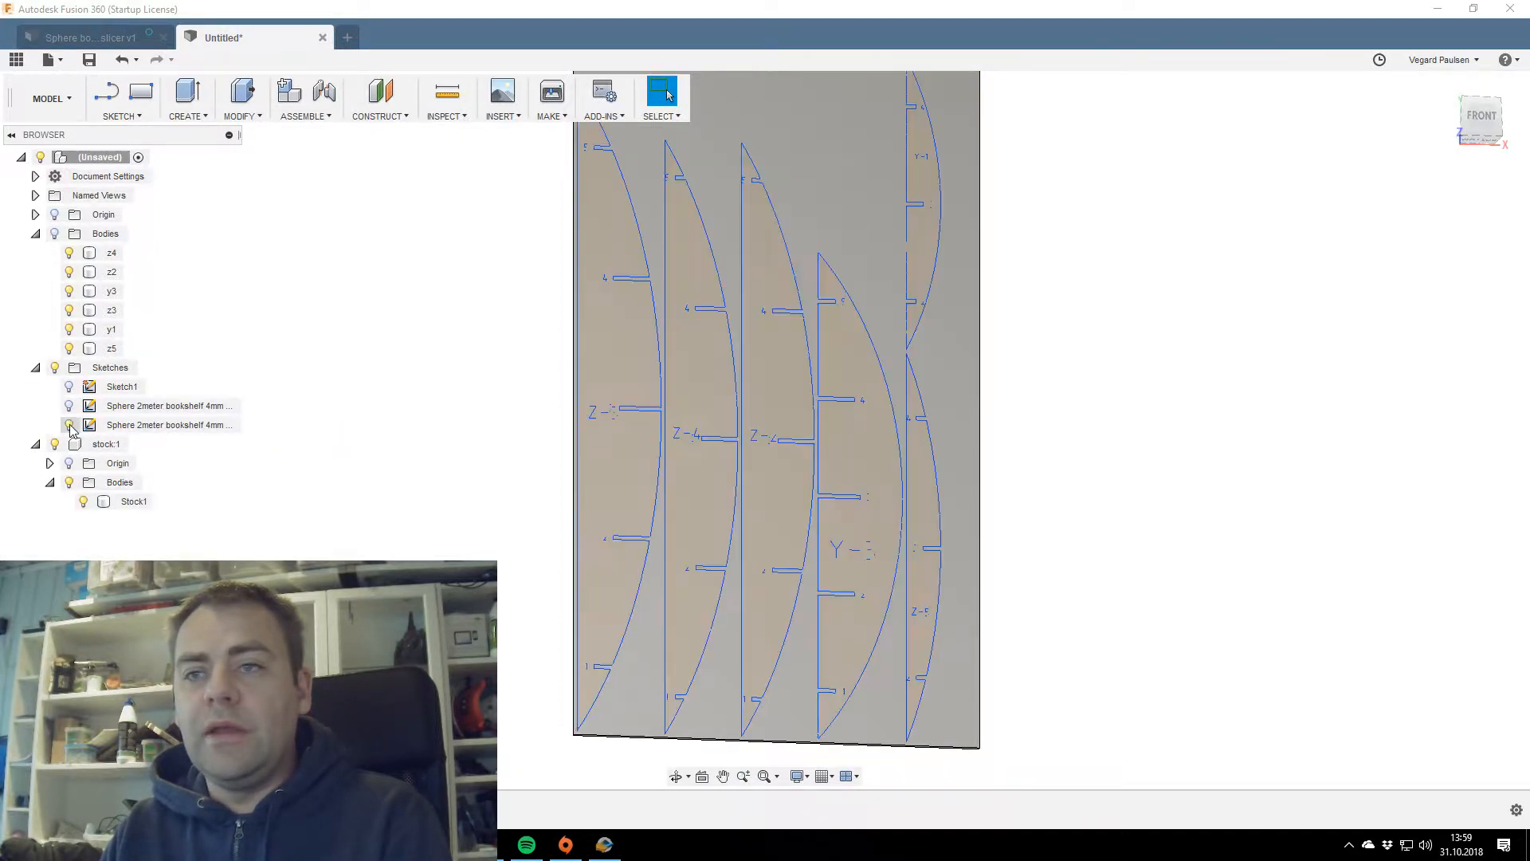
left_click(70, 426)
left_click(70, 406)
left_click(70, 426)
left_click(69, 407)
left_click(69, 424)
left_click(70, 407)
left_click(69, 407)
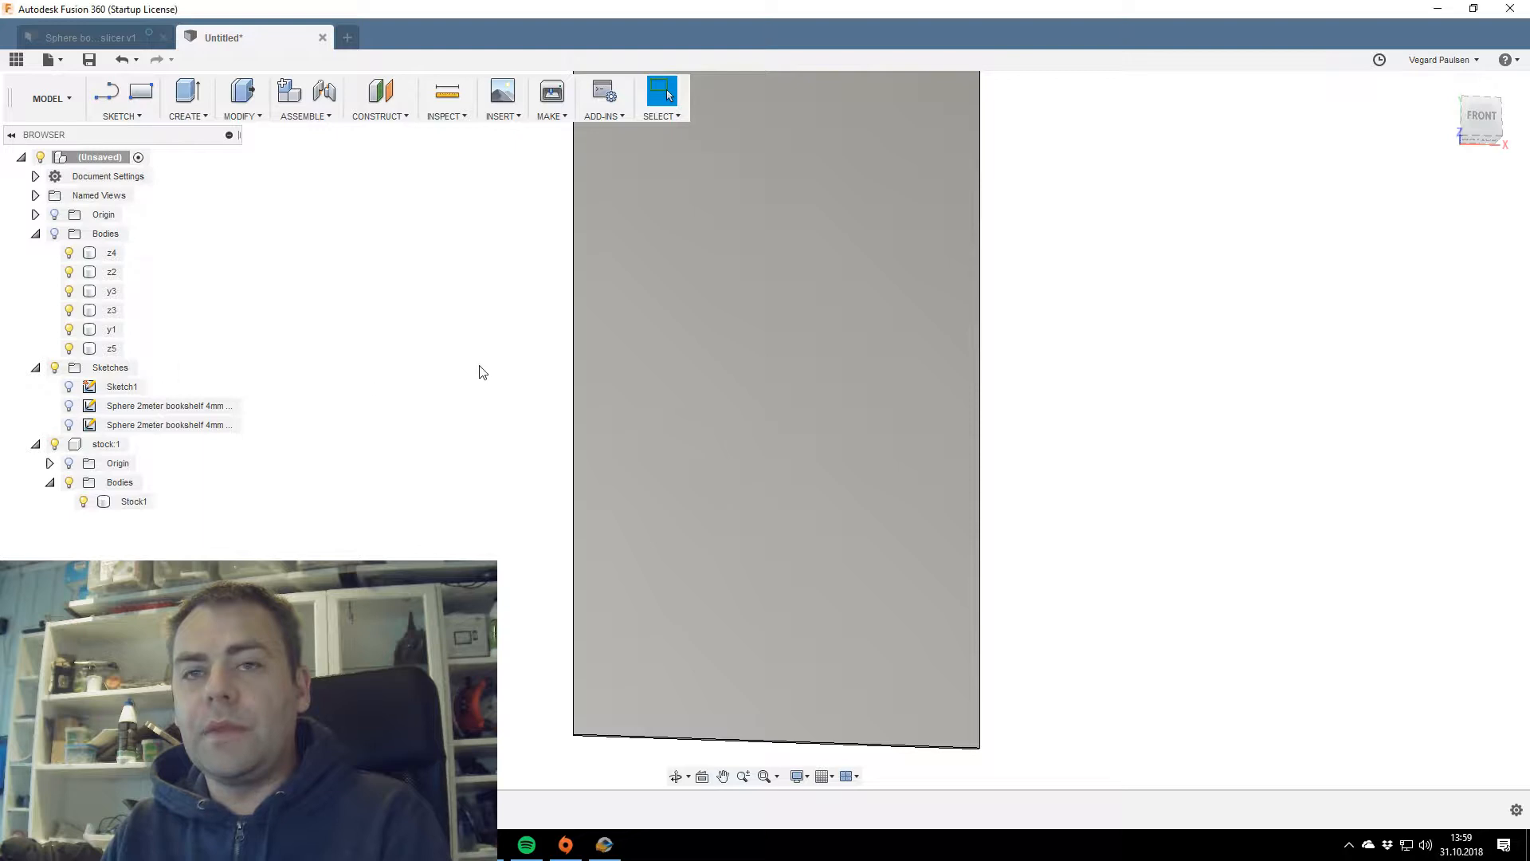
Insert the next sheet's DXF onto the stock's front face as a single sketch in millimetres, excluding the frame layer.
left_click(680, 284)
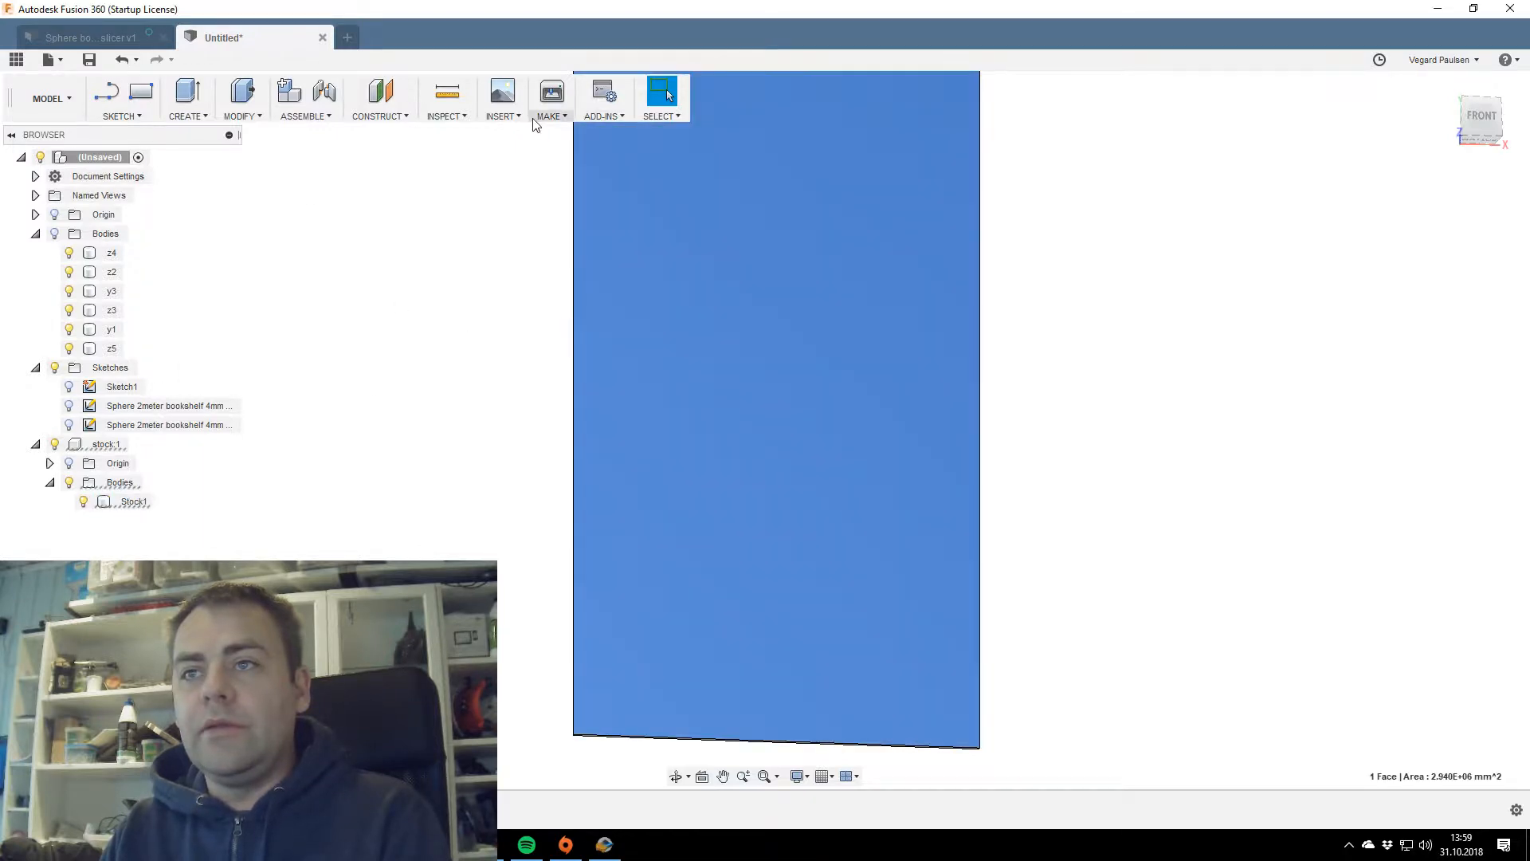
left_click(484, 118)
left_click(534, 230)
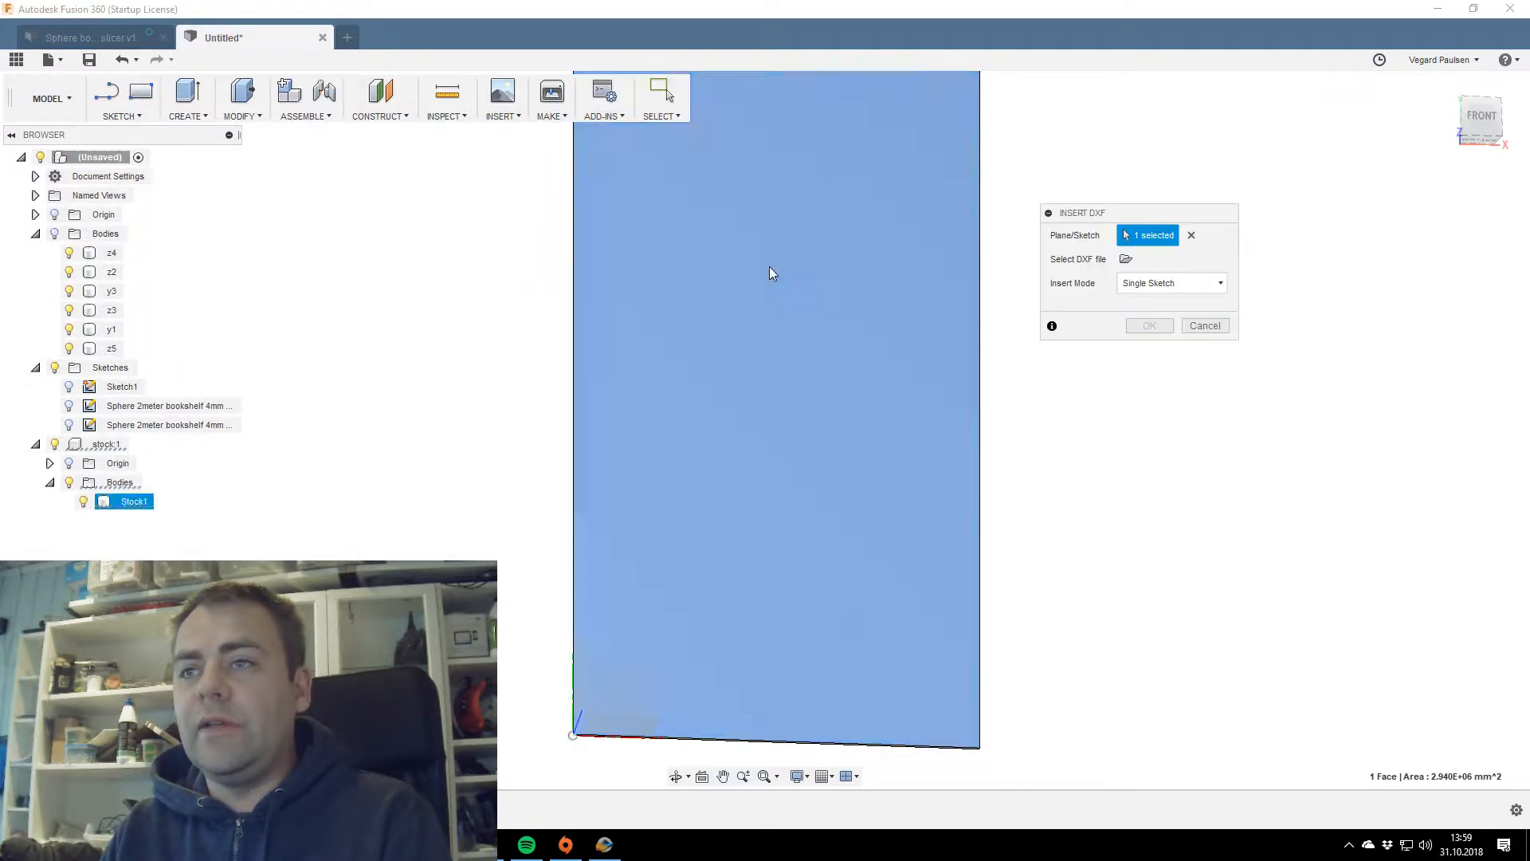
left_click(1126, 259)
double_click(479, 147)
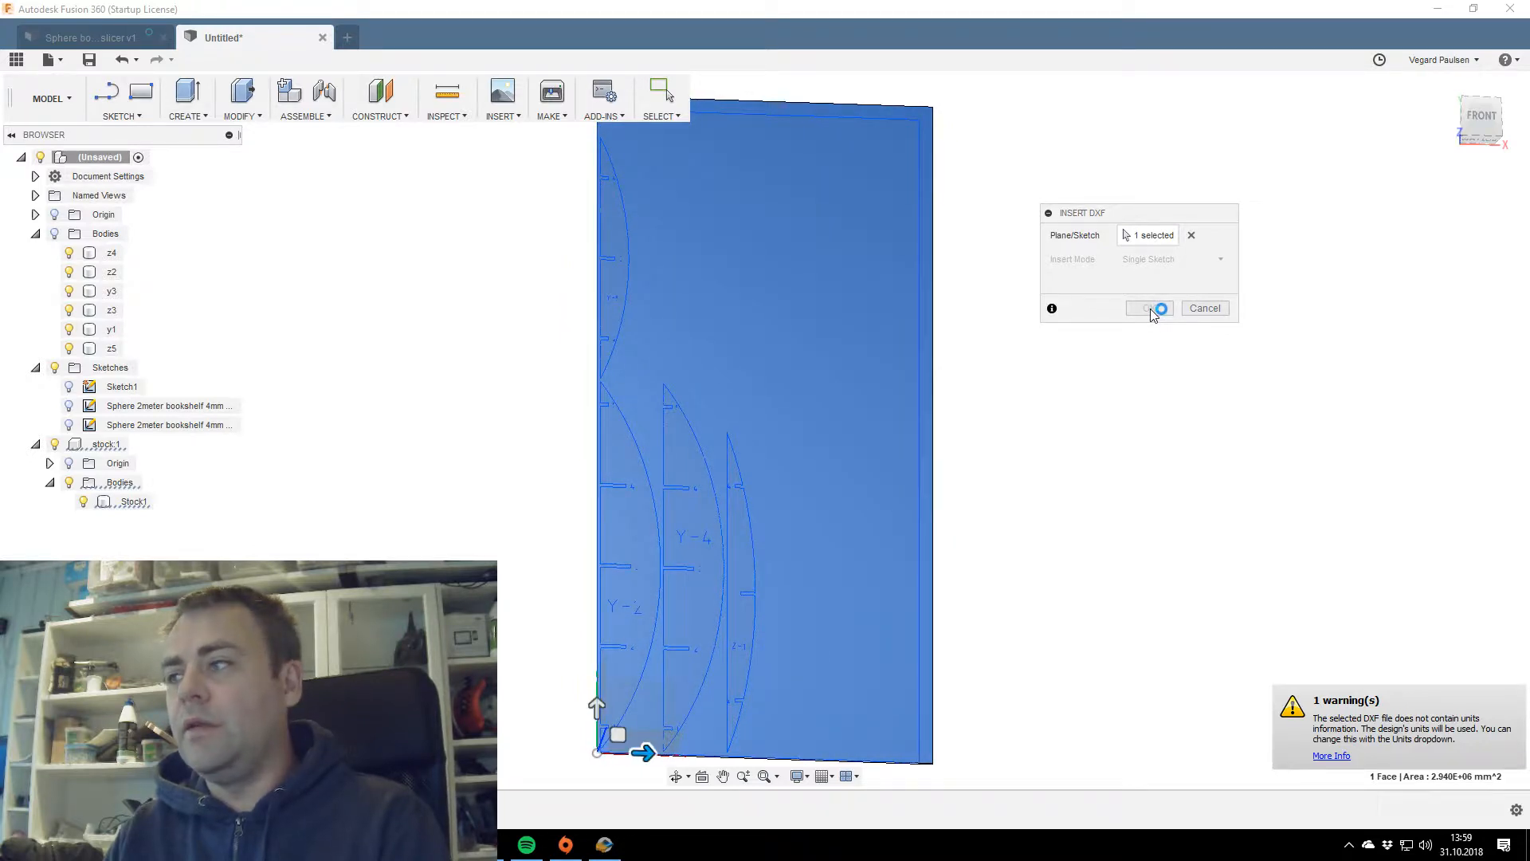
left_click(1057, 448)
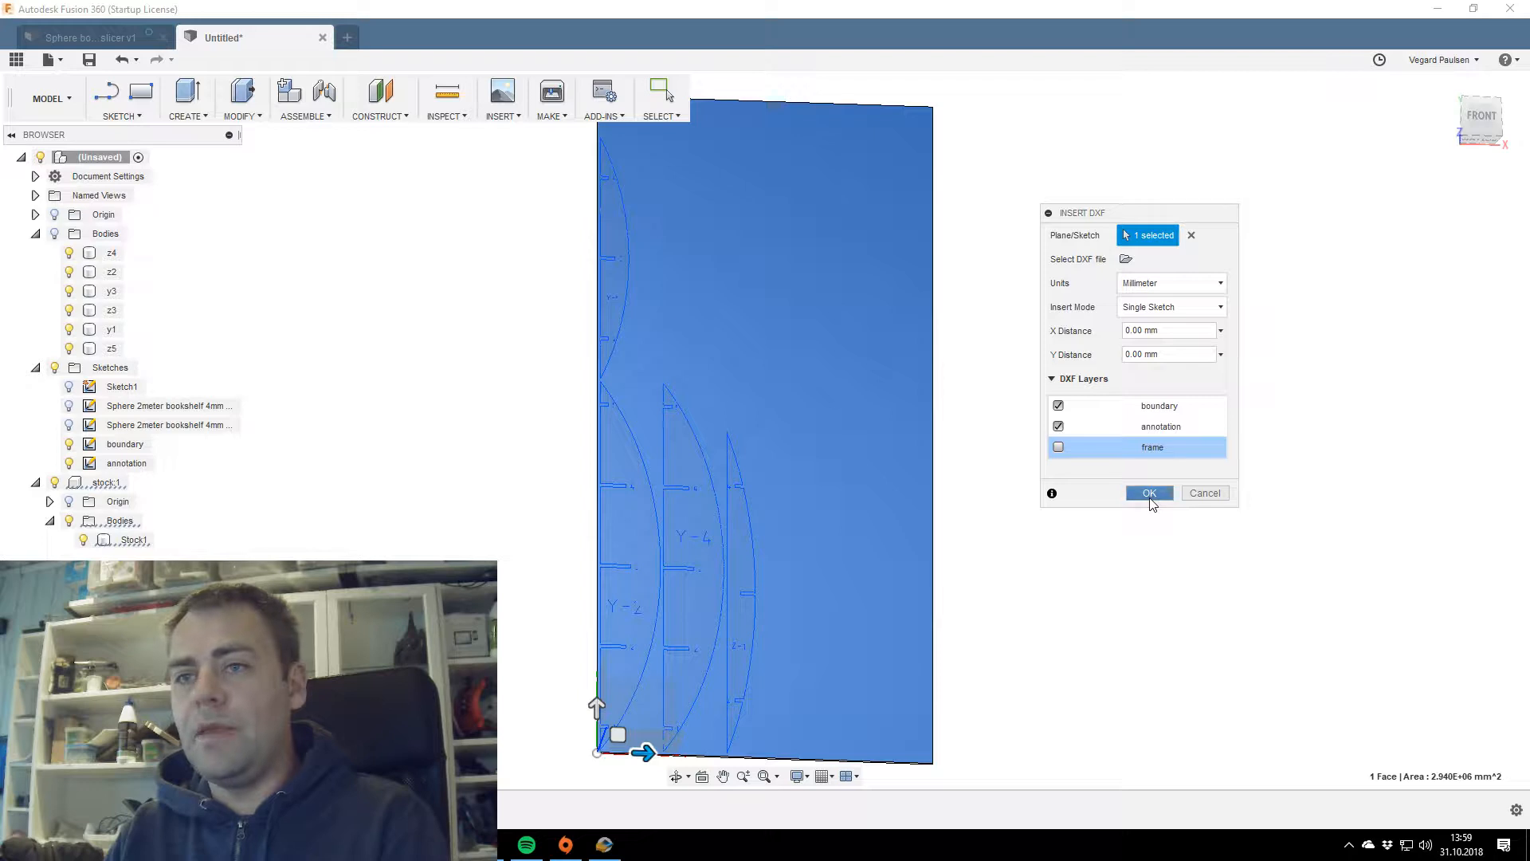
left_click(1149, 496)
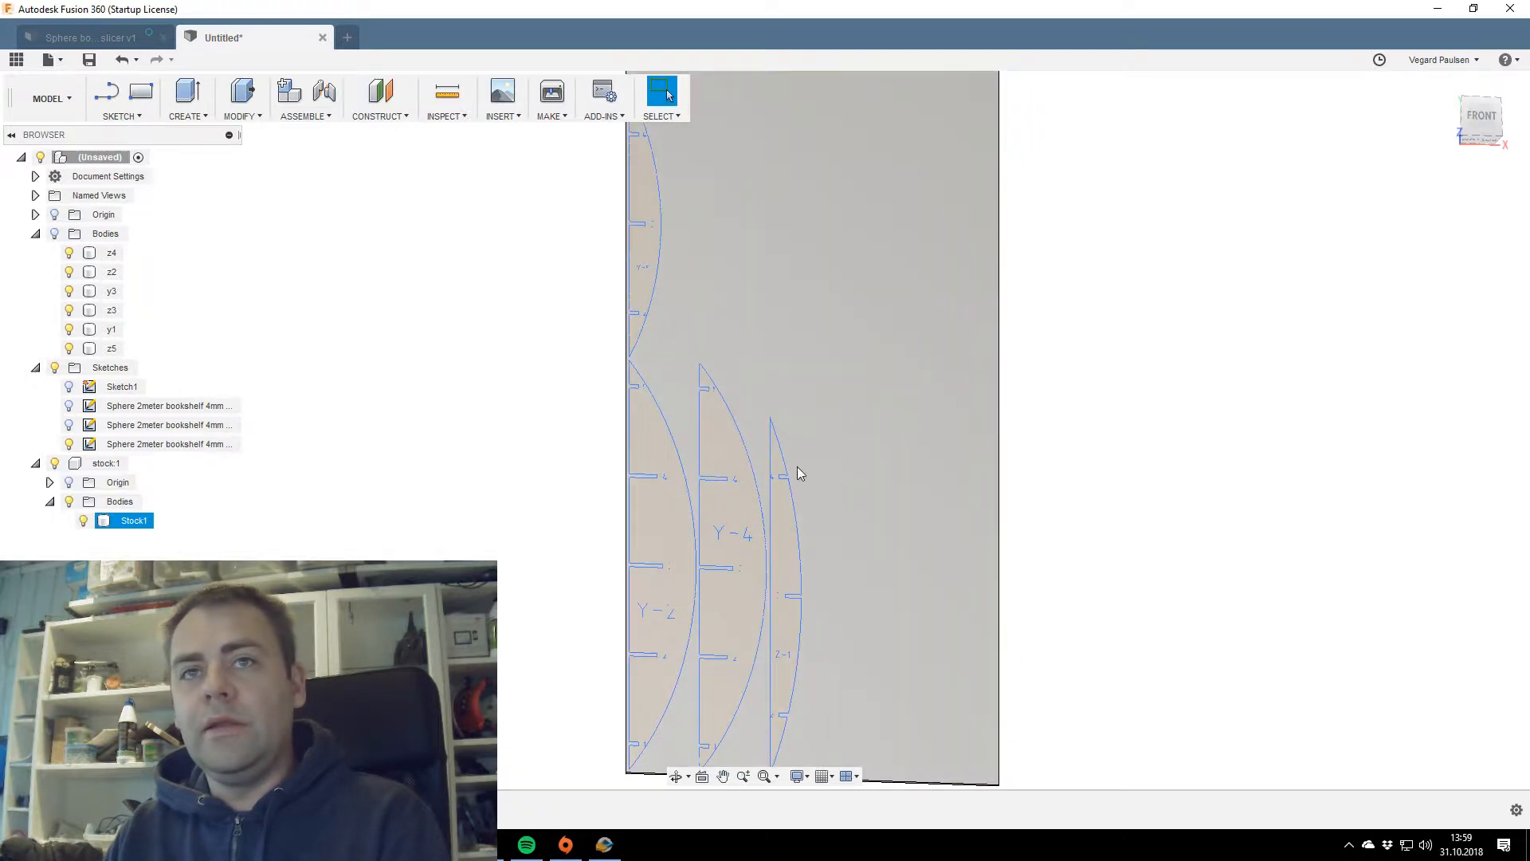
Save the design as "sphere 2m plywood bookshelf 12_25mm stock material 4mm endmill" in the vlog 2018 folder.
key("ctrl+s")
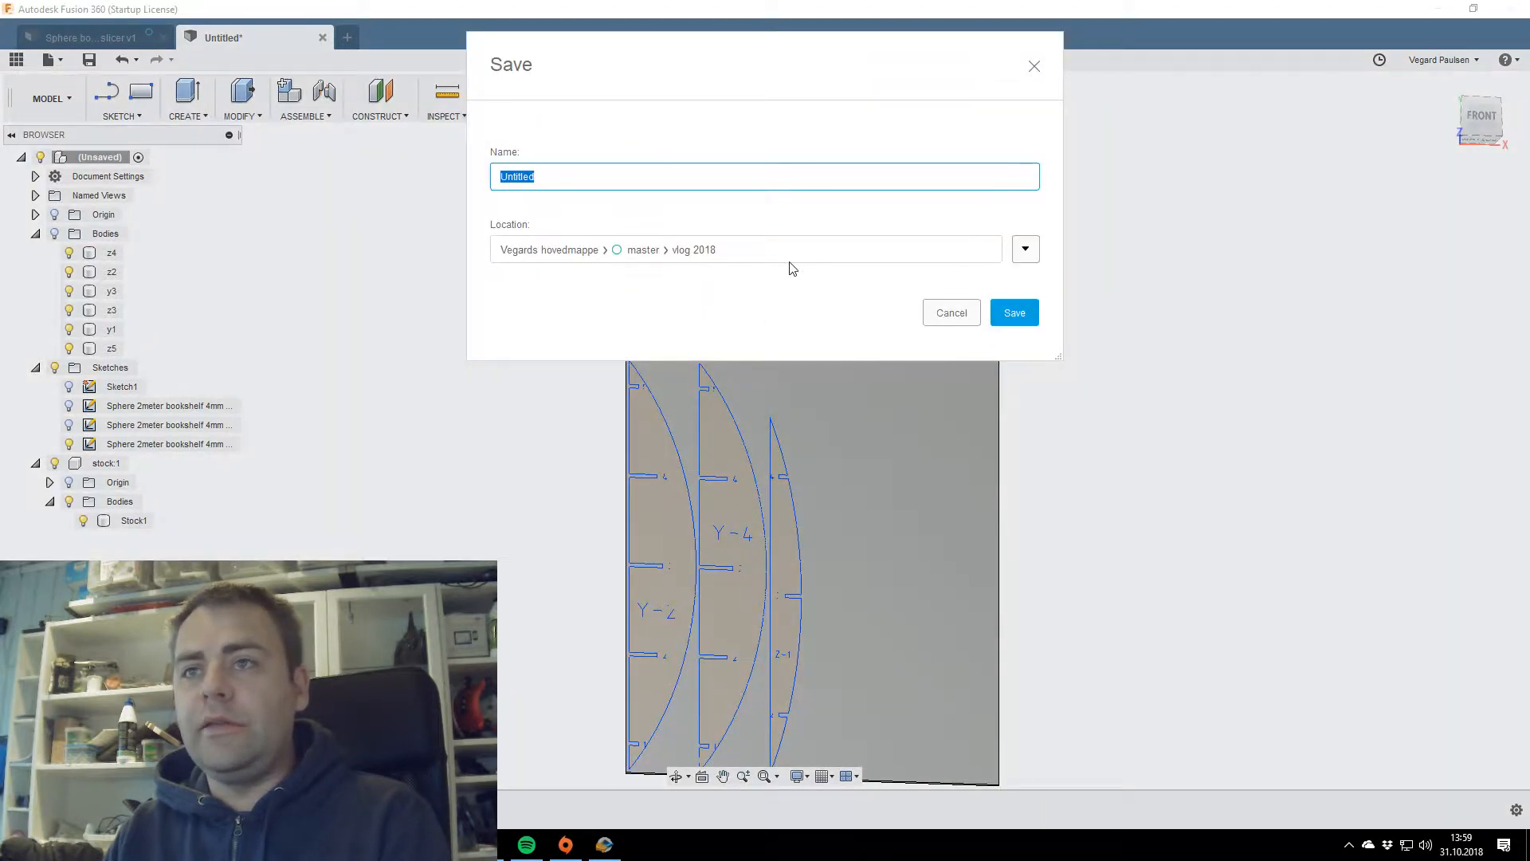
type("sp")
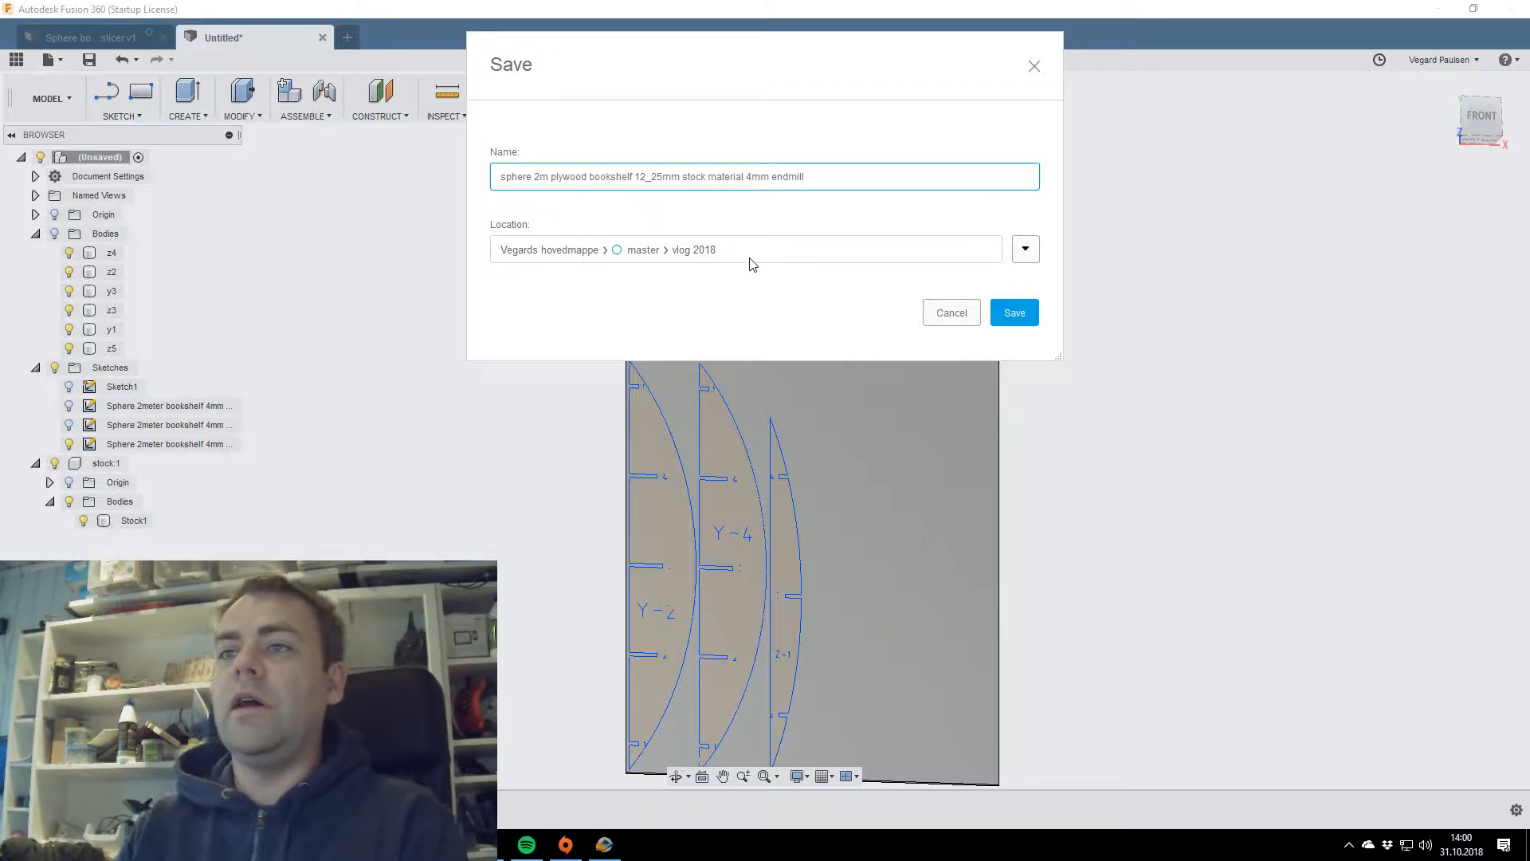
left_click(1015, 312)
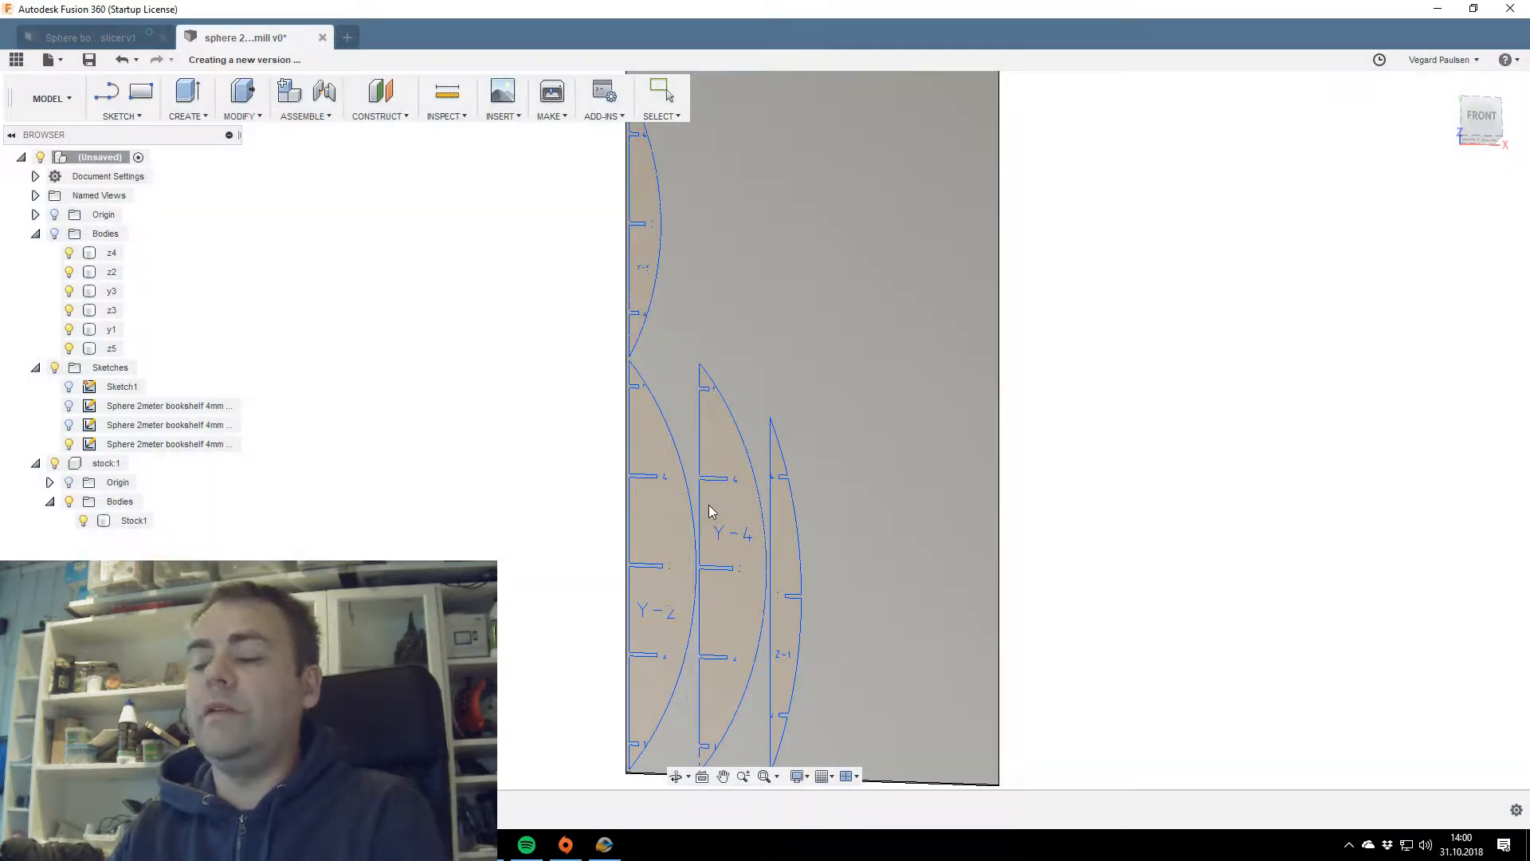
Examine the imported second sheet's parts, their number labels and slots on the stock.
left_click(710, 508)
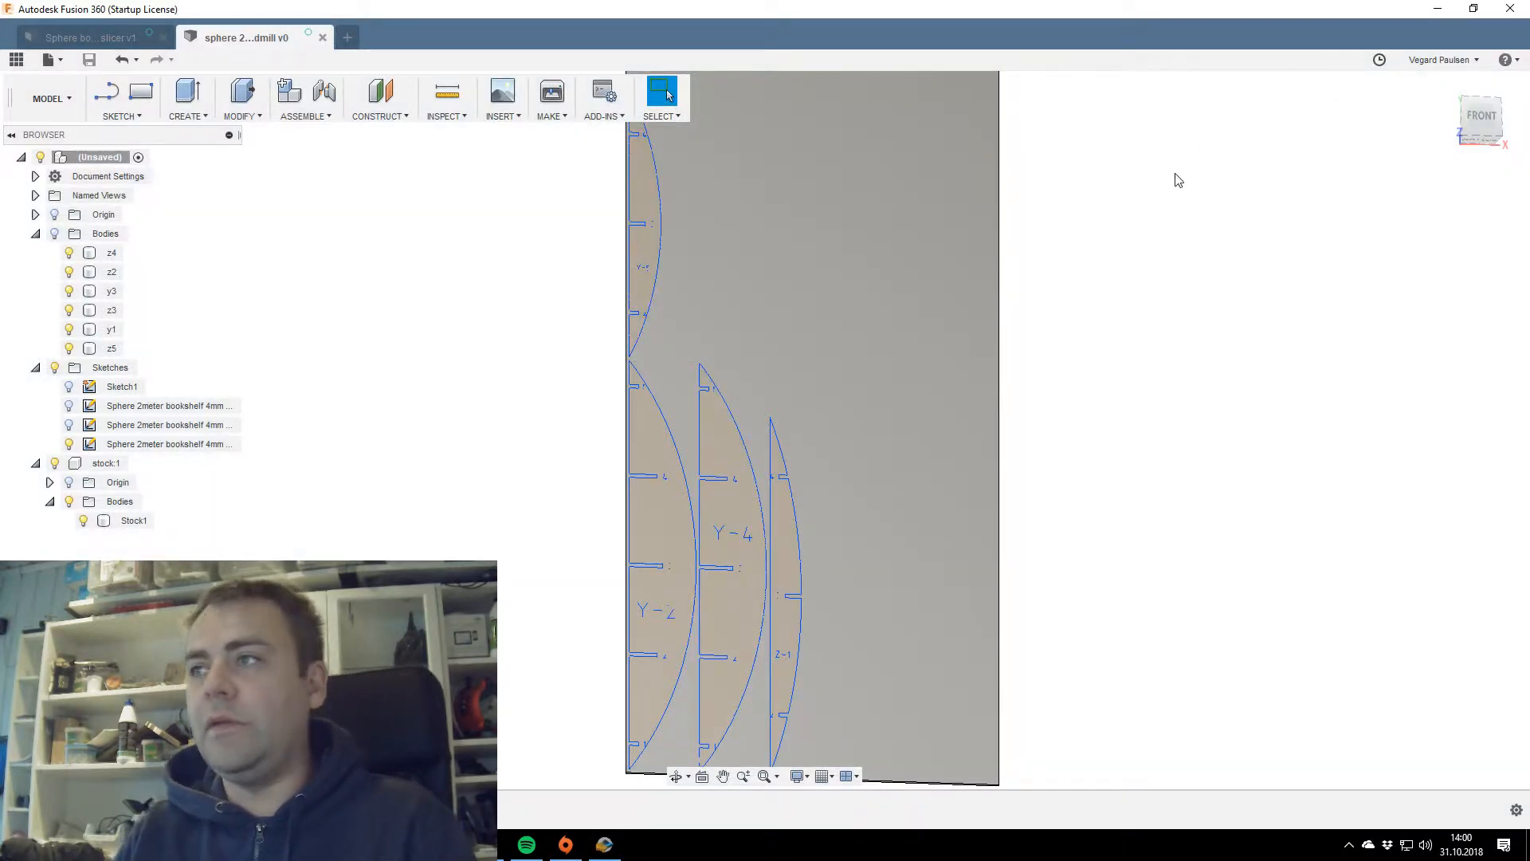
left_click(1482, 126)
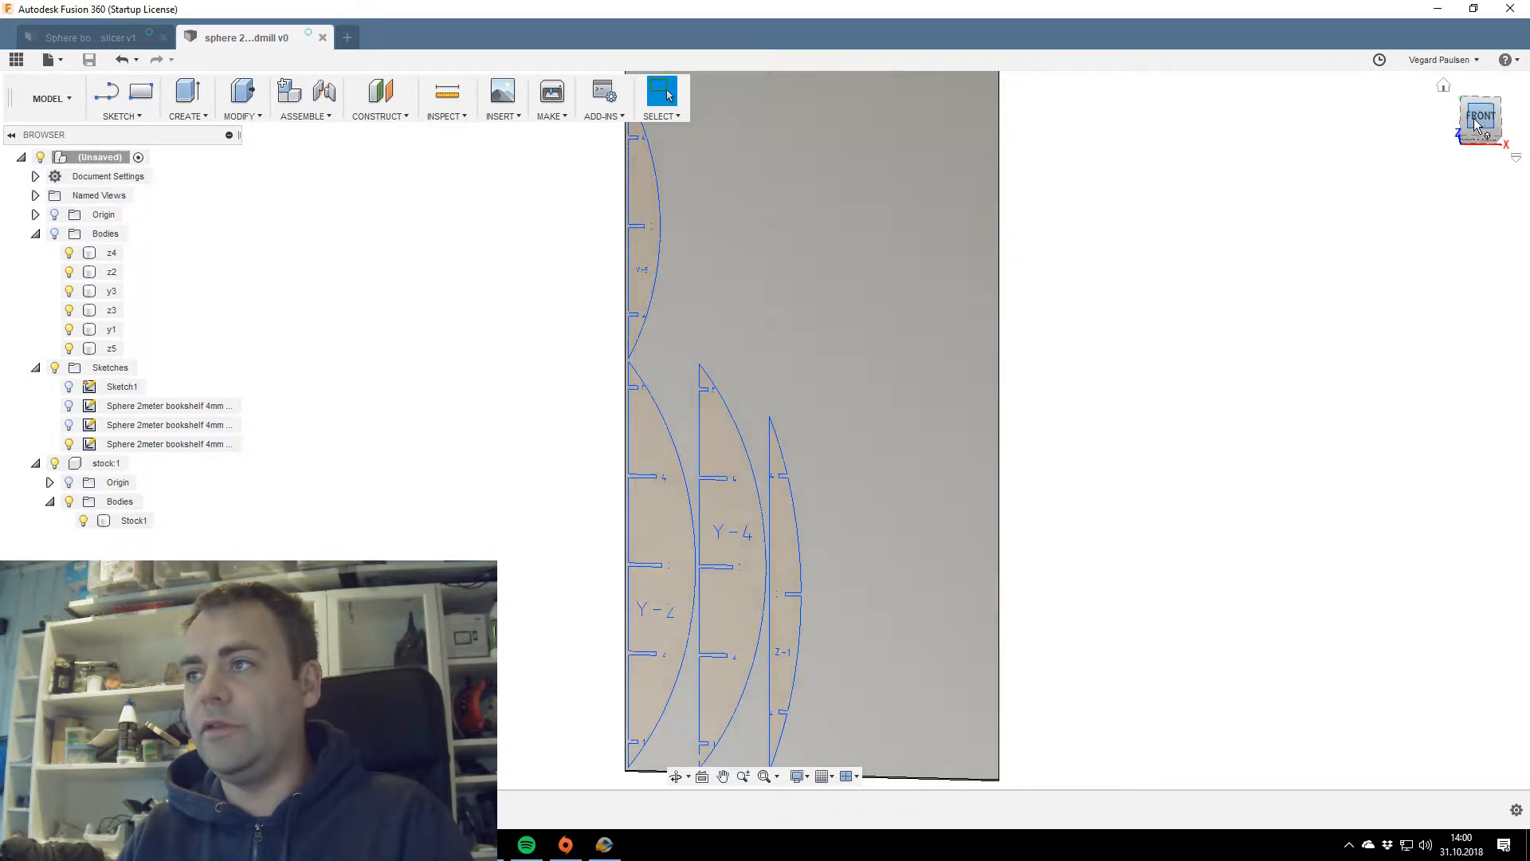
left_click(1480, 139)
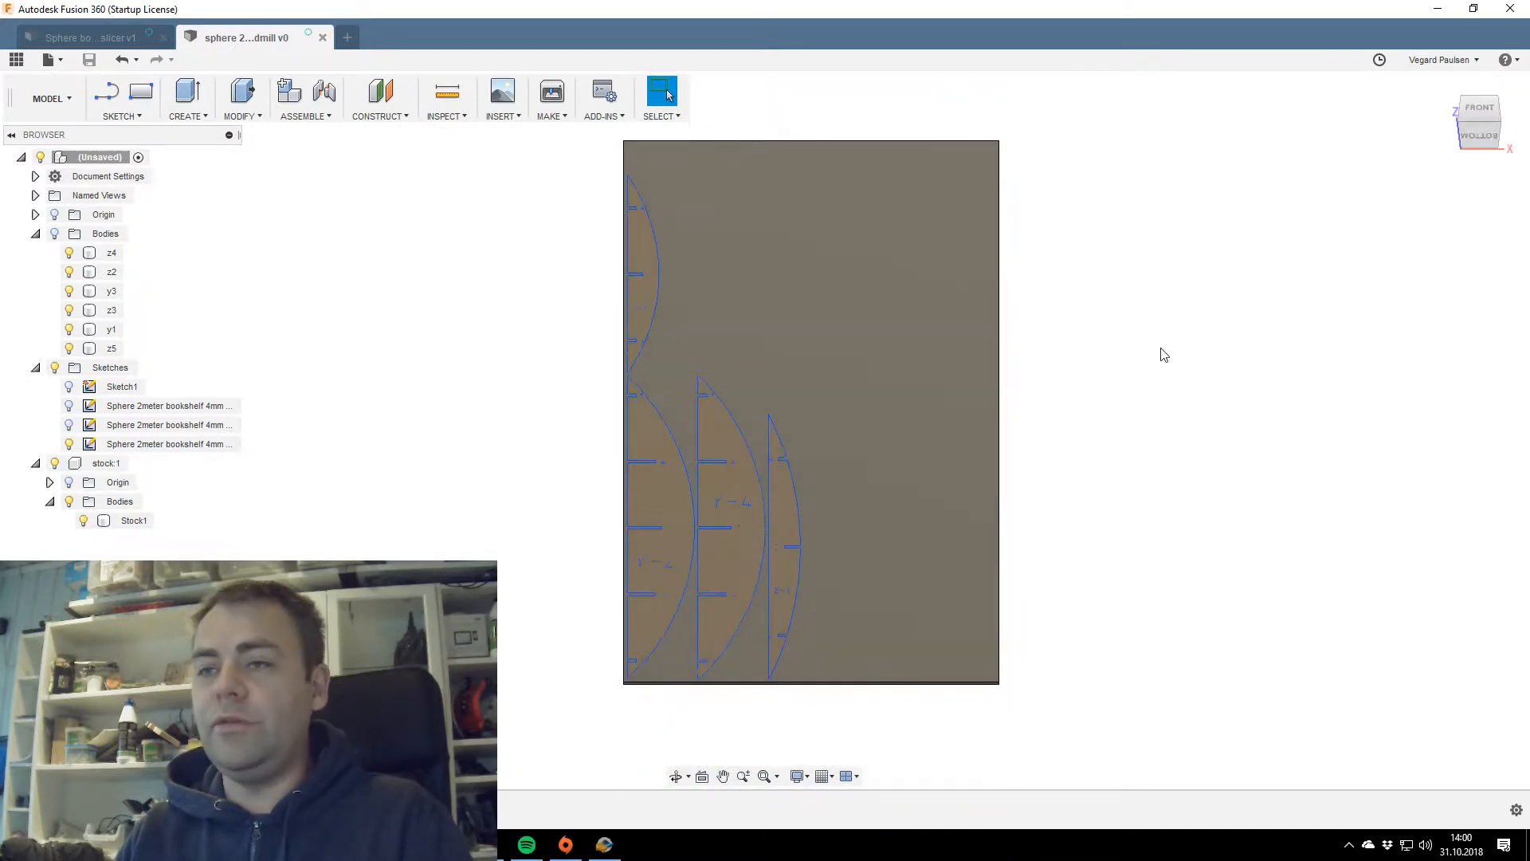
middle_click_drag(812, 476, 858, 392)
scroll(853, 475, "up", 3)
scroll(797, 394, "up", 10)
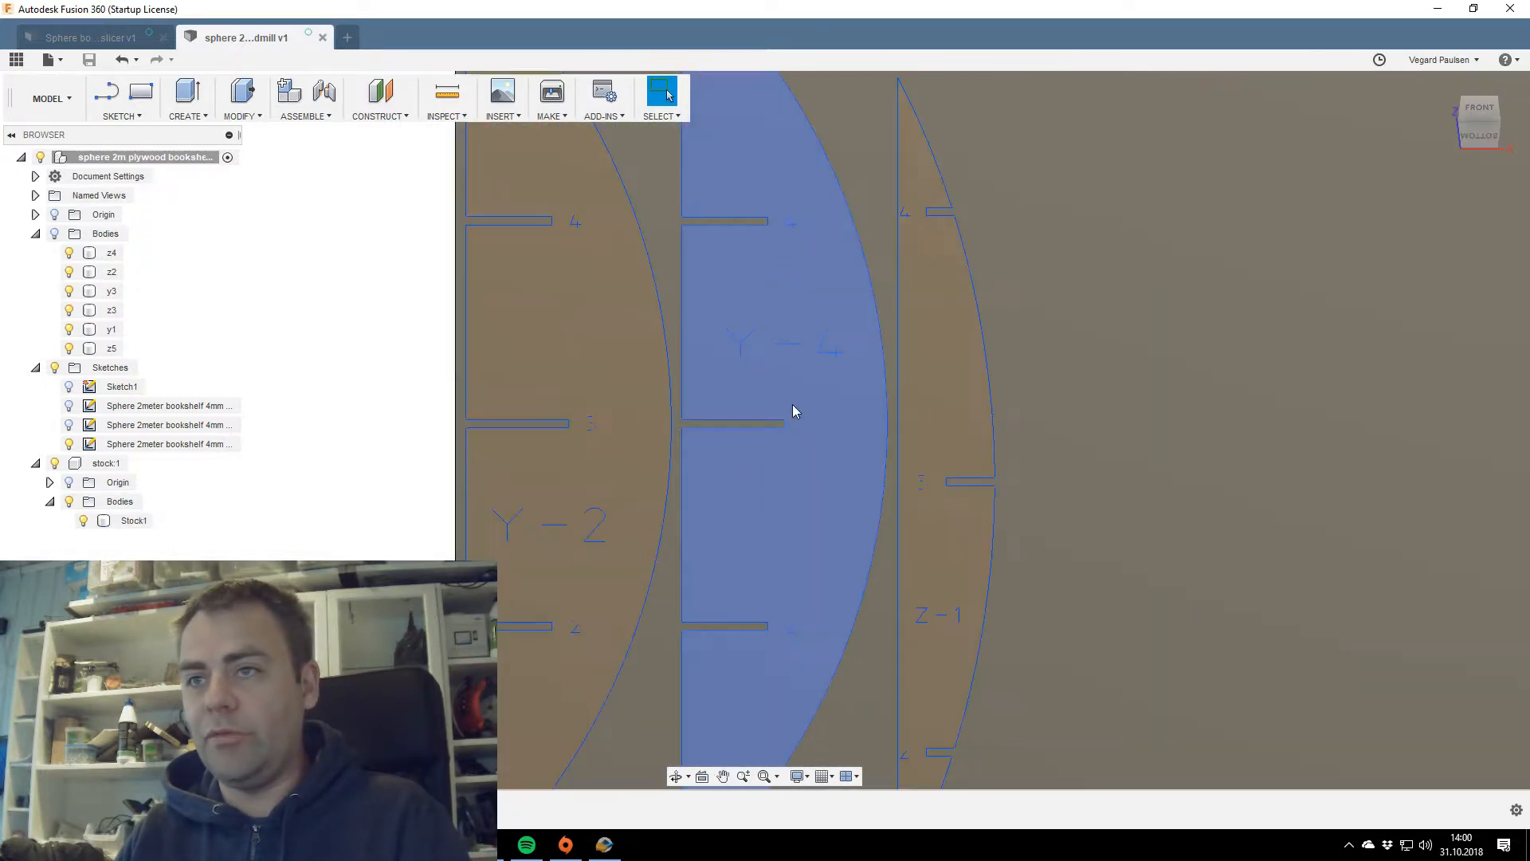
scroll(765, 357, "up", 5)
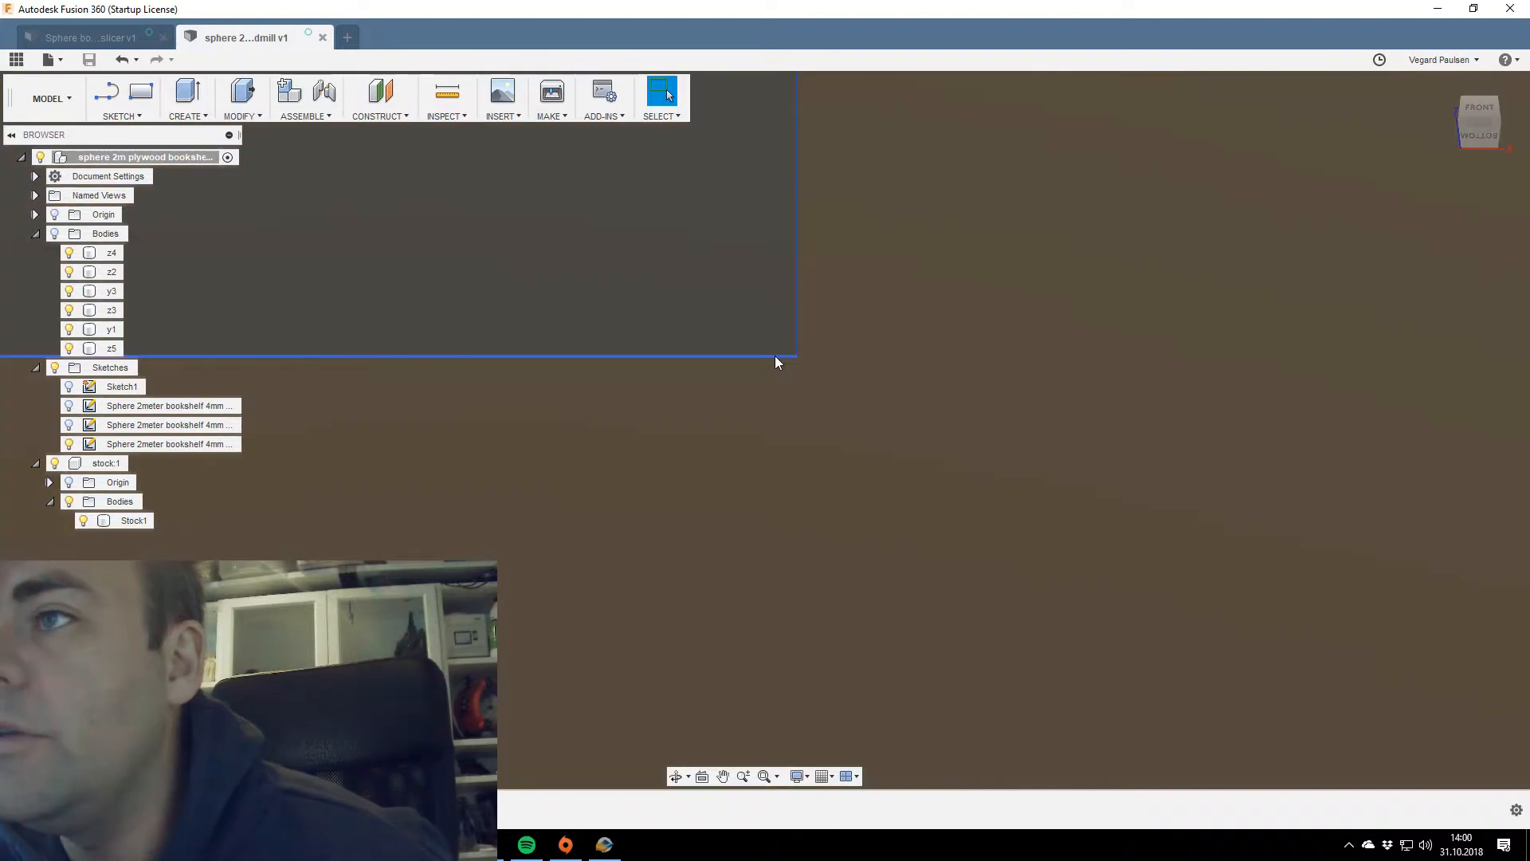
scroll(781, 353, "down", 5)
scroll(777, 355, "up", 3)
scroll(772, 357, "down", 3)
scroll(777, 356, "up", 6)
scroll(741, 331, "down", 2)
scroll(741, 331, "up", 8)
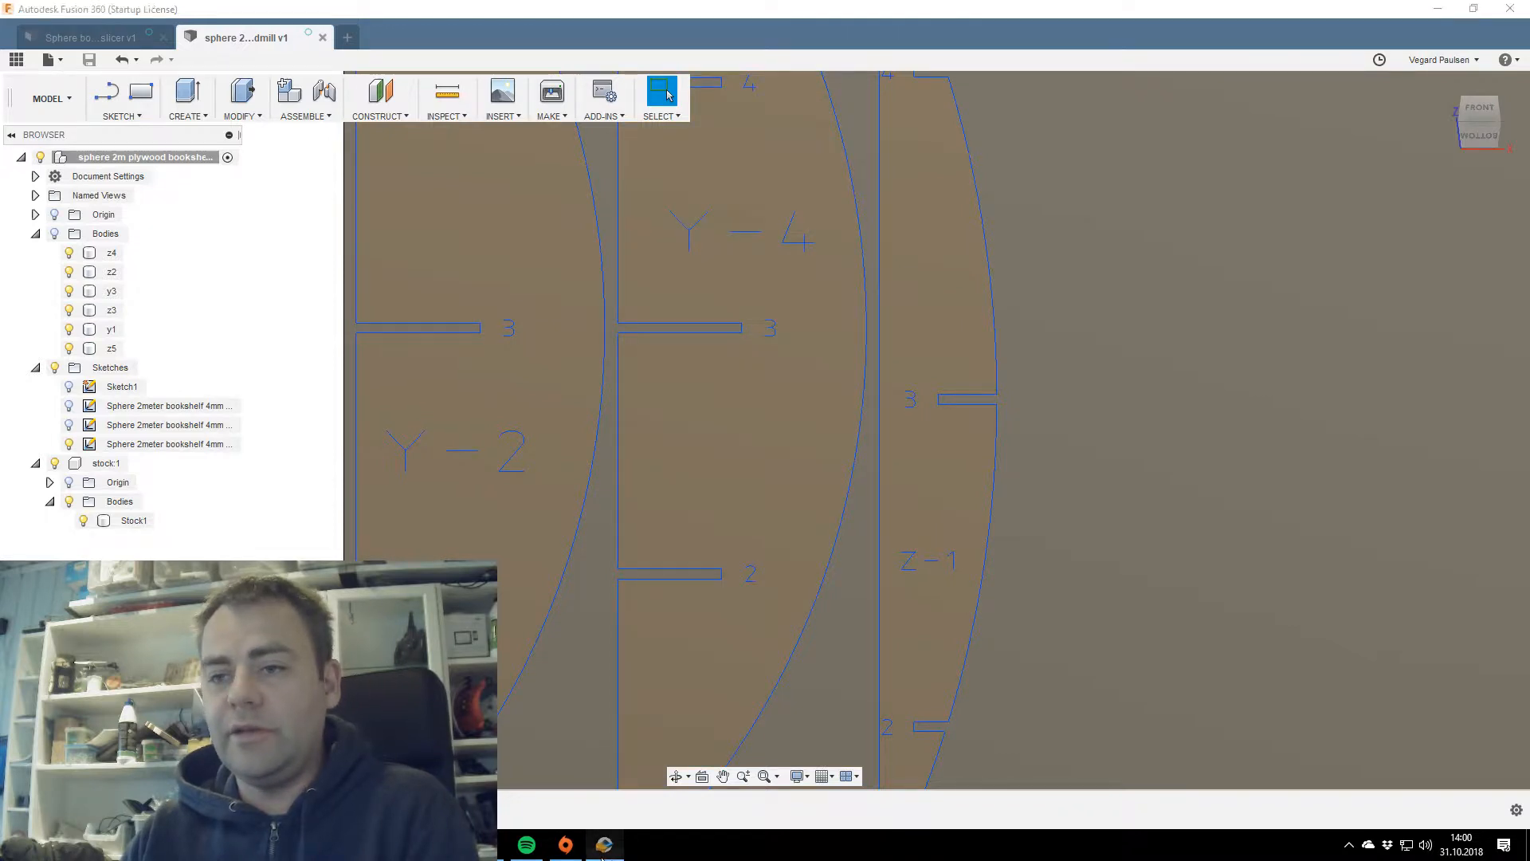
Switch to Slicer for Fusion 360 and examine the interlocked bookshelf slices from the right-back side.
left_click(603, 846)
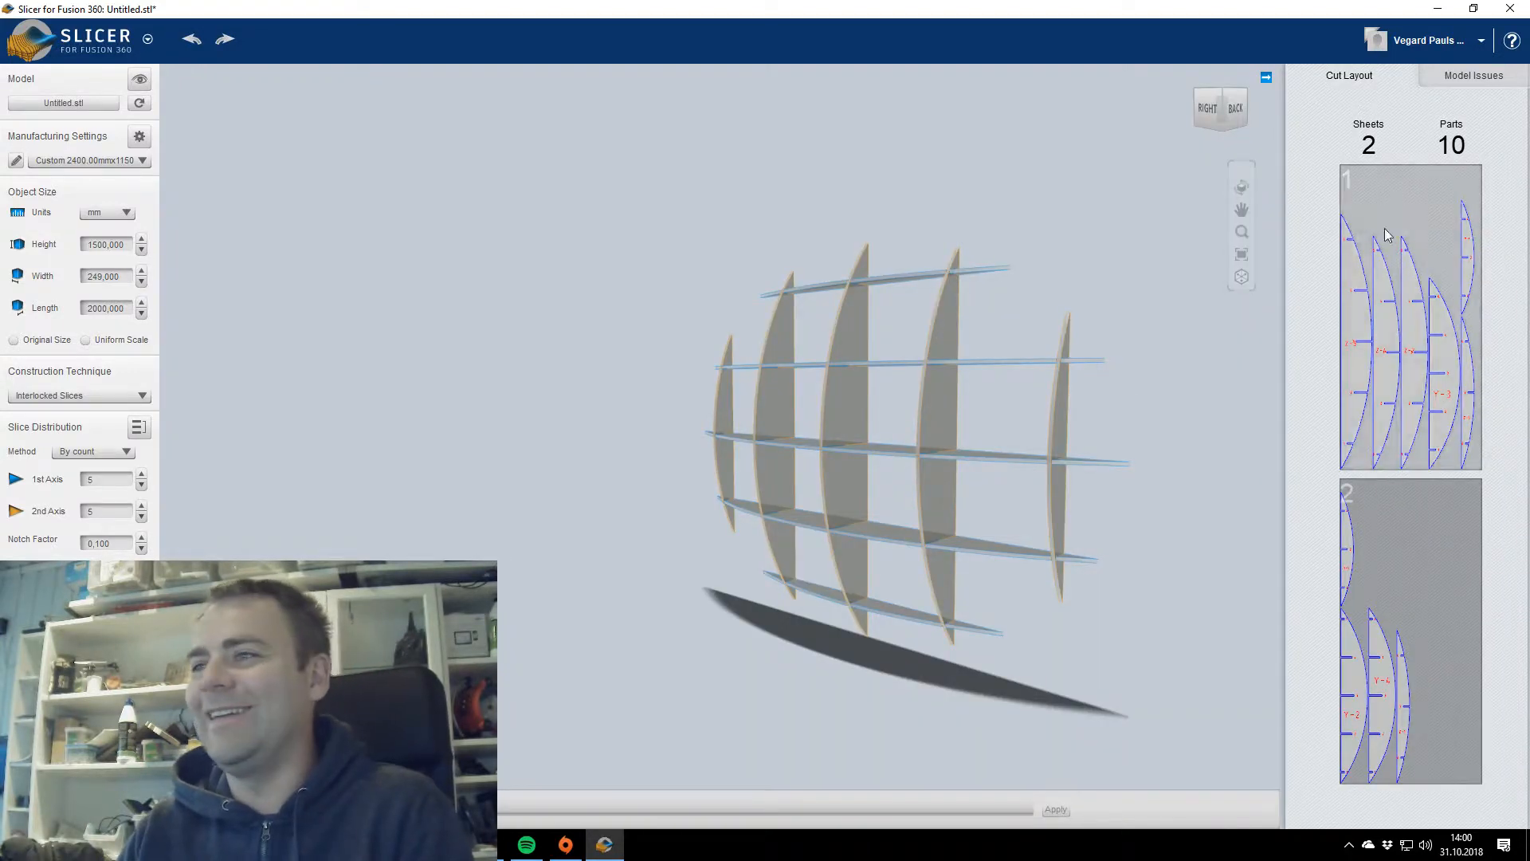
left_click(1207, 114)
left_click_drag(1207, 114, 1221, 110)
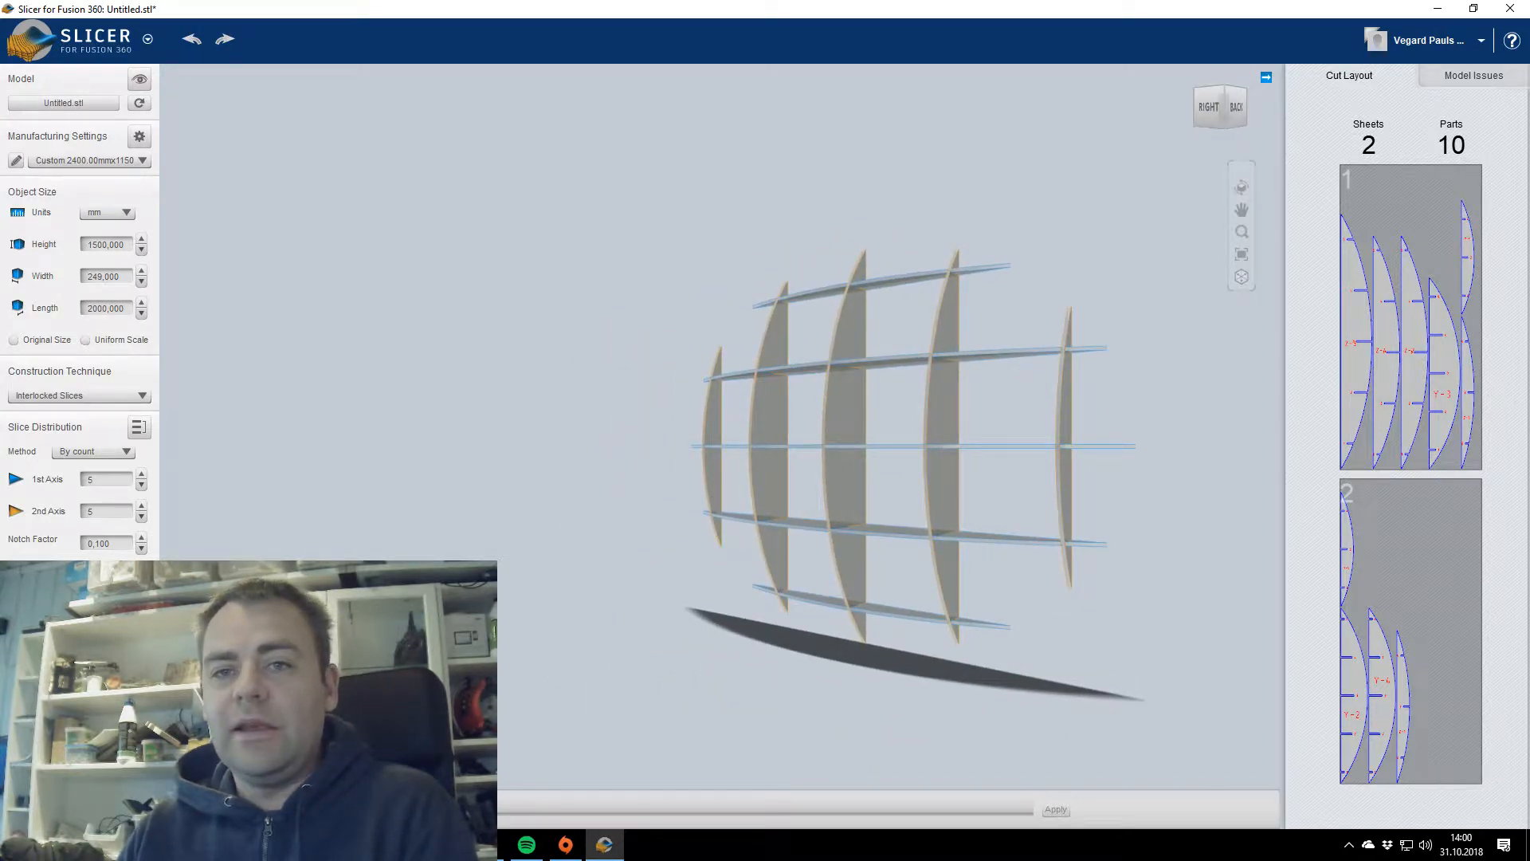
left_click(139, 427)
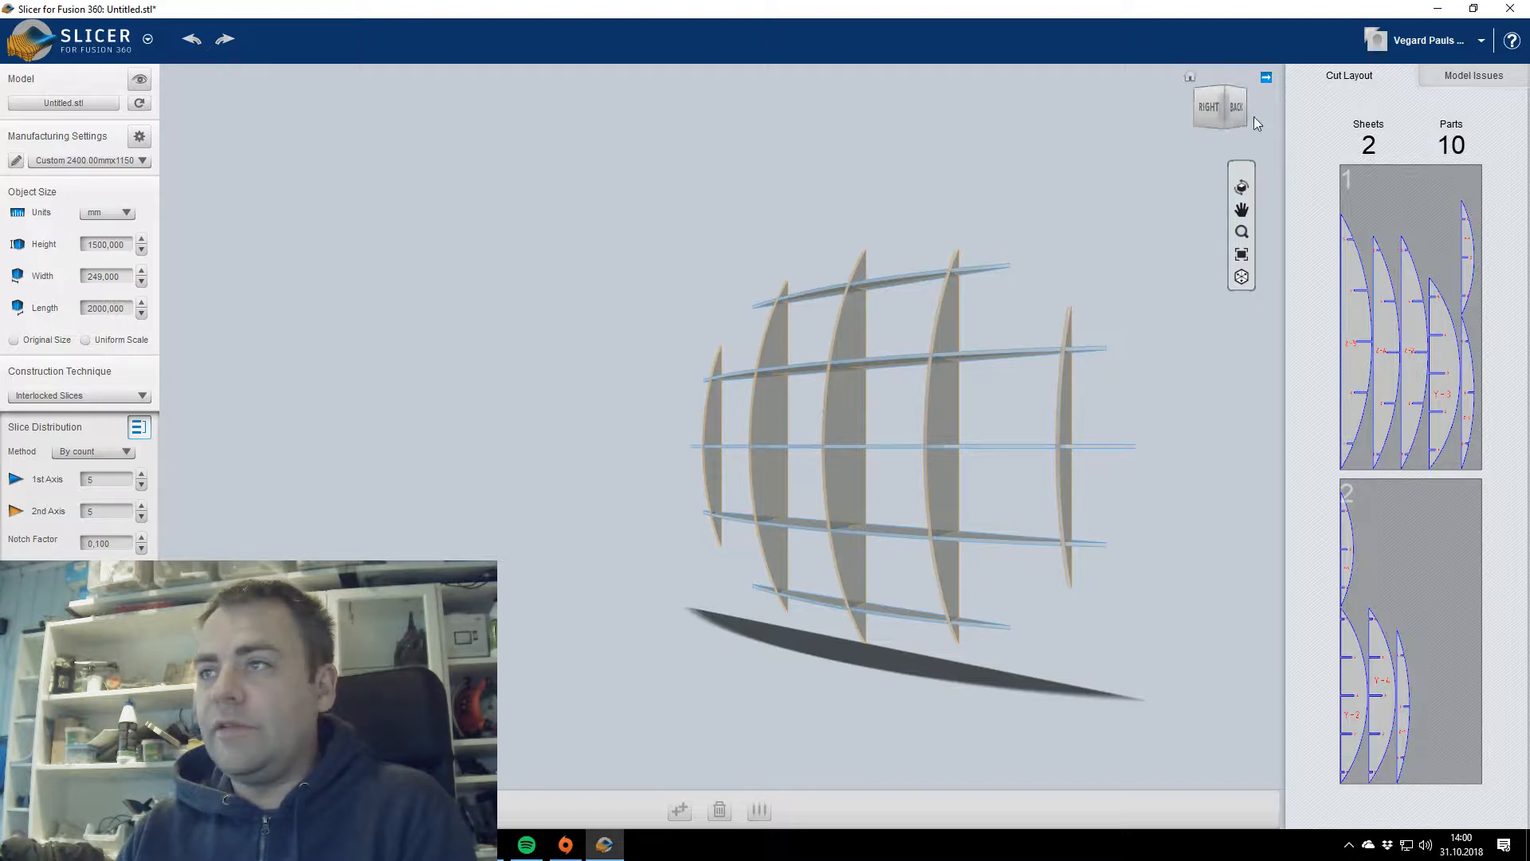
left_click_drag(1204, 168, 1268, 188)
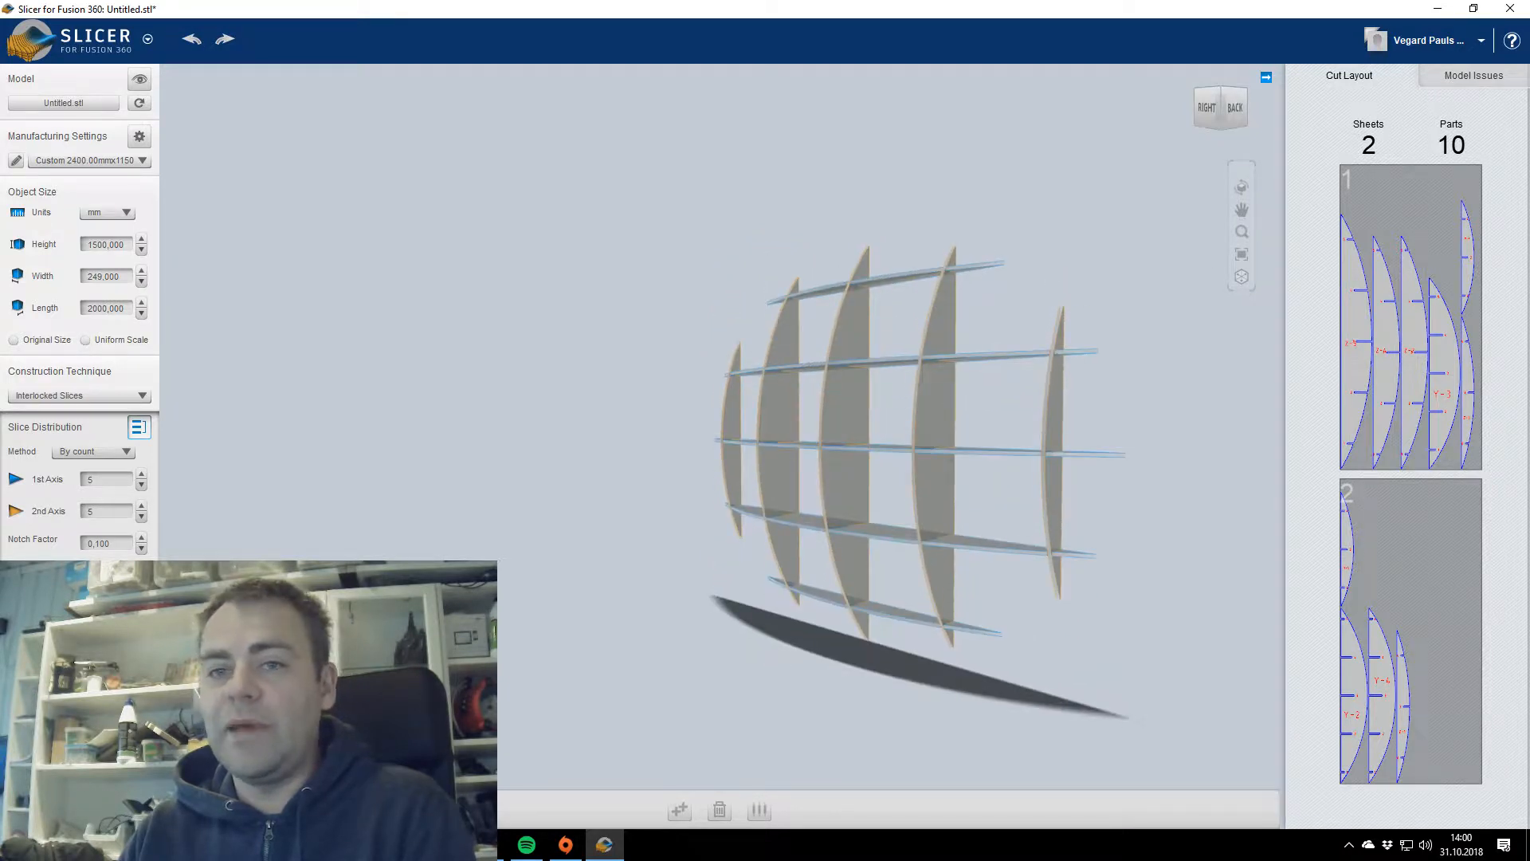
Step back through the bookshelf's assembly sequence to its first part.
left_click(139, 685)
left_click(1032, 809)
left_click(1032, 808)
left_click(1032, 809)
left_click(1032, 809)
left_click(1031, 808)
left_click(1032, 809)
left_click(1032, 808)
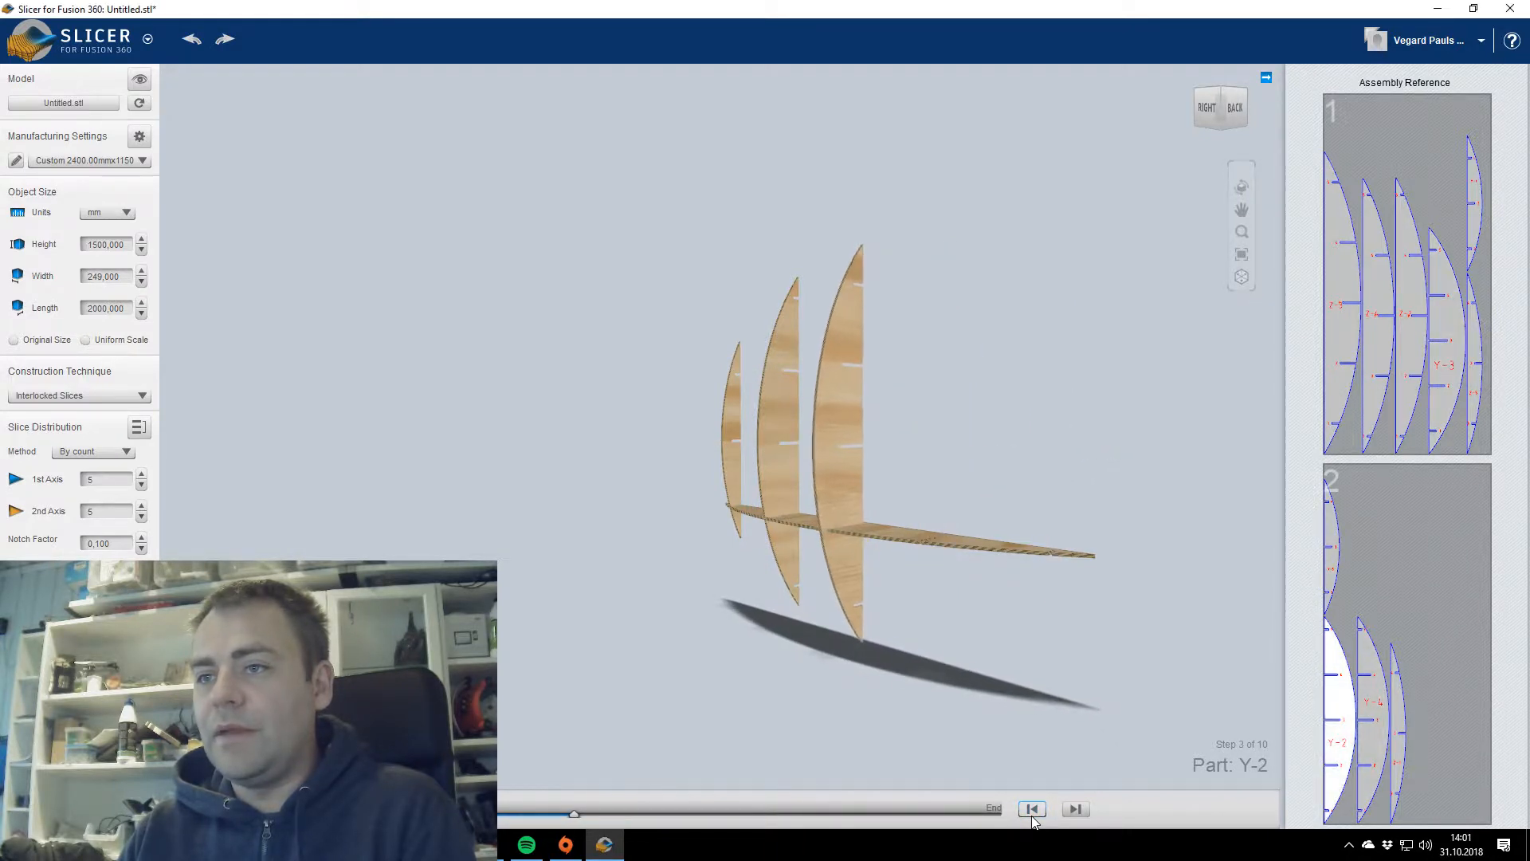
left_click(1032, 808)
left_click(1032, 808)
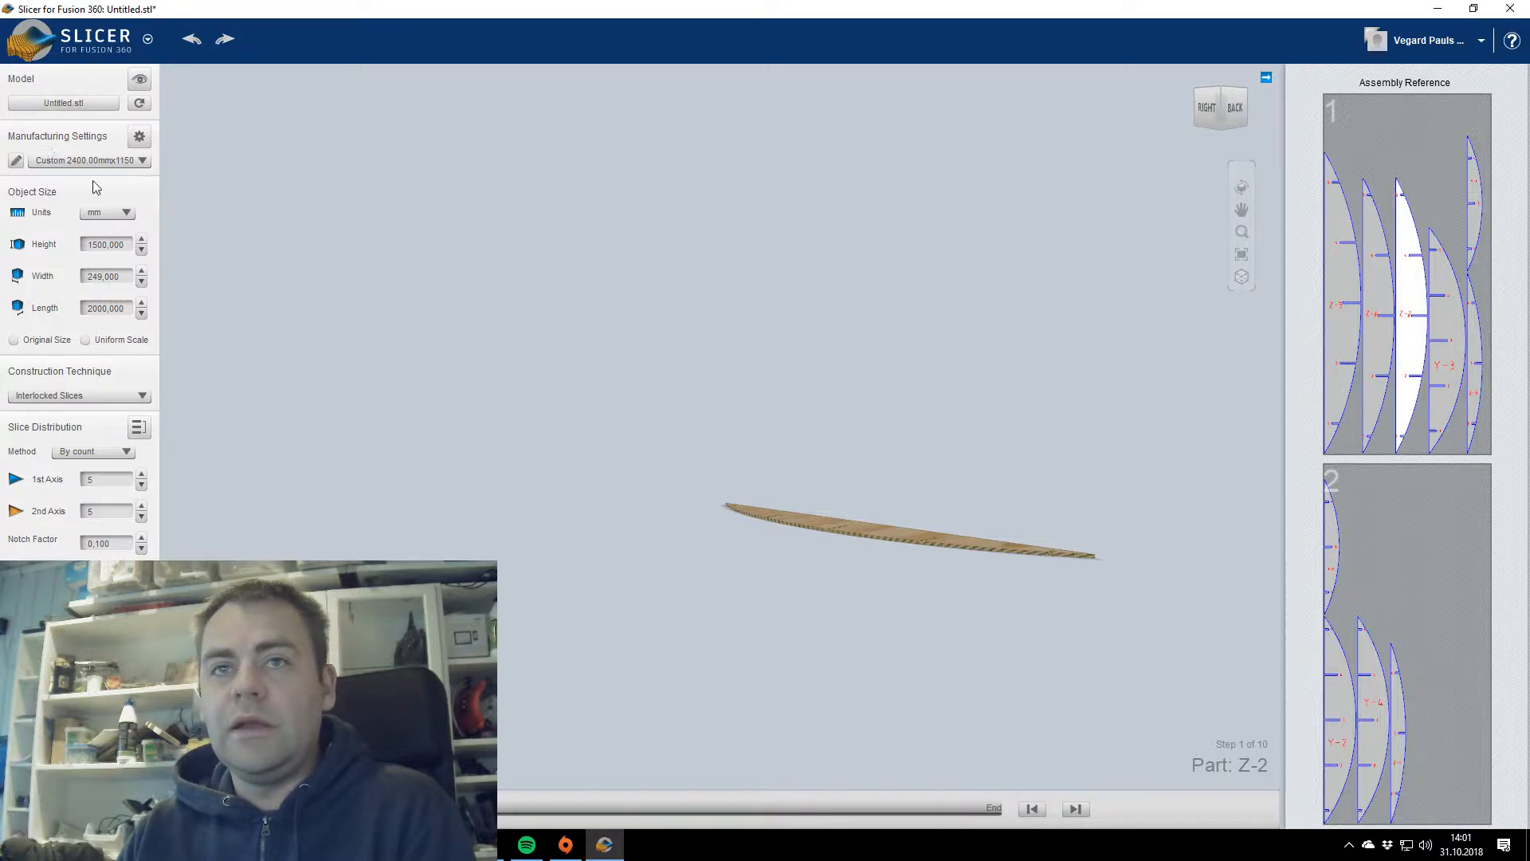
Save the slicer project on the computer as "sphere 2m bookshelf slicer" in the vlog CAD folder.
left_click(147, 39)
mouse_move(51, 209)
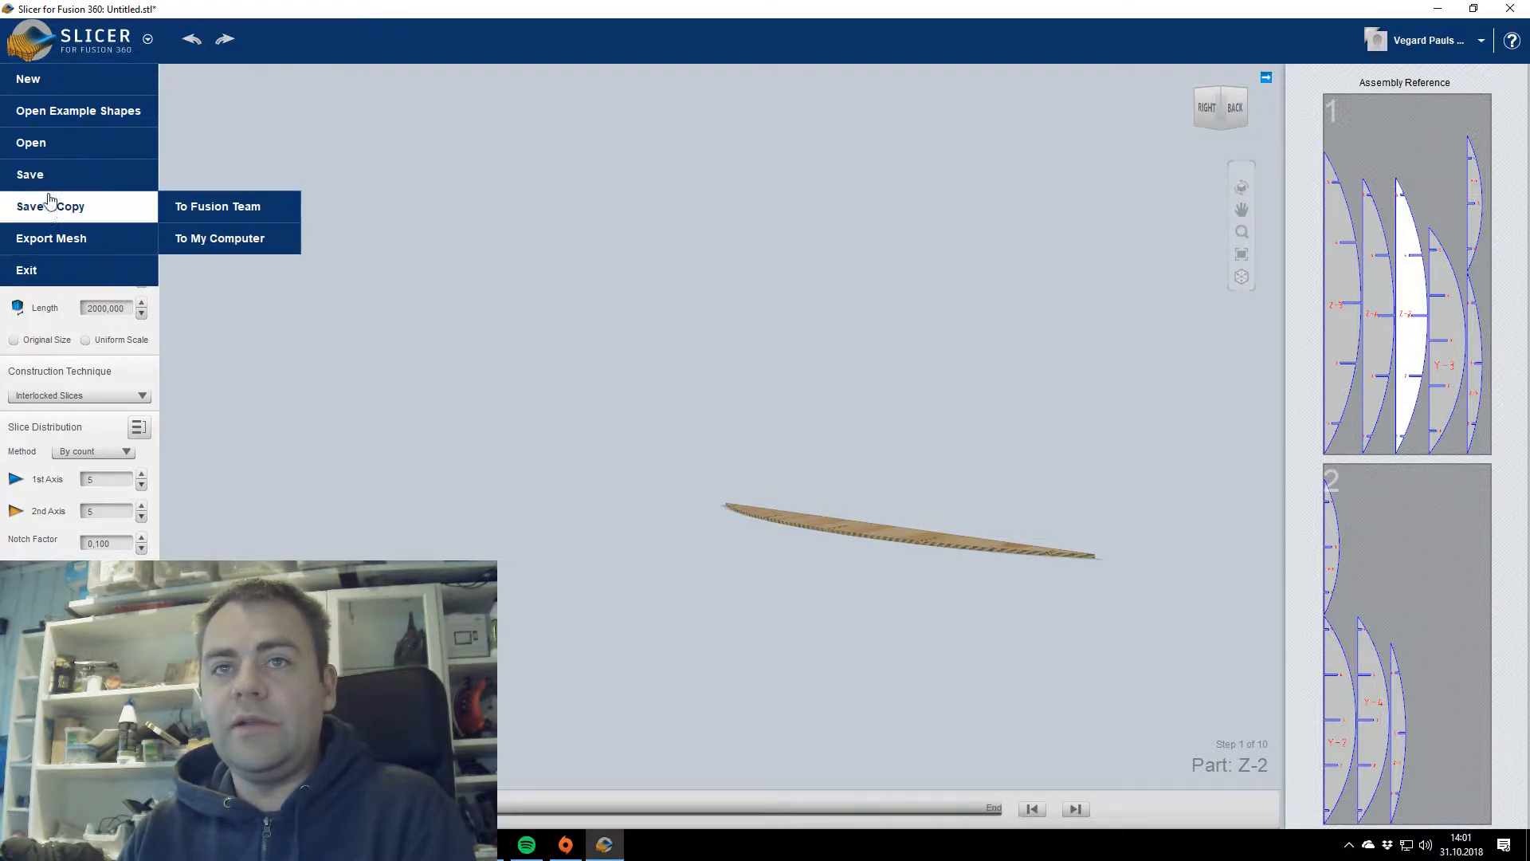
mouse_move(98, 184)
left_click(273, 209)
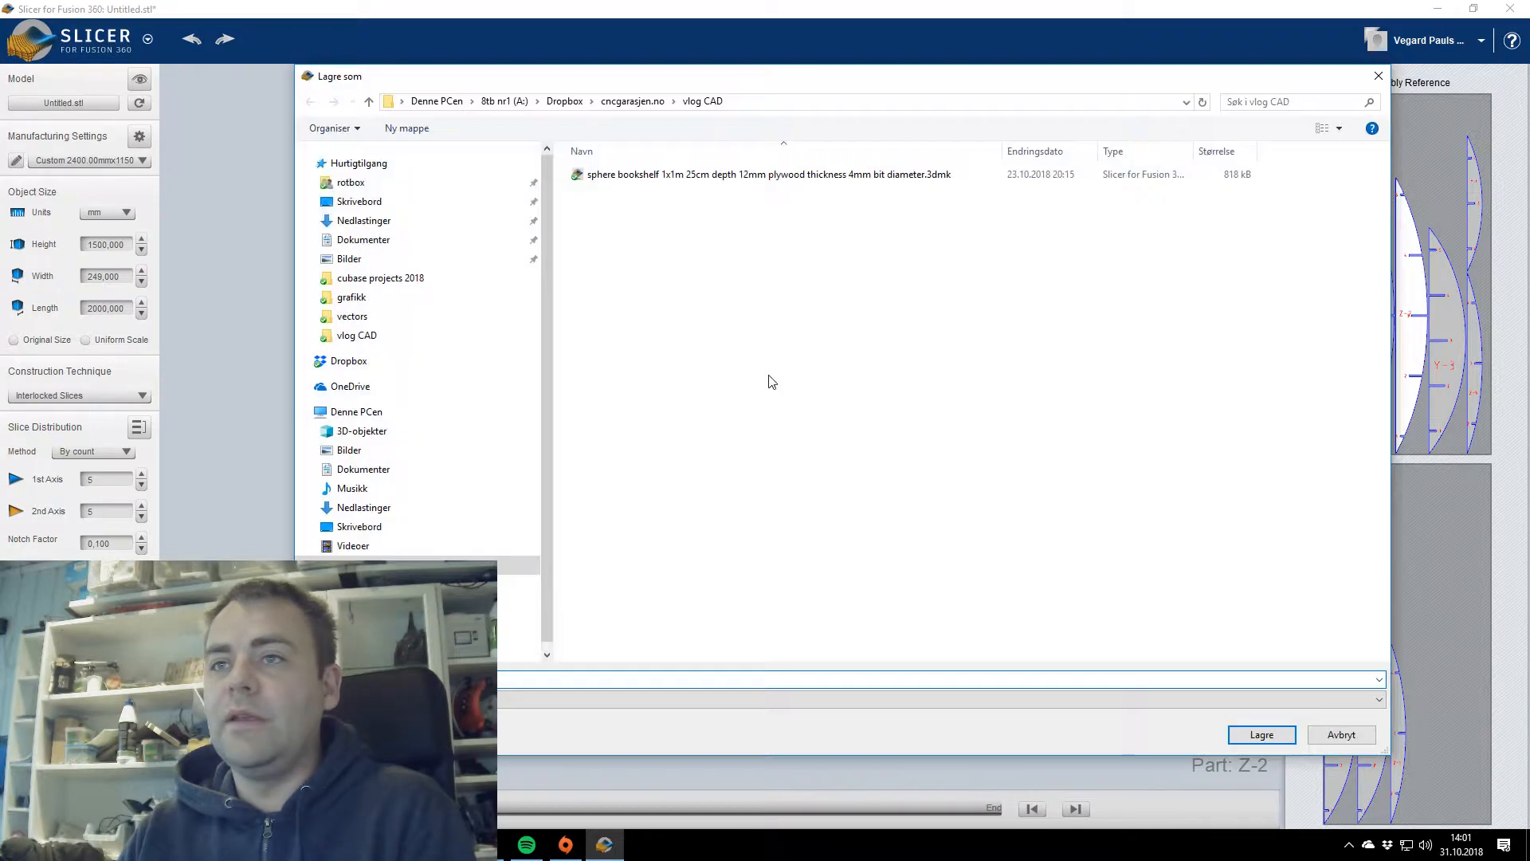
type("s")
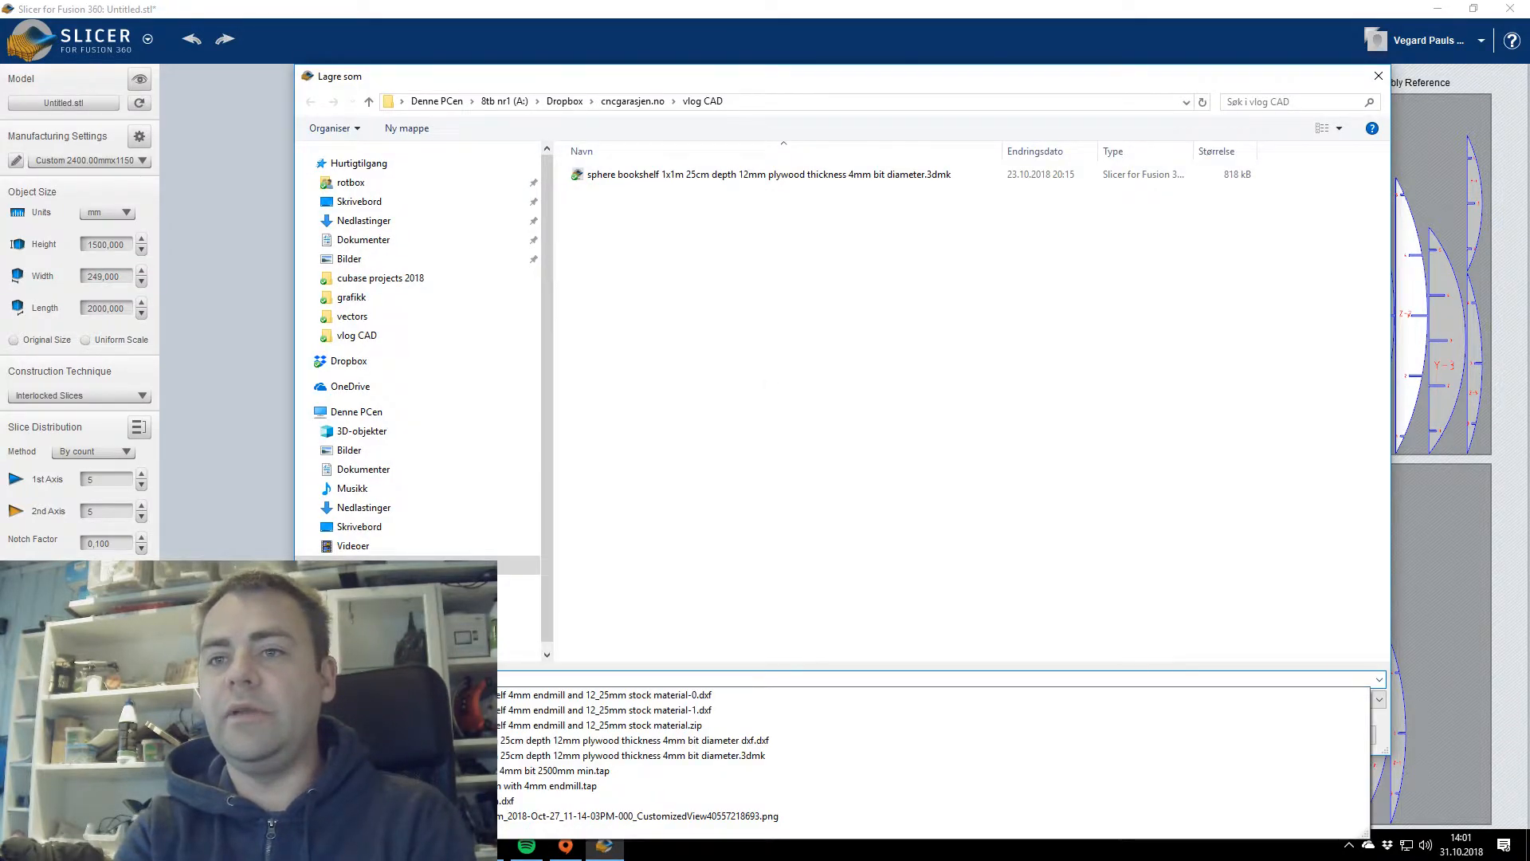
type("sphe")
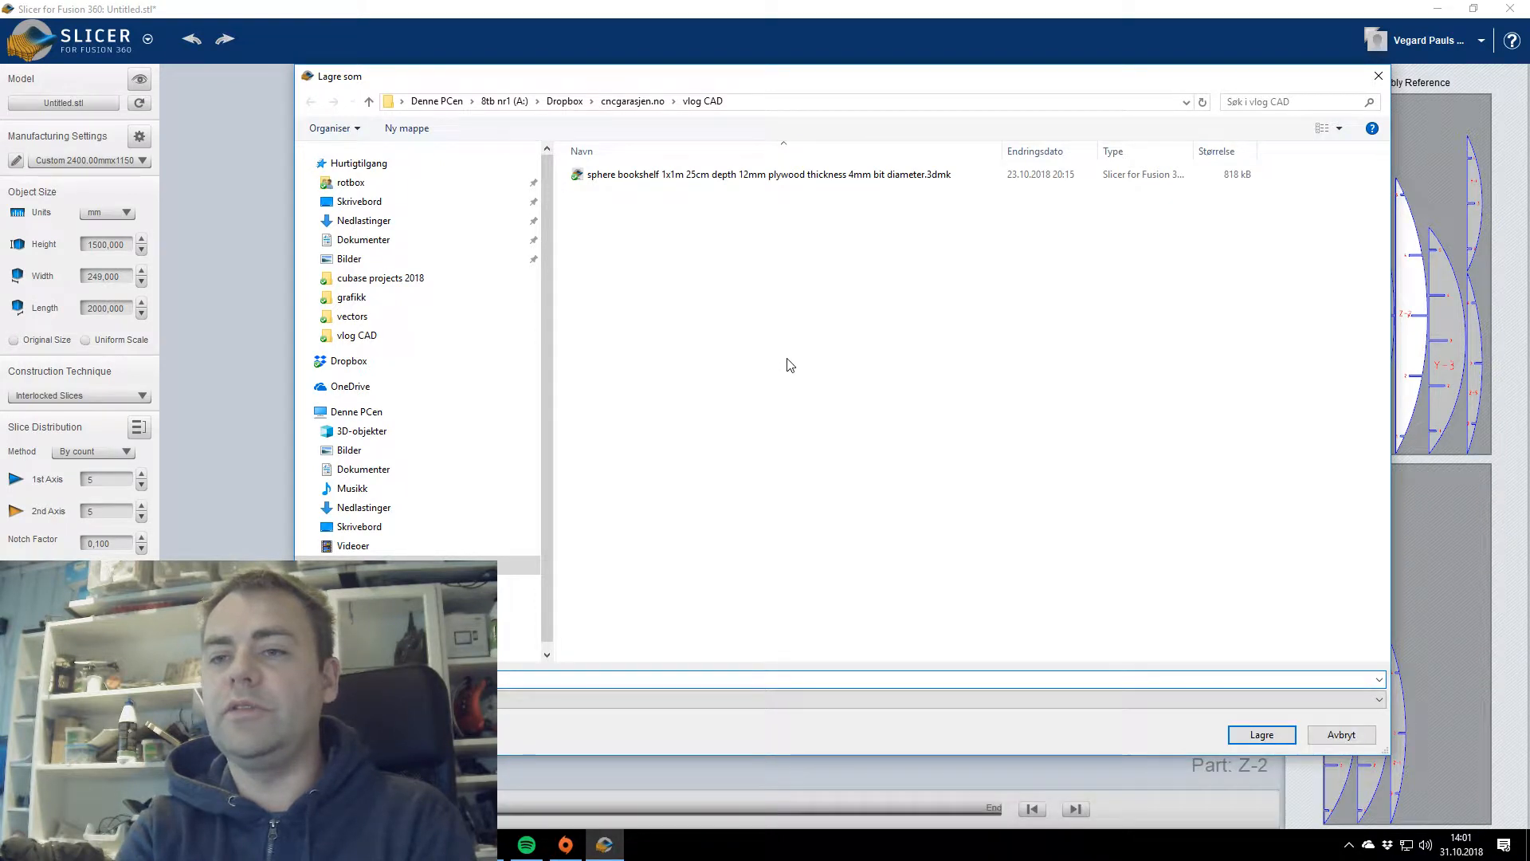
key("Return")
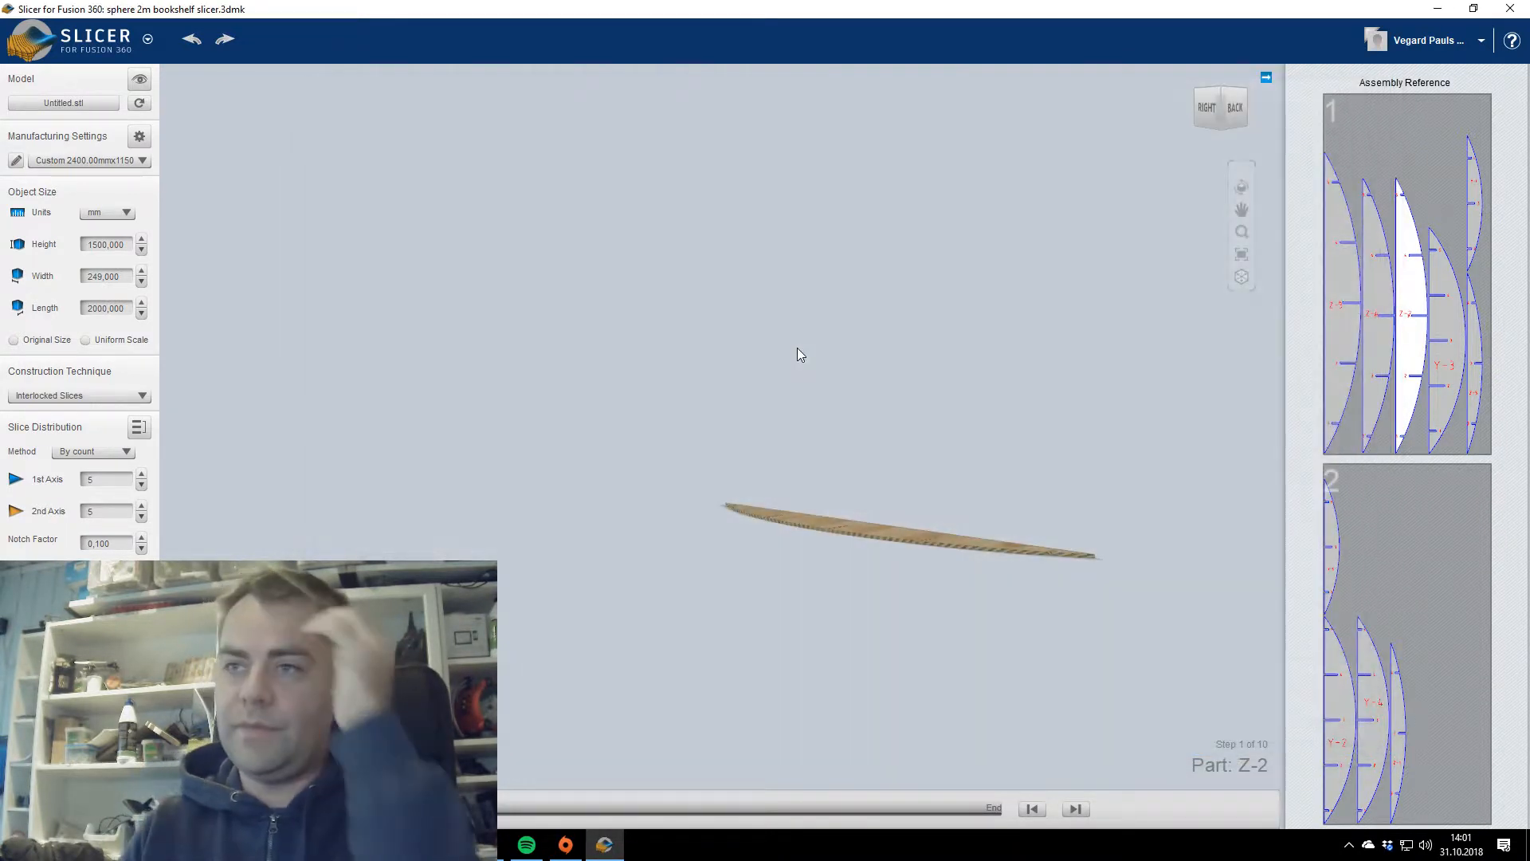
Return to Fusion 360 and close the saved 2 m plywood bookshelf design.
left_click(1437, 9)
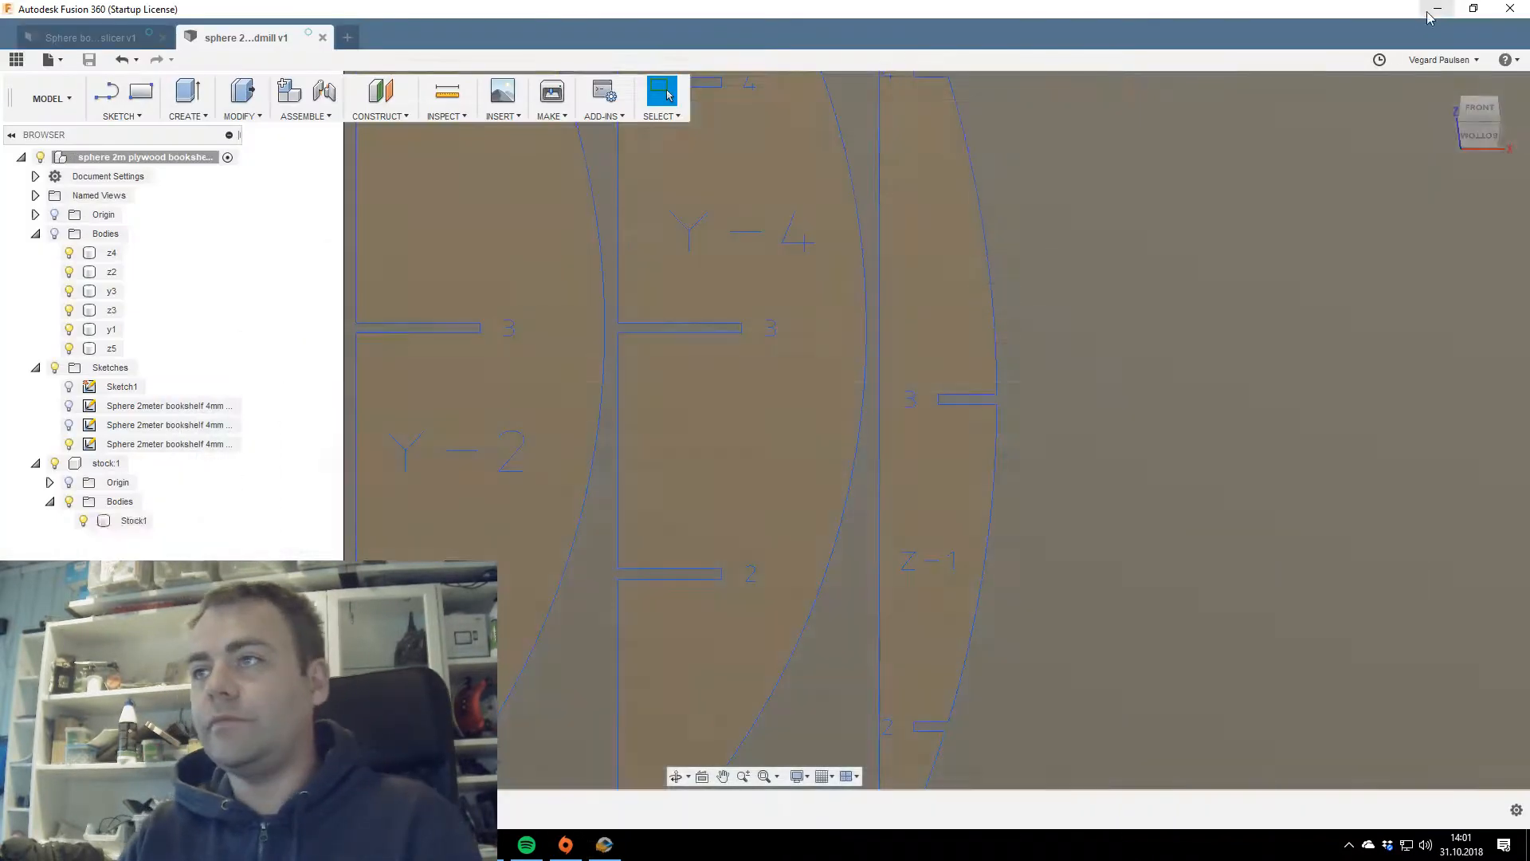
scroll(781, 513, "down", 5)
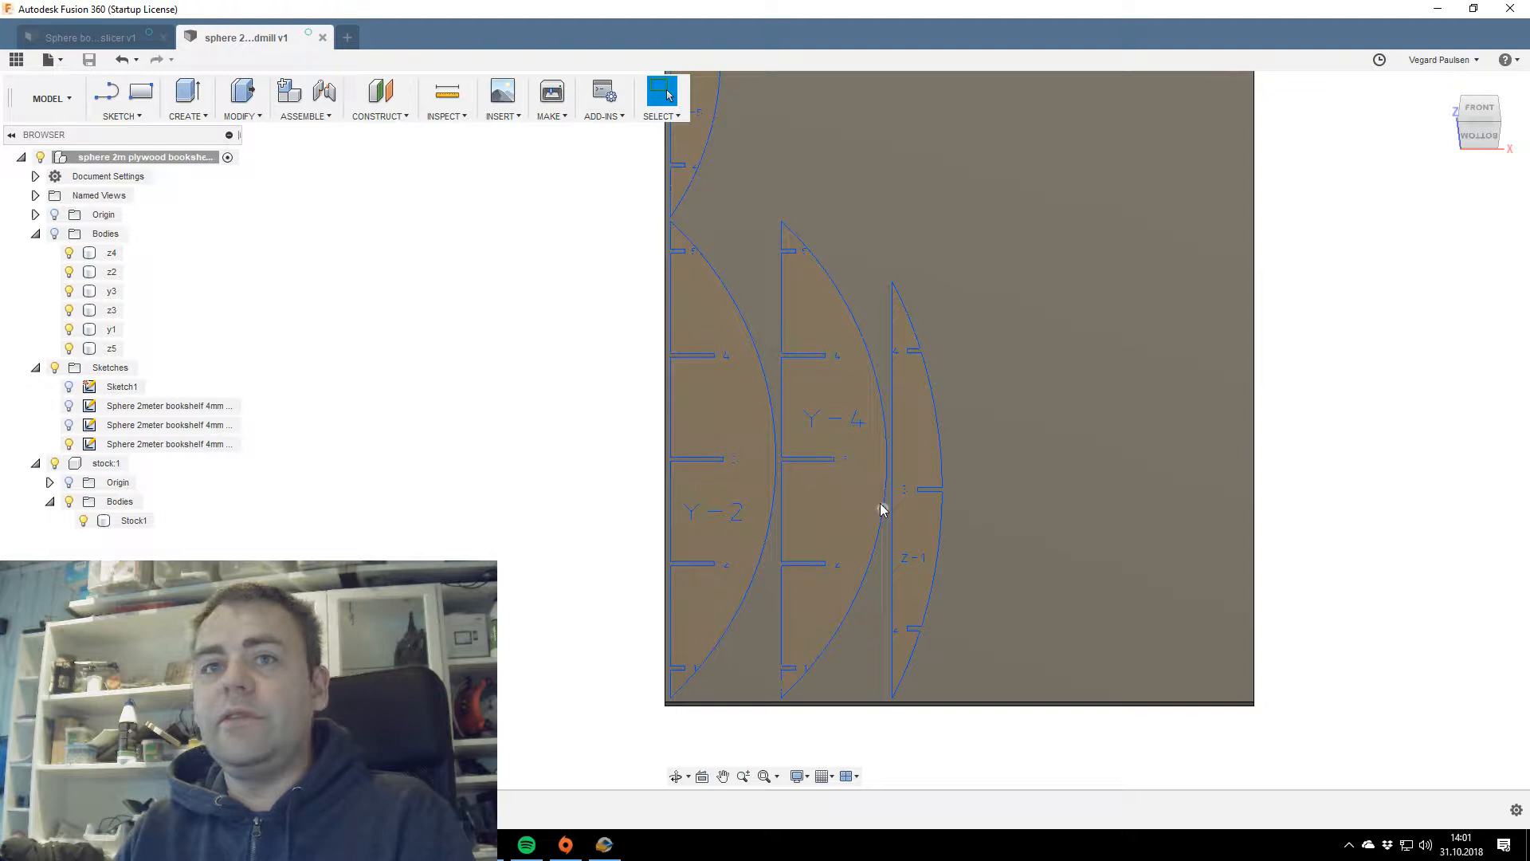
left_click(323, 38)
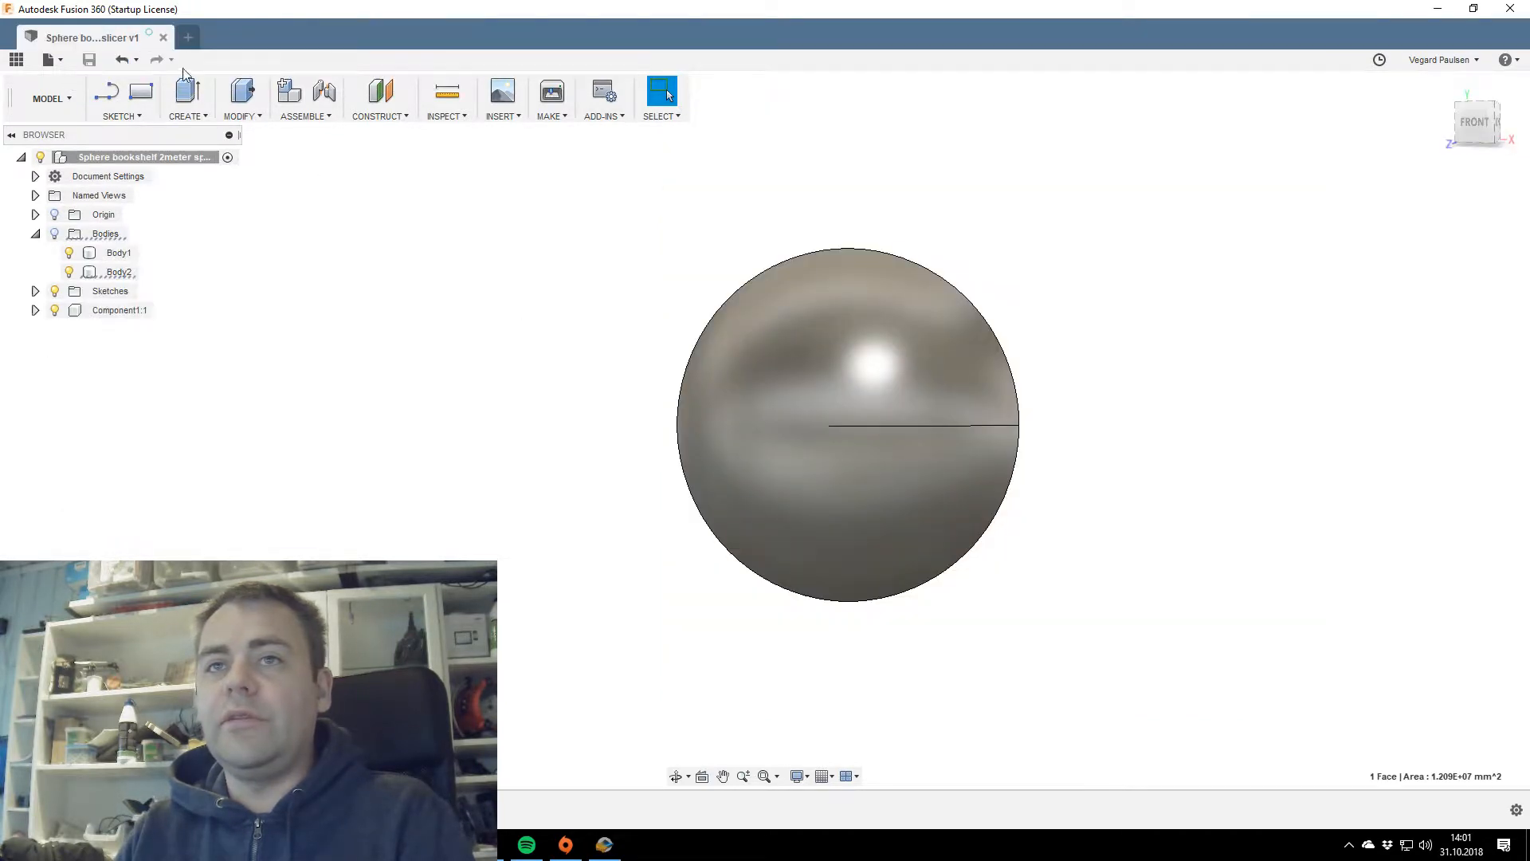
Create a new design and sketch a rectangle about 70 mm high from the origin on the front plane.
left_click(155, 98)
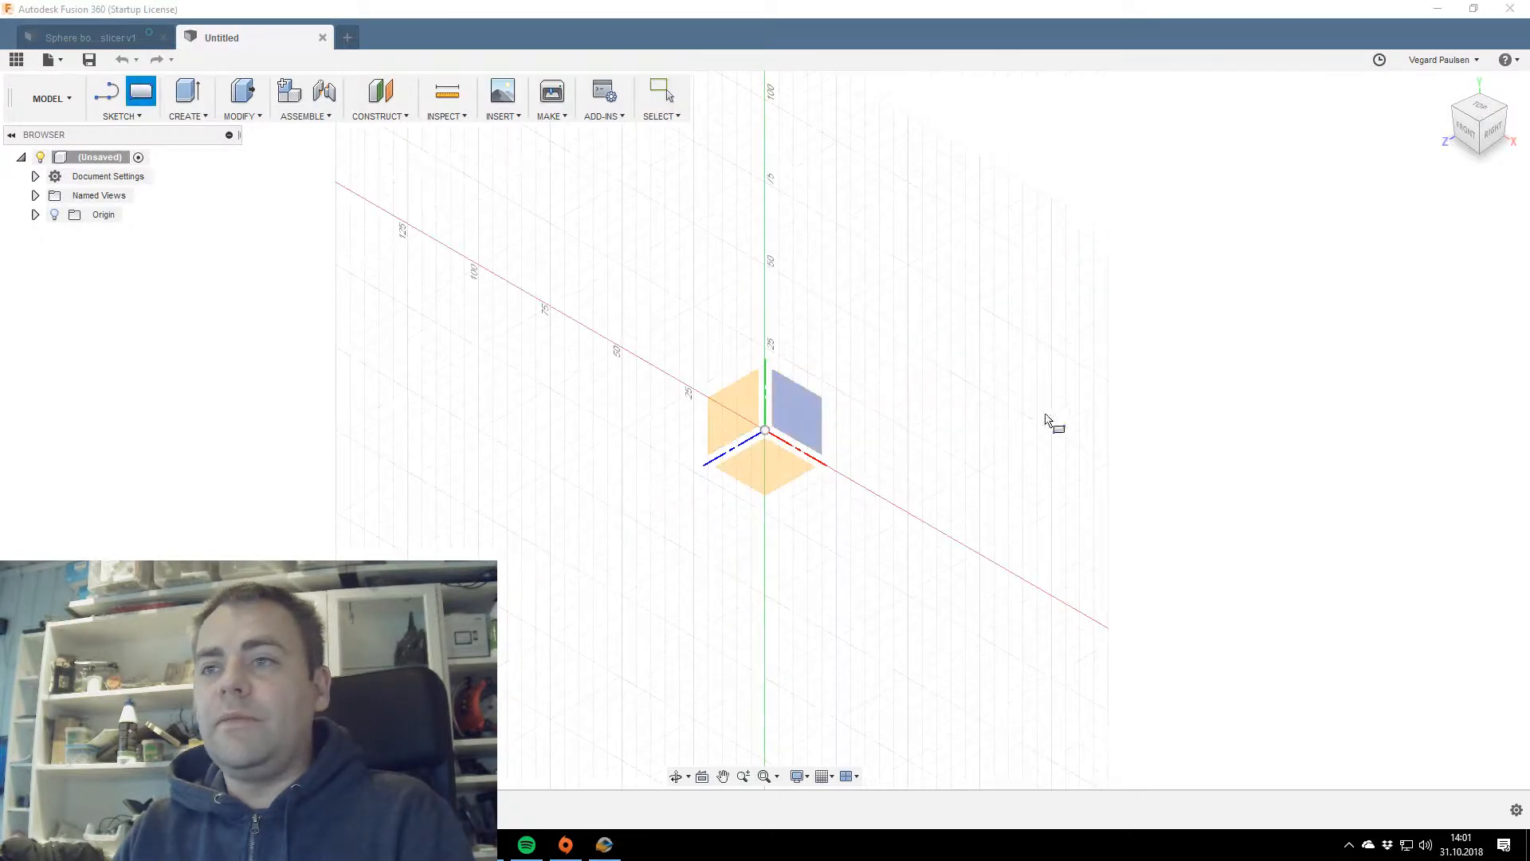
left_click(806, 396)
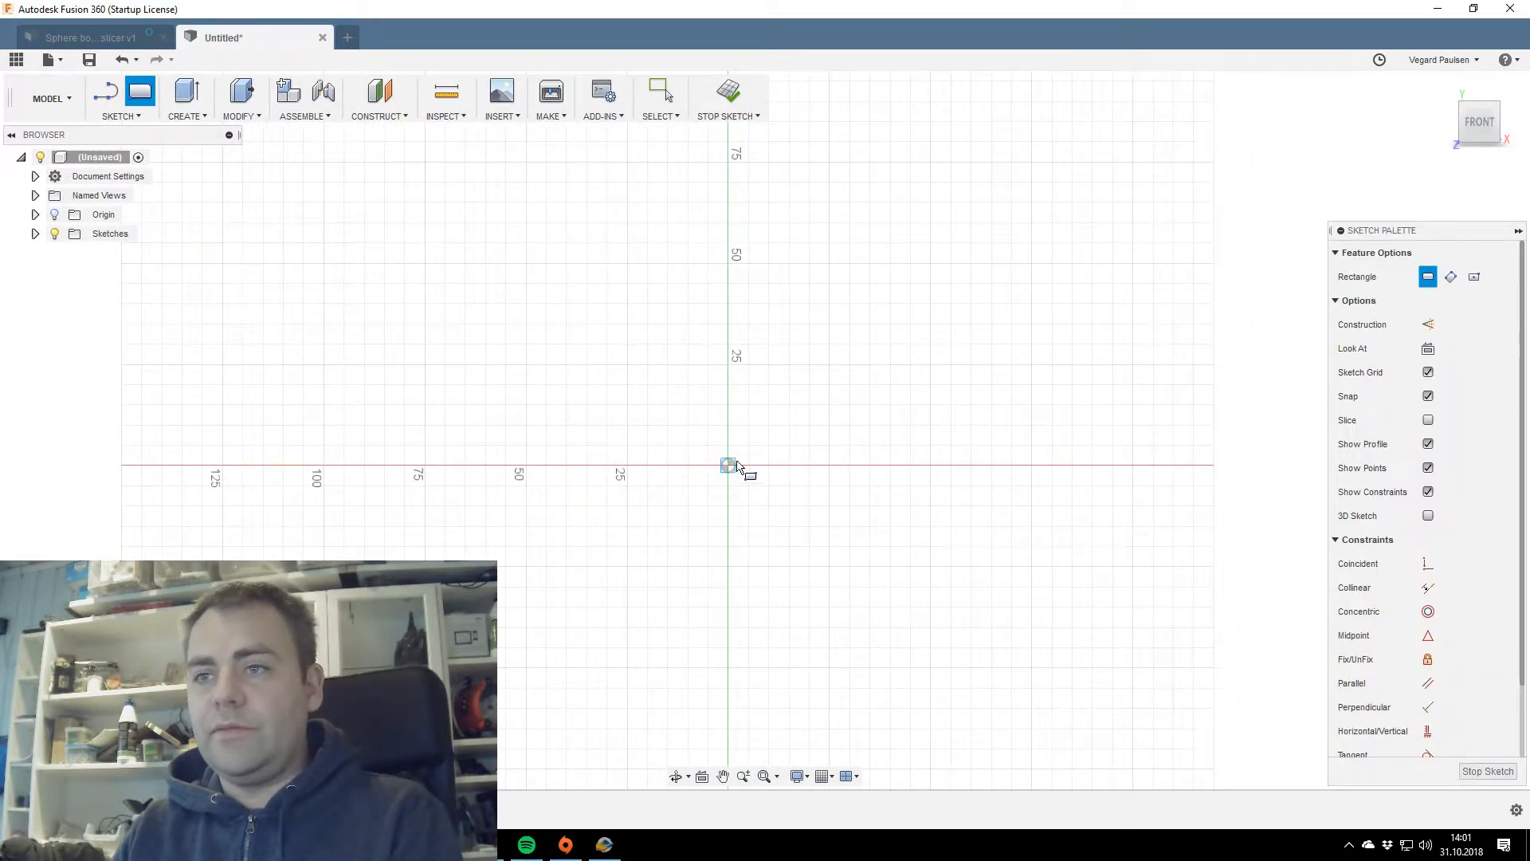
left_click(730, 465)
left_click(1115, 184)
key("Escape")
Dimension the rectangle to 2400 mm high and 1200 mm wide, and finish the sketch.
key("d")
left_click(727, 331)
left_click(661, 335)
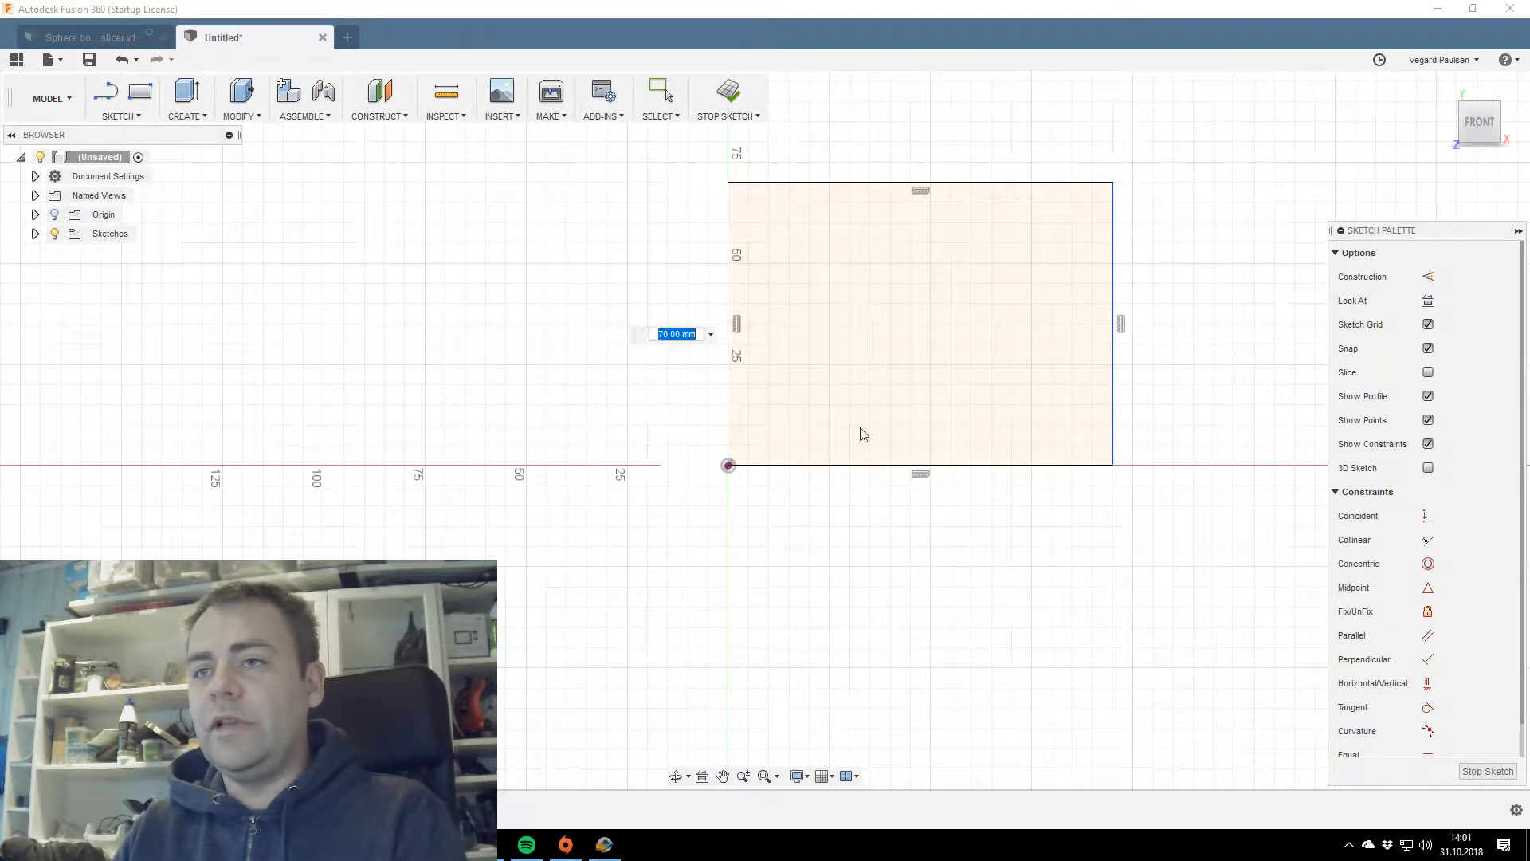
type("2400mm")
key("Return")
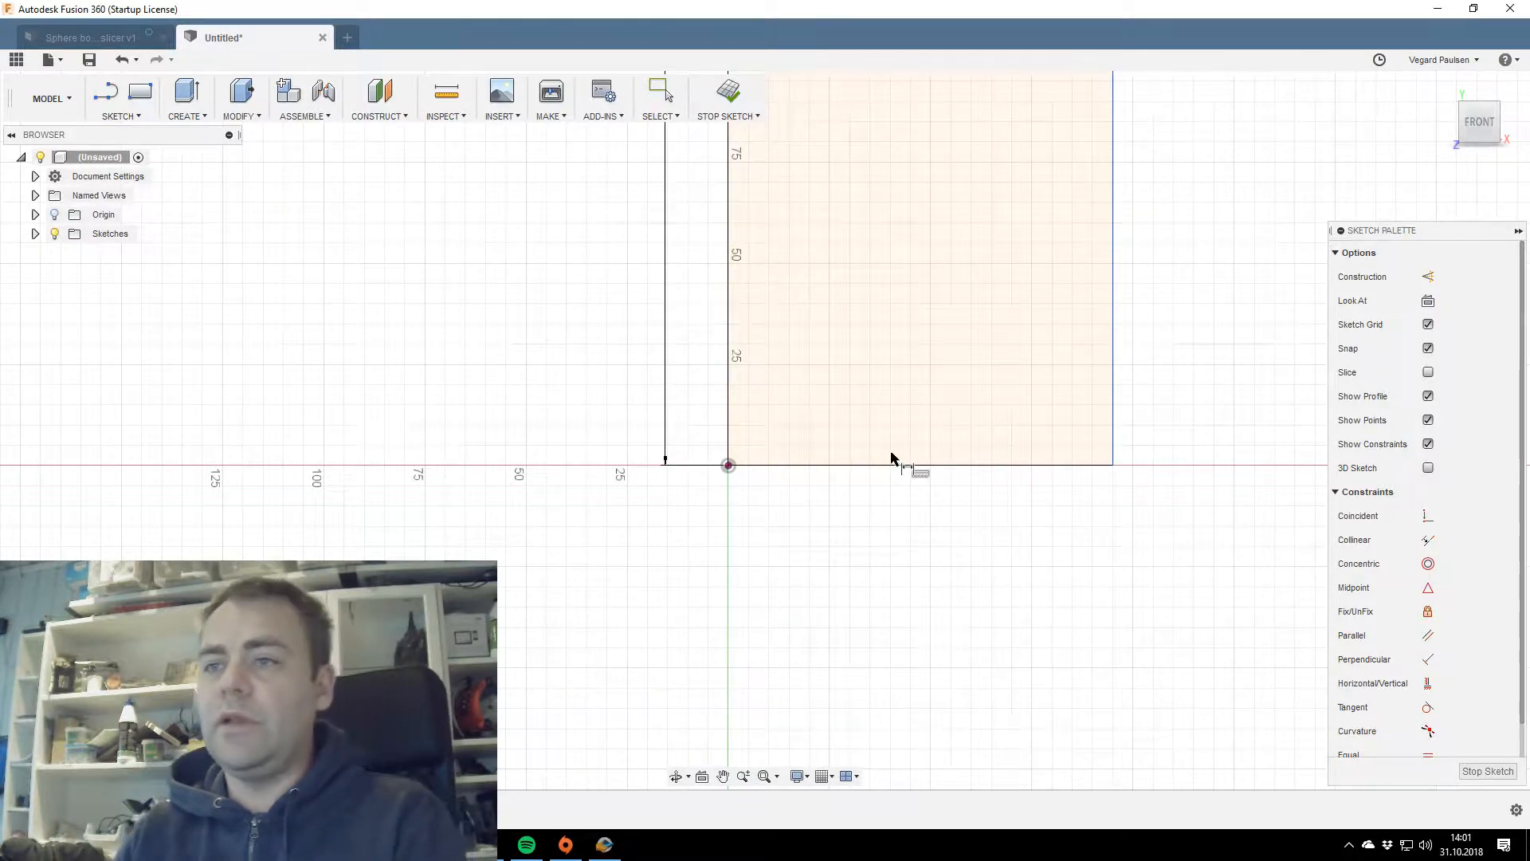
left_click(877, 468)
left_click(877, 530)
type("1200mm")
key("Return")
scroll(924, 345, "down", 2)
middle_click_drag(949, 350, 547, 629)
scroll(637, 535, "down", 7)
key("F6")
key("Escape")
Extrude the rectangular profile by -12.25 mm as a new body.
left_click(858, 327)
left_click_drag(1471, 130, 1470, 94)
type("e")
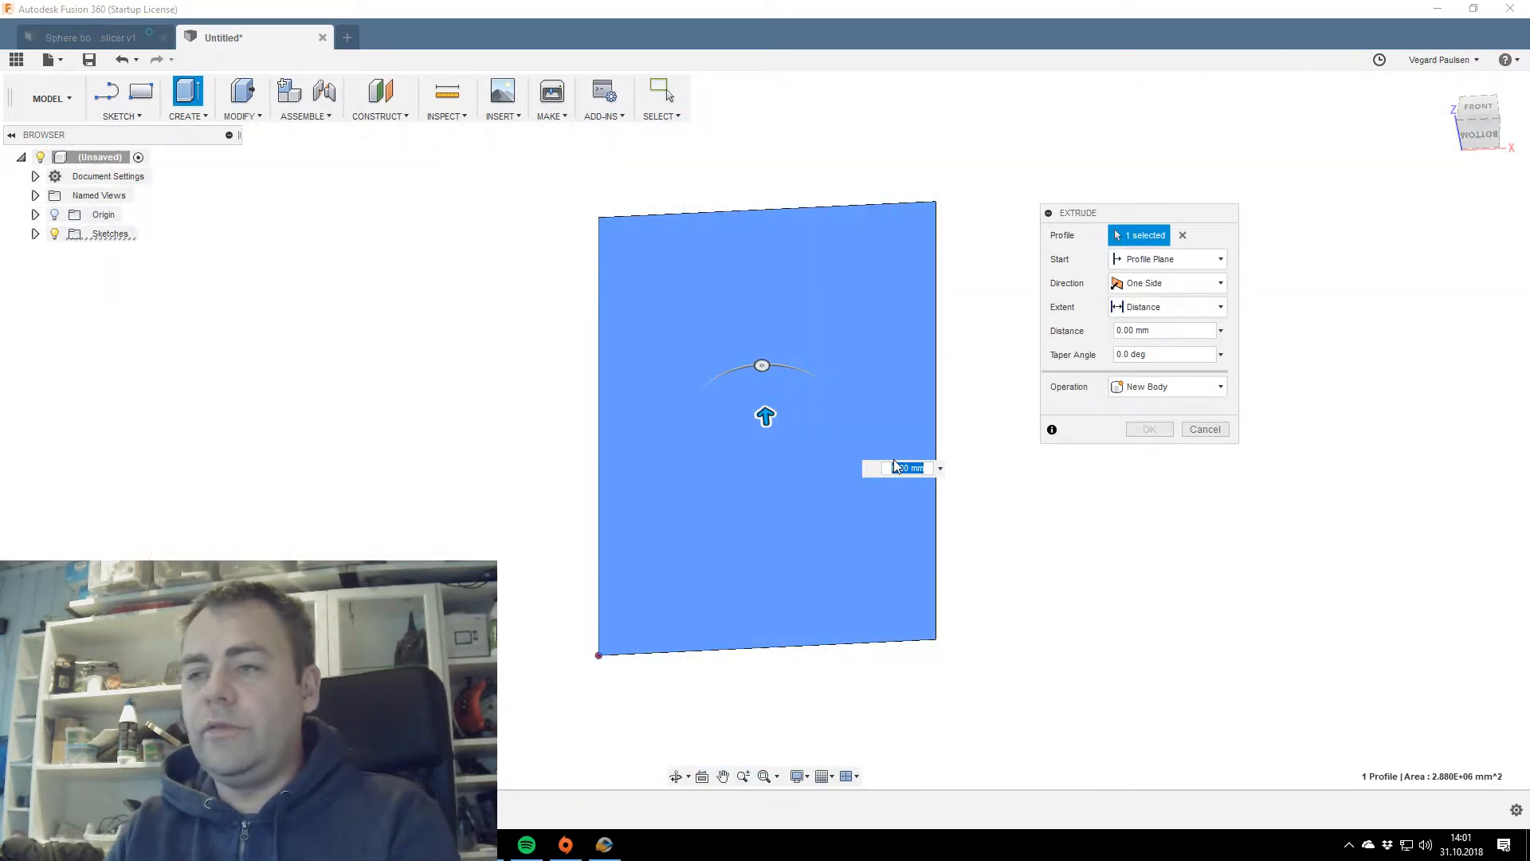
type("-12.25mm")
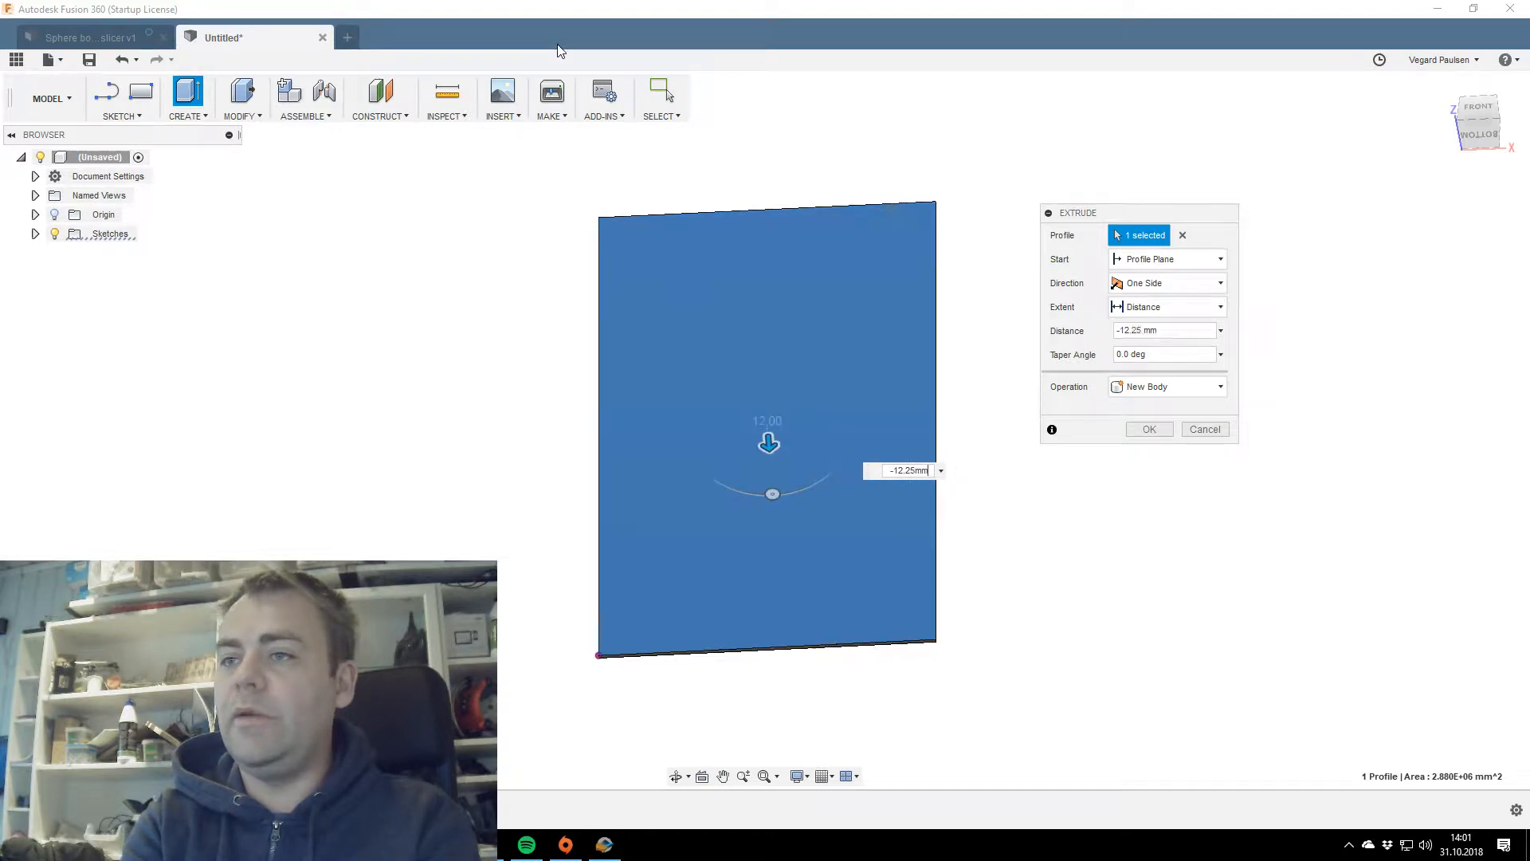
key("Return")
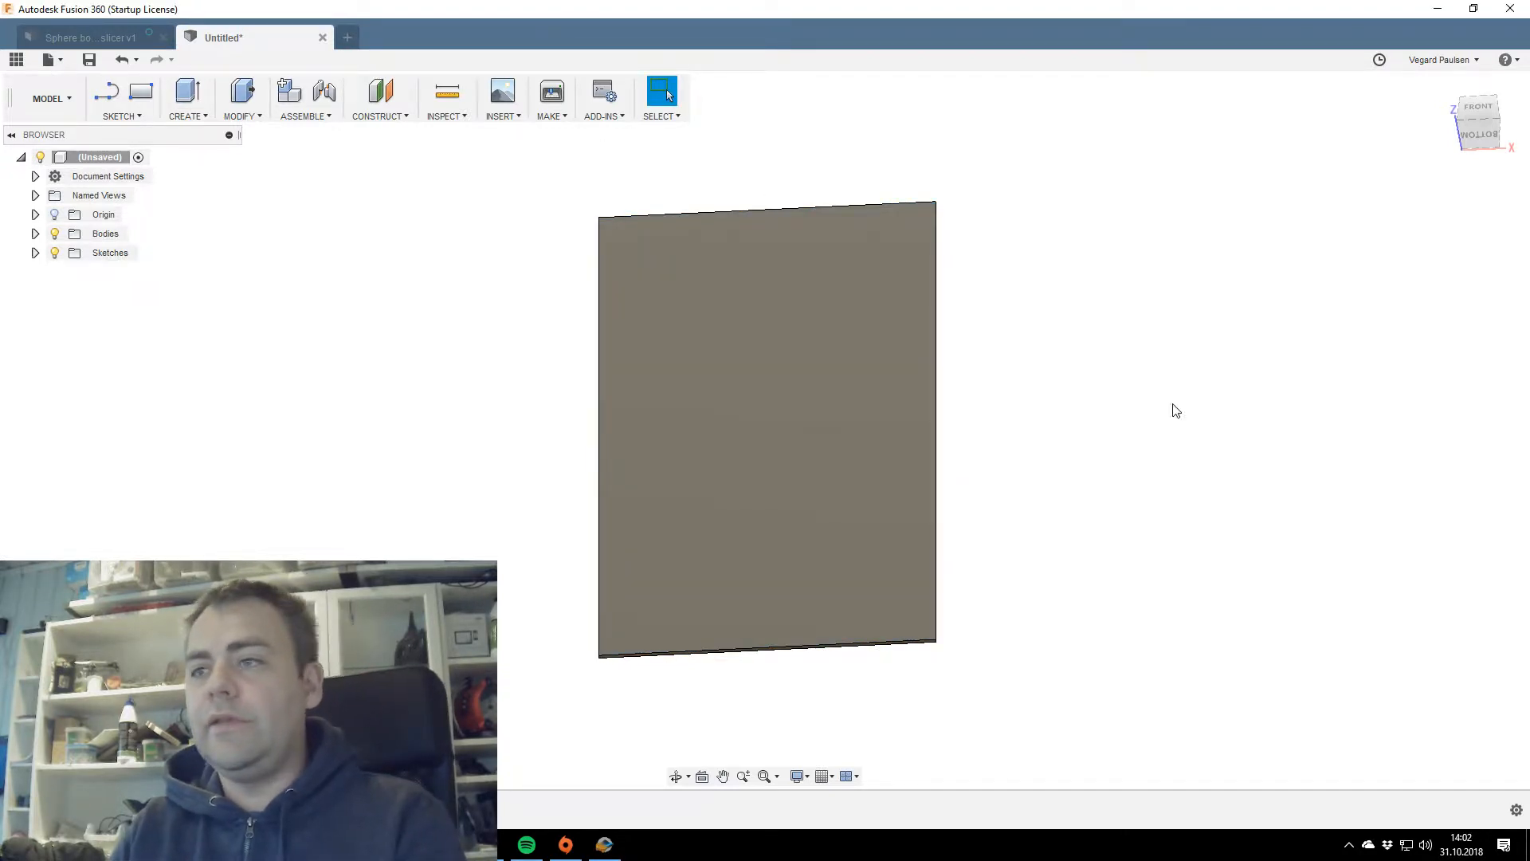
Apply the Pine physical material to the board, and replace it with Wood from the wood library.
right_click(1172, 409)
left_click(1172, 505)
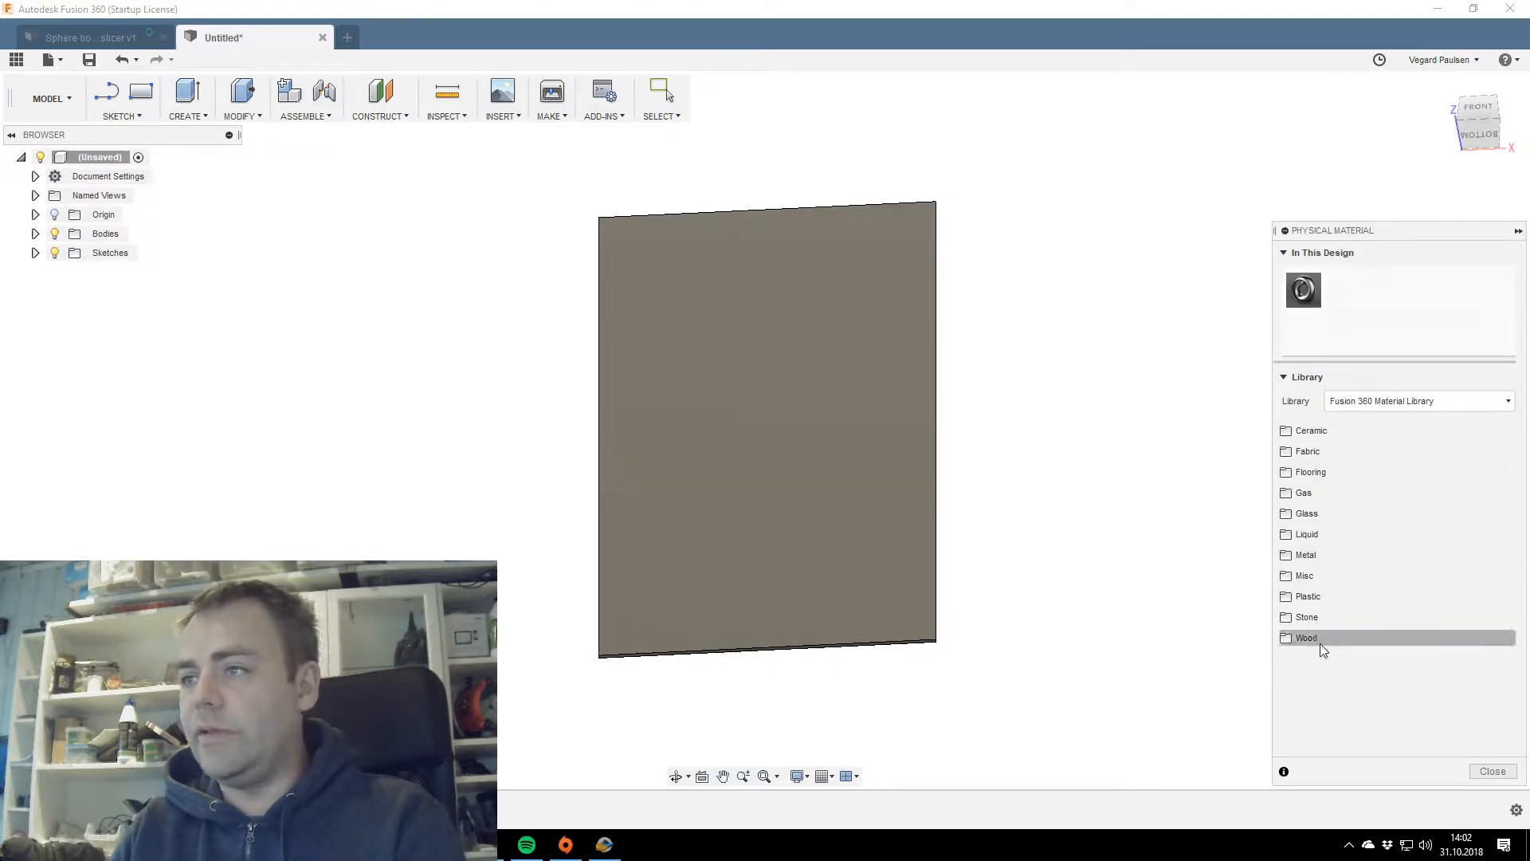
left_click(1288, 638)
scroll(1354, 633, "down", 5)
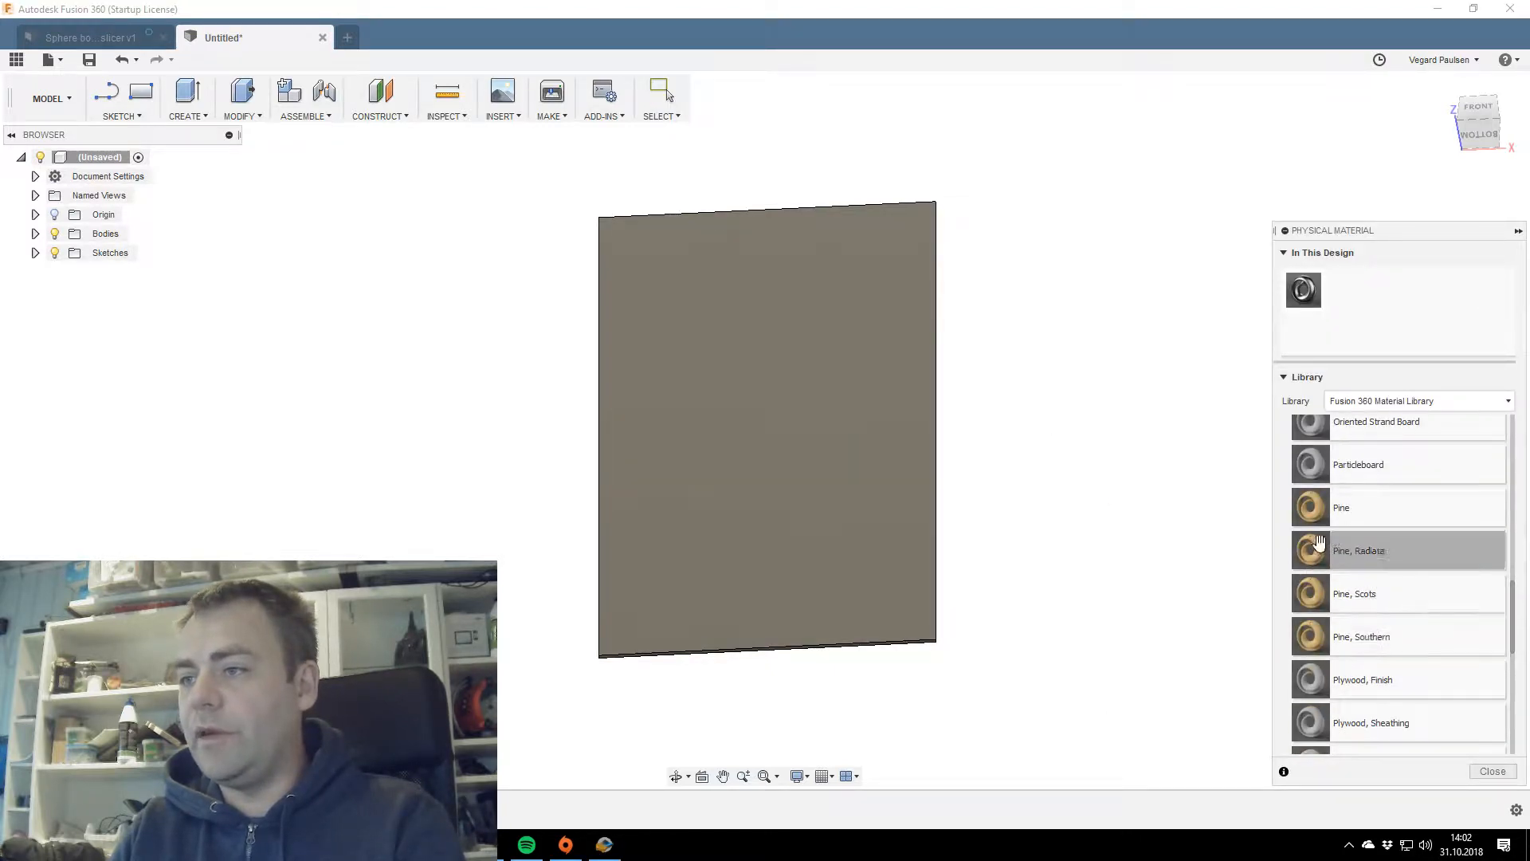
left_click_drag(1354, 508, 683, 420)
left_click_drag(966, 580, 966, 581)
scroll(1352, 601, "down", 5)
left_click_drag(1330, 630, 1024, 647)
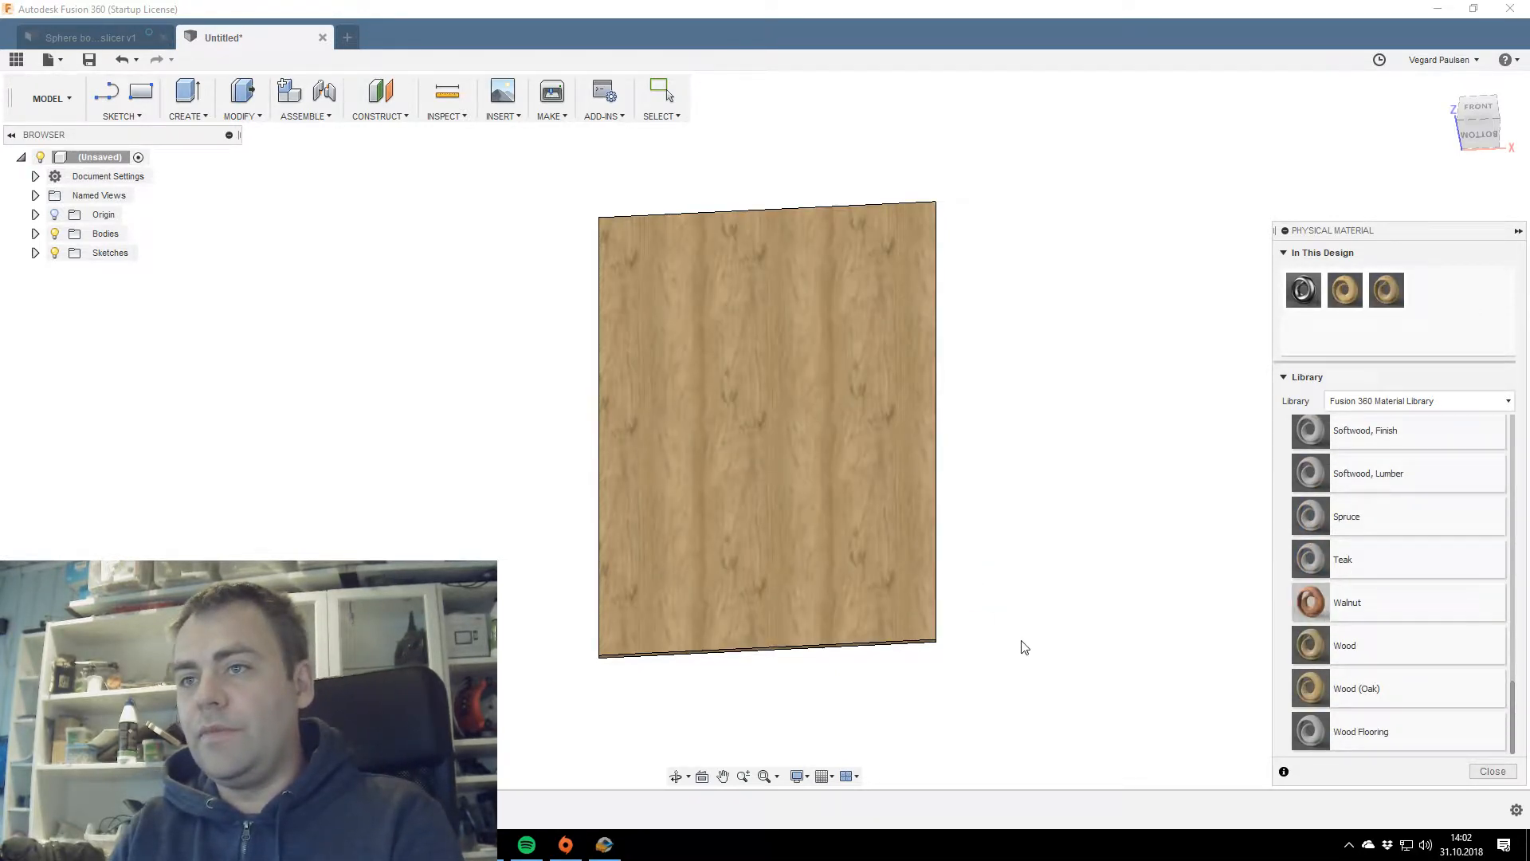
left_click(1492, 771)
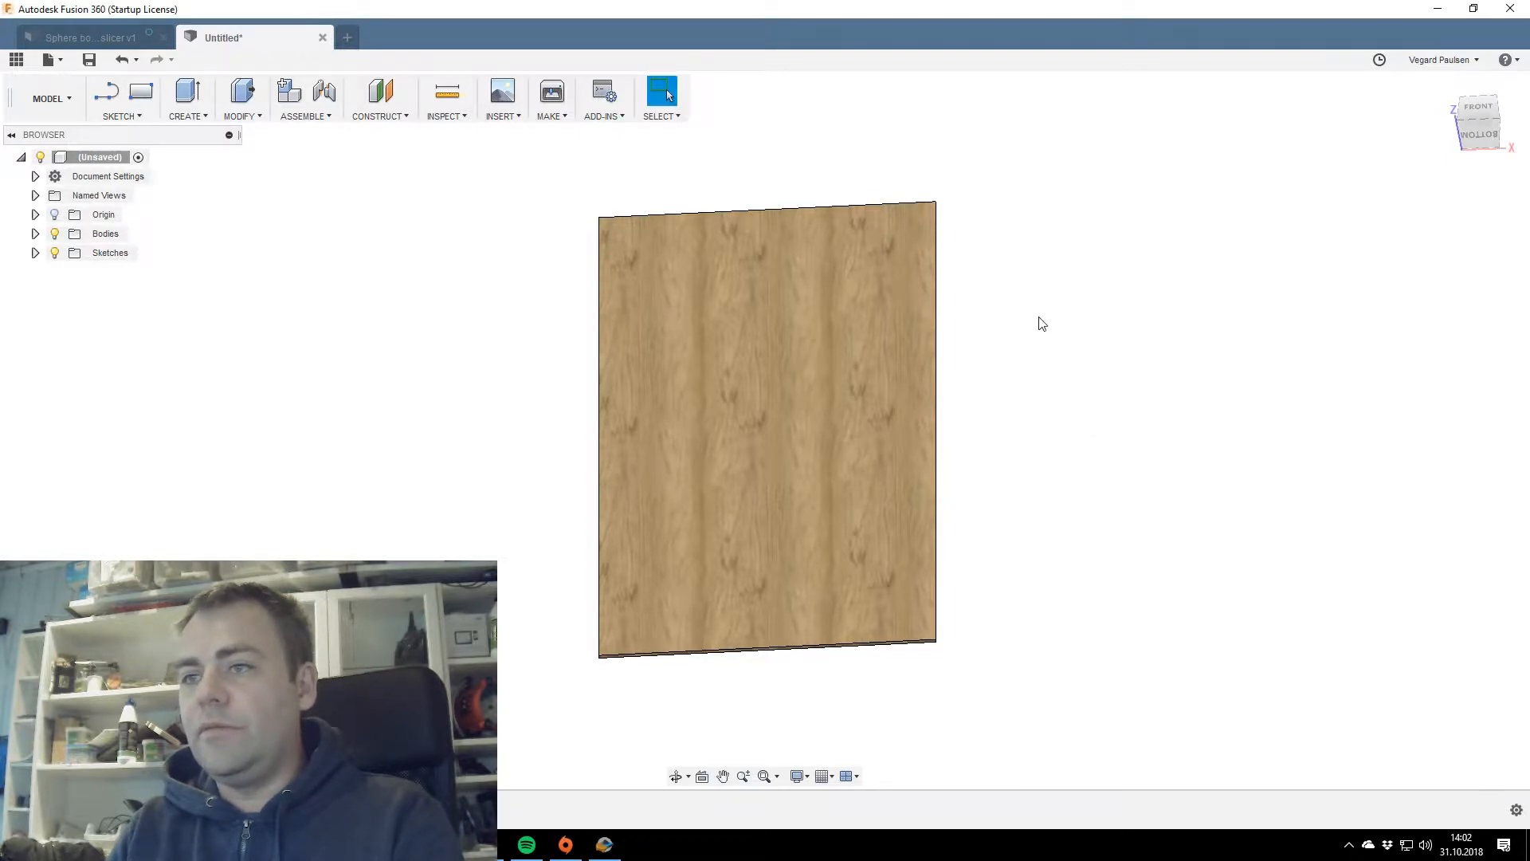
Start a DXF insert on the board's front face and browse for the DXF file.
left_click_drag(1483, 121, 1488, 129)
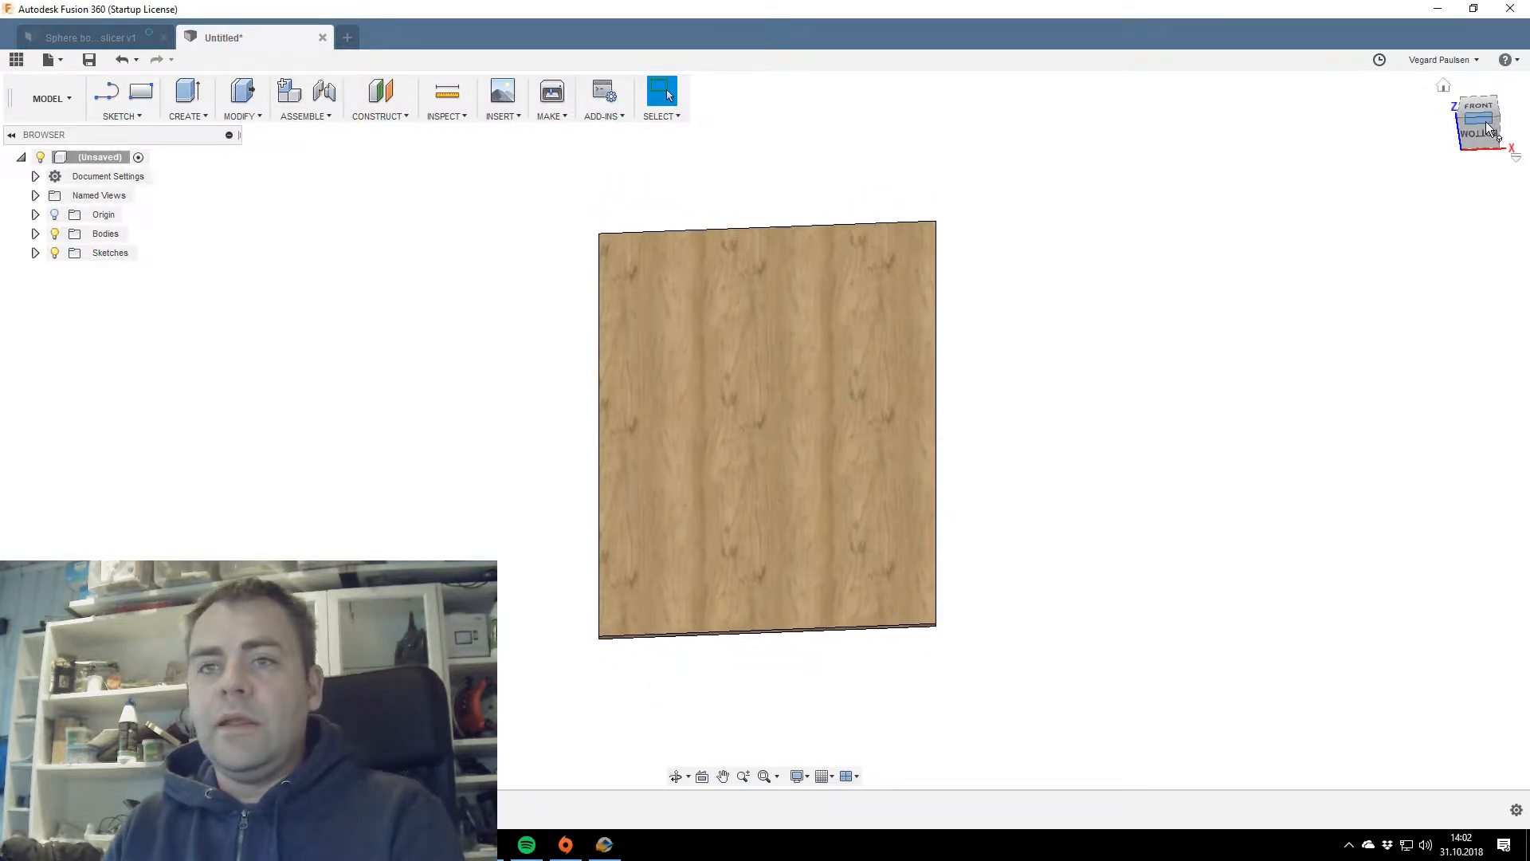
left_click(1486, 112)
left_click(642, 390)
scroll(749, 363, "down", 3)
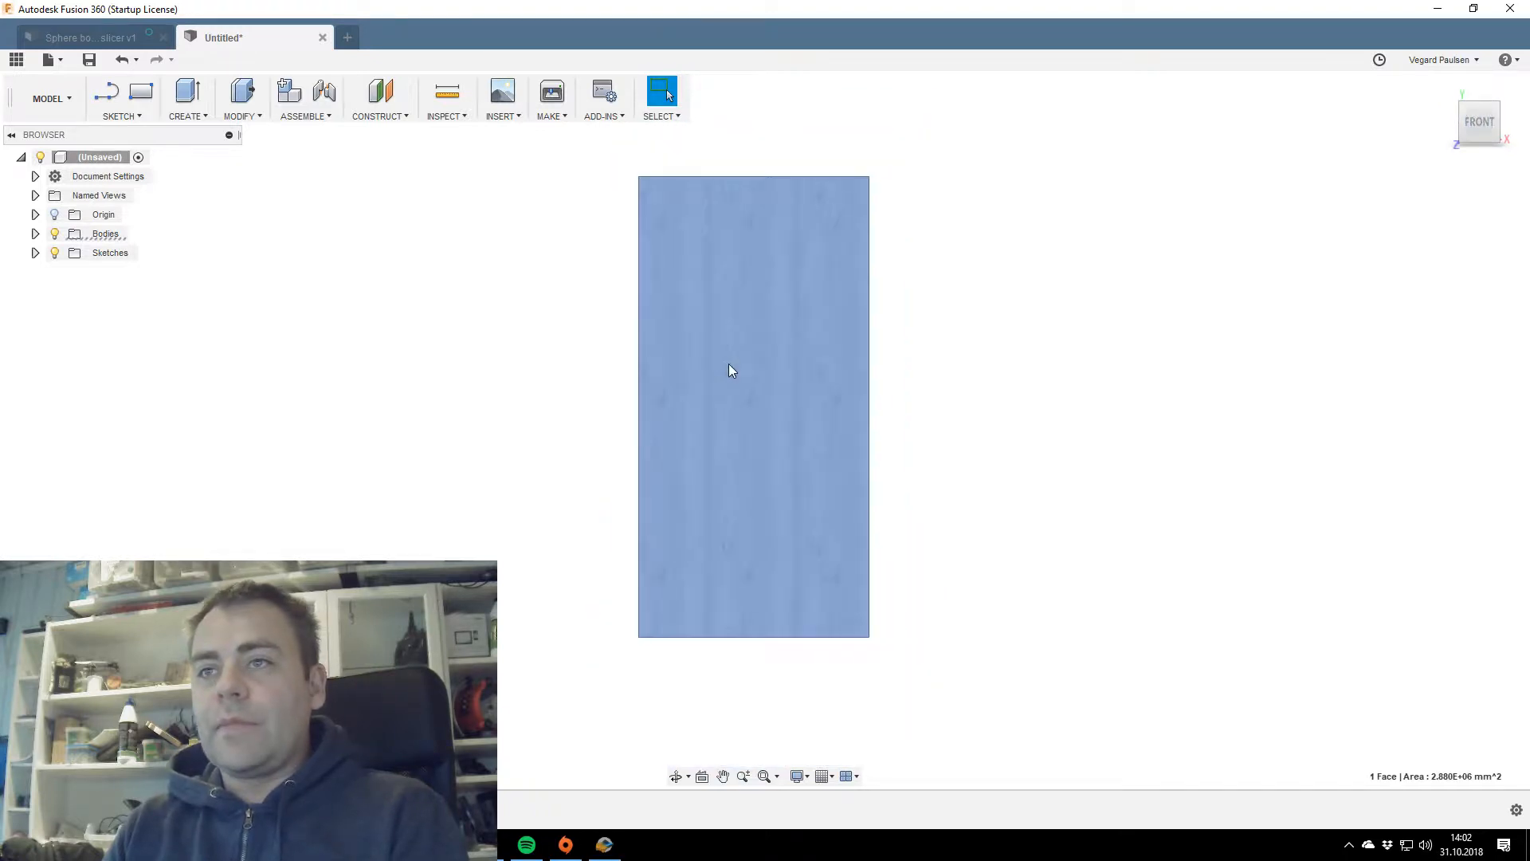
left_click(510, 118)
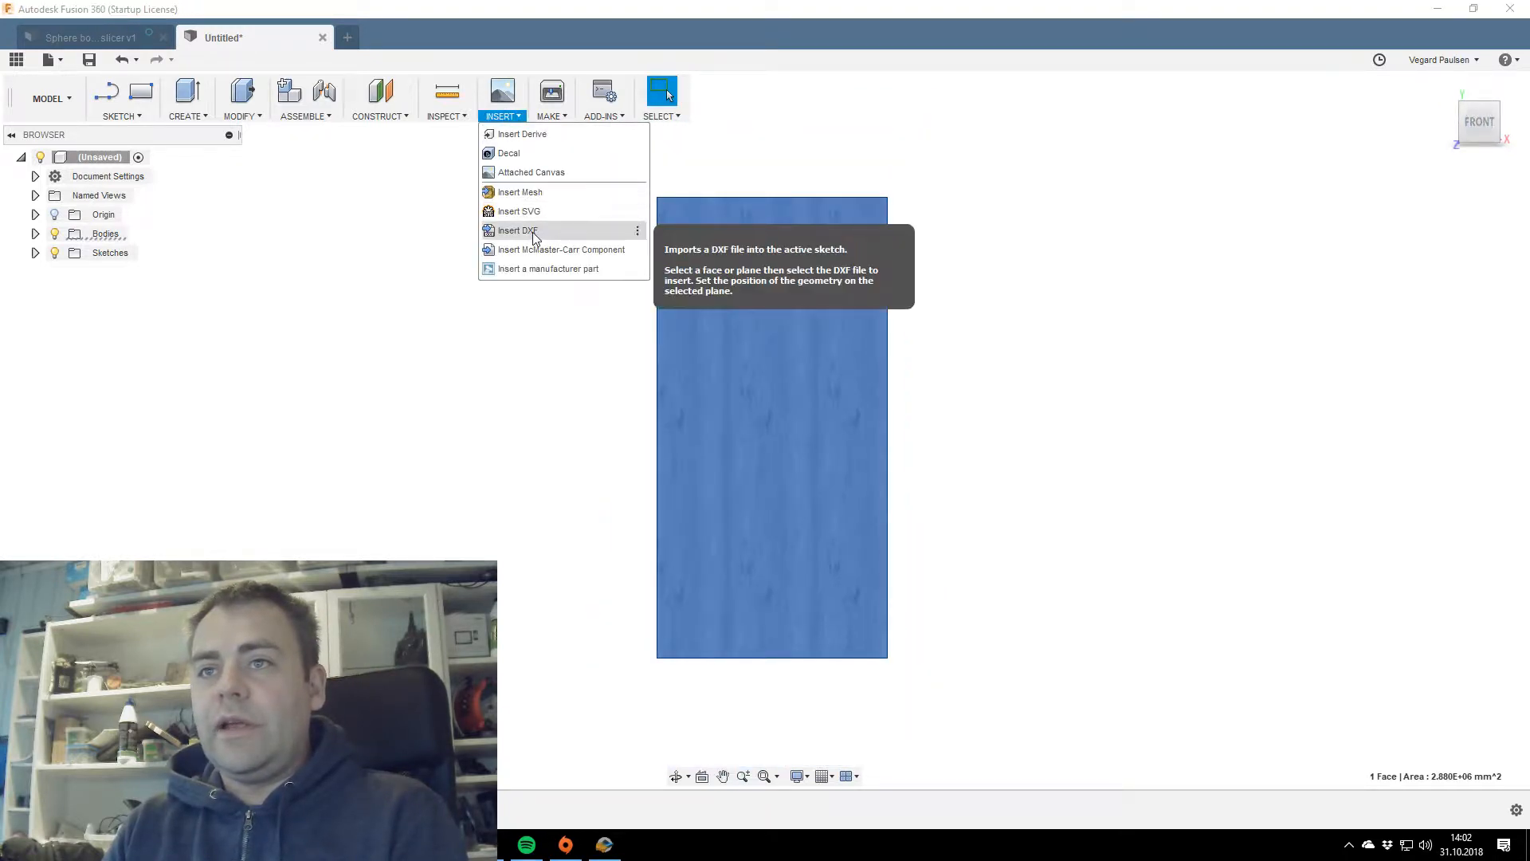
left_click(535, 231)
left_click(1126, 260)
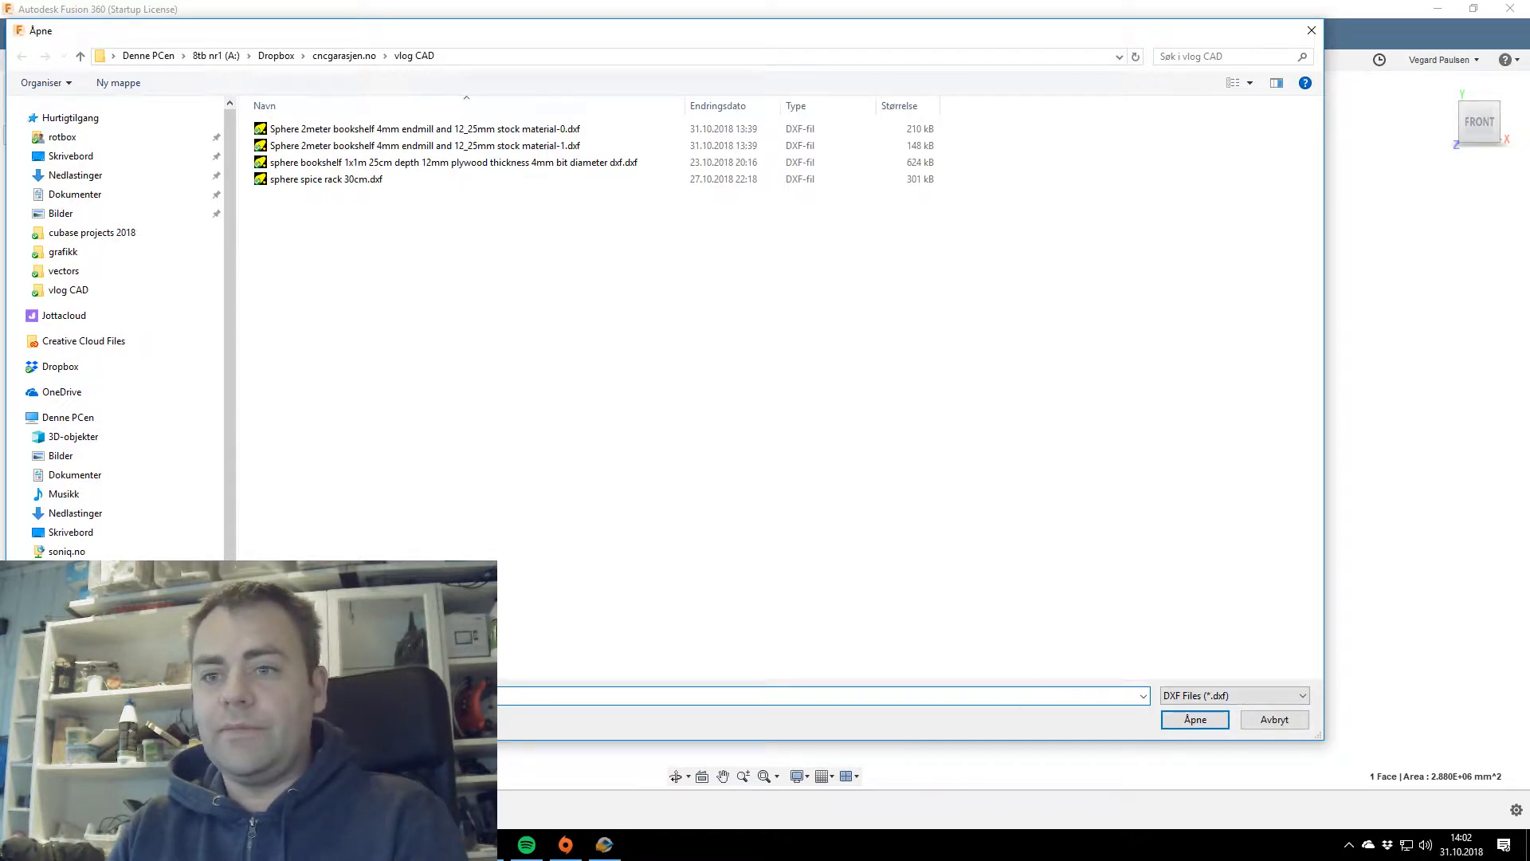
Switch to Slicer for Fusion 360 and export the sheets as millimetre DXFs named Sphere 2meter v2 bookshelf 4mm endmill and 12_25mm stock material.zip.
left_click(611, 849)
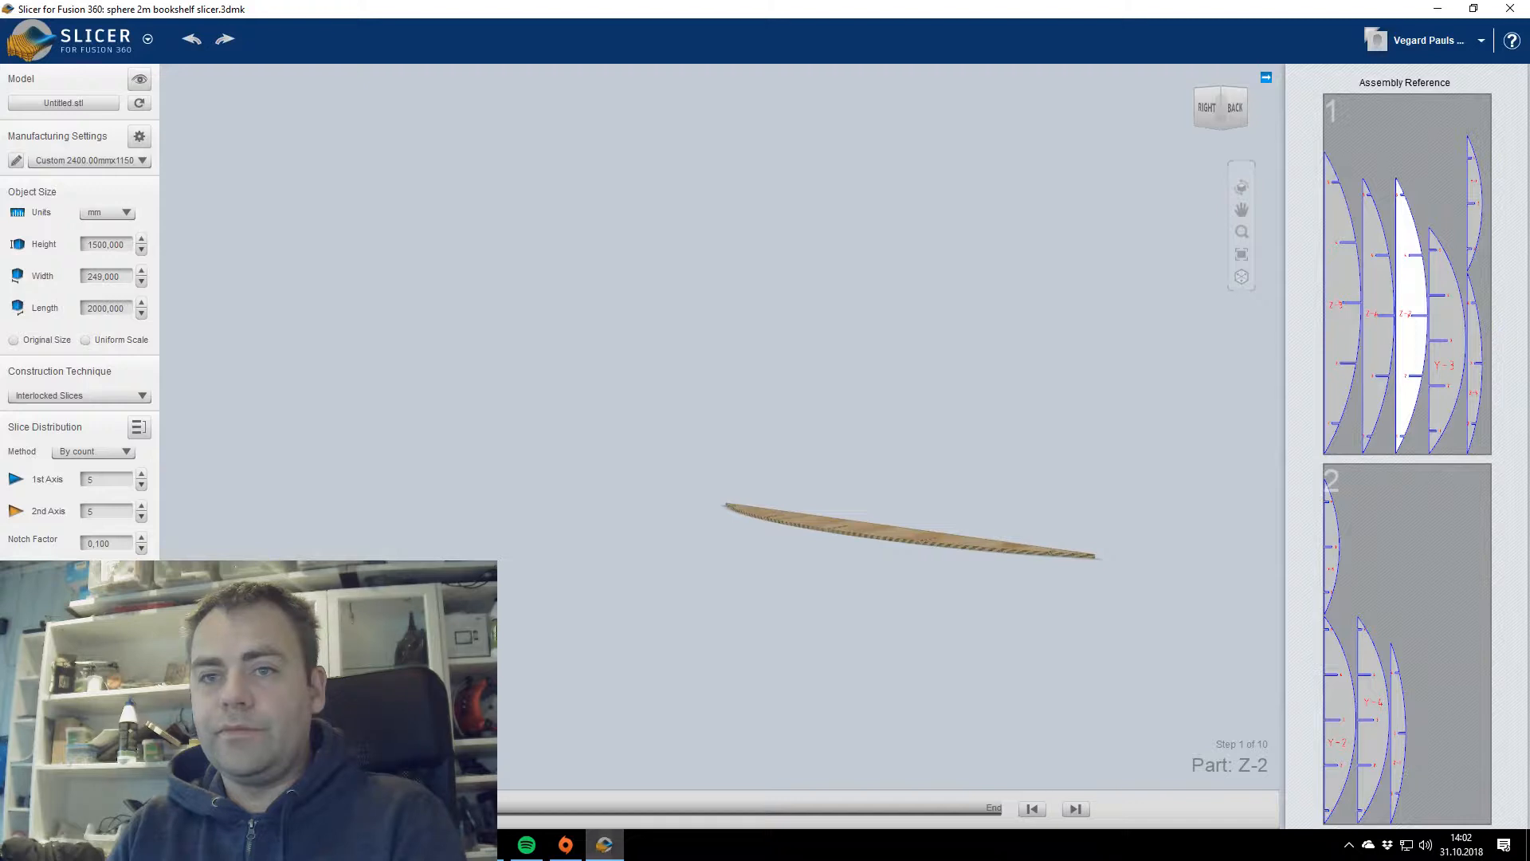
left_click(79, 761)
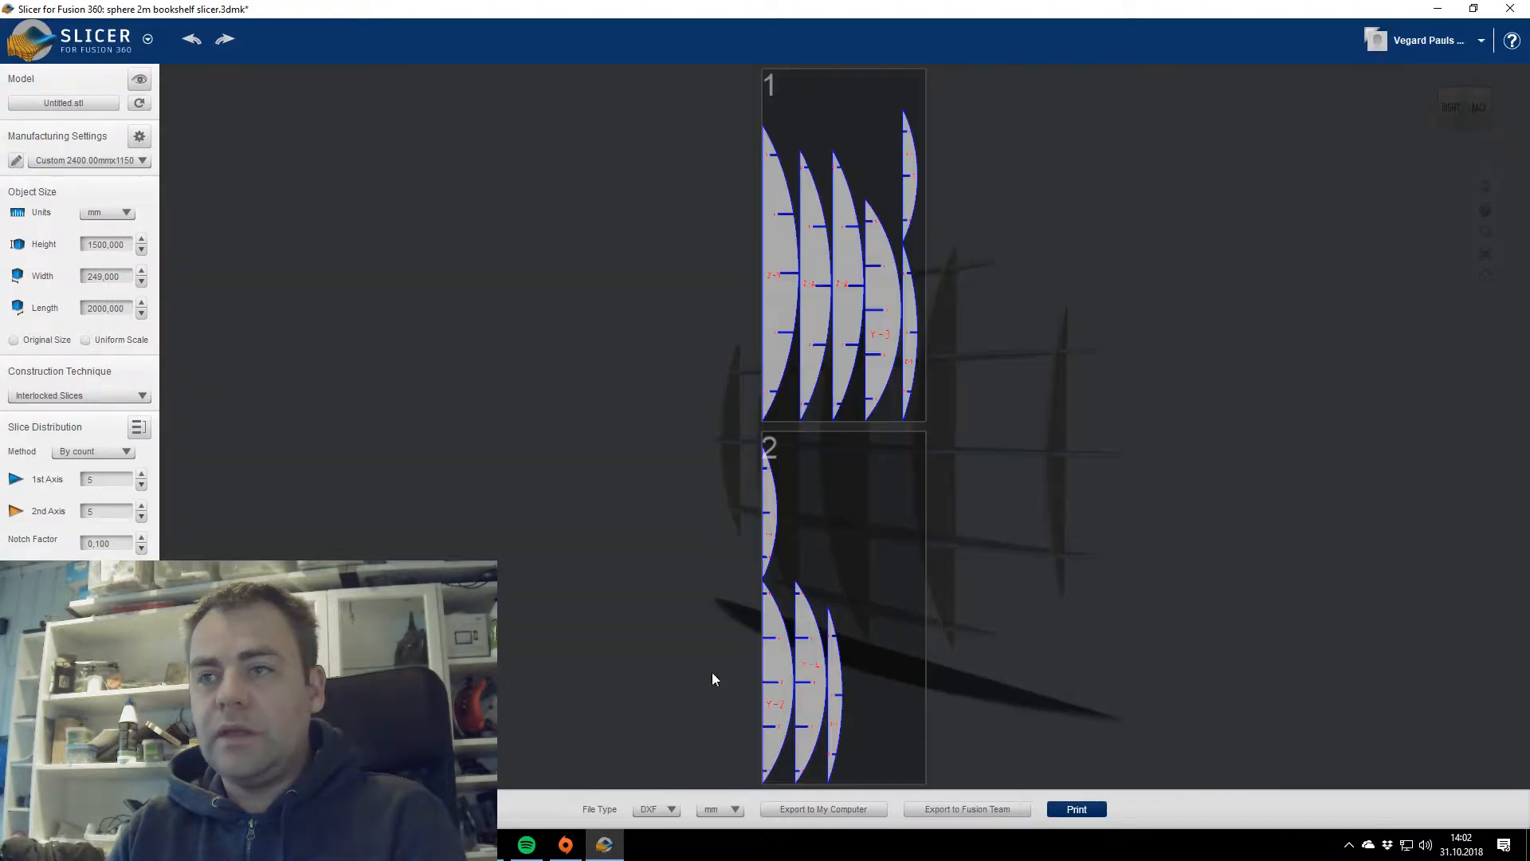
left_click(820, 810)
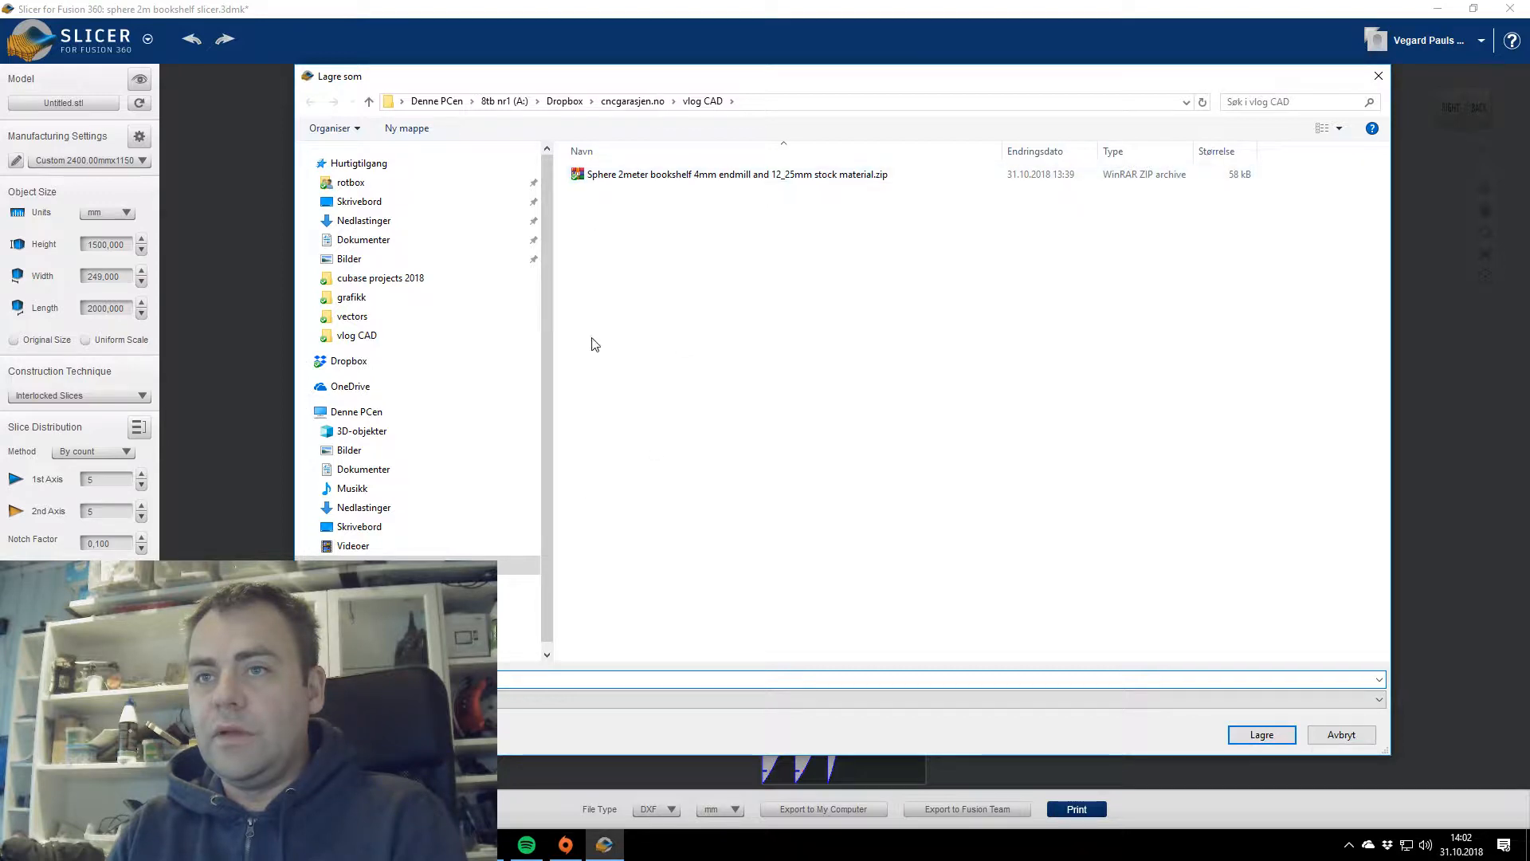
left_click(683, 177)
left_click(599, 678)
left_click(599, 678)
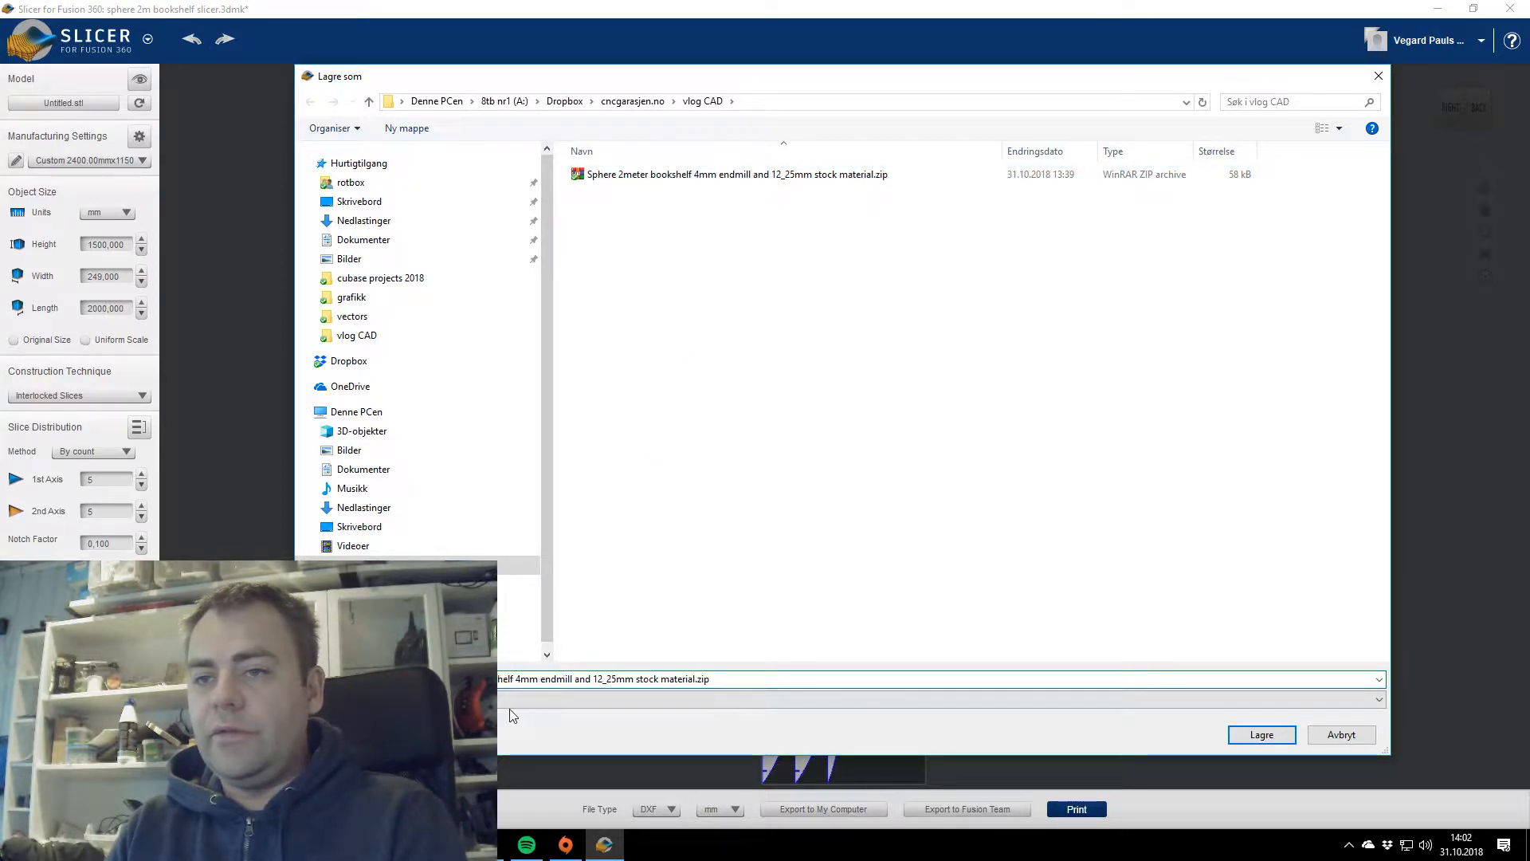
key("Return")
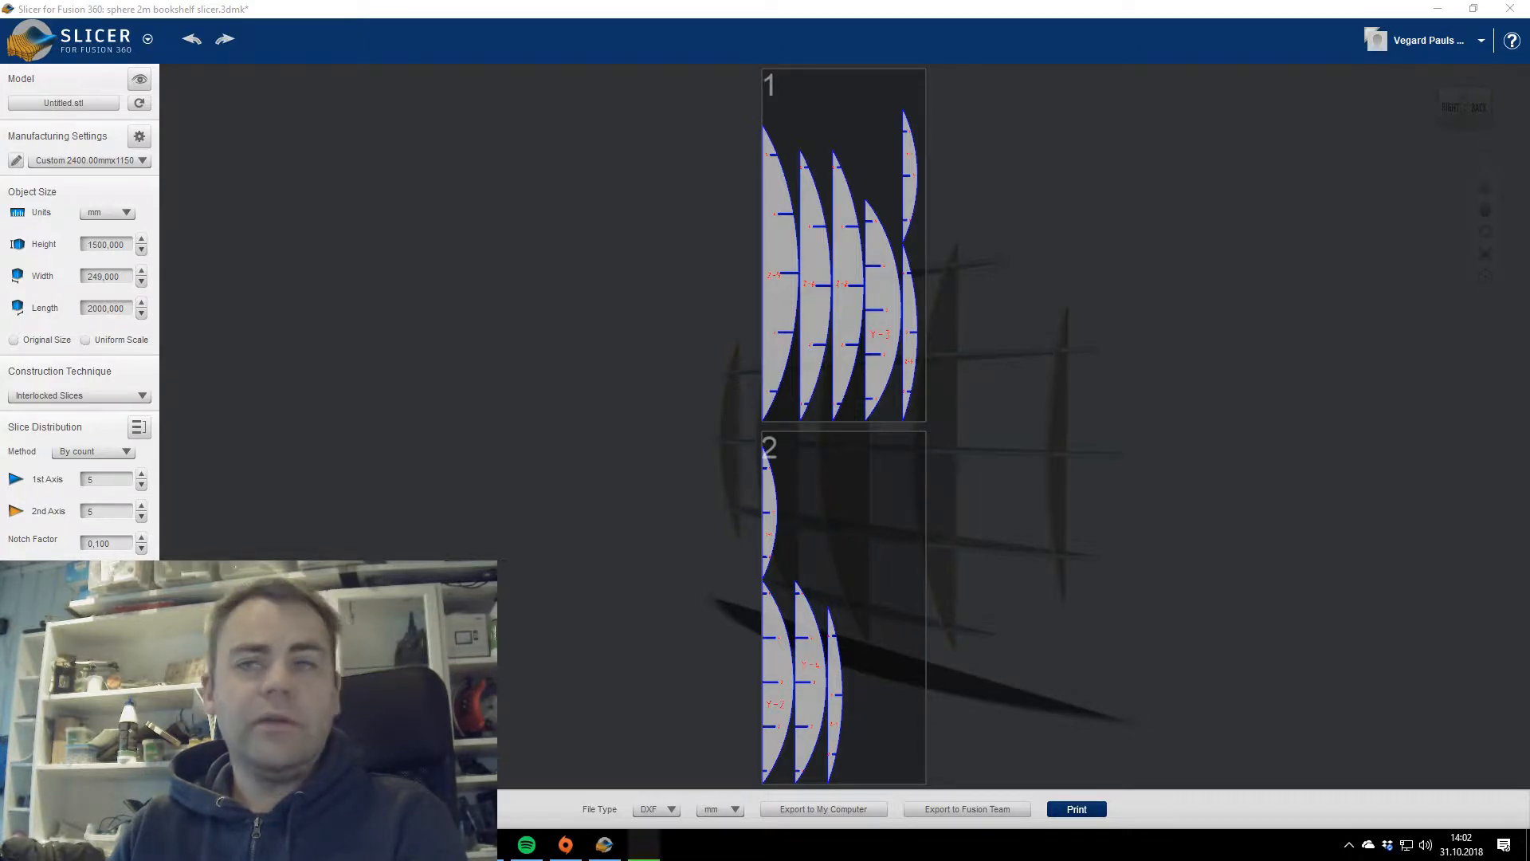
Switch back to Fusion 360 and insert the first sheet's v2 bookshelf DXF on the board without the frame layer.
left_click(1139, 460)
key("alt+Tab")
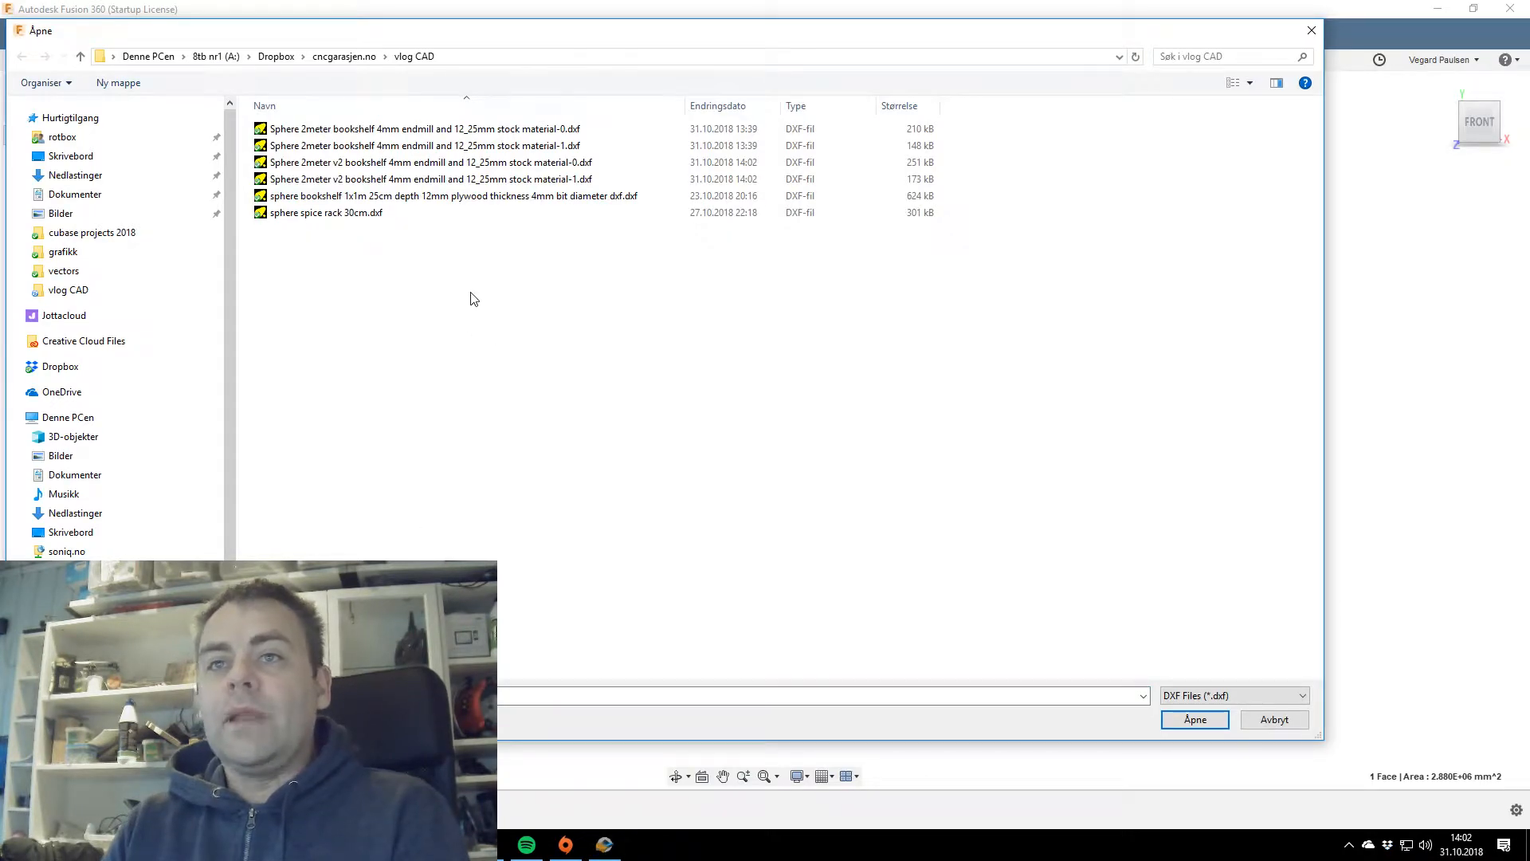
double_click(379, 180)
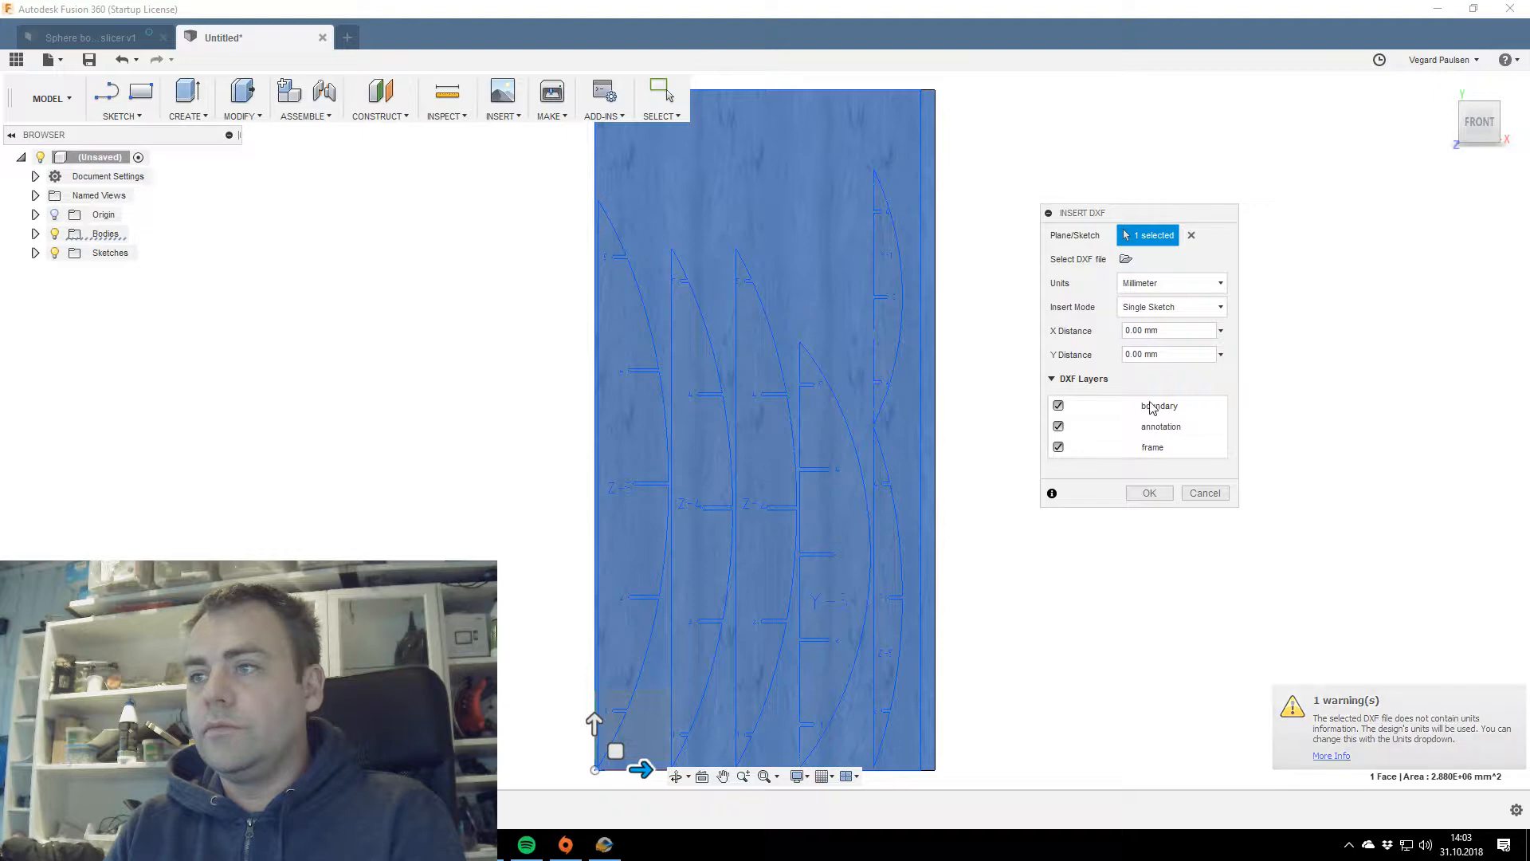
left_click(1059, 447)
left_click(1149, 493)
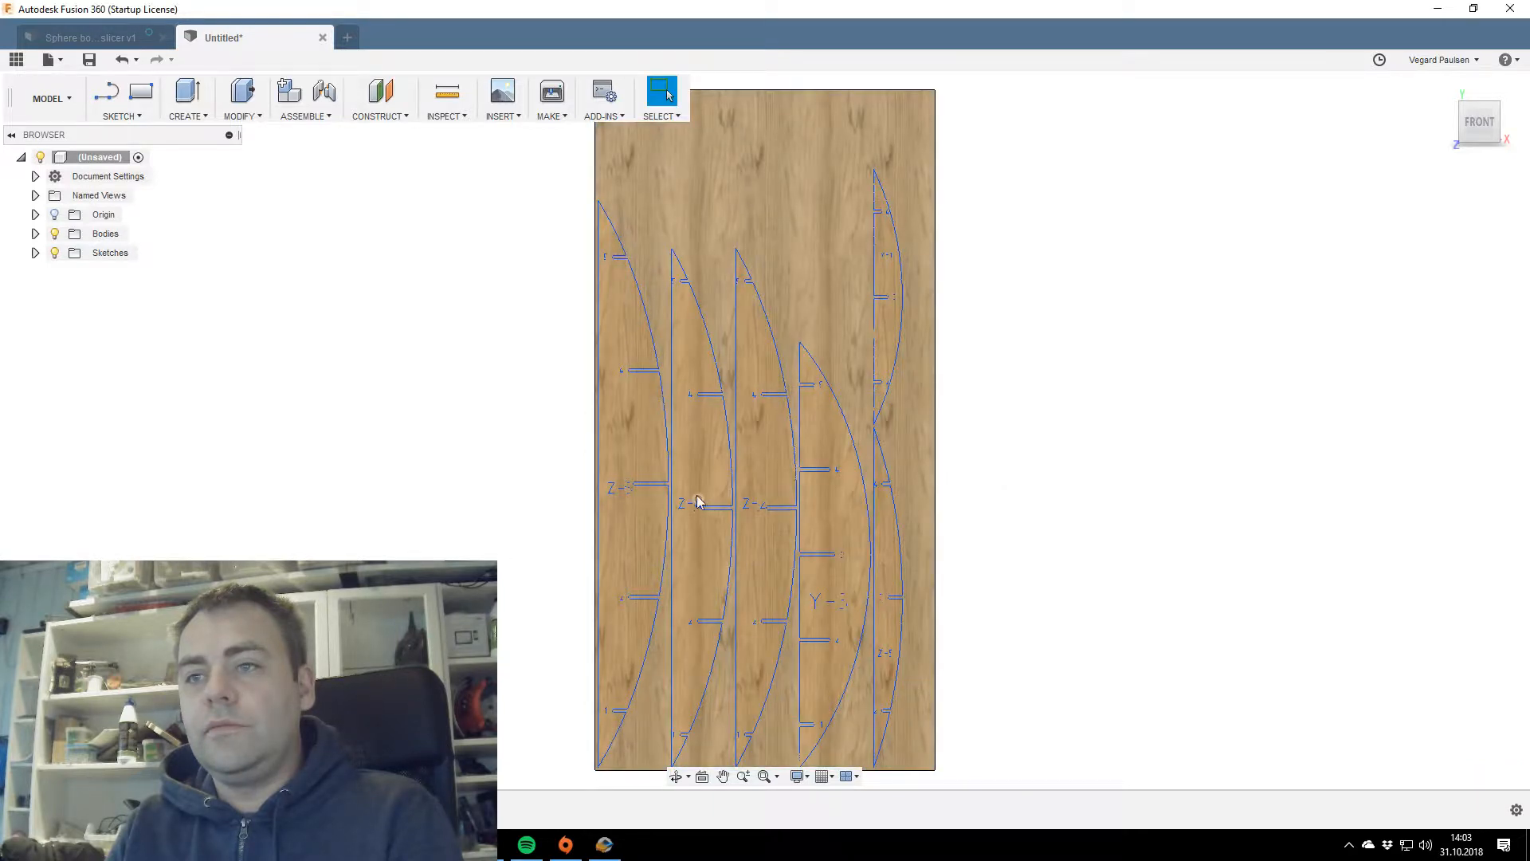
Extrude all bookshelf part profiles except the second long one by -12.25 mm as new bodies.
left_click(627, 452)
left_click(765, 444, "ctrl")
left_click(822, 444, "ctrl")
left_click(884, 332, "ctrl")
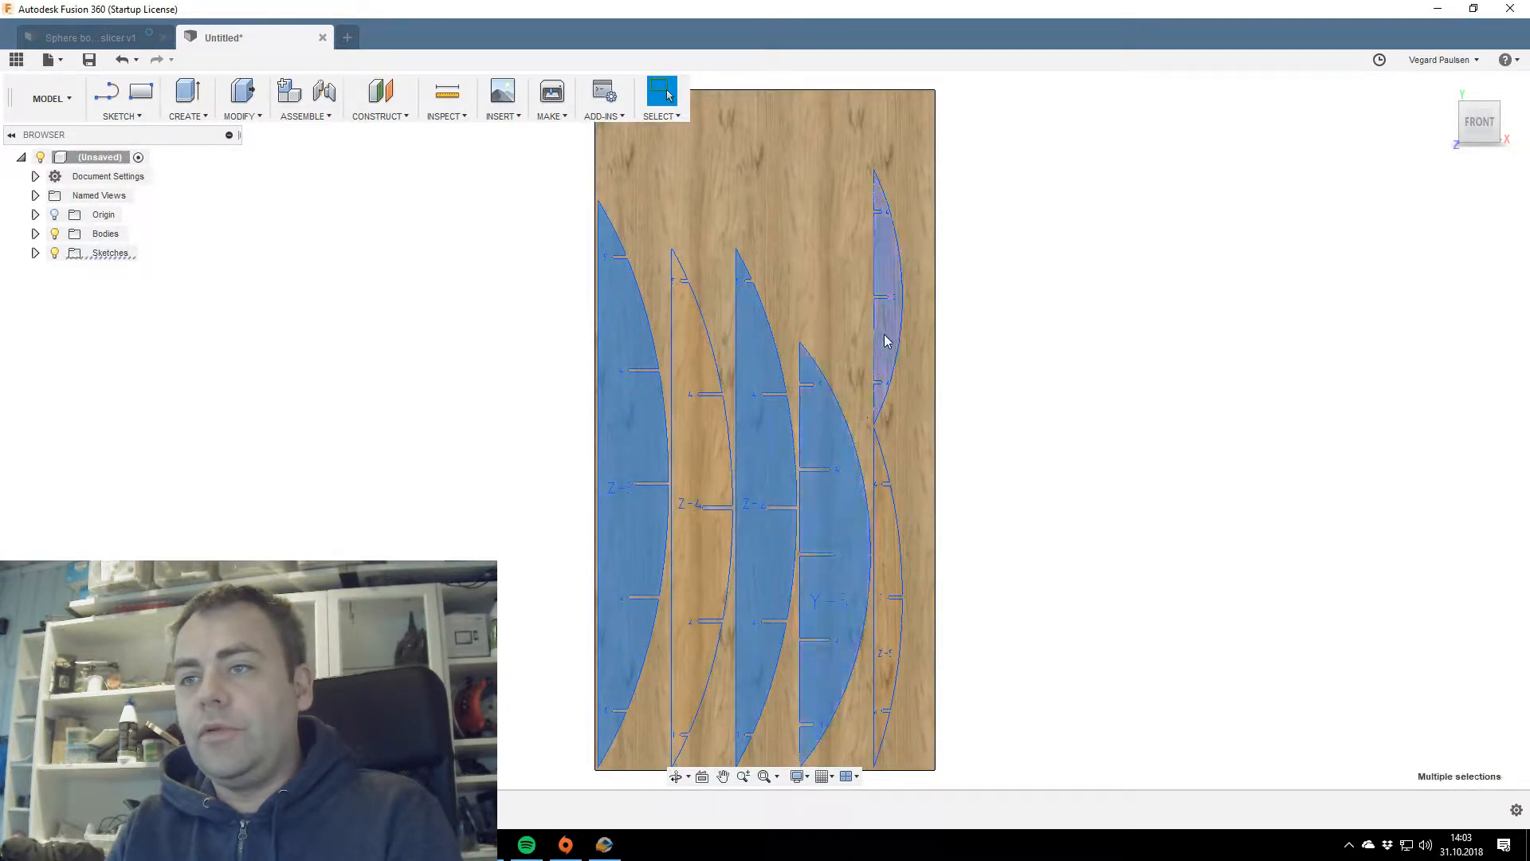
left_click(885, 537, "ctrl")
key("e")
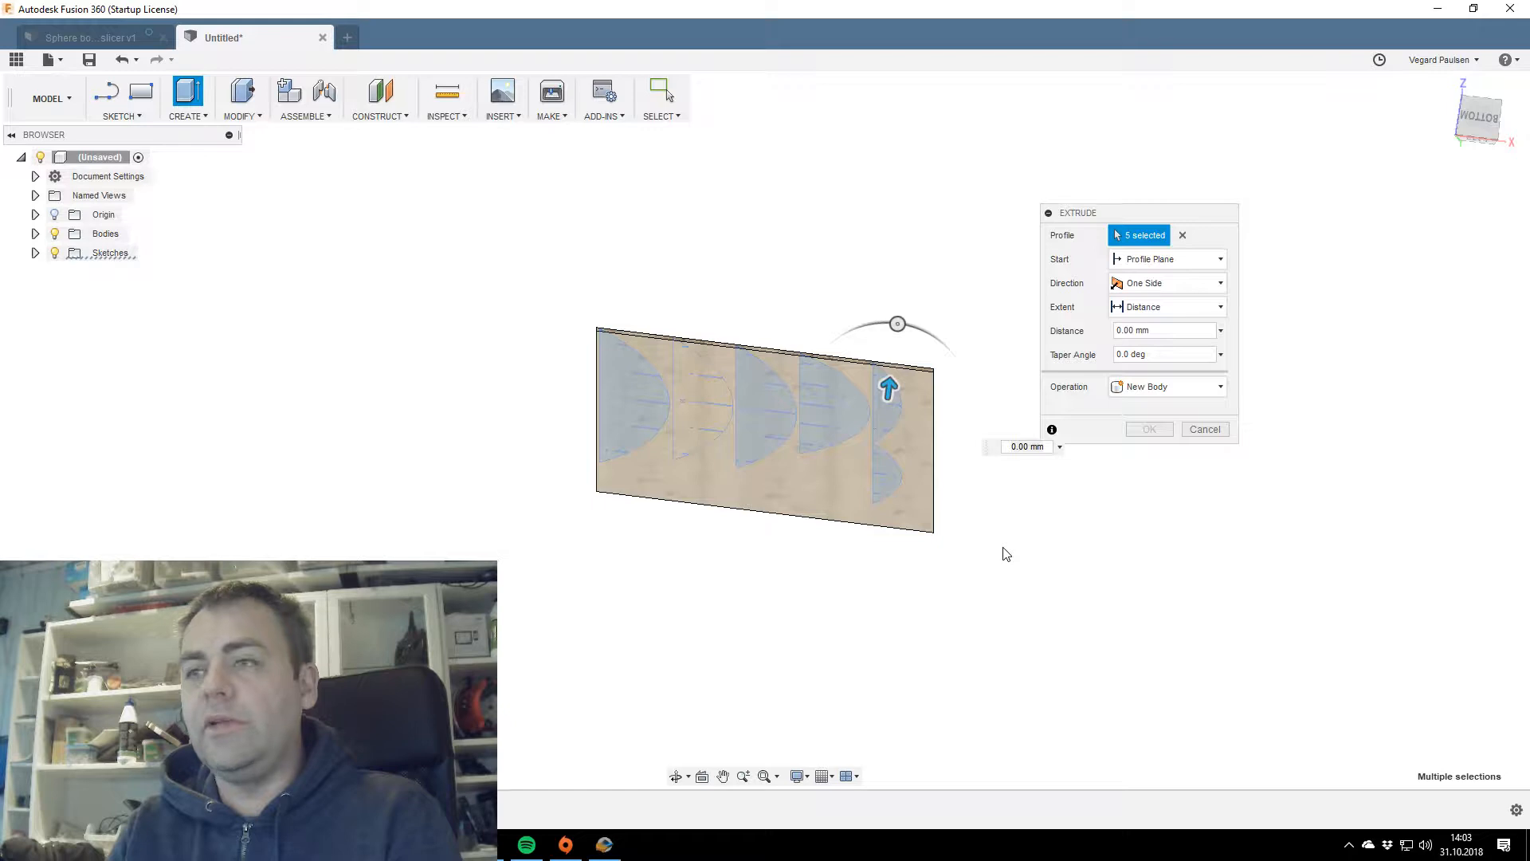
left_click_drag(888, 388, 885, 423)
left_click(1163, 386)
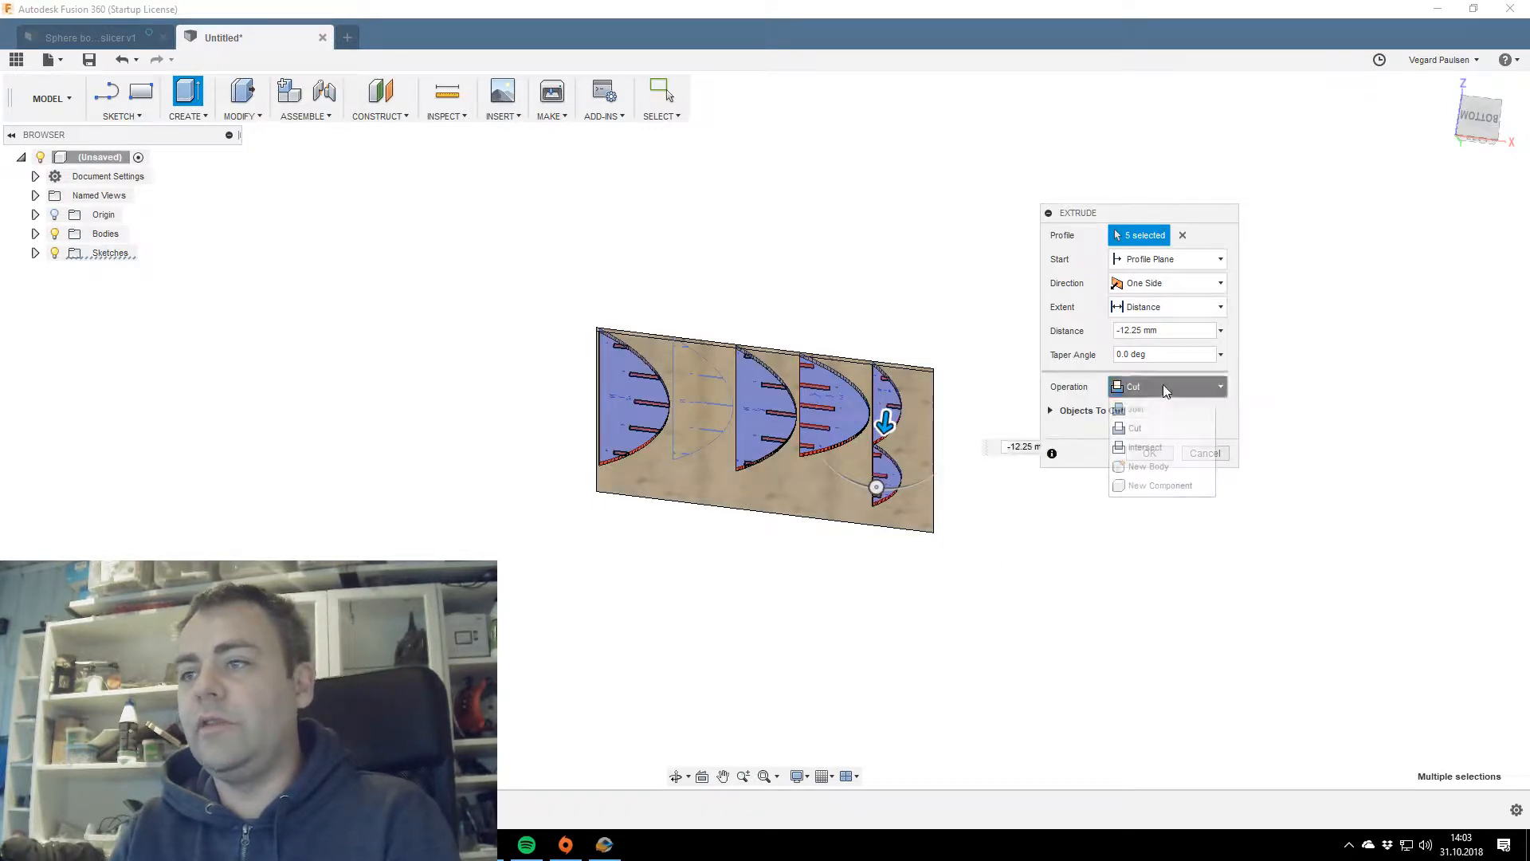
left_click(1146, 470)
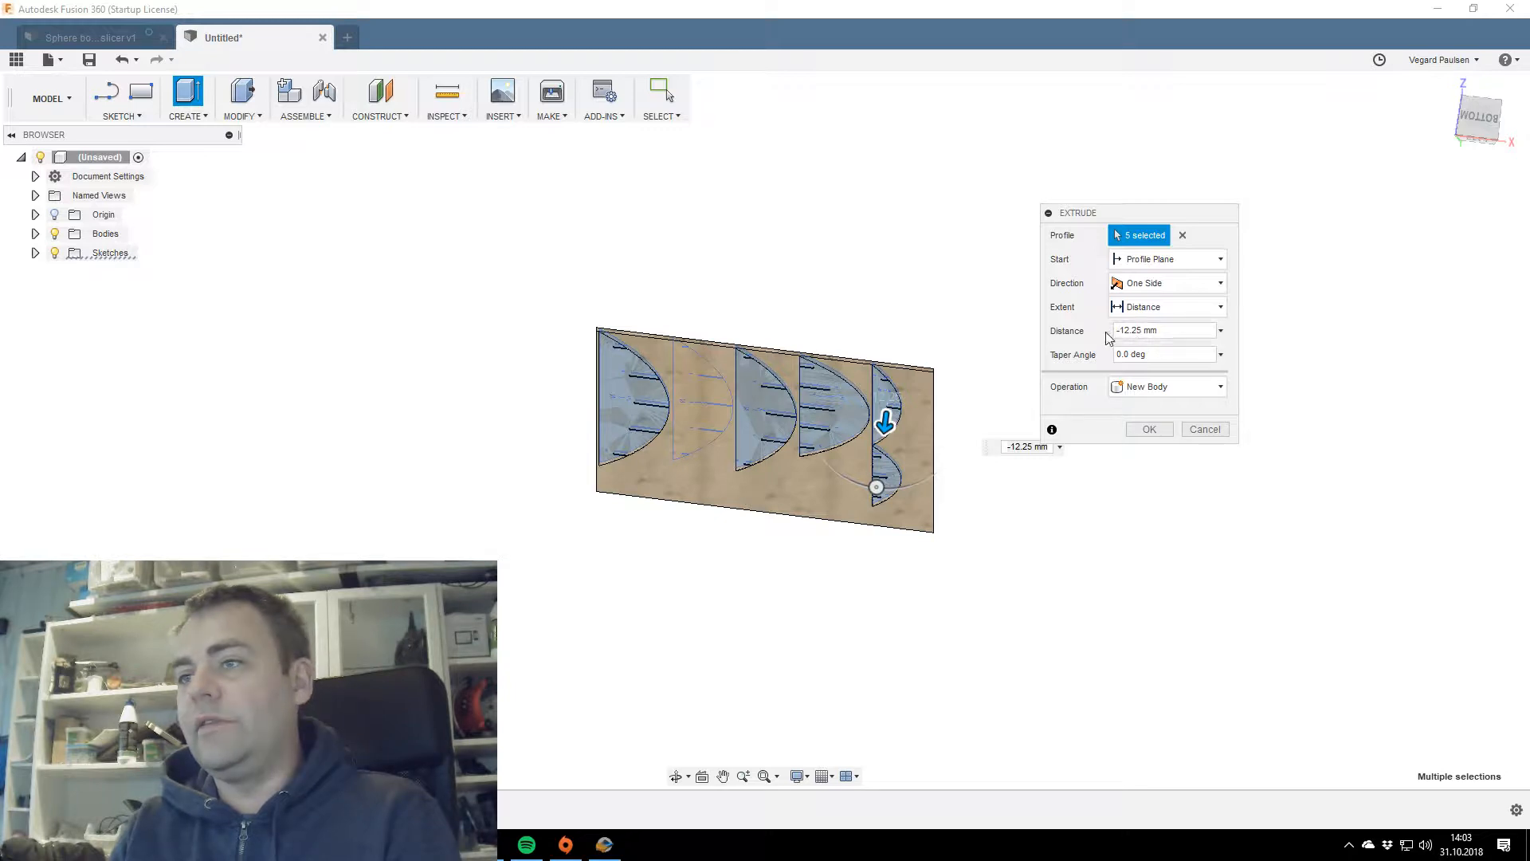
left_click(1147, 430)
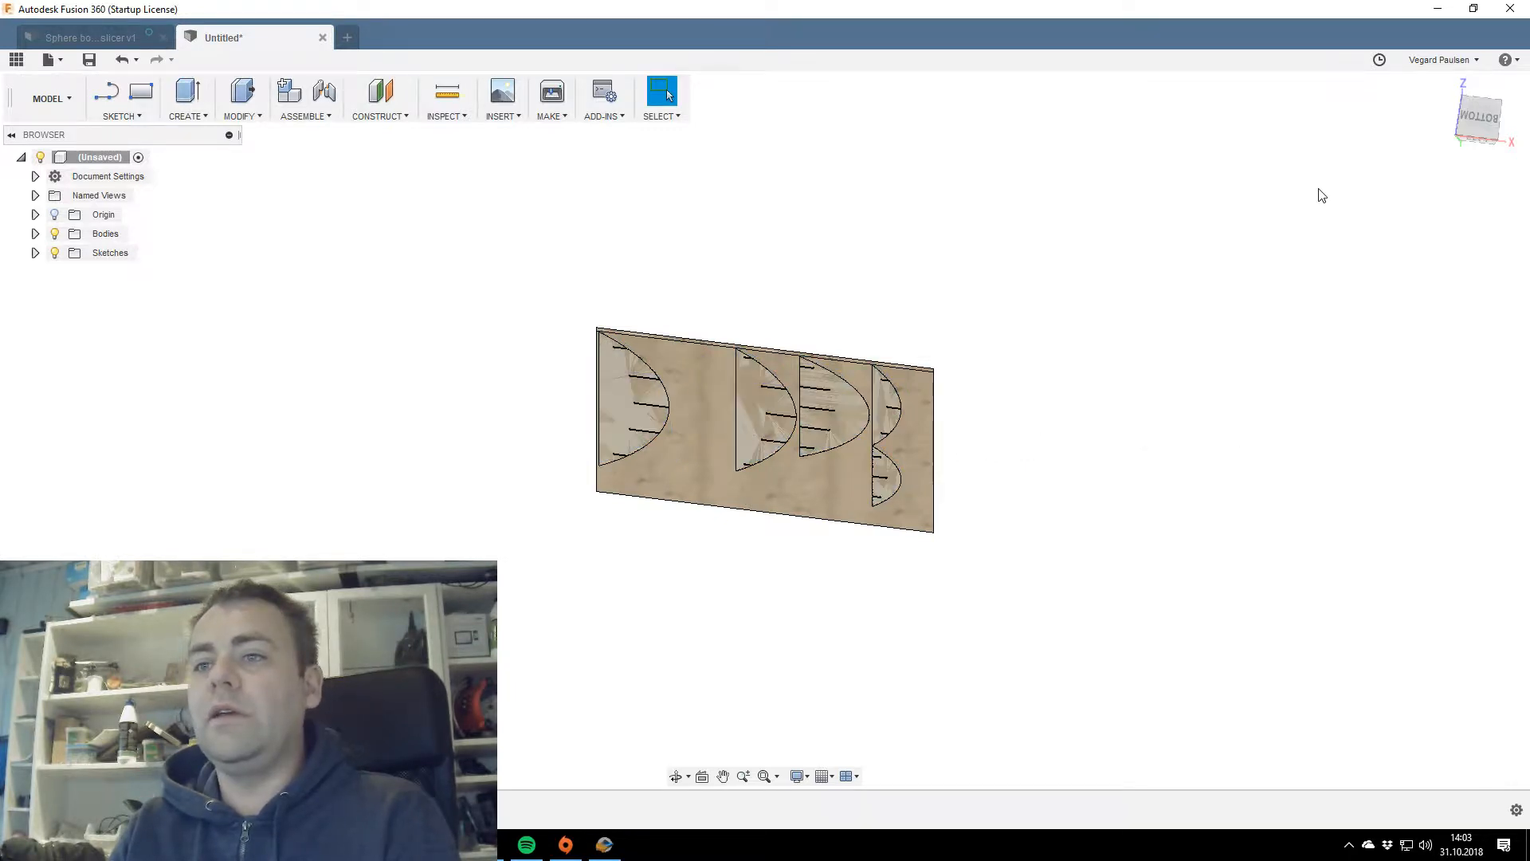
Include the second long part profile in the -12.25 mm extrusion.
left_click(1494, 118)
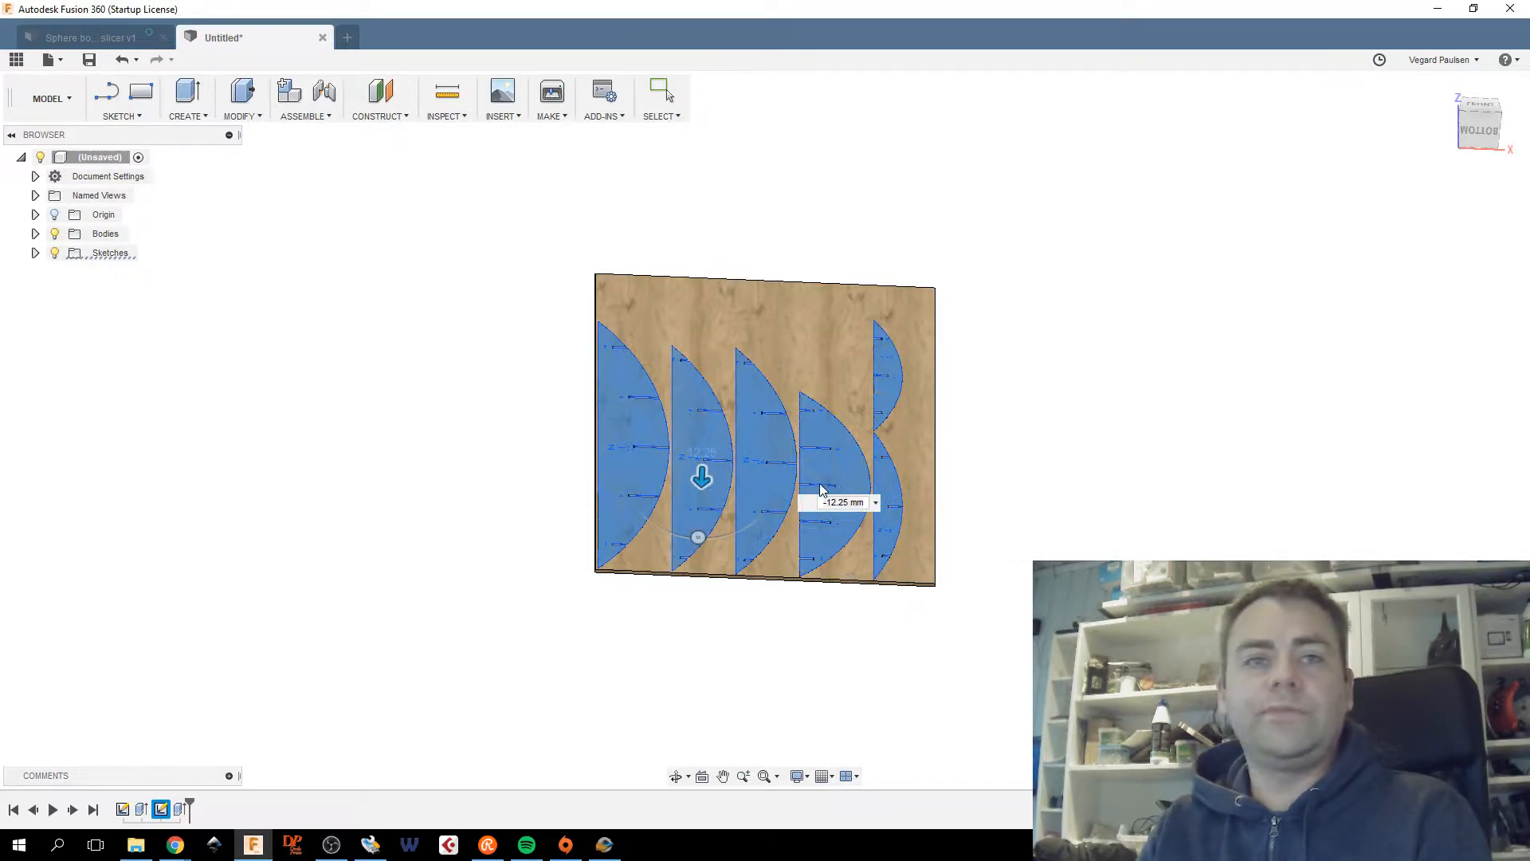
key("alt+Tab")
left_click(668, 94)
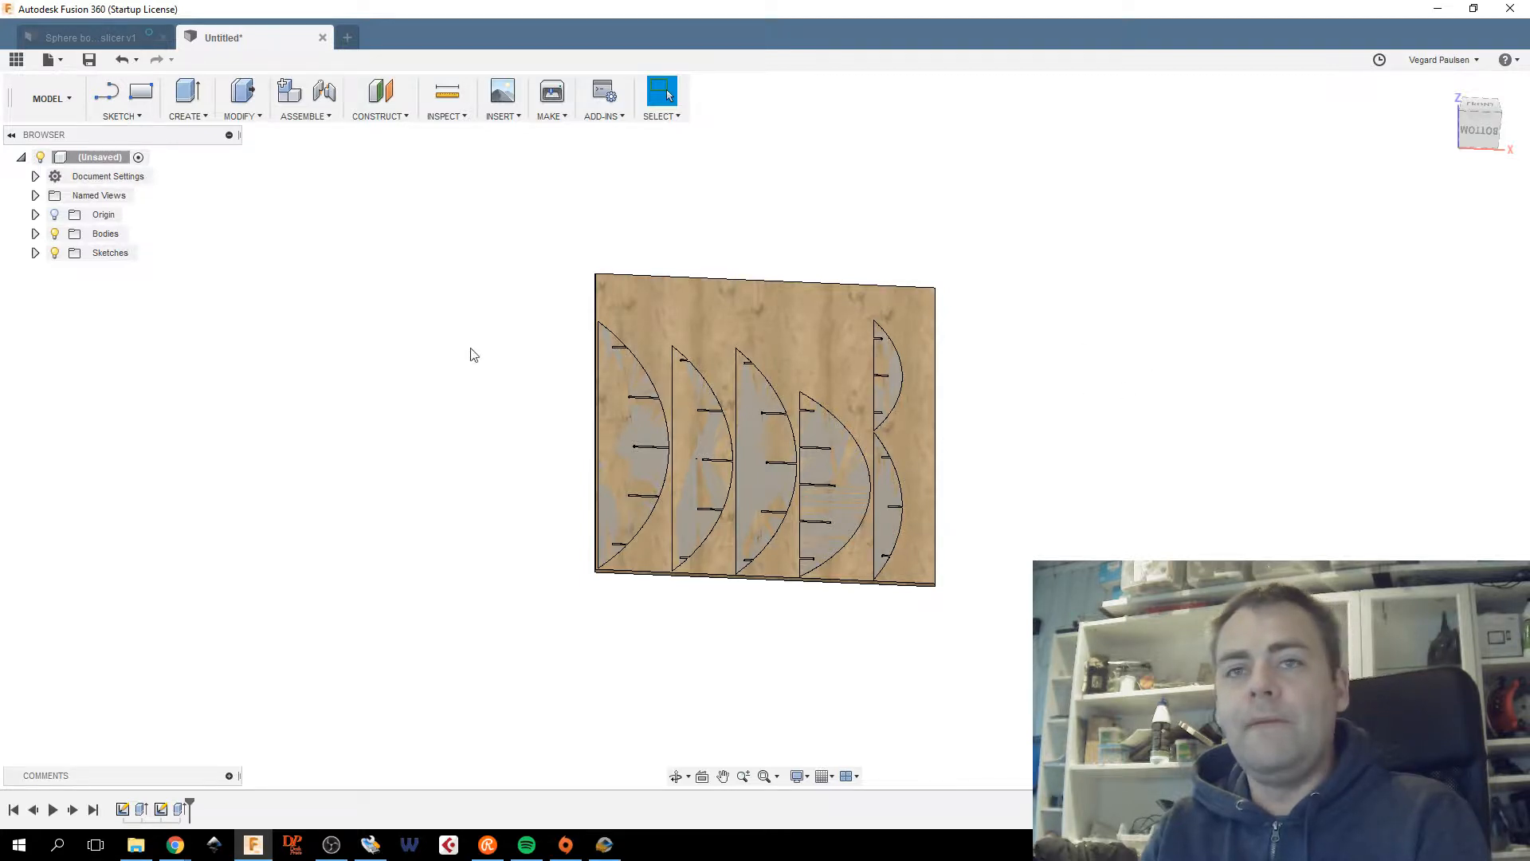
List the design's bodies and sketches, and show the imported v2 bookshelf sketch with its part labels.
left_click(35, 234)
left_click(133, 257)
scroll(655, 398, "up", 4)
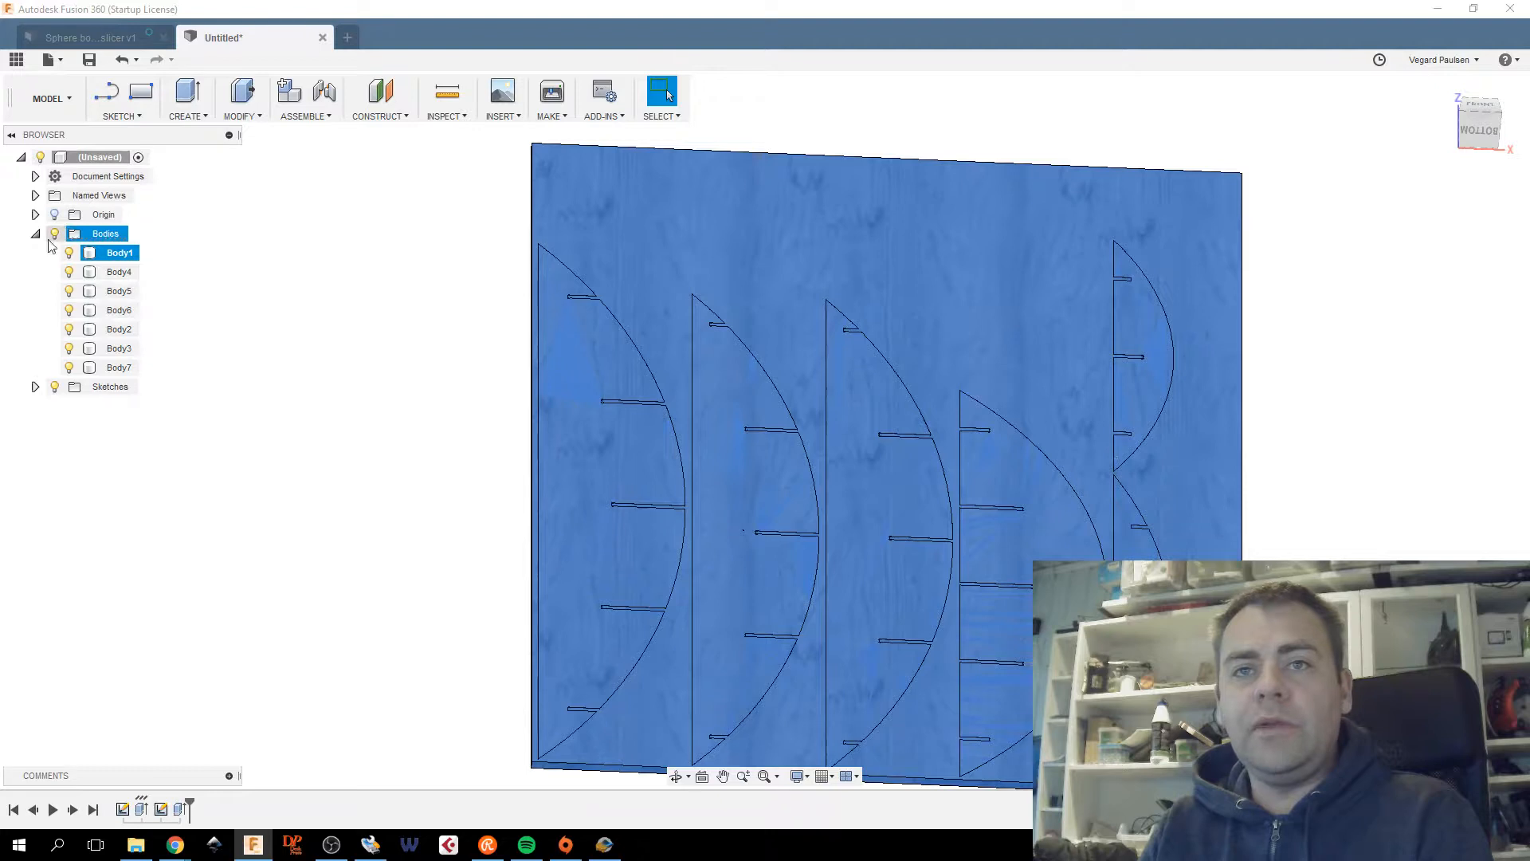
left_click(35, 386)
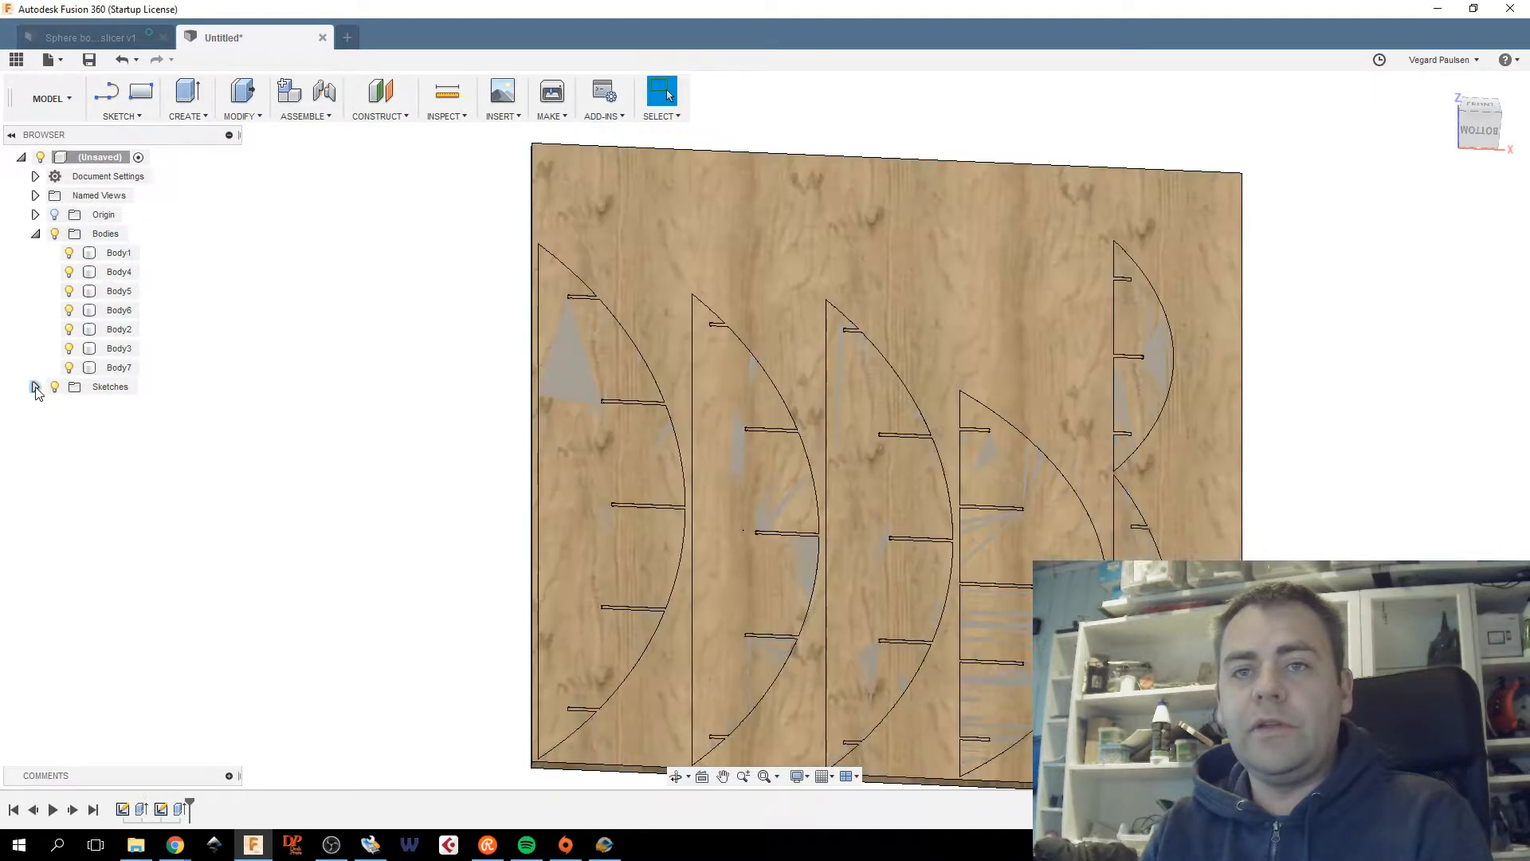
left_click(115, 424)
left_click(468, 447)
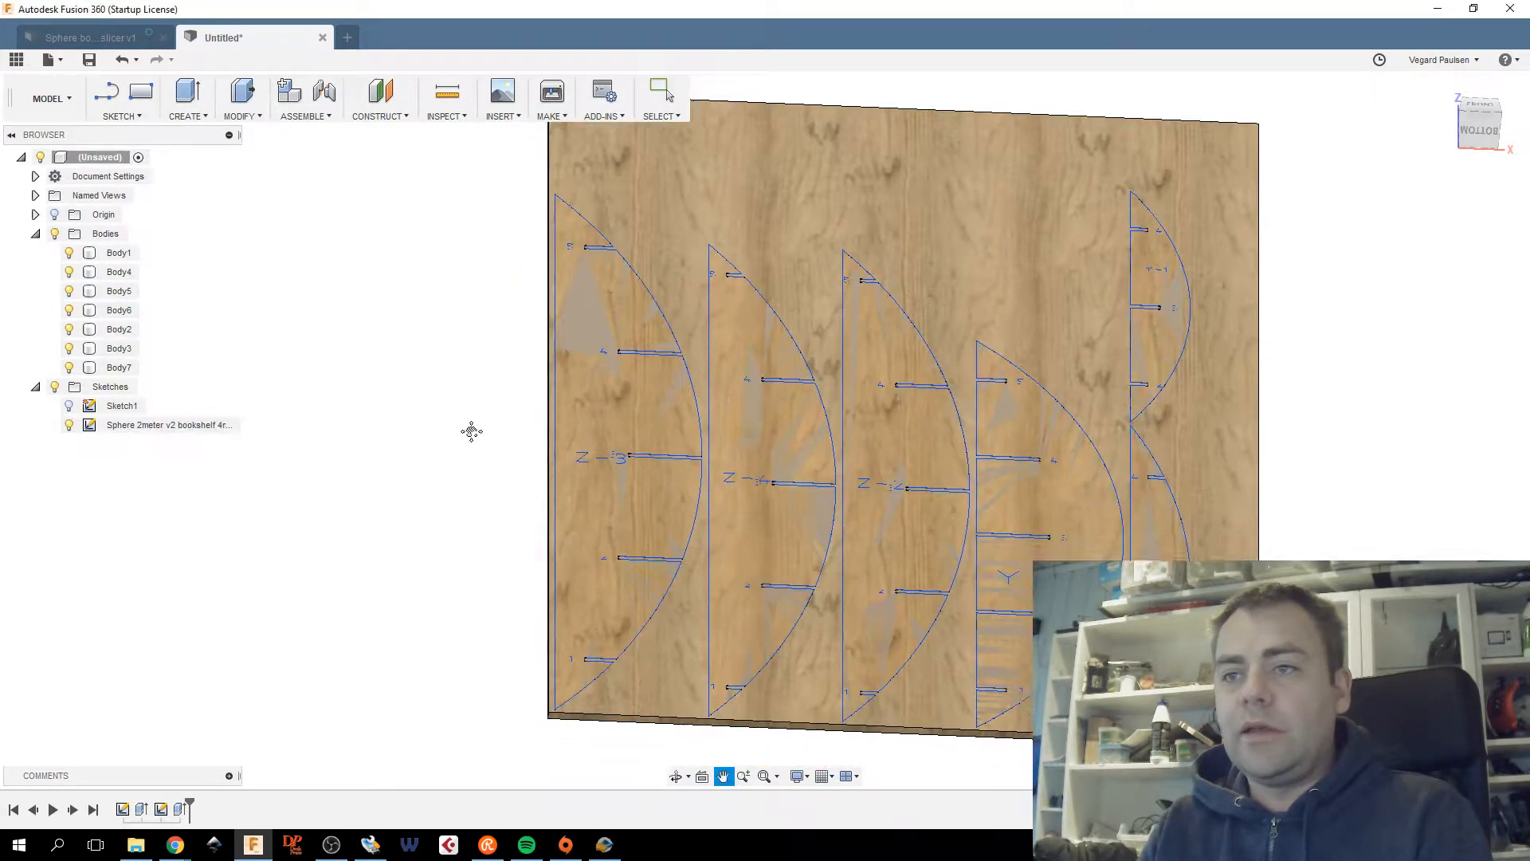
Rename the board body as stock.
left_click(117, 252)
left_click(369, 402)
left_click(118, 253)
double_click(119, 252)
type("stock")
key("Return")
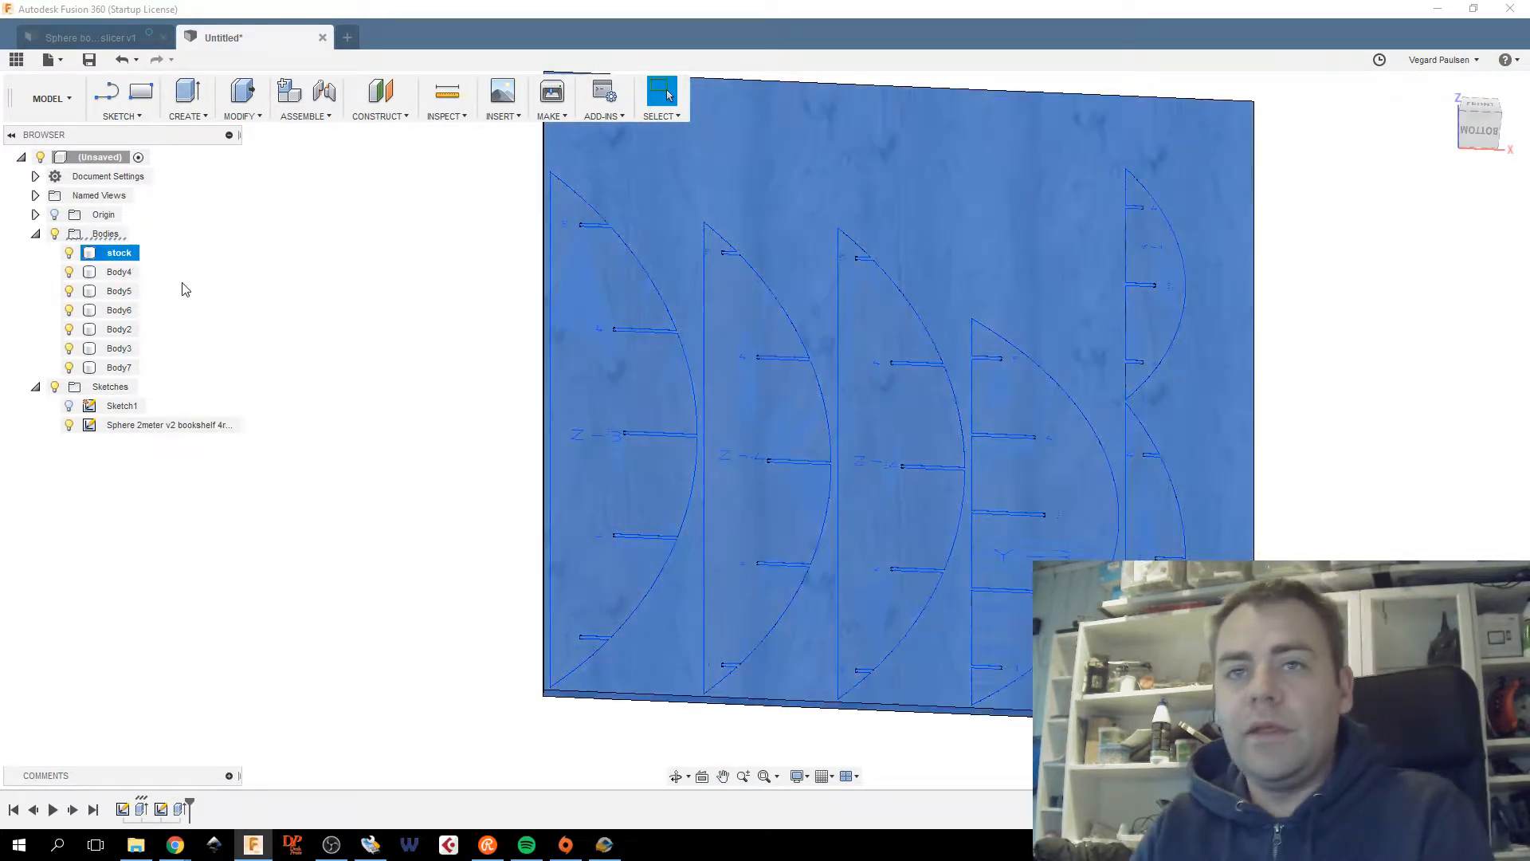
Rename the body of the small upper part labelled Y-1 as Y1.
left_click(118, 272)
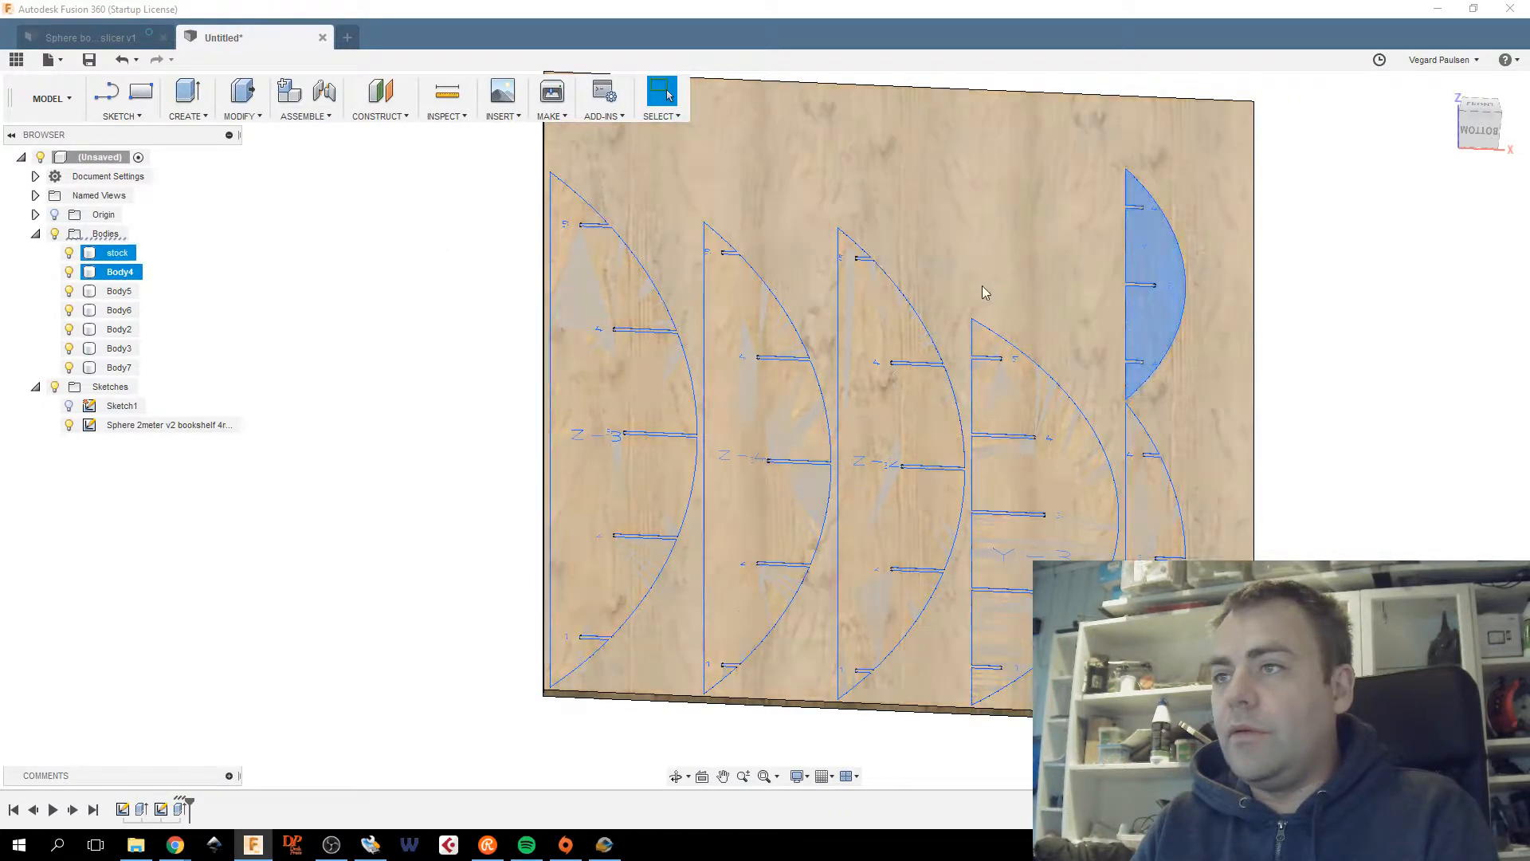
left_click(980, 287, "ctrl")
scroll(980, 287, "up", 6)
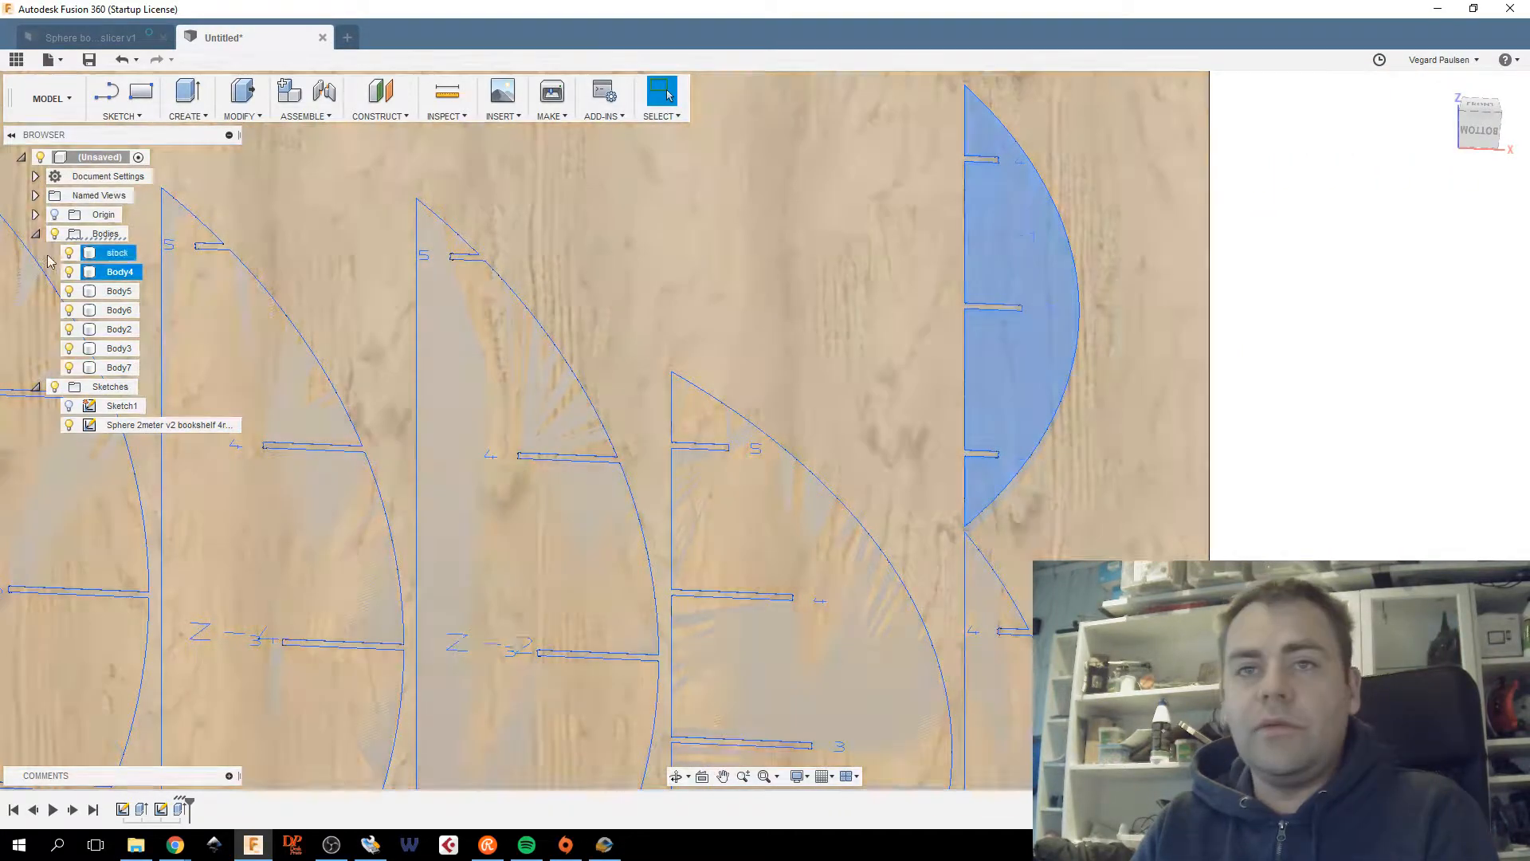
left_click(118, 272)
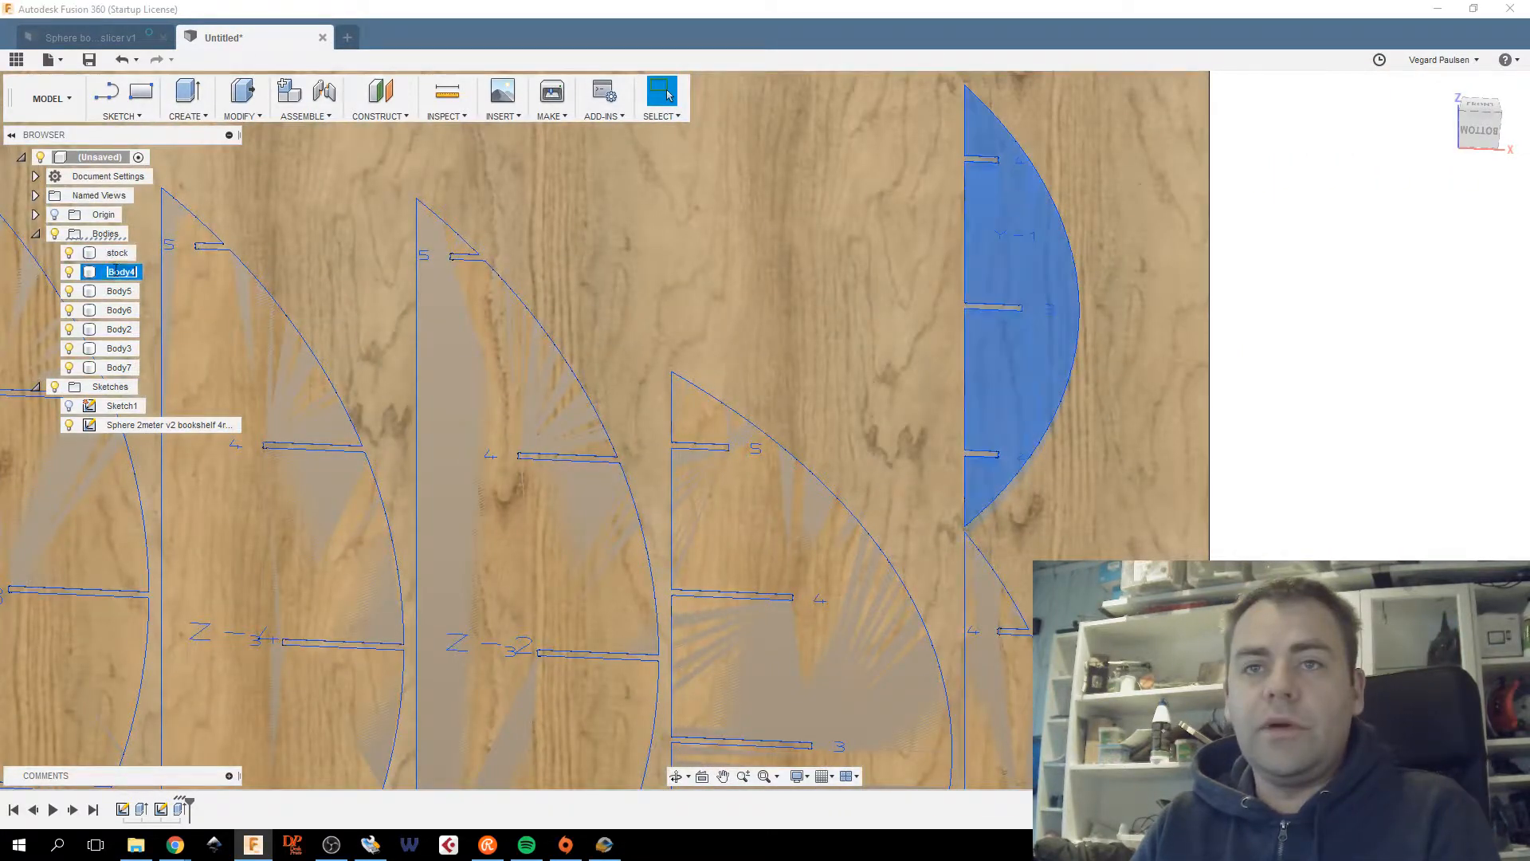
double_click(118, 272)
type("Y4")
key("Return")
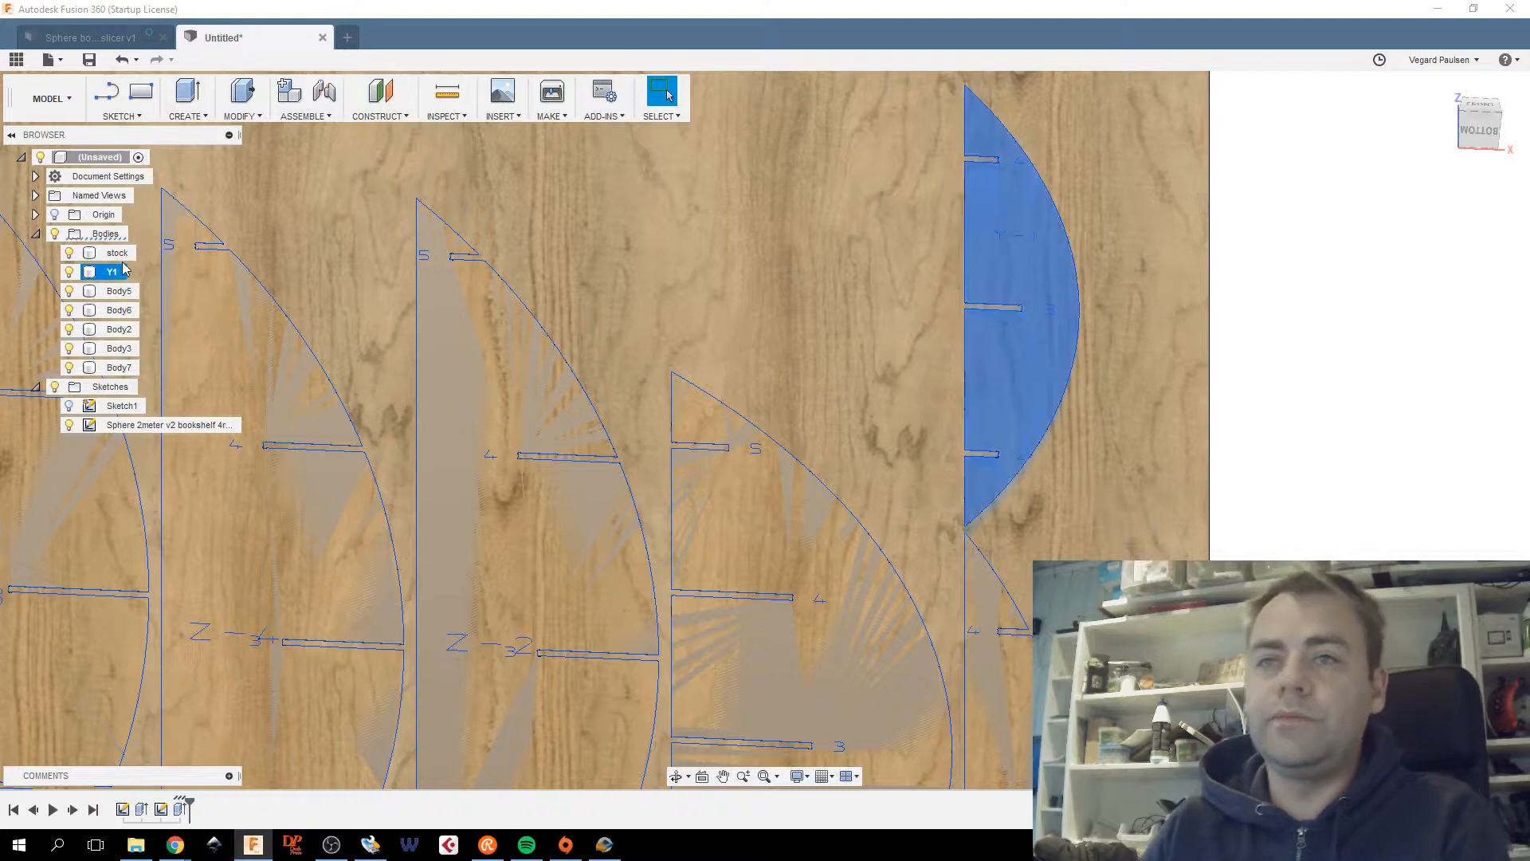
Locate the next body's label in the imported sketch and rename that body as Z3.
left_click(114, 290)
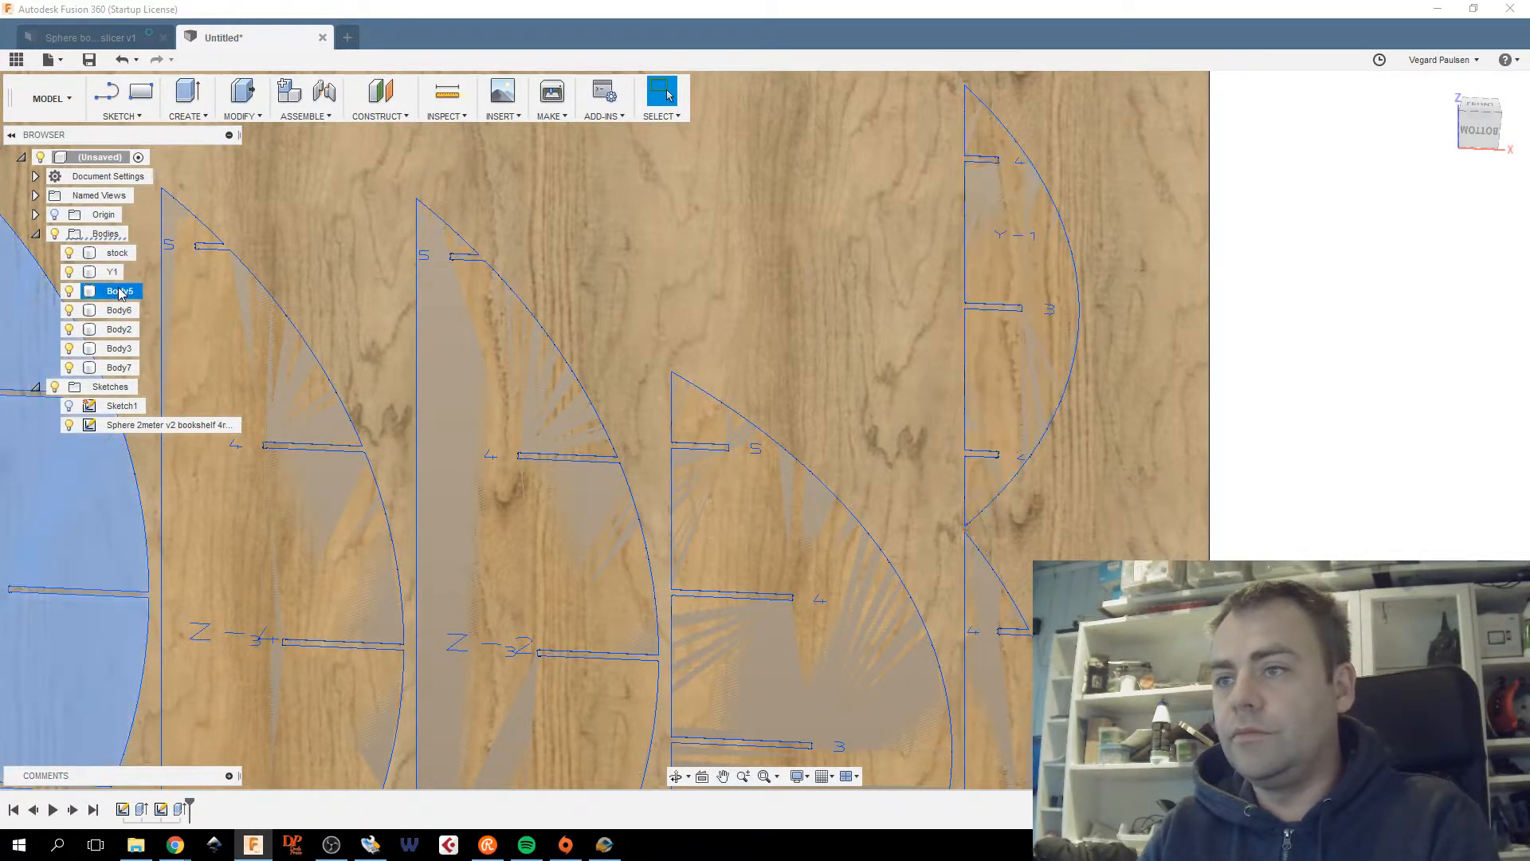
left_click(117, 253, "ctrl")
middle_click_drag(888, 466, 907, 248)
left_click(905, 248, "ctrl")
scroll(1004, 582, "up", 2)
left_click(112, 272)
left_click(116, 291)
middle_click_drag(120, 334, 845, 454)
double_click(123, 291)
type("Z3")
key("Return")
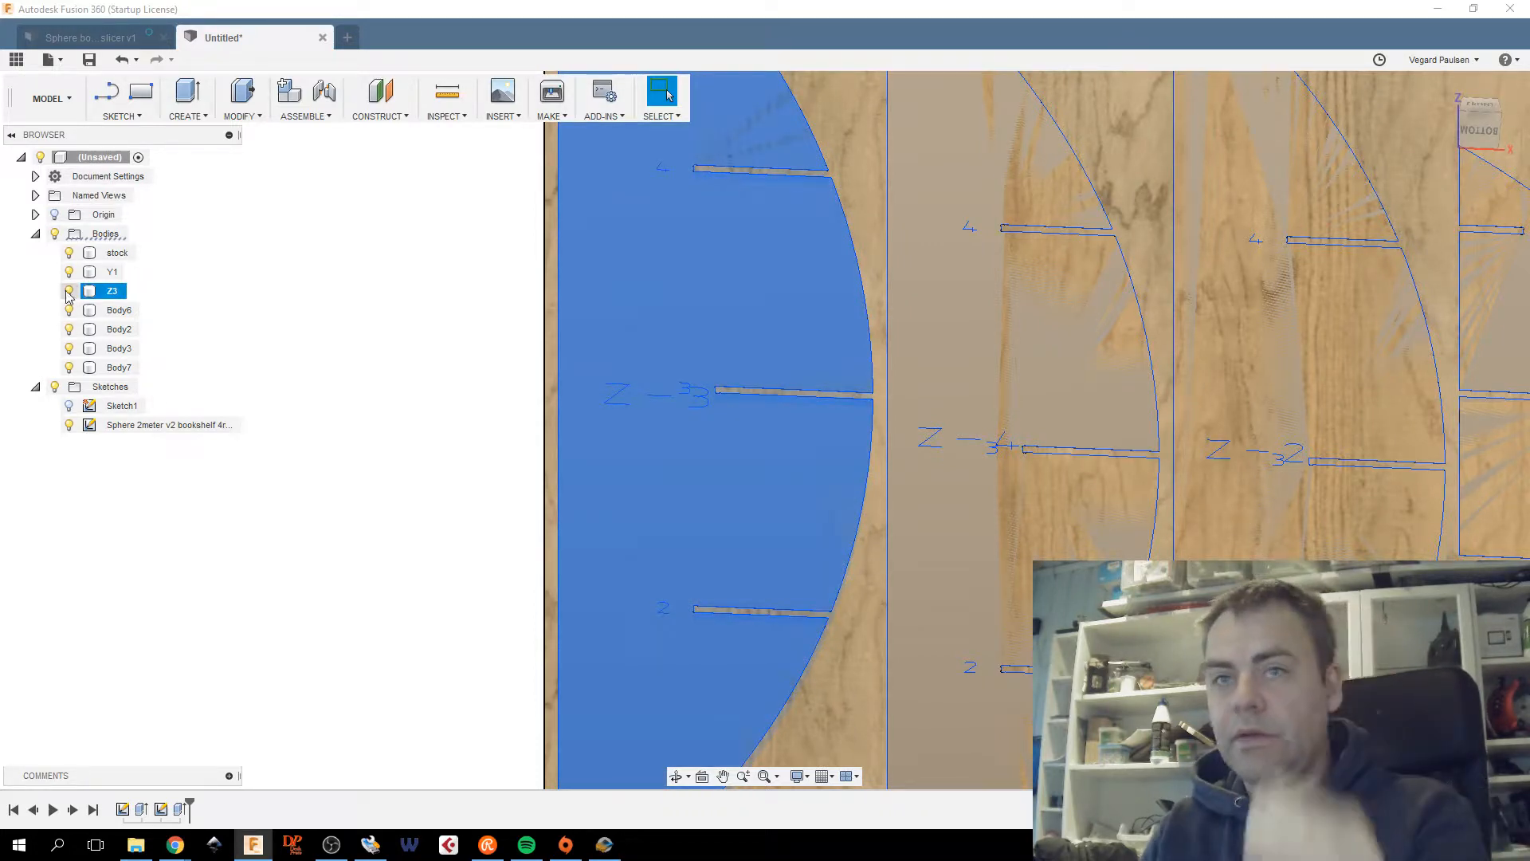
Rename the body of the narrow part labelled Z-5 as Z5.
left_click(123, 310)
middle_click_drag(1362, 442, 563, 393)
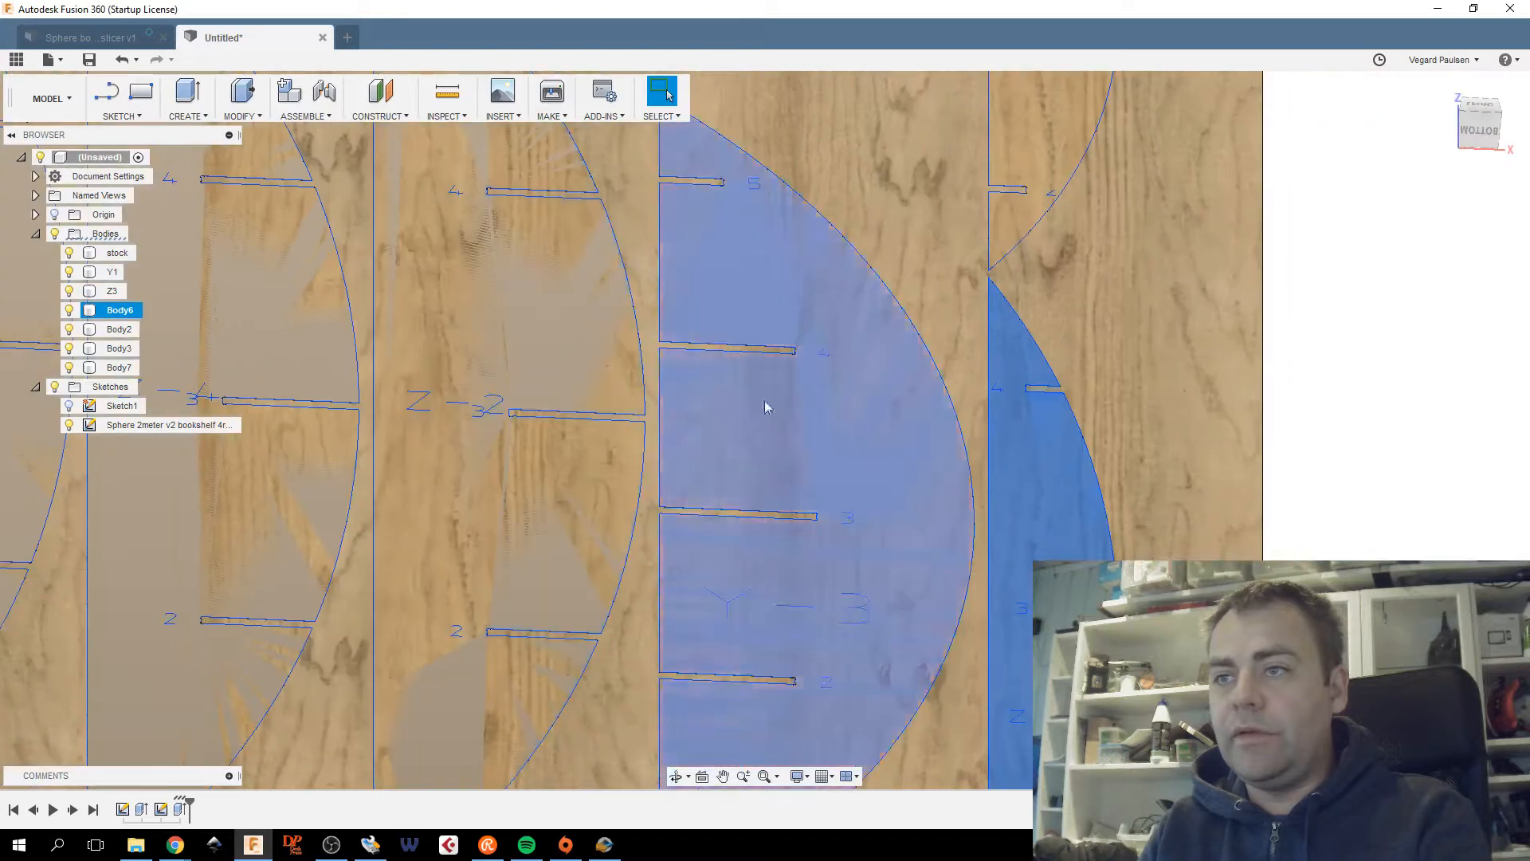
middle_click_drag(1140, 492, 1016, 206)
double_click(119, 310)
type("Z5")
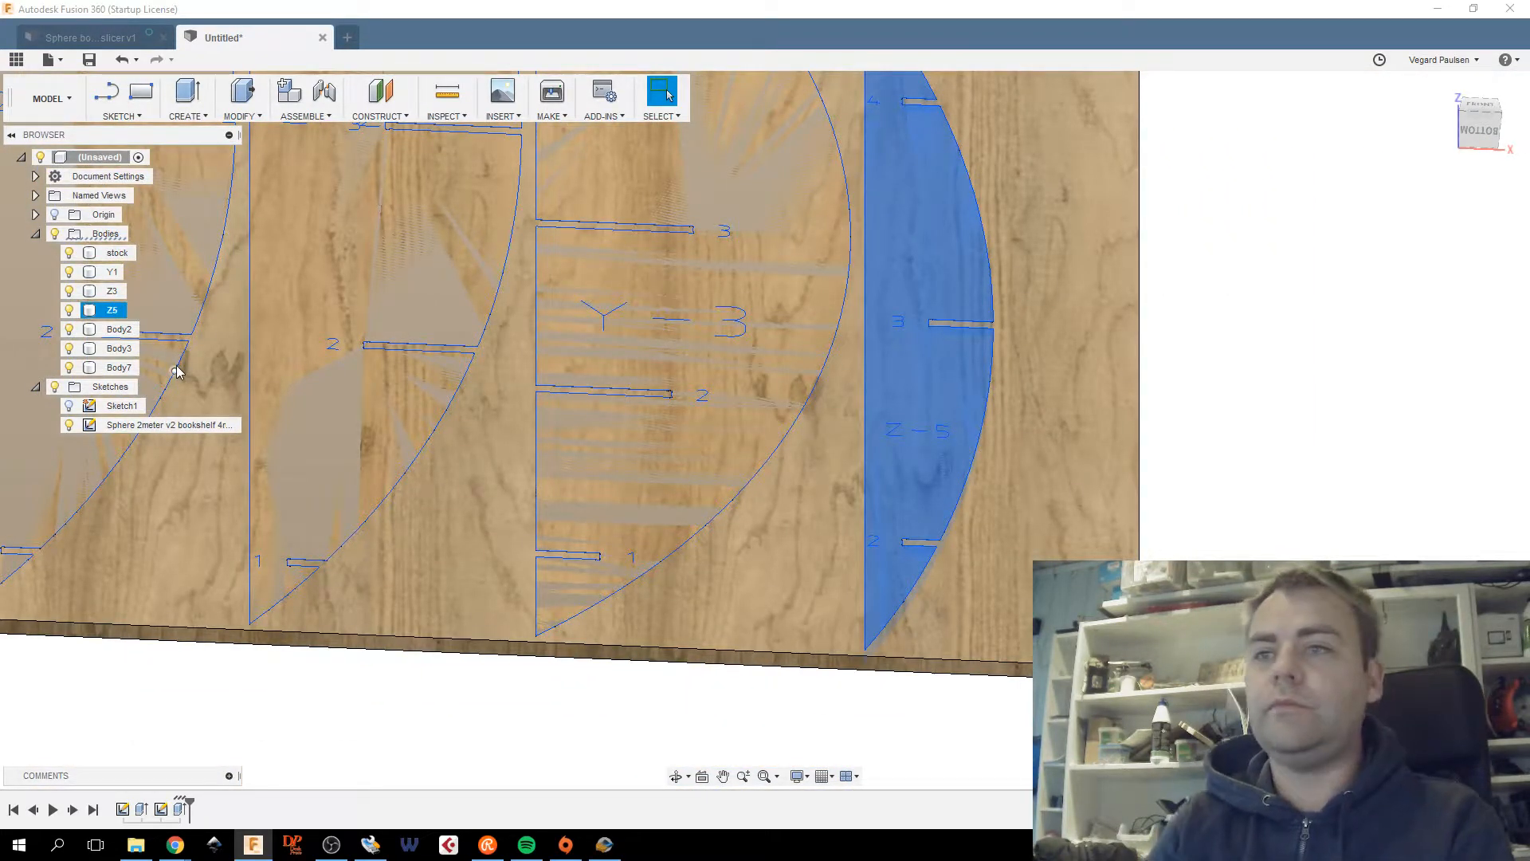
Rename the body of the wide part labelled Y-3 as Y3.
left_click(669, 446)
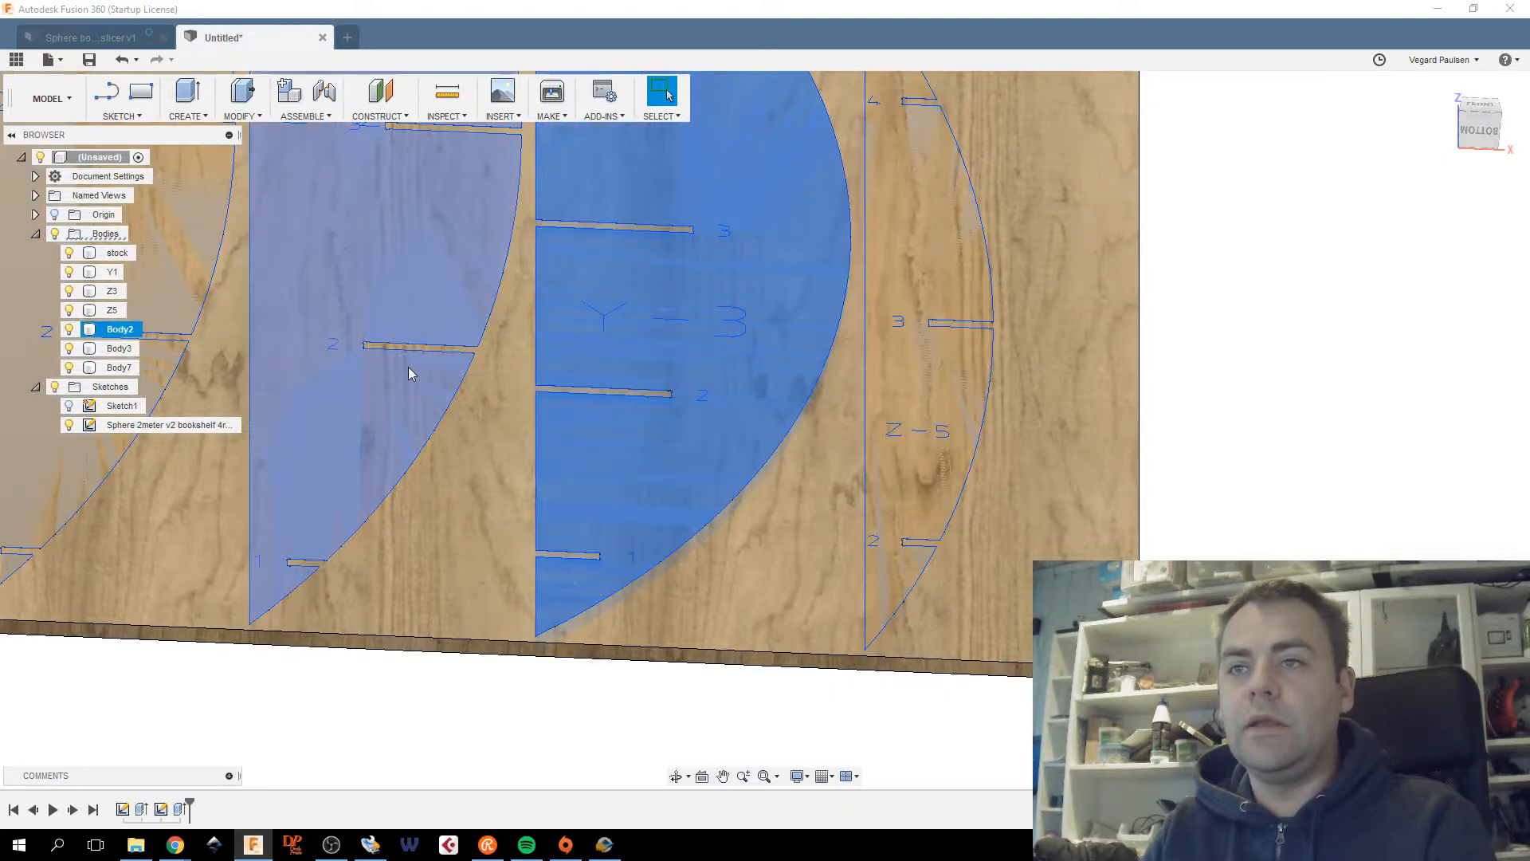
double_click(120, 329)
type("Y3")
key("Return")
Rename the body of the part labelled Z-2 as Z2.
left_click(131, 352)
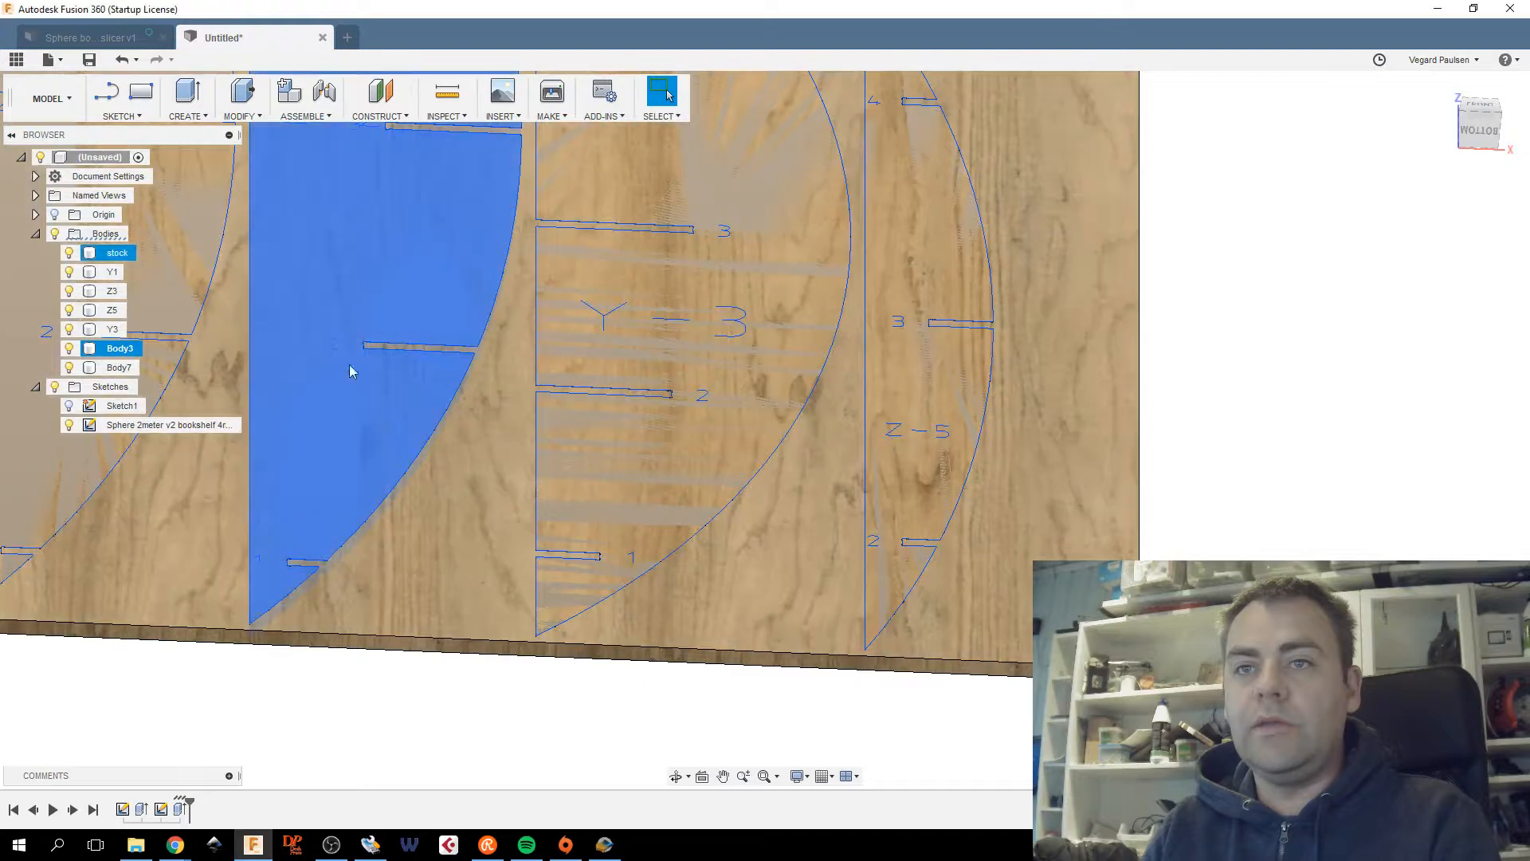
middle_click_drag(394, 253, 960, 551)
scroll(968, 556, "down", 1)
double_click(119, 349)
type("Z2")
key("Return")
Rename the body of the part labelled Z-4 as Z4.
left_click(121, 368)
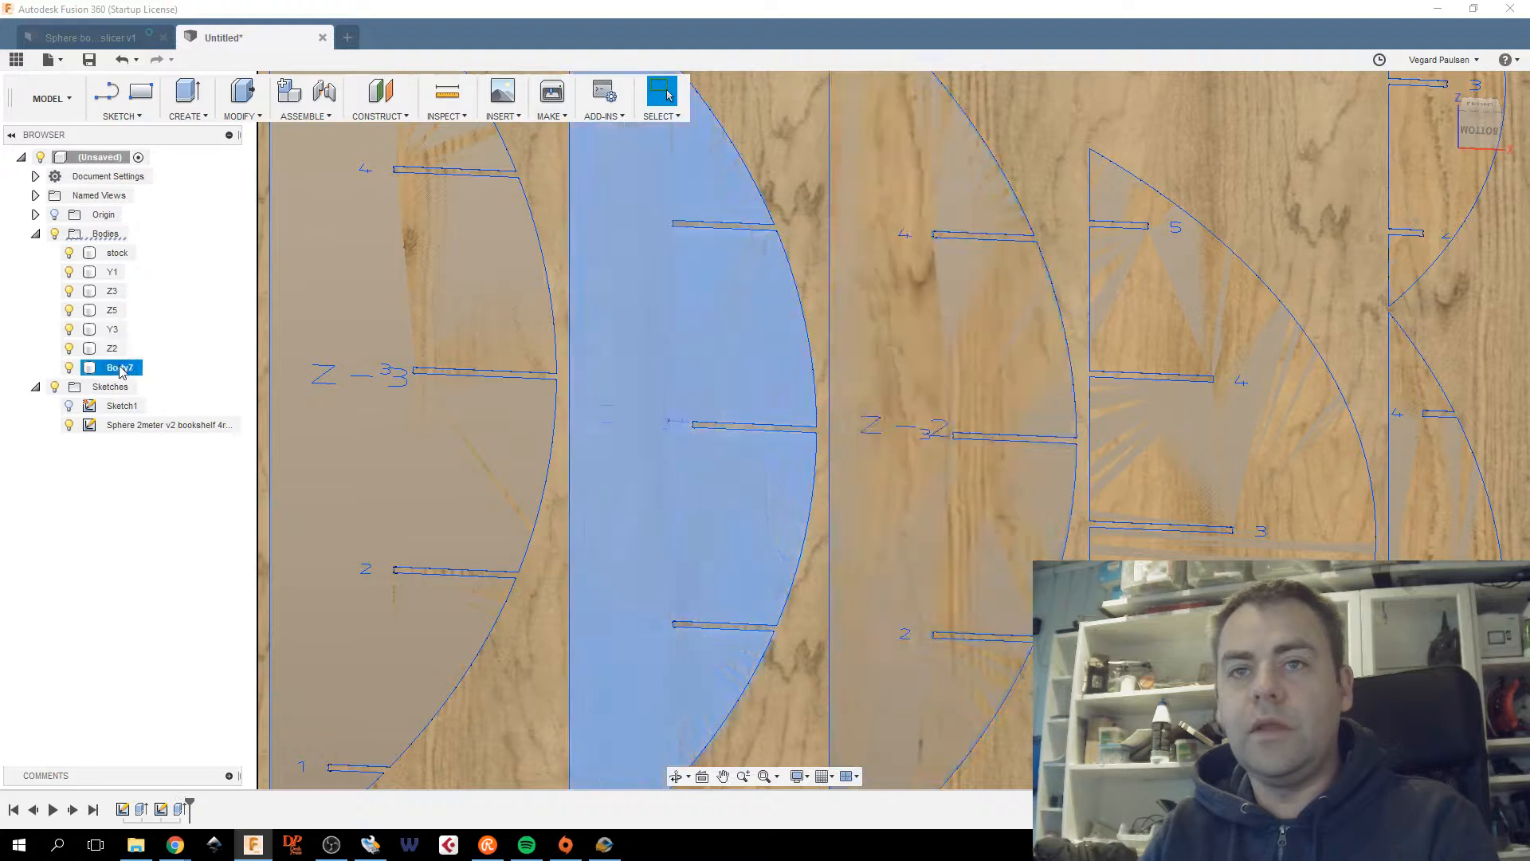
double_click(119, 369)
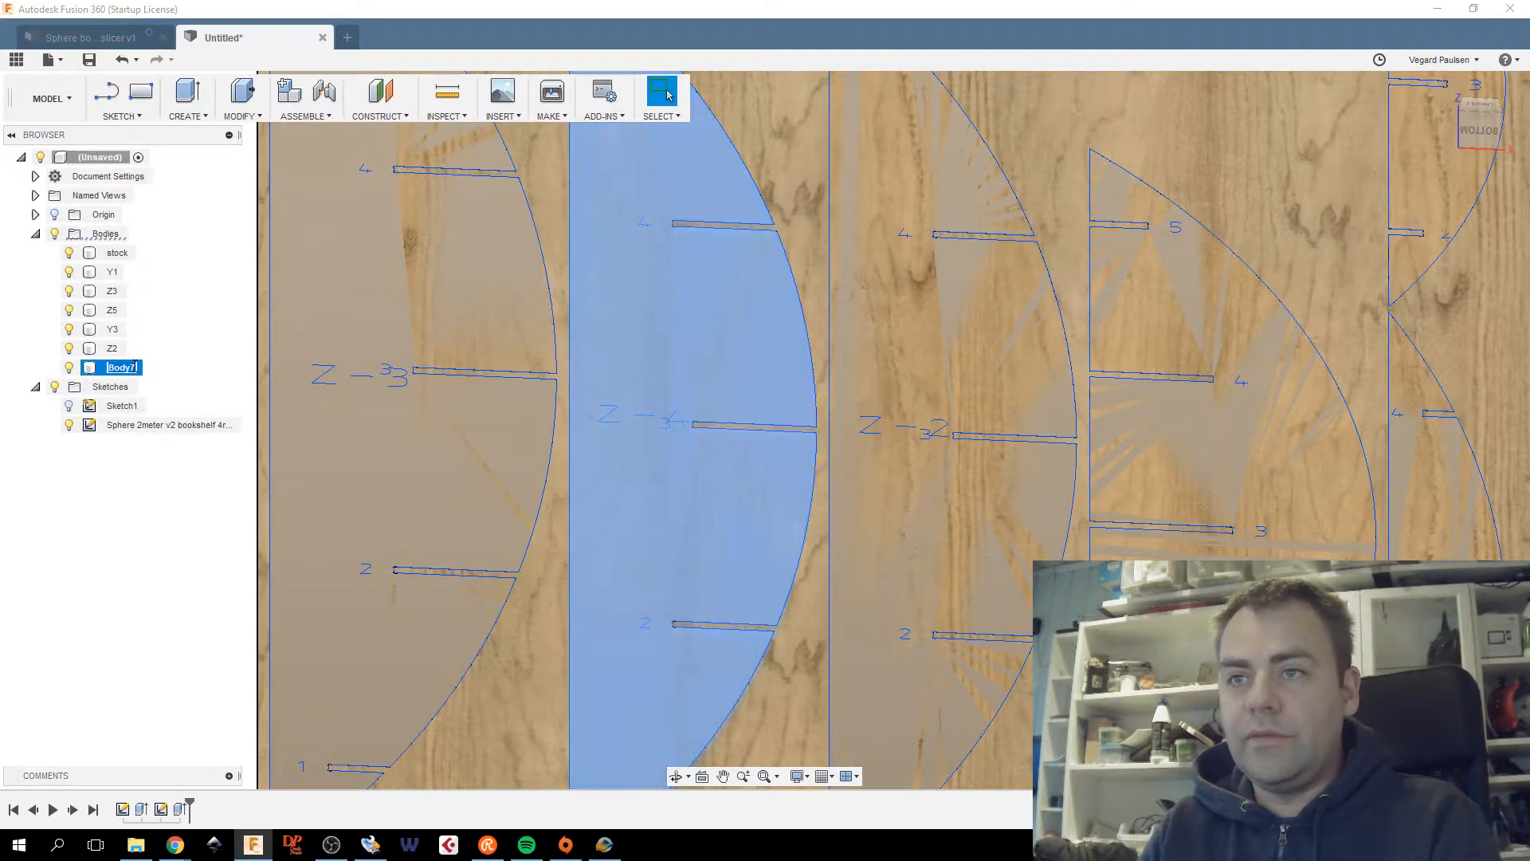
type("Z4")
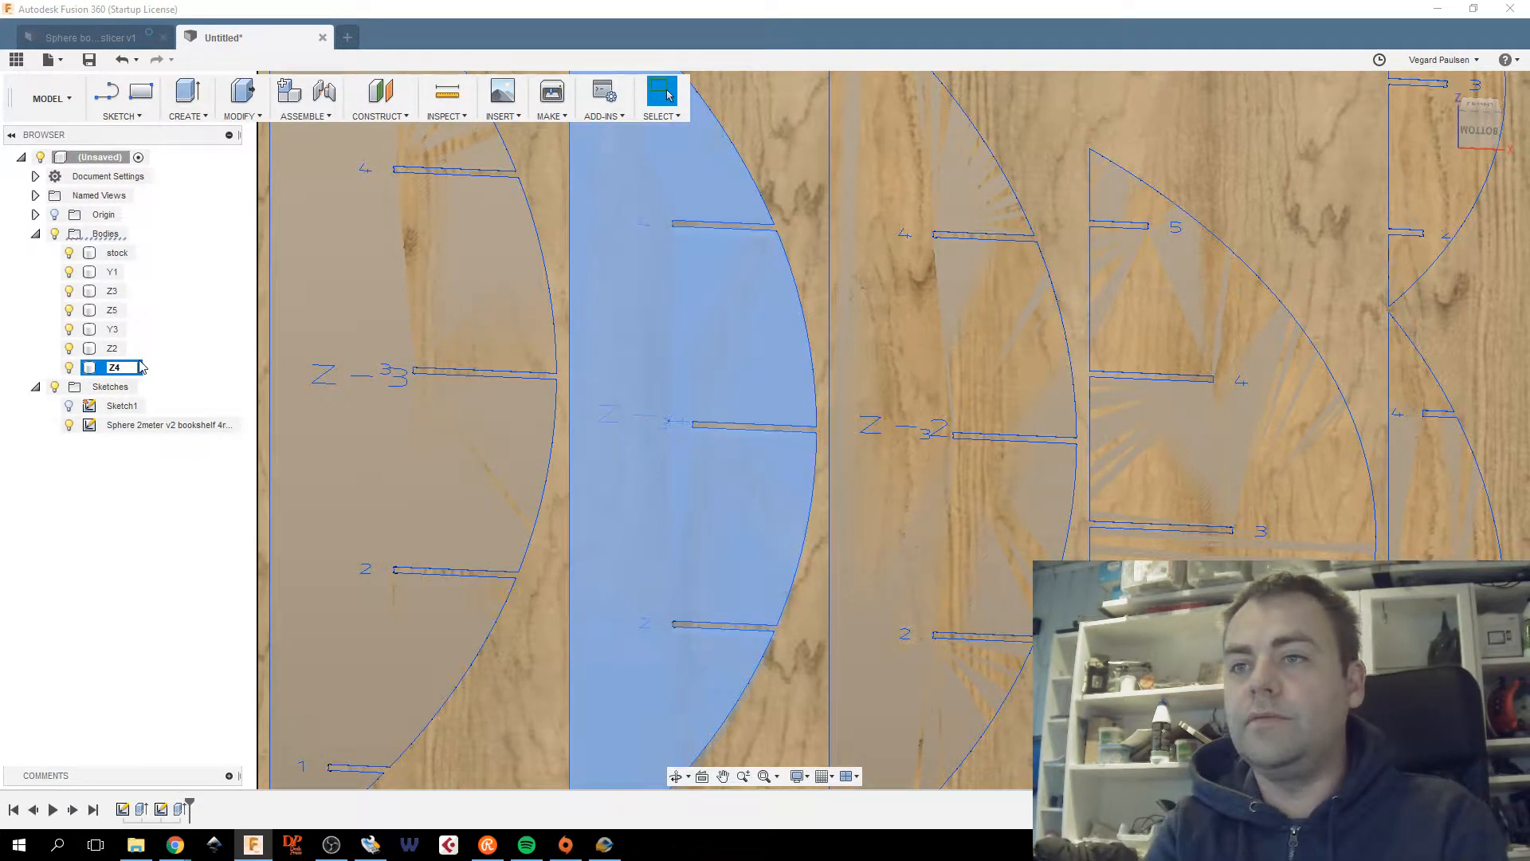
key("Return")
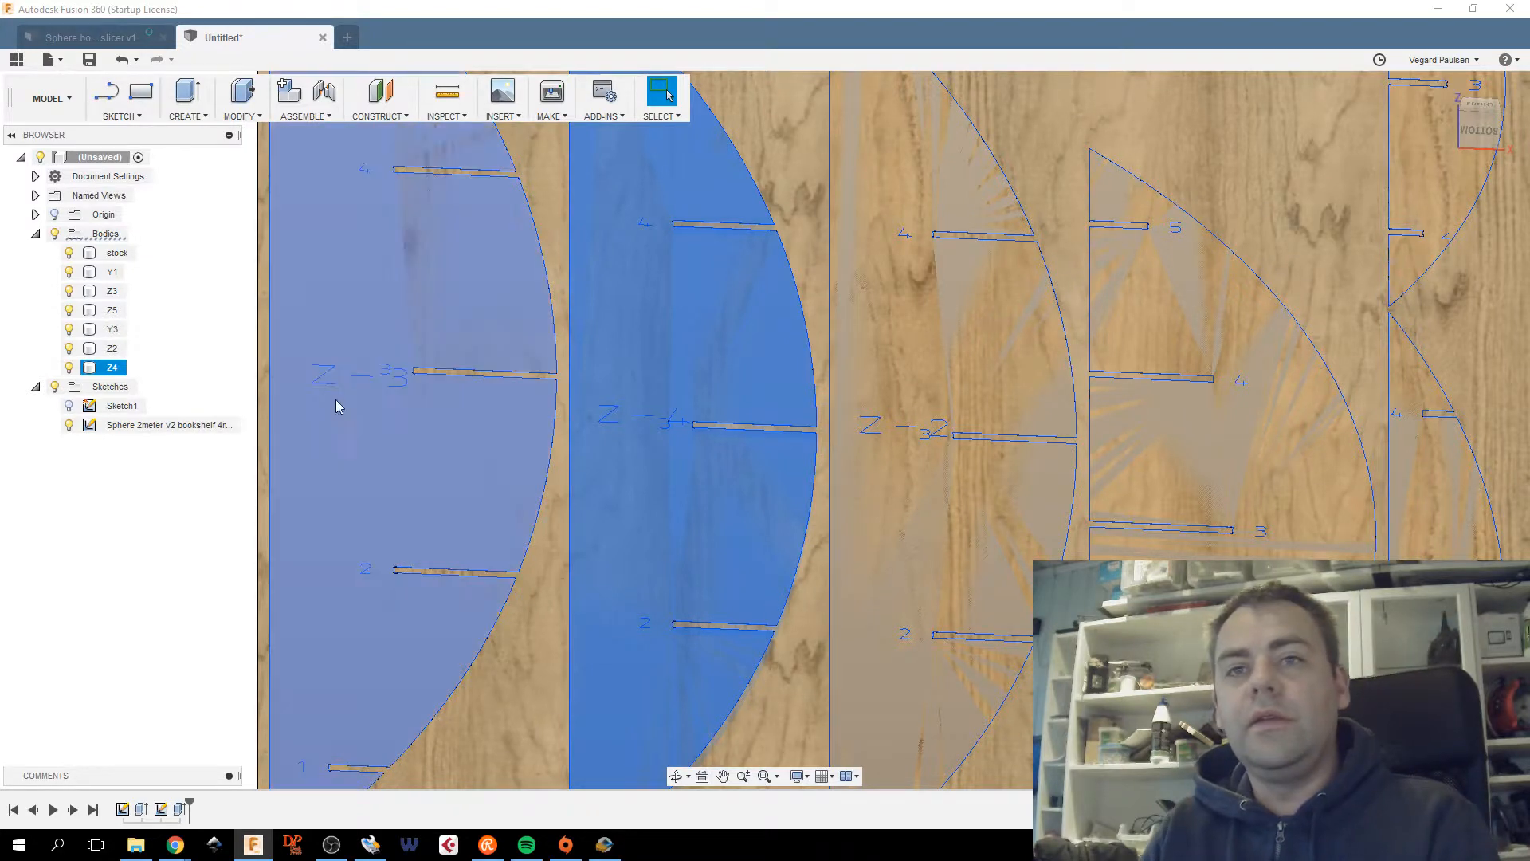
Hide the six named part bodies and the imported bookshelf sketch, leaving only the stock shown.
scroll(679, 461, "down", 3)
scroll(802, 447, "down", 3)
middle_click_drag(826, 564, 438, 540)
middle_click_drag(614, 494, 870, 520)
left_click(348, 523)
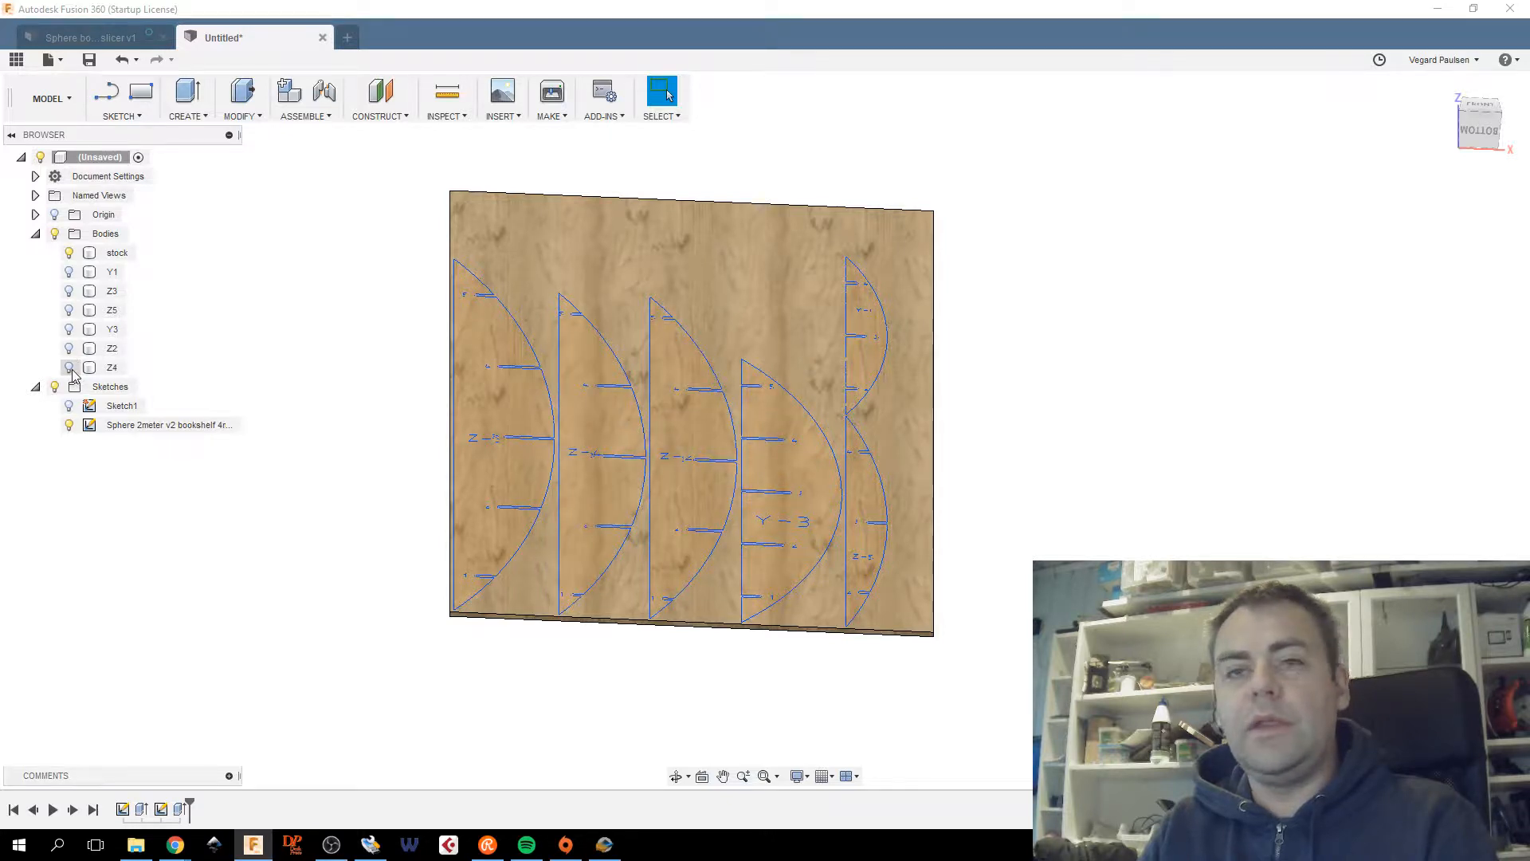
left_click(69, 425)
Insert the next Sphere 2meter v2 bookshelf DXF on the stock face in millimetres as a single sketch, excluding the frame layer.
left_click(614, 305)
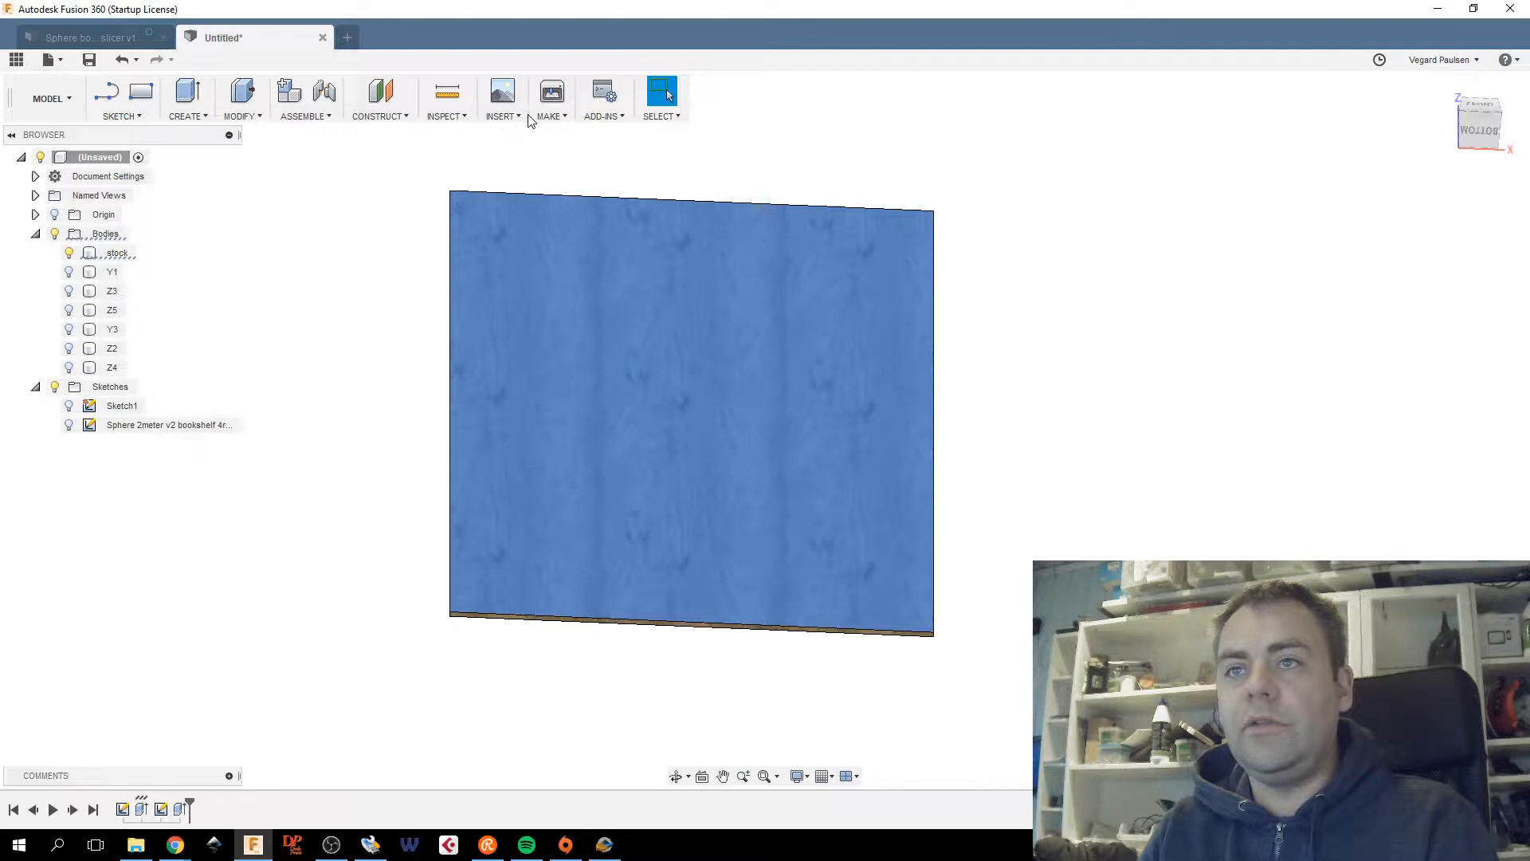
left_click(507, 116)
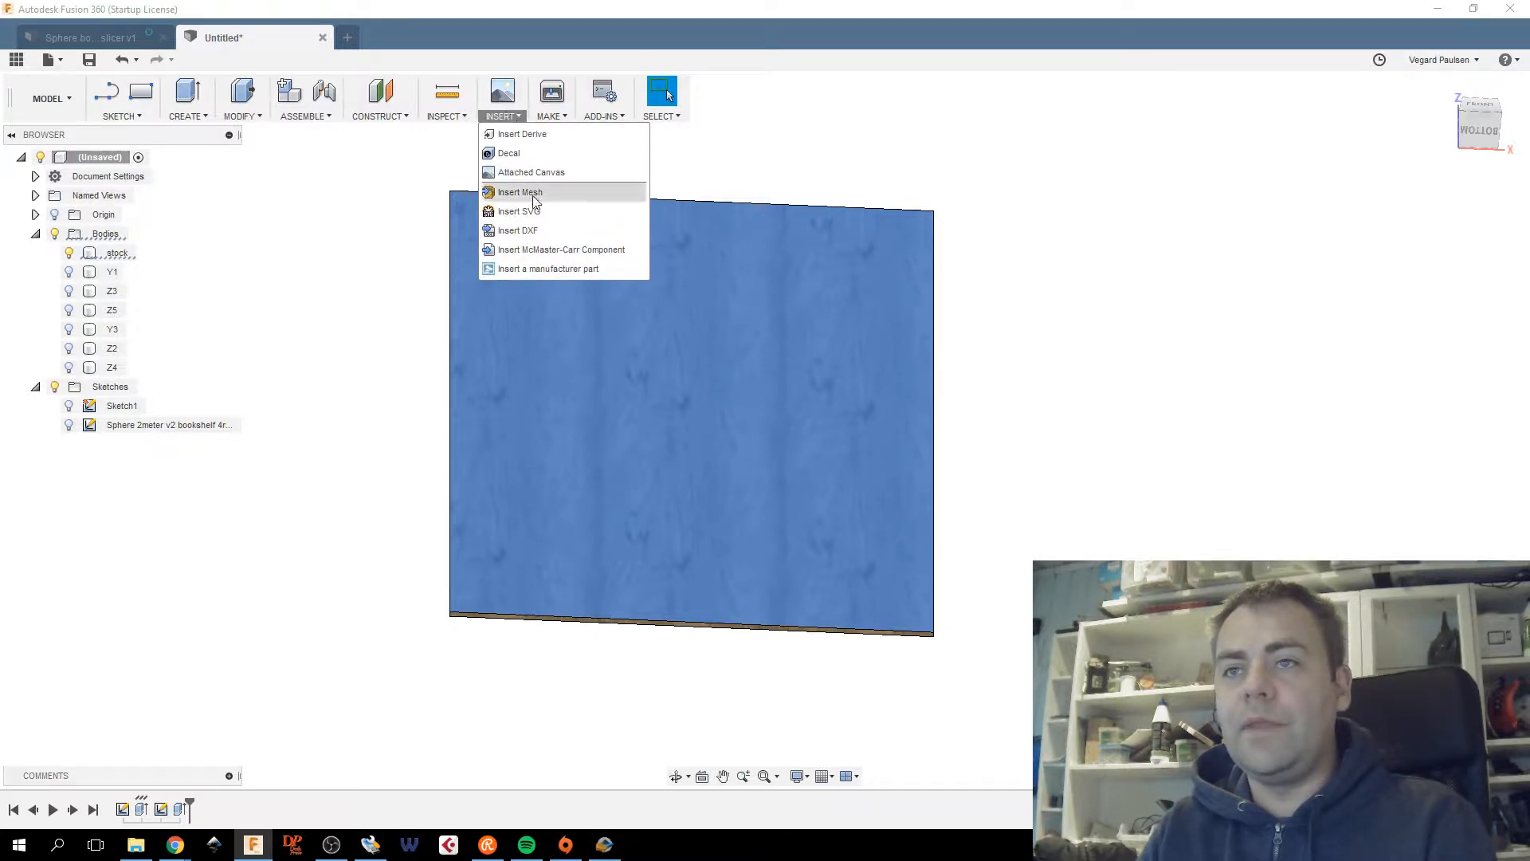
left_click(517, 230)
left_click(1126, 259)
double_click(309, 180)
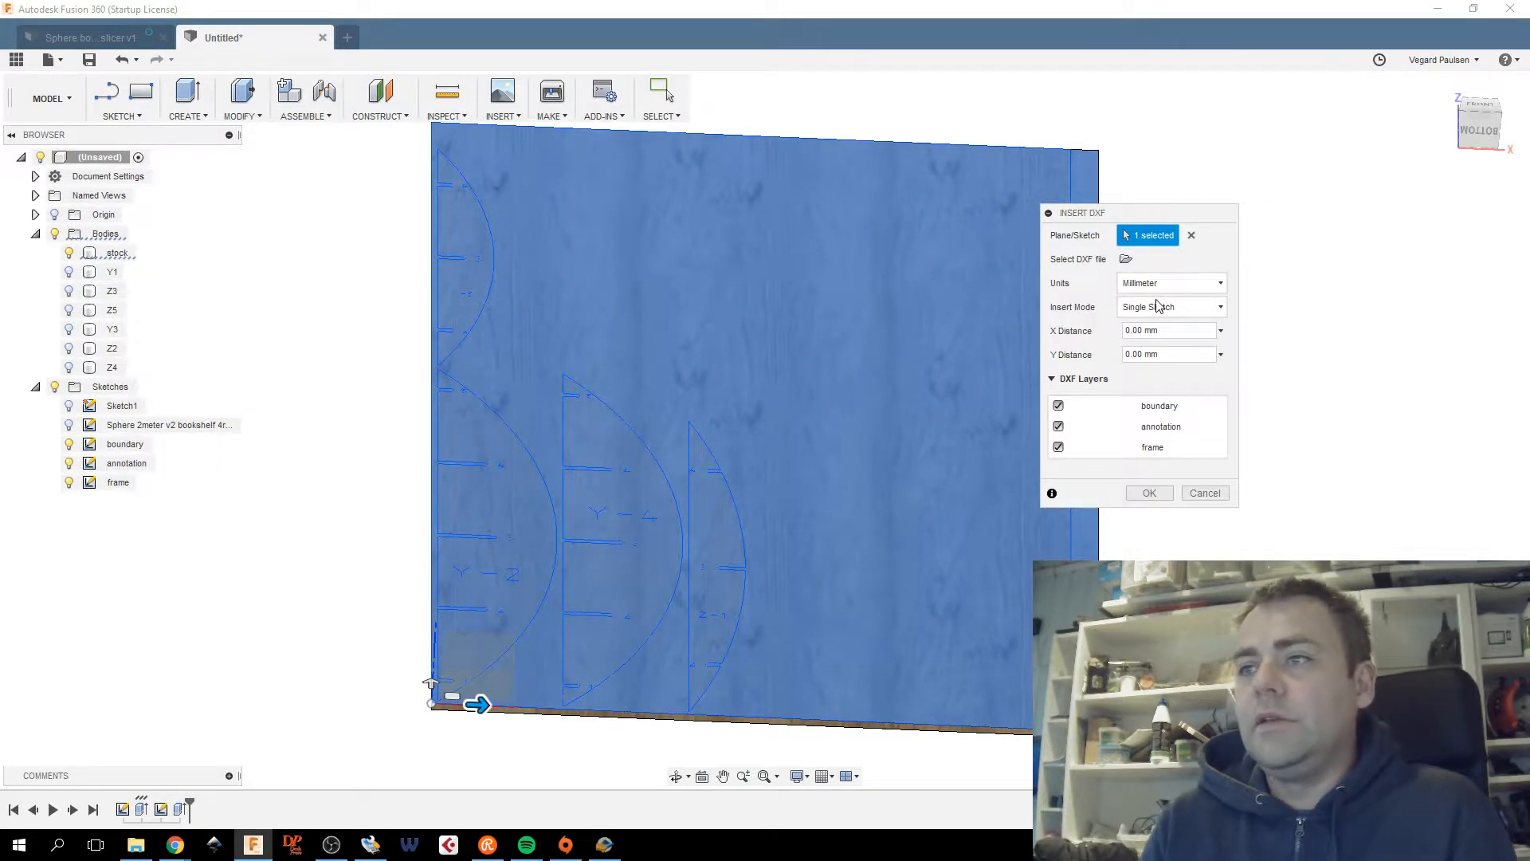
left_click(1058, 448)
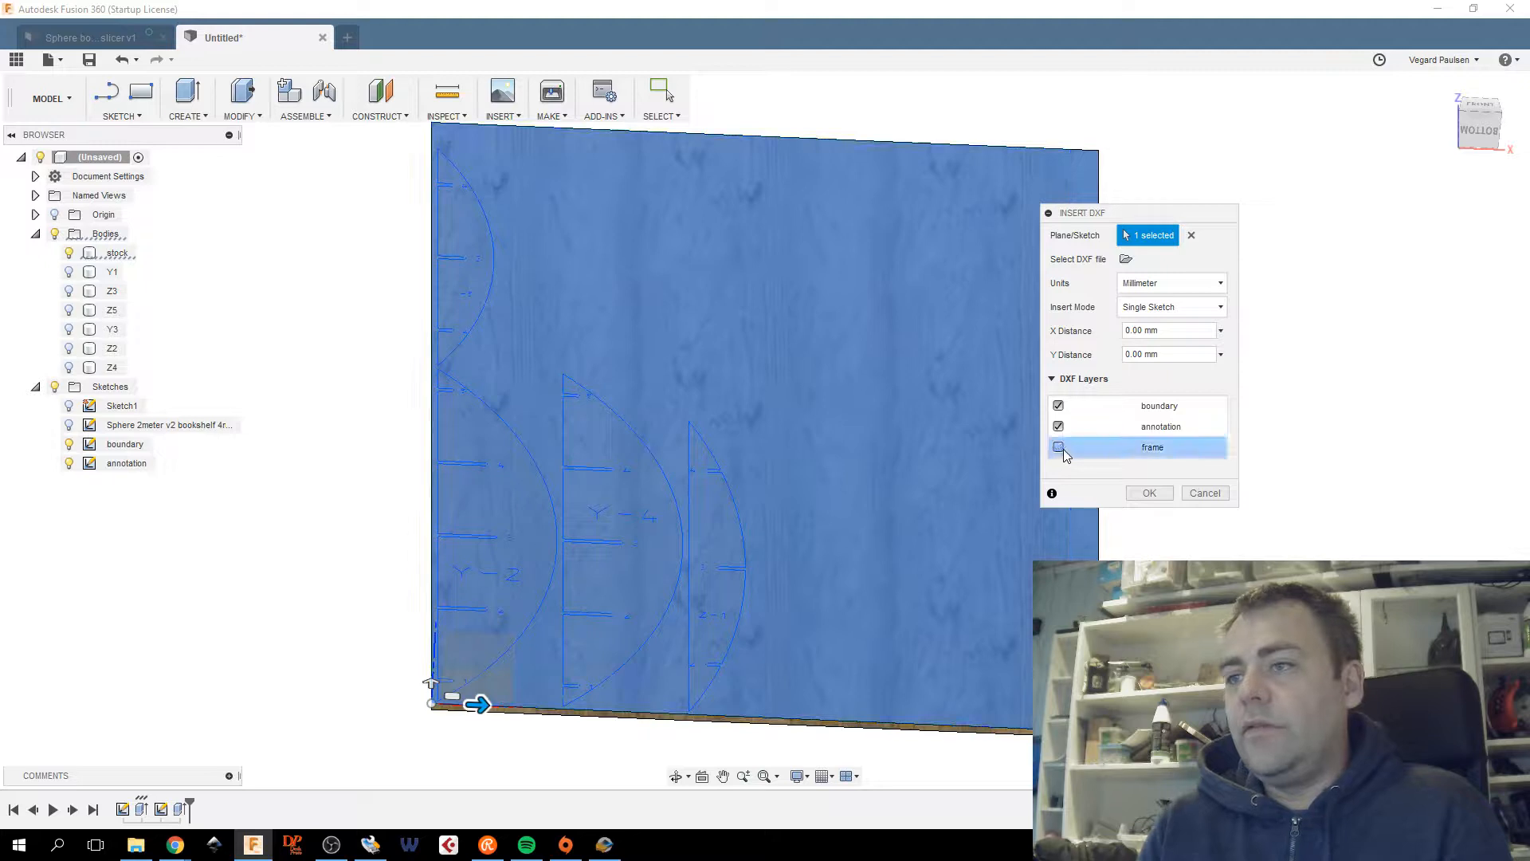
left_click(1153, 493)
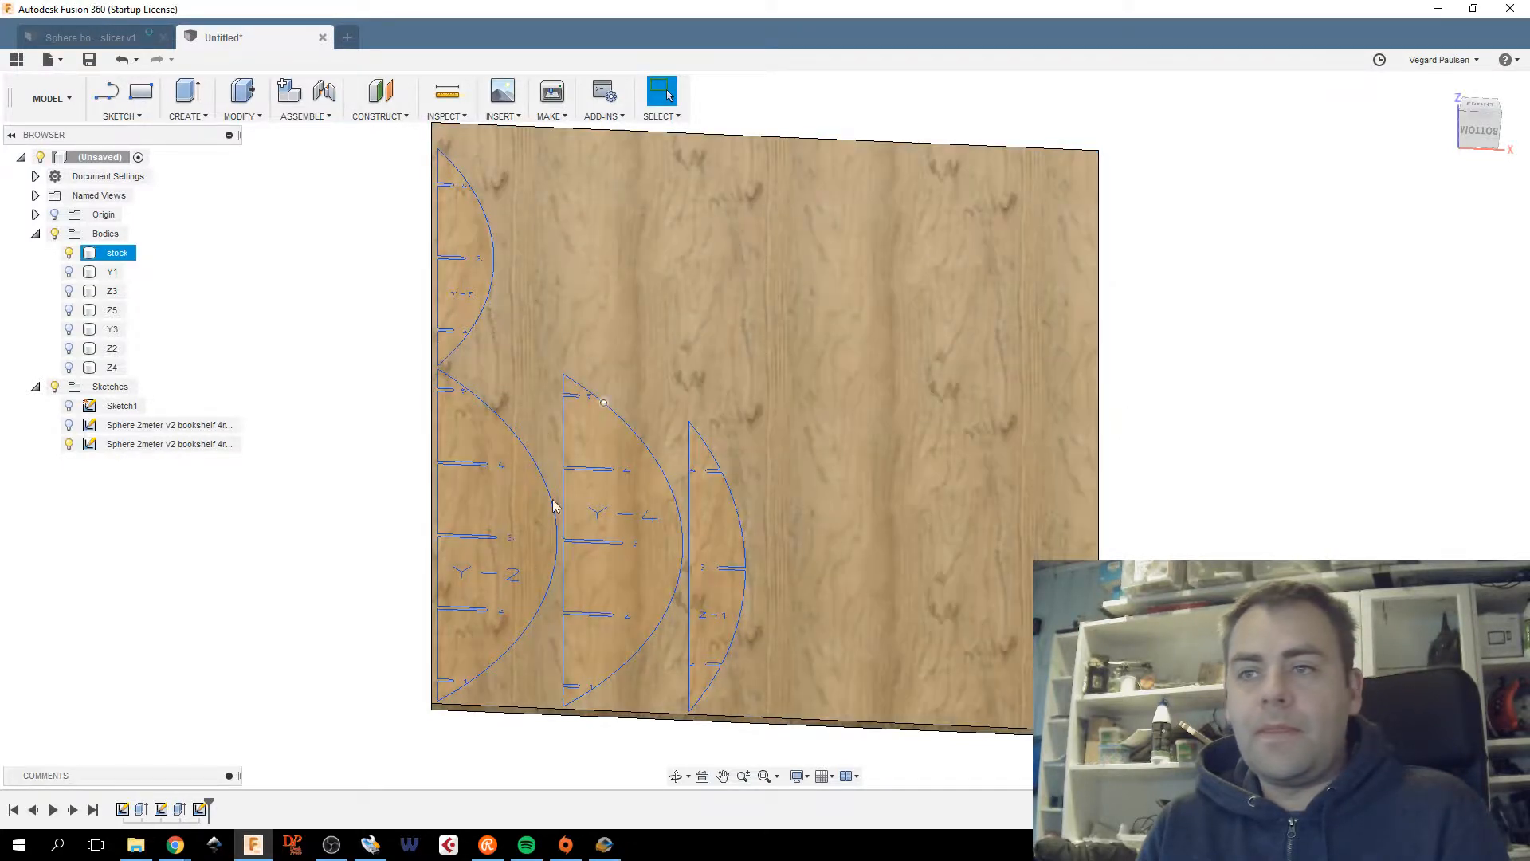
Extrude the four imported part profiles by -12.25 mm as new bodies.
middle_click_drag(849, 446, 924, 429)
left_click(537, 259)
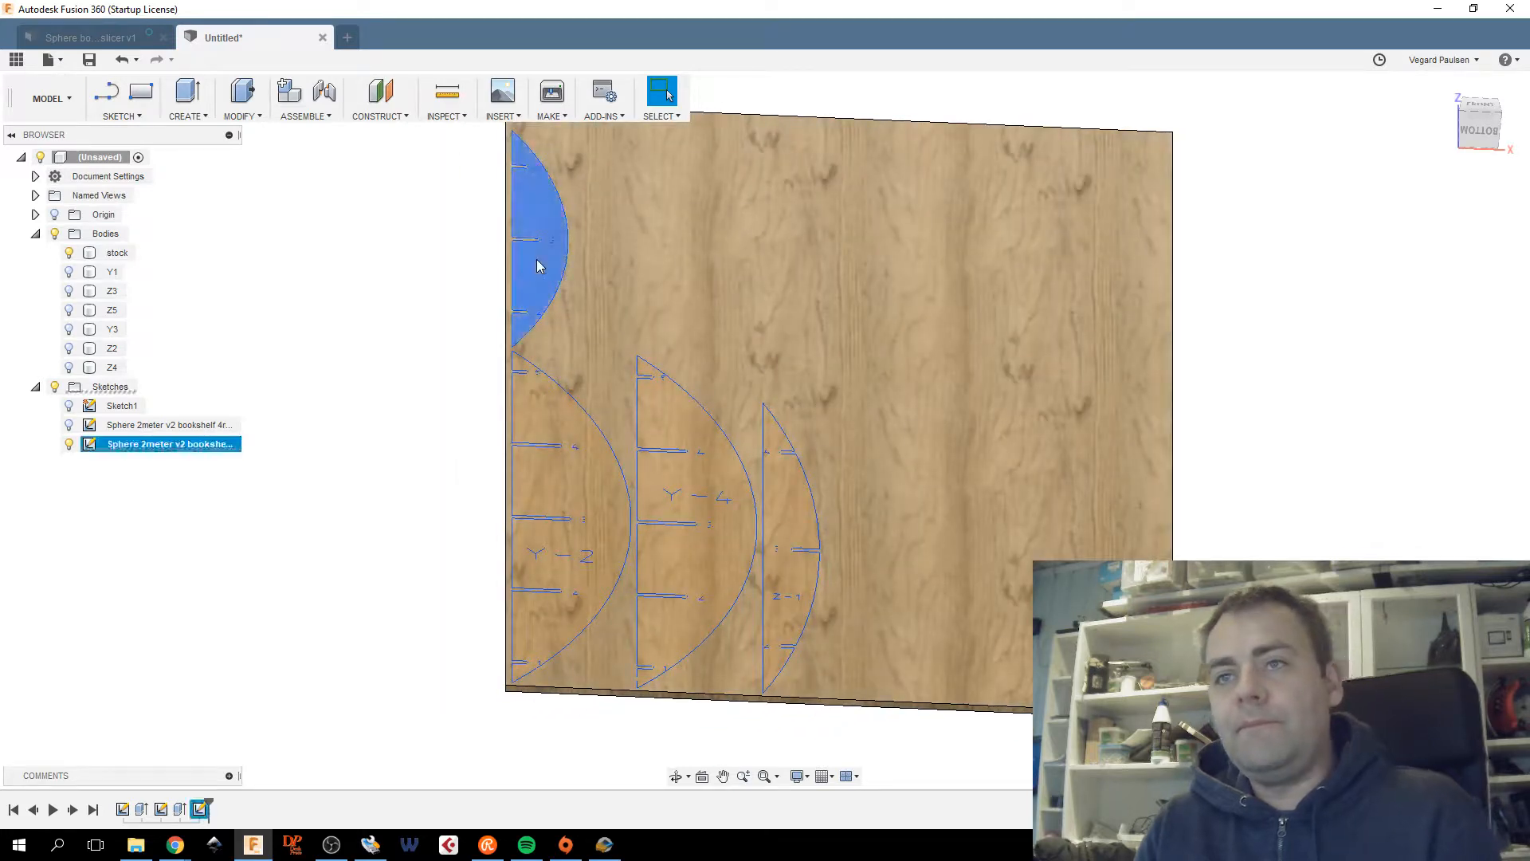
left_click(547, 403)
left_click(693, 418)
left_click(784, 487)
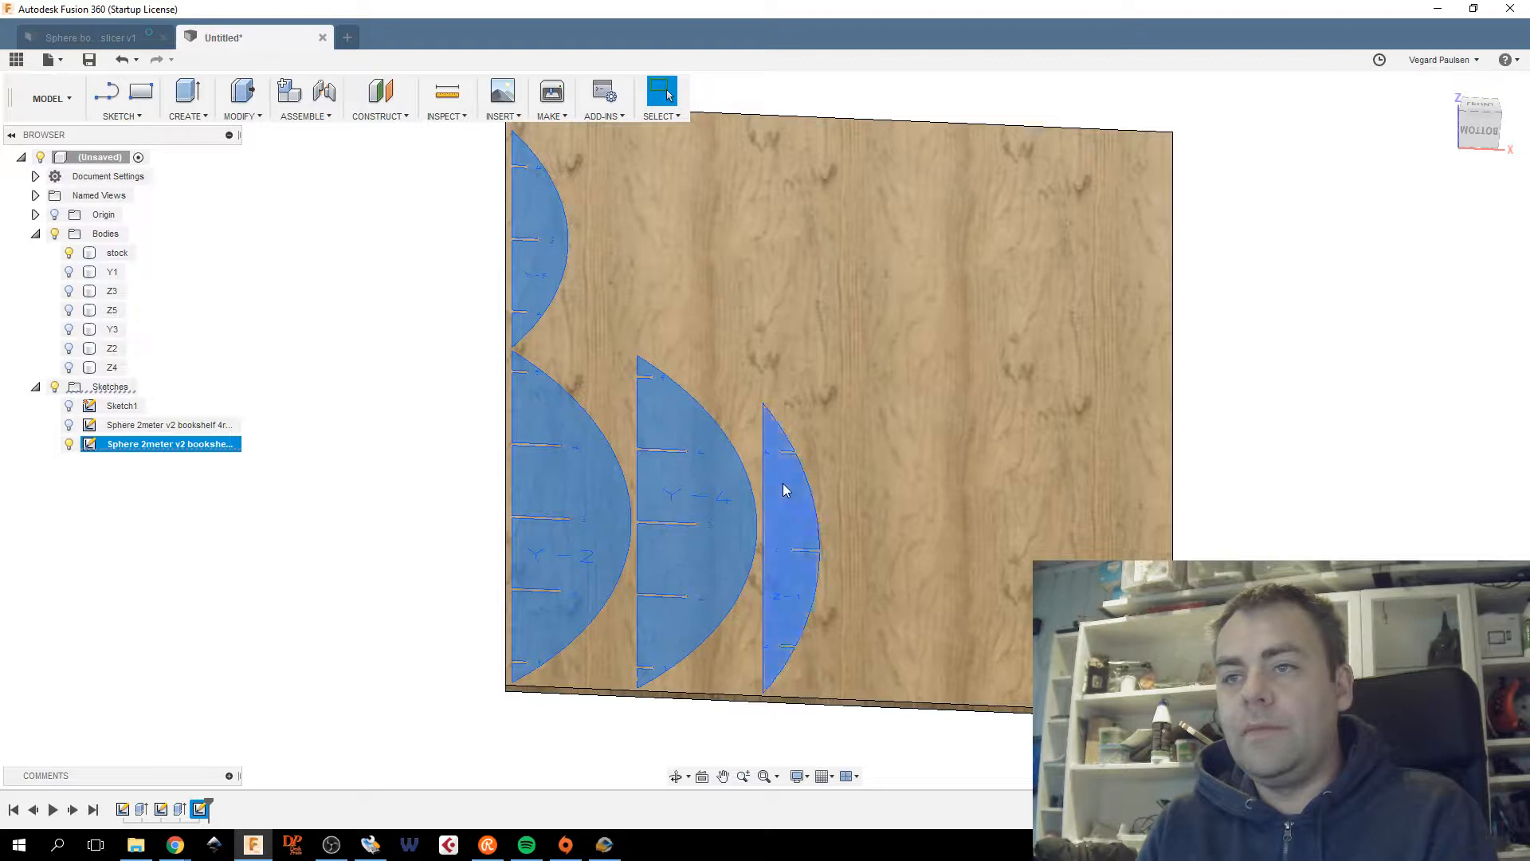
left_click(1479, 129)
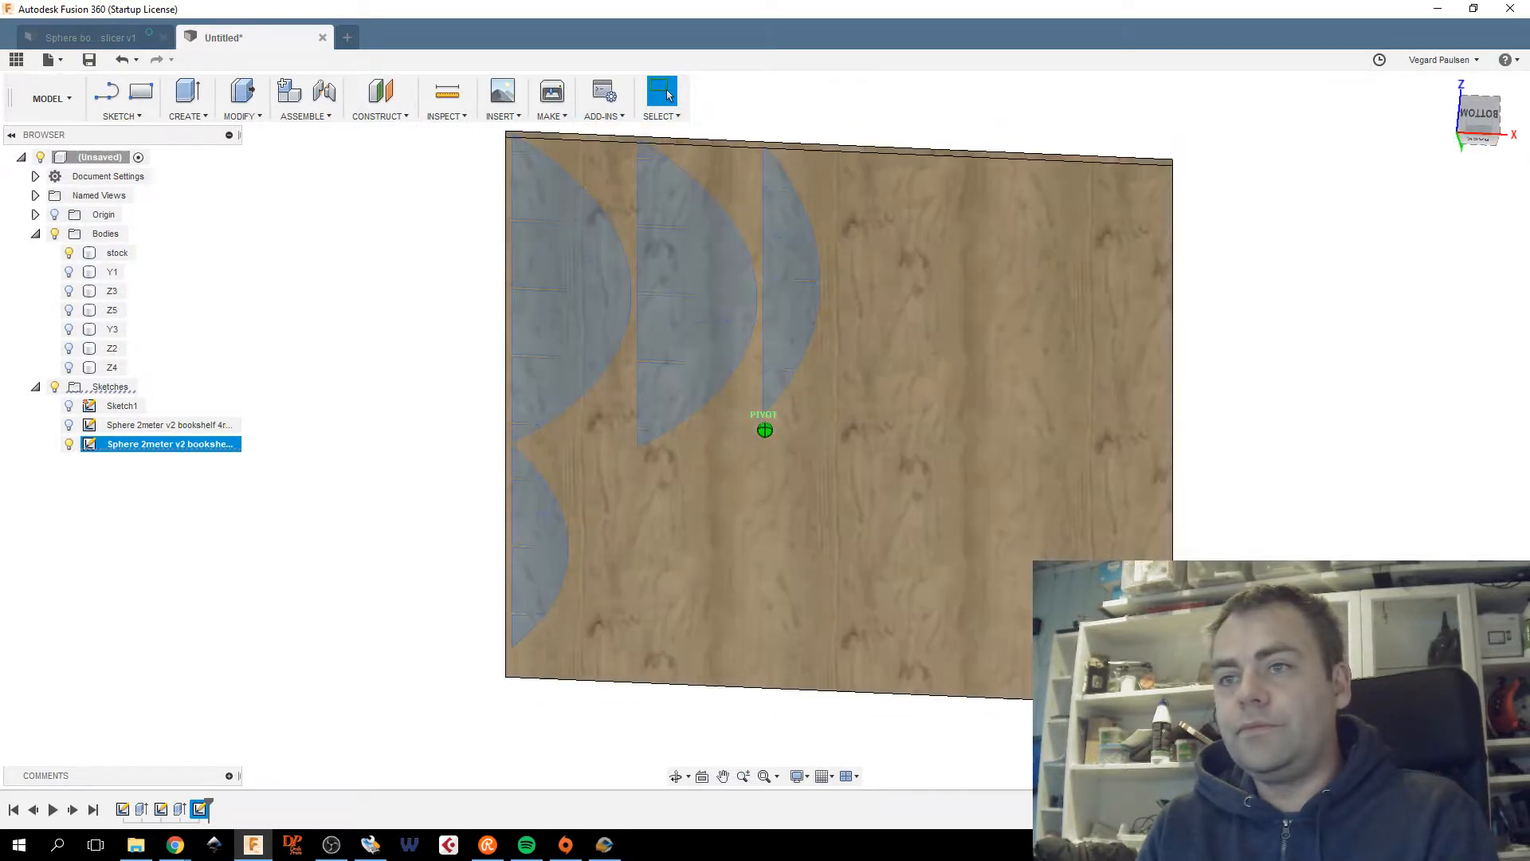
key("e")
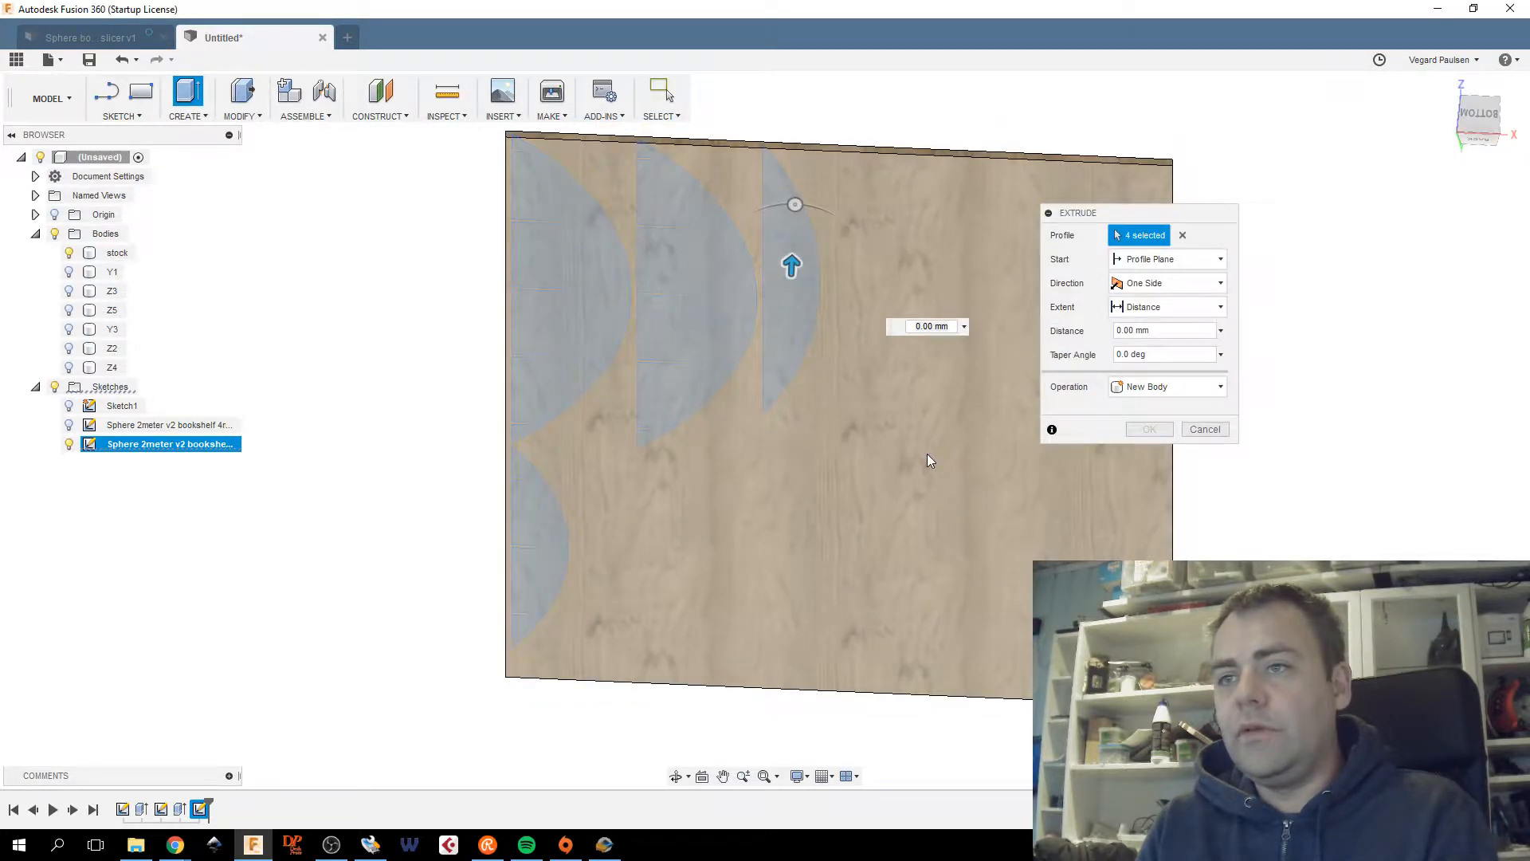
type("-12.25")
left_click(1168, 387)
left_click(1147, 467)
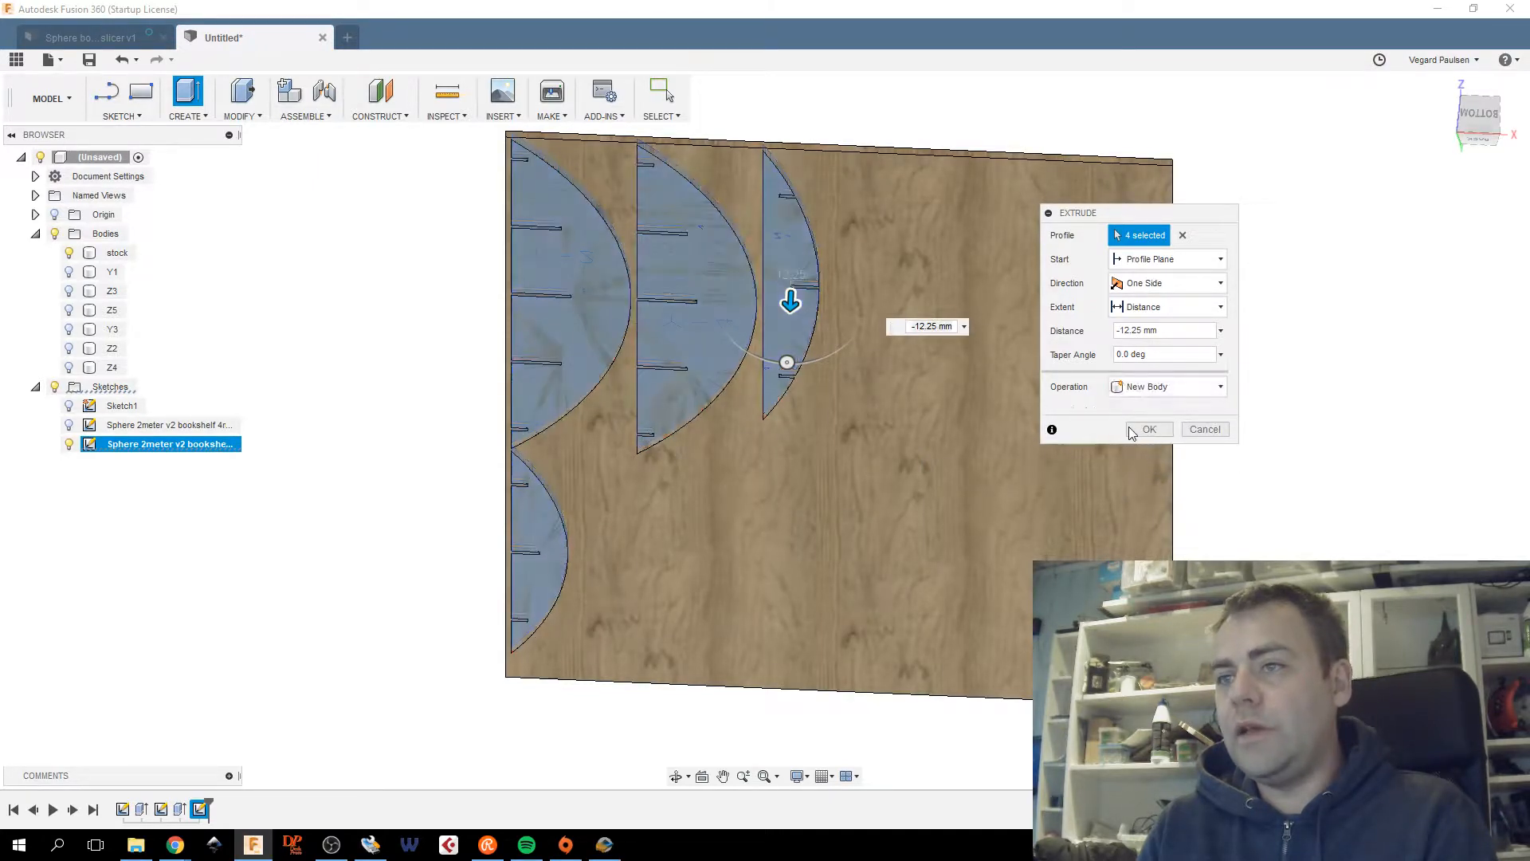
left_click(1147, 430)
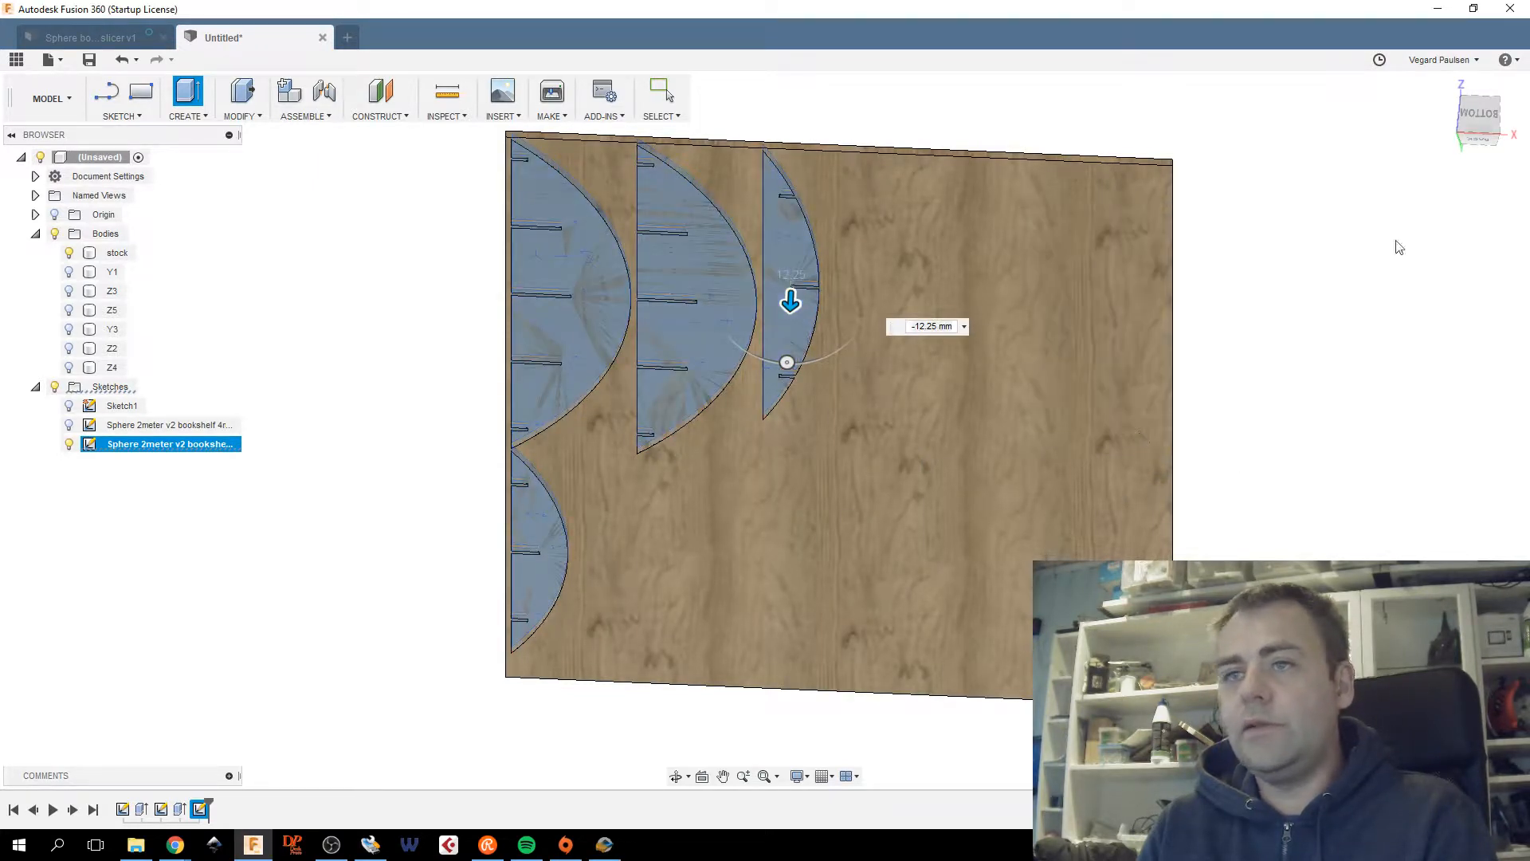
Hide the stock body and show the second imported bookshelf sketch so the part labels can be read.
left_click(1470, 134)
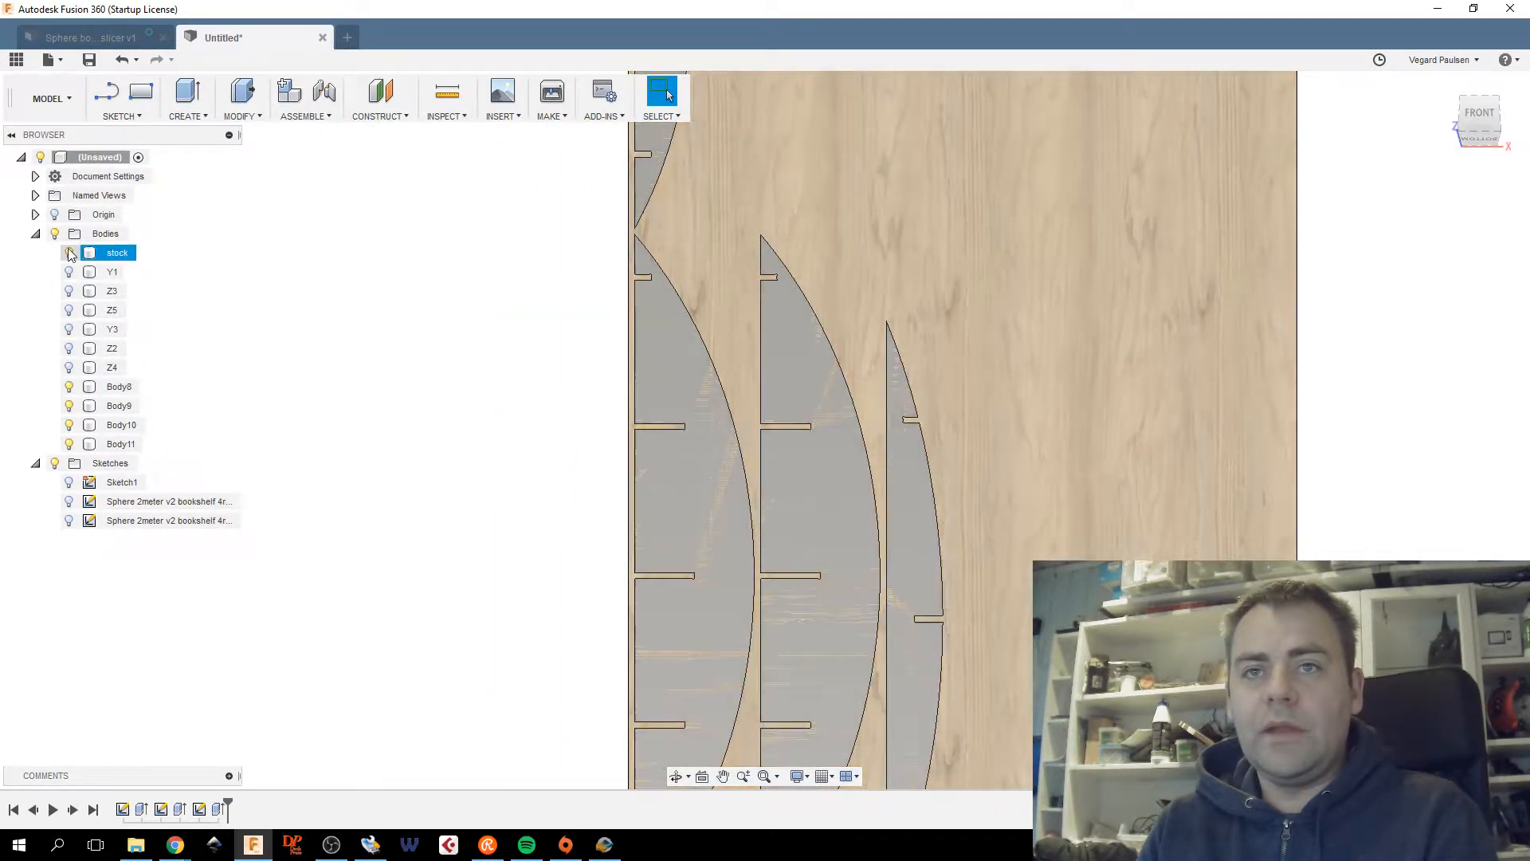
left_click(69, 252)
middle_click_drag(335, 414, 422, 283)
scroll(381, 423, "down", 2)
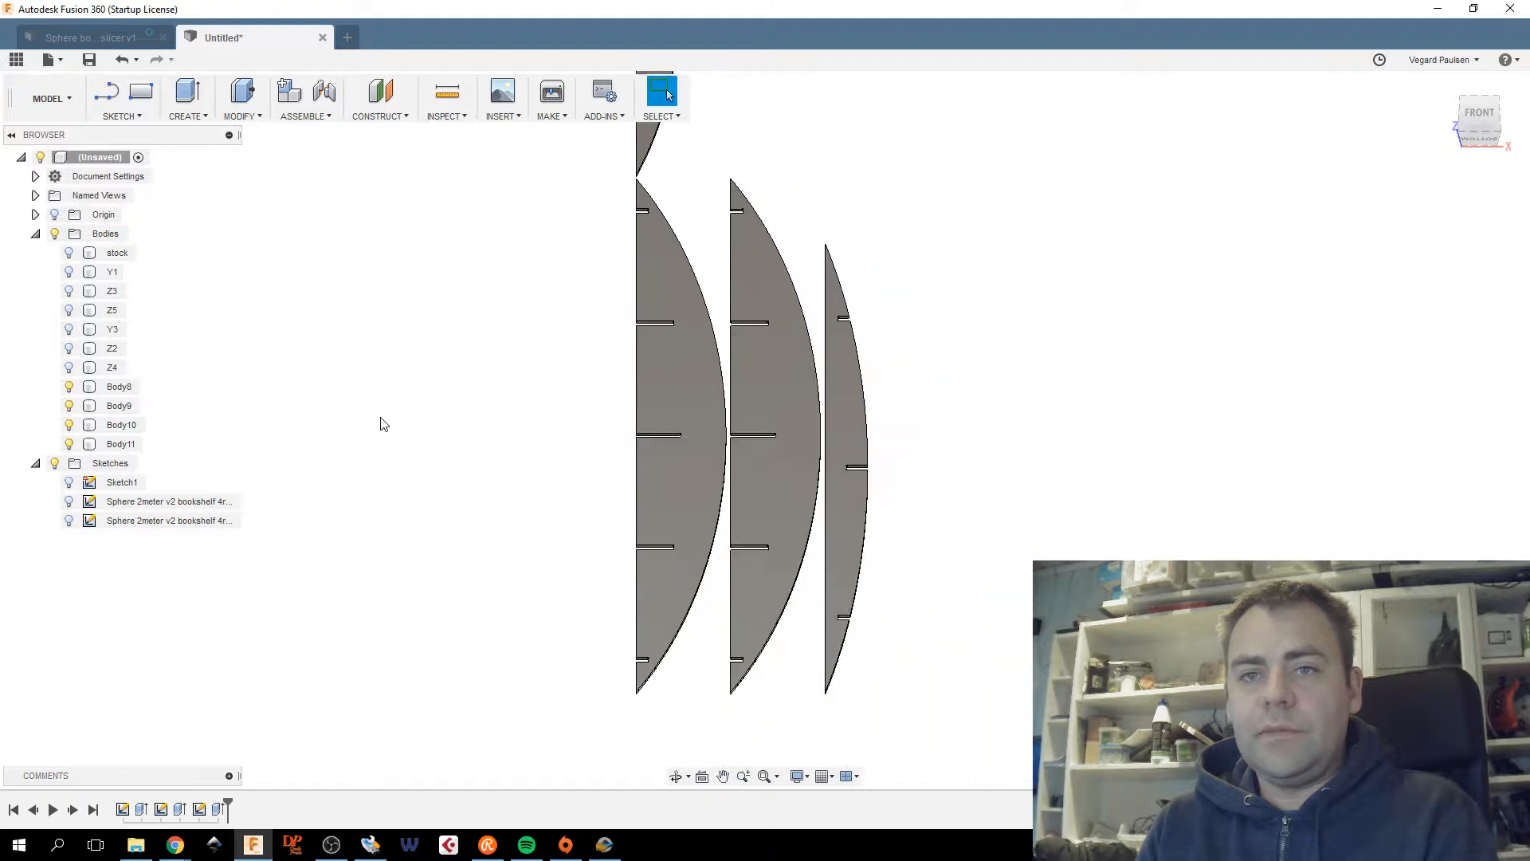
middle_click_drag(381, 424, 305, 467)
scroll(305, 467, "down", 1)
left_click(111, 387)
left_click(68, 520)
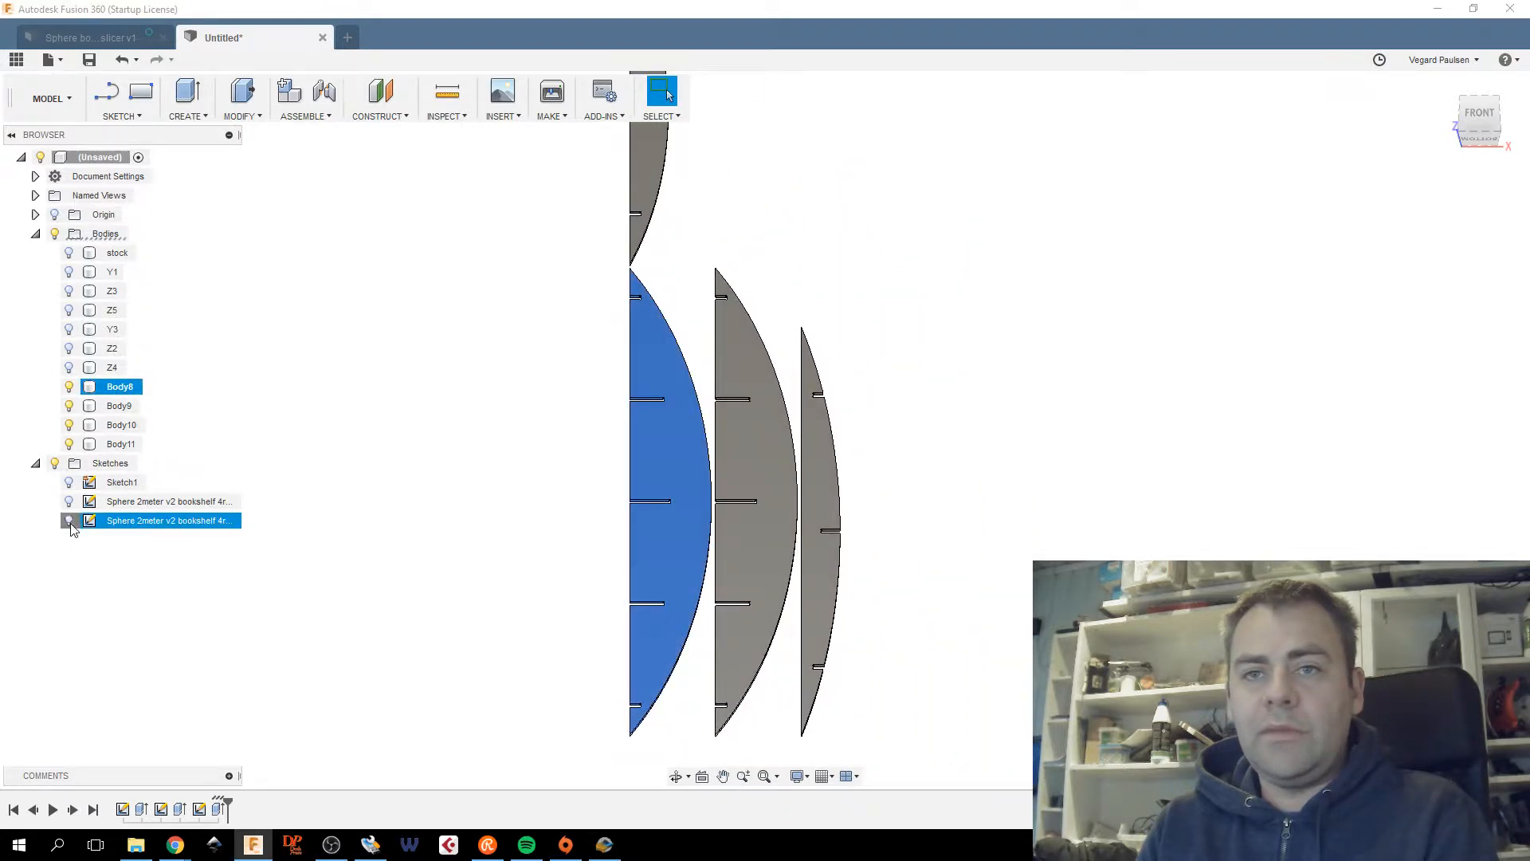
Rename the bodies of the two wide parts labelled Y-2 and Y-4 as Y2 and Y4.
left_click(118, 388)
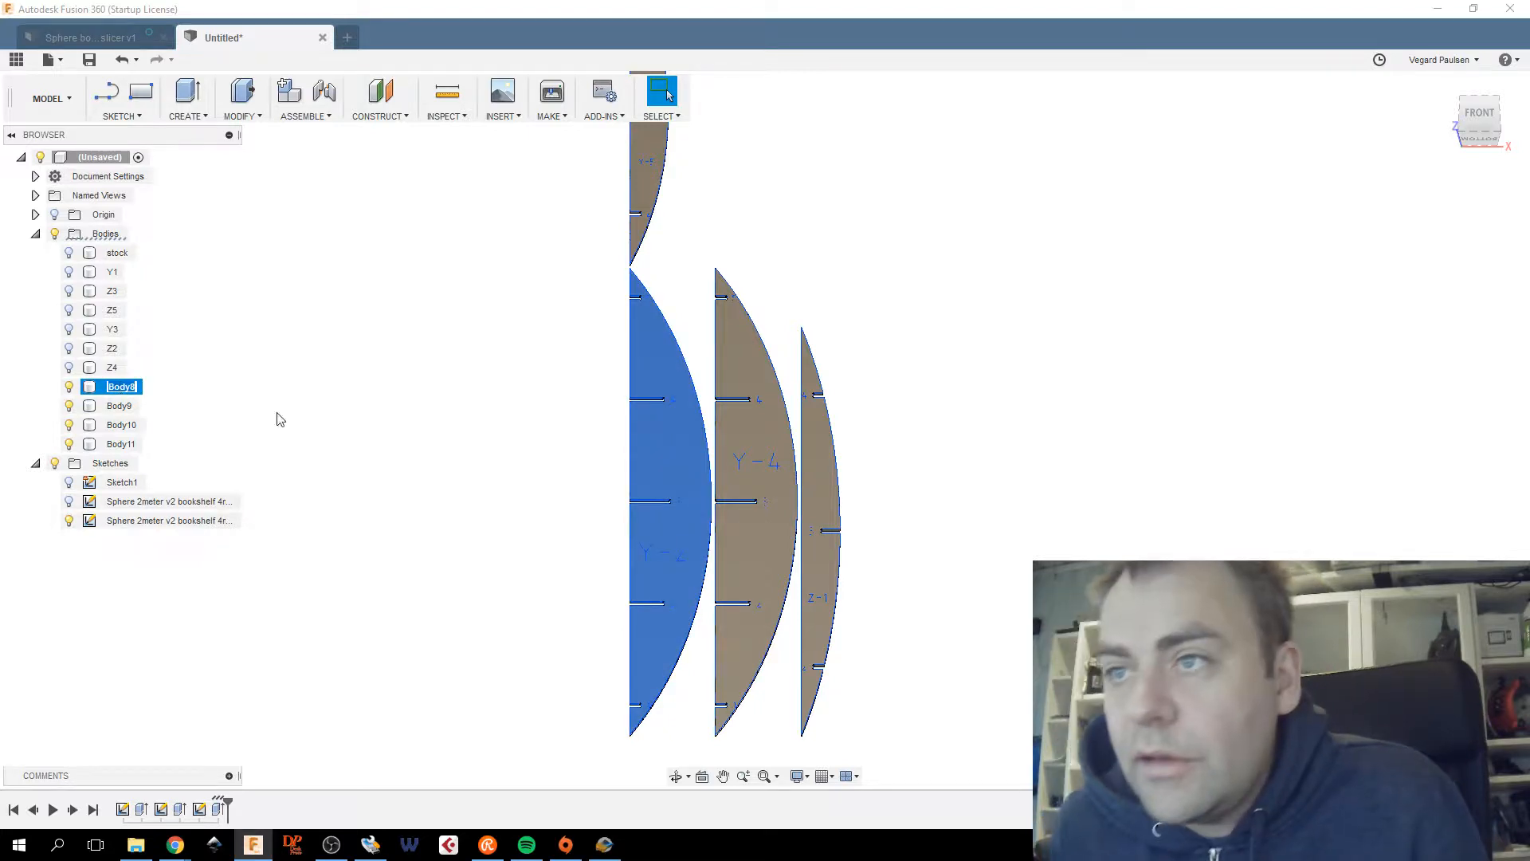
scroll(601, 471, "up", 3)
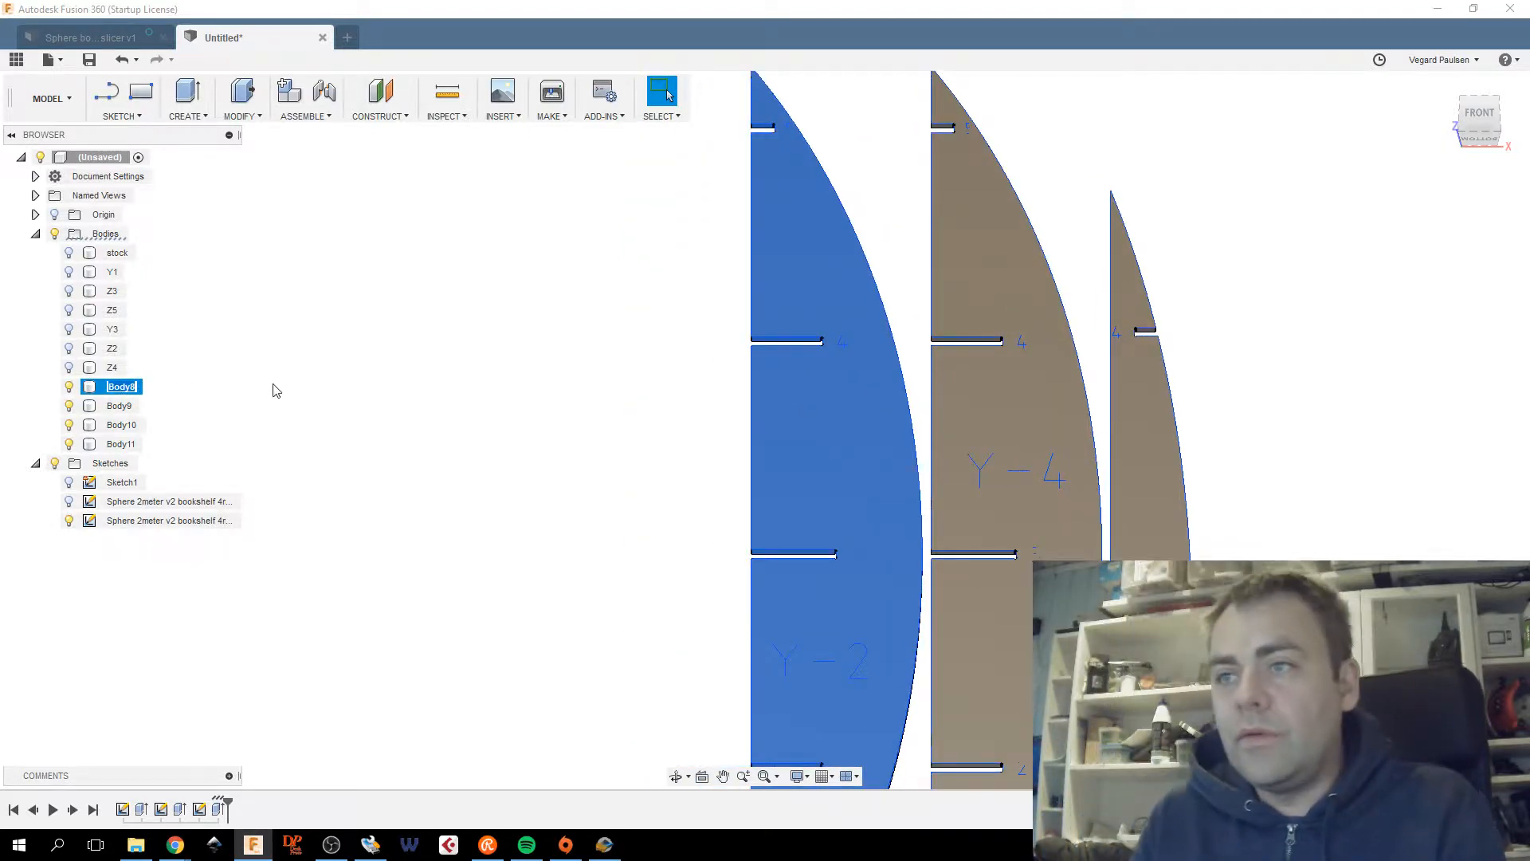
type("Y2")
left_click(126, 408)
double_click(125, 406)
type("Y3Y4")
key("Return")
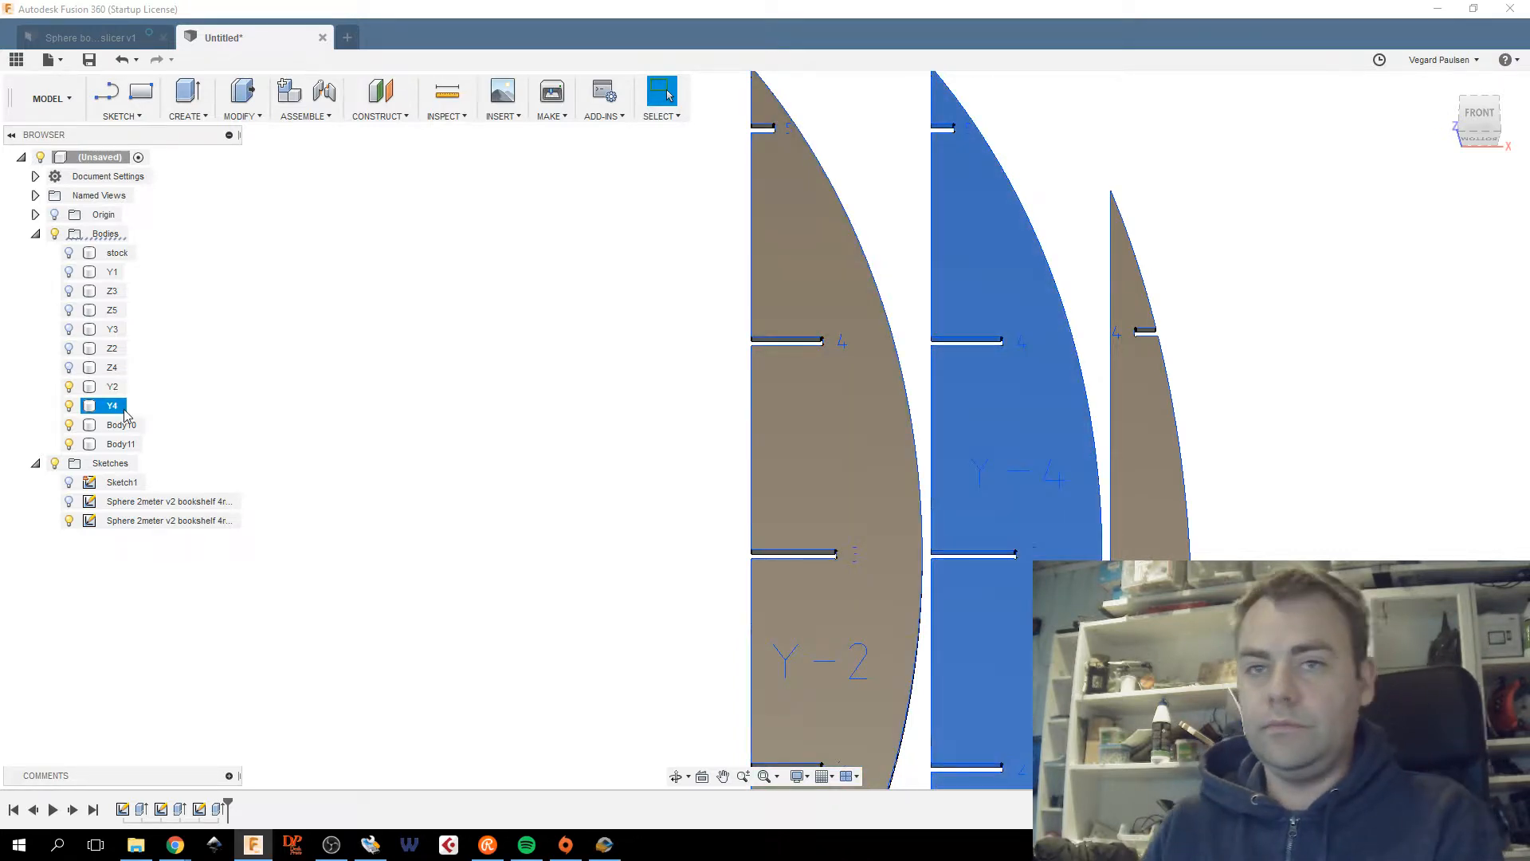
Locate the label on the short part above Y-2 and rename its body as Y5.
left_click(128, 426)
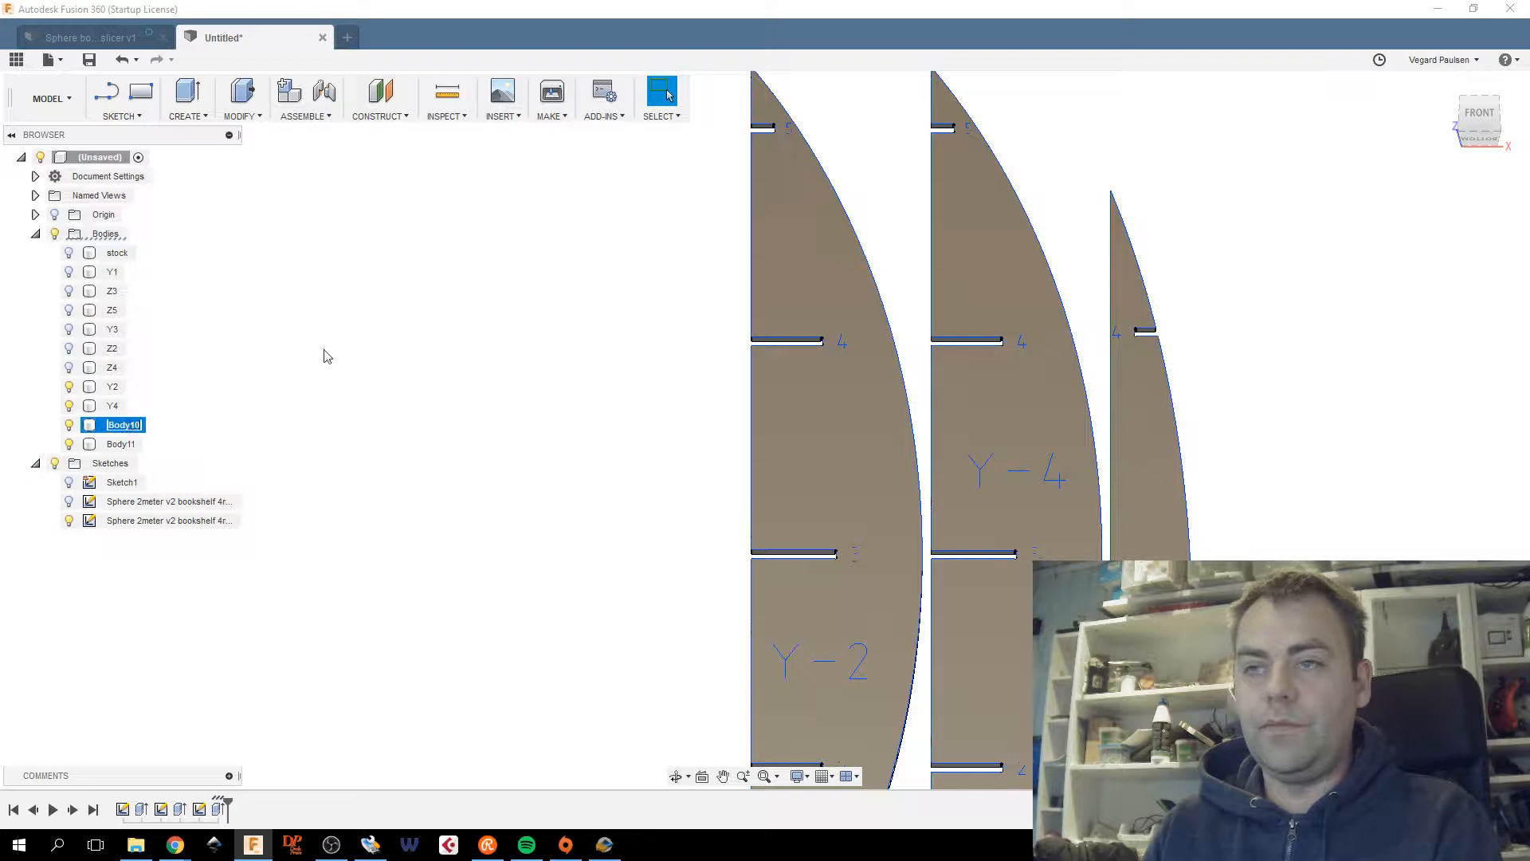
scroll(522, 325, "down", 3)
middle_click_drag(561, 328, 655, 672)
scroll(742, 269, "up", 4)
scroll(757, 302, "up", 5)
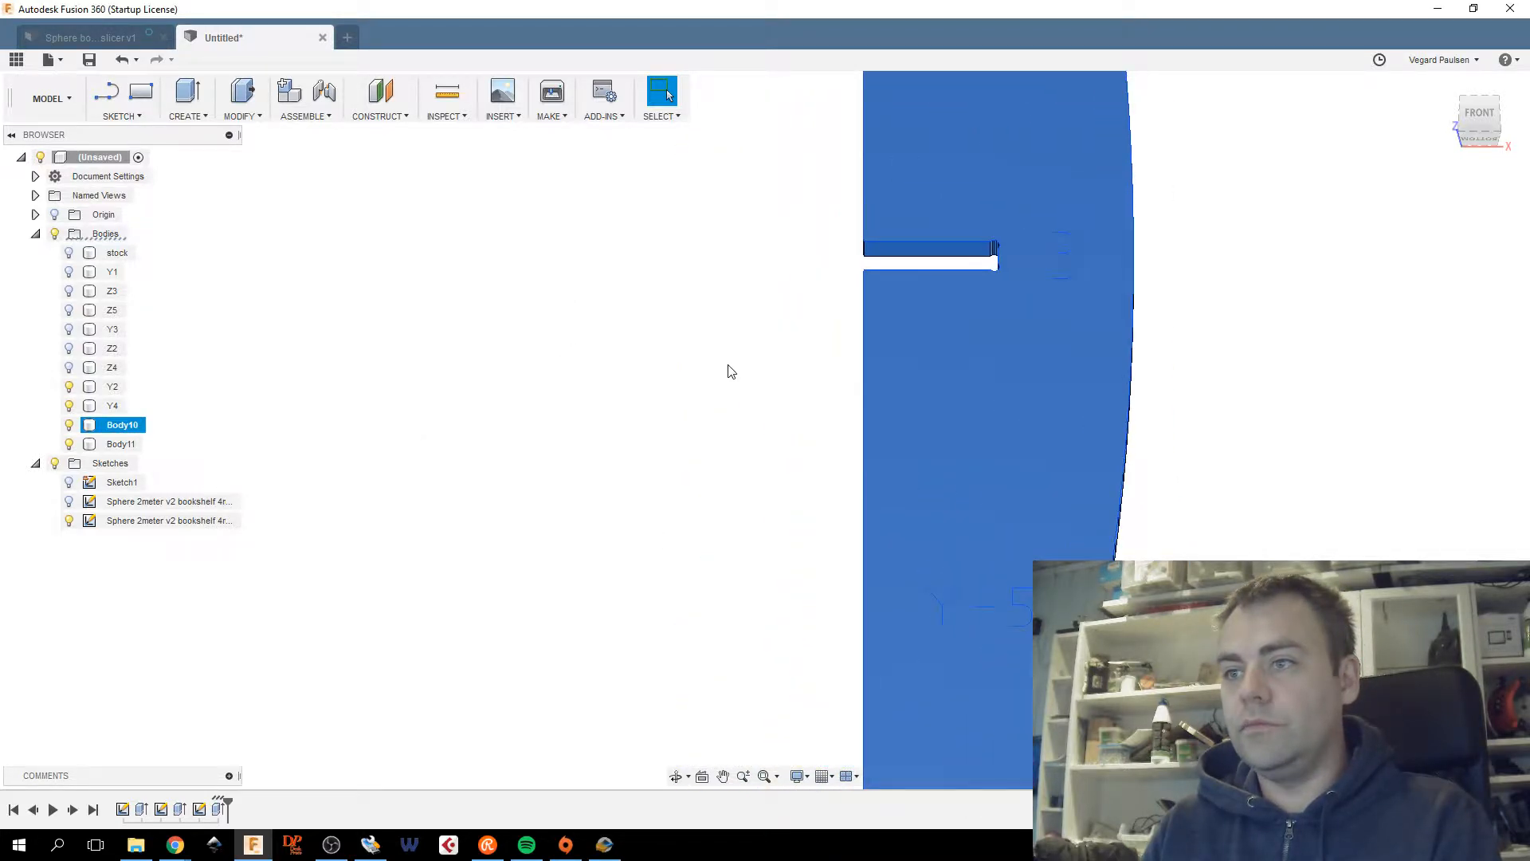
double_click(124, 425)
type("Y5")
key("Return")
Rename the body of the narrow part labelled Z-1 as Z1.
scroll(382, 512, "down", 8)
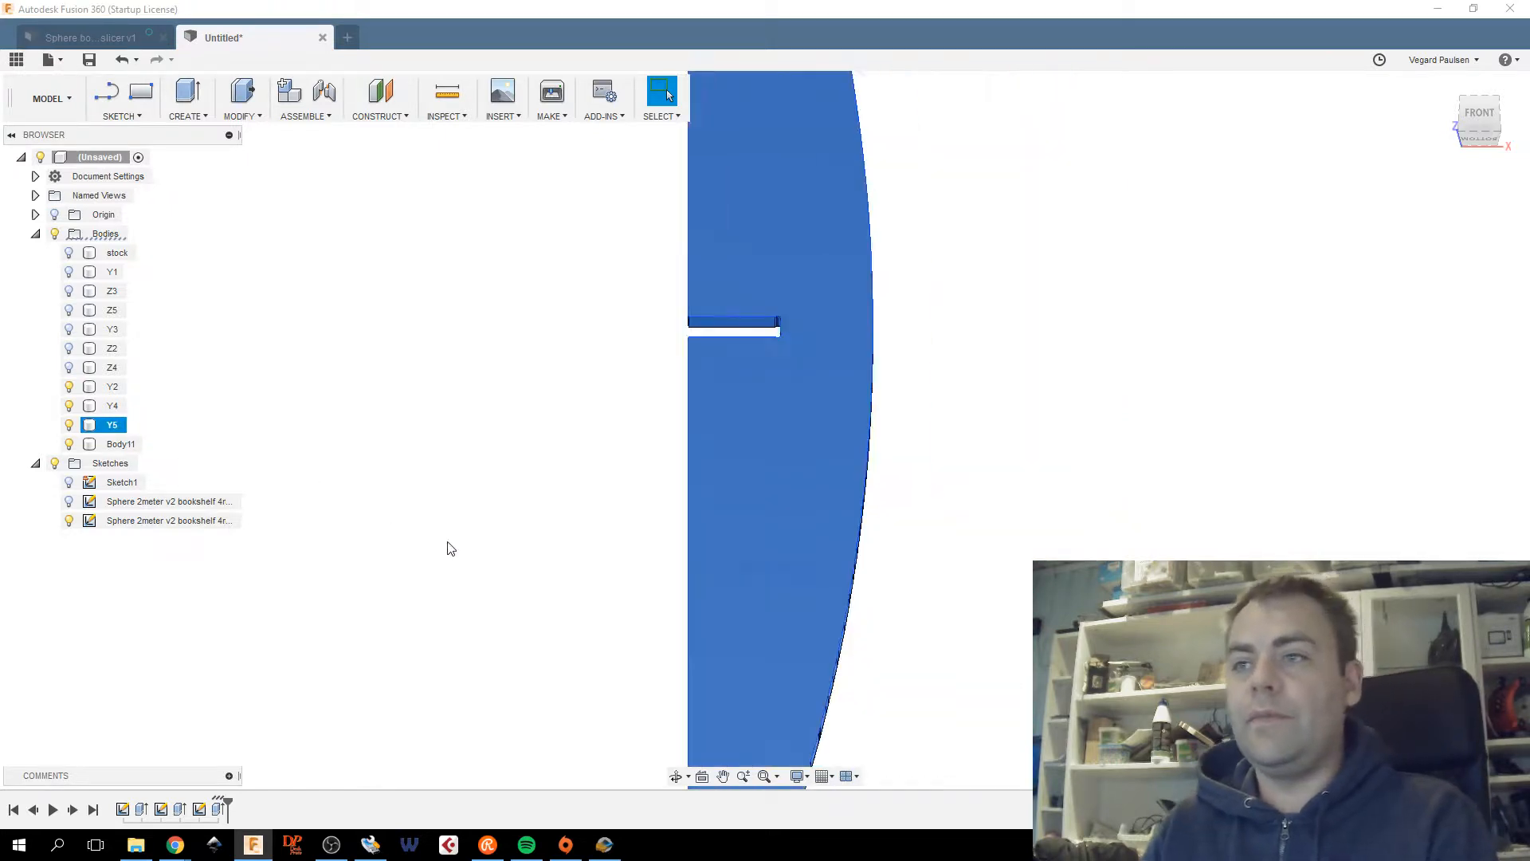
middle_click_drag(643, 632, 644, 351)
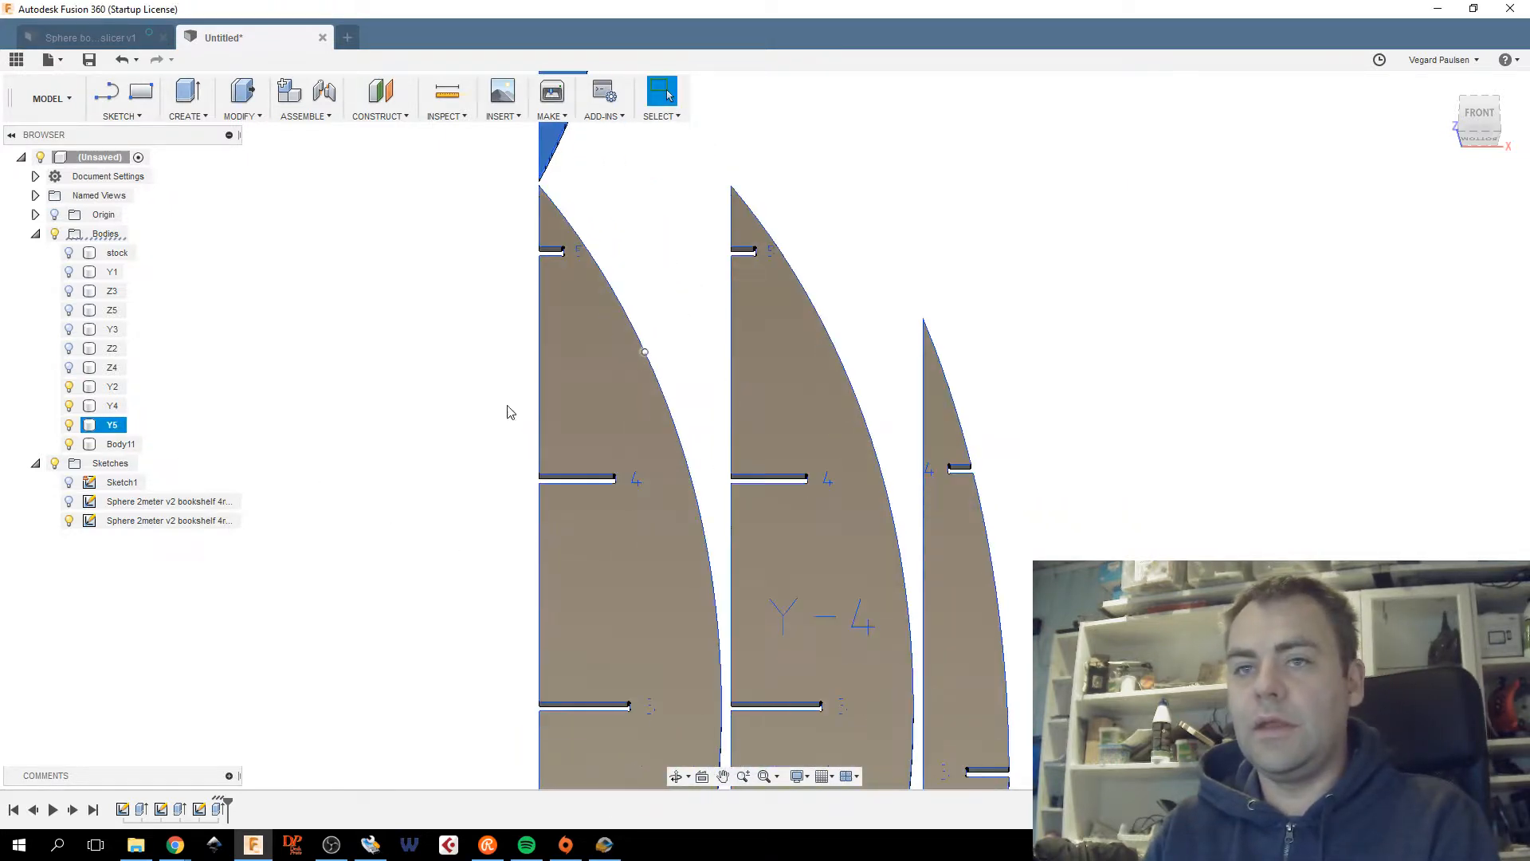
left_click(115, 443)
middle_click_drag(594, 468, 560, 205)
middle_click_drag(924, 527, 820, 382)
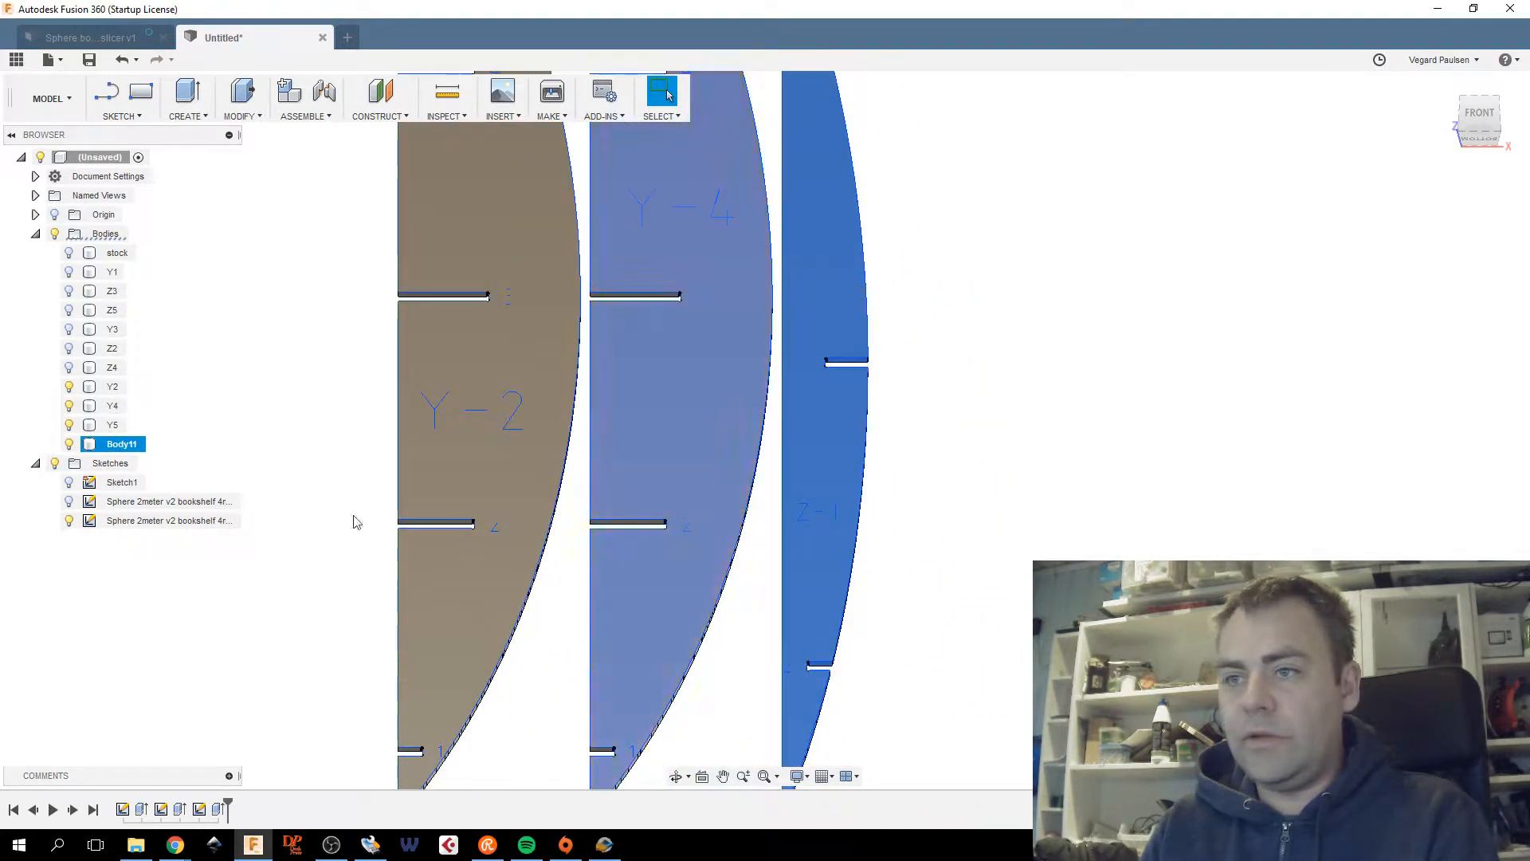
double_click(118, 444)
type("Z1")
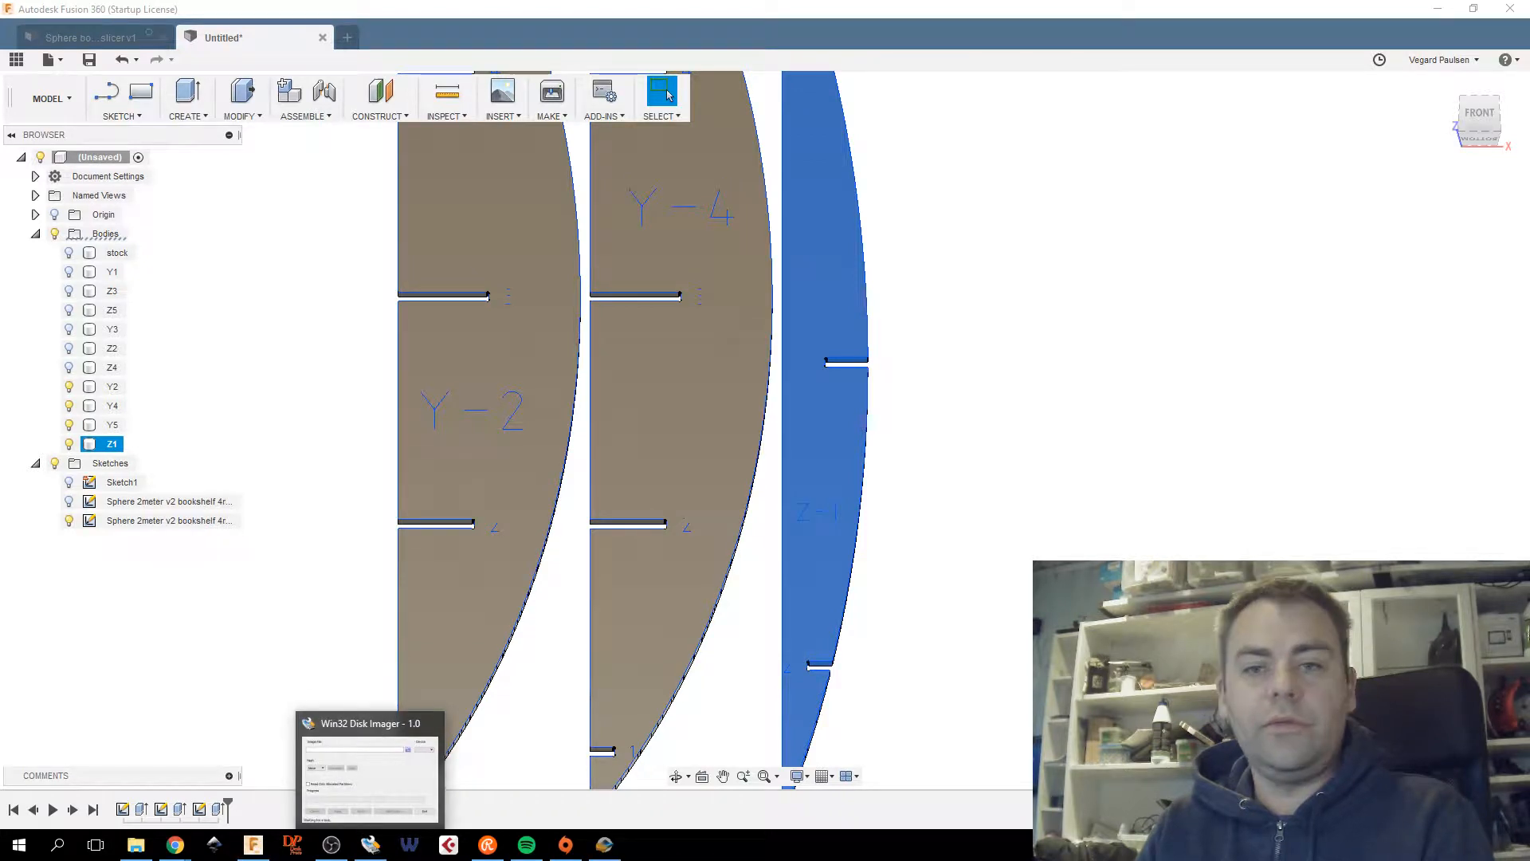
Search the computer for Discord, launch it, and clear the body selection in the model.
left_click(16, 851)
type("disc")
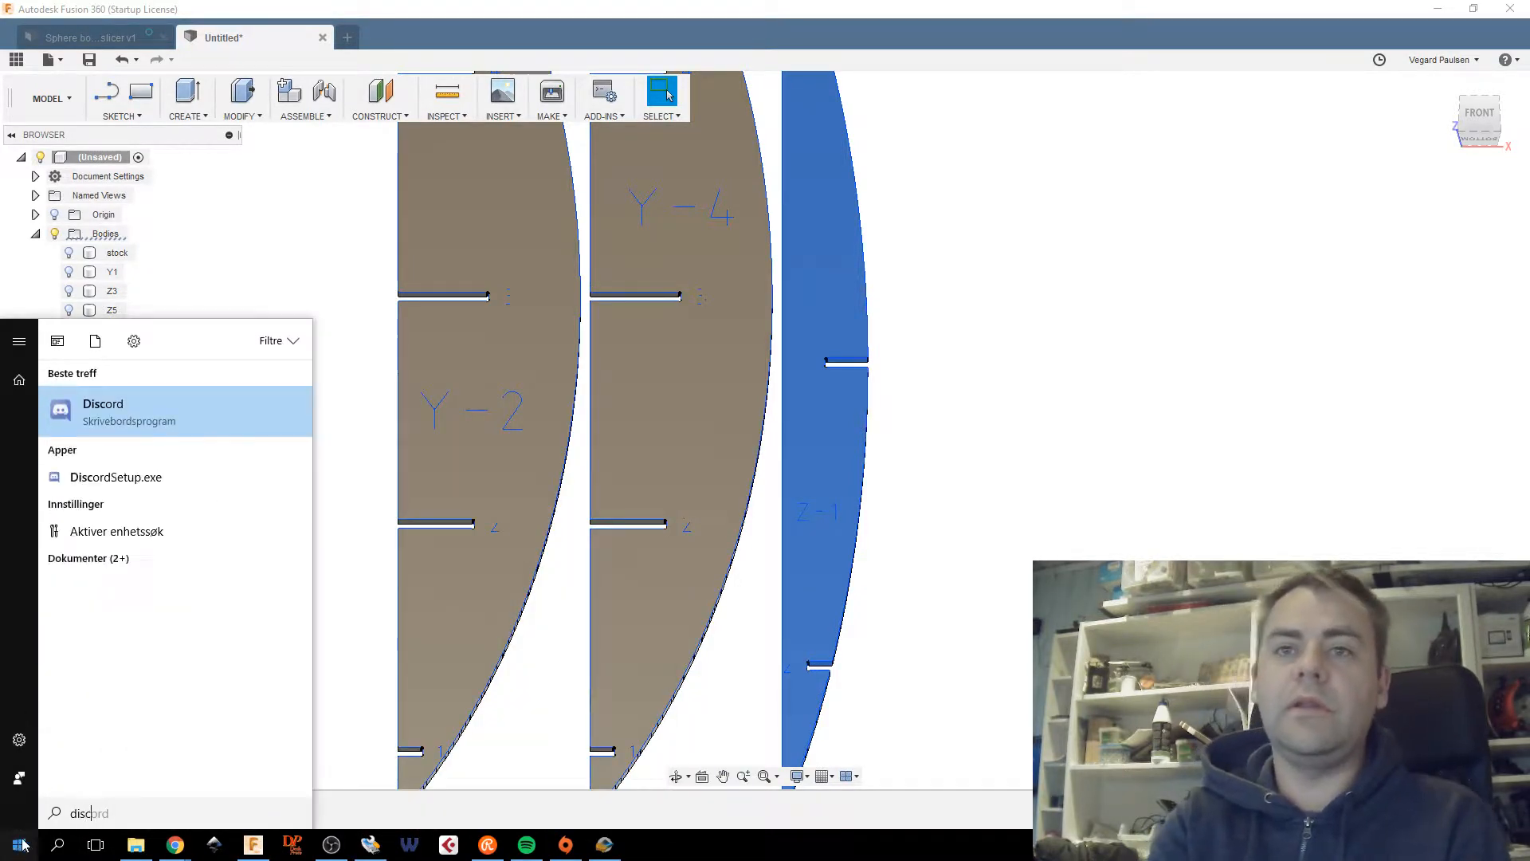
key("Return")
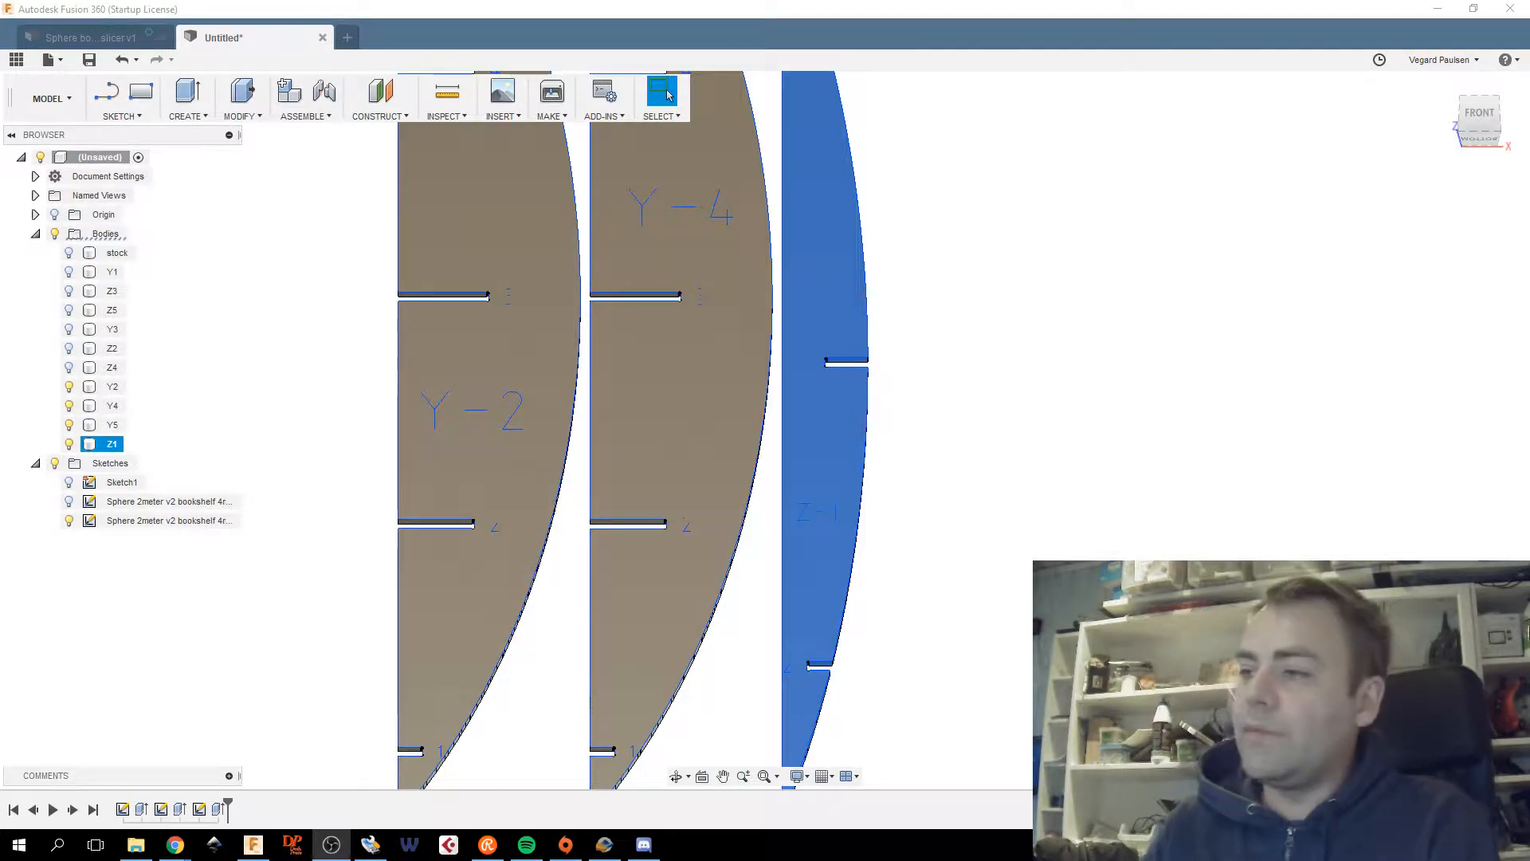
middle_click_drag(472, 460, 602, 411)
scroll(558, 411, "down", 2)
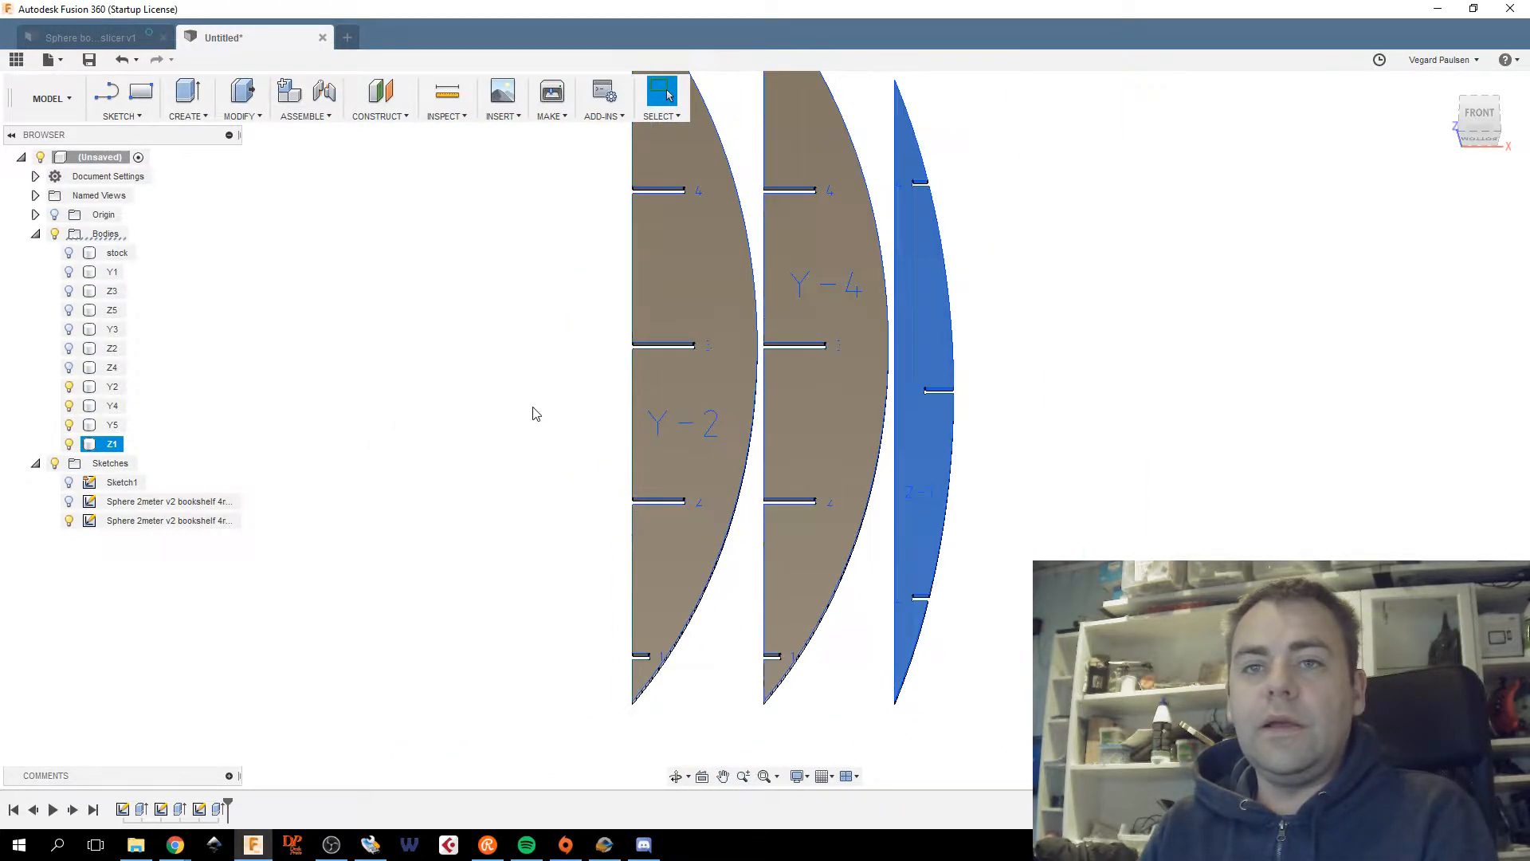
left_click(345, 480)
Bring up Discord to view the makesomething channel, and switch back to the Fusion 360 model.
left_click(644, 844)
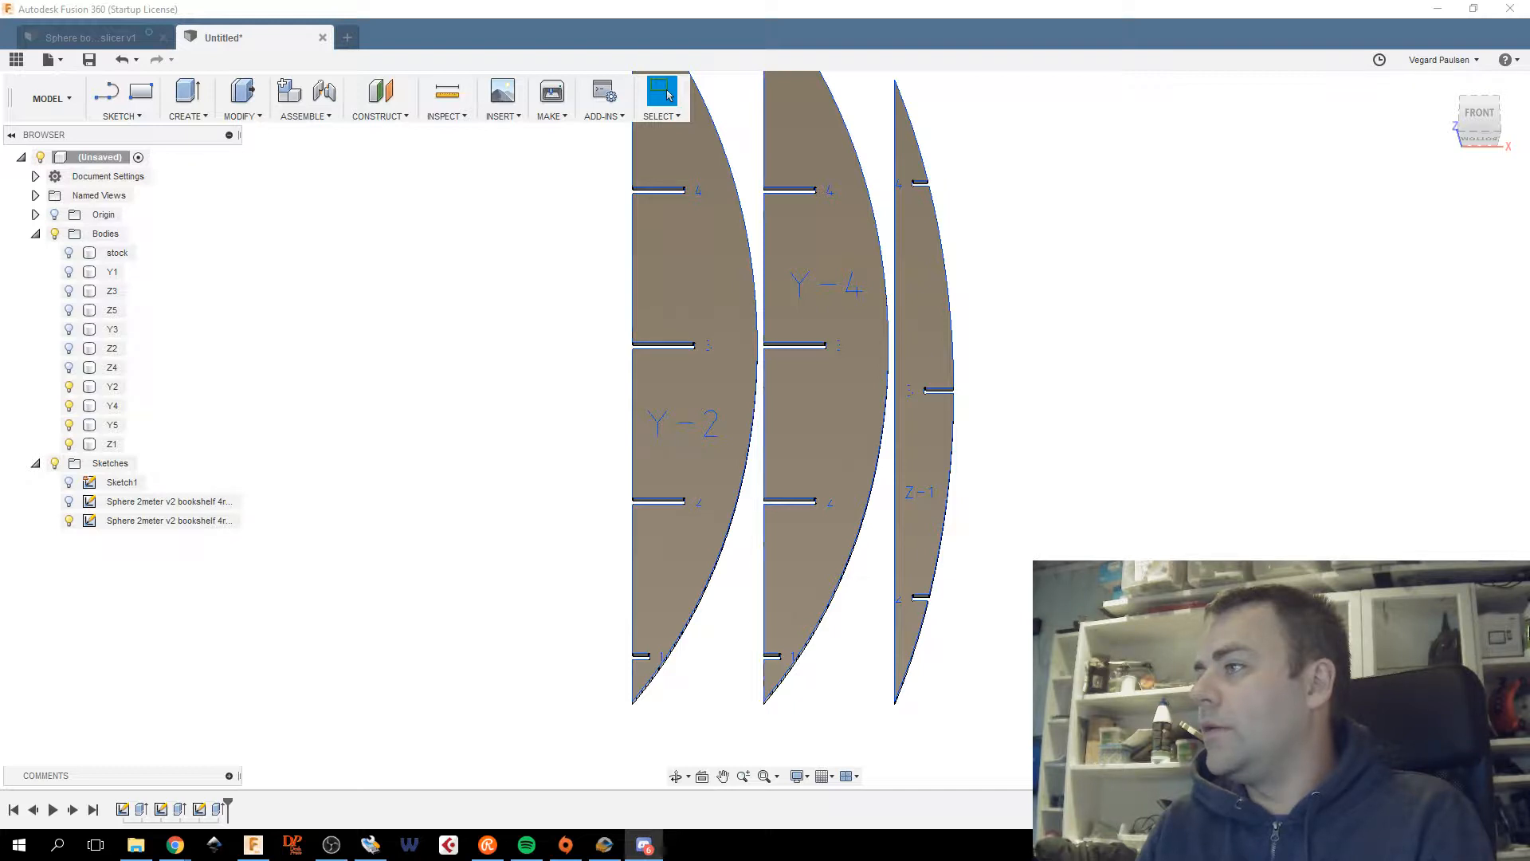
left_click_drag(1529, 12, 447, 50)
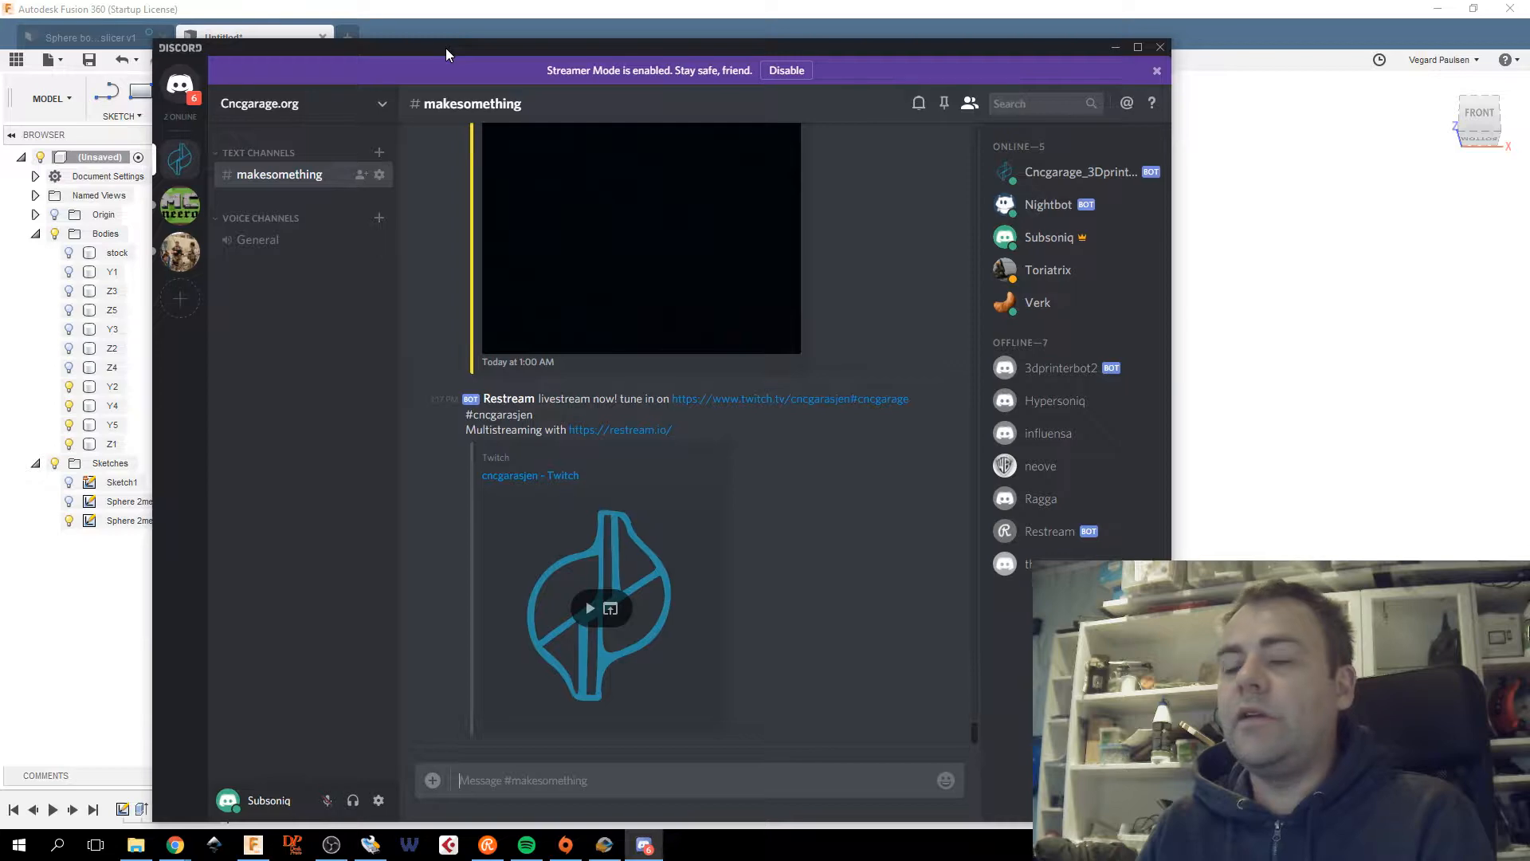
key("alt+Tab")
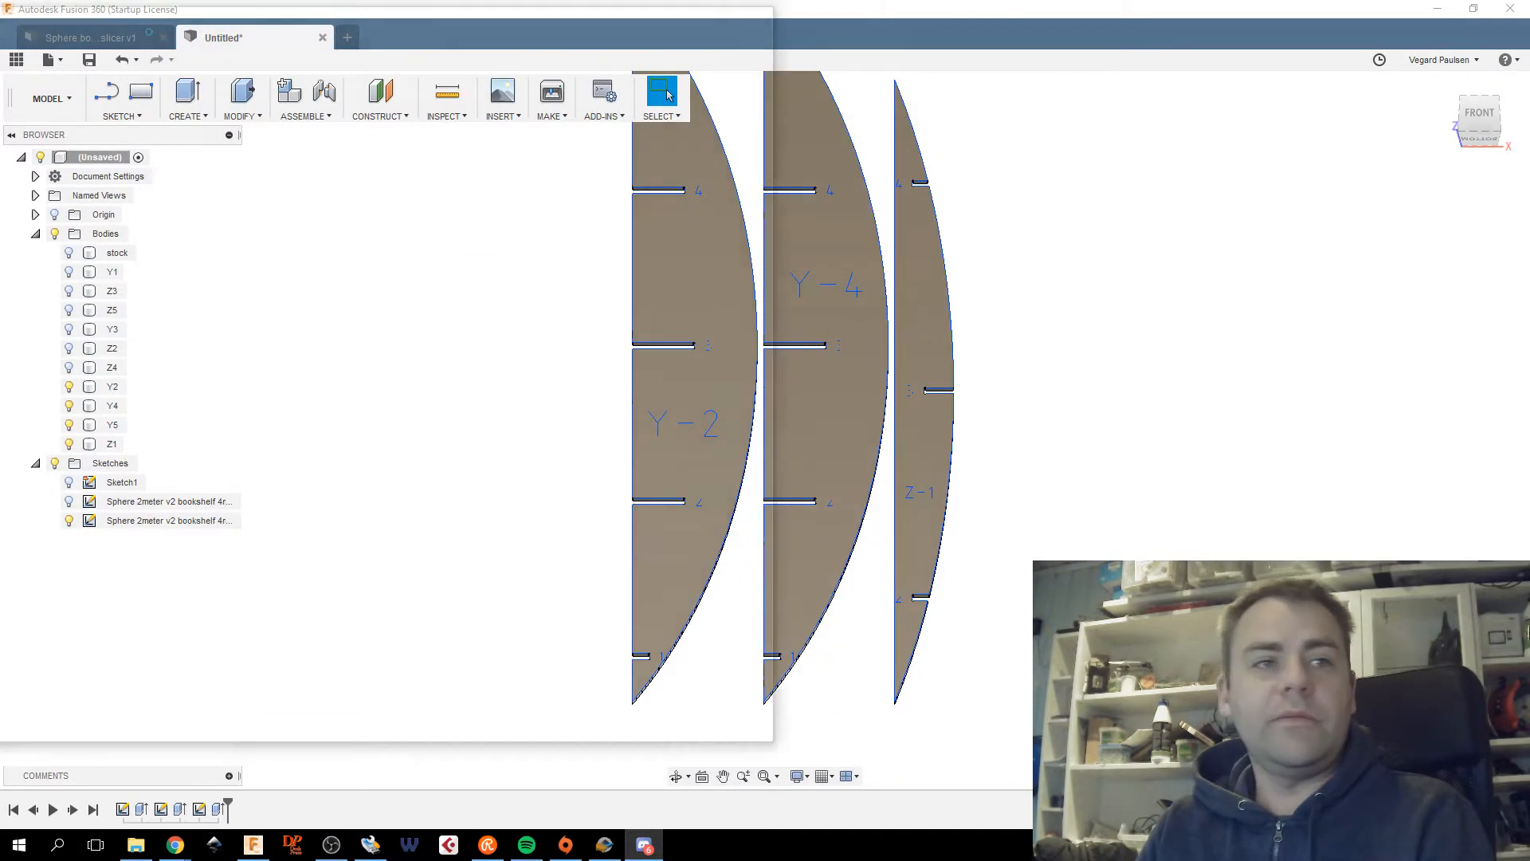
scroll(1147, 422, "down", 6)
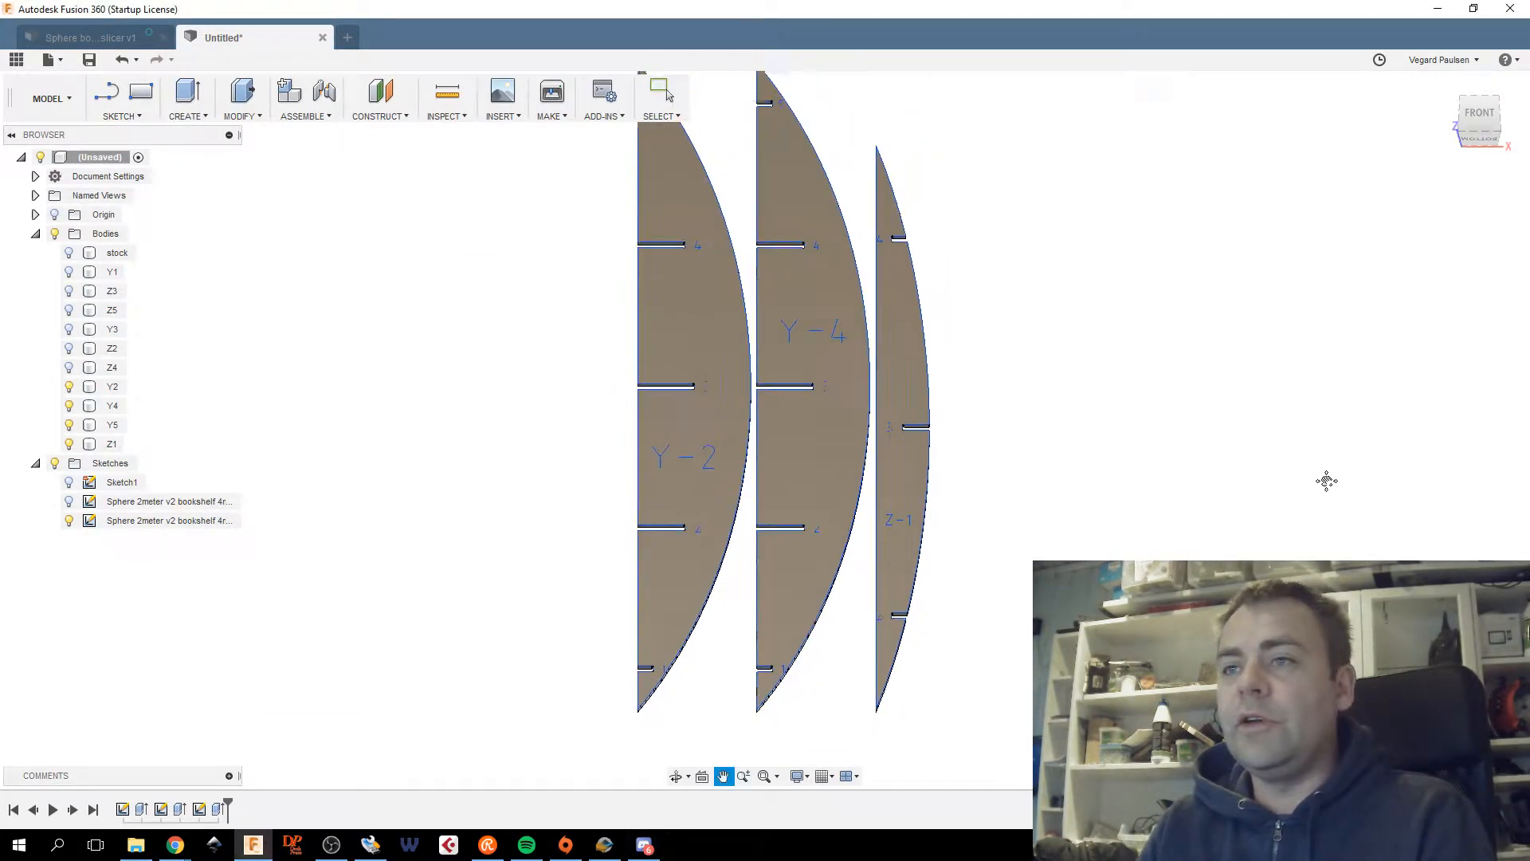
Examine the Y-2, Y-4, Y-5 and Z-1 parts, their slots and their engraved labels up close and as a whole.
middle_click_drag(1148, 430, 1045, 494)
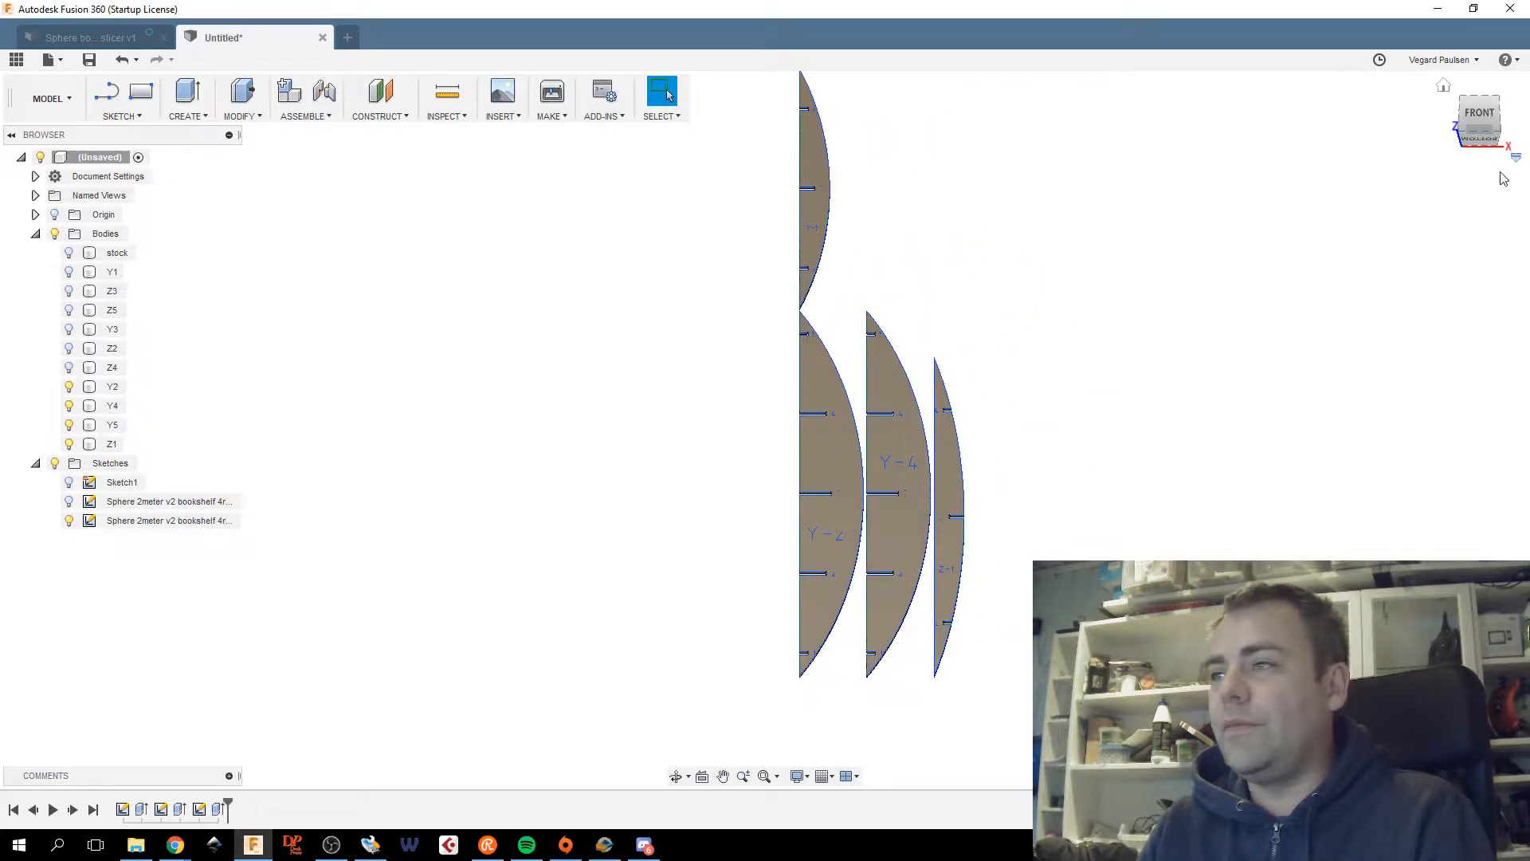
left_click(1479, 136)
scroll(810, 294, "up", 4)
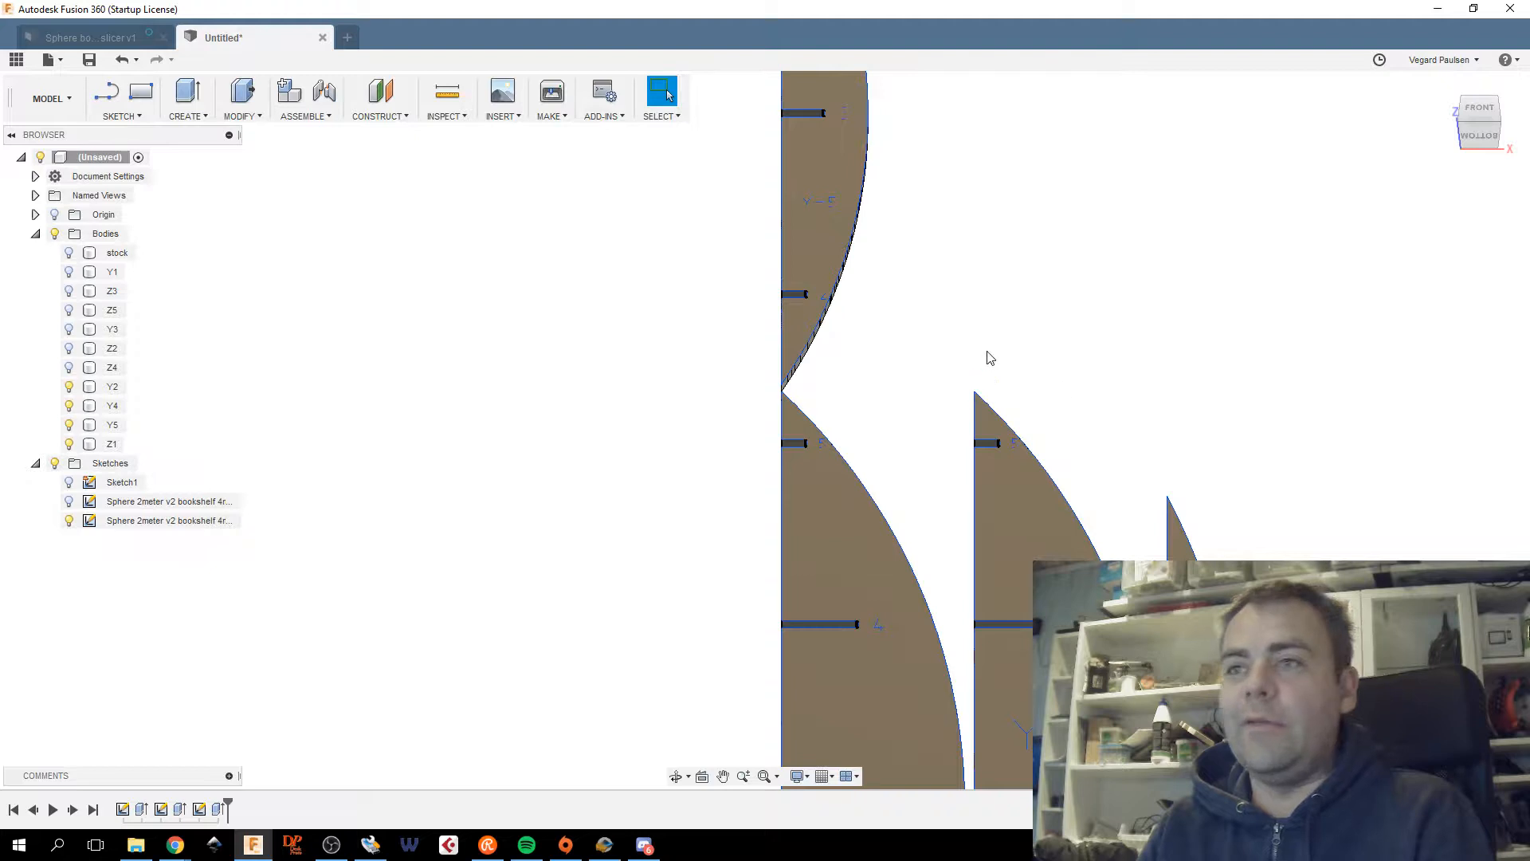
scroll(988, 358, "down", 1)
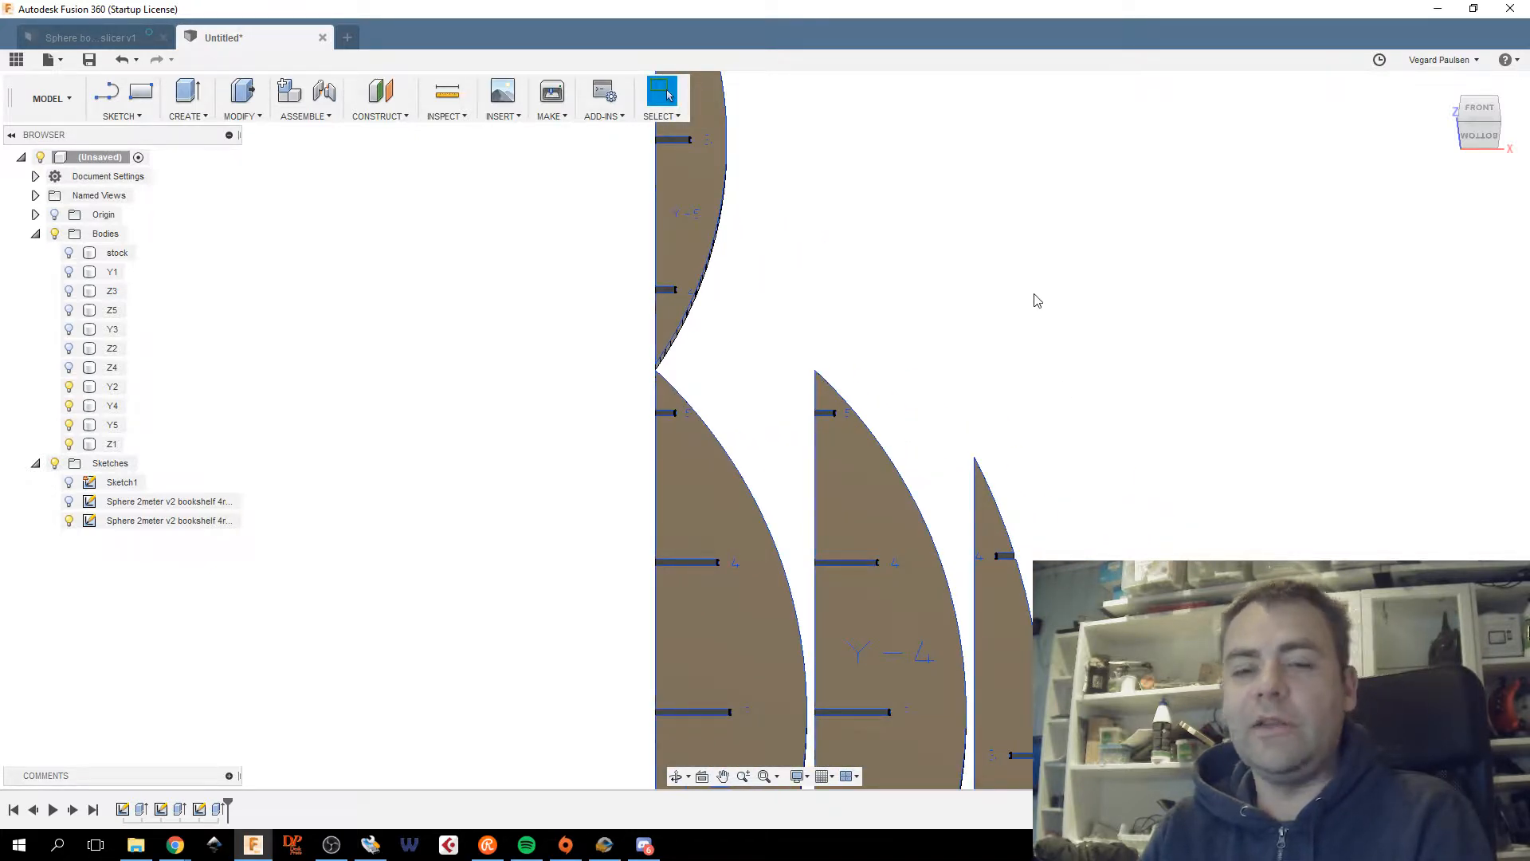
middle_click_drag(1033, 365, 1076, 262)
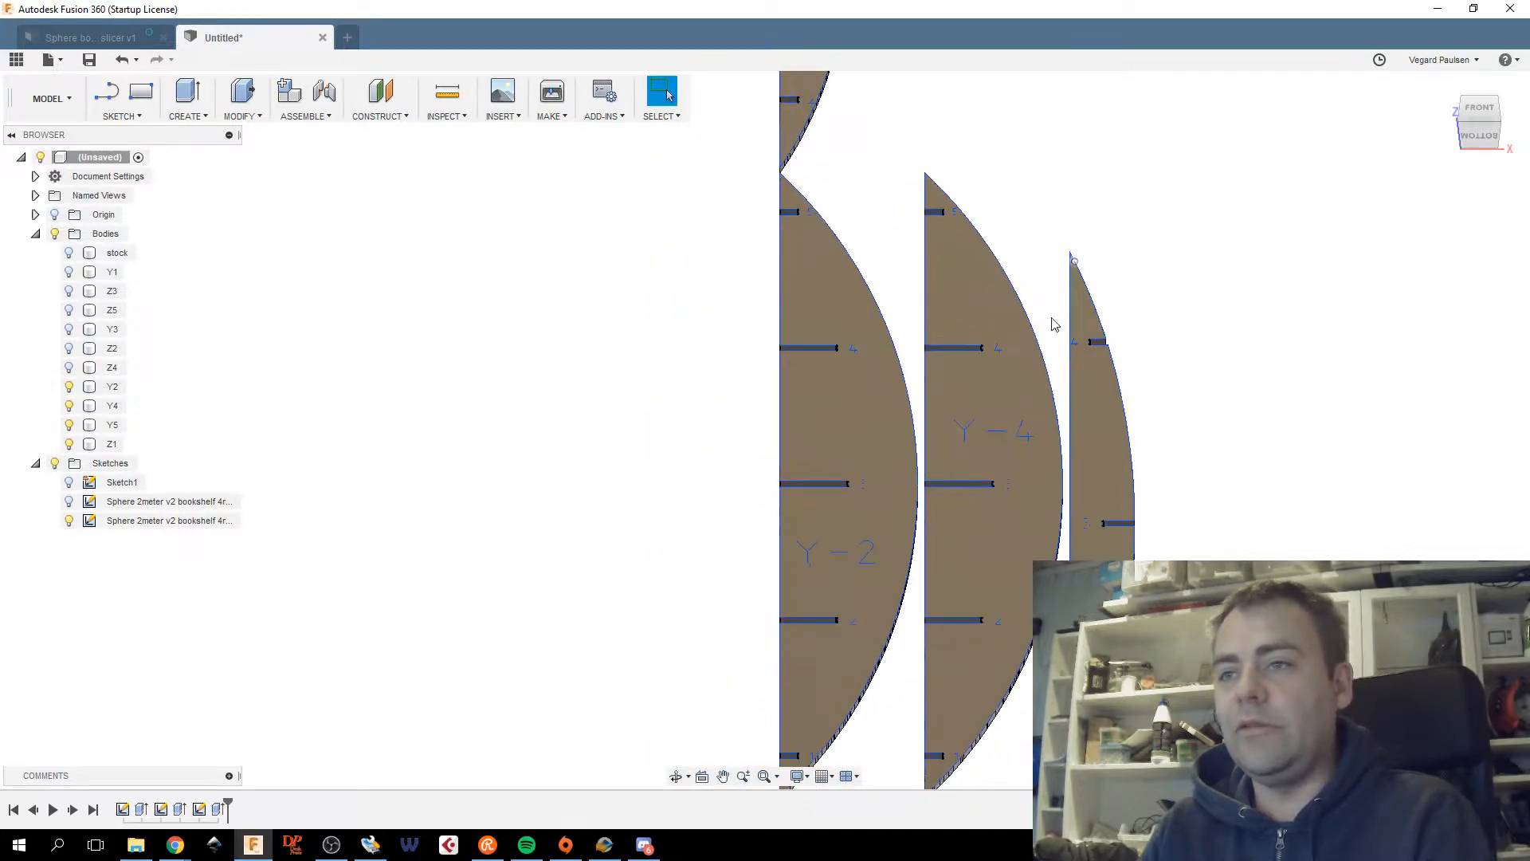
middle_click_drag(935, 495, 878, 460)
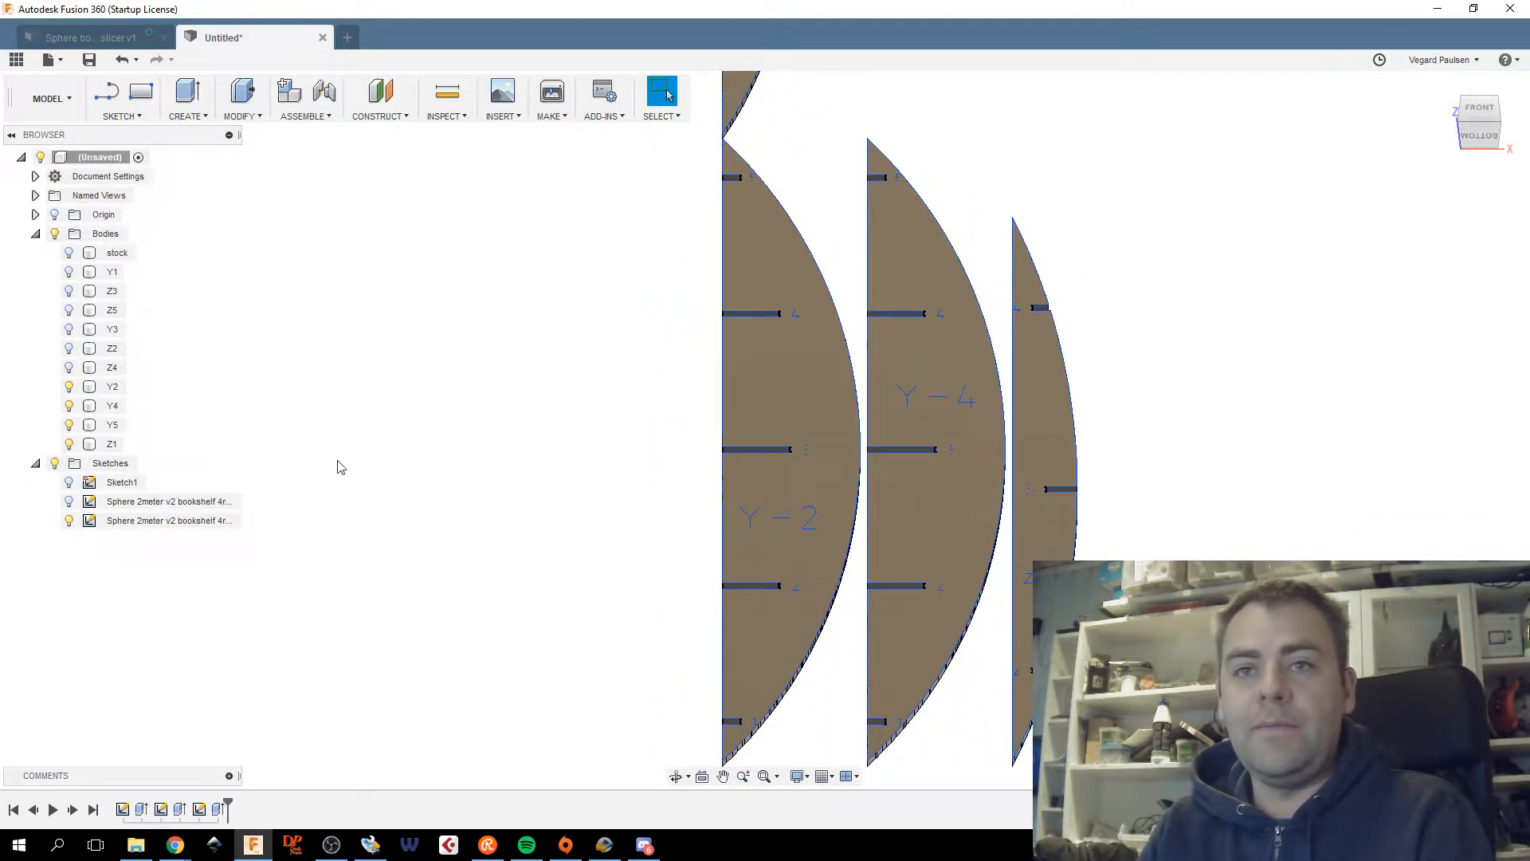
middle_click_drag(684, 511, 581, 371)
scroll(530, 451, "up", 3)
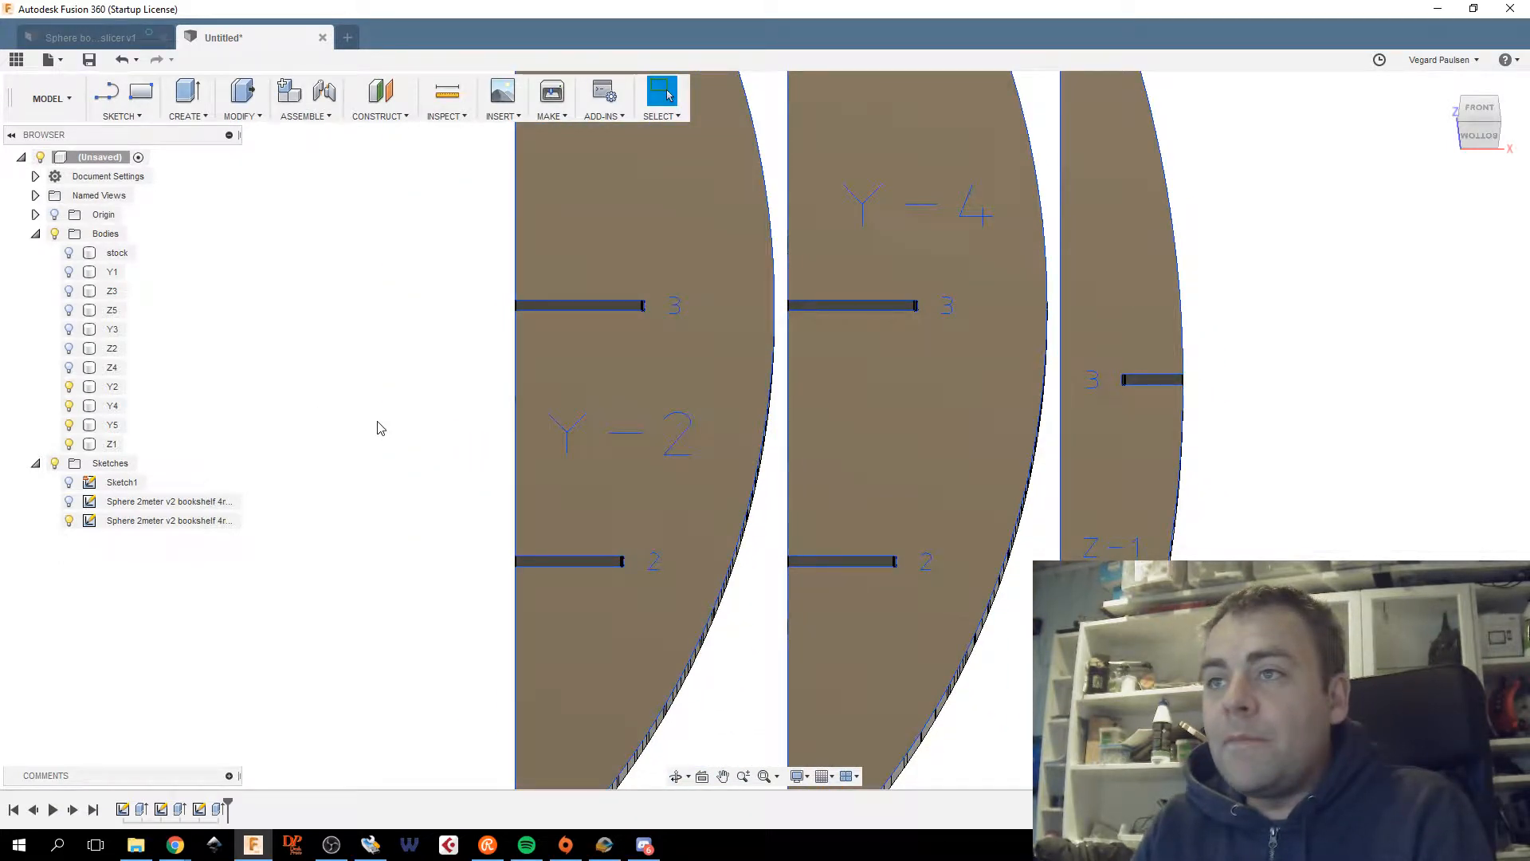
mouse_move(388, 381)
middle_mouse_down()
mouse_move(387, 431)
mouse_move(468, 413)
mouse_move(592, 512)
middle_mouse_up()
scroll(398, 426, "down", 1)
scroll(405, 416, "down", 2)
scroll(495, 454, "down", 3)
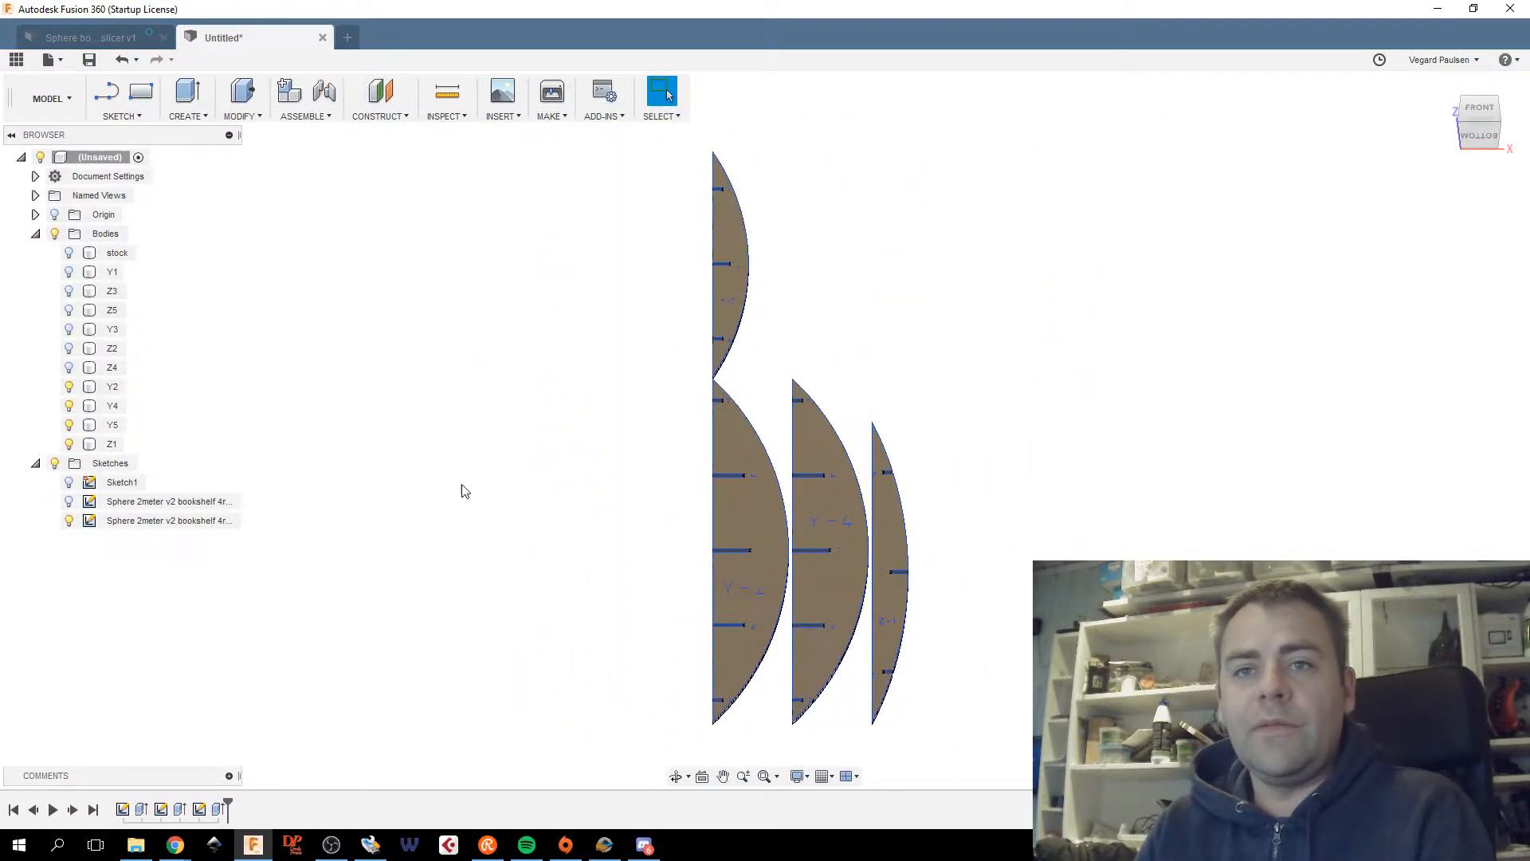
Show the stock body and save the design as "Sphere v2 2Meter bookshelf 12_25mm stock 4mm endmill".
left_click(69, 252)
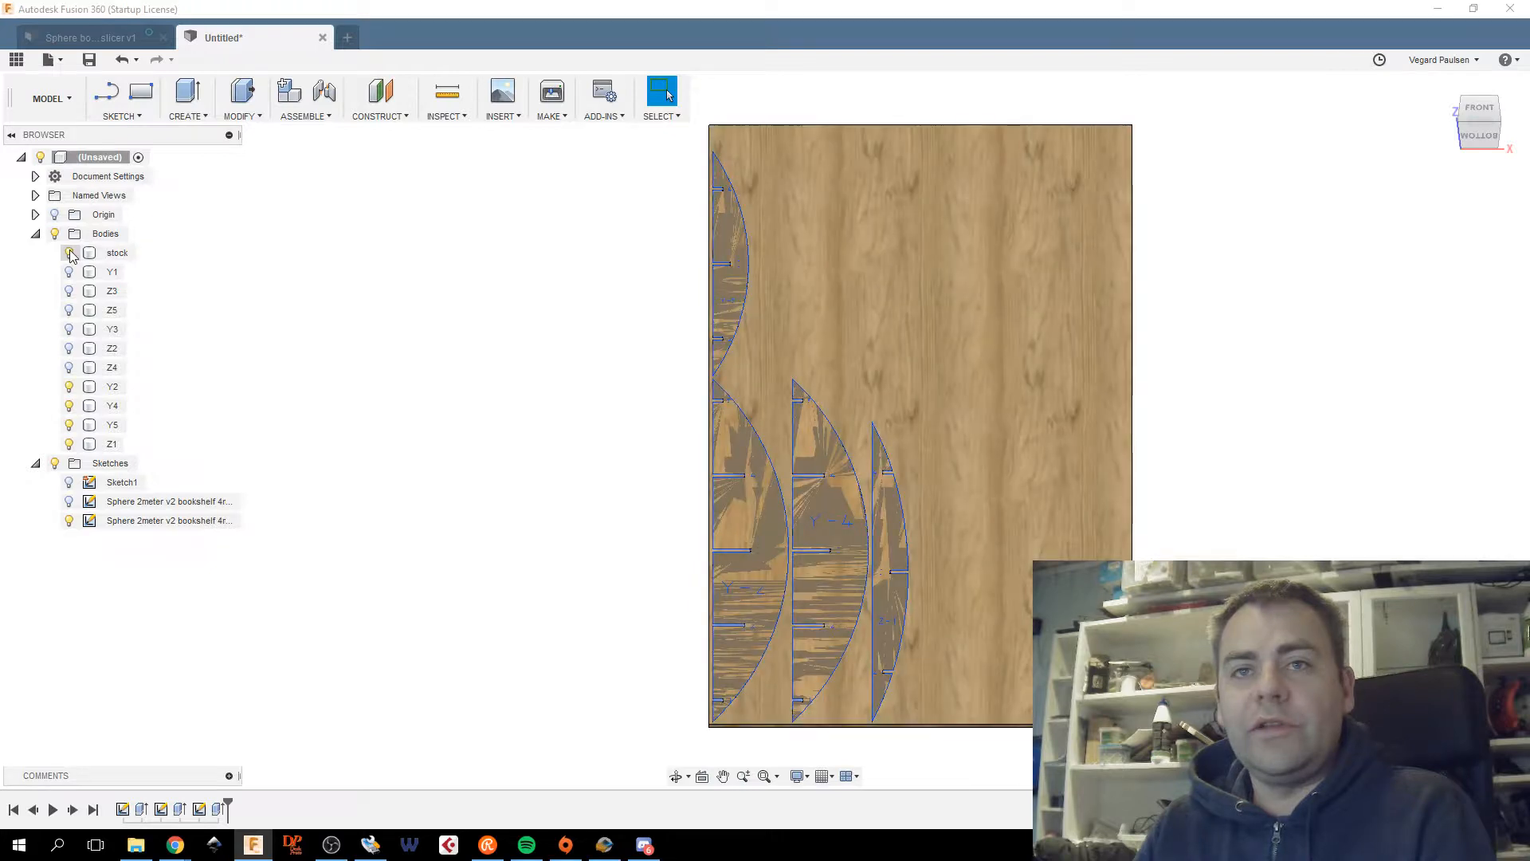
left_click(89, 60)
type("Sphere v2 2Meter bookshelf")
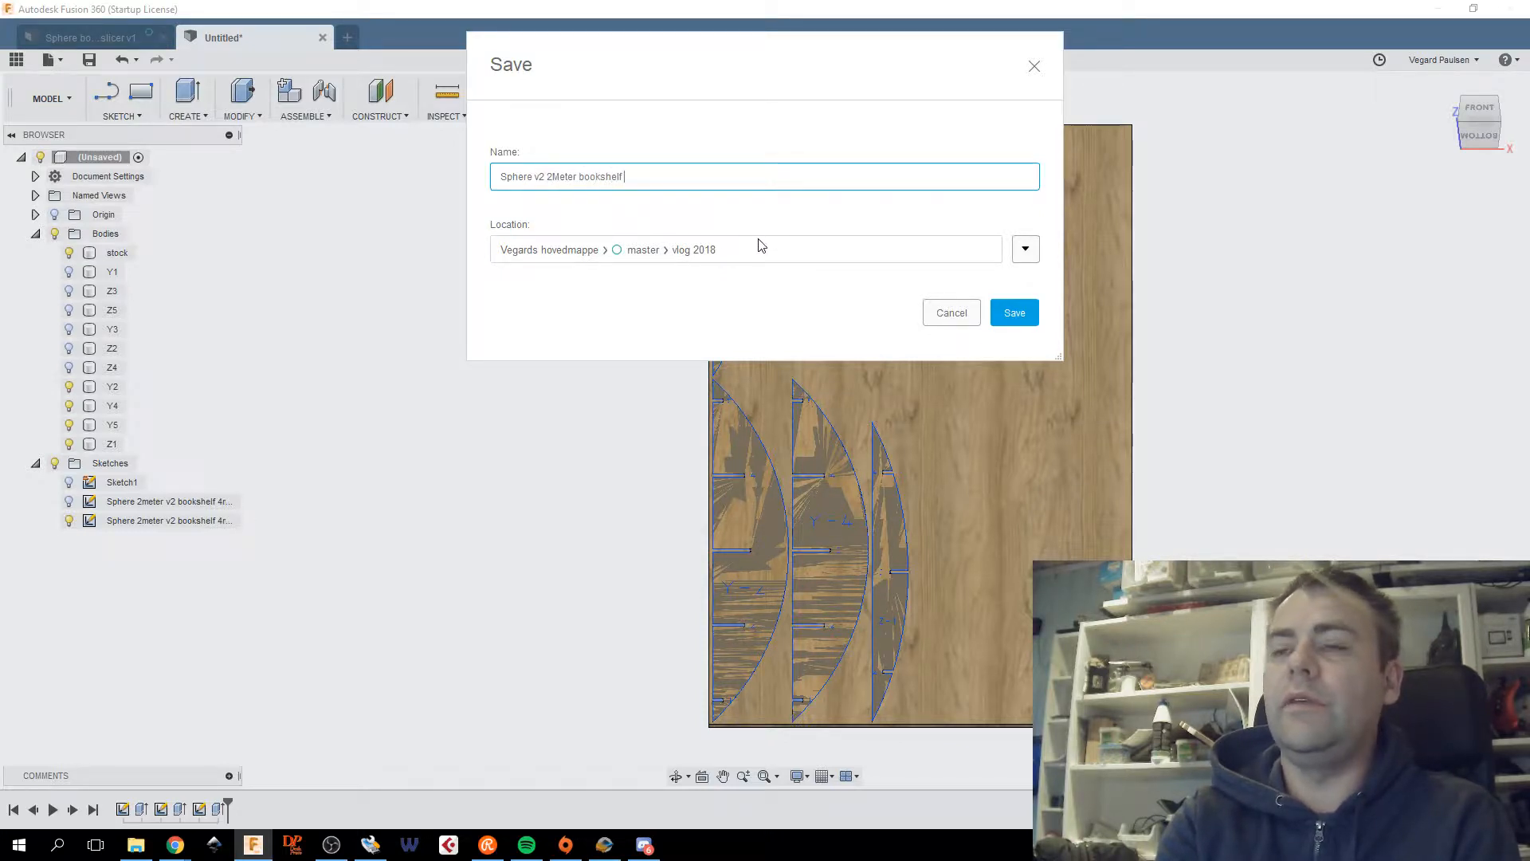
key("BackSpace")
key("BackSpace")
type("2_25mm stock 4mm endmill")
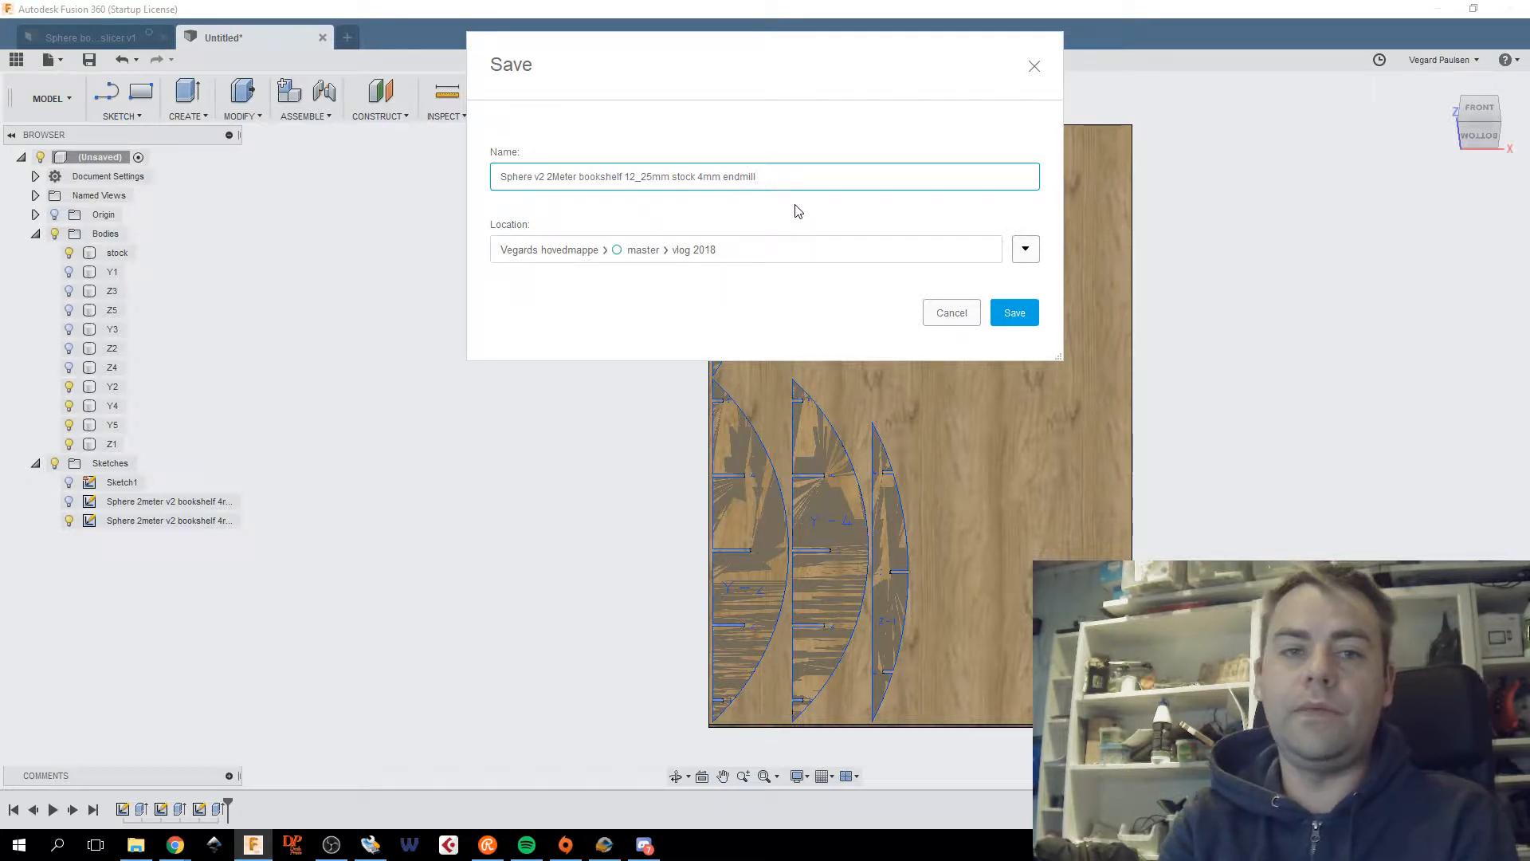
key("Return")
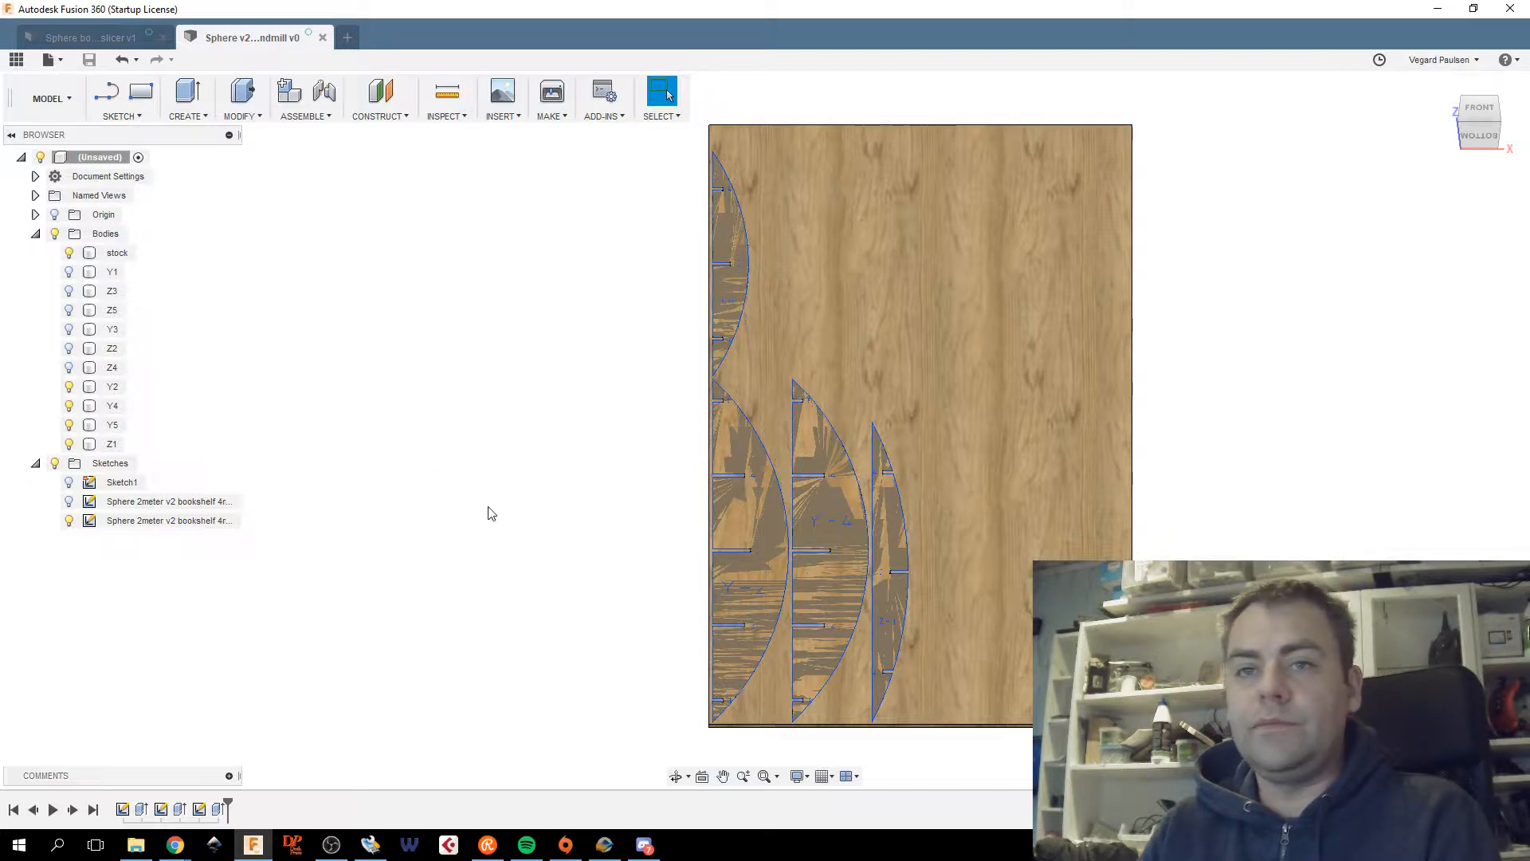
Toggle the visibility of body Y2 off and on, and hide the last imported DXF sketch and the sketches folder.
left_click(70, 386)
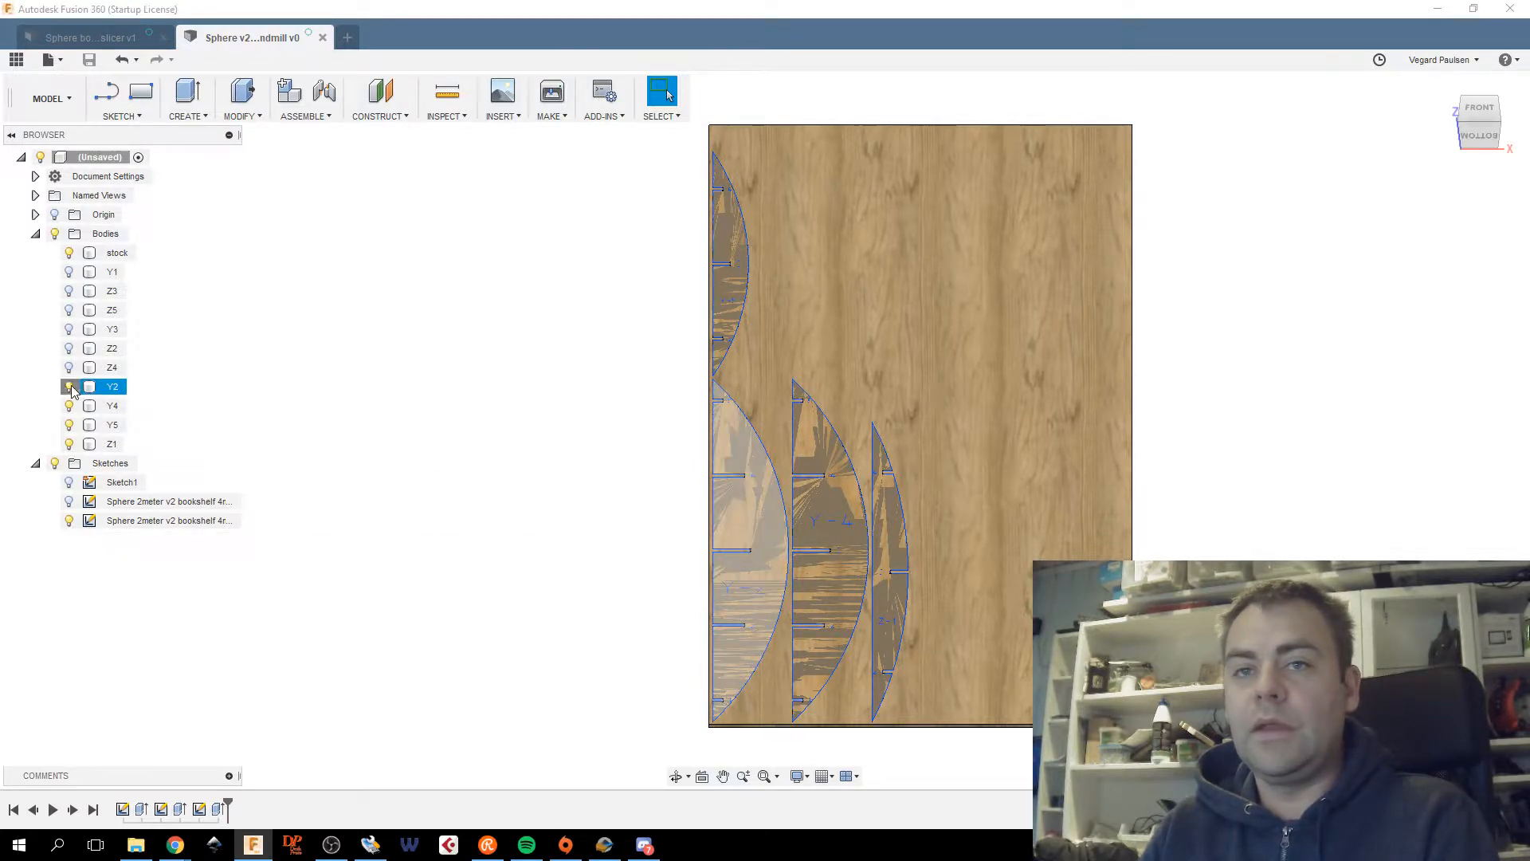
left_click(69, 387)
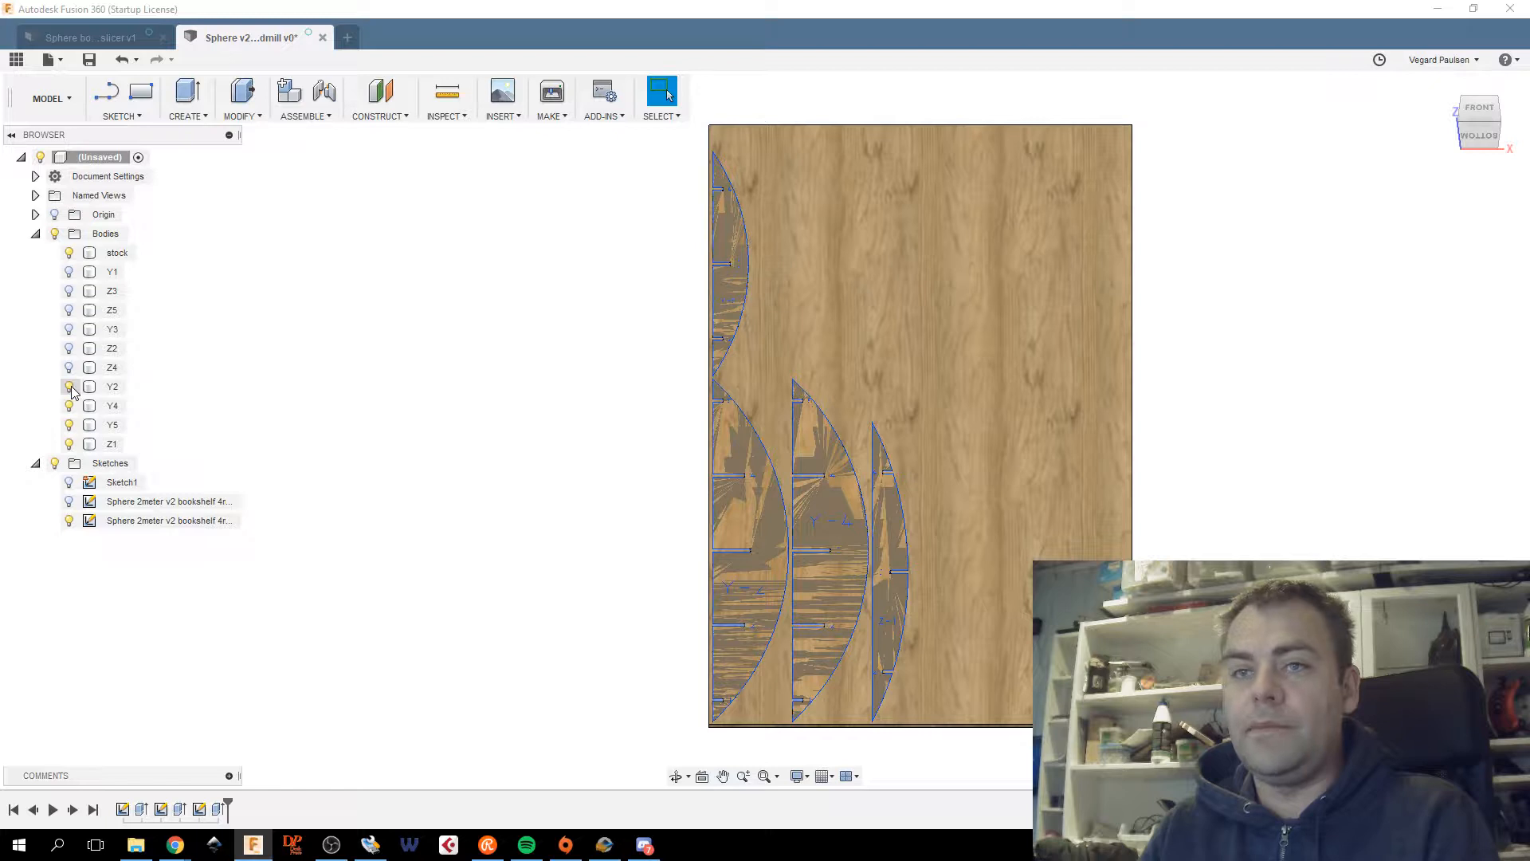
left_click(70, 387)
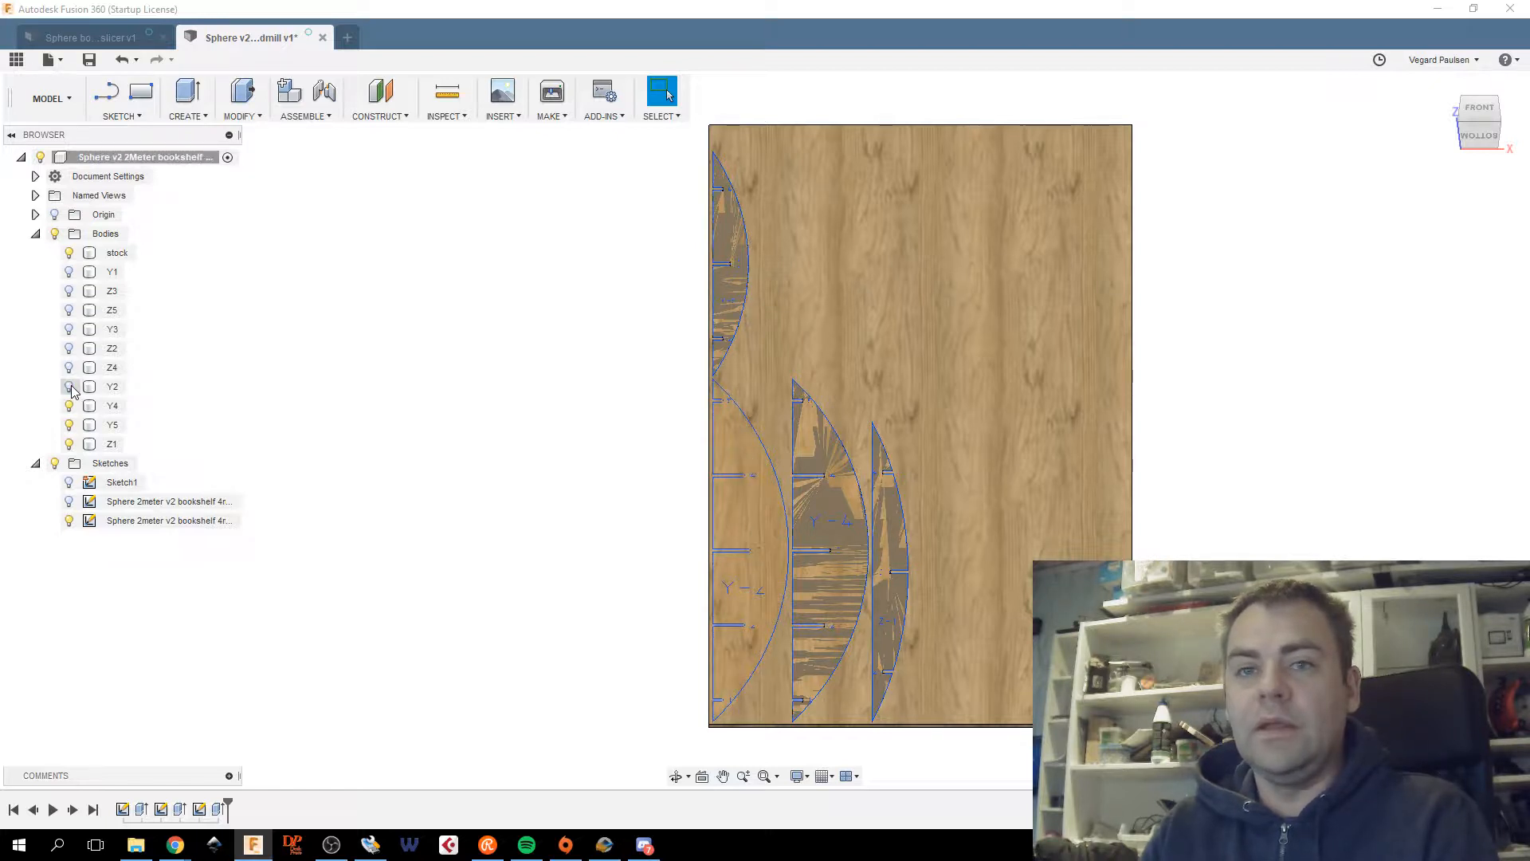
left_click(69, 387)
left_click(69, 522)
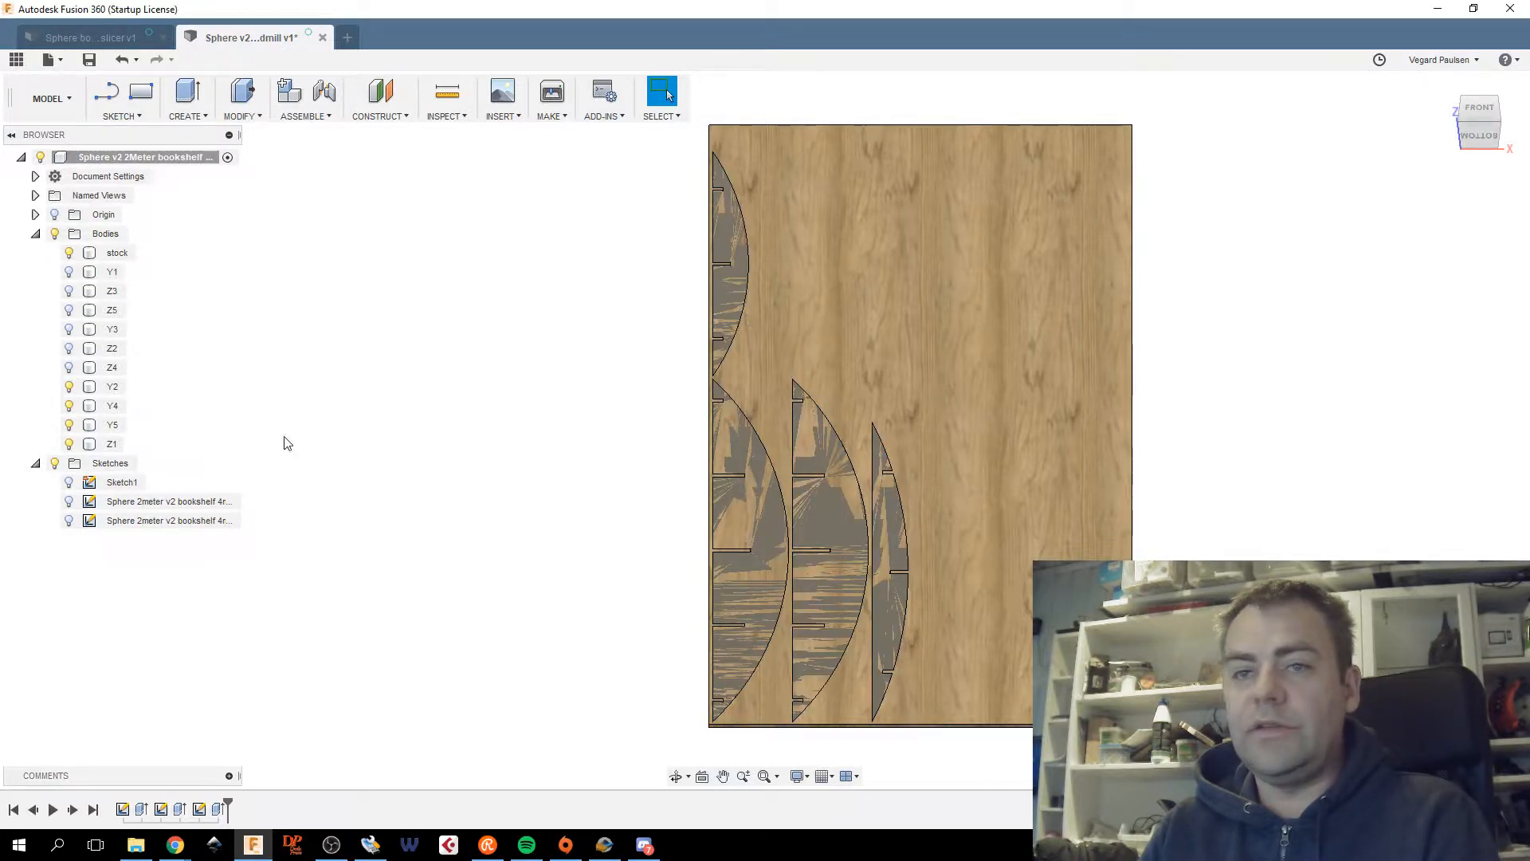
left_click(55, 465)
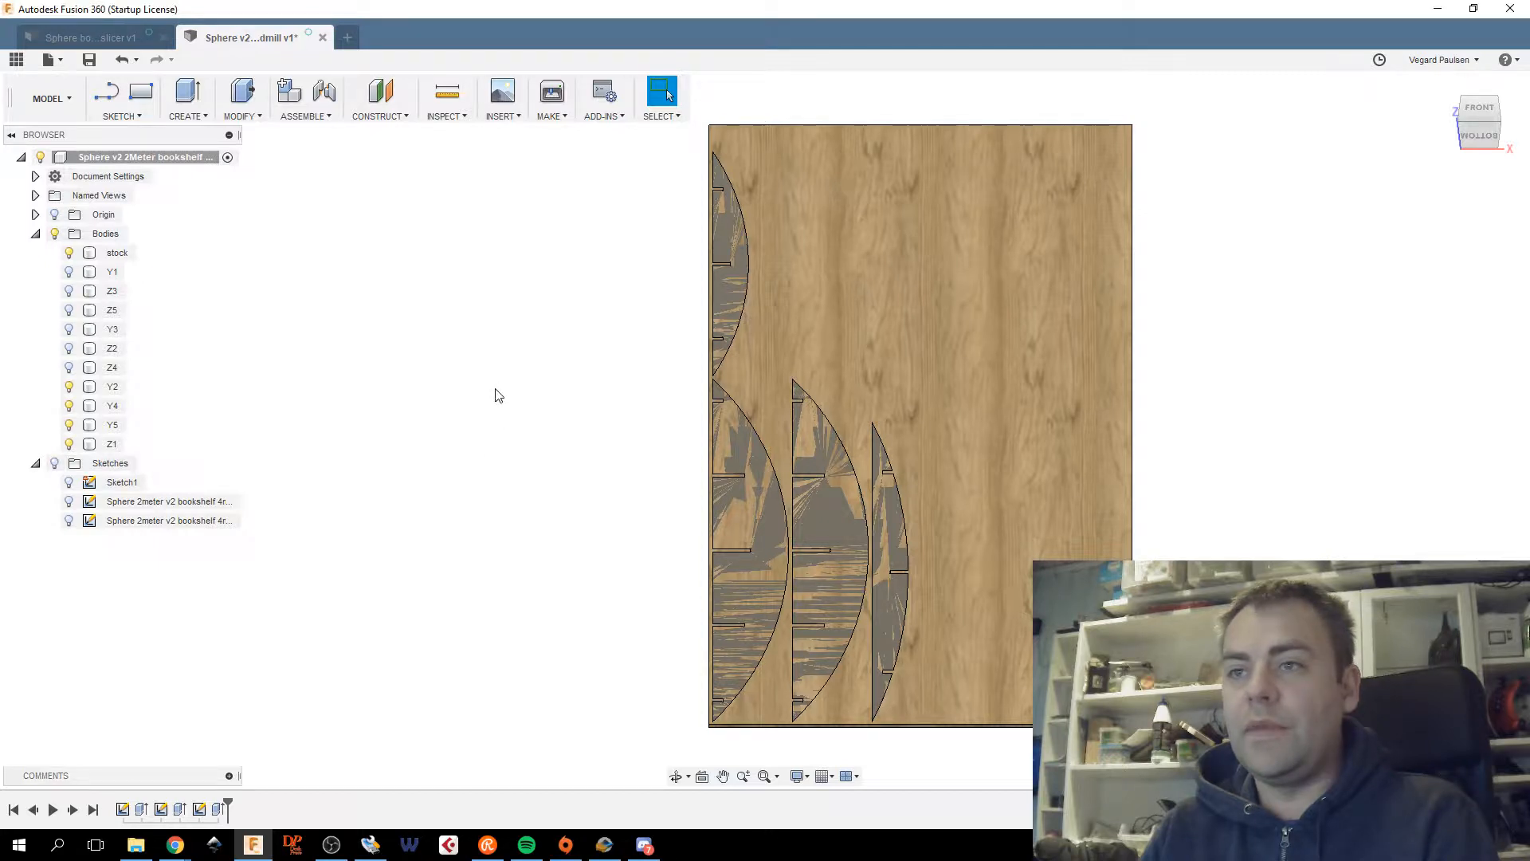
Hide the bodies Y2, Y4, Y5 and Z1 on the stock, and show Y5, Y4 and Y2 again.
left_click(69, 386)
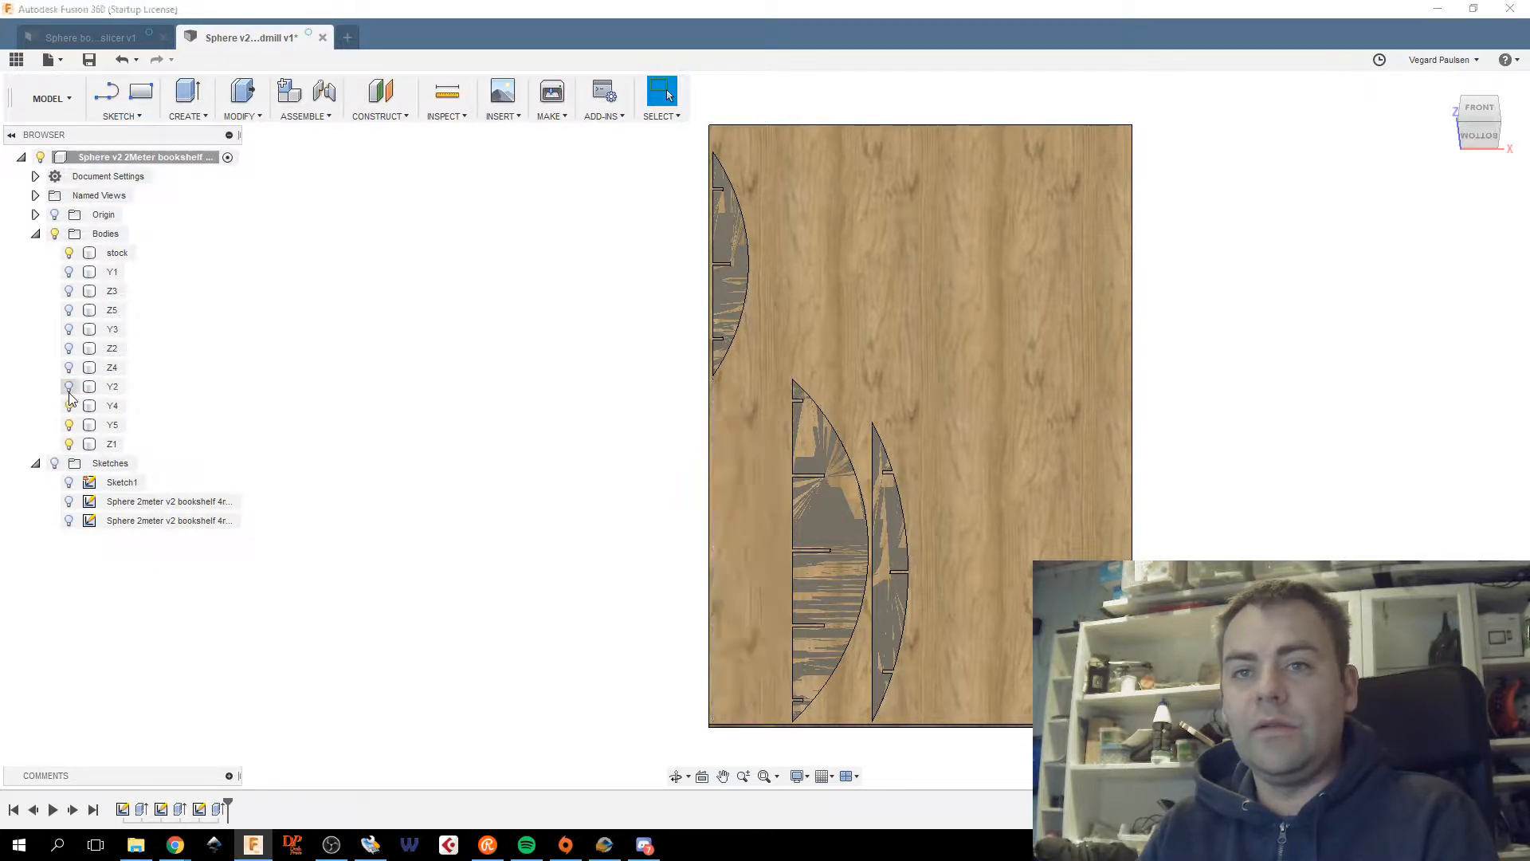
left_click(69, 406)
left_click(69, 425)
left_click(69, 444)
left_click(69, 424)
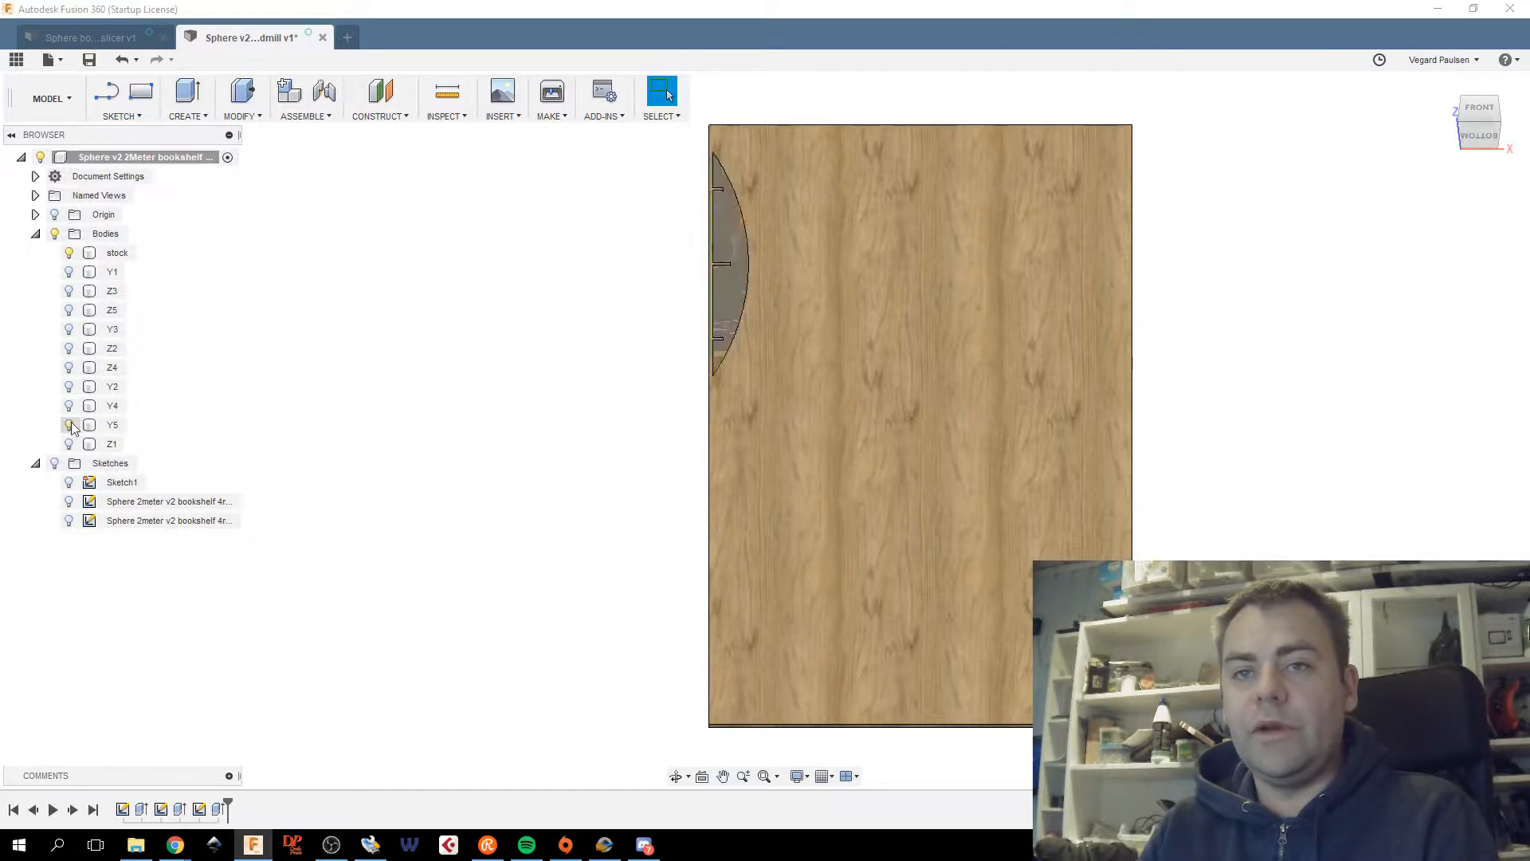
left_click(70, 405)
left_click(69, 387)
Show Sketch1 with the sheet outline and hide the stock body behind the parts.
left_click(69, 483)
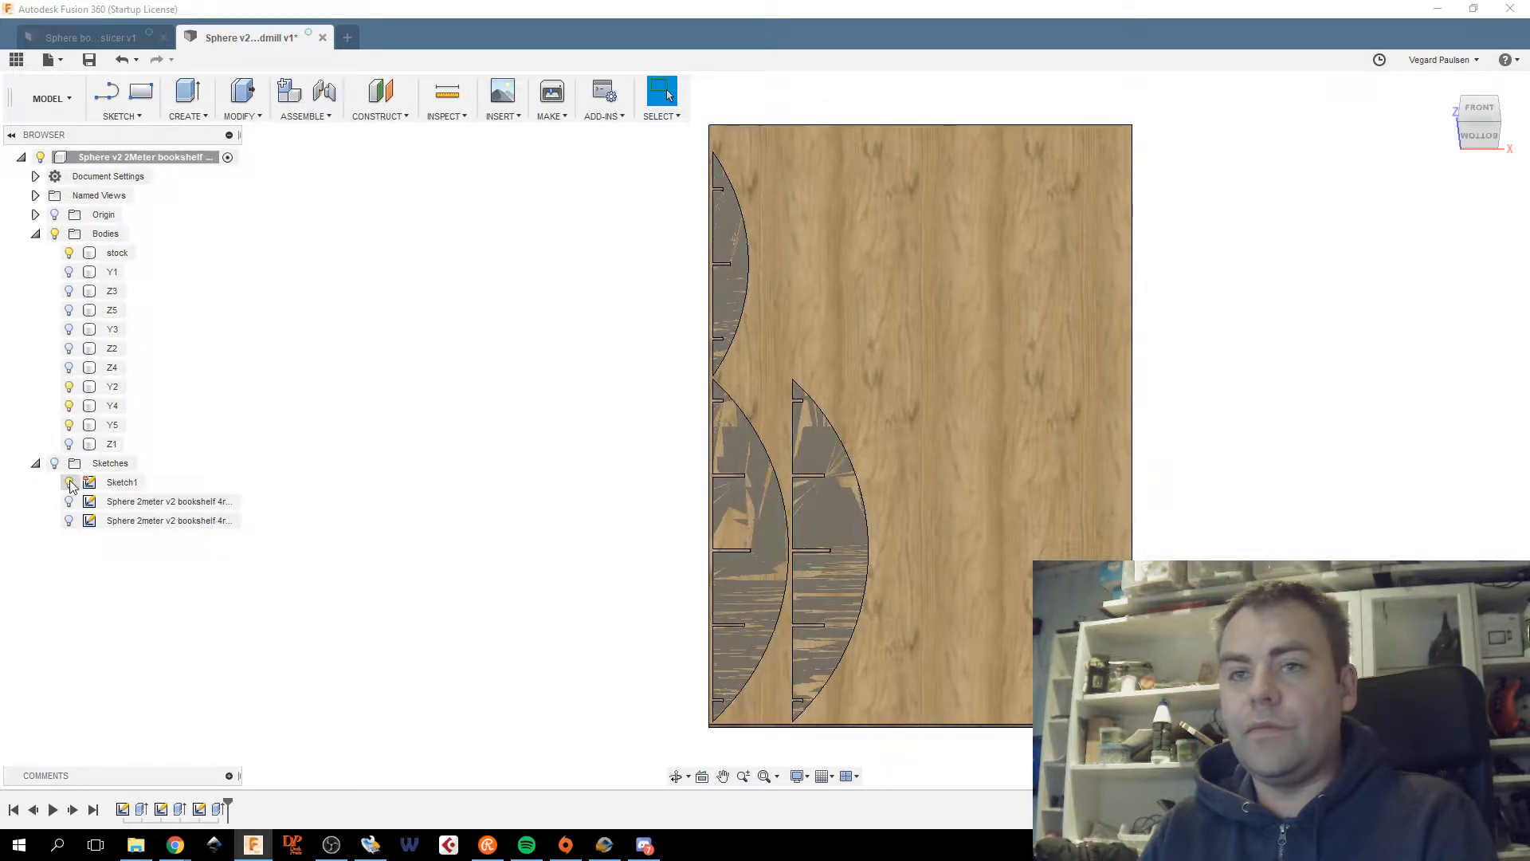
left_click(69, 253)
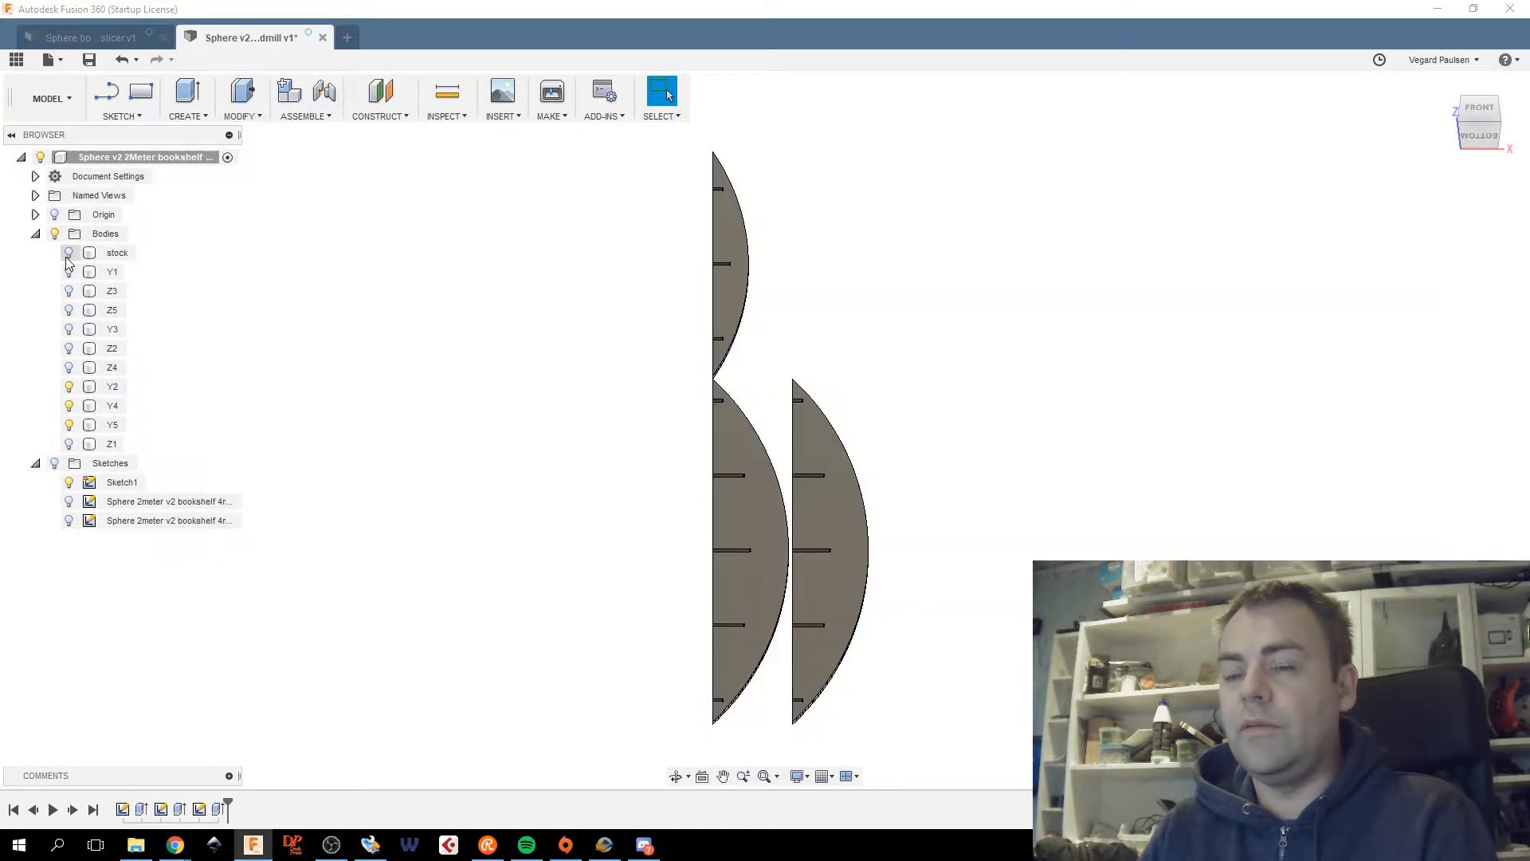
left_click(69, 254)
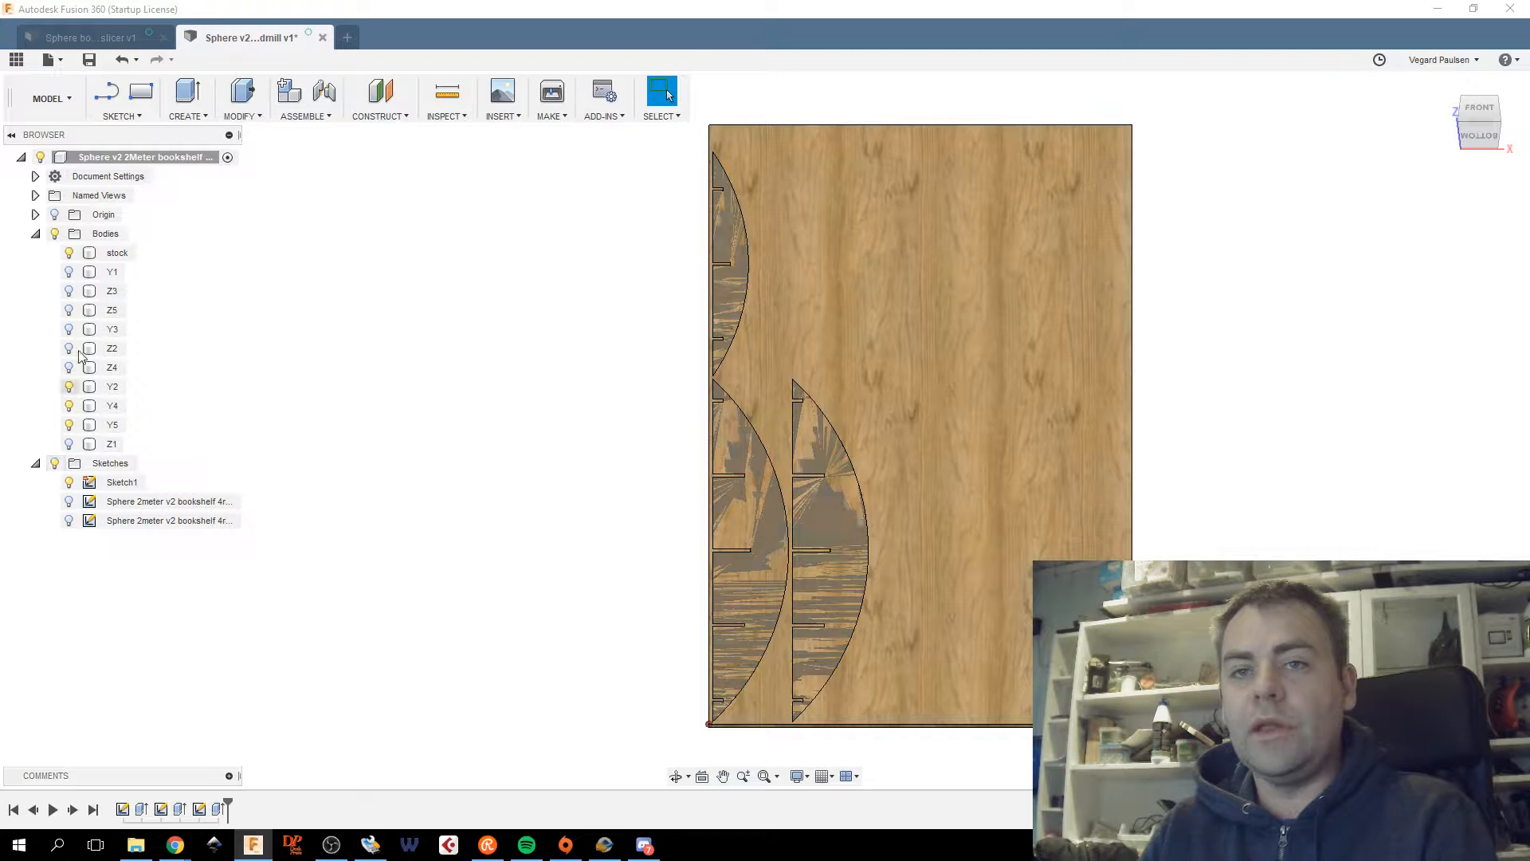
left_click(69, 252)
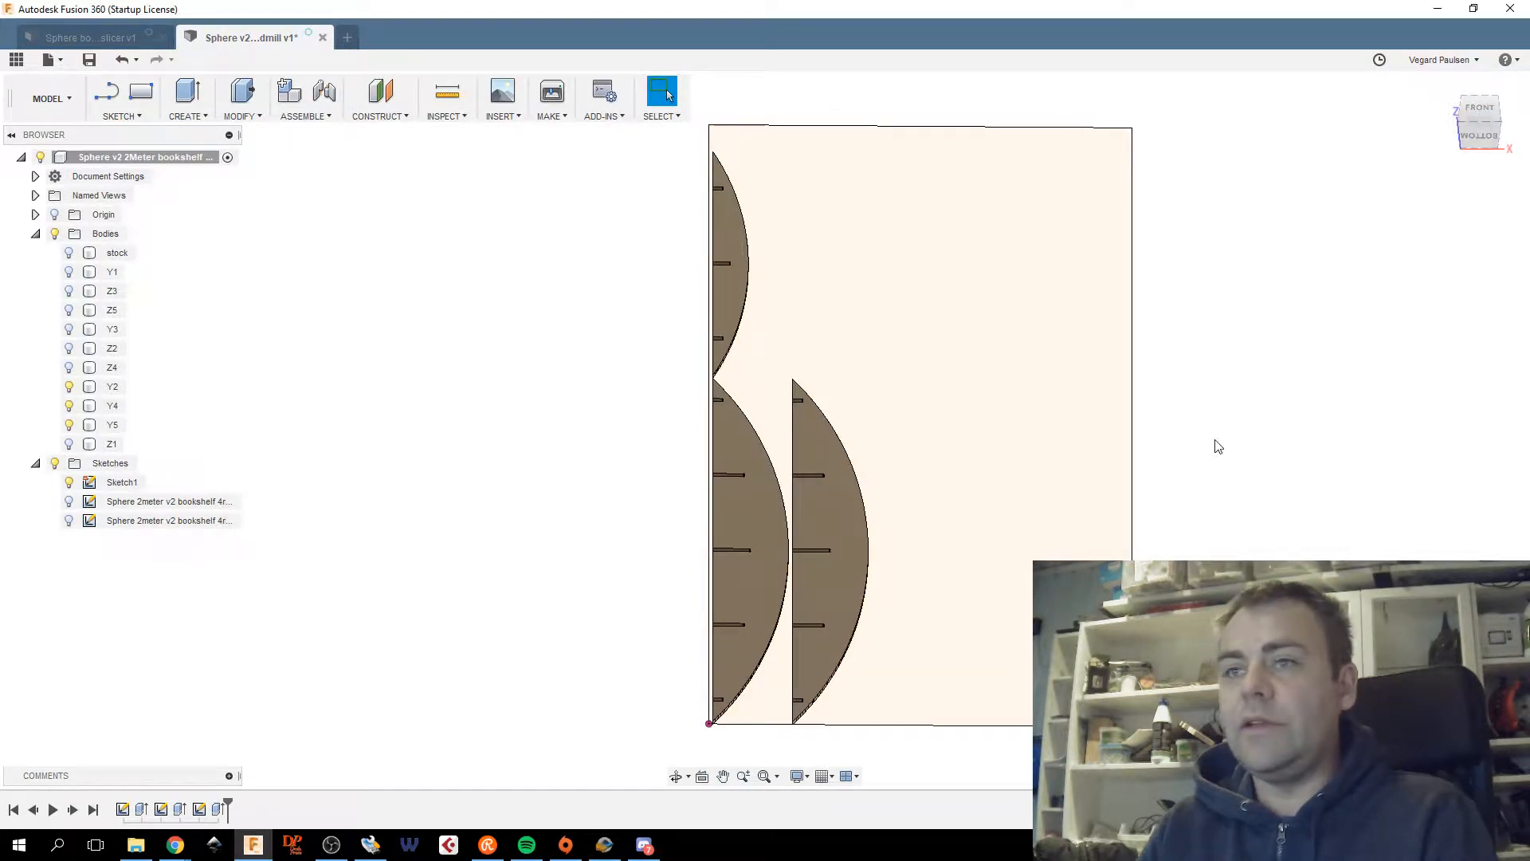
left_click(1490, 96)
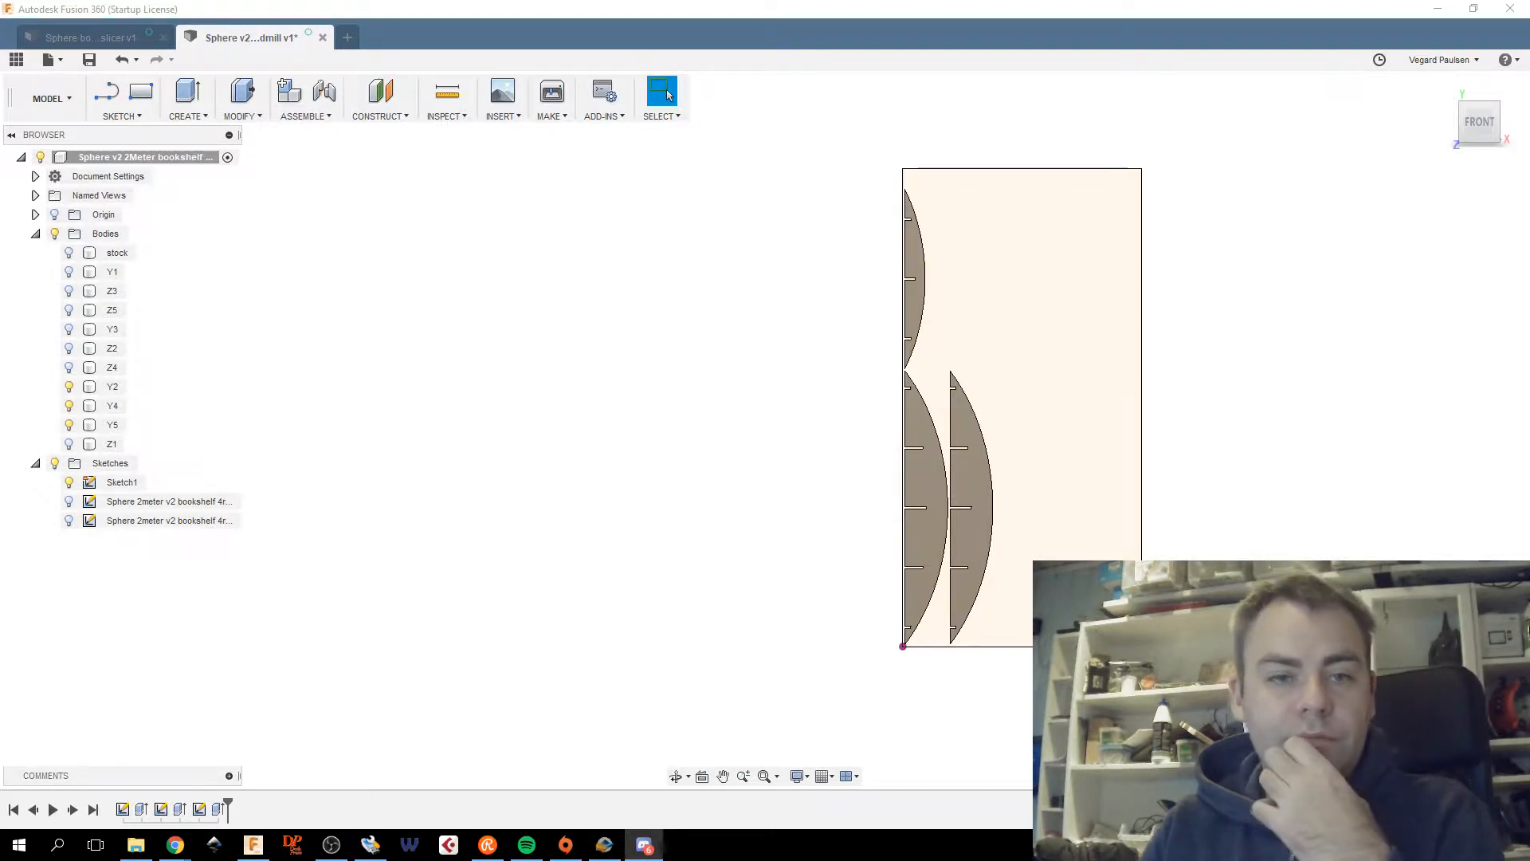
left_click(575, 471)
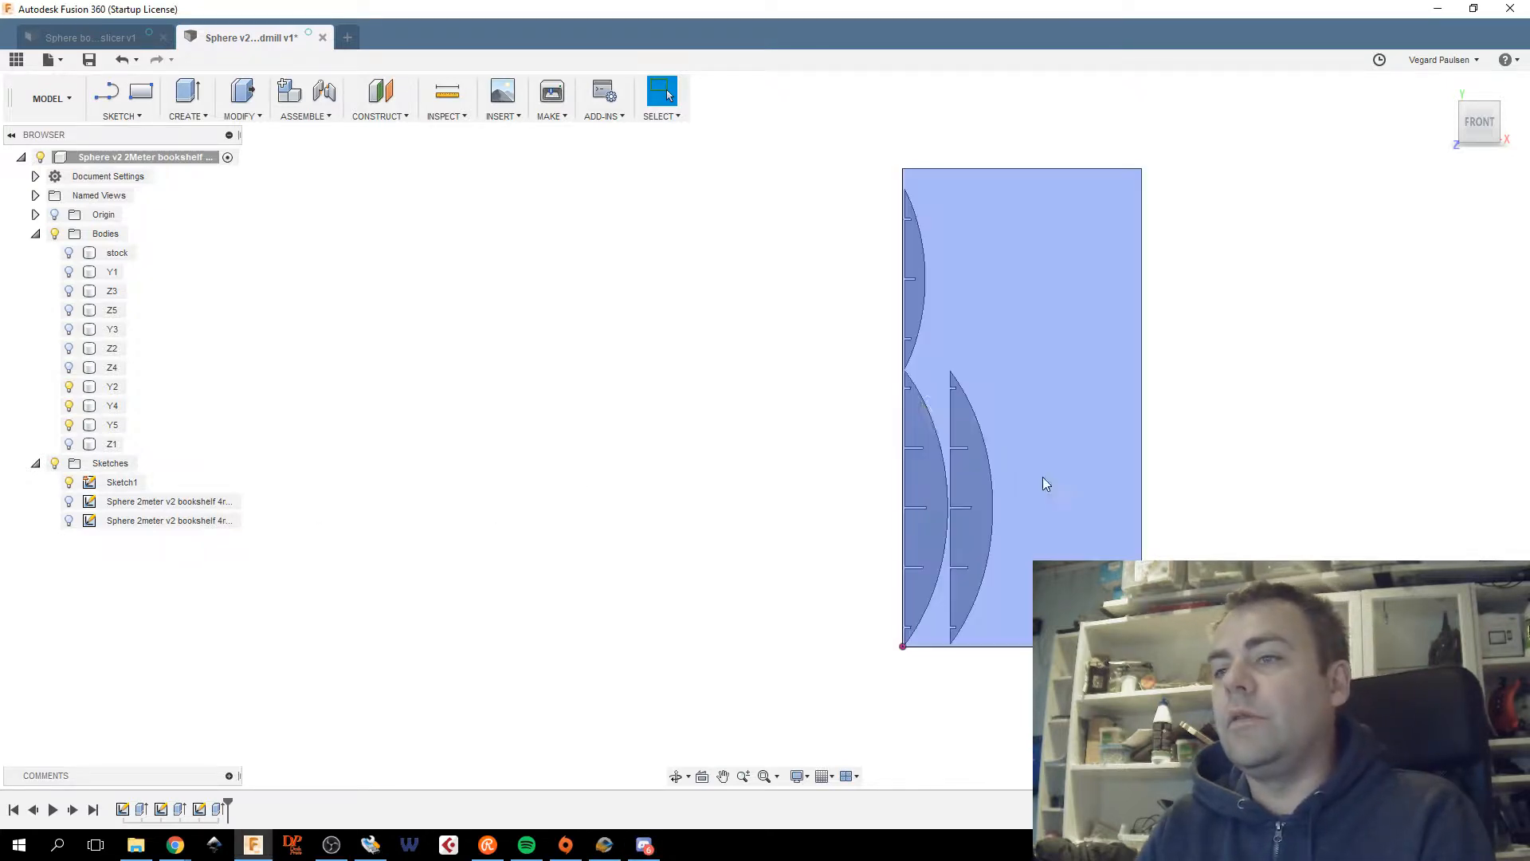
middle_click_drag(794, 456, 739, 488)
scroll(590, 491, "up", 4)
scroll(593, 494, "down", 3)
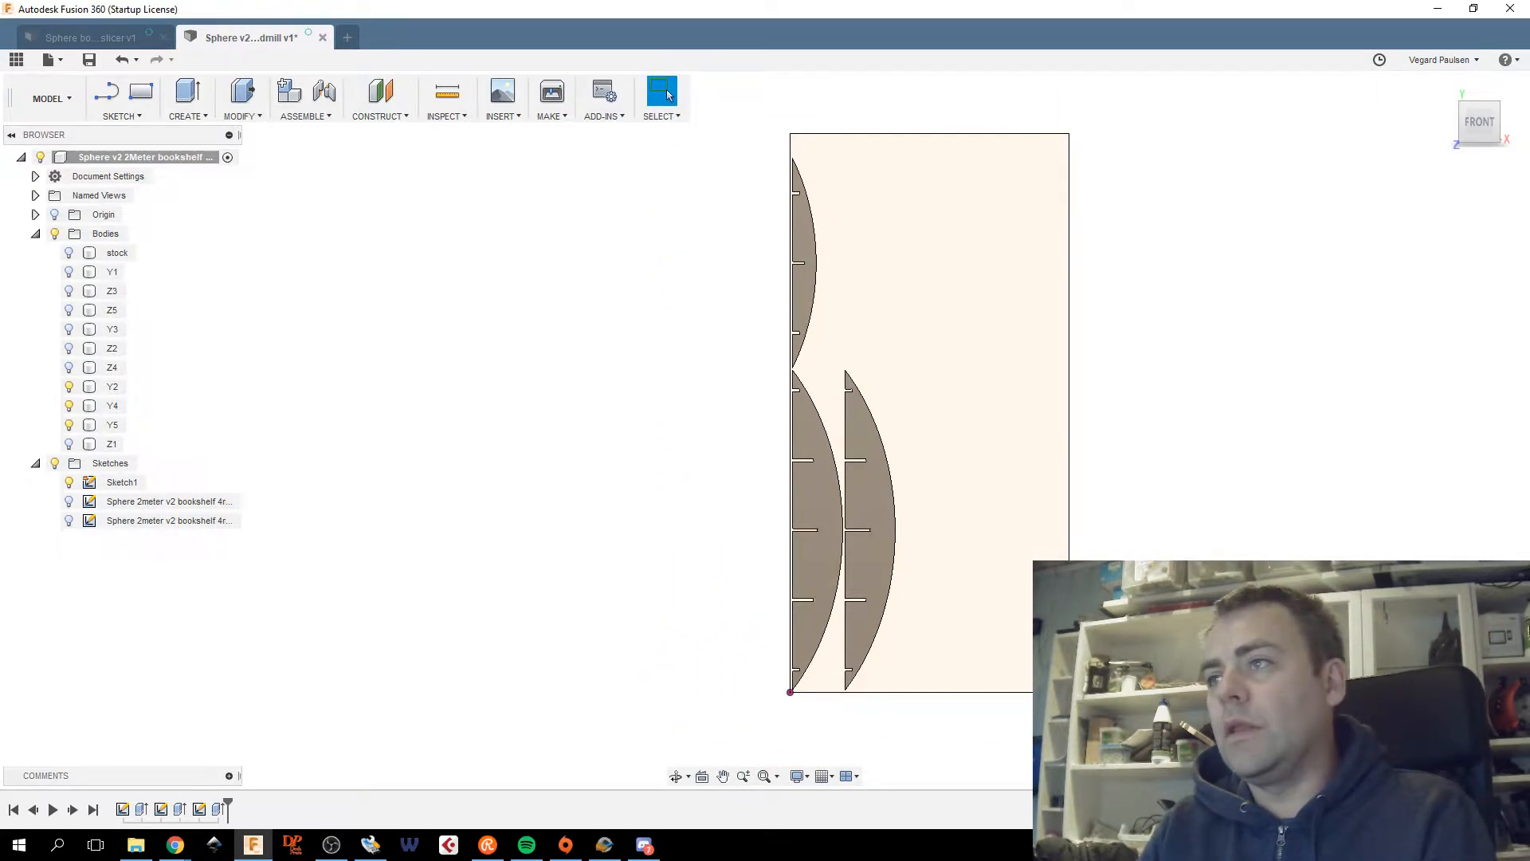
left_click(1480, 141)
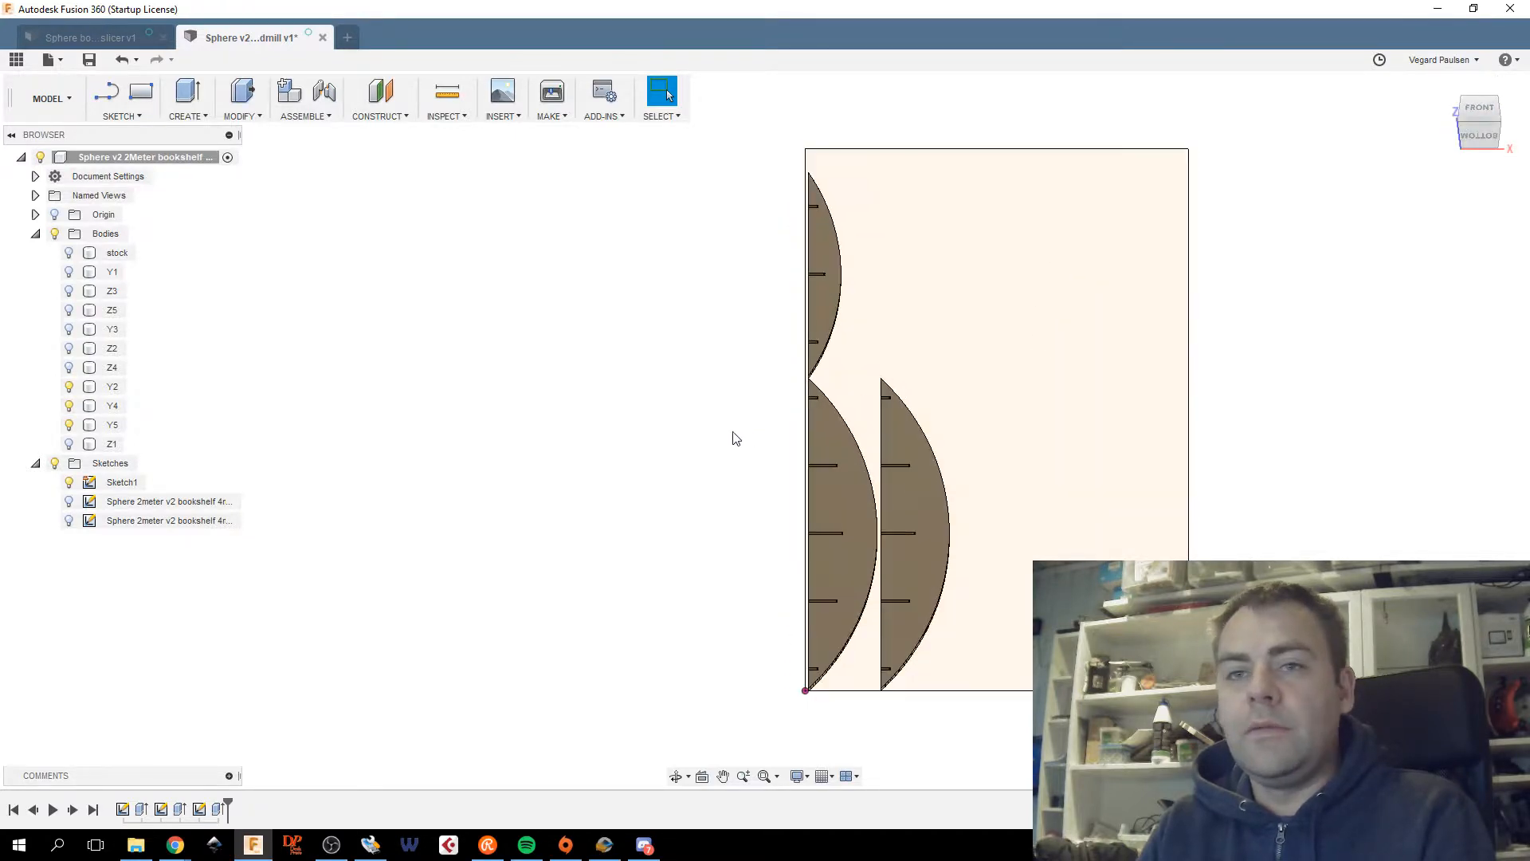
Show the hidden part bodies Y1, Z3, Z5, Y3, Z2, Z4 and Z1.
left_click(111, 271)
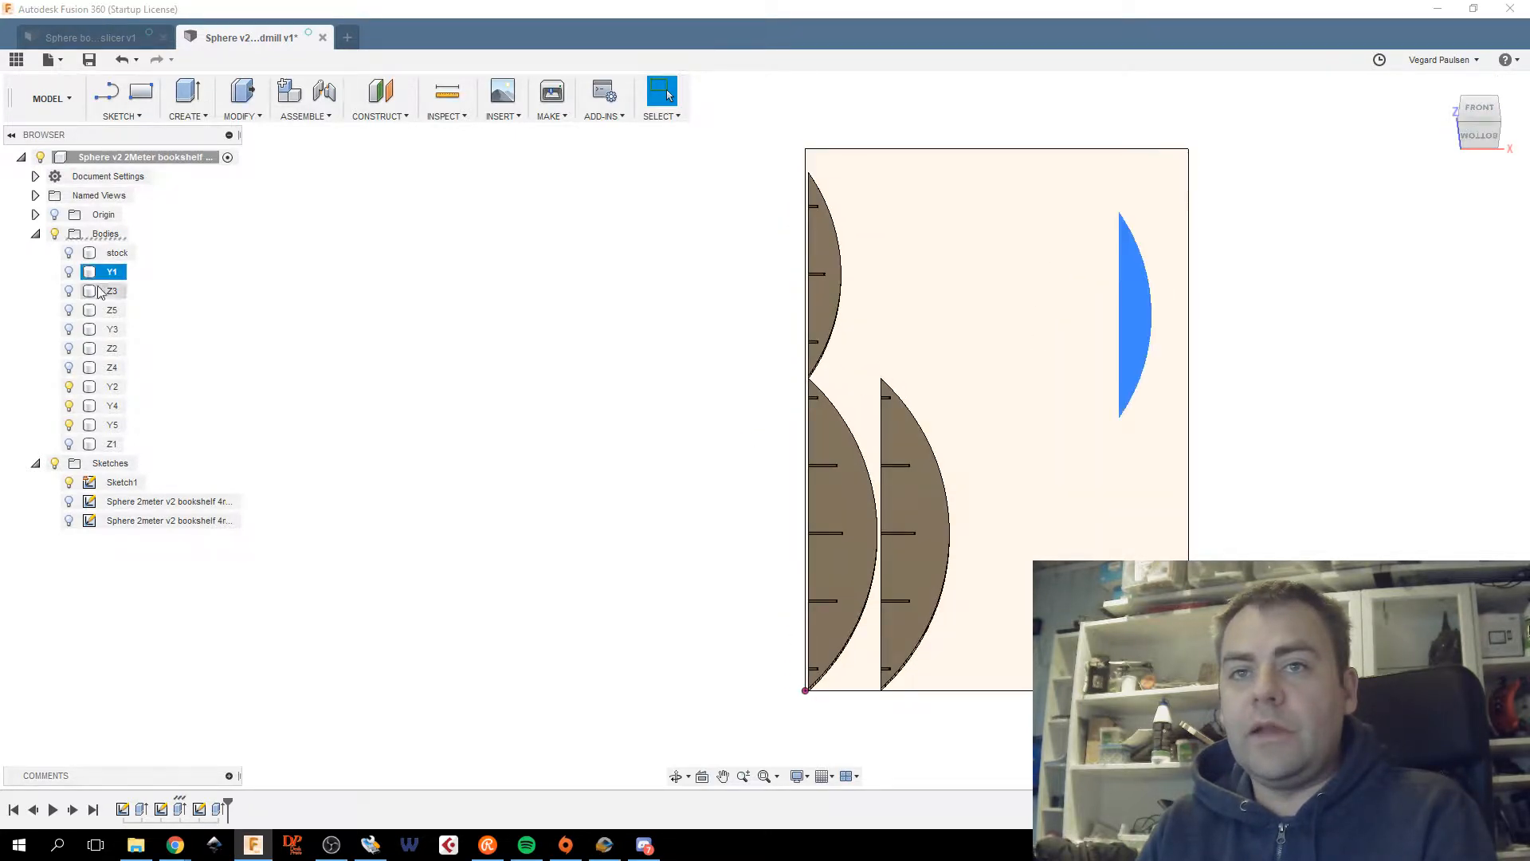
left_click(68, 272)
left_click(69, 291)
left_click(68, 310)
left_click(69, 329)
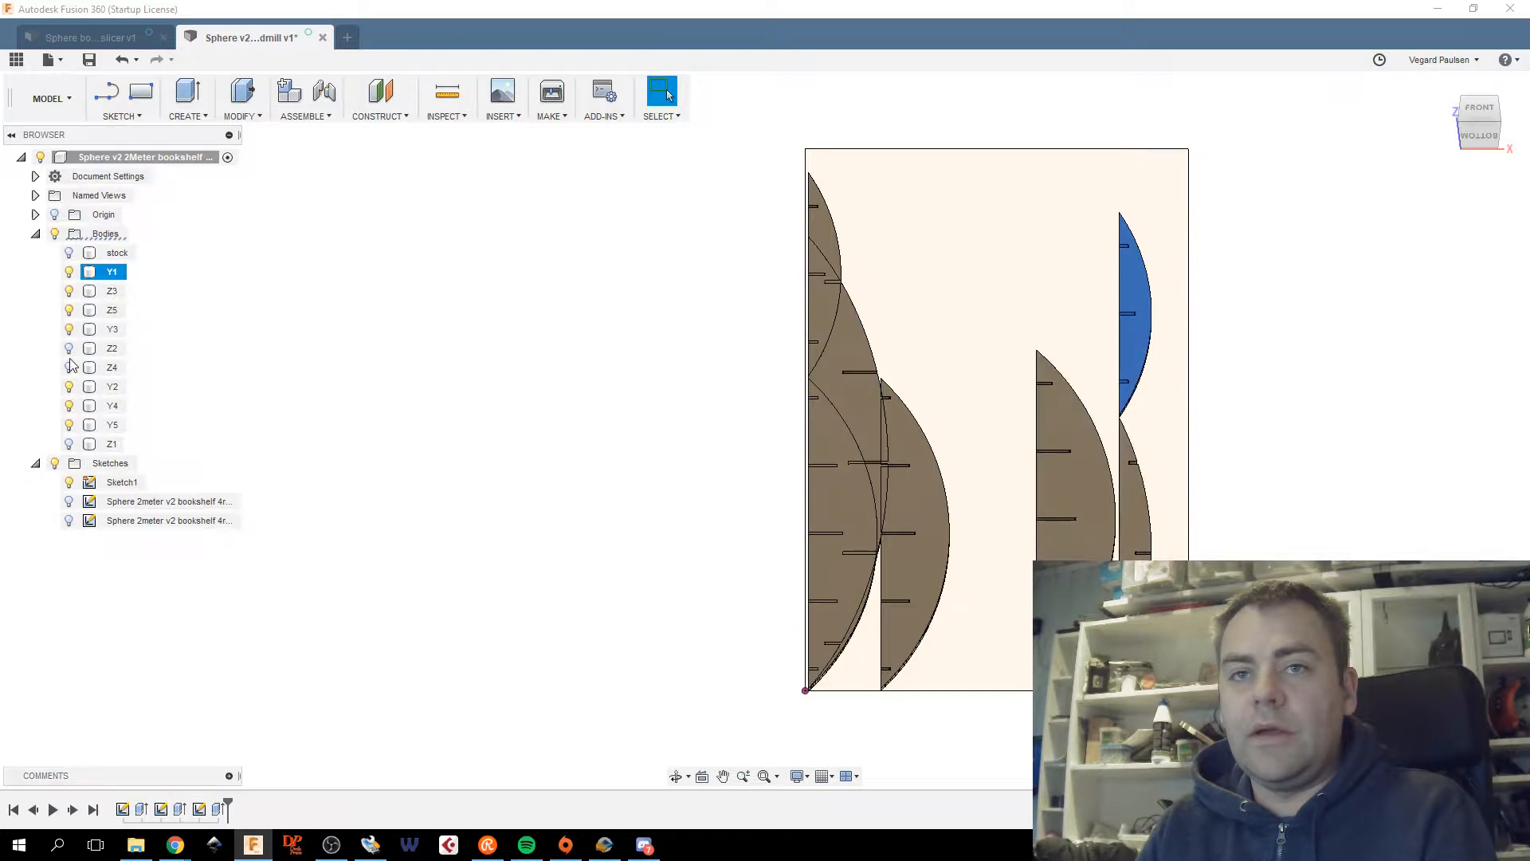
left_click(68, 348)
left_click(68, 367)
left_click(69, 443)
Clear the selection and hide the sheet outline Sketch1 so only the part bodies are displayed.
left_click(771, 437)
middle_click_drag(880, 426, 637, 386)
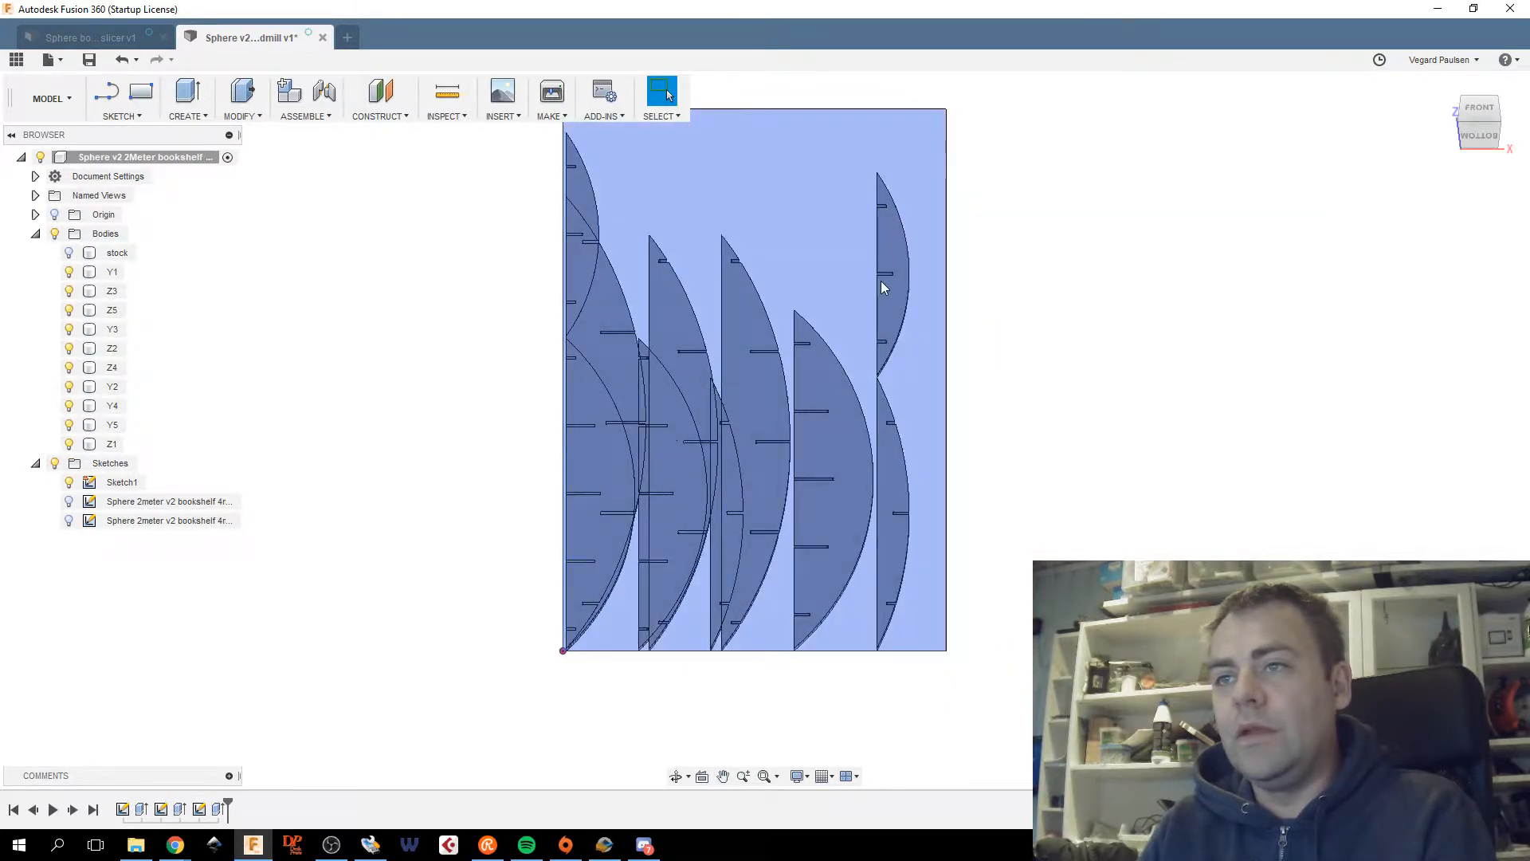
left_click(904, 261)
left_click(997, 290)
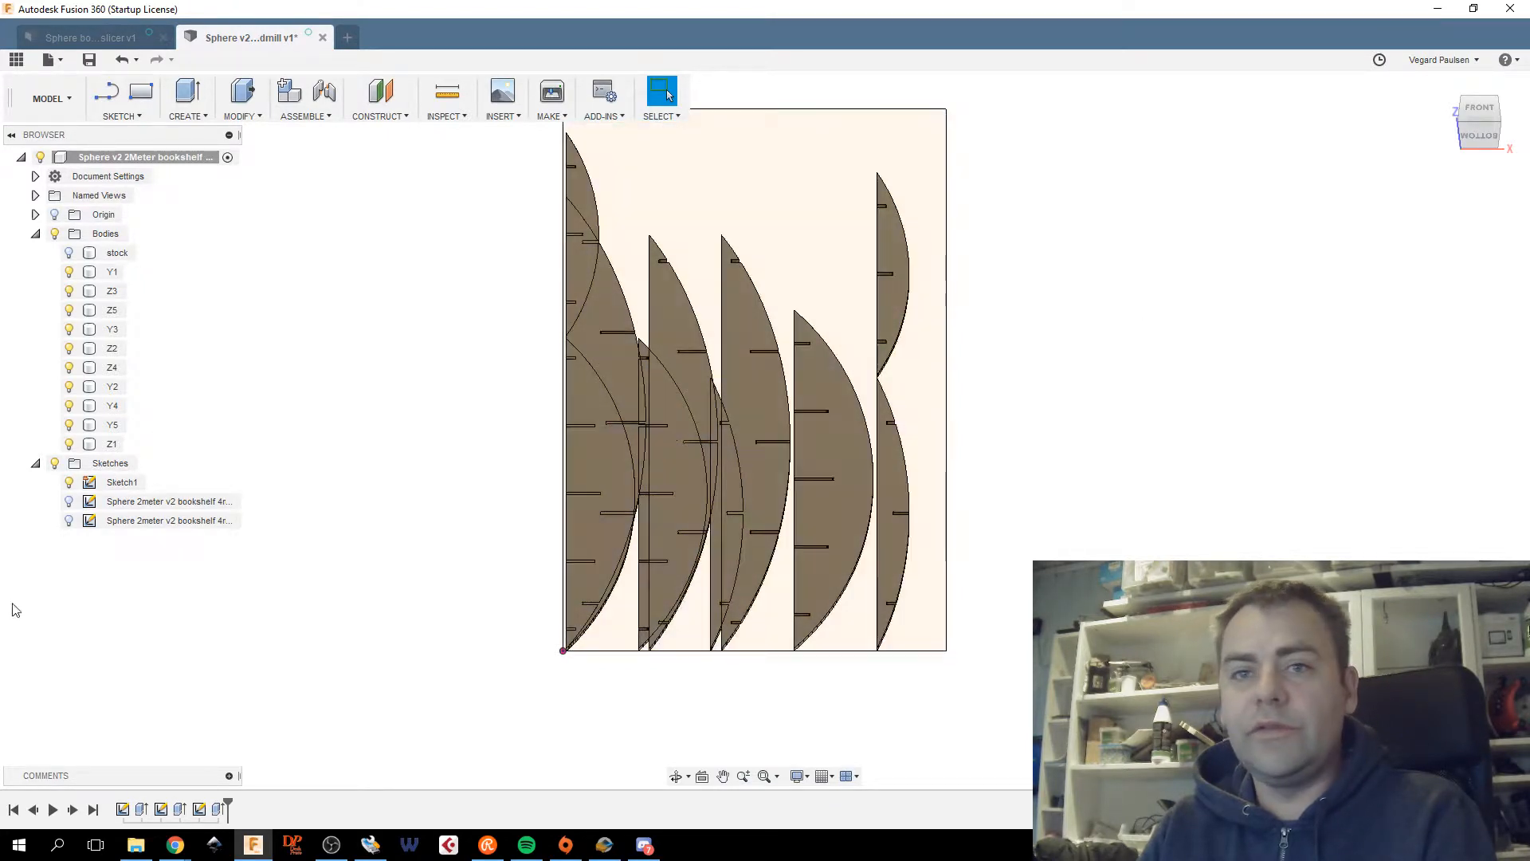
left_click(68, 482)
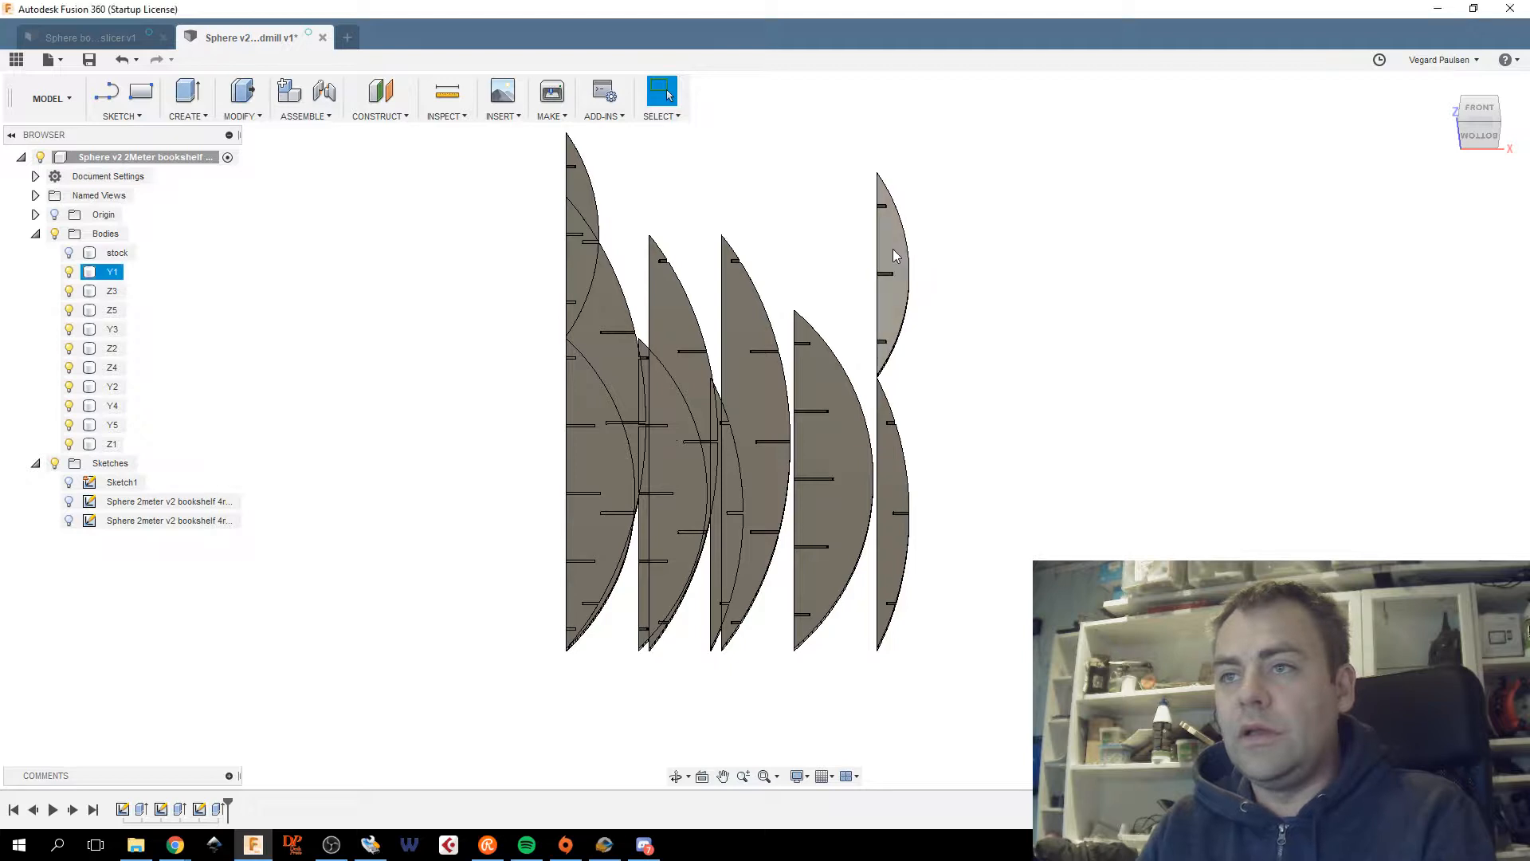
Move bodies Y1 and Z5 together 1000 mm in X, off the overlapping parts, and return to the front view.
left_click(108, 274)
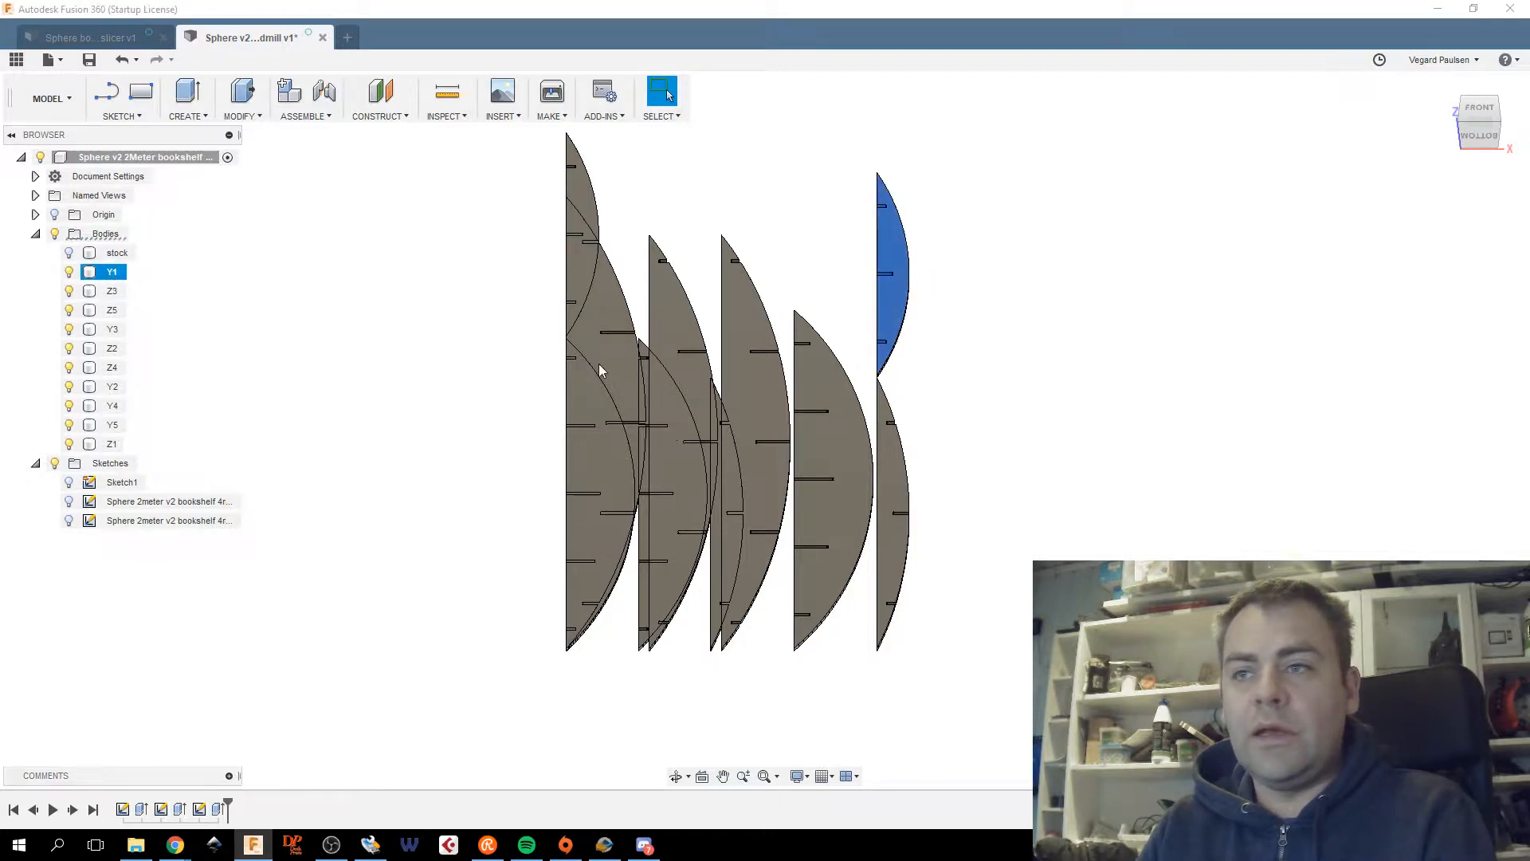
left_click(111, 310)
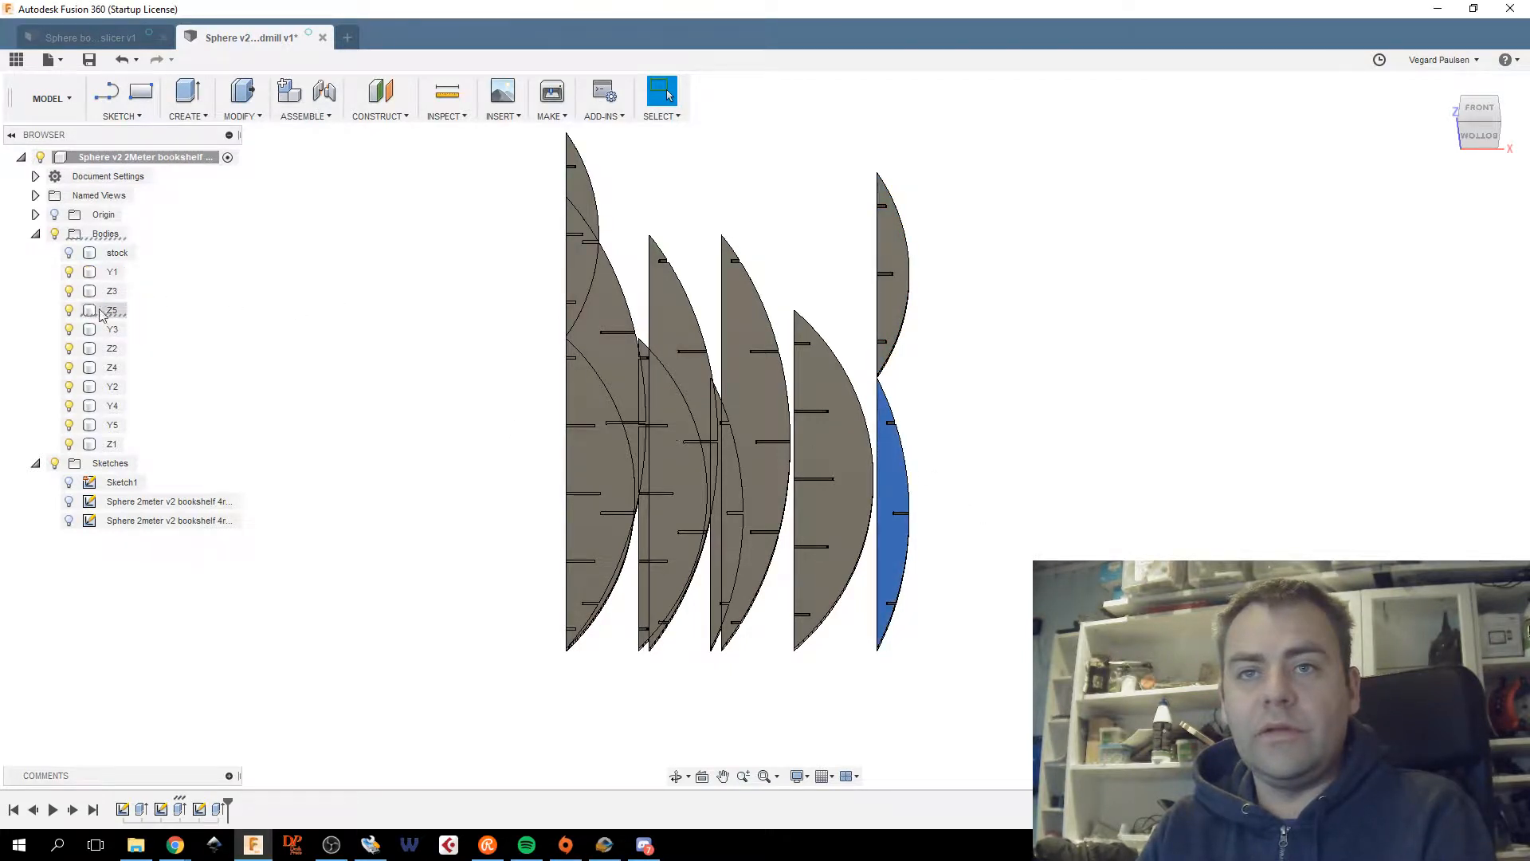
left_click(111, 271, "ctrl")
right_click(112, 273)
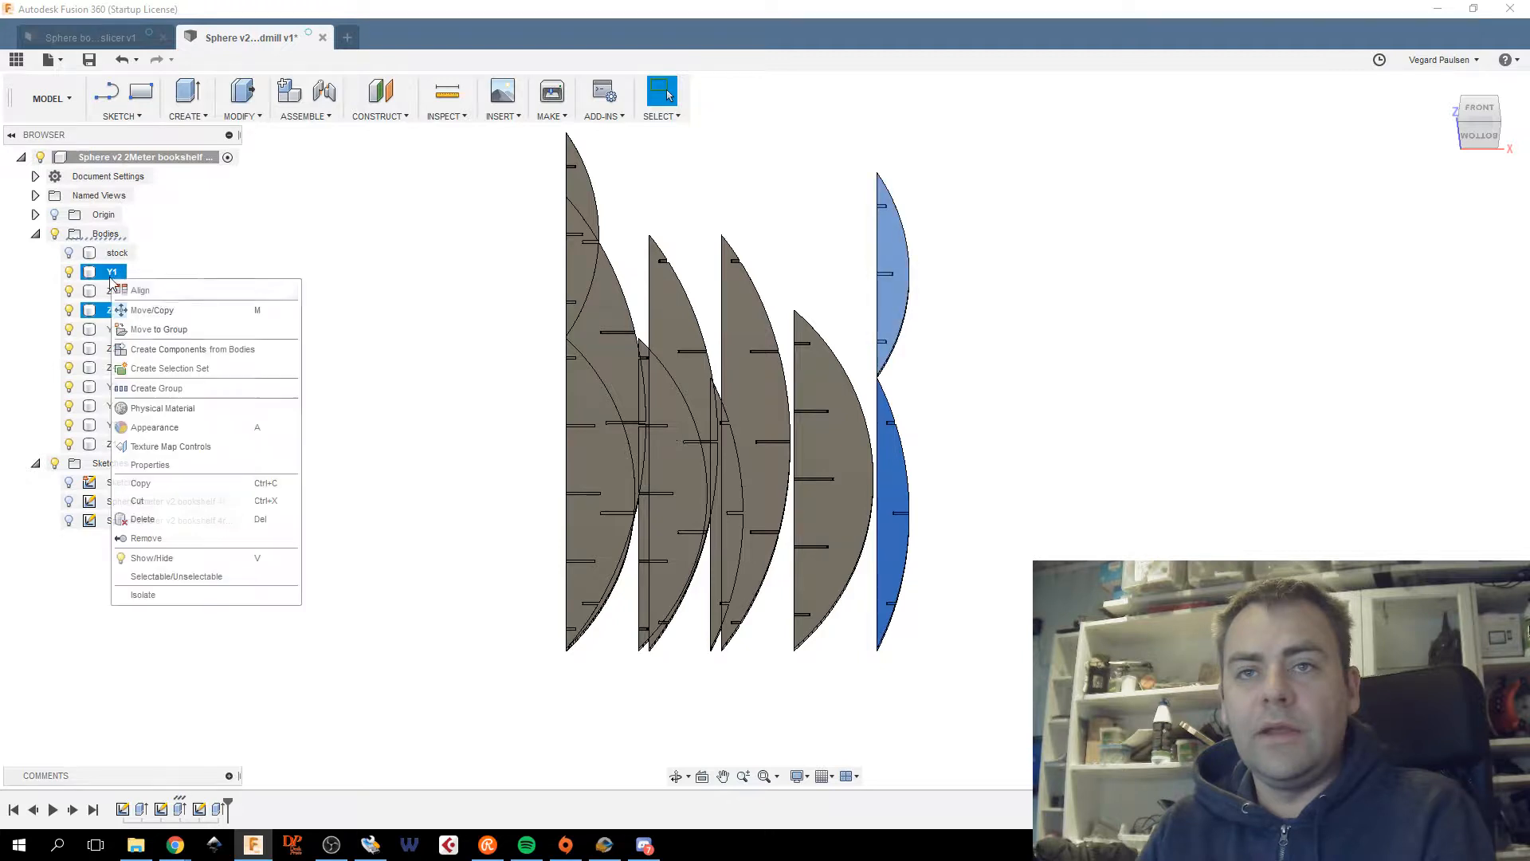
left_click(160, 310)
left_click_drag(911, 652, 1236, 652)
left_click(1487, 102)
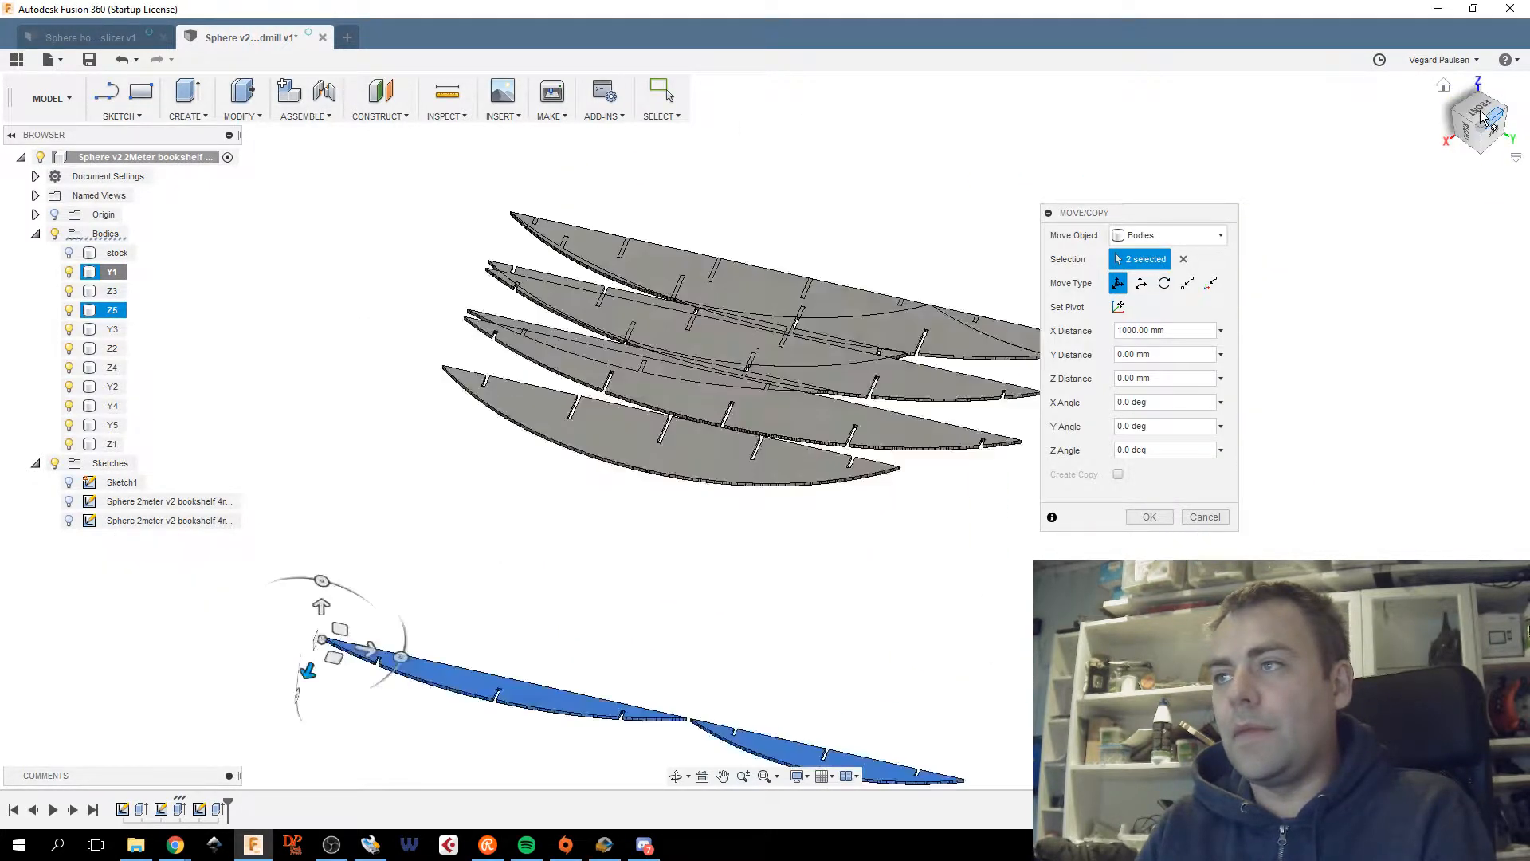
left_click(1445, 88)
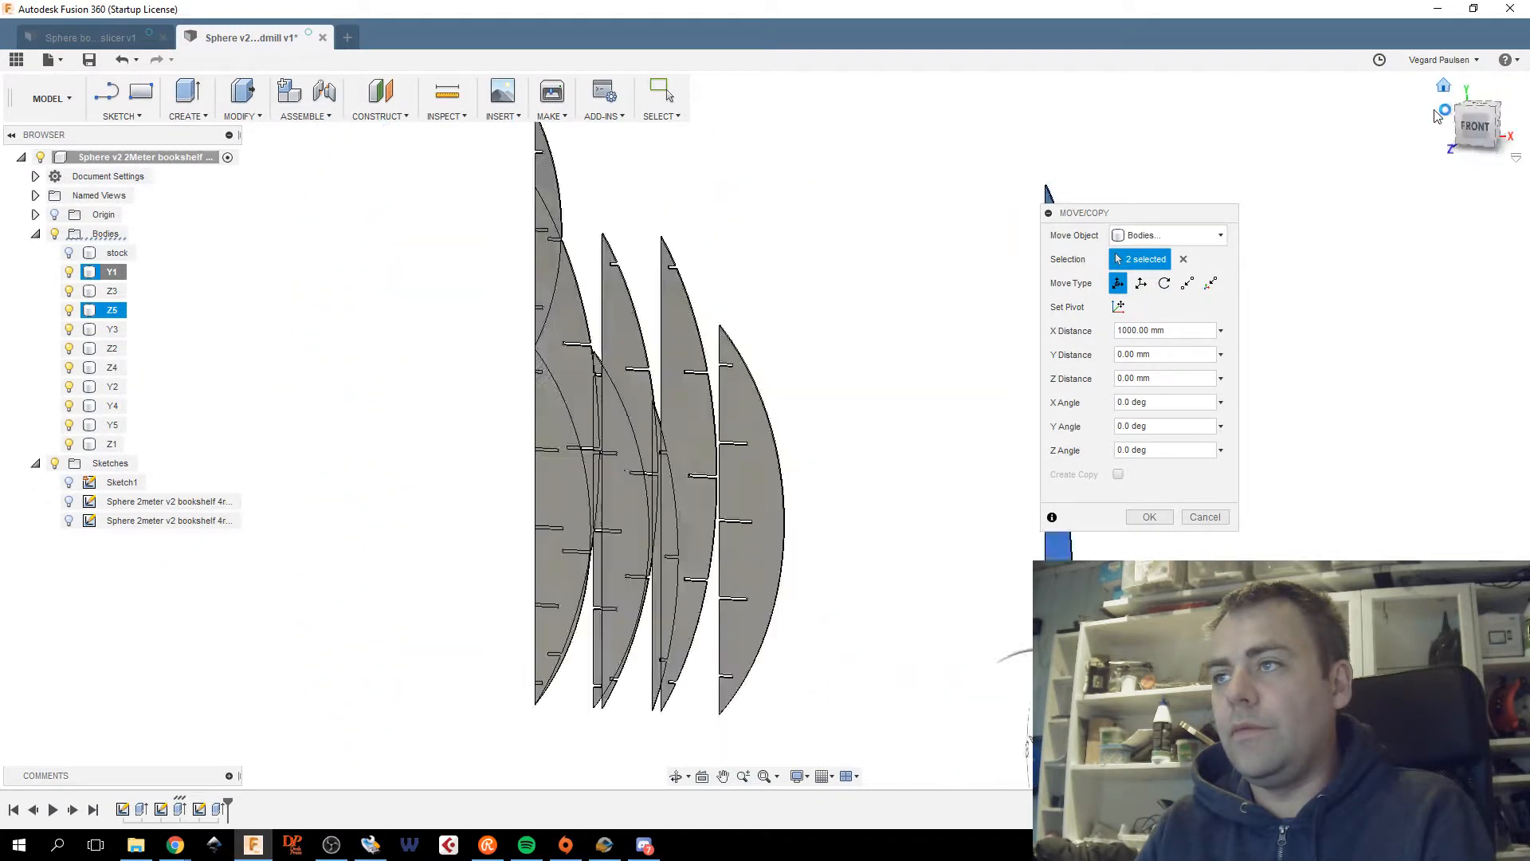
left_click(1469, 134)
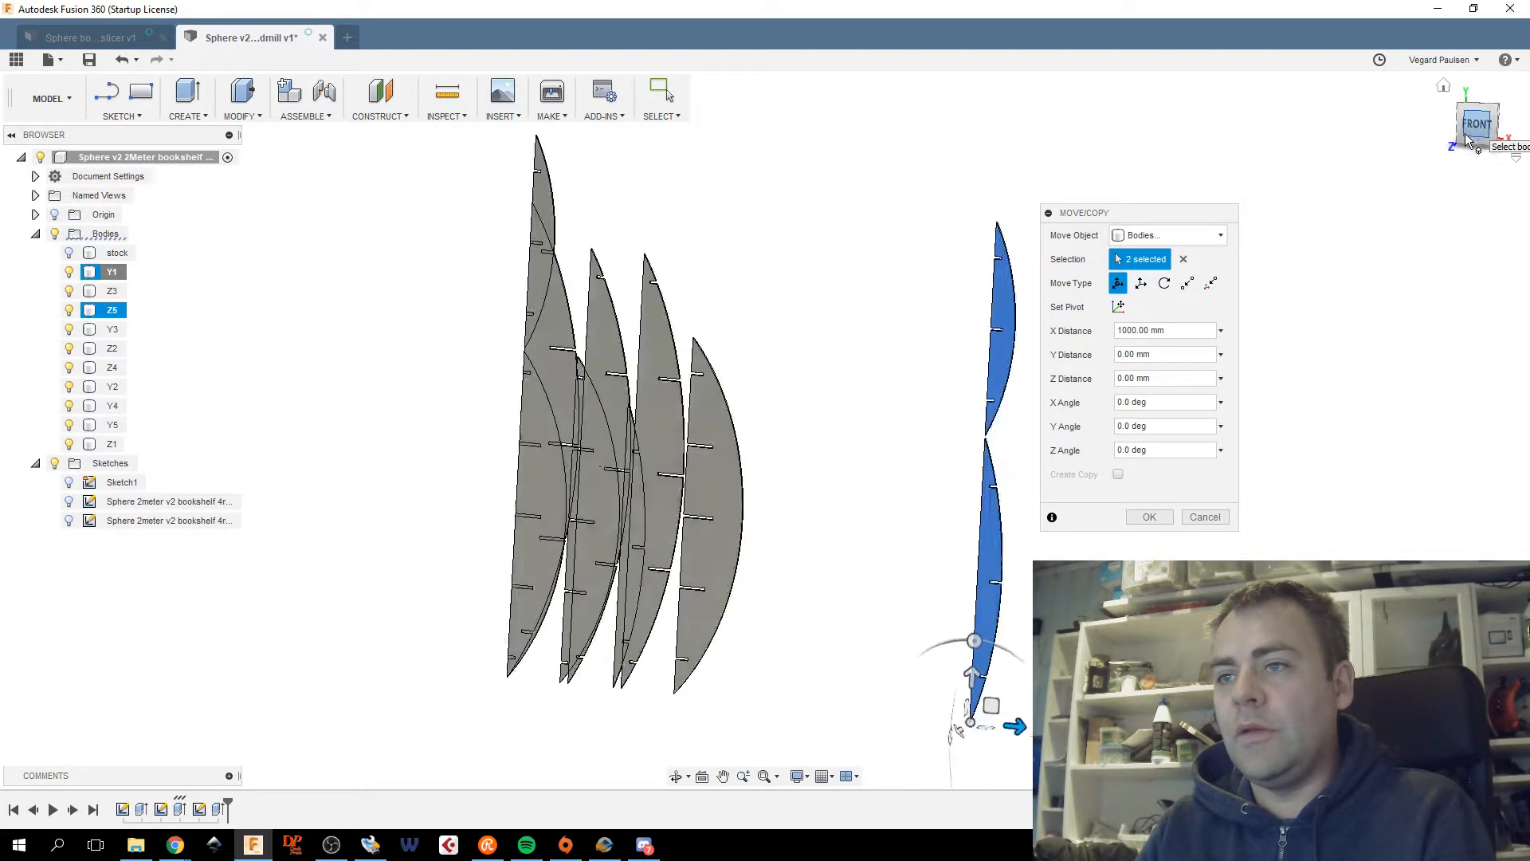
left_click(1148, 517)
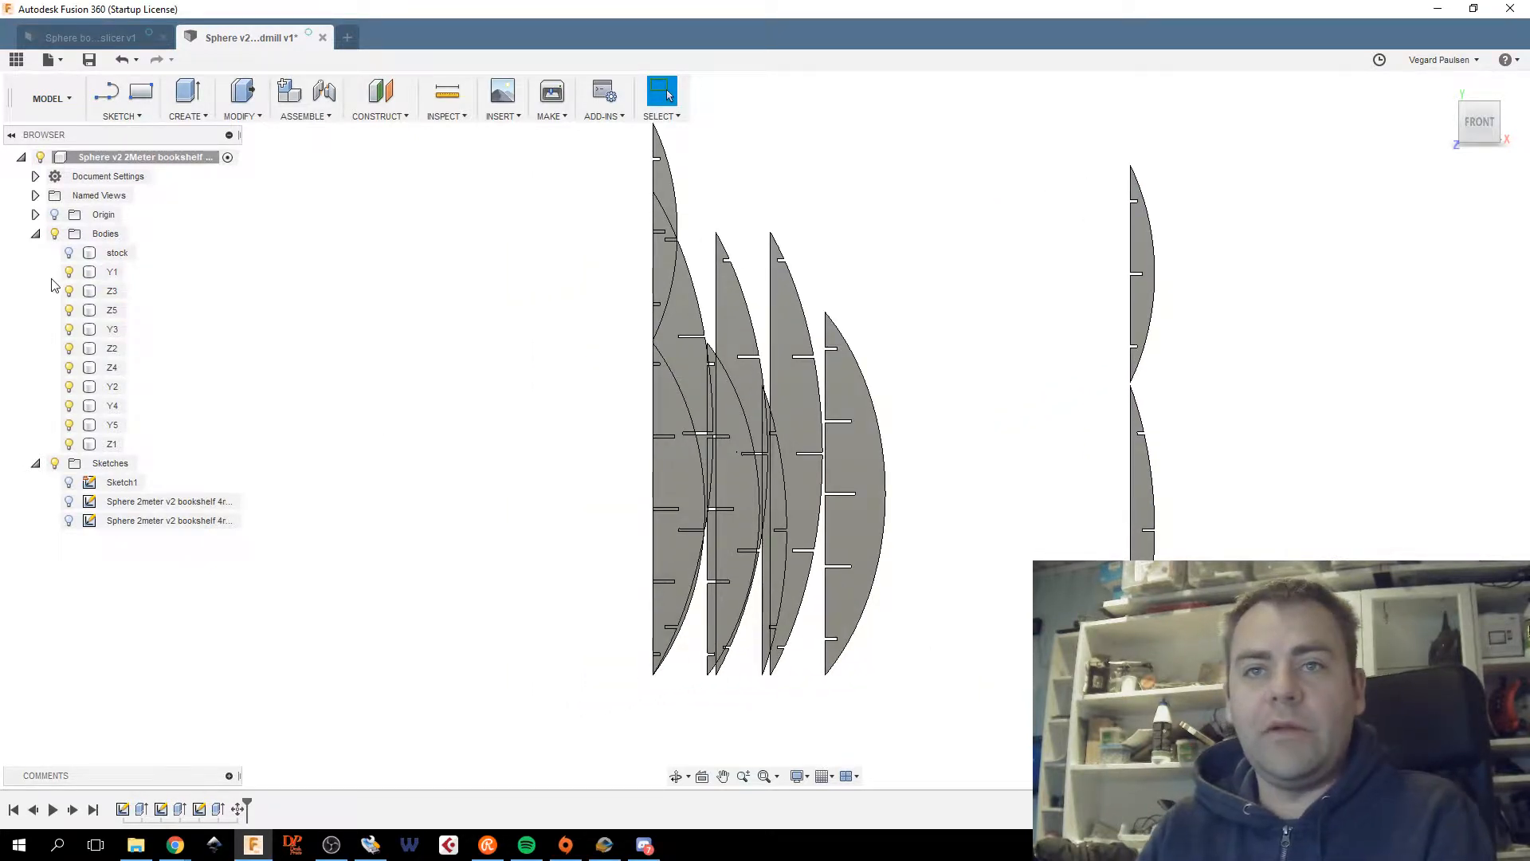
scroll(666, 463, "up", 2)
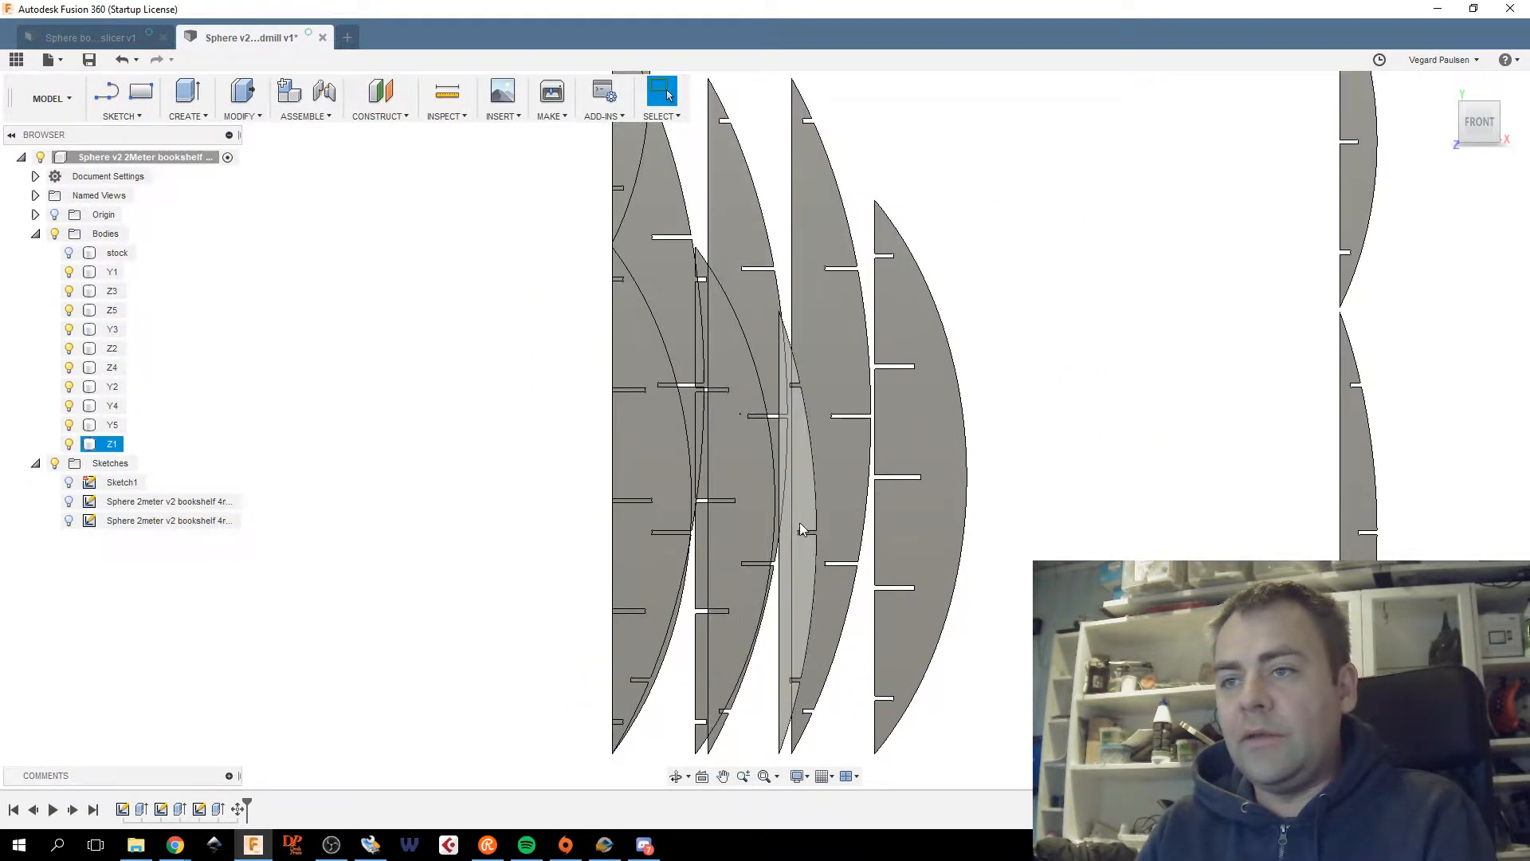
left_click(807, 525)
left_click(785, 576)
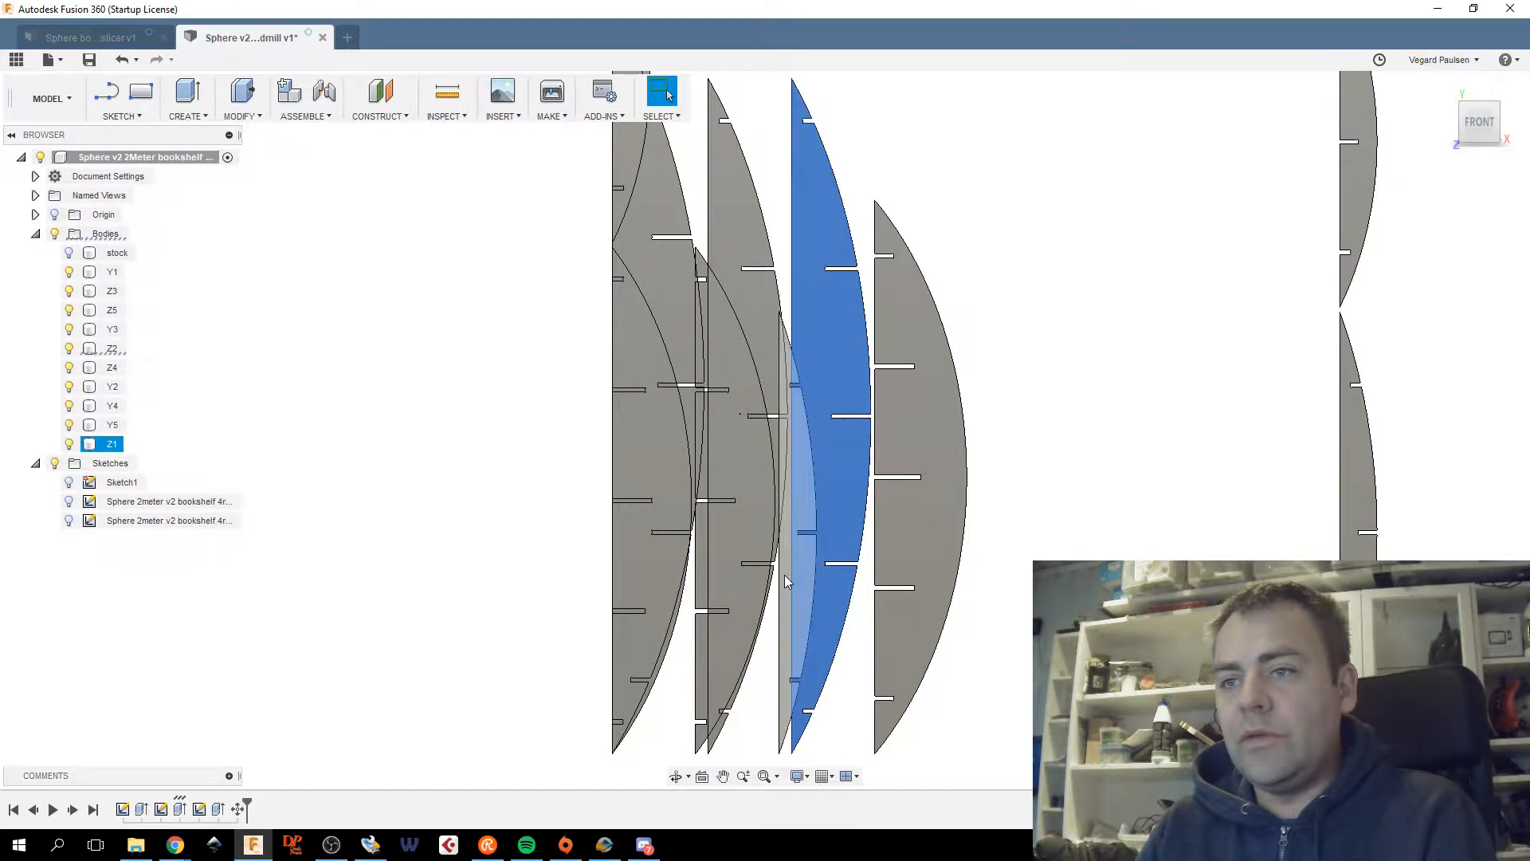
right_click(787, 576)
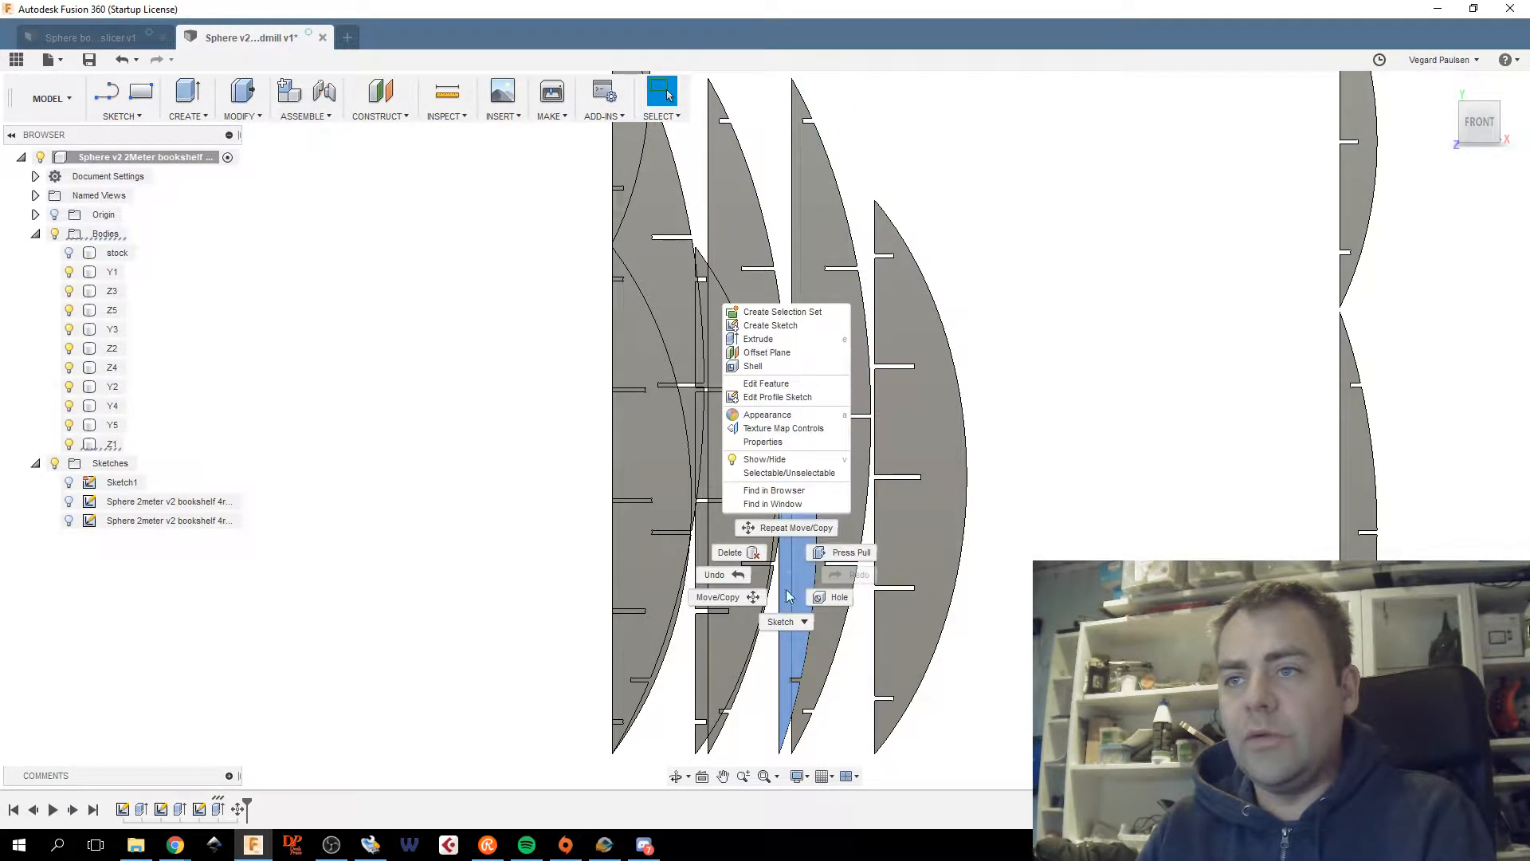
left_click(744, 609)
left_click_drag(827, 572, 875, 572)
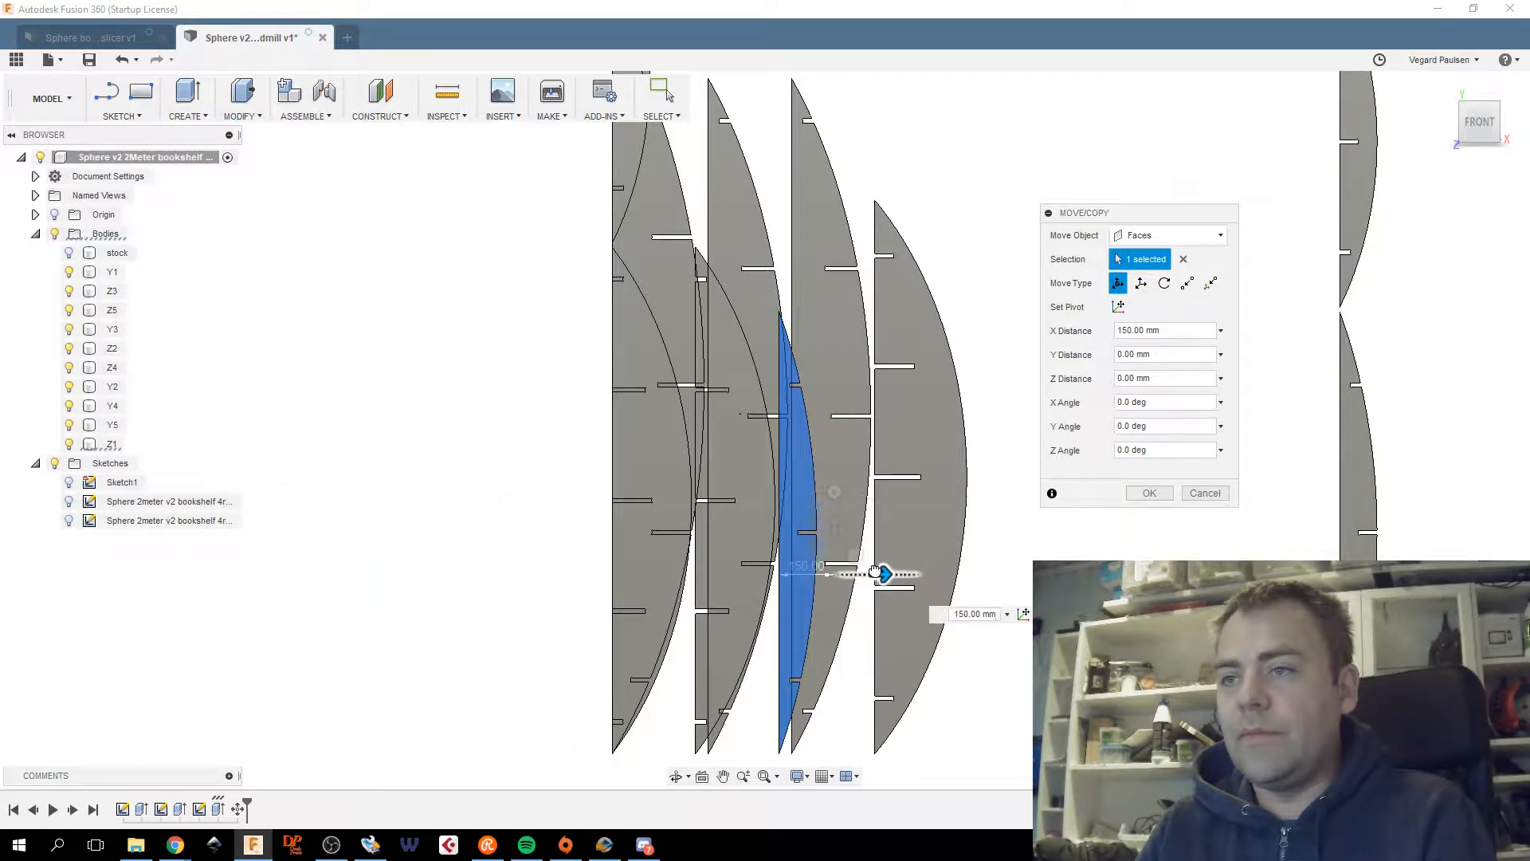
left_click(1206, 493)
Move the whole body Z1 along X, out of the overlapping parts, to sit just beyond Z5.
left_click(109, 445)
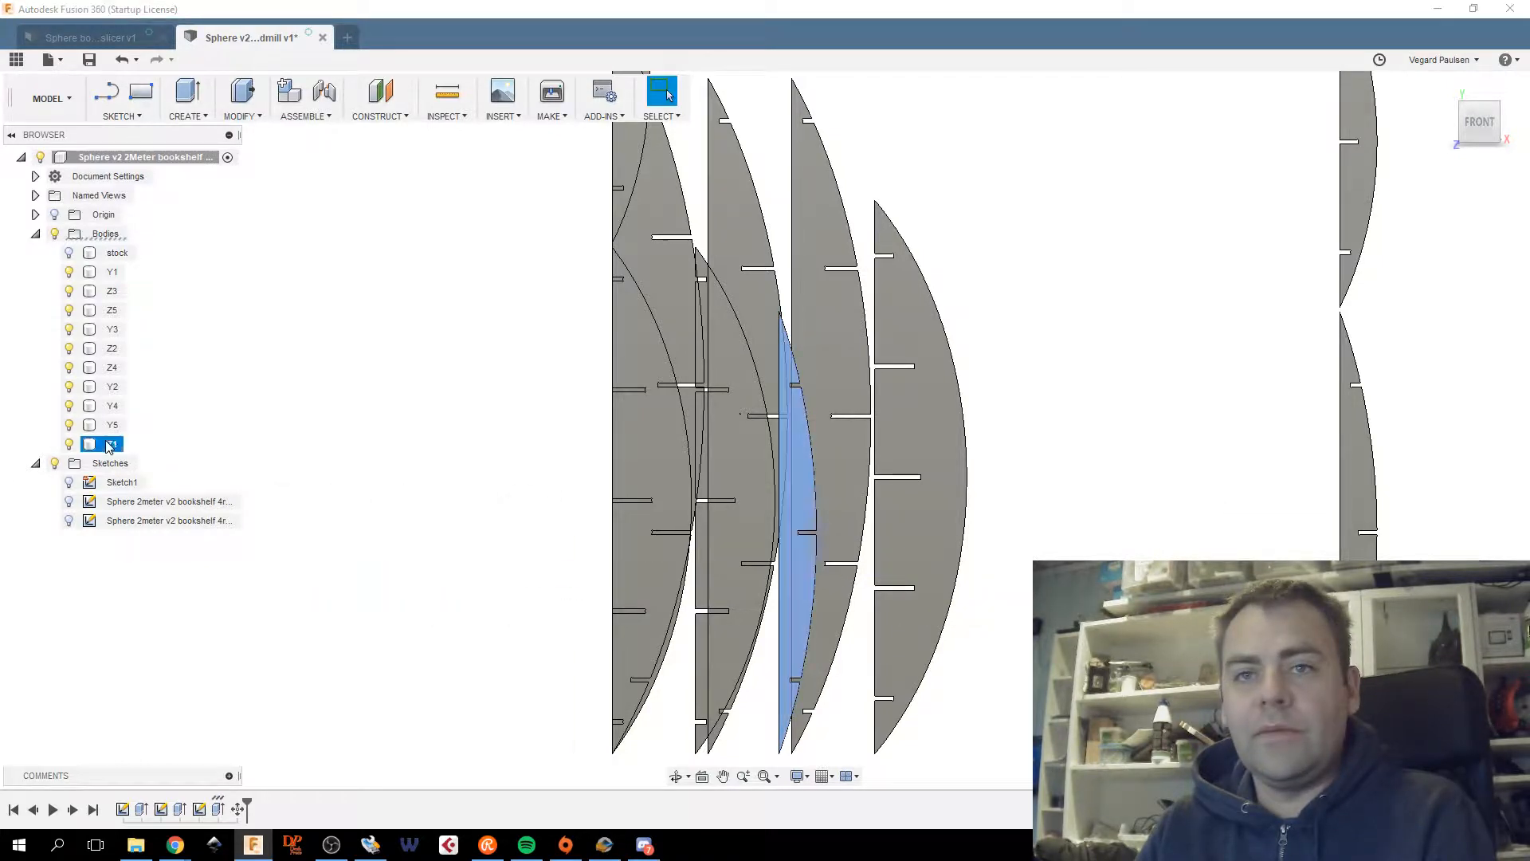
right_click(114, 447)
left_click(154, 460)
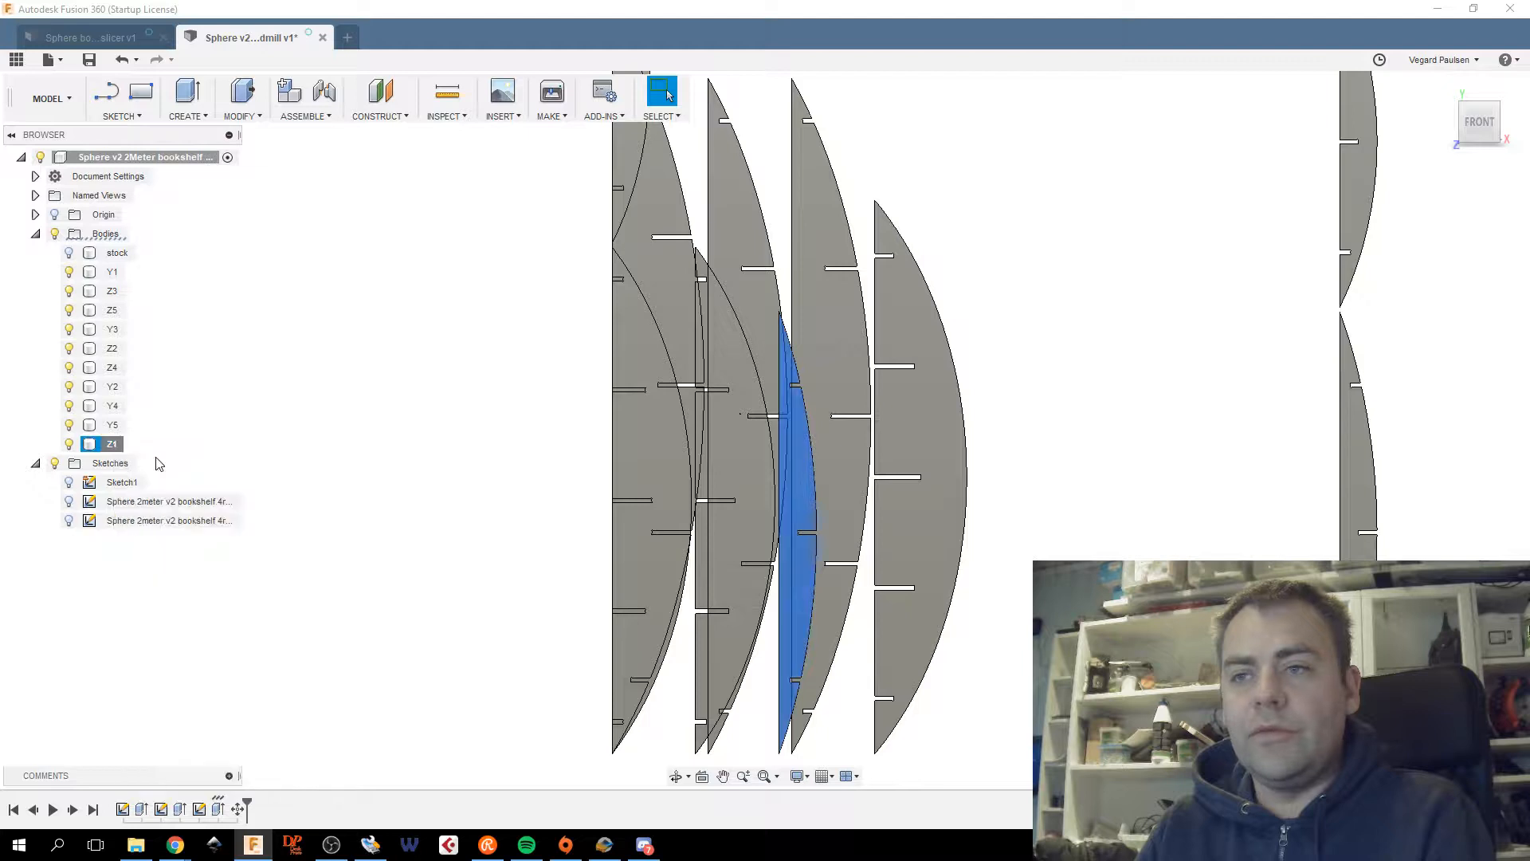
left_click_drag(824, 753, 1431, 753)
left_click(1149, 517)
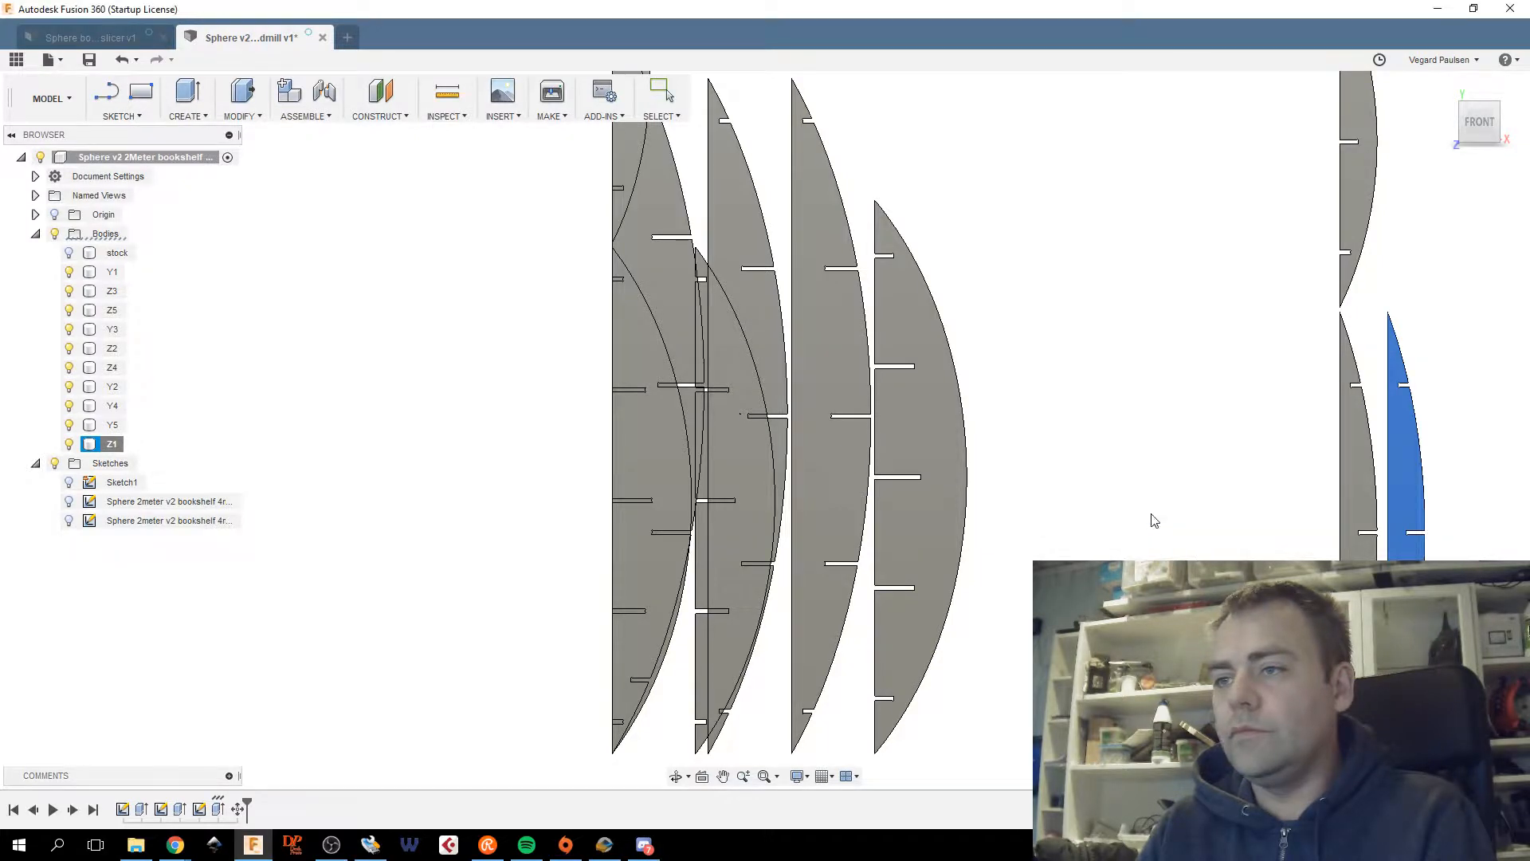
Move body Y5 along X, out of the overlapping parts, to sit just beyond Y1.
left_click(111, 425)
scroll(478, 415, "down", 2)
middle_click_drag(547, 441, 522, 296)
scroll(717, 545, "down", 1)
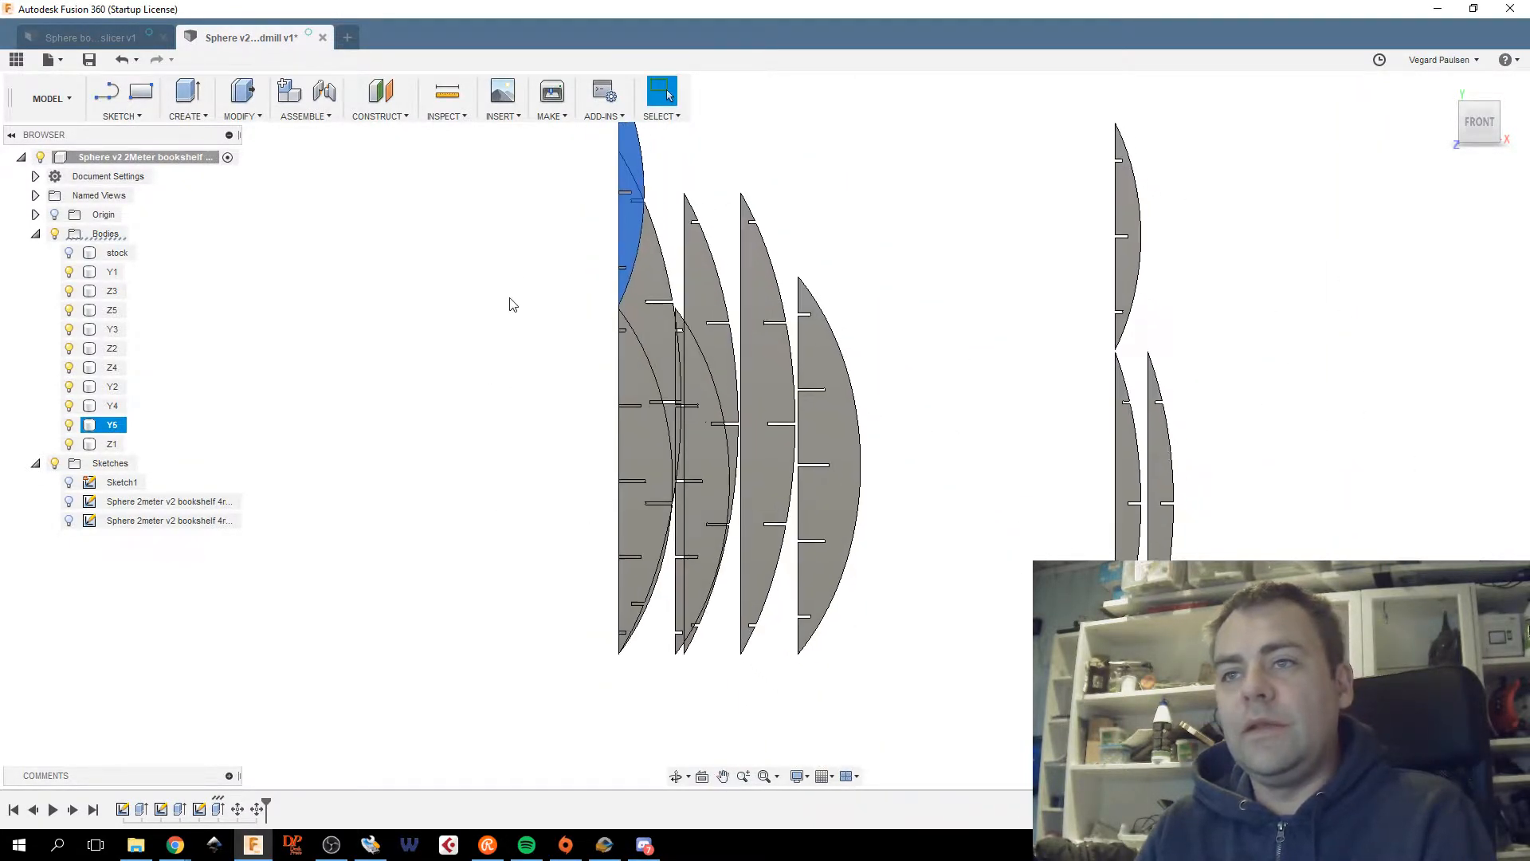
right_click(106, 426)
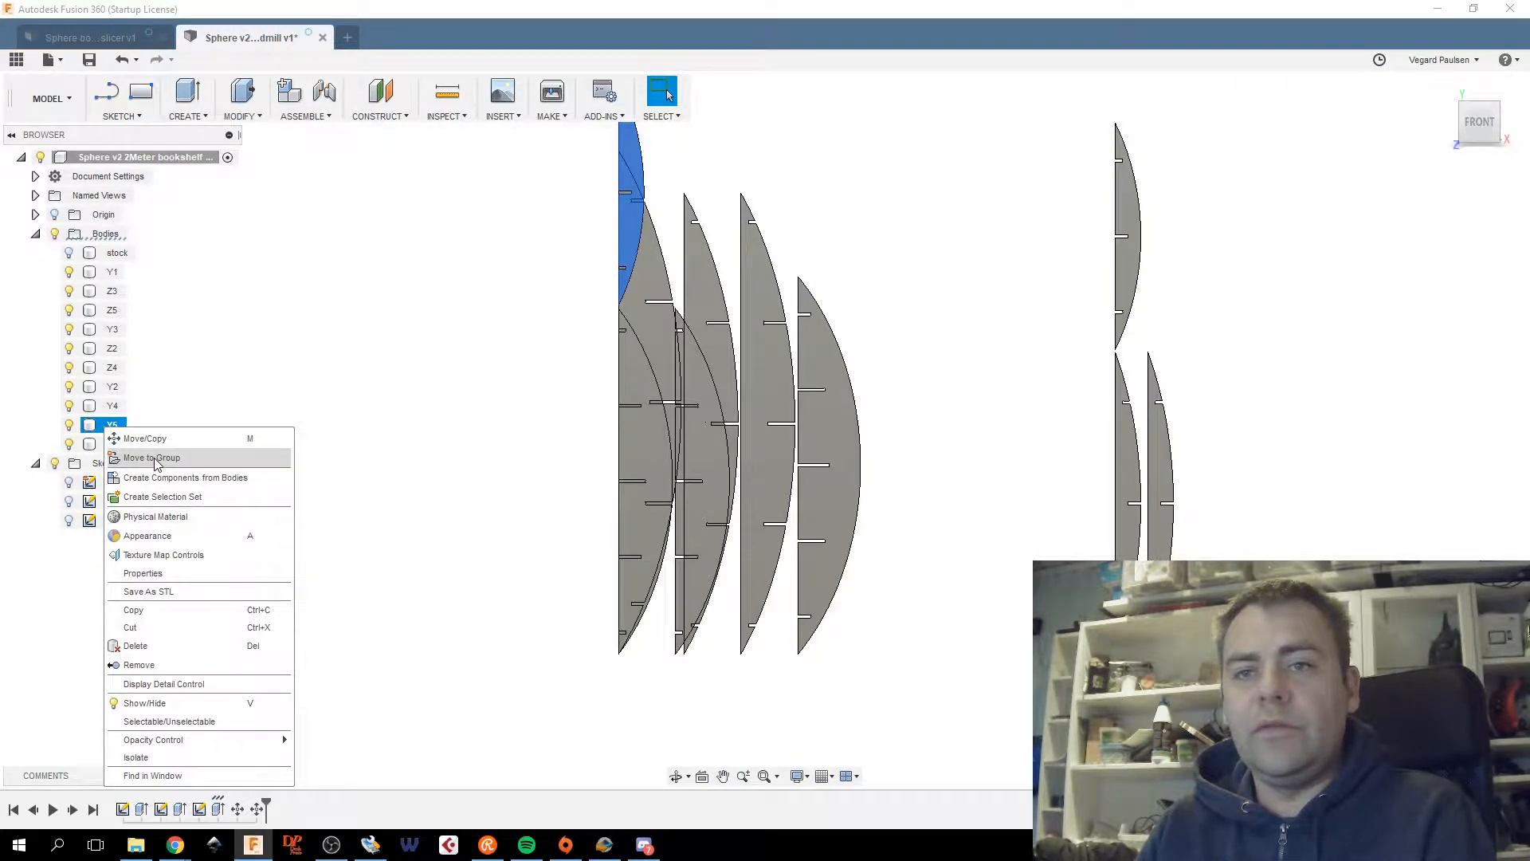
left_click(145, 438)
left_click_drag(673, 302, 1235, 297)
key("Return")
key("Escape")
scroll(495, 368, "up", 3)
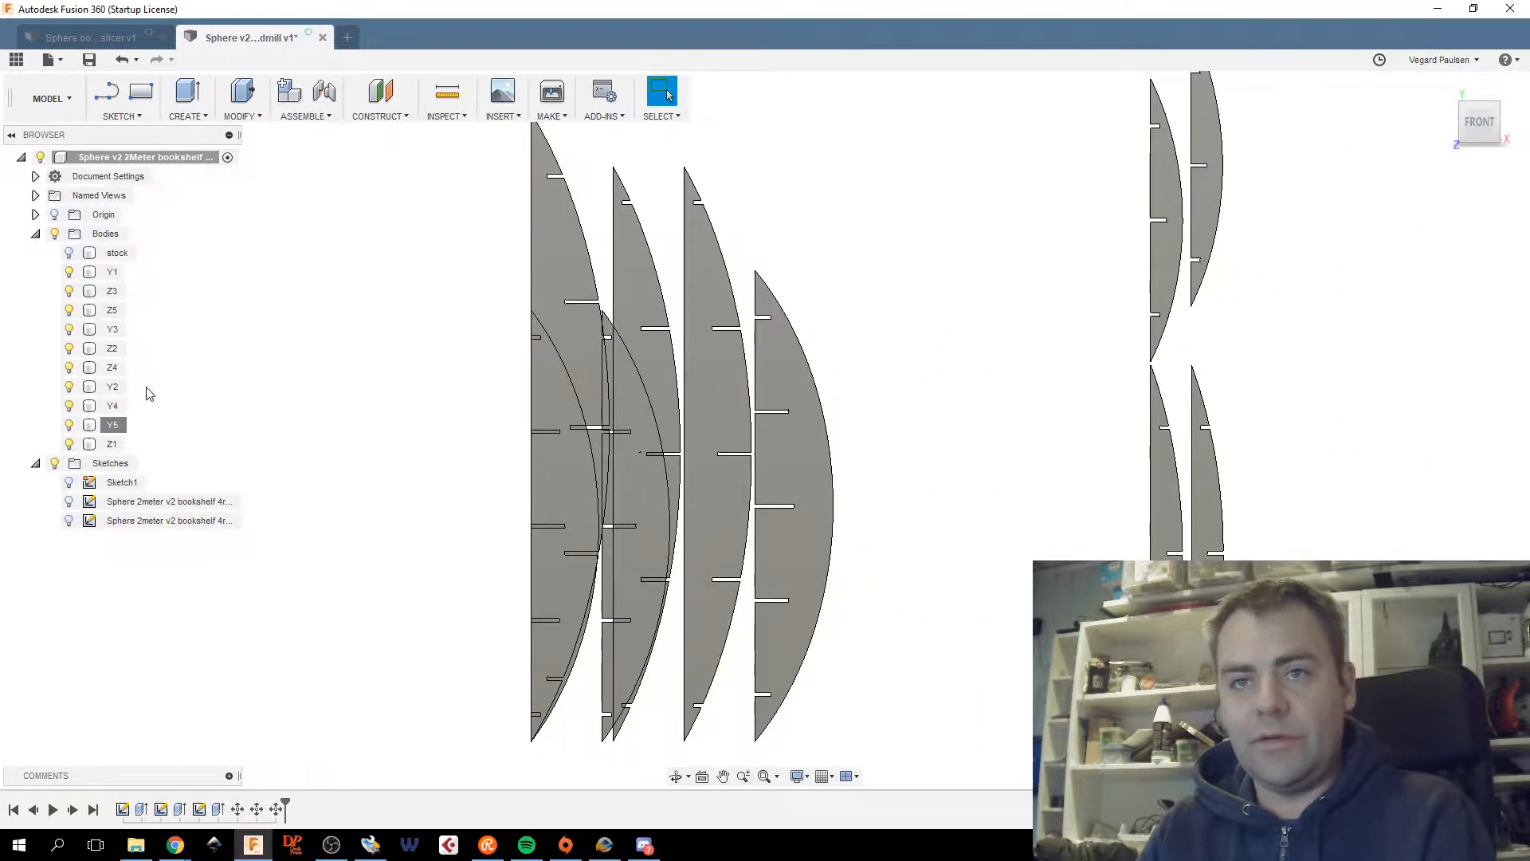
Examine the remaining overlapping bodies by highlighting them one at a time to identify which parts overlap.
left_click(109, 405)
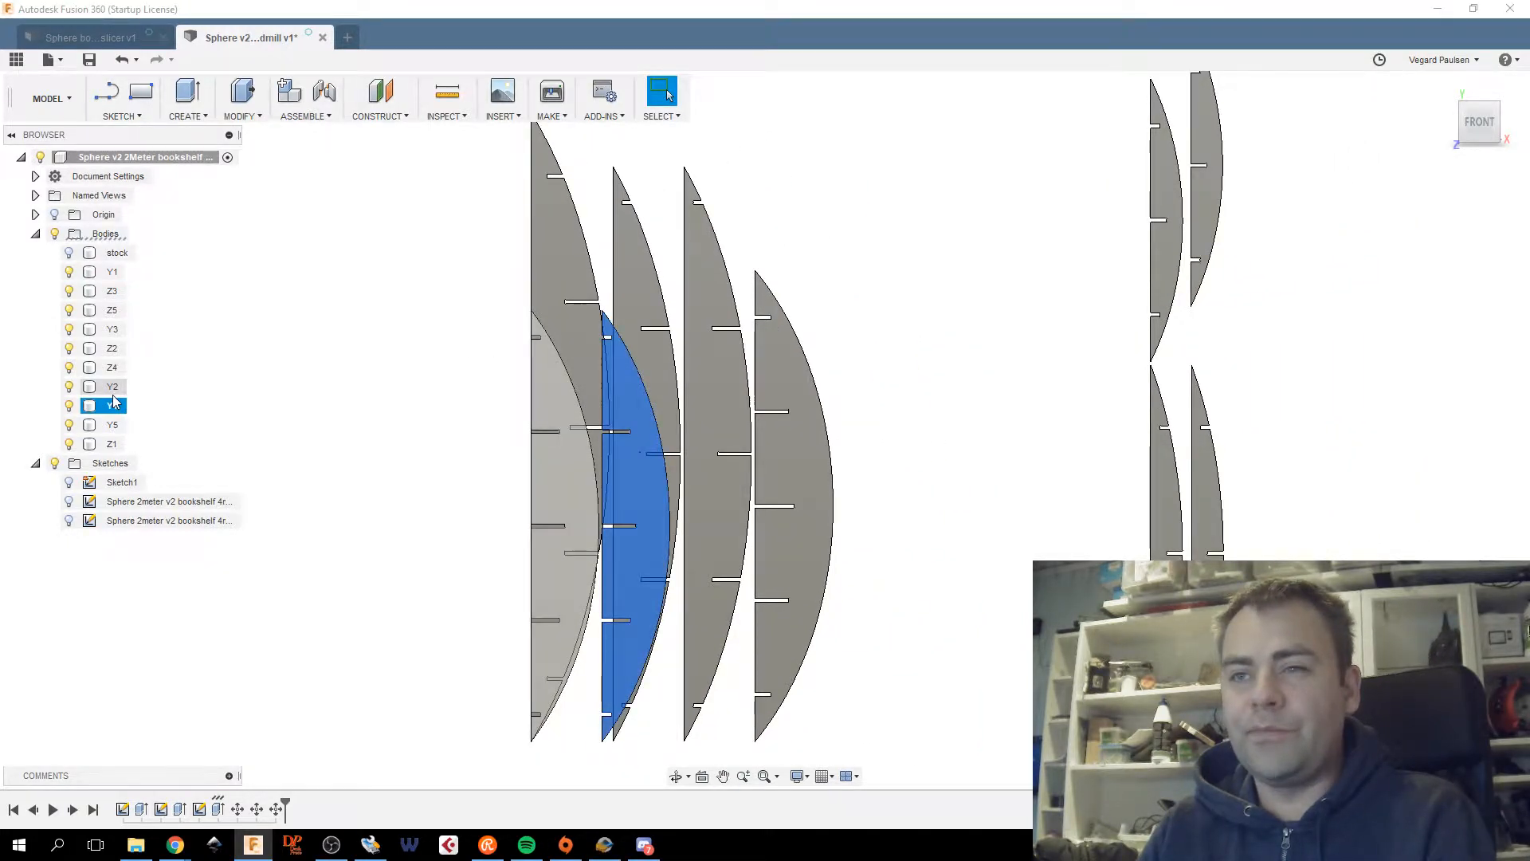
scroll(602, 526, "up", 3)
scroll(602, 526, "down", 3)
middle_click_drag(746, 422, 767, 393)
left_click(851, 392)
middle_click_drag(729, 253, 749, 328)
left_click(675, 280)
middle_click_drag(843, 441, 733, 304)
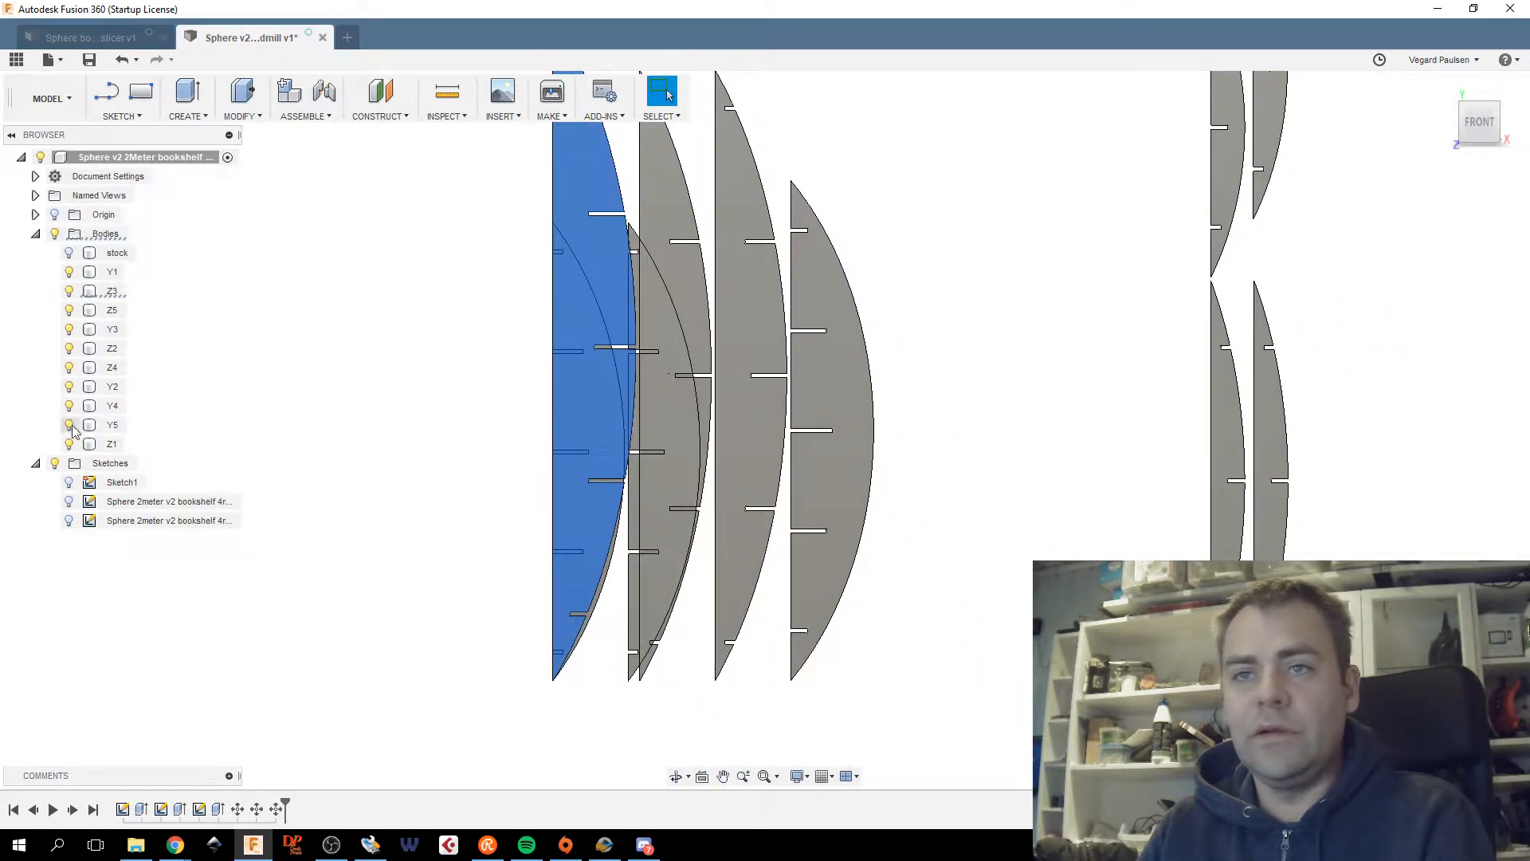
middle_click_drag(206, 298, 276, 433)
scroll(286, 427, "down", 1)
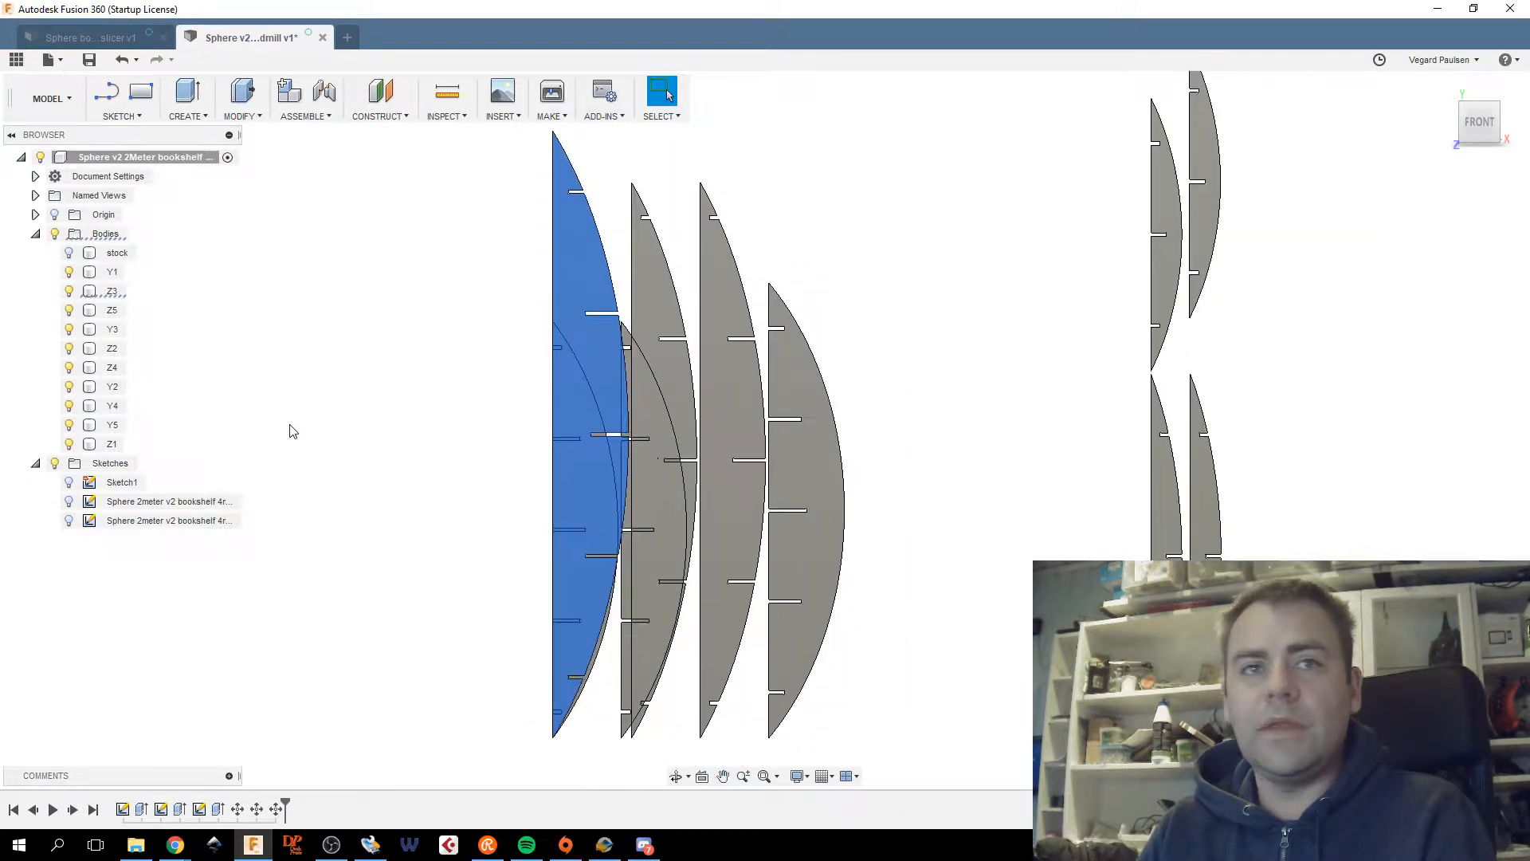
left_click(175, 845)
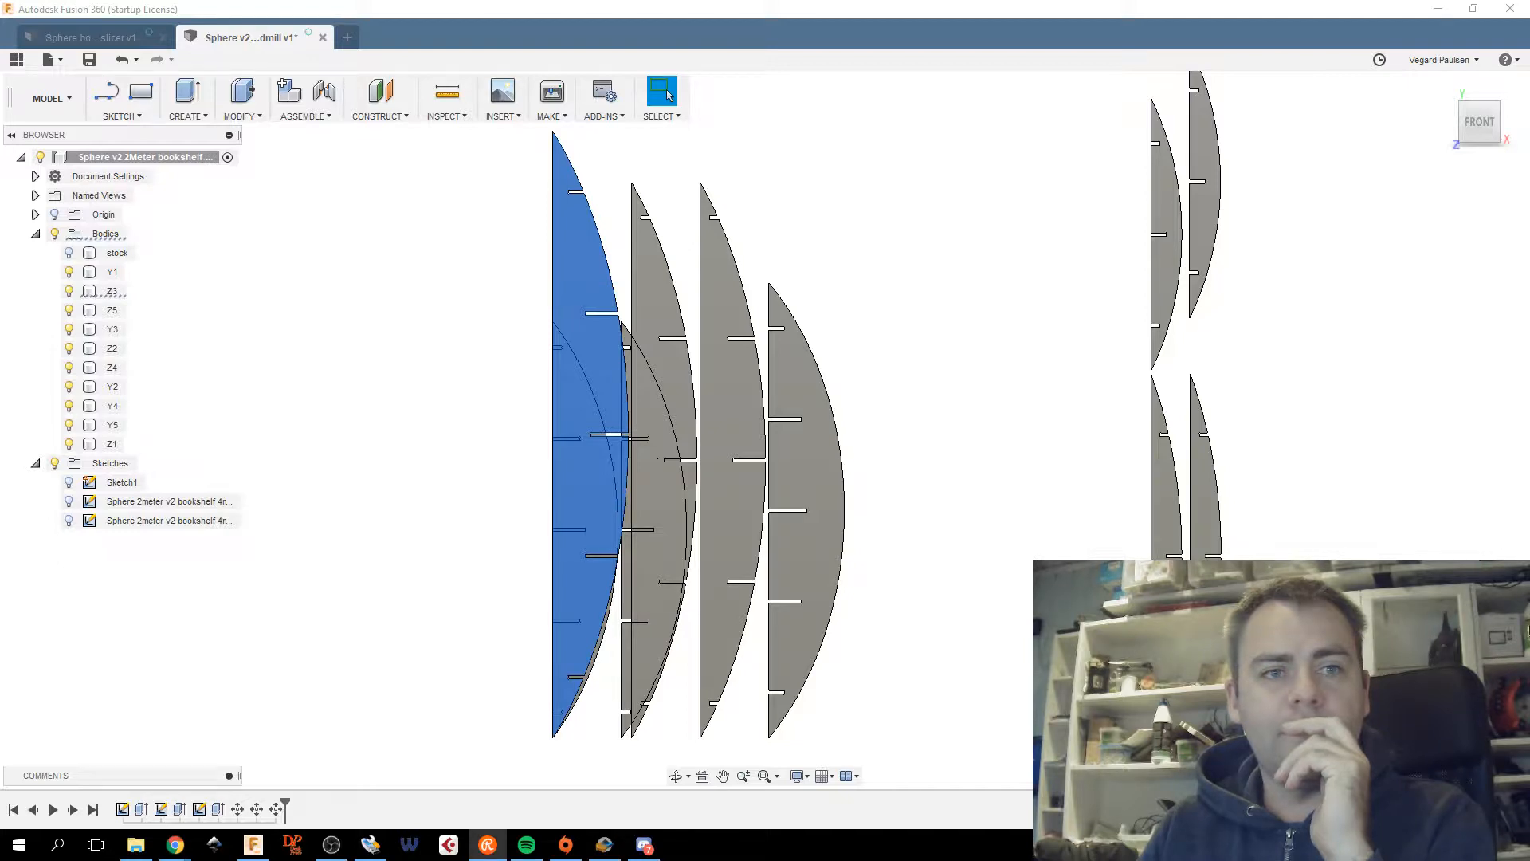
left_click(346, 436)
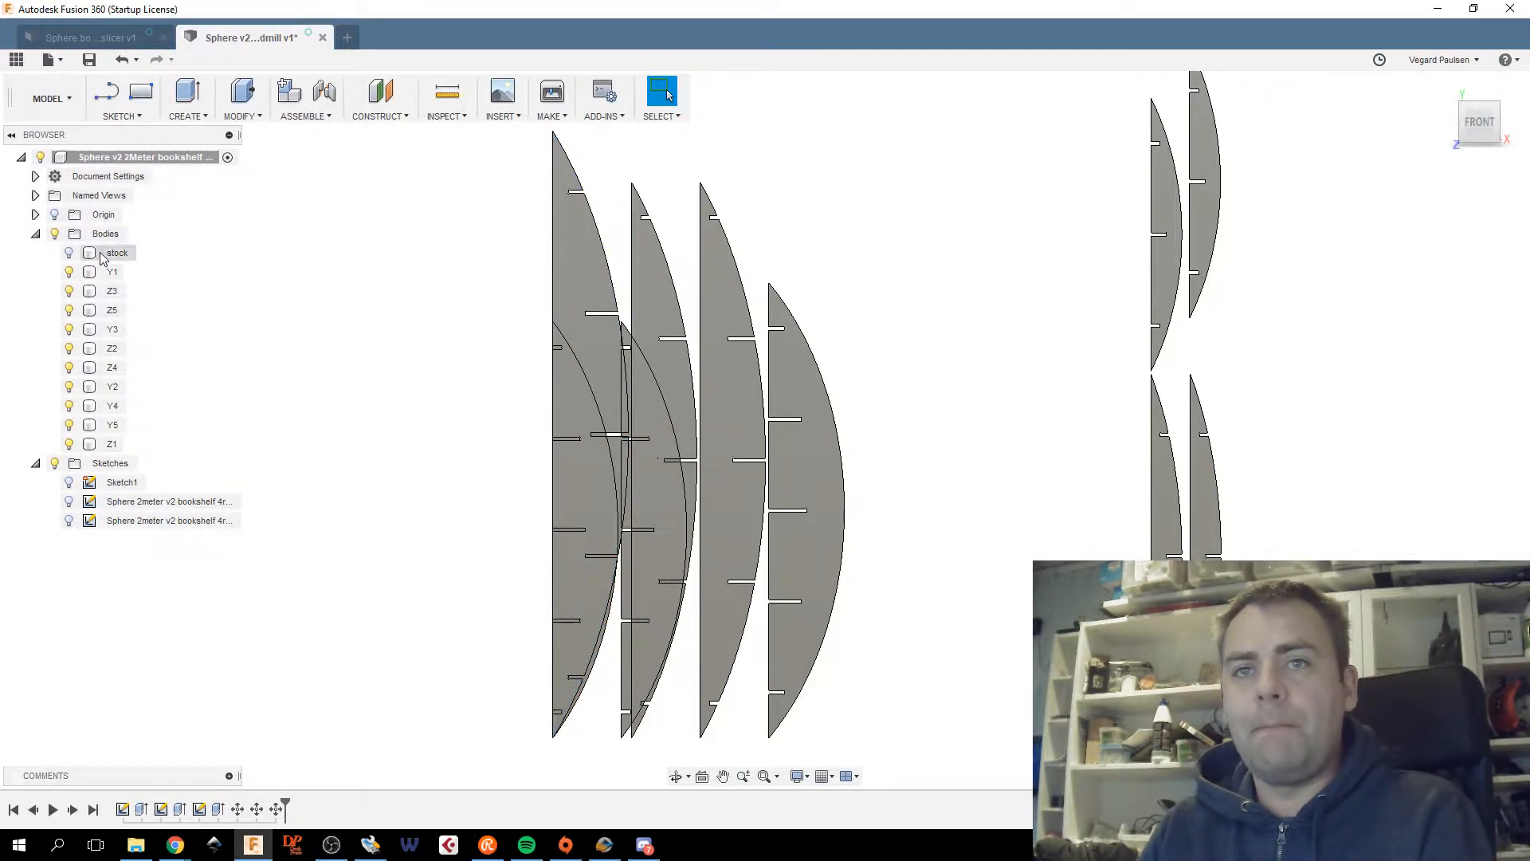
left_click(112, 272)
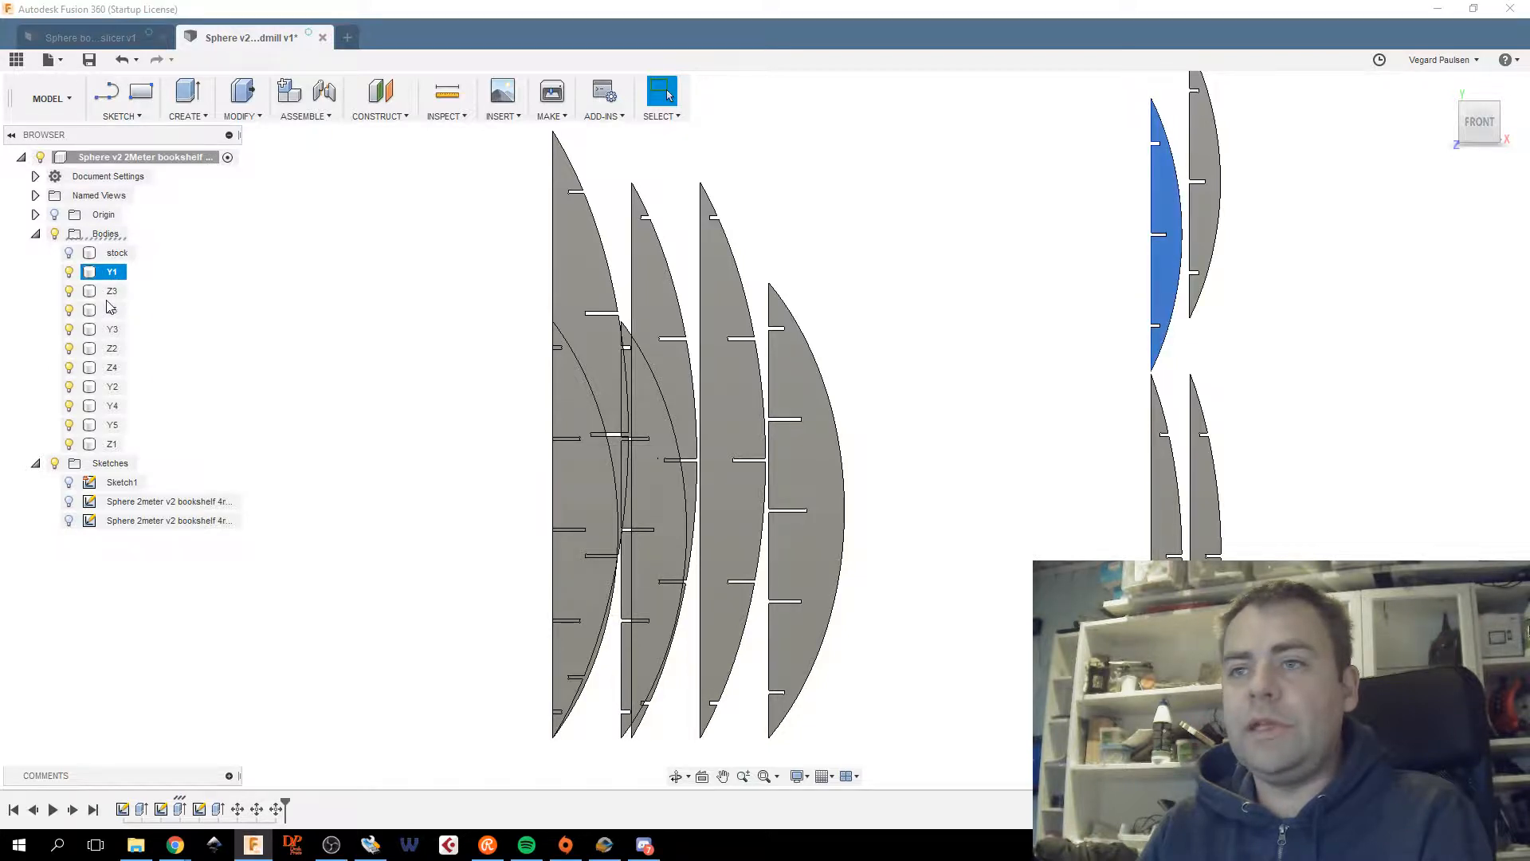
Move bodies Y2 and Y4 together along X, off the overlapping parts, to sit beyond Z1.
left_click(585, 462)
left_click(676, 513)
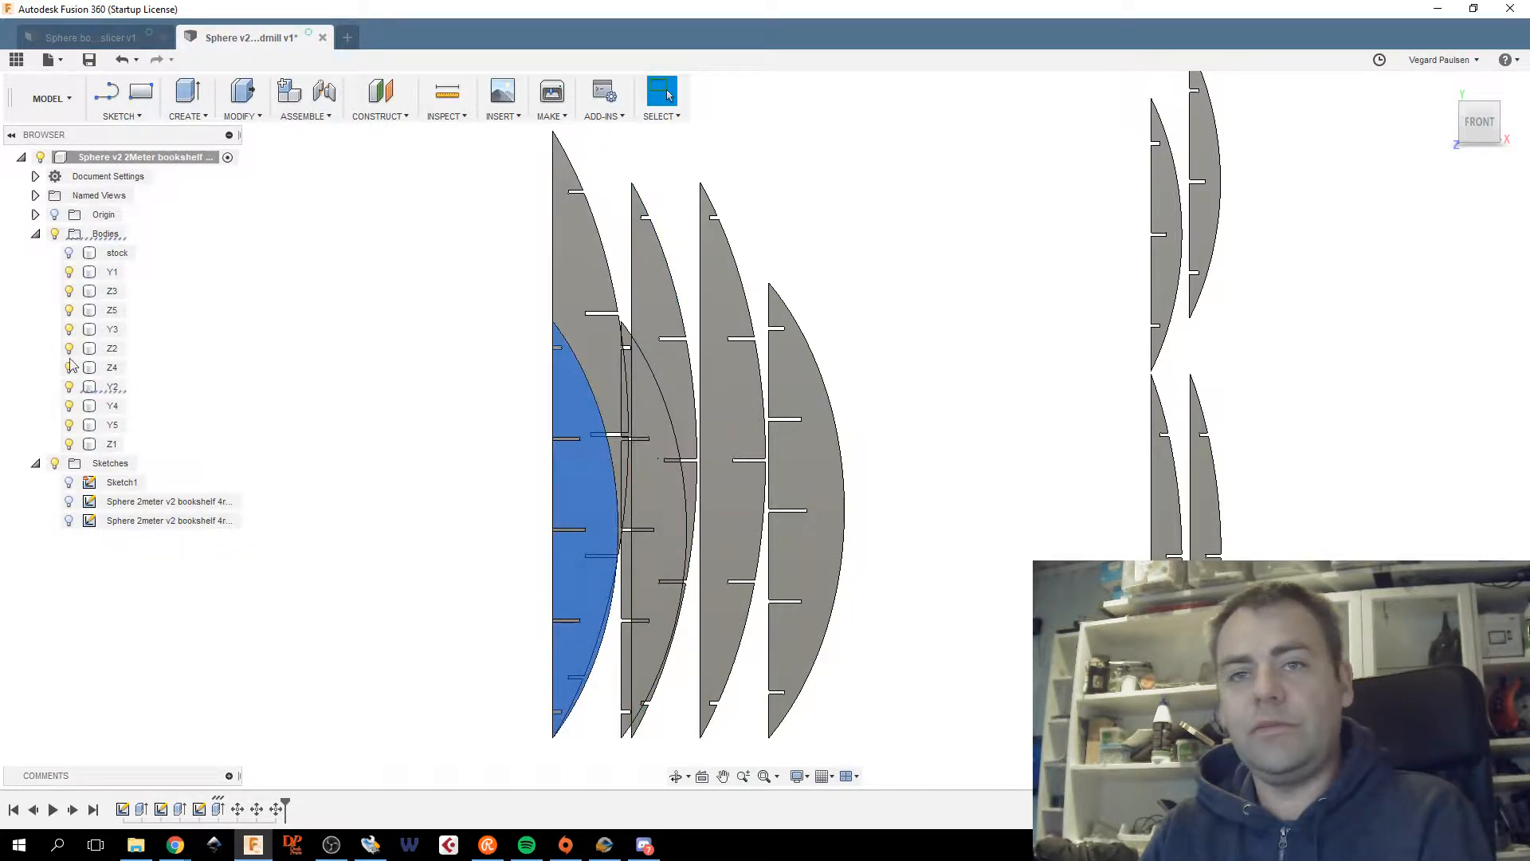
left_click(112, 406, "ctrl")
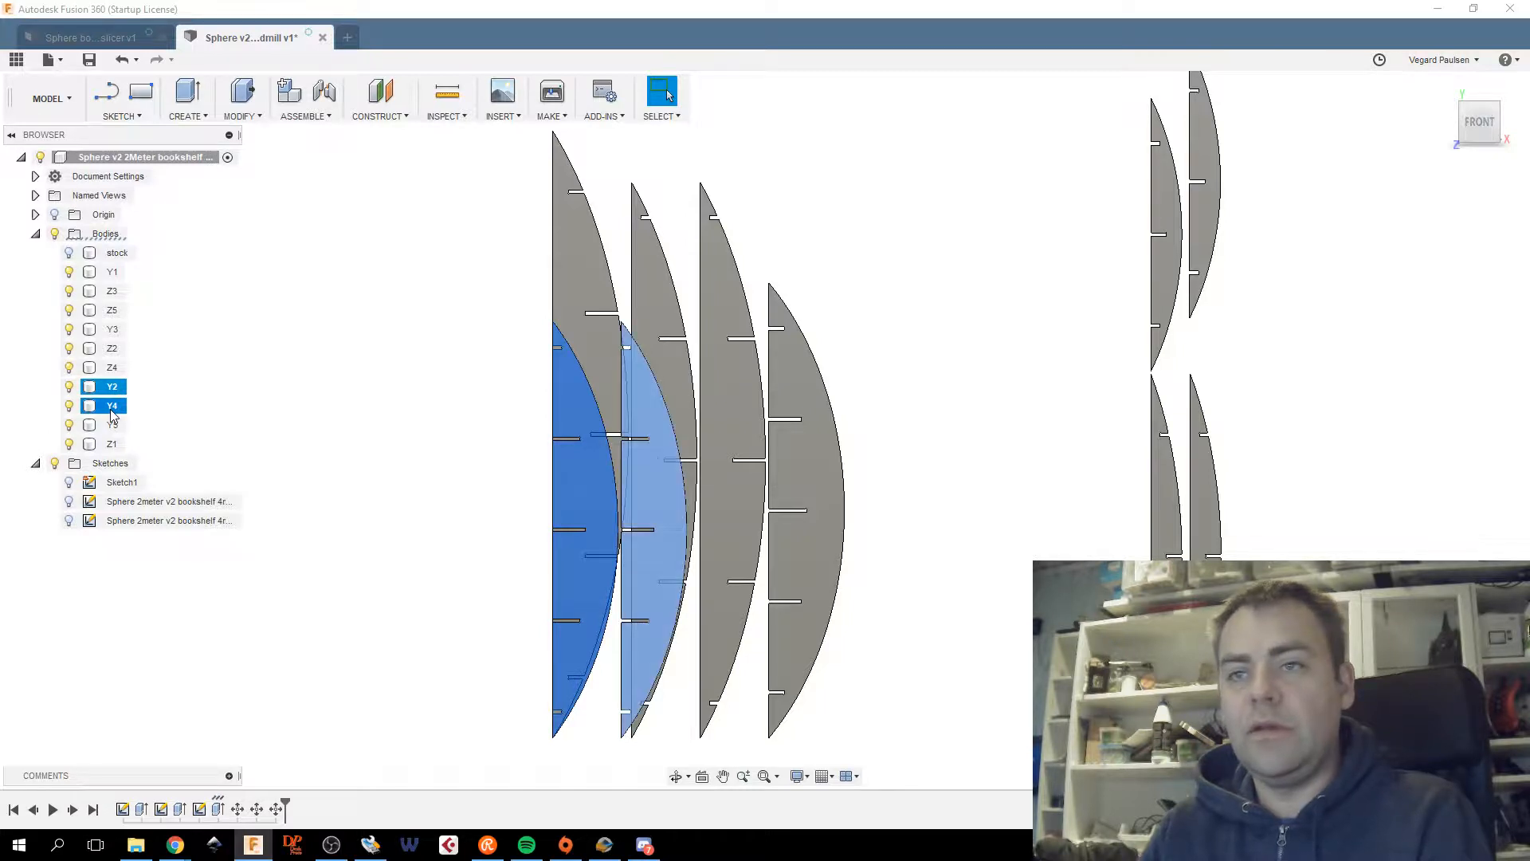
right_click(114, 391)
left_click(154, 421)
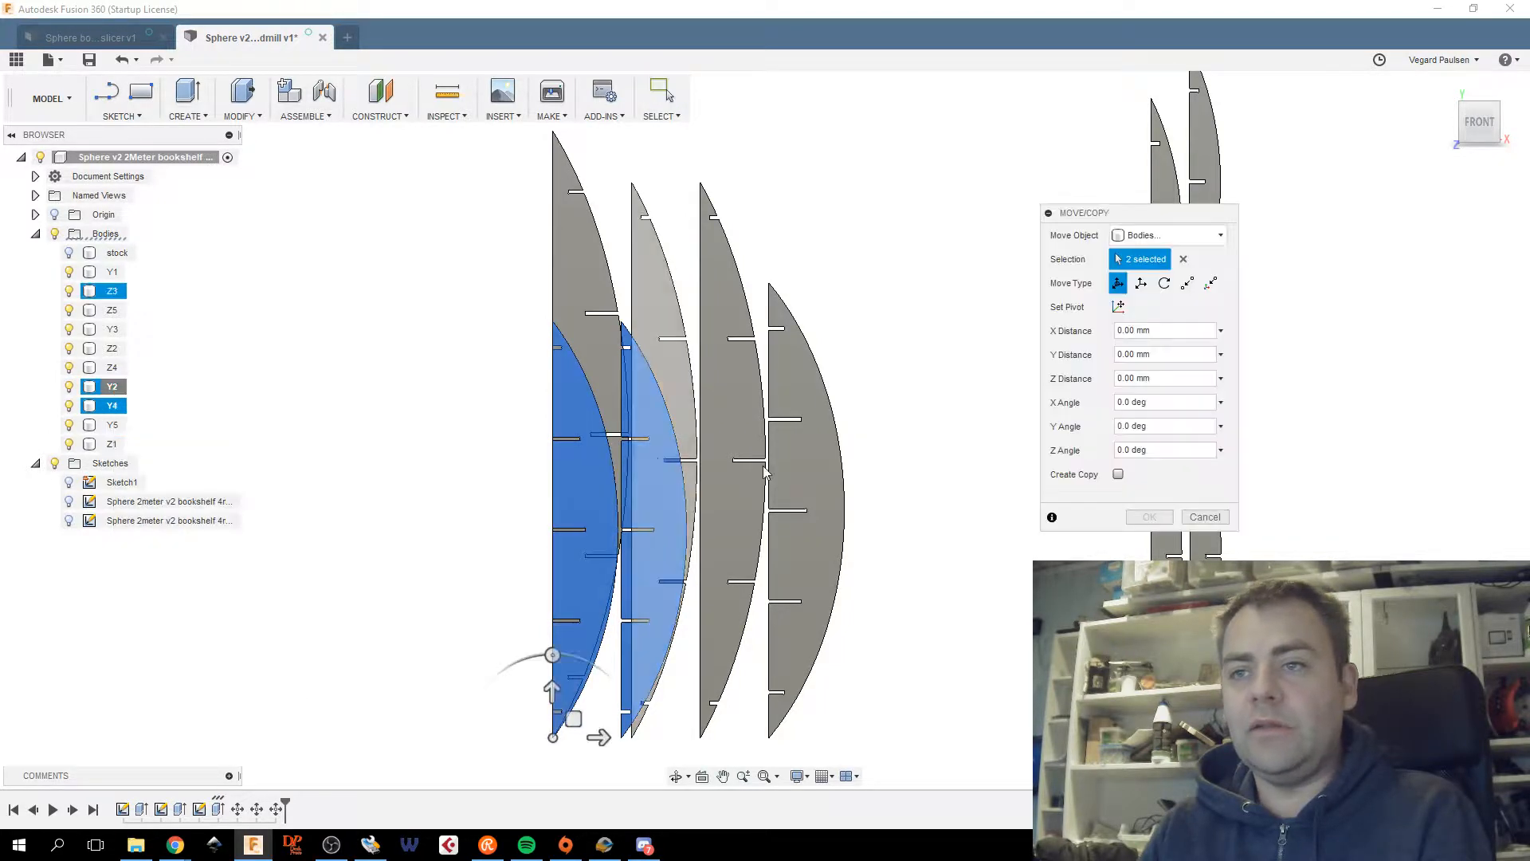
left_click_drag(598, 737, 1438, 712)
left_click(1148, 516)
Clear the selection and show the stock body behind the parts.
left_click(350, 447)
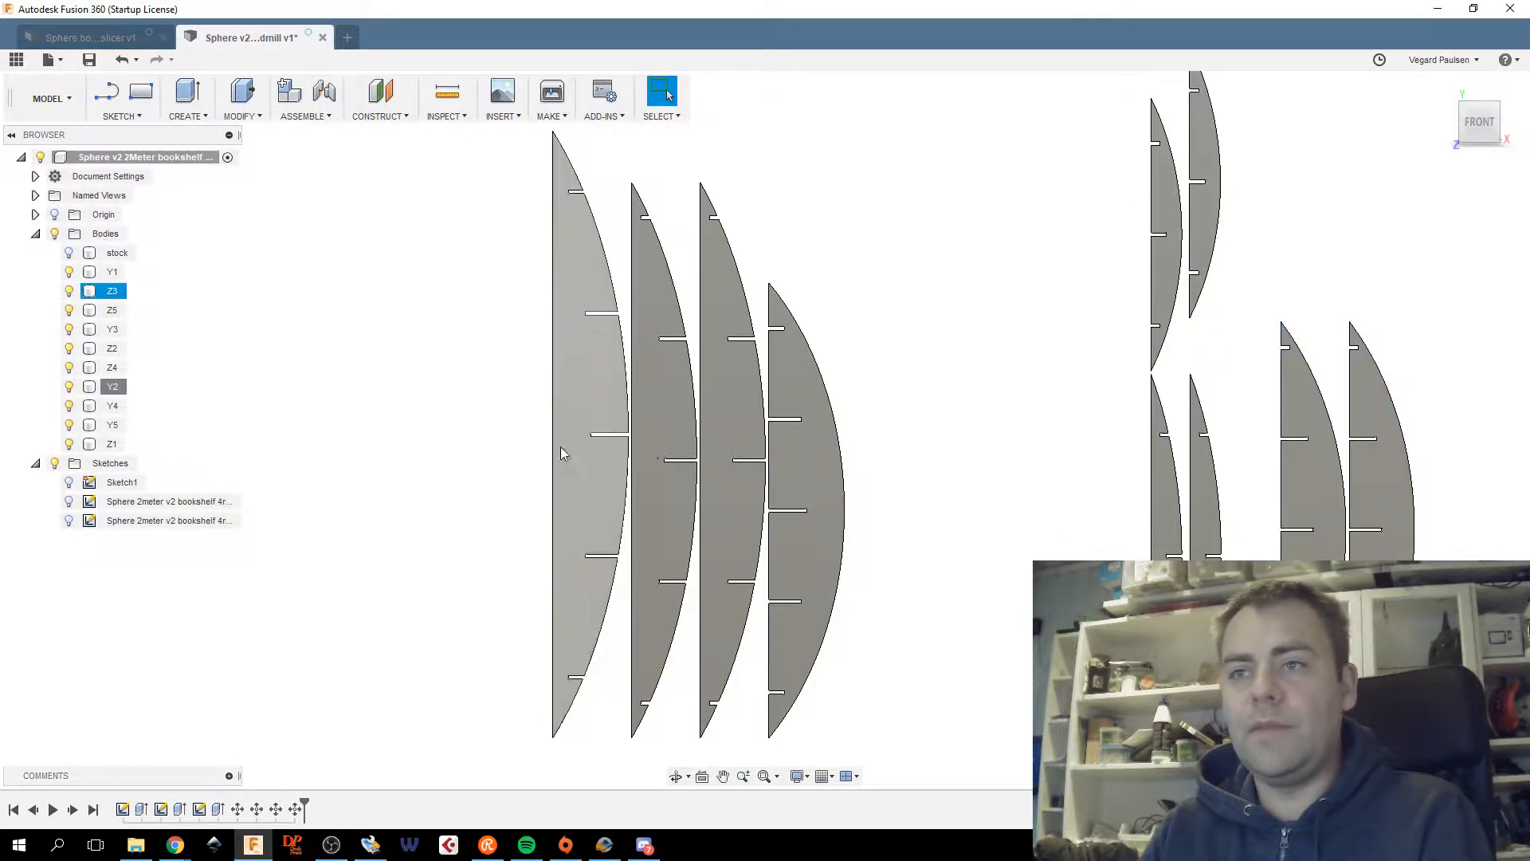
scroll(527, 454, "down", 2)
left_click(68, 252)
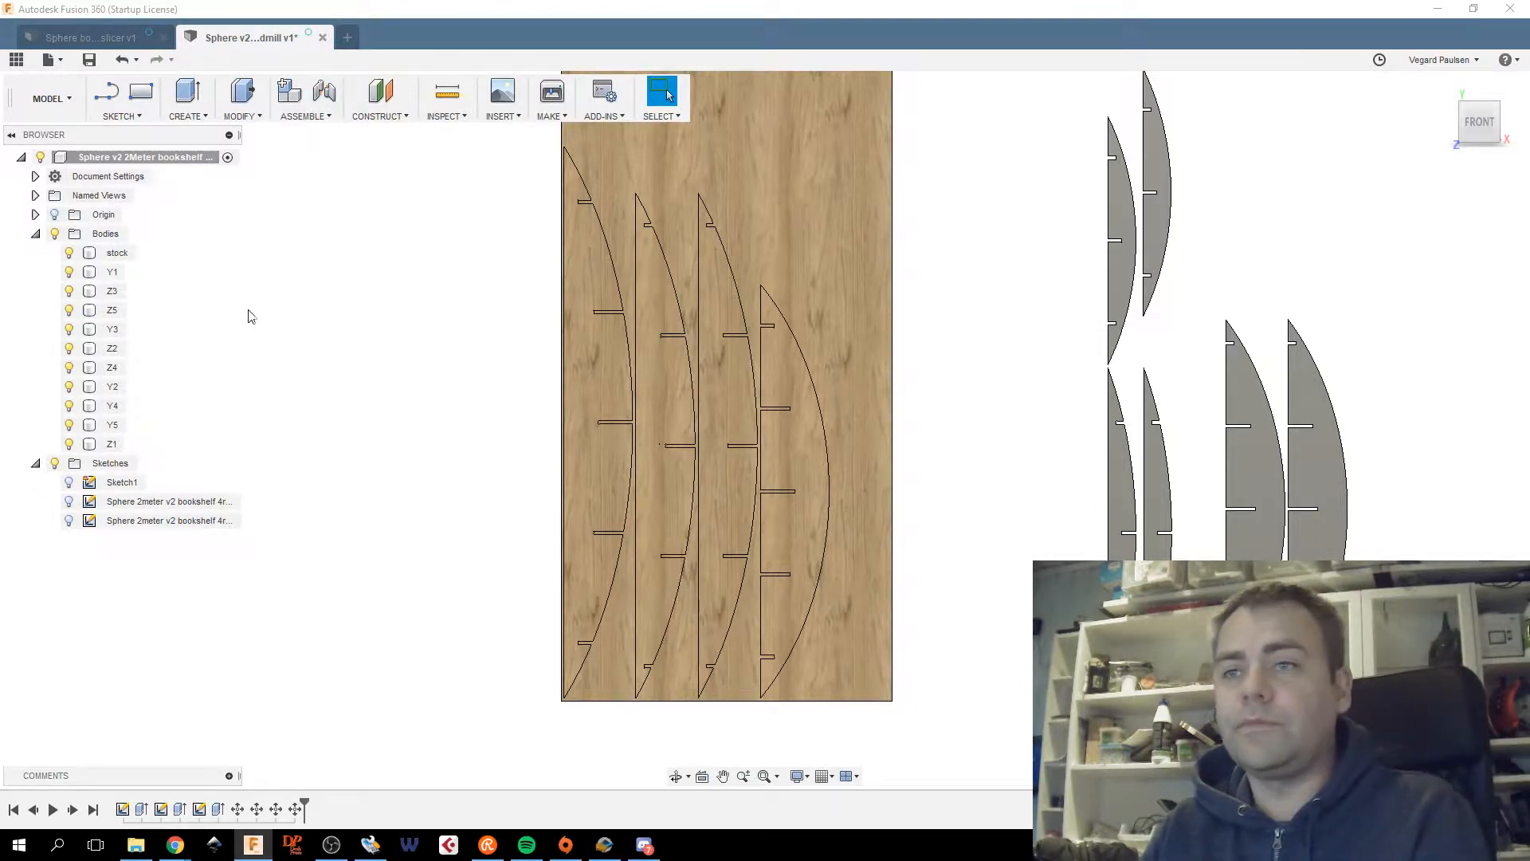
middle_click_drag(445, 409, 458, 447)
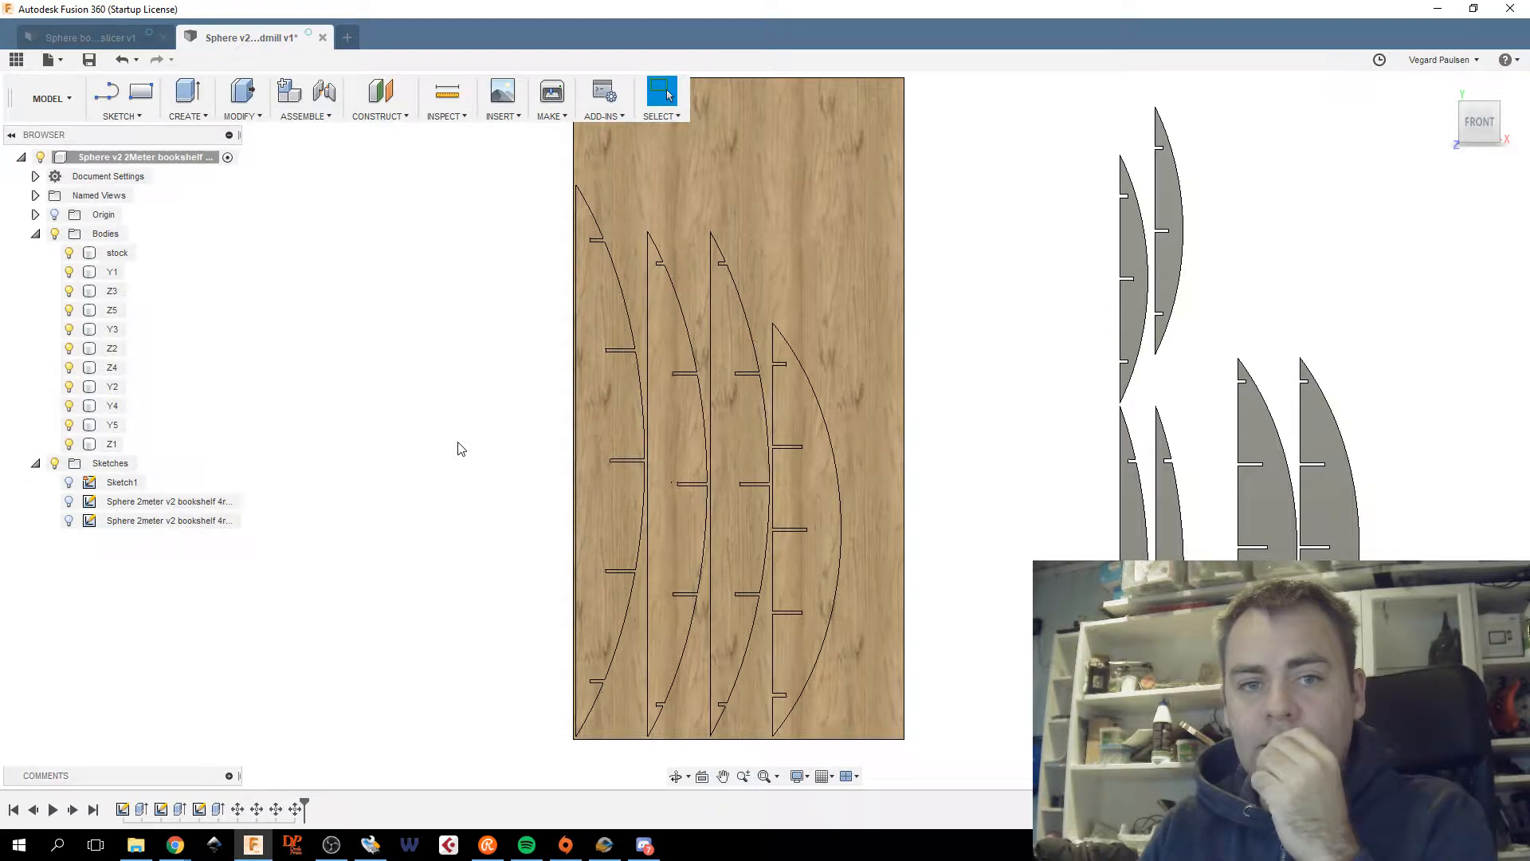
middle_click_drag(488, 455, 467, 459)
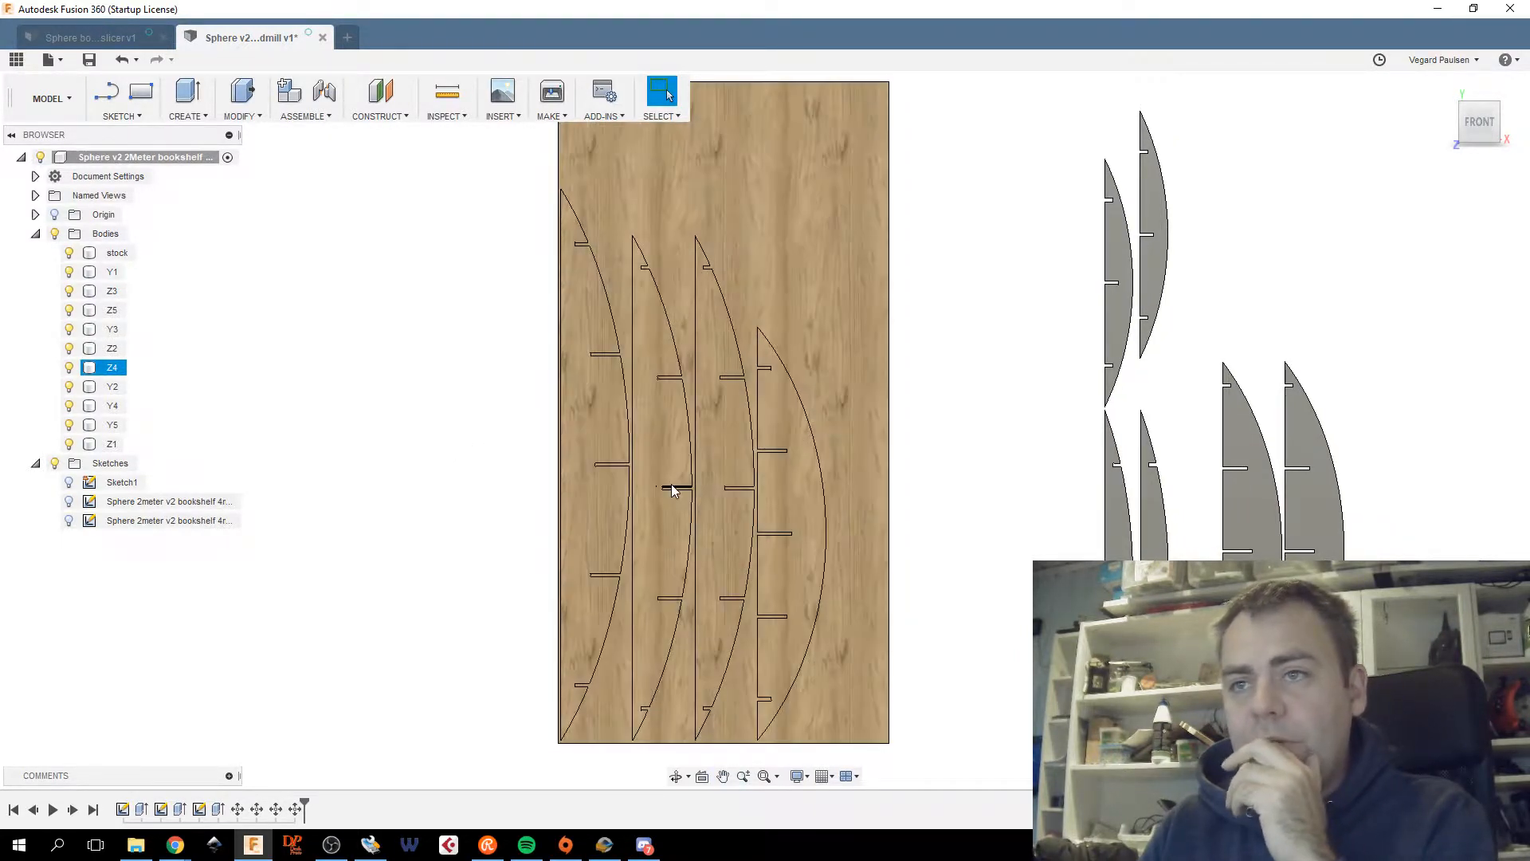
Rotate body Z4 by 180 degrees and place its straight edge against the straight edge of the neighbouring part of equal length.
left_click(655, 470)
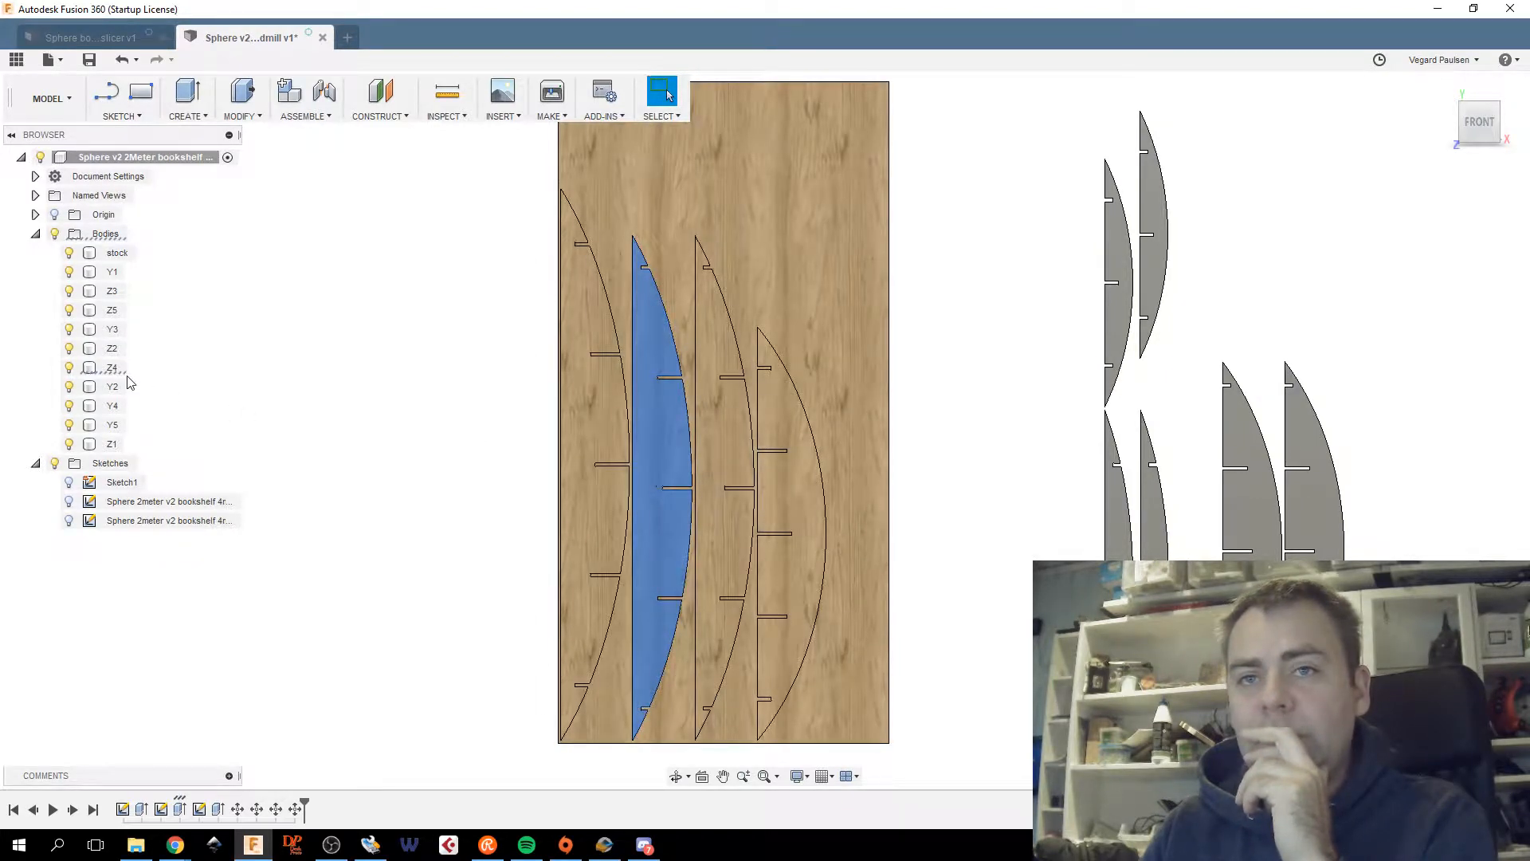
left_click(109, 370)
right_click(109, 374)
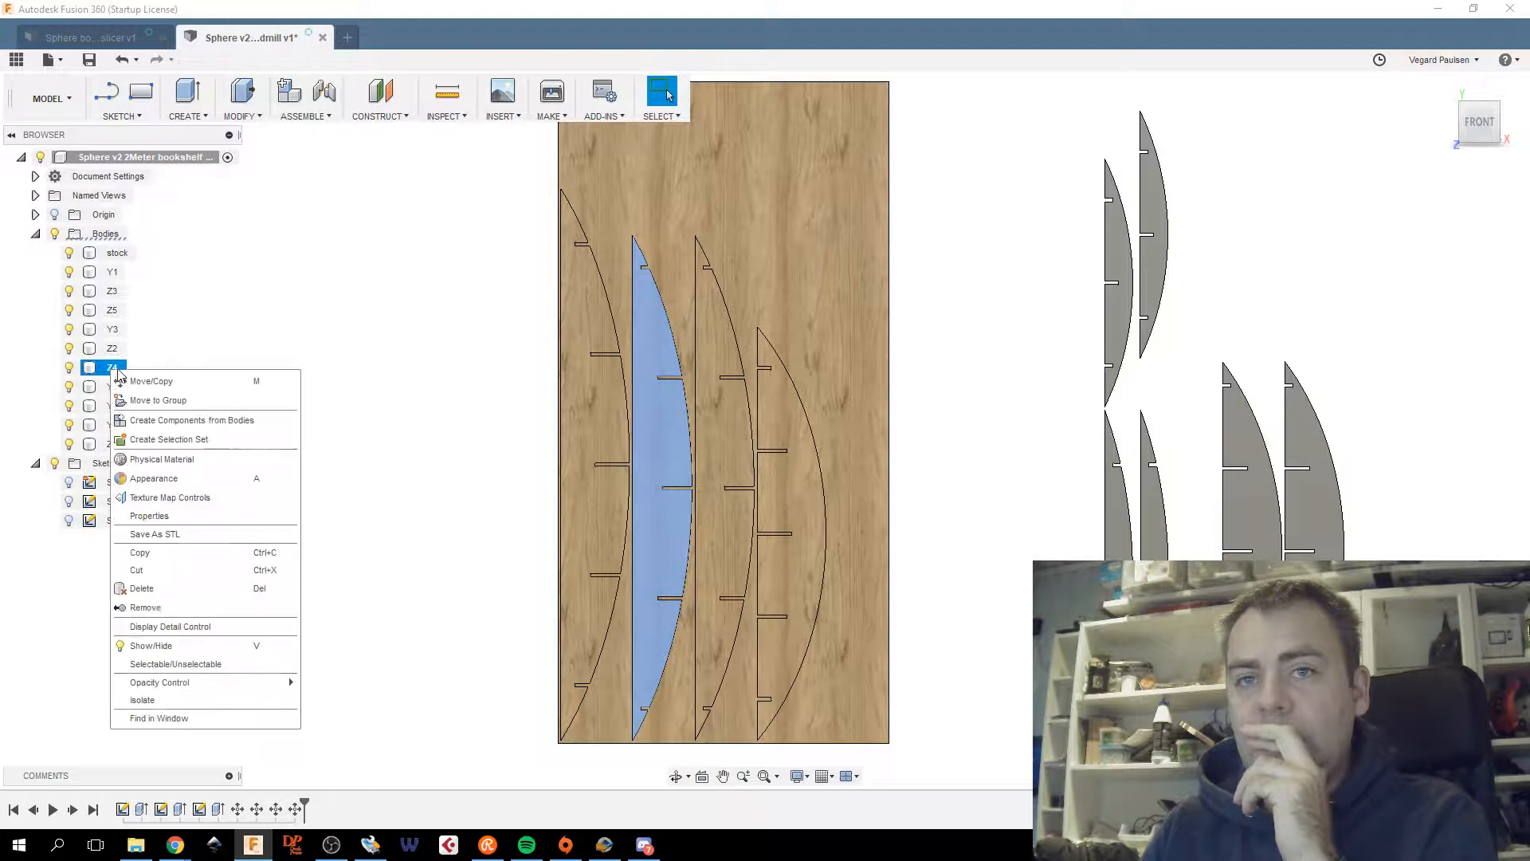
left_click(159, 412)
left_click_drag(631, 657, 667, 255)
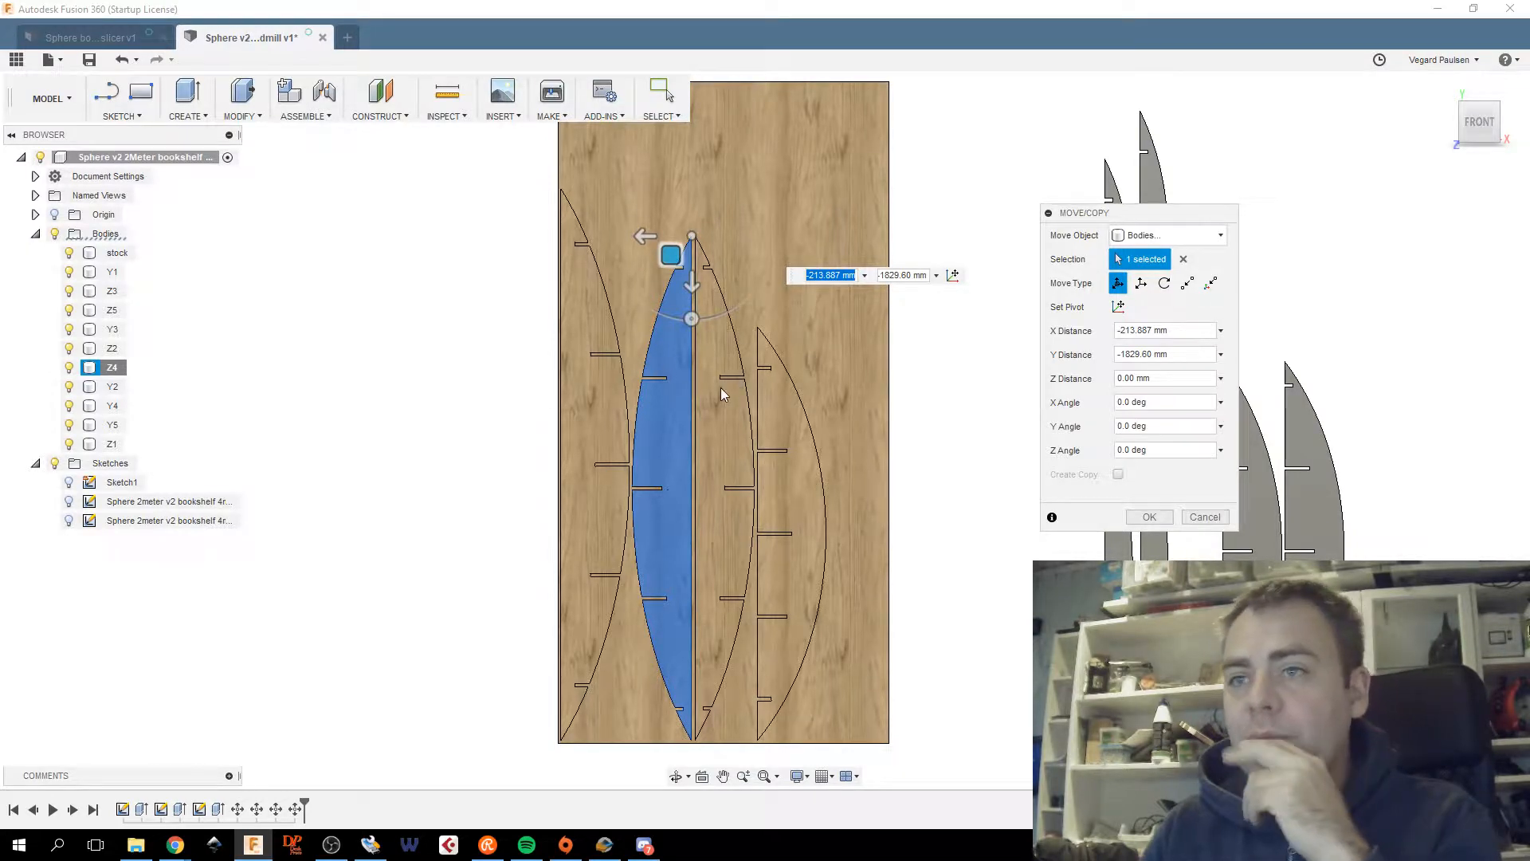
scroll(717, 398, "up", 2)
scroll(711, 409, "down", 1)
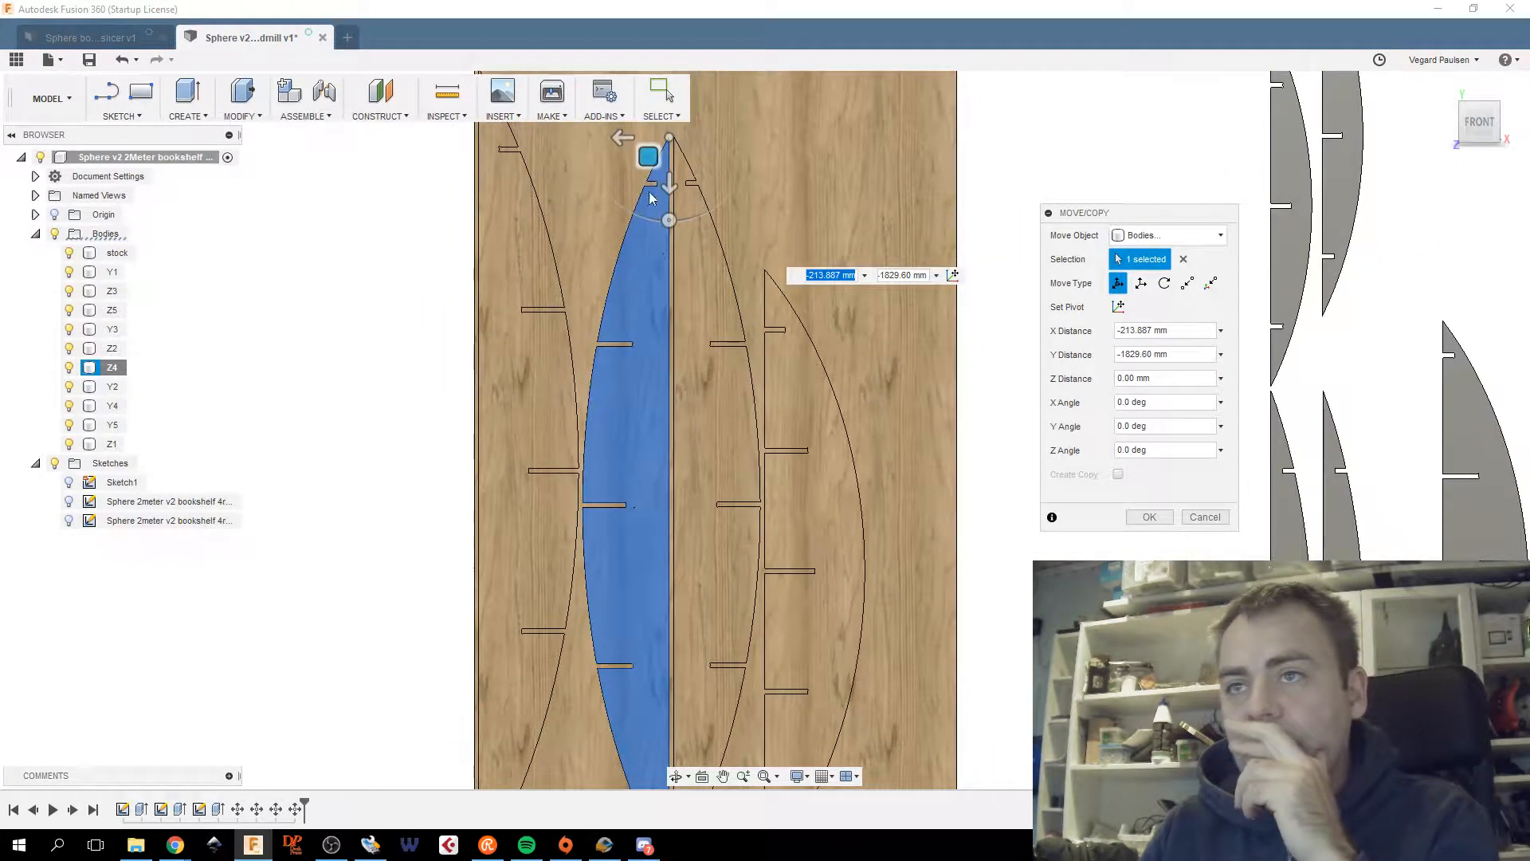
Offset Z4 by 8 mm along X, away from the neighbouring part's straight edge.
left_click_drag(647, 155, 611, 138)
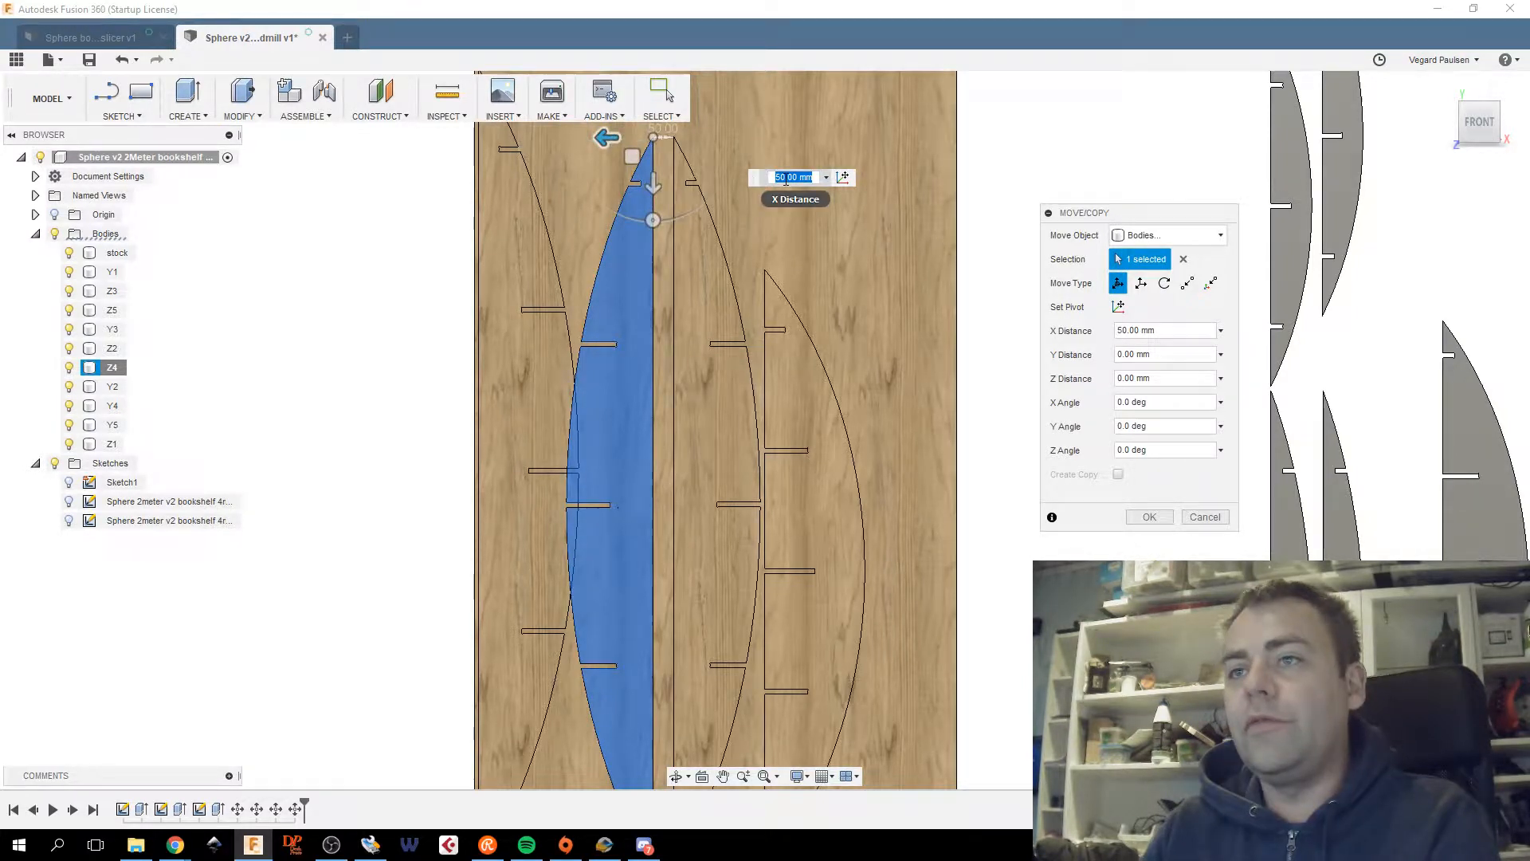
left_click_drag(785, 180, 762, 175)
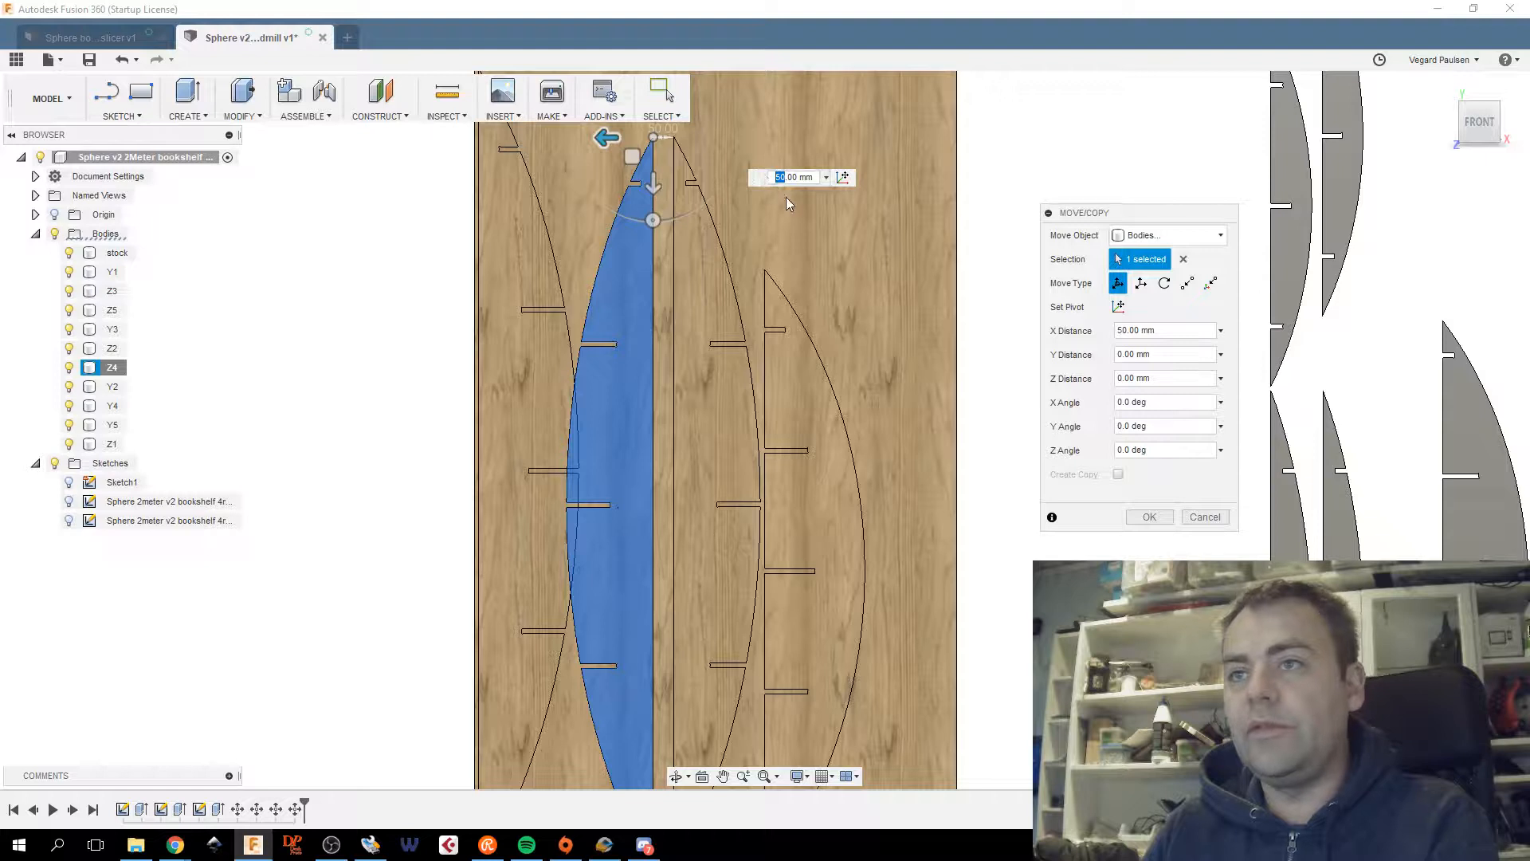
type("5")
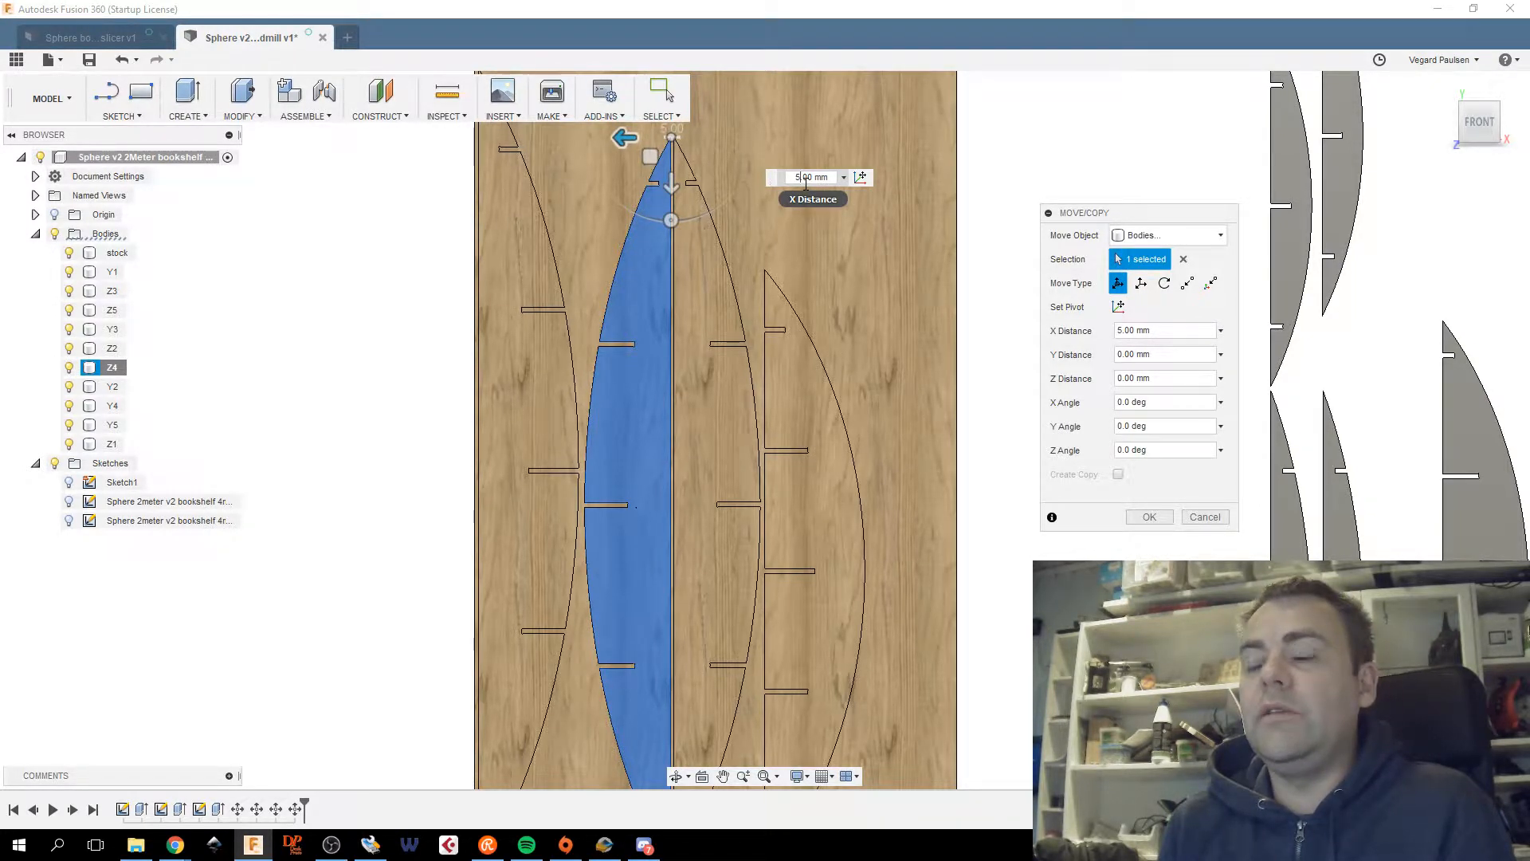
key("BackSpace")
type("8")
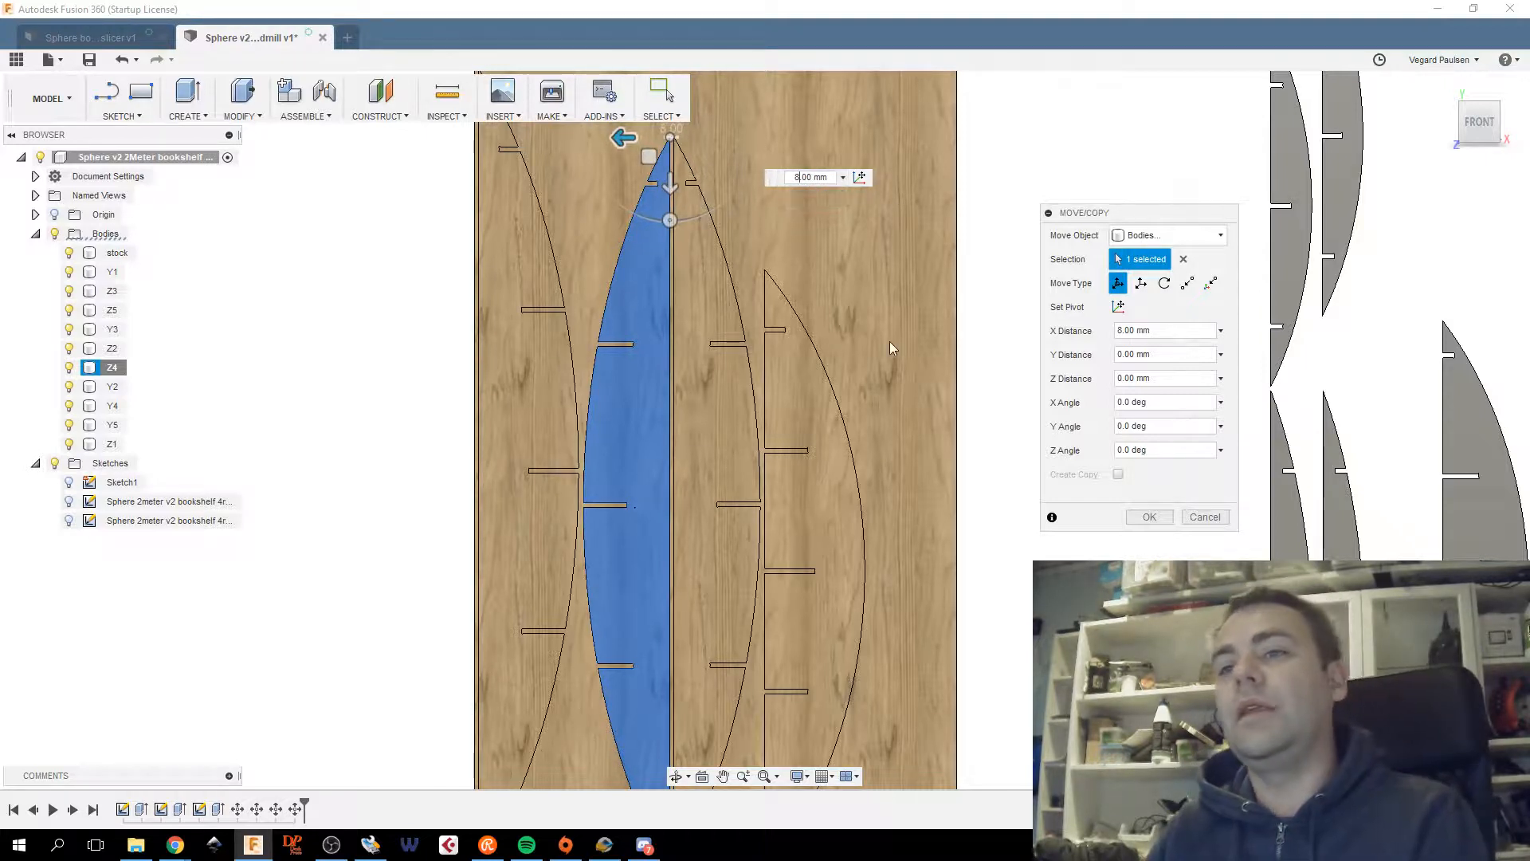
left_click(1150, 517)
Examine the gap between body Z3 and the edge and lower corner of the stock.
left_click(476, 417)
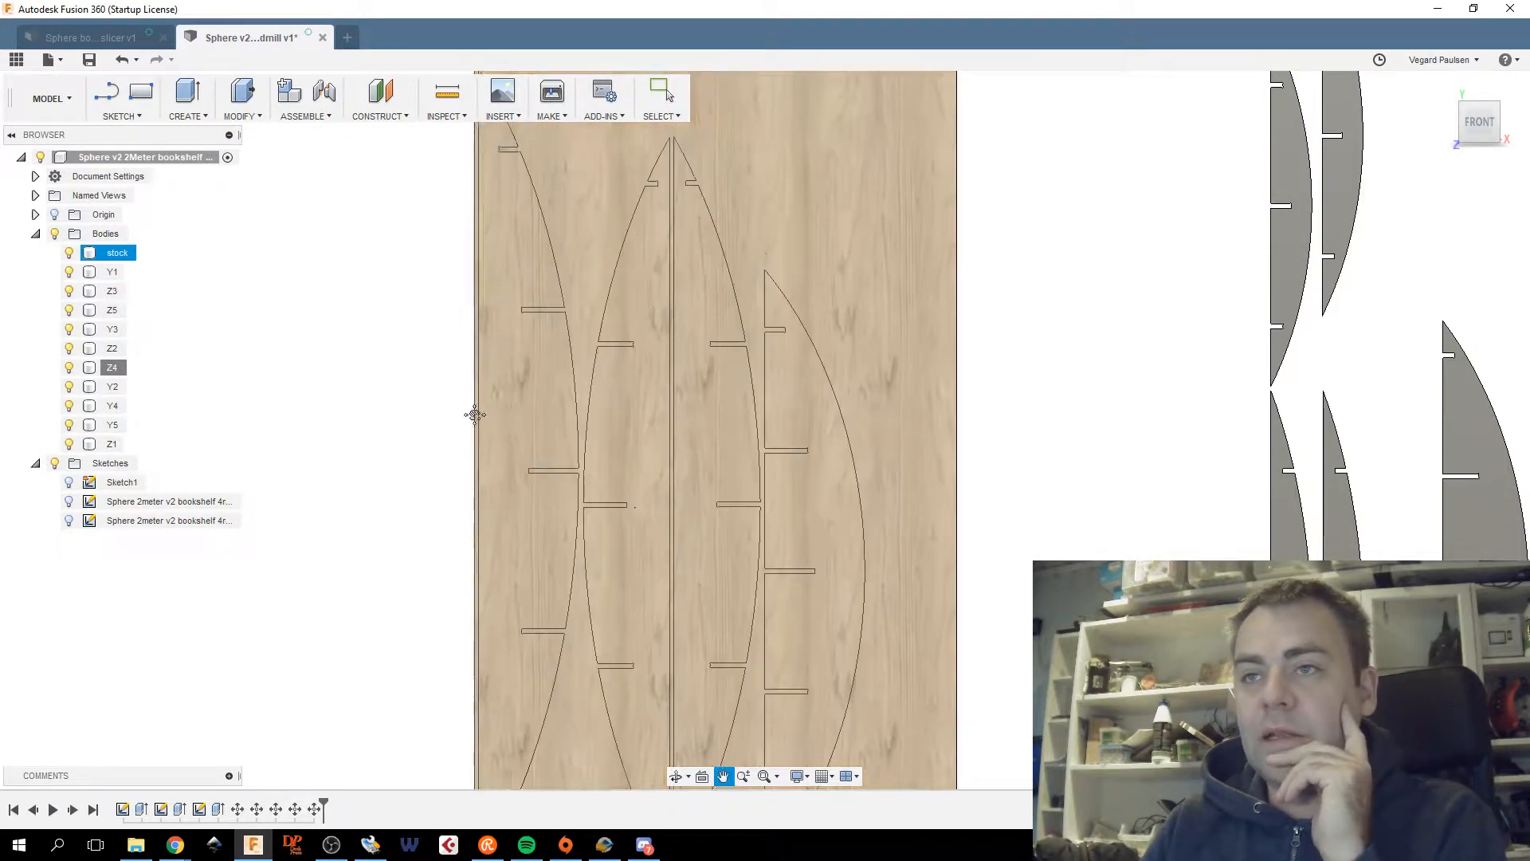
scroll(475, 414, "down", 1)
middle_click_drag(475, 414, 518, 390)
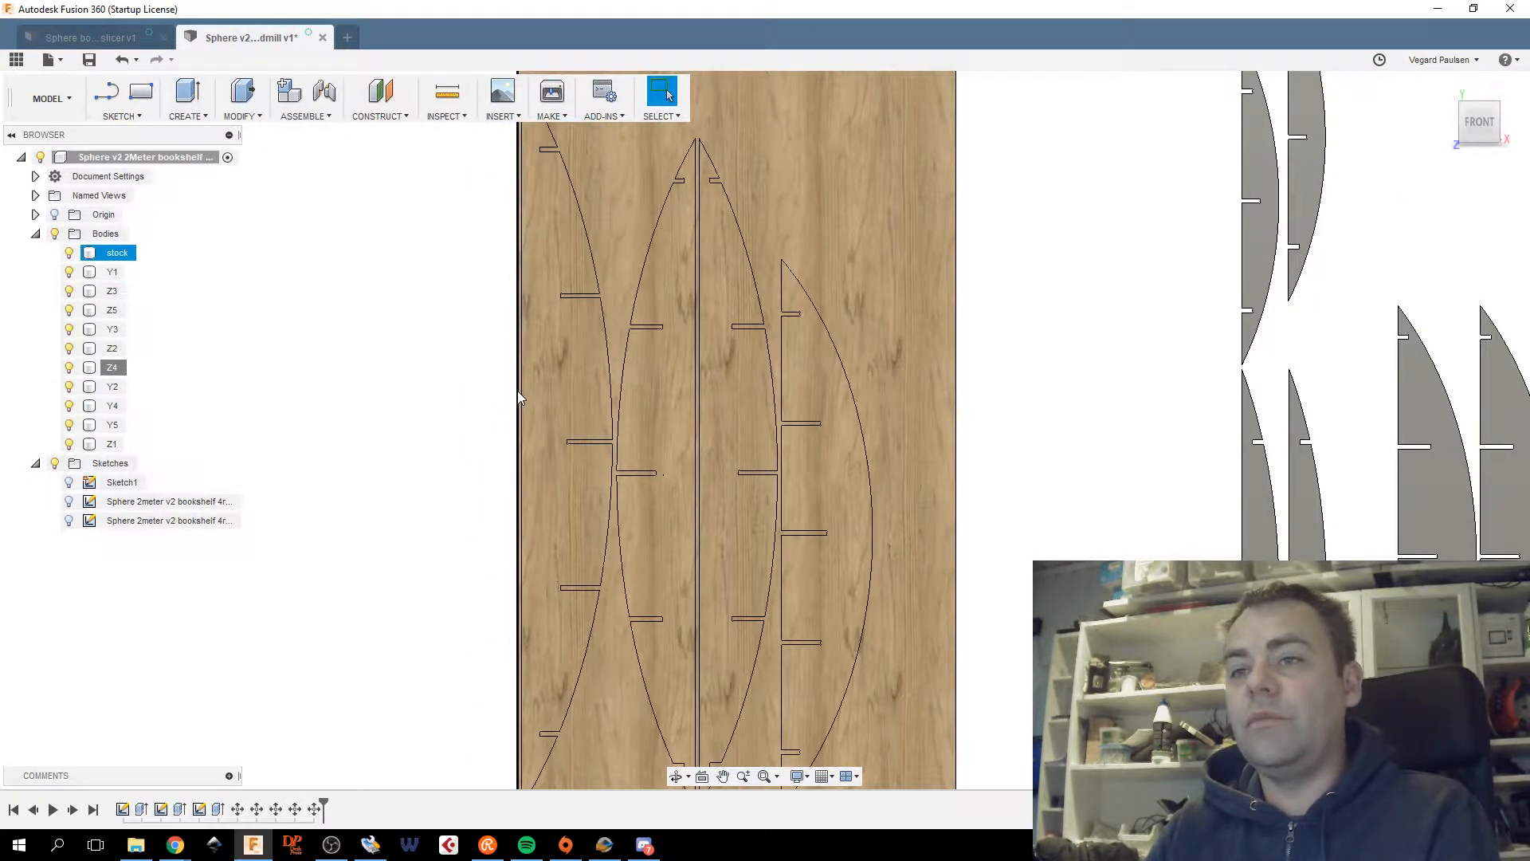
key("Escape")
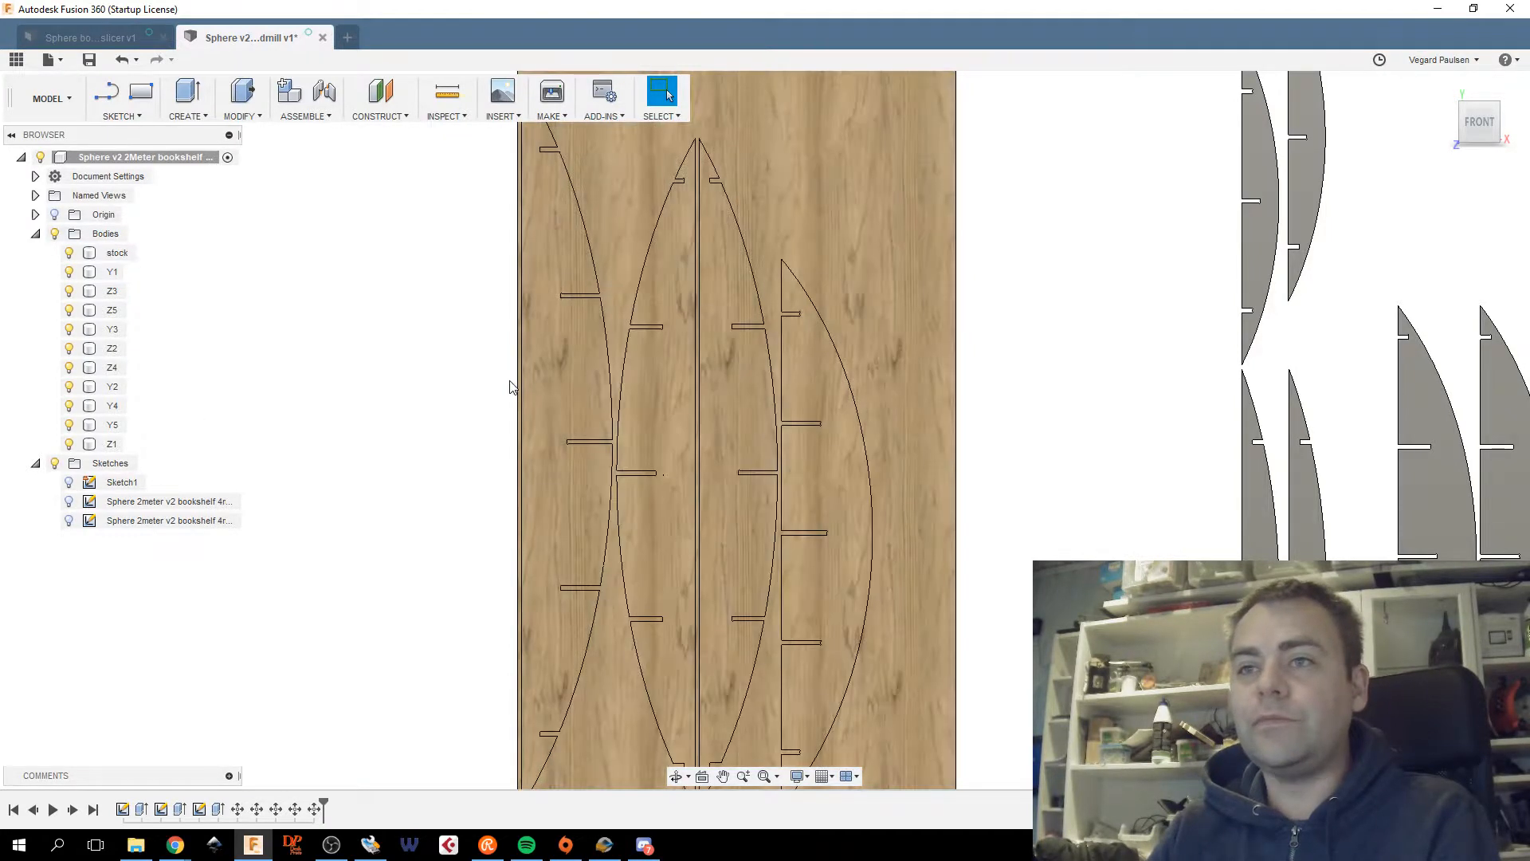
left_click(561, 365)
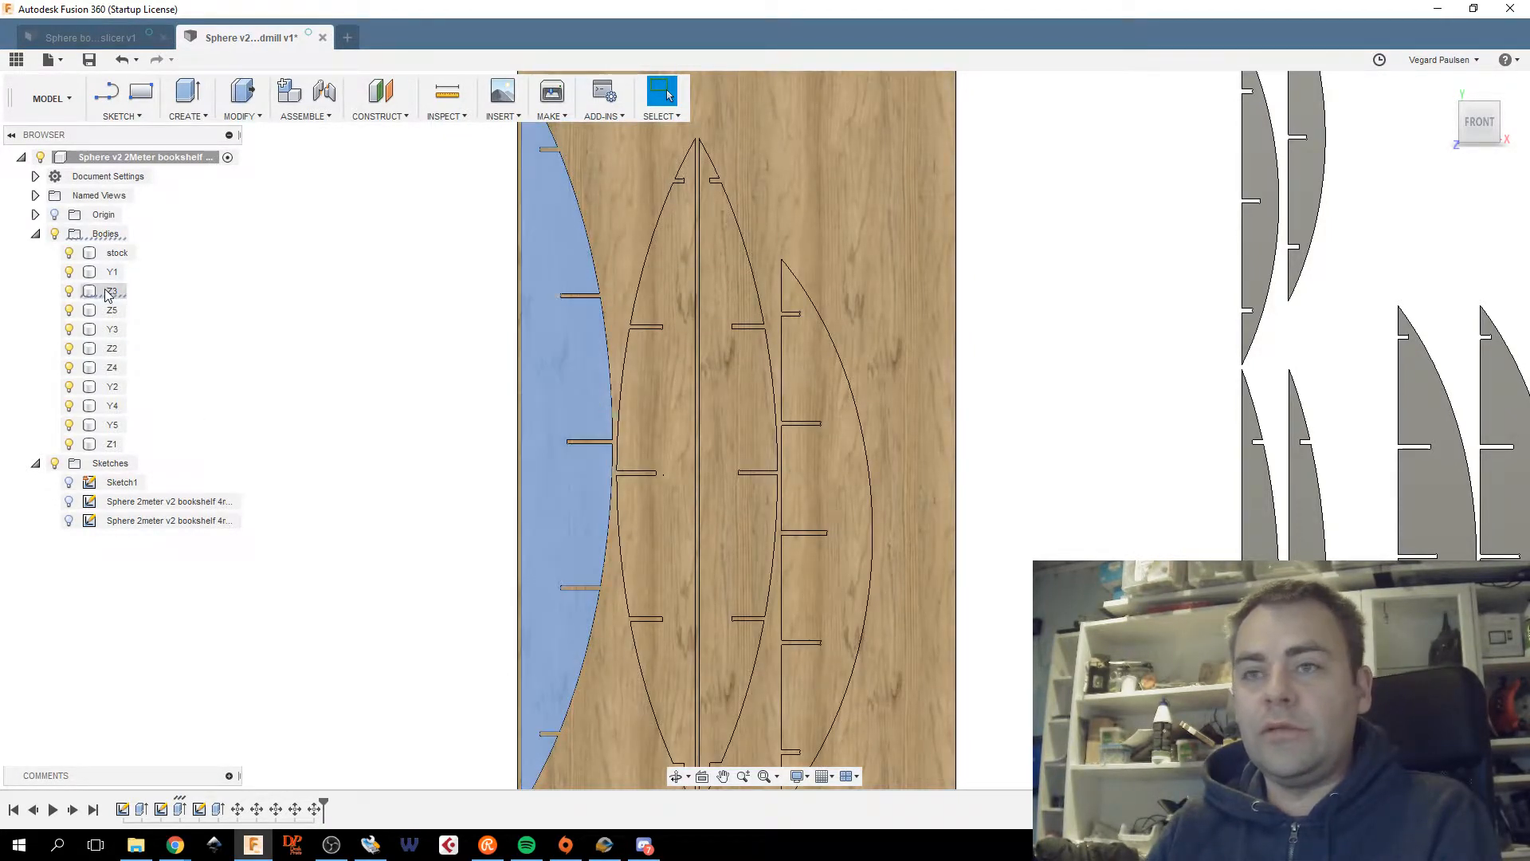
middle_click_drag(356, 358, 511, 248)
scroll(675, 398, "up", 5)
middle_click_drag(744, 444, 813, 195)
scroll(897, 325, "down", 2)
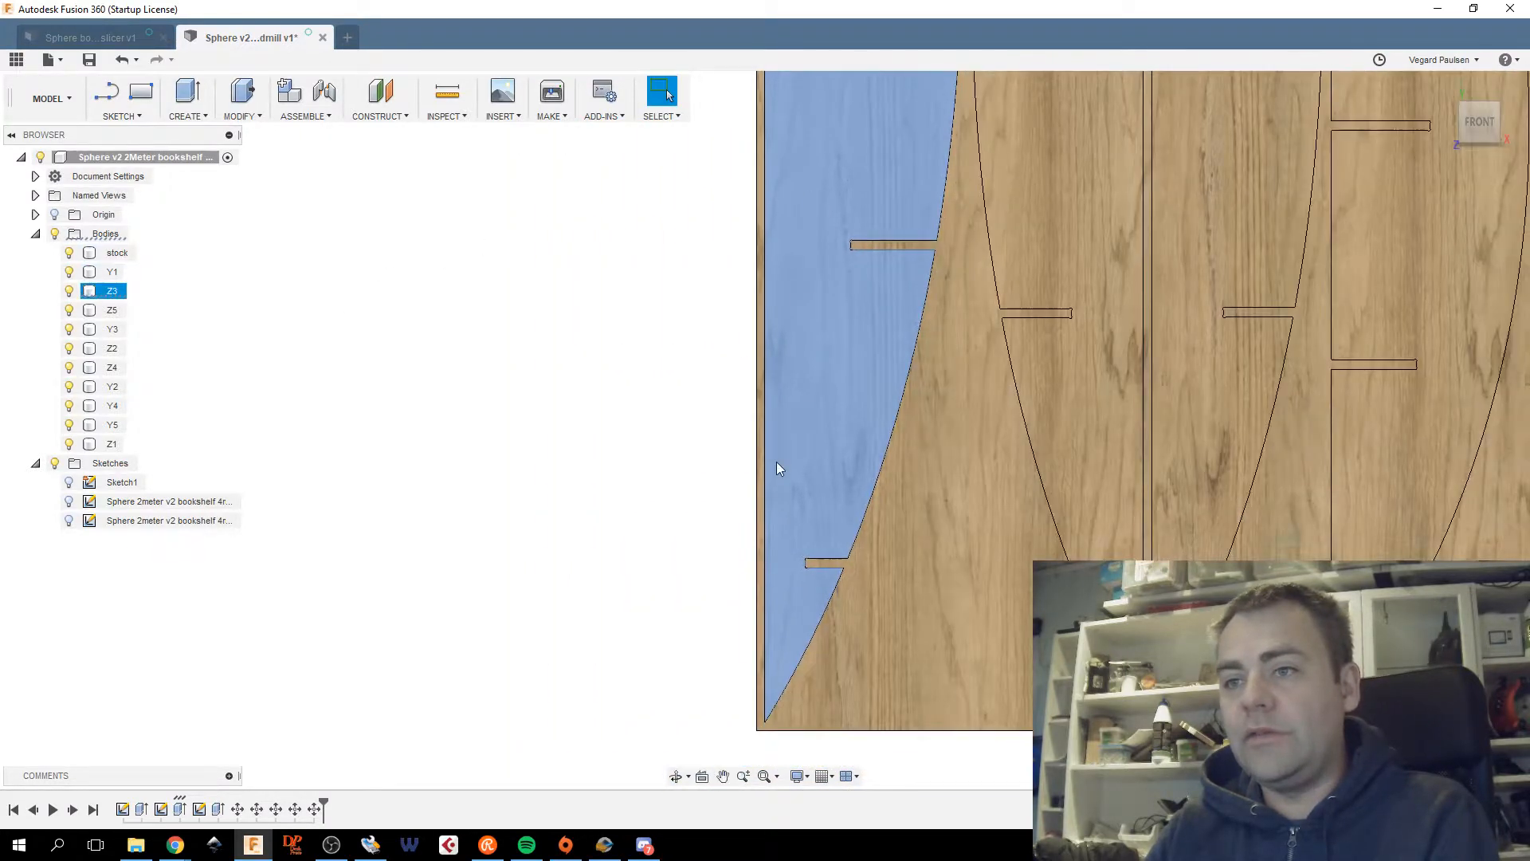
scroll(752, 347, "up", 3)
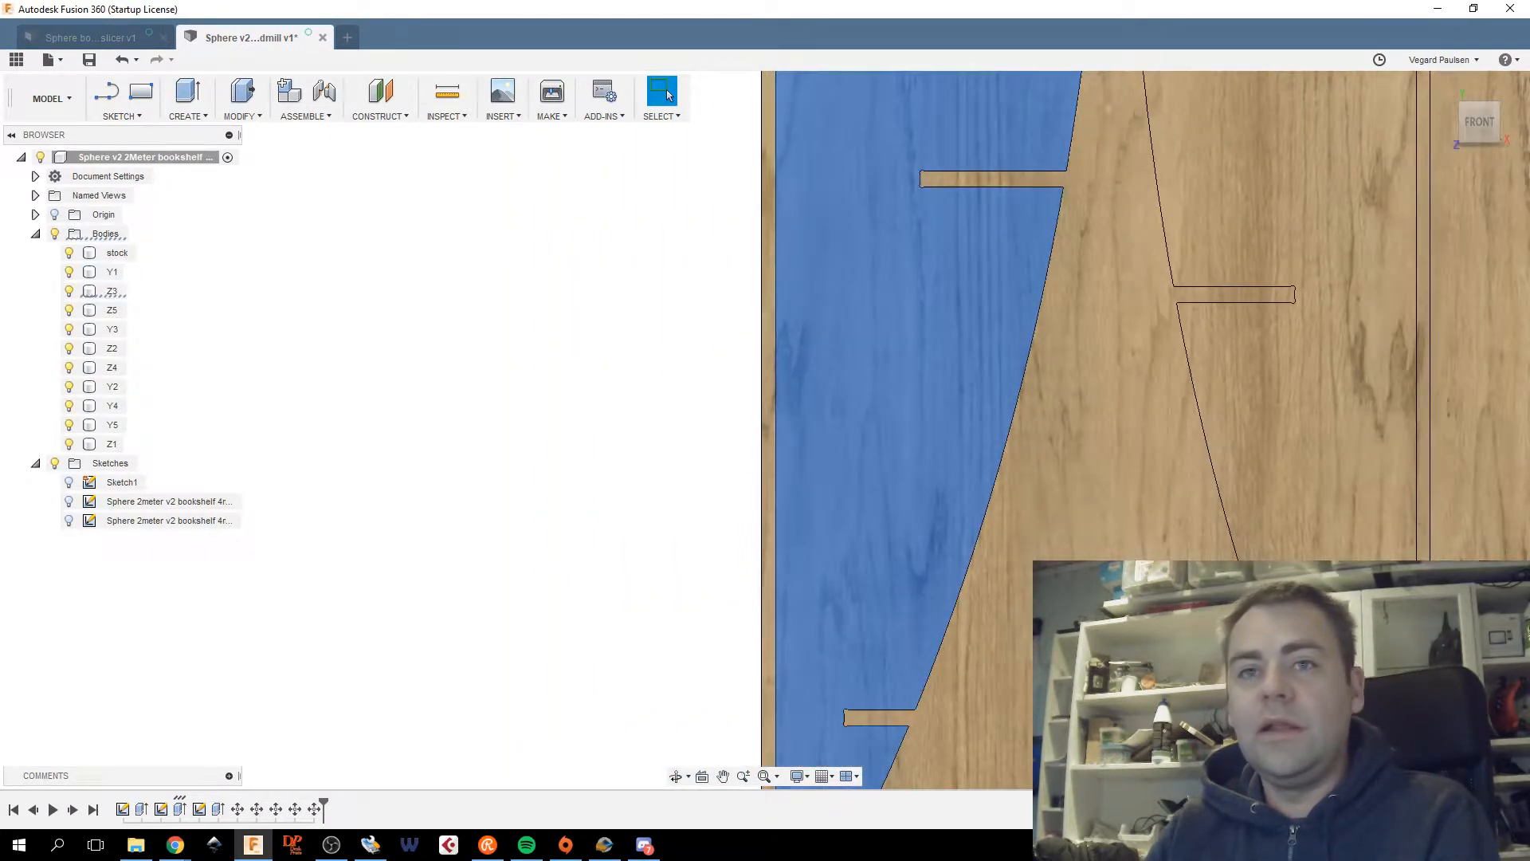
left_click(112, 291)
right_click(114, 294)
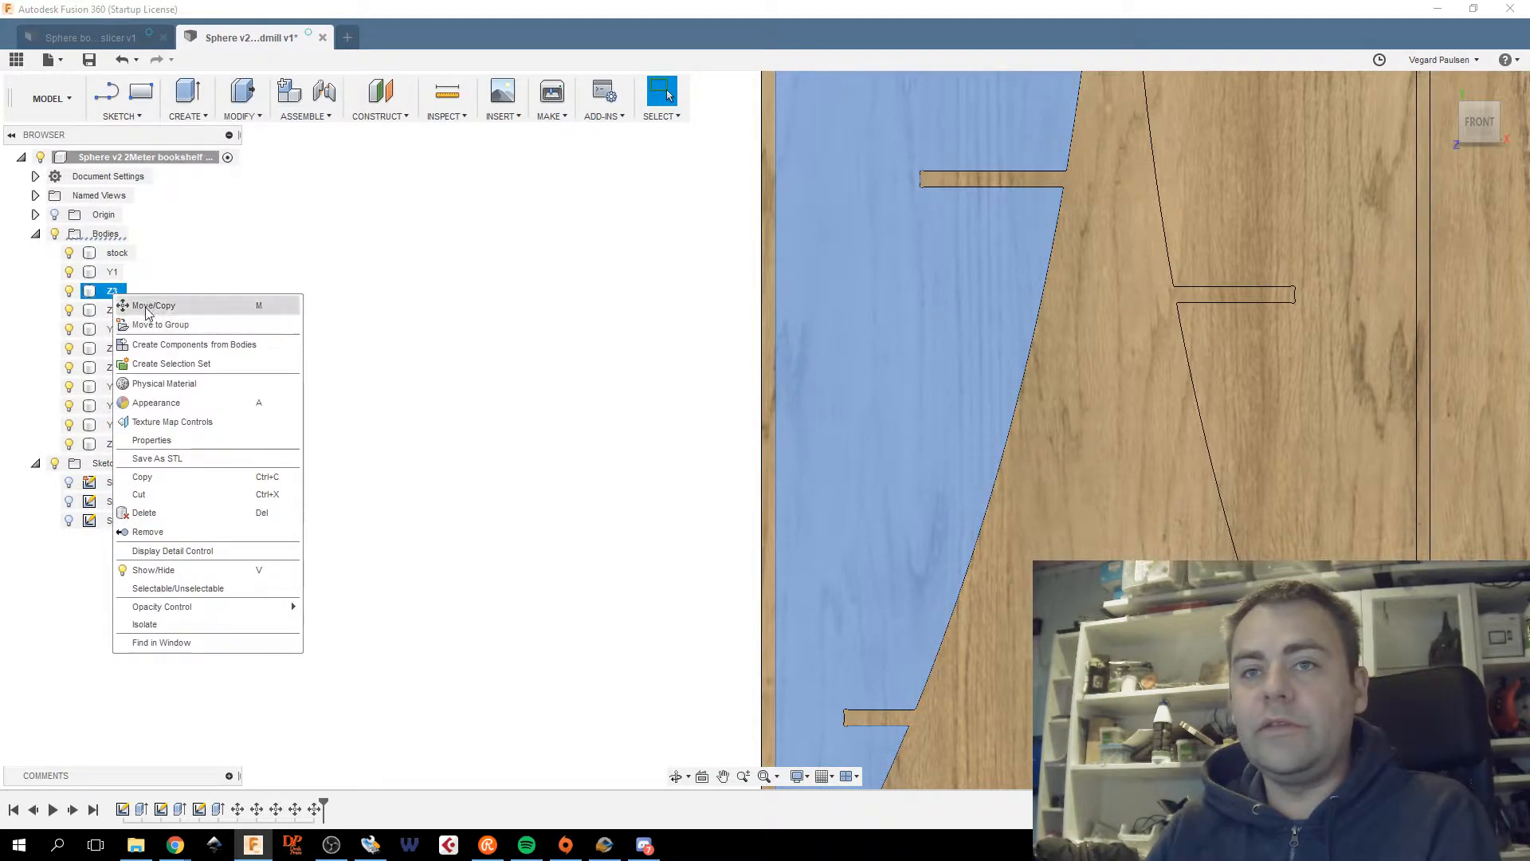
left_click(147, 306)
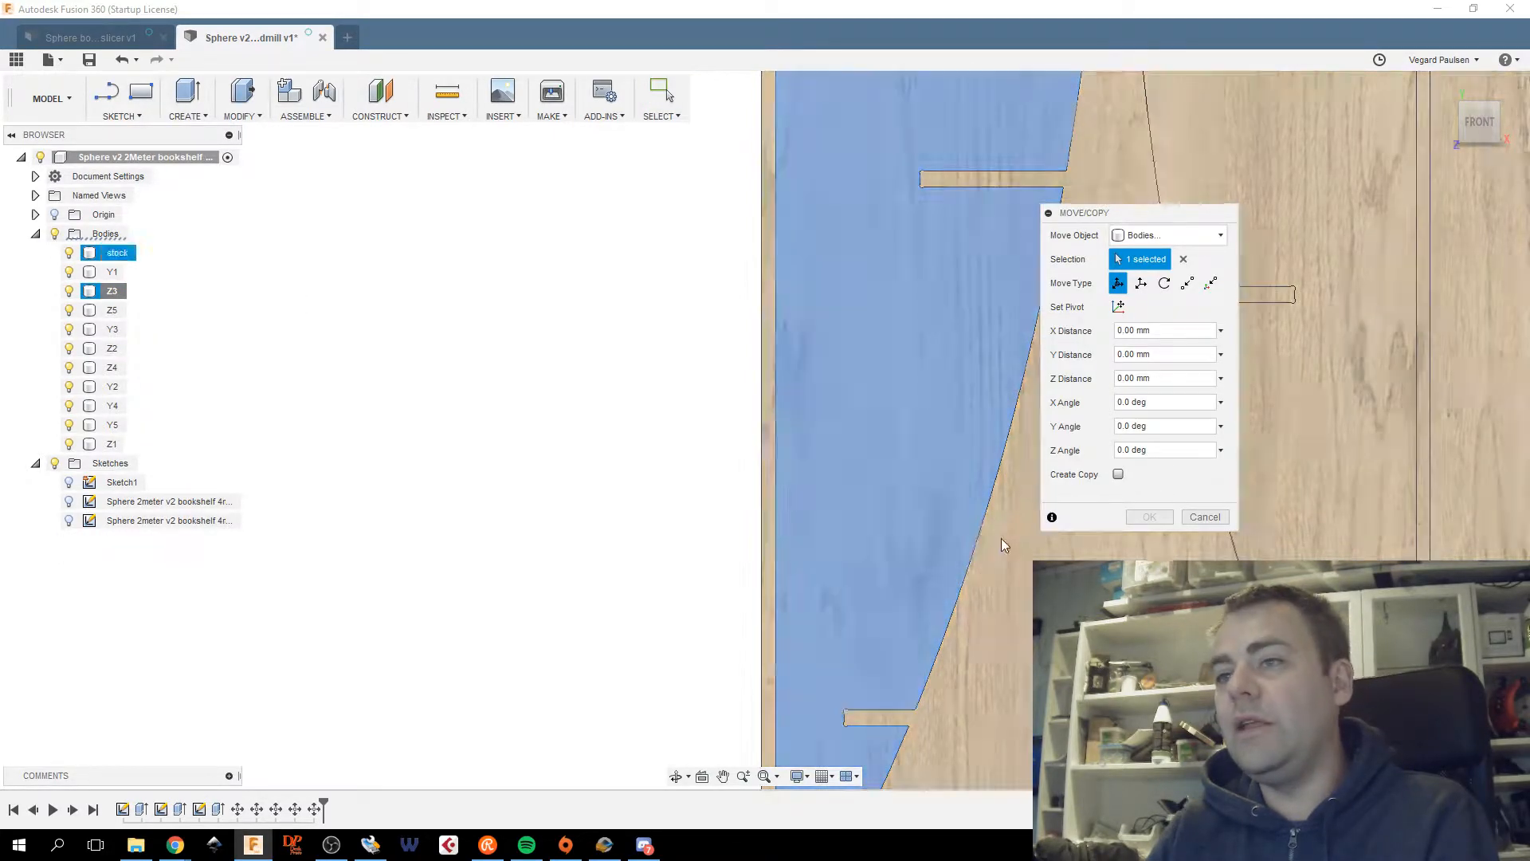
scroll(698, 366, "down", 3)
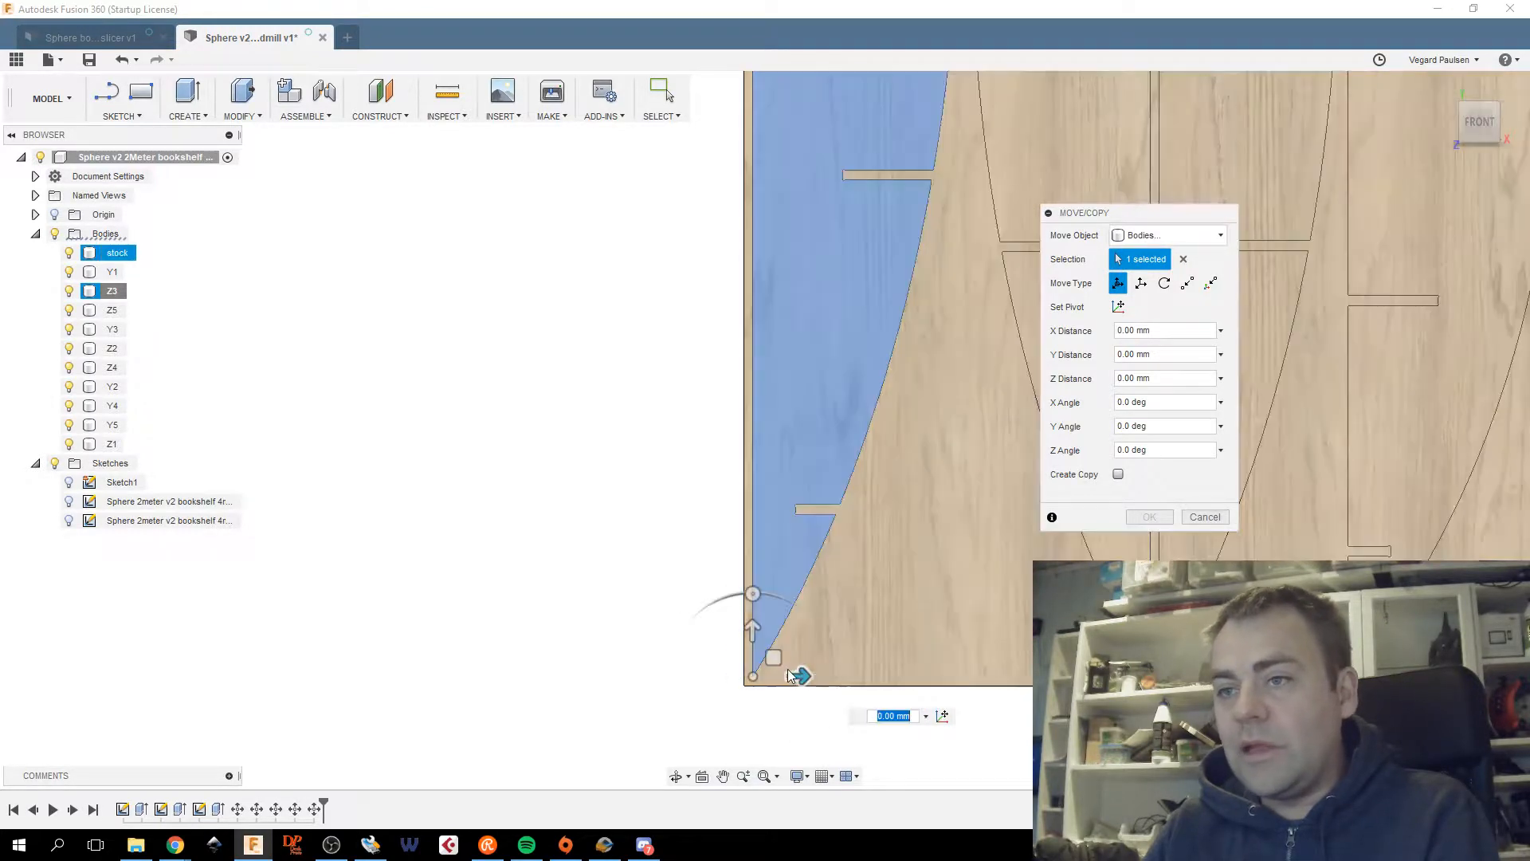
left_click_drag(773, 660, 766, 675)
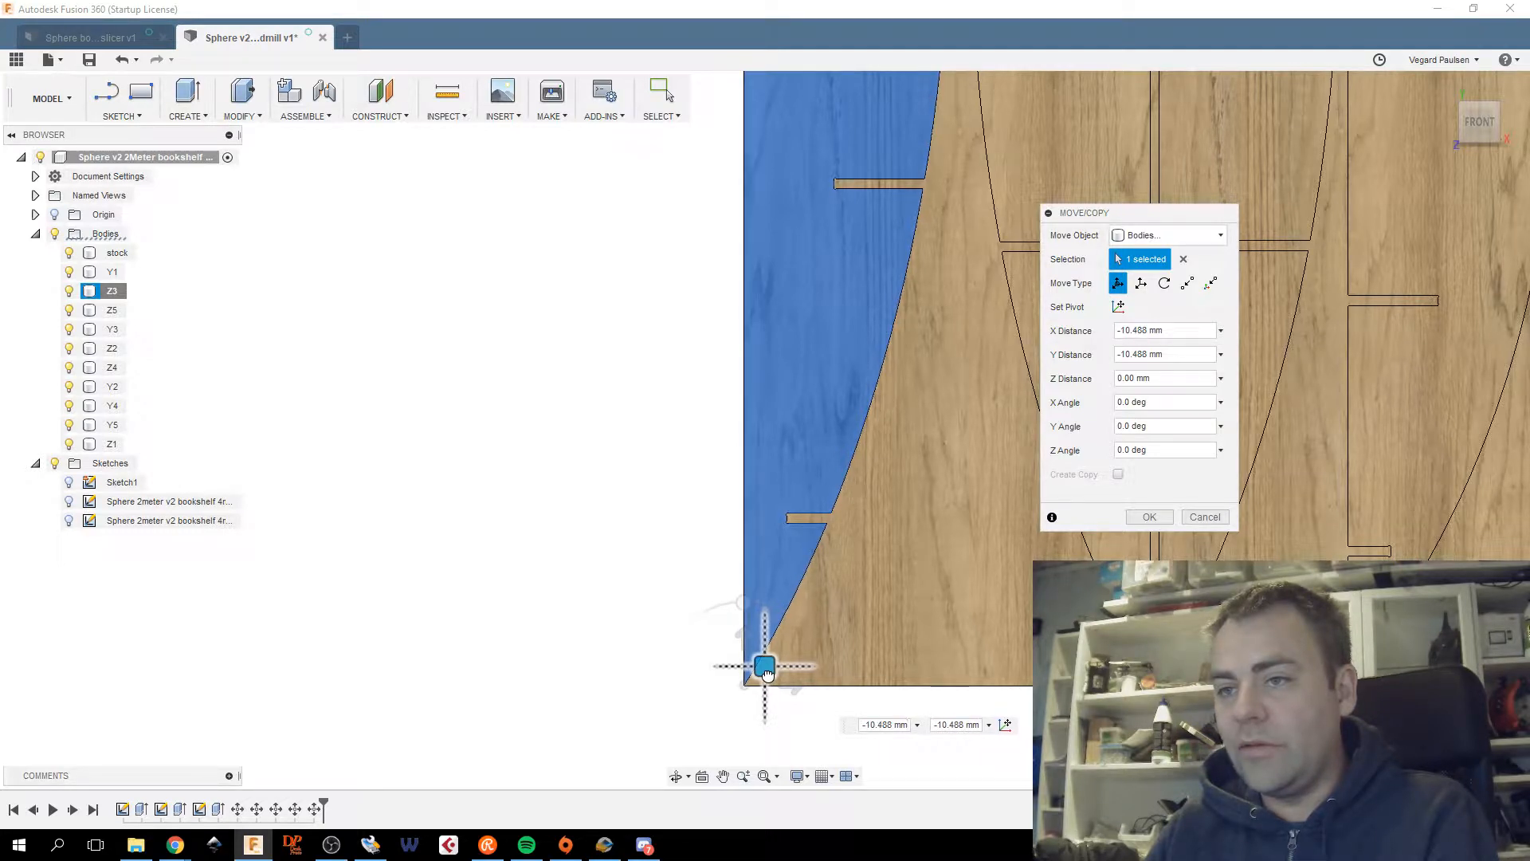
left_click(879, 727)
left_click(869, 726)
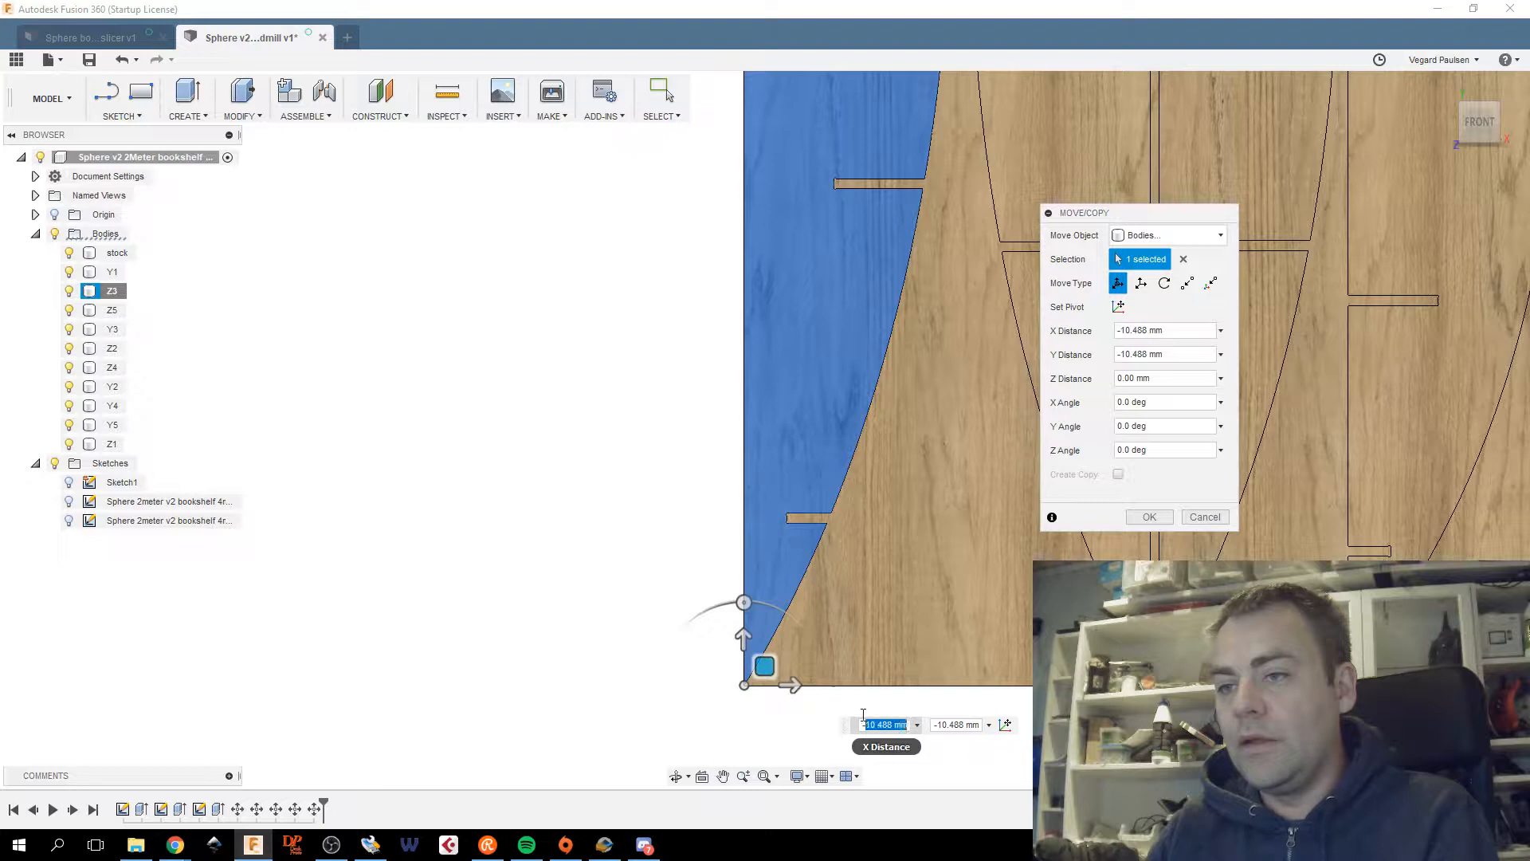
left_click(867, 725)
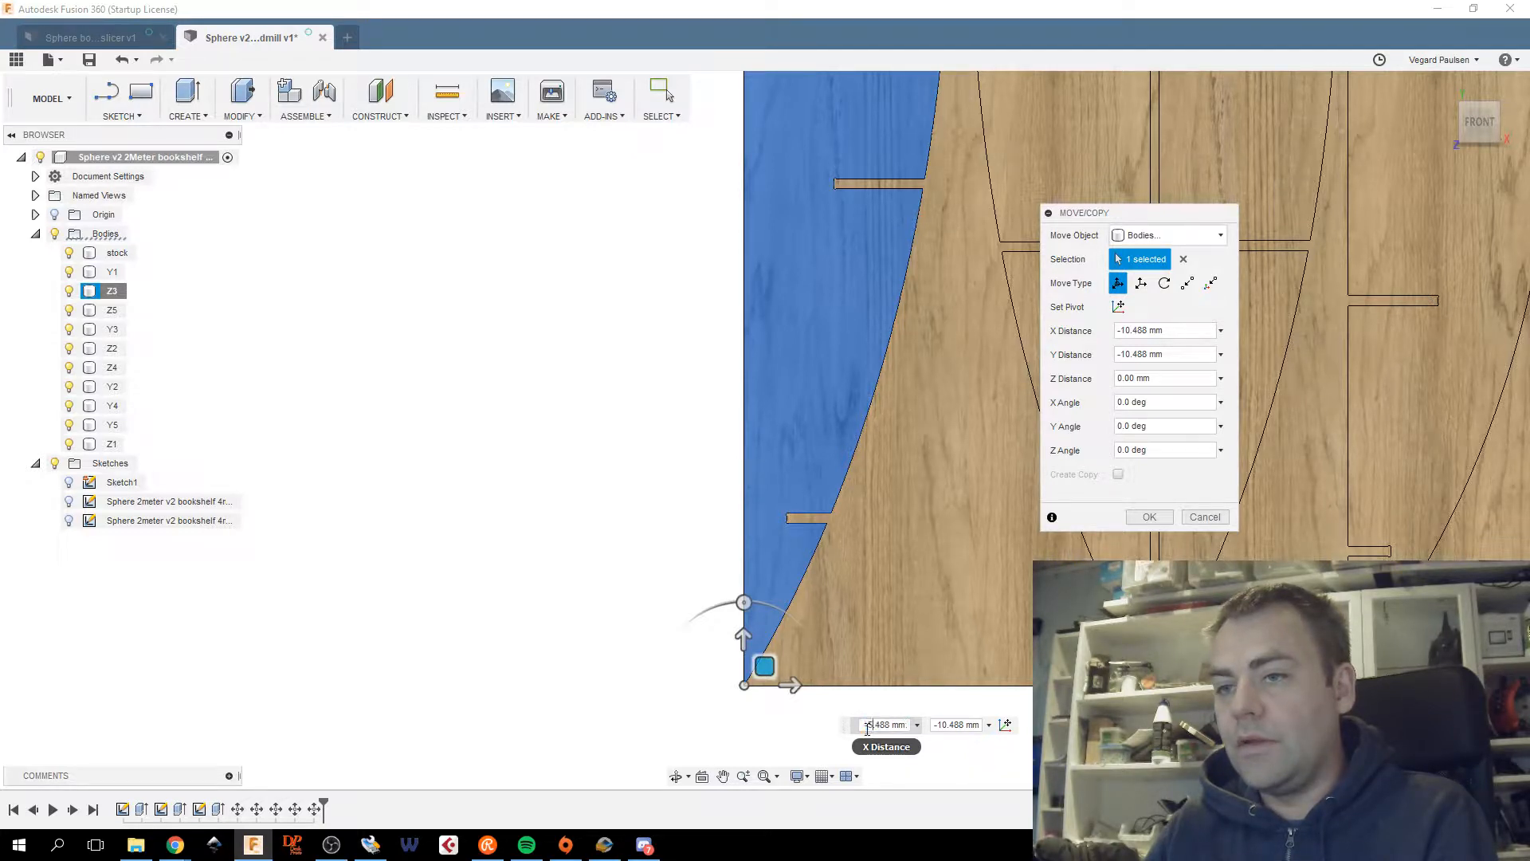
type("5")
key("Return")
key("ctrl+a")
type("5")
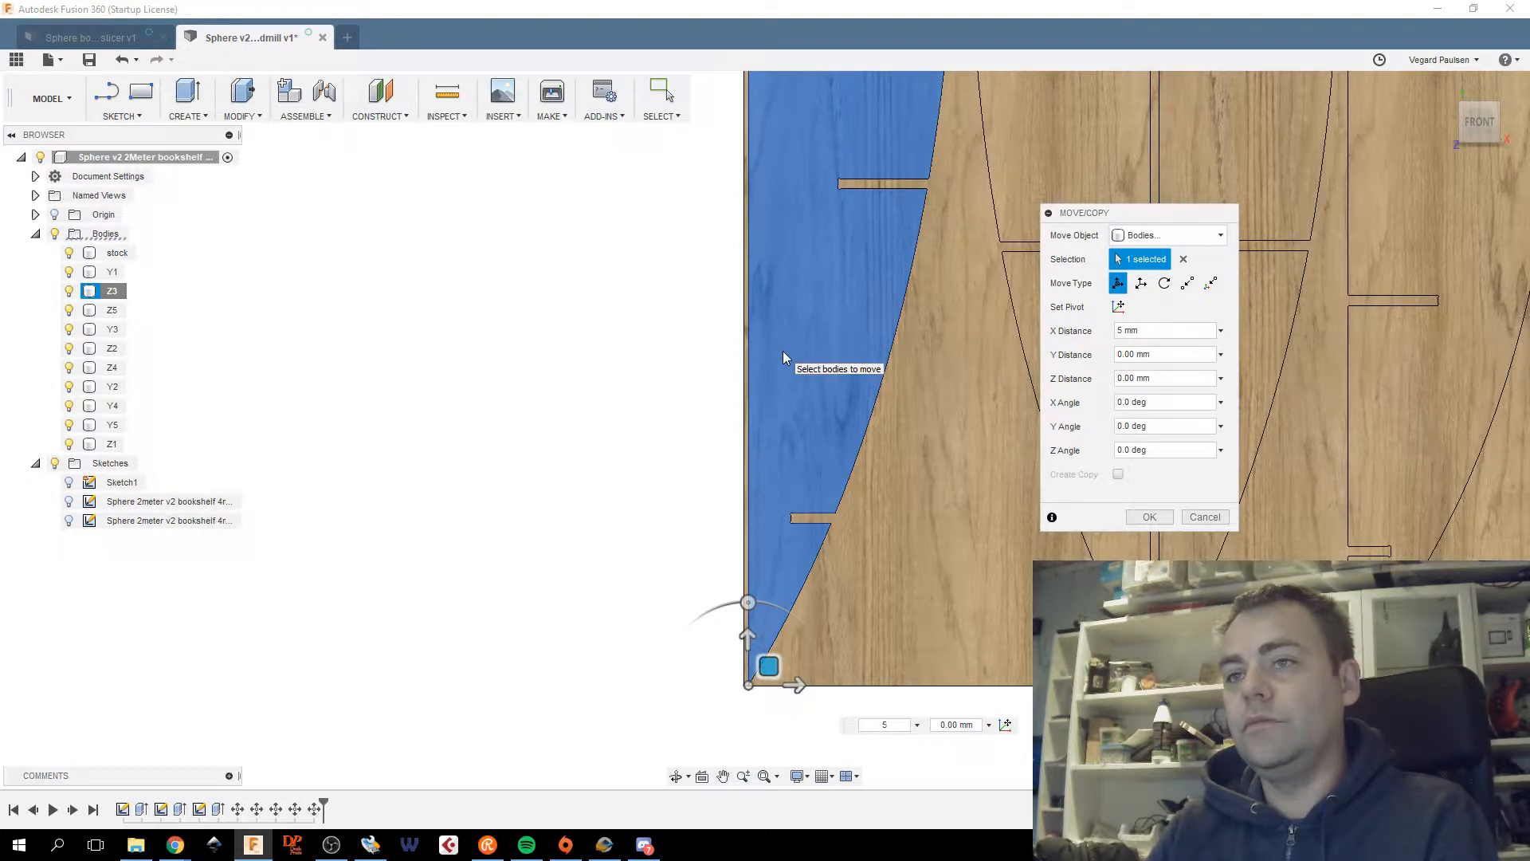
scroll(782, 351, "down", 2)
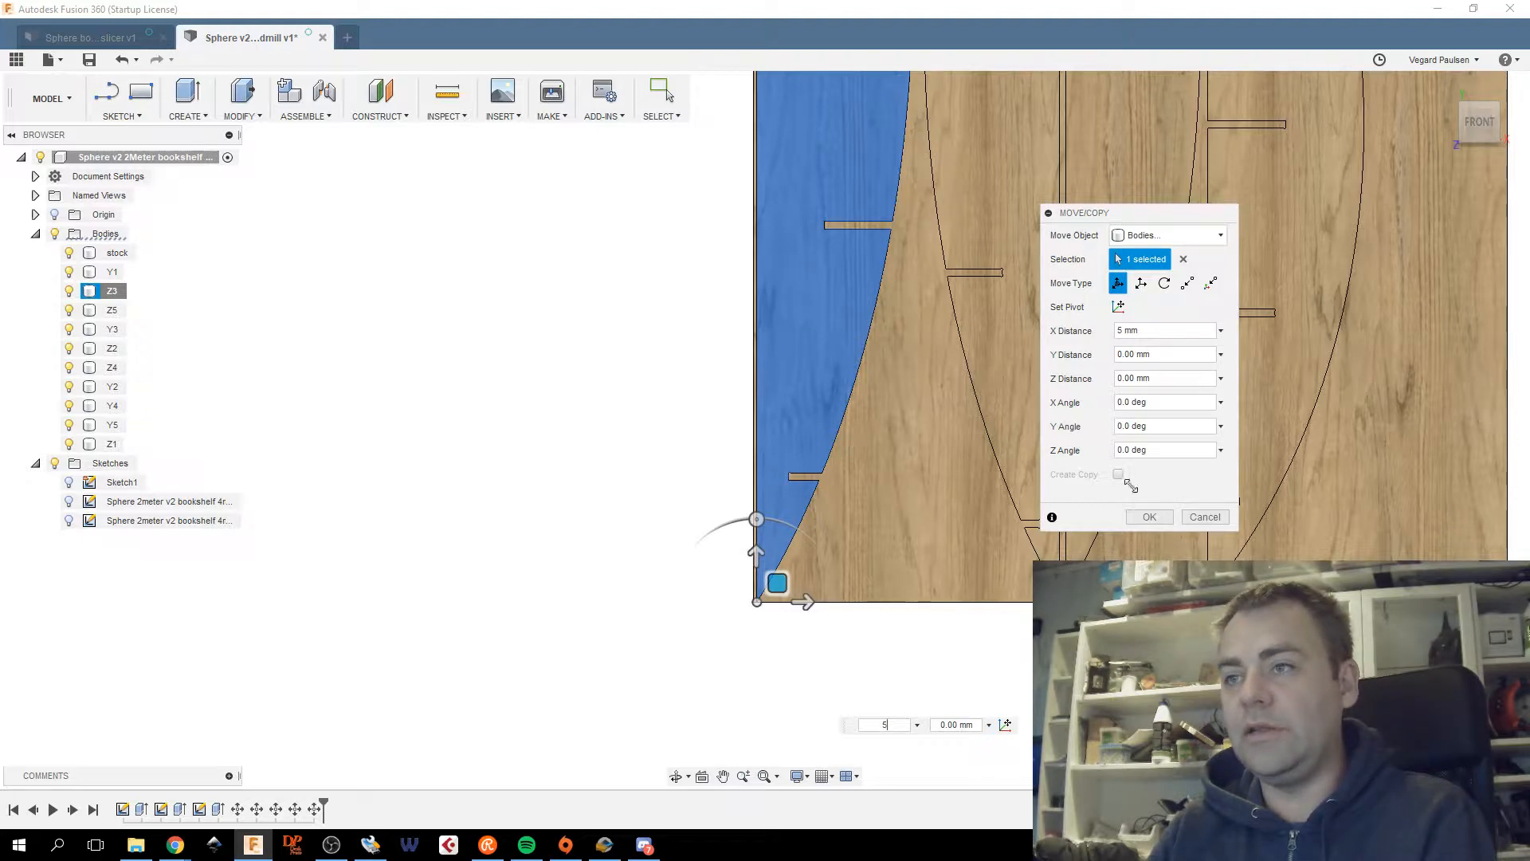
left_click(1205, 517)
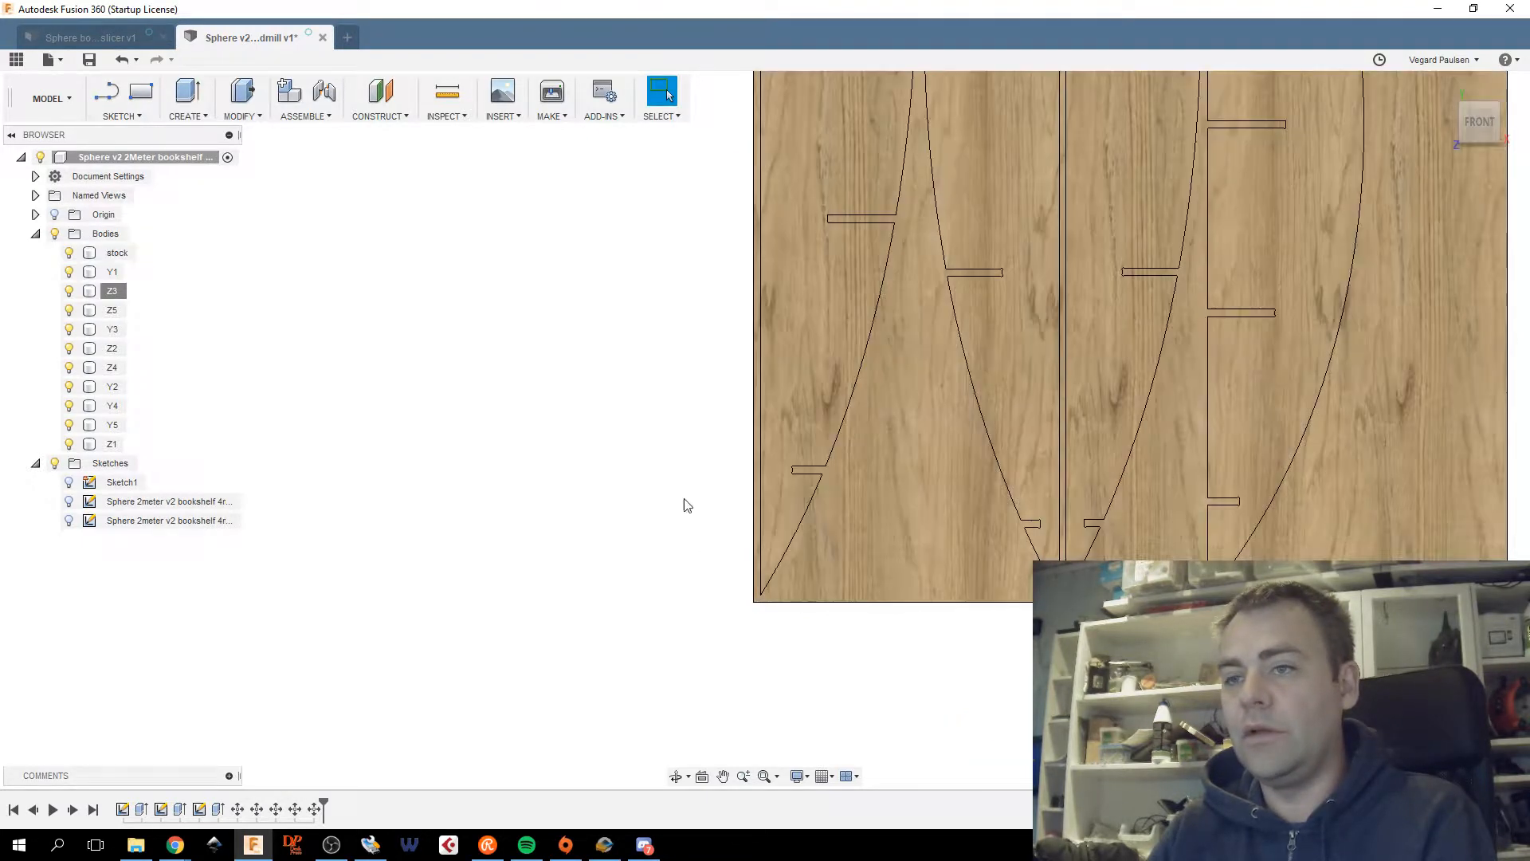
Rotate body Y3 by 180 degrees so its curved side faces the other parts on the stock.
middle_click_drag(656, 379, 549, 492)
scroll(550, 374, "down", 2)
scroll(549, 491, "down", 1)
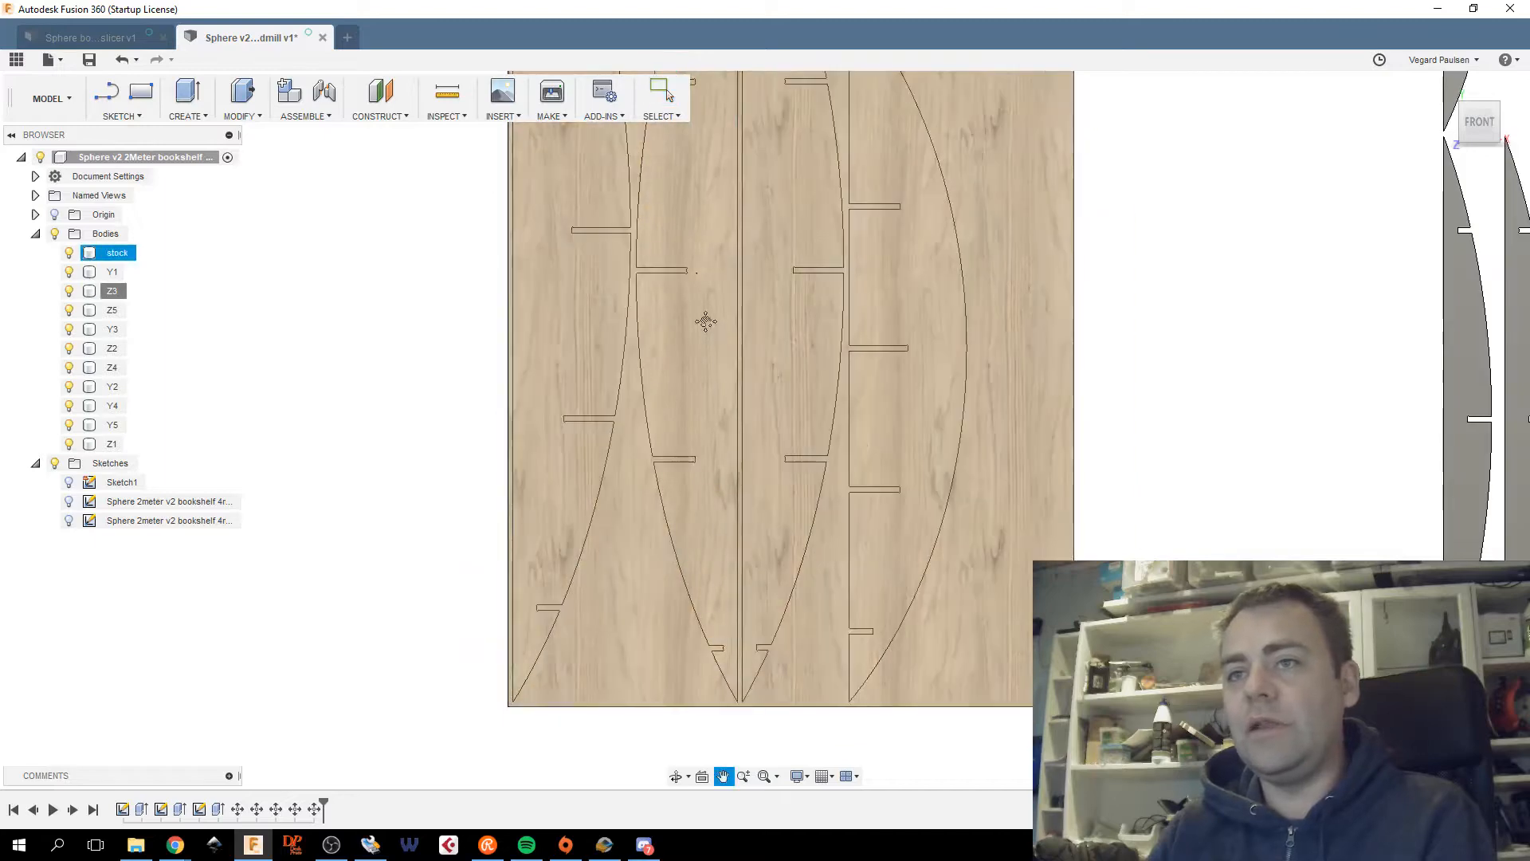
middle_click_drag(706, 226, 749, 369)
middle_click_drag(834, 485, 614, 414)
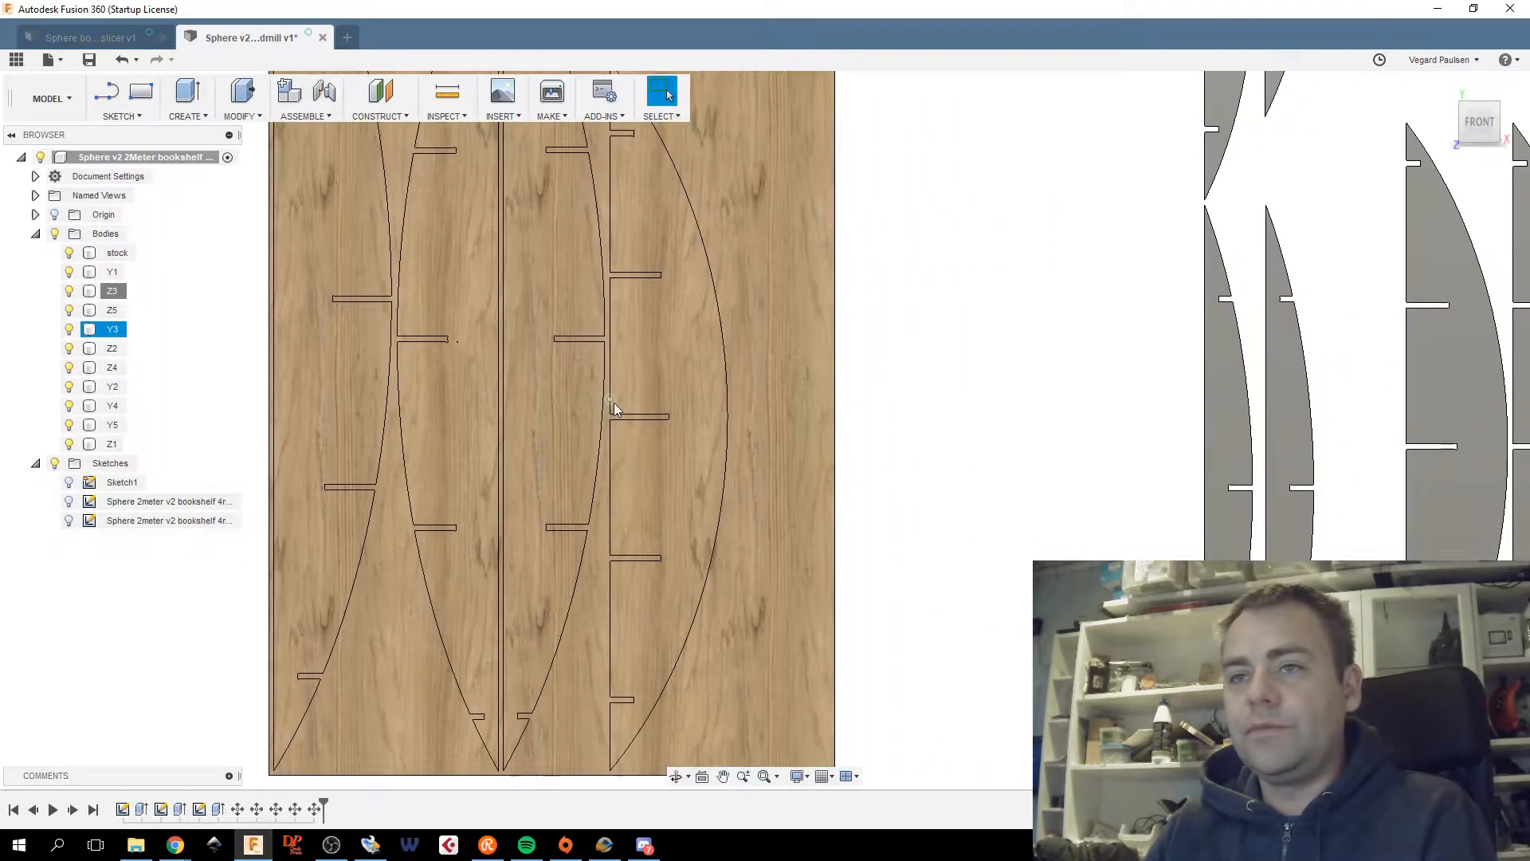
left_click(638, 372)
left_click(642, 371)
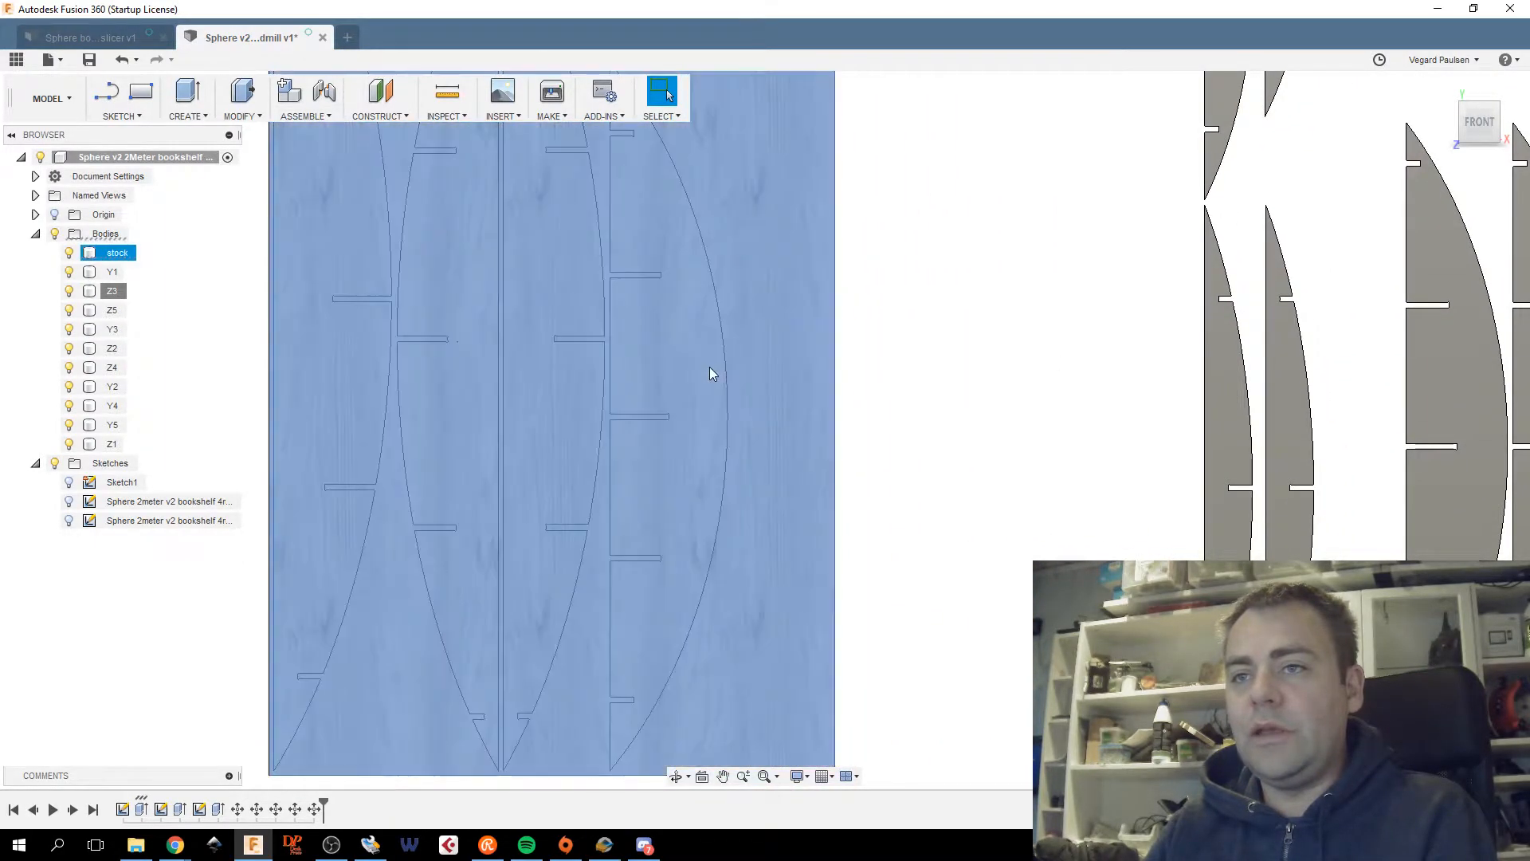
scroll(1021, 462, "down", 1)
scroll(1022, 462, "down", 1)
left_click(800, 419)
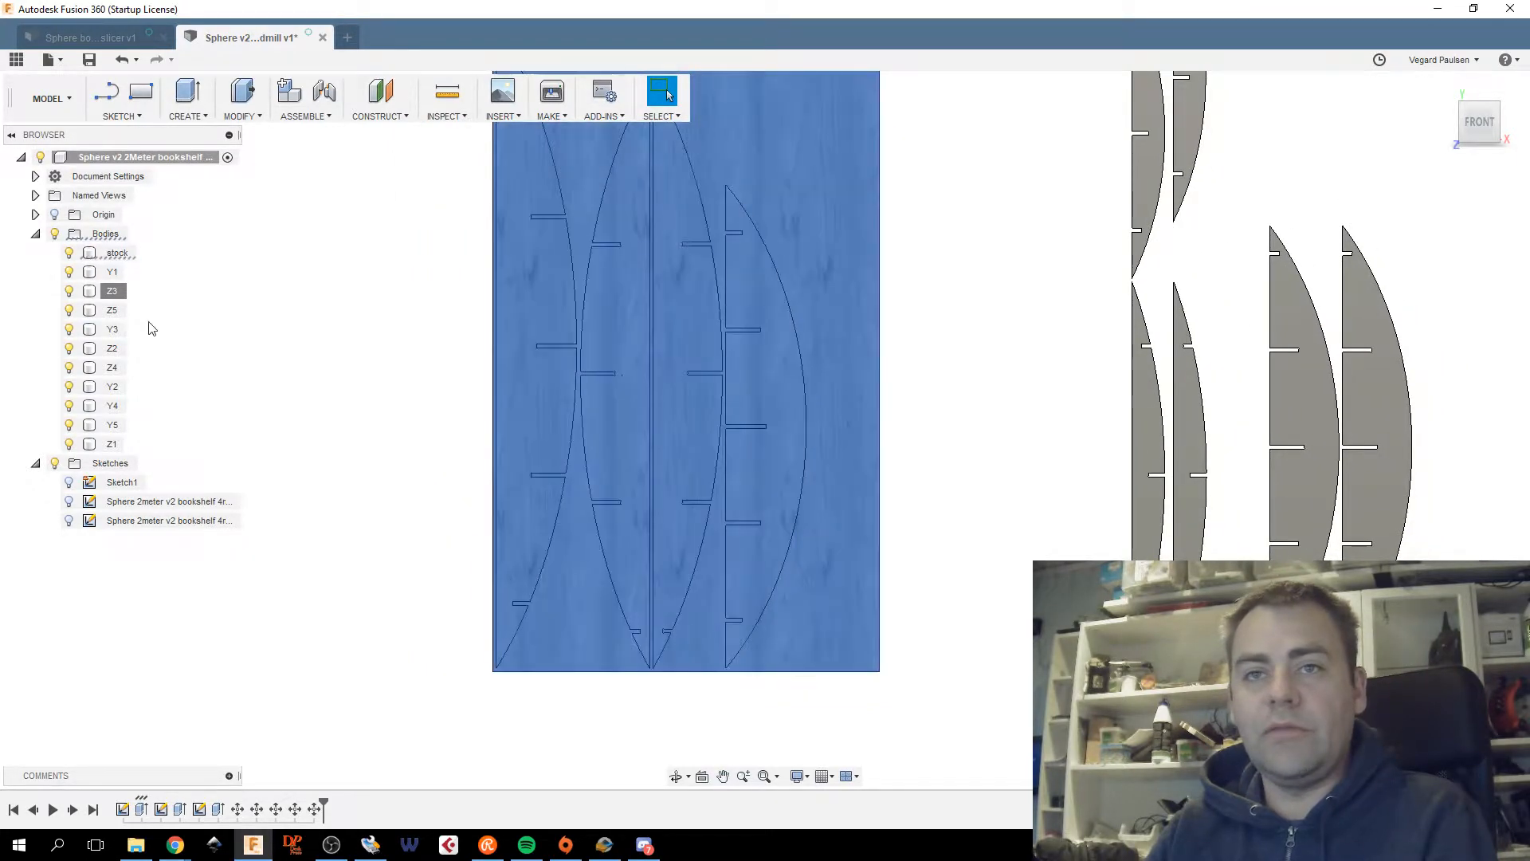
right_click(104, 335)
left_click(140, 348)
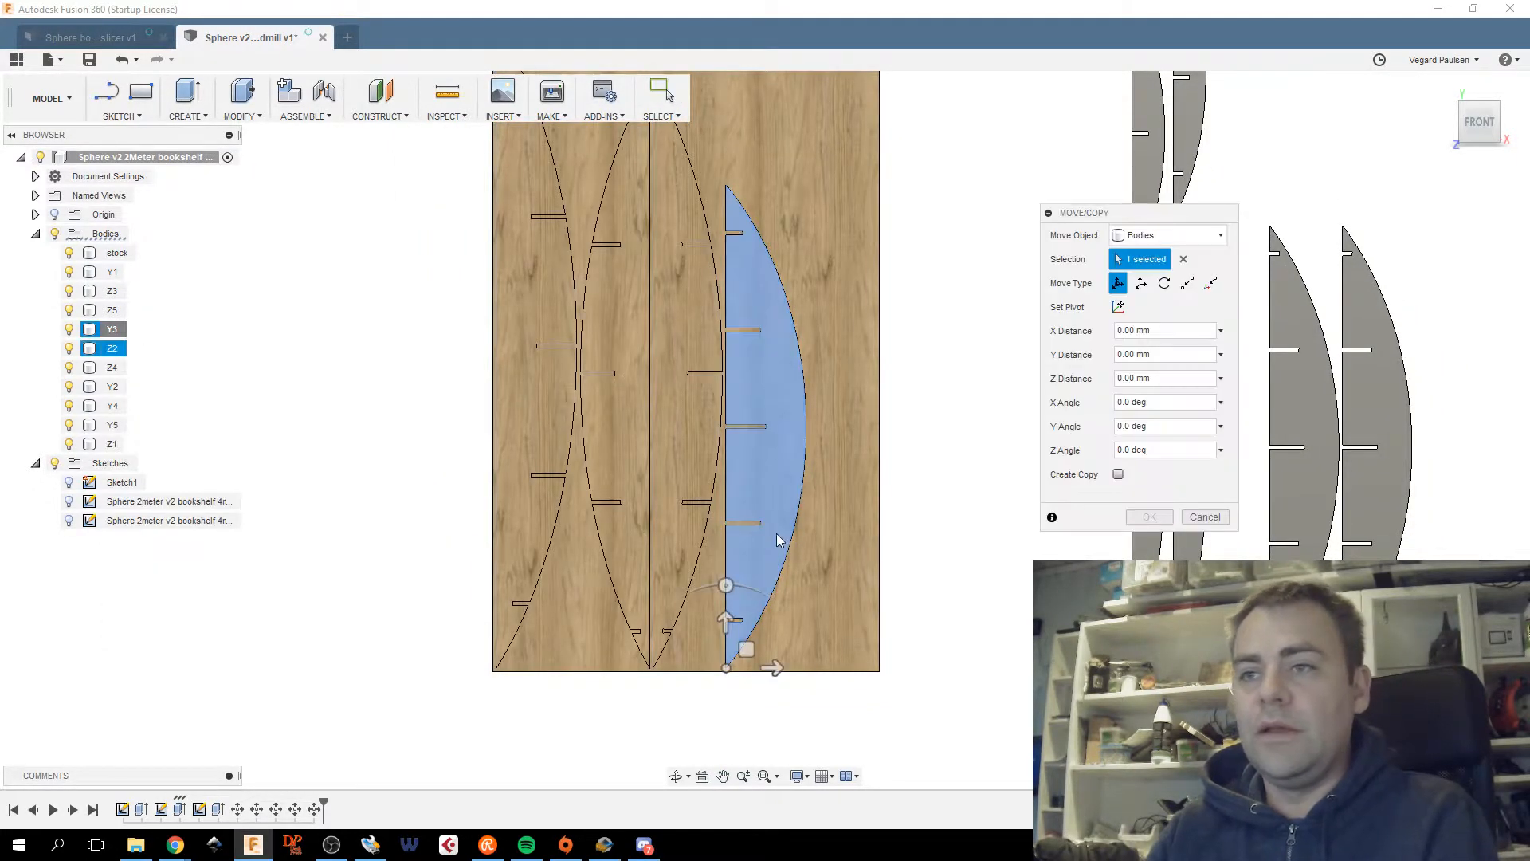
left_click_drag(722, 580, 726, 751)
Place the rotated Y3 with its straight edge on the stock's long edge opposite Z3, between the stock's two ends.
scroll(693, 679, "down", 1)
middle_click_drag(693, 679, 742, 550)
left_click_drag(850, 321, 895, 137)
middle_click_drag(894, 136, 624, 443)
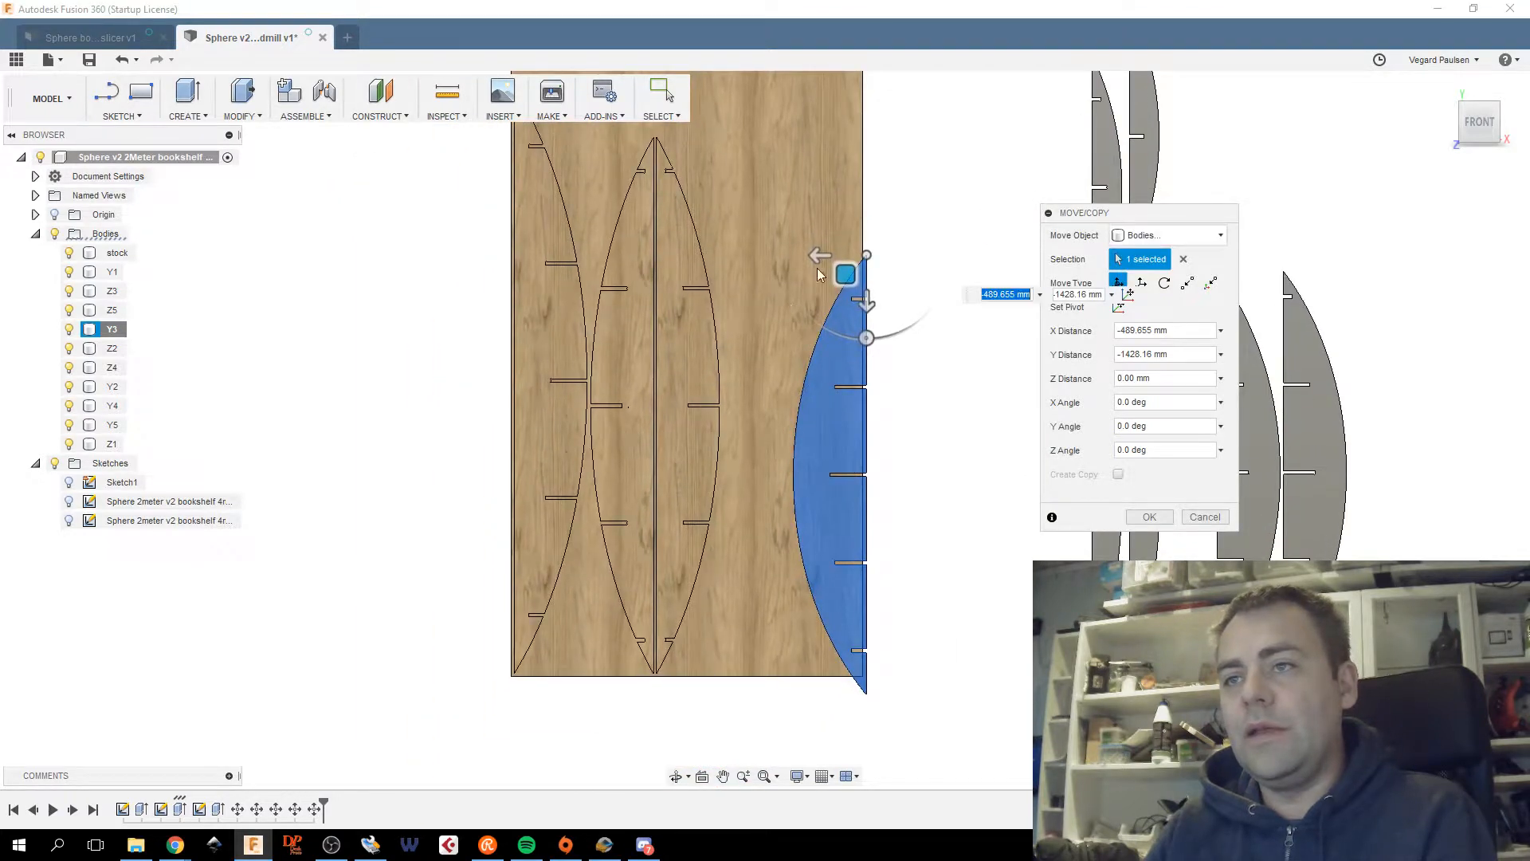
left_click_drag(846, 274, 842, 205)
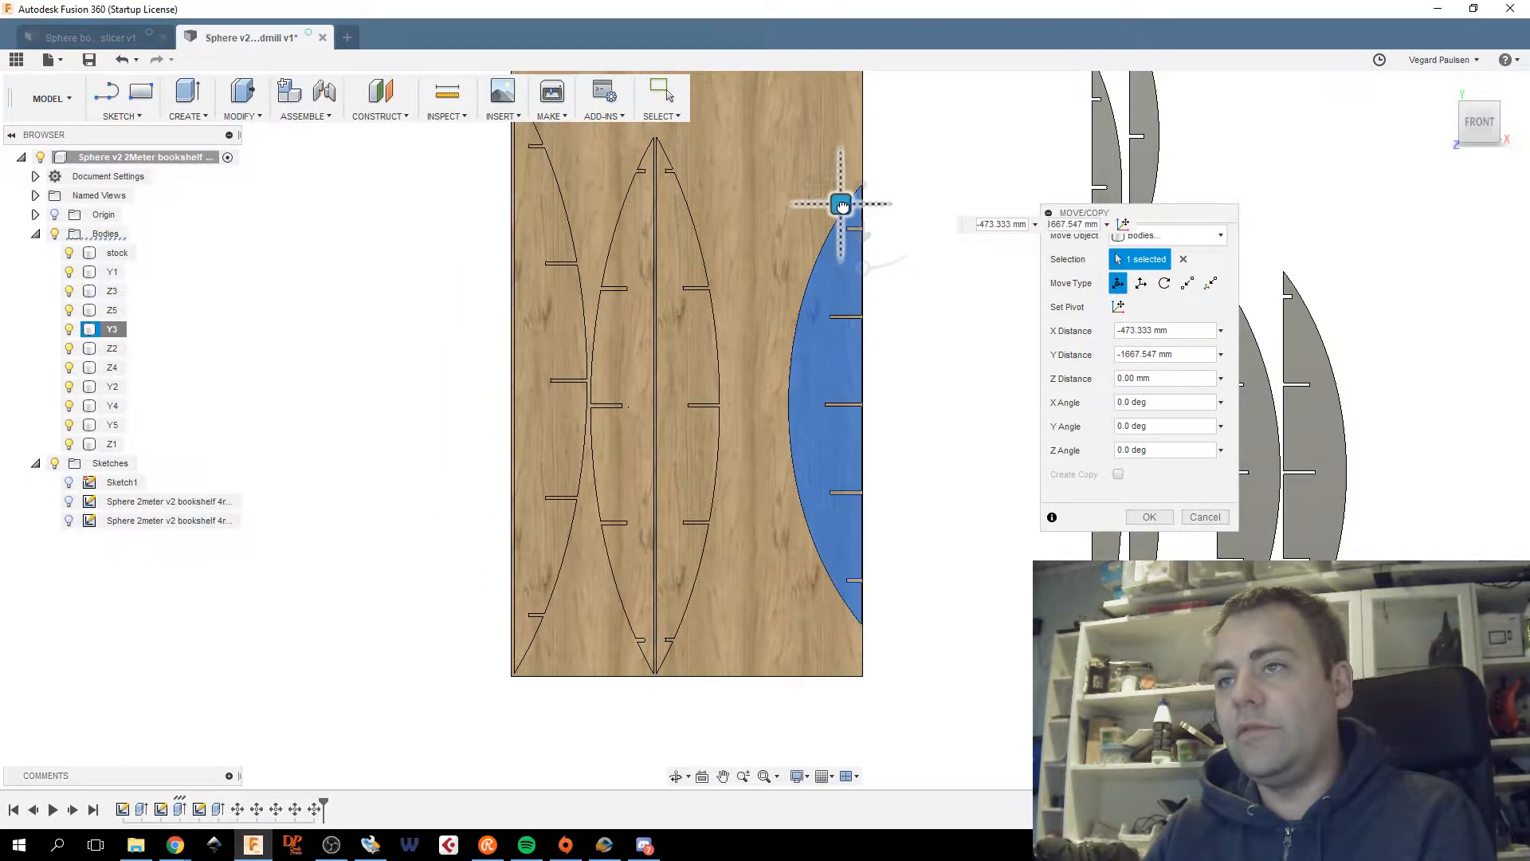
left_click_drag(842, 205, 841, 204)
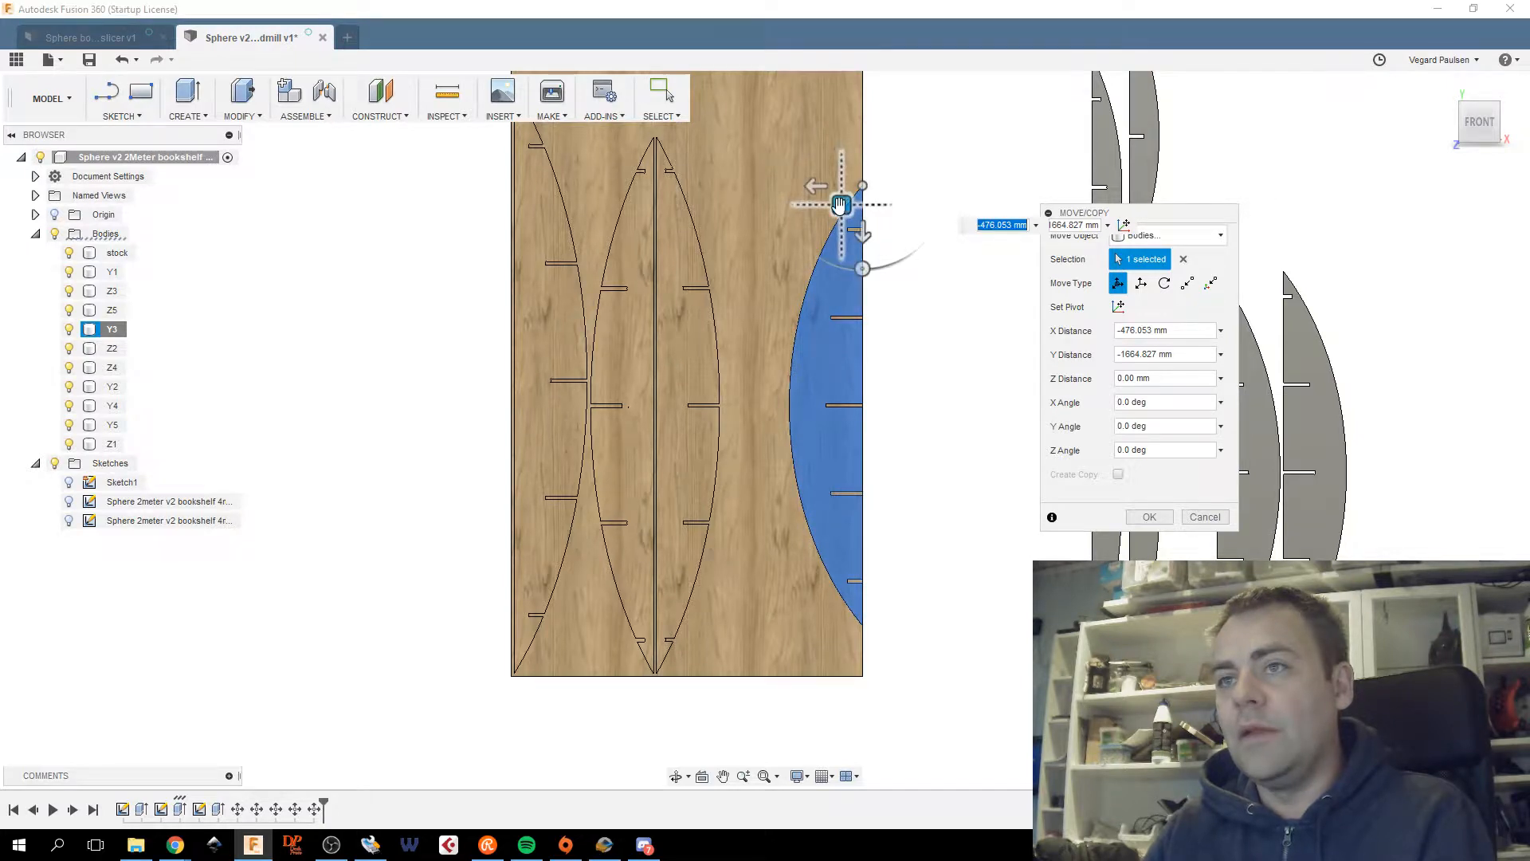
Offset Y3 by 10 mm along X, inward from the stock's long edge.
left_click(814, 187)
type("100")
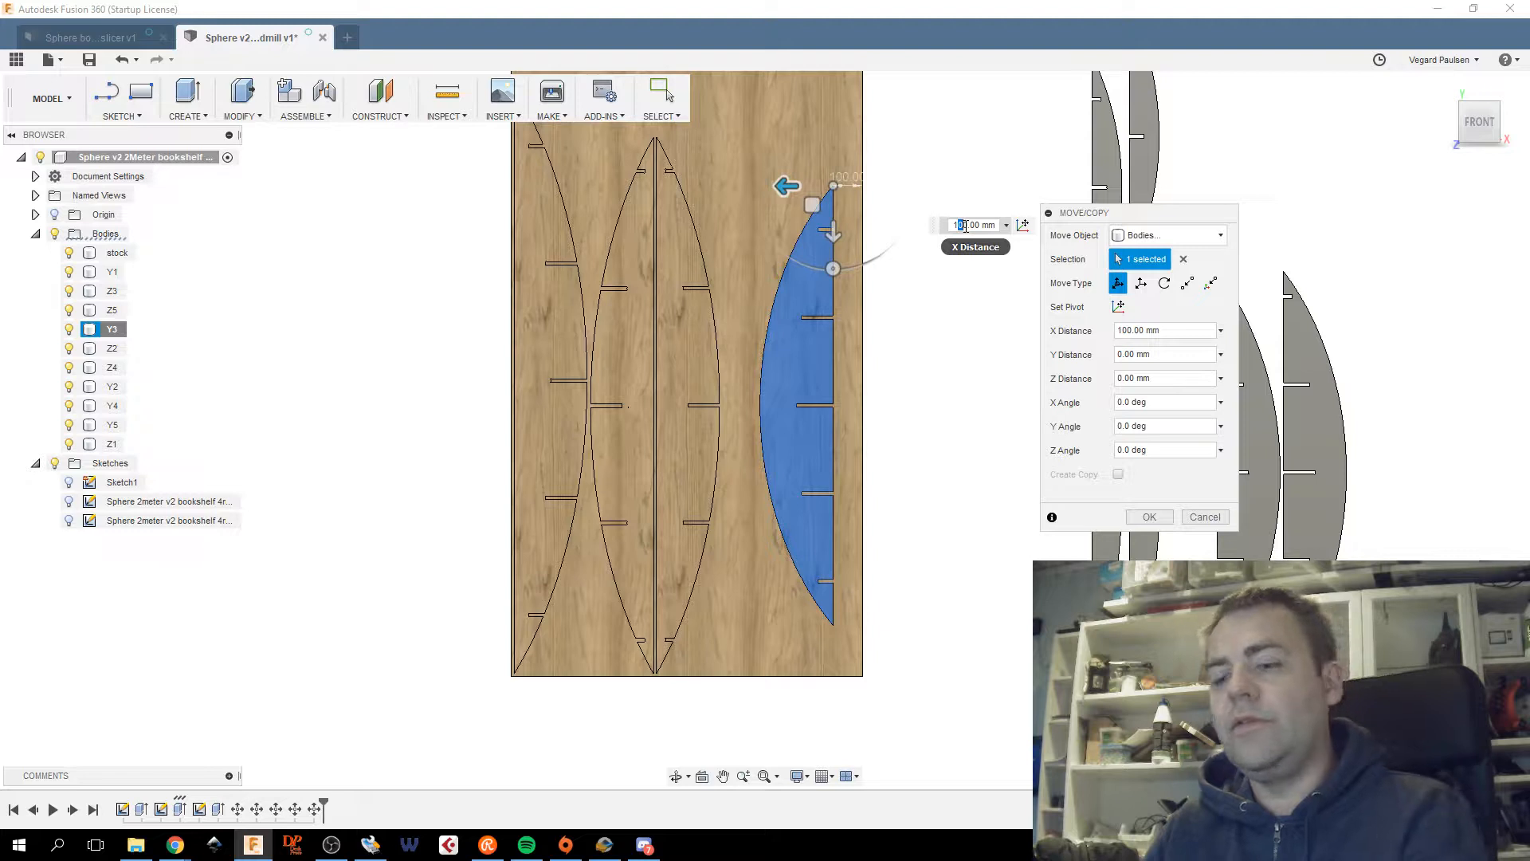
key("BackSpace")
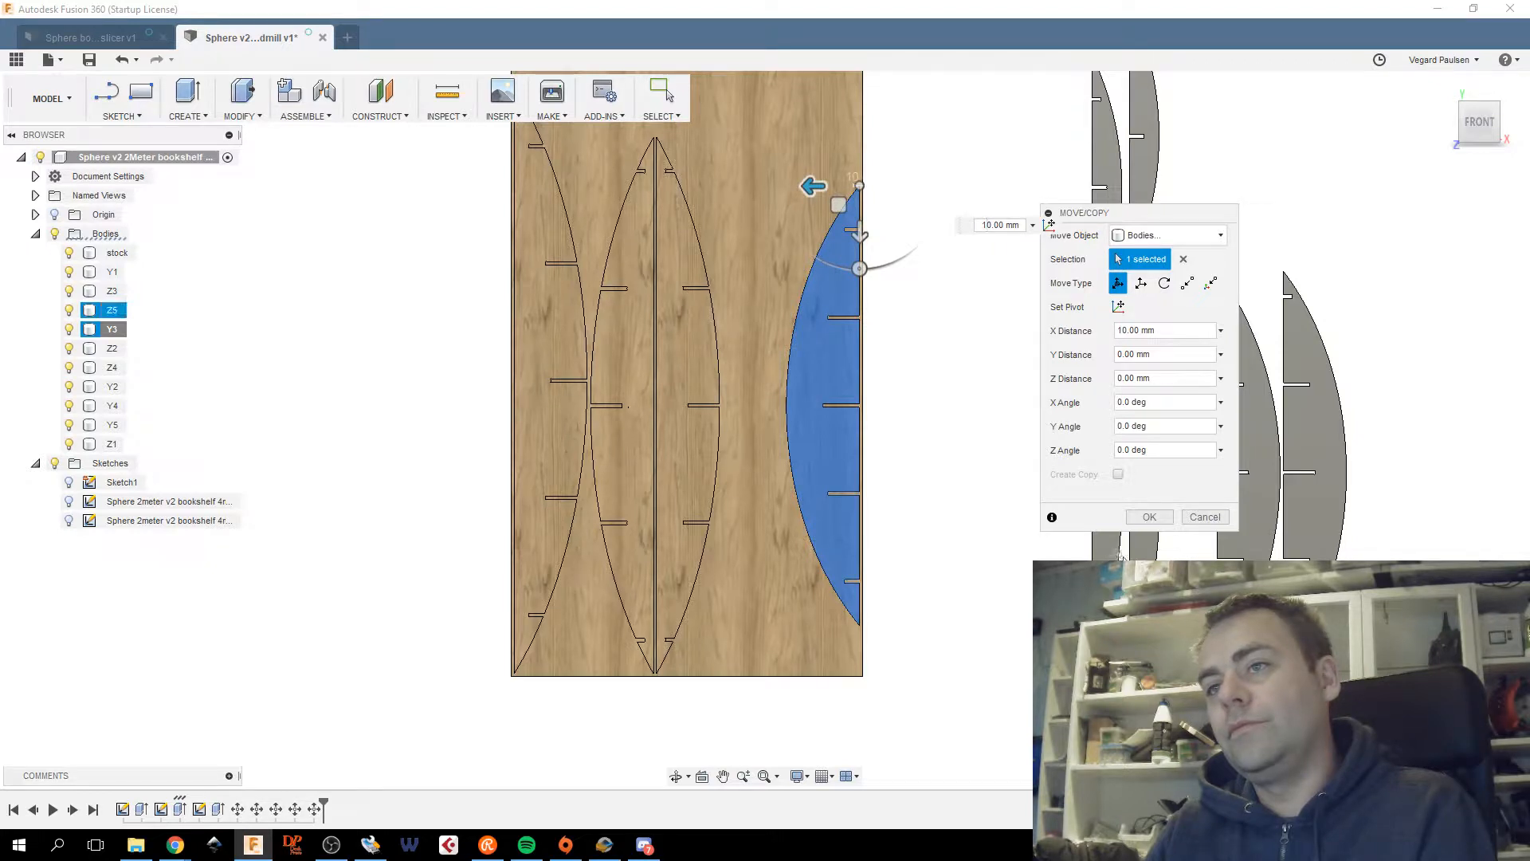
left_click(1154, 518)
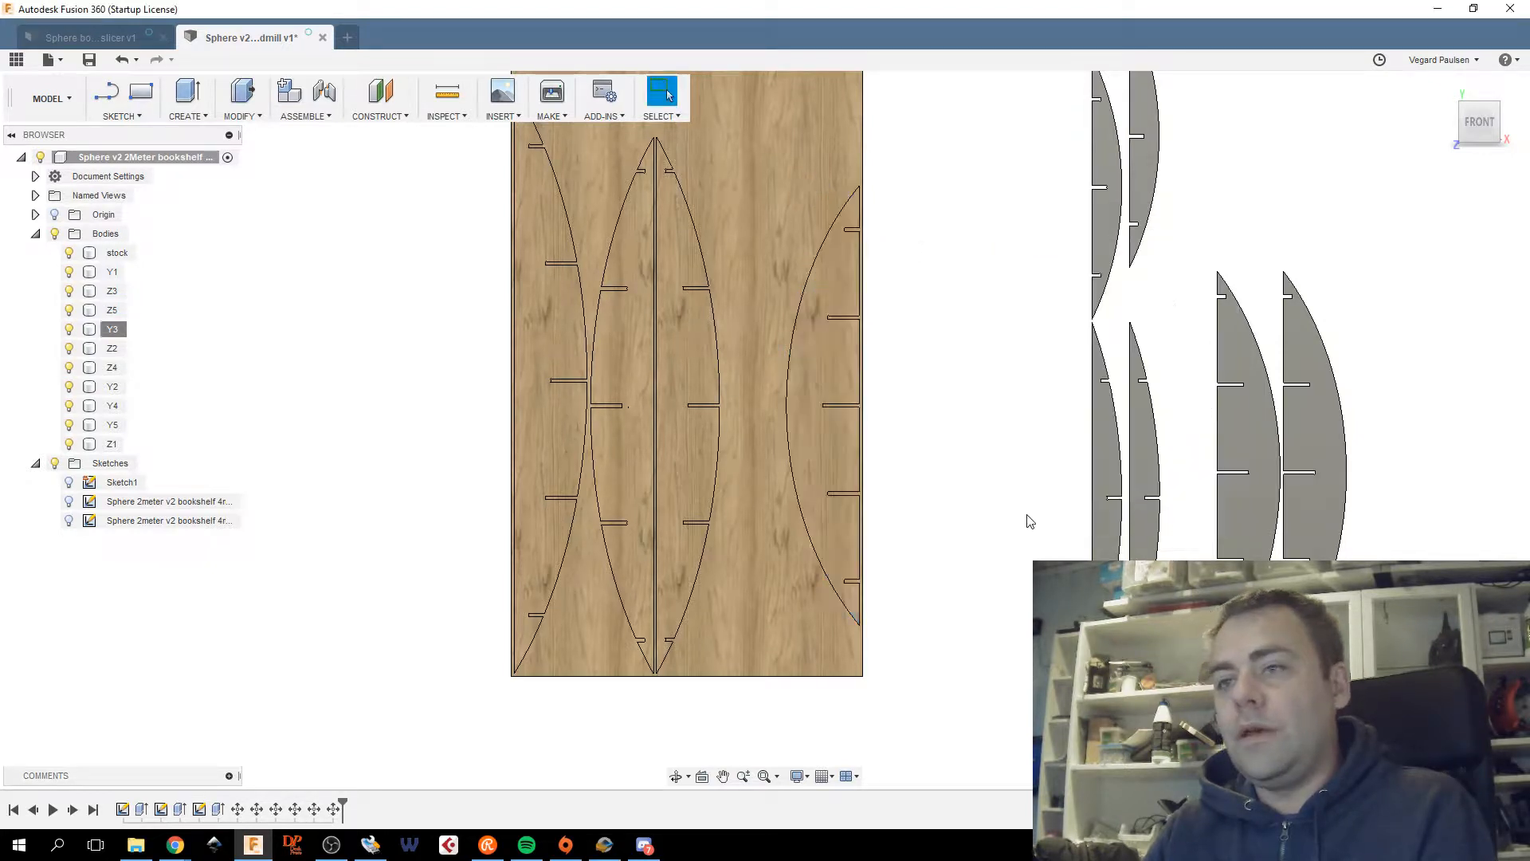
middle_click_drag(954, 498, 927, 549)
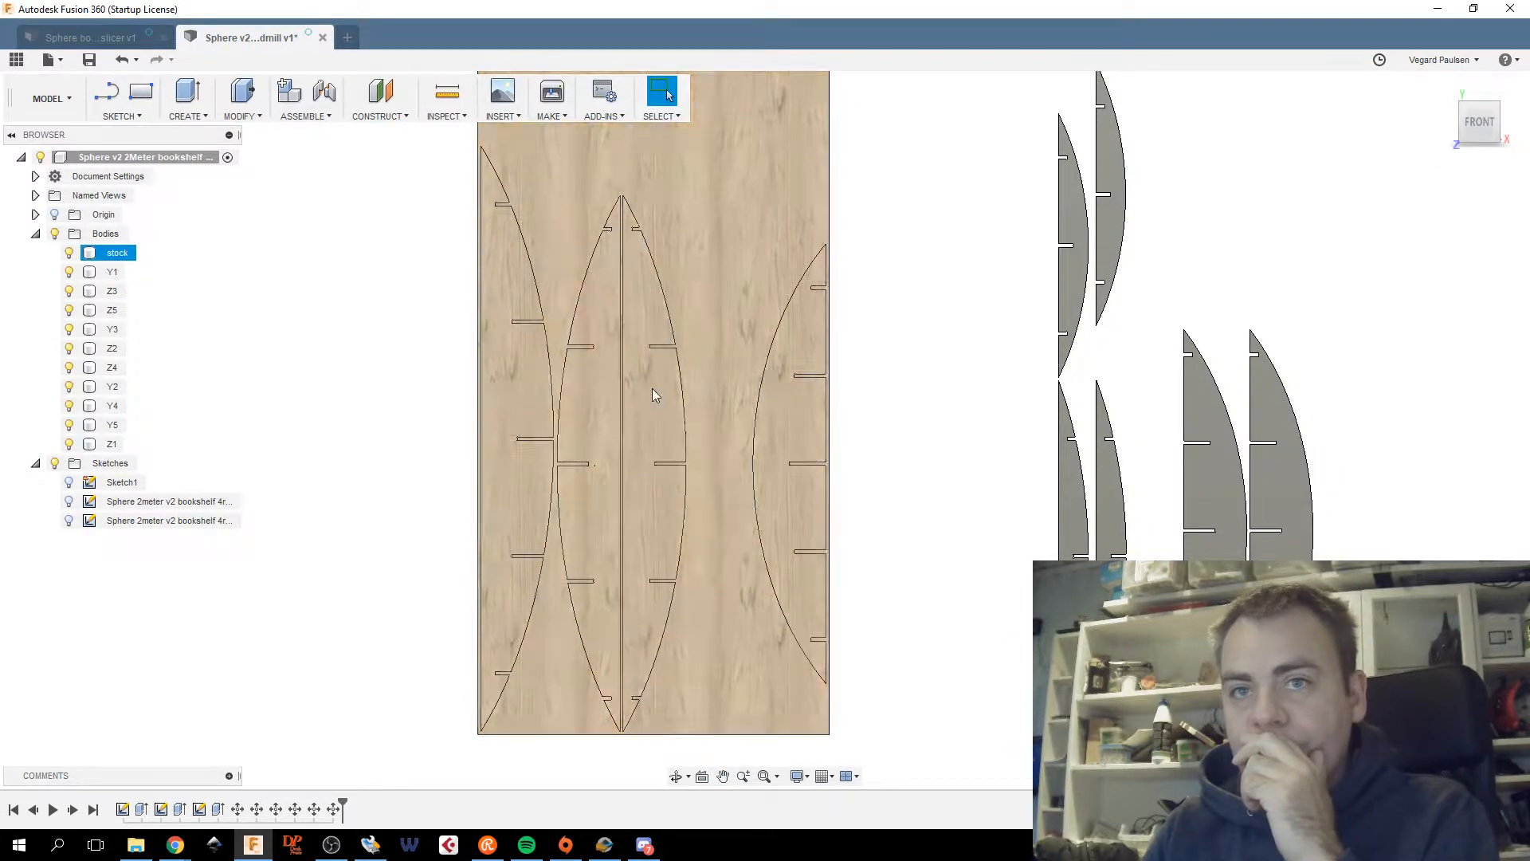
Move body Y2 about -1583 mm in X and 998 mm in Y, onto the stock's upper end beside Y3's upper tip.
left_click(1077, 259)
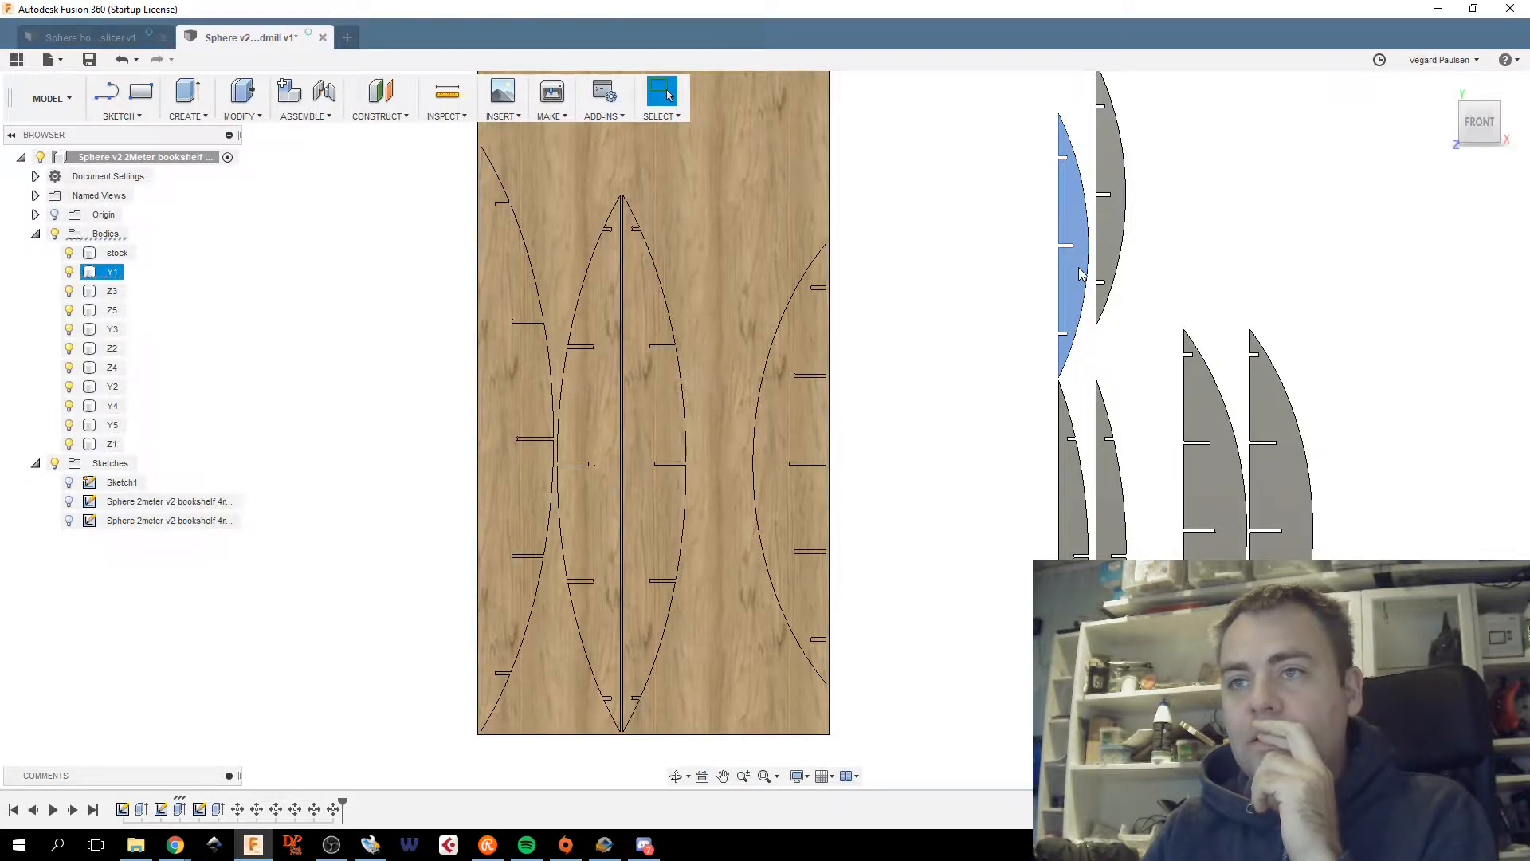
left_click(1235, 494)
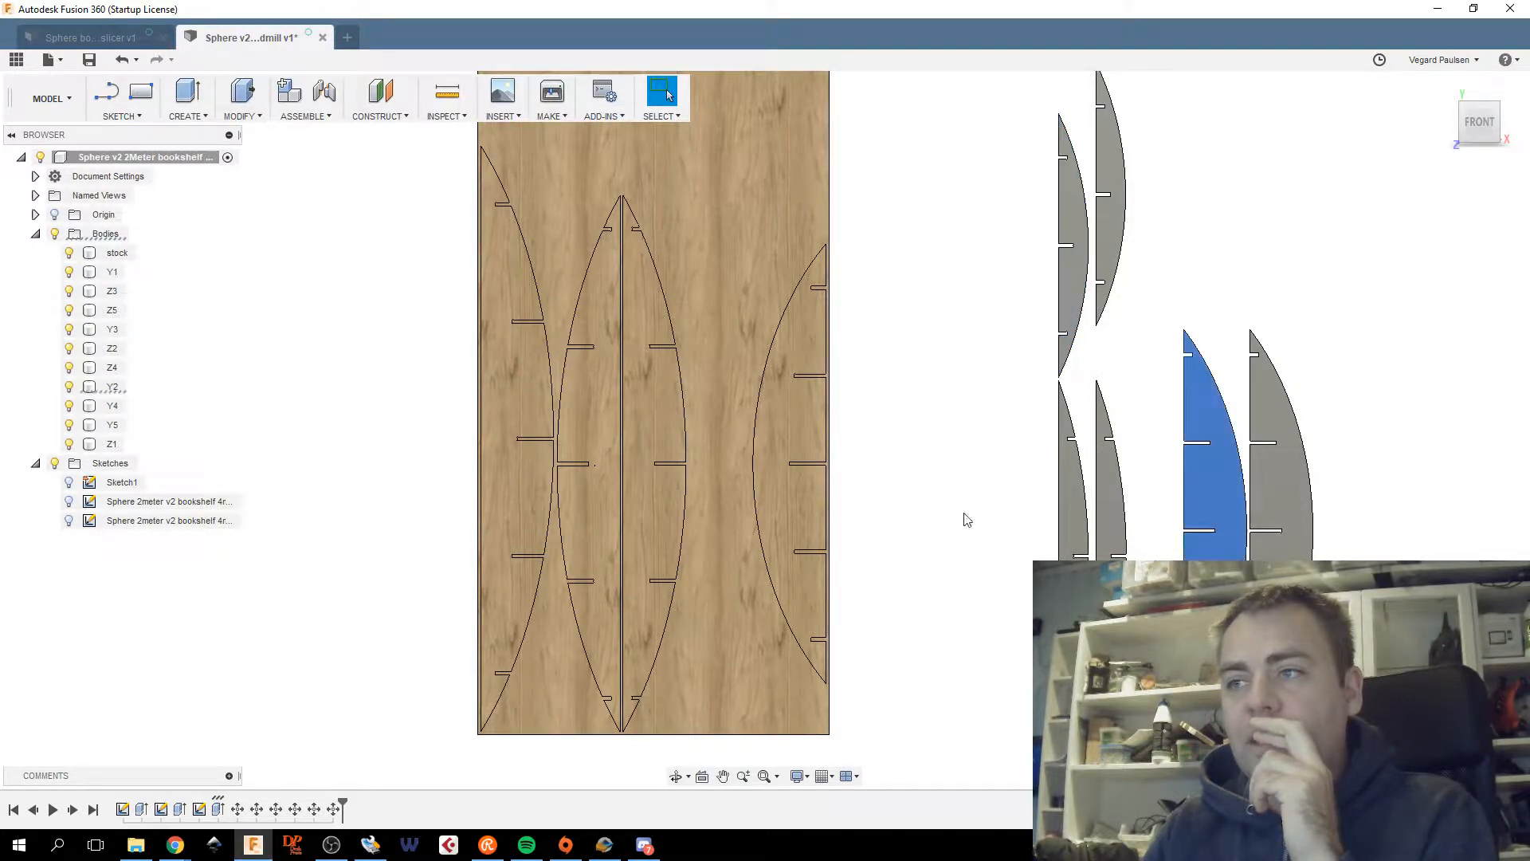
left_click(111, 387)
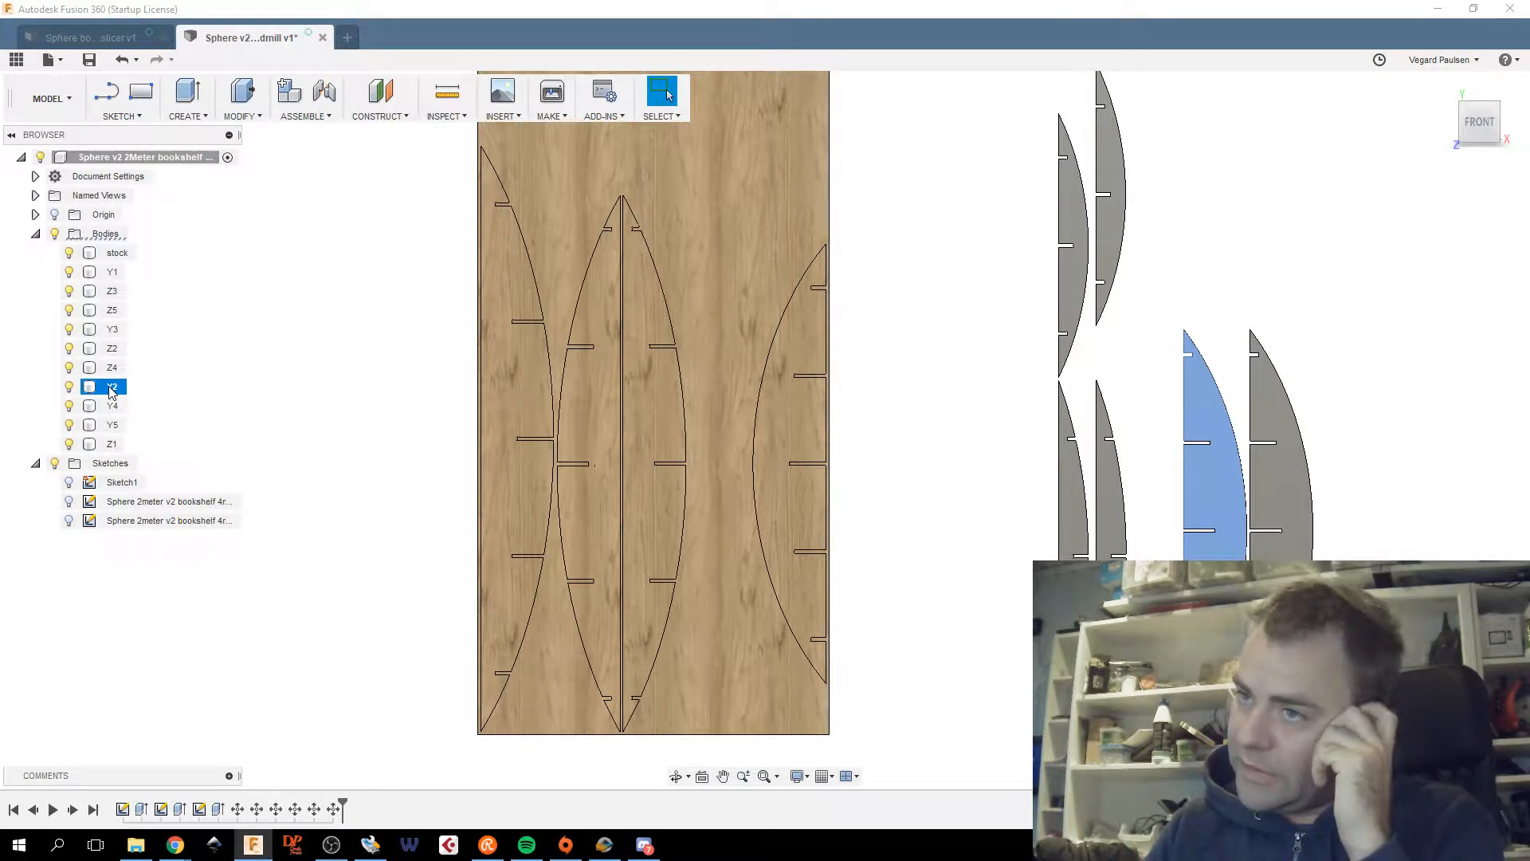
right_click(112, 387)
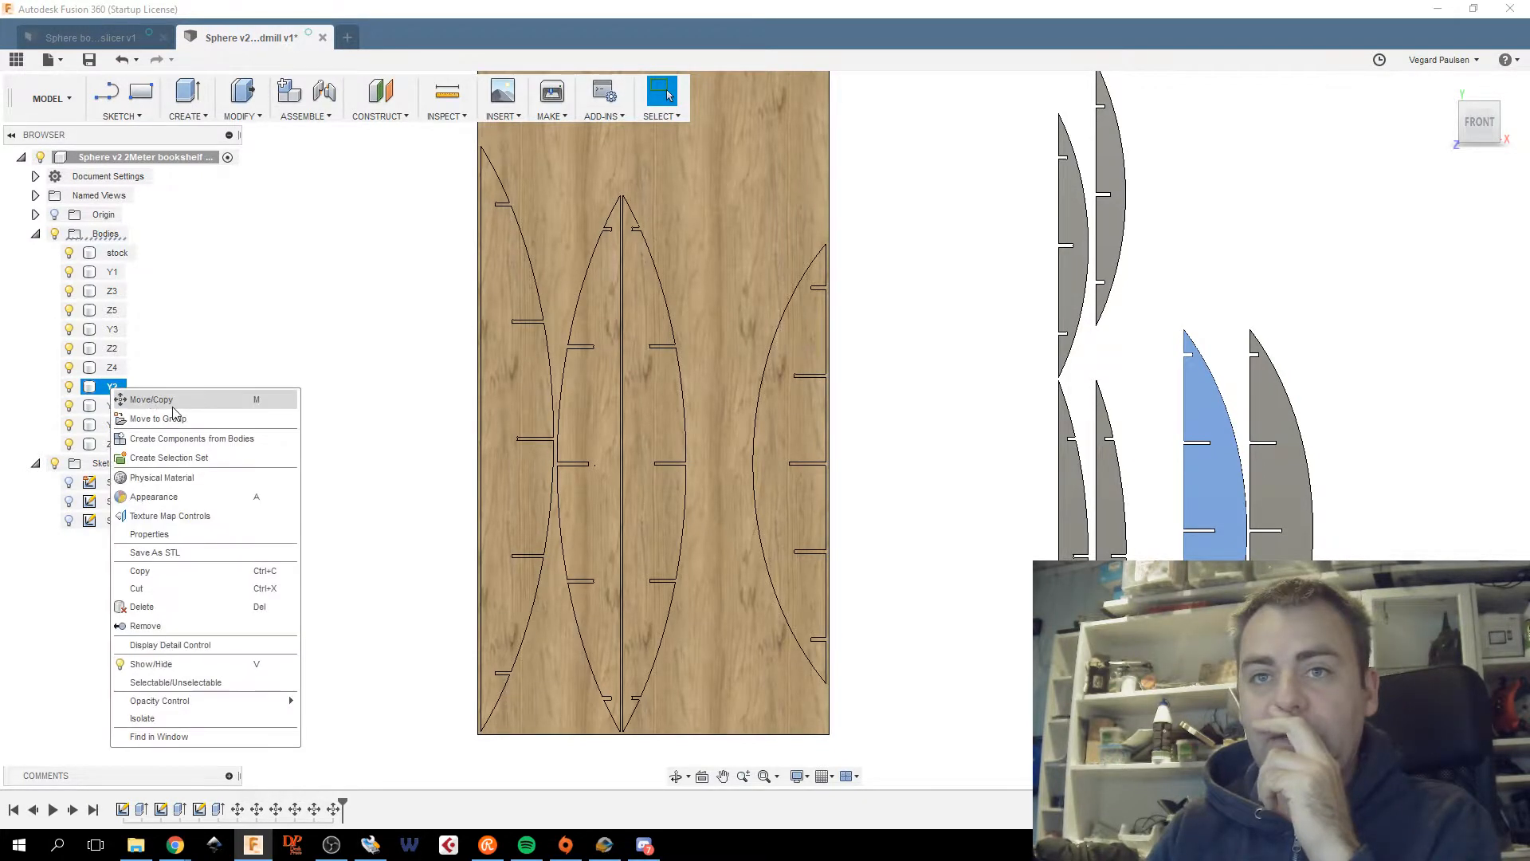
left_click(160, 396)
left_click_drag(1116, 212, 285, 243)
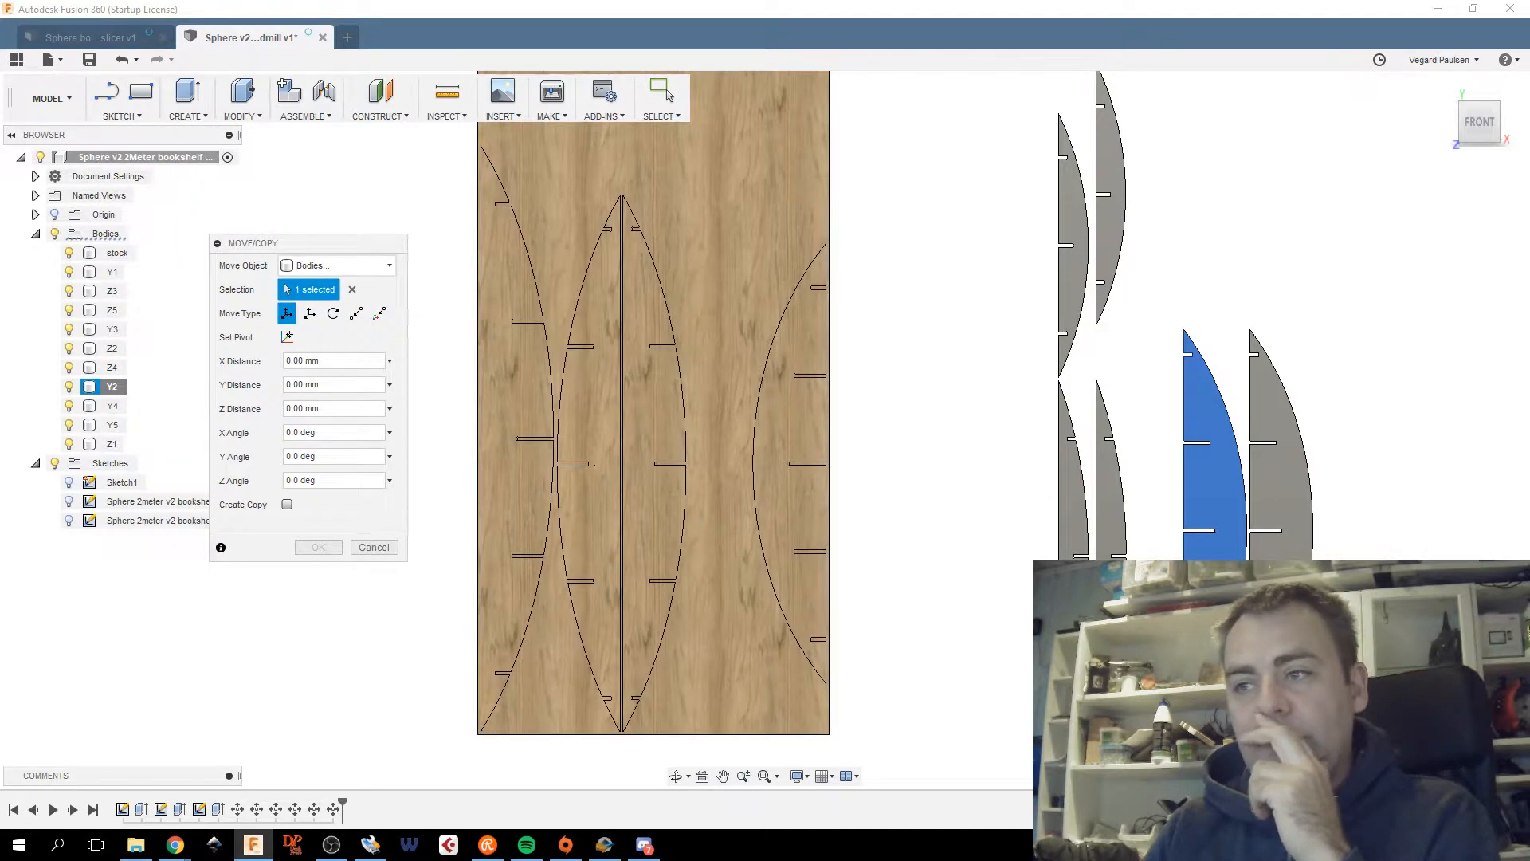
left_click_drag(661, 76, 776, 556)
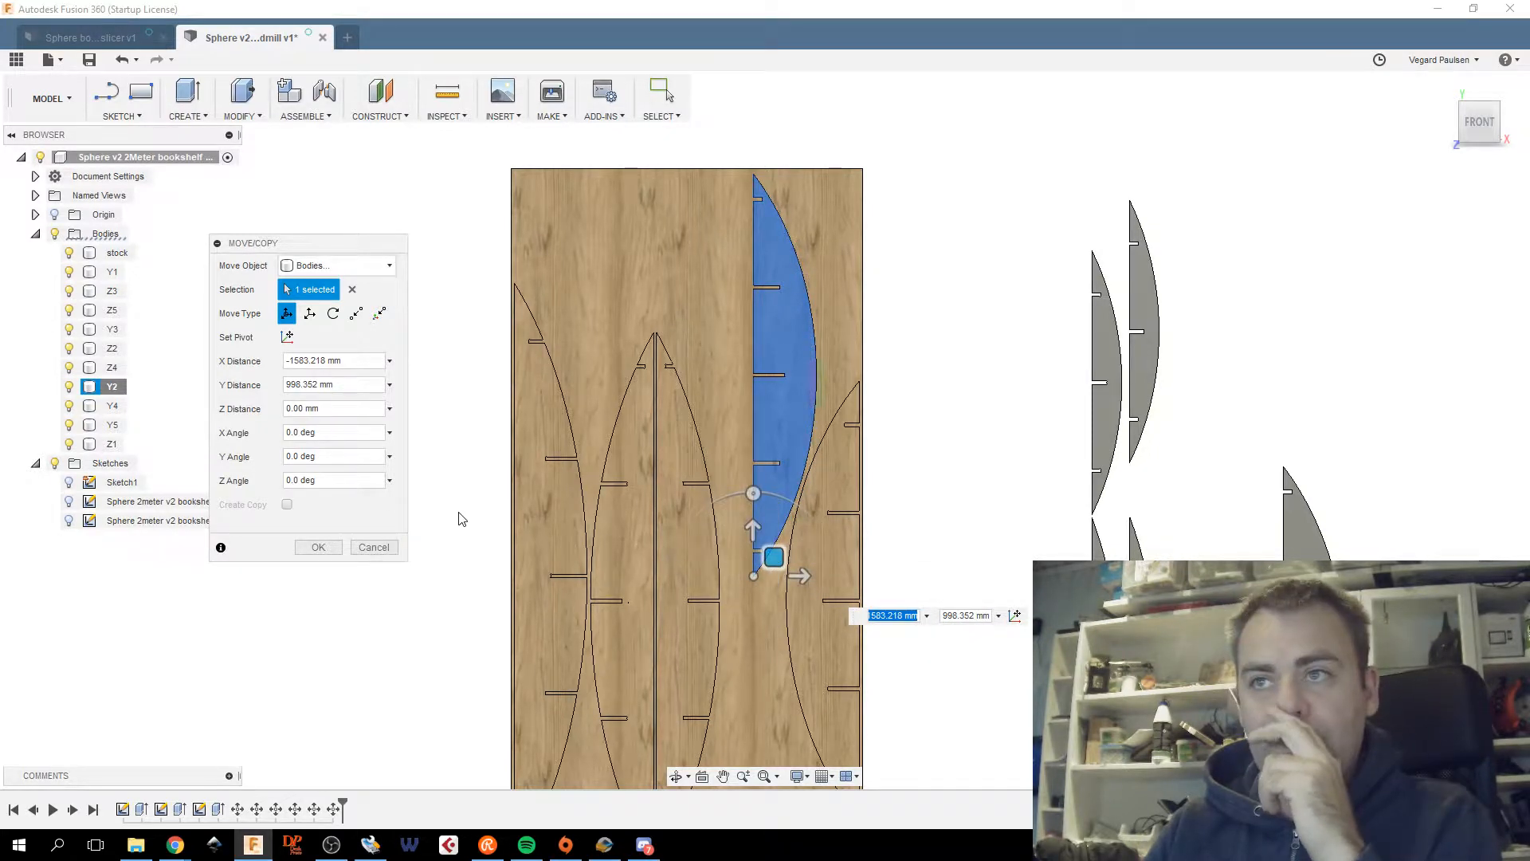
left_click(318, 549)
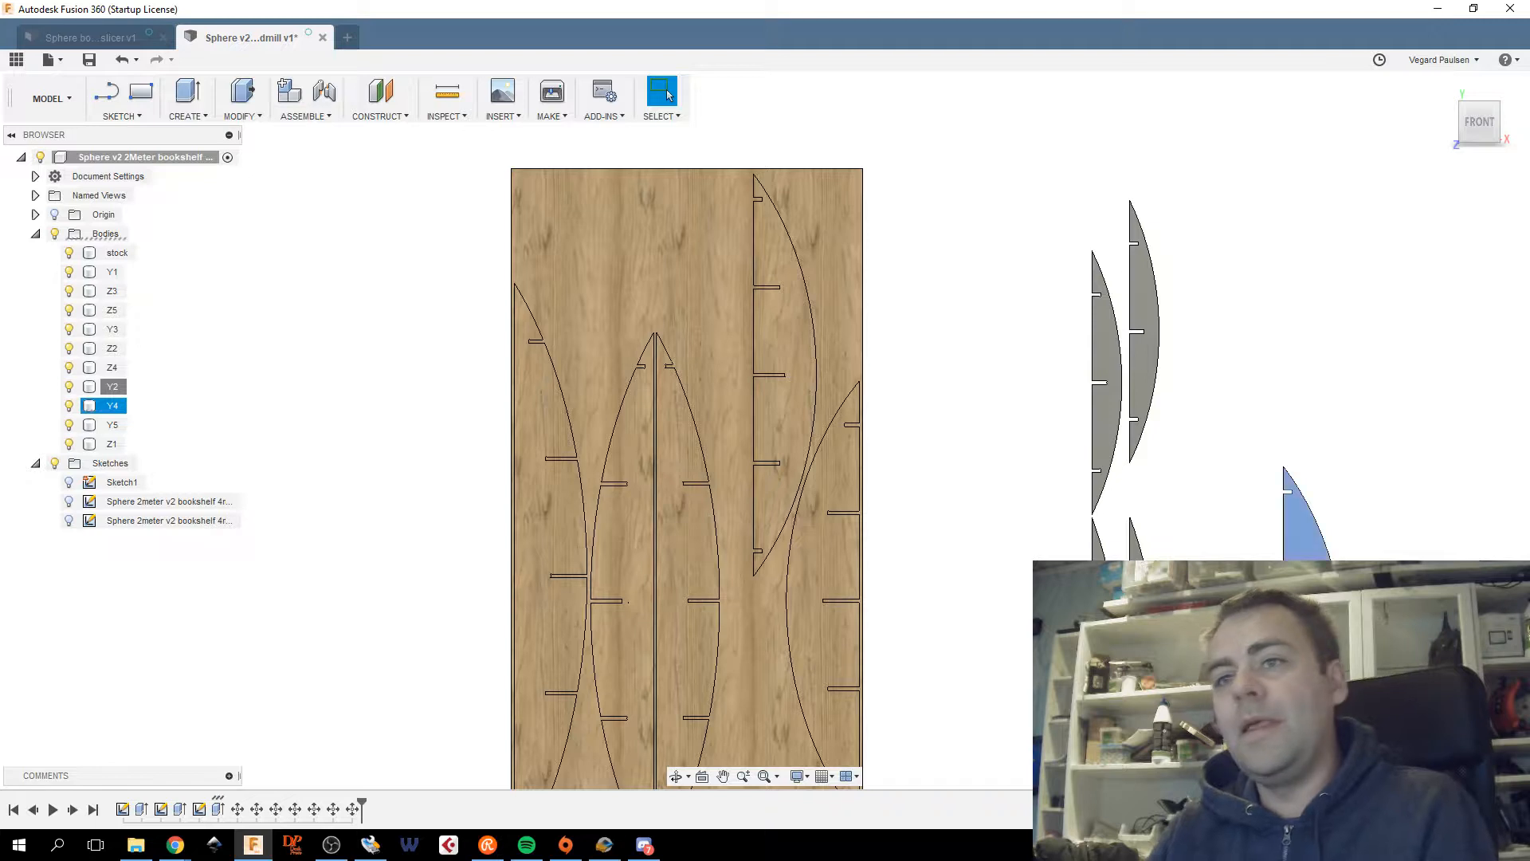
right_click(1302, 638)
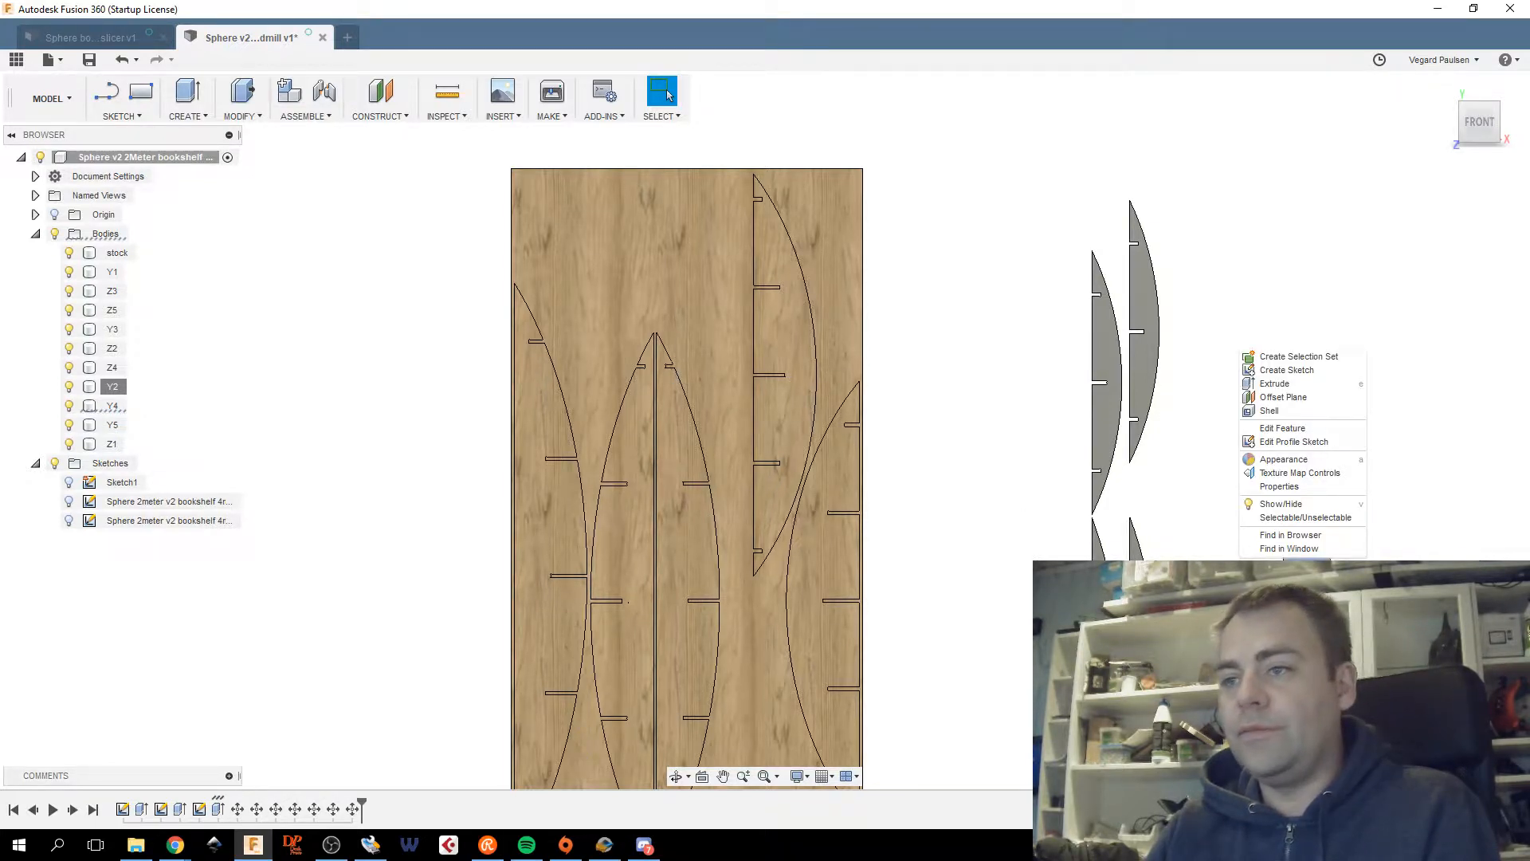
right_click(1103, 368)
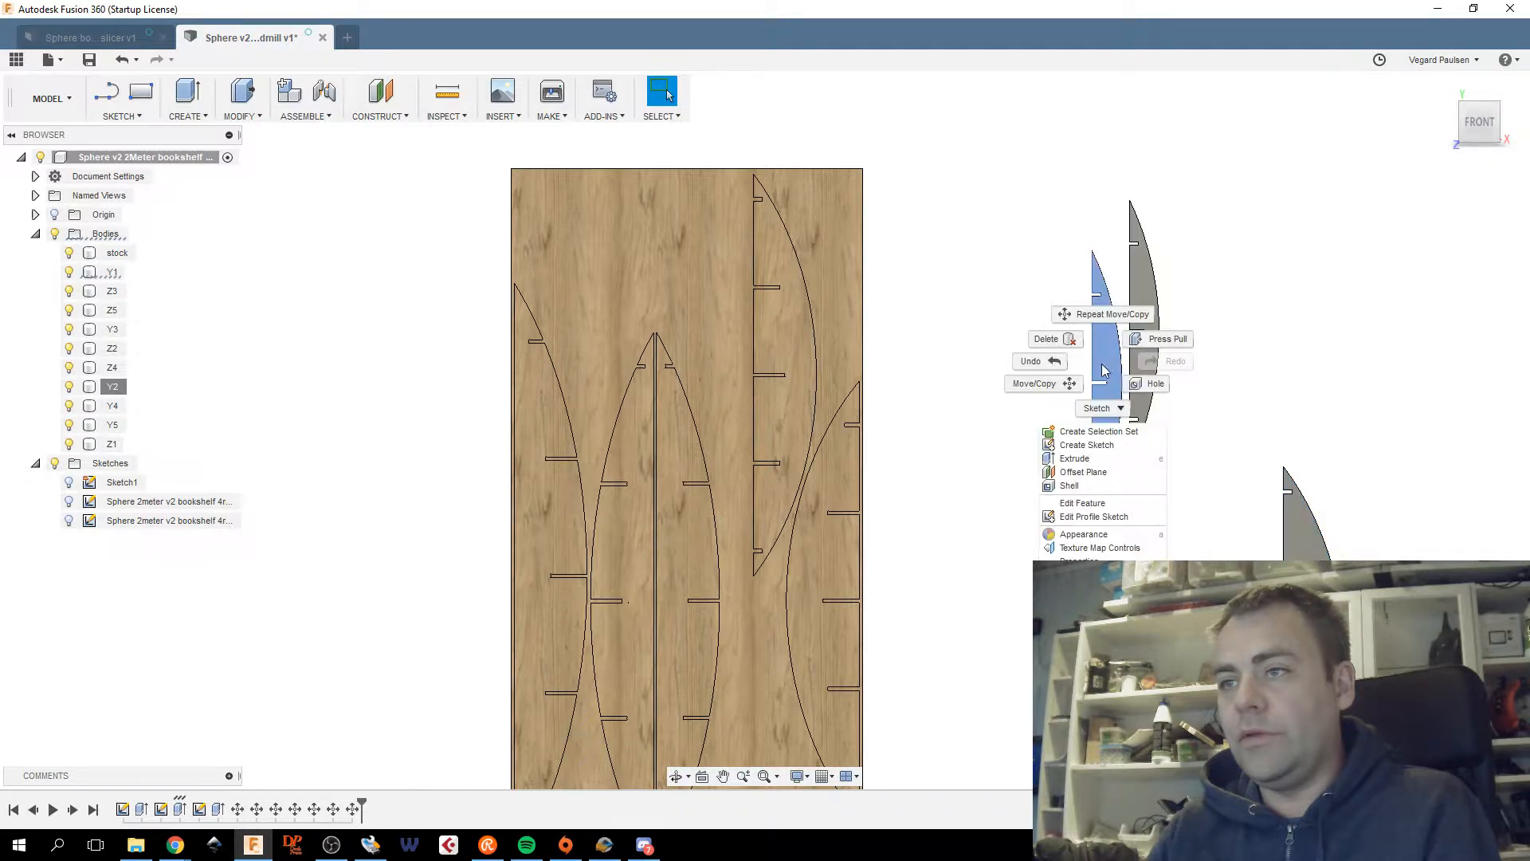
left_click(1072, 383)
left_click_drag(1112, 342, 965, 320)
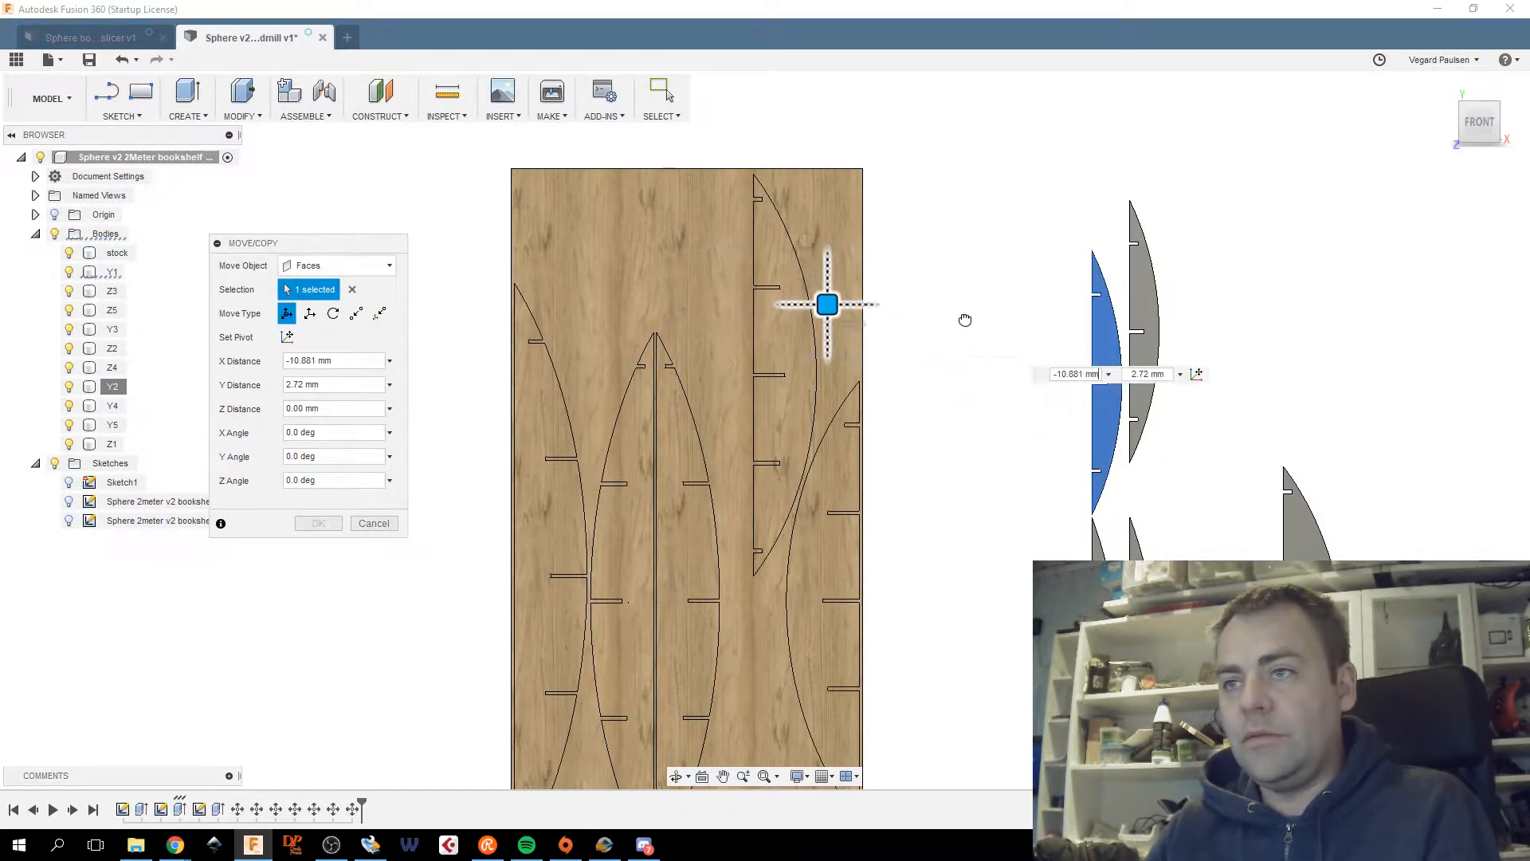
left_click(374, 523)
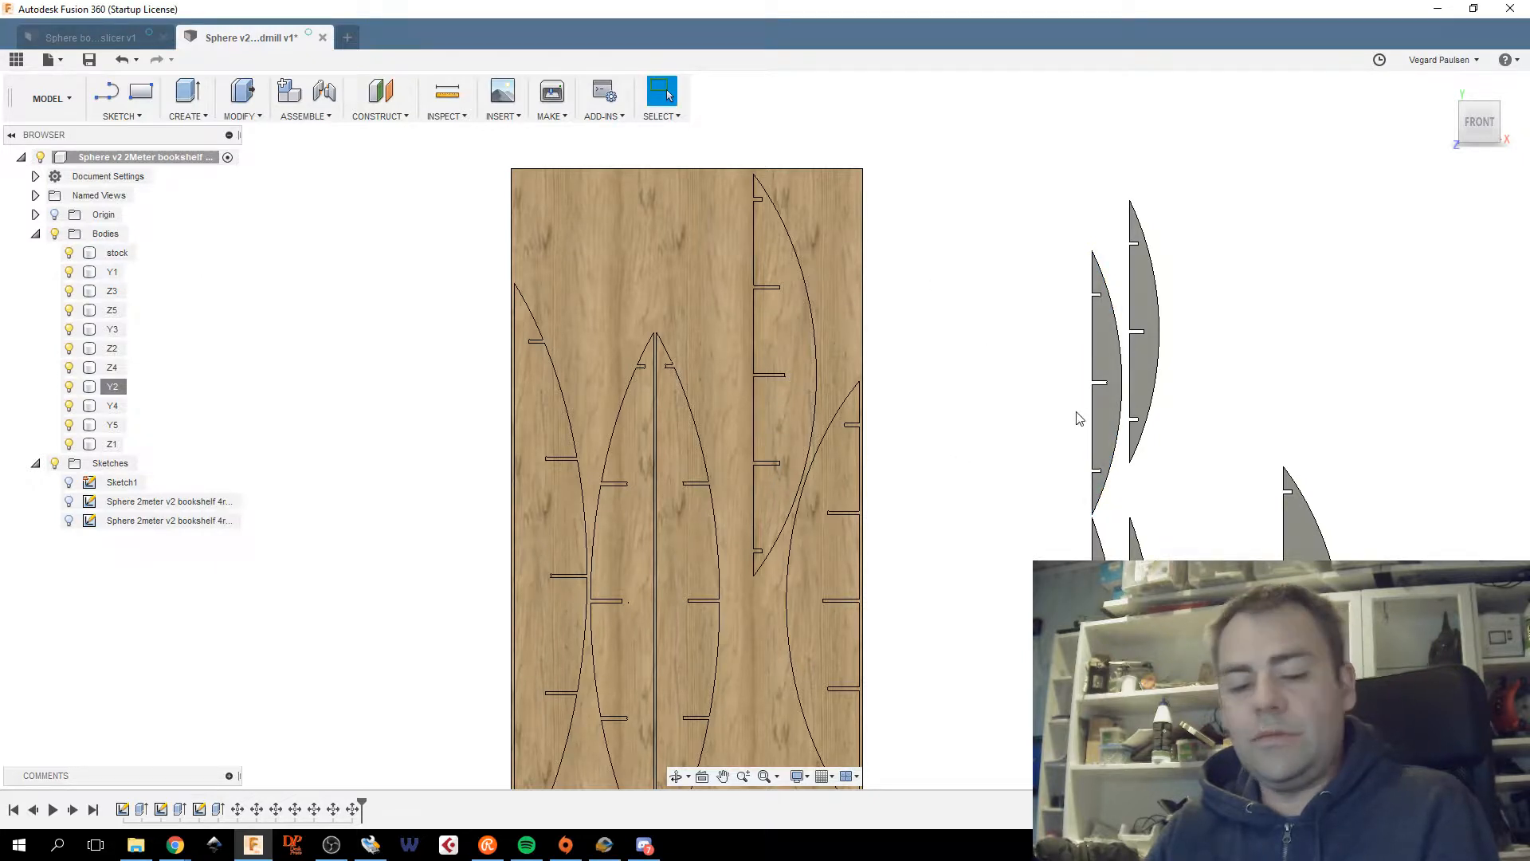
key("ctrl+z")
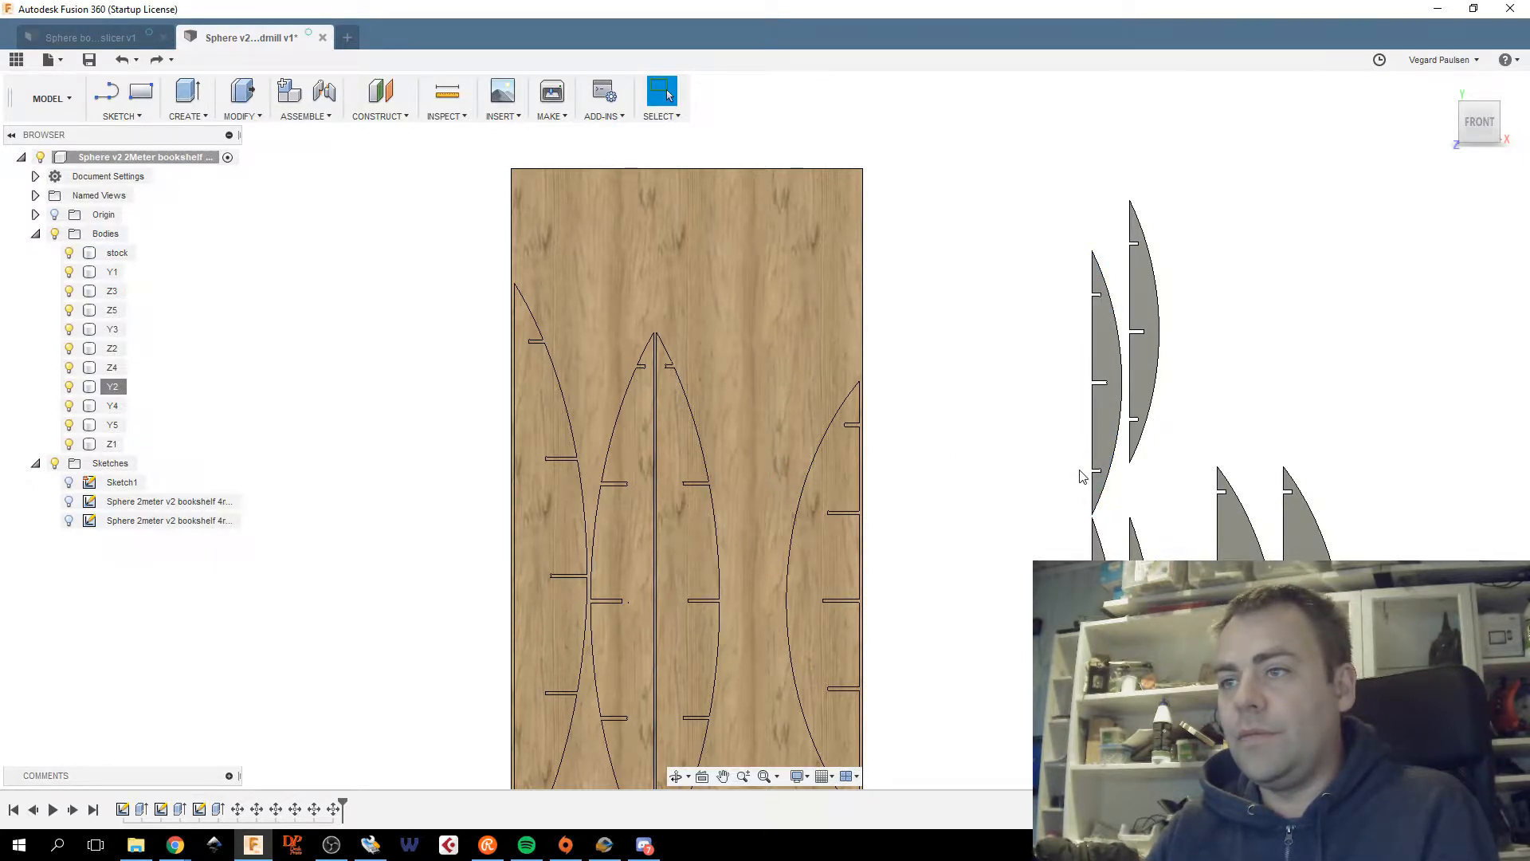
left_click(156, 64)
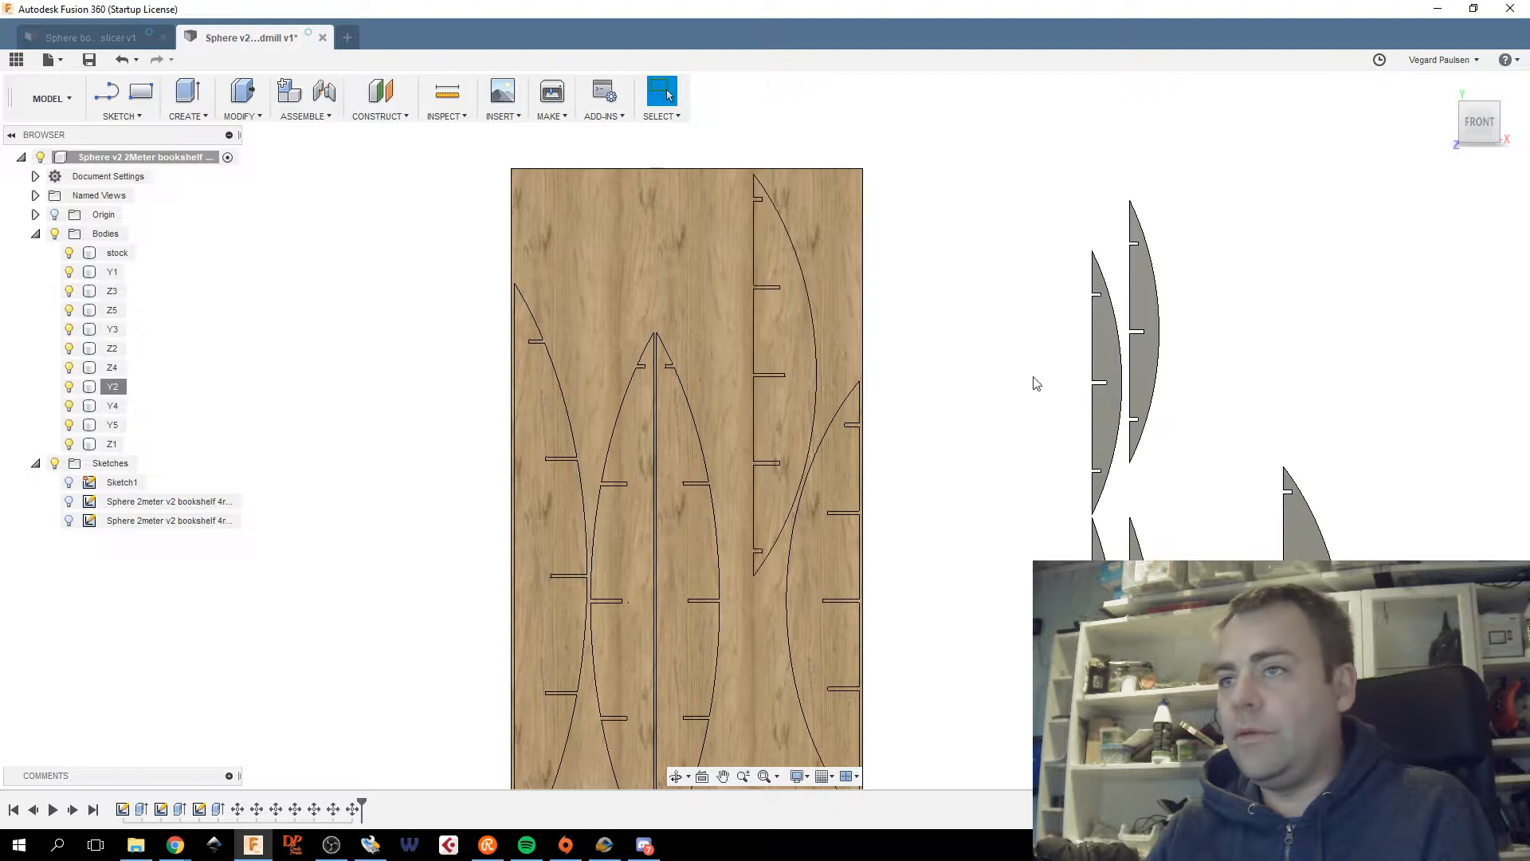
Move body Y1 about -928 mm in X and 256 mm in Y, onto the stock's upper end between Y2 and the long edge.
left_click(1102, 375)
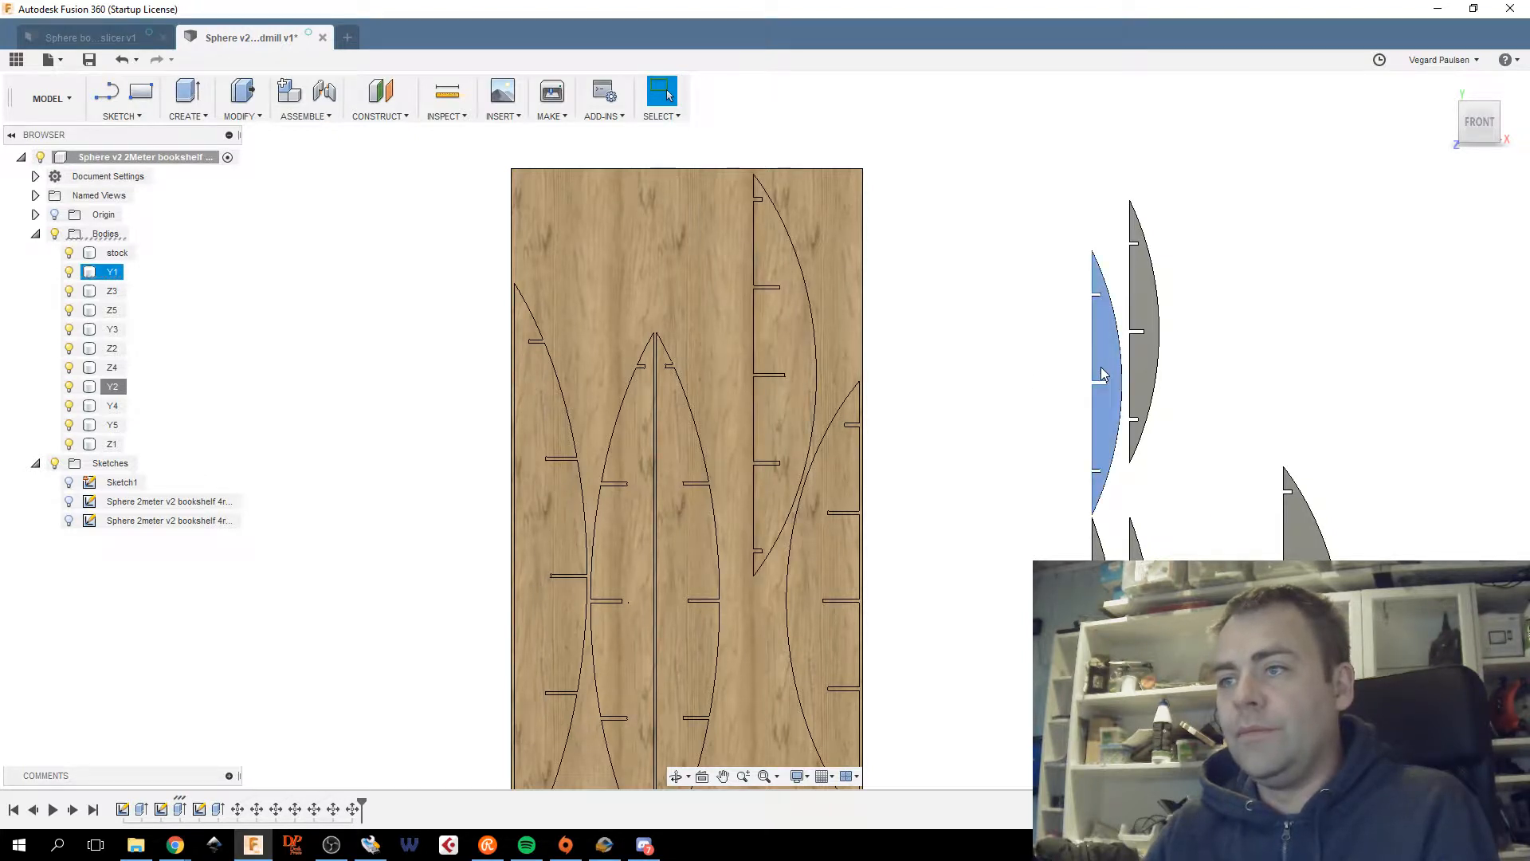
right_click(106, 277)
left_click(151, 284)
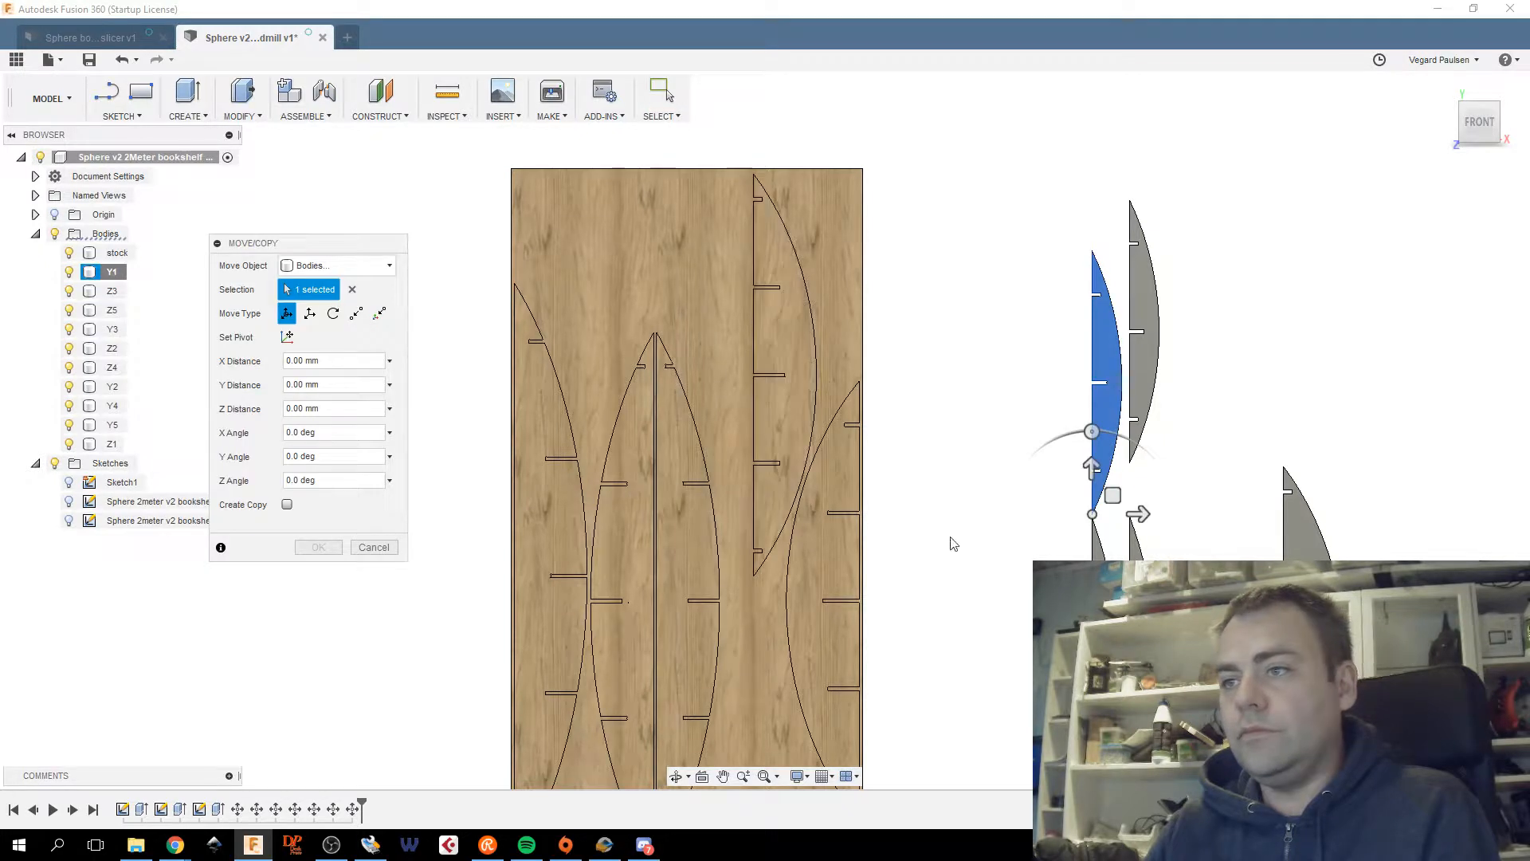
left_click_drag(1118, 494, 850, 418)
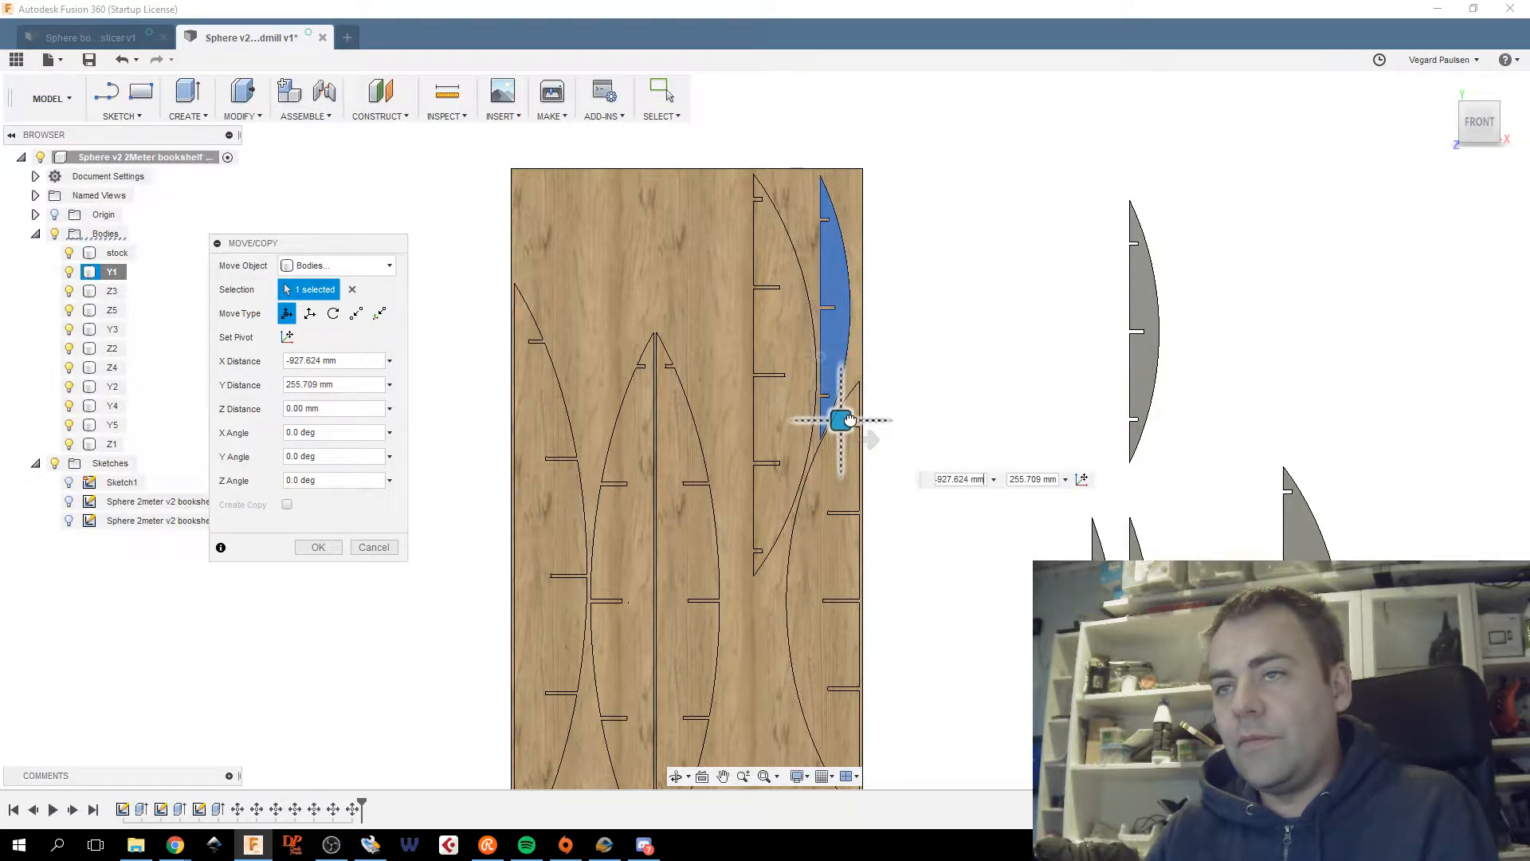
left_click_drag(850, 420, 849, 420)
Try Y1 rotated by 180 degrees in the space around Y2 and Y3.
left_click_drag(820, 357, 821, 520)
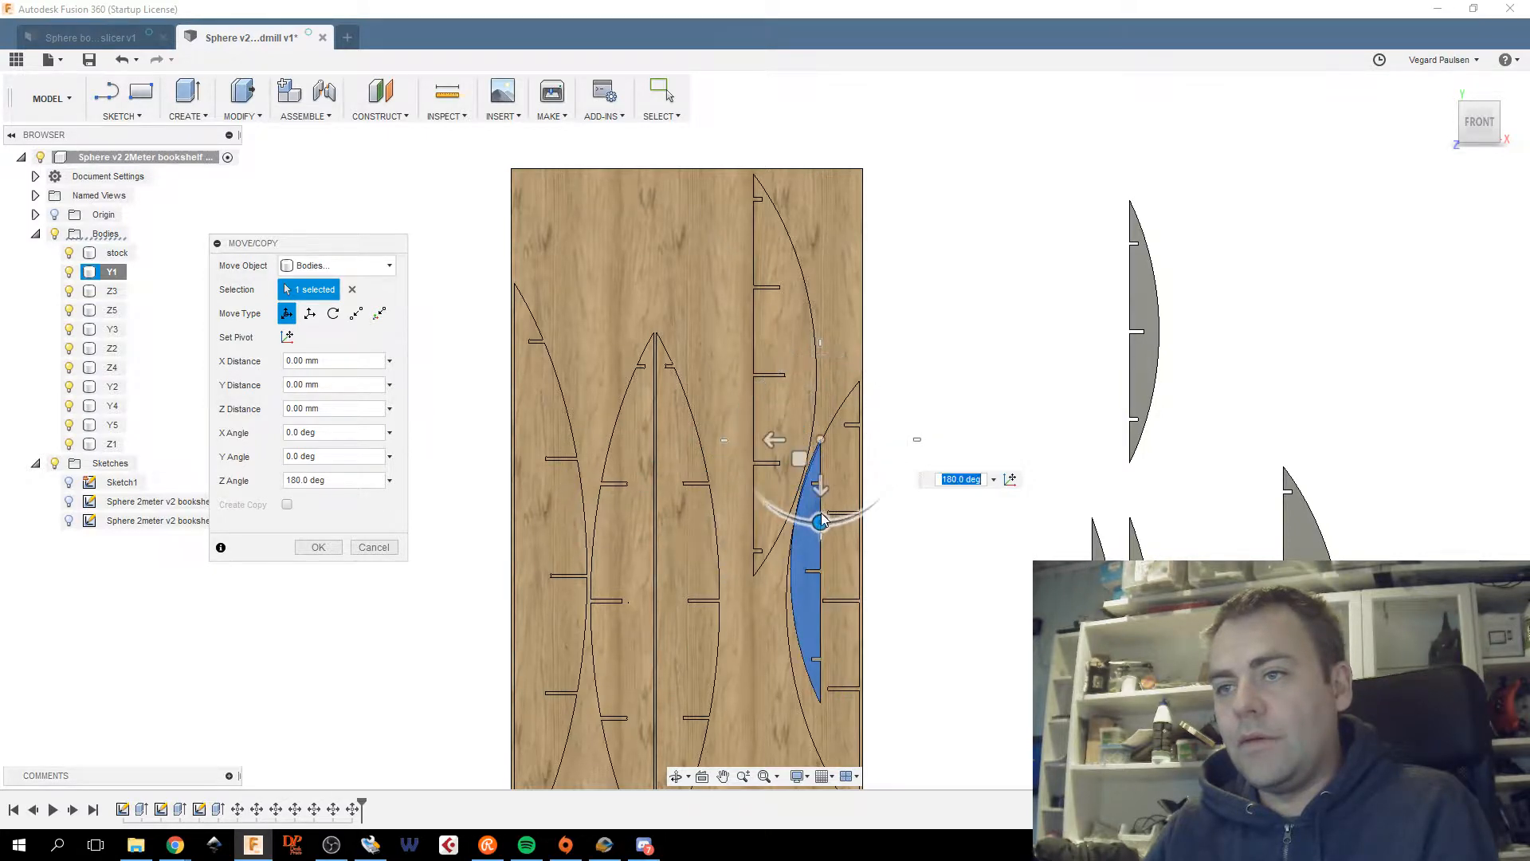
left_click_drag(799, 458, 790, 413)
left_click(819, 388)
left_click_drag(796, 348, 851, 334)
left_click_drag(846, 401, 875, 240)
Nest Y1 in its original orientation between Y2's curved edge and Y3's upper tip, clear of both parts and inside the stock.
left_click_drag(891, 306, 842, 415)
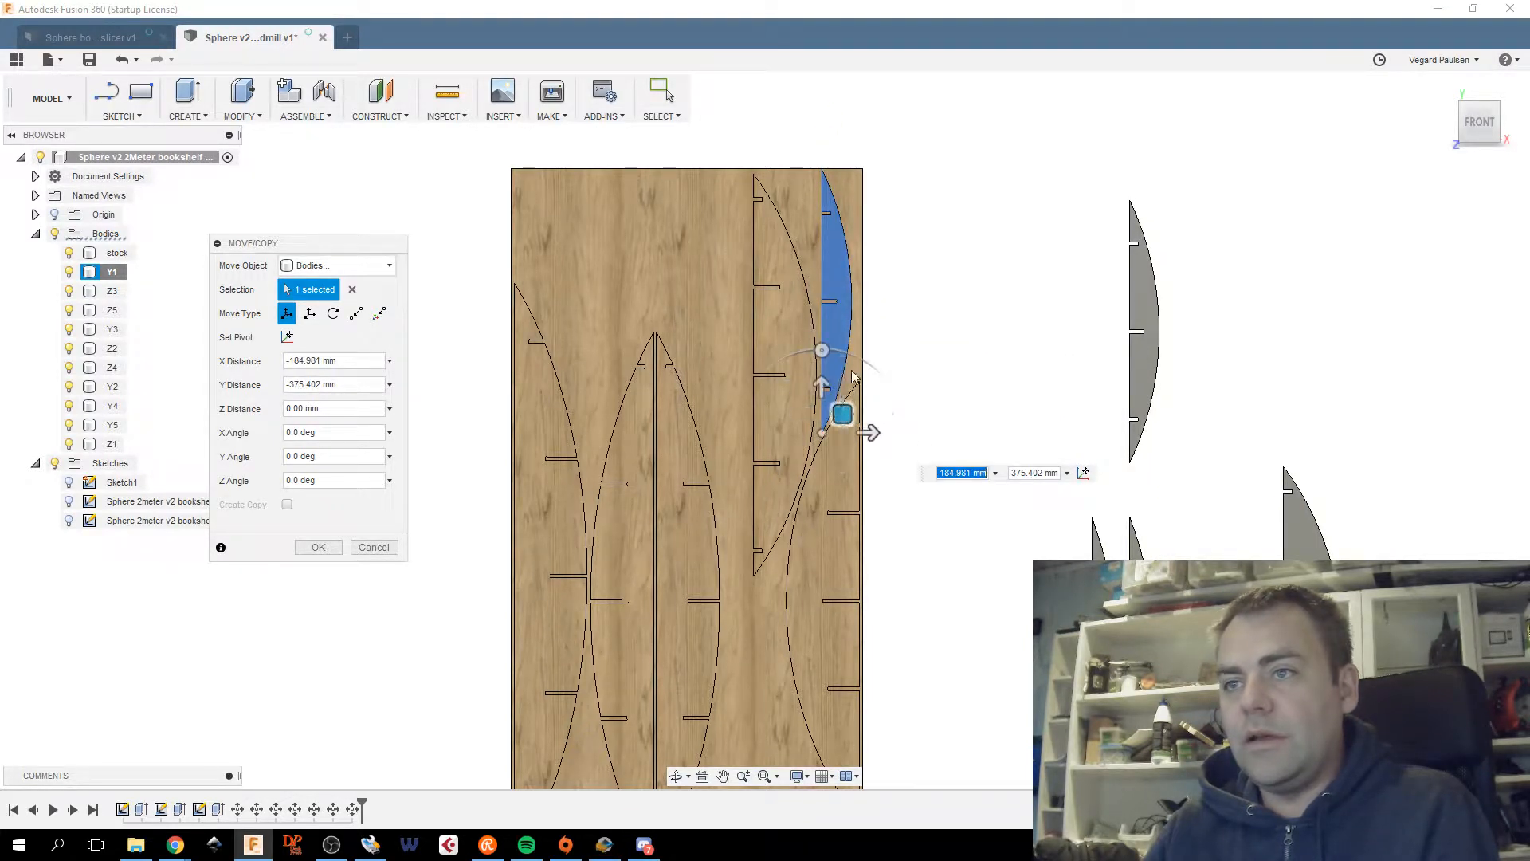
scroll(848, 338, "up", 5)
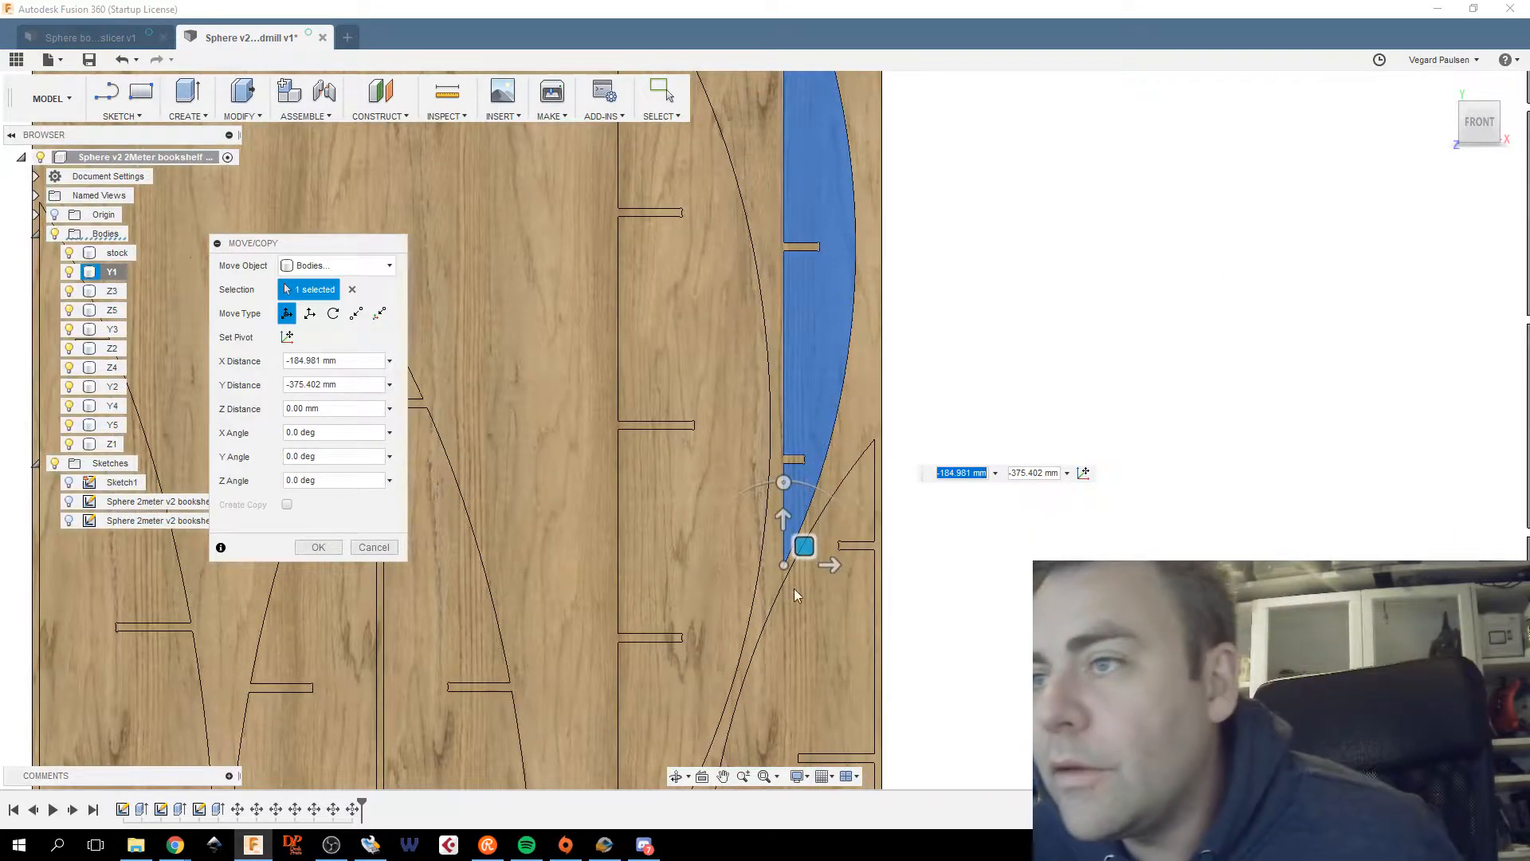
left_click_drag(810, 543, 805, 558)
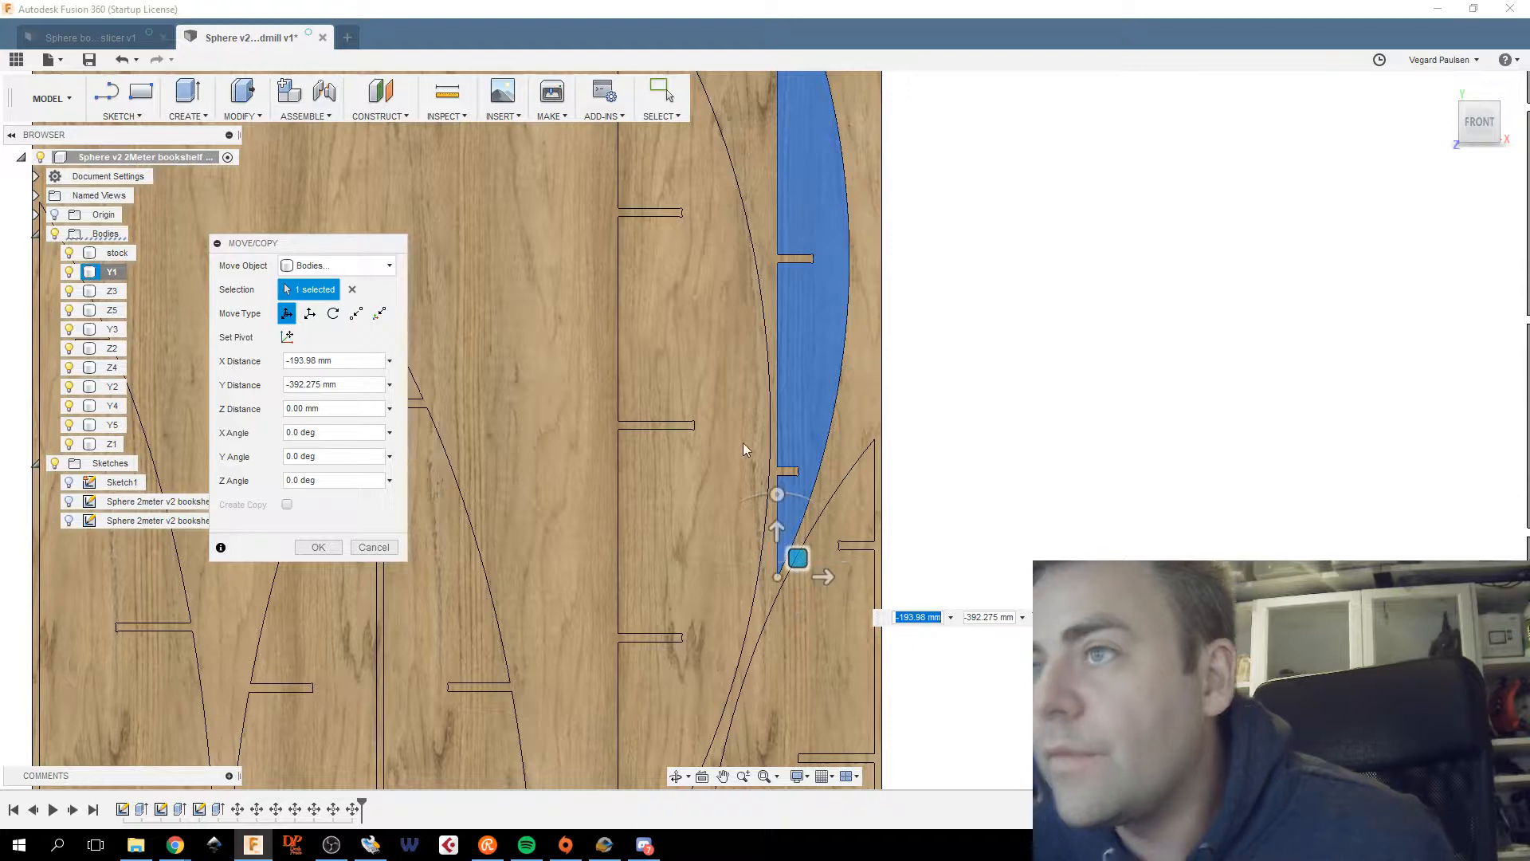
scroll(757, 450, "down", 5)
scroll(629, 565, "up", 2)
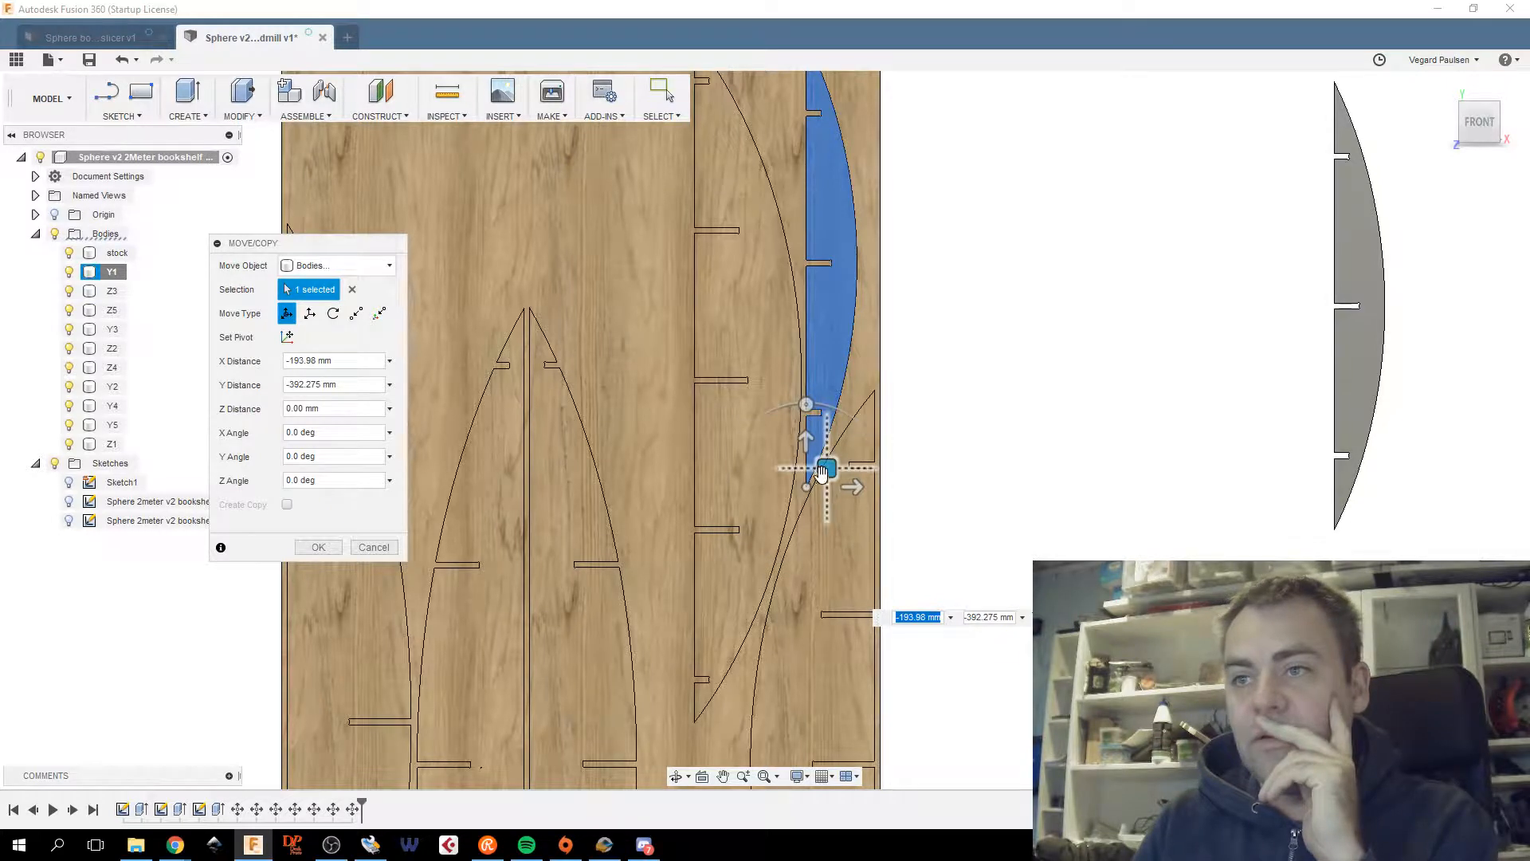
left_click_drag(827, 468, 827, 472)
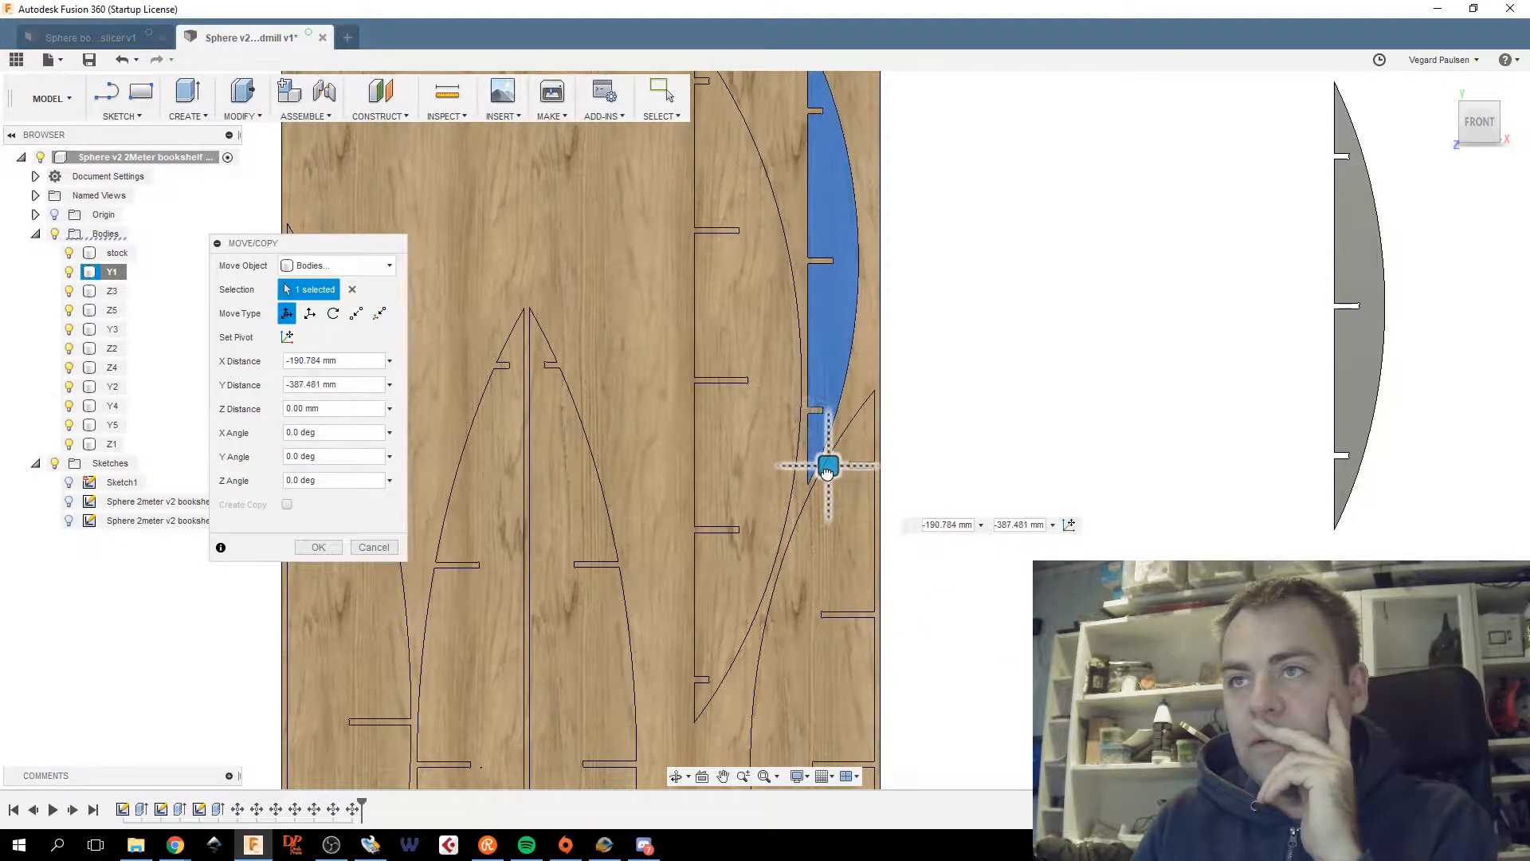
scroll(753, 384, "down", 3)
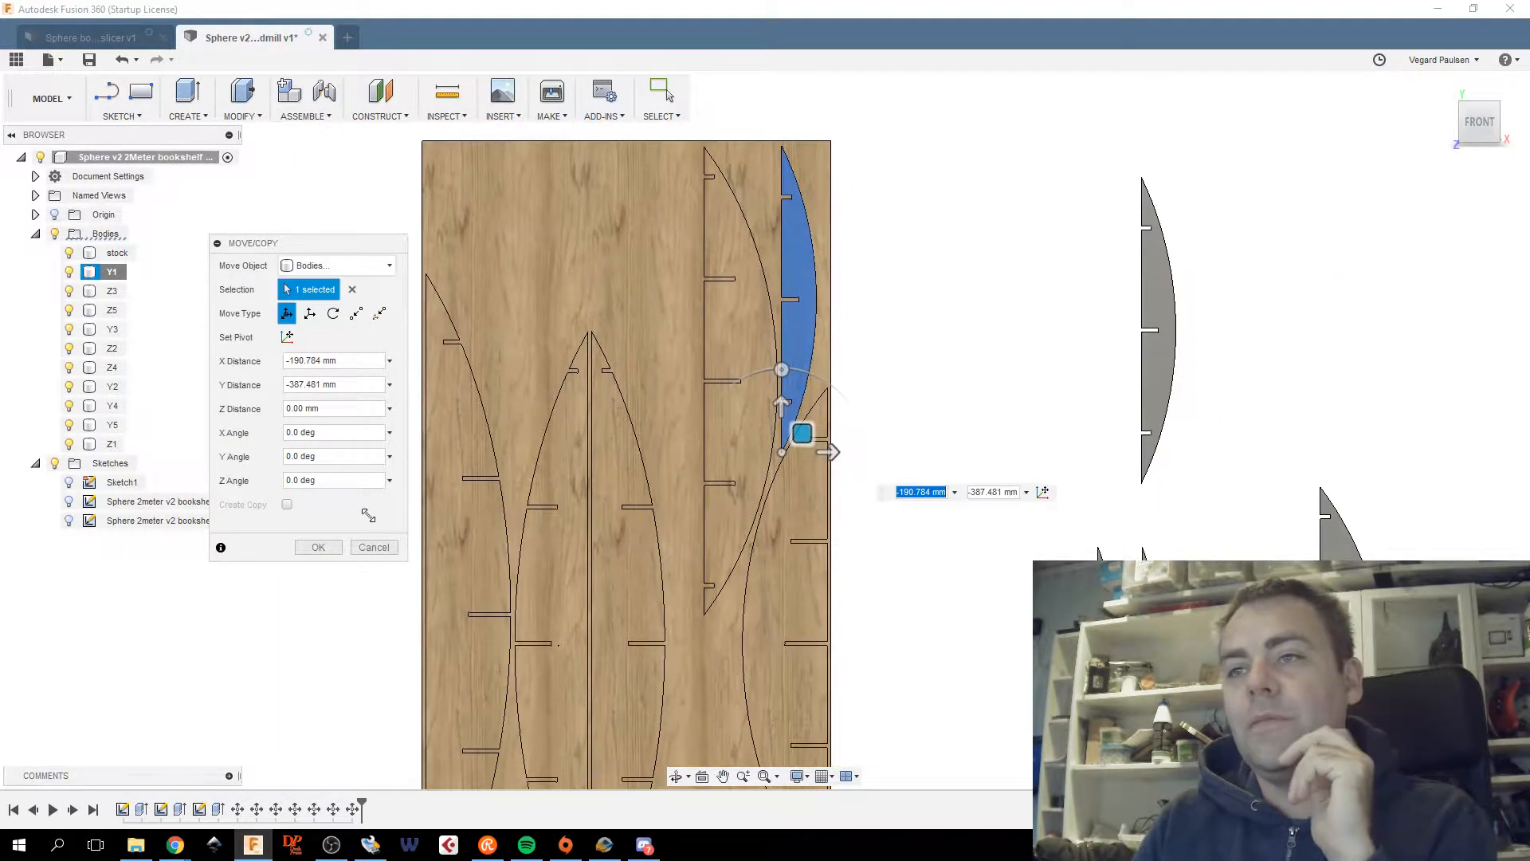
left_click(374, 547)
Move body Z5 onto the stock, with its lower tip in the gap between the central pair of parts and Y3.
scroll(797, 541, "down", 3)
middle_click_drag(864, 448, 903, 274)
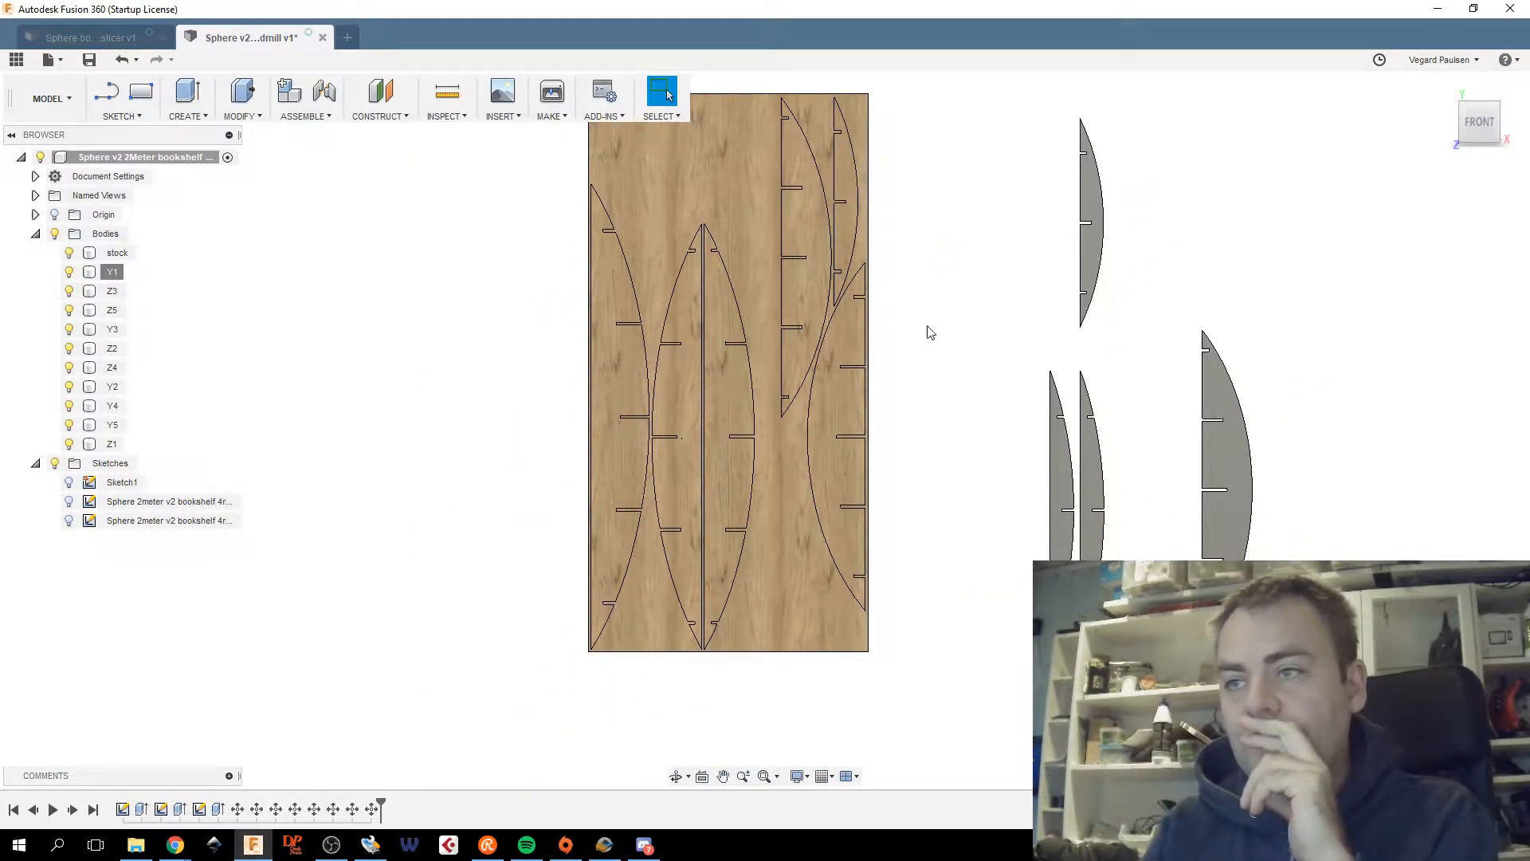
left_click(1056, 471)
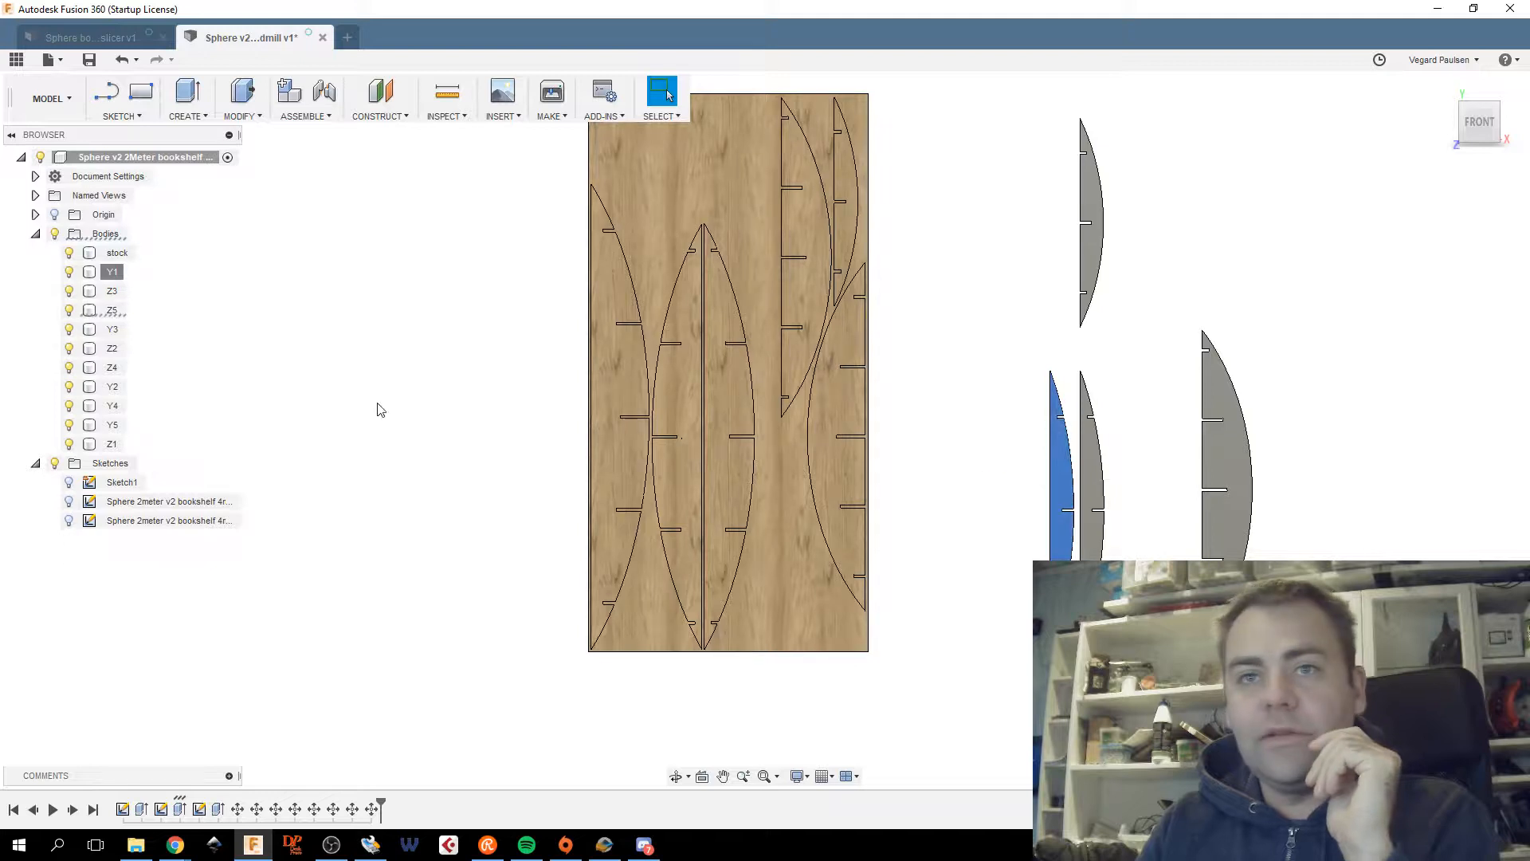
right_click(108, 316)
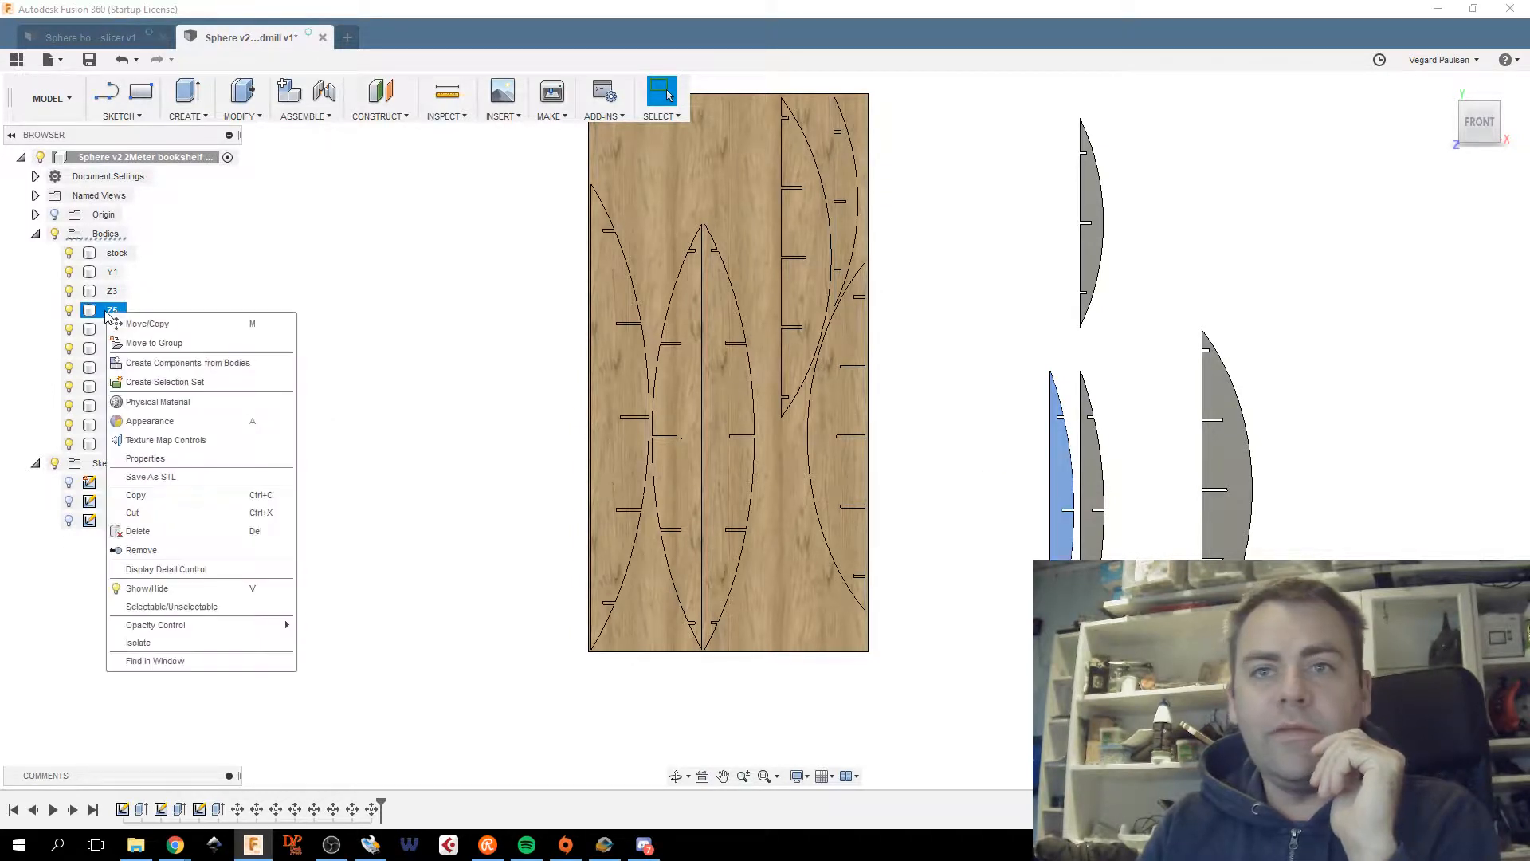
left_click(159, 342)
left_click_drag(1068, 630, 660, 353)
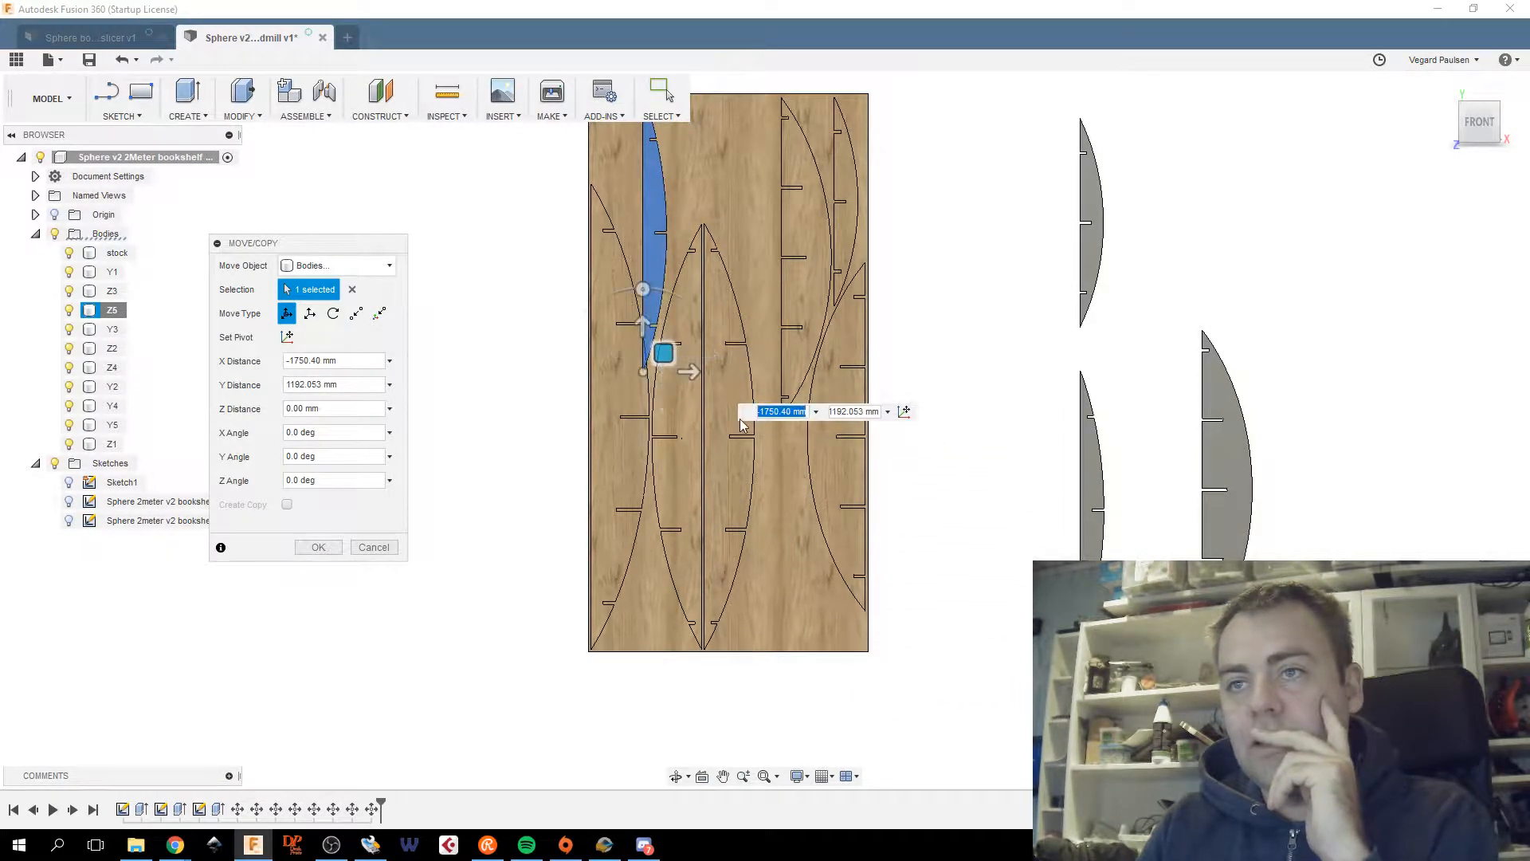
middle_click_drag(757, 455, 818, 555)
left_click_drag(725, 454, 838, 490)
Rotate Z5 by 180 degrees and place its straight edge alongside Y2's straight edge near the stock's upper end.
left_click_drag(818, 426, 821, 591)
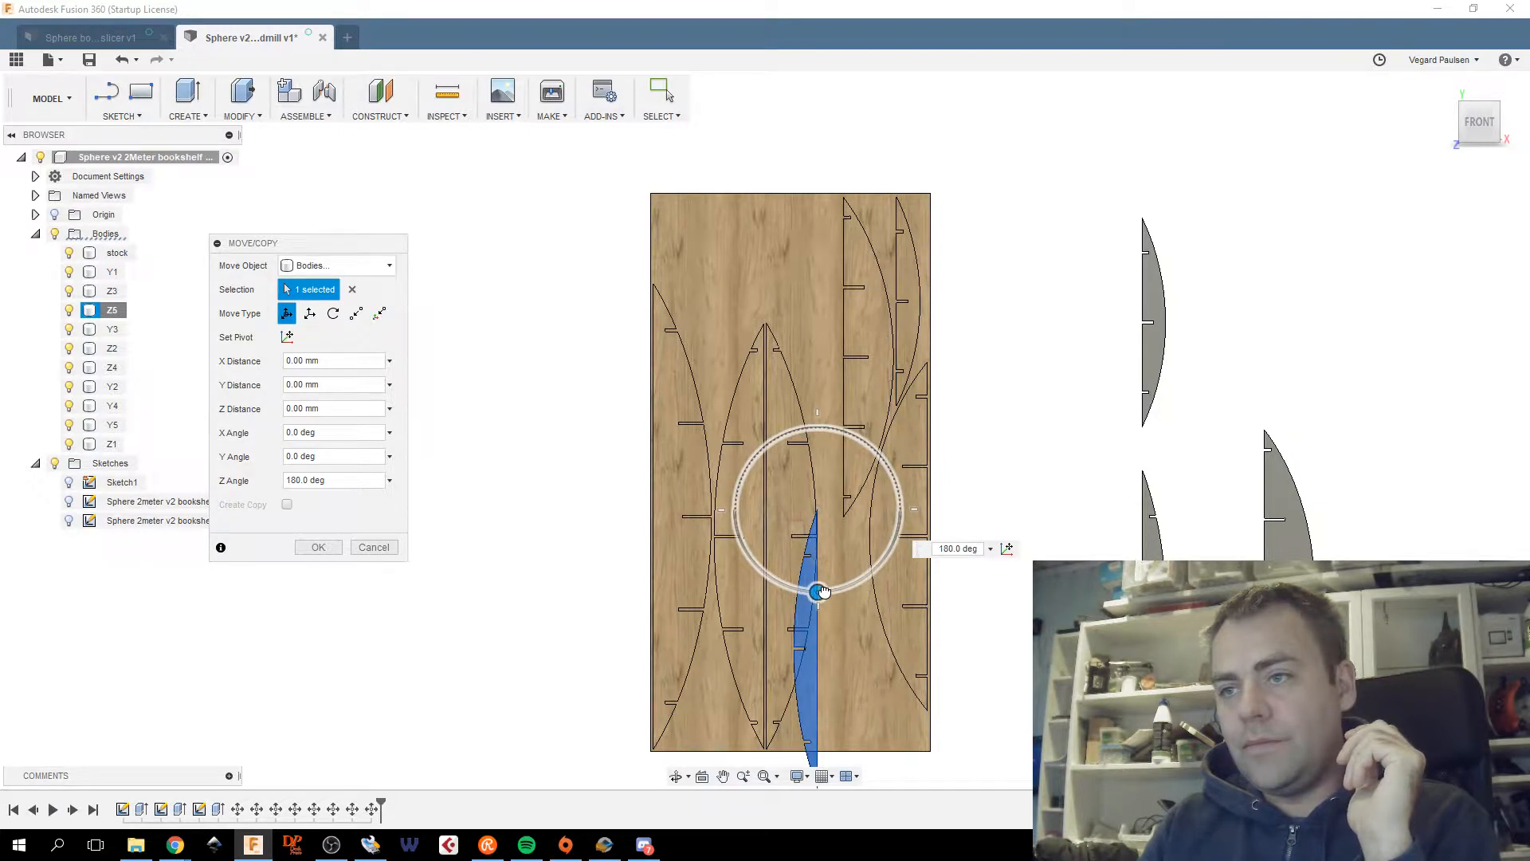
left_click_drag(796, 528, 811, 216)
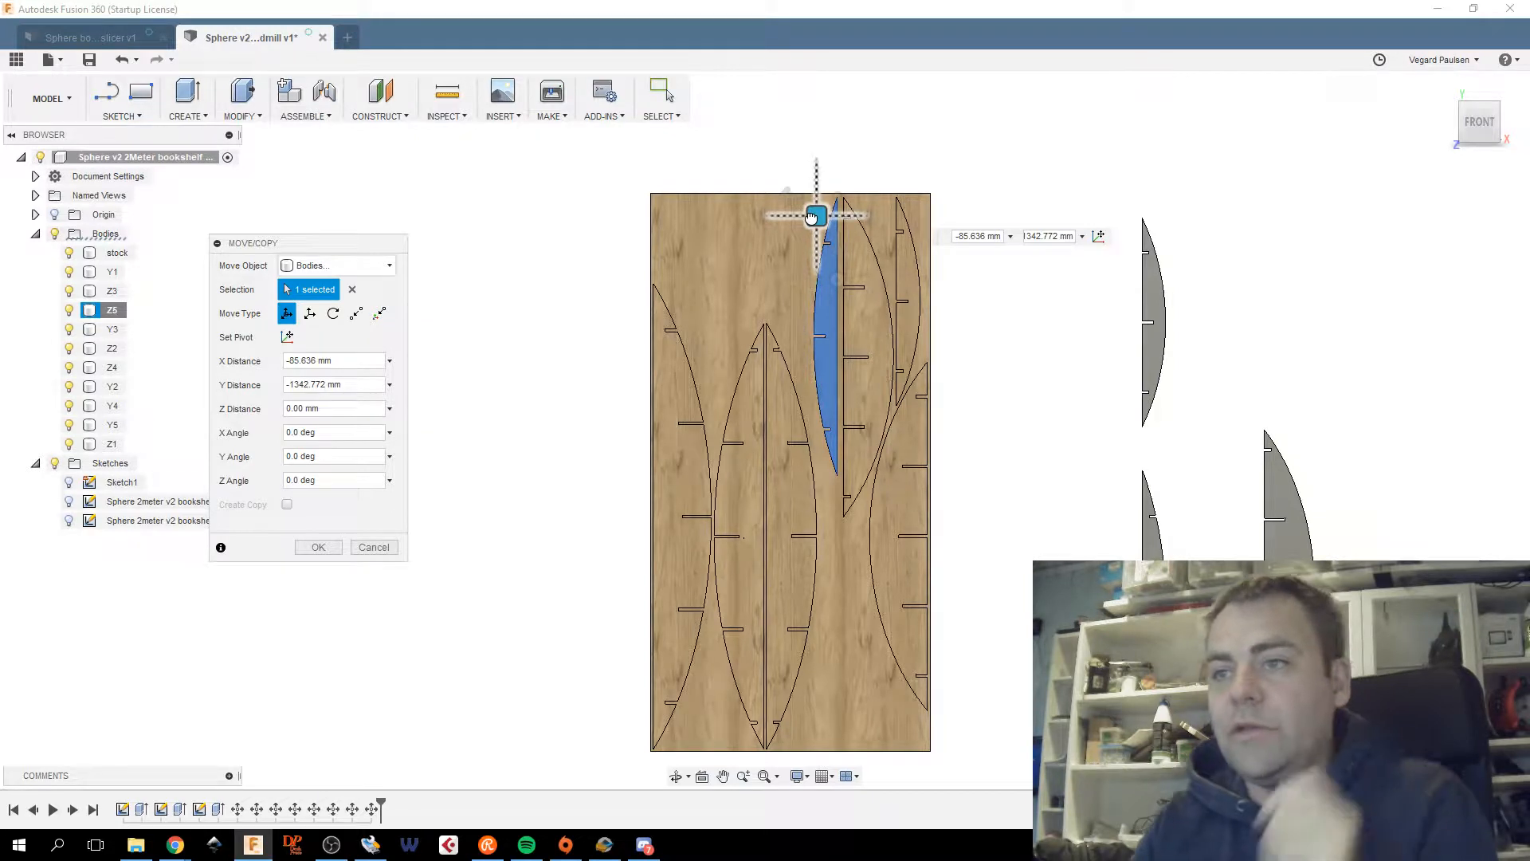
mouse_move(811, 224)
left_mouse_down()
mouse_move(887, 511)
mouse_move(834, 509)
mouse_move(847, 509)
mouse_move(786, 255)
mouse_move(815, 217)
left_mouse_up()
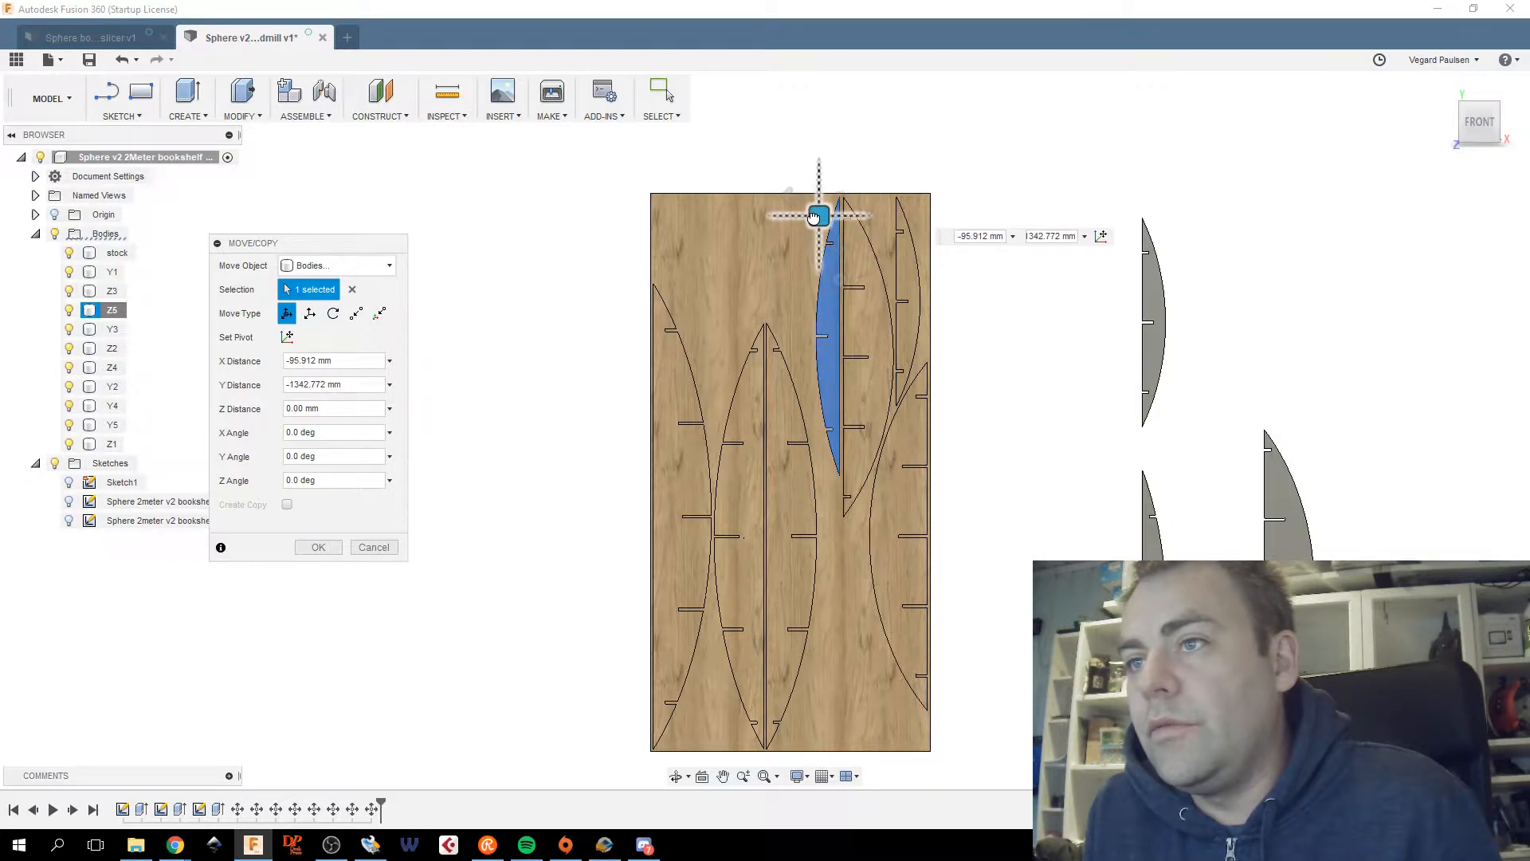
Lower body Z5 on the stock sheet to a Y distance of about -860 mm and apply the move.
left_click_drag(814, 217, 814, 330)
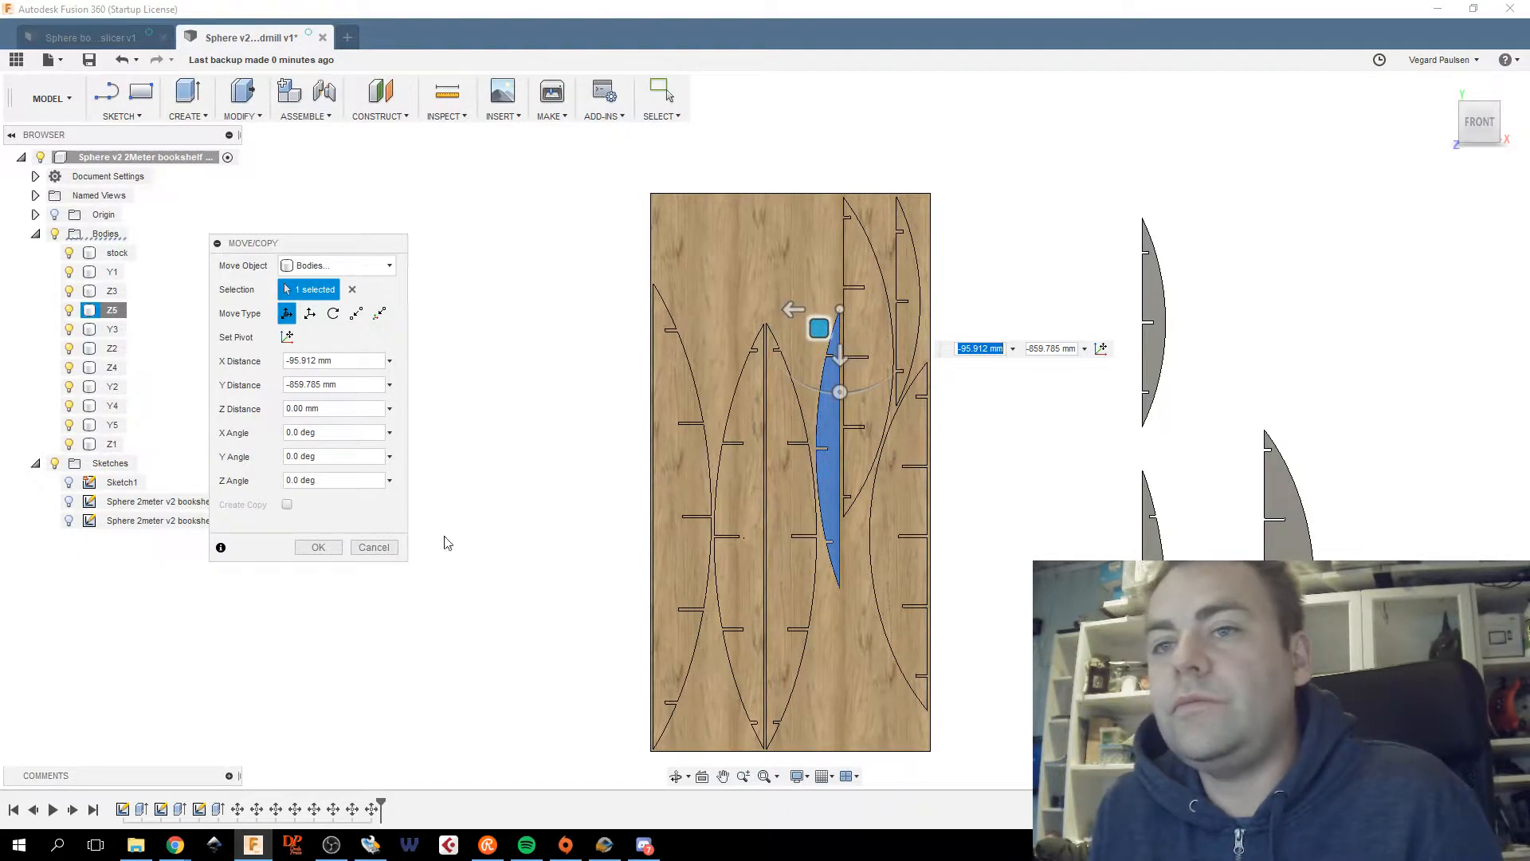
left_click(318, 547)
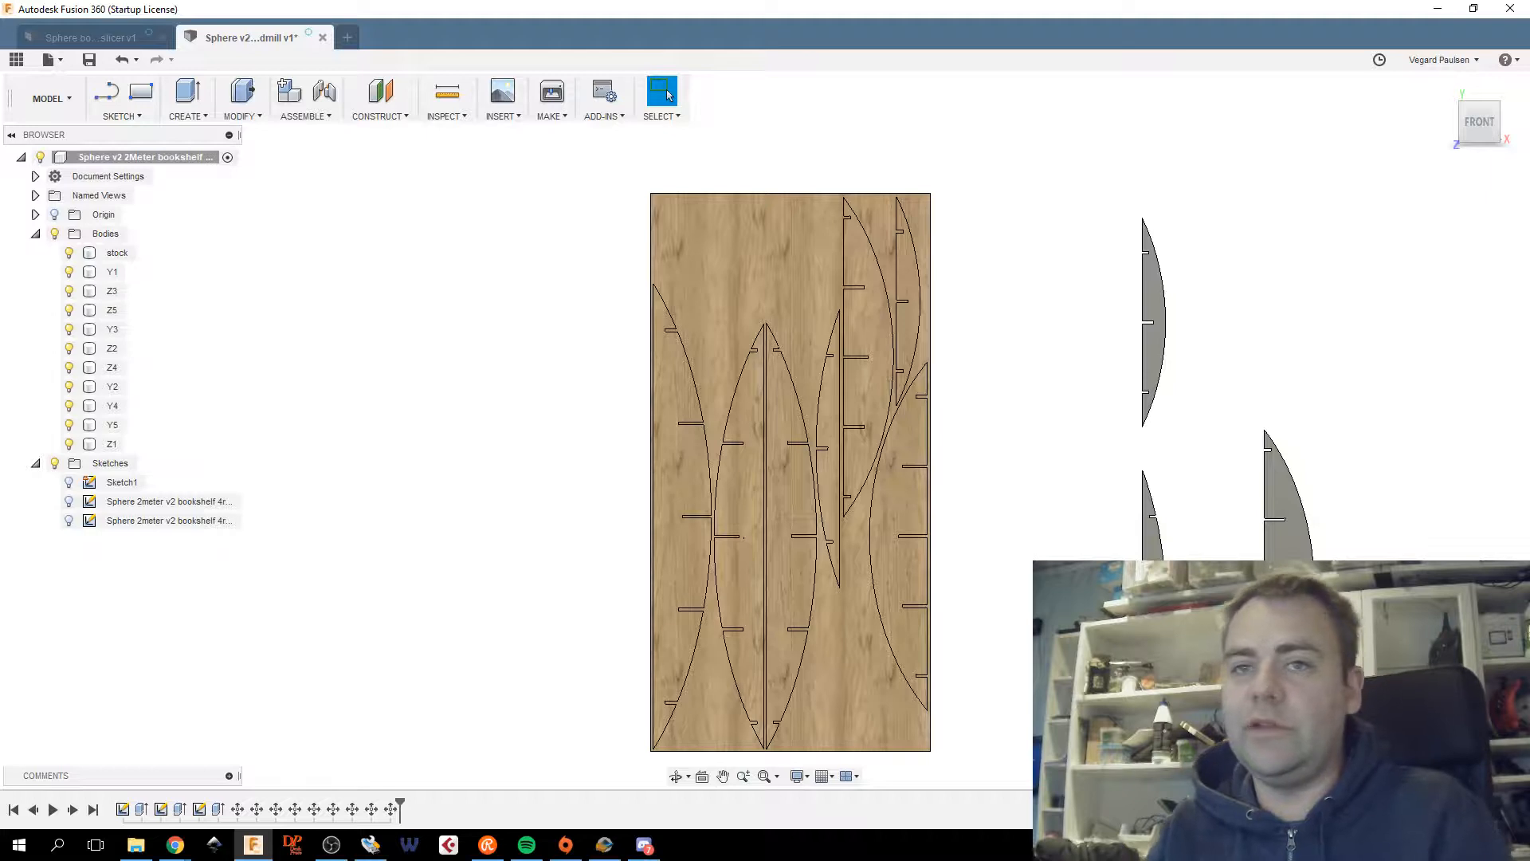
Find body Y4 among the unplaced parts and move it across to the stock sheet's upper-left corner.
left_click(112, 329)
left_click(111, 348)
left_click(112, 369)
left_click(112, 386)
left_click(111, 405)
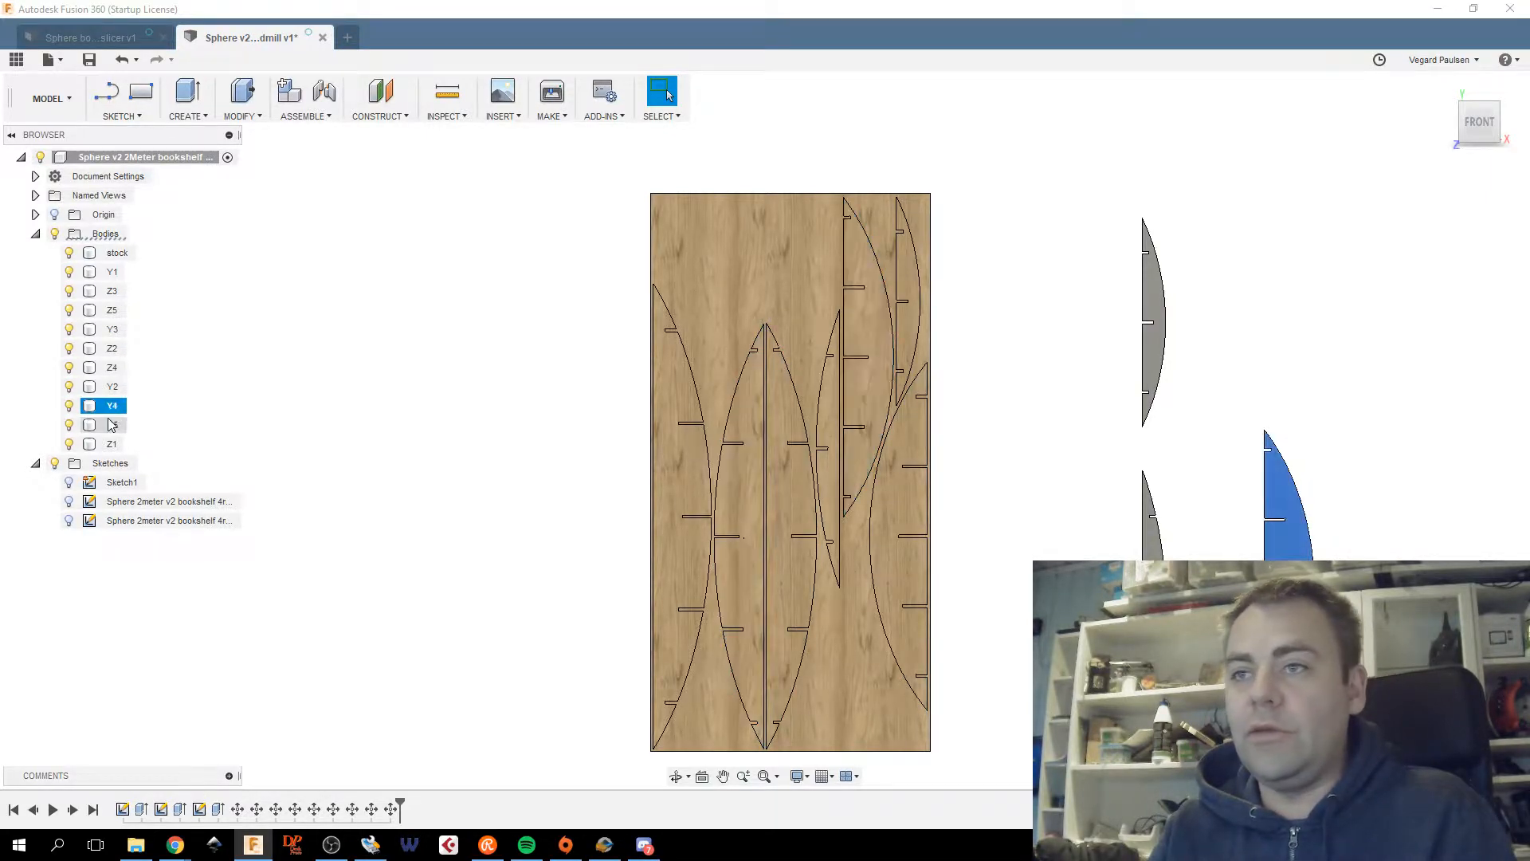
right_click(113, 410)
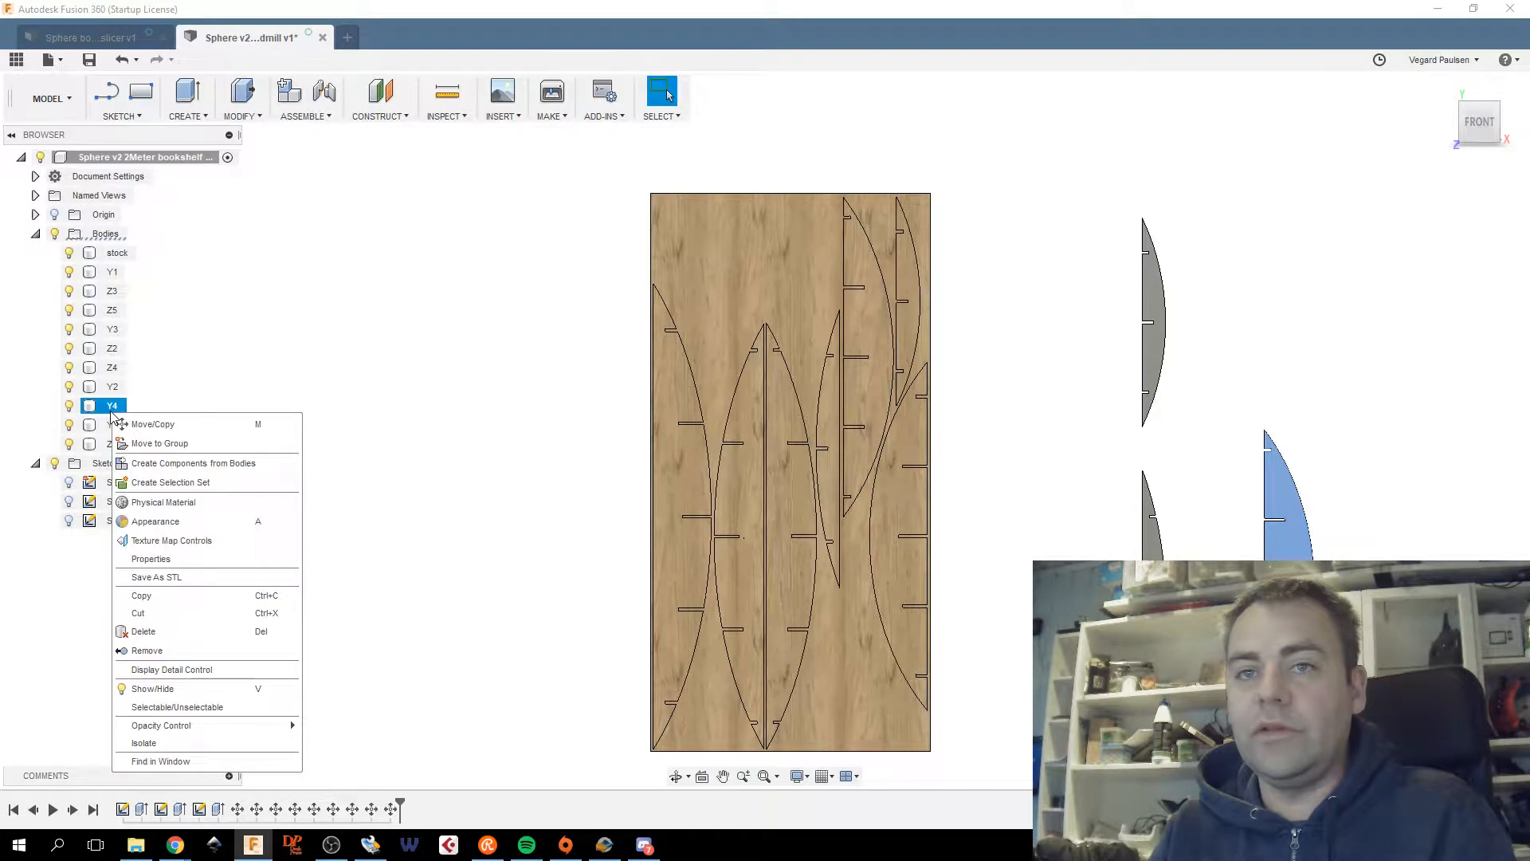
left_click(152, 425)
left_click_drag(1286, 733, 729, 472)
left_click_drag(707, 411, 890, 490)
left_click_drag(729, 510, 647, 344)
left_click(318, 547)
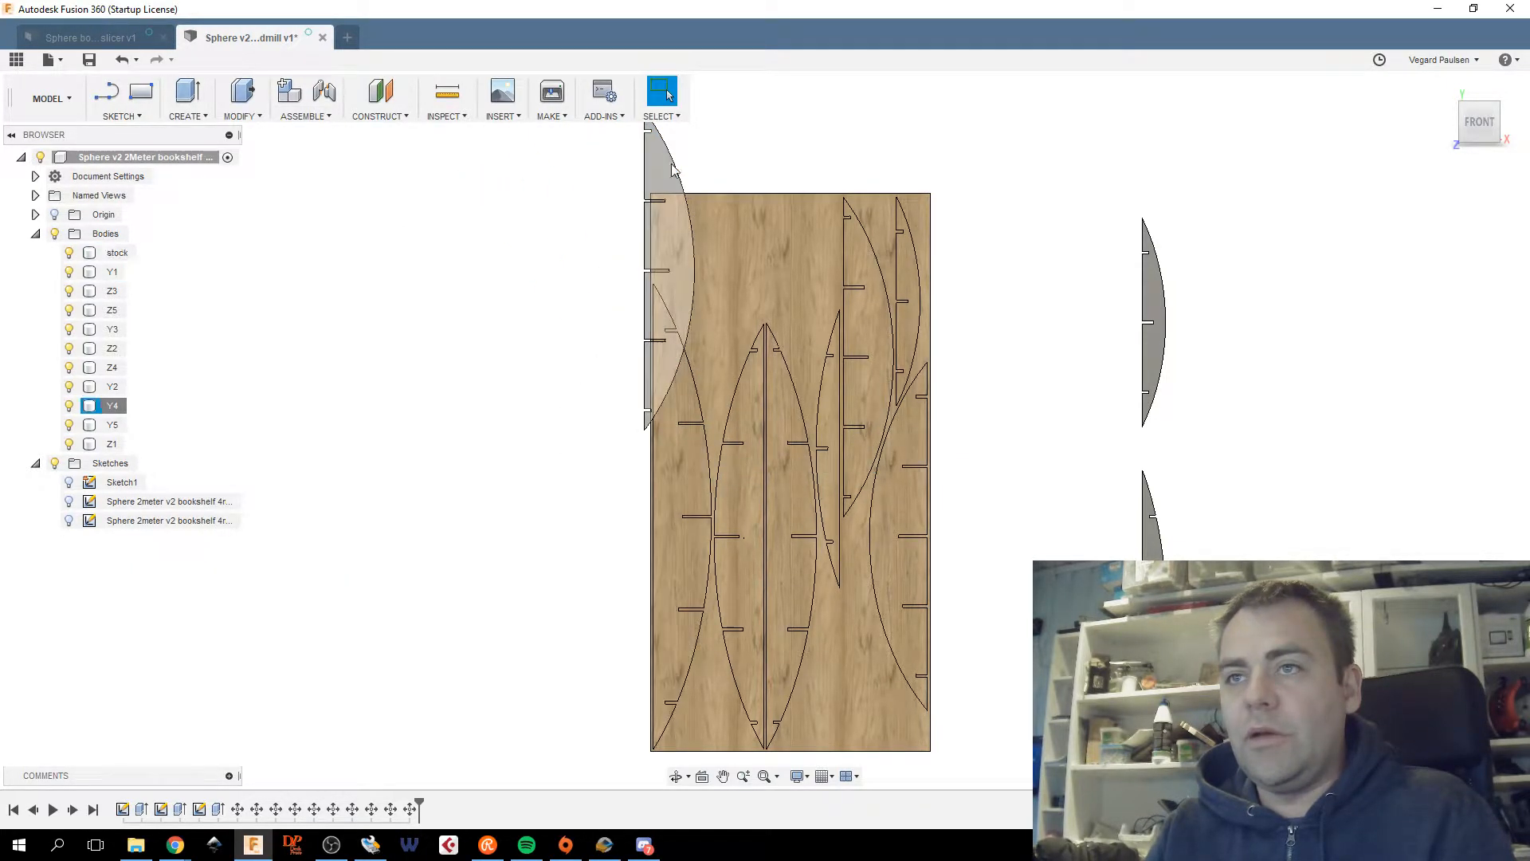
Move body Y4 clear of the stock sheet into the empty space beside its left edge.
right_click(103, 420)
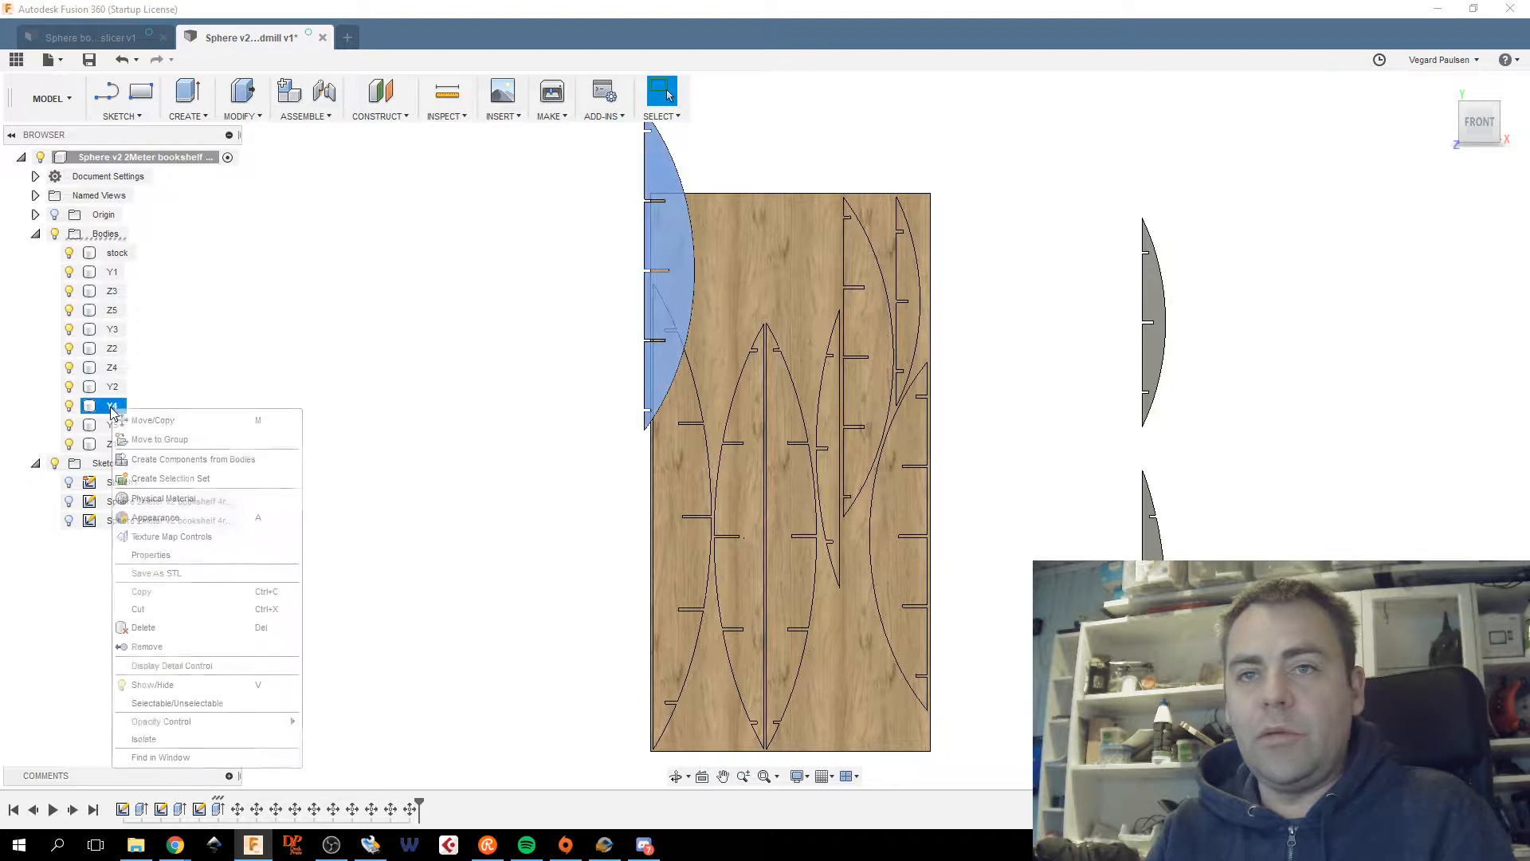
left_click(137, 422)
left_click_drag(661, 399, 586, 598)
left_click(318, 547)
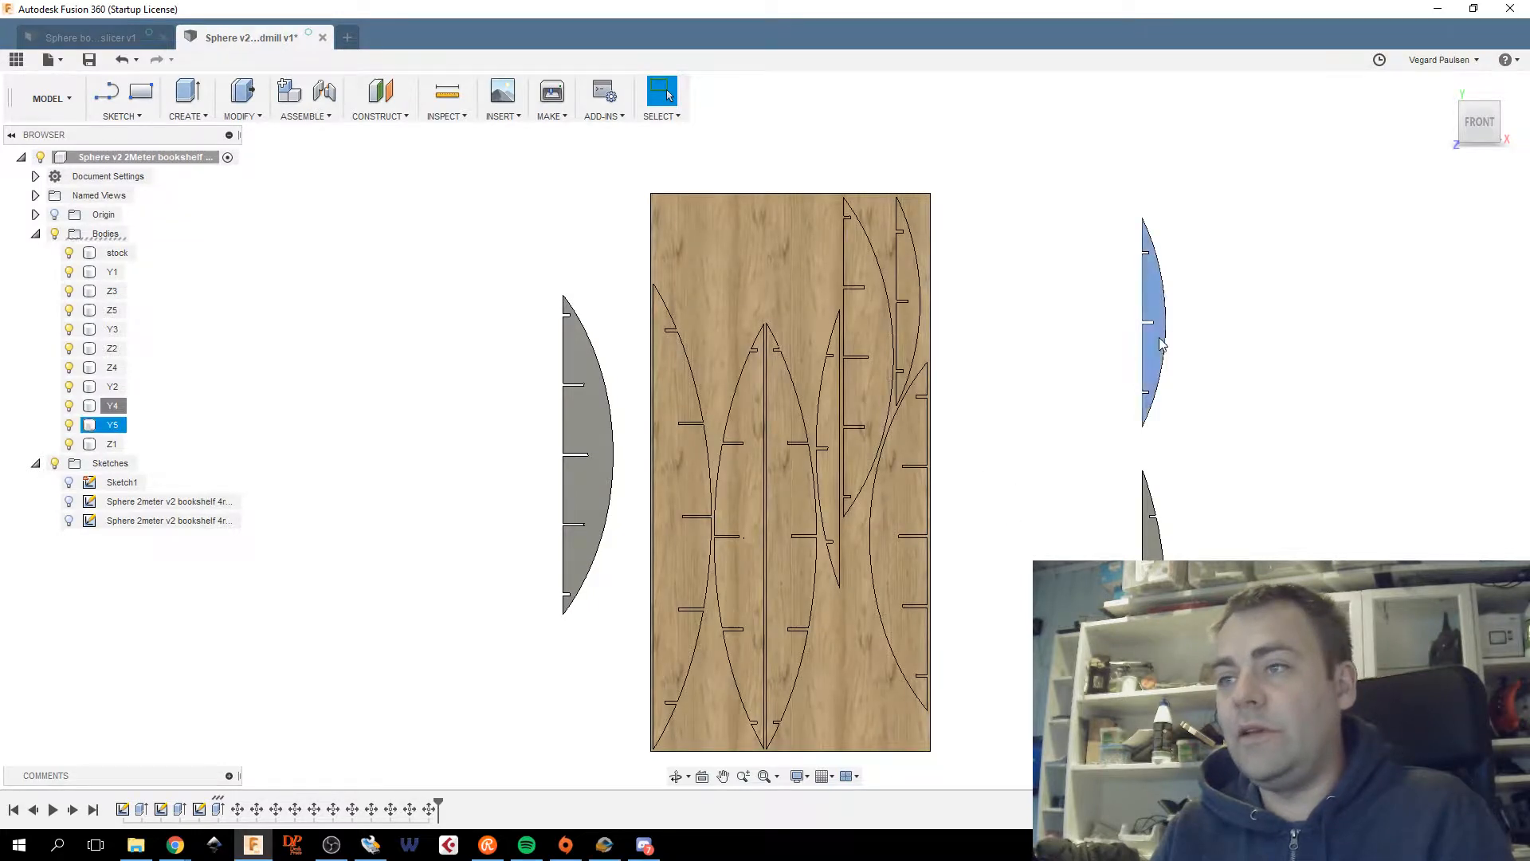
Move body Y5 about 412 mm closer to the stock sheet's right edge, keeping it outside the sheet.
left_click(1159, 344)
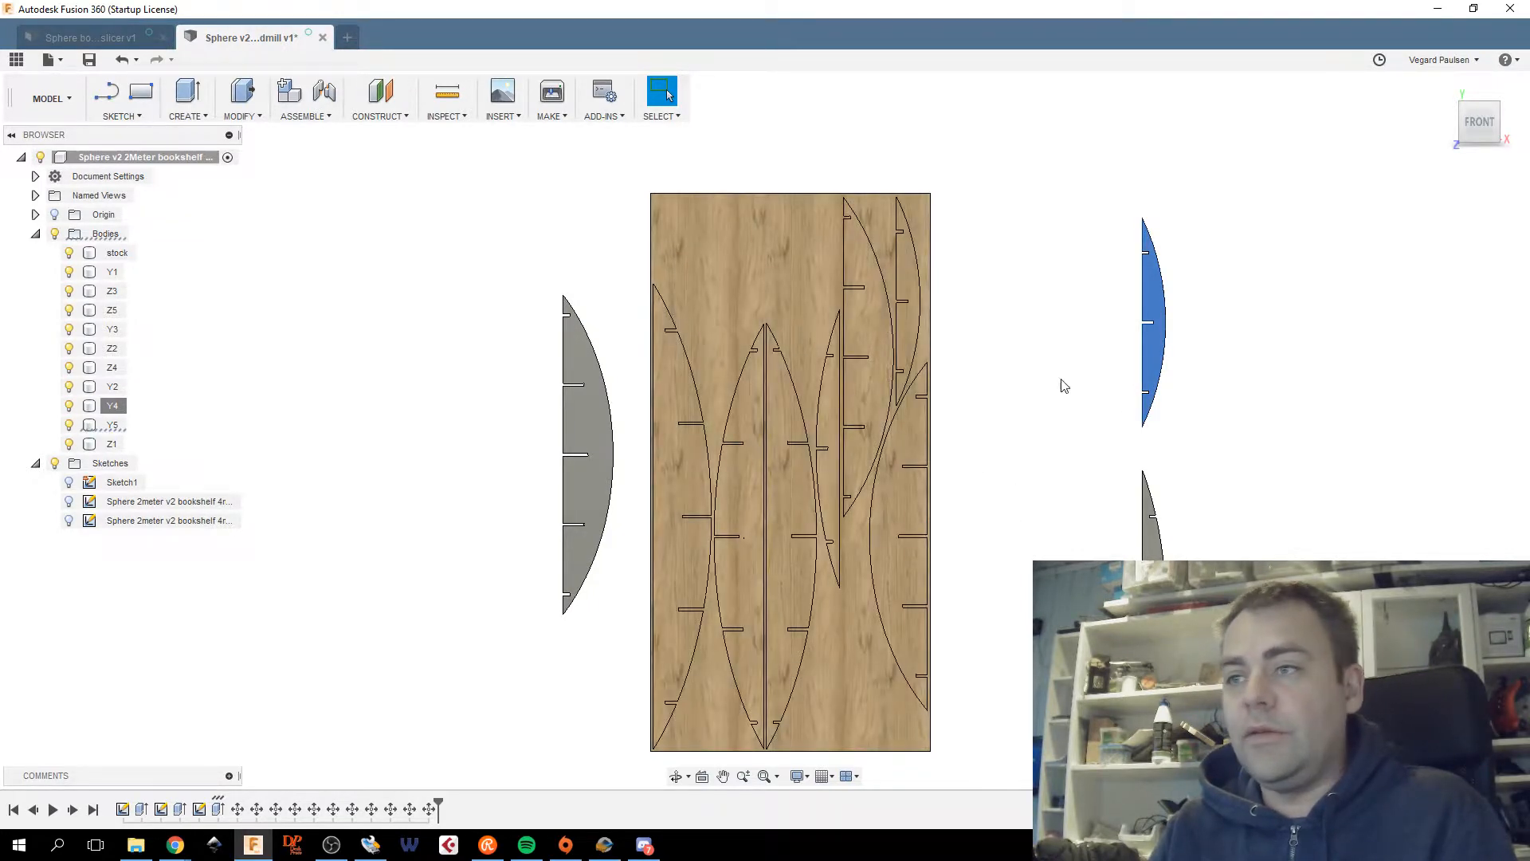
right_click(143, 426)
left_click(151, 433)
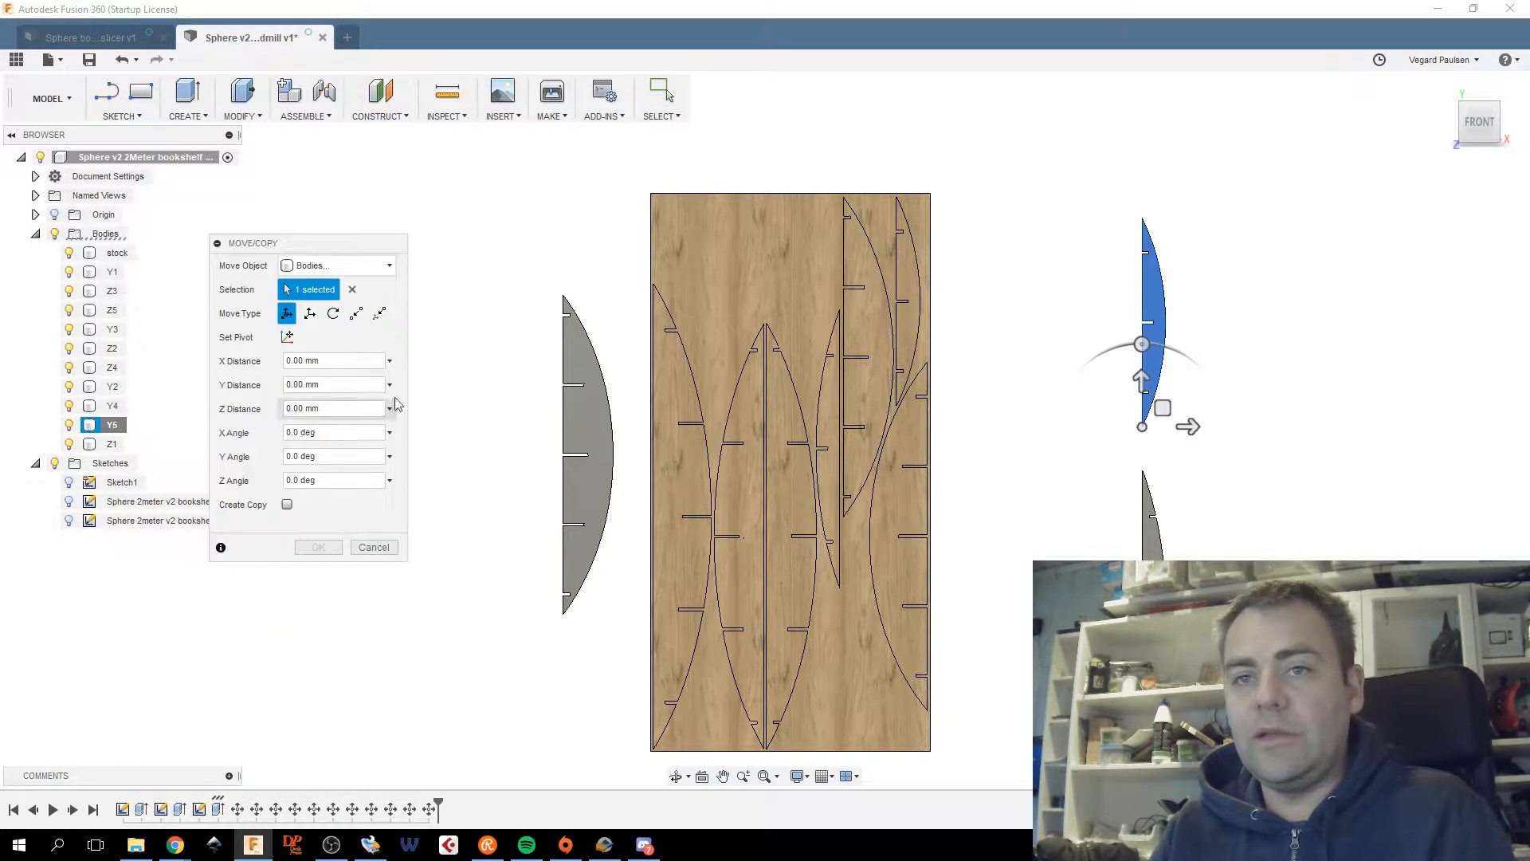
left_click_drag(1161, 410, 1167, 677)
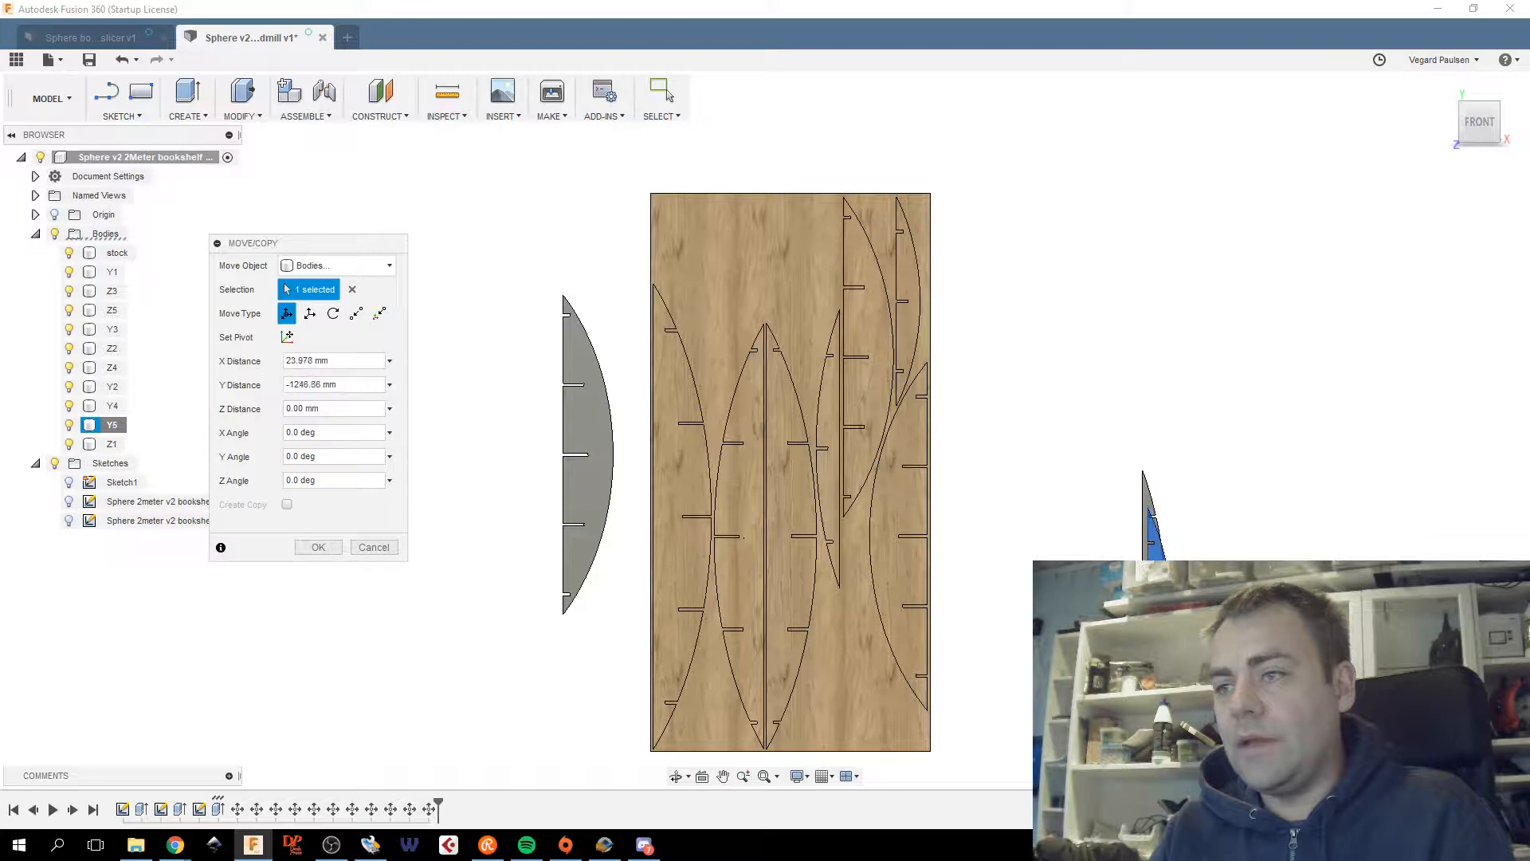
left_click_drag(1160, 741, 1066, 410)
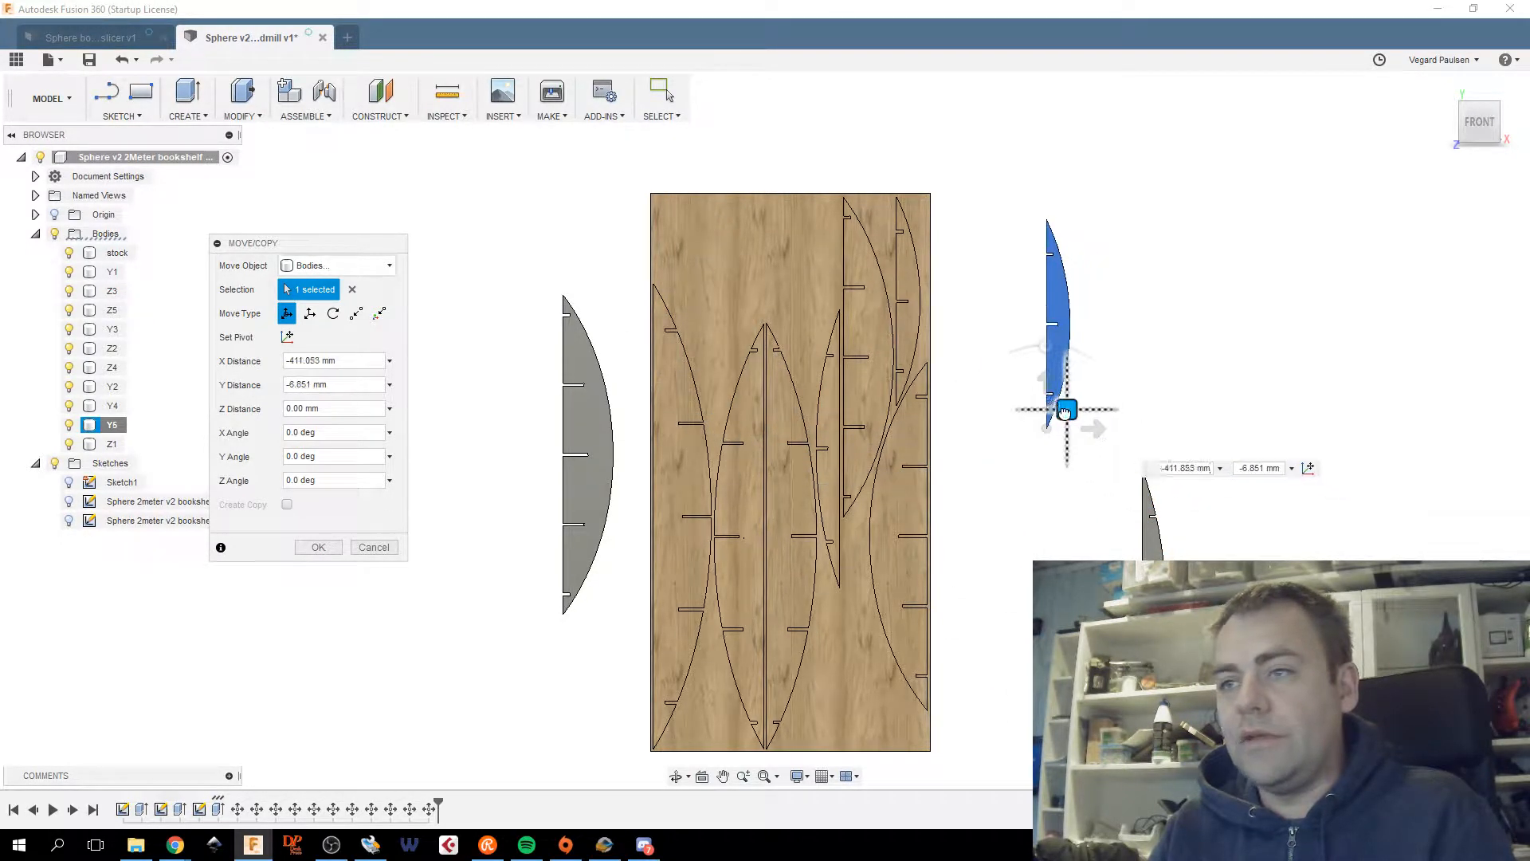
left_click(335, 549)
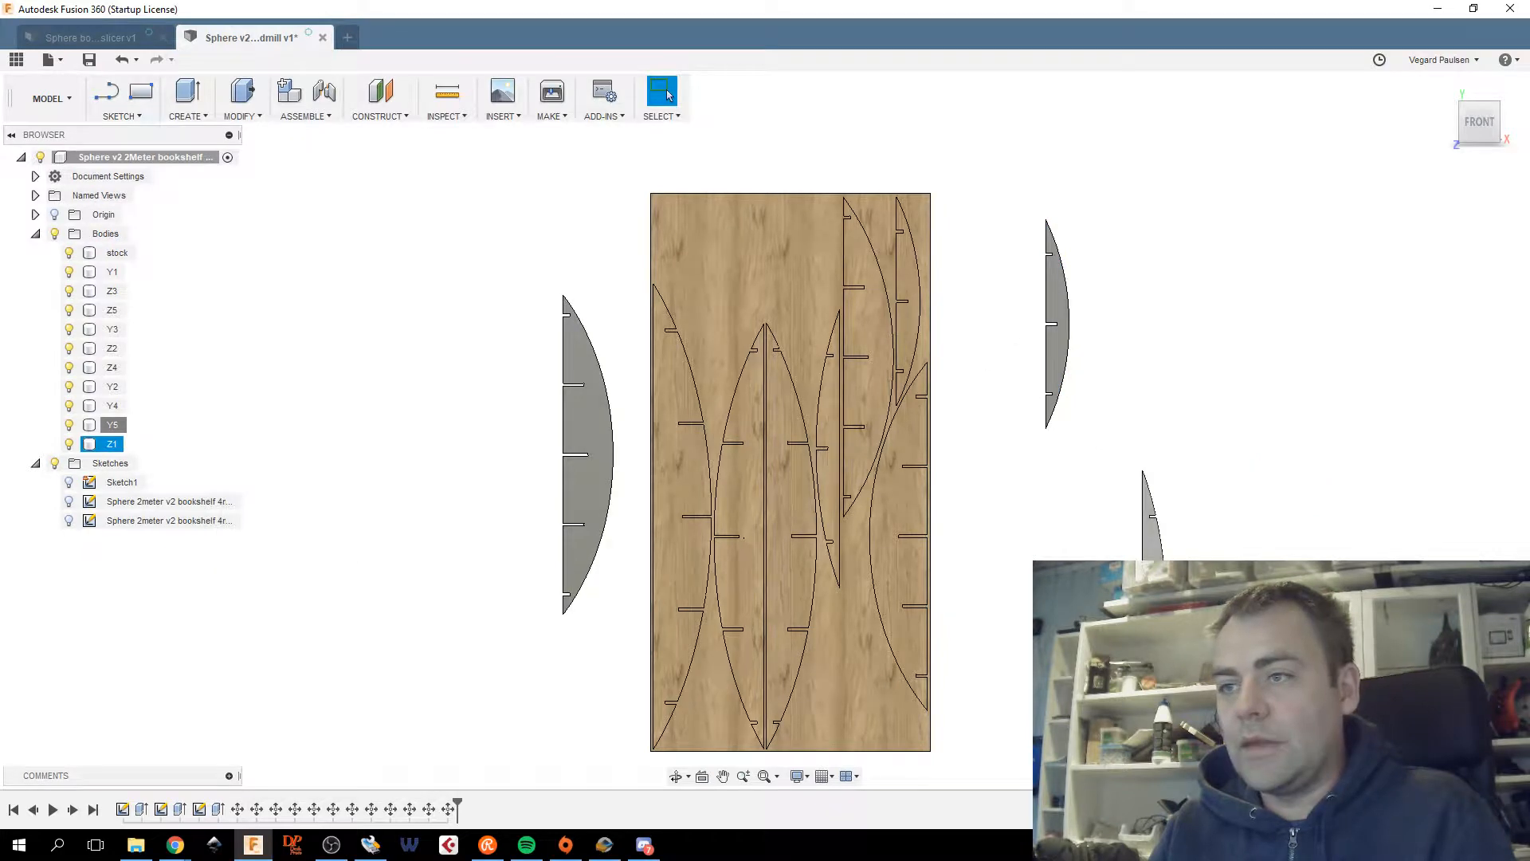
Move body Z1 onto the stock sheet's upper-left area, about -1850 mm in X and 1171 mm in Y.
right_click(114, 445)
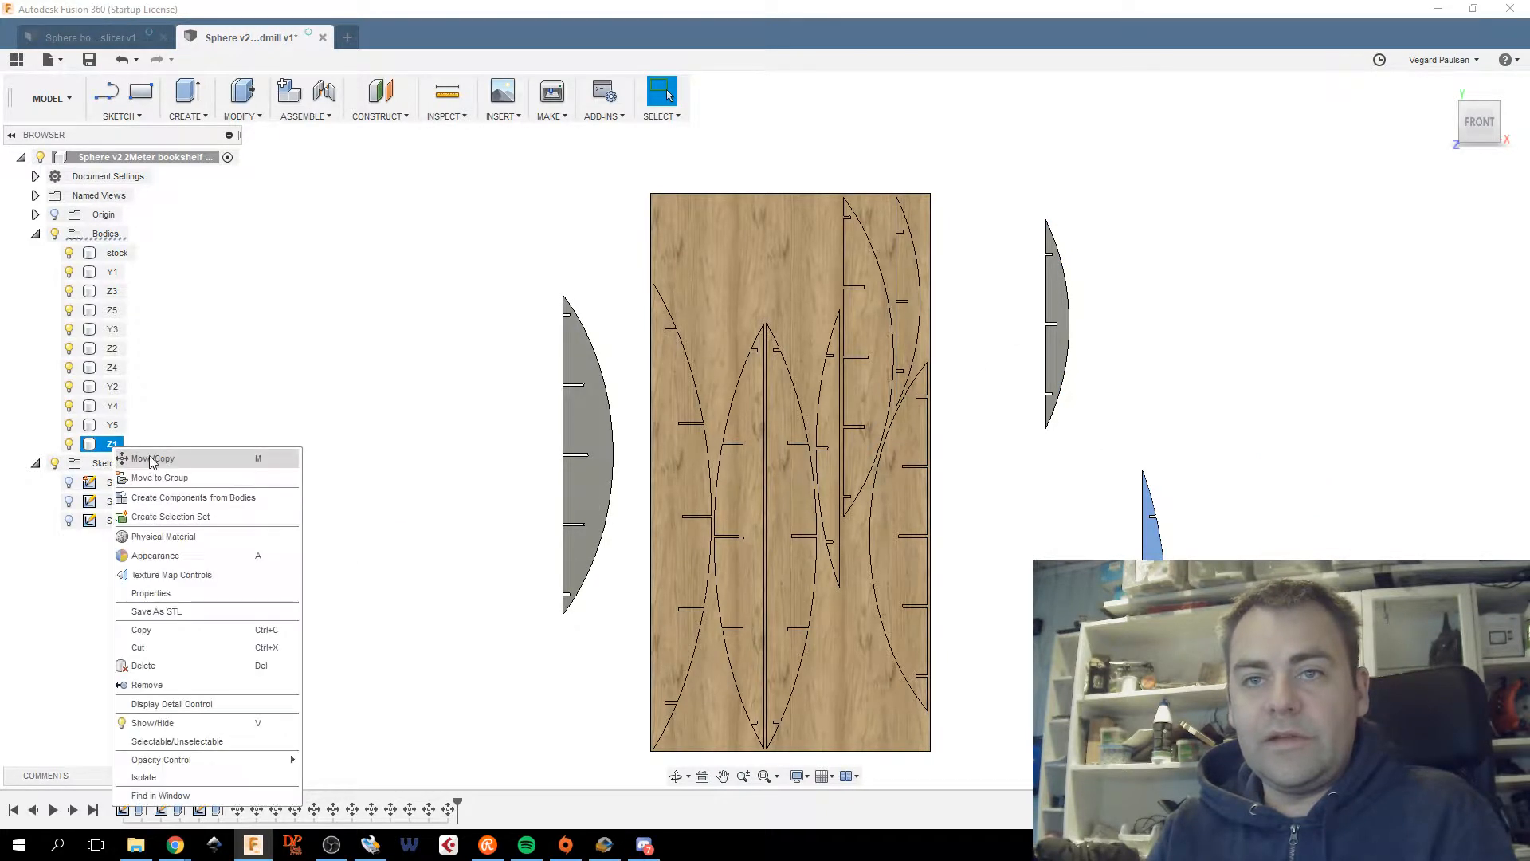
left_click(151, 460)
left_click_drag(1146, 727, 734, 456)
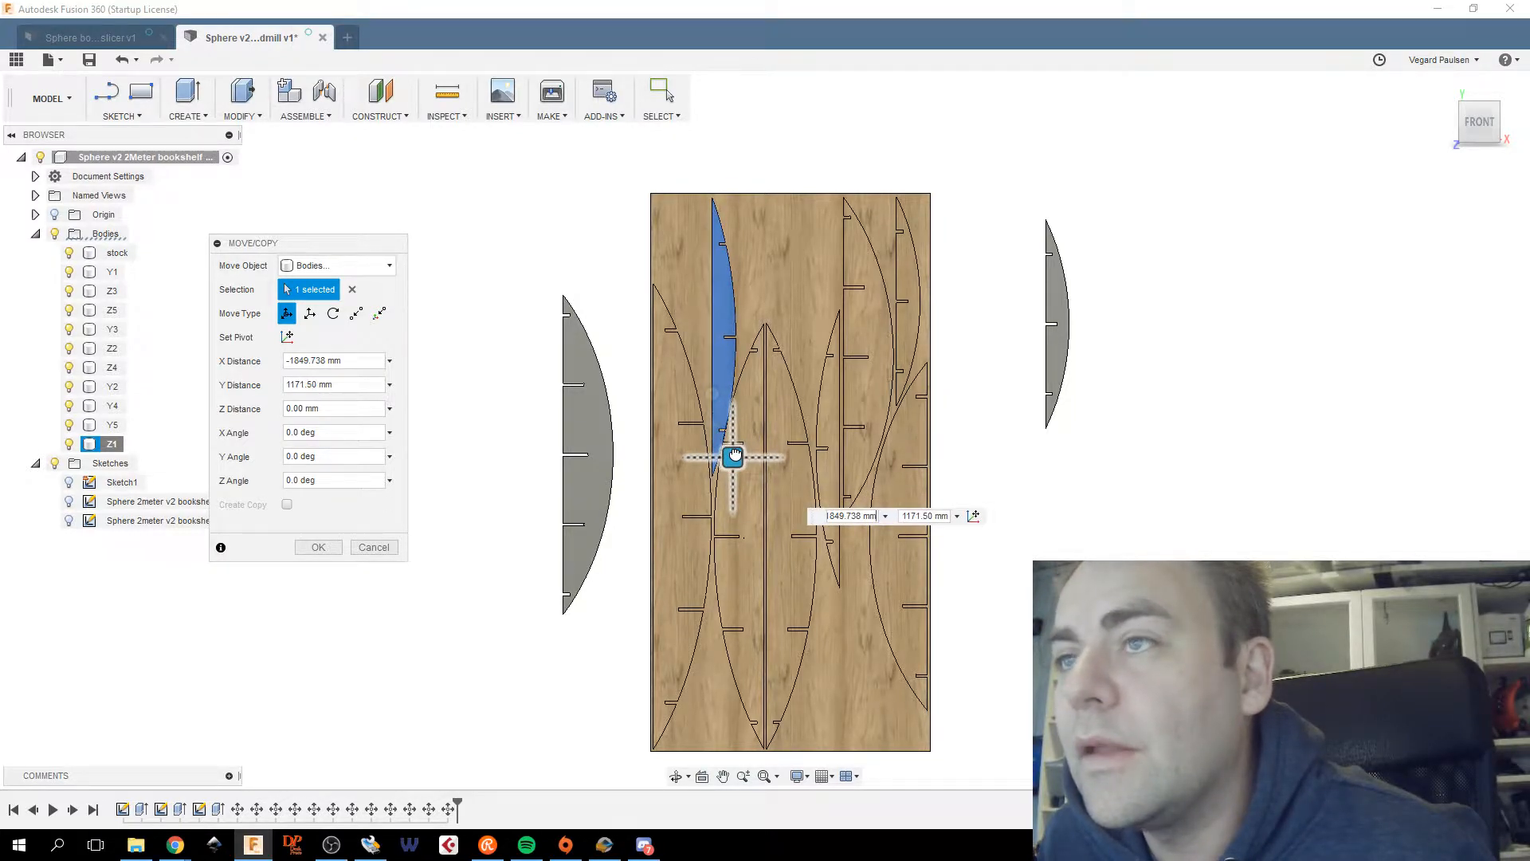
Tilt body Z1 slightly counterclockwise and nudge it into the gap between the left-edge part and Z4.
left_click_drag(713, 393, 701, 391)
left_click_drag(729, 458, 740, 456)
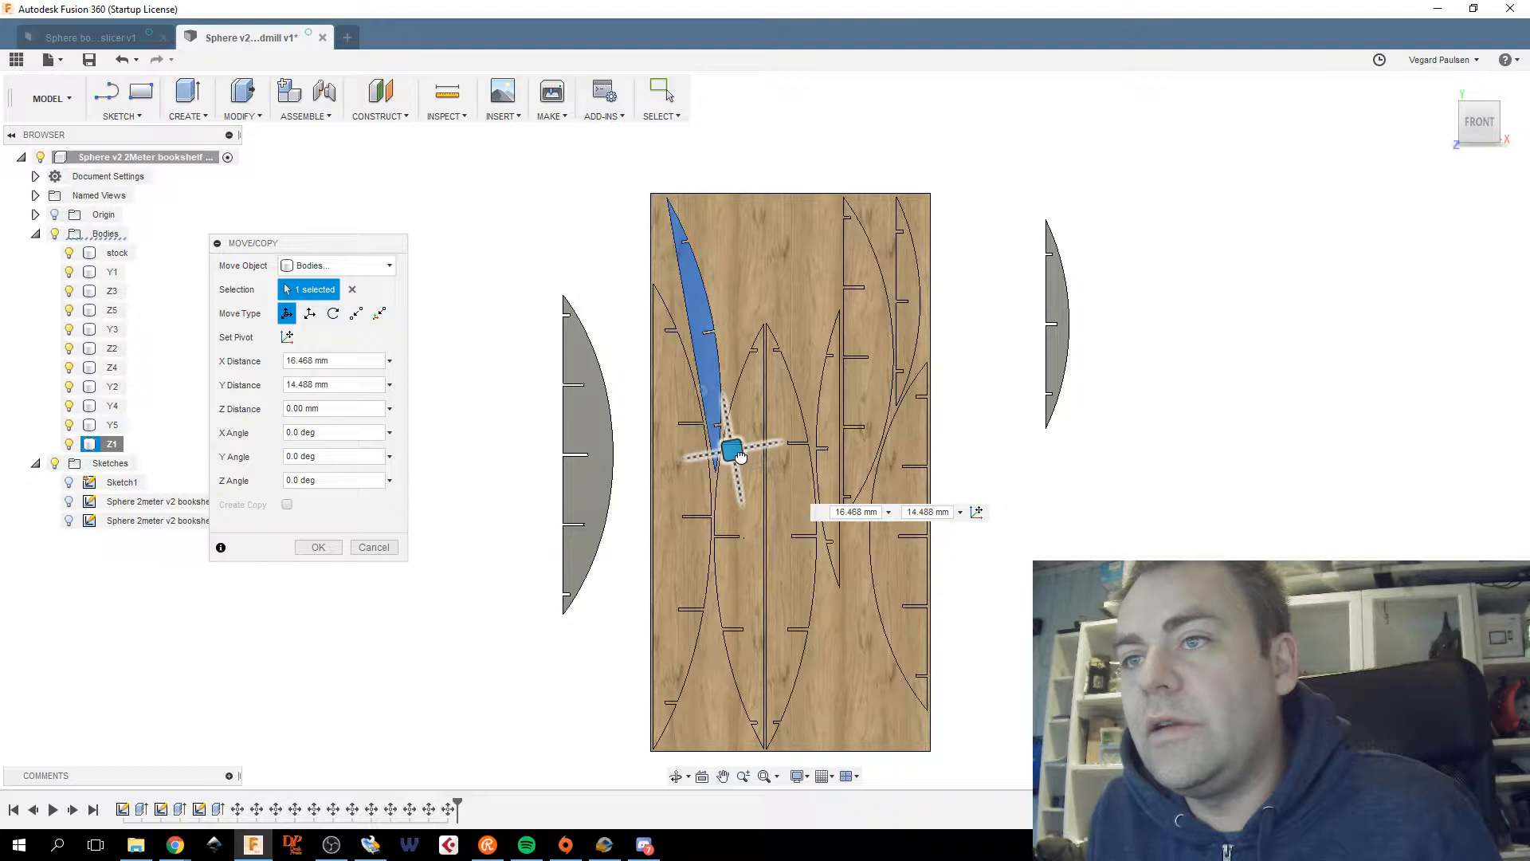
left_click_drag(740, 456, 739, 457)
scroll(720, 417, "up", 6)
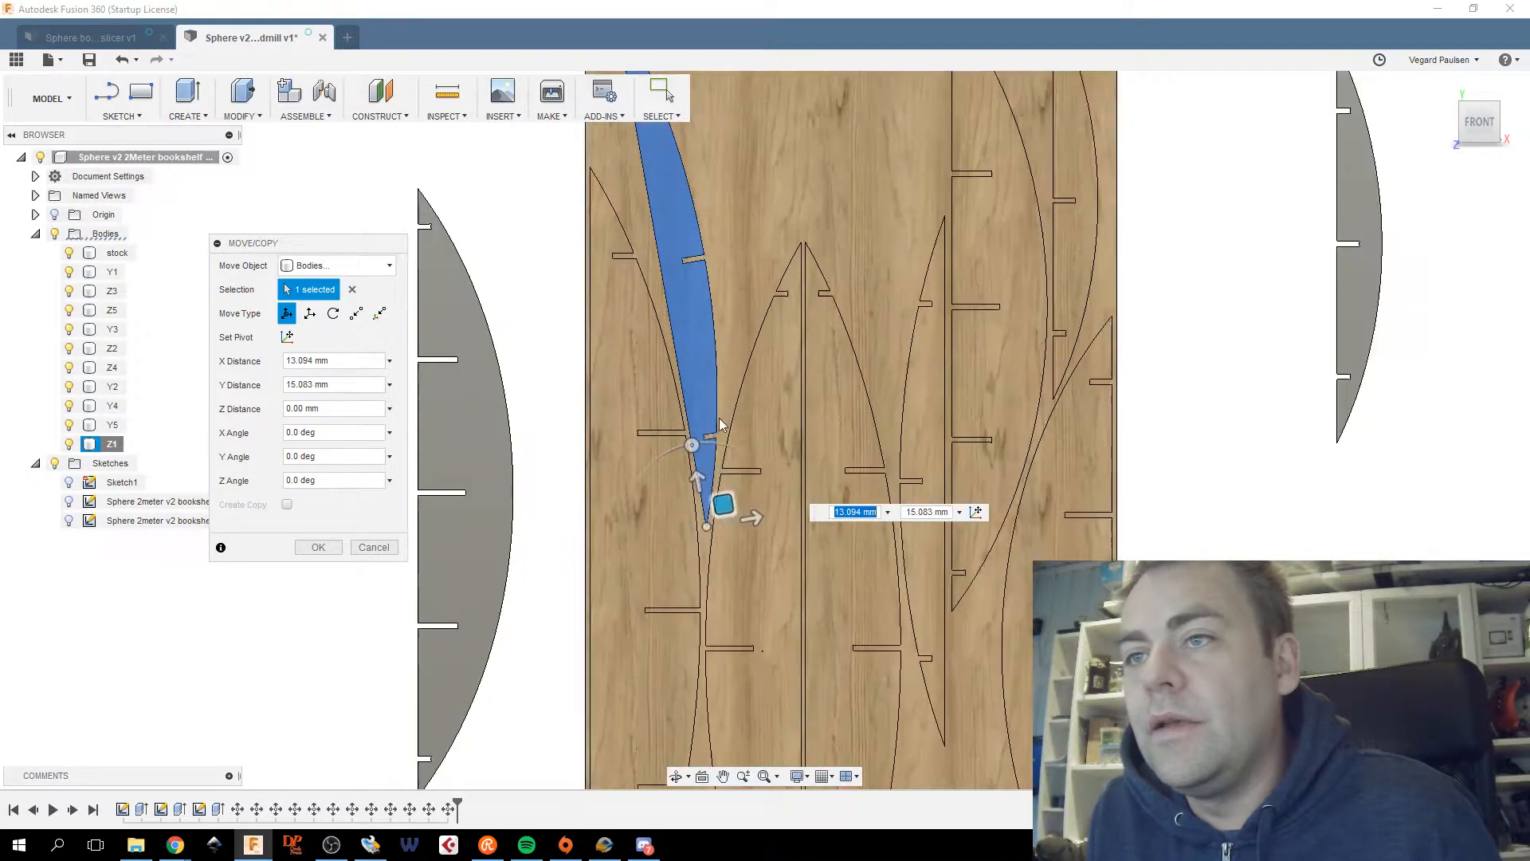
left_click_drag(730, 652, 738, 651)
left_click(319, 547)
Examine the nested parts on the stock sheet for clearances and remaining free space.
scroll(772, 486, "down", 3)
scroll(761, 454, "down", 2)
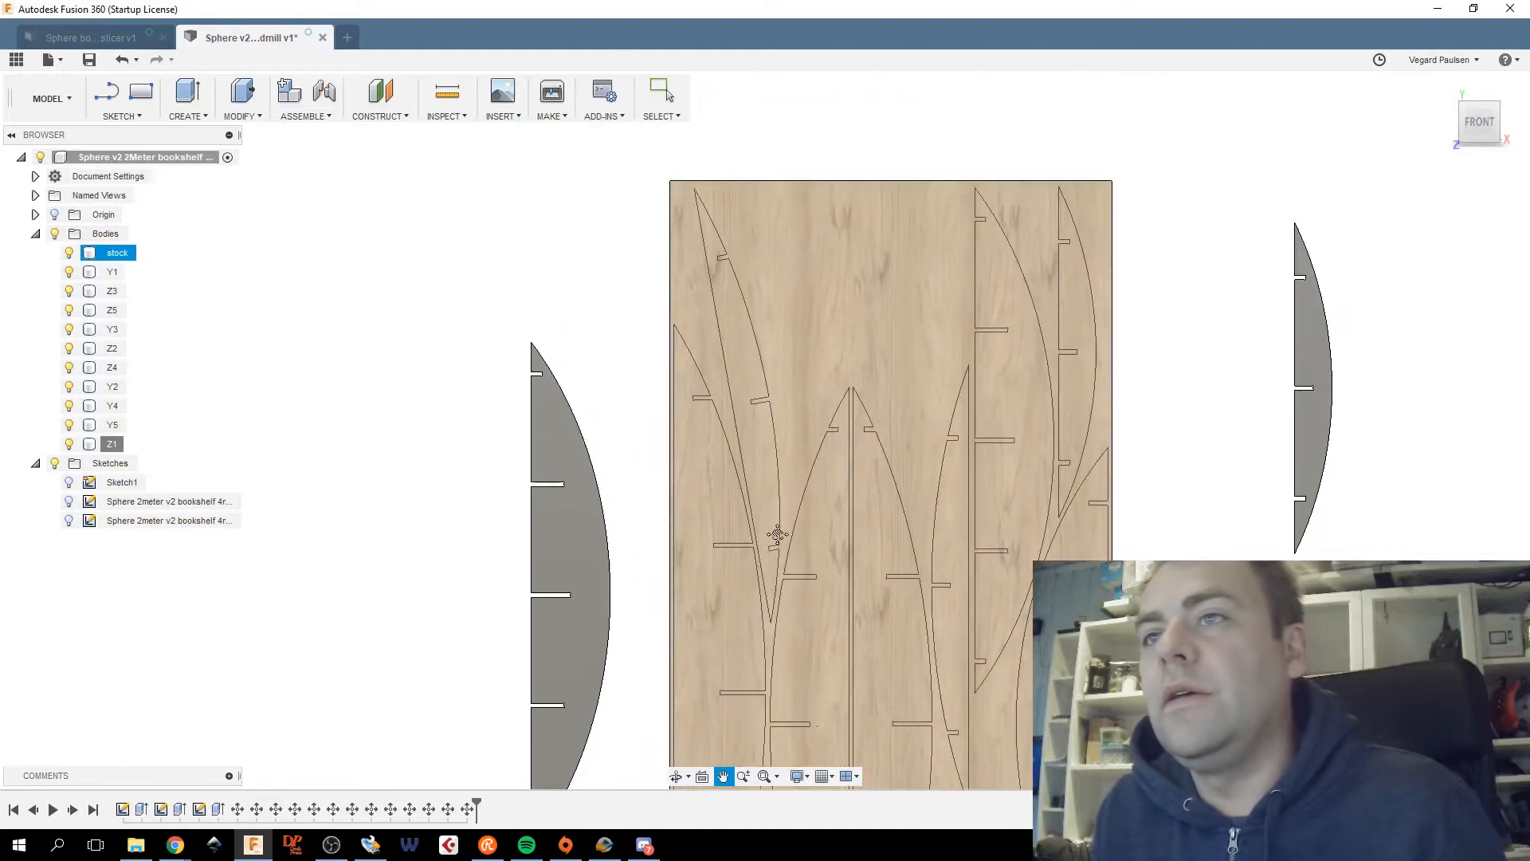
scroll(741, 451, "up", 2)
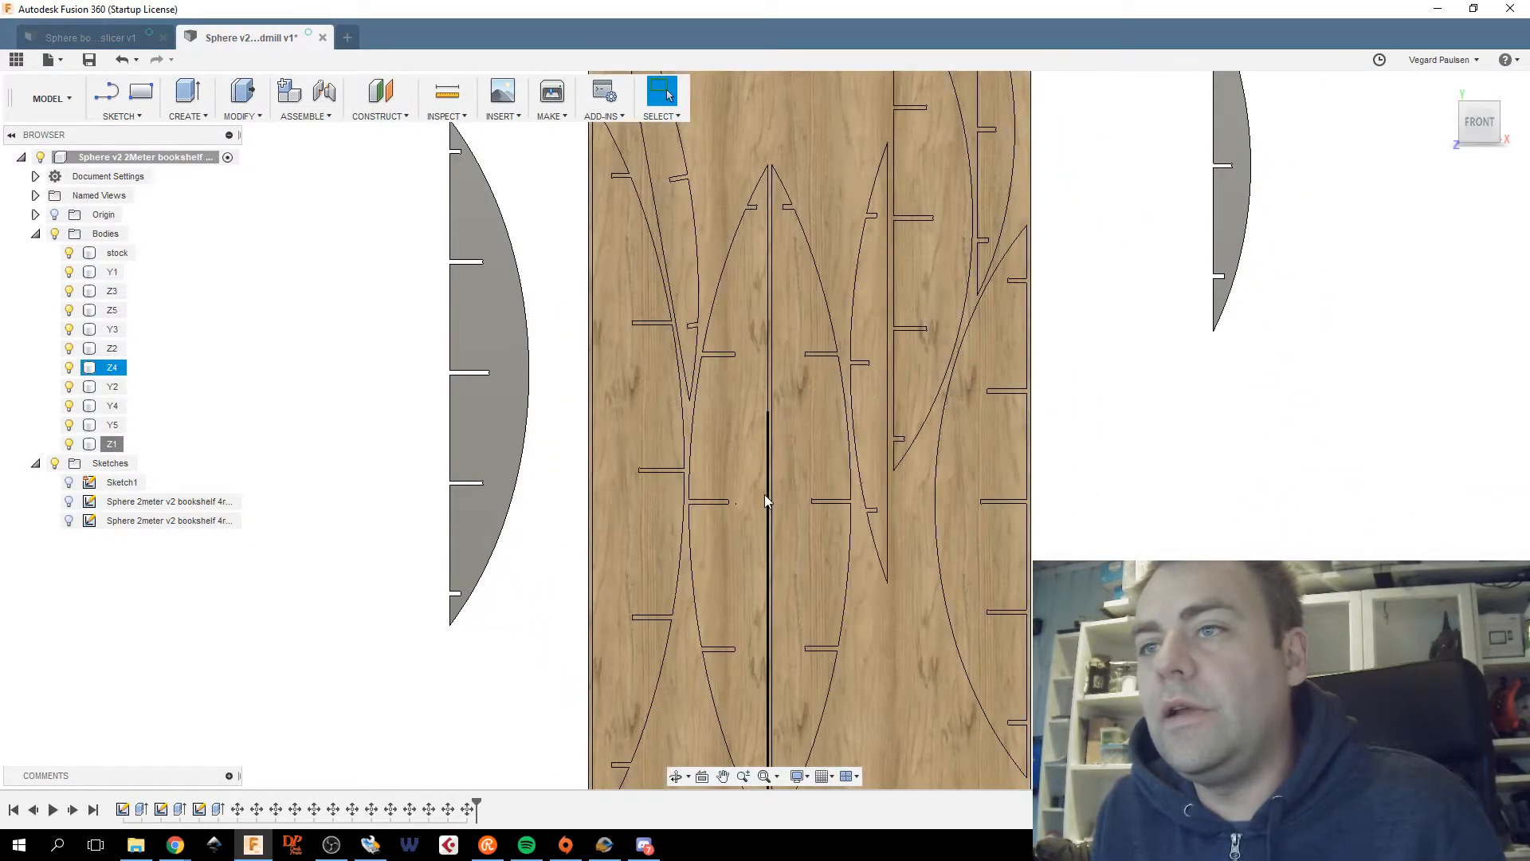
scroll(767, 499, "up", 2)
middle_click_drag(767, 499, 741, 355)
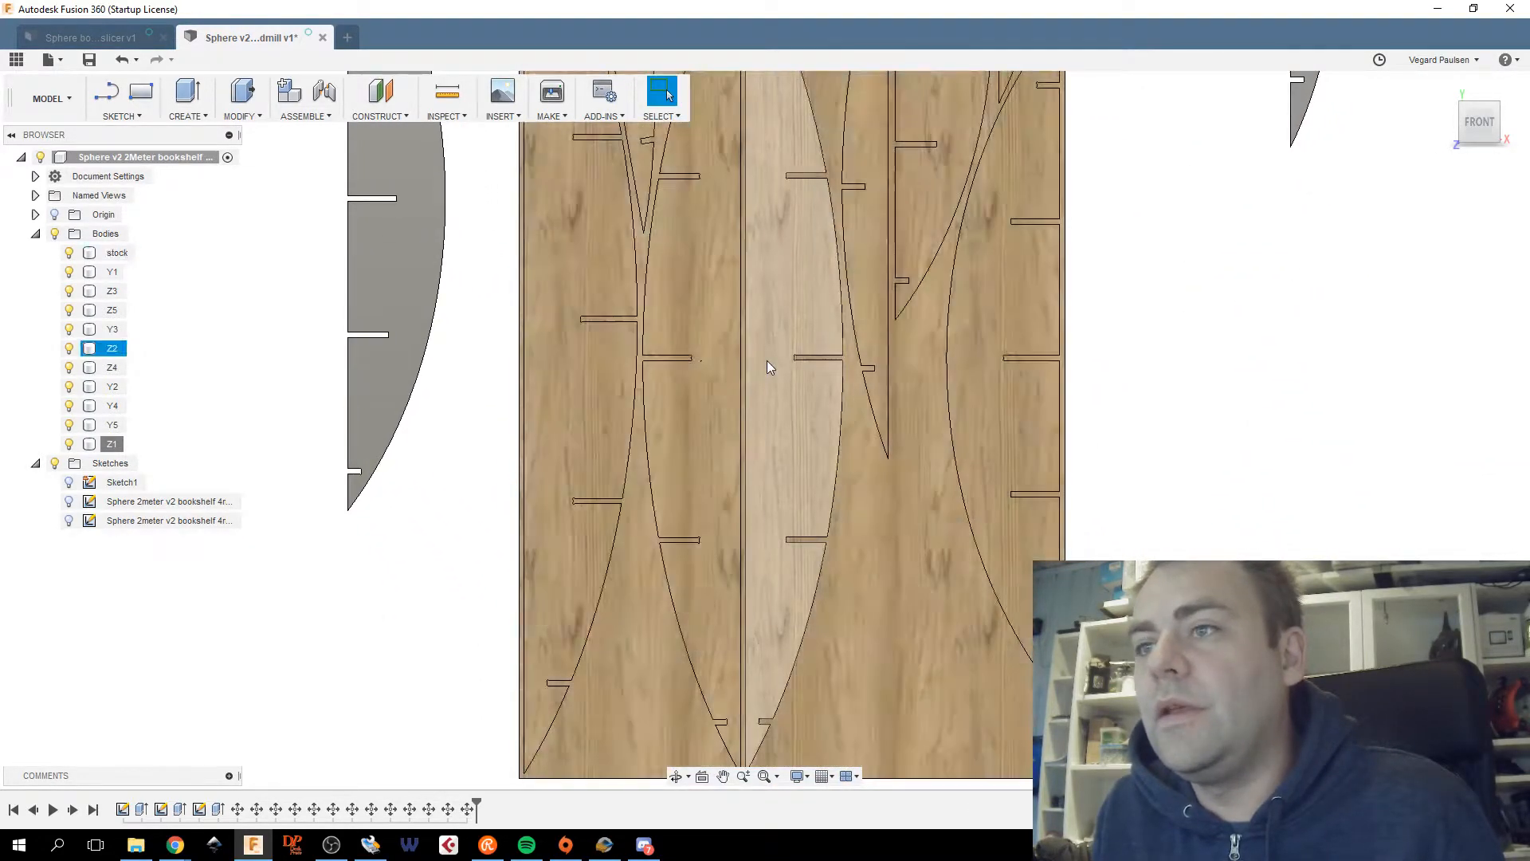
scroll(767, 360, "down", 4)
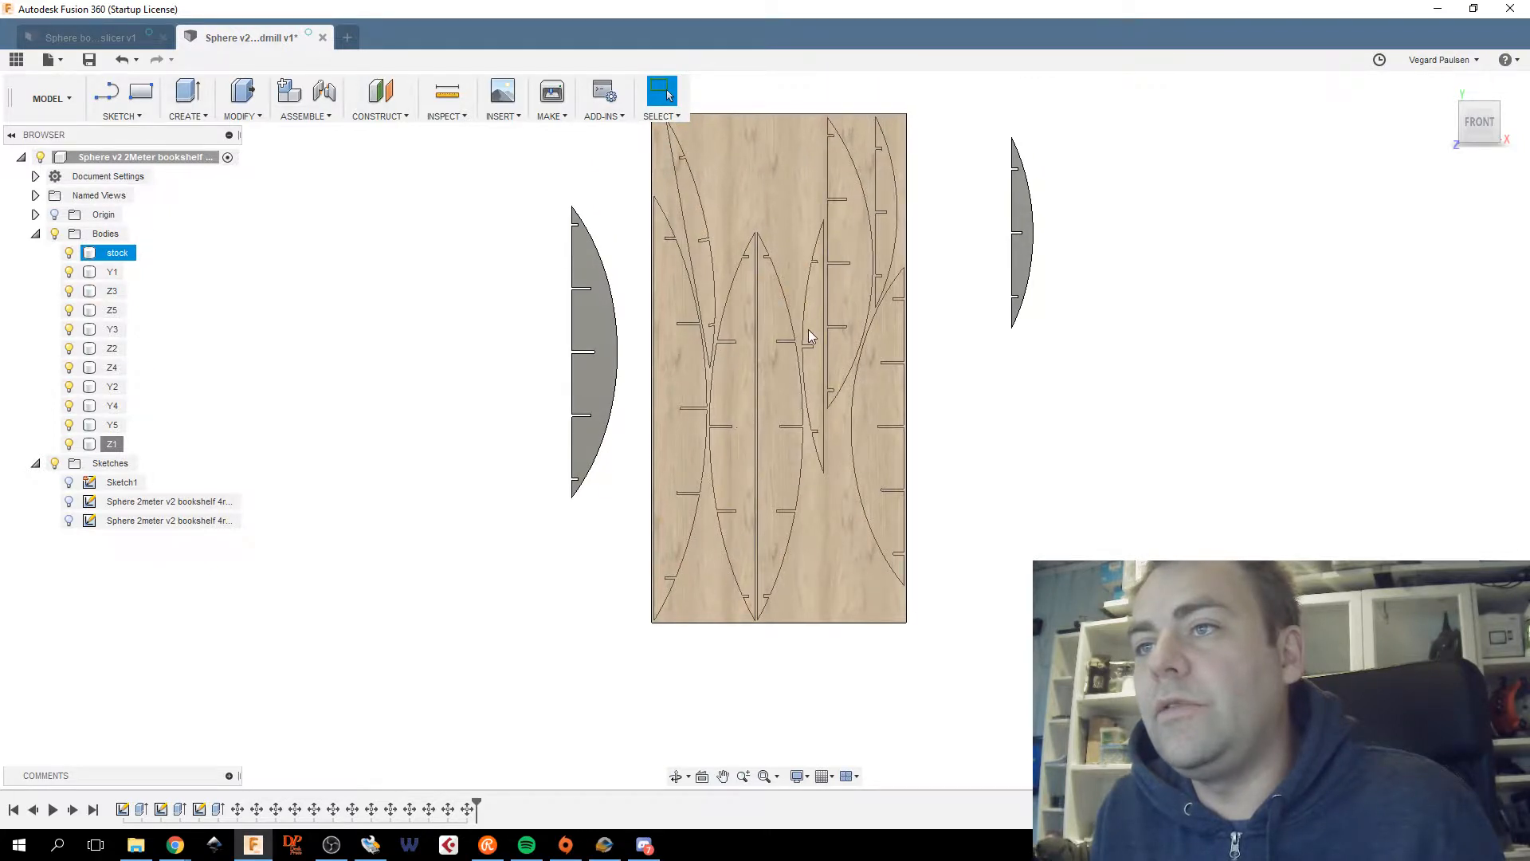
left_click(810, 387)
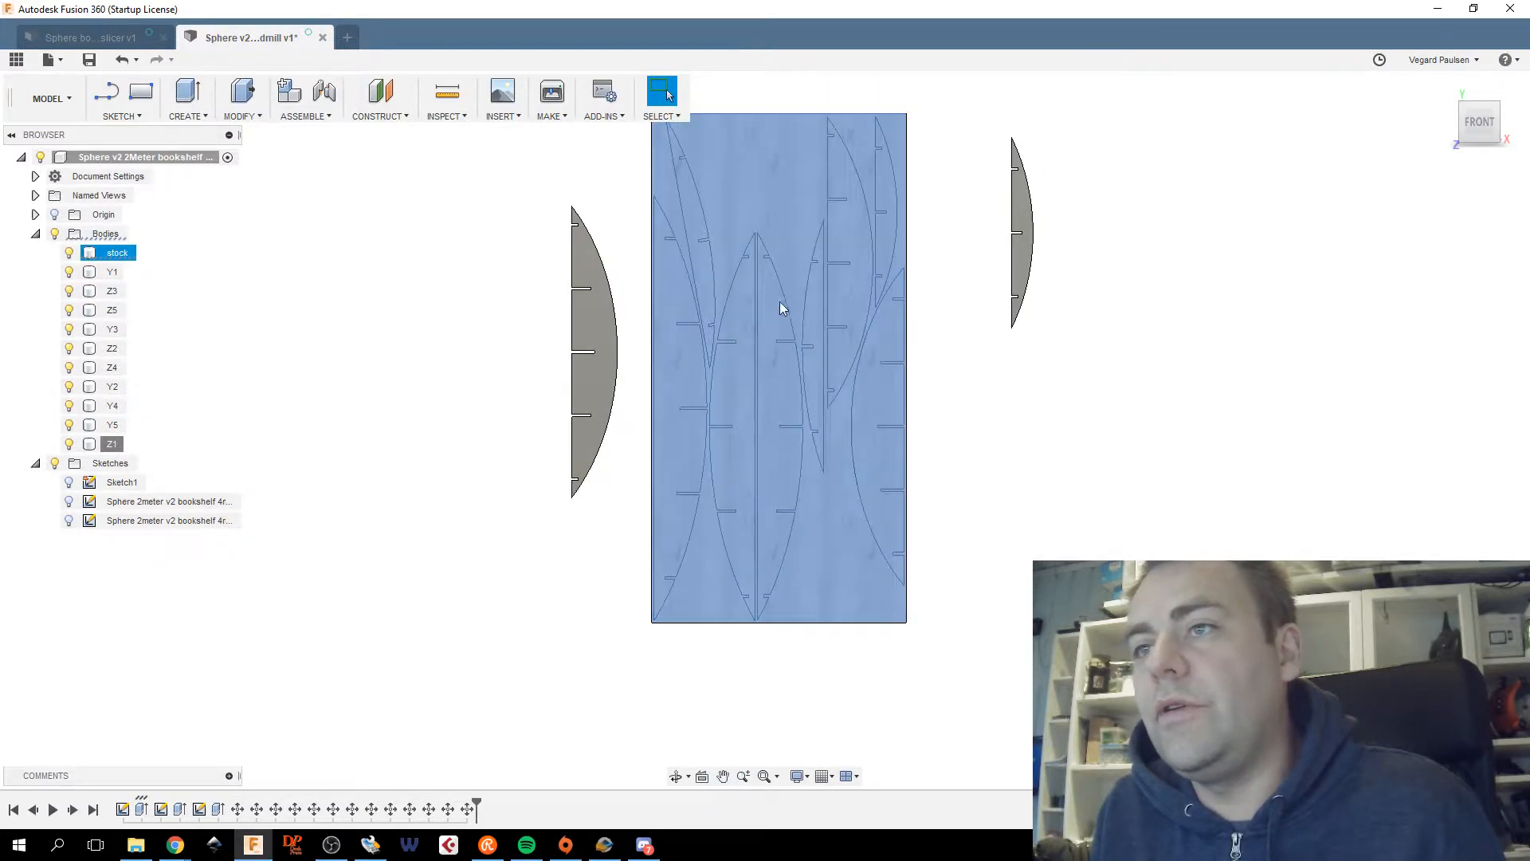
scroll(740, 396, "up", 4)
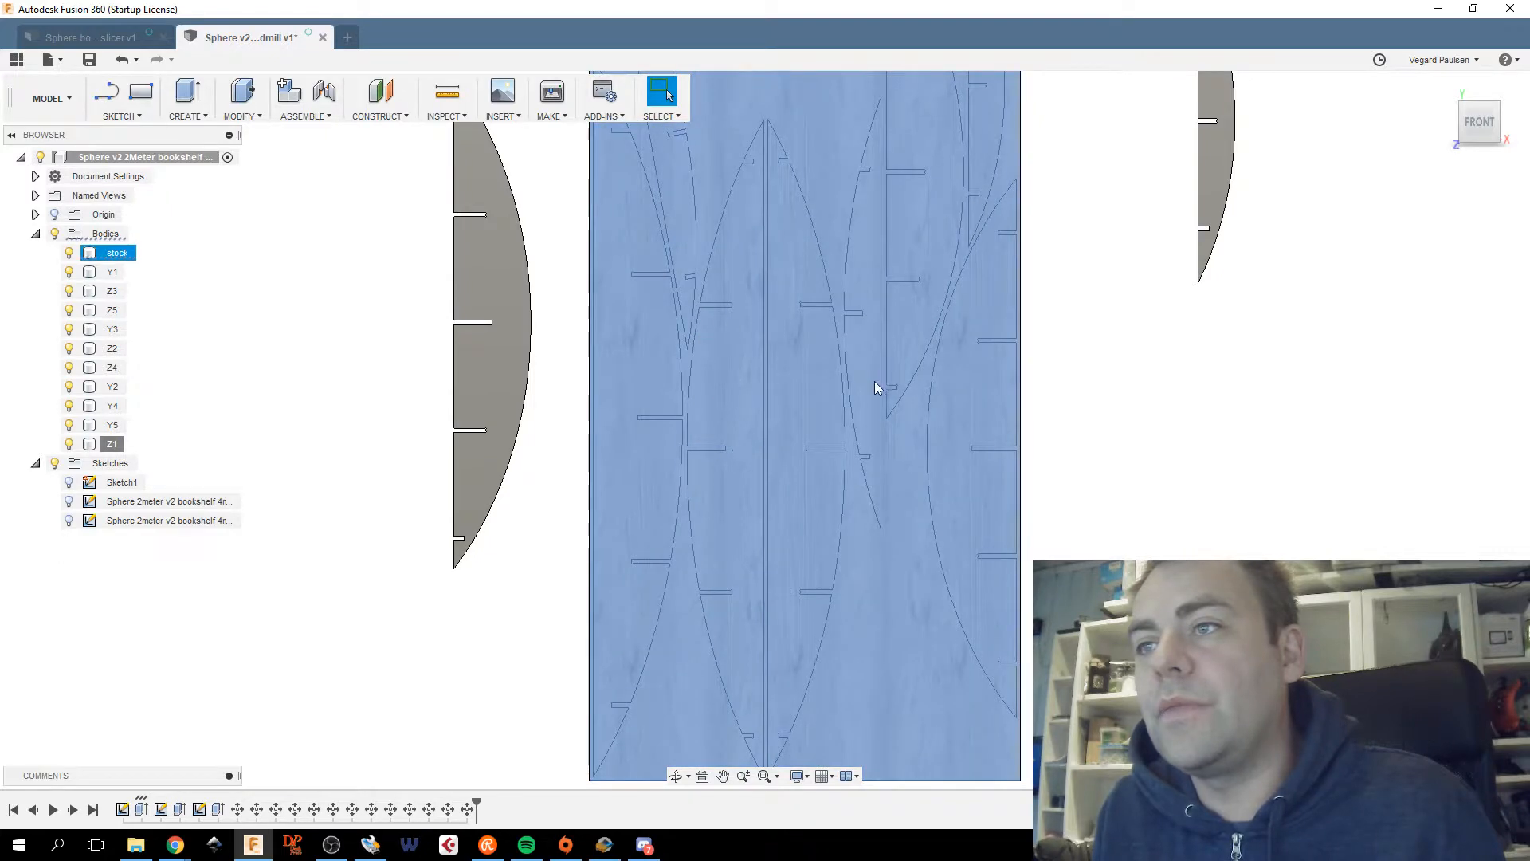
left_click(1165, 349)
scroll(1147, 342, "down", 2)
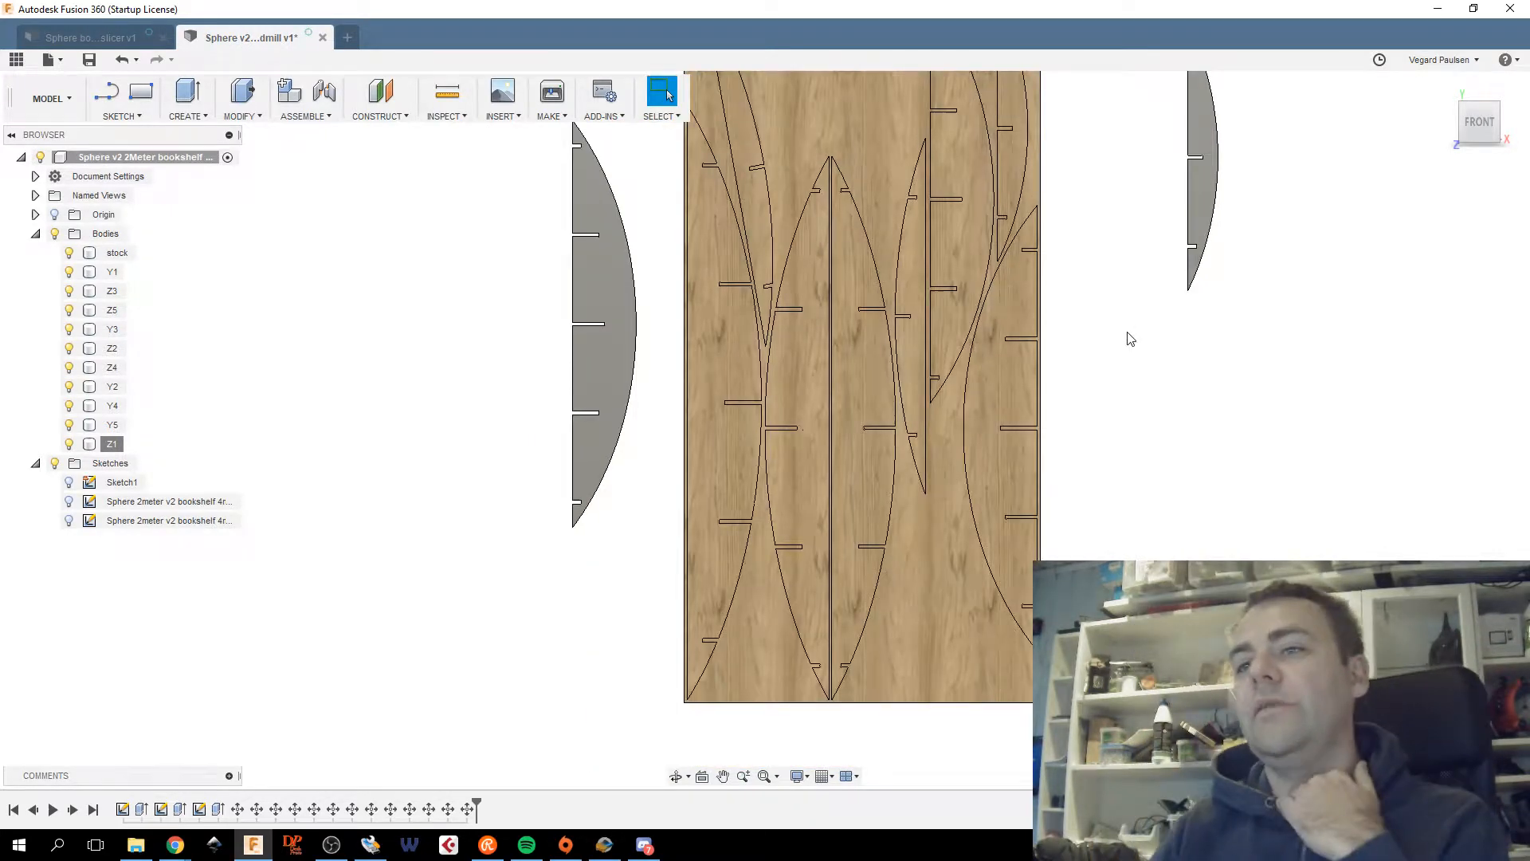
scroll(1120, 345, "down", 3)
Move body Y5 onto the stock sheet above Z2 and tilt it counterclockwise toward the gap beside Z5.
left_click(1165, 280)
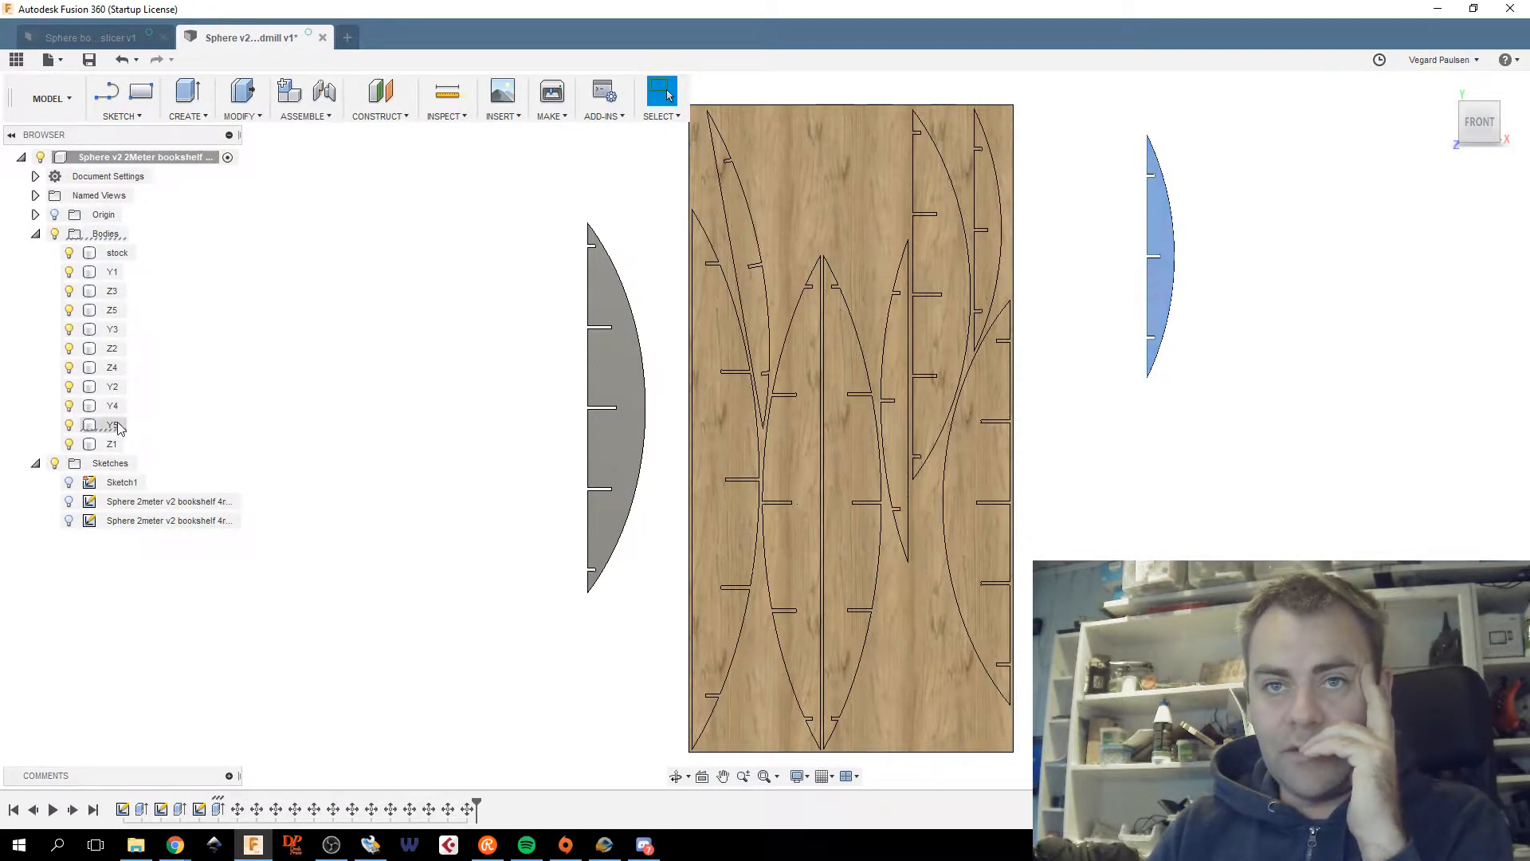
right_click(152, 445)
left_click(156, 436)
left_click_drag(1161, 359, 883, 339)
left_click_drag(861, 278, 883, 333)
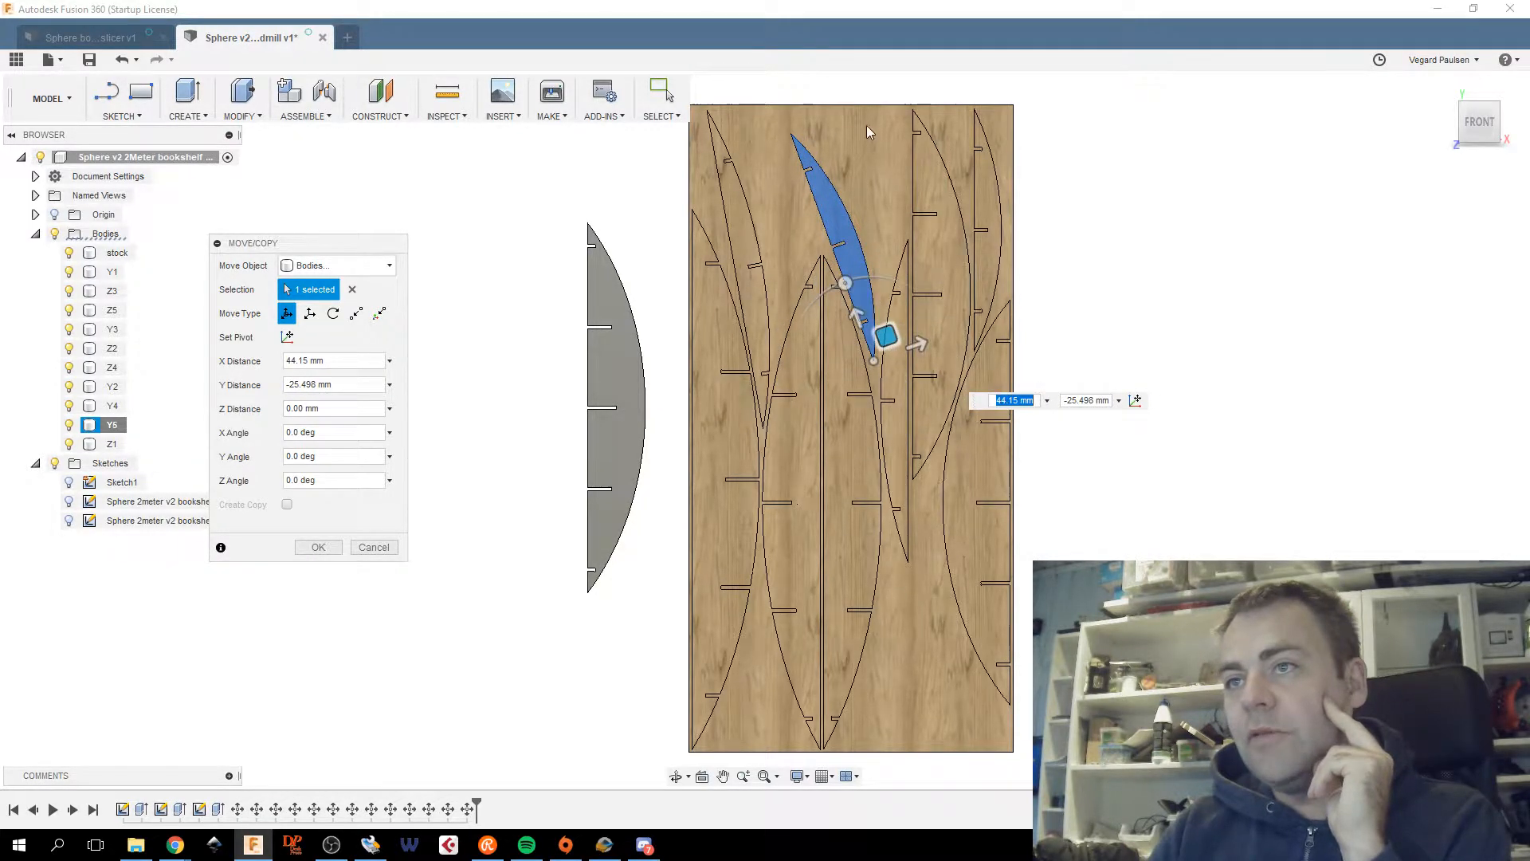
Nudge the tilted body Y5 down into the gap between Z2 and Z5, to about 39 mm X and -76 mm Y.
middle_click_drag(859, 145, 810, 247)
scroll(810, 248, "up", 2)
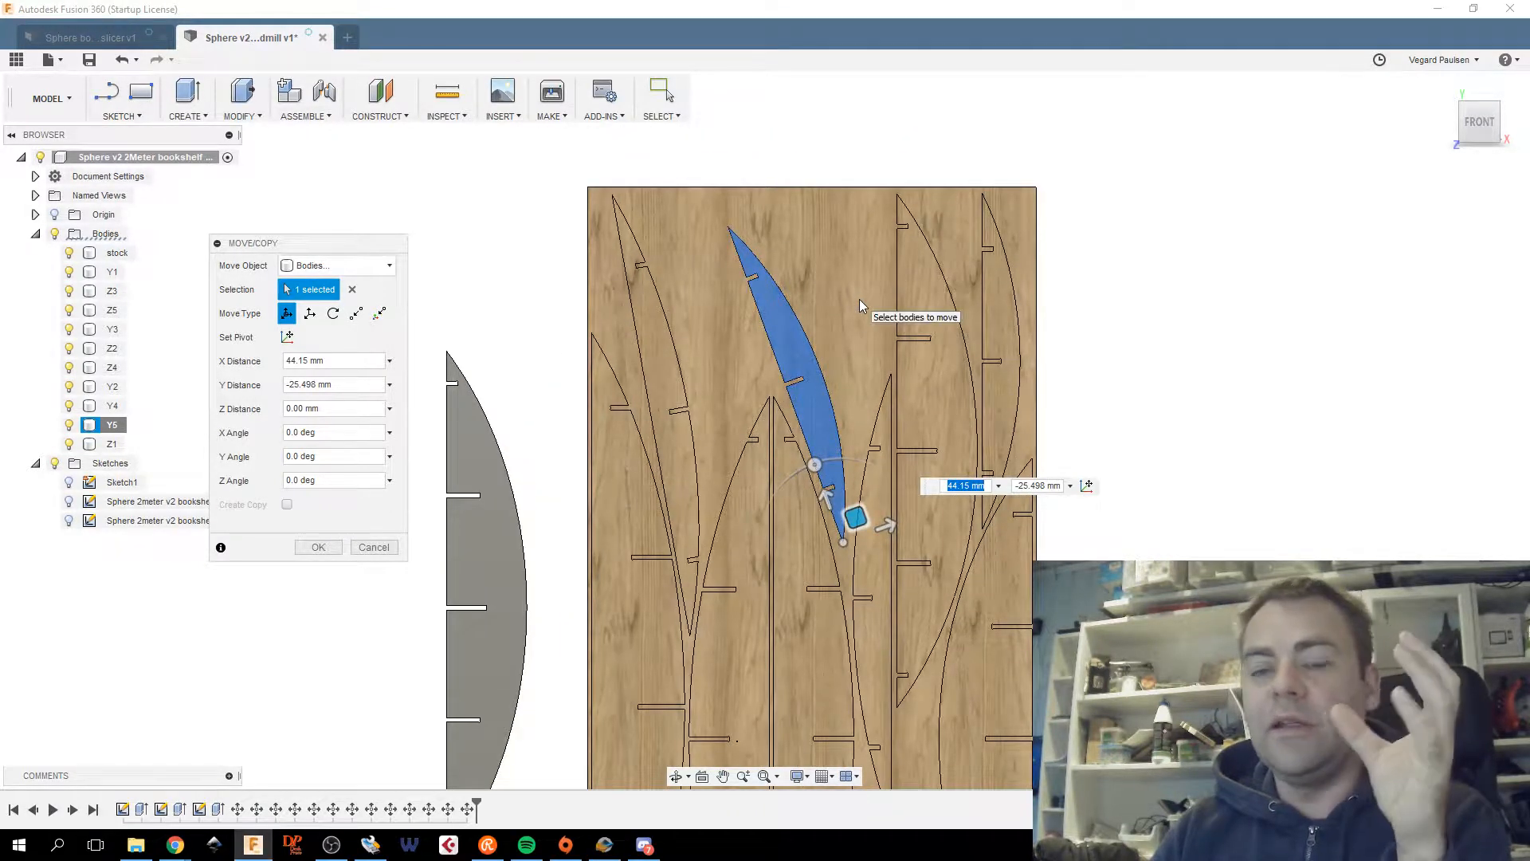
left_click_drag(855, 518, 863, 529)
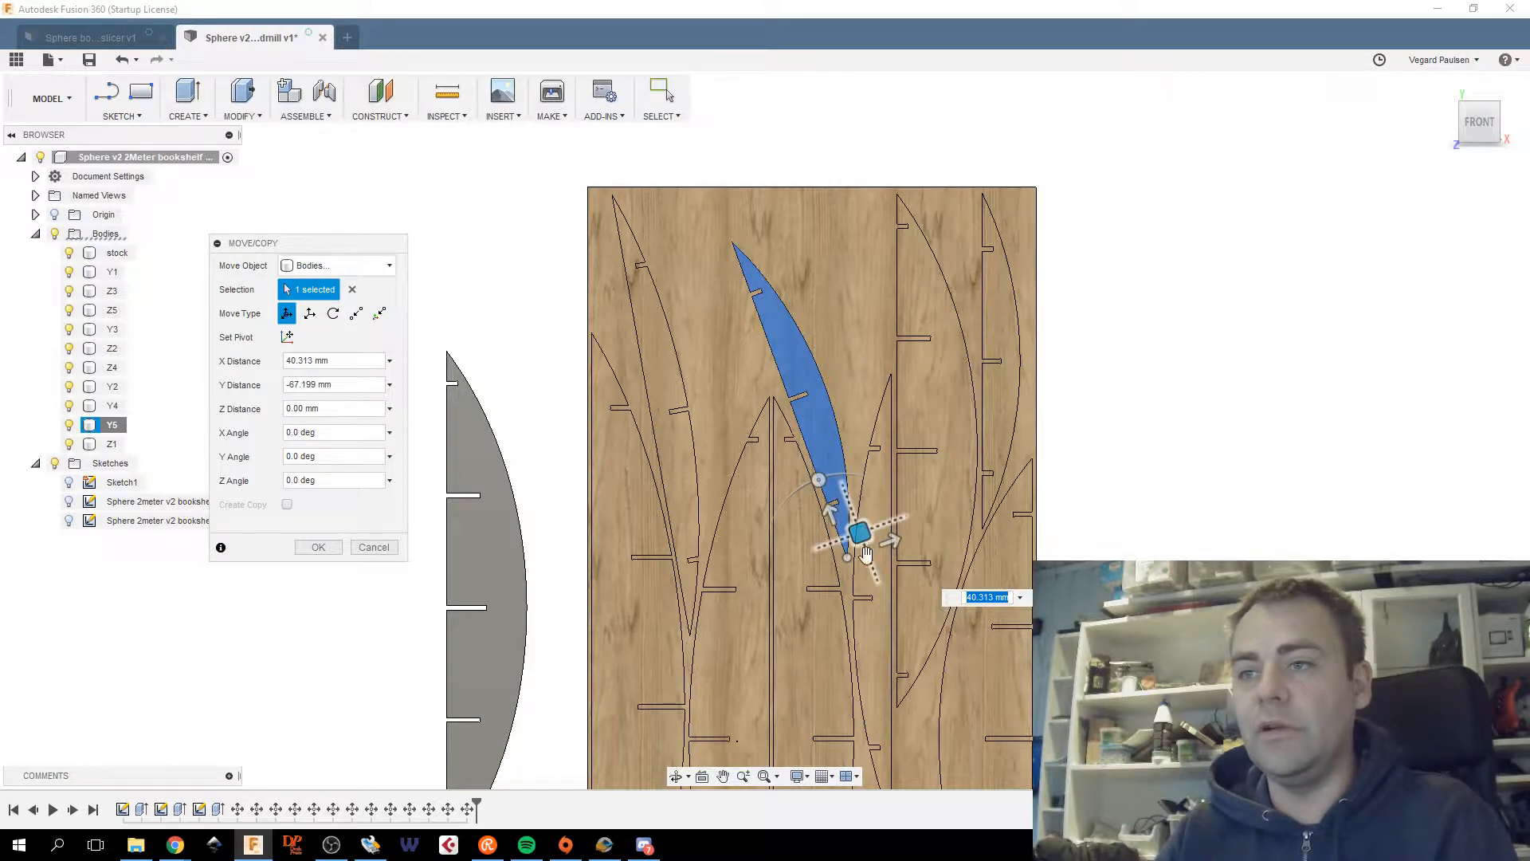
mouse_move(860, 532)
left_mouse_down()
mouse_move(863, 552)
mouse_move(862, 536)
left_mouse_up()
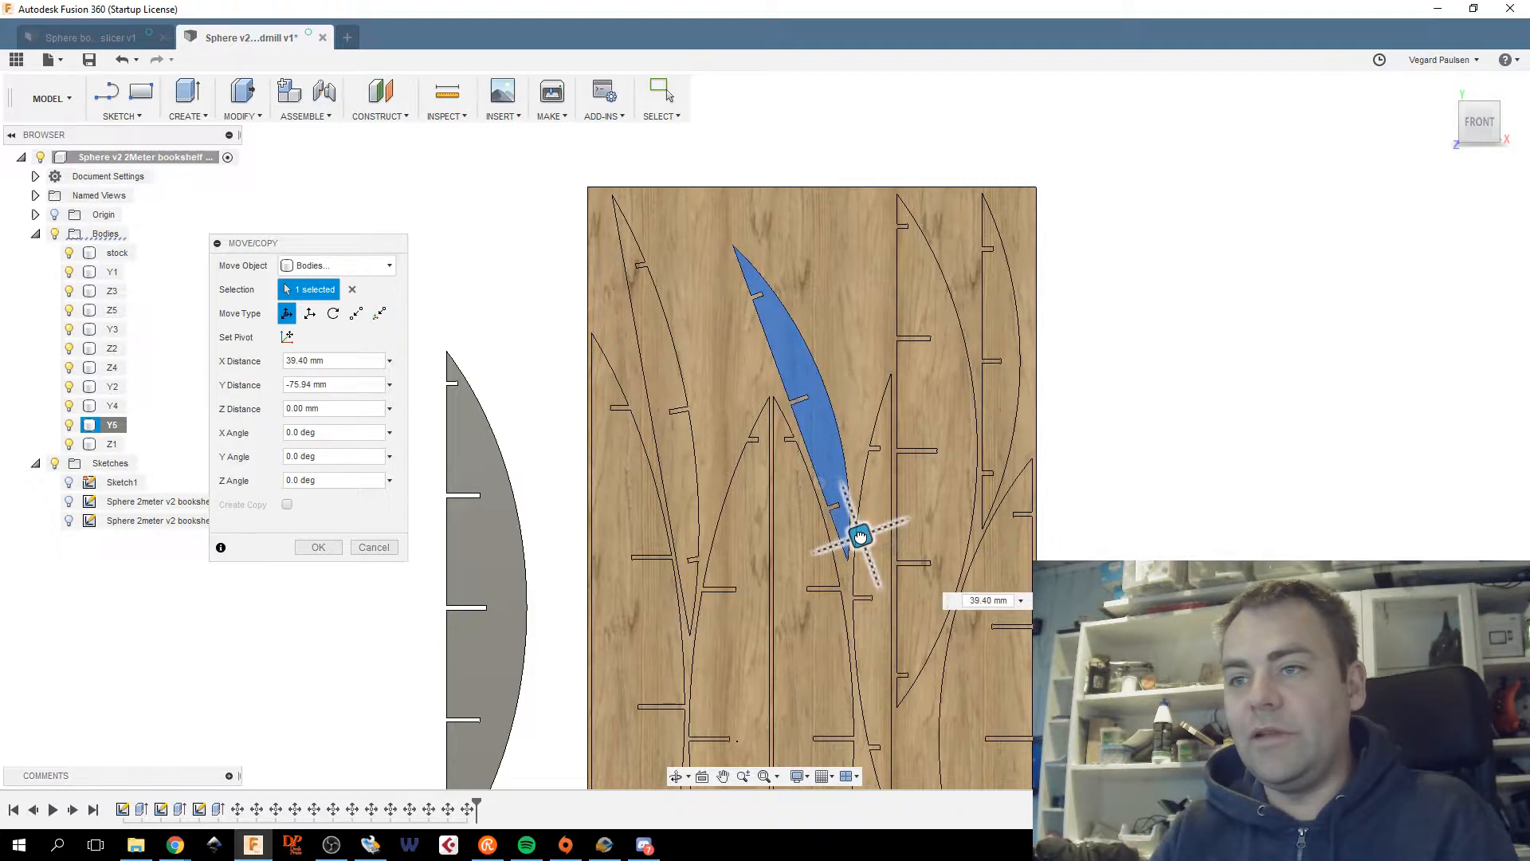
Relocate body Y5 to the gap between Z1 and Z4, rotating it -15 degrees about Z.
left_click_drag(712, 456, 746, 472)
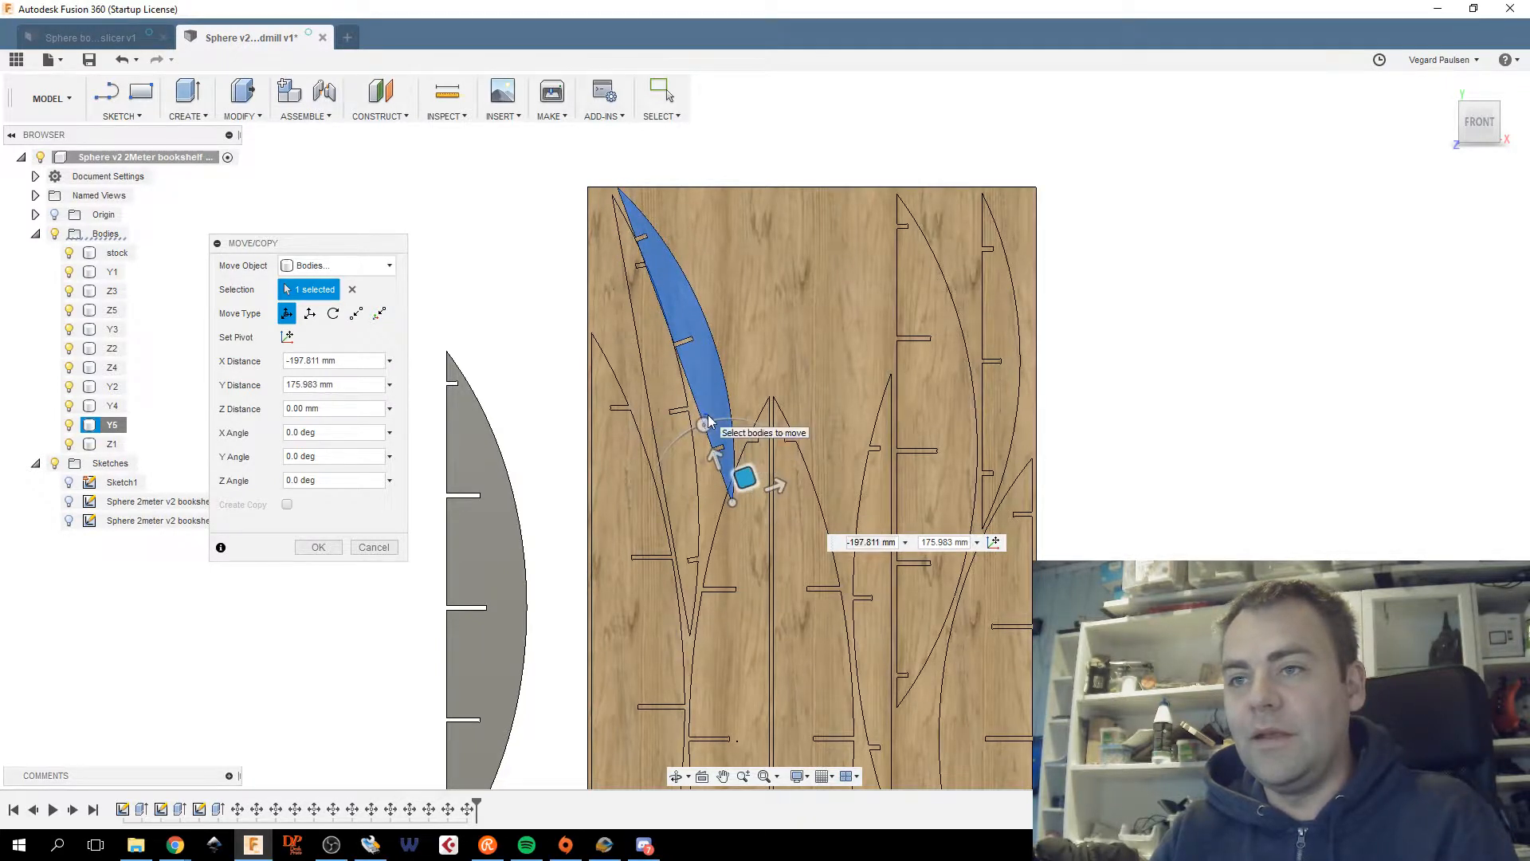
left_click_drag(706, 423, 726, 420)
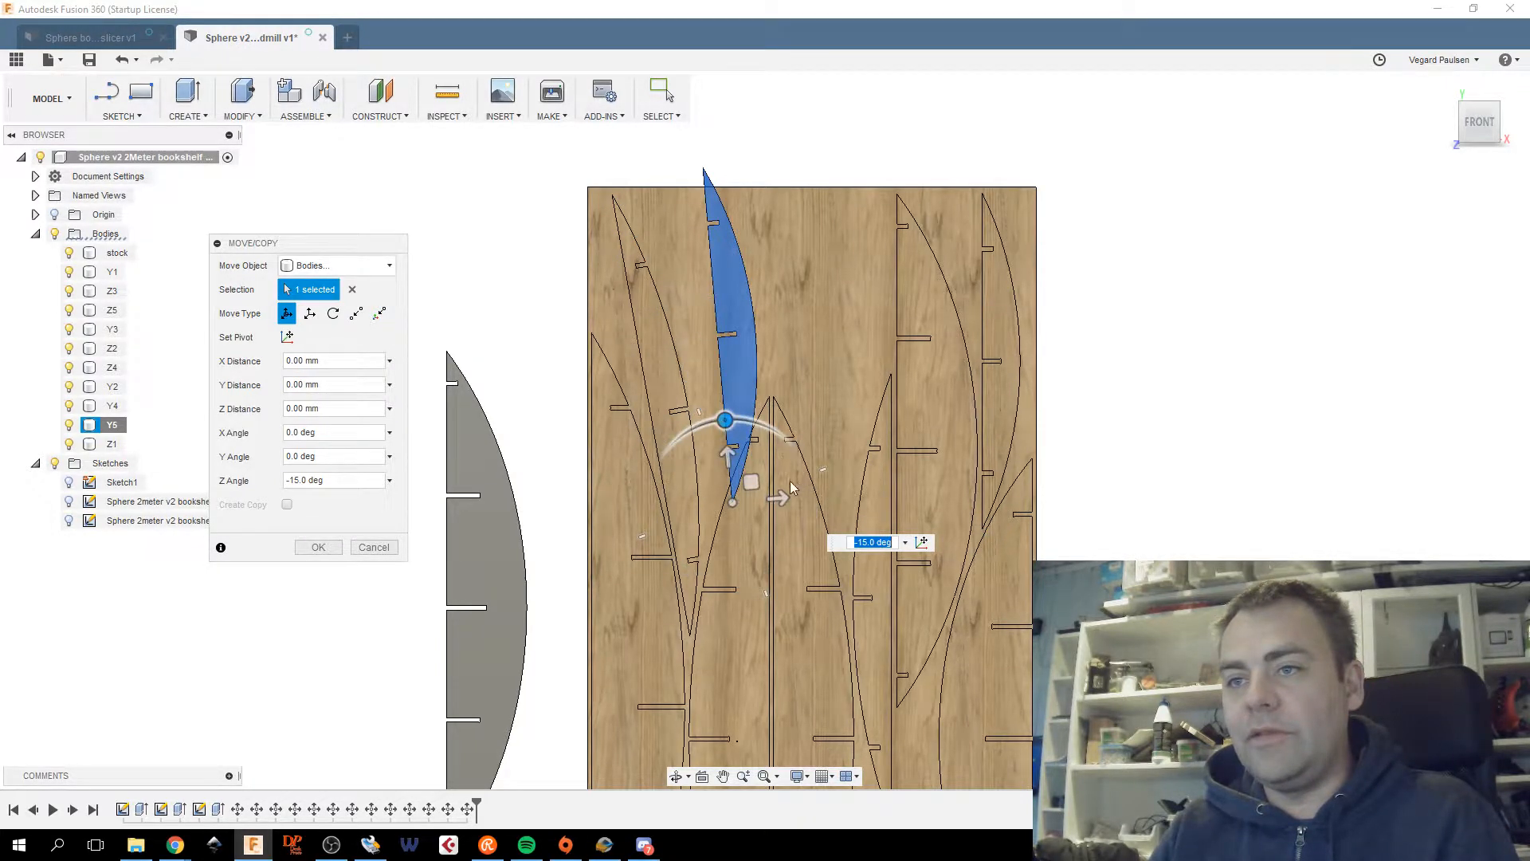
left_click_drag(750, 481, 729, 486)
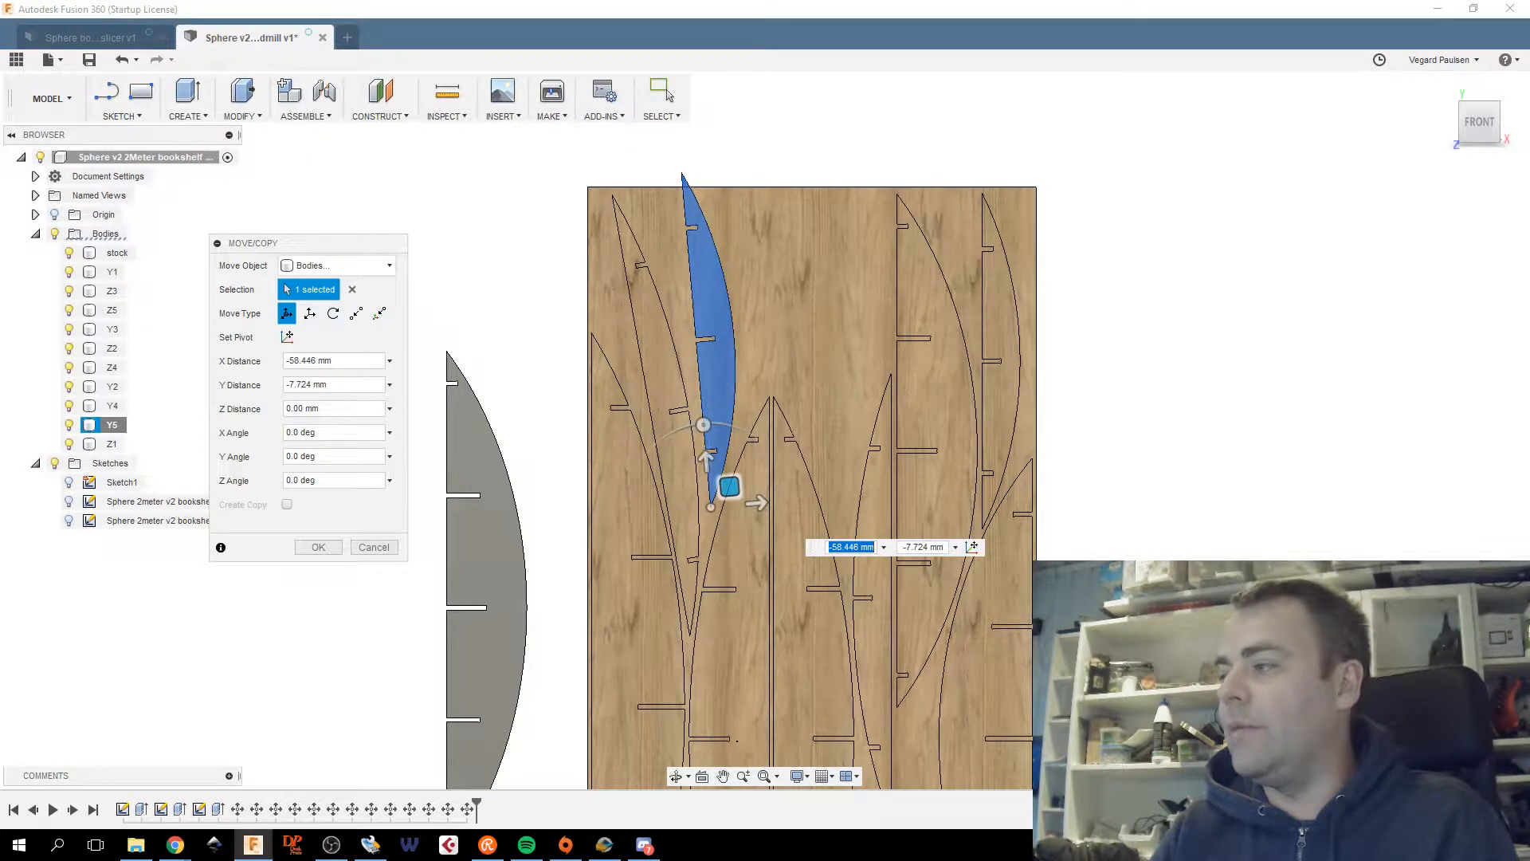
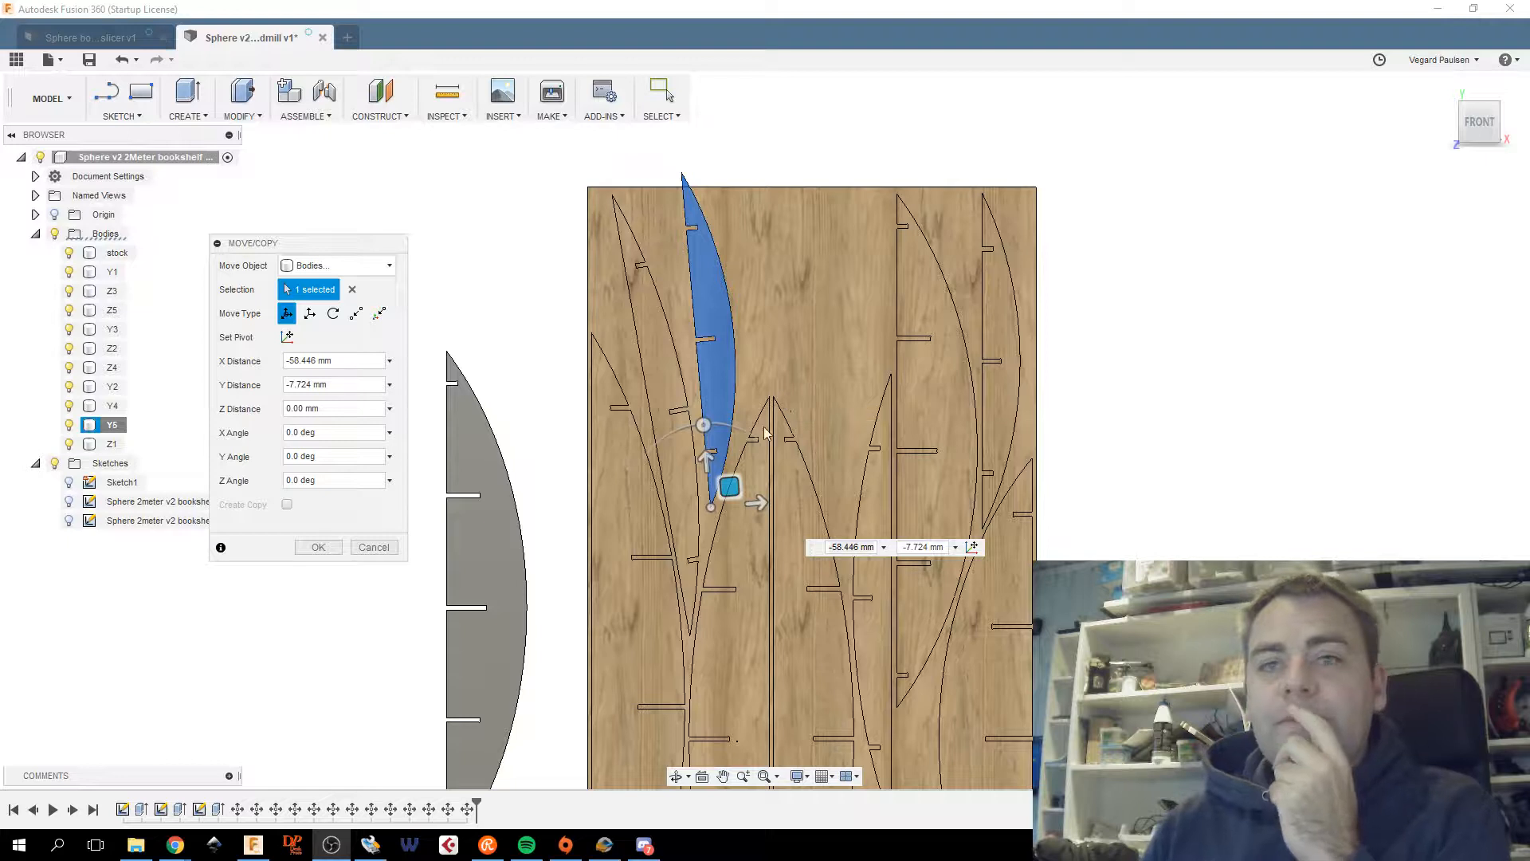
Lower body Y5 in the gap between Z1 and Z4 to about -74 mm X and -90 mm Y.
left_click_drag(729, 486, 732, 506)
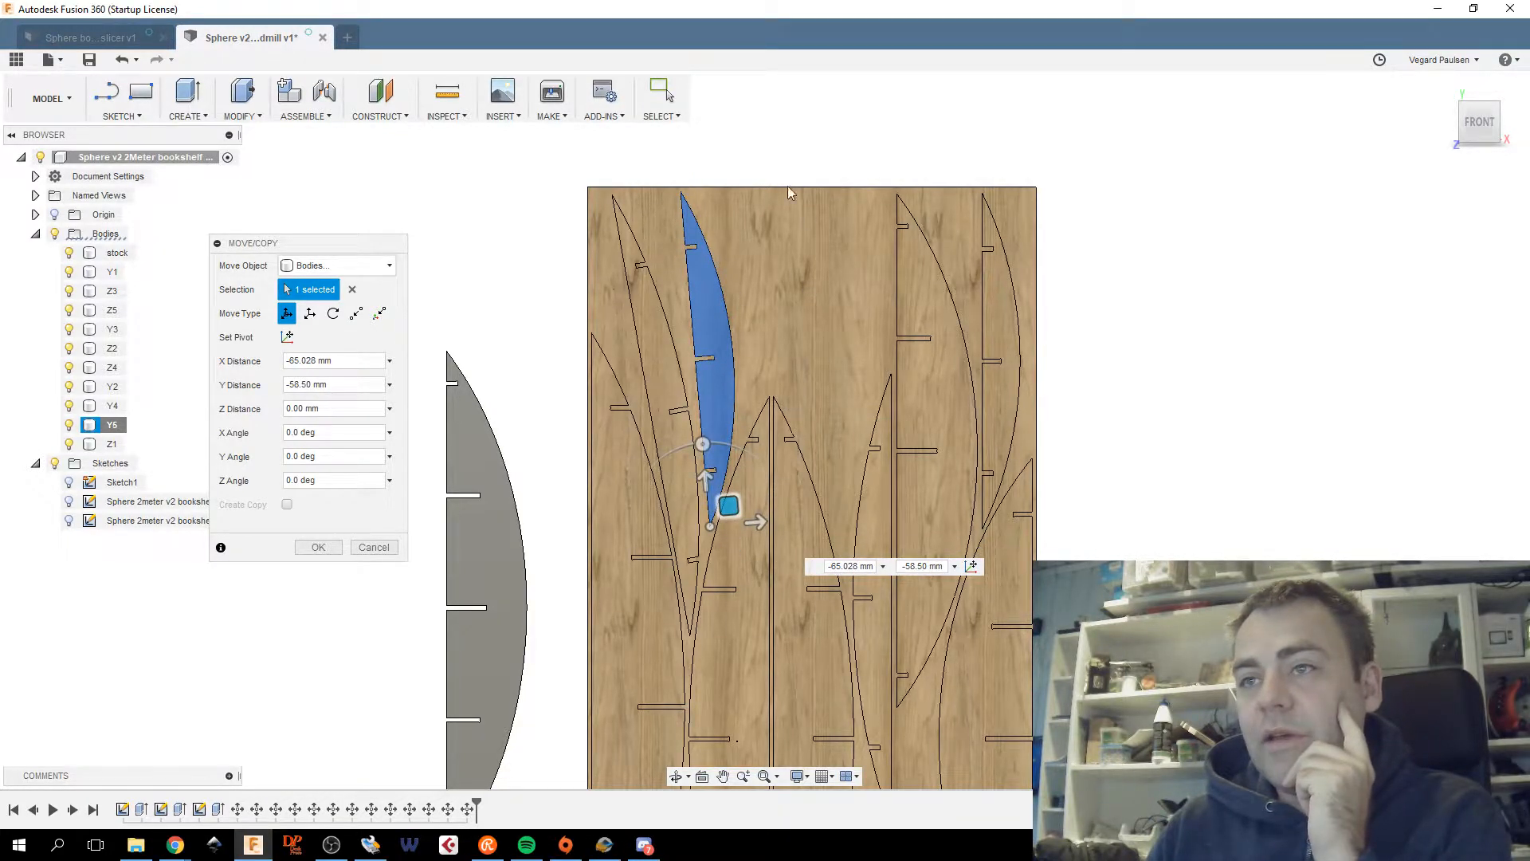
left_click_drag(737, 502, 734, 512)
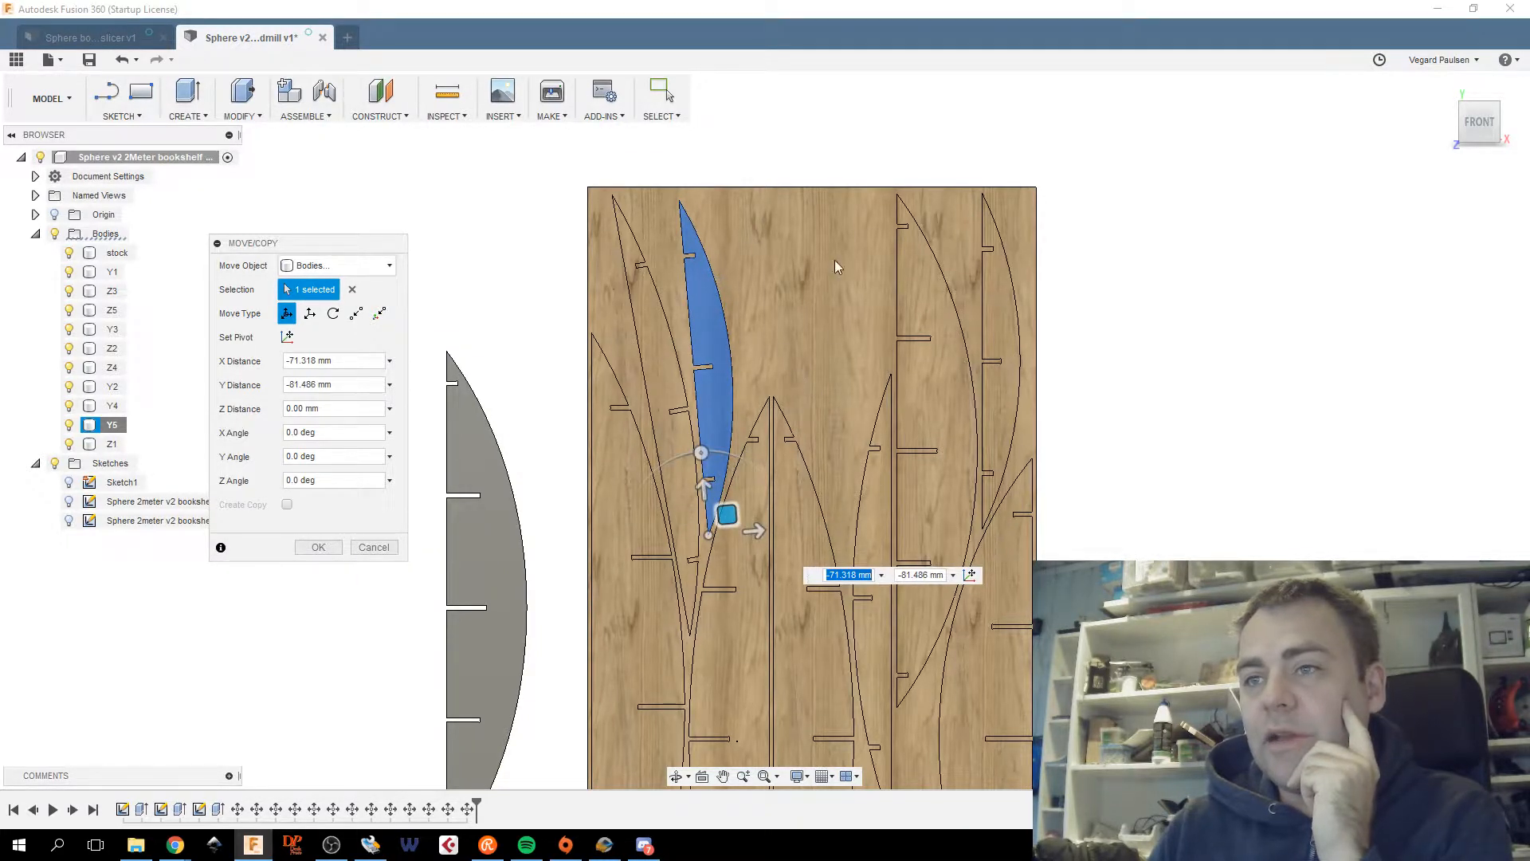
mouse_move(734, 517)
left_mouse_down()
mouse_move(725, 507)
mouse_move(731, 522)
left_mouse_up()
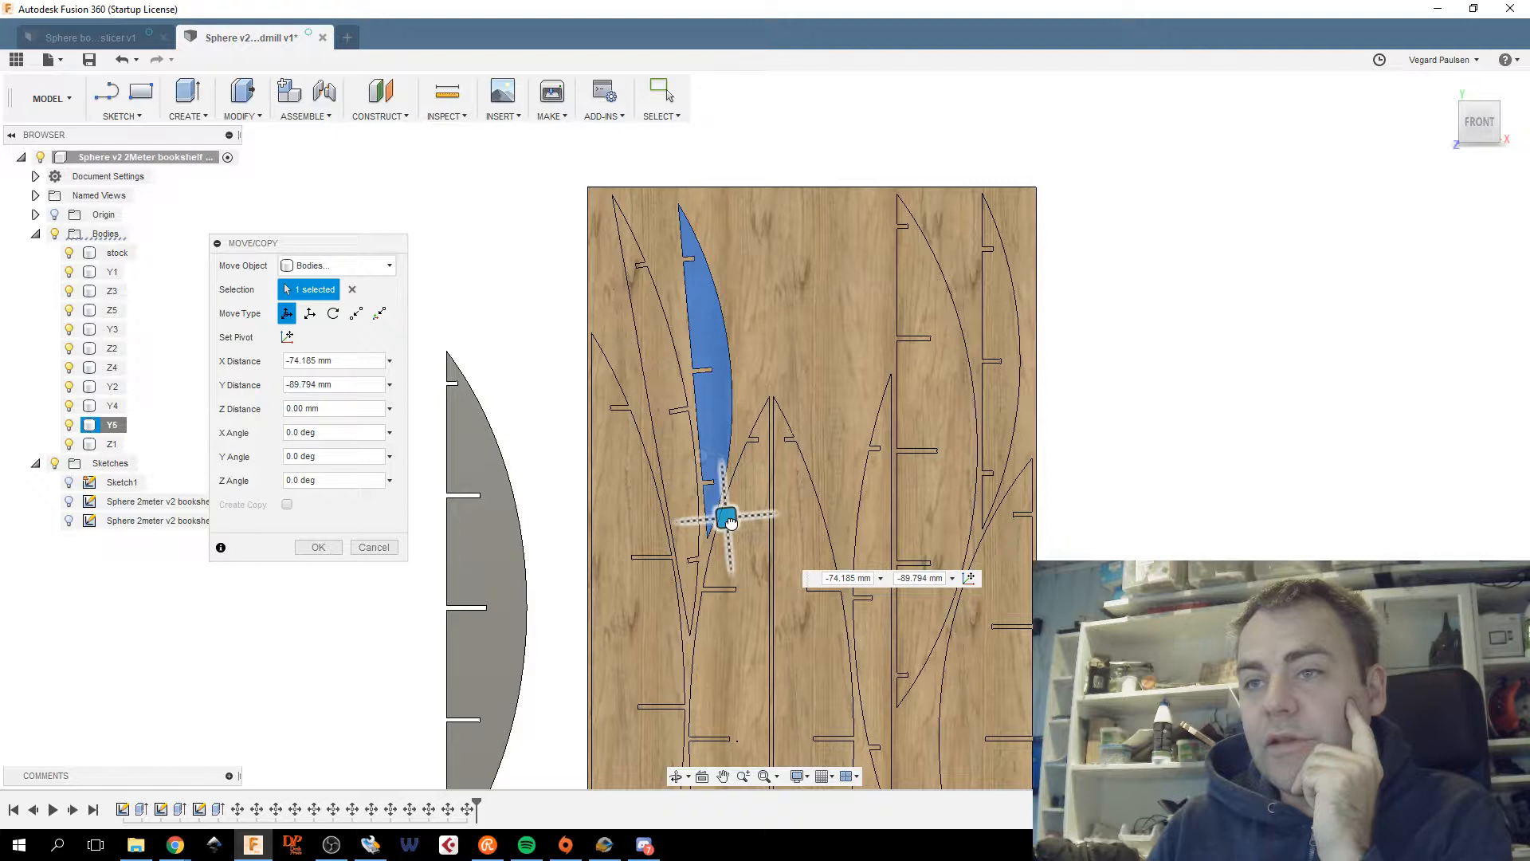
Fine-tune Y5's tilt and shift it about -15.6 mm X and -7.2 mm Y between Z1 and Z4, then apply the move.
left_click_drag(701, 455, 693, 458)
left_click_drag(732, 518, 737, 506)
left_click_drag(693, 443, 706, 448)
left_click_drag(733, 501, 727, 501)
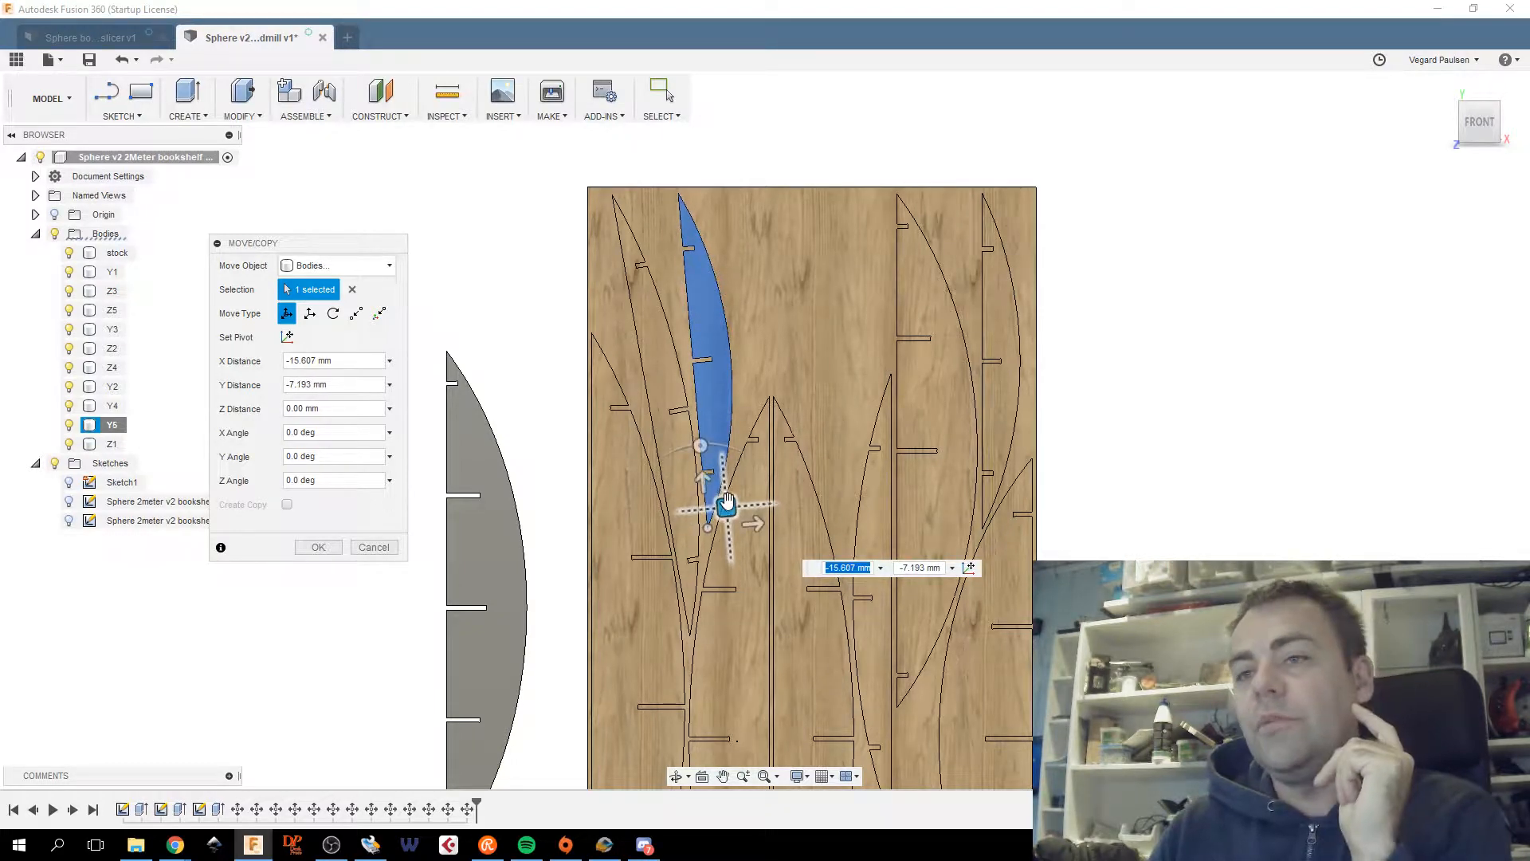
left_click(319, 547)
Check the sheet layout of the slices in Slicer for Fusion 360, and return to the nested model in Fusion 360.
middle_click_drag(771, 538, 742, 297)
scroll(843, 478, "down", 2)
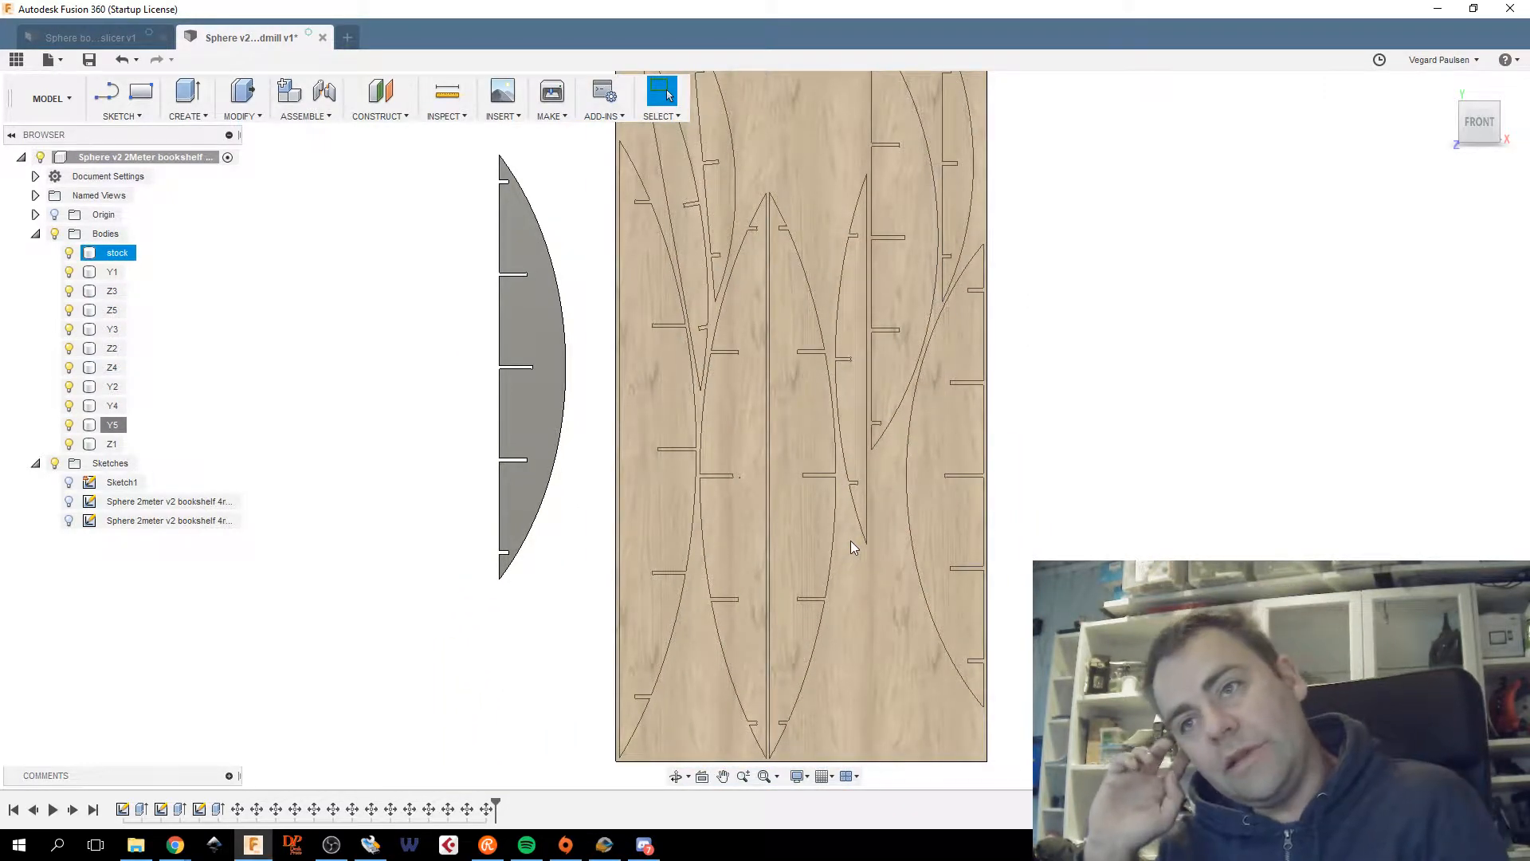
middle_click_drag(905, 505, 850, 557)
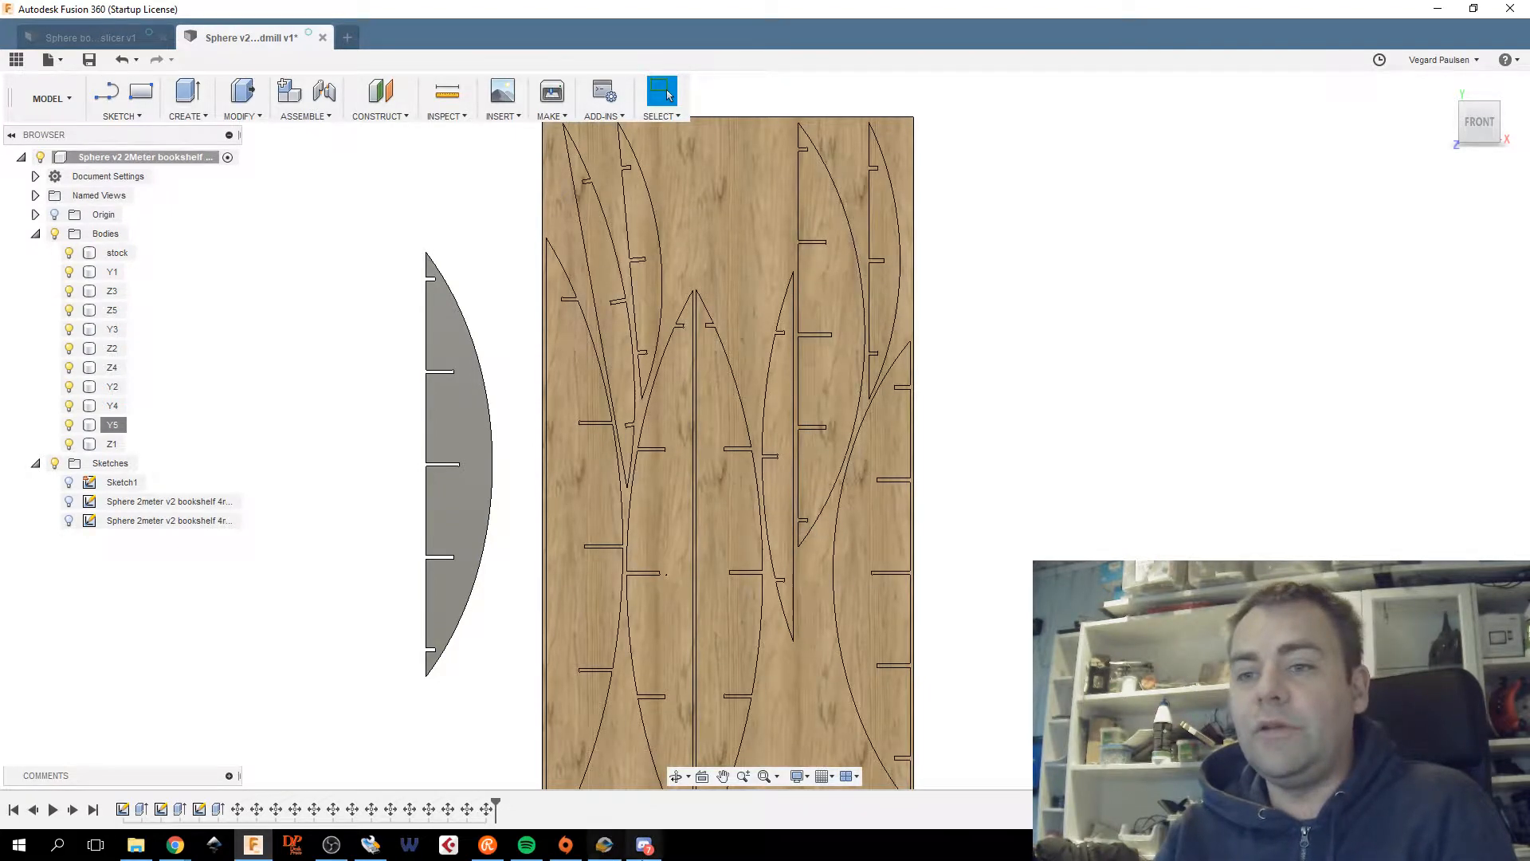
left_click(605, 847)
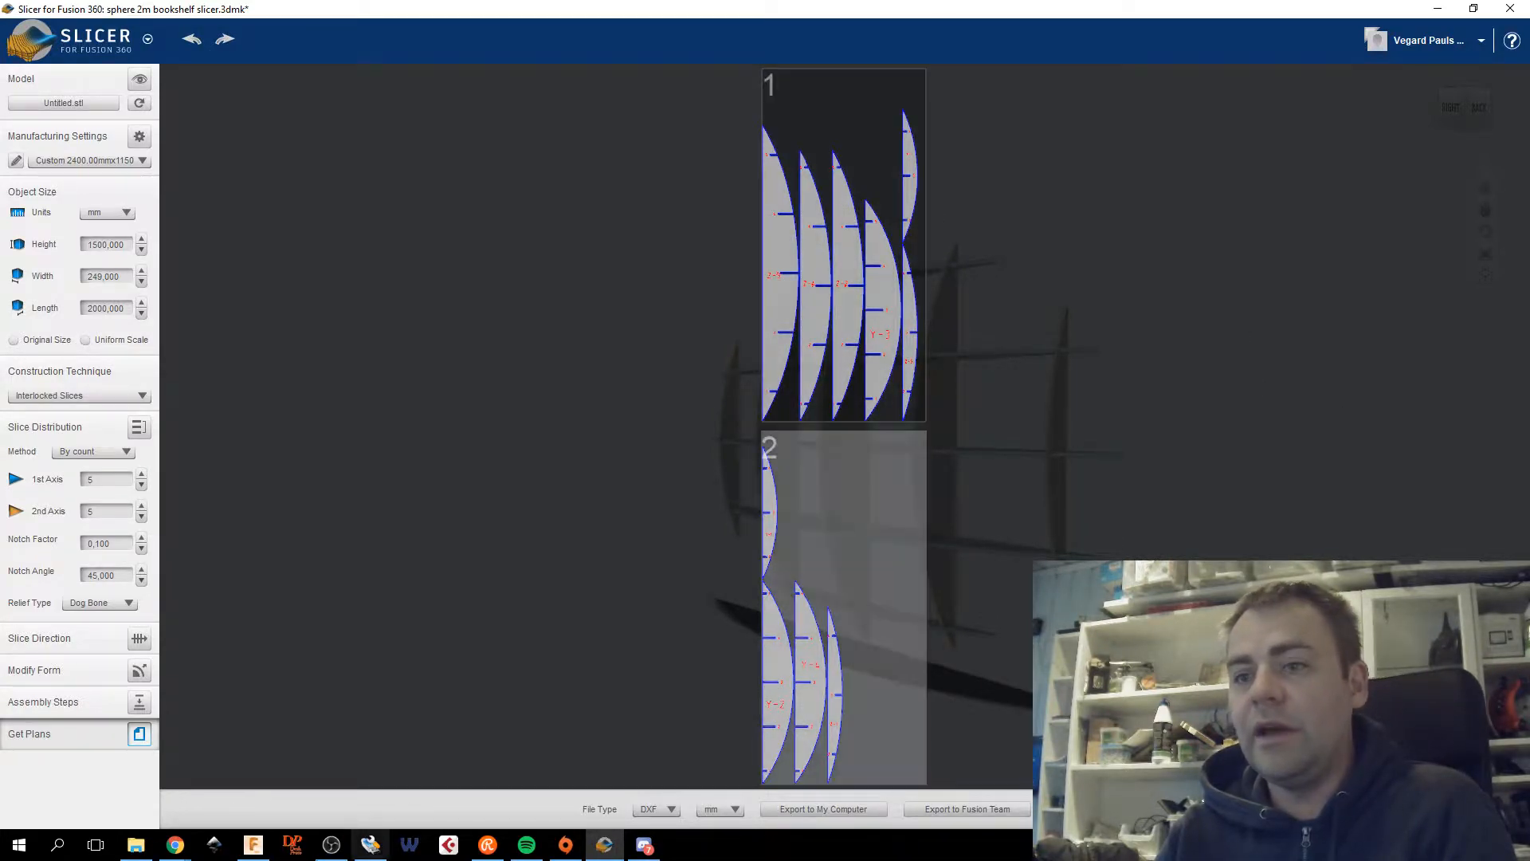
left_click(252, 845)
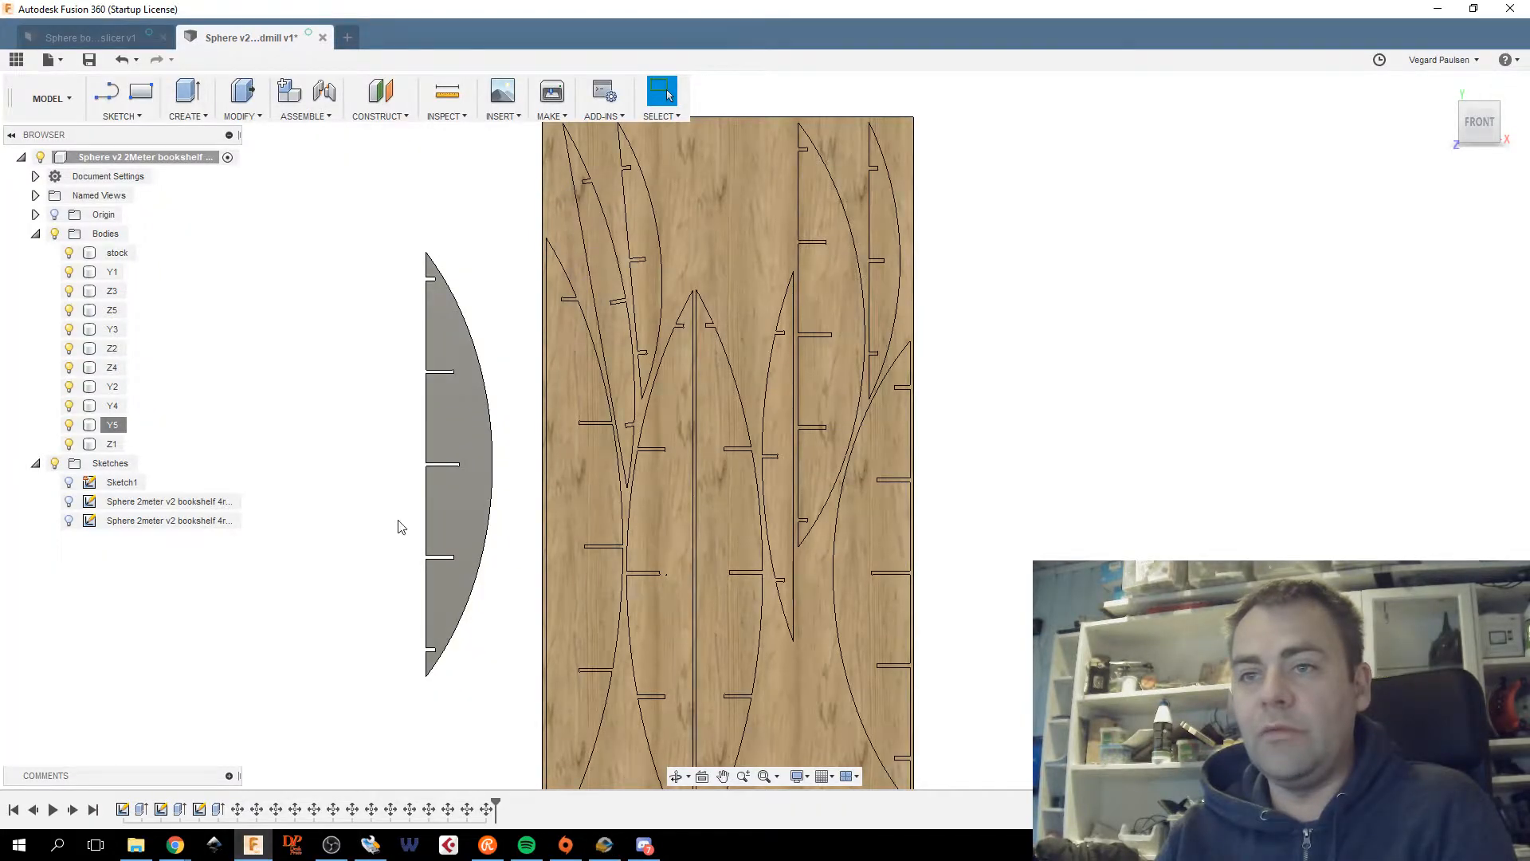
Examine the nested stock sheet for free space that could hold the remaining rib outside it.
scroll(506, 524, "up", 2)
middle_click_drag(506, 525, 518, 433)
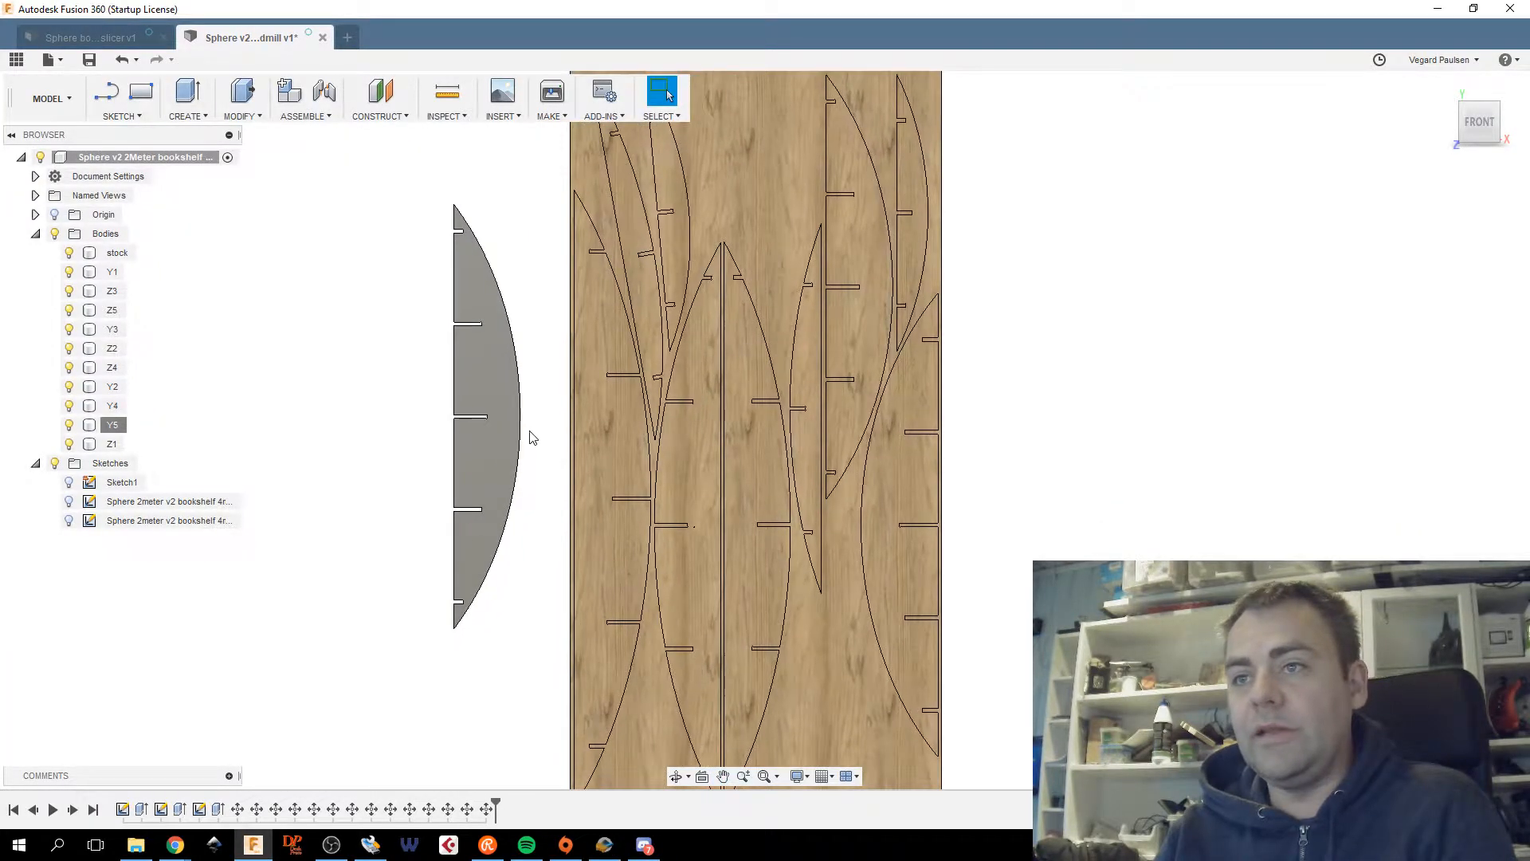
left_click(683, 374)
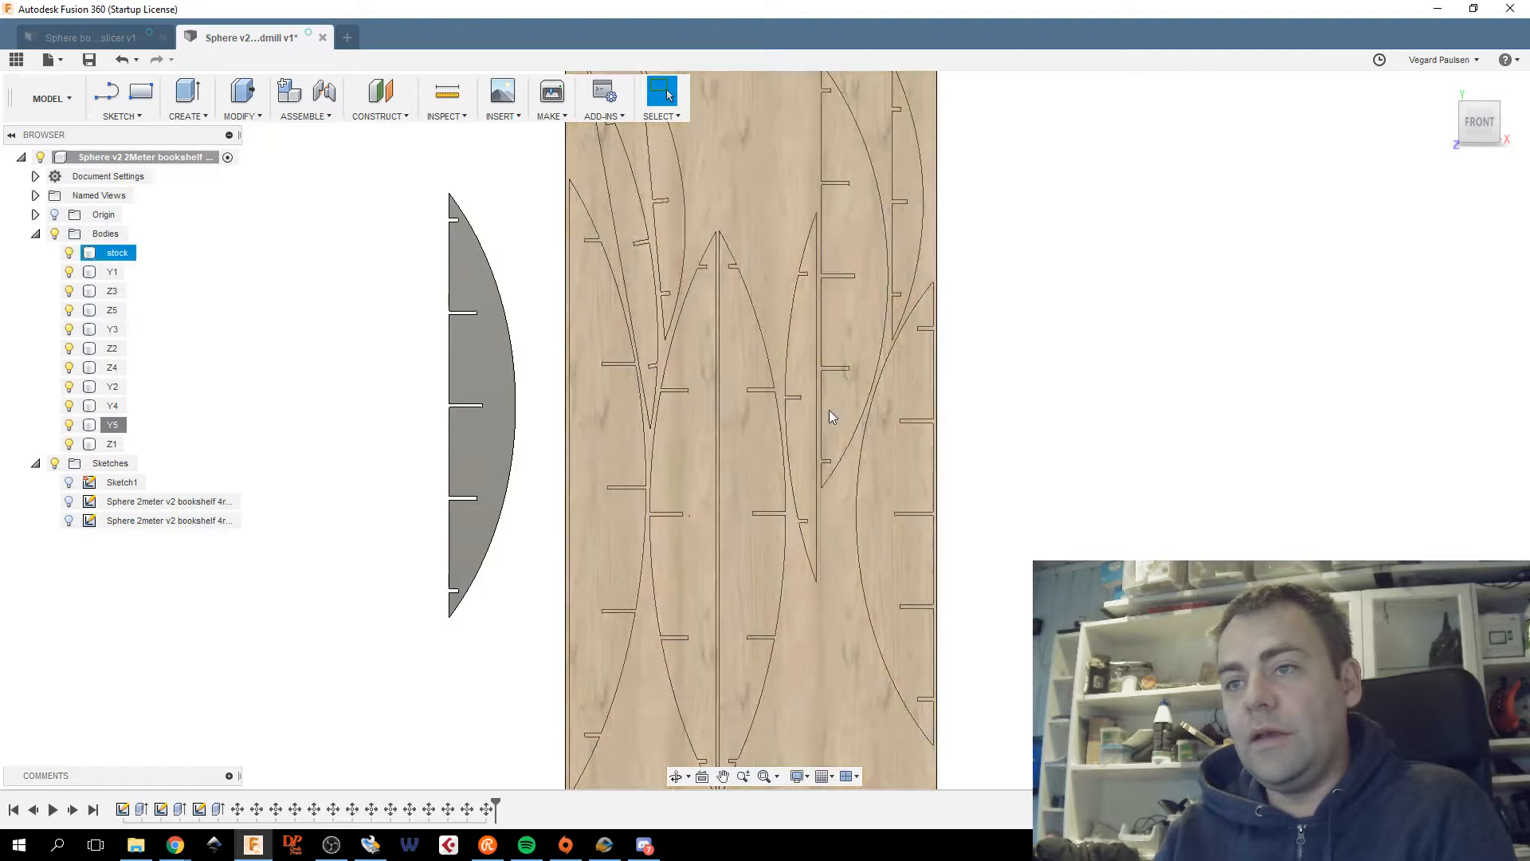
middle_click_drag(828, 410, 752, 435)
key("Escape")
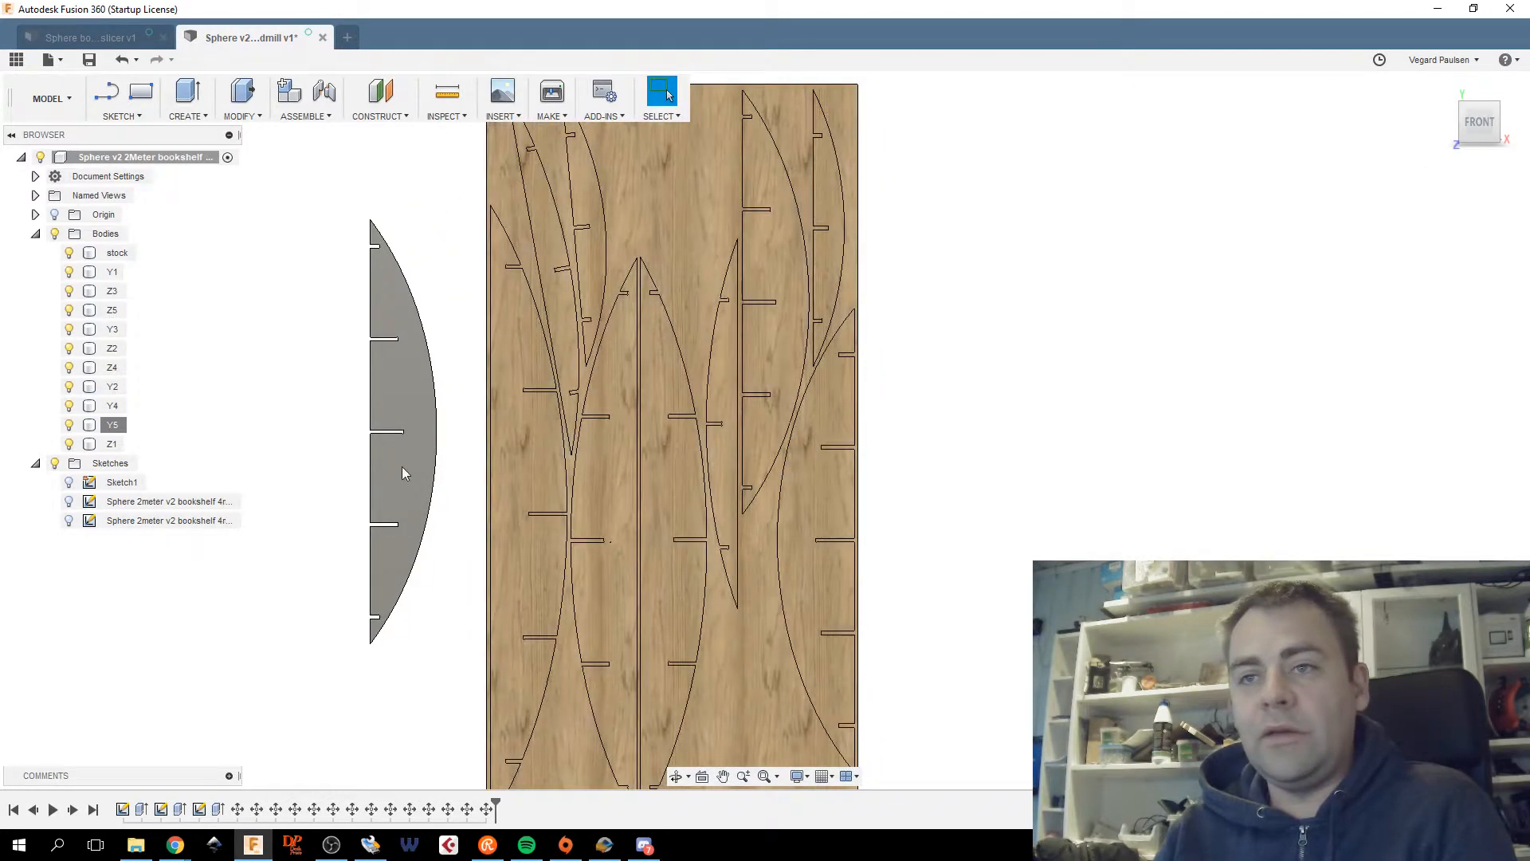
middle_click_drag(403, 424, 448, 435)
scroll(442, 399, "down", 2)
left_click(442, 405)
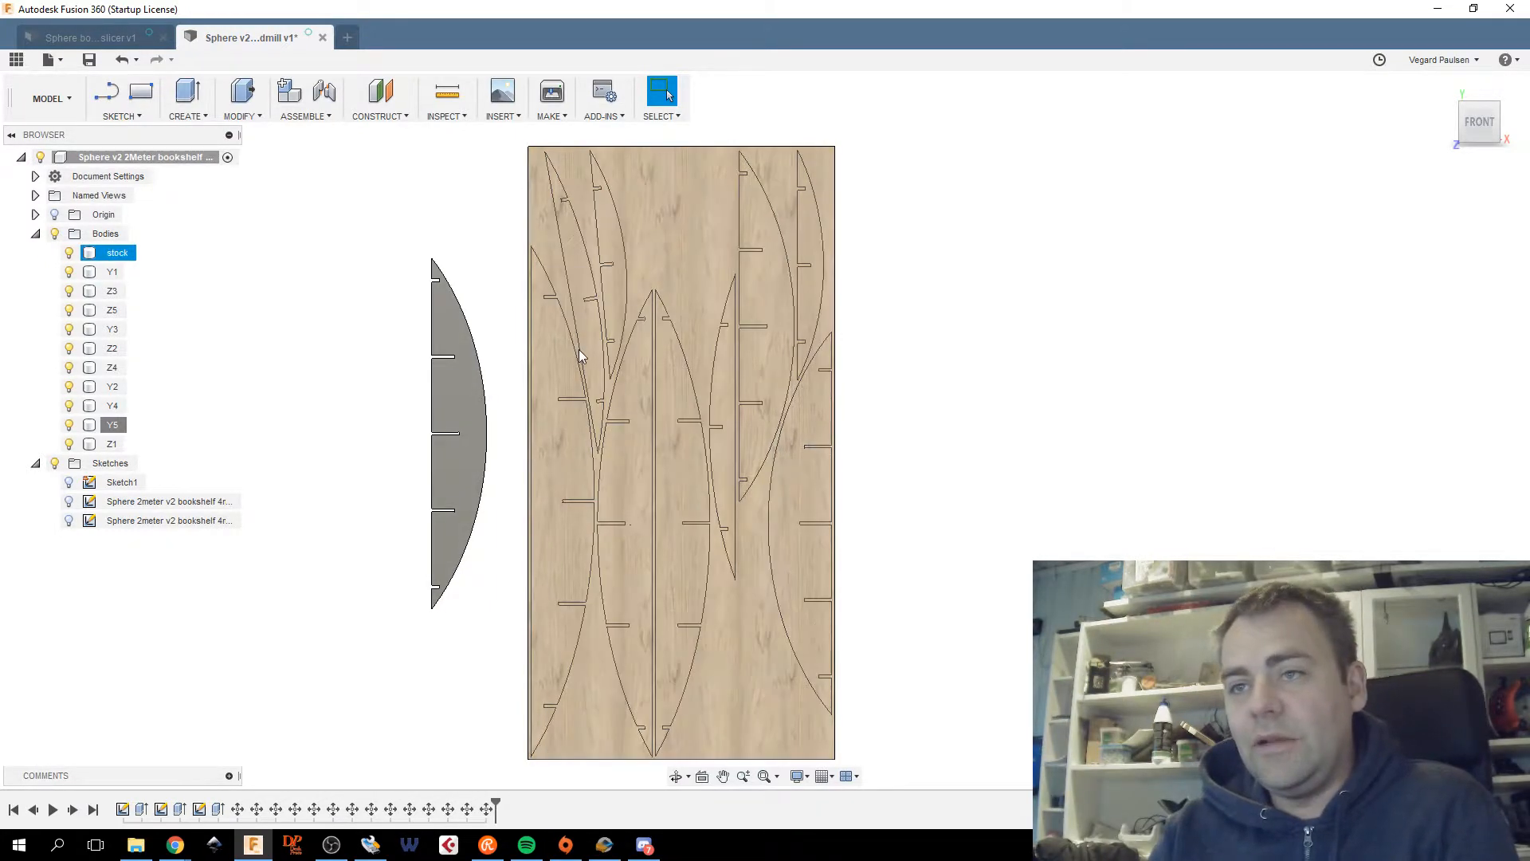
scroll(616, 410, "up", 2)
middle_click_drag(617, 411, 550, 478)
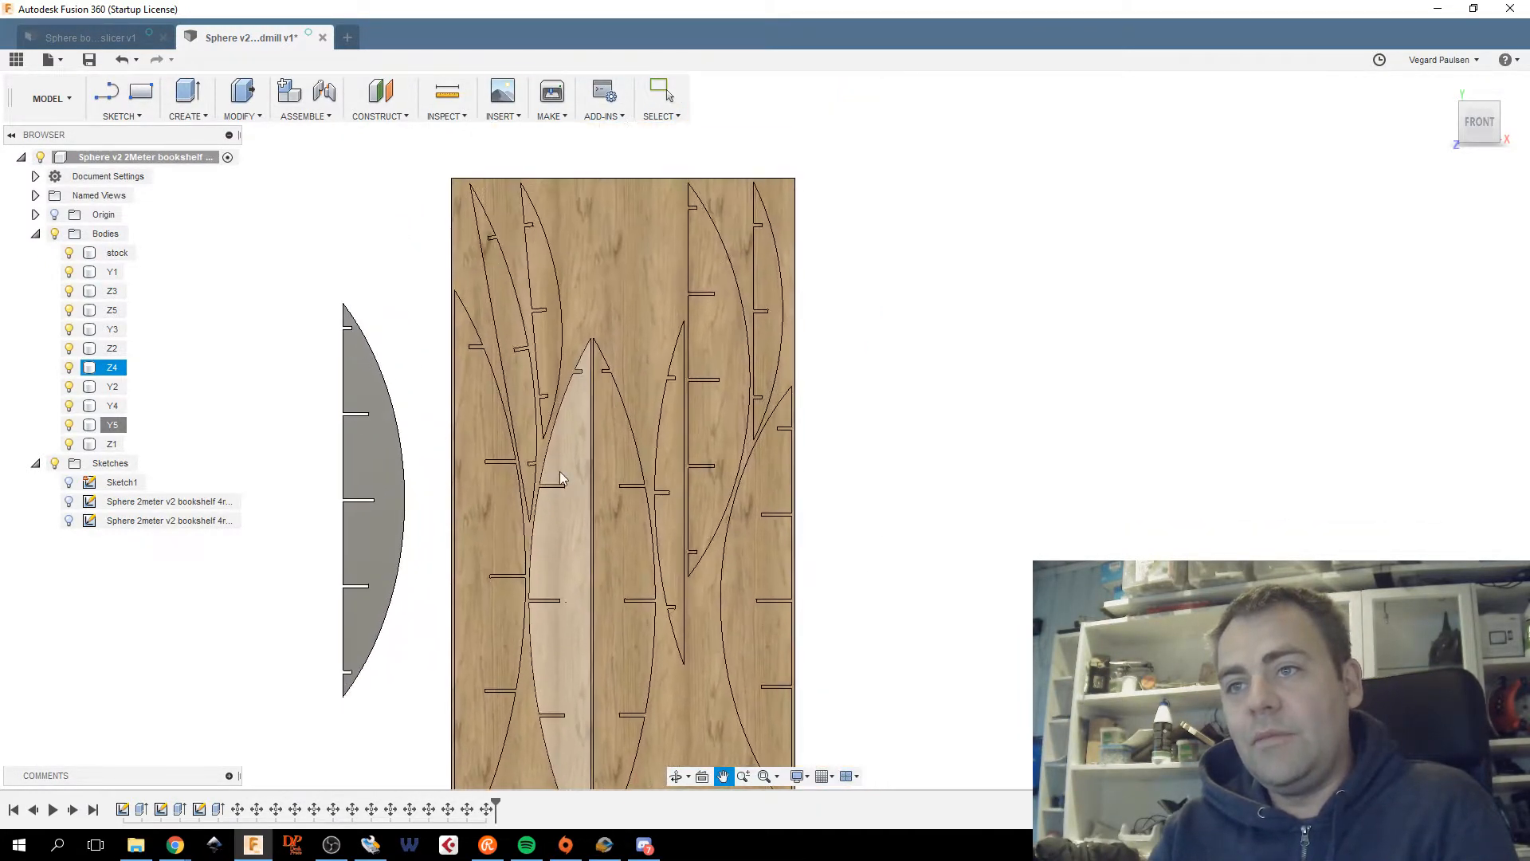
scroll(550, 478, "down", 1)
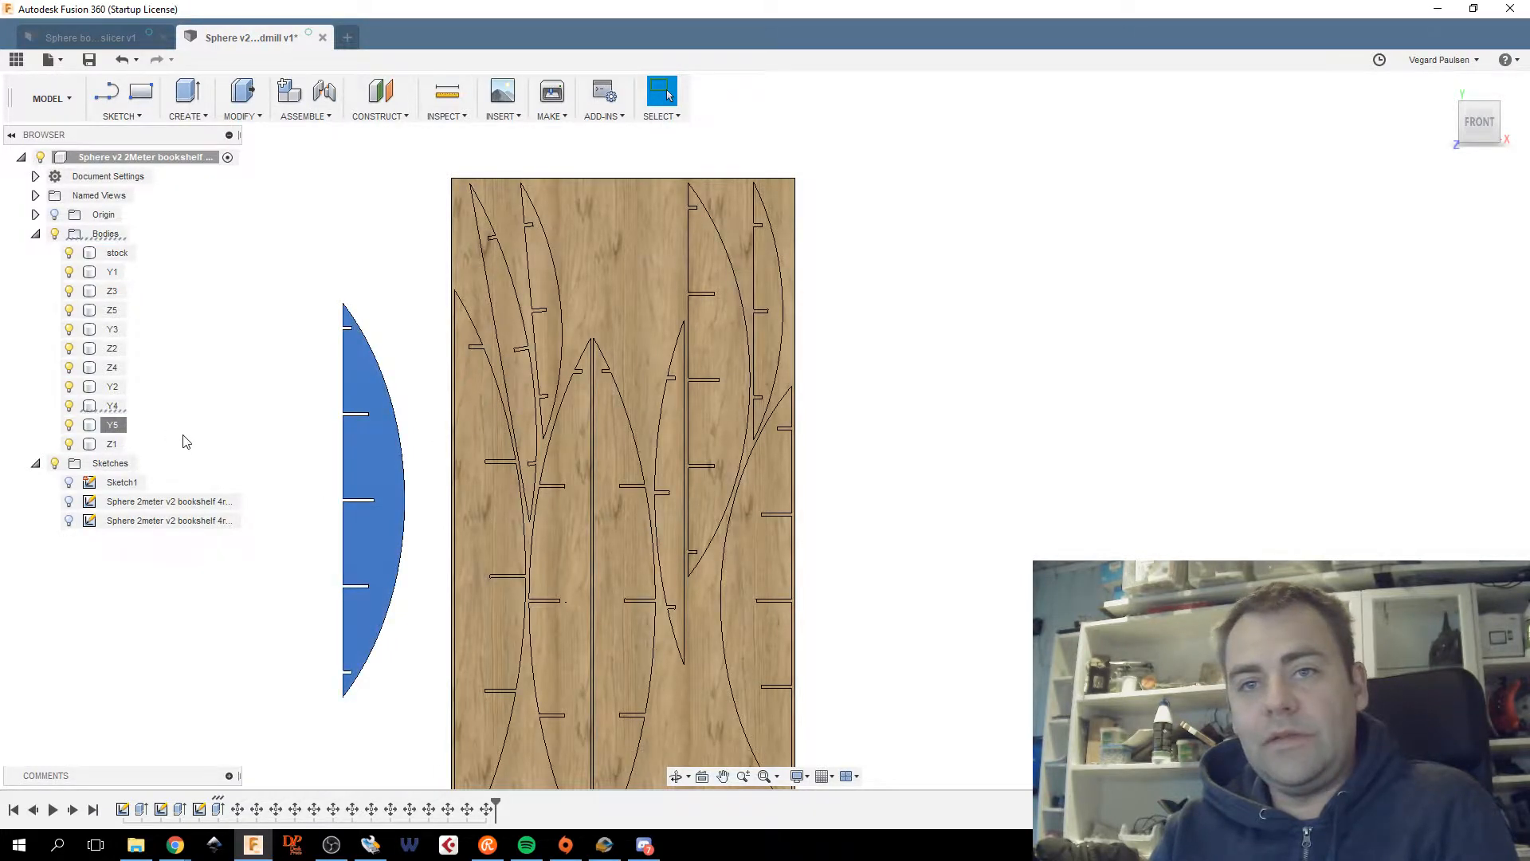
Move body Y4 onto the stock sheet and turn it upside down, with its straight edge against the adjacent rib's straight edge.
left_click(112, 425)
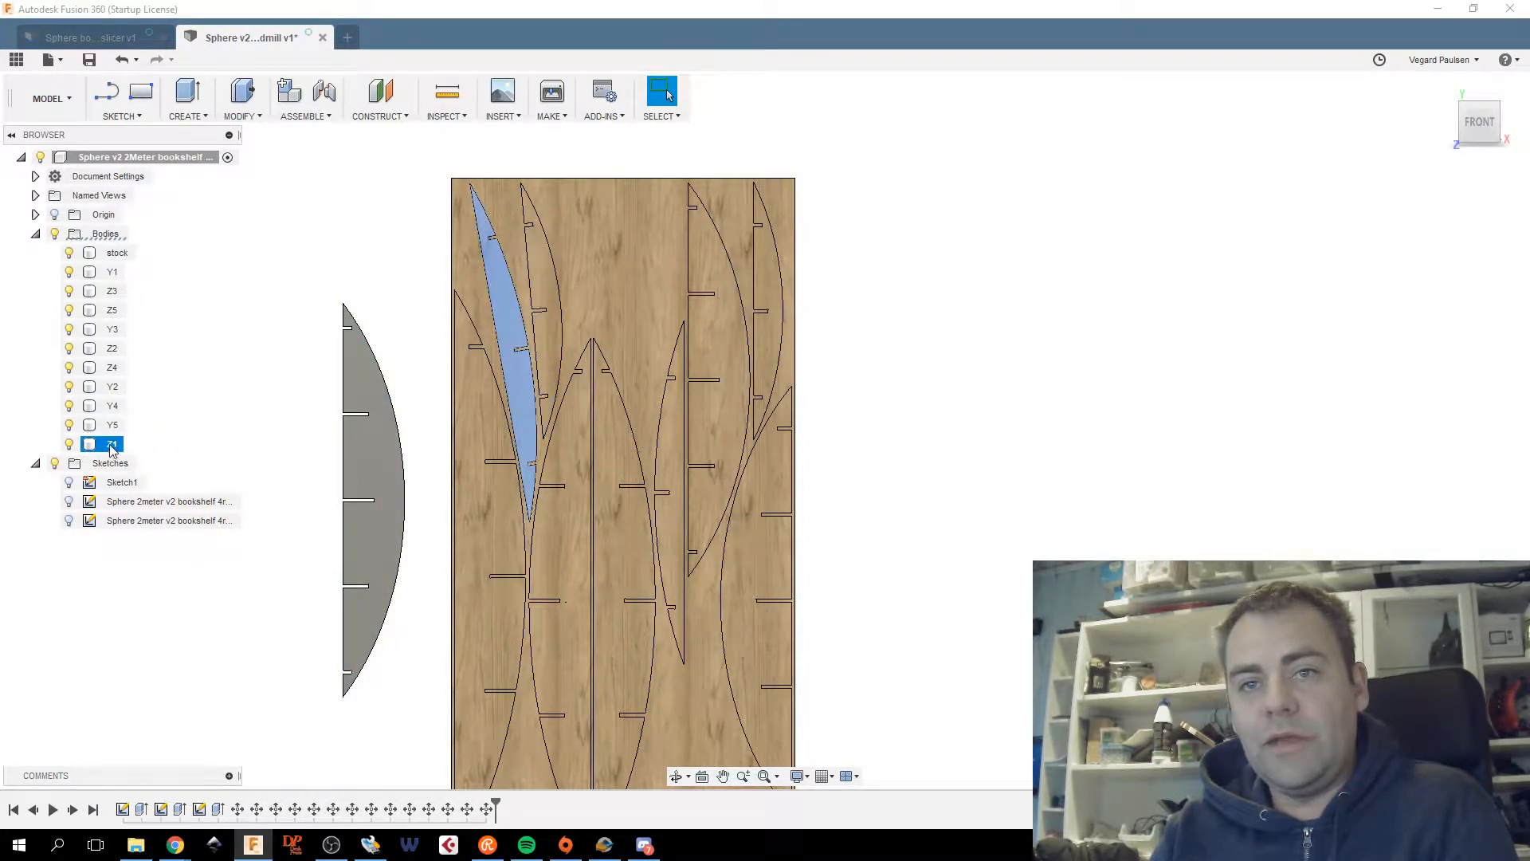
left_click(113, 405)
right_click(113, 406)
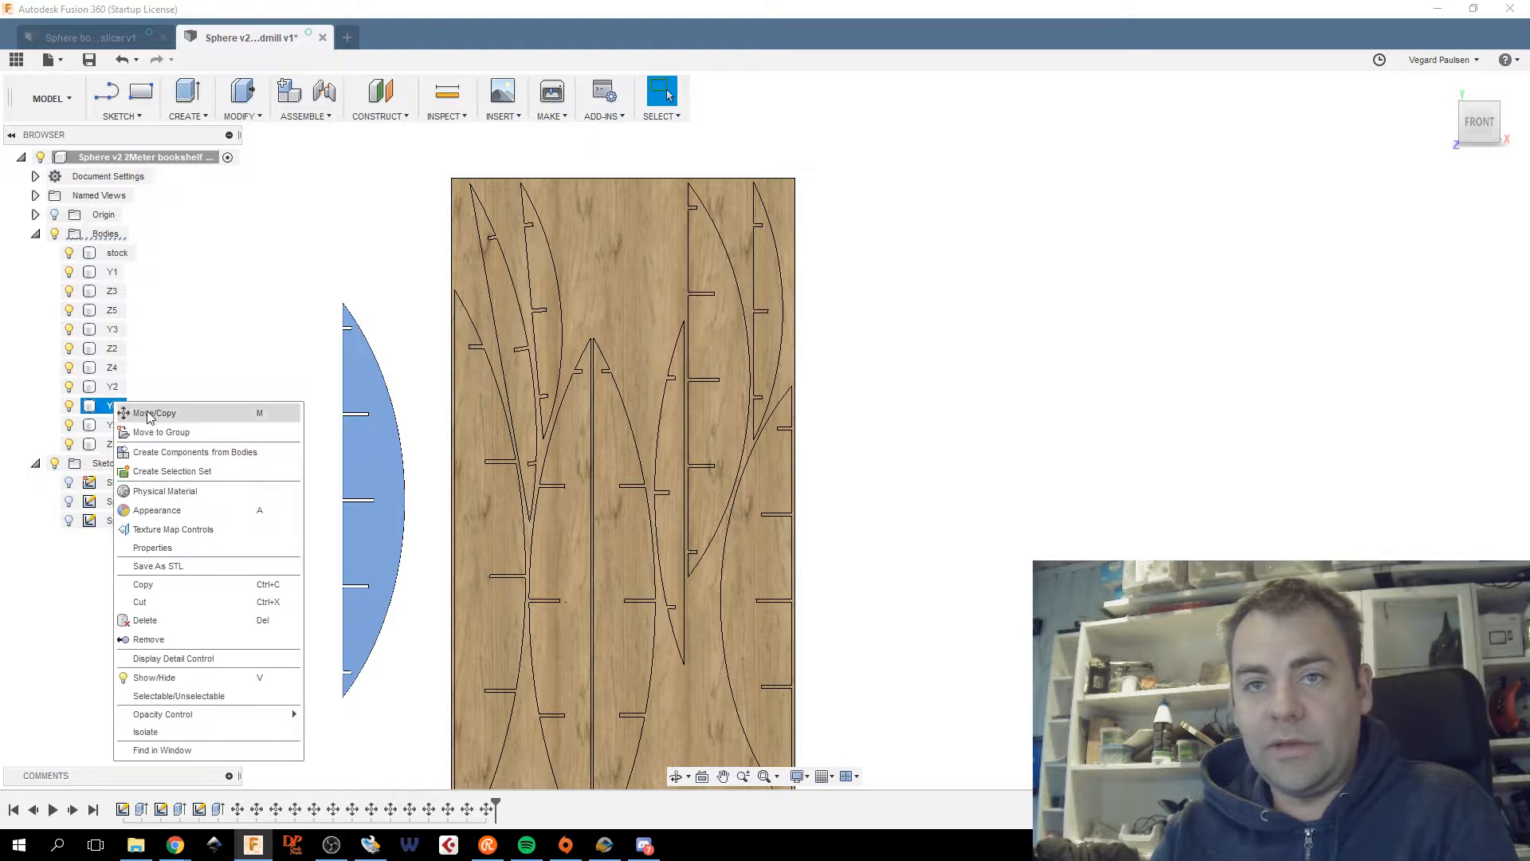
left_click(132, 414)
left_click_drag(363, 683, 665, 546)
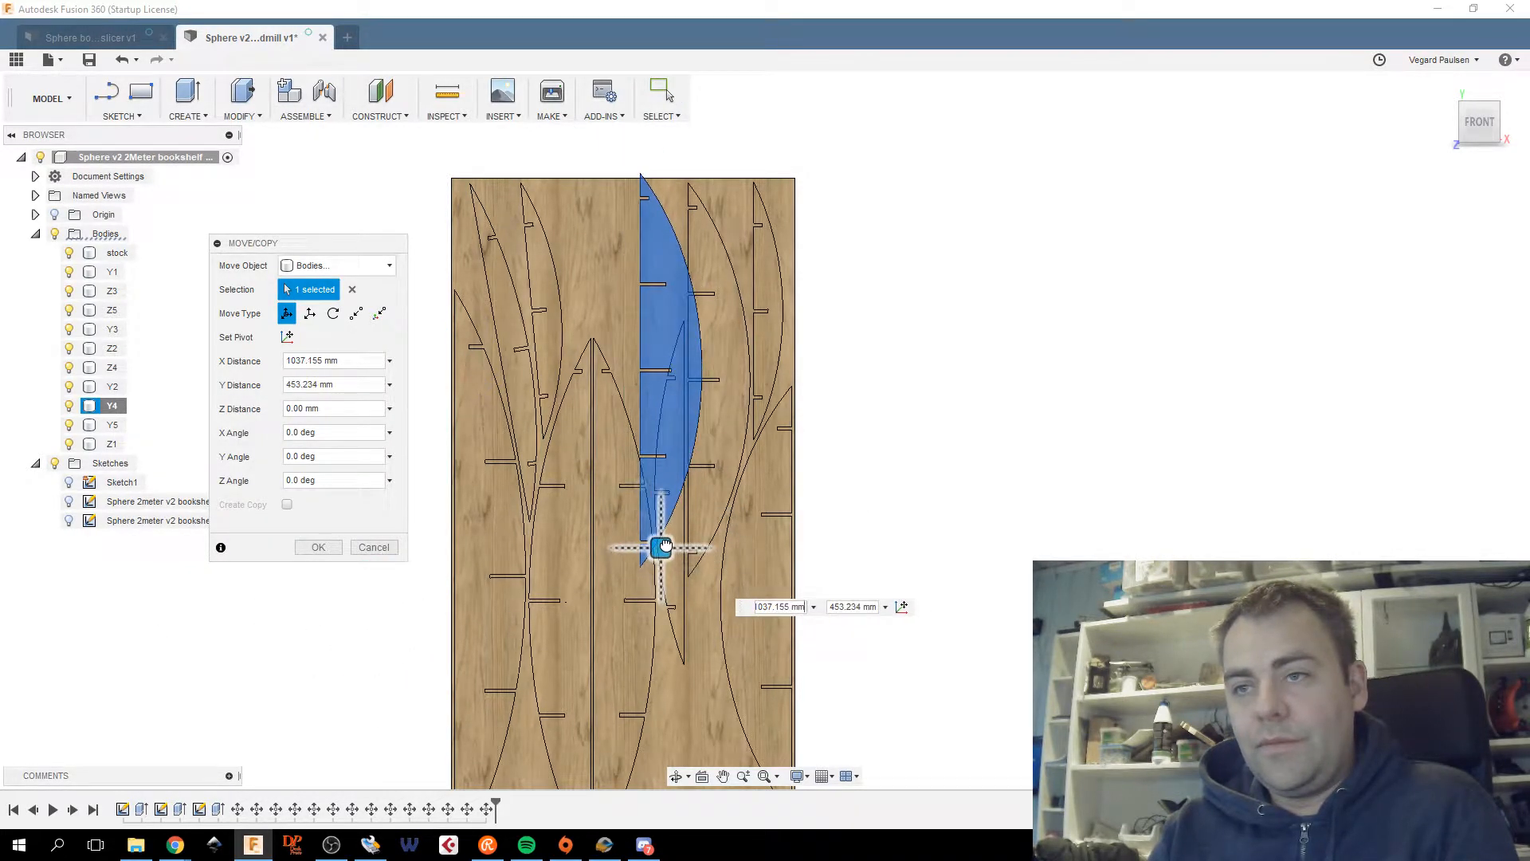
left_click_drag(640, 484, 655, 648)
left_click_drag(623, 590, 636, 215)
left_click_drag(666, 265, 653, 268)
mouse_move(634, 204)
left_mouse_down()
mouse_move(621, 201)
mouse_move(649, 225)
mouse_move(652, 203)
left_mouse_up()
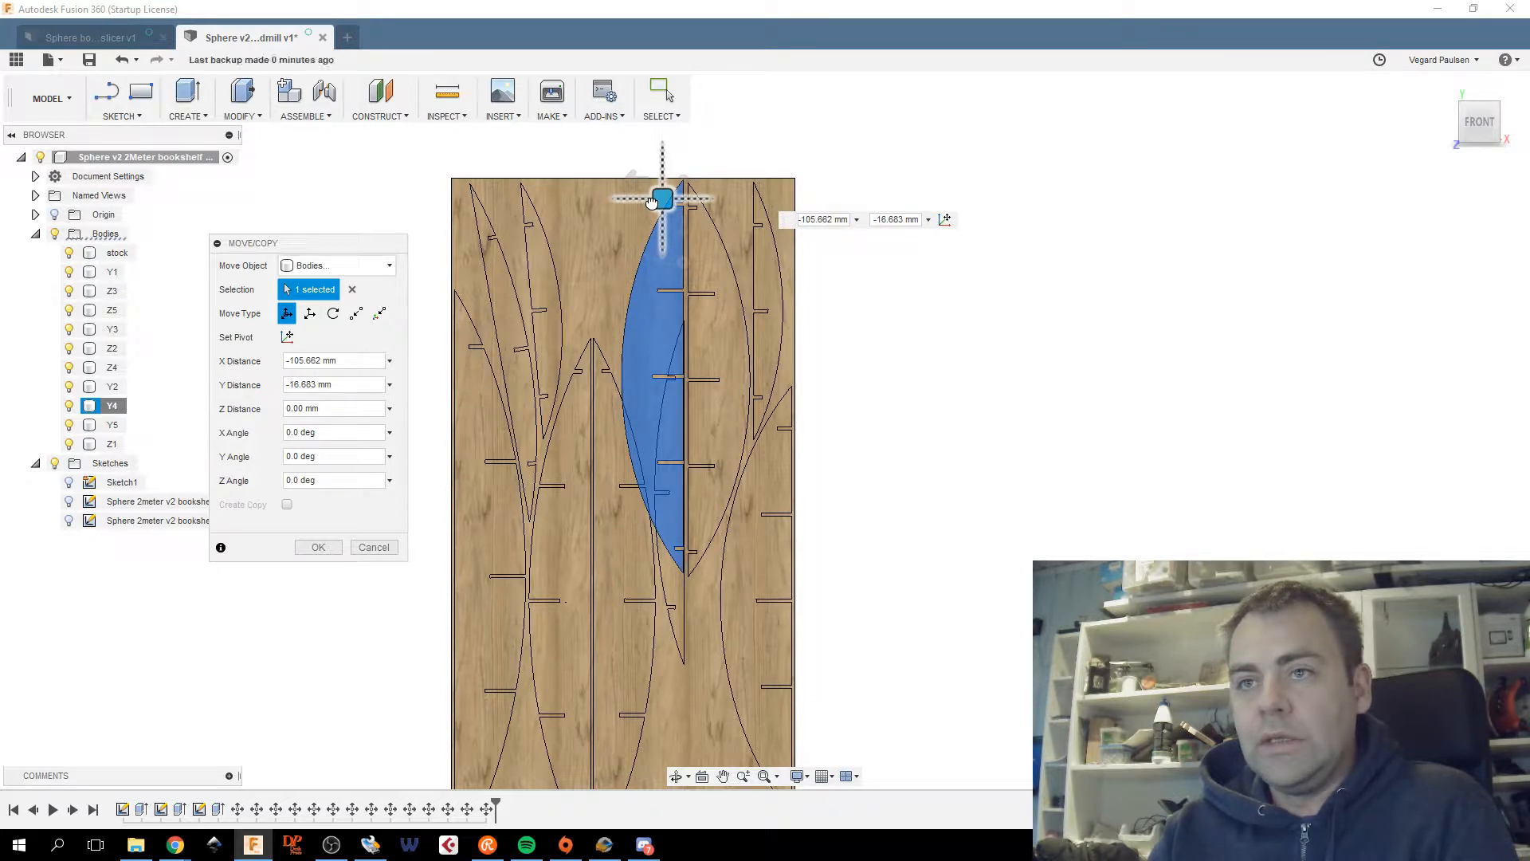
Tilt body Y4 diagonally and shift it across the lower half of the stock sheet.
middle_click_drag(934, 436, 1018, 361)
scroll(1018, 362, "down", 2)
left_click_drag(819, 164, 734, 467)
left_click_drag(756, 400, 823, 423)
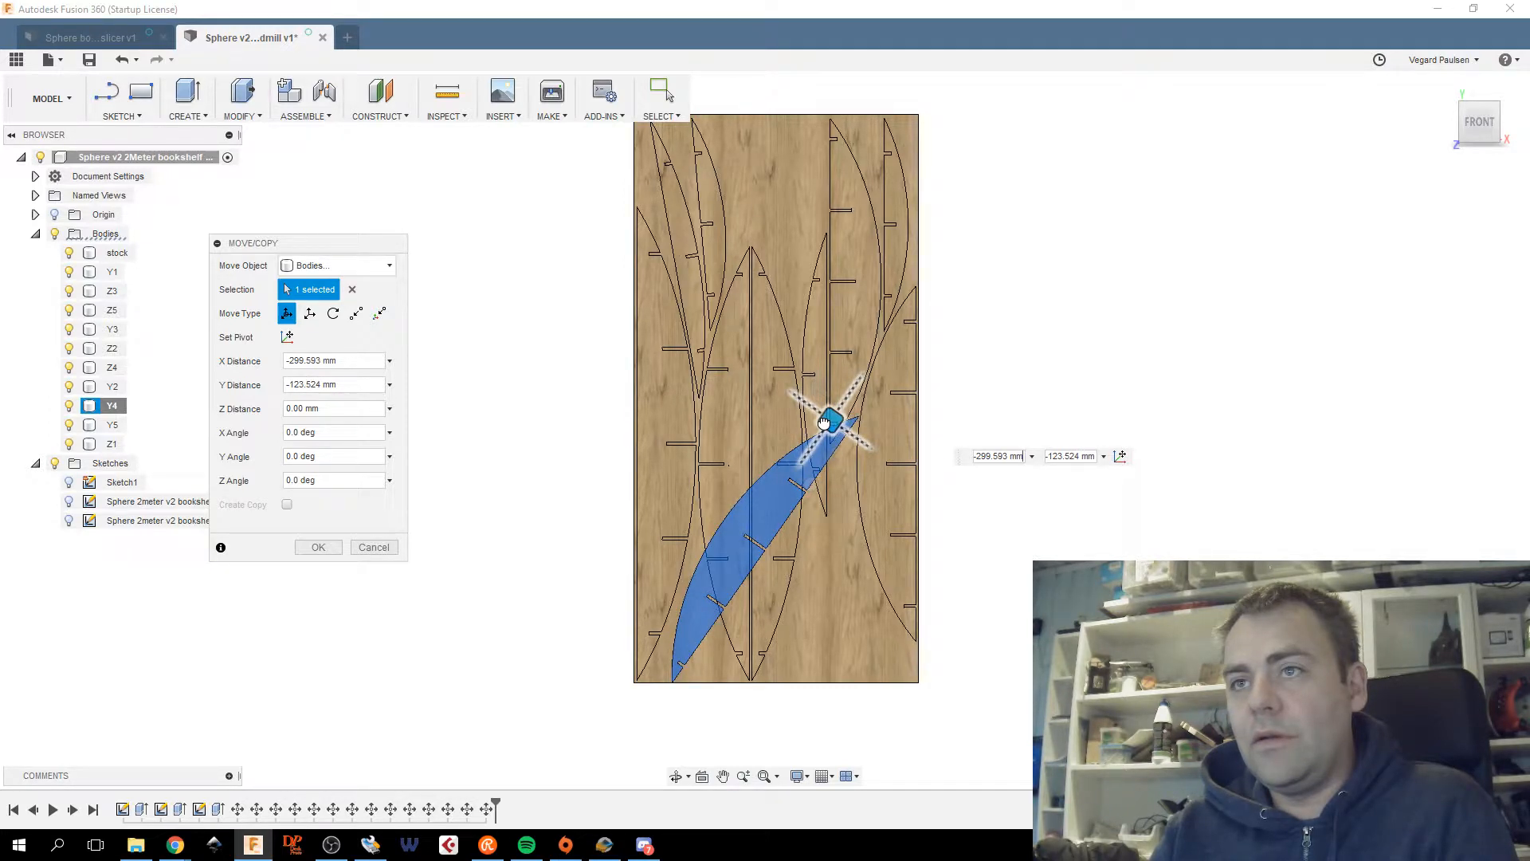
left_click_drag(824, 422, 890, 431)
Flip Y4's curved side toward the stock's lower right and place its tip in the lower-left corner, applying the move.
scroll(847, 437, "up", 5)
left_click_drag(855, 481, 992, 356)
scroll(841, 440, "down", 3)
middle_click_drag(904, 510, 871, 470)
left_click_drag(897, 414, 596, 759)
left_click_drag(631, 707, 623, 693)
mouse_move(596, 749)
left_mouse_down()
mouse_move(591, 727)
mouse_move(586, 760)
left_mouse_up()
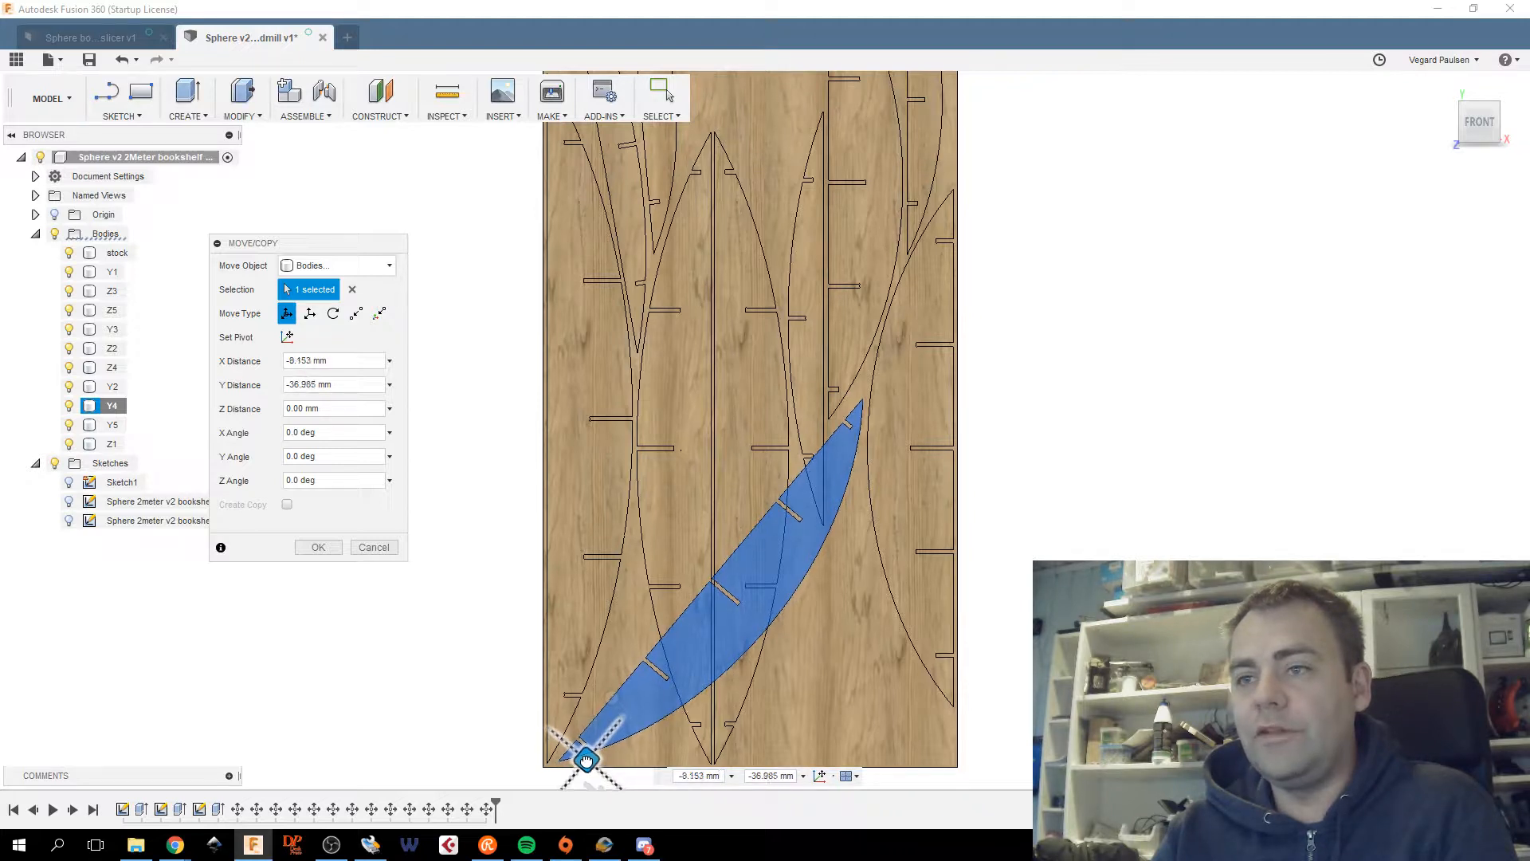
left_click(319, 547)
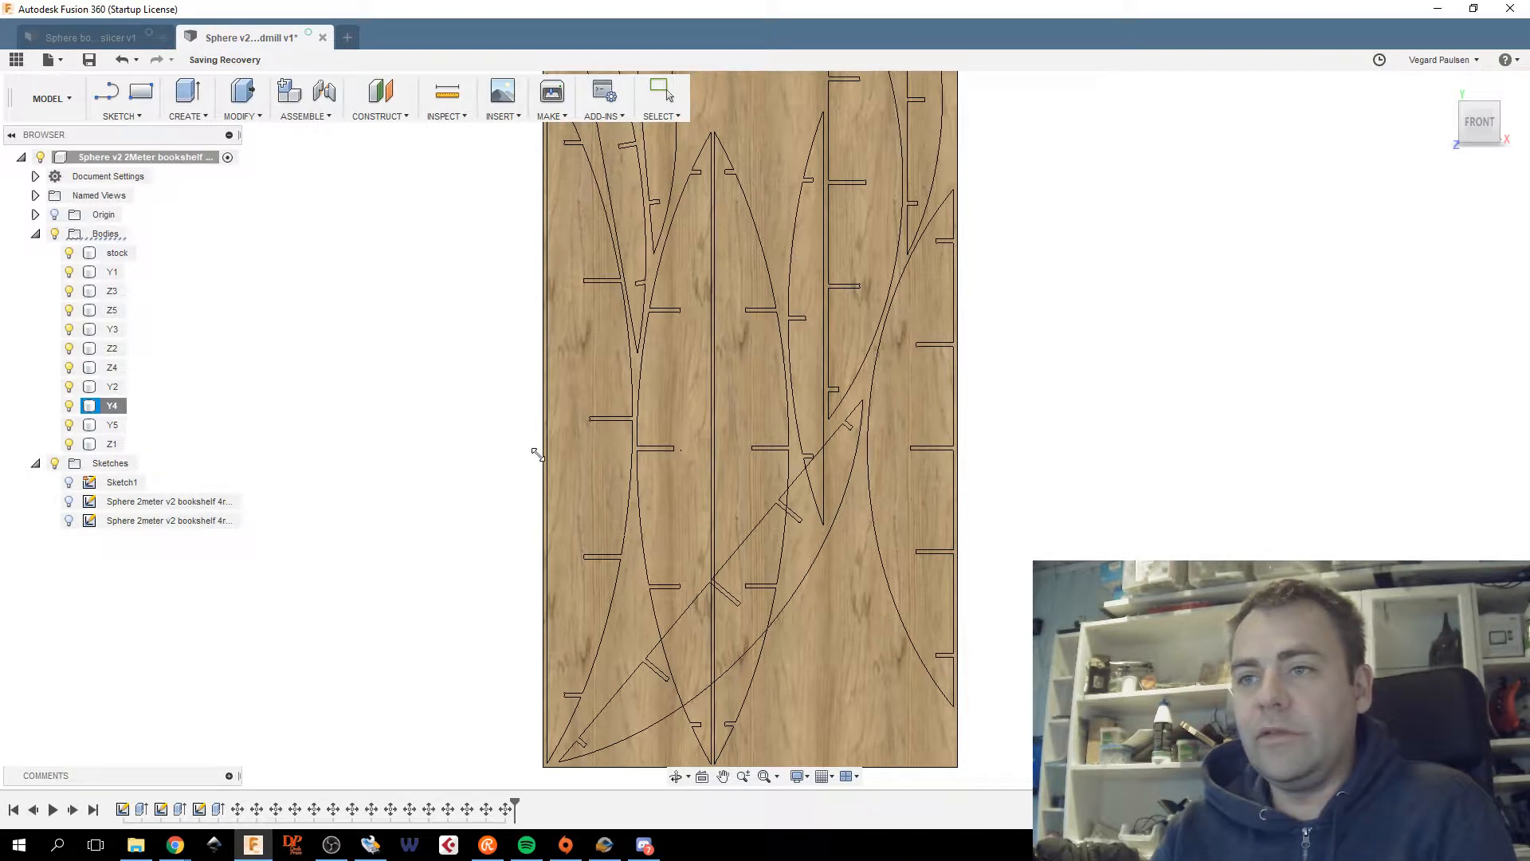
Examine the full stock layout and identify where ribs Y1, Z3, Z5 and Y3 lie on it.
scroll(538, 455, "down", 3)
scroll(539, 459, "up", 3)
scroll(544, 470, "down", 2)
middle_click_drag(544, 470, 615, 543)
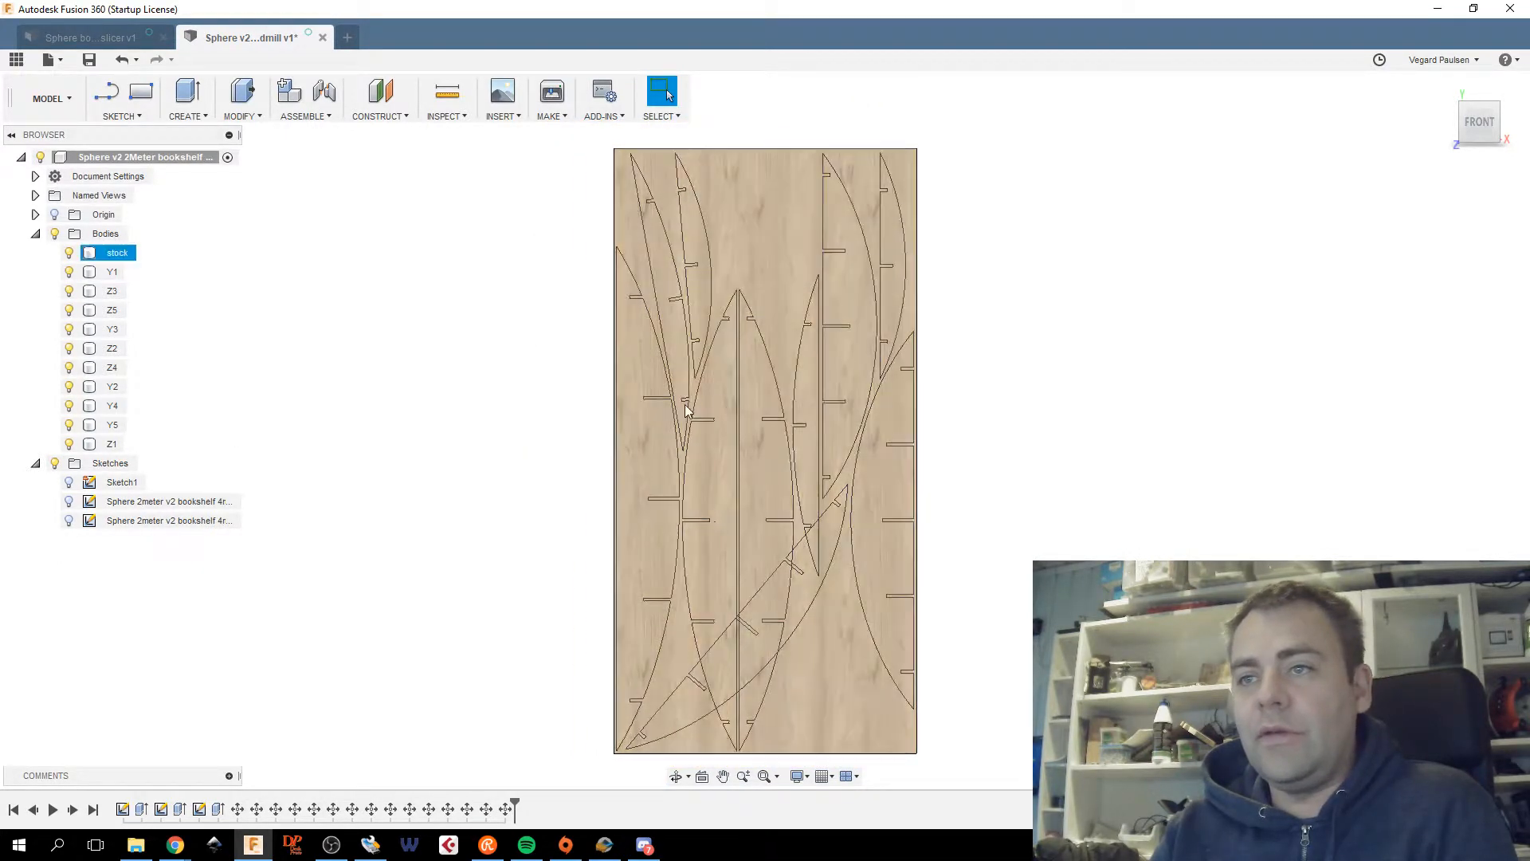
left_click(725, 393)
left_click(363, 377)
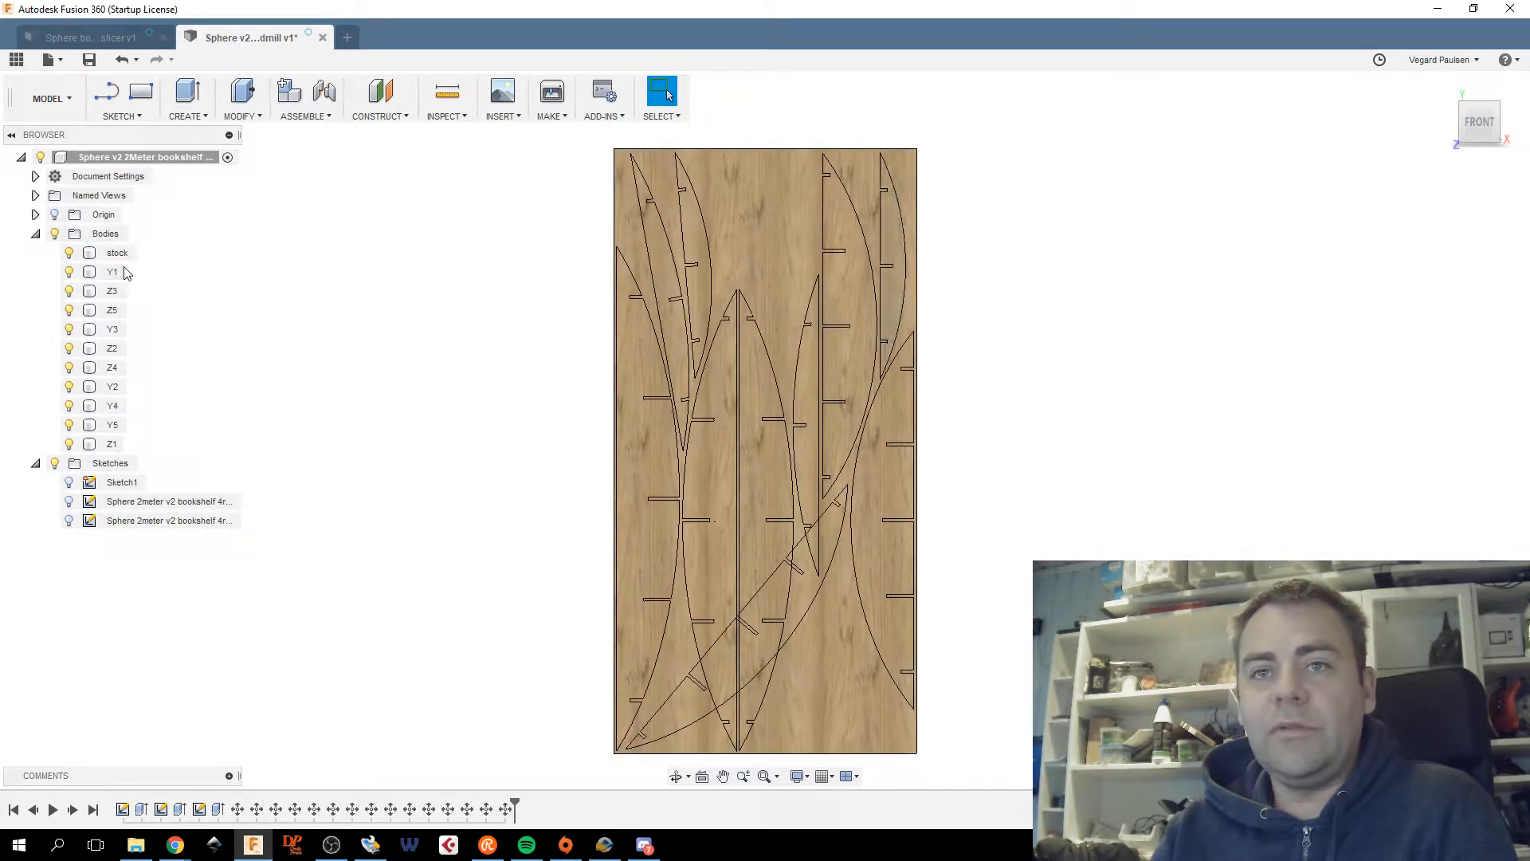
left_click(115, 271)
left_click(112, 291)
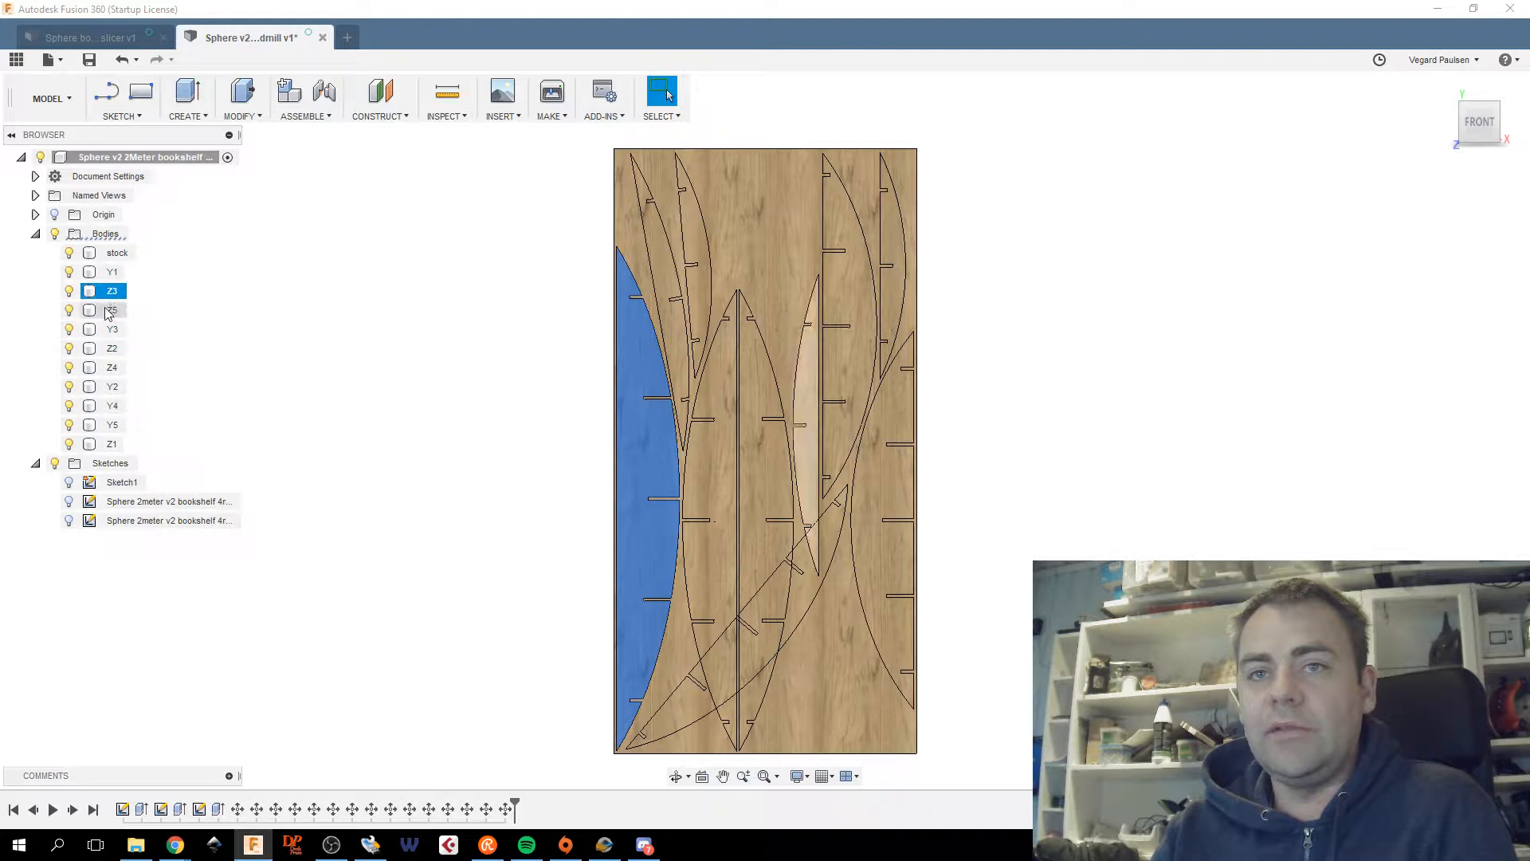
left_click(112, 310)
left_click(113, 329)
Move body Z2 straight up to the stock sheet's top edge, beside Z4, and apply the move.
left_click(113, 349)
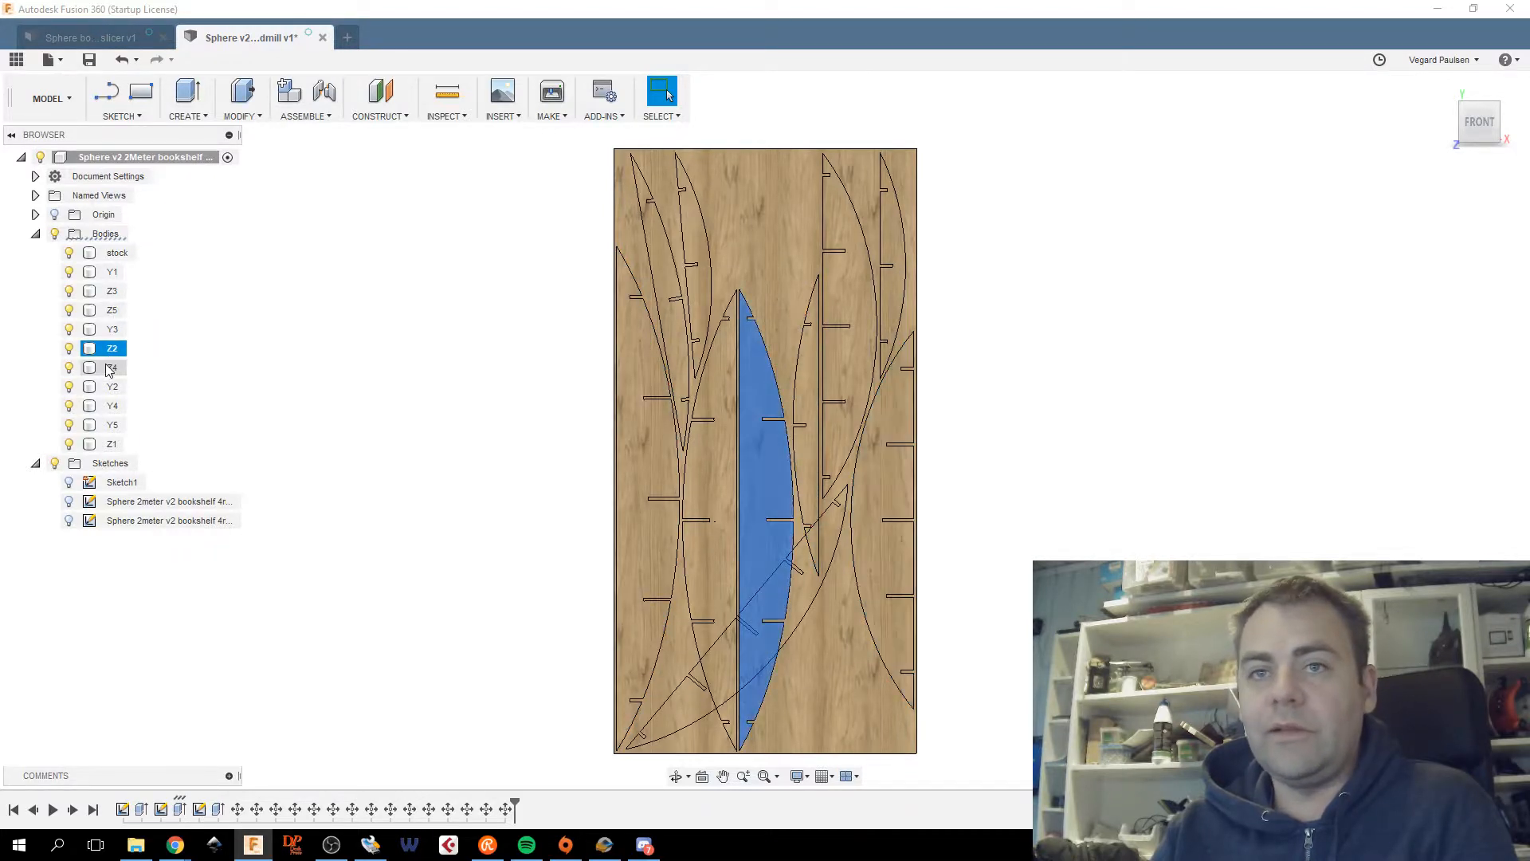
right_click(112, 351)
left_click(159, 385)
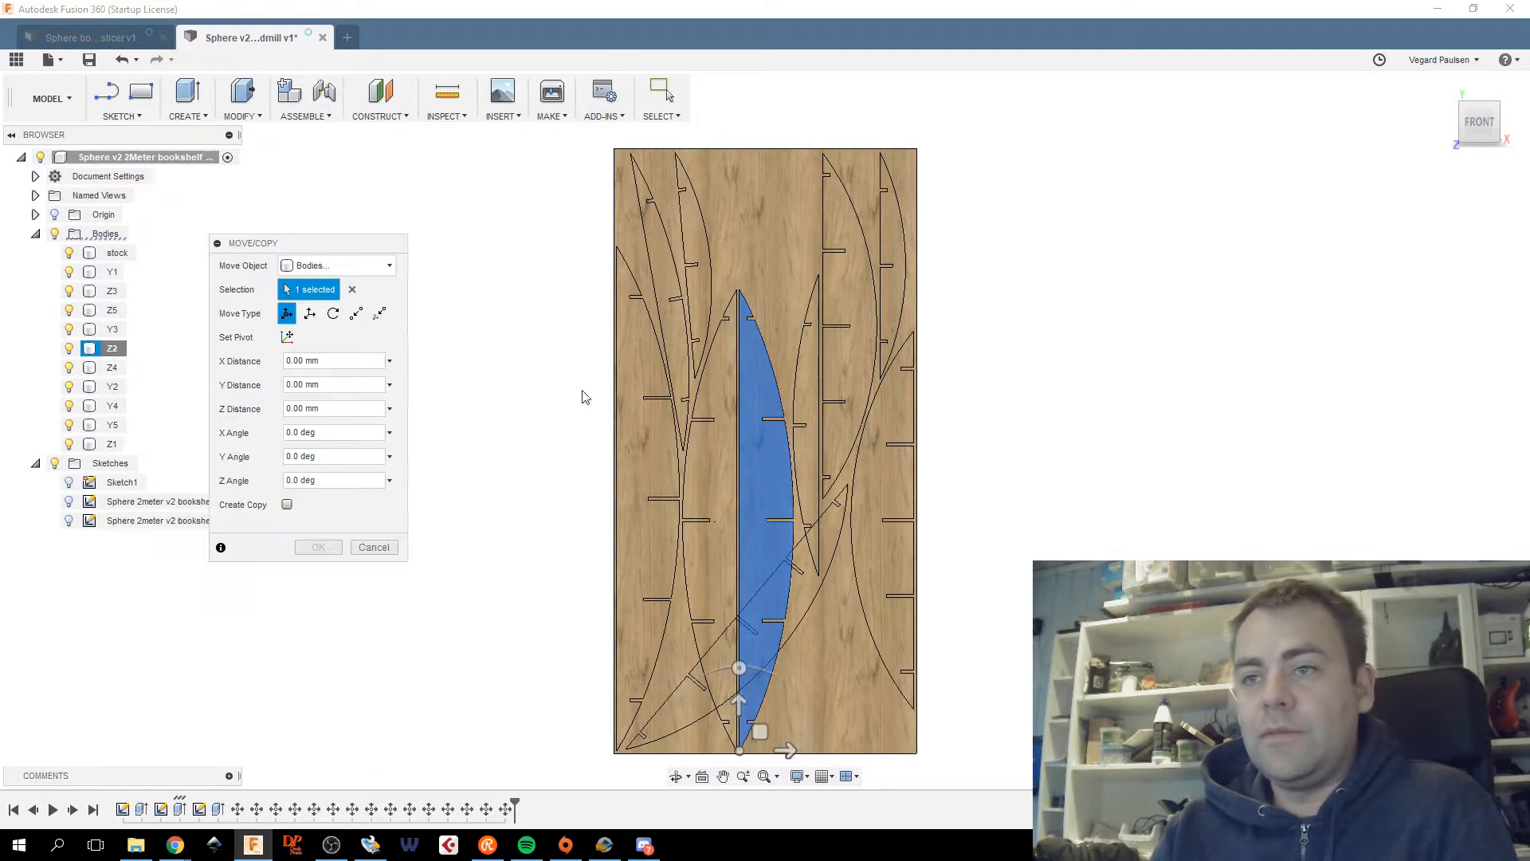
left_click_drag(736, 703, 739, 563)
left_click_drag(737, 566, 761, 594)
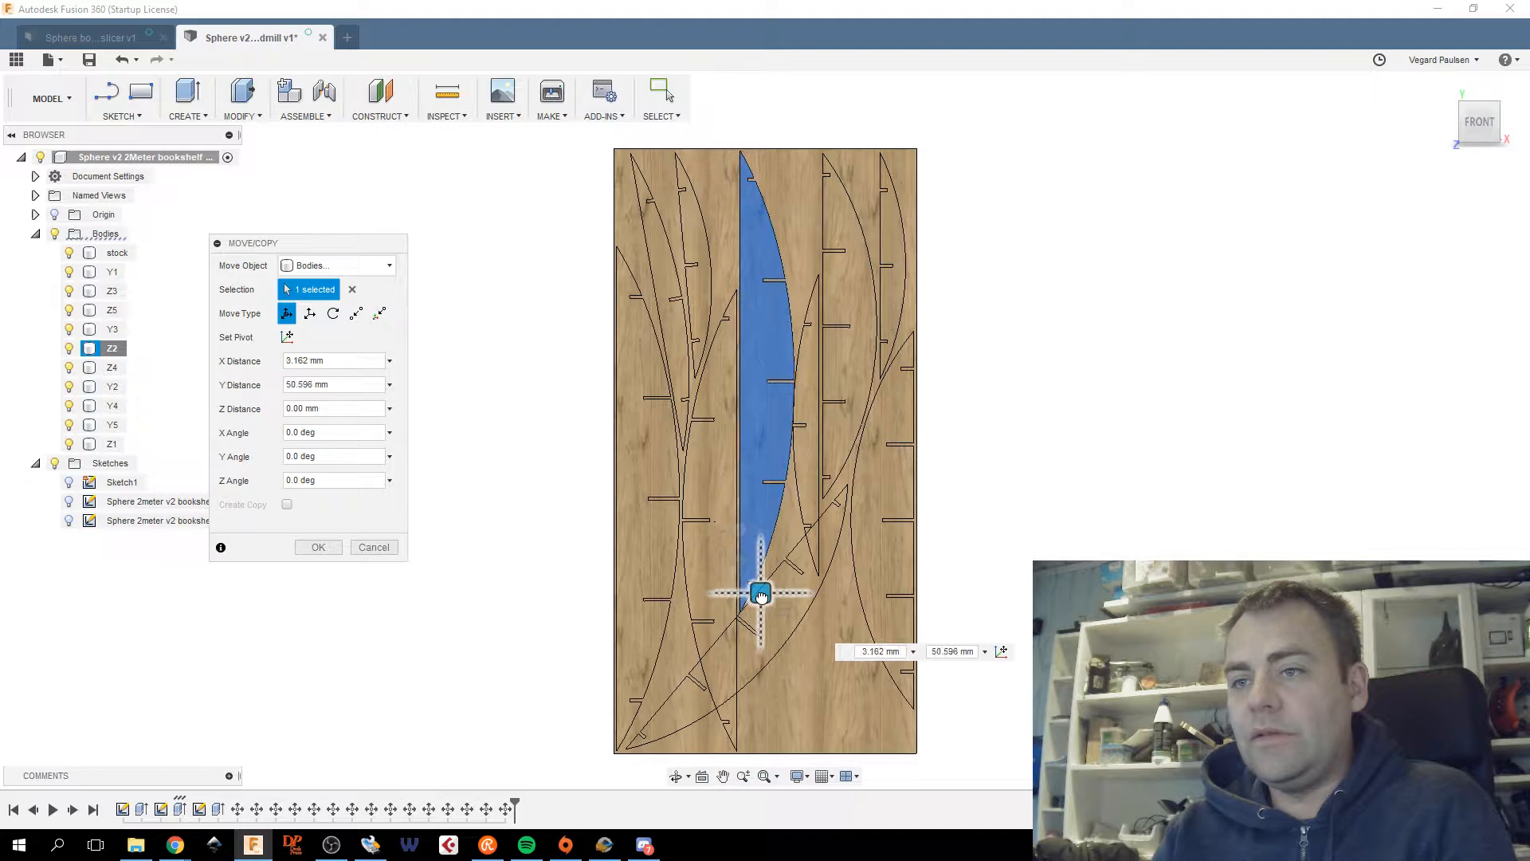
left_click(318, 547)
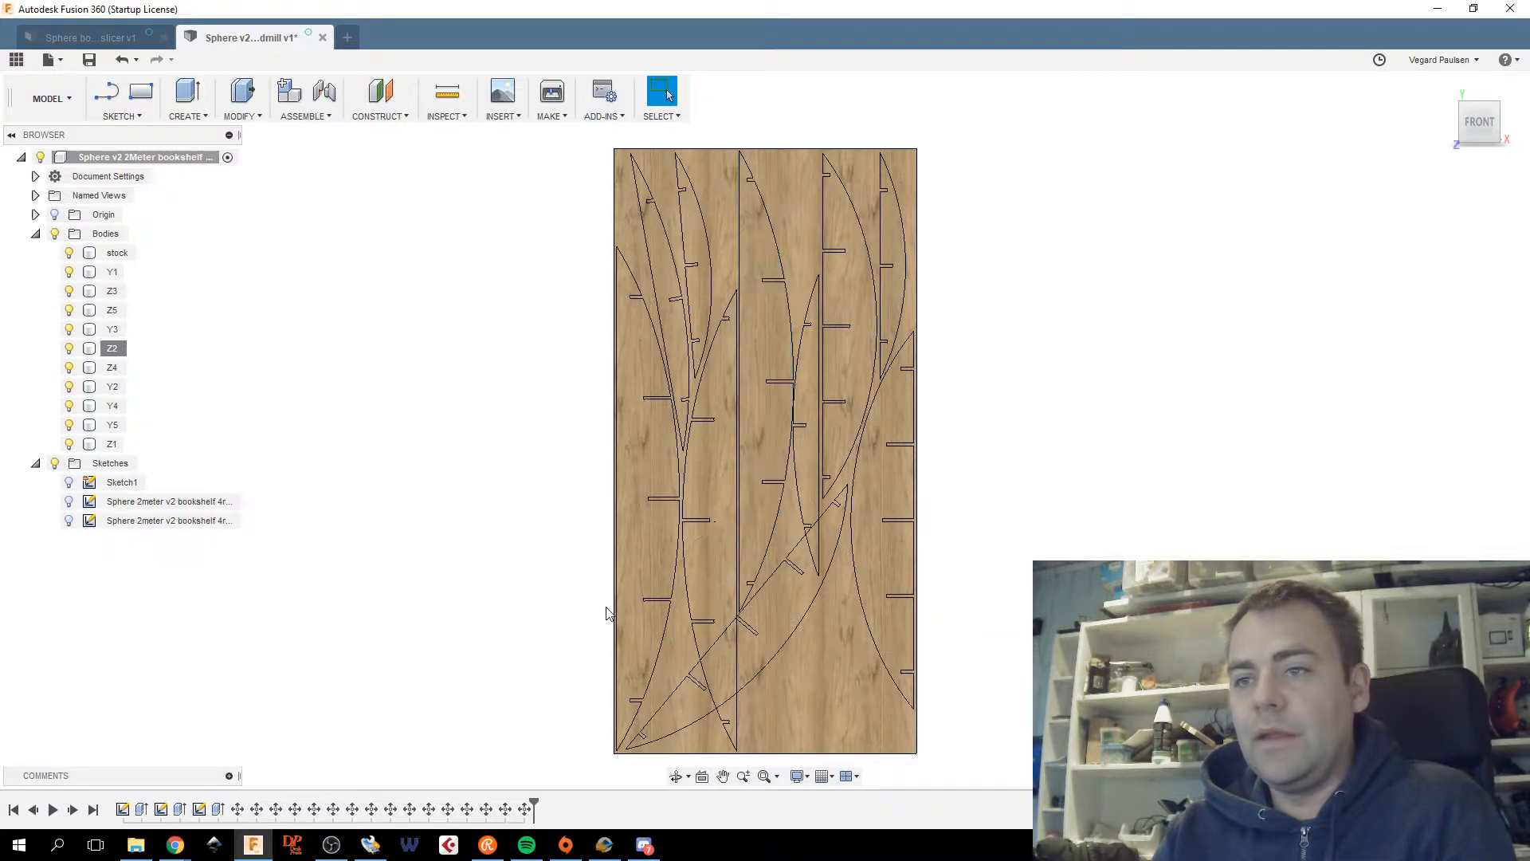
Undo the last moves of bodies Z2 and Y4 and clear the selection.
left_click(711, 545)
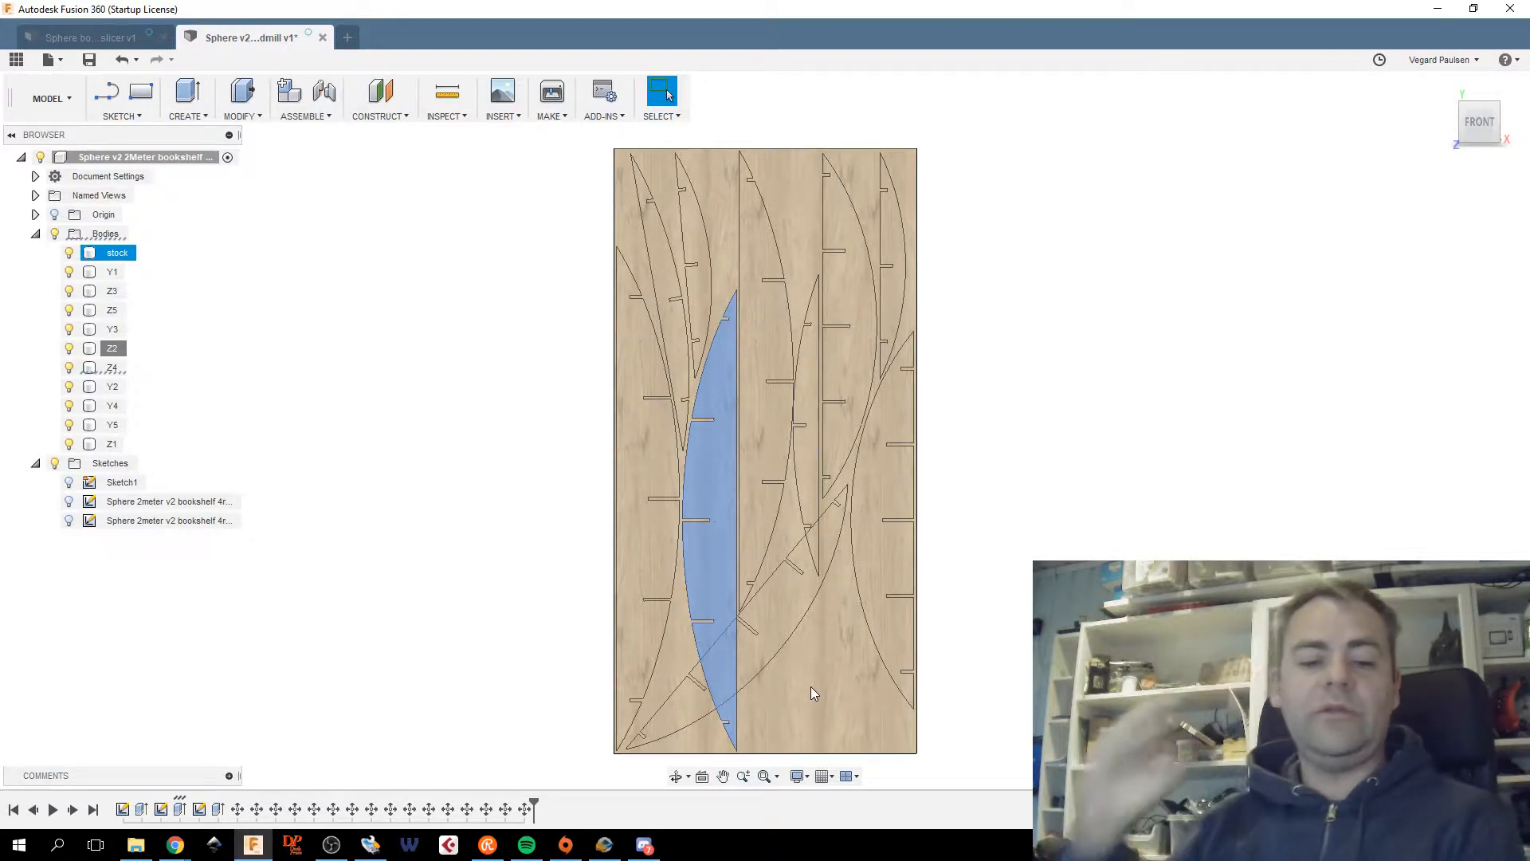
key("ctrl+z")
key("ctrl+z")
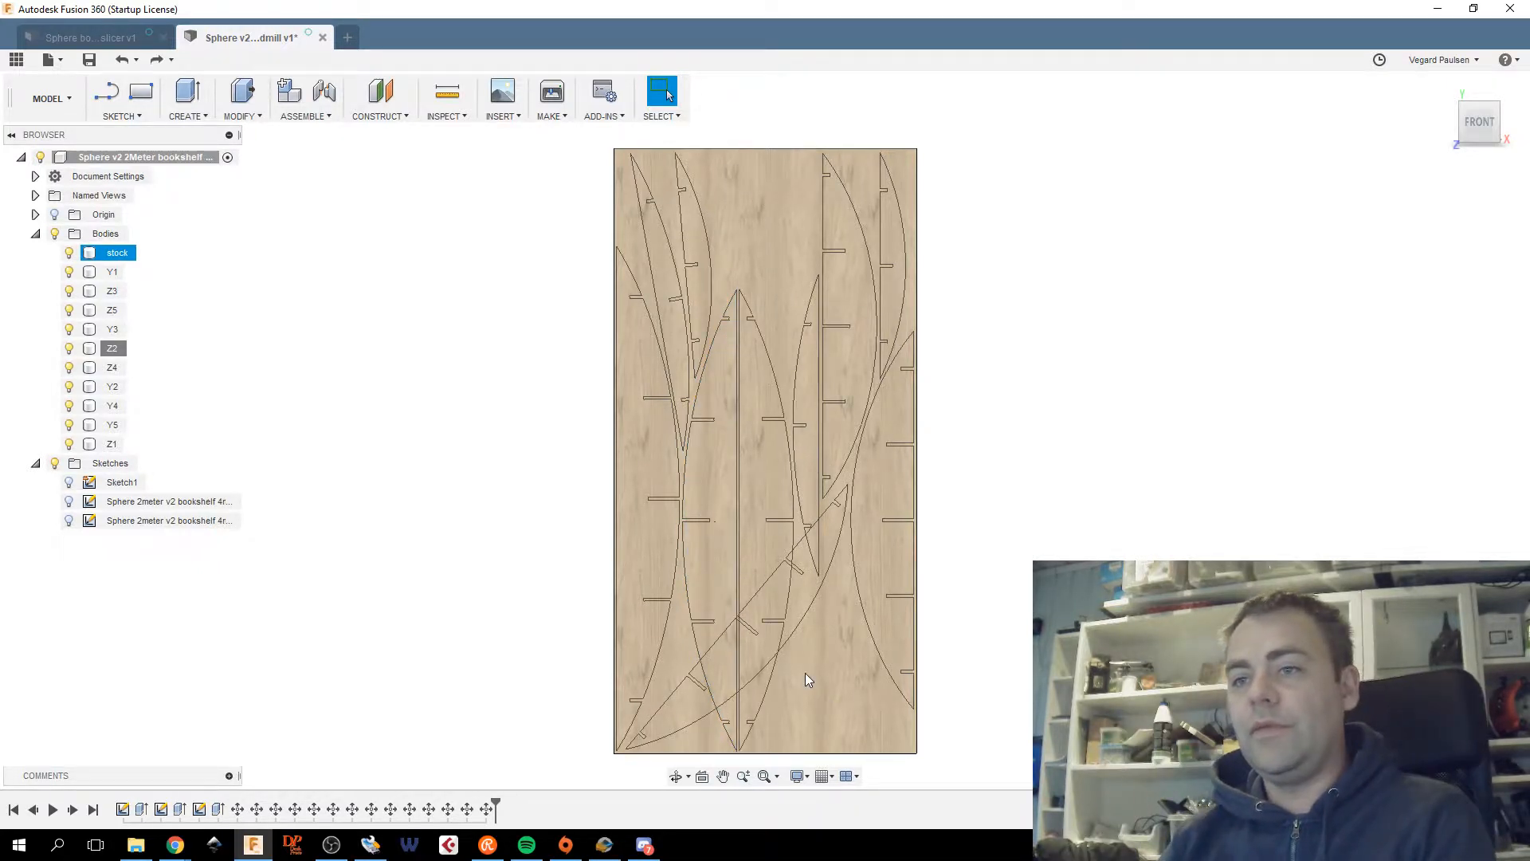
key("Escape")
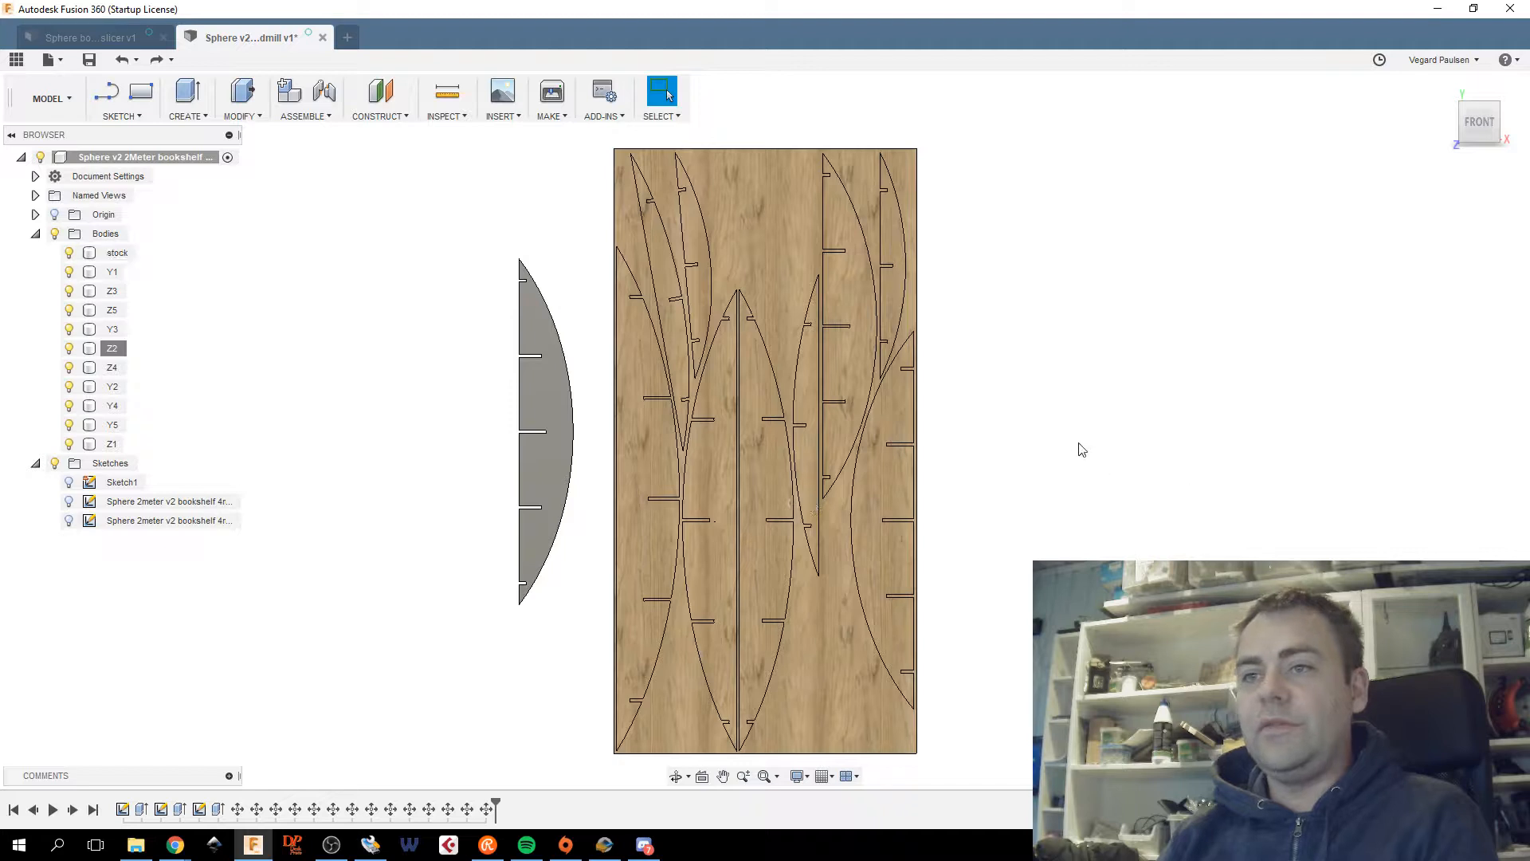
Hide the stock body and apply the wood physical material listed after Birch to the slim rib at the layout's upper-right corner.
left_click(69, 253)
right_click(1151, 427)
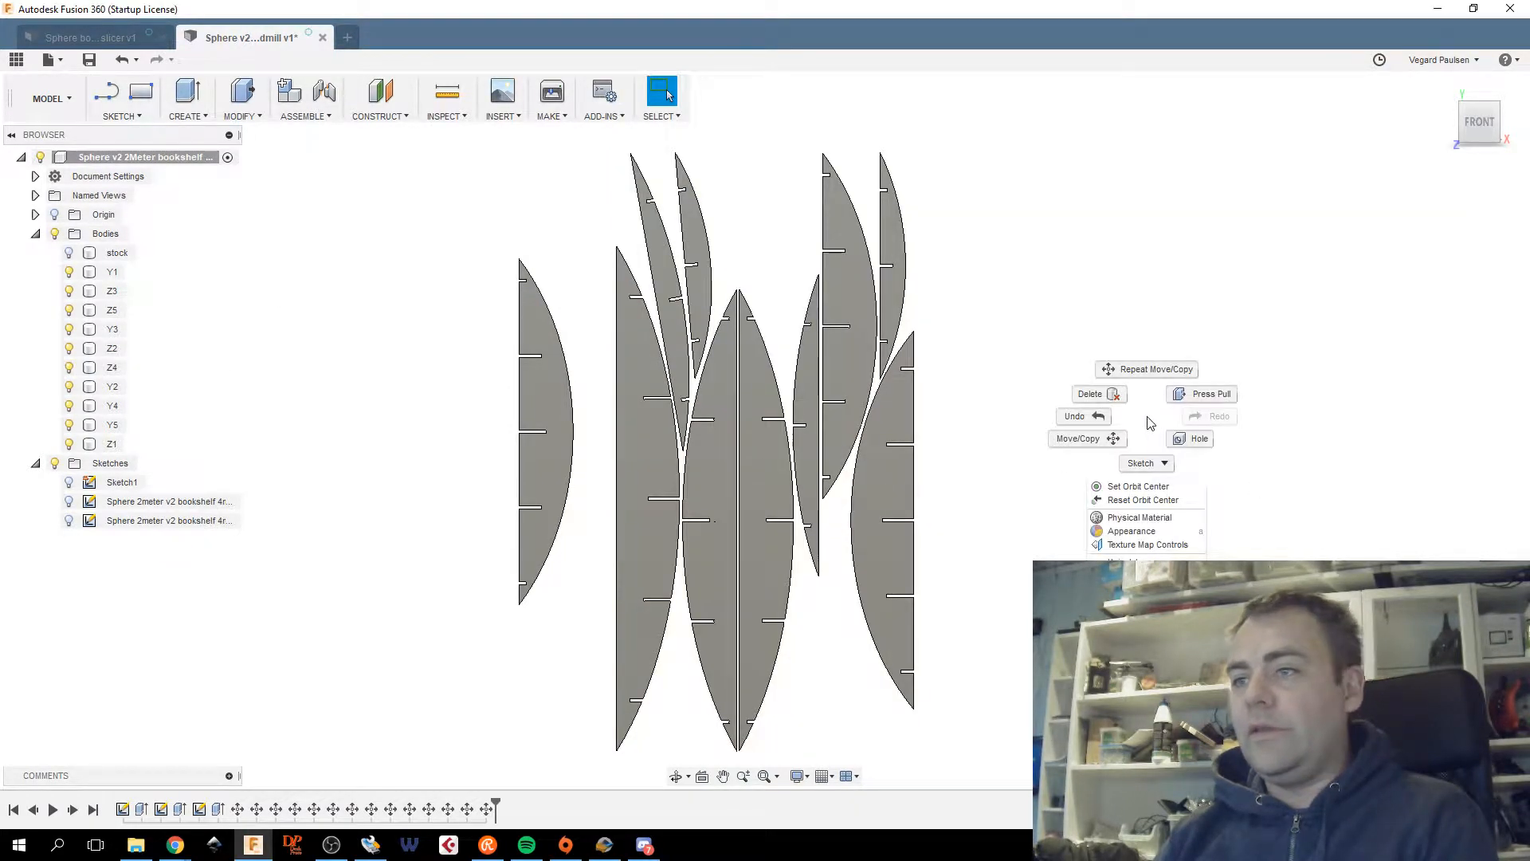
left_click(1153, 528)
scroll(1356, 484, "down", 1)
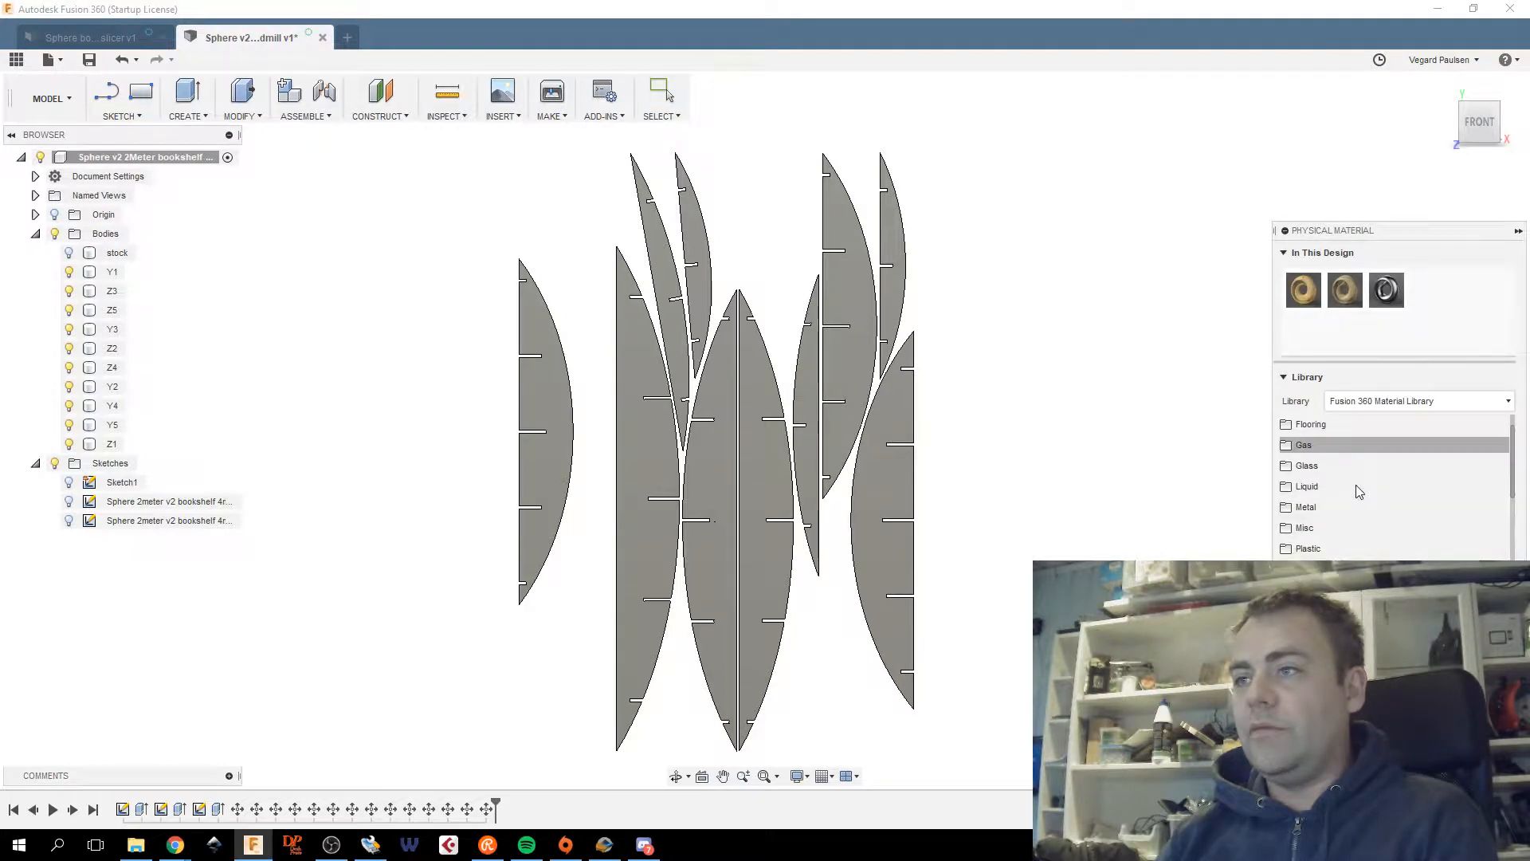
scroll(1395, 488, "down", 3)
left_click_drag(1355, 555, 915, 311)
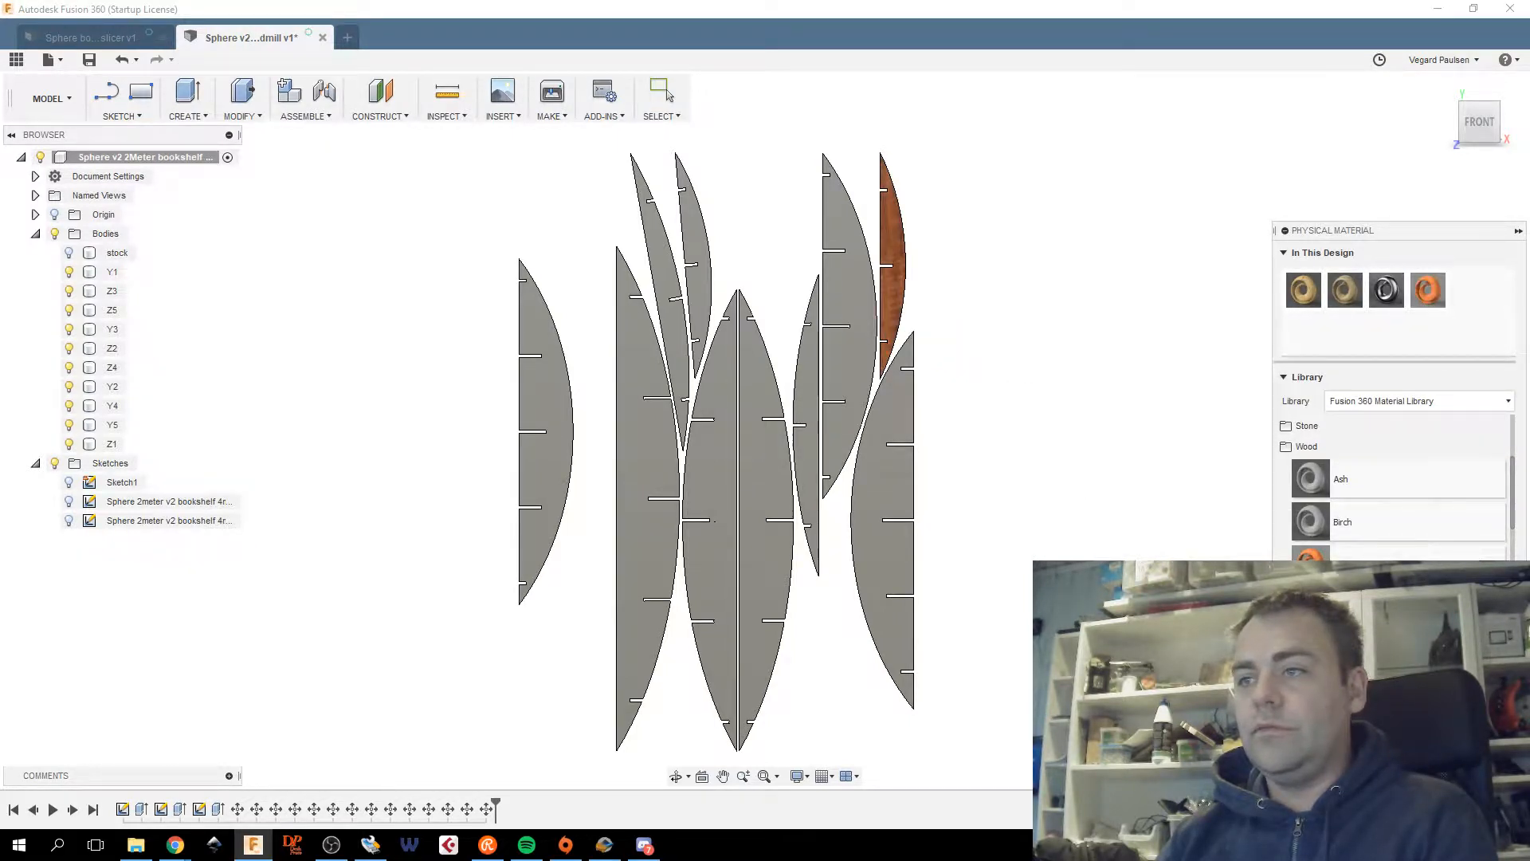
Apply the same wood physical material to all the remaining rib bodies, including Y4.
left_click_drag(1354, 556, 728, 471)
left_click_drag(1311, 555, 649, 478)
left_click_drag(1310, 556, 669, 271)
left_click_drag(509, 353, 513, 358)
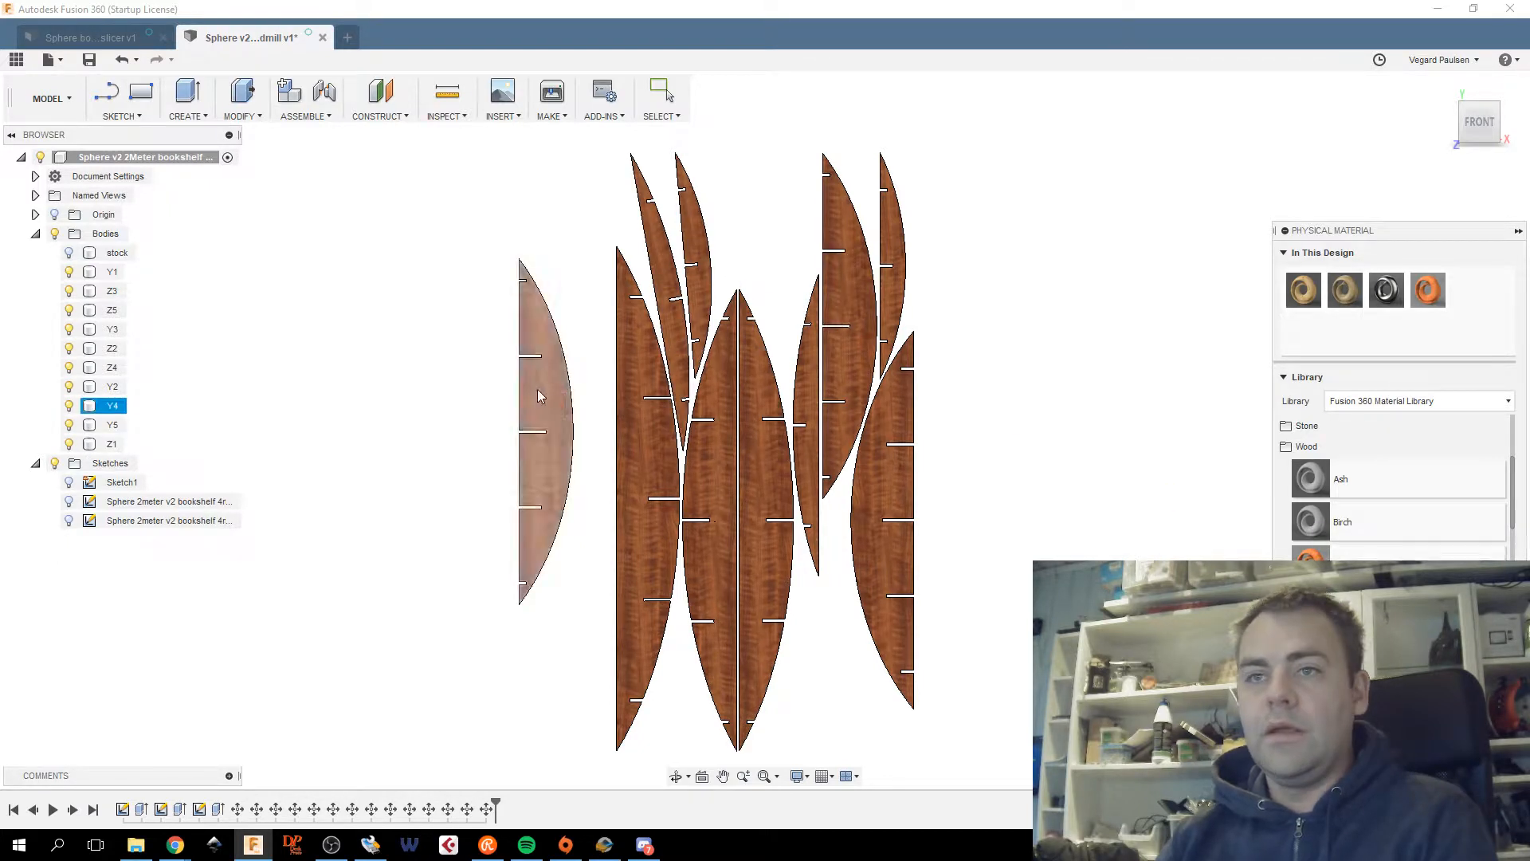
Show the stock body again and preview the nested layout with an in-canvas render, returning to the Model workspace.
left_click(68, 253)
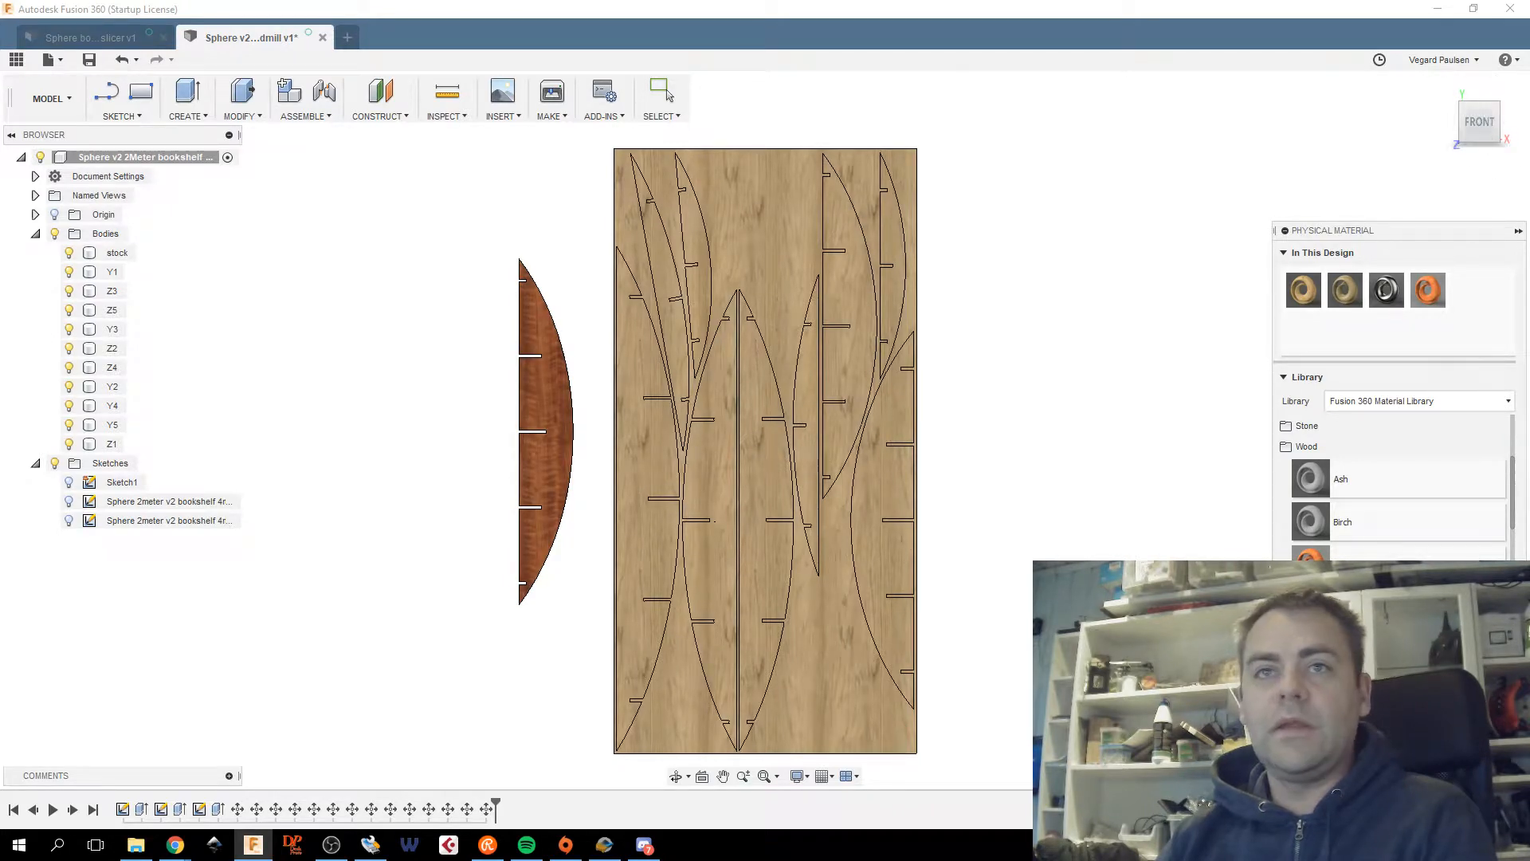
left_click(50, 98)
left_click(45, 216)
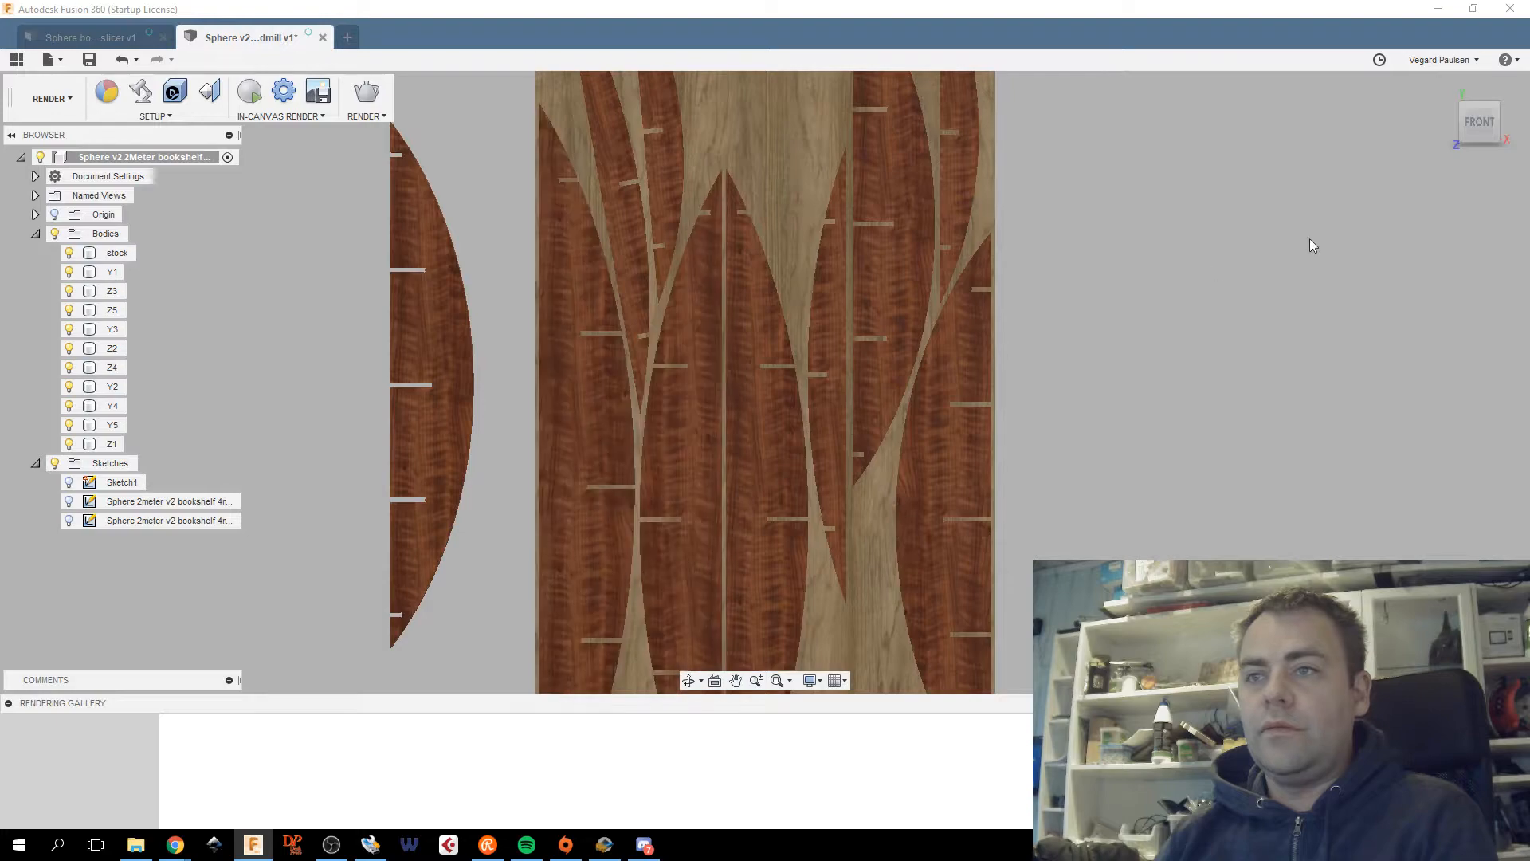
mouse_move(1469, 119)
left_mouse_down()
mouse_move(1472, 91)
mouse_move(1473, 131)
left_mouse_up()
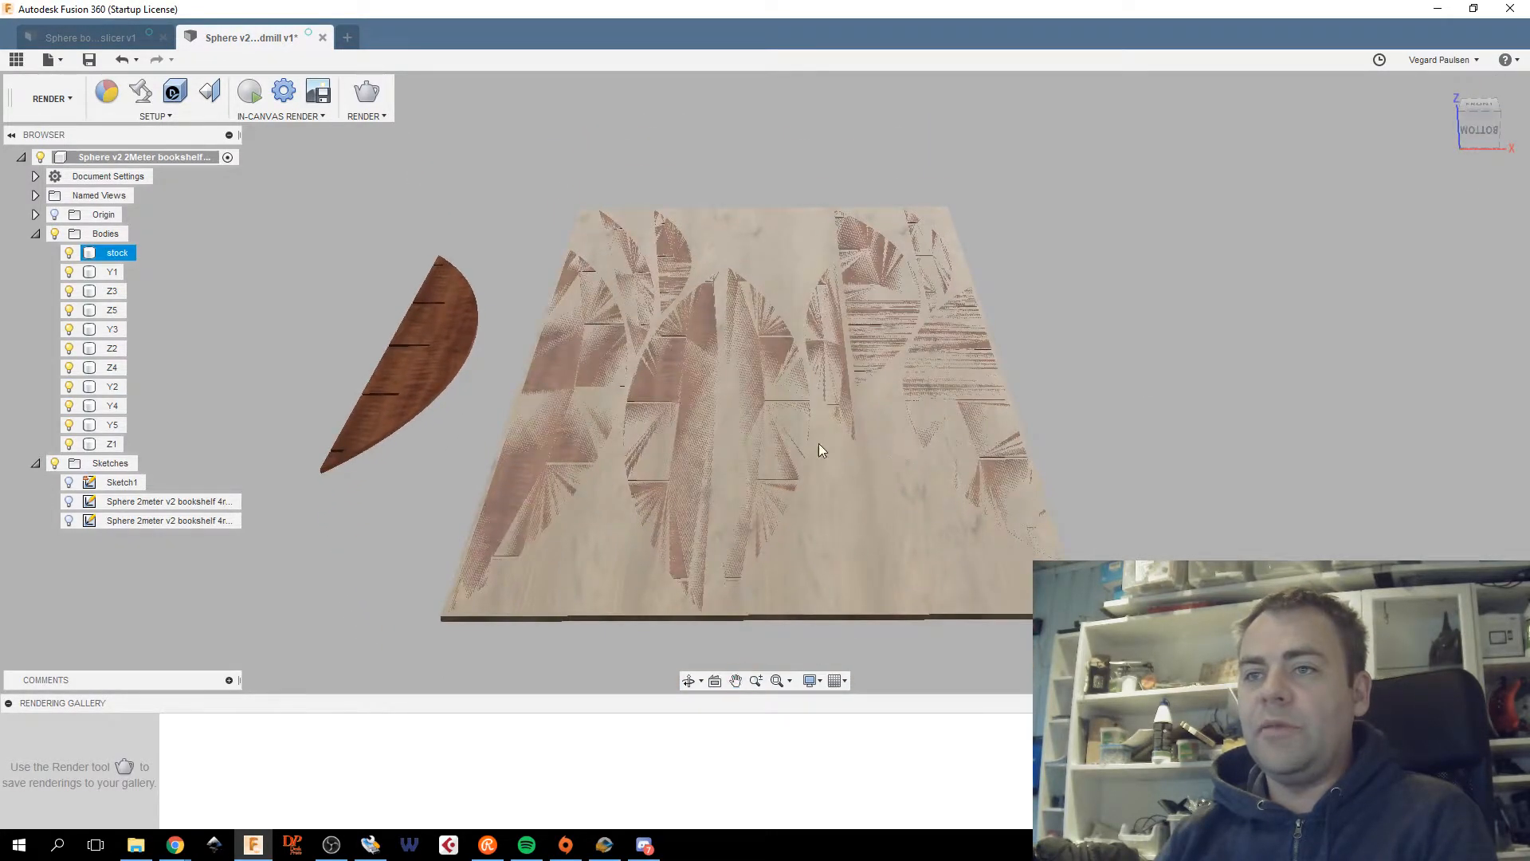
left_click(250, 91)
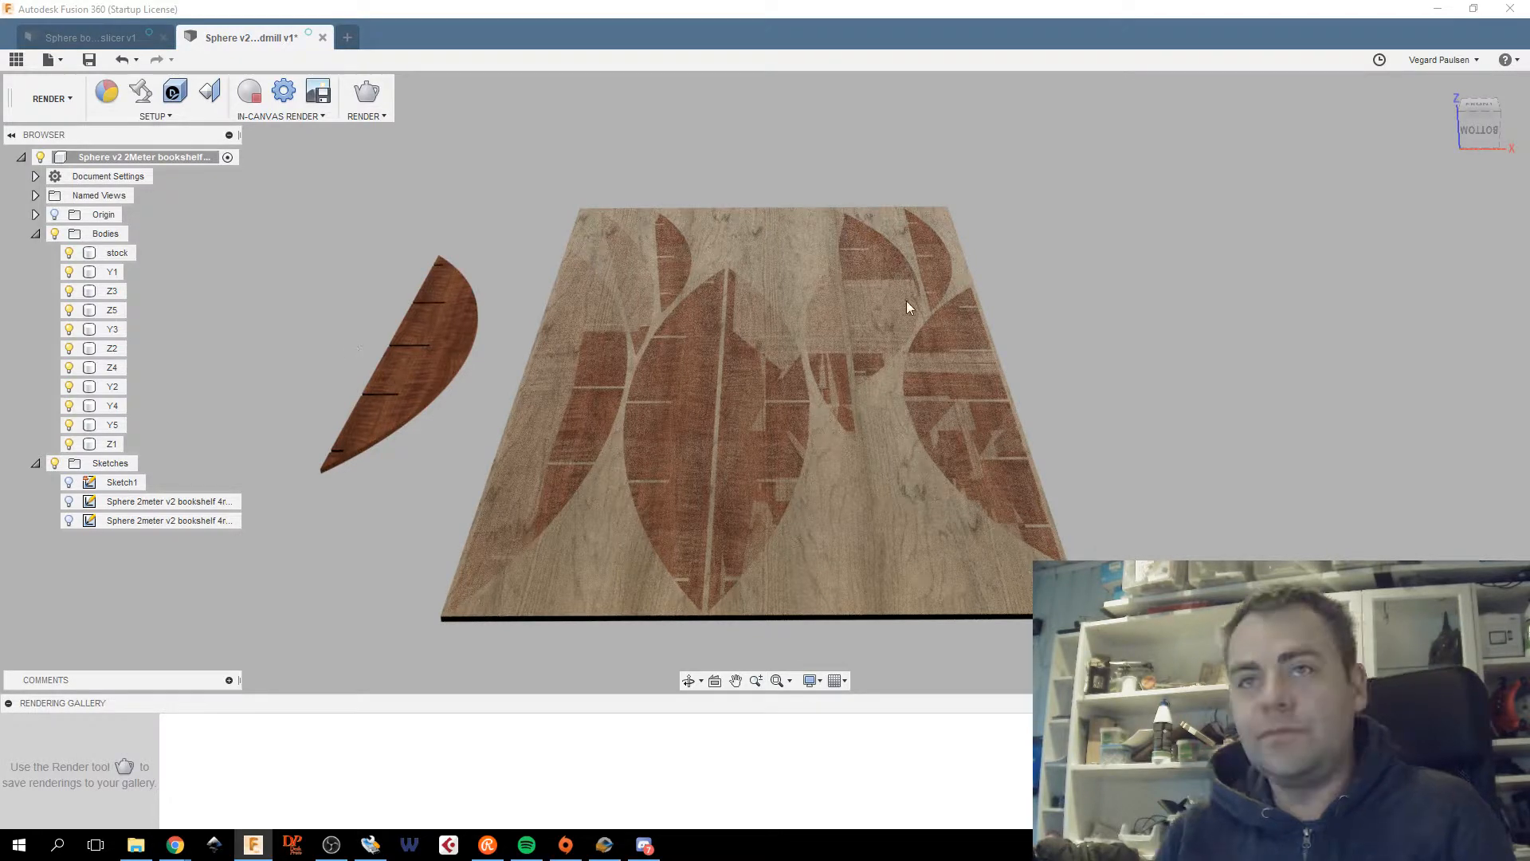
left_click(52, 98)
left_click(48, 133)
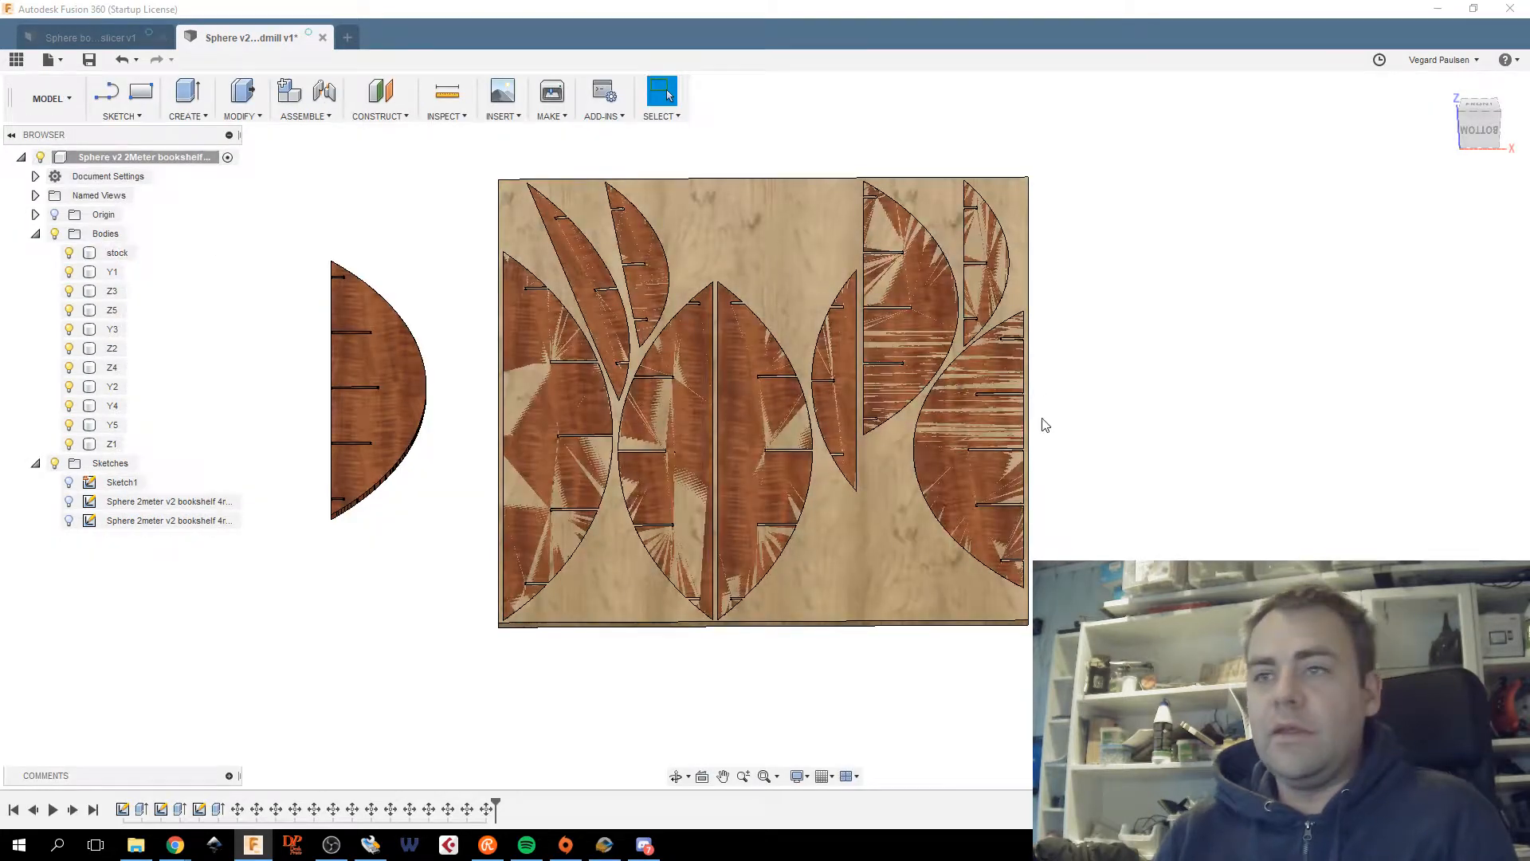
Move body Y4 about 132 mm in X and -592 mm in Y, beside the stock sheet's lower-left edge.
left_click_drag(1470, 131, 1468, 184)
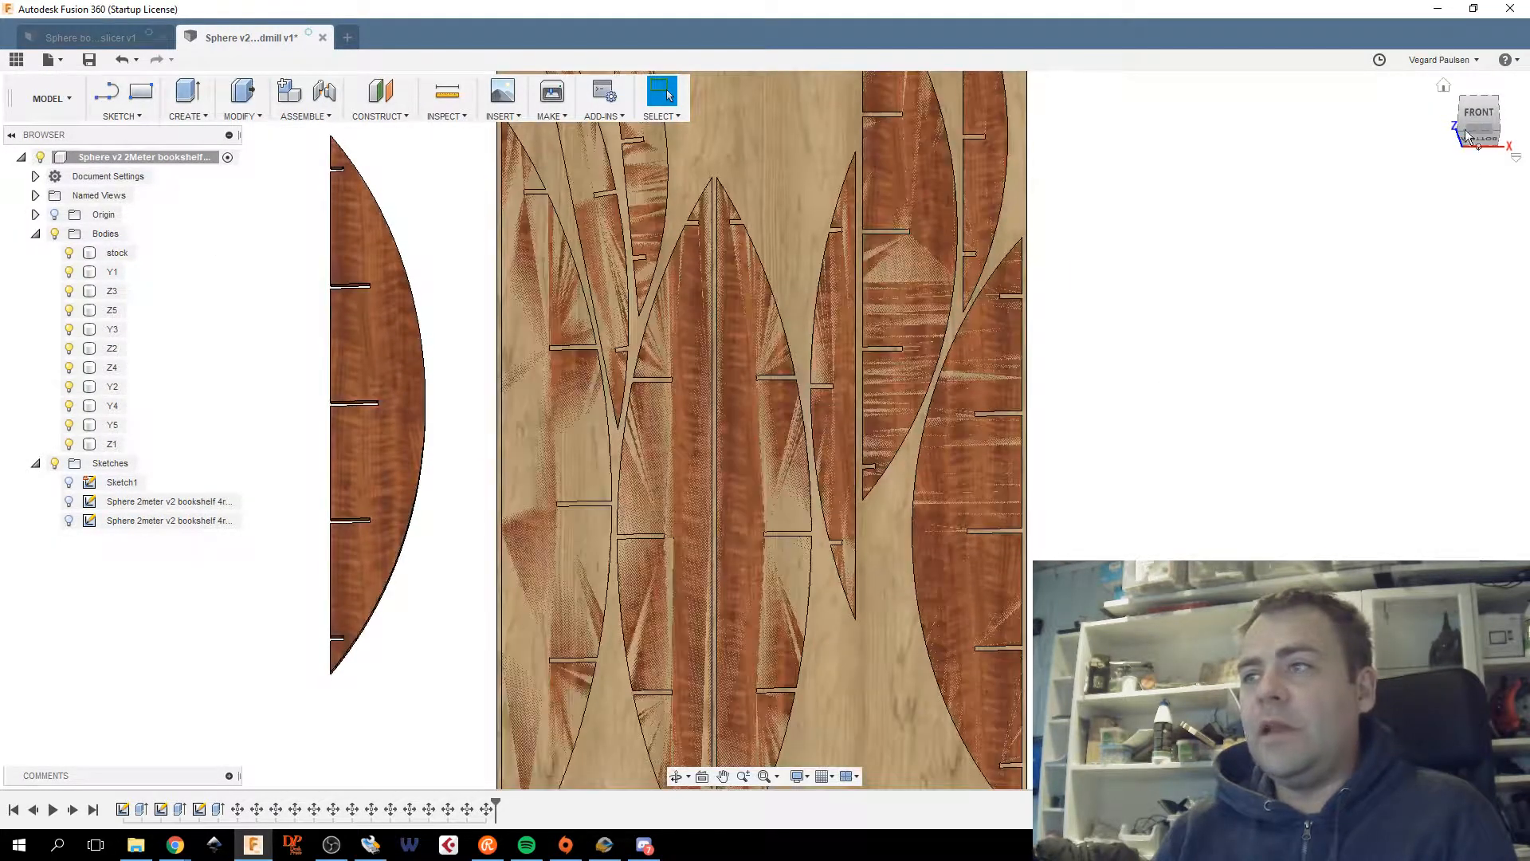
scroll(950, 362, "down", 6)
middle_click_drag(950, 361, 856, 381)
left_click(585, 387)
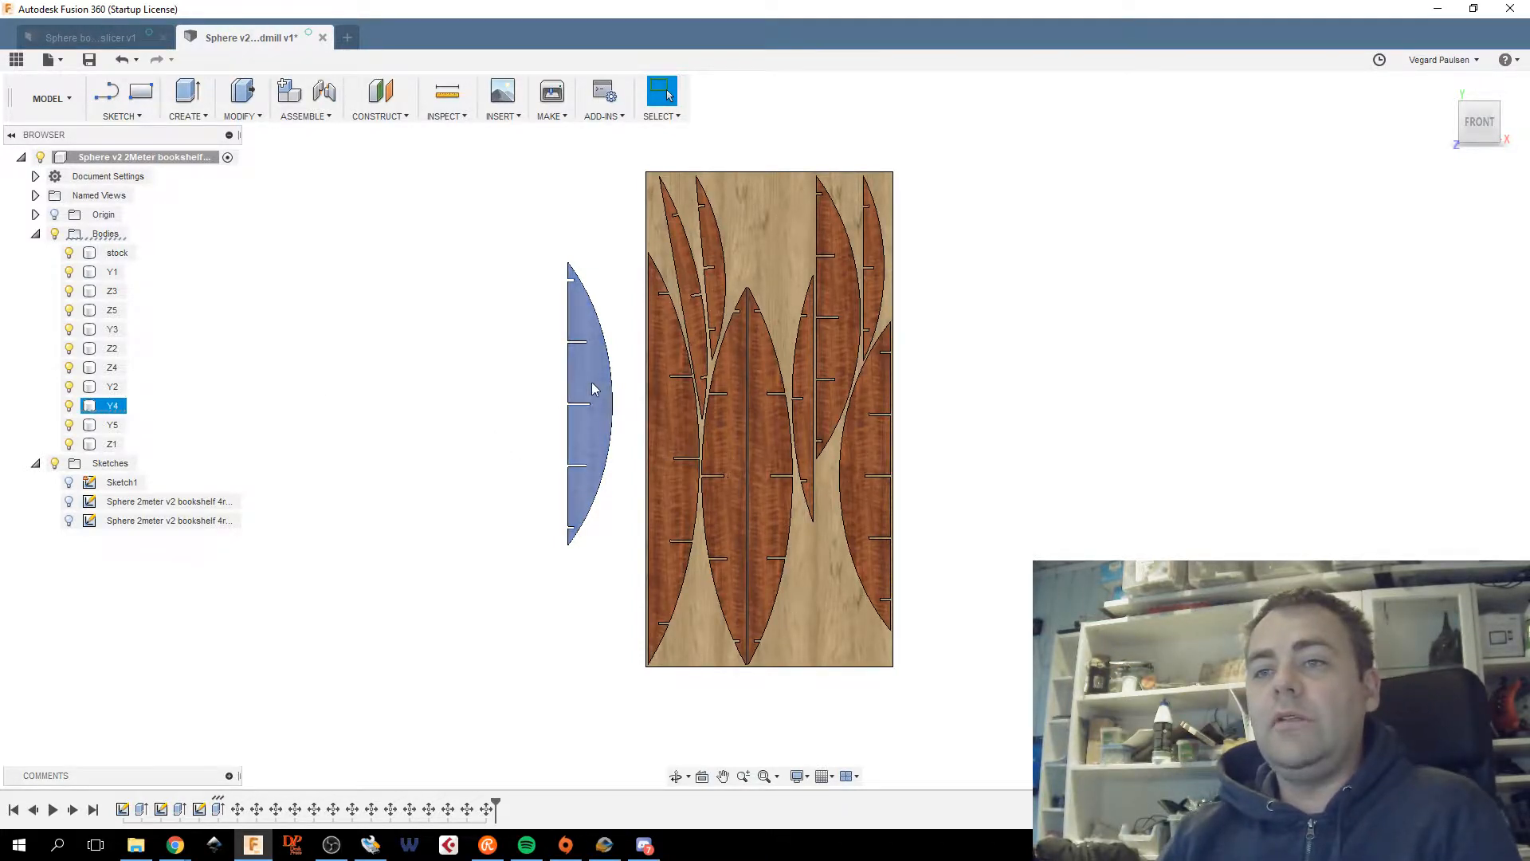
left_click(107, 406)
right_click(111, 408)
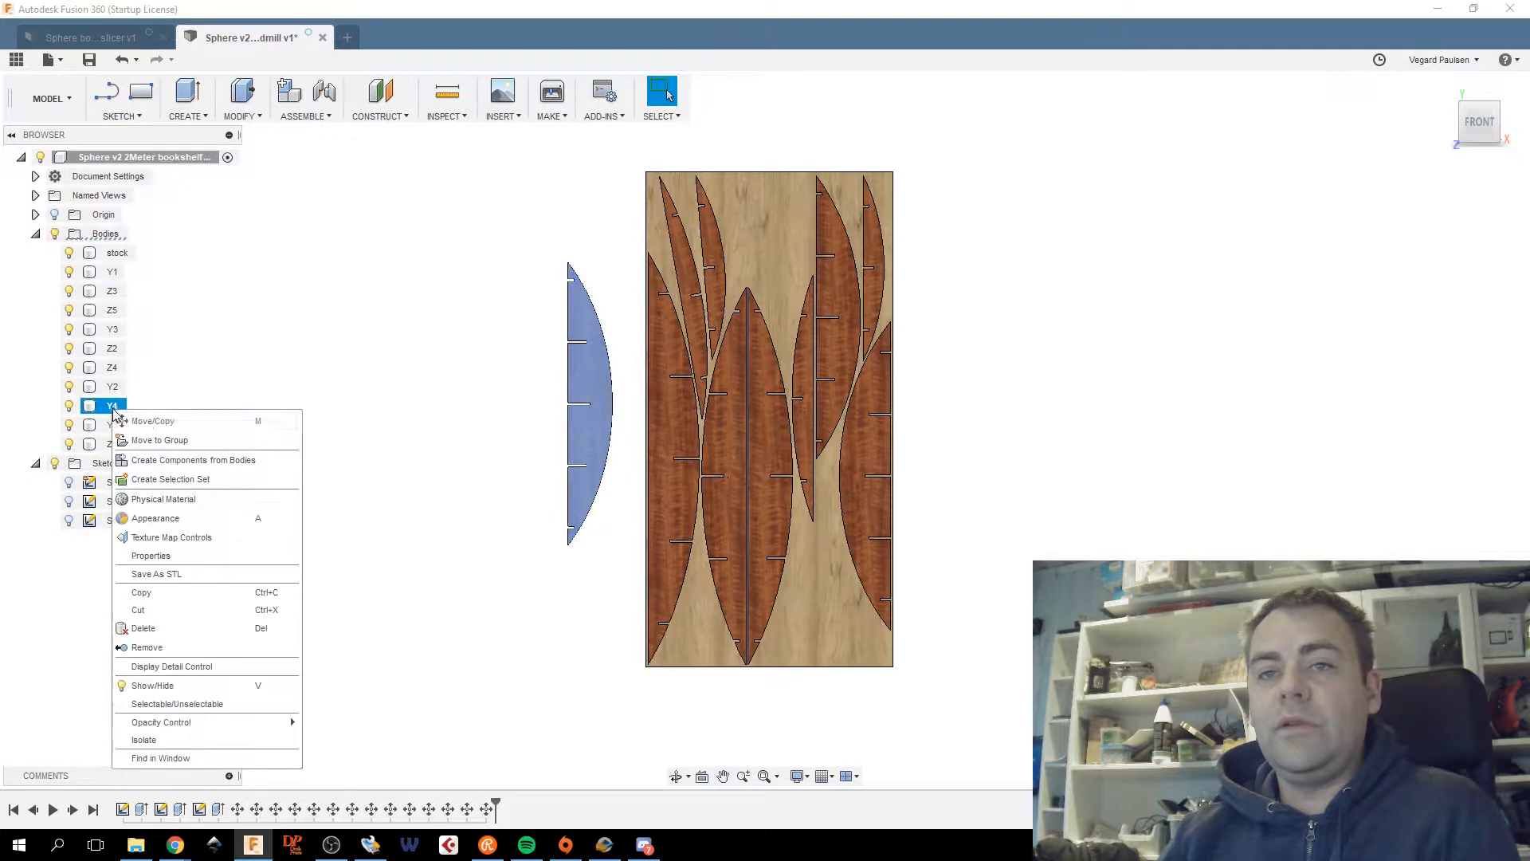
left_click(149, 422)
left_click_drag(591, 527, 614, 652)
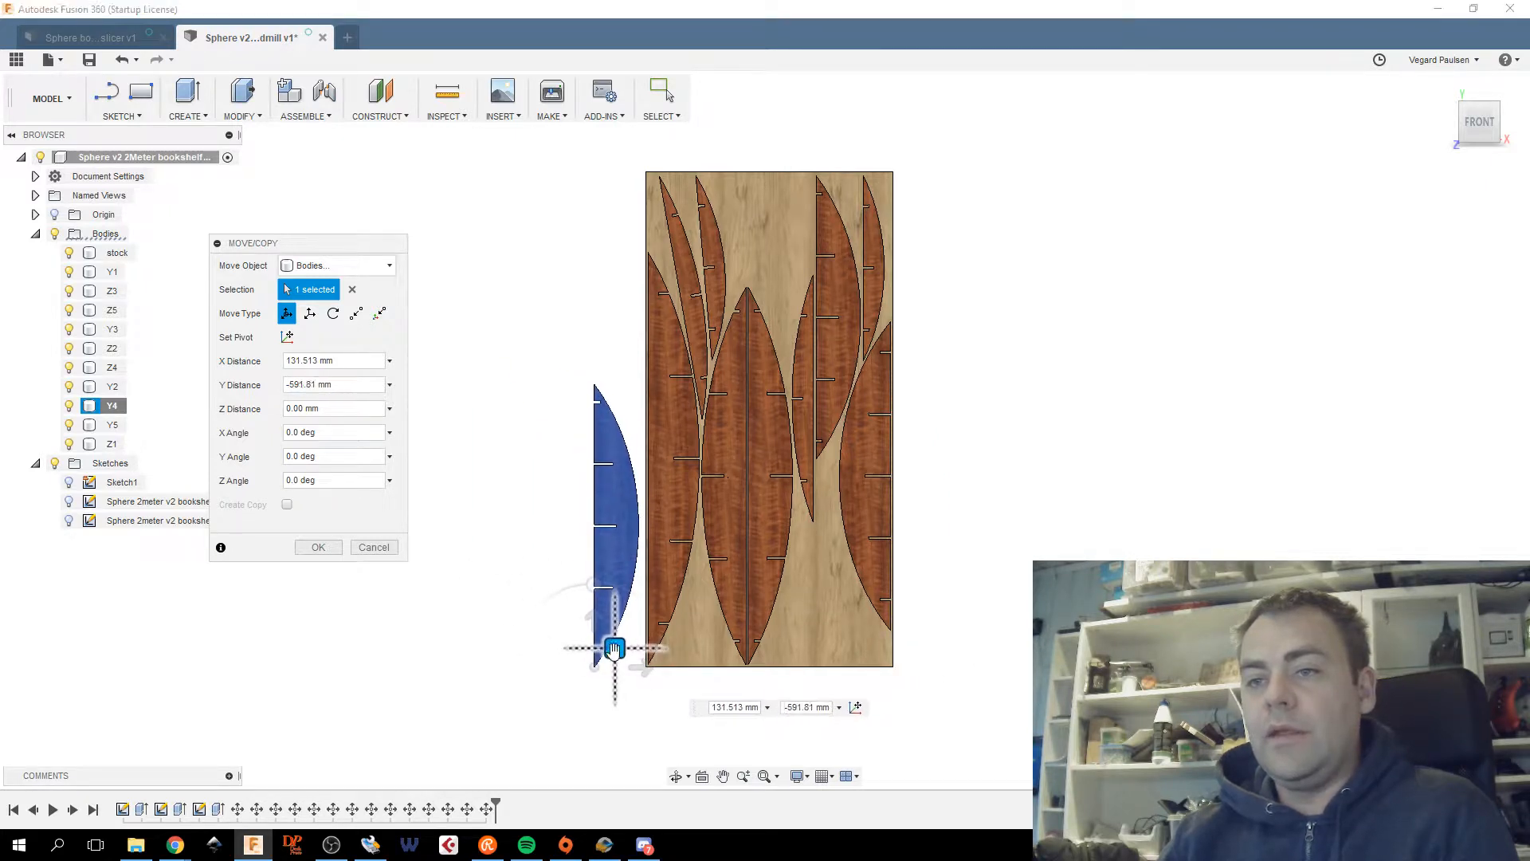
left_click(318, 546)
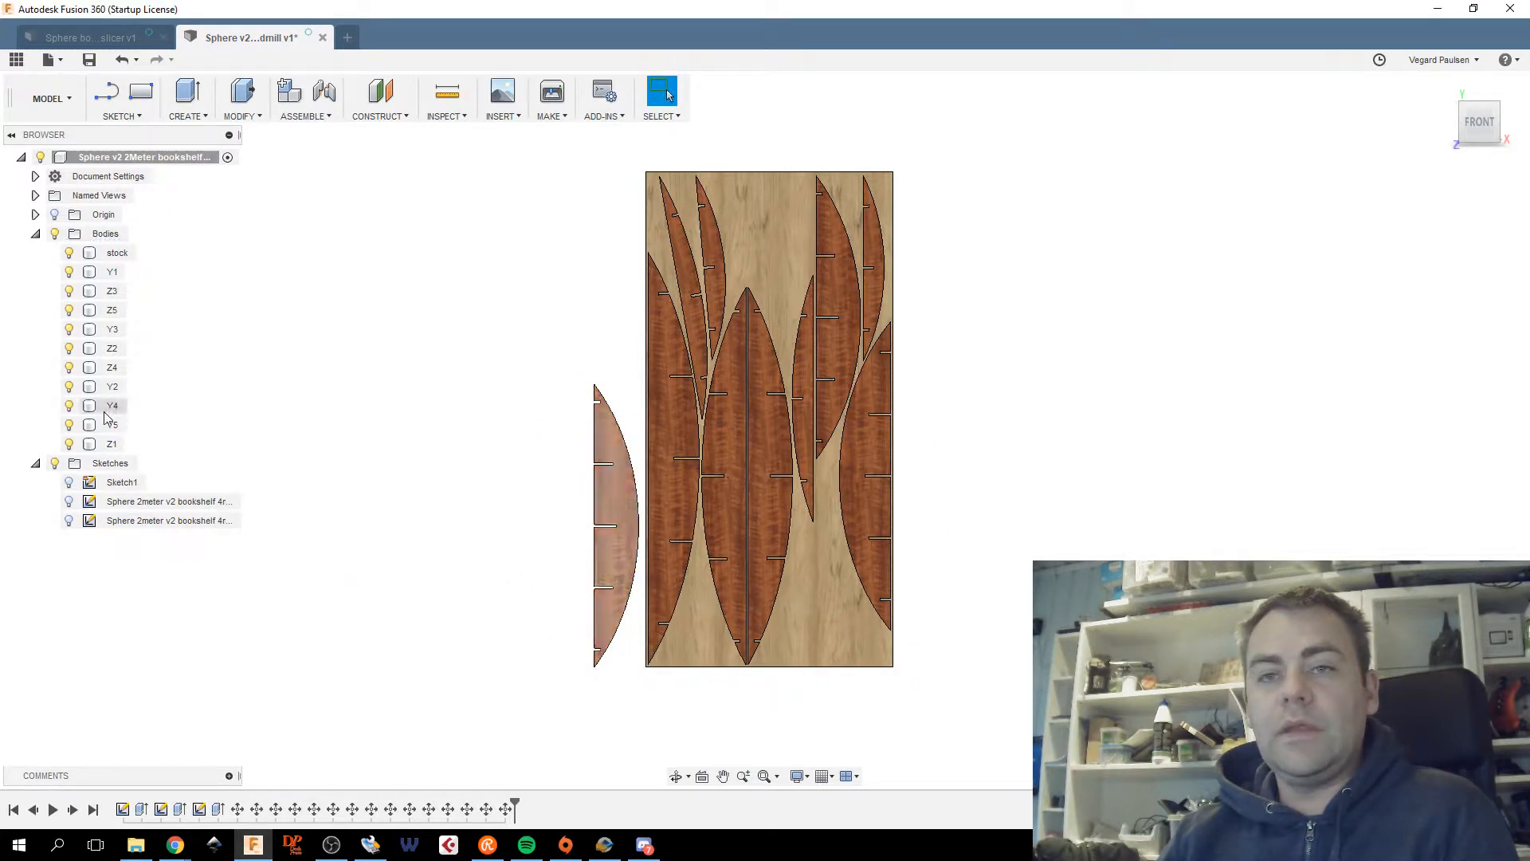
Reorder body Y4 to the end of the Bodies folder and hide it.
left_click_drag(111, 408, 121, 456)
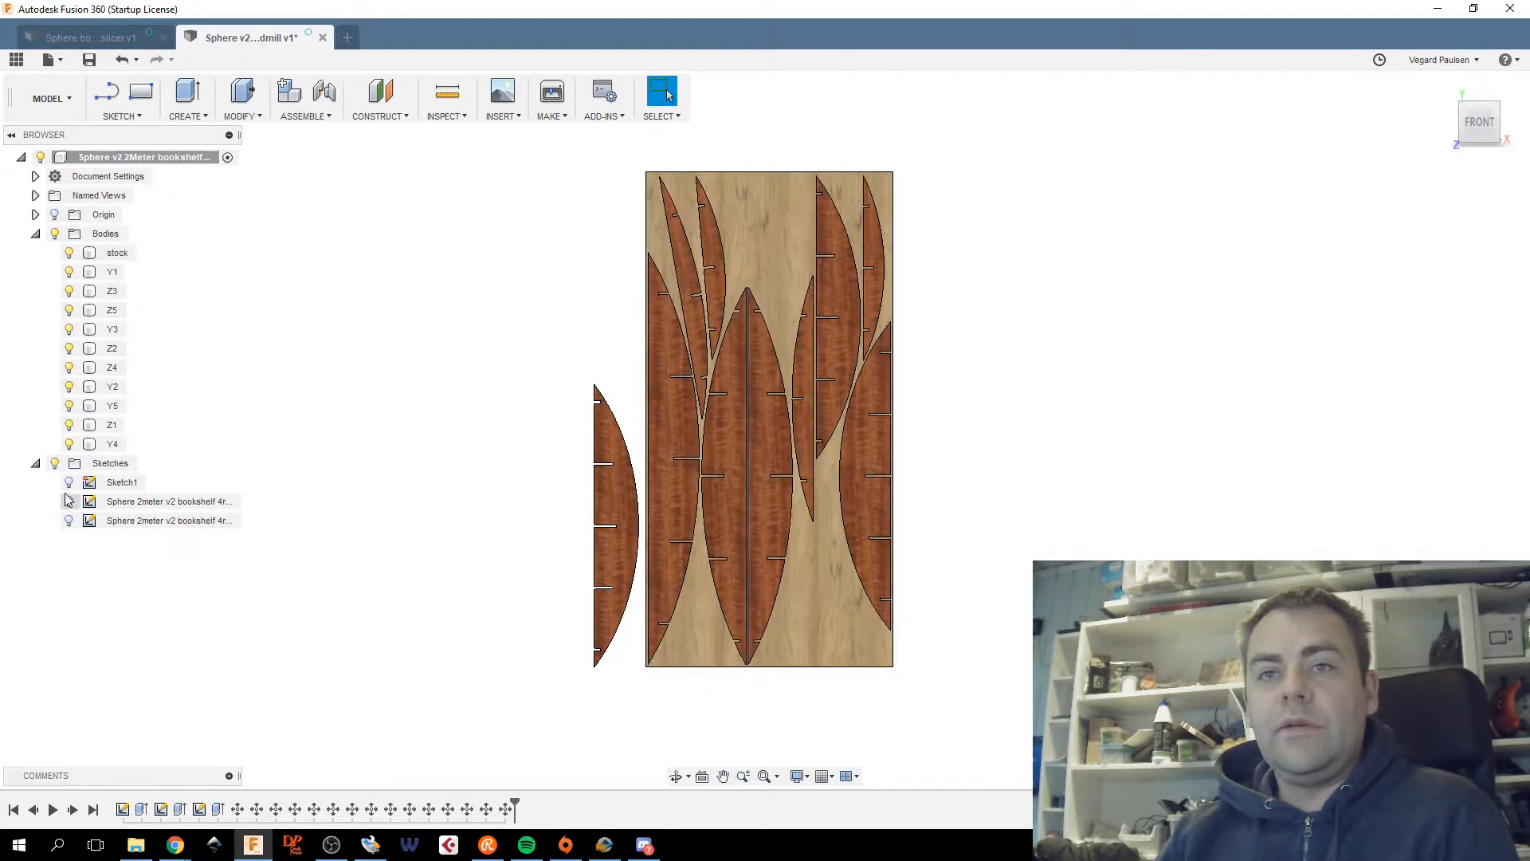
left_click(69, 445)
left_click(758, 433)
scroll(749, 440, "up", 3)
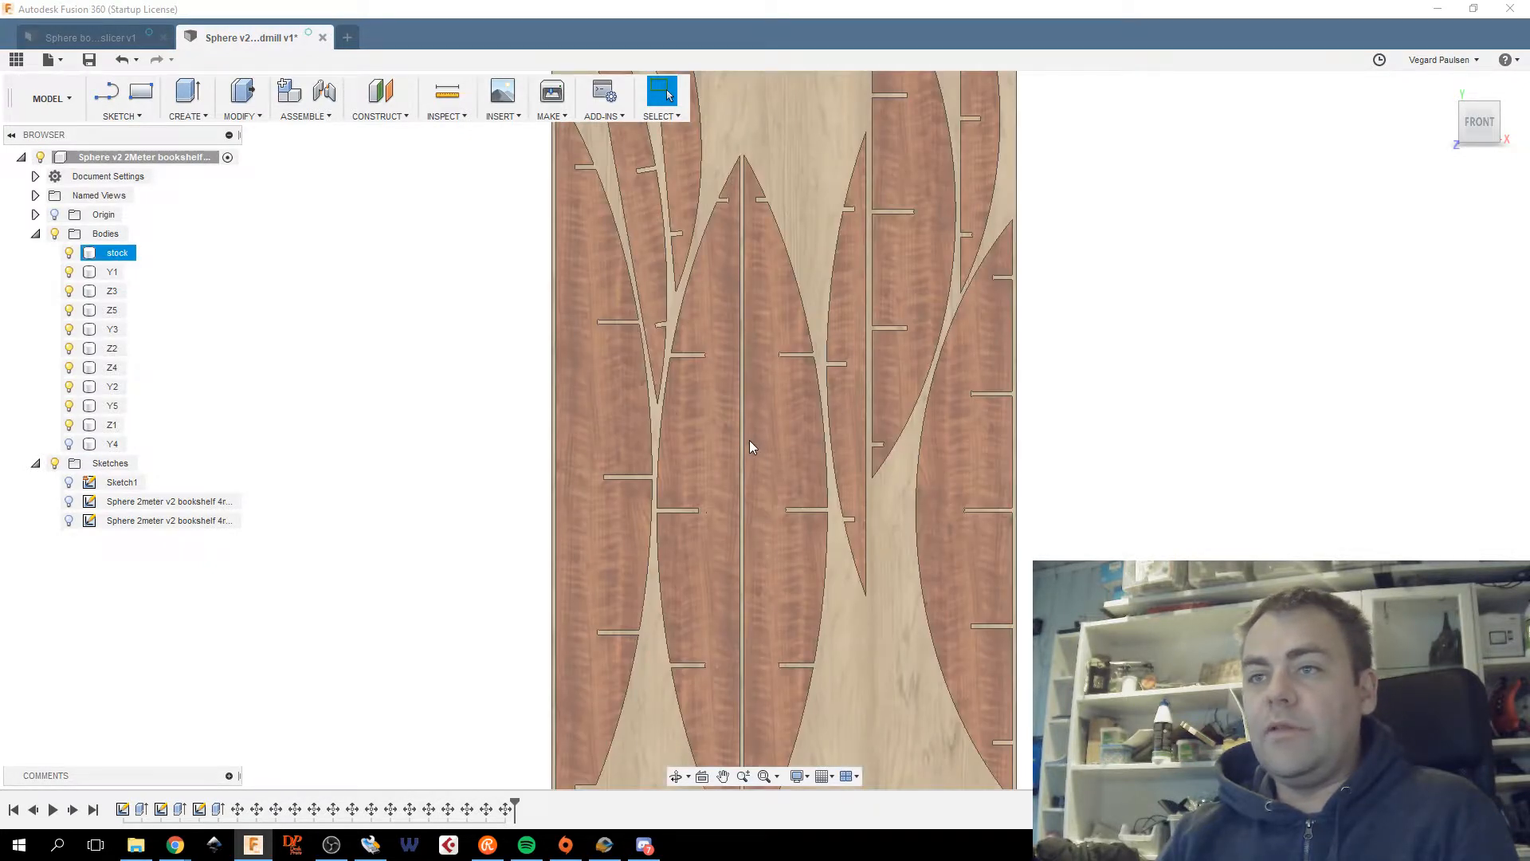
scroll(754, 456, "down", 5)
key("Escape")
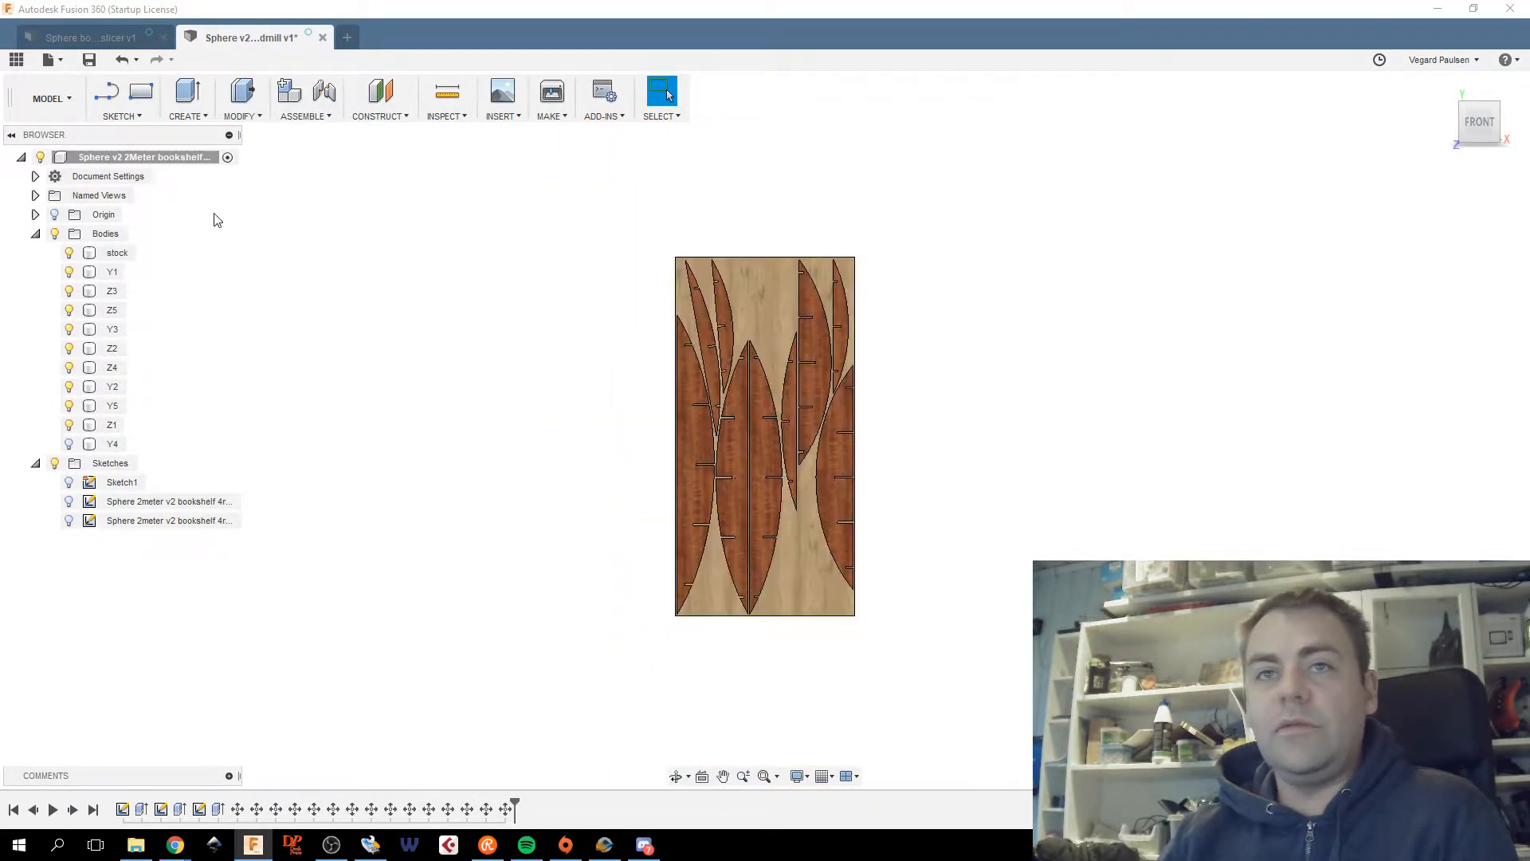
Save the design with the version description "User Saved" and switch to the CAM workspace.
left_click(91, 65)
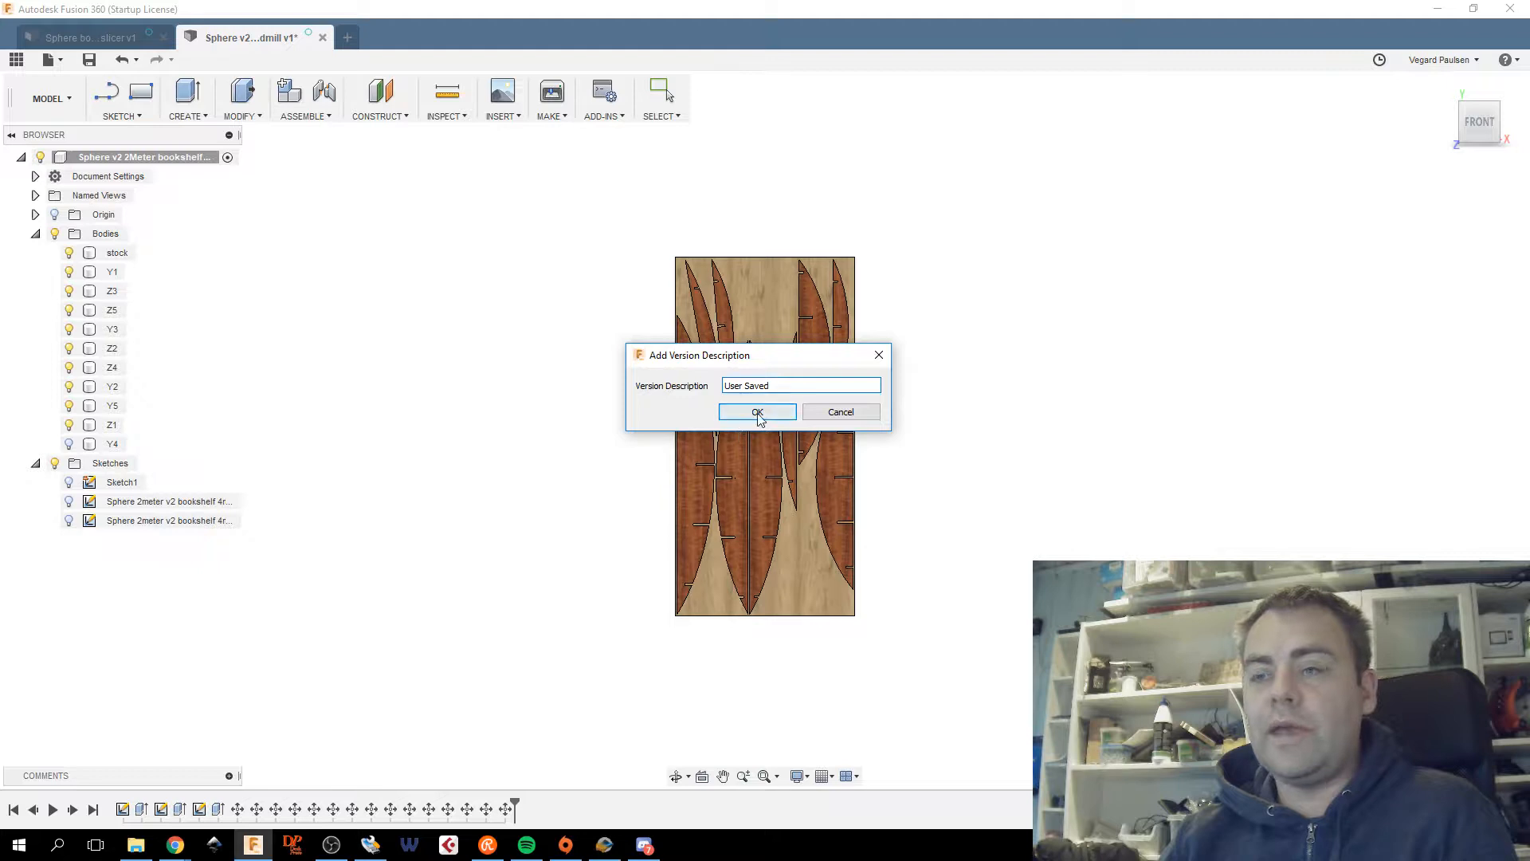
left_click(757, 412)
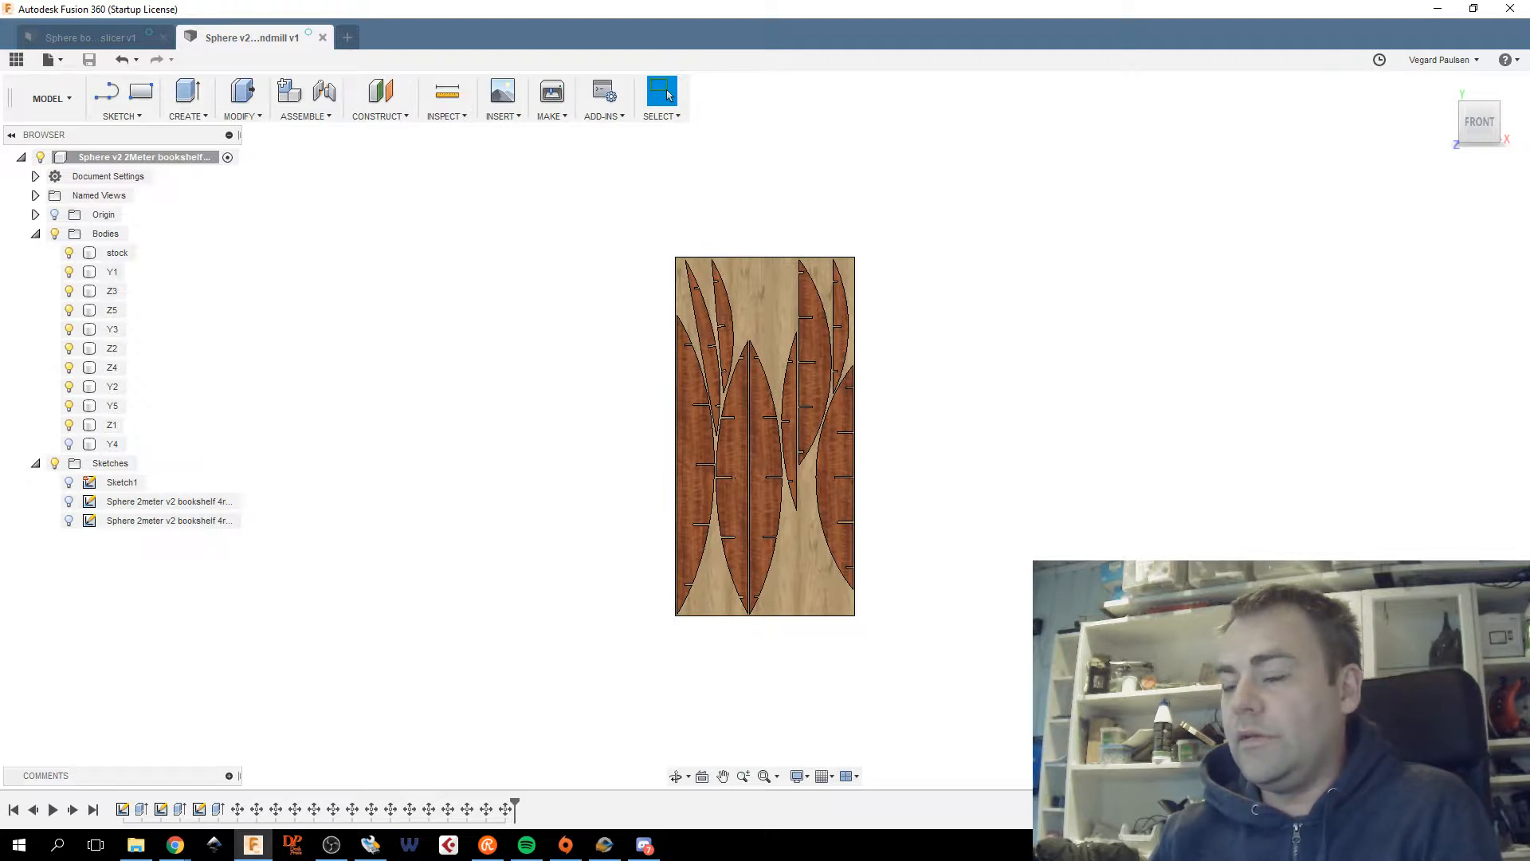
left_click(51, 98)
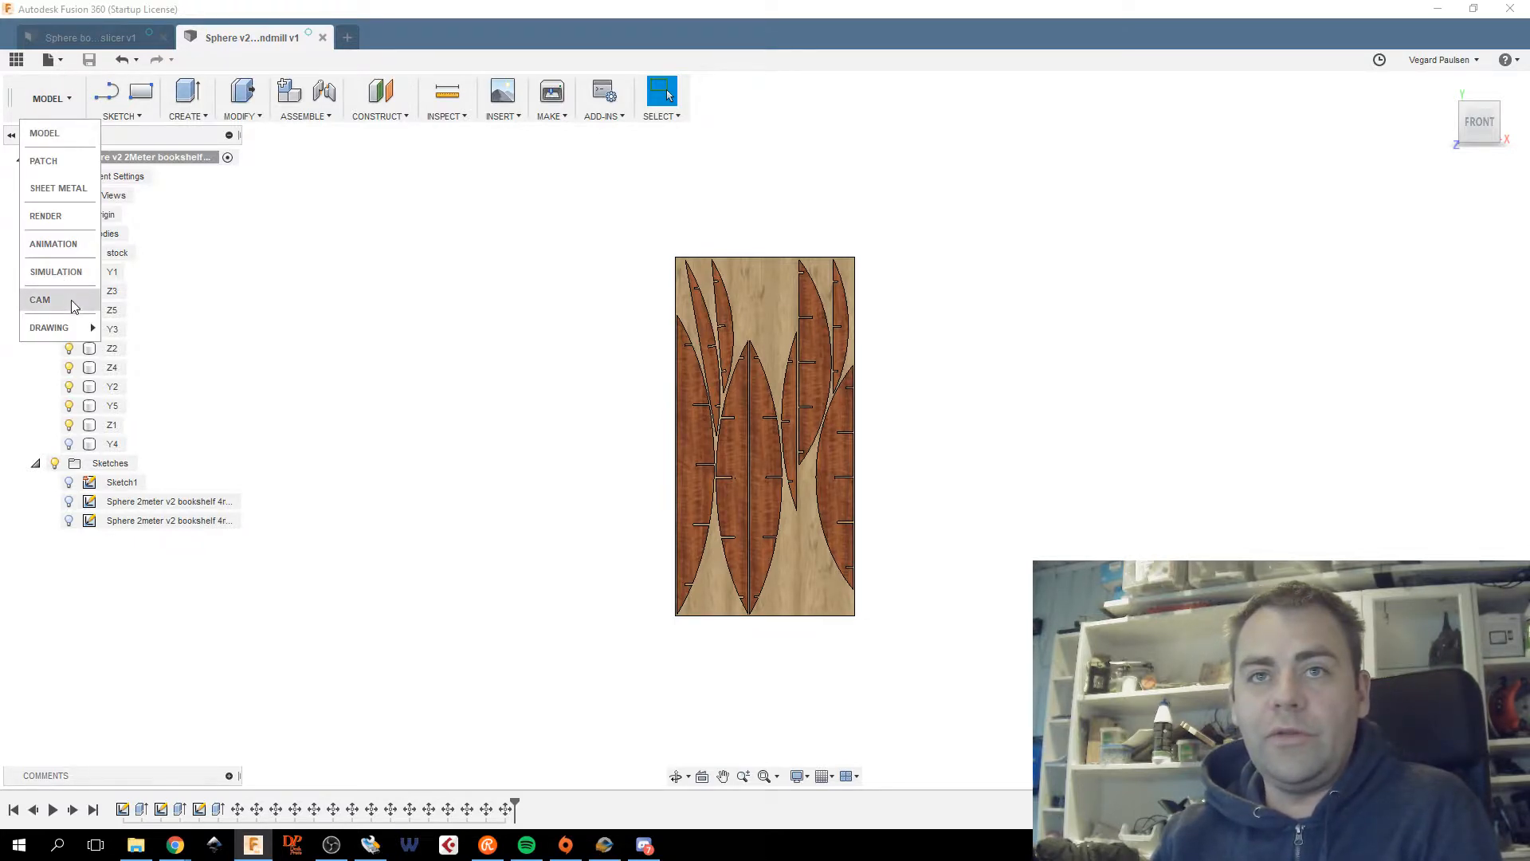
left_click(60, 300)
scroll(977, 408, "up", 3)
scroll(809, 468, "down", 1)
middle_click_drag(617, 474, 793, 404)
scroll(245, 275, "down", 2)
Start a new milling setup for the nested sheet and reveal it under Setups.
left_click(106, 91)
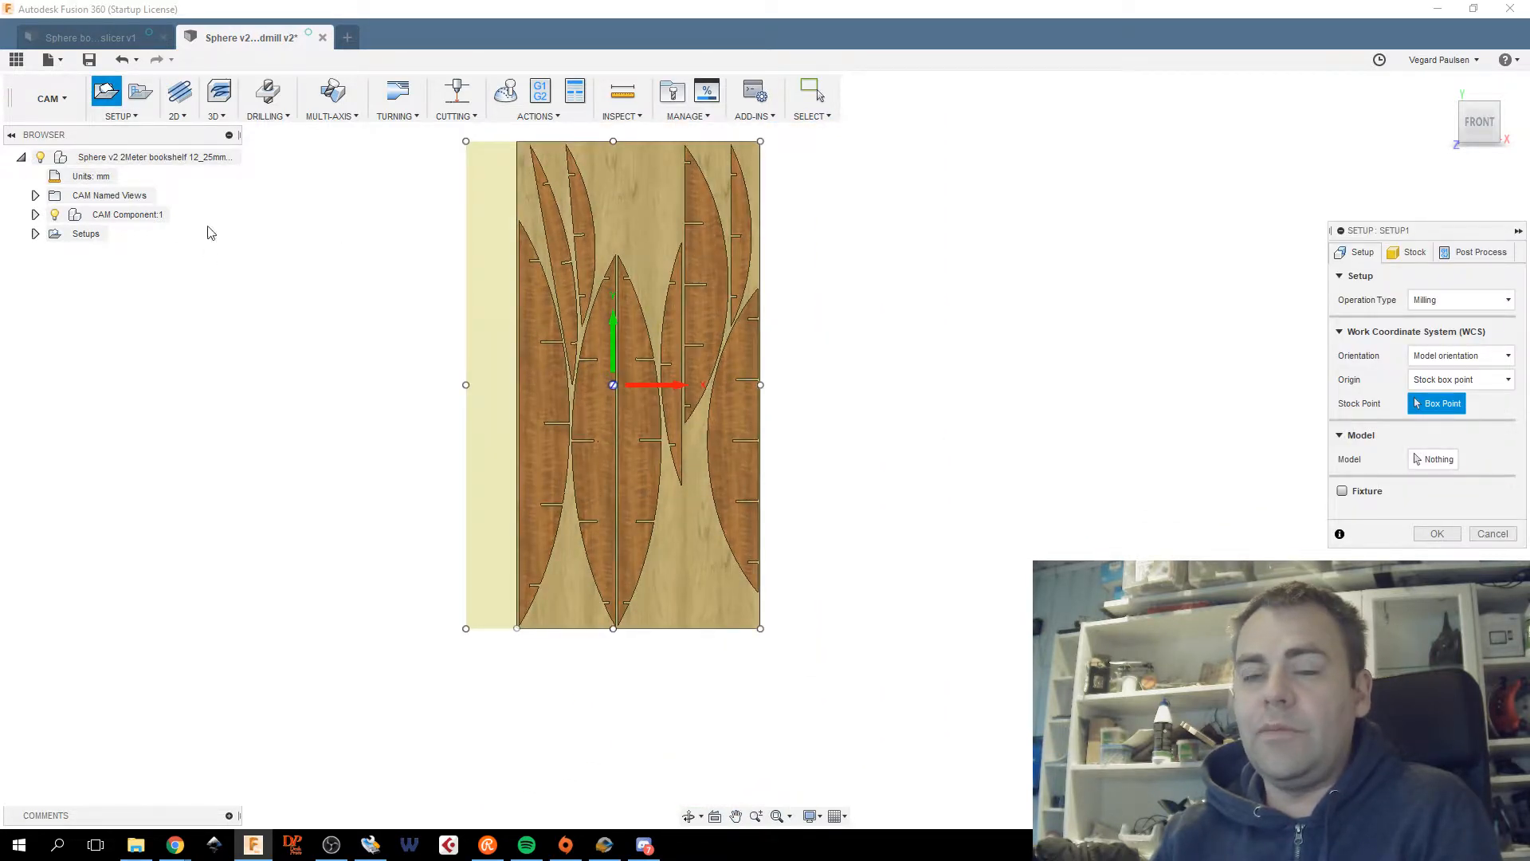
left_click(35, 233)
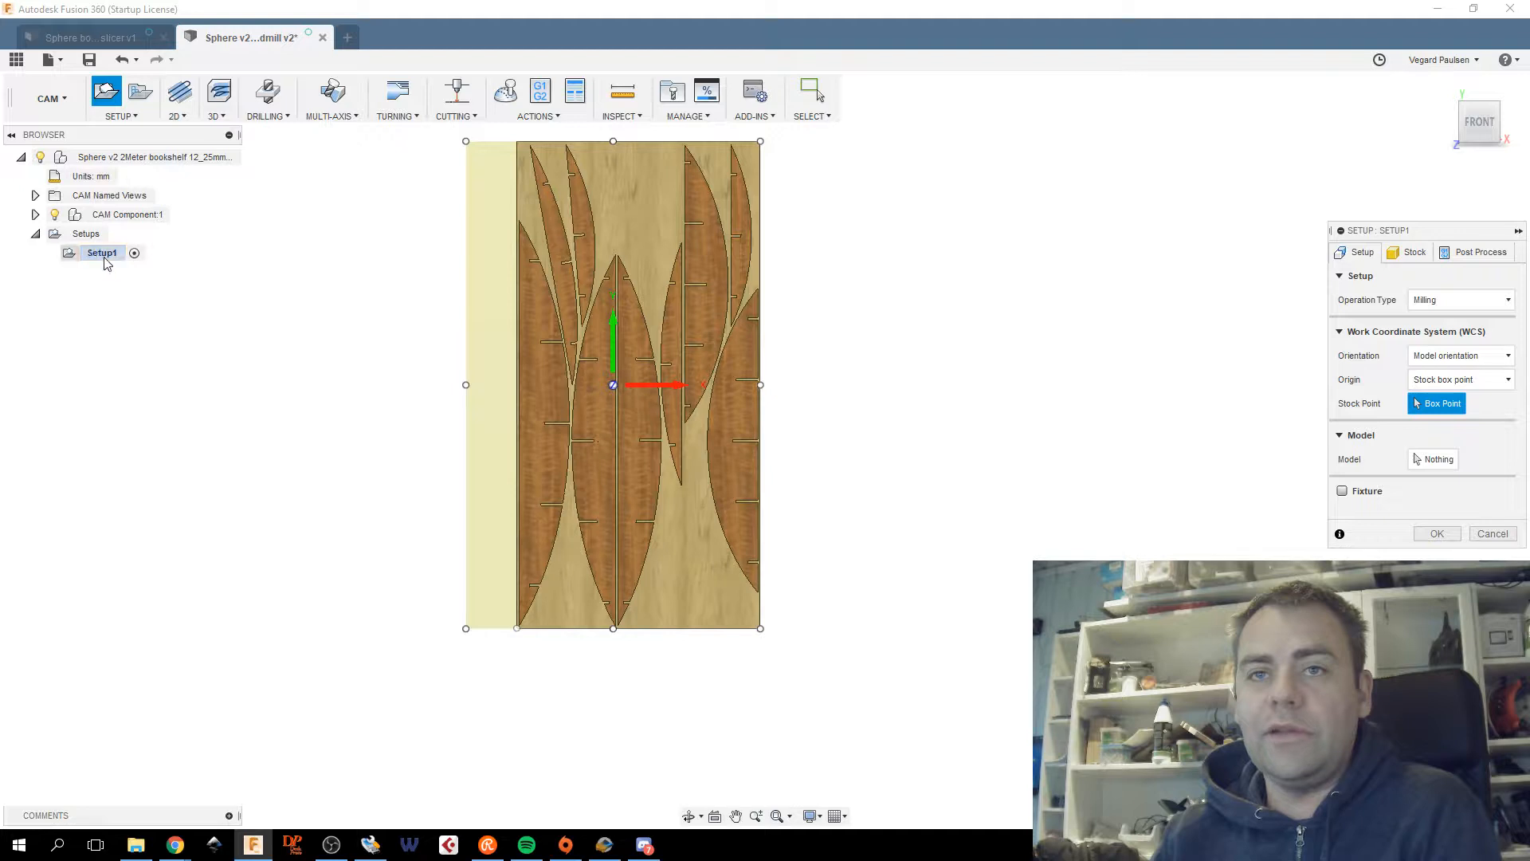
left_click_drag(1412, 237, 862, 320)
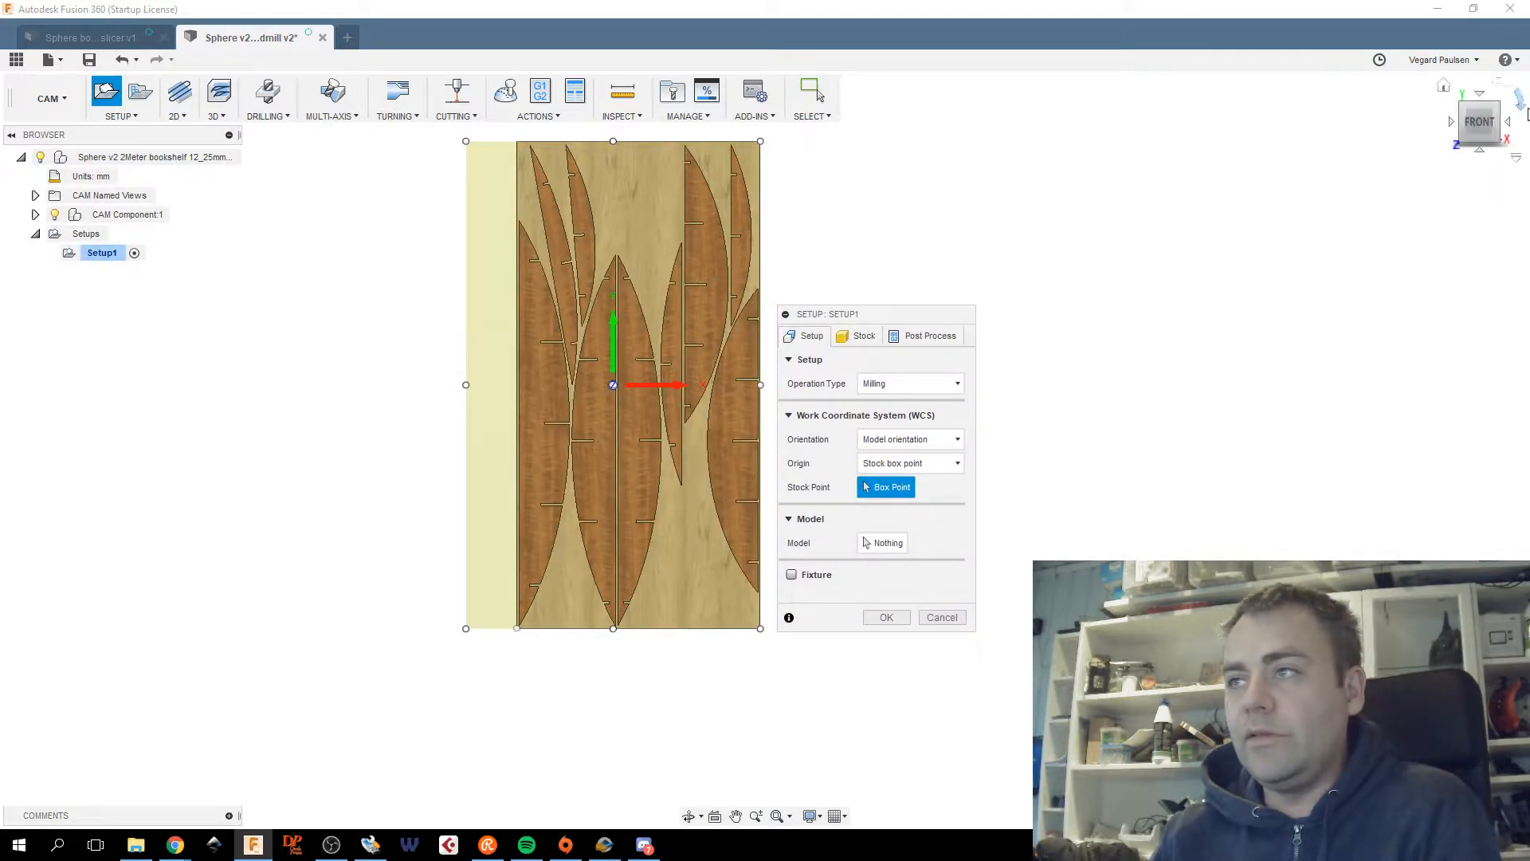
left_click(1484, 113)
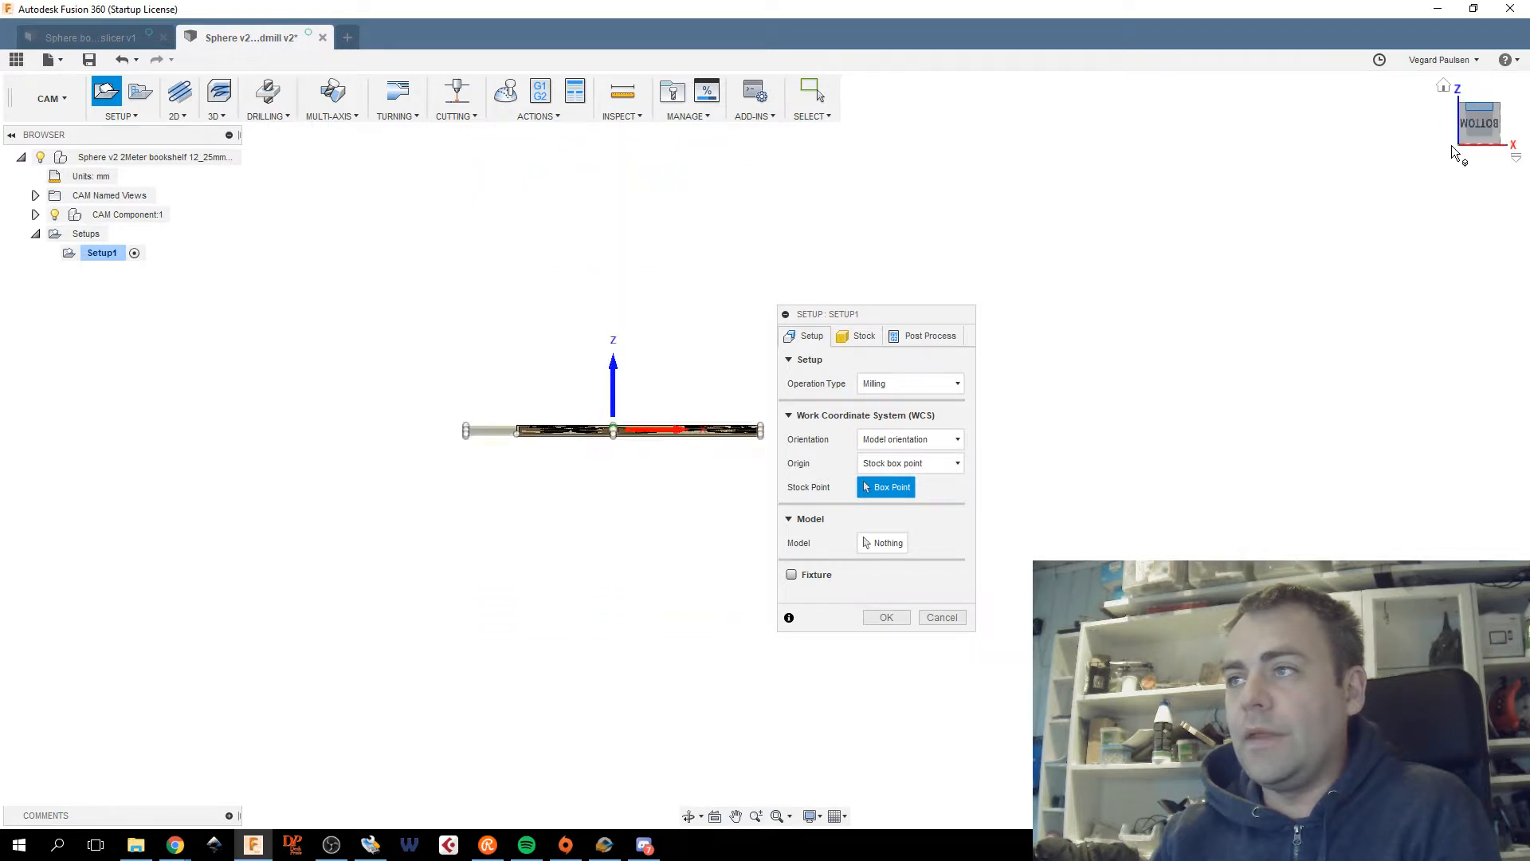
left_click(1478, 117)
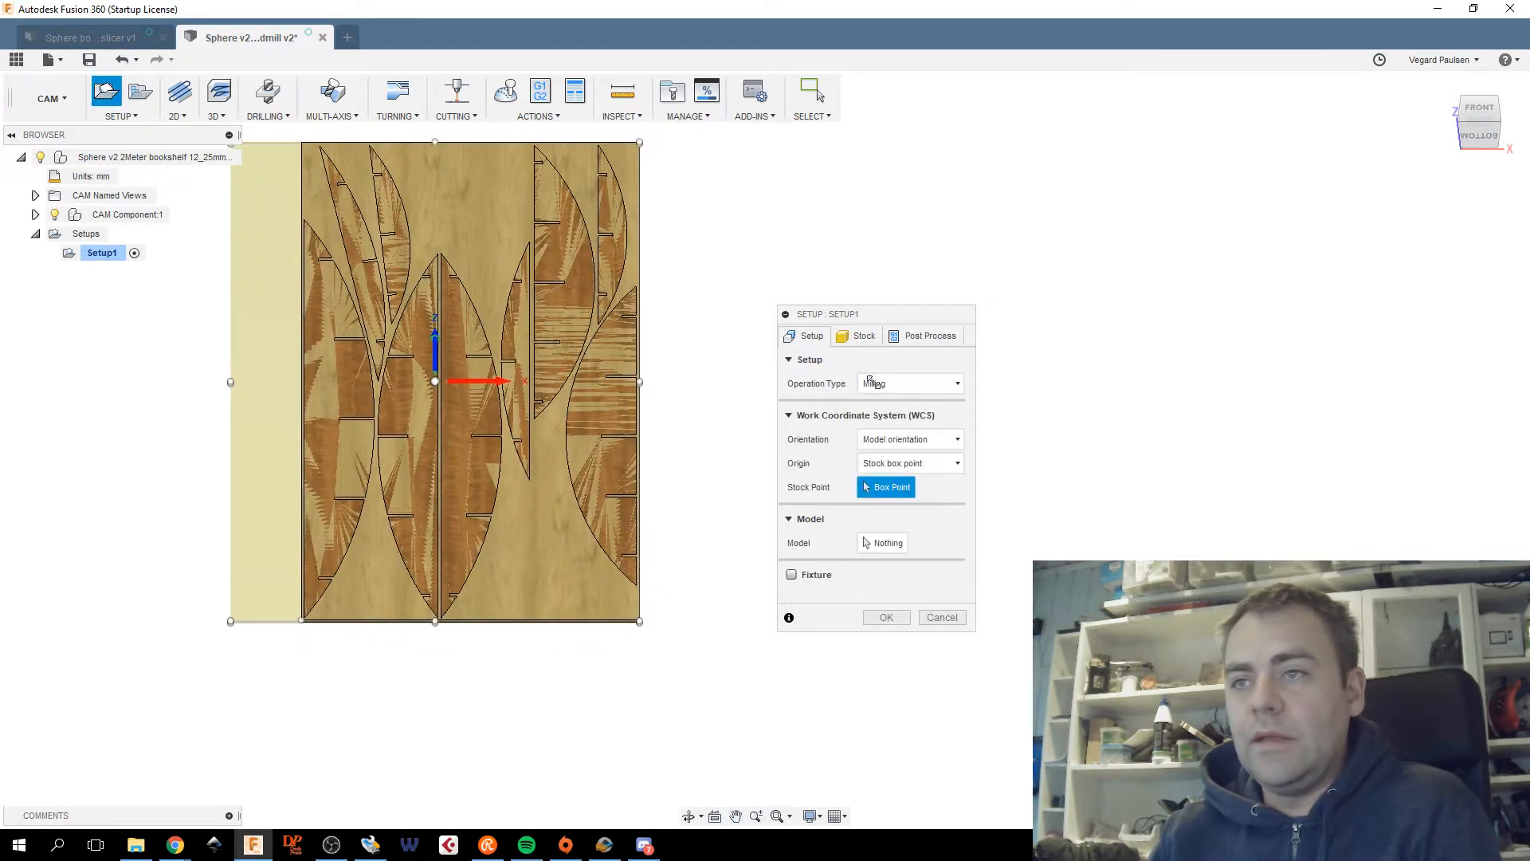
Set the setup's stock mode to From solid, choose the stock body as its solid, and return to the general setup settings.
left_click(859, 335)
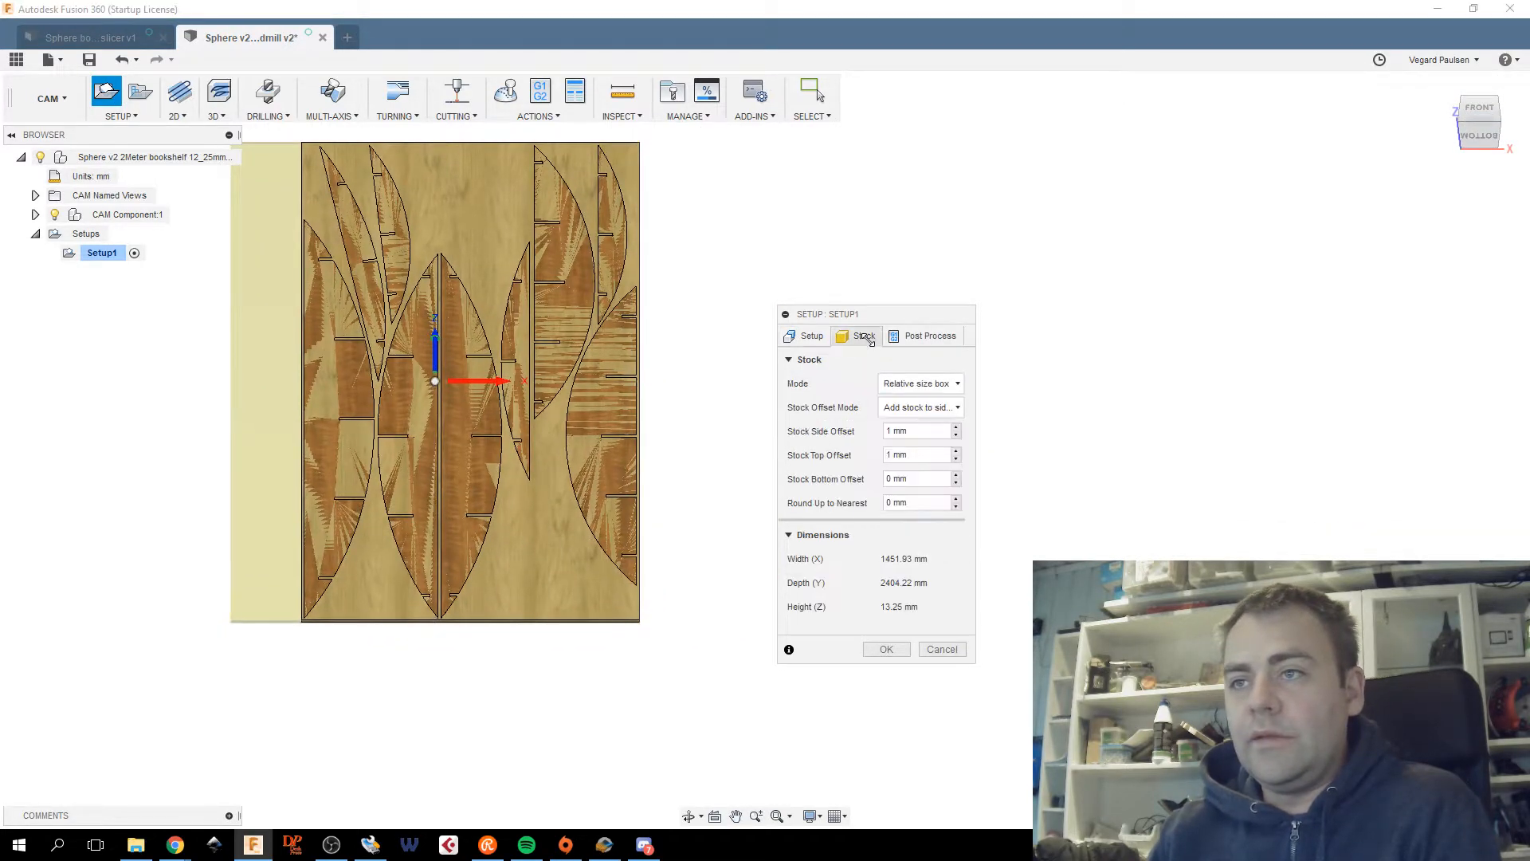
left_click(940, 383)
left_click(929, 508)
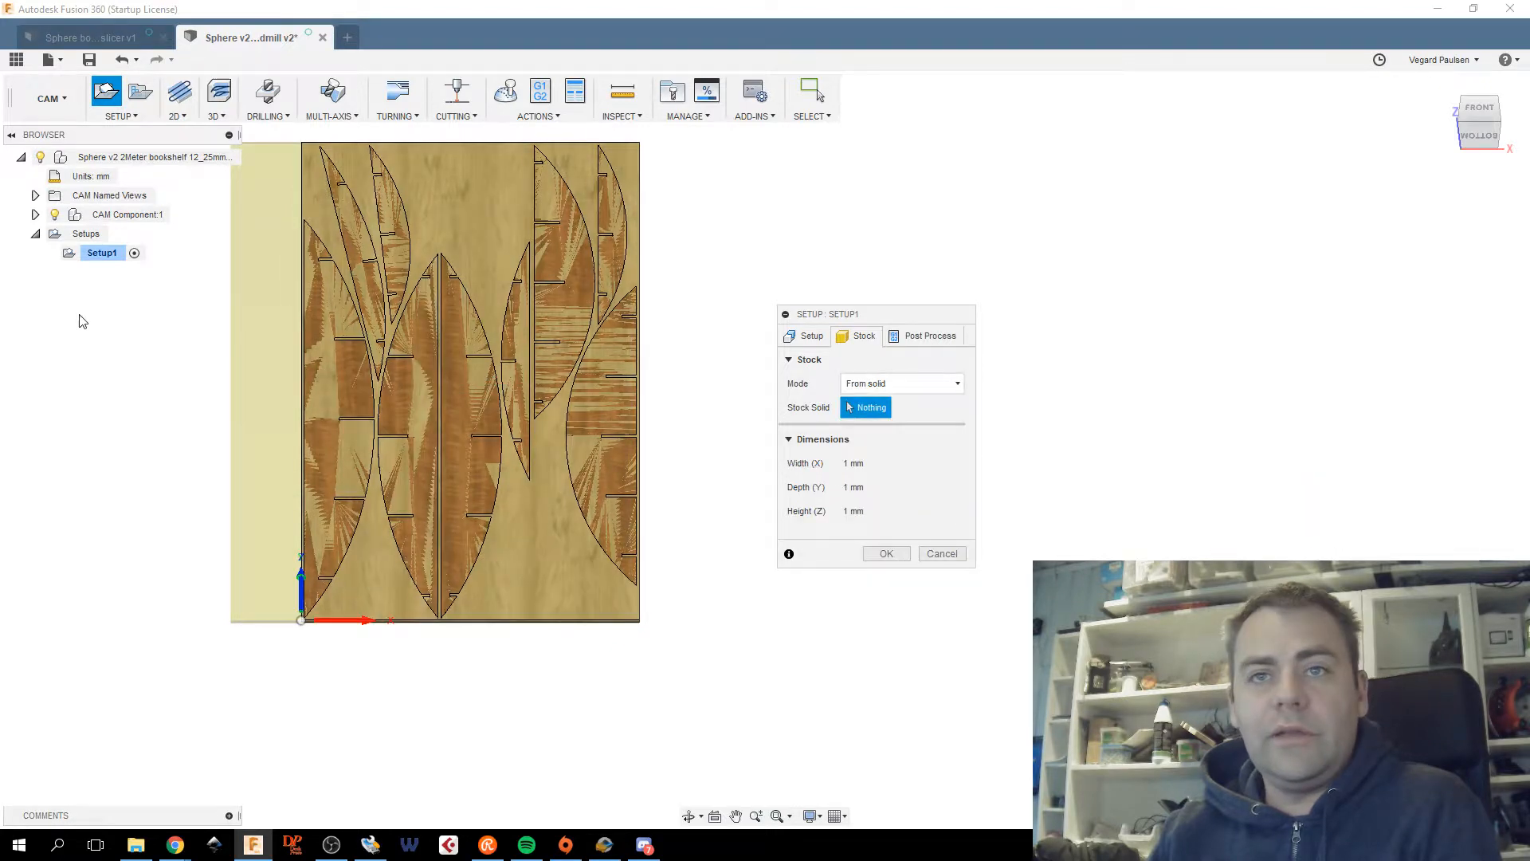
left_click(36, 215)
left_click(50, 233)
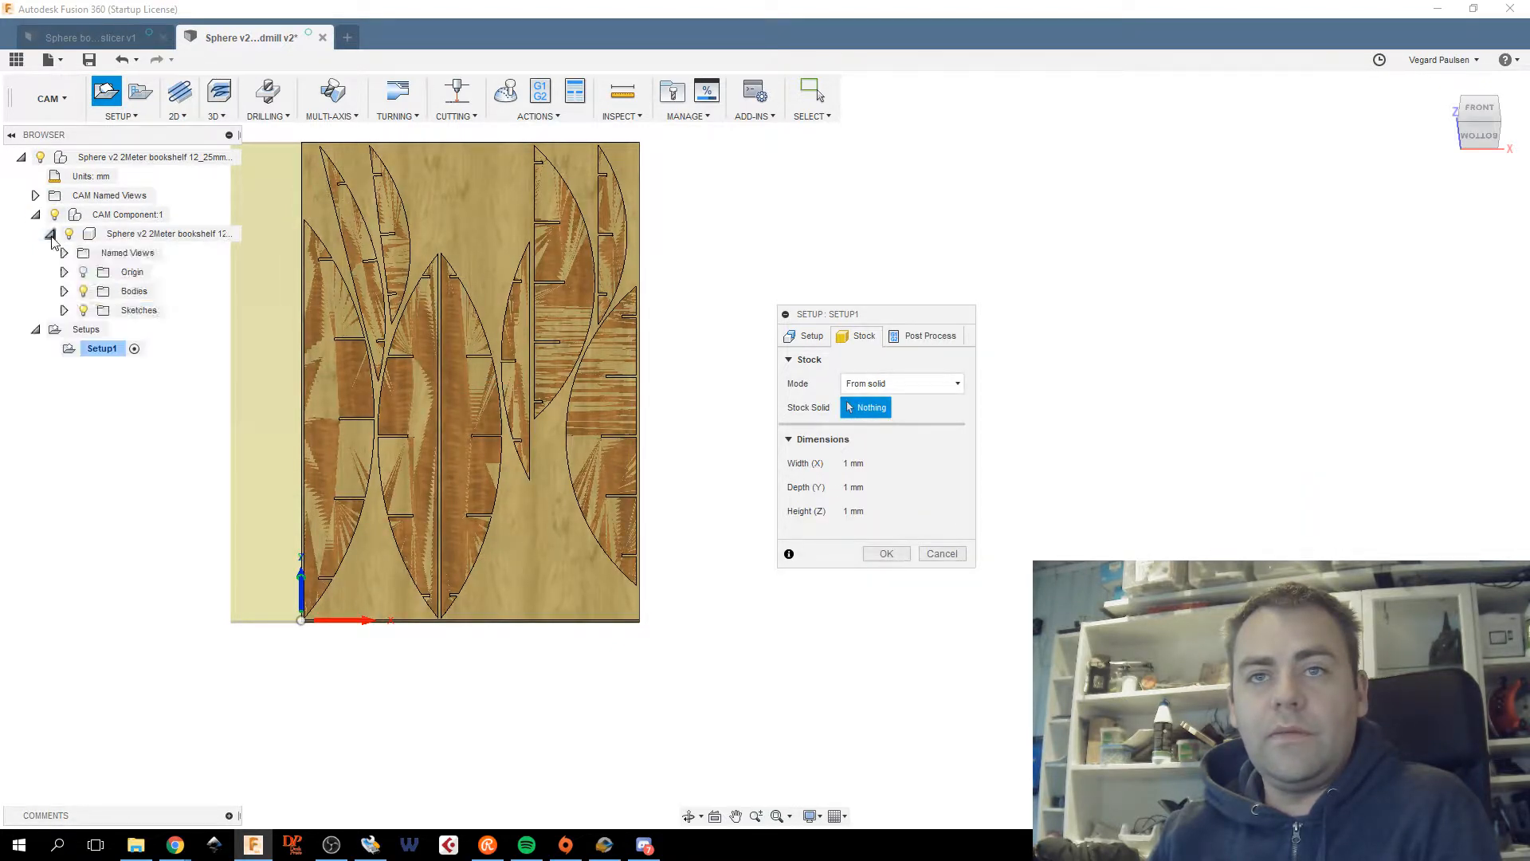
left_click(64, 292)
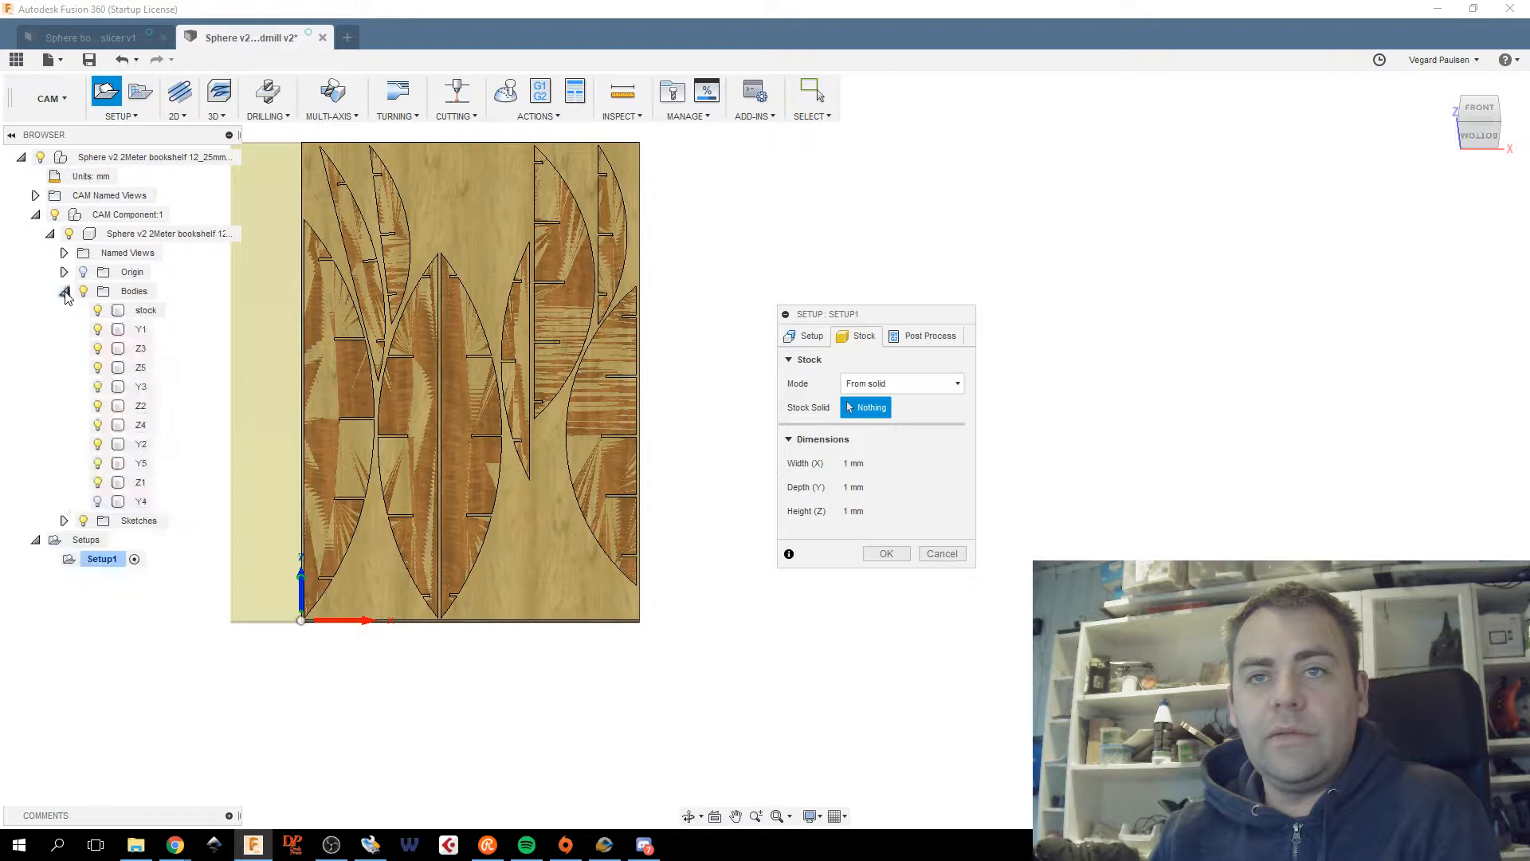
left_click(143, 310)
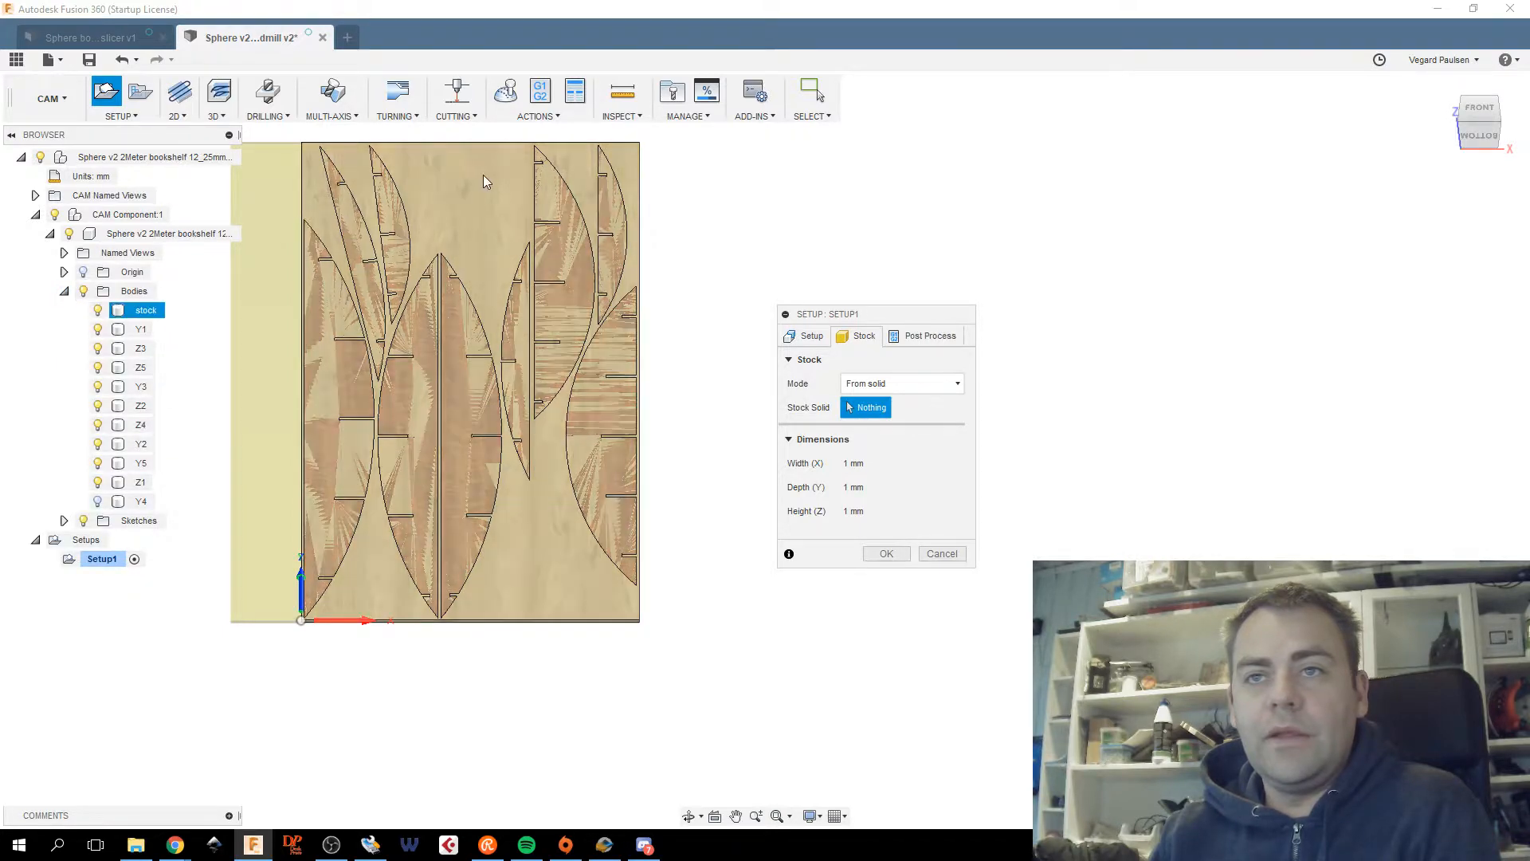
left_click(465, 174)
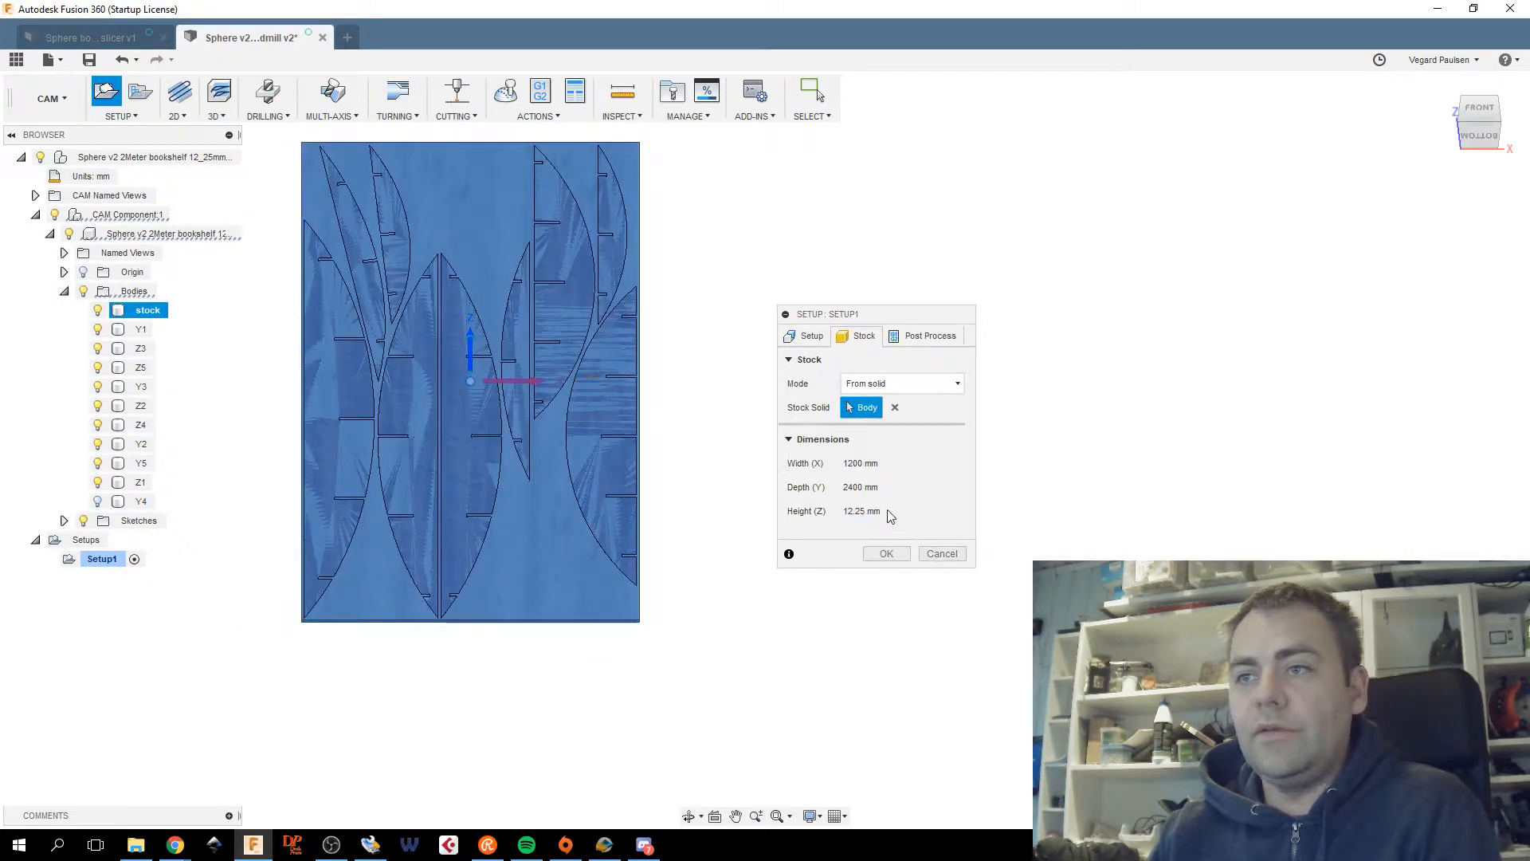
left_click(805, 335)
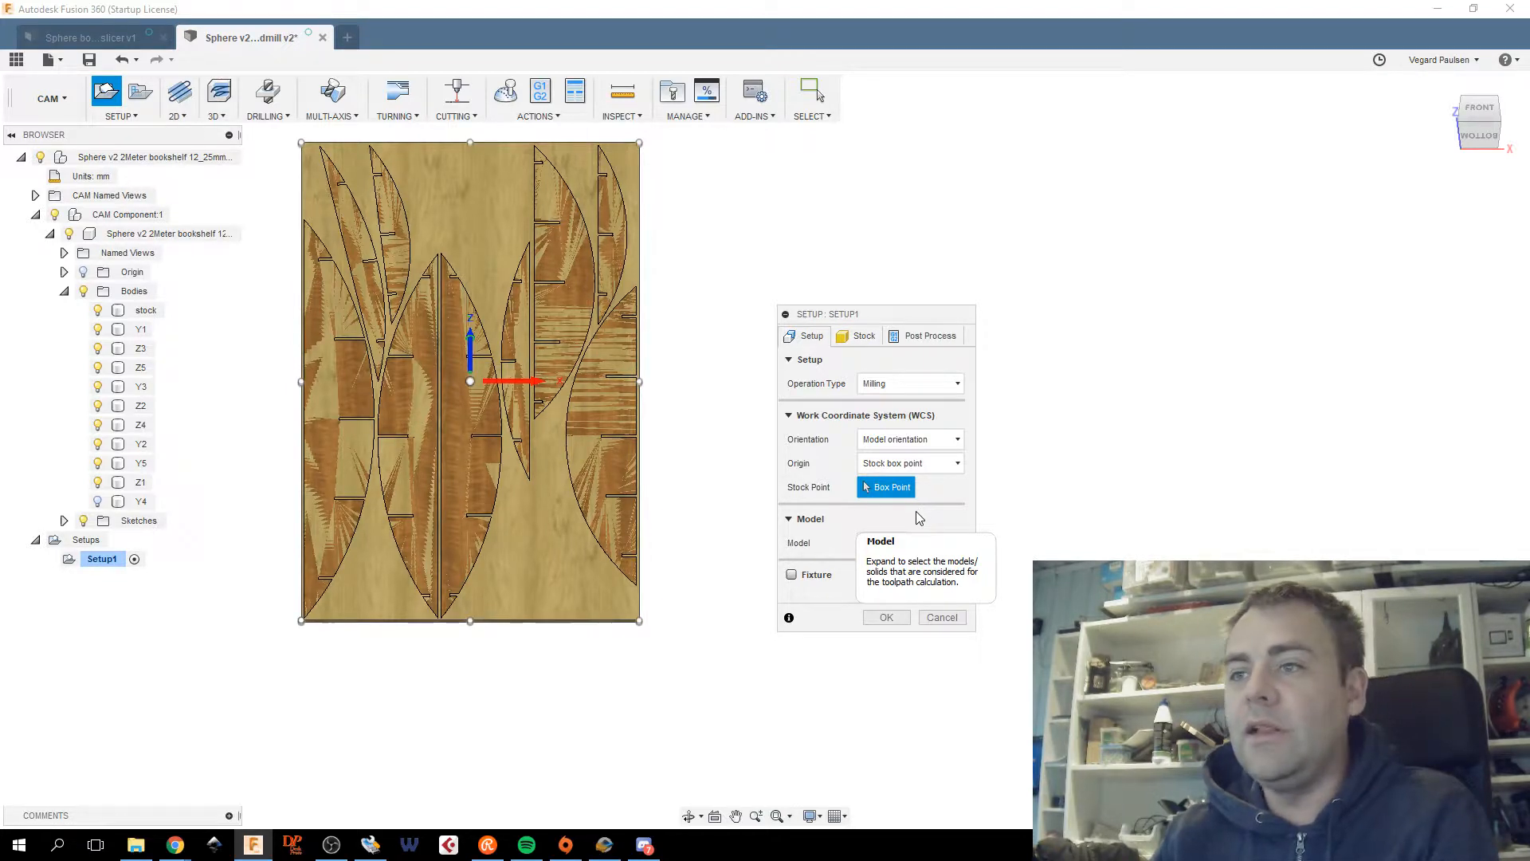
left_click_drag(878, 321, 766, 323)
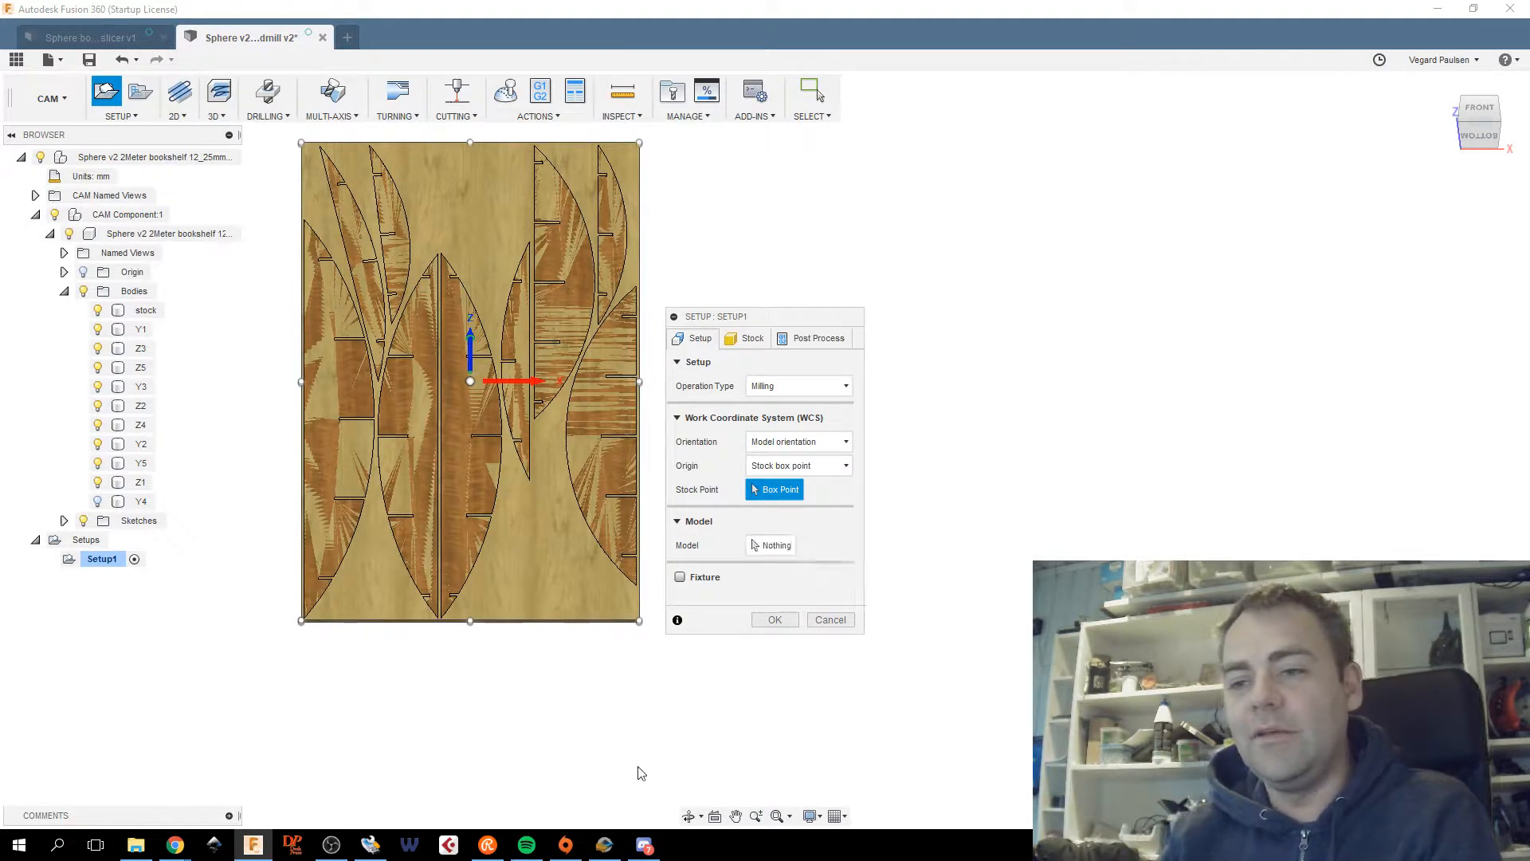
Switch to Slicer for Fusion 360, examine the bookshelf's assembly steps through to the end, and return to Fusion 360.
left_click(605, 846)
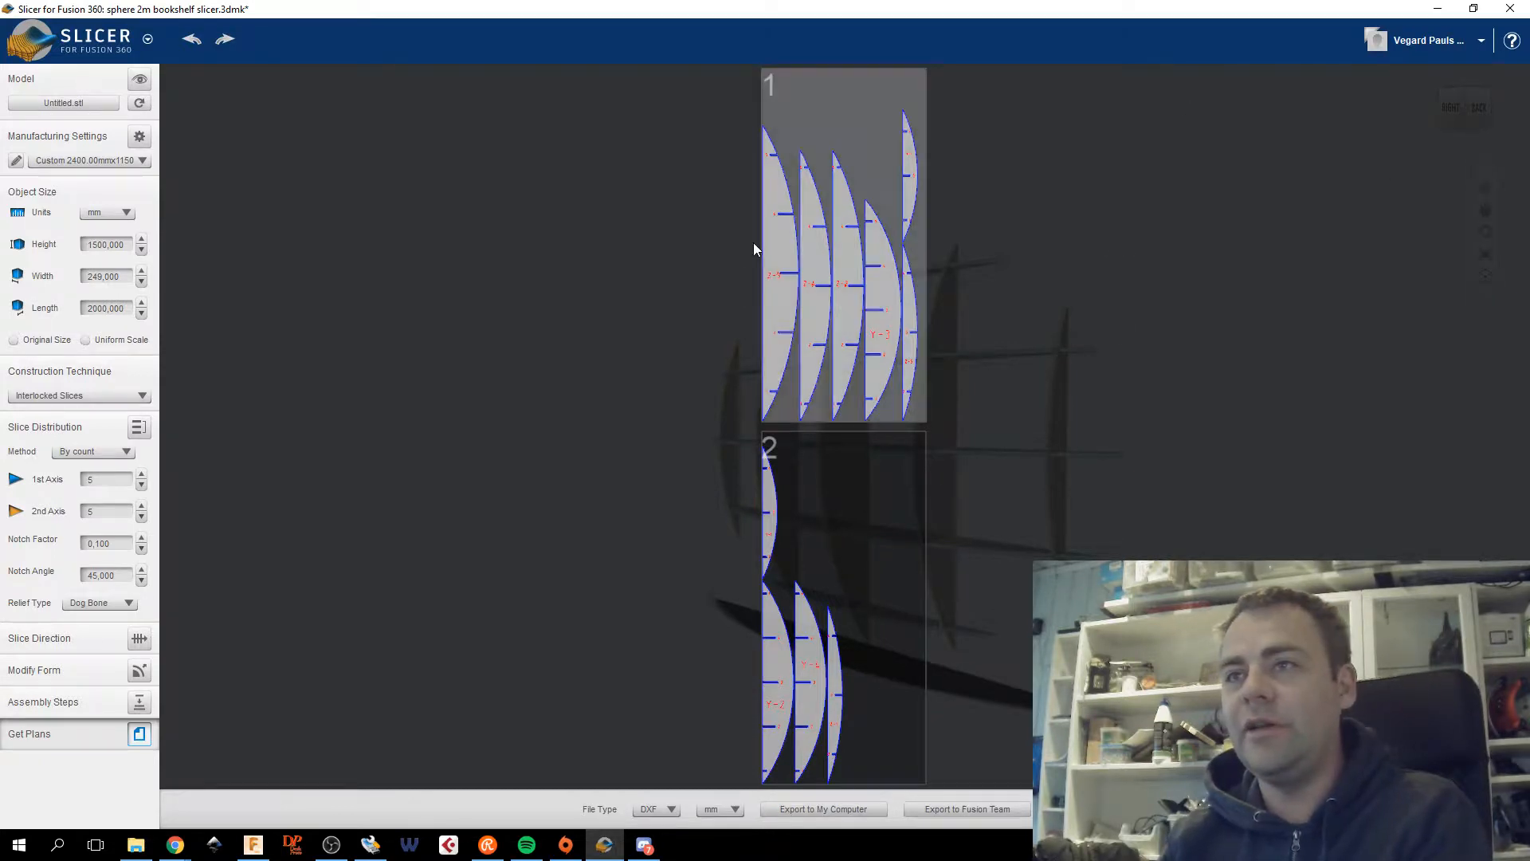
left_click(139, 701)
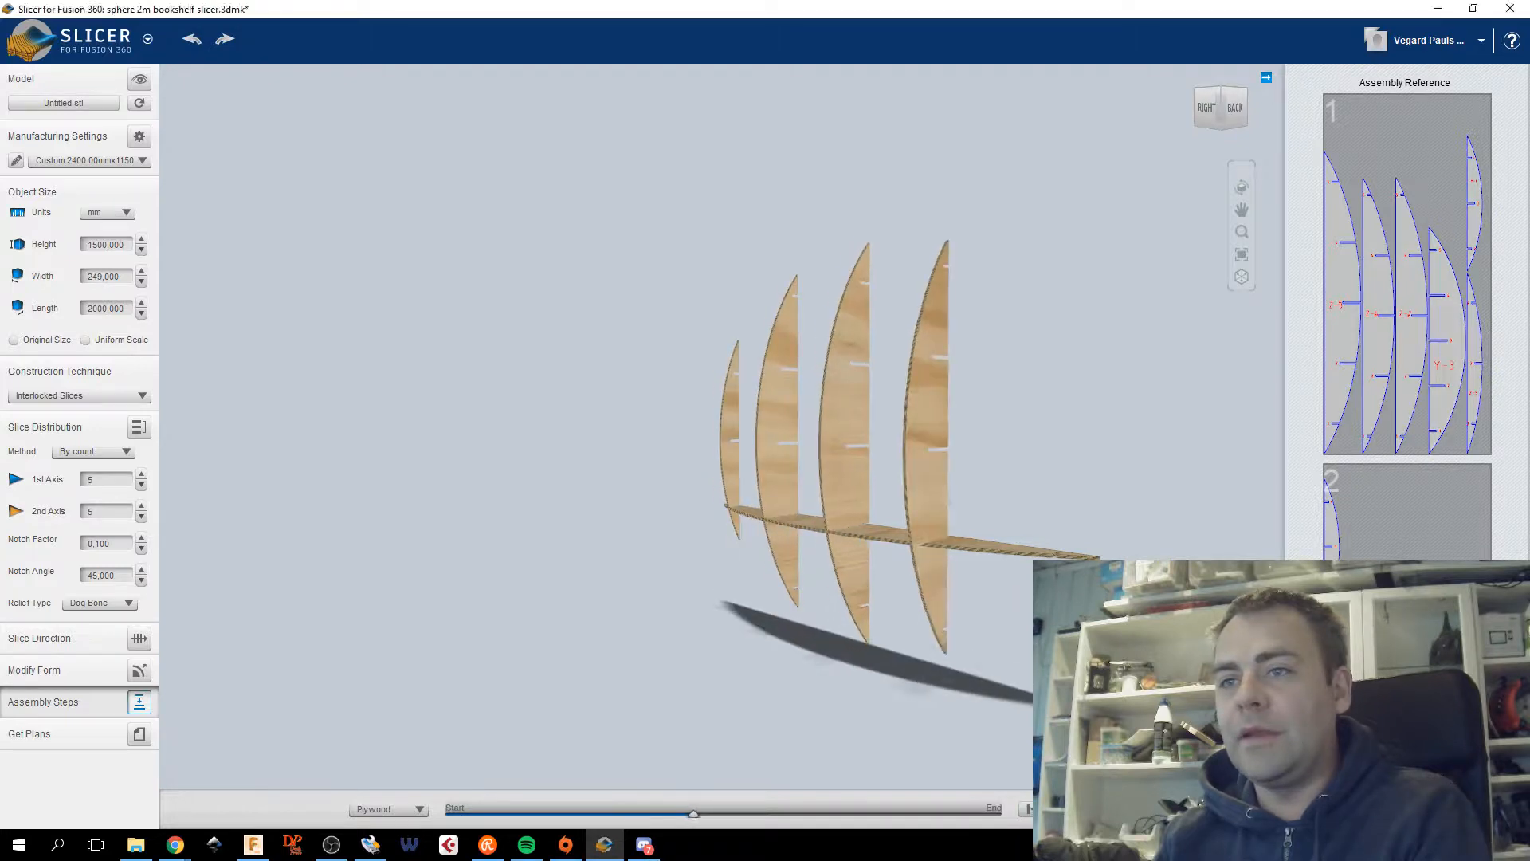
left_click_drag(1219, 107, 1219, 110)
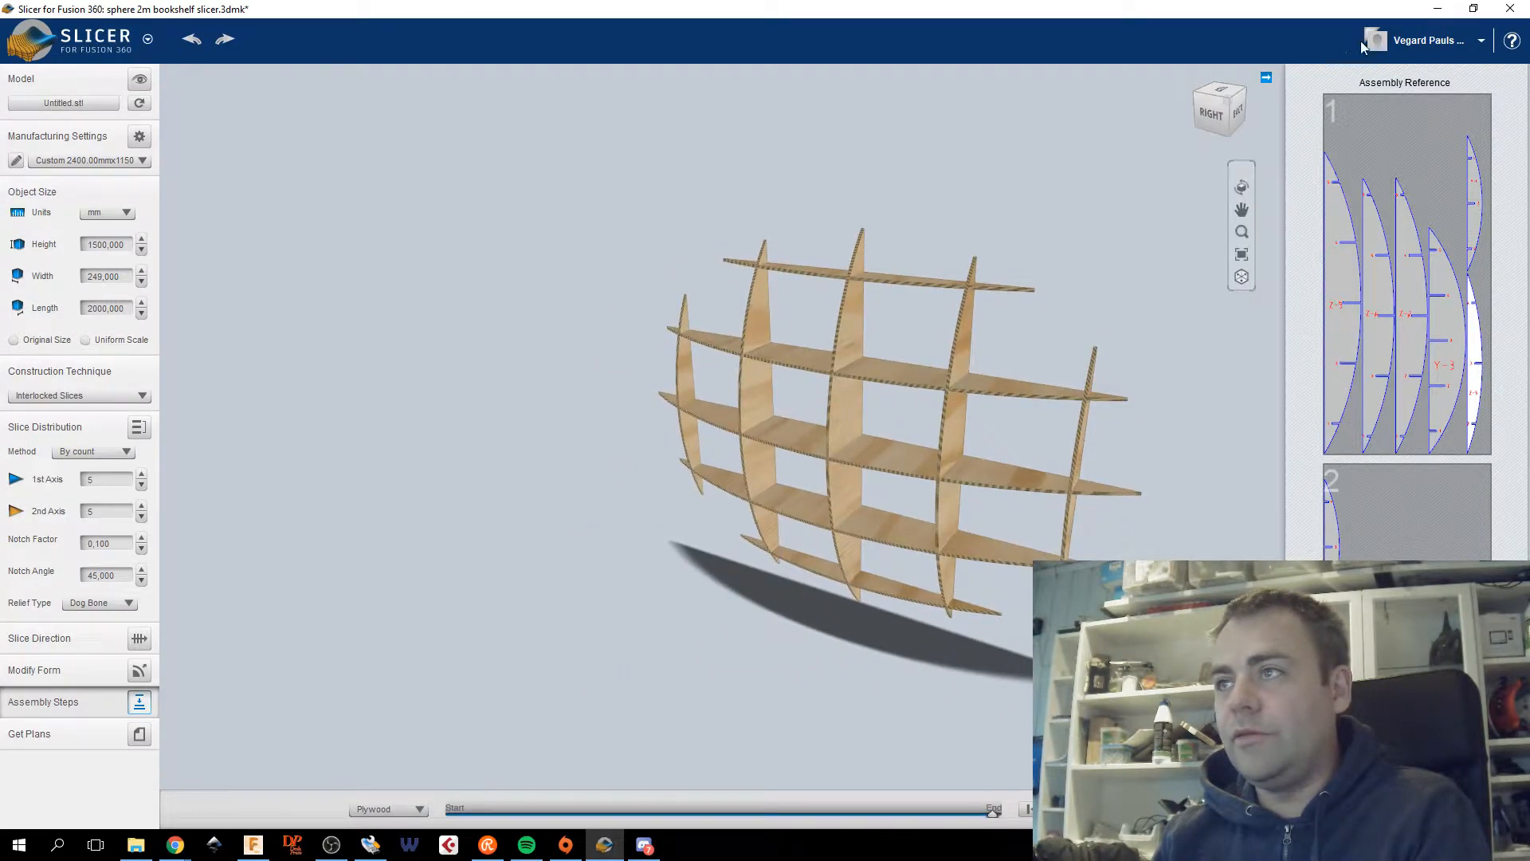
left_click(1439, 10)
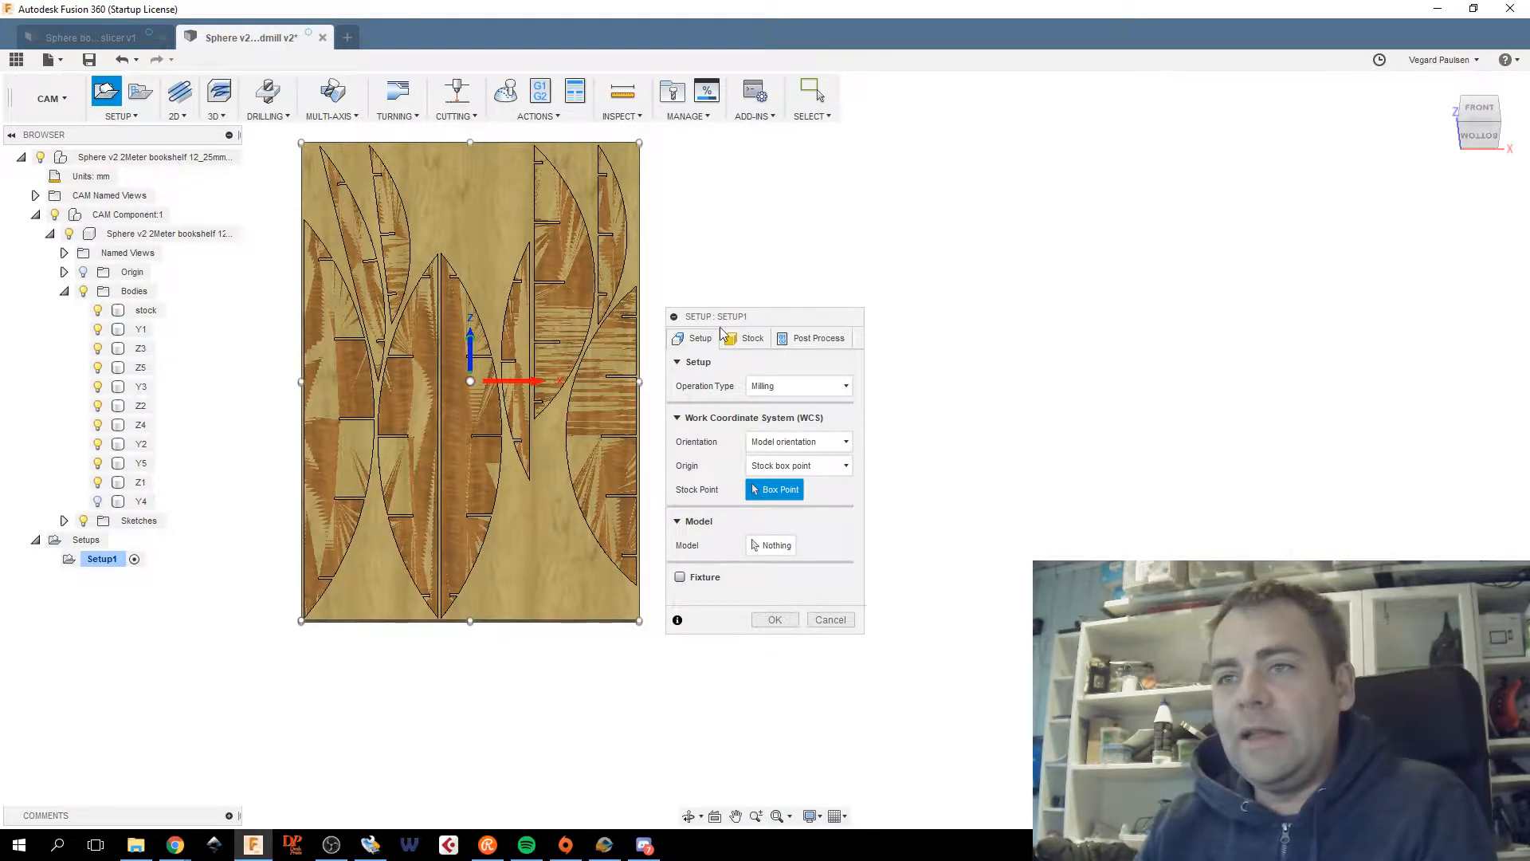
Keep the setup's orientation at Model orientation and set its work coordinate origin to Model origin.
left_click_drag(741, 318, 780, 289)
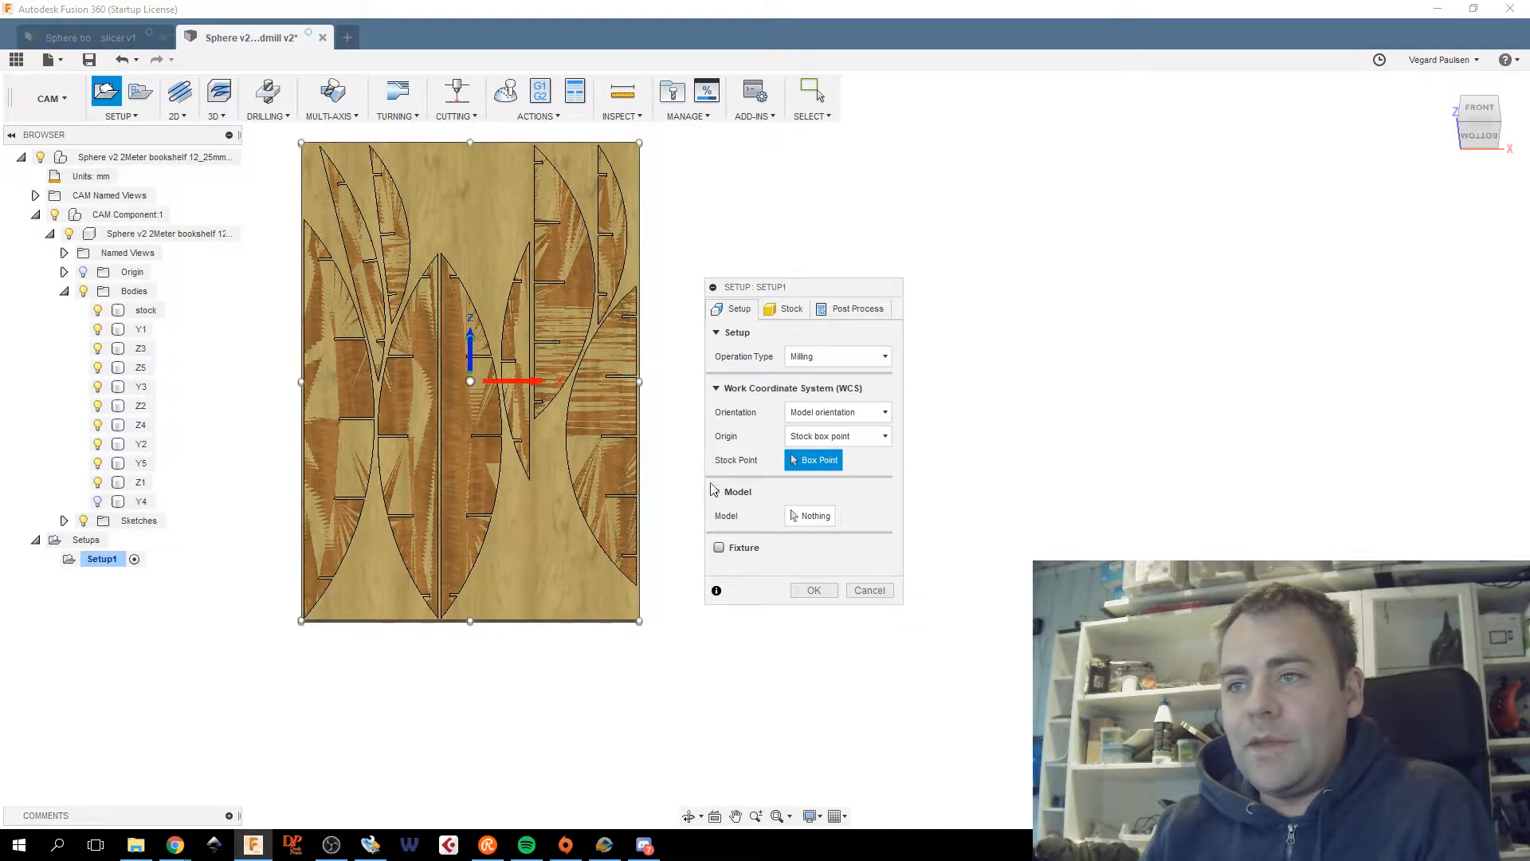
scroll(498, 617, "up", 8)
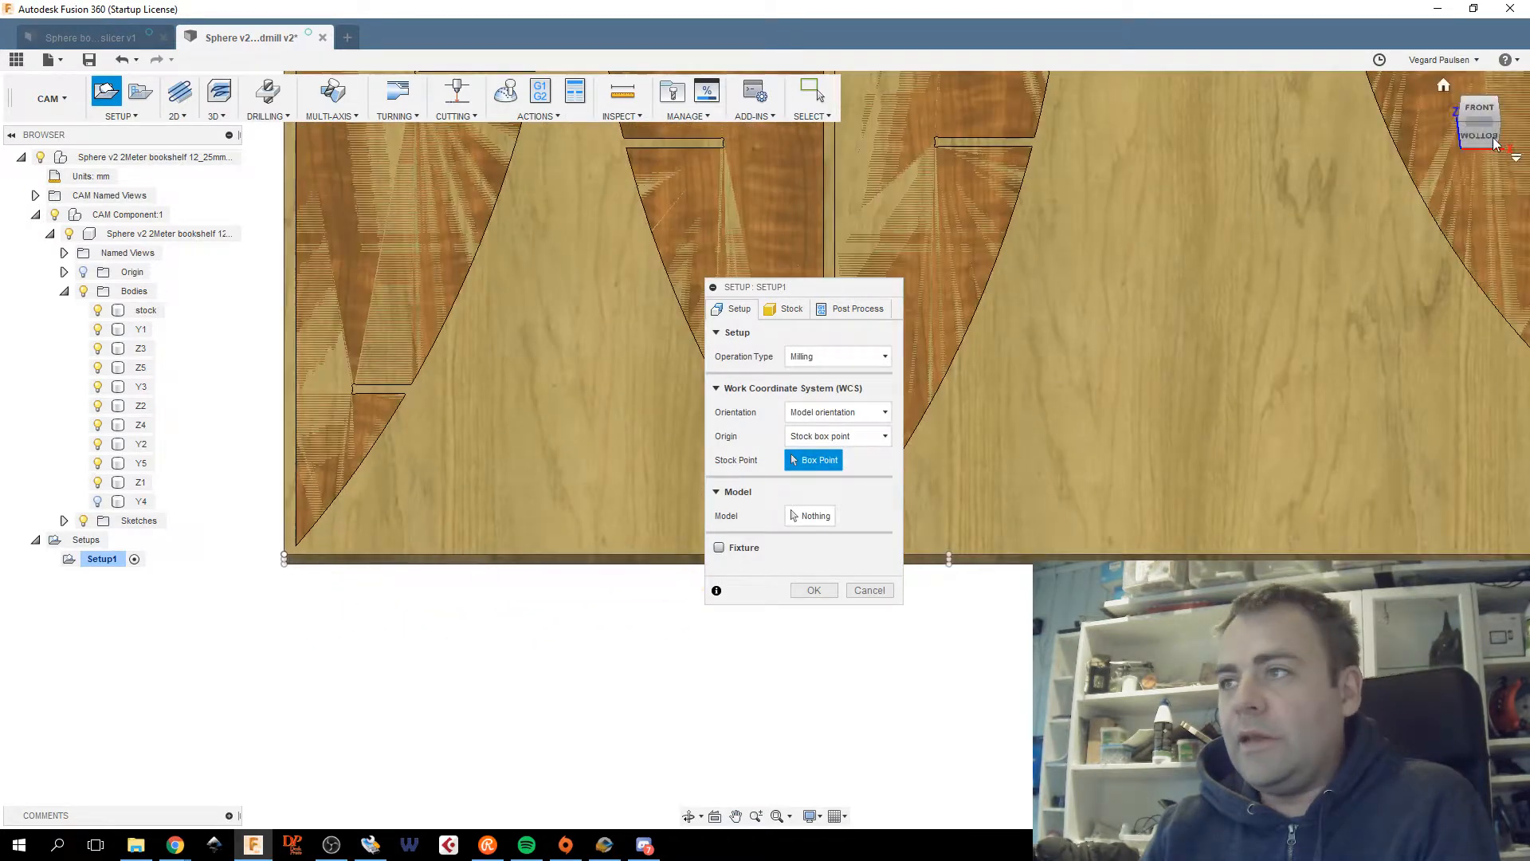
left_click(1495, 144)
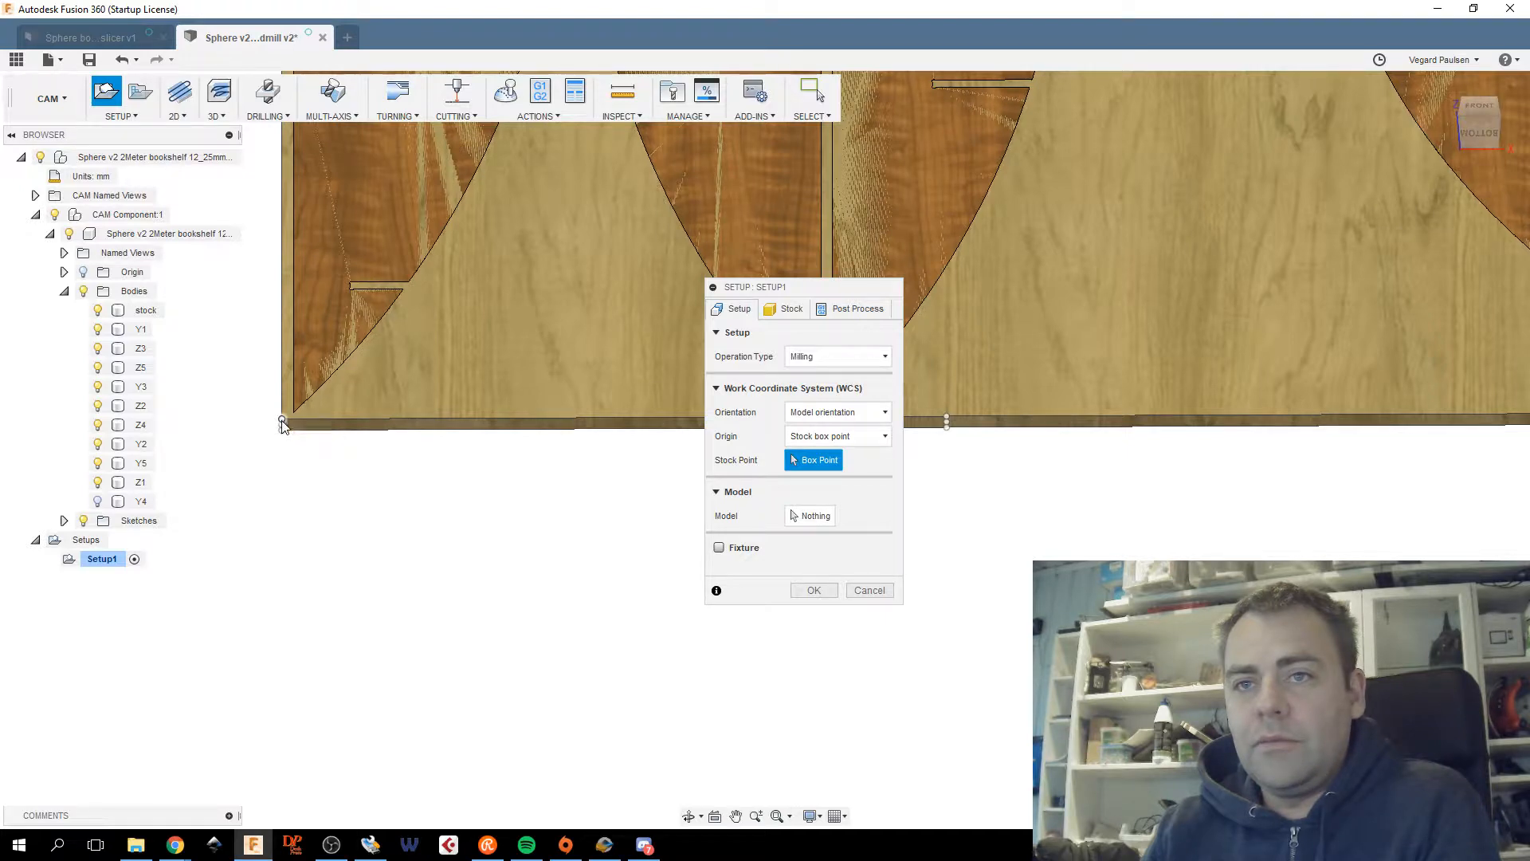
scroll(461, 404, "down", 6)
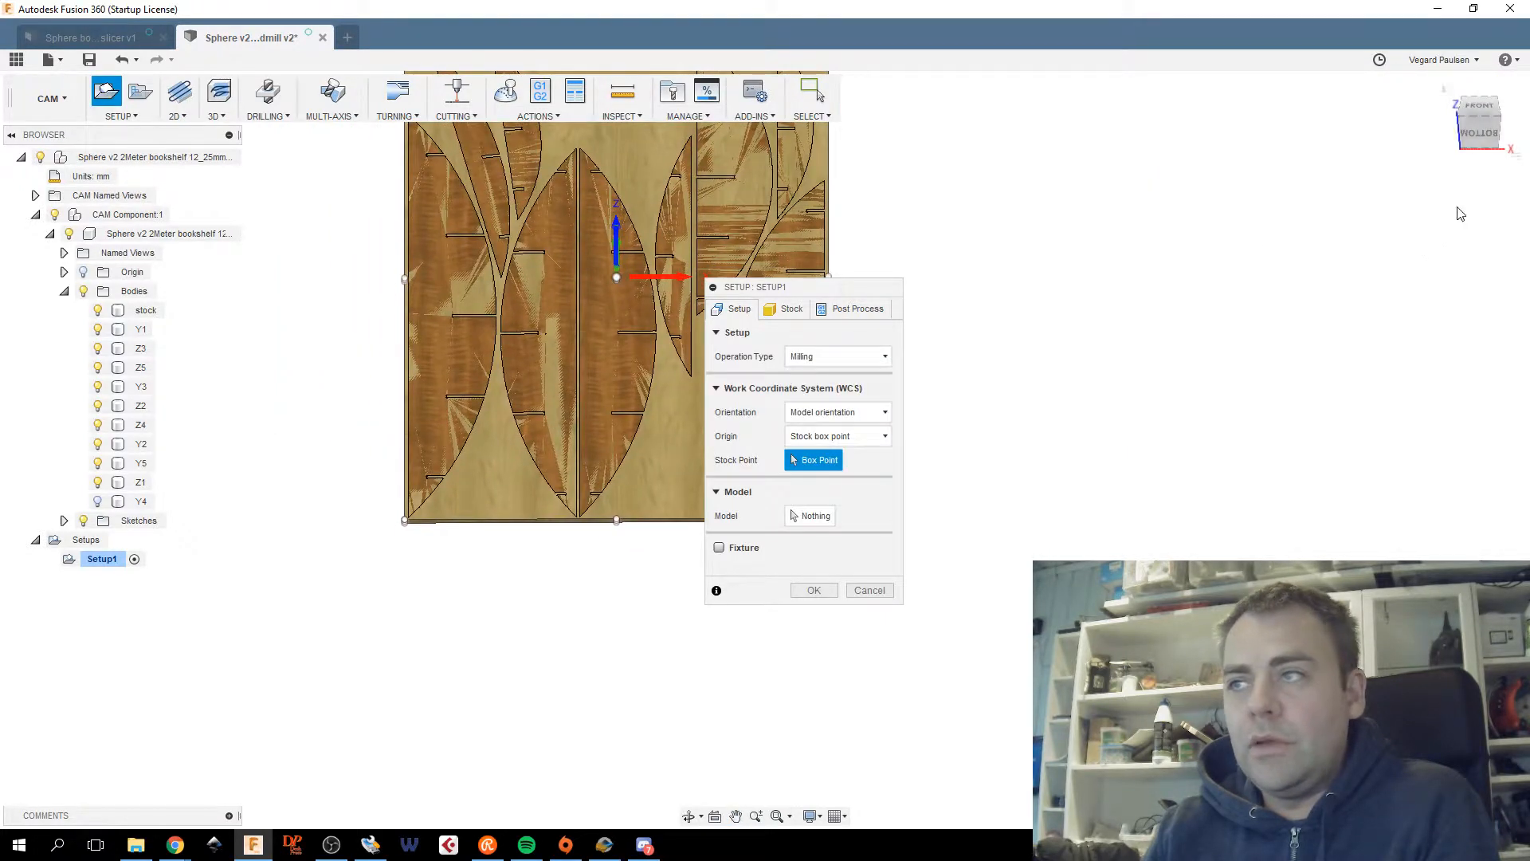
middle_click_drag(1442, 226, 1425, 209, "shift")
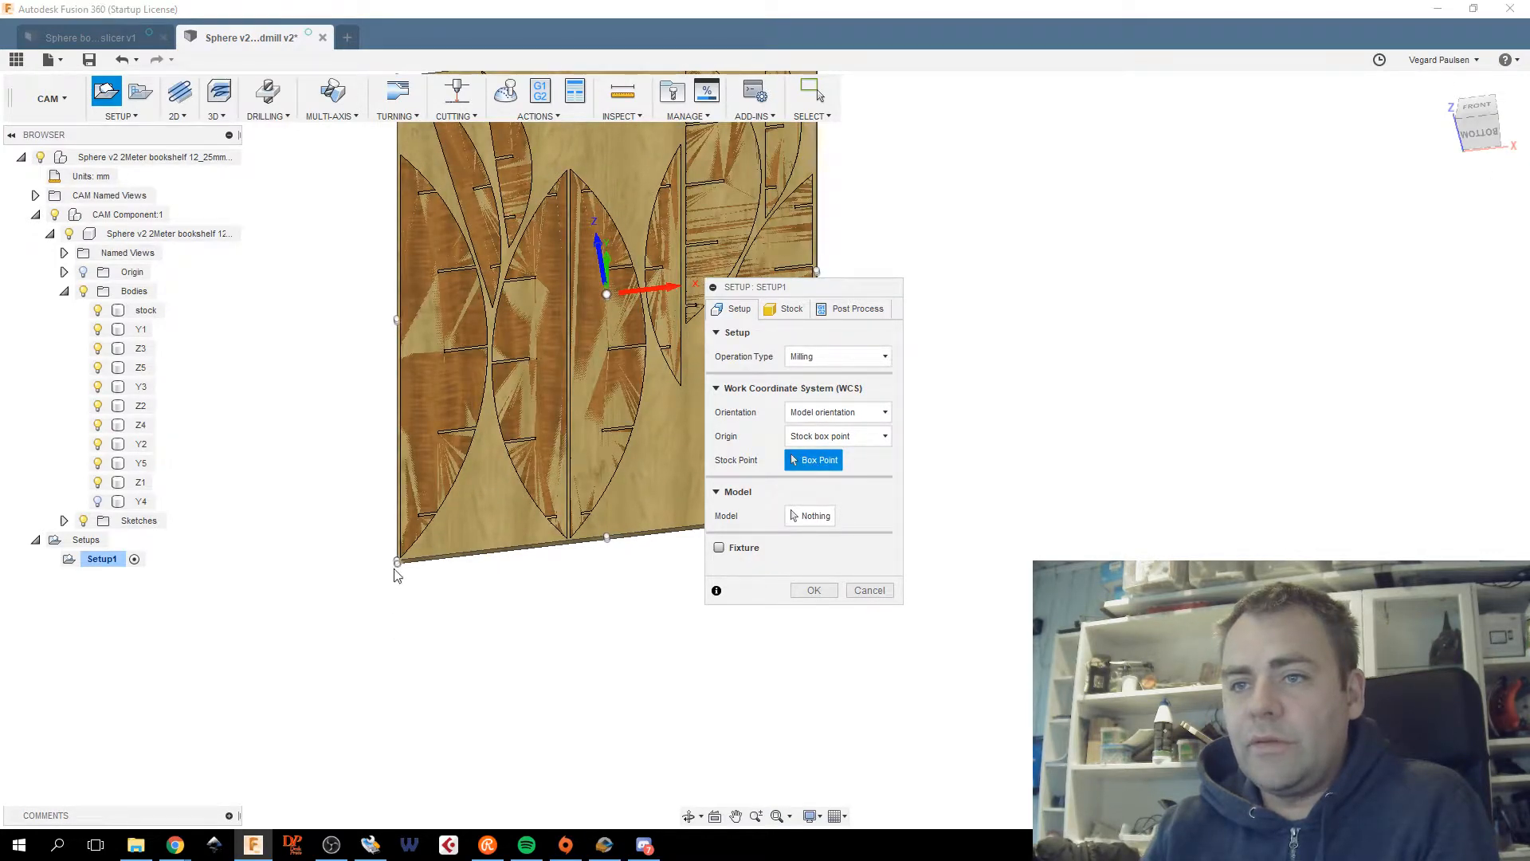
scroll(405, 568, "up", 3)
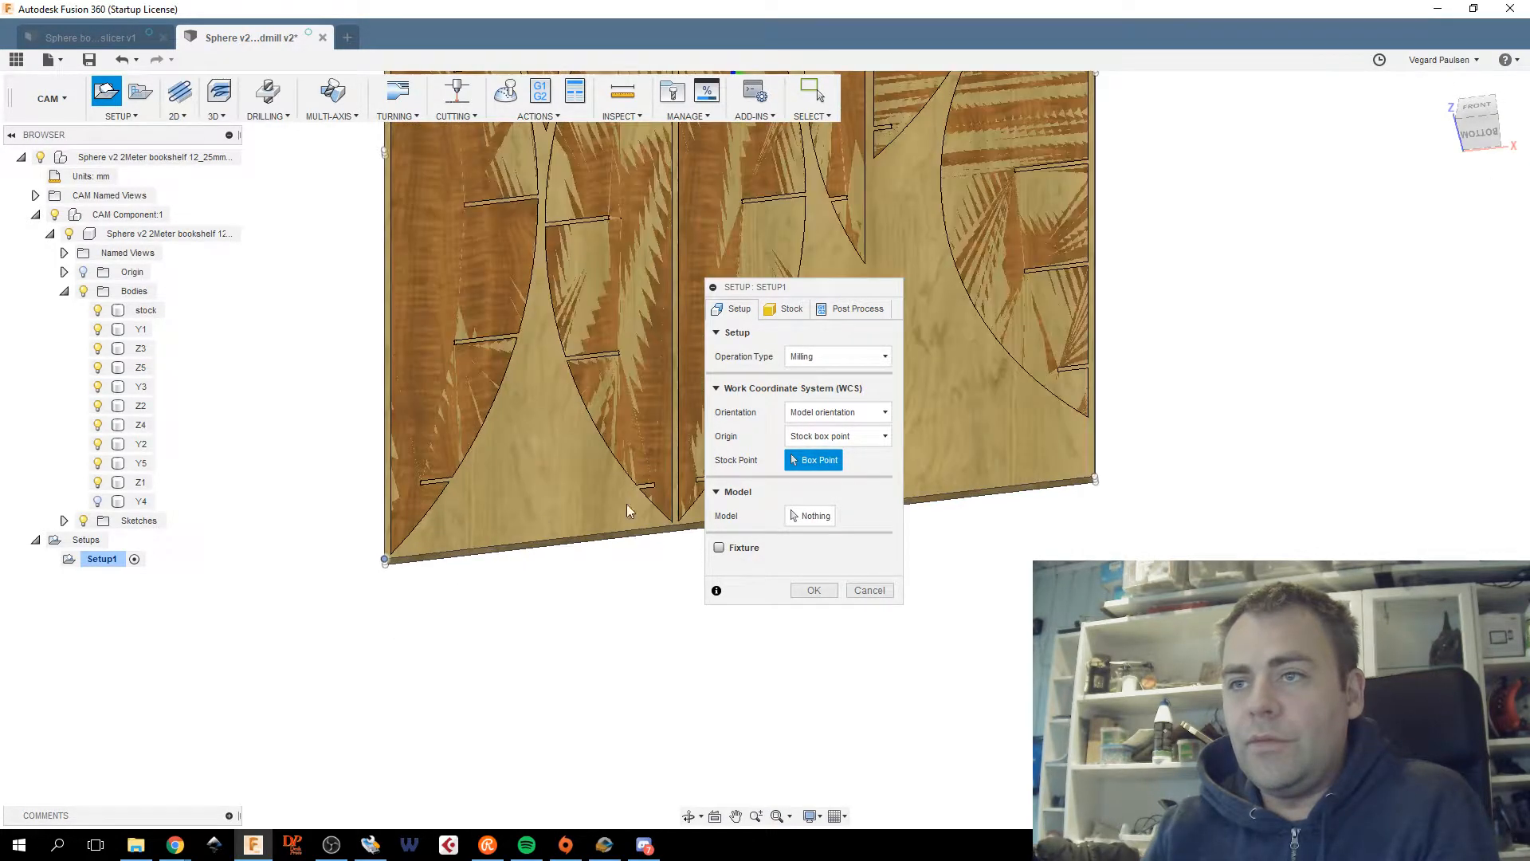
left_click(832, 410)
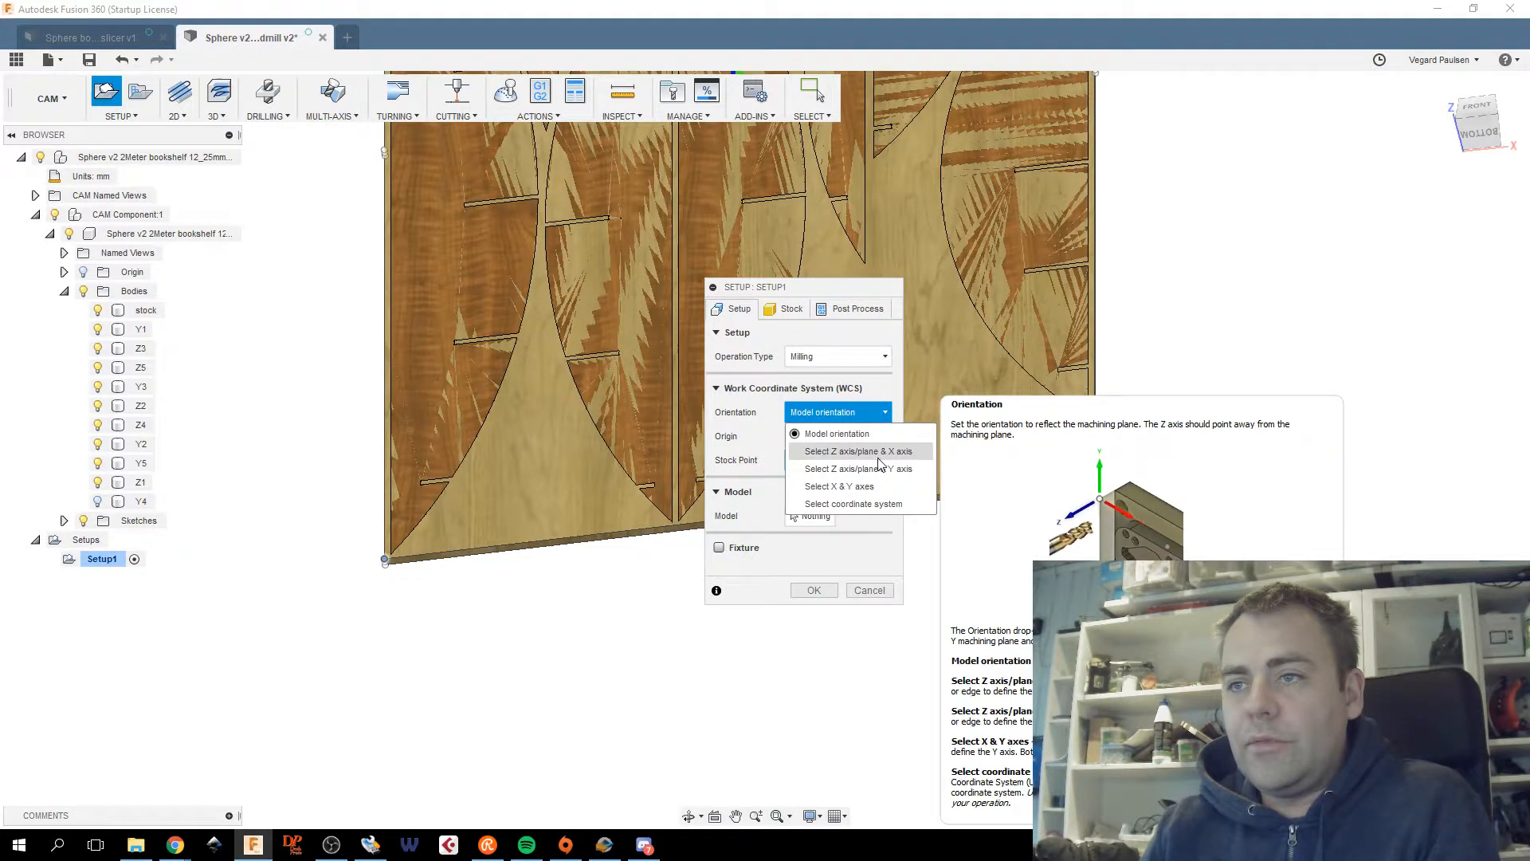
left_click(836, 434)
left_click(836, 436)
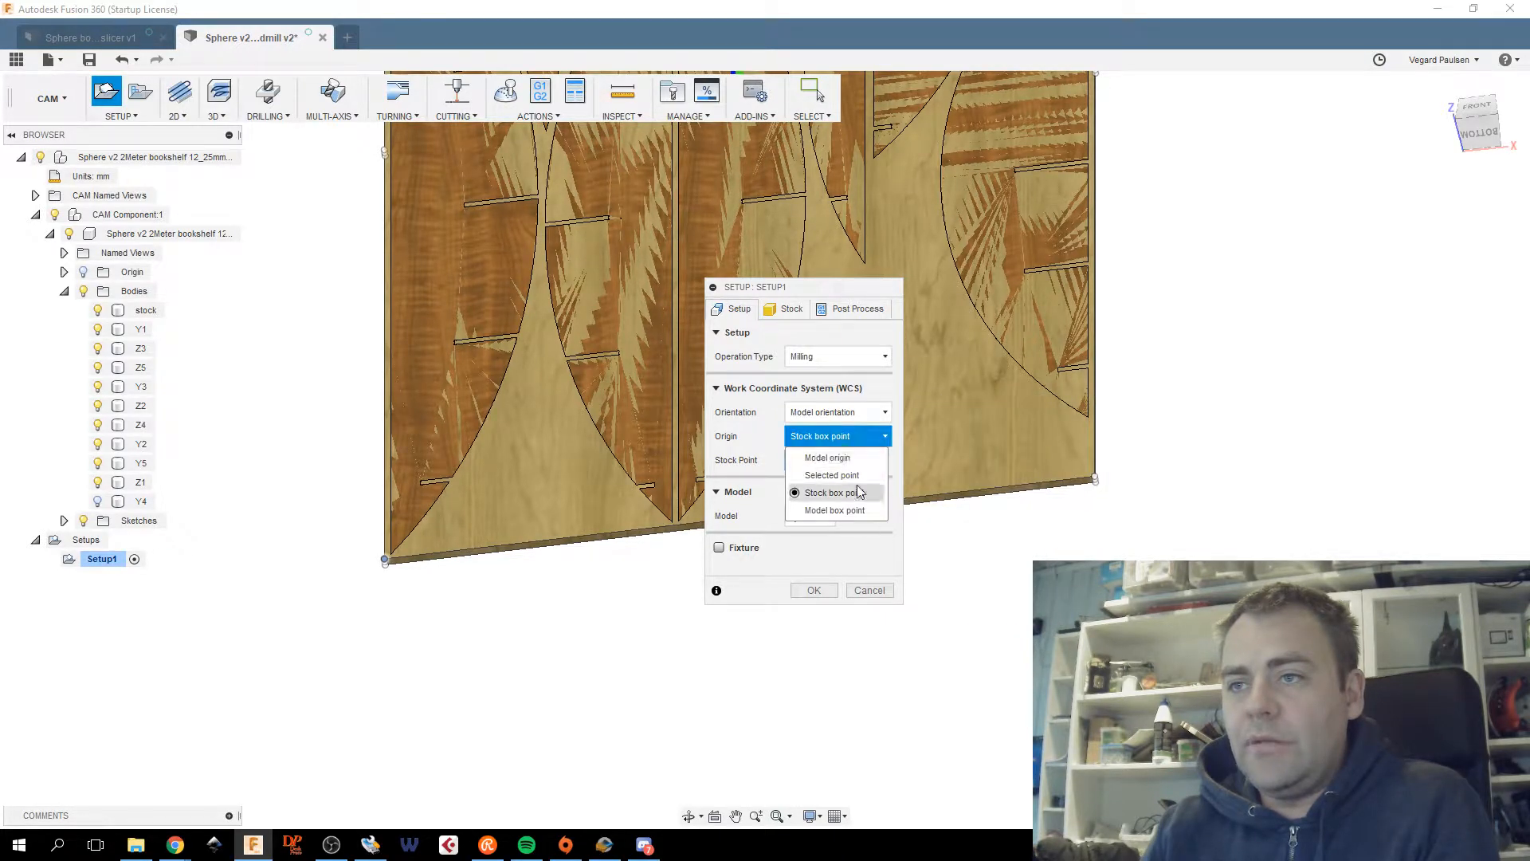
left_click(842, 459)
Set the setup's work coordinate origin to Selected point, check the stock settings, and accept the setup.
scroll(556, 577, "up", 3)
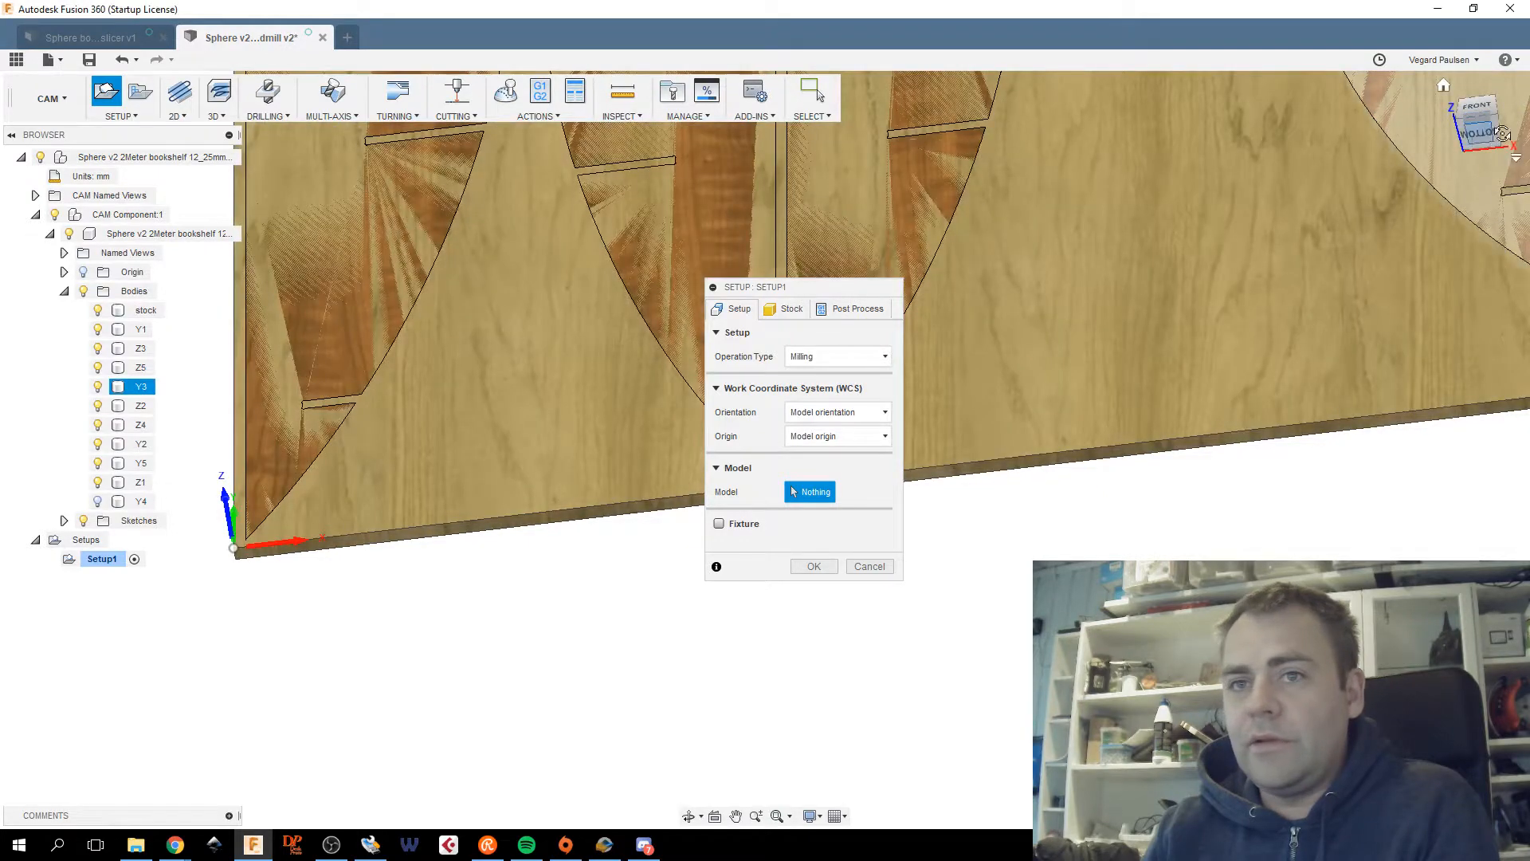
mouse_move(1502, 133)
left_mouse_down()
mouse_move(1520, 207)
mouse_move(1486, 136)
left_mouse_up()
middle_click_drag(635, 239, 1232, 372)
scroll(1048, 423, "up", 4)
scroll(1045, 488, "down", 4)
left_click(841, 437)
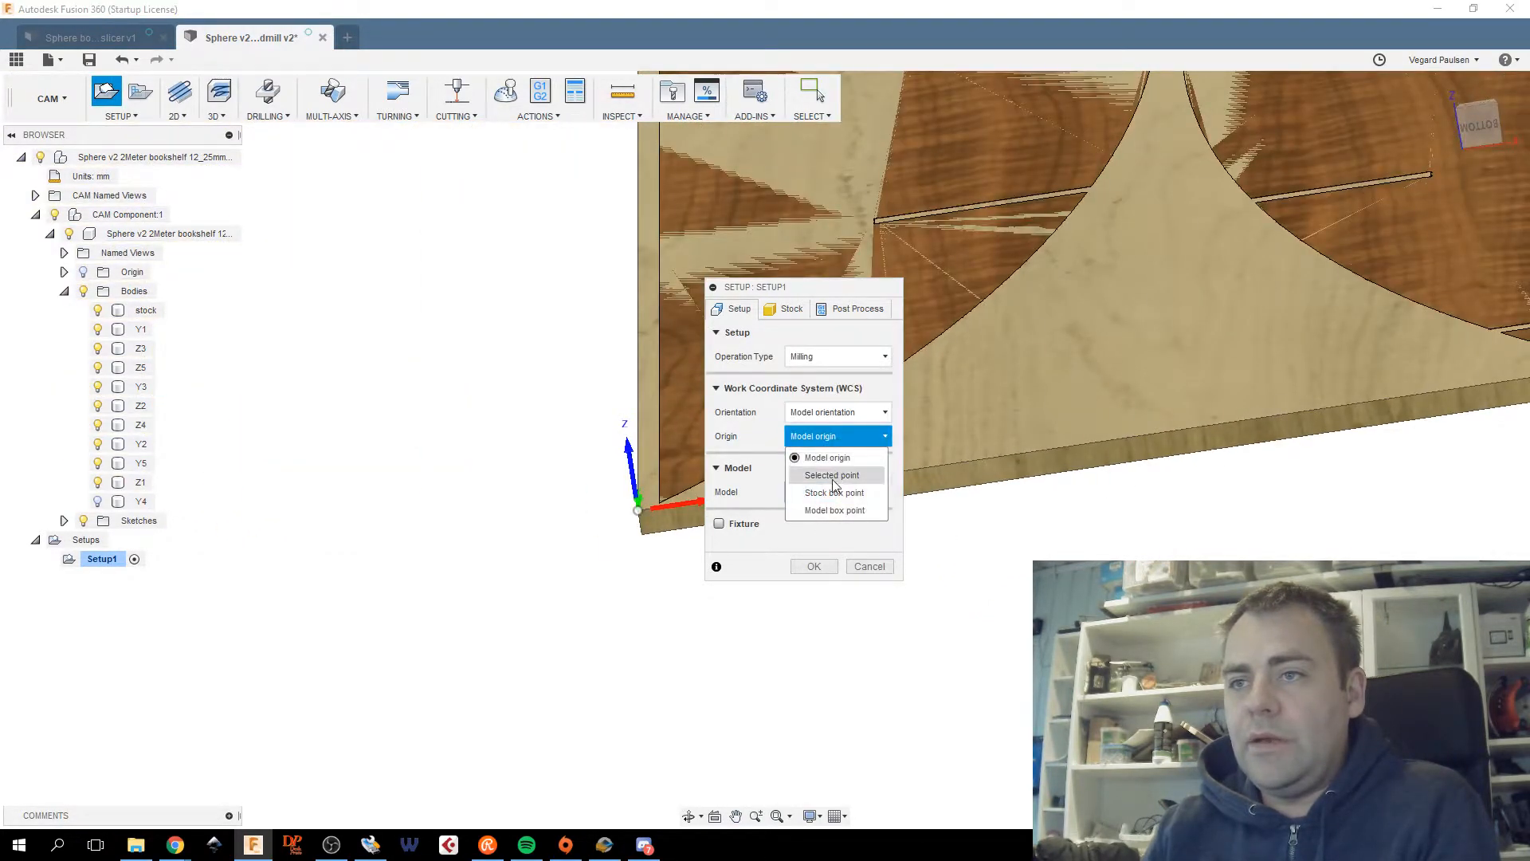
left_click(823, 480)
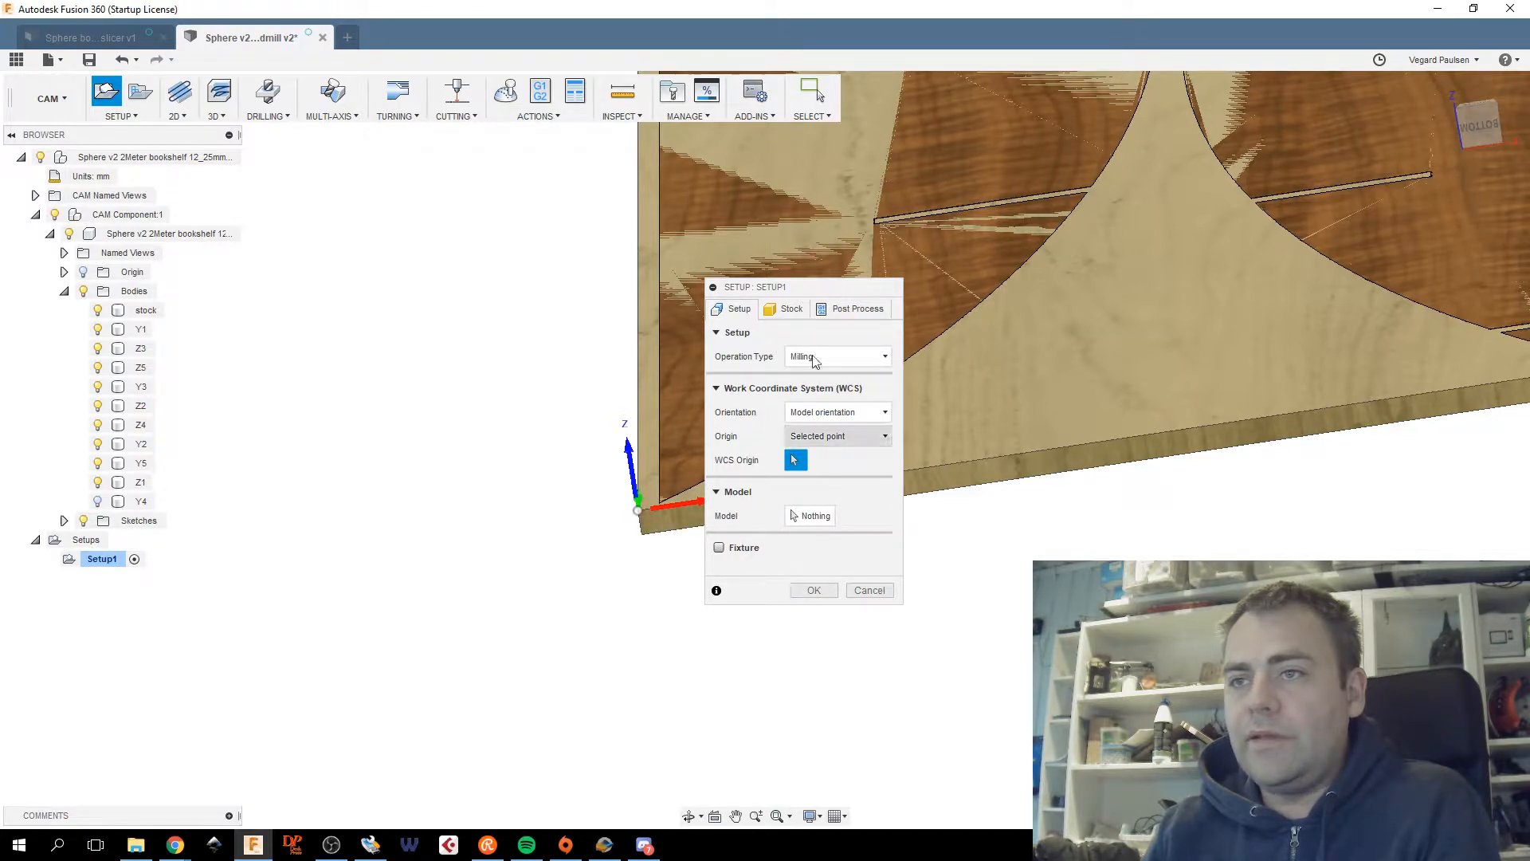
left_click(792, 310)
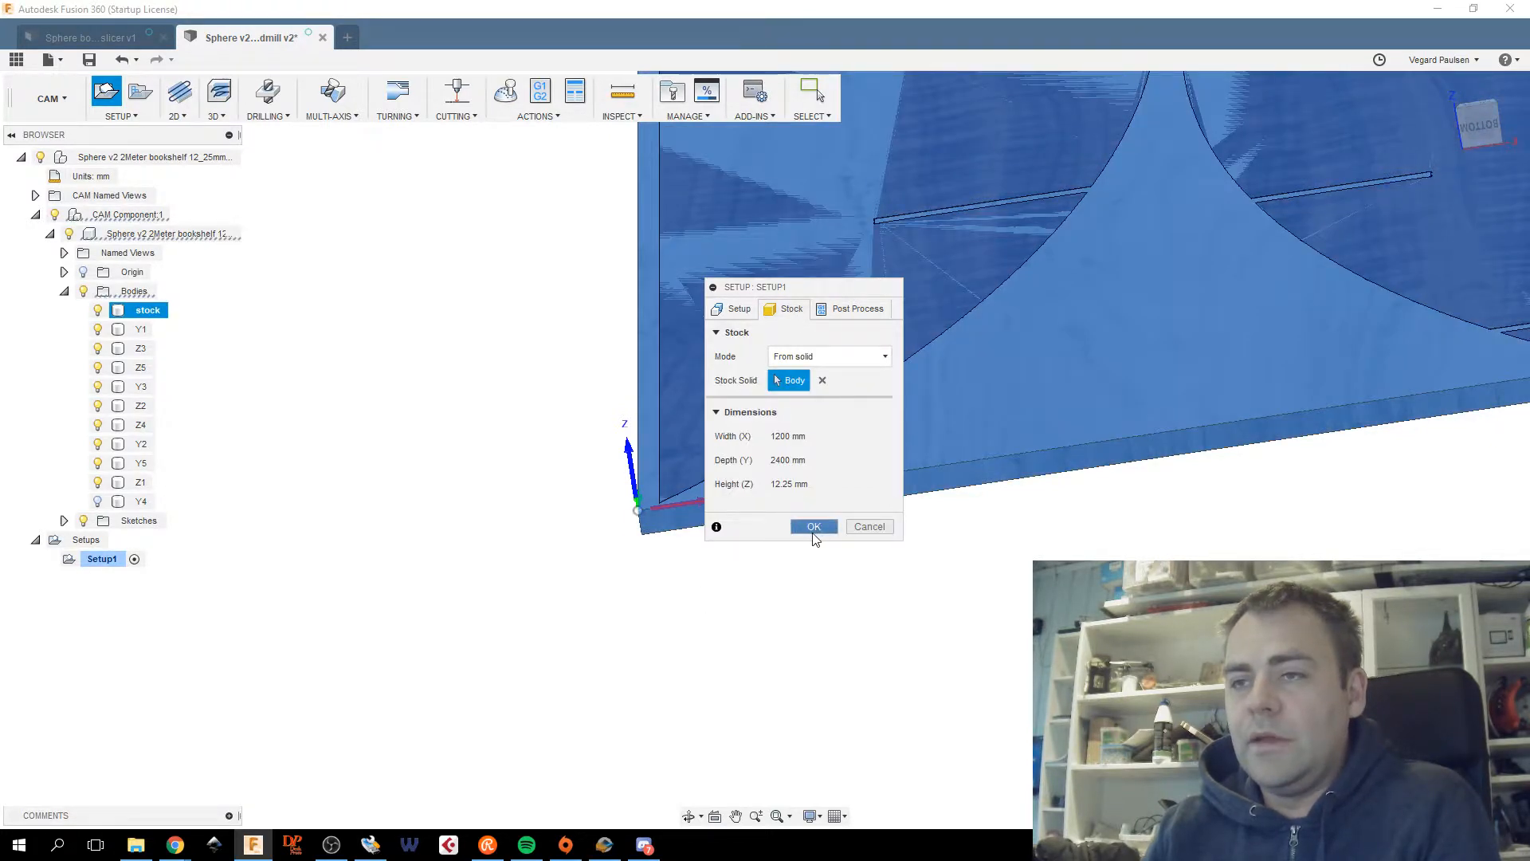
left_click(814, 527)
Examine the nested sheet and the setup's coordinate origin at the stock corner from several angles.
scroll(945, 406, "down", 10)
left_click_drag(839, 483, 840, 500)
key("Escape")
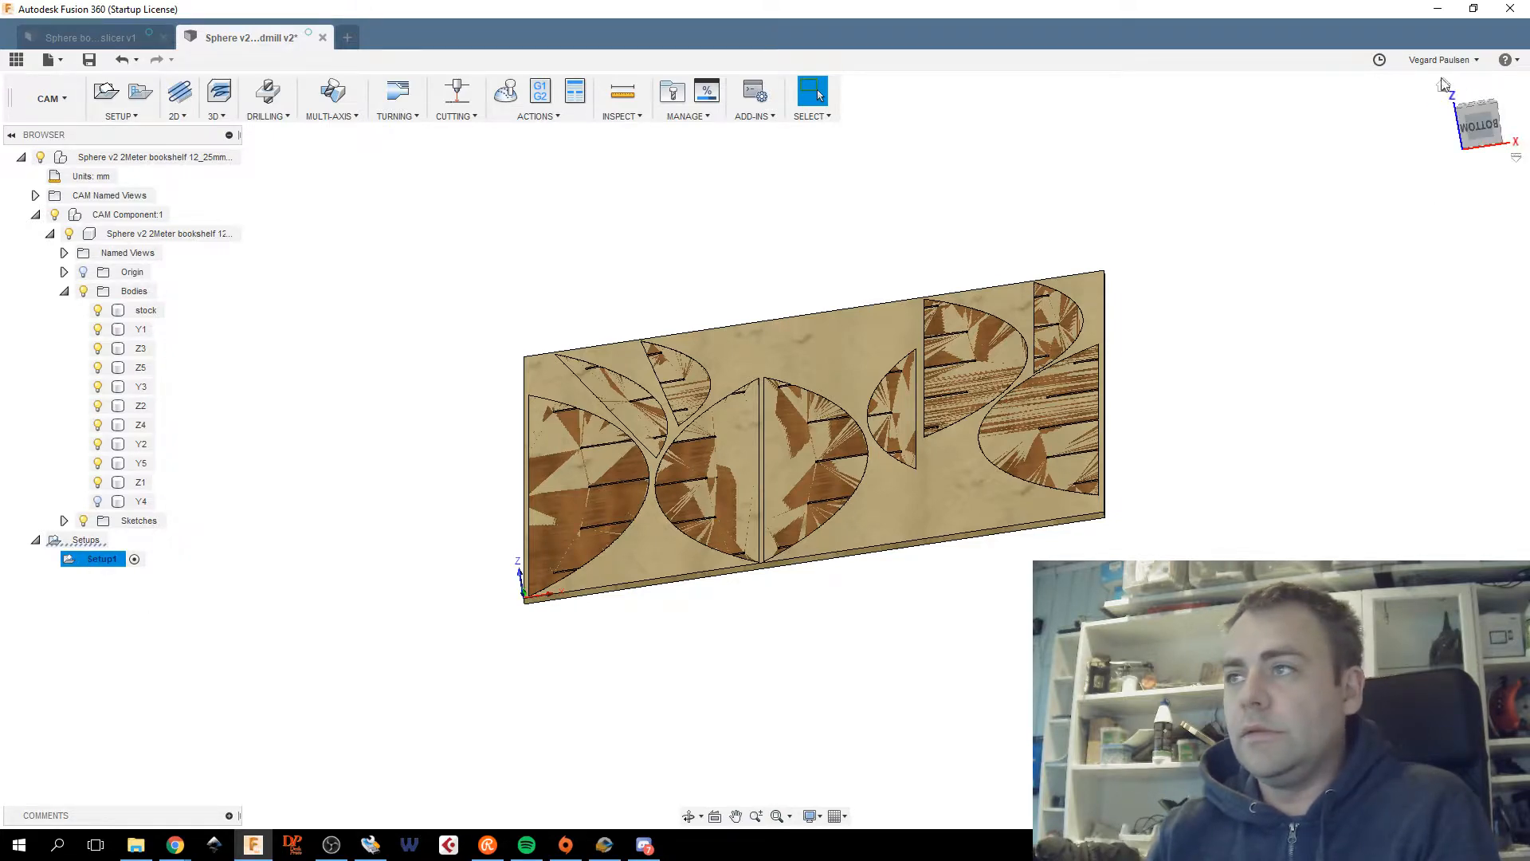
left_click(1443, 88)
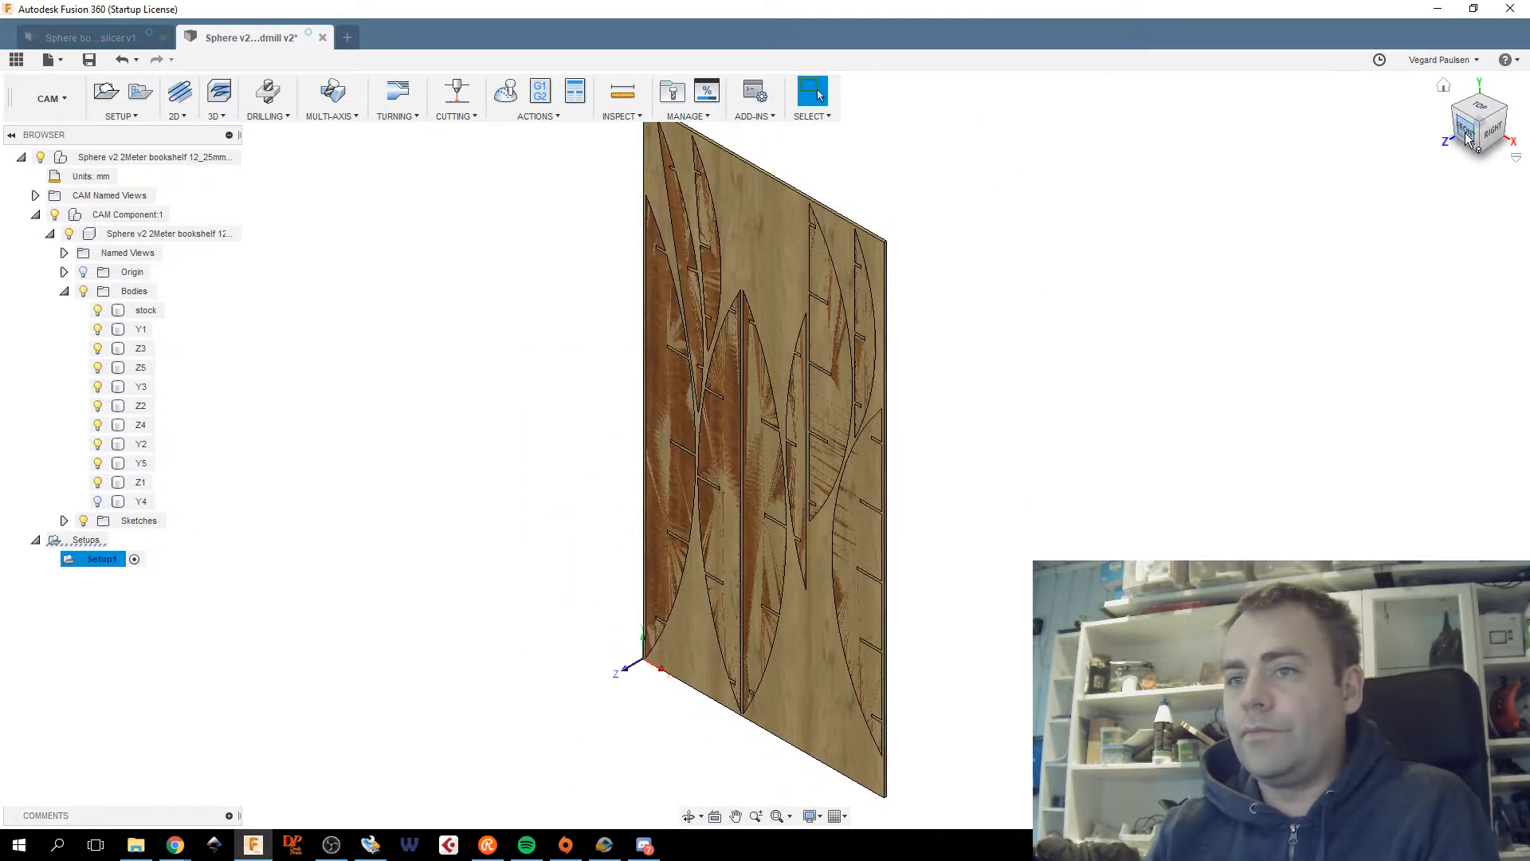
left_click(1465, 133)
mouse_move(1474, 141)
left_mouse_down()
mouse_move(1474, 114)
mouse_move(1502, 118)
mouse_move(1473, 110)
left_mouse_up()
middle_click_drag(832, 610, 884, 604)
scroll(768, 576, "up", 4)
scroll(770, 557, "down", 2)
double_click(104, 560)
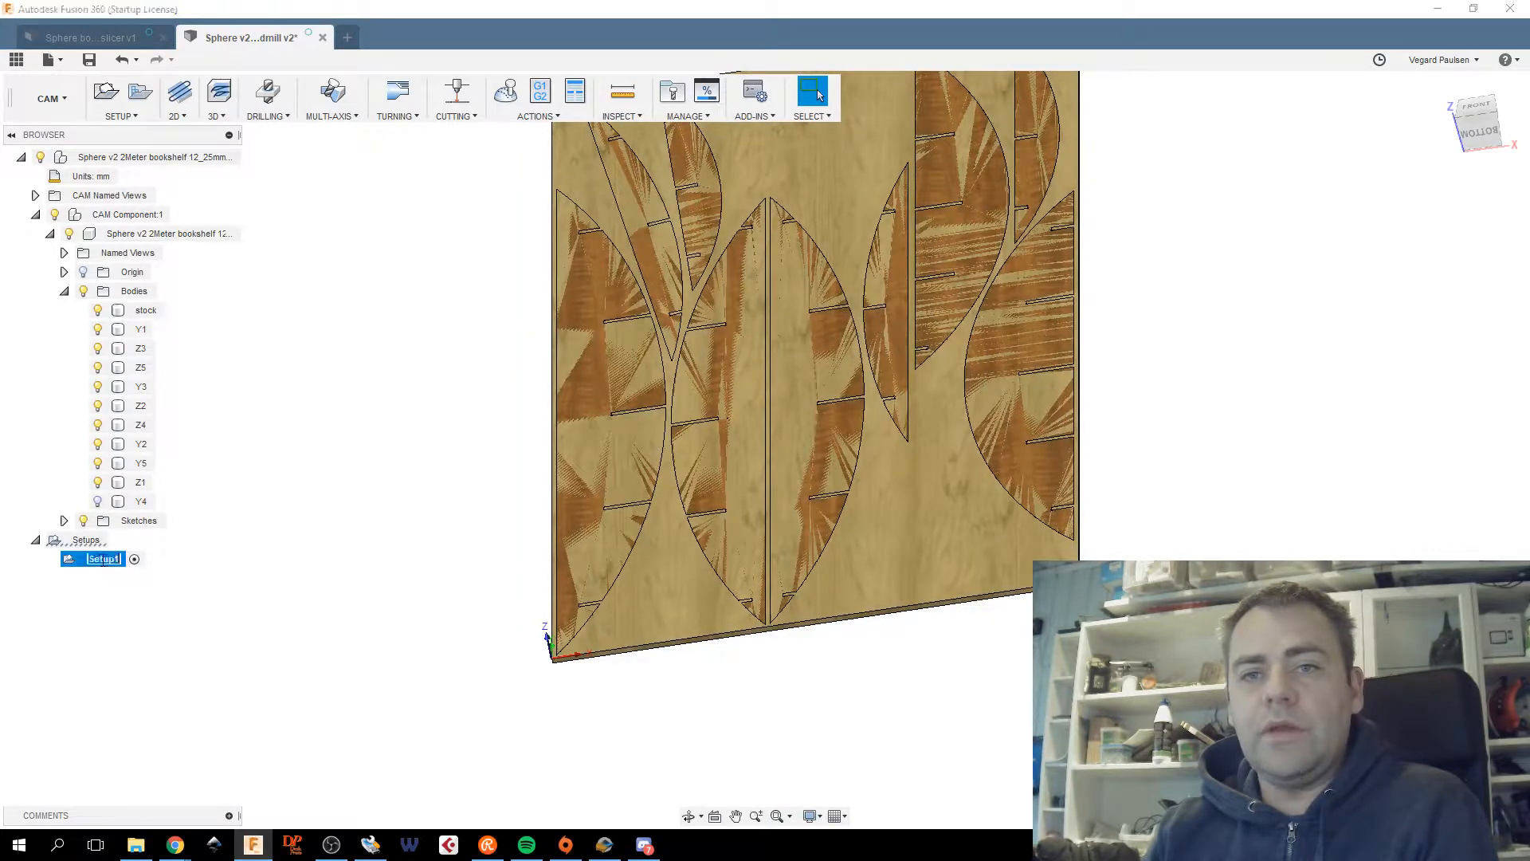
Start a 2D Contour operation in the setup and open its tool selection.
left_click(215, 117)
left_click(173, 120)
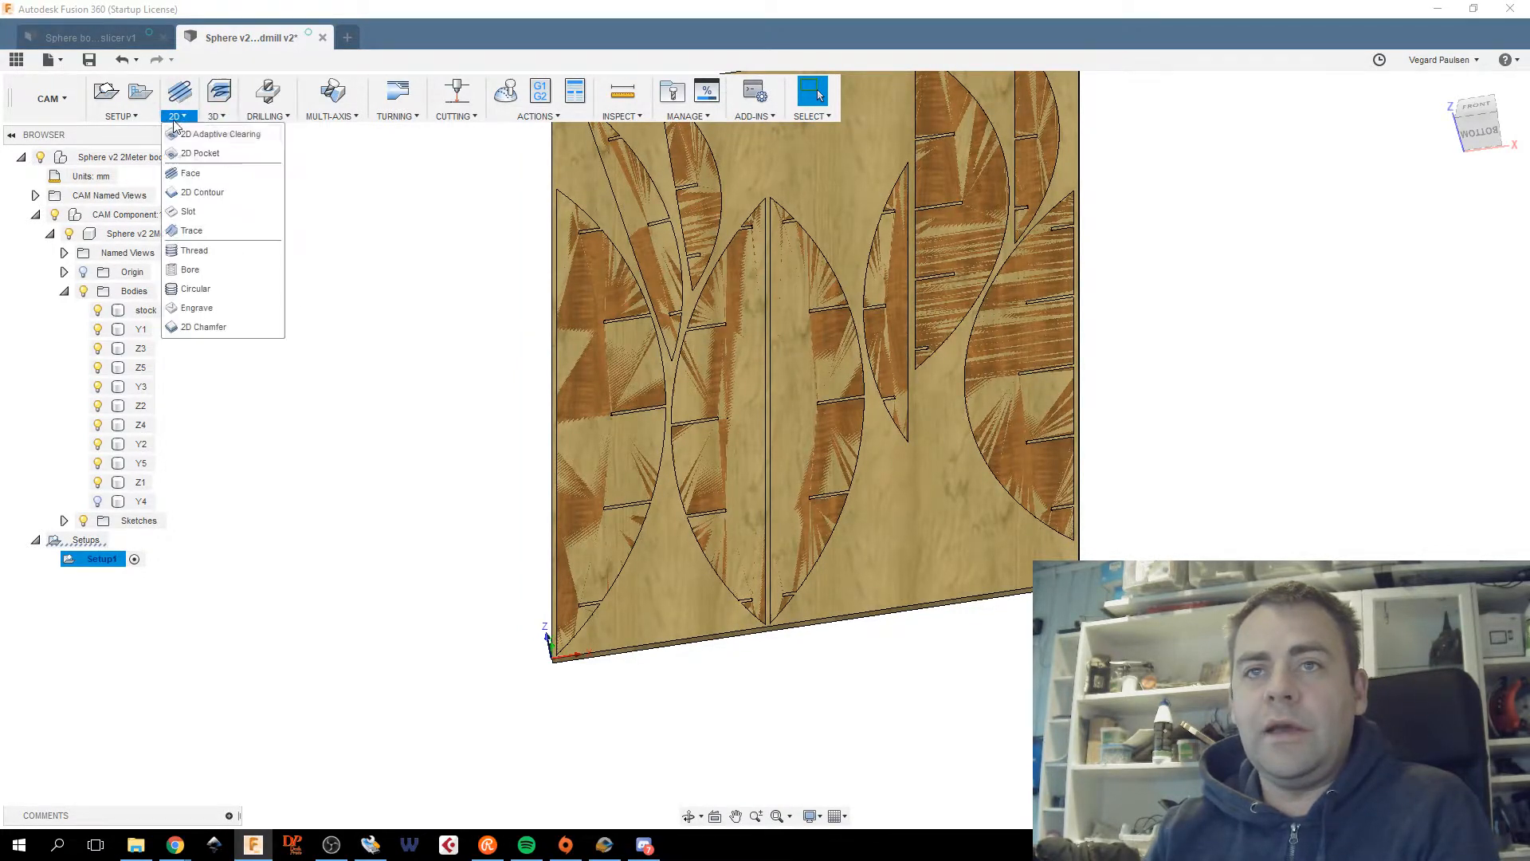
left_click(216, 117)
left_click(184, 118)
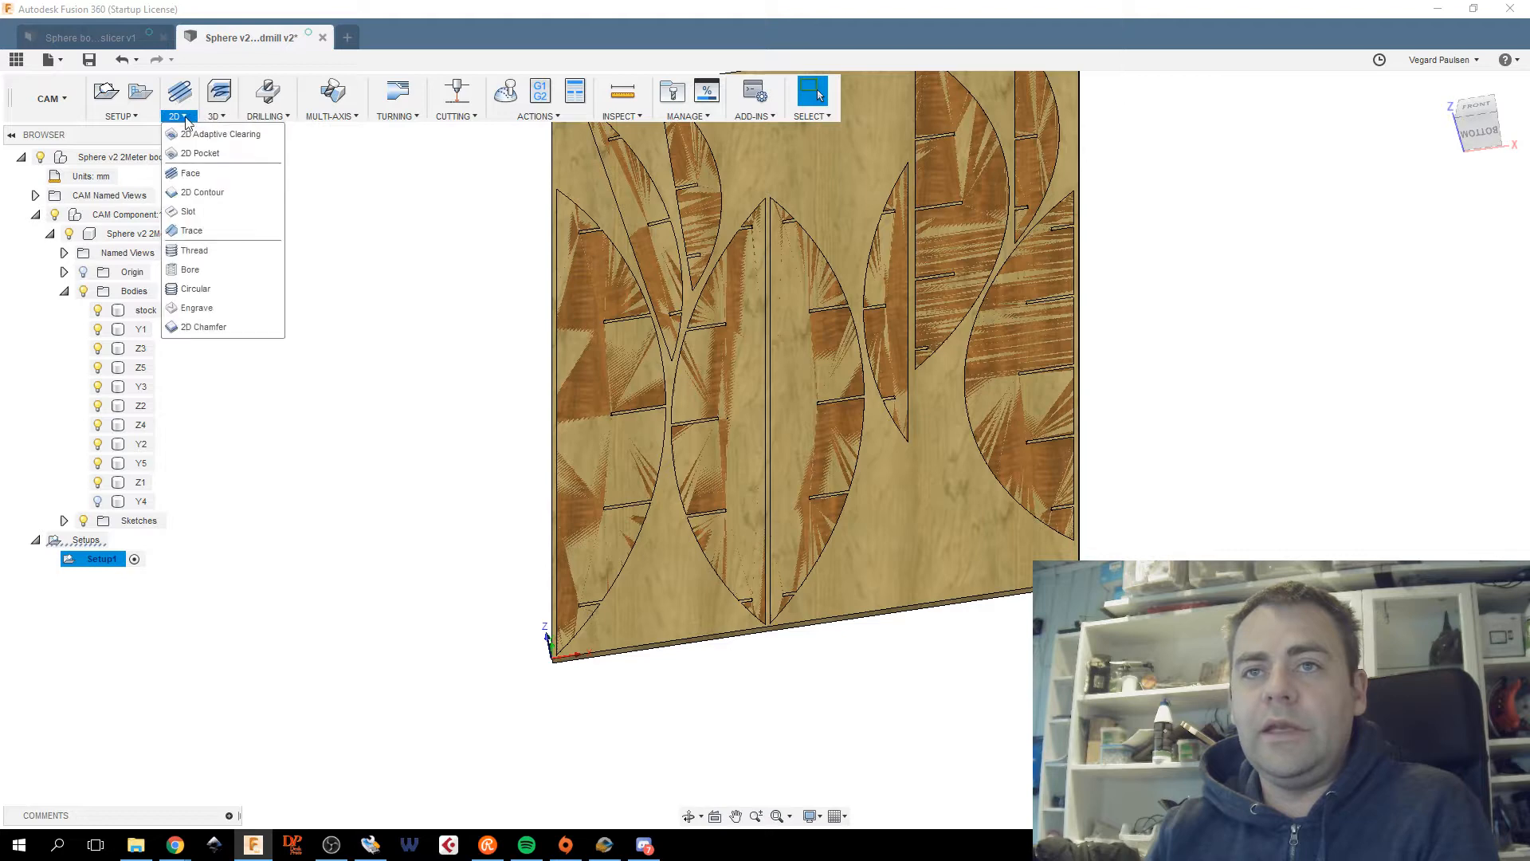
left_click(199, 192)
left_click(821, 356)
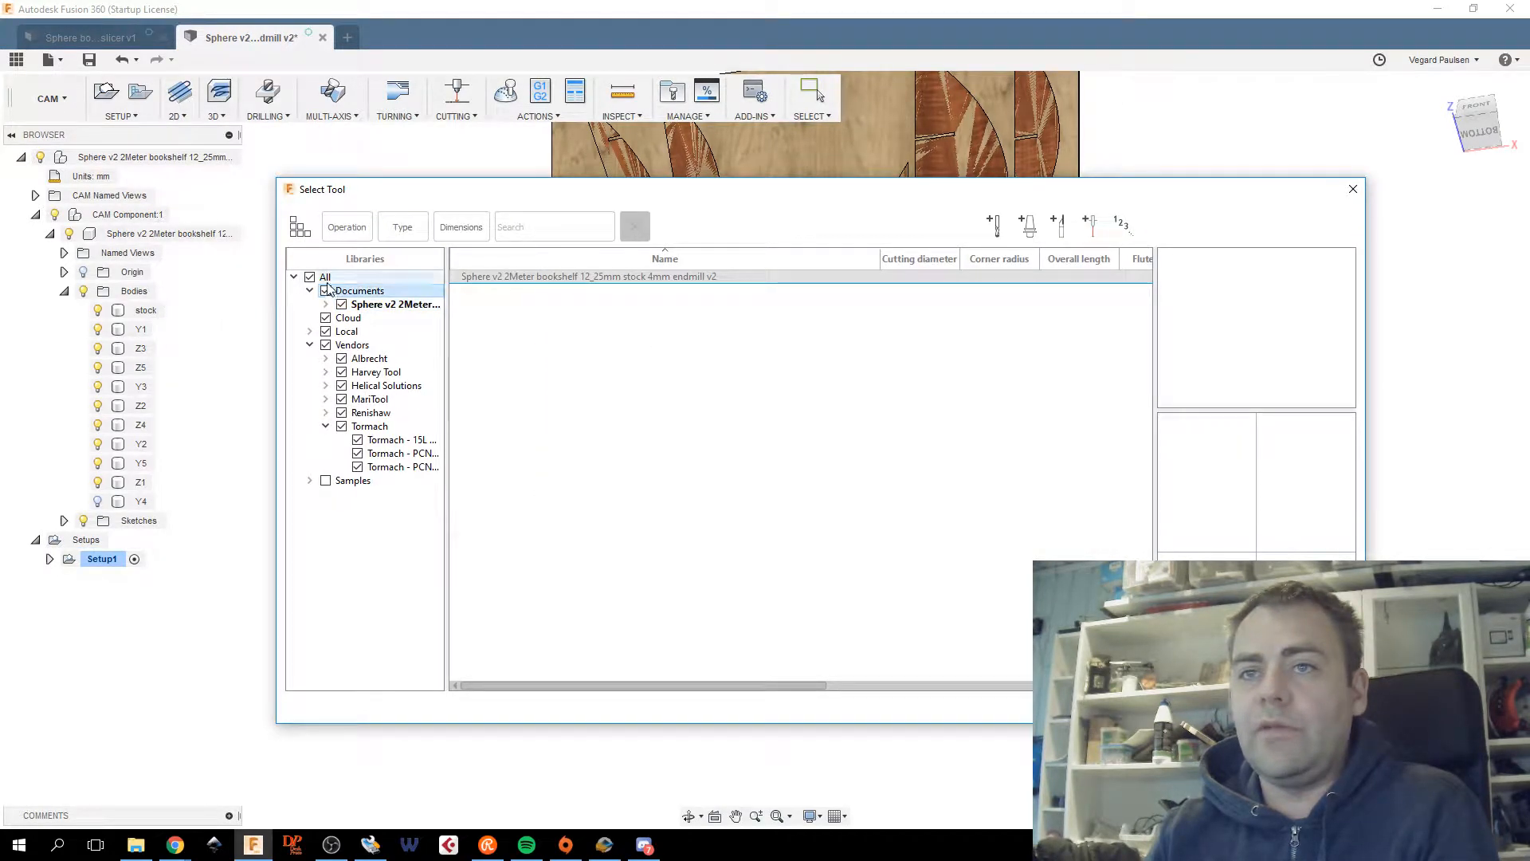
List the tools of all libraries, filter them to flat end mills, and browse the listed sizes.
left_click(326, 278)
left_click(403, 227)
left_click(593, 326)
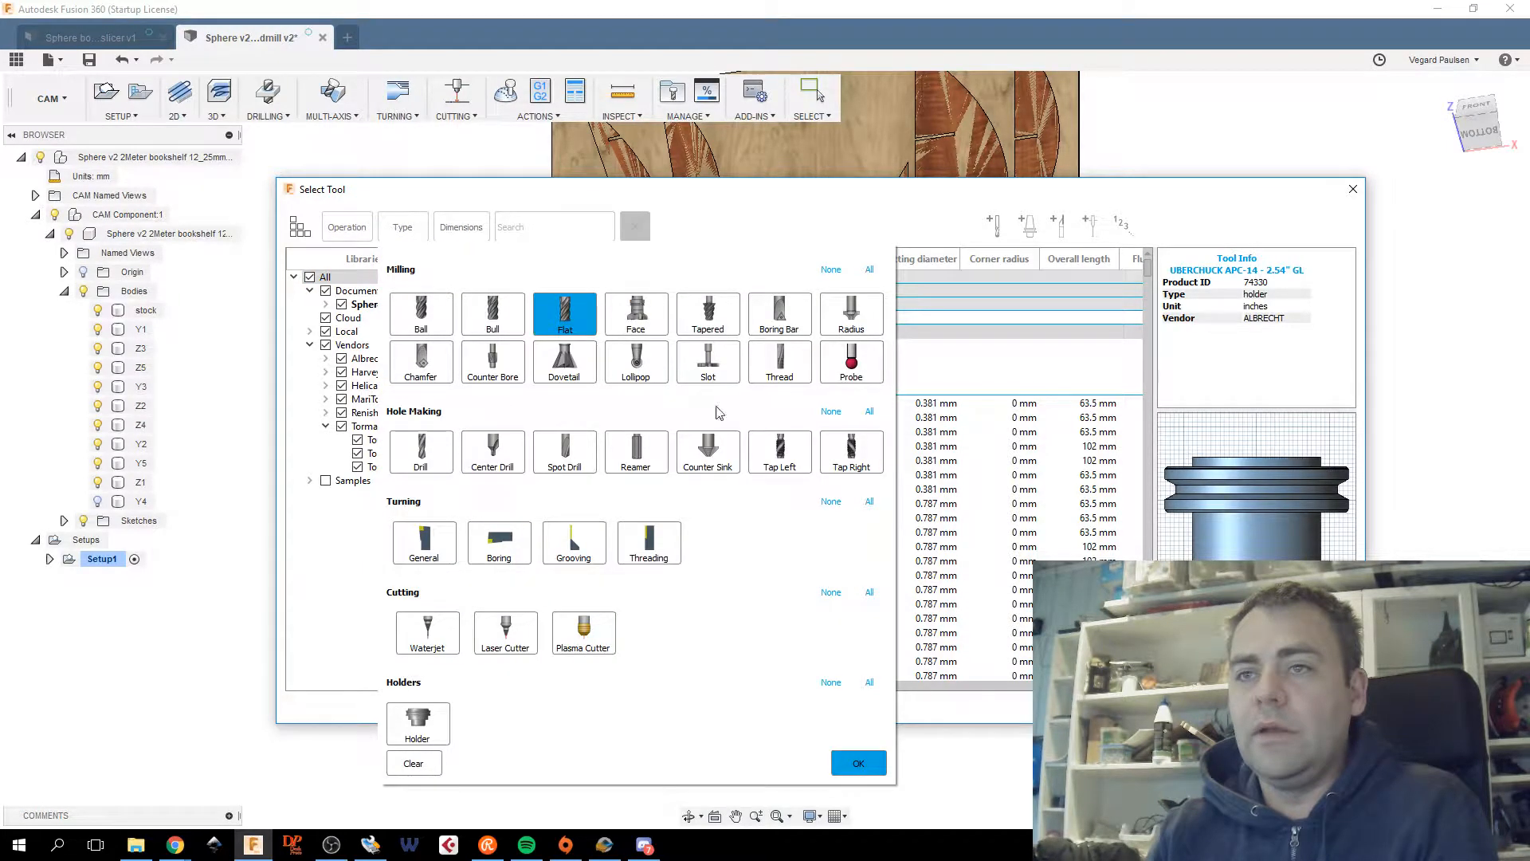
left_click(865, 771)
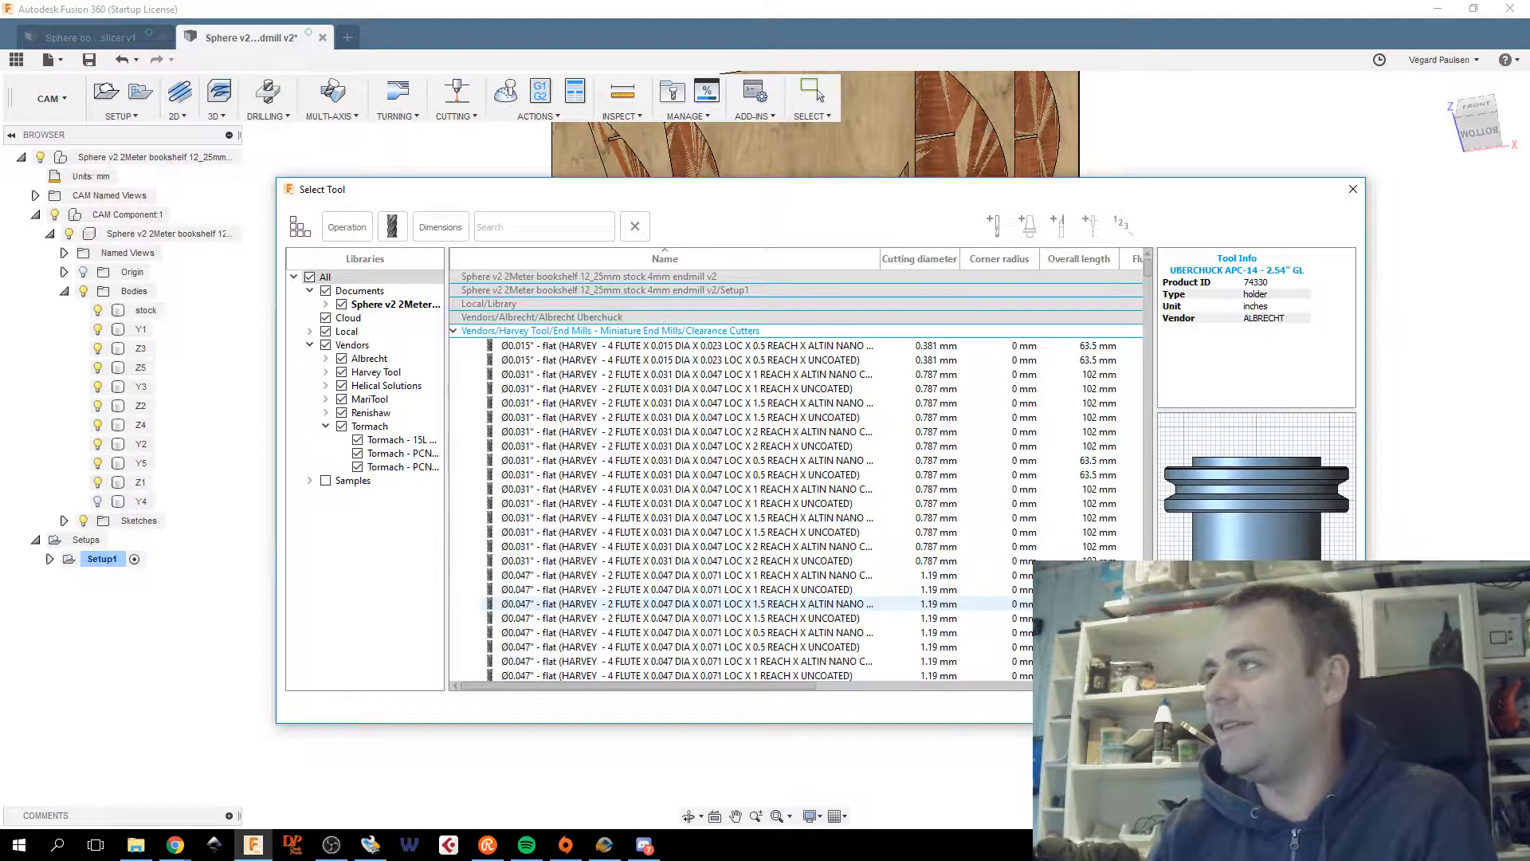
left_click(1150, 364)
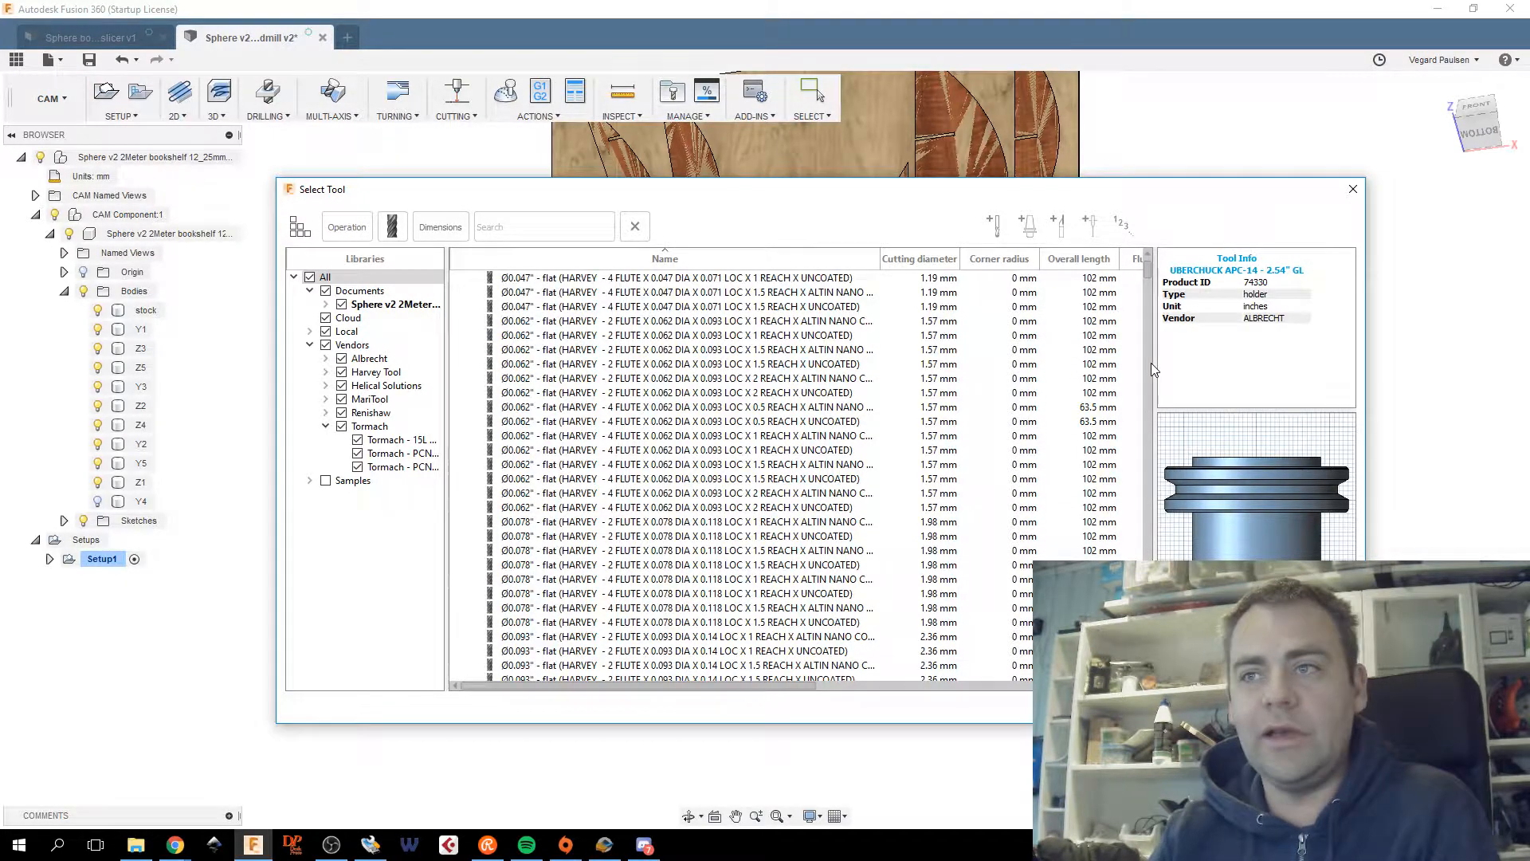
left_click(1150, 363)
left_click(1150, 364)
left_click(1150, 363)
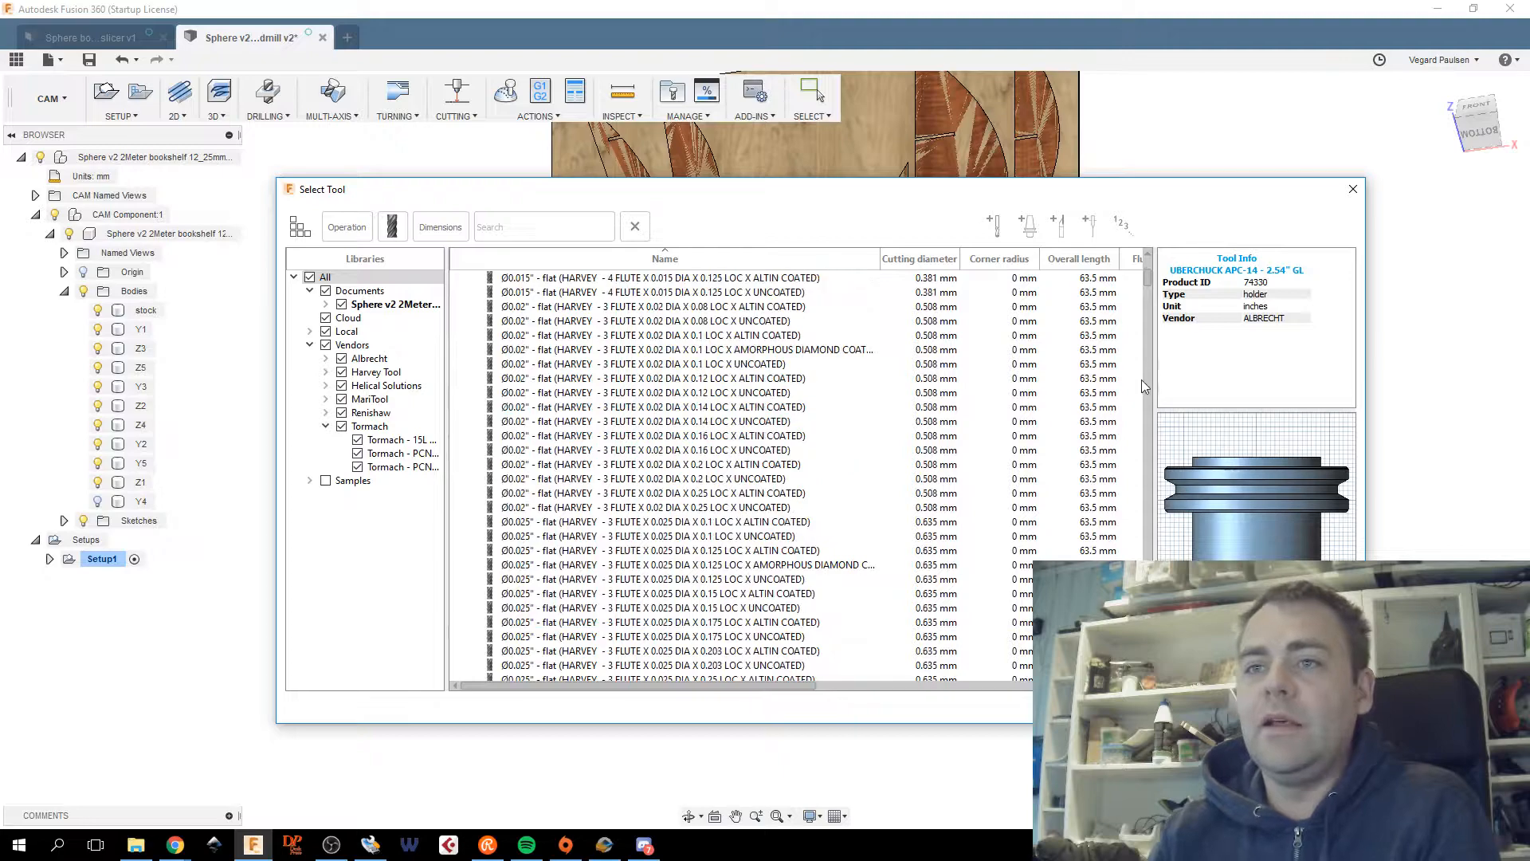
left_click_drag(1148, 283, 1118, 498)
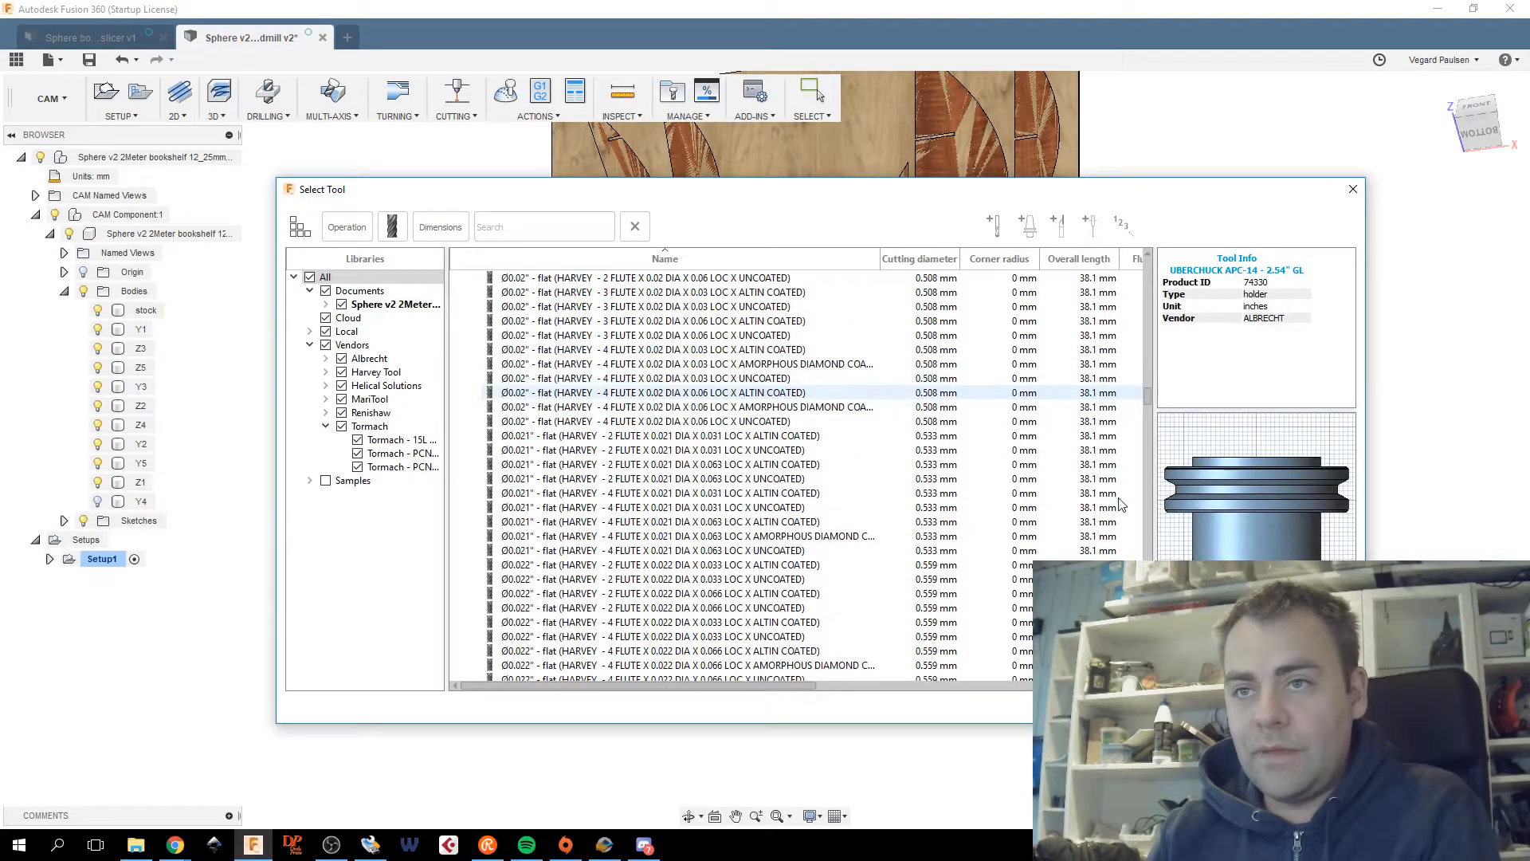
Filter the flat end mills by a diameter of 4 mm and look through the matching tools.
left_click(392, 226)
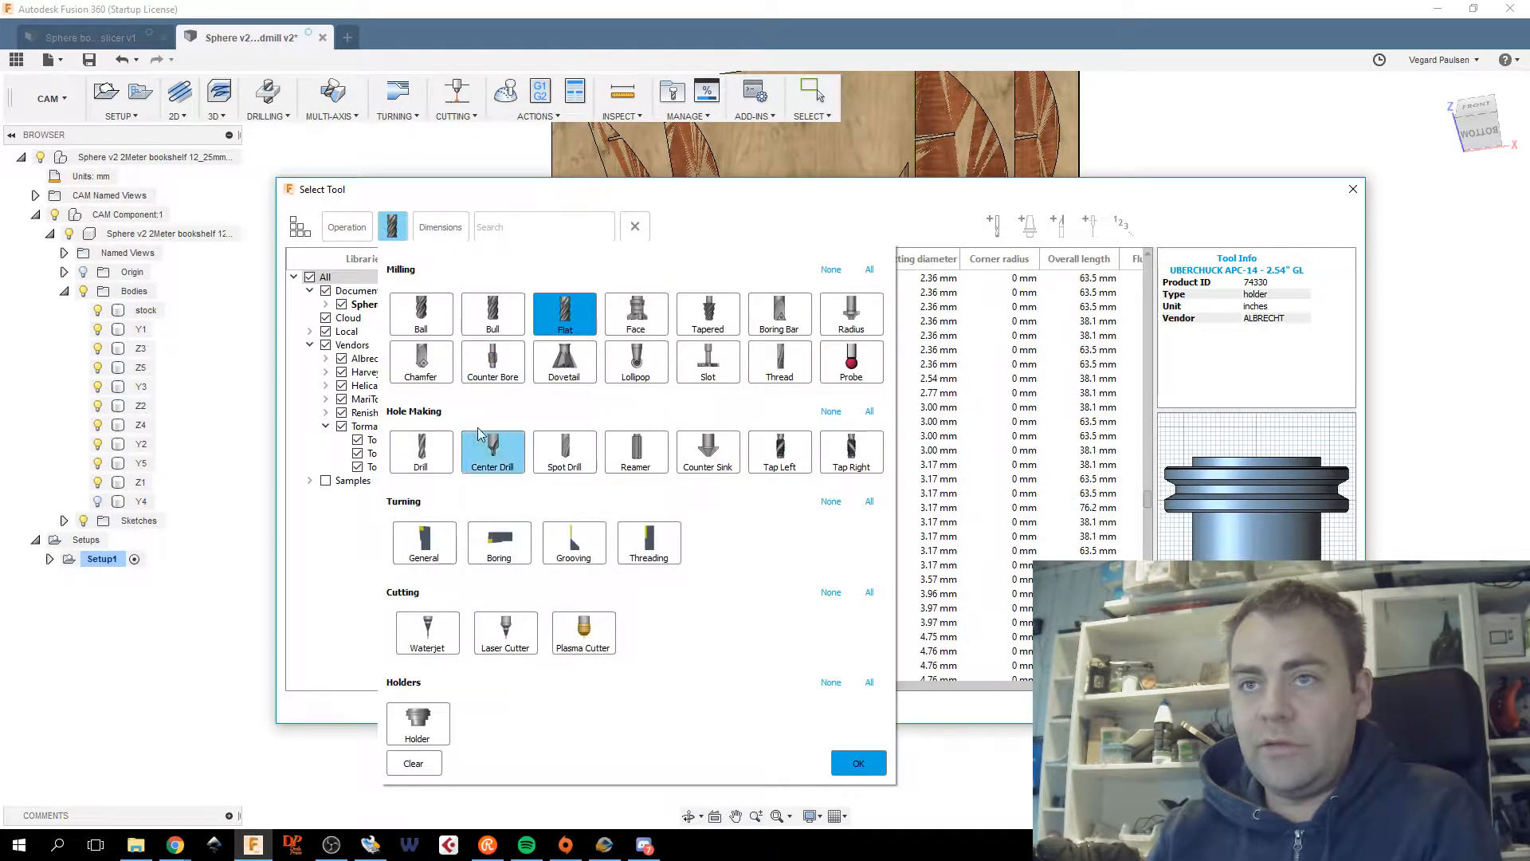
left_click(427, 228)
left_click(430, 230)
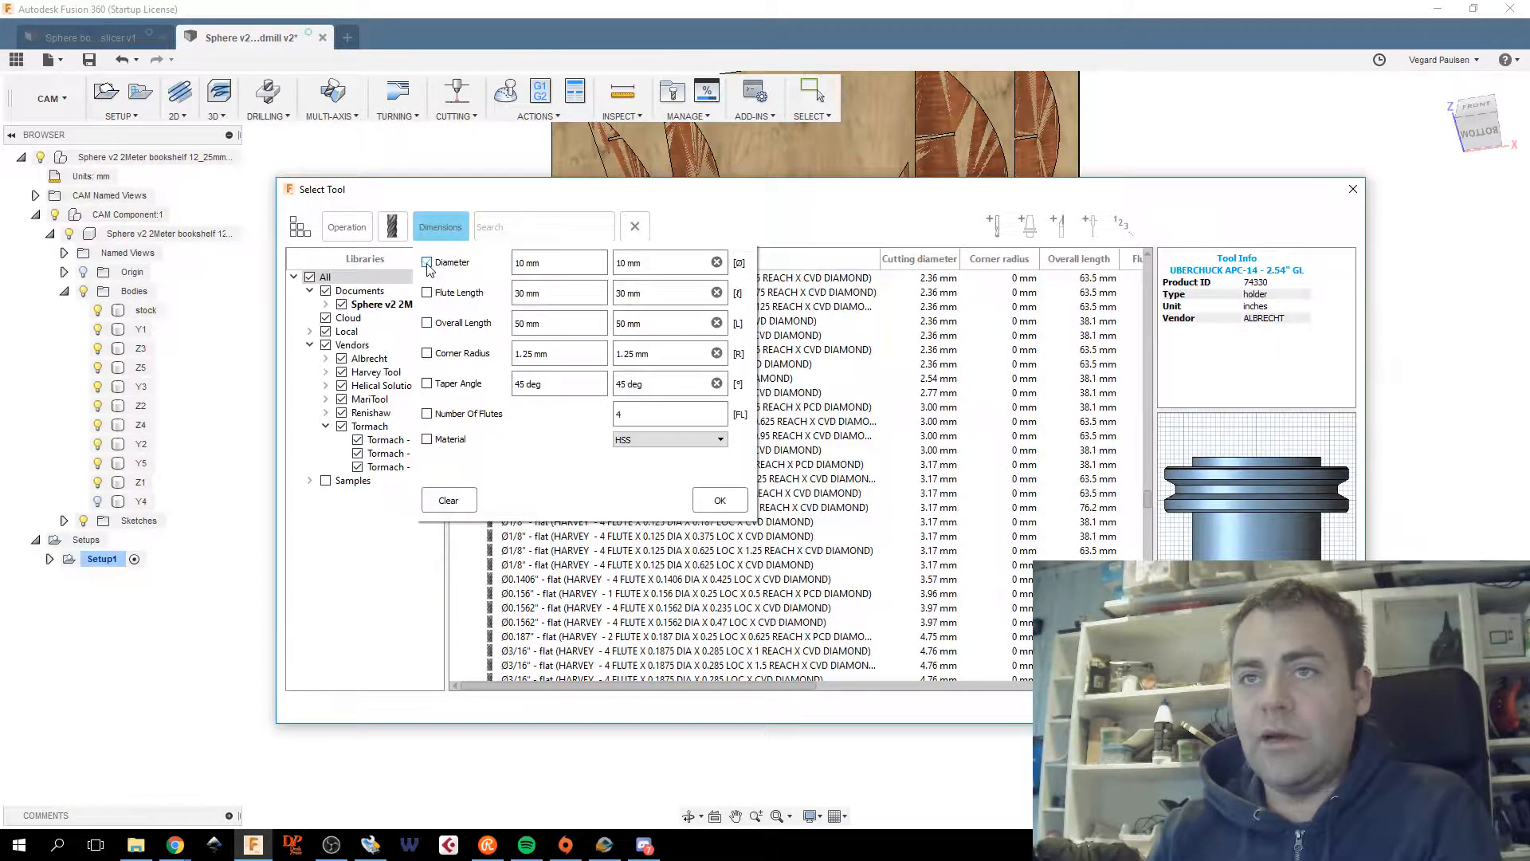
triple_click(561, 263)
type("4mm")
left_click(719, 501)
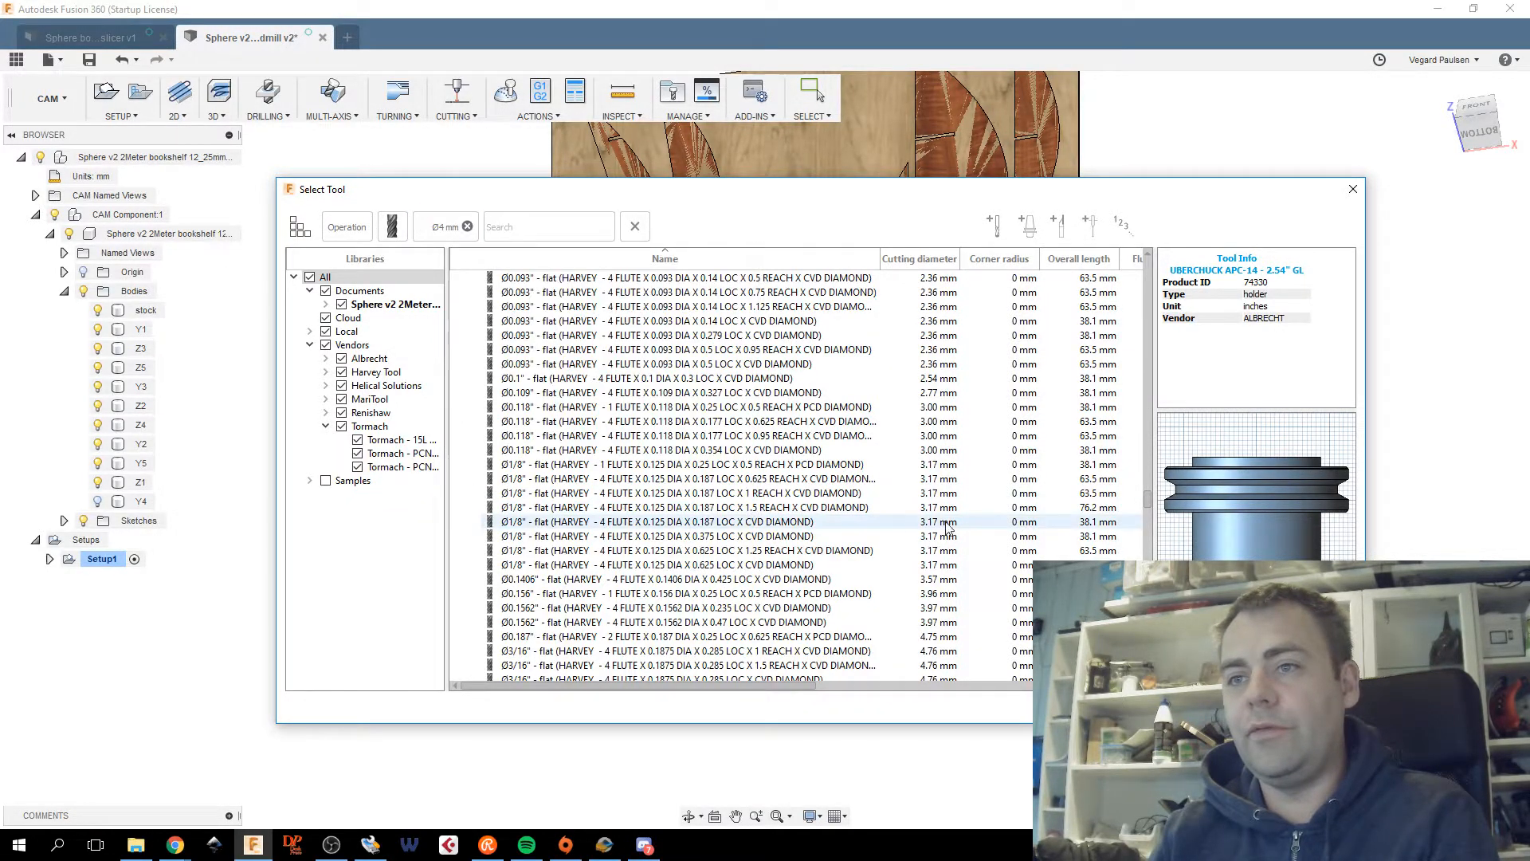
scroll(1144, 390, "down", 1)
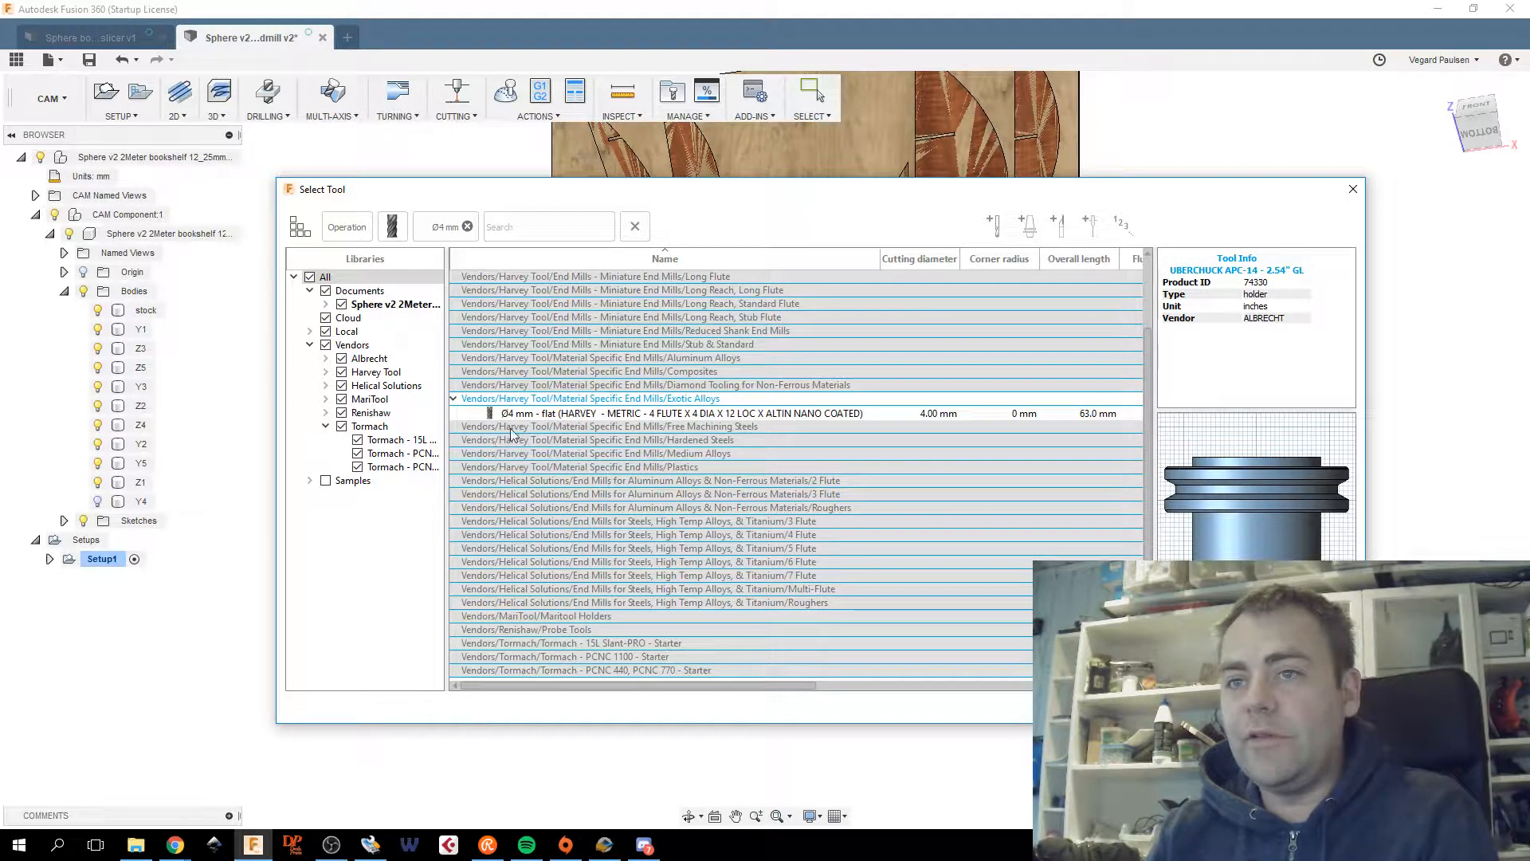
scroll(606, 458, "up", 2)
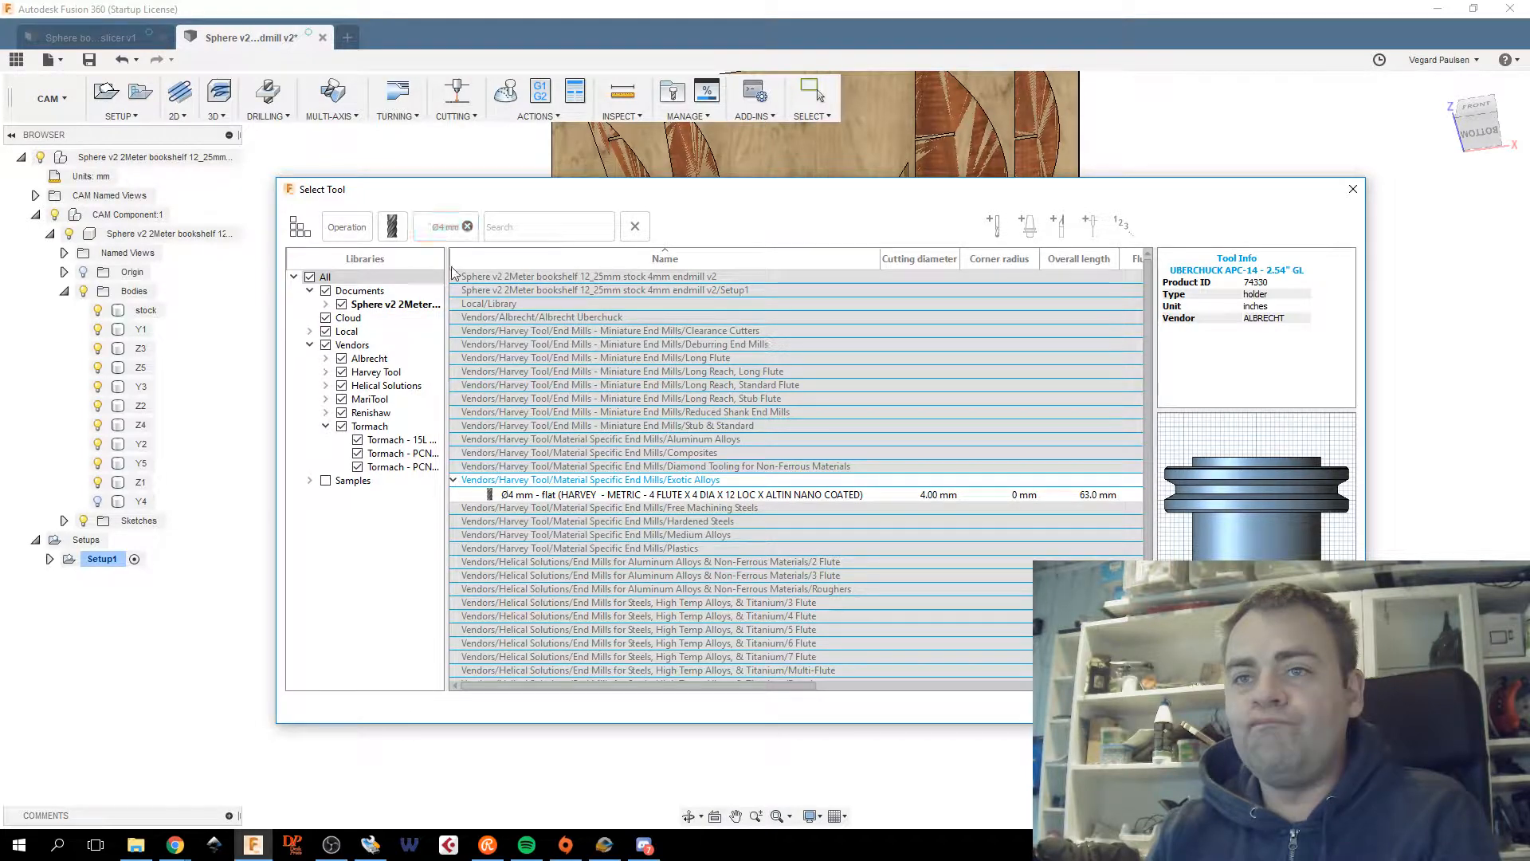
Include the Samples libraries in the tool list and browse to their metric 4 mm flat end mills.
left_click(326, 480)
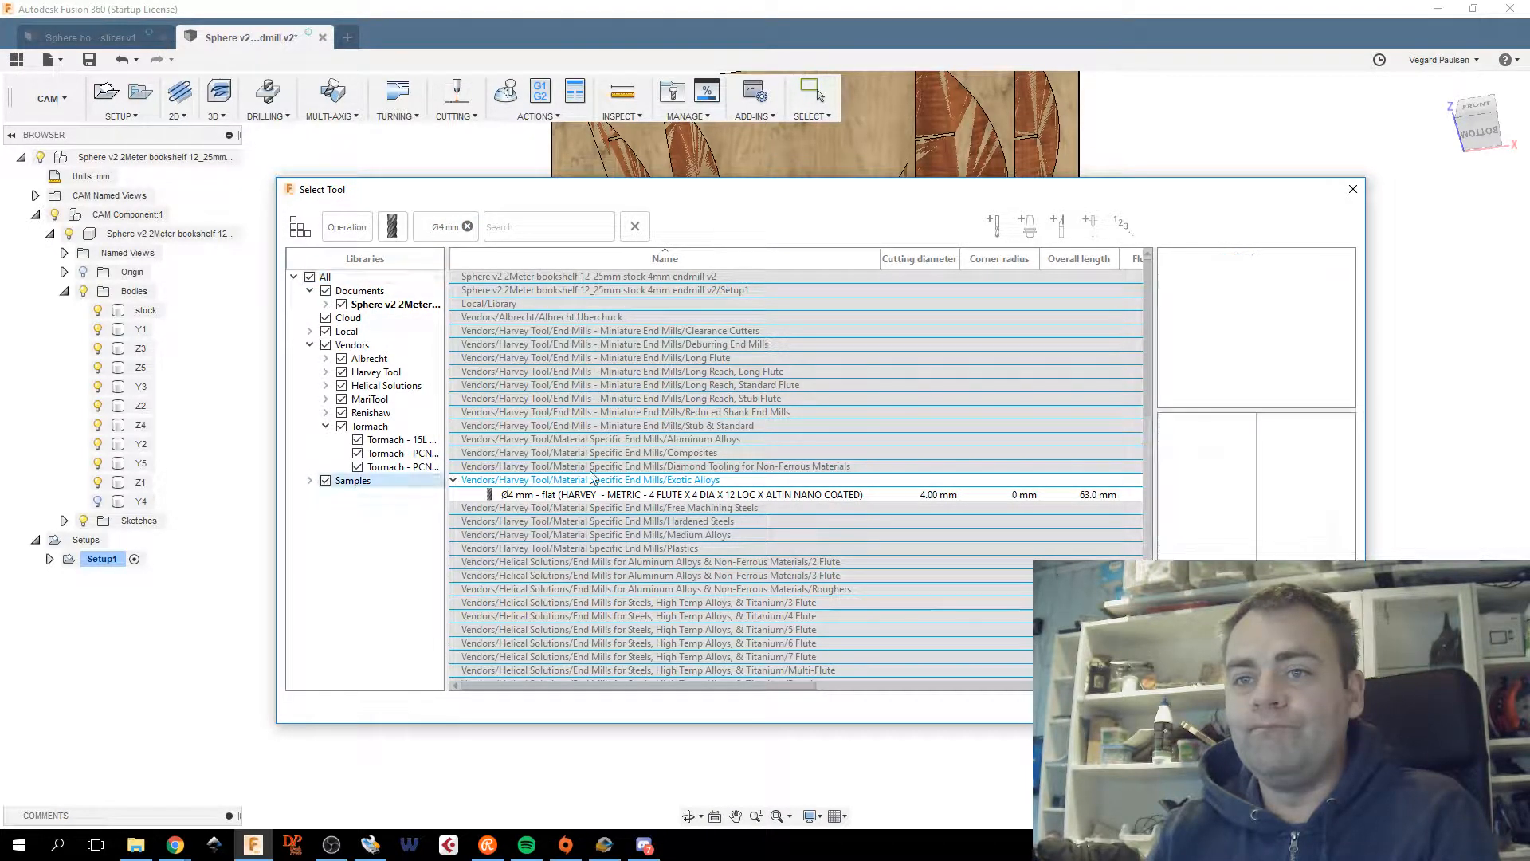
left_click_drag(1146, 411, 1144, 443)
left_click(582, 443)
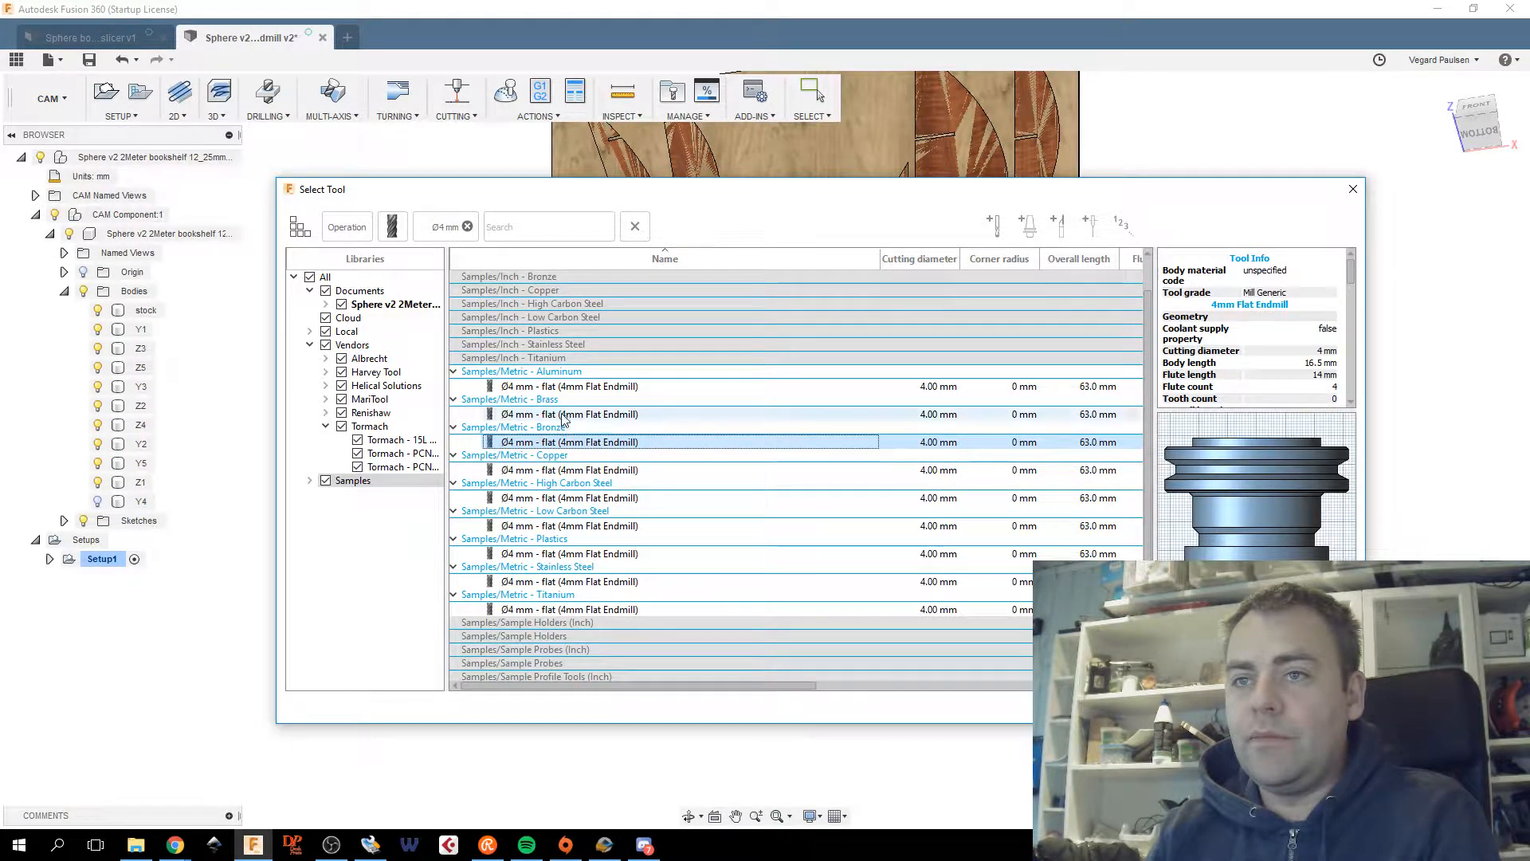
Try to copy the 4 mm flat end mill from the Samples Metric - Aluminum library into the Local library.
left_click(577, 388)
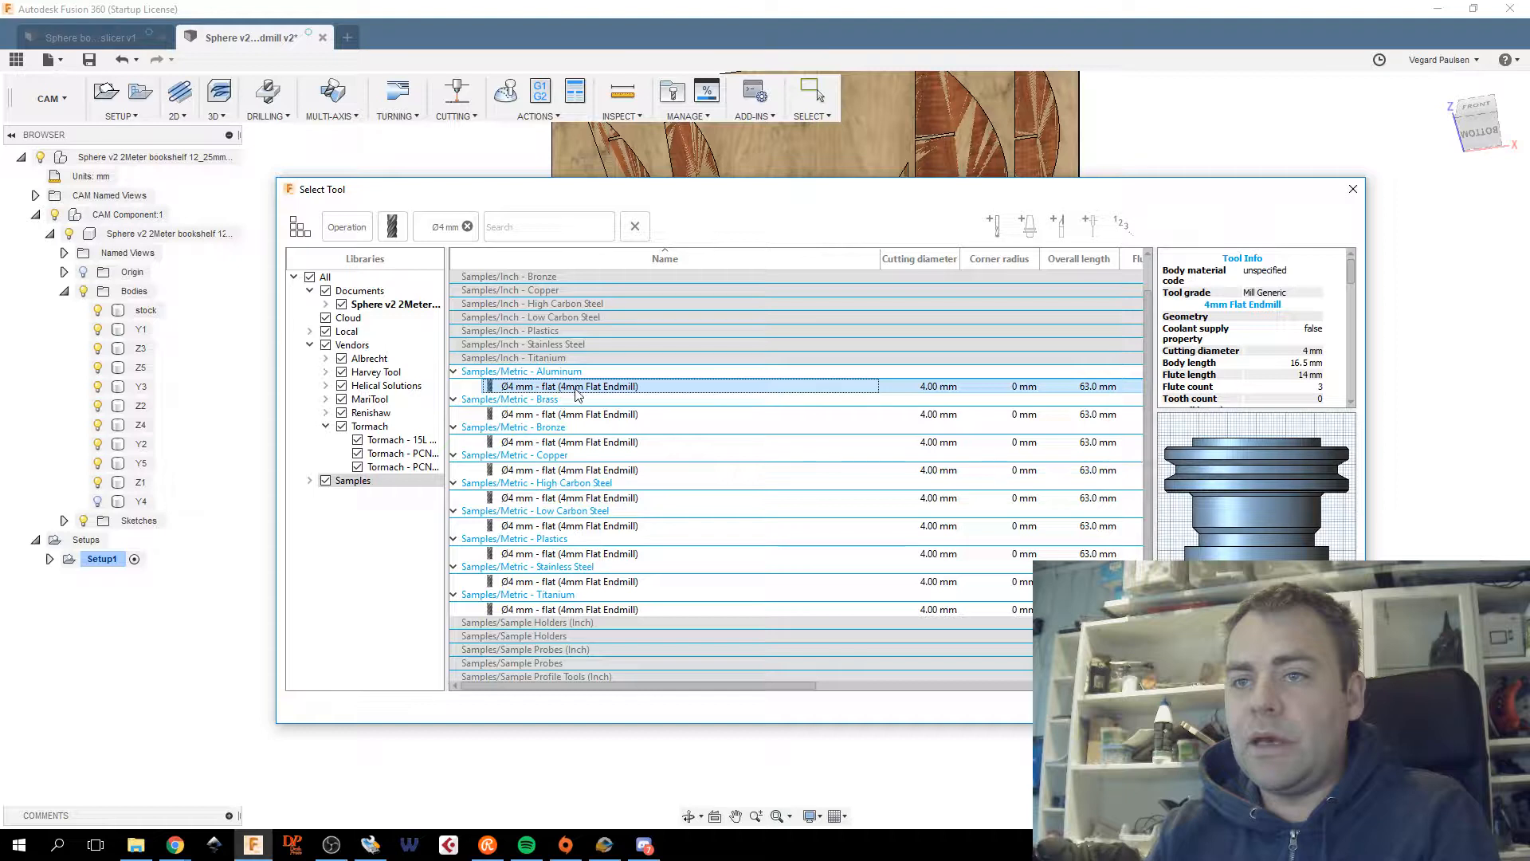
right_click(579, 390)
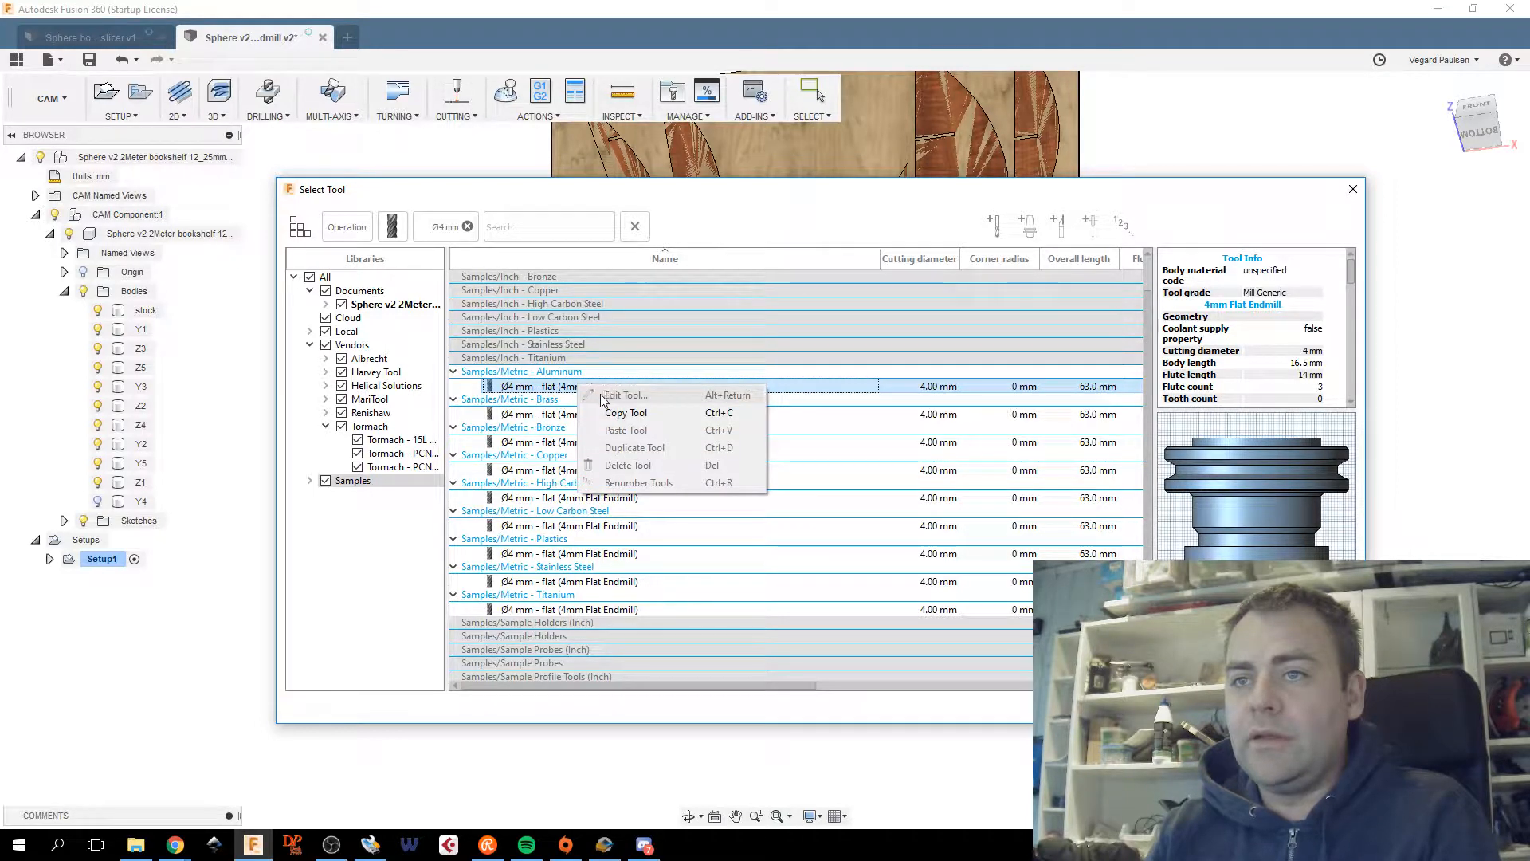
left_click(687, 412)
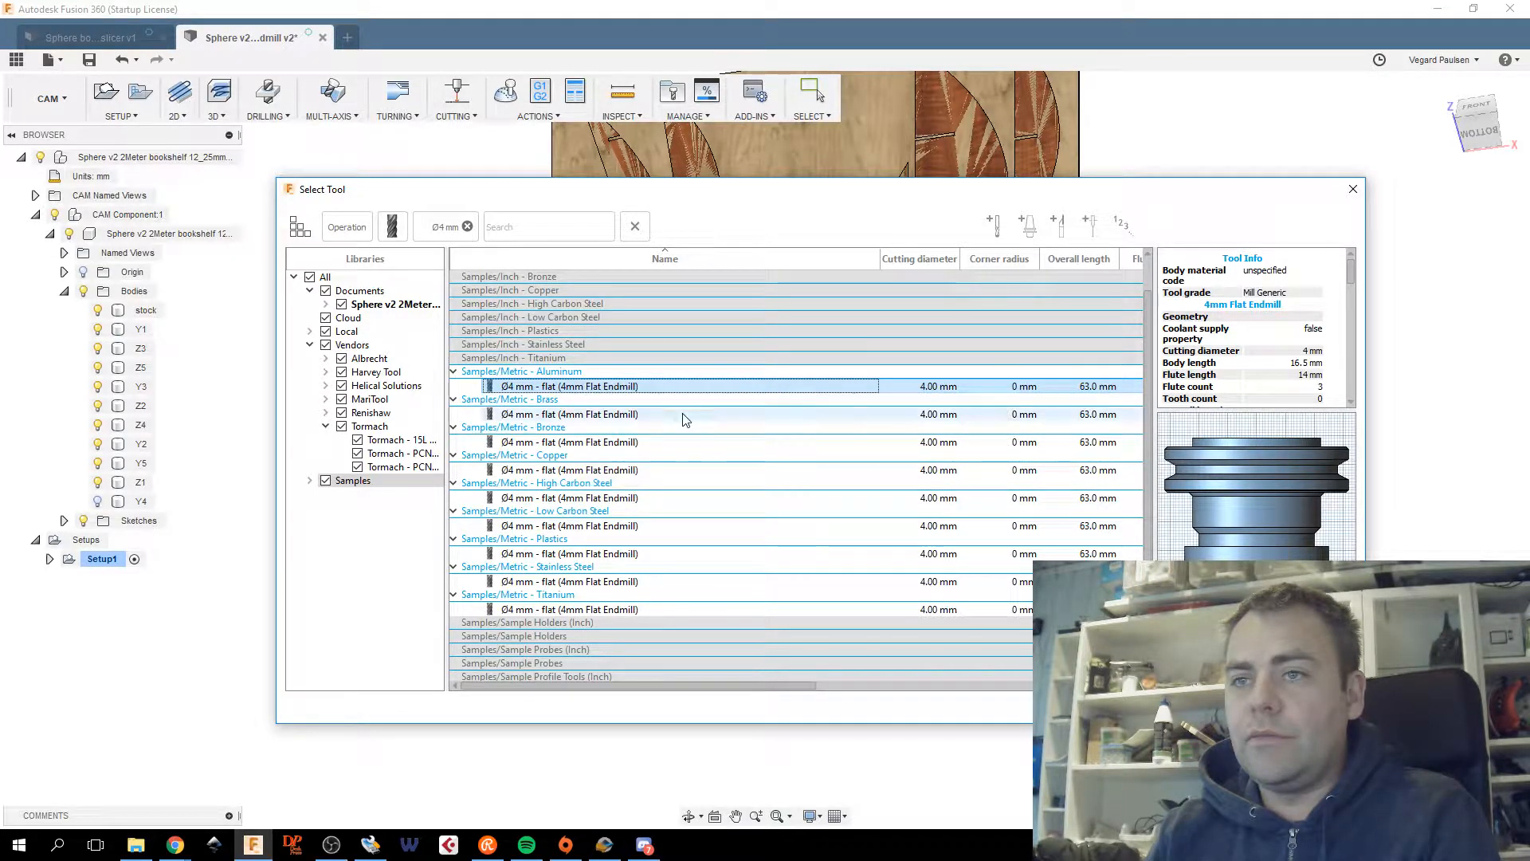
left_click(350, 331)
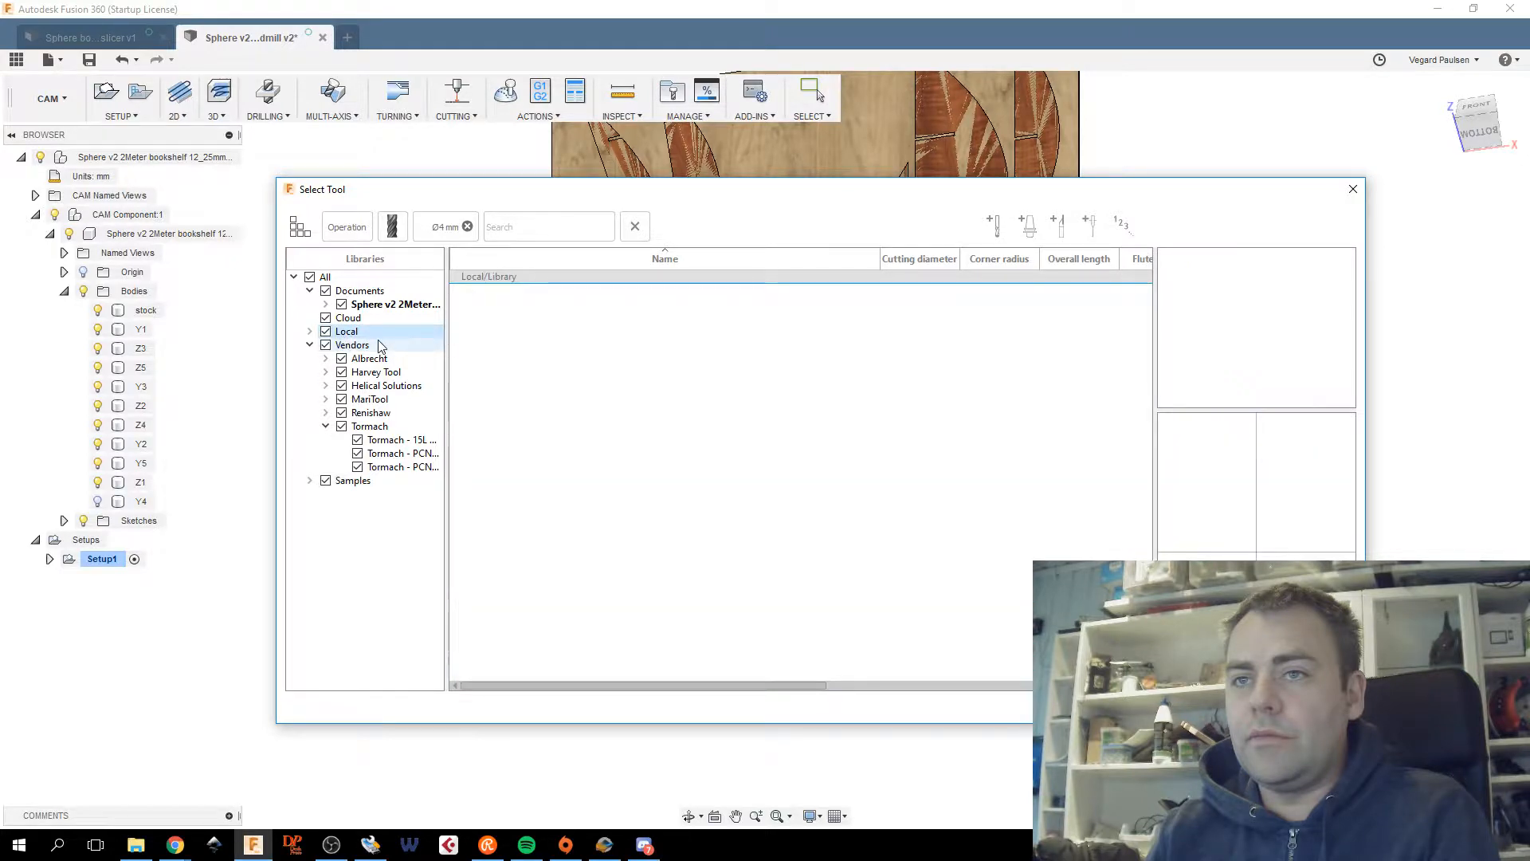
left_click(352, 291)
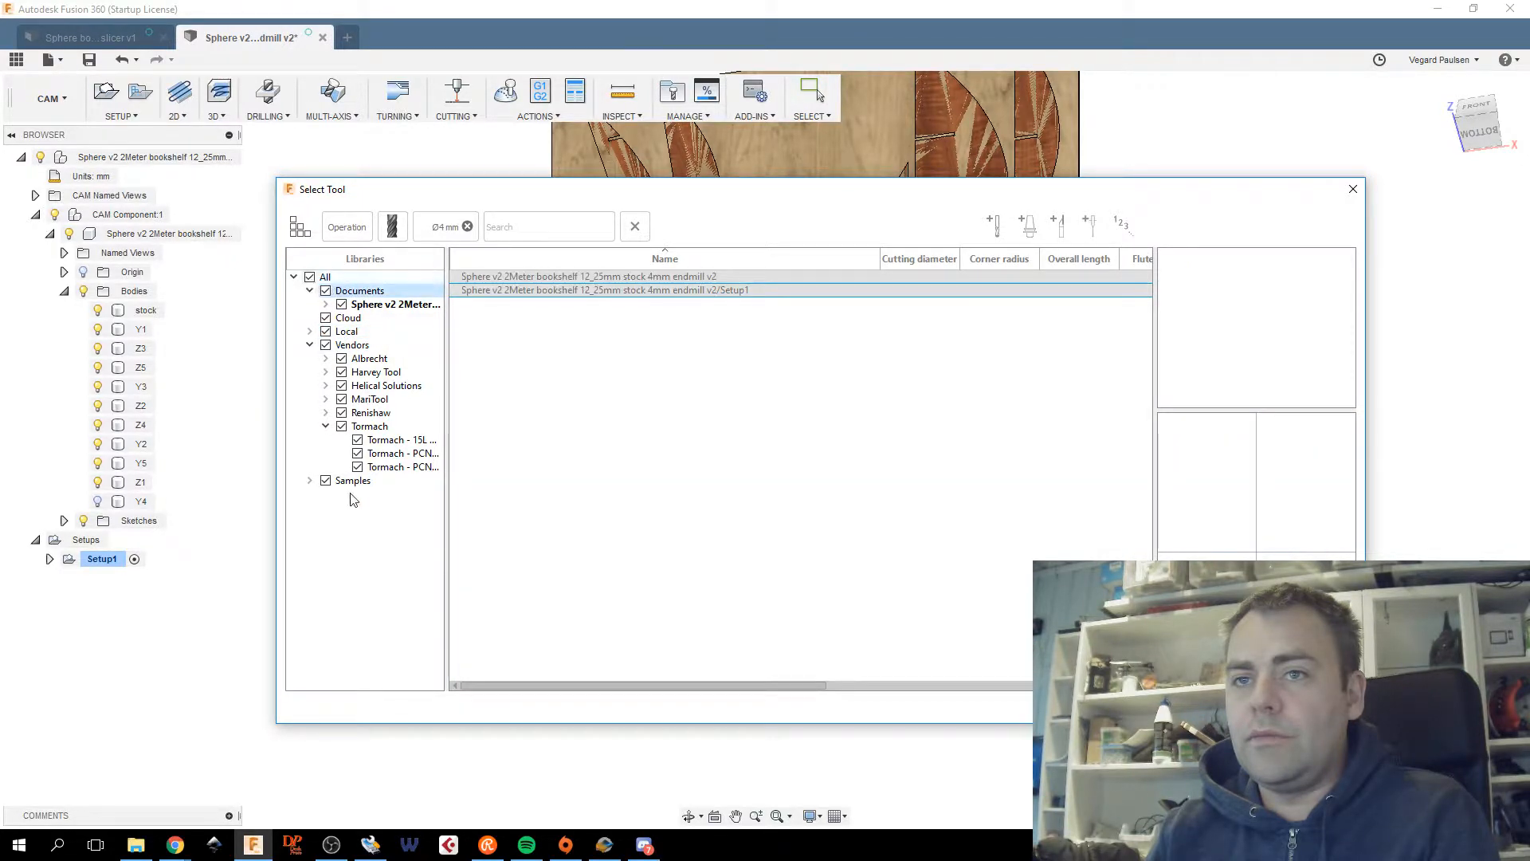
left_click(354, 480)
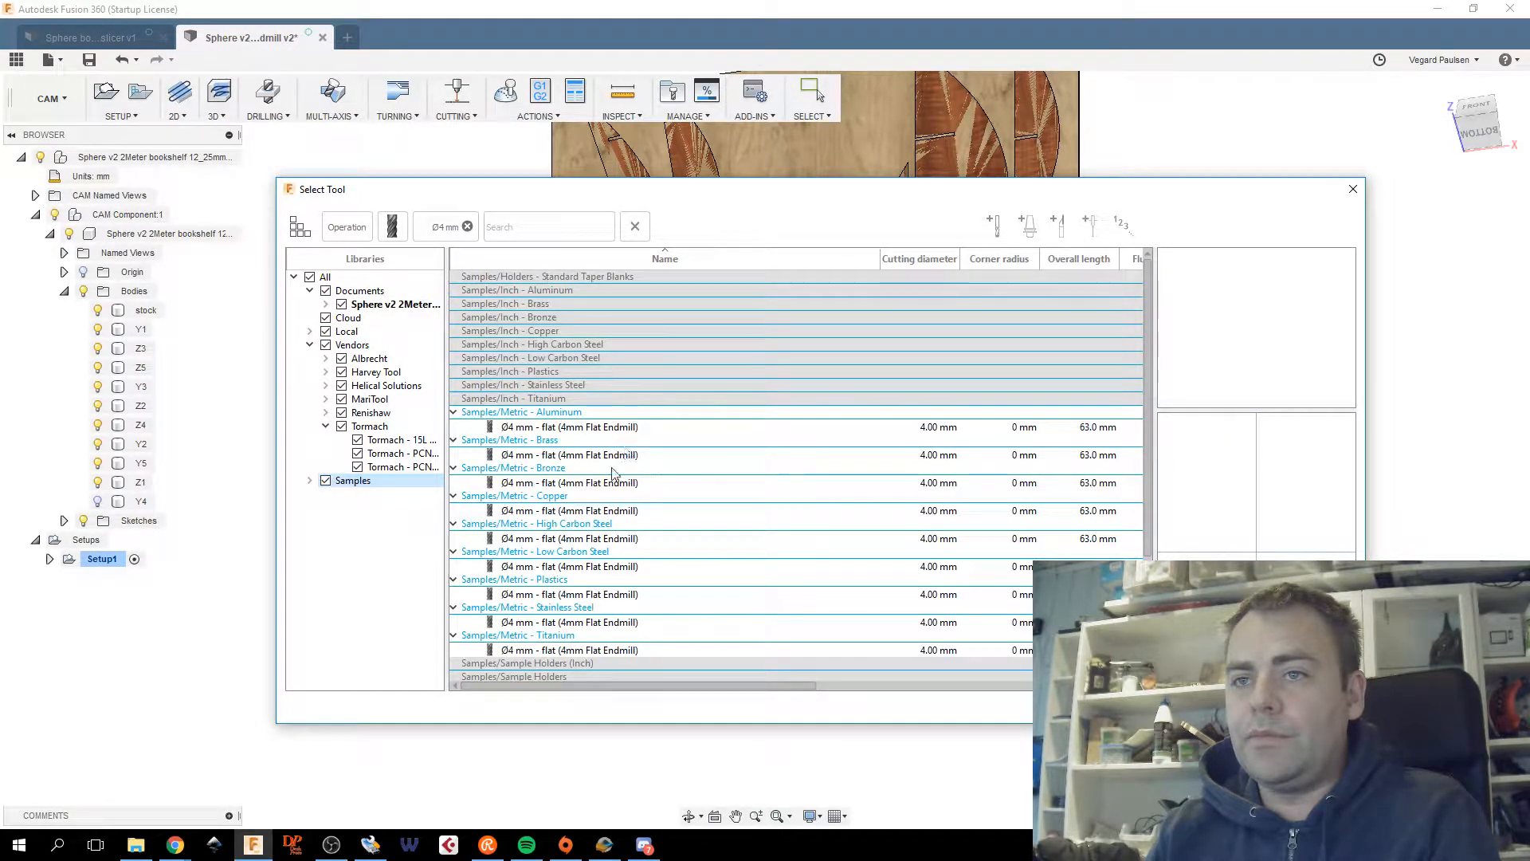
left_click(618, 456)
left_click(621, 430)
left_click_drag(620, 434, 340, 334)
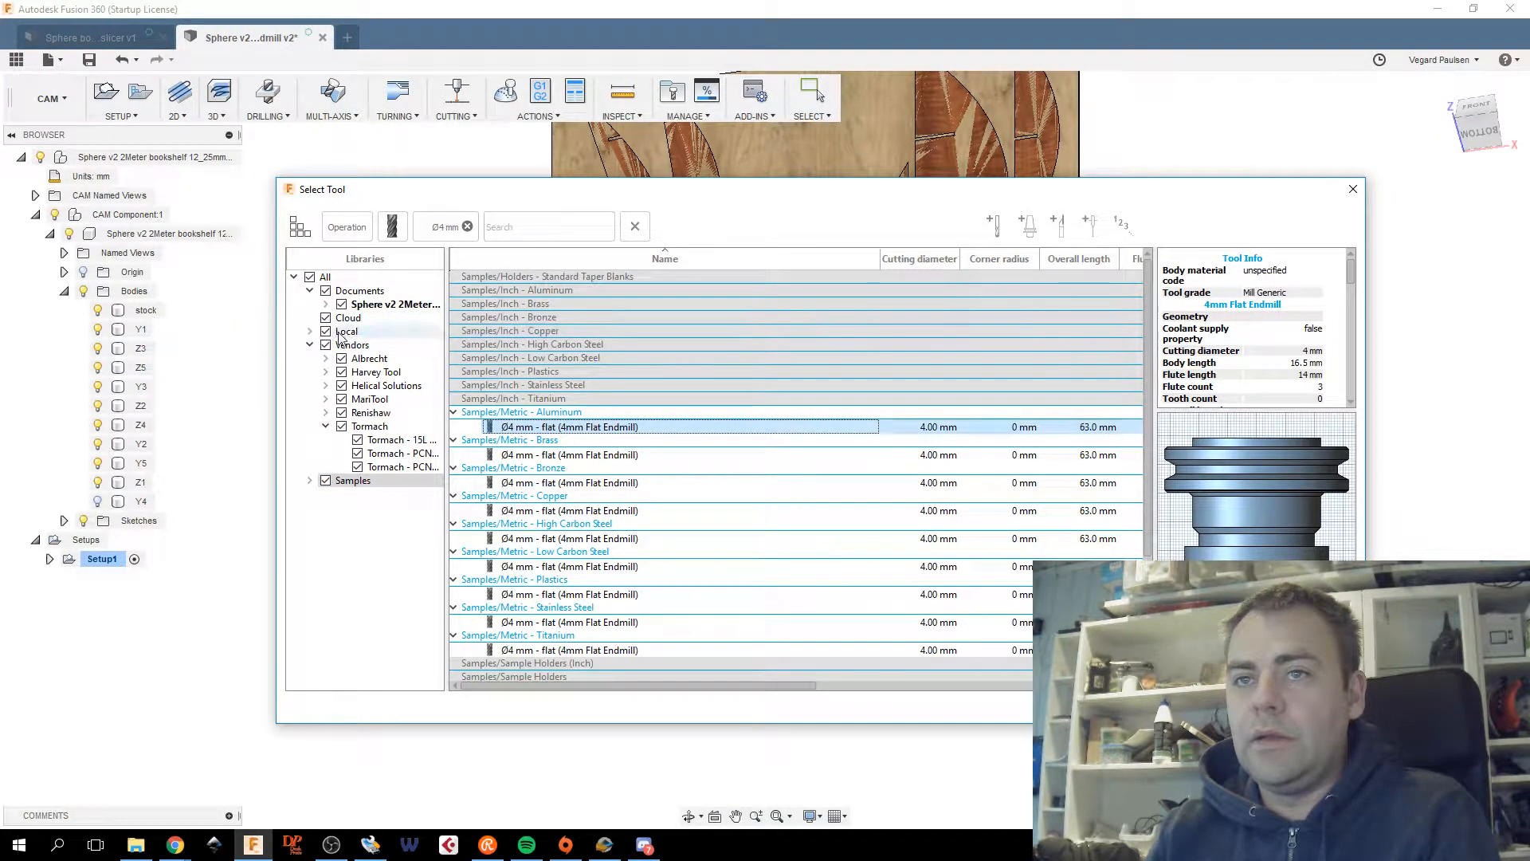
Assign the Metric - Aluminum 4 mm flat end mill to the 2D contour and open the document's copy of the tool for editing.
double_click(824, 427)
left_click(822, 356)
left_click(590, 267)
right_click(592, 274)
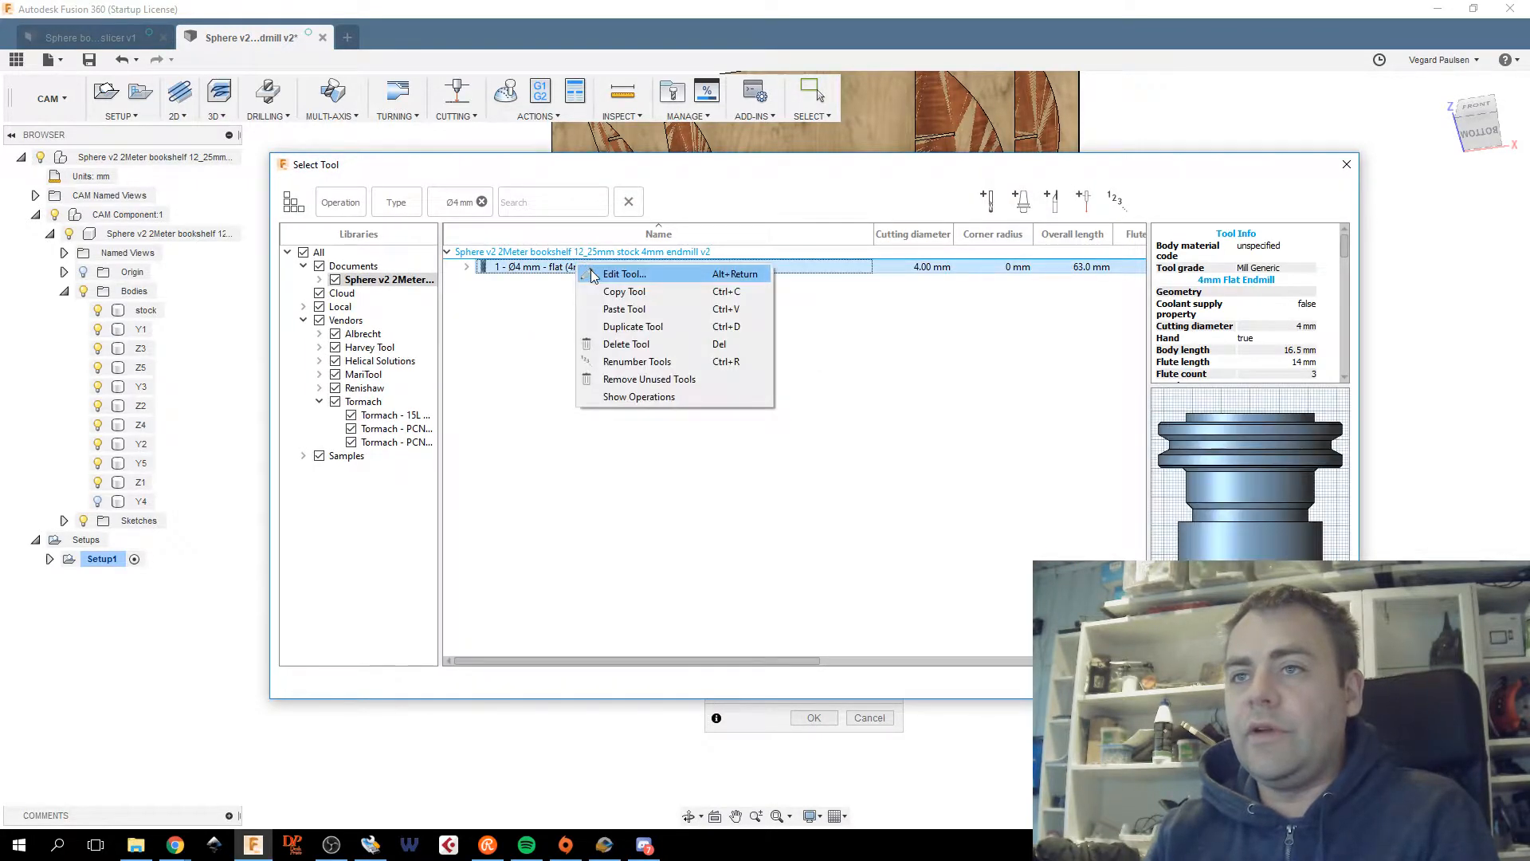
left_click(624, 274)
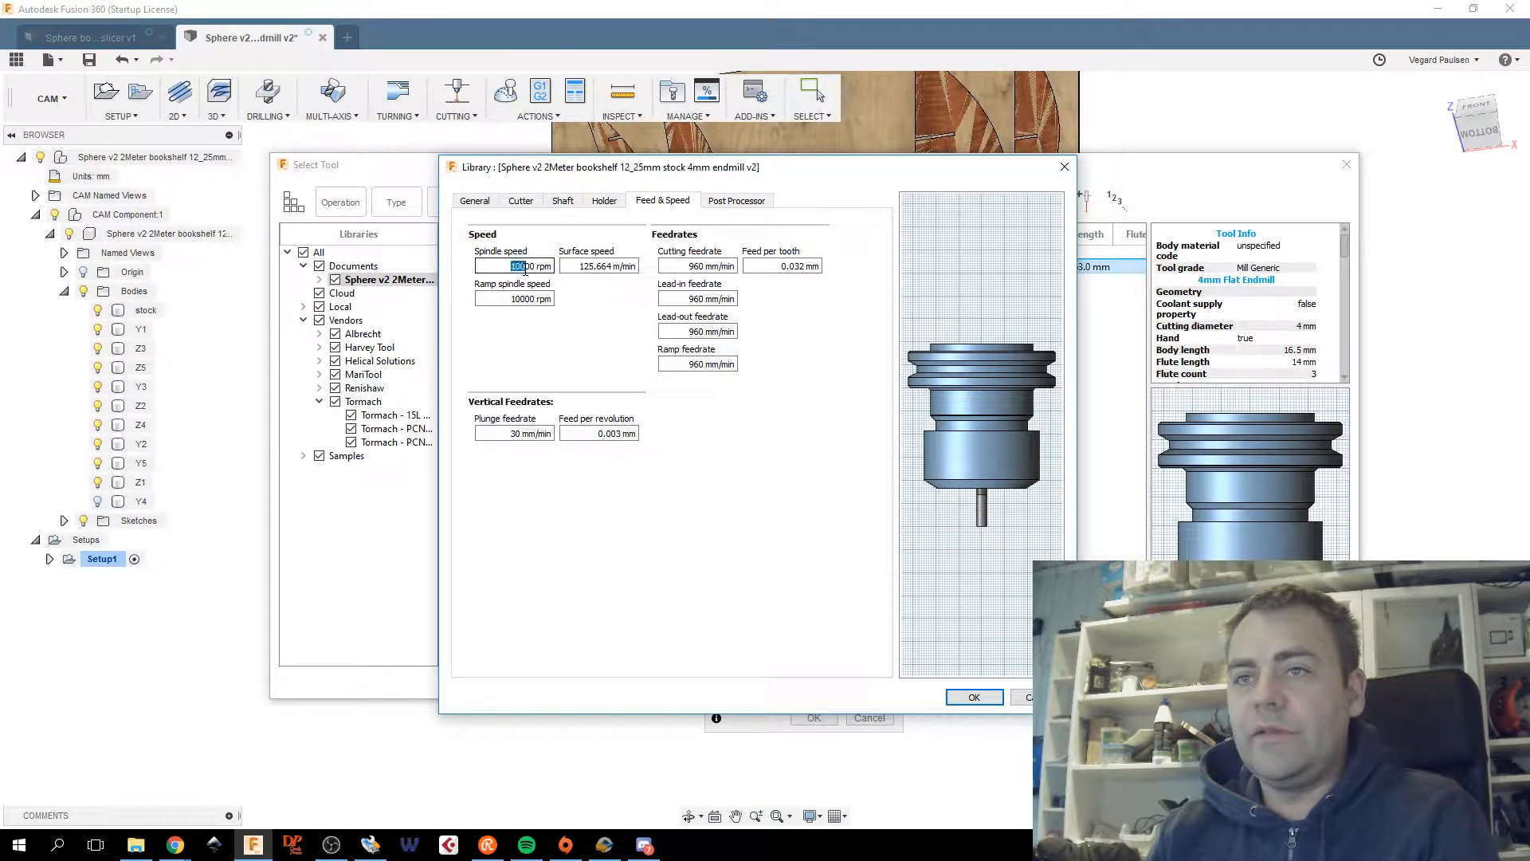
Set the end mill's spindle speed to 13500 rpm and its cutting feedrate to 2700 mm/min.
key("Left")
type("13500")
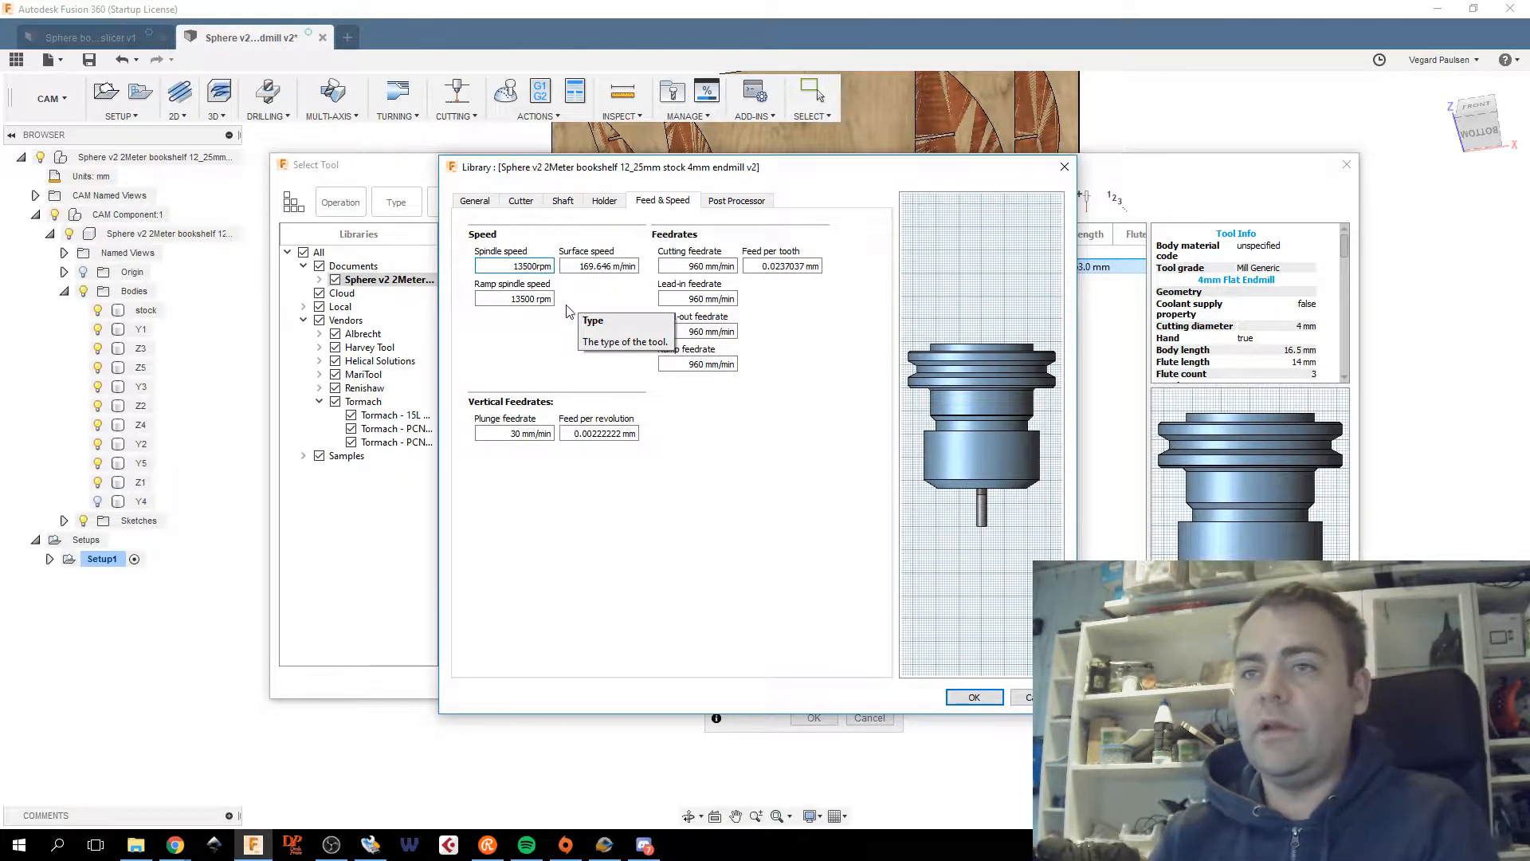
double_click(704, 267)
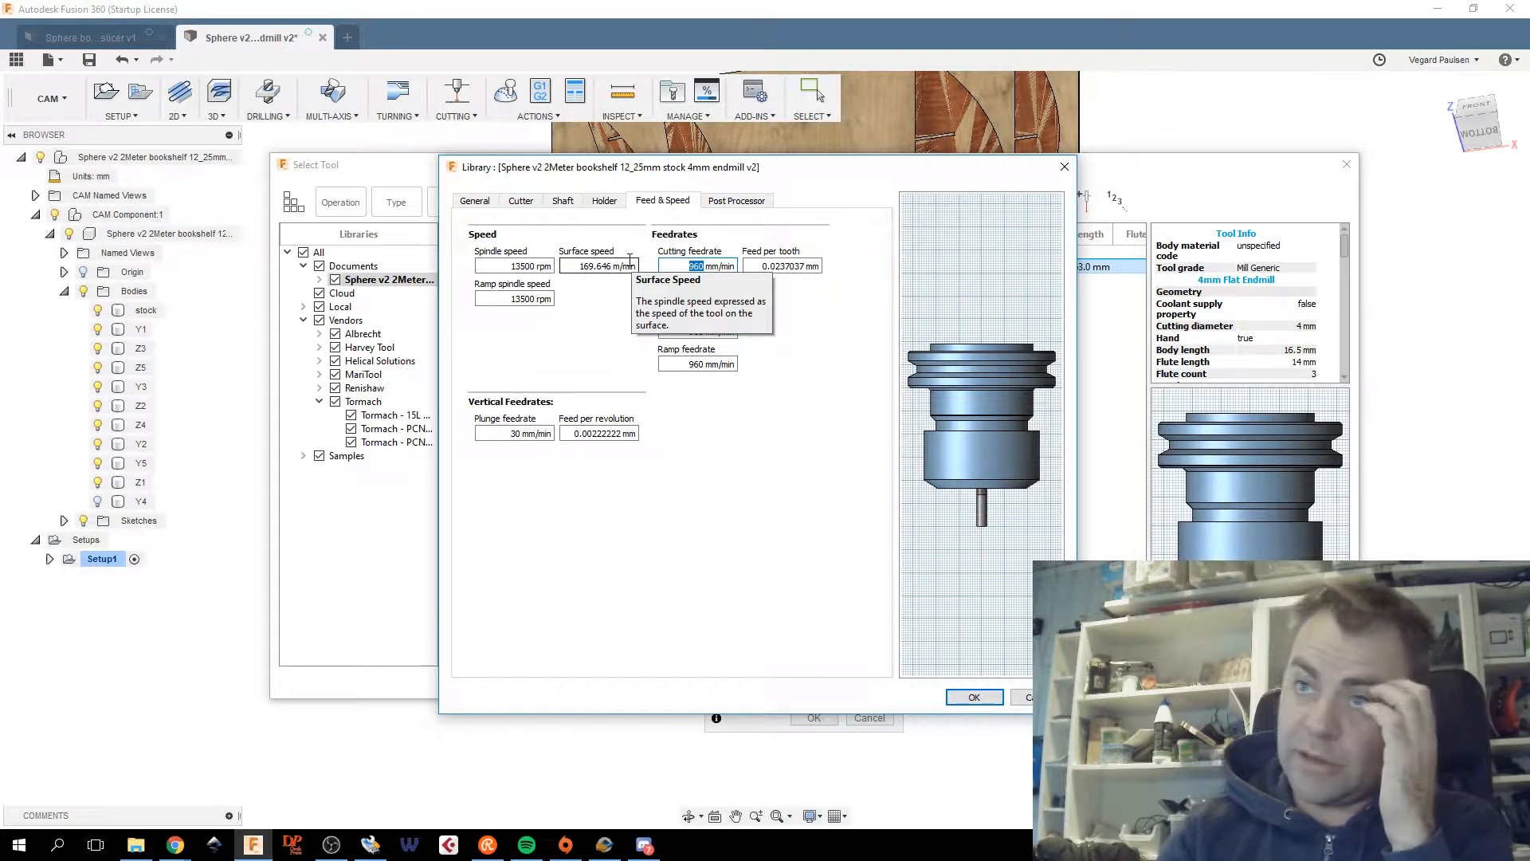
type("2700")
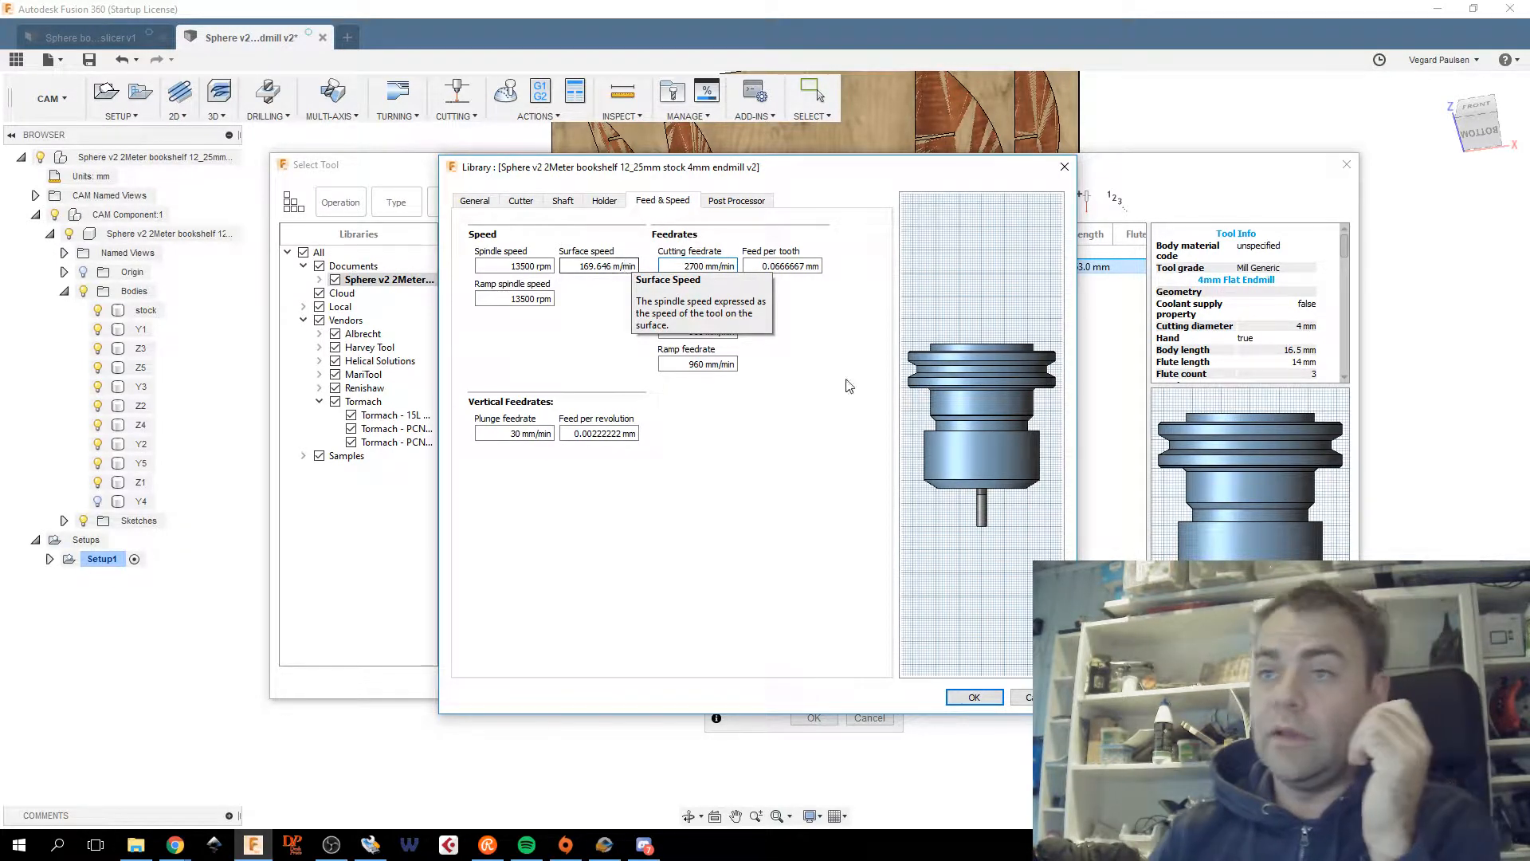
Set the end mill's lead-in and lead-out feedrates to 1500 mm/min.
key("Tab")
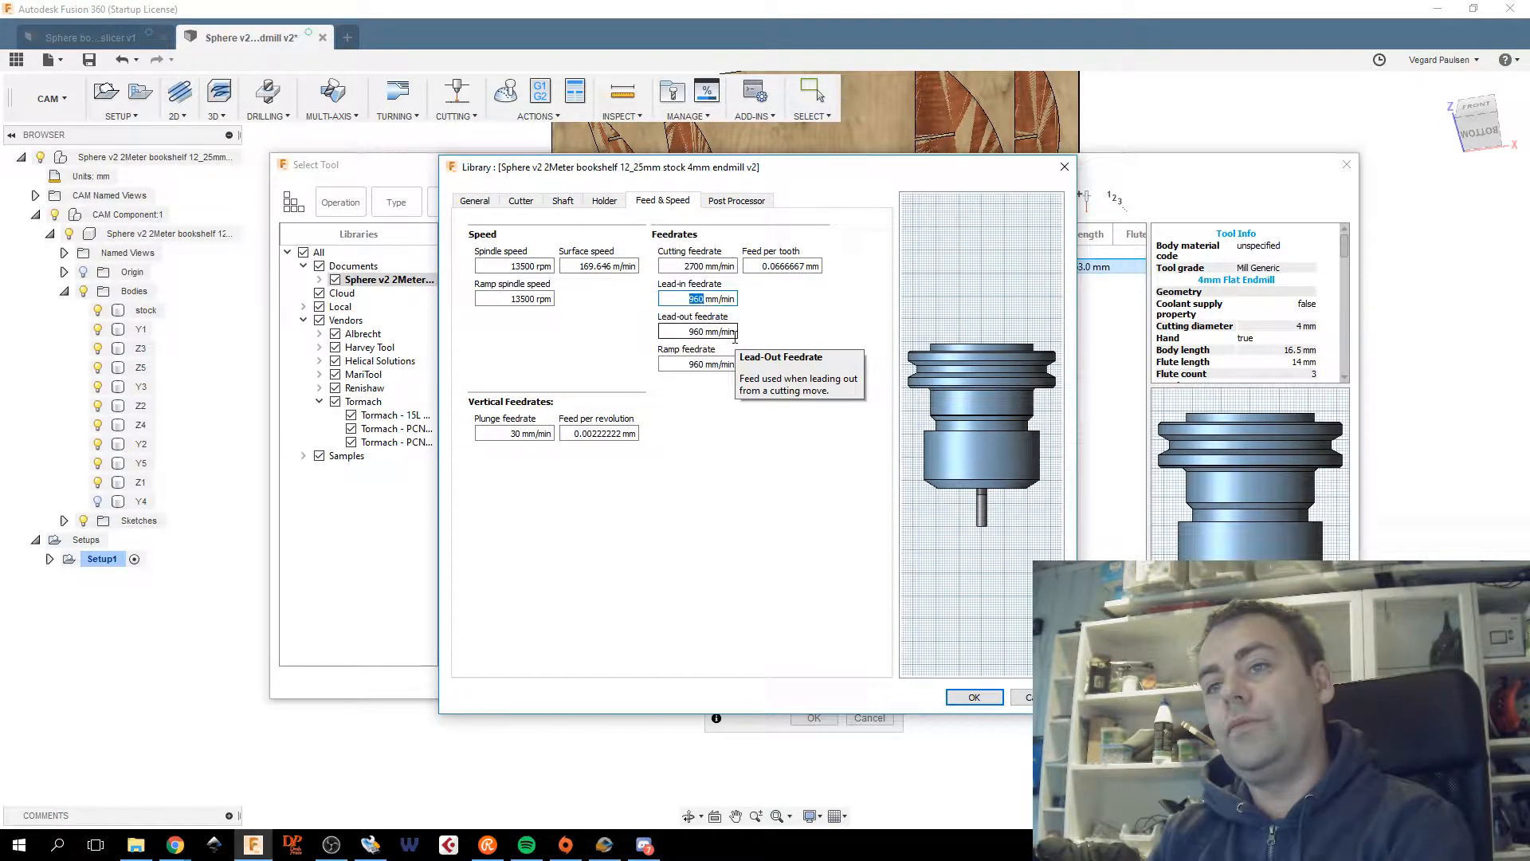
type("1500")
type("1")
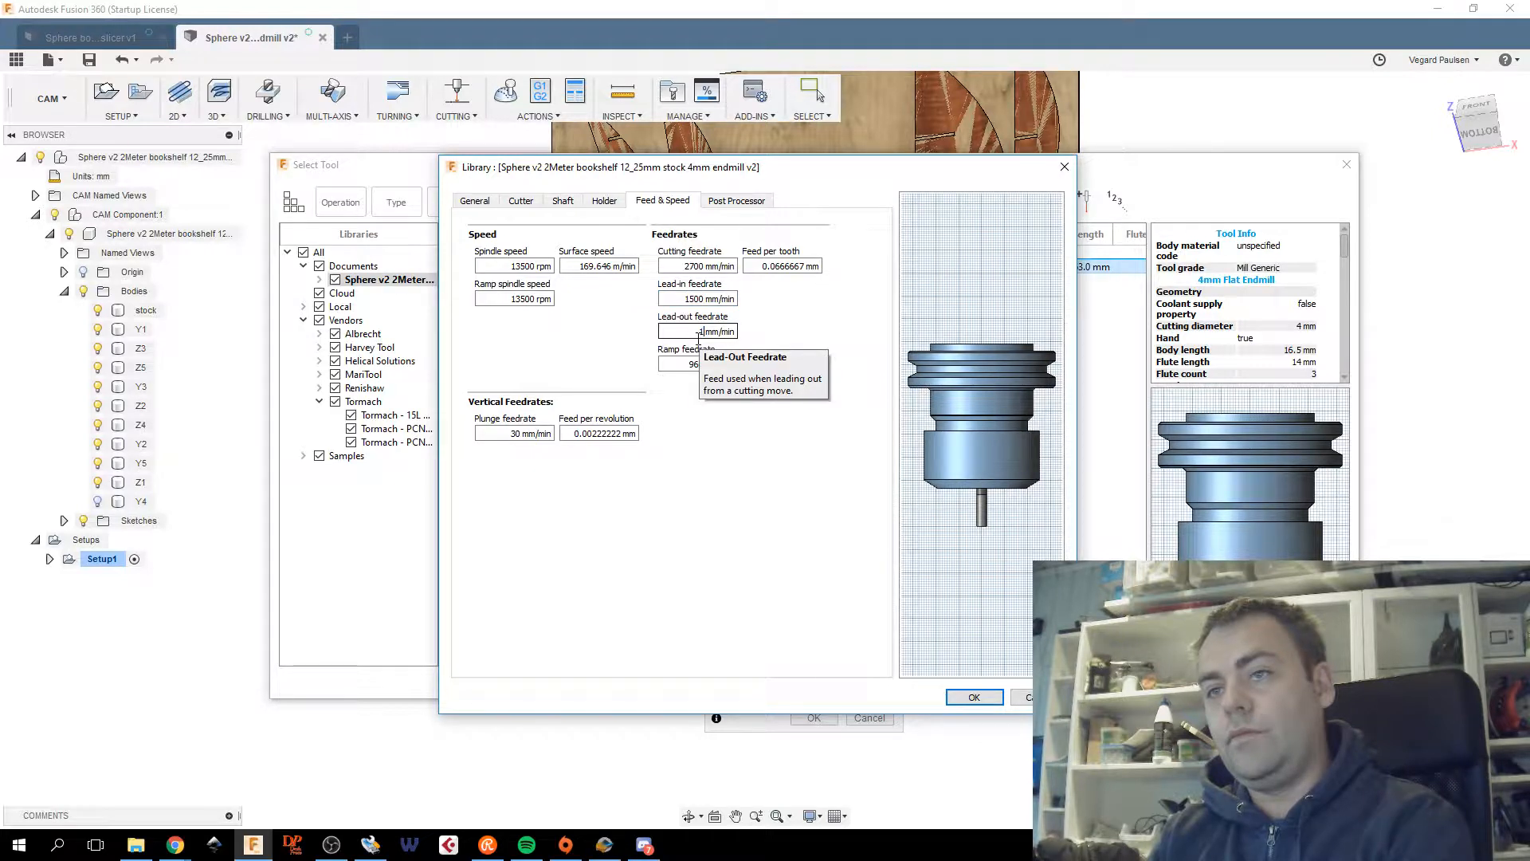
type("500")
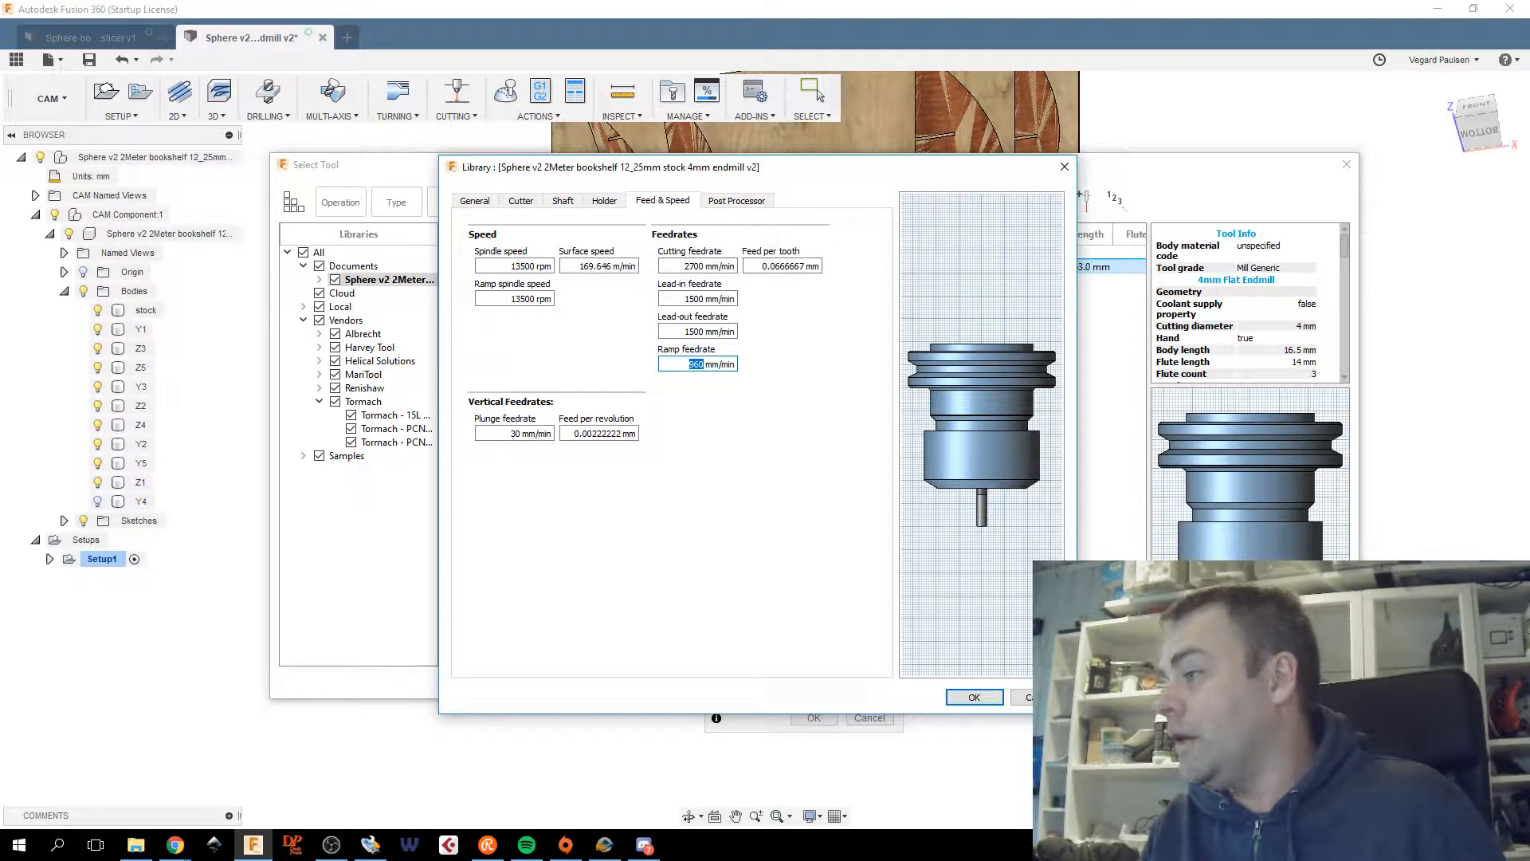
Set the end mill's ramp feedrate to 2500 mm/min.
key("alt+Tab")
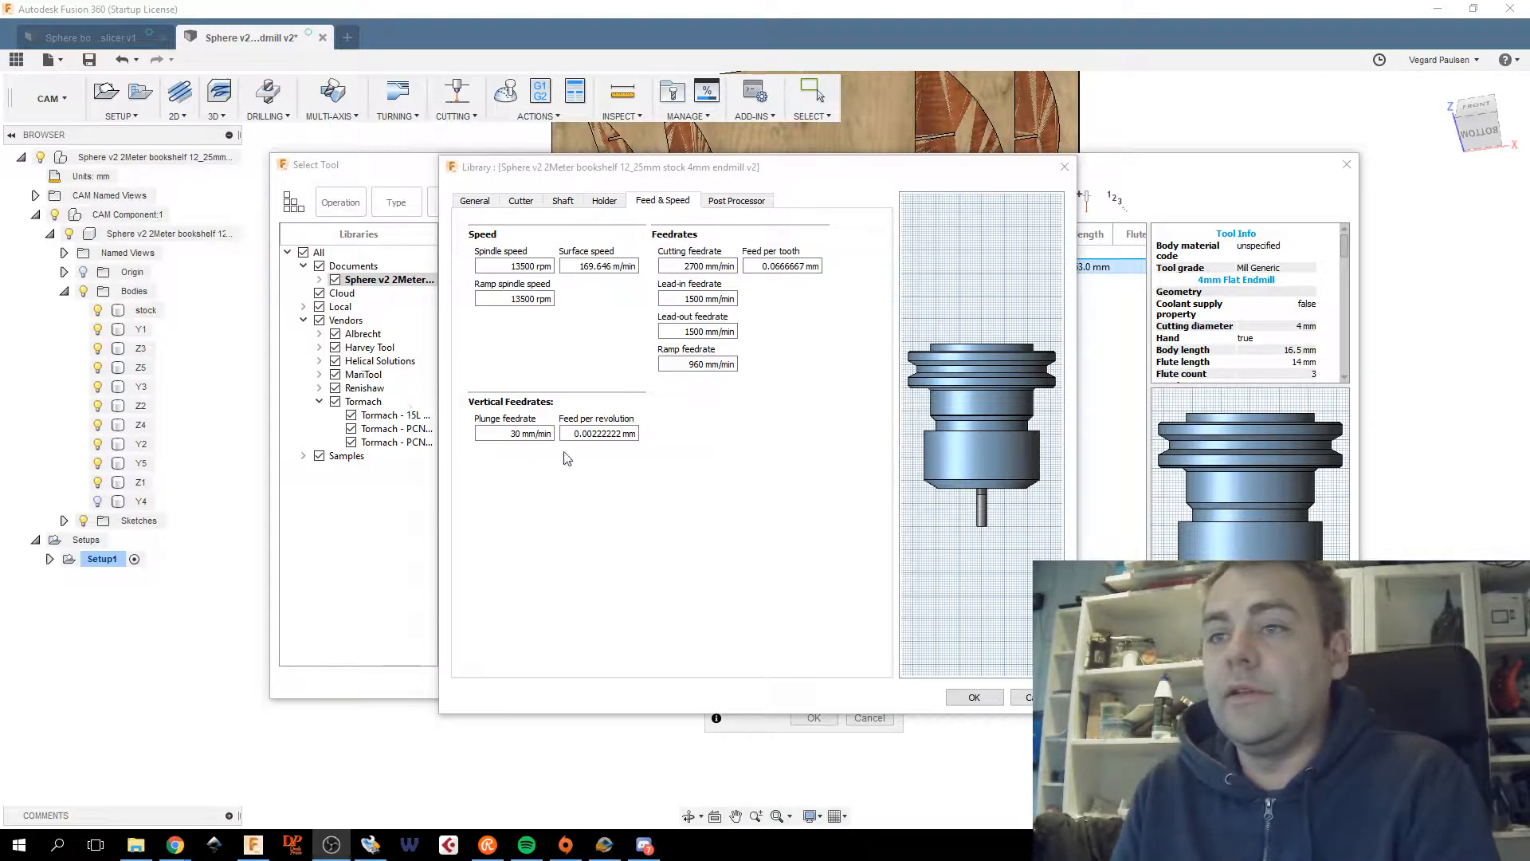
double_click(698, 364)
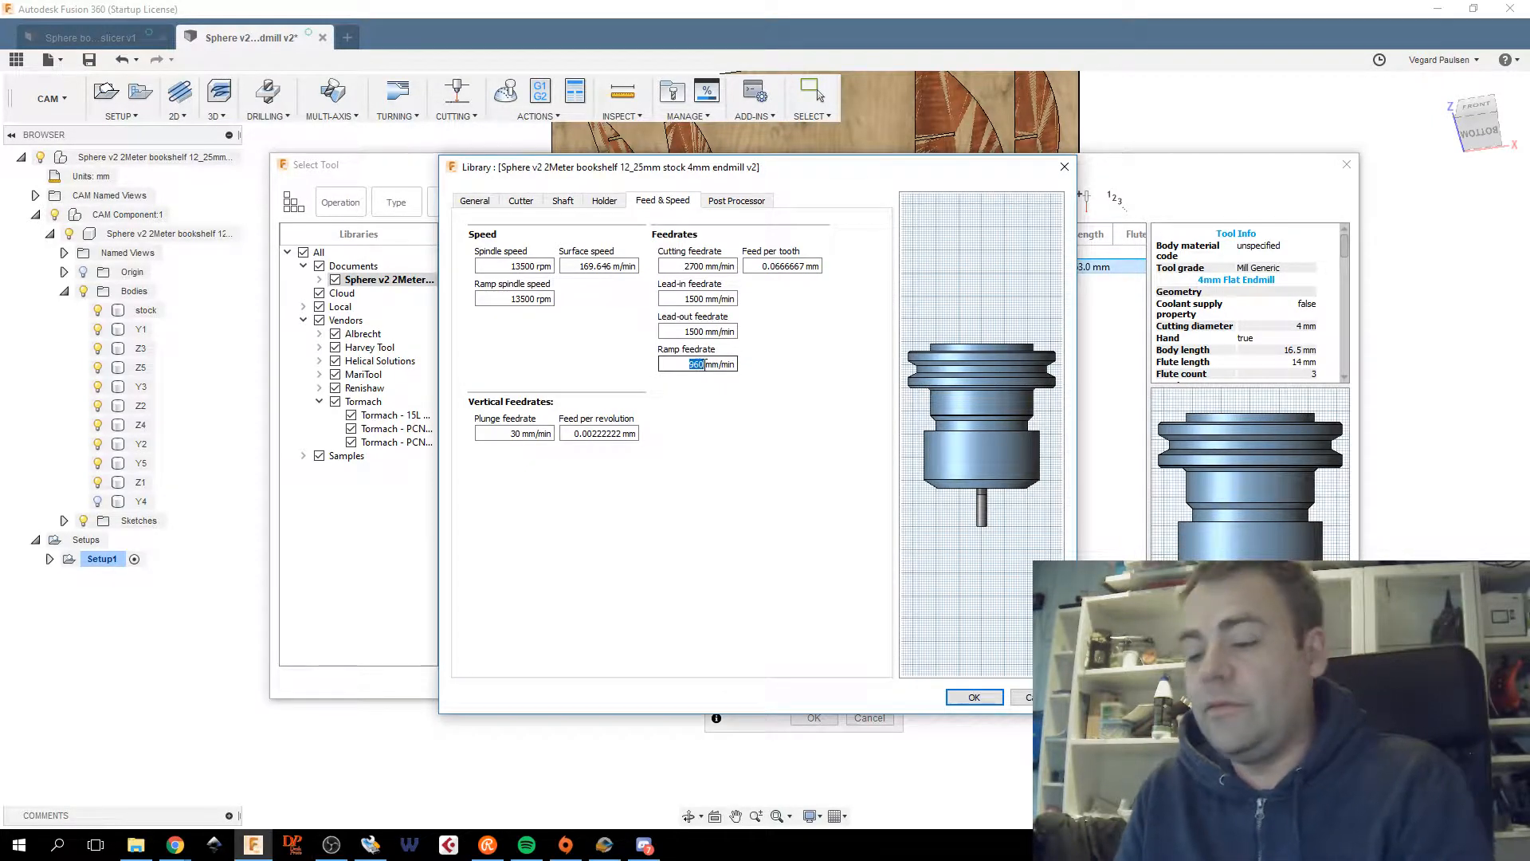
type("2500")
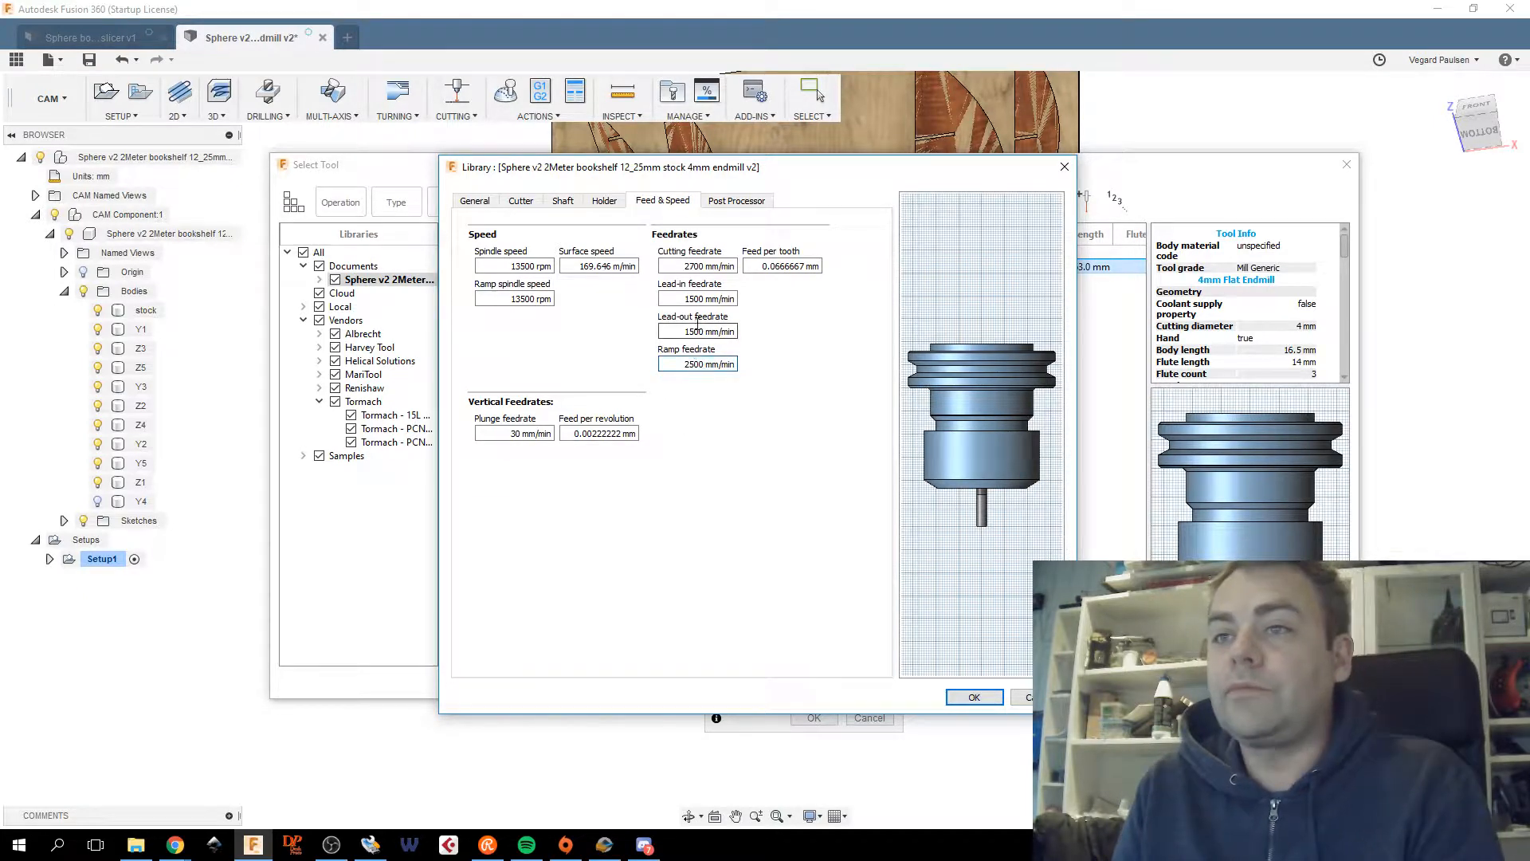
Set the lead-in and lead-out feedrates to 1000 mm/min and the plunge feedrate to 500 mm/min.
double_click(691, 298)
type("1000")
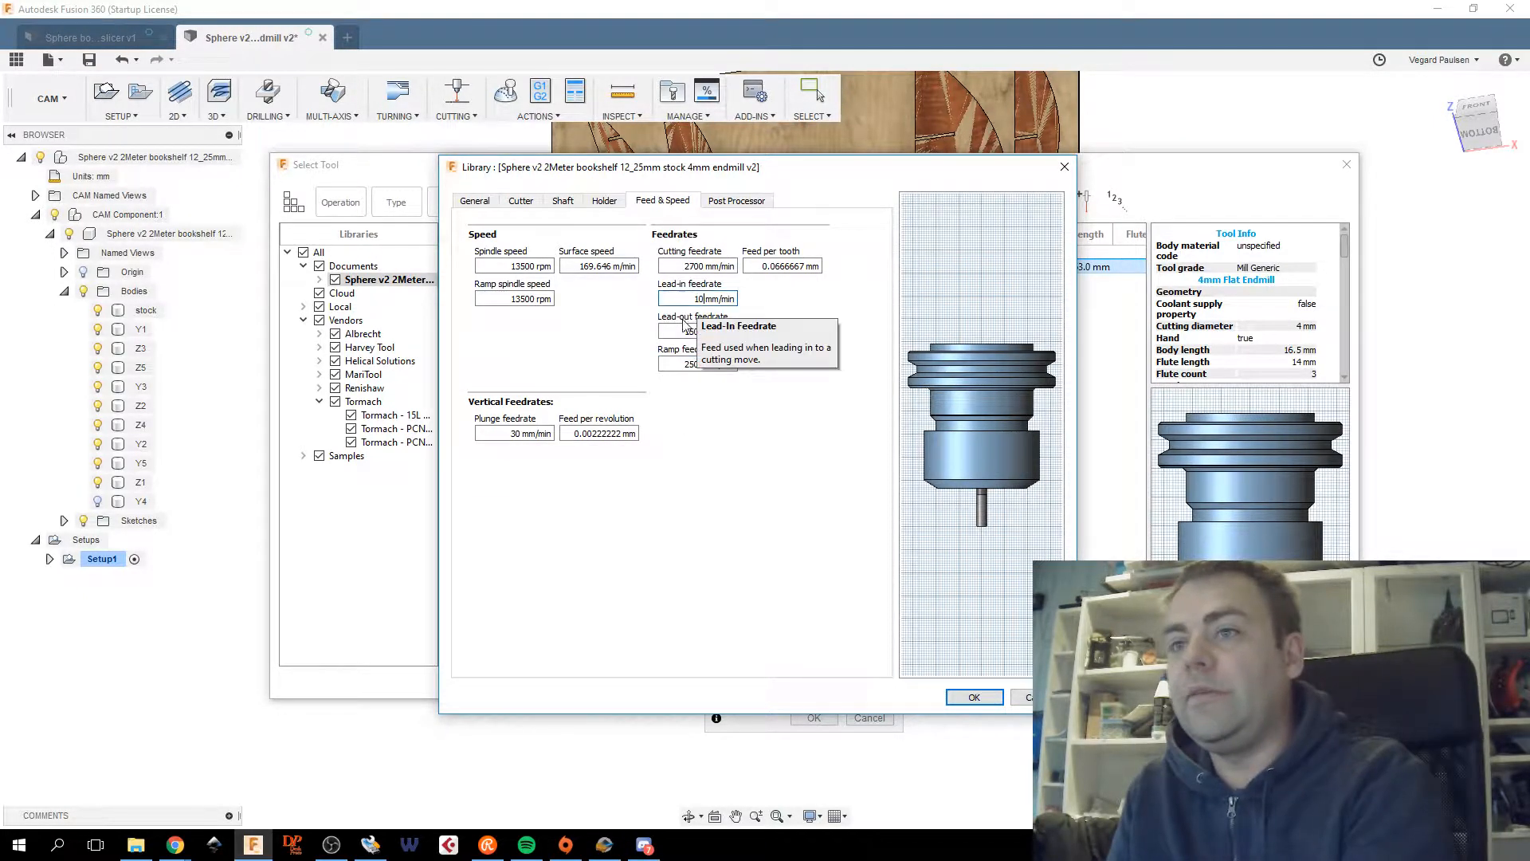
double_click(692, 331)
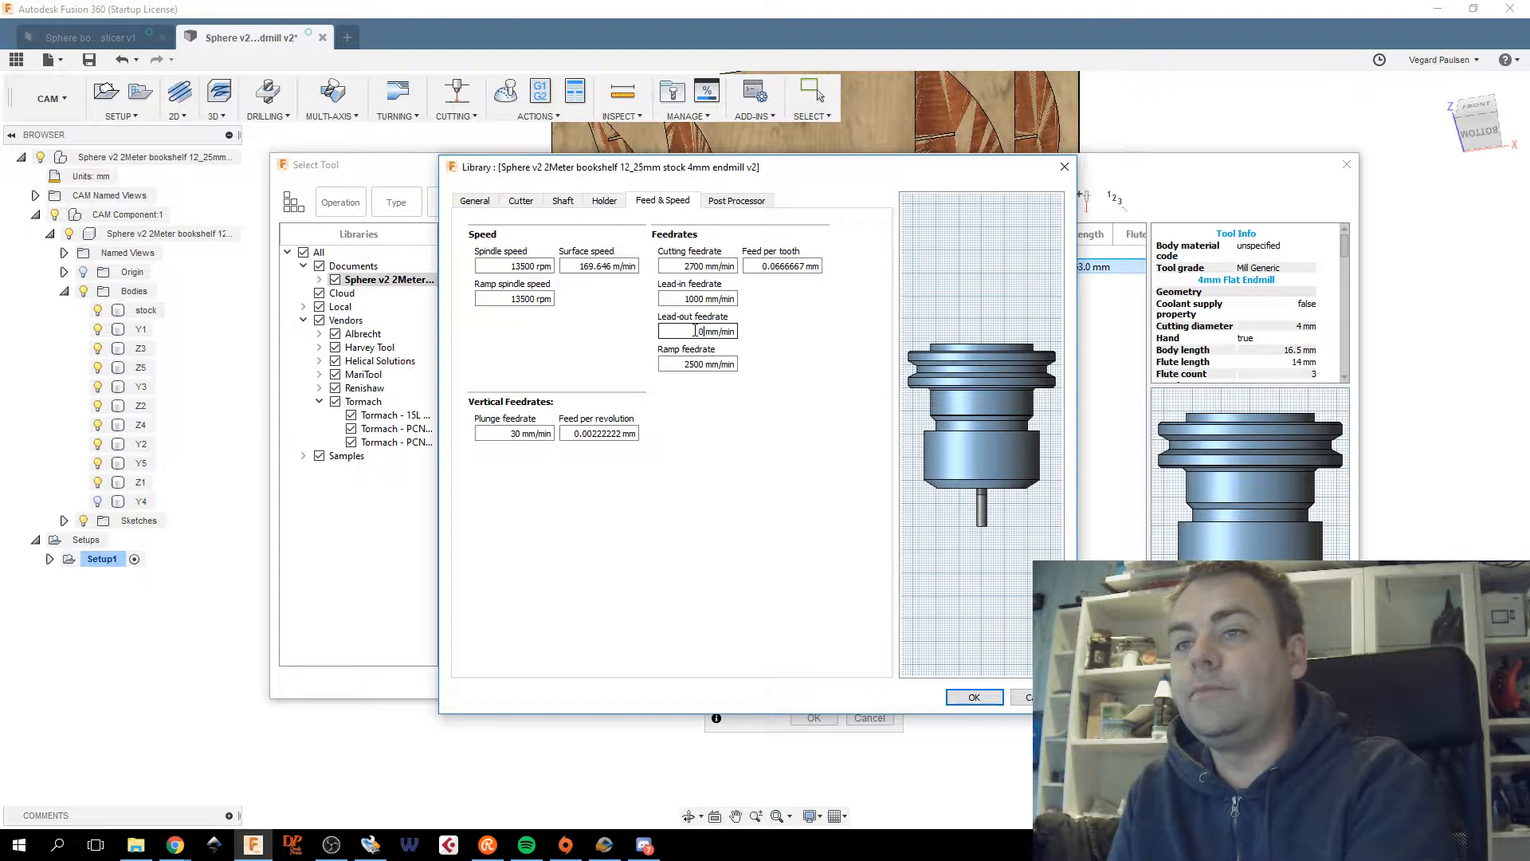
type("1000")
double_click(520, 434)
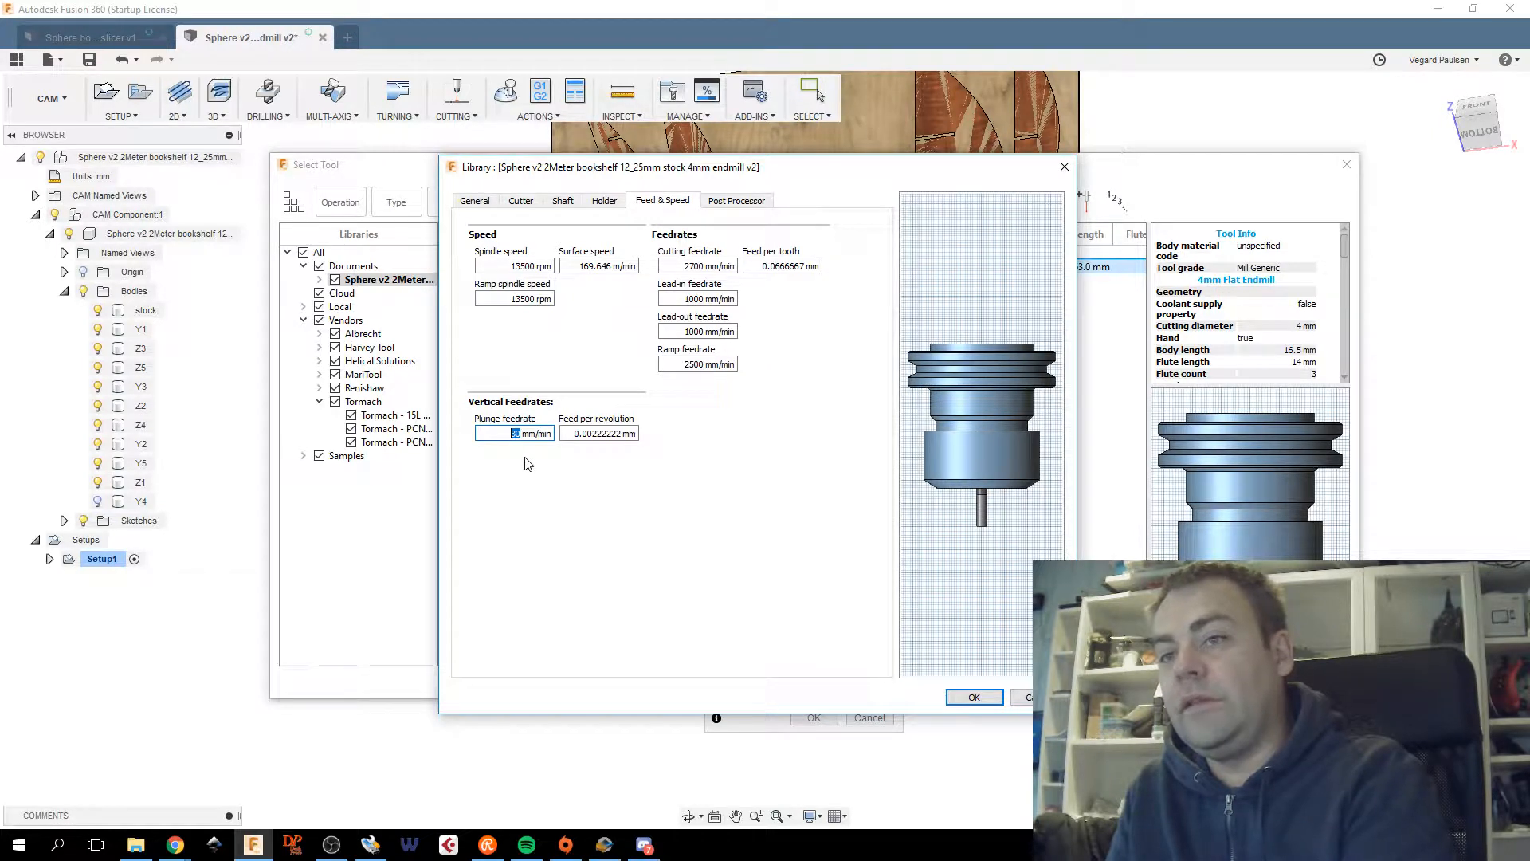
type("500")
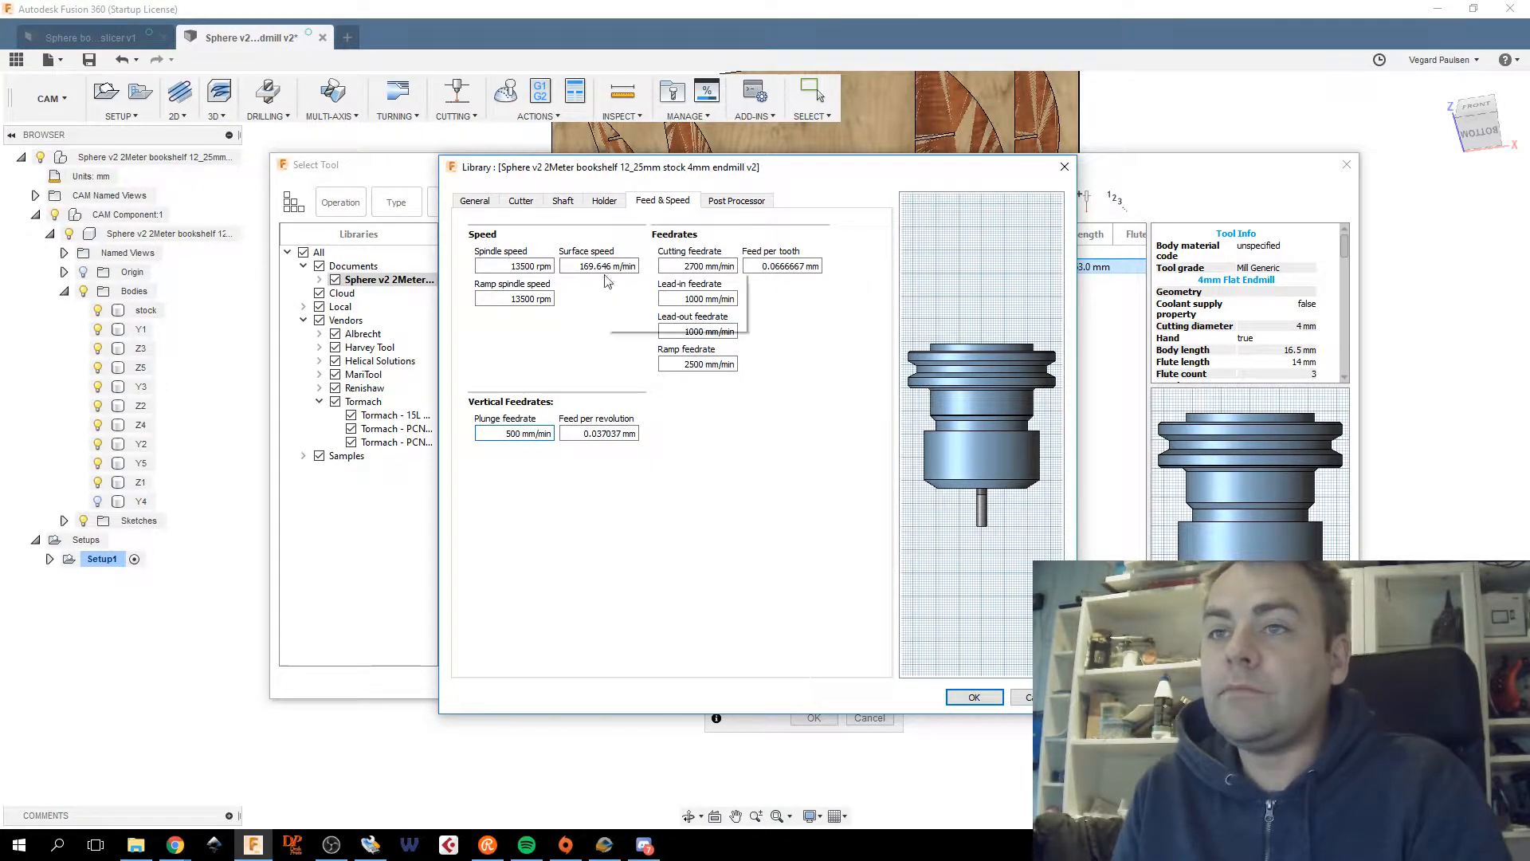
Set the cutter's number of flutes to 2 and its flute length to 16 mm.
left_click(603, 200)
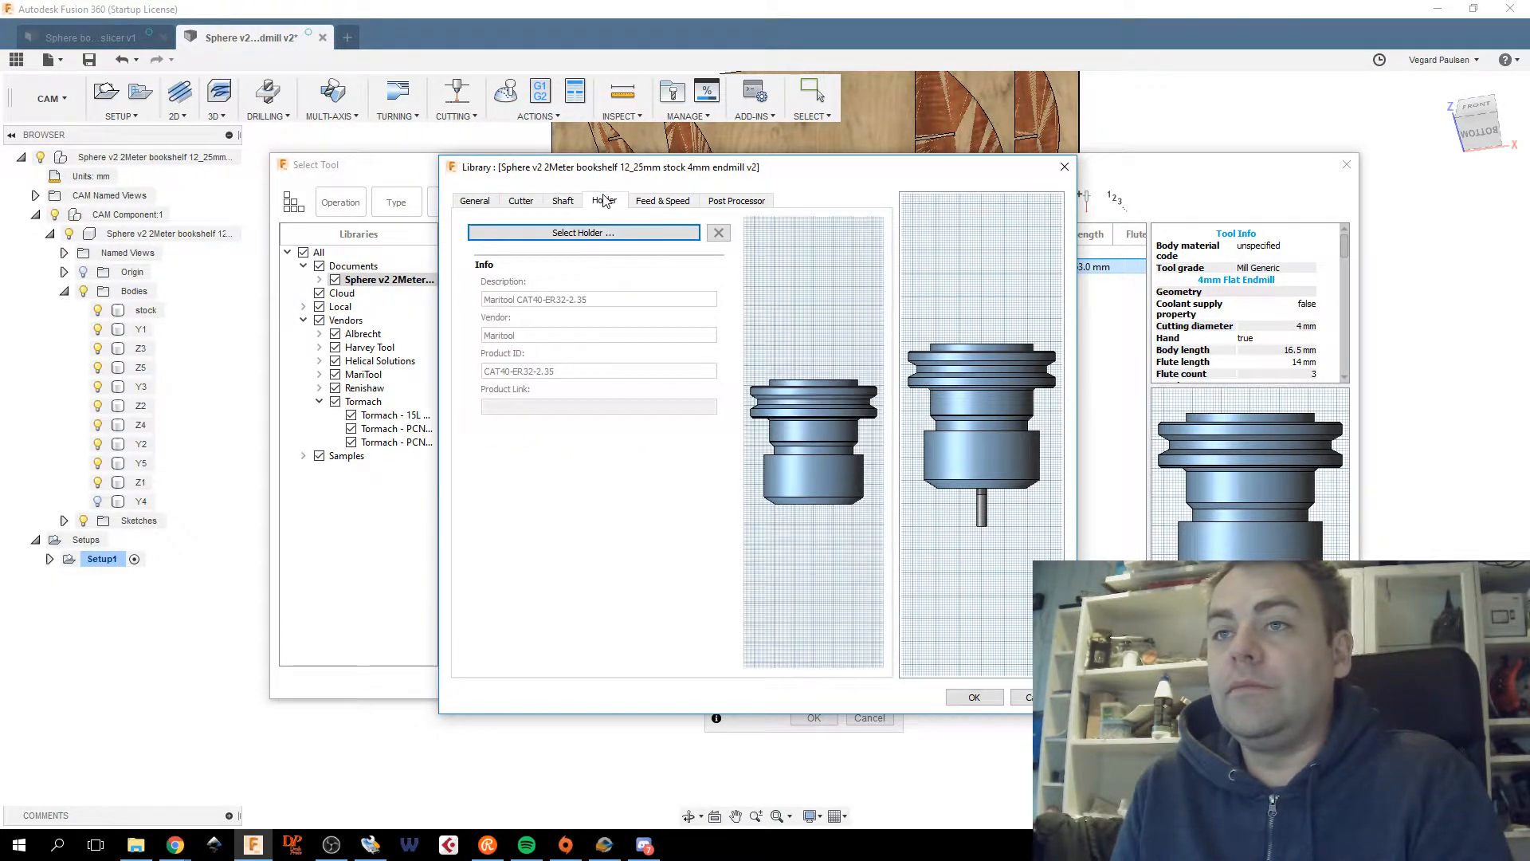
left_click(568, 202)
left_click(522, 201)
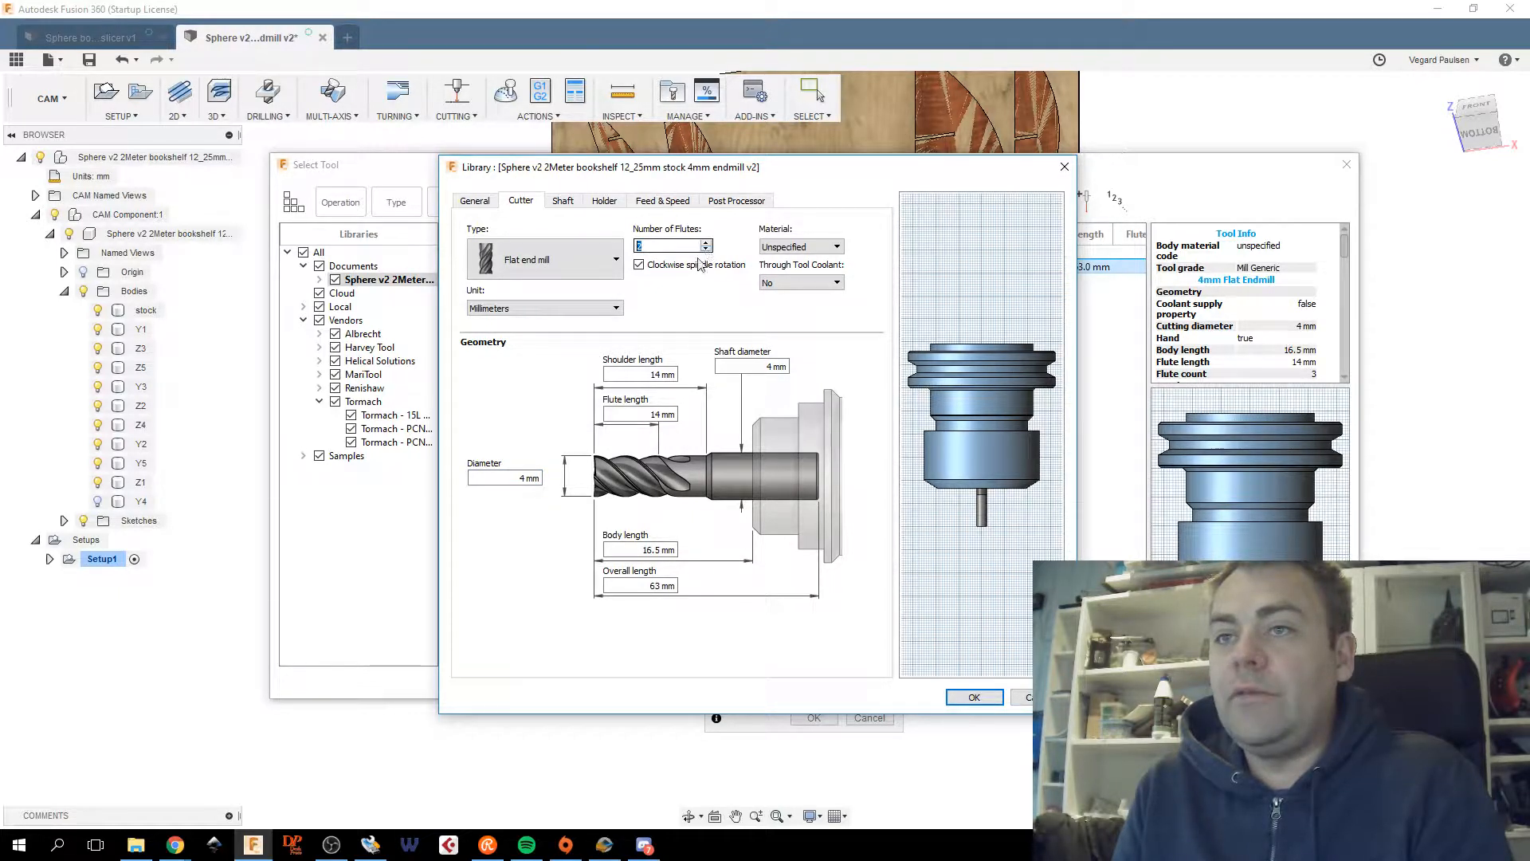
double_click(661, 414)
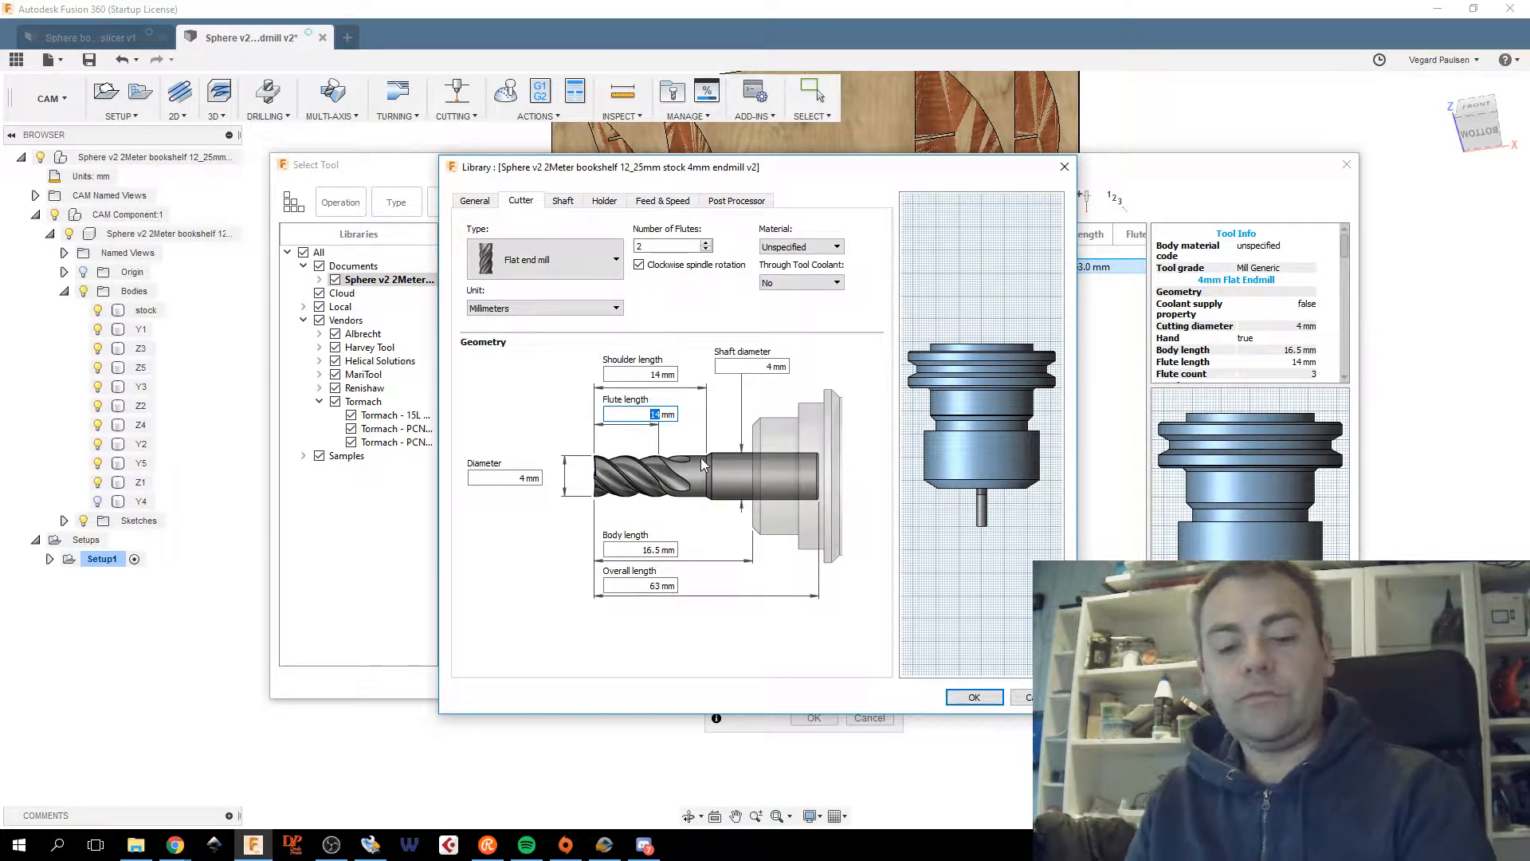
type("16")
Set the cutter's shoulder length to 17 mm and its body length to 18 mm.
double_click(657, 374)
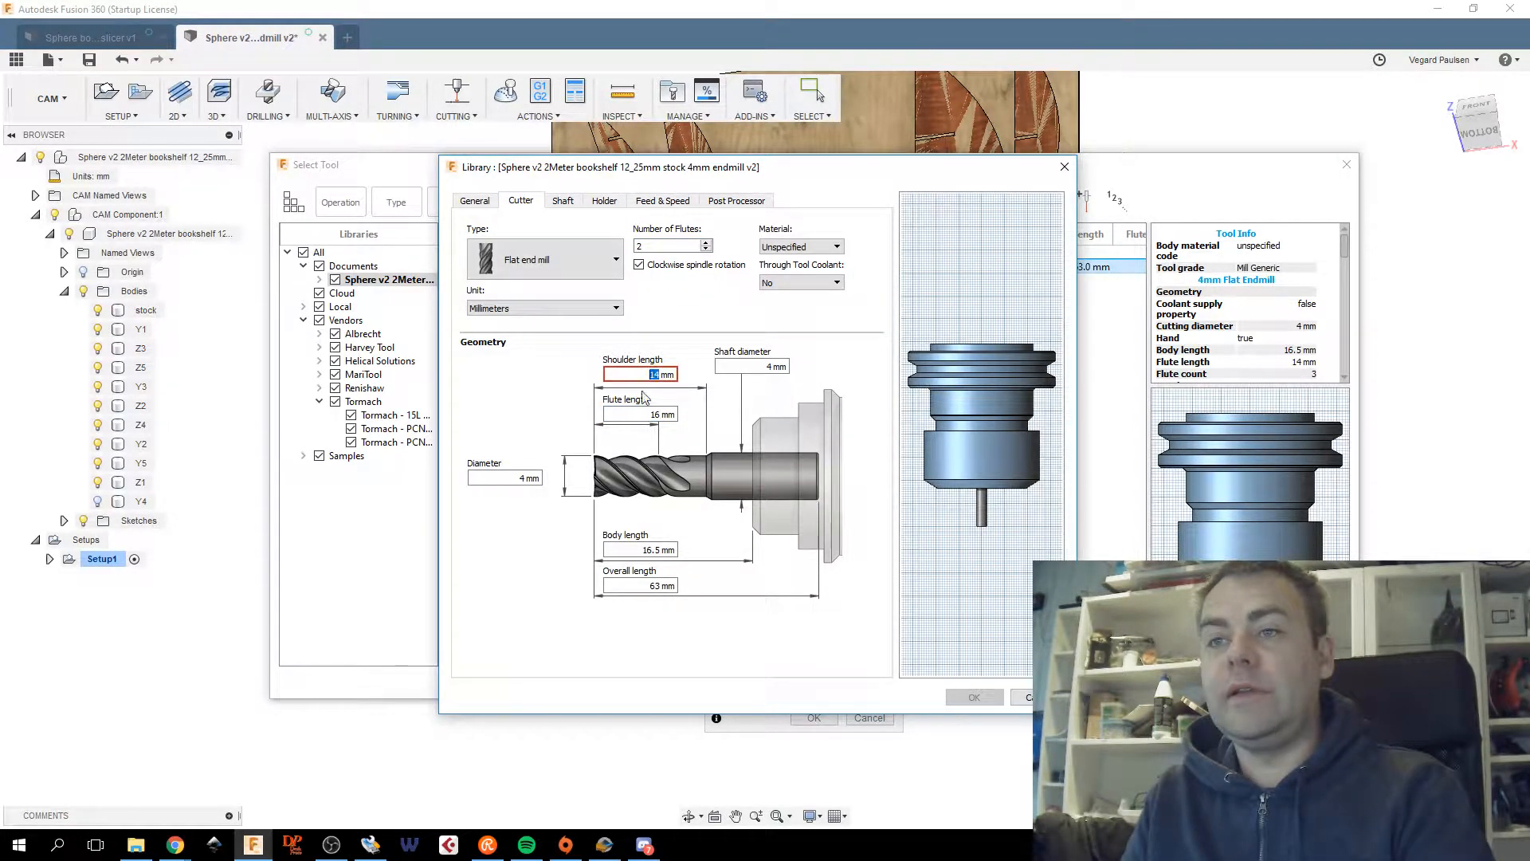
type("17")
double_click(618, 550)
type("18")
key("Tab")
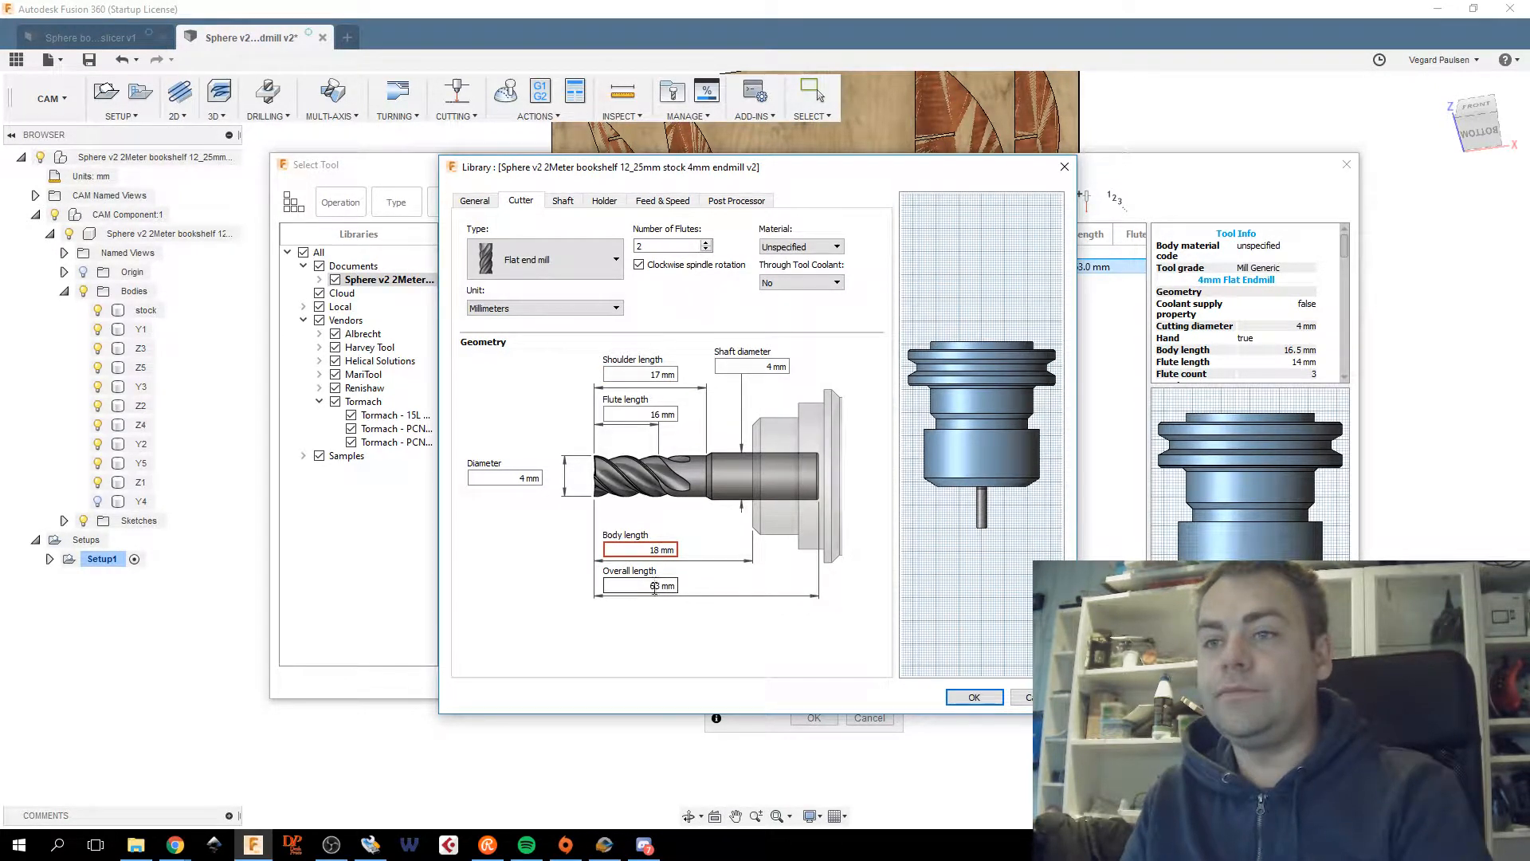
Save the edited end mill, override the 2D contour's feeds and speeds with the tool's values, and accept the tool.
left_click(476, 201)
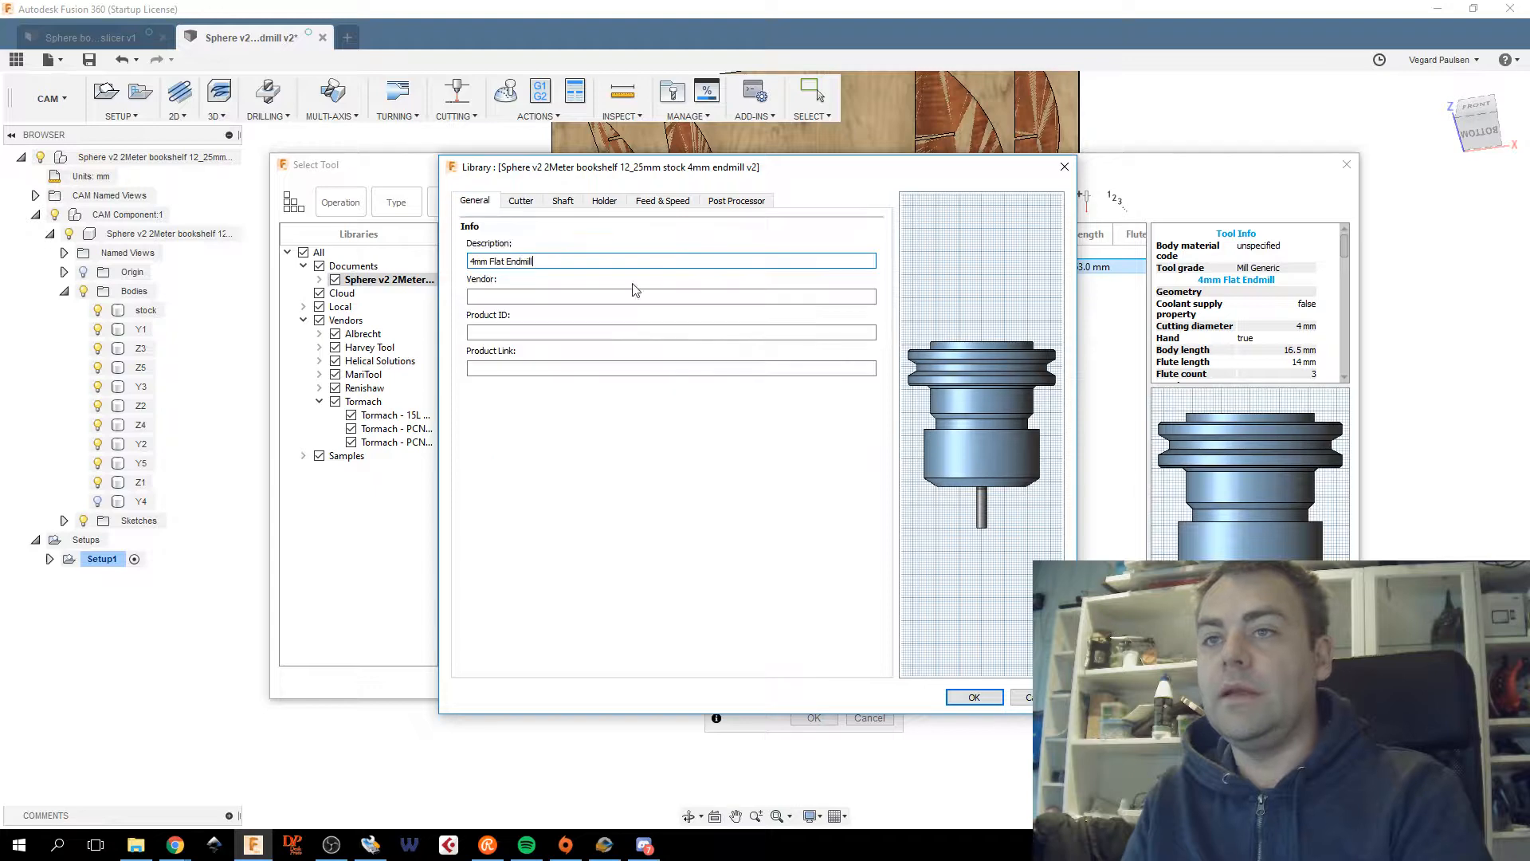
left_click(966, 696)
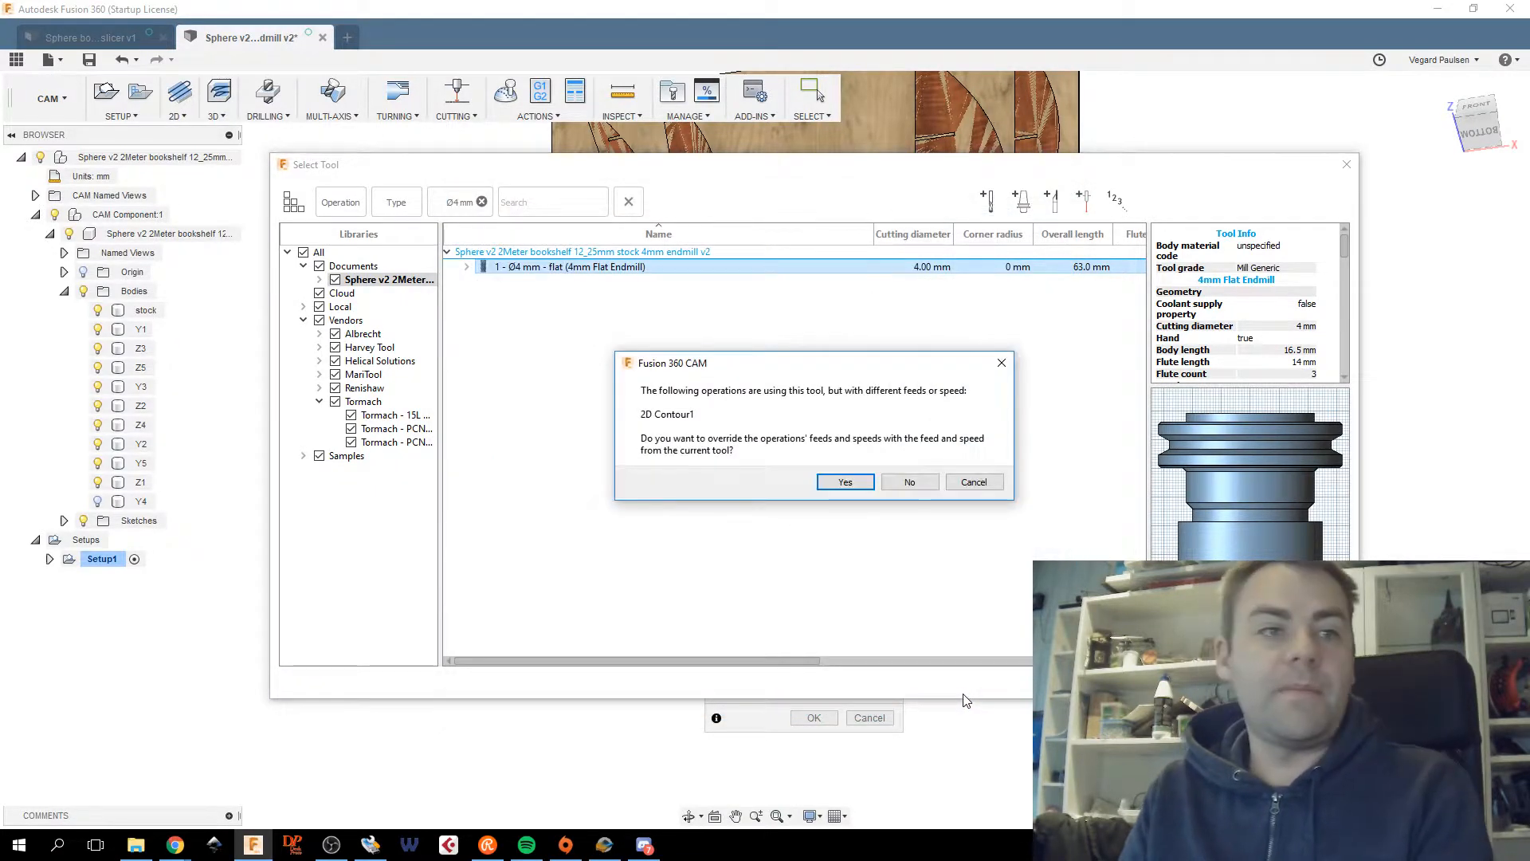
left_click(845, 482)
key("Return")
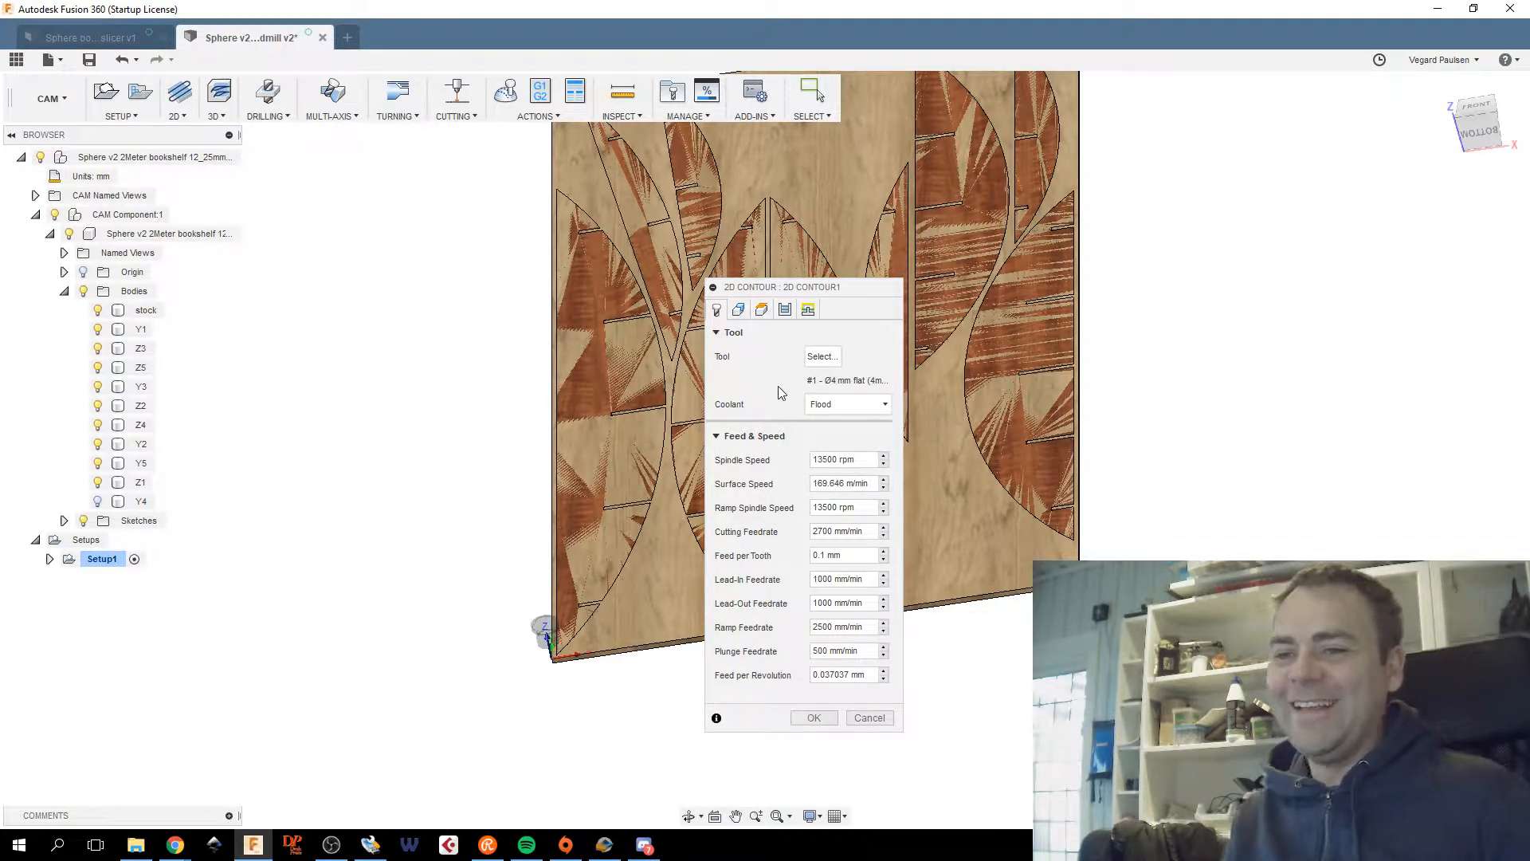
Look over the 2D contour's geometry options, including the explanation of tabs, with the whole nested sheet in view.
left_click(737, 310)
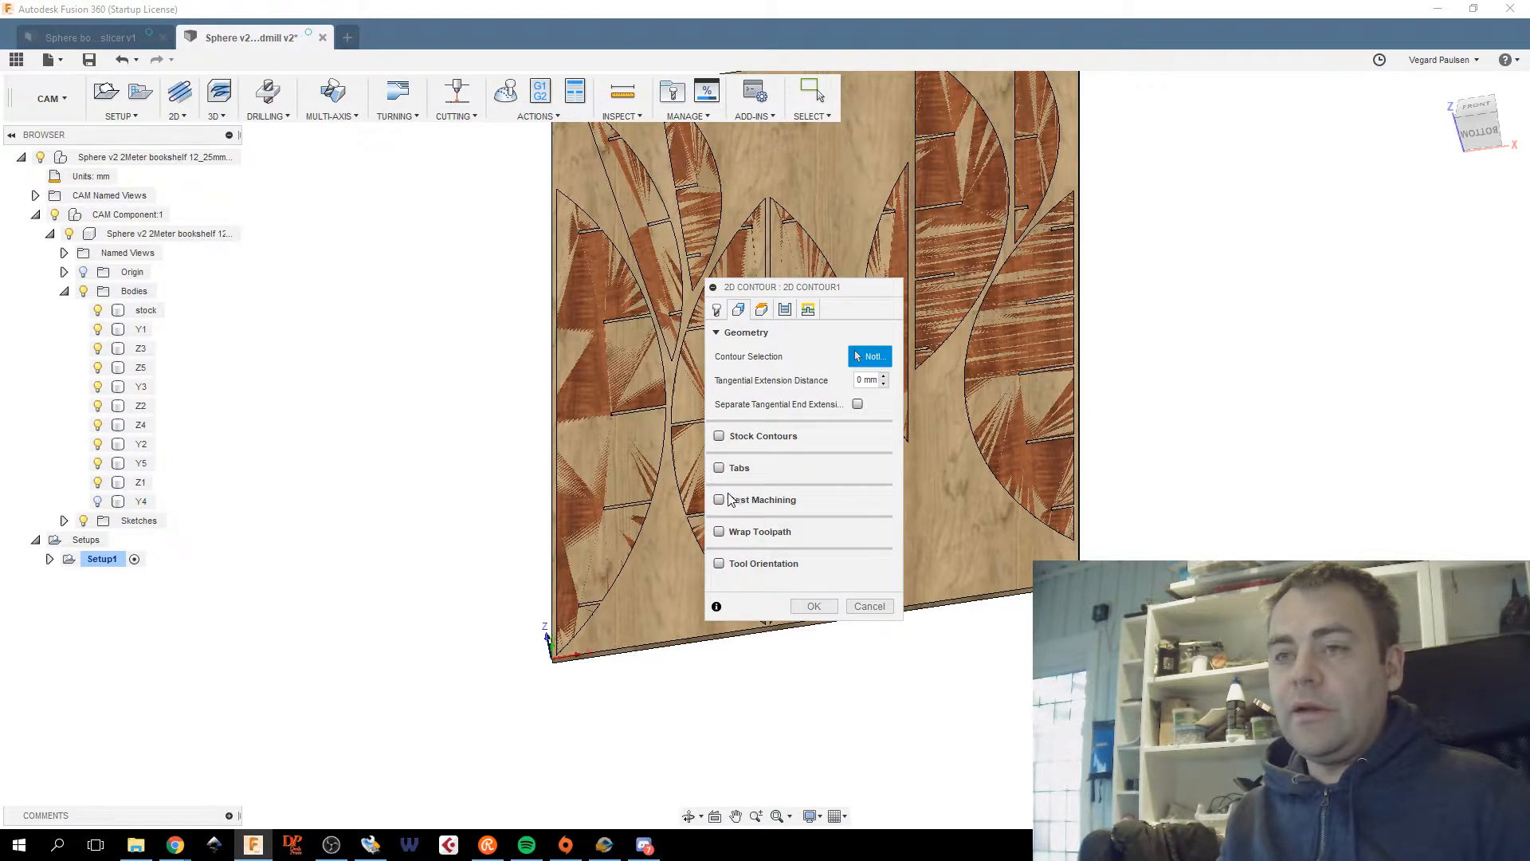
mouse_move(723, 478)
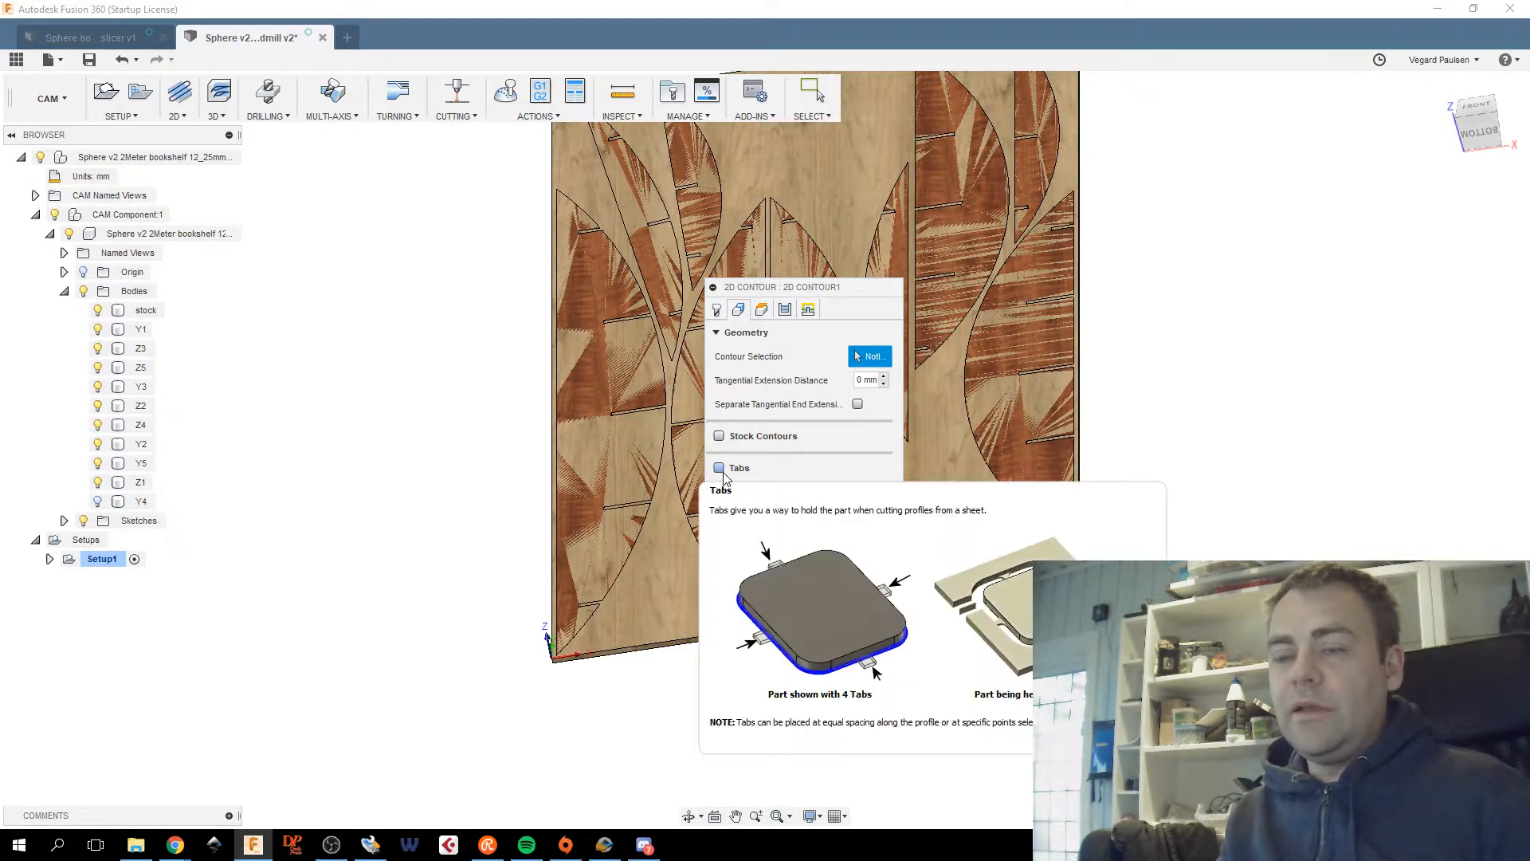
left_click_drag(785, 286, 1260, 254)
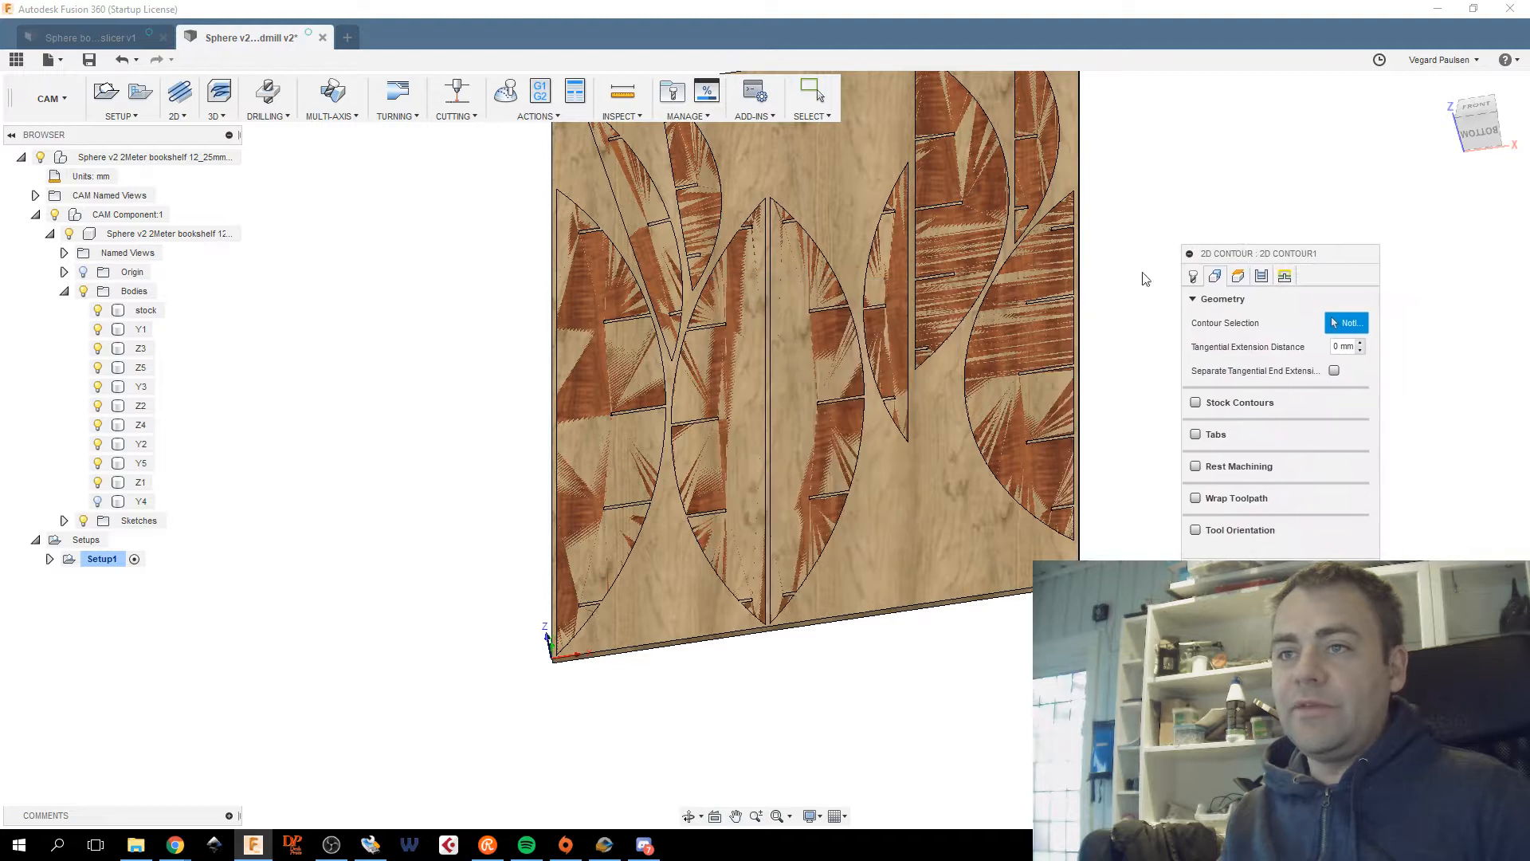
scroll(828, 467, "down", 2)
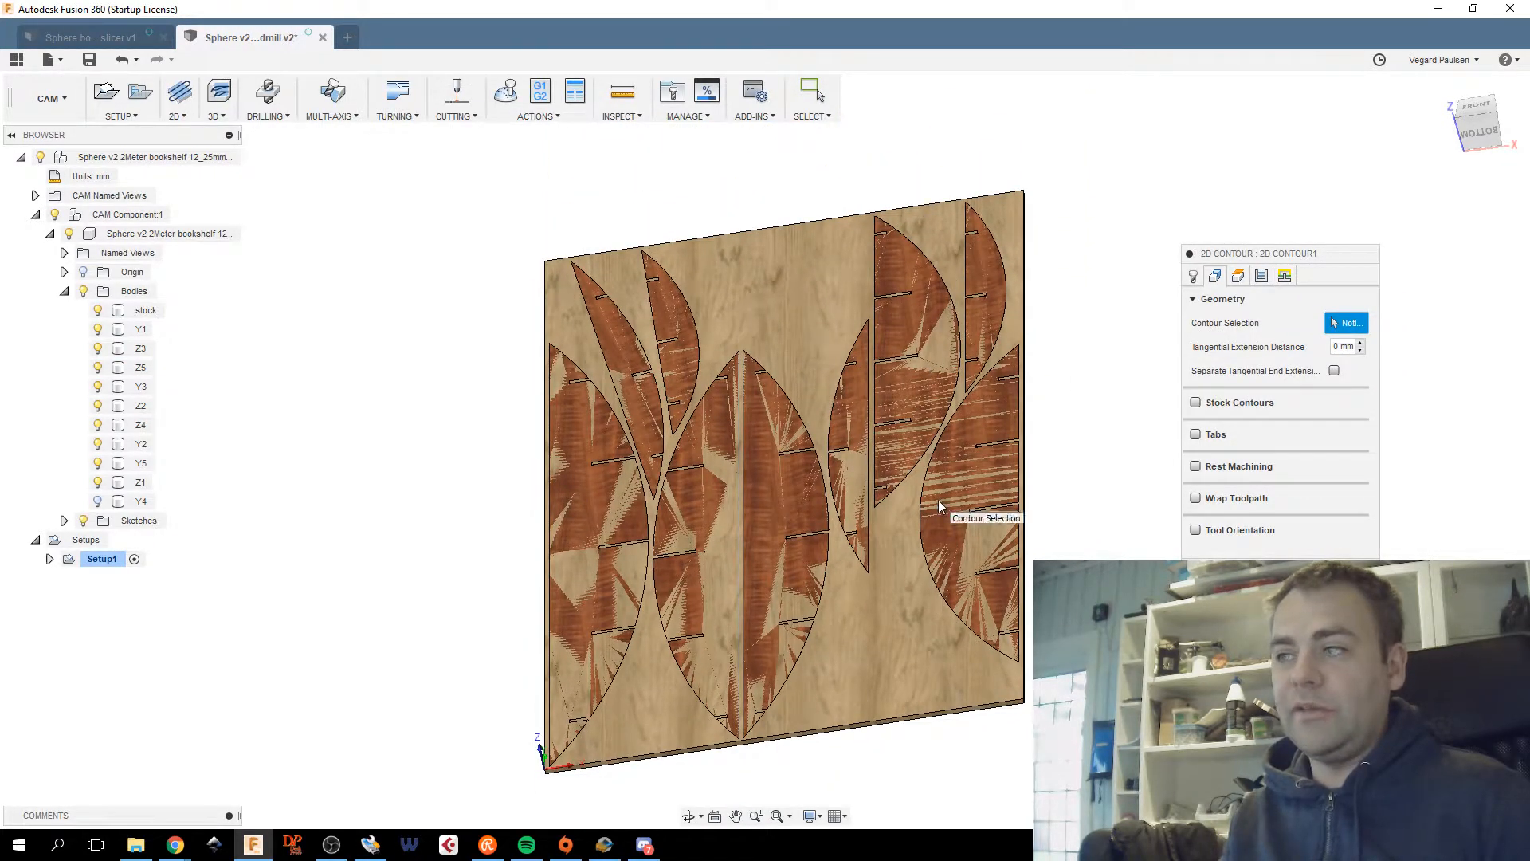
left_click_drag(1268, 253, 1026, 268)
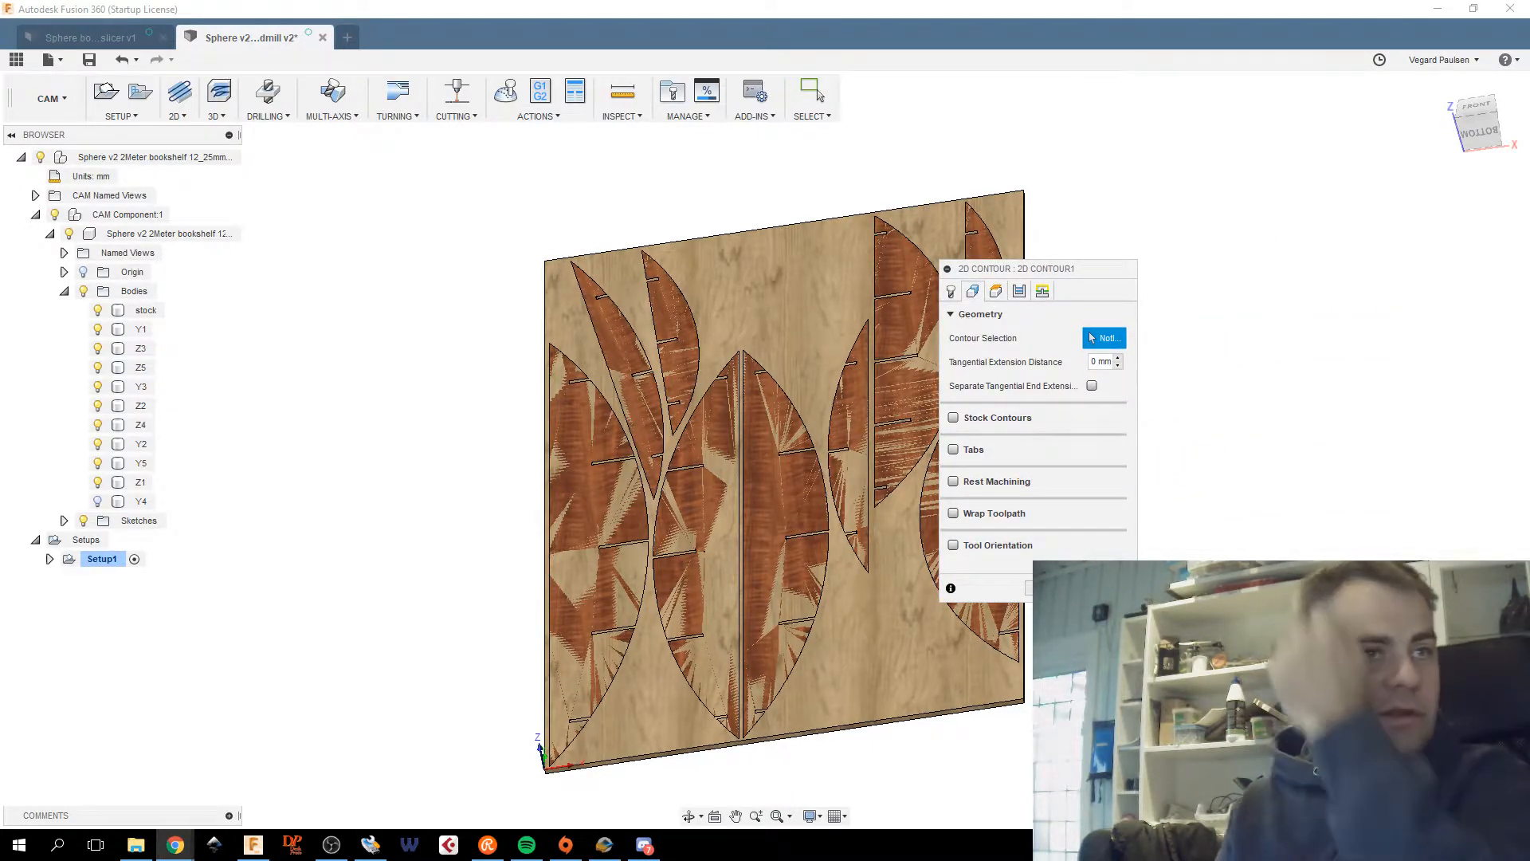
Switch to the browser showing the Twitch video list and look through the past streams for the bookshelf milling recording.
left_click_drag(0, 160, 291, 10)
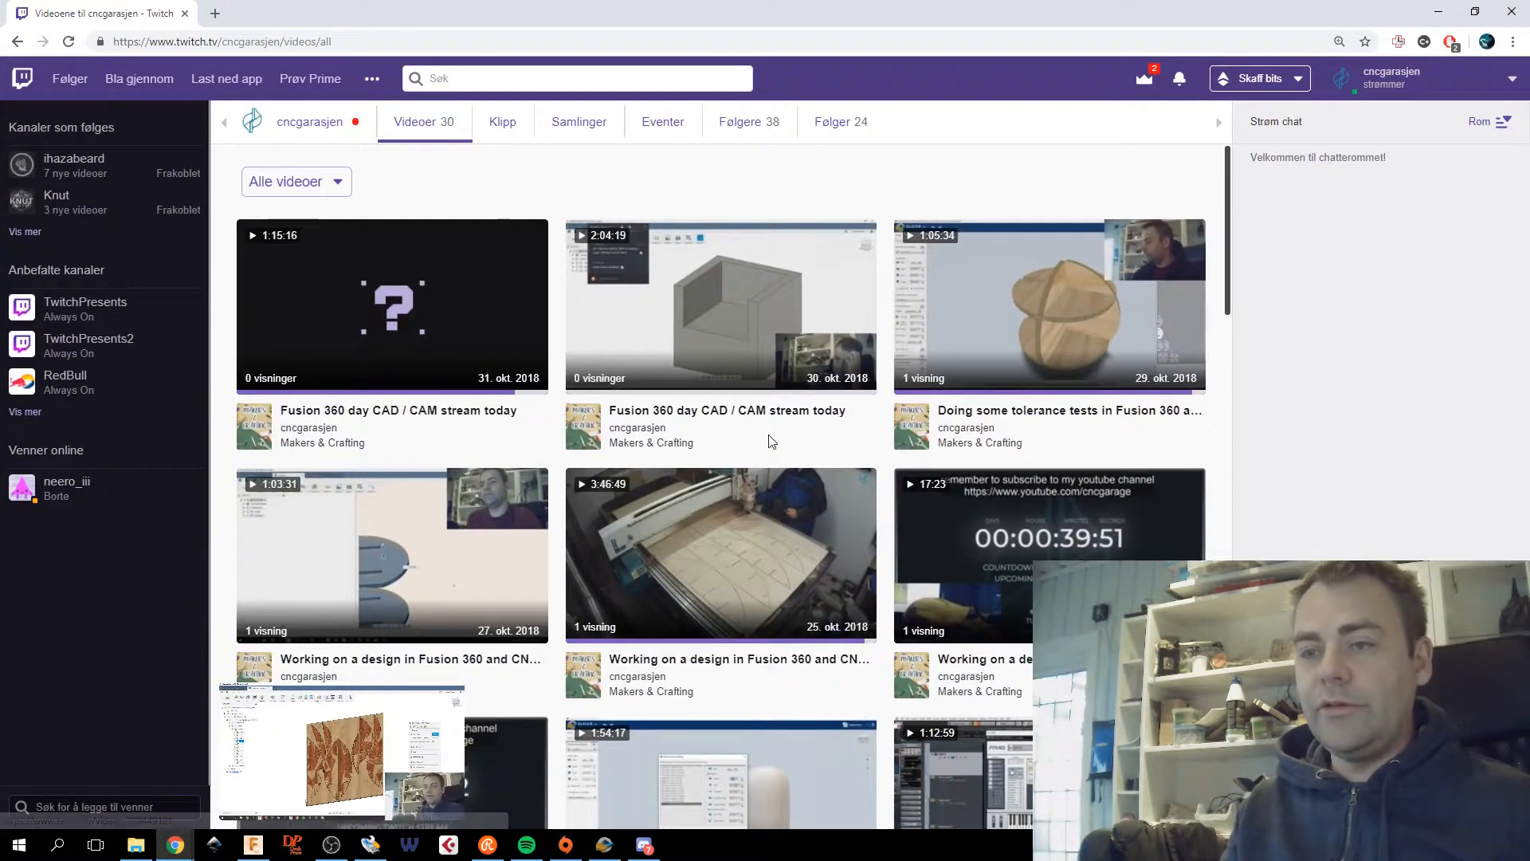
scroll(743, 478, "down", 5)
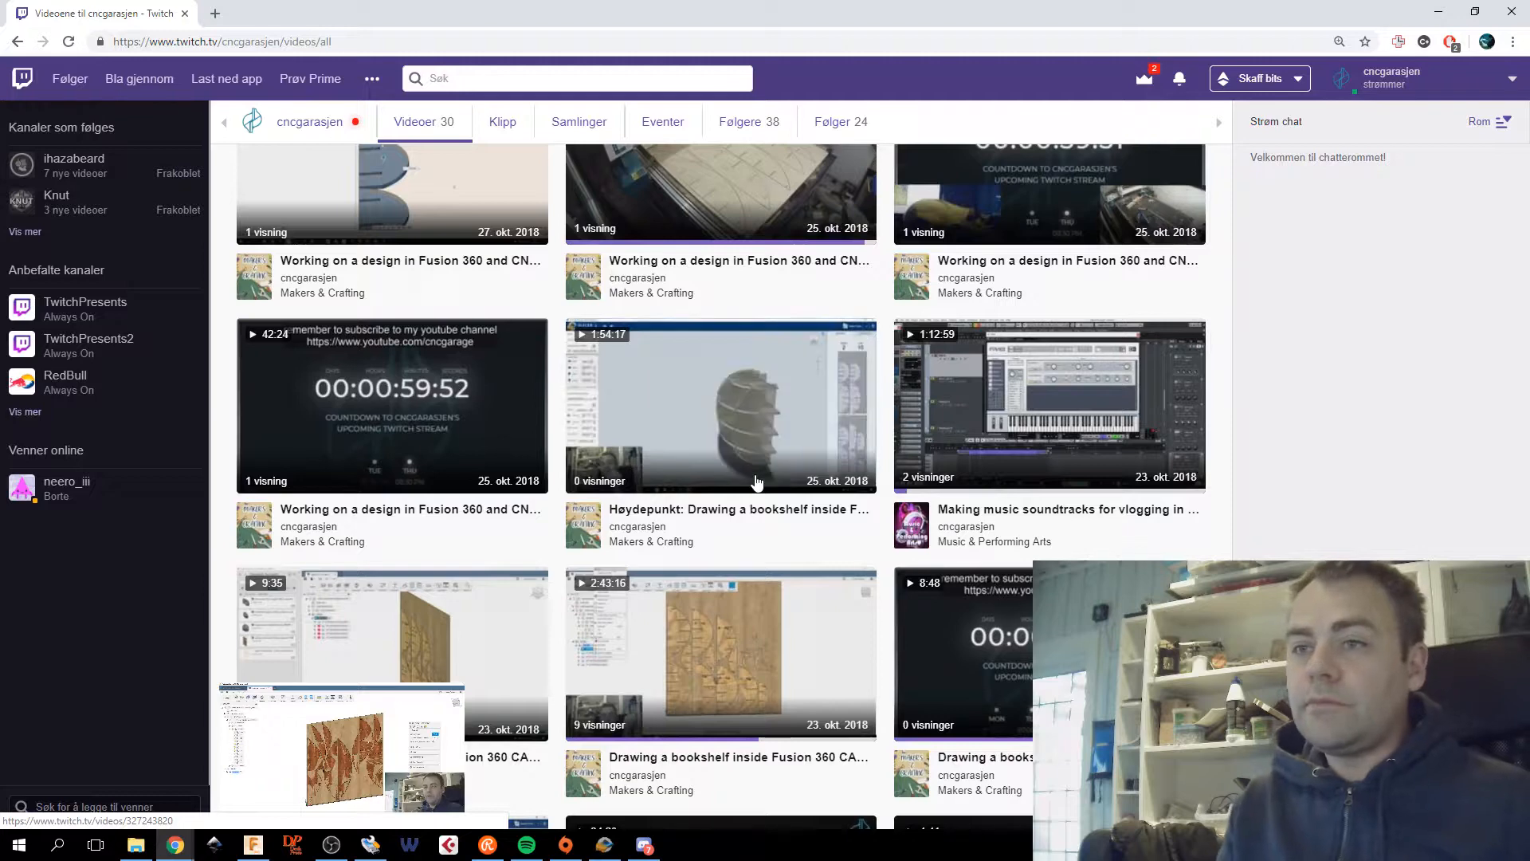
scroll(749, 486, "down", 1)
scroll(750, 490, "down", 3)
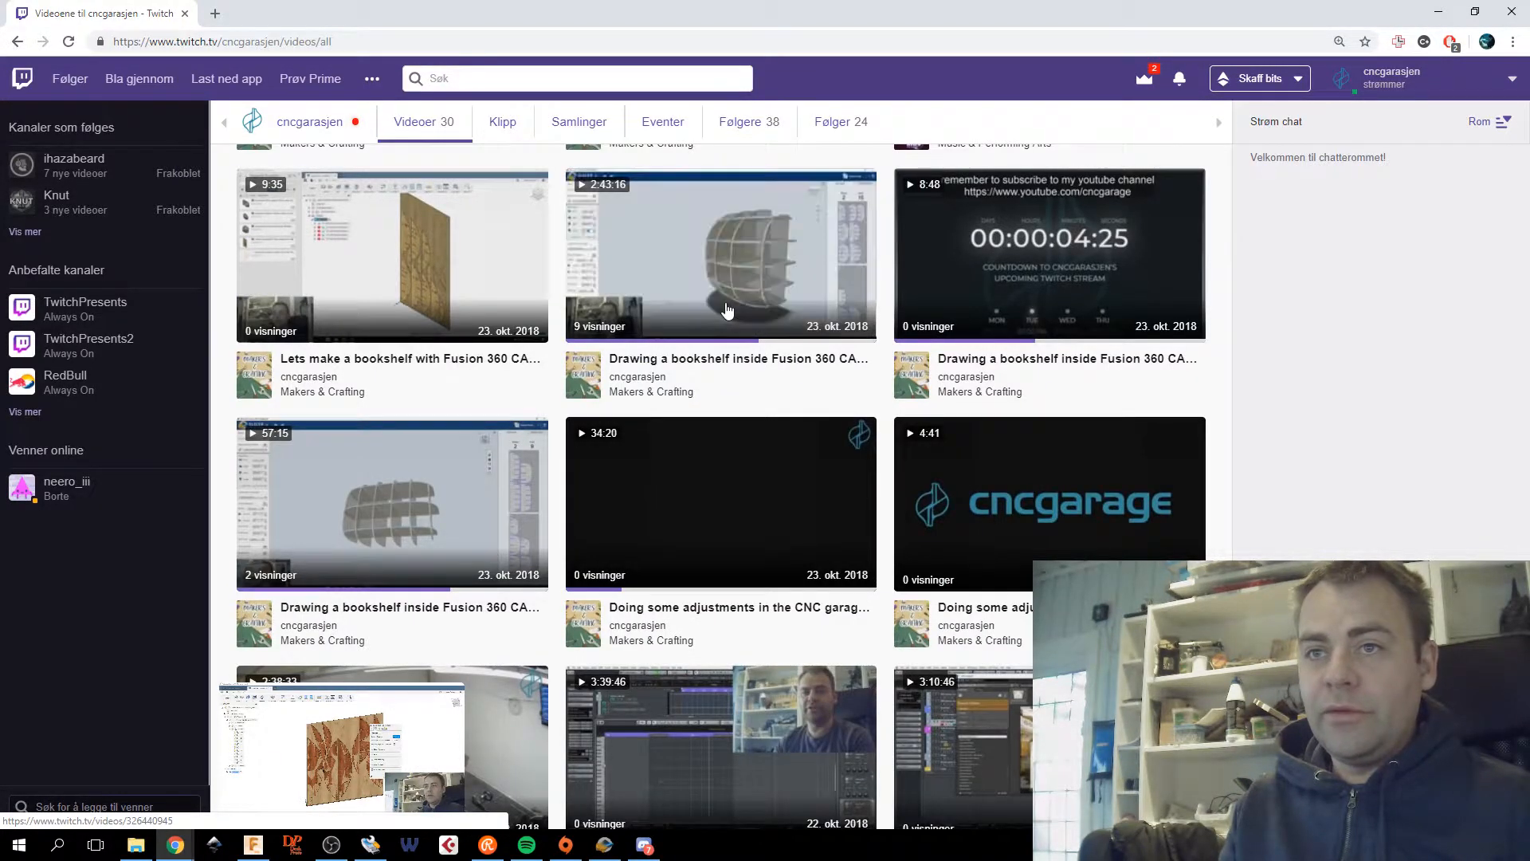
scroll(727, 309, "up", 5)
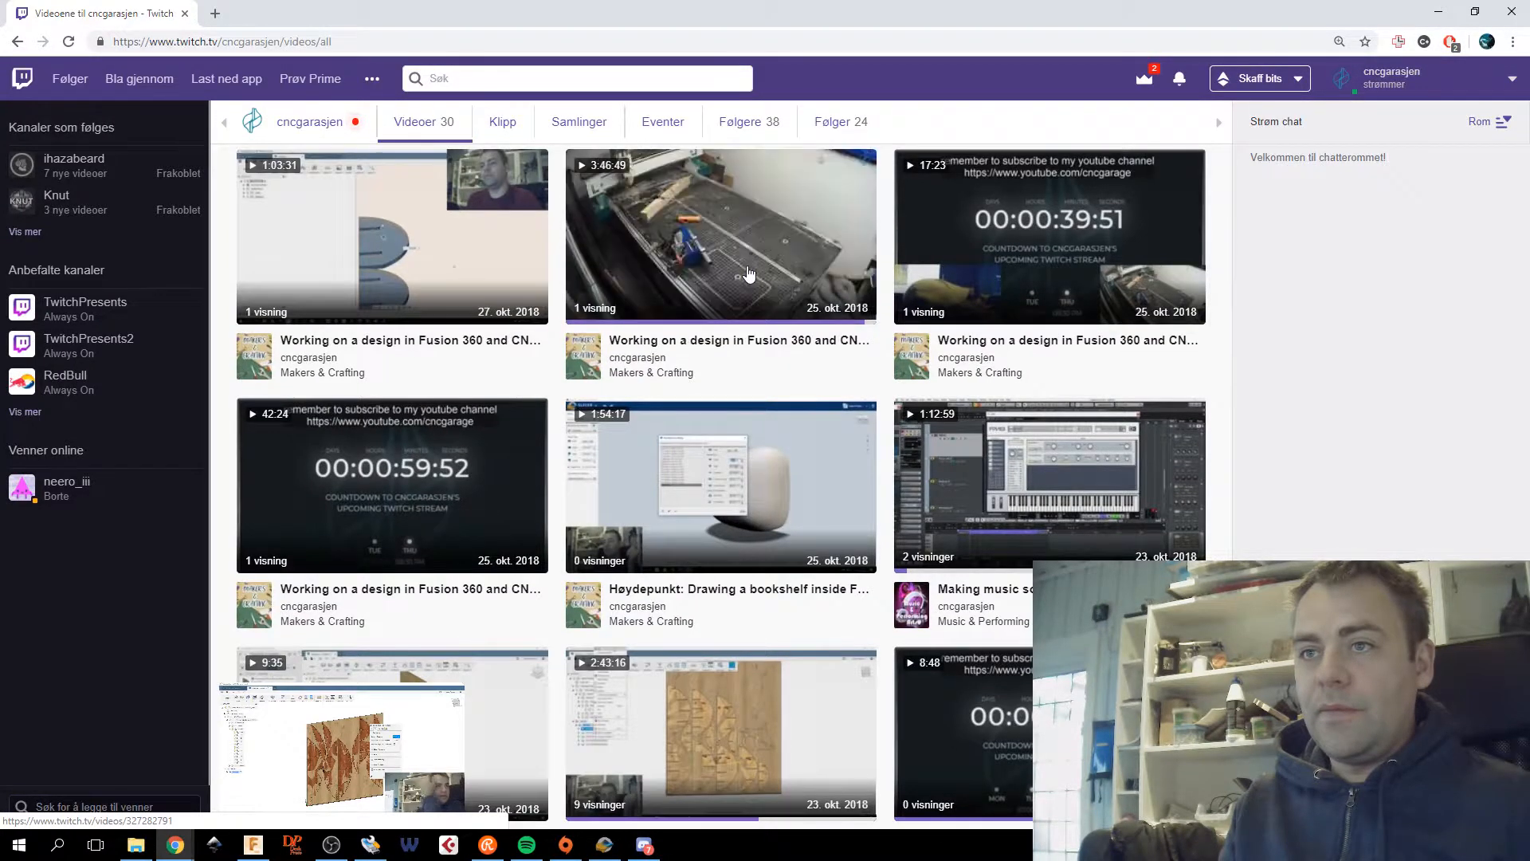
Open the 25 October plywood bookshelf milling stream and watch it full screen with sound from about 2:53:00.
left_click(731, 288)
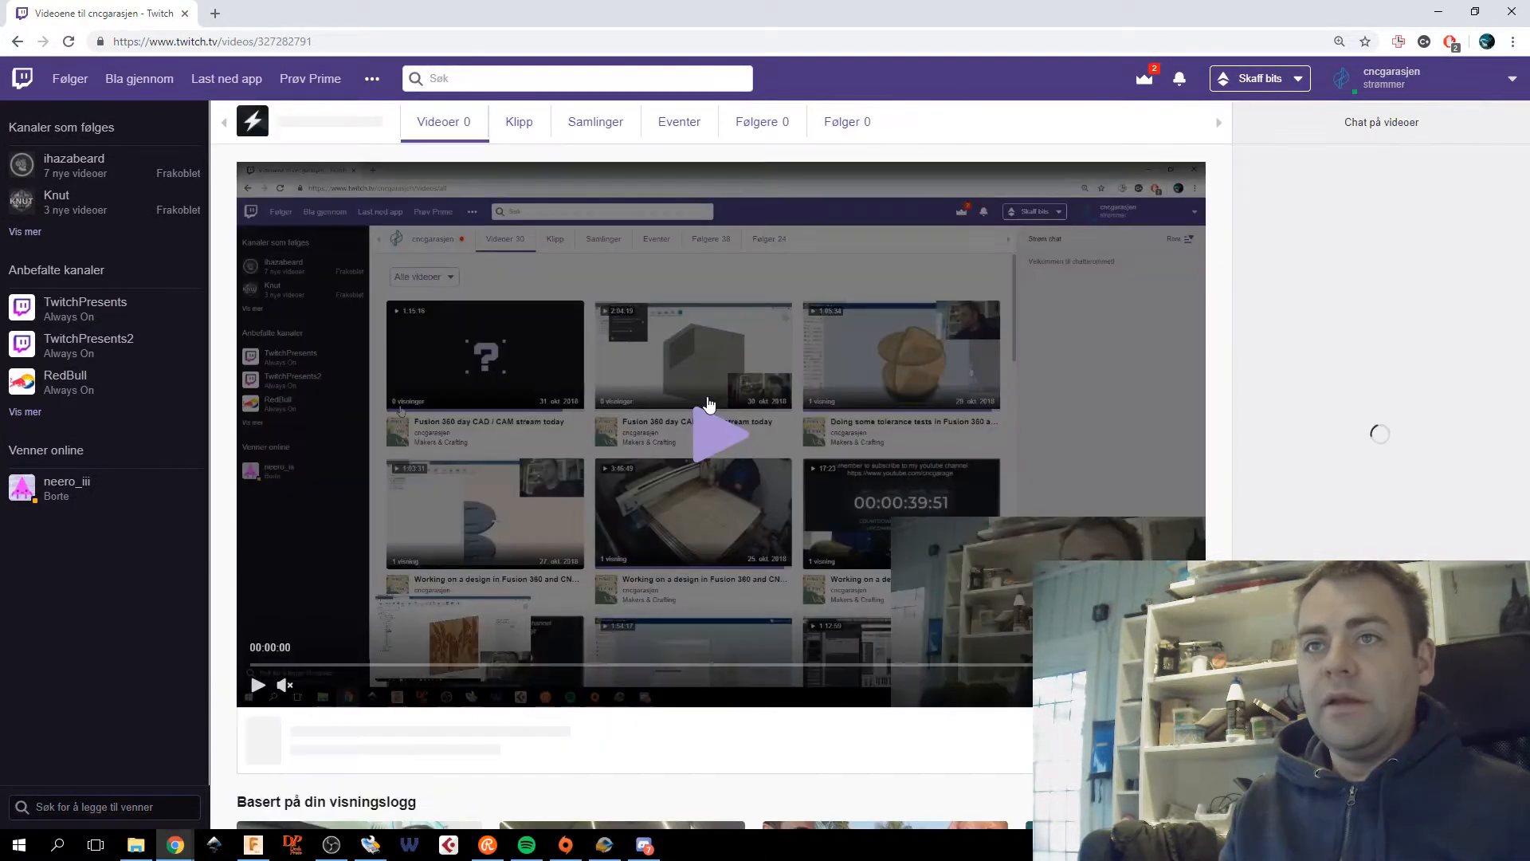
scroll(624, 505, "down", 3)
scroll(623, 505, "up", 2)
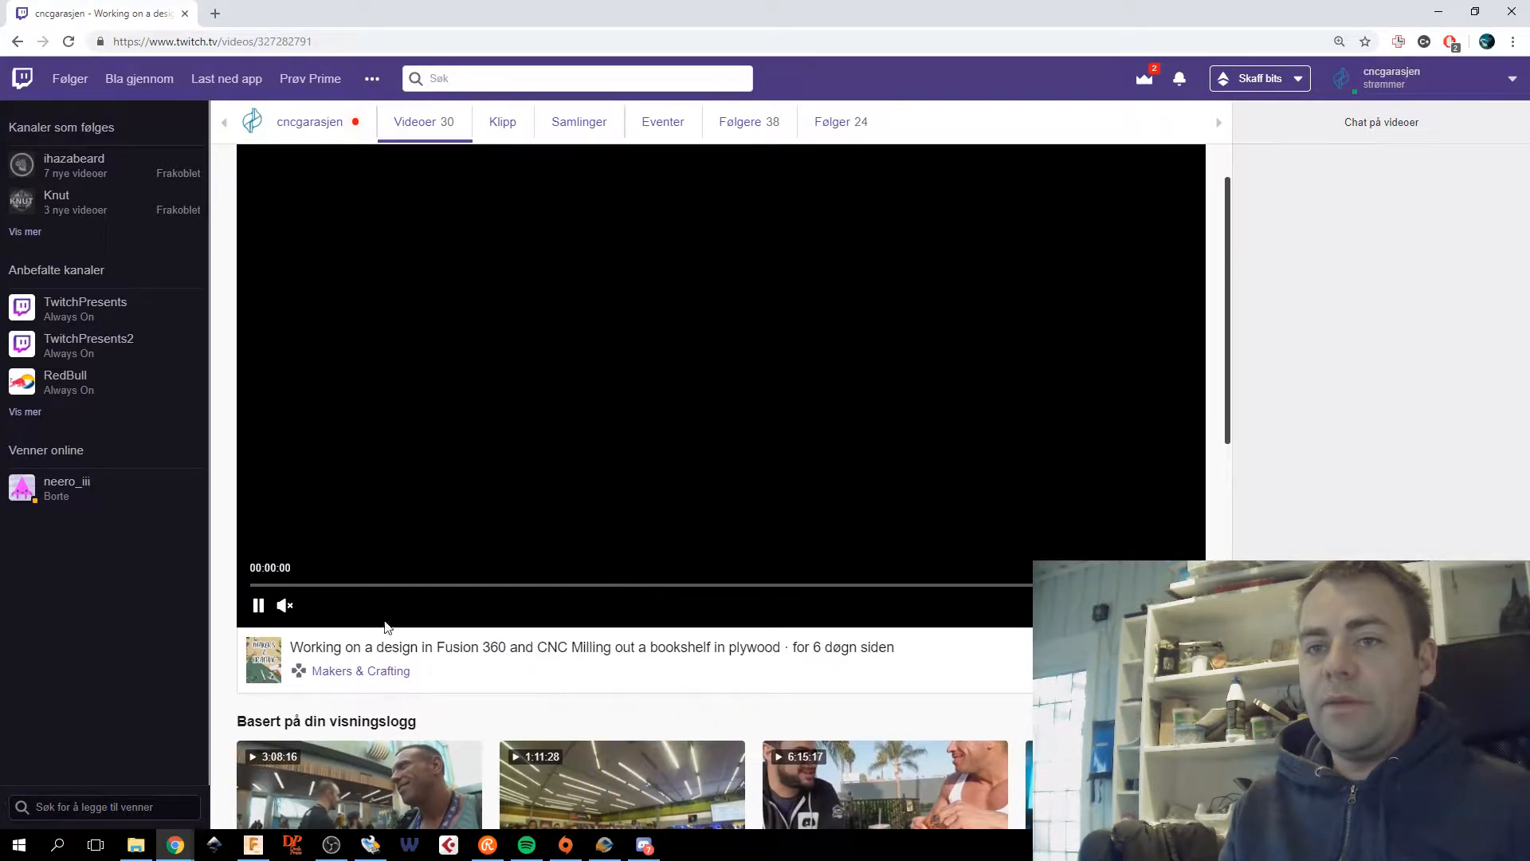
left_click_drag(446, 589, 969, 585)
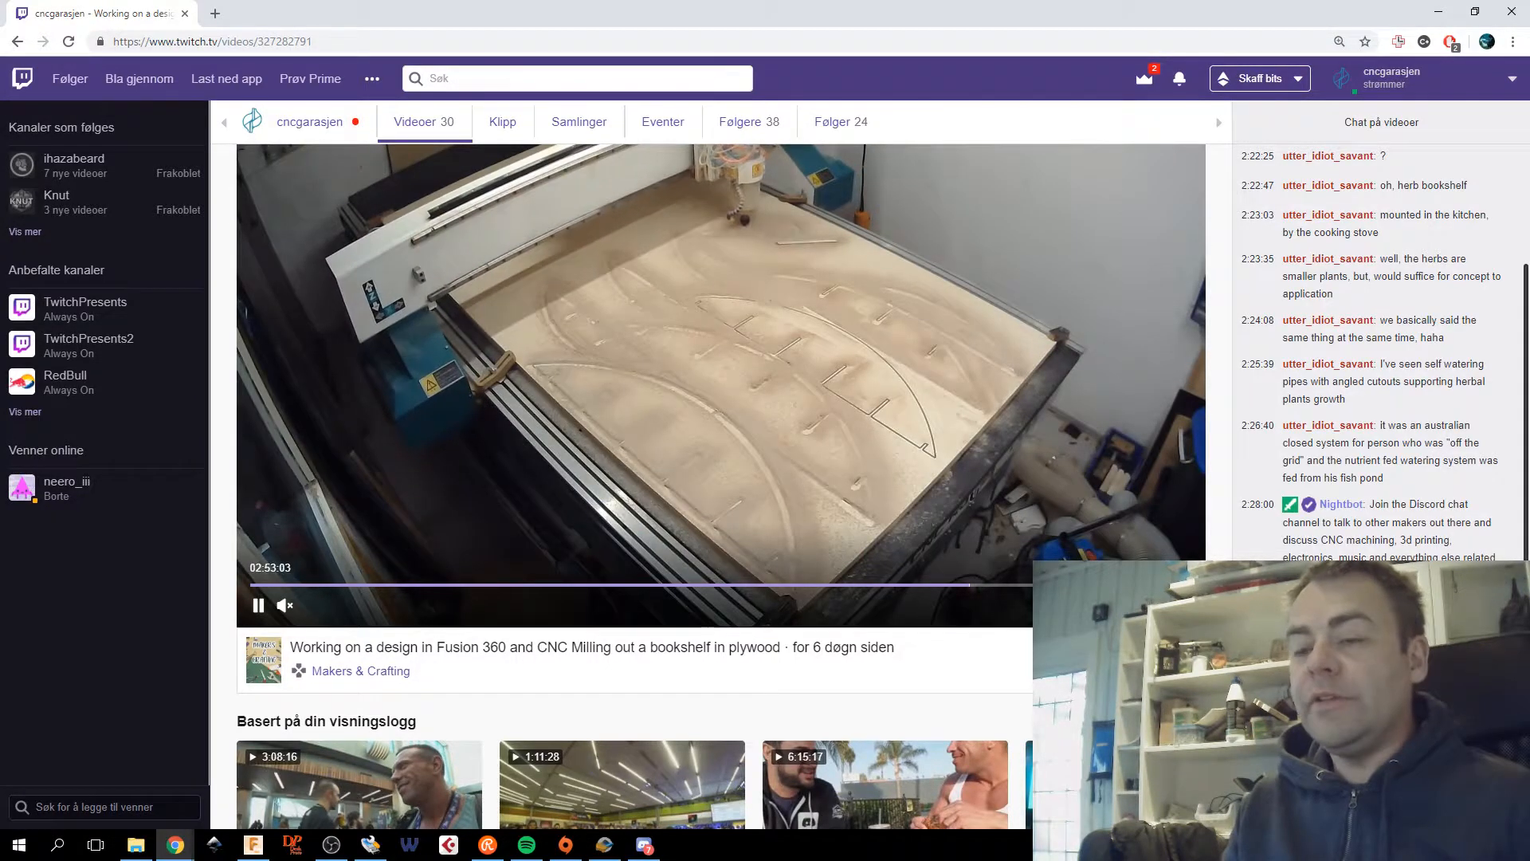
mouse_move(316, 612)
left_click(368, 605)
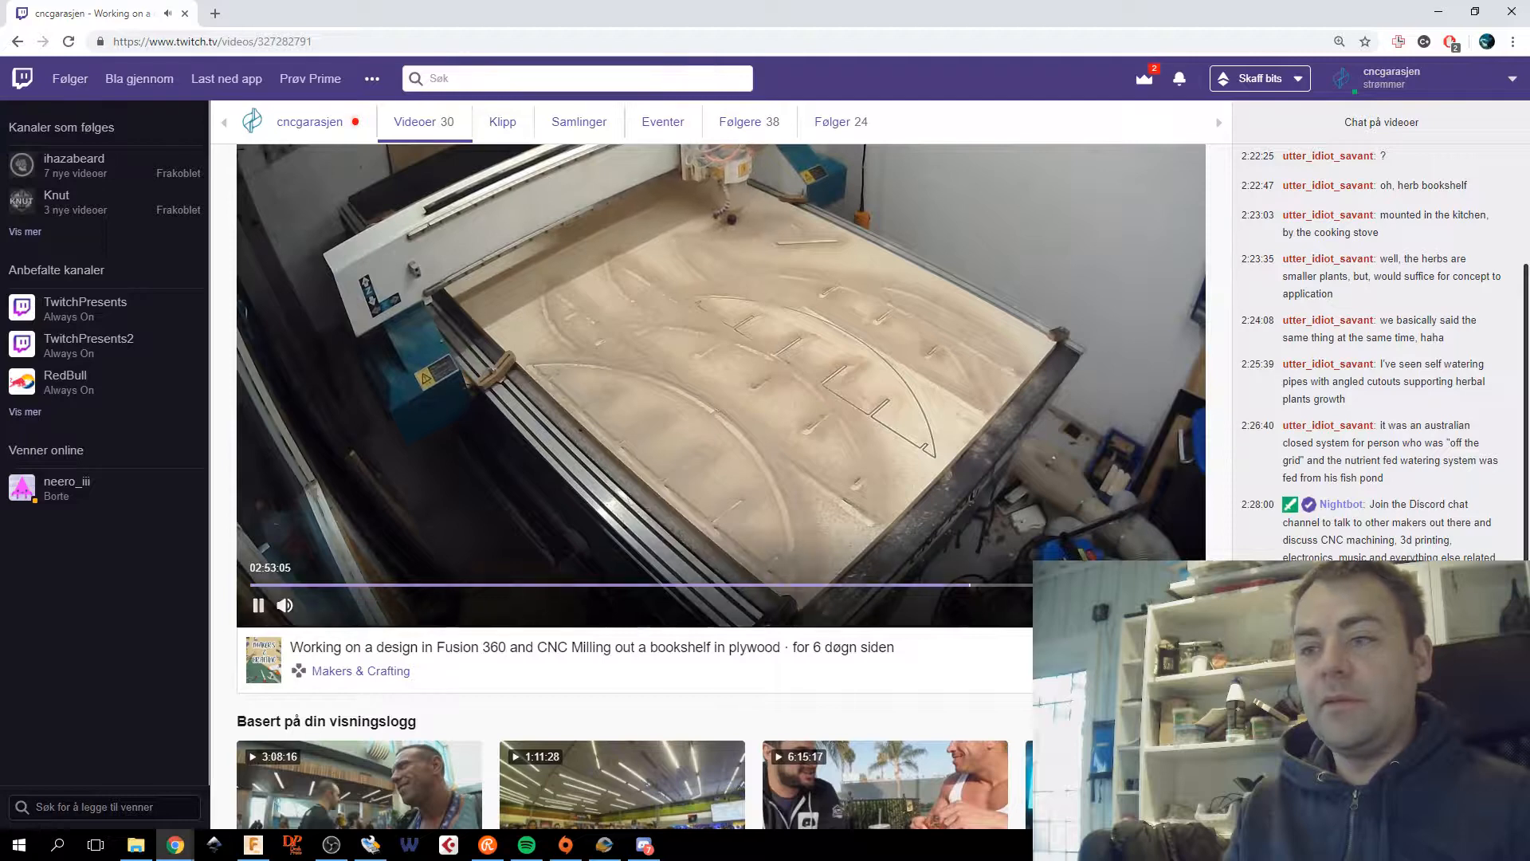
left_click(1184, 605)
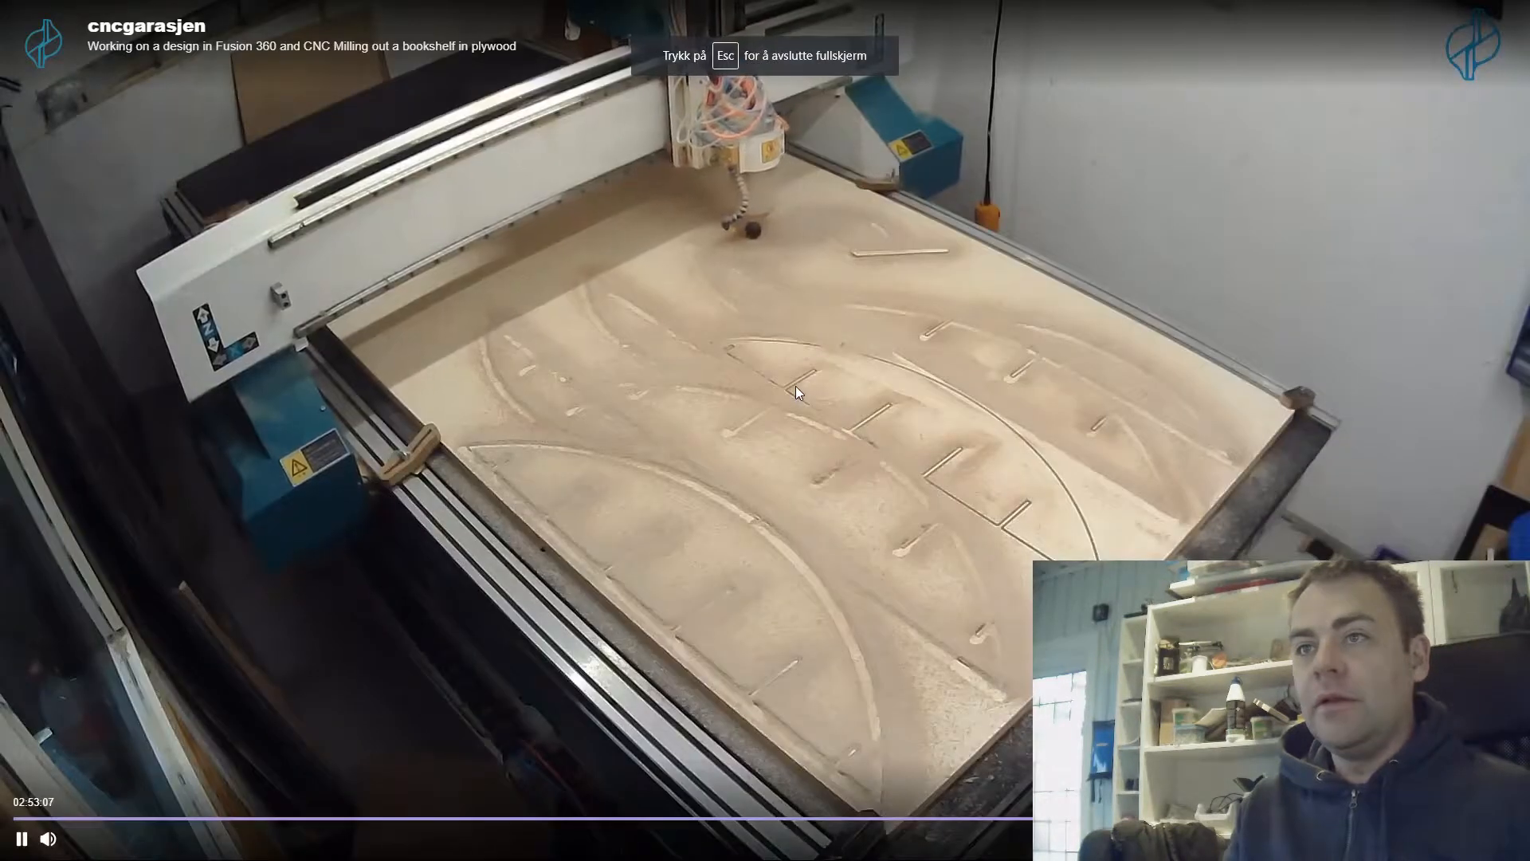
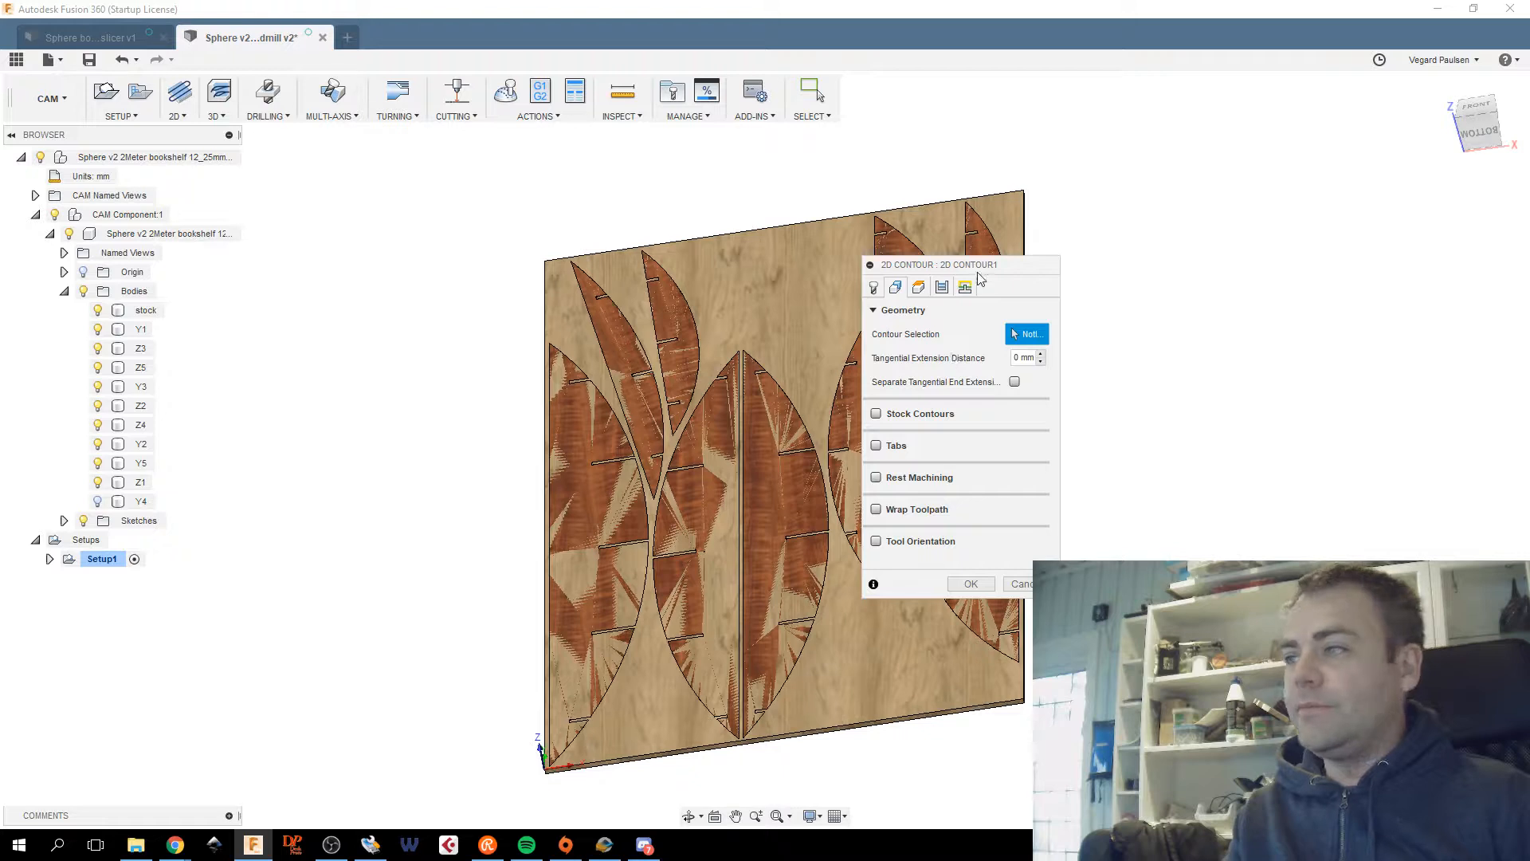
Switch back to Fusion 360 and open the 2D contour's height settings, keeping the dialog clear of the sheet.
left_click_drag(960, 271, 834, 270)
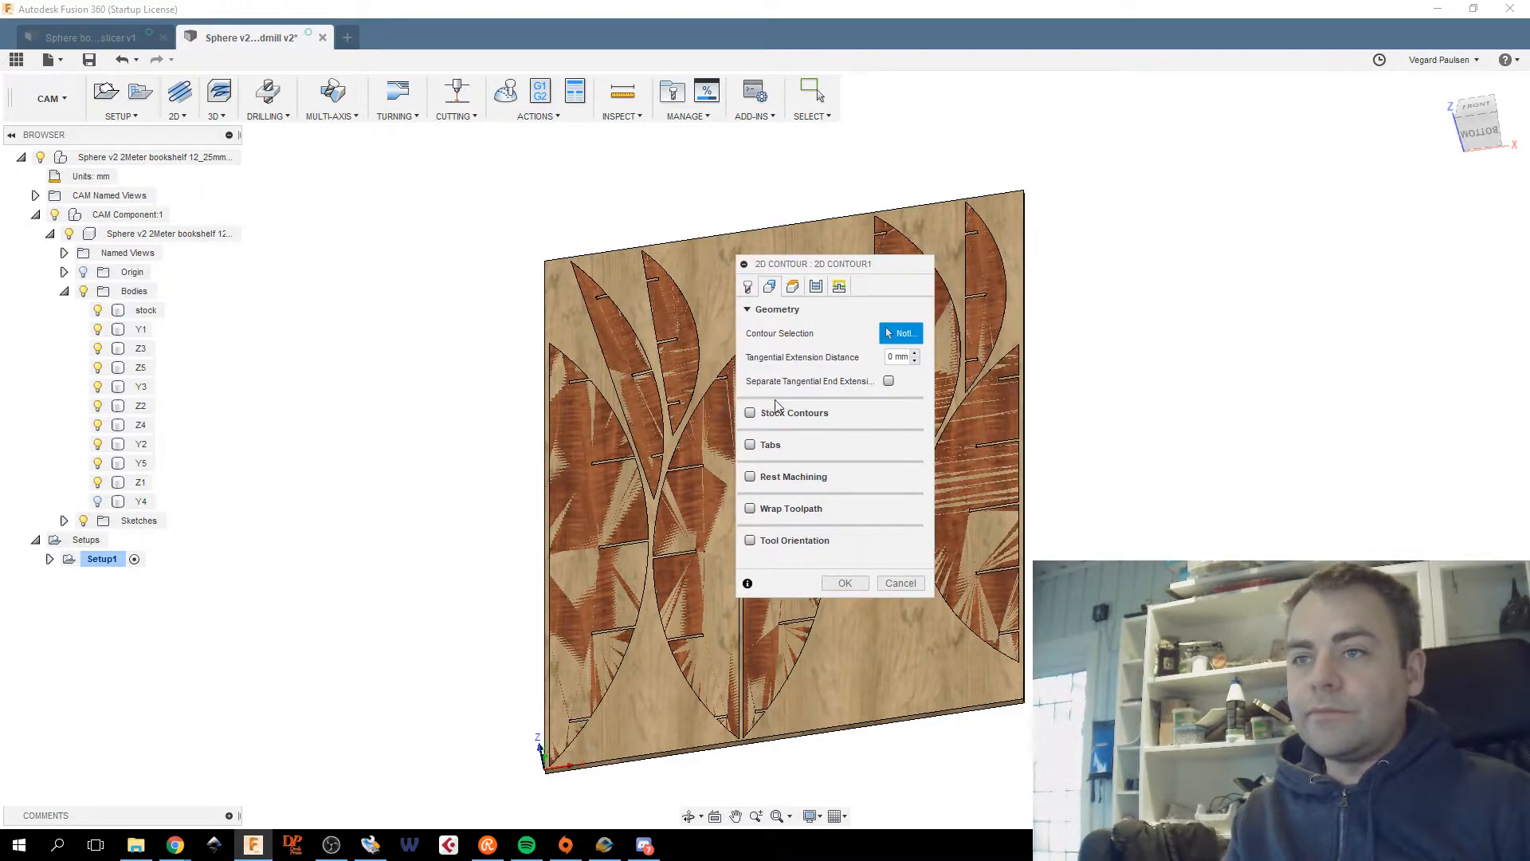
mouse_move(772, 418)
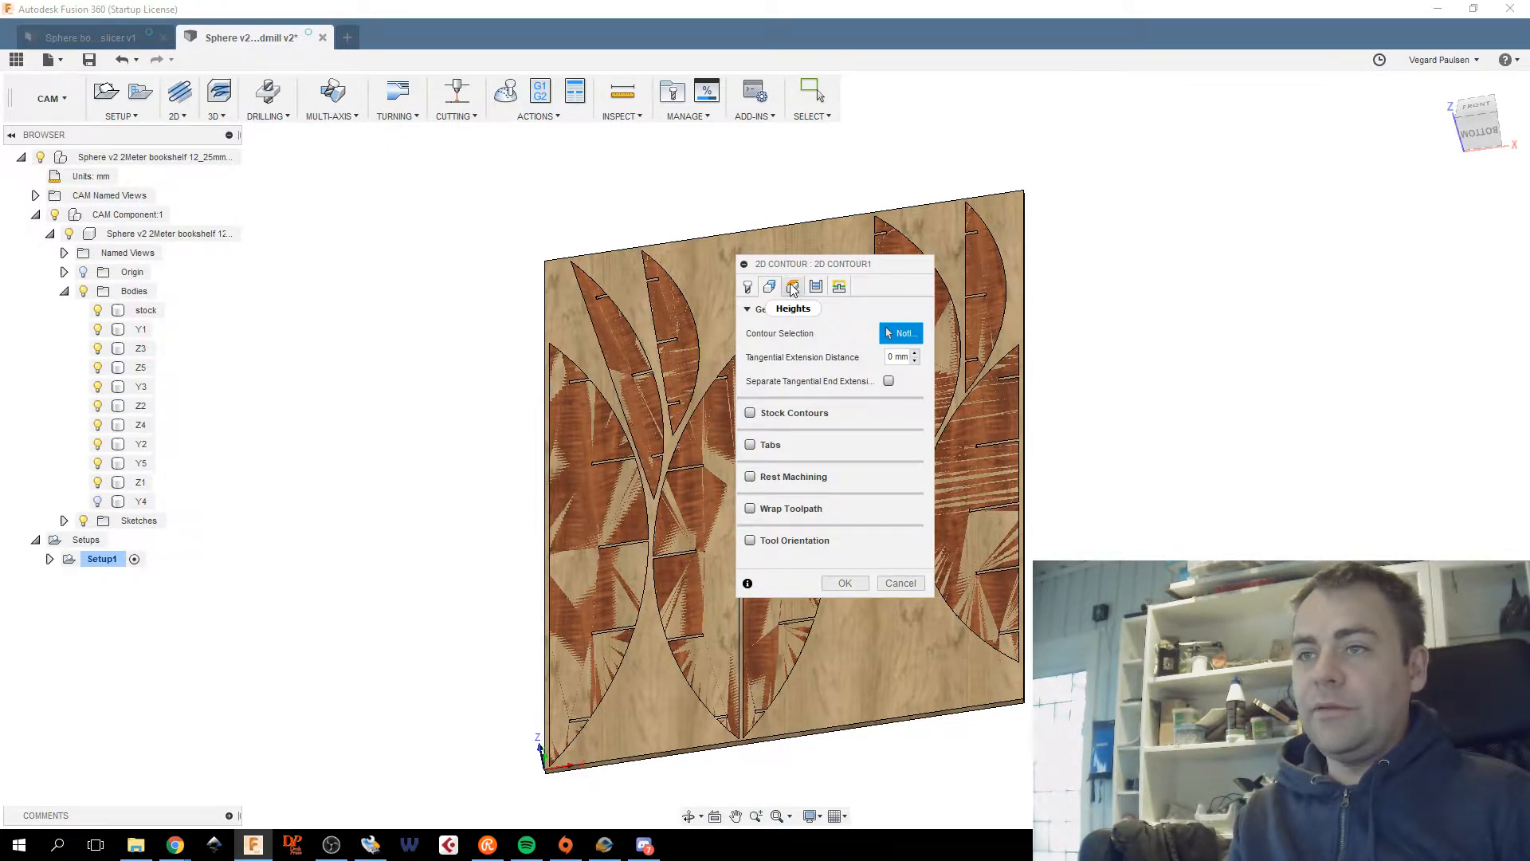
left_click_drag(797, 264, 574, 361)
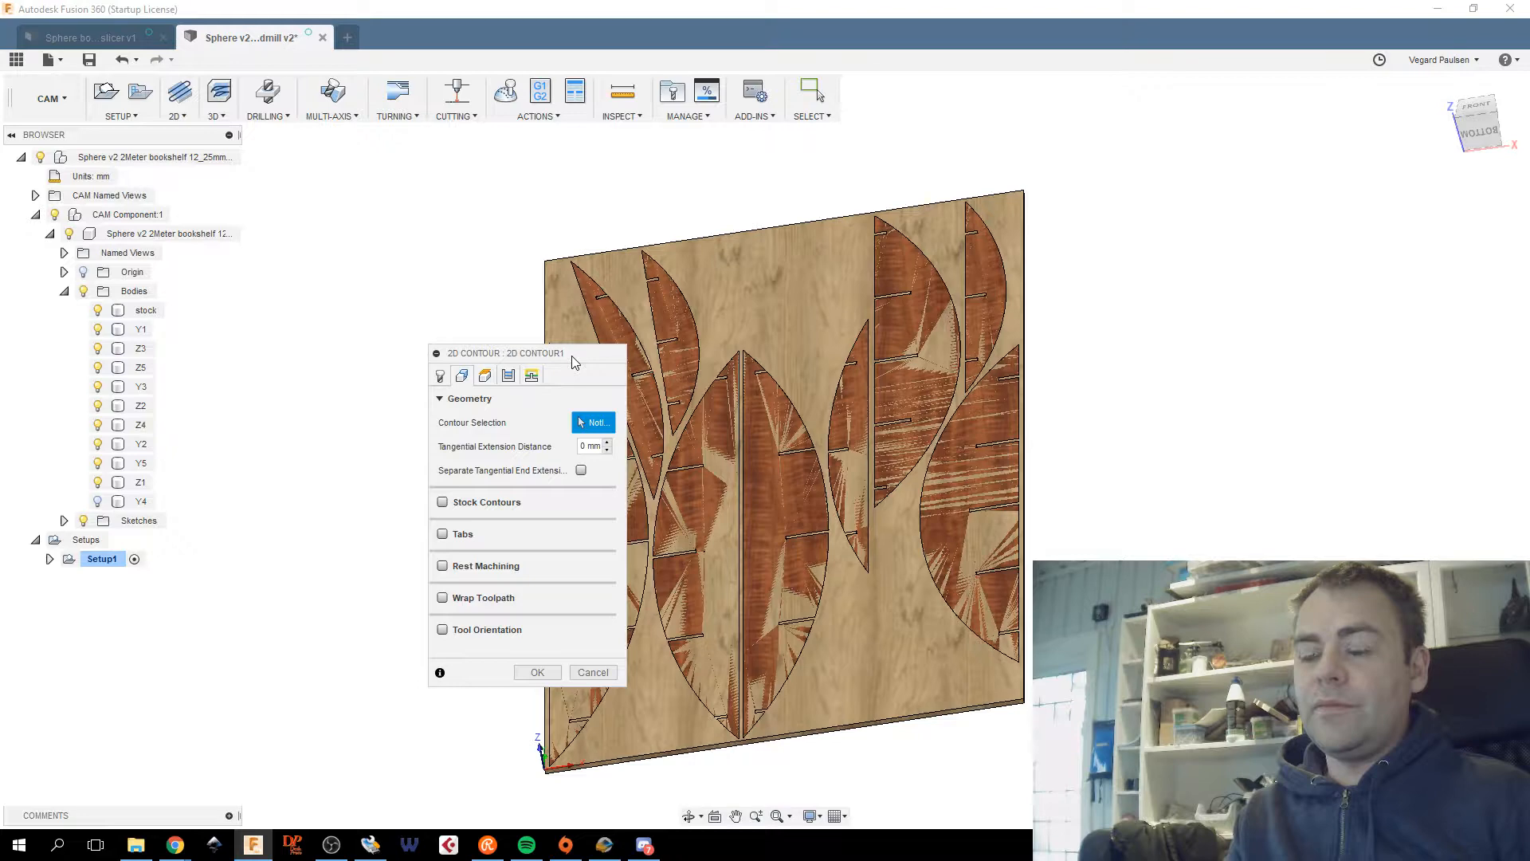
left_click(485, 378)
left_click_drag(505, 357, 1155, 271)
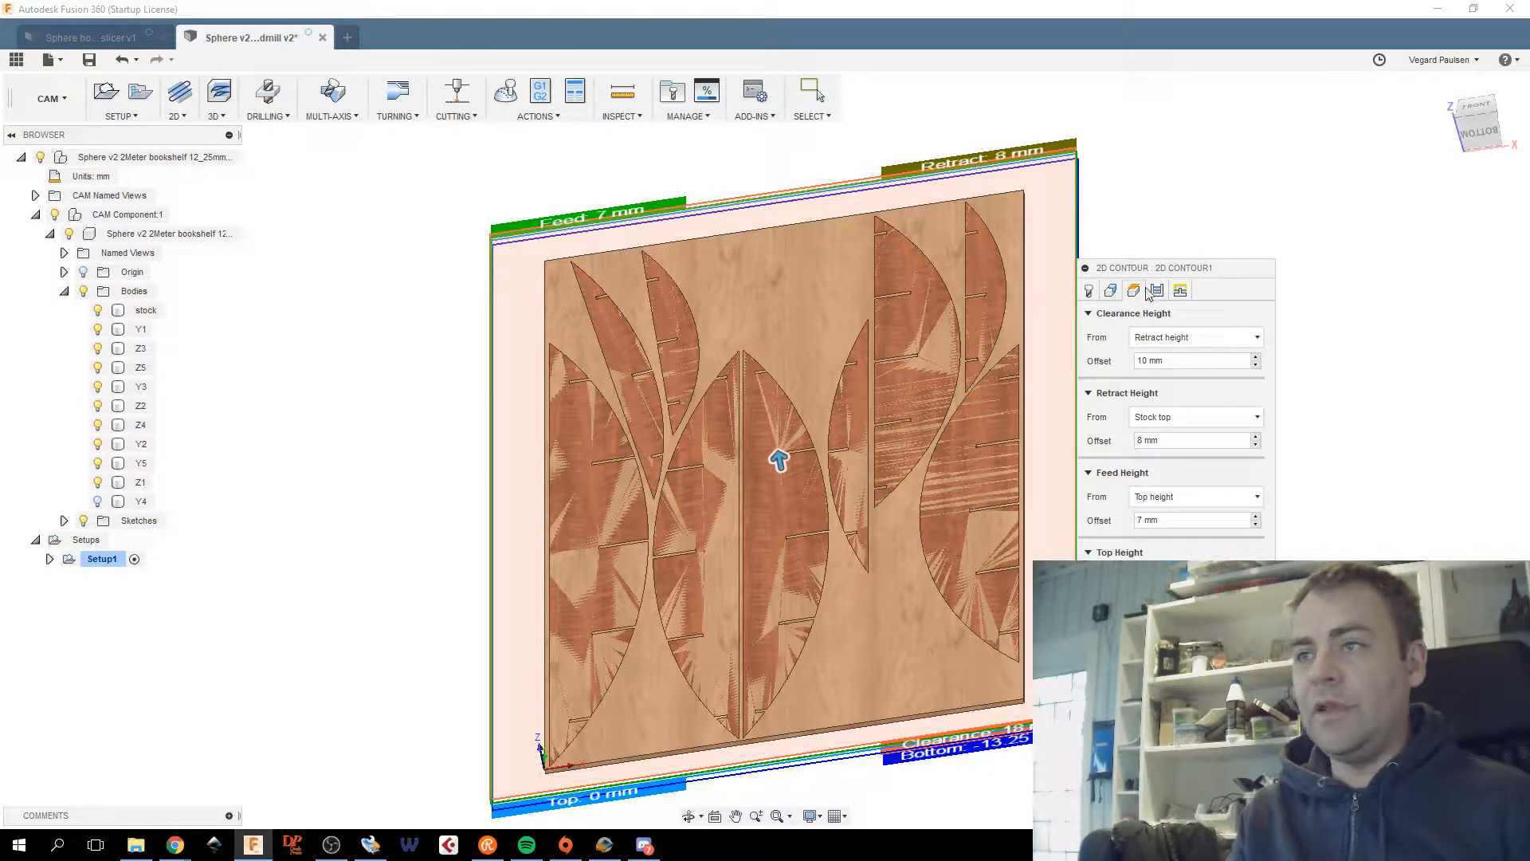
left_click_drag(1160, 272, 1118, 274)
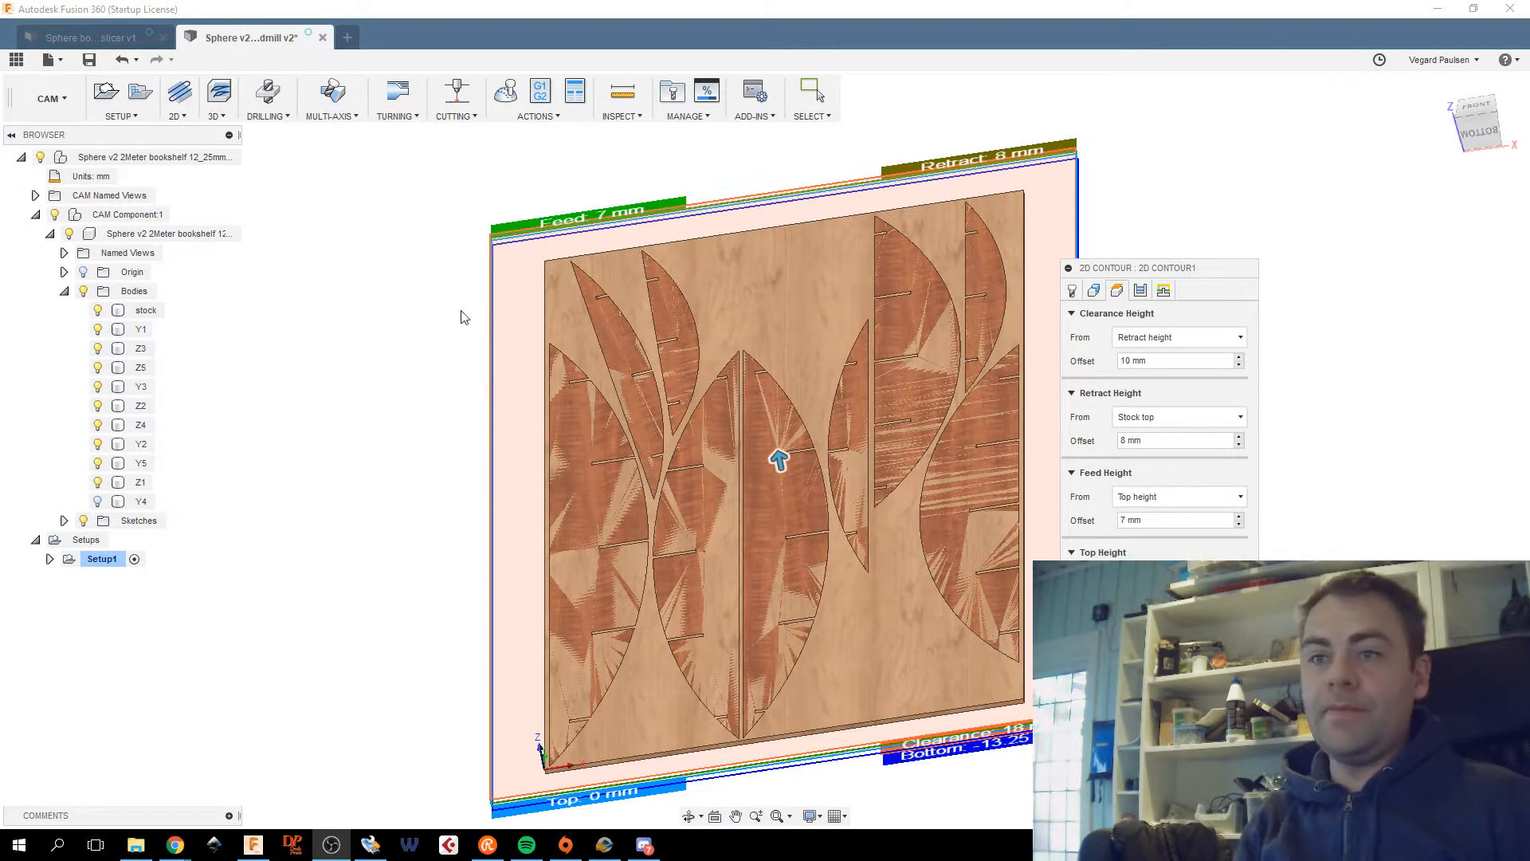
Examine the clearance, retract, feed, top and bottom height planes against the stock sheet.
left_click(590, 484)
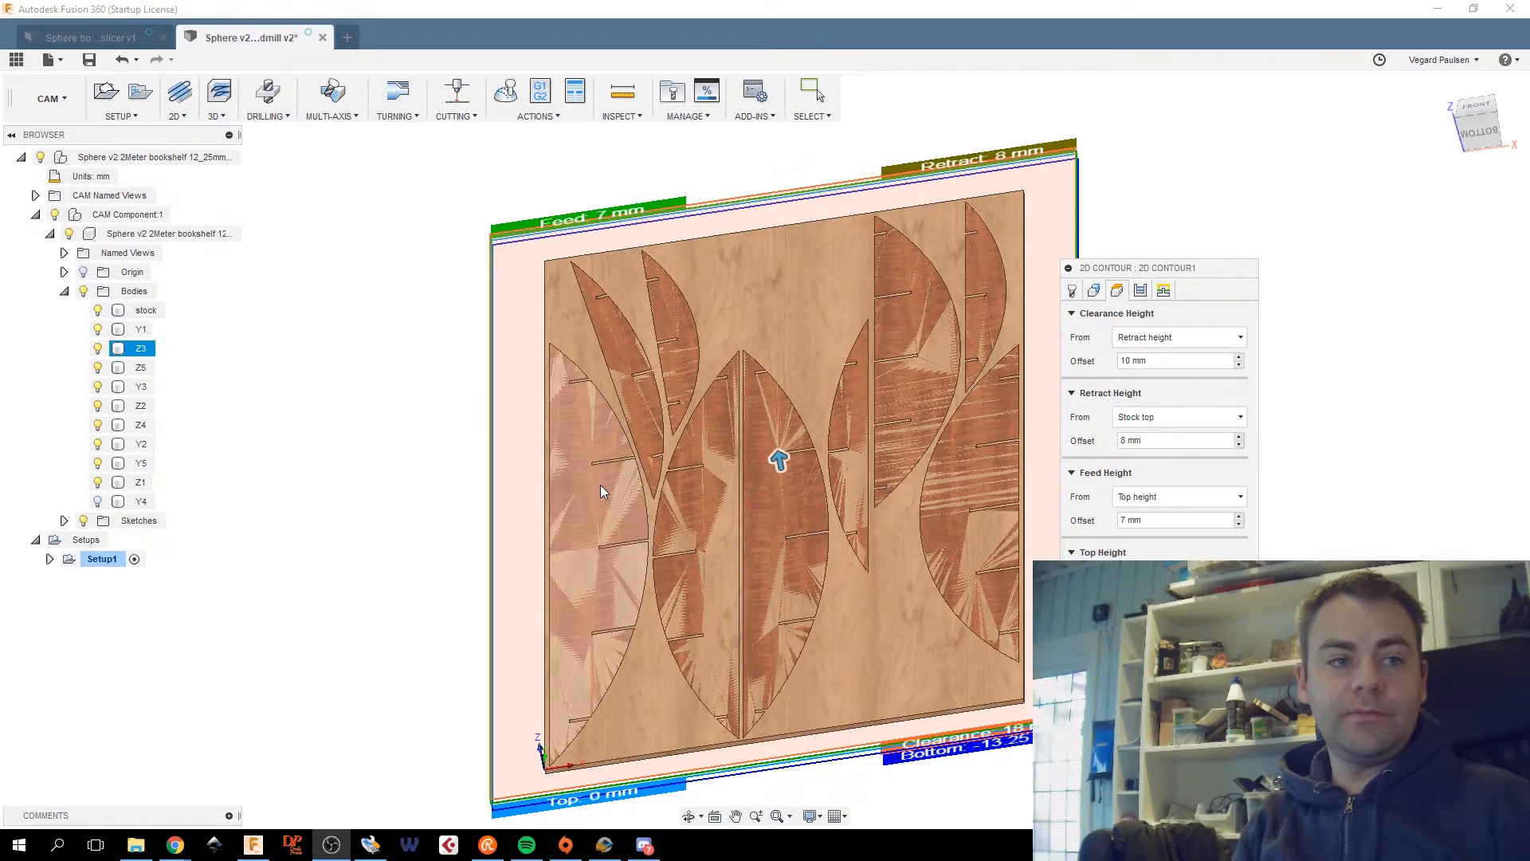
left_click(799, 539)
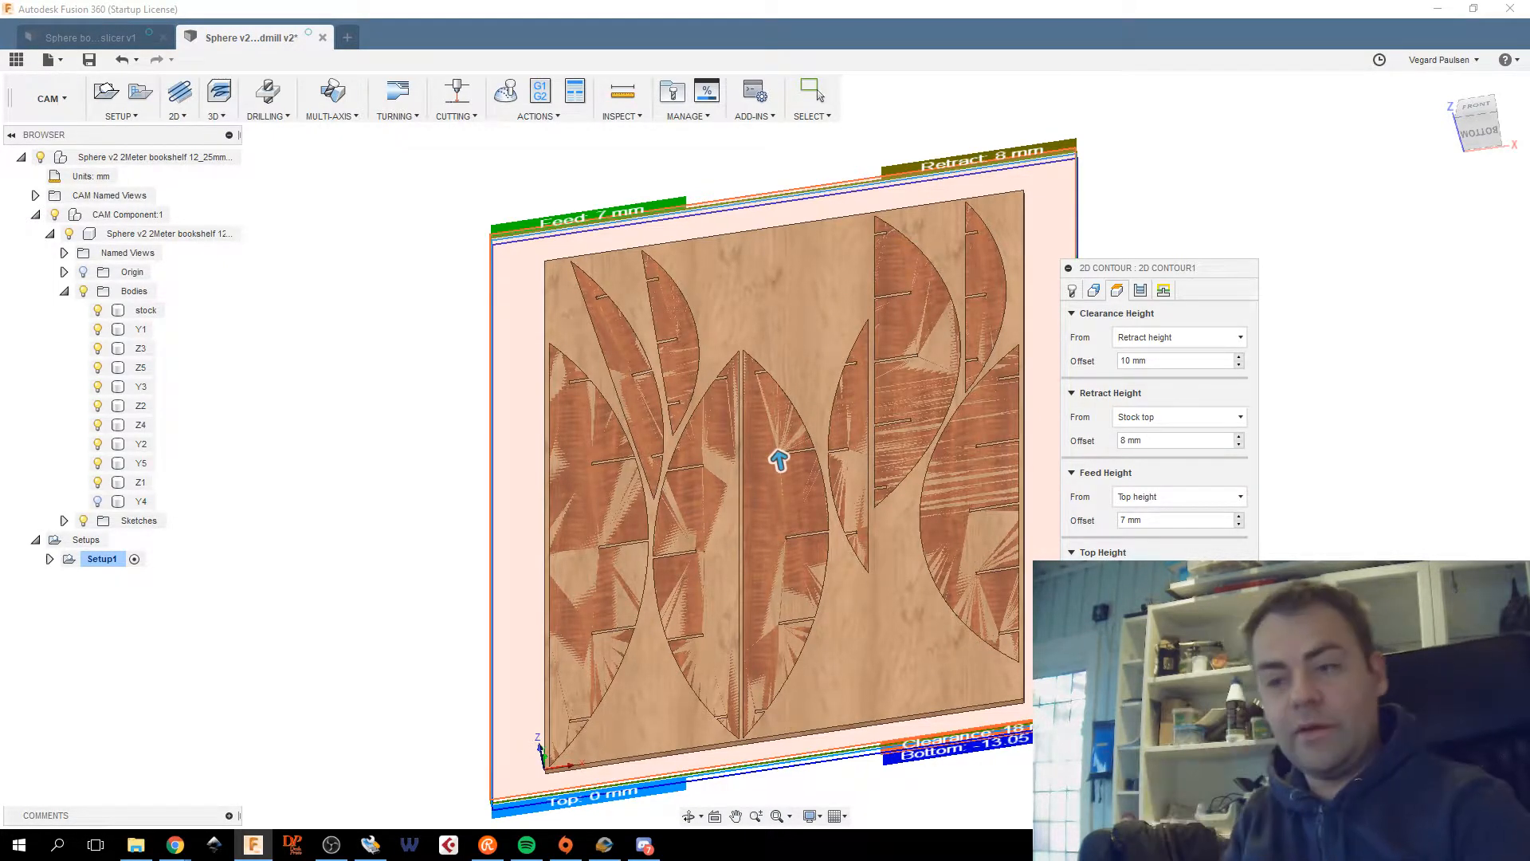
left_click(1139, 290)
left_click(1118, 290)
middle_click_drag(842, 648, 813, 620)
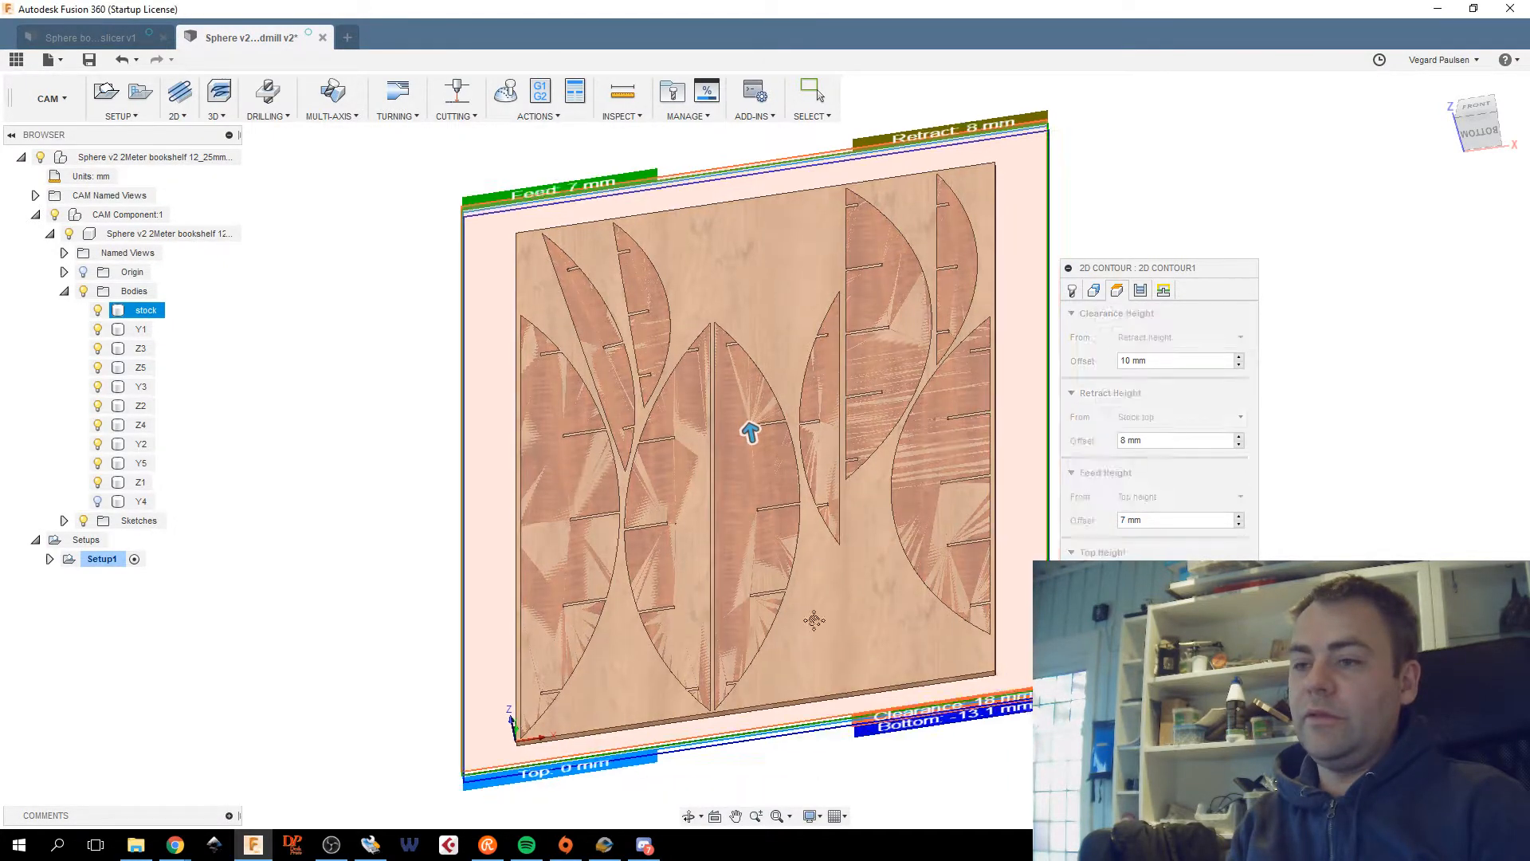
scroll(916, 710, "up", 3)
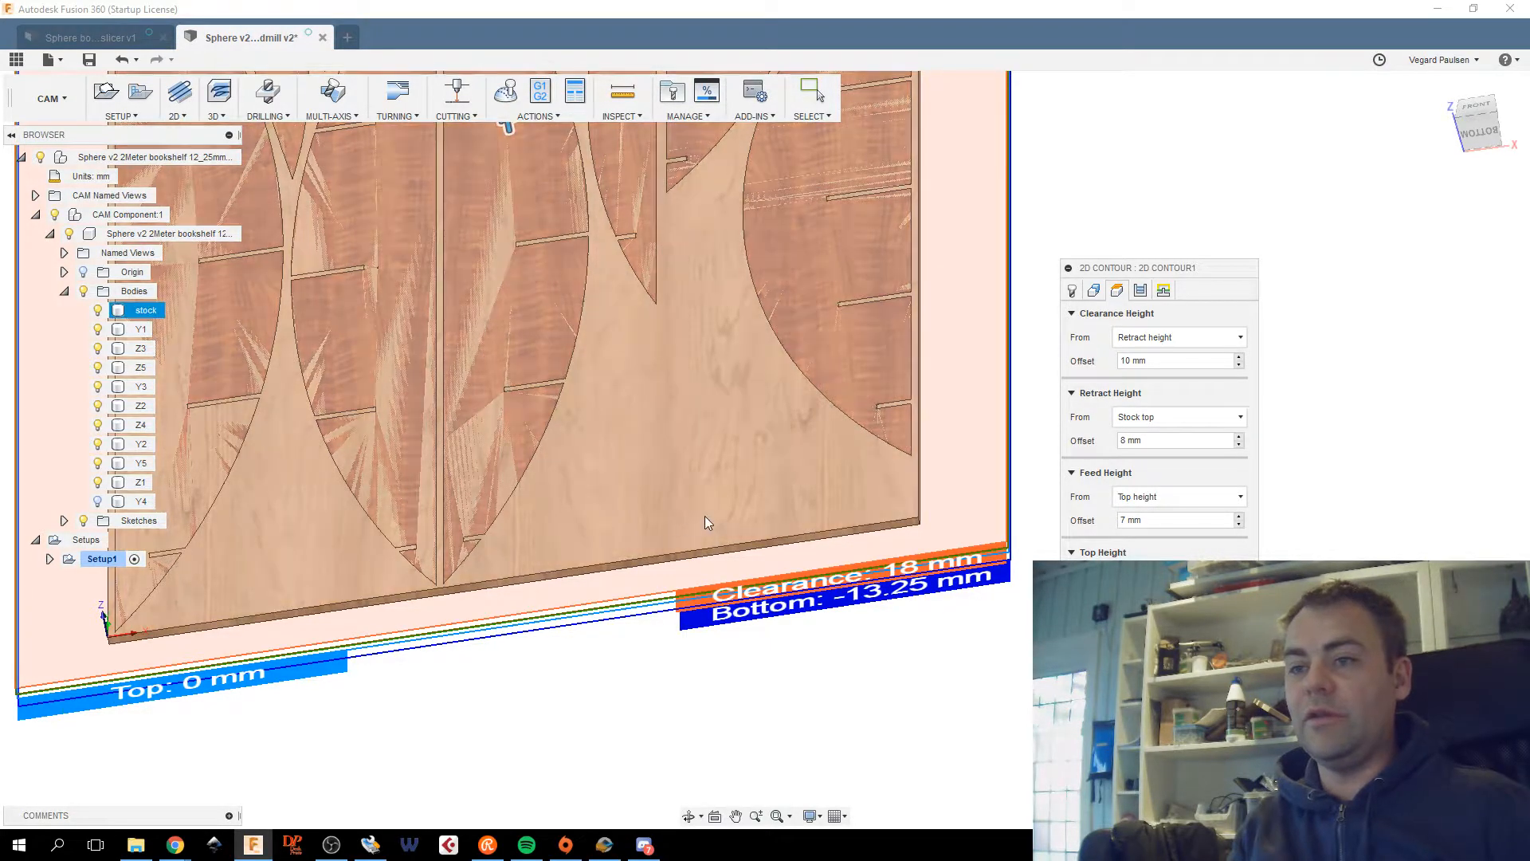
middle_click_drag(724, 522, 806, 603)
scroll(808, 603, "down", 2)
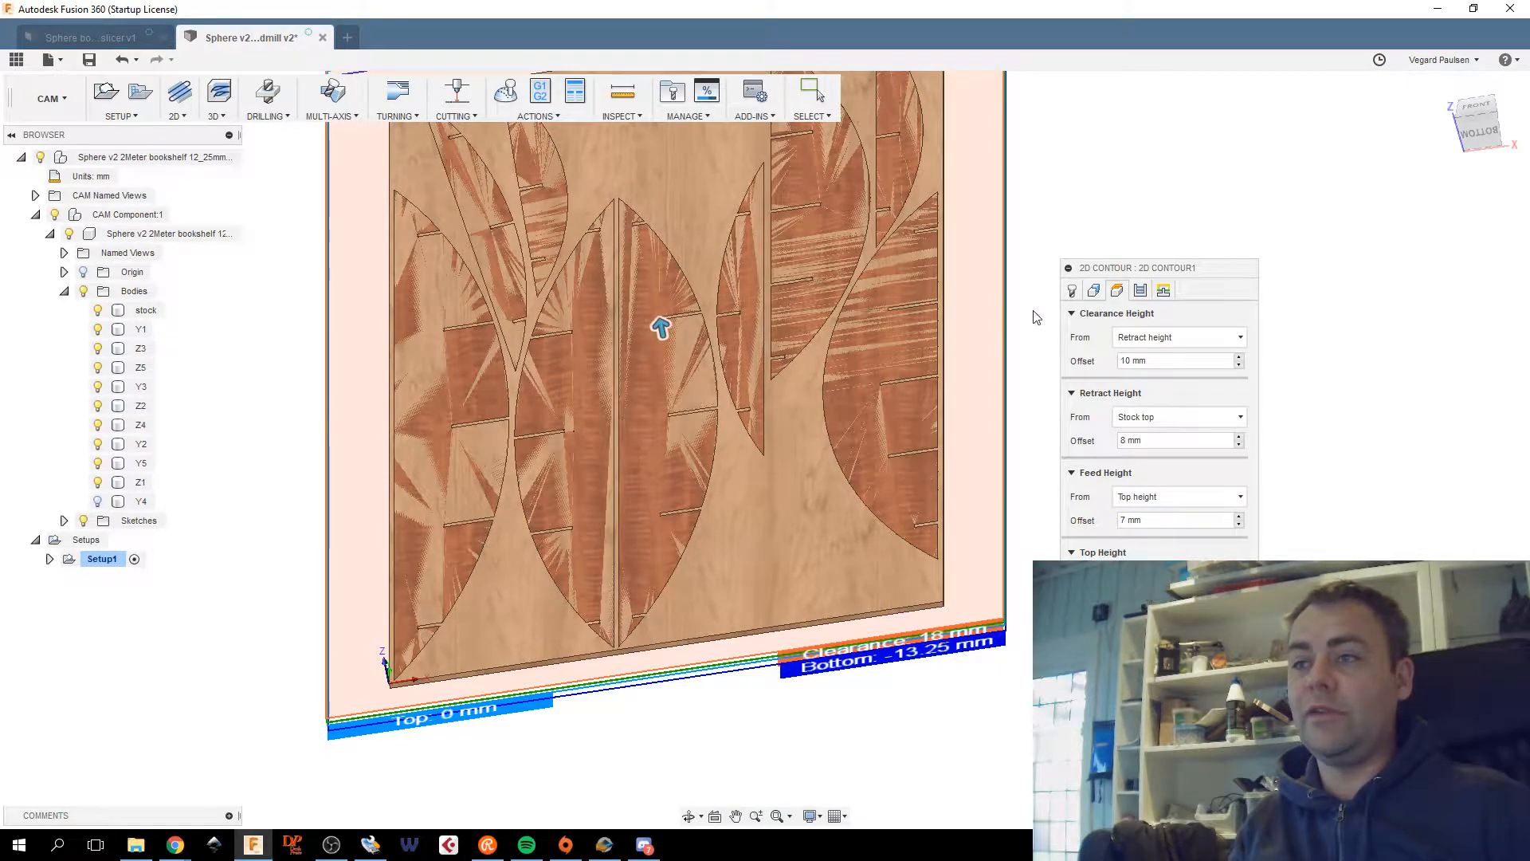
left_click_drag(1128, 276, 1106, 227)
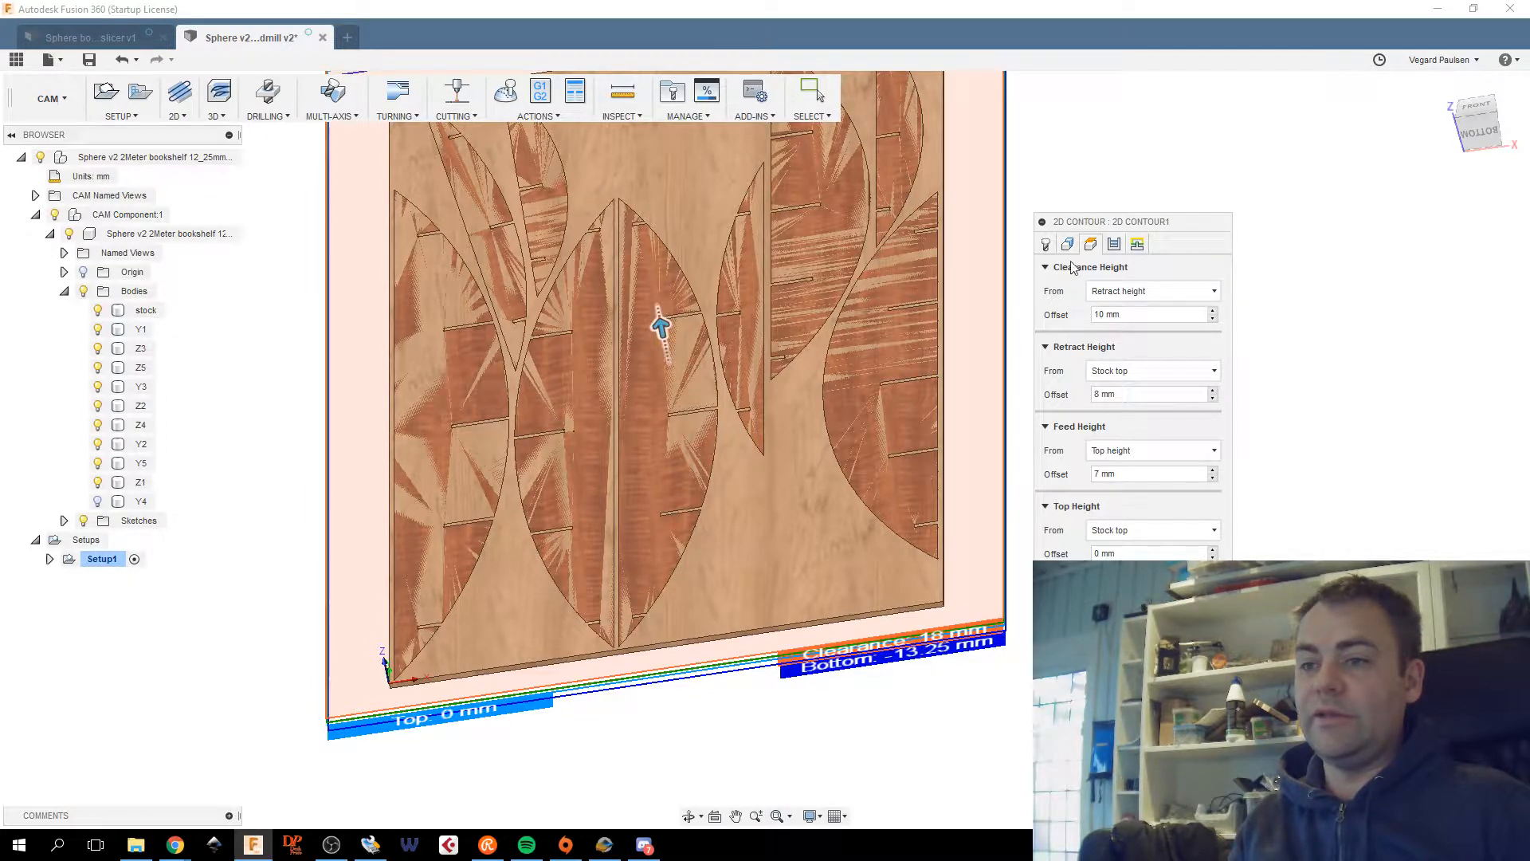
Set the maximum roughing stepdown to 4 mm in the 2D contour's multiple depths.
left_click(1114, 245)
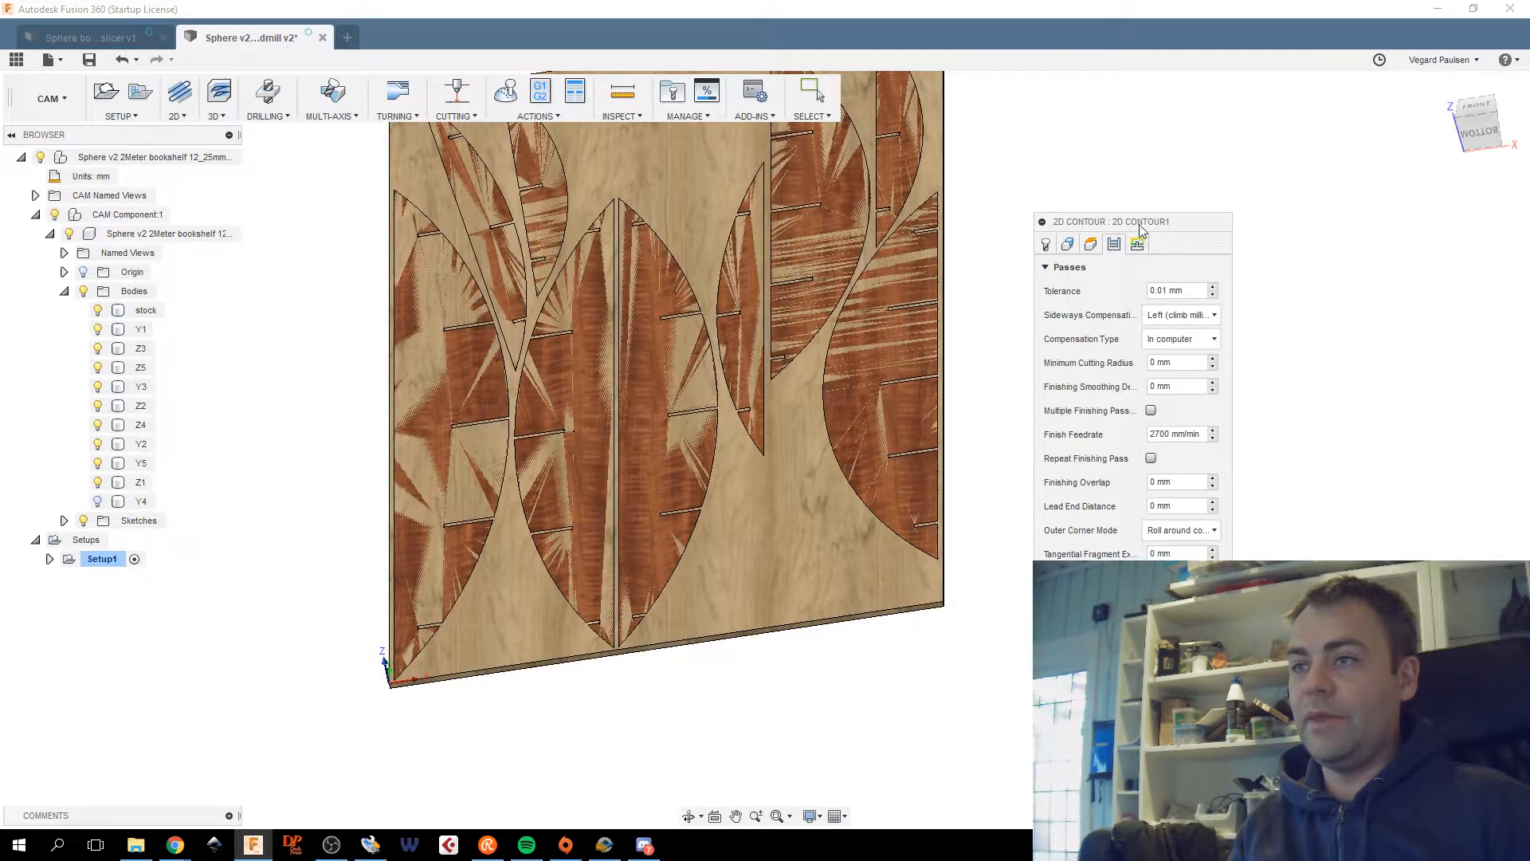
left_click_drag(1140, 225, 1107, 13)
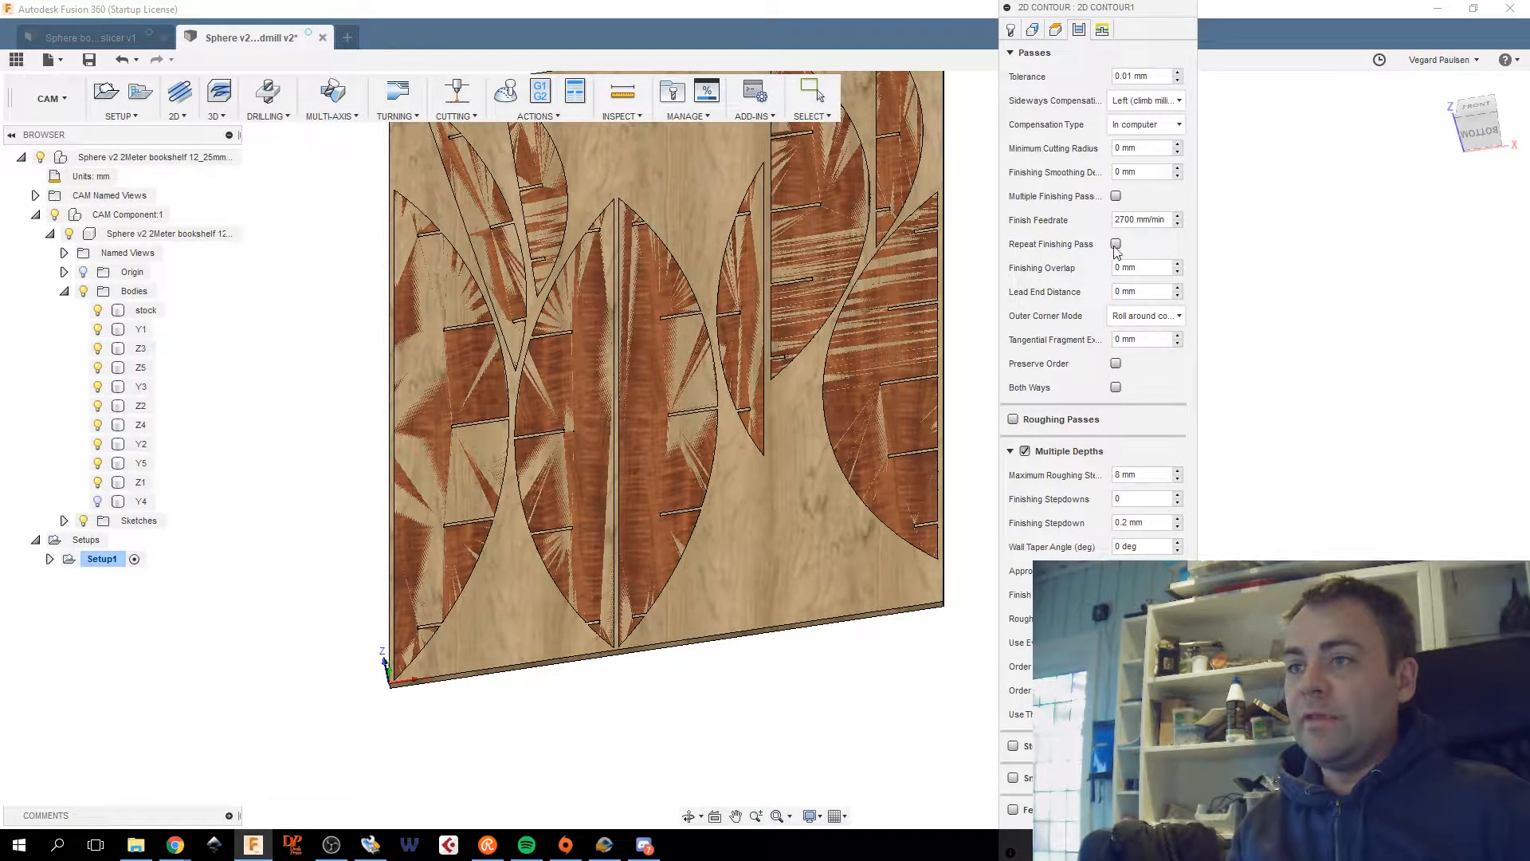
left_click_drag(1121, 476, 1095, 496)
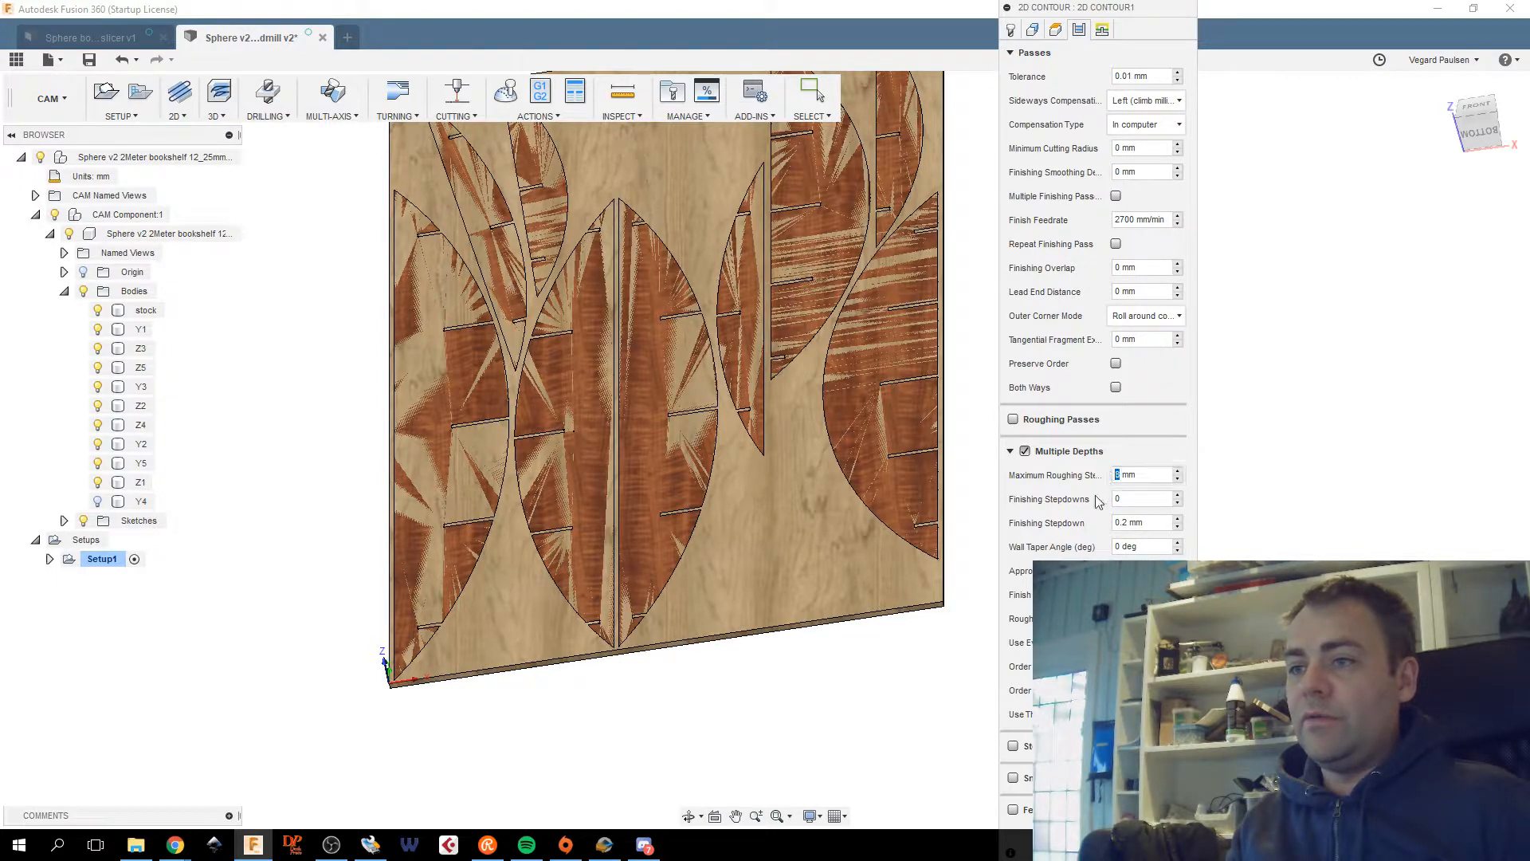
type("4")
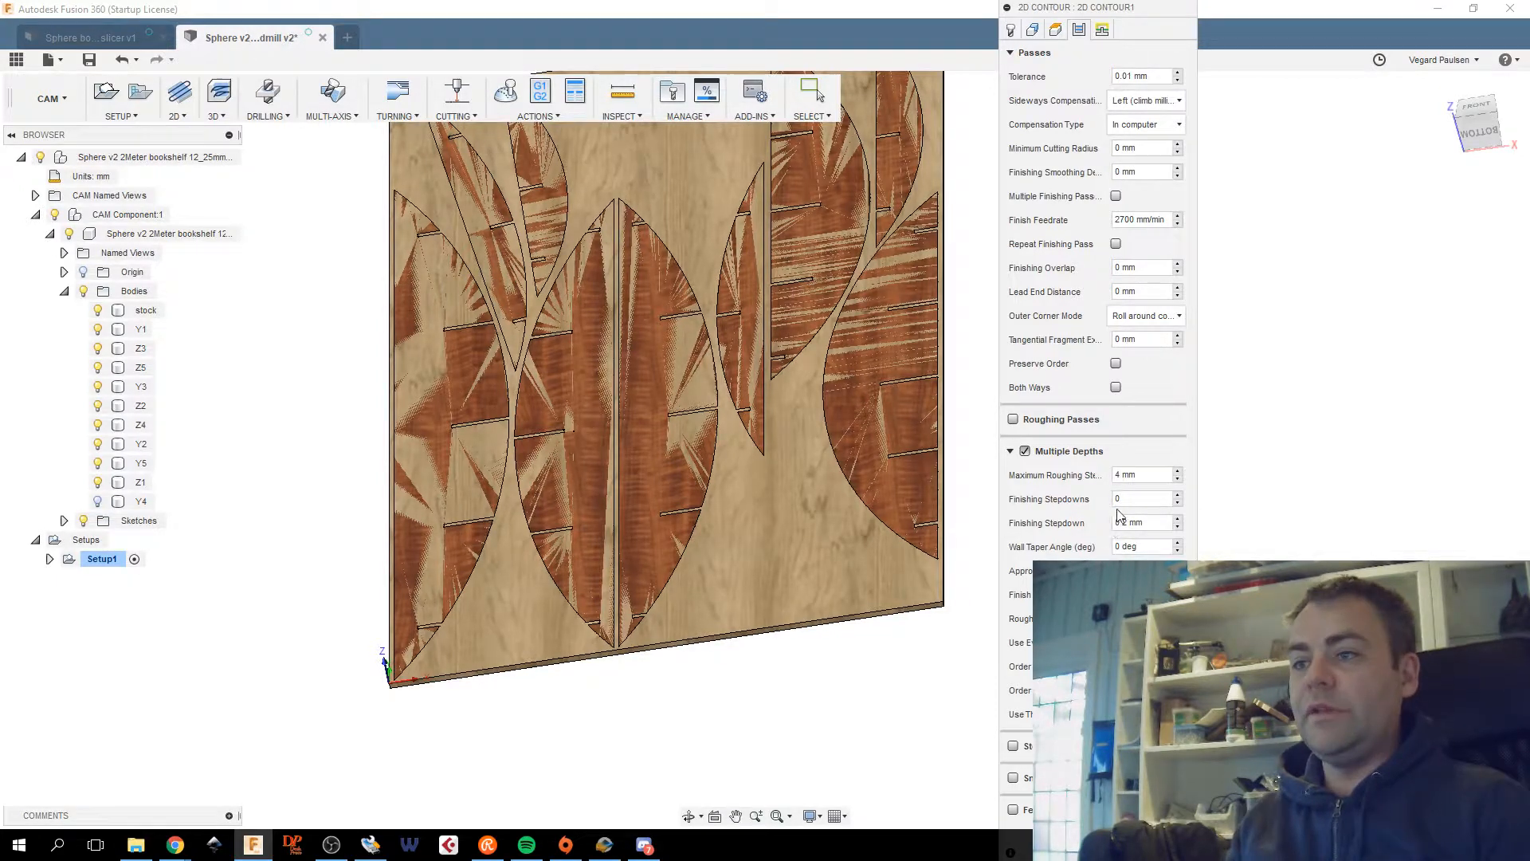
Set the finishing stepdown of the multiple depths to 3 mm.
left_click(1146, 496)
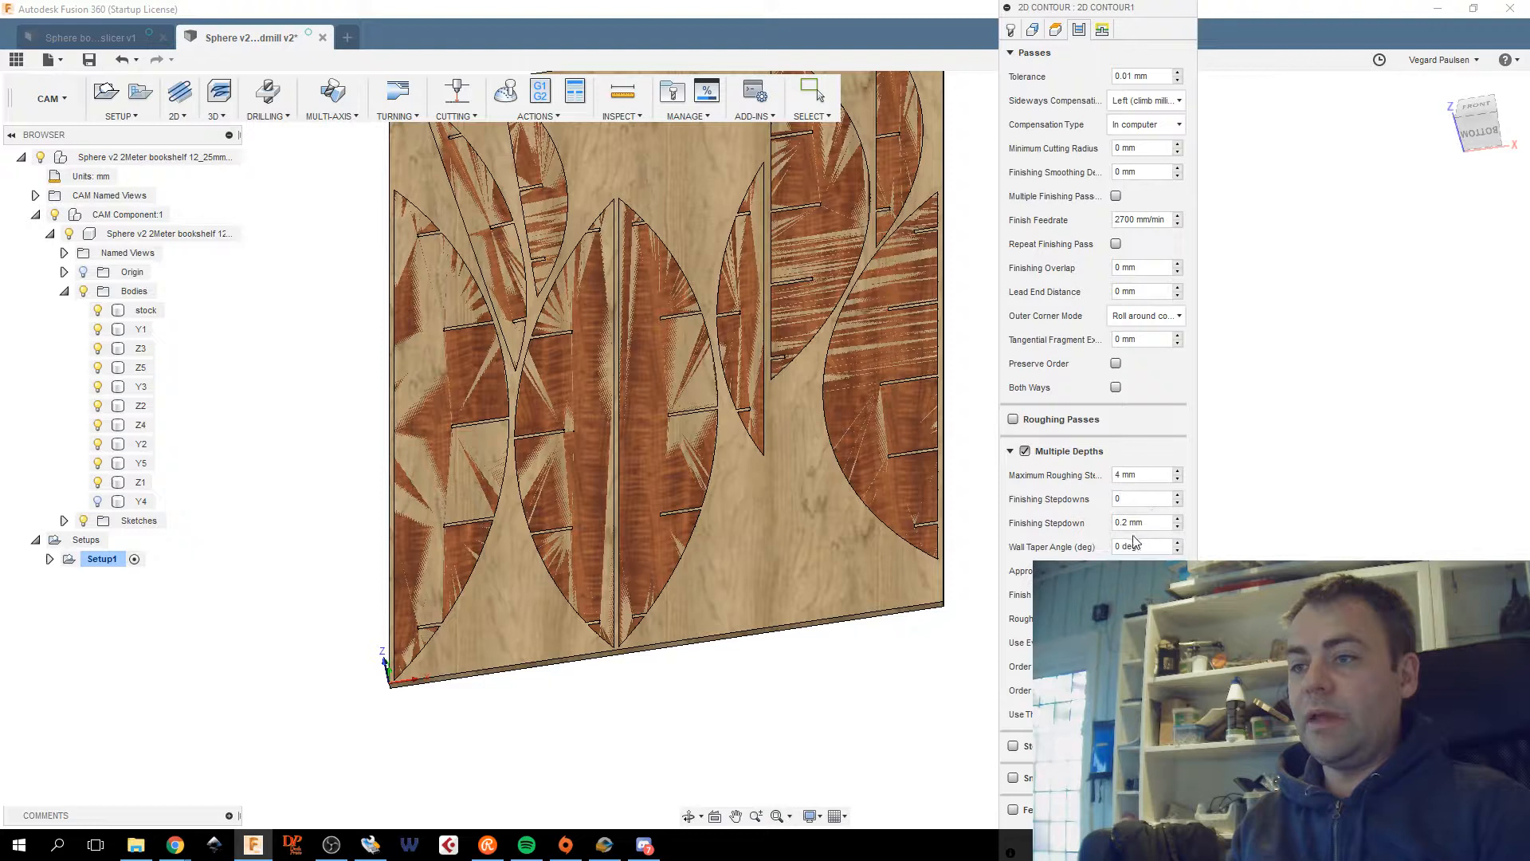
left_click(1153, 523)
left_click_drag(1153, 524, 973, 541)
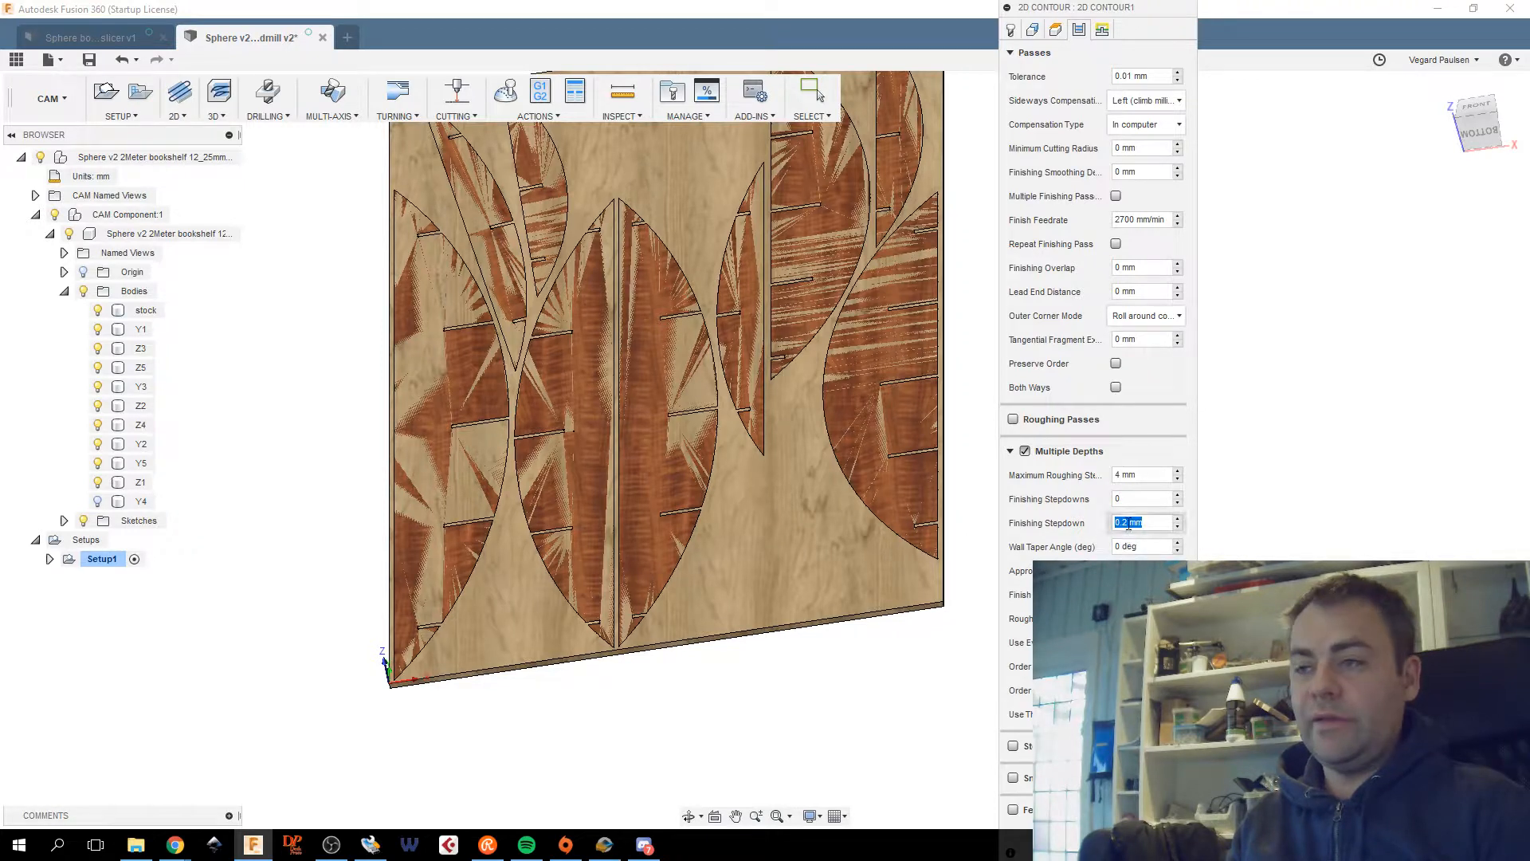
left_click(1126, 522)
left_click_drag(1126, 521, 1072, 531)
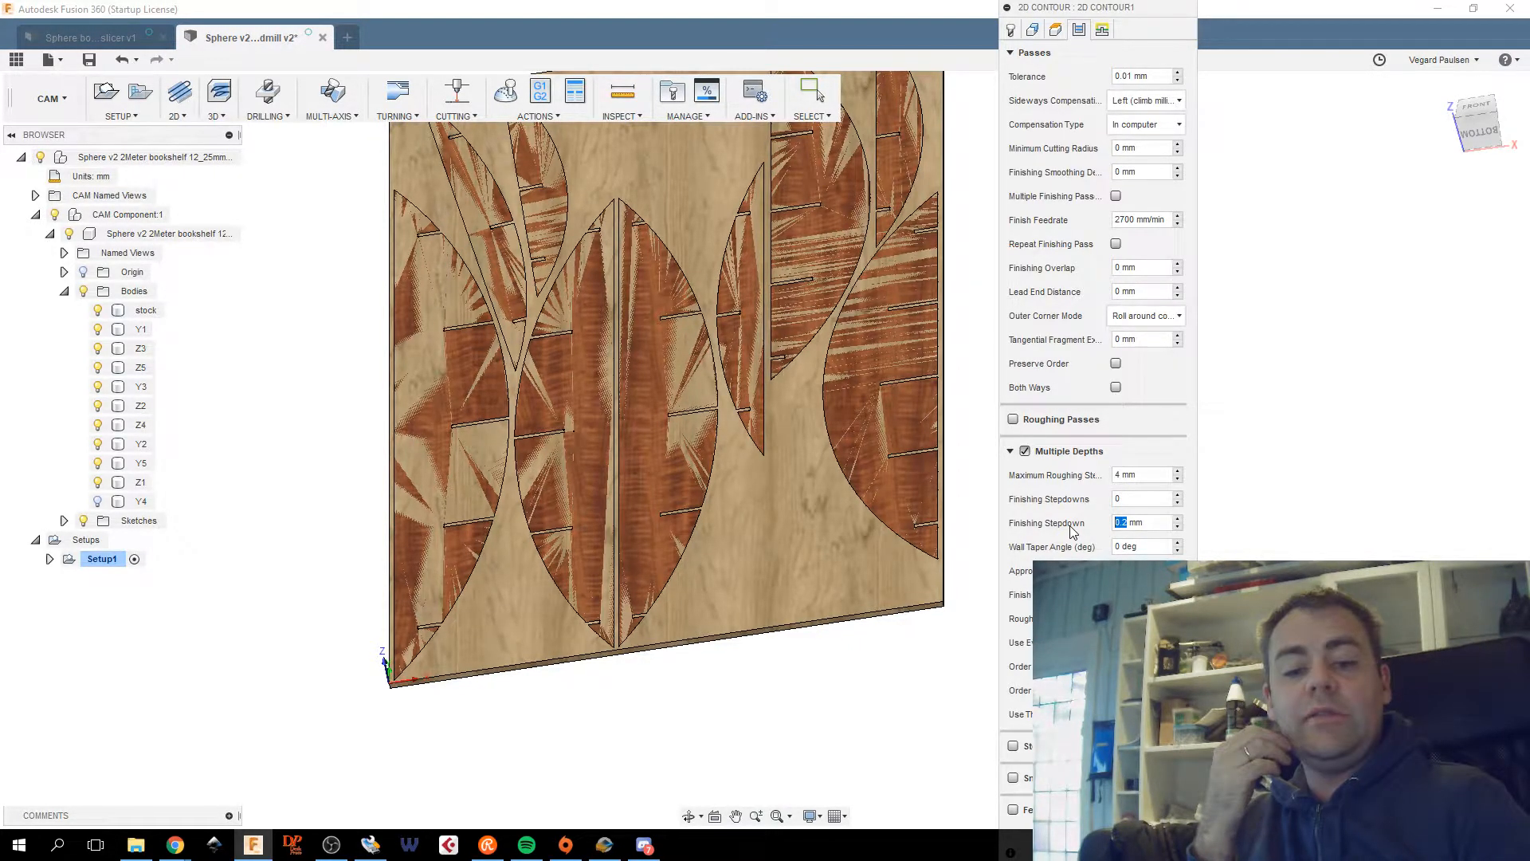
type("3")
left_click(1135, 498)
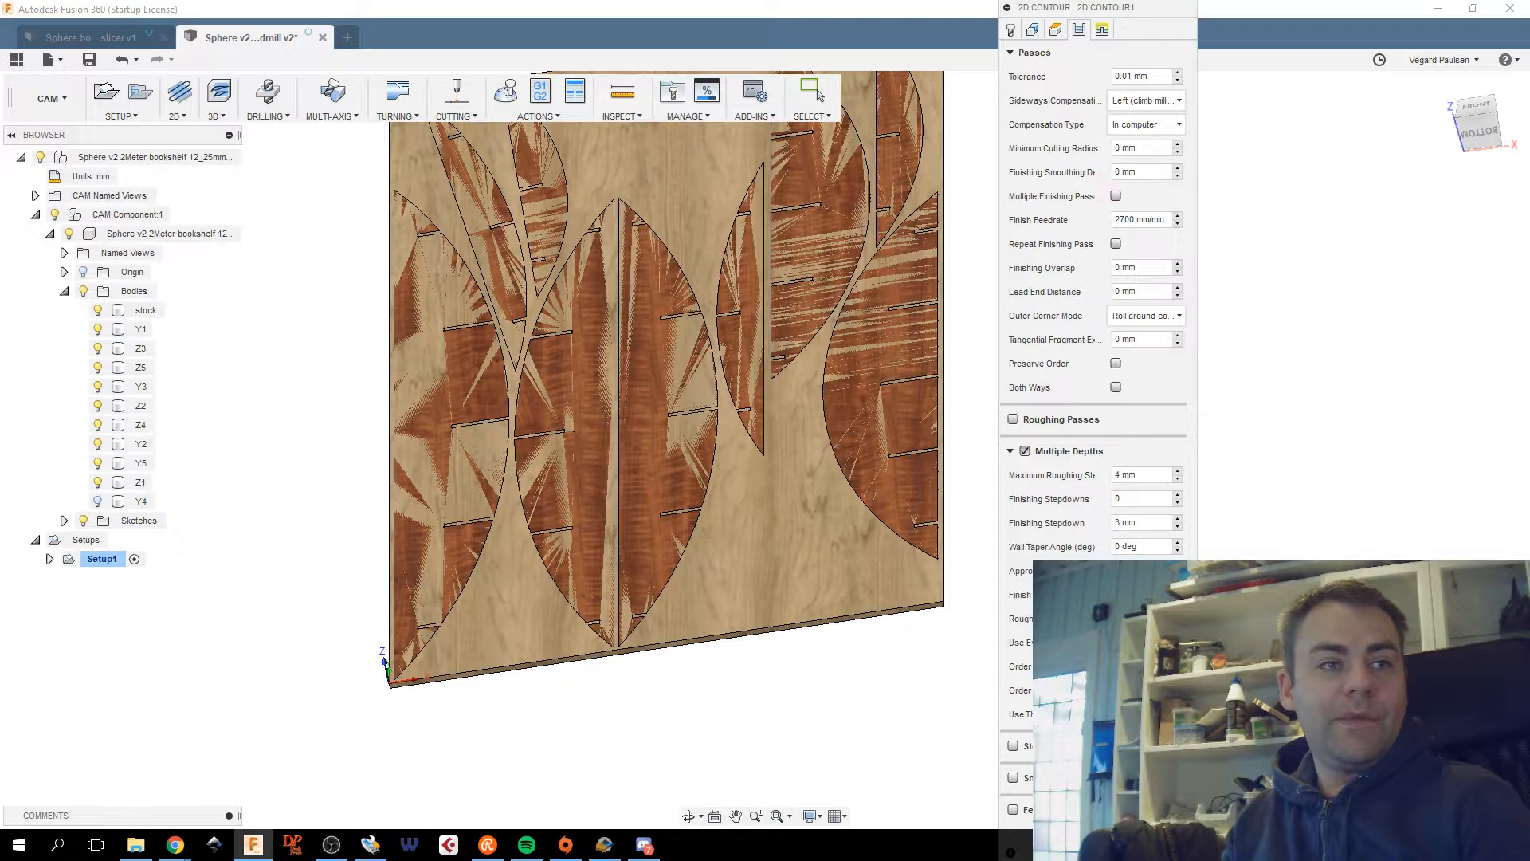
Switch to Chrome with the stream chat in view, select the viewer's shared clip link, and open twitch.tv.
left_click_drag(1529, 399, 519, 218)
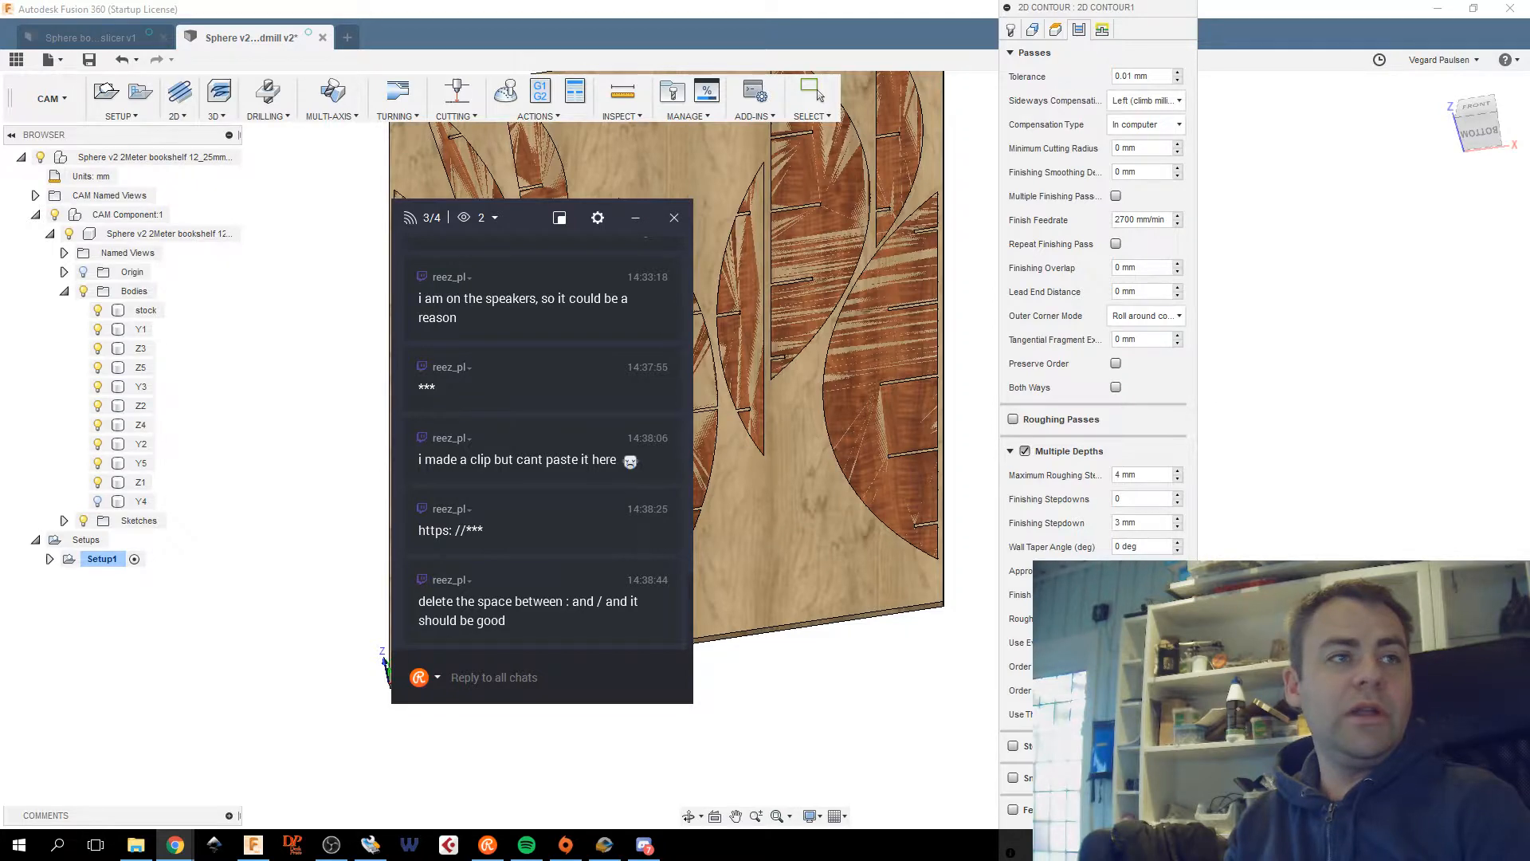
left_click_drag(0, 192, 551, 0)
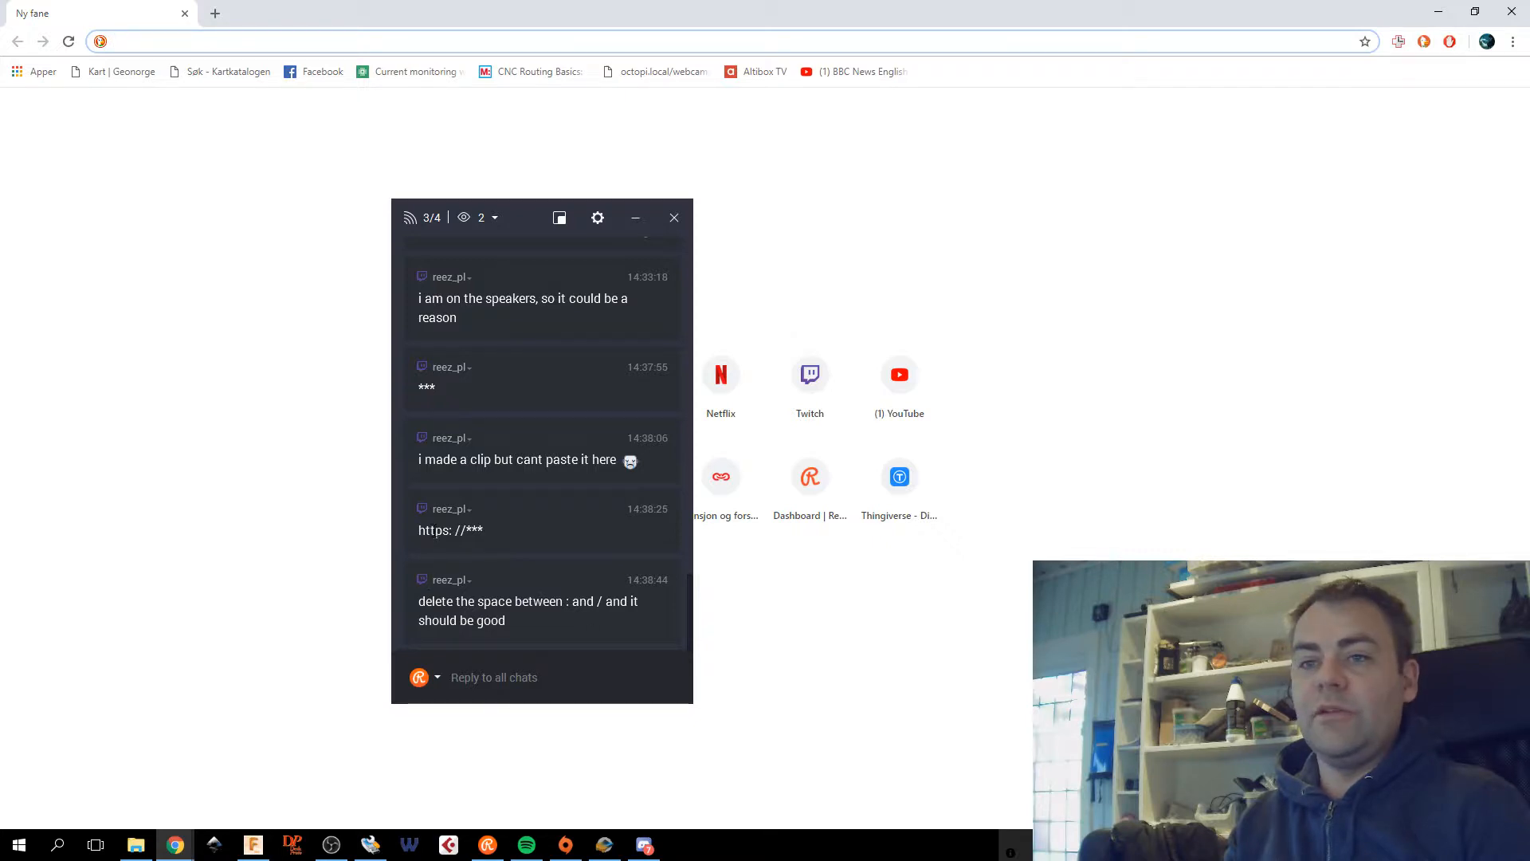
left_click_drag(425, 532, 470, 536)
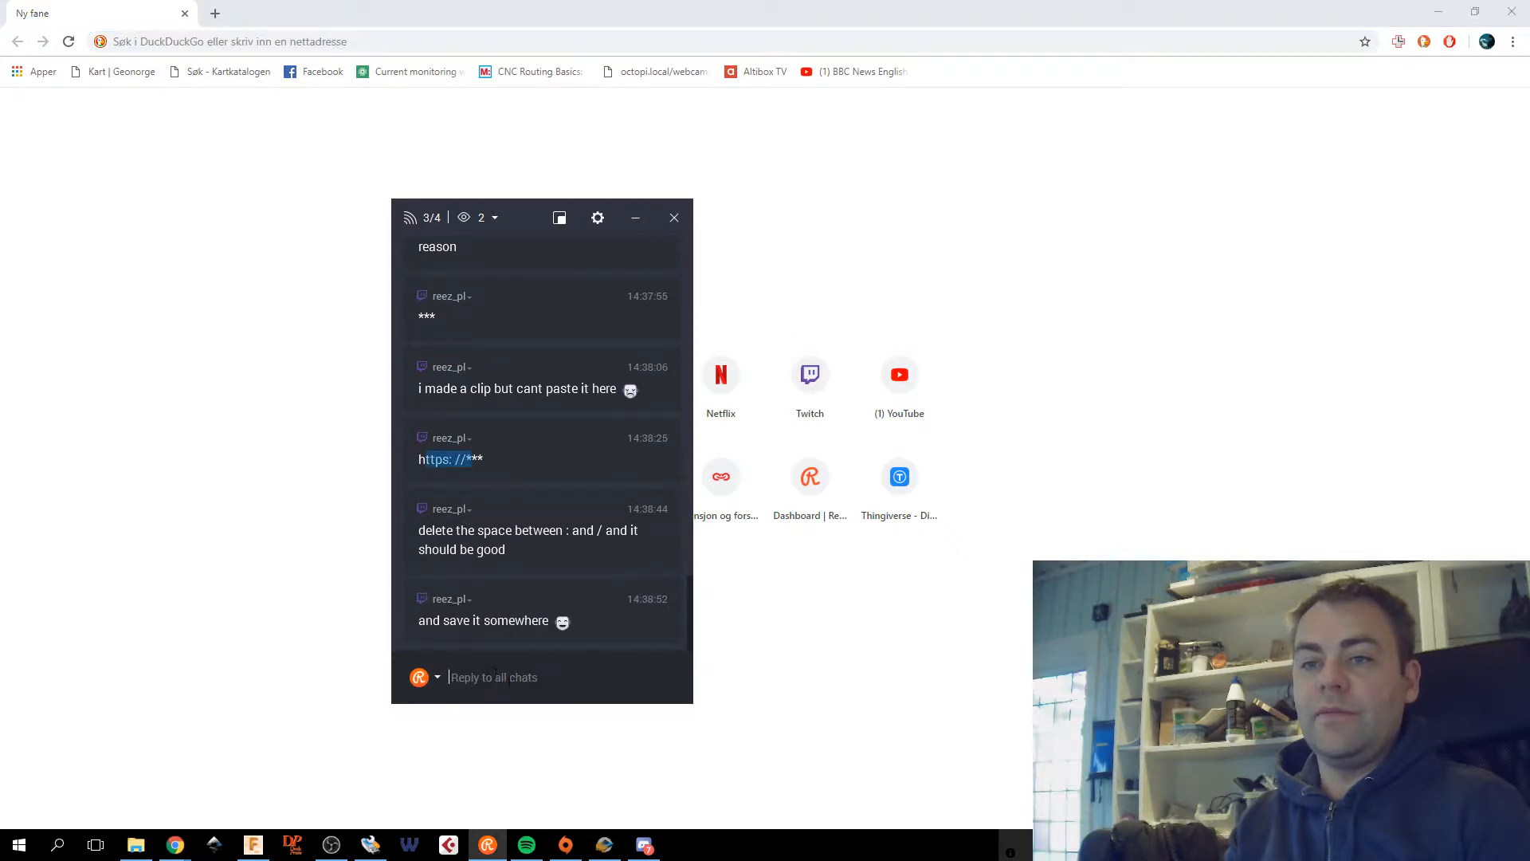
left_click(231, 42)
type("twitch.tv")
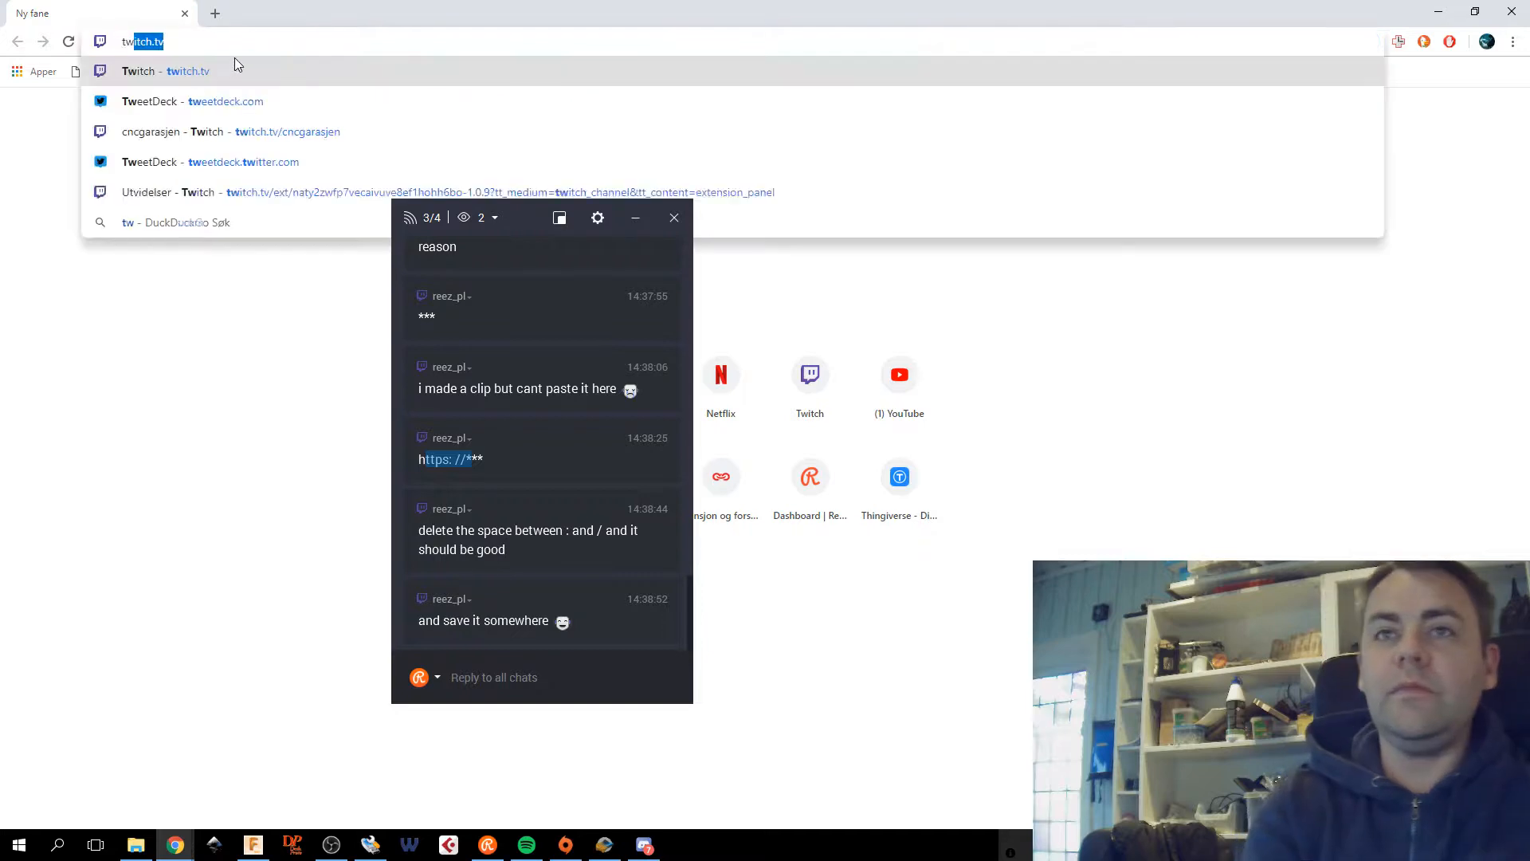
key("Return")
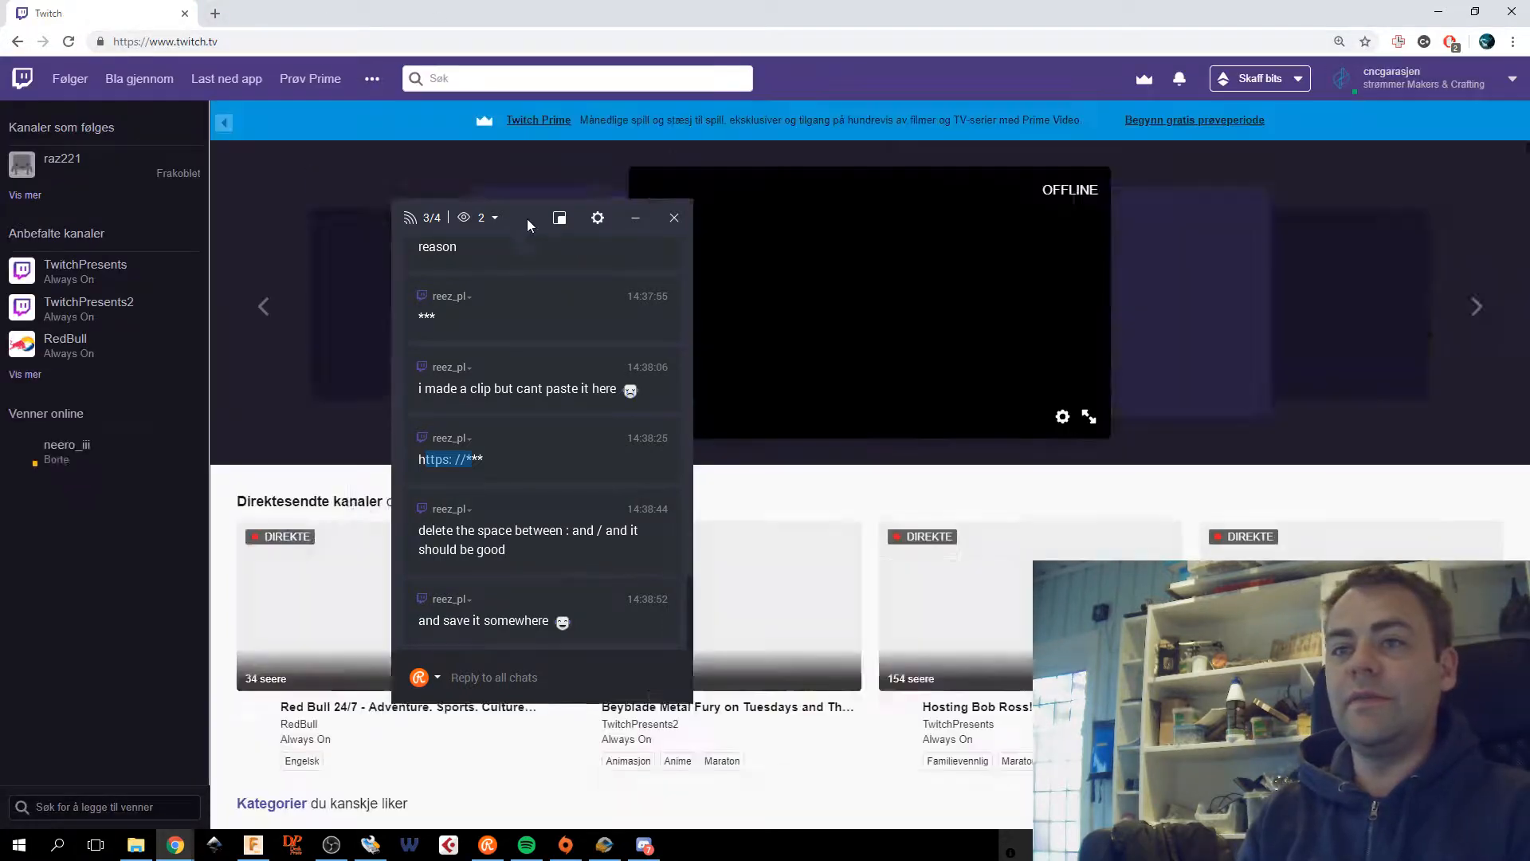
Move the stream chat window aside and open the clips page of the signed-in Twitch channel.
left_click_drag(527, 218, 154, 228)
left_click(1422, 84)
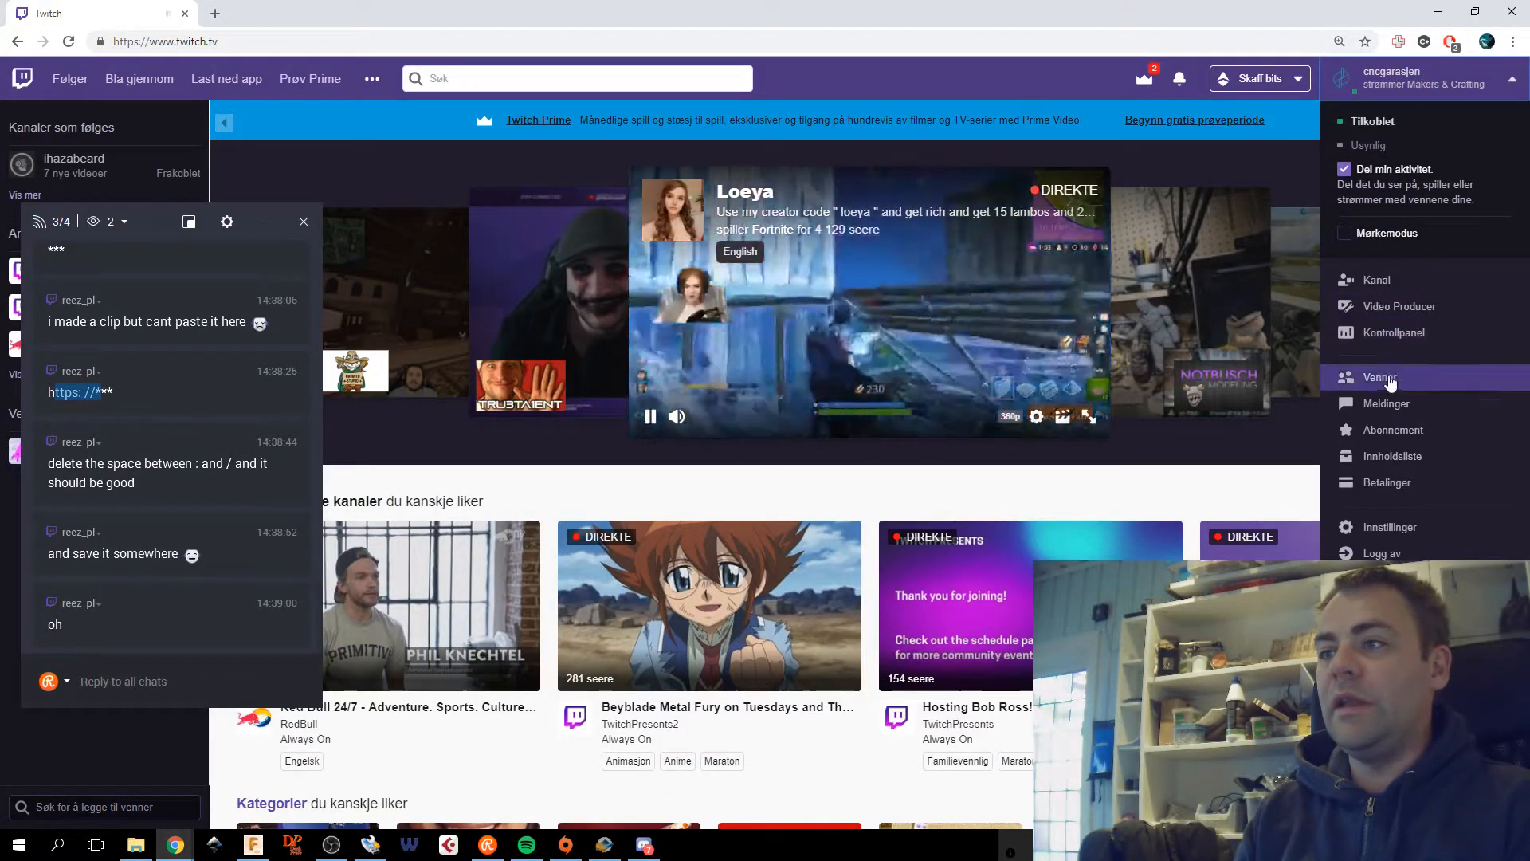
left_click(1378, 281)
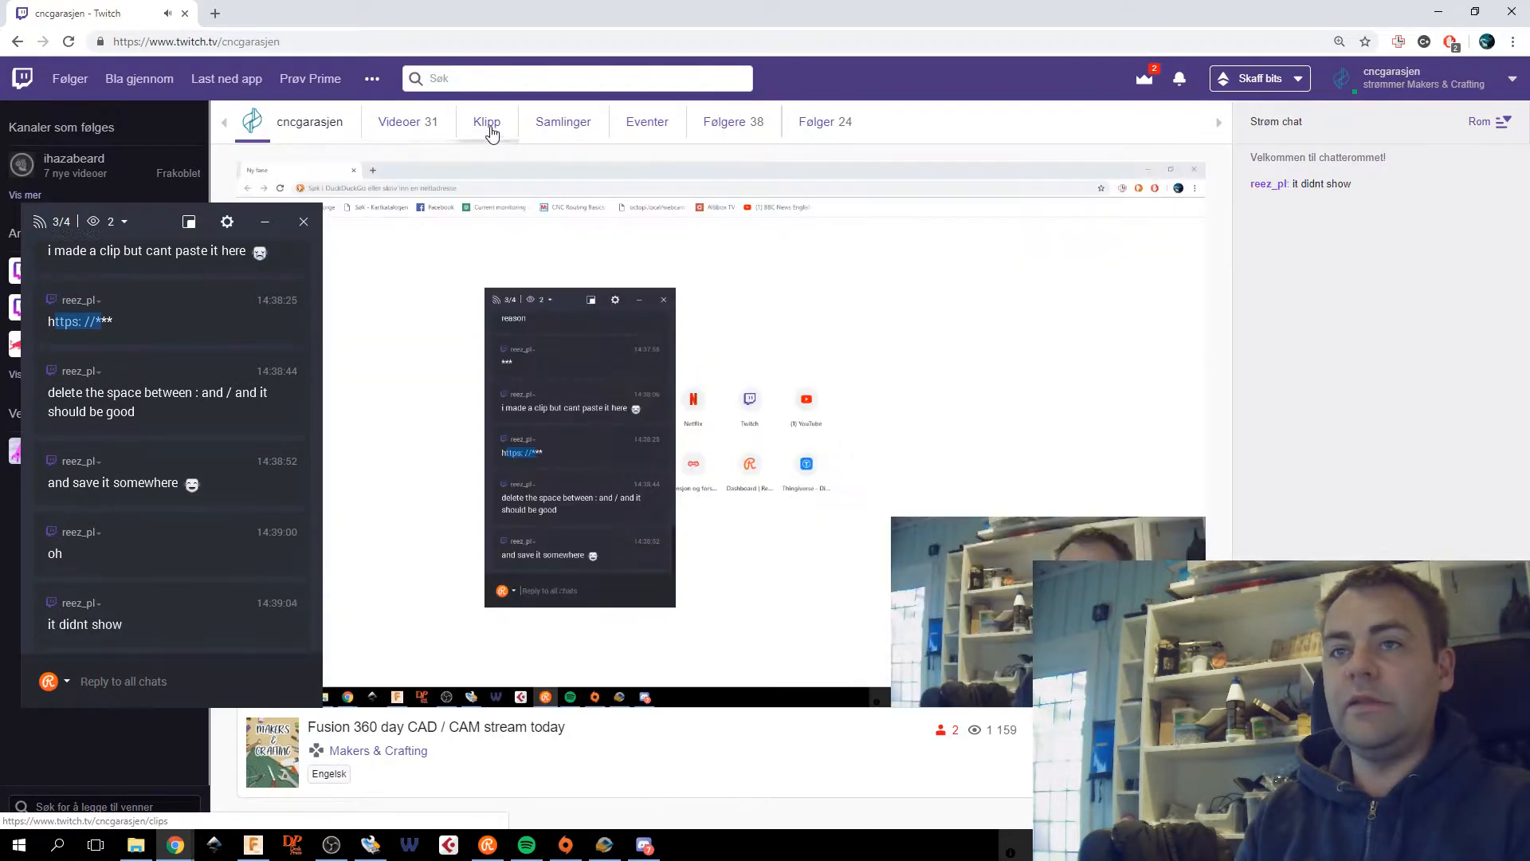
left_click(490, 127)
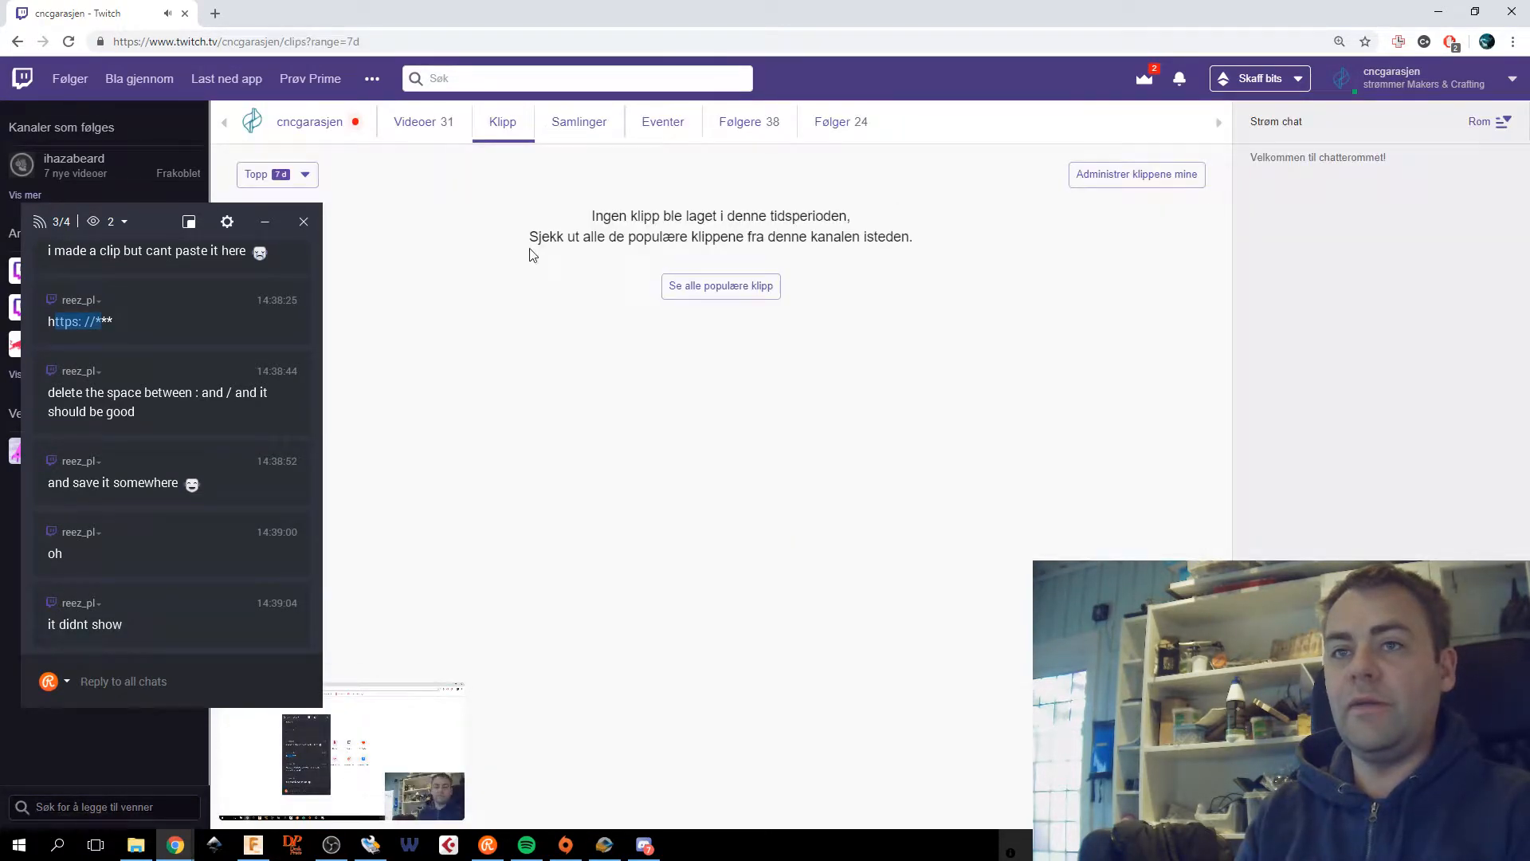
Clear the chat window off the clips page and close the channel's mini player.
left_click_drag(157, 224, 0, 239)
mouse_move(346, 792)
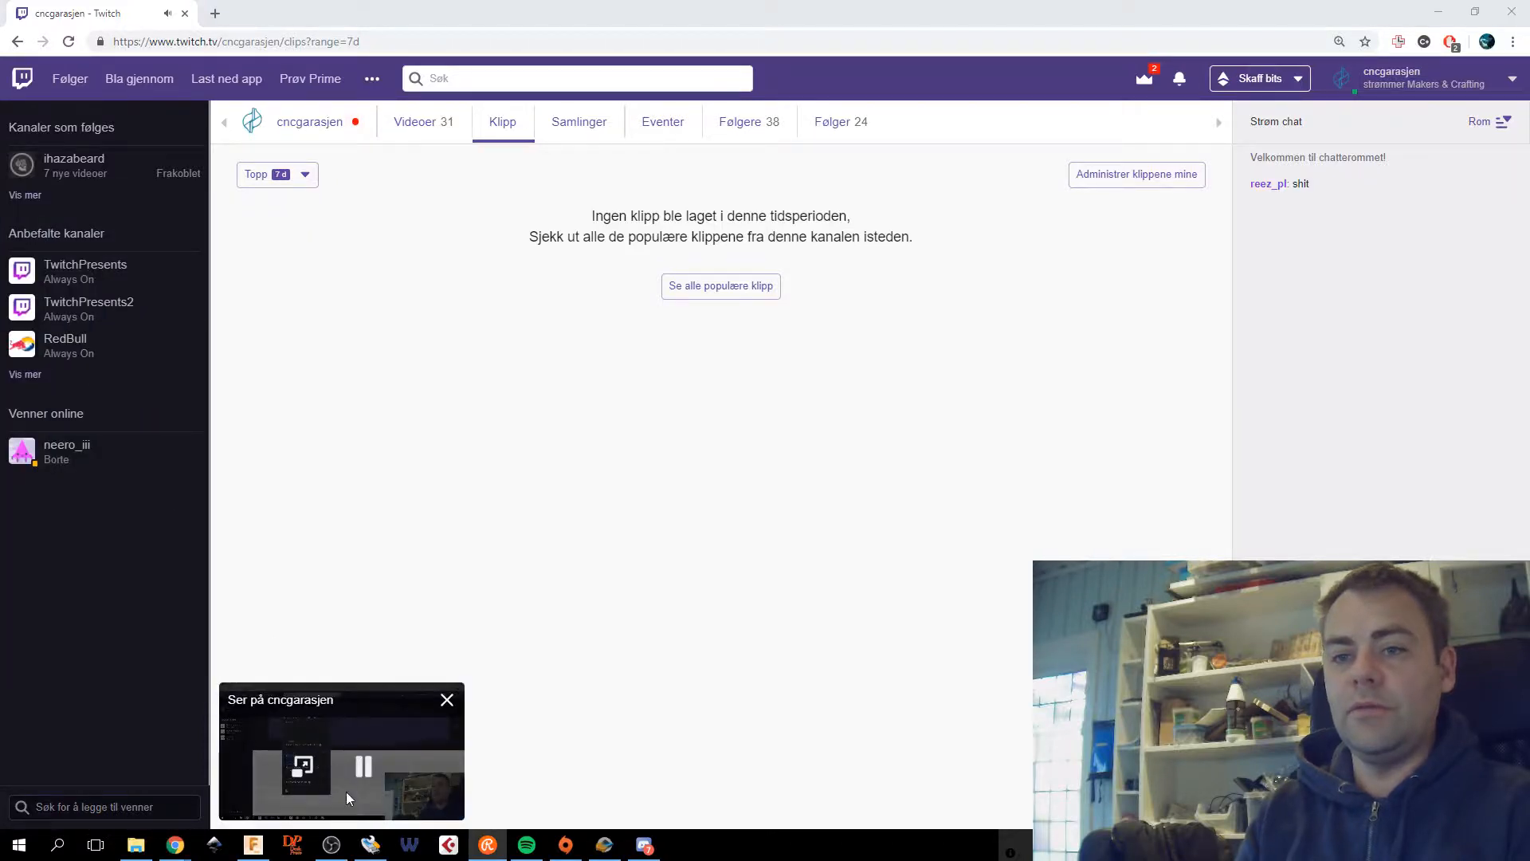
left_click(446, 699)
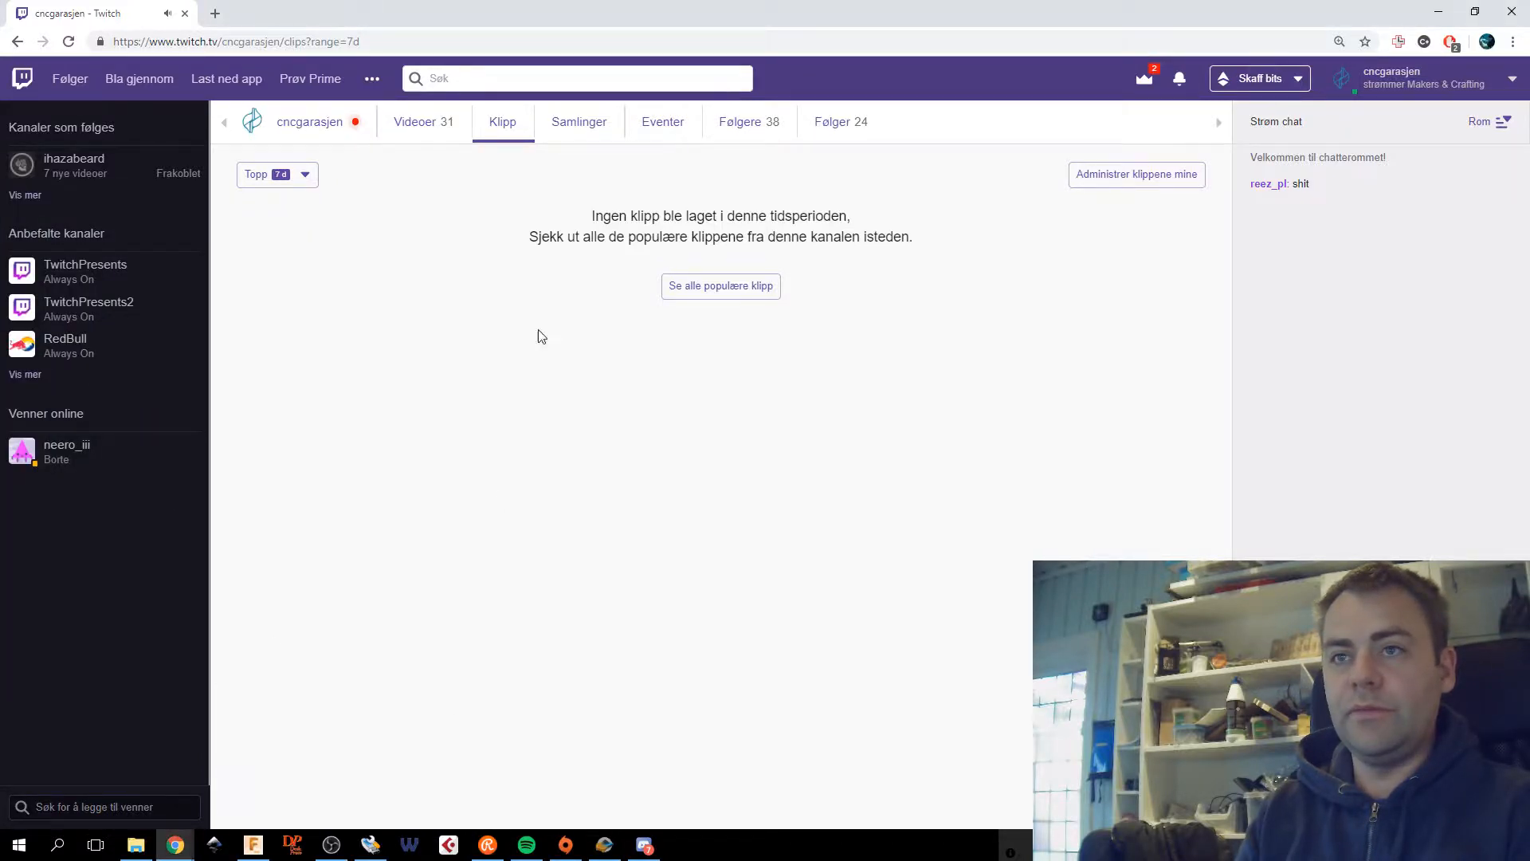
left_click_drag(799, 217, 695, 237)
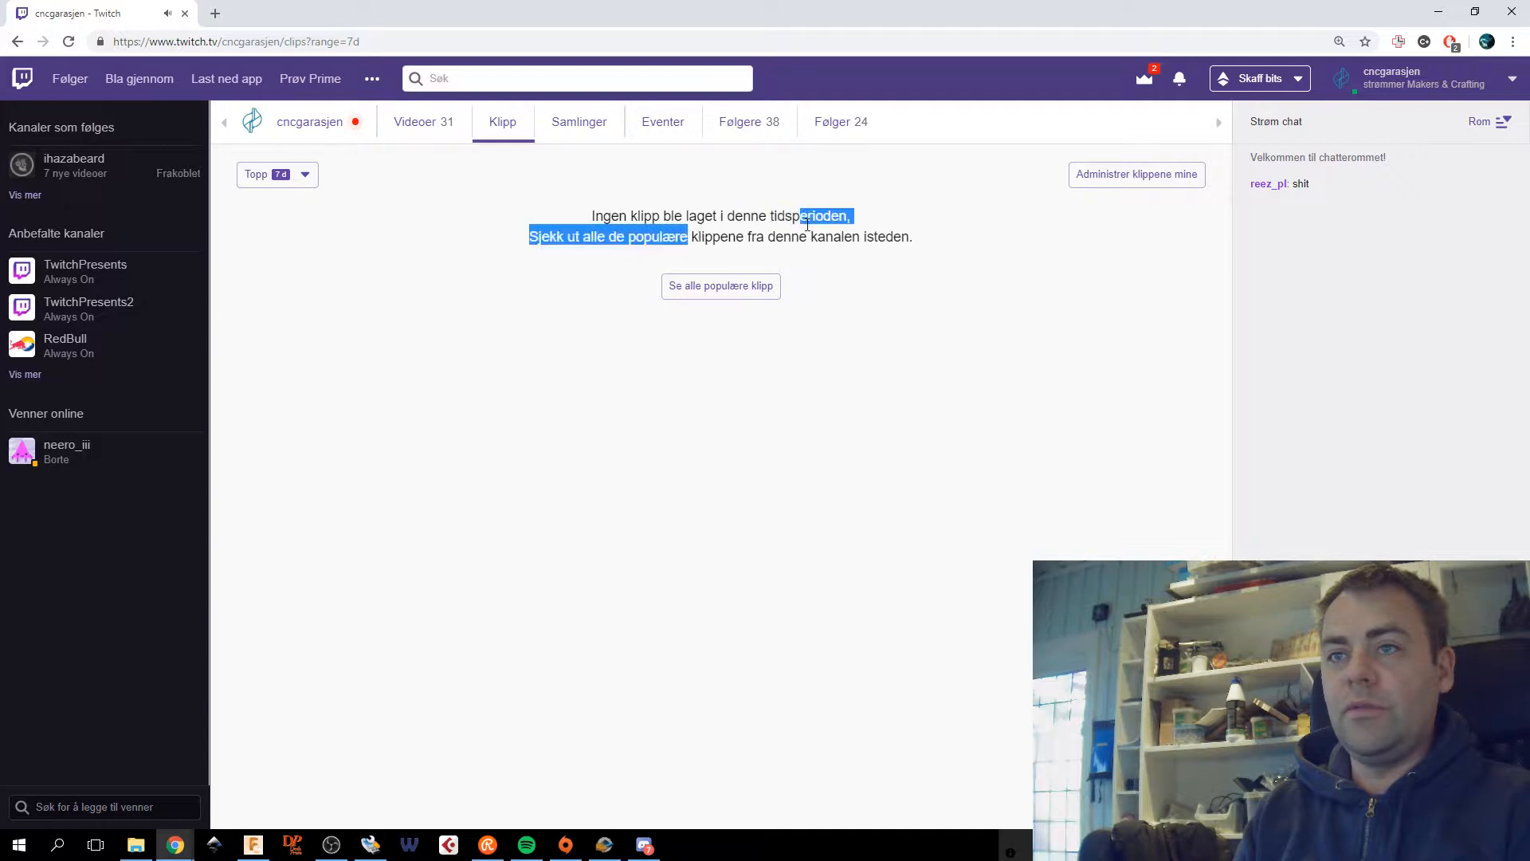
left_click(702, 219)
left_click_drag(827, 223, 869, 237)
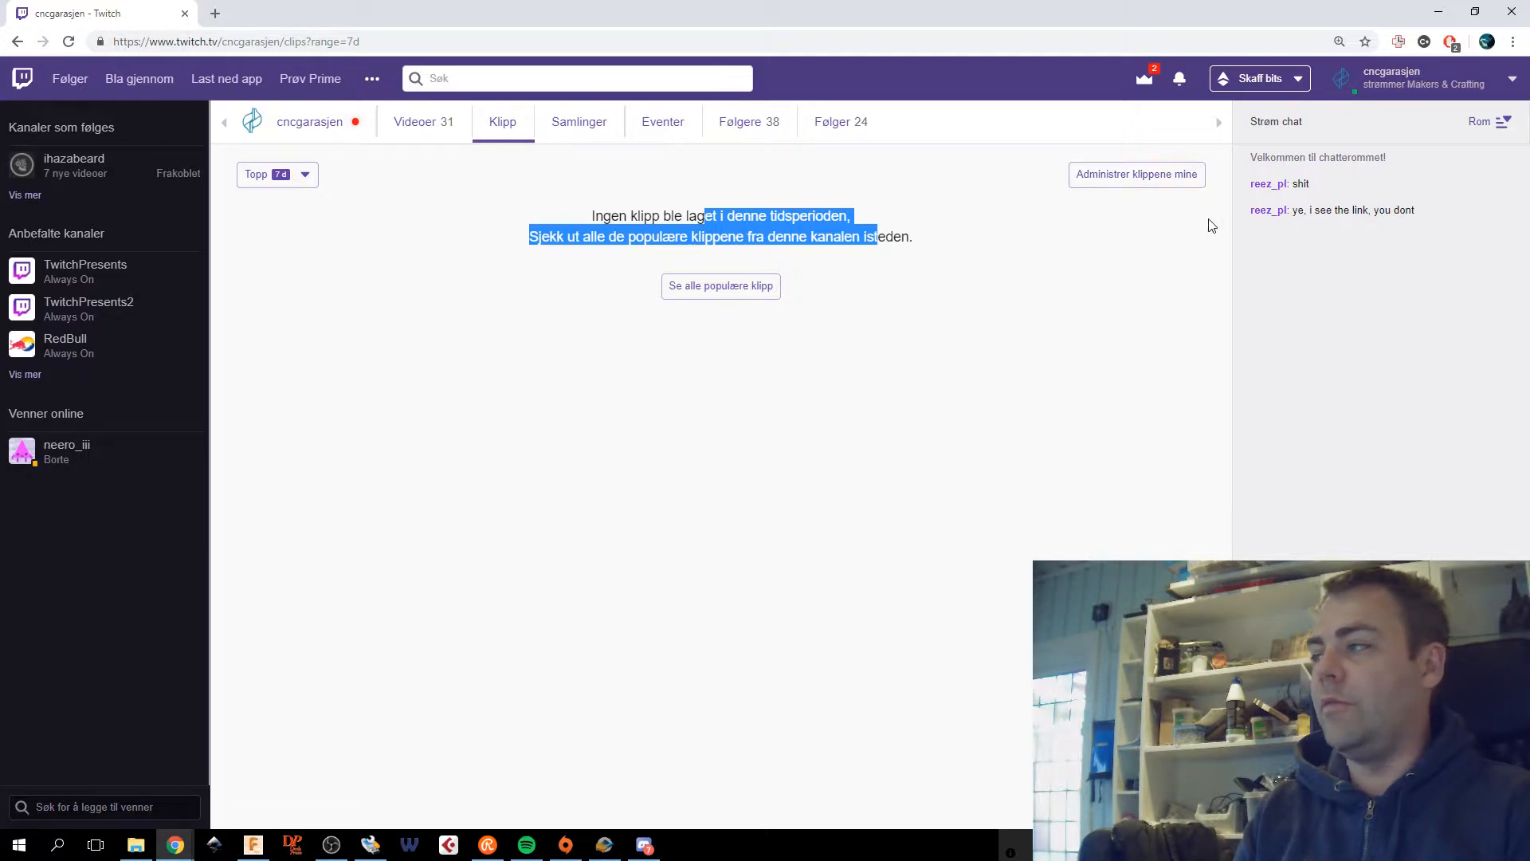
Open the Twitch clip manager and list the clips made of the own channel.
left_click(1124, 185)
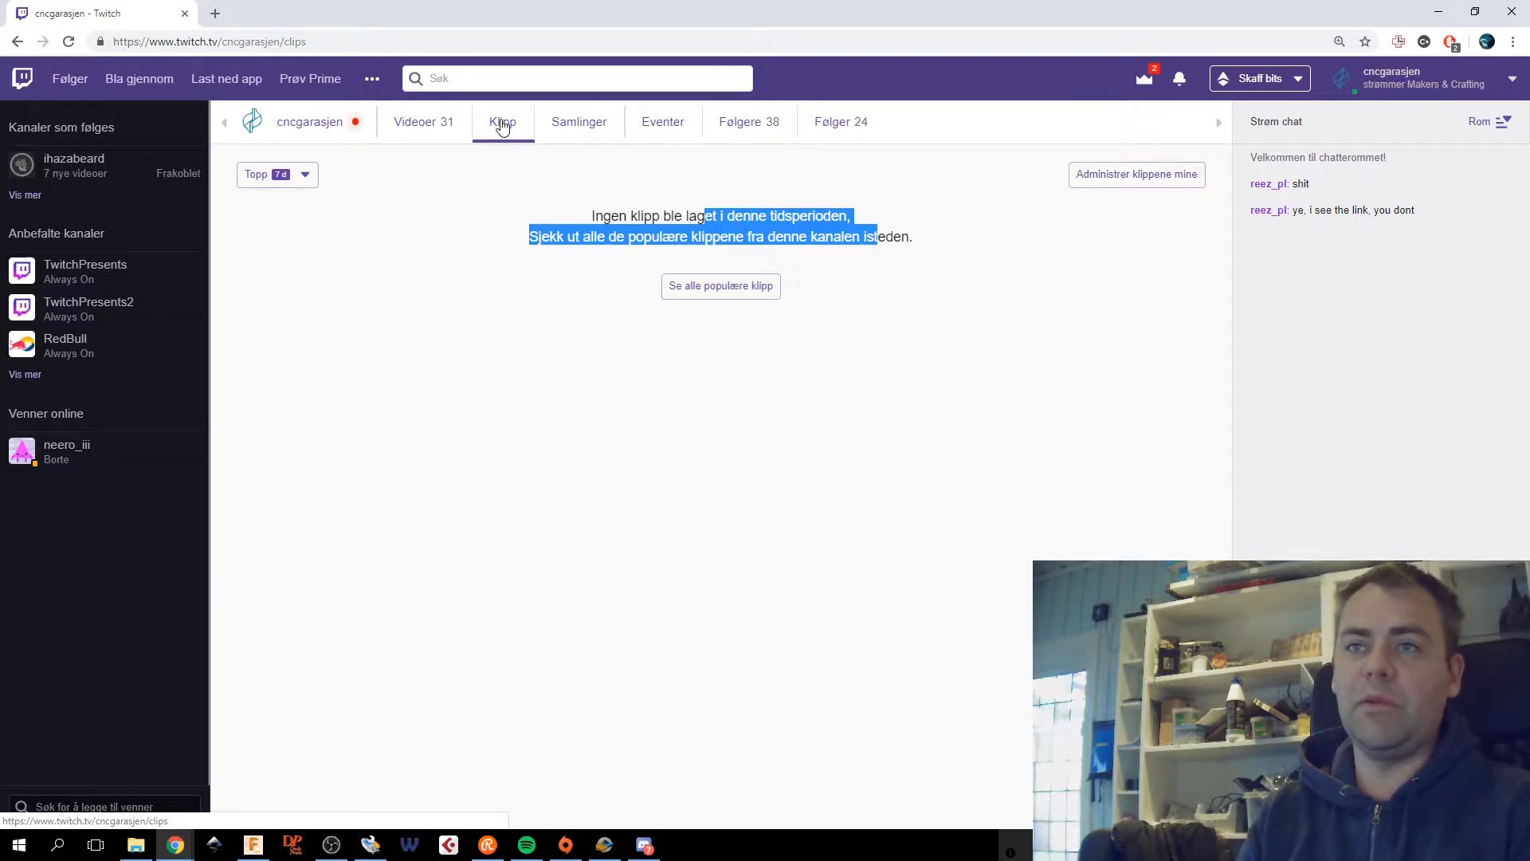
left_click(427, 132)
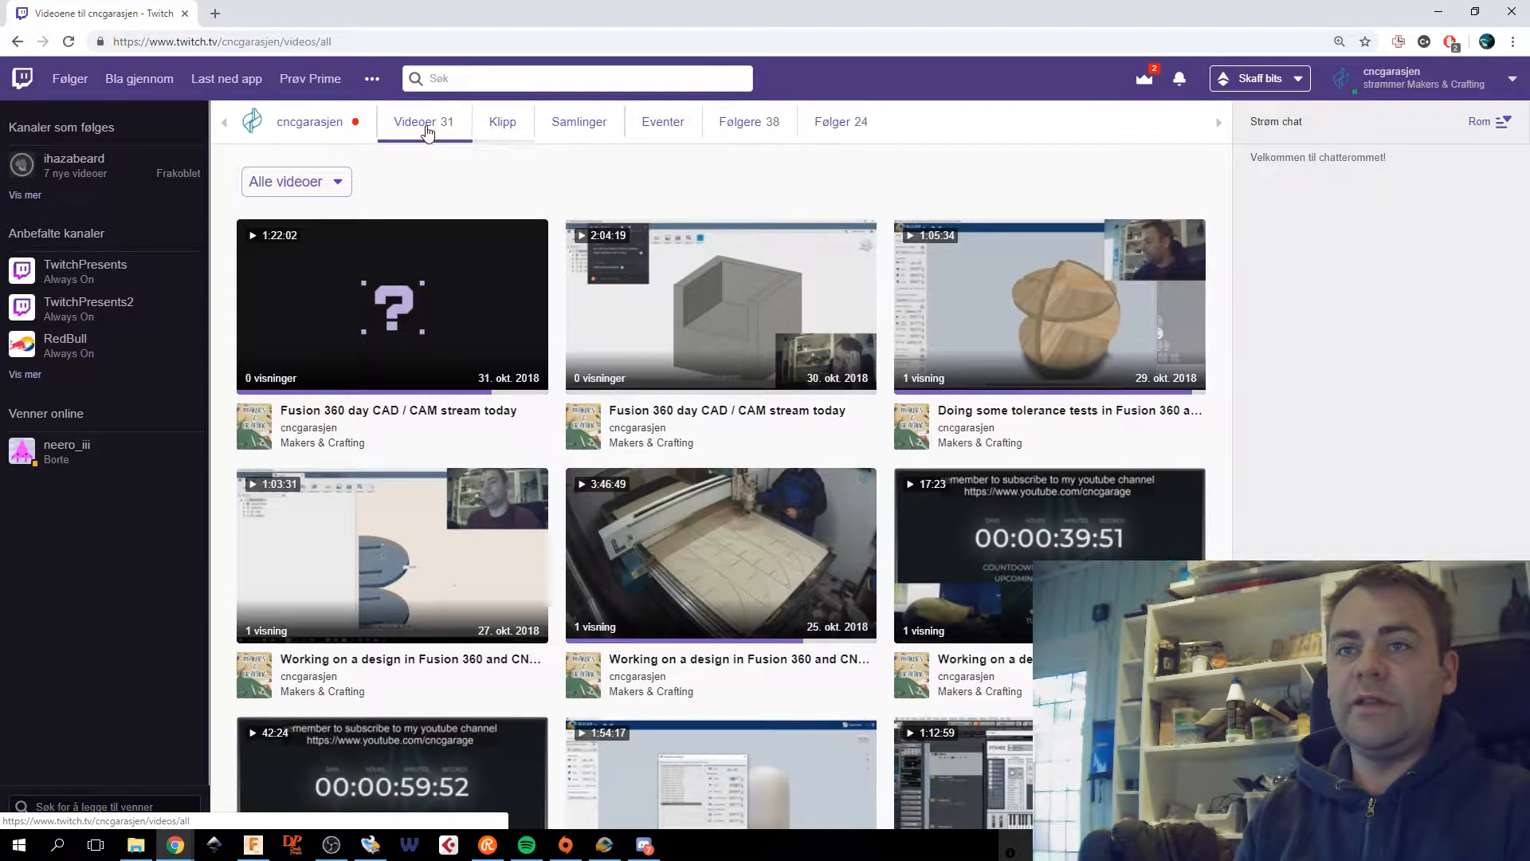
left_click(507, 130)
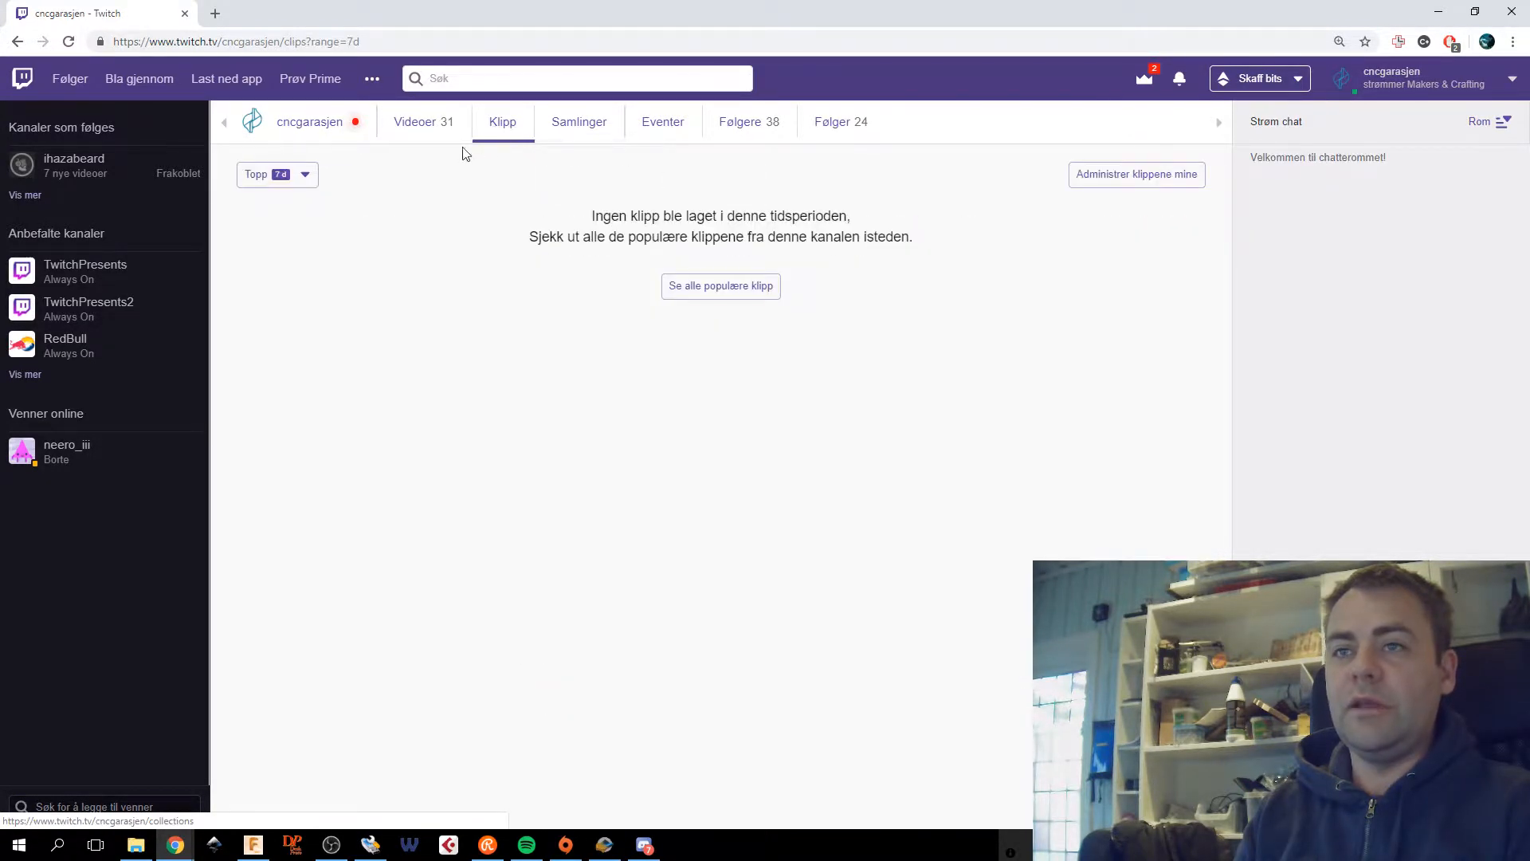
left_click(1132, 175)
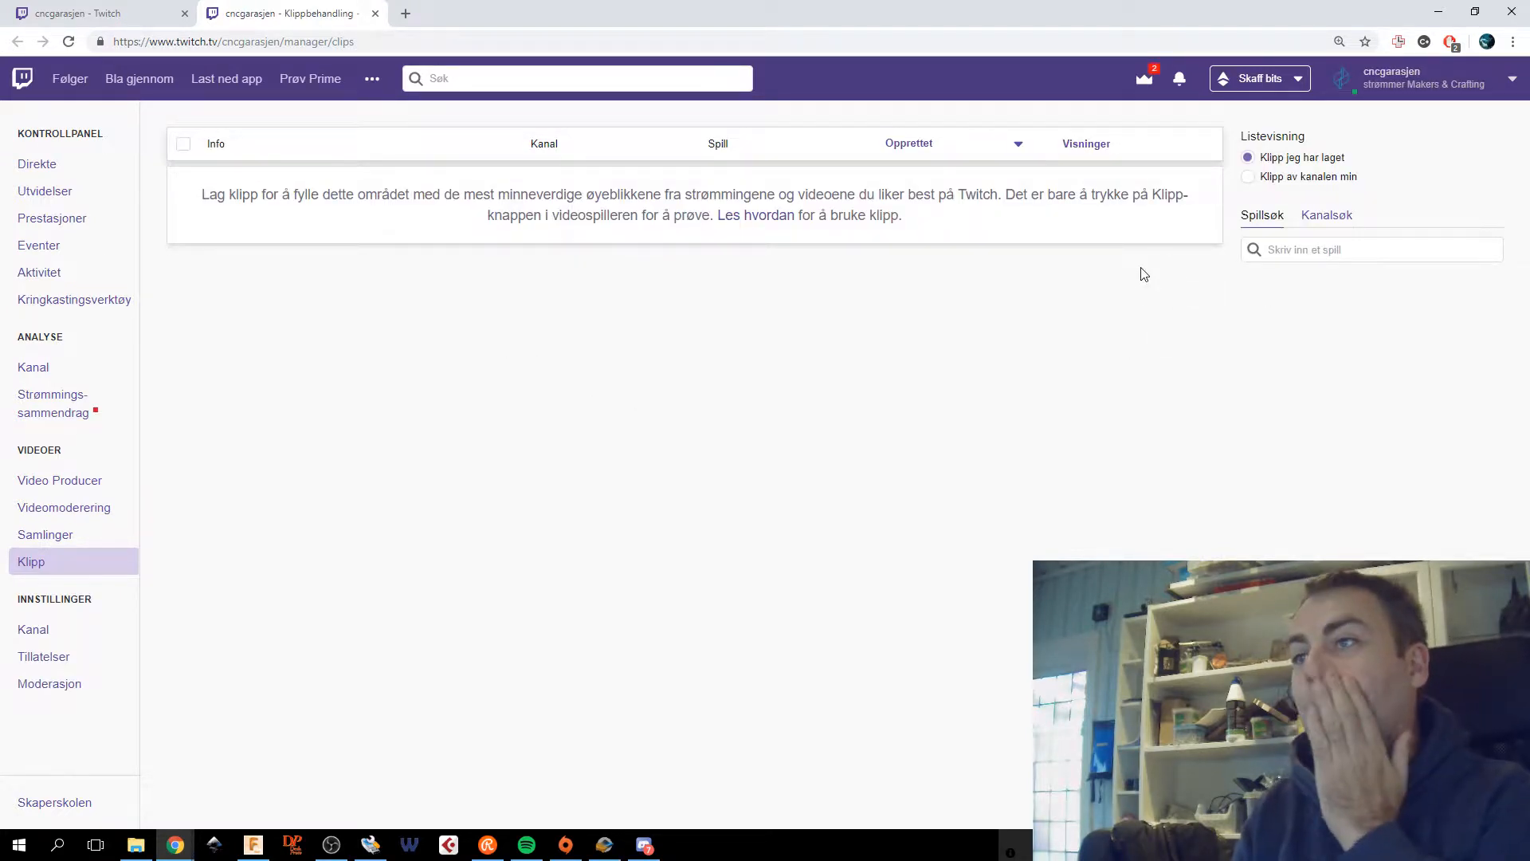
left_click(1250, 178)
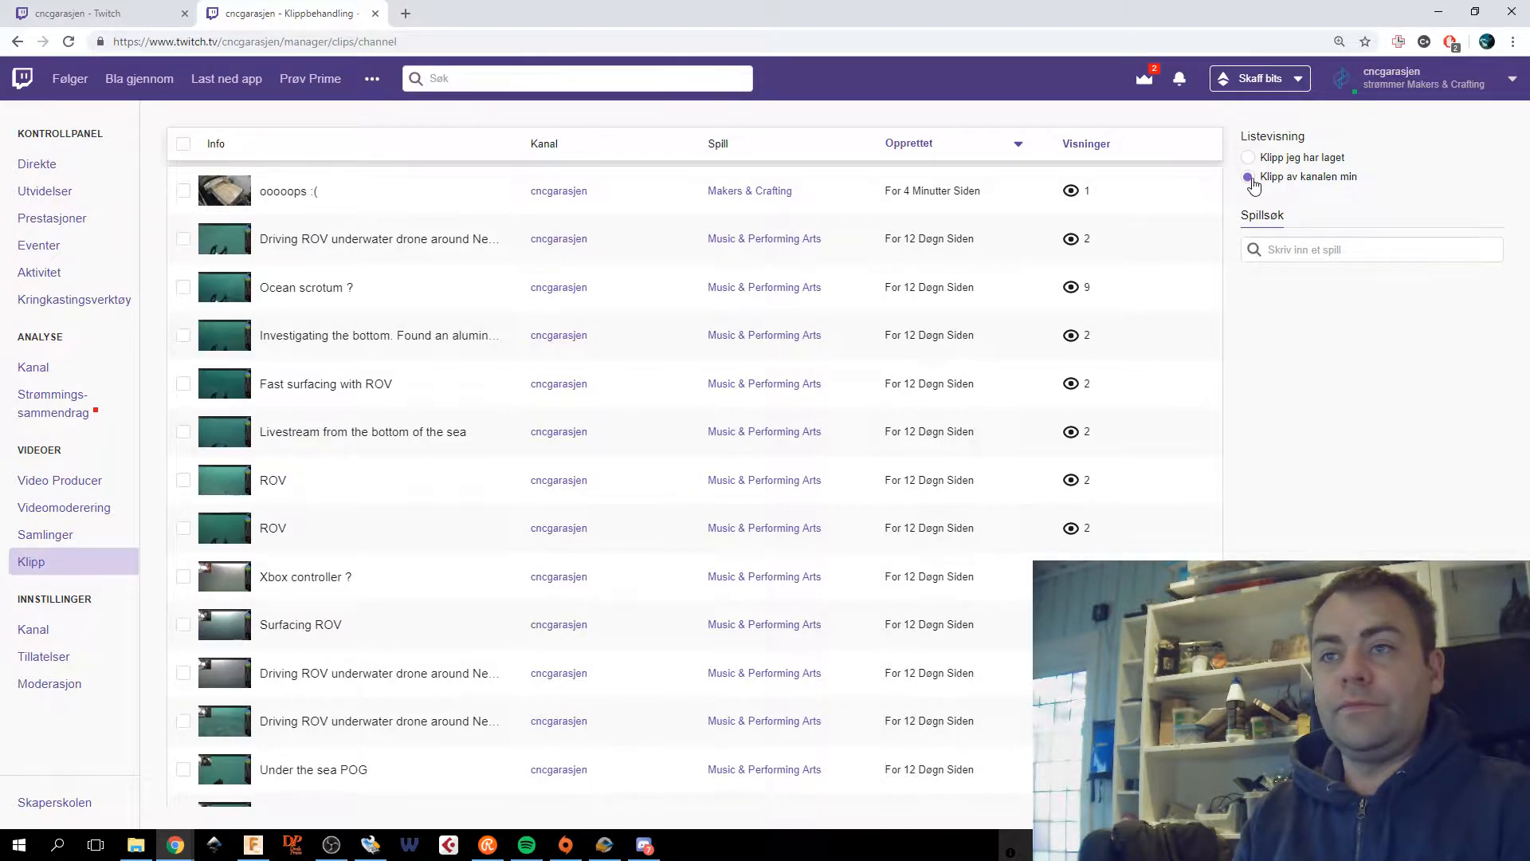
Open the newest clip, "ooooops :(", and watch it in full screen.
left_click(318, 196)
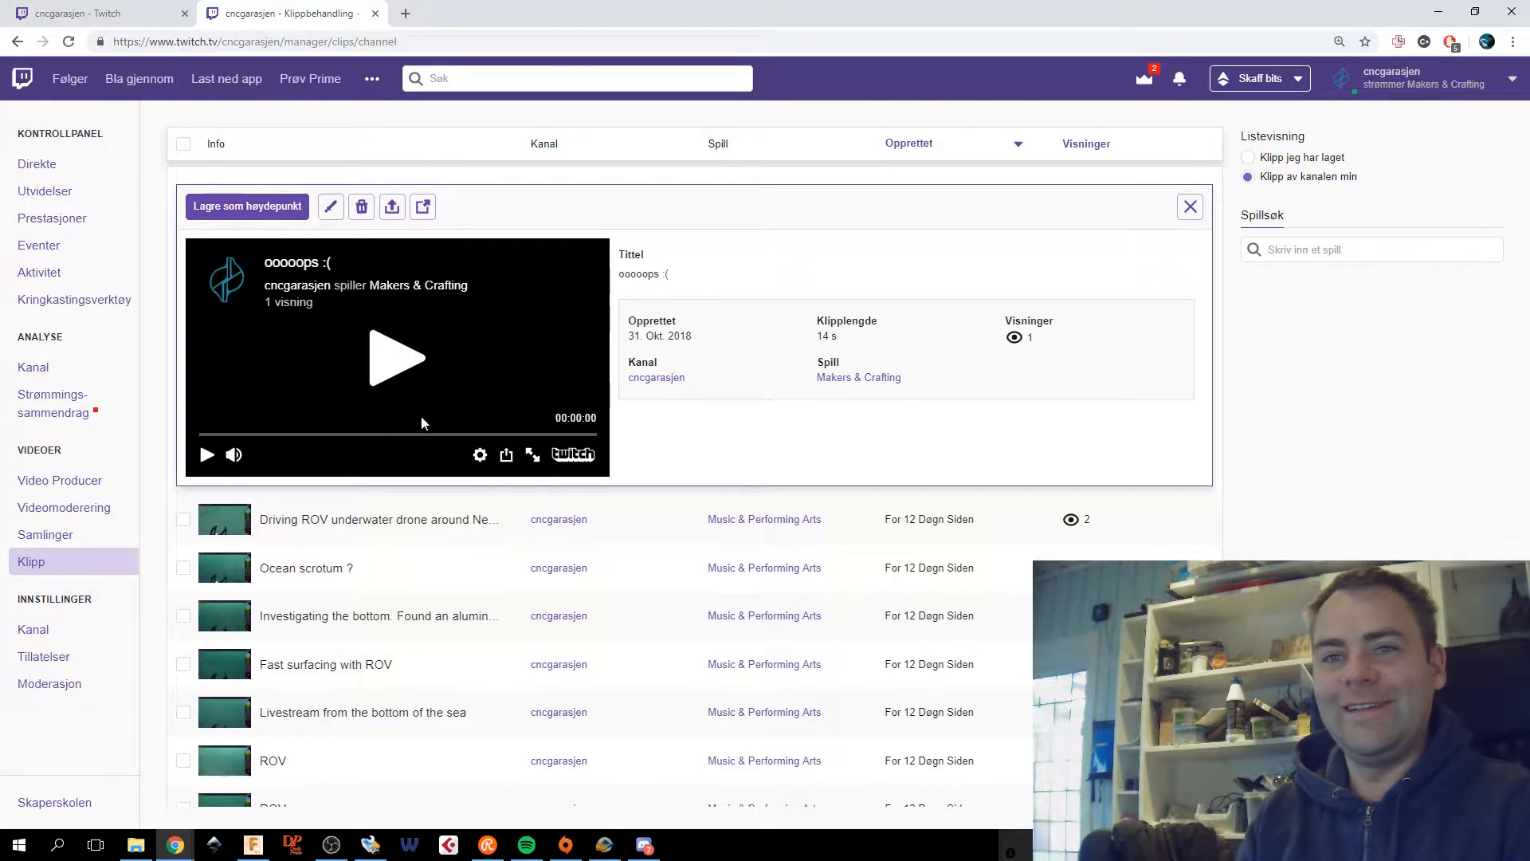
left_click(388, 353)
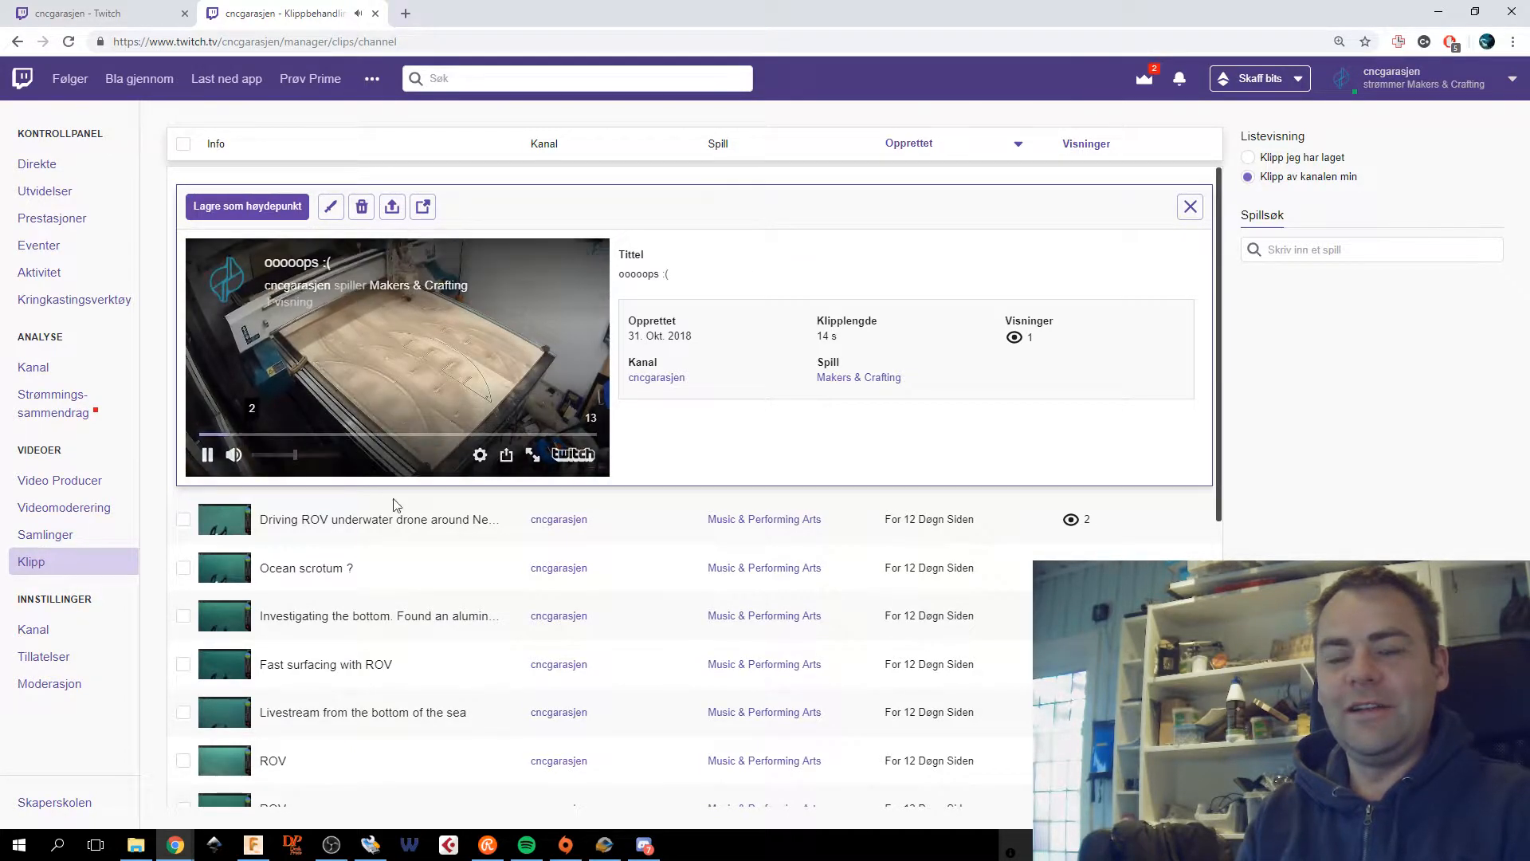
left_click(591, 454)
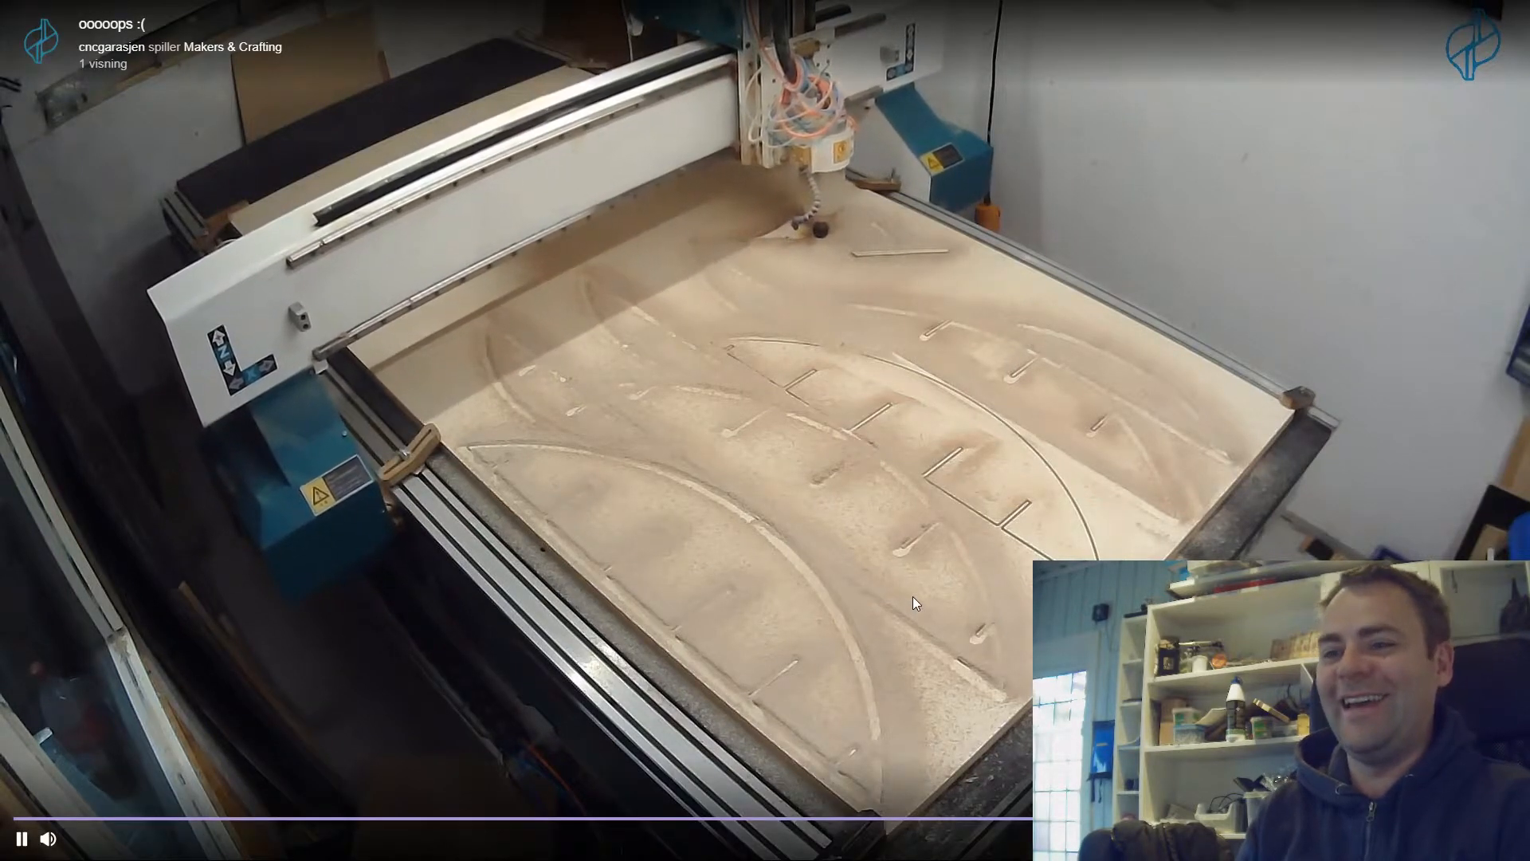
key("Escape")
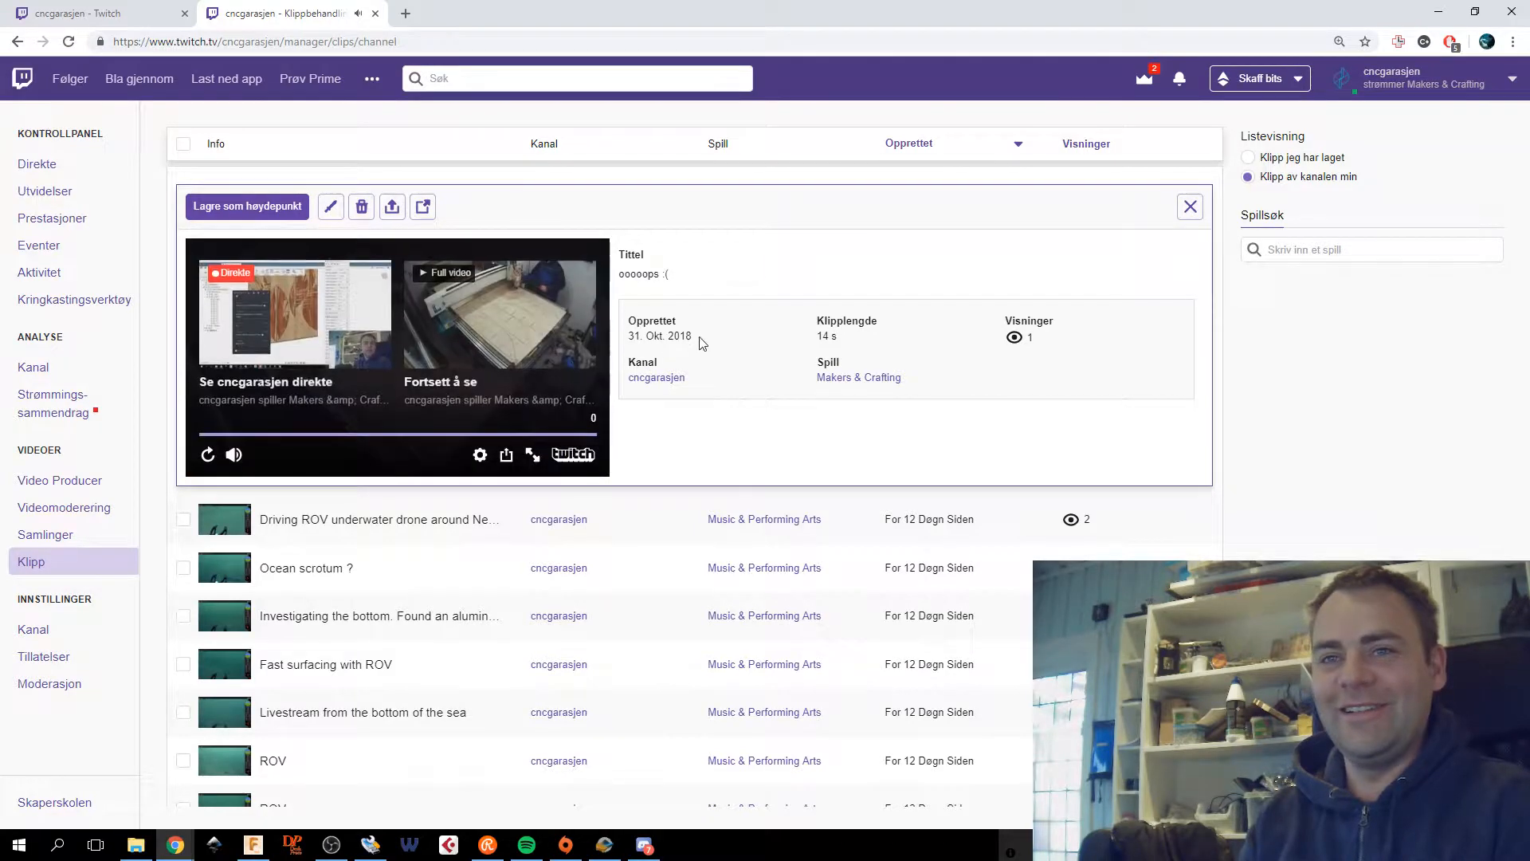
Save the "ooooops :(" clip as a channel highlight and leave its video details editor.
left_click(235, 207)
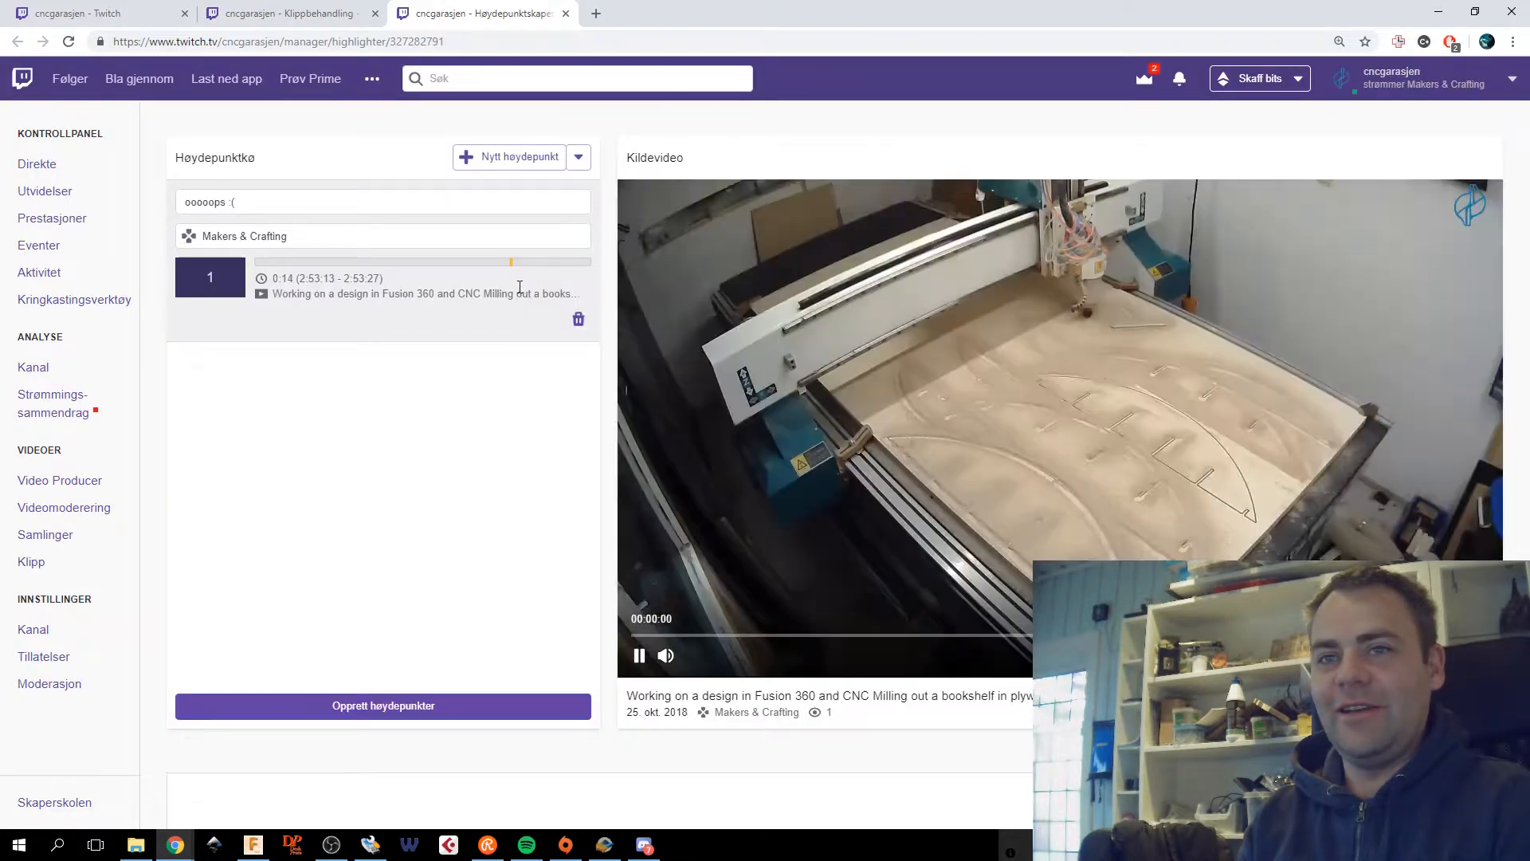
left_click(410, 717)
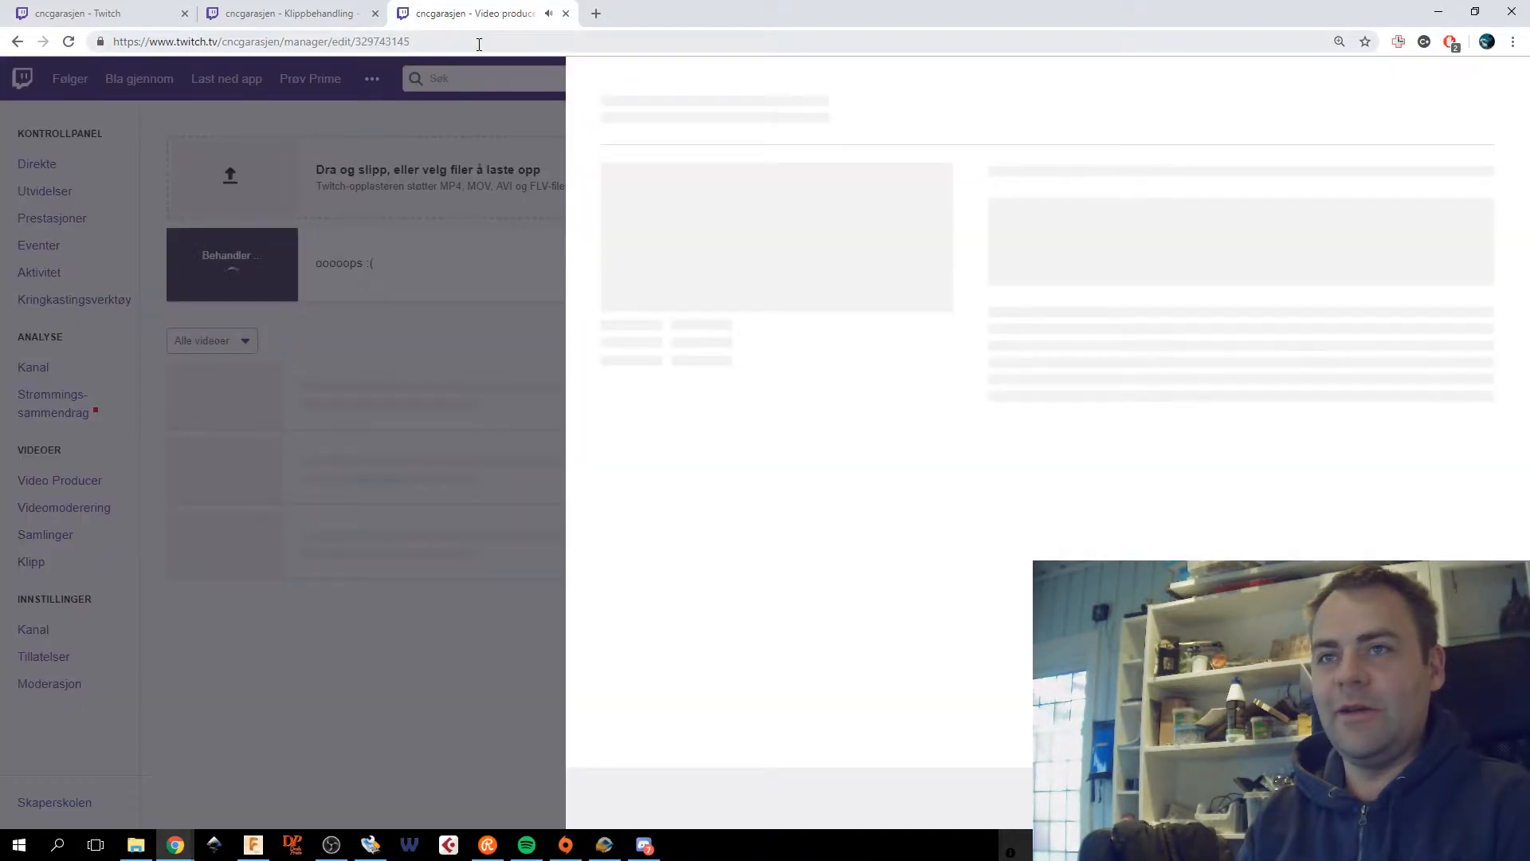
left_click(1441, 797)
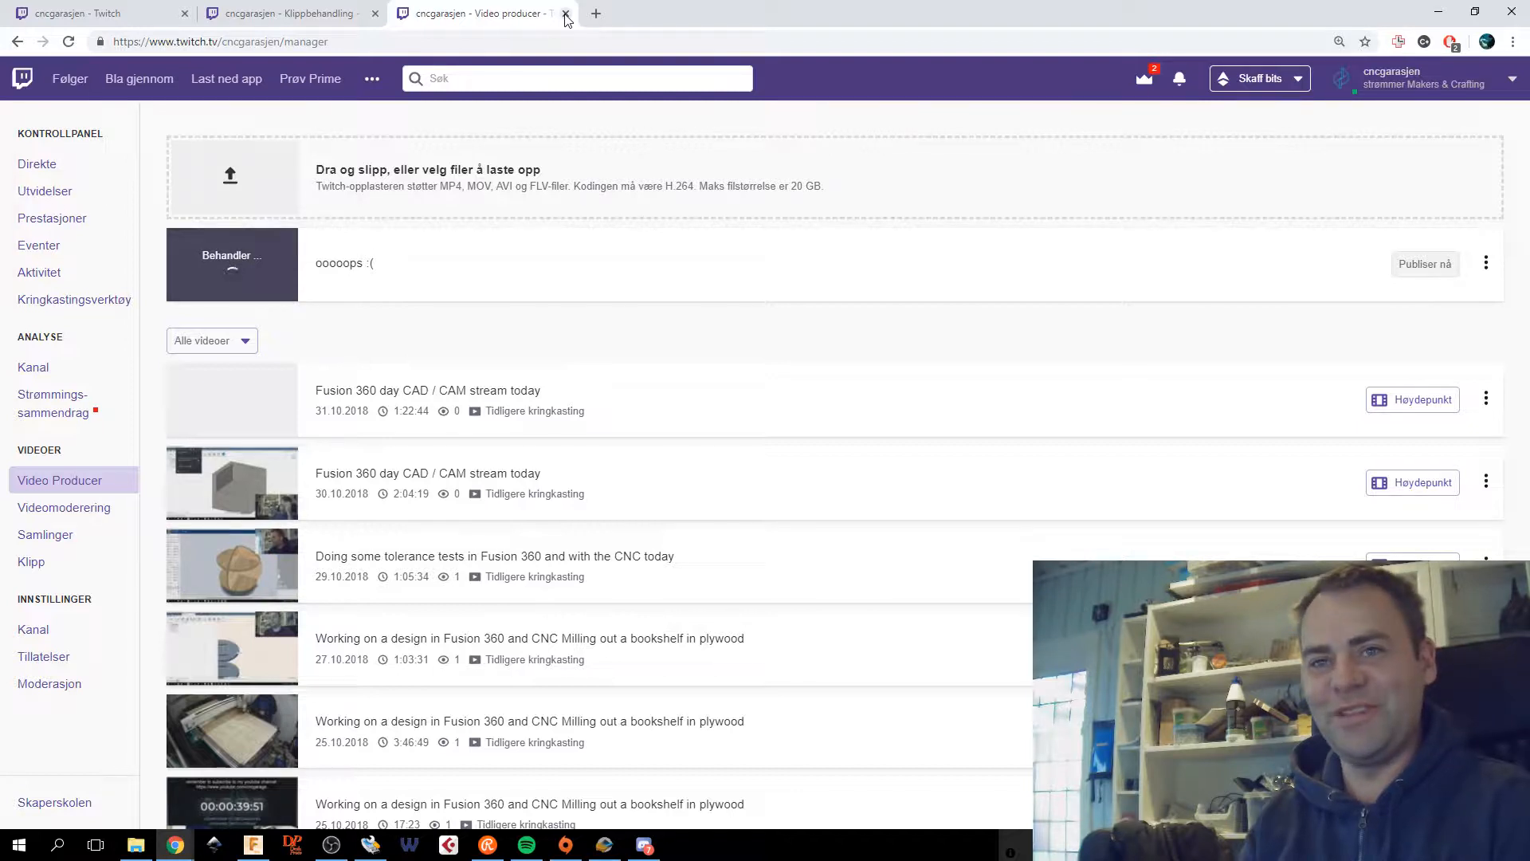
Close all the Twitch pages and switch back to Fusion 360.
left_click(566, 14)
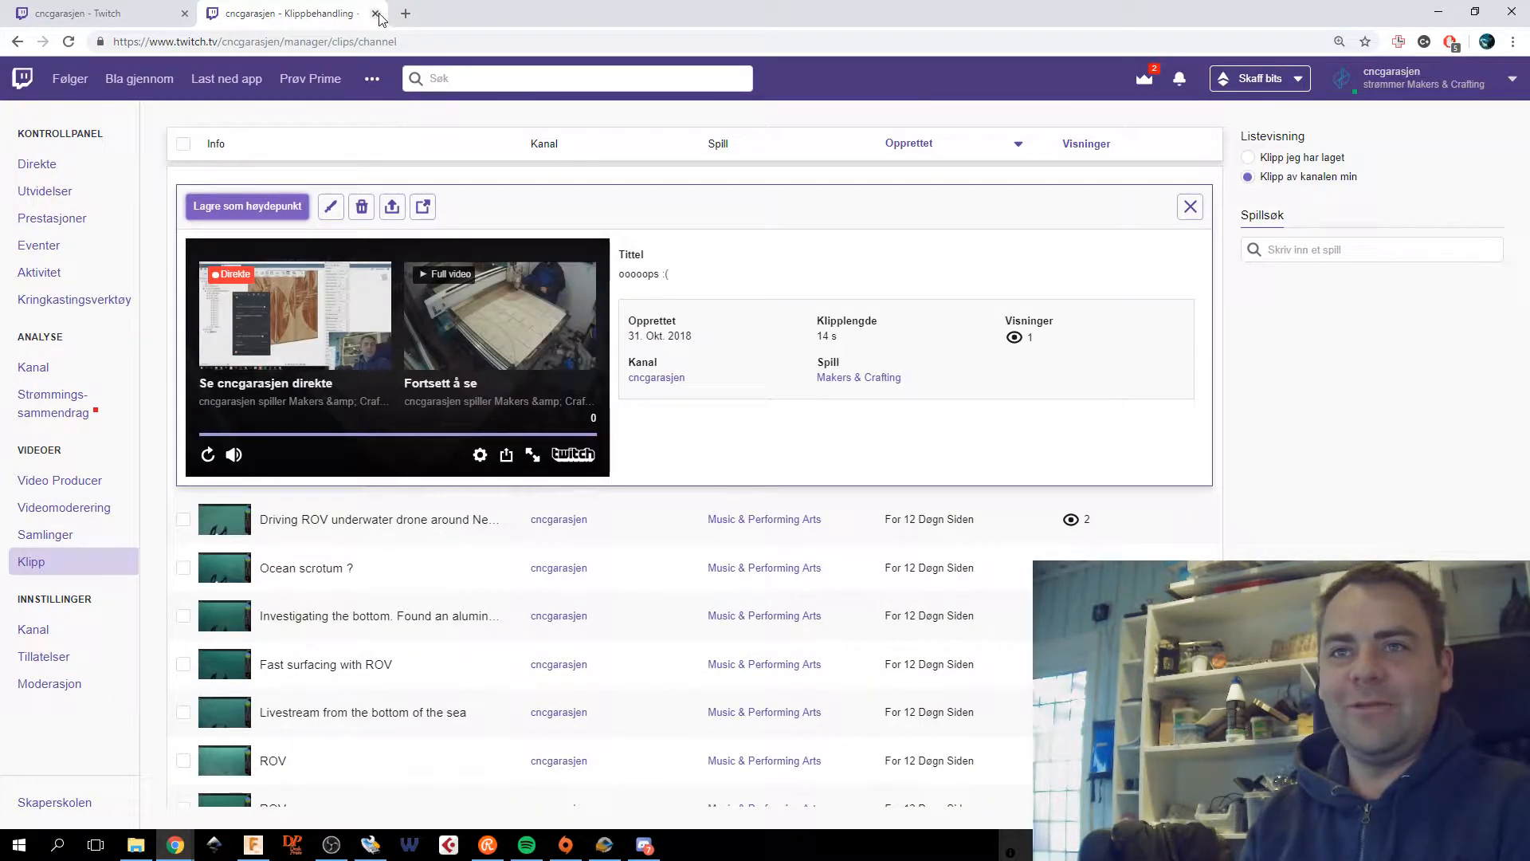
left_click(375, 14)
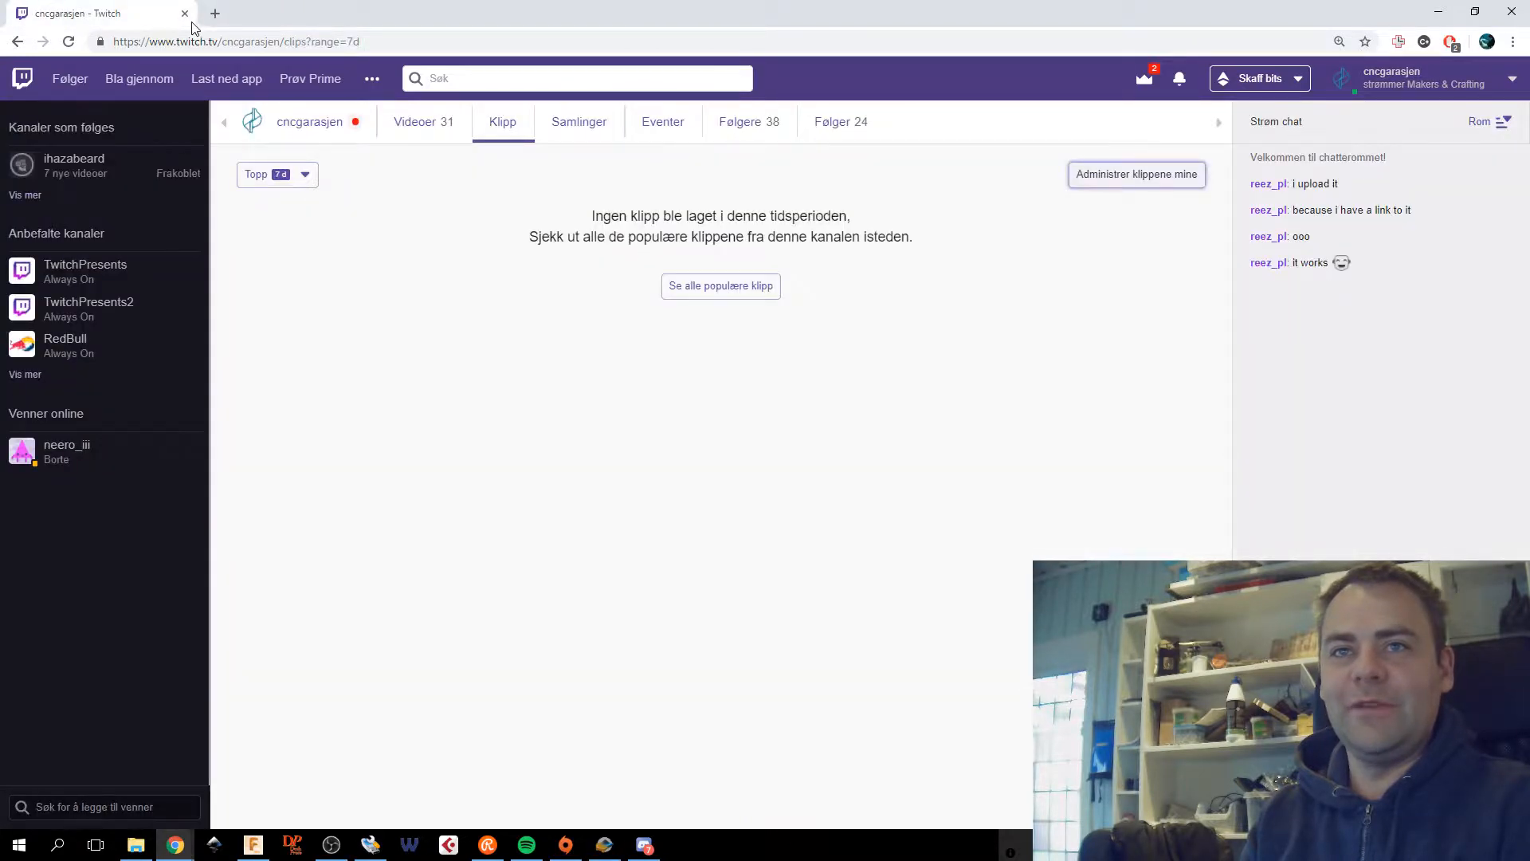
left_click(190, 14)
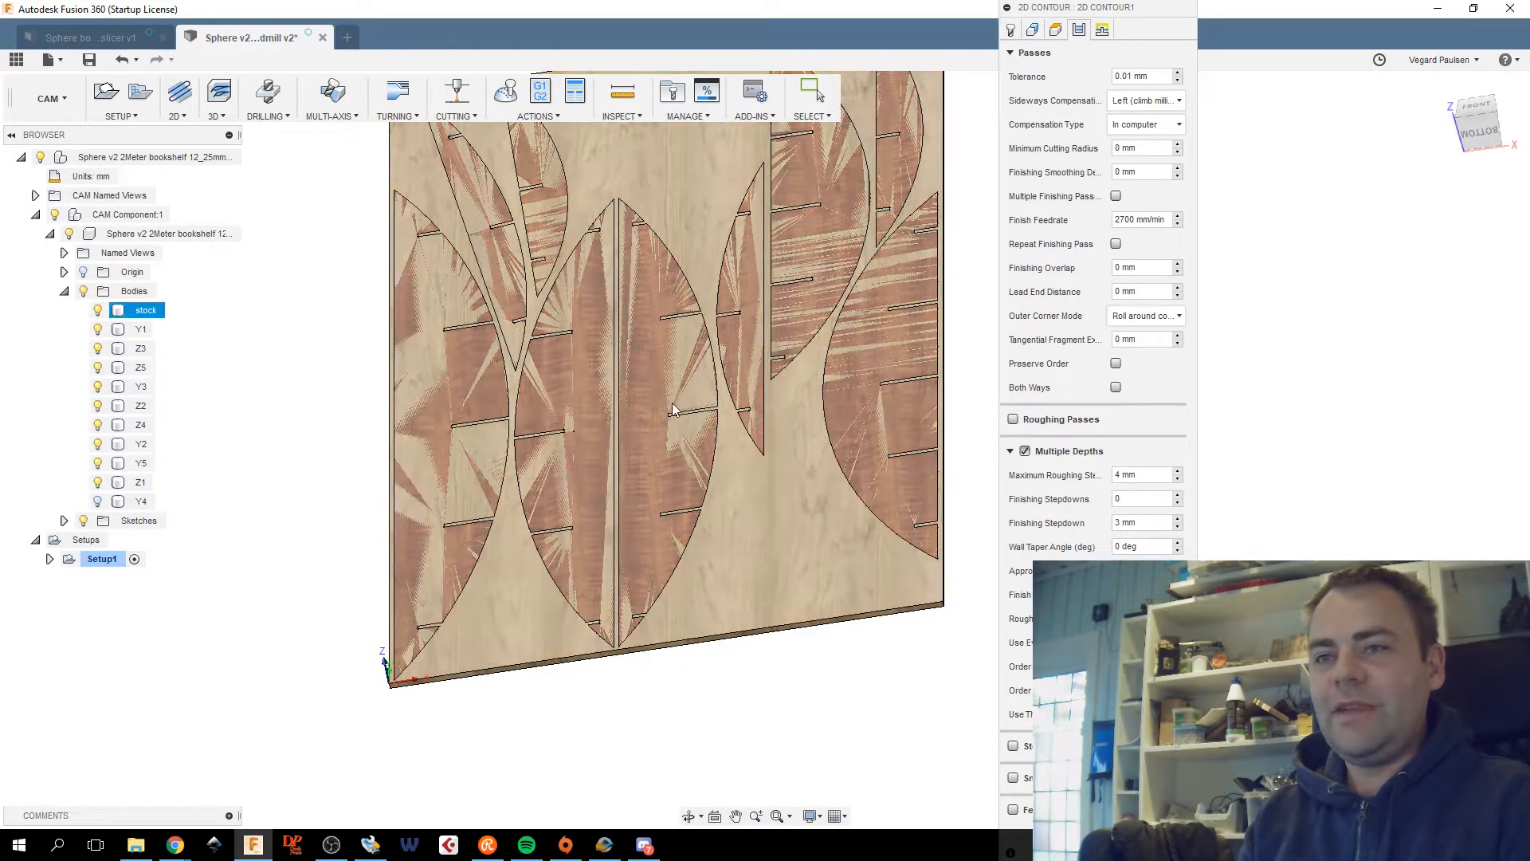
View the complete nested sheet squarely from between its front and bottom directions, leaving no body selected.
scroll(677, 538, "down", 2)
middle_click_drag(677, 538, 591, 545)
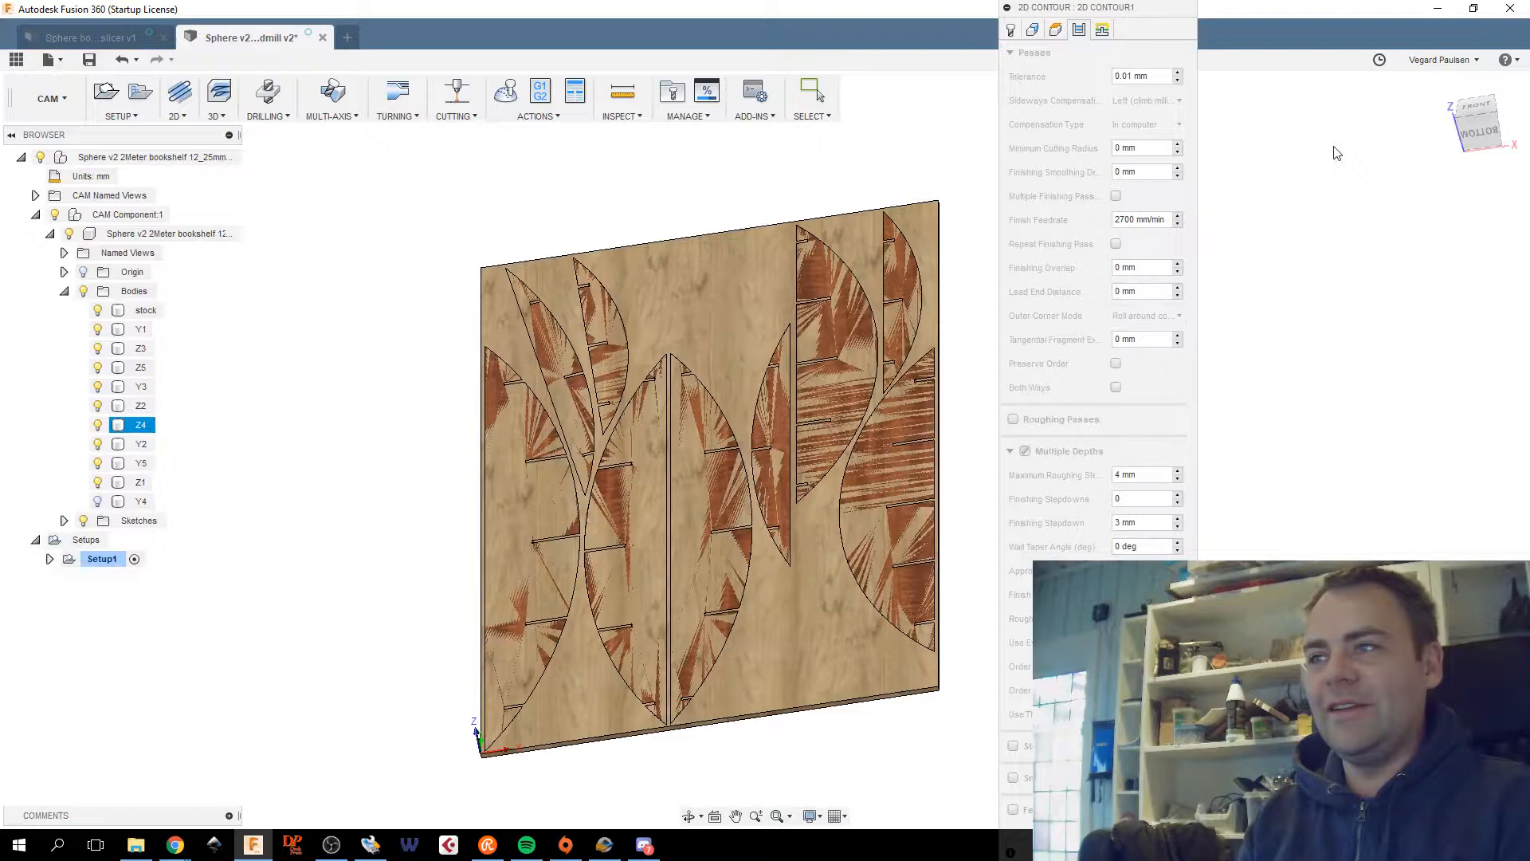
left_click(1480, 120)
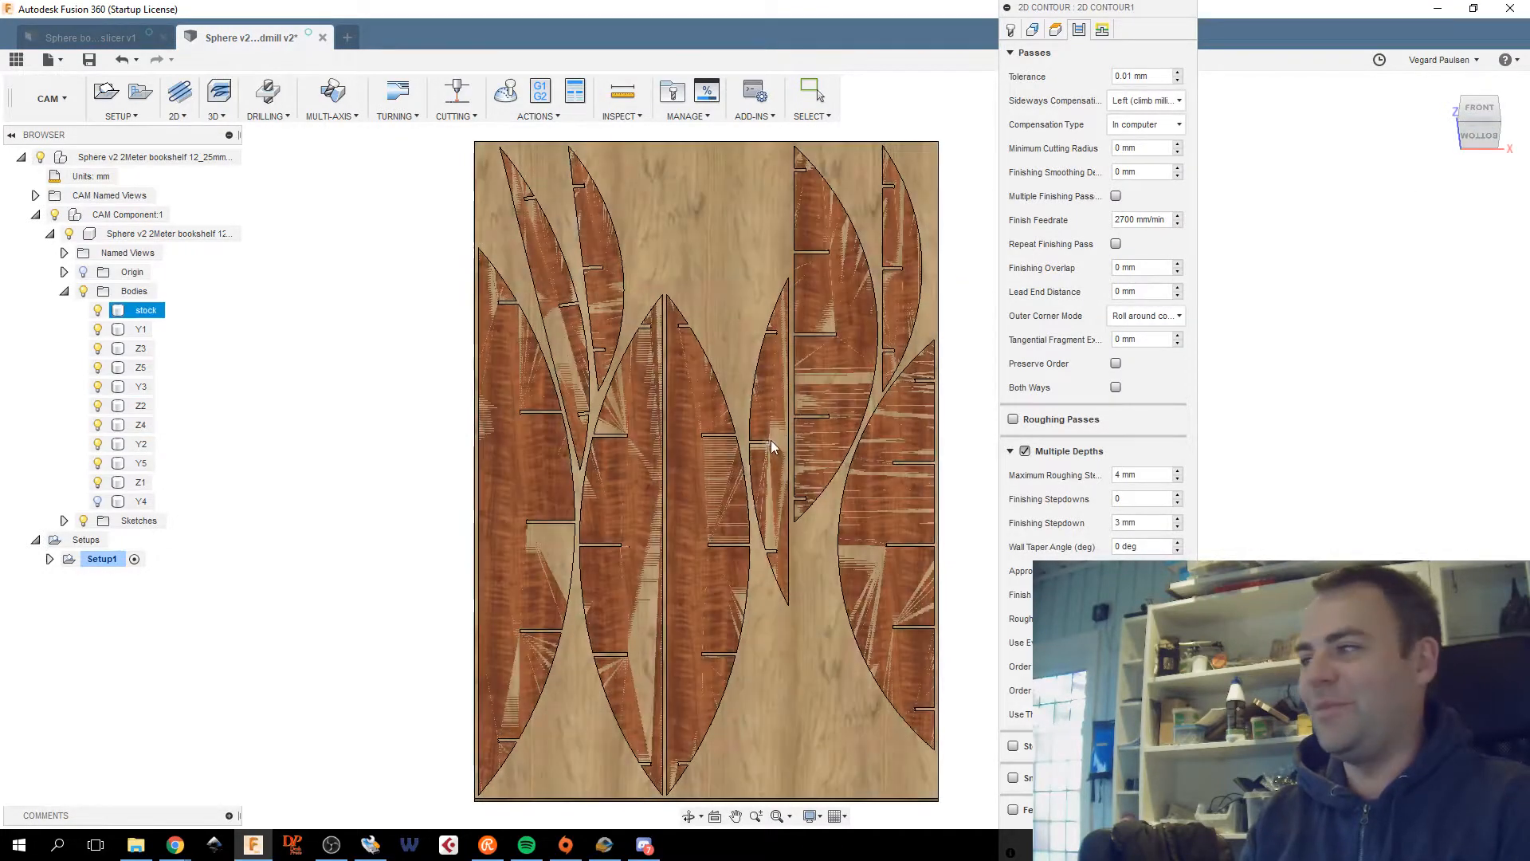
left_click(769, 442)
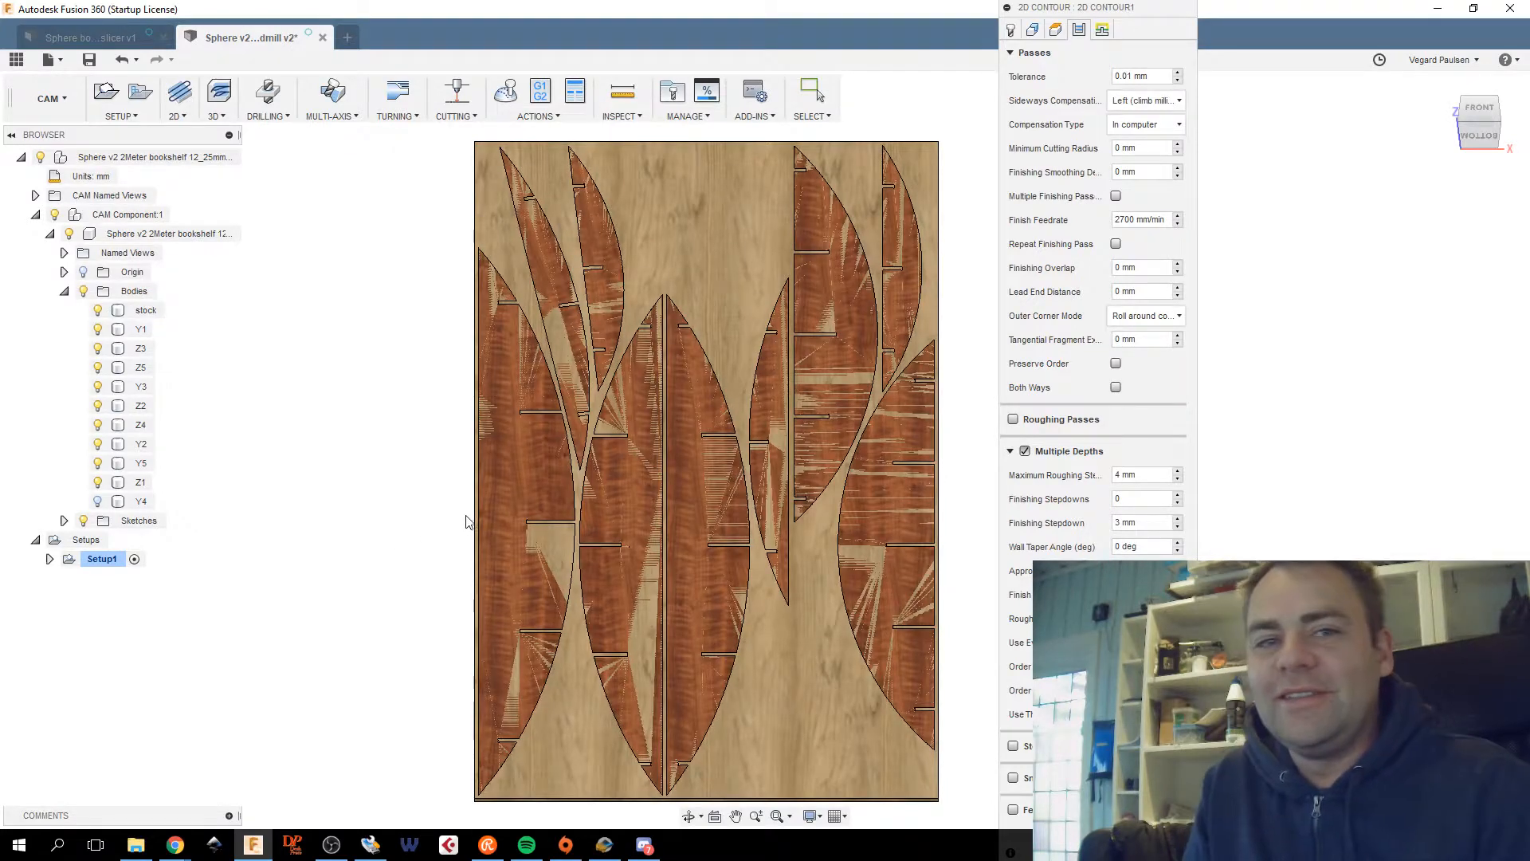
left_click(502, 523)
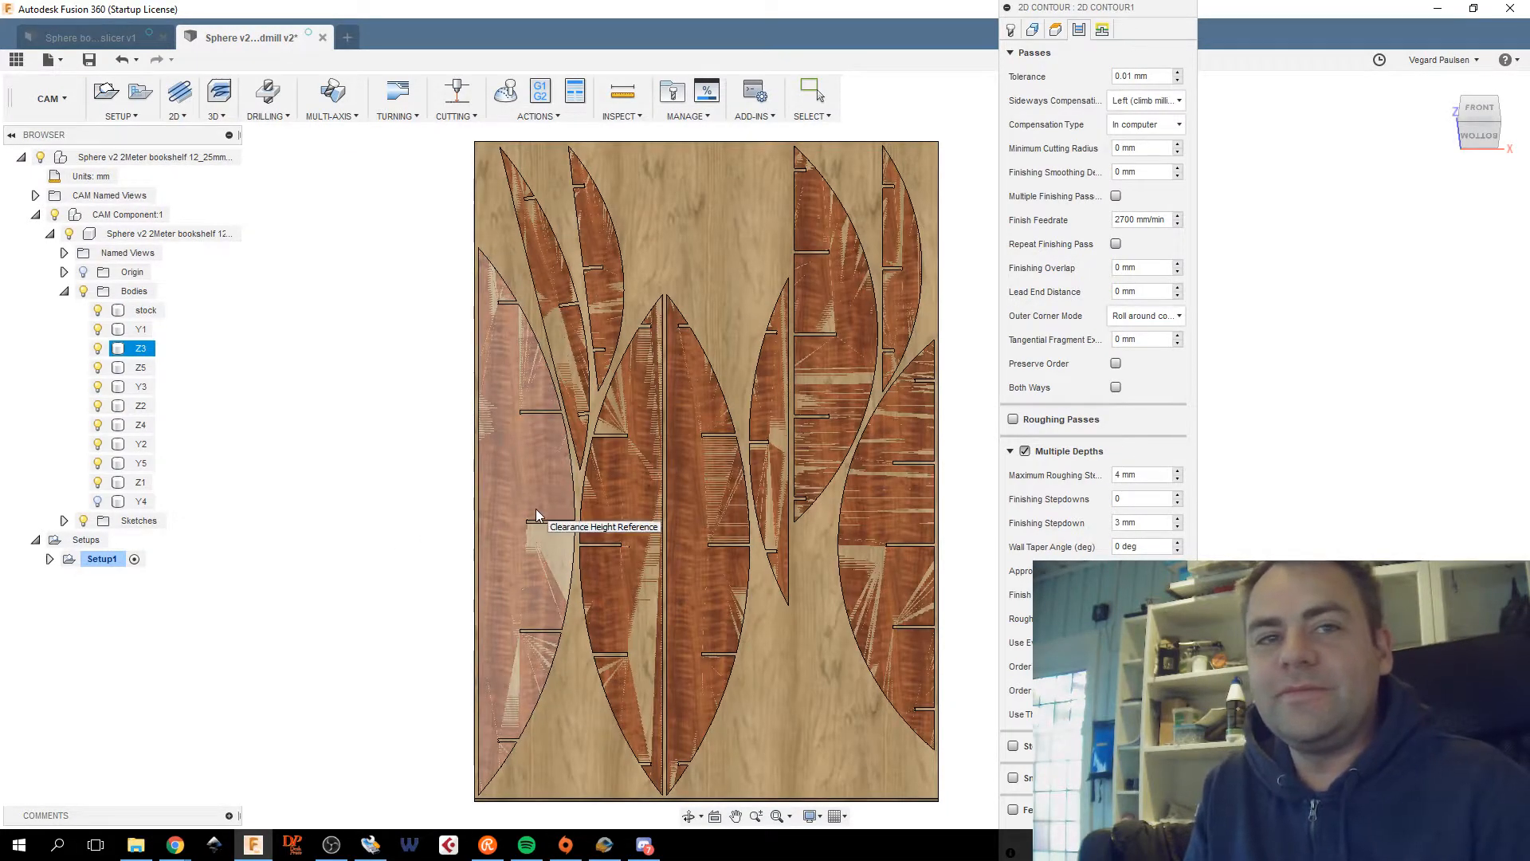
key("Escape")
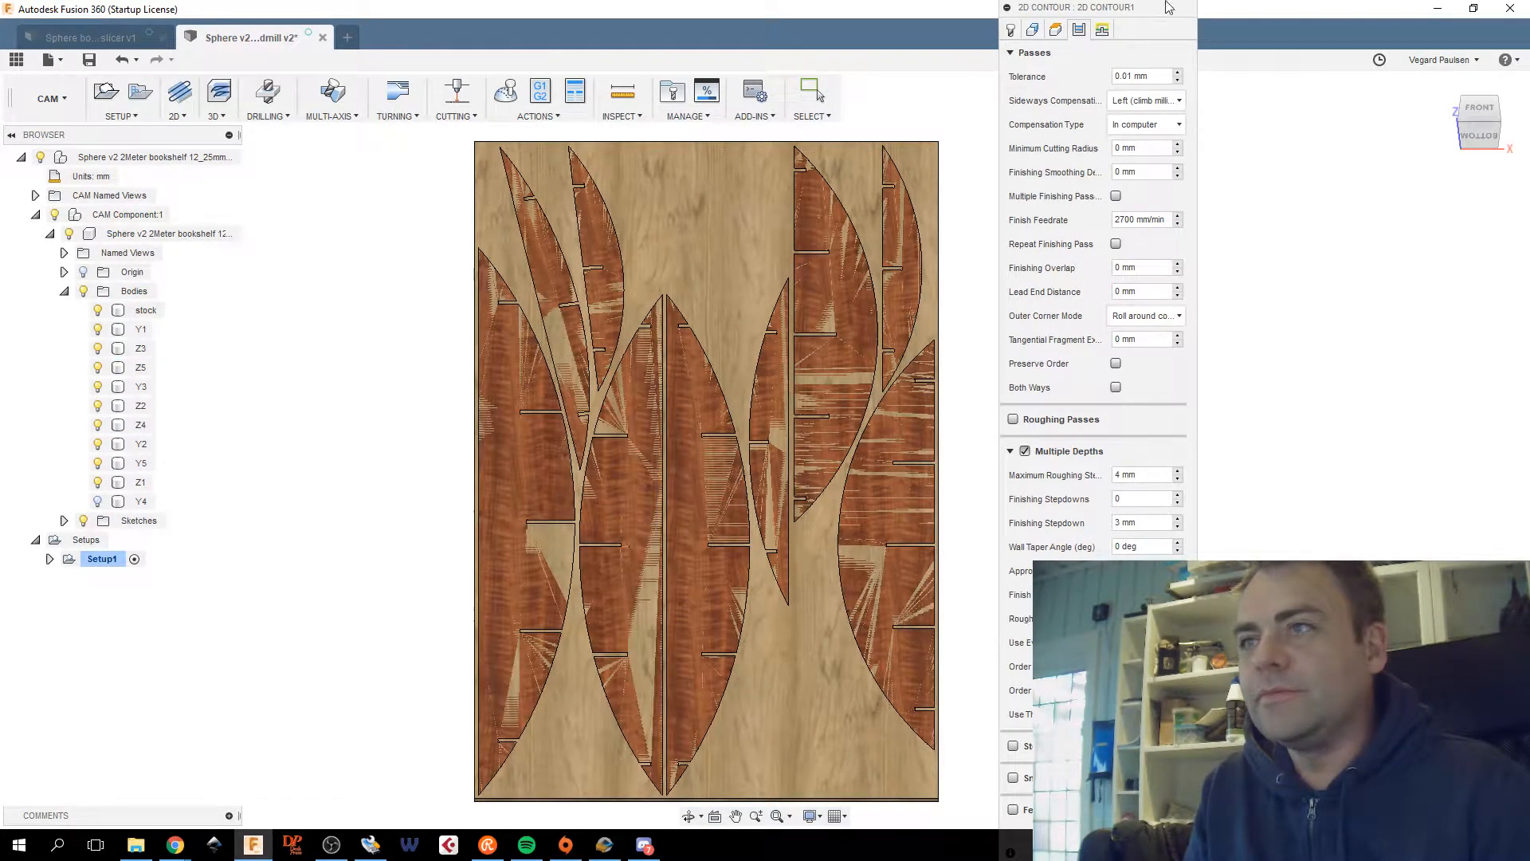
Move the 2D contour dialog farther from the sheet and open its linking settings.
left_click_drag(1134, 14, 1175, 7)
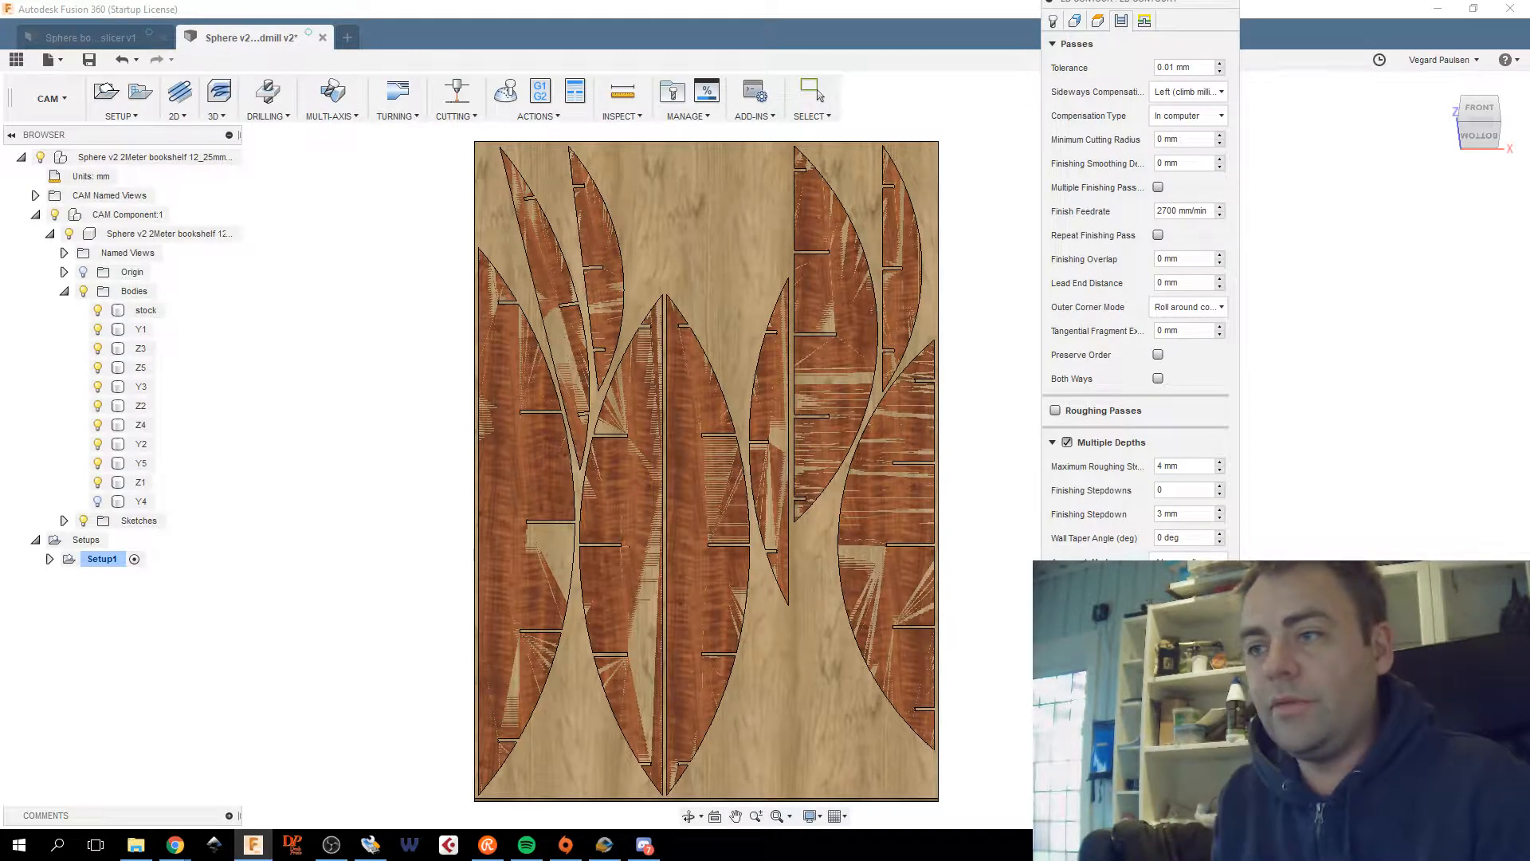
left_click_drag(1144, 12, 1157, 7)
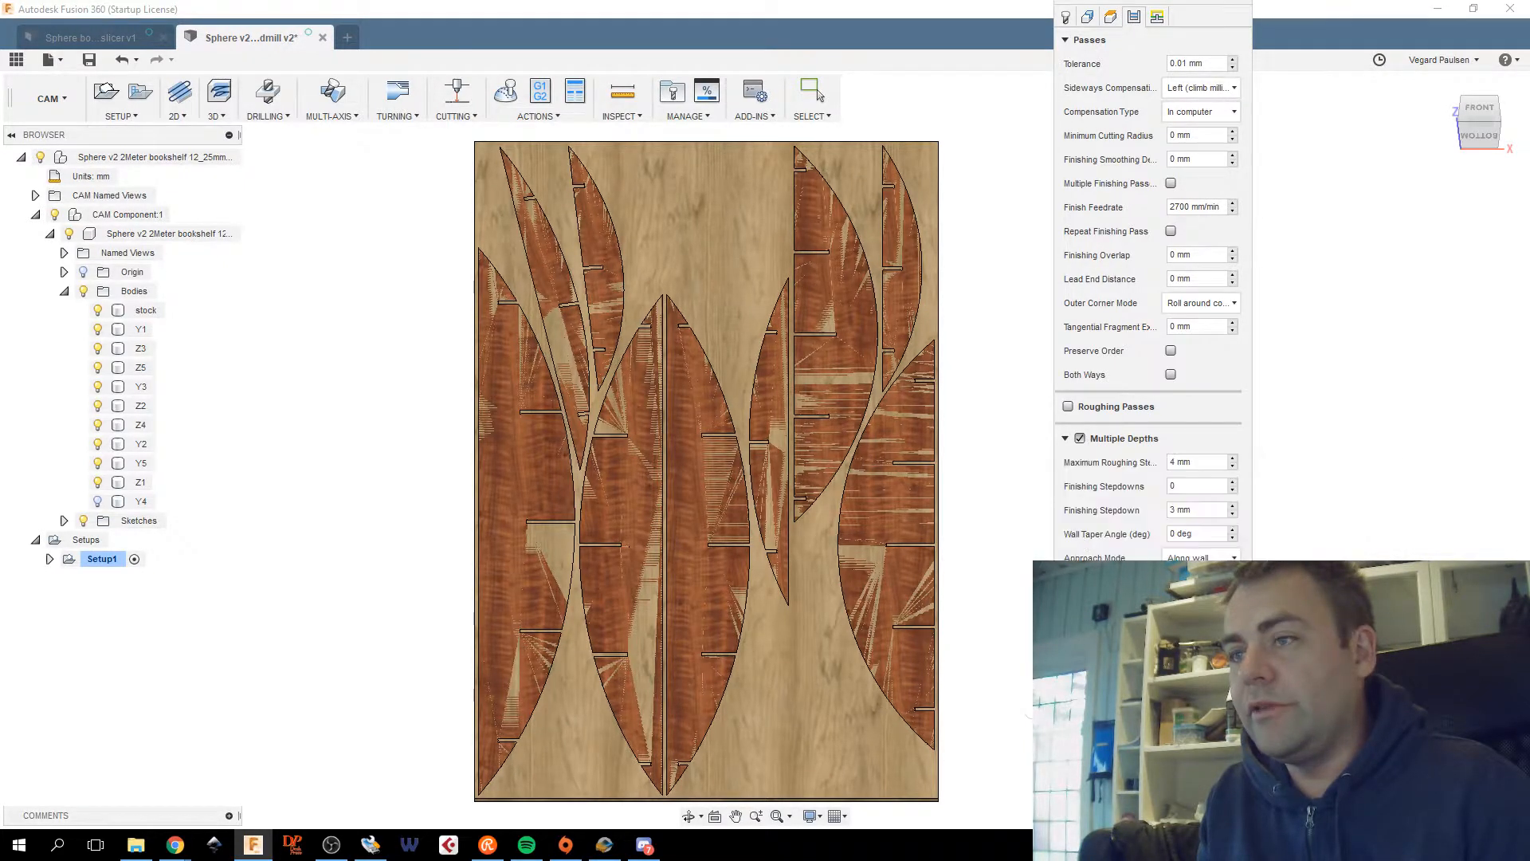
left_click(1157, 17)
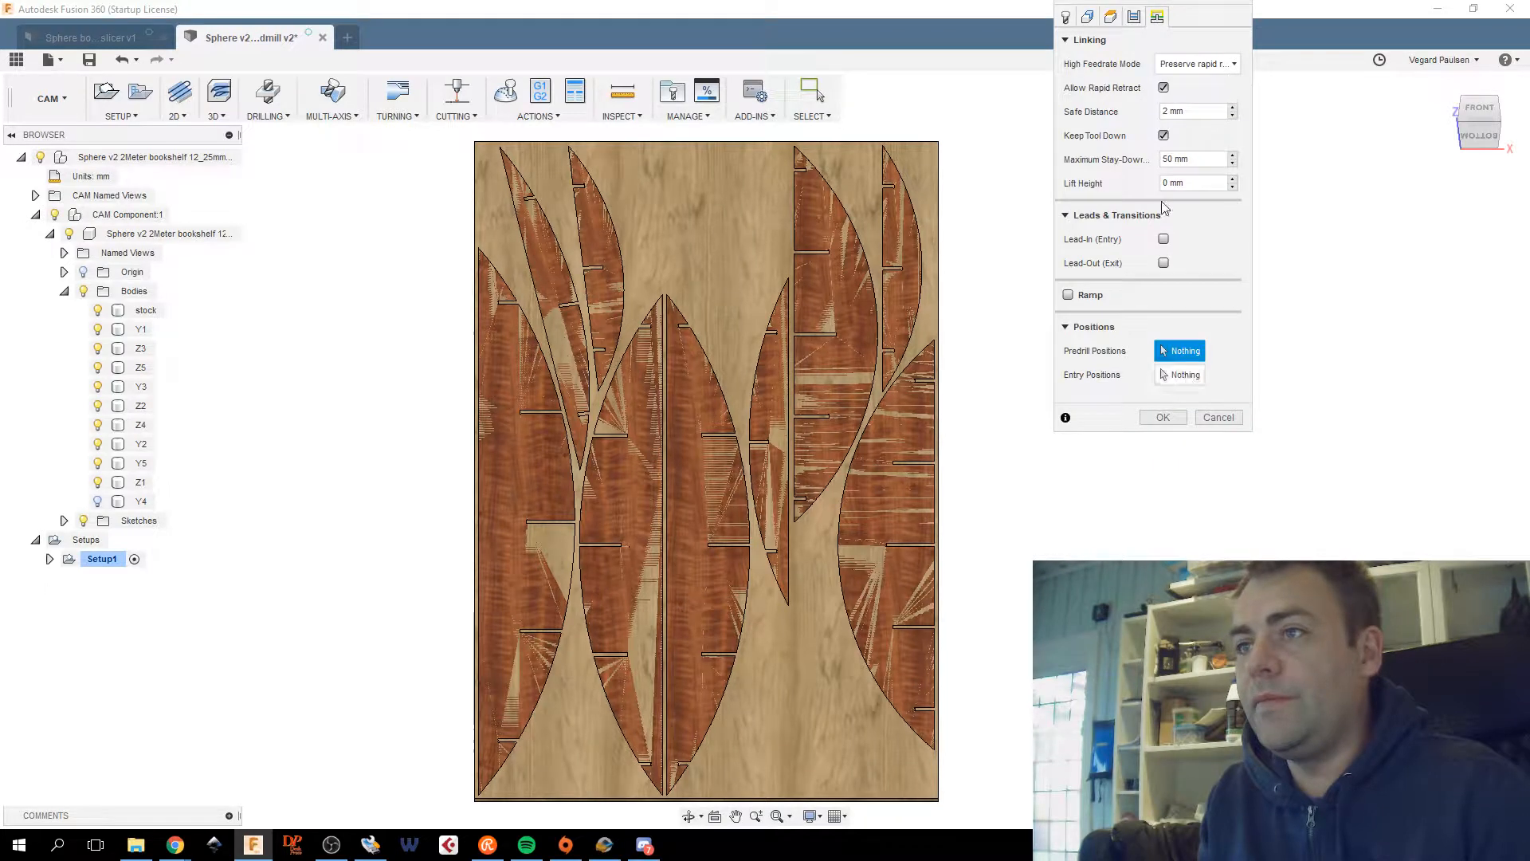
Set the contour's linking safe distance to 3 mm and maximum stay-down distance to 20 mm, leaving the high feedrate mode as it is.
left_click(1198, 63)
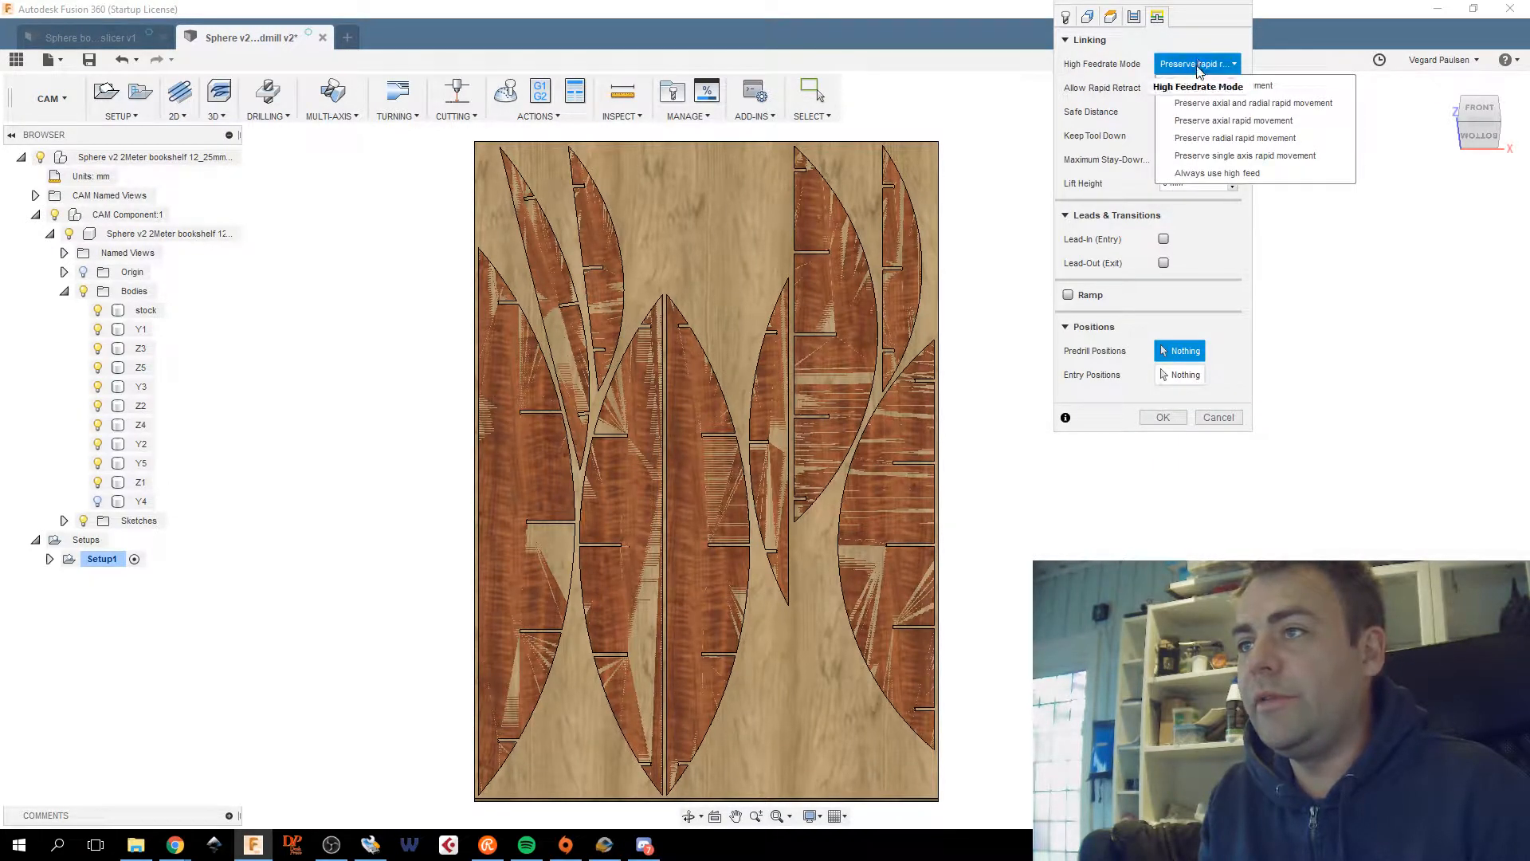
left_click(1200, 84)
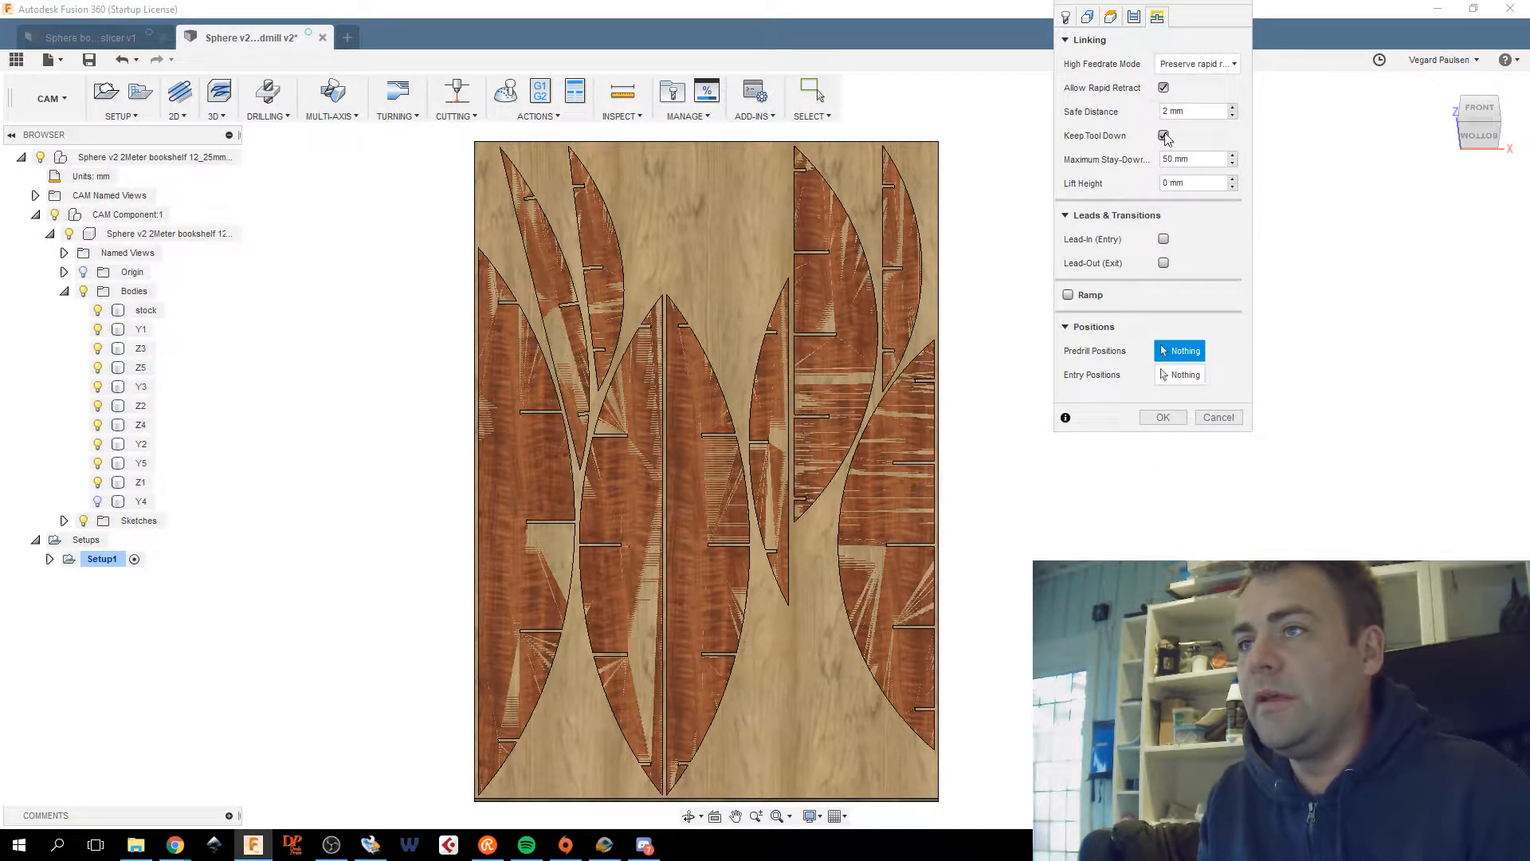
left_click(1233, 107)
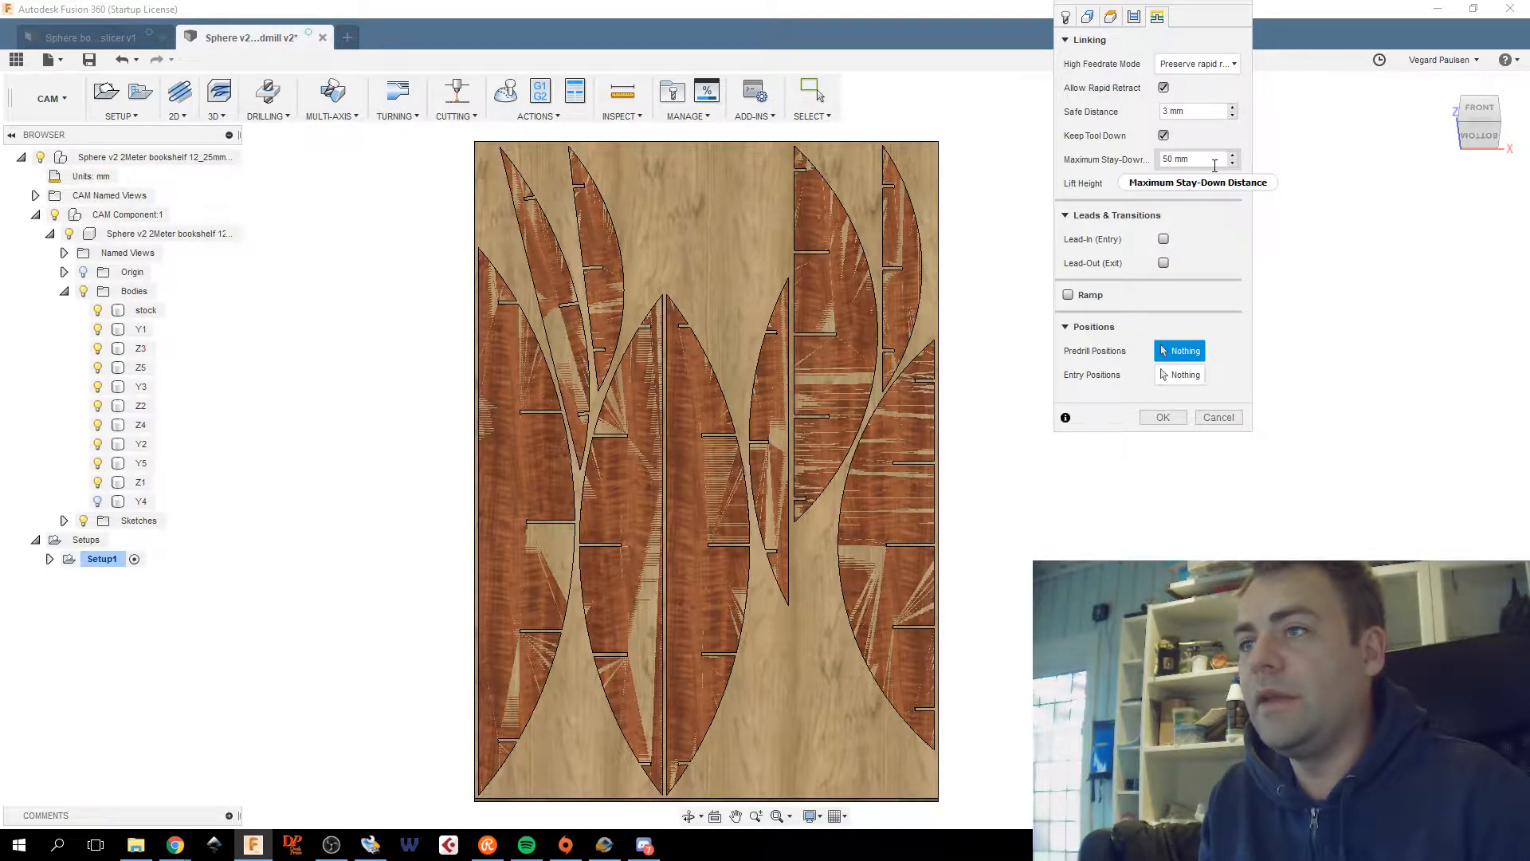
left_click(1168, 159)
key("BackSpace")
type("2")
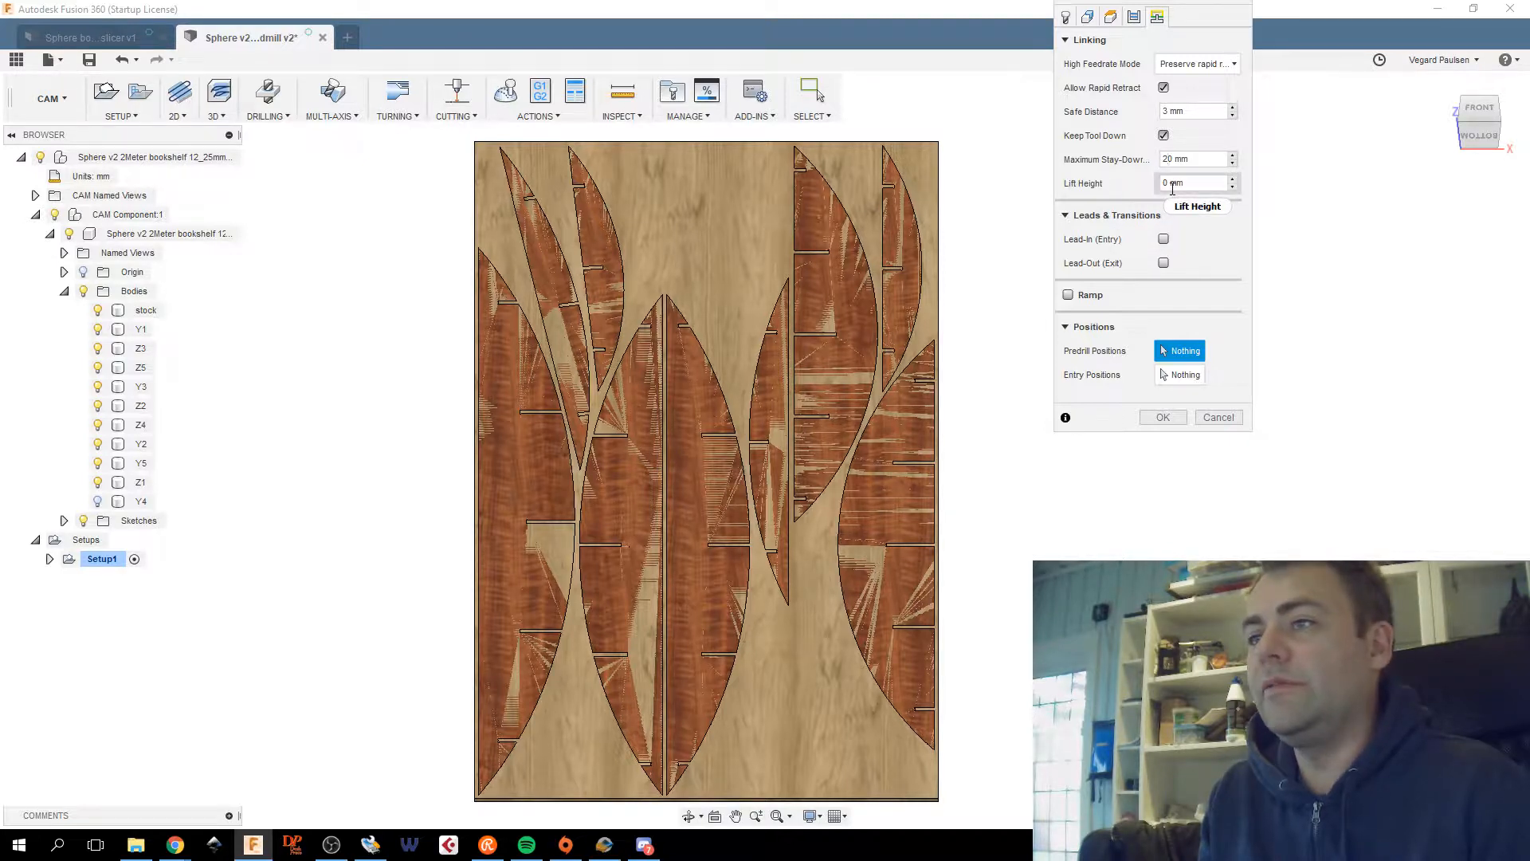
mouse_move(1172, 189)
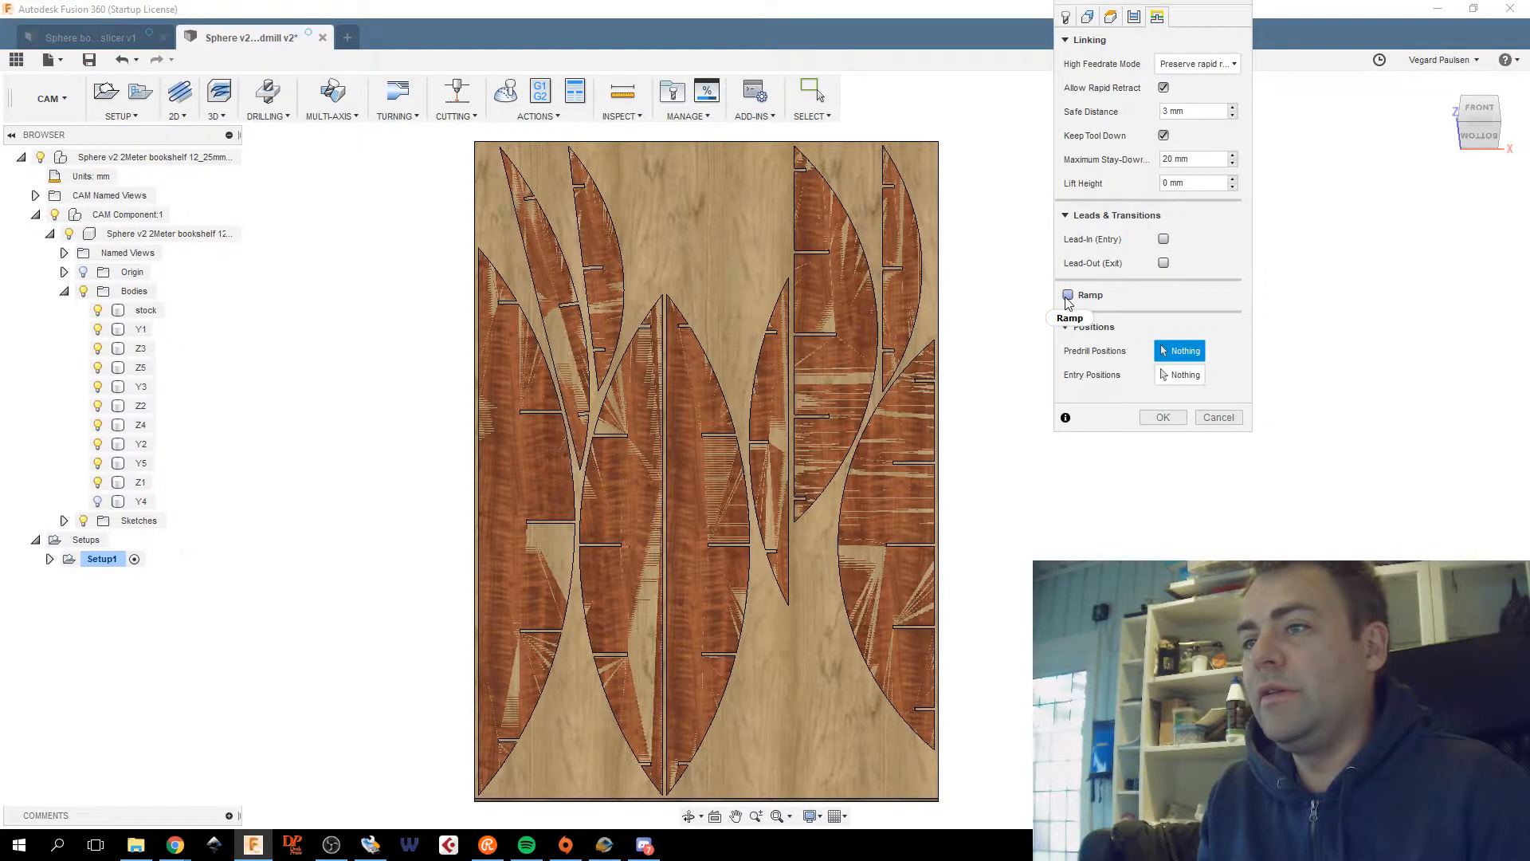
Enable ramping with a 20-degree ramping angle and try to accept the 2D contour operation.
mouse_move(1069, 303)
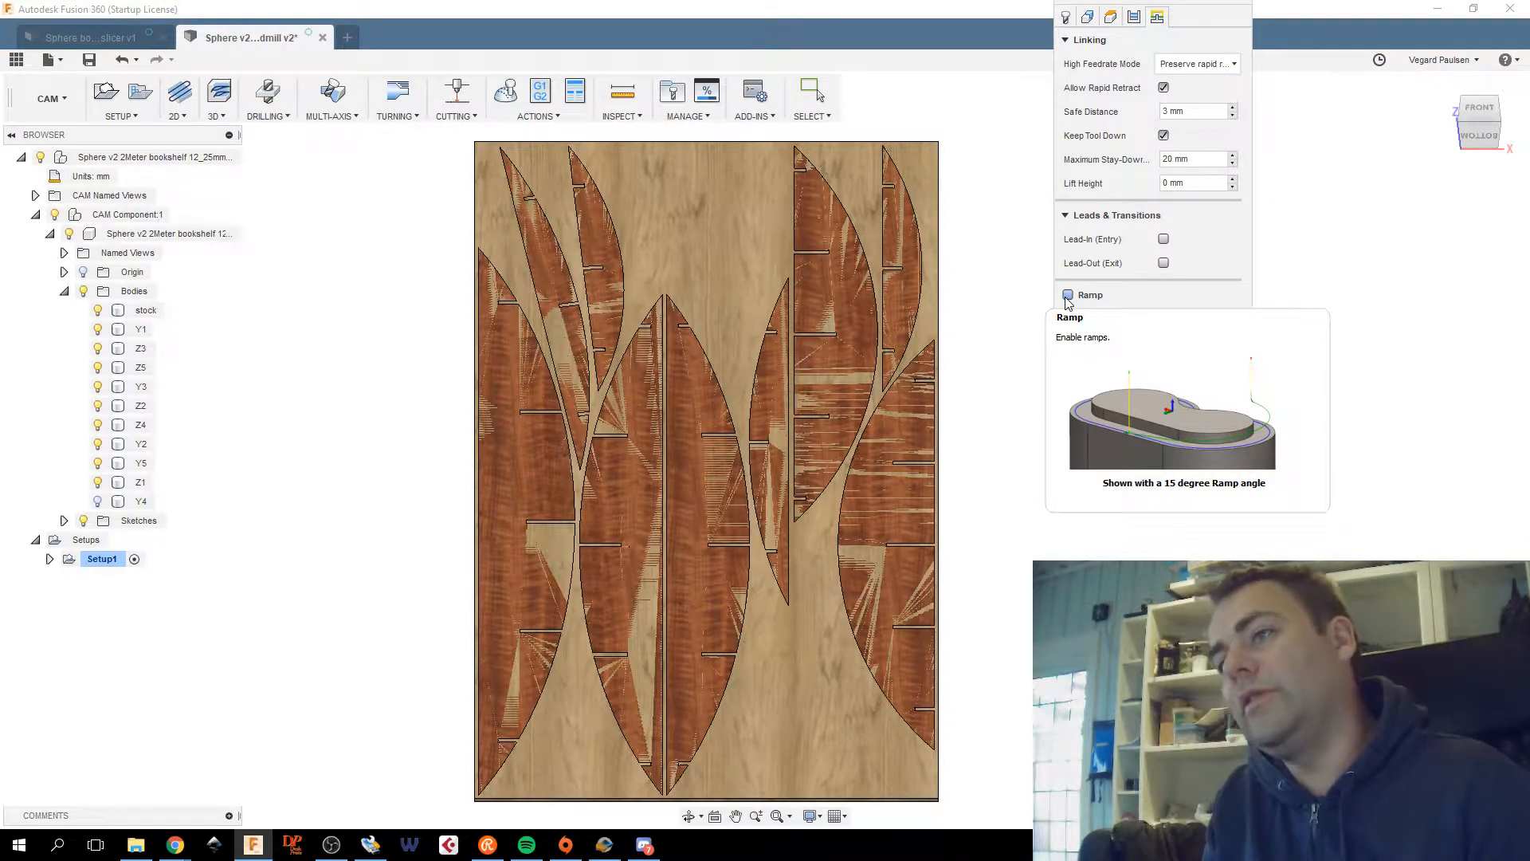
left_click(1068, 295)
left_click(1165, 318)
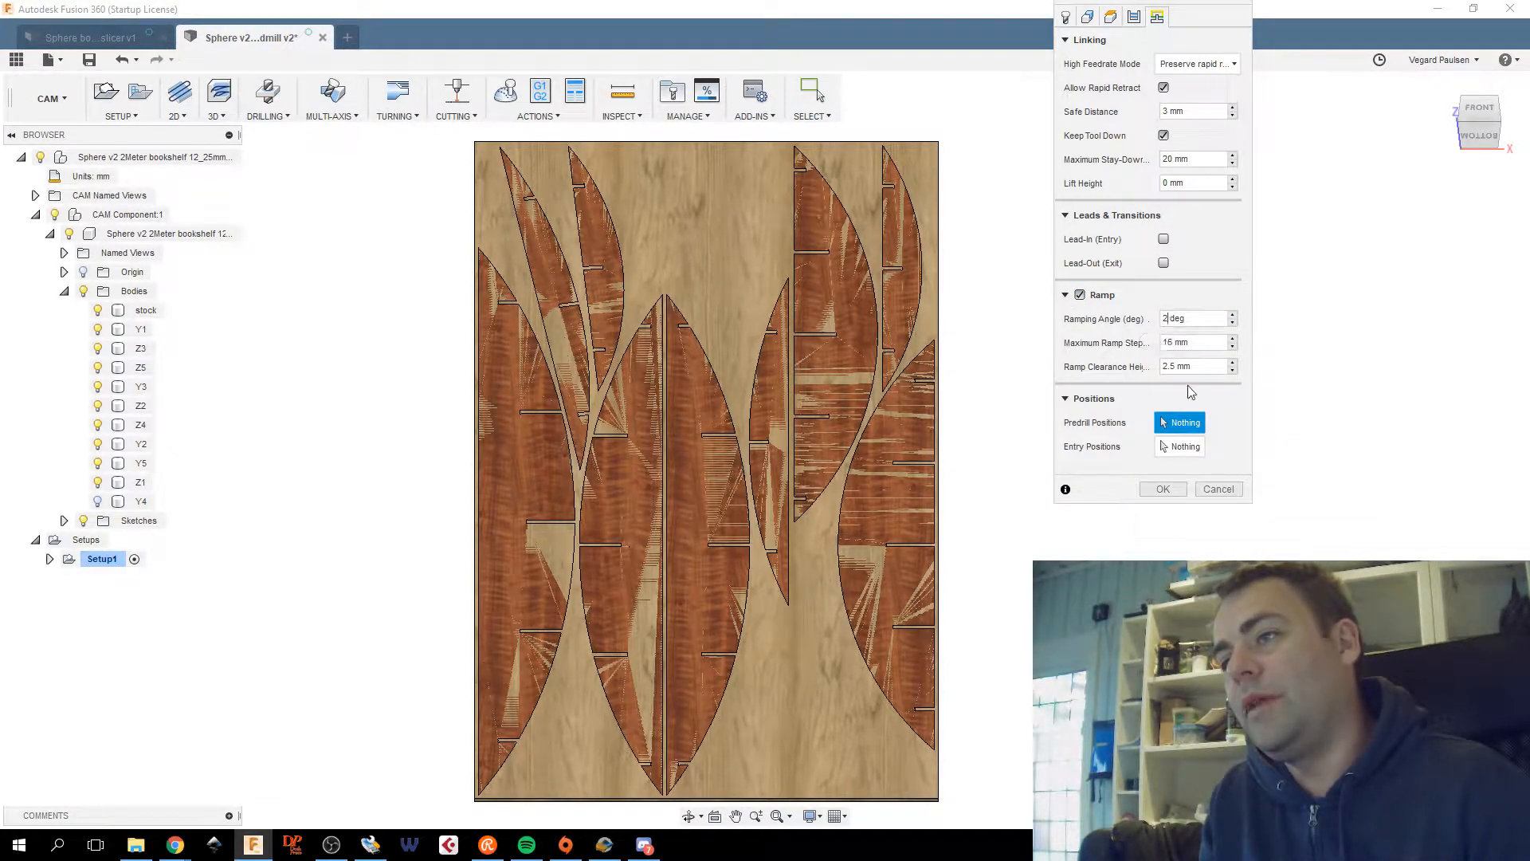
type("0")
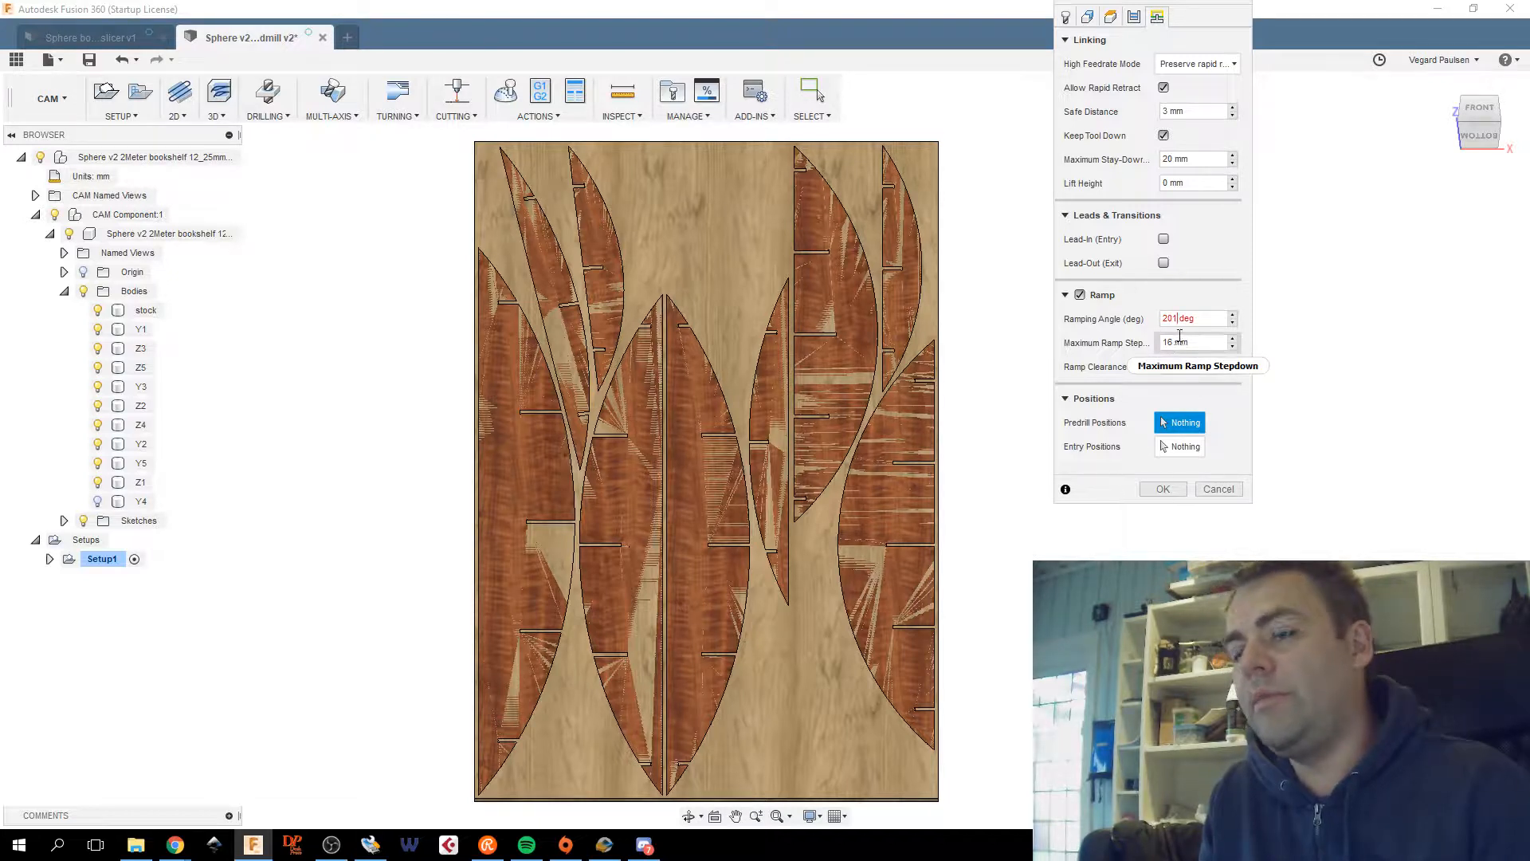
left_click(1160, 488)
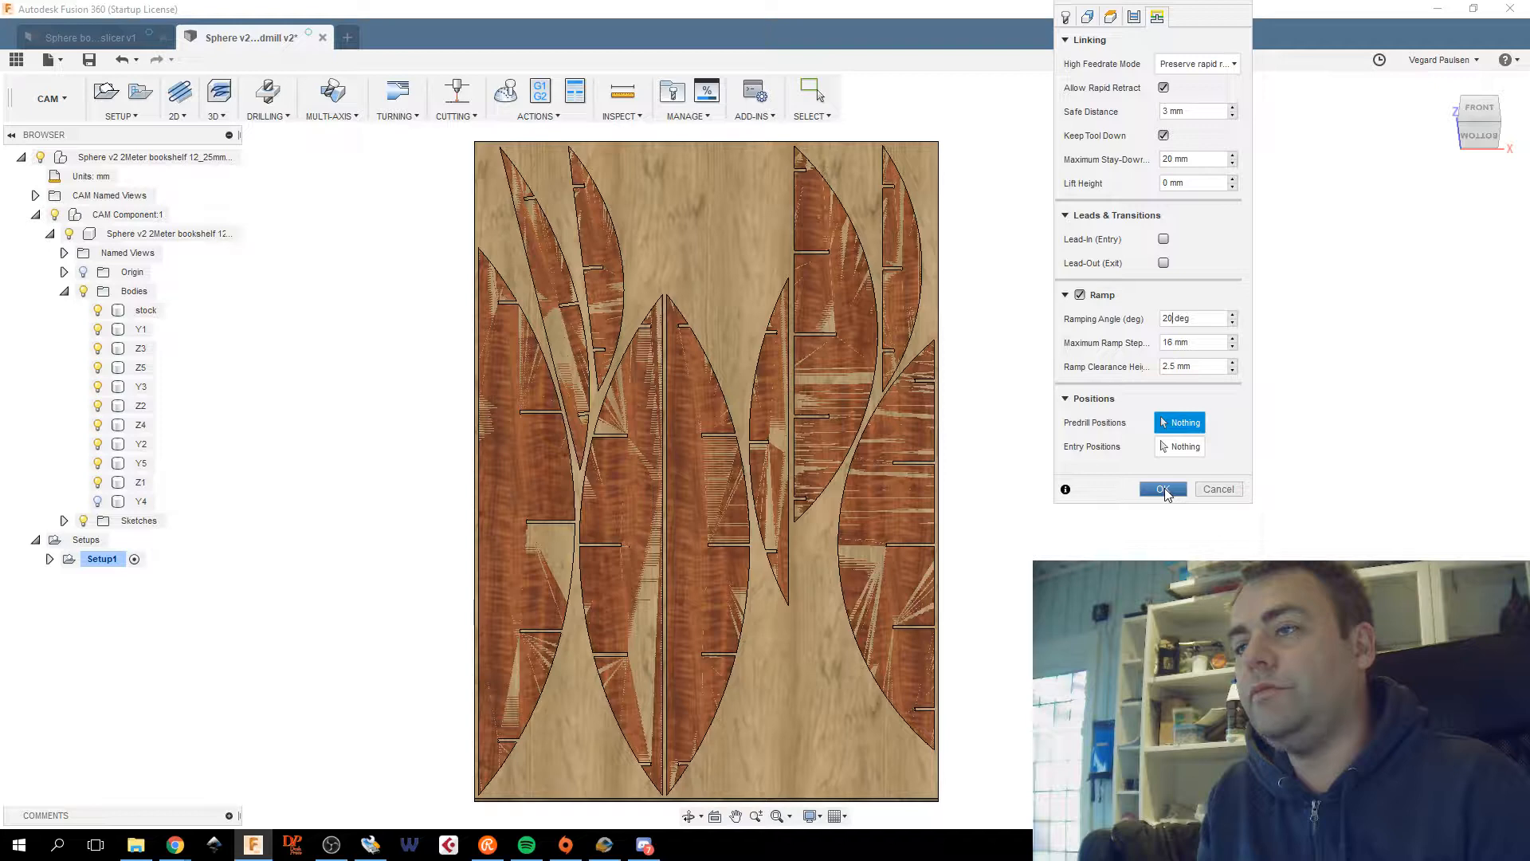
left_click(1164, 491)
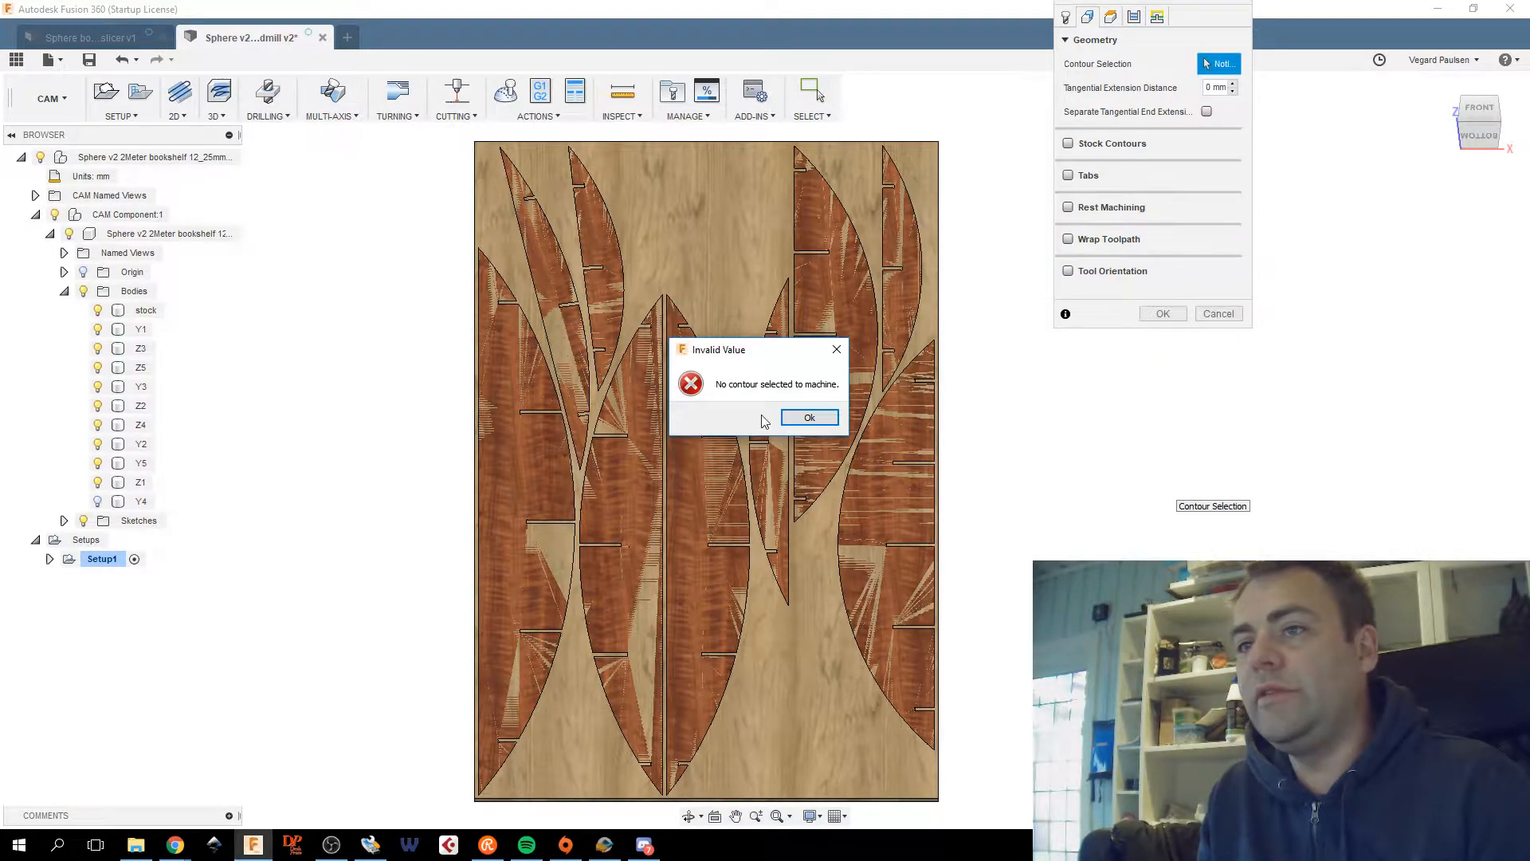
left_click(806, 418)
Tilt the view, hide the stock body, and select the lower outline of small part Y5 as the first contour.
left_click(1496, 140)
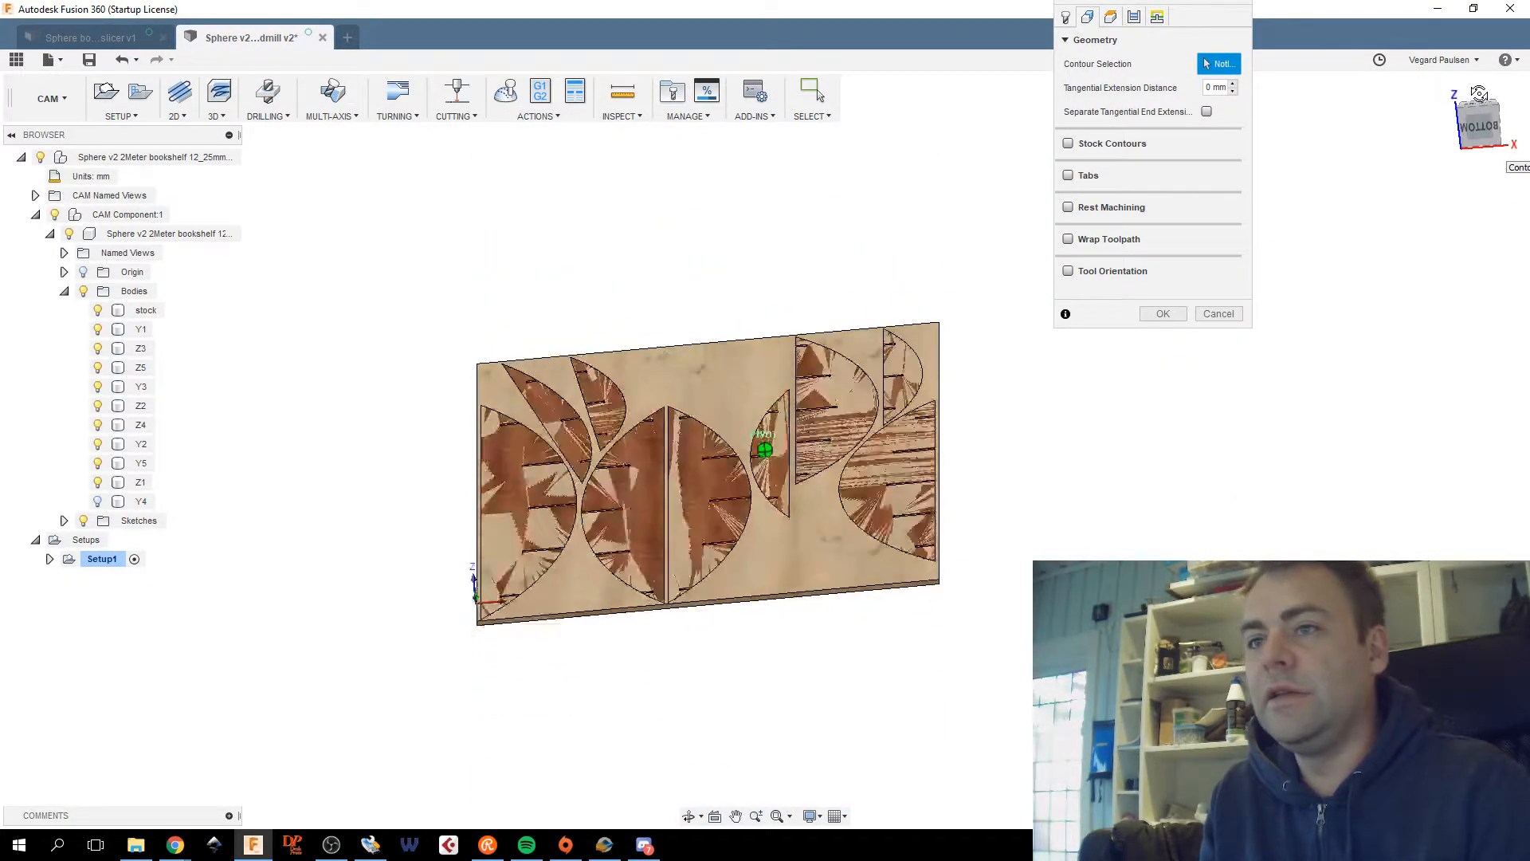
left_click(99, 311)
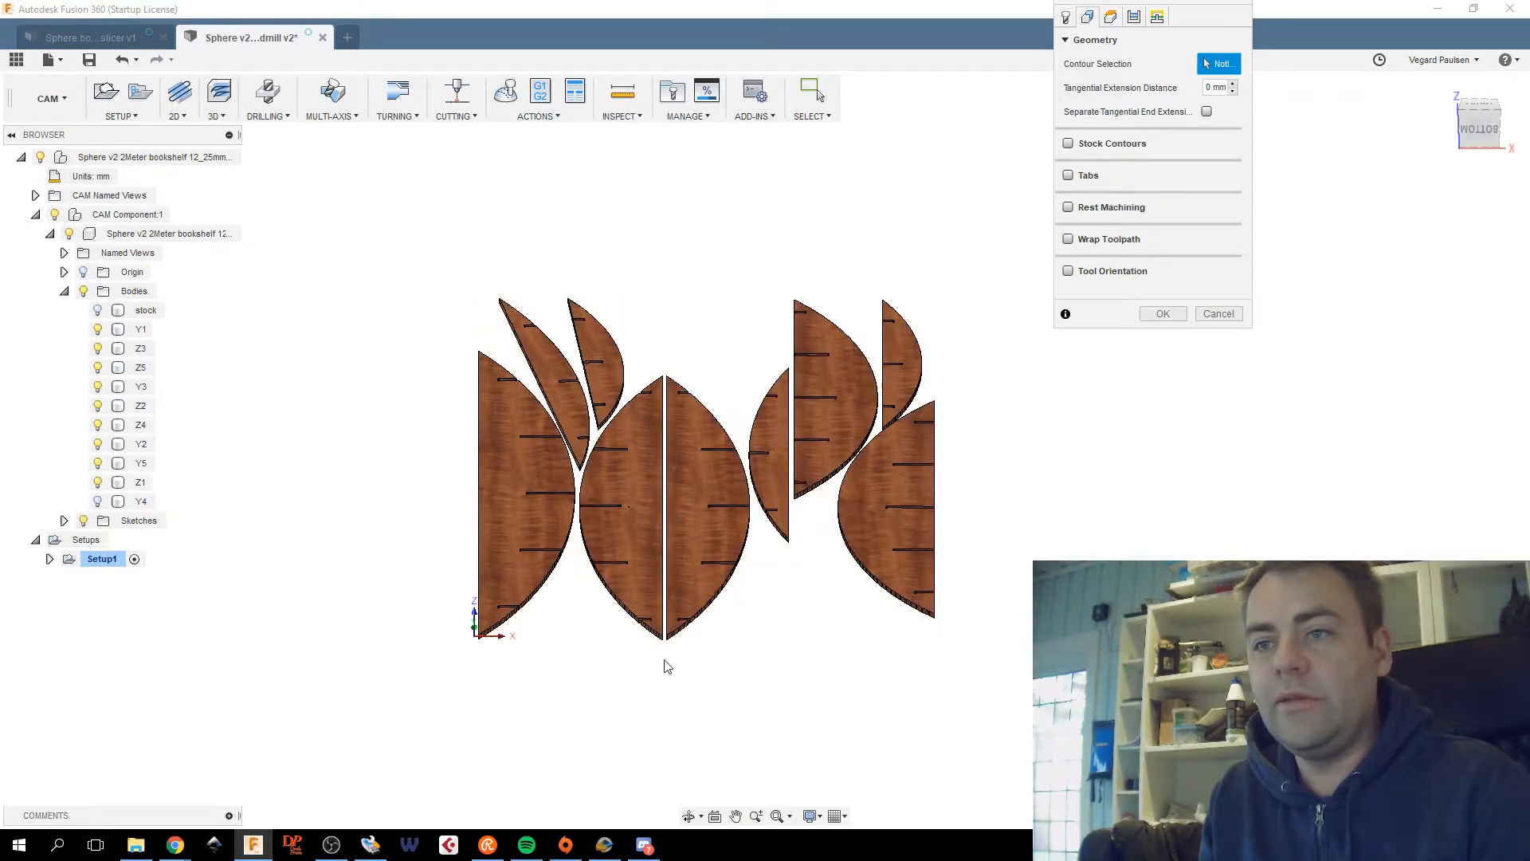
scroll(666, 659, "up", 5)
scroll(690, 524, "down", 1)
middle_click_drag(690, 523, 660, 565)
scroll(531, 355, "up", 1)
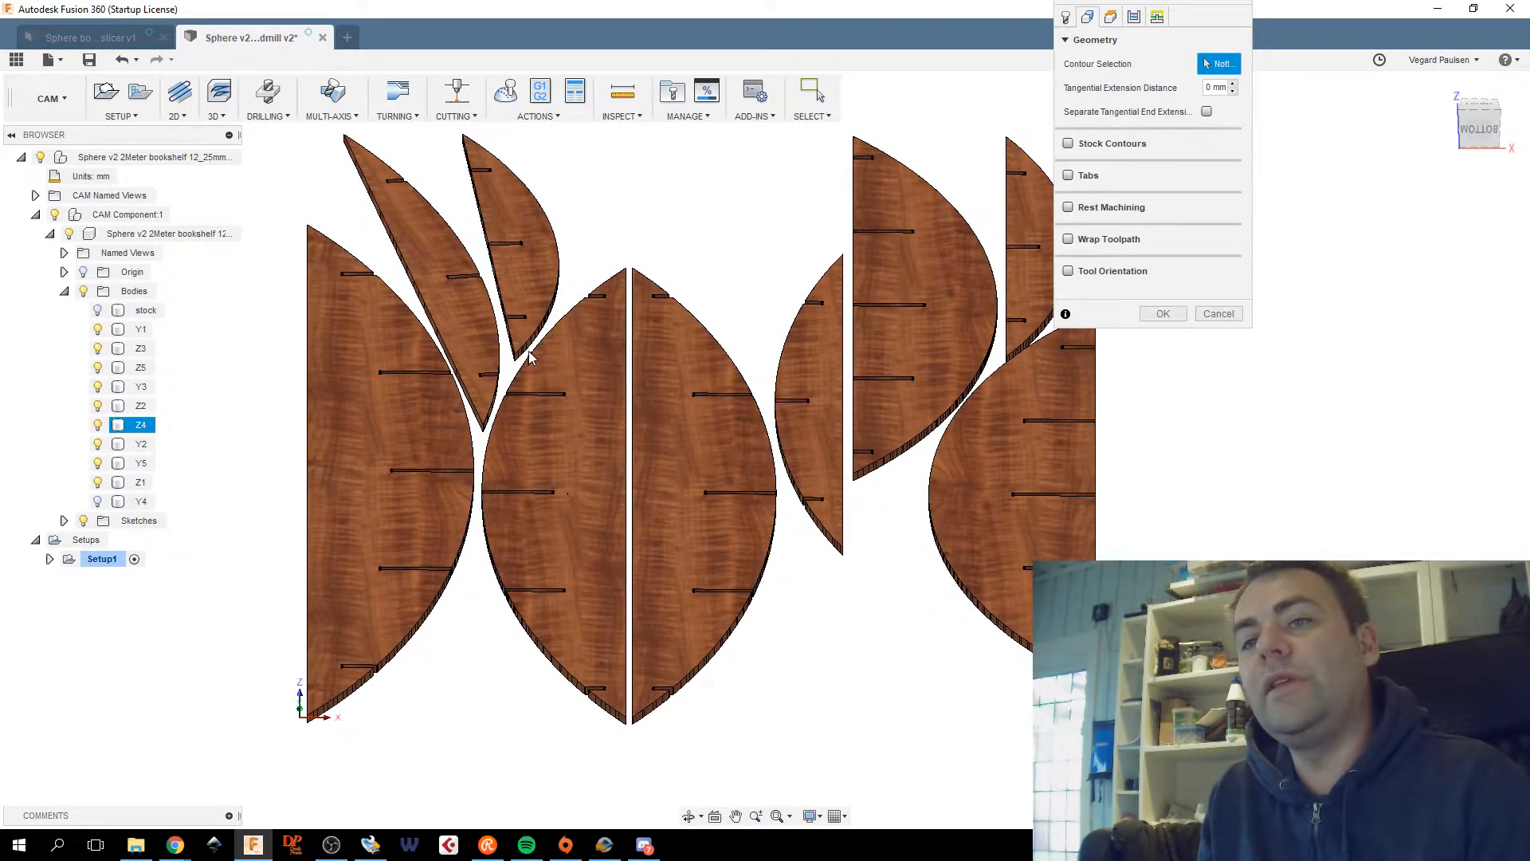
scroll(533, 350, "up", 2)
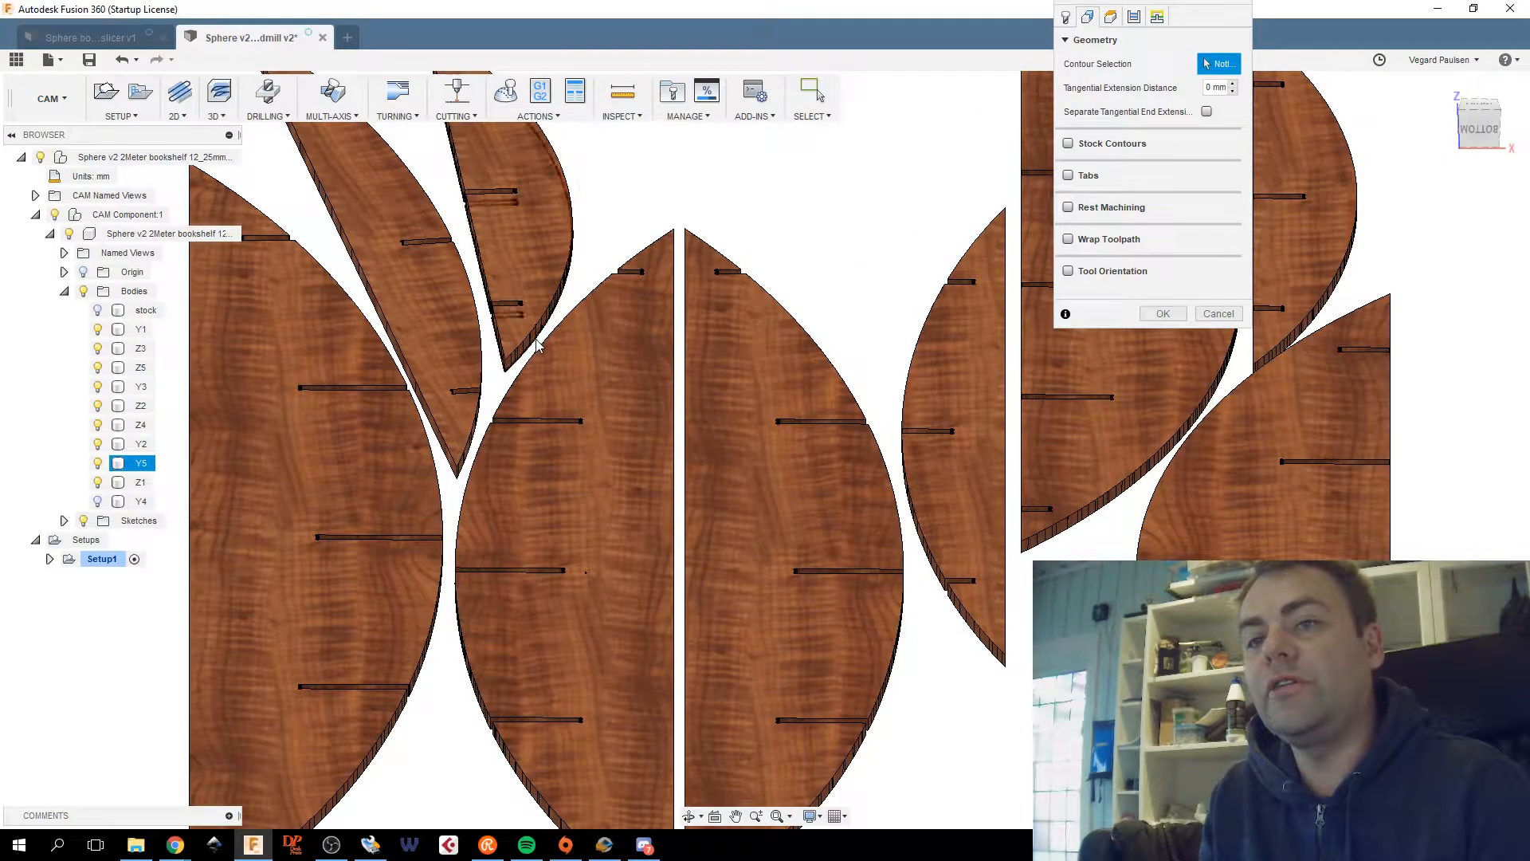
left_click(536, 345)
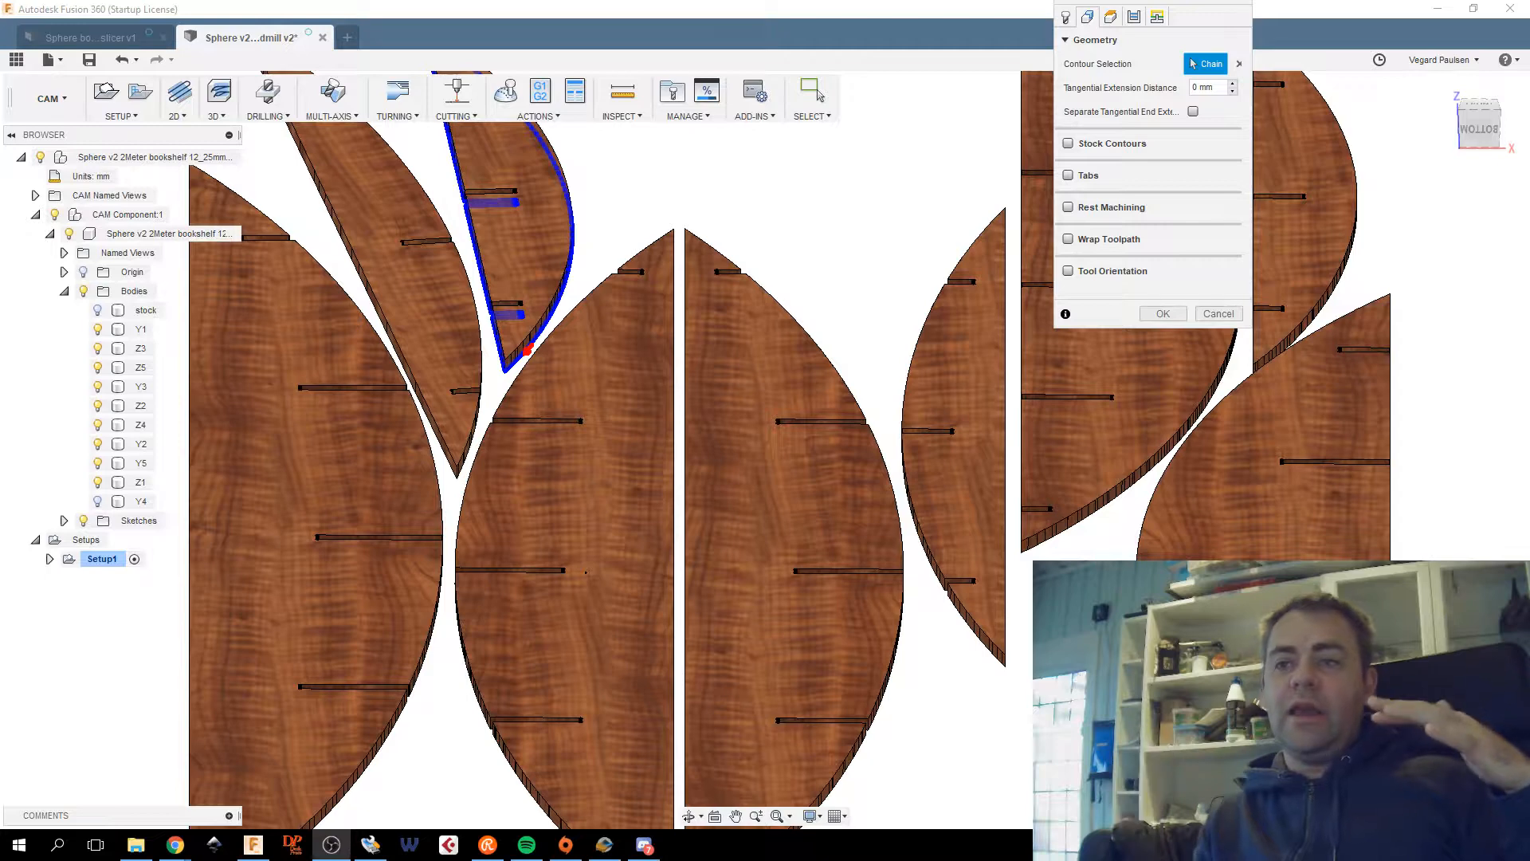
Add the lower outlines of the three other small, narrow parts to the contour selection.
scroll(830, 673, "down", 3)
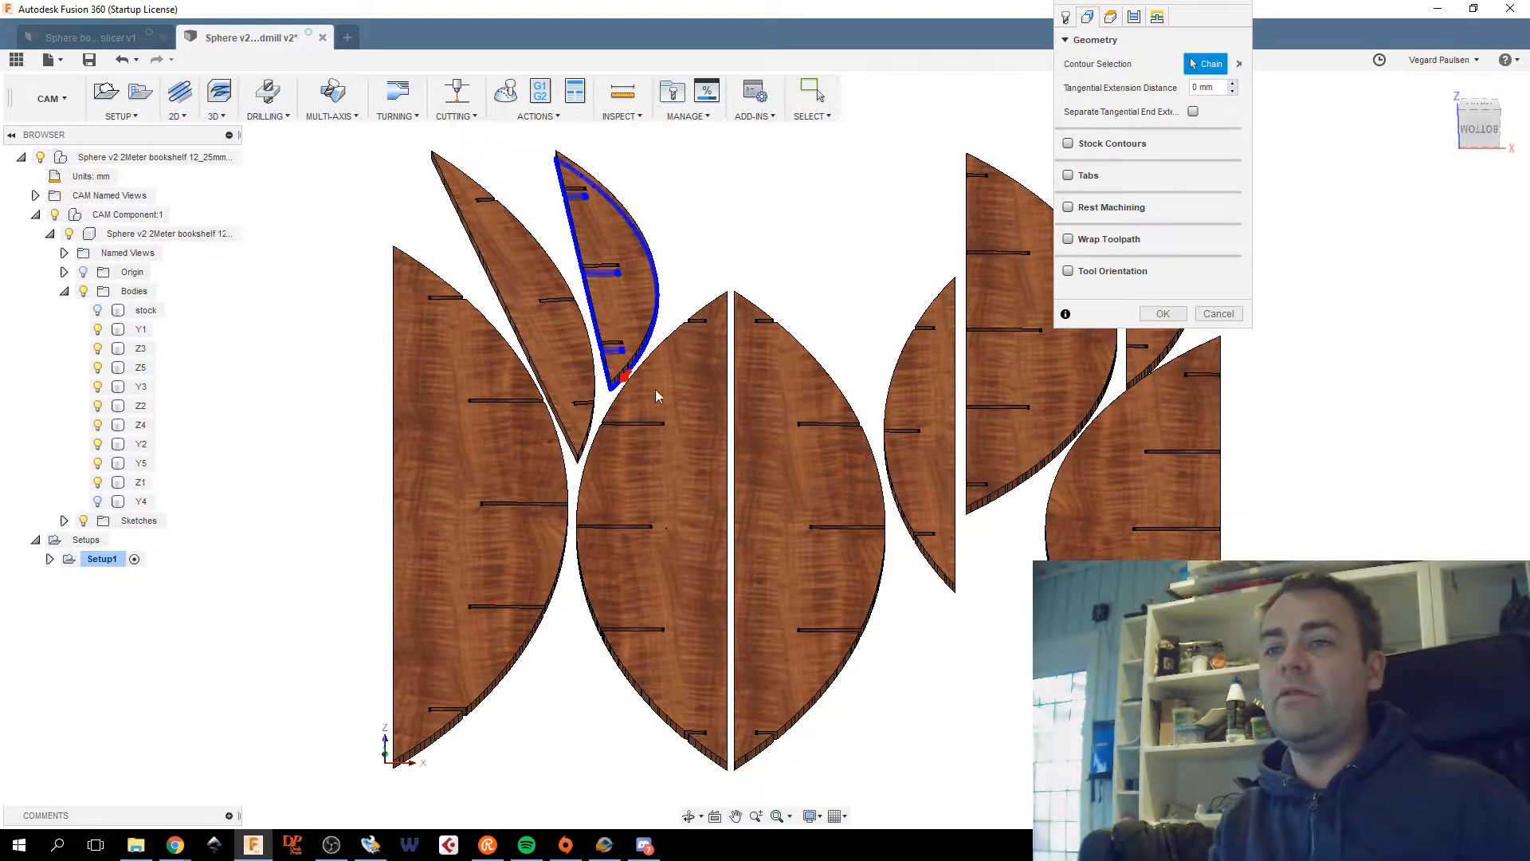
middle_click_drag(838, 573, 643, 494)
scroll(643, 494, "up", 3)
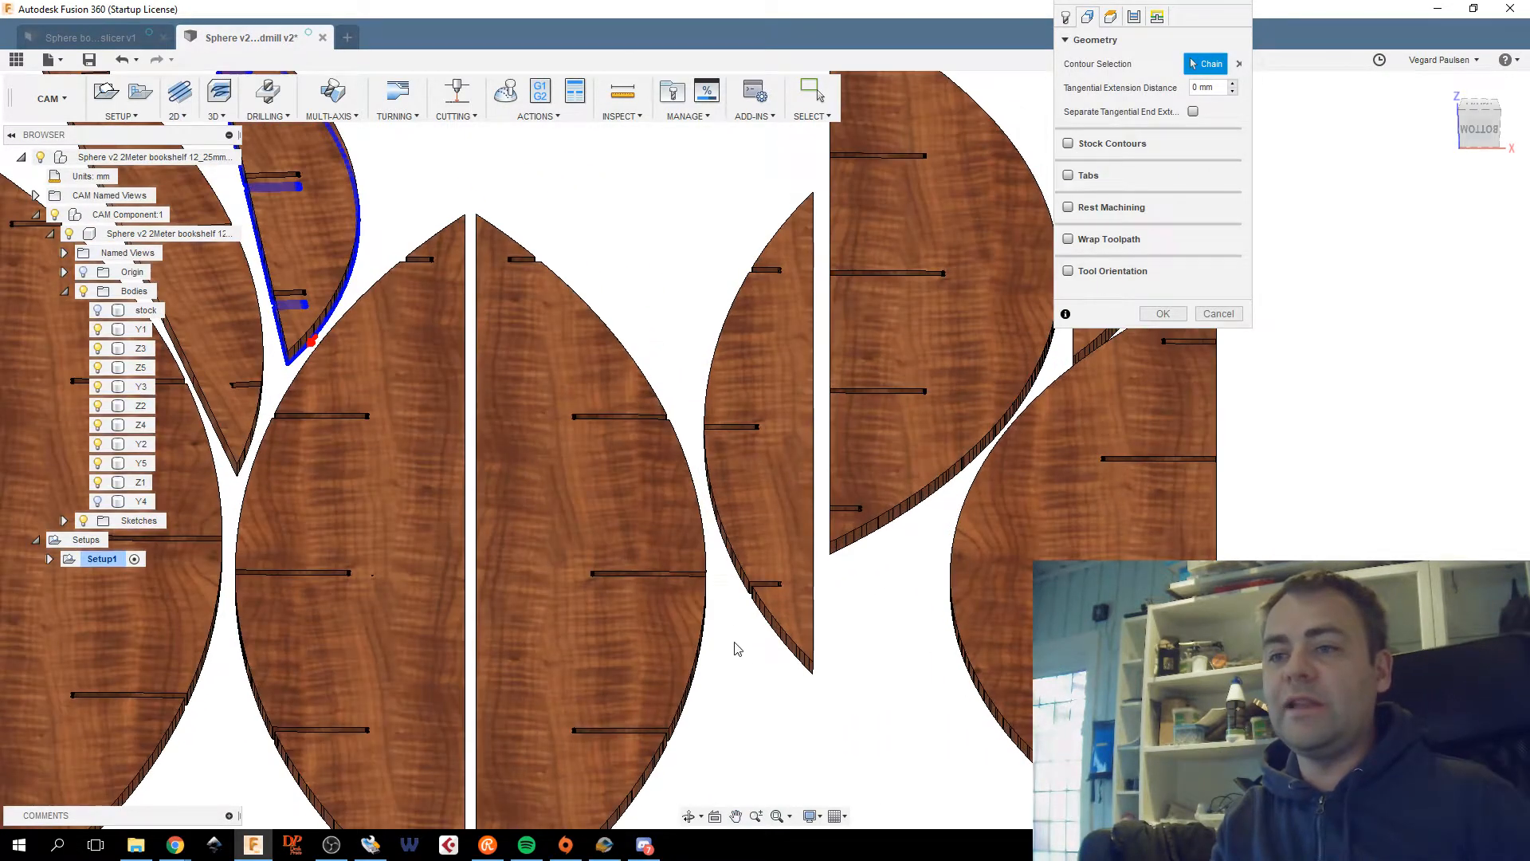
left_click(785, 652)
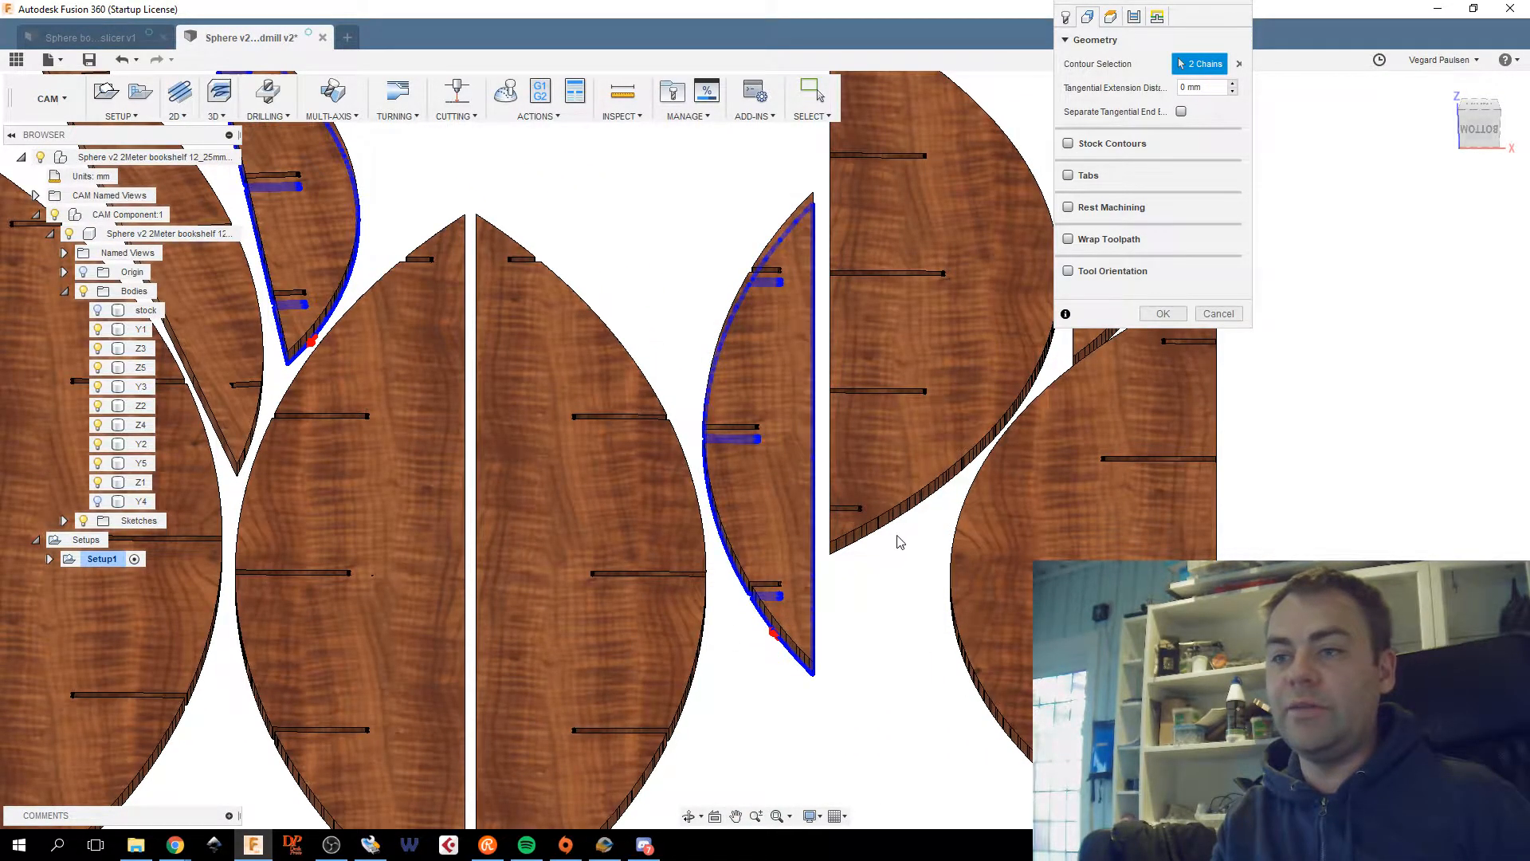
middle_click_drag(894, 540, 642, 457)
scroll(646, 560, "up", 1)
middle_click_drag(24, 477, 572, 430)
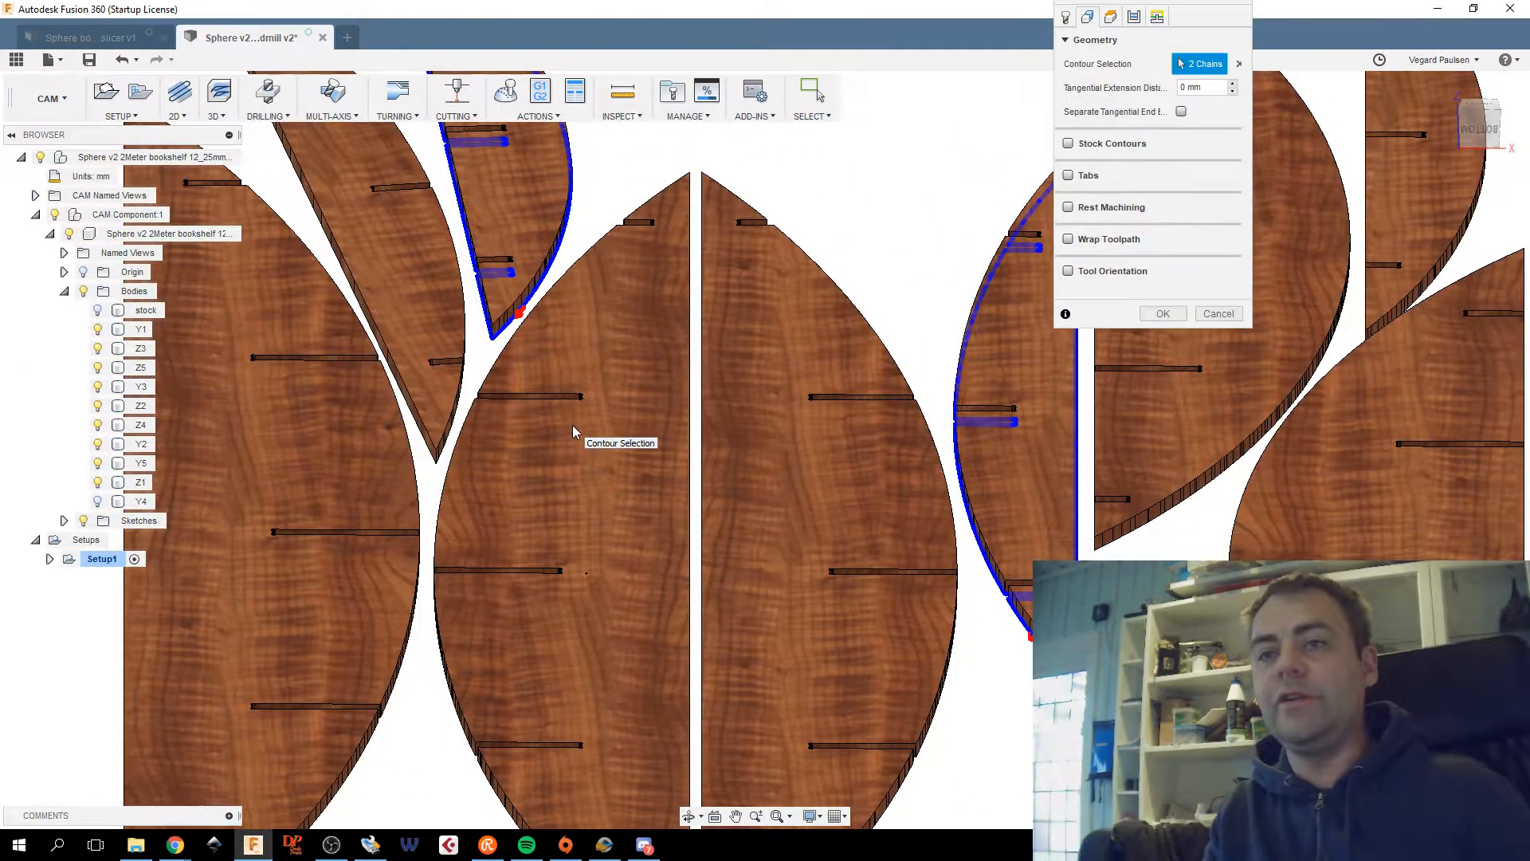
left_click(440, 458)
middle_click_drag(788, 529, 214, 583)
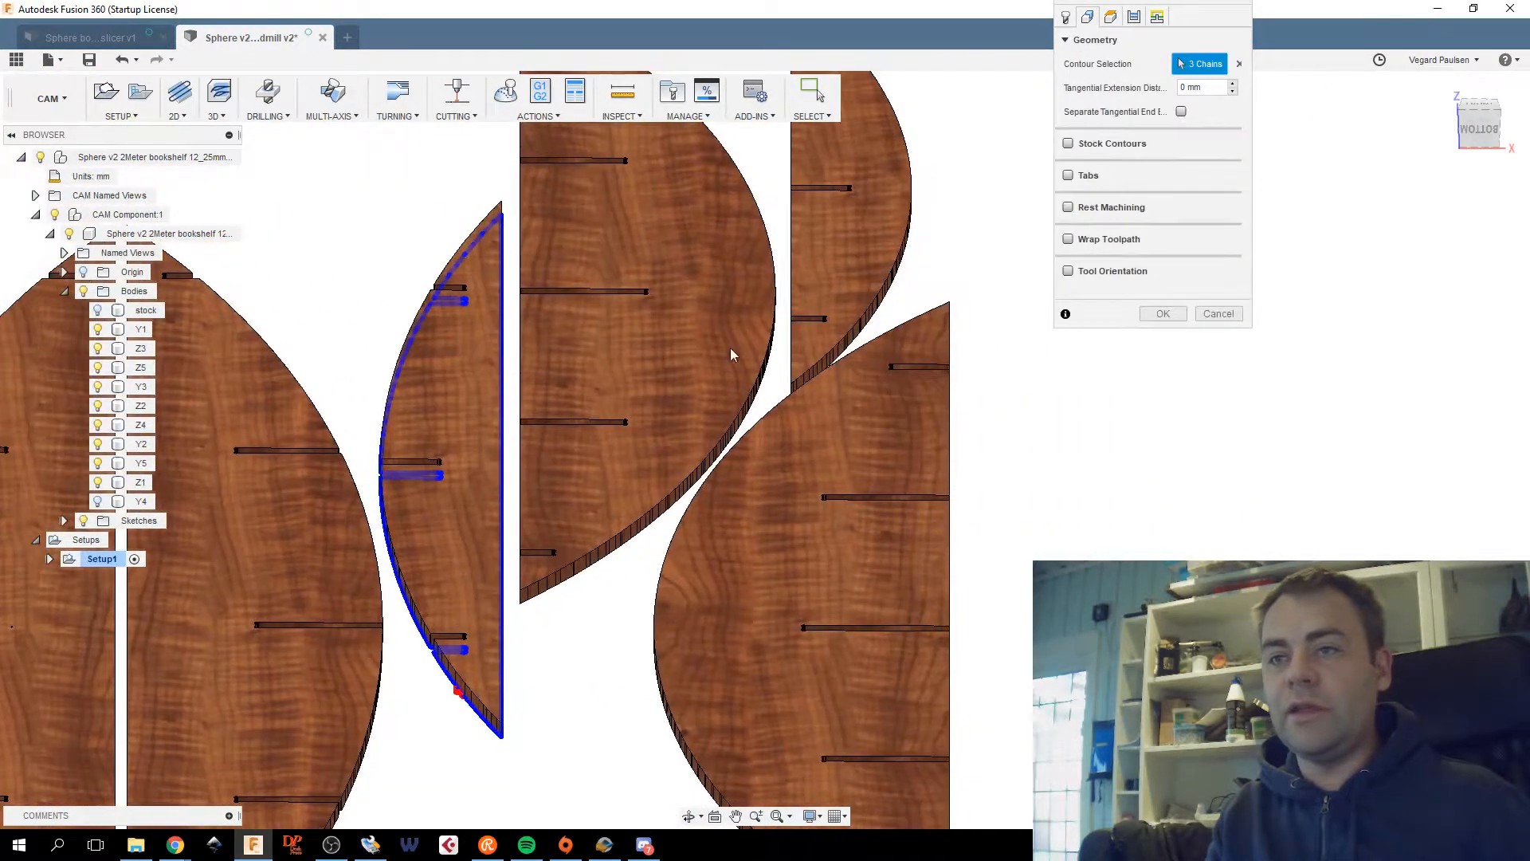
left_click(879, 318)
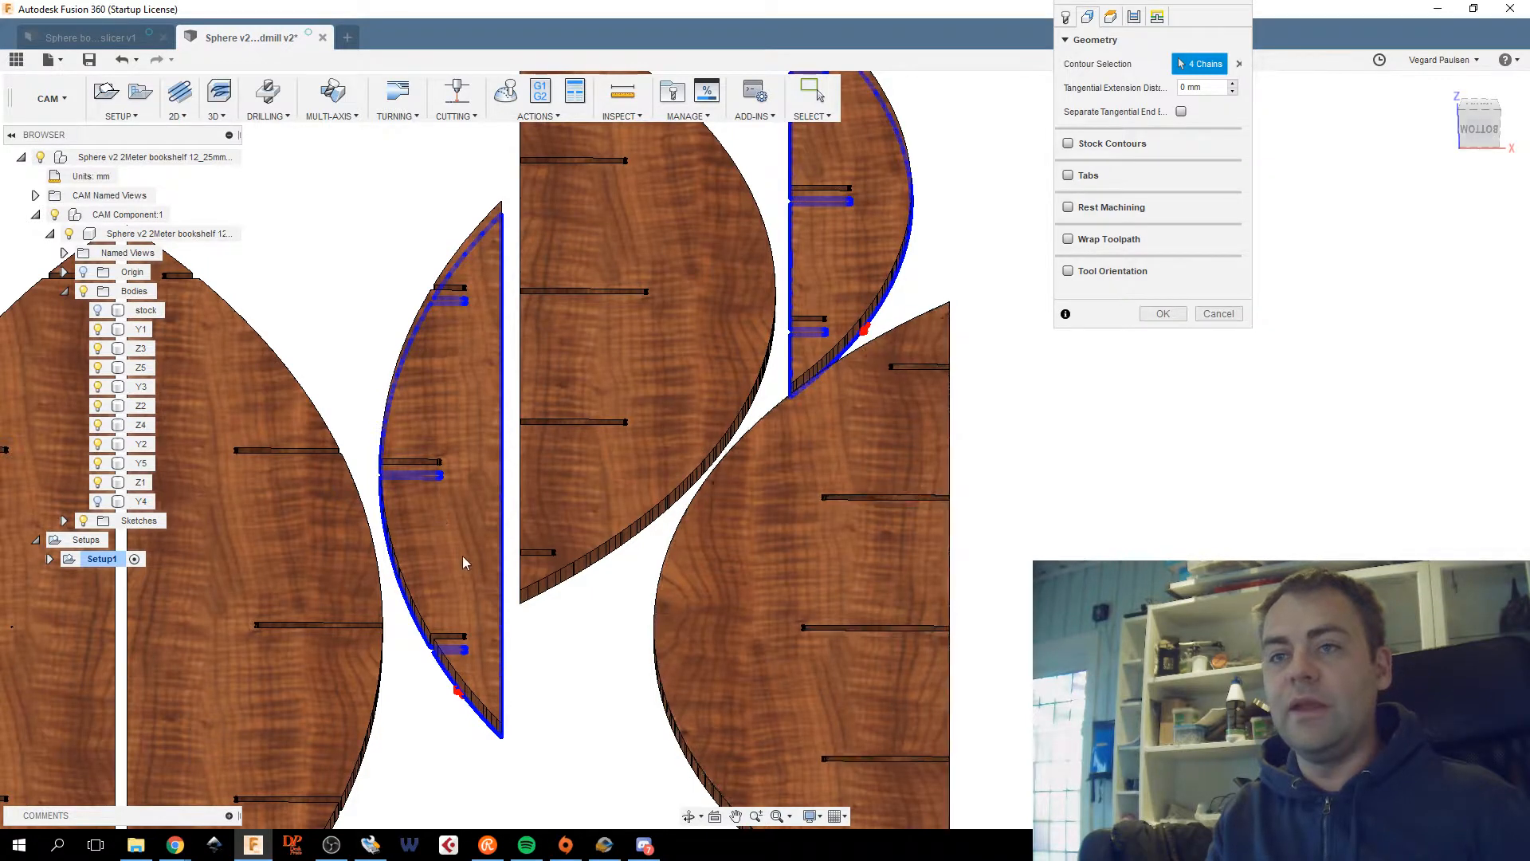
Show the stock body again and accept the 2D contour operation for the four selected chains.
scroll(463, 563, "down", 2)
middle_click_drag(594, 612, 1174, 523)
middle_click_drag(802, 532, 608, 631)
middle_click_drag(507, 523, 692, 560)
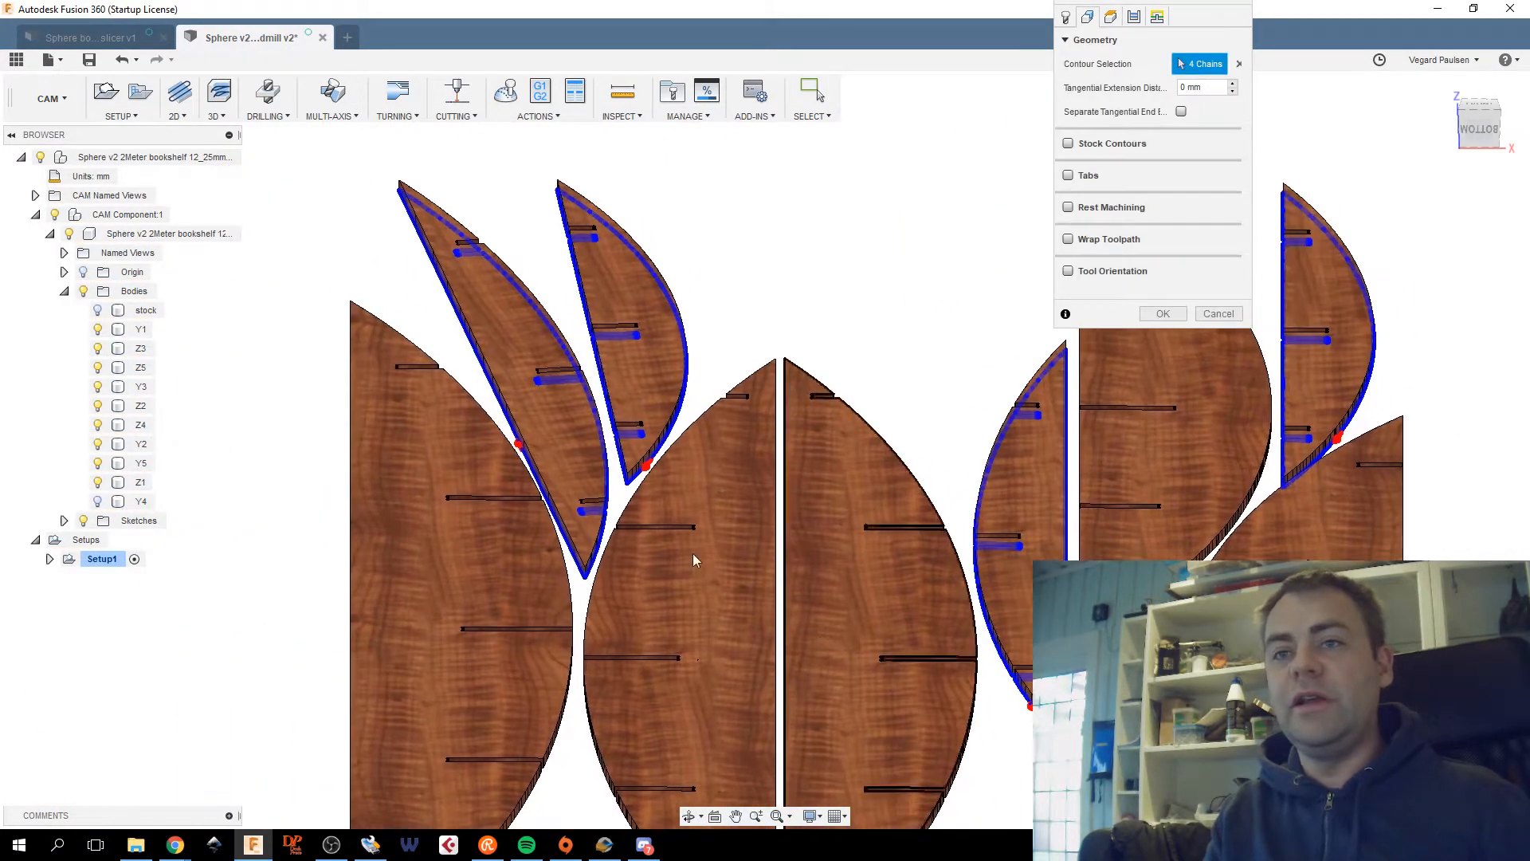
middle_click_drag(693, 428, 497, 455)
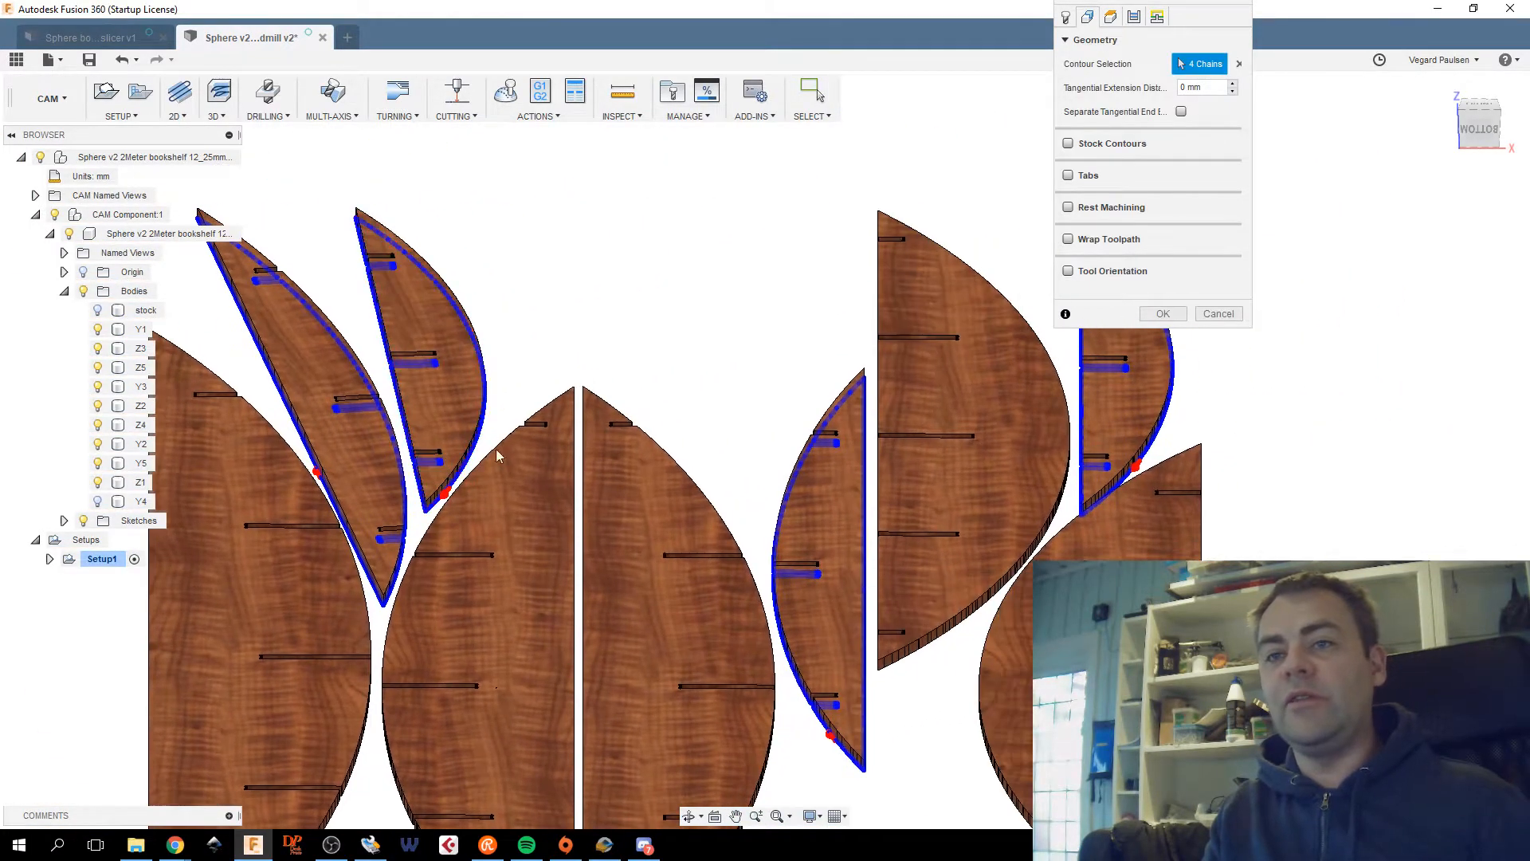
left_click(97, 310)
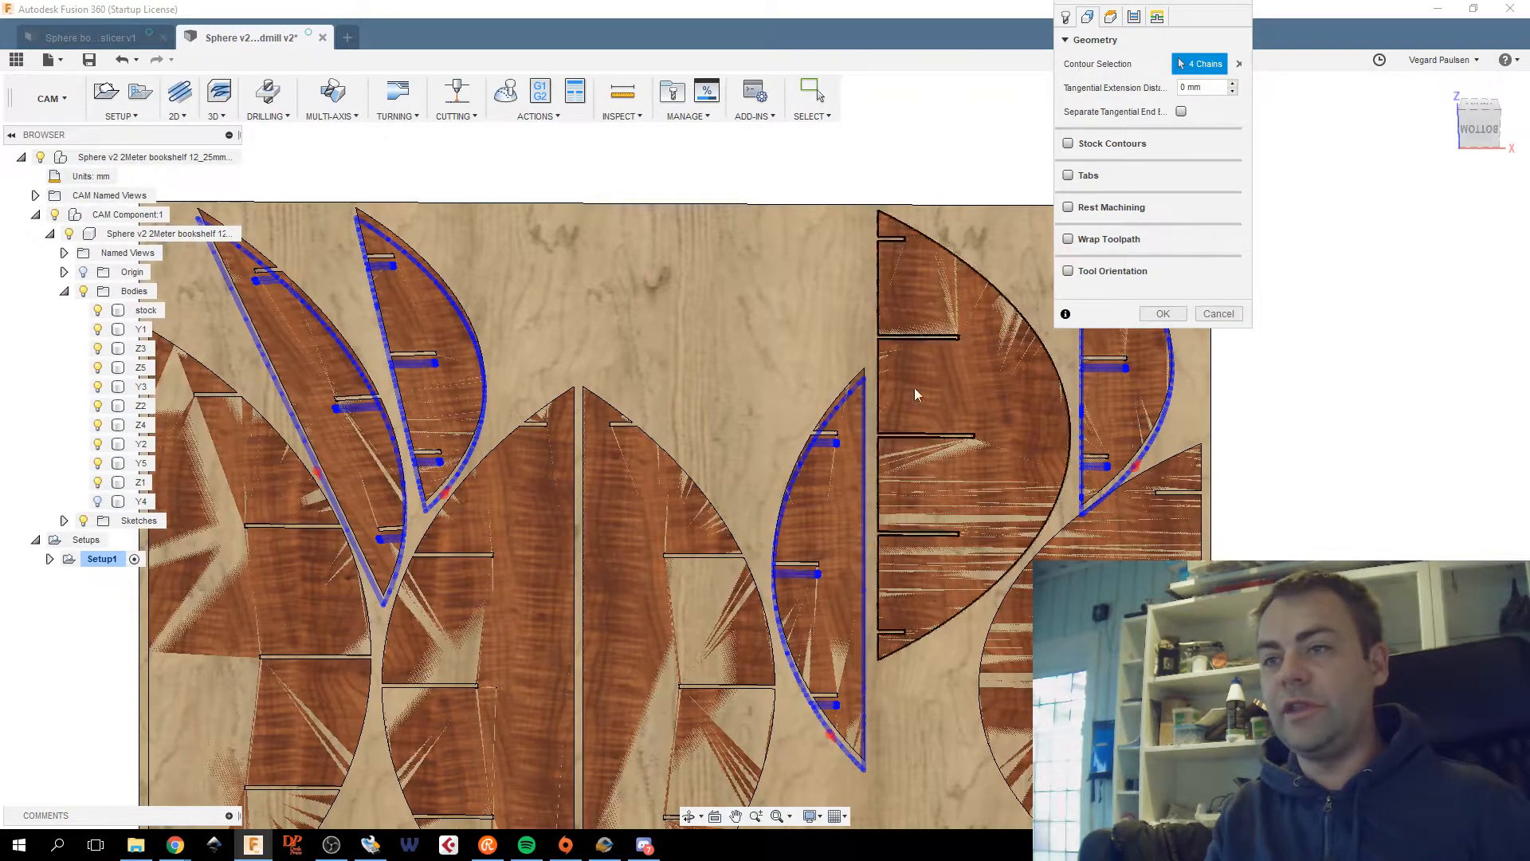
middle_click_drag(915, 387, 829, 255)
scroll(508, 403, "down", 1)
middle_click_drag(508, 402, 631, 446)
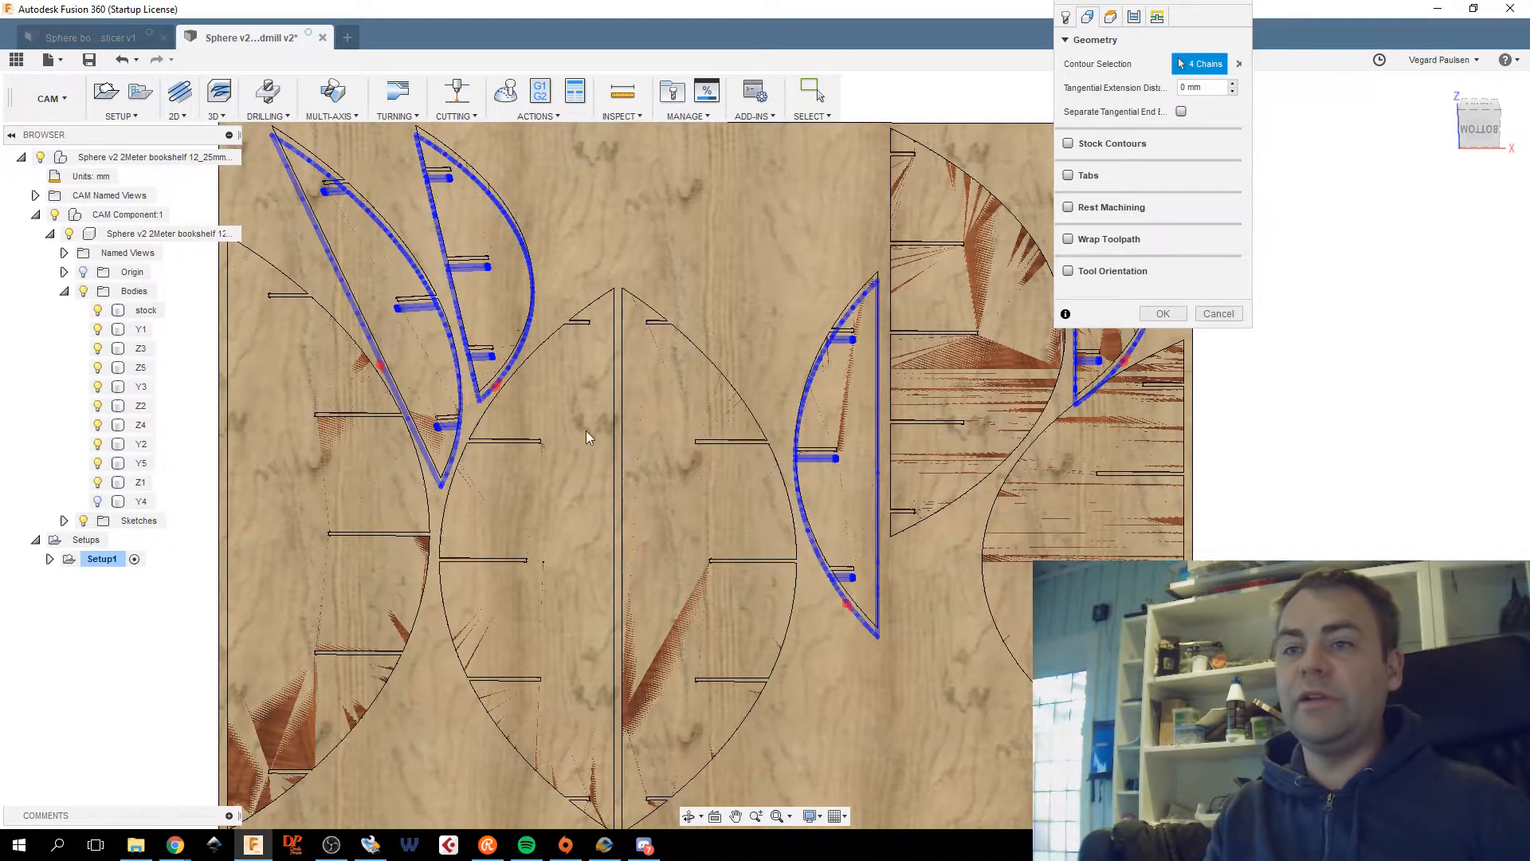
middle_click_drag(581, 438, 640, 466)
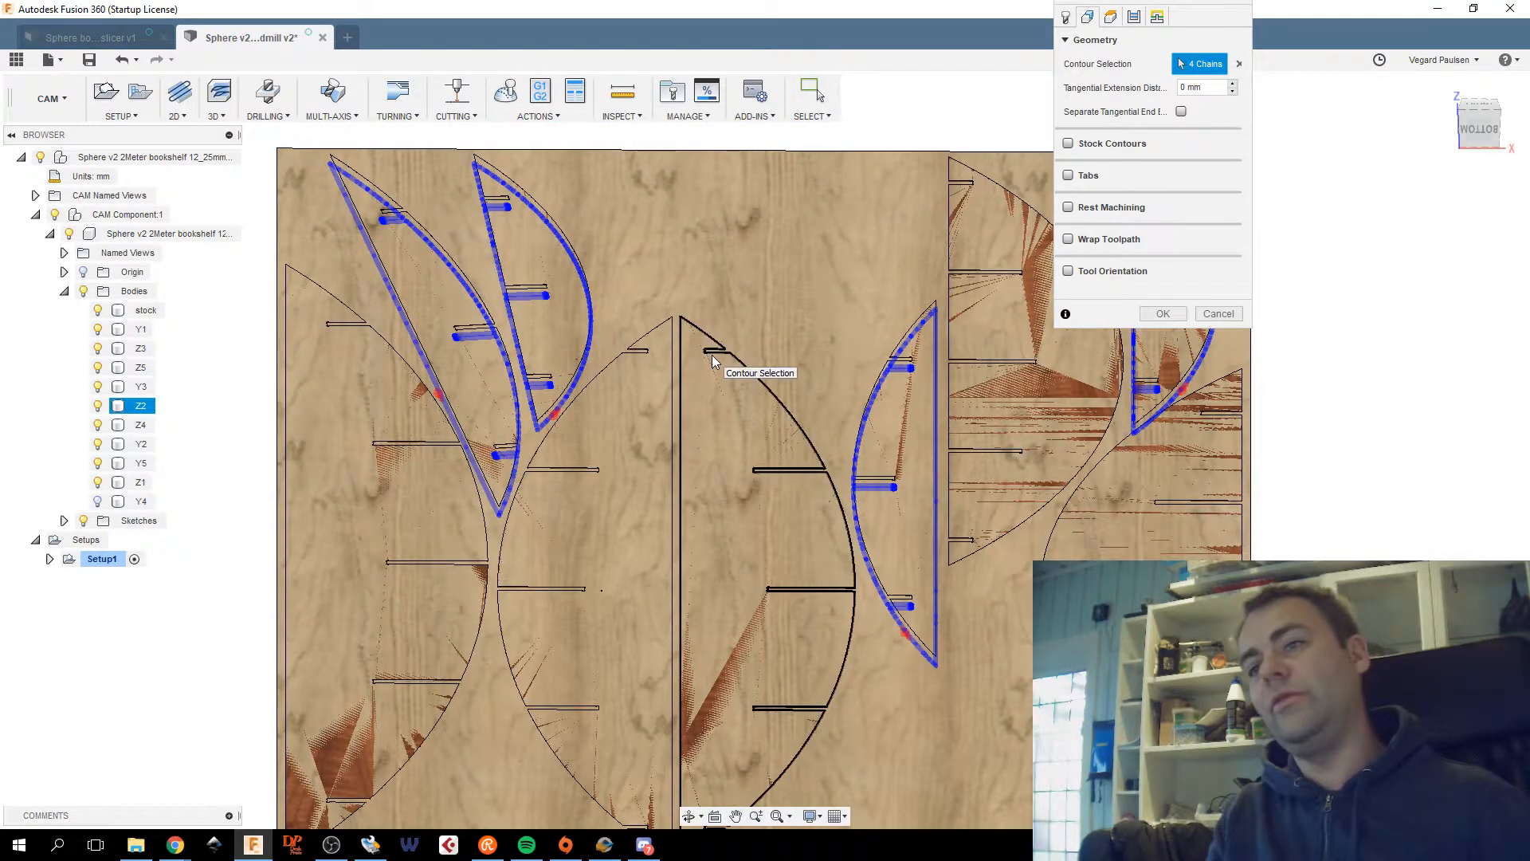
left_click(1162, 313)
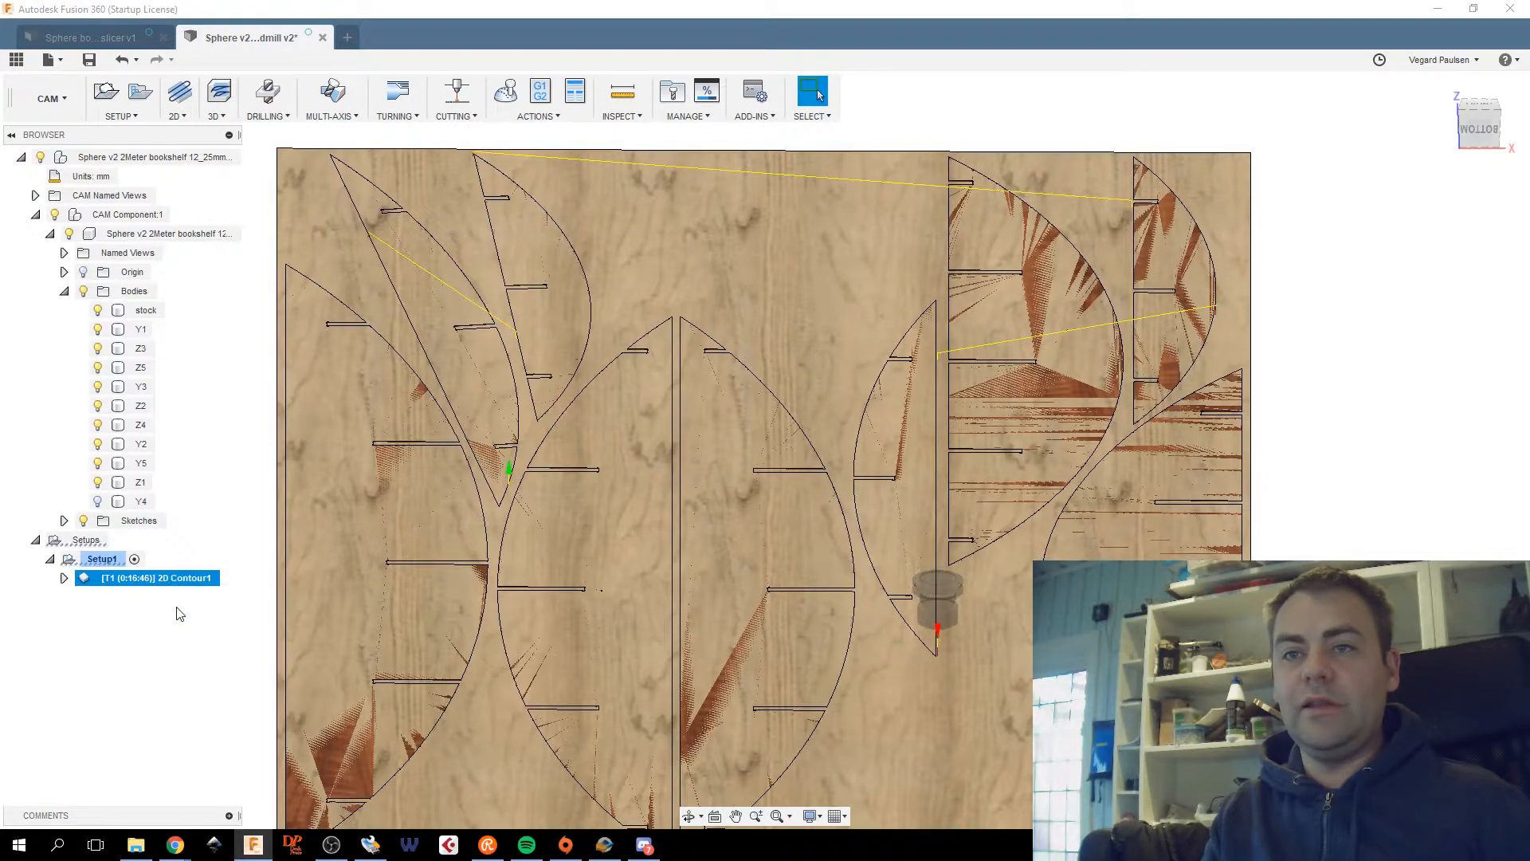
Examine the generated toolpath with the stock body temporarily hidden, ending with the stock shown and the nested sheet in view.
left_click(526, 355)
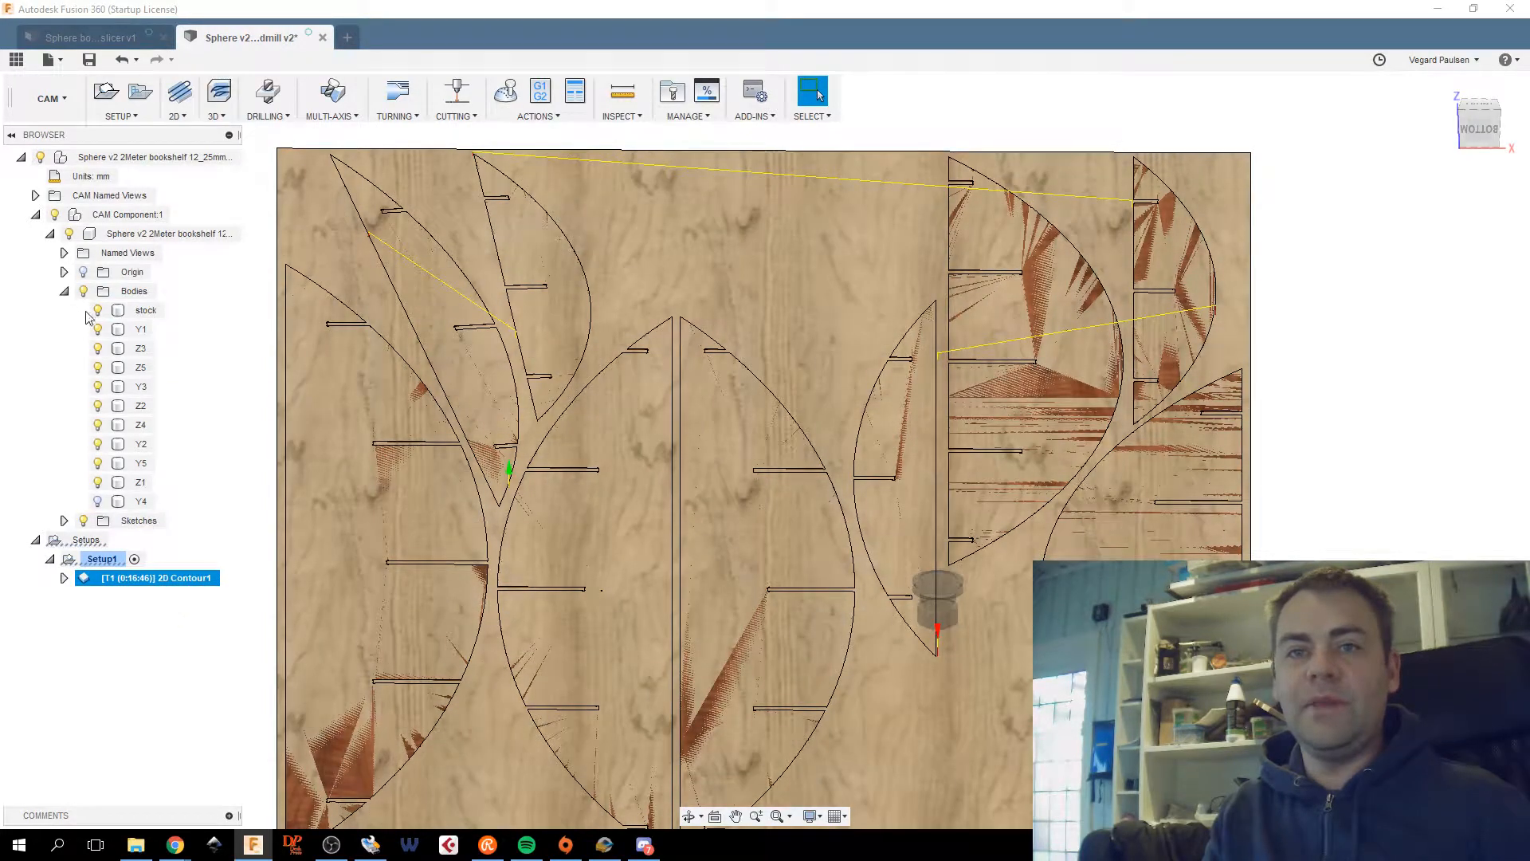
left_click(97, 311)
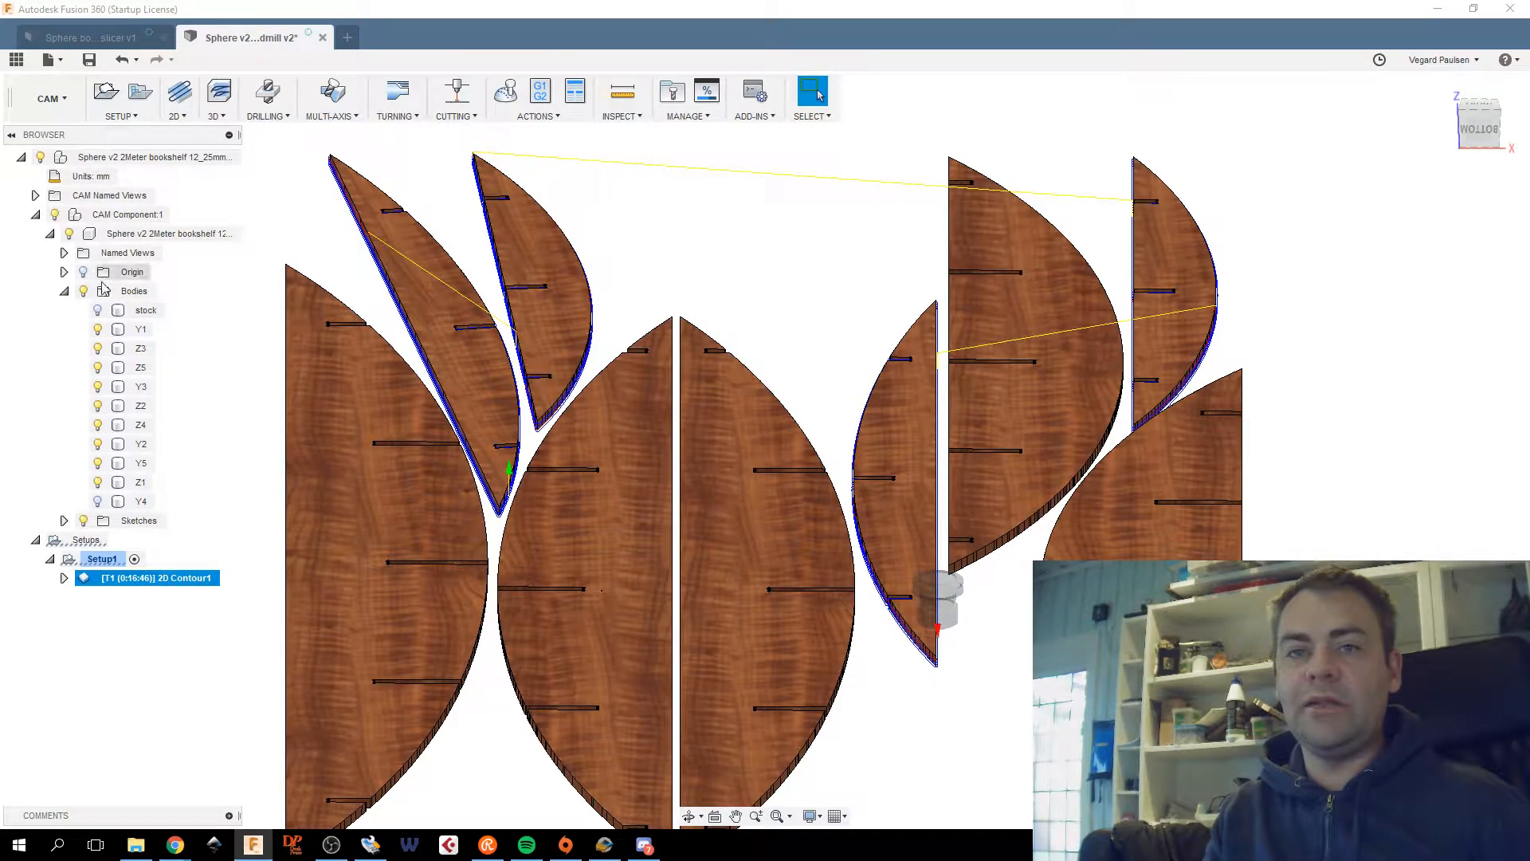
left_click(97, 311)
scroll(177, 799, "down", 1)
middle_click_drag(175, 790, 285, 613)
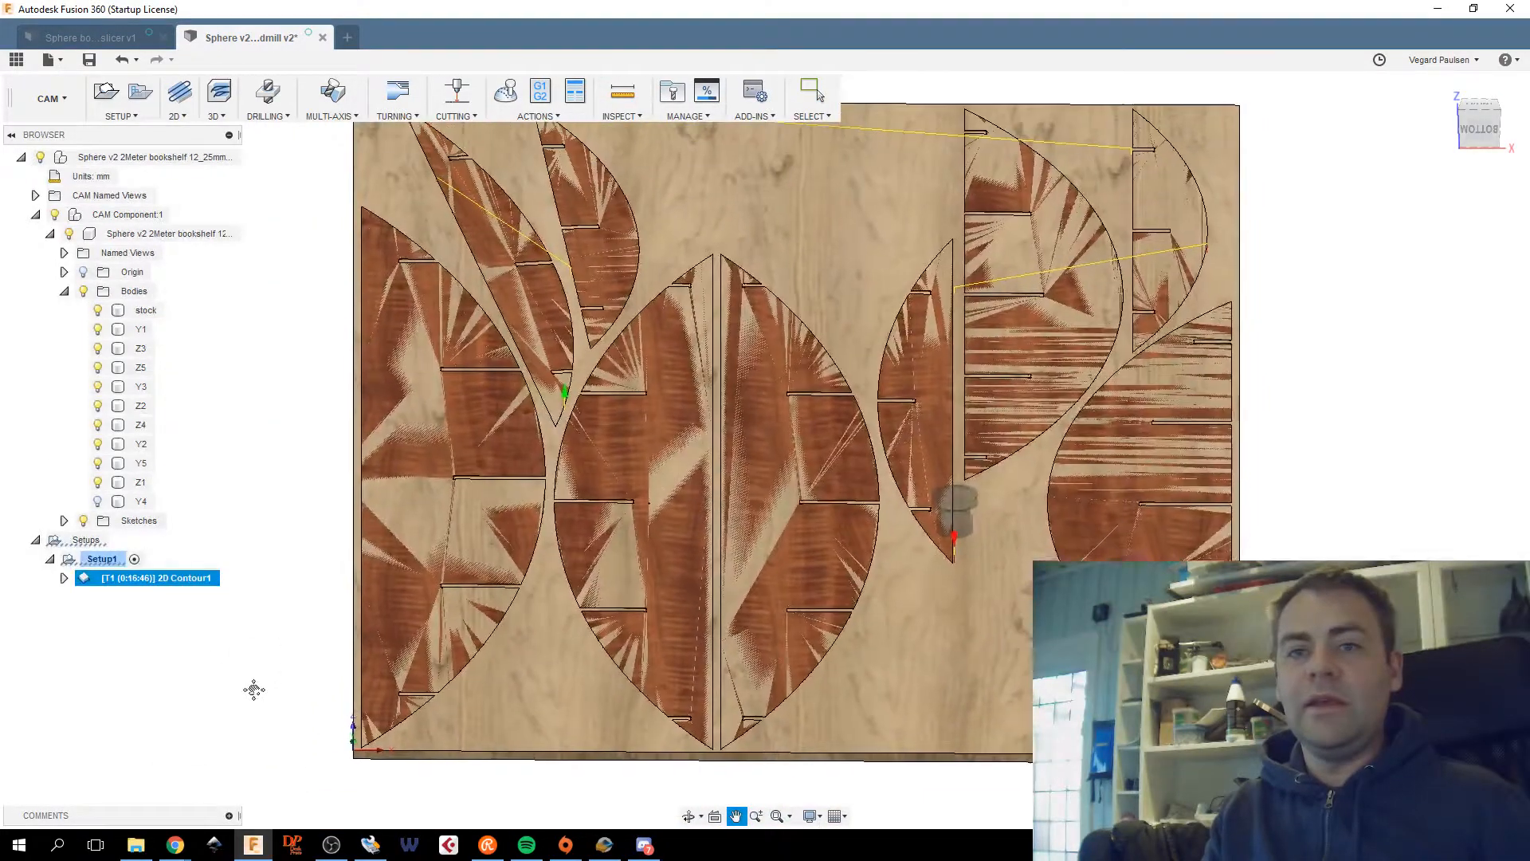
Duplicate the 2D contour operation in Setup1 and select the copy.
right_click(161, 577)
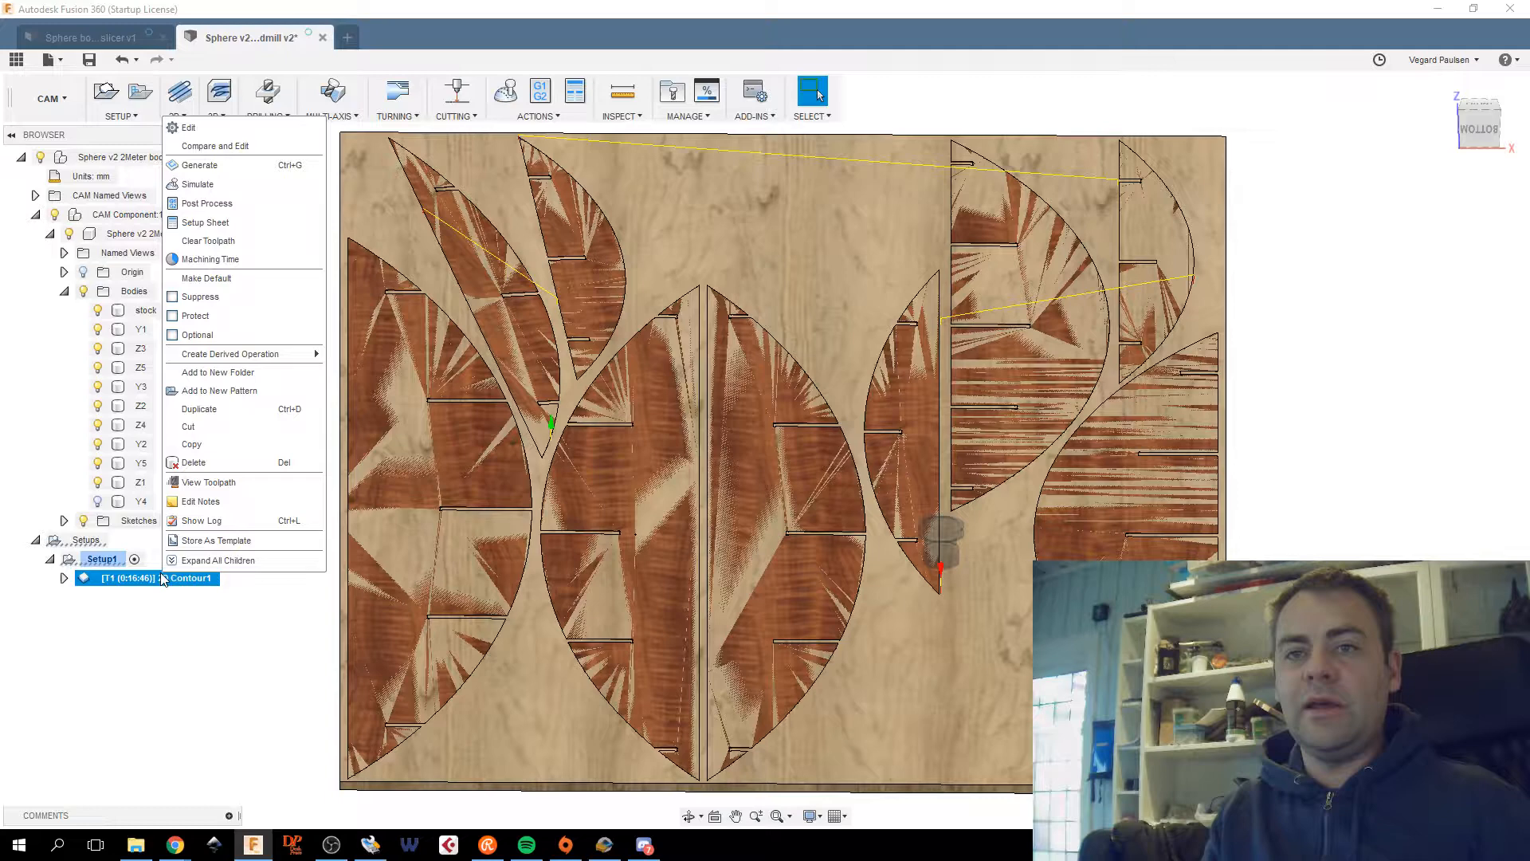
left_click(252, 404)
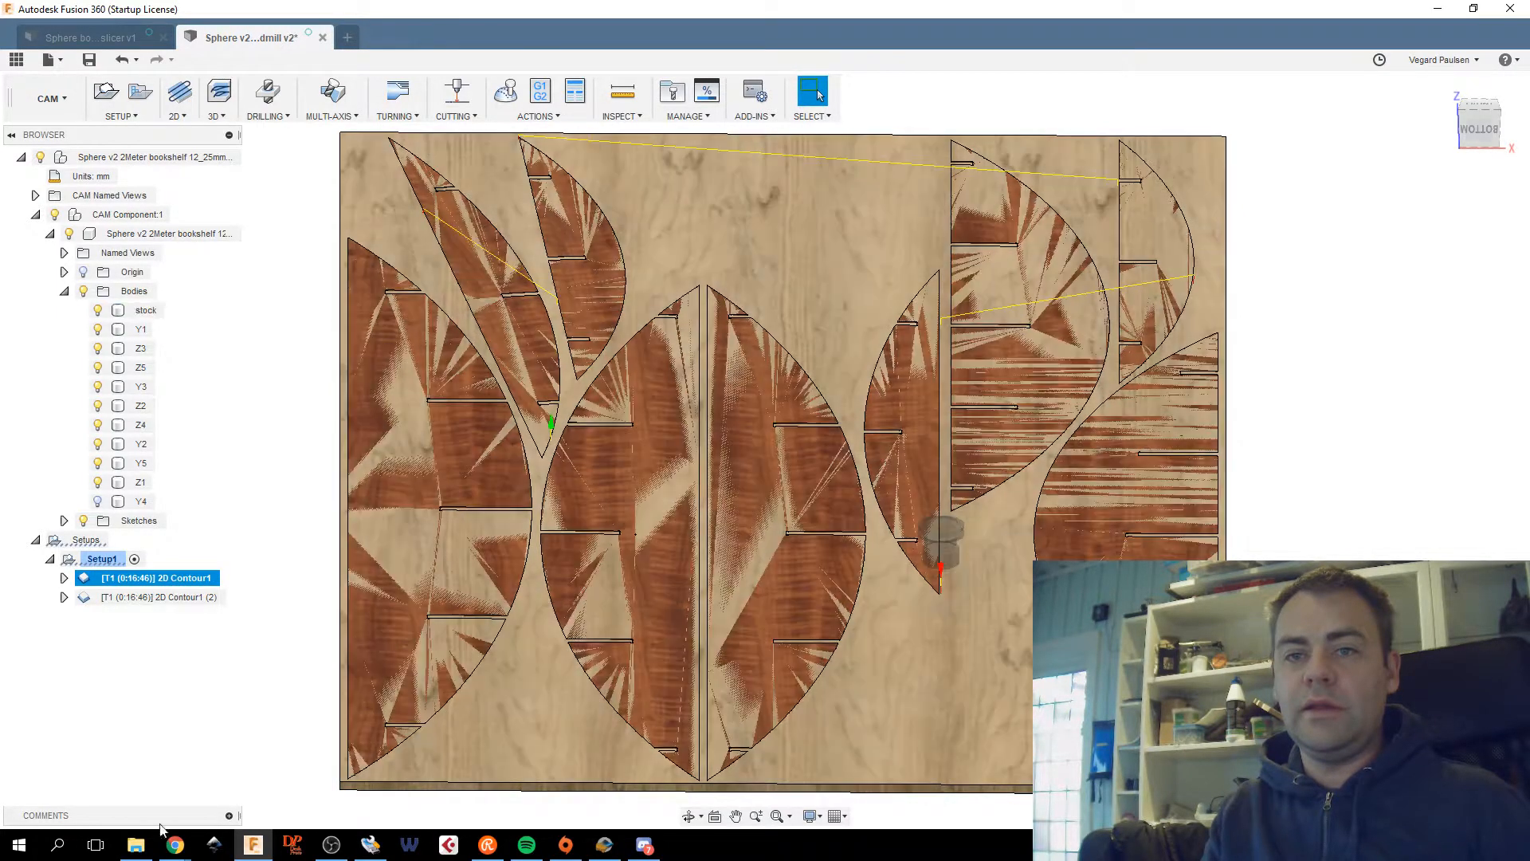
left_click(158, 600)
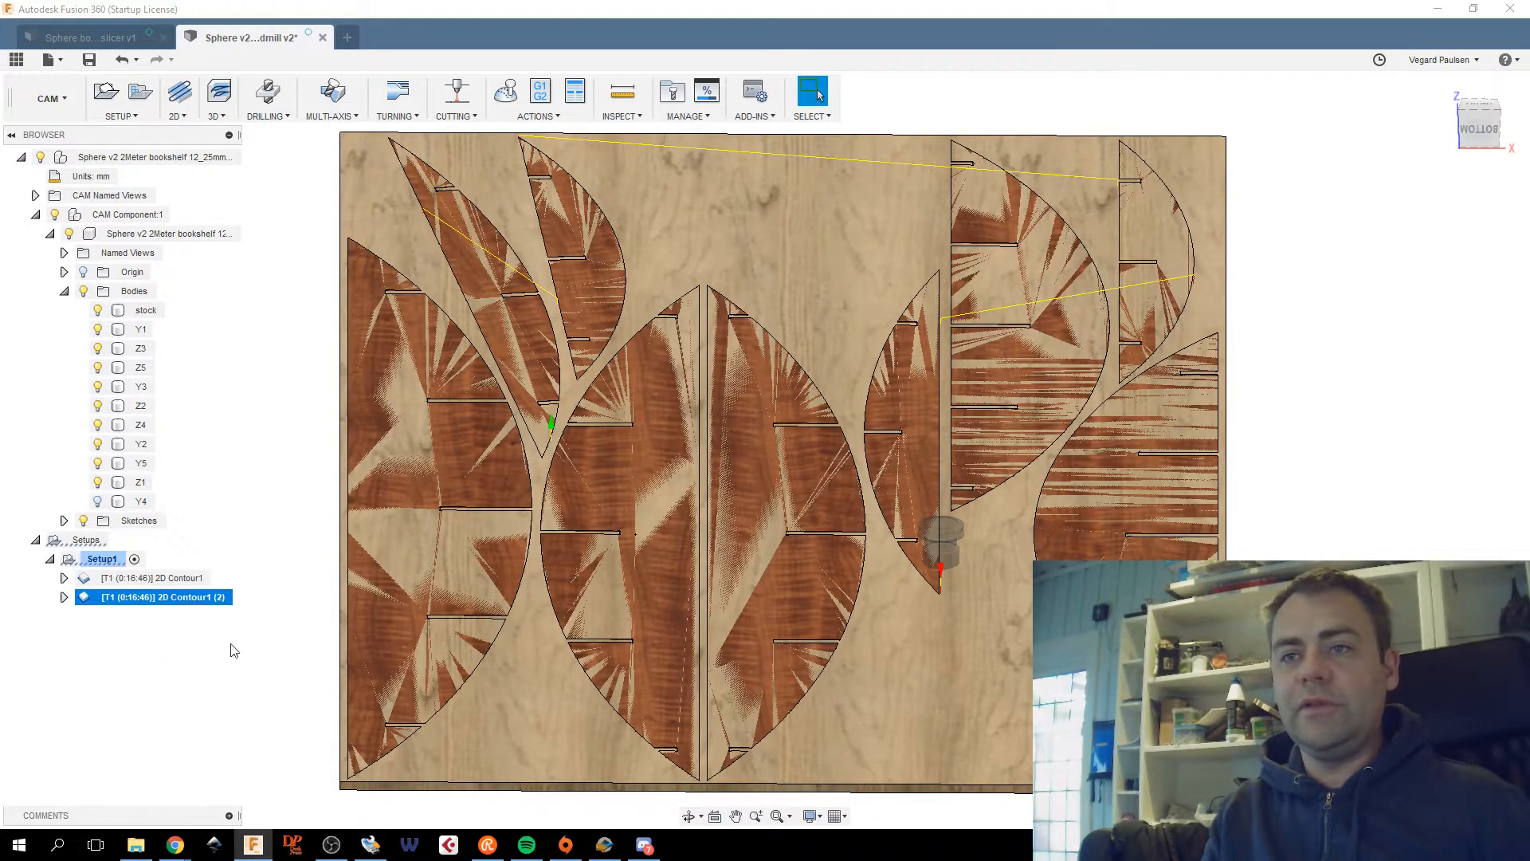
Open the duplicated contour operation for editing at its geometry settings and move the dialog clear of the small part at the sheet's upper right.
double_click(183, 597)
left_click(1090, 16)
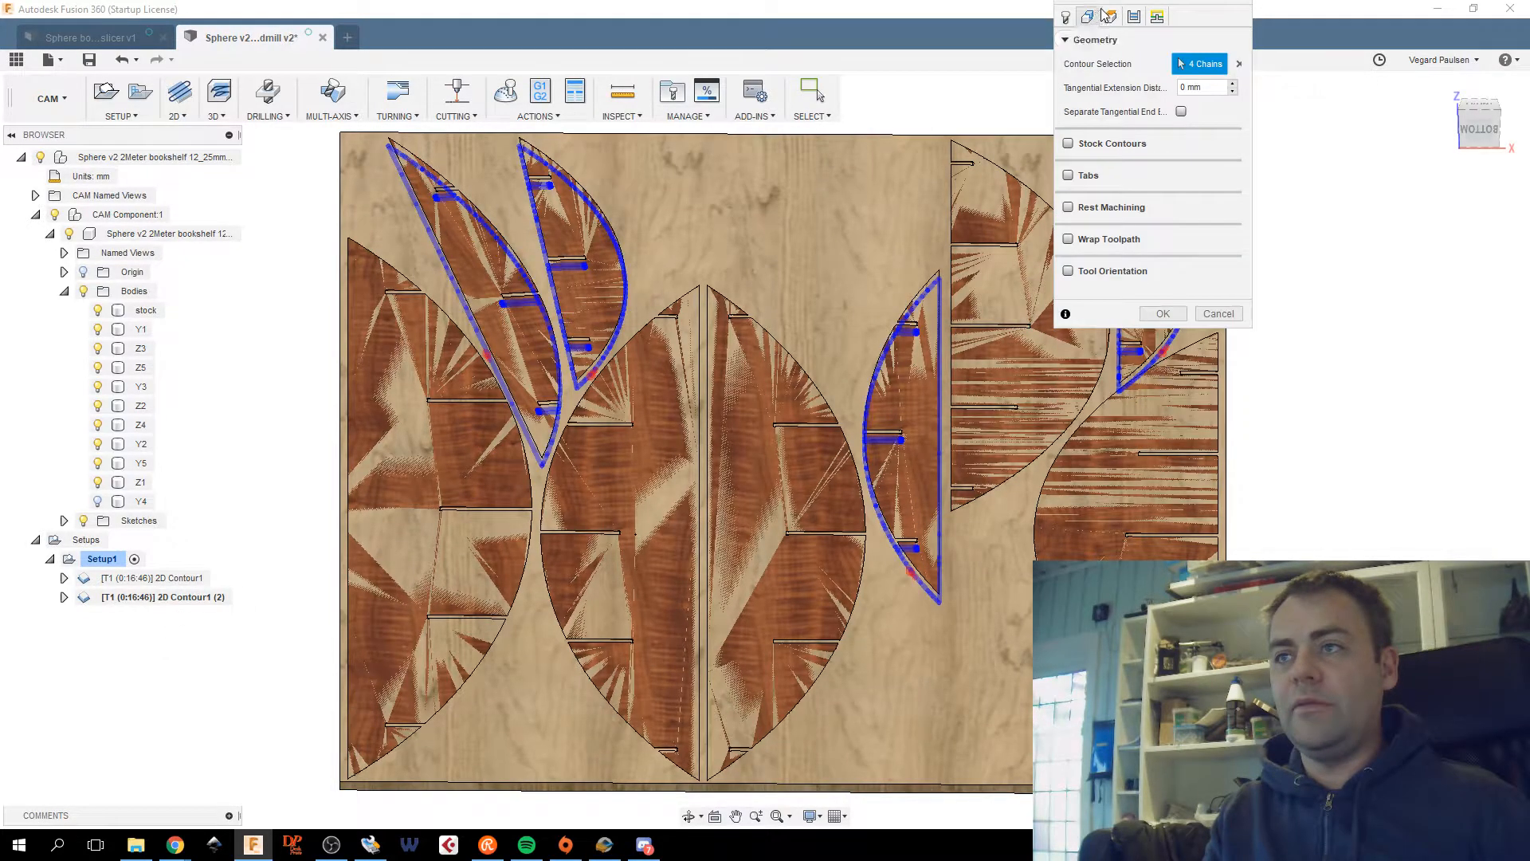
left_click_drag(1107, 3, 566, 381)
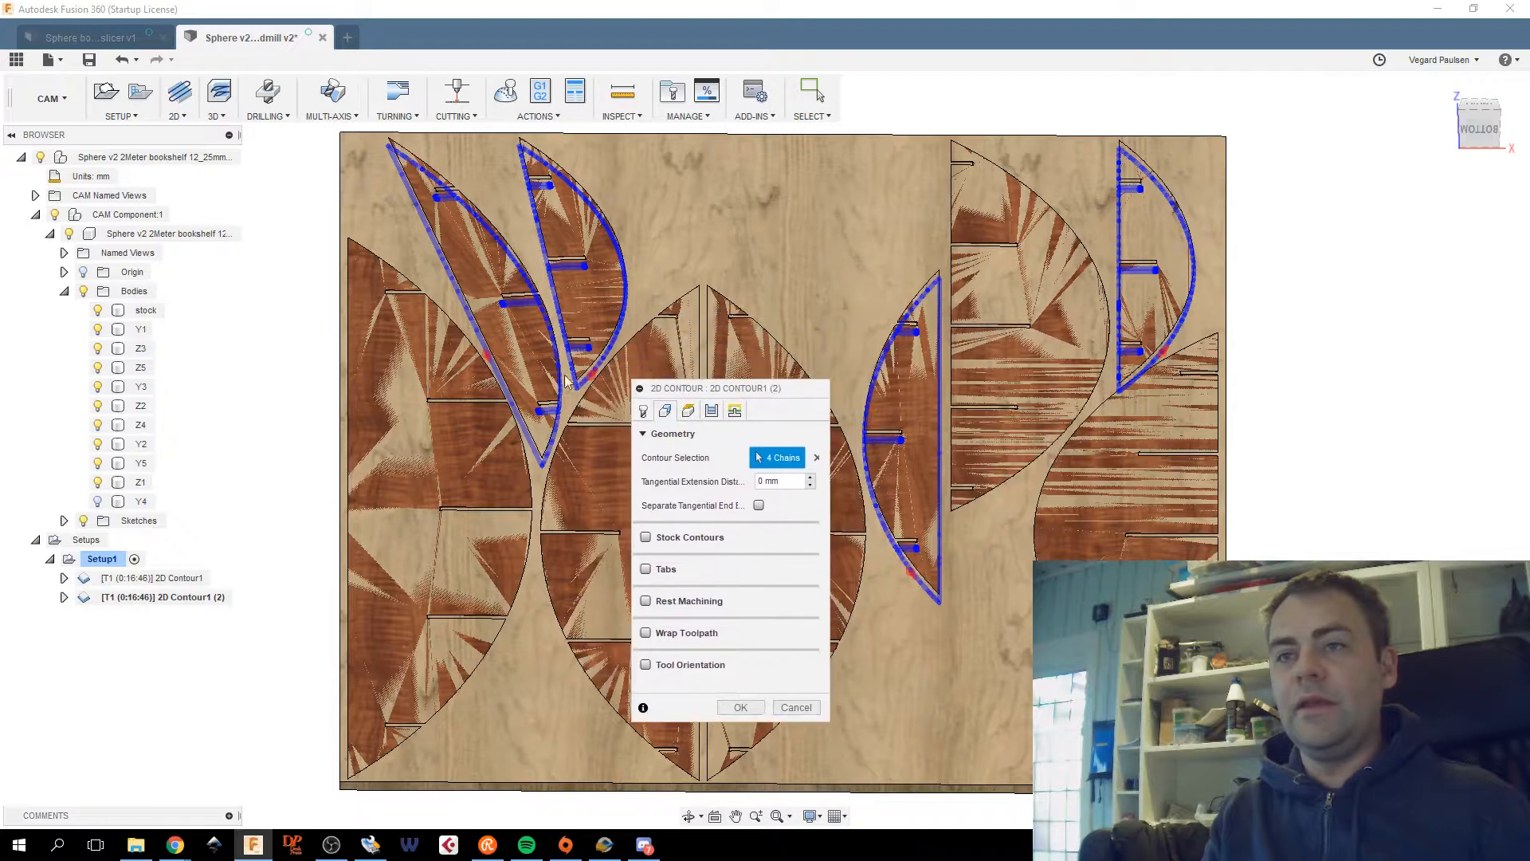
Clear the four selected chains from the duplicated contour operation and move its dialog off the nested sheet.
left_click(816, 462)
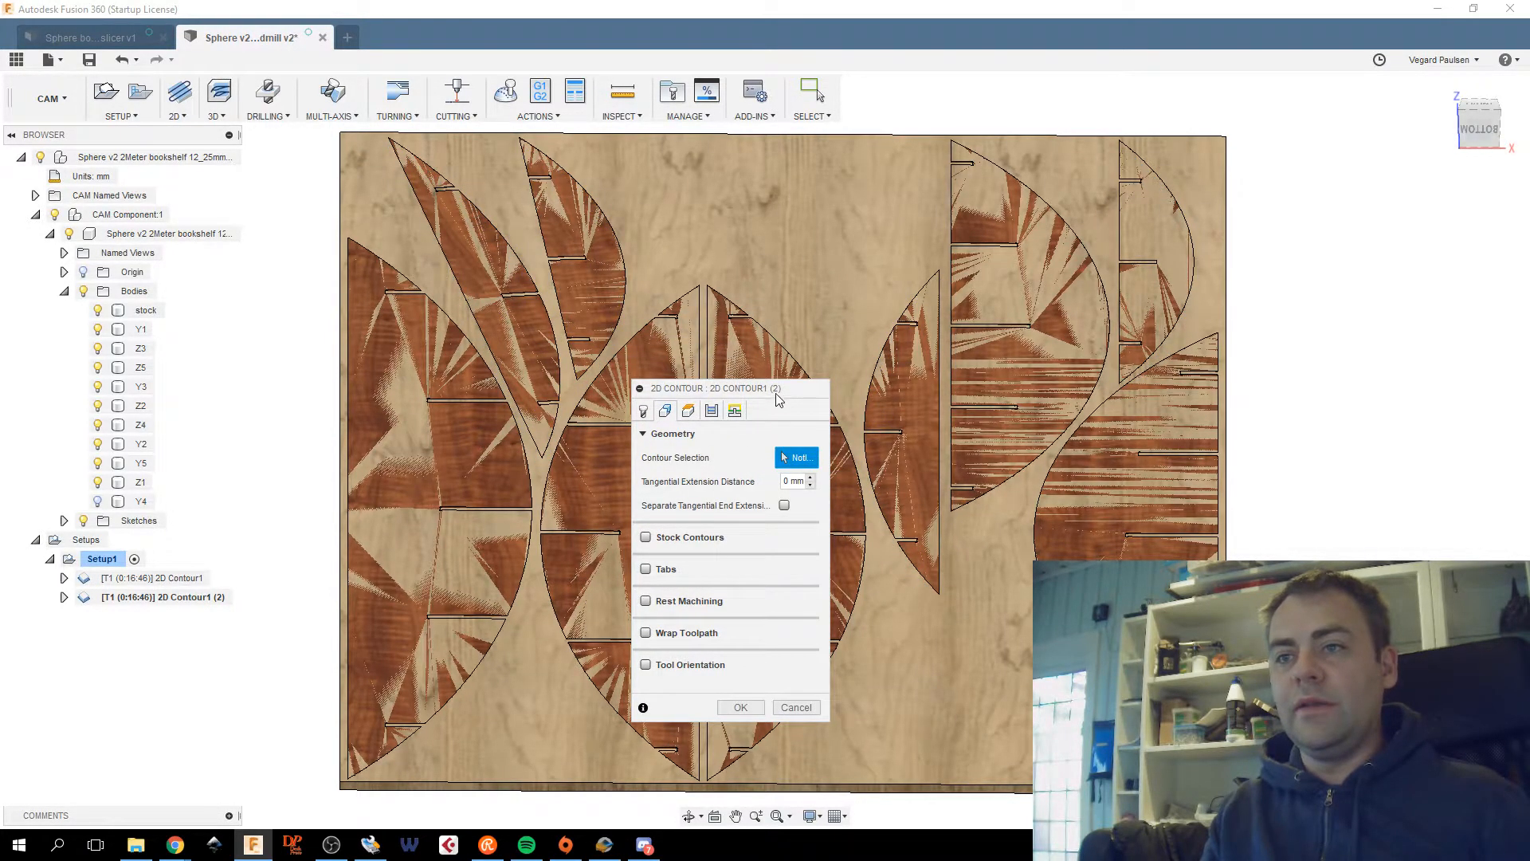
left_click_drag(785, 390, 290, 180)
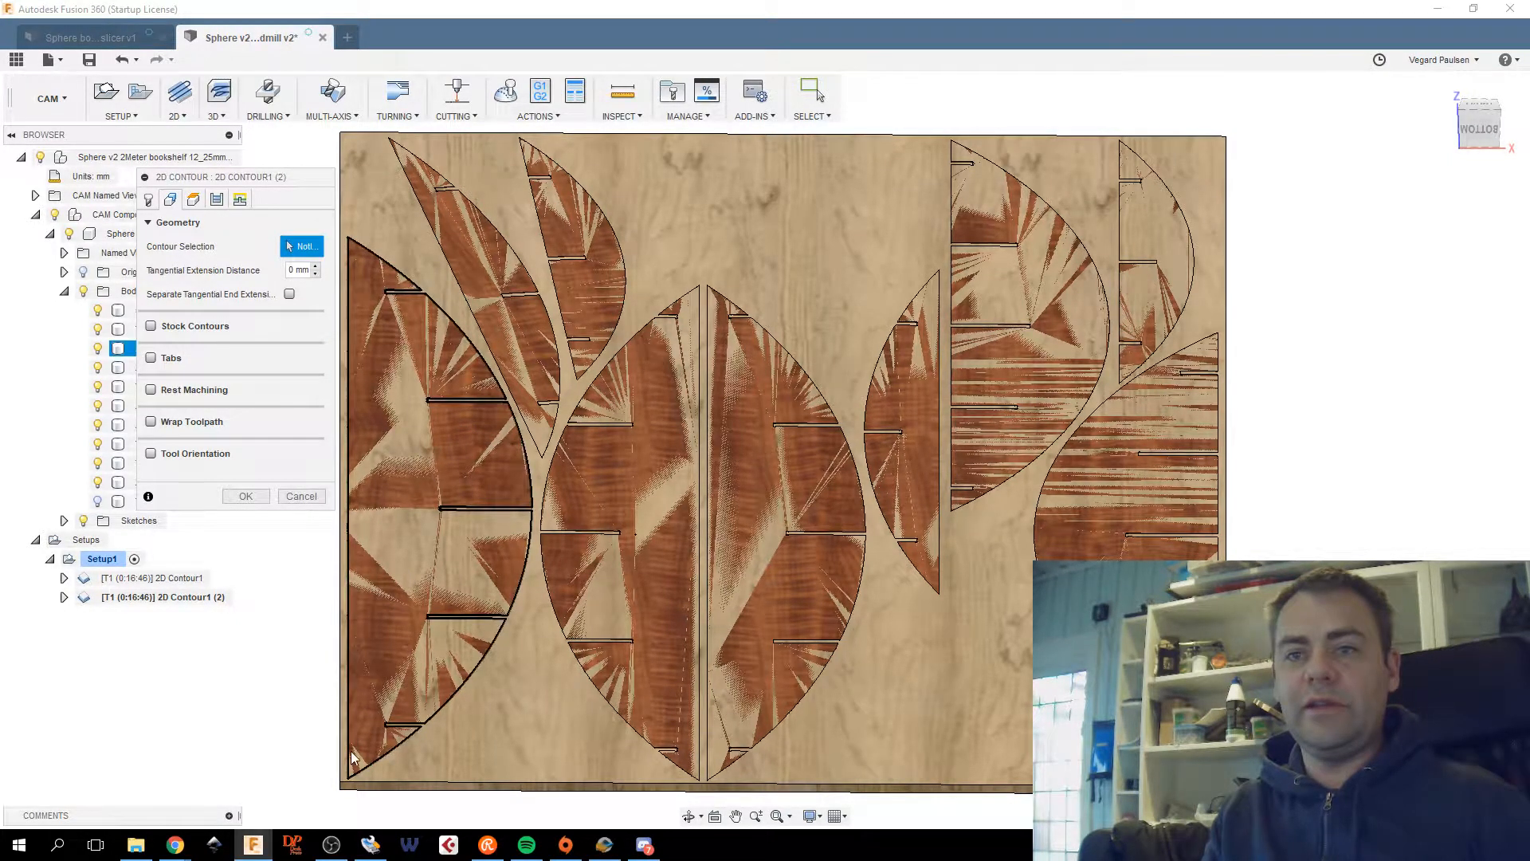
scroll(365, 740, "up", 1)
middle_click_drag(379, 714, 591, 737)
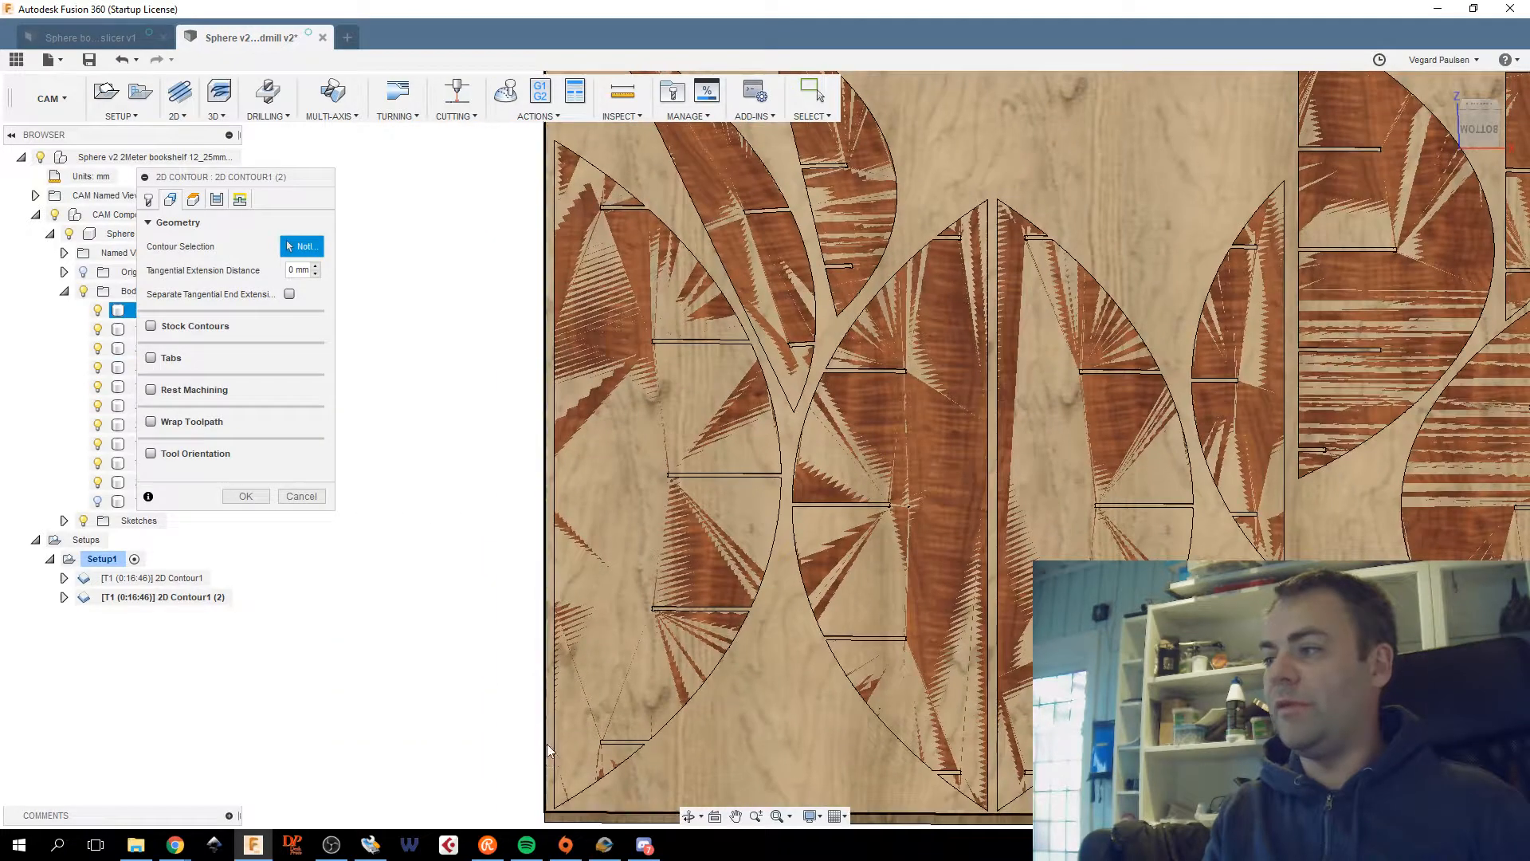
middle_click_drag(551, 263, 488, 535)
scroll(470, 381, "down", 4)
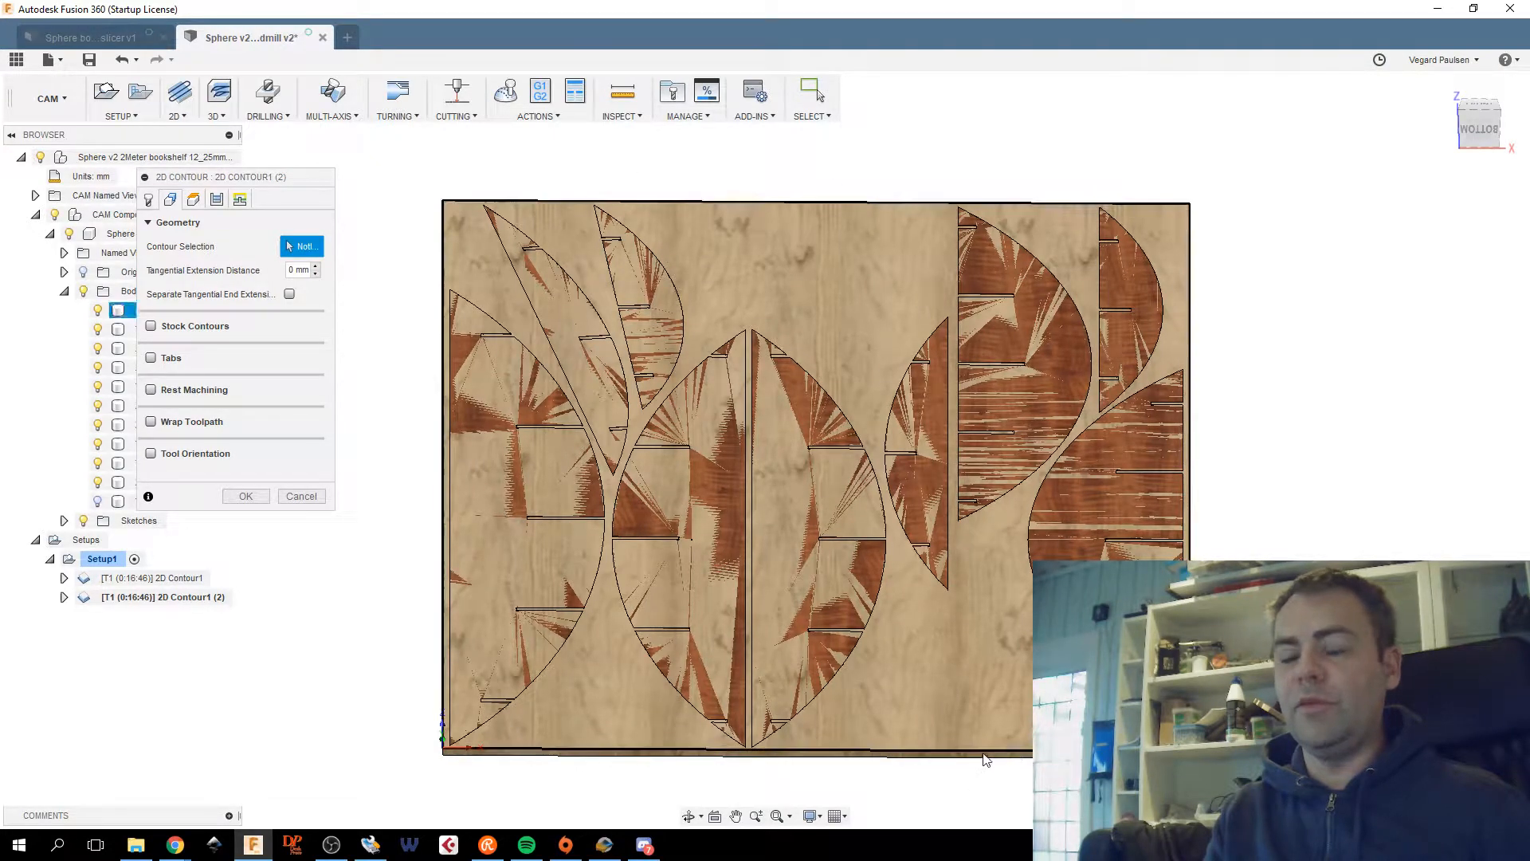
middle_click_drag(968, 742, 739, 740)
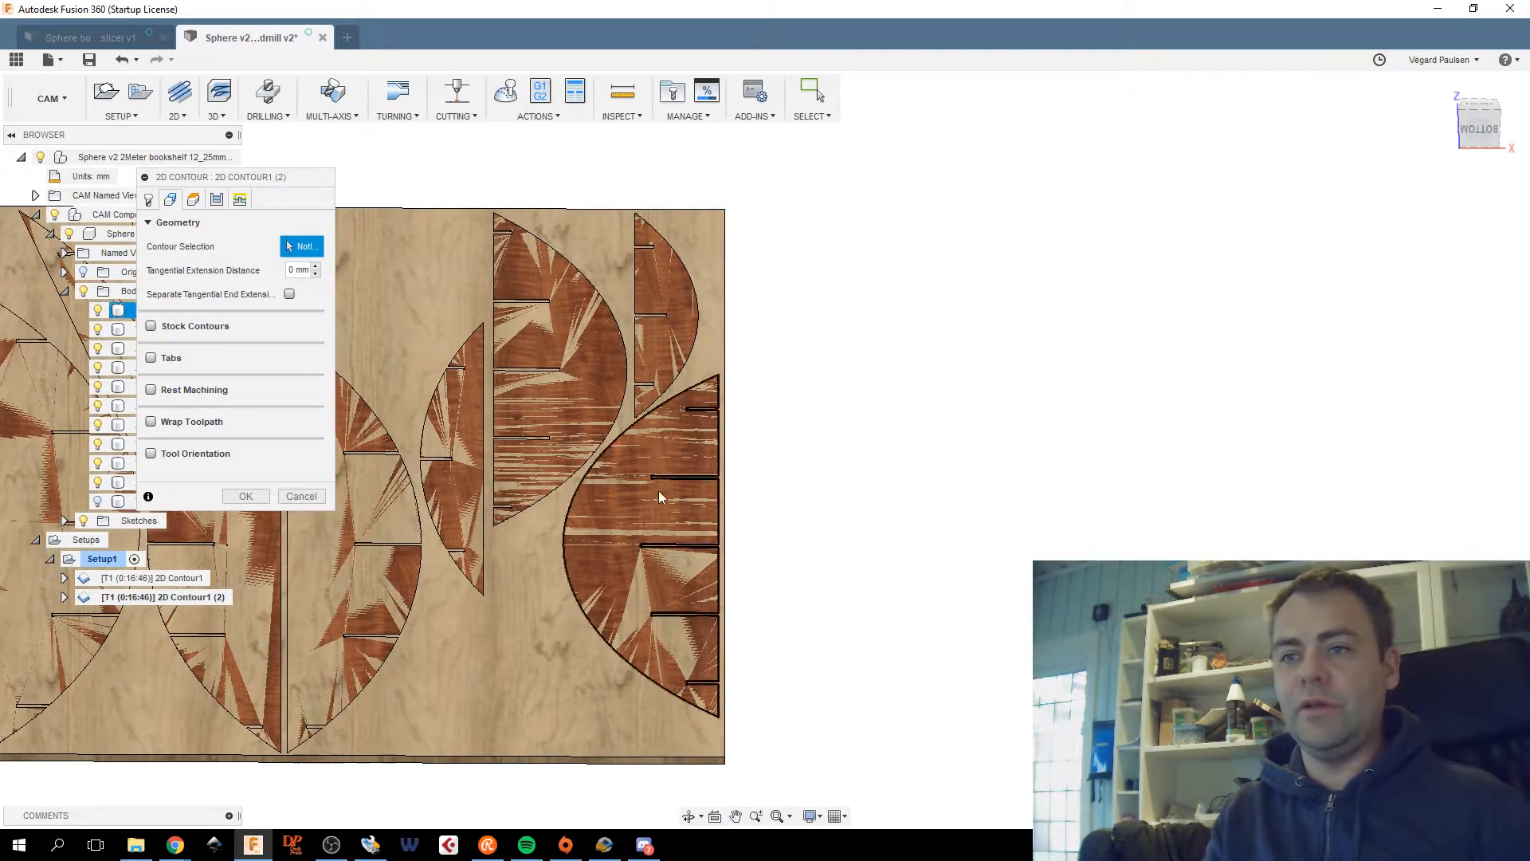
middle_click_drag(658, 492, 1249, 446)
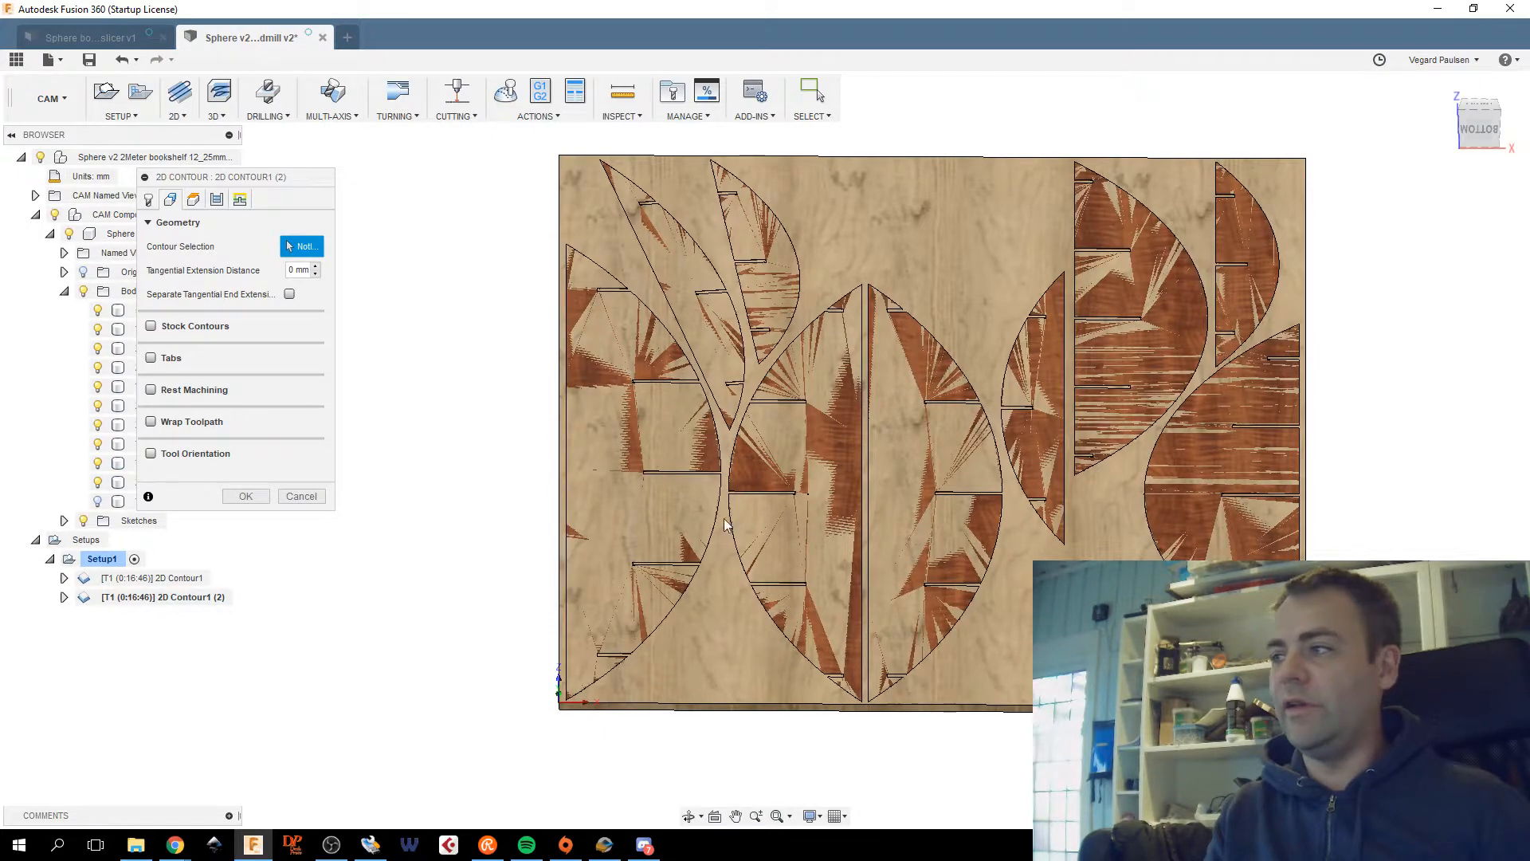
middle_click_drag(823, 484, 573, 527)
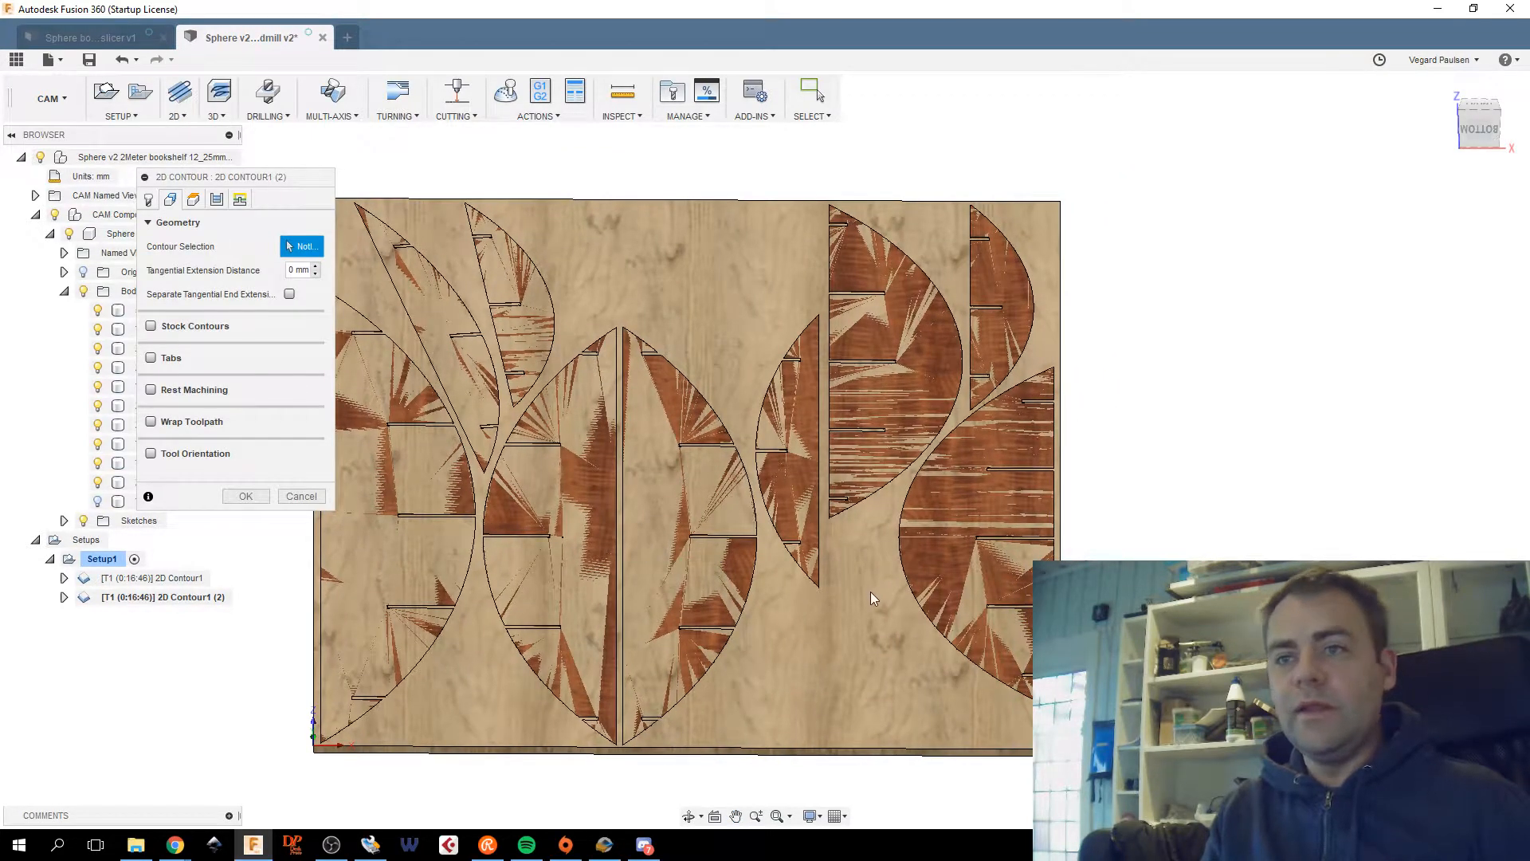
mouse_move(870, 591)
middle_mouse_down()
mouse_move(1001, 581)
mouse_move(872, 590)
middle_mouse_up()
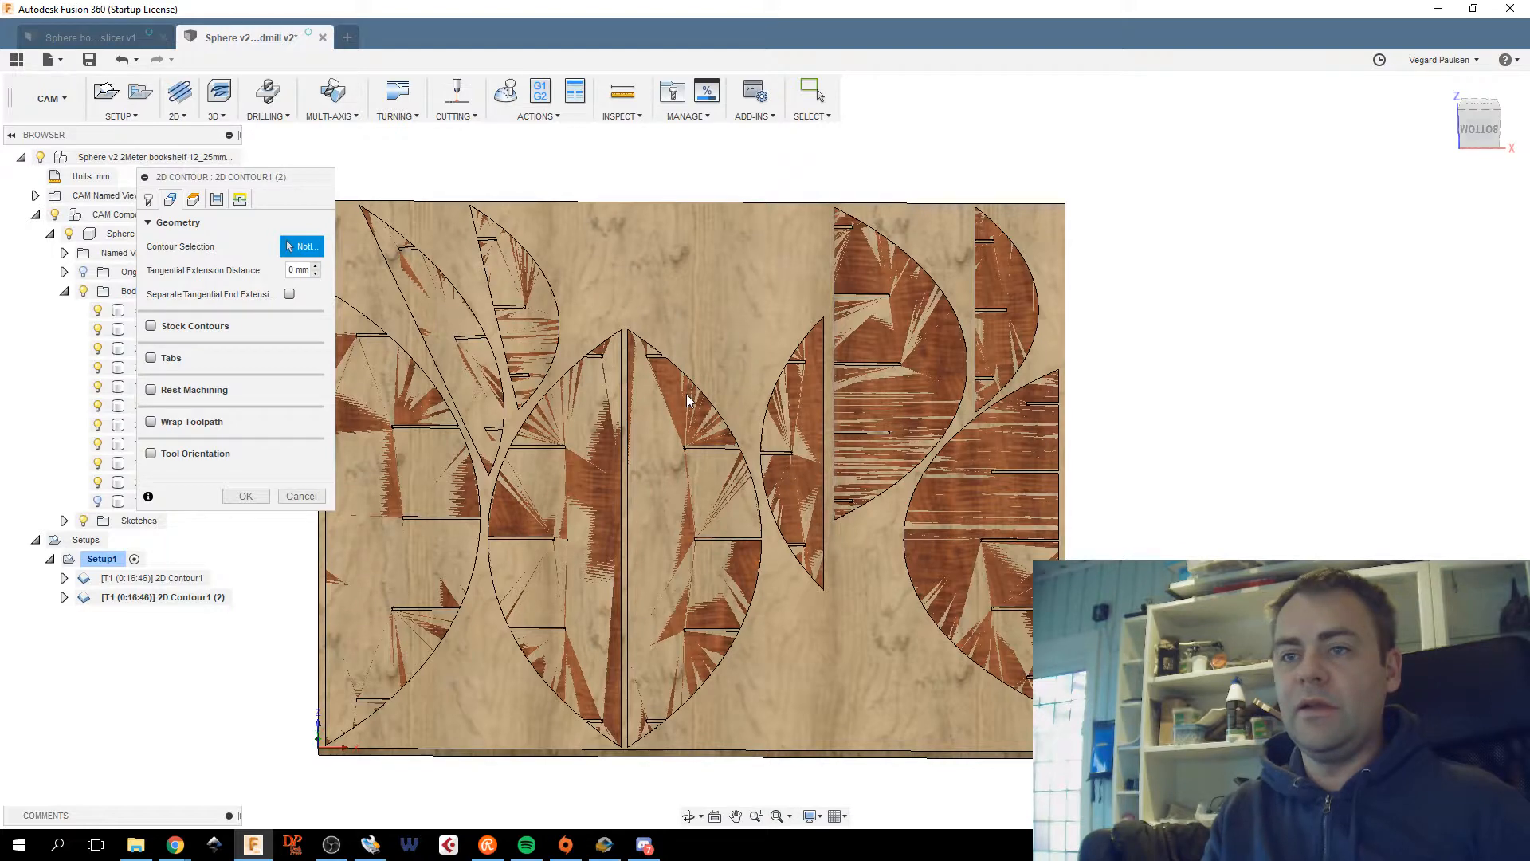
Select the outline of large part Z4, the left half of the central pair, as a contour and hide the stock body.
left_click(530, 677)
scroll(529, 673, "up", 3)
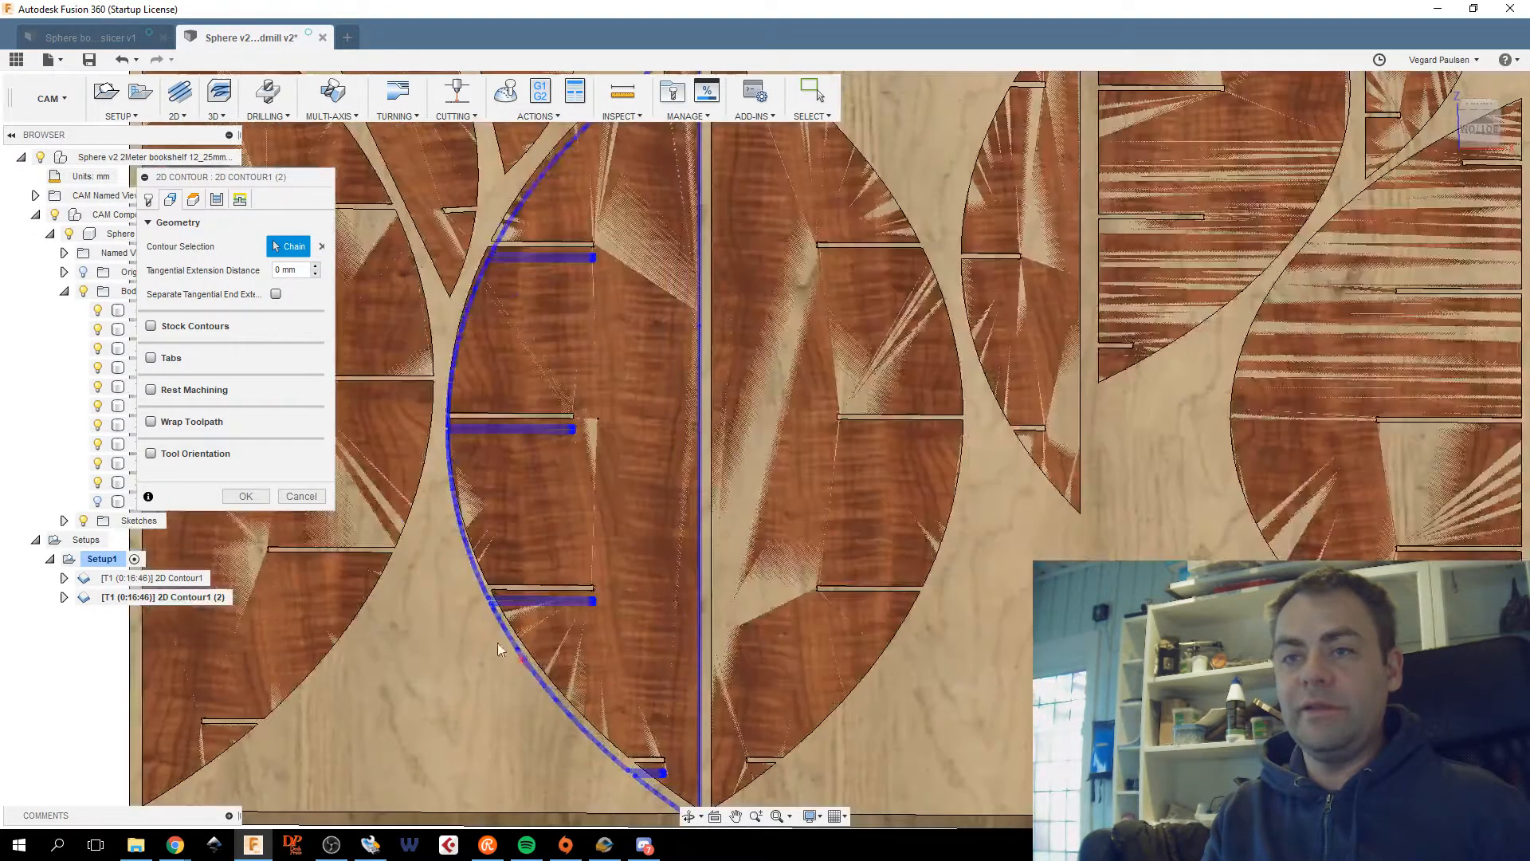
scroll(497, 644, "up", 3)
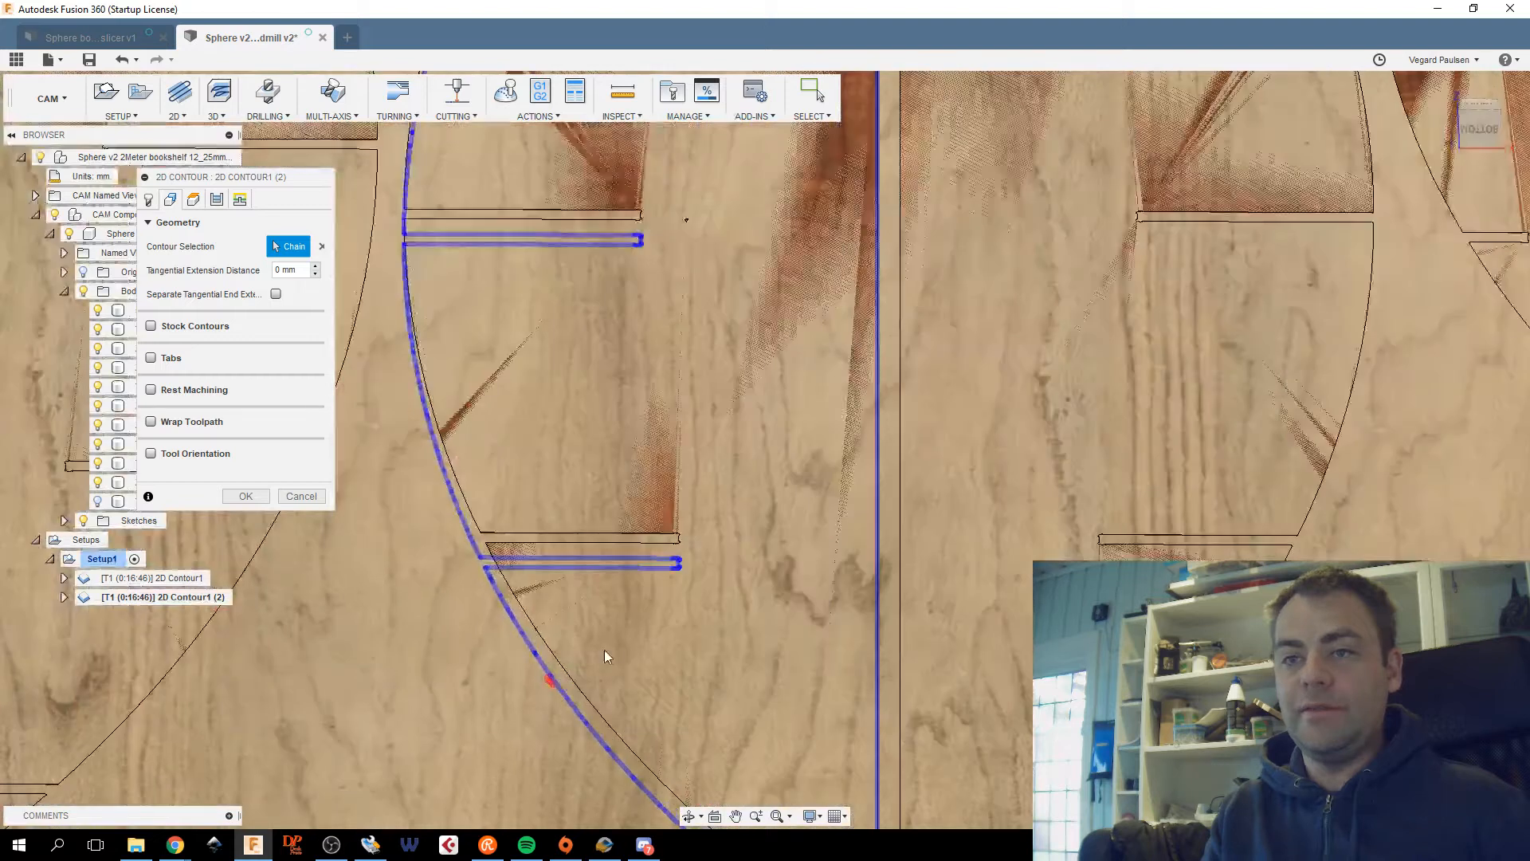
left_click(98, 311)
scroll(724, 527, "down", 2)
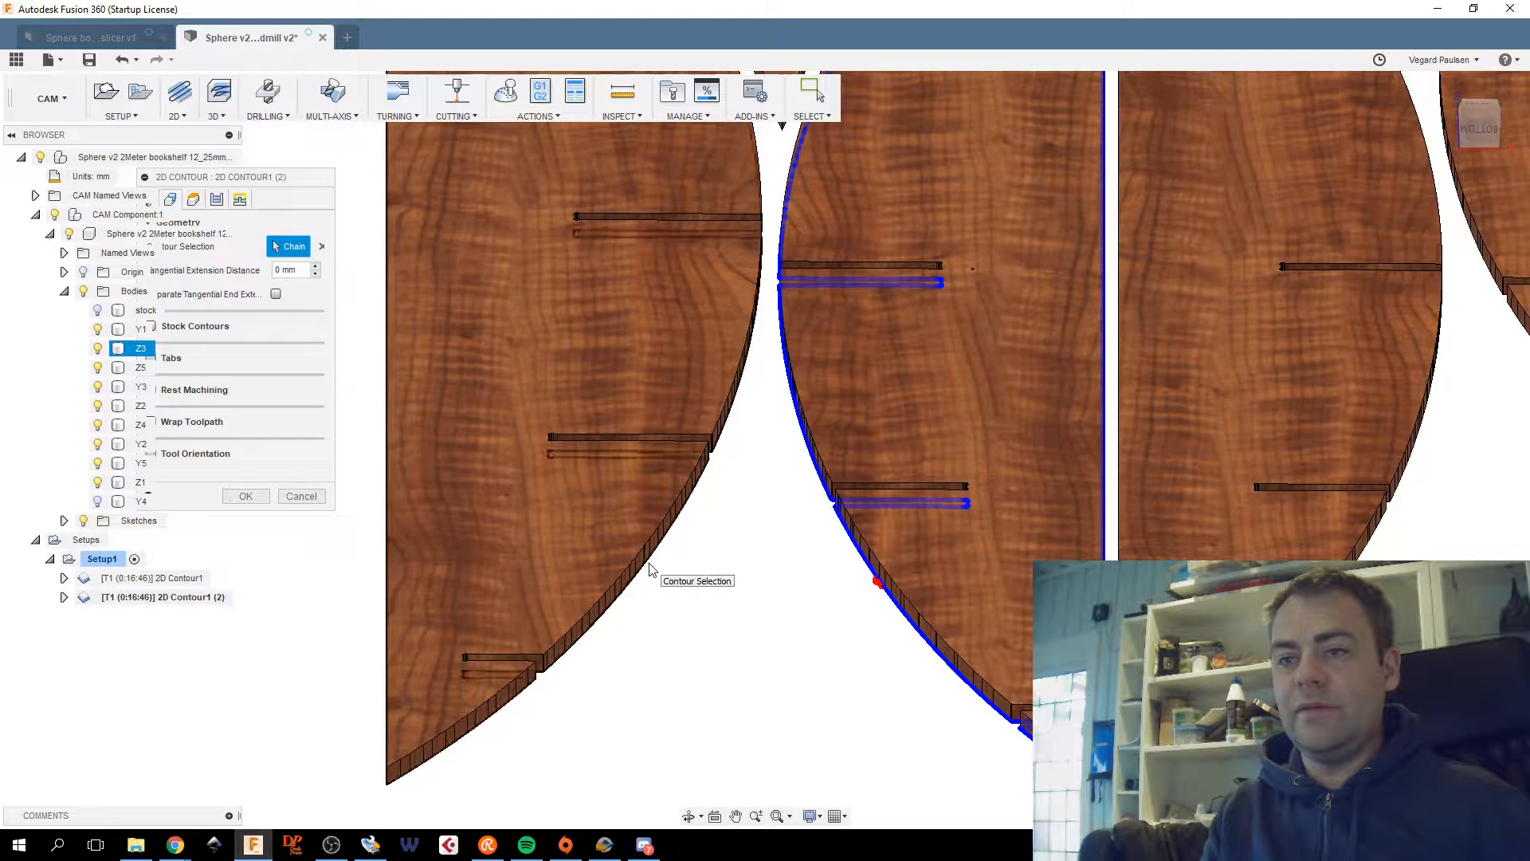
Add the outline of the large part Z3 at the sheet's left edge as the second chain and accept the operation.
left_click(649, 570)
scroll(805, 562, "down", 4)
middle_click_drag(754, 575, 799, 597)
scroll(917, 602, "down", 2)
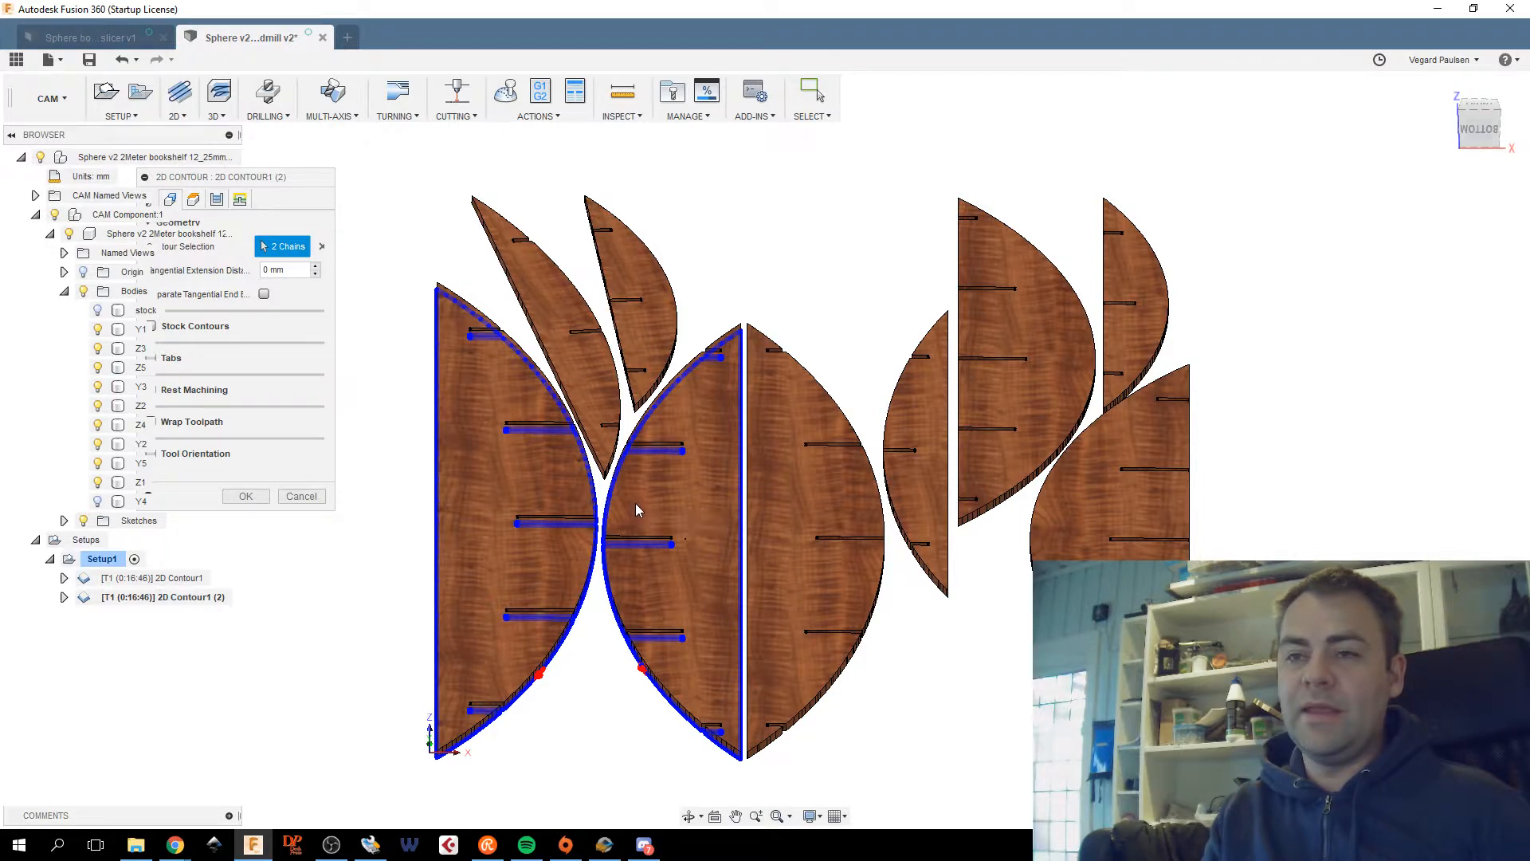
left_click(244, 496)
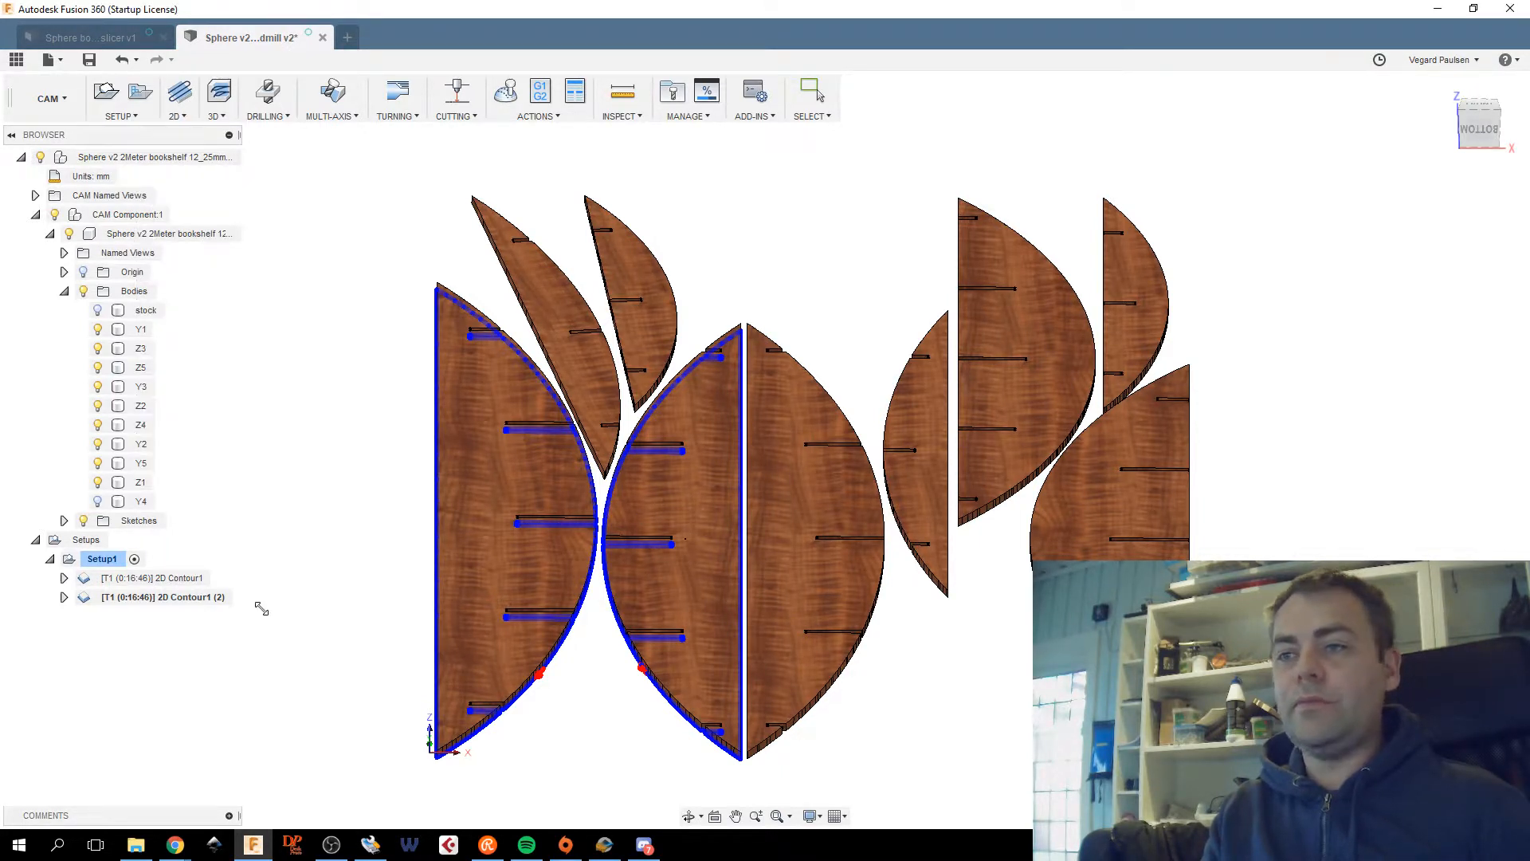
Duplicate the 2D Contour1 (2) operation in Setup1.
right_click(174, 598)
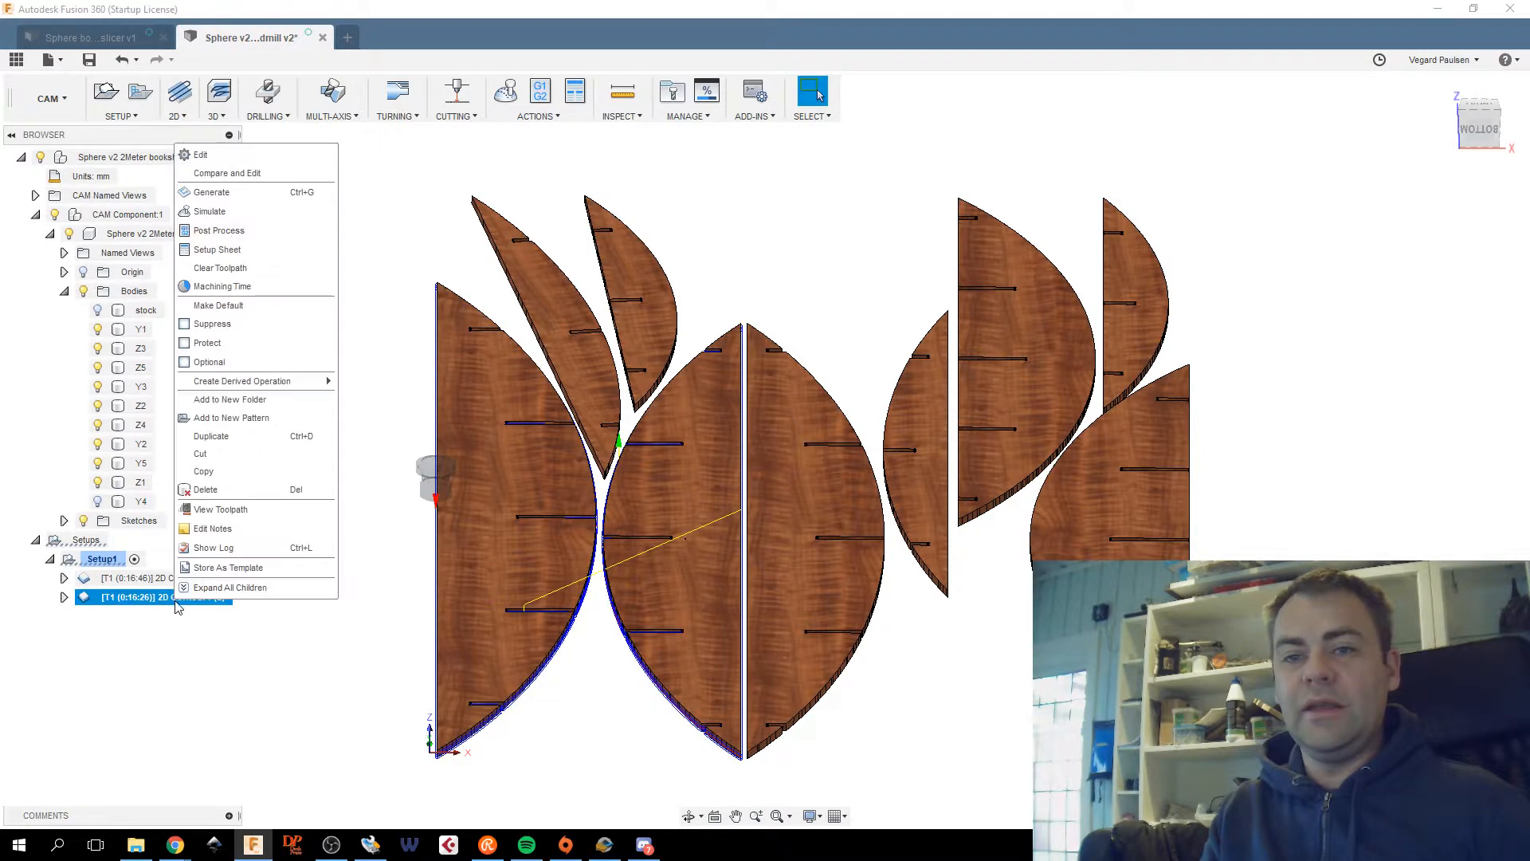
left_click(255, 452)
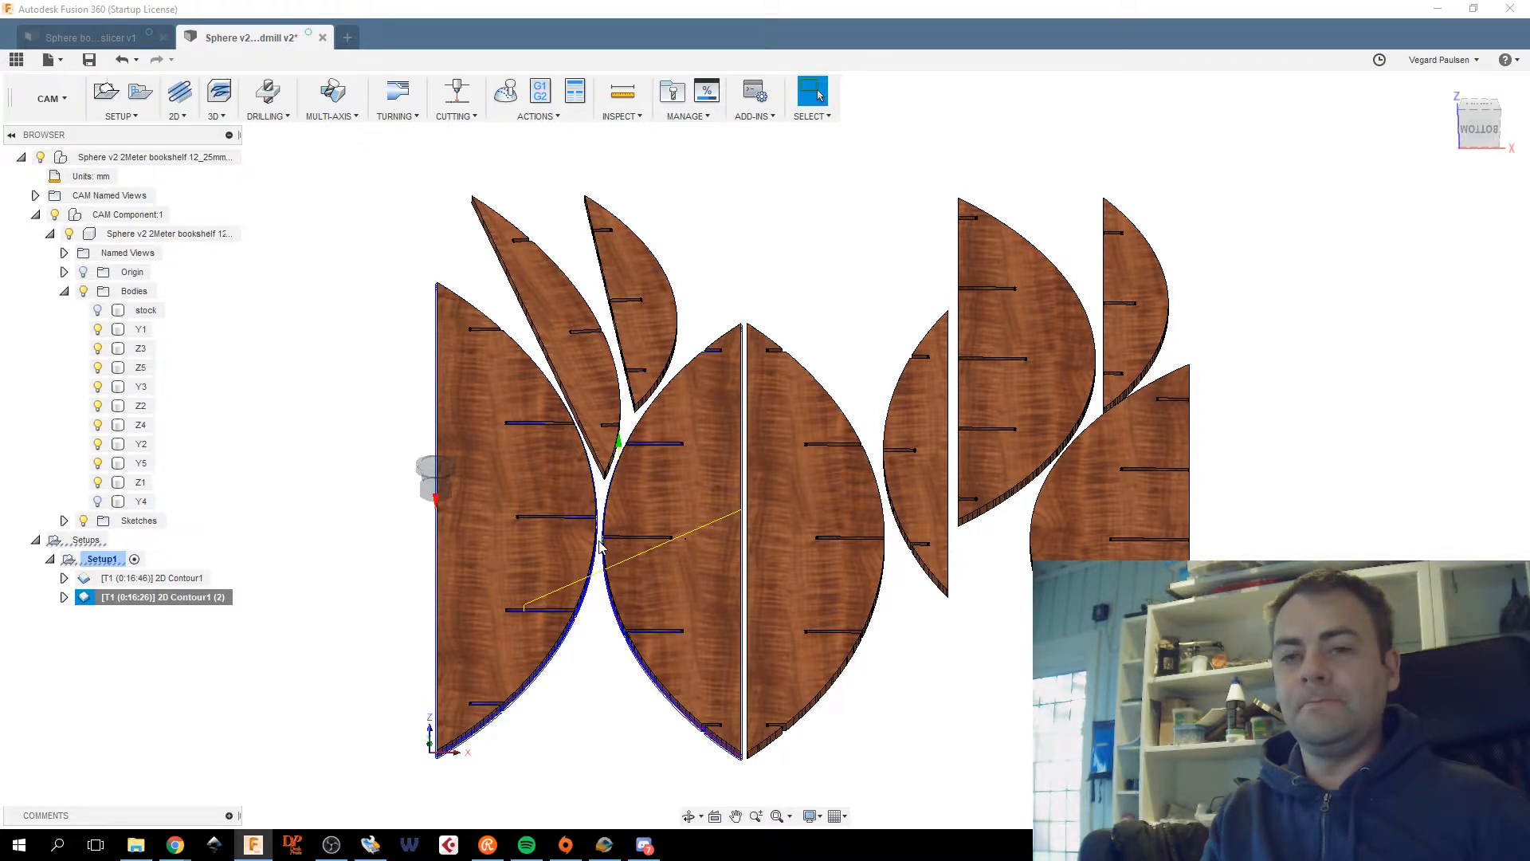
key("ctrl+v")
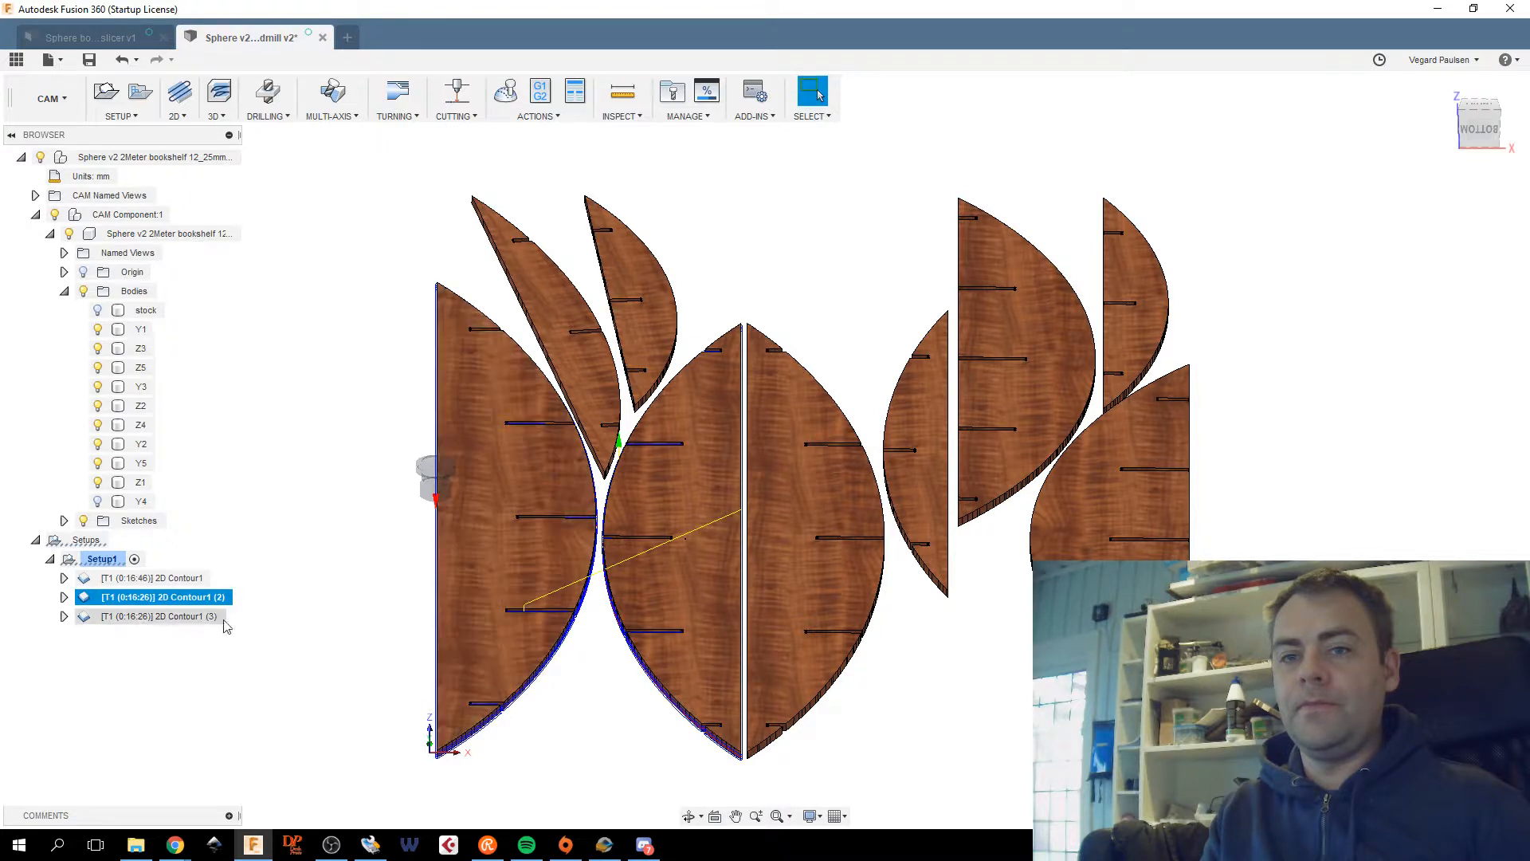
Open 2D Contour1 (3) for editing at its geometry settings and clear its two selected chains.
left_click(180, 619)
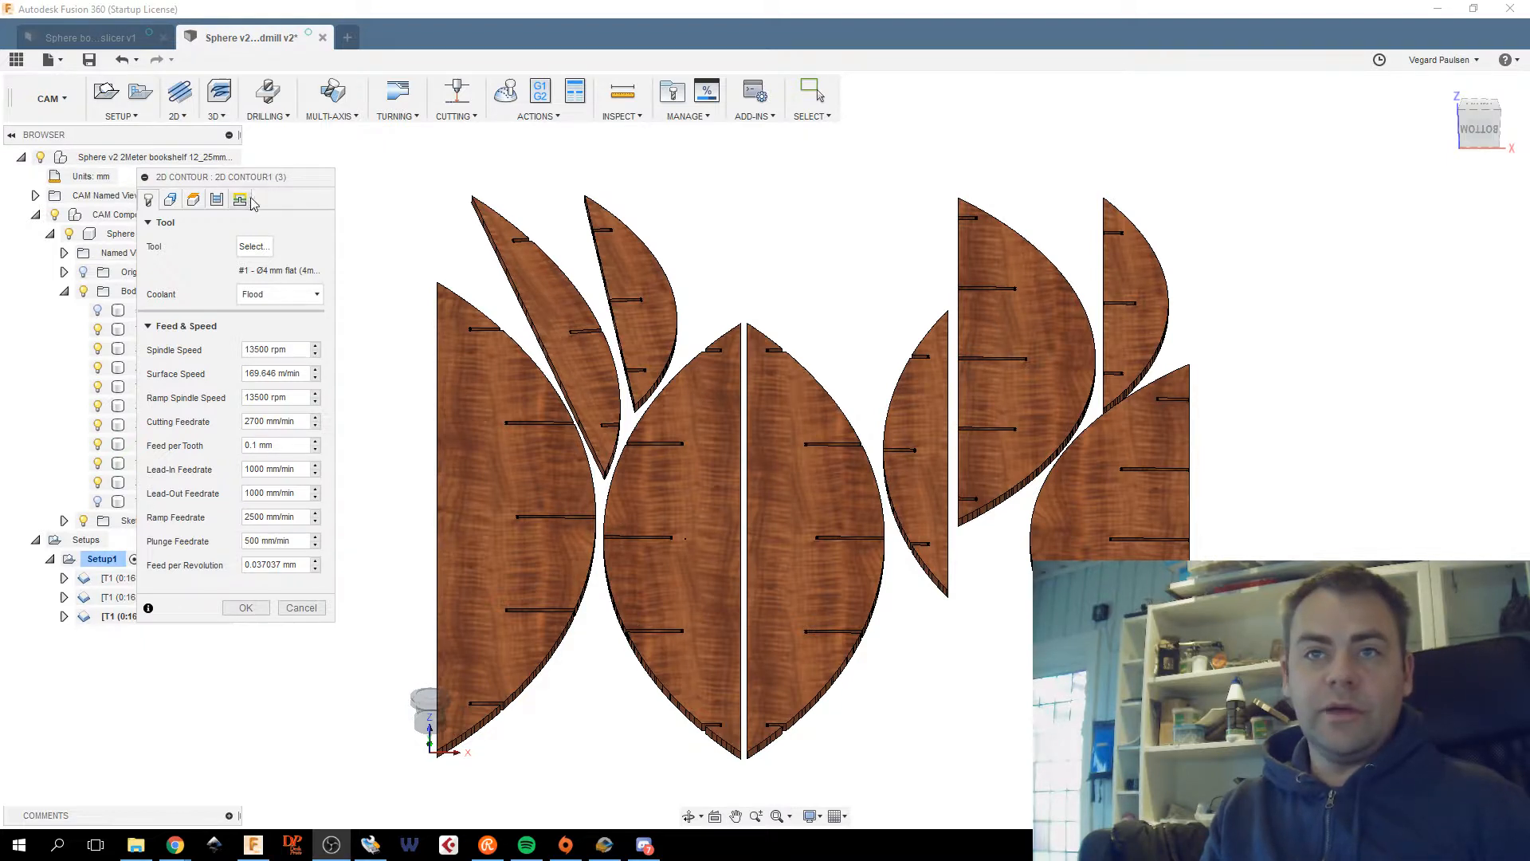
left_click(170, 199)
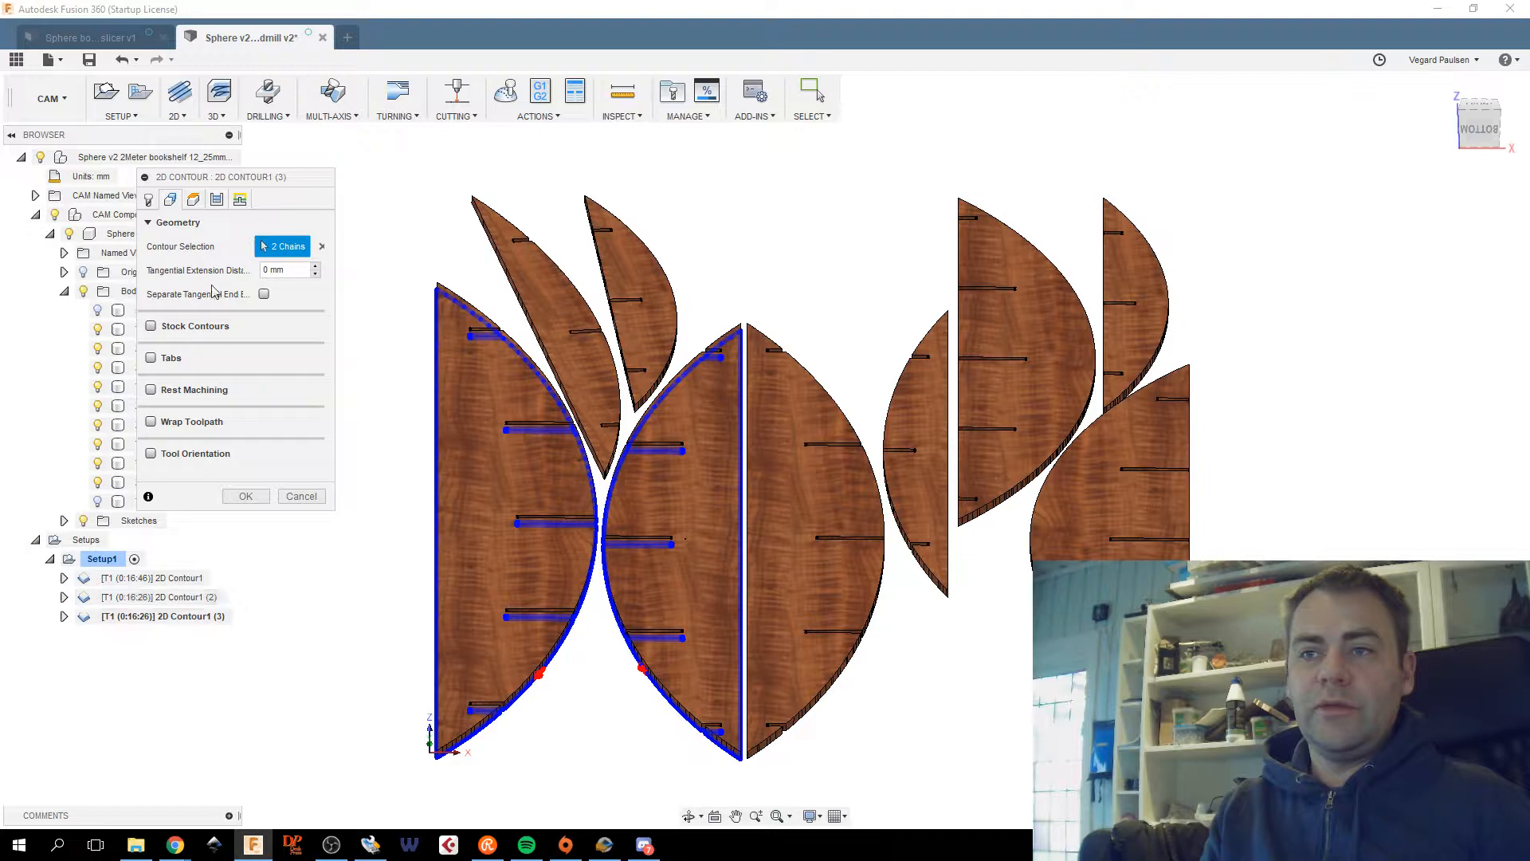
left_click(321, 247)
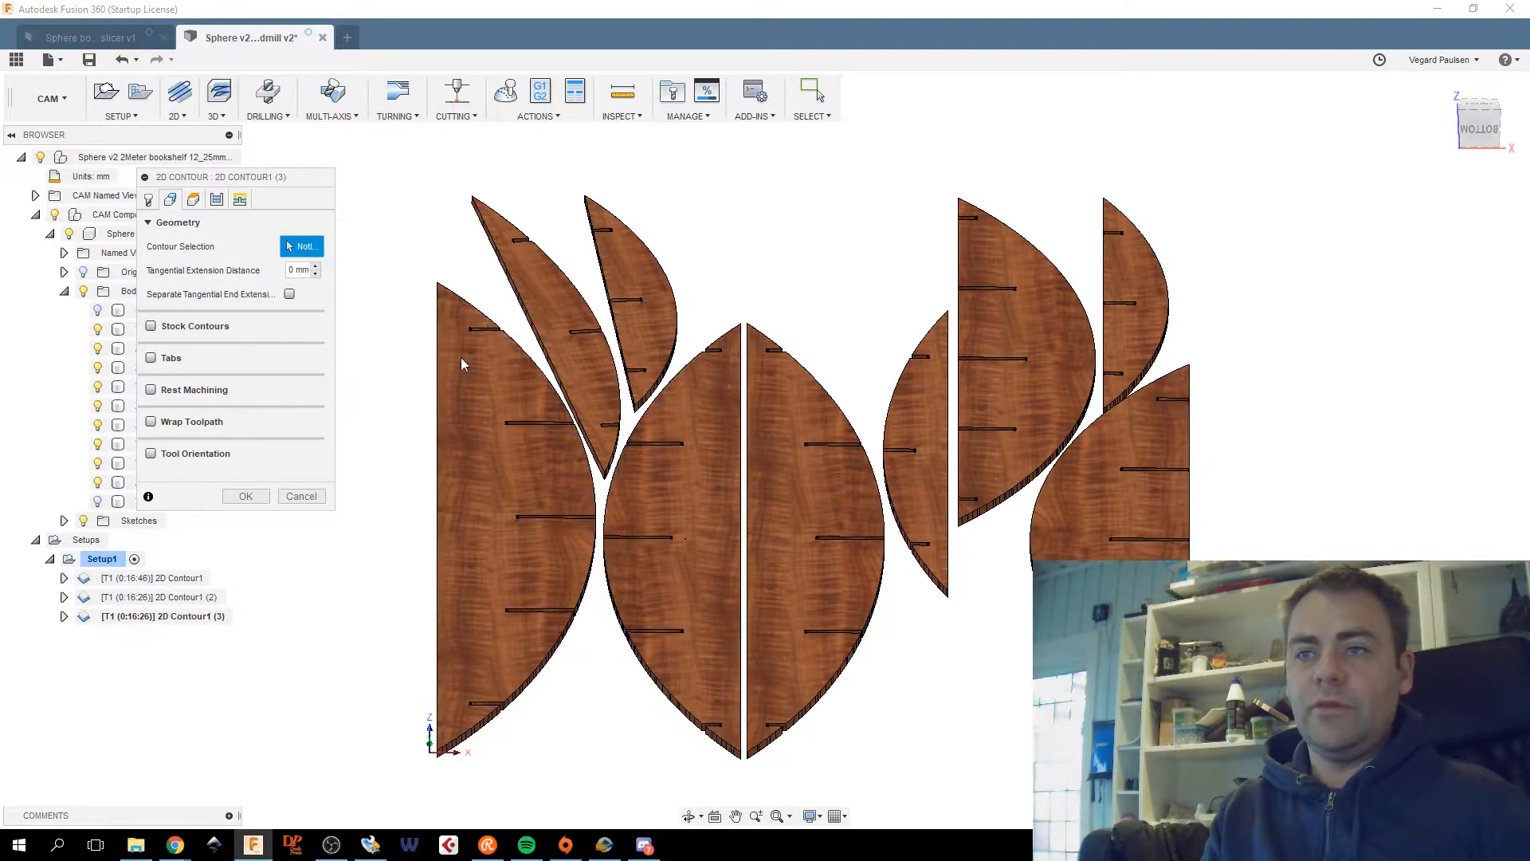
Select the outlines of parts Y2 and Z2 as the contour chains for the third operation and accept it.
left_click_drag(1474, 132, 1443, 121)
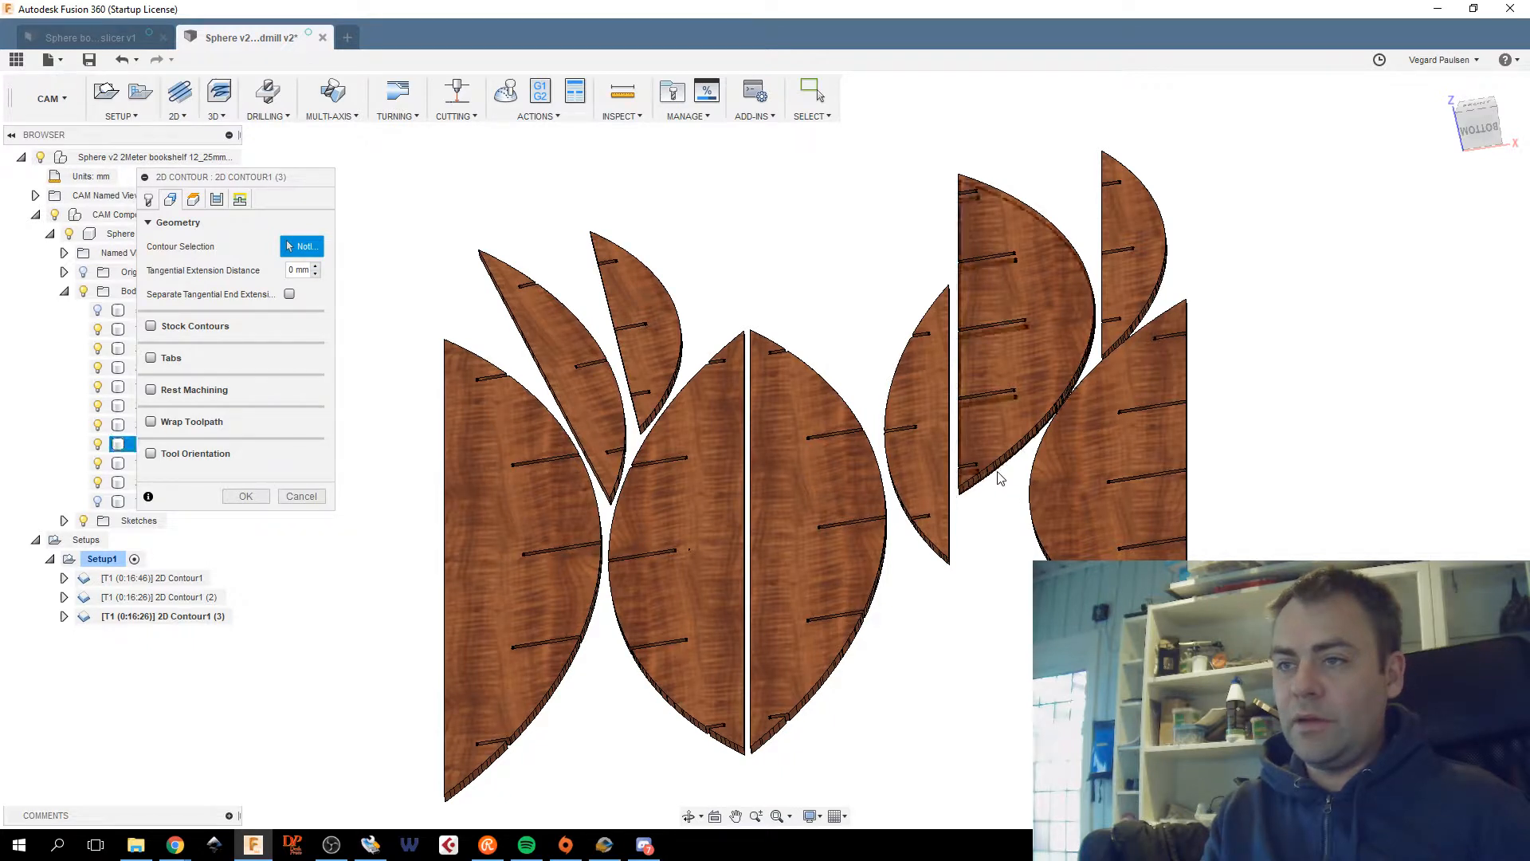
left_click(998, 477)
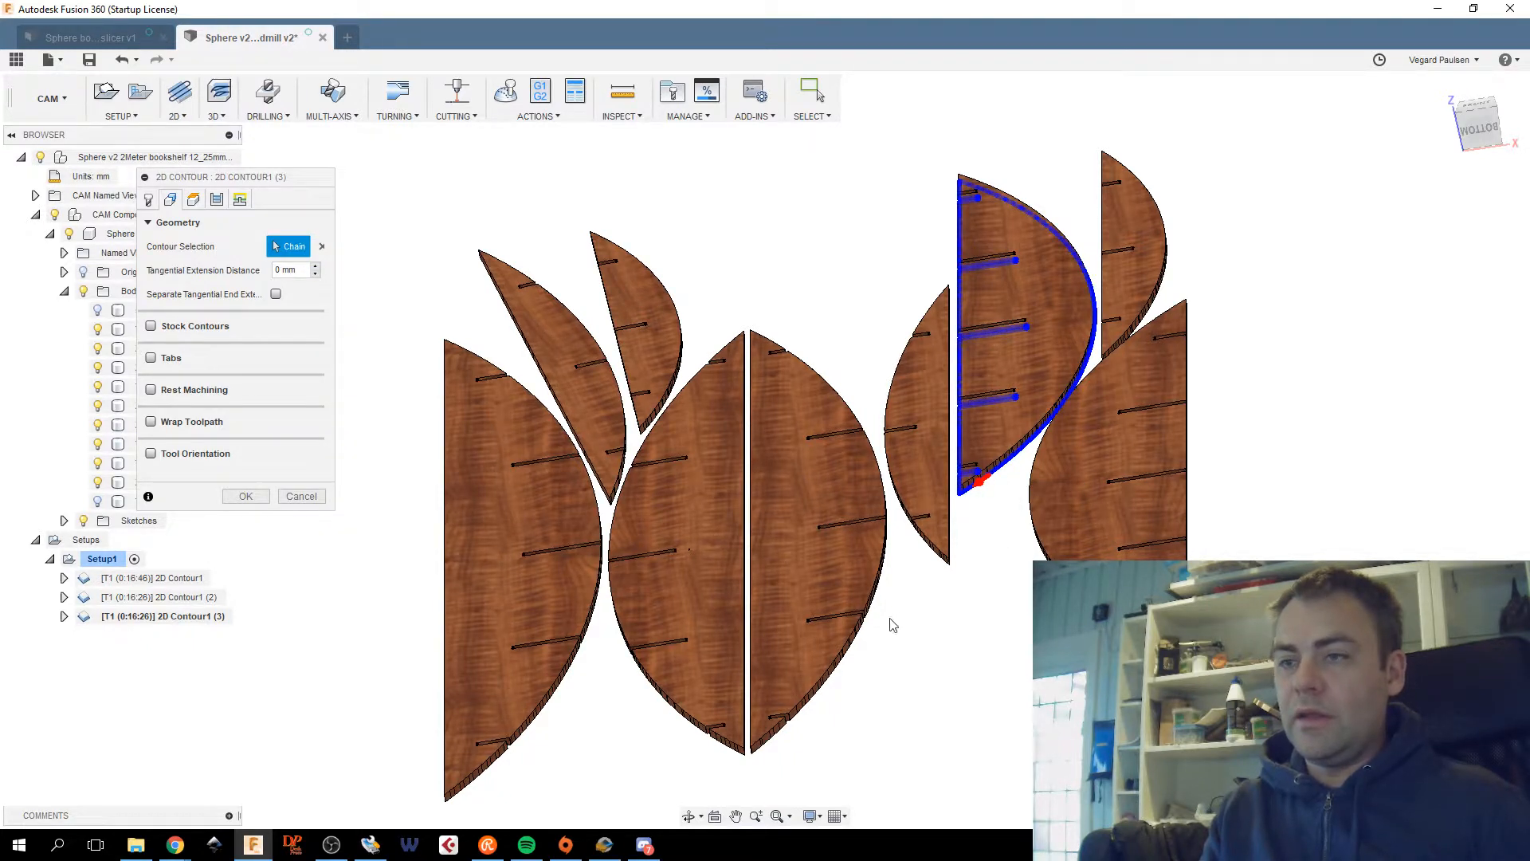
left_click(866, 635)
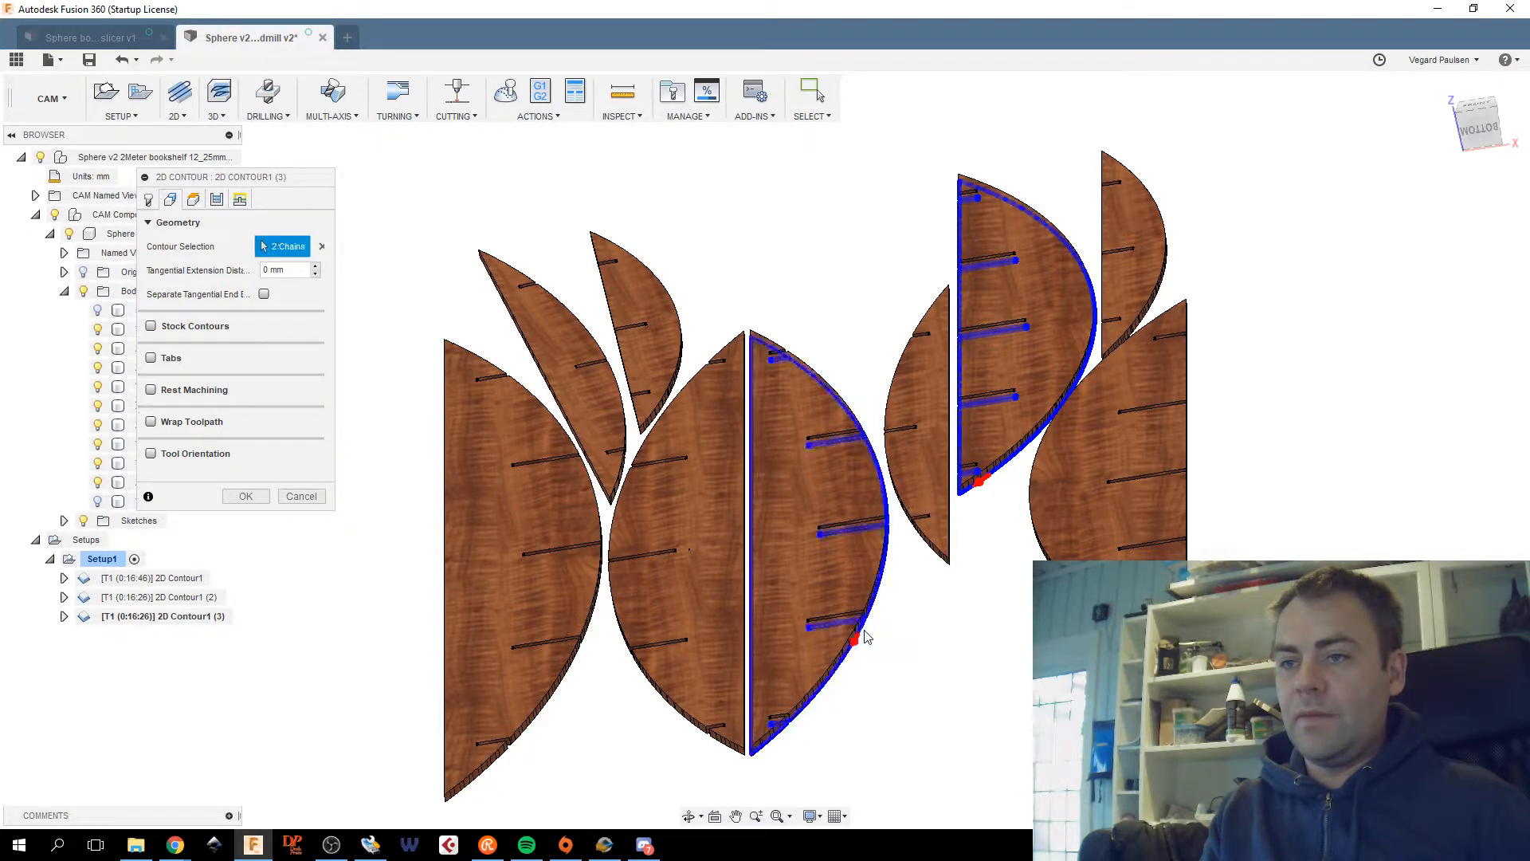
scroll(960, 599, "up", 2)
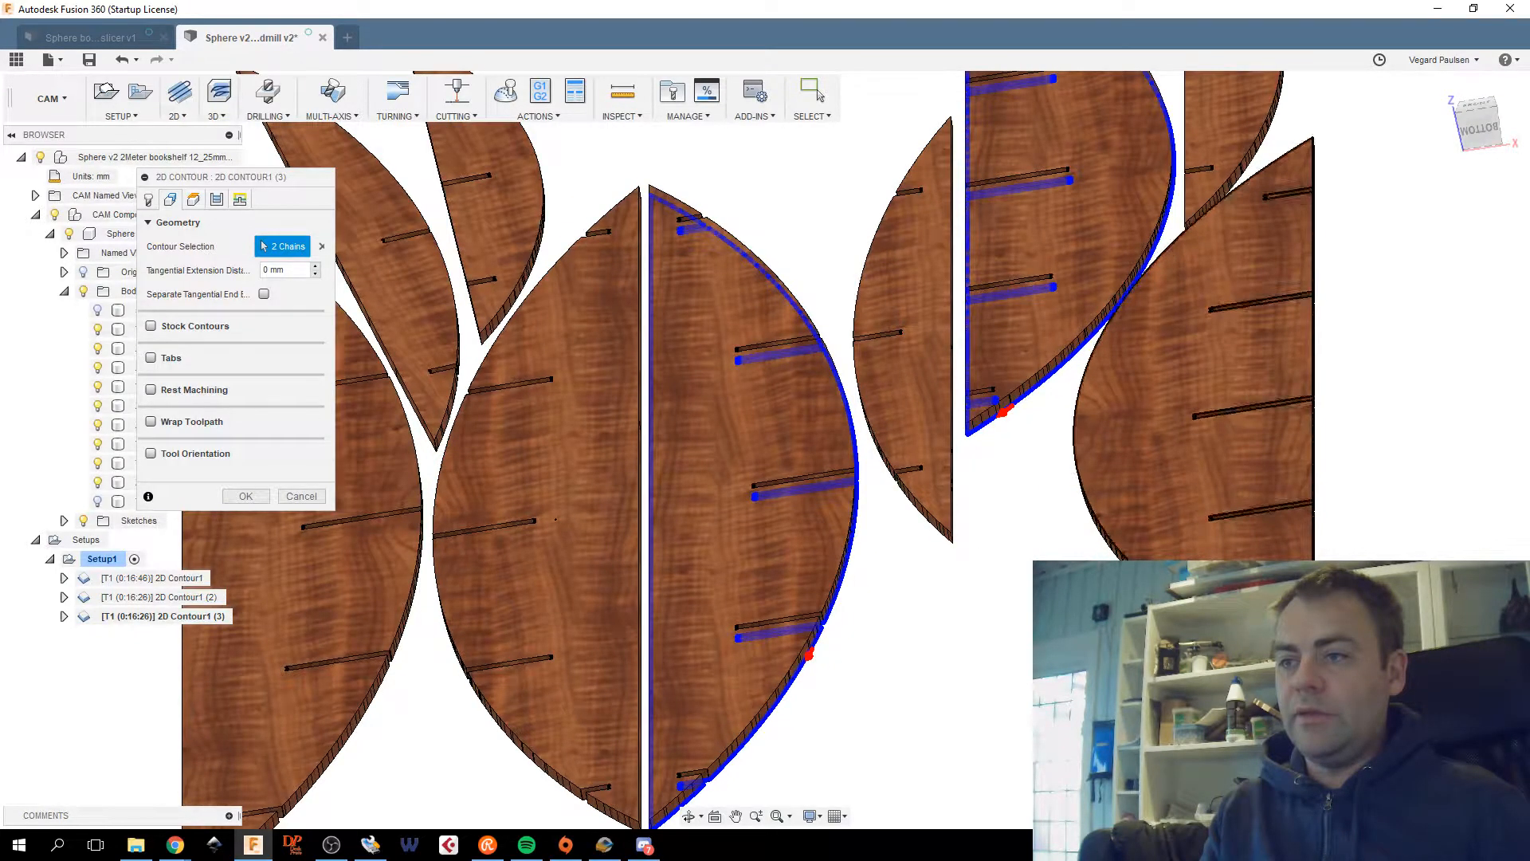
left_click(244, 496)
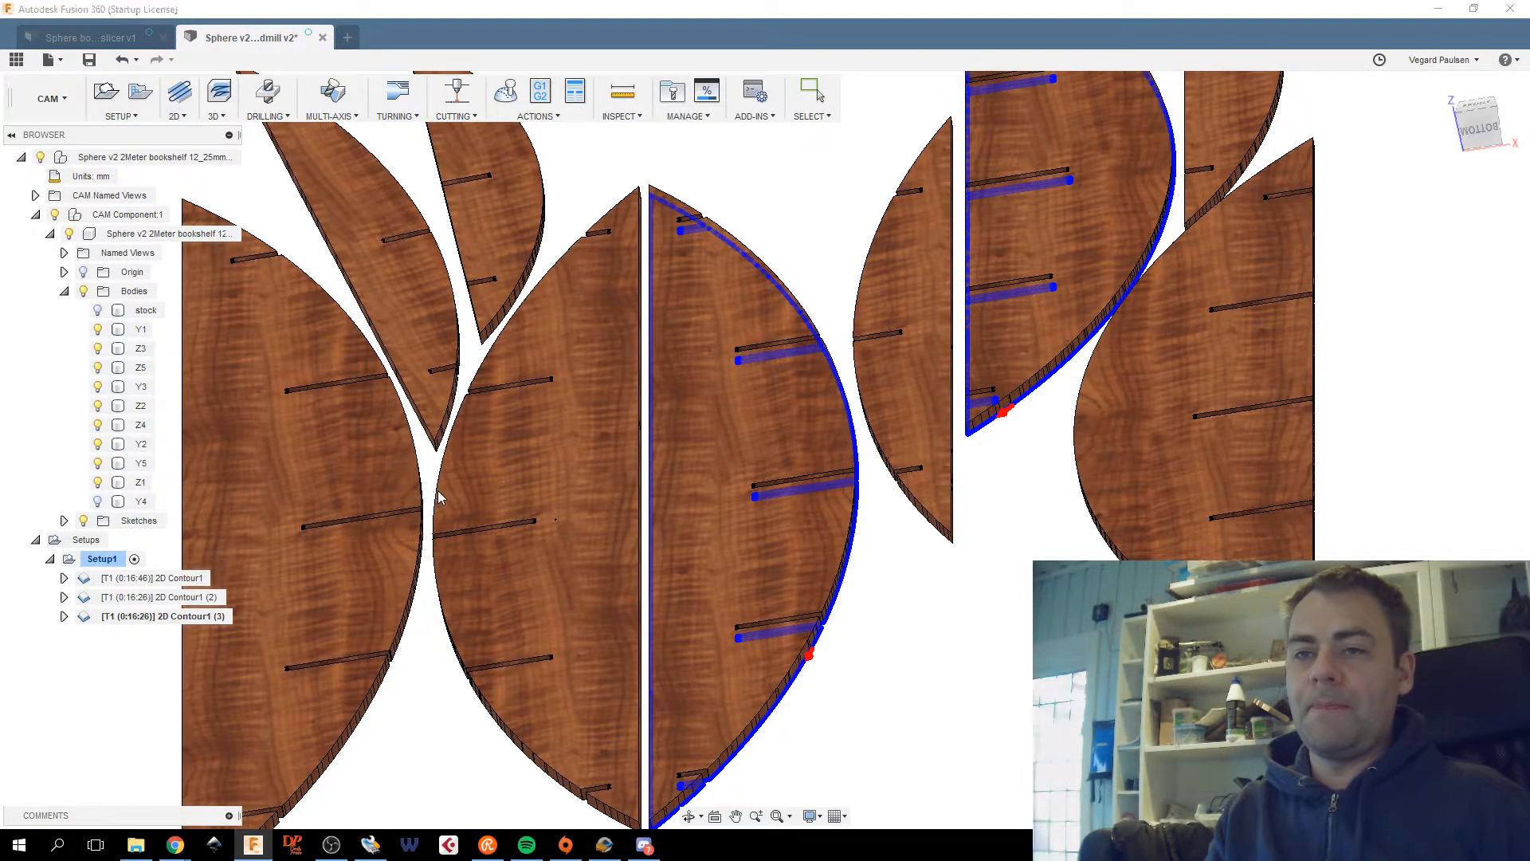
Check the first and third contour toolpaths in Setup1 and duplicate the 2D Contour1 (3) operation.
left_click(166, 599)
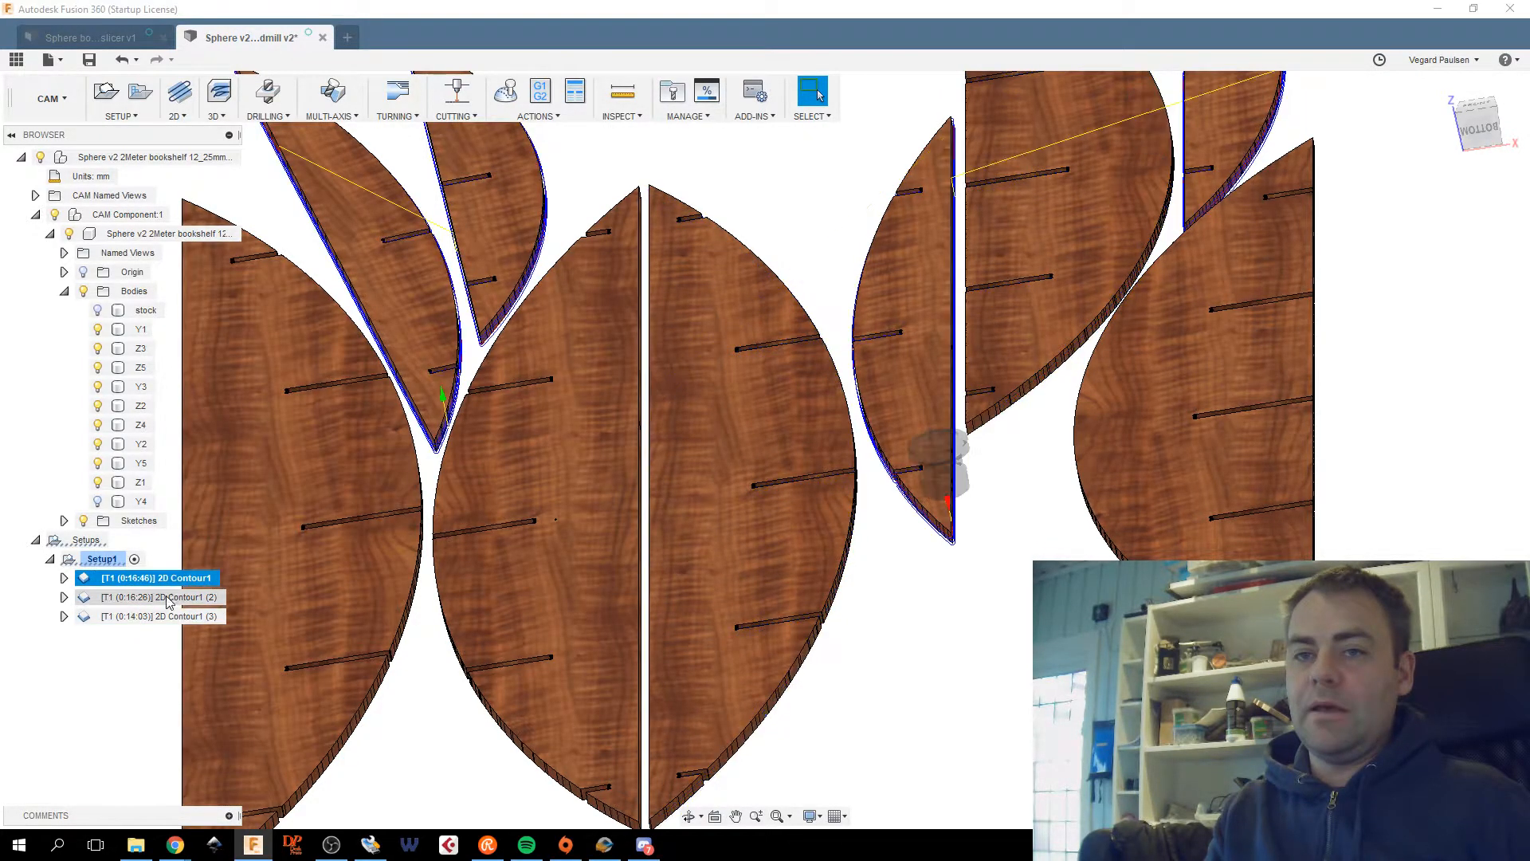
left_click(166, 618)
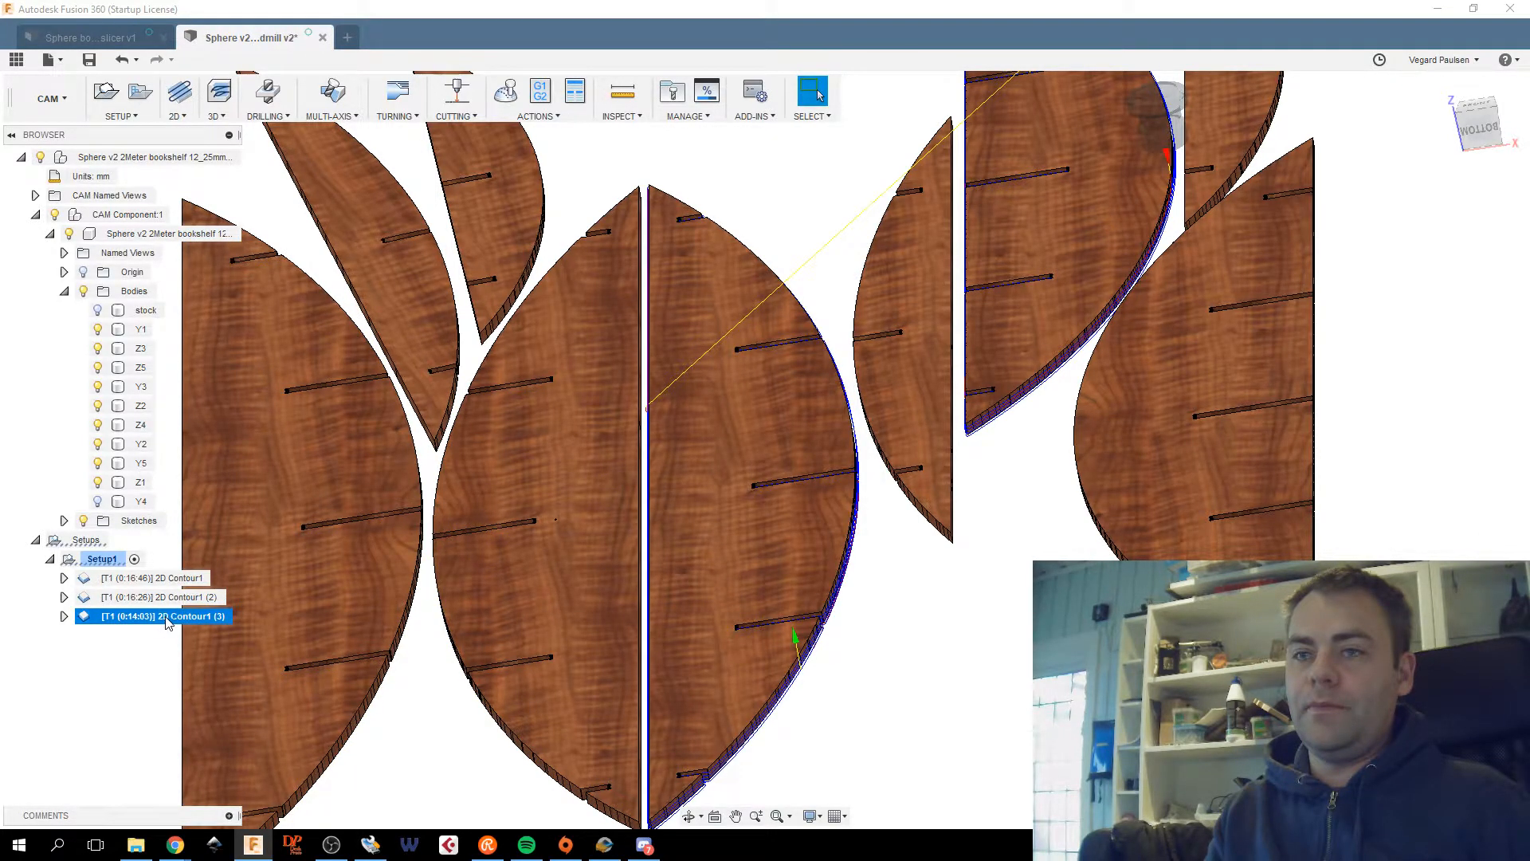
scroll(585, 602, "down", 3)
scroll(519, 586, "up", 2)
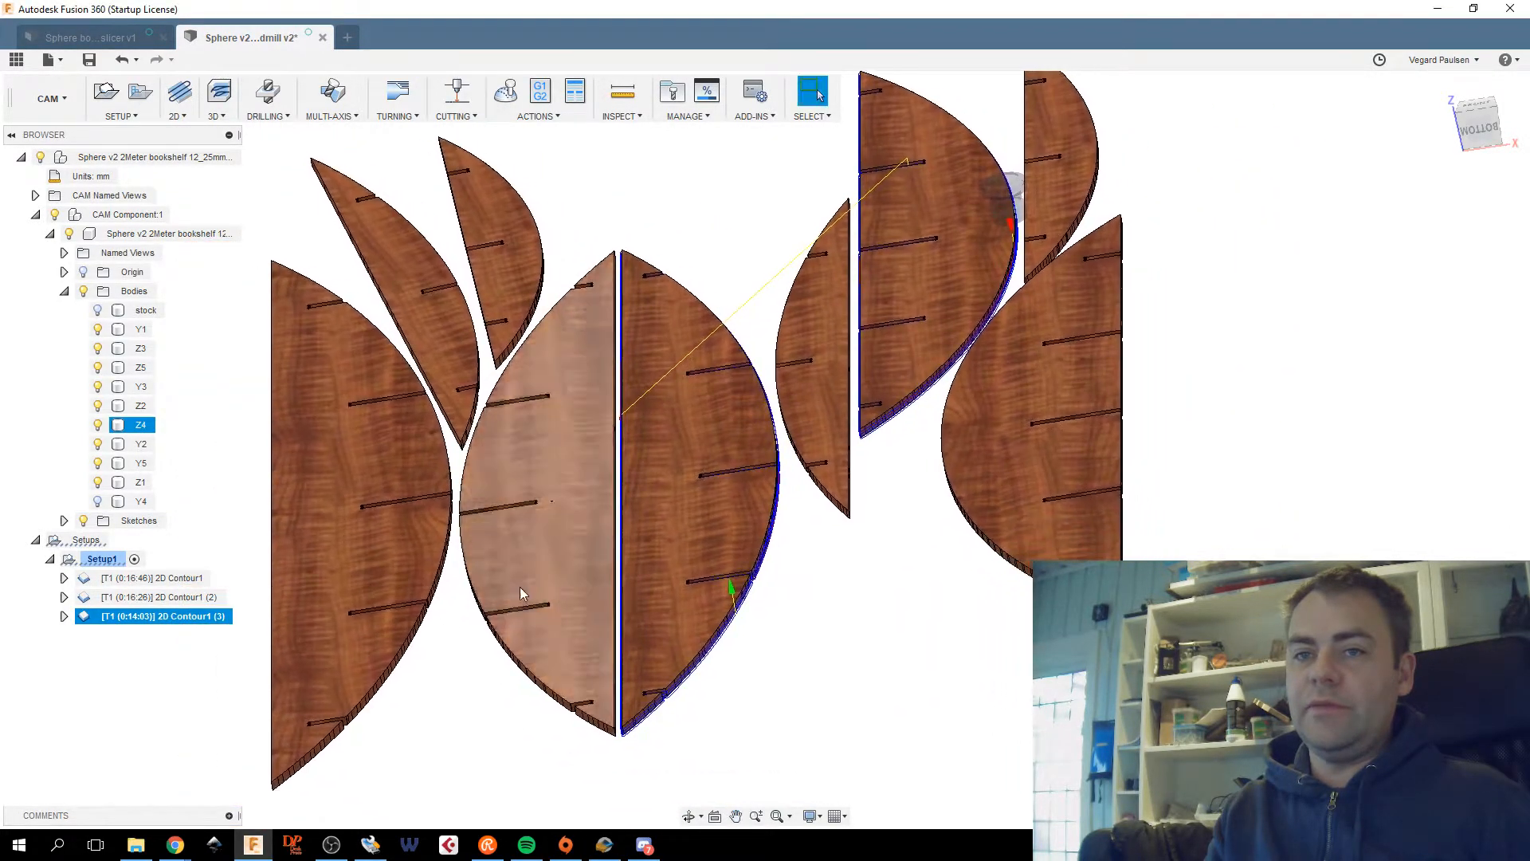
right_click(156, 628)
left_click(571, 466)
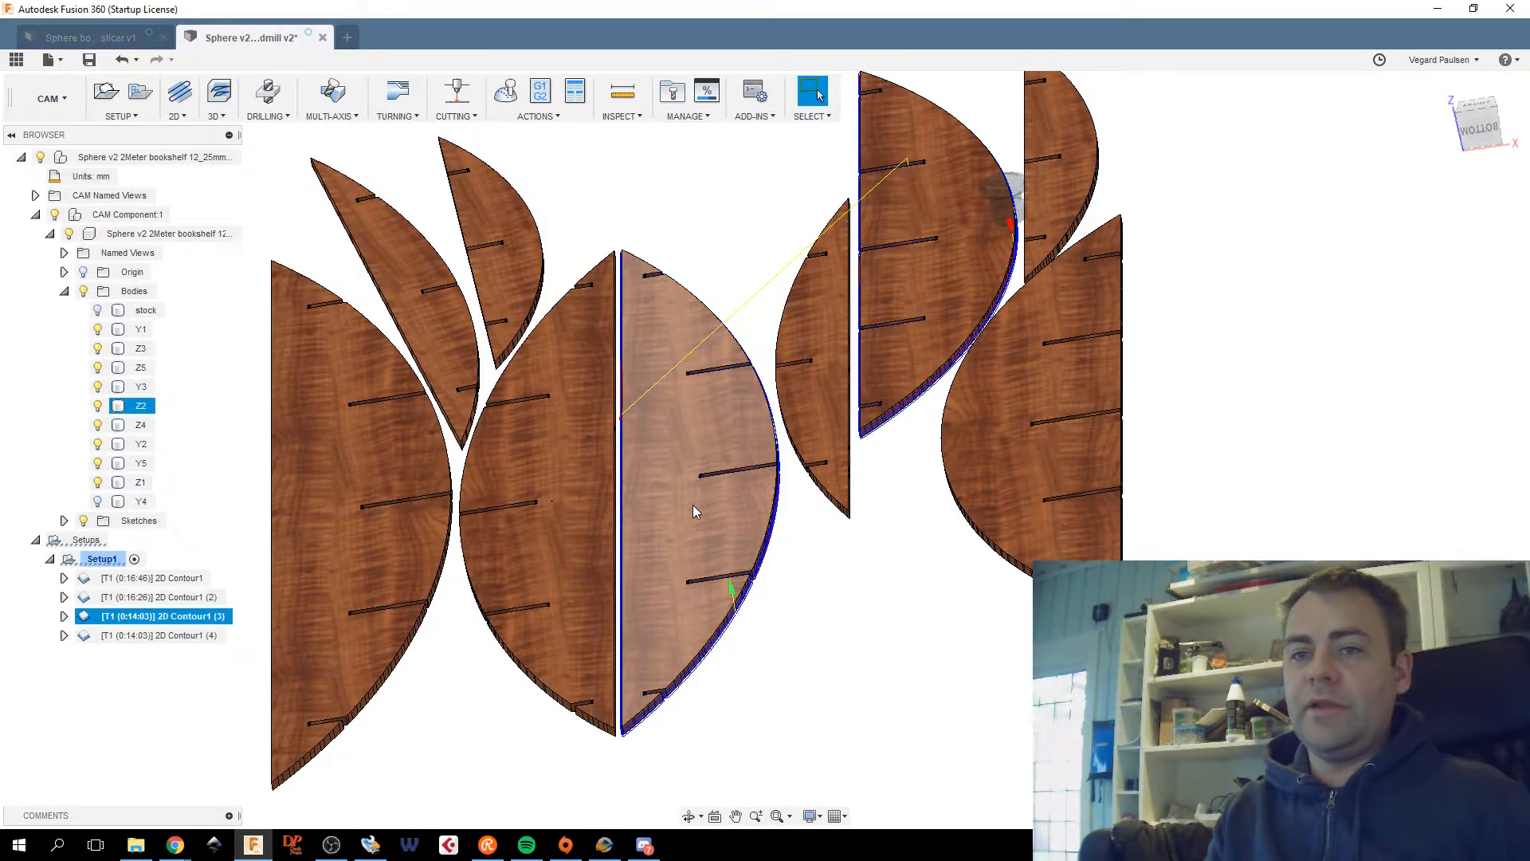
Open 2D Contour1 (4) for editing at its geometry settings, reposition the dialog and clear the two chains.
left_click(163, 637)
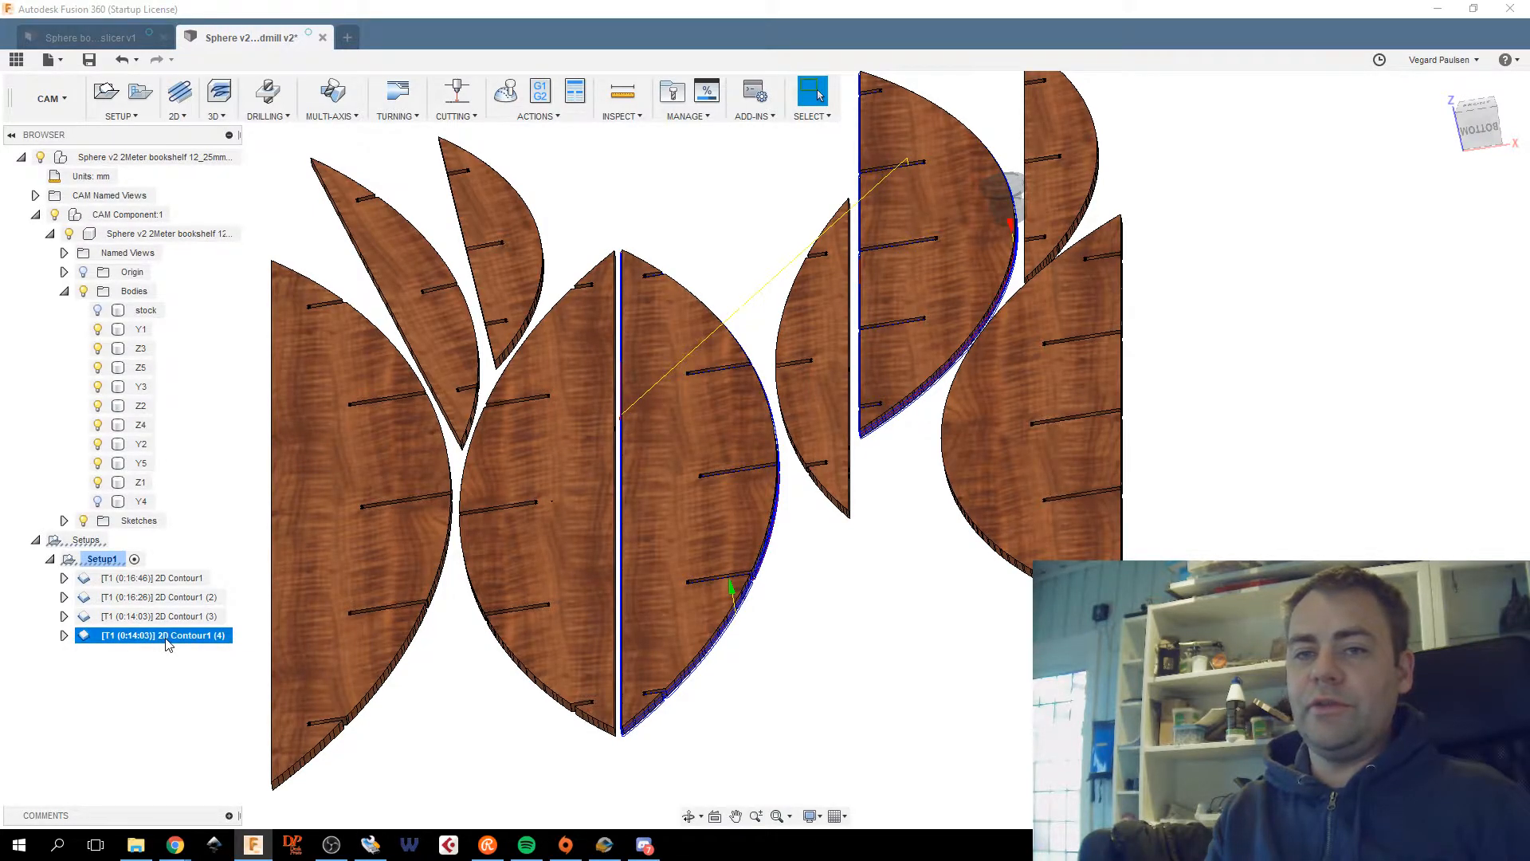
double_click(154, 635)
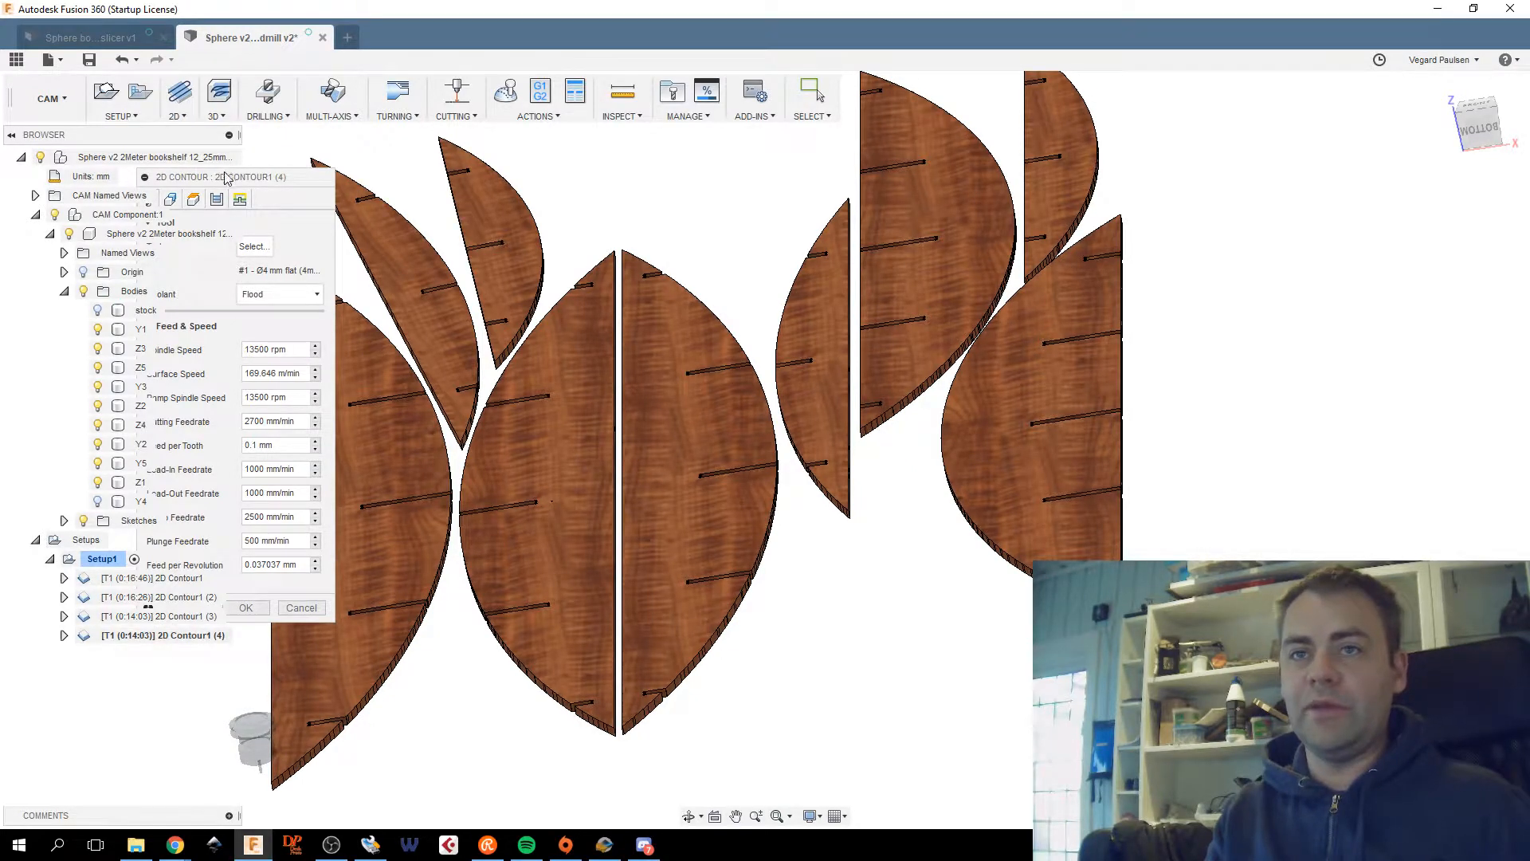
left_click(222, 178)
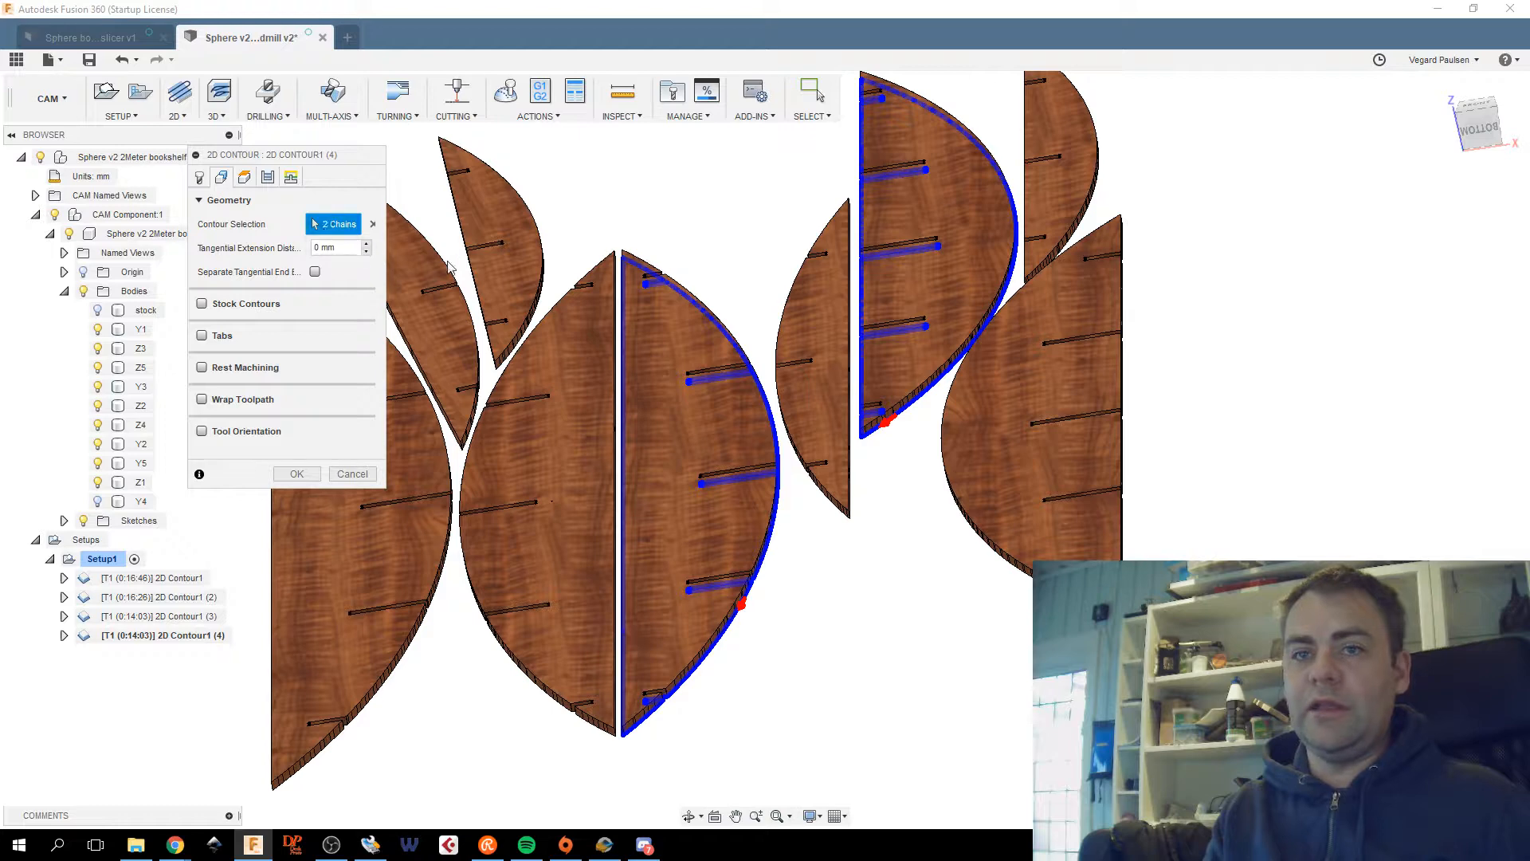
left_click(372, 224)
Select the outline of the large part at the sheet's right edge as the fourth operation's only chain and accept it.
scroll(1024, 470, "up", 5)
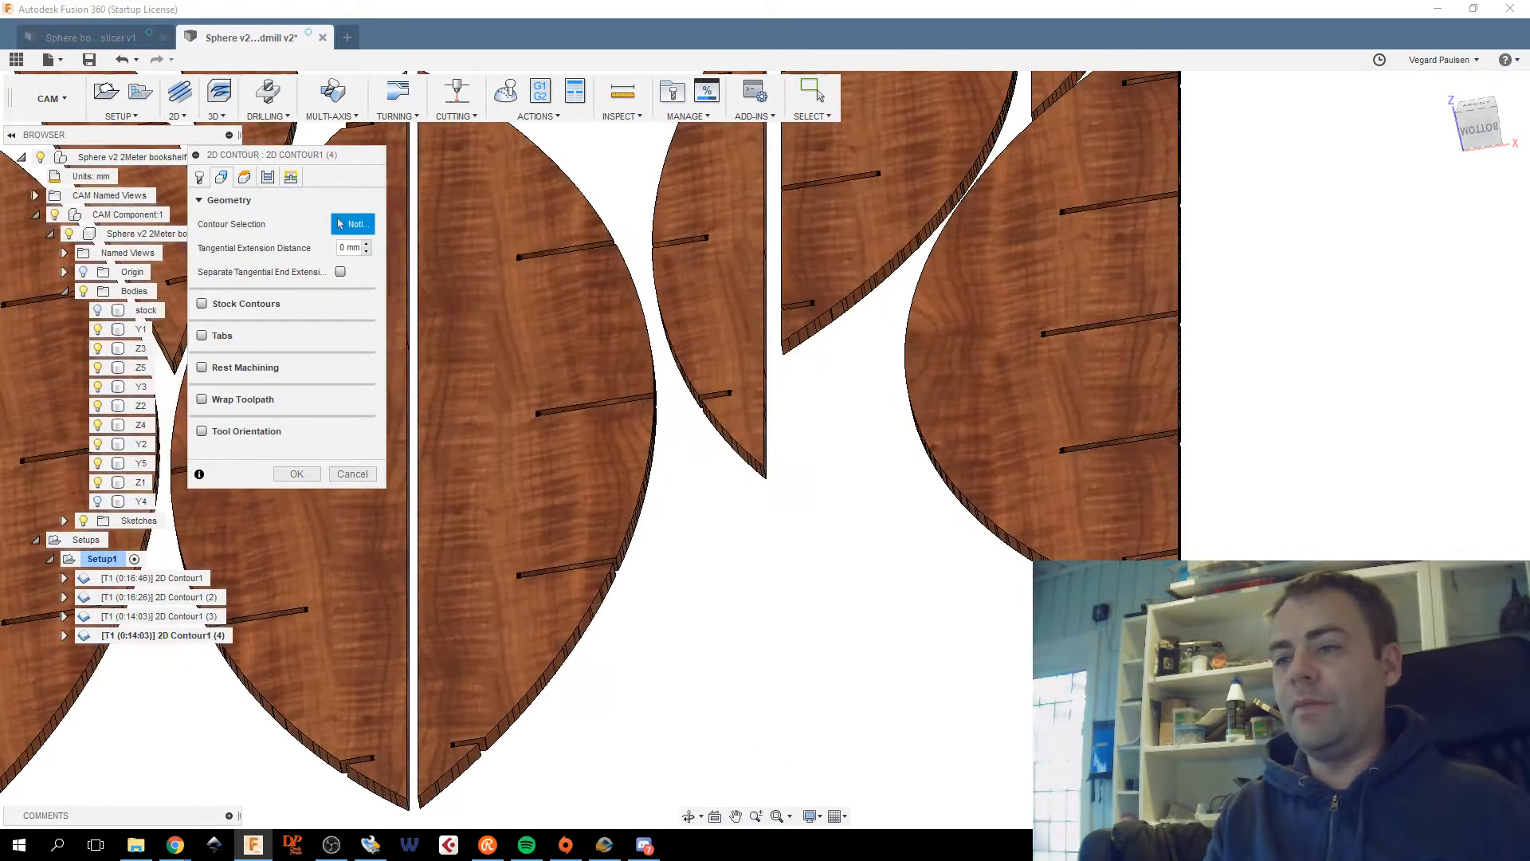
left_click(834, 245)
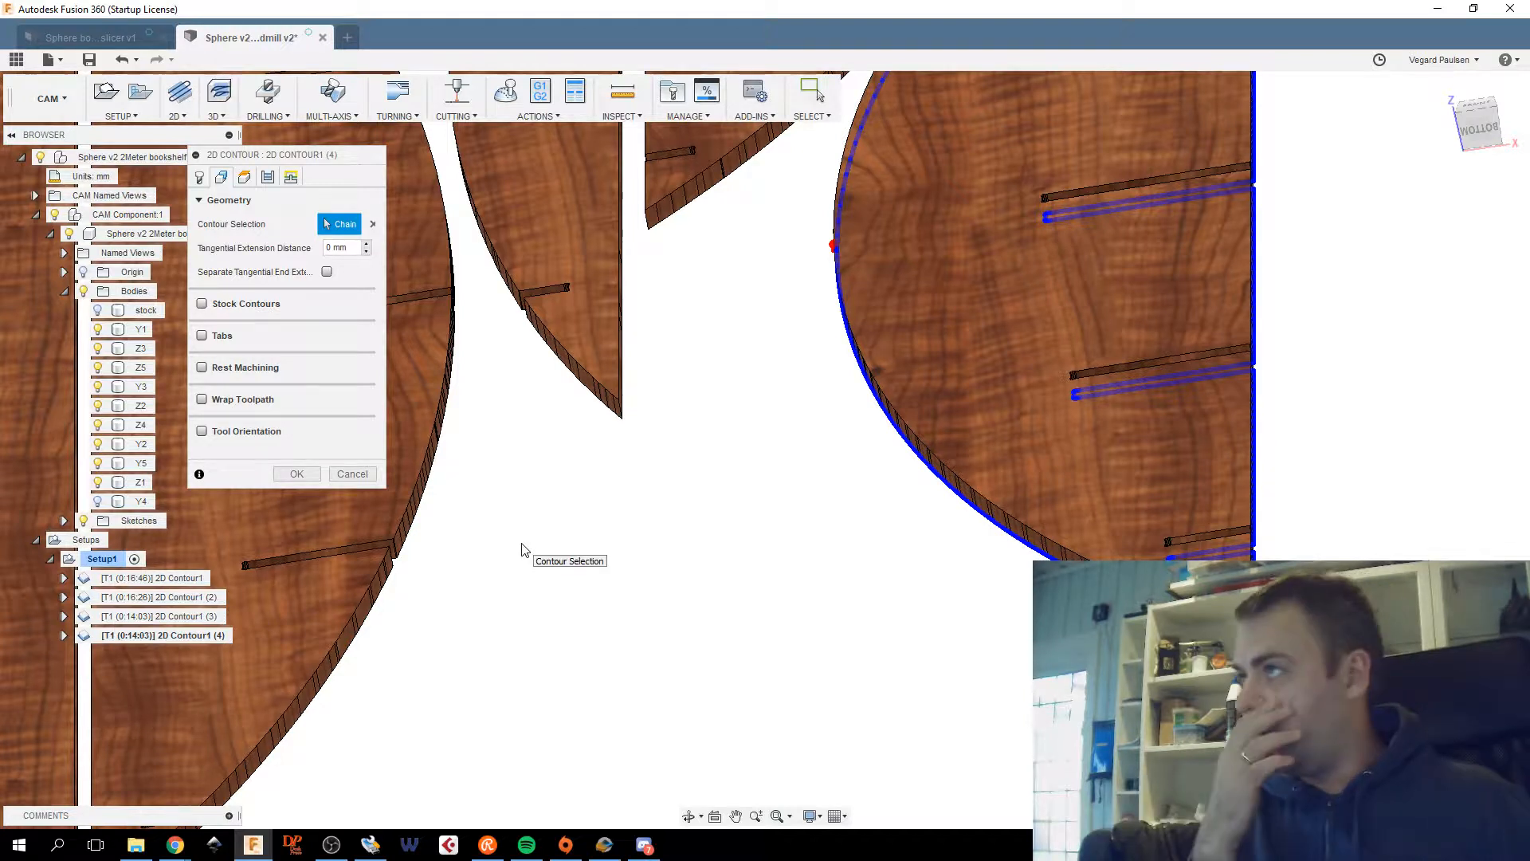
left_click(297, 473)
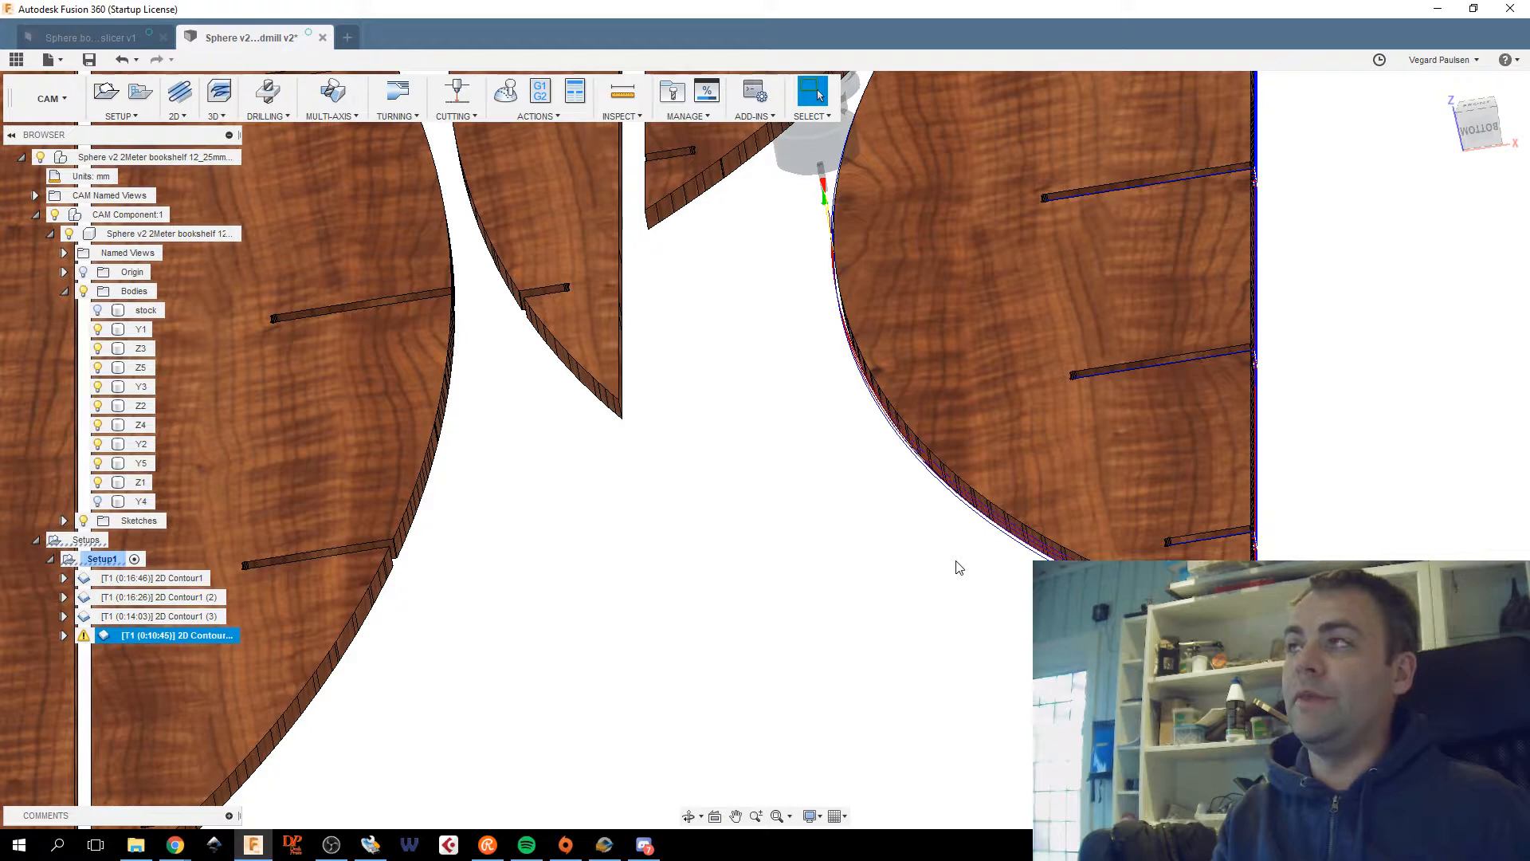
scroll(956, 568, "down", 5)
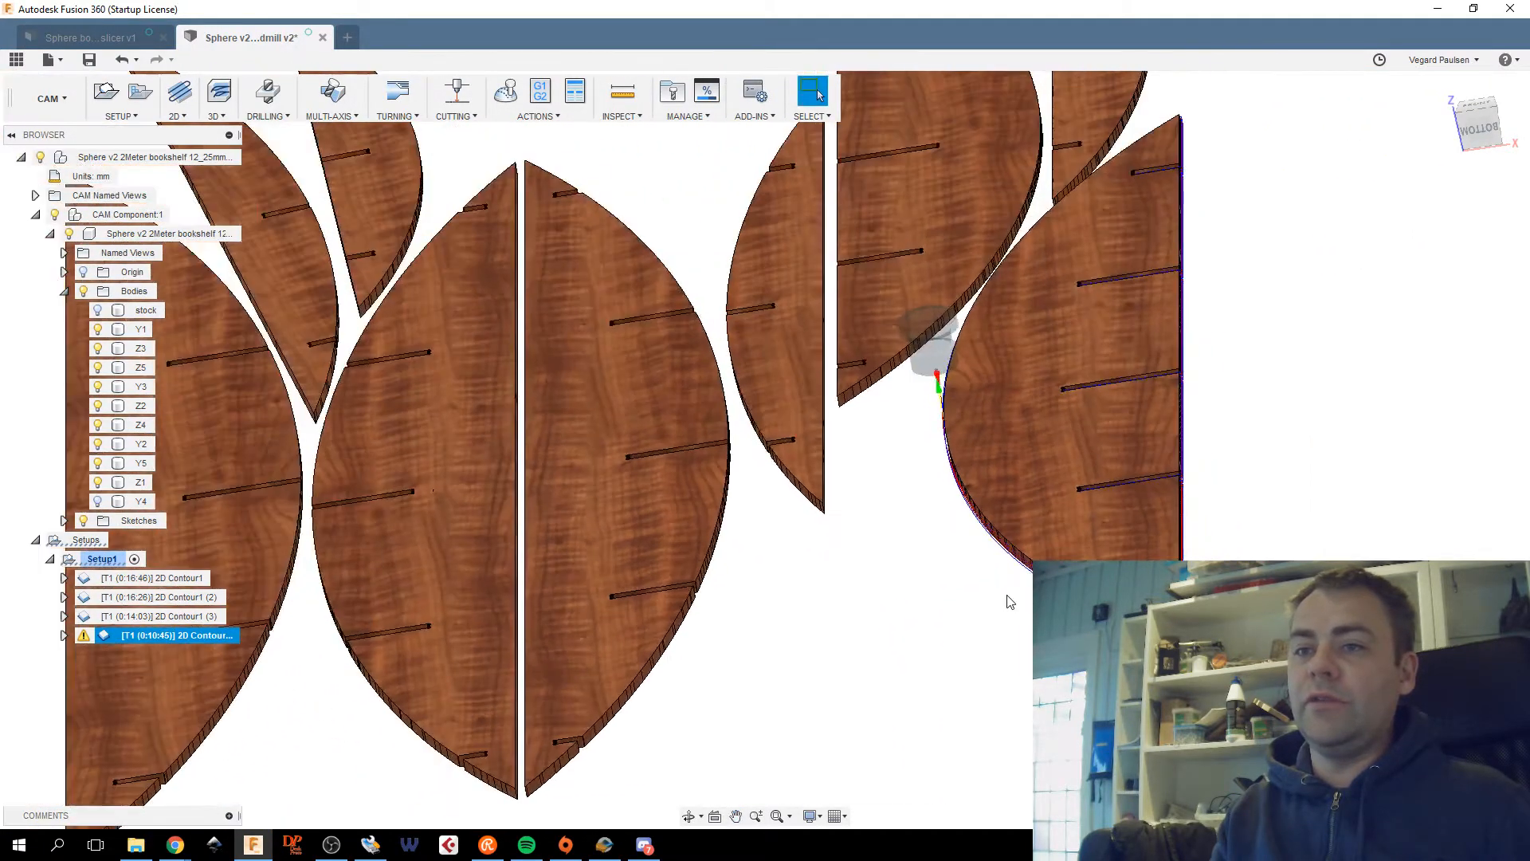
Inspect the toolpaths of all four 2D Contour operations in Setup1 one after another, viewing the sheet from the bottom.
middle_click_drag(1009, 601, 1143, 574)
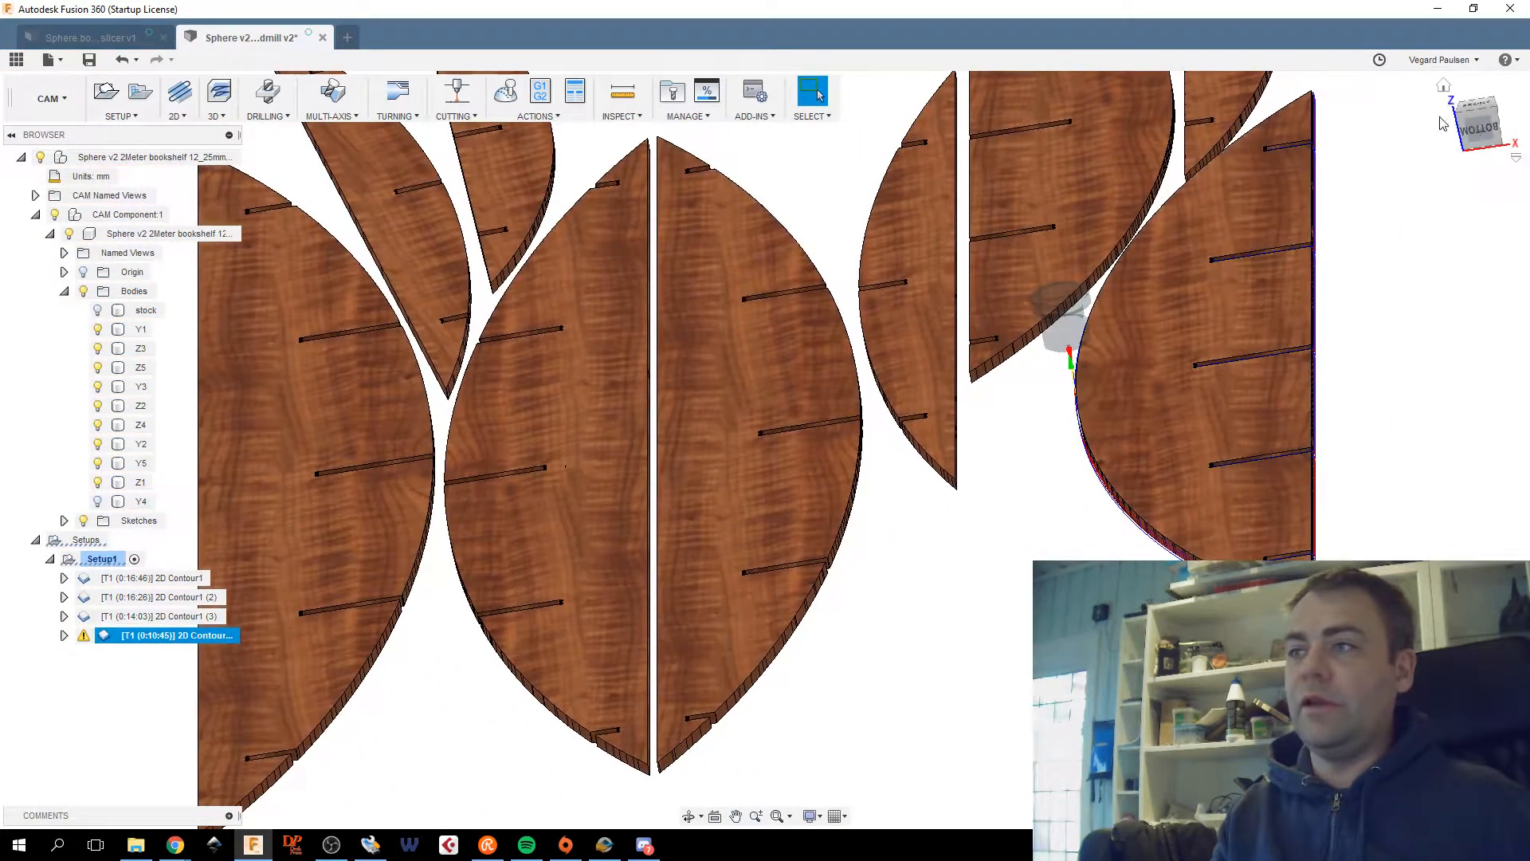
middle_click_drag(1276, 372, 797, 550, "shift")
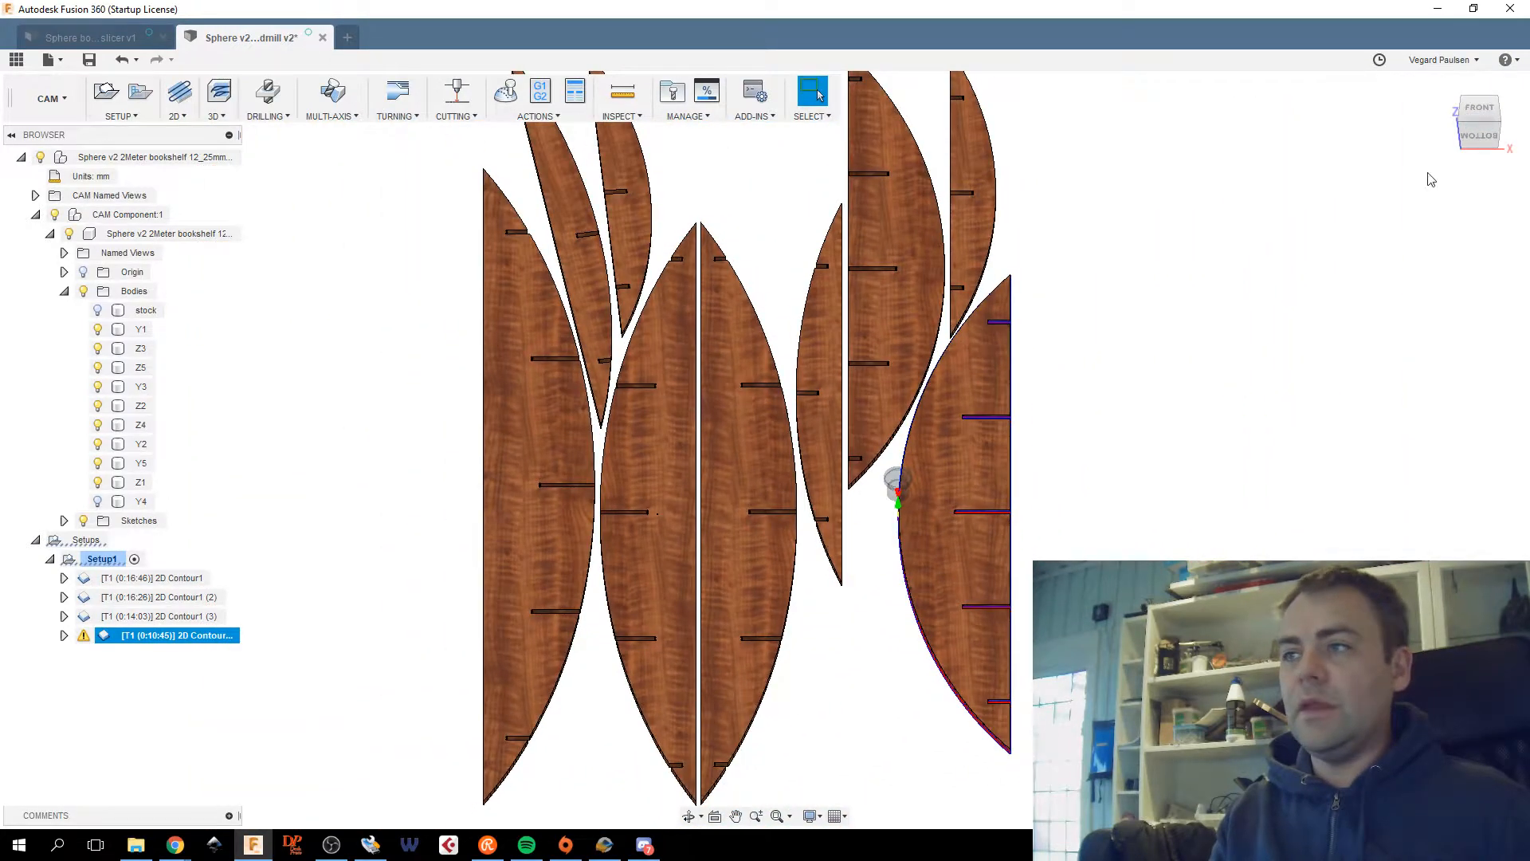
left_click(1480, 136)
left_click(1480, 137)
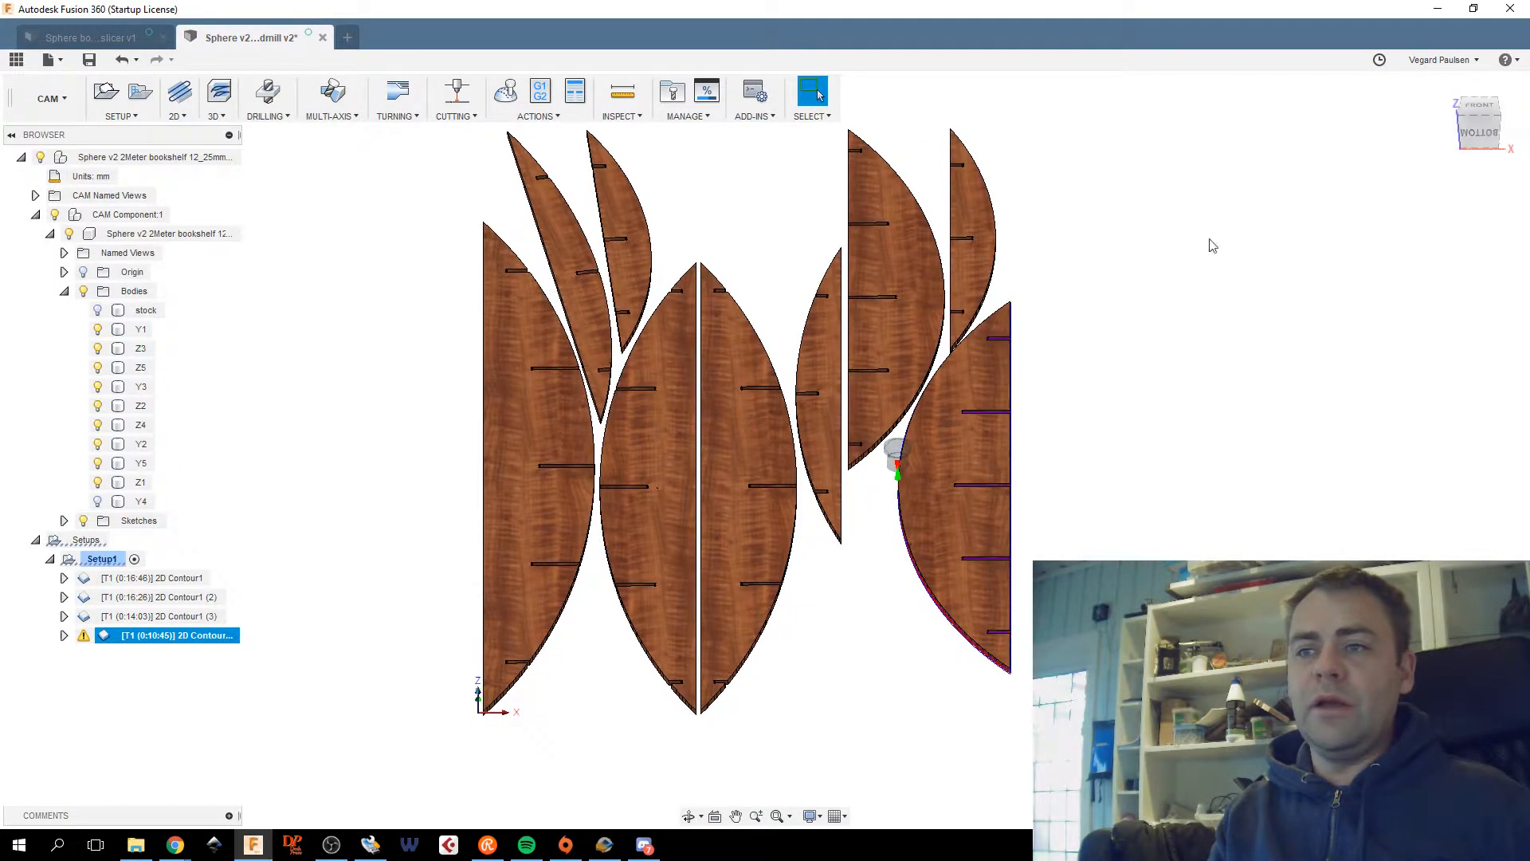
scroll(672, 543, "up", 2)
middle_click_drag(673, 540, 748, 586)
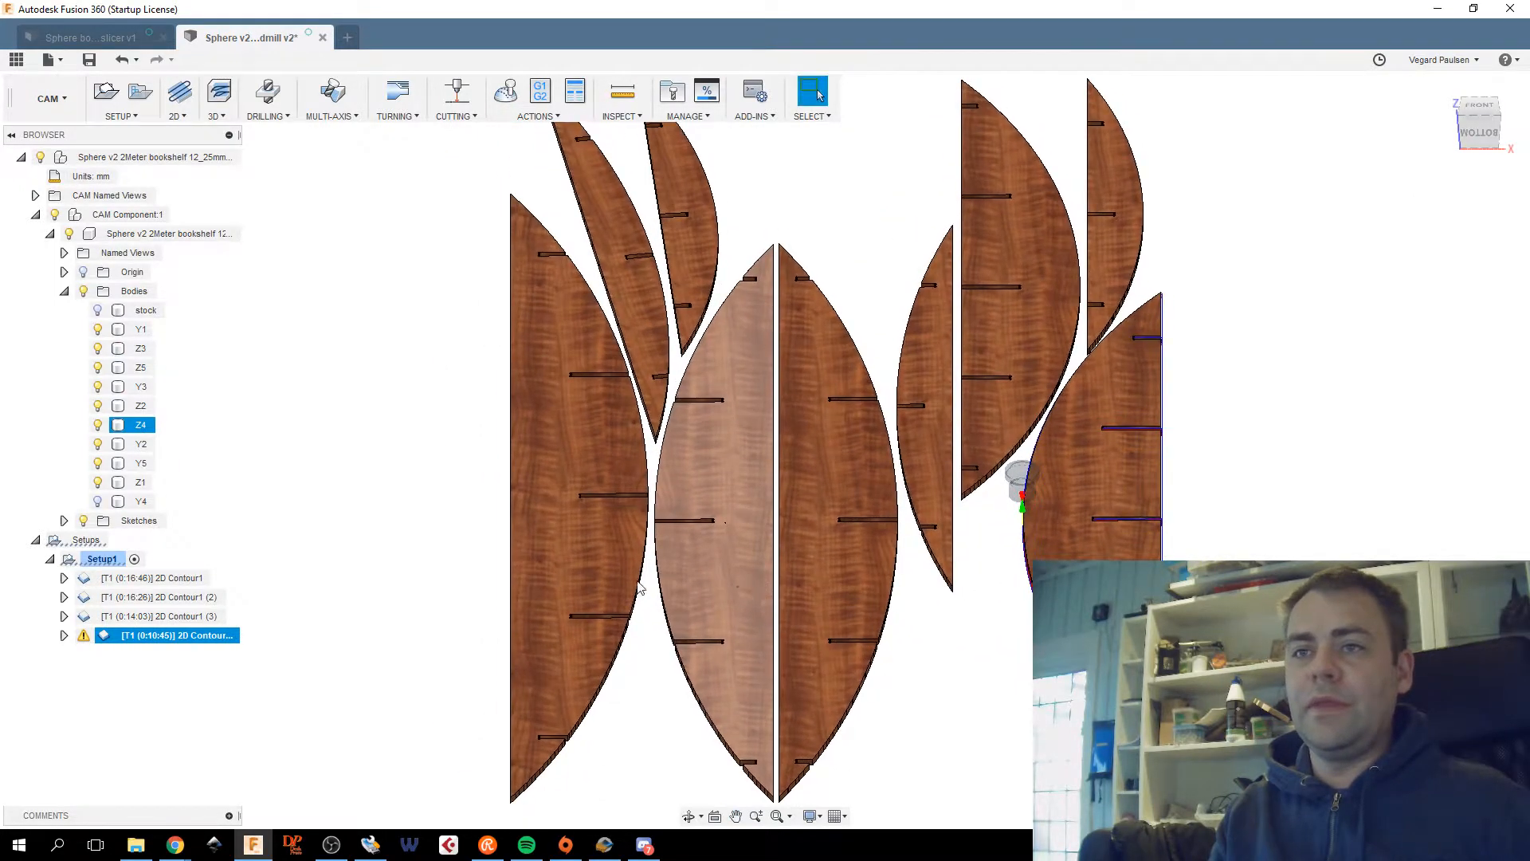
left_click(151, 578)
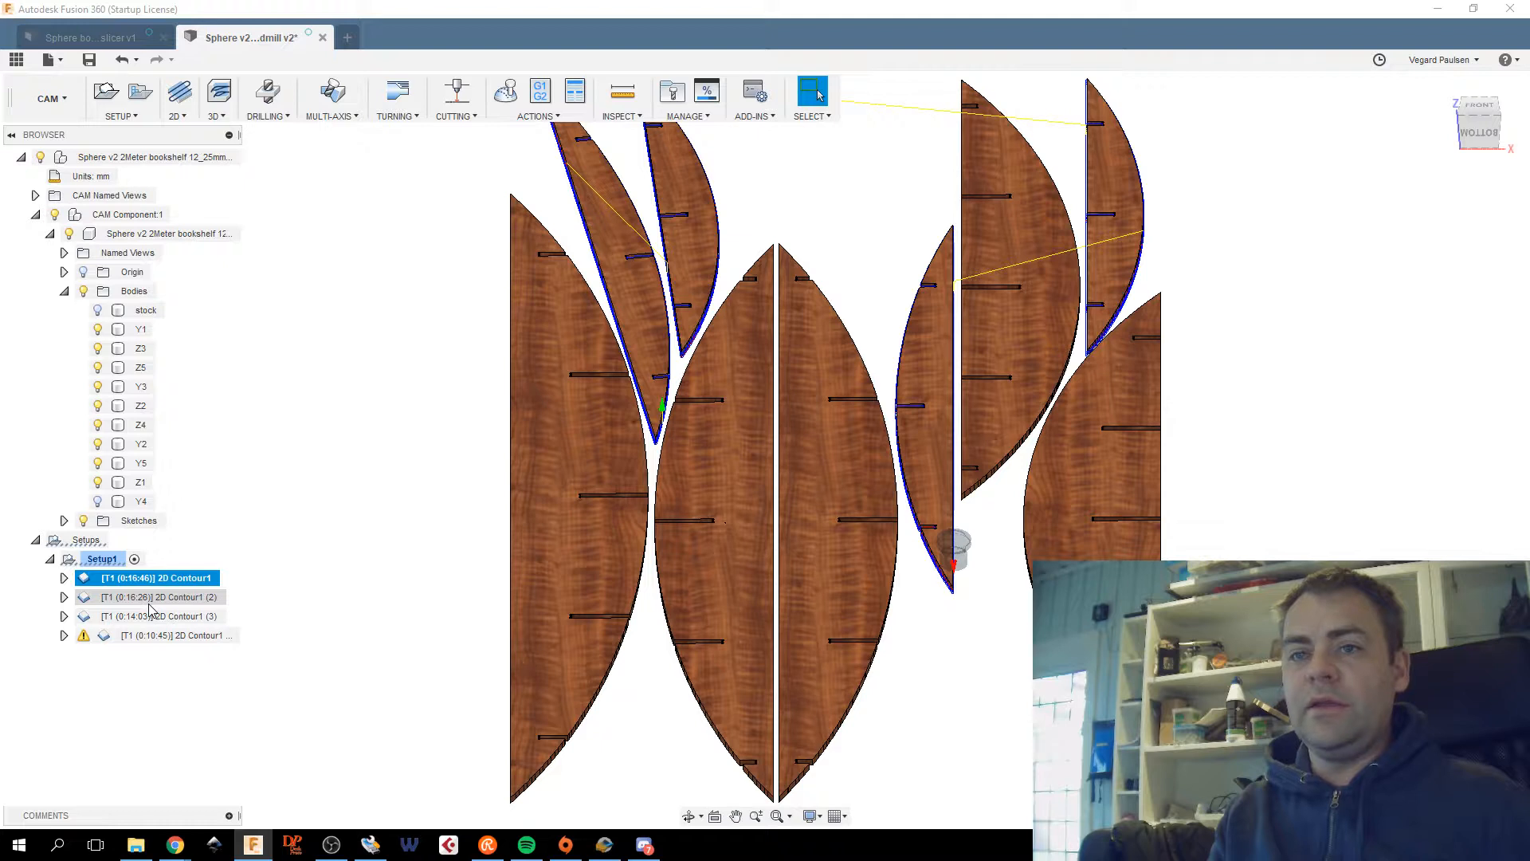
left_click(152, 599)
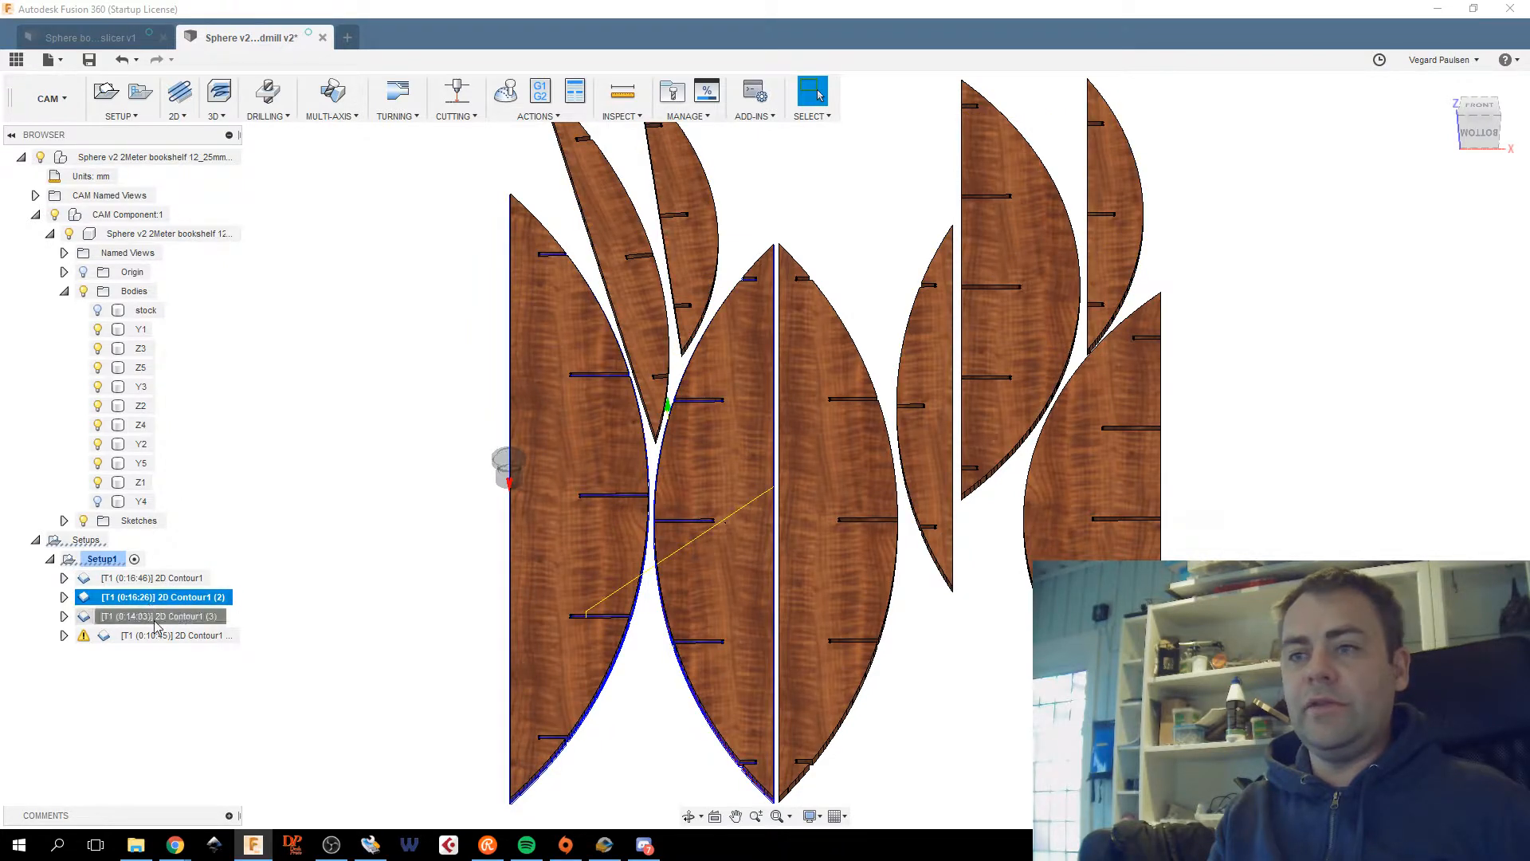
left_click(154, 617)
left_click(157, 636)
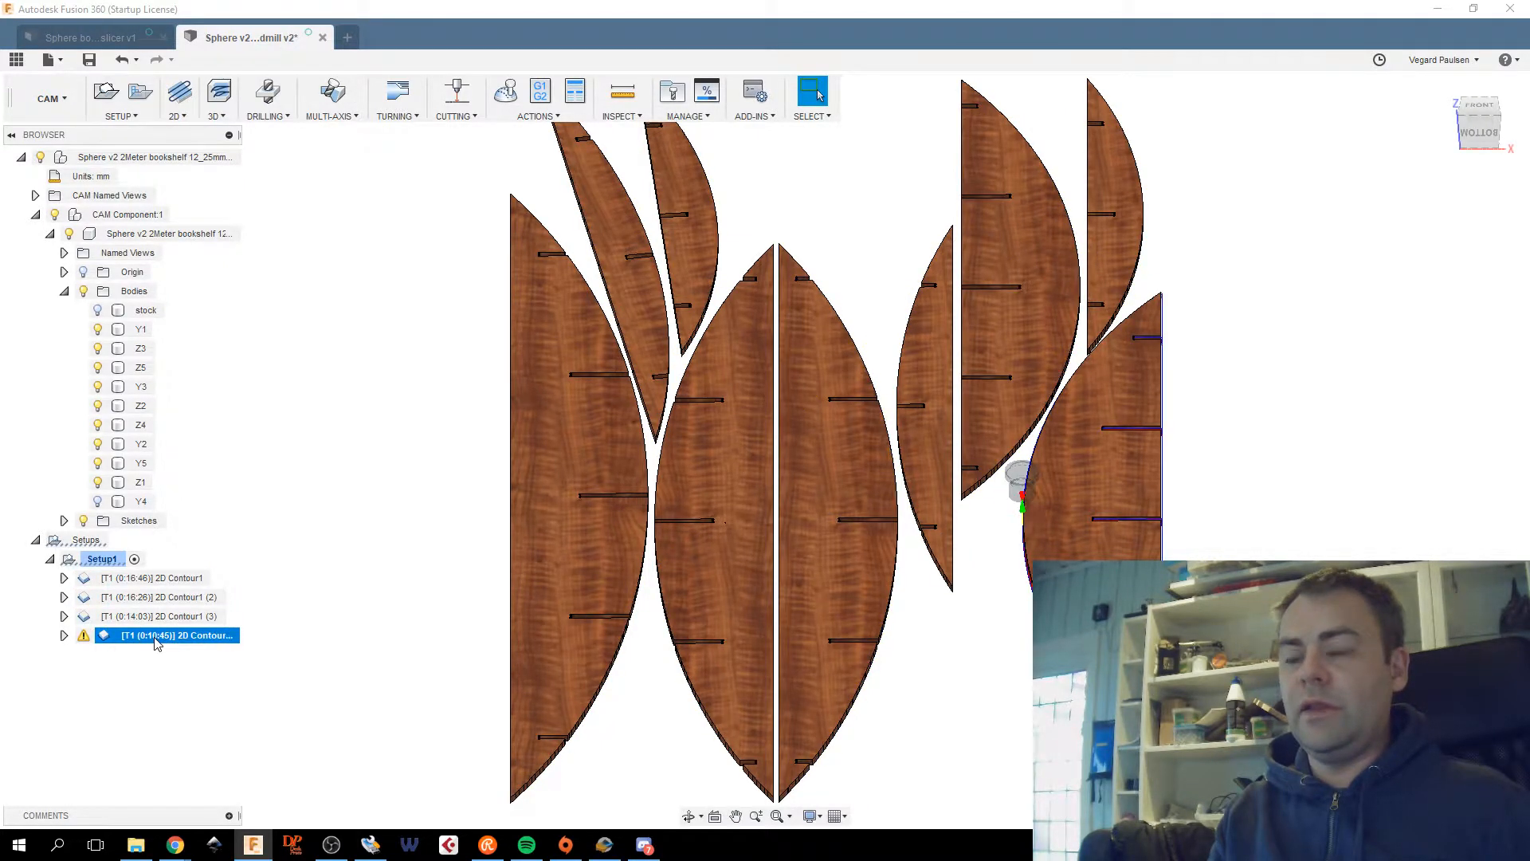
left_click(350, 590)
Read the warning log of 2D Contour1 (4) and close it.
right_click(101, 561)
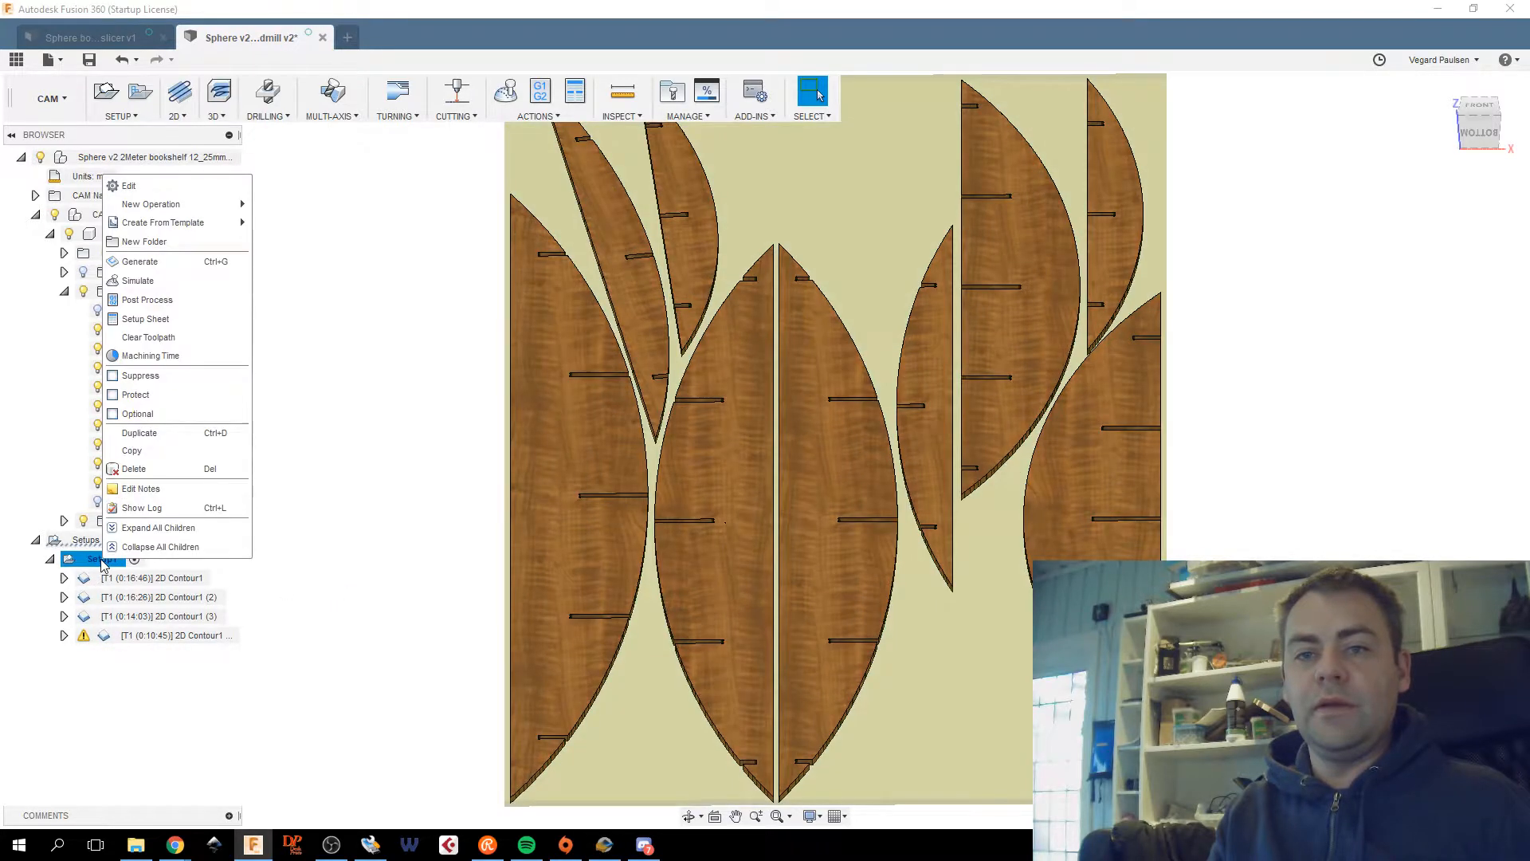
left_click(117, 649)
left_click(134, 638)
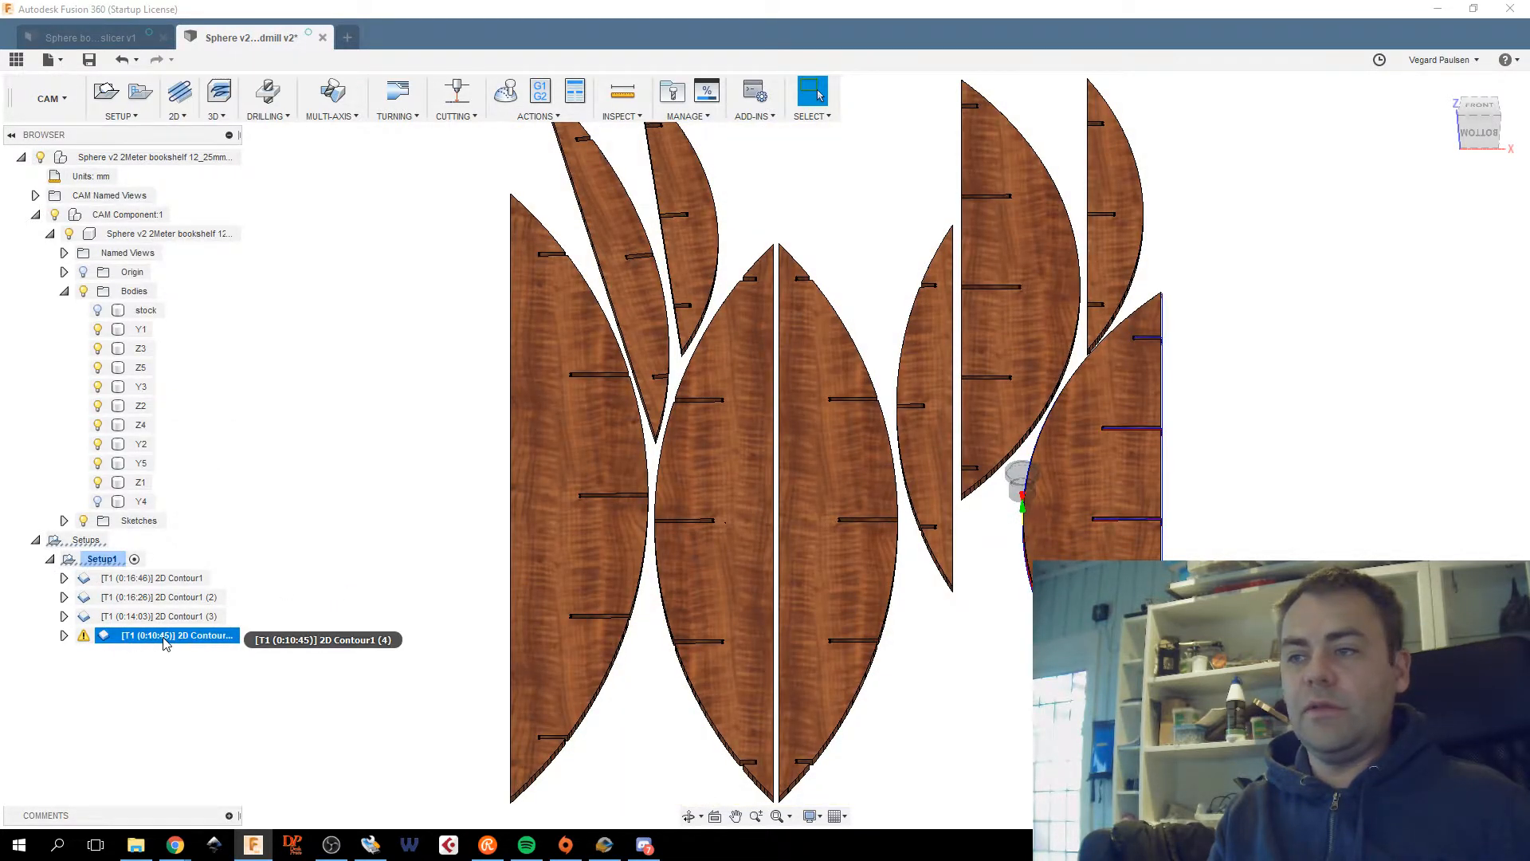
left_click(83, 635)
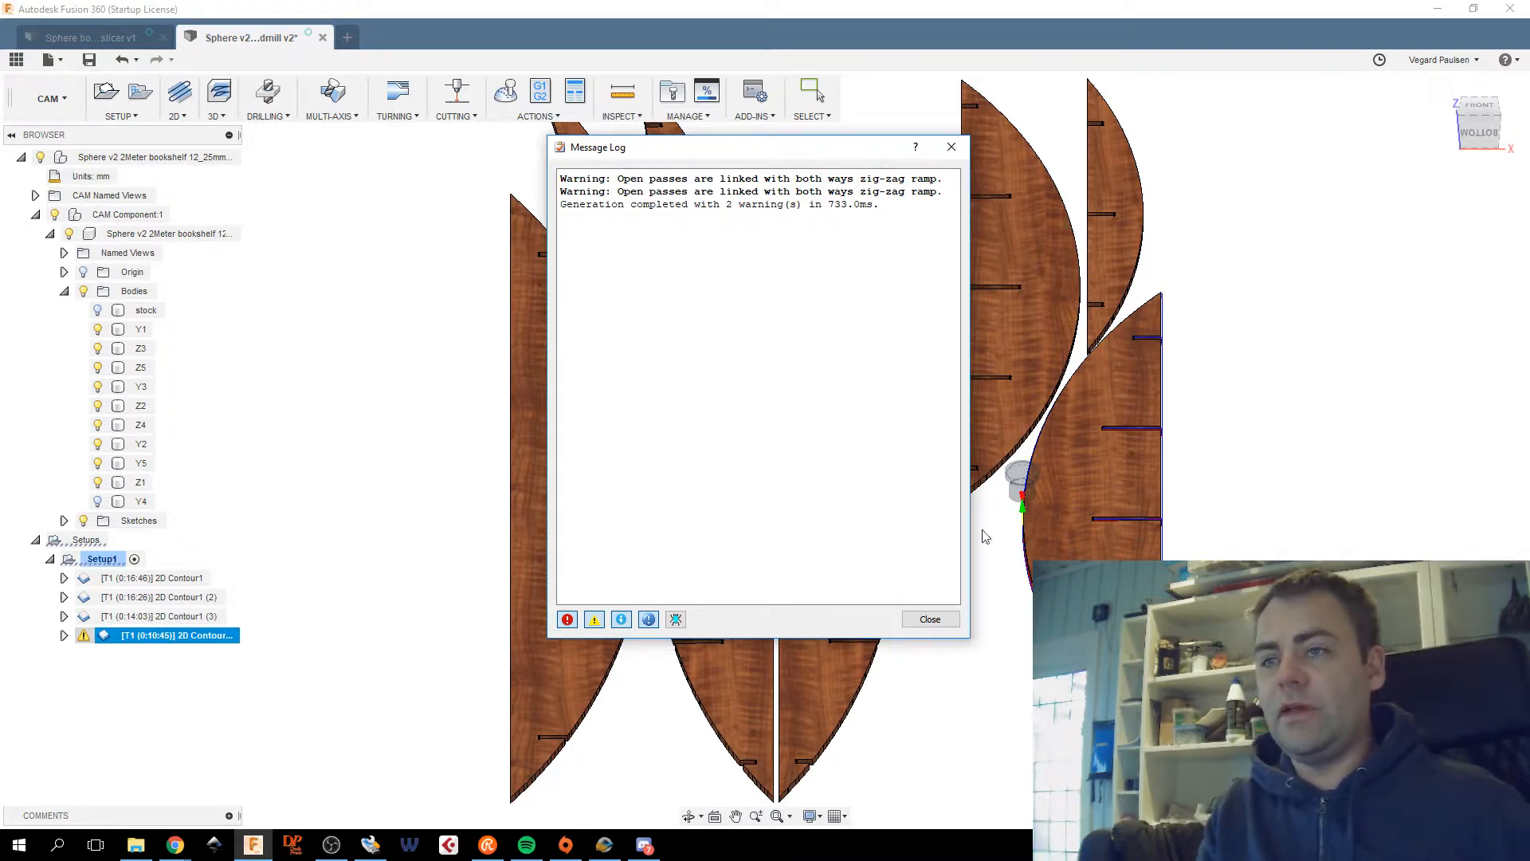
left_click(930, 620)
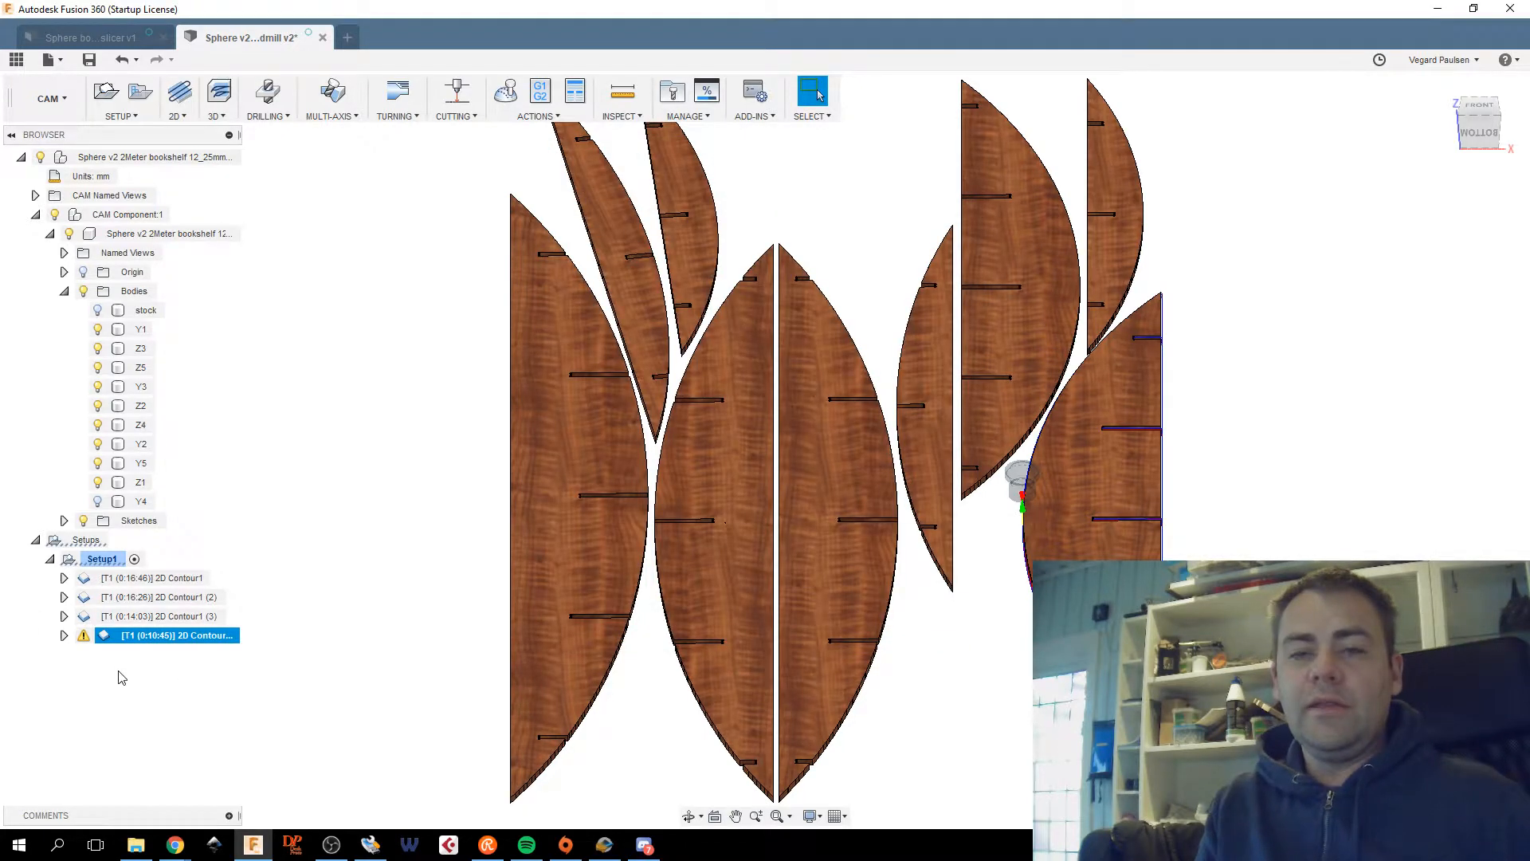
Start a simulation of Setup1 with the stock body and simulated stock shown and the toolpath hidden.
right_click(104, 558)
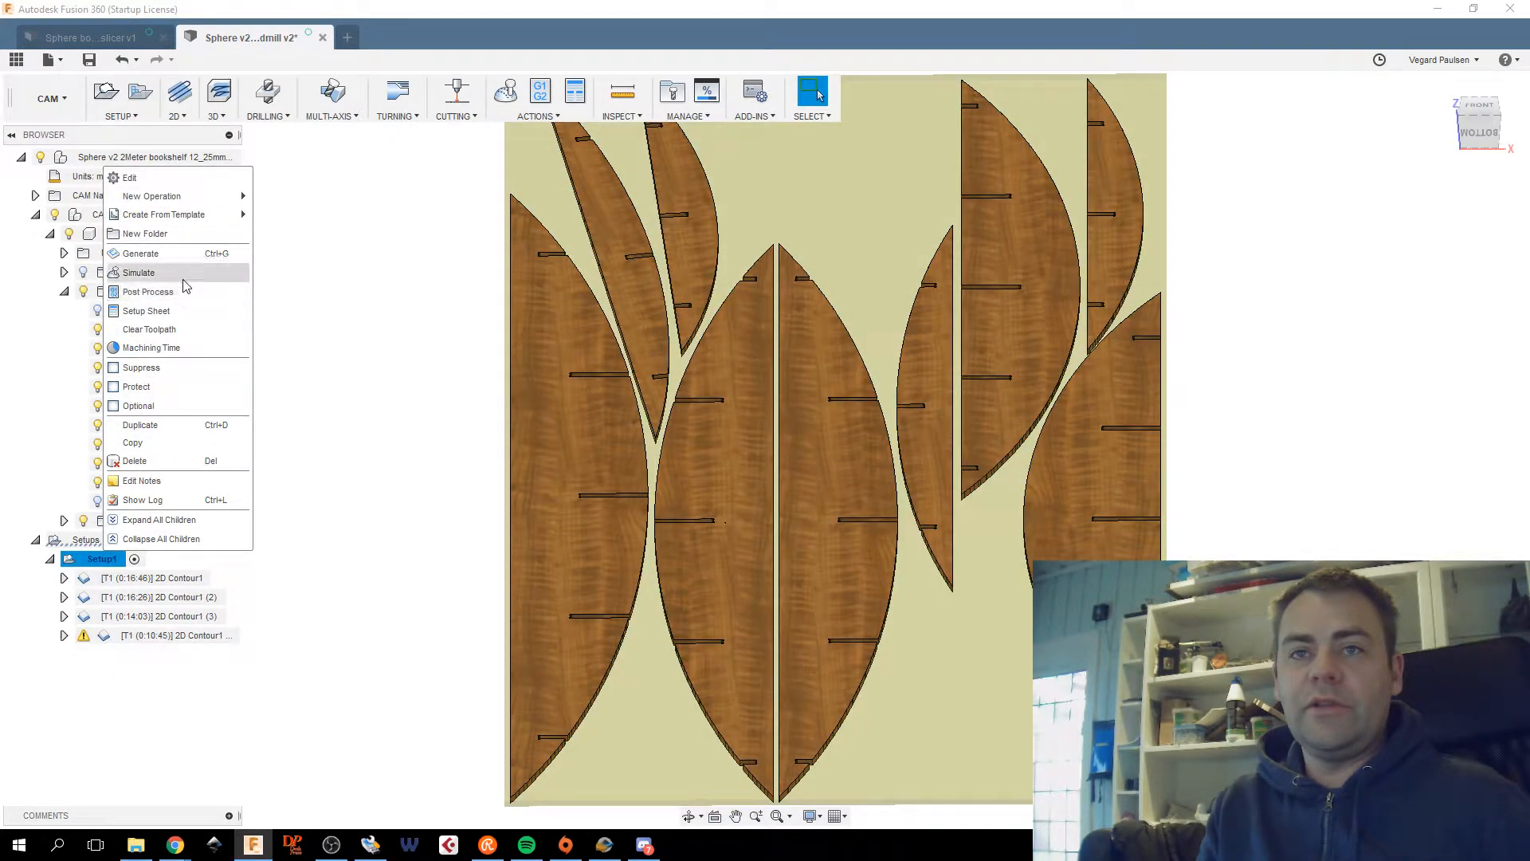
left_click(139, 273)
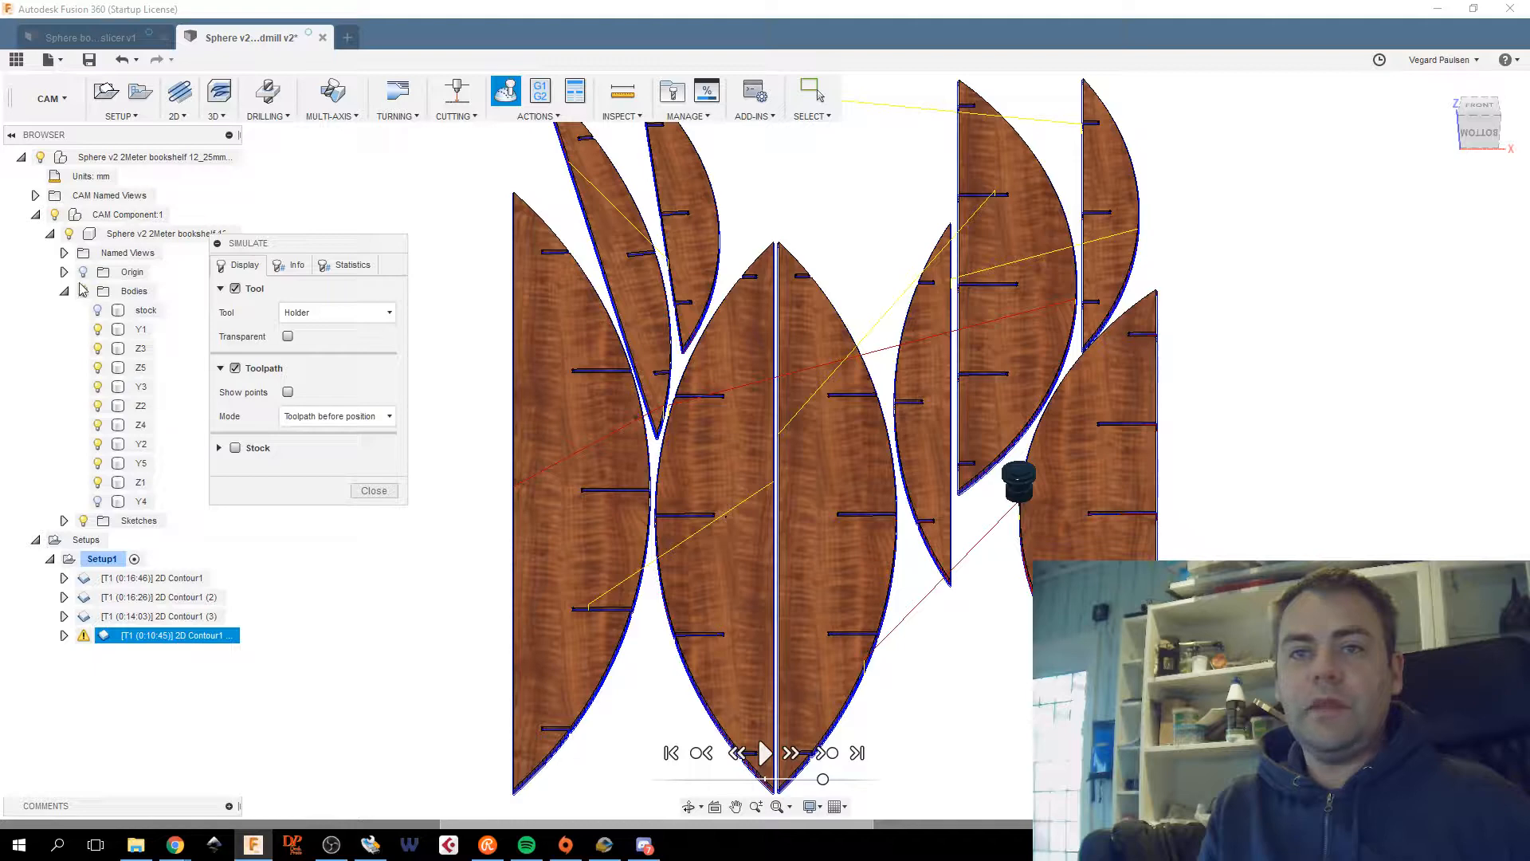
left_click(97, 310)
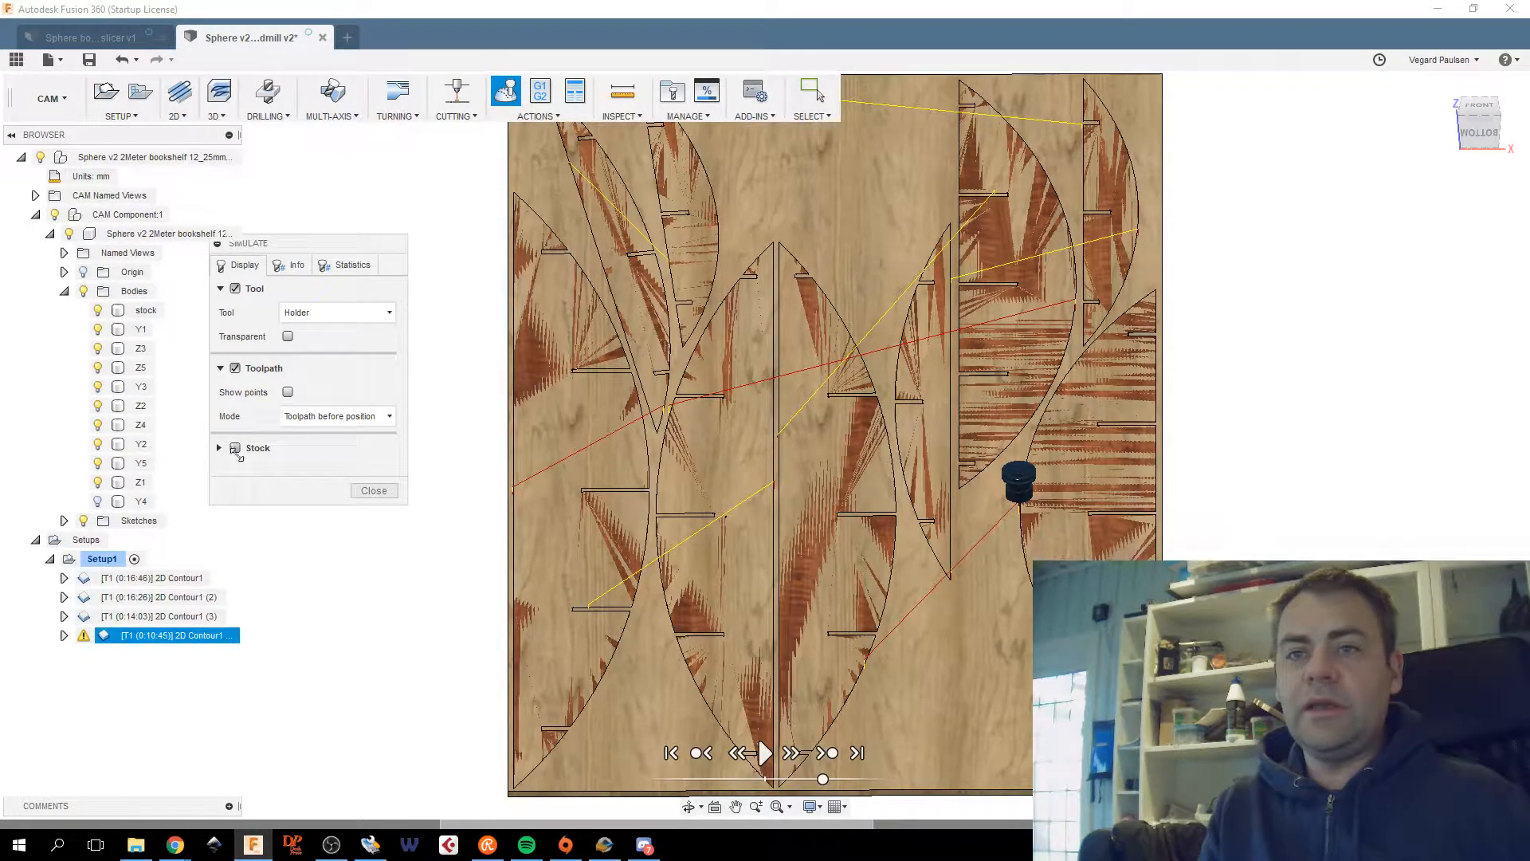
left_click(235, 447)
left_click(235, 368)
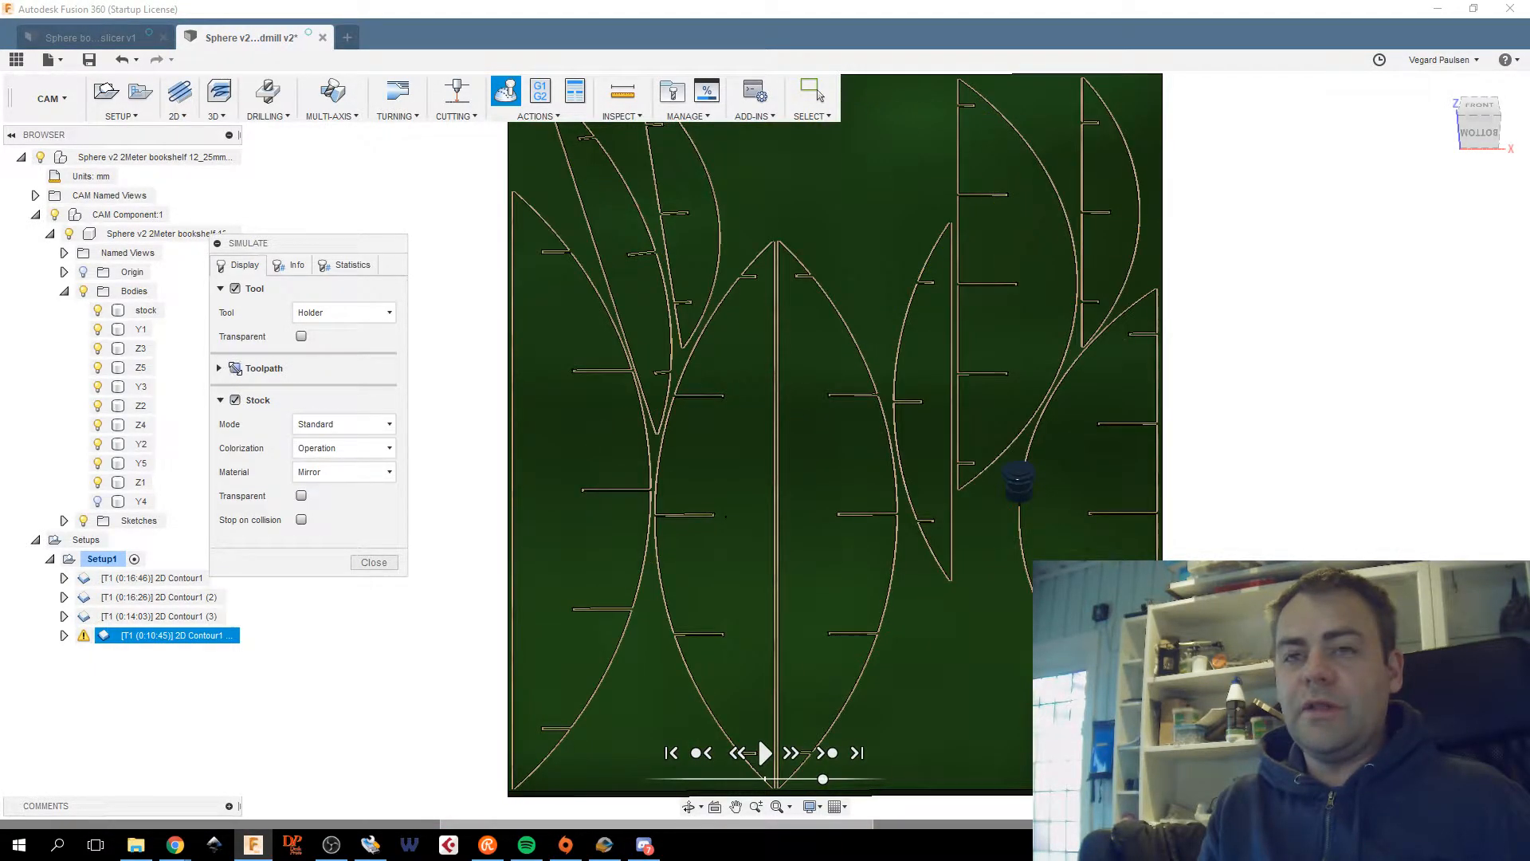
Limit the simulated tool display to the flute and hide CAM Component:1 so only the stock is shown.
left_click(339, 312)
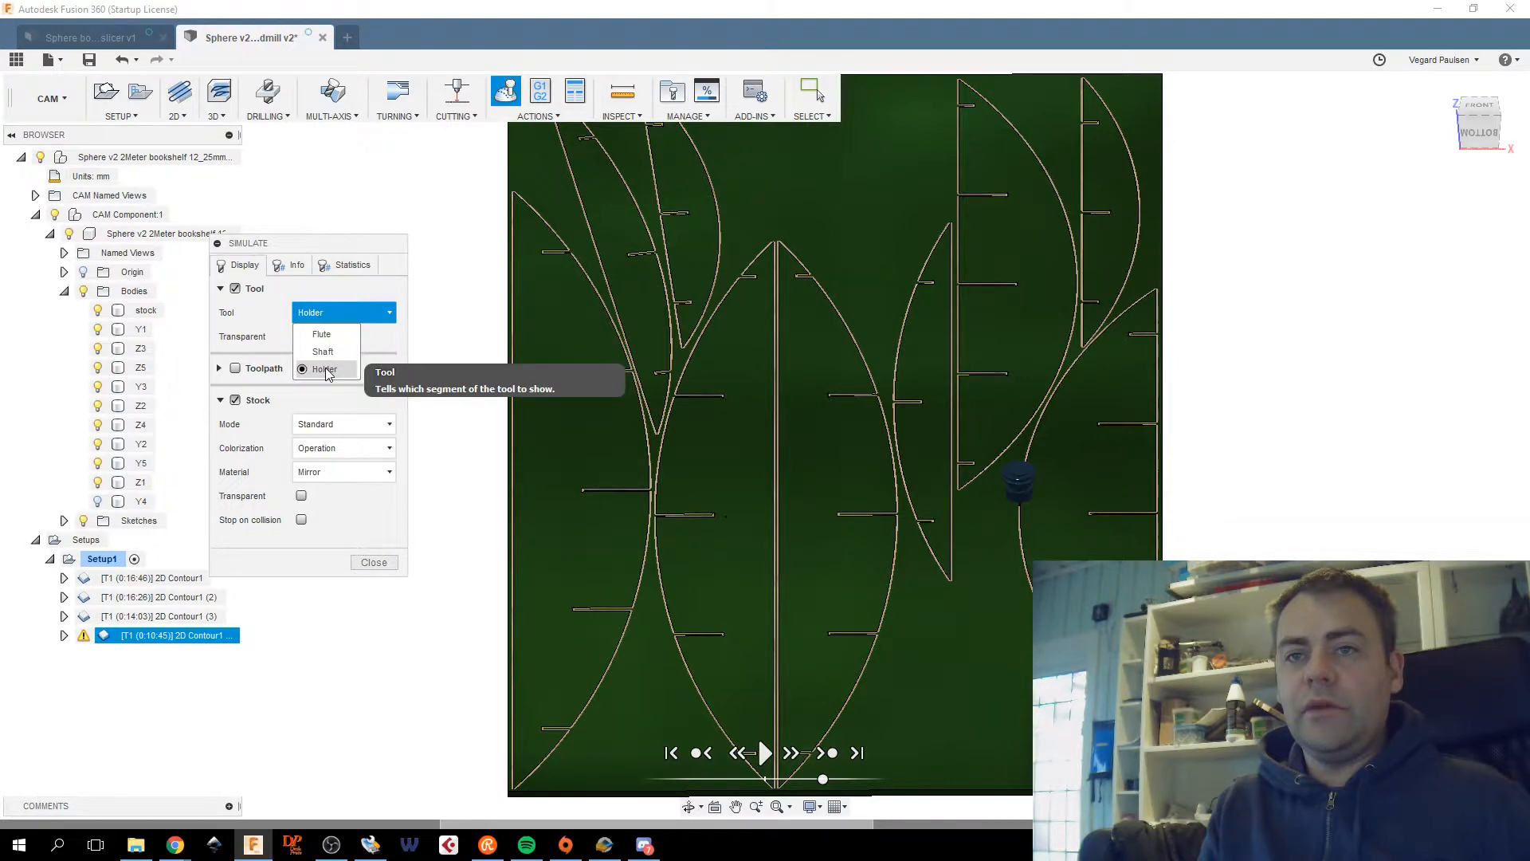
left_click(321, 334)
scroll(983, 420, "up", 3)
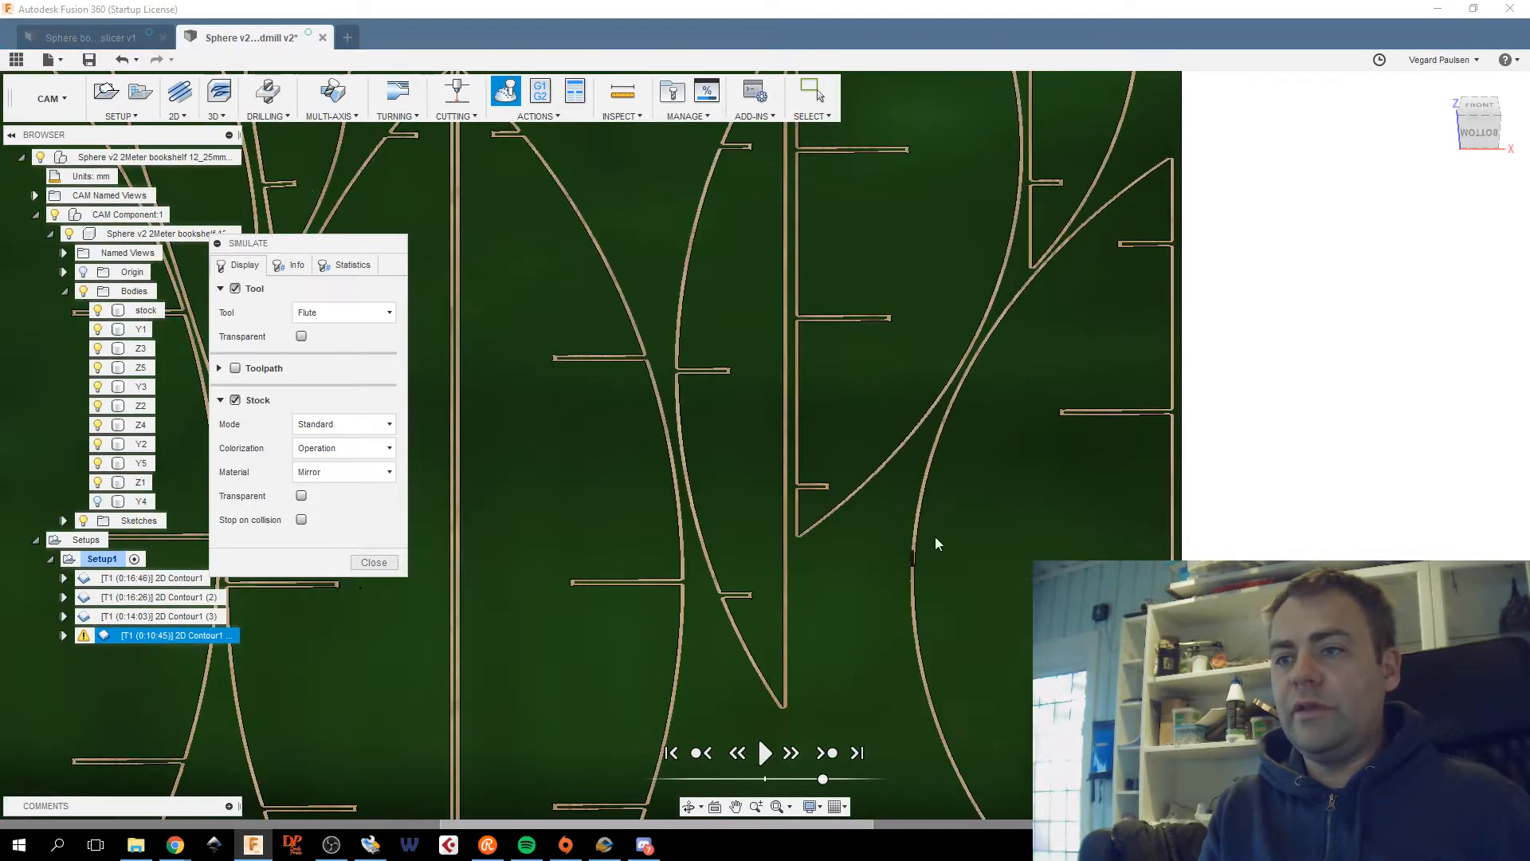
middle_click_drag(612, 475, 836, 334)
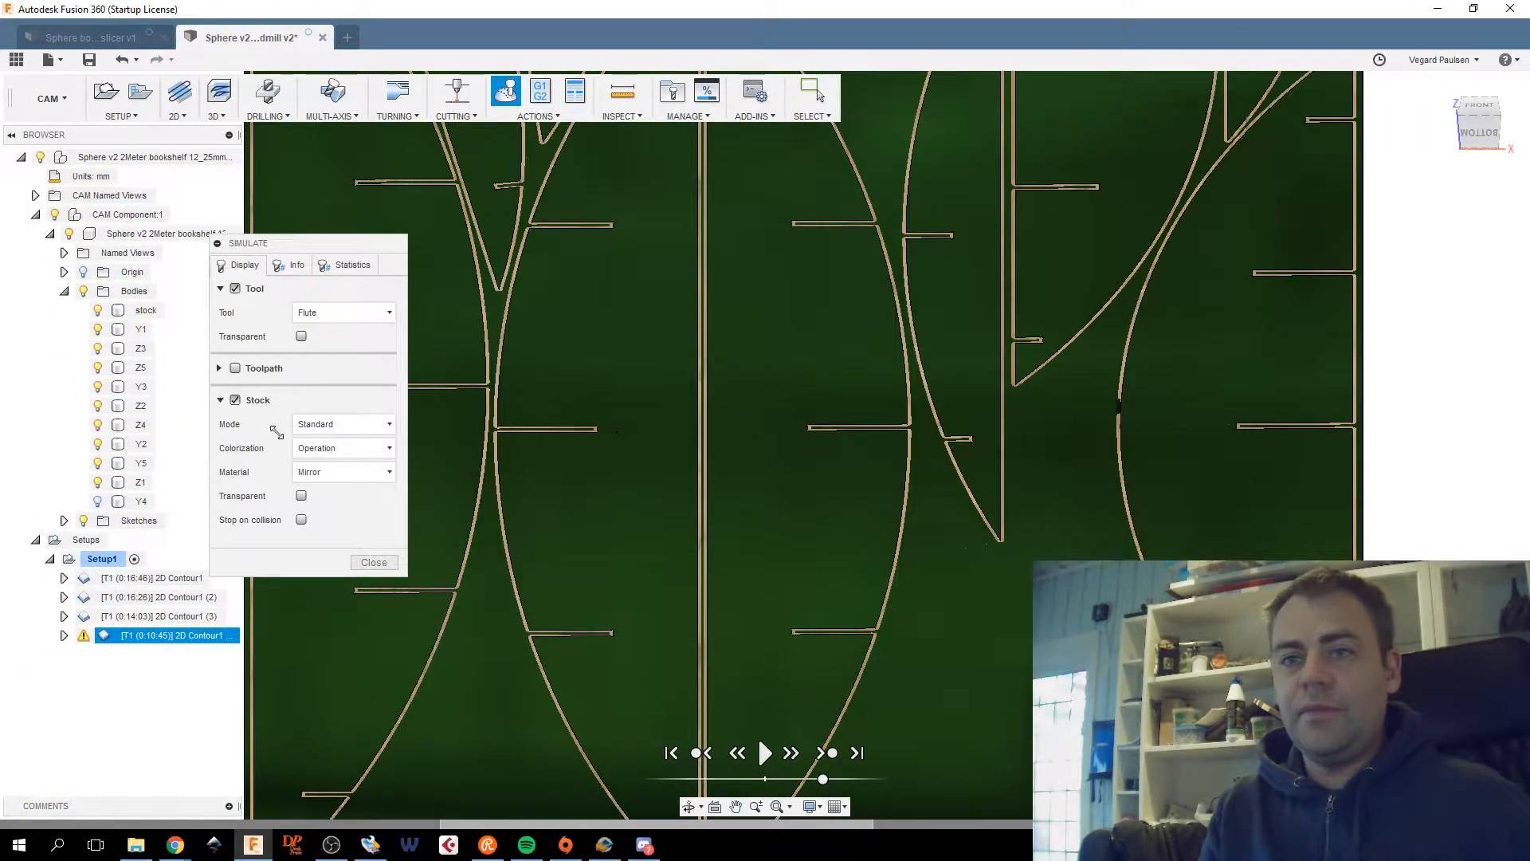
left_click(55, 215)
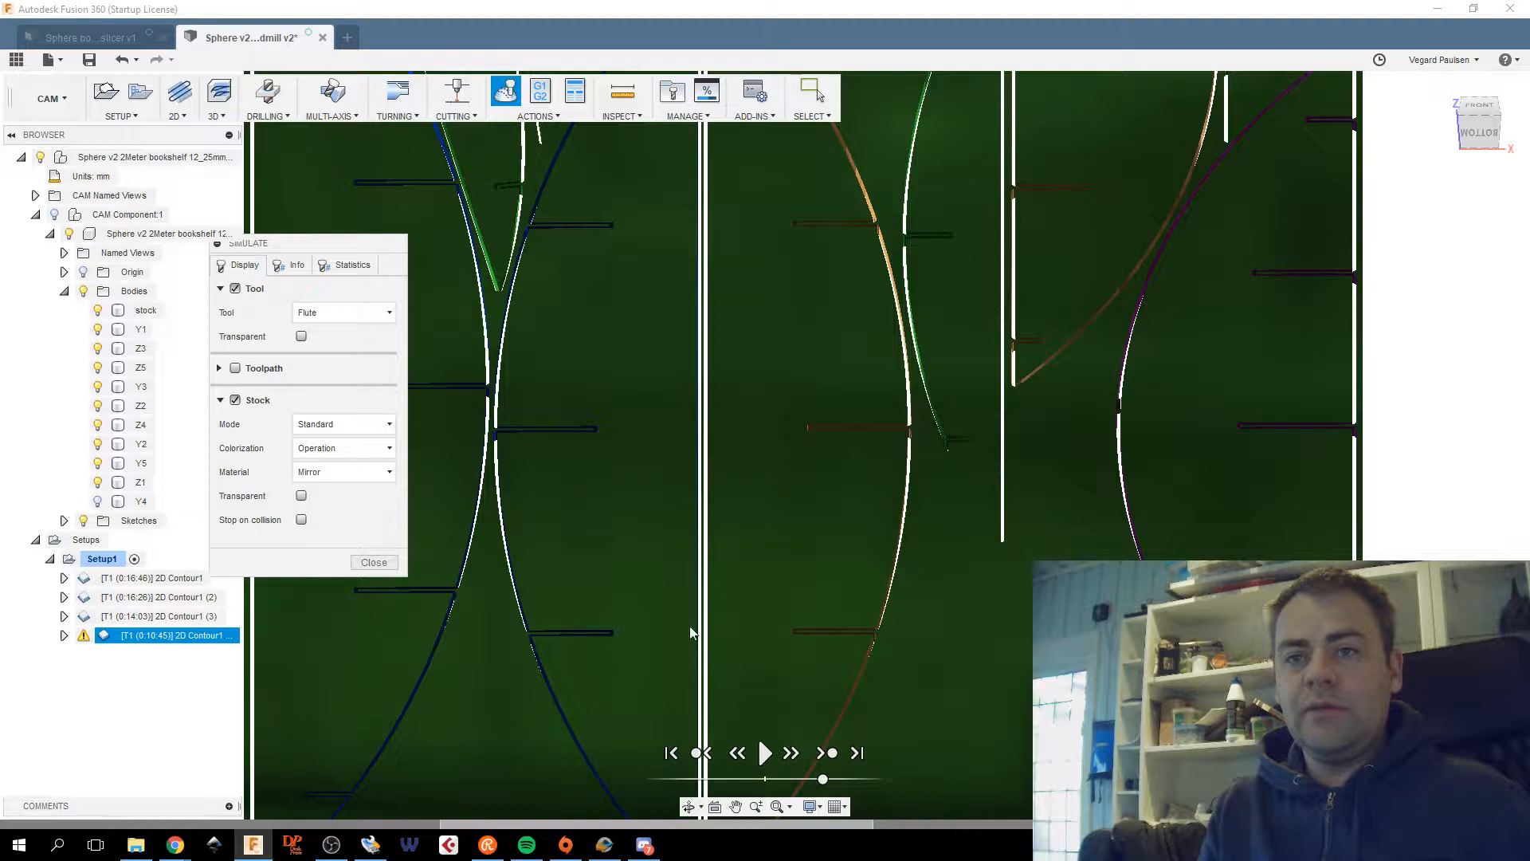
Play the Setup1 simulation at a slightly higher speed, watching the small parts from below, and pause it during the first contour.
left_click(764, 753)
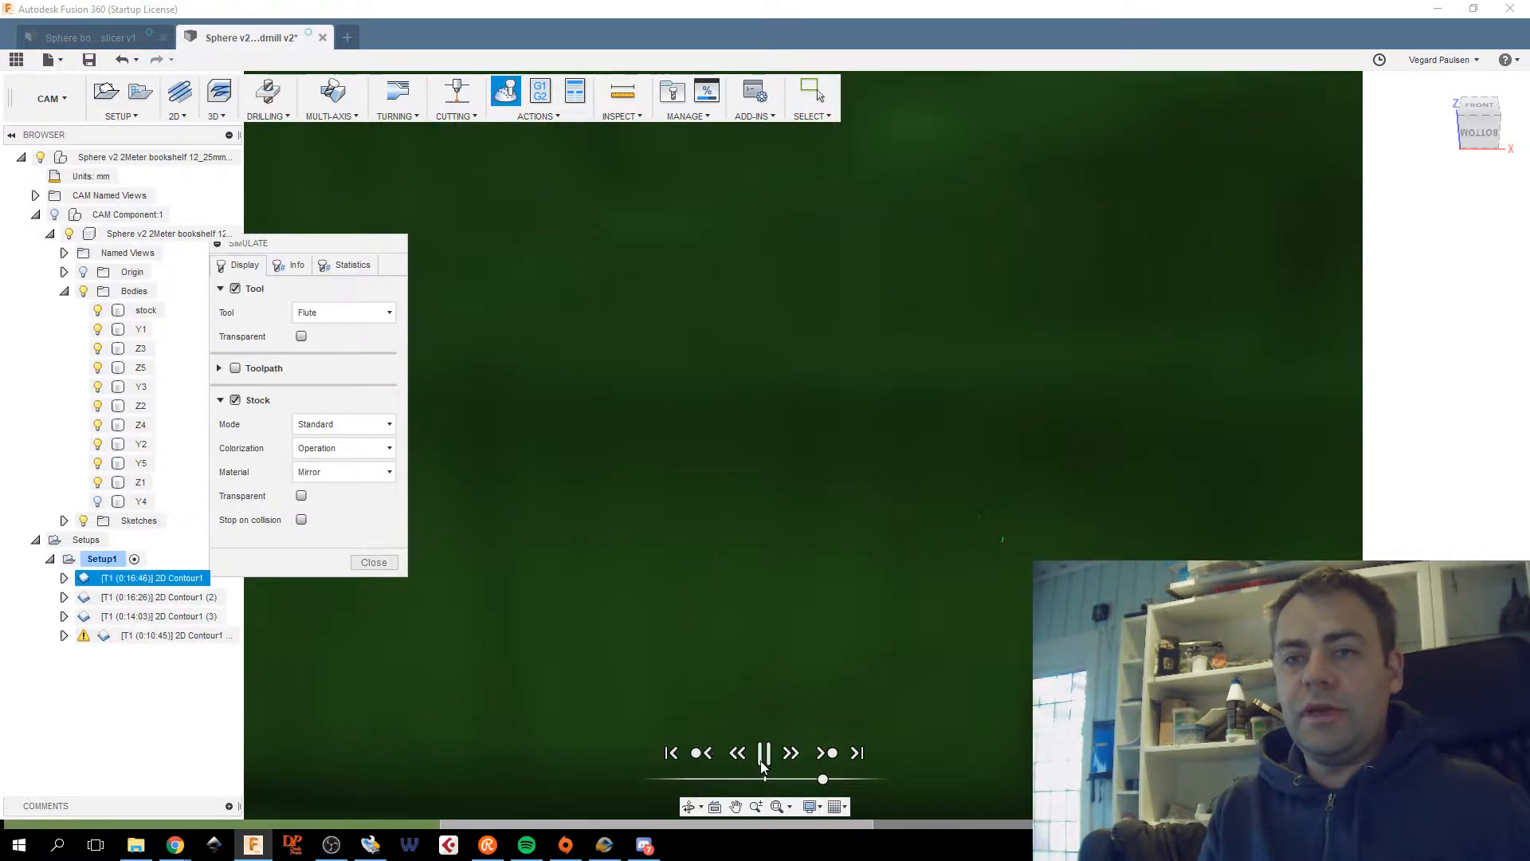
scroll(1028, 413, "up", 5)
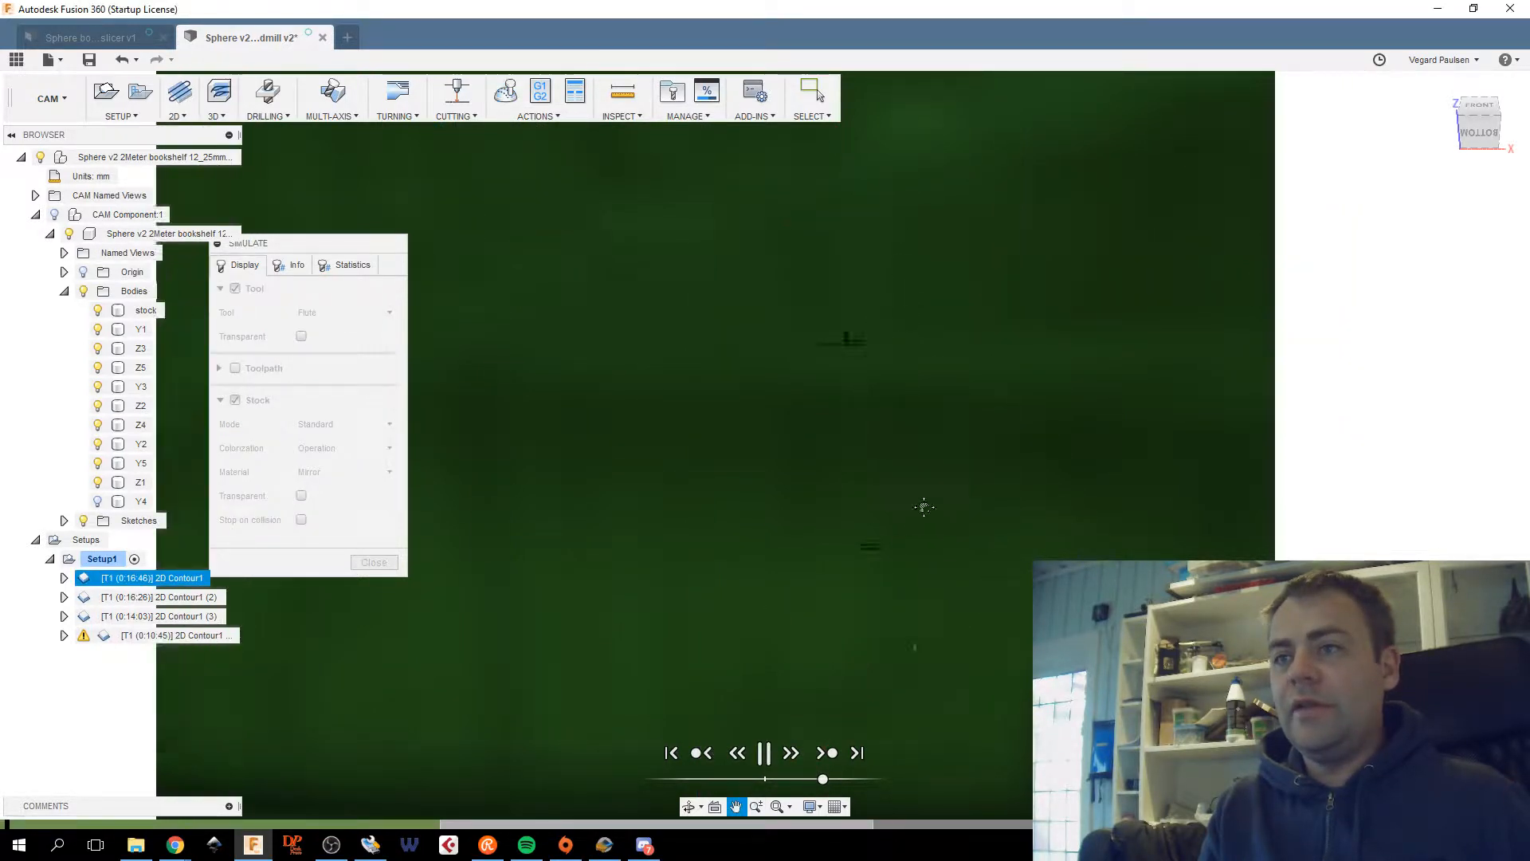
left_click_drag(1478, 131, 1479, 103)
middle_click_drag(1116, 198, 1046, 364)
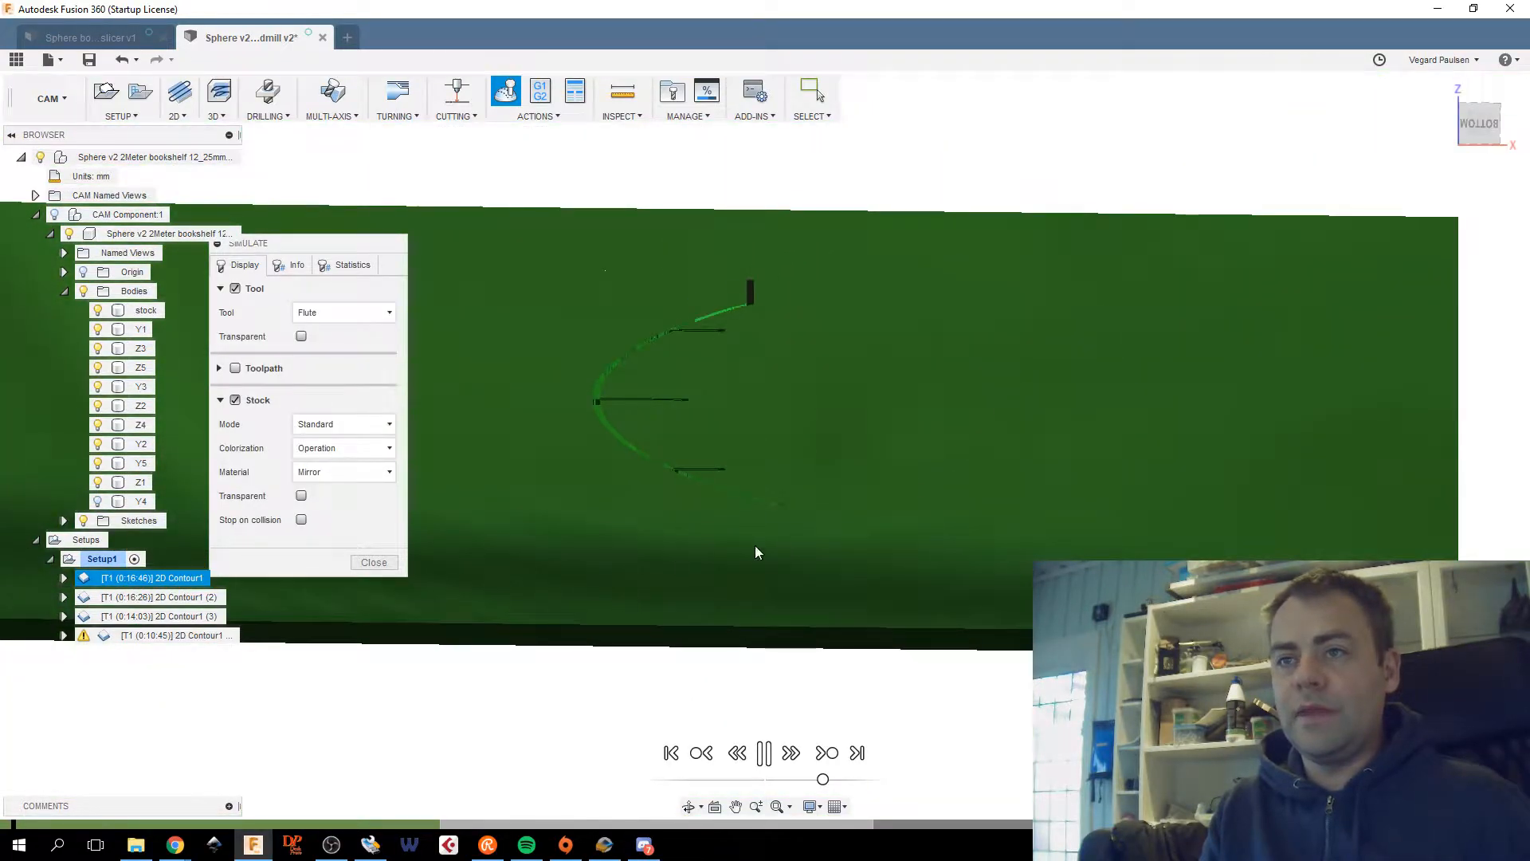
left_click_drag(824, 781, 833, 781)
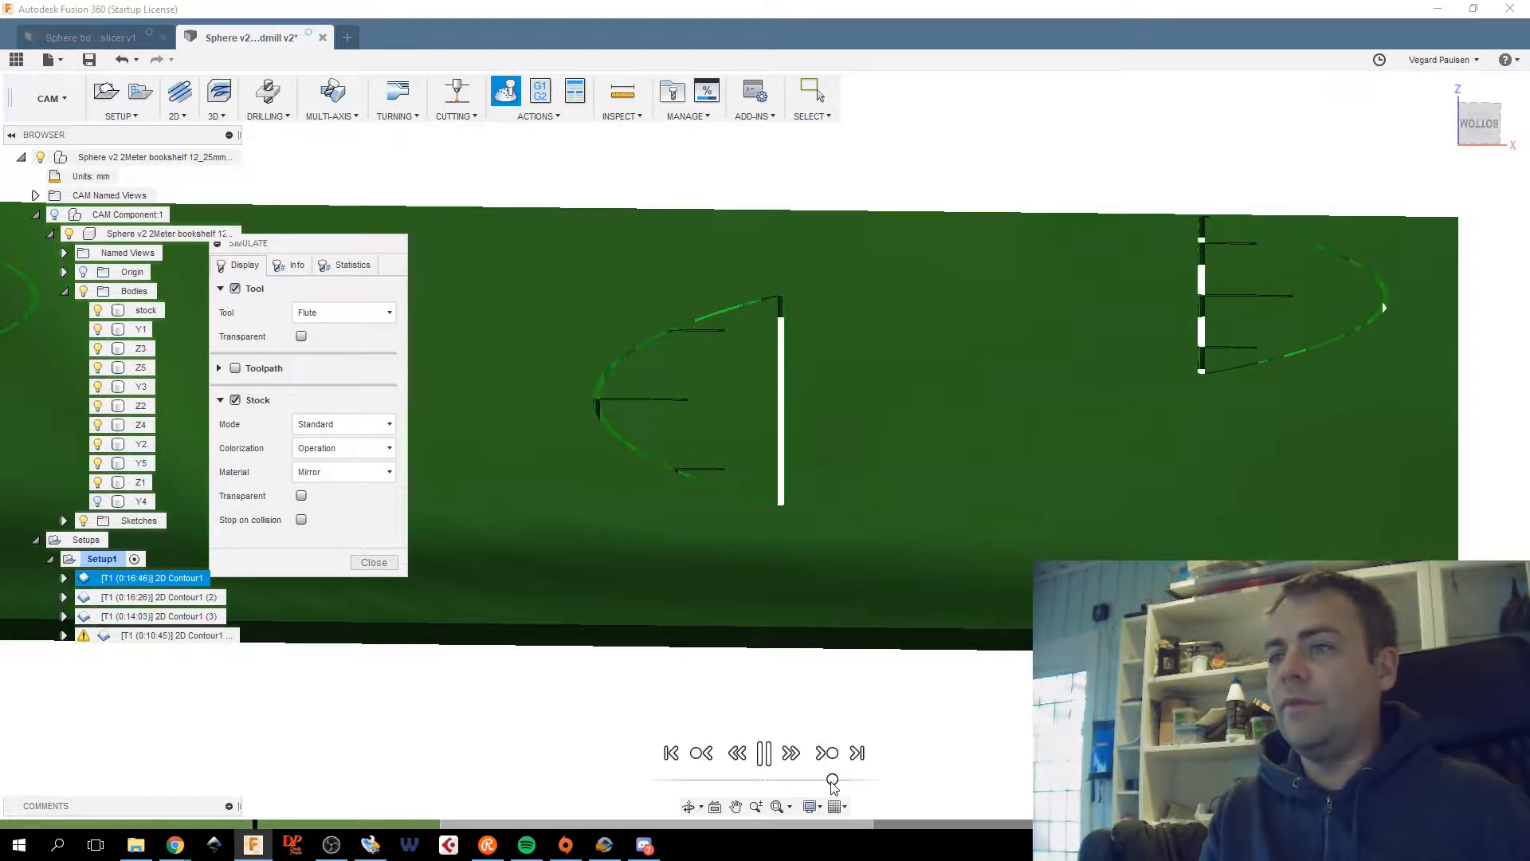
middle_click_drag(878, 510, 1152, 510)
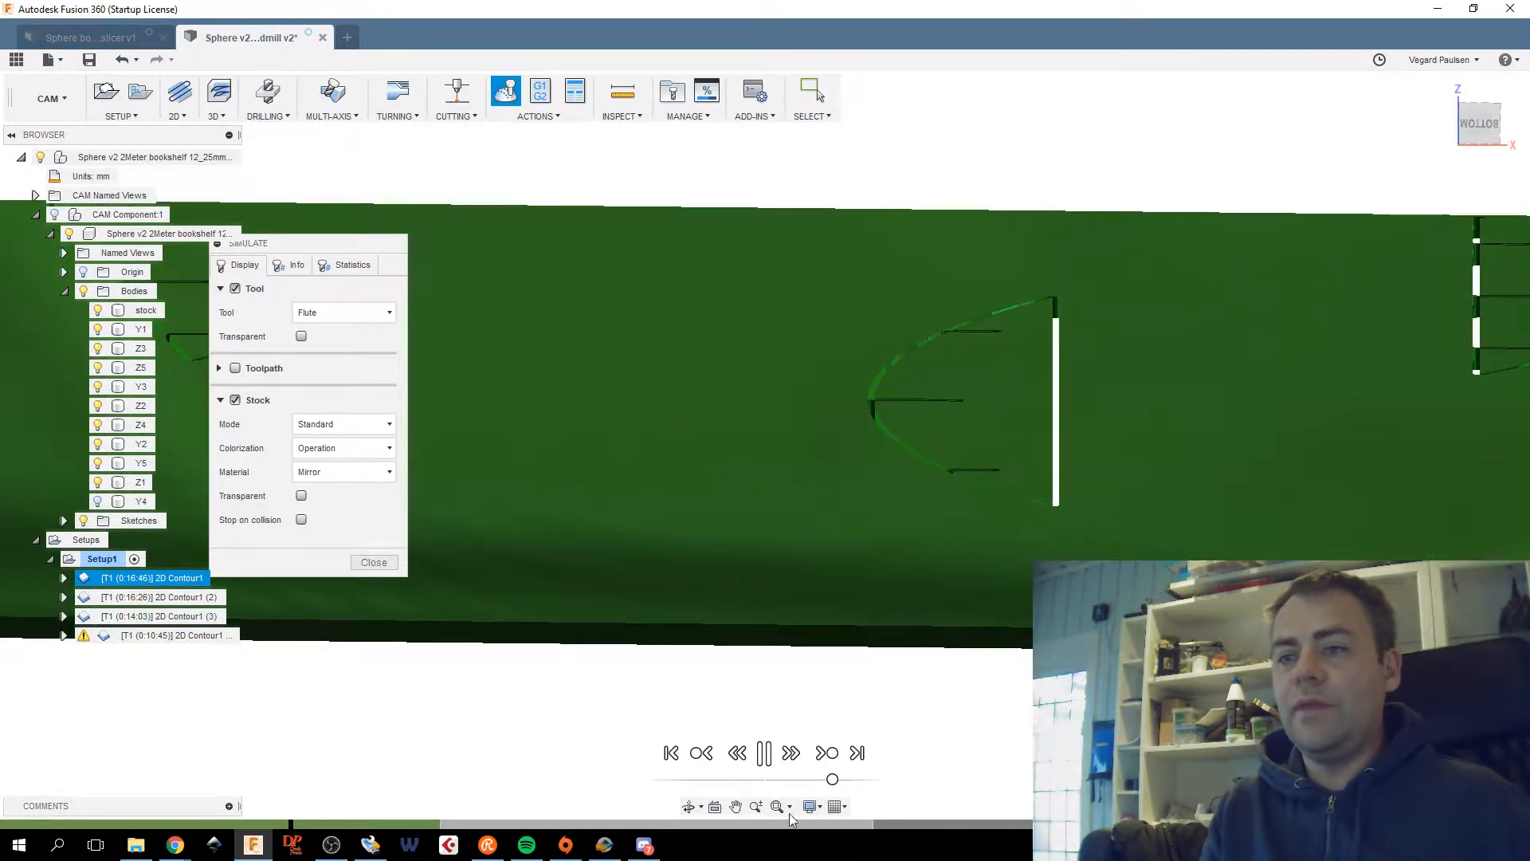
left_click(763, 755)
scroll(800, 587, "down", 2)
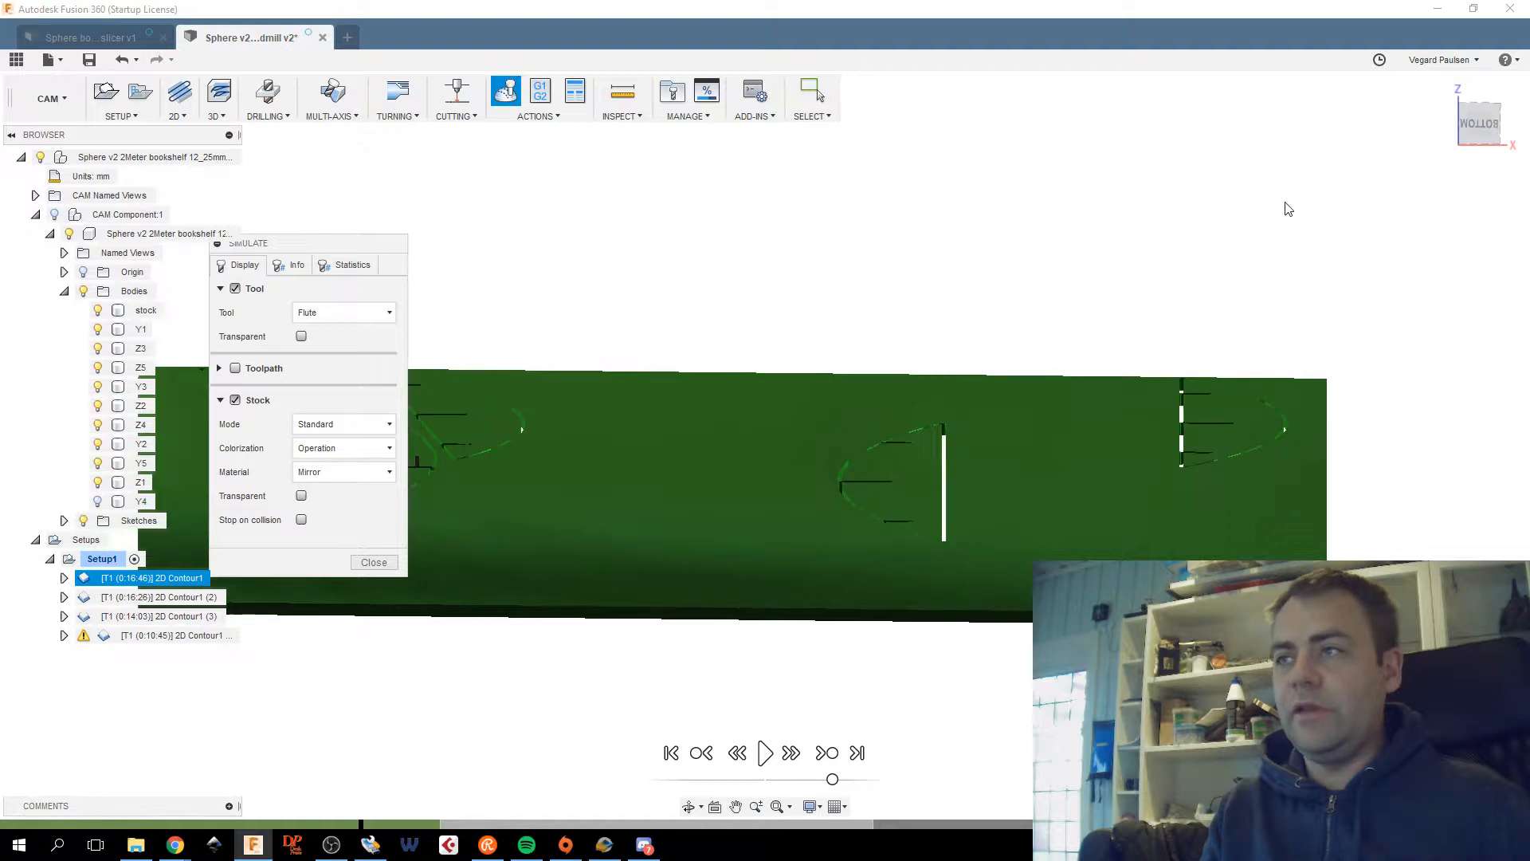
Examine the cuts around the small parts, resume the simulation through the fourth contour and pause it.
left_click_drag(1479, 134, 1475, 147)
scroll(949, 365, "down", 1)
middle_click_drag(948, 365, 1113, 371)
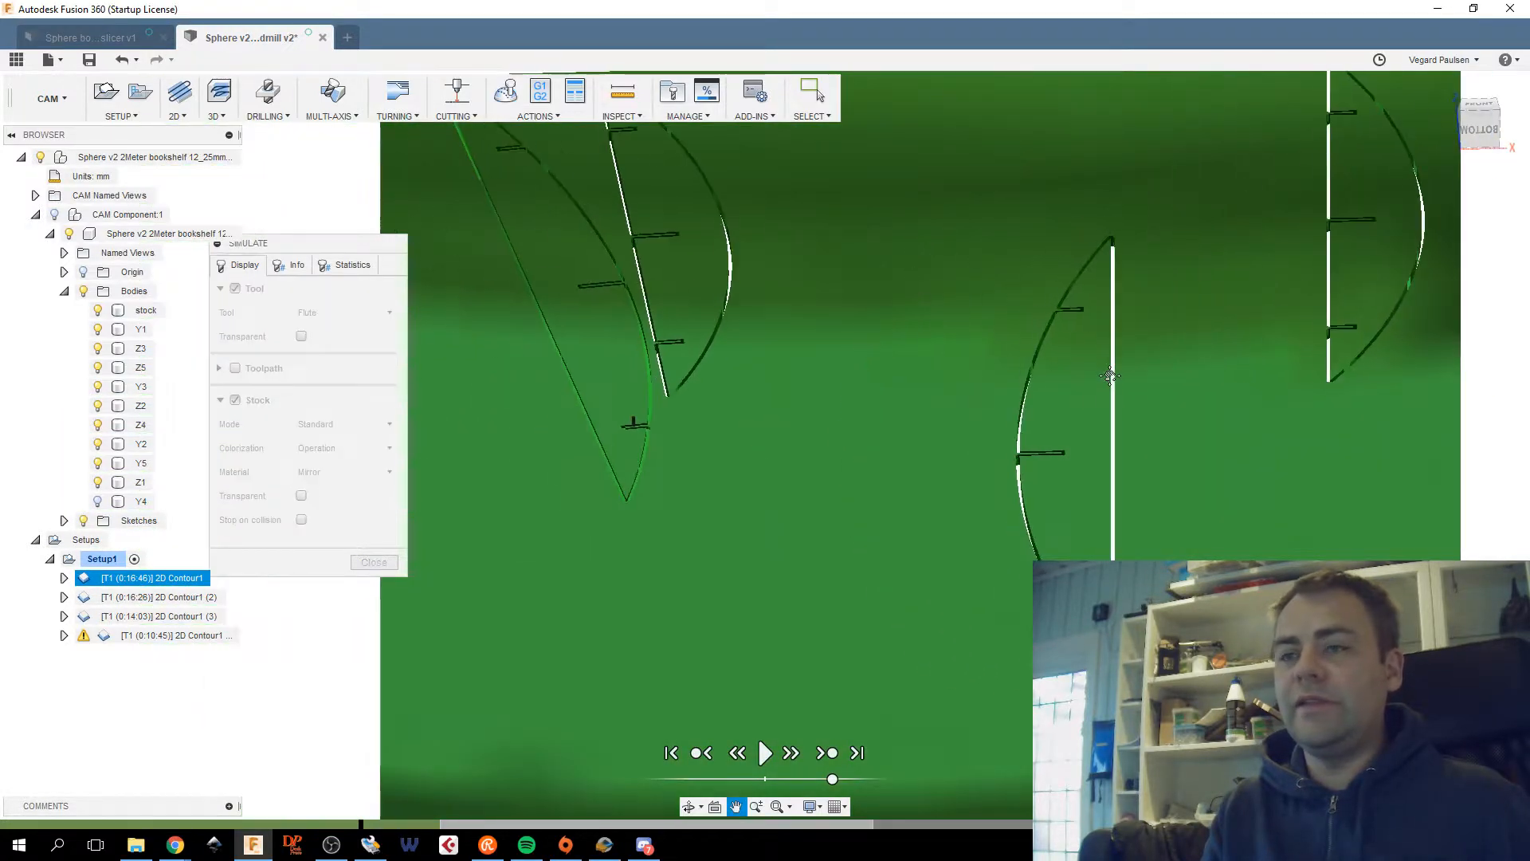
scroll(1007, 433, "down", 2)
middle_click_drag(1007, 433, 943, 442)
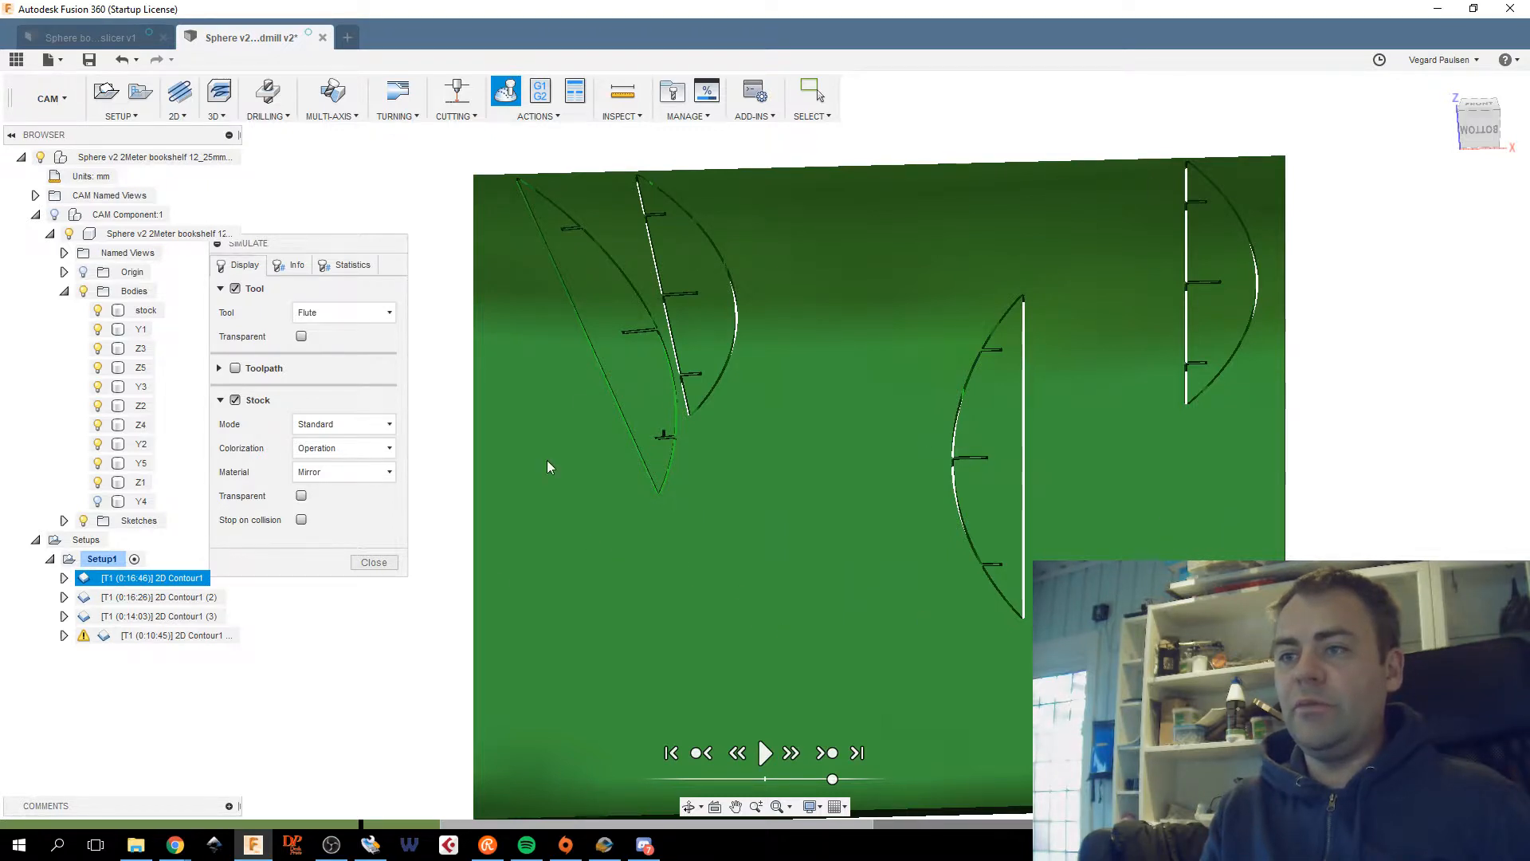
left_click(761, 755)
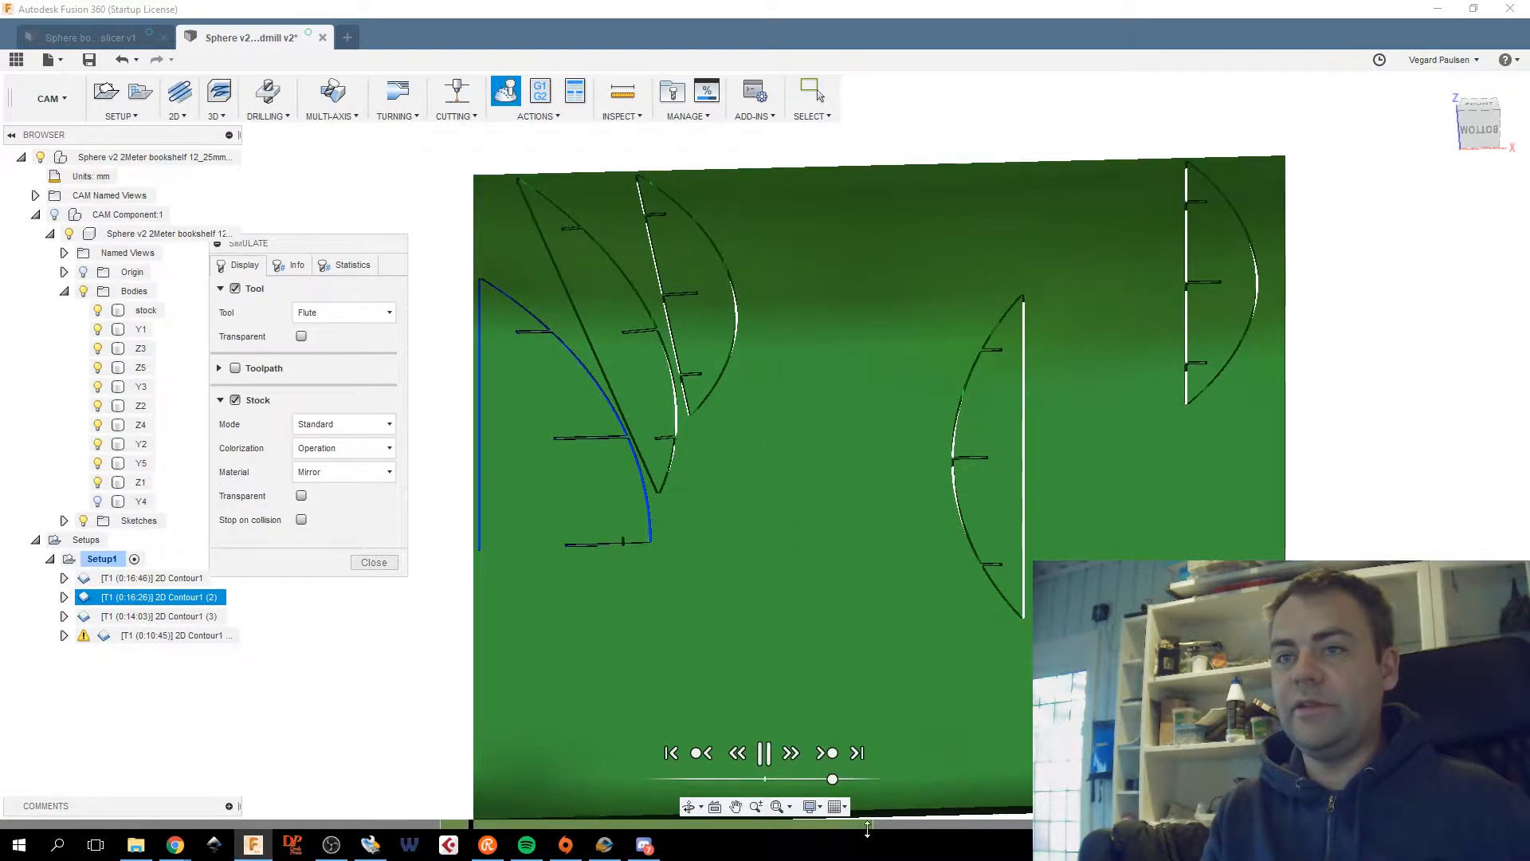
middle_click_drag(872, 628, 875, 548)
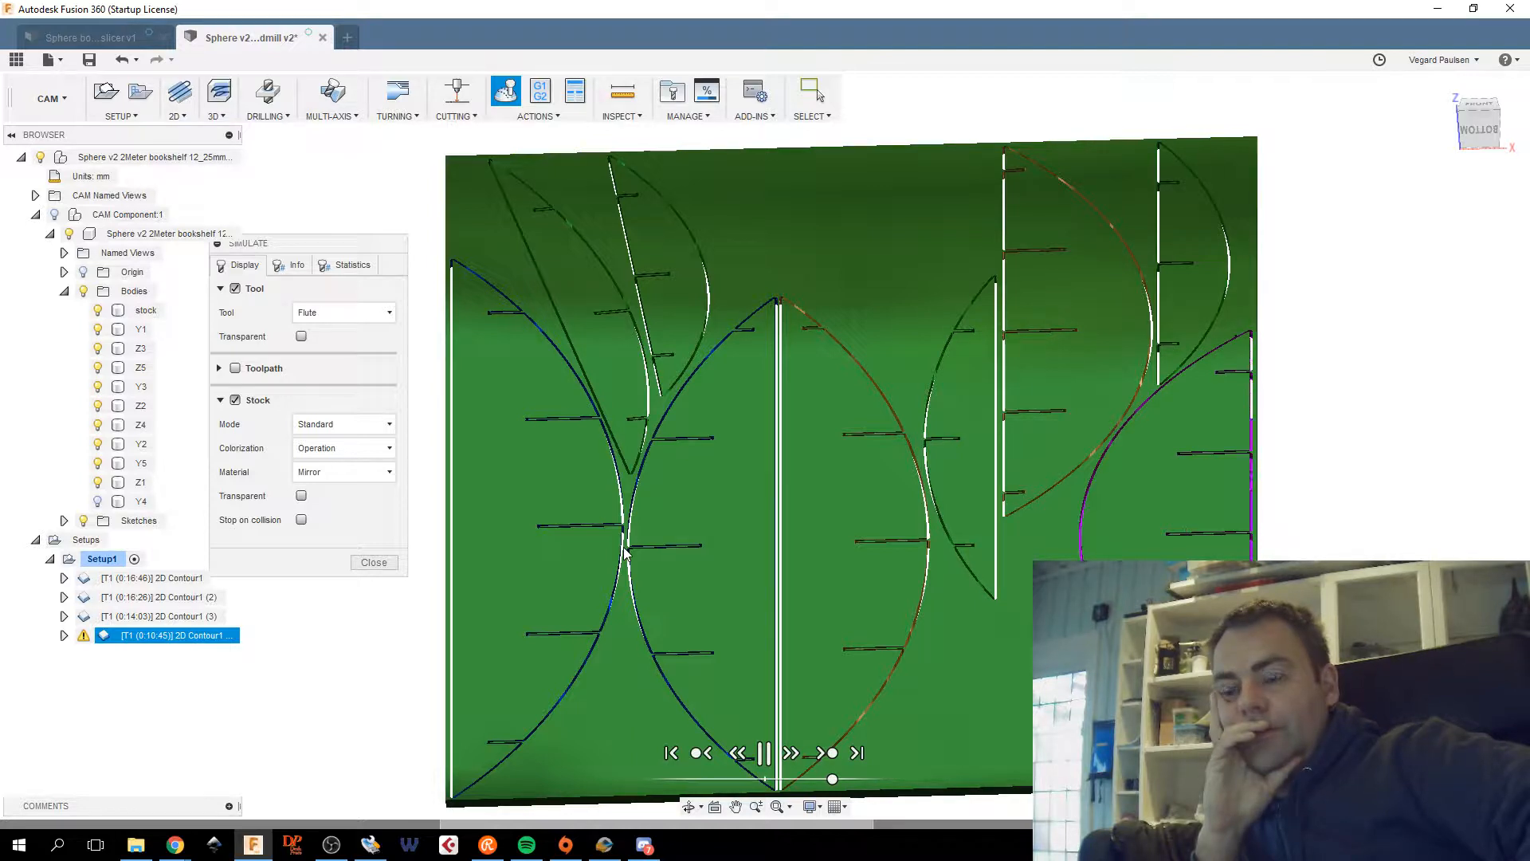
left_click(771, 753)
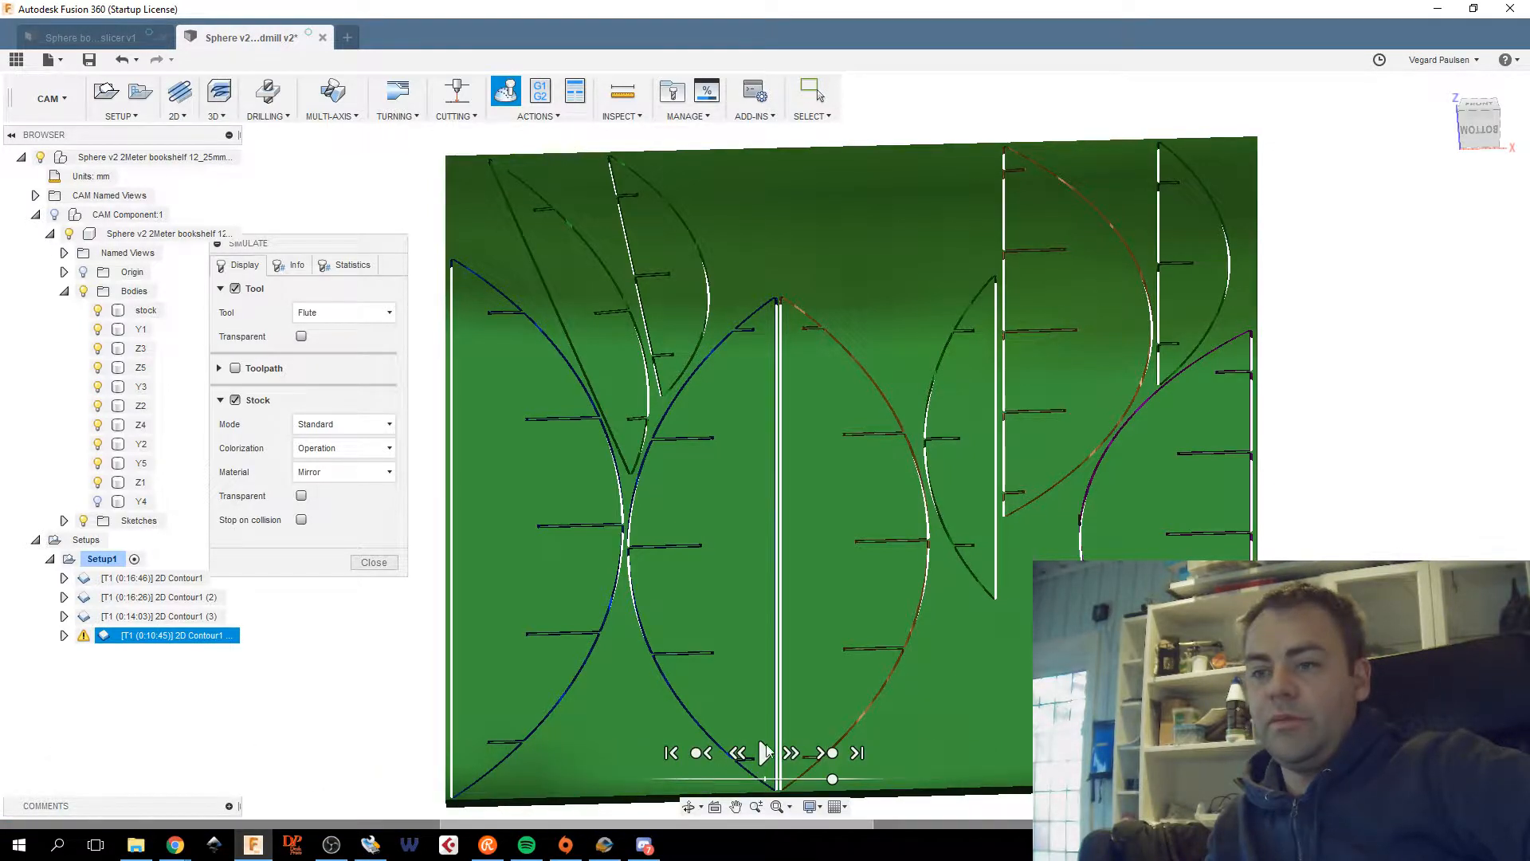
Replay the simulation from the start at an adjusted speed to check the cutting order into the third contour, and close it.
left_click(767, 753)
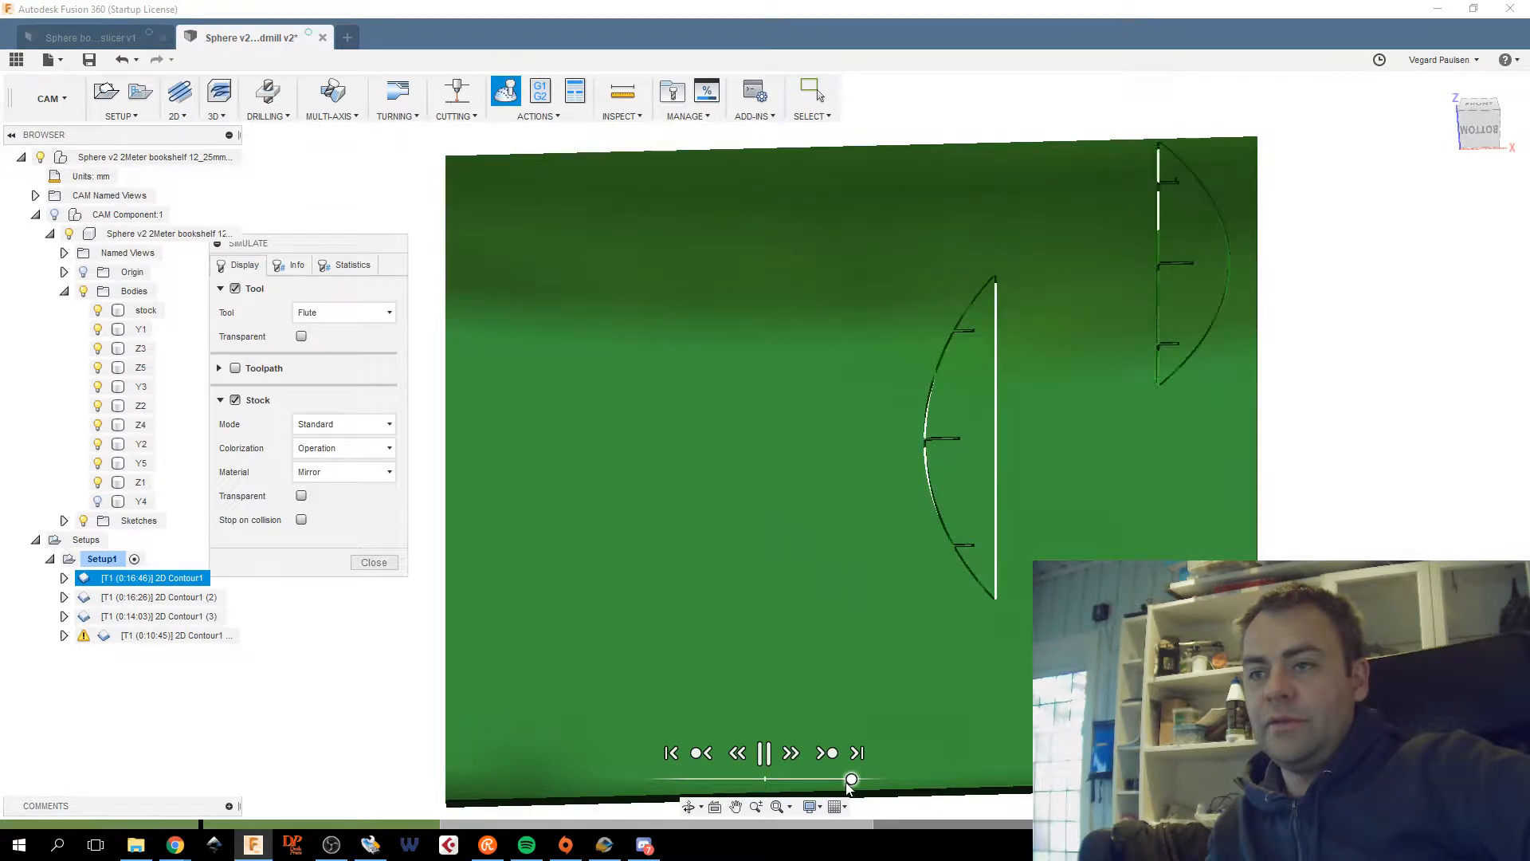
left_click_drag(846, 782, 836, 782)
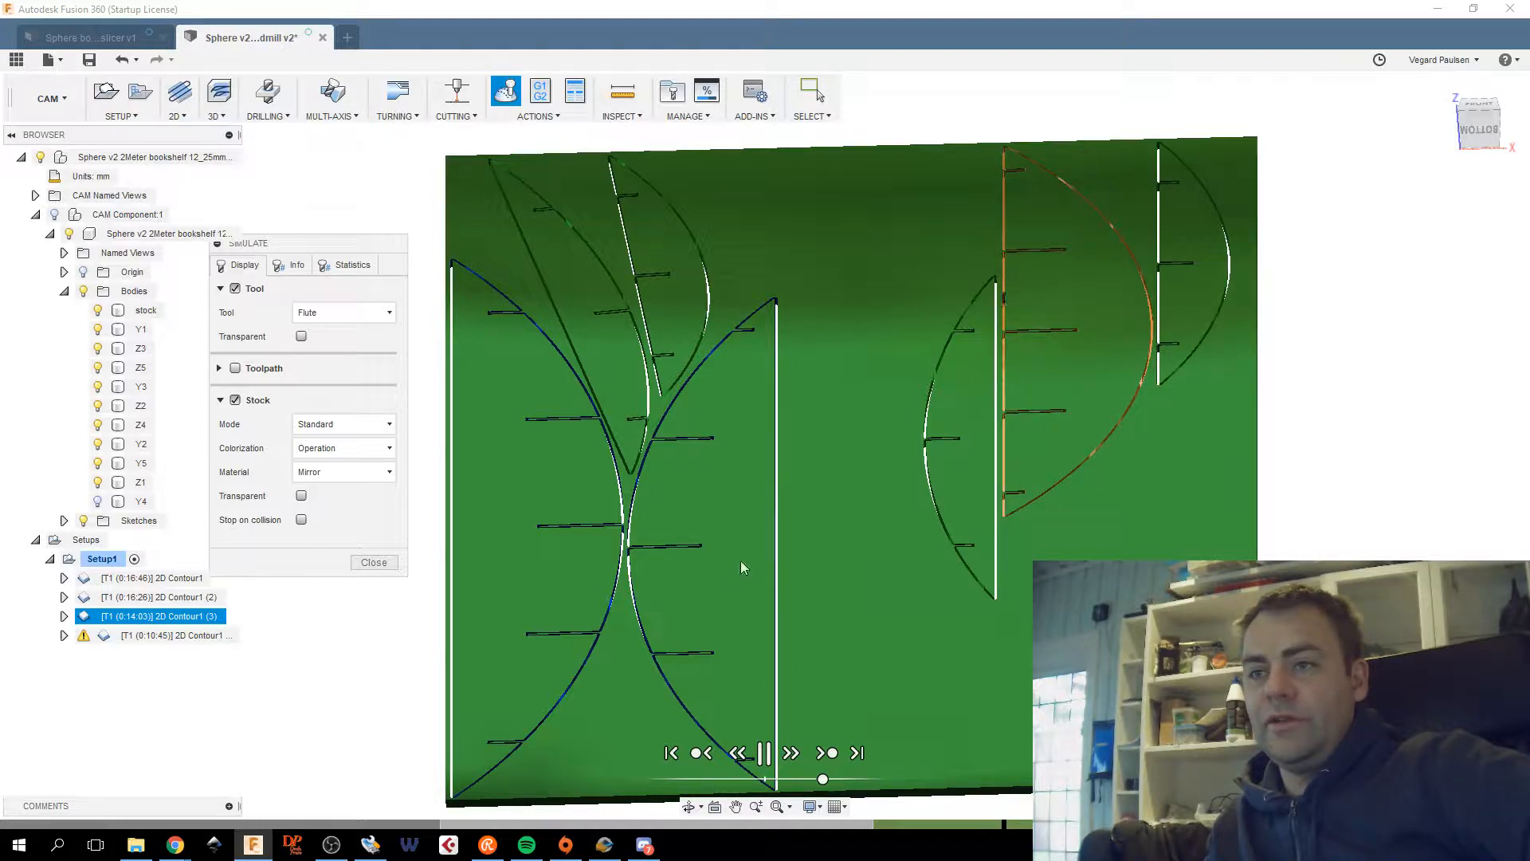
left_click(374, 562)
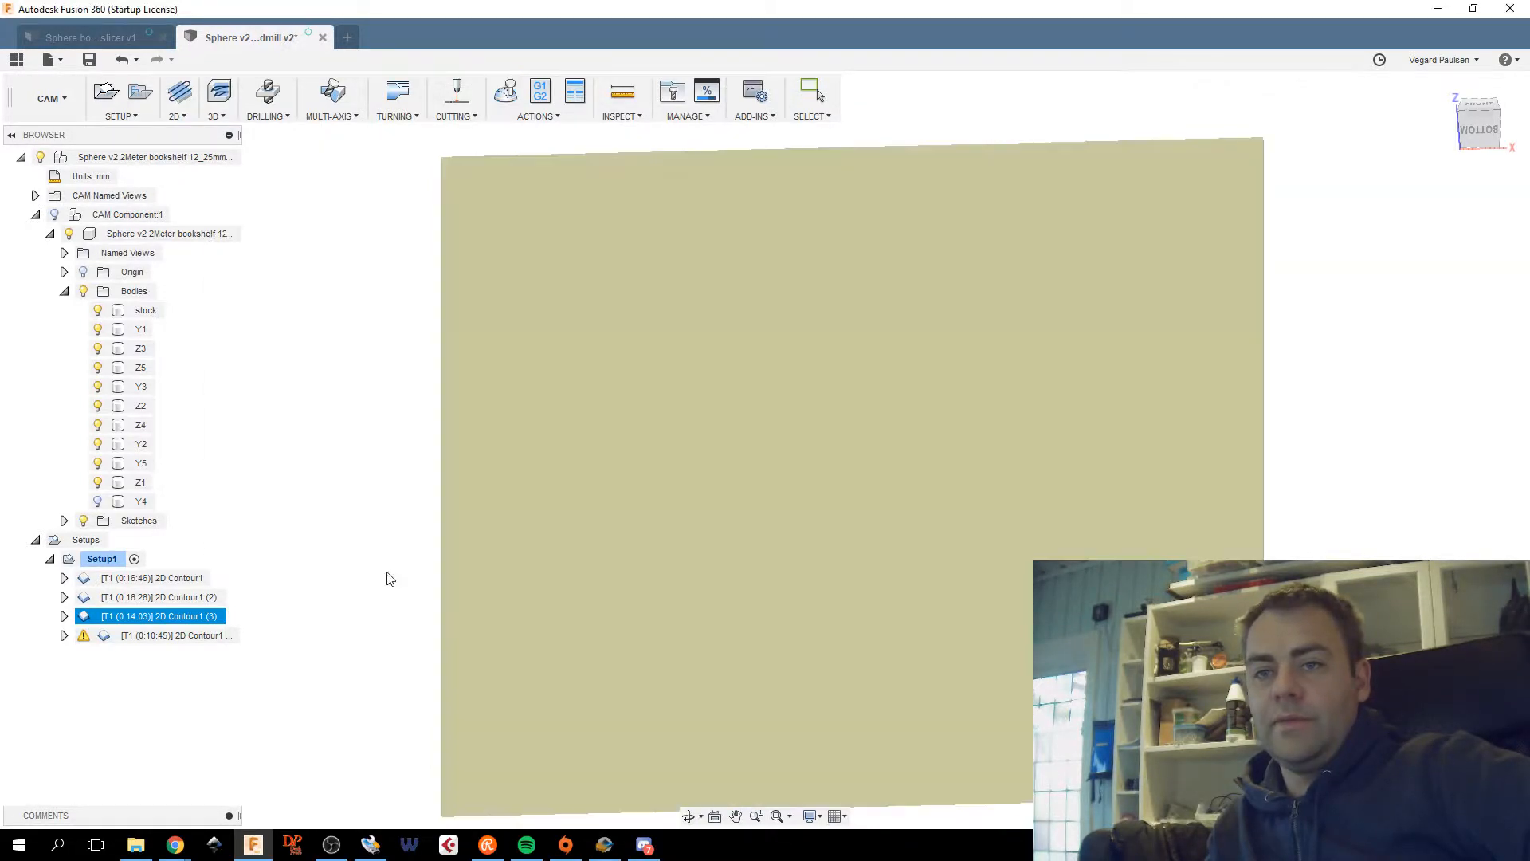
Open the operation 2D Contour1 (2) for editing, show CAM Component:1 and hide the stock body.
left_click(153, 577)
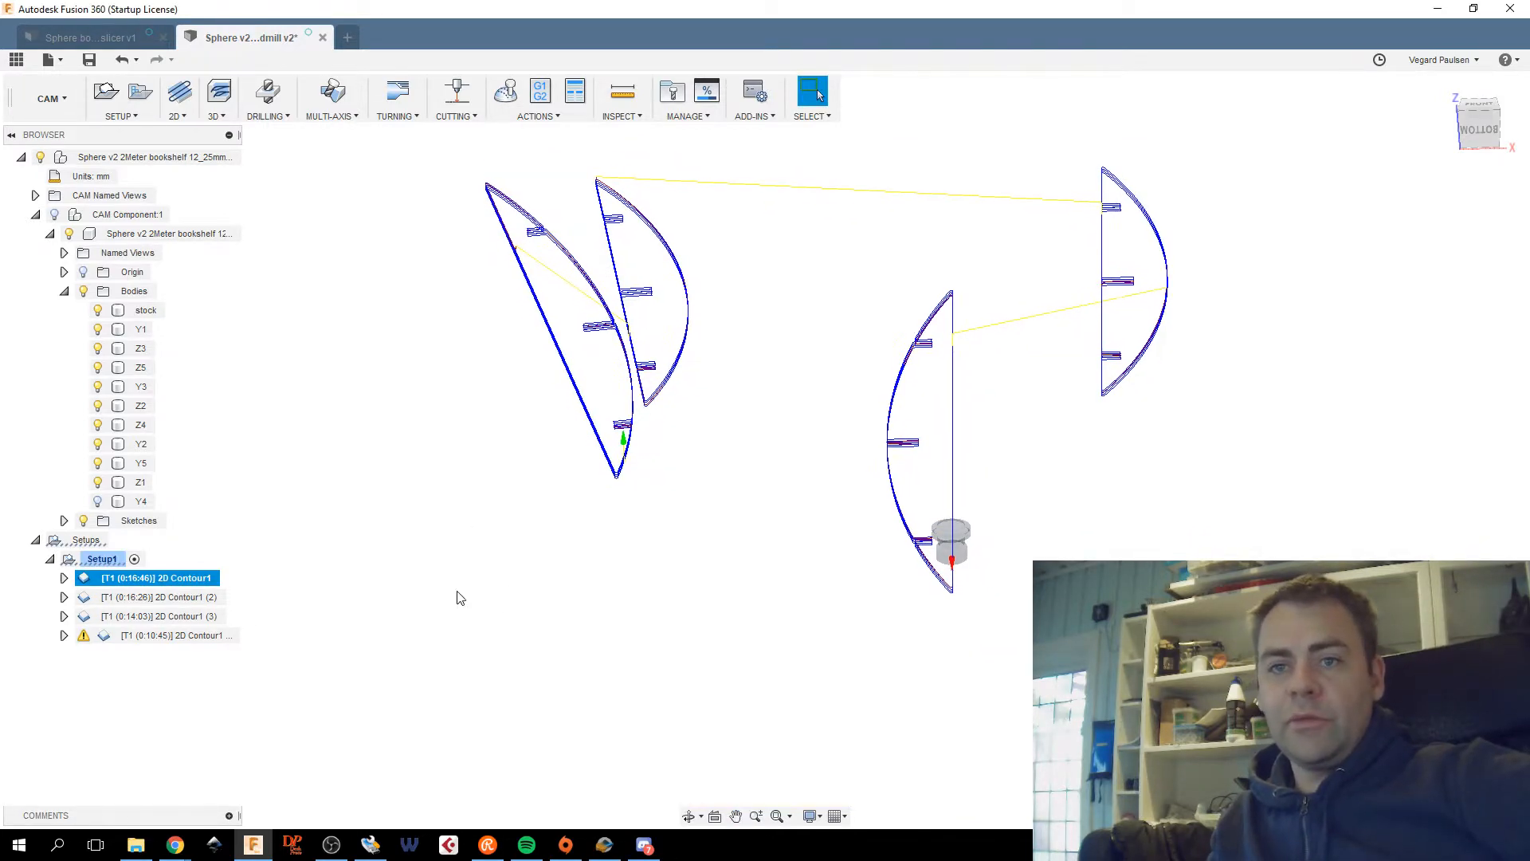
left_click(186, 598)
right_click(186, 598)
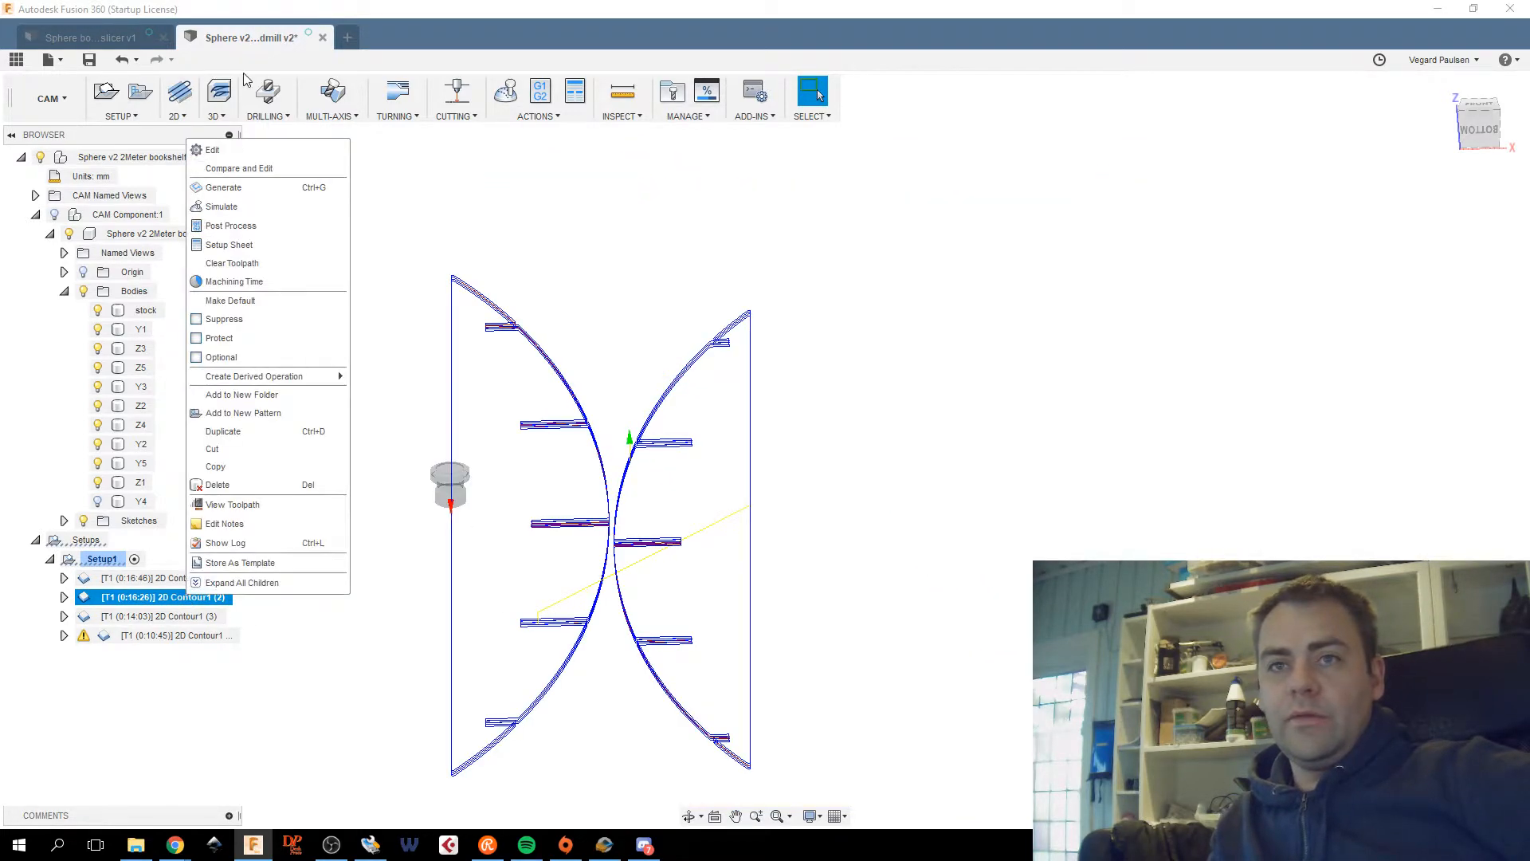
left_click(223, 157)
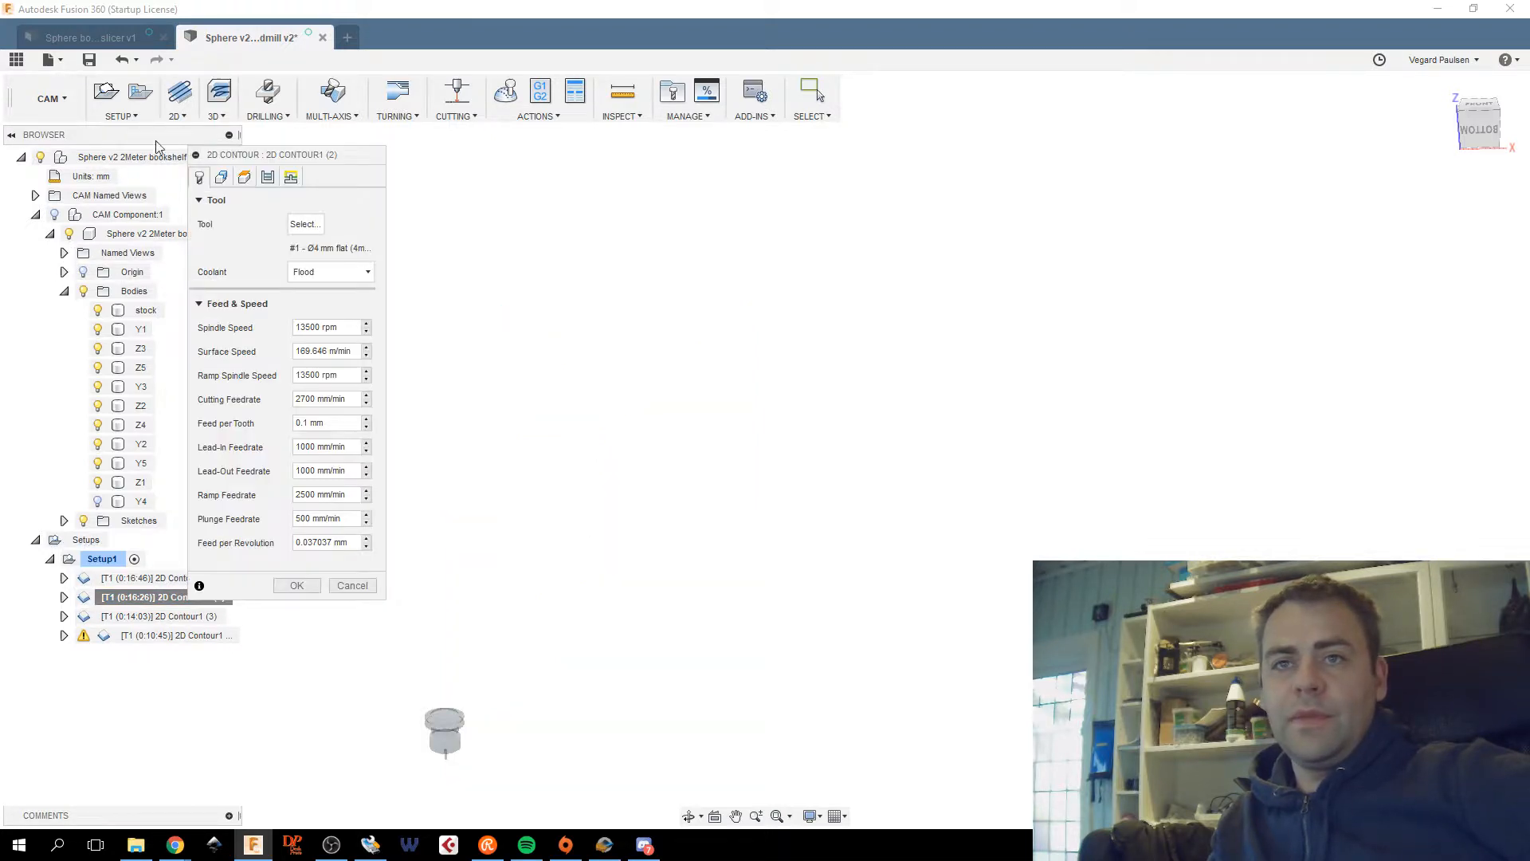
left_click(53, 215)
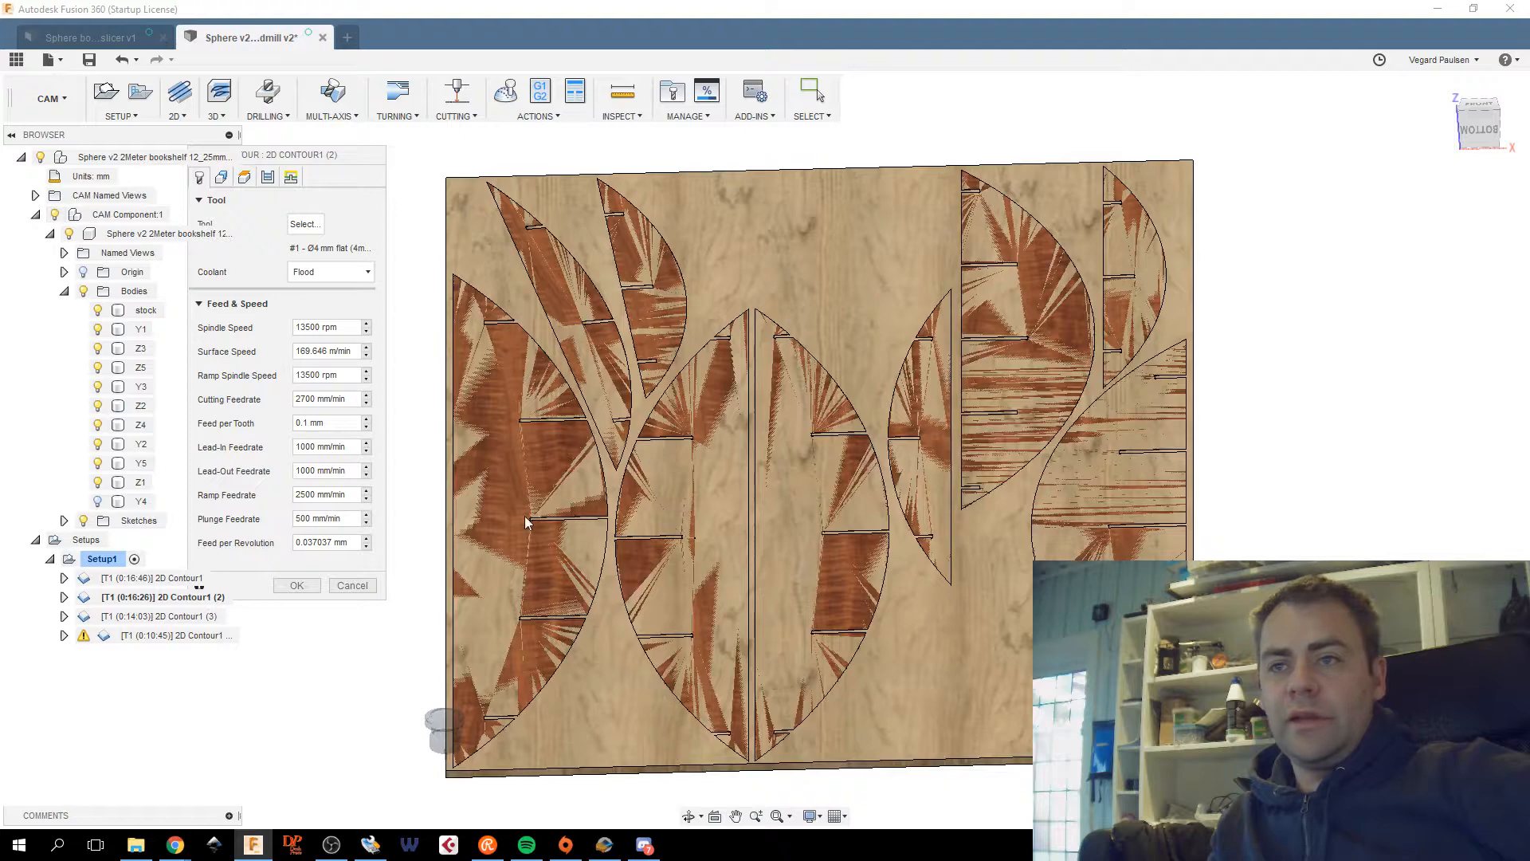
left_click(99, 311)
Replace the contour selection of 2D Contour1 (2) with the lower-edge outlines of the two middle parts, Z4 and Z2, and regenerate the toolpath.
left_click(222, 177)
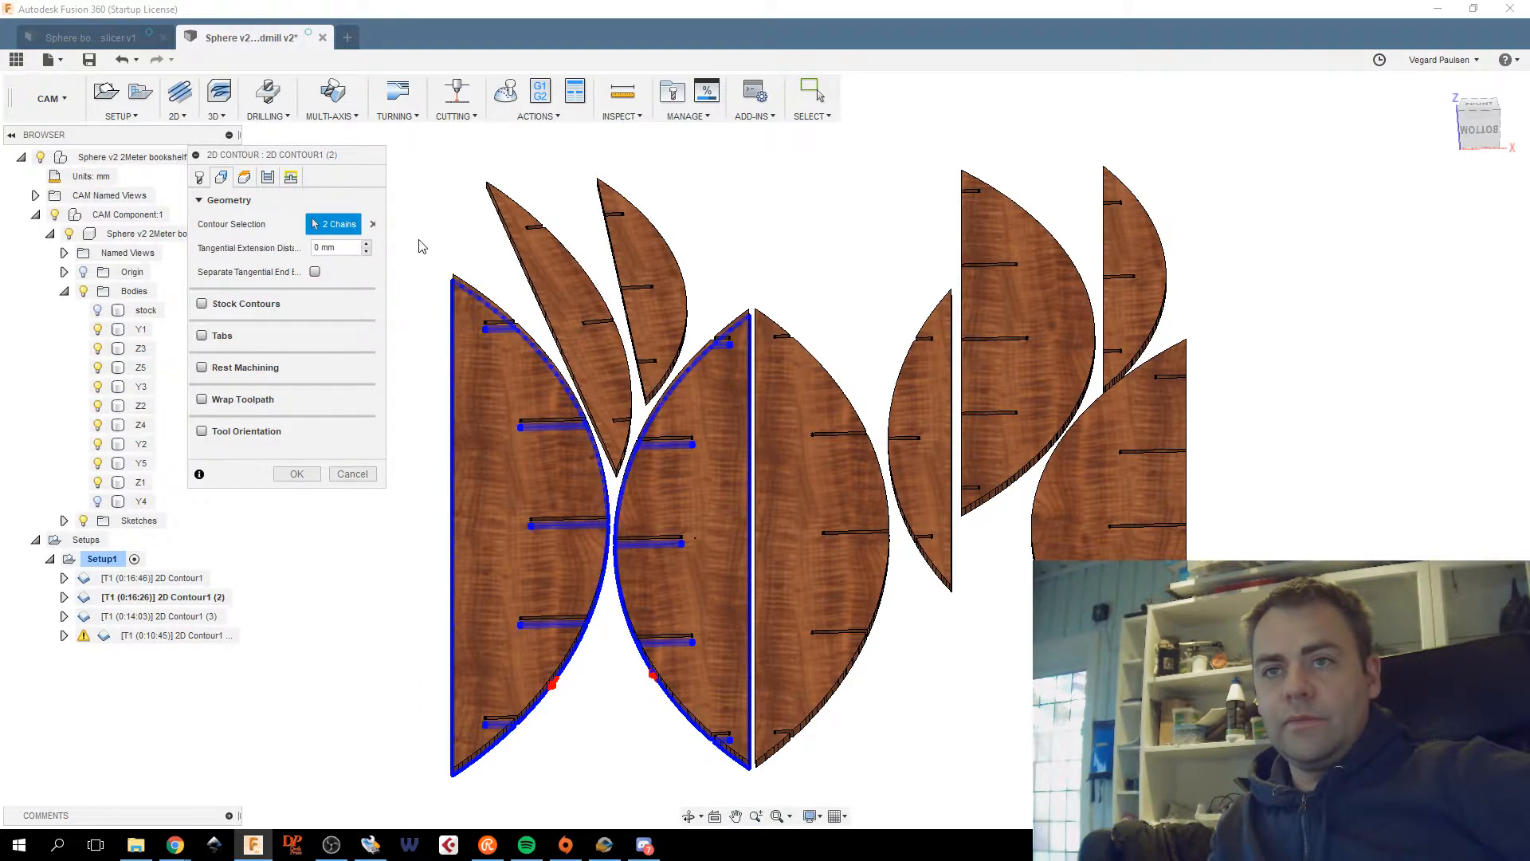
left_click(373, 224)
scroll(701, 741, "up", 5)
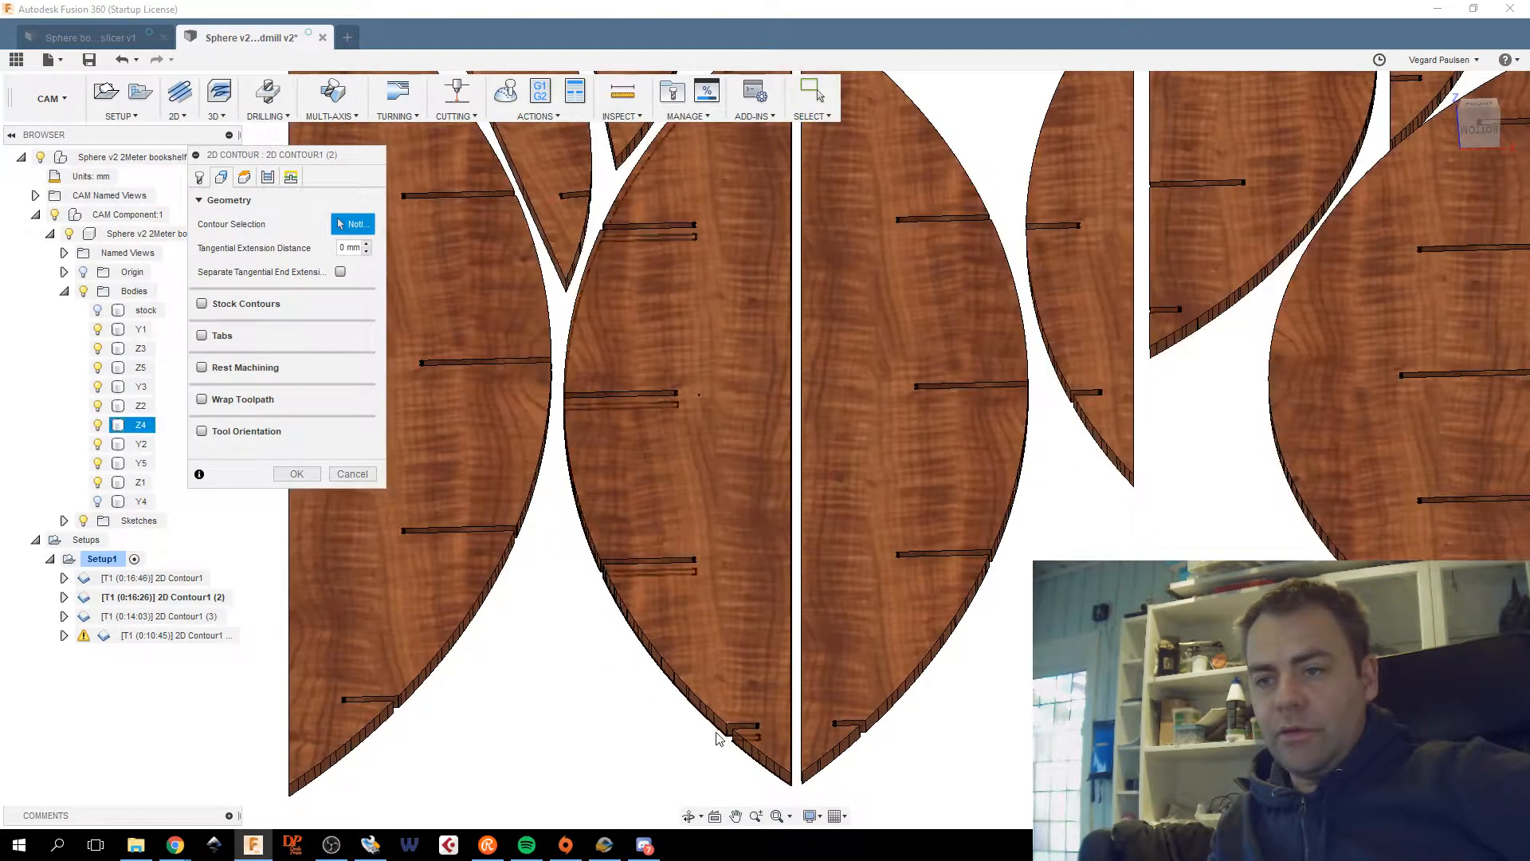
left_click(719, 736)
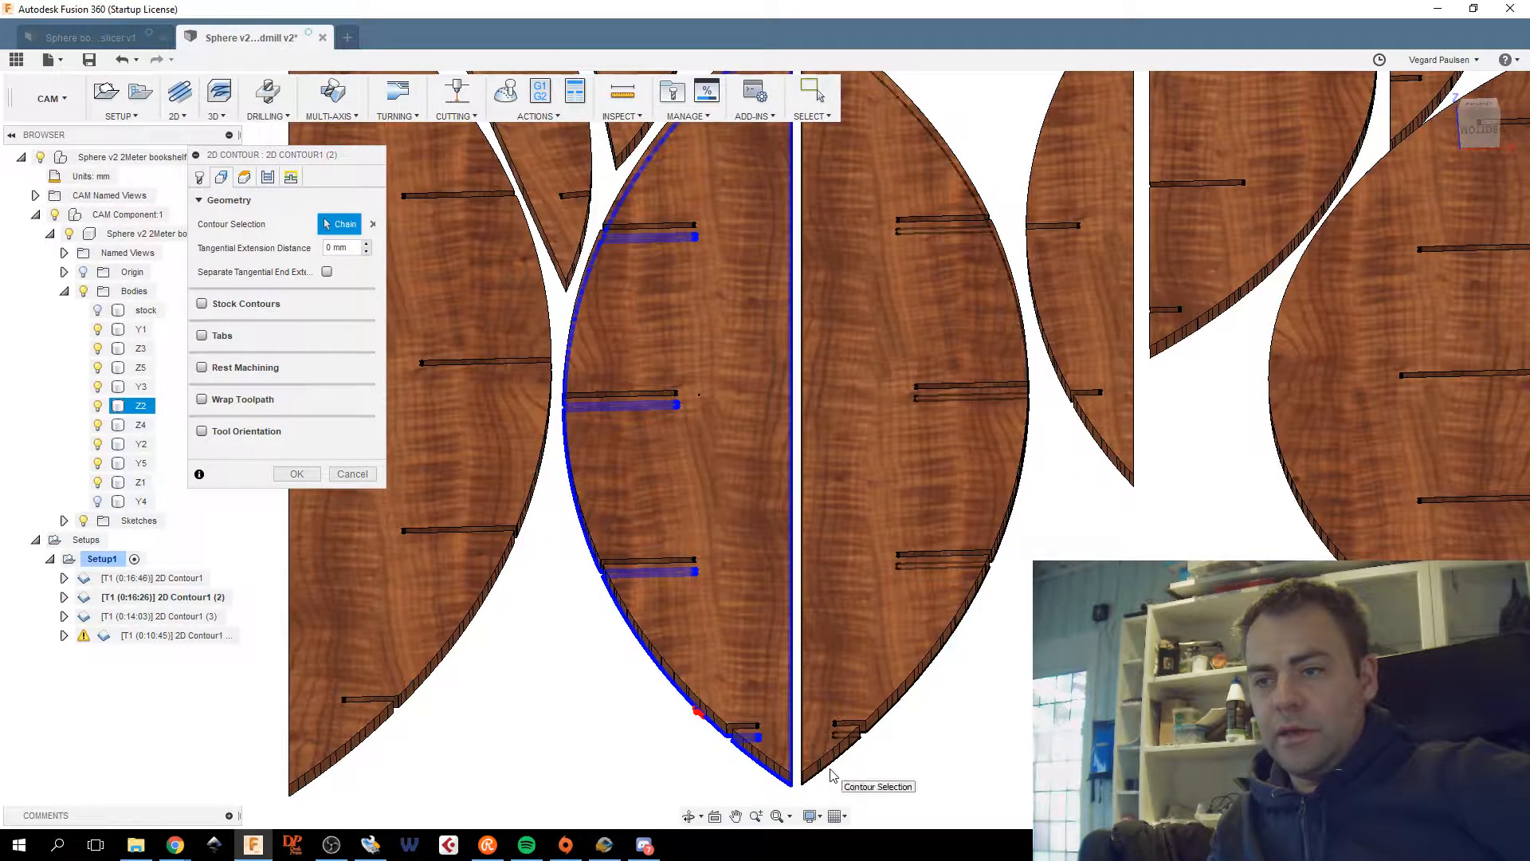
left_click(832, 772)
scroll(948, 705, "down", 3)
scroll(948, 705, "up", 3)
scroll(948, 701, "down", 3)
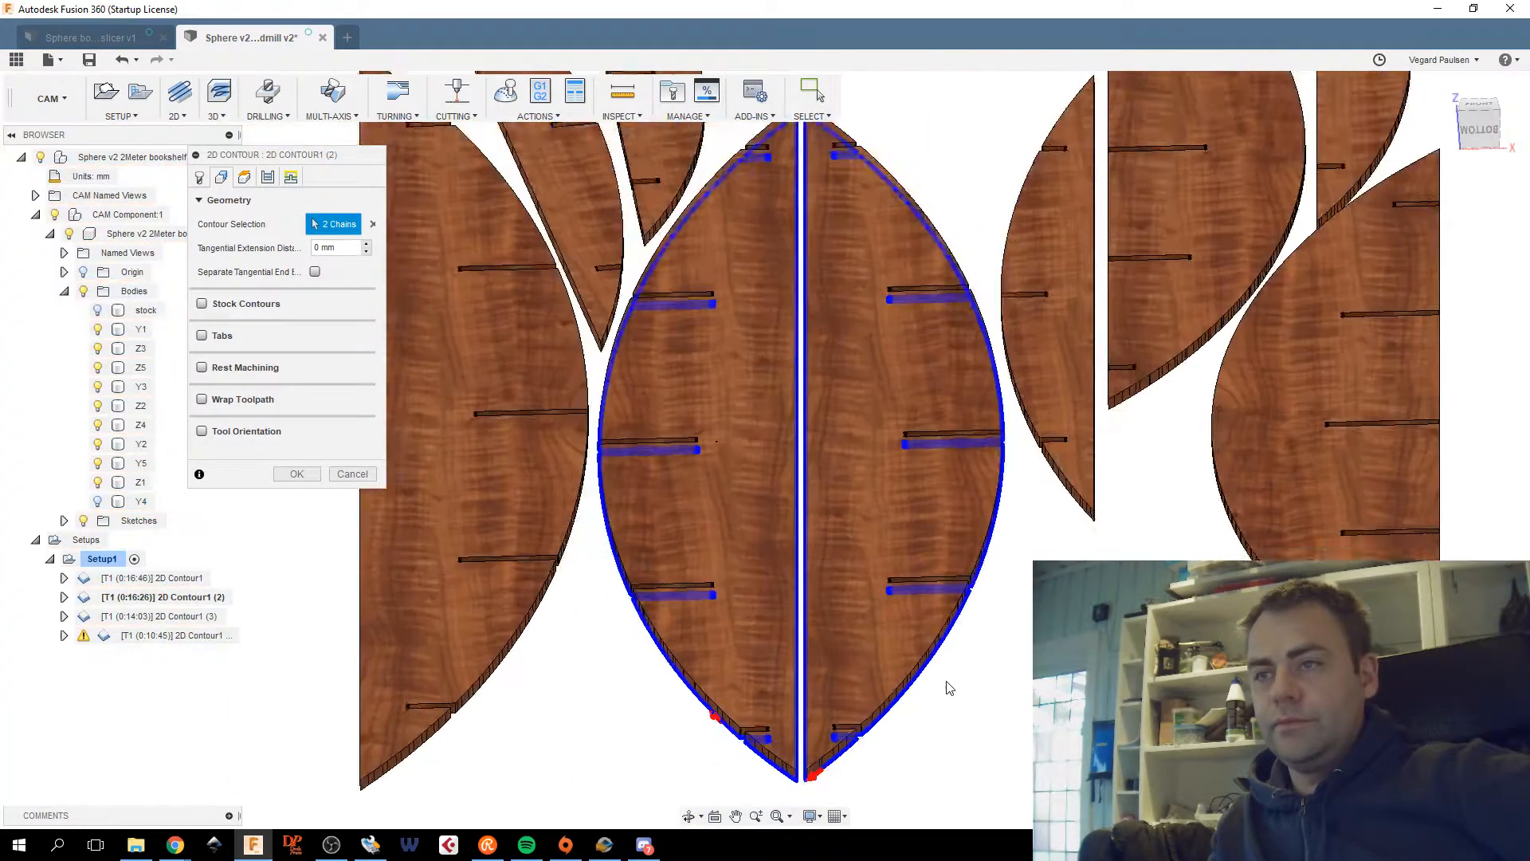
middle_click_drag(946, 694, 1024, 669)
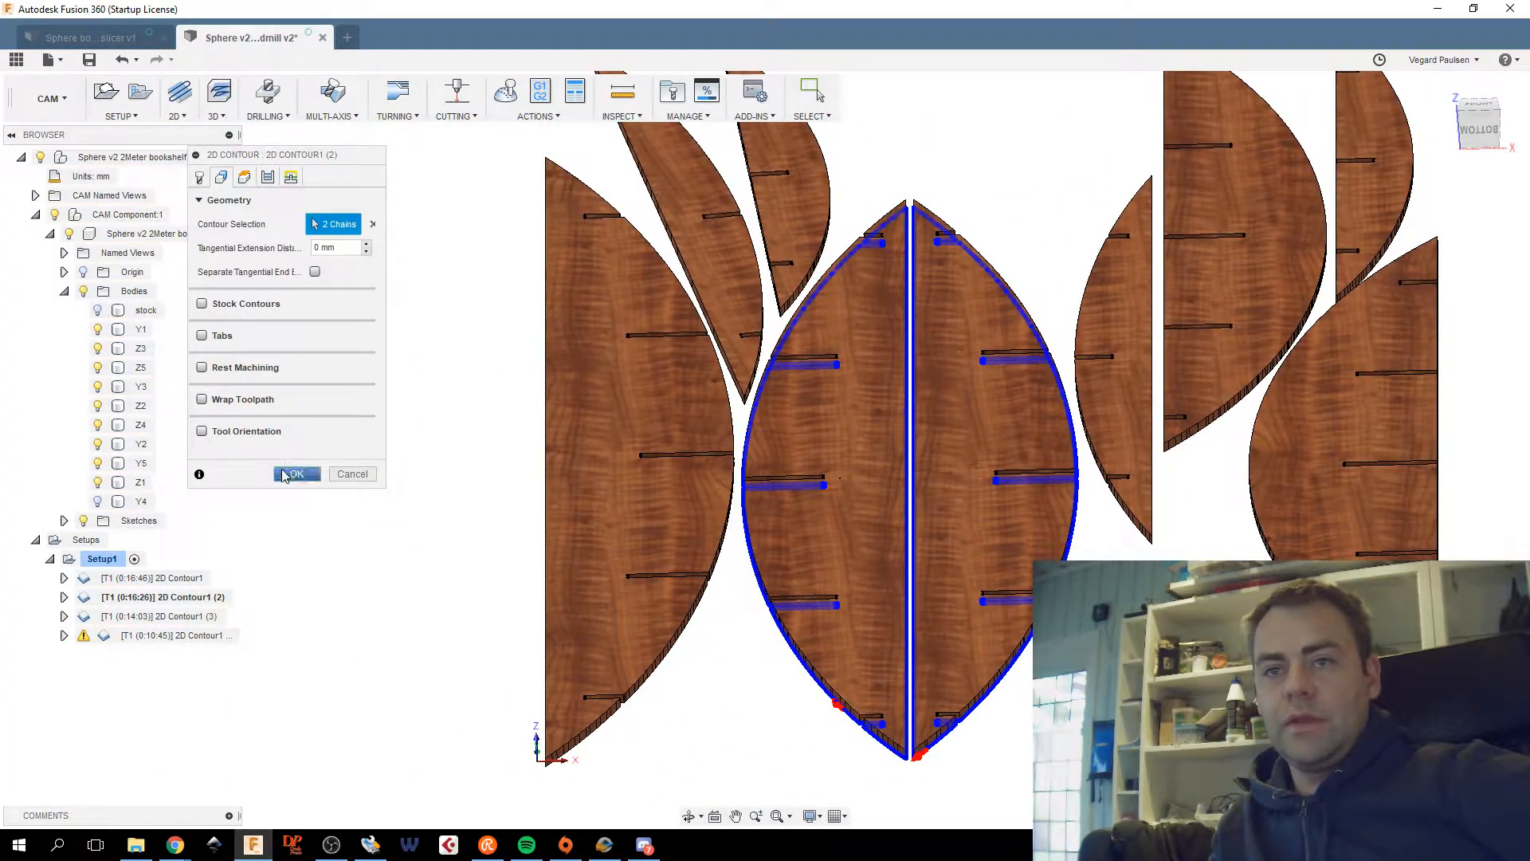
left_click(295, 475)
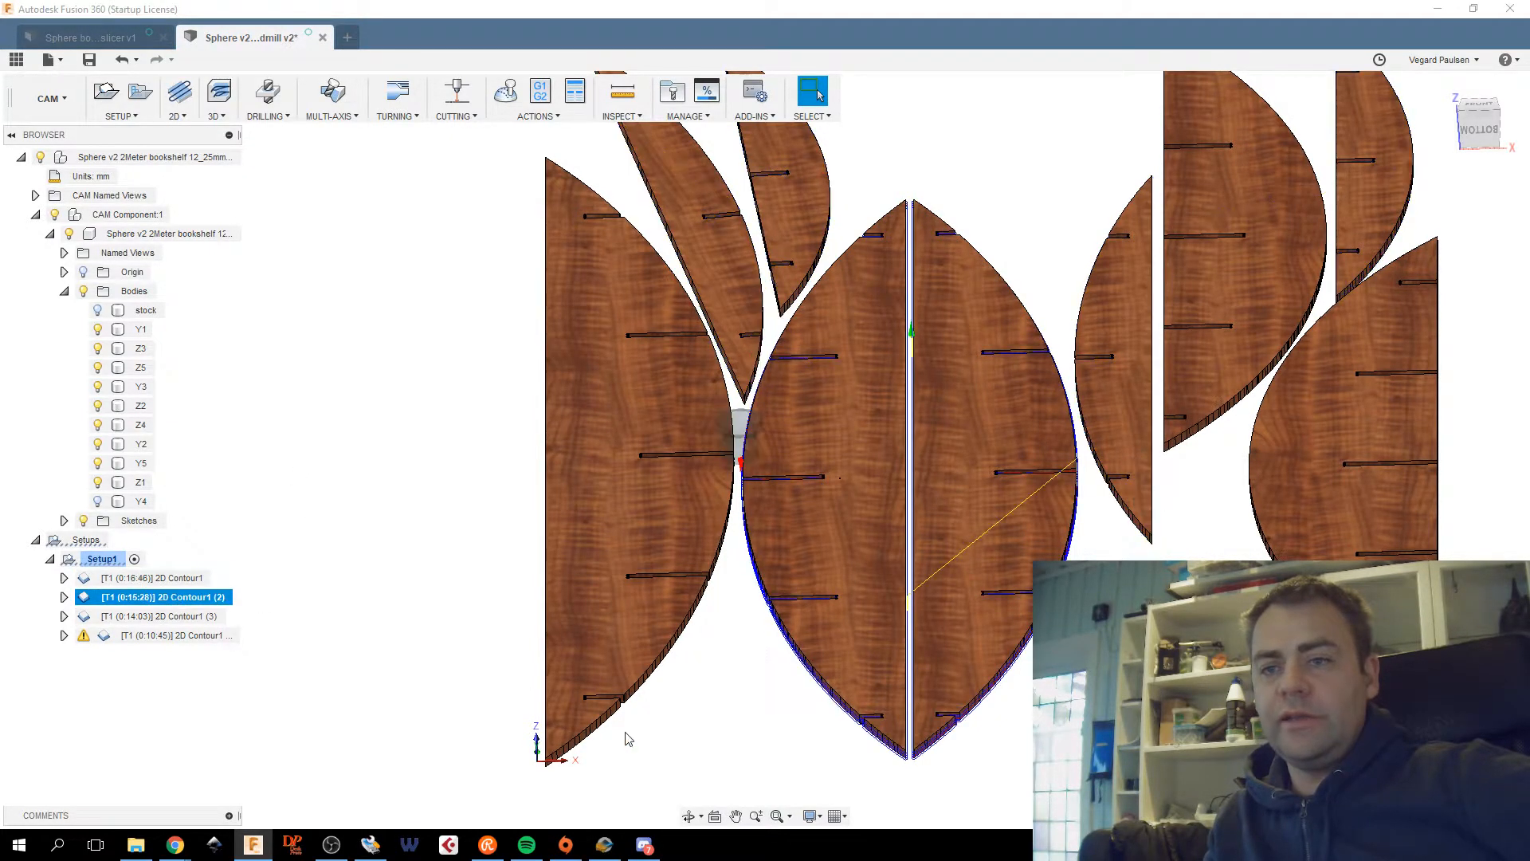
Switch to the Windows Task Manager to check the computer's load and close it.
right_click(815, 844)
left_click(872, 785)
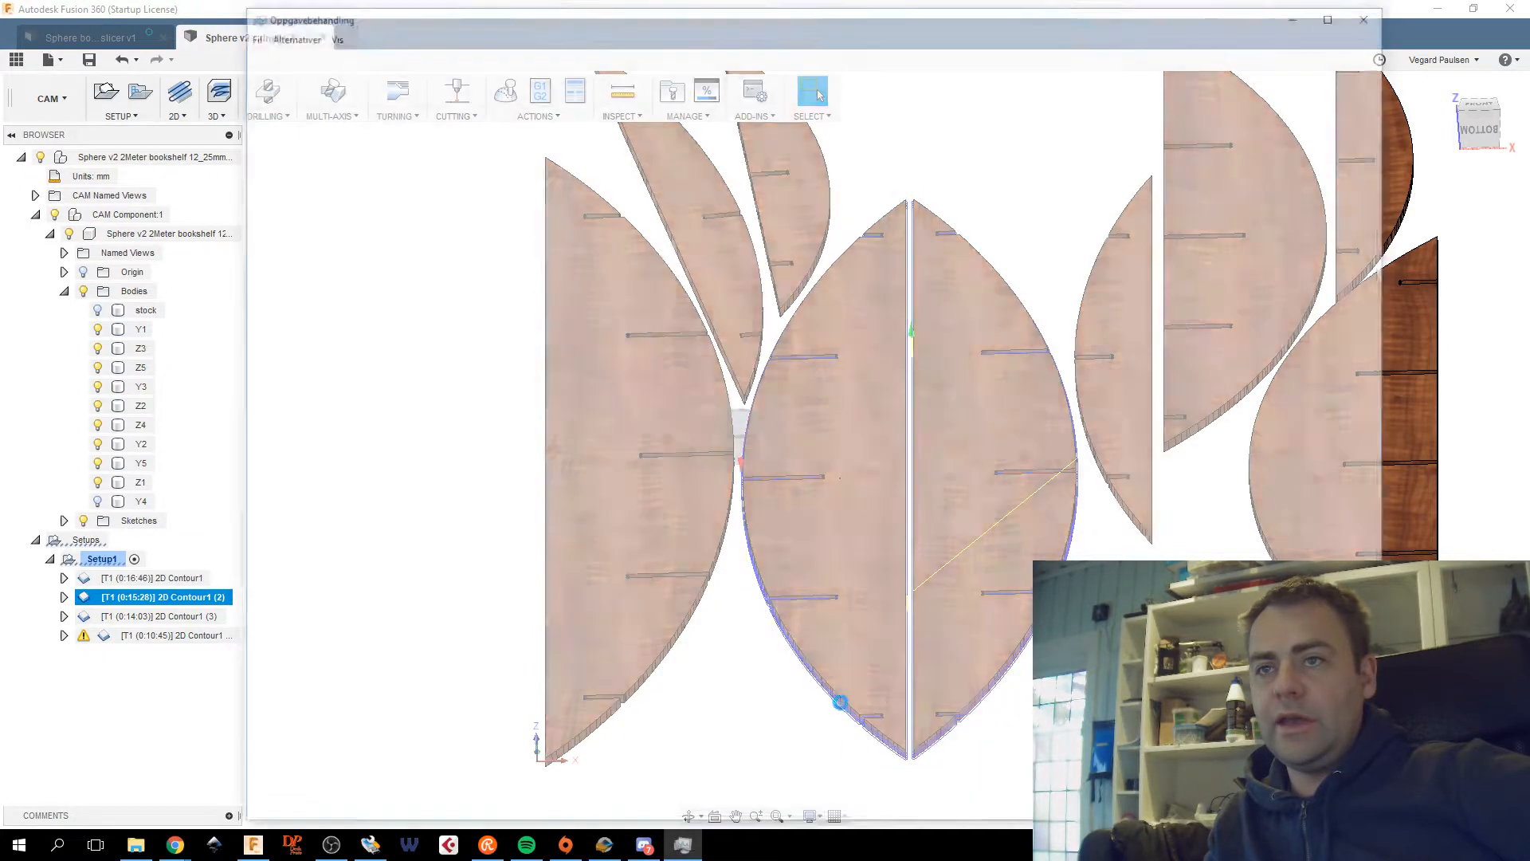
left_click(303, 52)
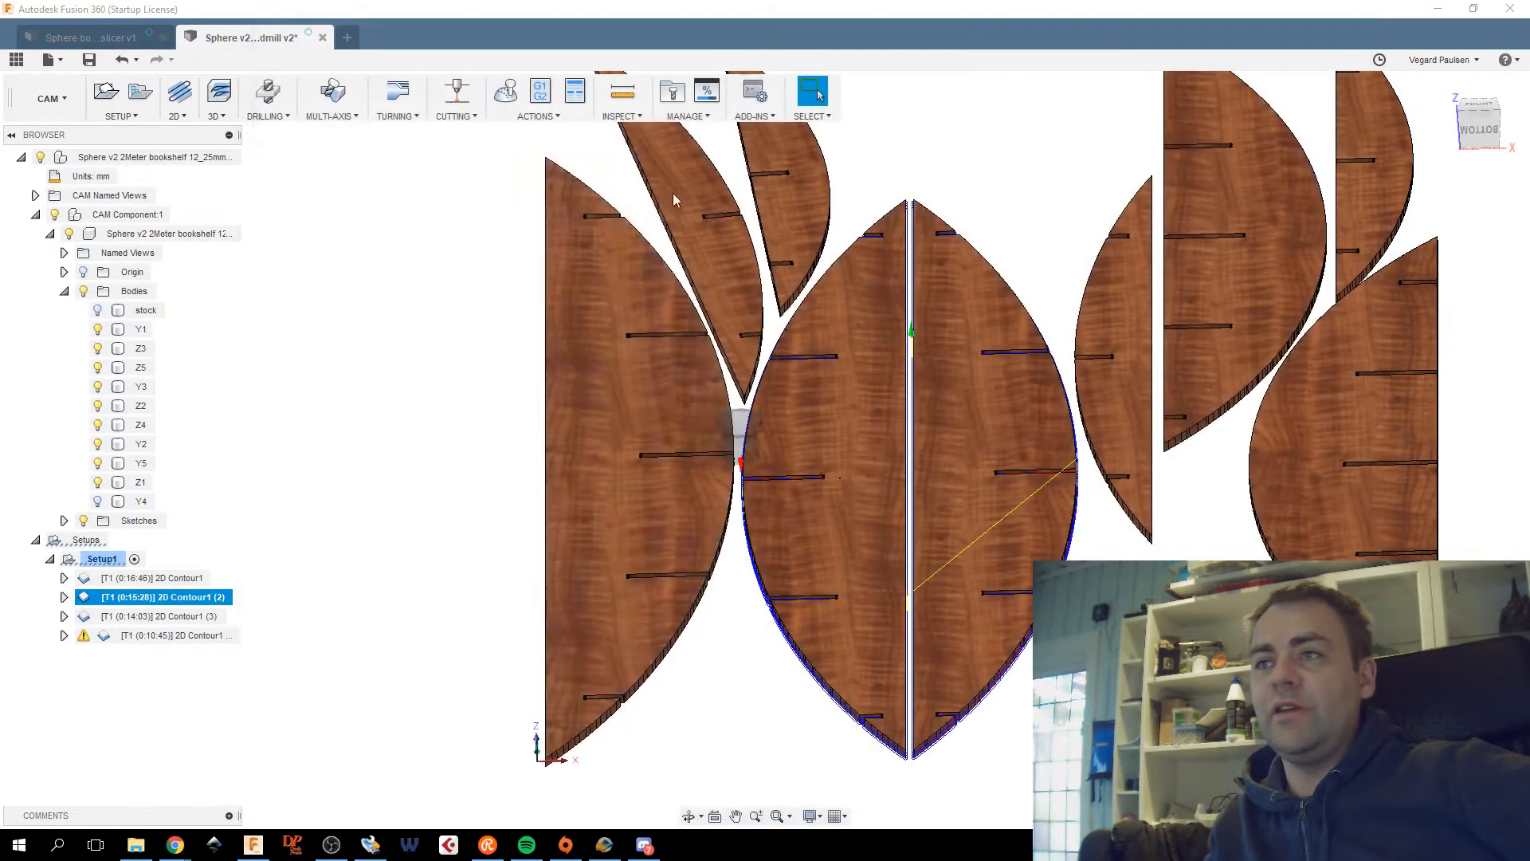
left_click(1375, 12)
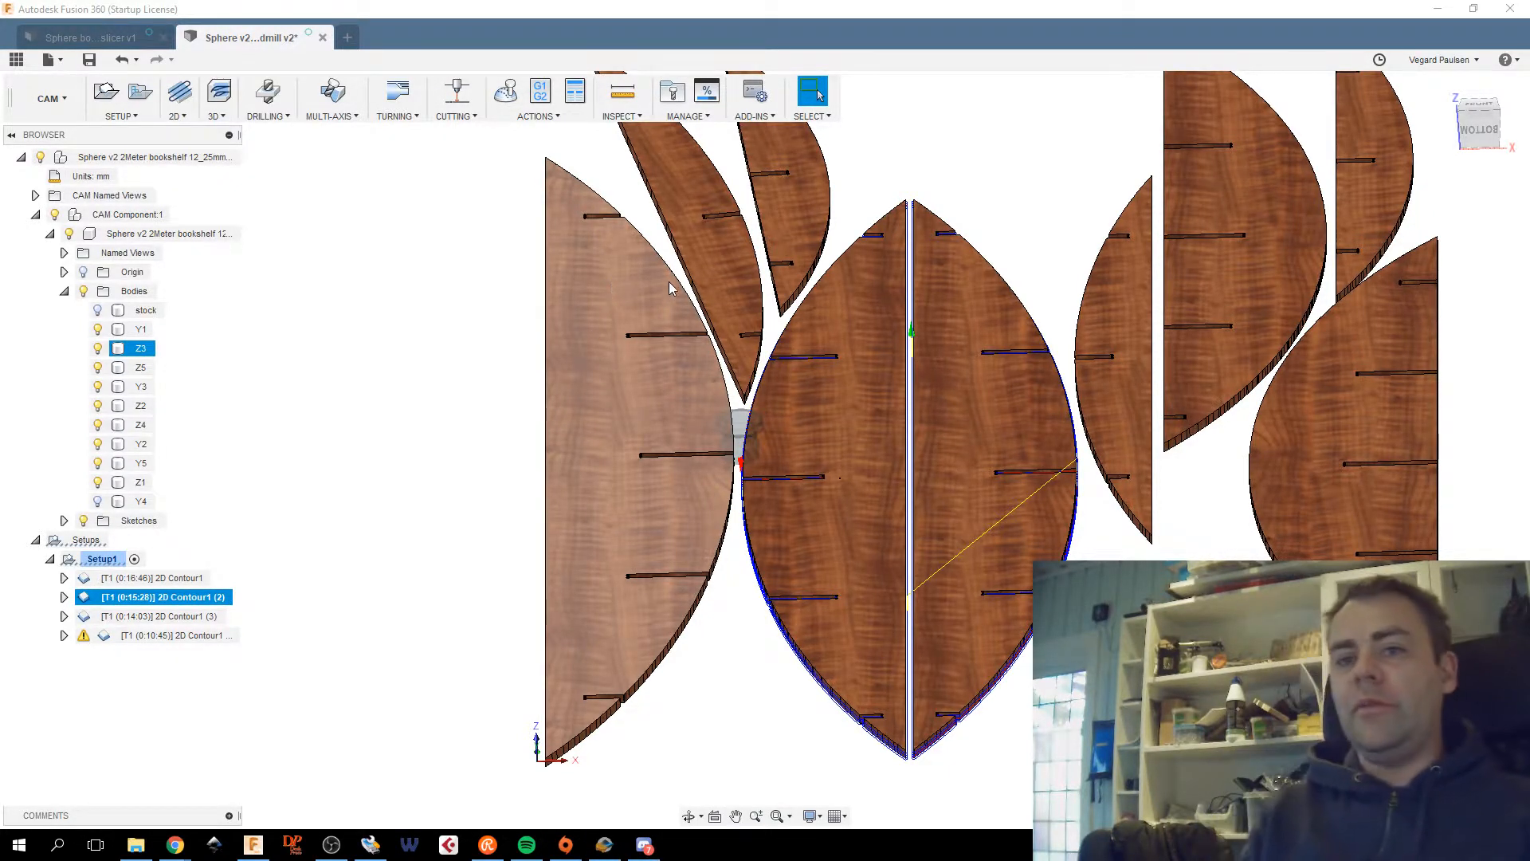
Examine the toolpaths of 2D Contour1 and 2D Contour1 (2) to see which parts each operation cuts.
scroll(560, 549, "down", 2)
middle_click_drag(563, 509, 480, 518)
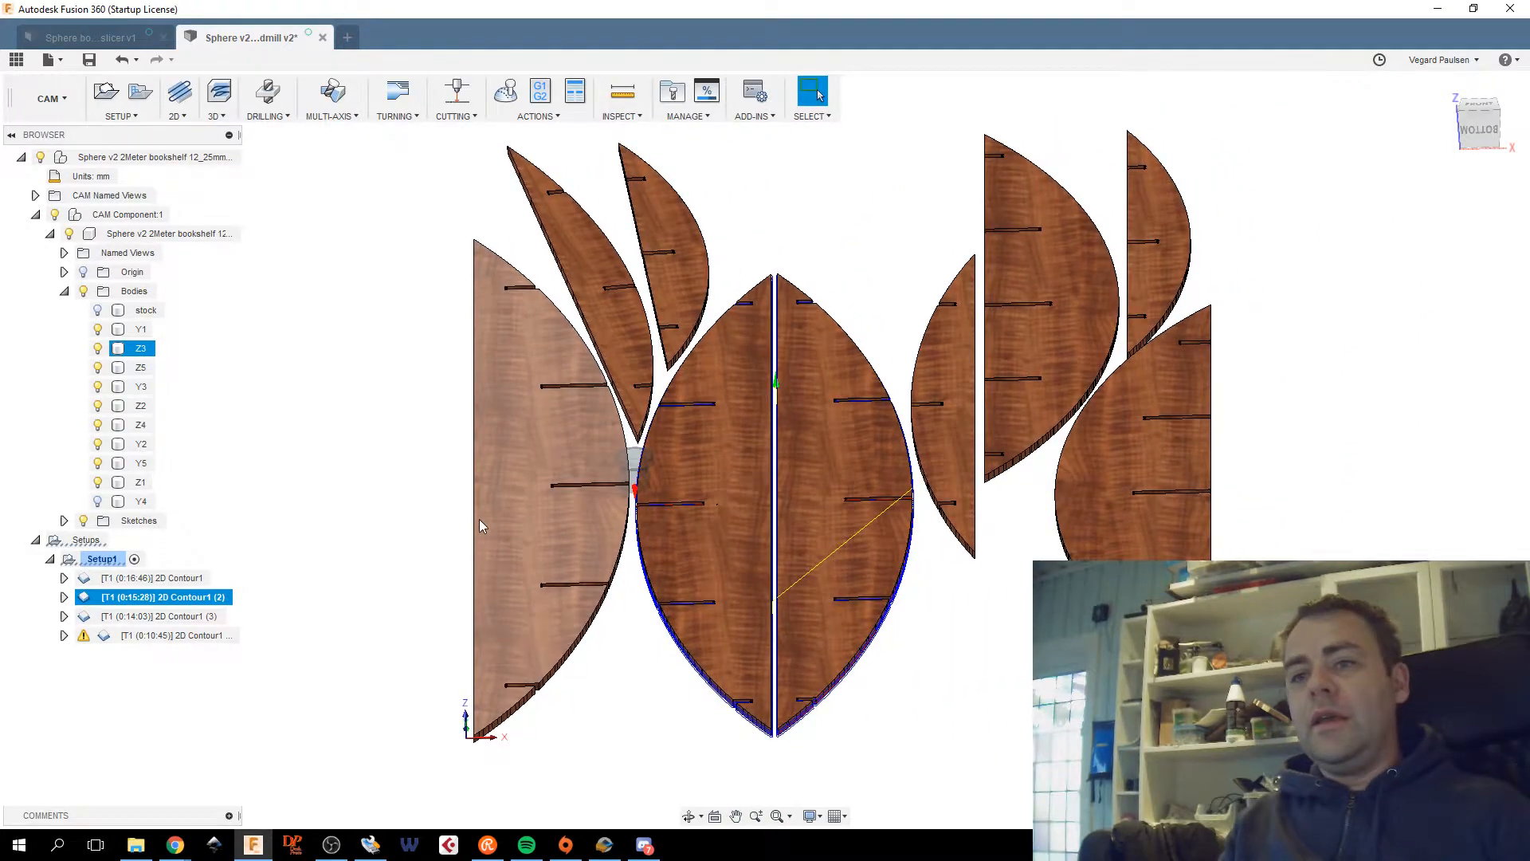
scroll(513, 569, "up", 1)
middle_click_drag(513, 569, 480, 564)
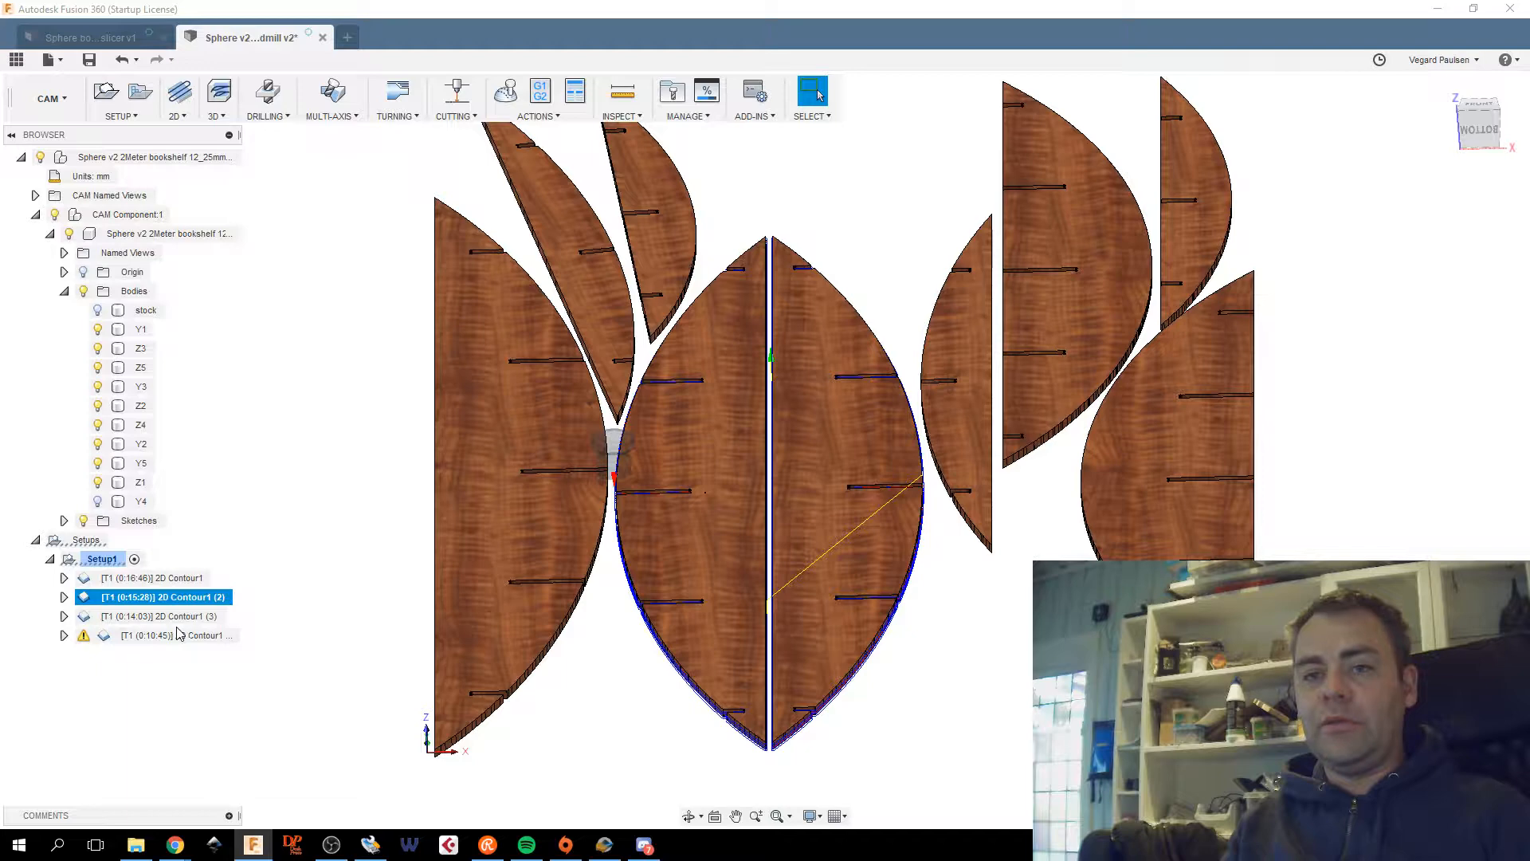
left_click(176, 578)
left_click(176, 602)
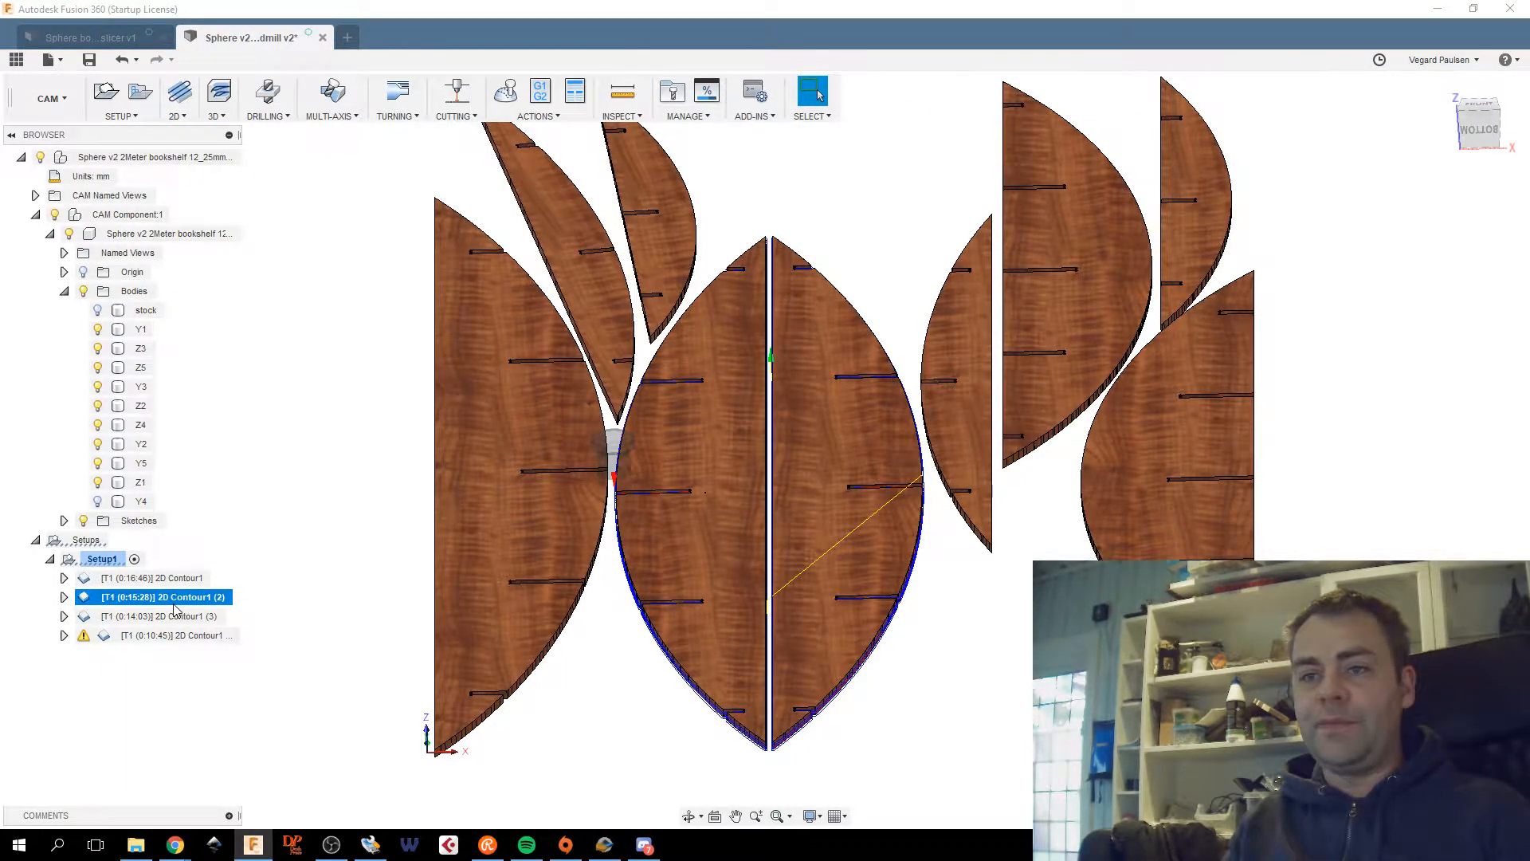
left_click(170, 579)
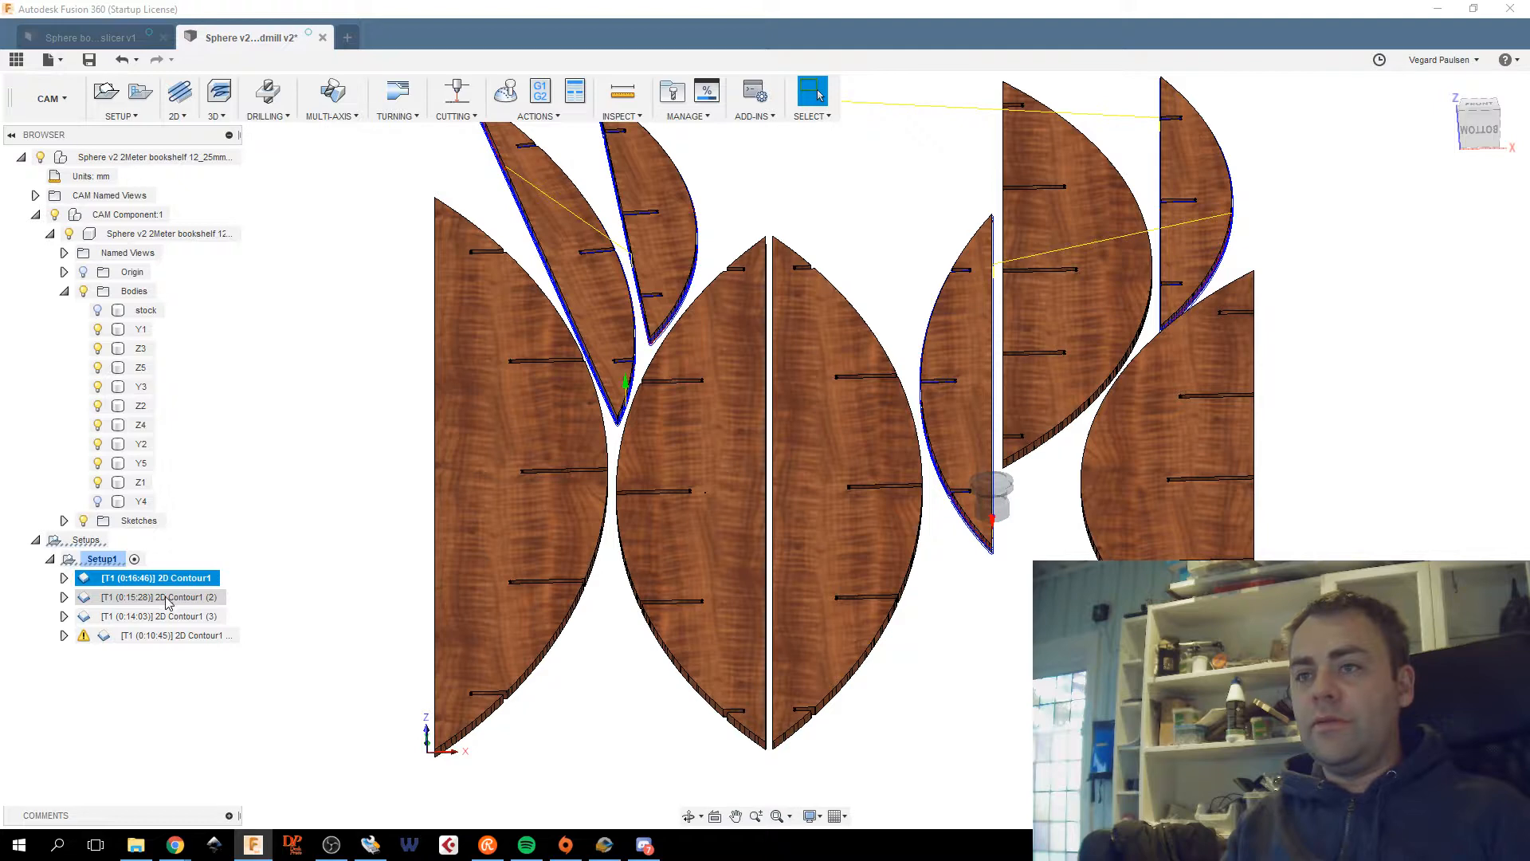
left_click(168, 599)
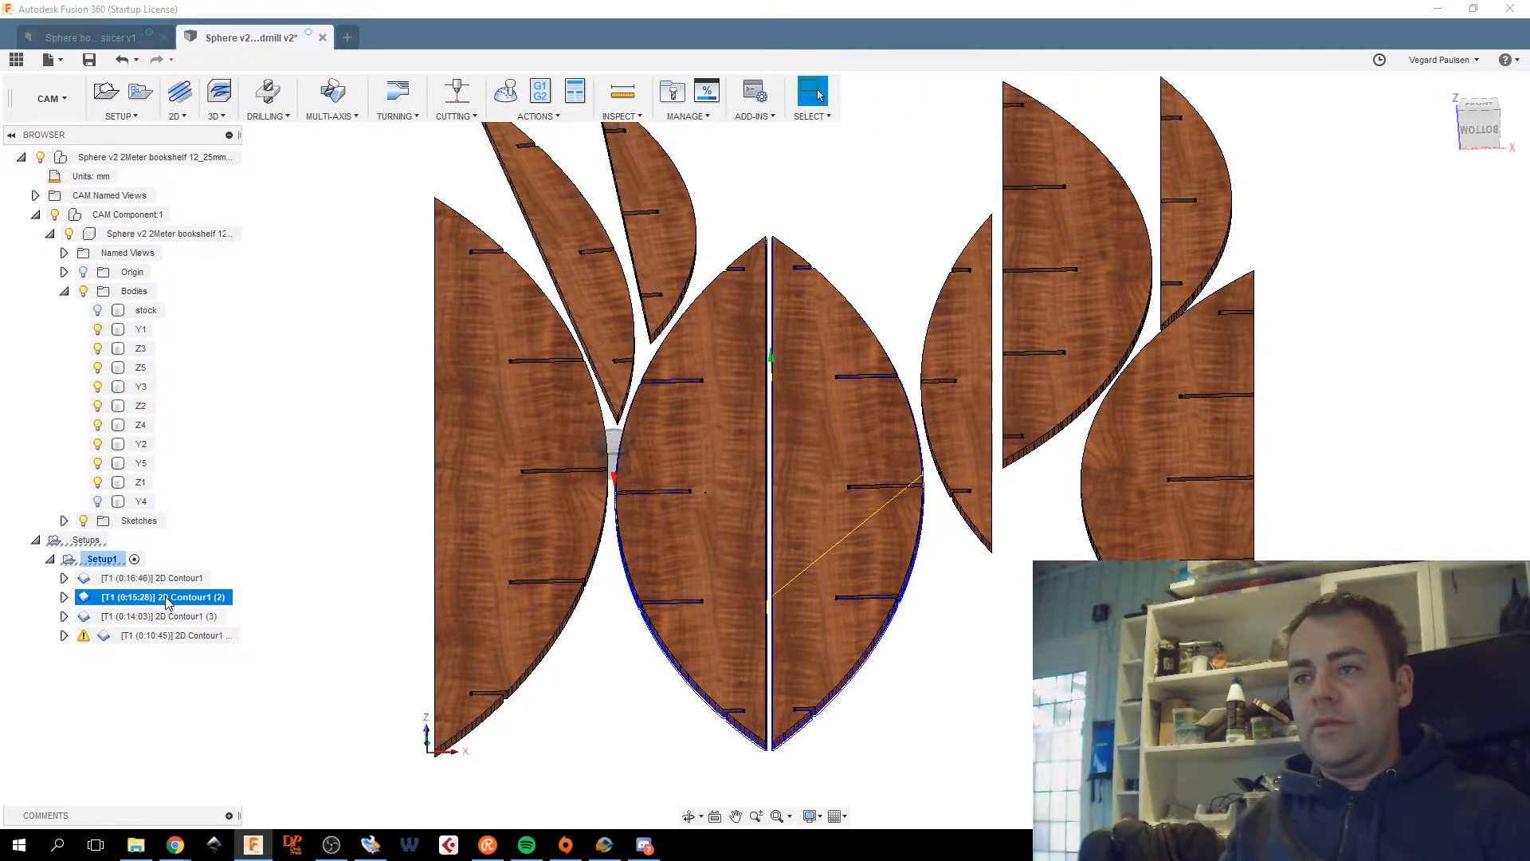
Edit 2D Contour1 (3) so its contour selection holds only the outline of part Y2, and regenerate the toolpath.
left_click(163, 620)
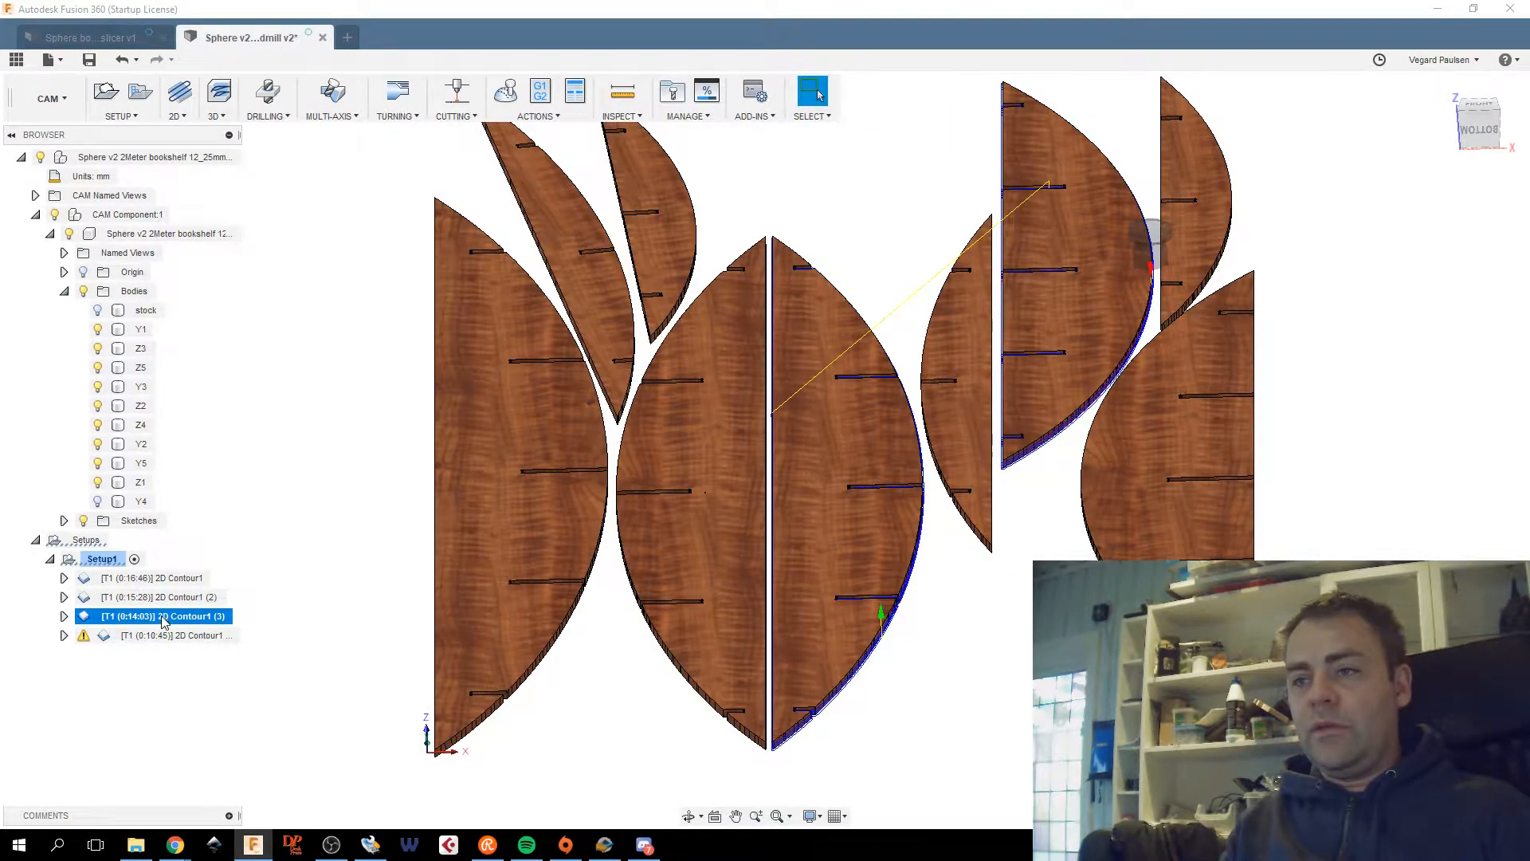
right_click(163, 620)
left_click(591, 250)
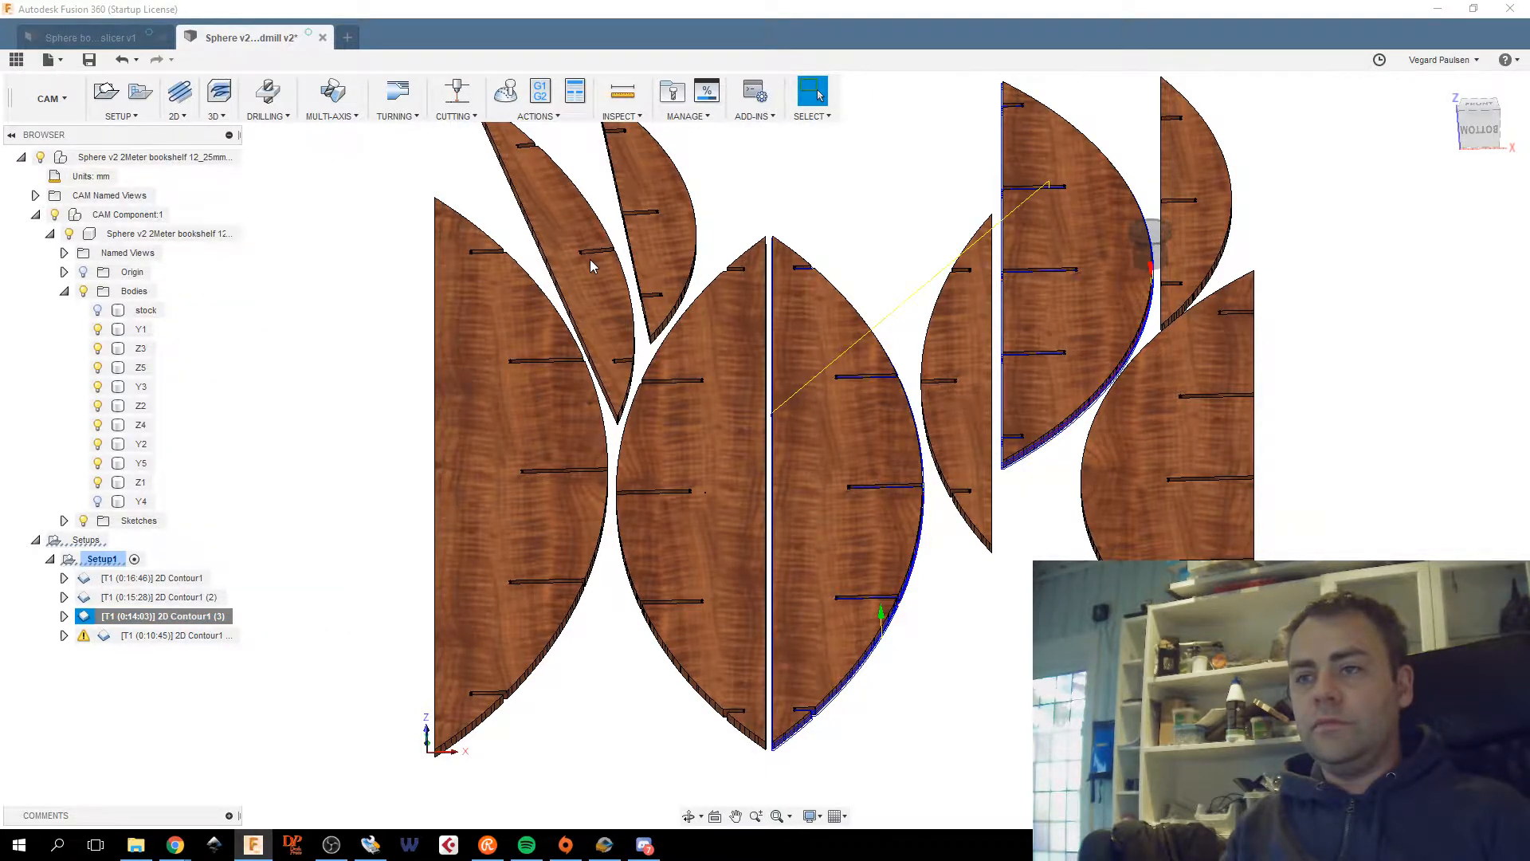
left_click(222, 177)
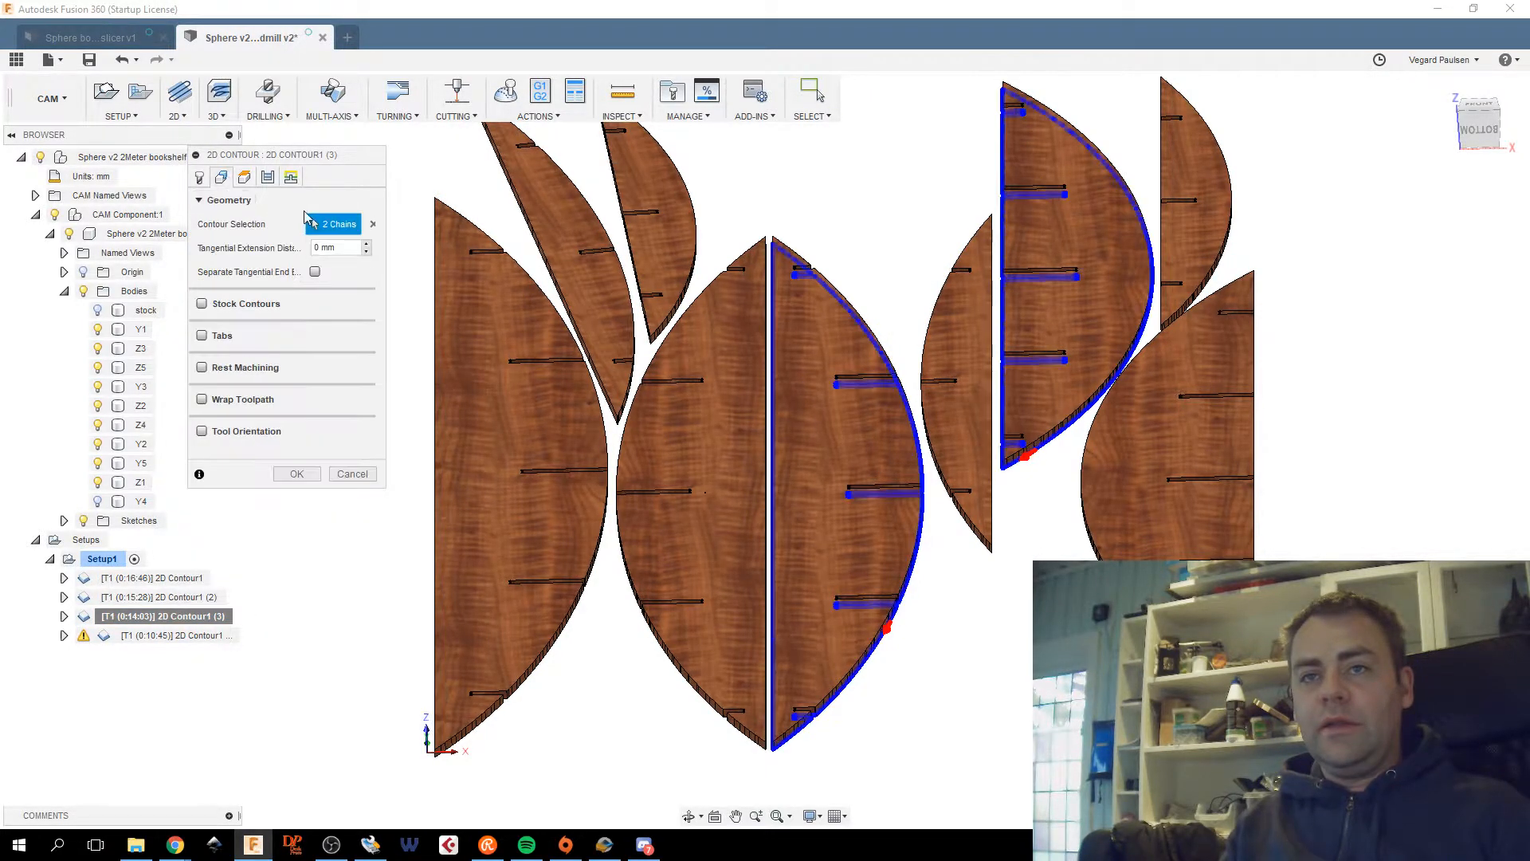
scroll(1000, 461, "up", 2)
scroll(1000, 461, "up", 2)
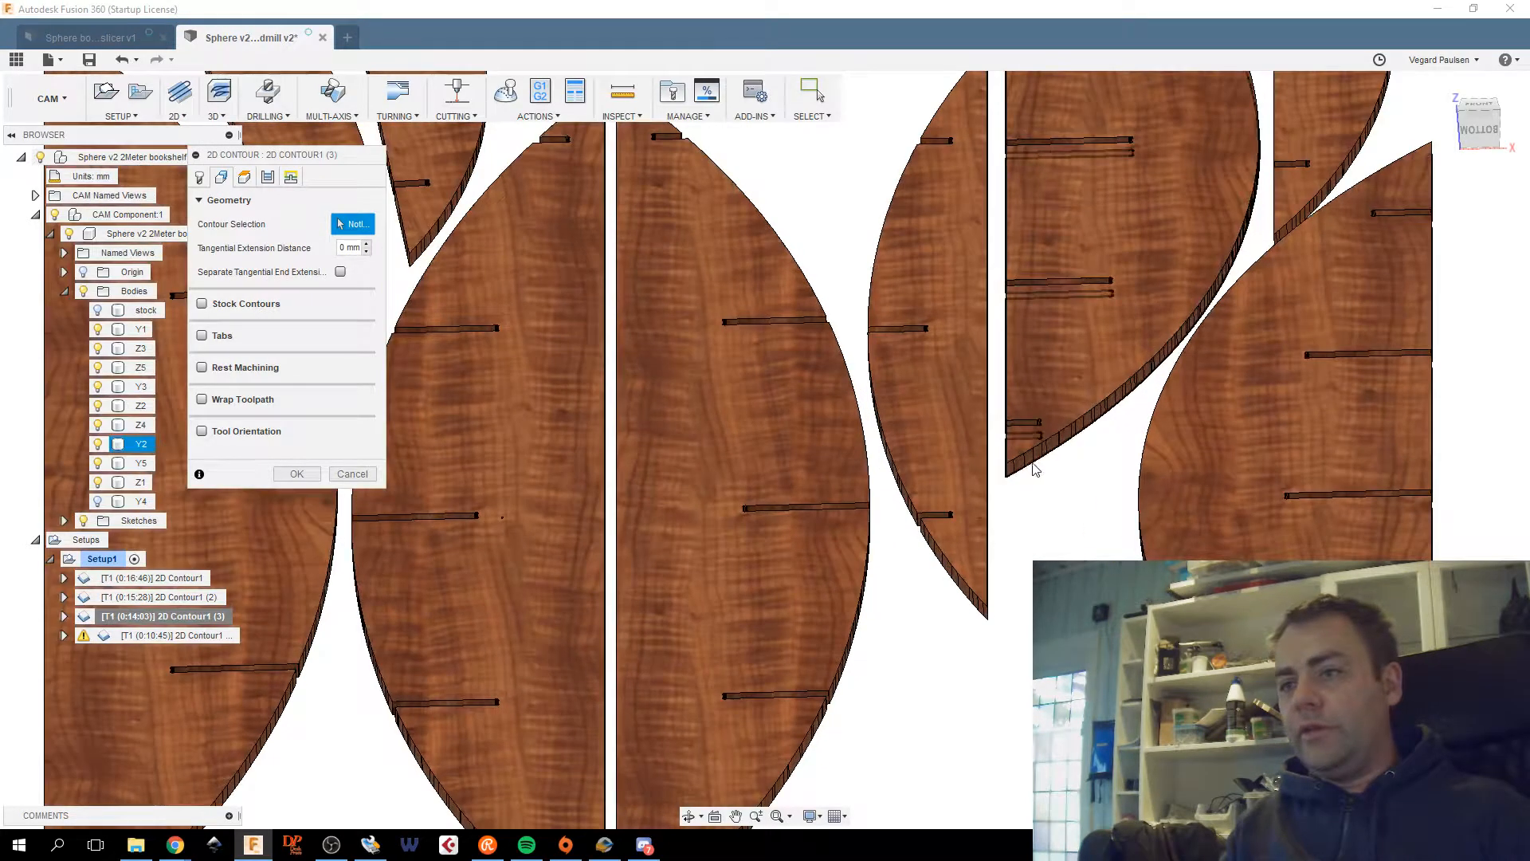
left_click(1029, 468)
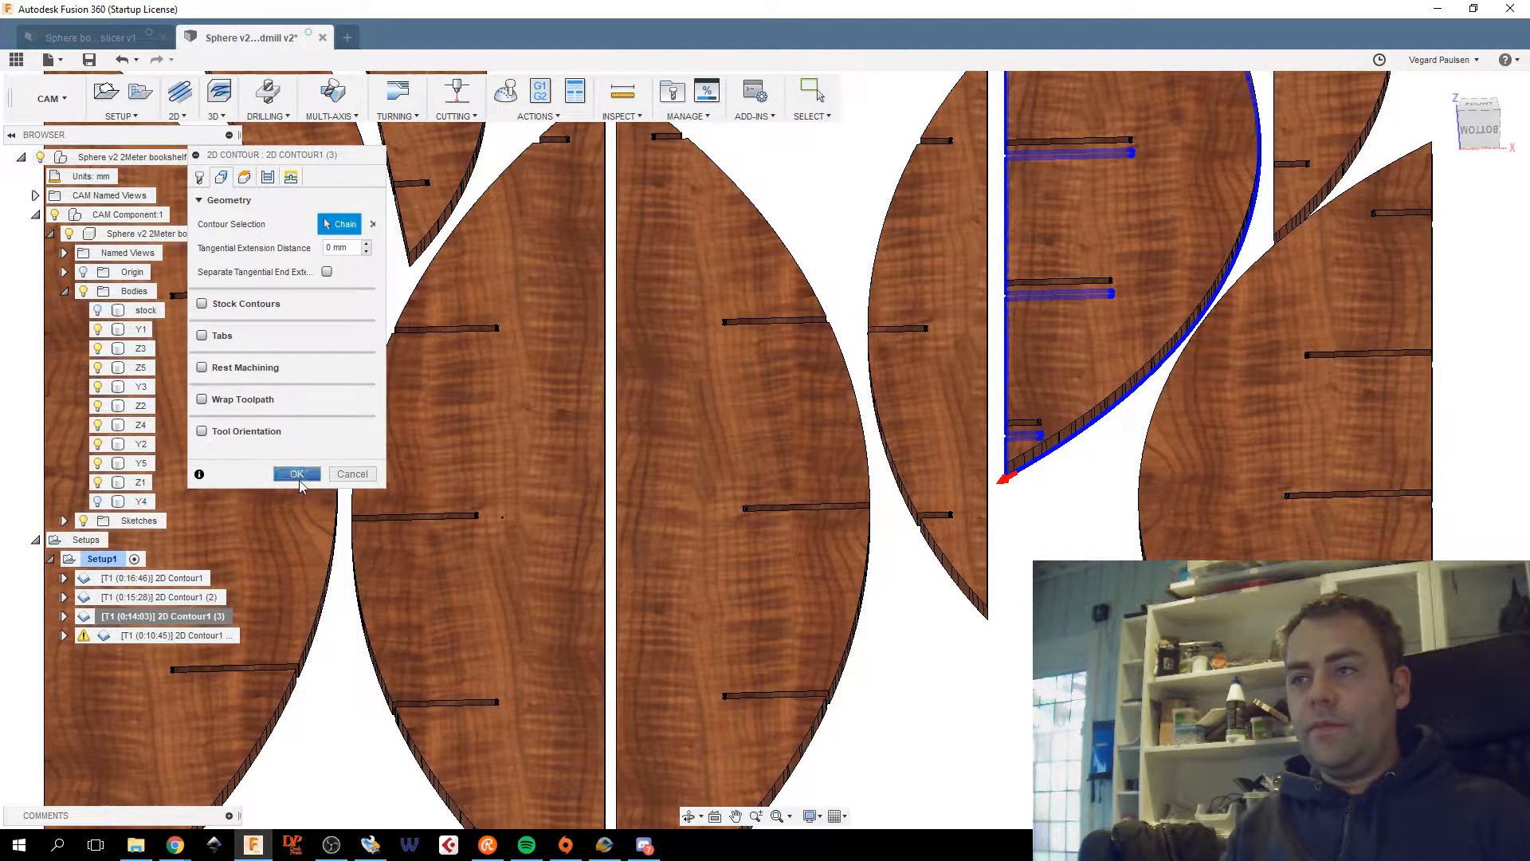
left_click(297, 474)
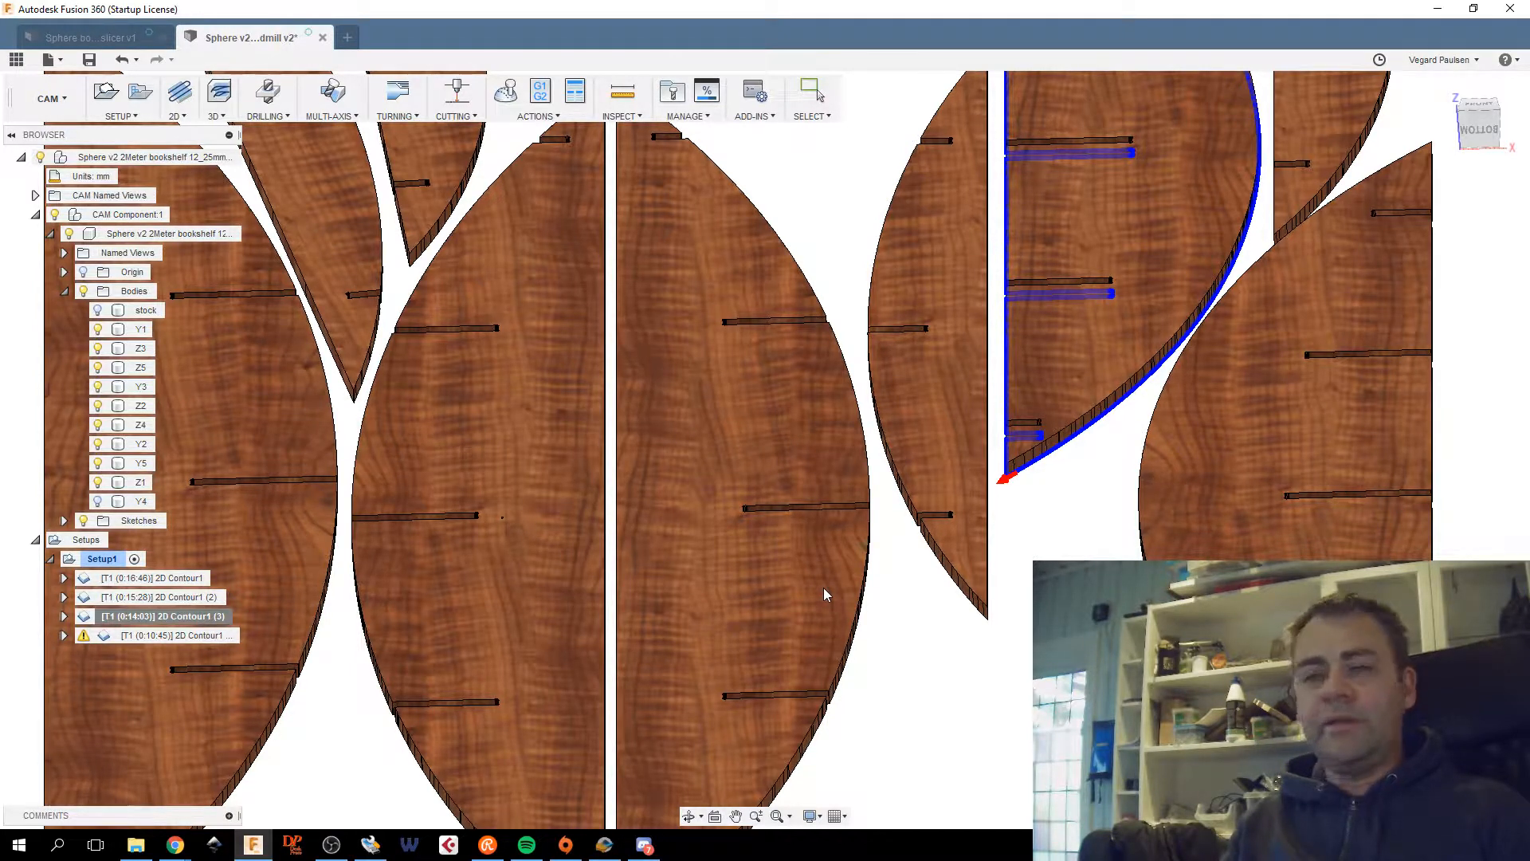
Edit 2D Contour1 (4) to add the outline of the large part Z3 to its contour selection, and regenerate the toolpath.
scroll(850, 610, "down", 2)
middle_click_drag(853, 608, 874, 557)
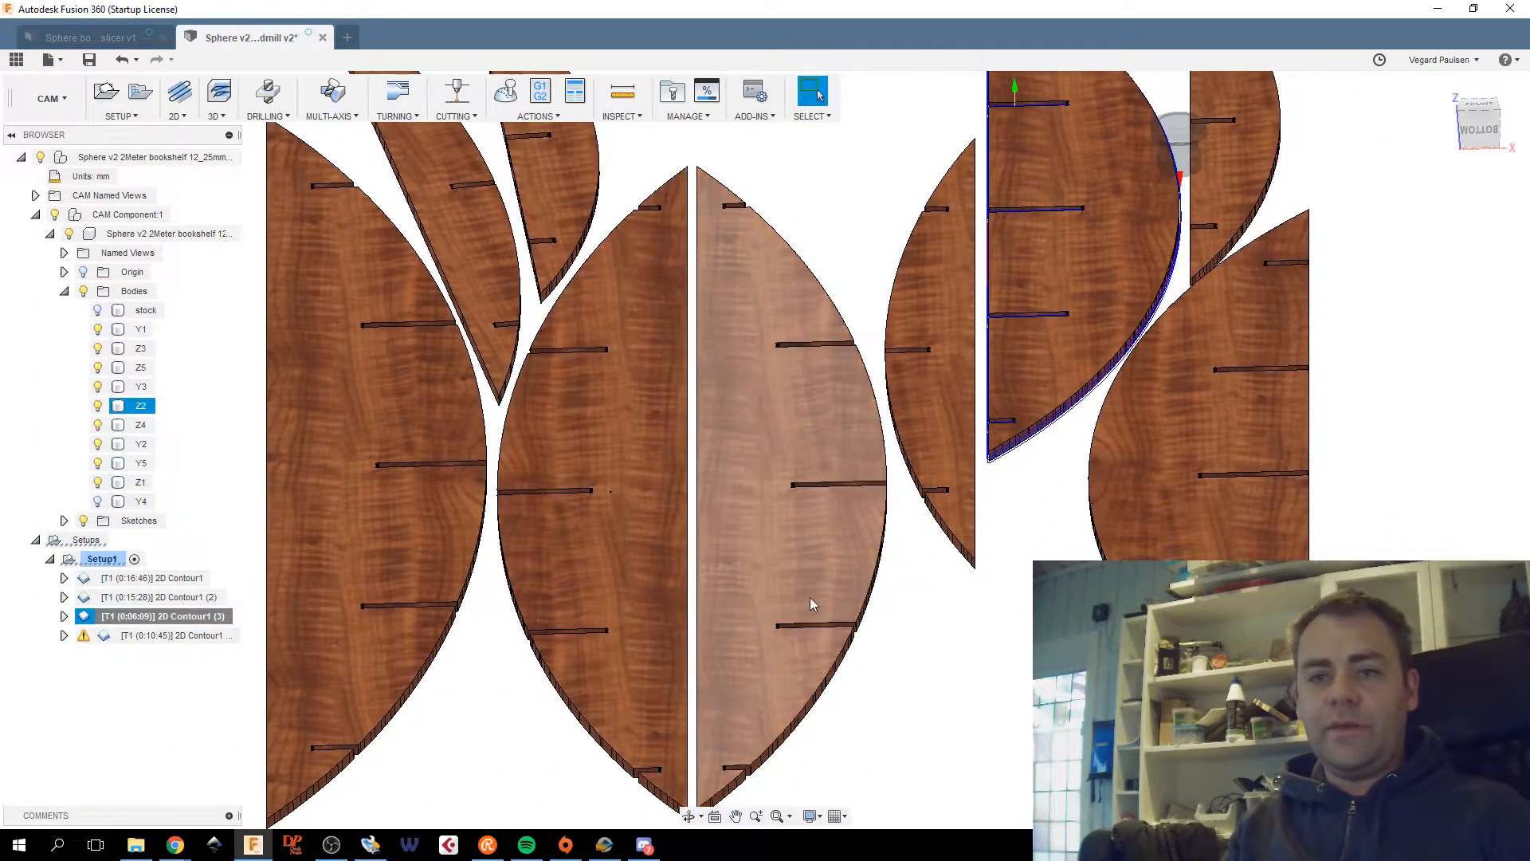
scroll(809, 596, "down", 1)
left_click(169, 638)
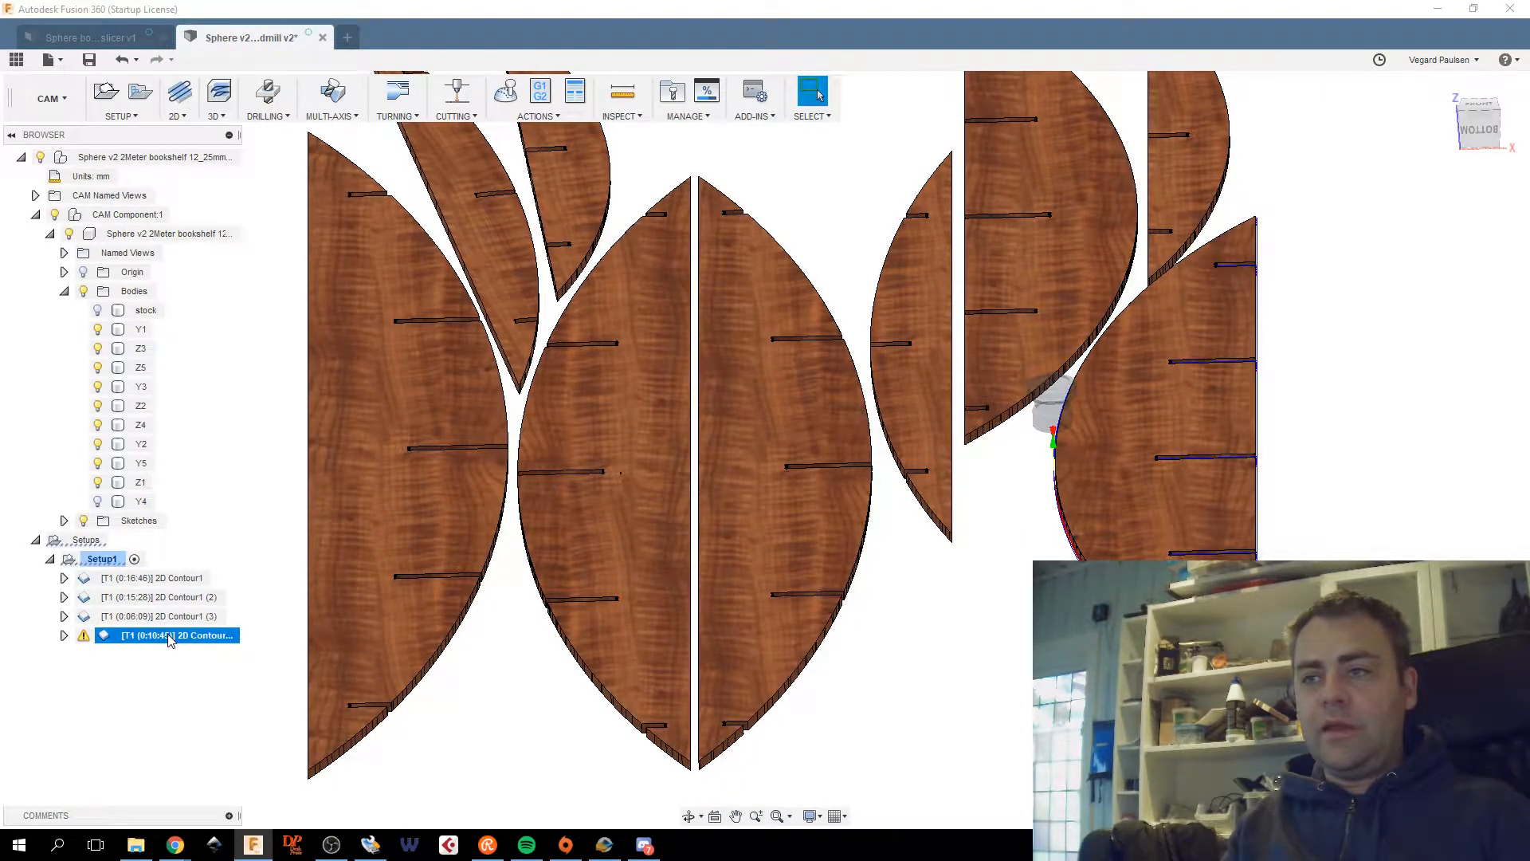
right_click(170, 637)
left_click(242, 193)
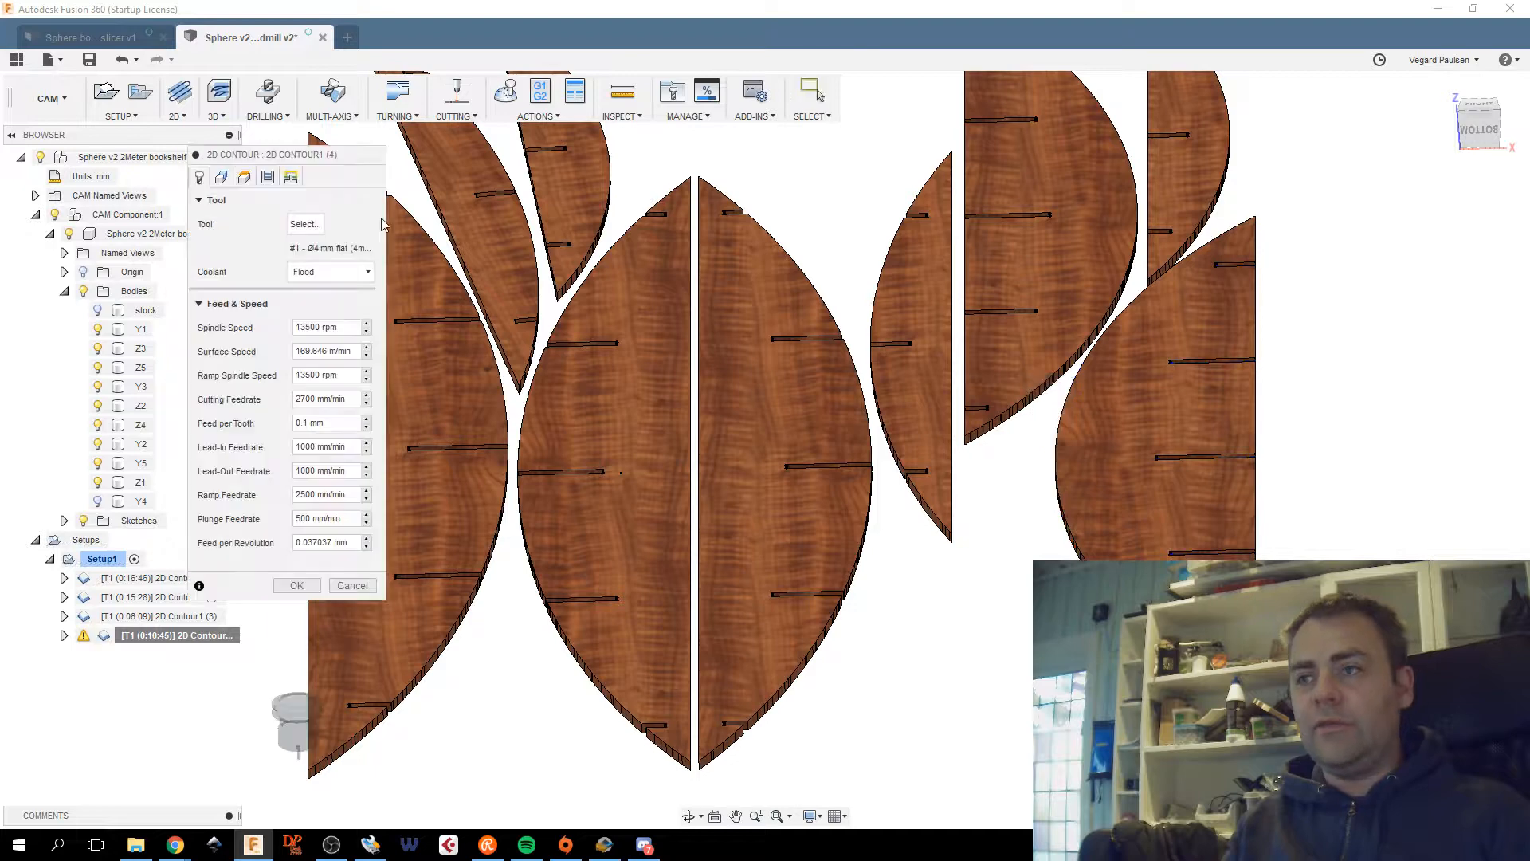
left_click(222, 179)
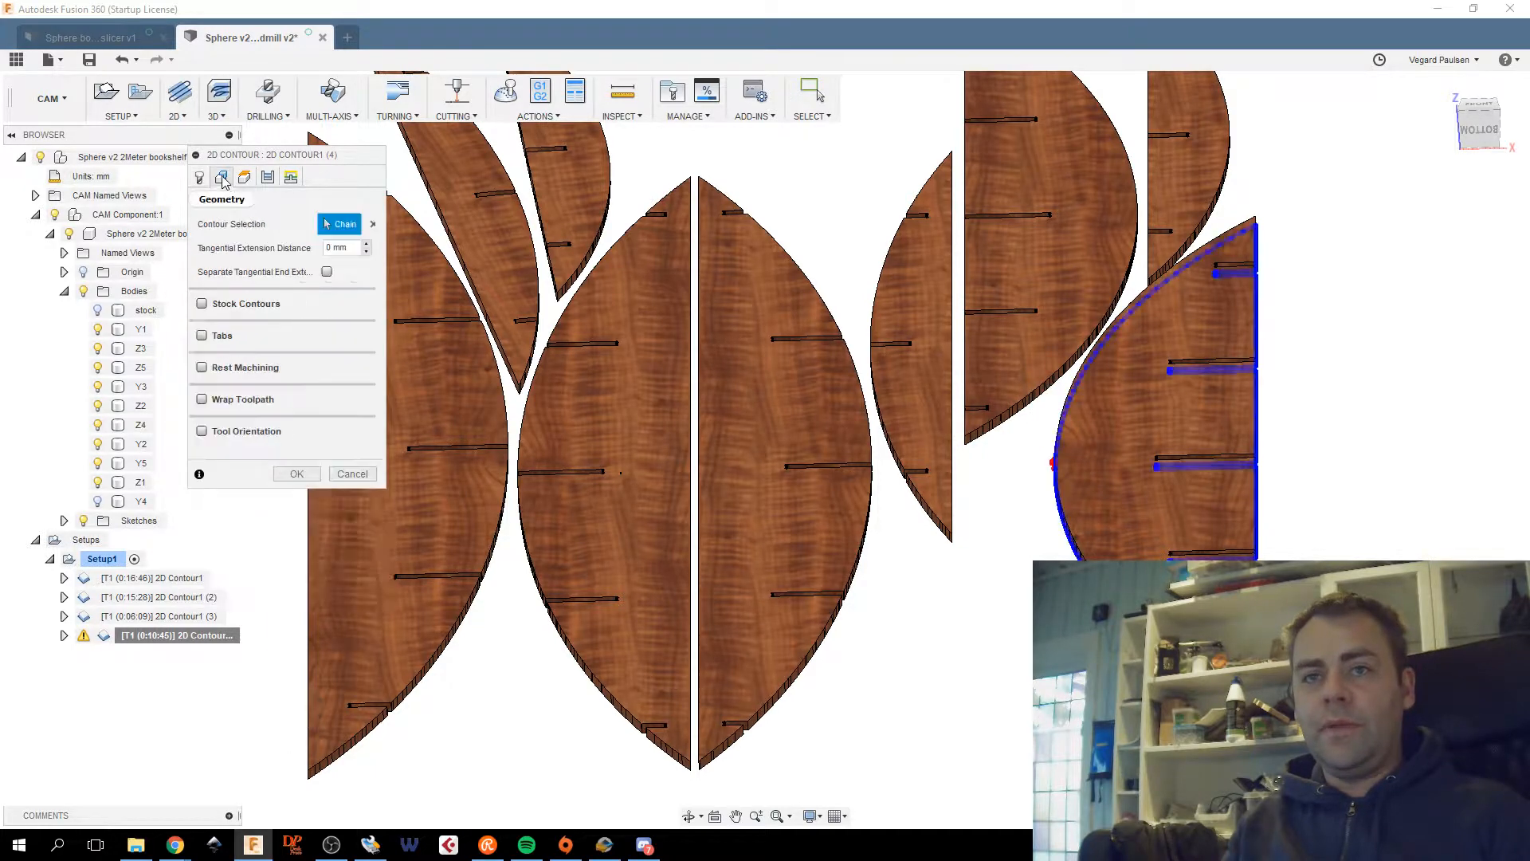
left_click(375, 741)
left_click(295, 475)
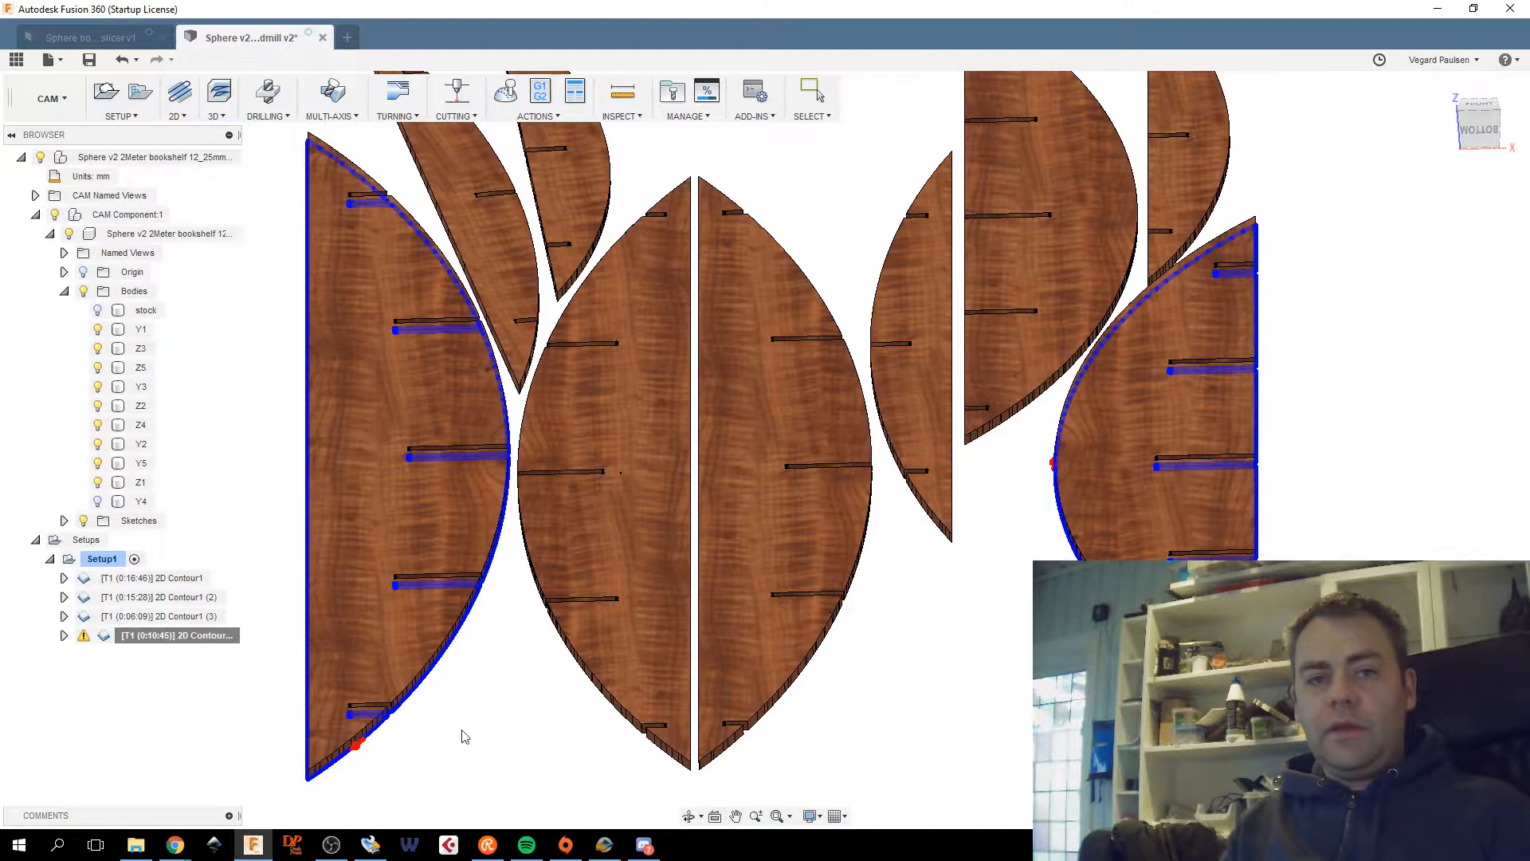
Switch to the stream chat window to read the latest viewer message.
left_click(488, 844)
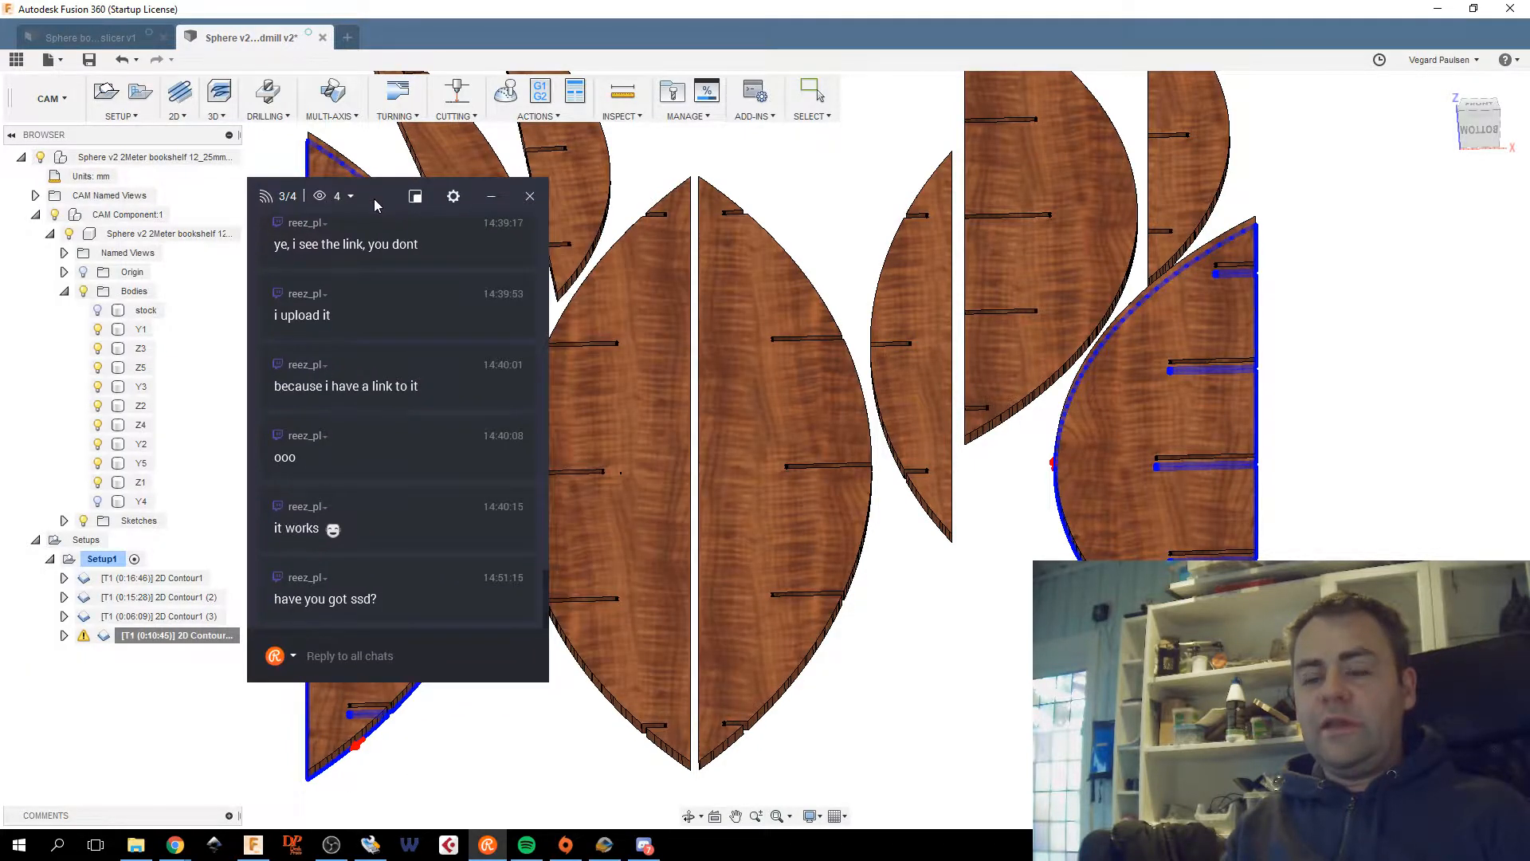
Move the chat window clear of the nested wooden parts.
left_click_drag(376, 205, 343, 198)
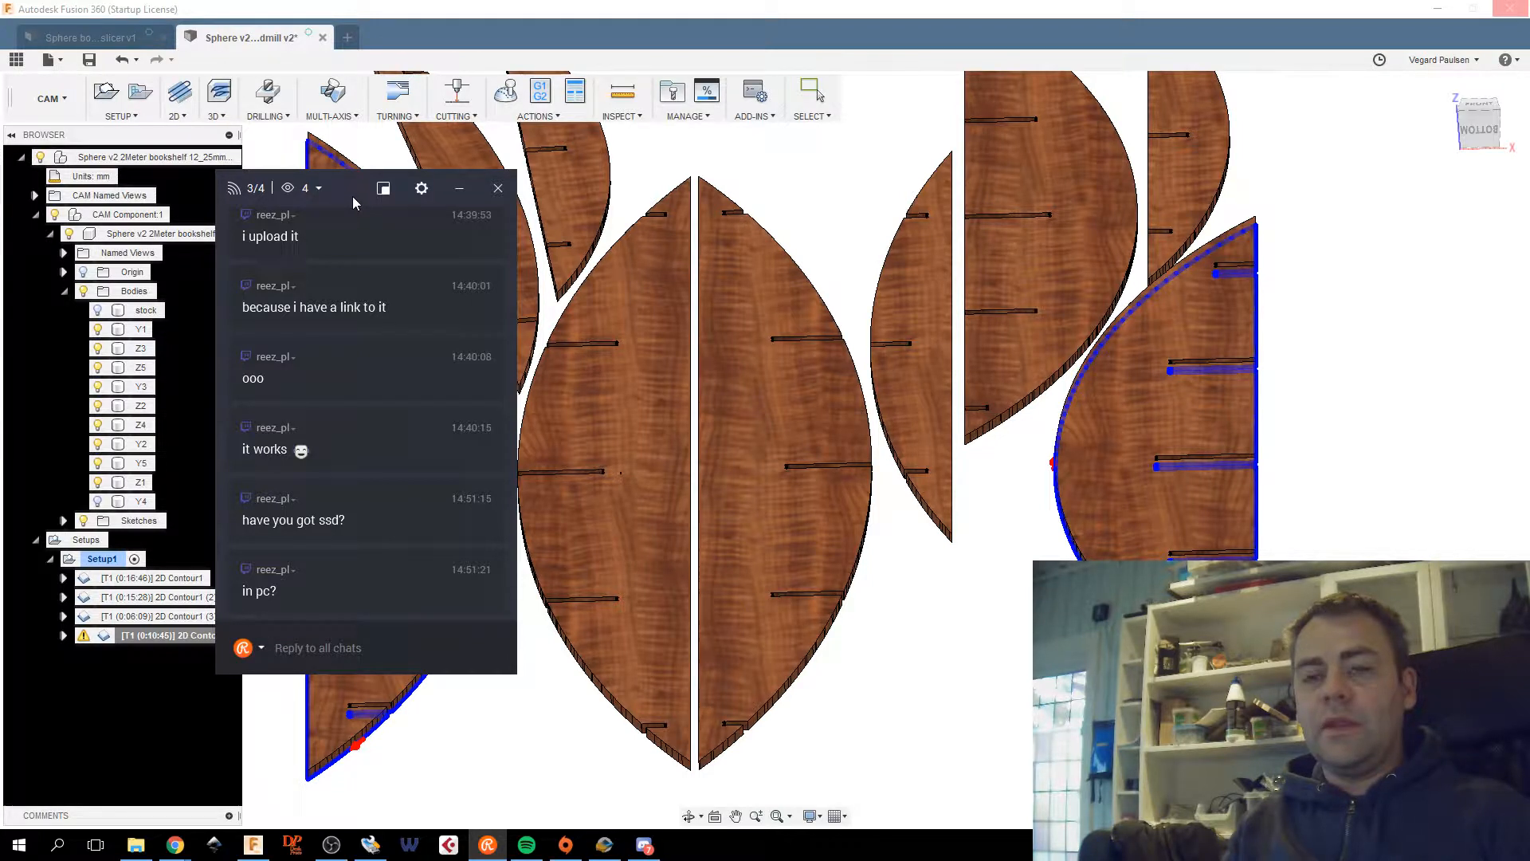
left_click_drag(353, 196, 174, 187)
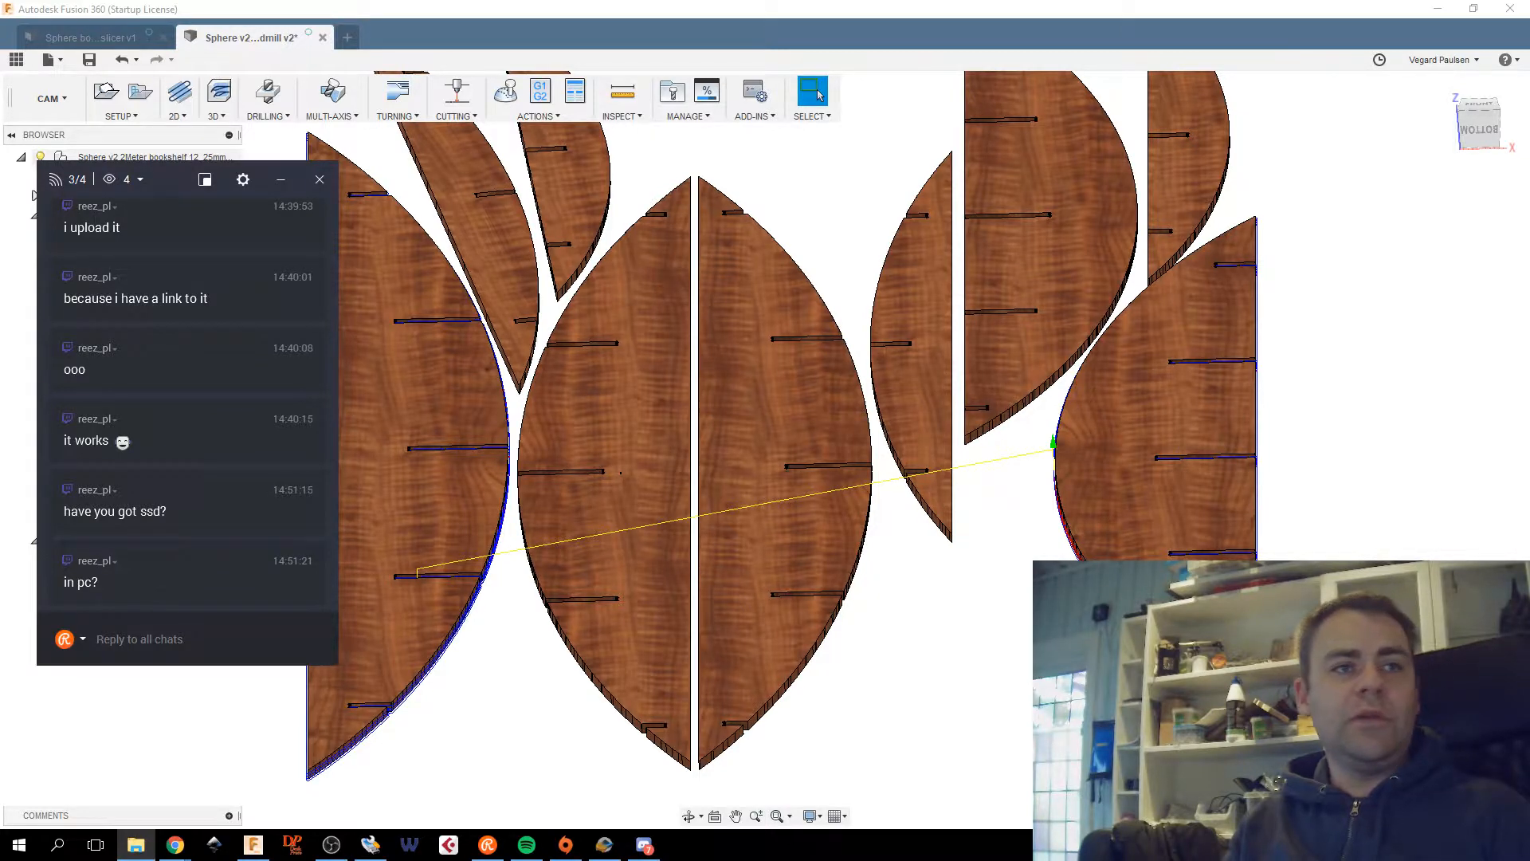
Switch to File Explorer, check the properties of the 8tb nr1 (A:) drive, and close the window.
left_click_drag(0, 183, 766, 231)
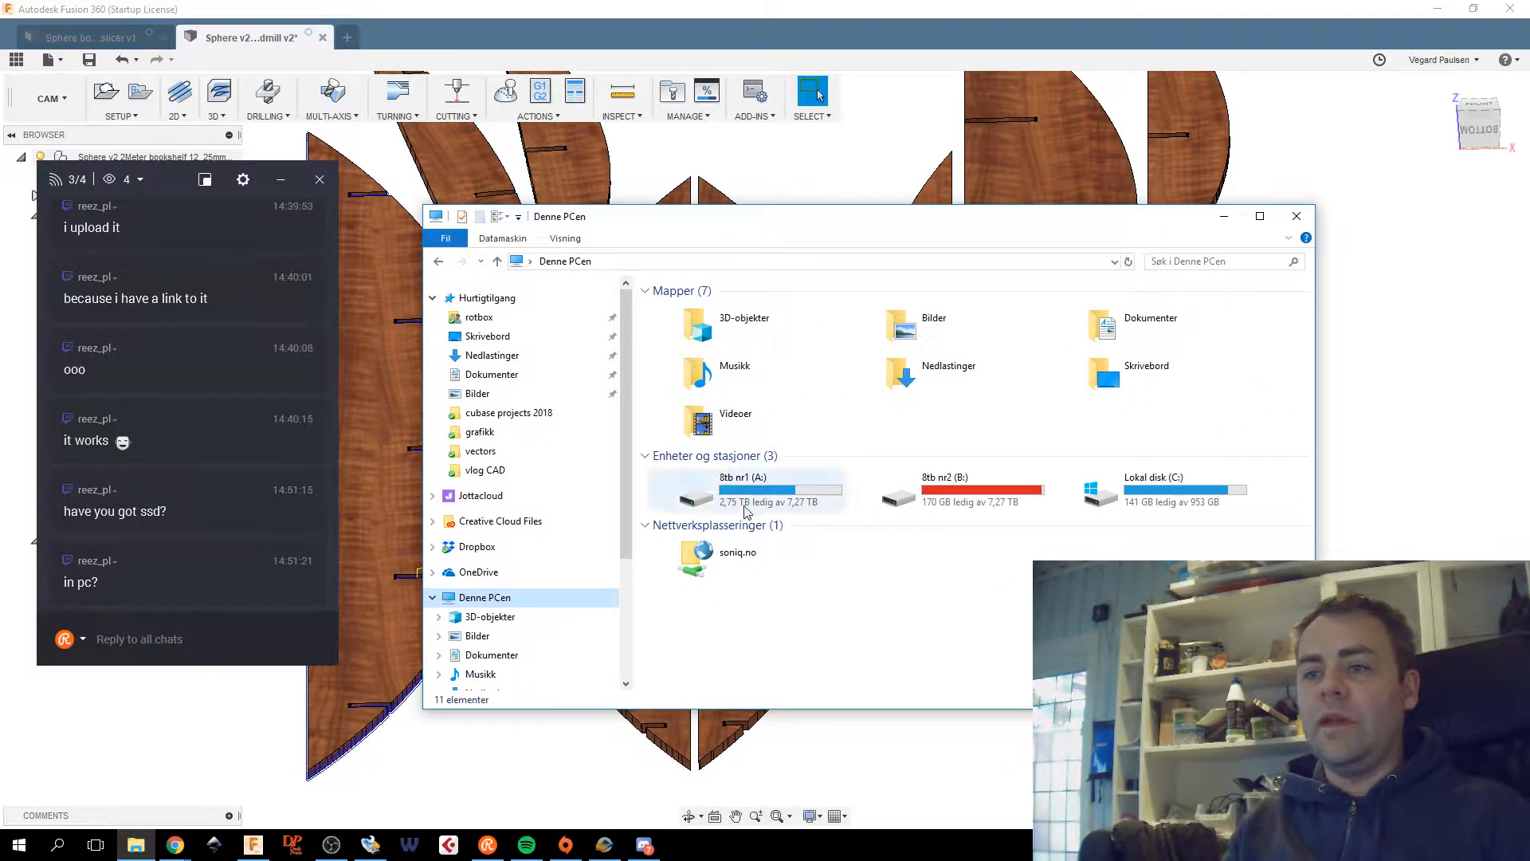
right_click(743, 504)
left_click(797, 493)
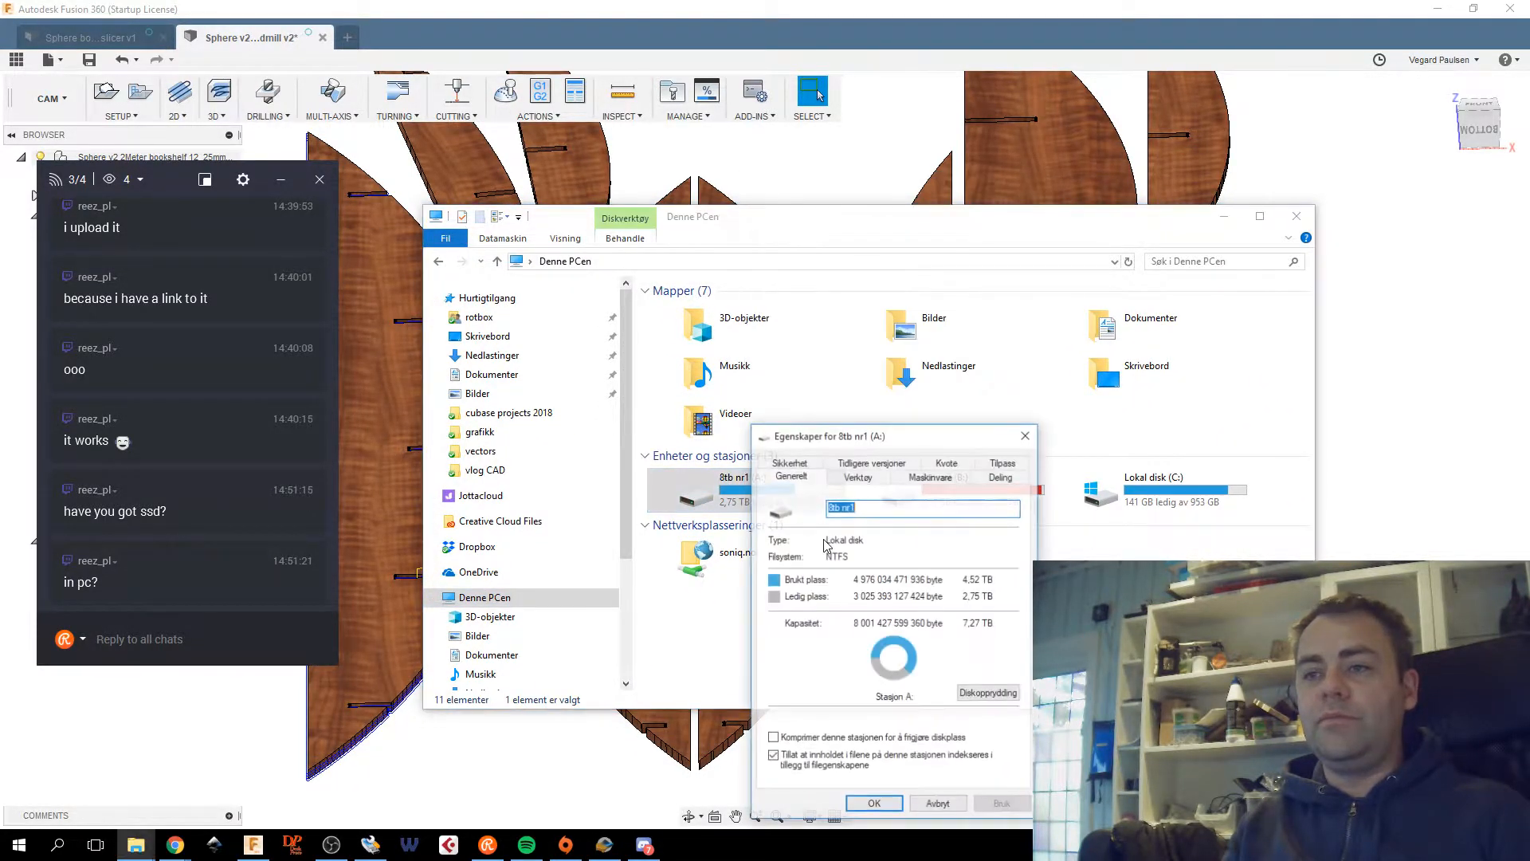
left_click_drag(885, 439, 706, 343)
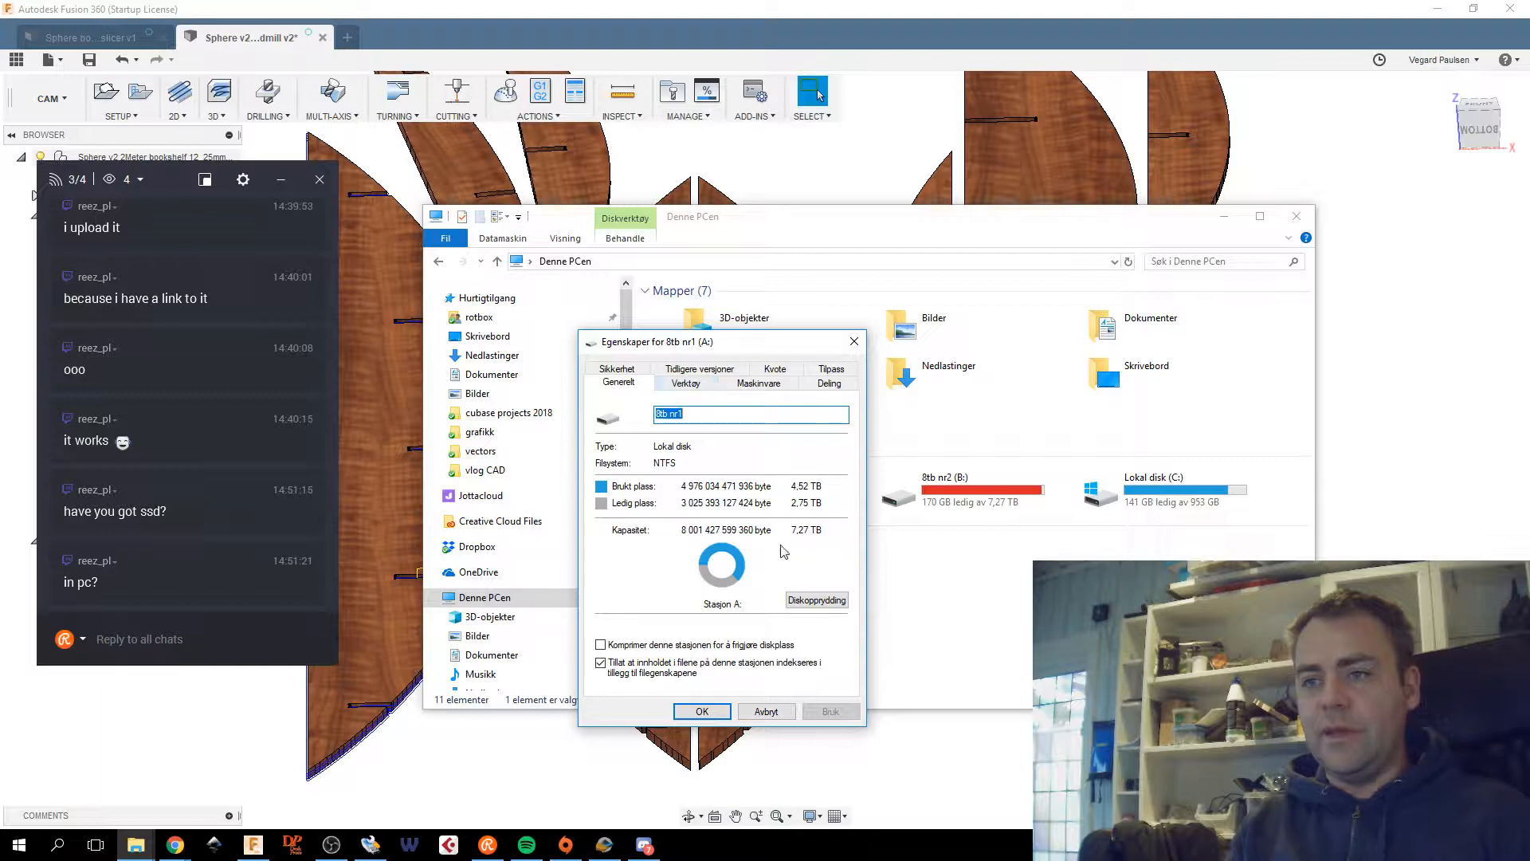
left_click(753, 711)
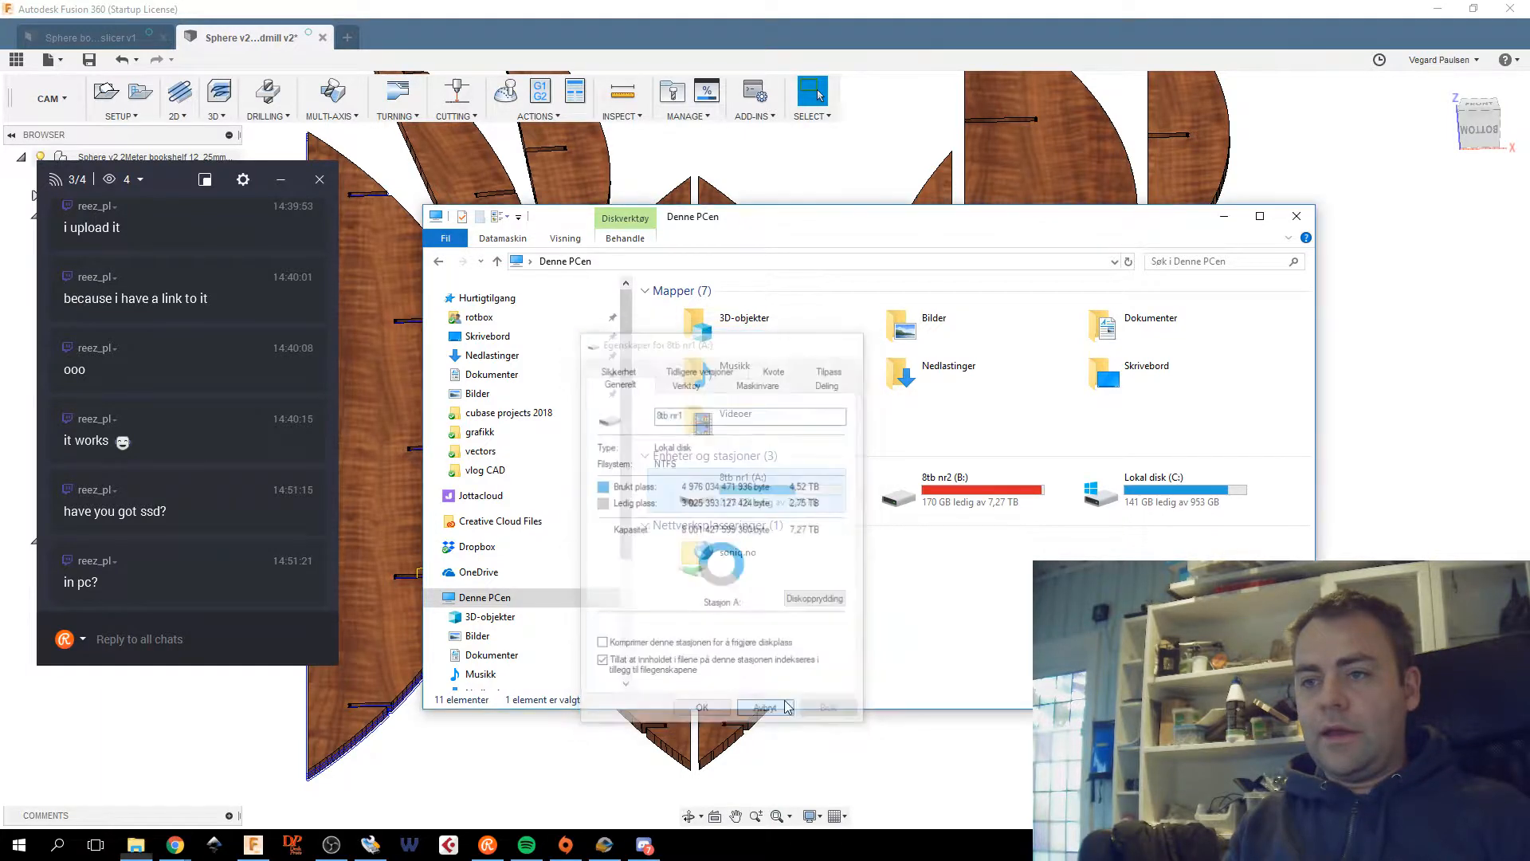
left_click(1294, 218)
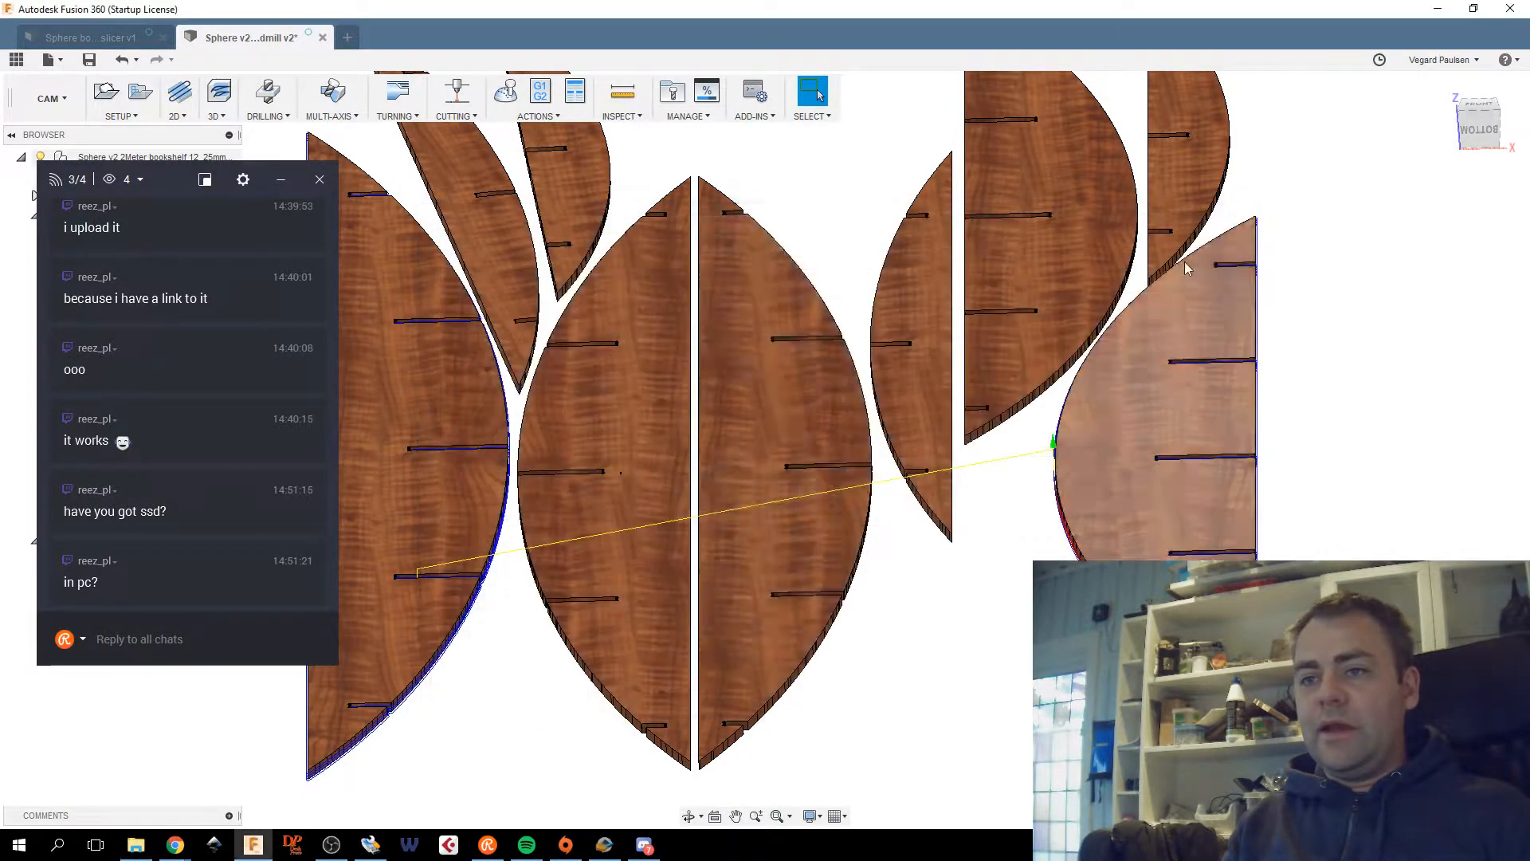
Save the design as a new version with the description User Saved.
middle_click_drag(595, 459, 725, 462)
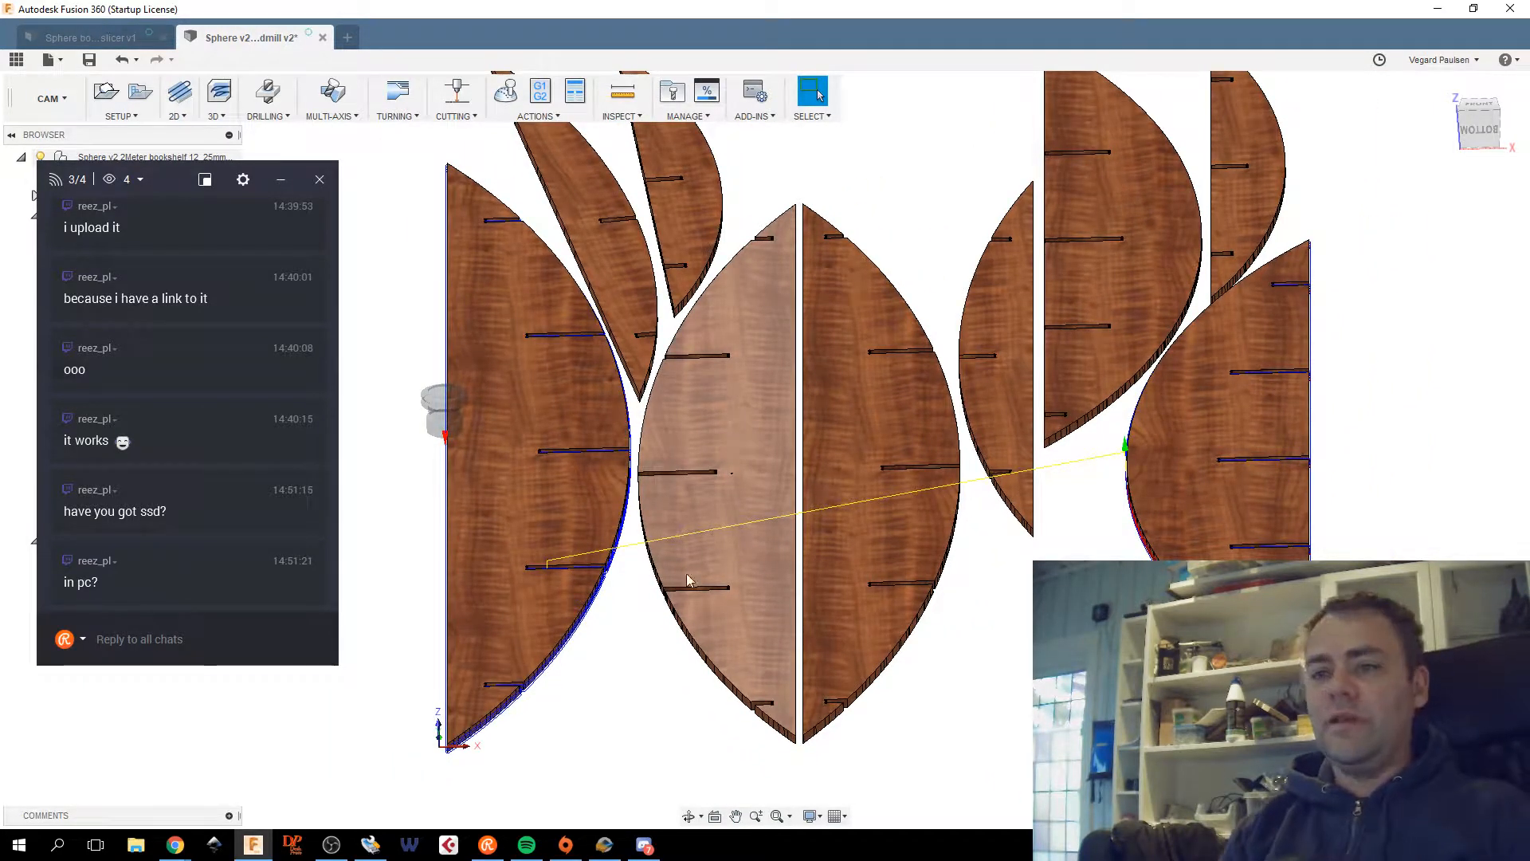
scroll(620, 634, "up", 3)
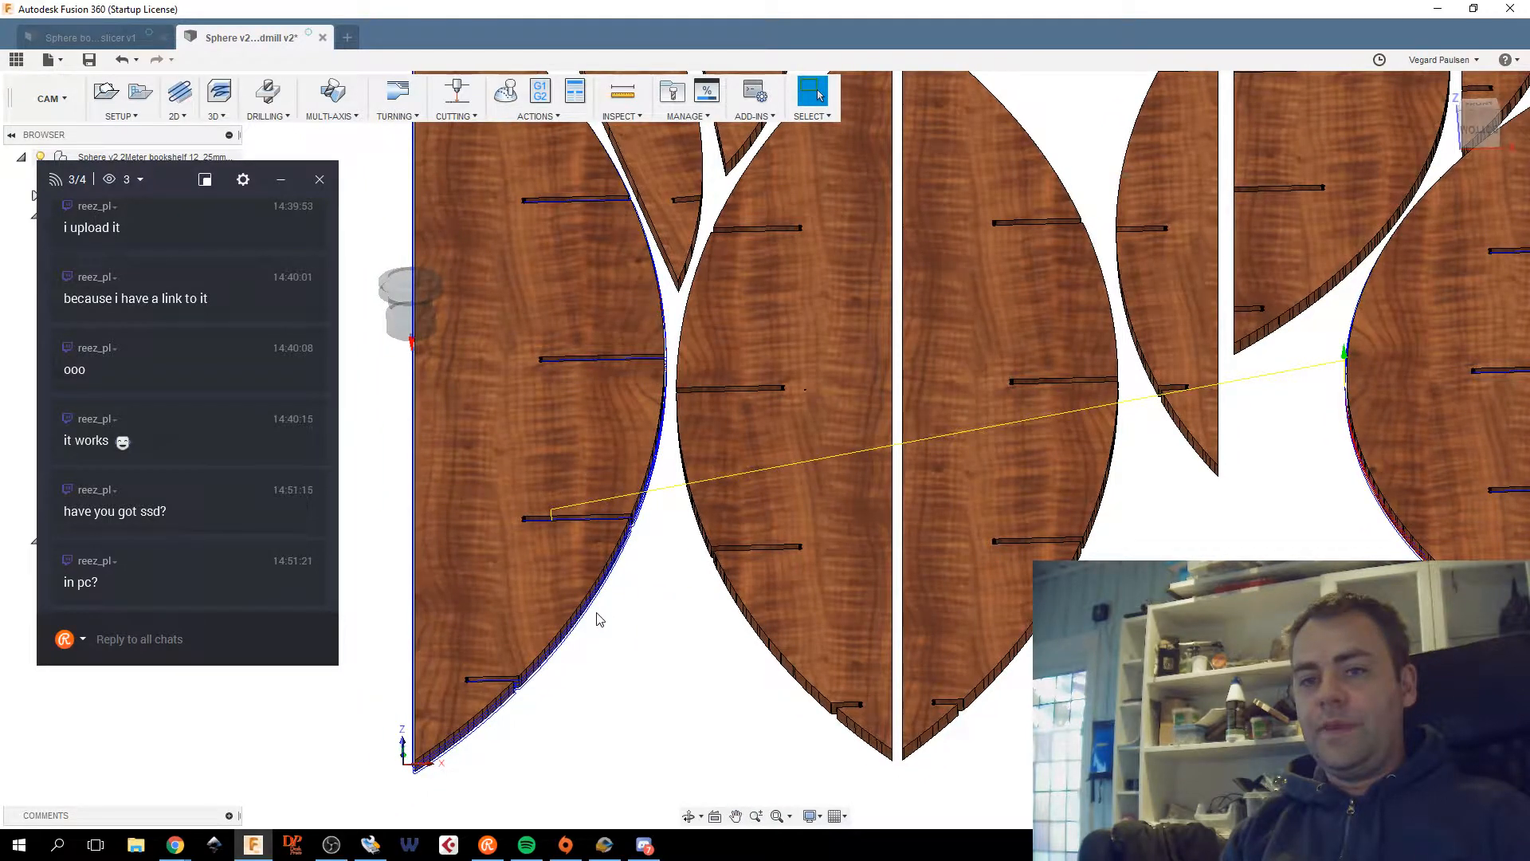
middle_click_drag(612, 642, 523, 645)
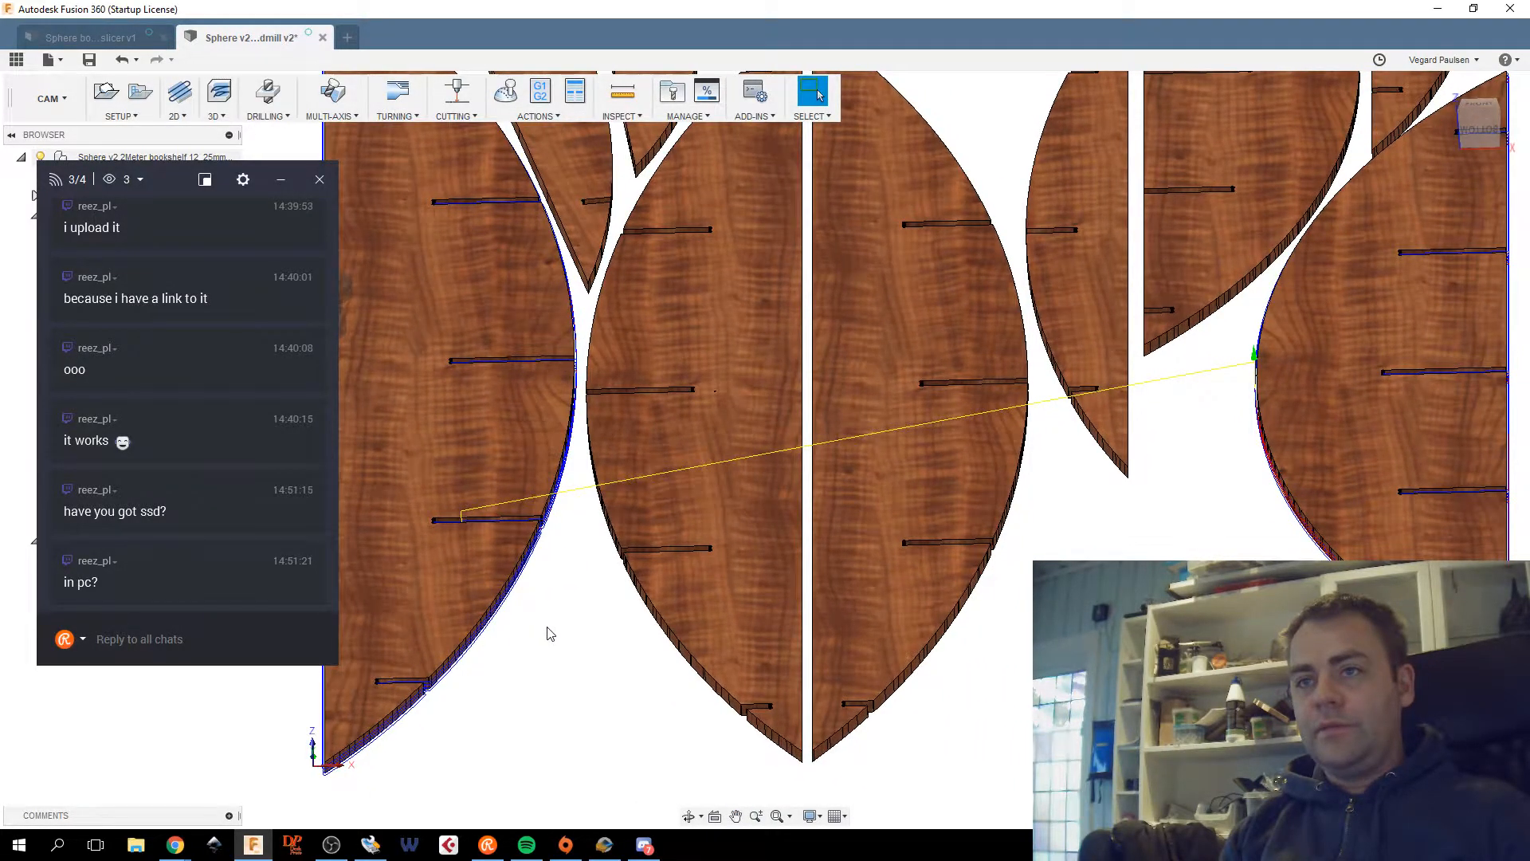
left_click(89, 60)
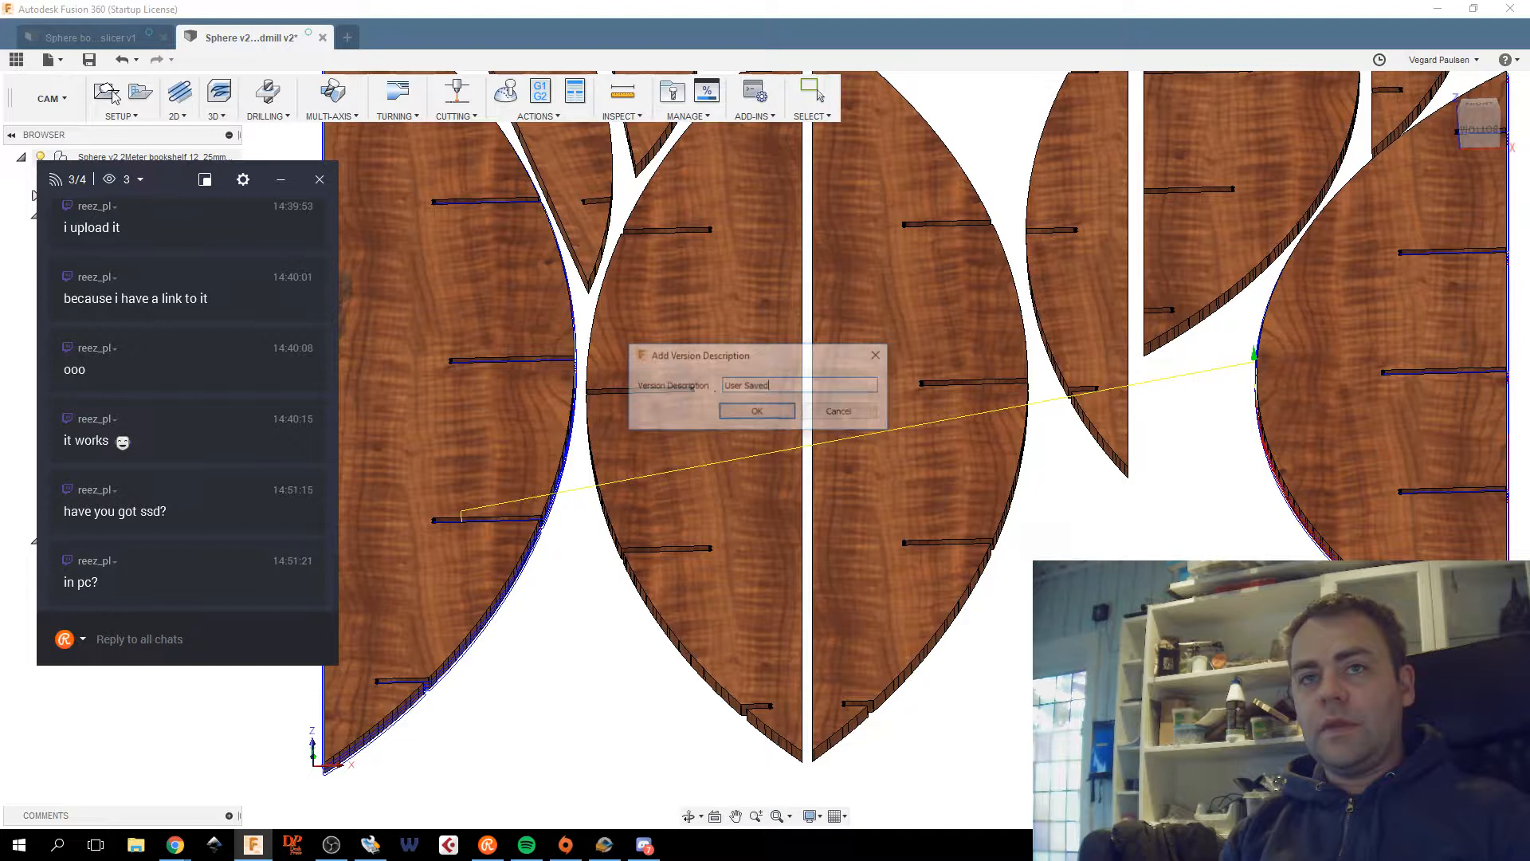
left_click(750, 414)
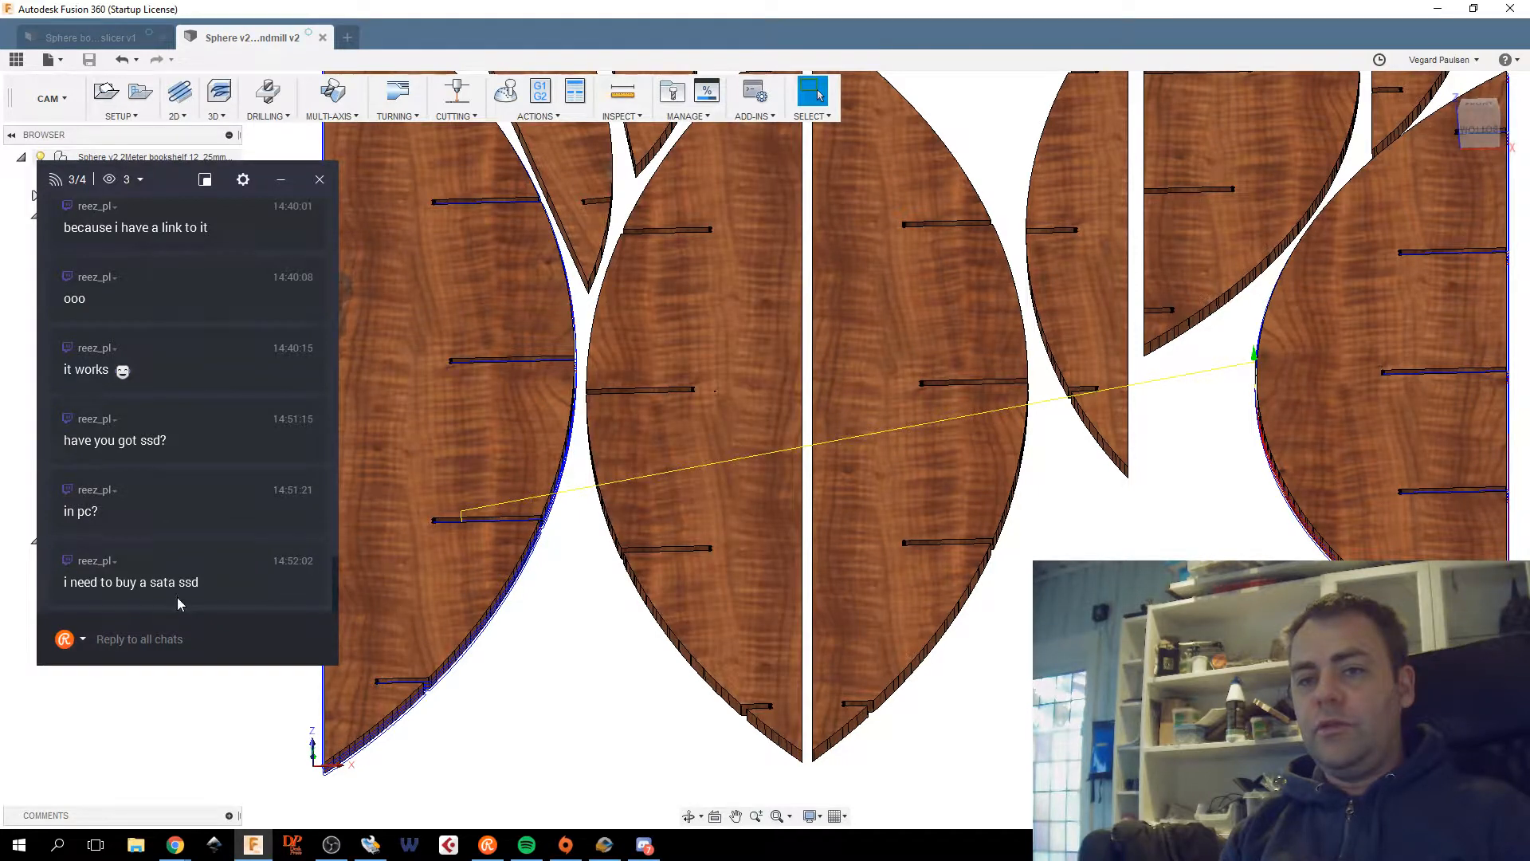
Highlight "sata ssd" in the latest chat message and move the chat window clear of the model browser.
left_click_drag(150, 583, 228, 587)
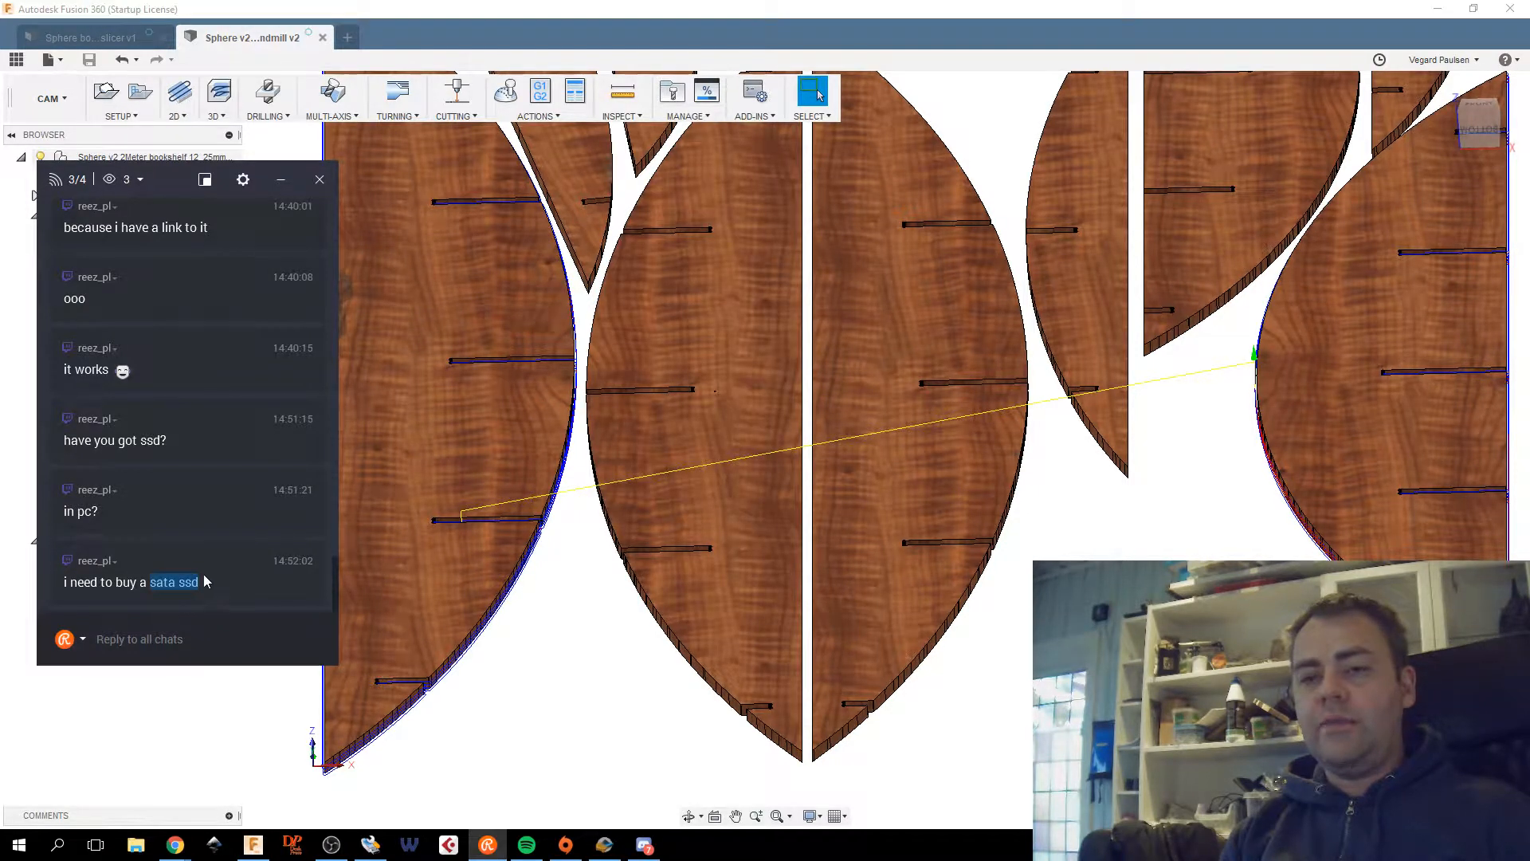
left_click_drag(181, 184, 169, 184)
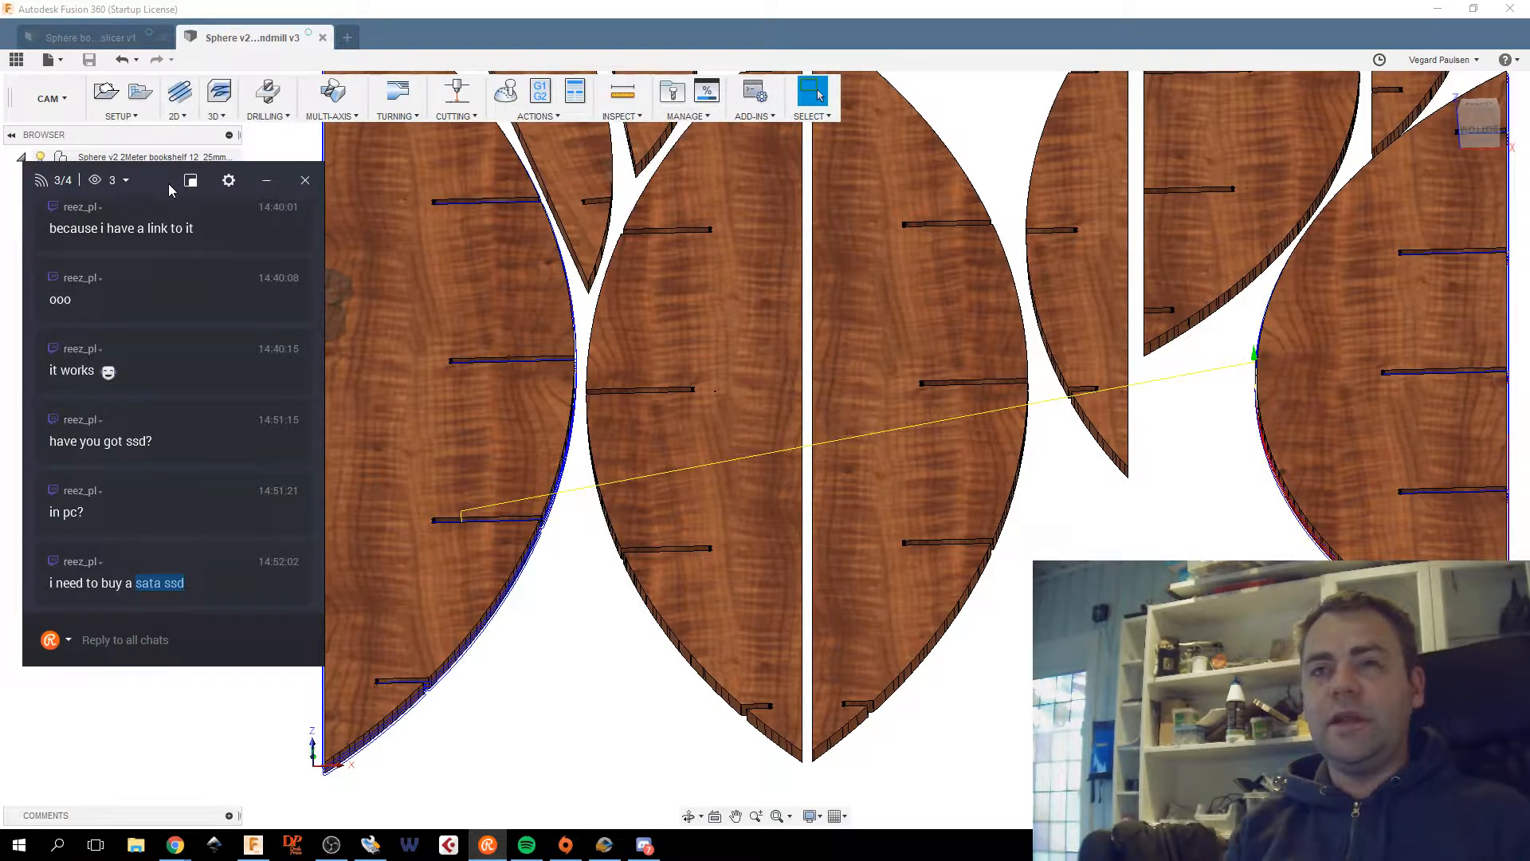
left_click_drag(156, 185, 160, 212)
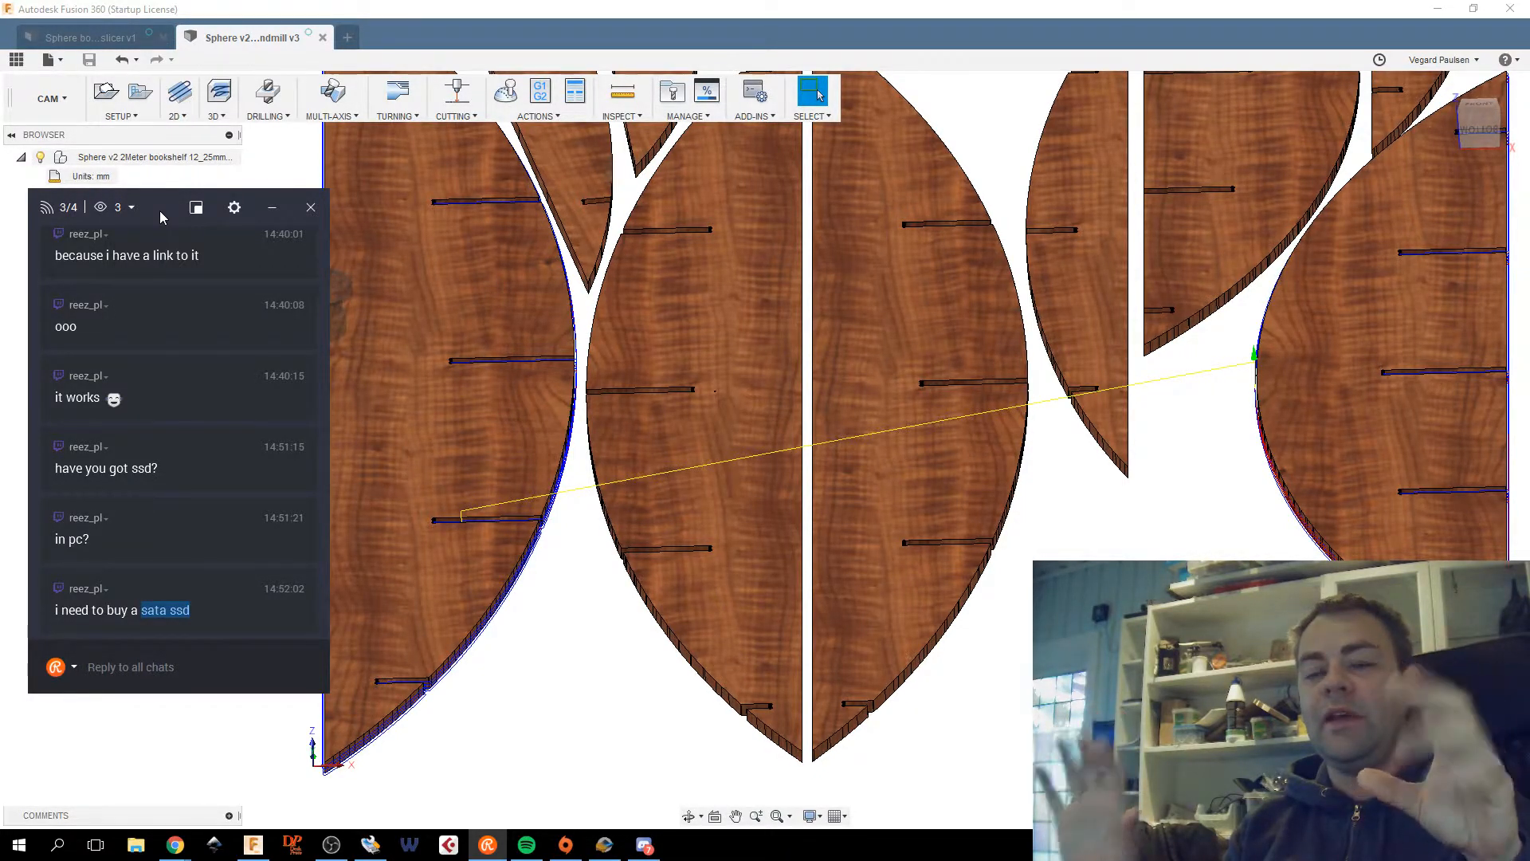
left_click_drag(159, 218, 0, 224)
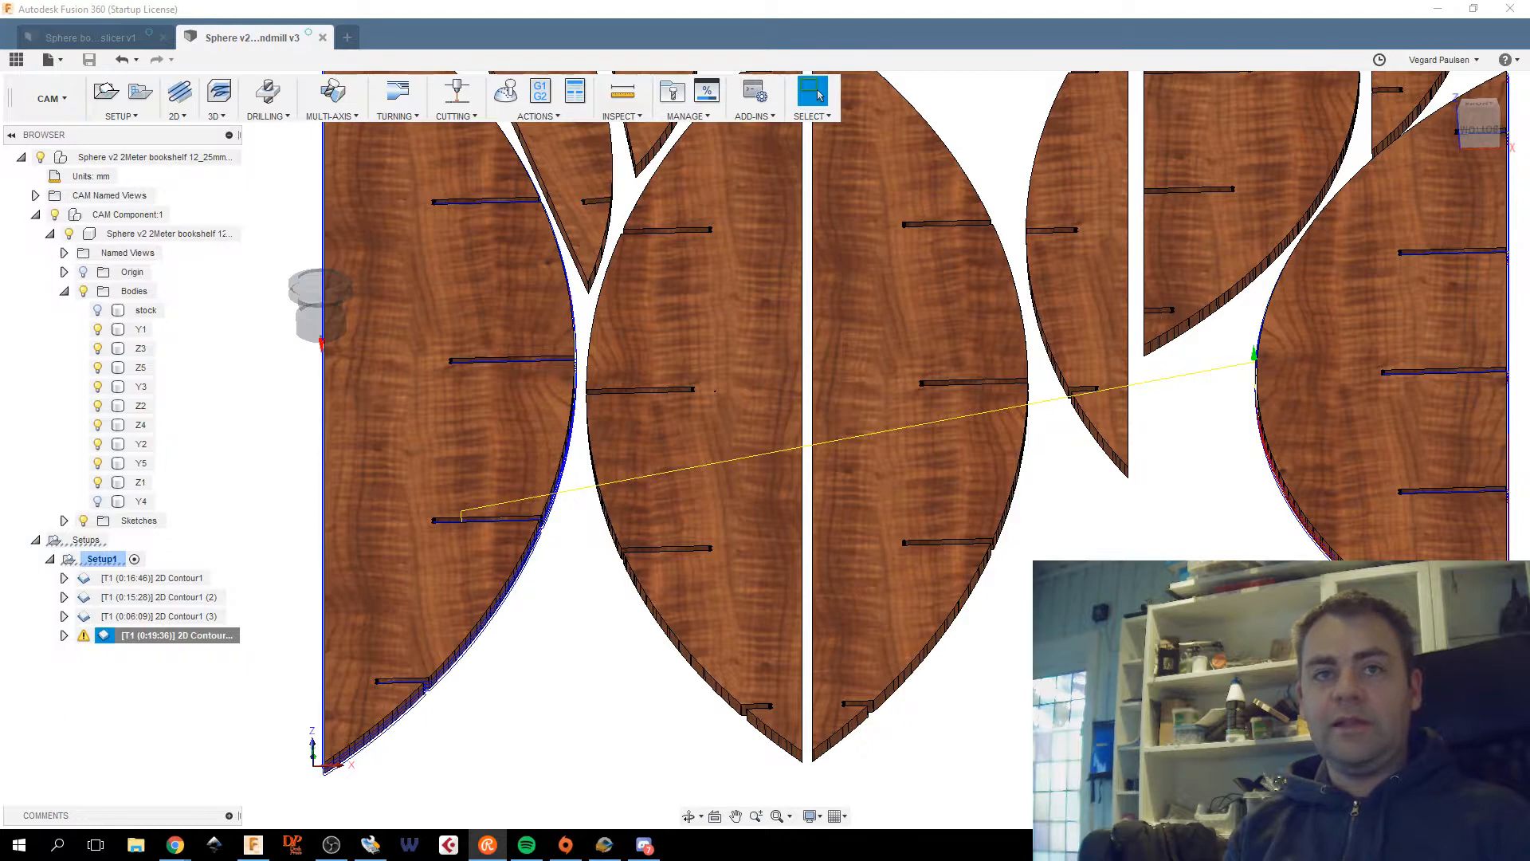
Examine the toolpaths of the four 2D Contour operations in Setup1 one by one.
scroll(736, 655, "down", 1)
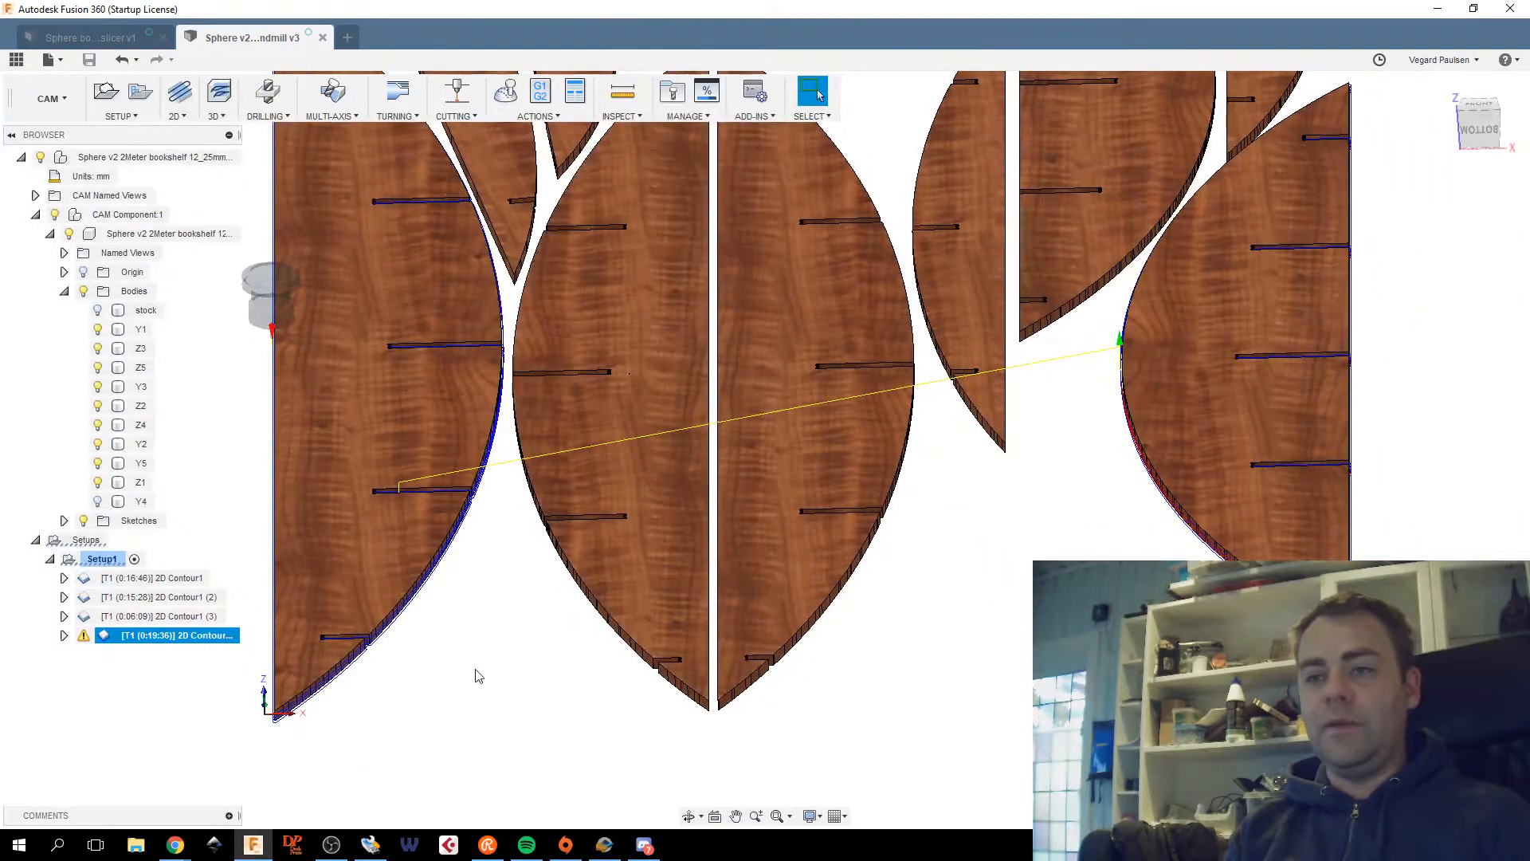
left_click(505, 658)
scroll(550, 663, "up", 1)
scroll(551, 664, "down", 2)
middle_click_drag(558, 688, 551, 709)
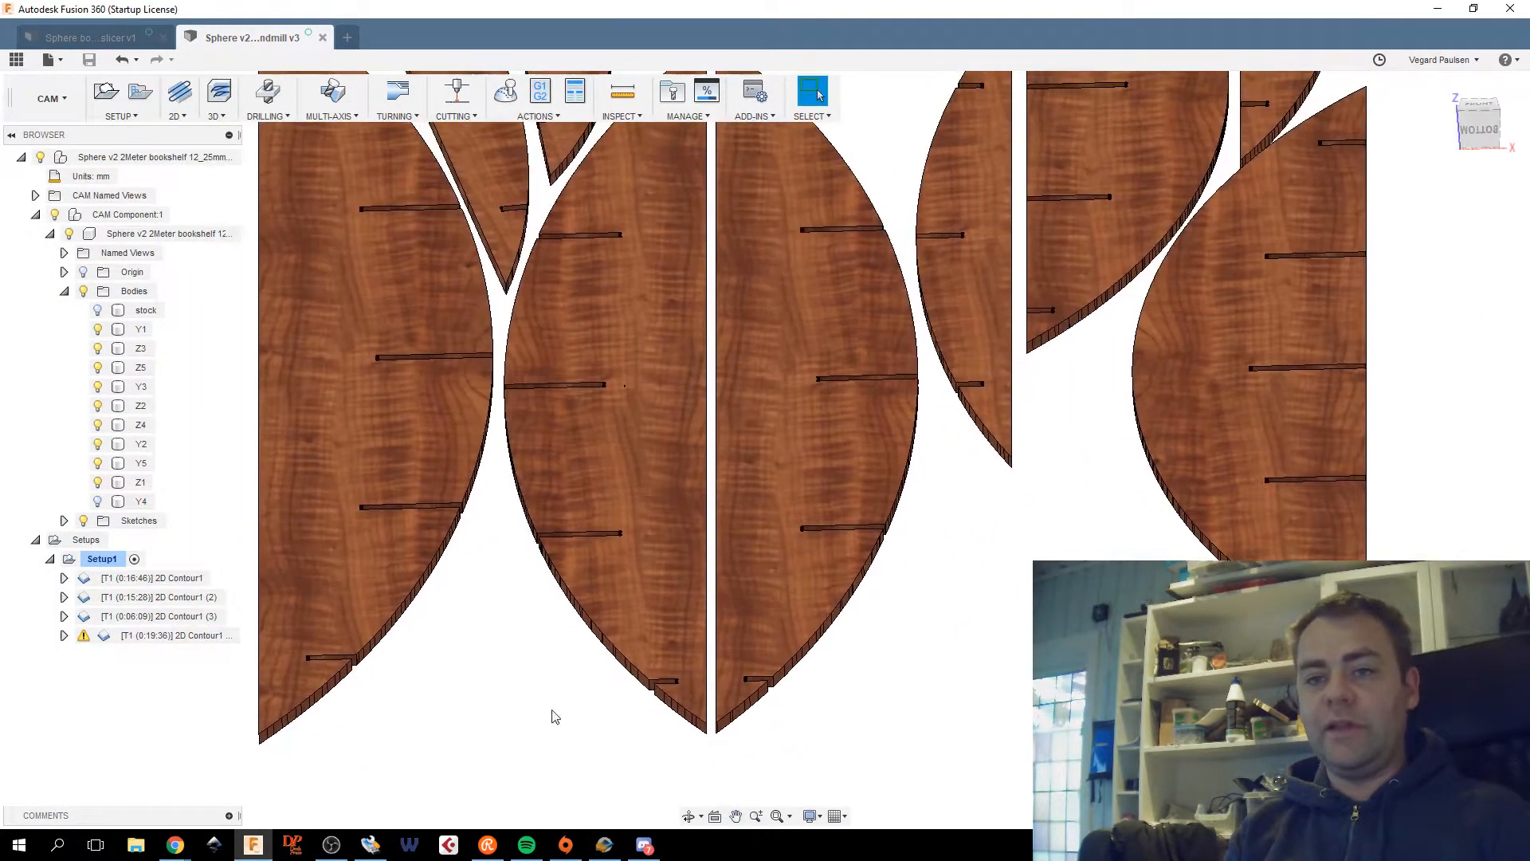
left_click(159, 616)
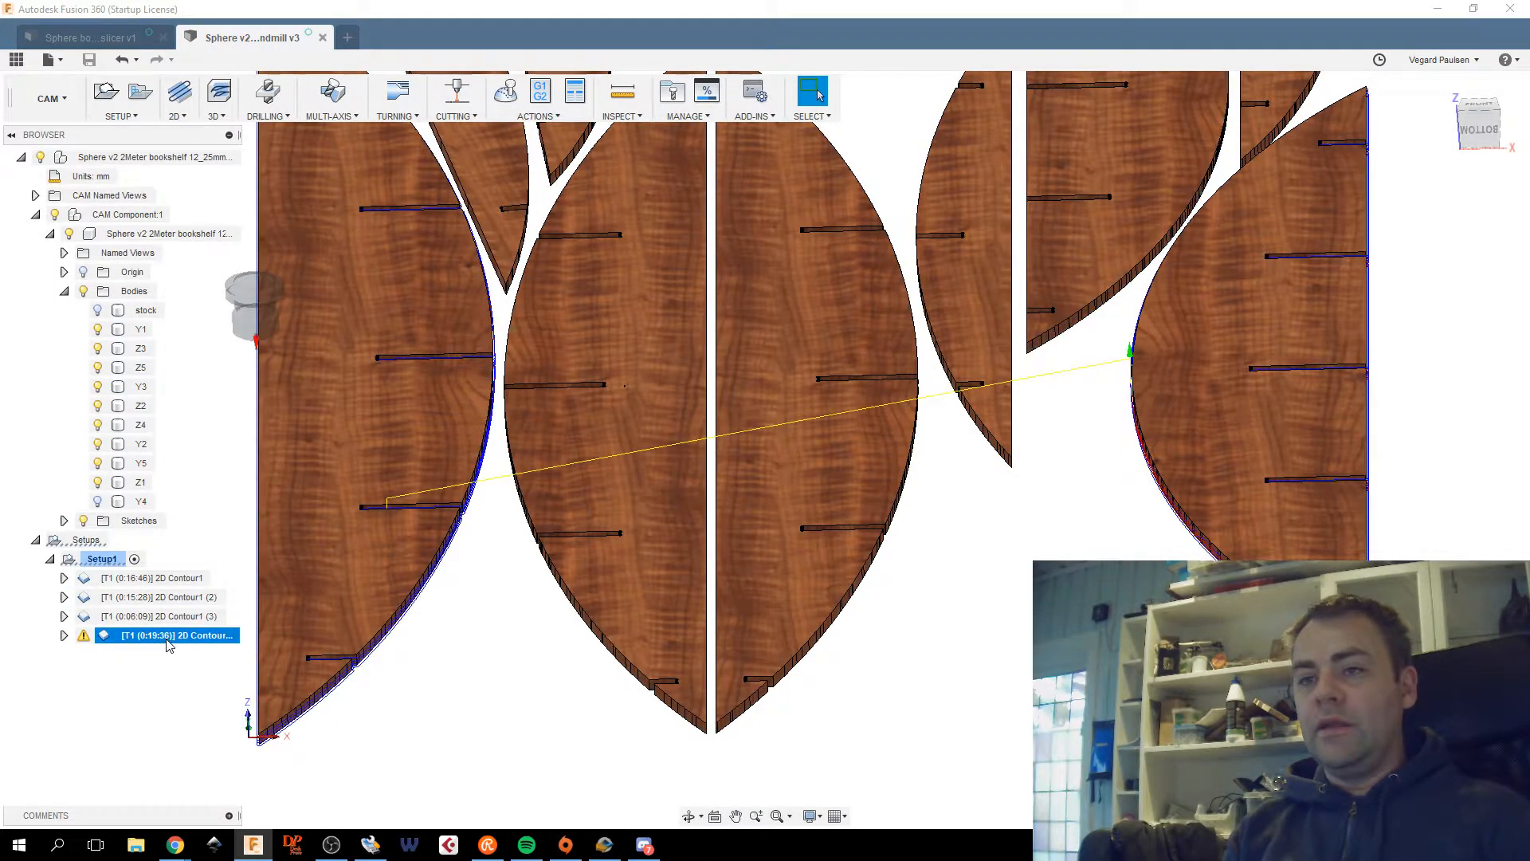
left_click(159, 577)
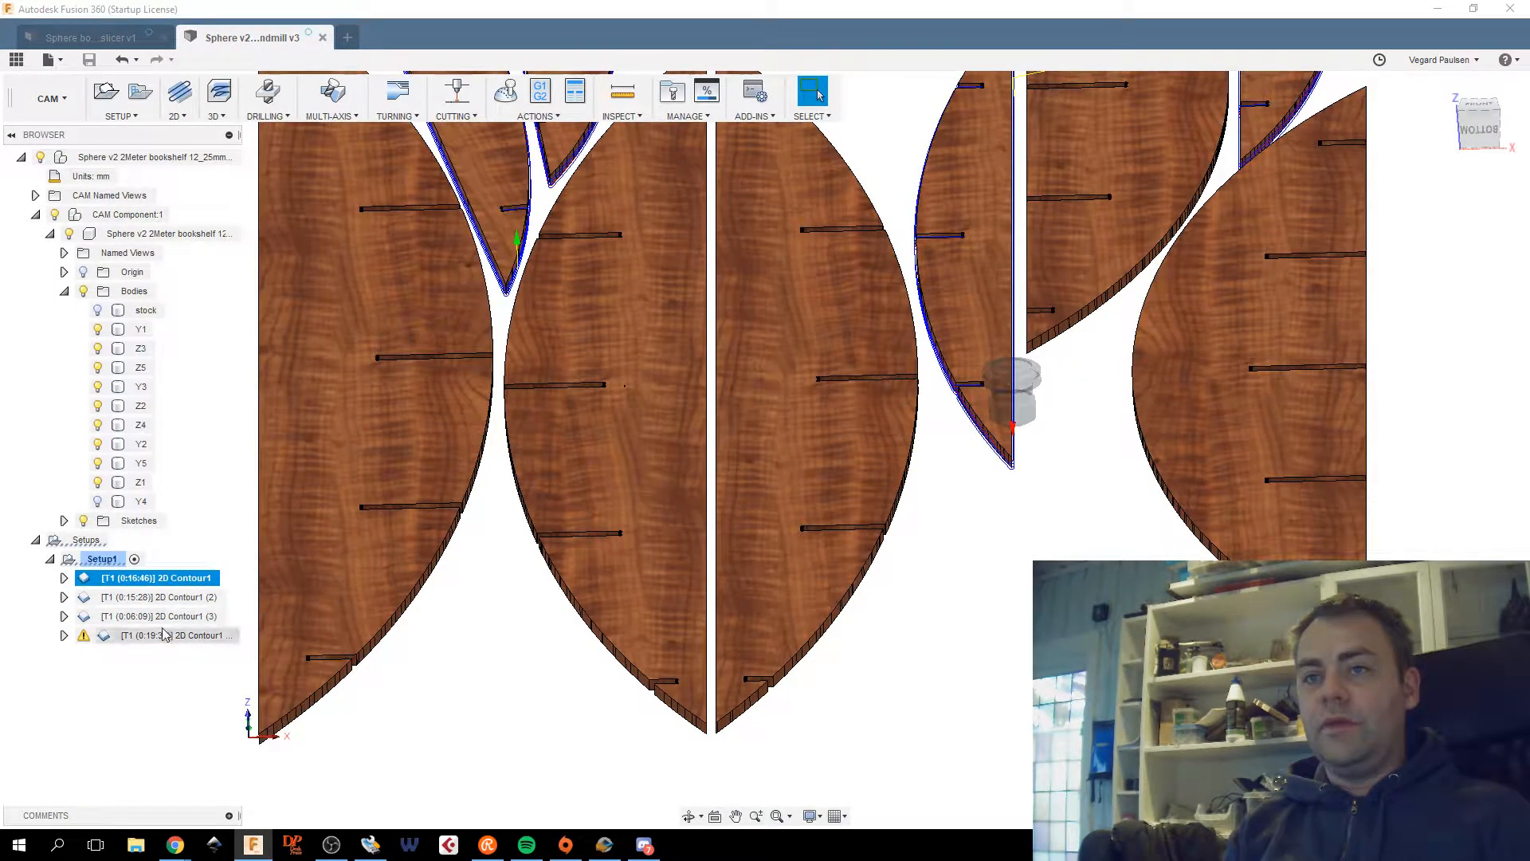
left_click(159, 597)
left_click(163, 616)
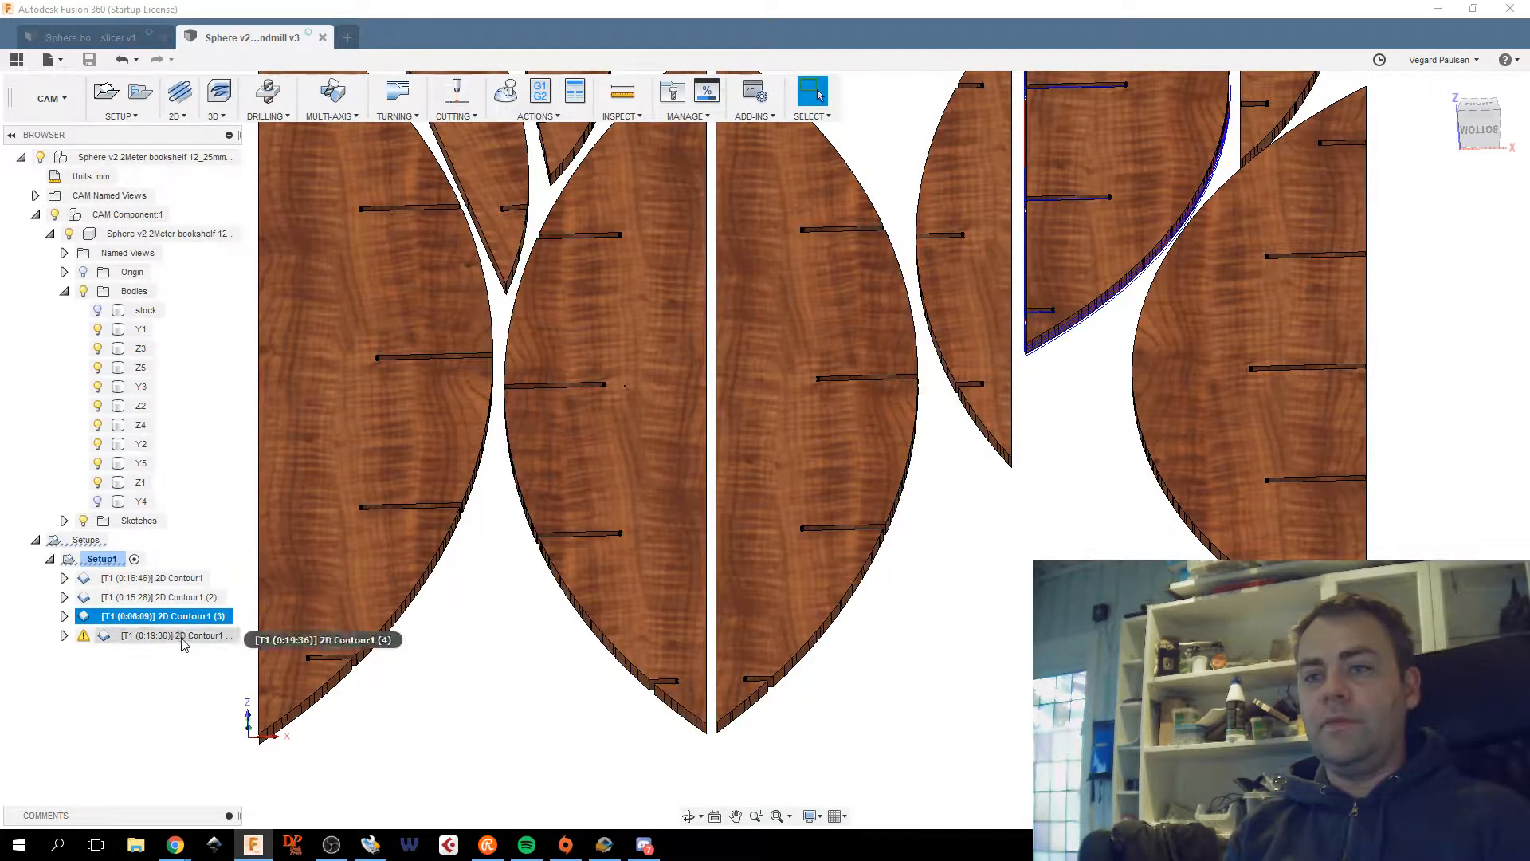
left_click(195, 636)
left_click(478, 717)
Turn the model to the straight Front view and look over the nested parts.
scroll(510, 702, "down", 2)
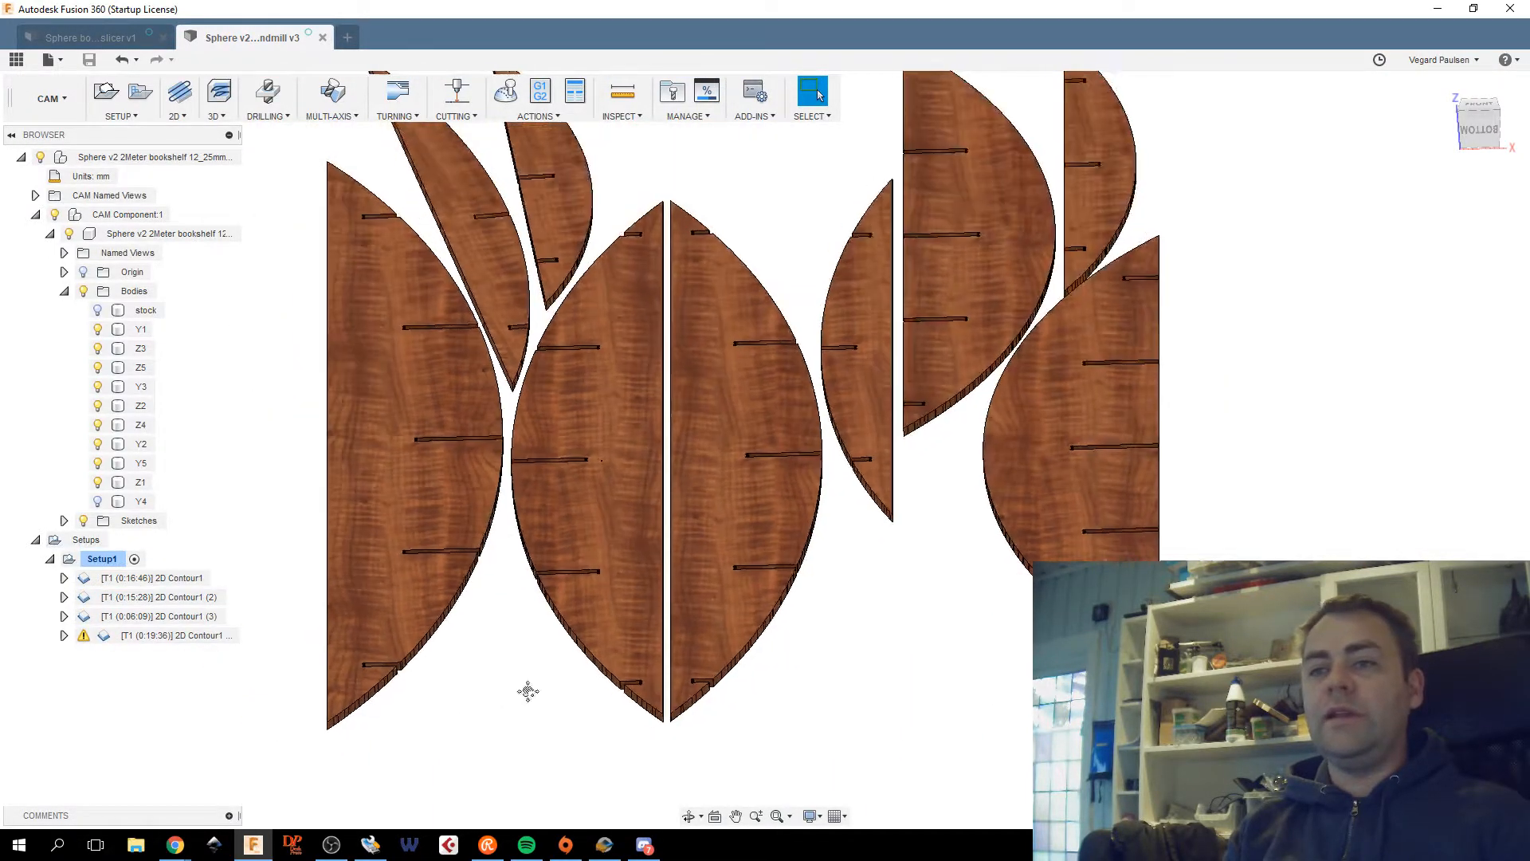
middle_click_drag(529, 690, 620, 686)
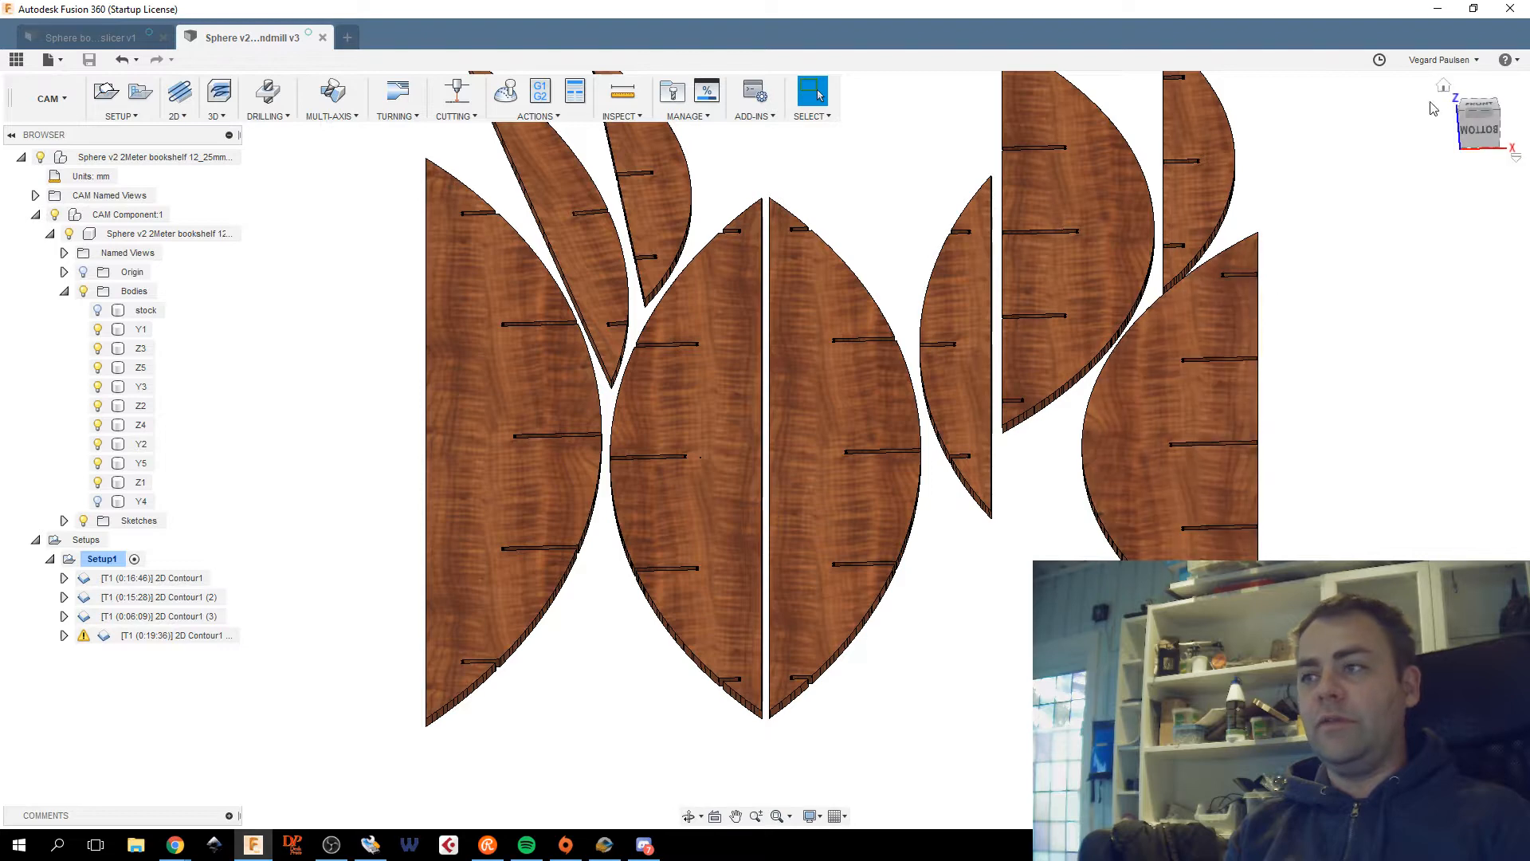
left_click(1483, 133)
left_click(876, 482)
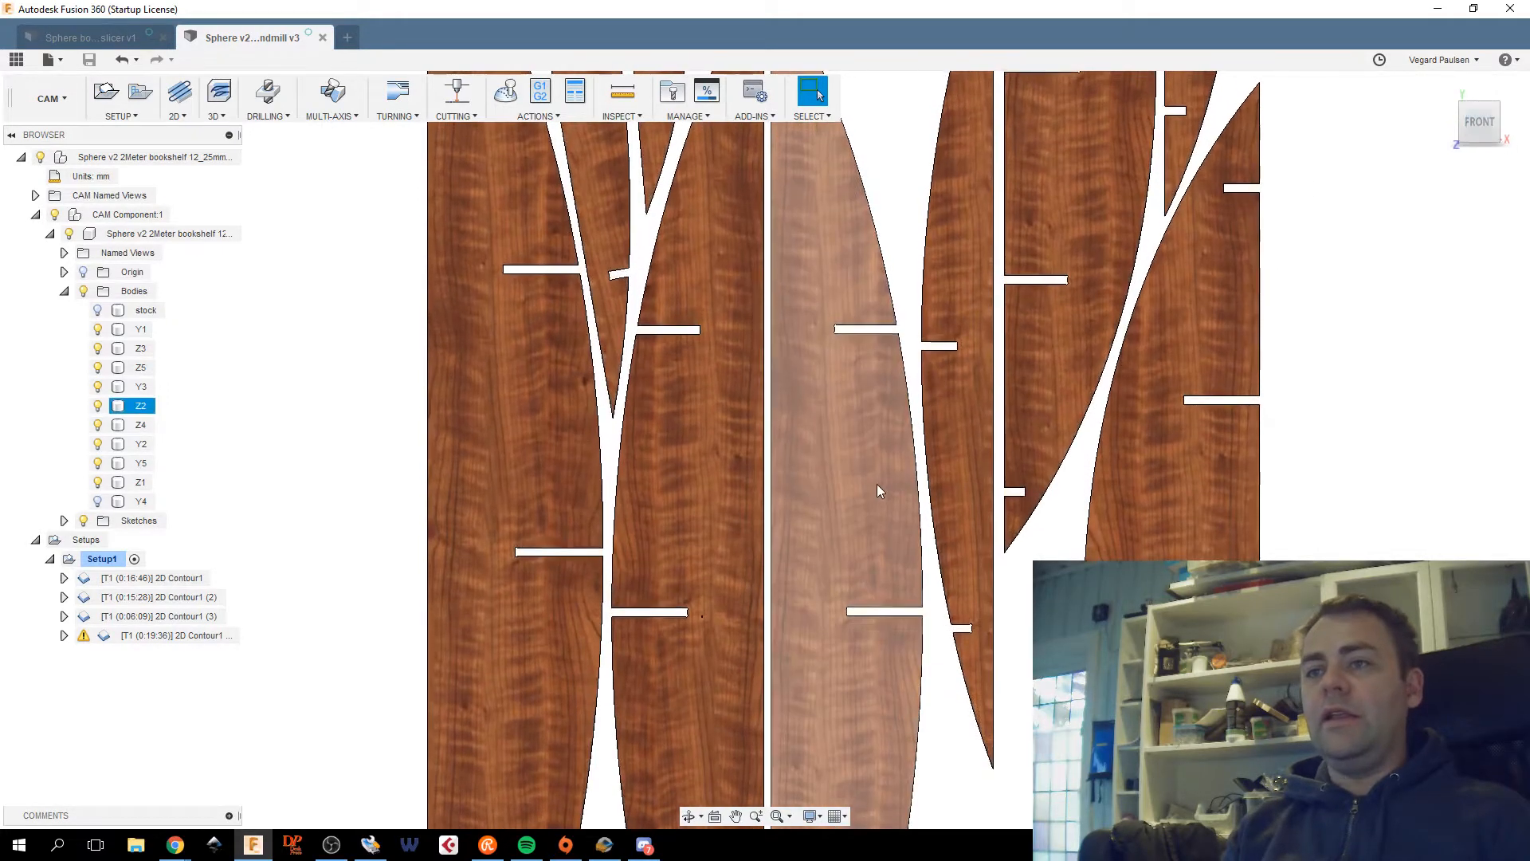
middle_click_drag(875, 476, 866, 464)
scroll(908, 115, "down", 1)
left_click(892, 166)
middle_click_drag(910, 111, 910, 245)
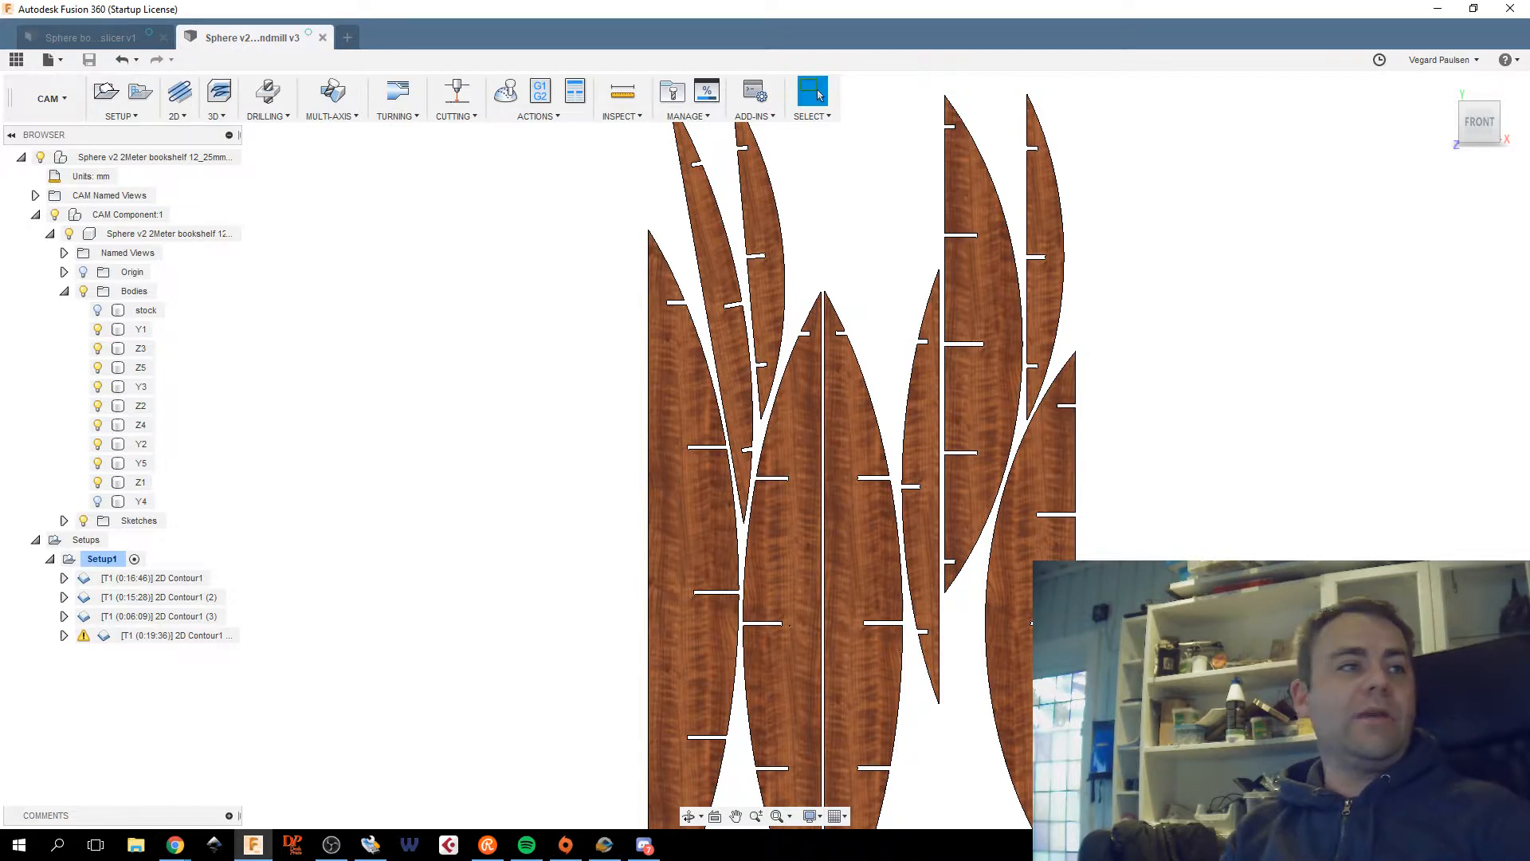
key("alt+Tab")
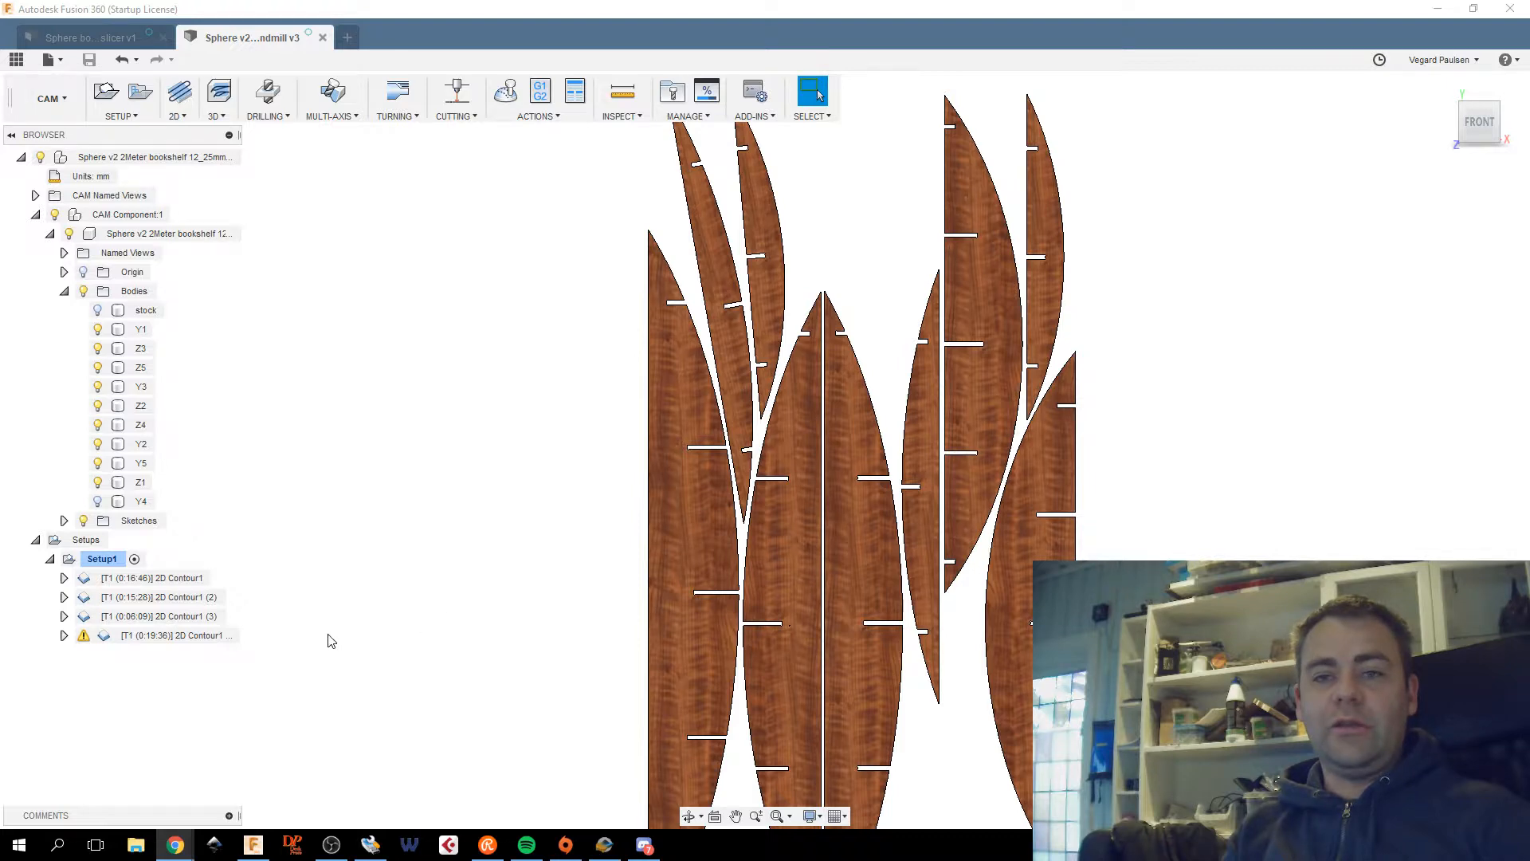
Simulate Setup1, check the machining statistics for its operations, and close the simulation.
right_click(102, 558)
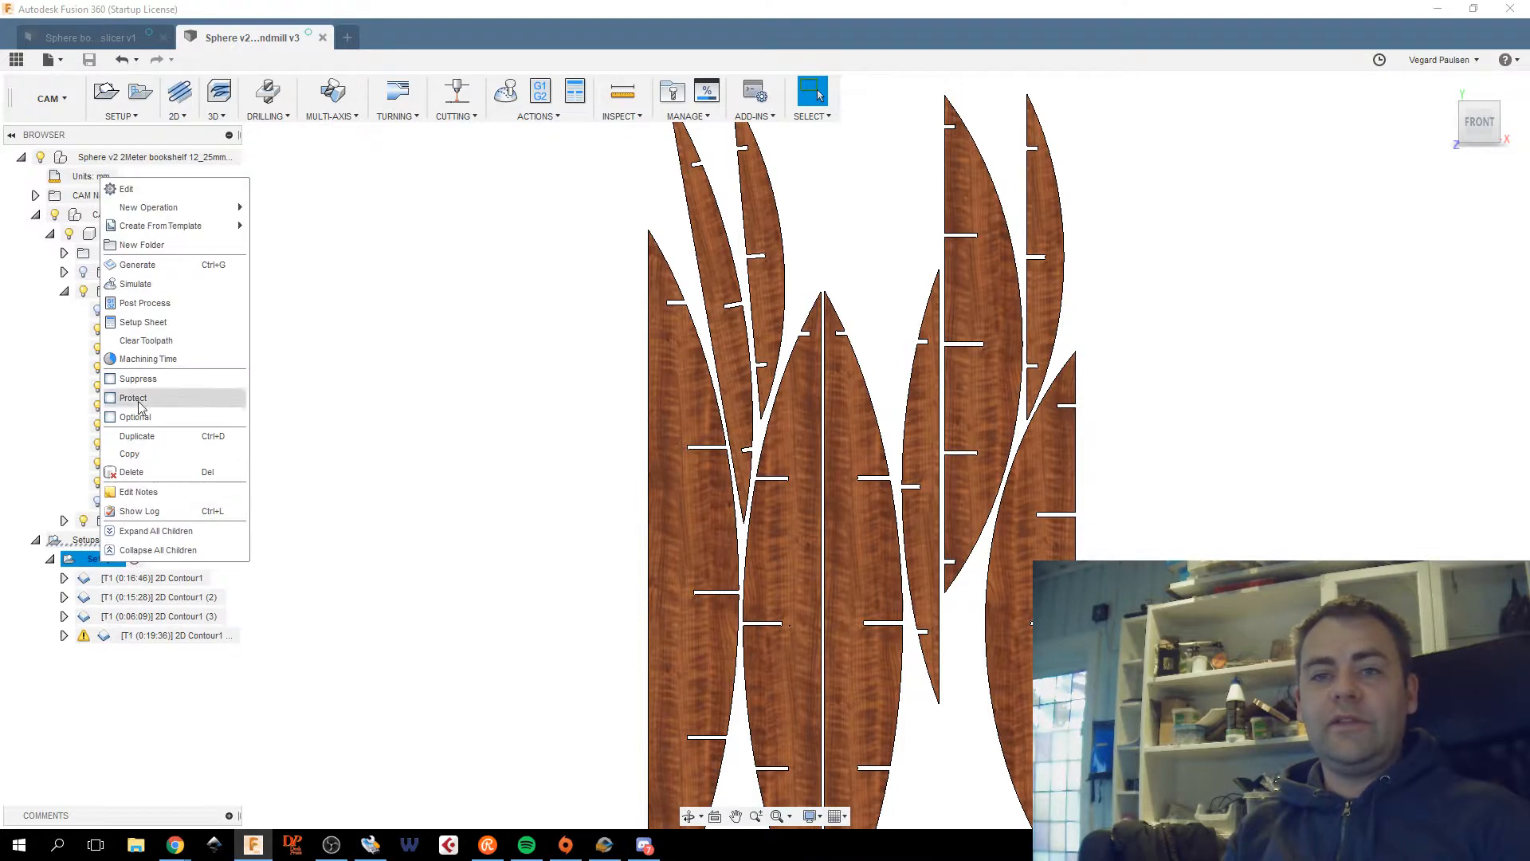
left_click(135, 284)
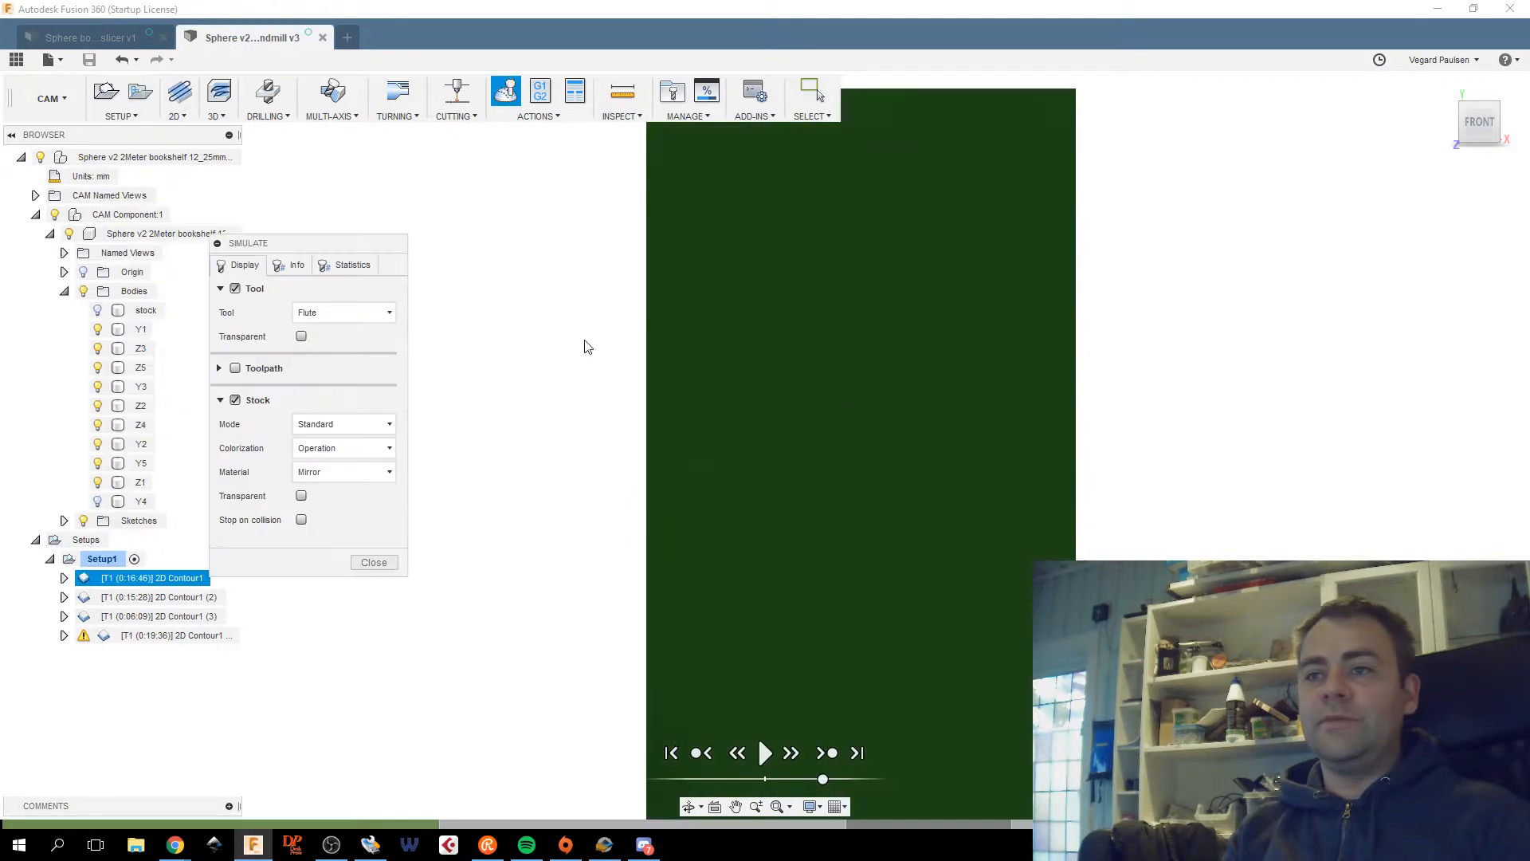
left_click(339, 268)
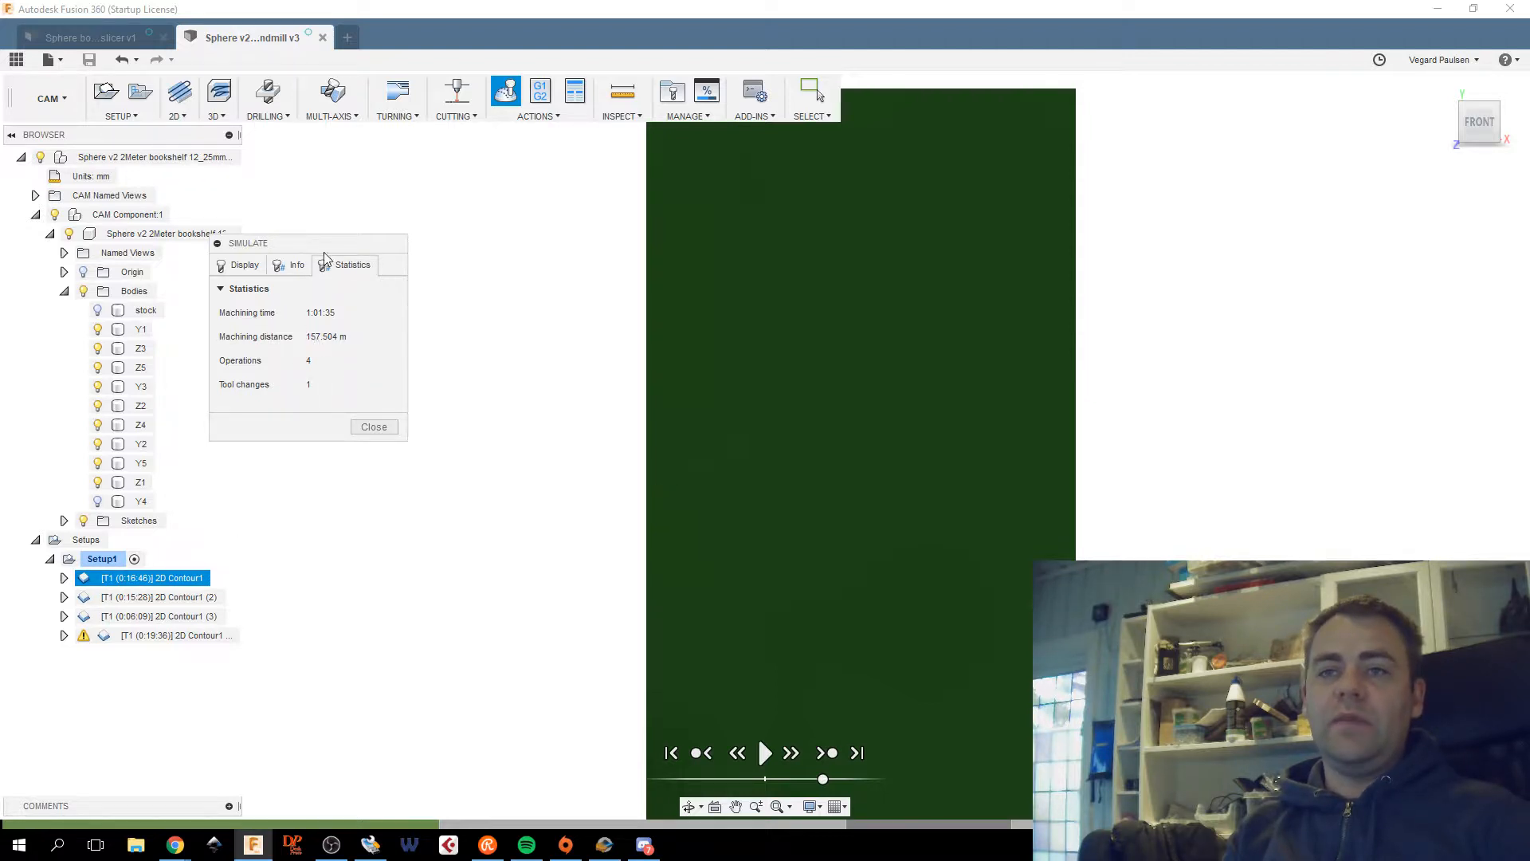
left_click_drag(326, 243, 415, 233)
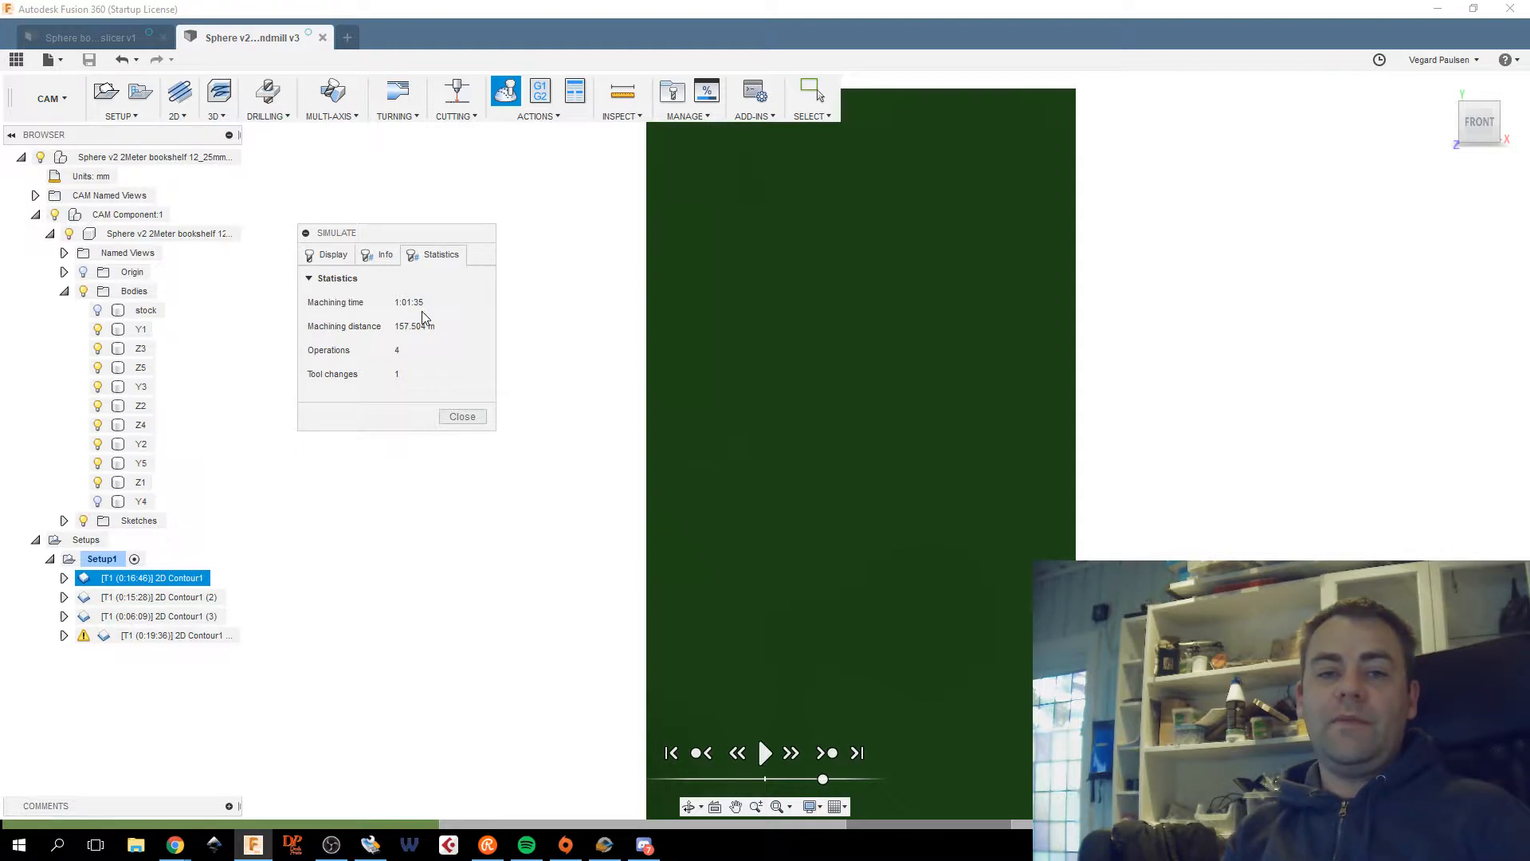
left_click_drag(0, 188, 0, 191)
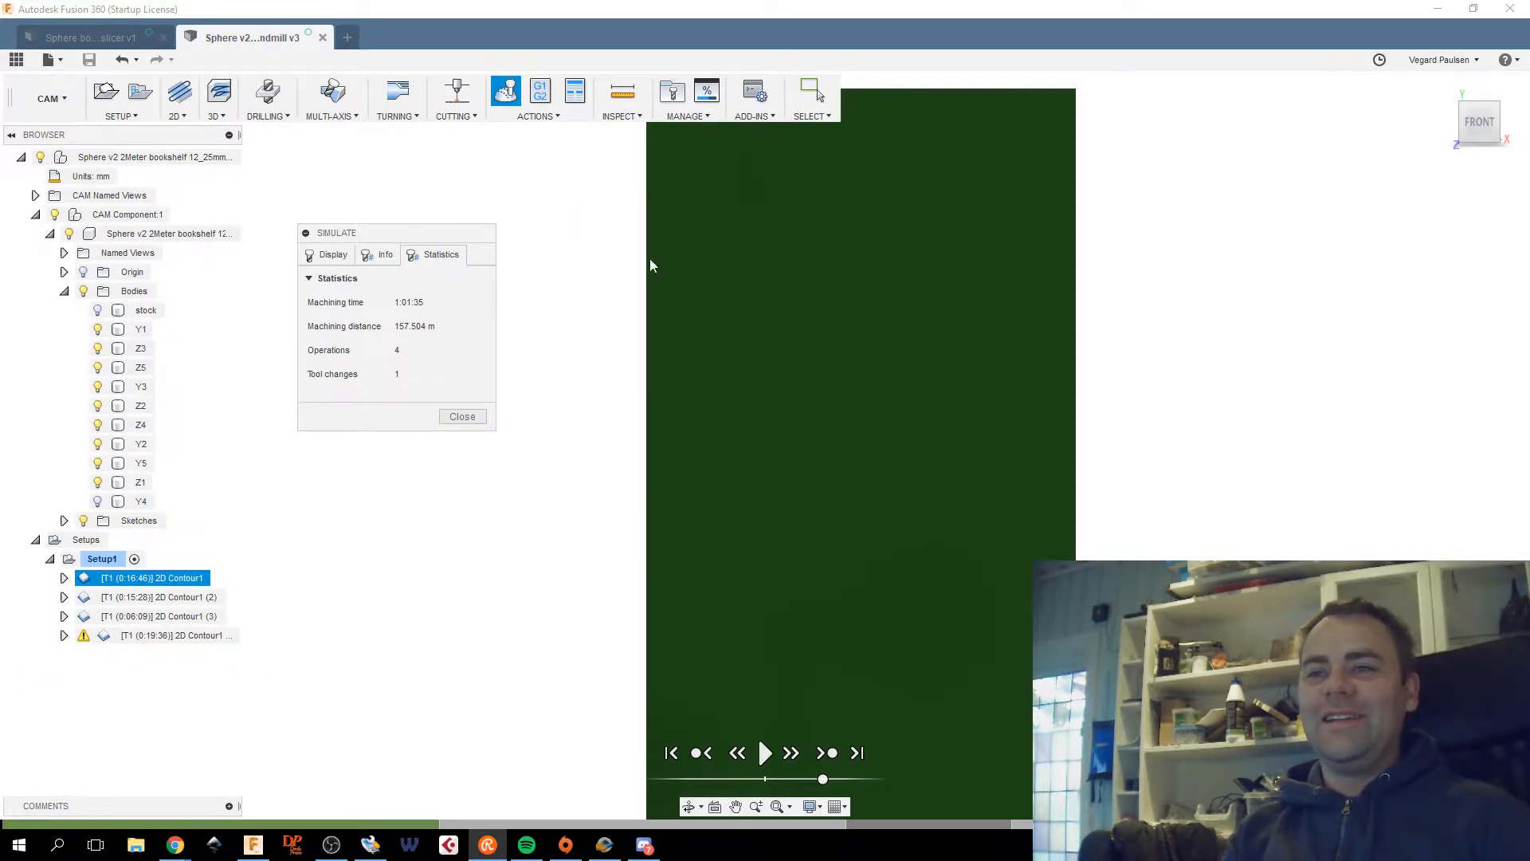
left_click(459, 416)
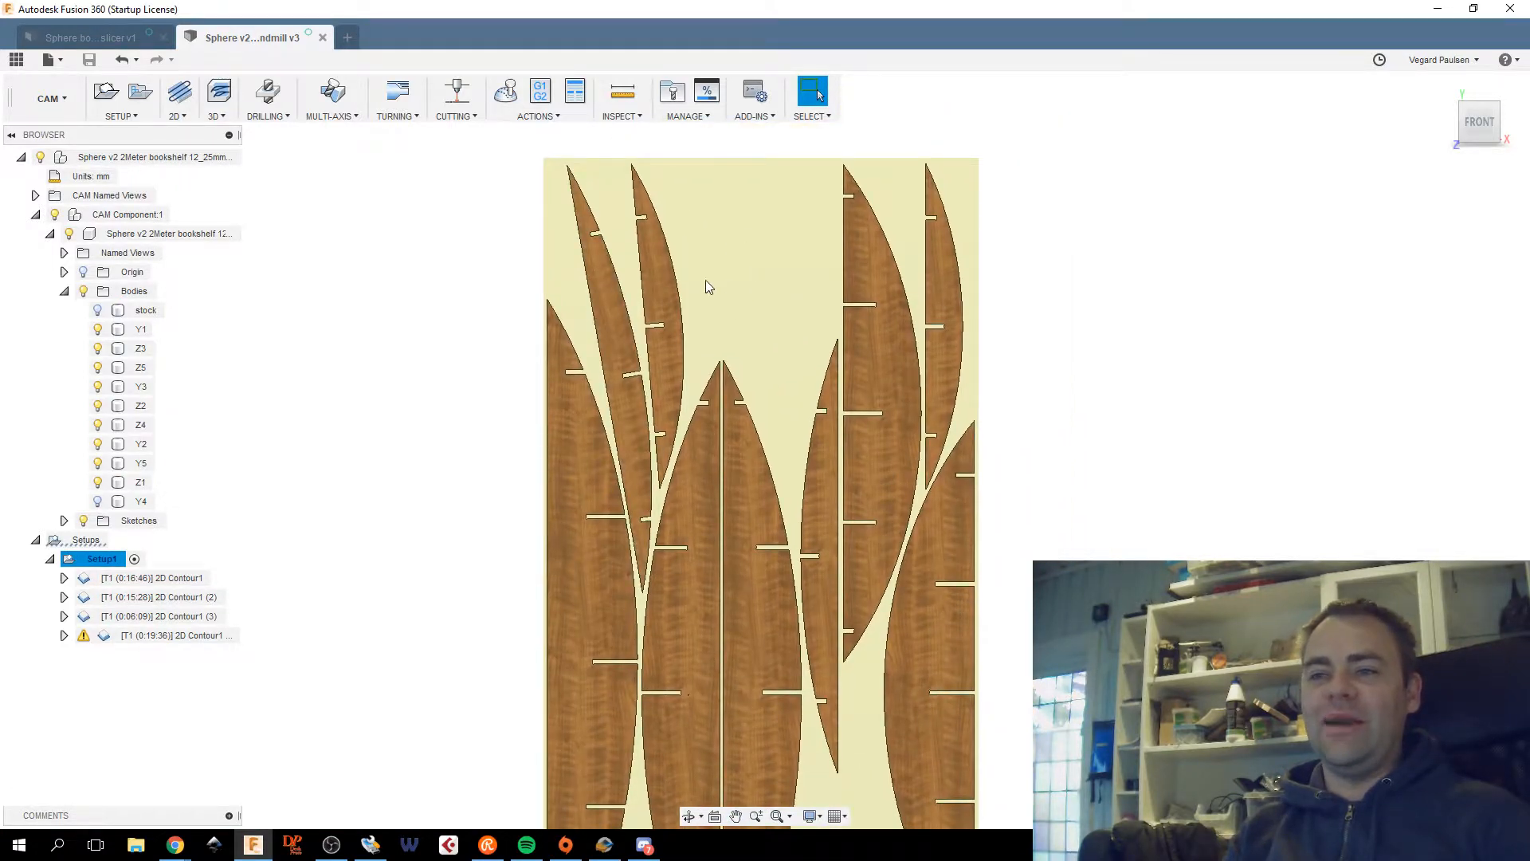
Select the bodies Z2, Z4 and Z5 in the middle of the stock sheet.
middle_click_drag(736, 339, 839, 290)
scroll(805, 372, "down", 1)
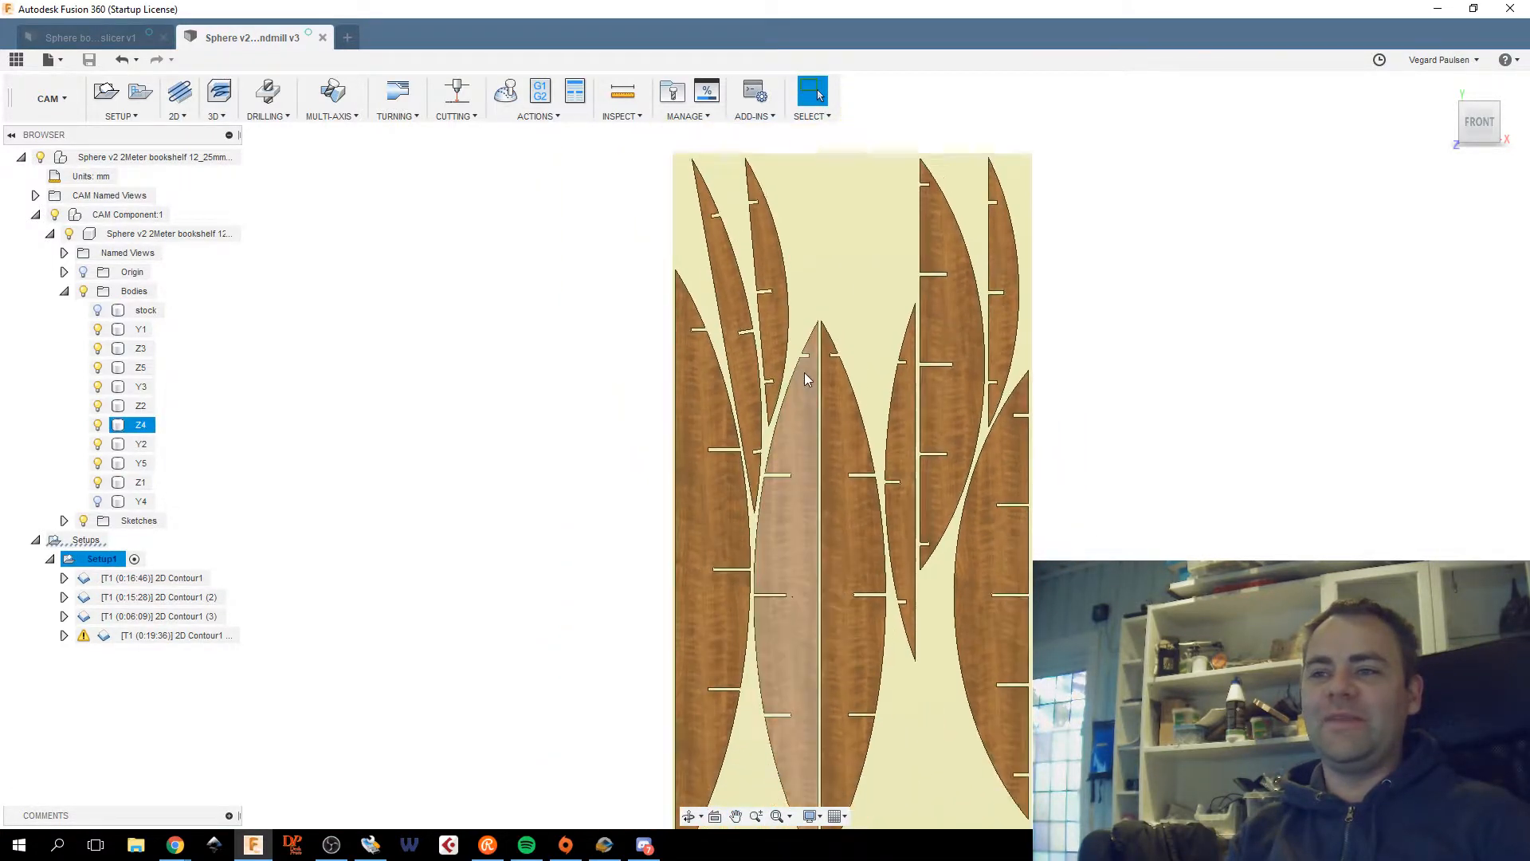
middle_click_drag(804, 371, 805, 327)
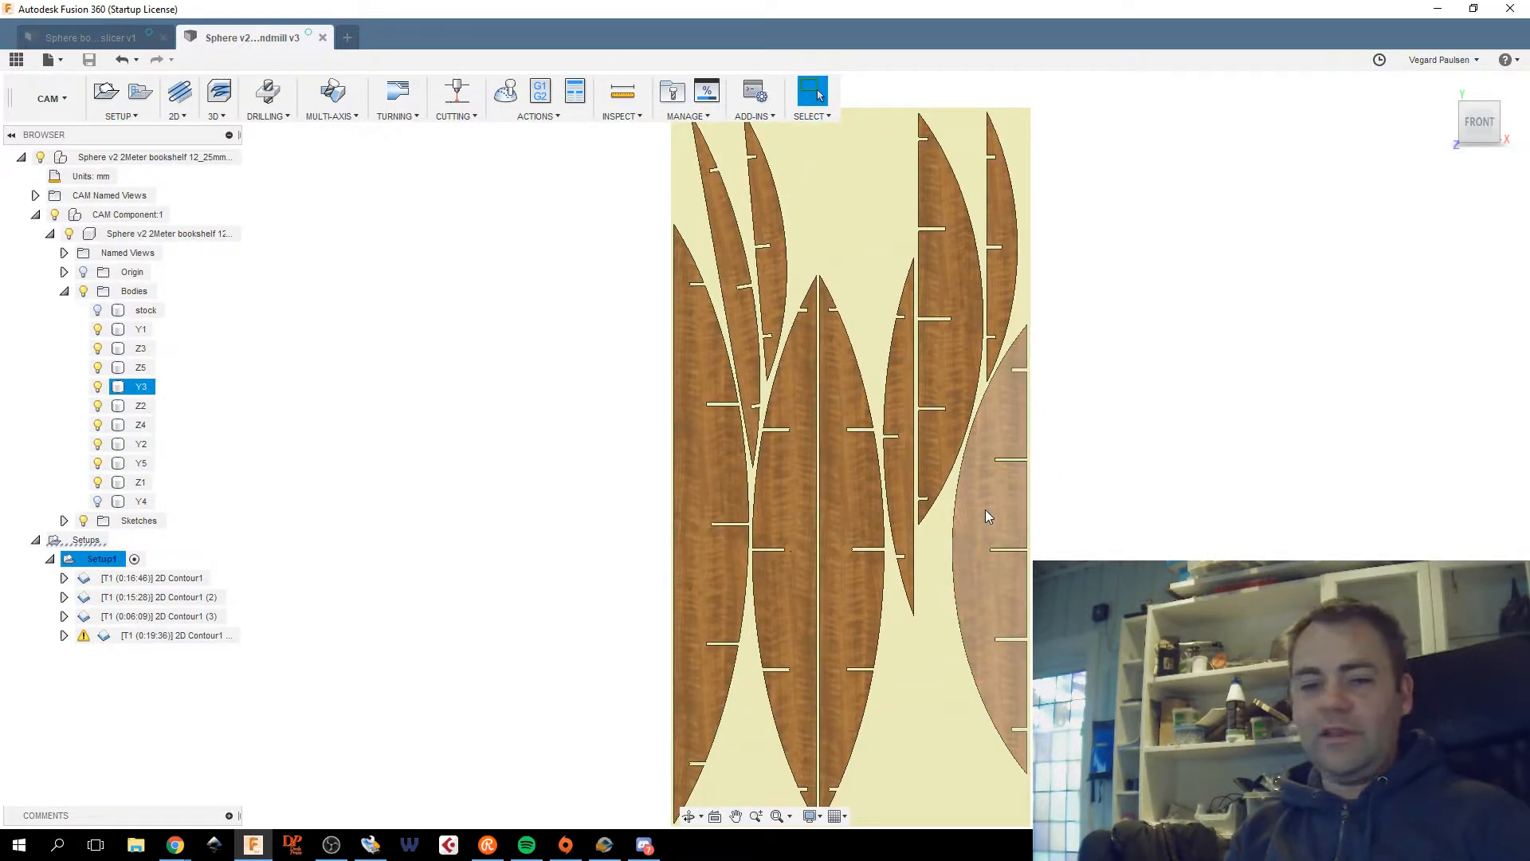
left_click_drag(939, 558, 799, 760)
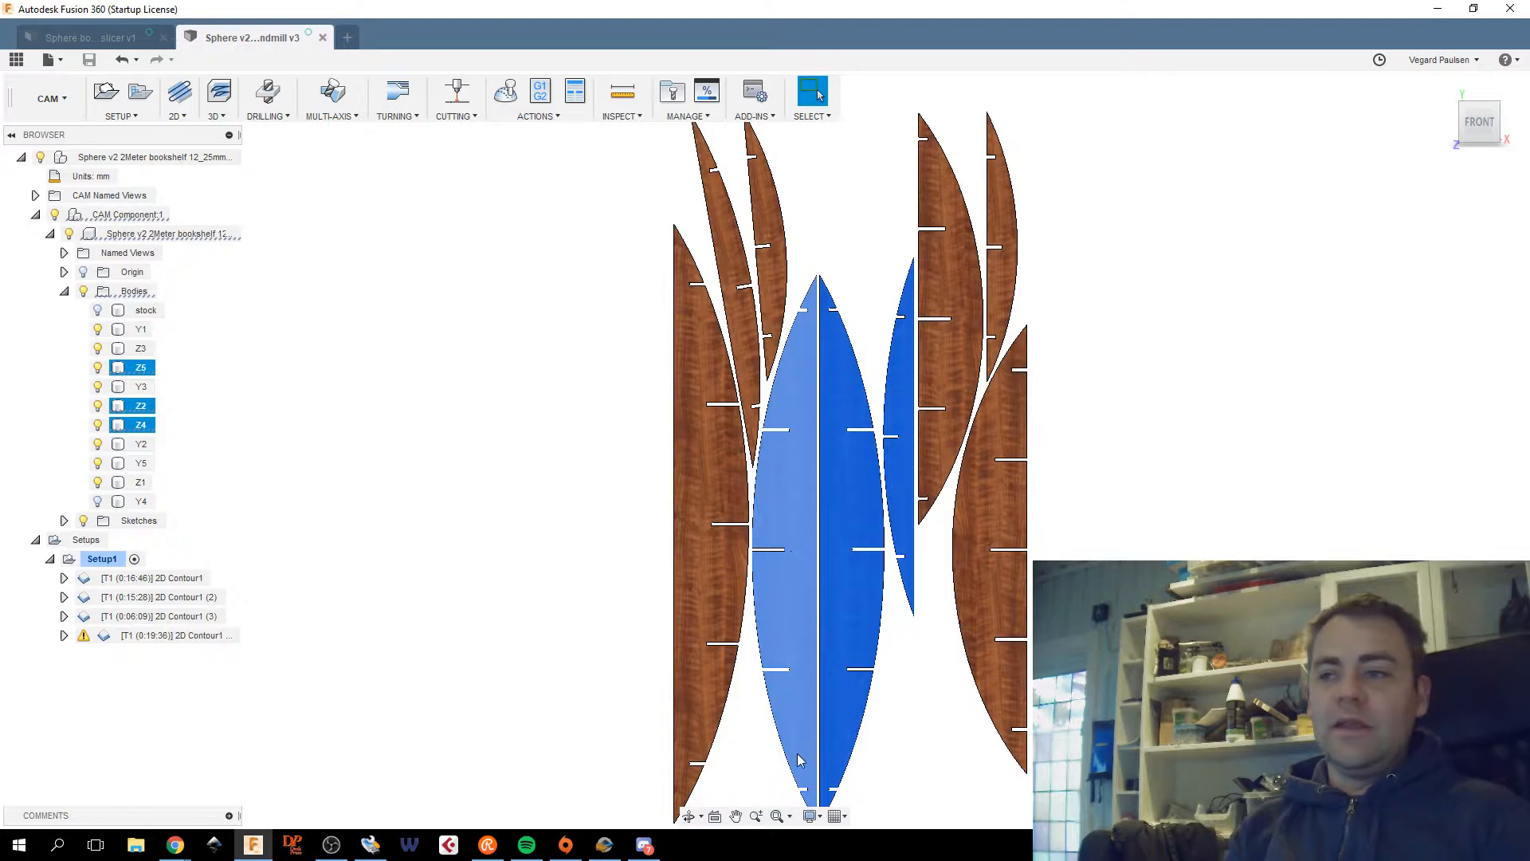
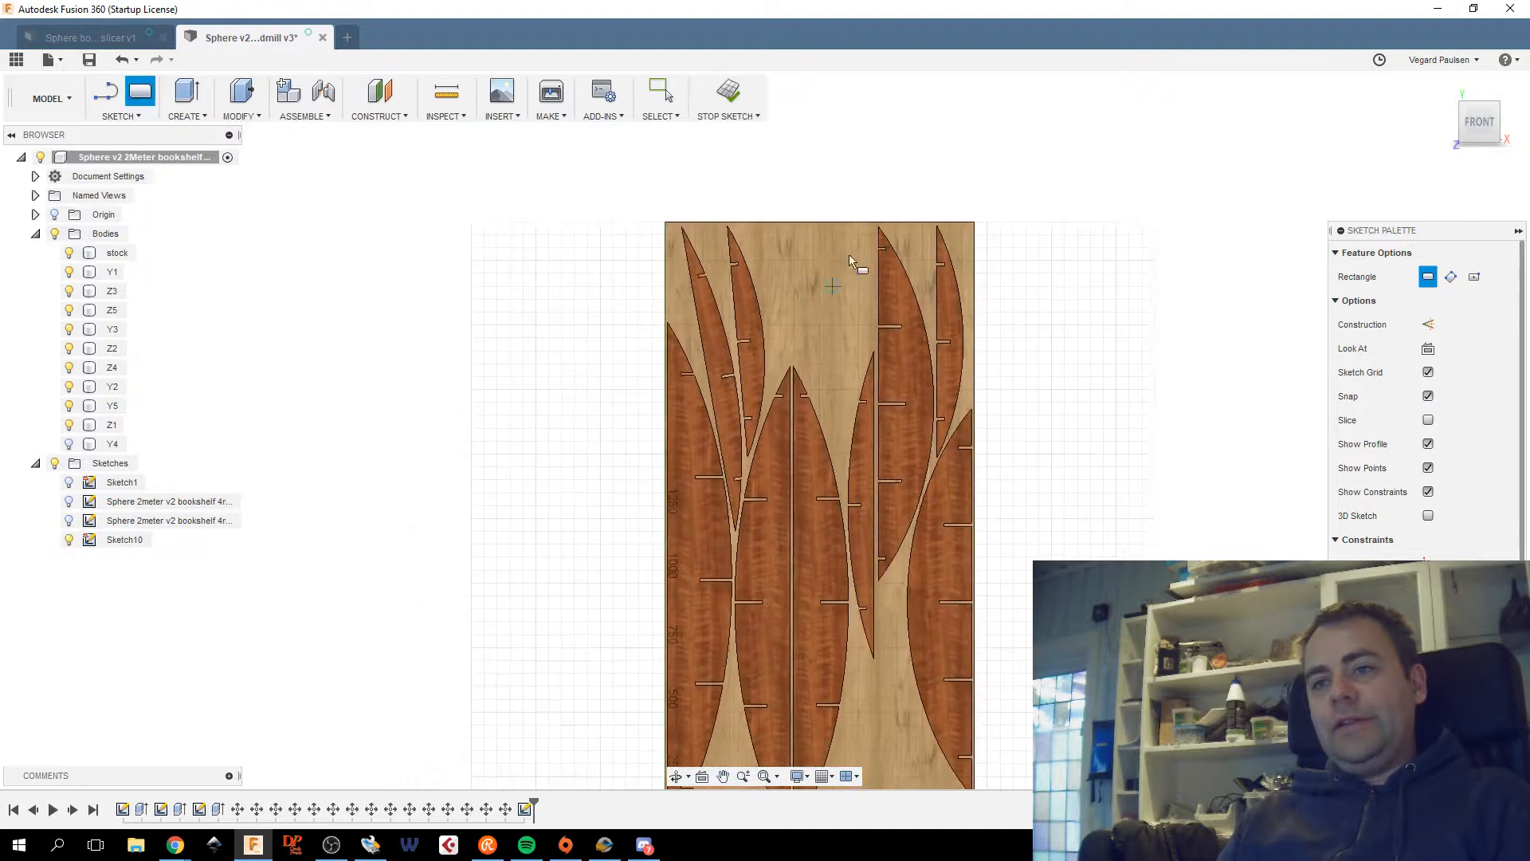
Gauge the free stock area above the middle parts with a temporary rectangle preview, and cancel the rectangle.
left_click(871, 223)
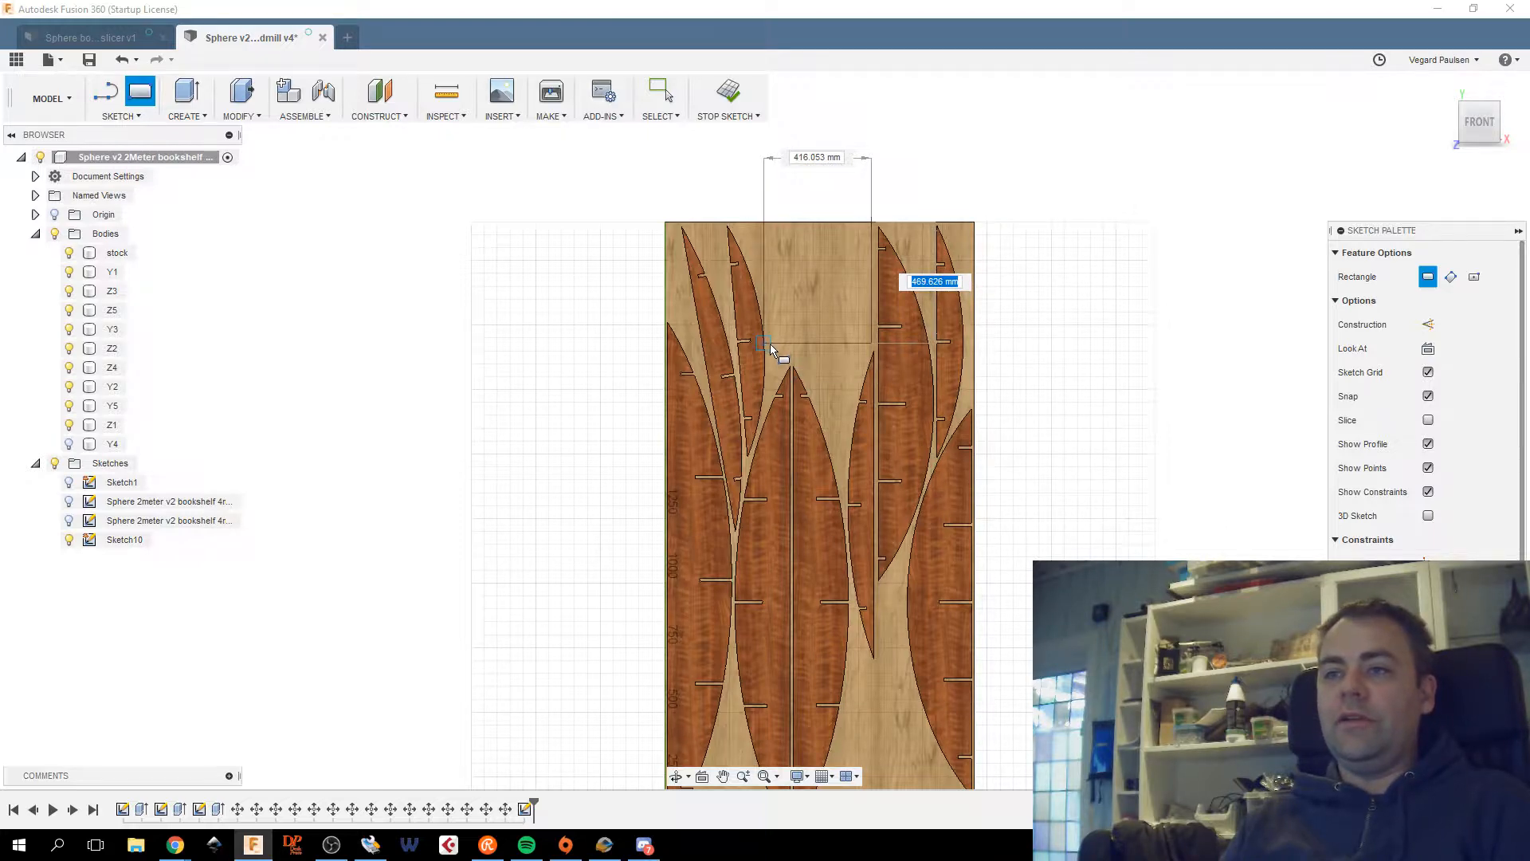
middle_click_drag(885, 420, 821, 280)
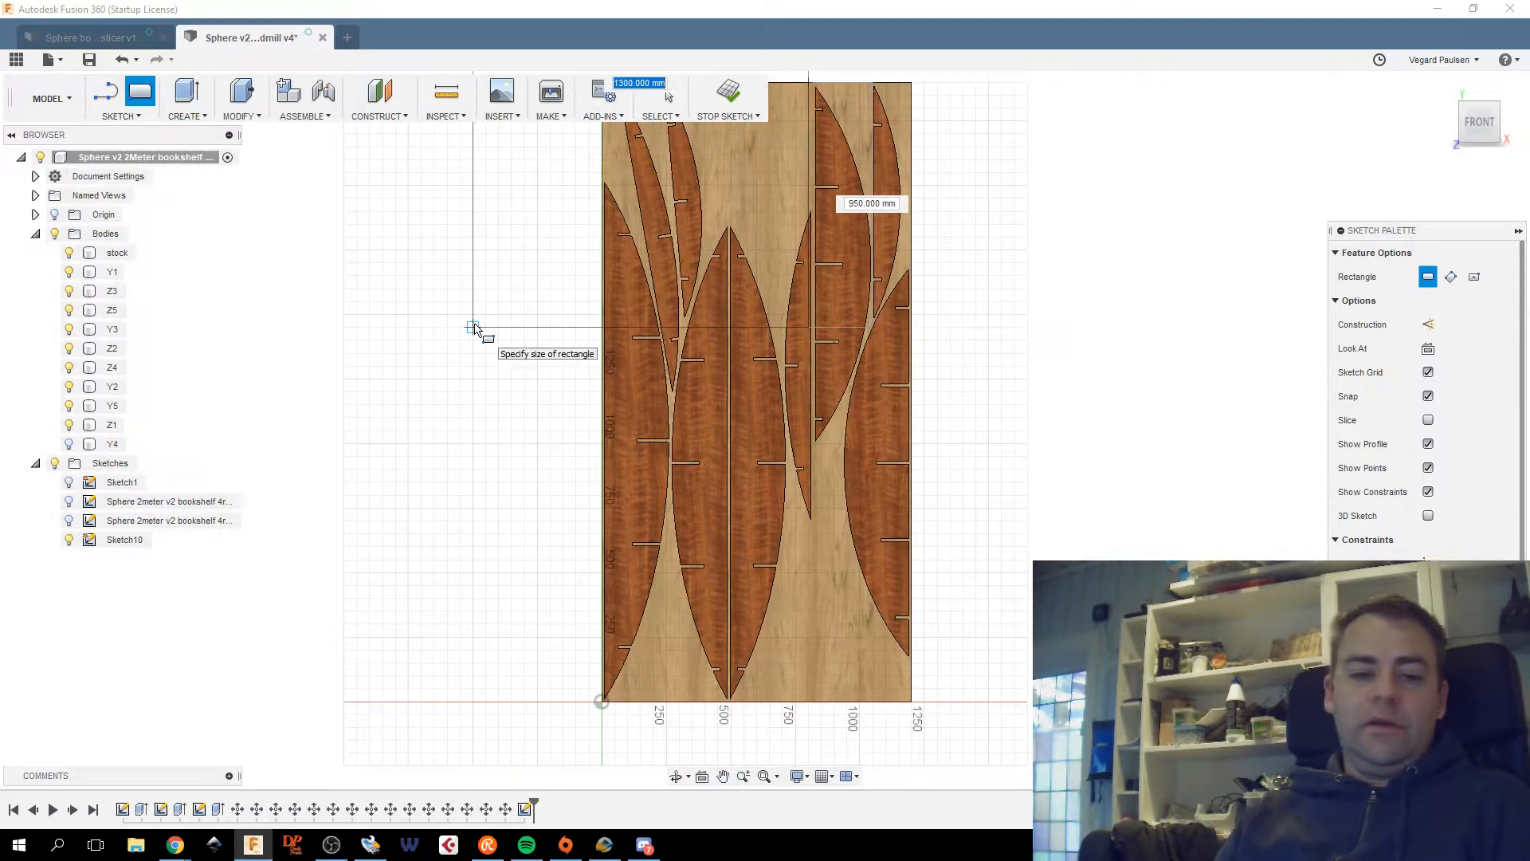
key("Escape")
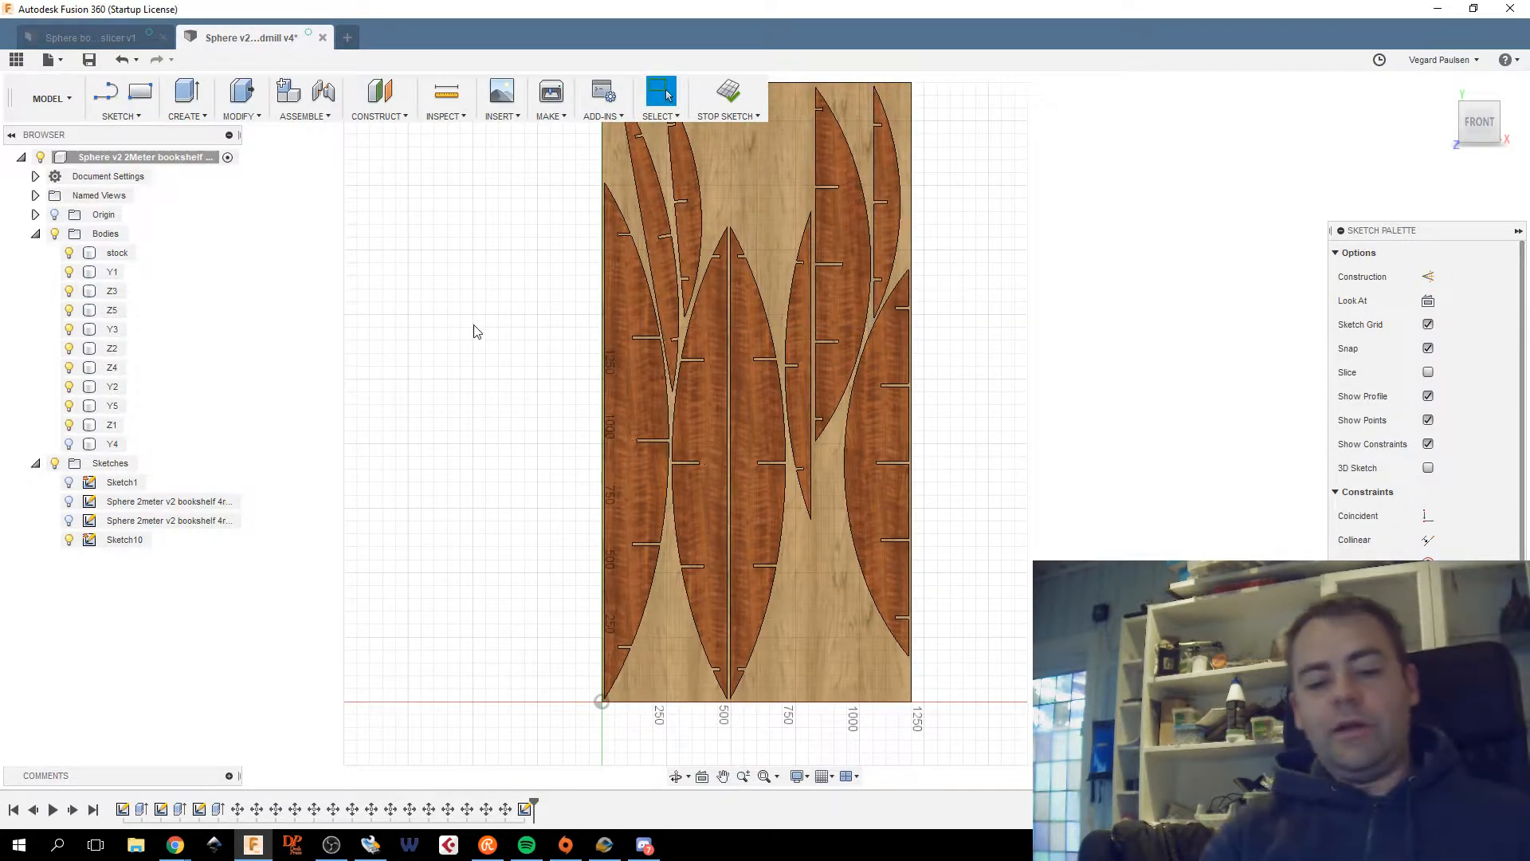
Gauge the free stock area between the lower ends of the parts with a temporary rectangle preview, and cancel it.
key("r")
middle_click_drag(852, 612, 763, 474)
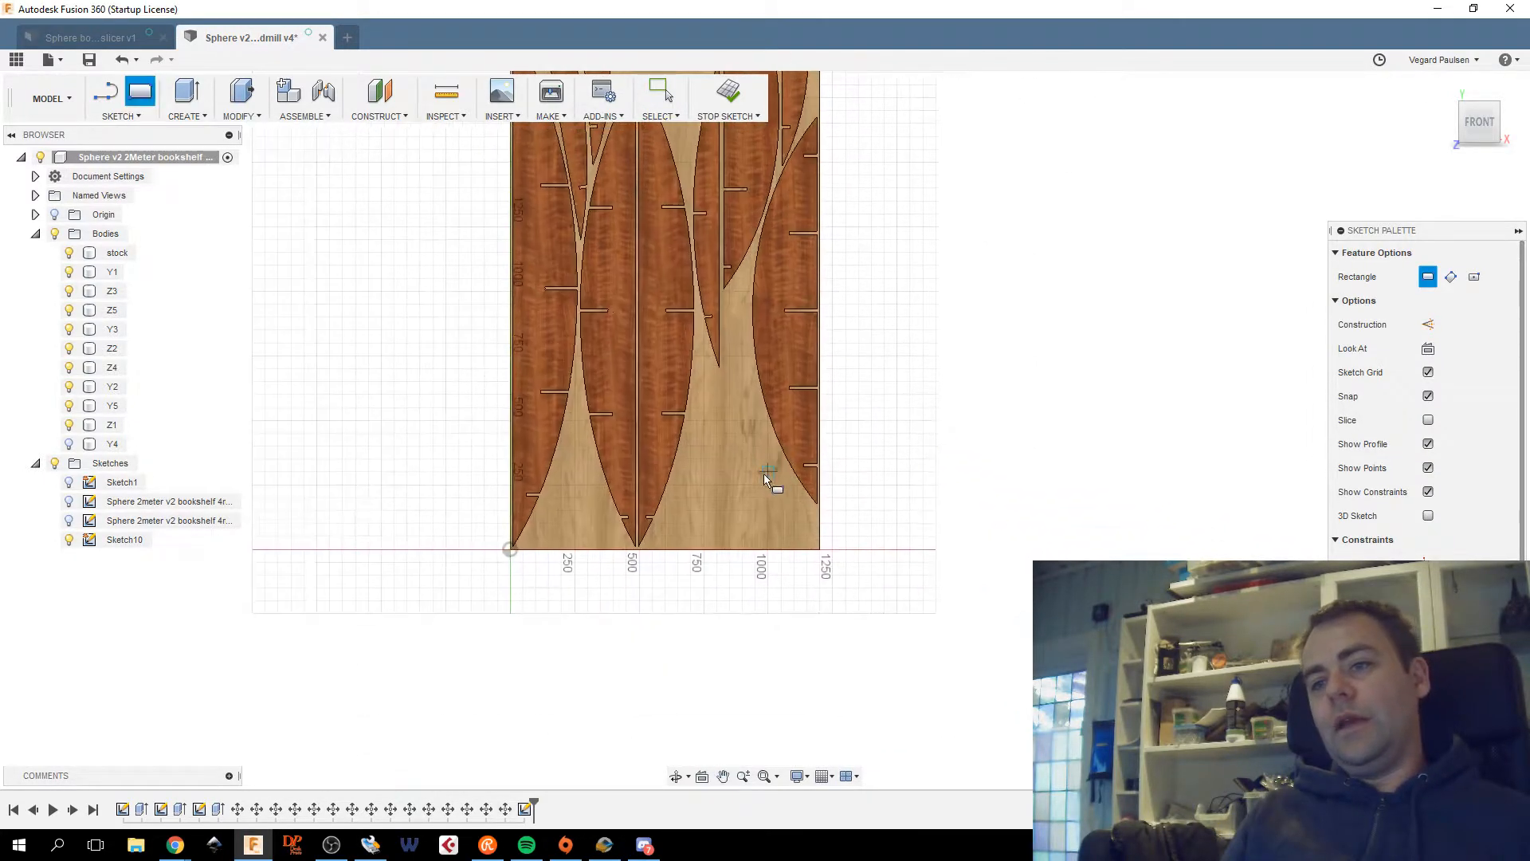
scroll(757, 474, "up", 5)
mouse_move(703, 579)
middle_mouse_down()
mouse_move(686, 526)
mouse_move(703, 556)
middle_mouse_up()
middle_click_drag(612, 229, 716, 353)
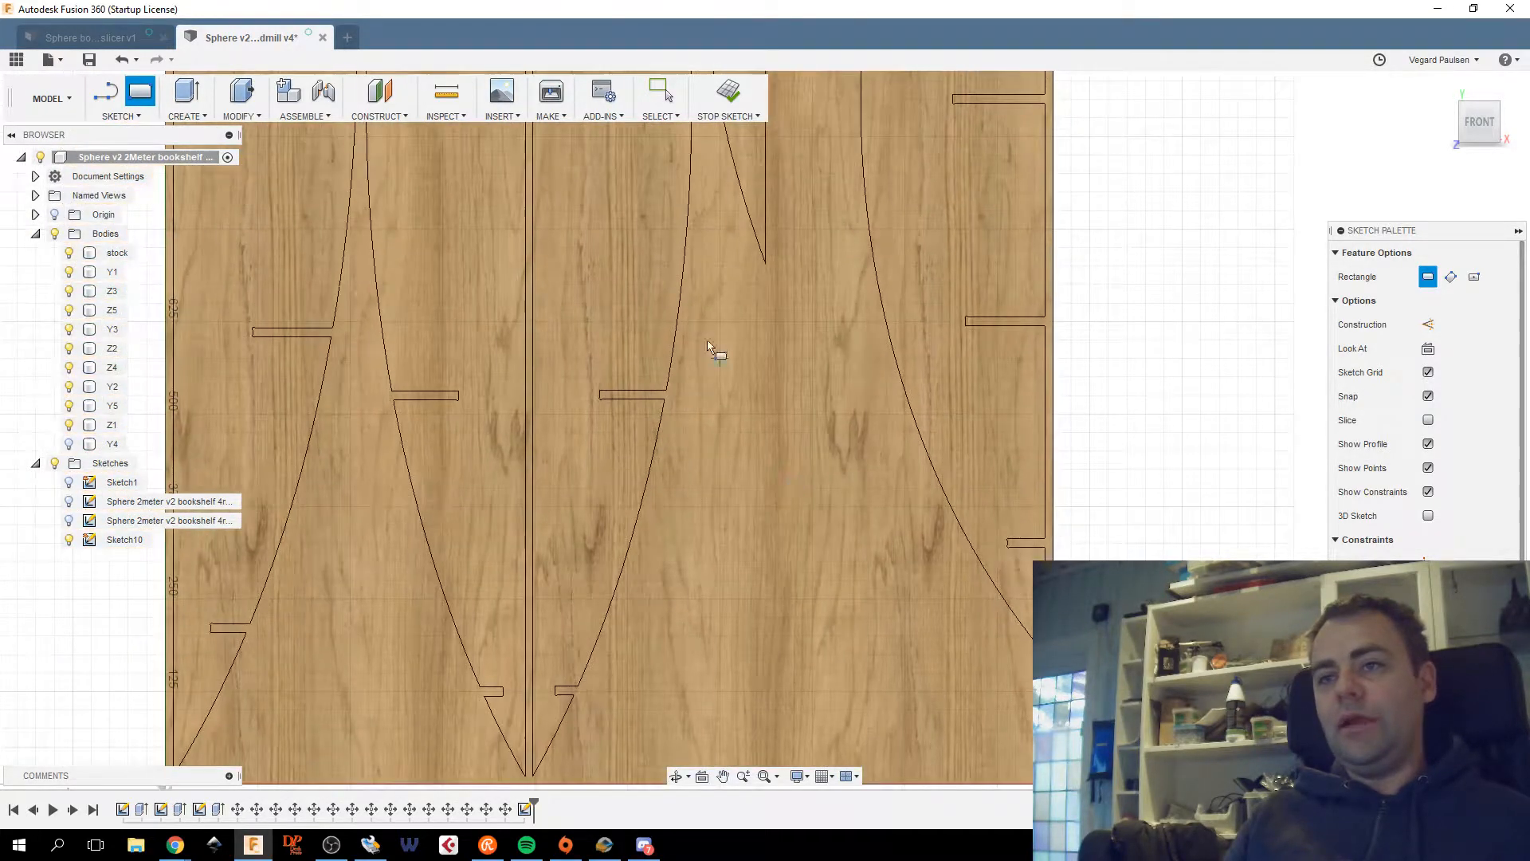
left_click(690, 285)
middle_click_drag(859, 625, 808, 438)
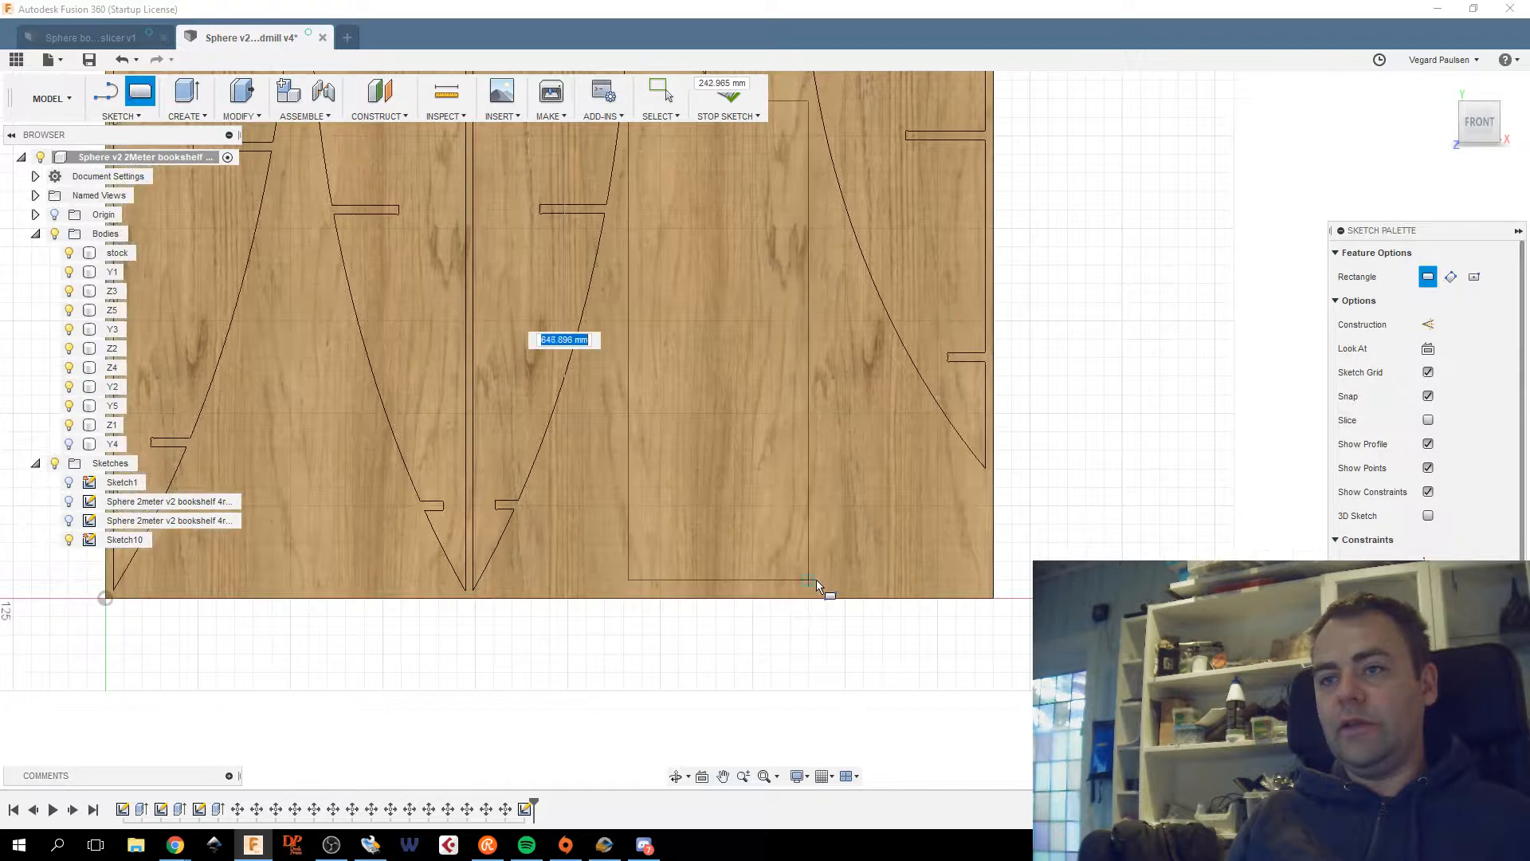
scroll(817, 585, "down", 2)
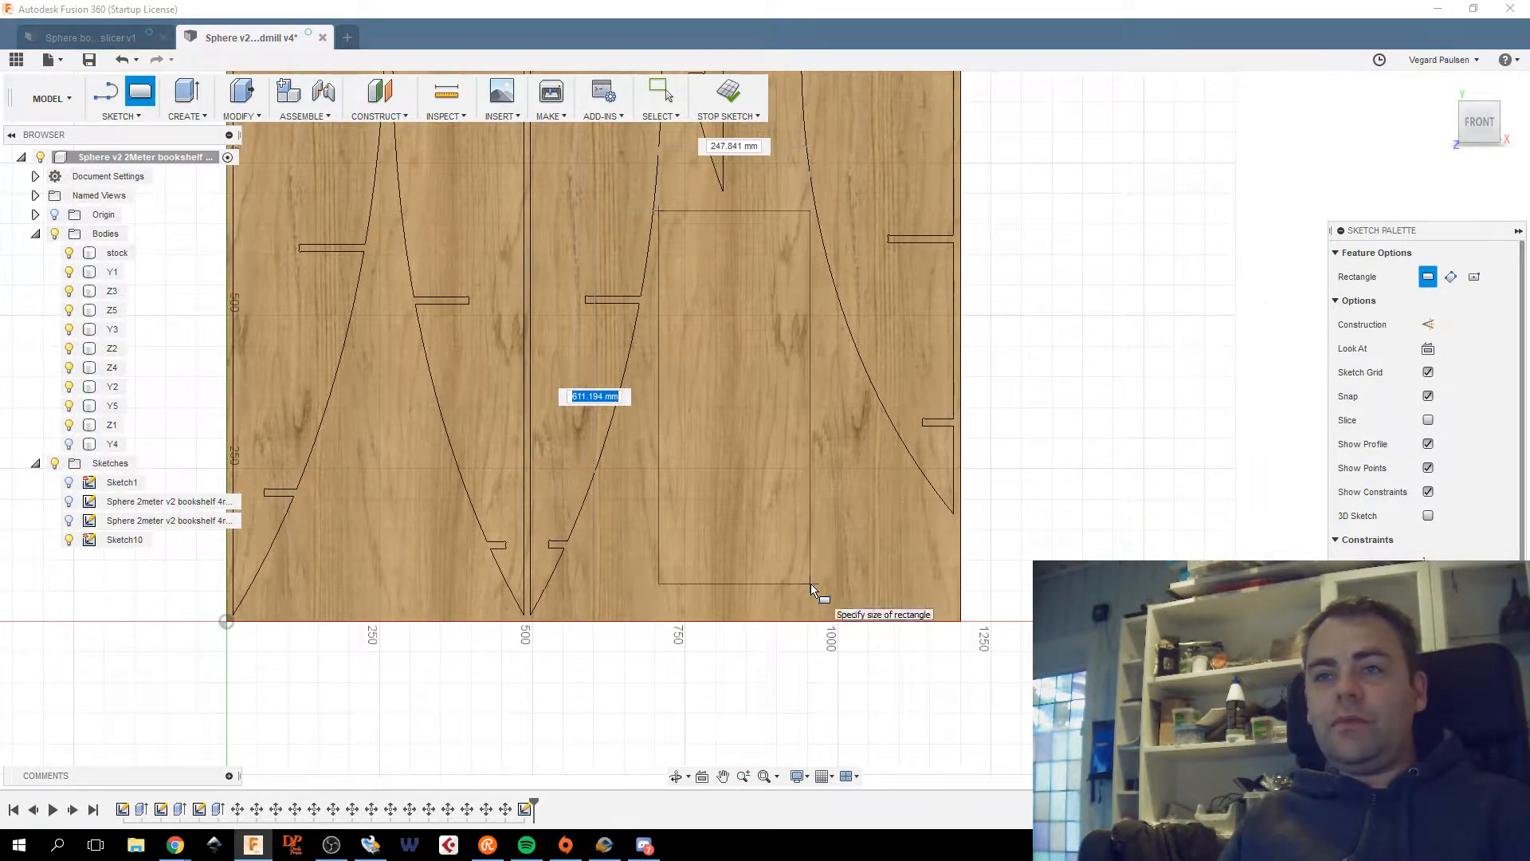
scroll(812, 575, "down", 2)
scroll(812, 575, "down", 2)
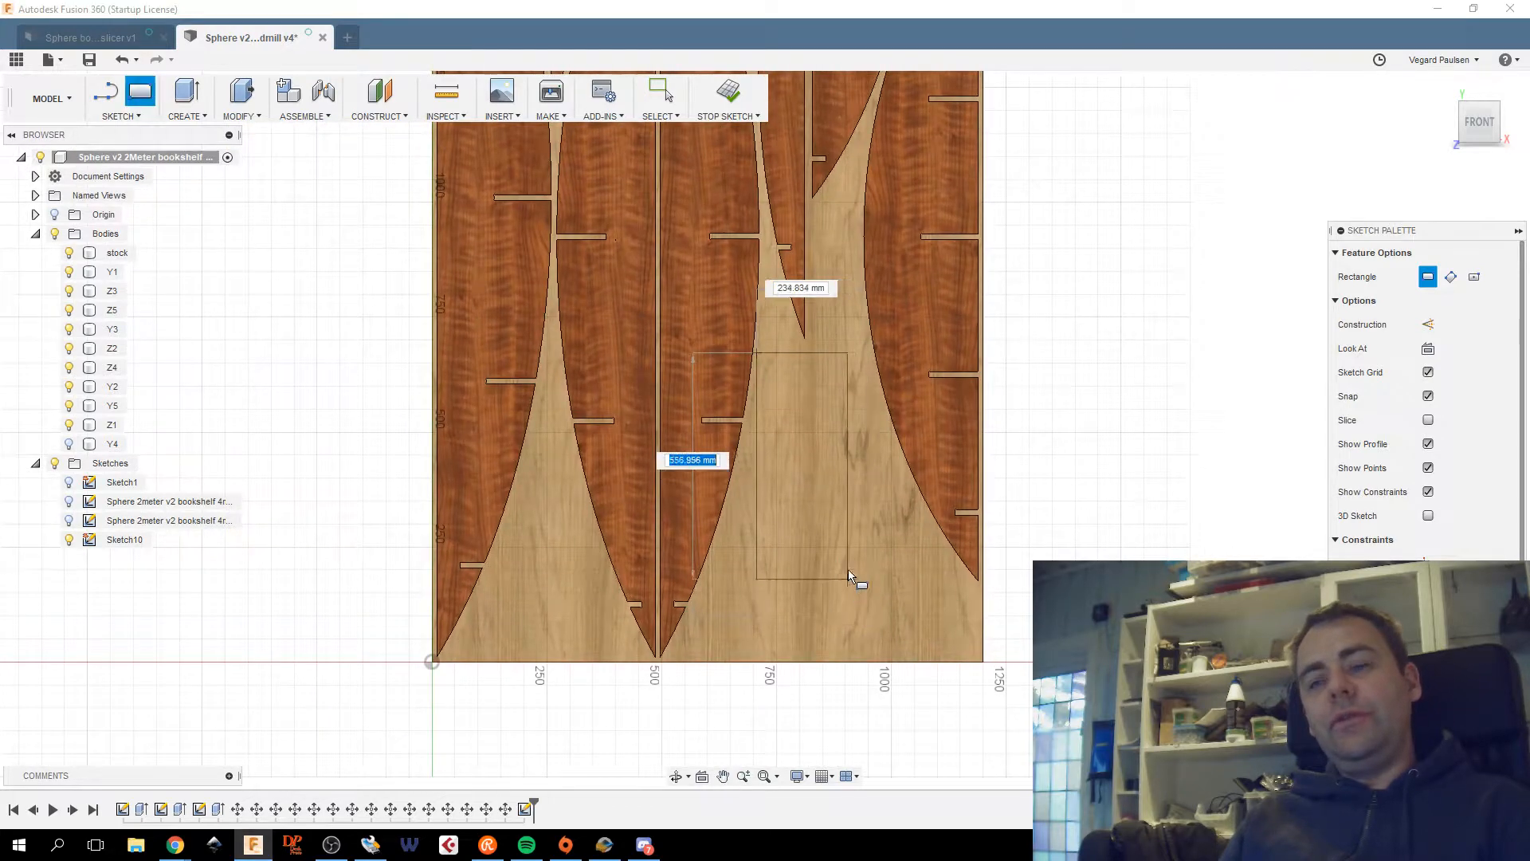
key("Tab")
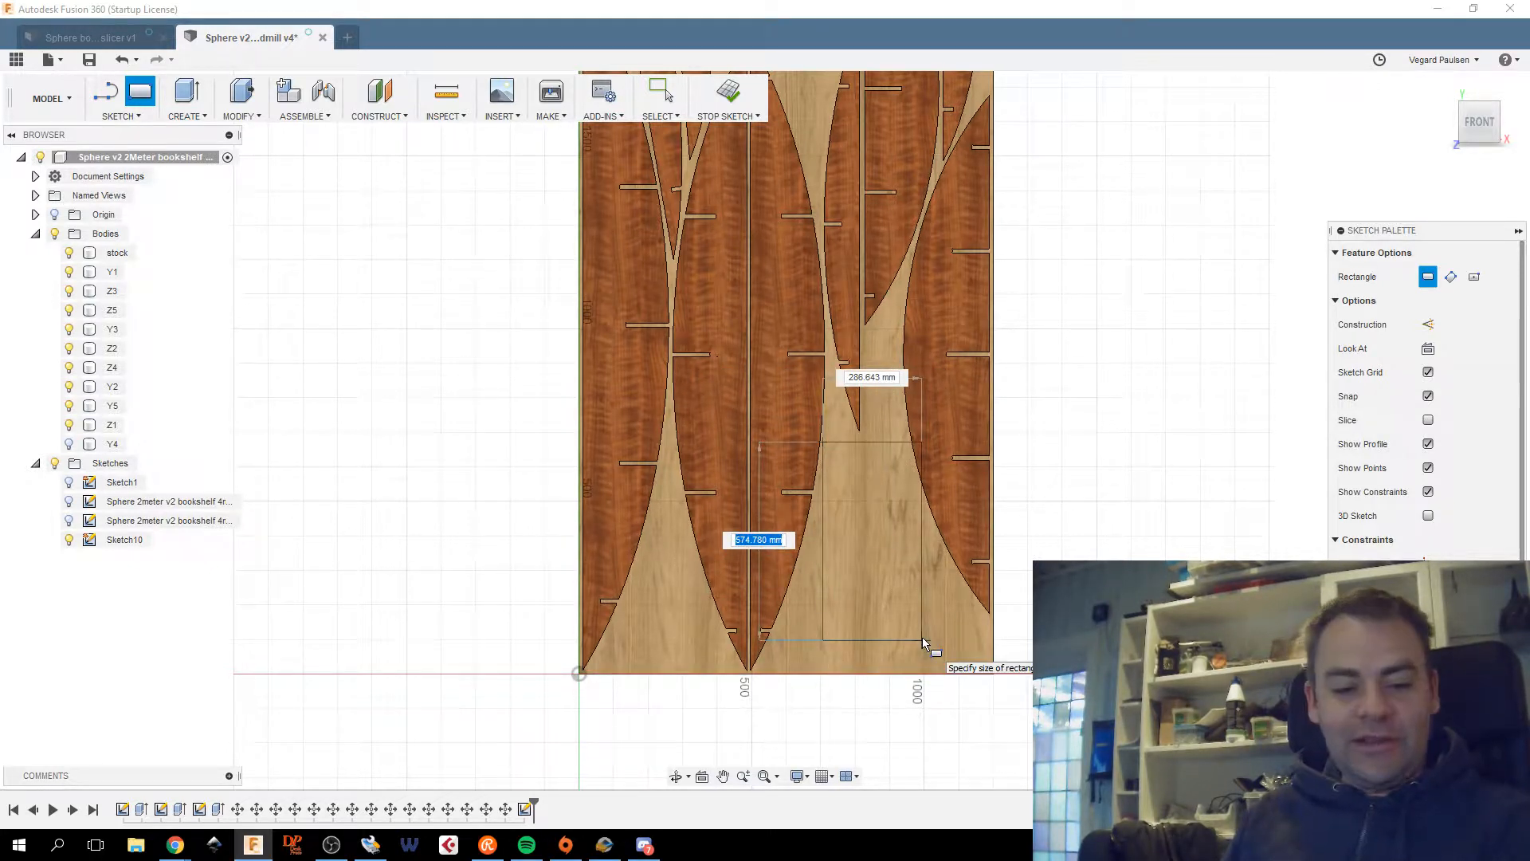
key("Escape")
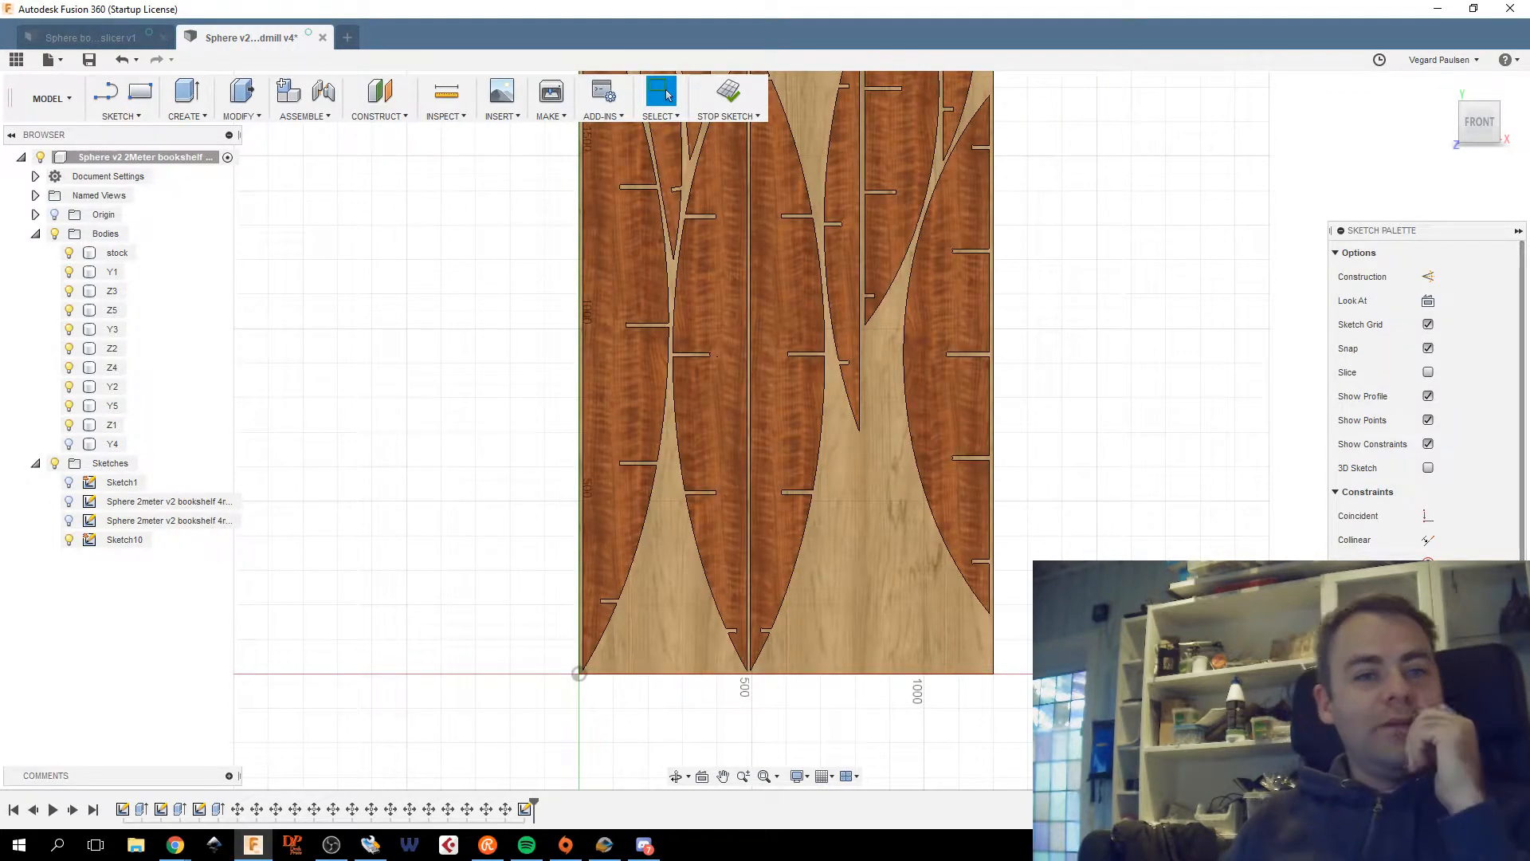
Bring the live-stream chat window over the model and send the replies "Awesome" and "I love that".
left_click_drag(0, 206, 159, 206)
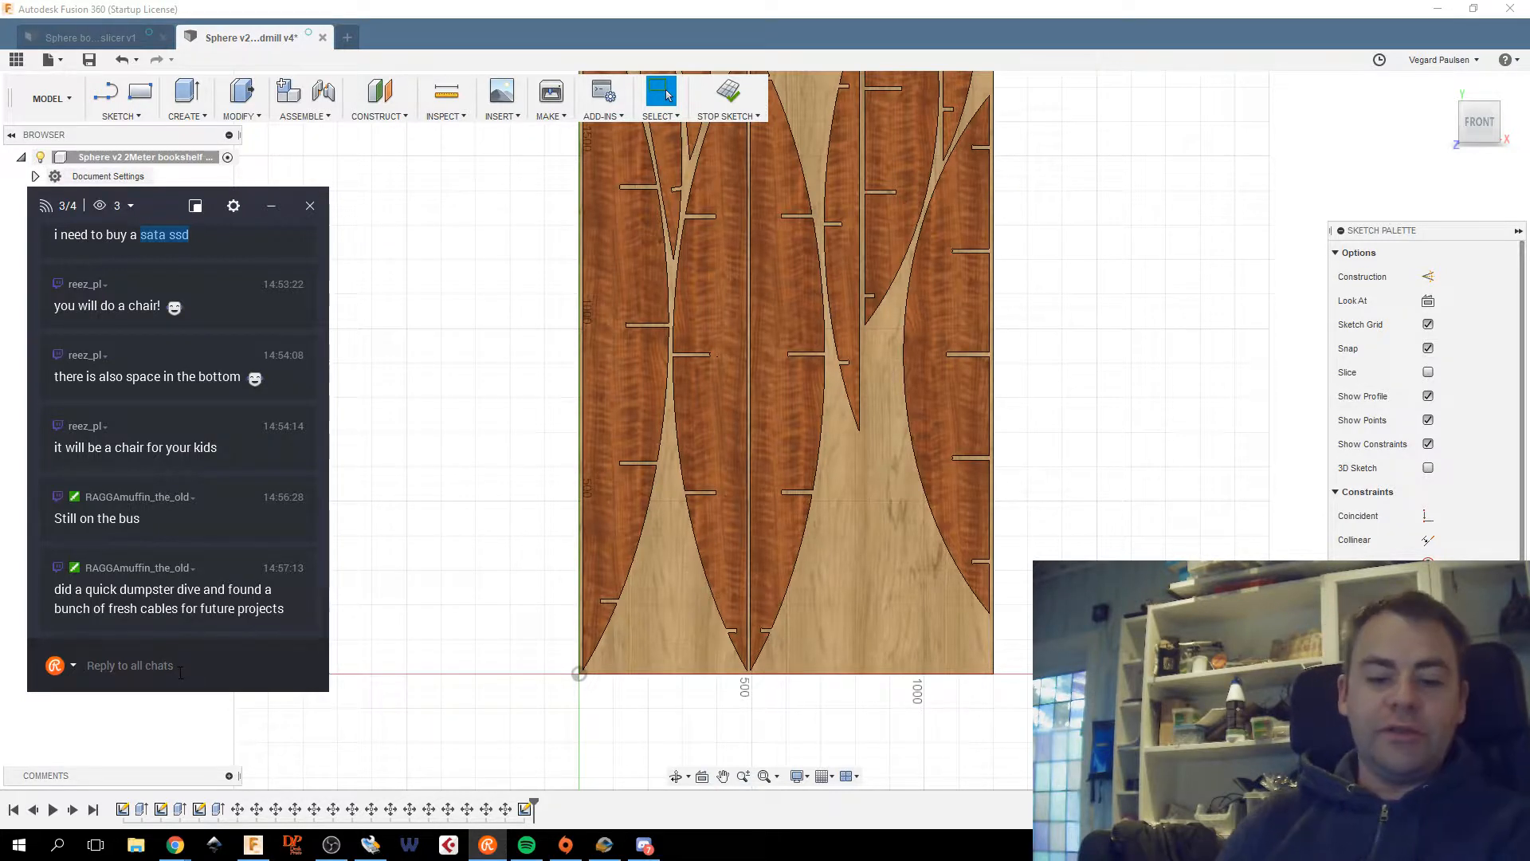
type("Aw")
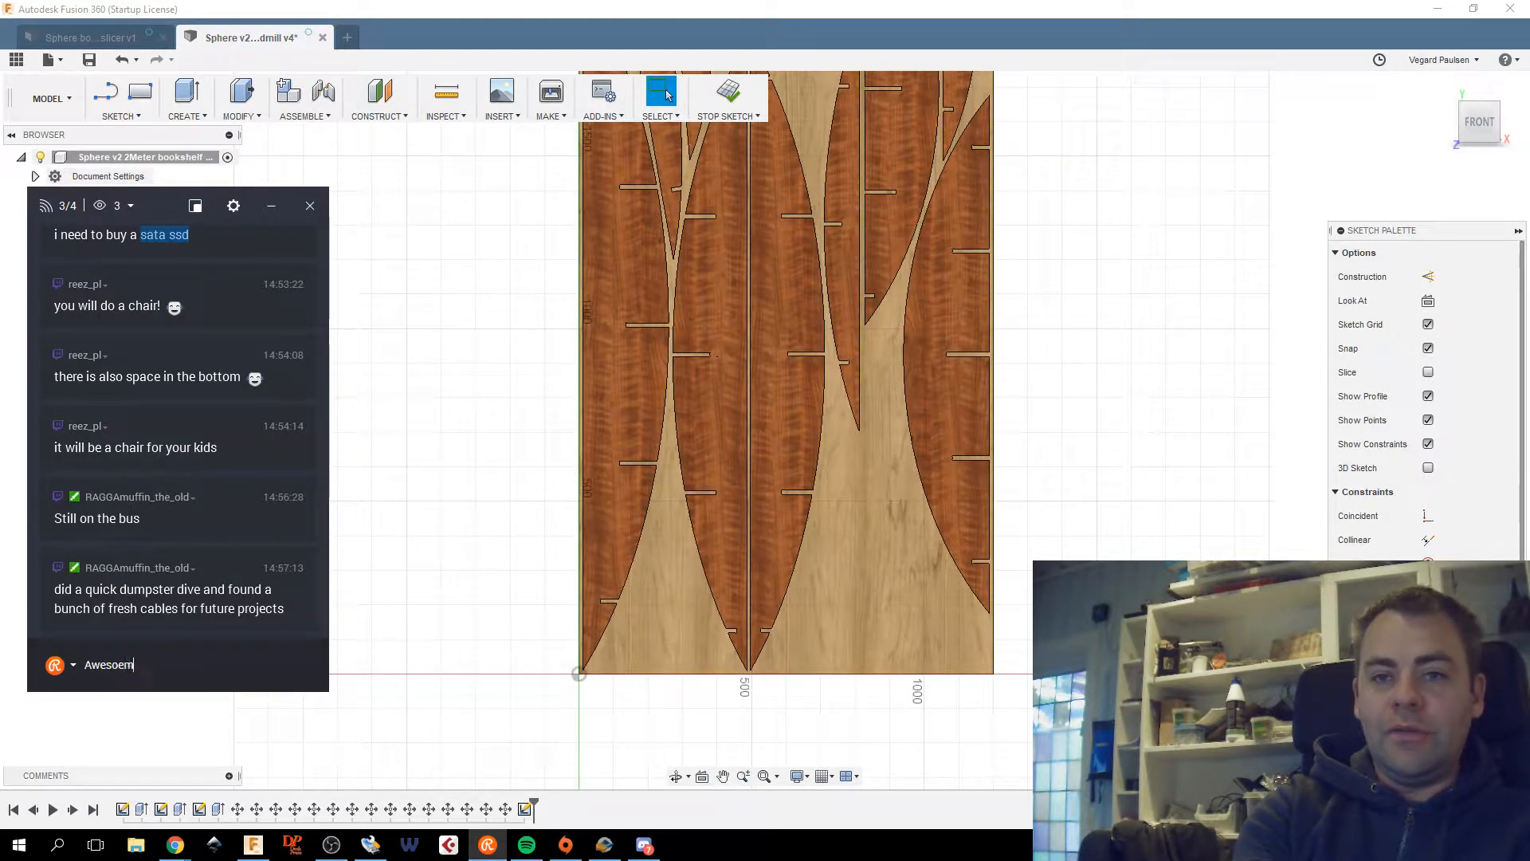
type("esome")
key("Return")
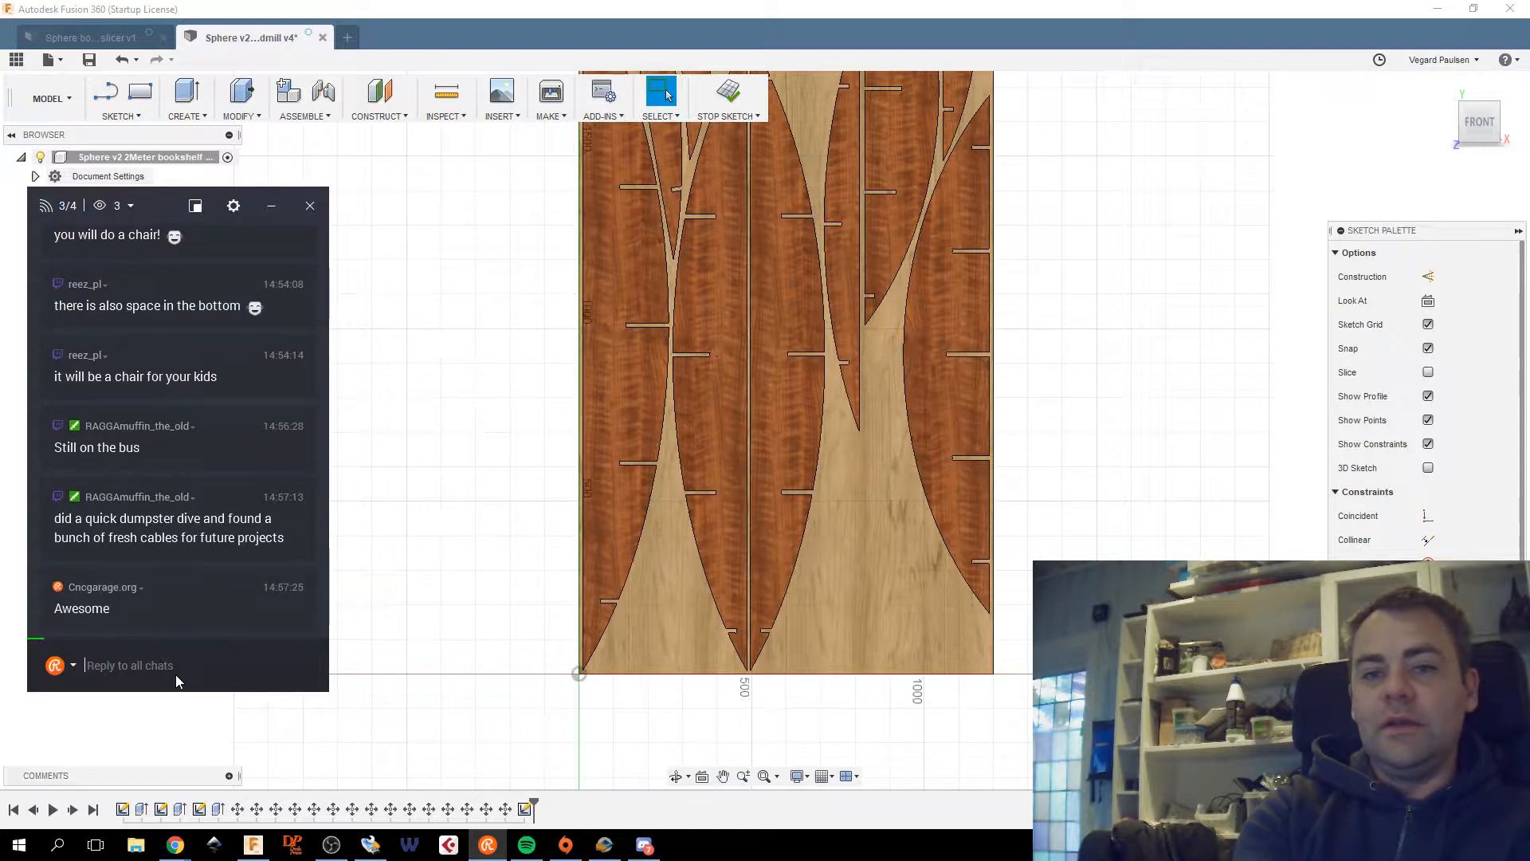
type("I love that")
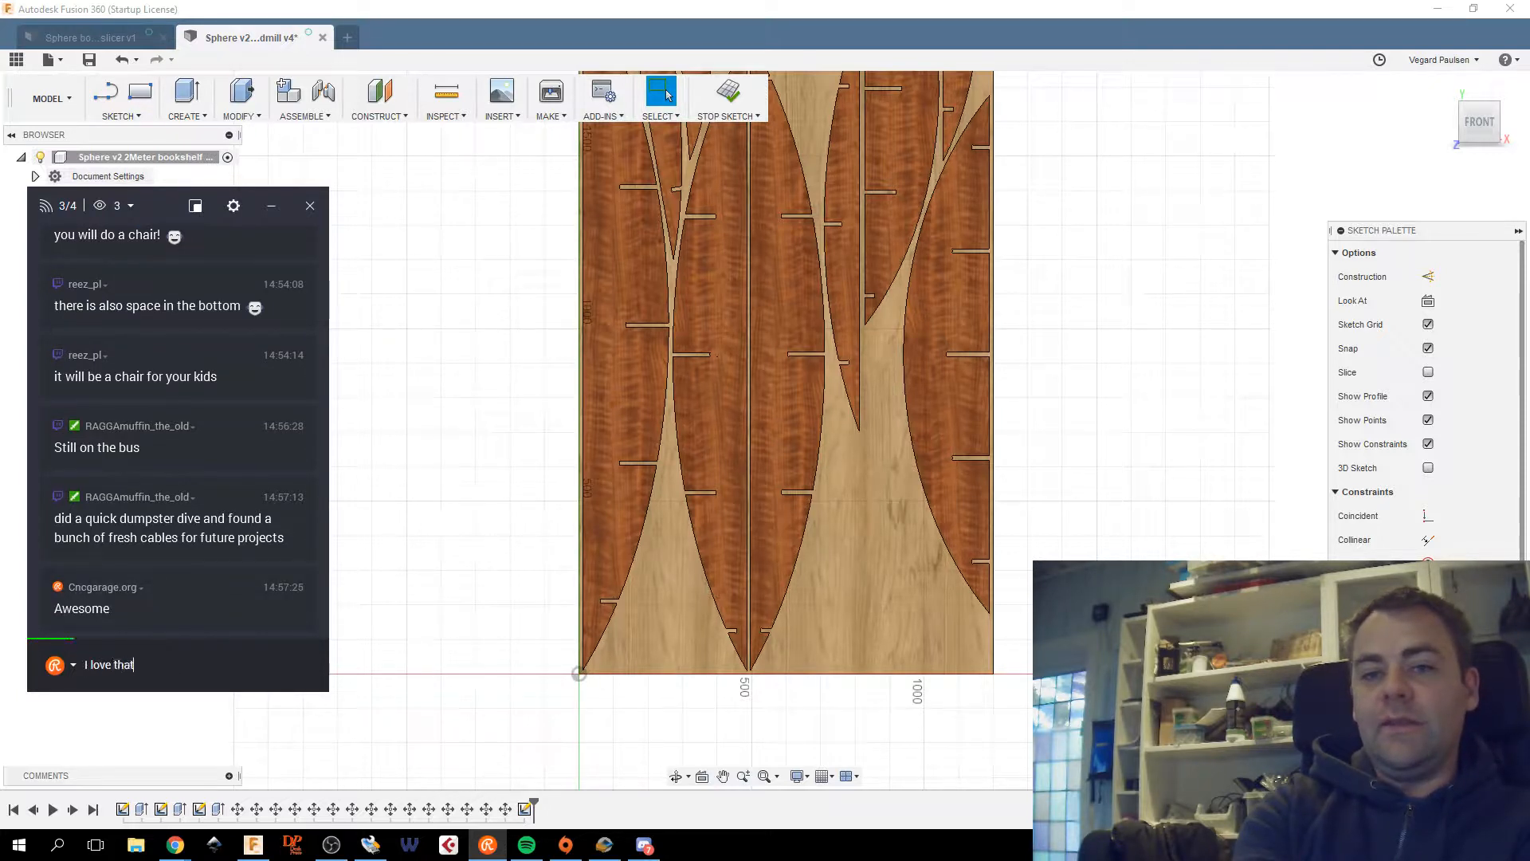
key("Return")
Bring the Chrome window onto this screen, open Pinterest, and move the chat window out of the way.
left_click_drag(154, 201, 337, 242)
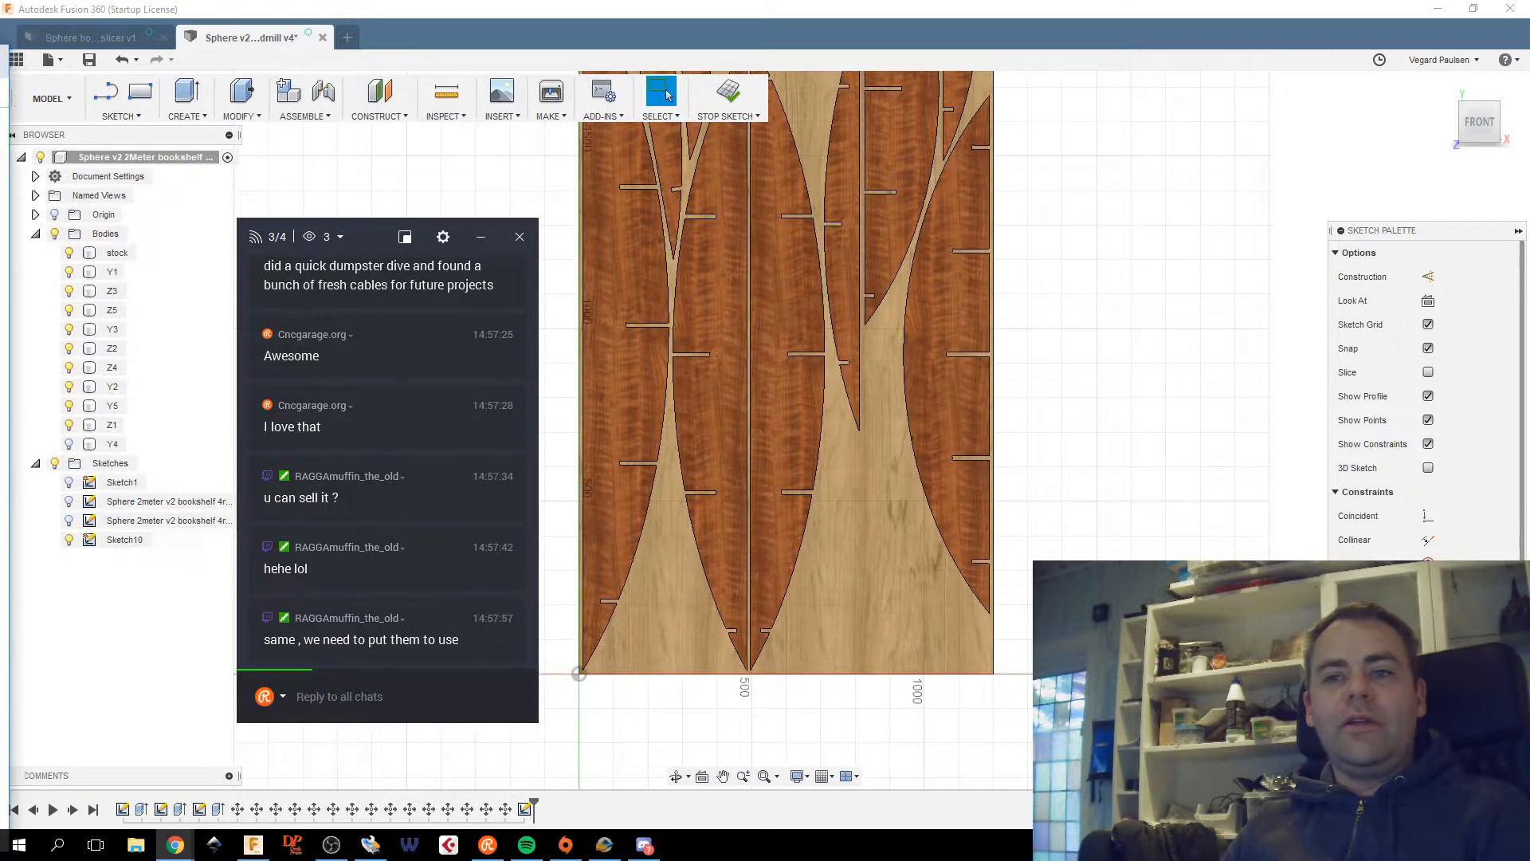
left_click_drag(0, 55, 669, 6)
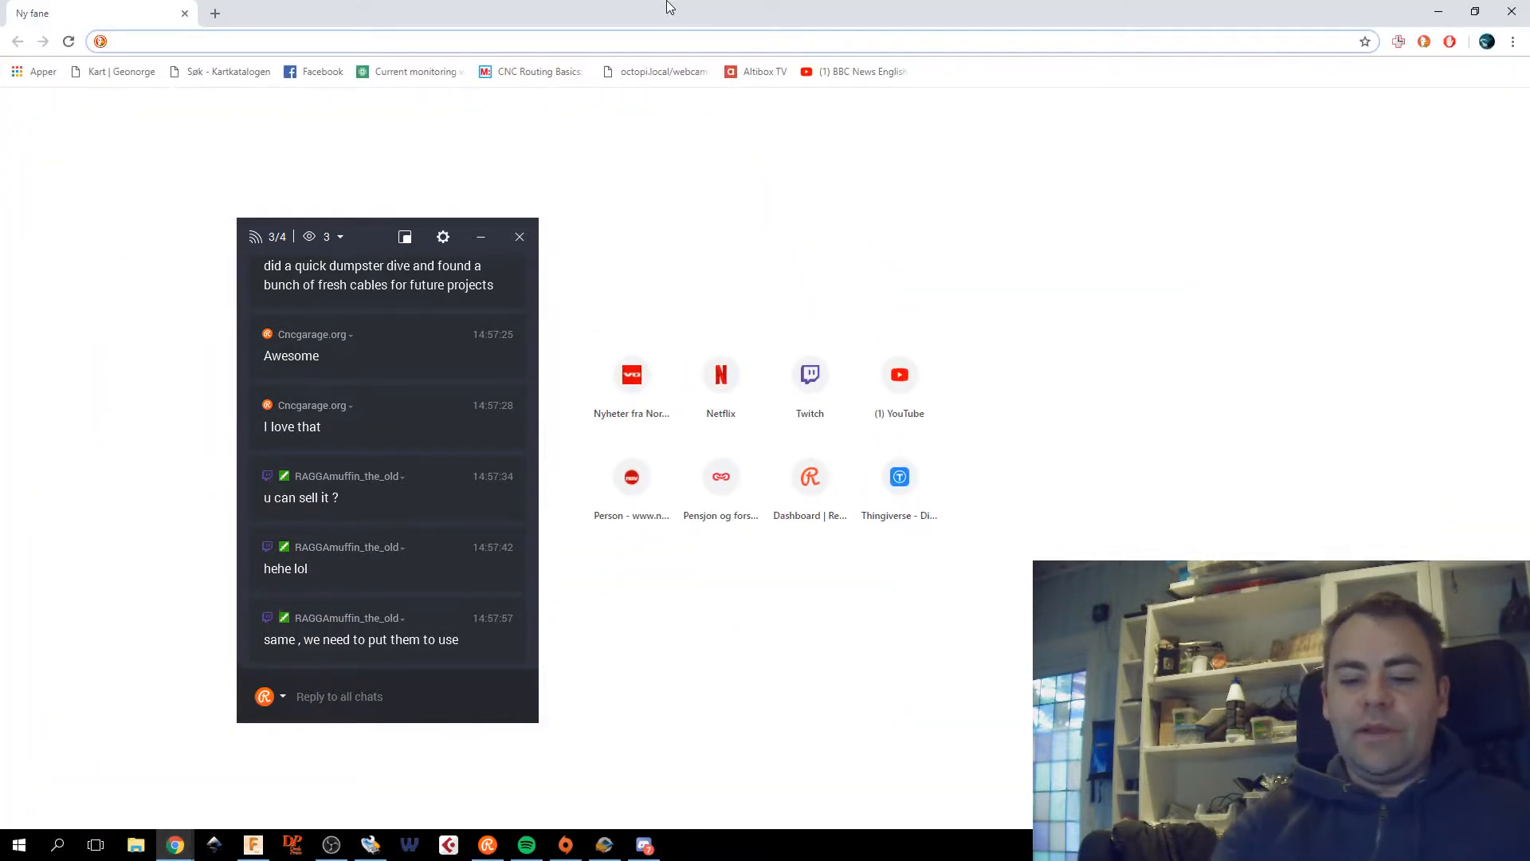
type("pint")
key("Return")
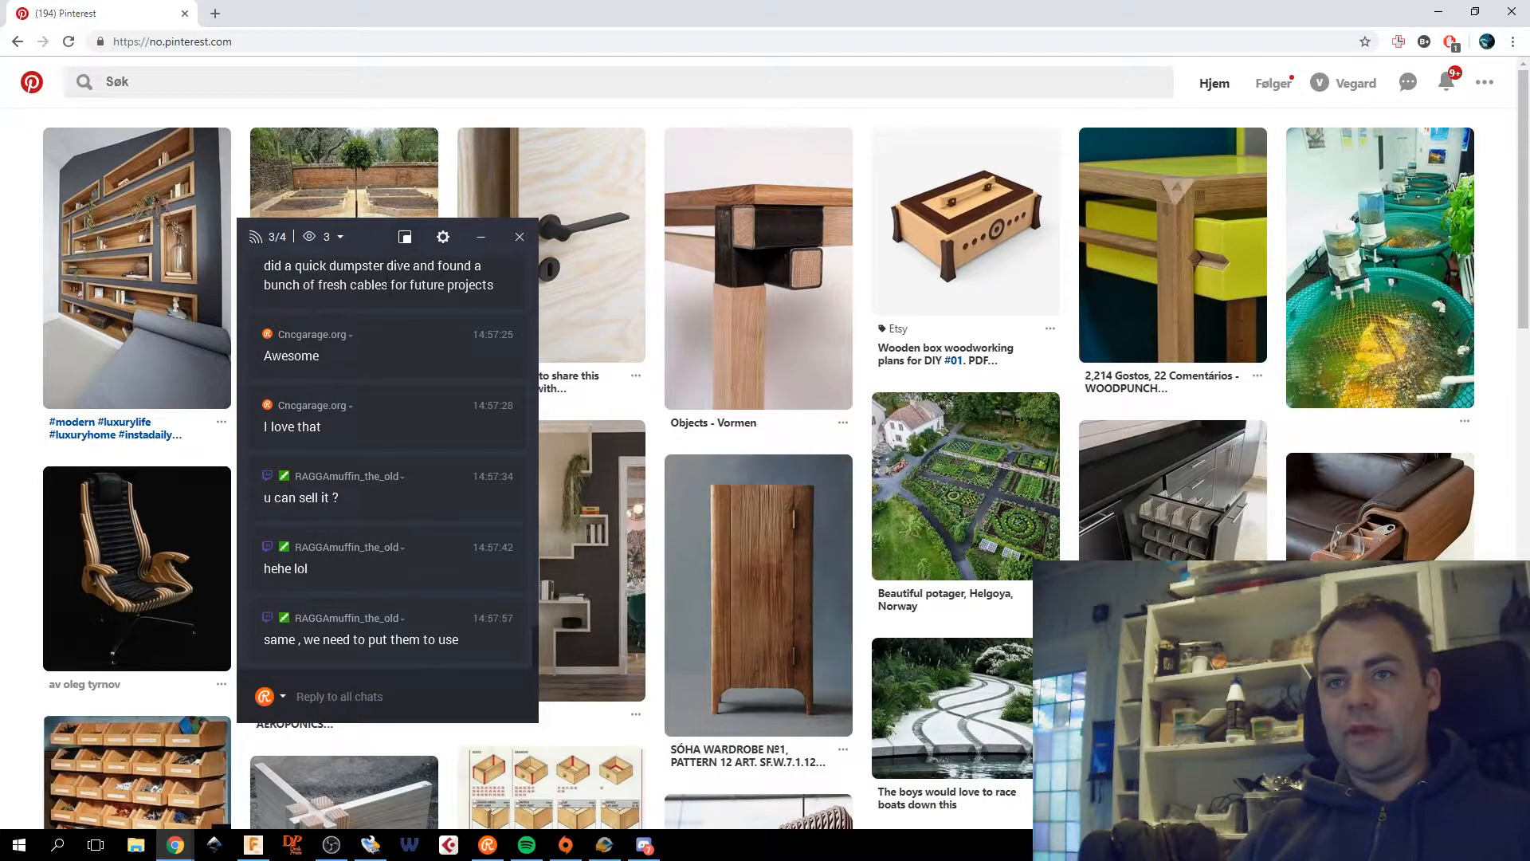
left_click_drag(376, 237, 0, 219)
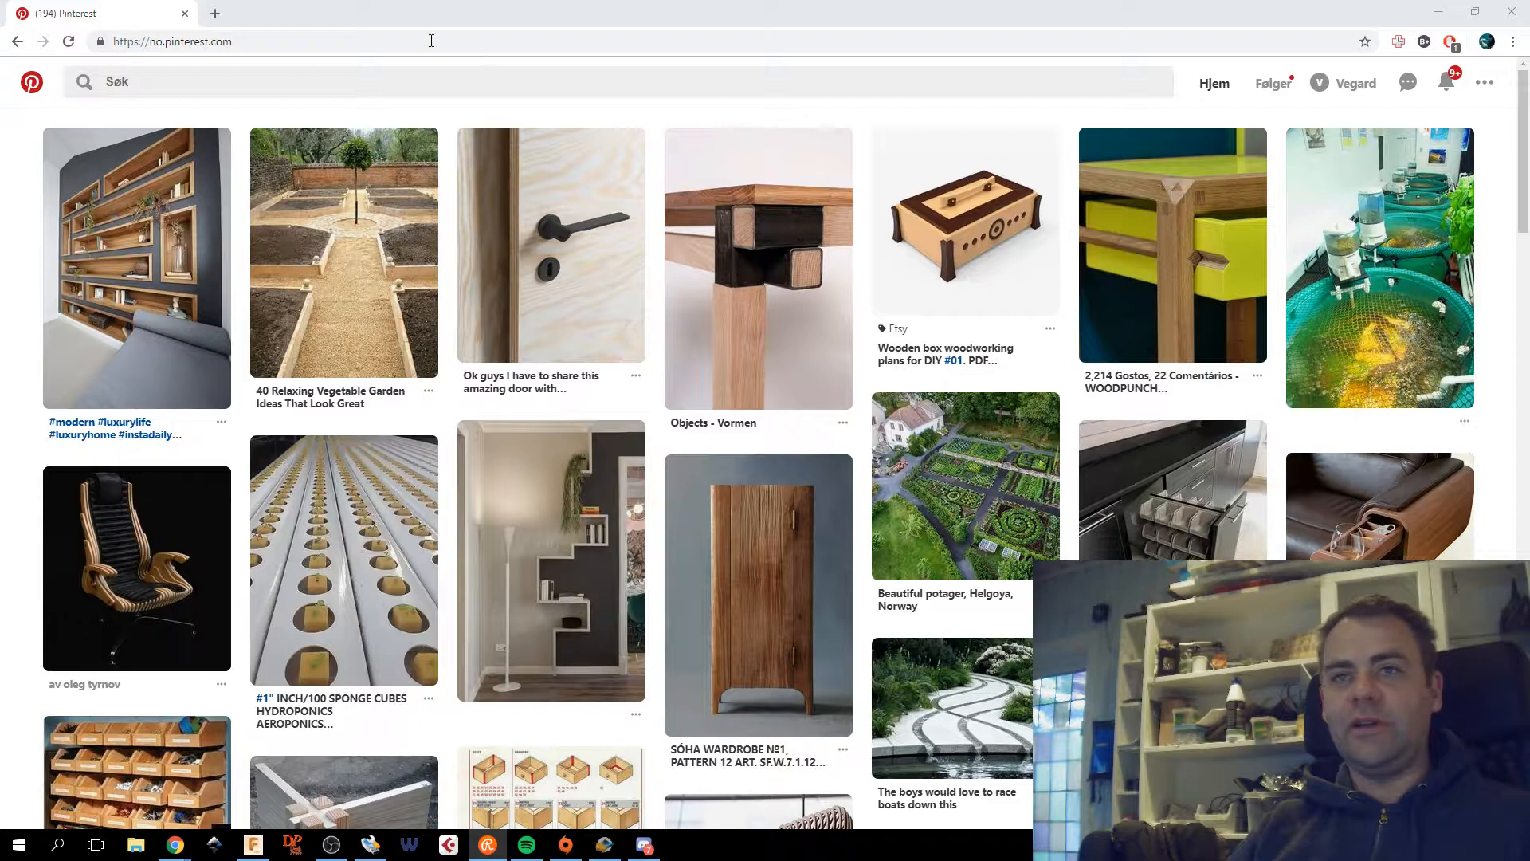
Browse the Pinterest home feed for woodworking and furniture project ideas.
mouse_move(525, 514)
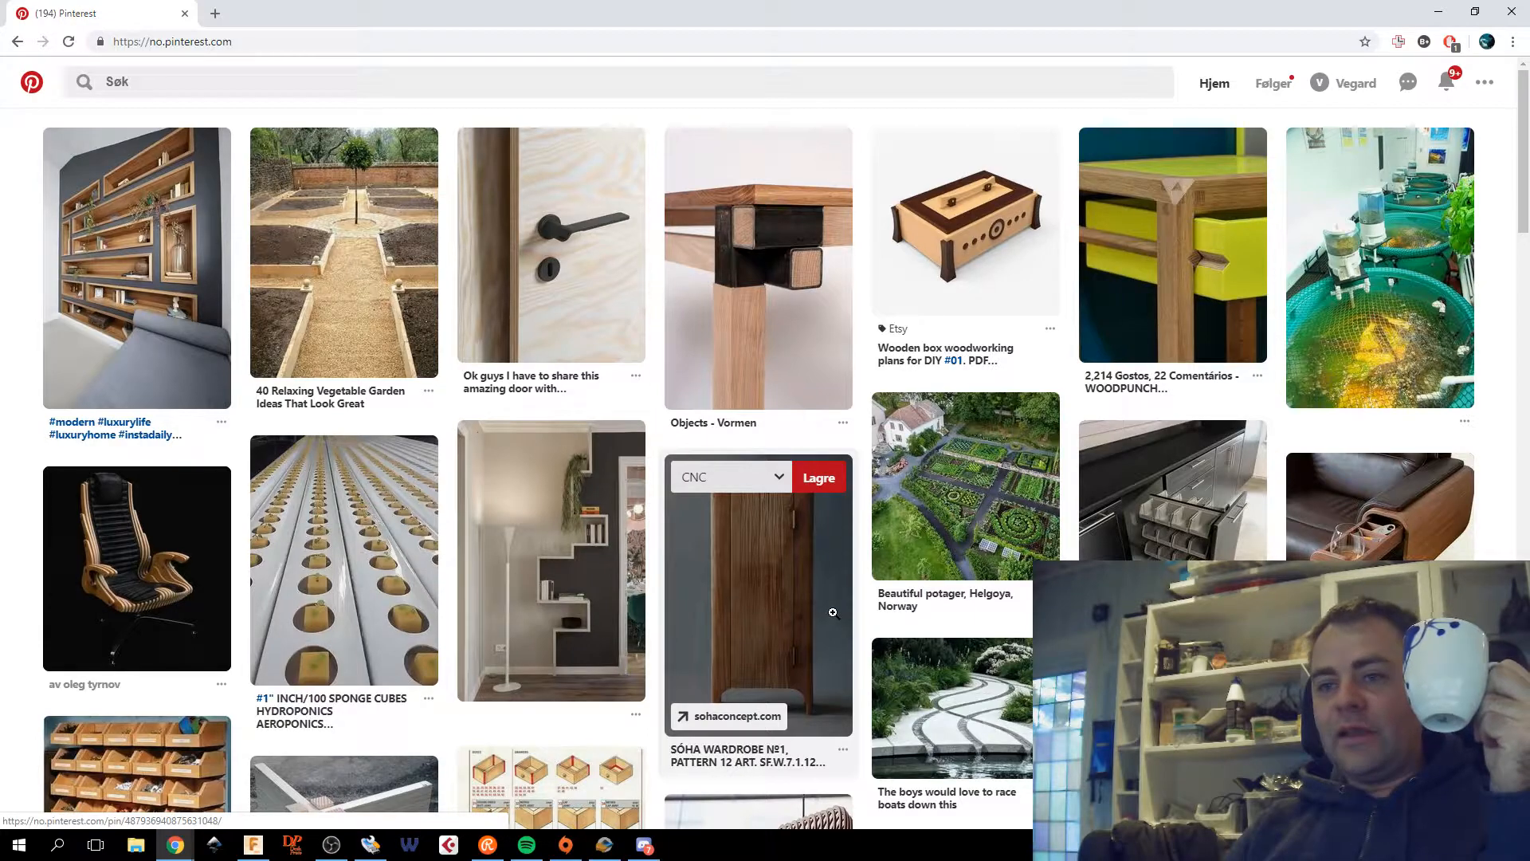
scroll(830, 620, "down", 3)
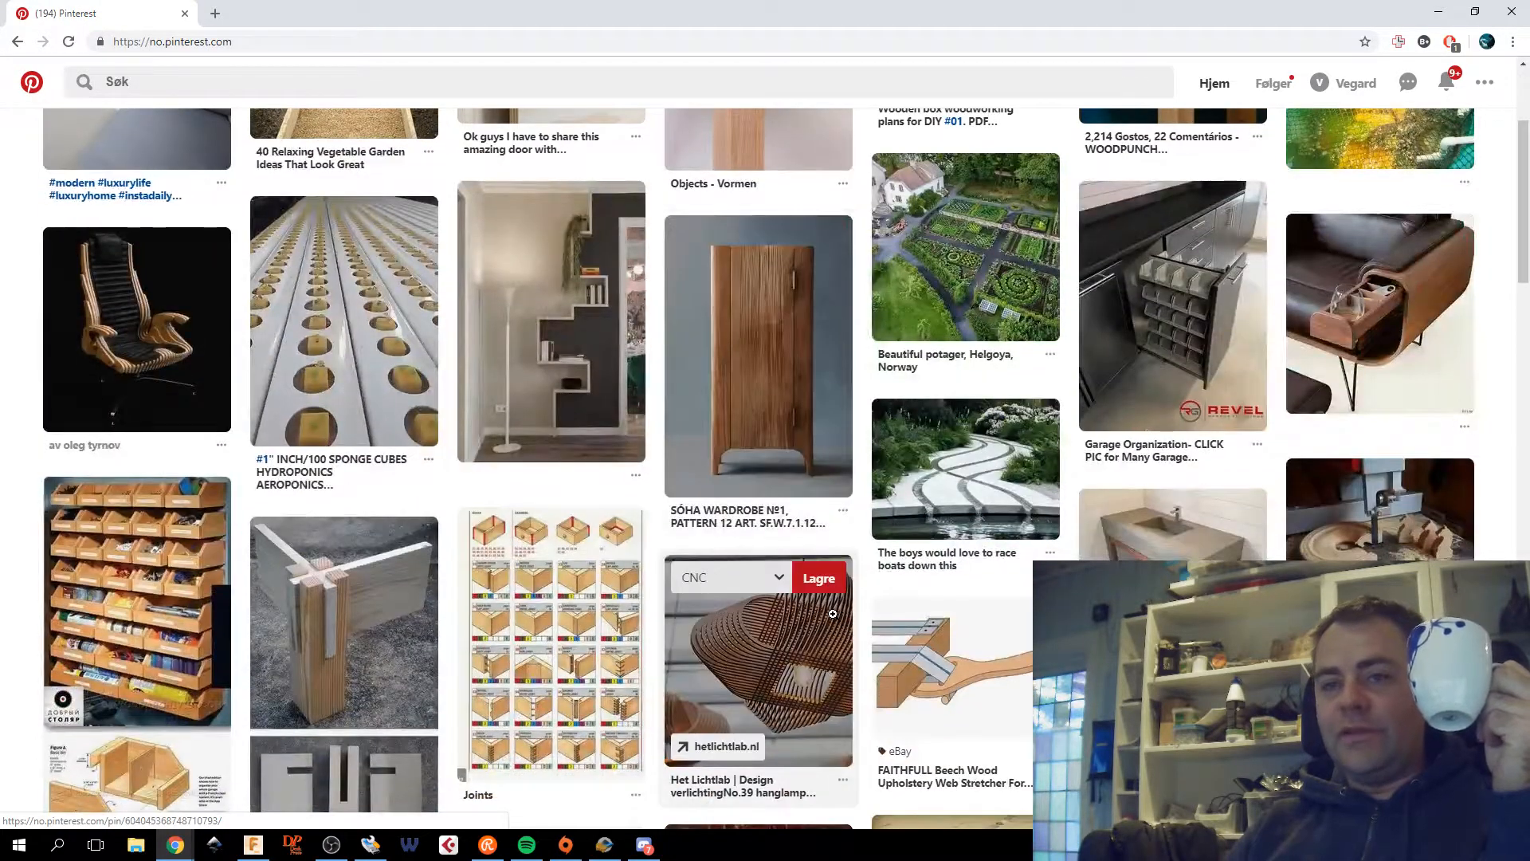
scroll(833, 613, "down", 4)
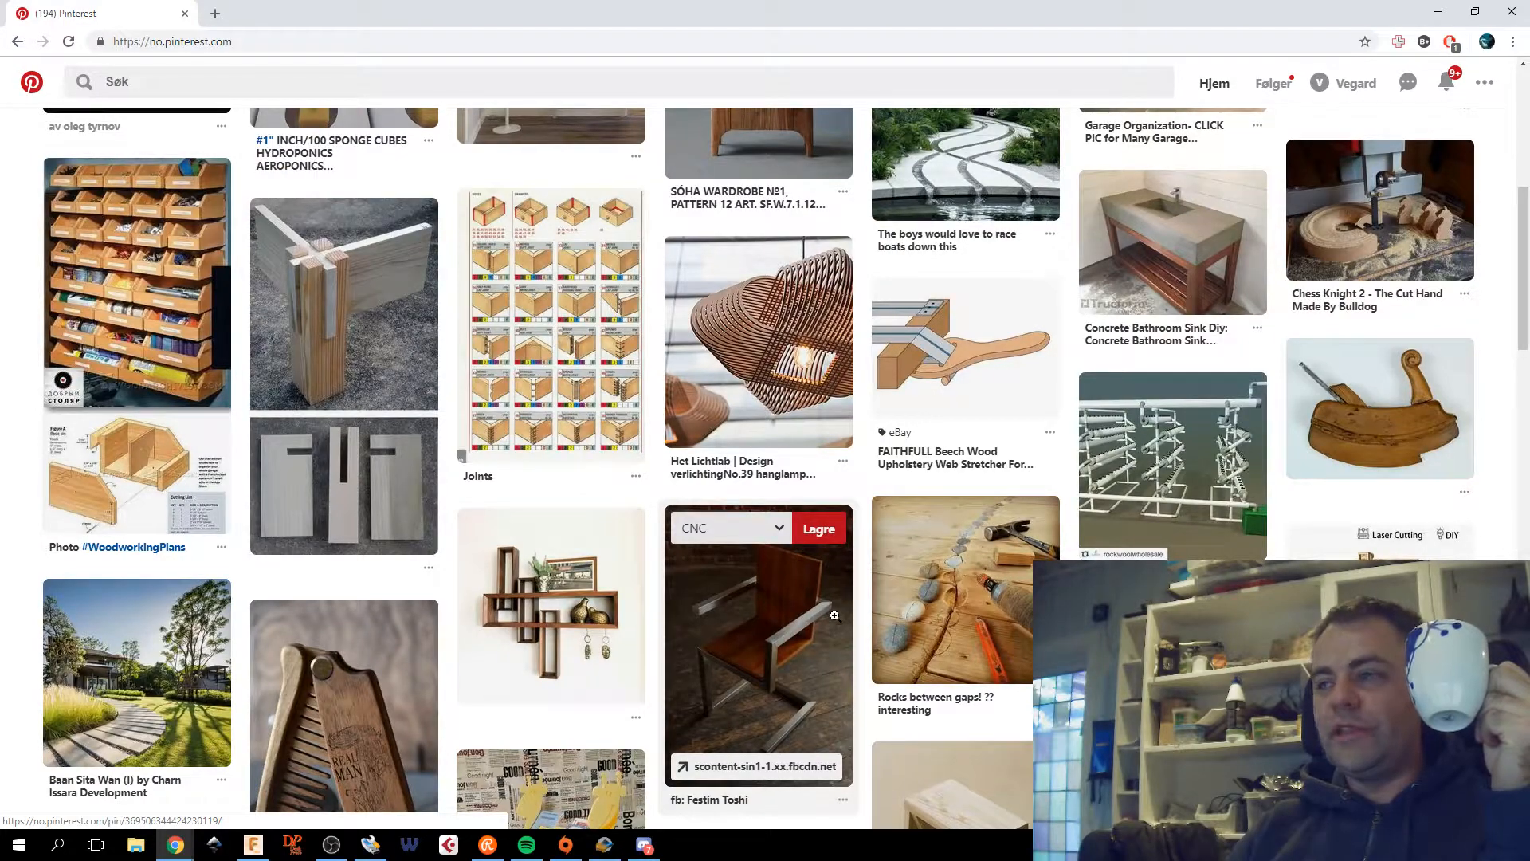
scroll(833, 615, "down", 2)
scroll(835, 623, "down", 5)
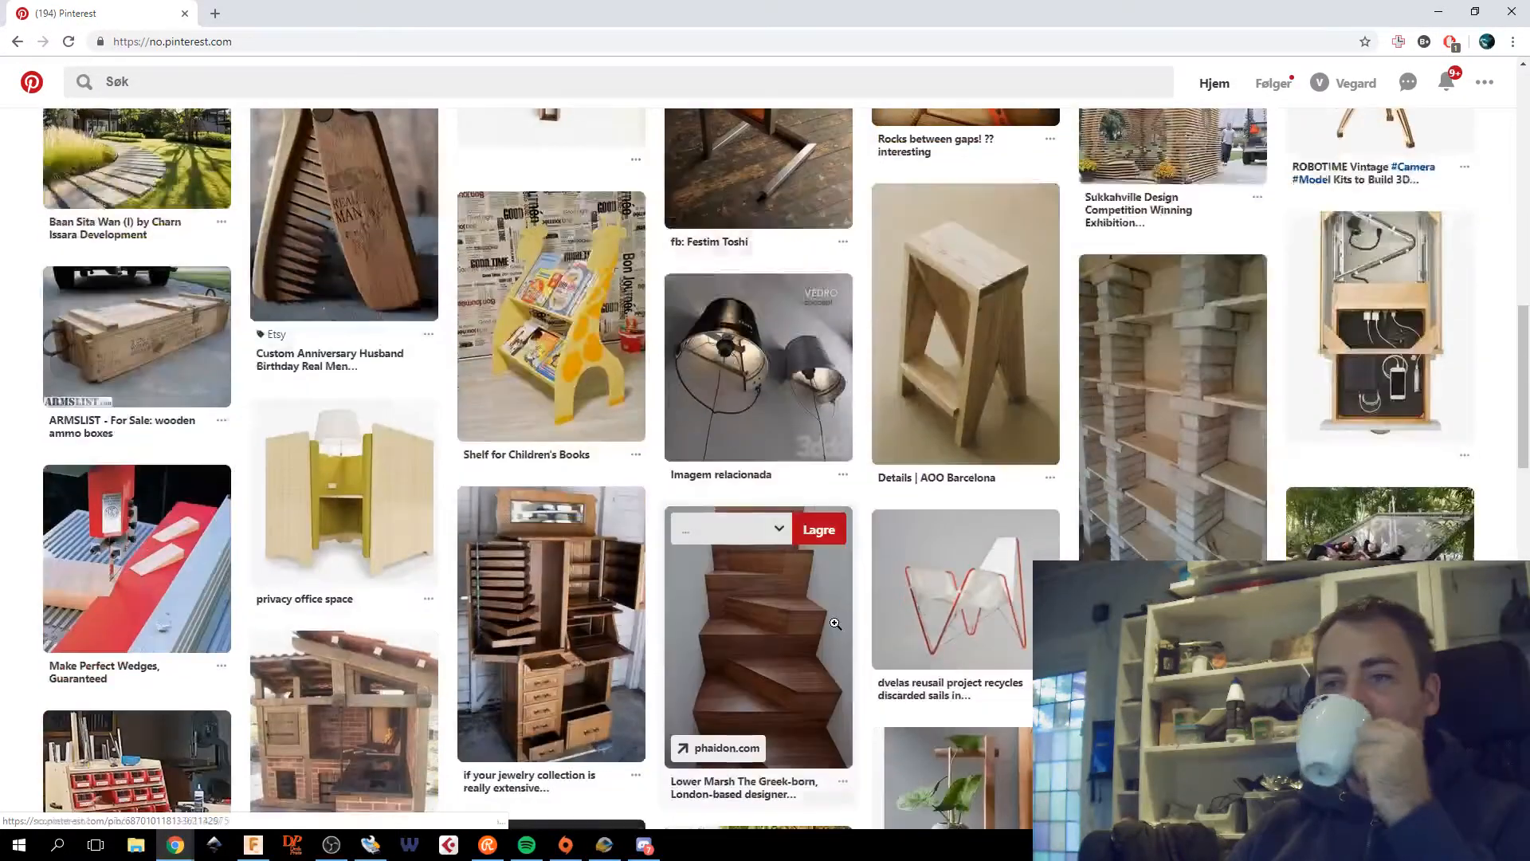
scroll(835, 625, "down", 5)
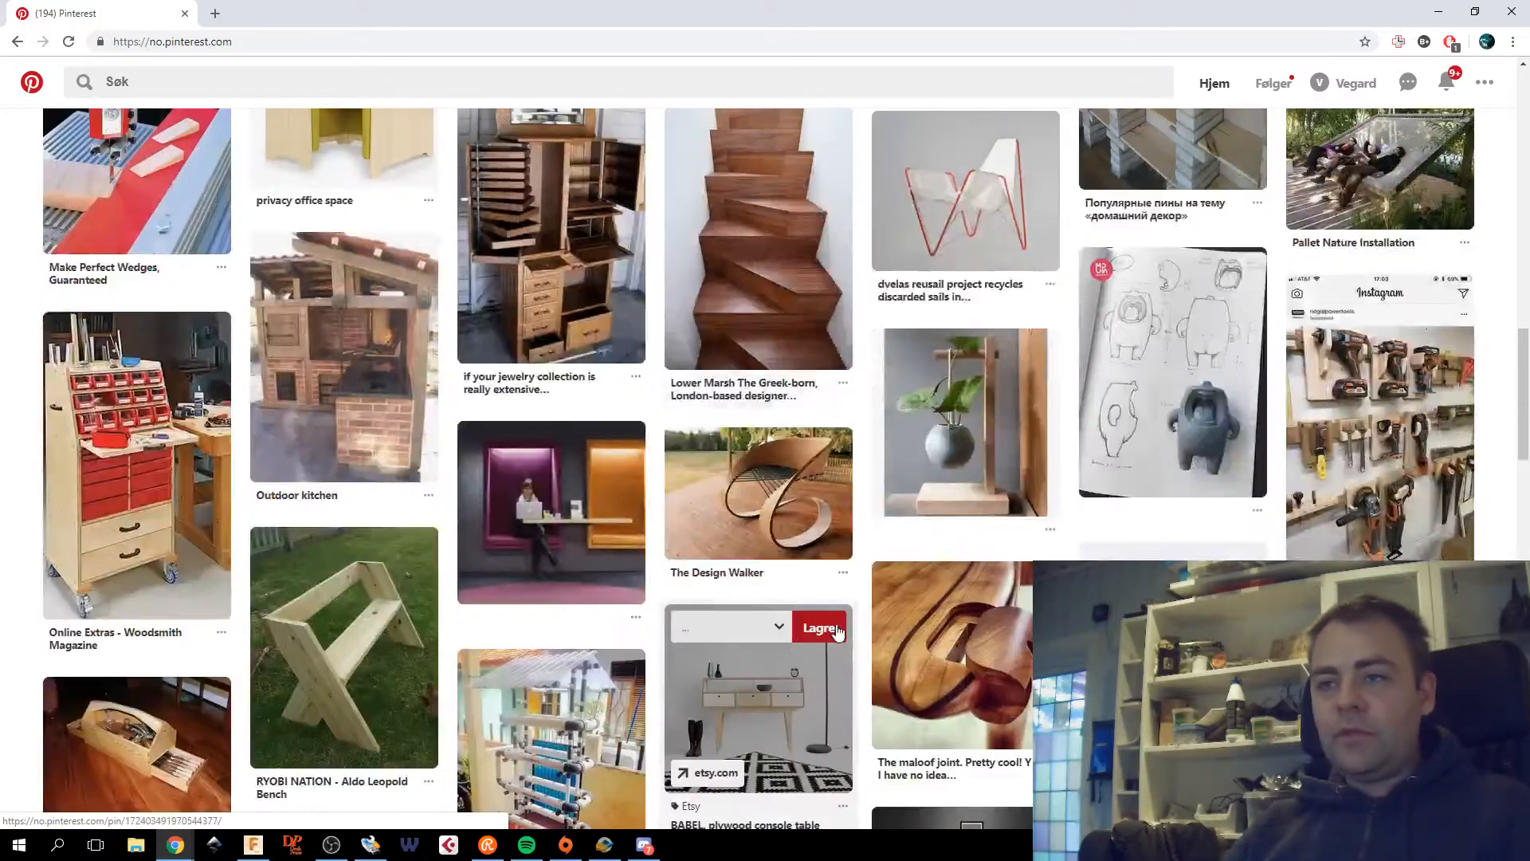
scroll(835, 630, "up", 9)
scroll(837, 625, "down", 10)
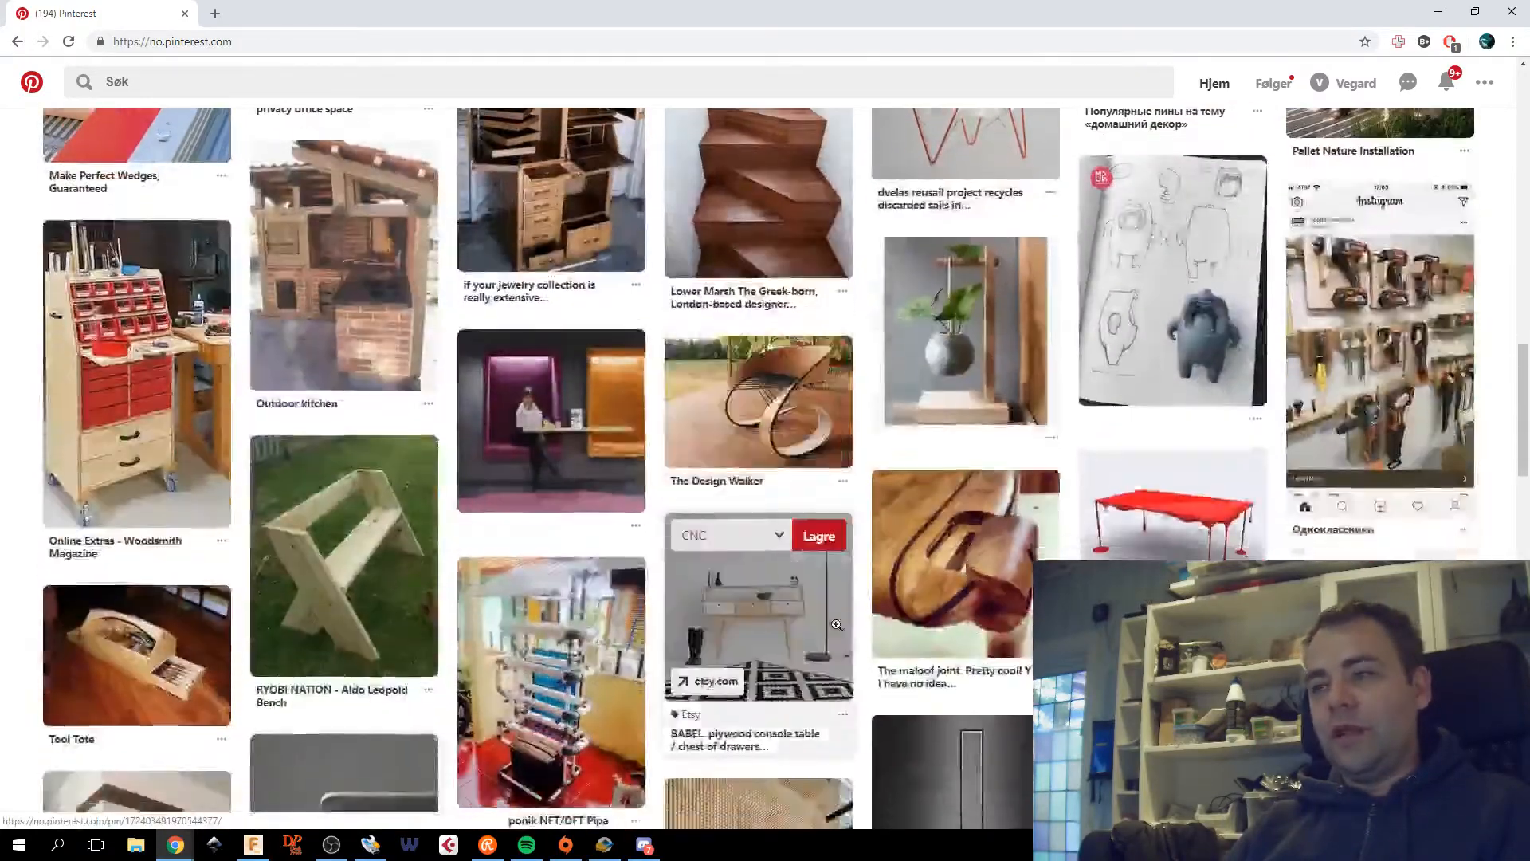
scroll(835, 624, "down", 3)
scroll(833, 623, "down", 8)
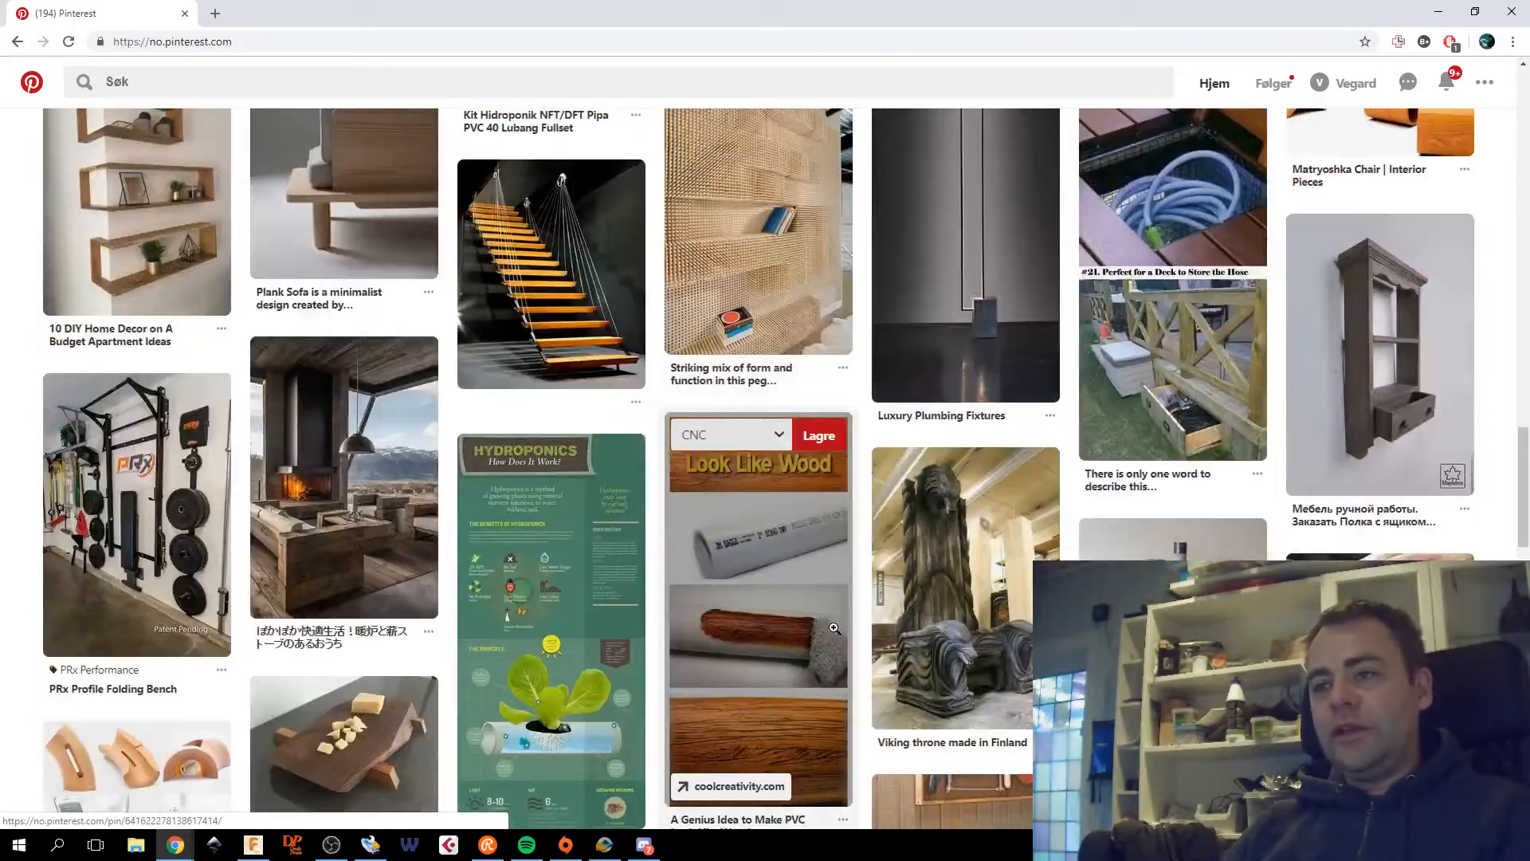
scroll(834, 626, "down", 10)
scroll(833, 627, "down", 4)
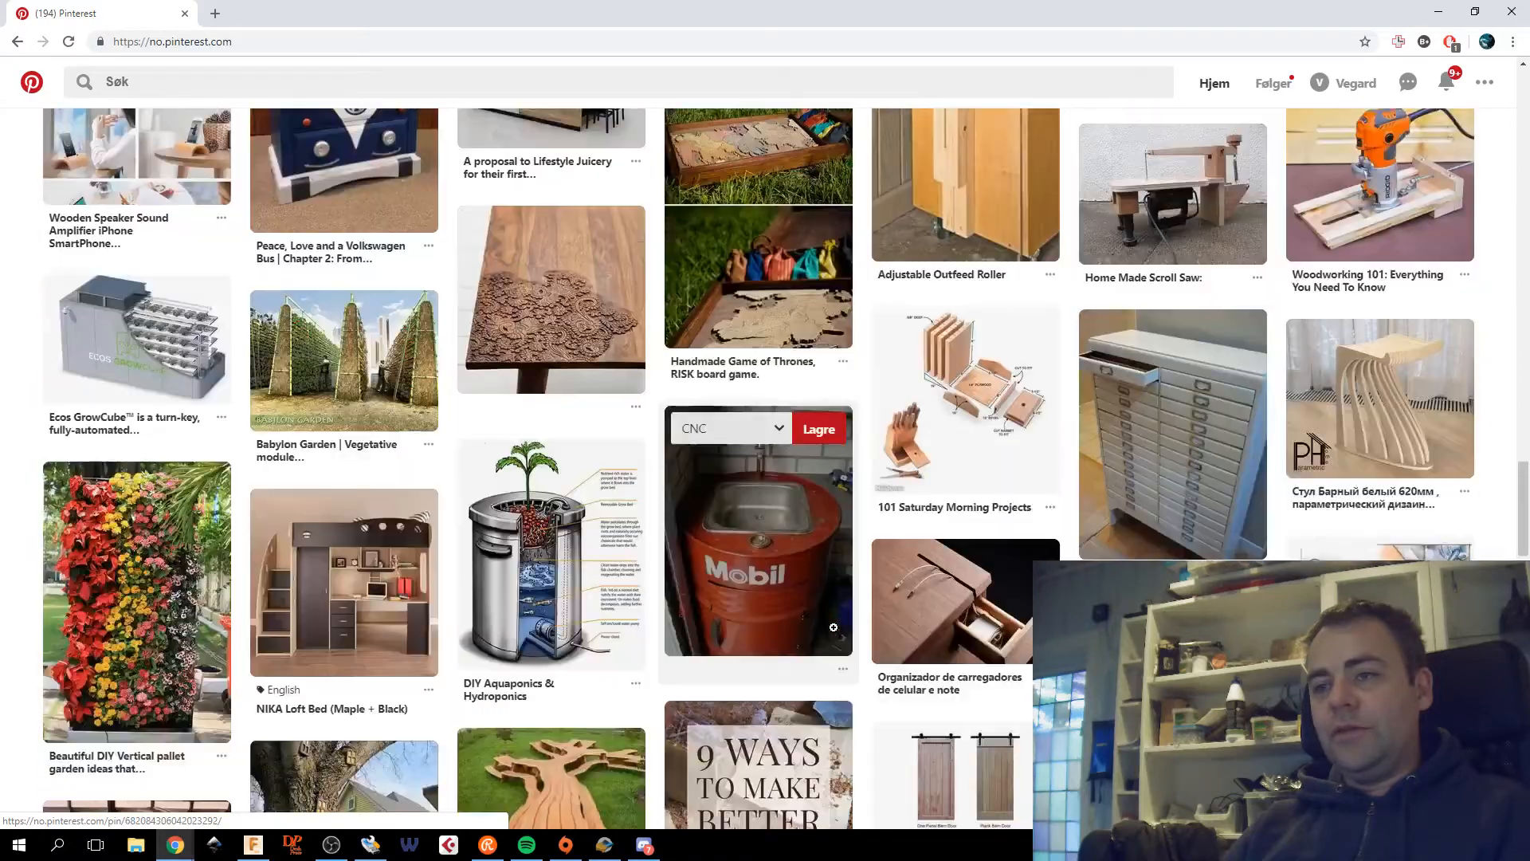
scroll(833, 628, "down", 10)
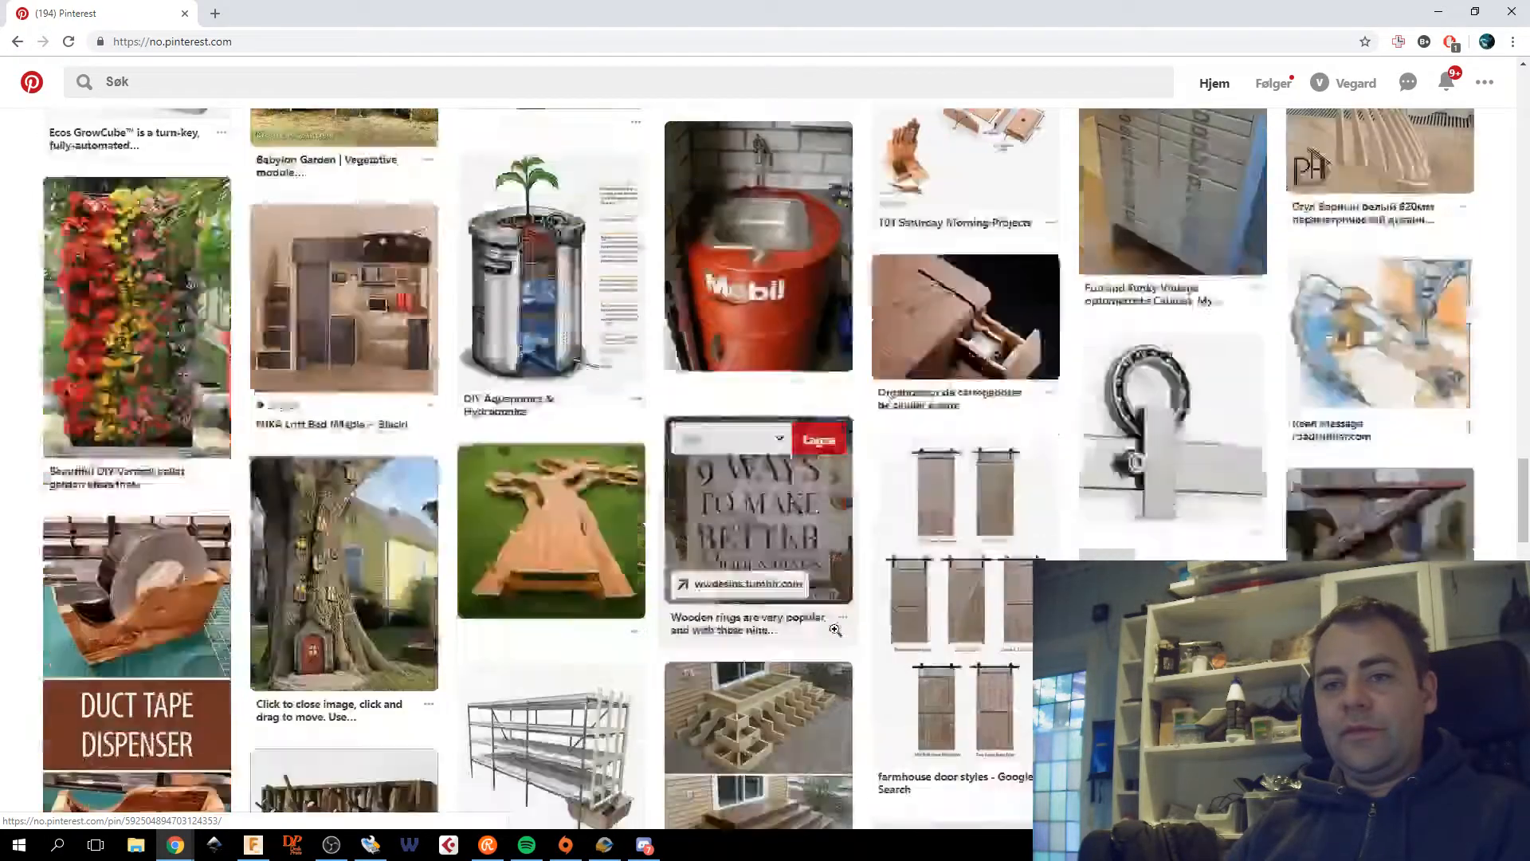
scroll(842, 511, "down", 20)
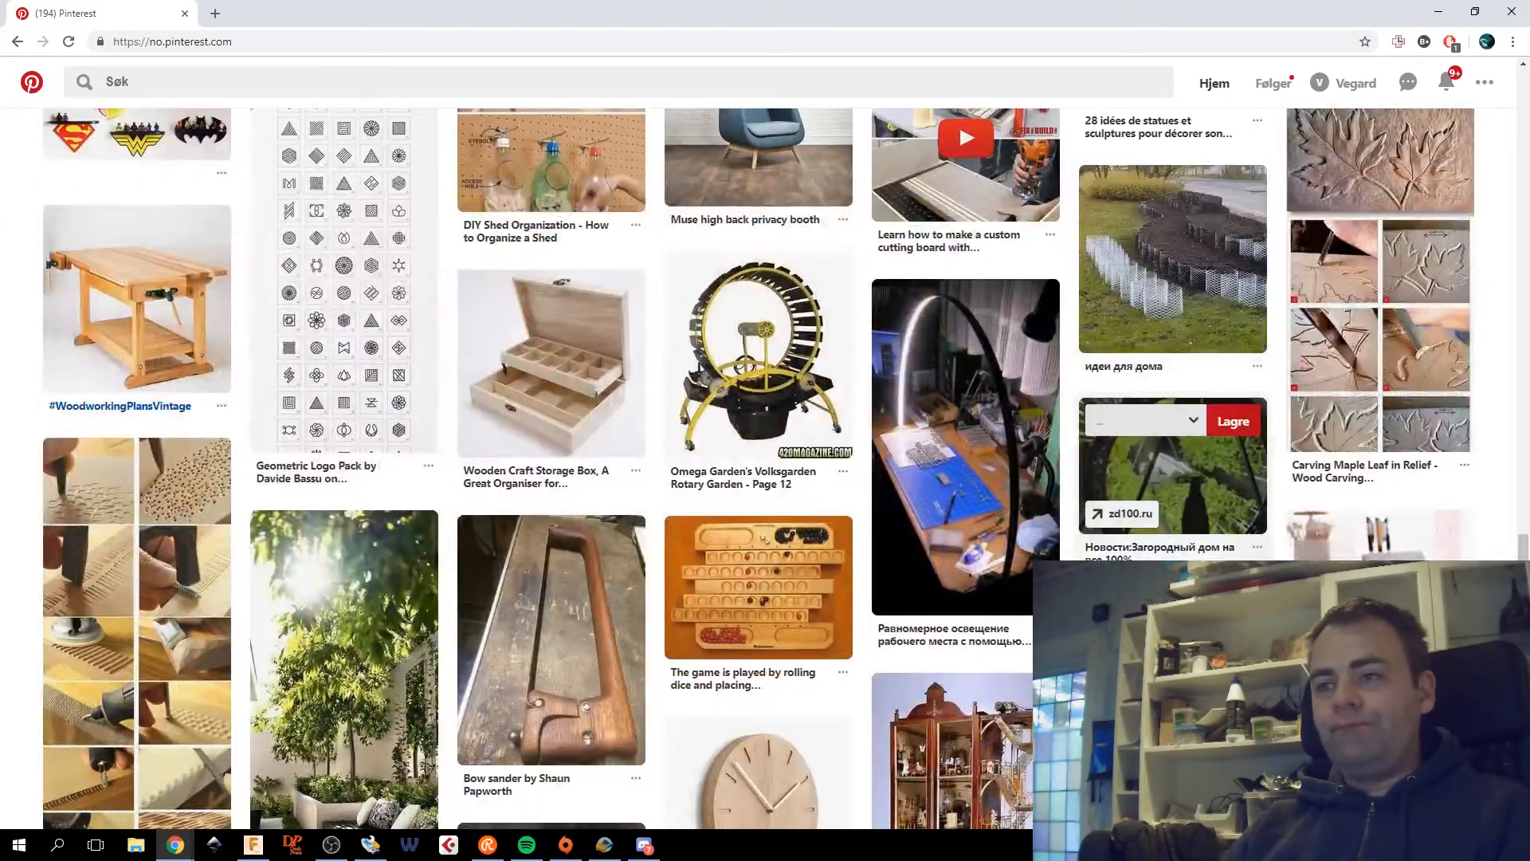
scroll(1184, 211, "down", 6)
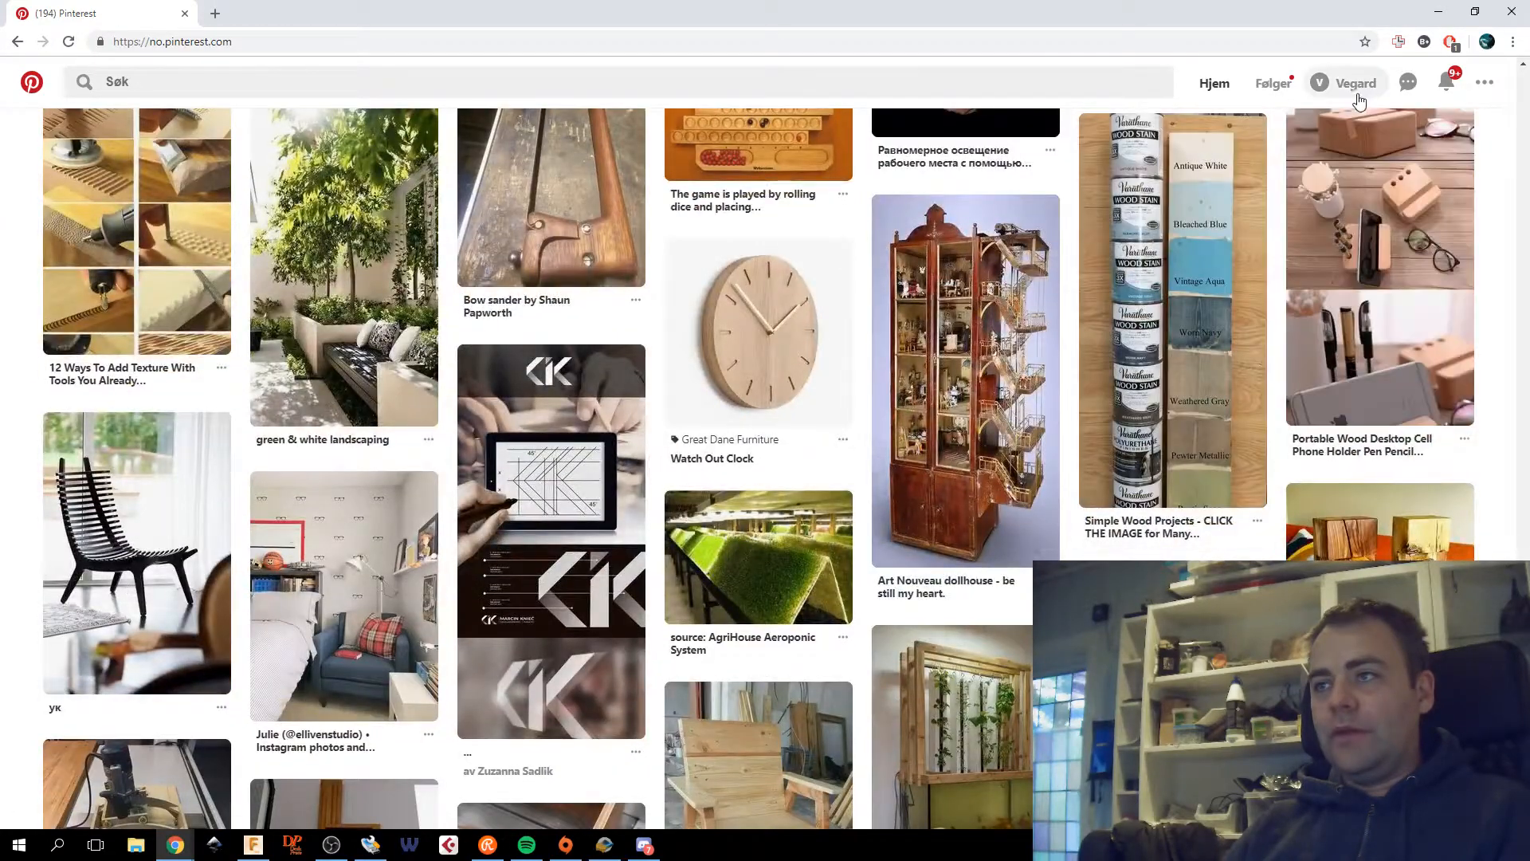
Open the CNC board from the own Pinterest profile and look through its saved furniture, lamp and cabinet pins.
left_click(1355, 83)
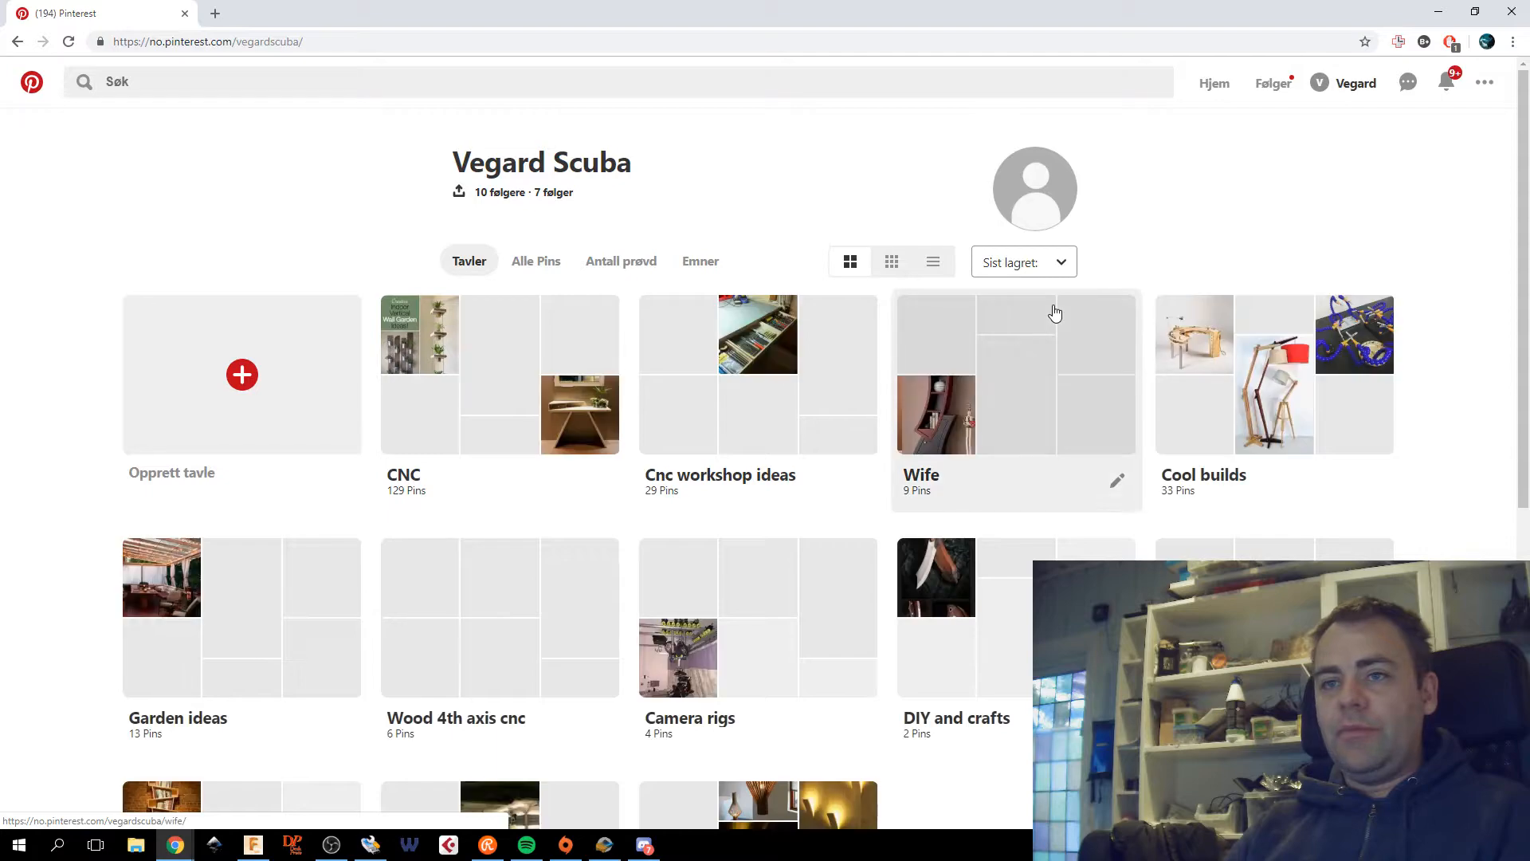
left_click(495, 366)
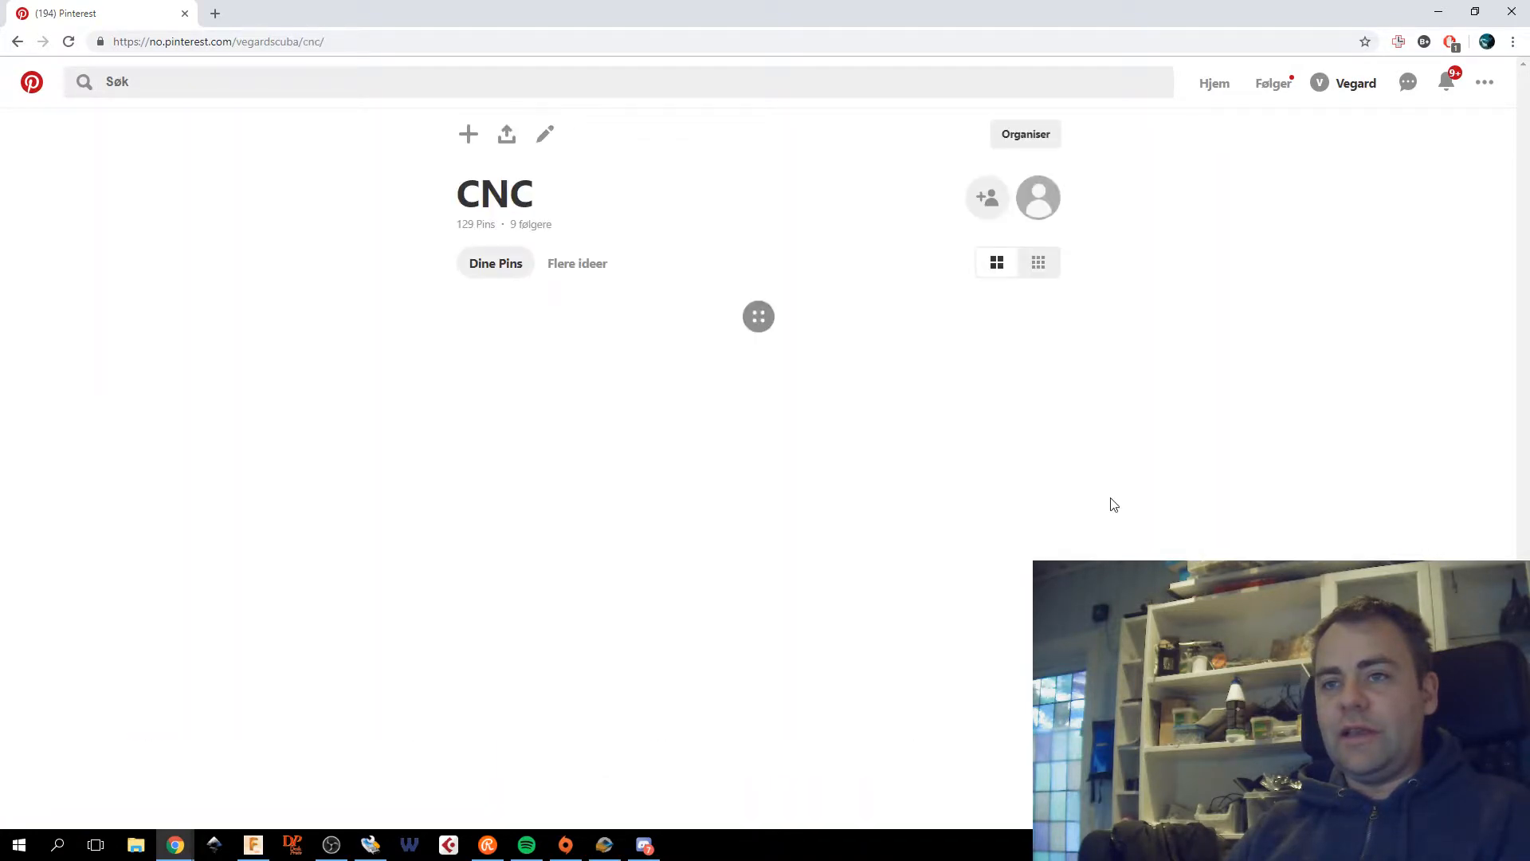
scroll(964, 359, "down", 1)
scroll(956, 478, "down", 4)
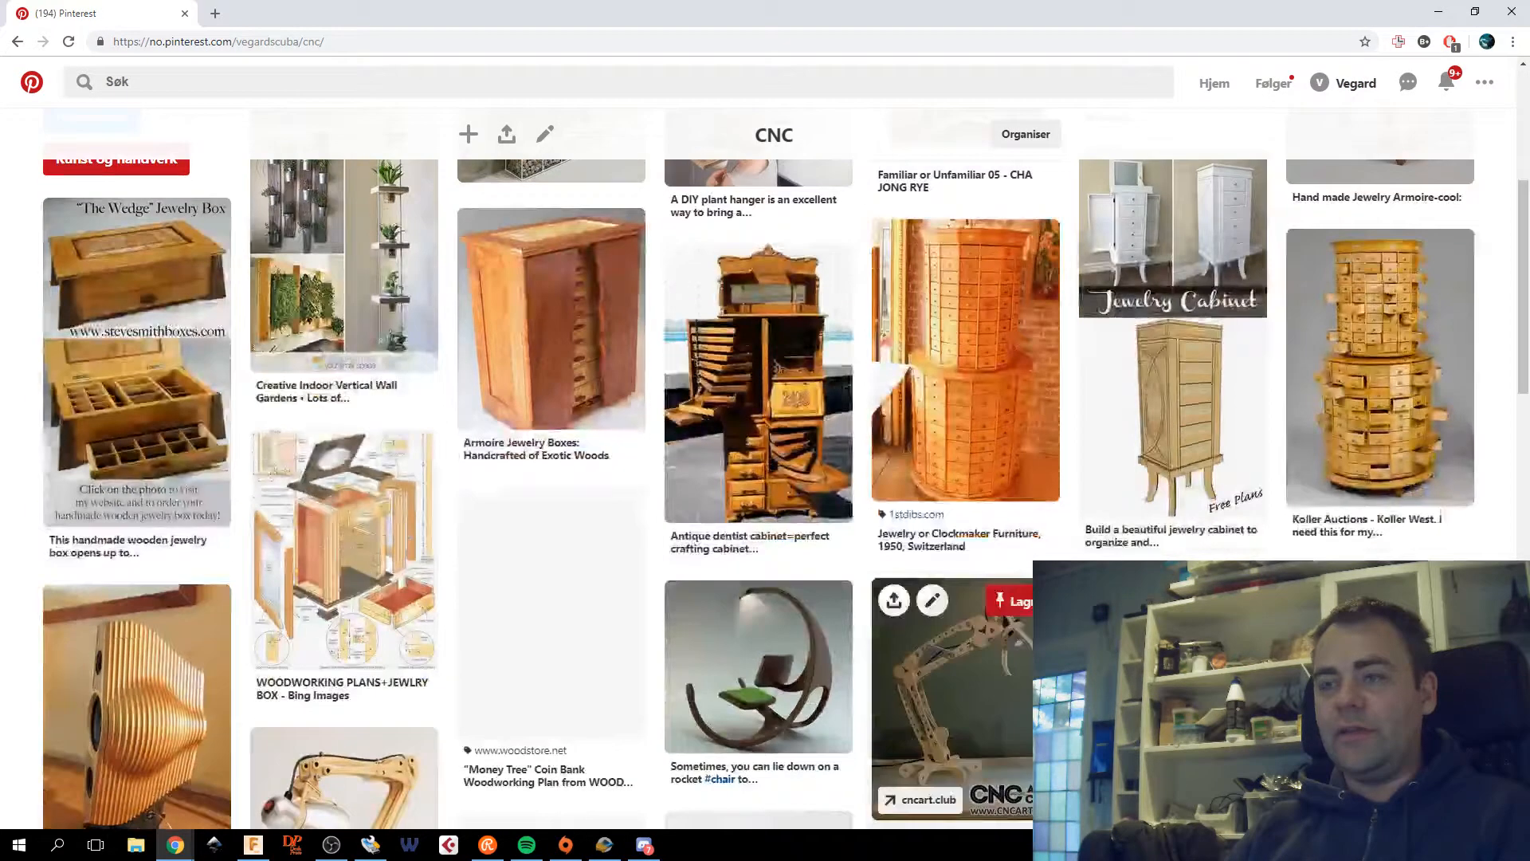
scroll(958, 561, "down", 3)
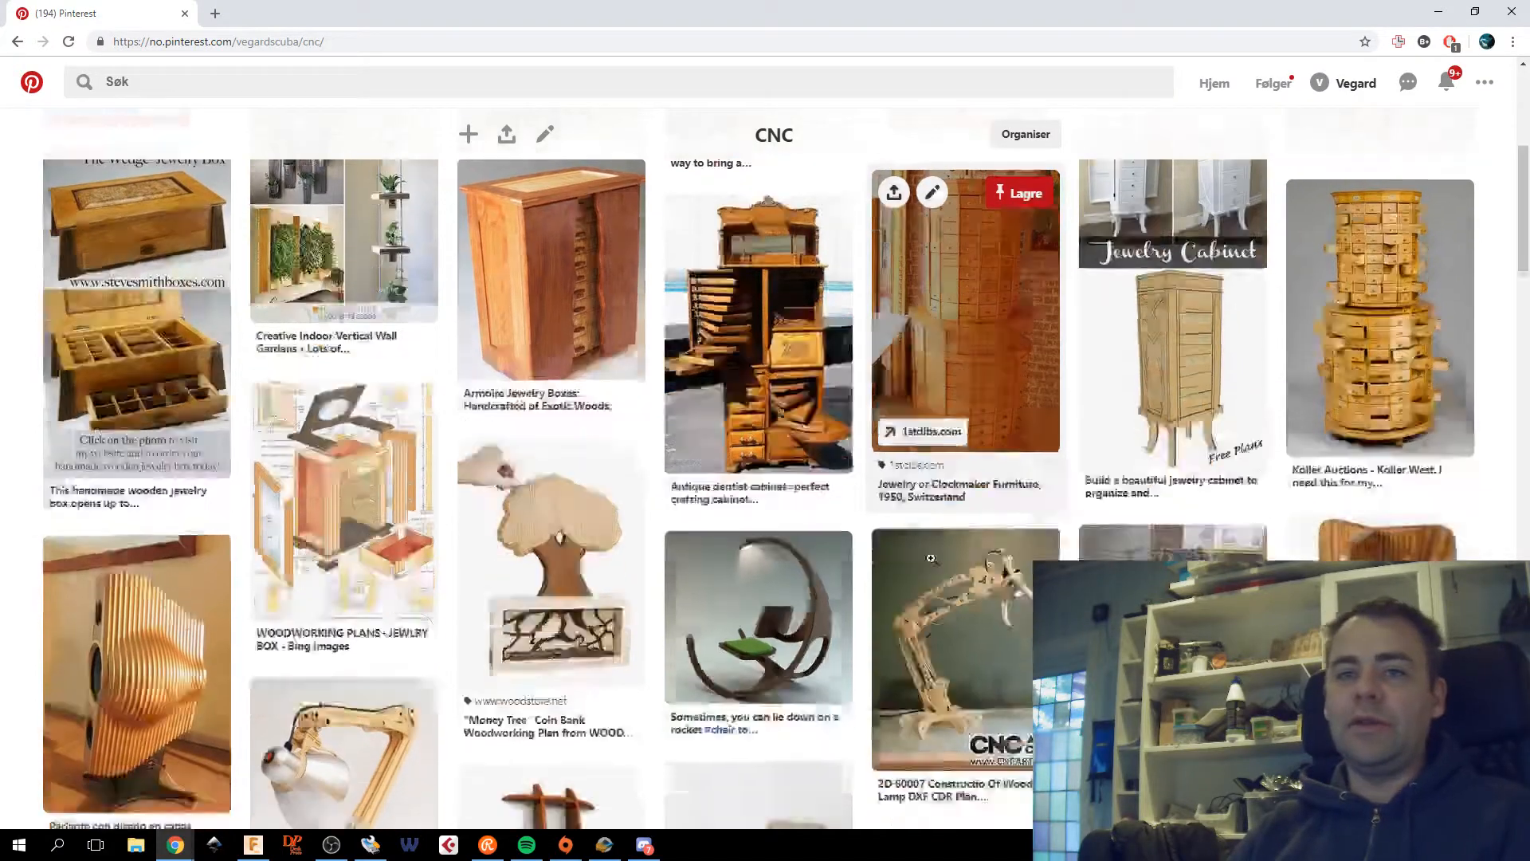
scroll(930, 566, "down", 4)
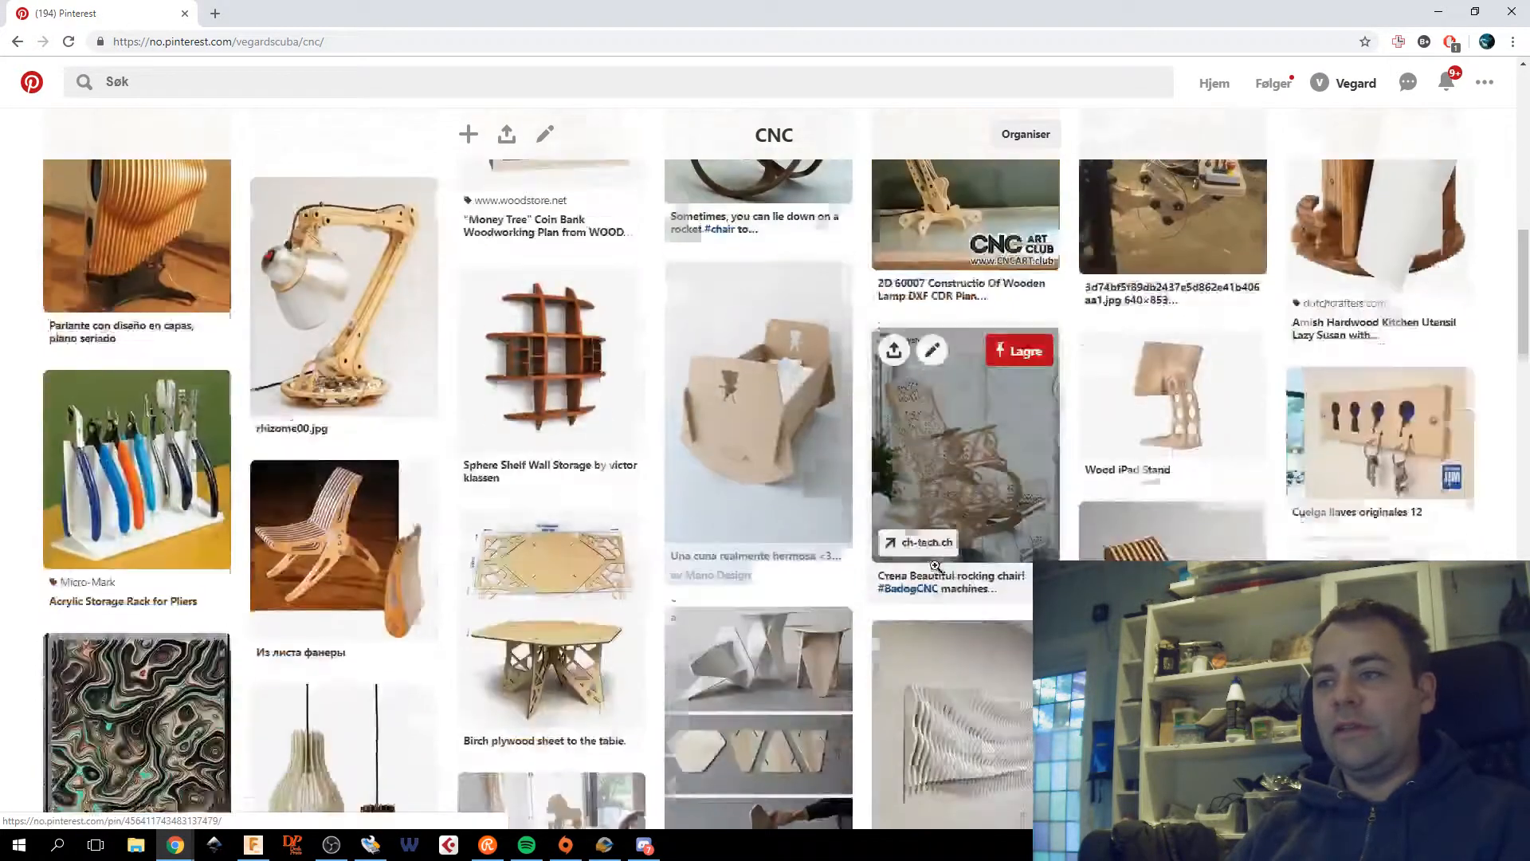
Open the wooden desk lamp pin from CNC Art Club and browse the similar pins for project ideas.
scroll(930, 566, "up", 3)
left_click(985, 403)
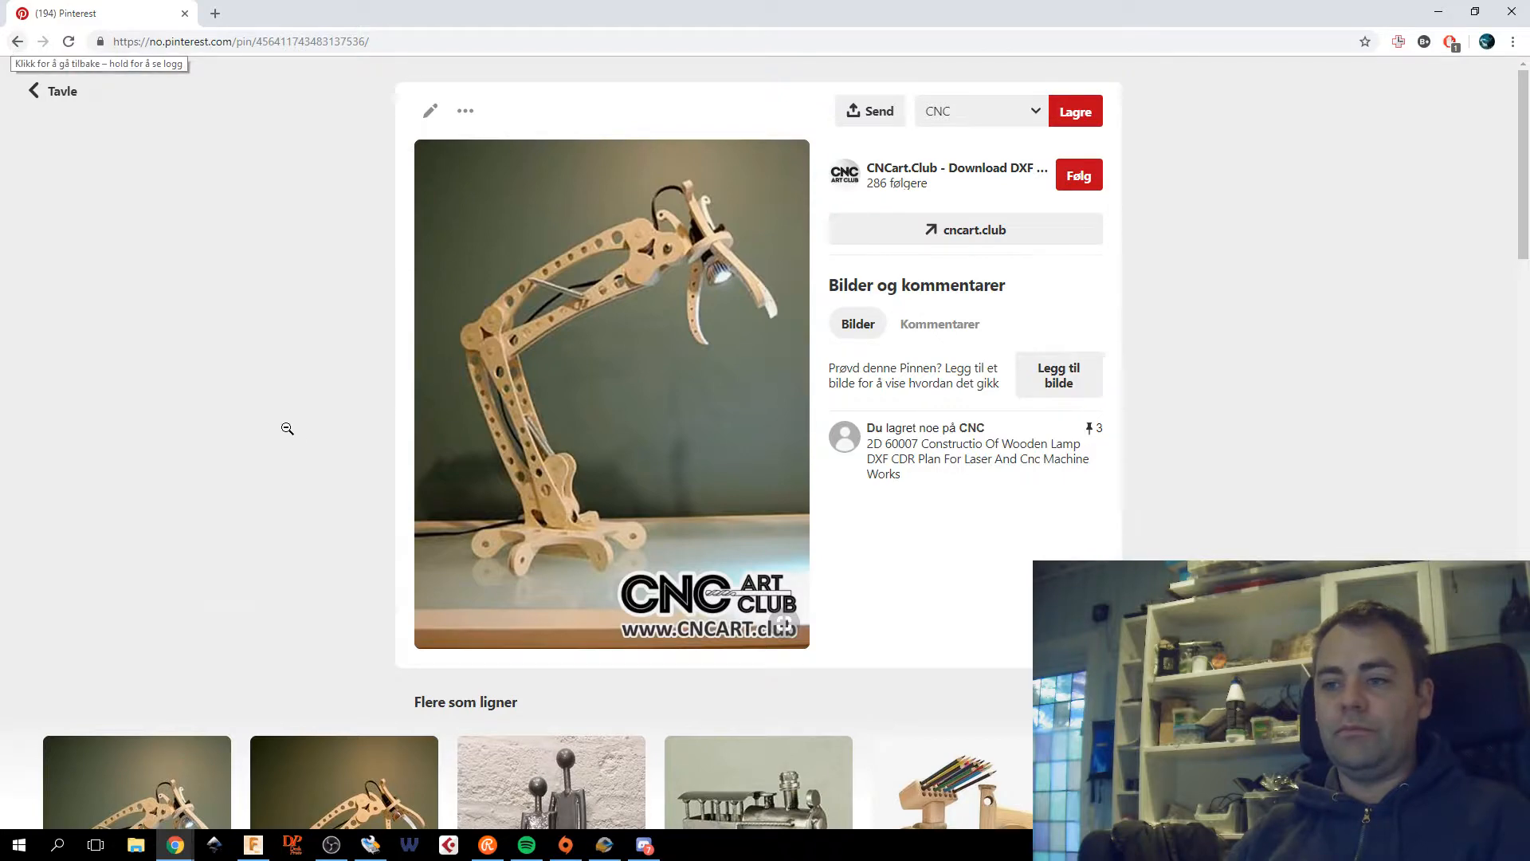
scroll(288, 429, "down", 8)
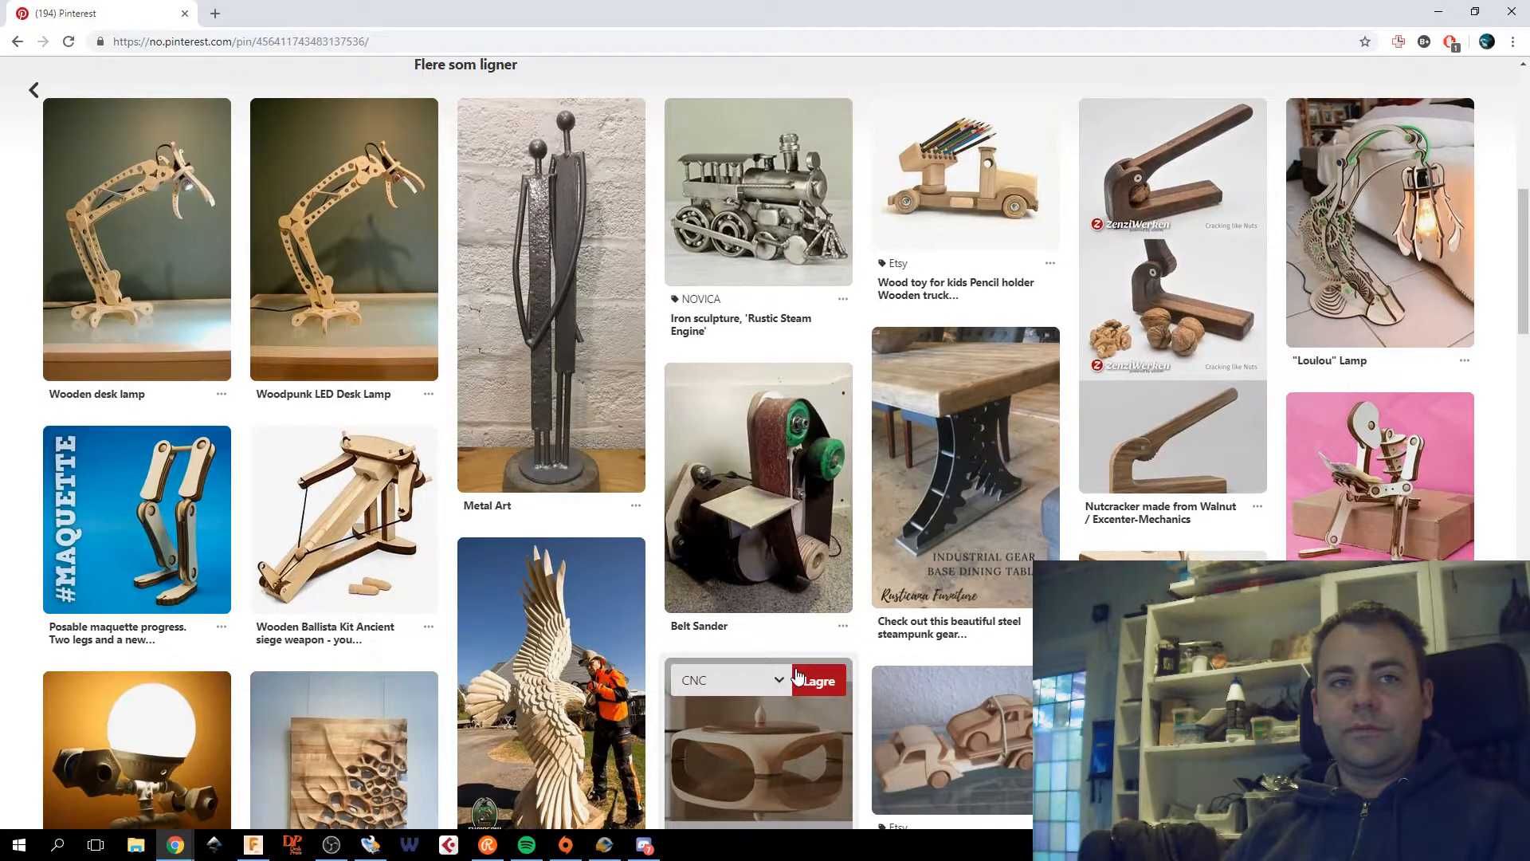
scroll(797, 677, "down", 4)
scroll(797, 676, "down", 2)
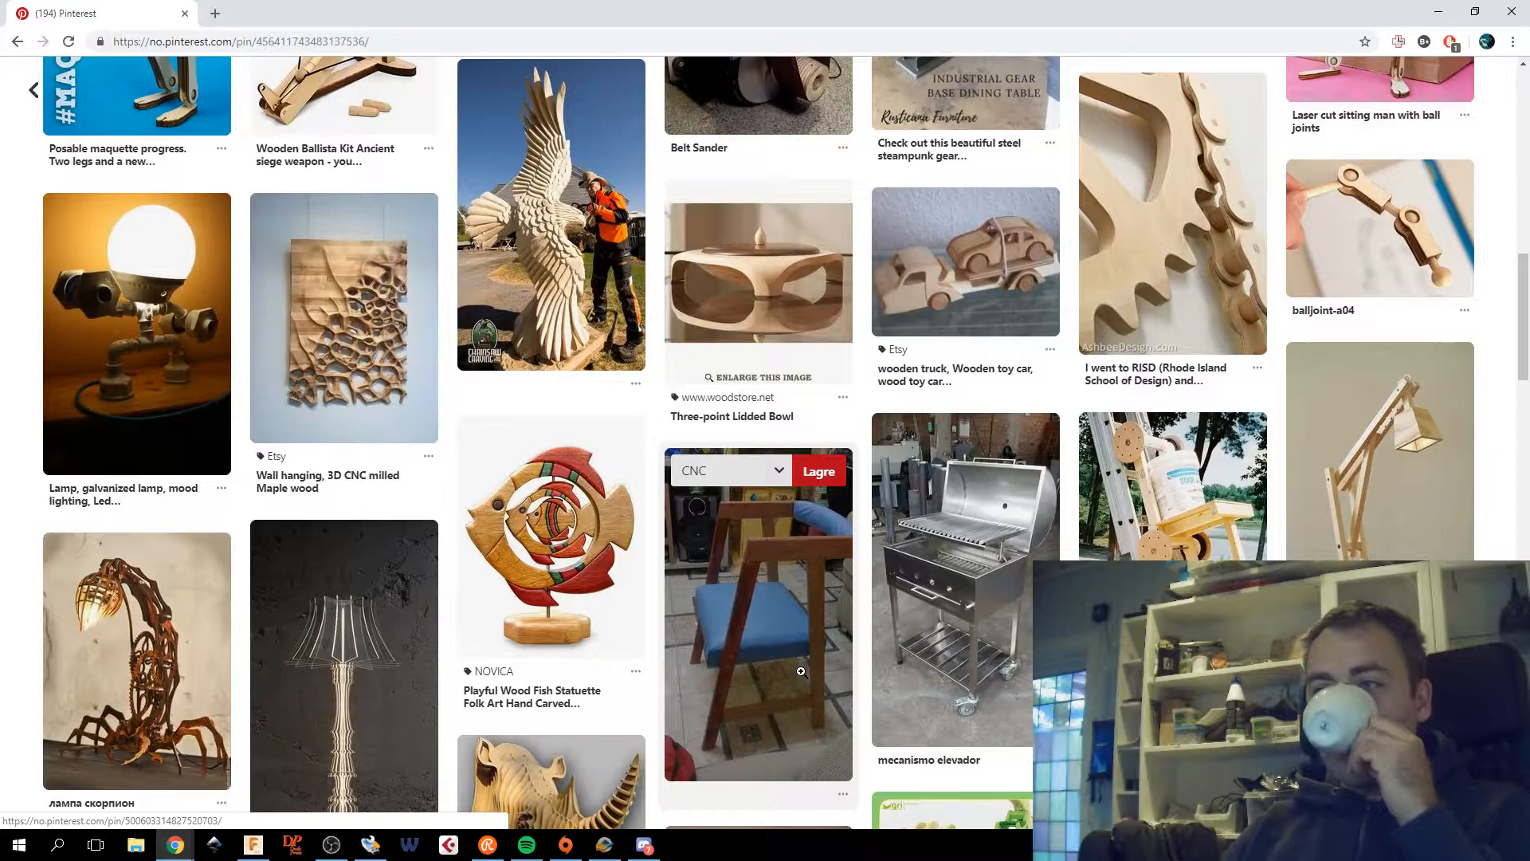
scroll(800, 671, "down", 4)
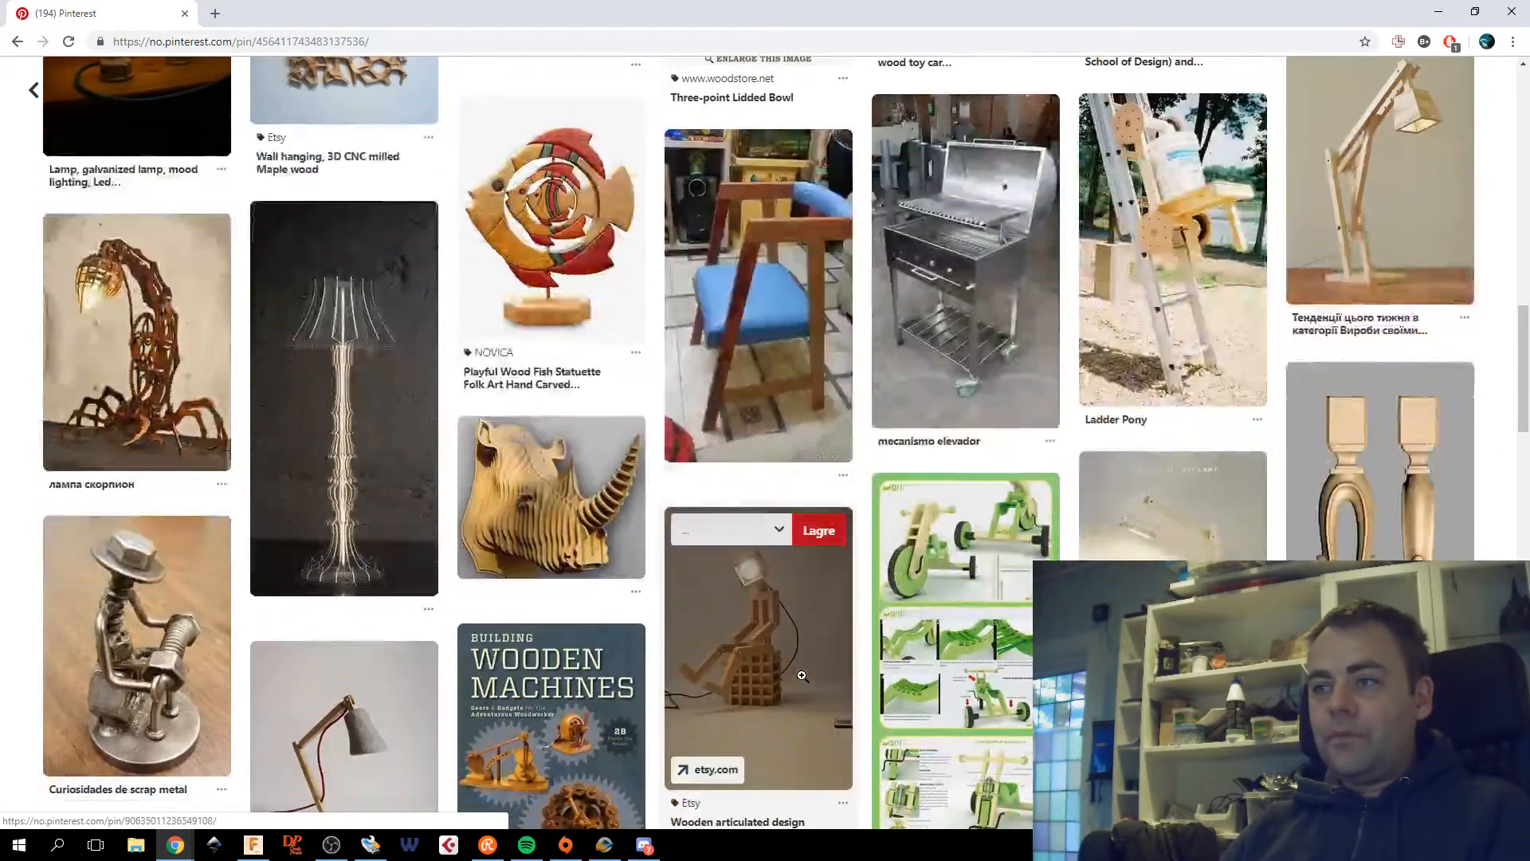
scroll(802, 675, "down", 5)
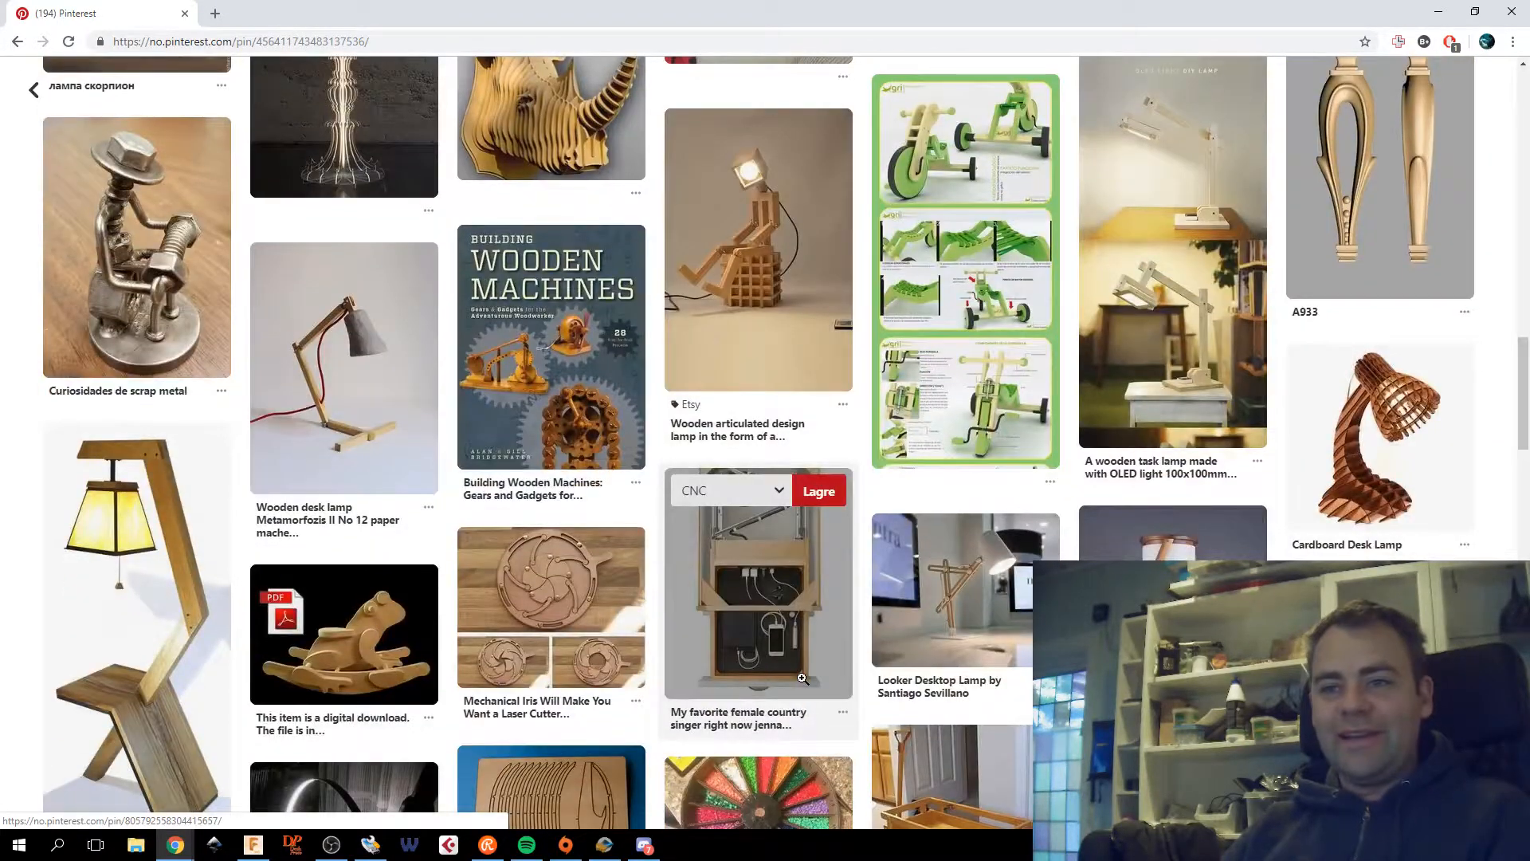
scroll(803, 678, "down", 4)
scroll(799, 673, "down", 4)
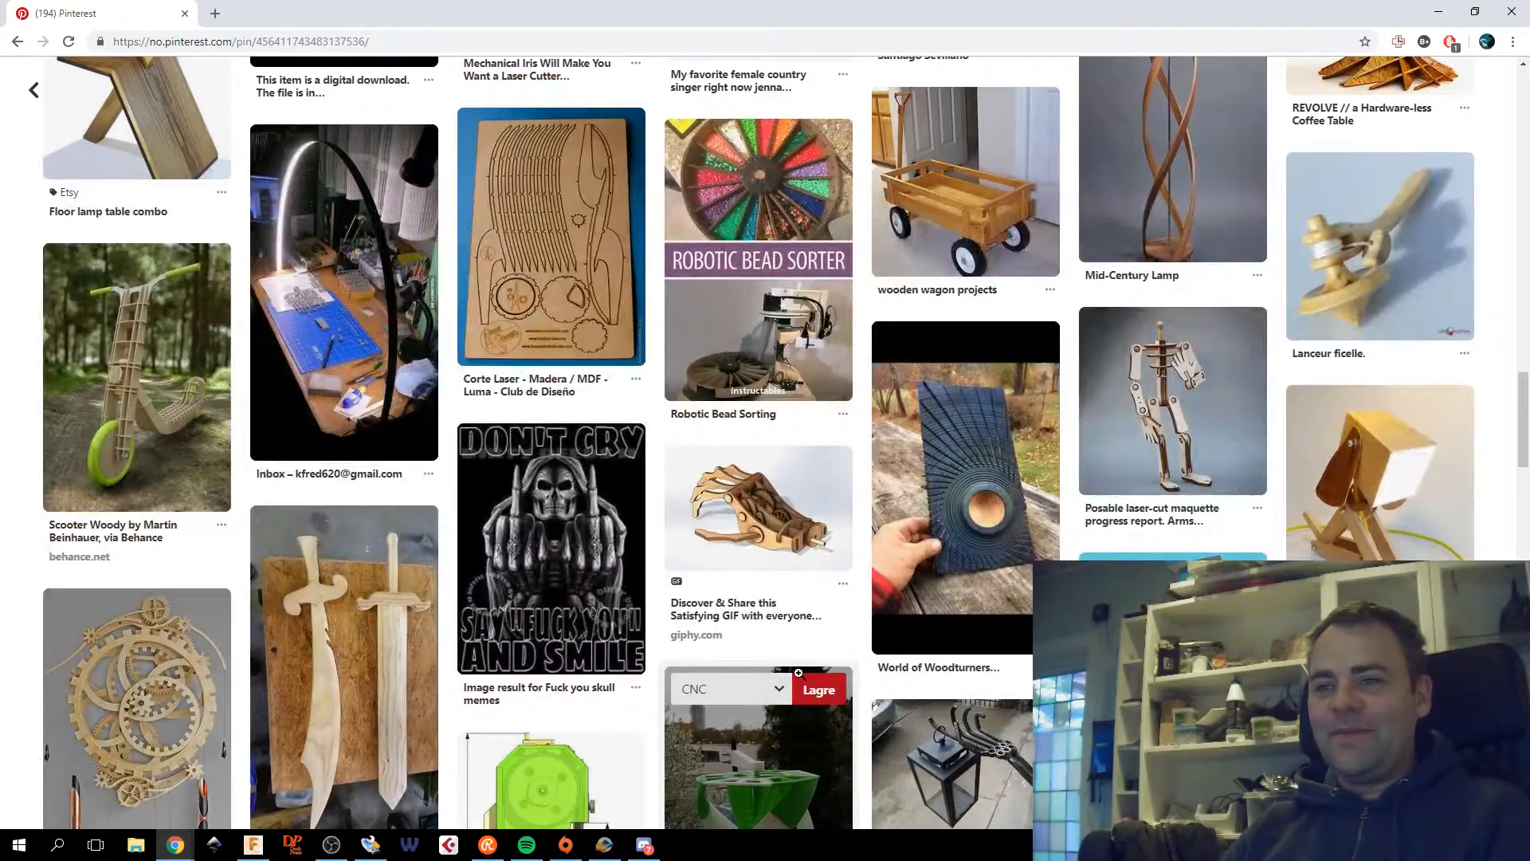
scroll(797, 494, "down", 1)
scroll(623, 433, "down", 10)
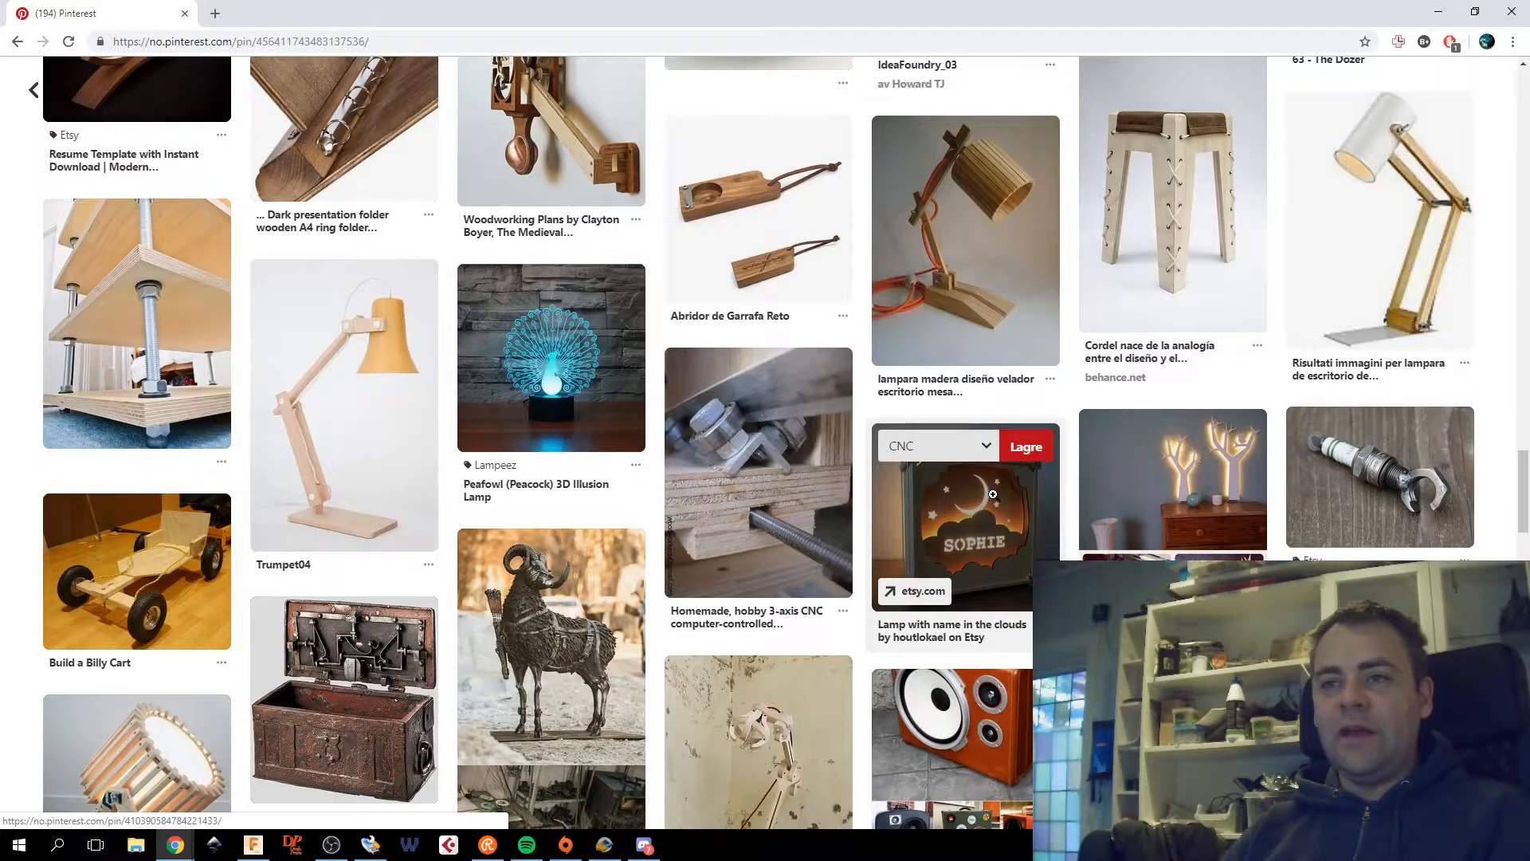
scroll(992, 494, "down", 6)
scroll(996, 498, "down", 4)
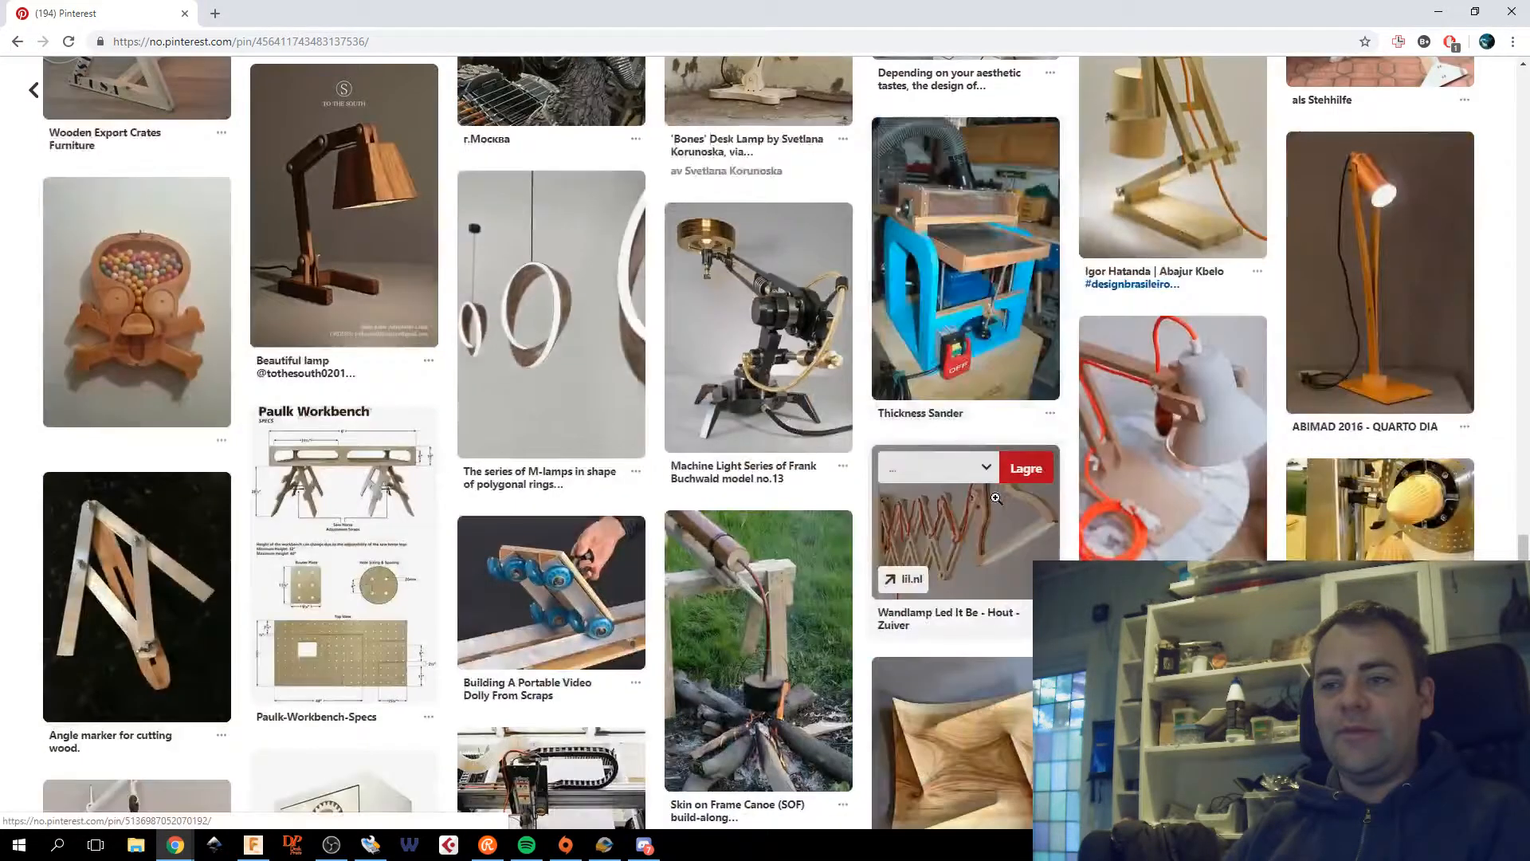
scroll(996, 498, "down", 5)
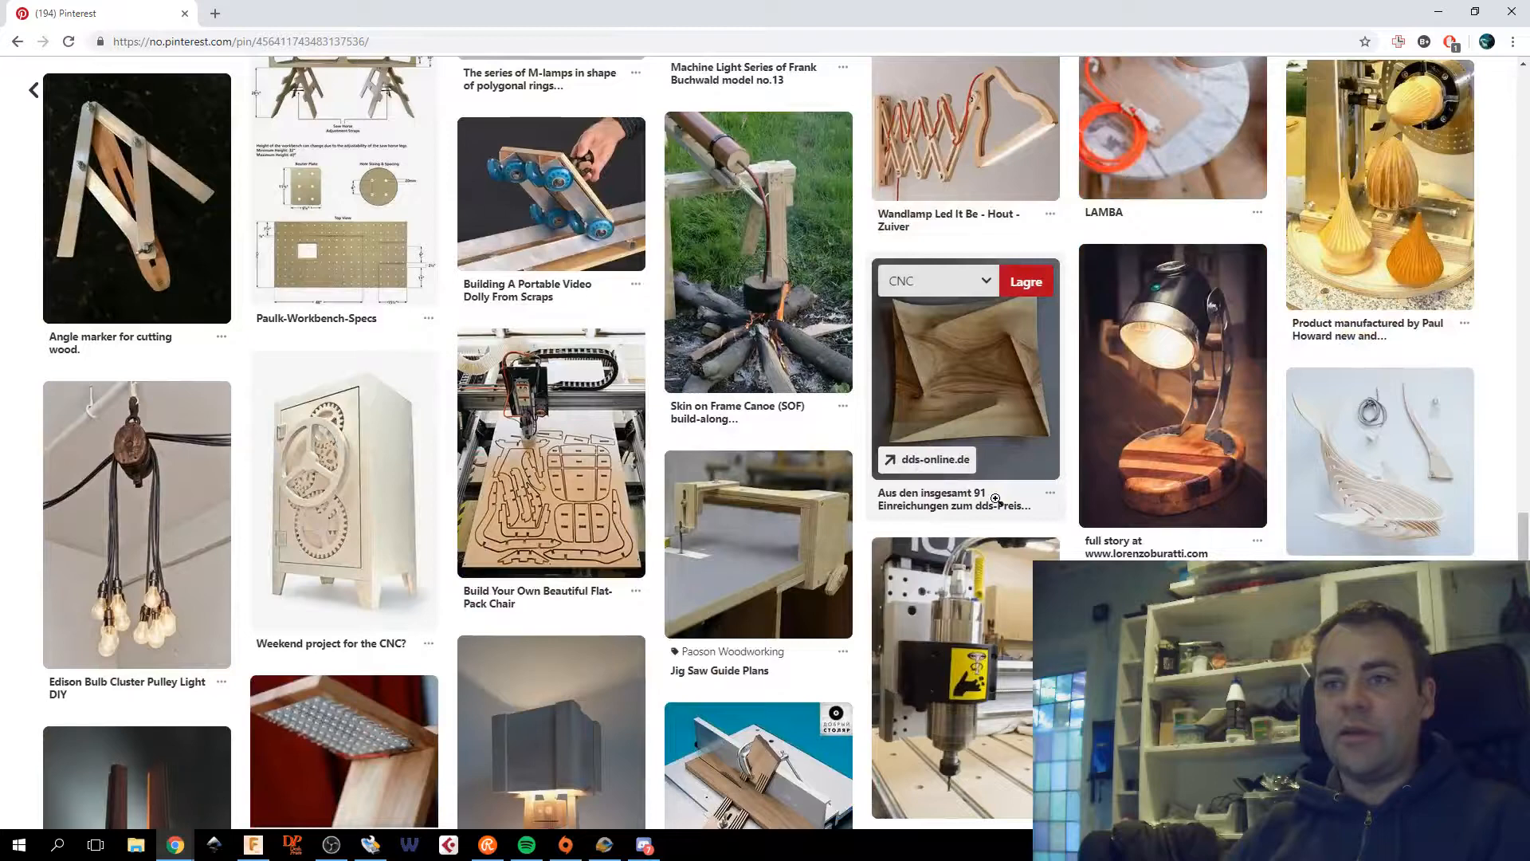
Open the "Build Your Own Beautiful Flat-Pack Chair" pin and look through its related CNC furniture designs.
left_click(549, 450)
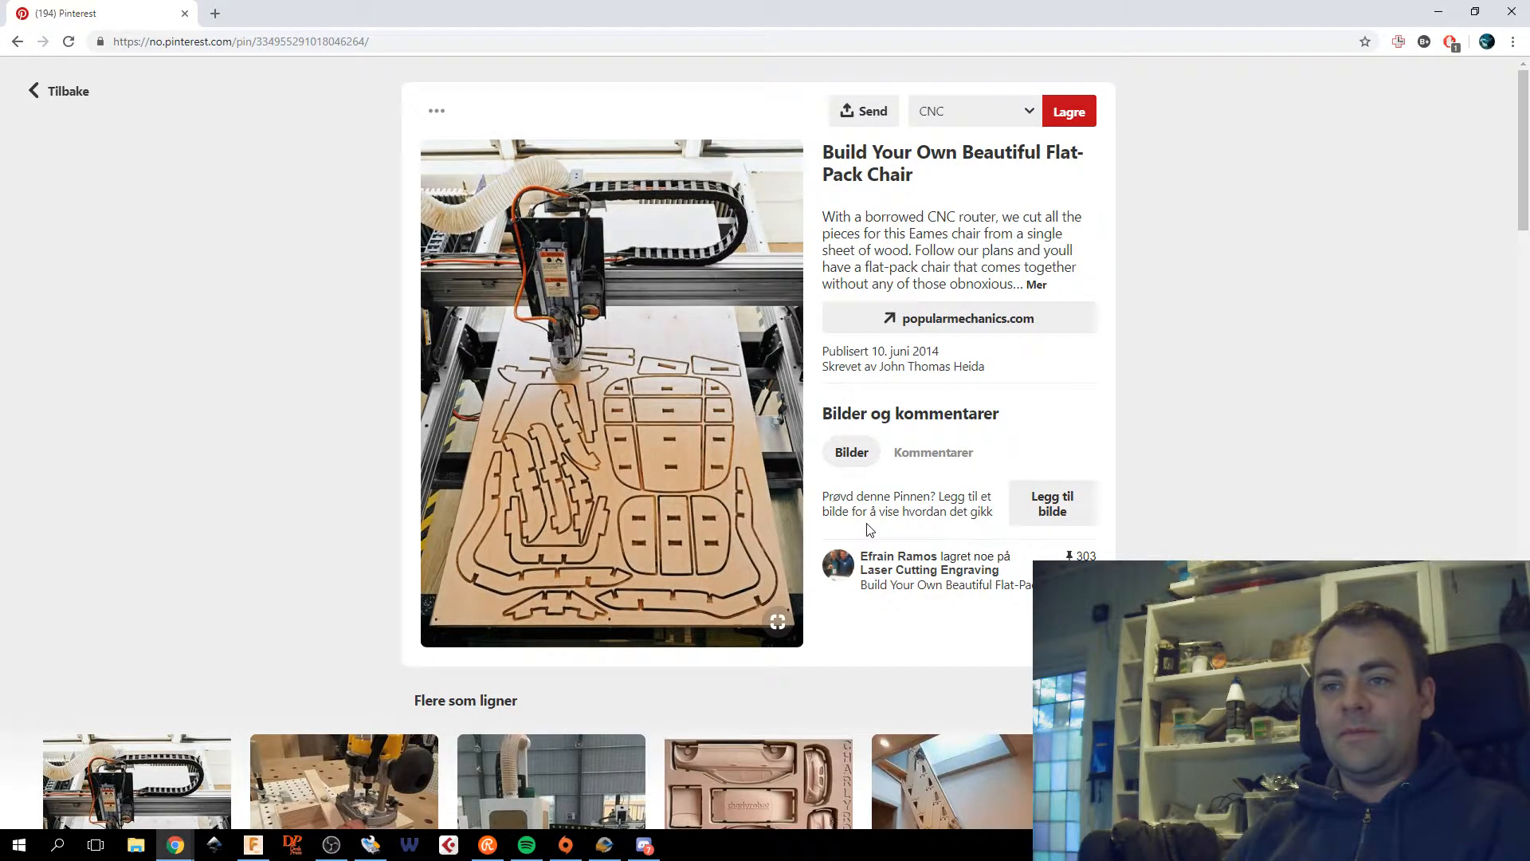
scroll(869, 530, "down", 6)
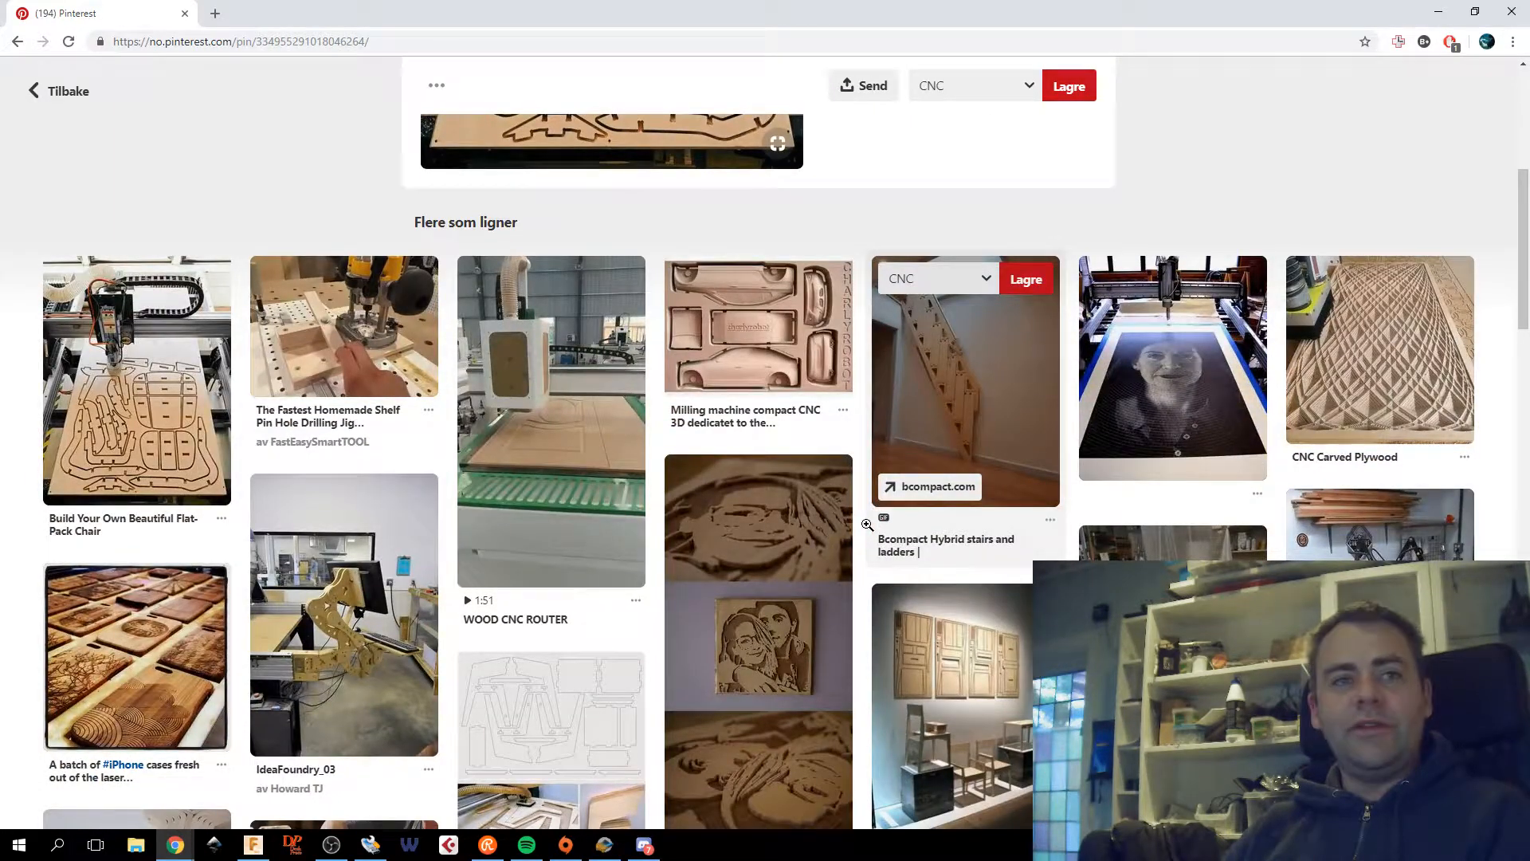
scroll(867, 524, "down", 6)
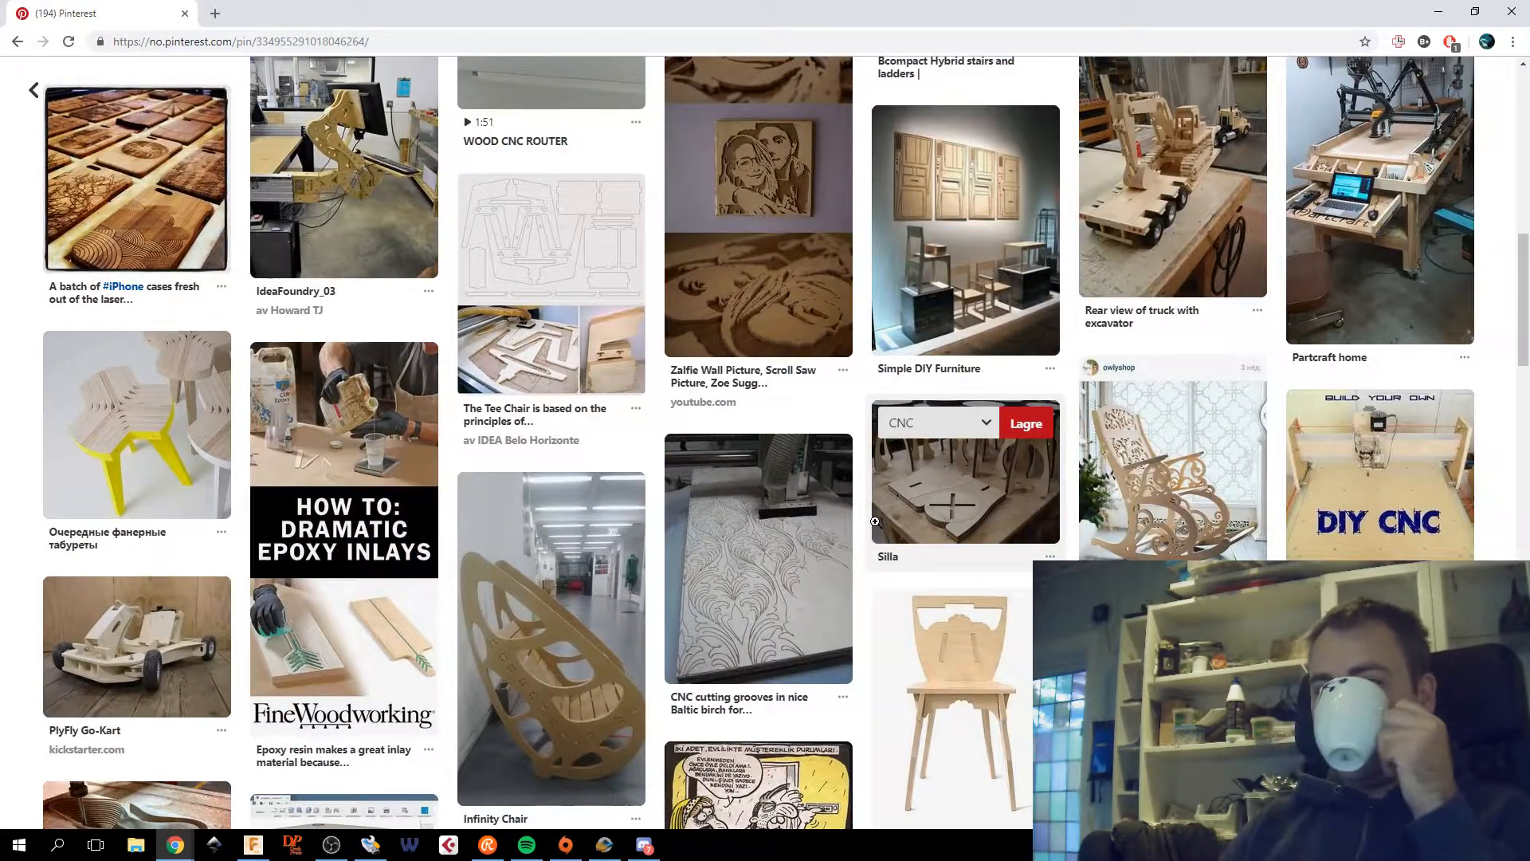
scroll(873, 518, "down", 3)
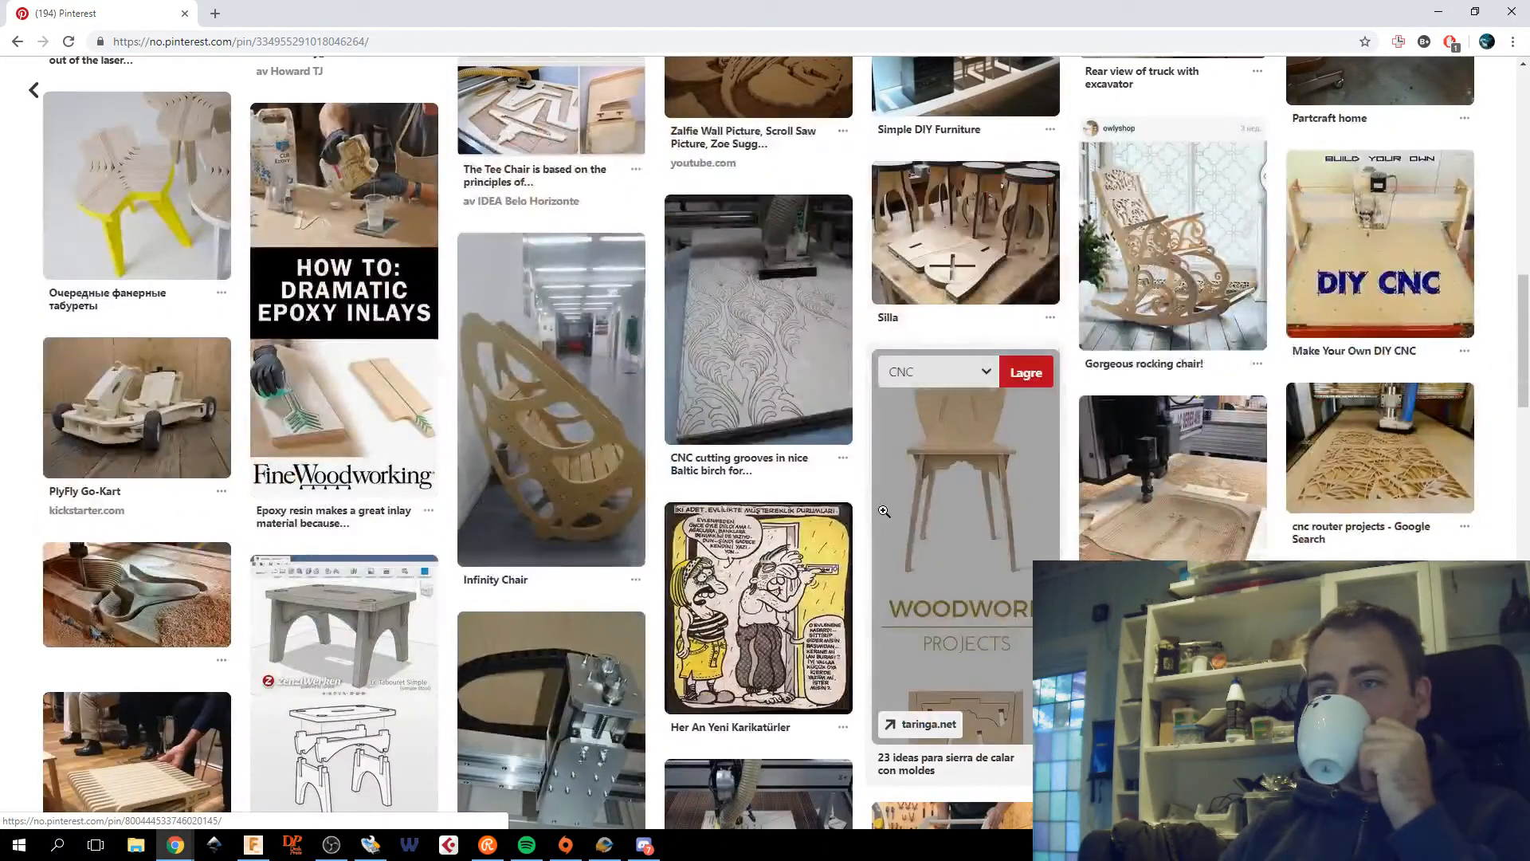
scroll(878, 511, "down", 5)
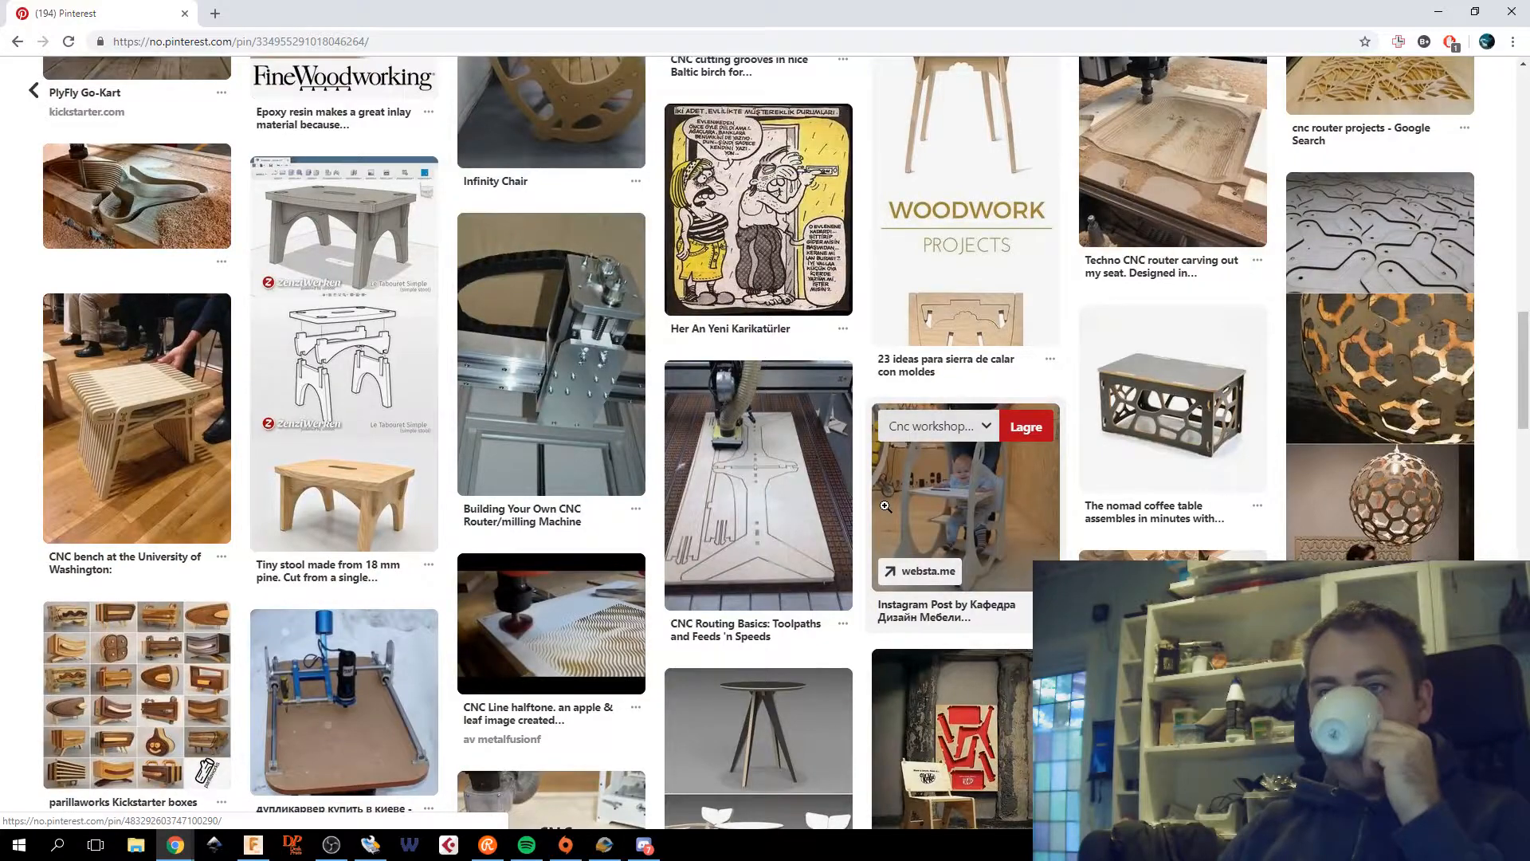
scroll(884, 506, "down", 4)
scroll(886, 507, "down", 5)
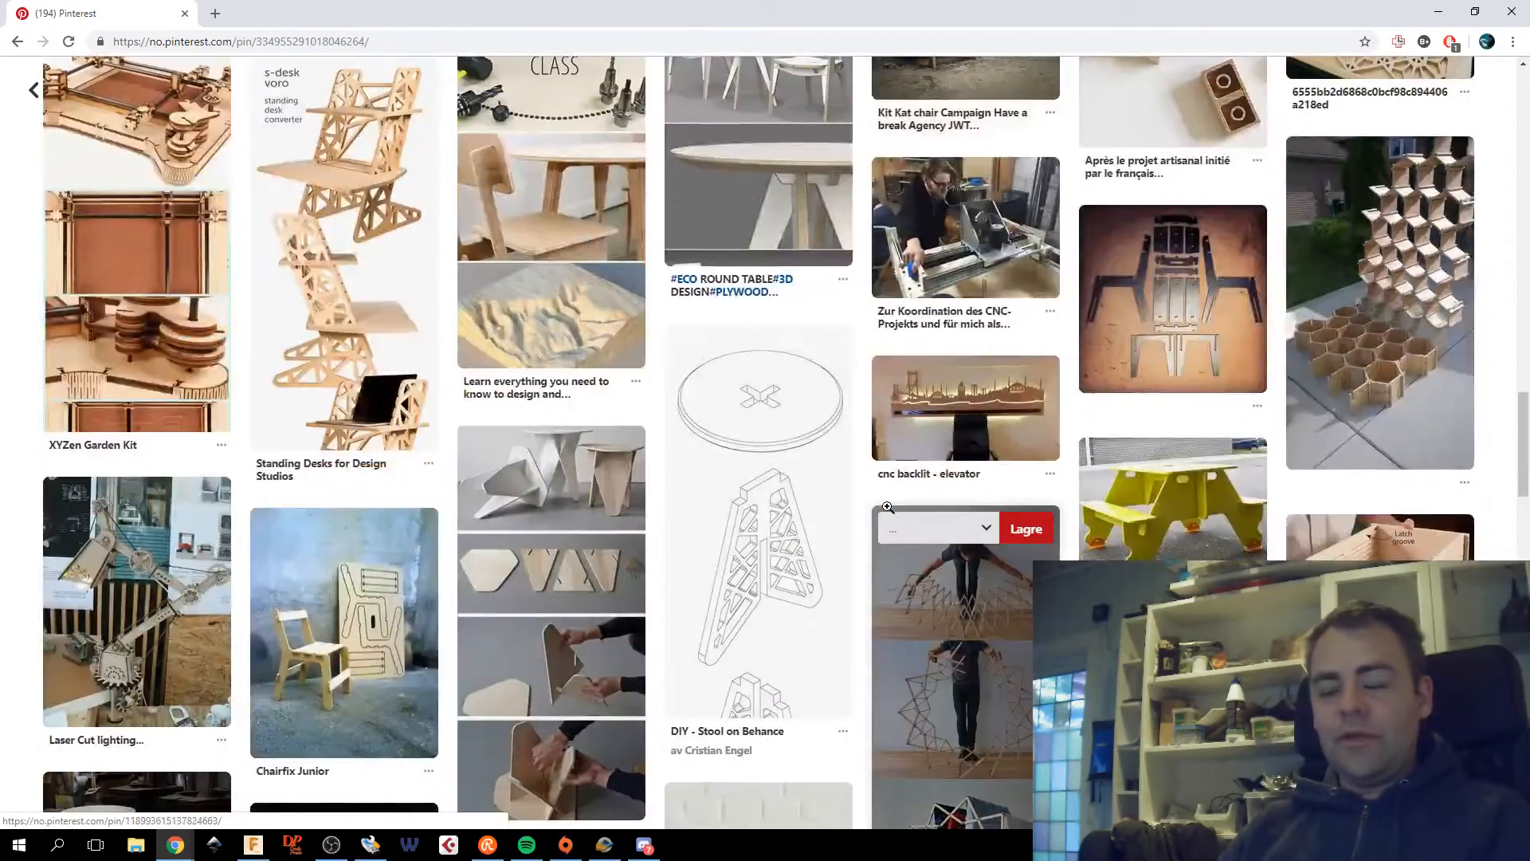
scroll(887, 507, "down", 4)
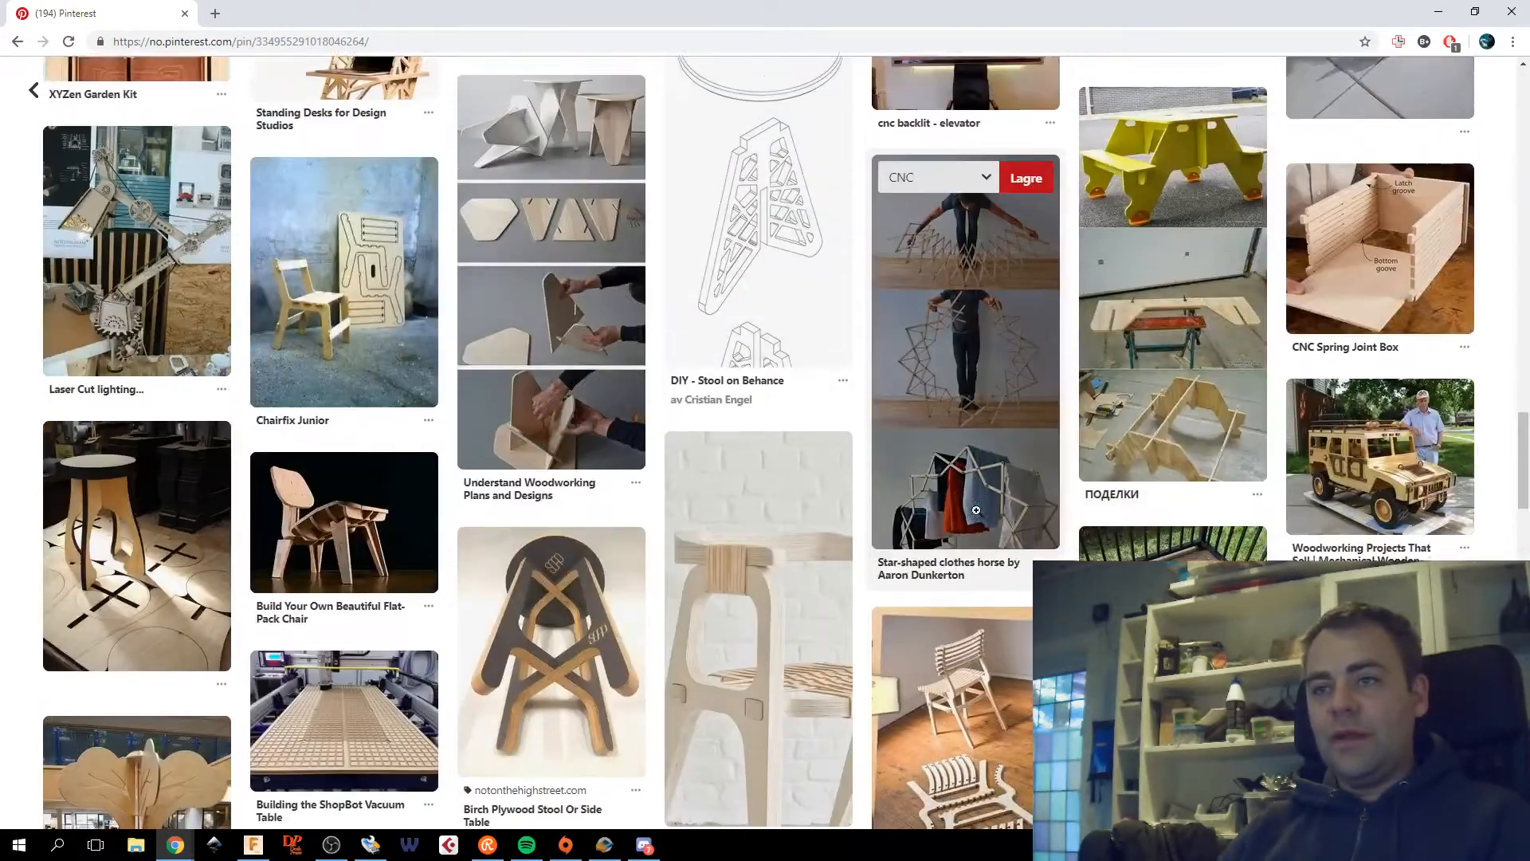
Open the "DIY - Stool on Behance" pin and examine the drawings of its round seat and interlocking legs.
left_click(844, 478)
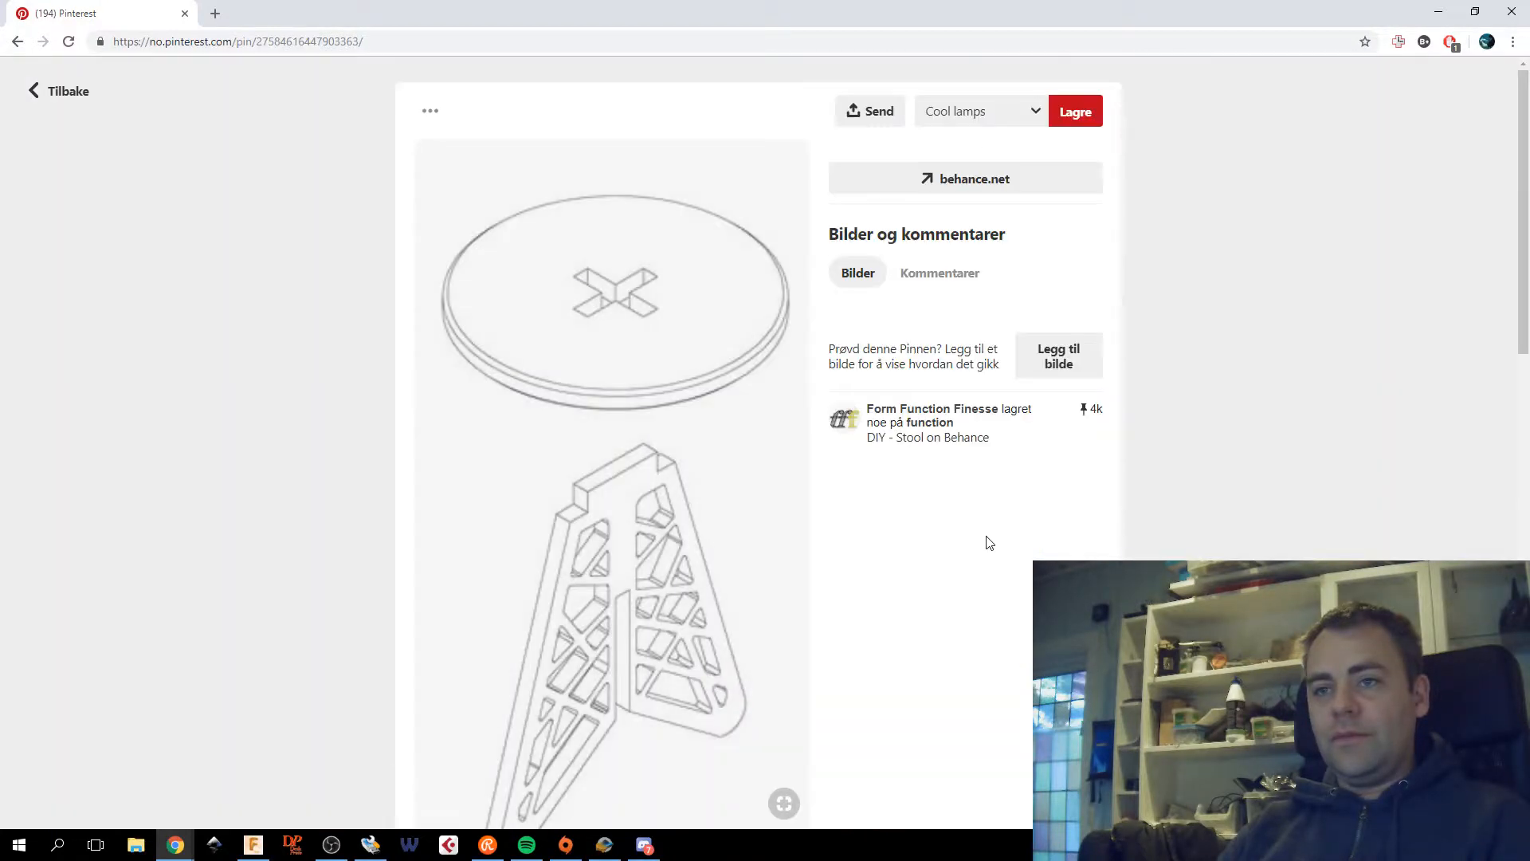
scroll(989, 543, "down", 1)
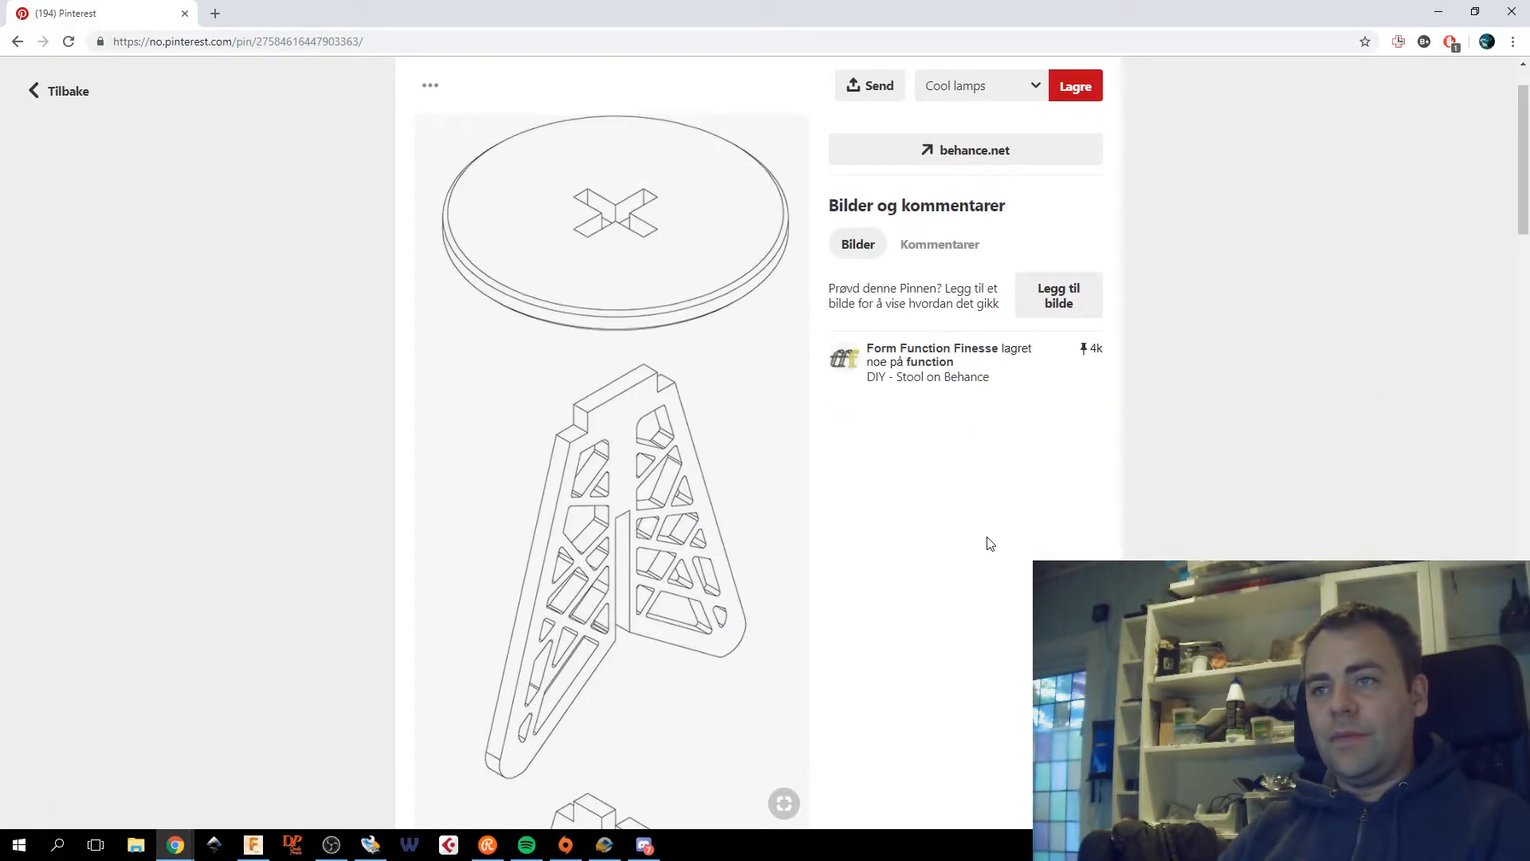
scroll(990, 543, "down", 6)
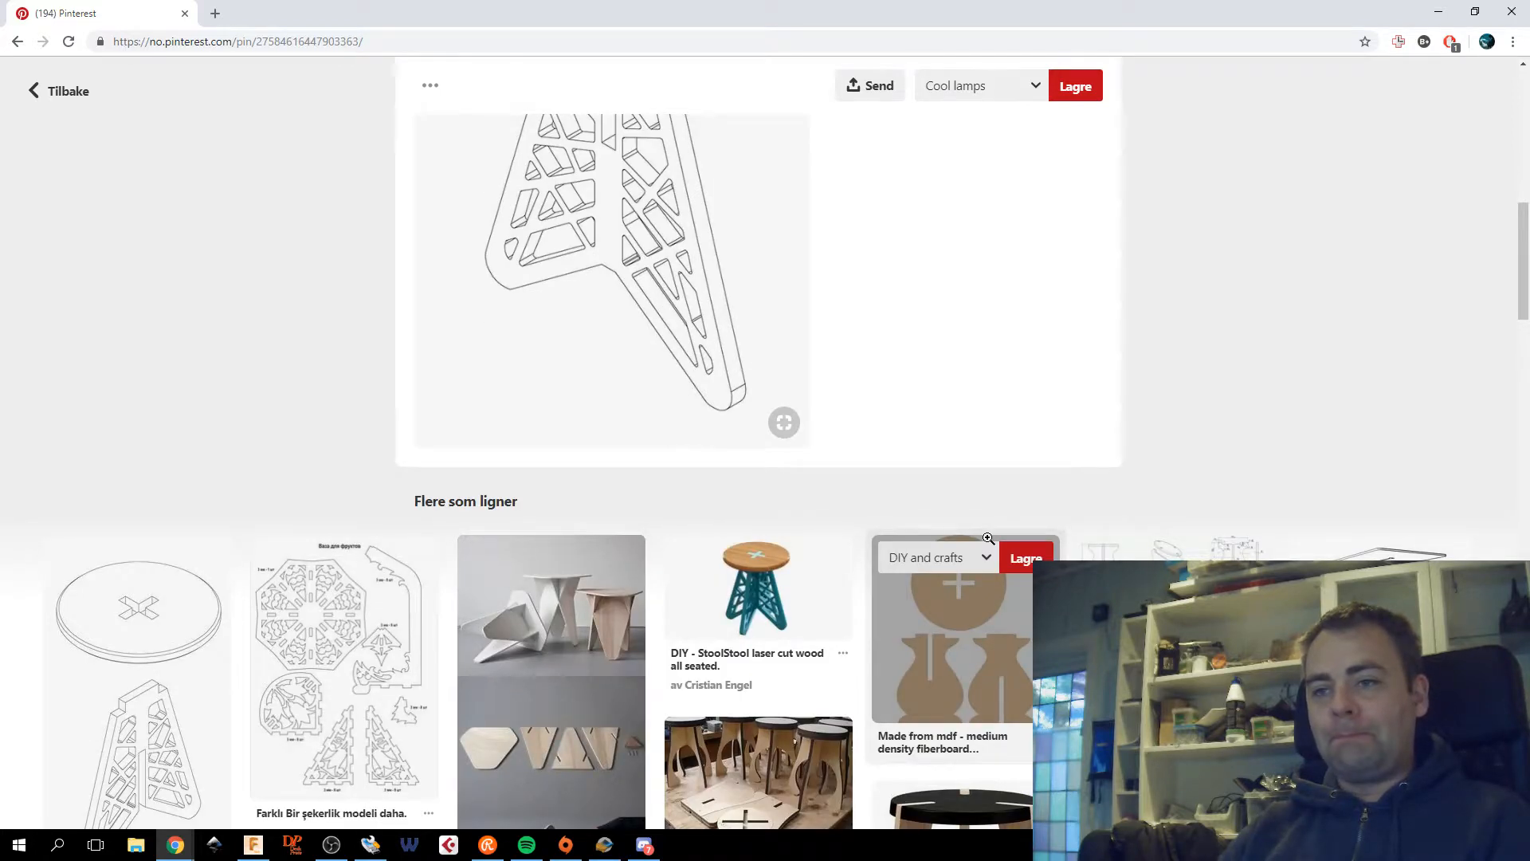
scroll(989, 542, "up", 4)
scroll(991, 544, "up", 5)
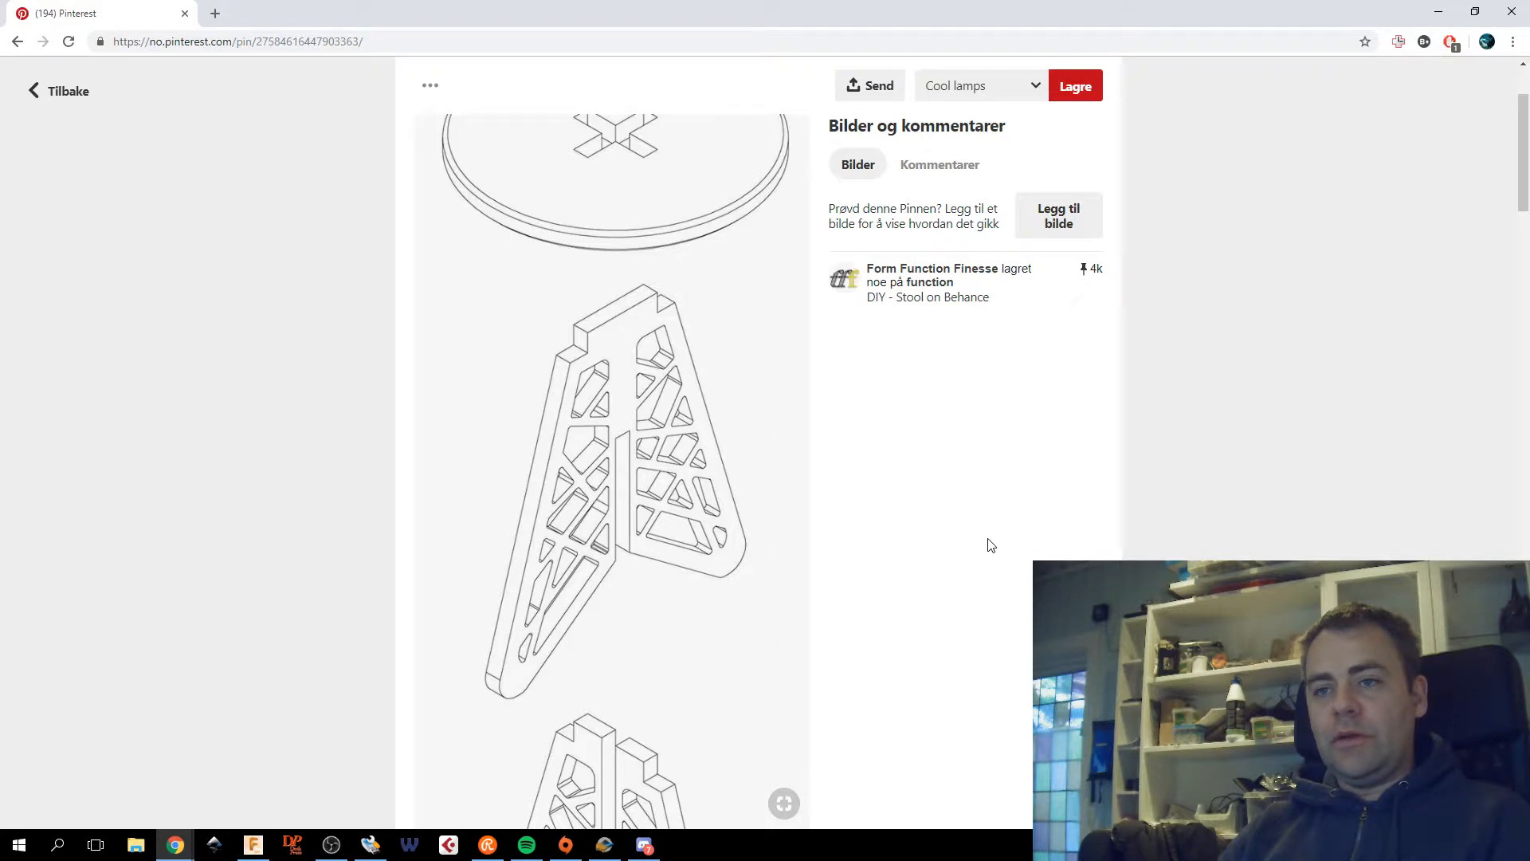
scroll(678, 548, "down", 5)
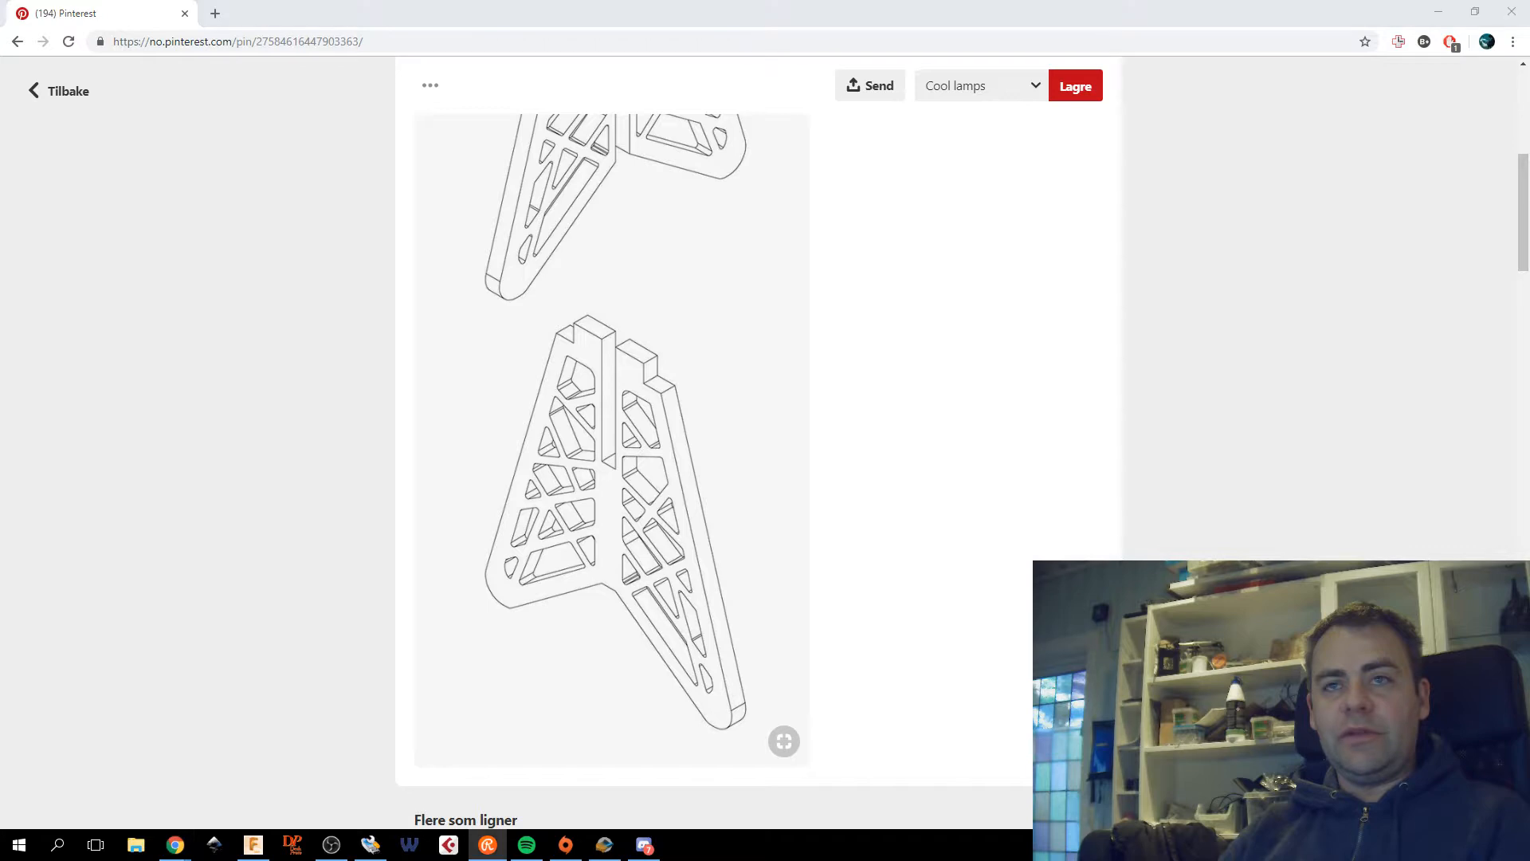
Move Chrome out of the way to return to Fusion 360, and preview a rectangle from the stock's upper edge, then cancel it.
left_click_drag(564, 7, 682, 704)
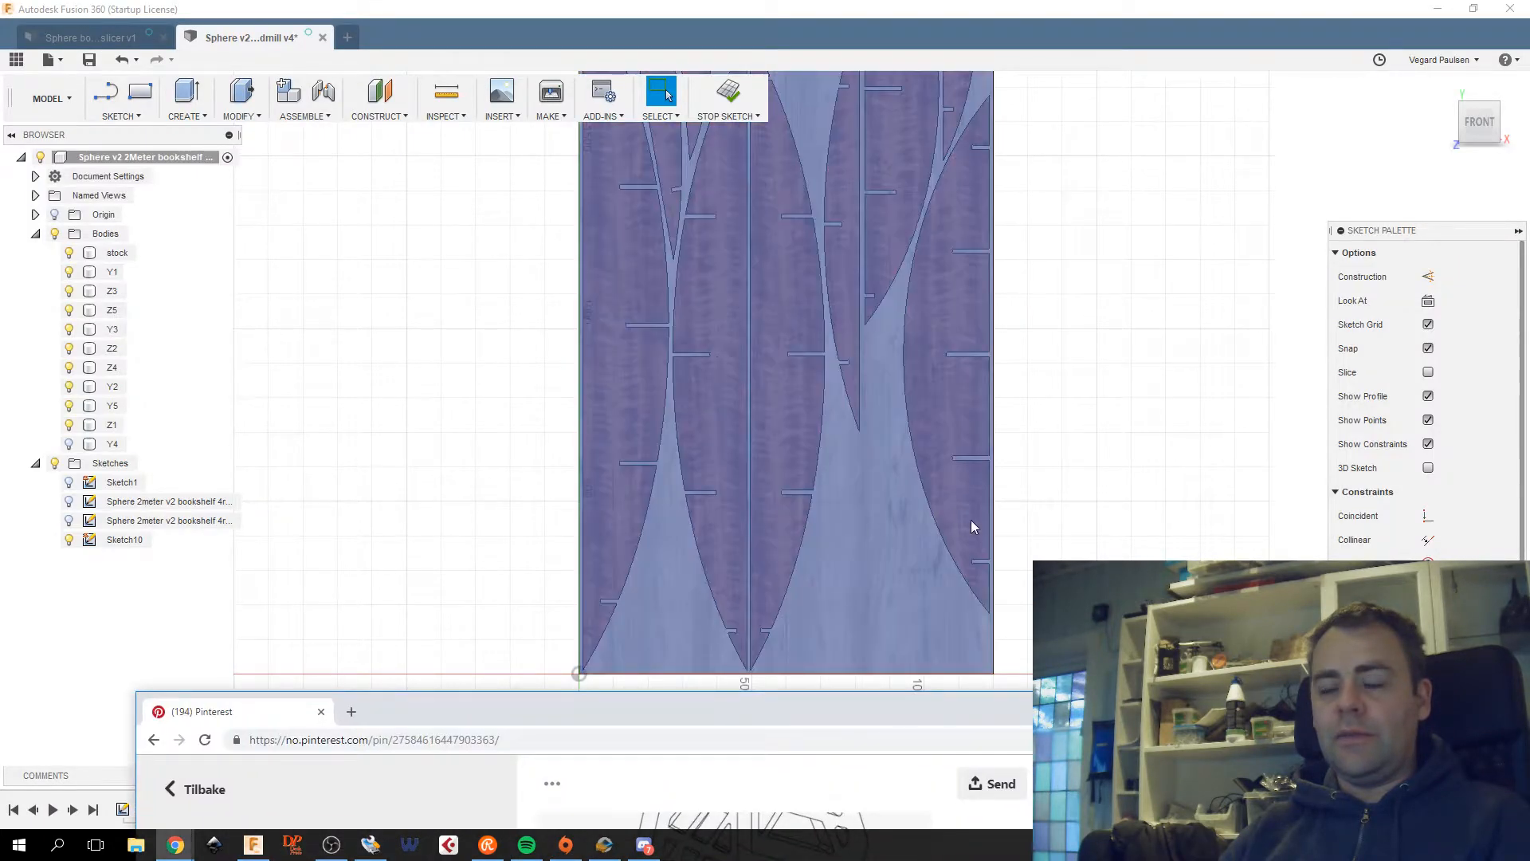
mouse_move(973, 527)
middle_mouse_down()
mouse_move(1048, 588)
mouse_move(988, 677)
middle_mouse_up()
scroll(1047, 588, "down", 2)
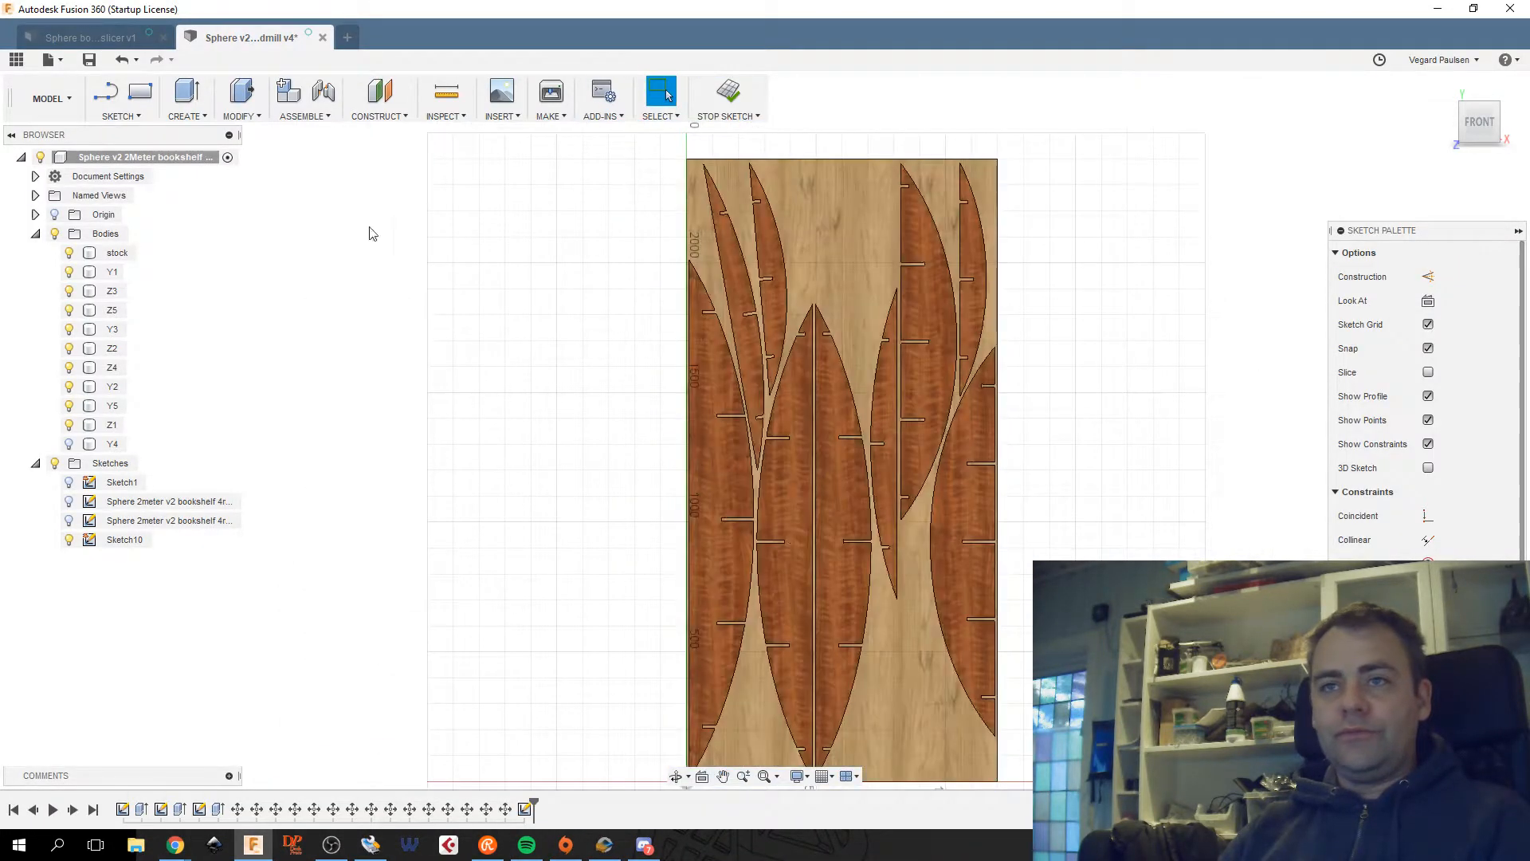
left_click(140, 92)
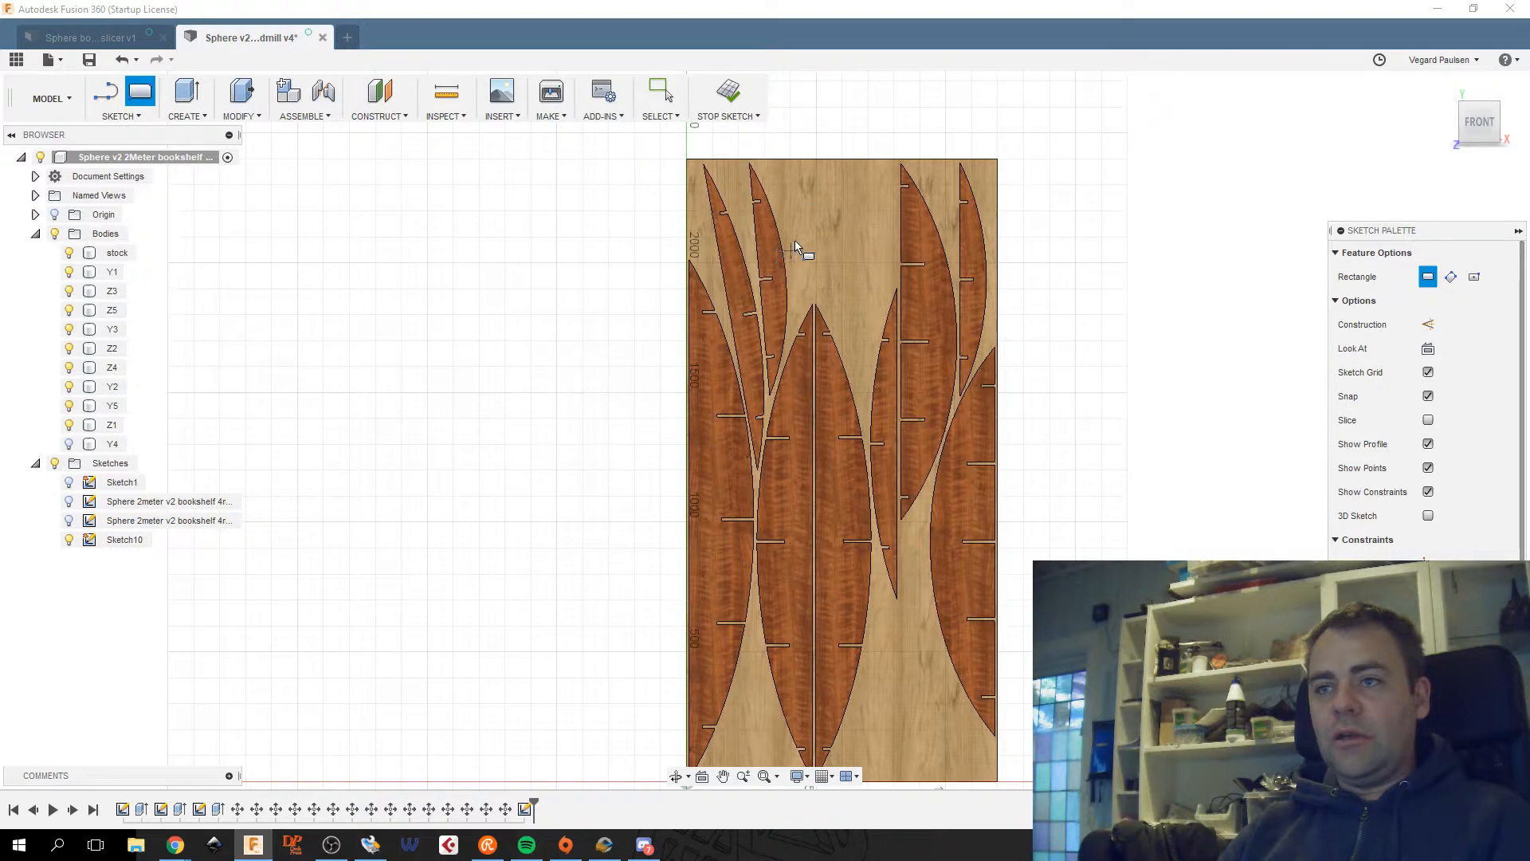
left_click(790, 159)
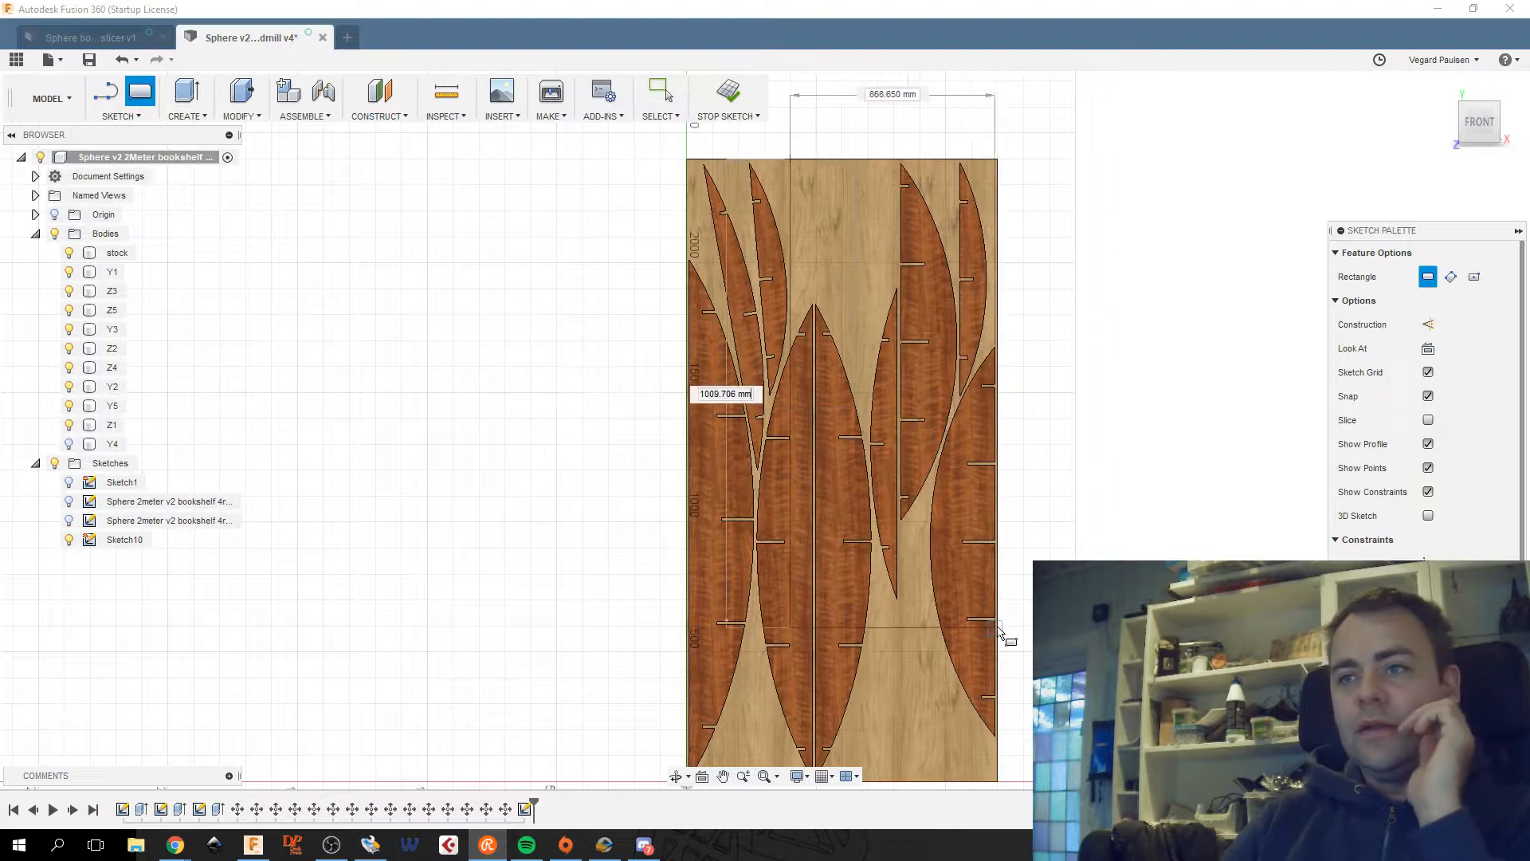
left_click(714, 8)
key("Escape")
Gauge the free stock area beside the lower curved parts with a temporary rectangle preview, and cancel it.
mouse_move(943, 652)
middle_mouse_down()
mouse_move(997, 389)
mouse_move(843, 511)
mouse_move(772, 516)
mouse_move(653, 581)
mouse_move(715, 428)
middle_mouse_up()
key("r")
scroll(740, 534, "up", 2)
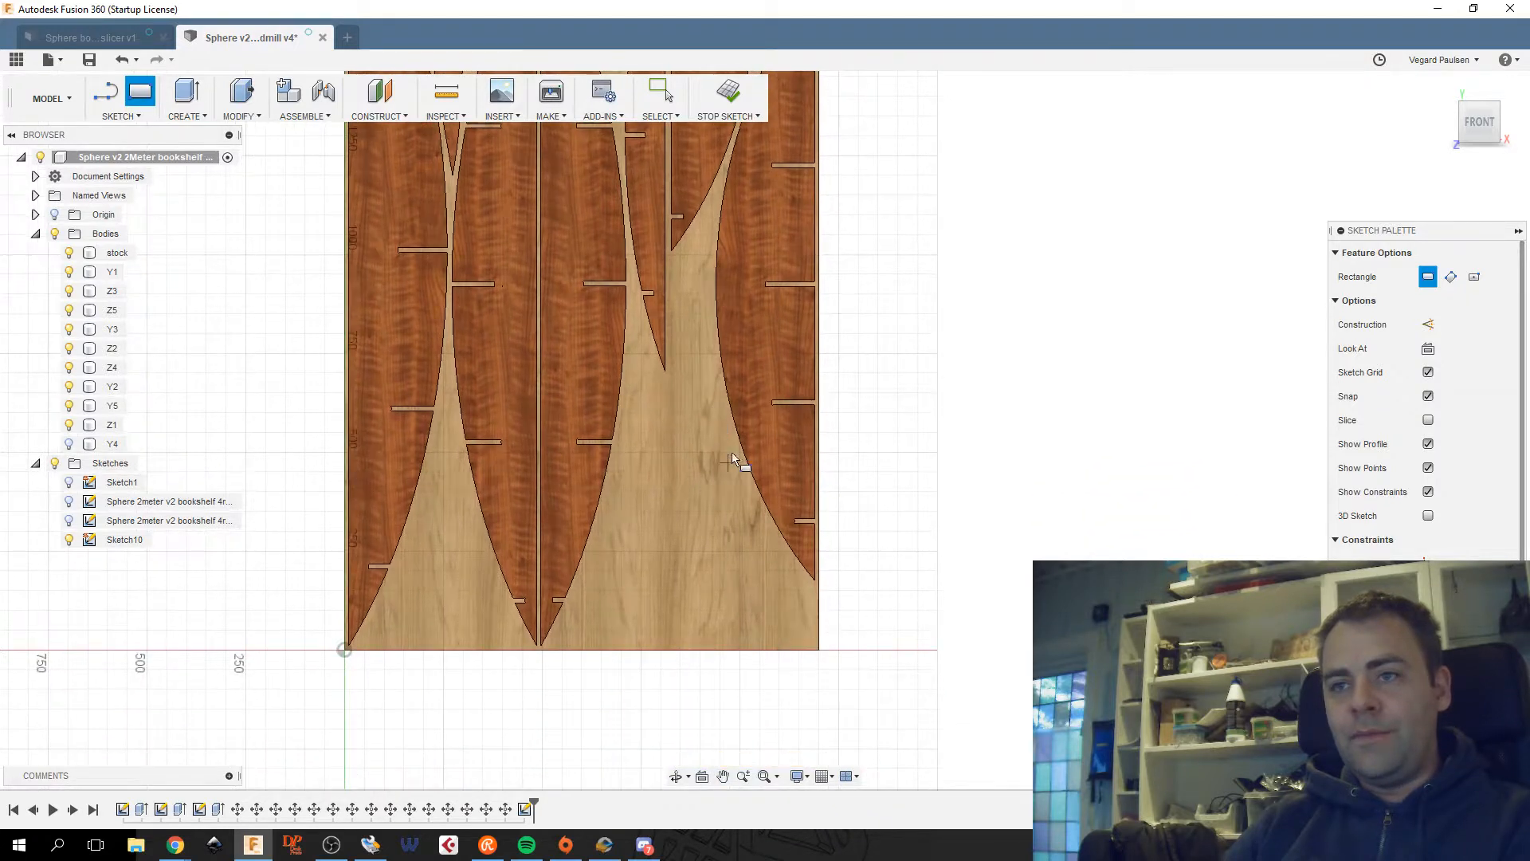
left_click(718, 374)
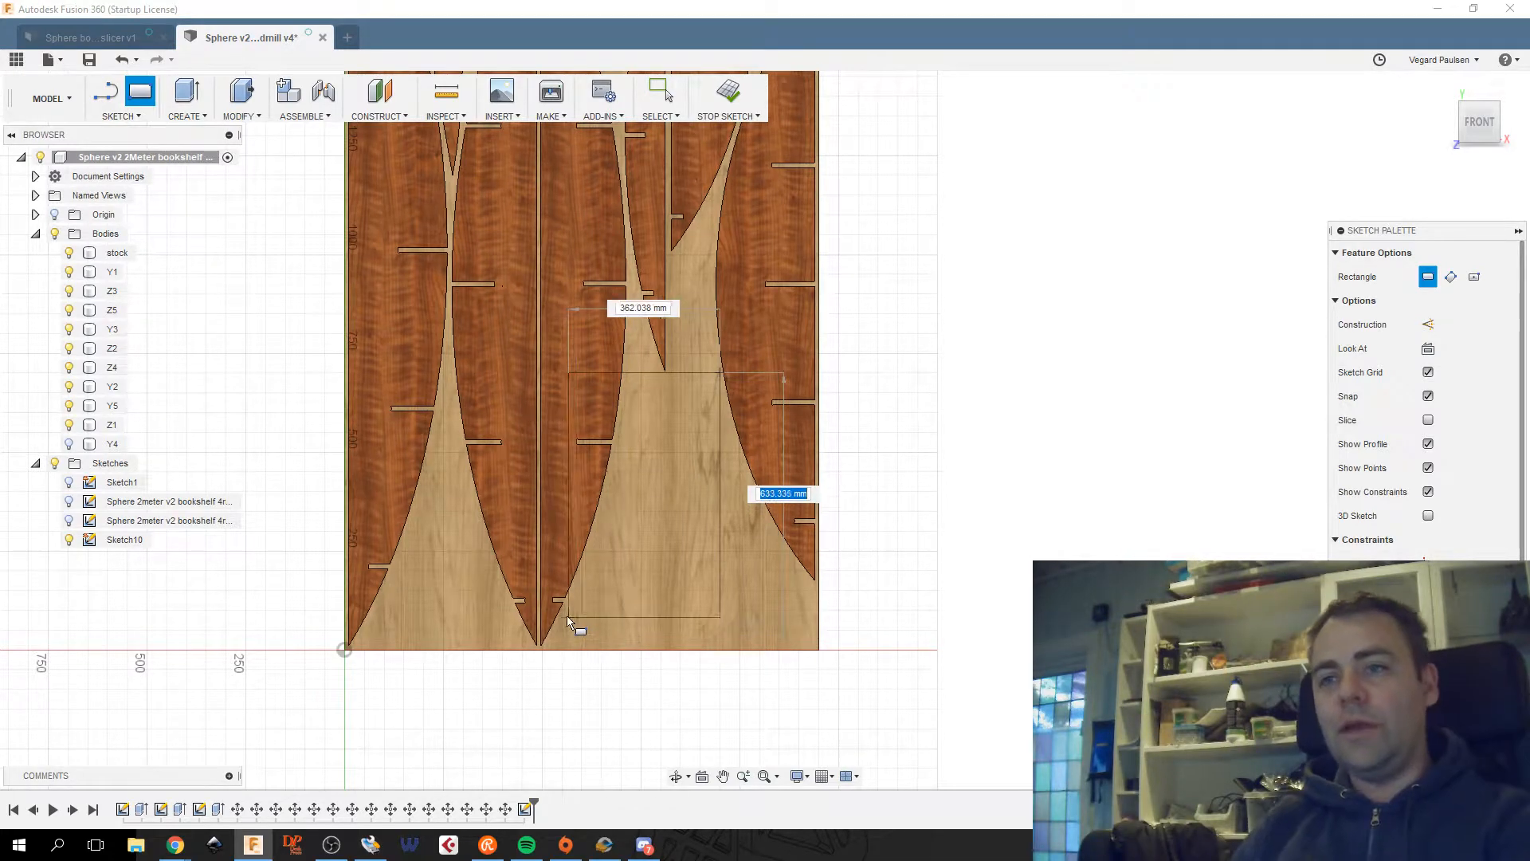
key("Escape")
Gauge the free area from the stock's lower-right corner with a temporary rectangle preview, and cancel it.
key("r")
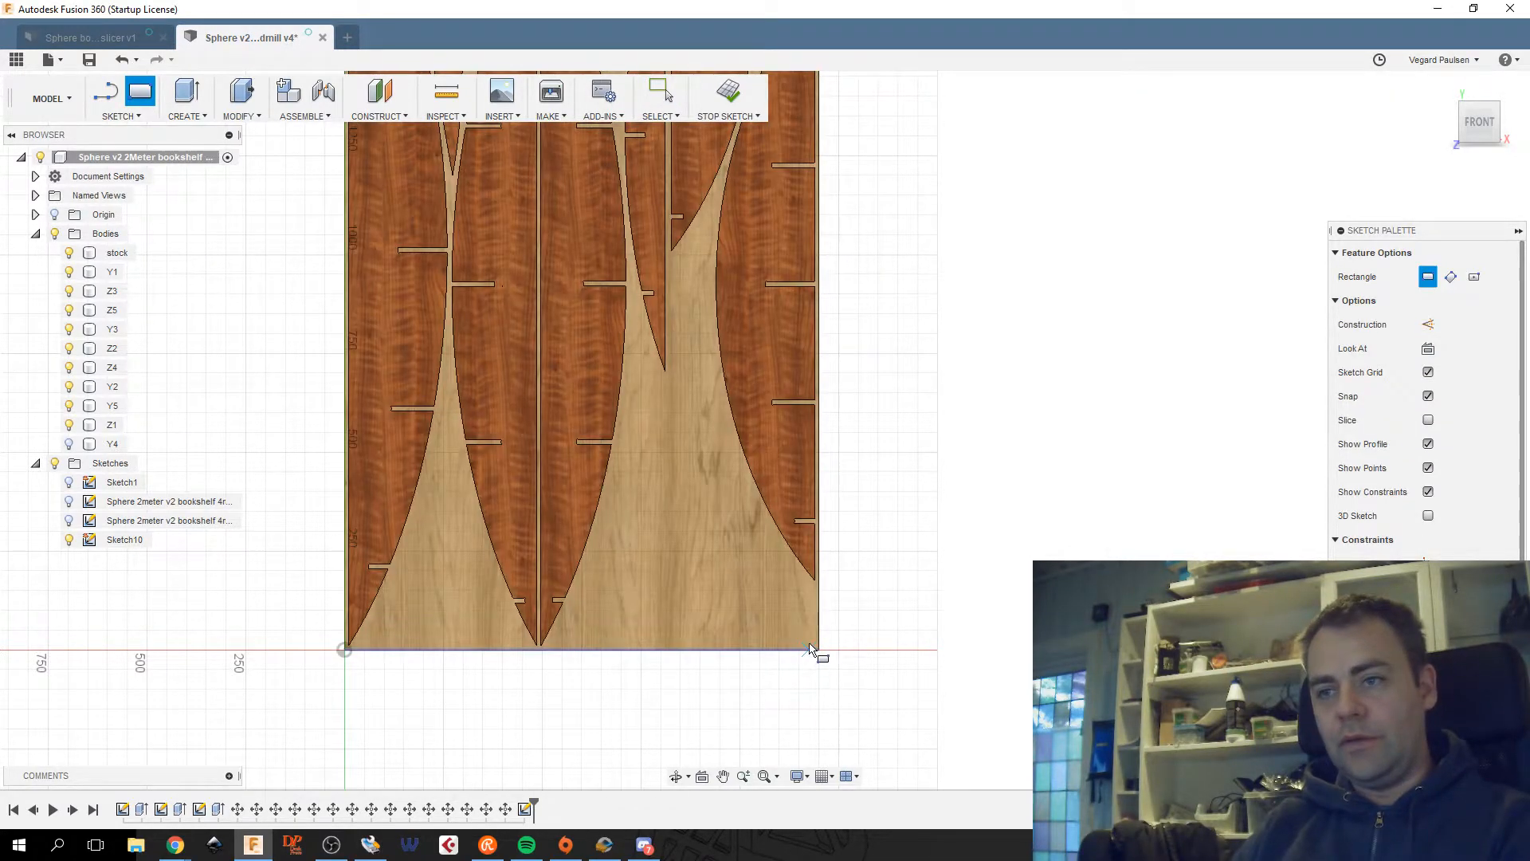
left_click(811, 650)
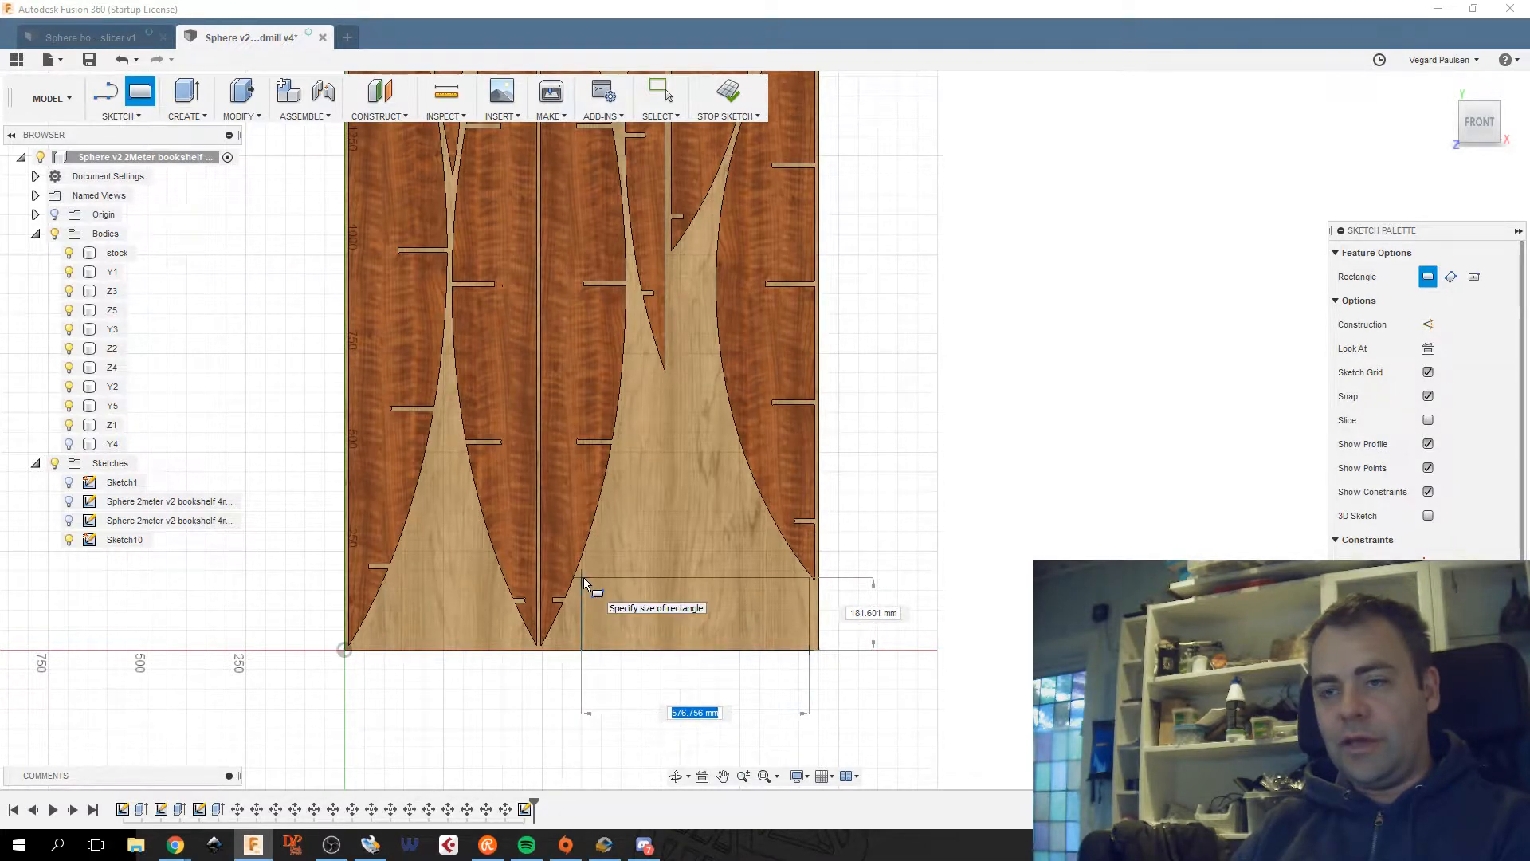
key("alt+Tab")
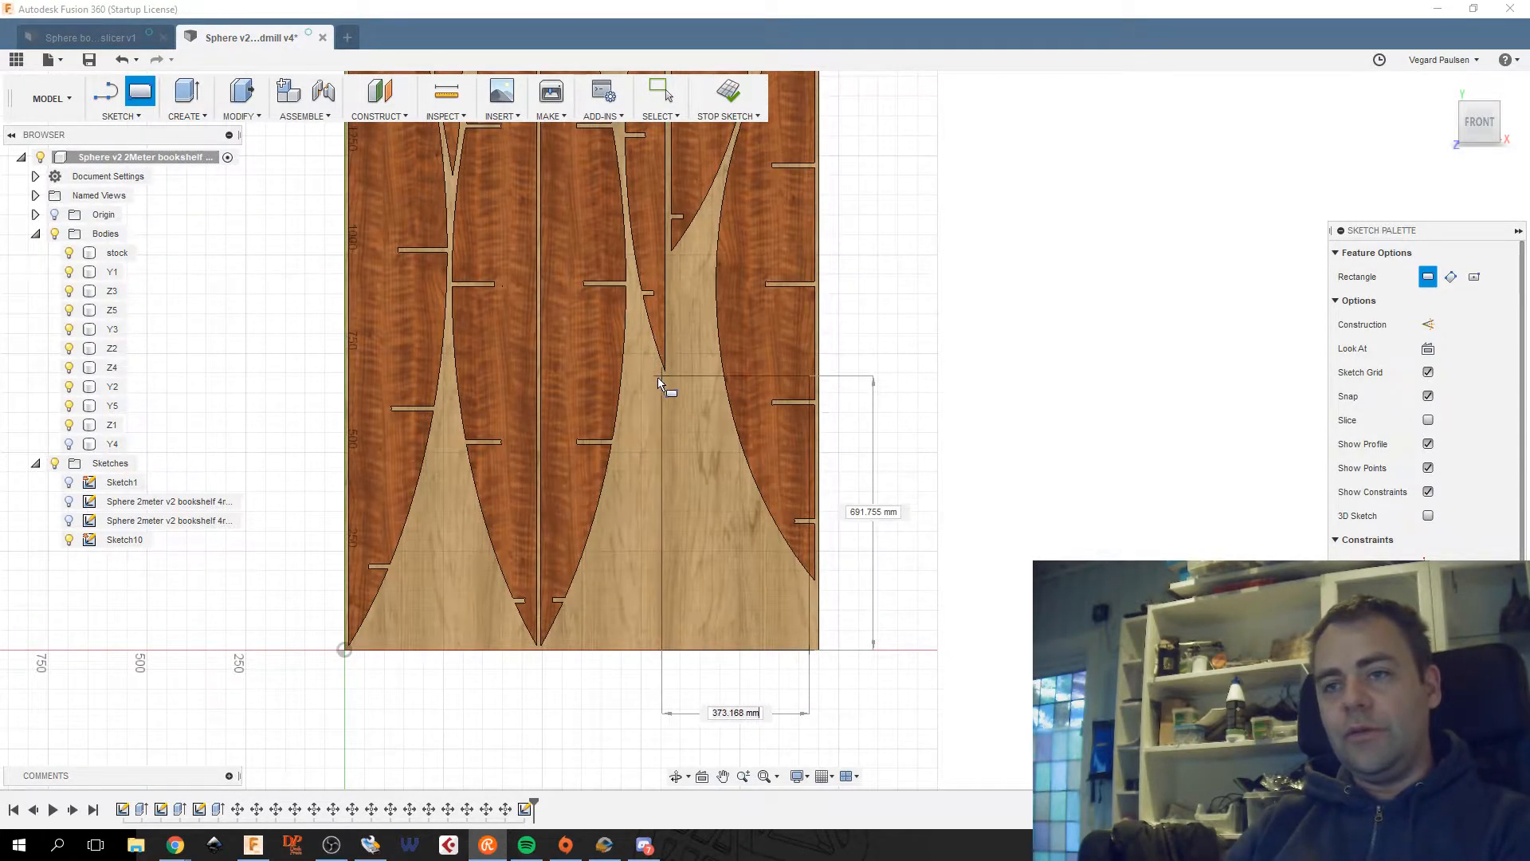
key("alt+Tab")
key("Escape")
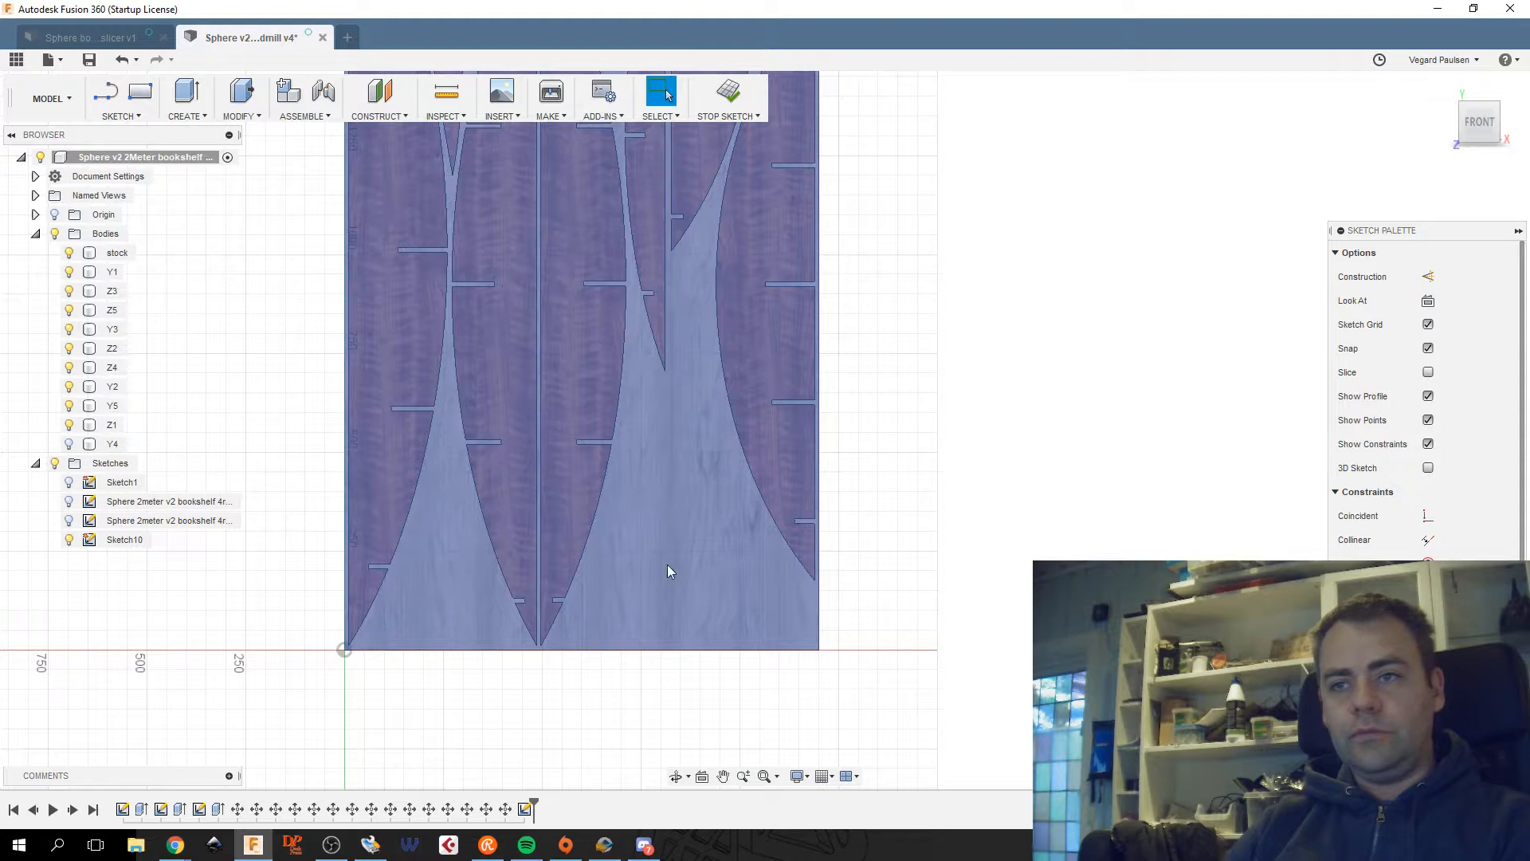
Preview a rectangle from the narrow free gap beside the right-hand curved part, and cancel it.
key("r")
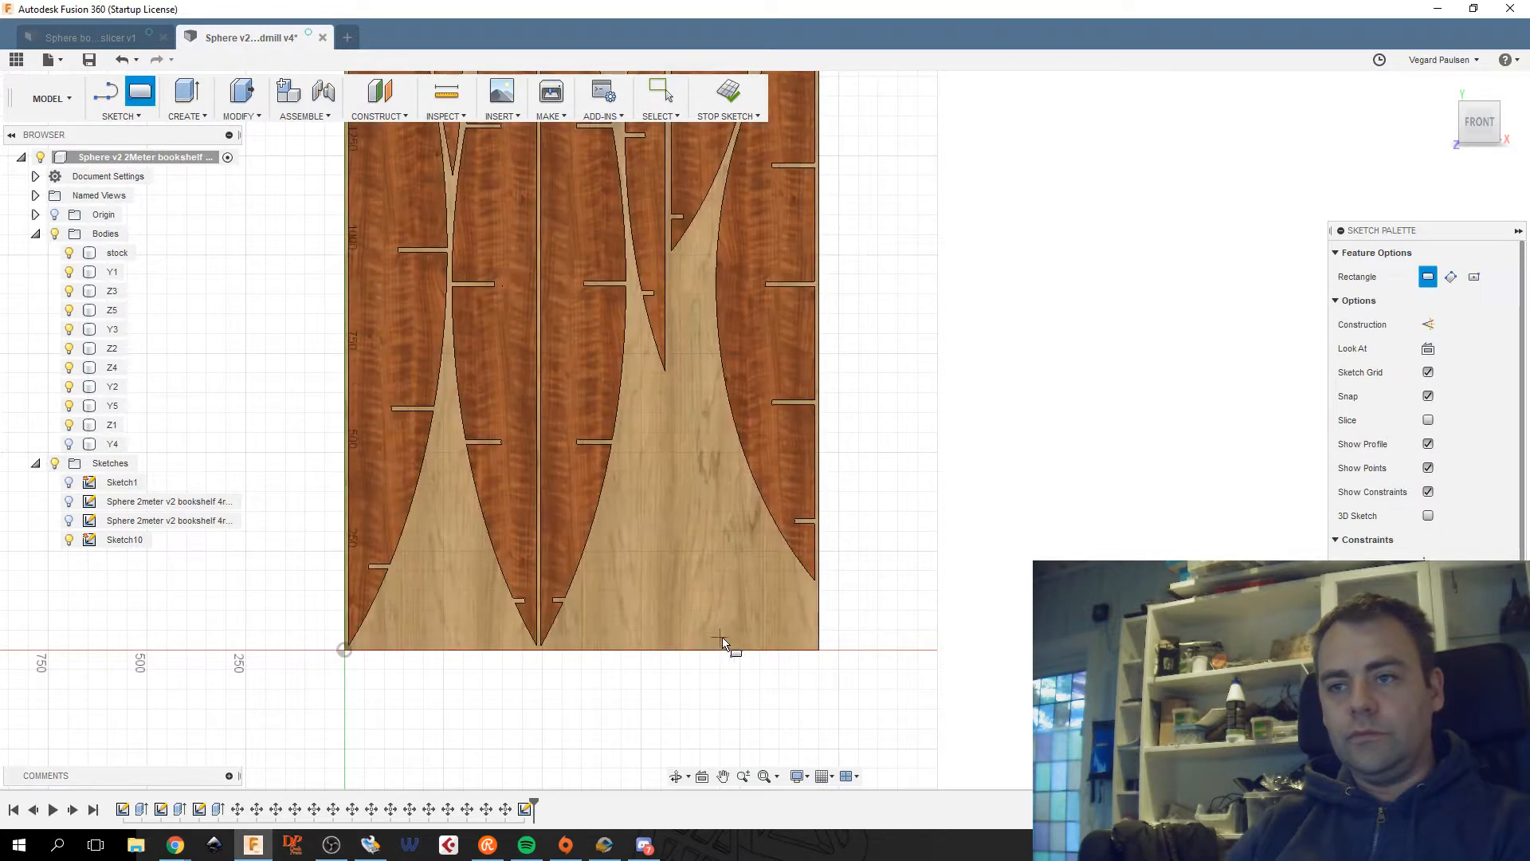
left_click(724, 380)
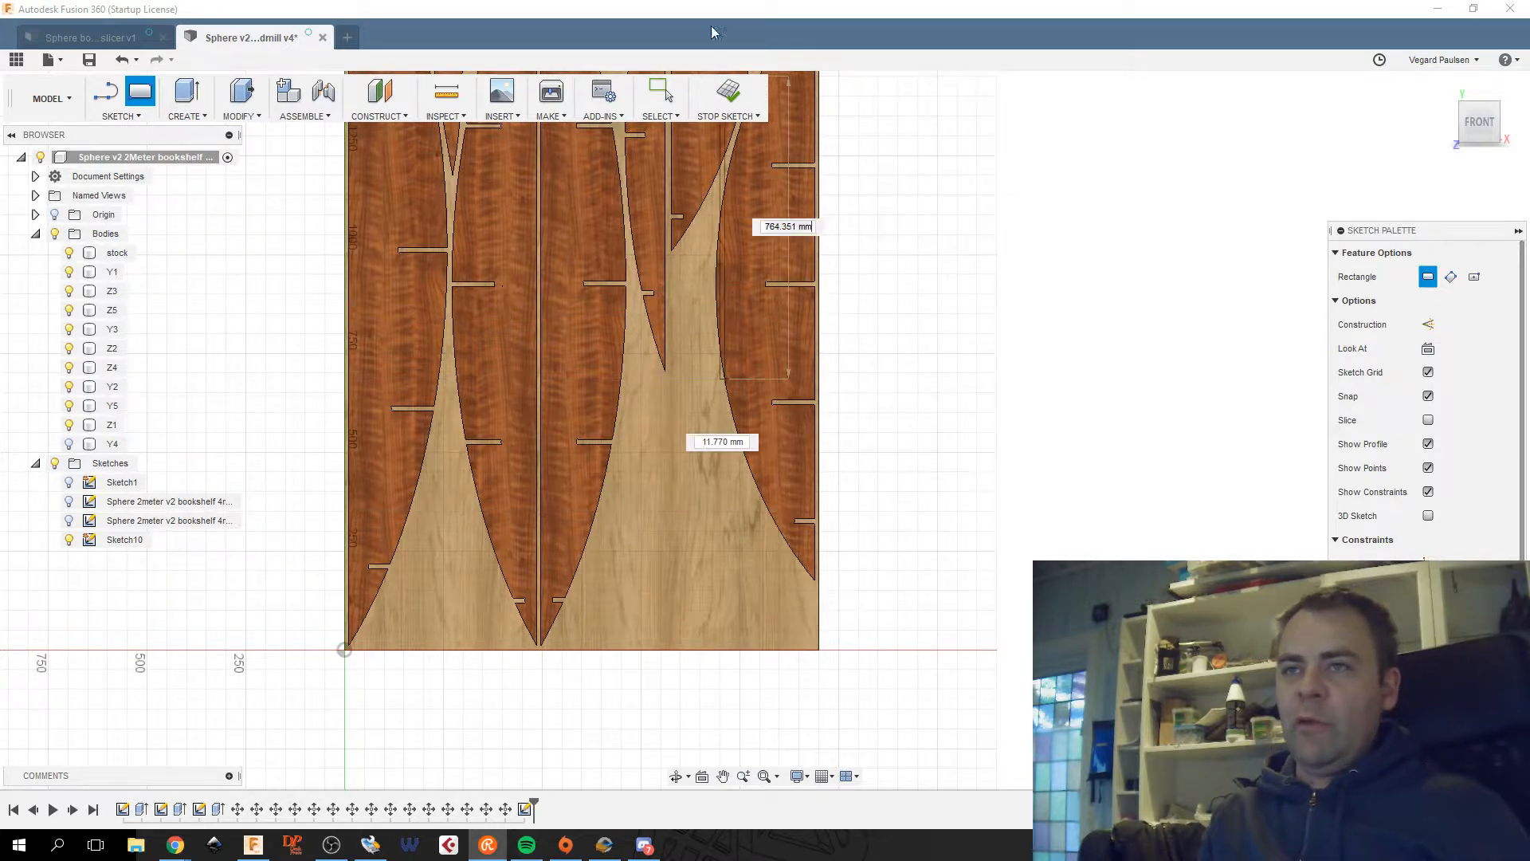
double_click(662, 15)
double_click(621, 17)
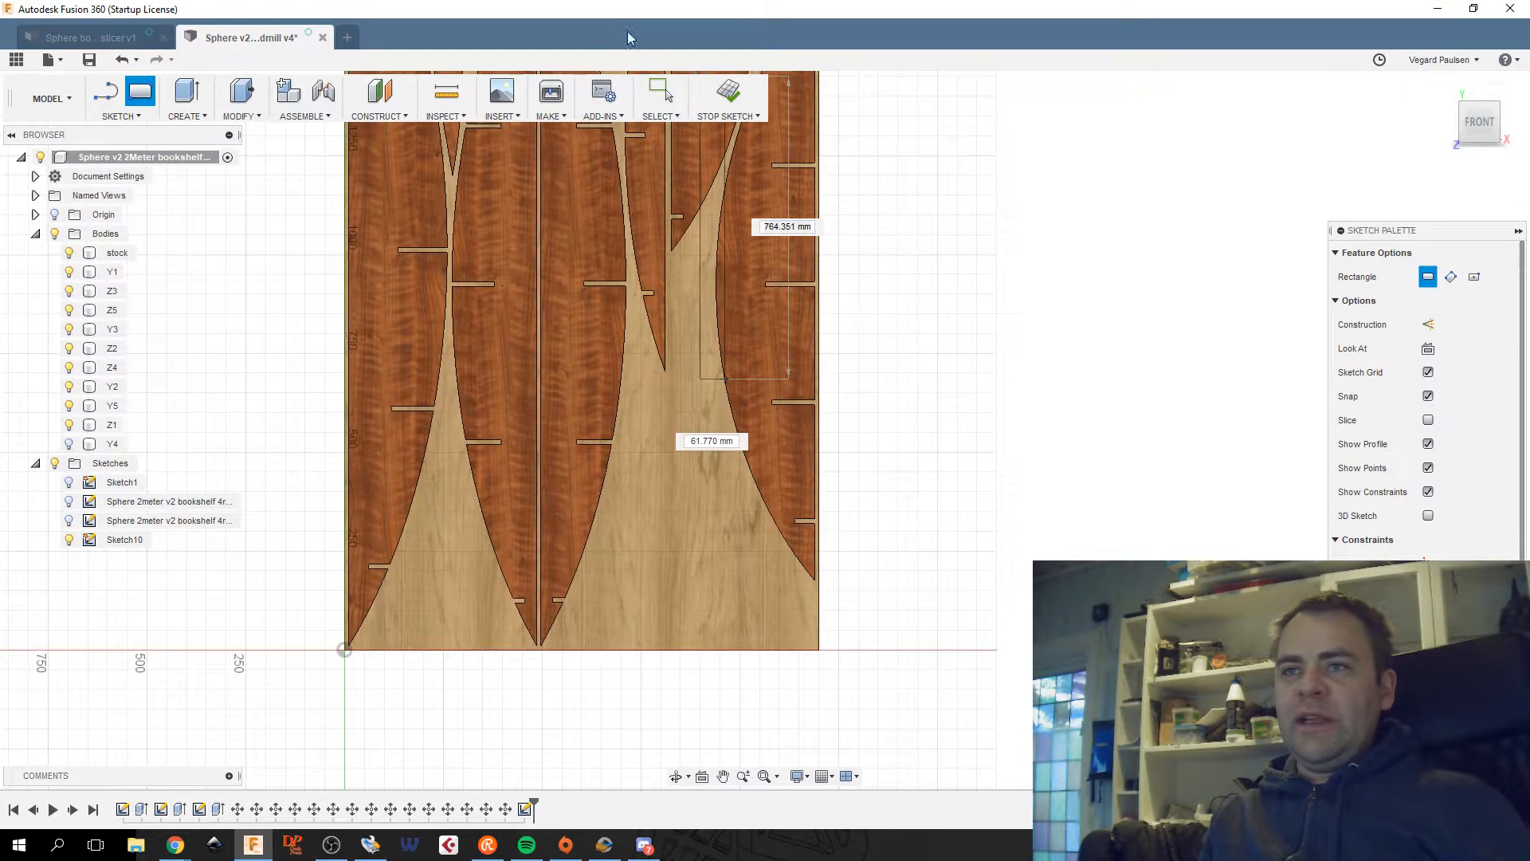
right_click(962, 545)
left_click(994, 353)
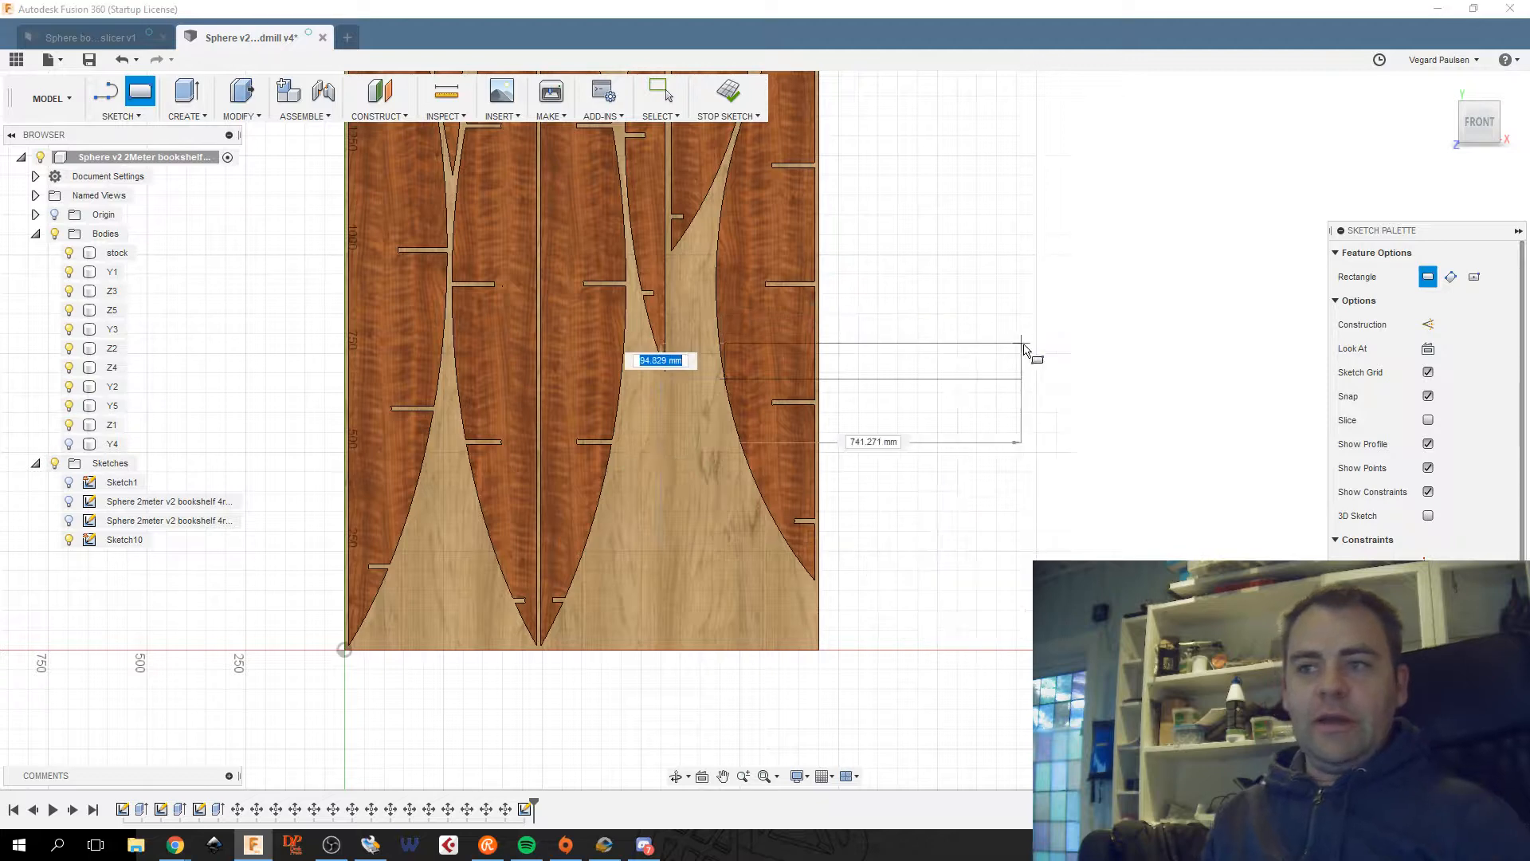
key("Escape")
scroll(725, 411, "up", 1)
scroll(731, 398, "down", 2)
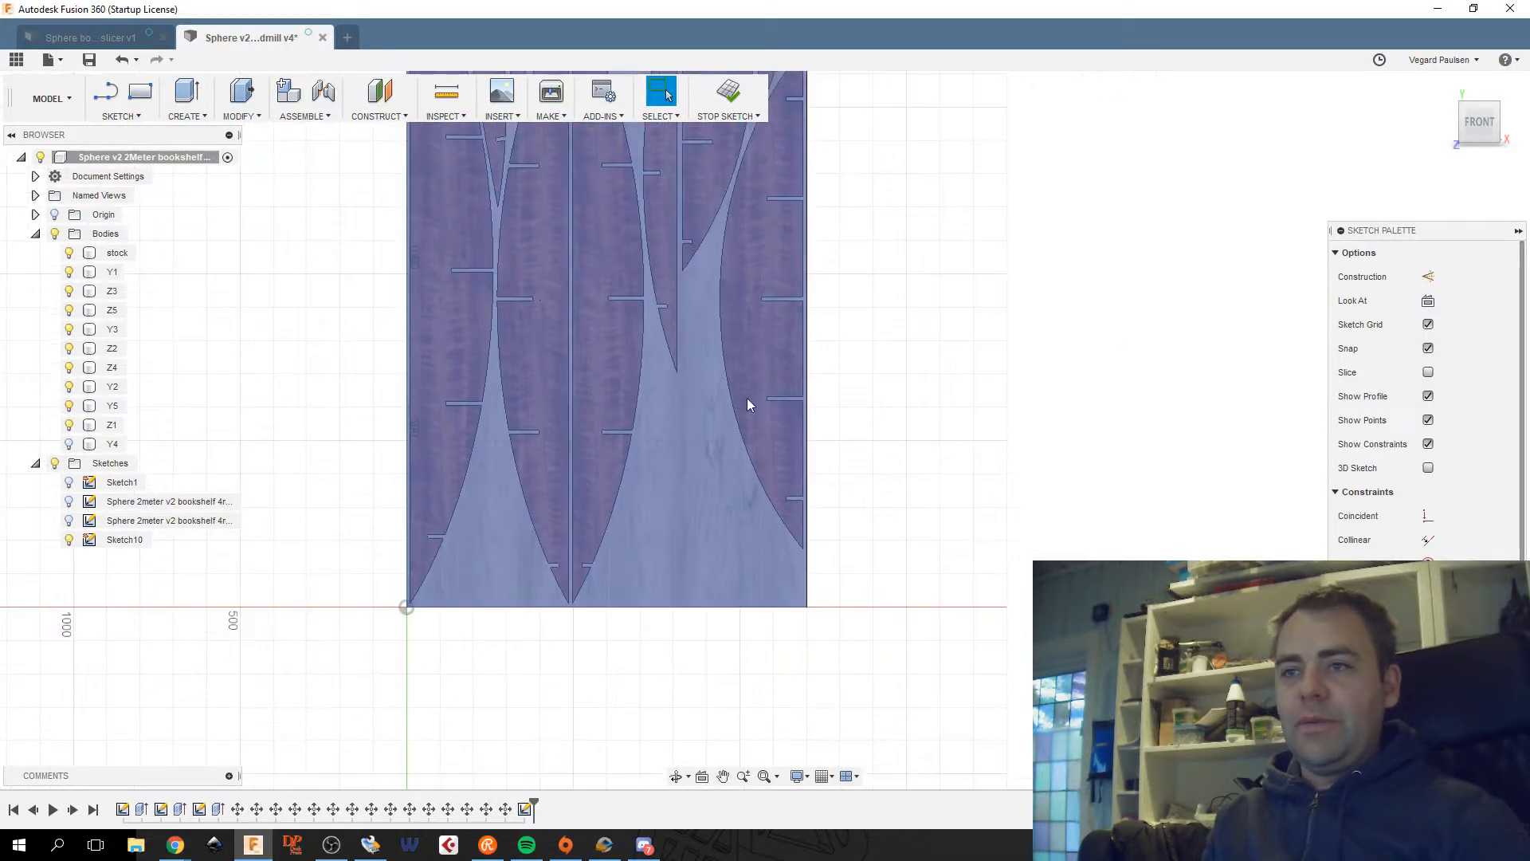
middle_click_drag(748, 399, 827, 428)
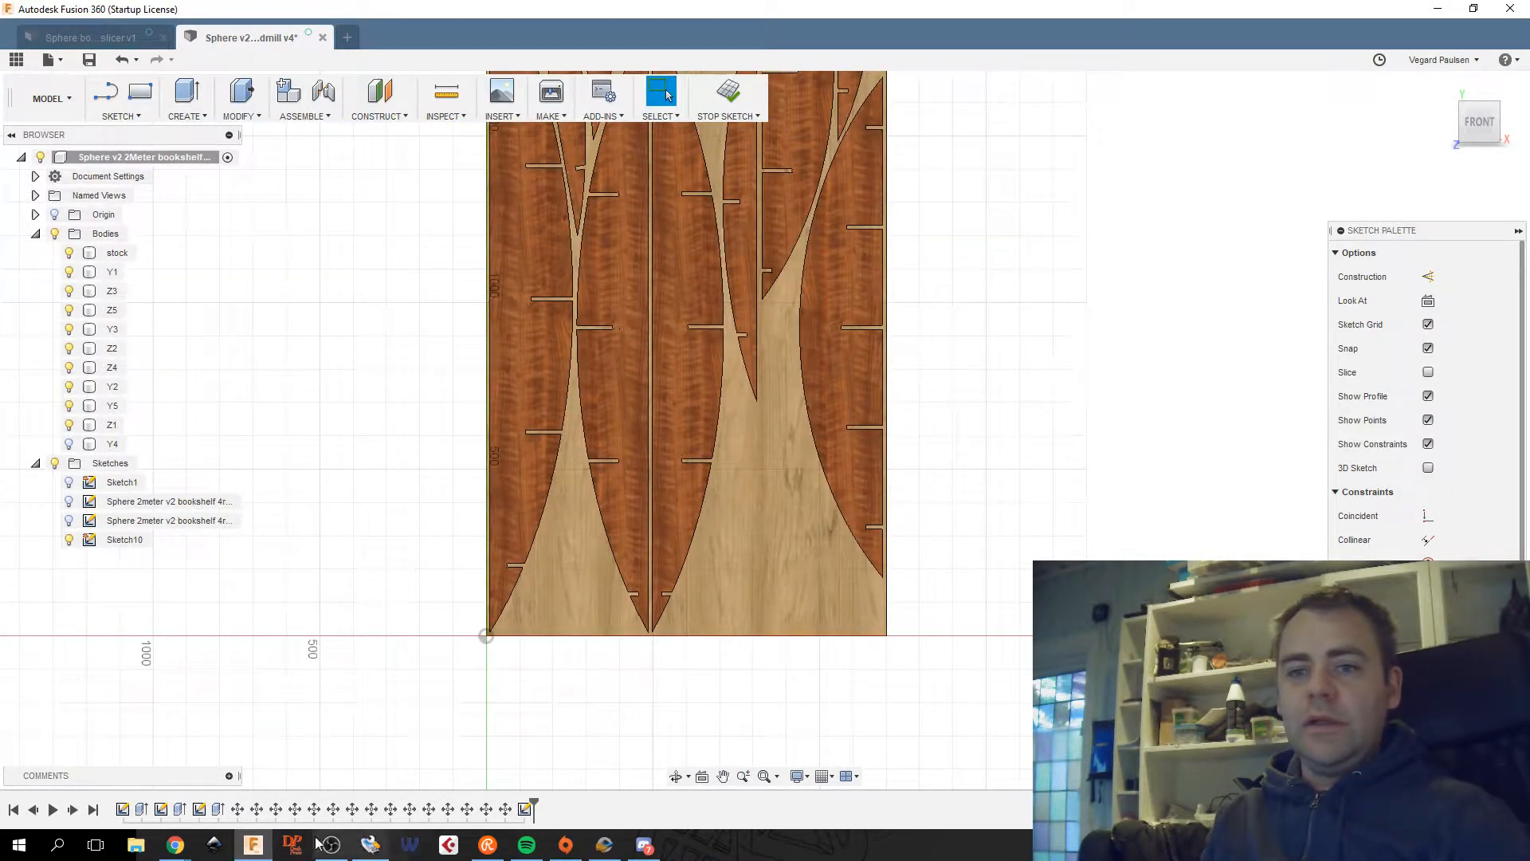
Switch to Chrome's Pinterest window, maximize it, and review the stool pin's drawings and its similar flat-pack designs.
left_click(175, 845)
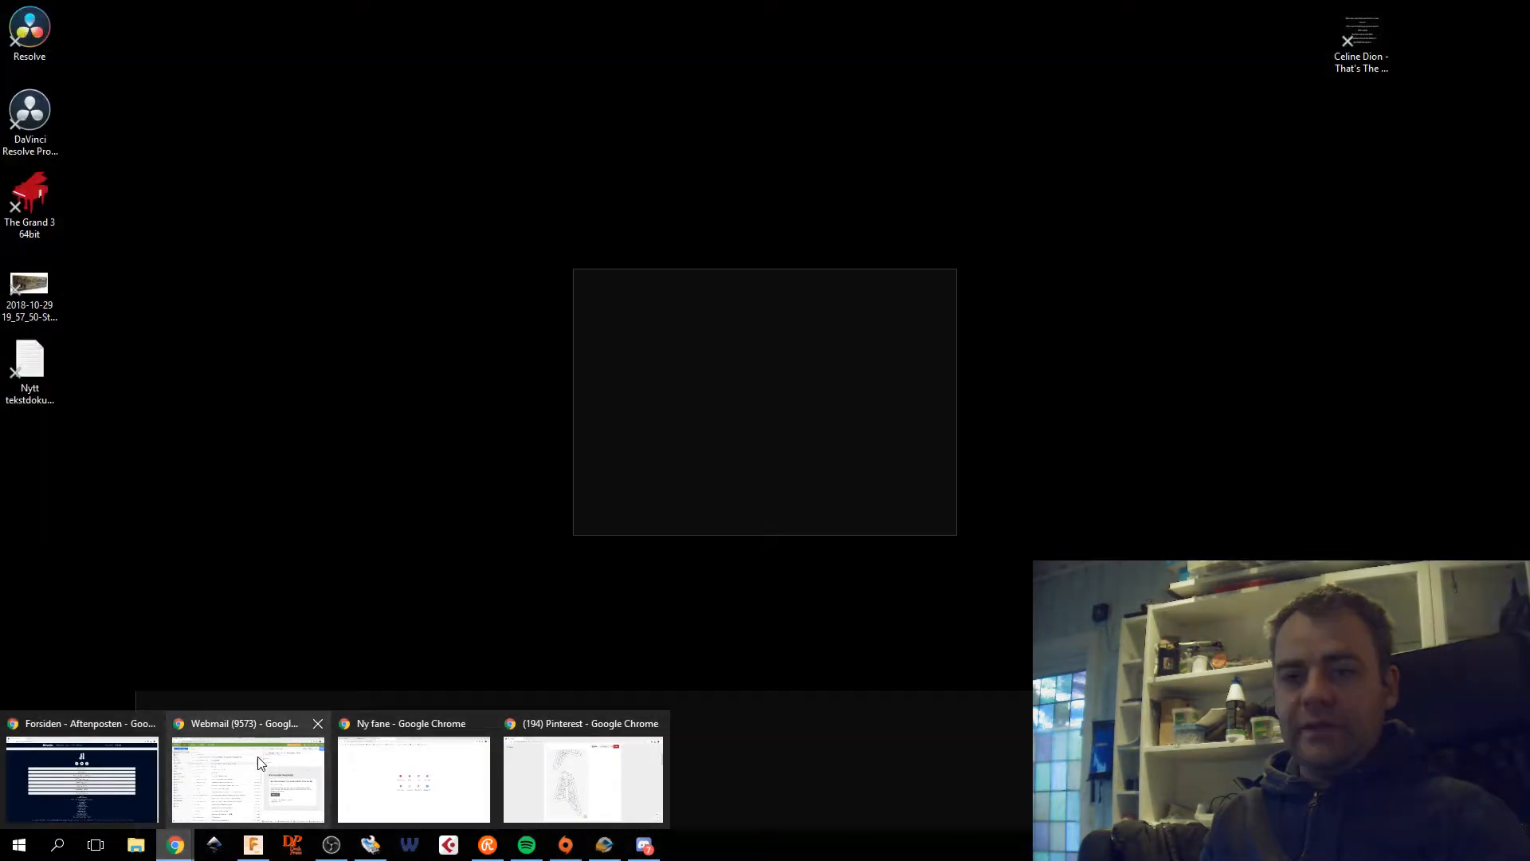
left_click(550, 780)
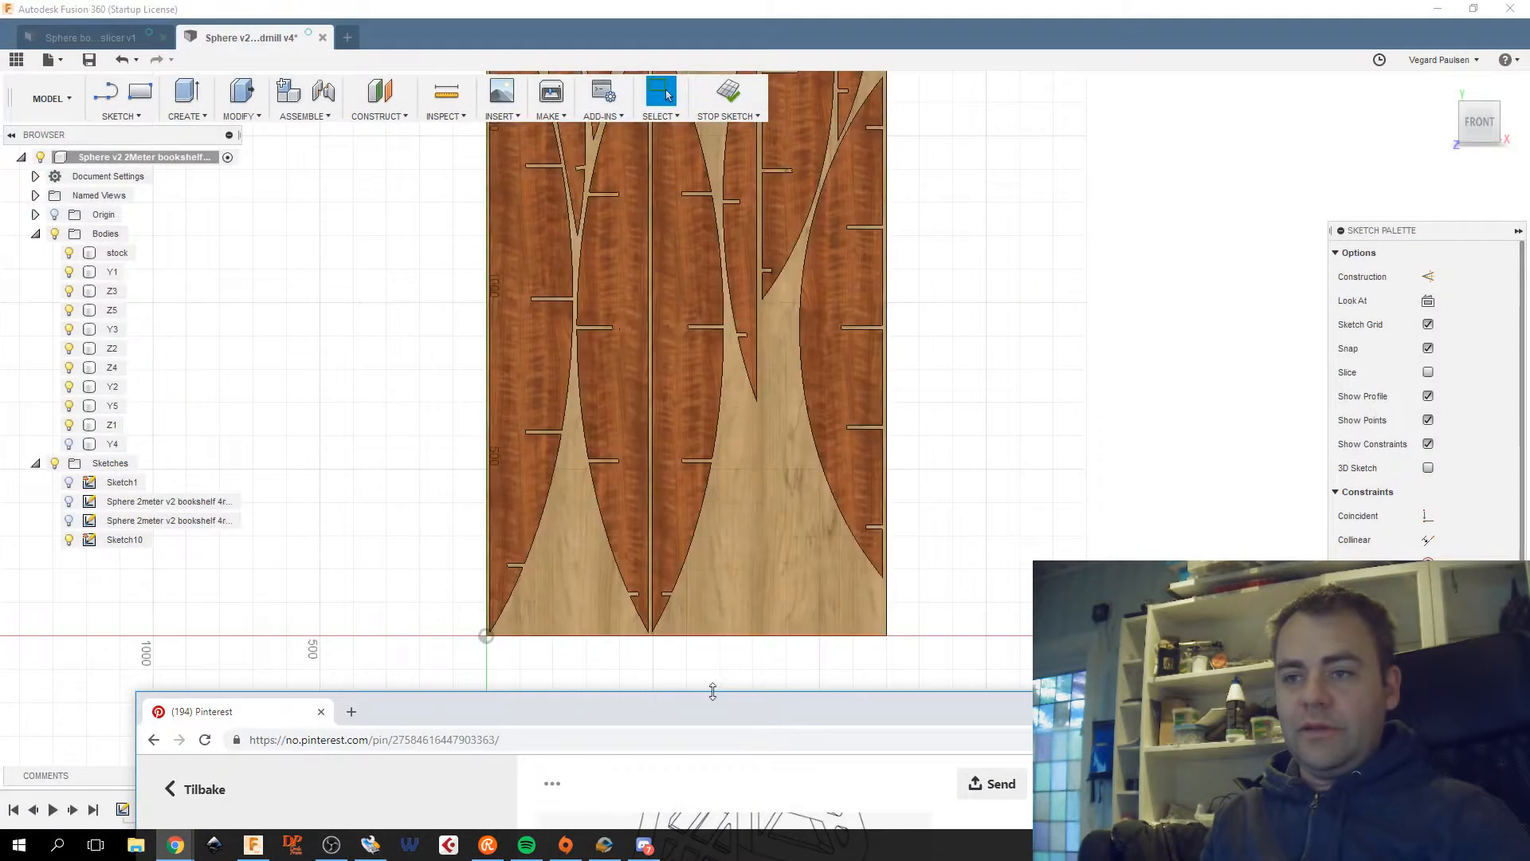
double_click(697, 712)
scroll(637, 574, "up", 5)
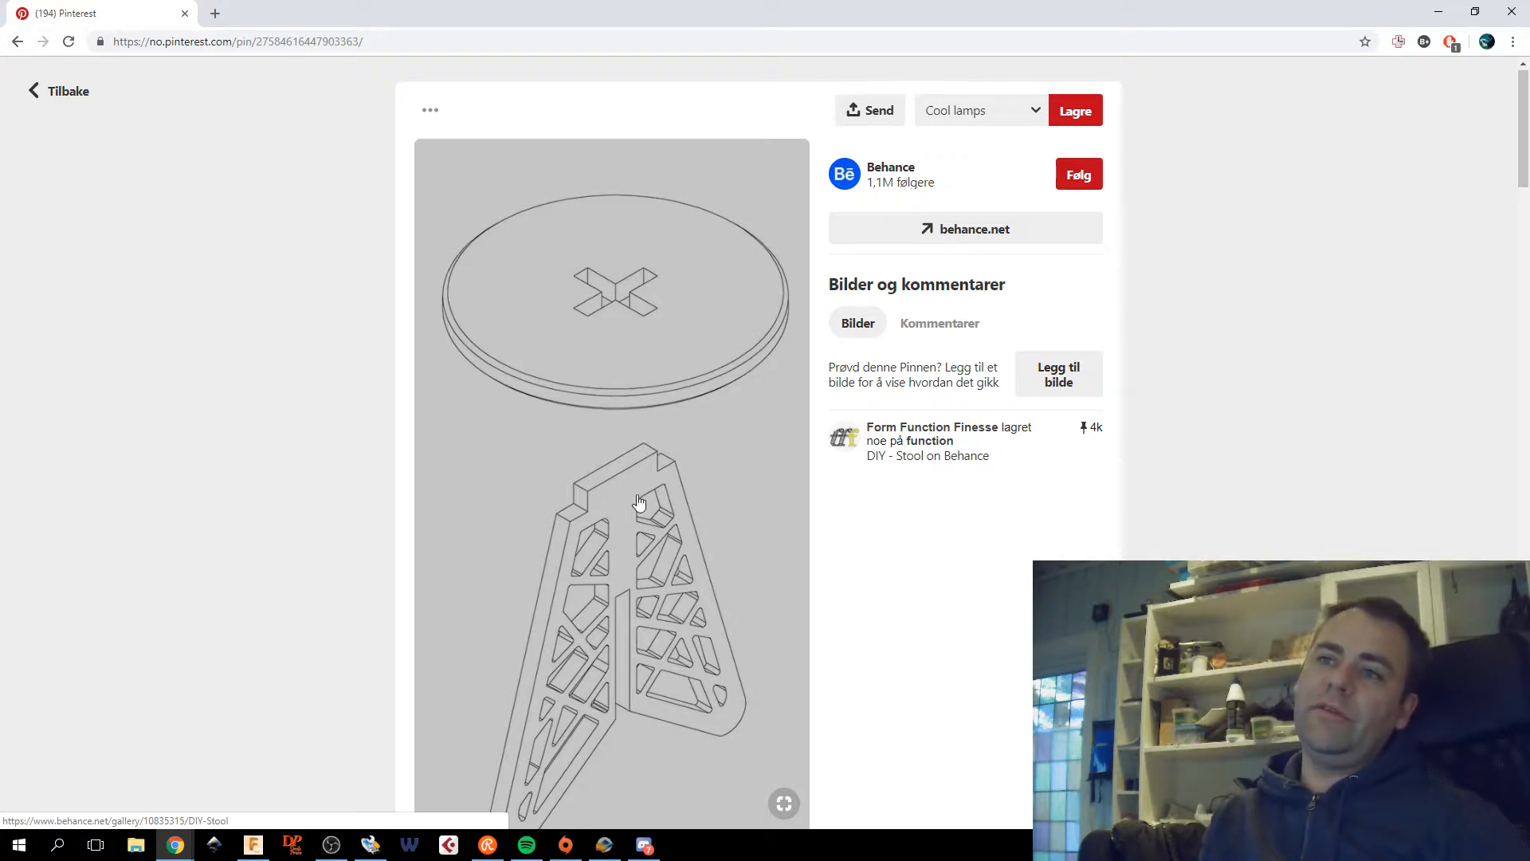
scroll(629, 494, "down", 7)
scroll(624, 487, "down", 4)
scroll(622, 478, "down", 3)
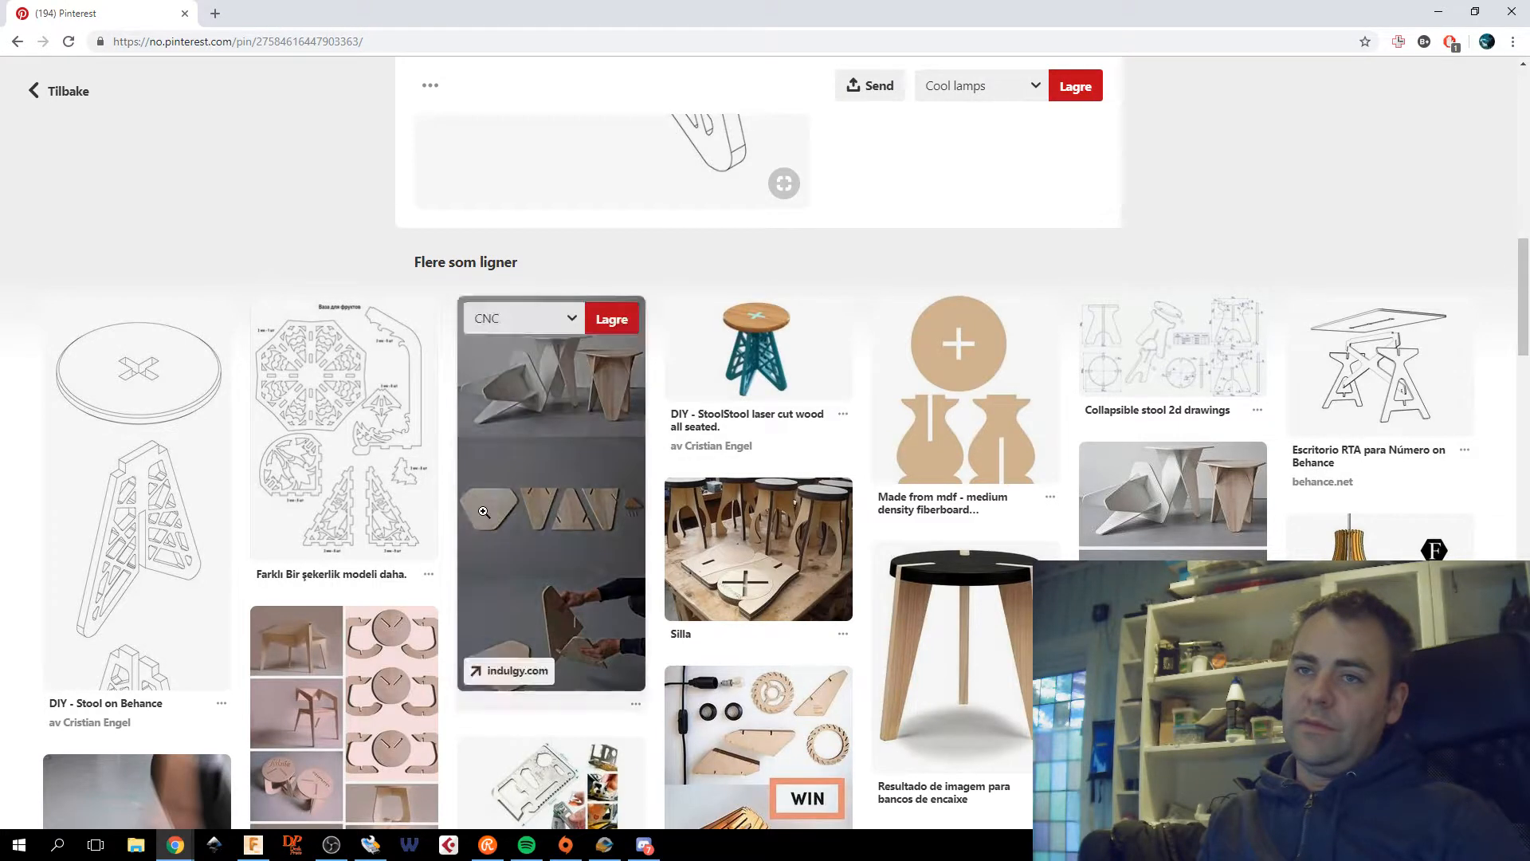
scroll(403, 662, "down", 3)
scroll(315, 441, "up", 2)
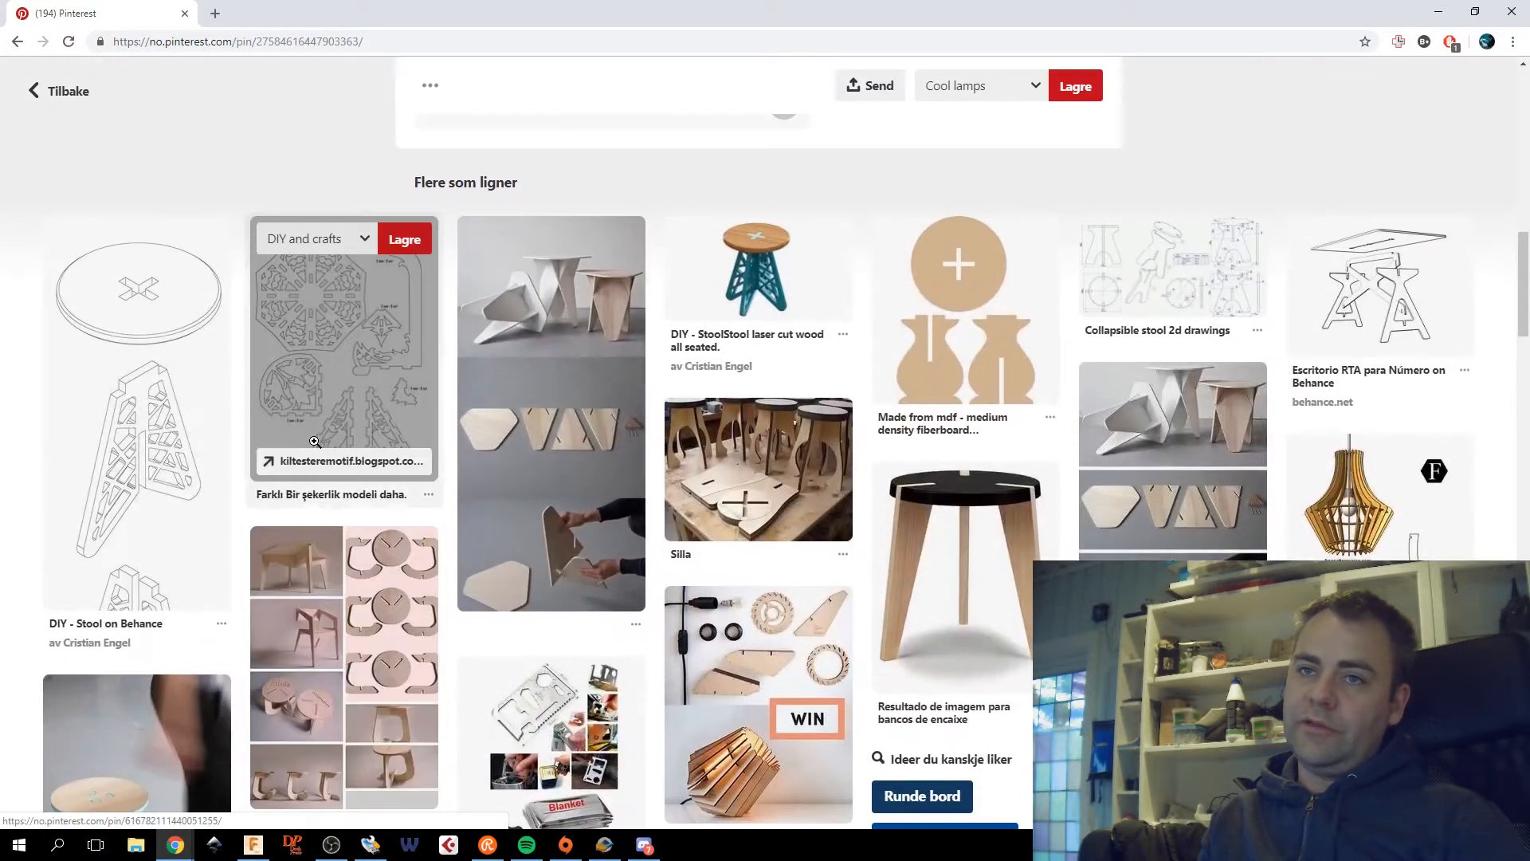
Open the "Farklı Bir şekerlik modeli daha." fruit bowl pin and look through its related cutting patterns.
left_click(309, 320)
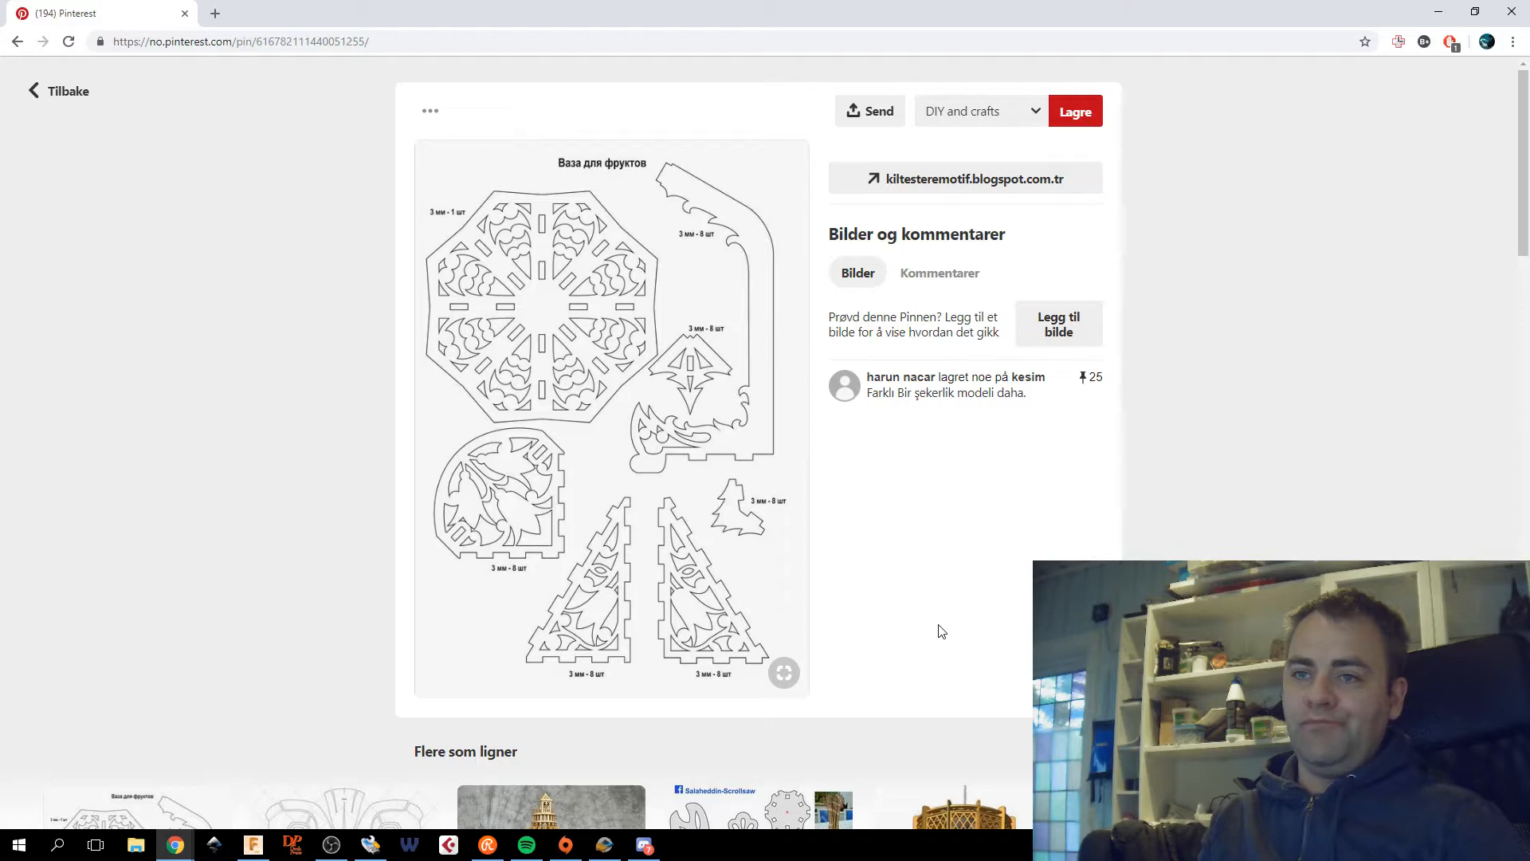
scroll(941, 631, "down", 8)
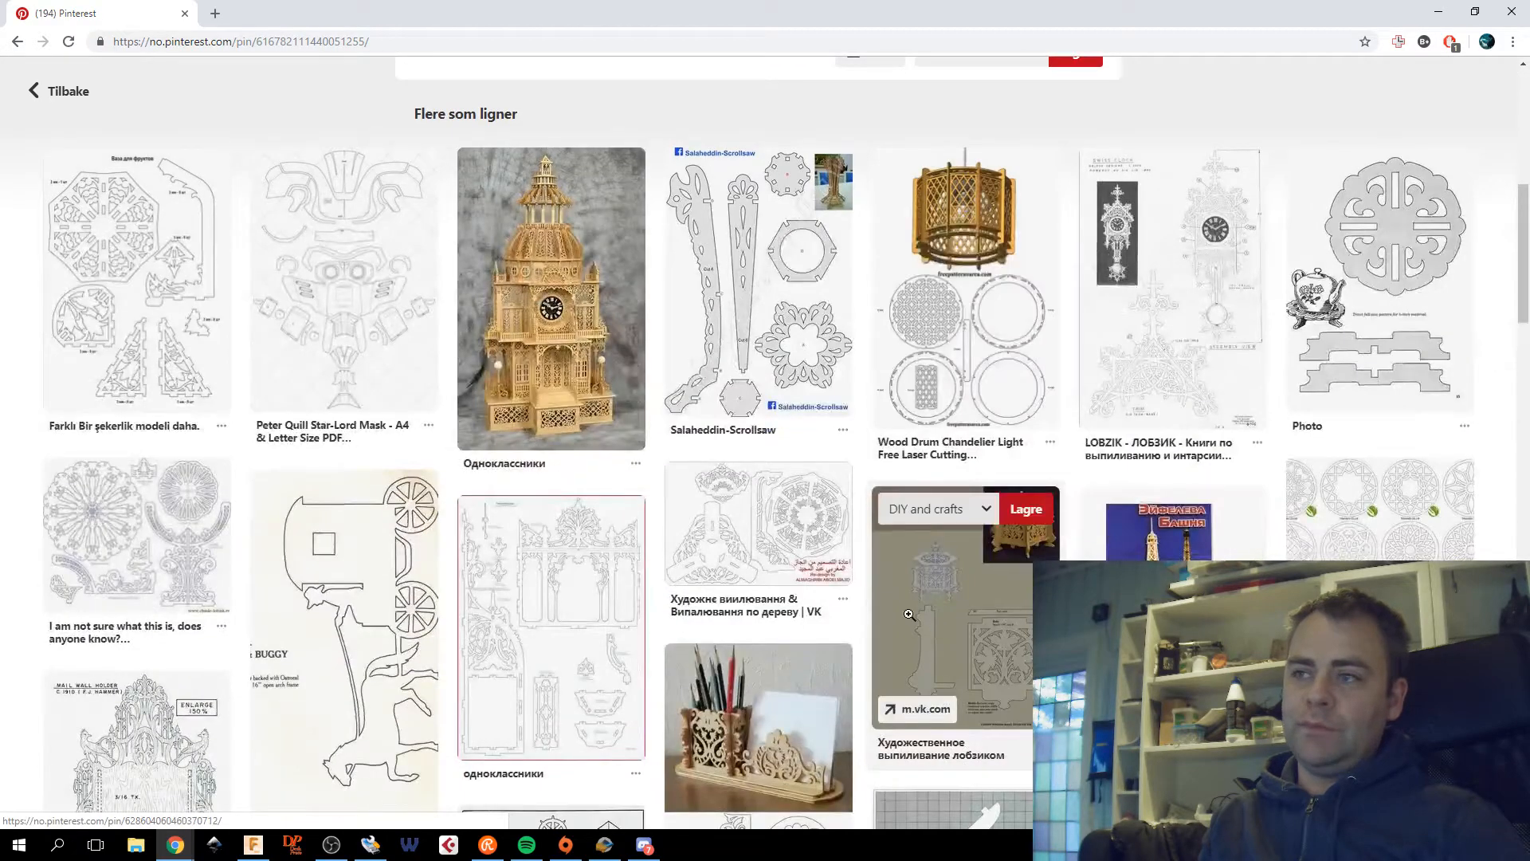
scroll(908, 614, "down", 5)
scroll(910, 620, "down", 8)
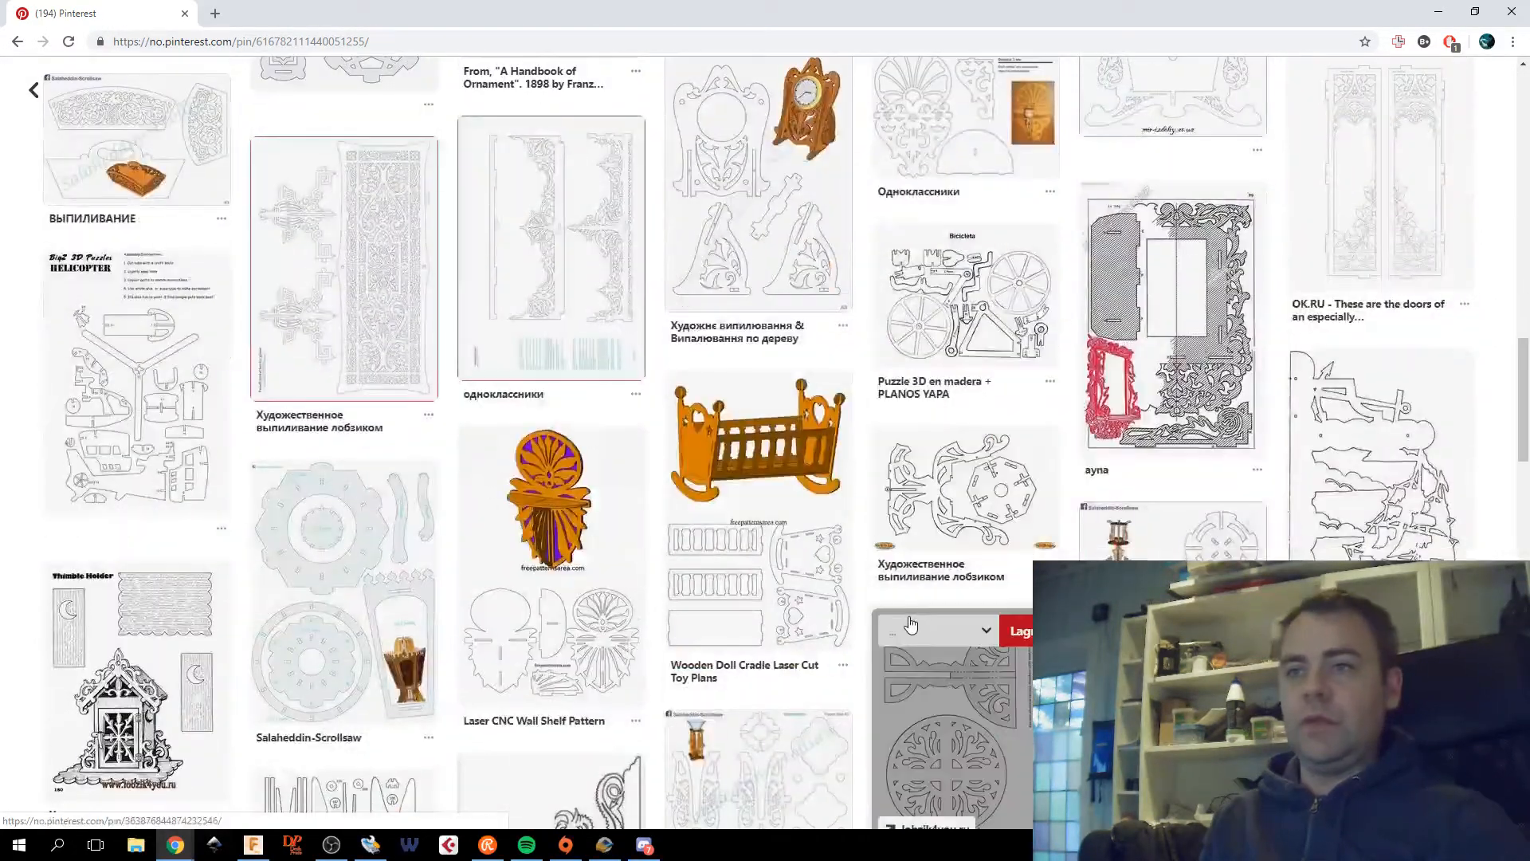
scroll(910, 623, "down", 2)
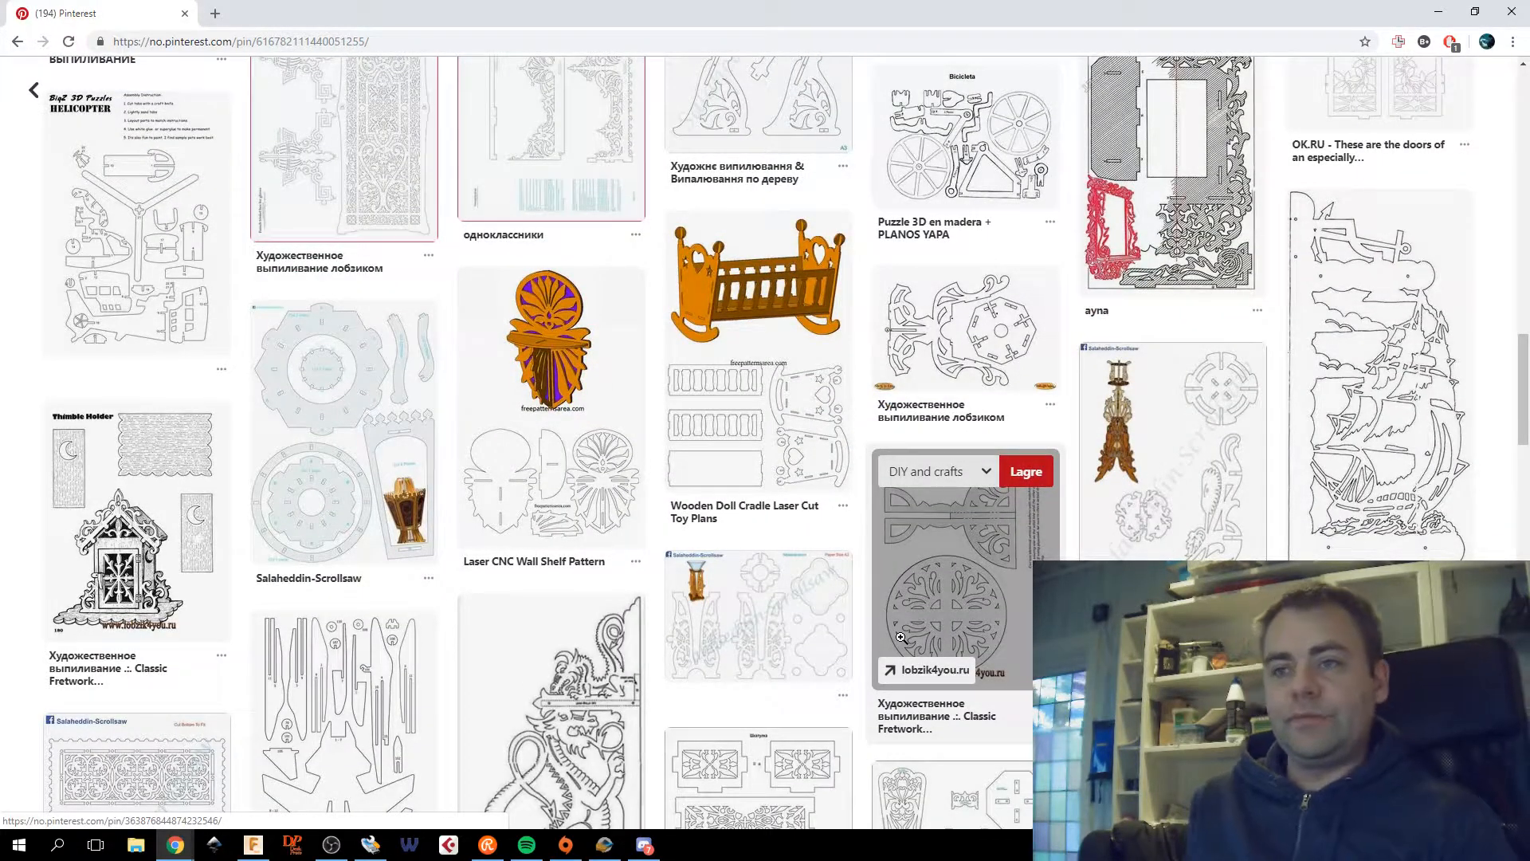
Examine the "Wooden Doll Cradle Laser Cut Toy Plans" pin and return to the fruit bowl pin's related patterns.
left_click(699, 404)
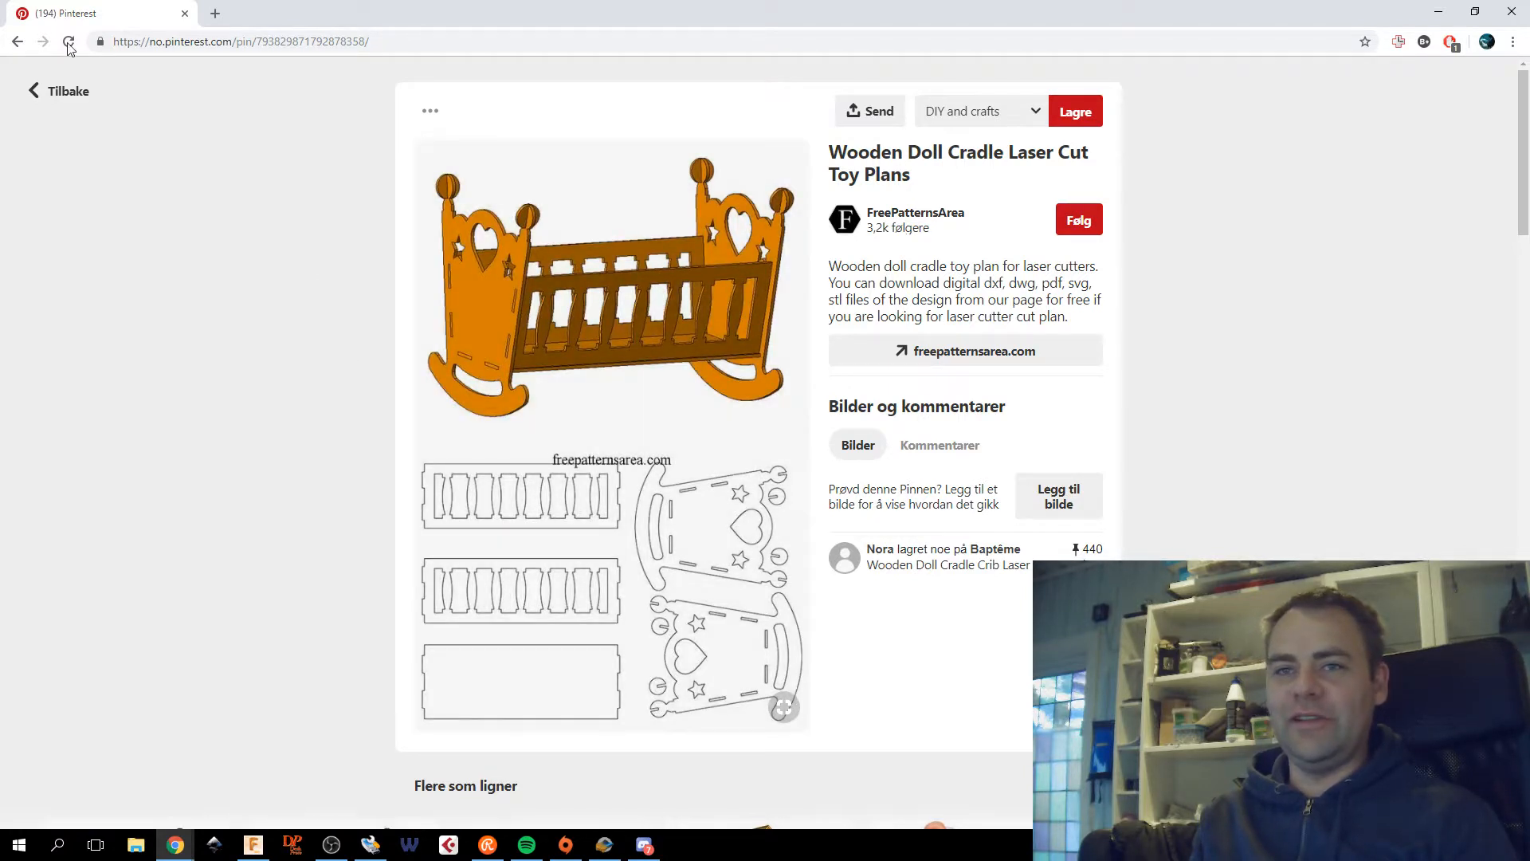
left_click(18, 43)
scroll(471, 487, "down", 10)
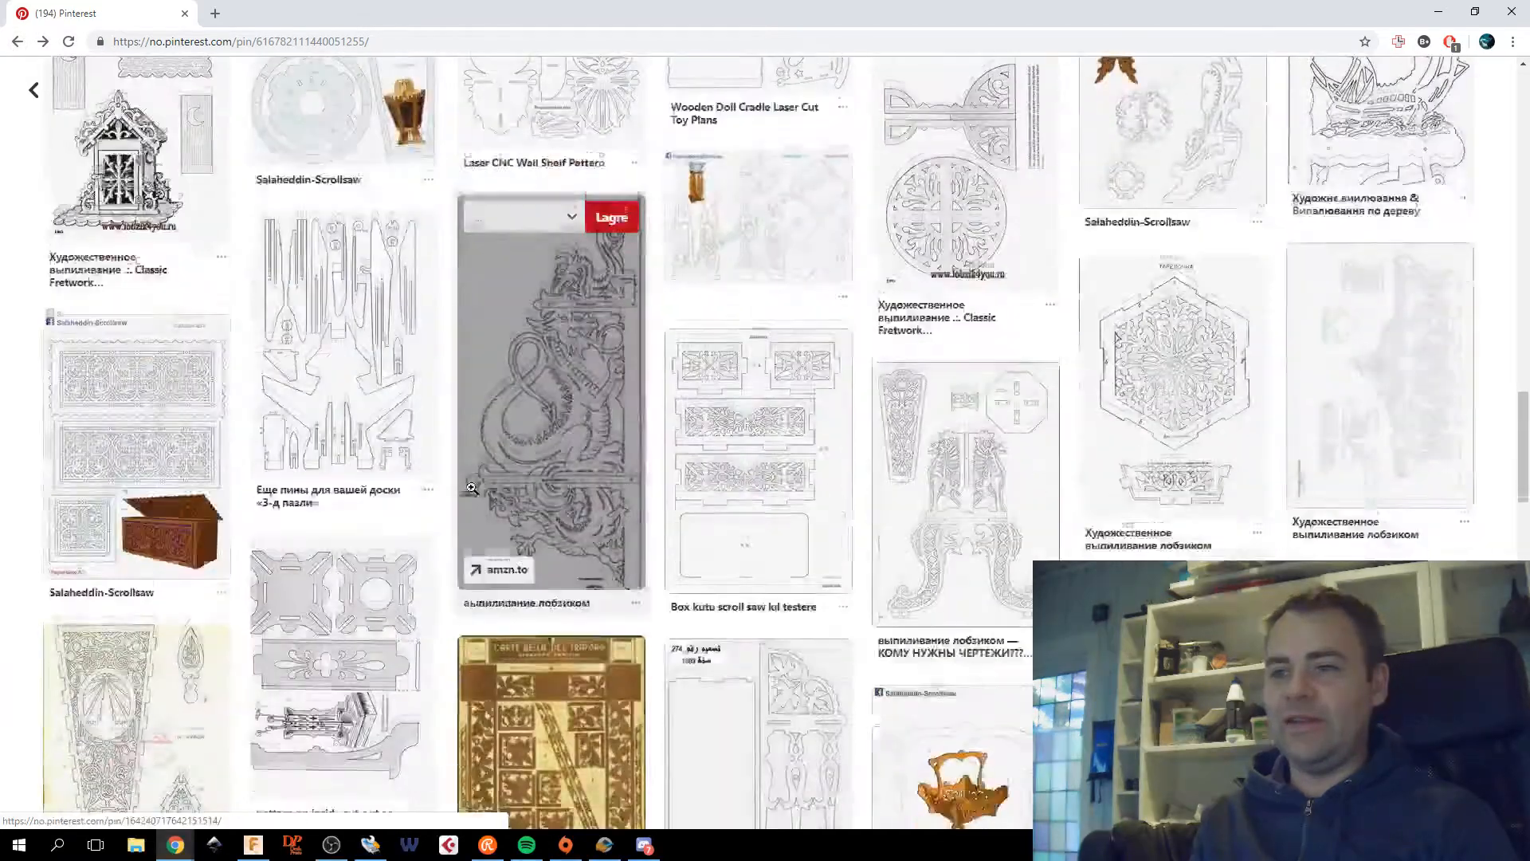
Examine the remaining related cutting patterns under the fruit bowl pin for a project that could fit the leftover stock.
scroll(471, 487, "down", 8)
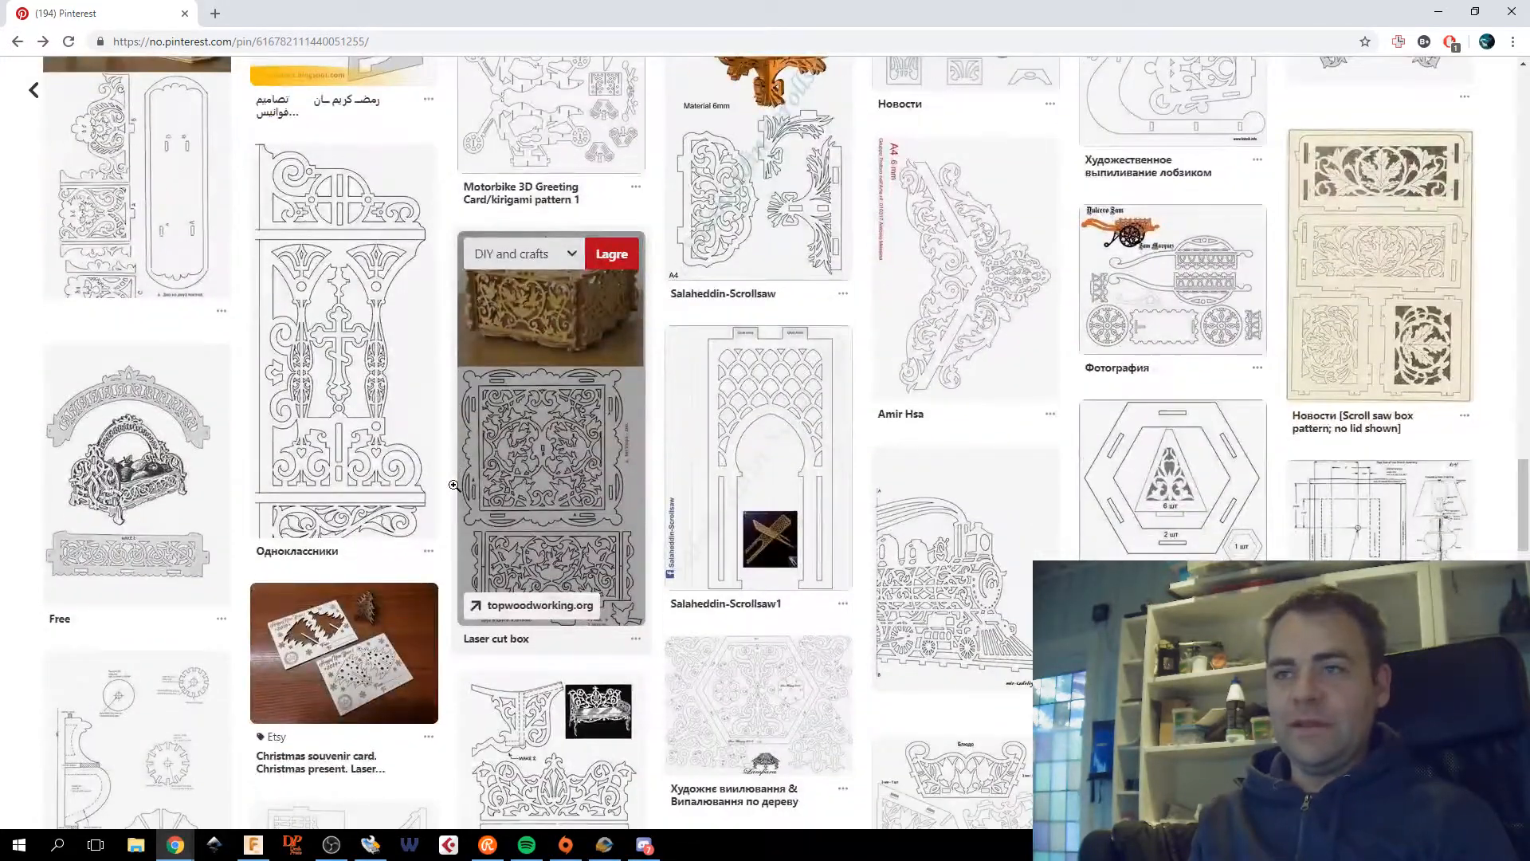
scroll(454, 485, "down", 9)
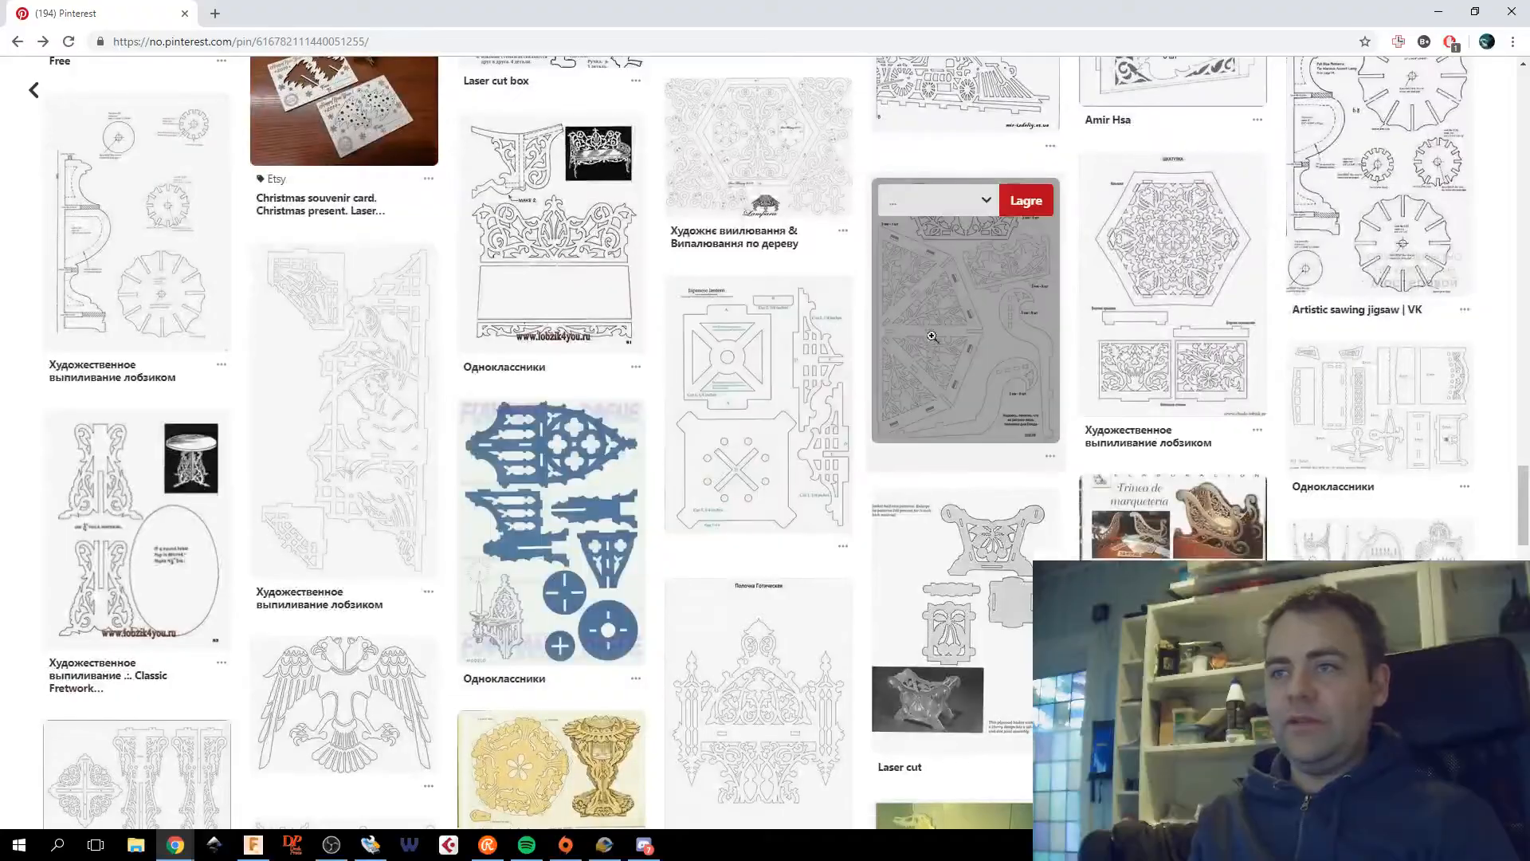
scroll(930, 373, "down", 15)
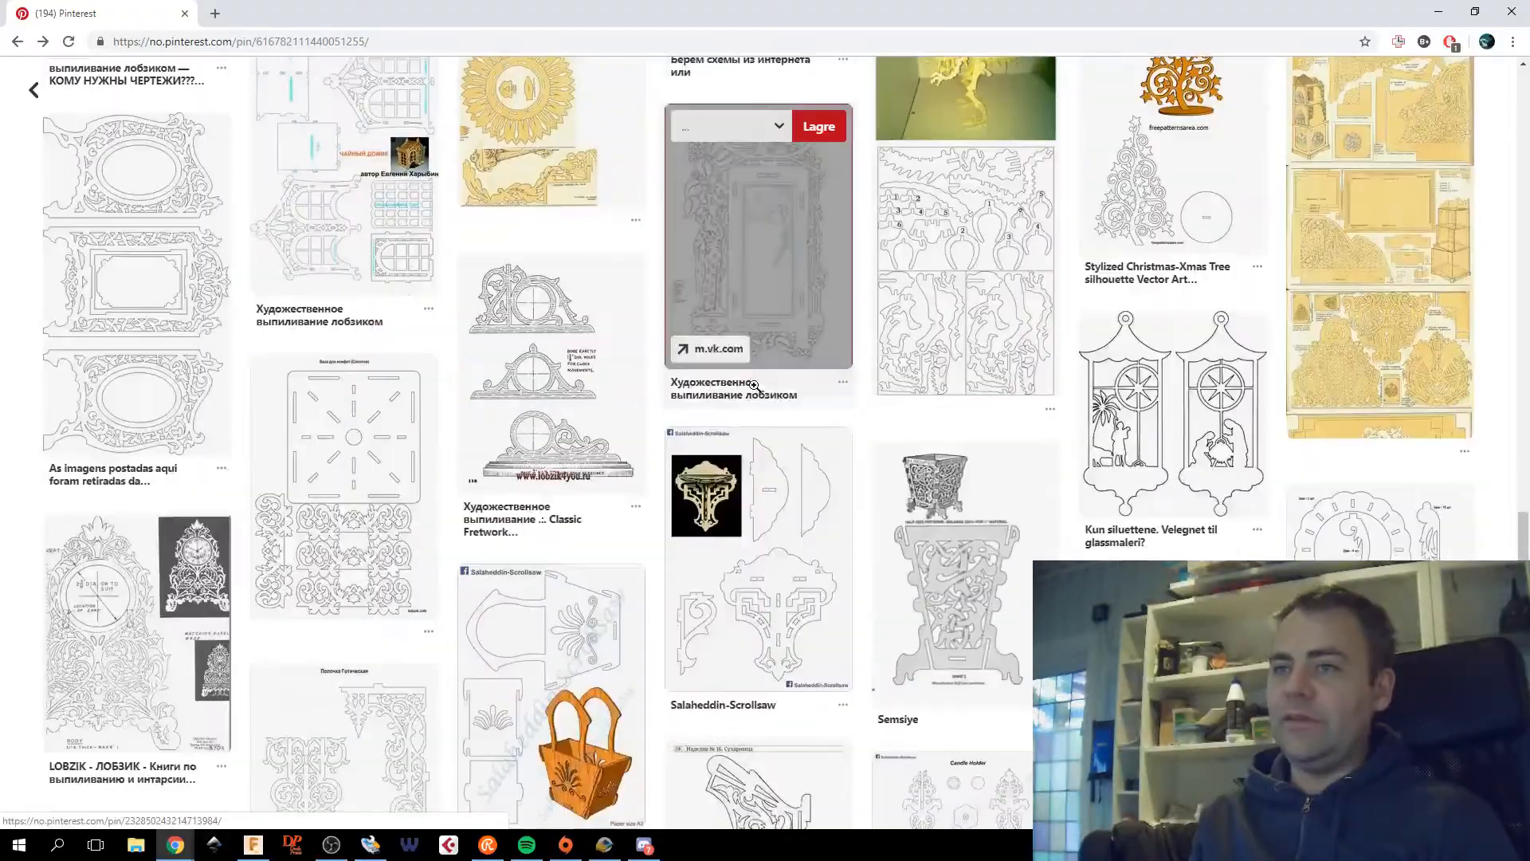
scroll(953, 390, "down", 15)
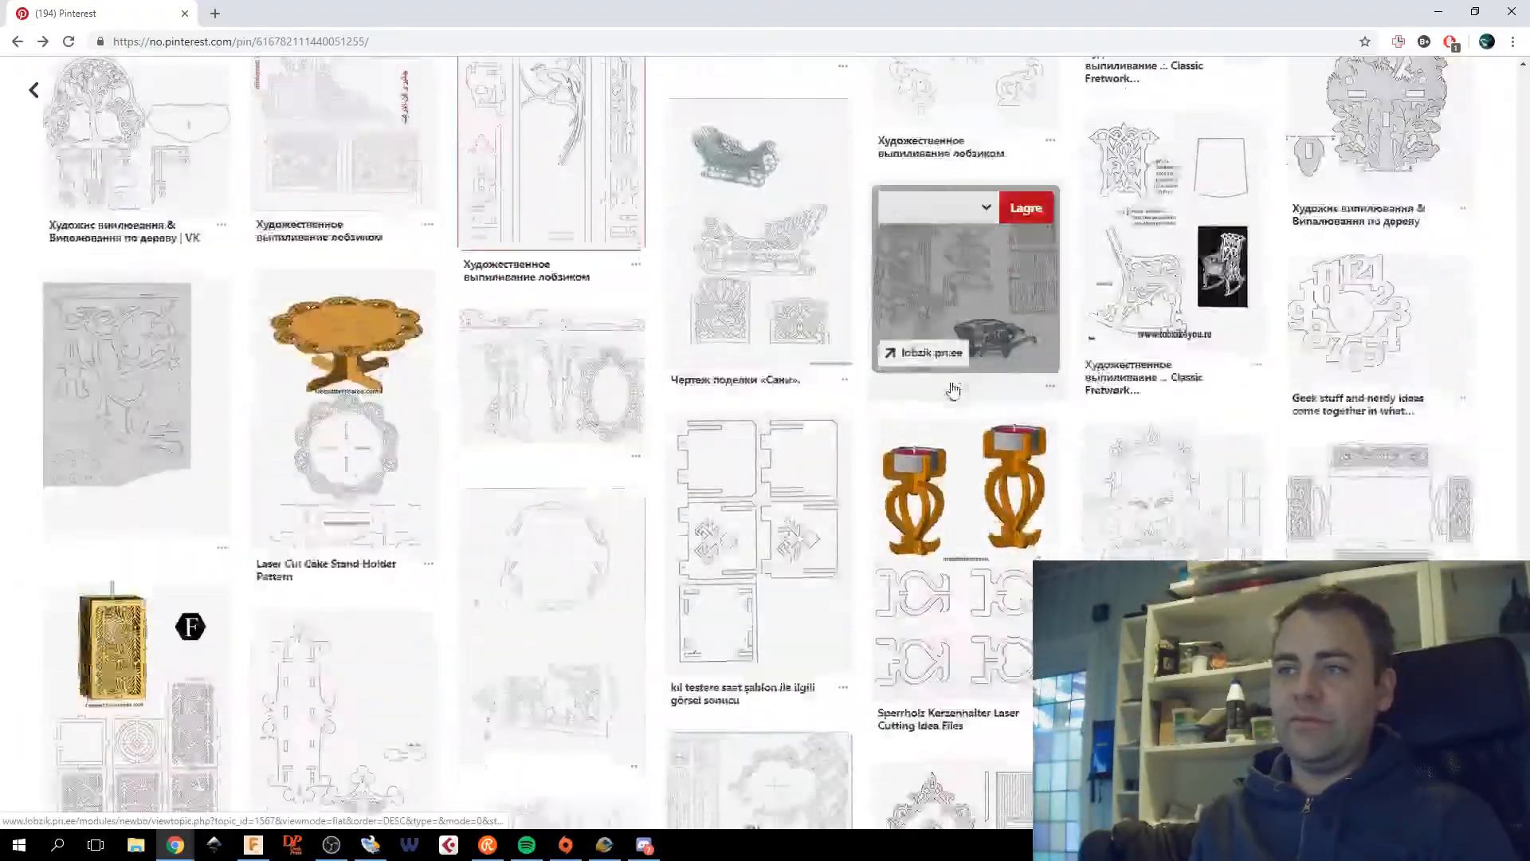
scroll(951, 383, "down", 6)
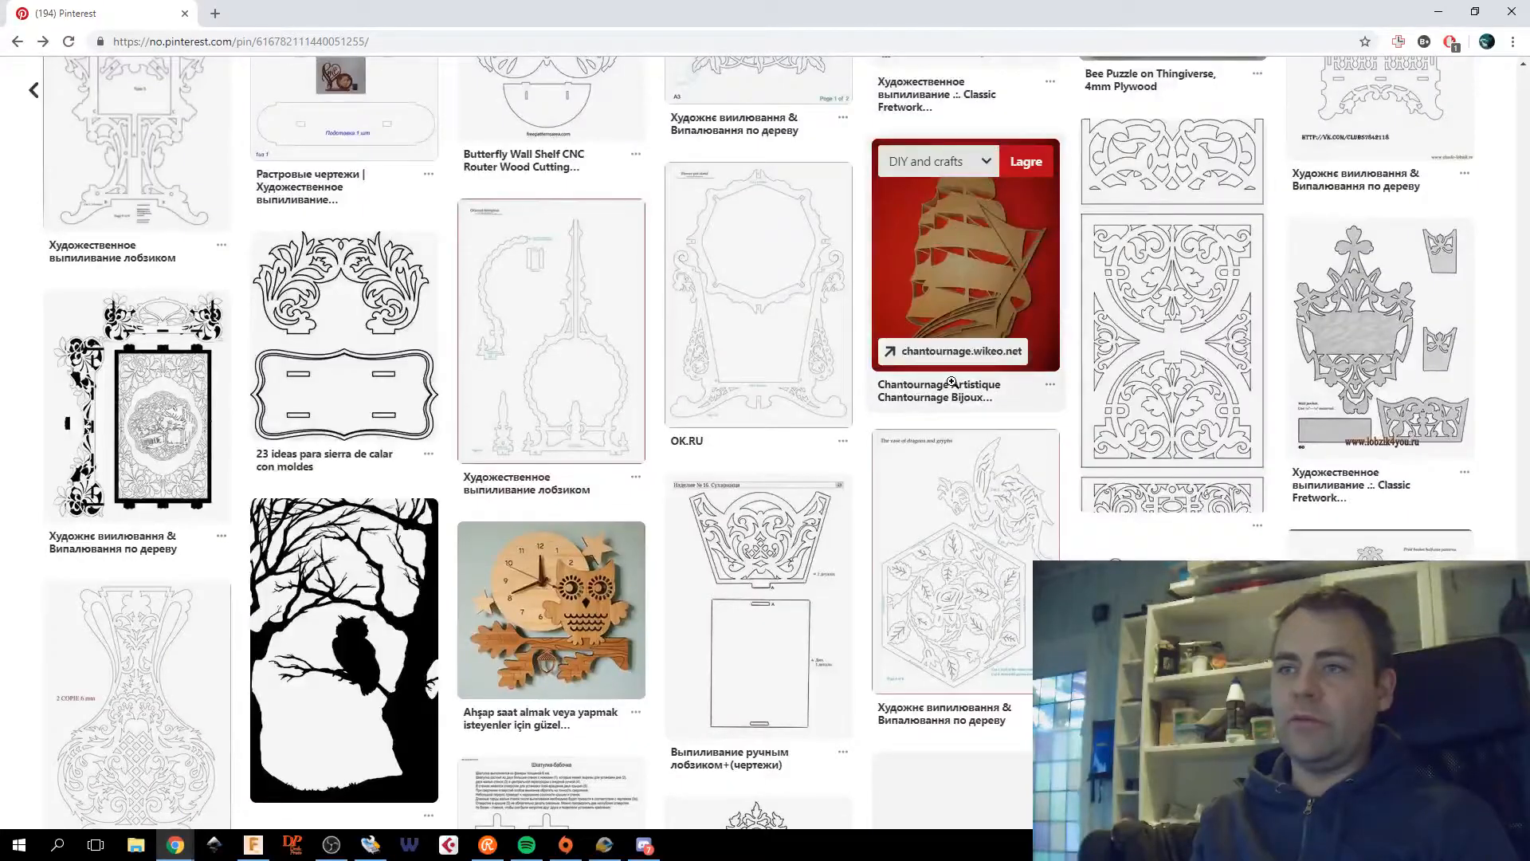
scroll(952, 383, "down", 5)
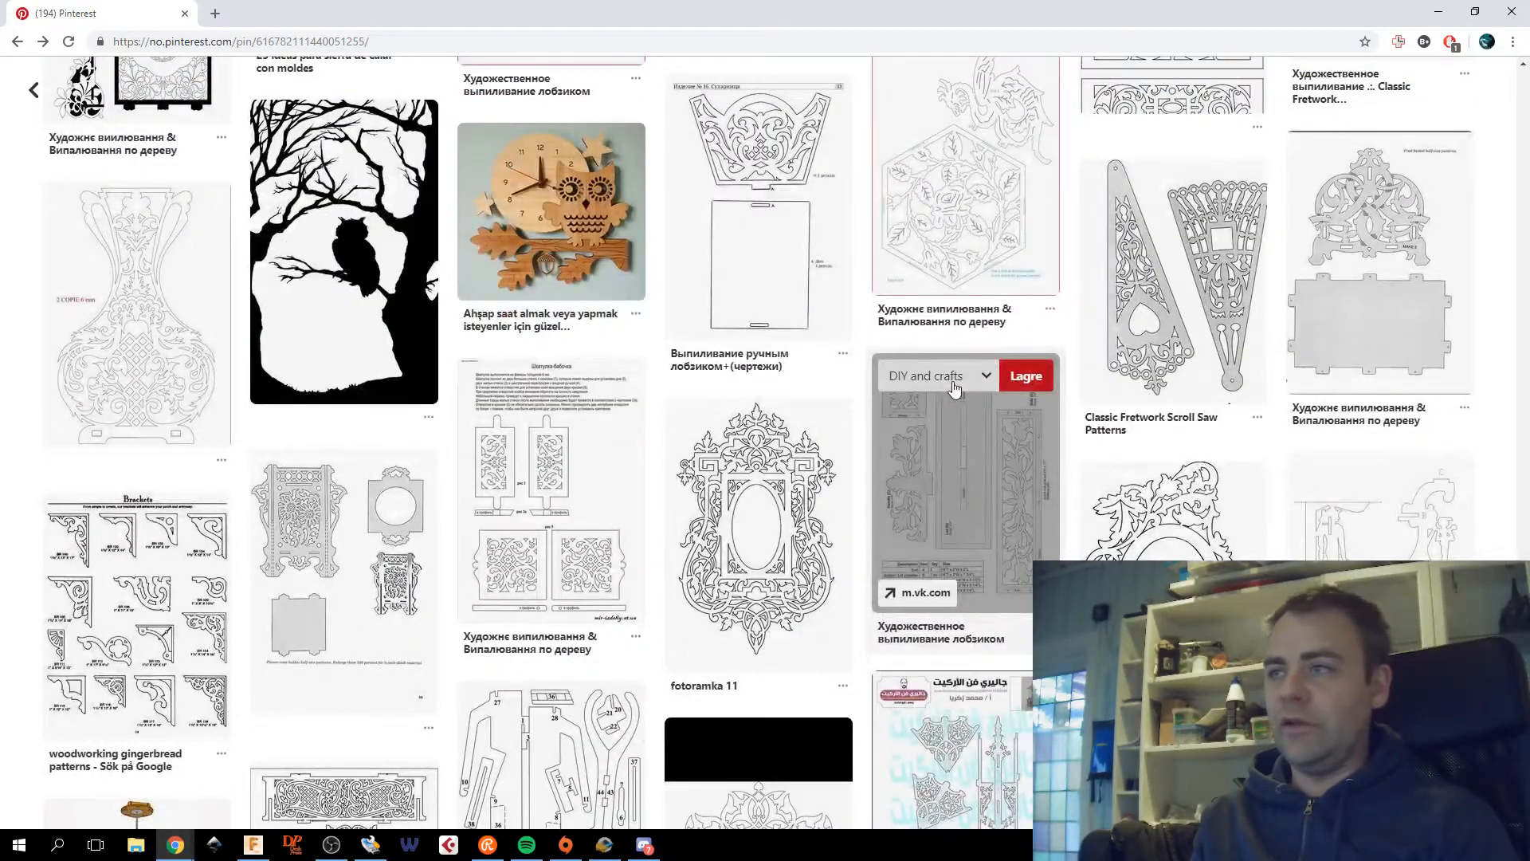
scroll(955, 388, "down", 3)
scroll(952, 382, "down", 7)
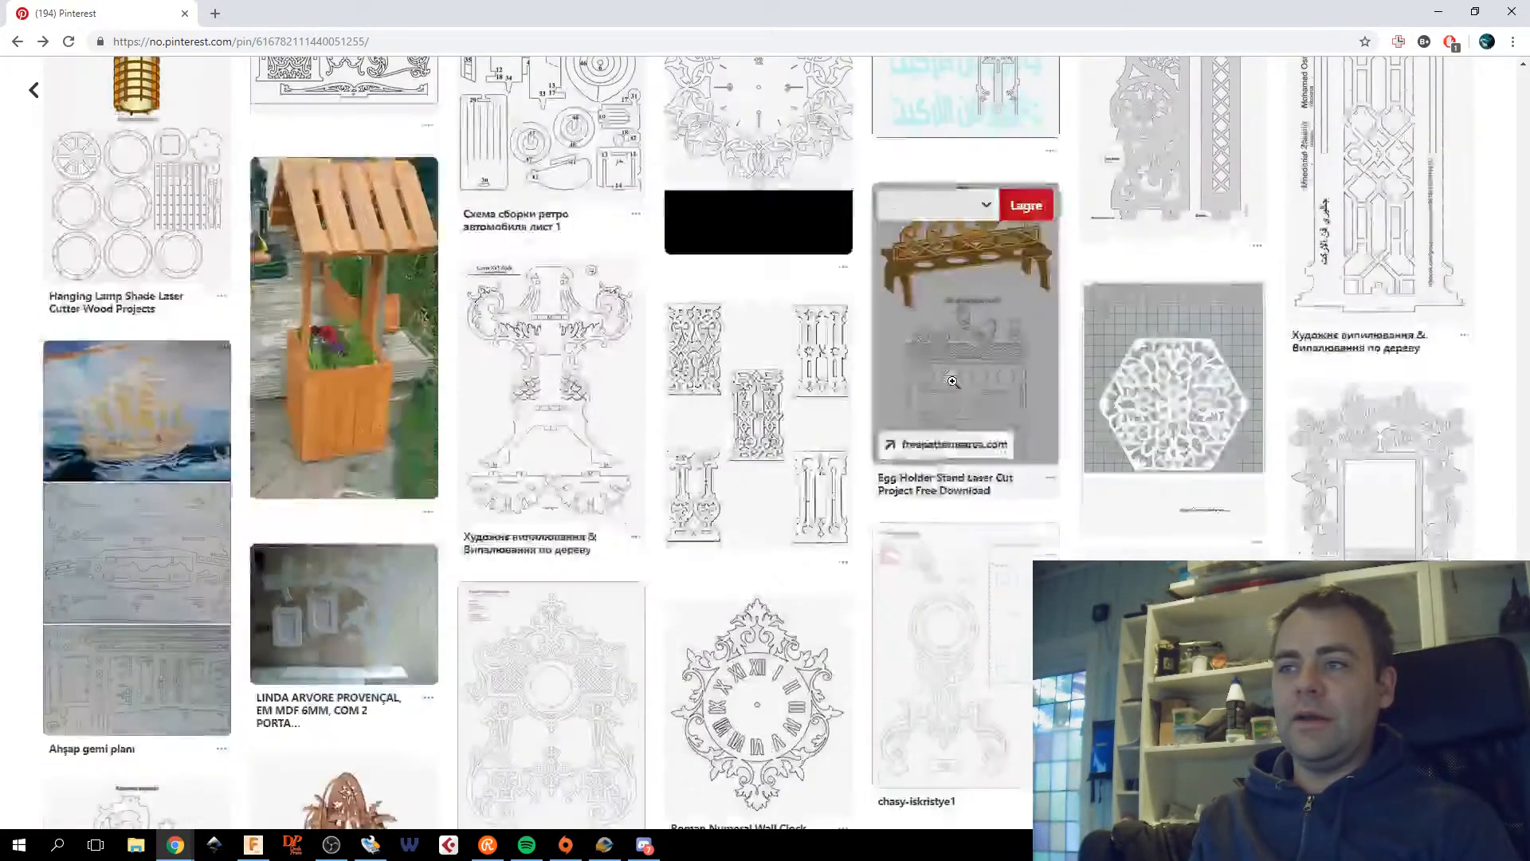
scroll(952, 382, "down", 14)
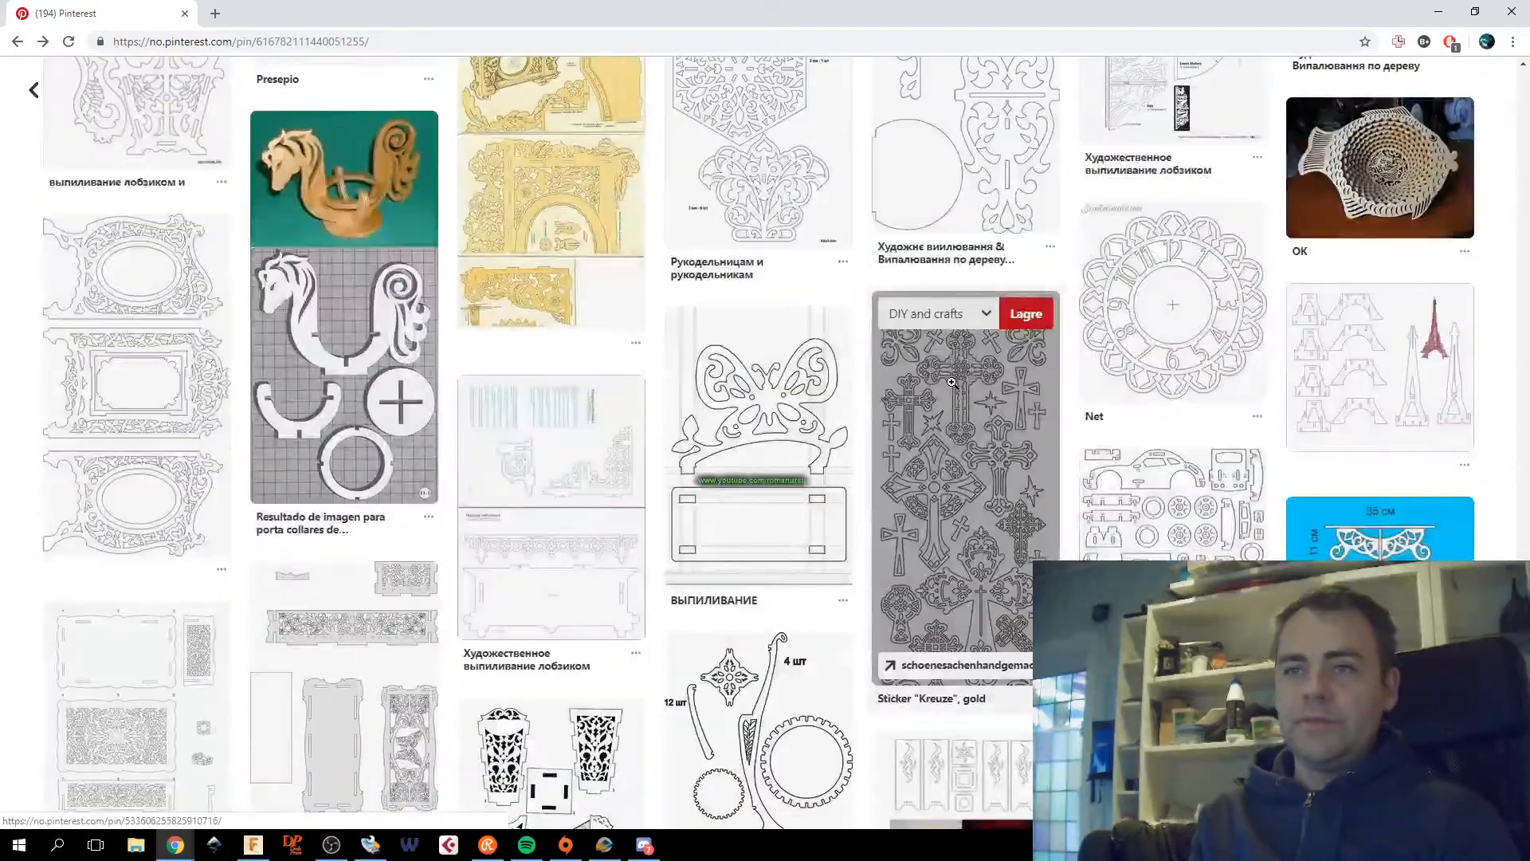
scroll(952, 382, "down", 18)
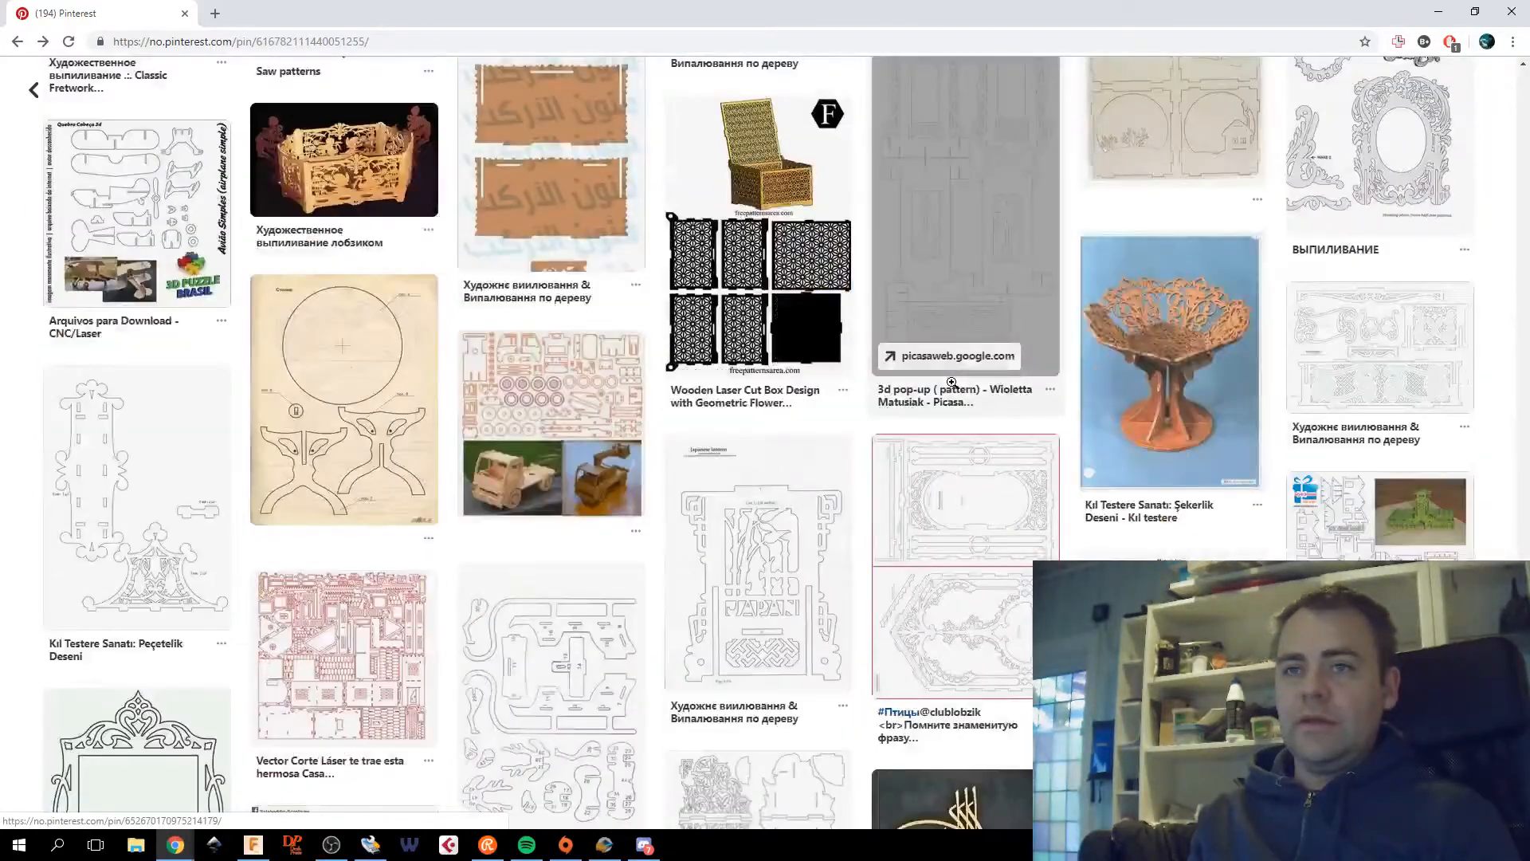
scroll(952, 382, "down", 2)
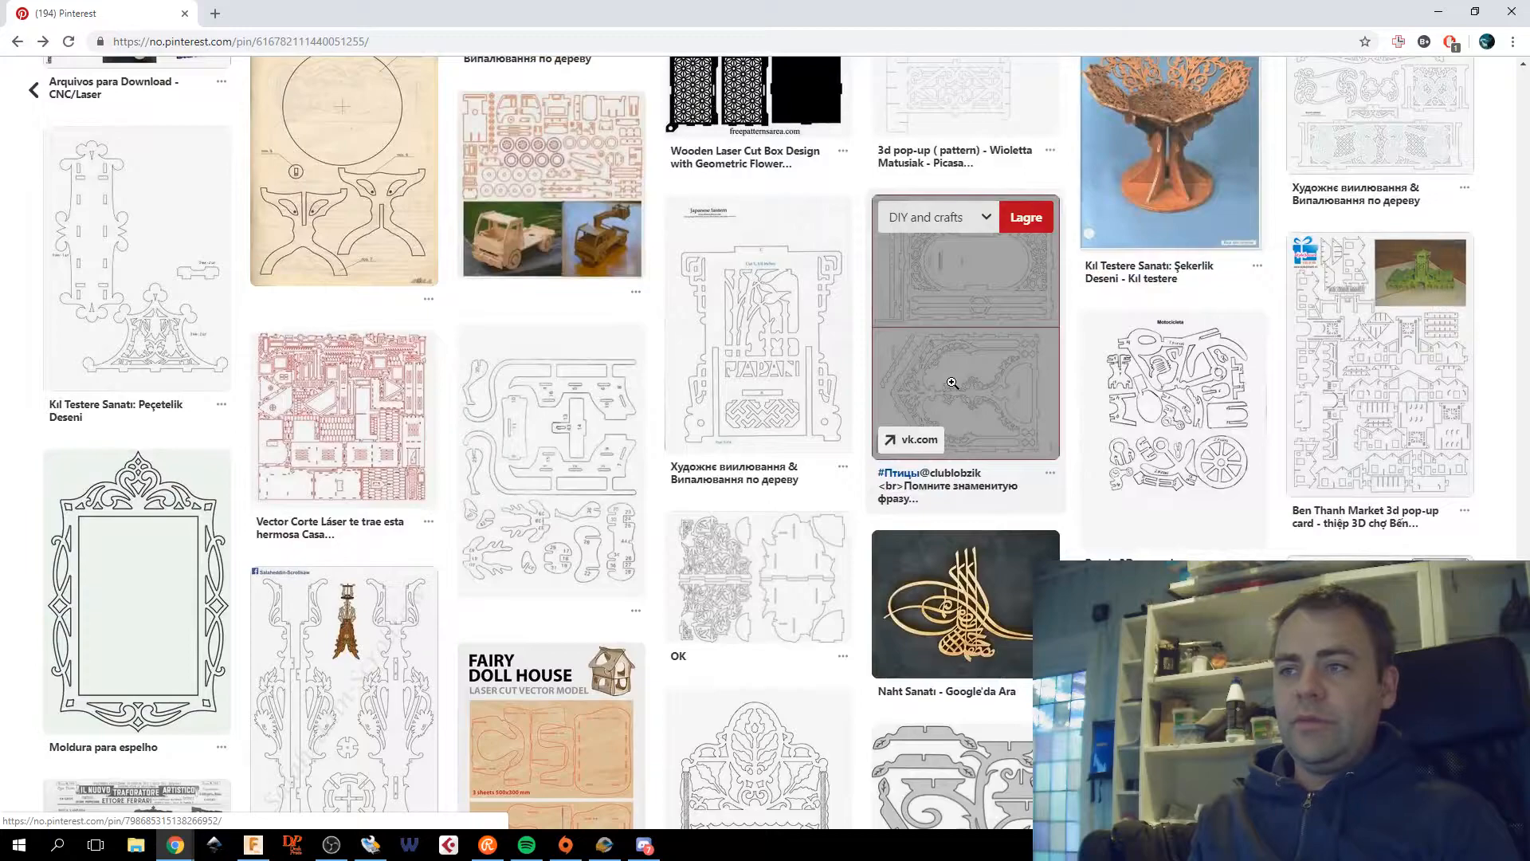
scroll(952, 382, "down", 4)
scroll(952, 382, "down", 4)
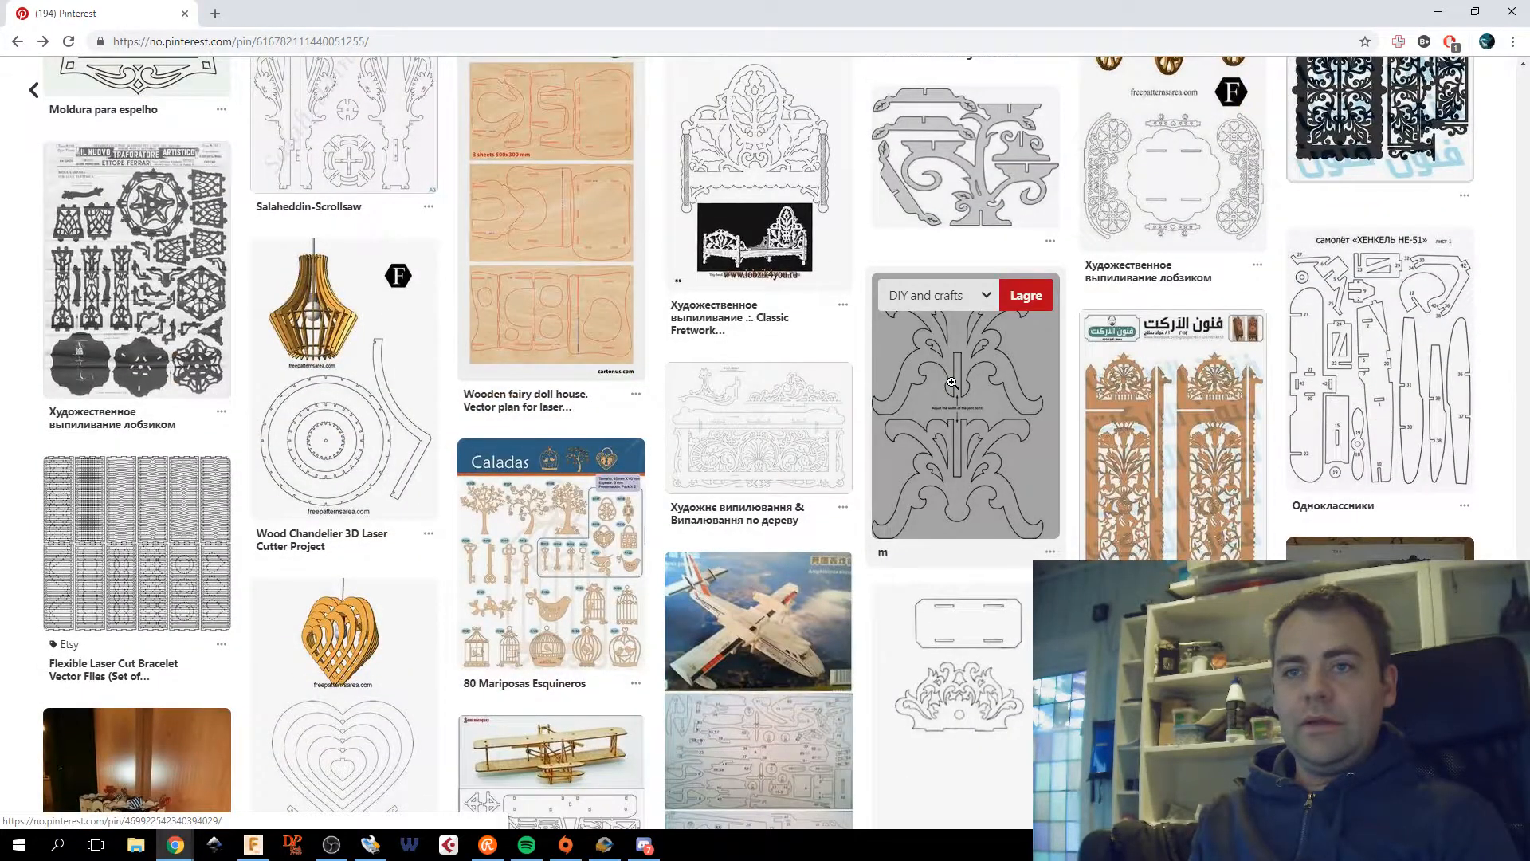
scroll(953, 383, "down", 2)
scroll(952, 383, "down", 6)
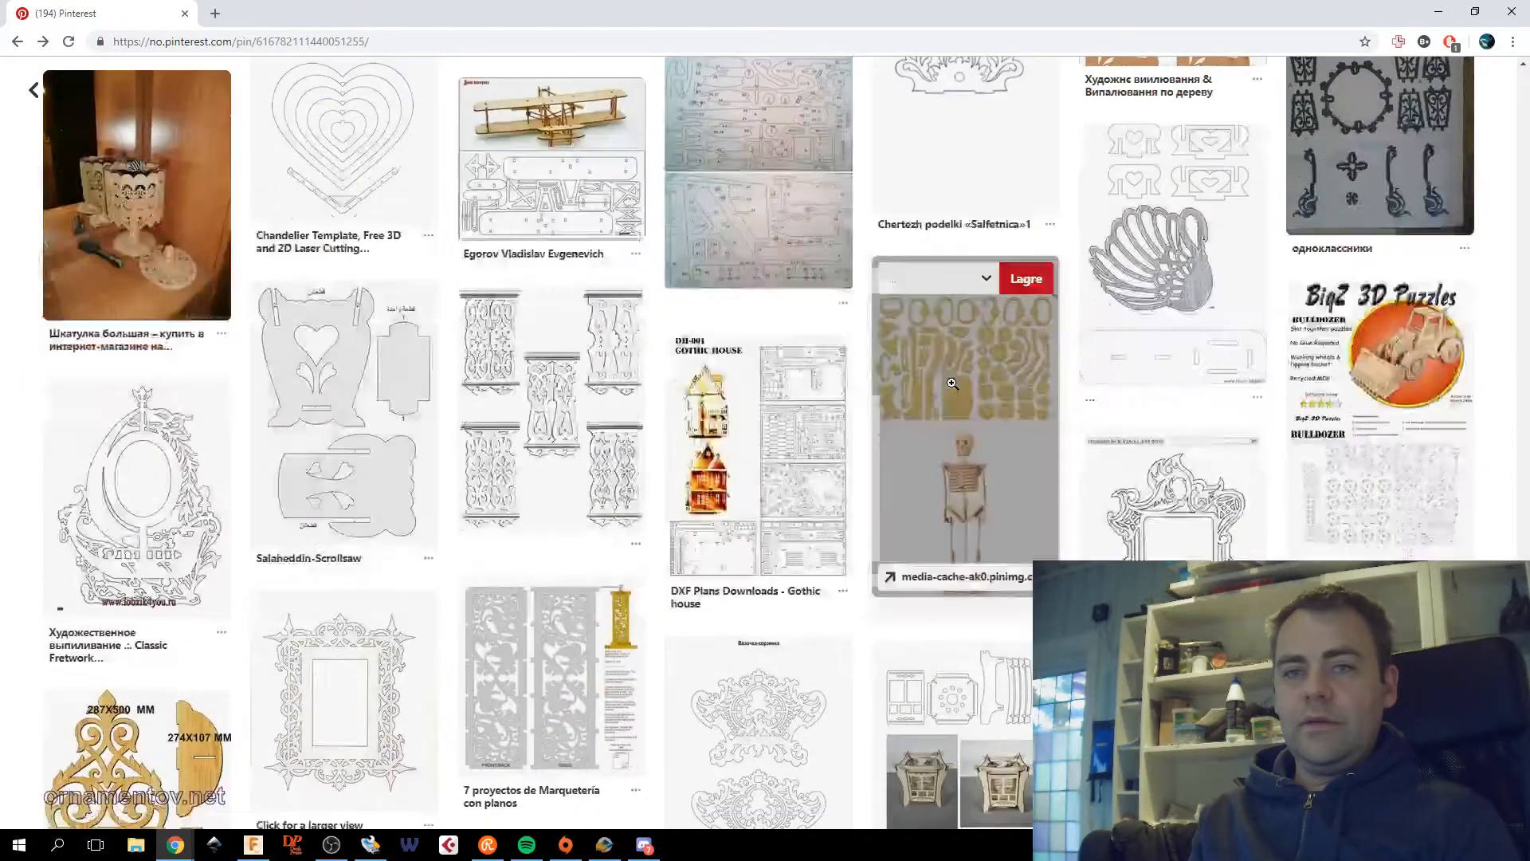
scroll(952, 383, "down", 2)
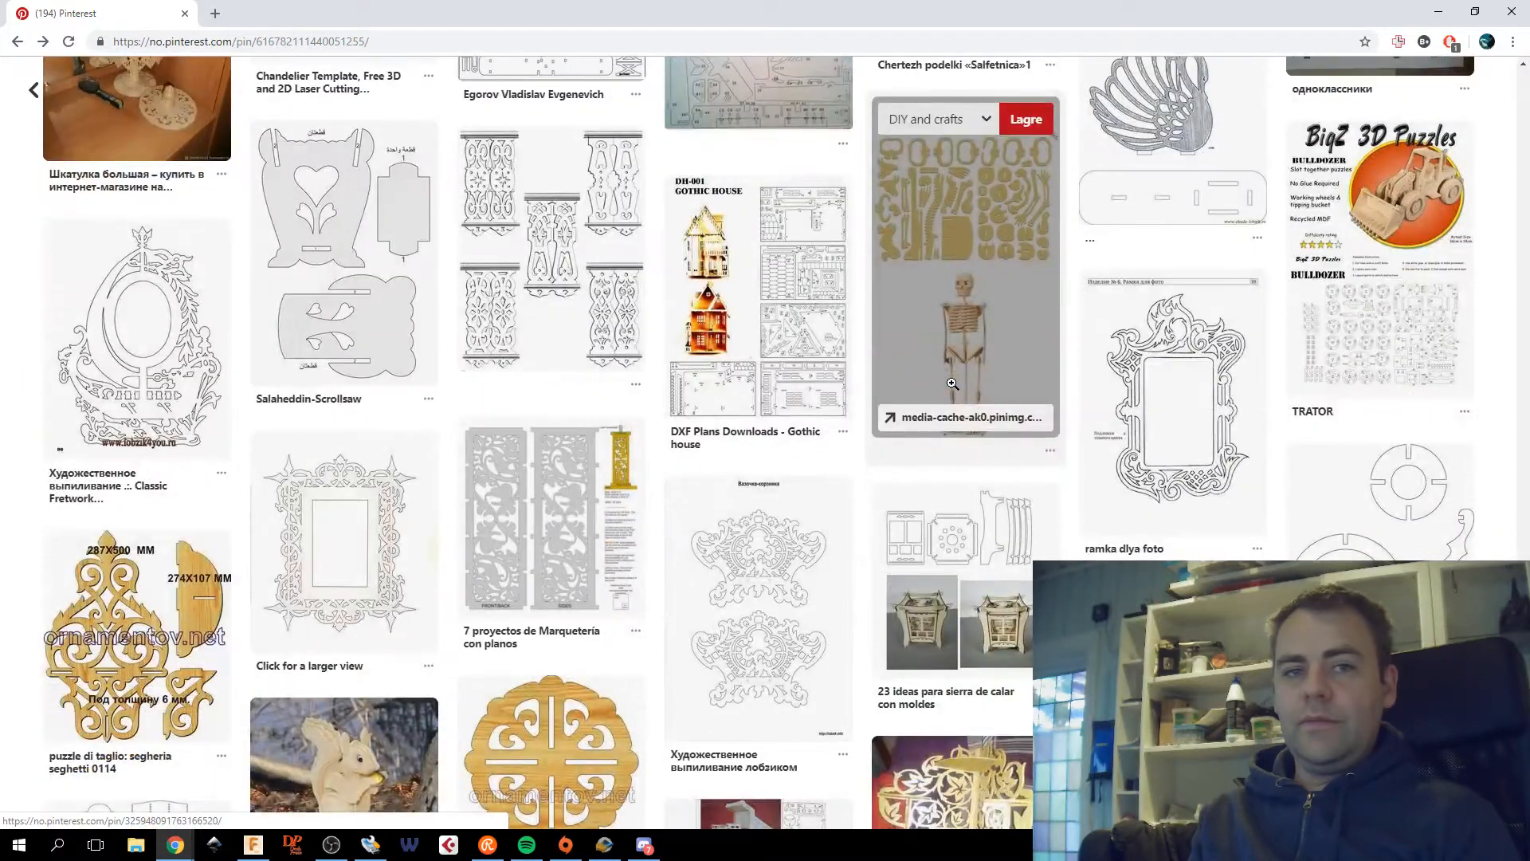
scroll(952, 382, "down", 8)
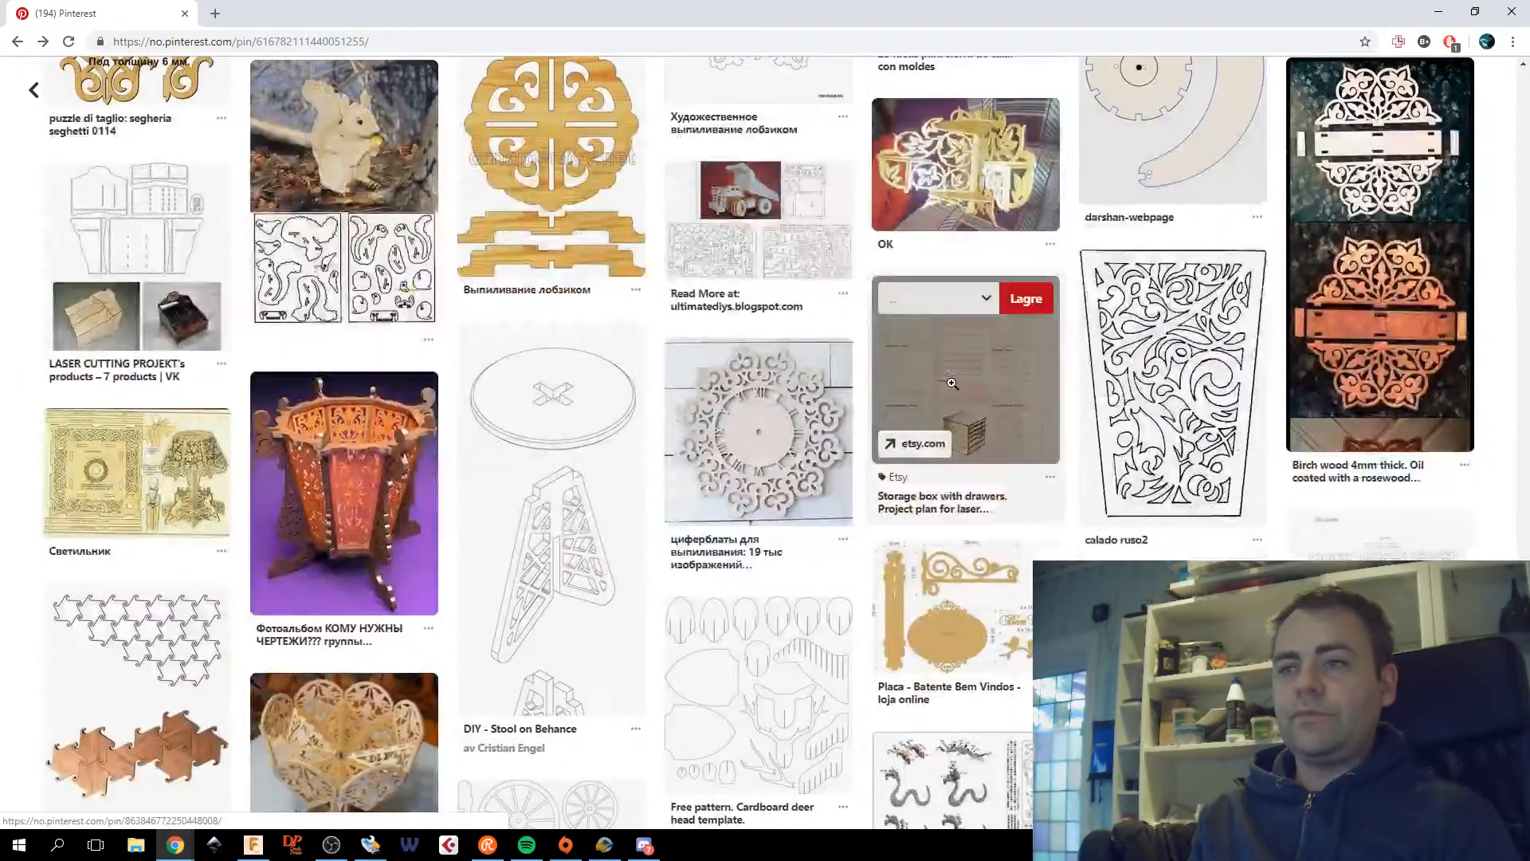
scroll(952, 382, "up", 2)
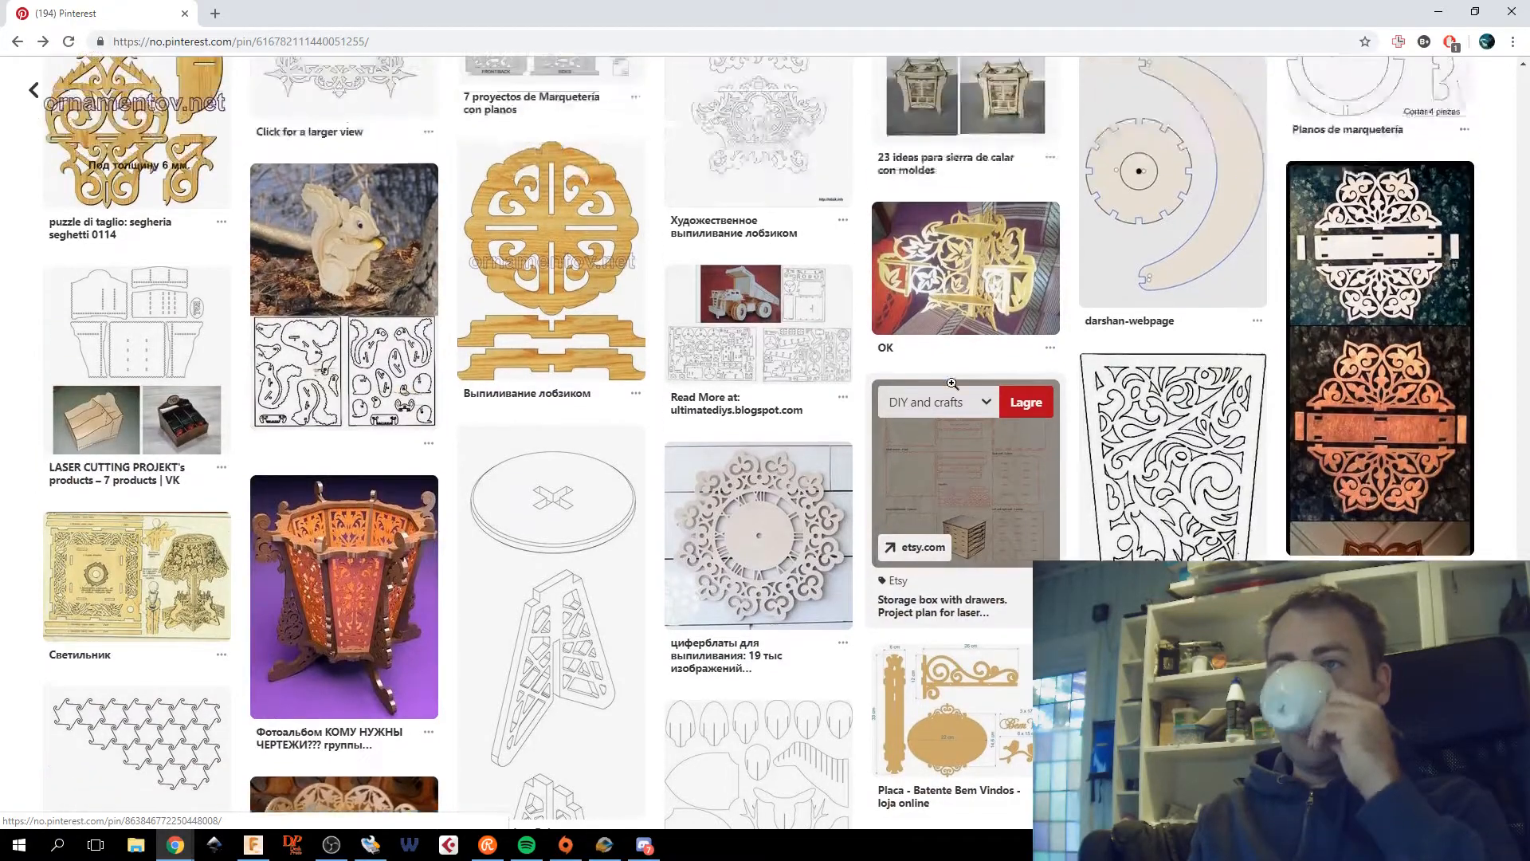
scroll(951, 382, "down", 7)
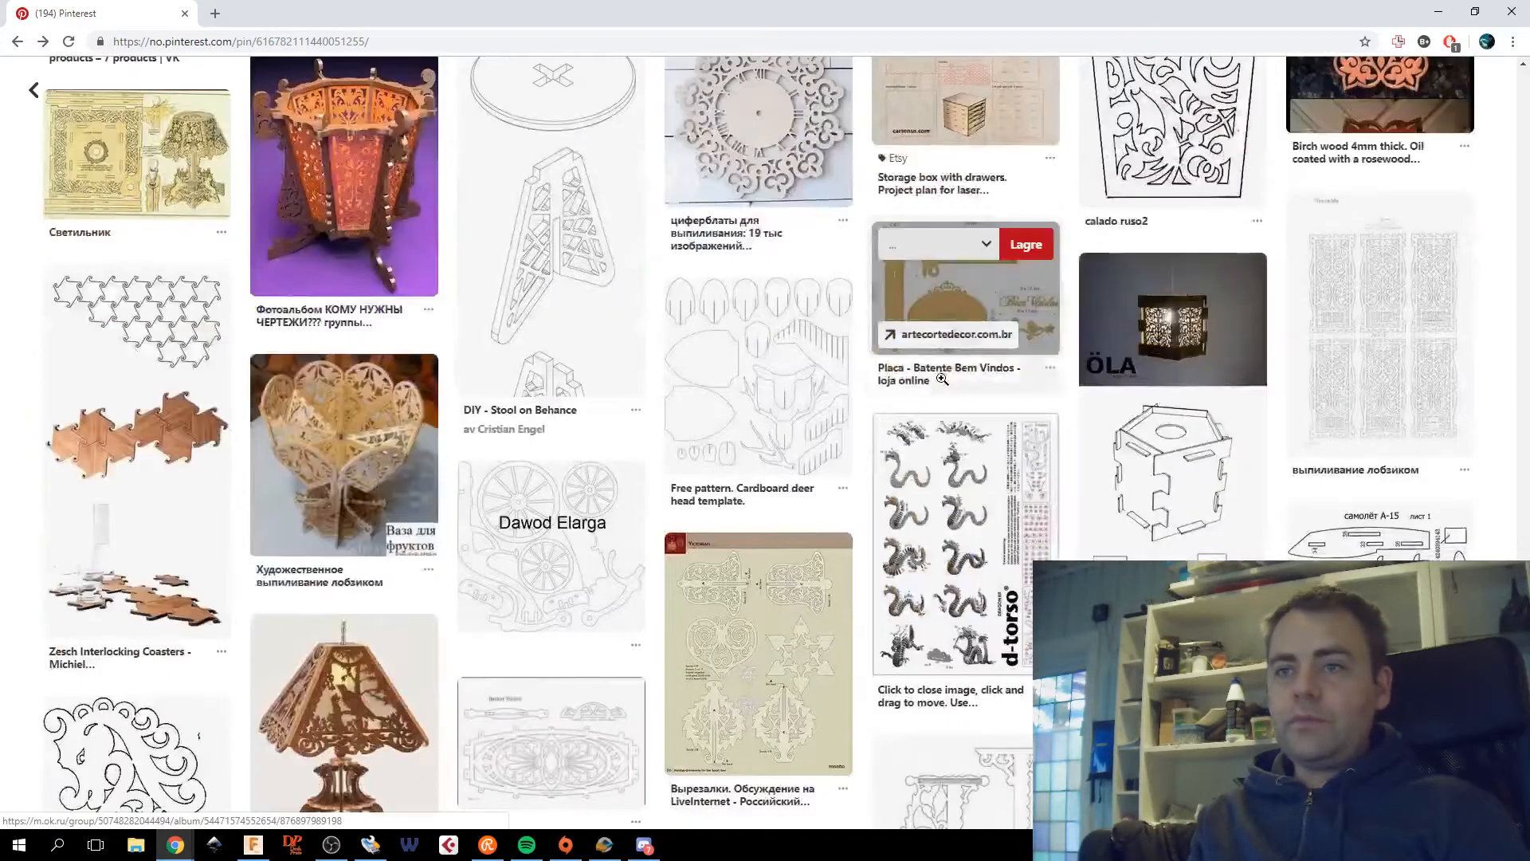
scroll(943, 376, "down", 9)
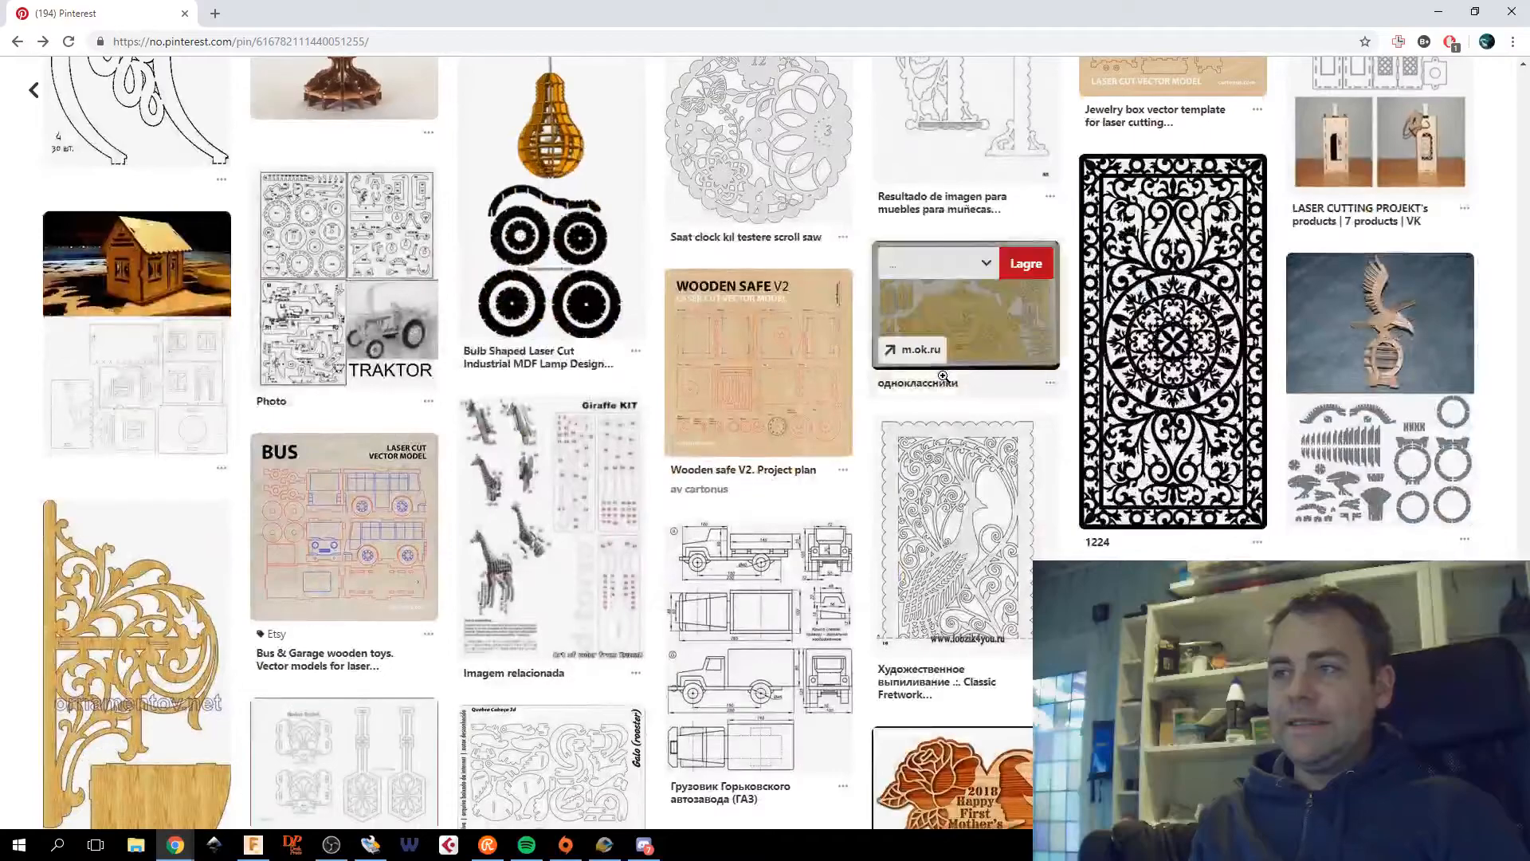
scroll(943, 375, "down", 20)
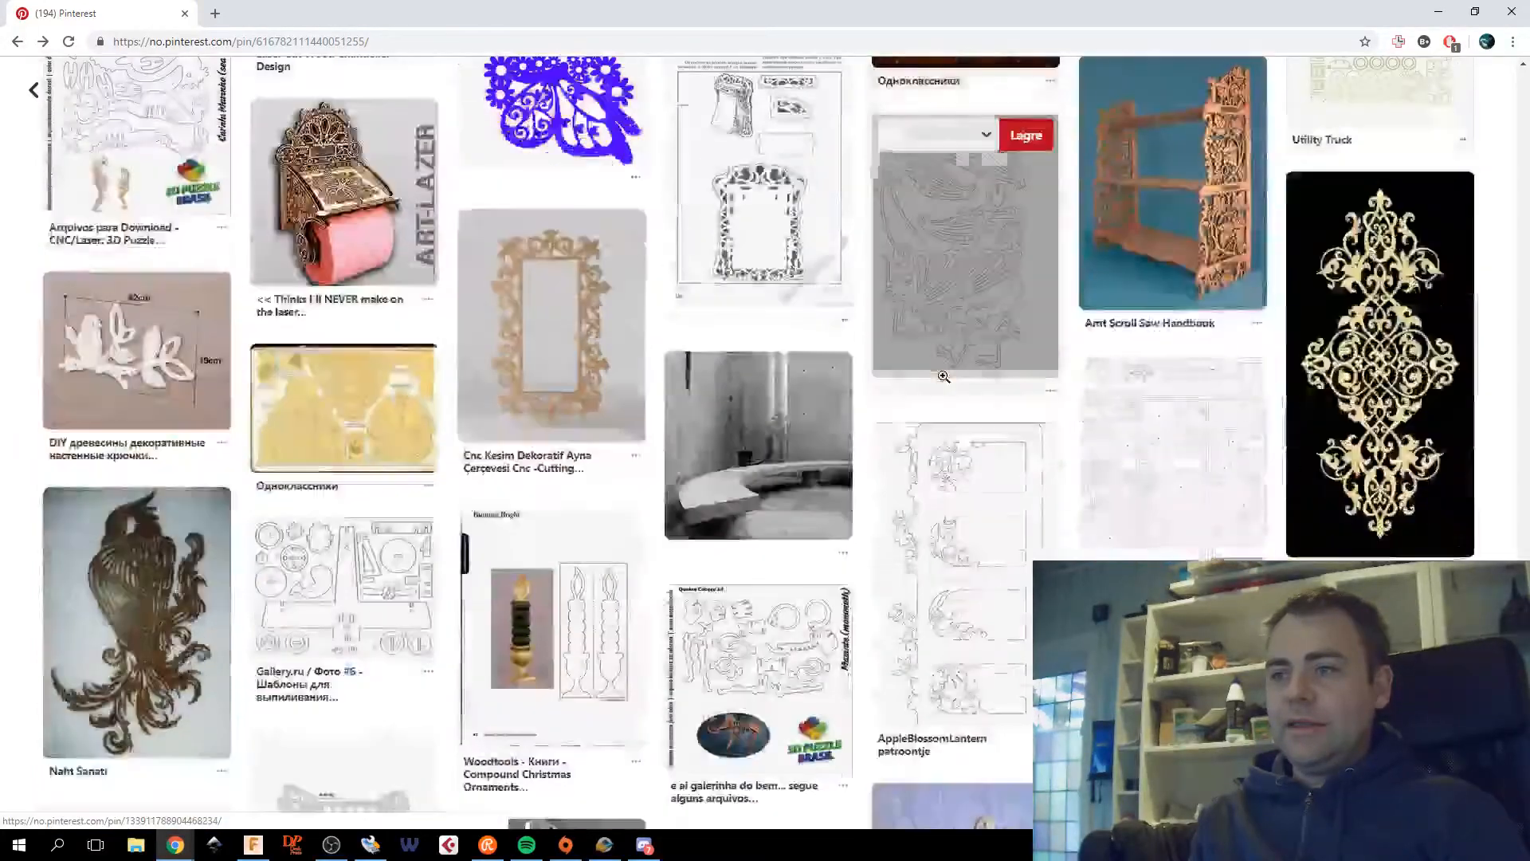
scroll(944, 376, "down", 5)
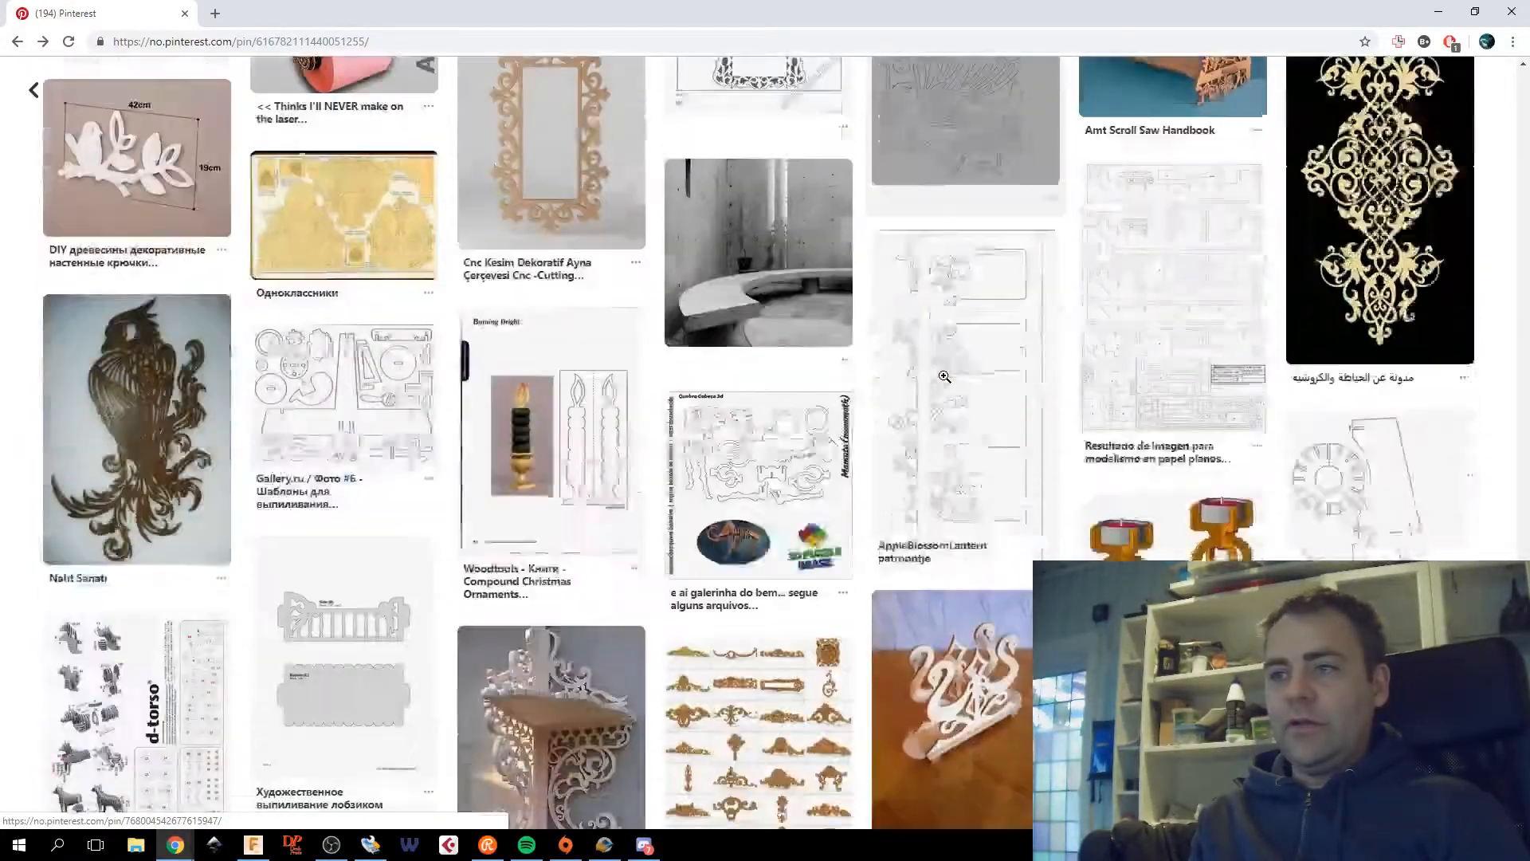
scroll(945, 376, "down", 10)
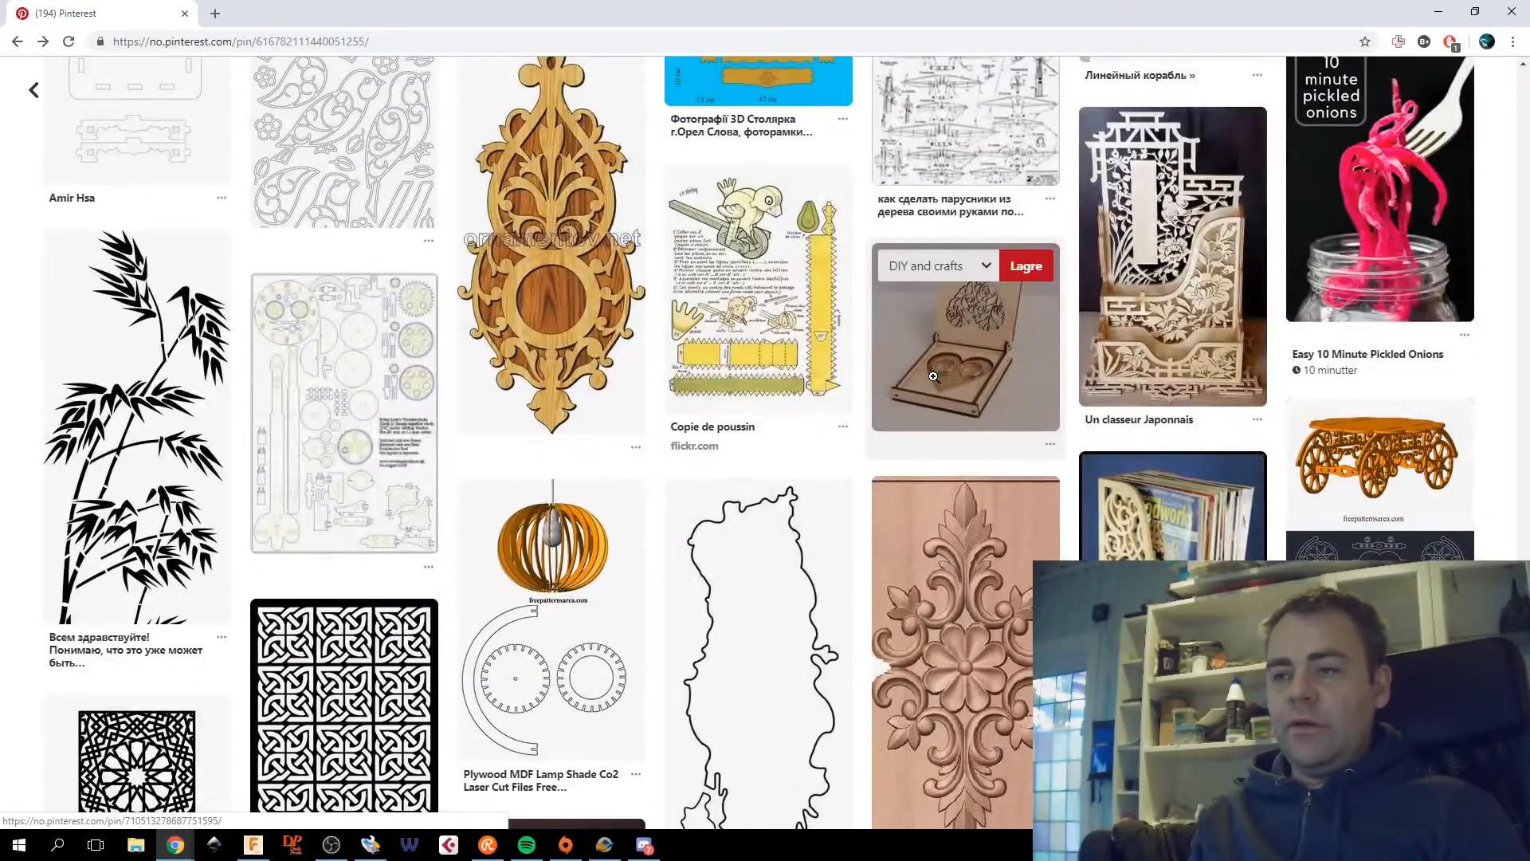
scroll(933, 377, "down", 5)
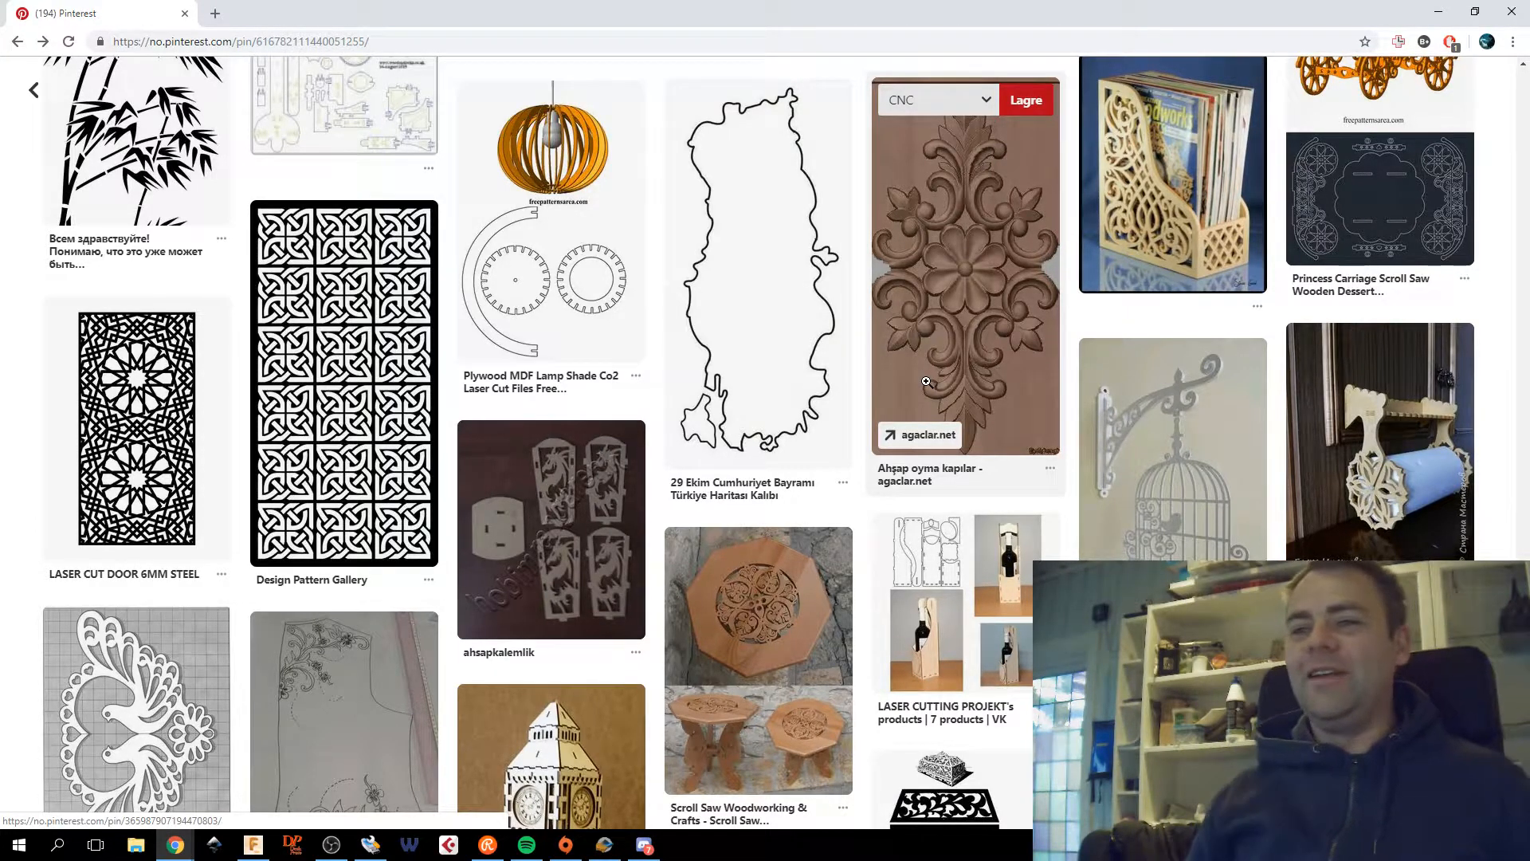
scroll(926, 382, "down", 5)
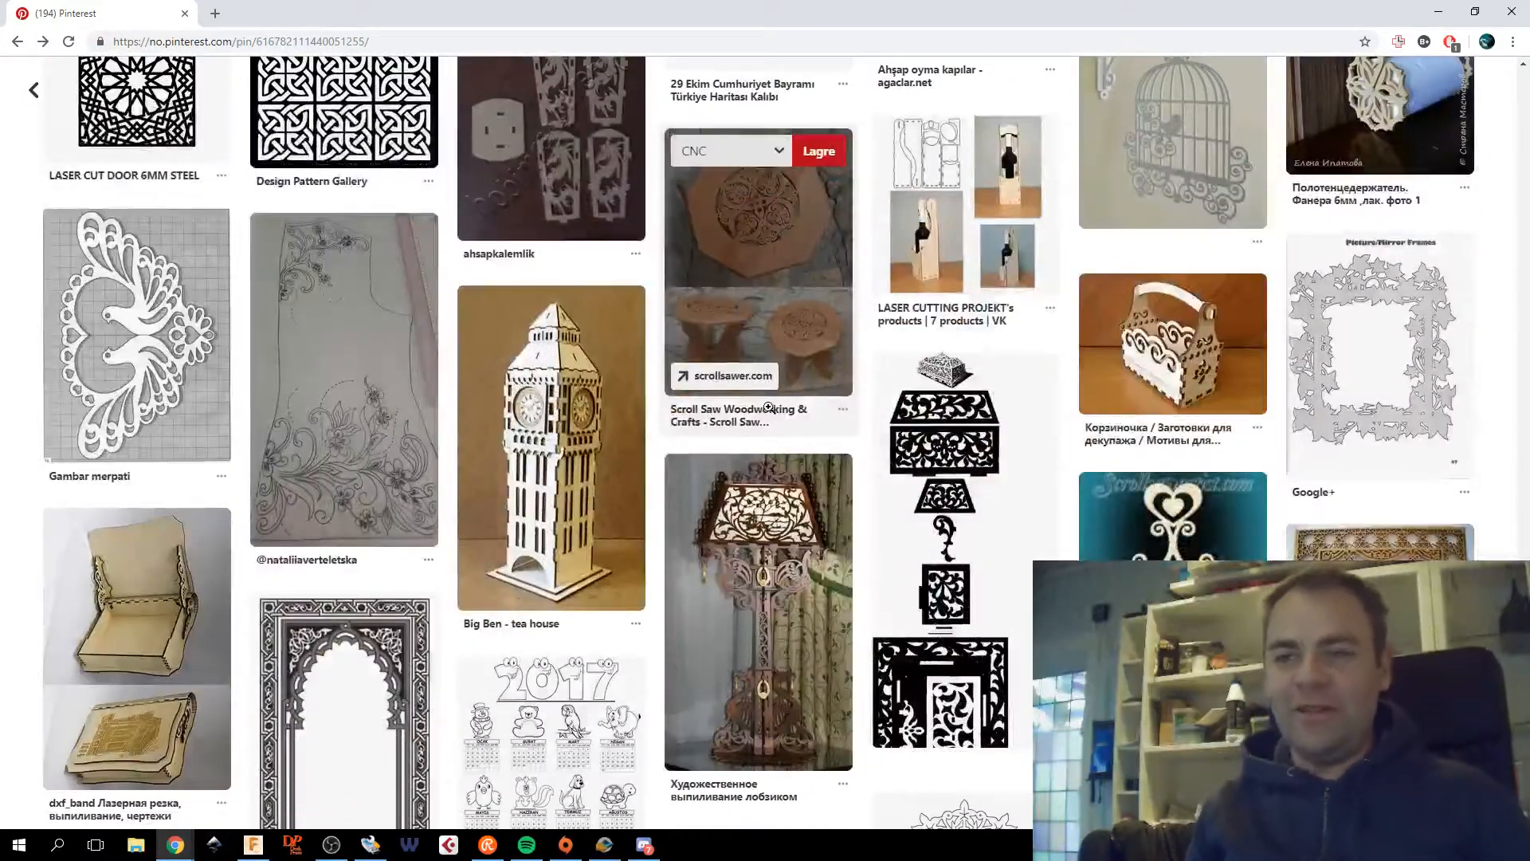
scroll(768, 407, "down", 7)
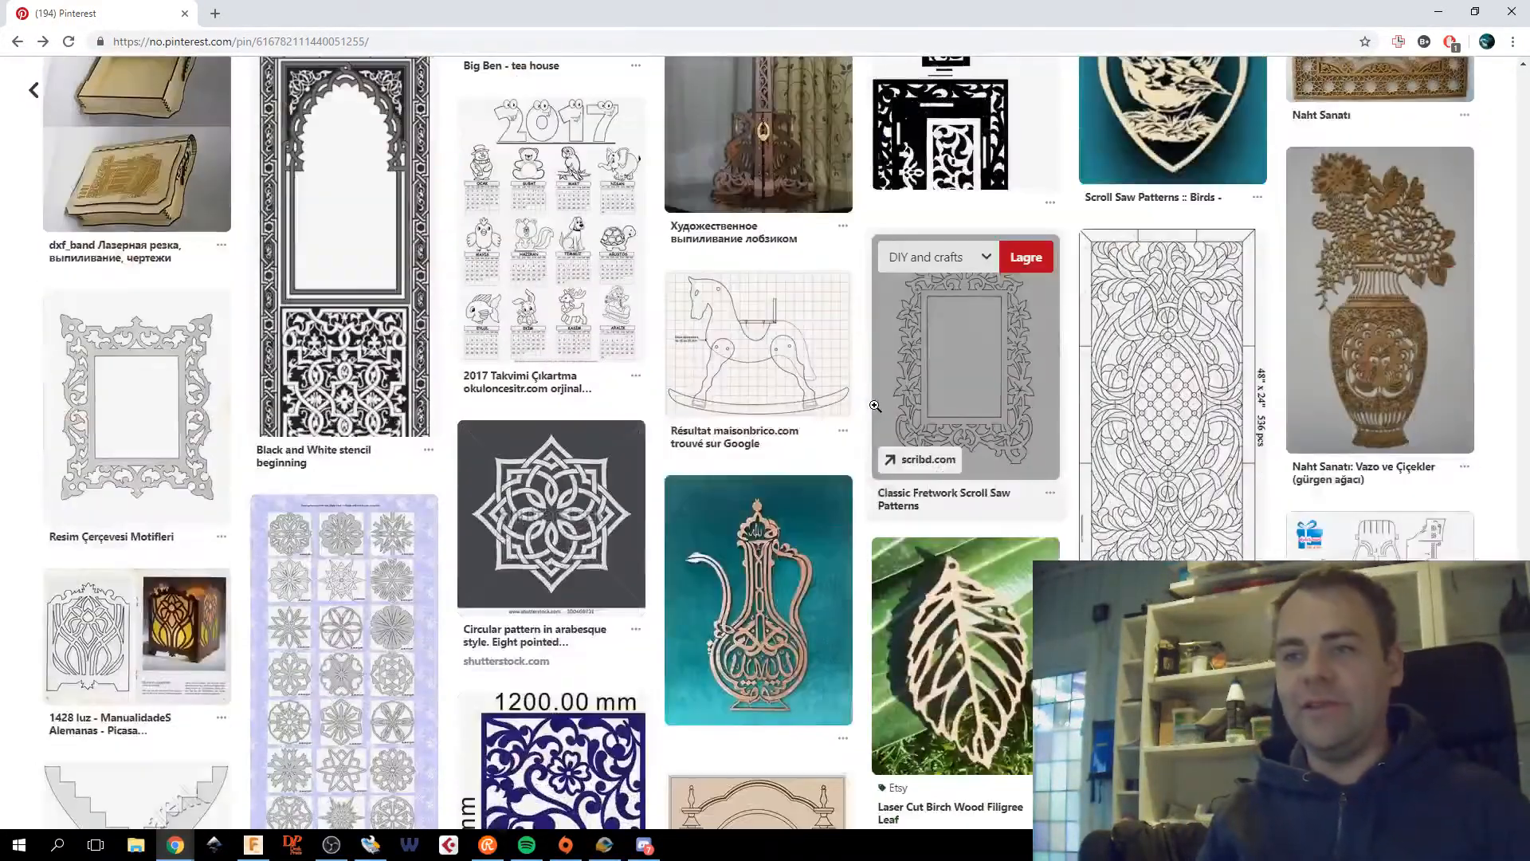
scroll(875, 409, "down", 10)
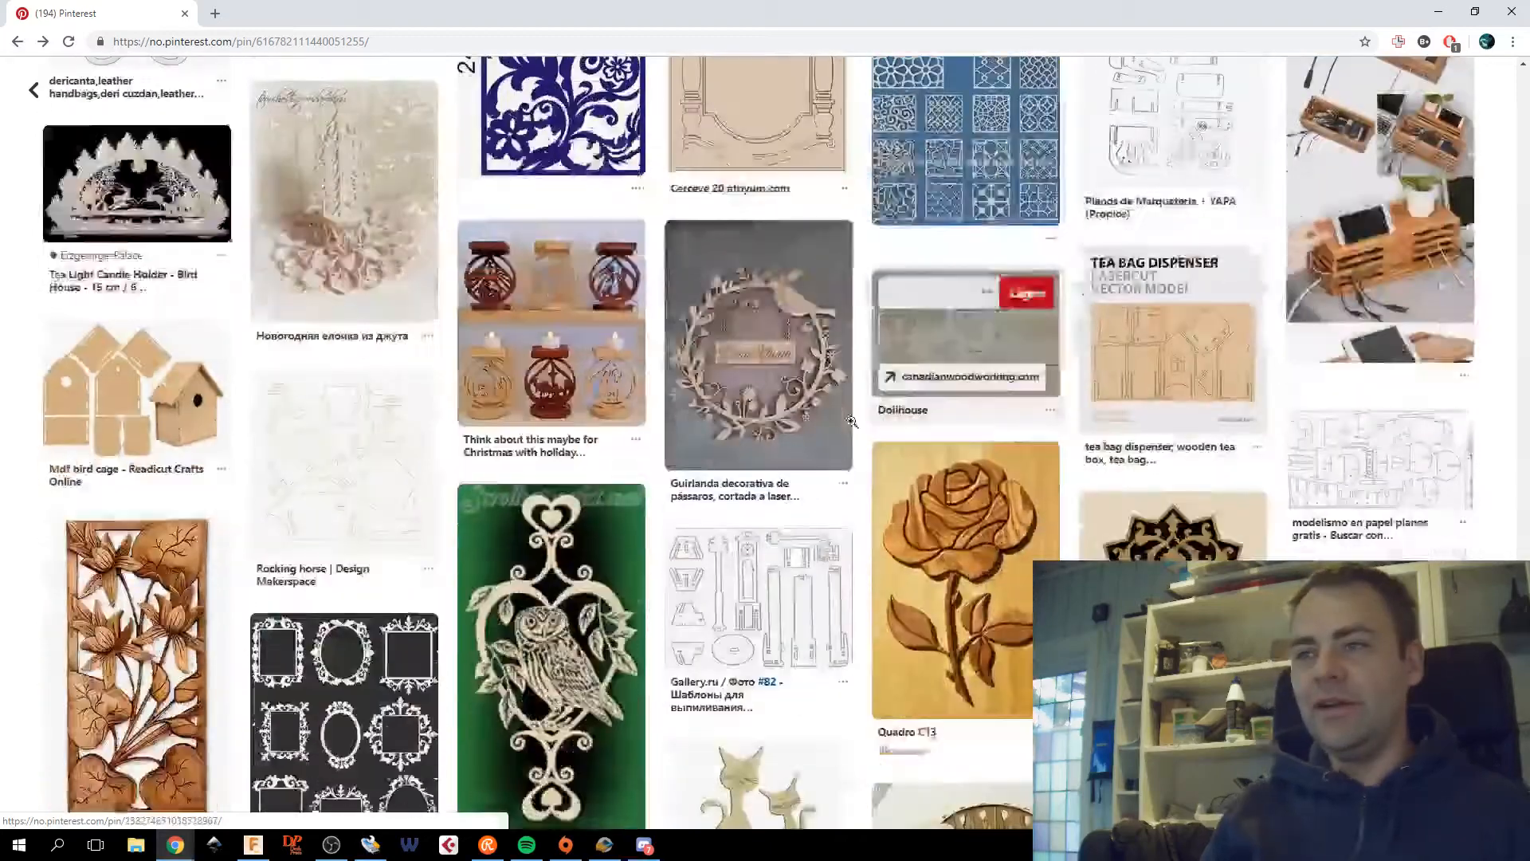
scroll(851, 404, "down", 6)
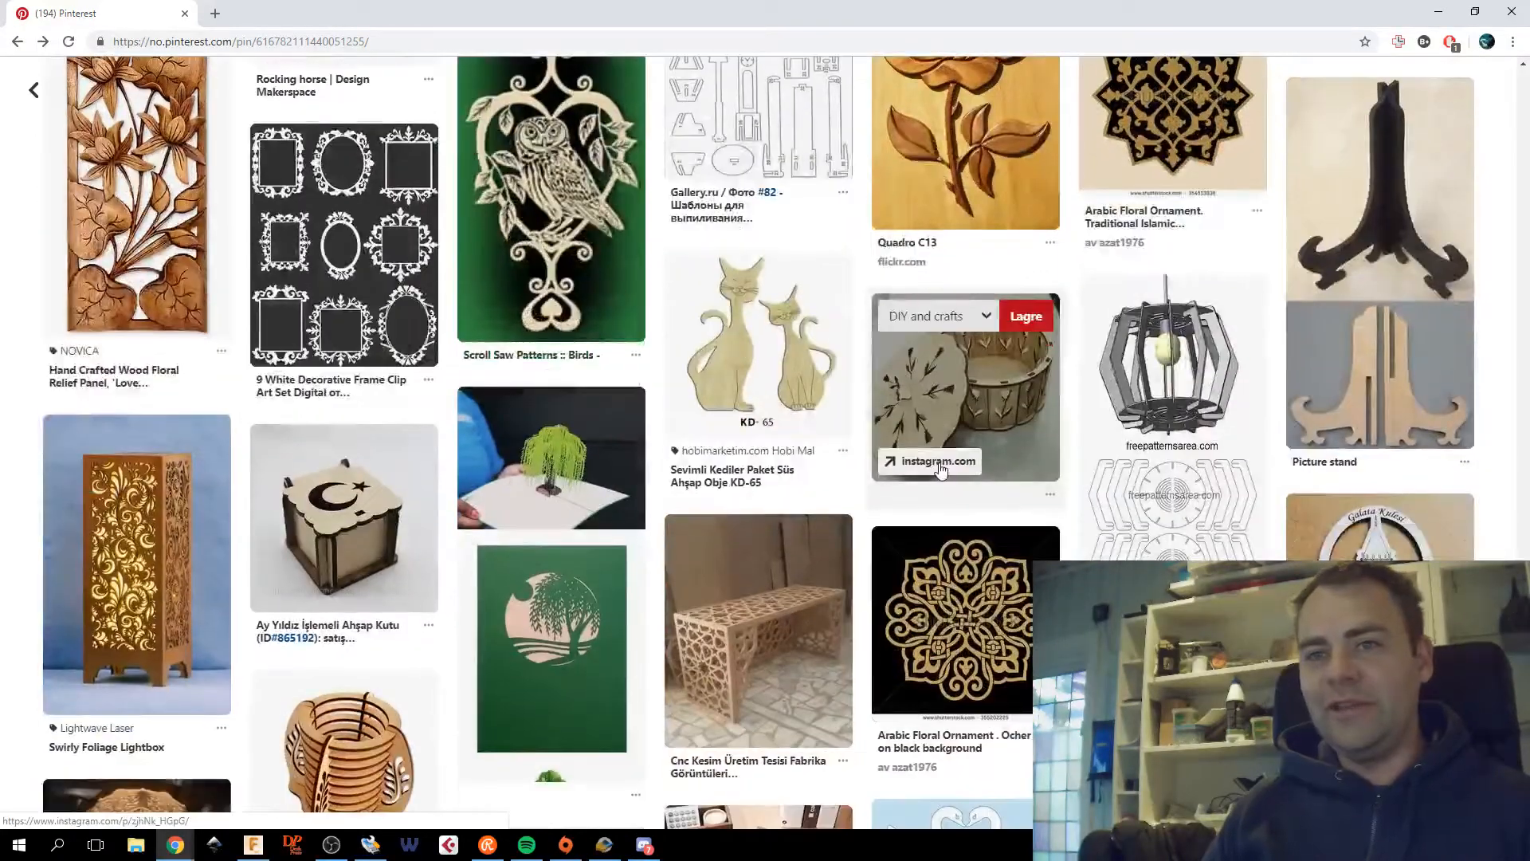
Open the "Mdf bird cage - Readicut Crafts Online" pin, look through its similar designs, and return to the bookshelf sketch in Fusion 360.
scroll(939, 462, "up", 5)
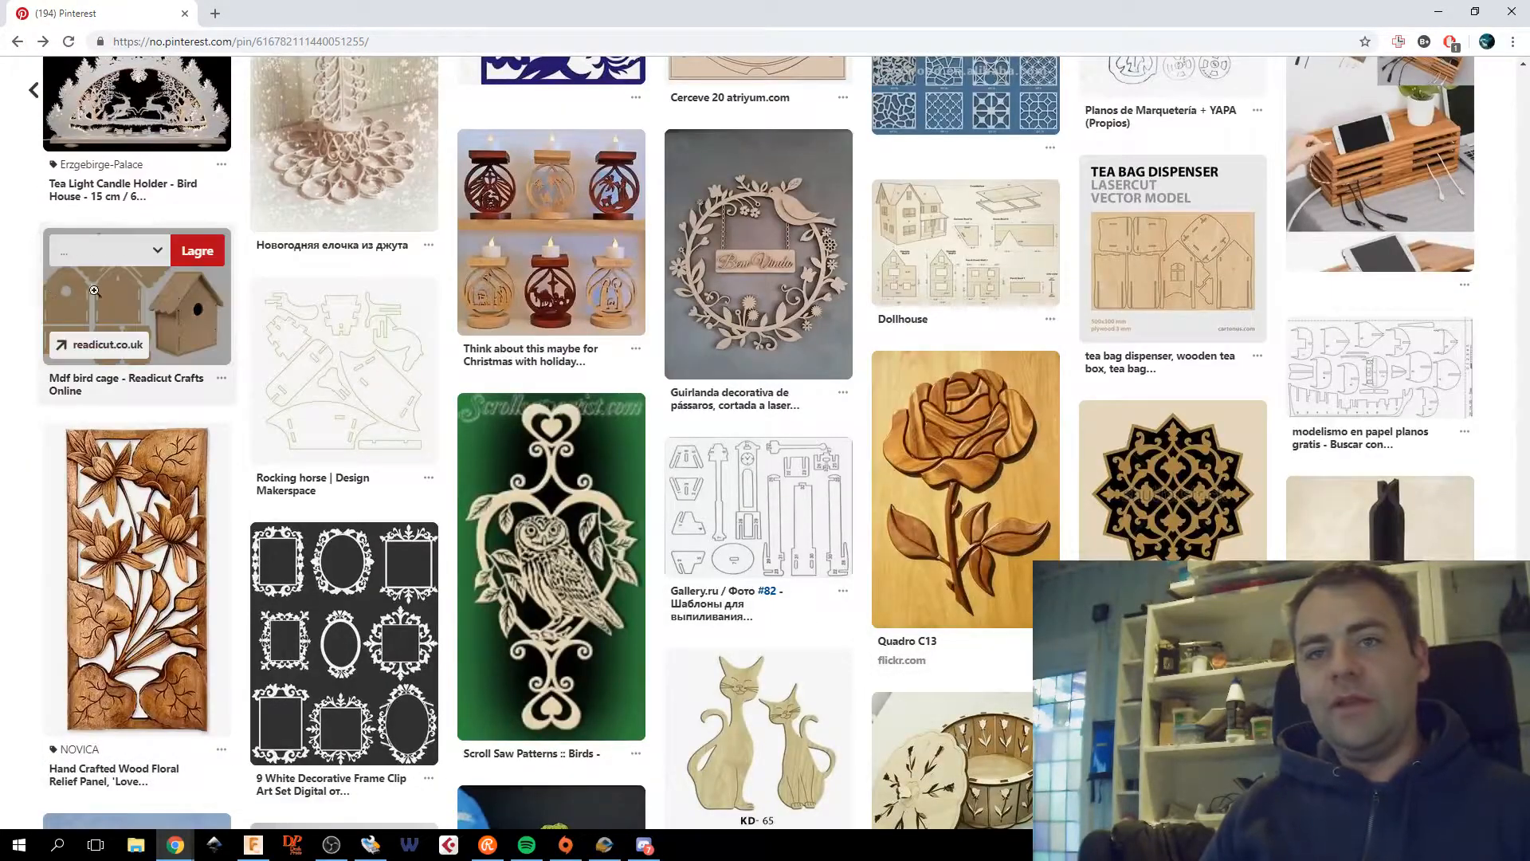
left_click(171, 314)
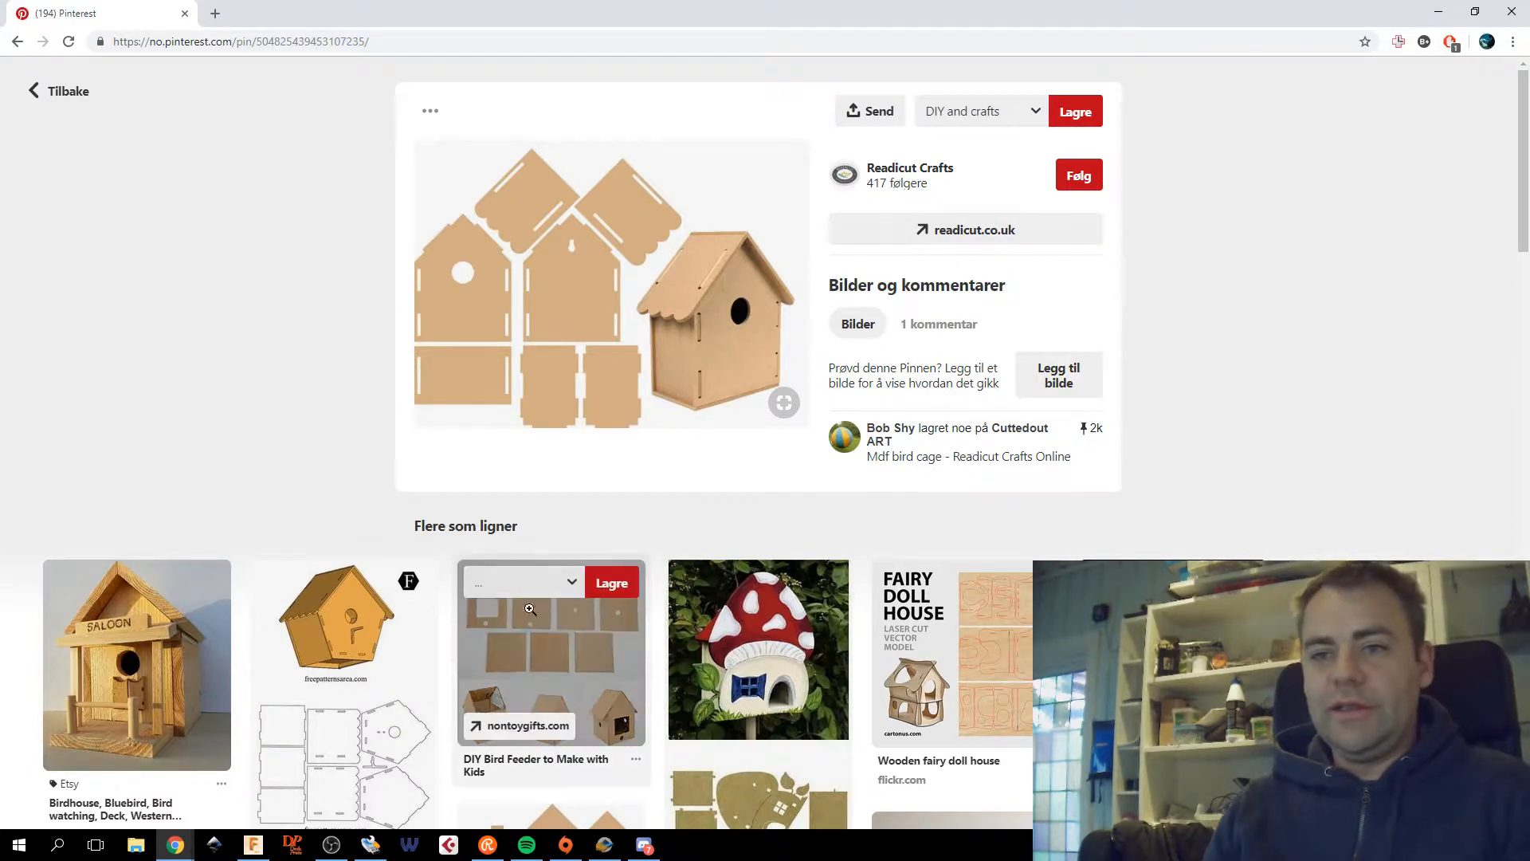
scroll(487, 539, "down", 2)
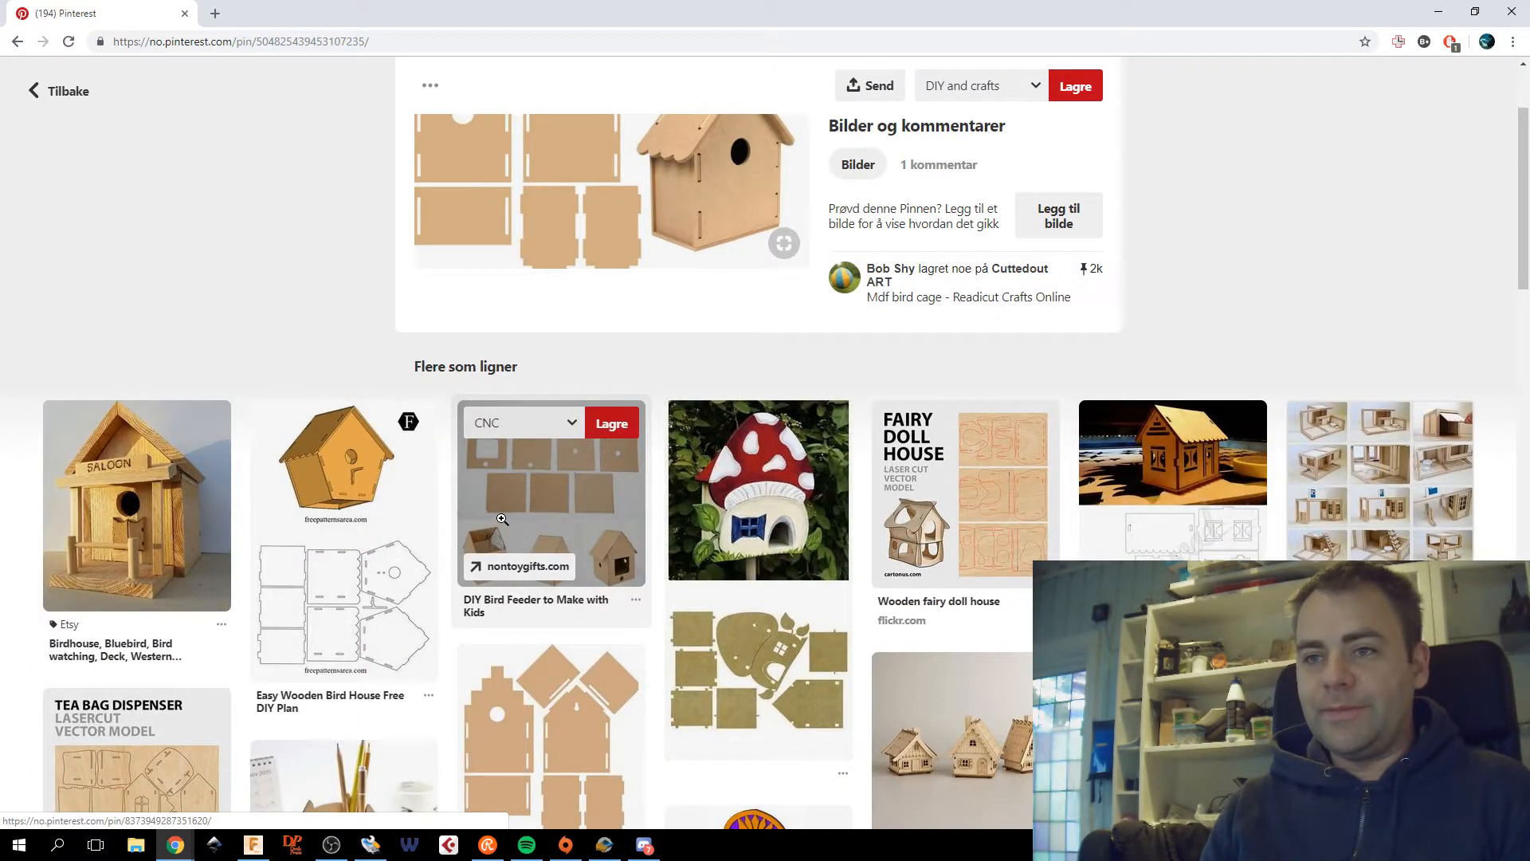
scroll(502, 519, "down", 8)
scroll(699, 468, "down", 4)
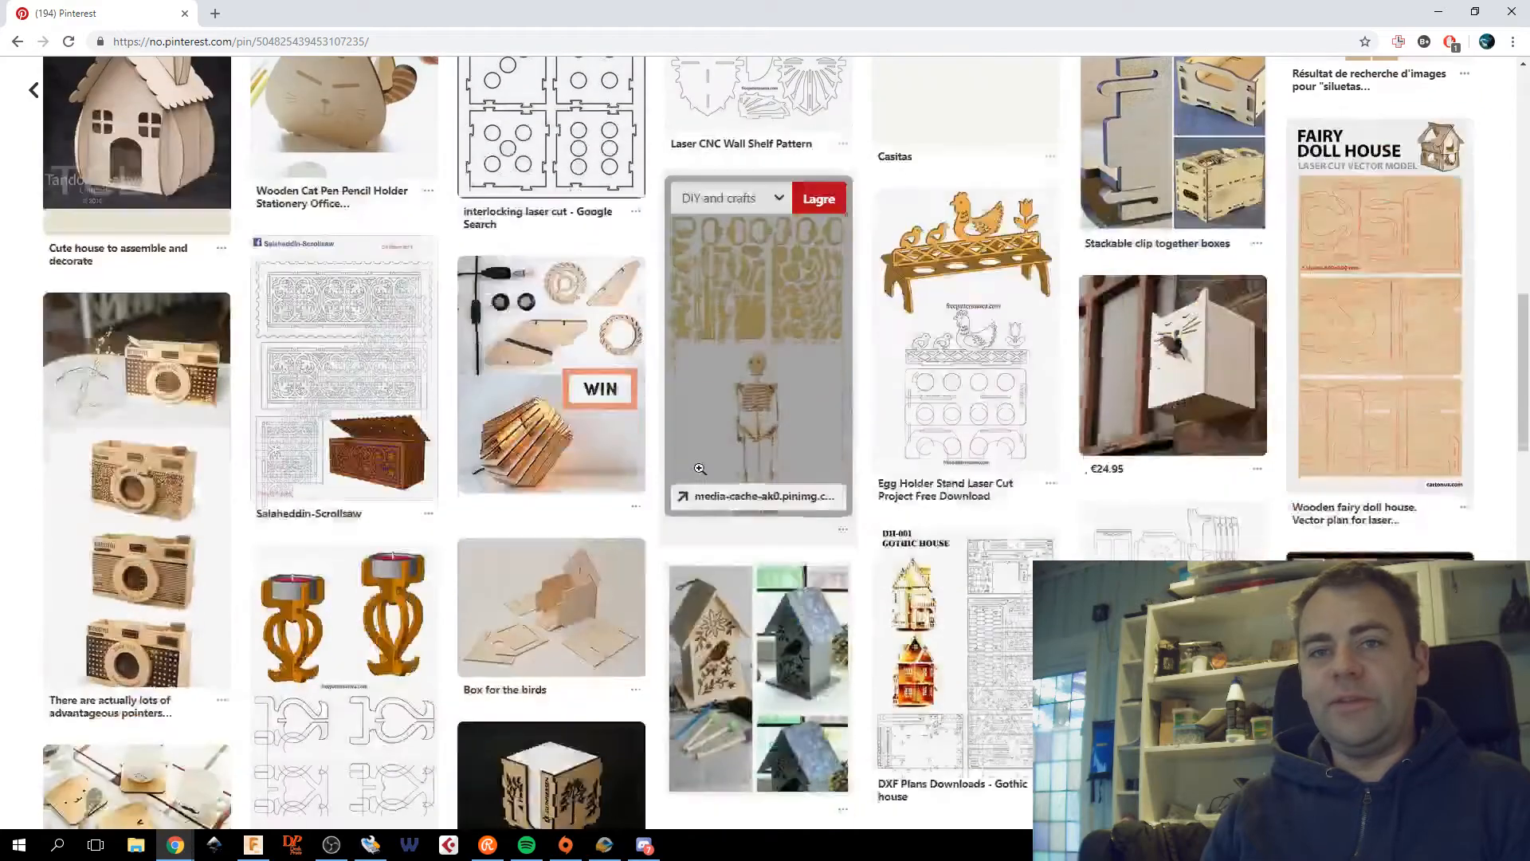
scroll(700, 469, "down", 4)
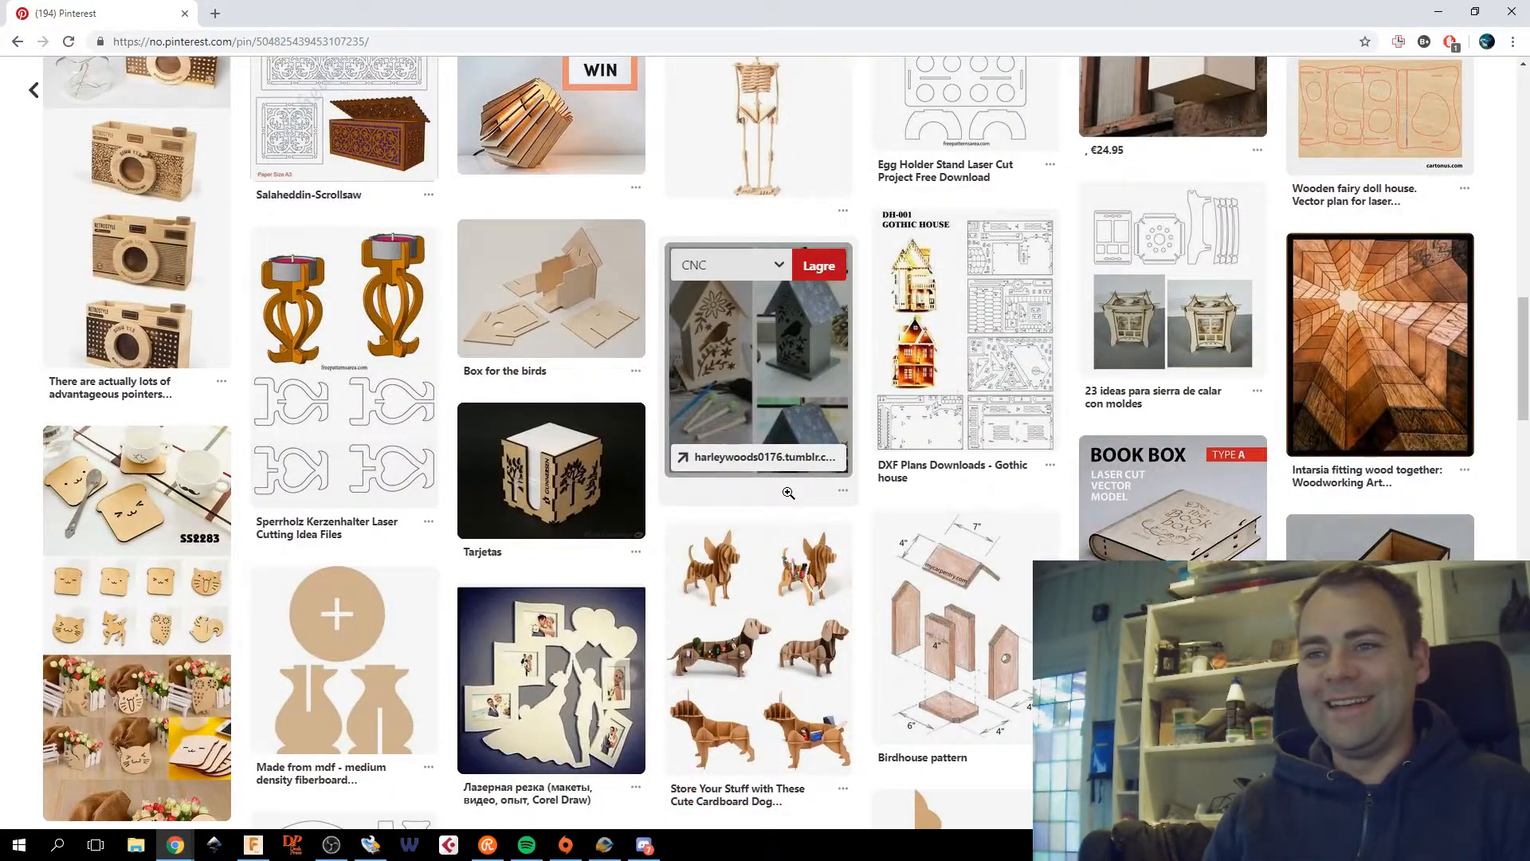
scroll(788, 492, "down", 15)
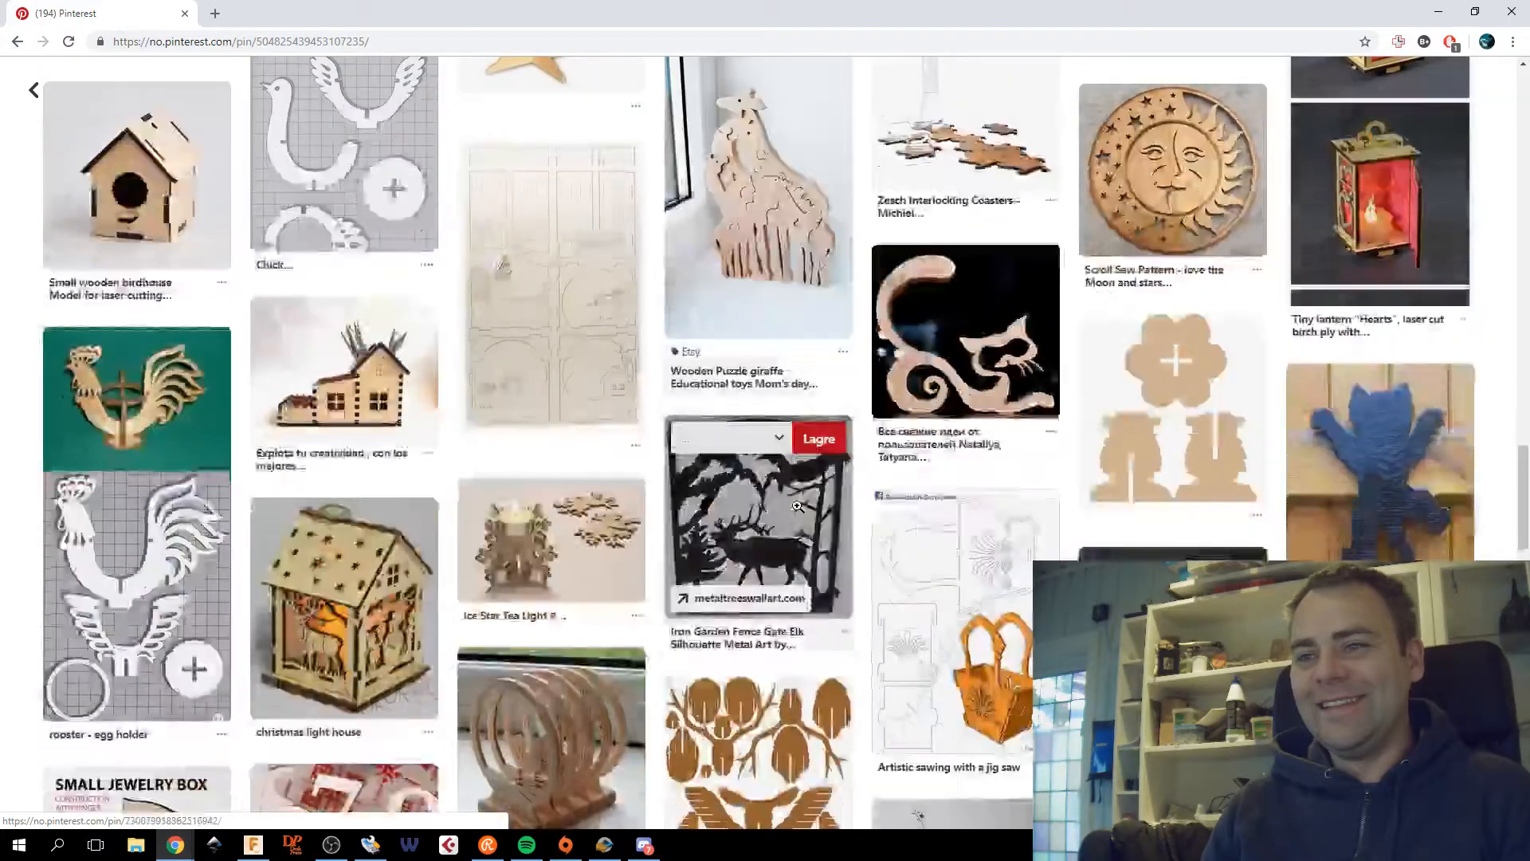
scroll(797, 507, "down", 15)
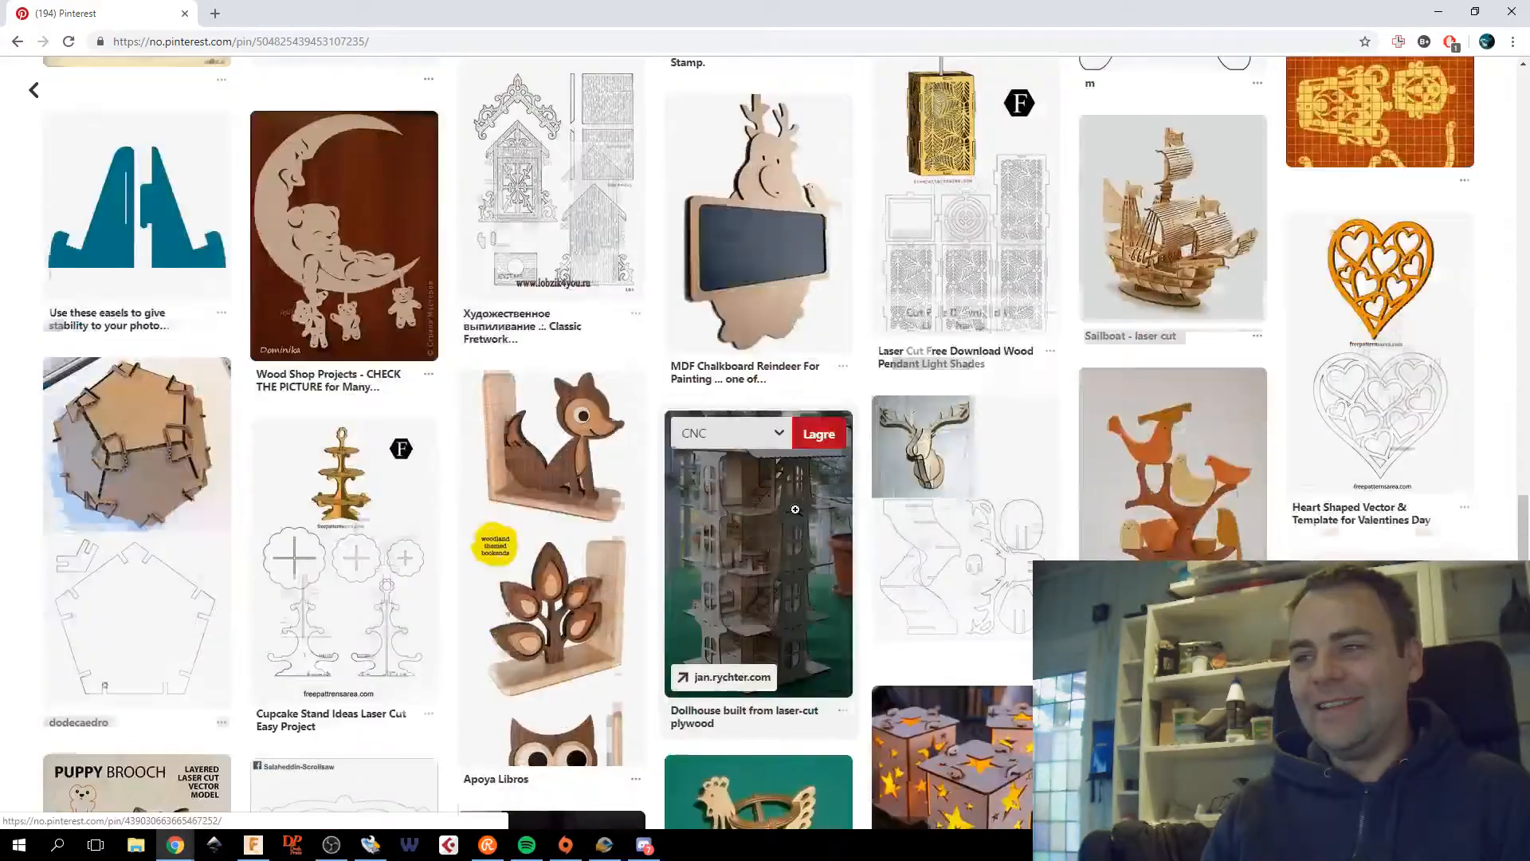
scroll(795, 509, "down", 15)
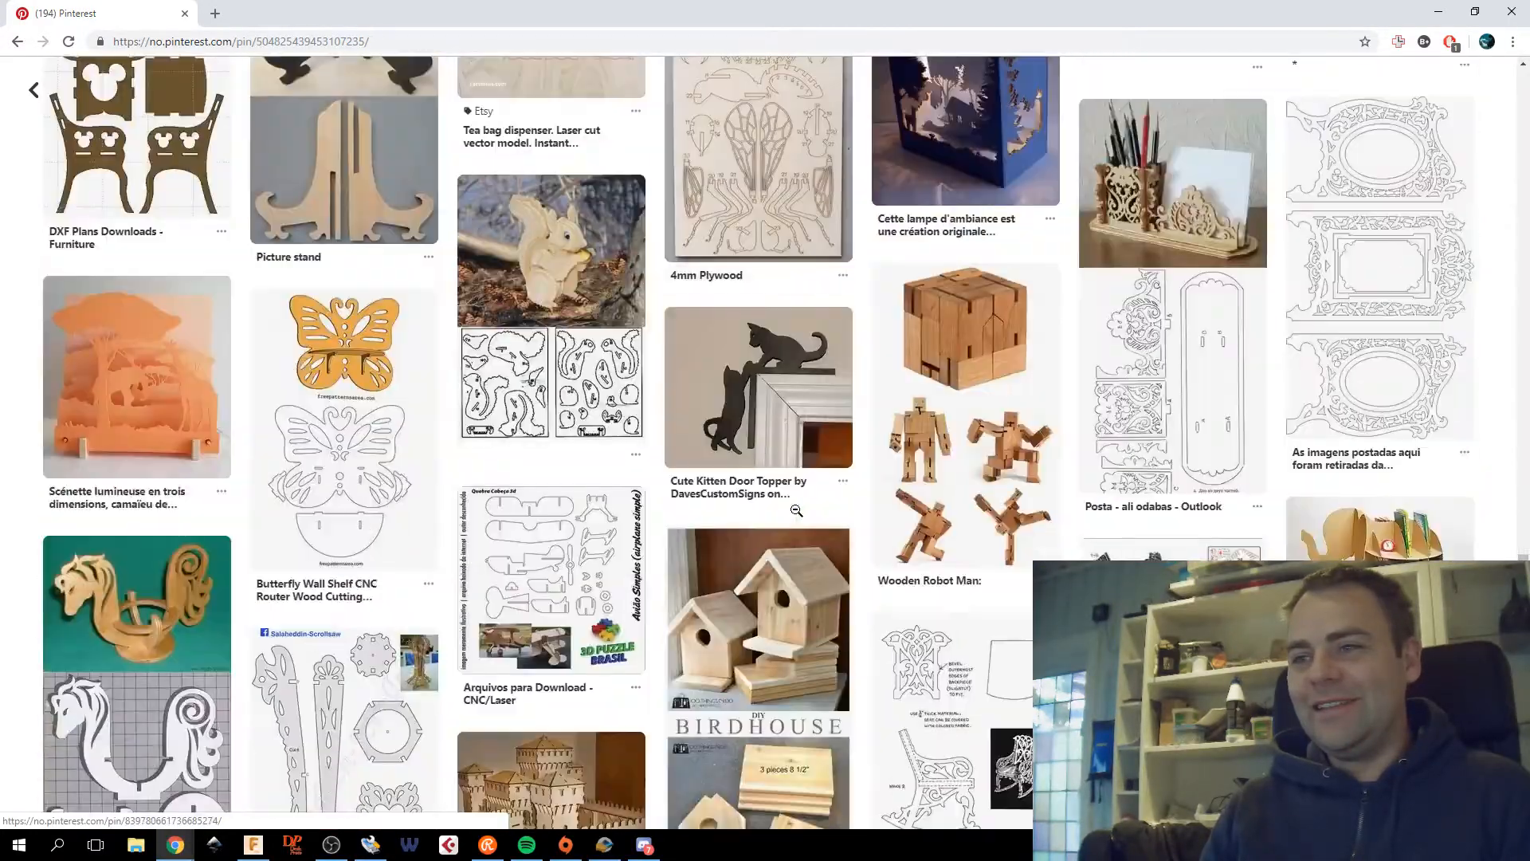
scroll(796, 510, "down", 4)
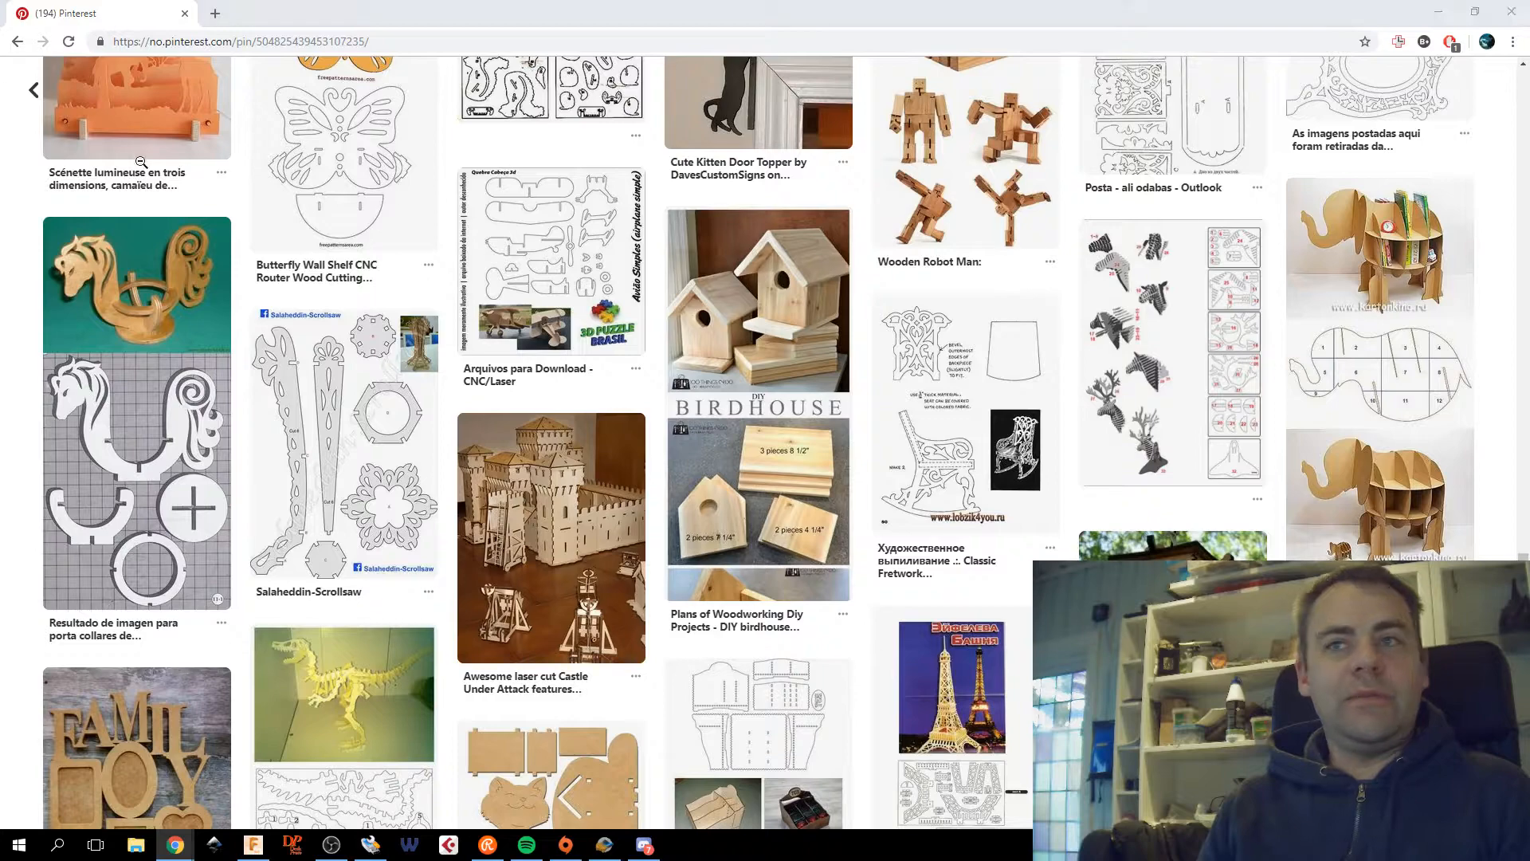
left_click(1434, 15)
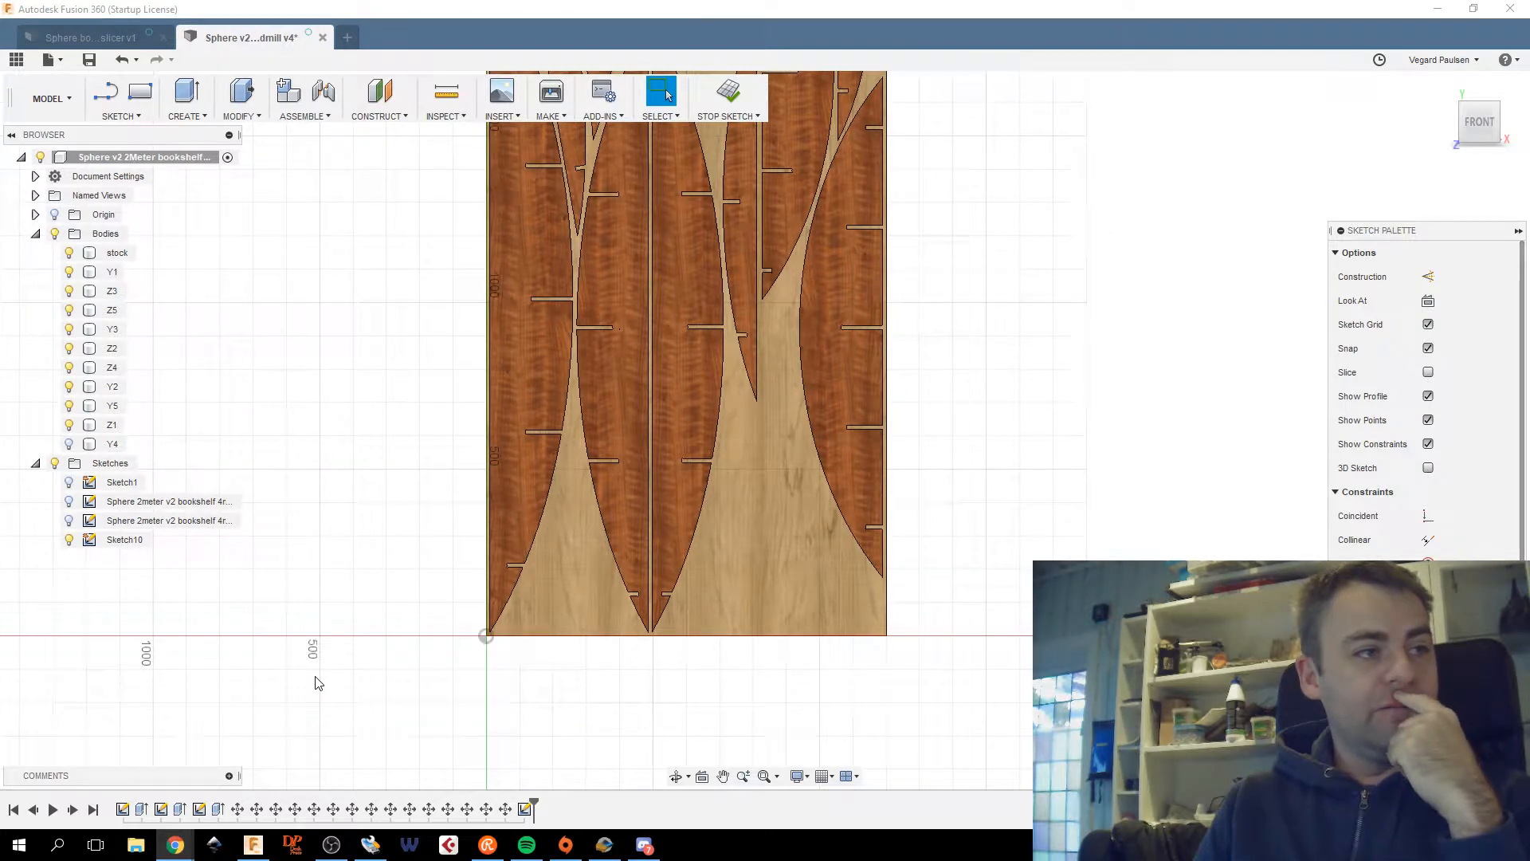
middle_click_drag(1025, 601, 1018, 597)
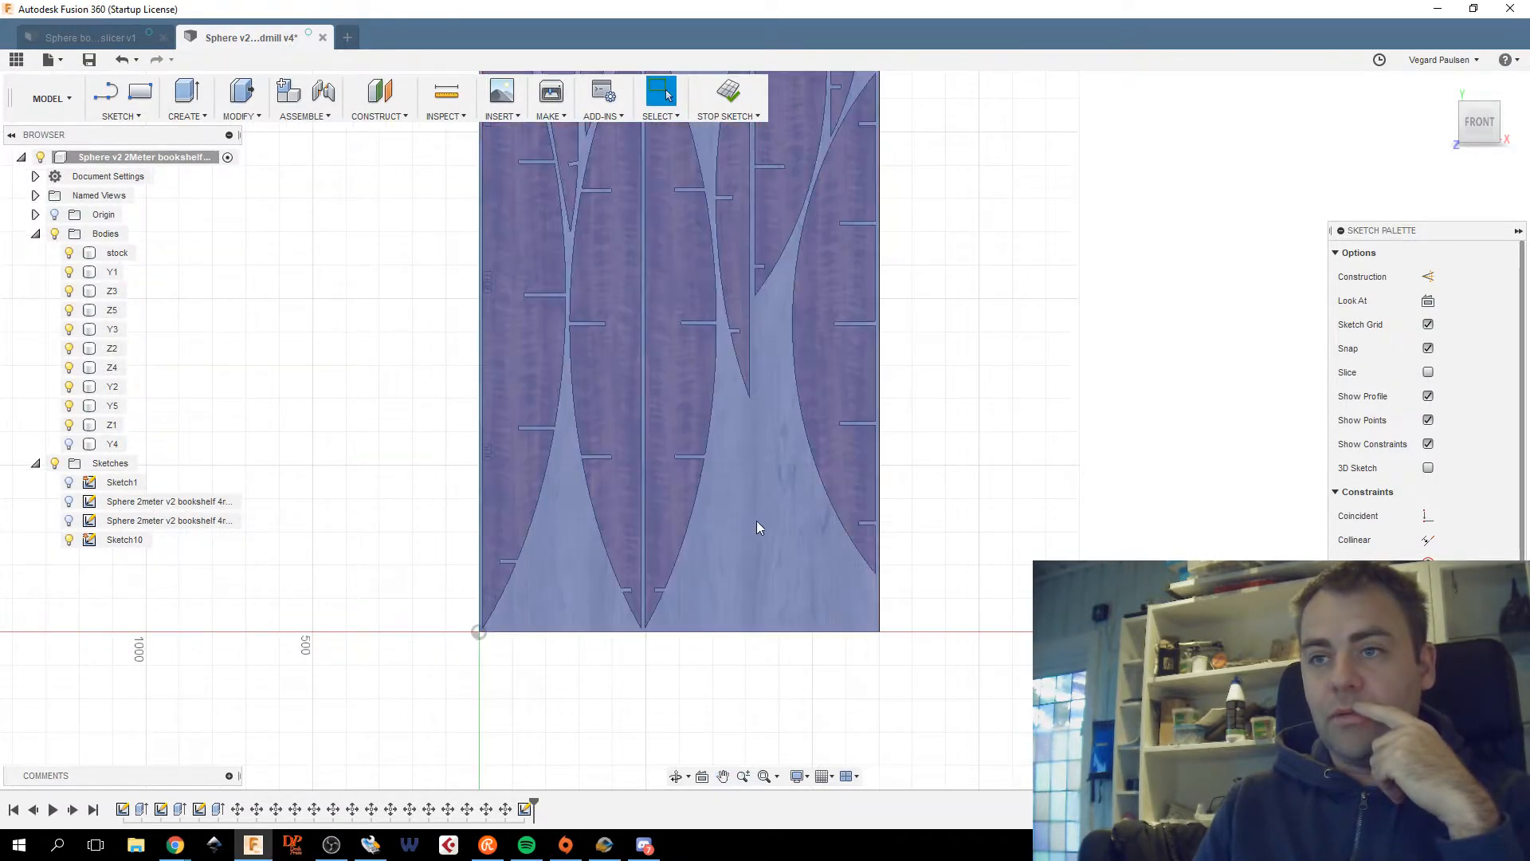
middle_click_drag(747, 546, 823, 691)
middle_click_drag(751, 391, 826, 606)
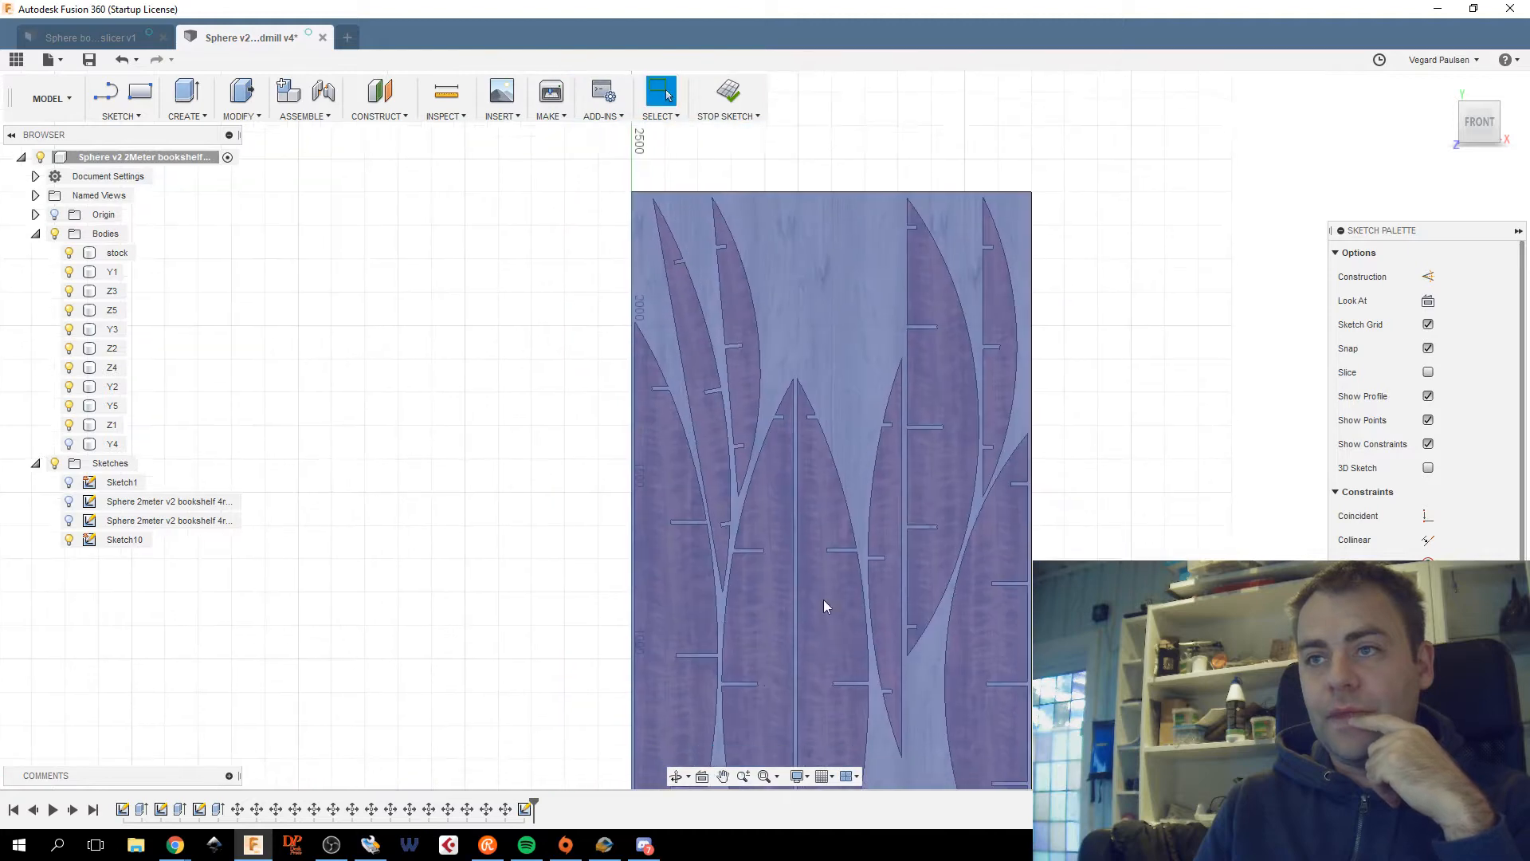
left_click(121, 115)
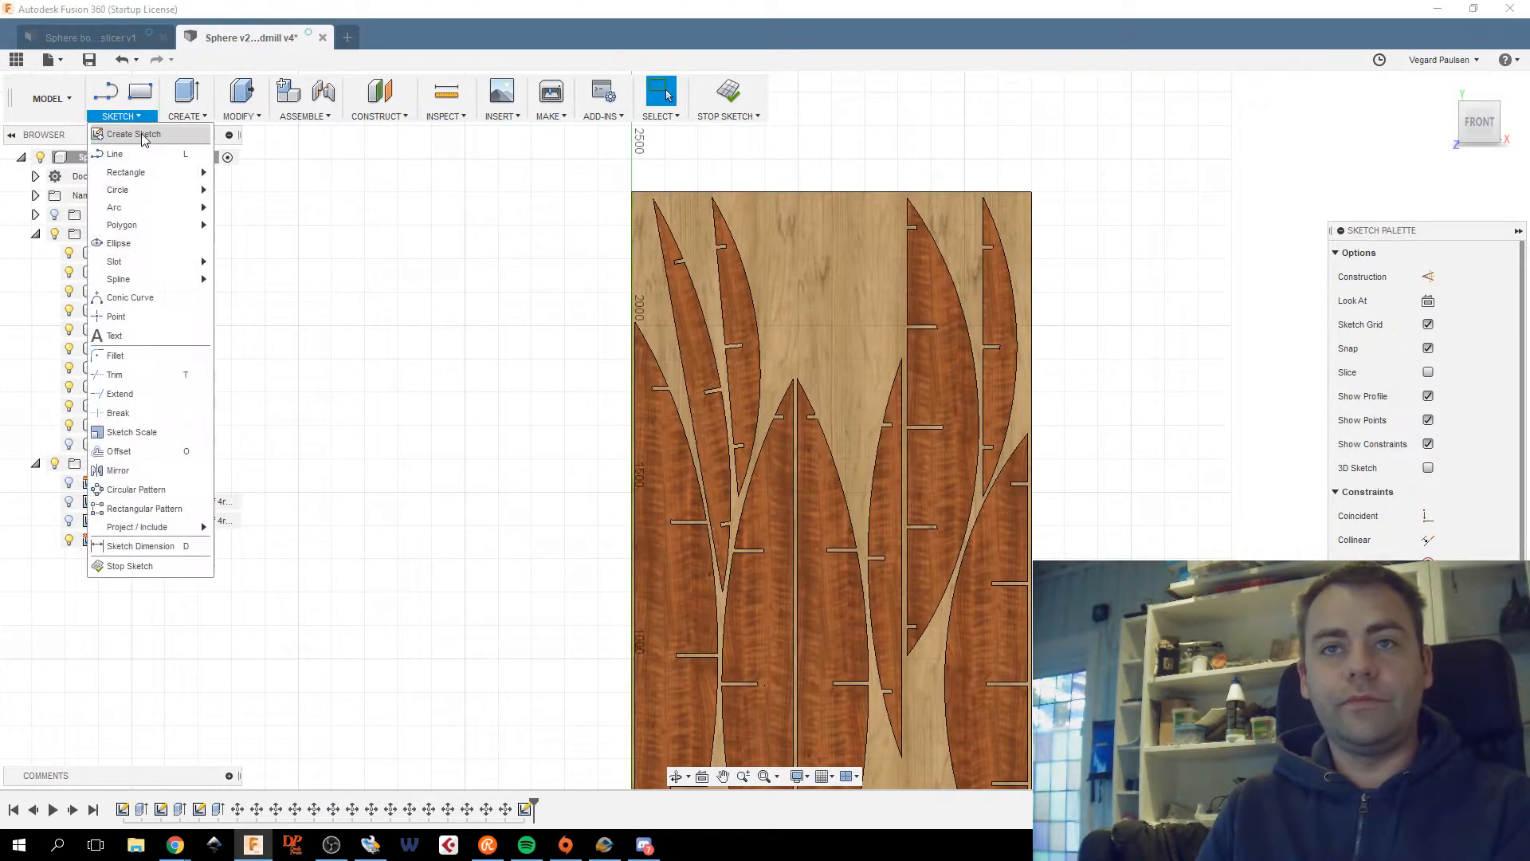
mouse_move(160, 190)
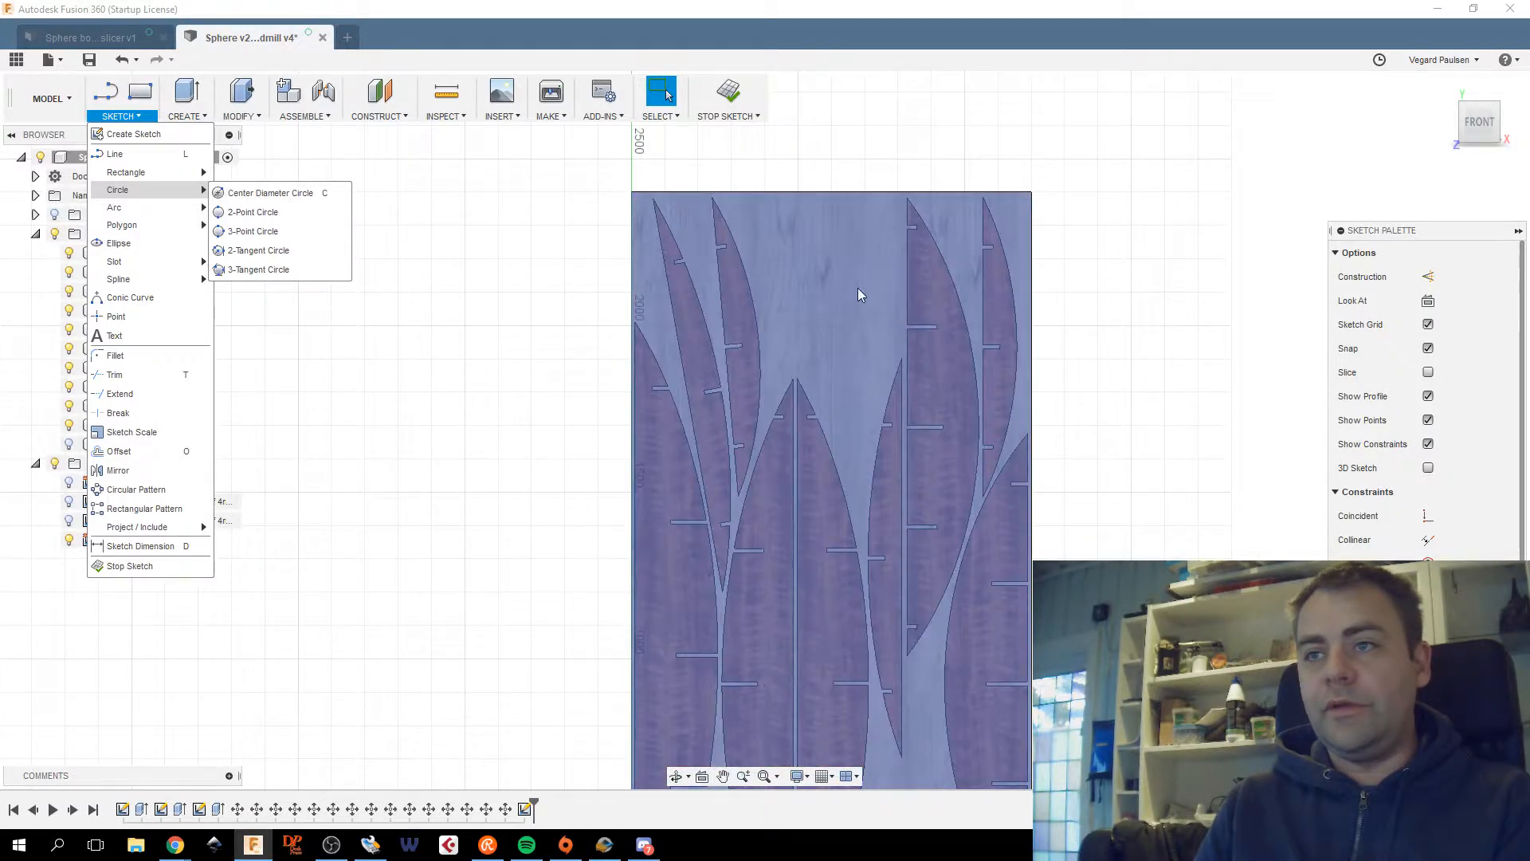
left_click(767, 283)
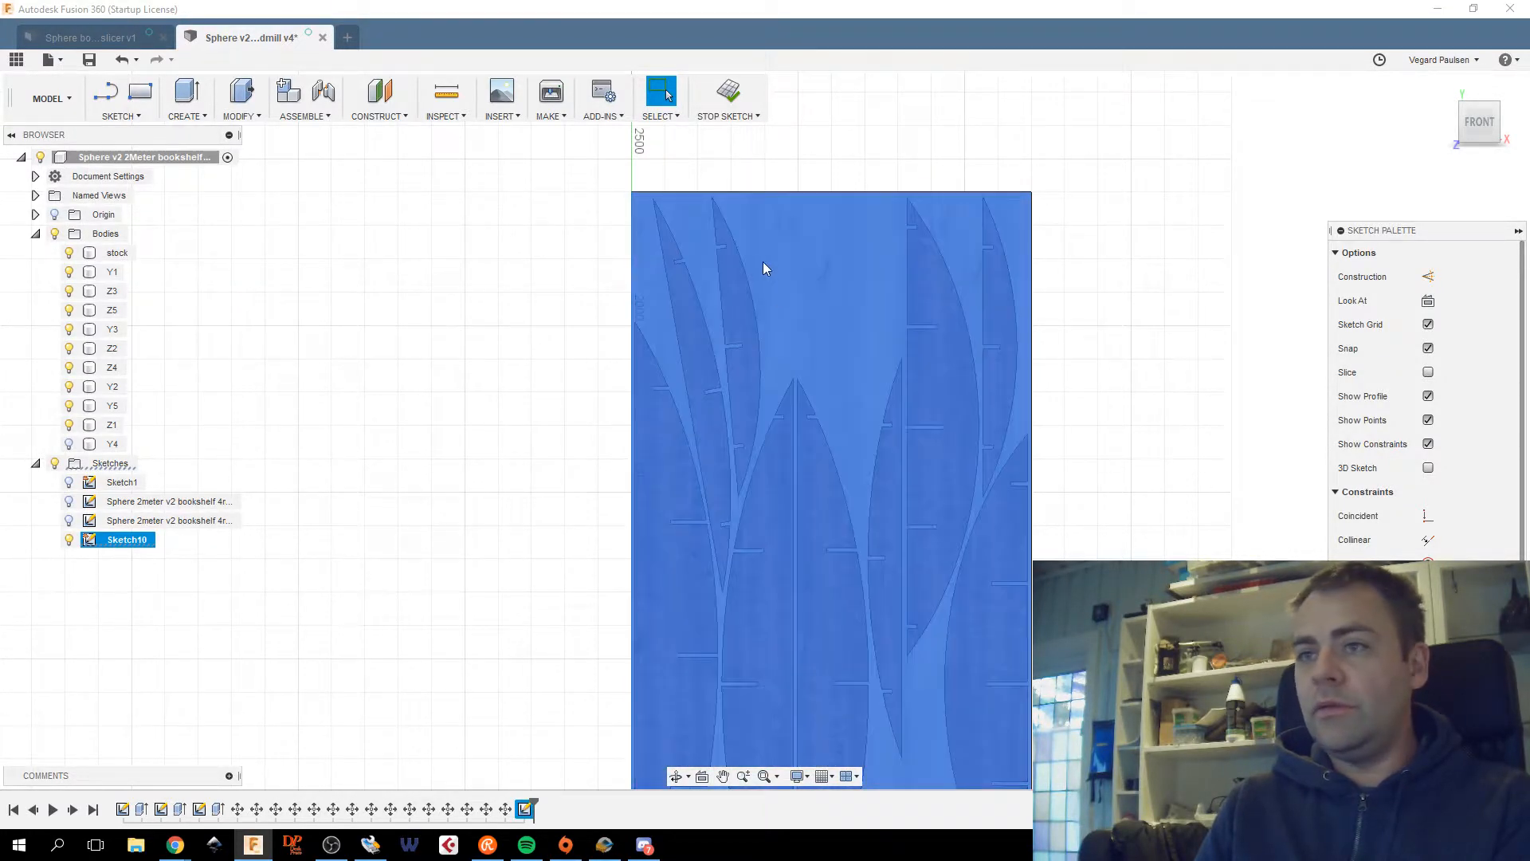
key("c")
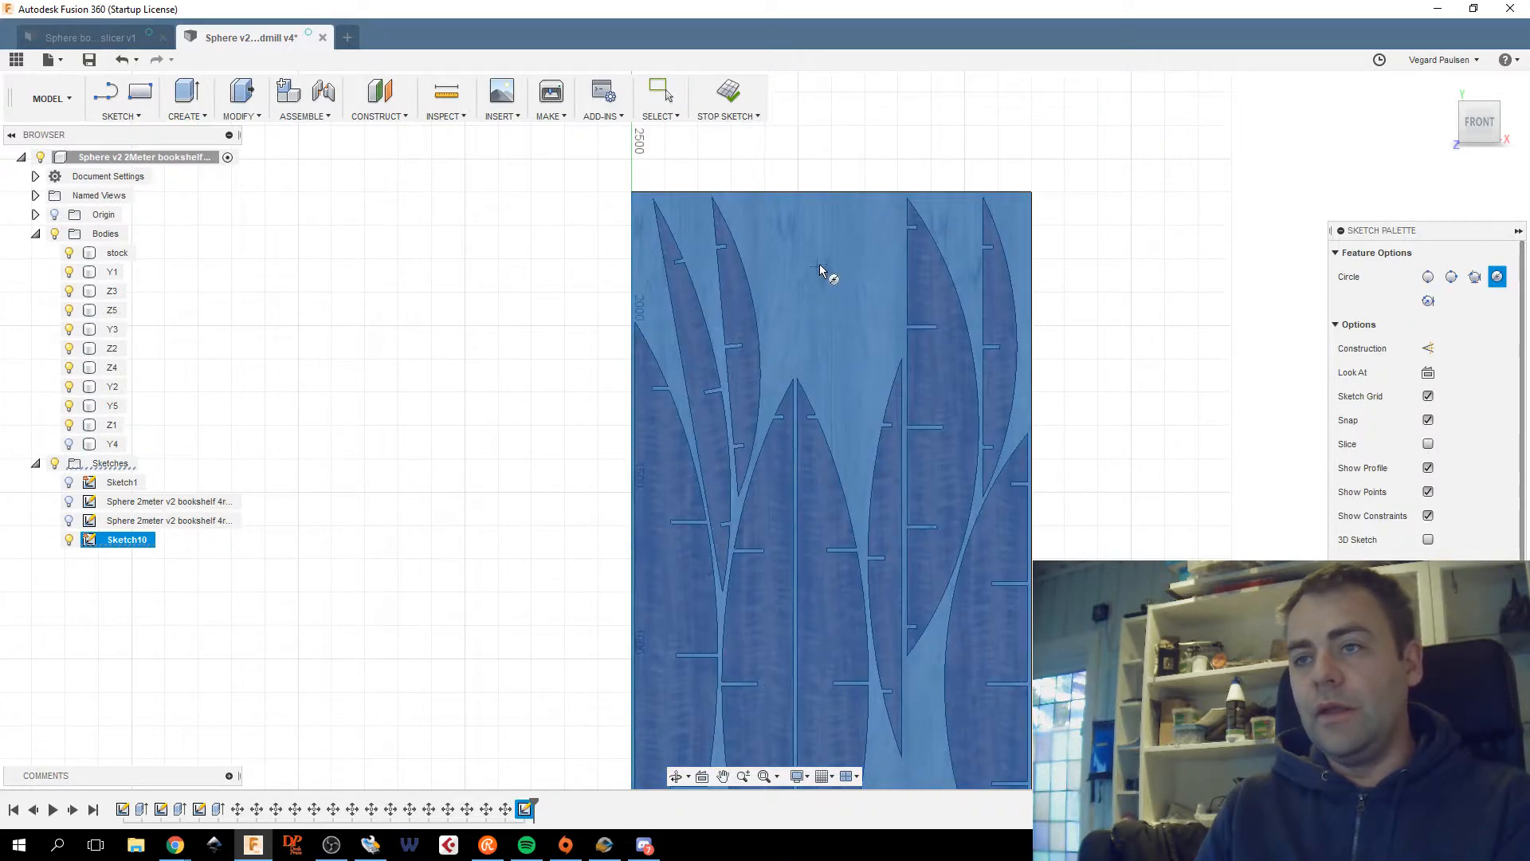
scroll(819, 269, "up", 3)
left_click(797, 253)
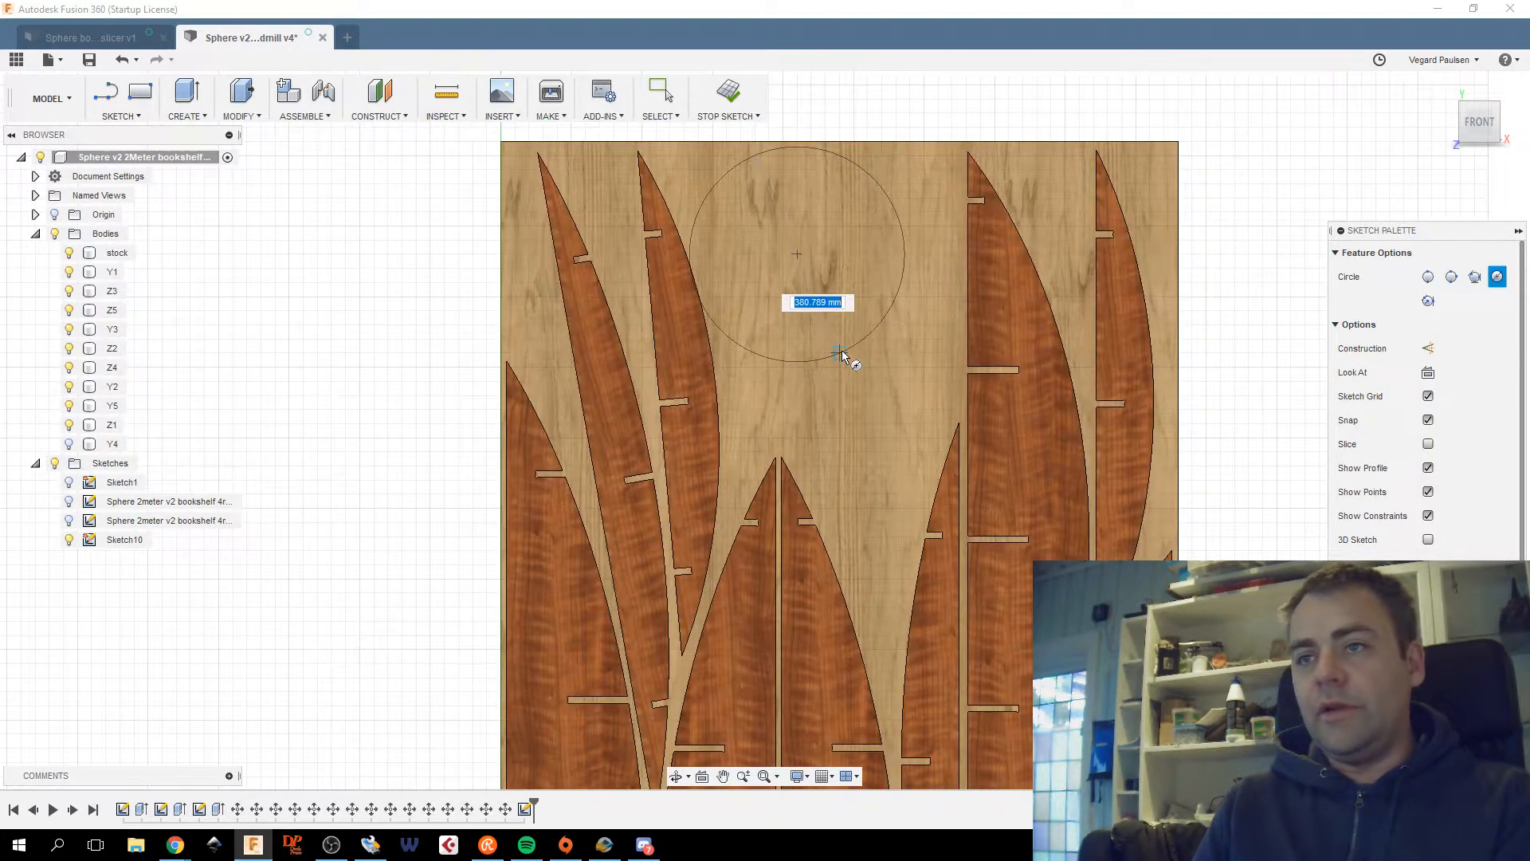
type("300")
key("Escape")
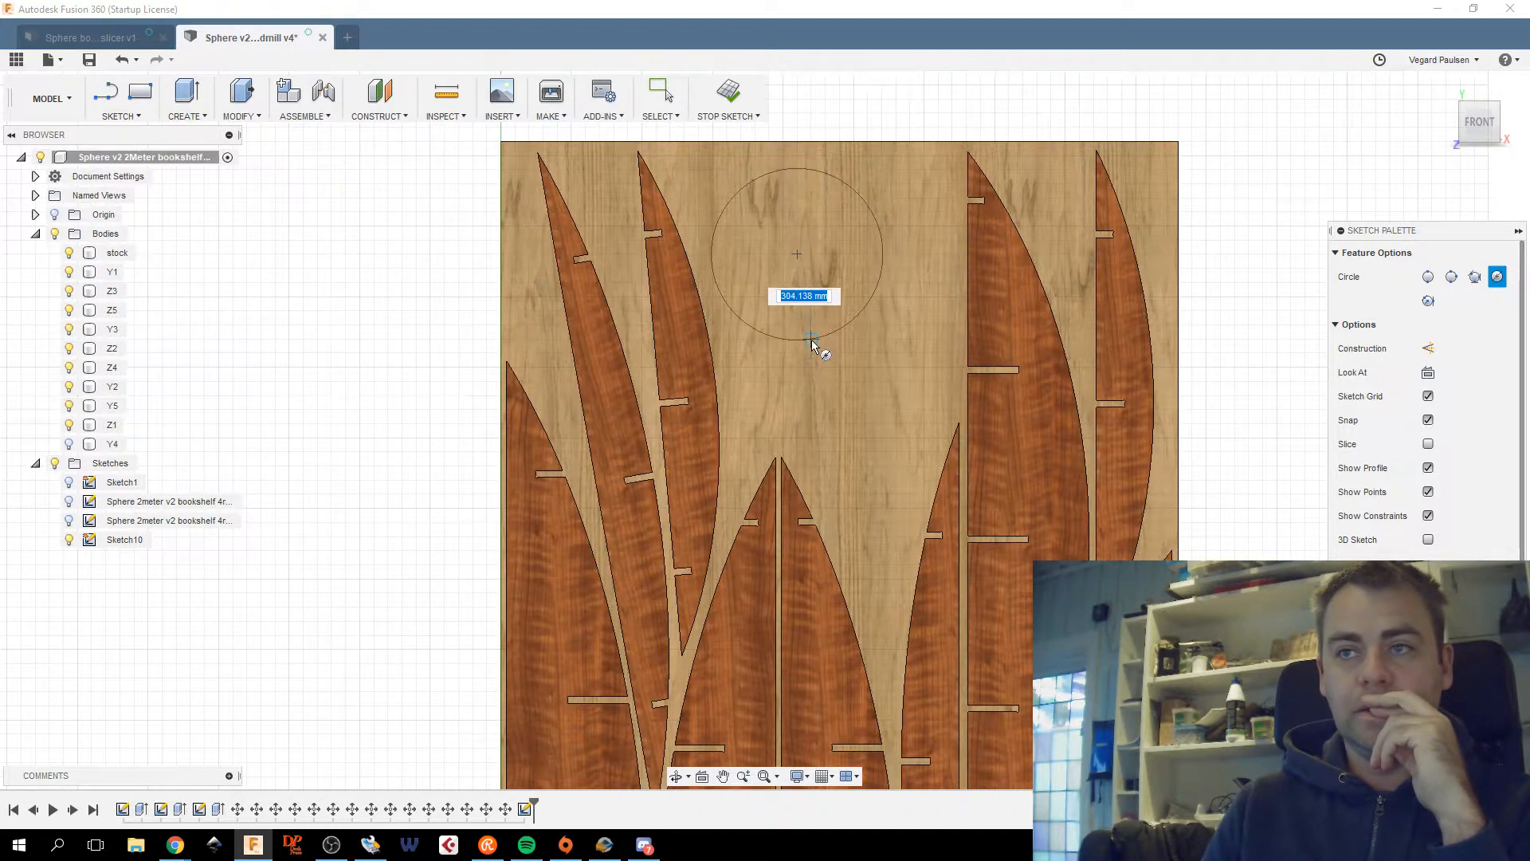
type("15")
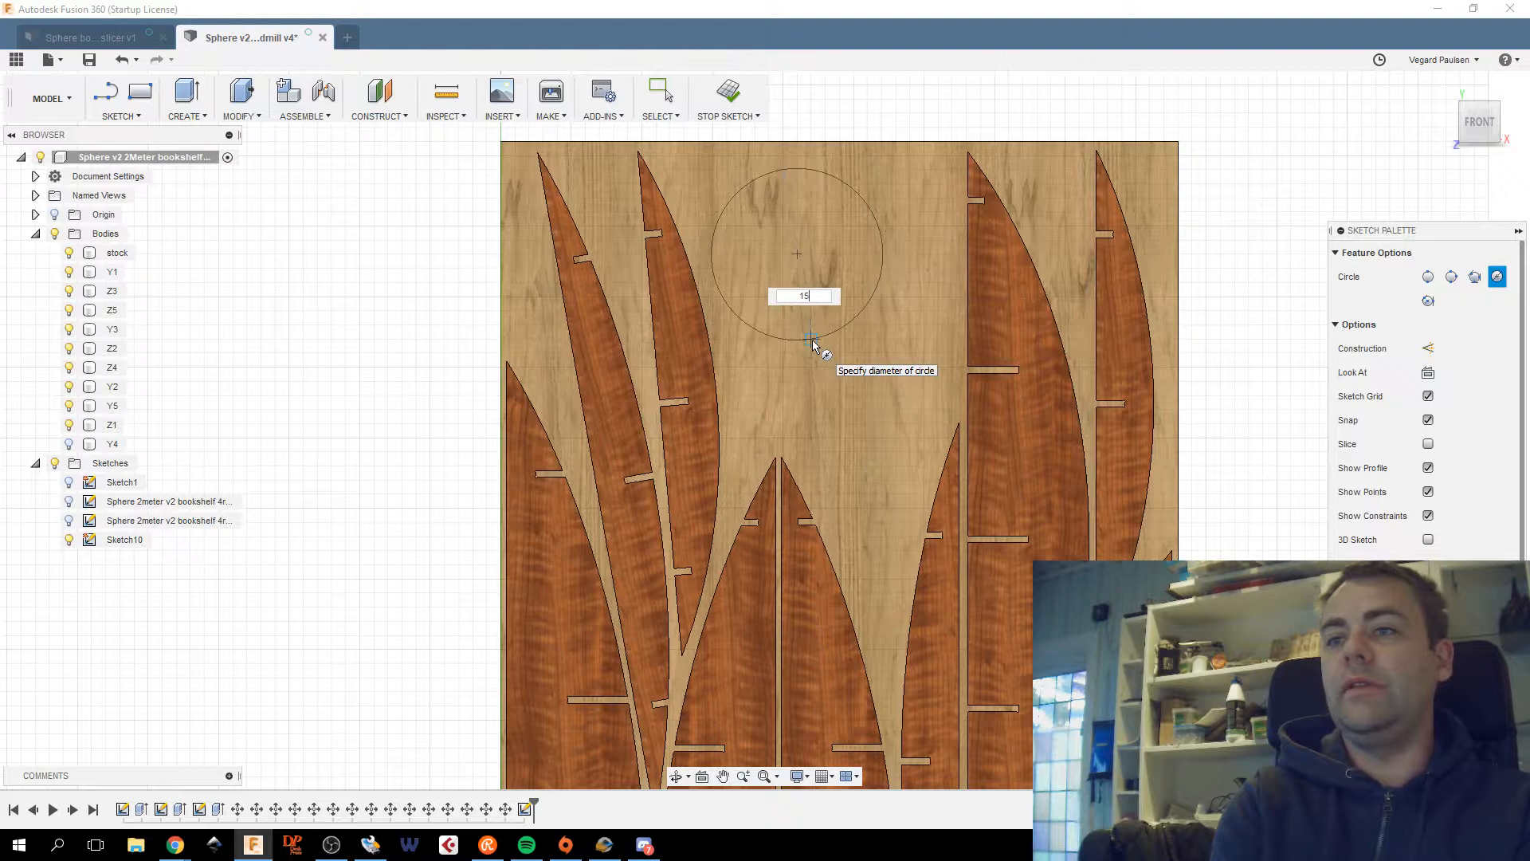
type("mccm")
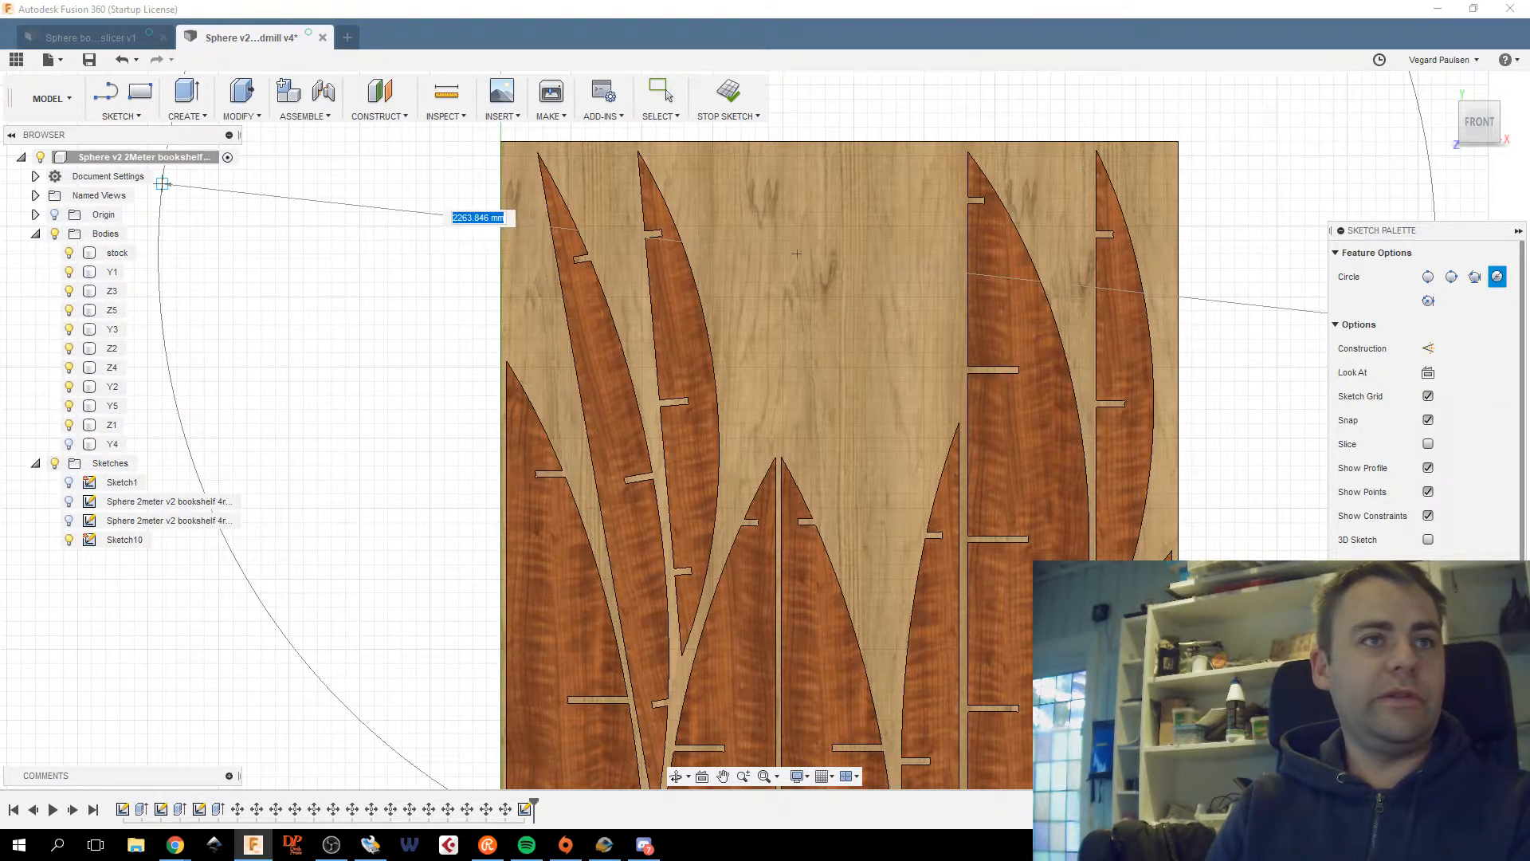
key("alt+Tab")
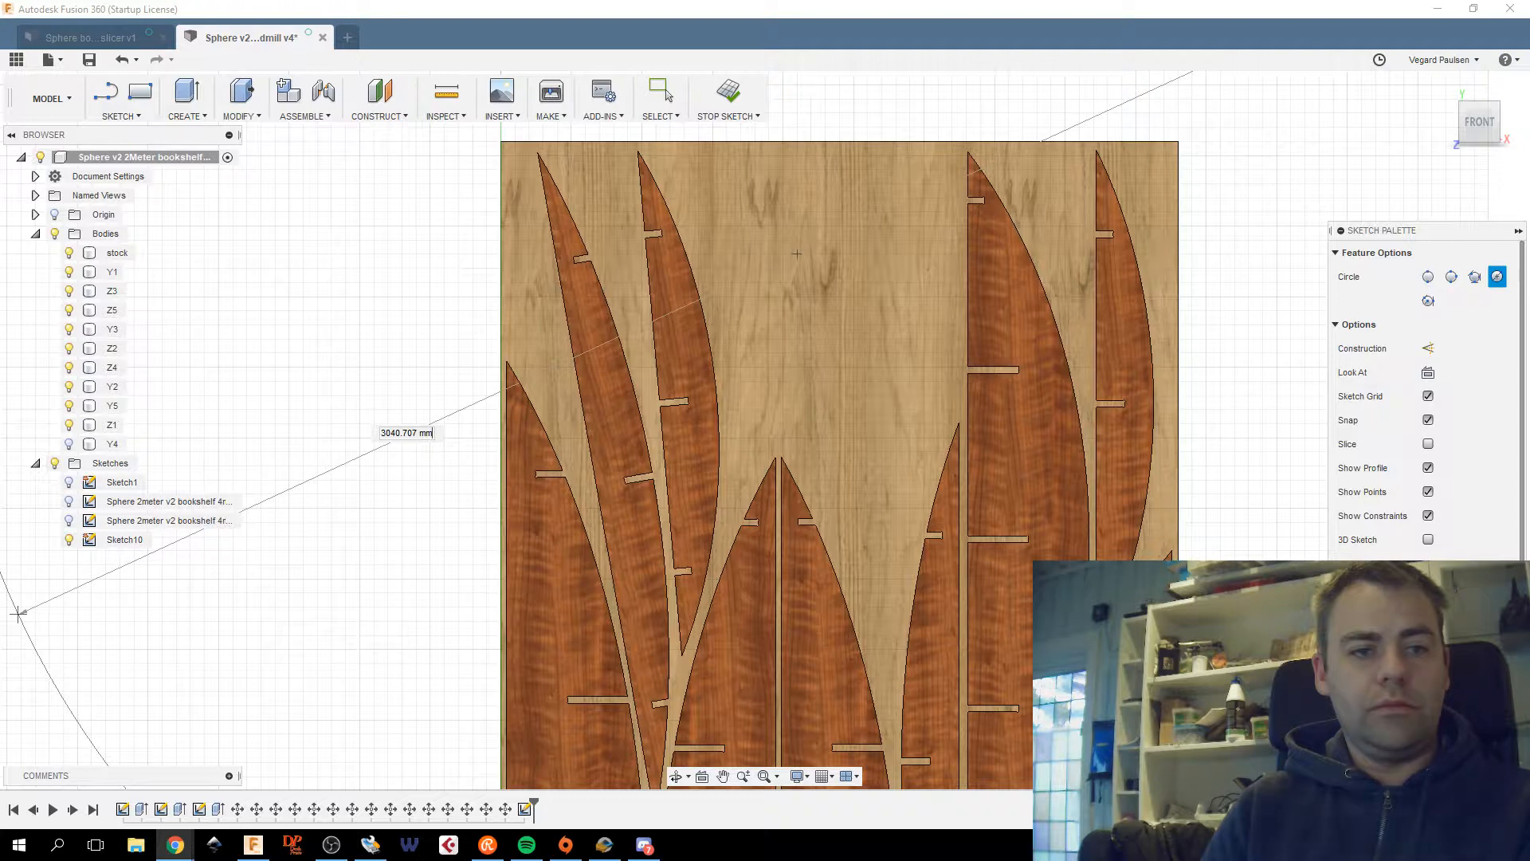
left_click(175, 844)
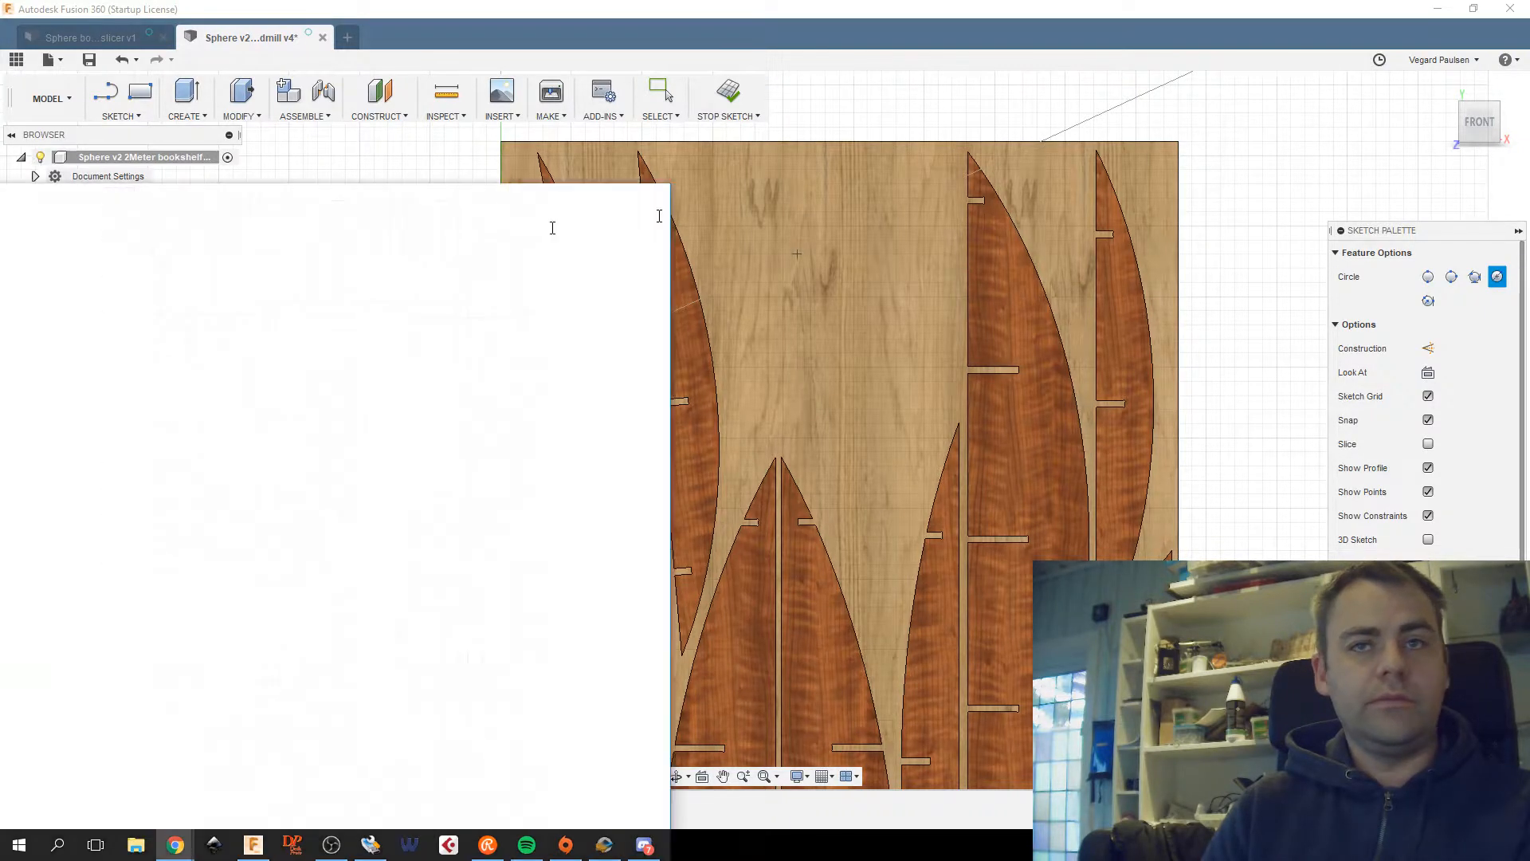
double_click(786, 129)
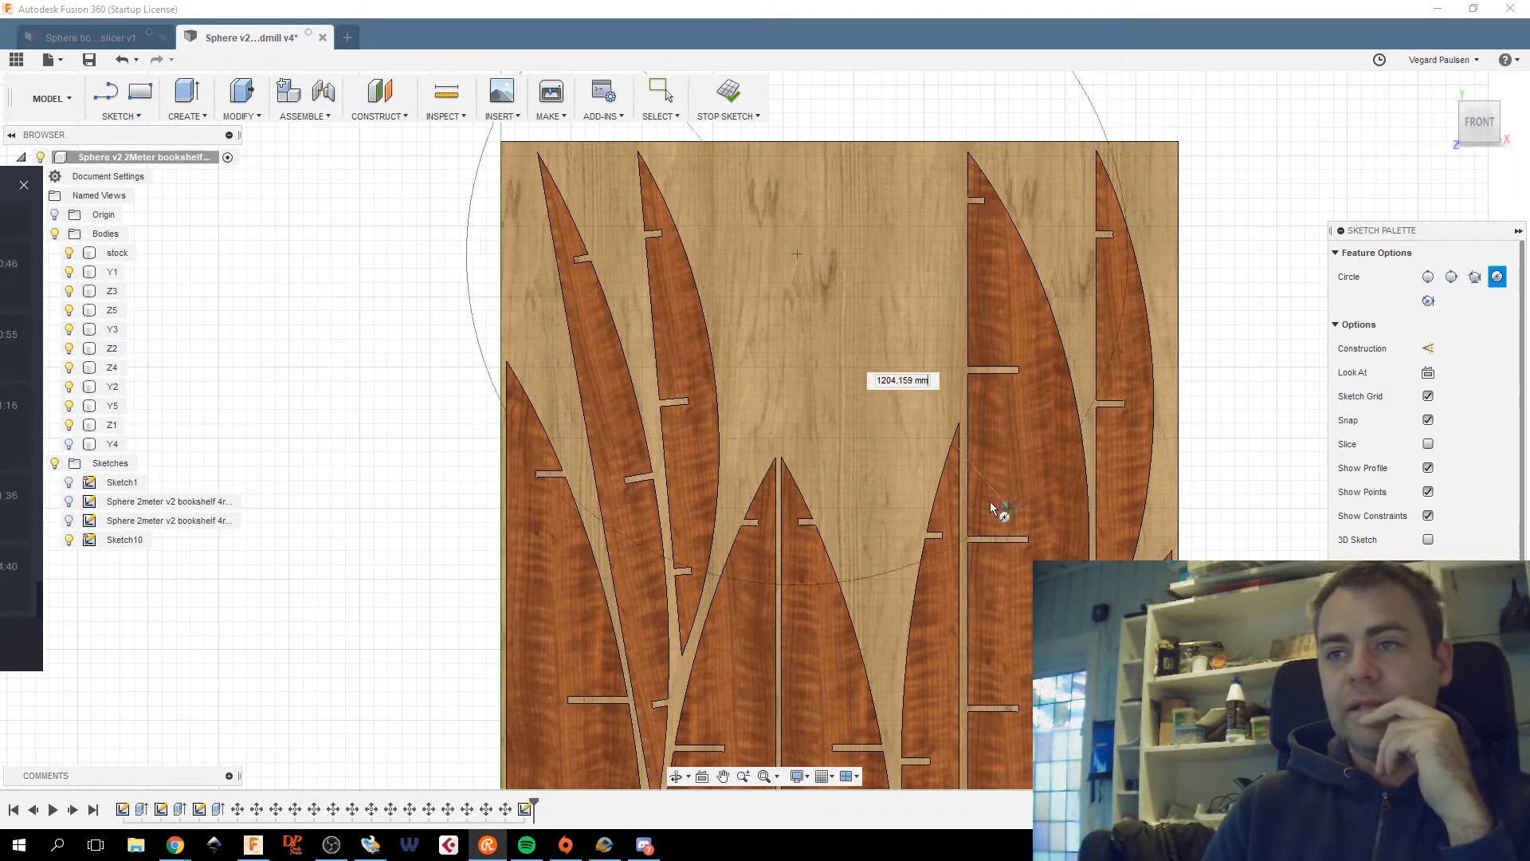
middle_click_drag(840, 379, 838, 409)
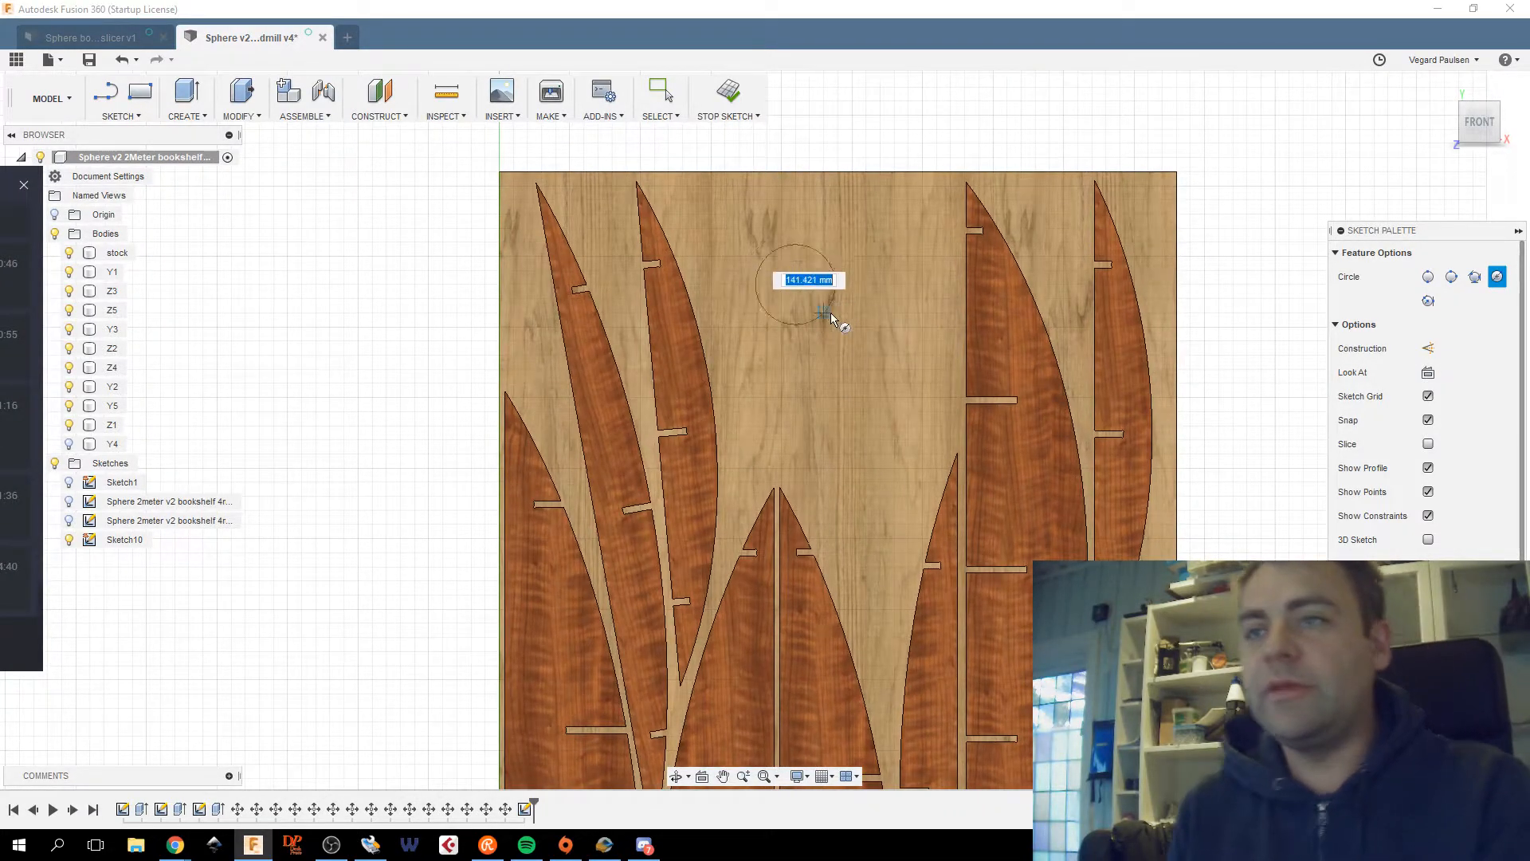
key("Escape")
middle_click_drag(771, 276, 769, 288)
key("c")
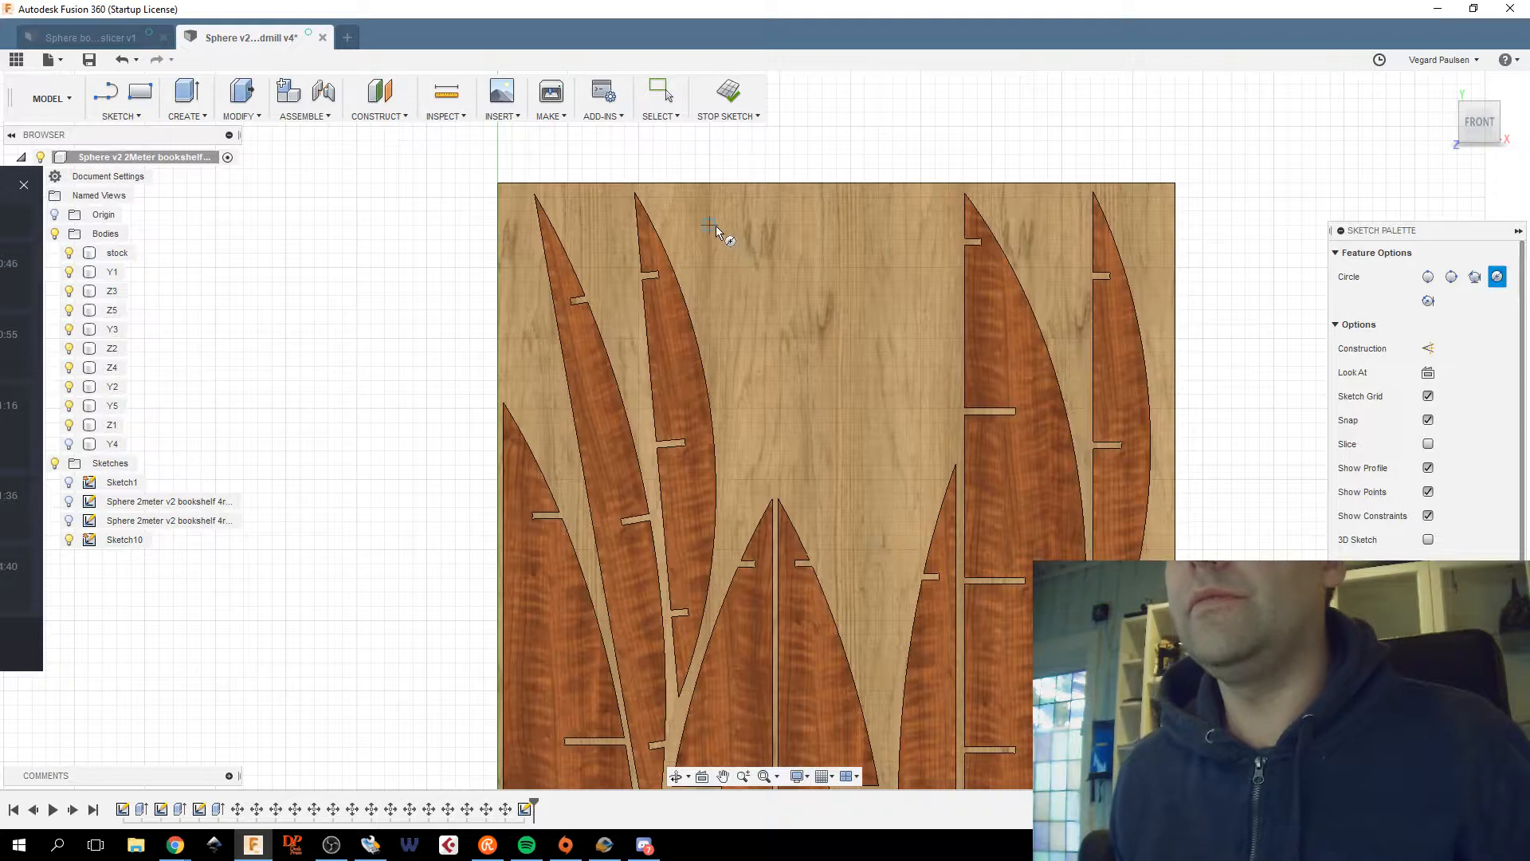
left_click(716, 226)
type("5")
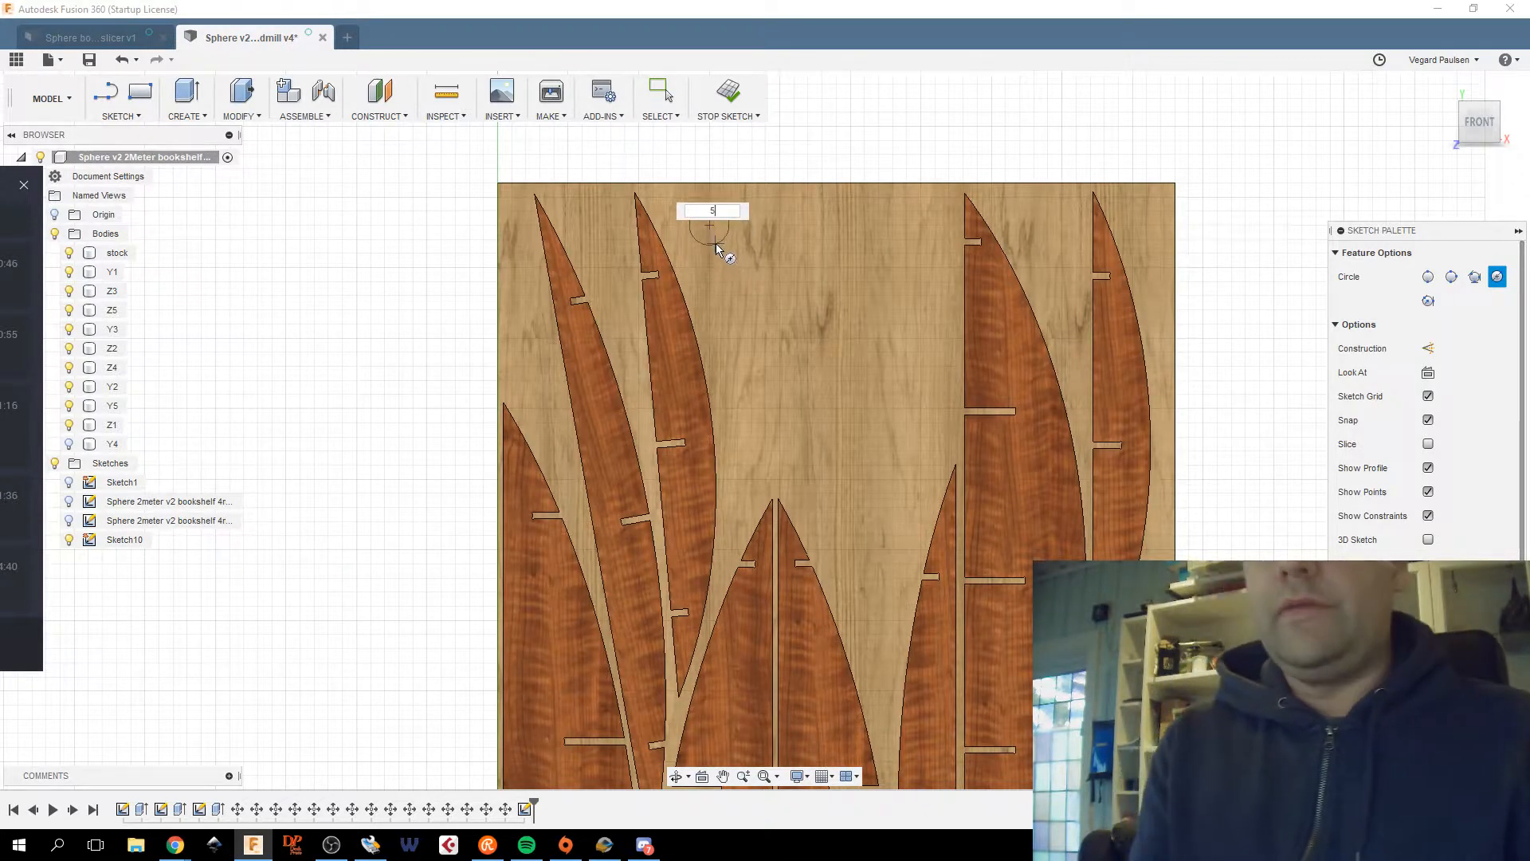
key("Return")
key("Escape")
Add a user parameter named Circle_15 in millimetres with the expression 150.
middle_click_drag(717, 293, 817, 302)
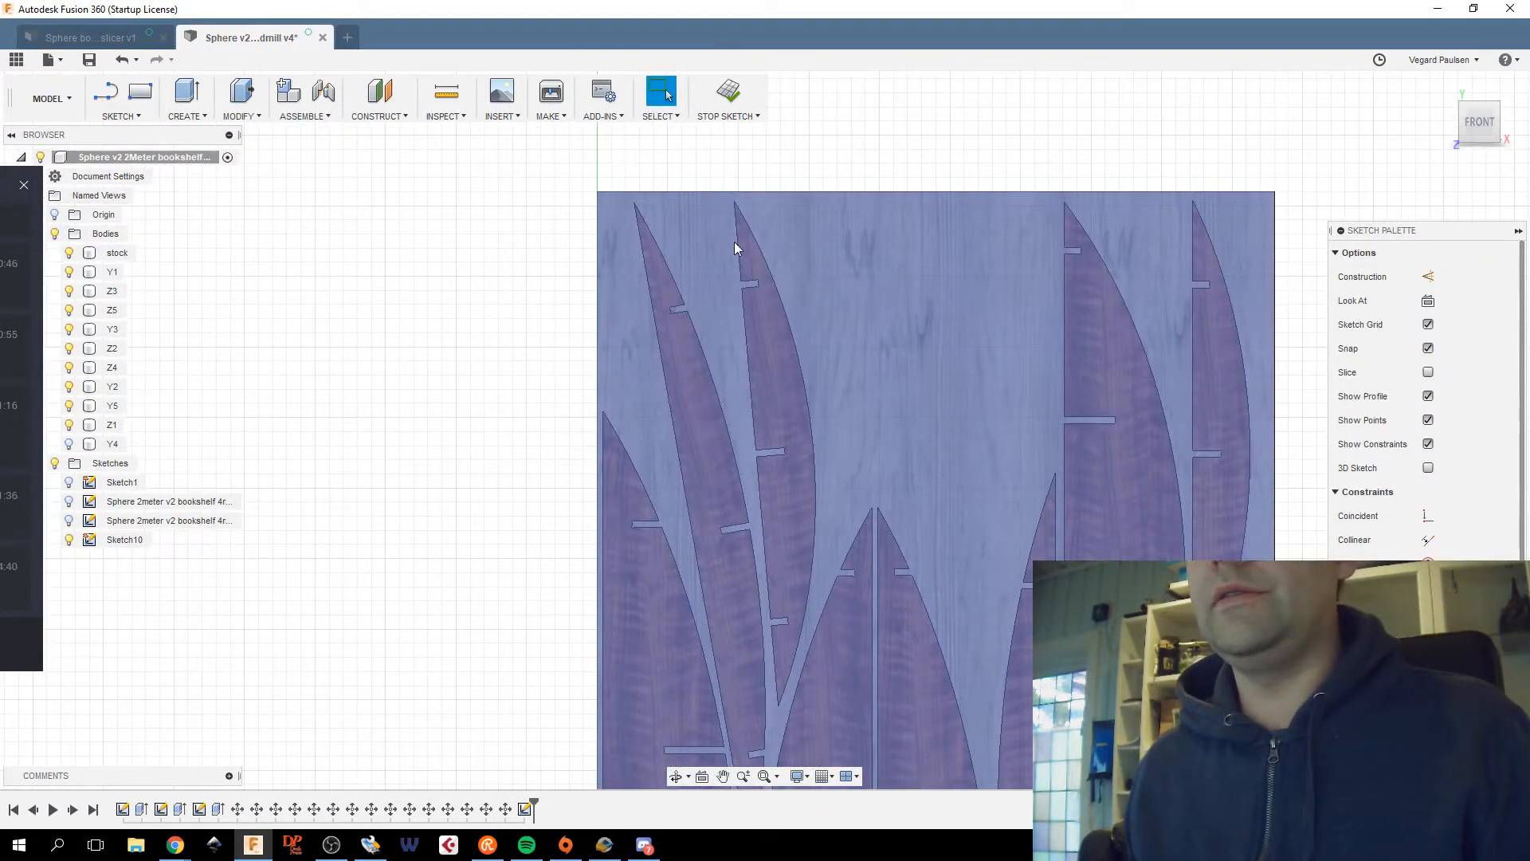
left_click(242, 115)
left_click(268, 481)
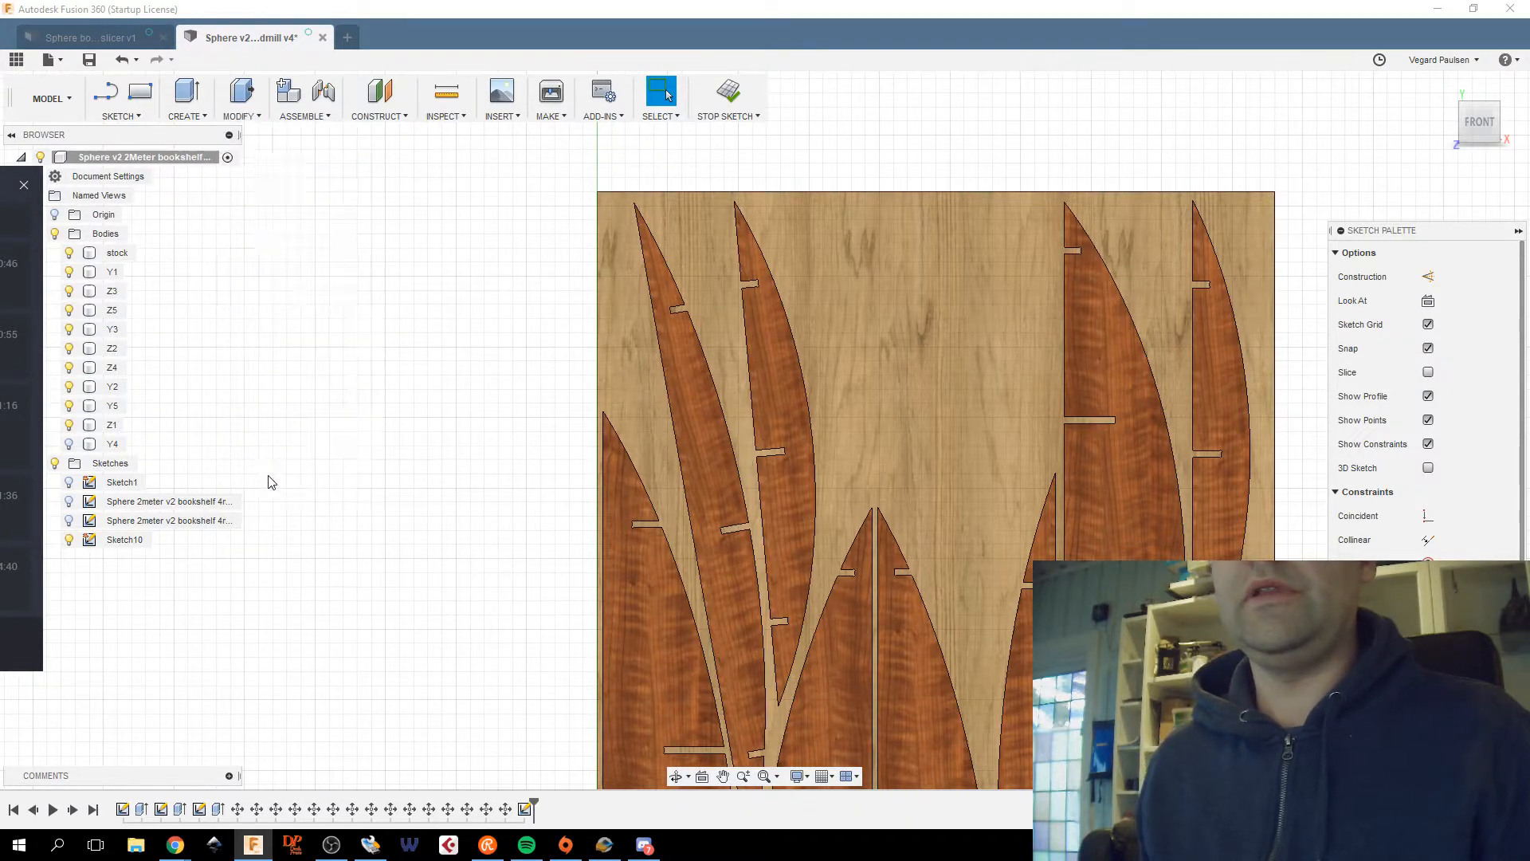
left_click(382, 213)
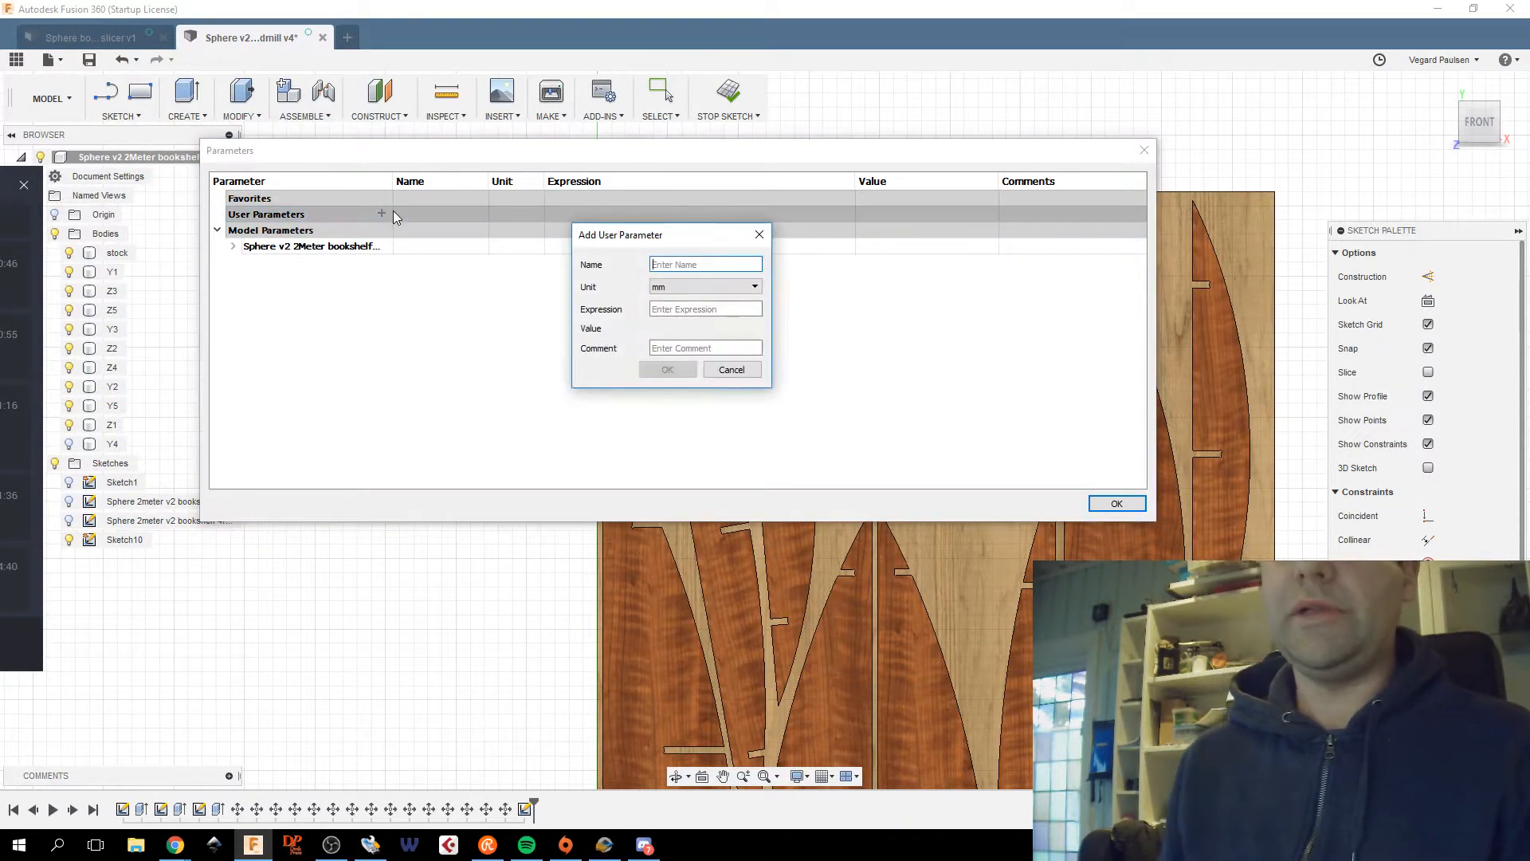
type("l")
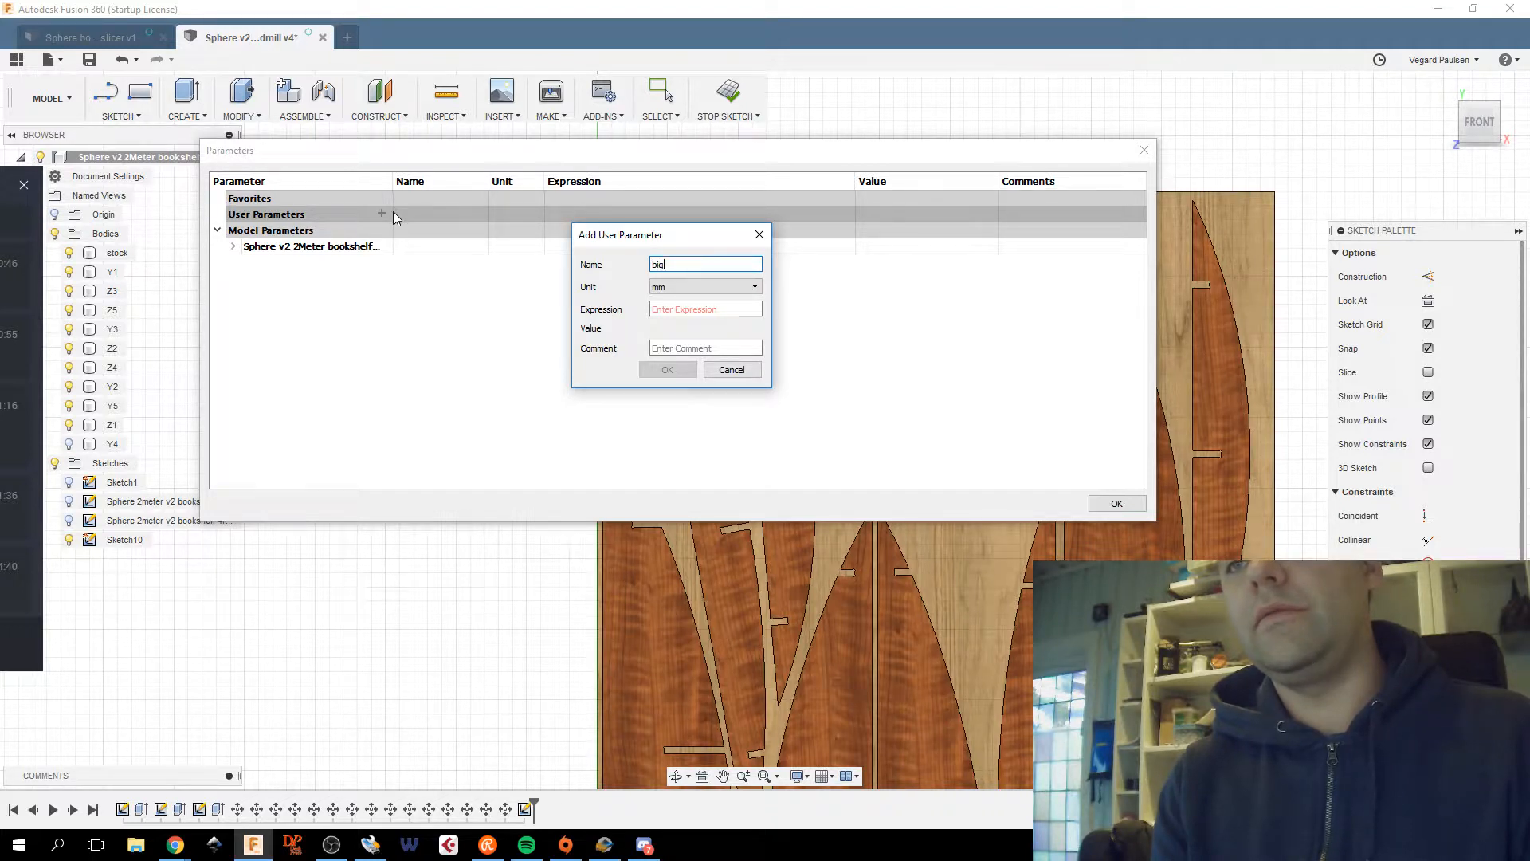
type("ig_dim")
key("ctrl+a")
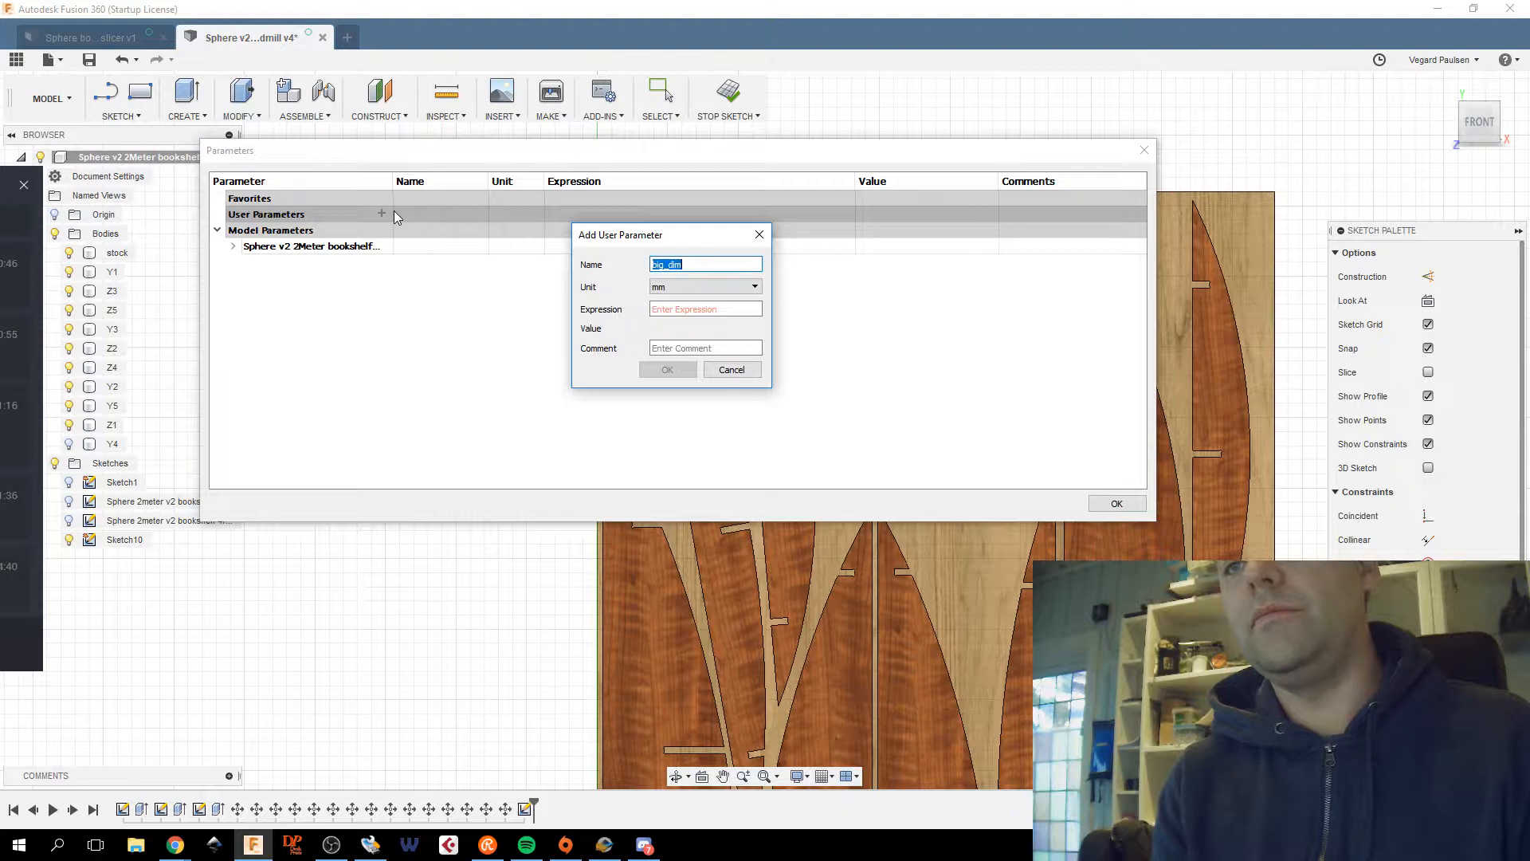
type("cle_15")
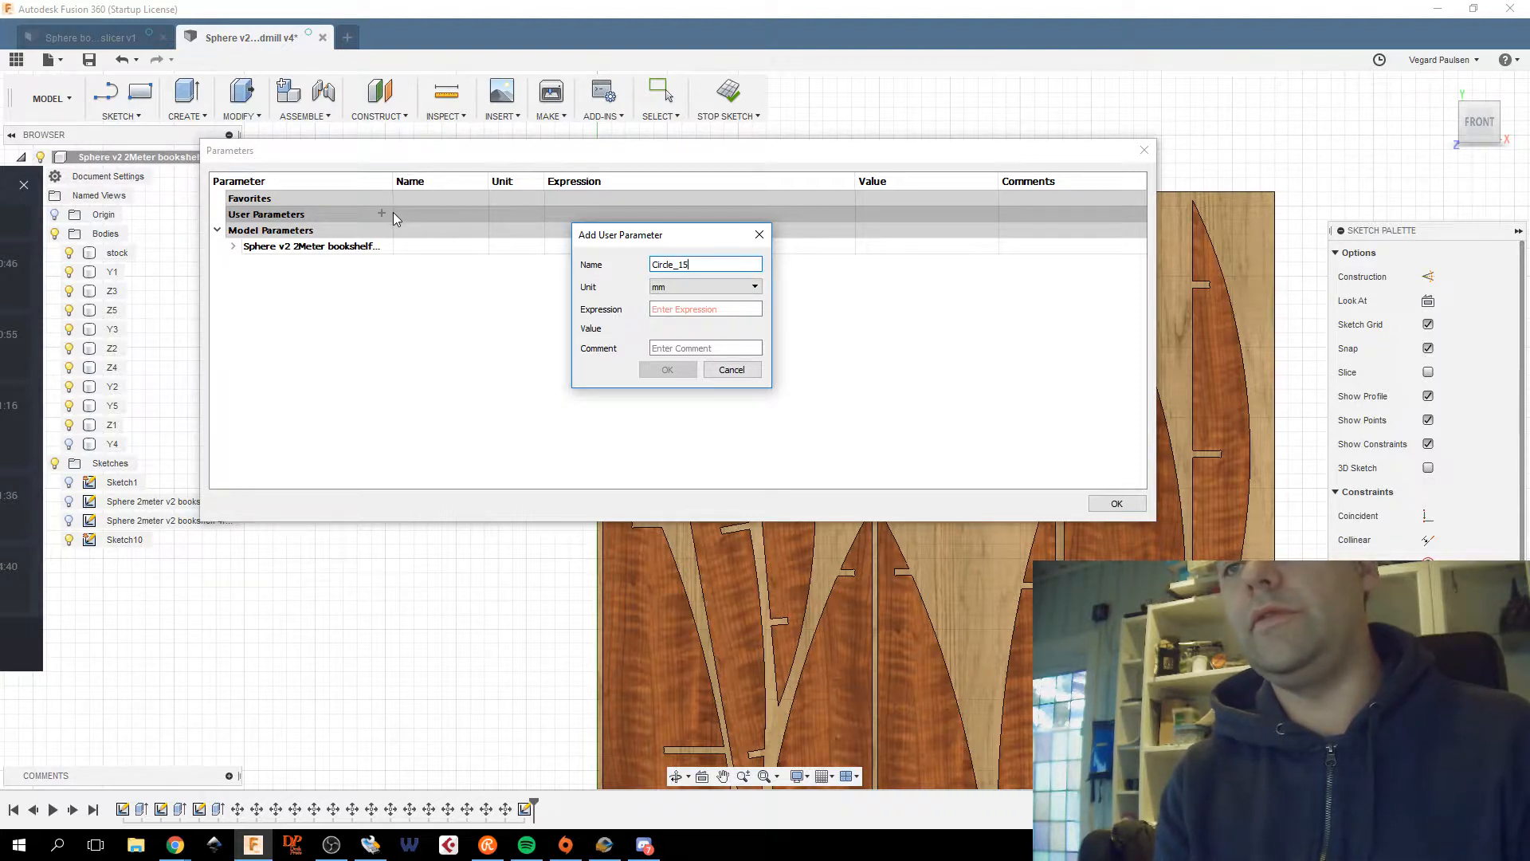
key("Tab")
type("150")
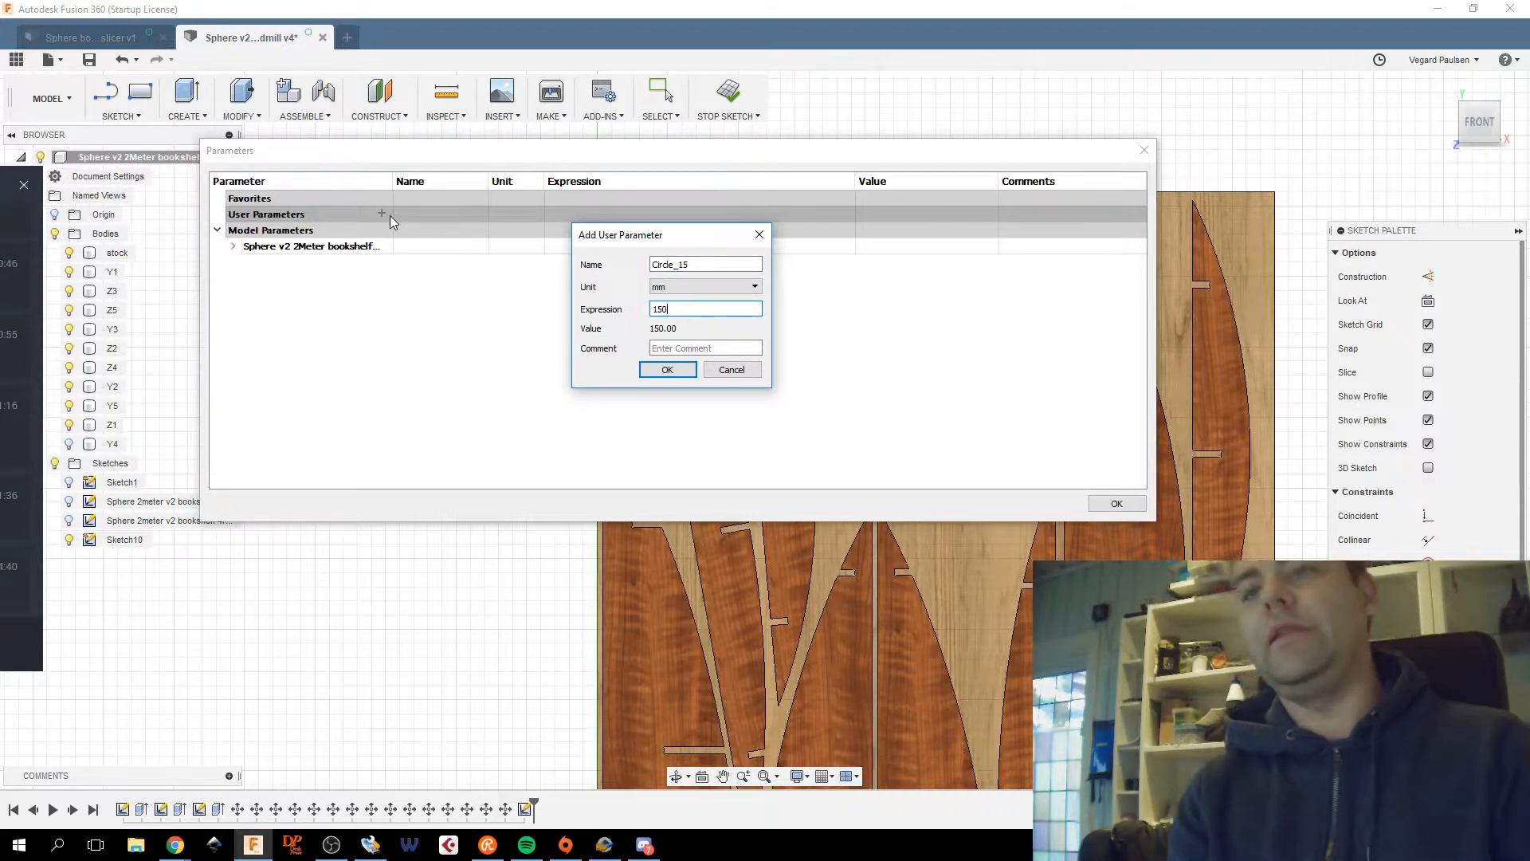
left_click(667, 369)
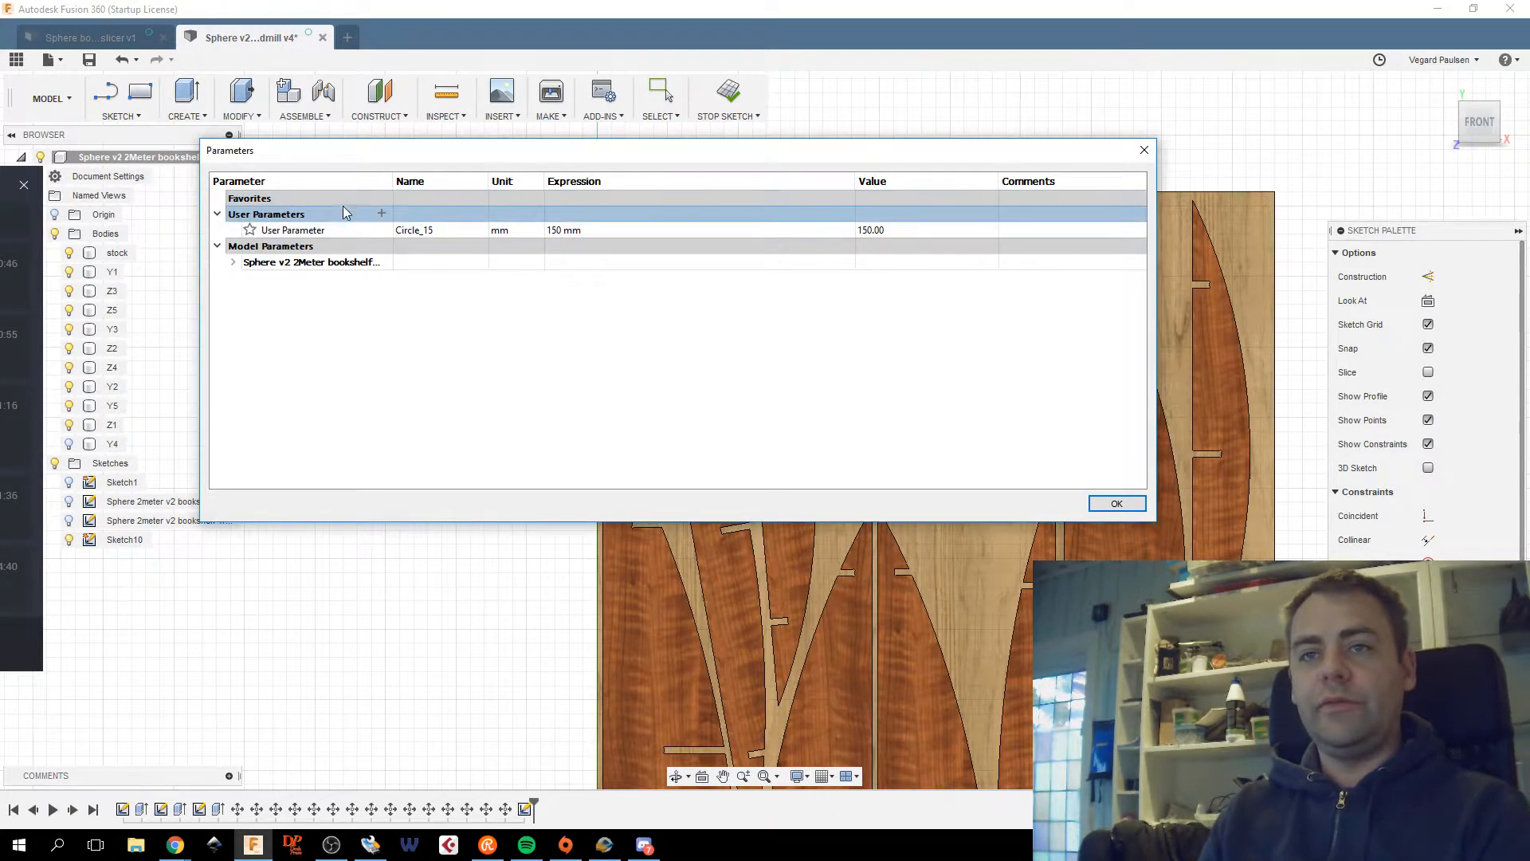
Add a user parameter named circle_10 in millimetres with the expression 100.
left_click(380, 214)
type("cir")
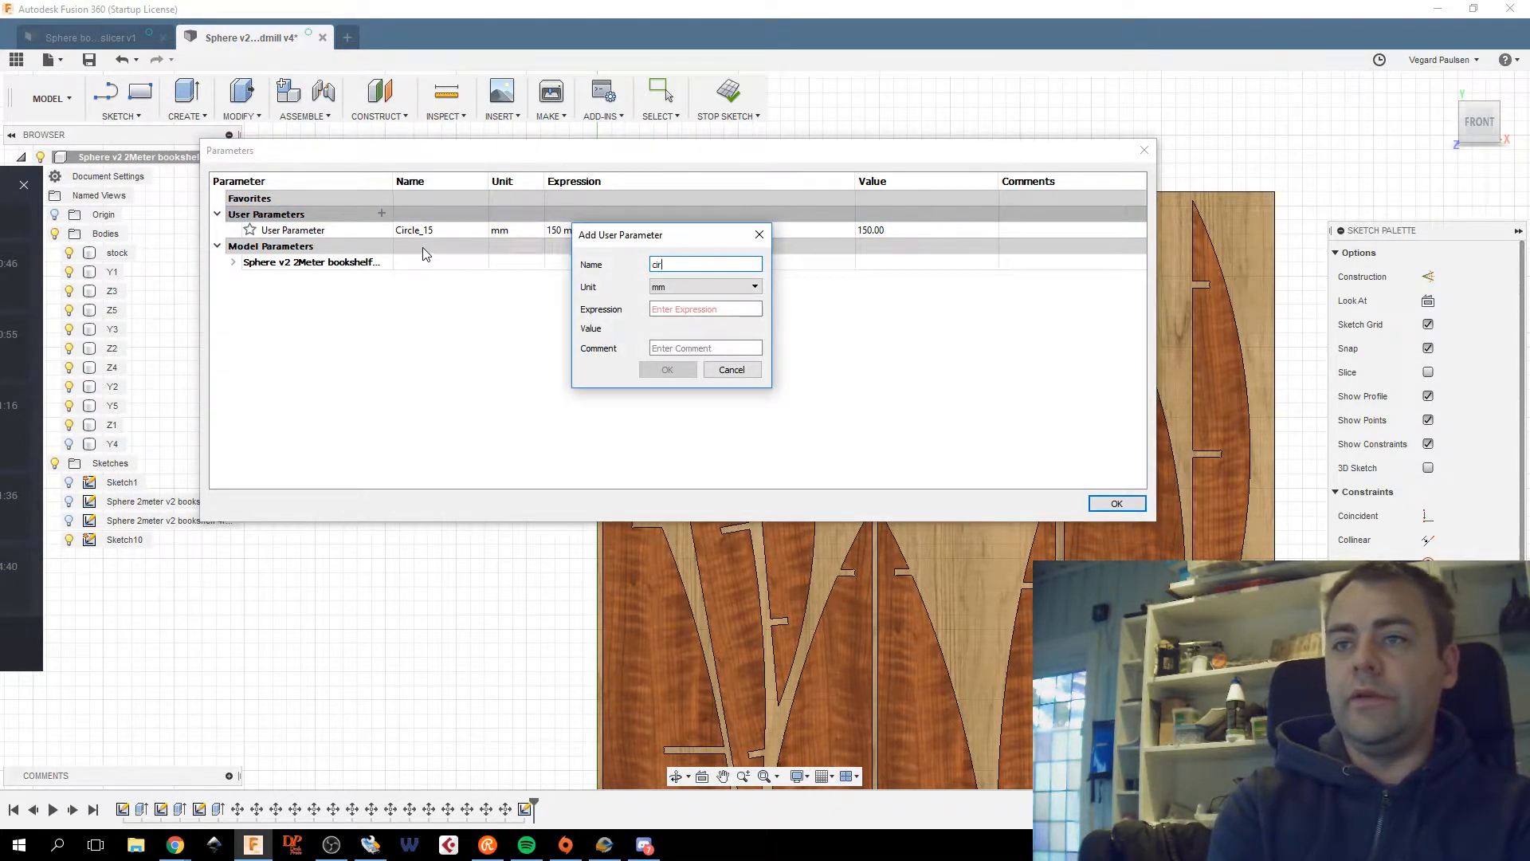
type("cle_10")
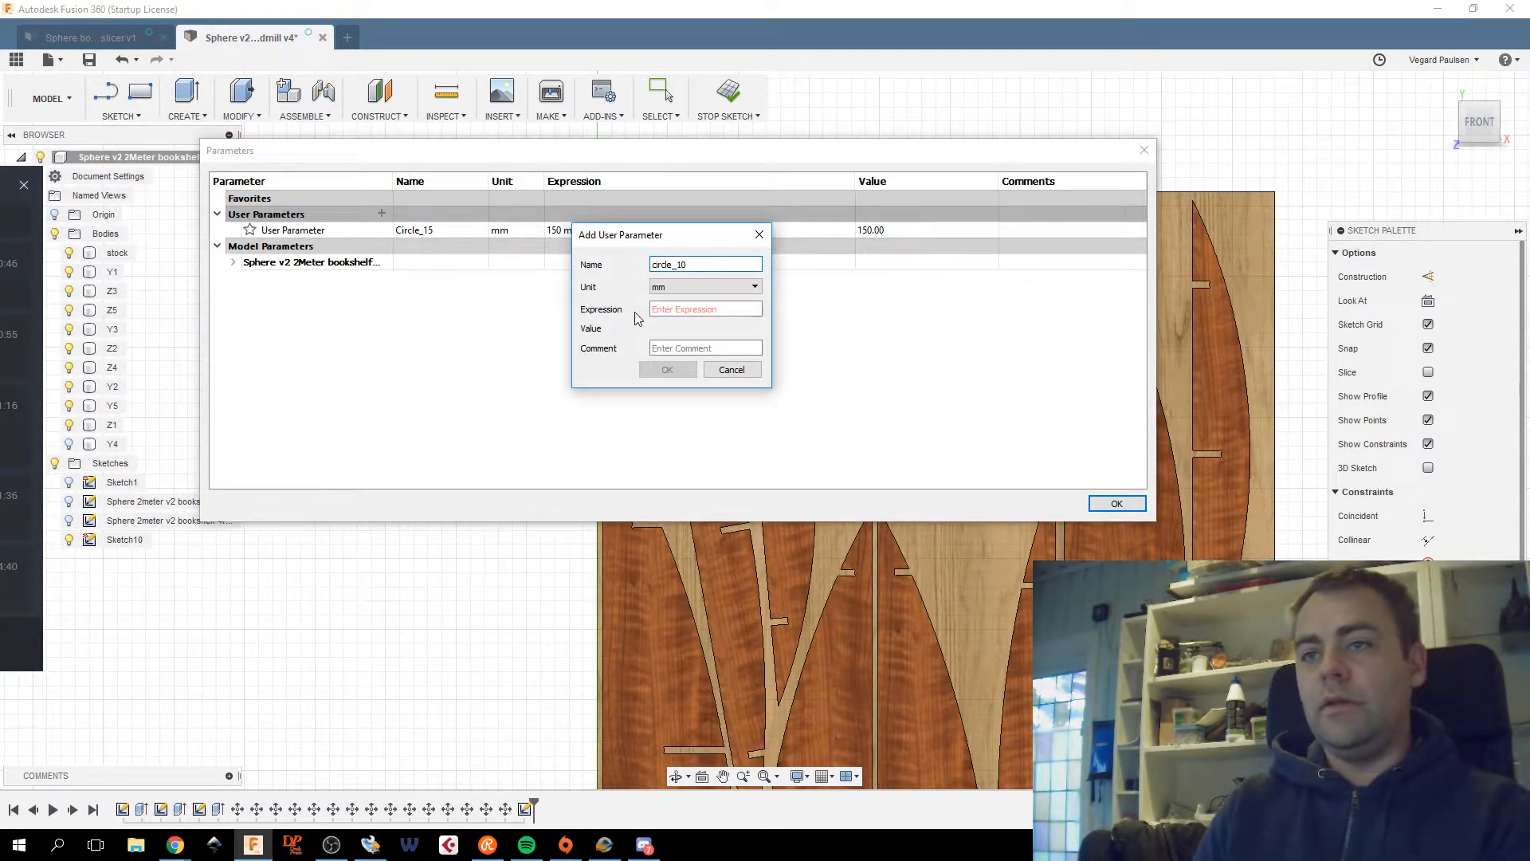
left_click(684, 309)
type("10")
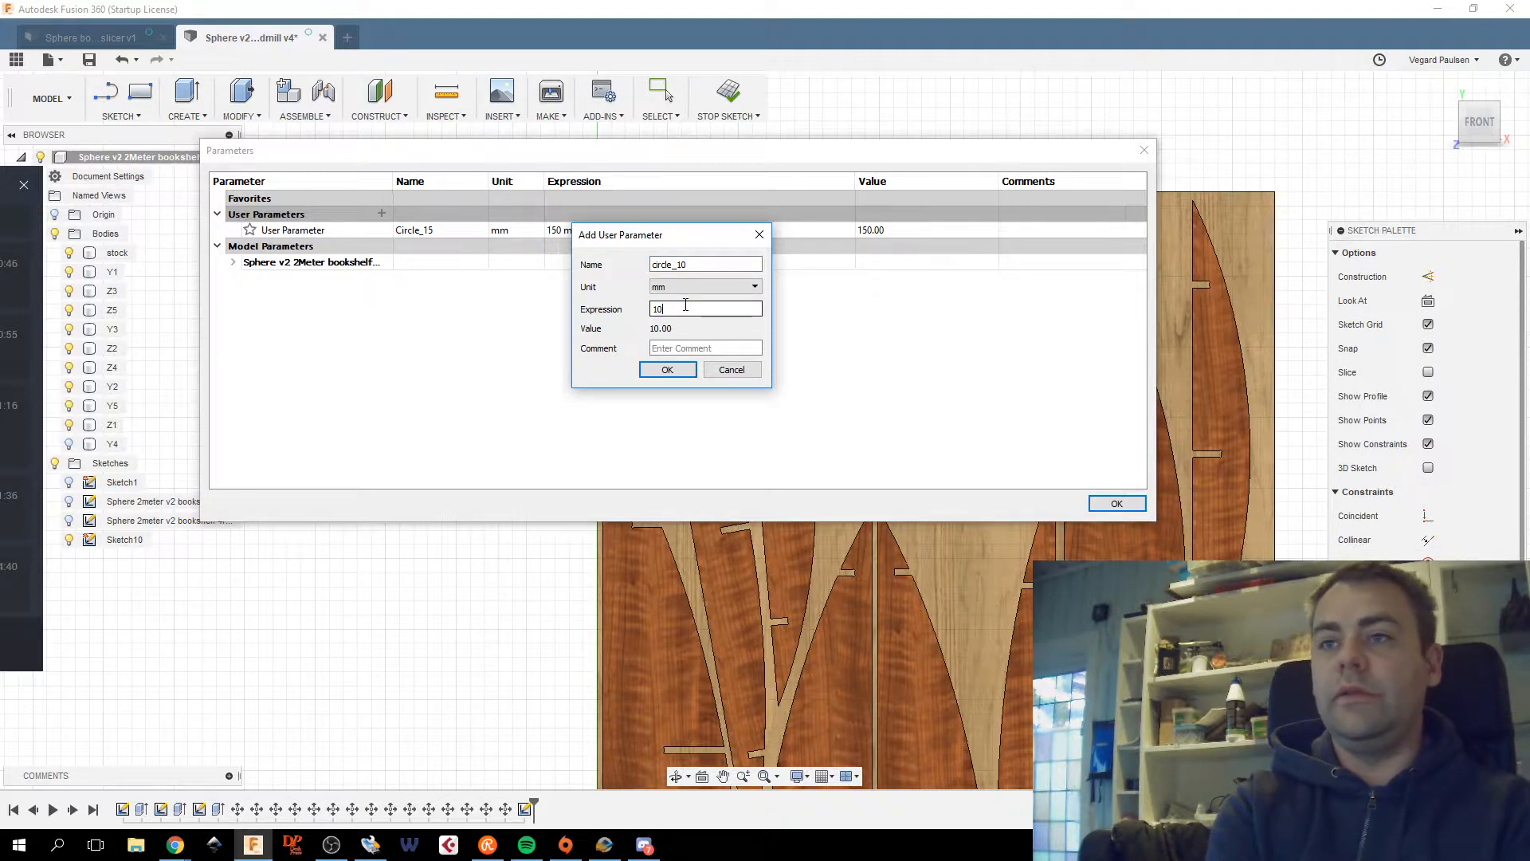
type("0")
left_click(667, 369)
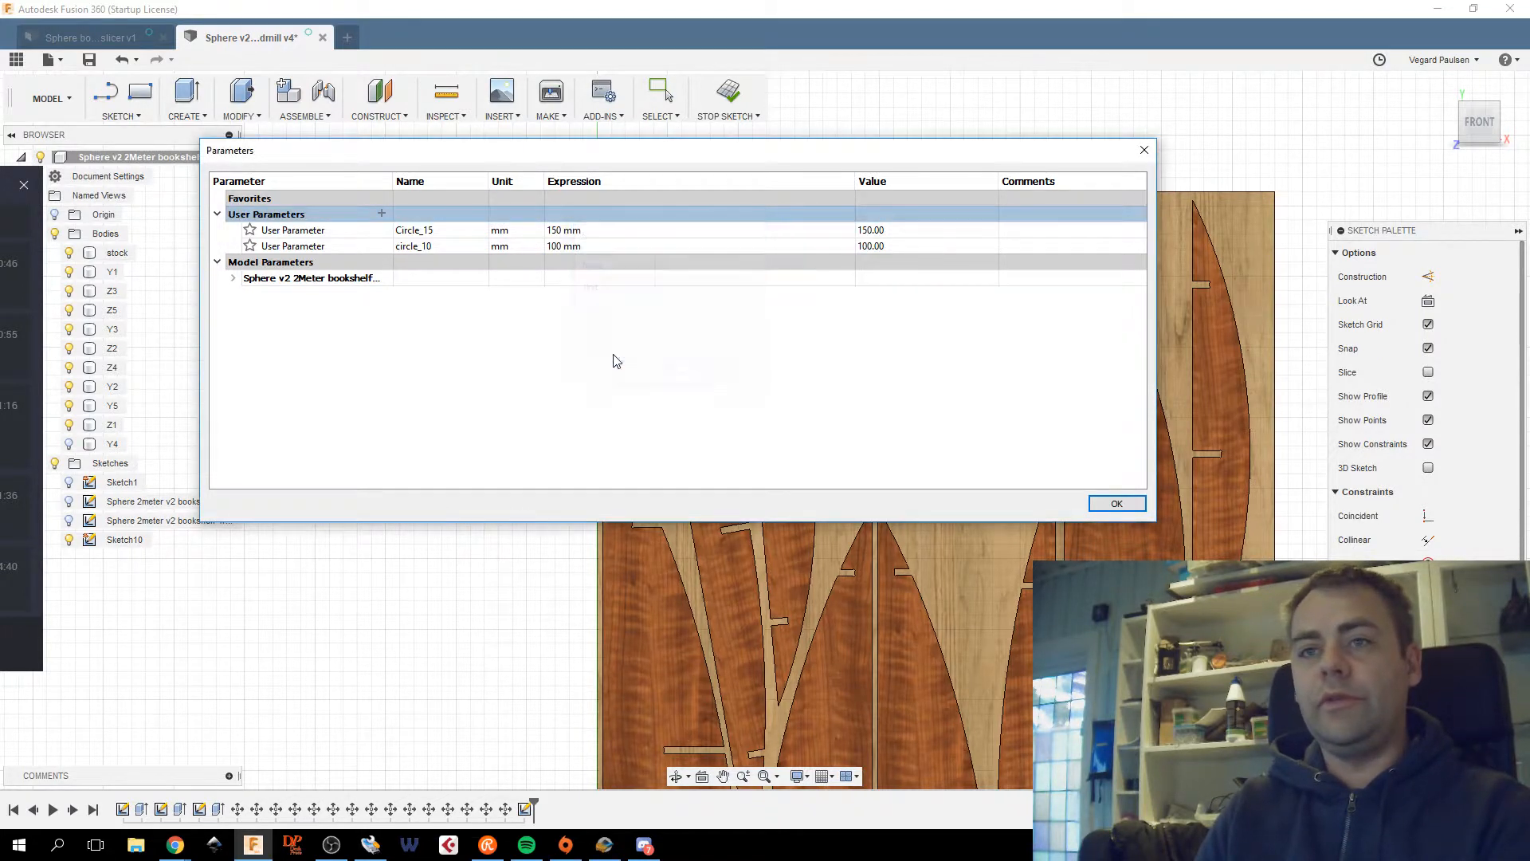
Add a user parameter named circle_5 in millimetres with the expression 50.
left_click(382, 213)
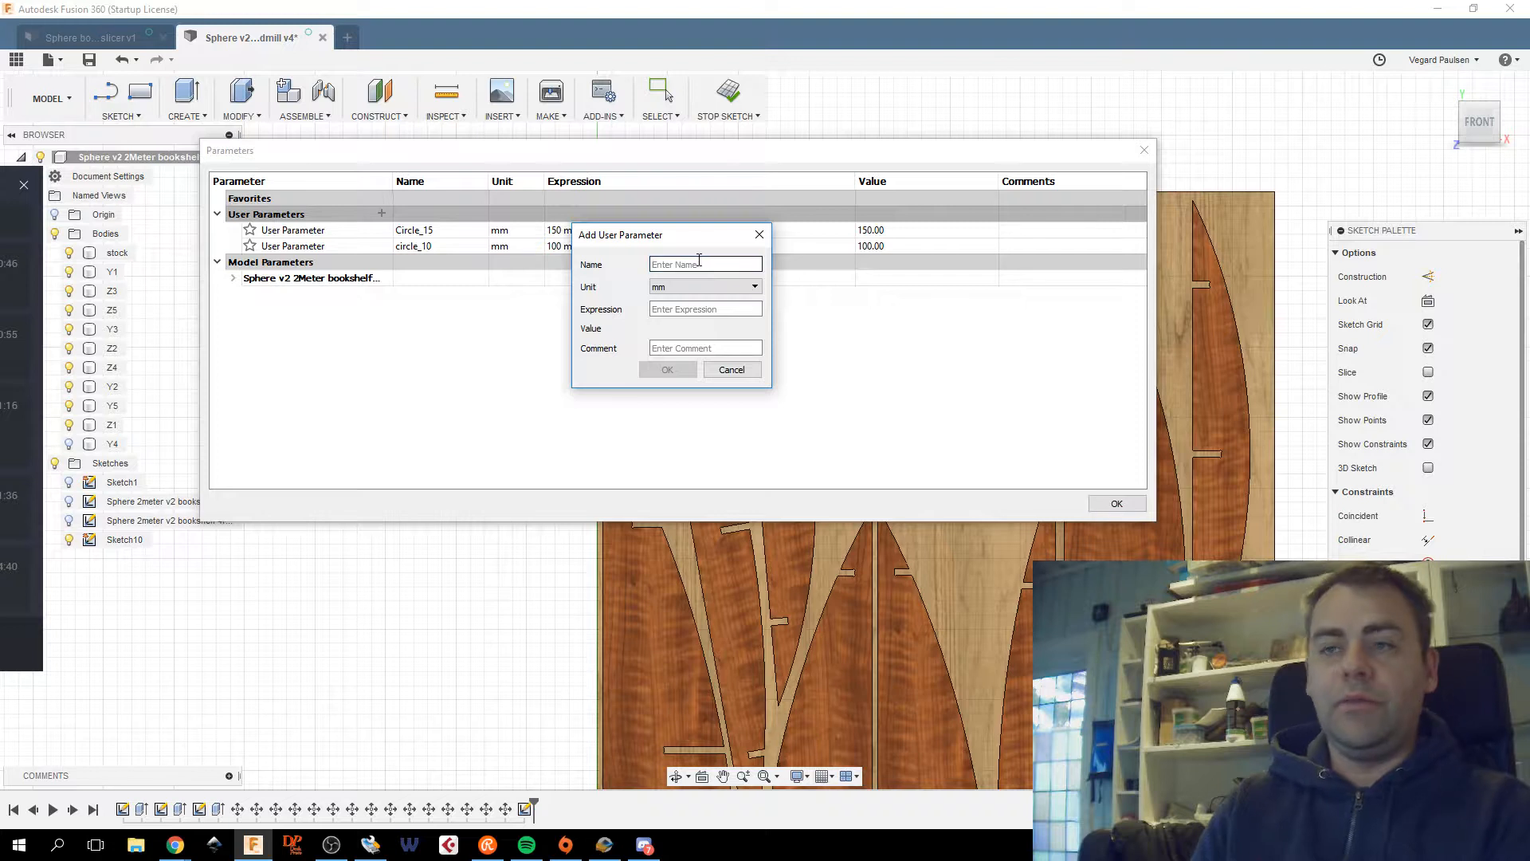
type("cor")
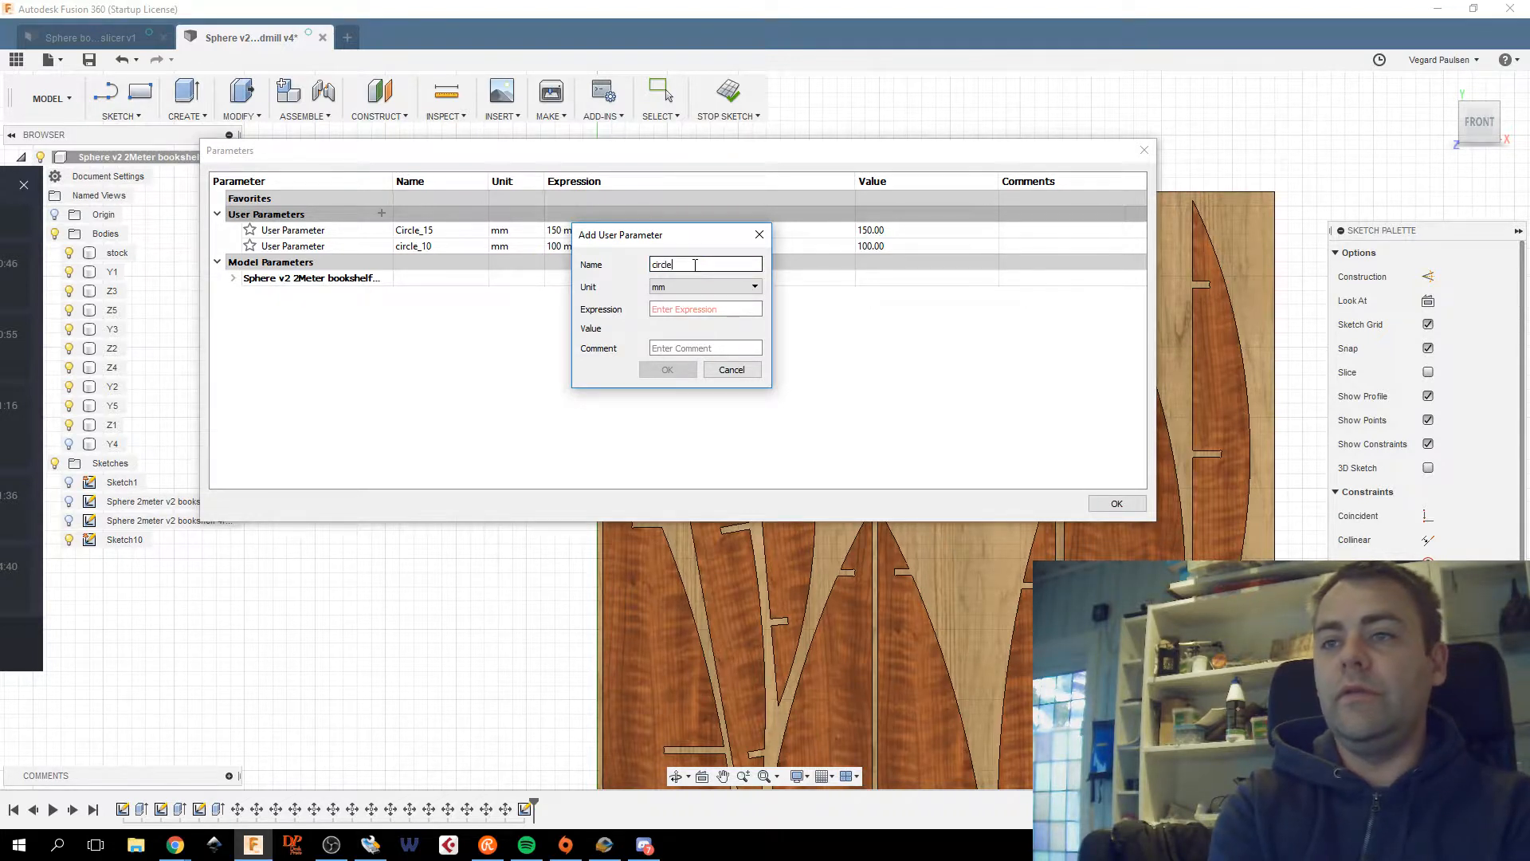
key("Tab")
key("Tab")
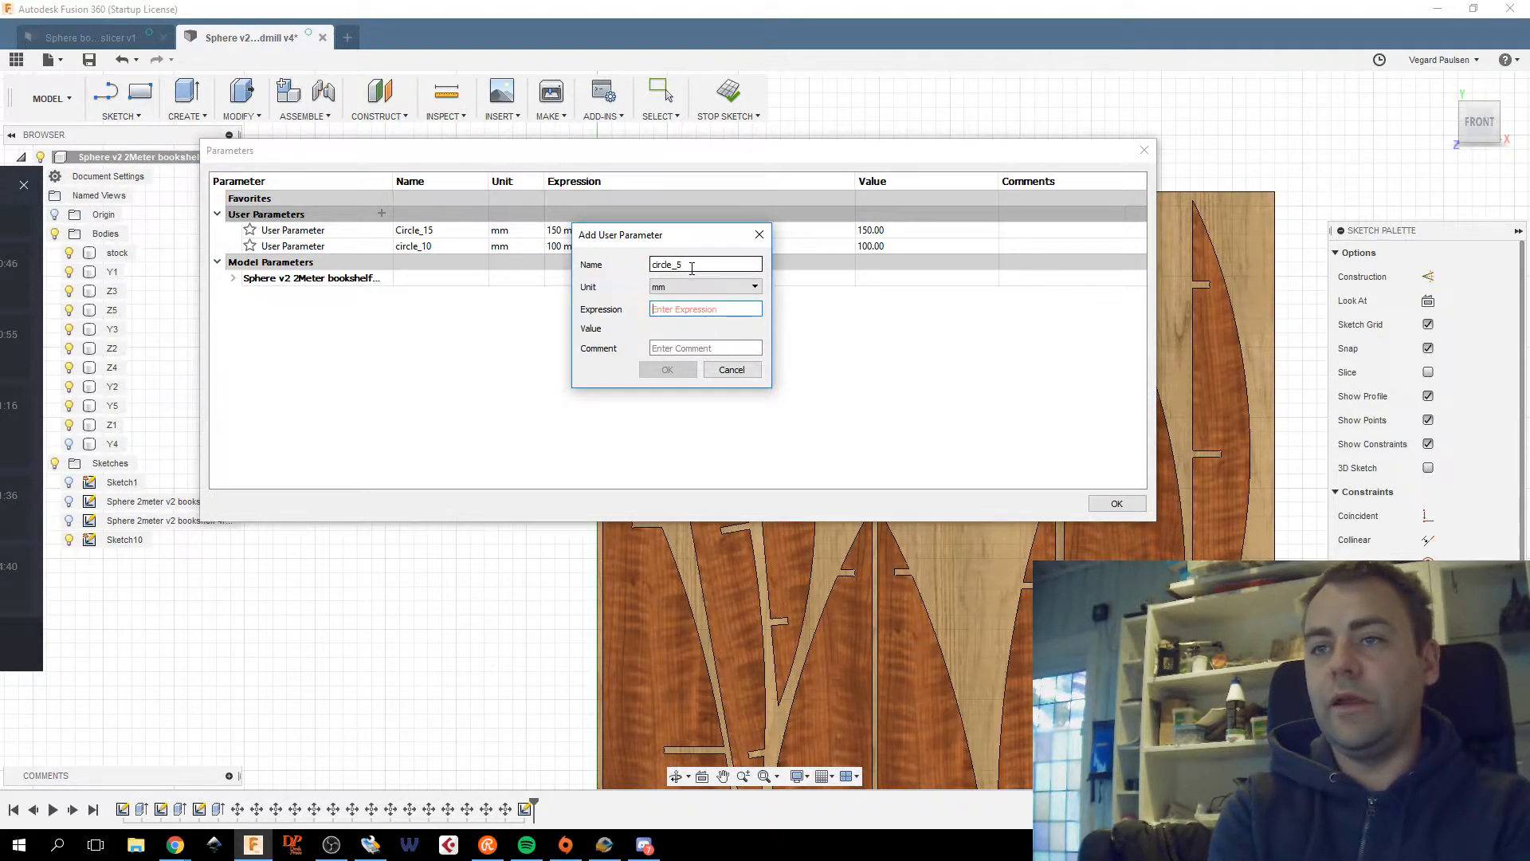
type("50")
left_click(667, 369)
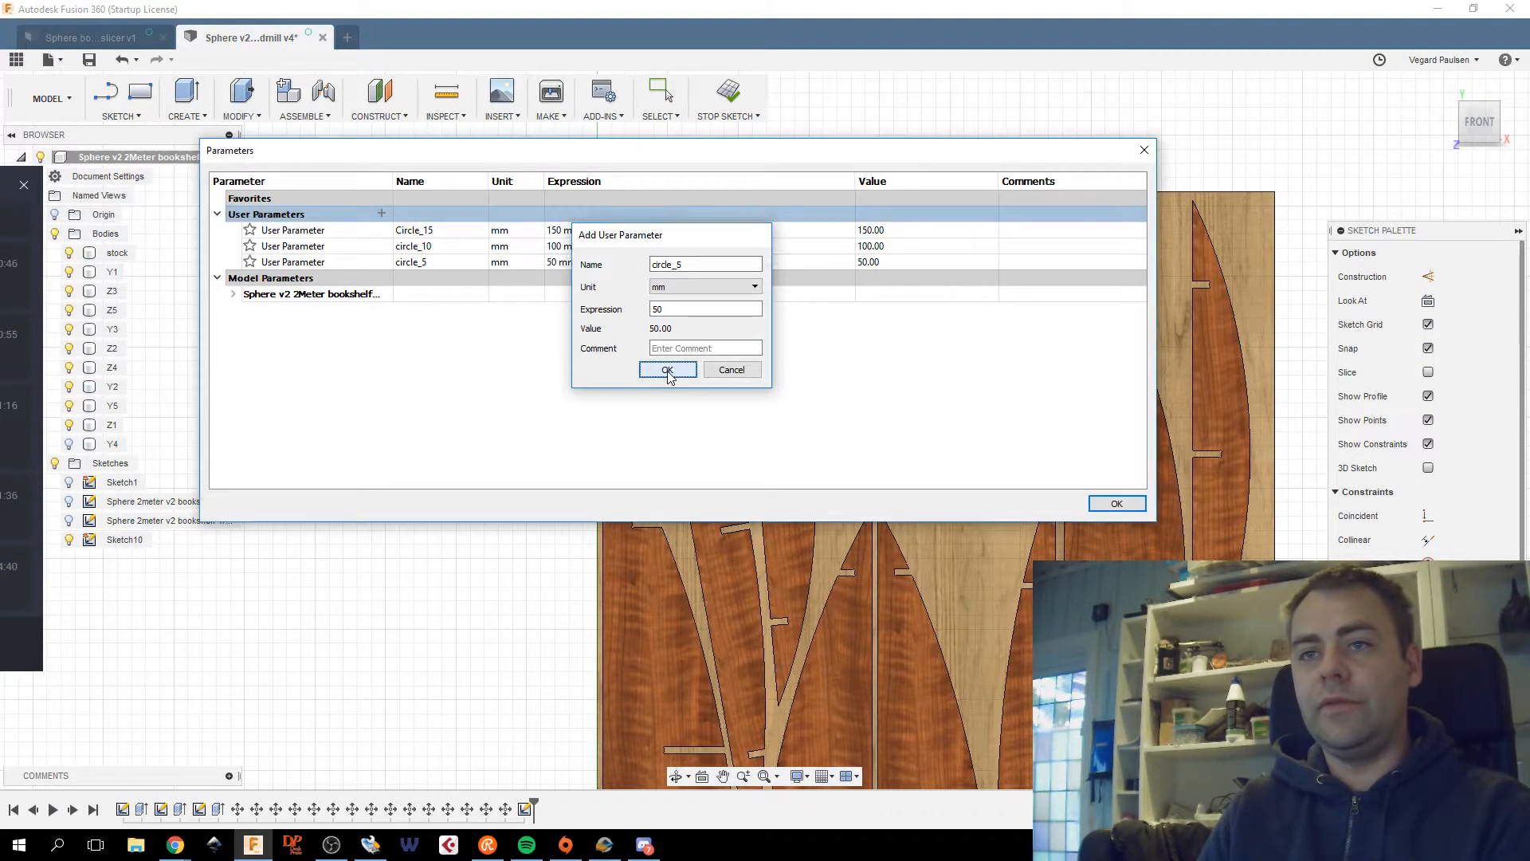
Add a user parameter named hole_dim in millimetres with the expression 5, and close the parameters dialog.
left_click(383, 213)
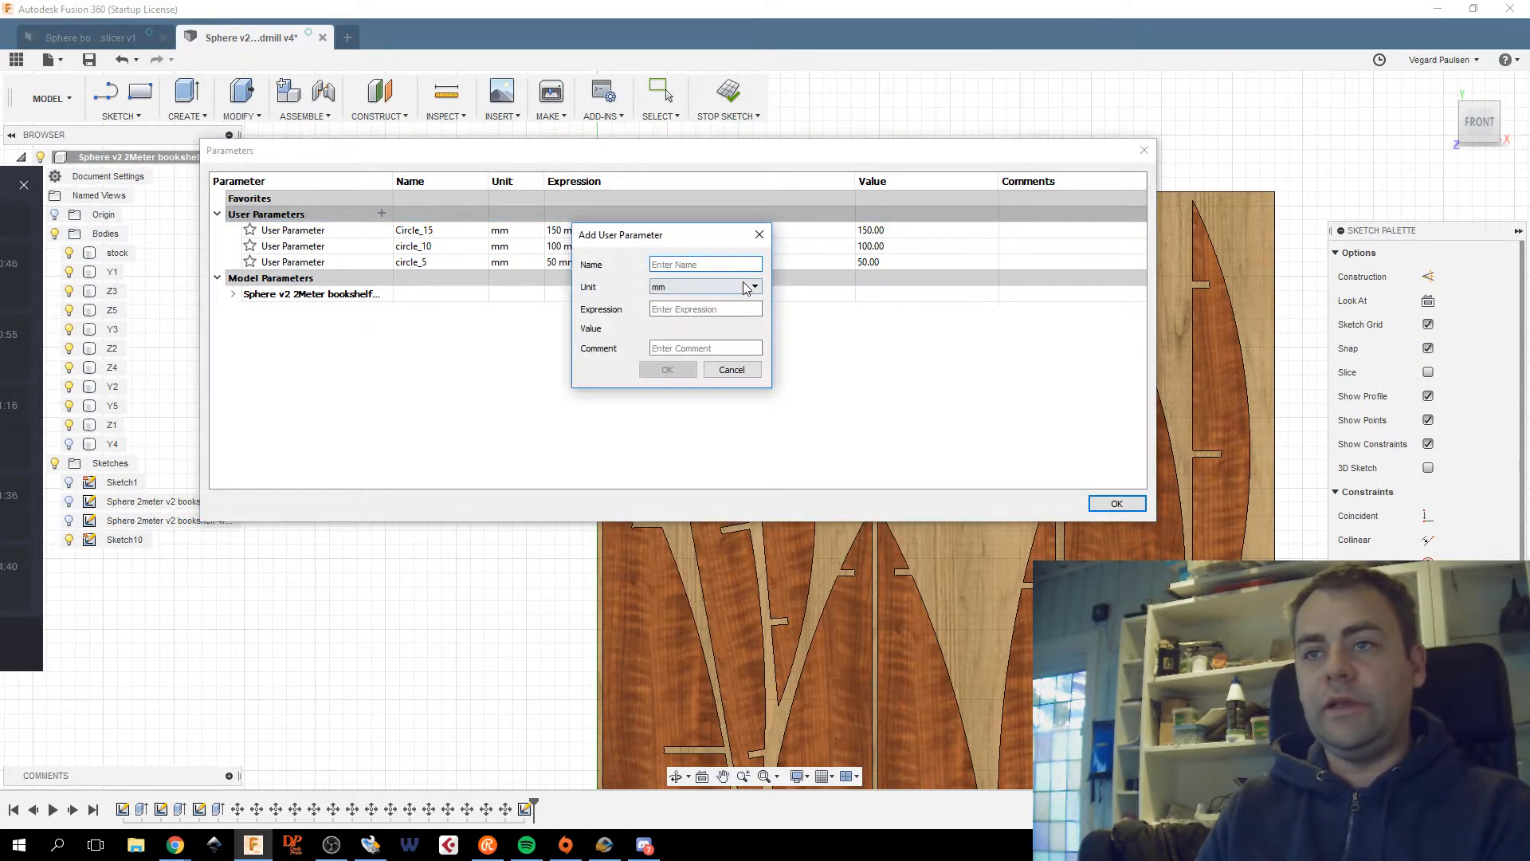
type("hole_di")
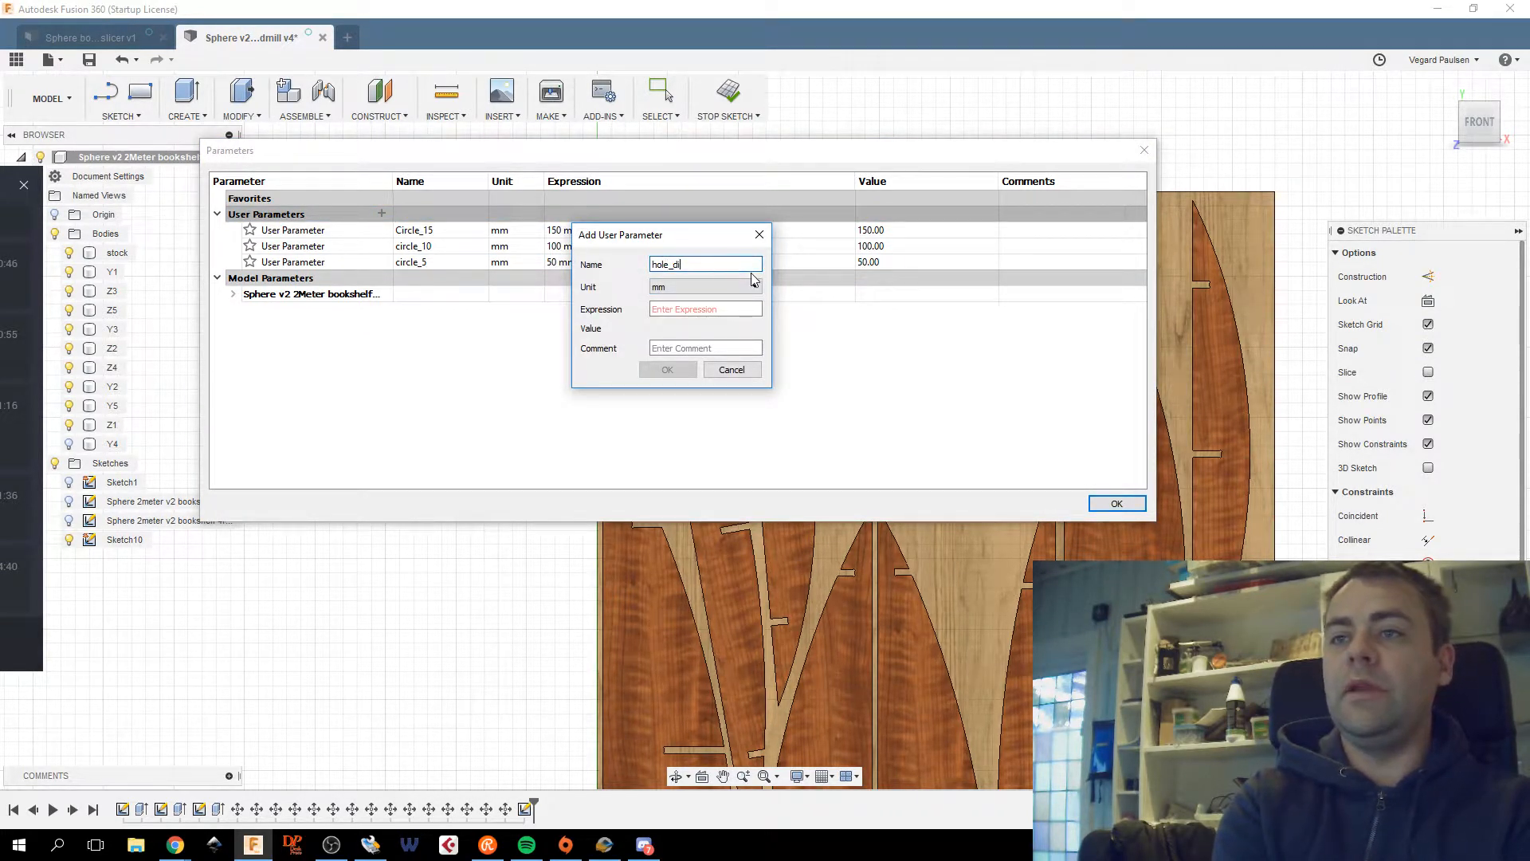
type("m")
key("Tab")
key("Tab")
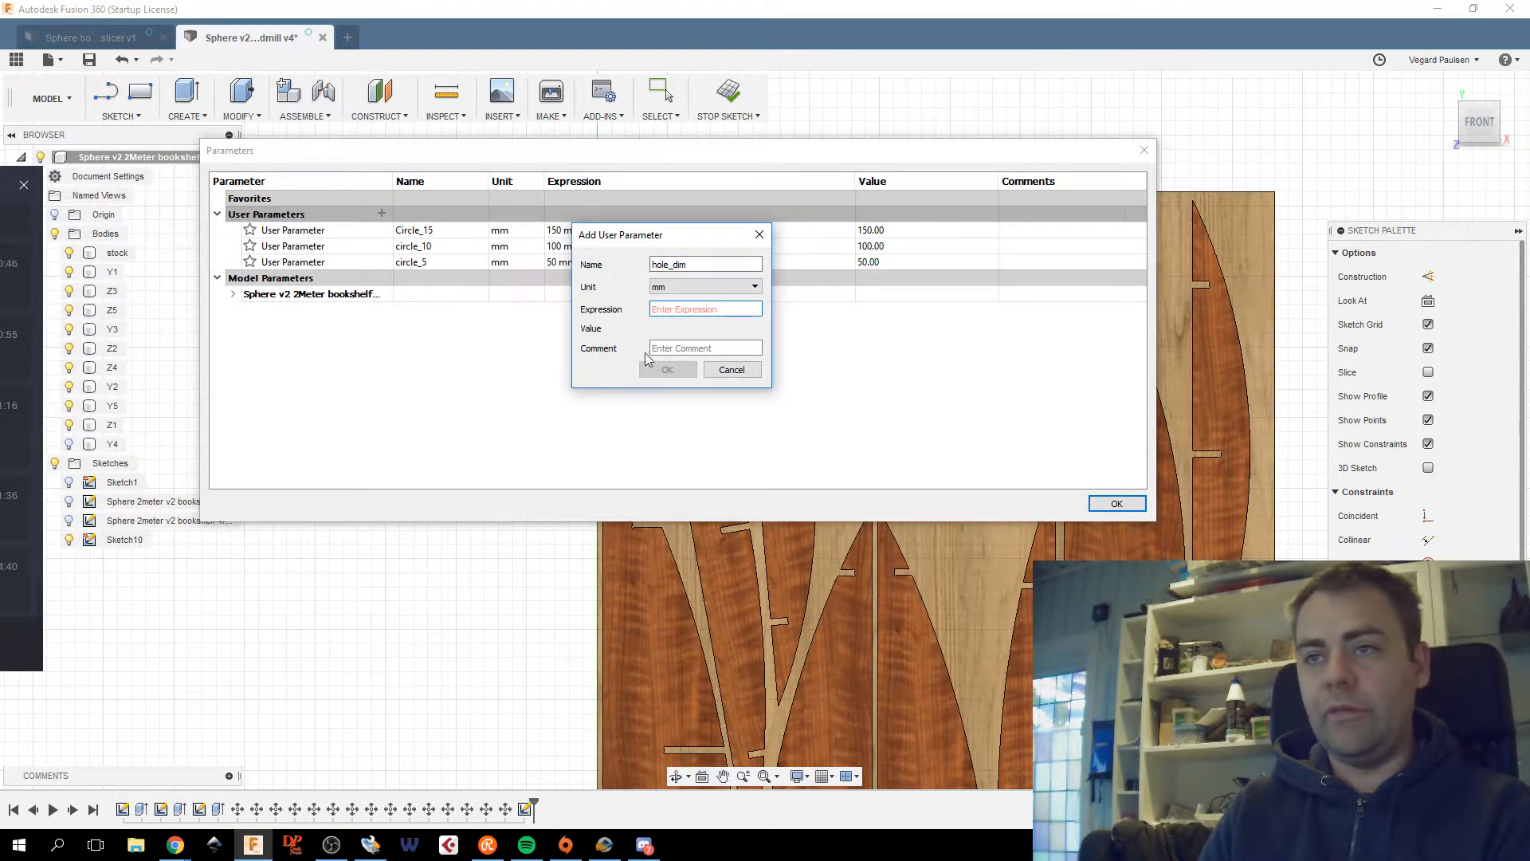
type("5")
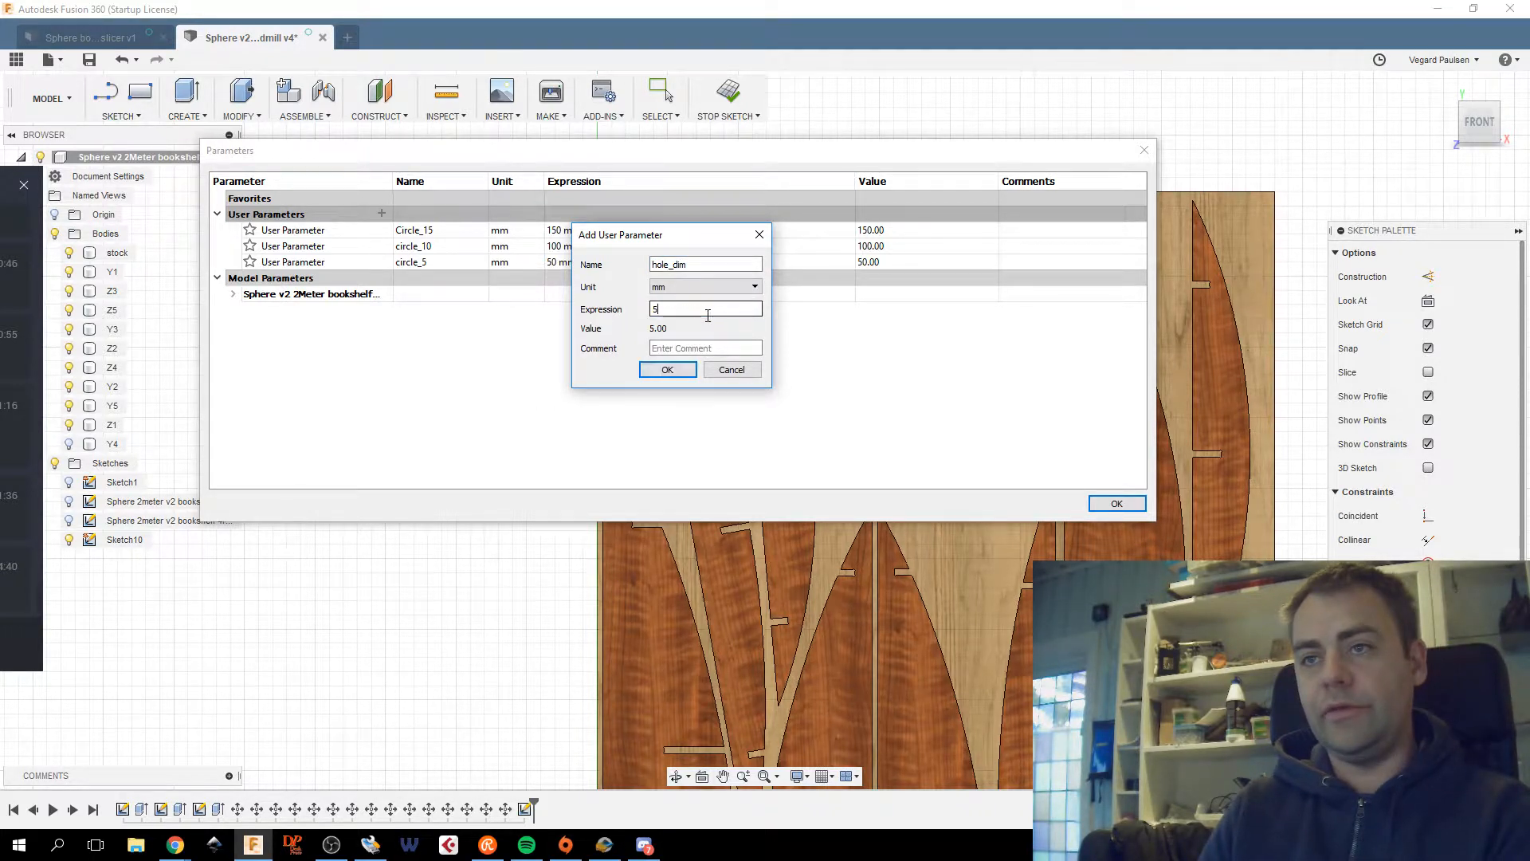
left_click(669, 371)
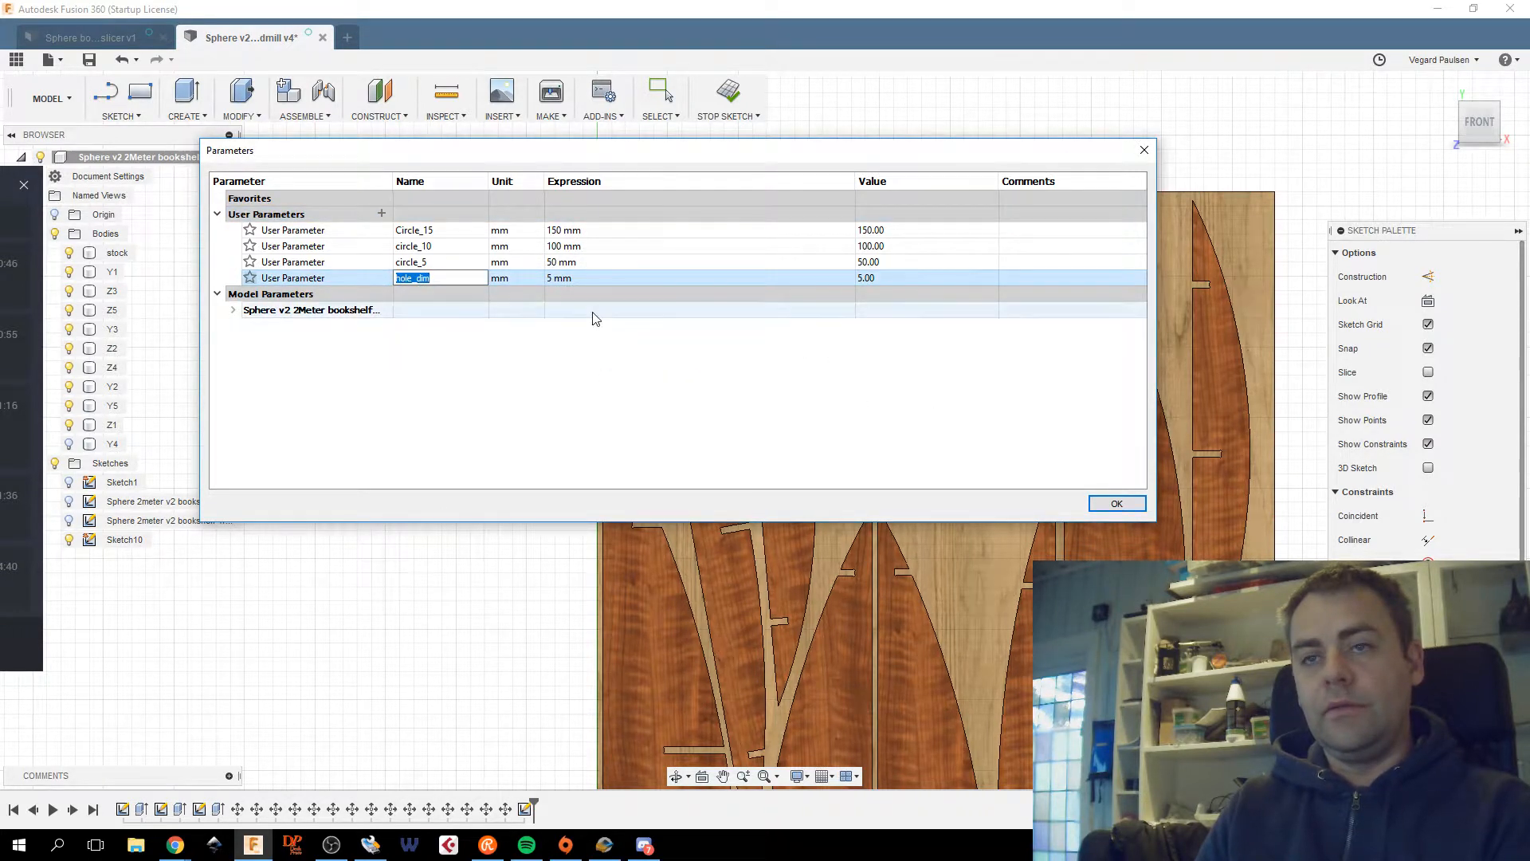
left_click(578, 281)
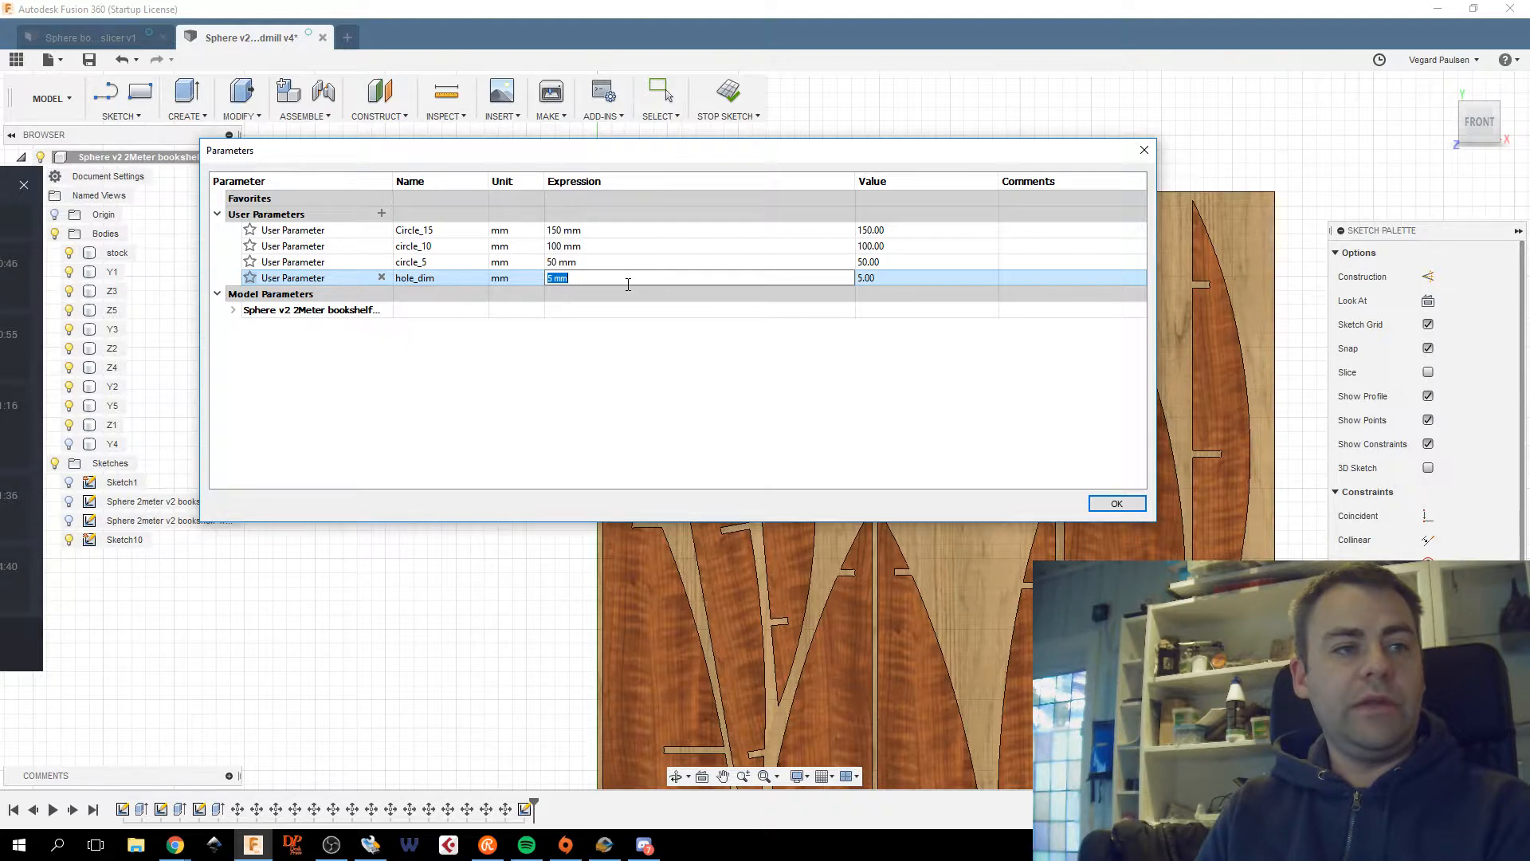
left_click(1117, 503)
Save the bookshelf design as a new version.
scroll(707, 296, "down", 5)
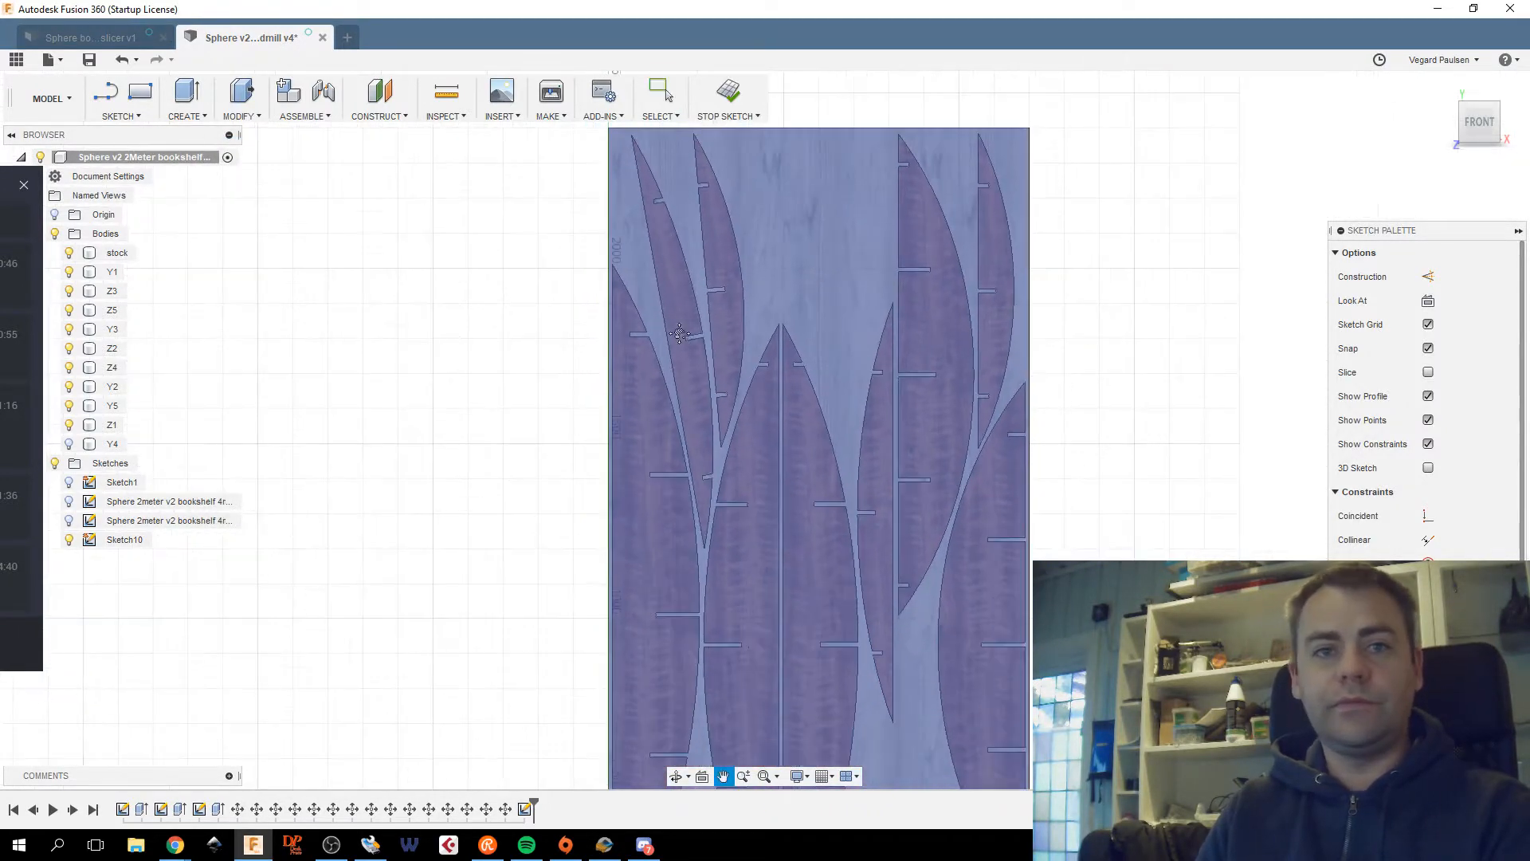
mouse_move(698, 343)
middle_mouse_down()
mouse_move(782, 357)
mouse_move(638, 457)
mouse_move(695, 403)
middle_mouse_up()
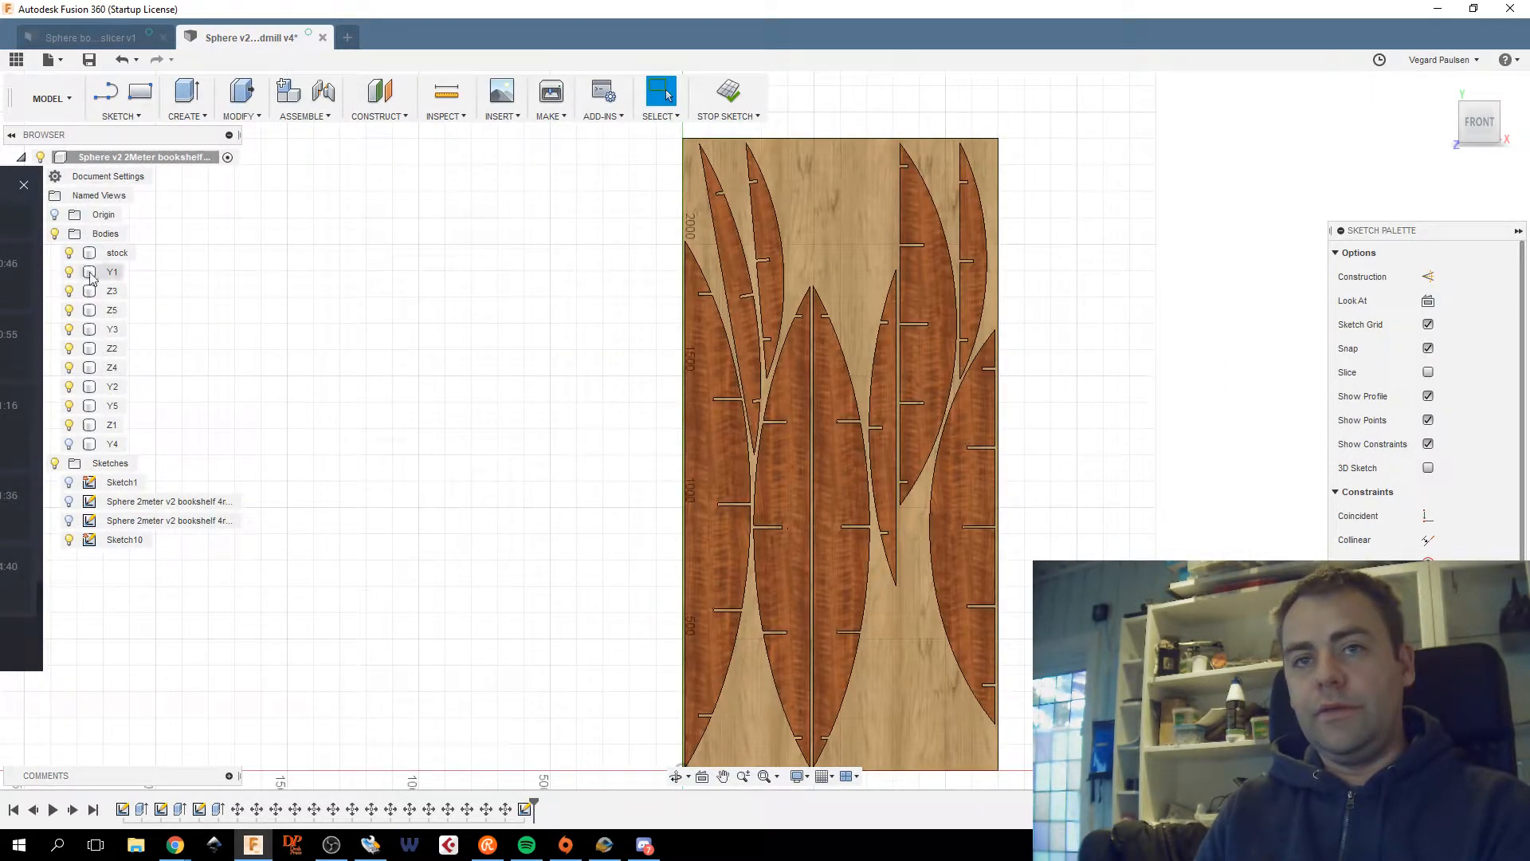
left_click(89, 60)
left_click(757, 411)
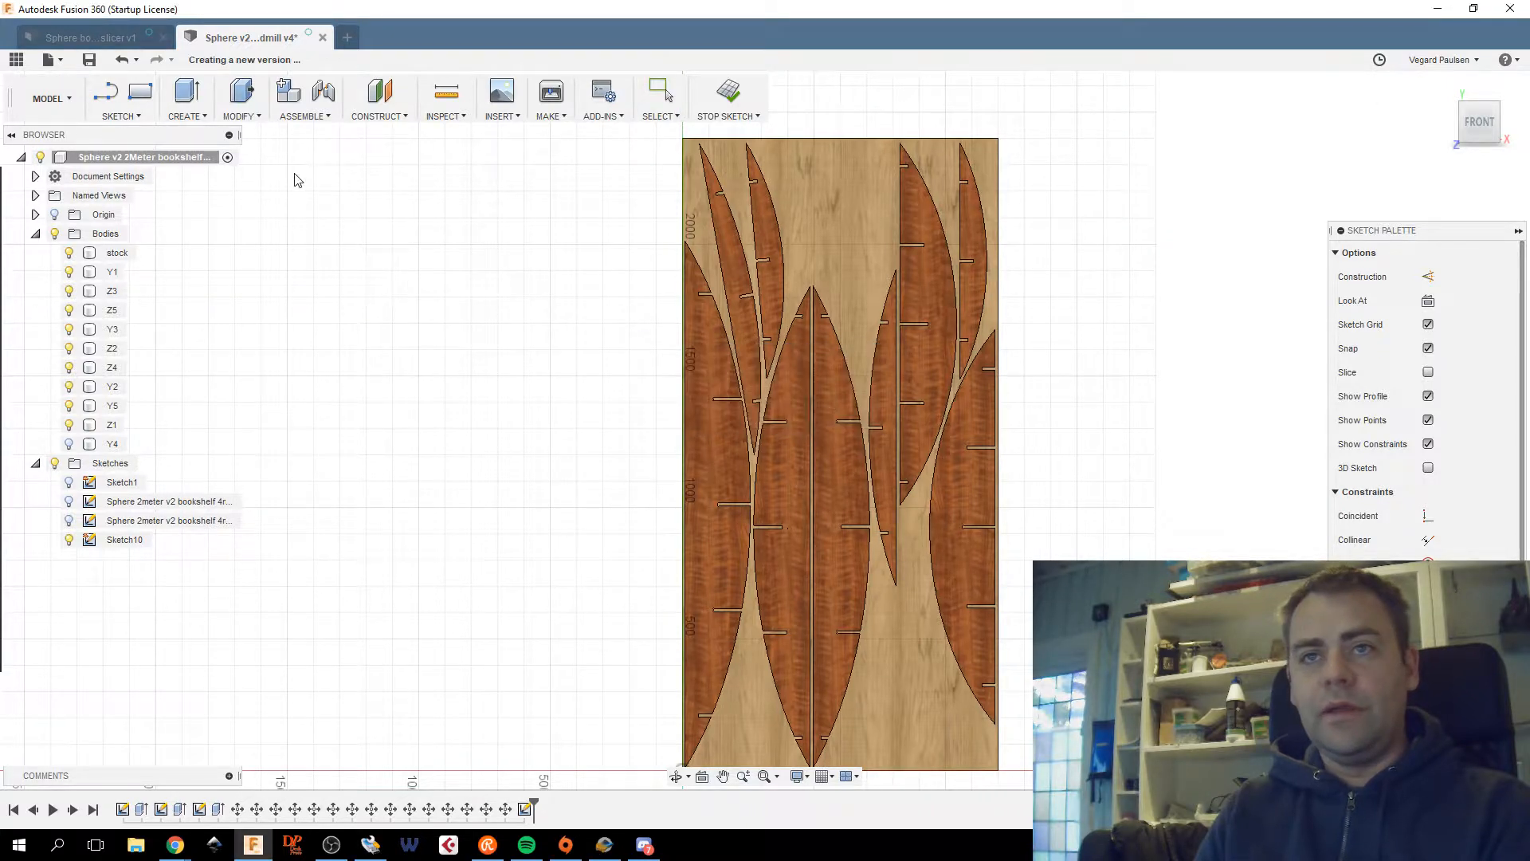
Sketch a circle with diameter Circle_15 in the free stock near the upper edge, beside the second narrow part.
left_click(126, 116)
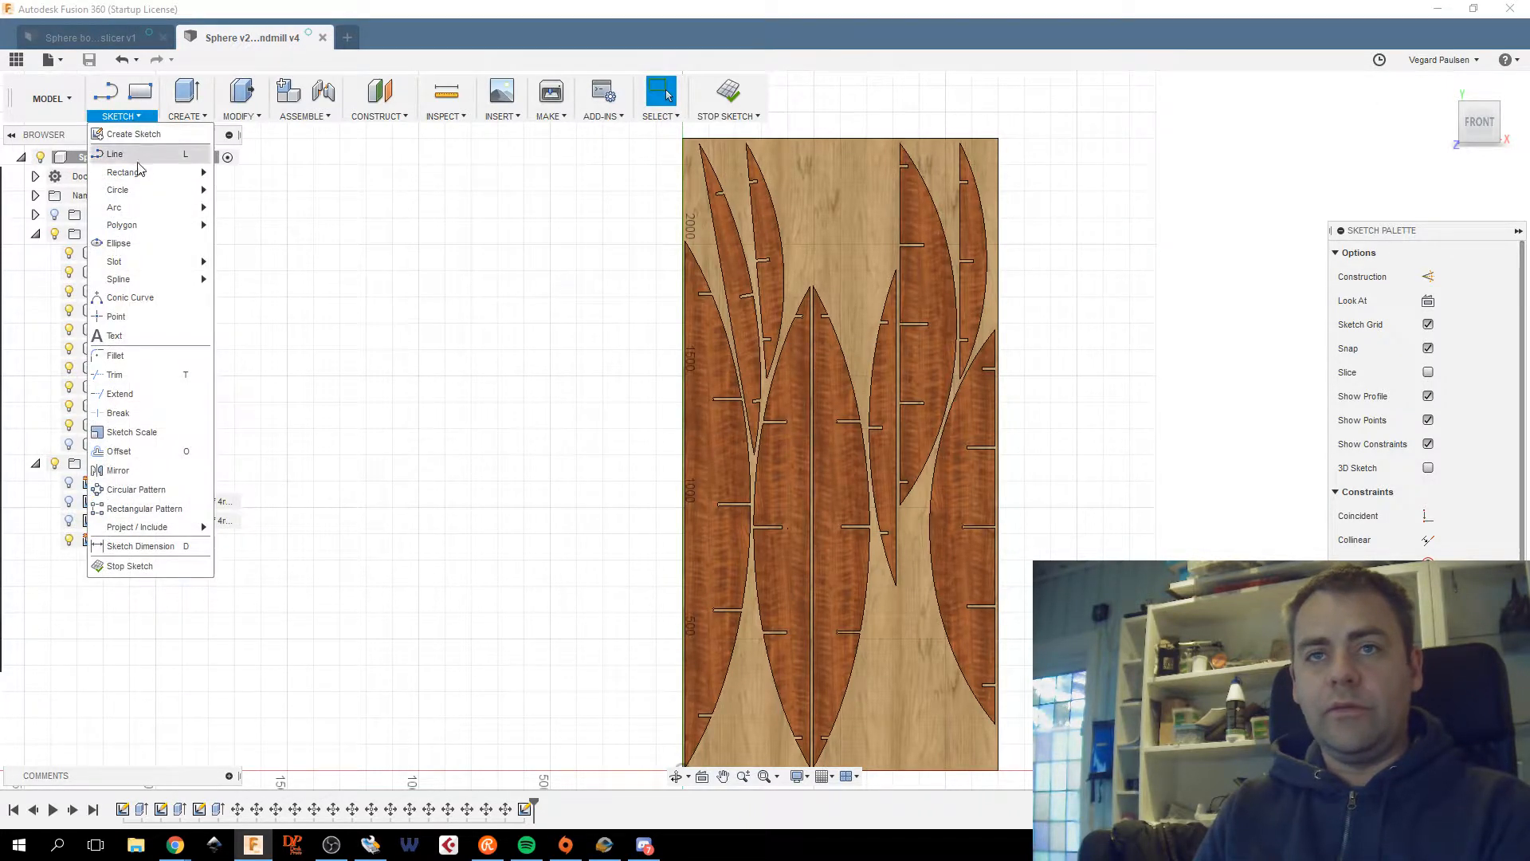
mouse_move(141, 191)
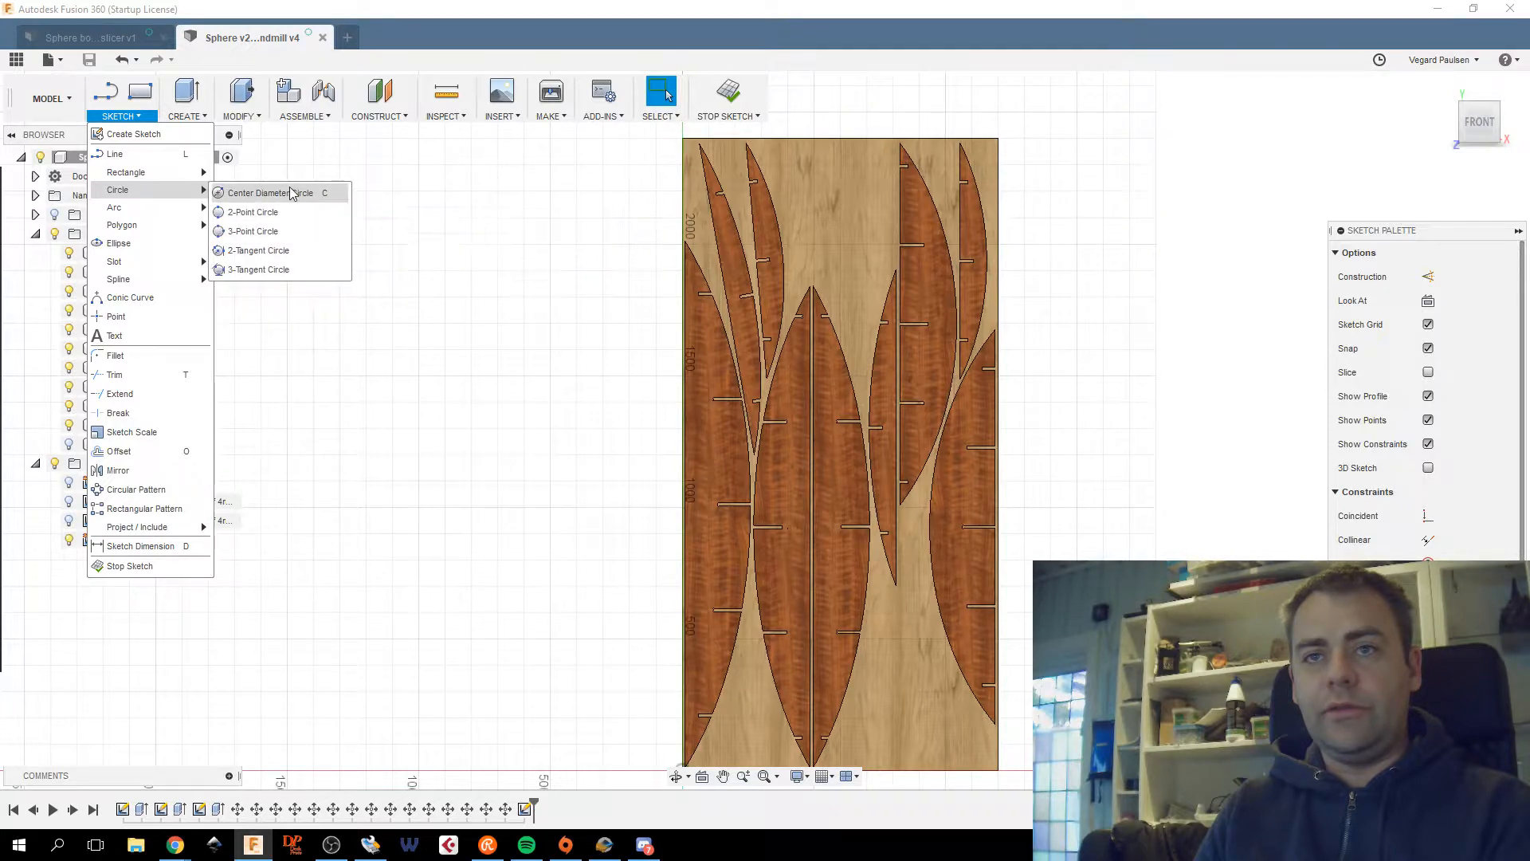
left_click(312, 206)
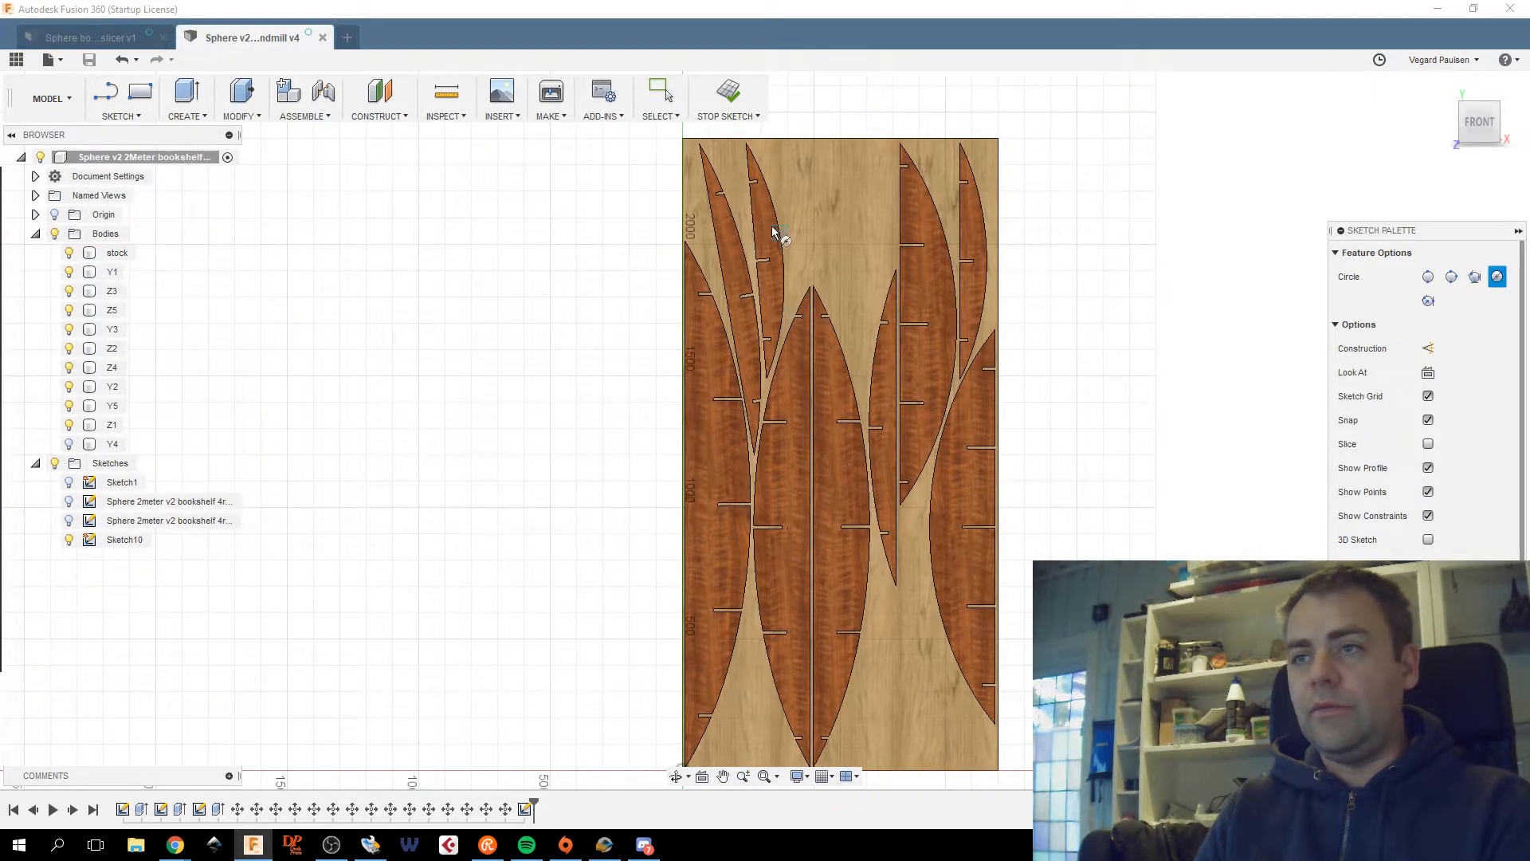
scroll(786, 255, "up", 3)
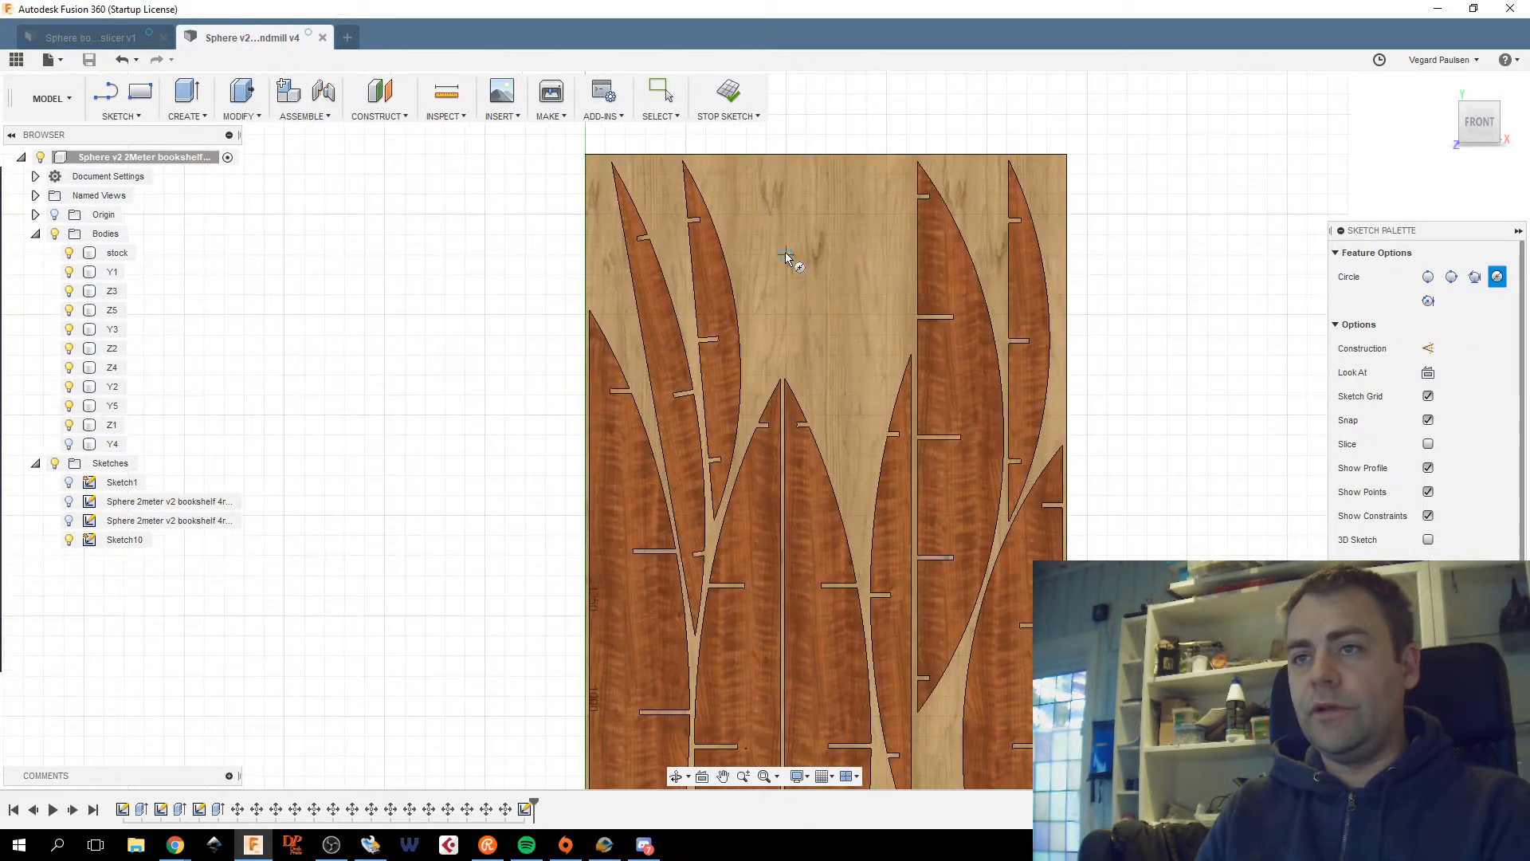
left_click(761, 211)
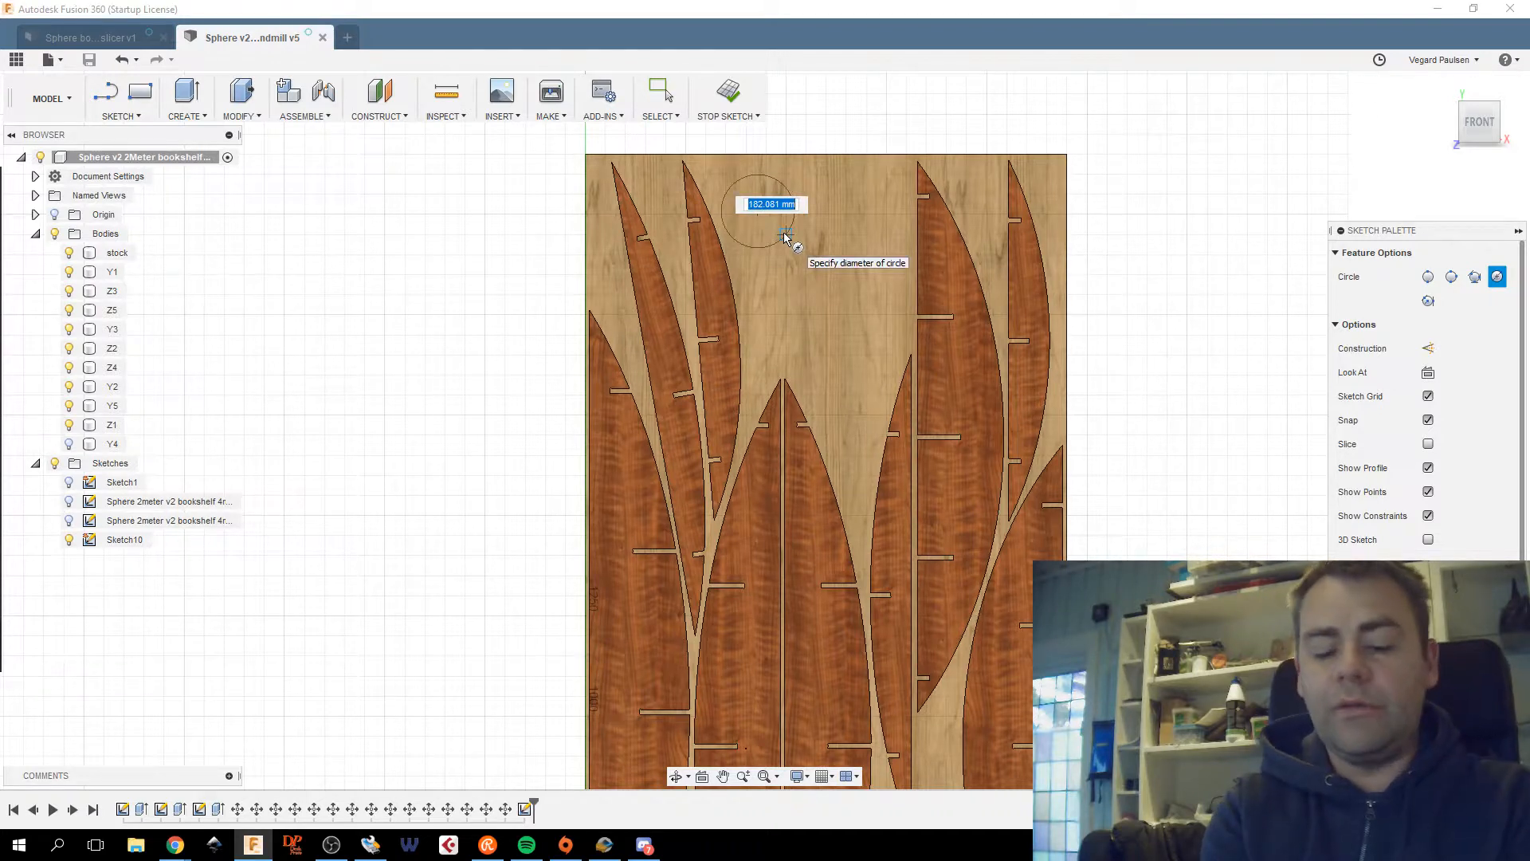
type("cir")
left_click(784, 231)
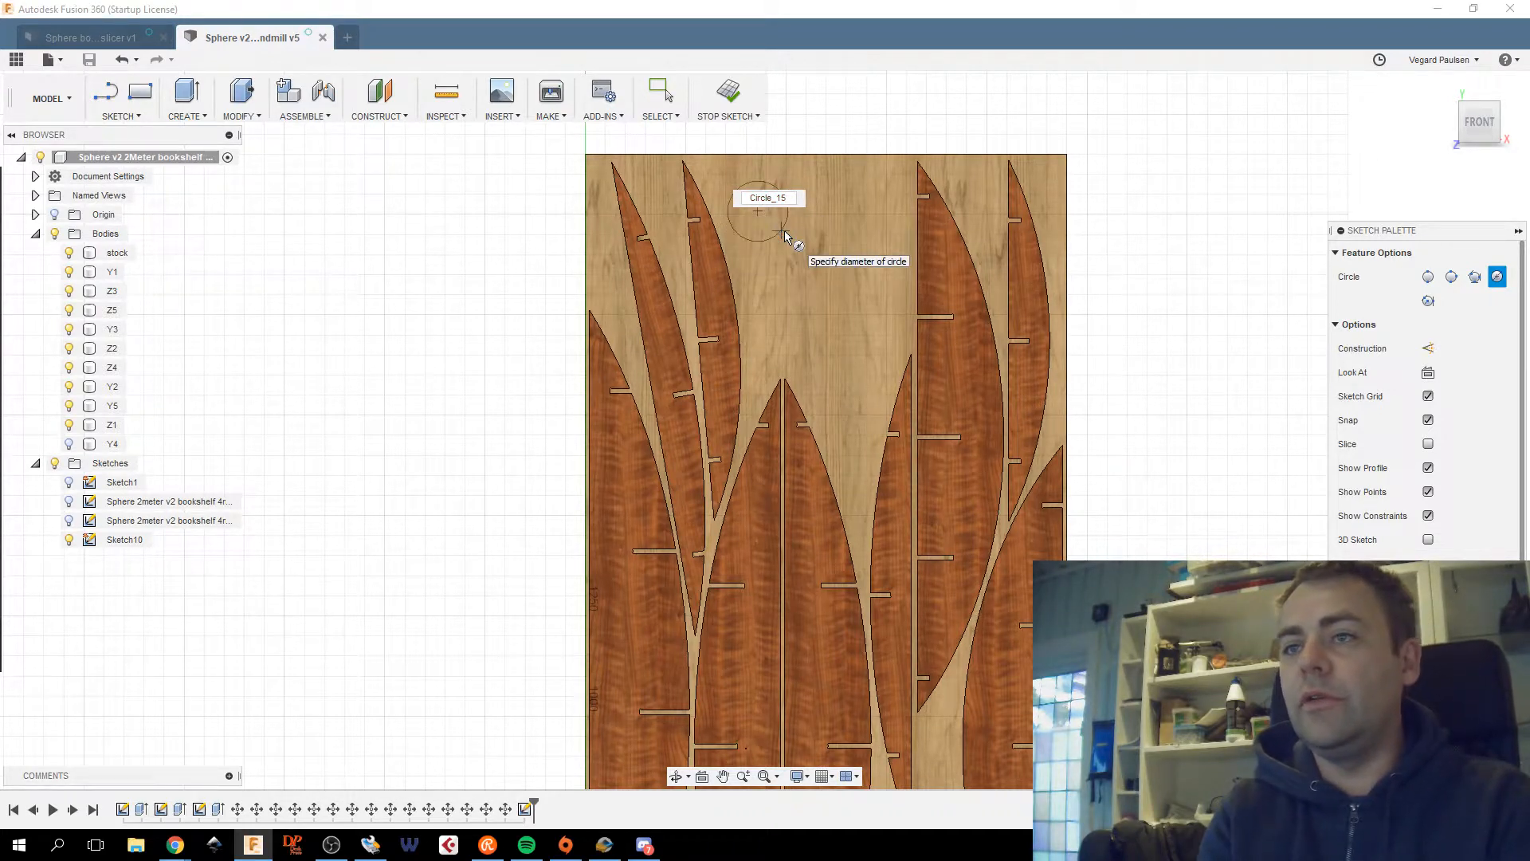
key("Tab")
key("Return")
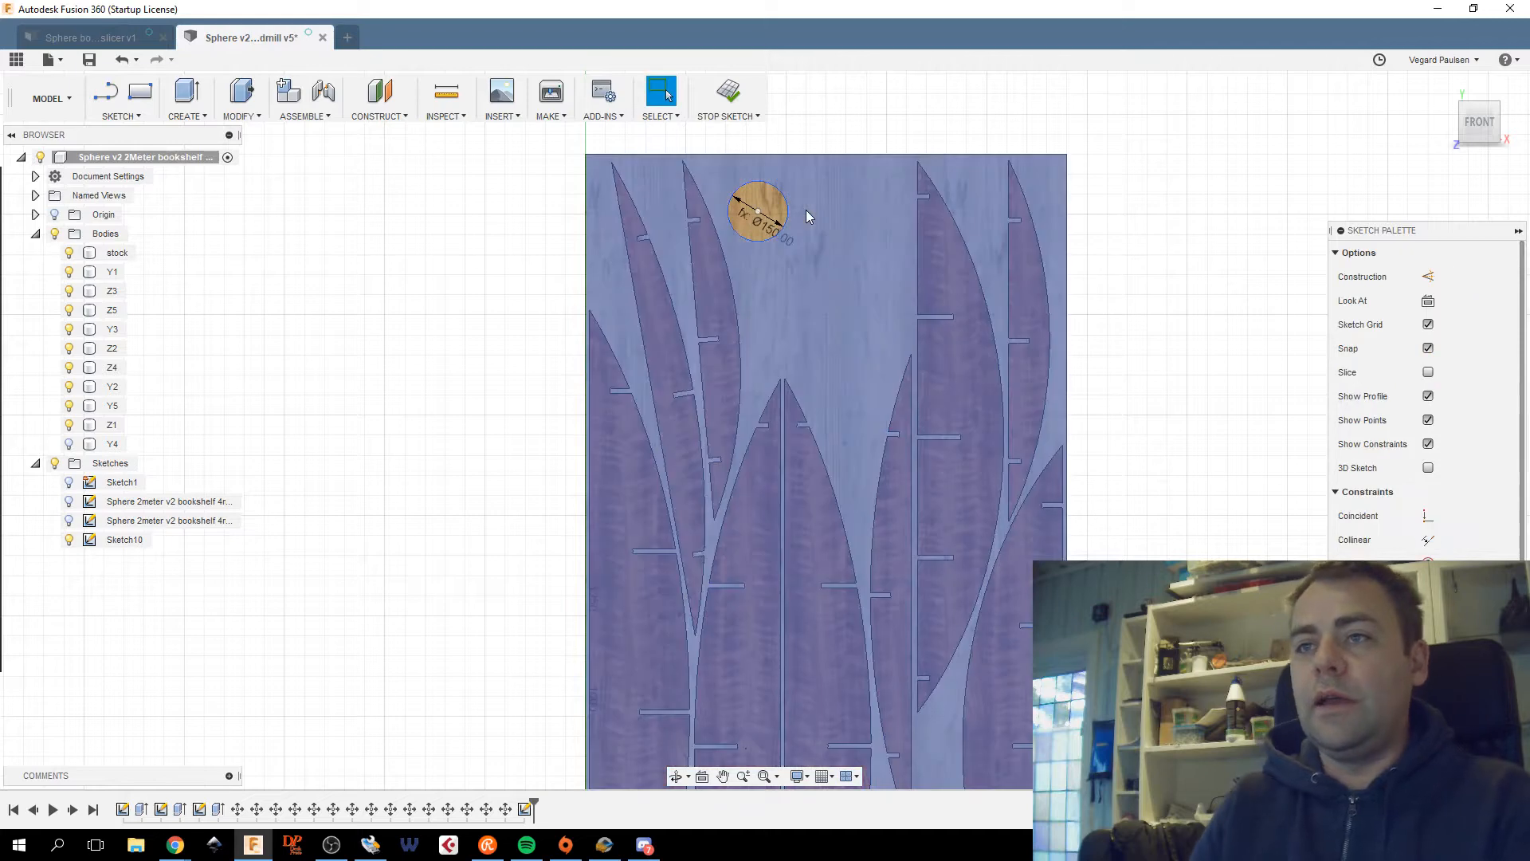
Sketch a concentric circle with diameter hole_dim at the centre of the 150 mm circle.
scroll(806, 209, "up", 5)
key("c")
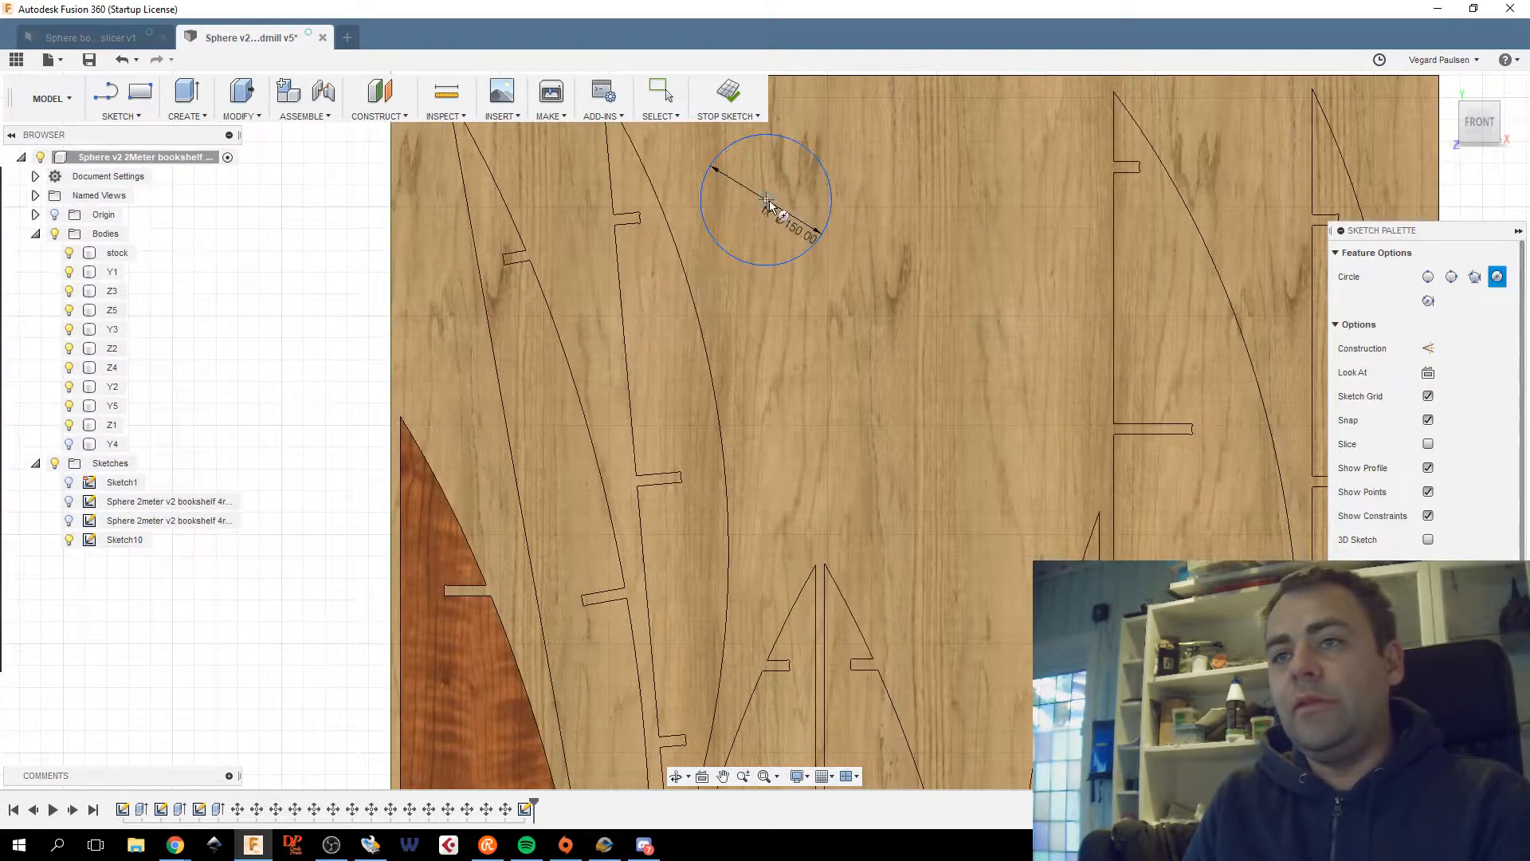
left_click(764, 199)
type("10")
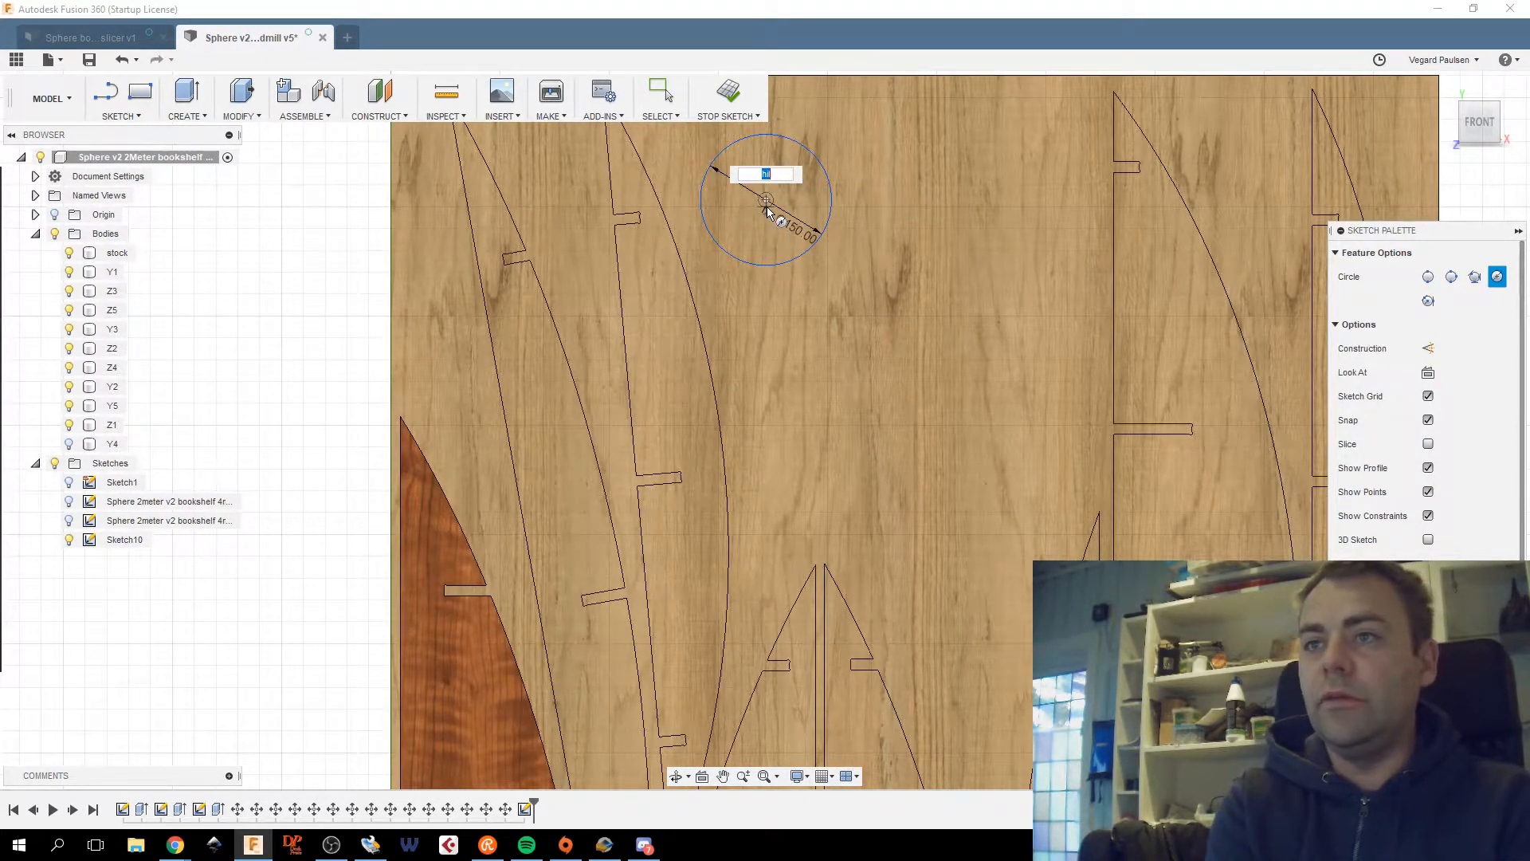
key("BackSpace")
key("BackSpace")
type("hol")
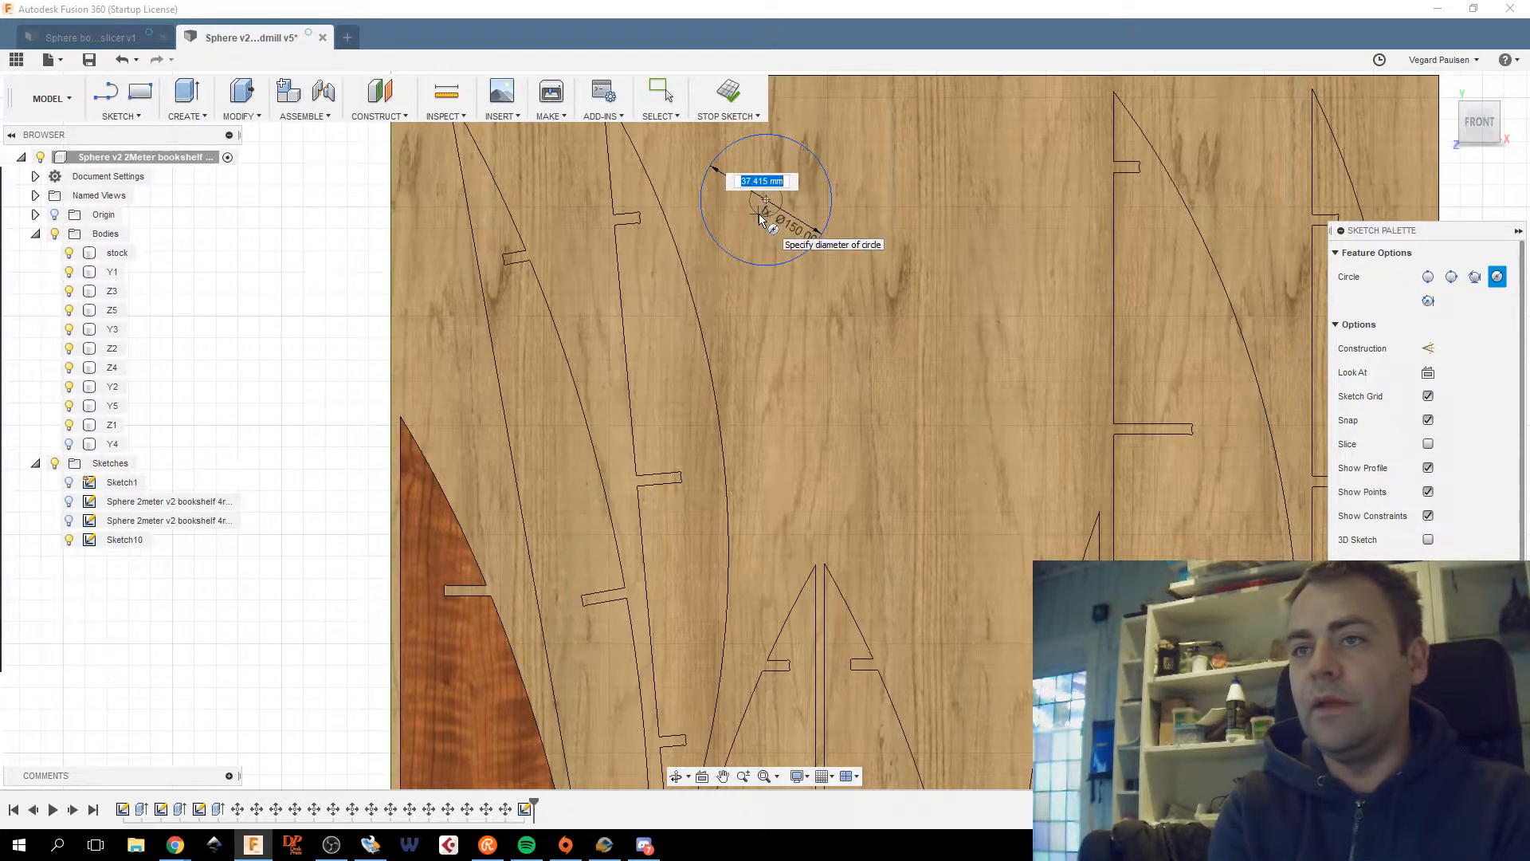
type("9")
key("BackSpace")
type("h")
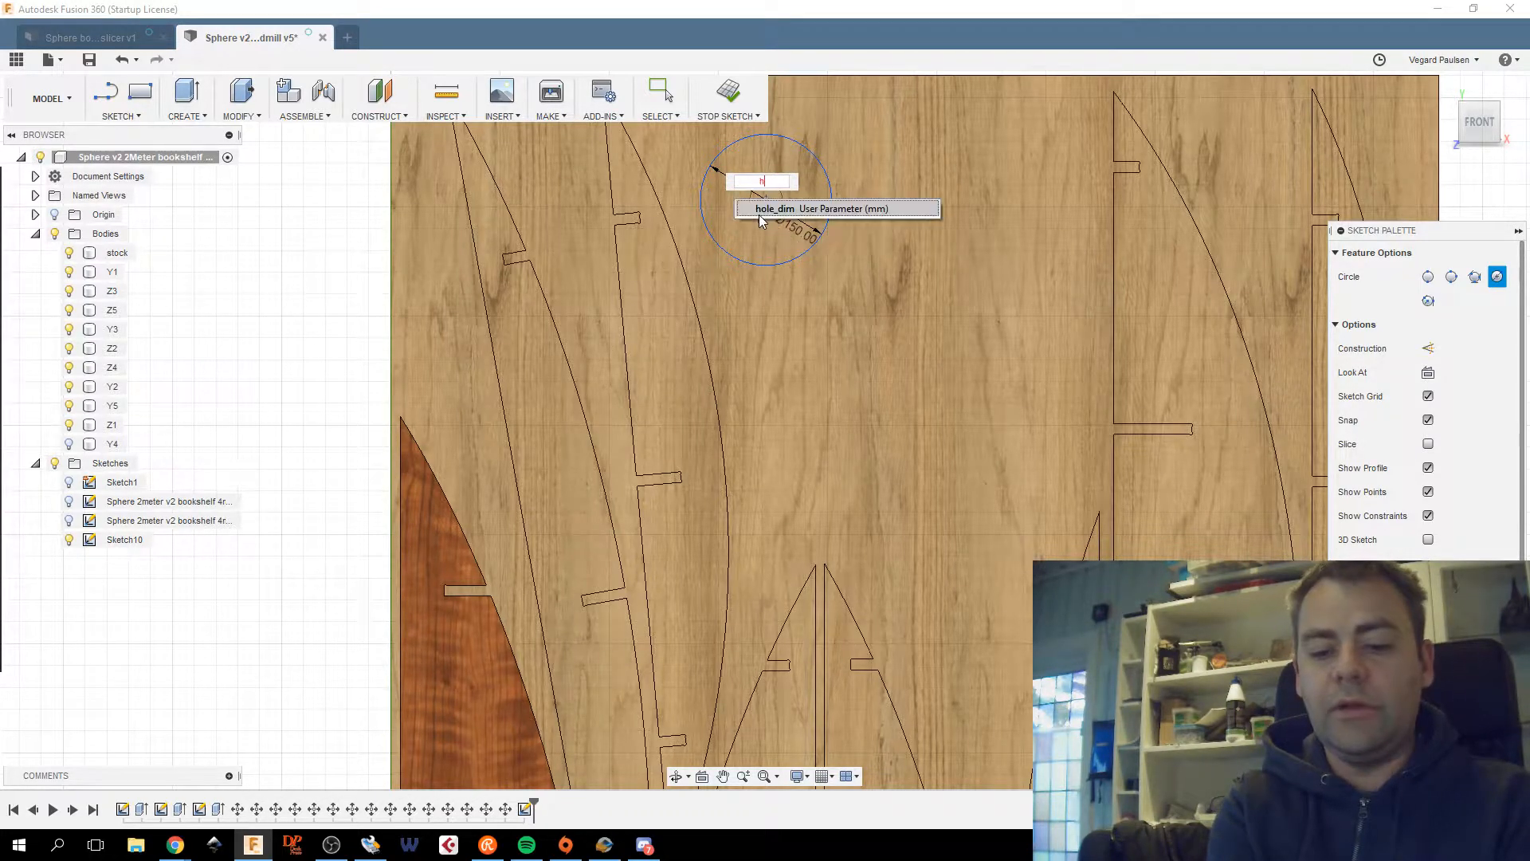
type("ol")
left_click(757, 212)
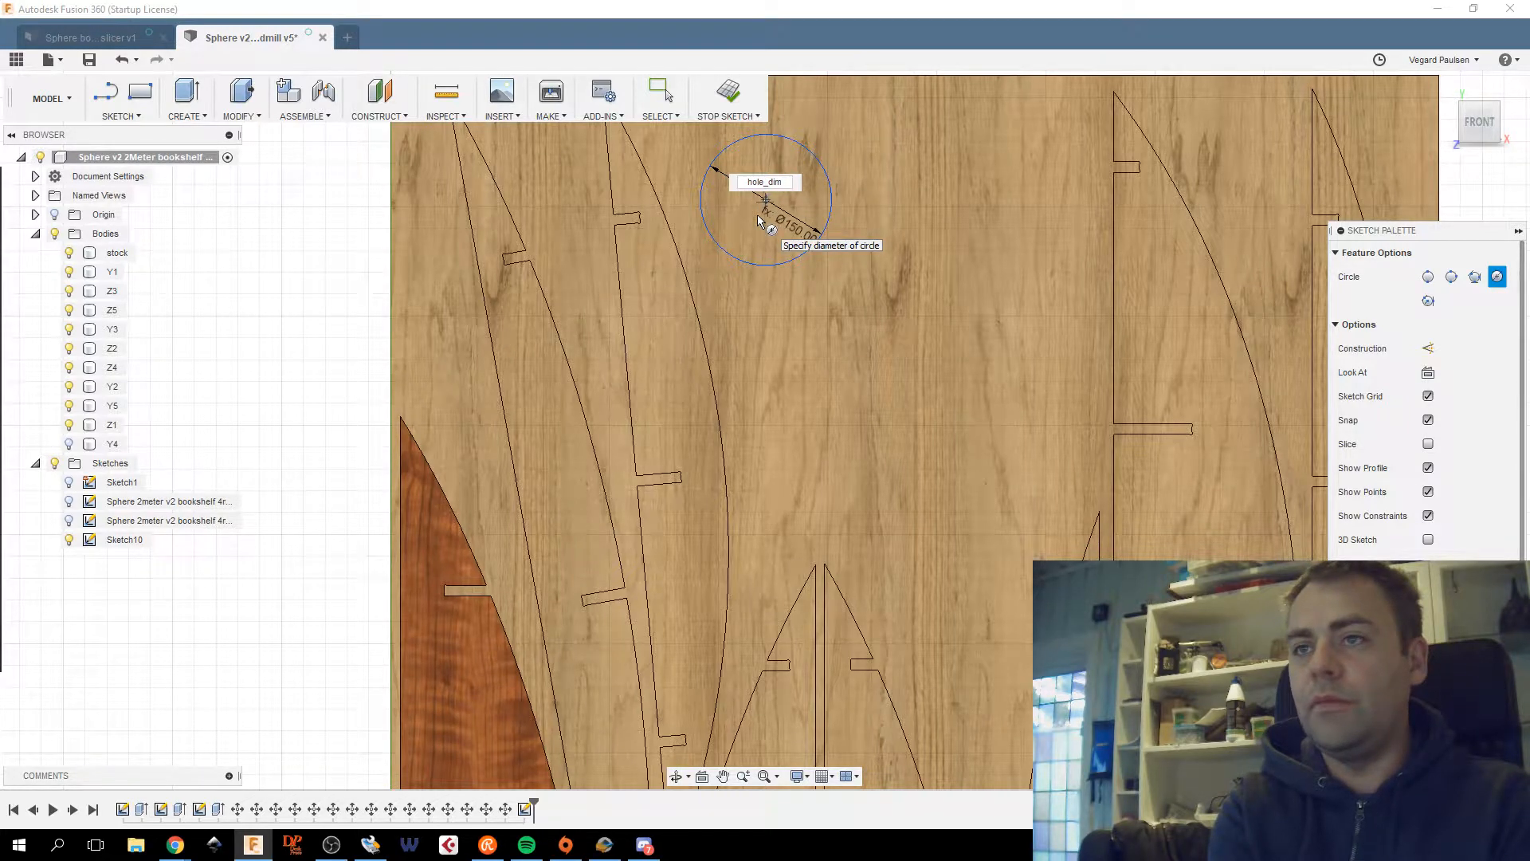
key("Return")
key("Escape")
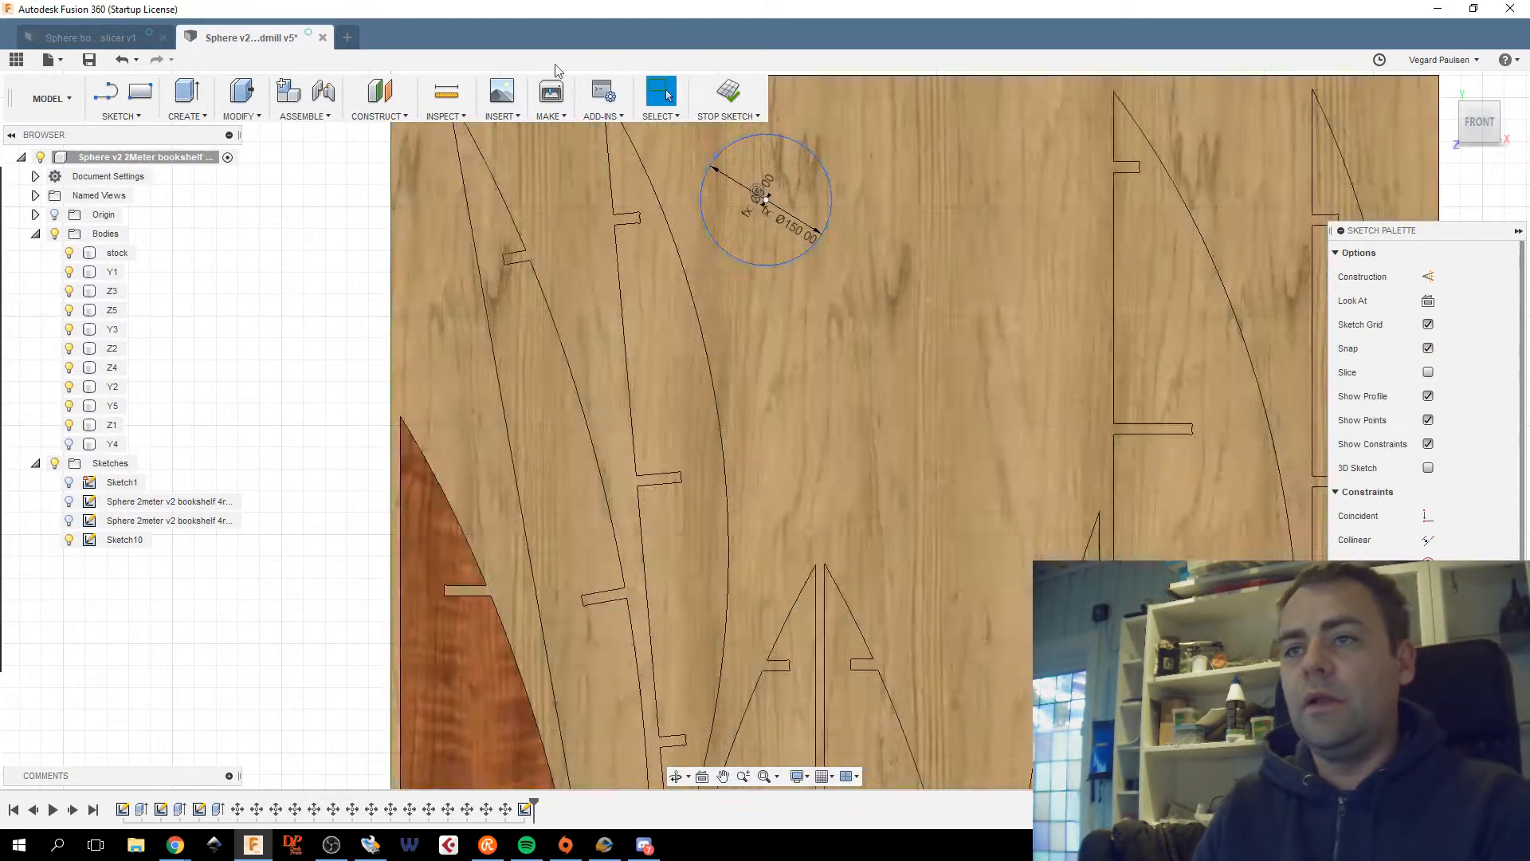
Extrude the ring profile between the two circles by -12.25 mm as a new body.
scroll(704, 251, "up", 10)
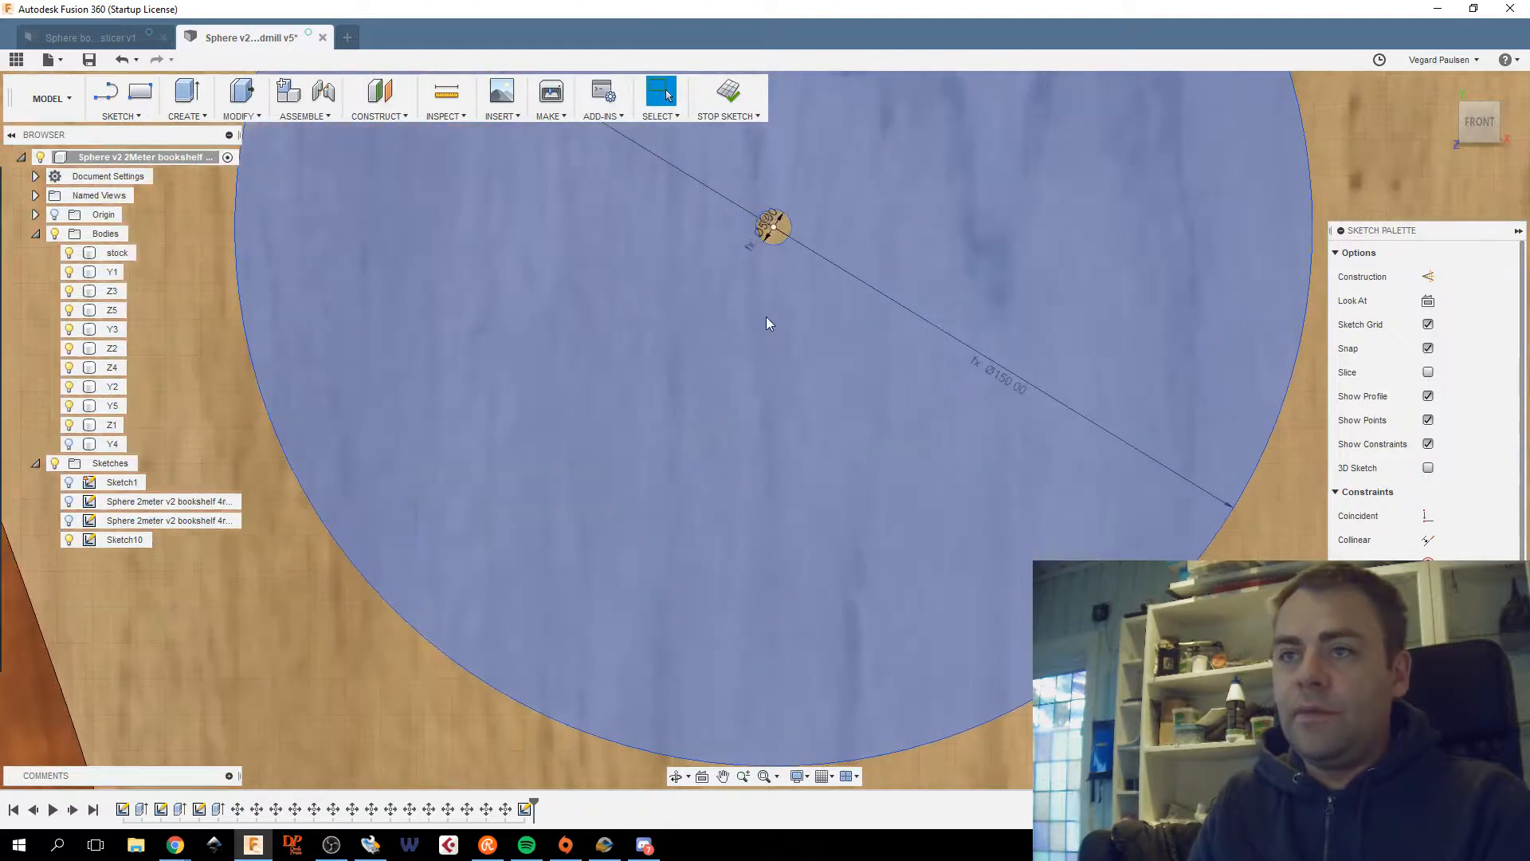
scroll(770, 232, "up", 4)
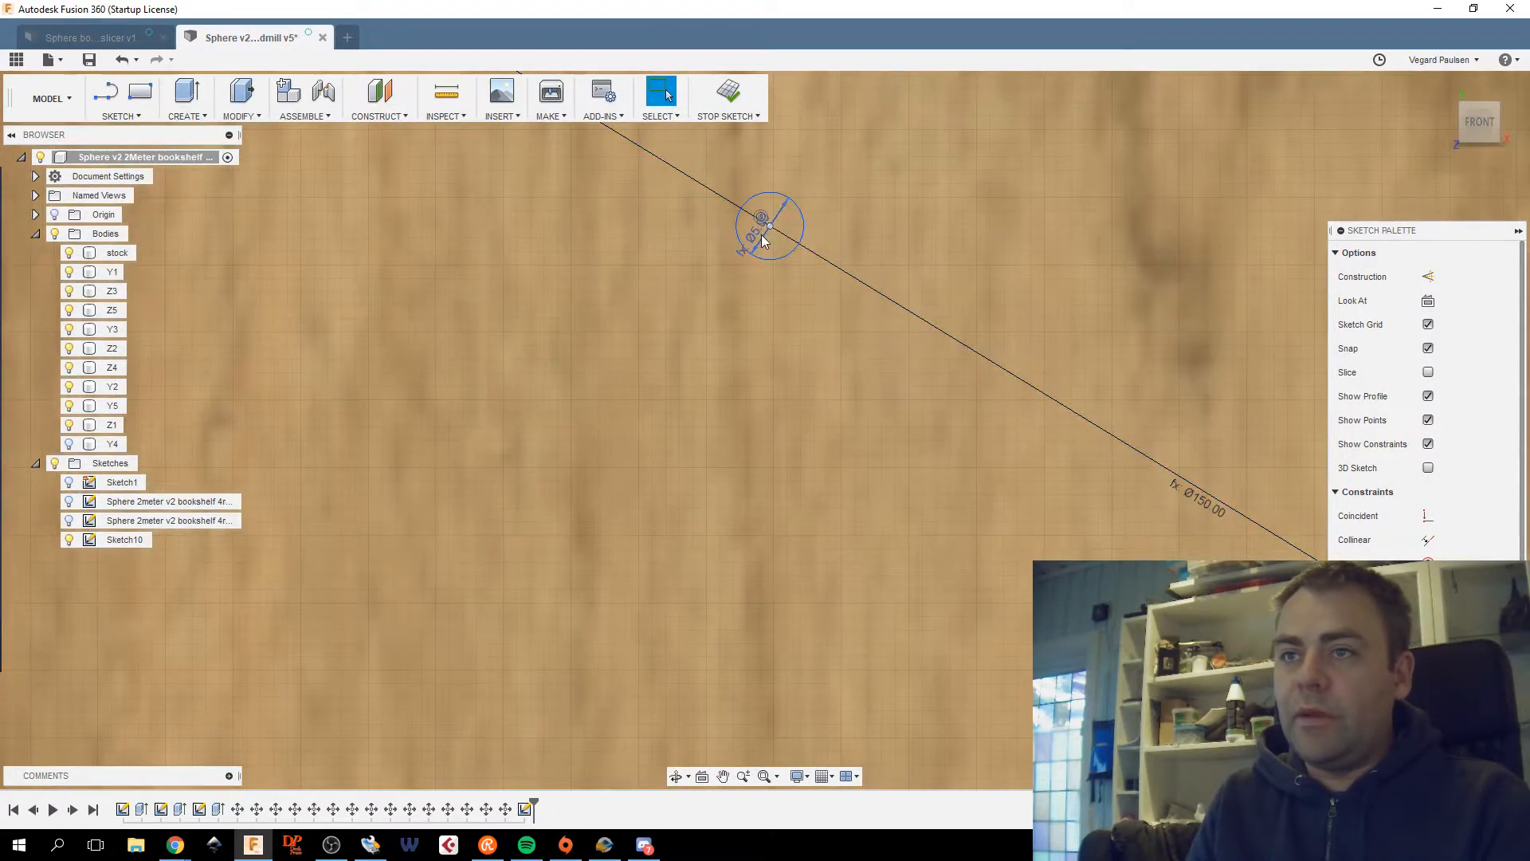
scroll(779, 351, "down", 5)
left_click(778, 364)
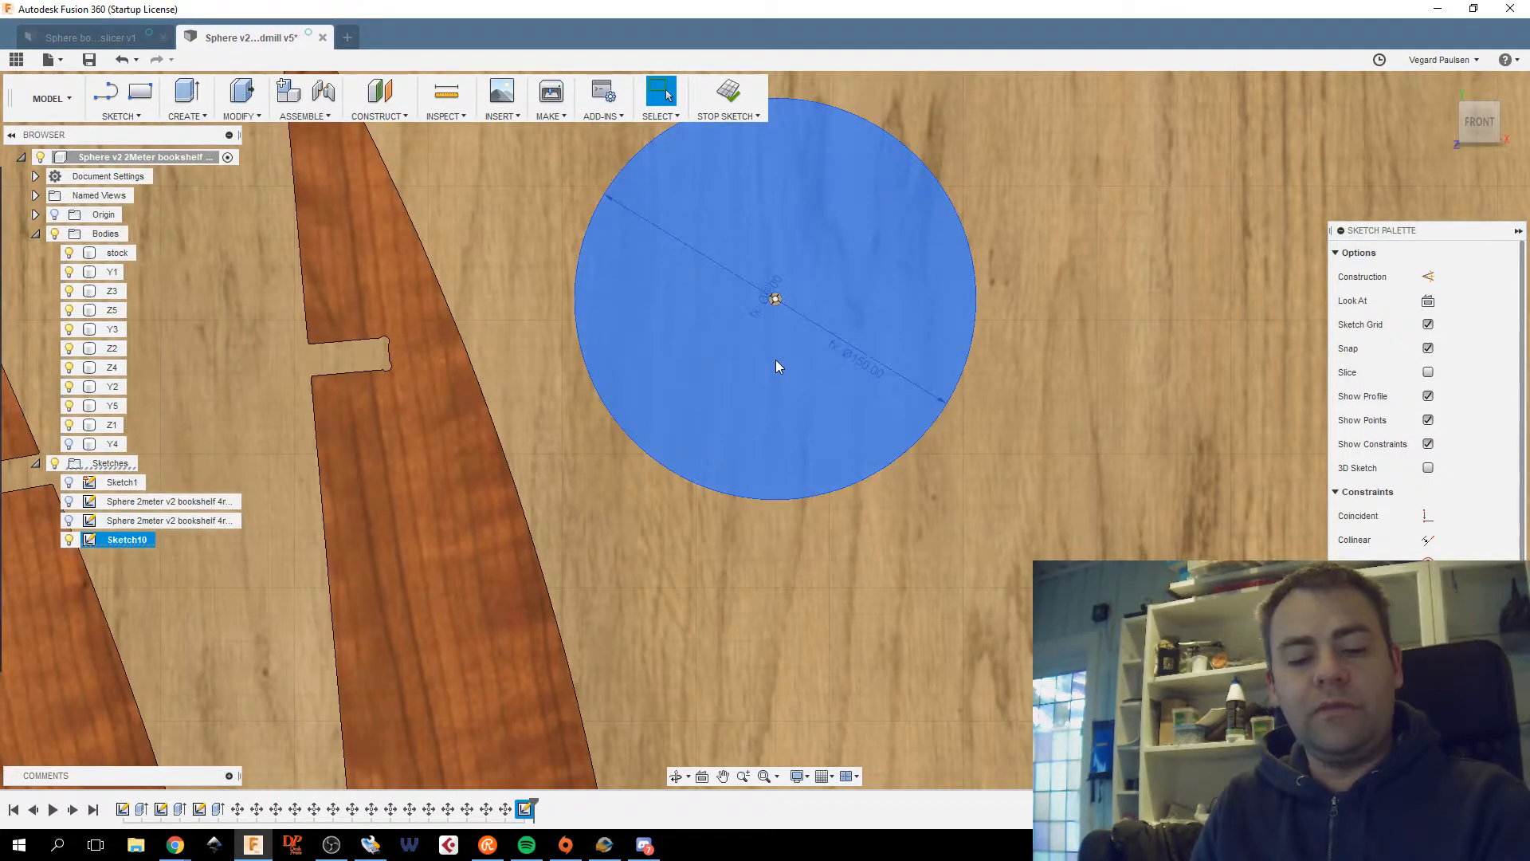
key("e")
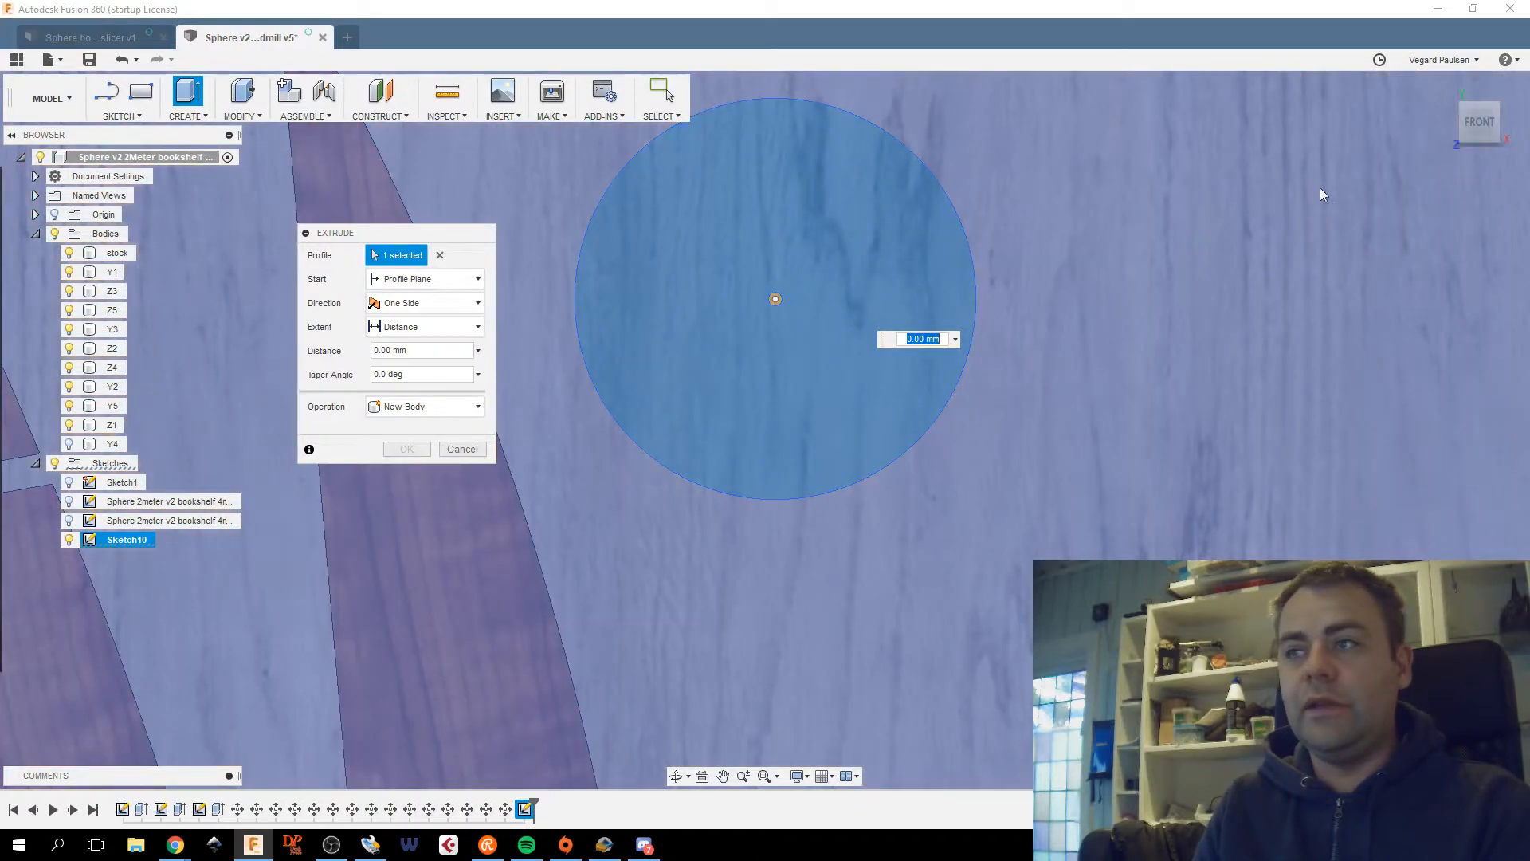
mouse_move(765, 430)
middle_mouse_down("shift")
mouse_move(762, 307)
mouse_move(742, 317)
mouse_move(849, 231)
middle_mouse_up("shift")
type("-12.25")
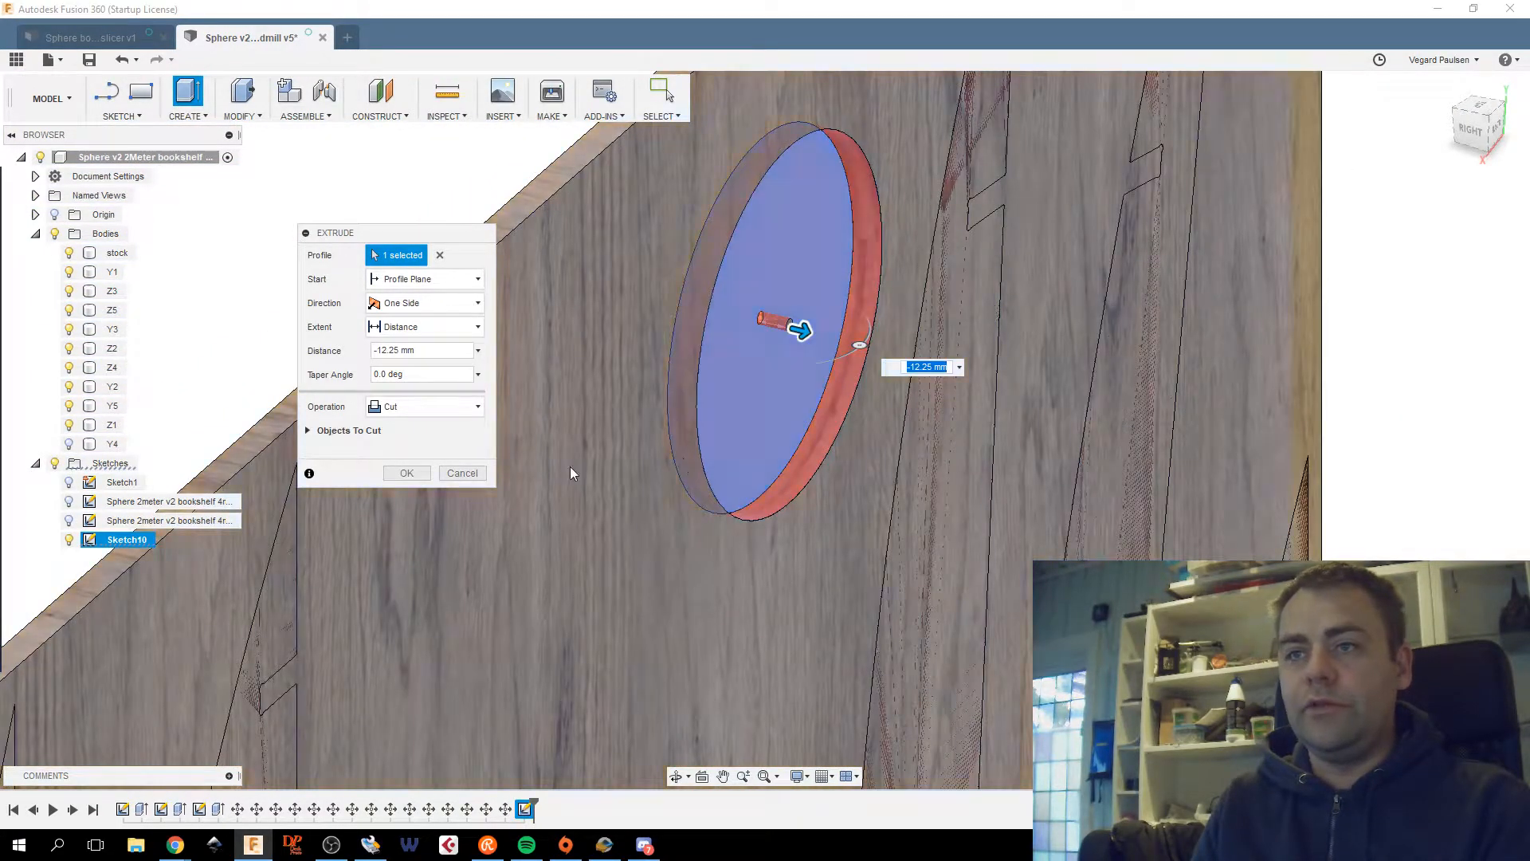
left_click(429, 406)
left_click(423, 485)
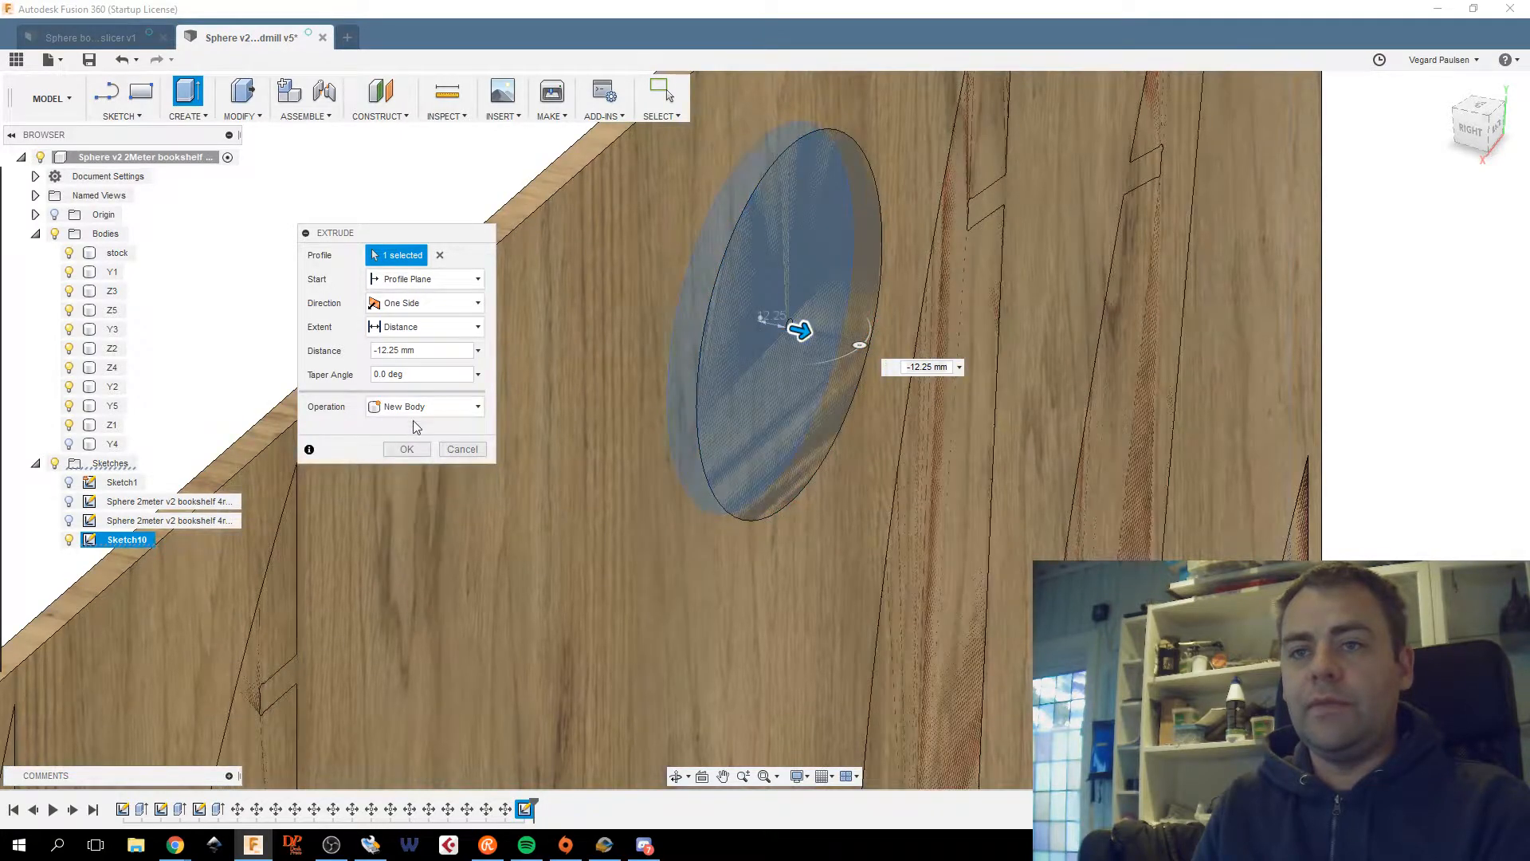
left_click(429, 406)
left_click(398, 505)
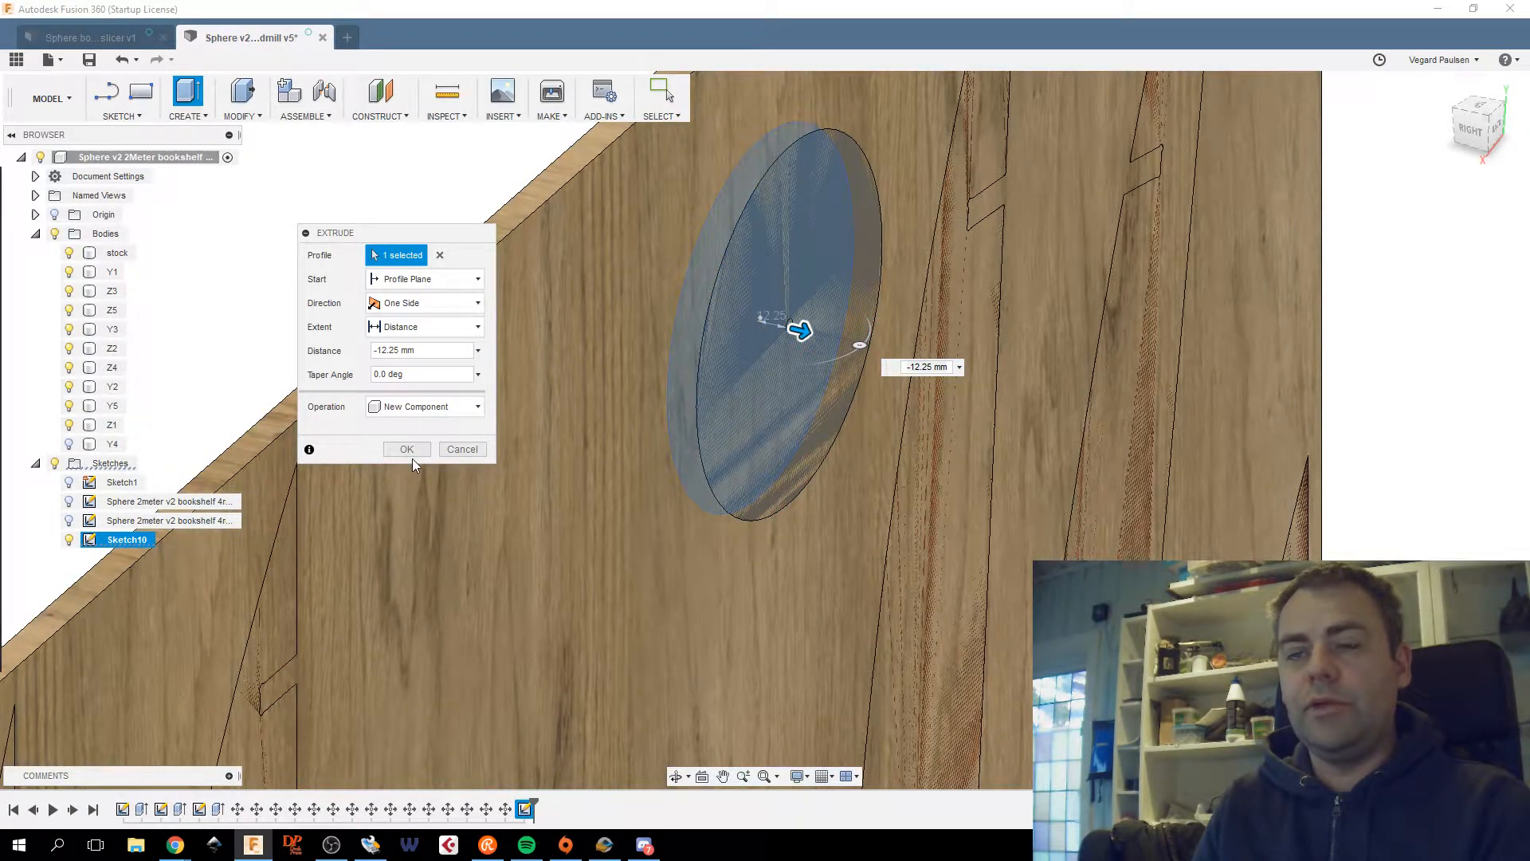
left_click(428, 406)
left_click(406, 485)
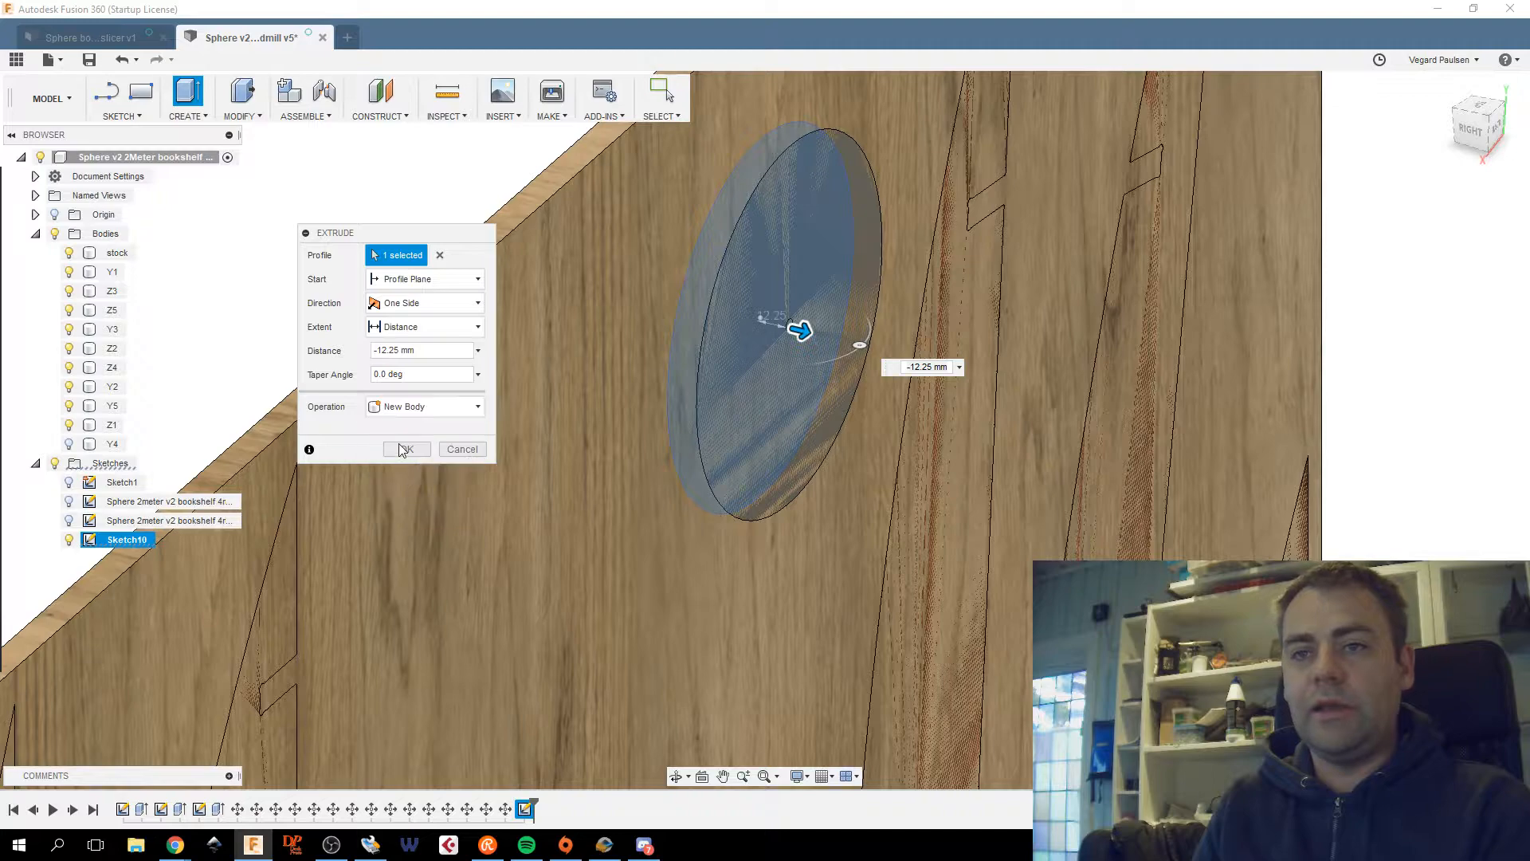
left_click(404, 449)
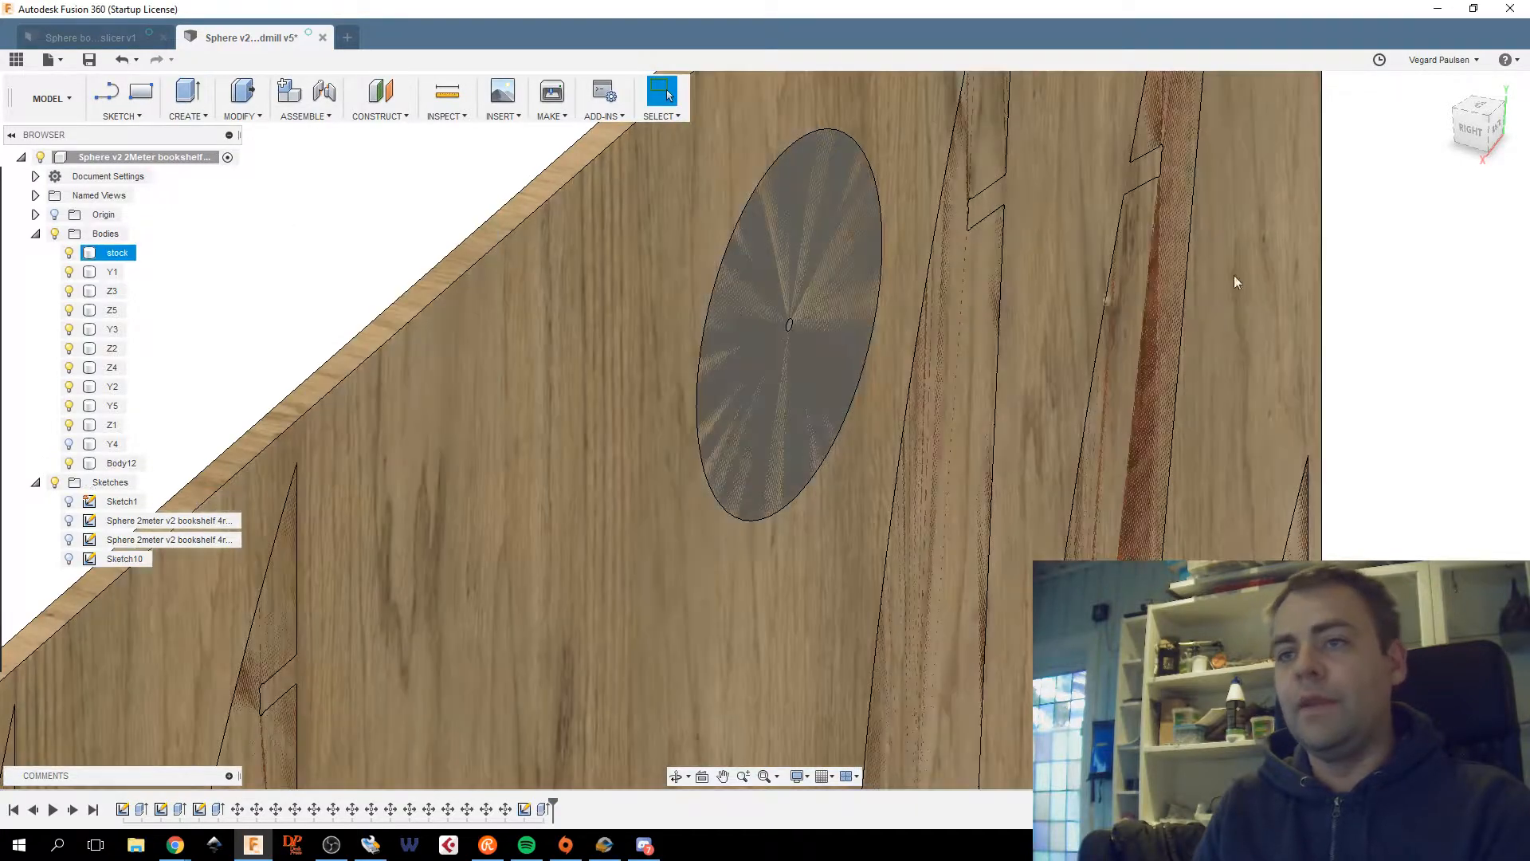
Face the new disc from the front, check the disc sizes in the "Plater til mosebilder" e-mail attachment in Chrome, and return to Fusion 360.
left_click(1478, 143)
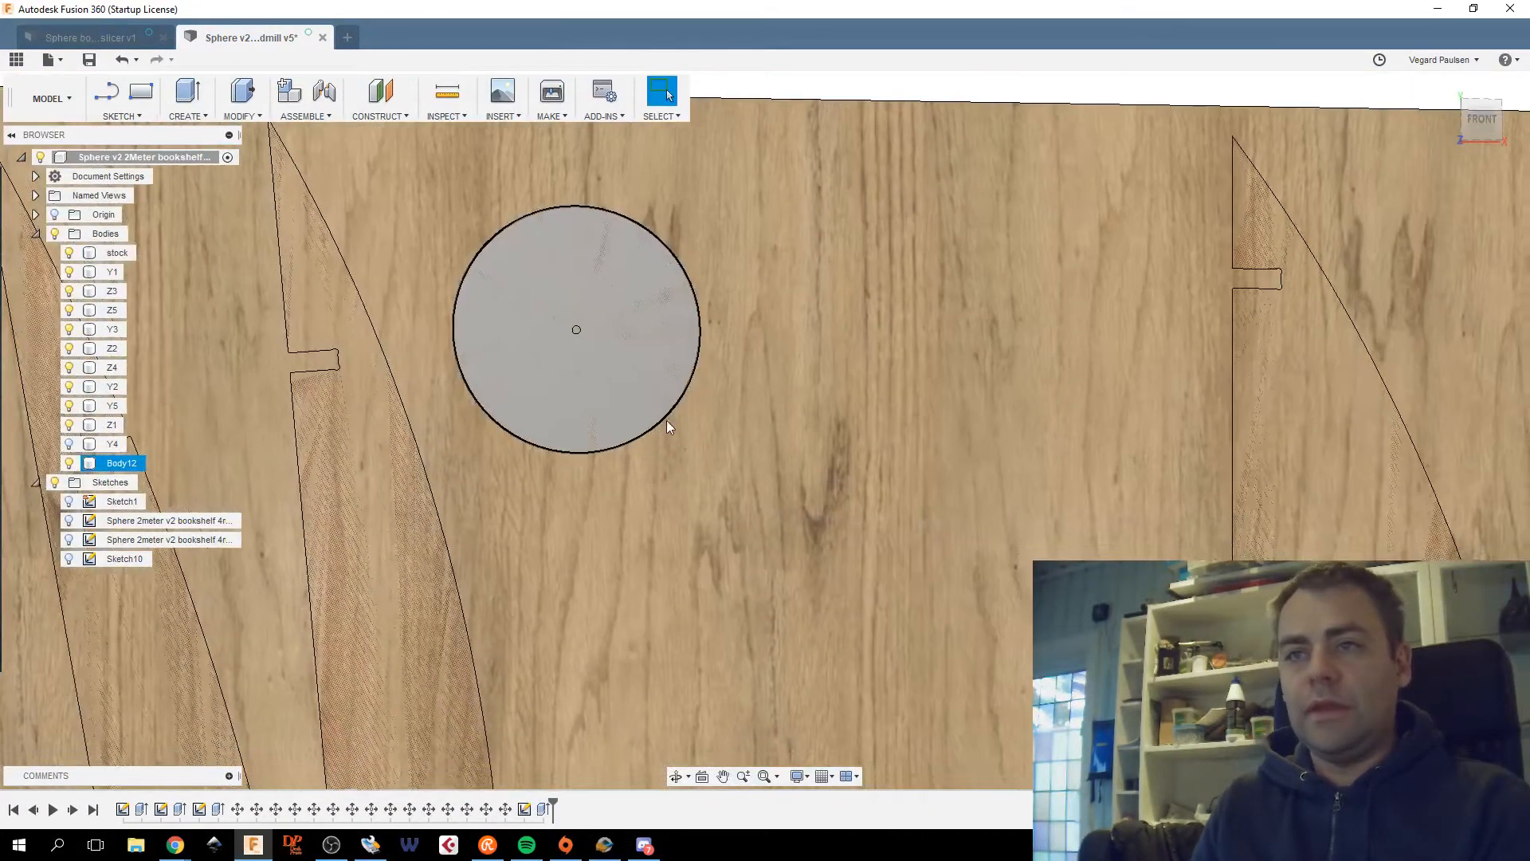
scroll(666, 421, "down", 2)
left_click_drag(0, 49, 757, 63)
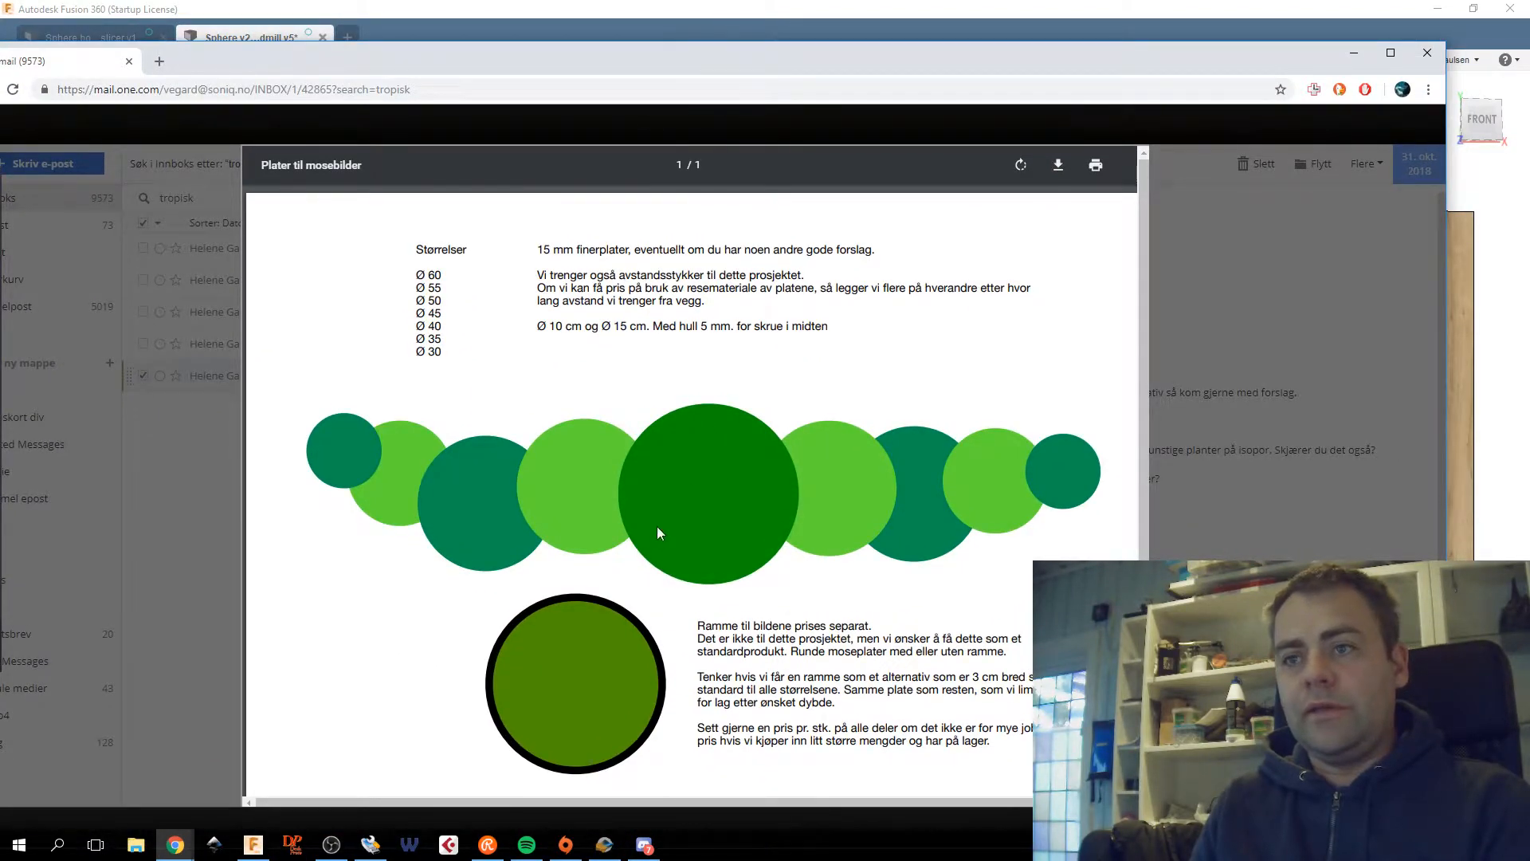
scroll(669, 349, "down", 1)
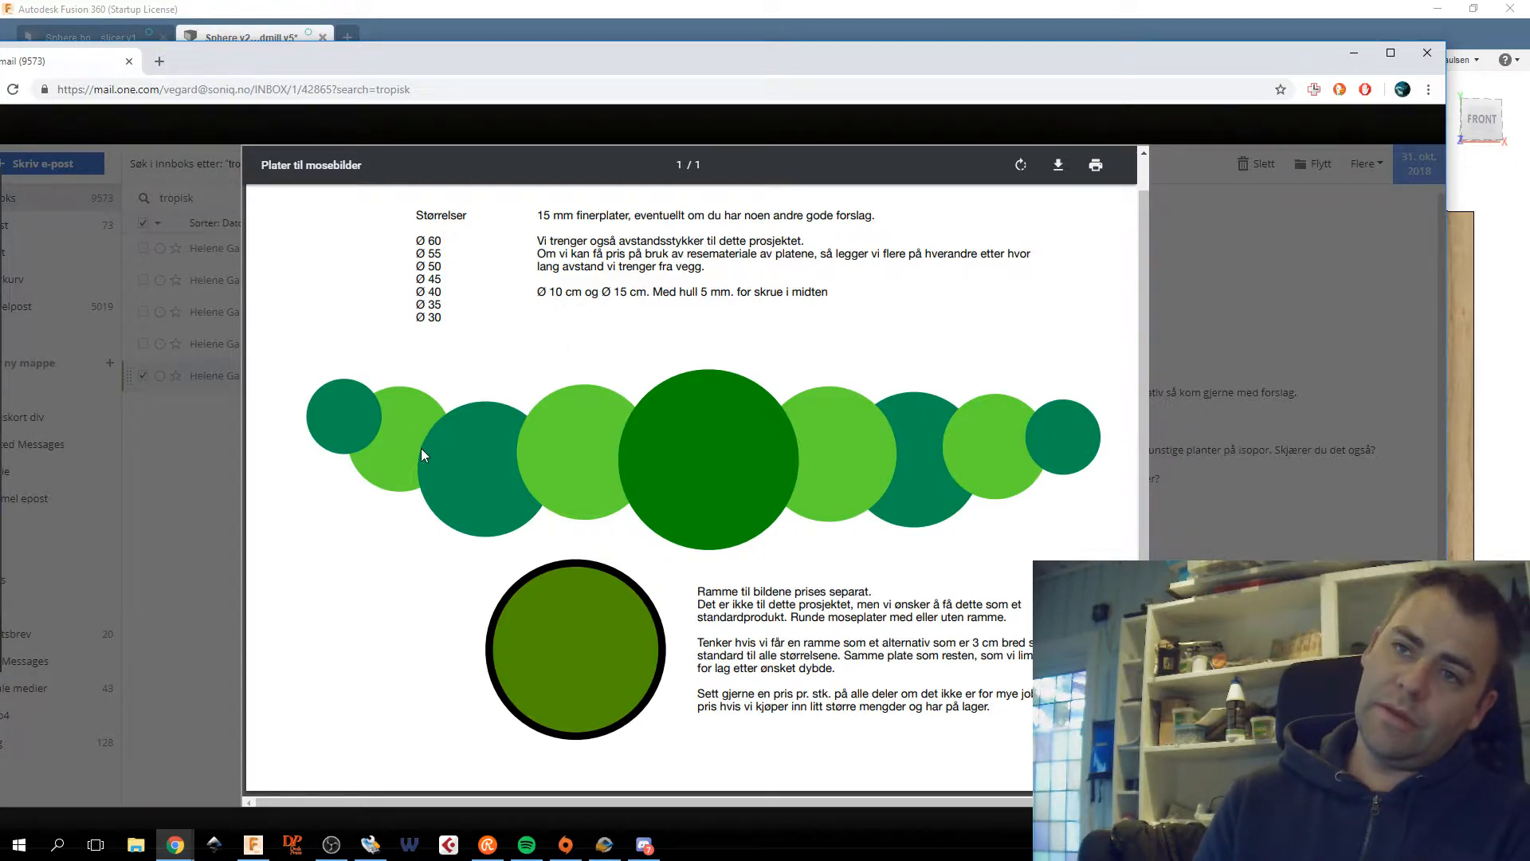
left_click(667, 94)
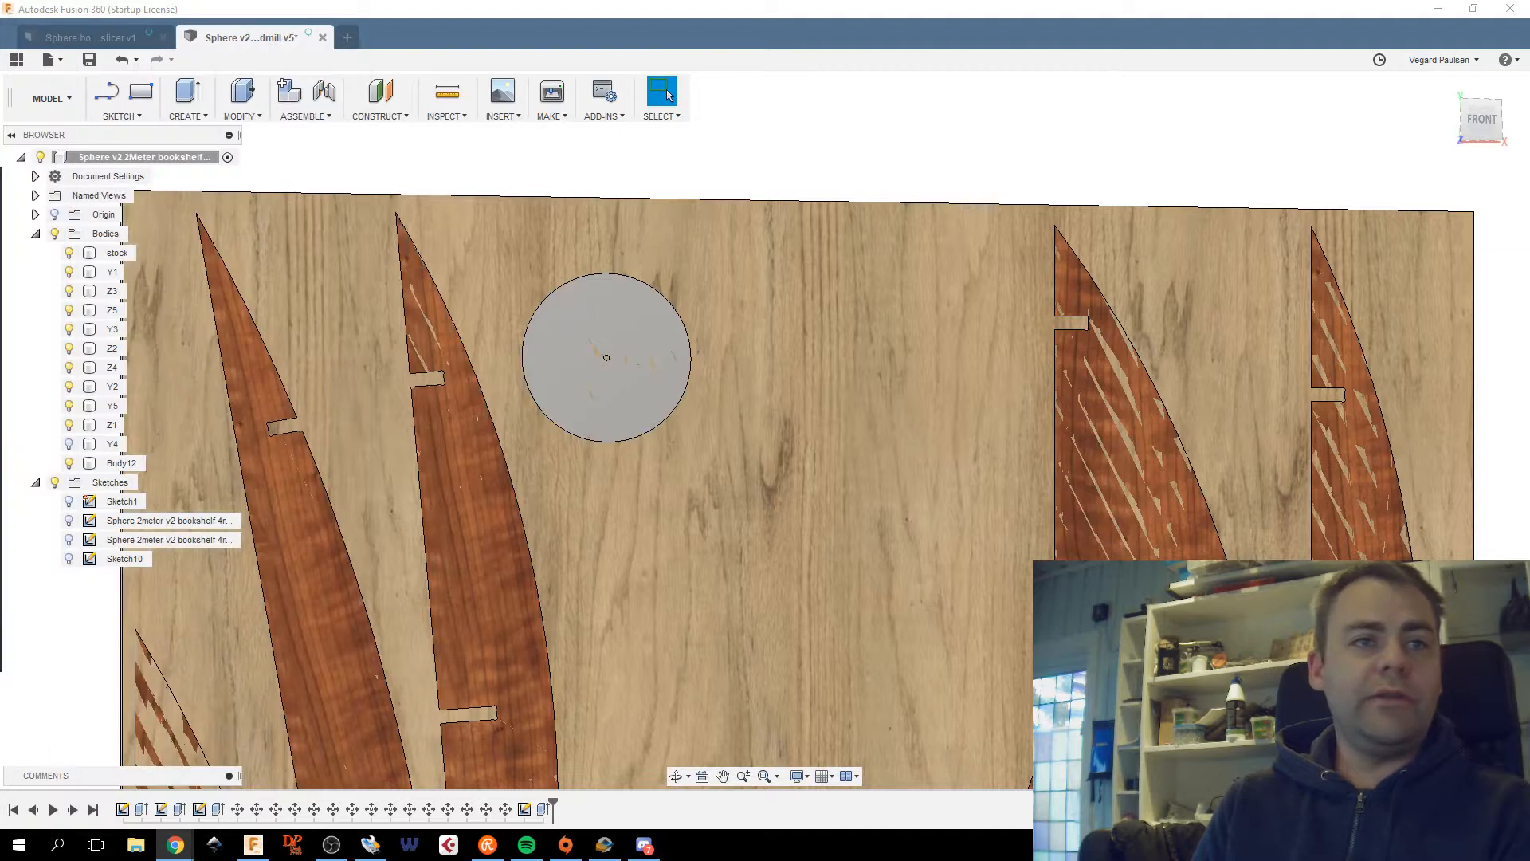
Create a new design and attach the desktop screenshot of the overlapping green discs as a canvas on the front plane with default settings.
left_click(348, 37)
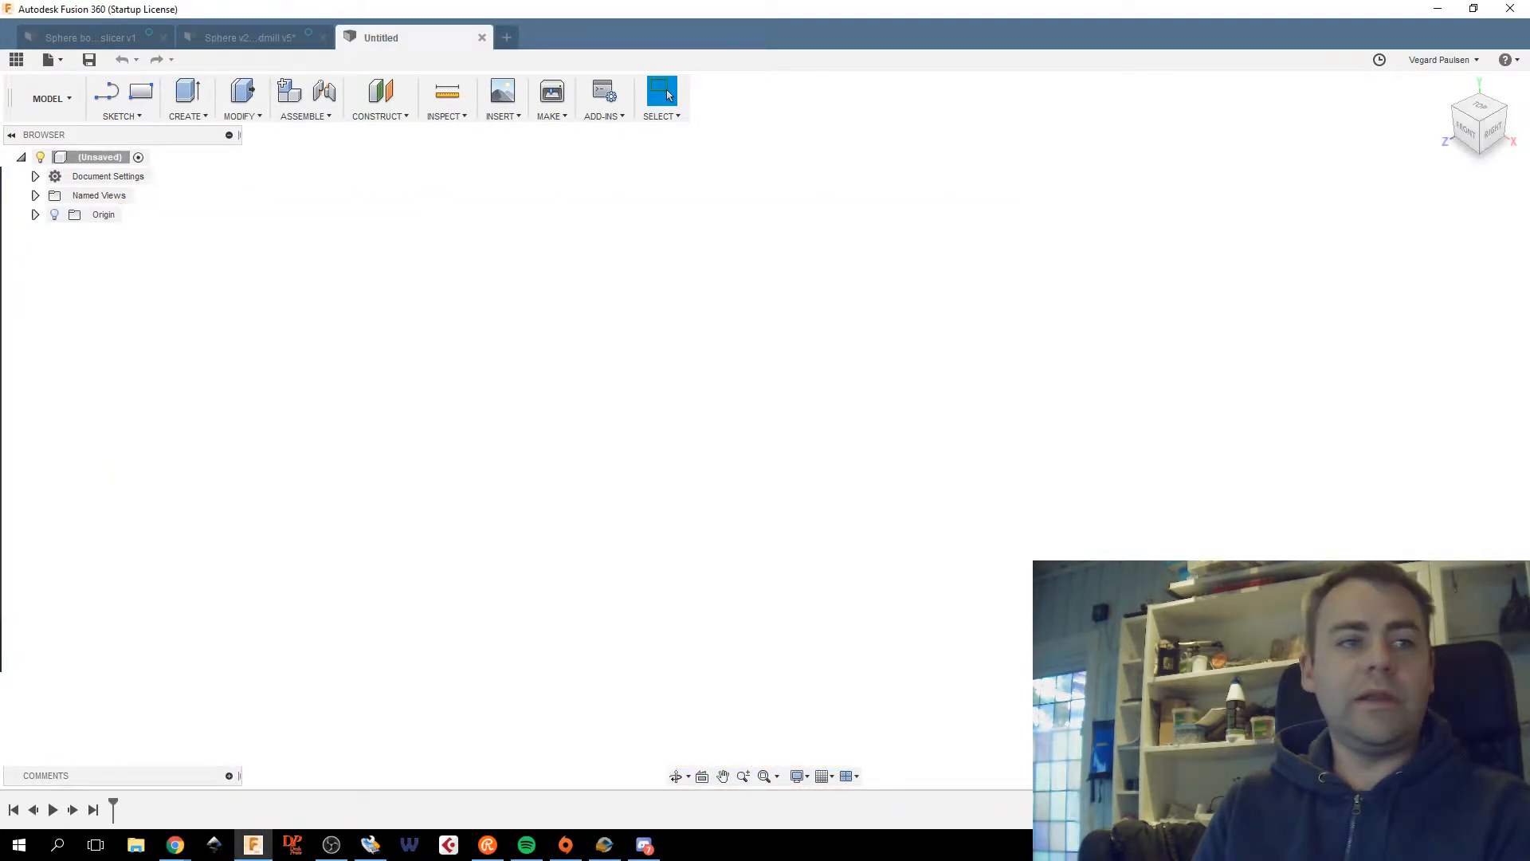
key("alt+Tab")
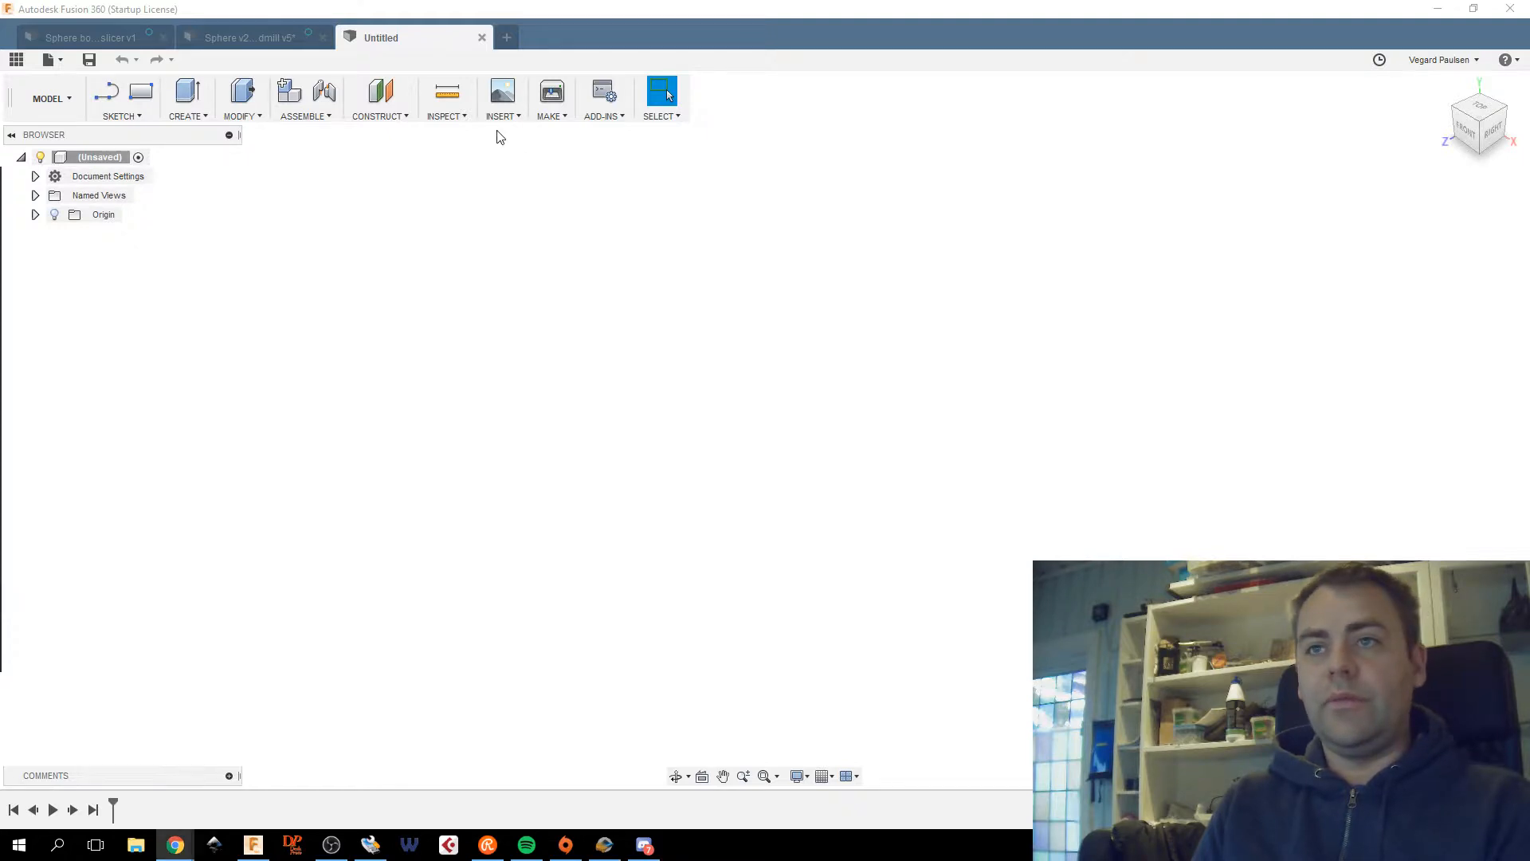
left_click(515, 118)
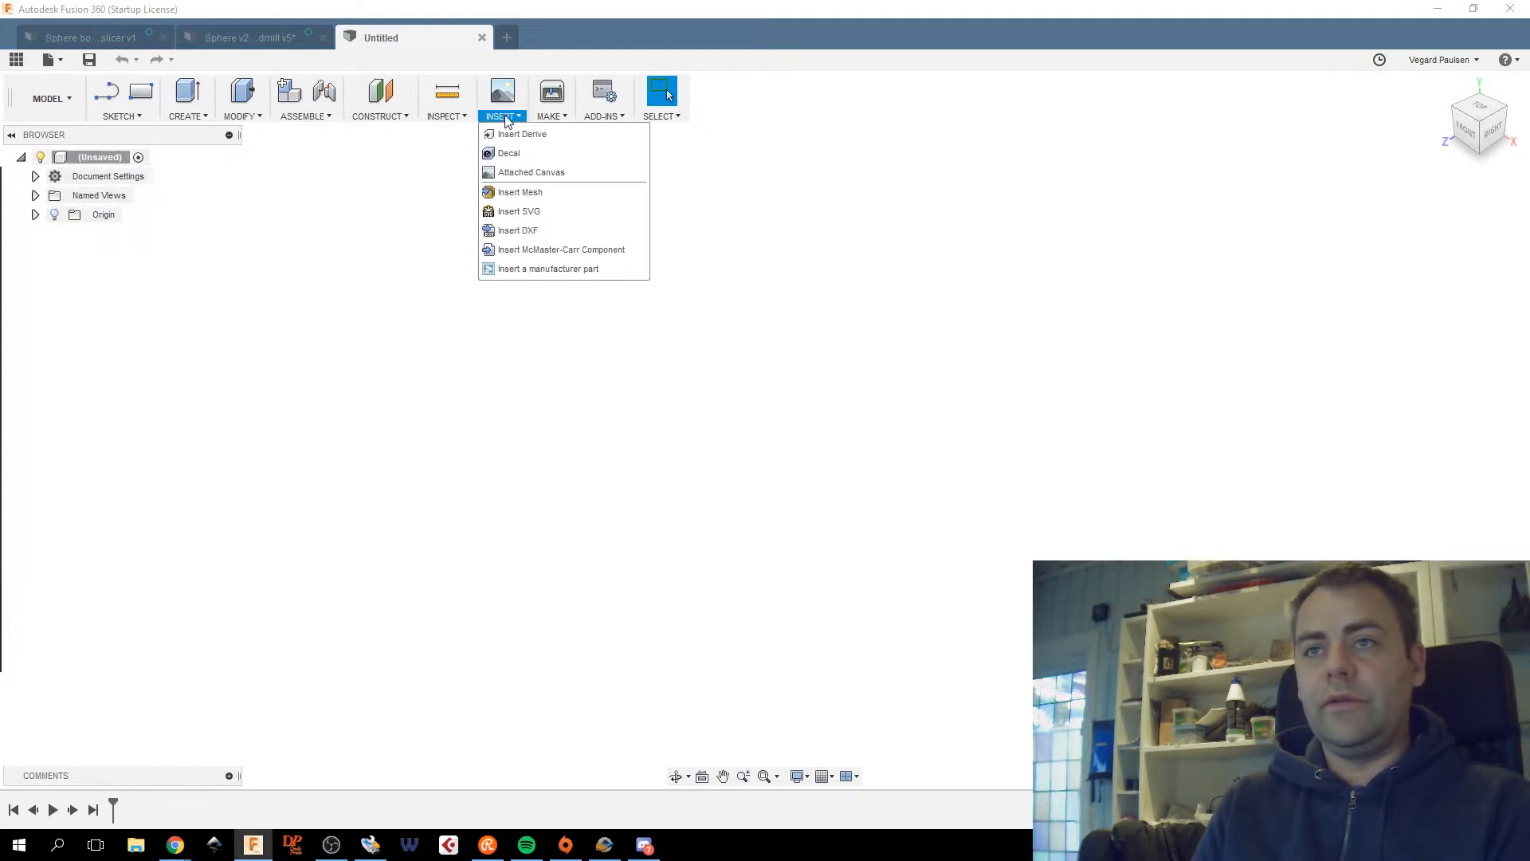
left_click(556, 174)
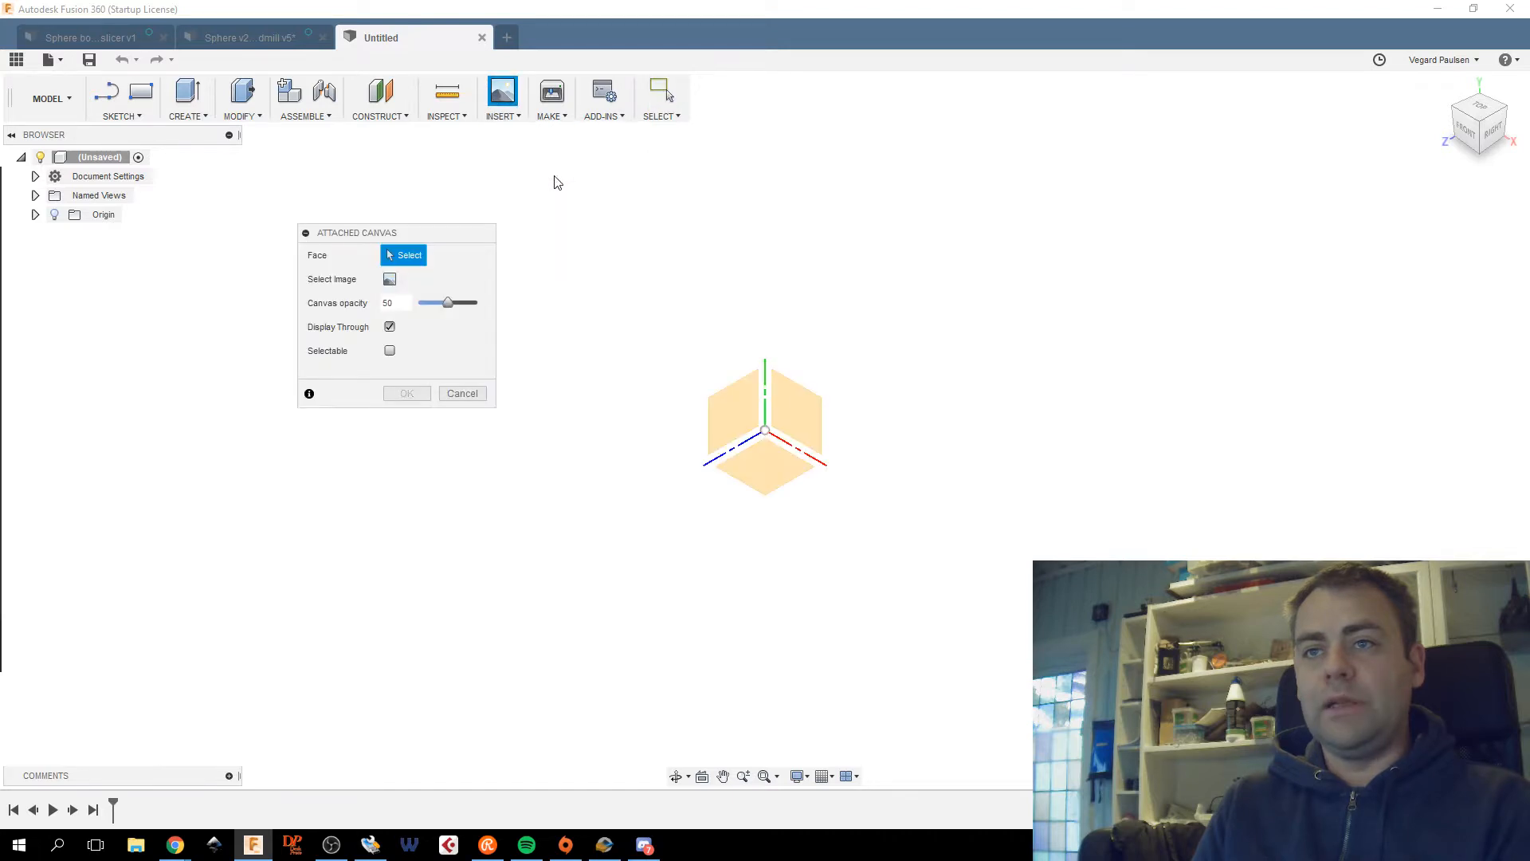
left_click(788, 419)
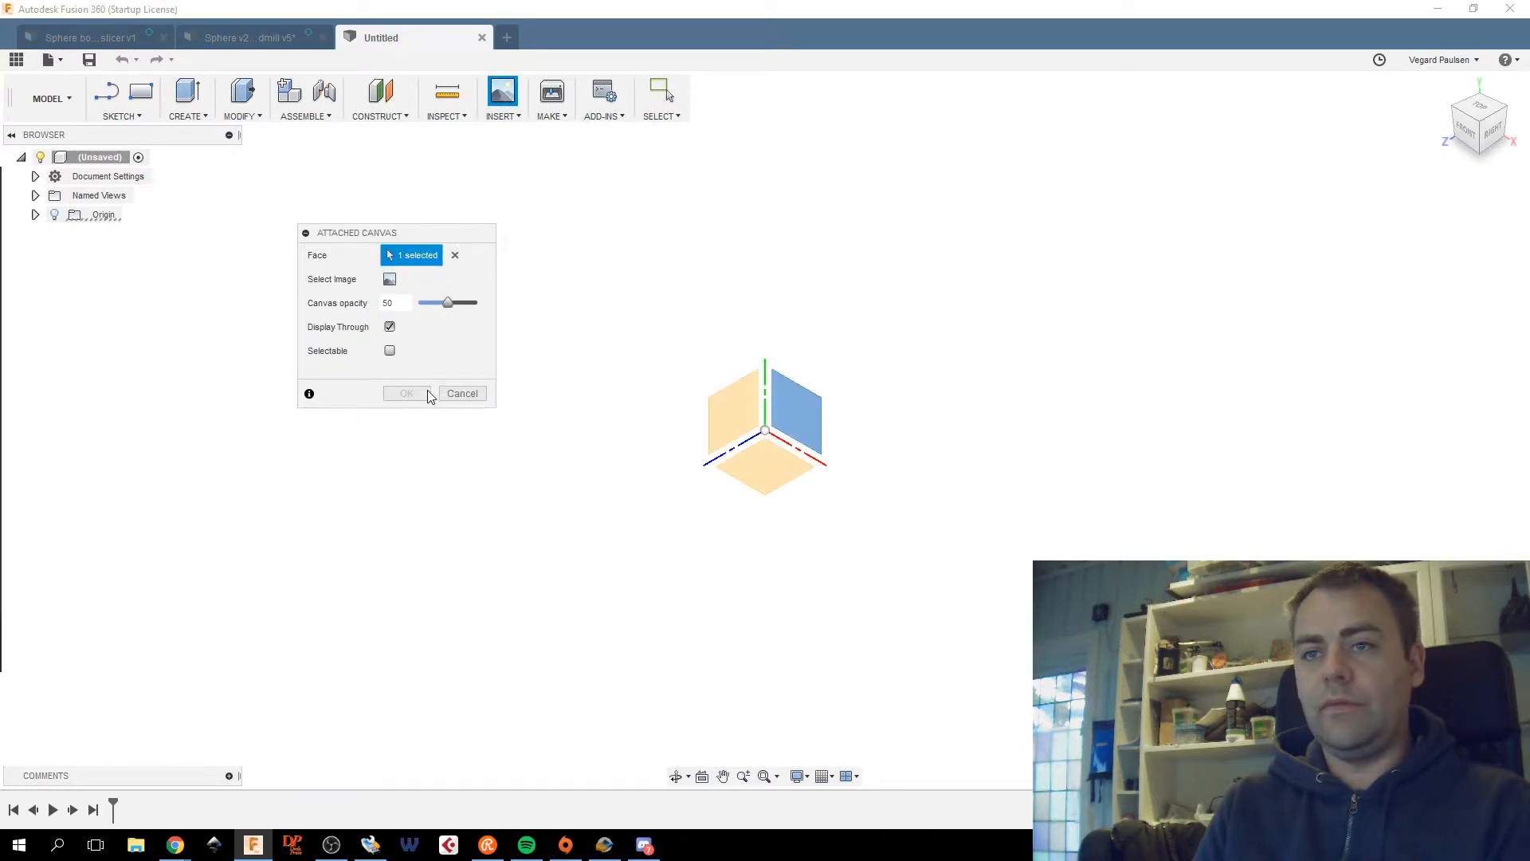
left_click(389, 281)
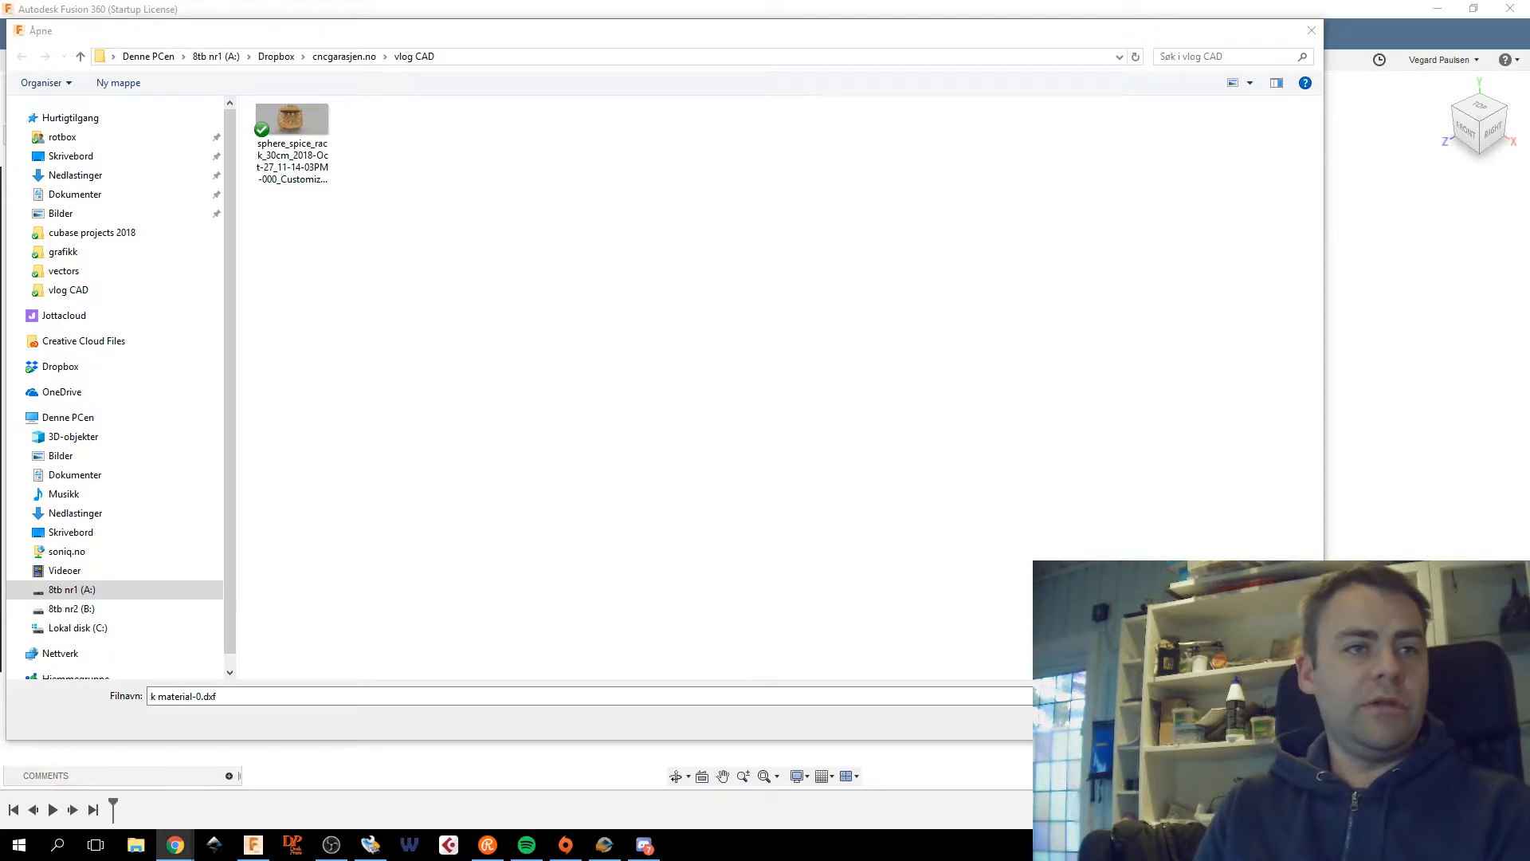
left_click(70, 156)
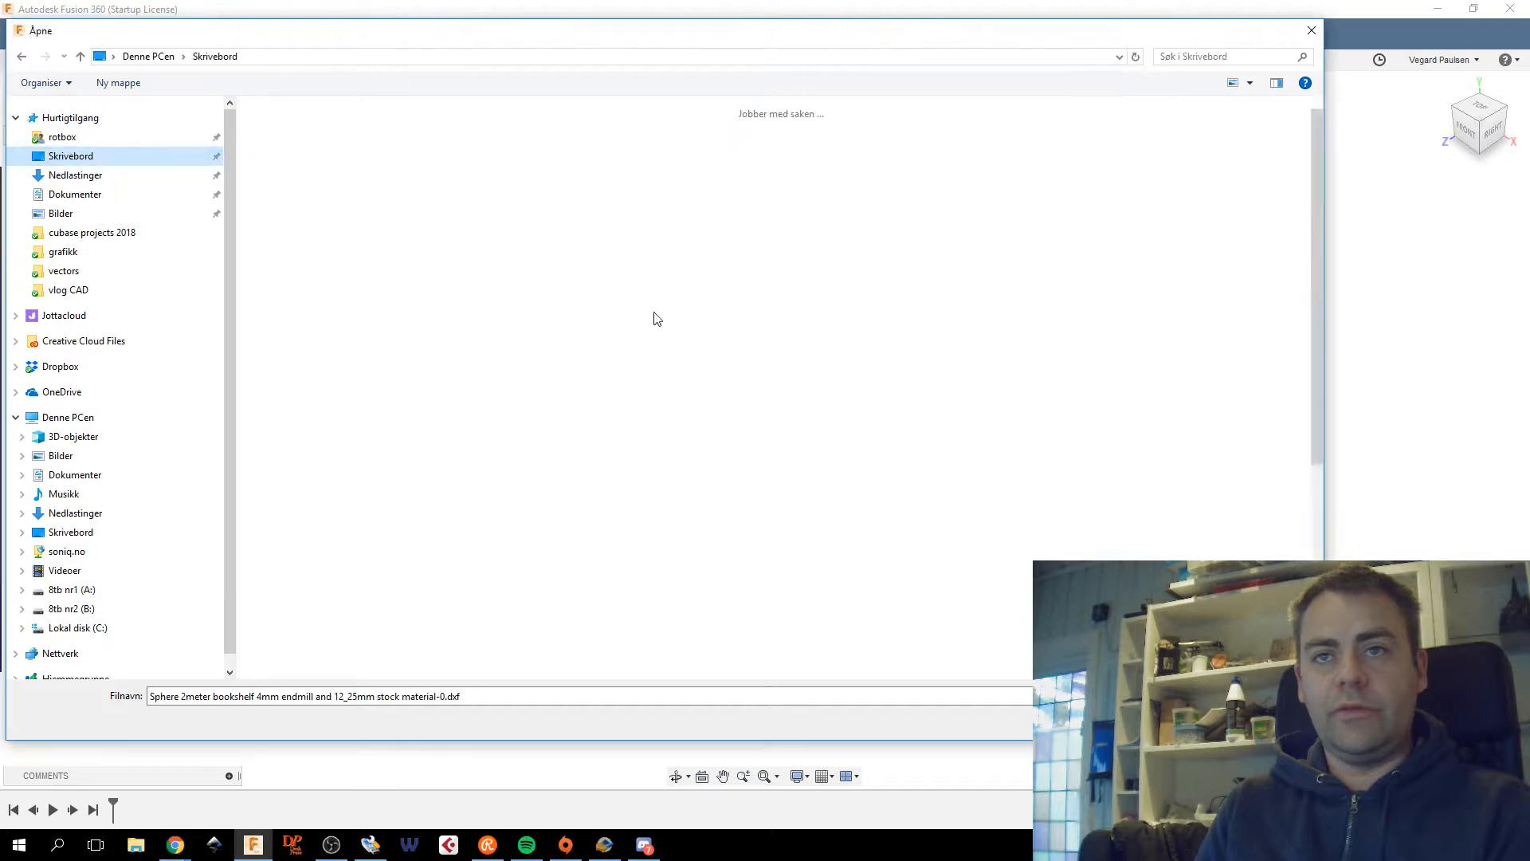
double_click(731, 438)
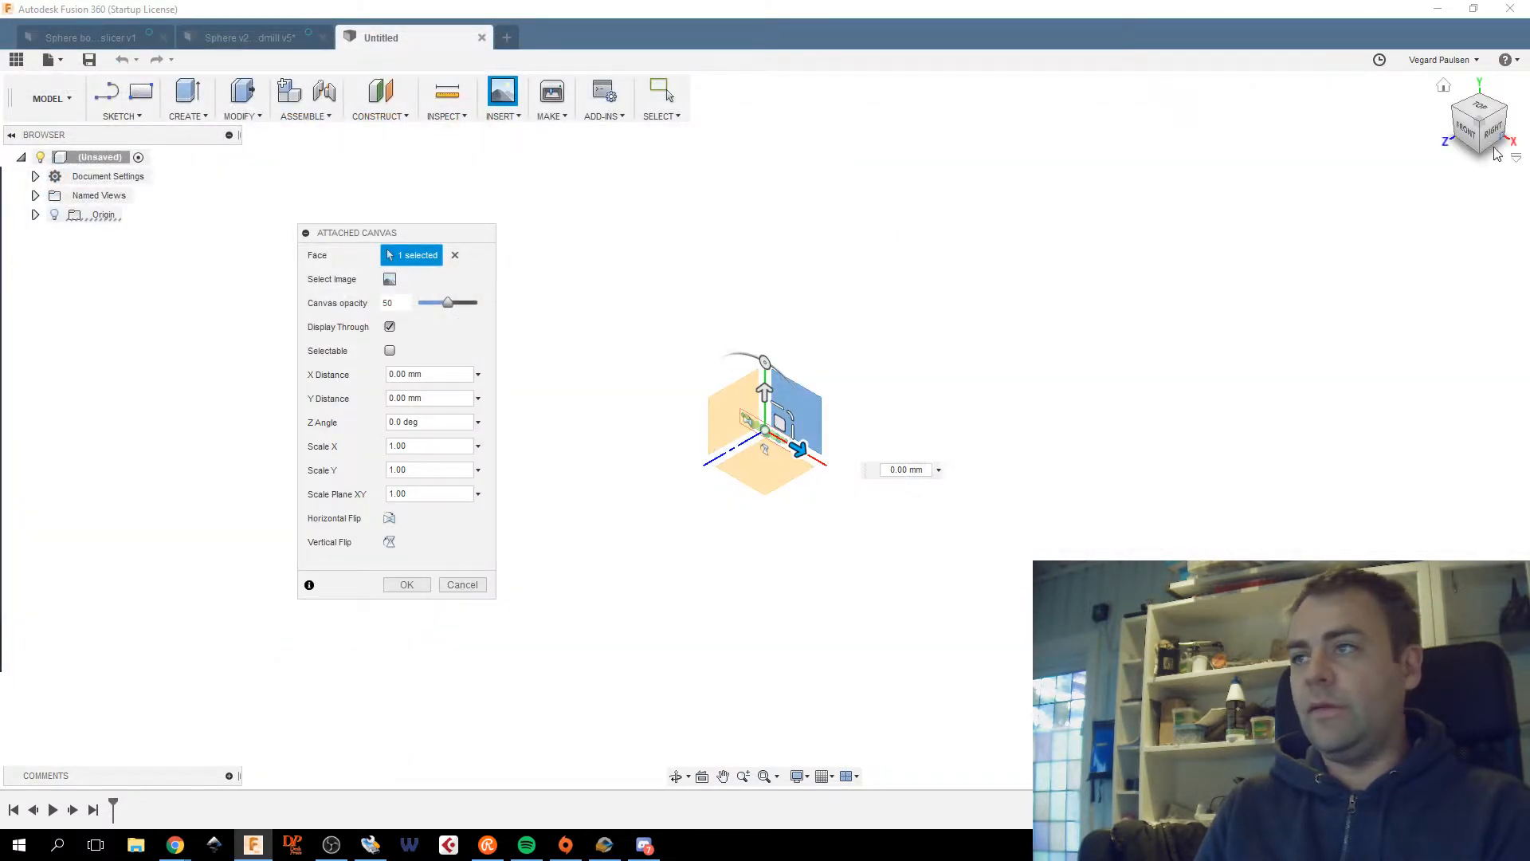
scroll(835, 404, "up", 6)
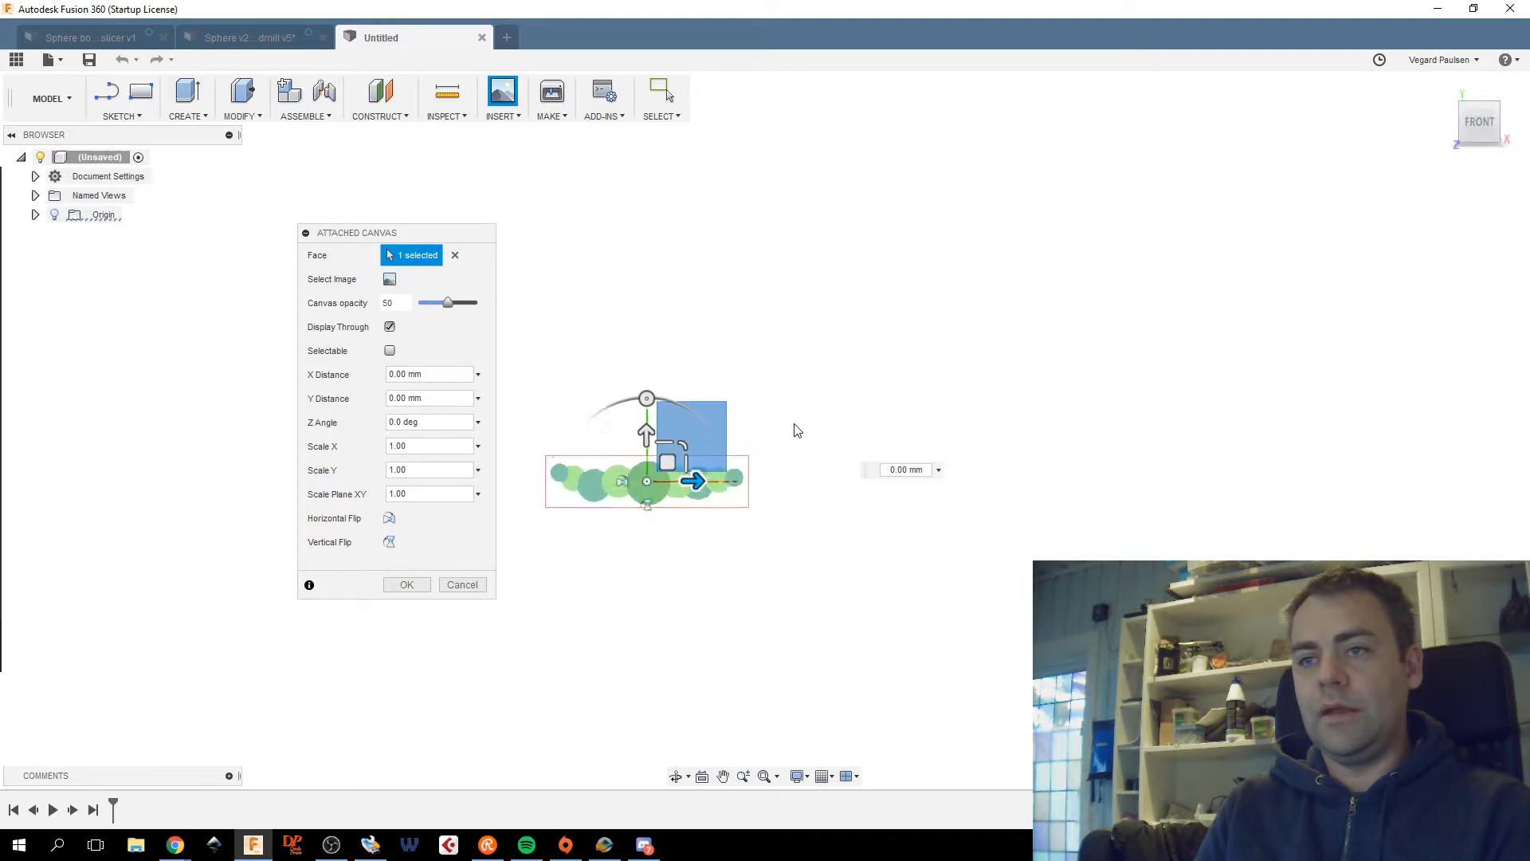
middle_click_drag(718, 491, 1201, 442)
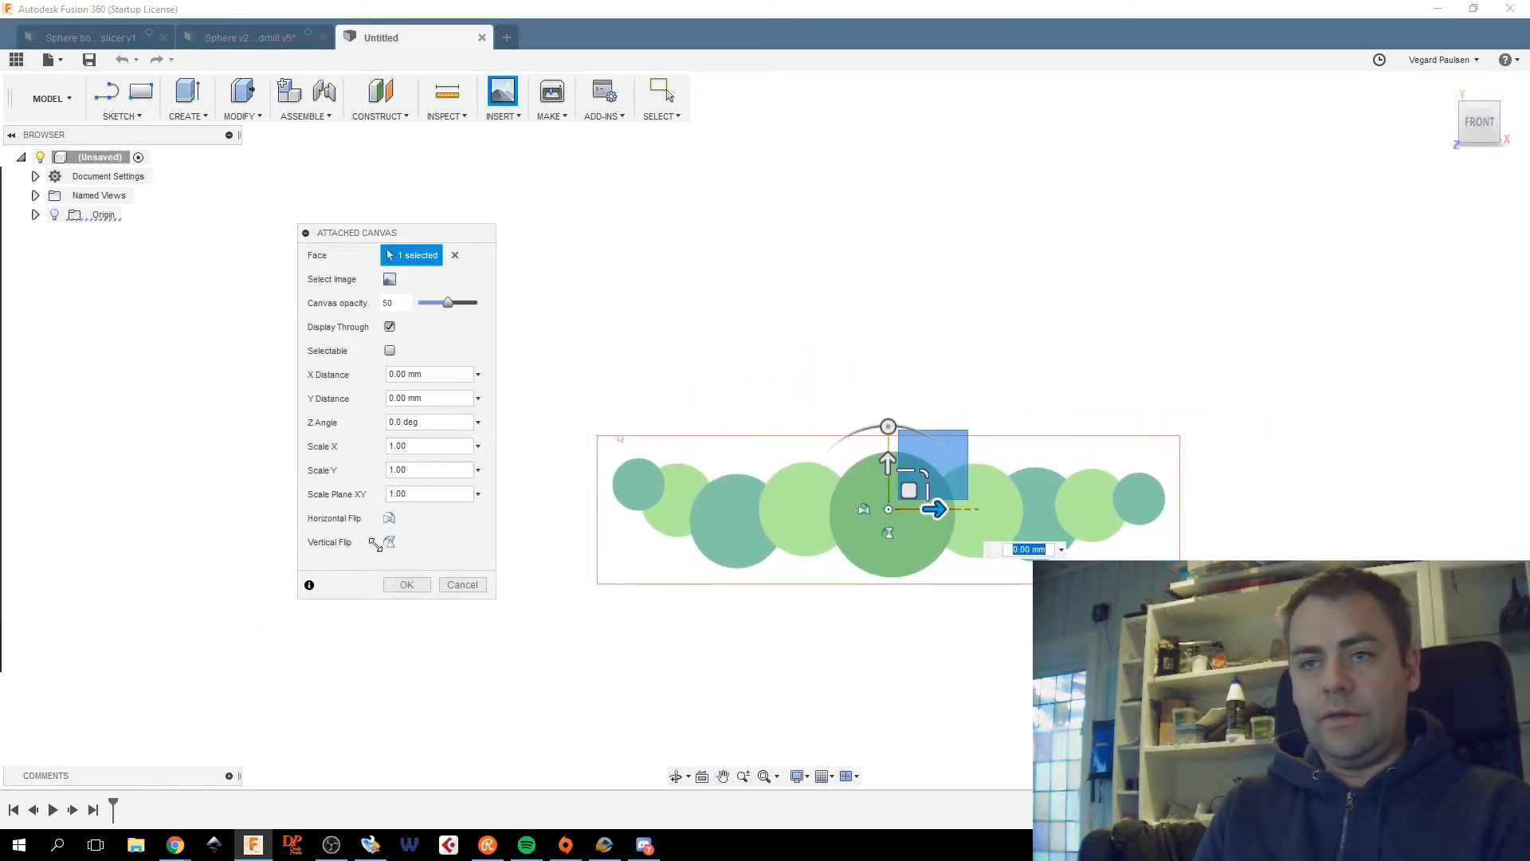
left_click(407, 584)
scroll(910, 538, "down", 3)
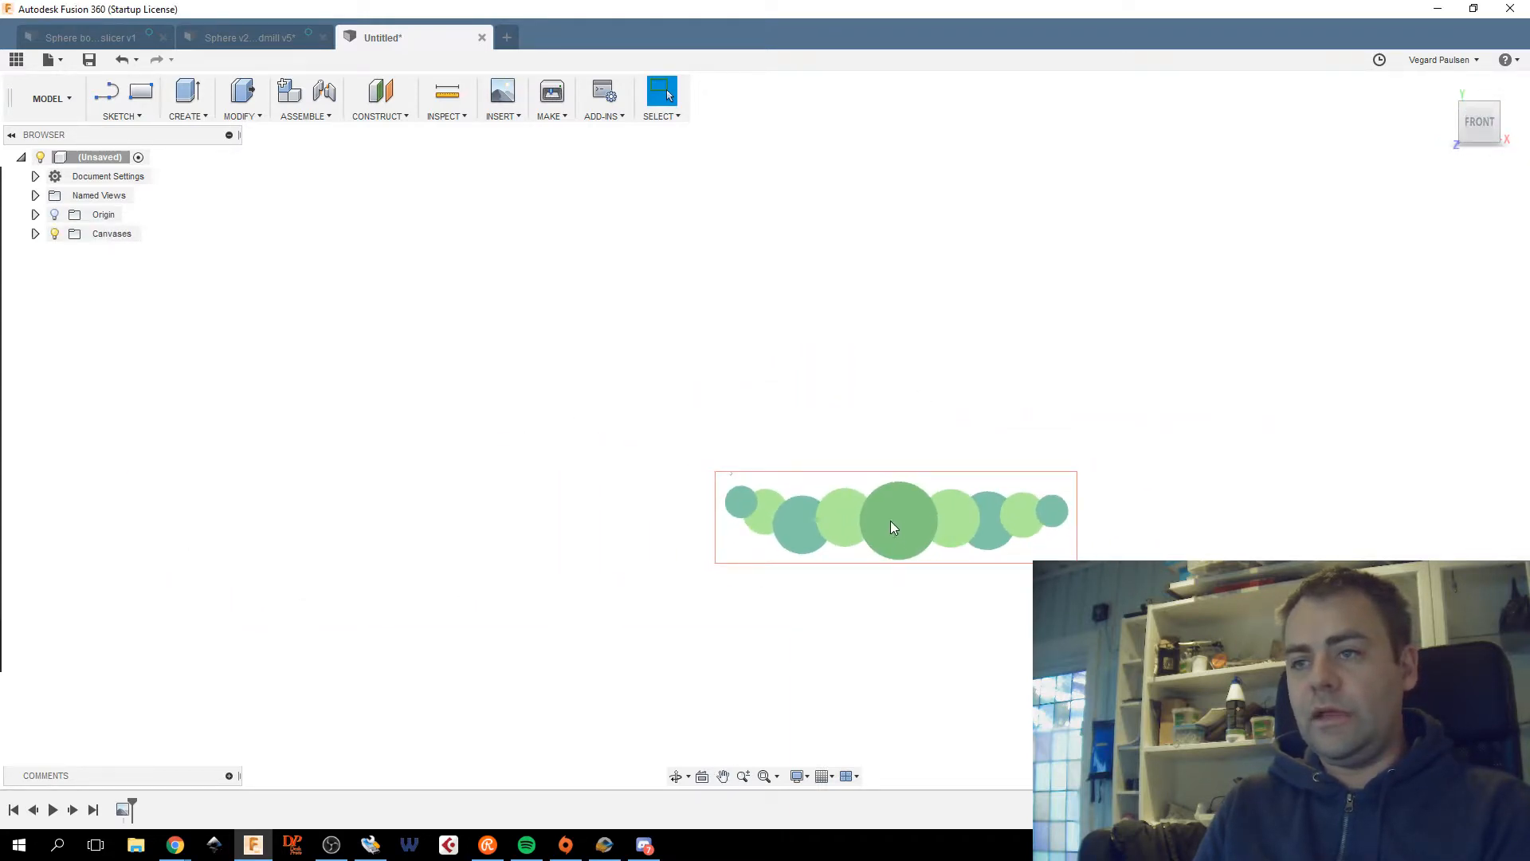
scroll(892, 522, "up", 4)
key("r")
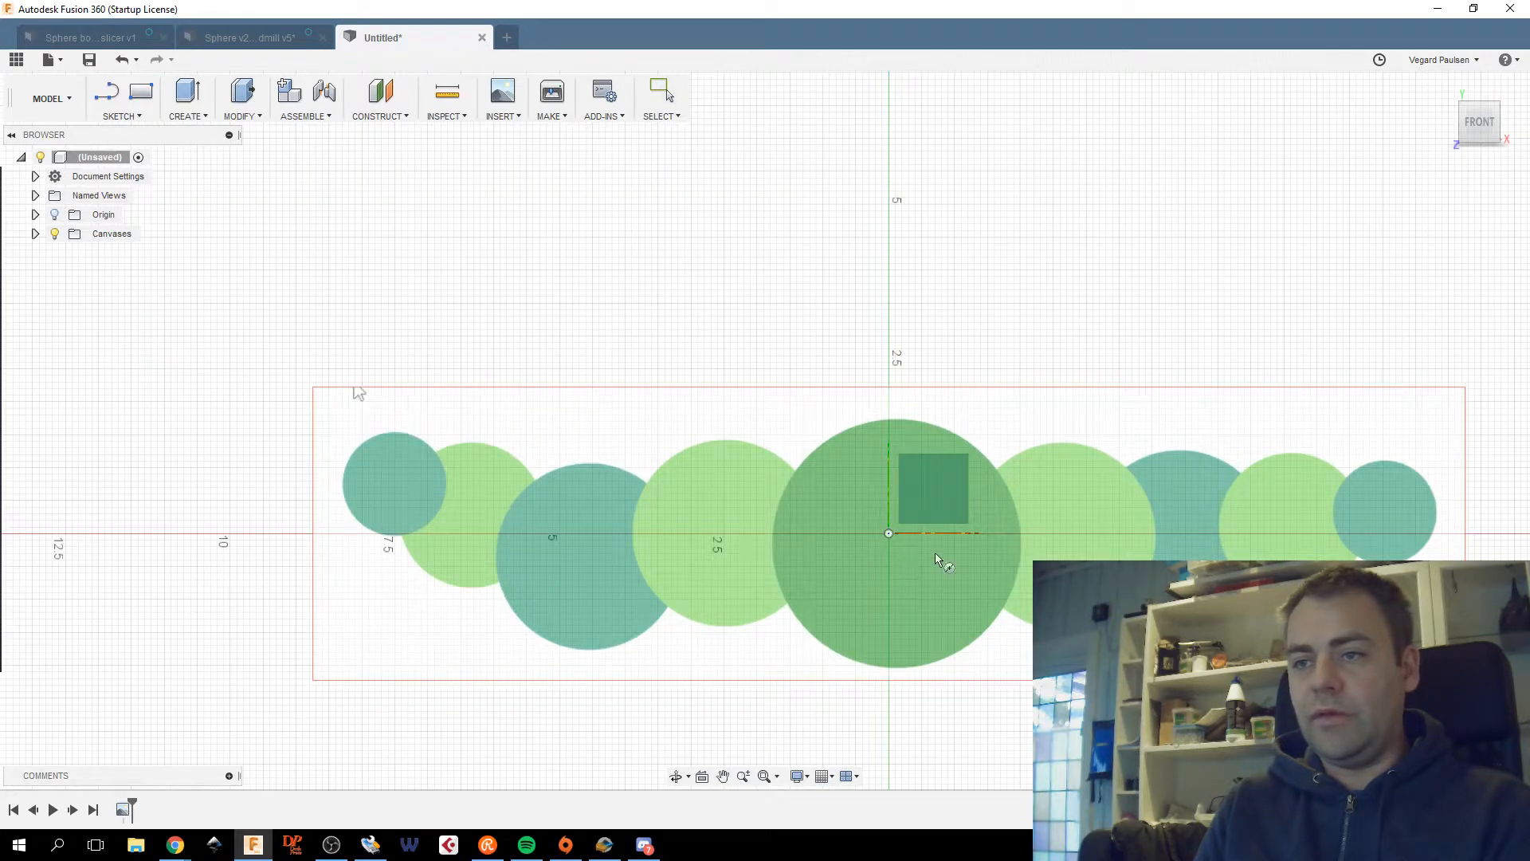
mouse_move(810, 530)
middle_mouse_down()
mouse_move(520, 460)
mouse_move(674, 432)
middle_mouse_up()
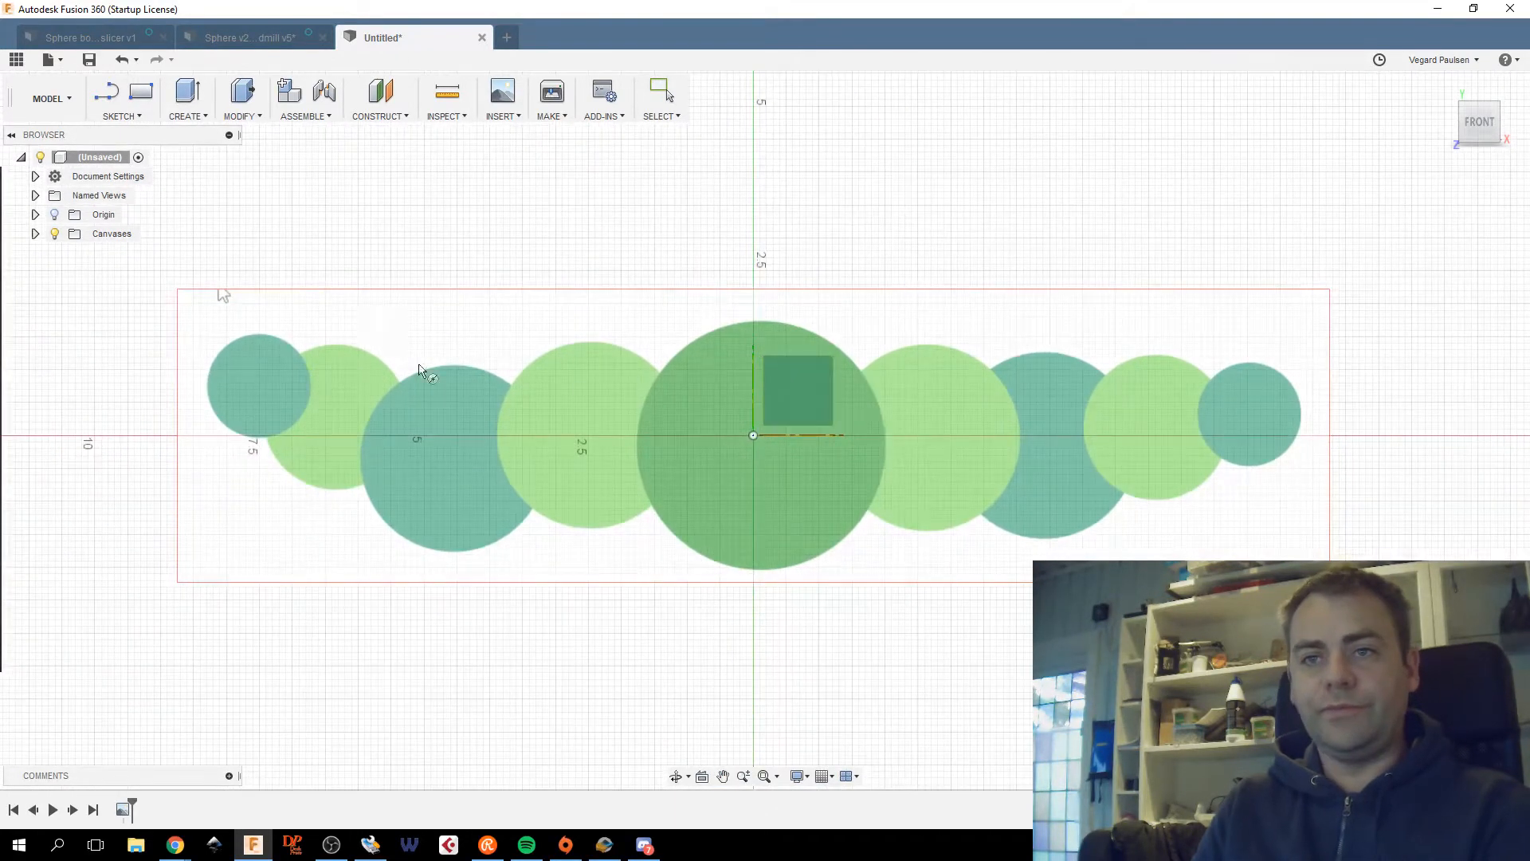
key("Escape")
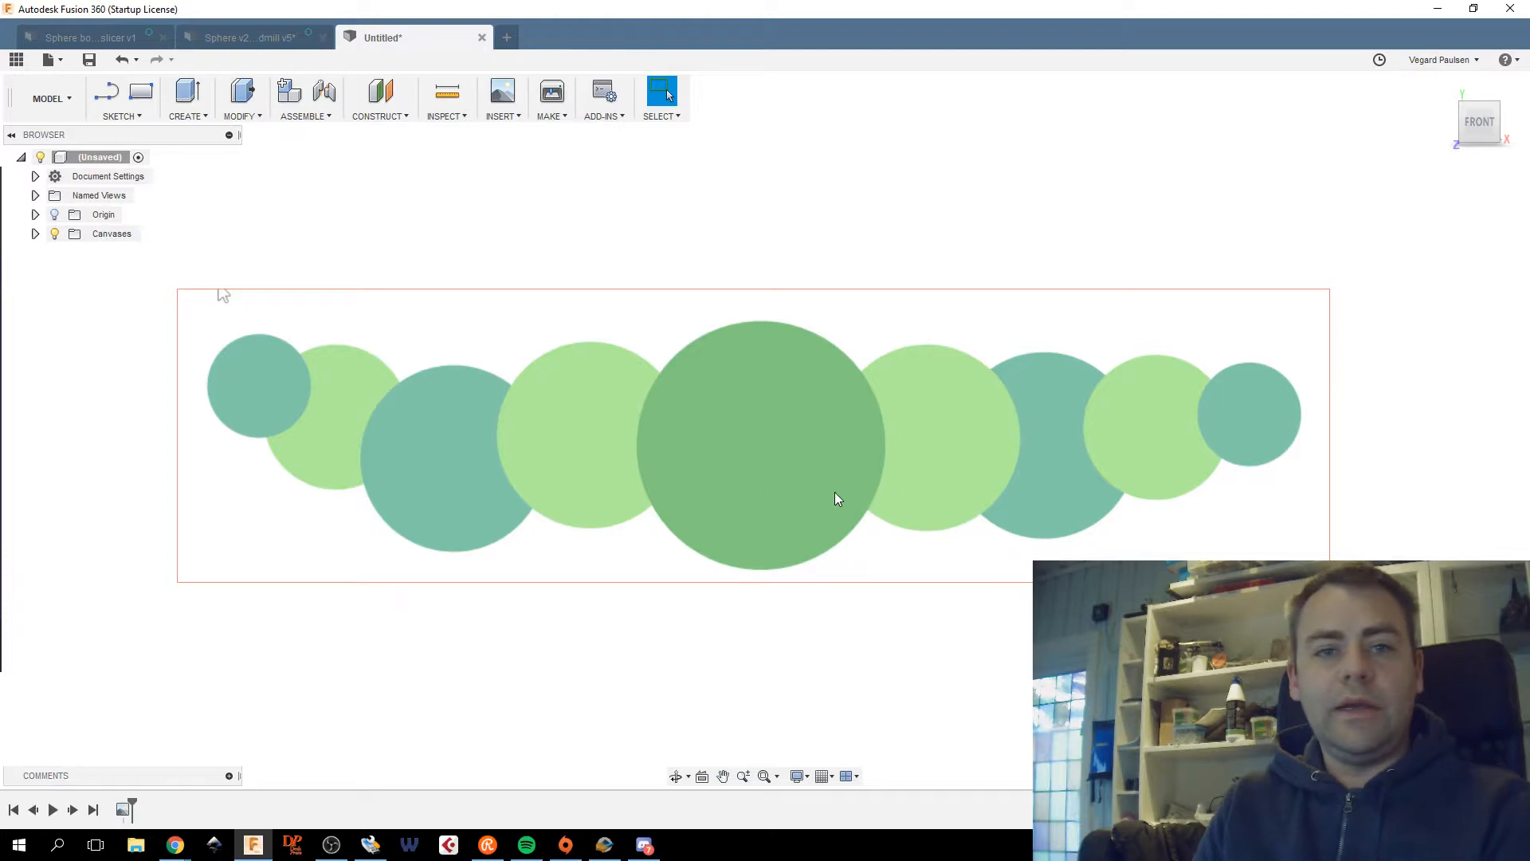
key("c")
key("Escape")
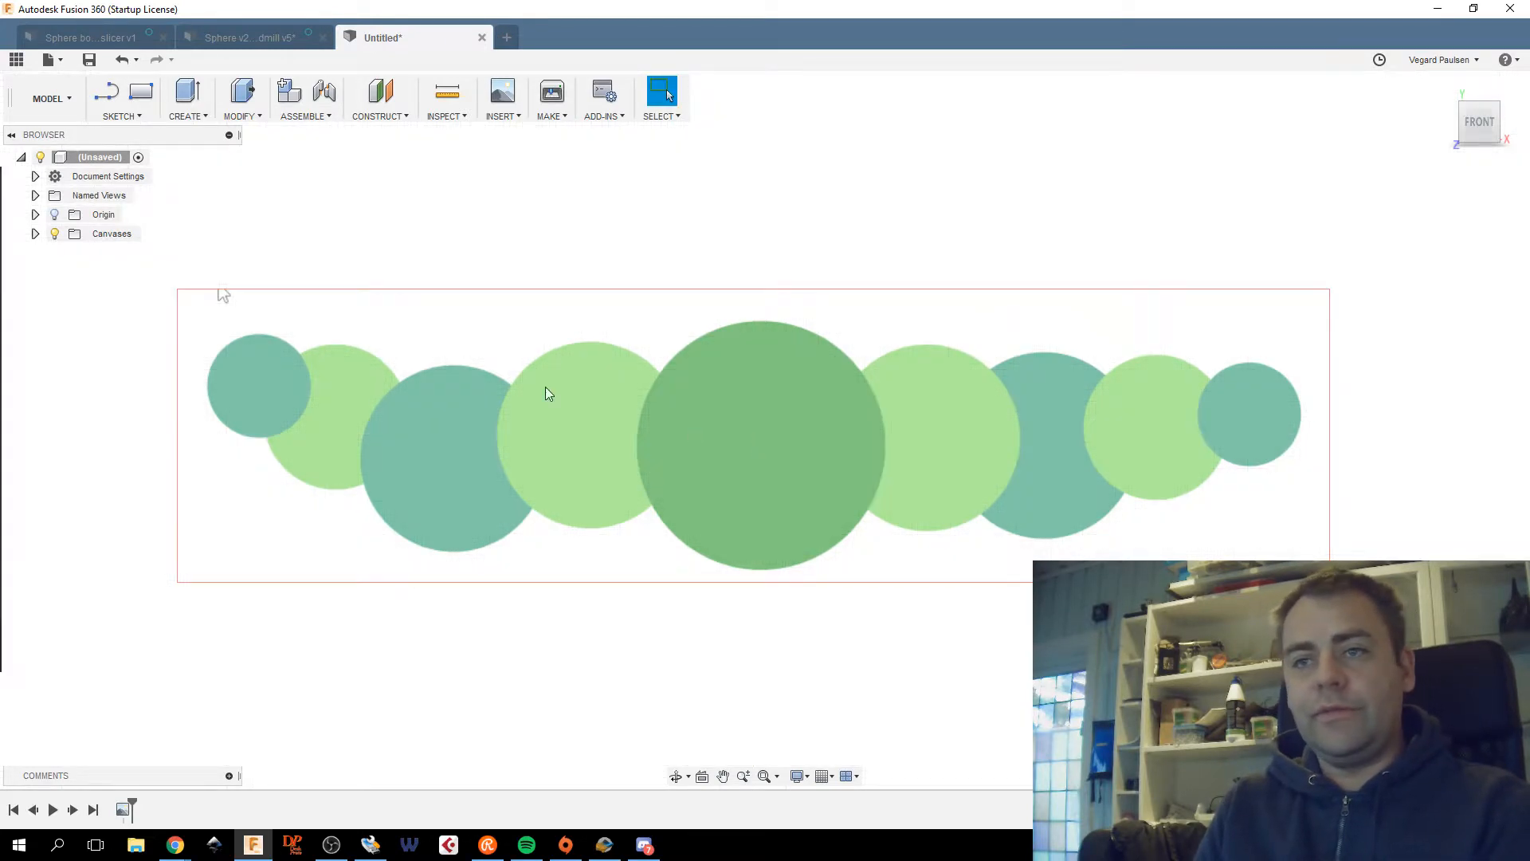
Start a sketch on the front plane and draw a 150 mm diameter circle centred on the origin.
left_click(105, 94)
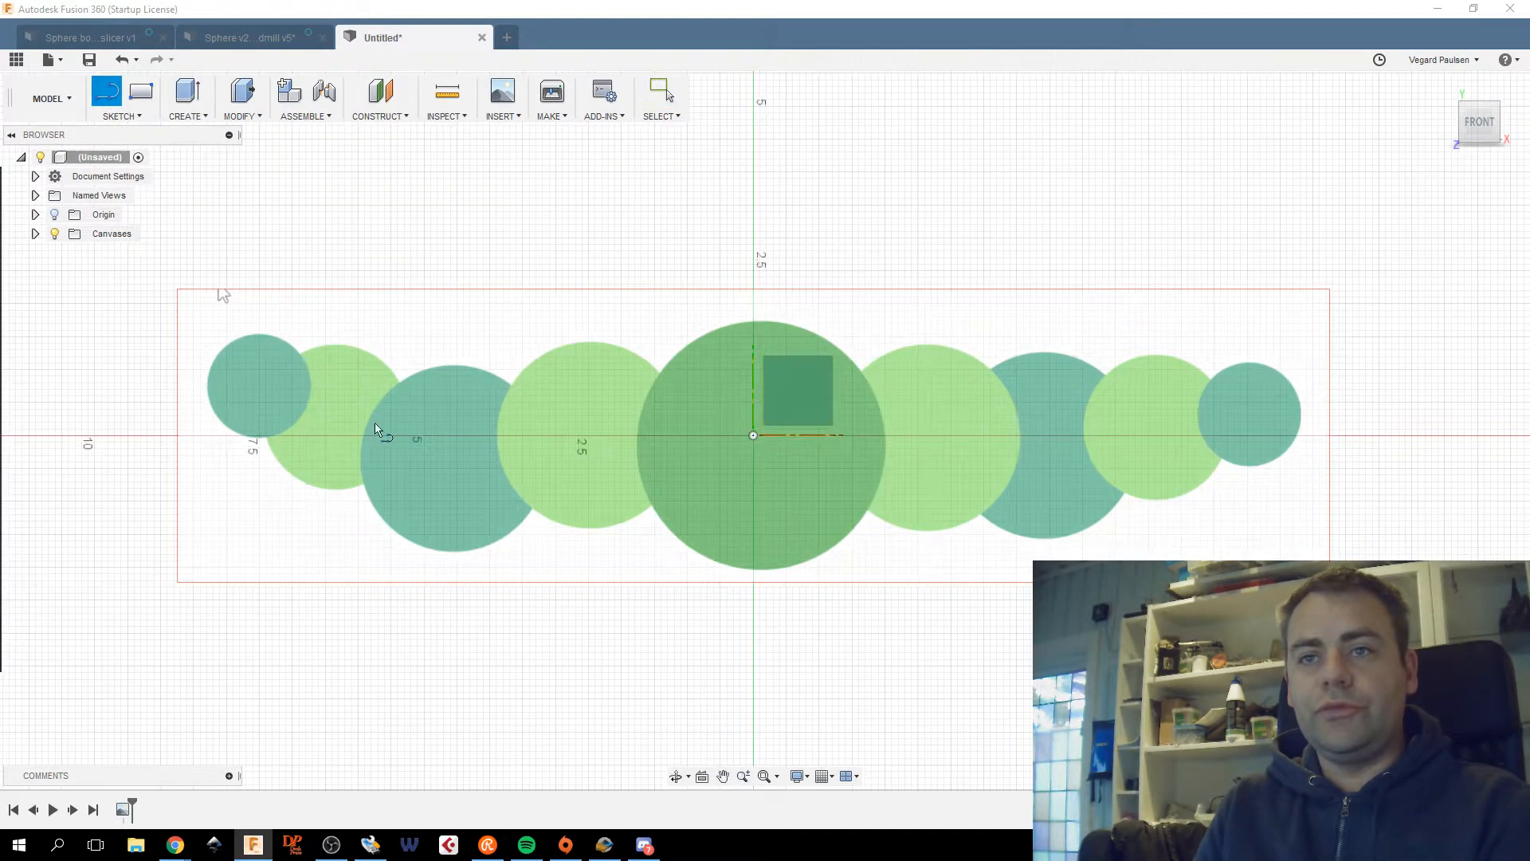
left_click(763, 429)
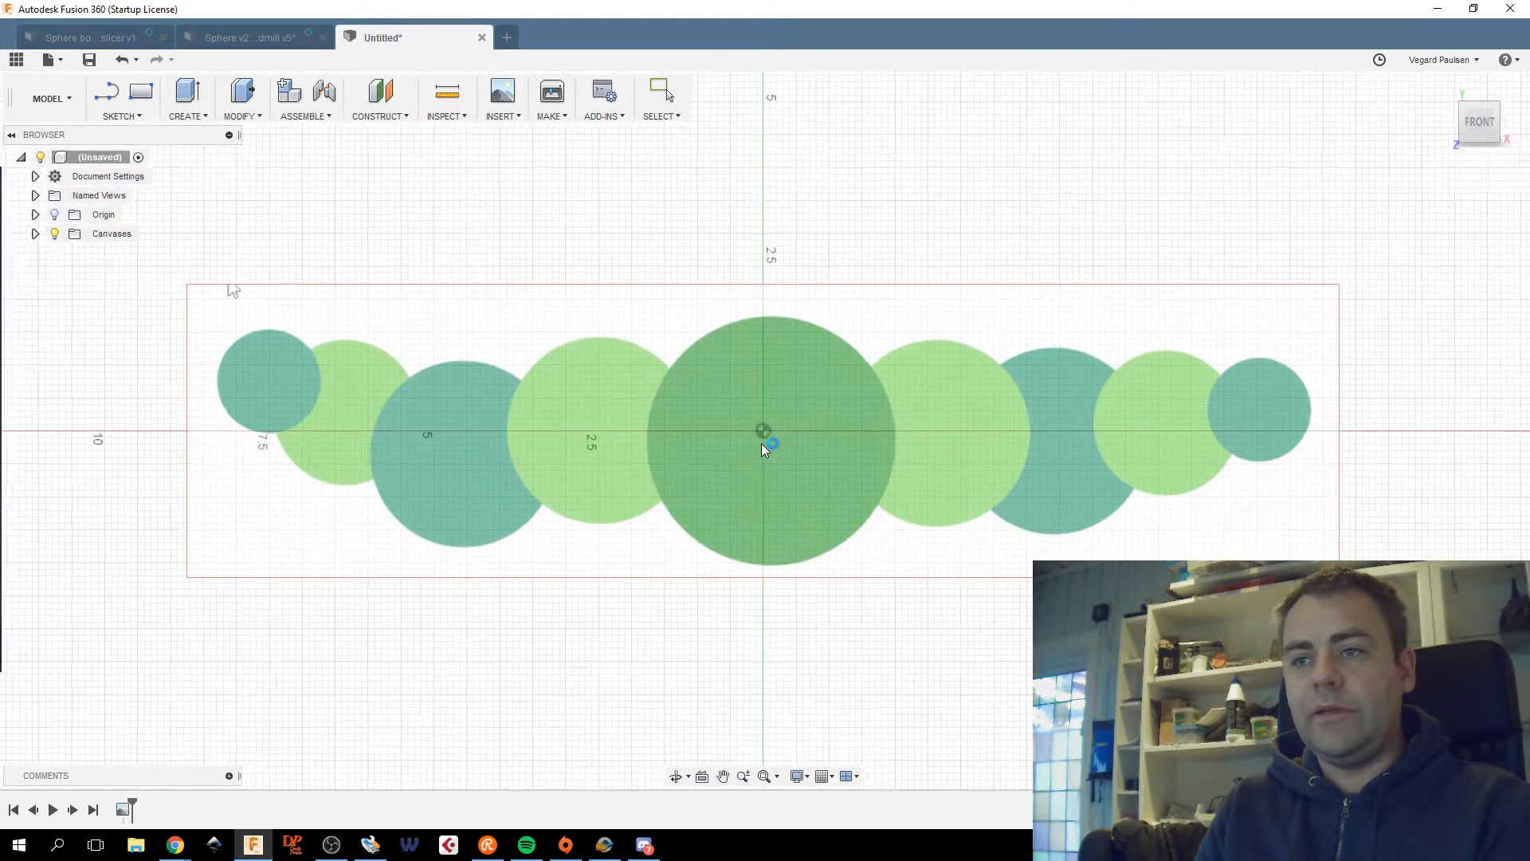
key("c")
left_click(765, 431)
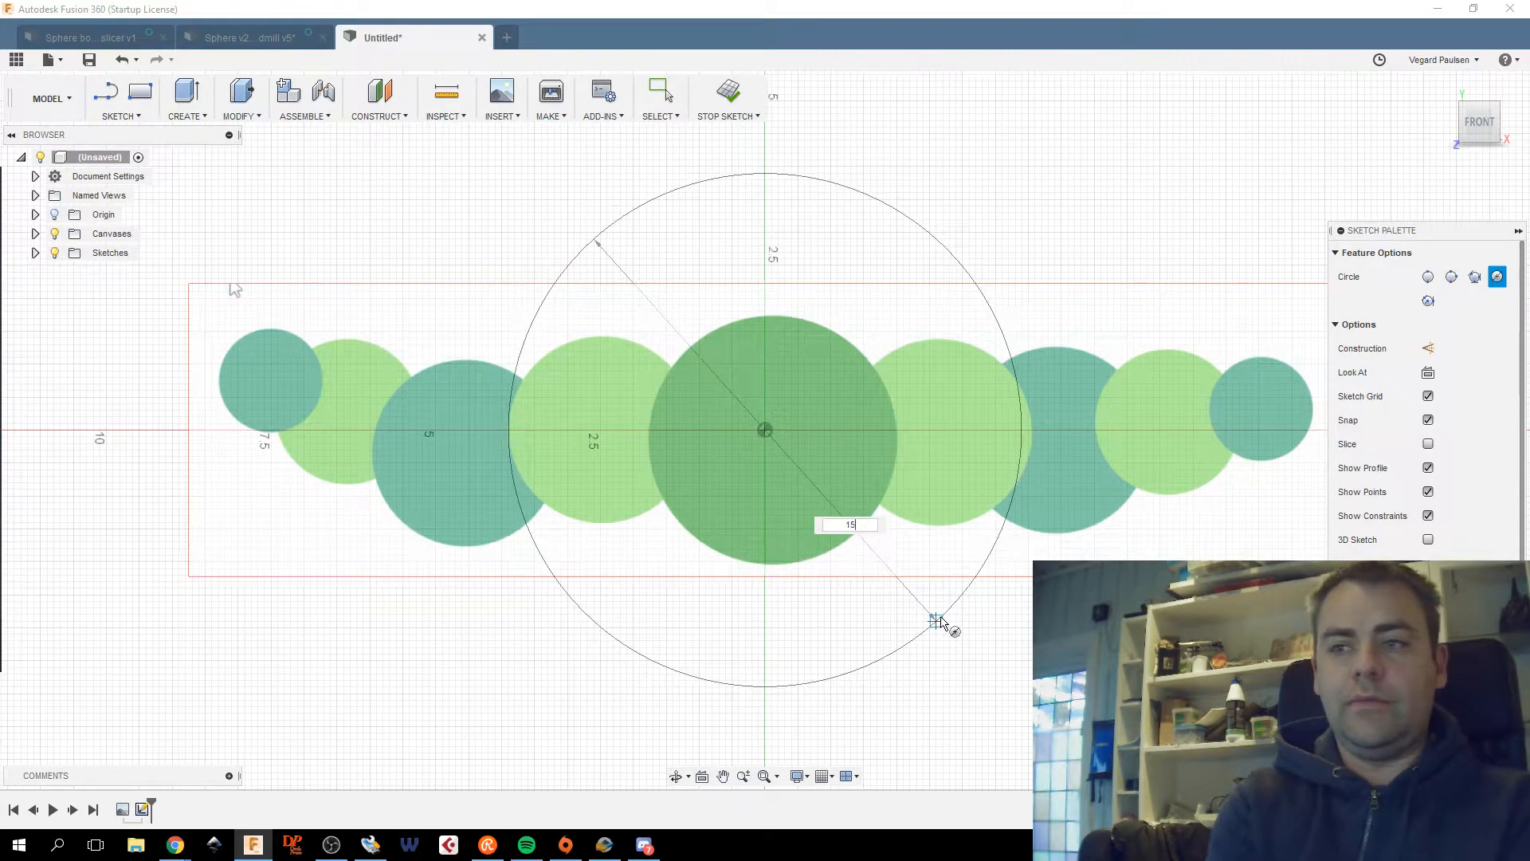
type("15")
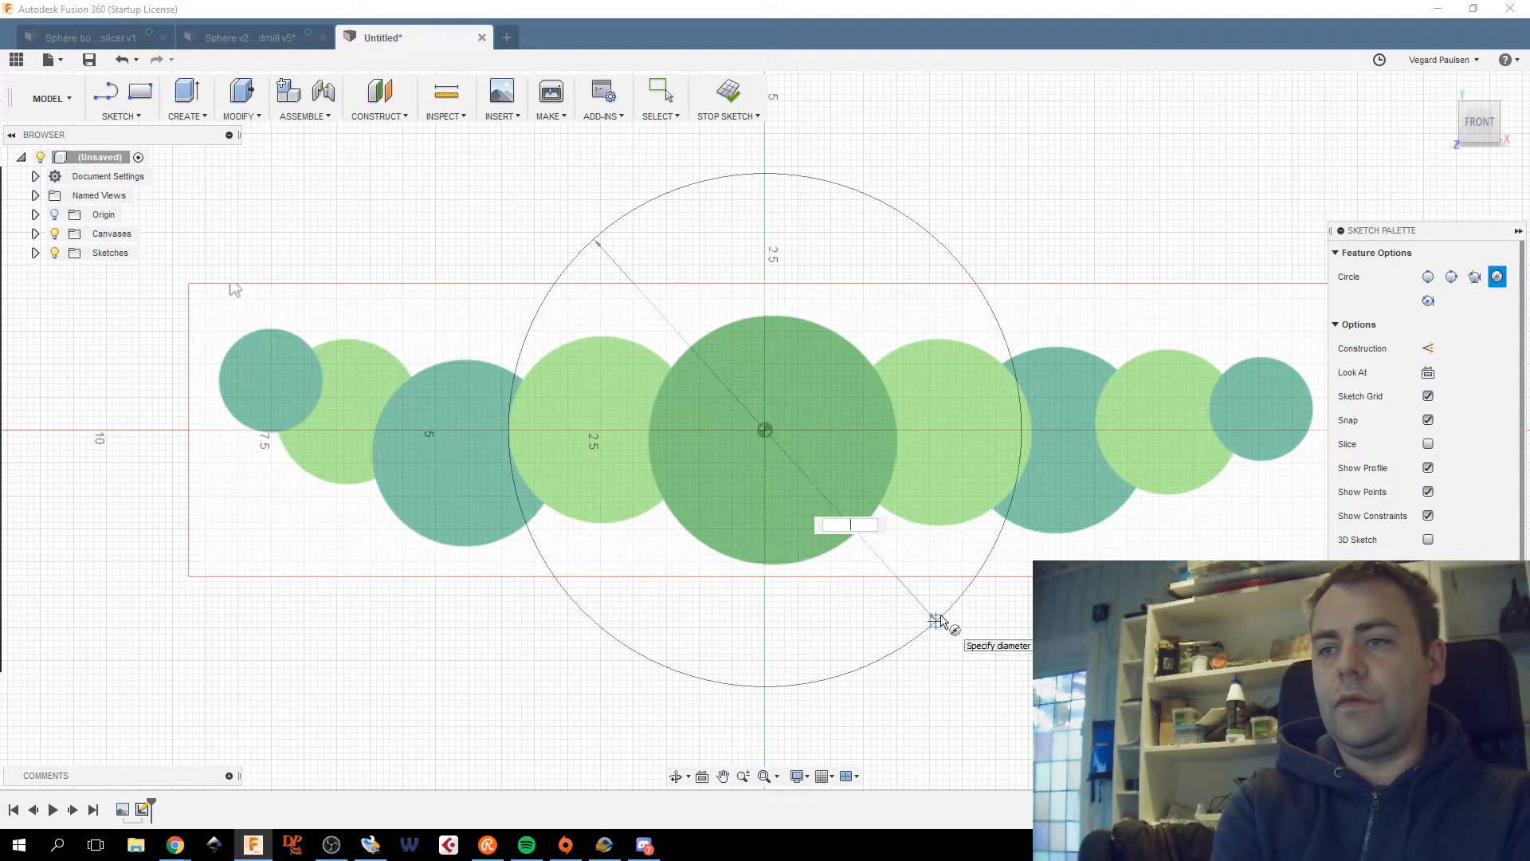
type("0")
key("Tab")
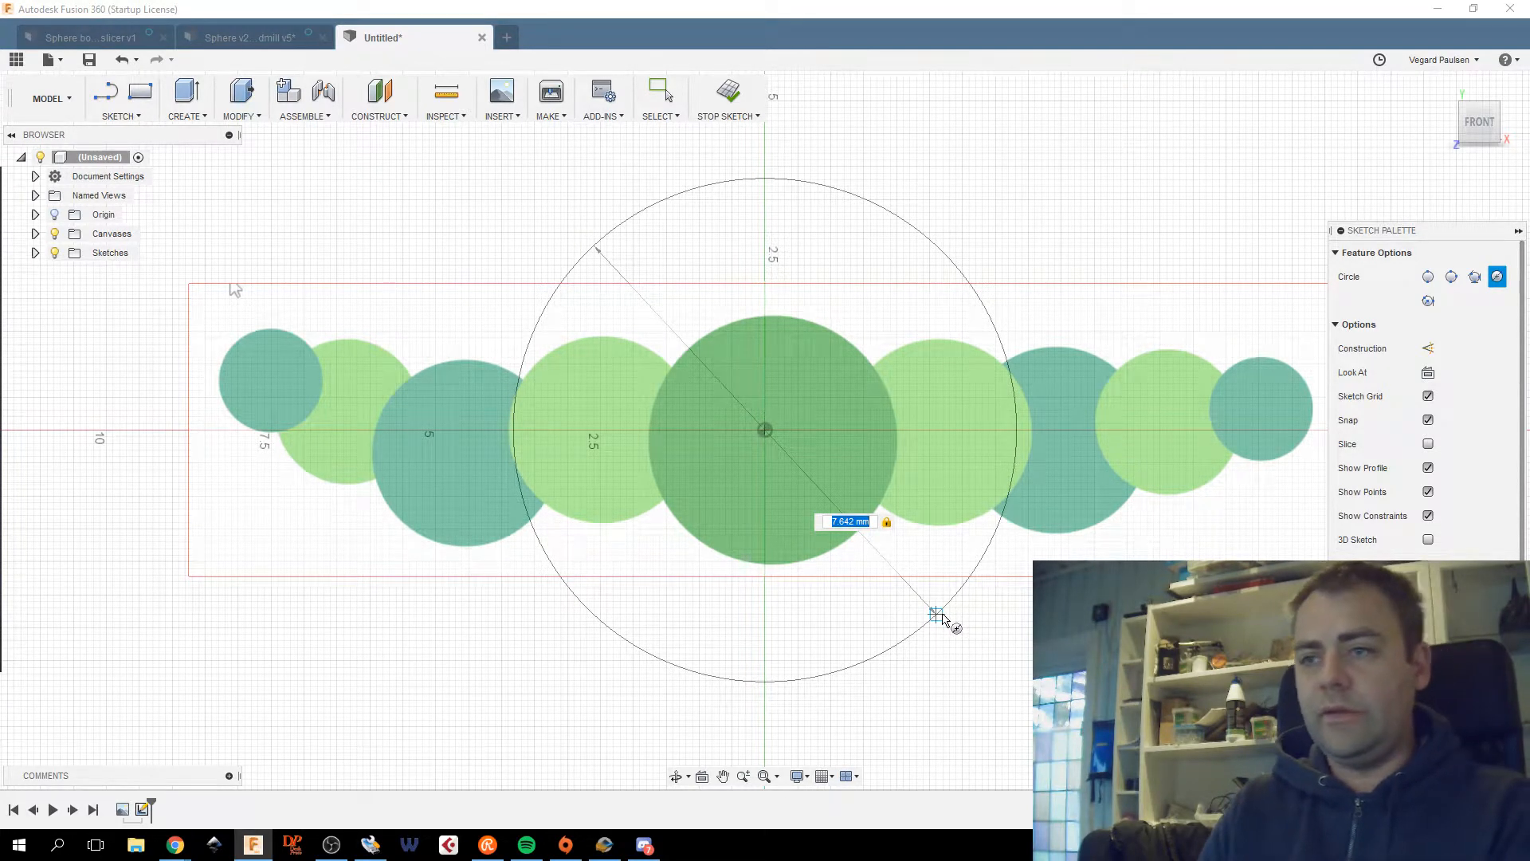
type("15m")
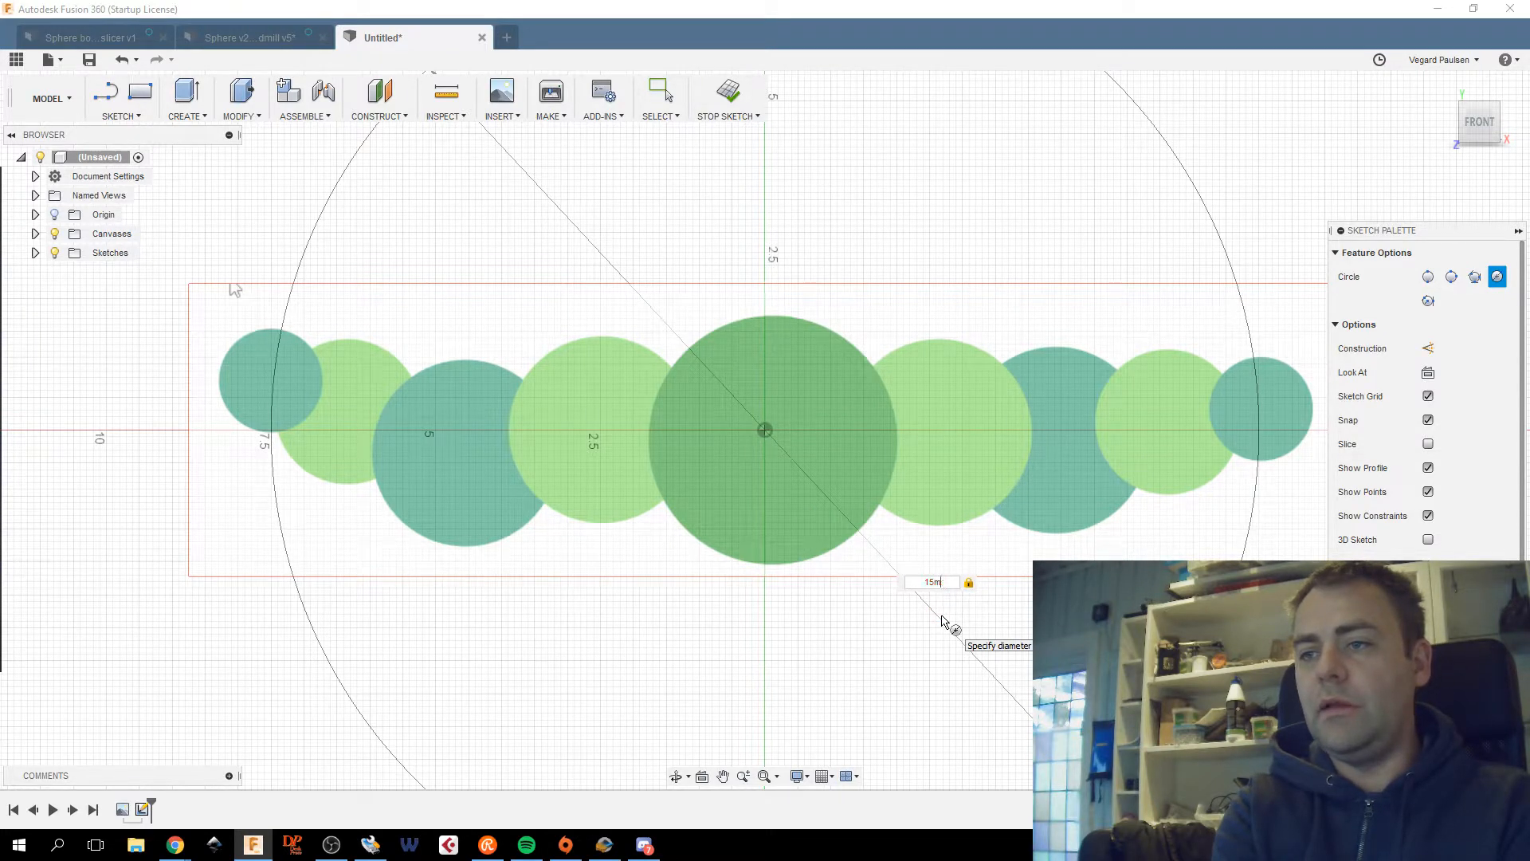
type("5")
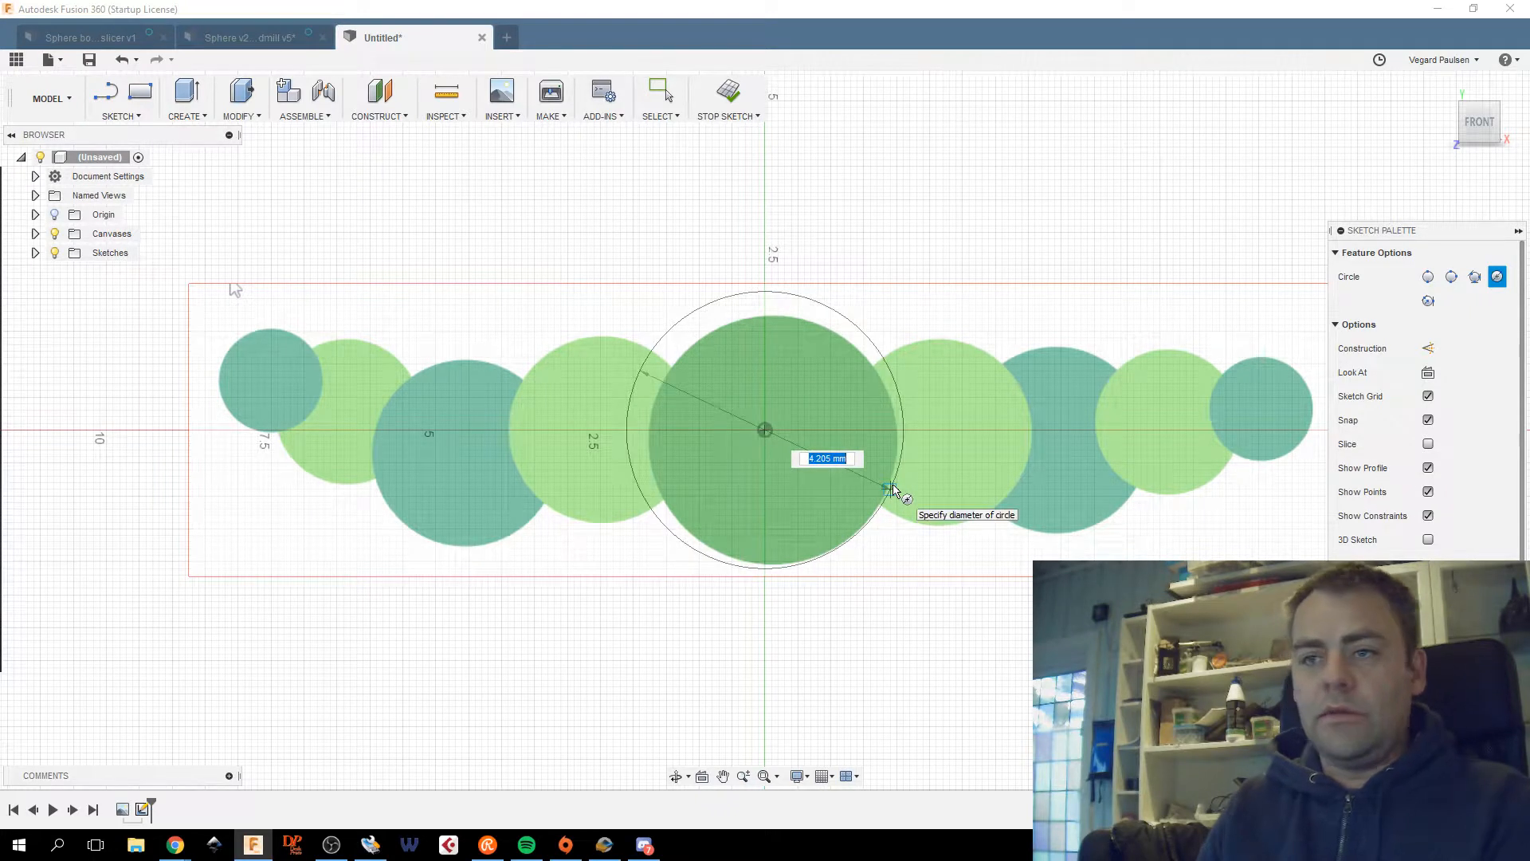
type("5")
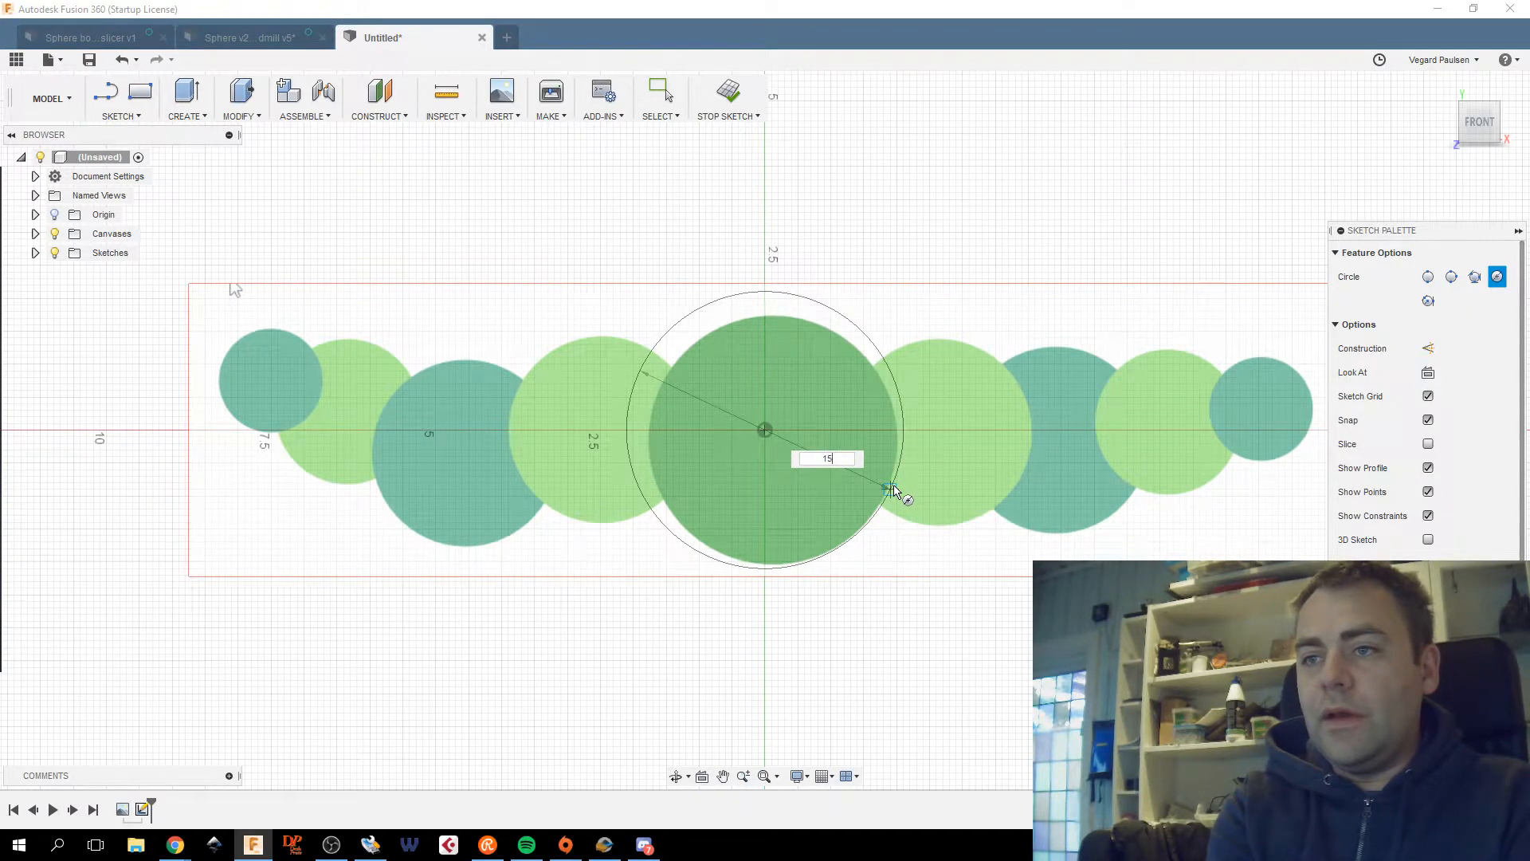
key("Tab")
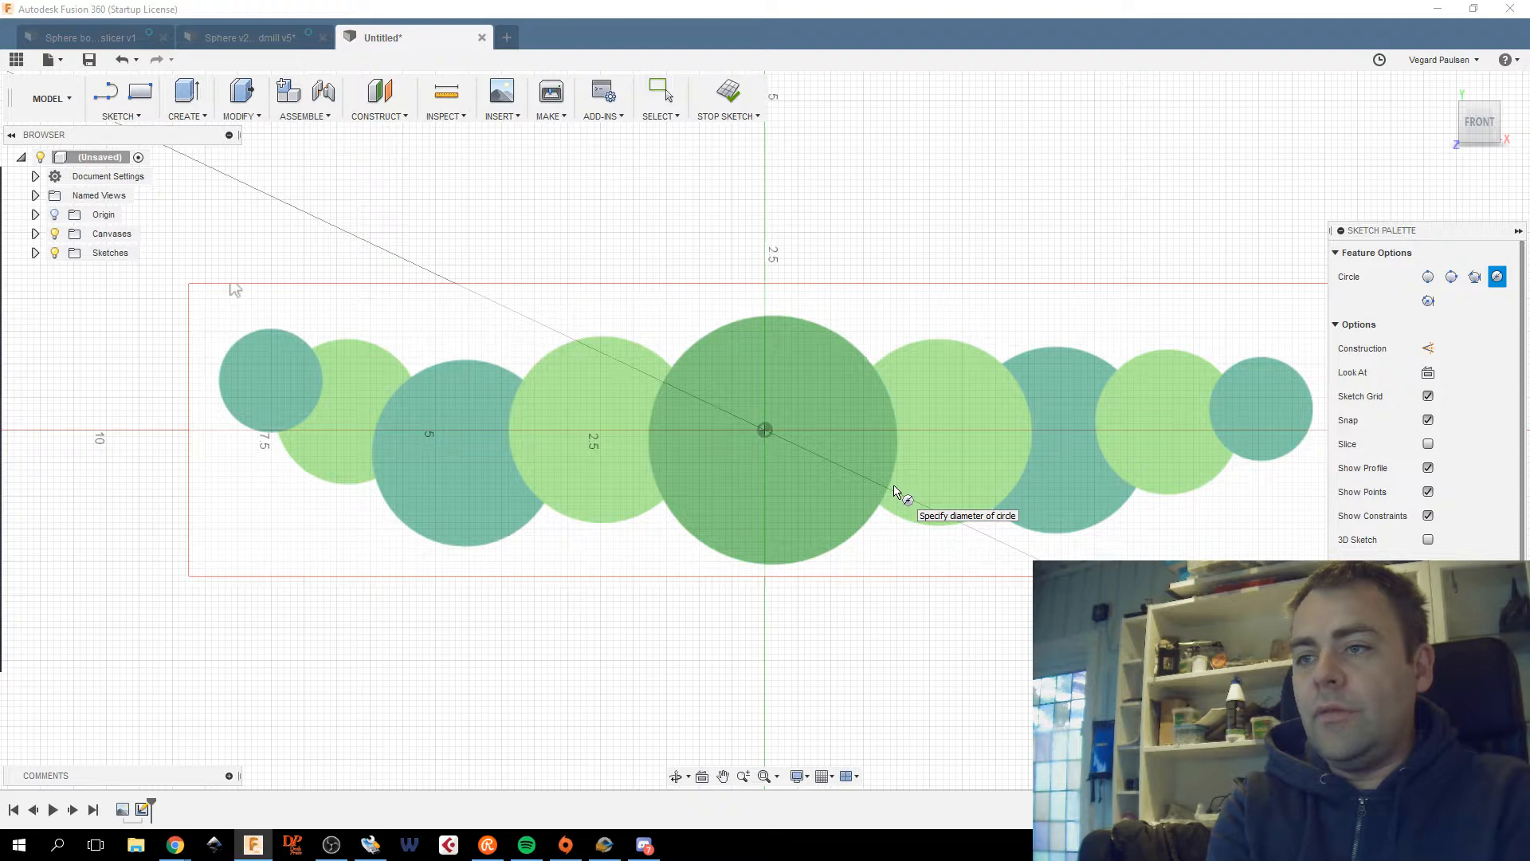
key("Return")
Compare the size of the 150 mm sketch circle with the disc image on the canvas.
scroll(908, 510, "down", 5)
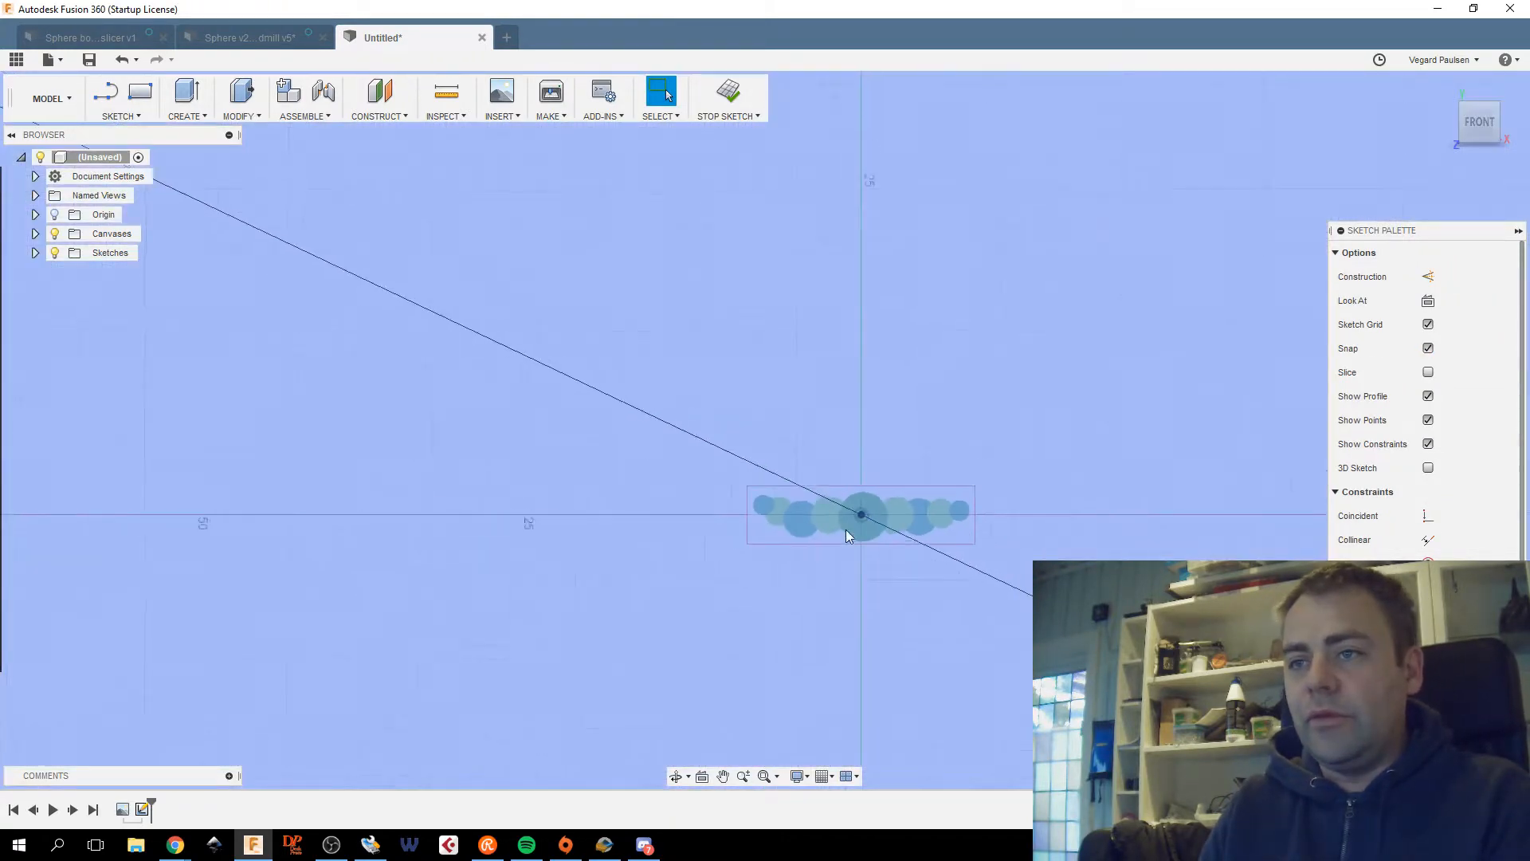
scroll(846, 530, "down", 6)
middle_click_drag(874, 548, 703, 482)
scroll(829, 534, "down", 1)
middle_click_drag(814, 528, 830, 522)
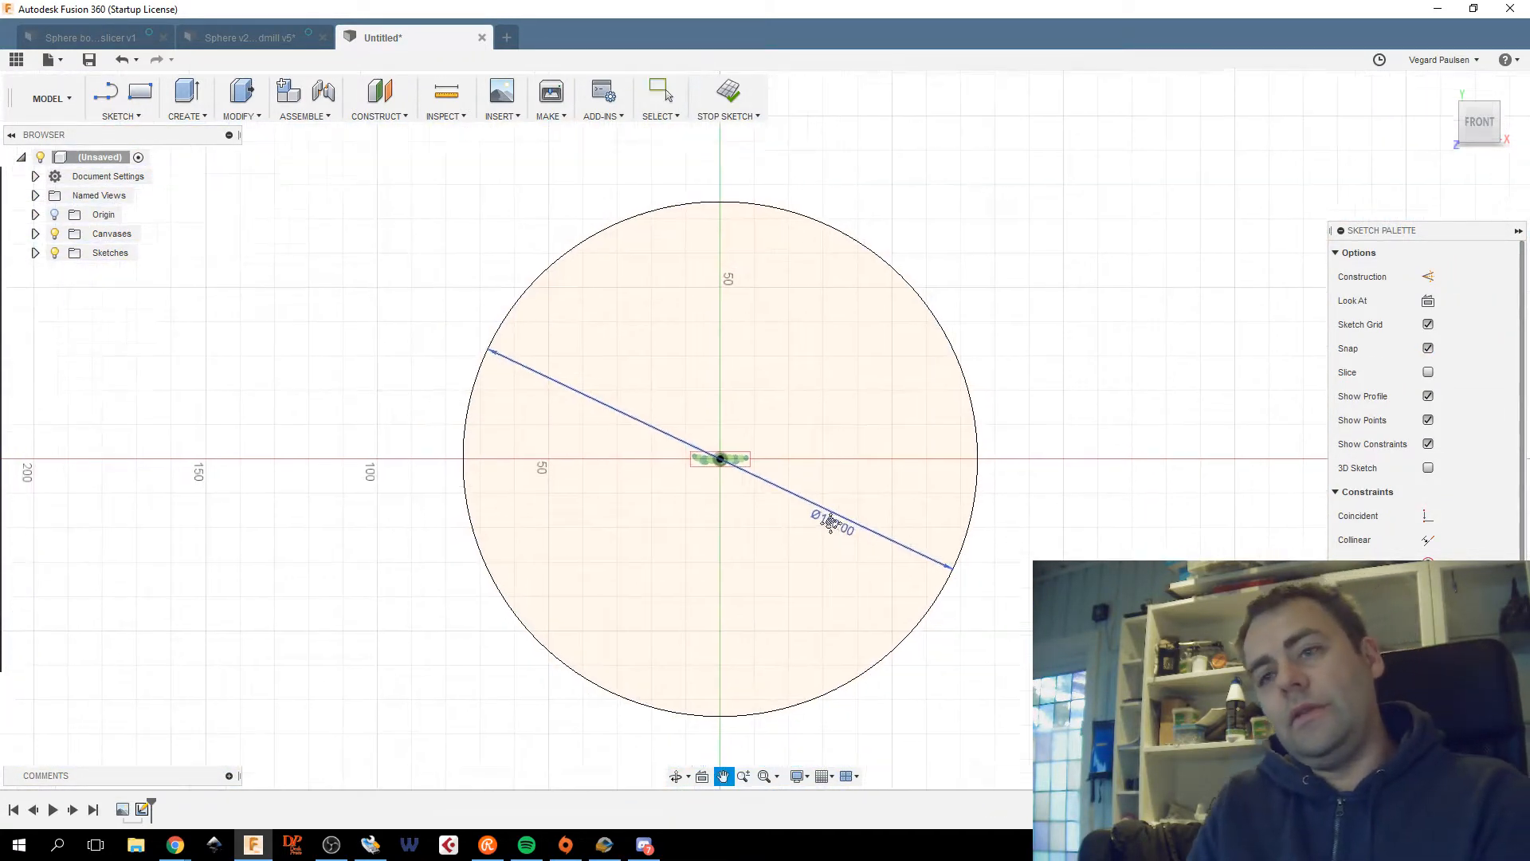
key("Escape")
left_click(821, 510)
scroll(690, 440, "up", 5)
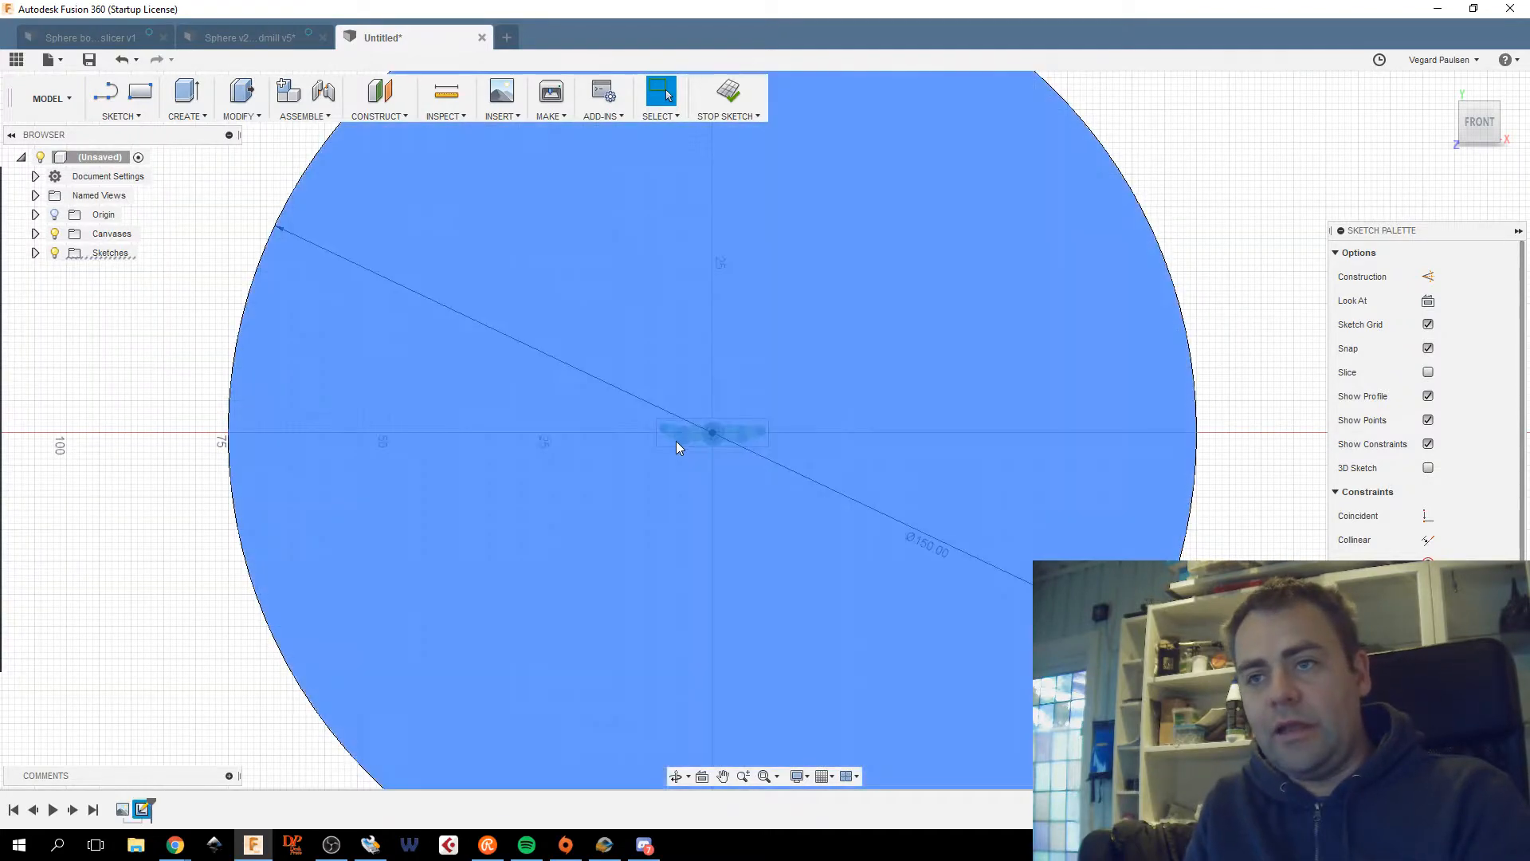
scroll(818, 463, "down", 2)
scroll(770, 455, "up", 4)
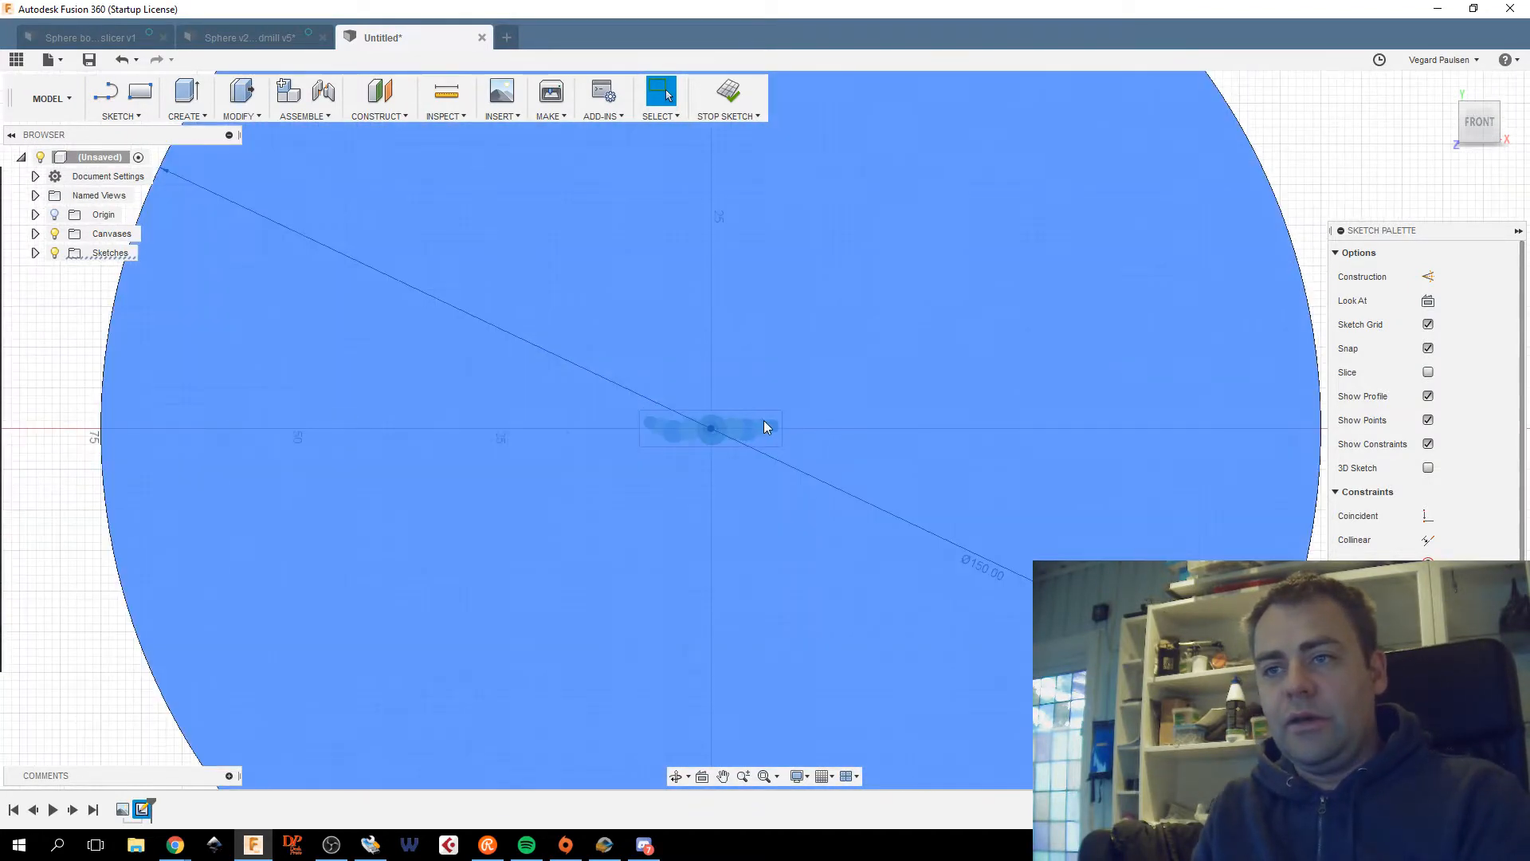
scroll(810, 460, "down", 2)
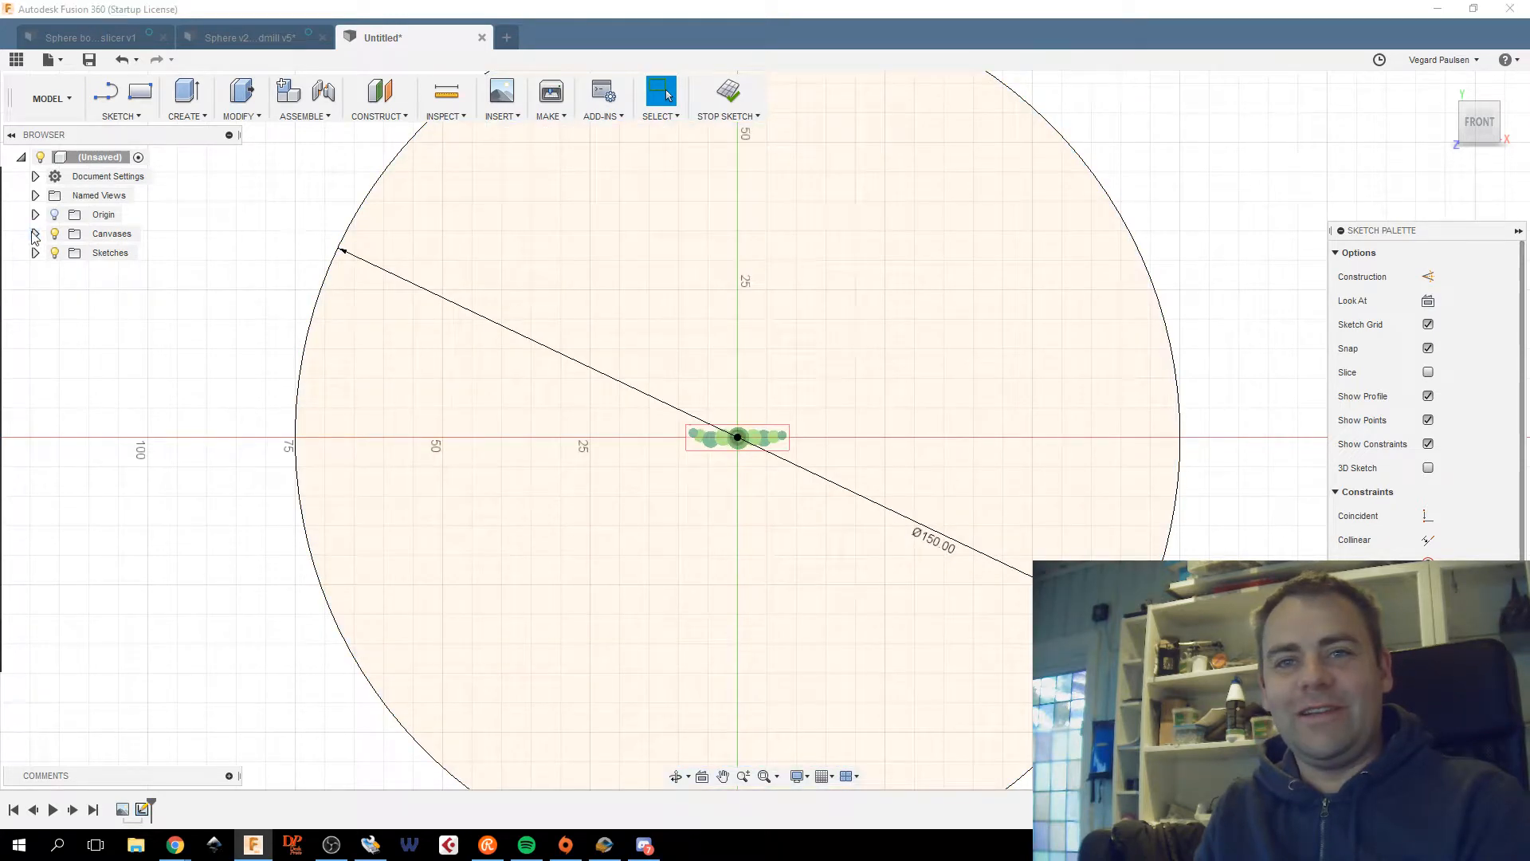
Calibrate the canvas by picking the opposite edges of the large middle disc and setting that distance to 150 mm.
left_click(35, 234)
right_click(159, 254)
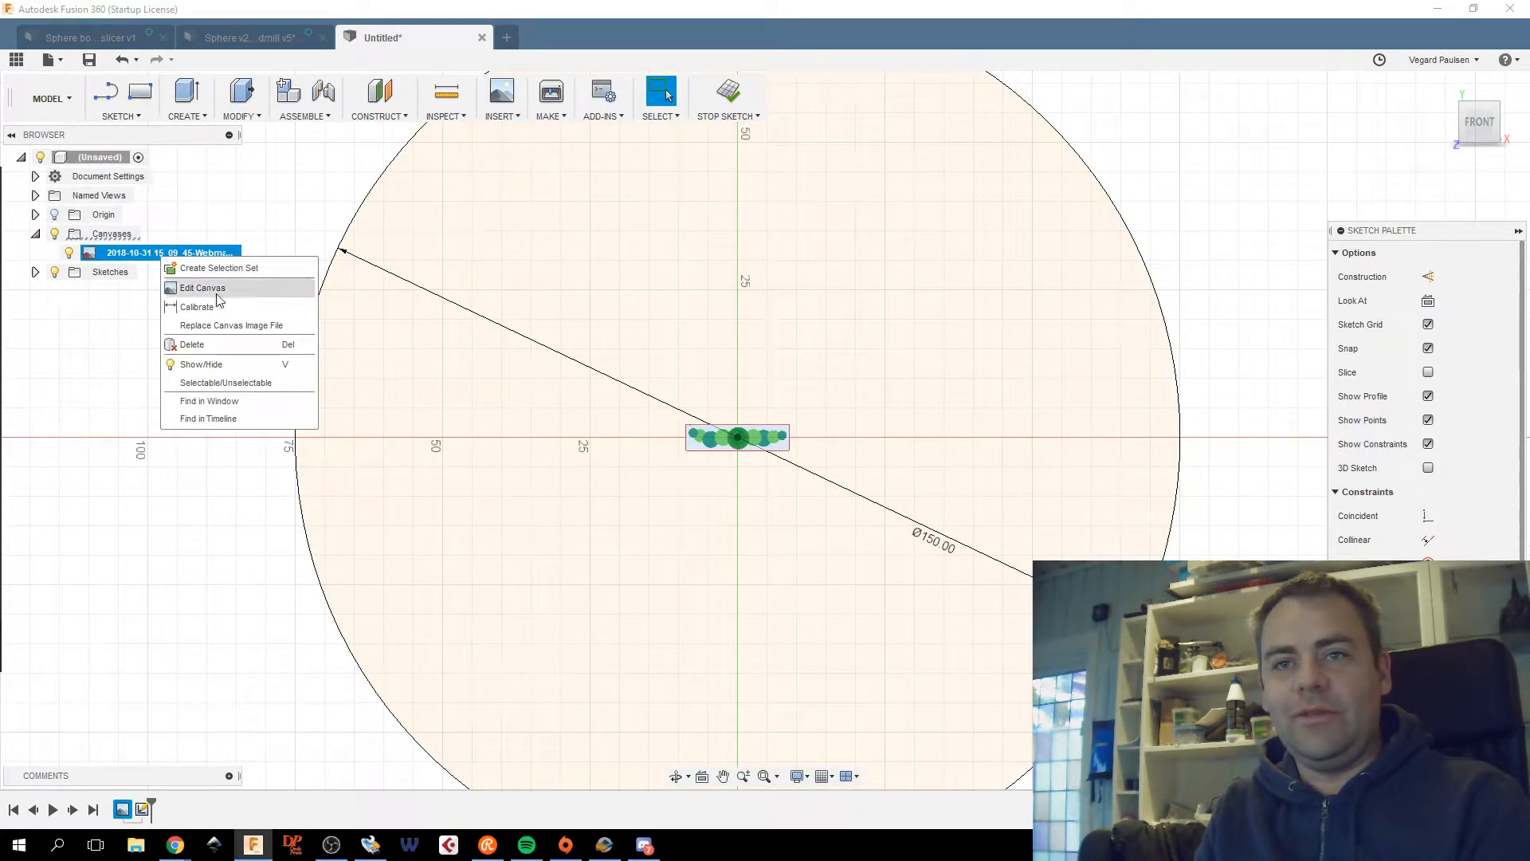
left_click(207, 308)
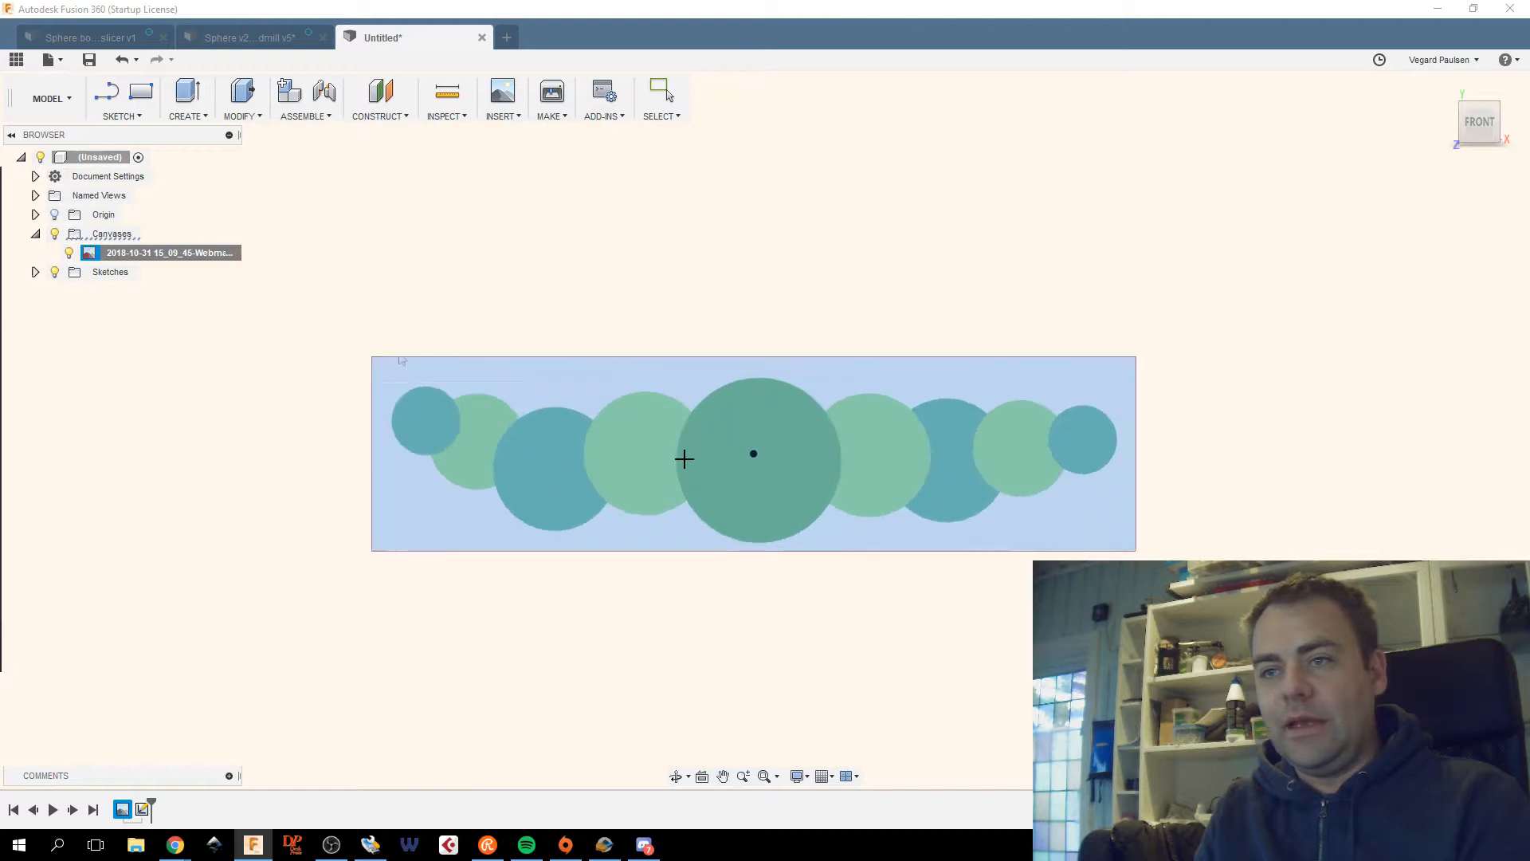
scroll(684, 459, "up", 3)
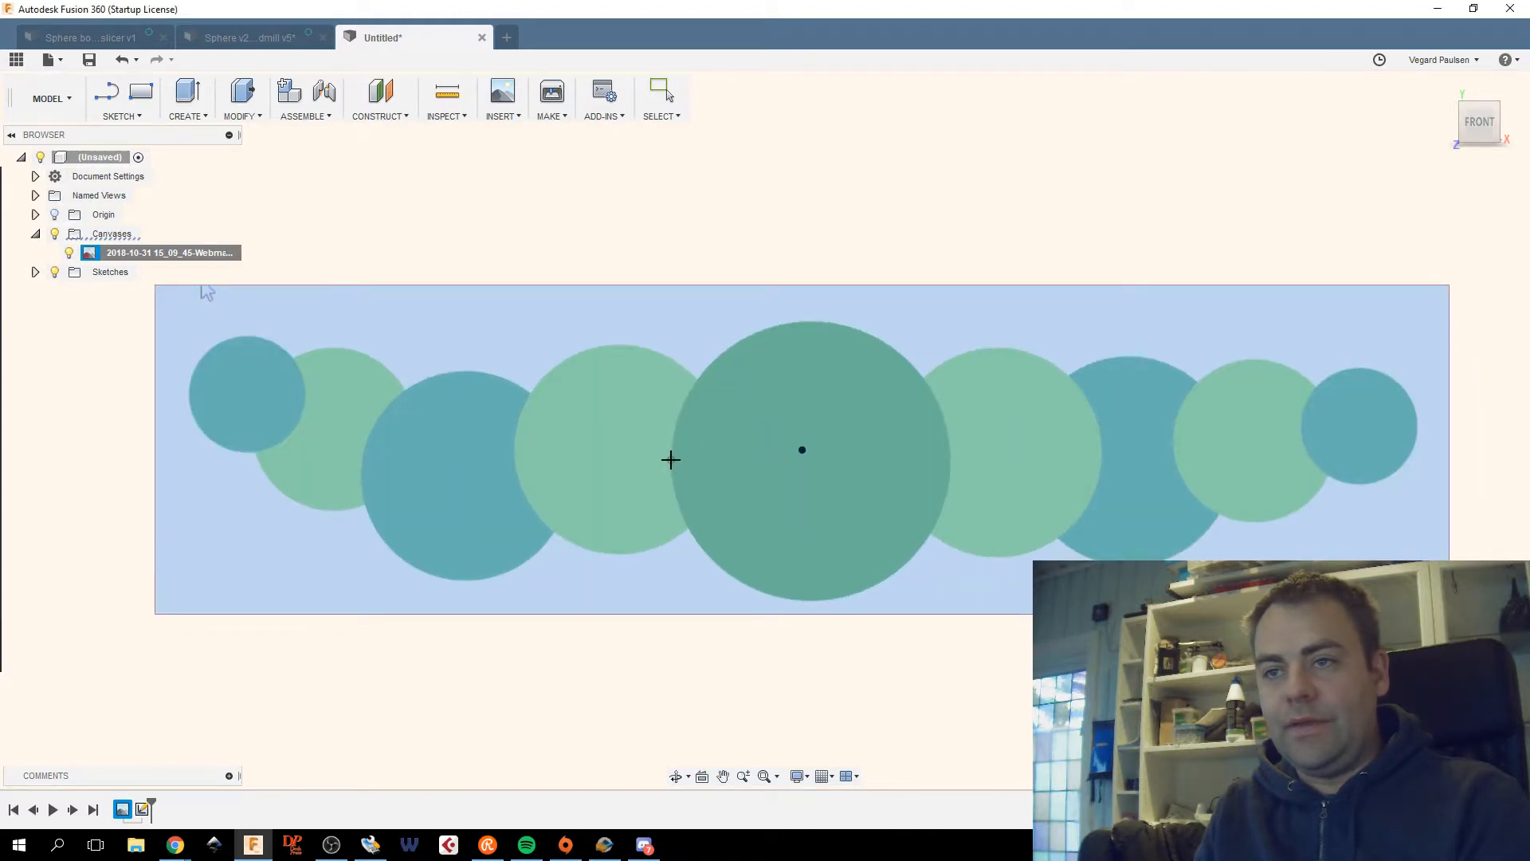
left_click(671, 459)
left_click(949, 461)
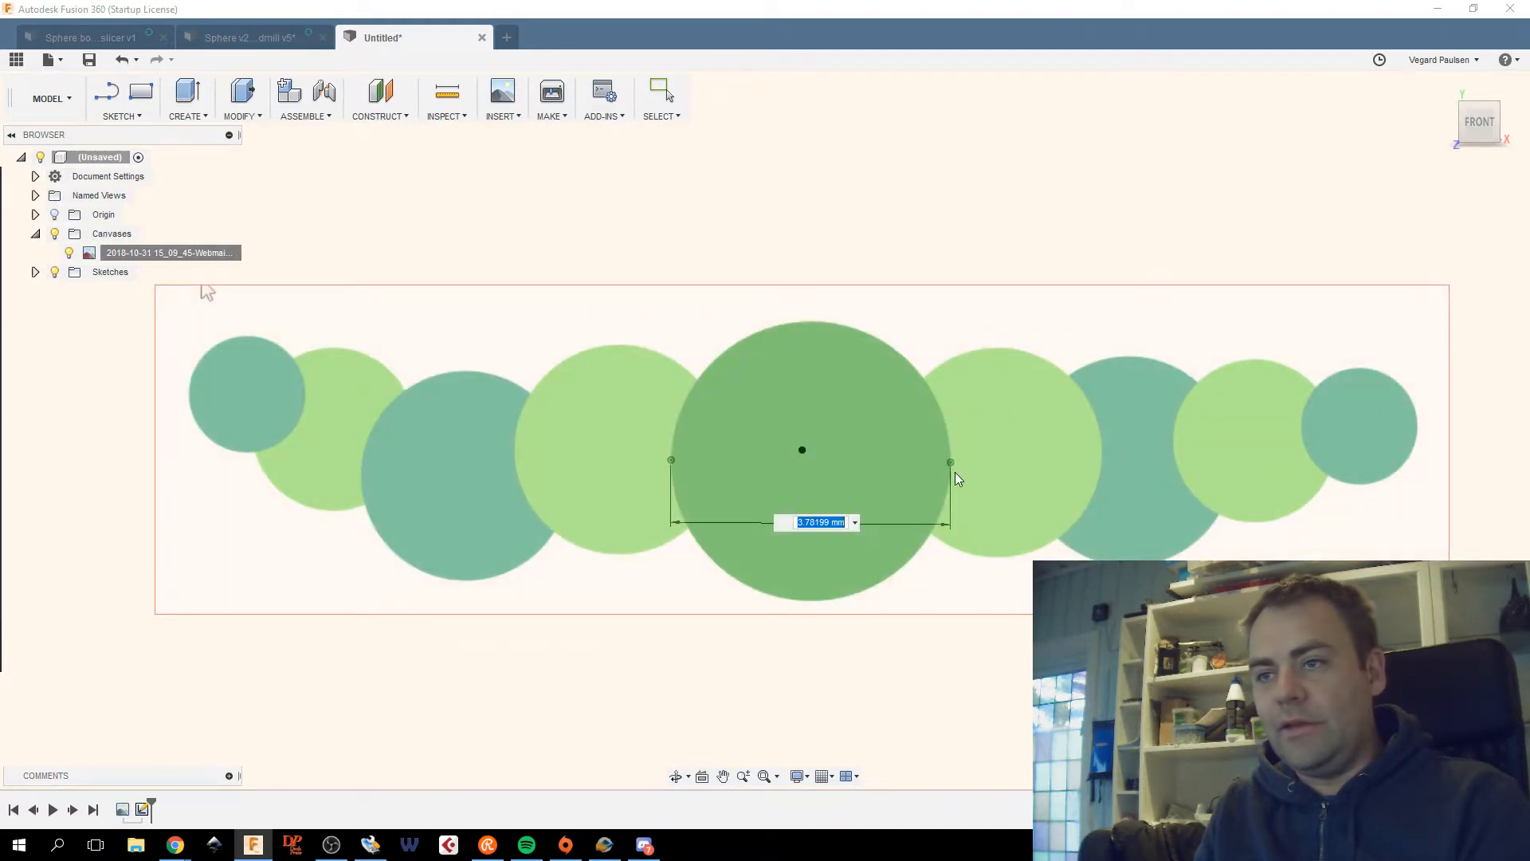
type("100cm")
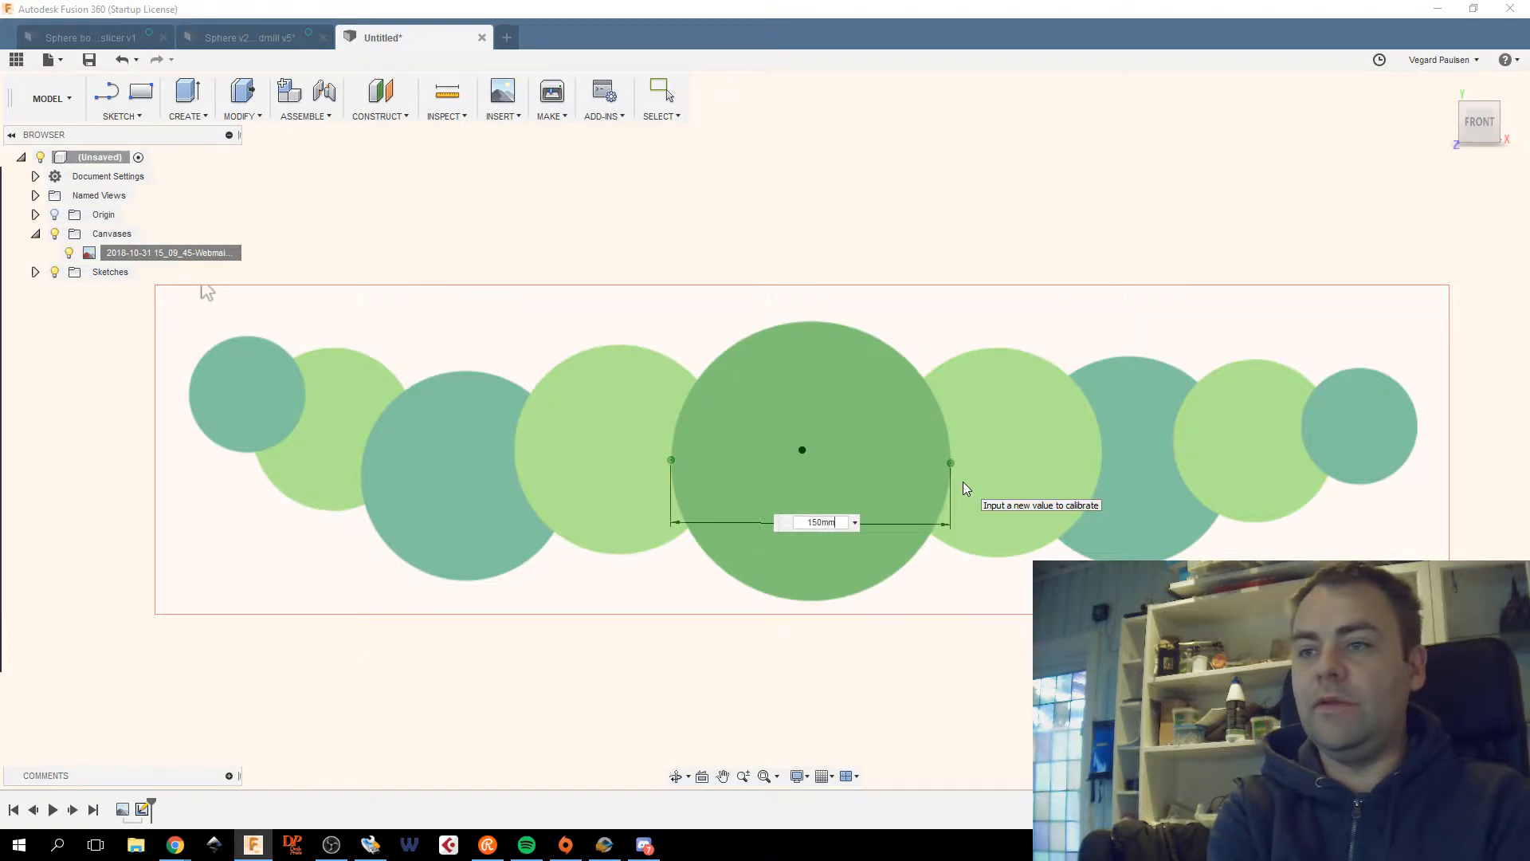
key("Return")
scroll(965, 482, "down", 10)
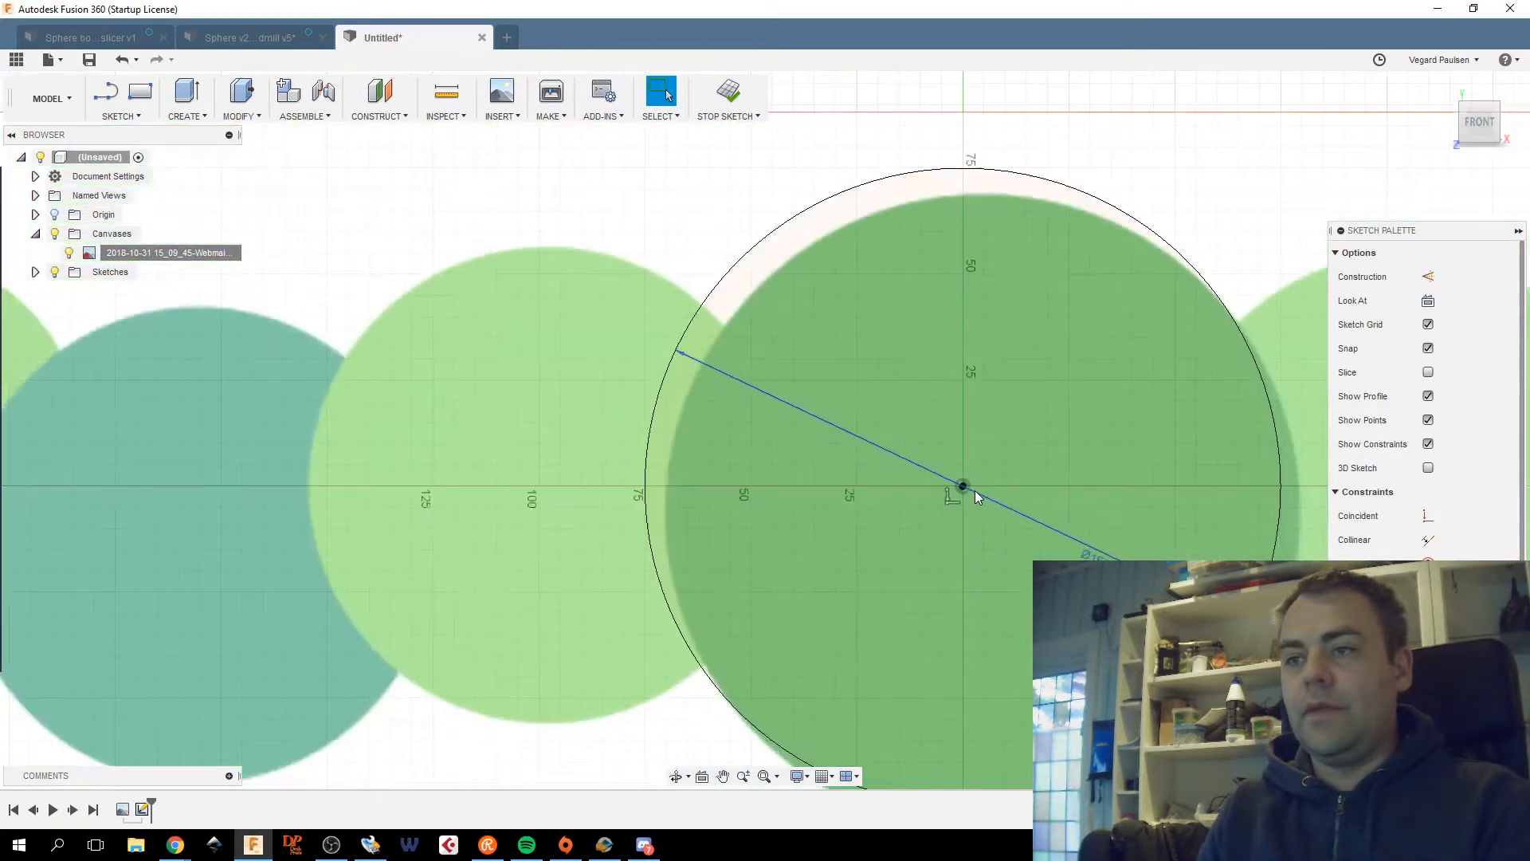
Finish the sketch containing the 150 mm circle.
scroll(973, 490, "down", 3)
middle_click_drag(988, 495, 766, 427)
middle_click_drag(912, 451, 819, 431)
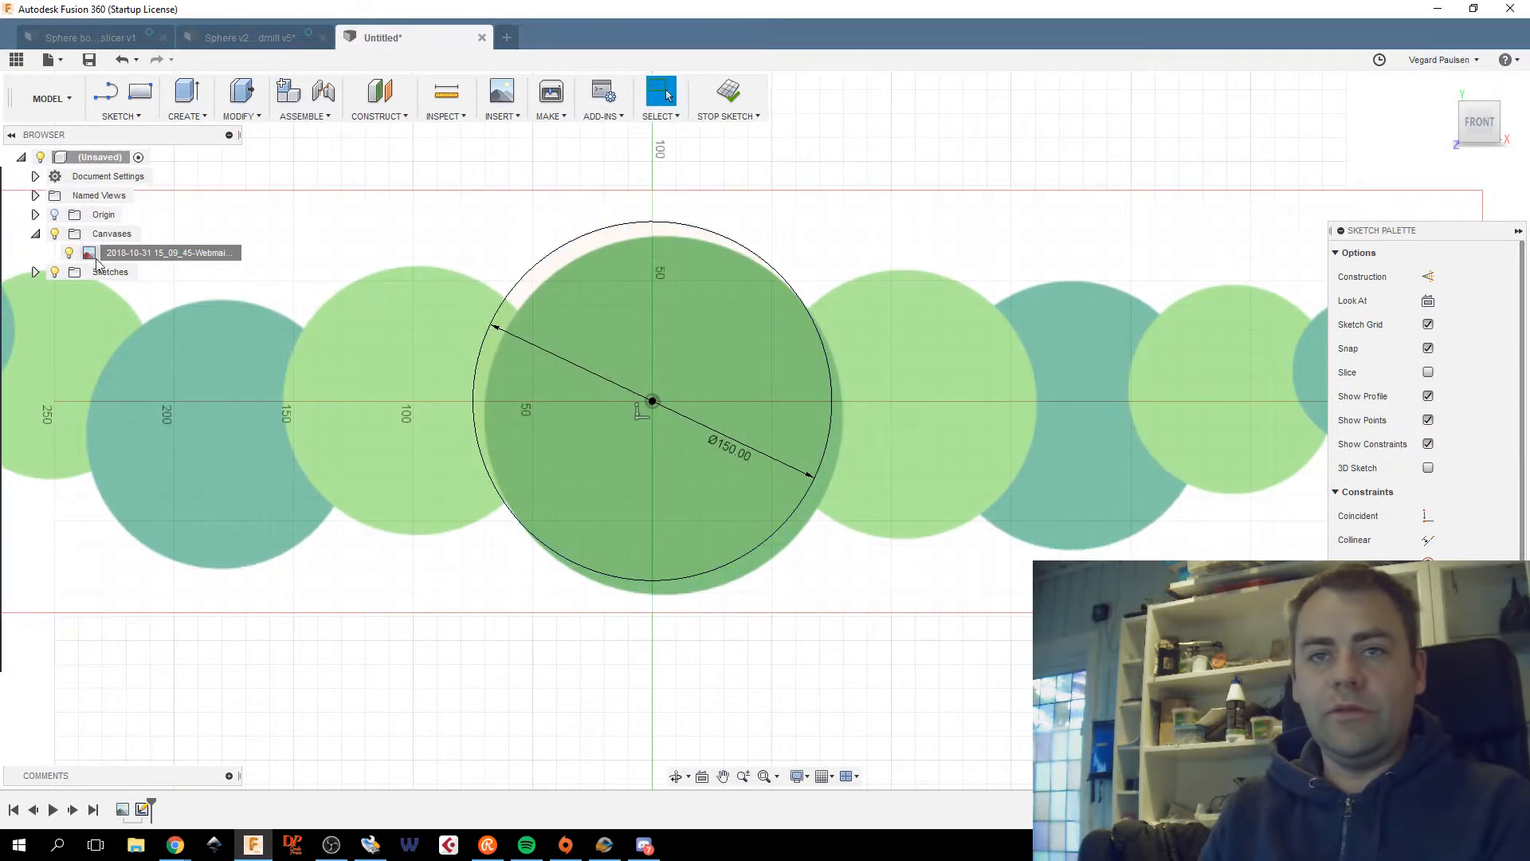
right_click(161, 255)
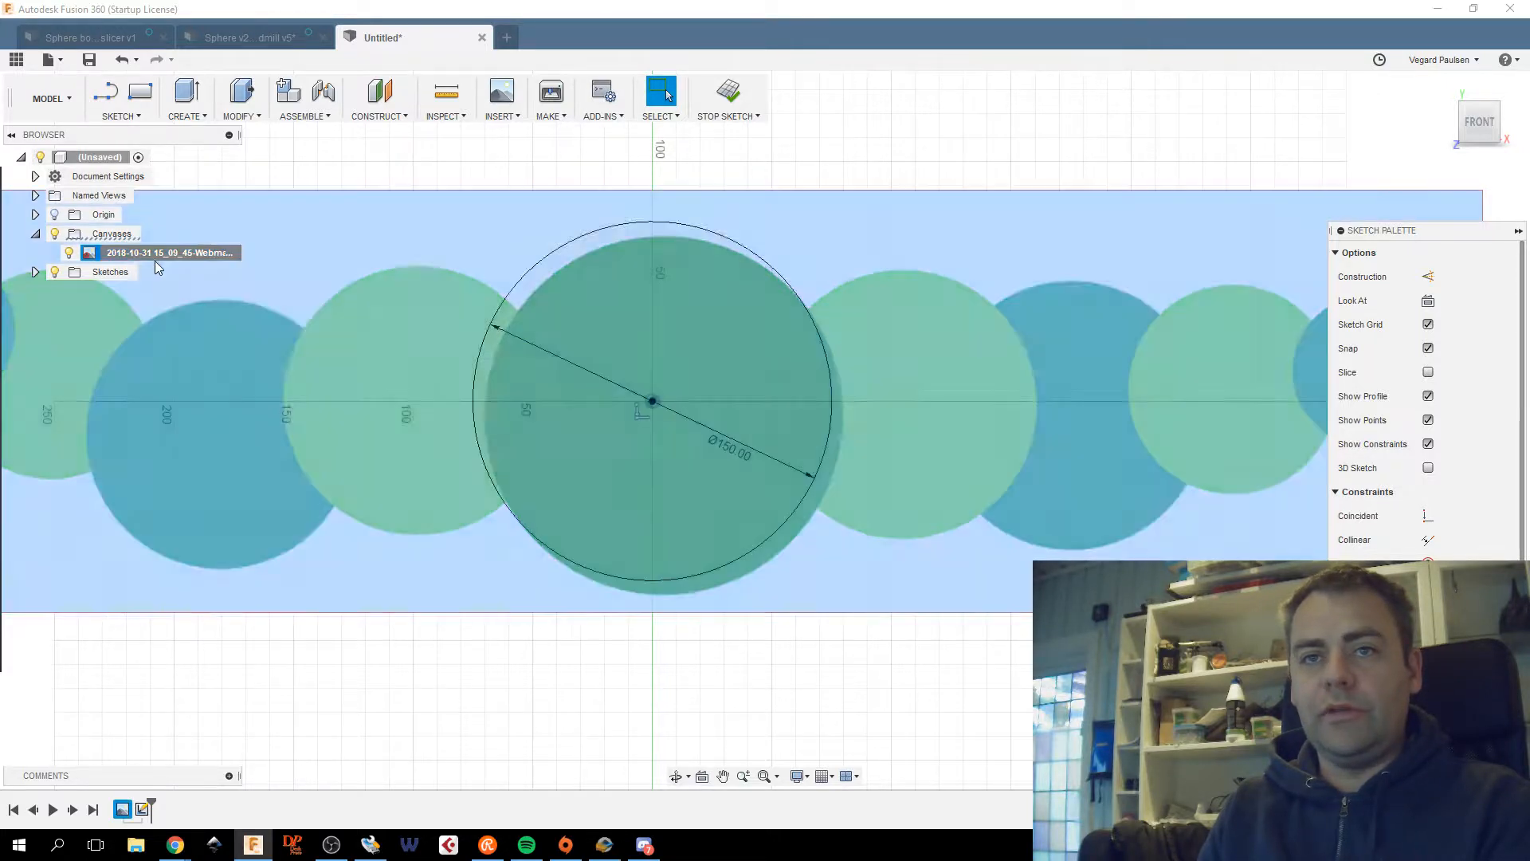
right_click(141, 261)
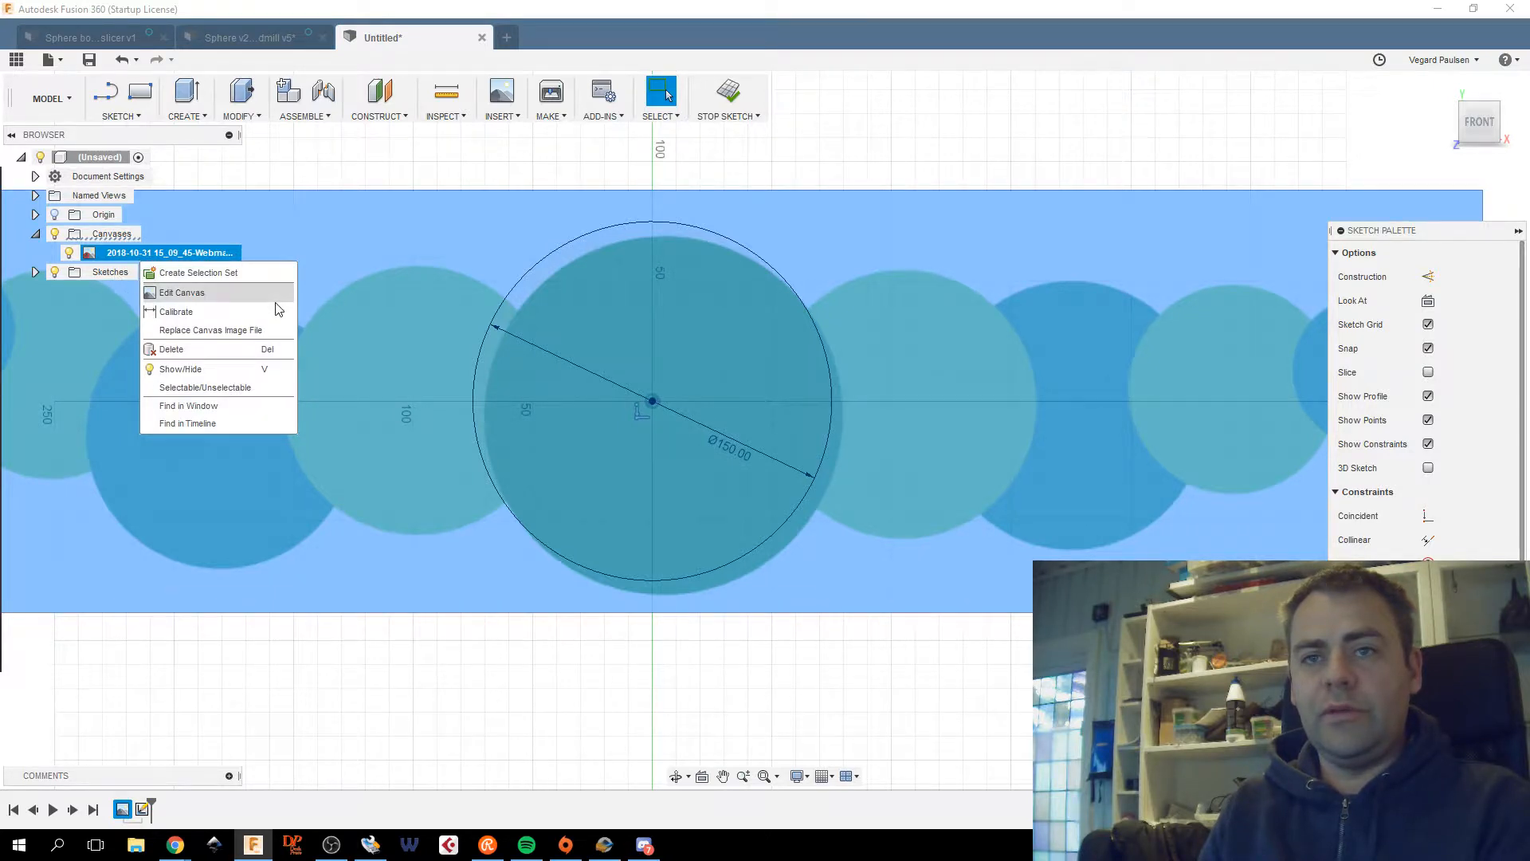
right_click(1033, 368)
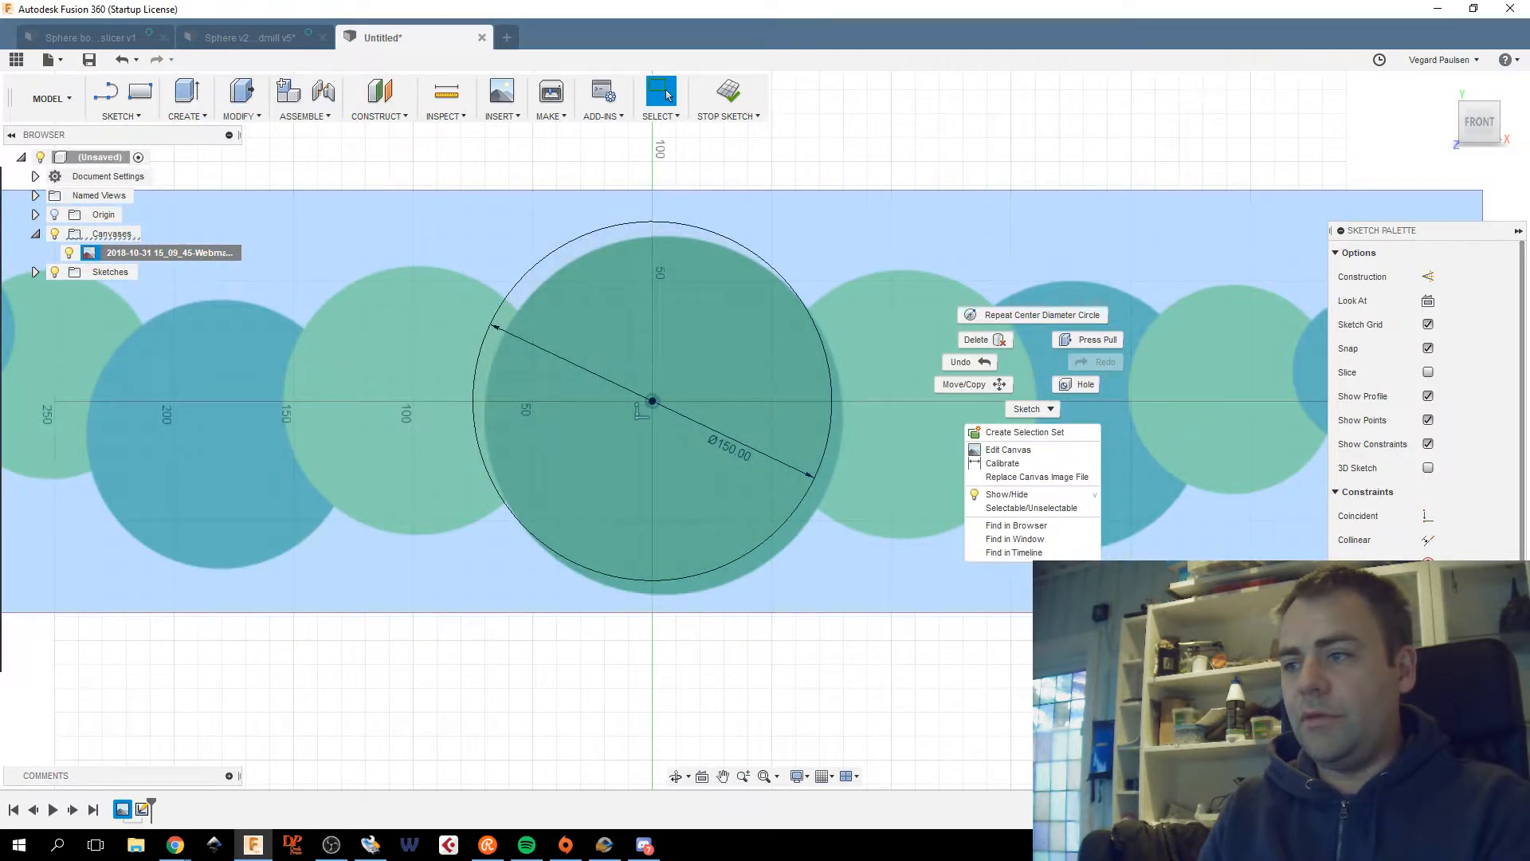
key("Escape")
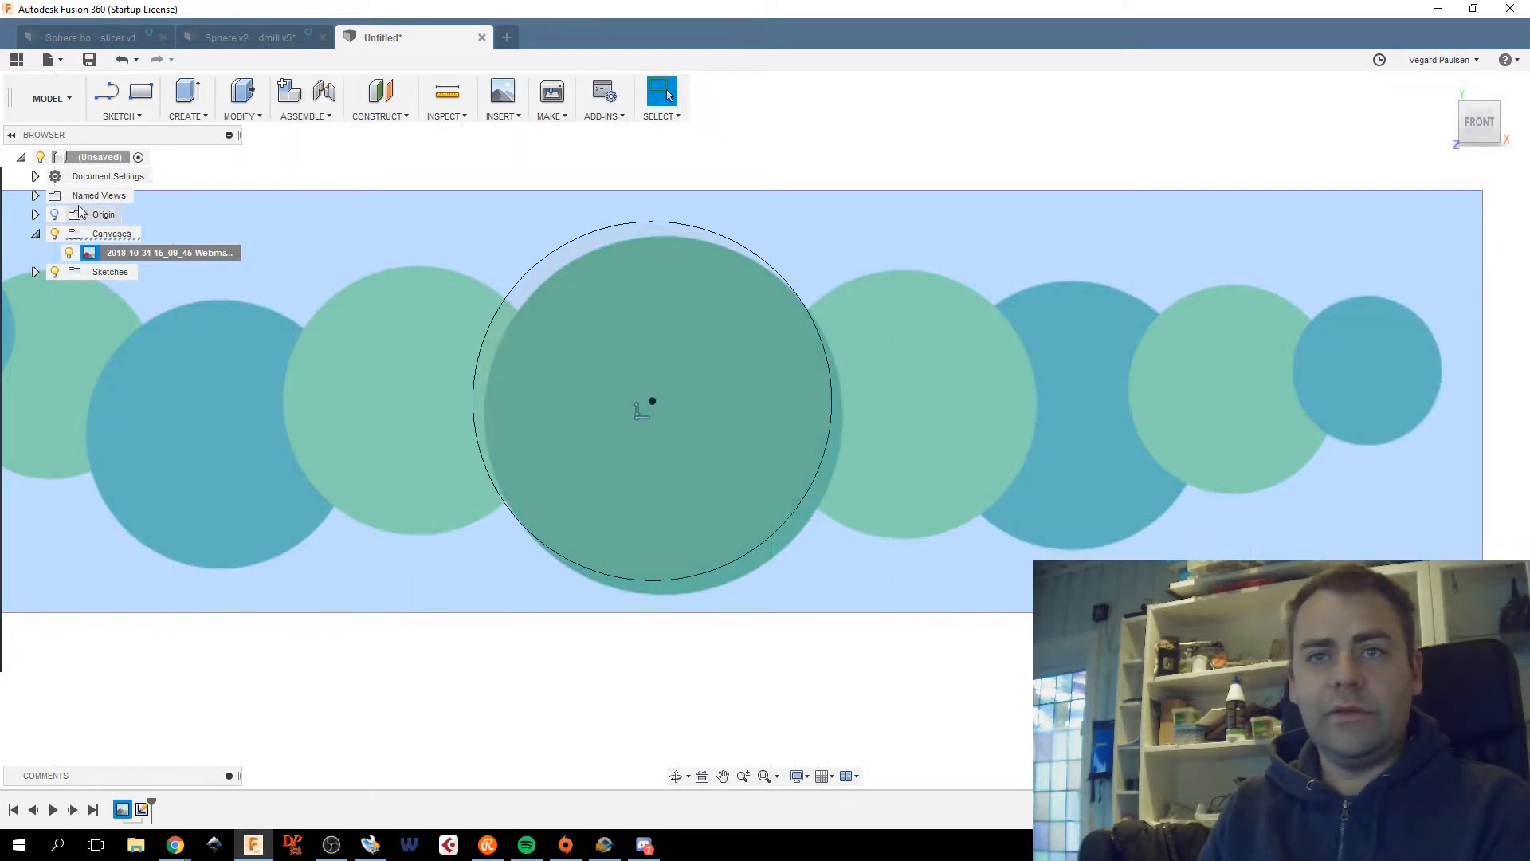
right_click(123, 258)
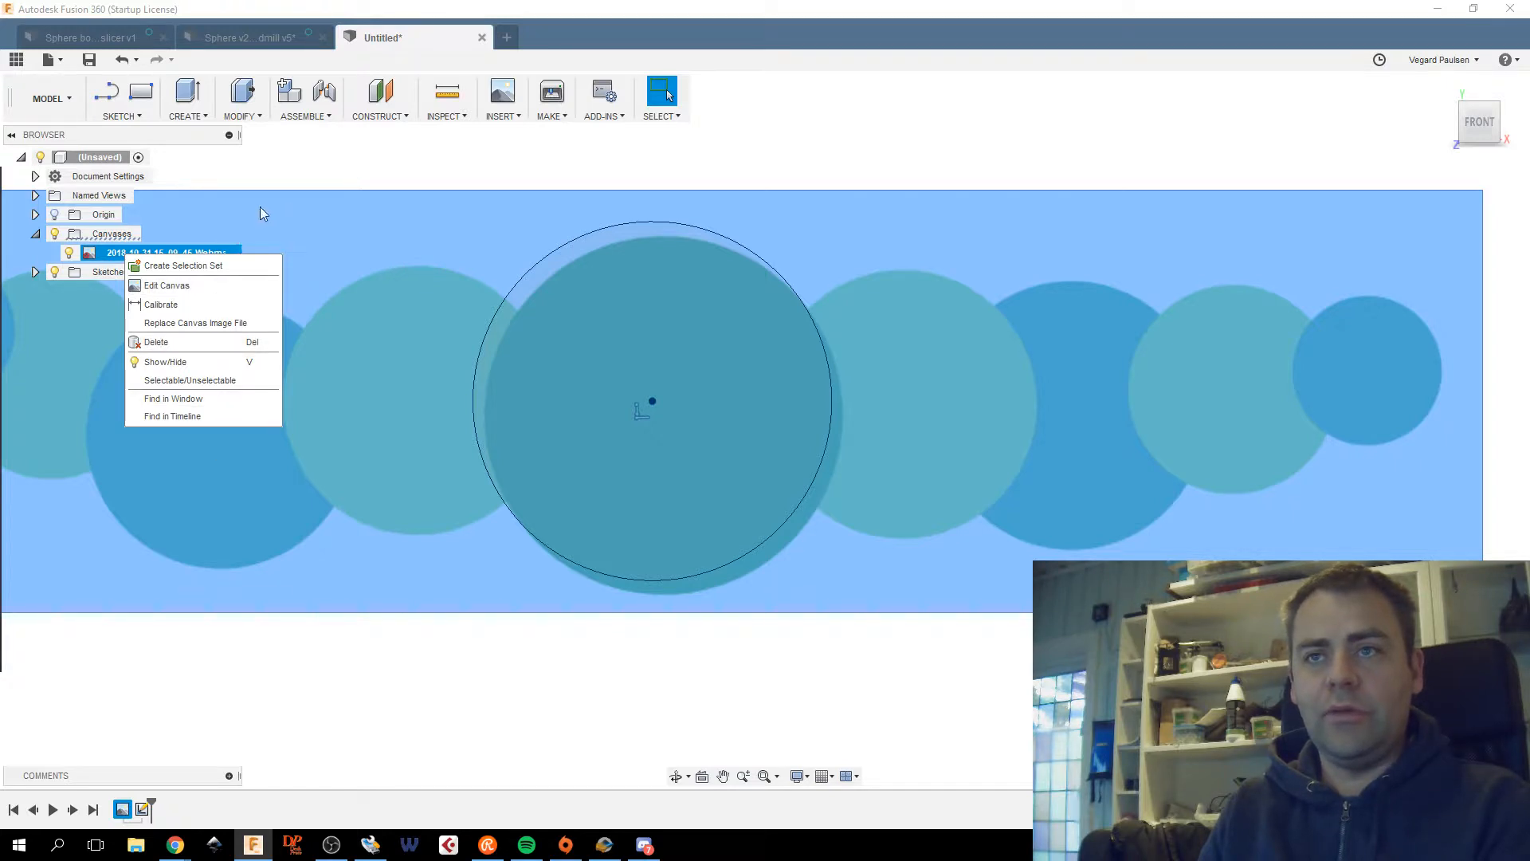
left_click(409, 170)
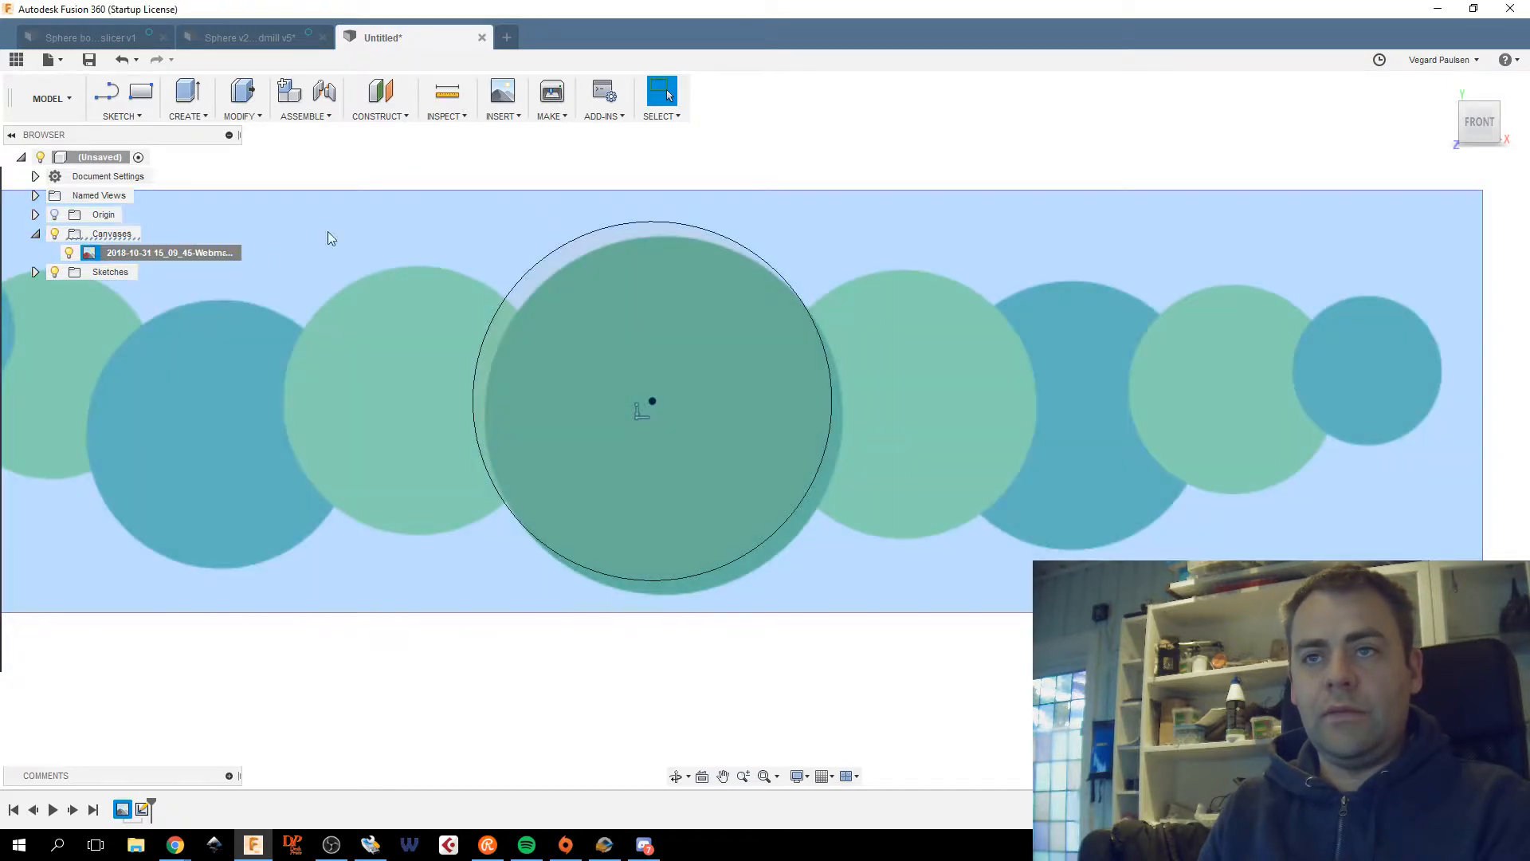
left_click(35, 250)
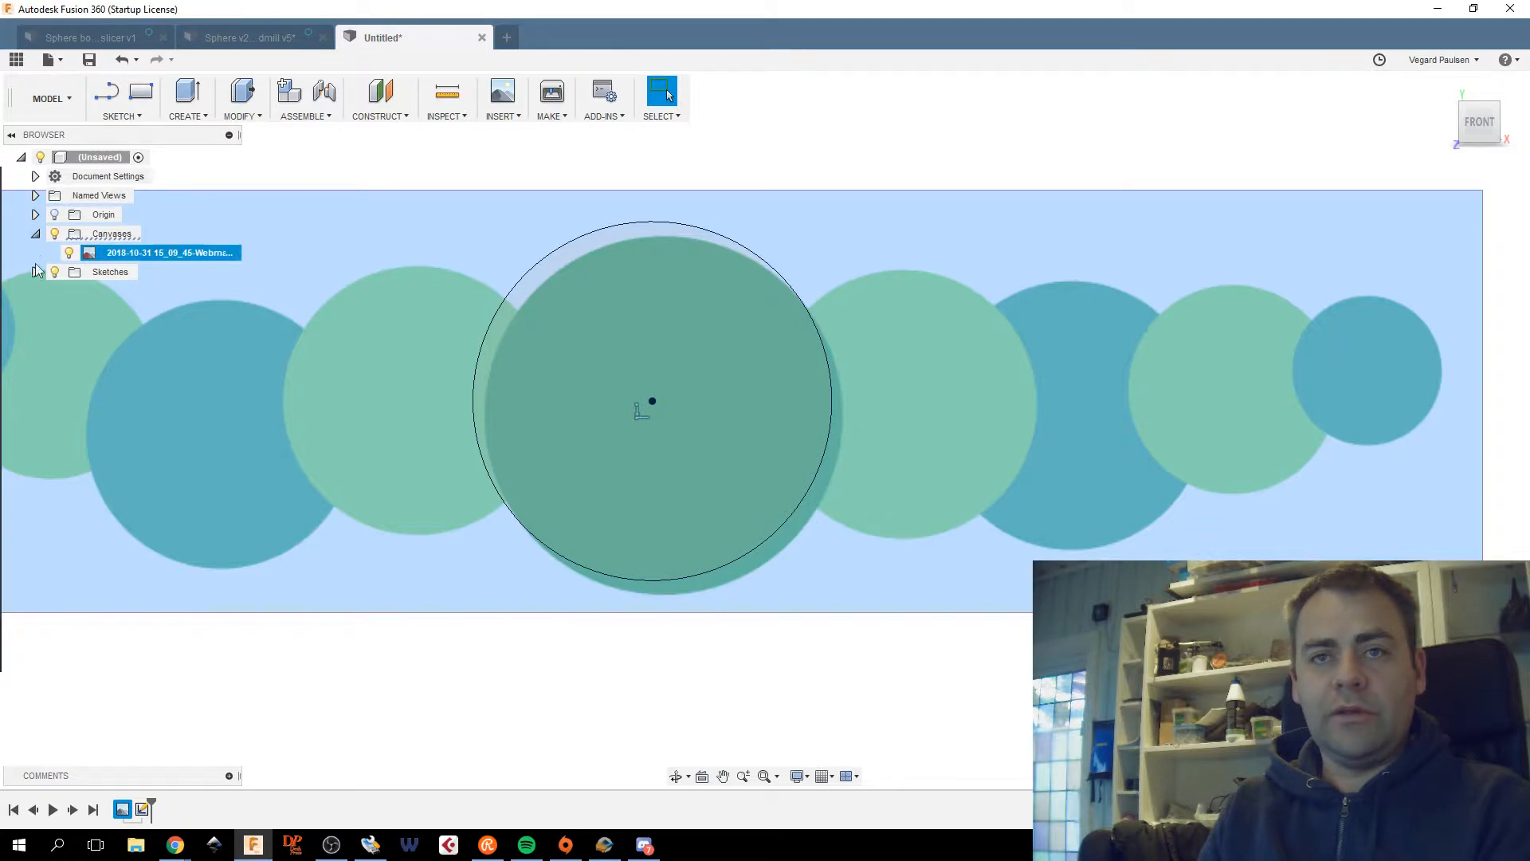
left_click(35, 272)
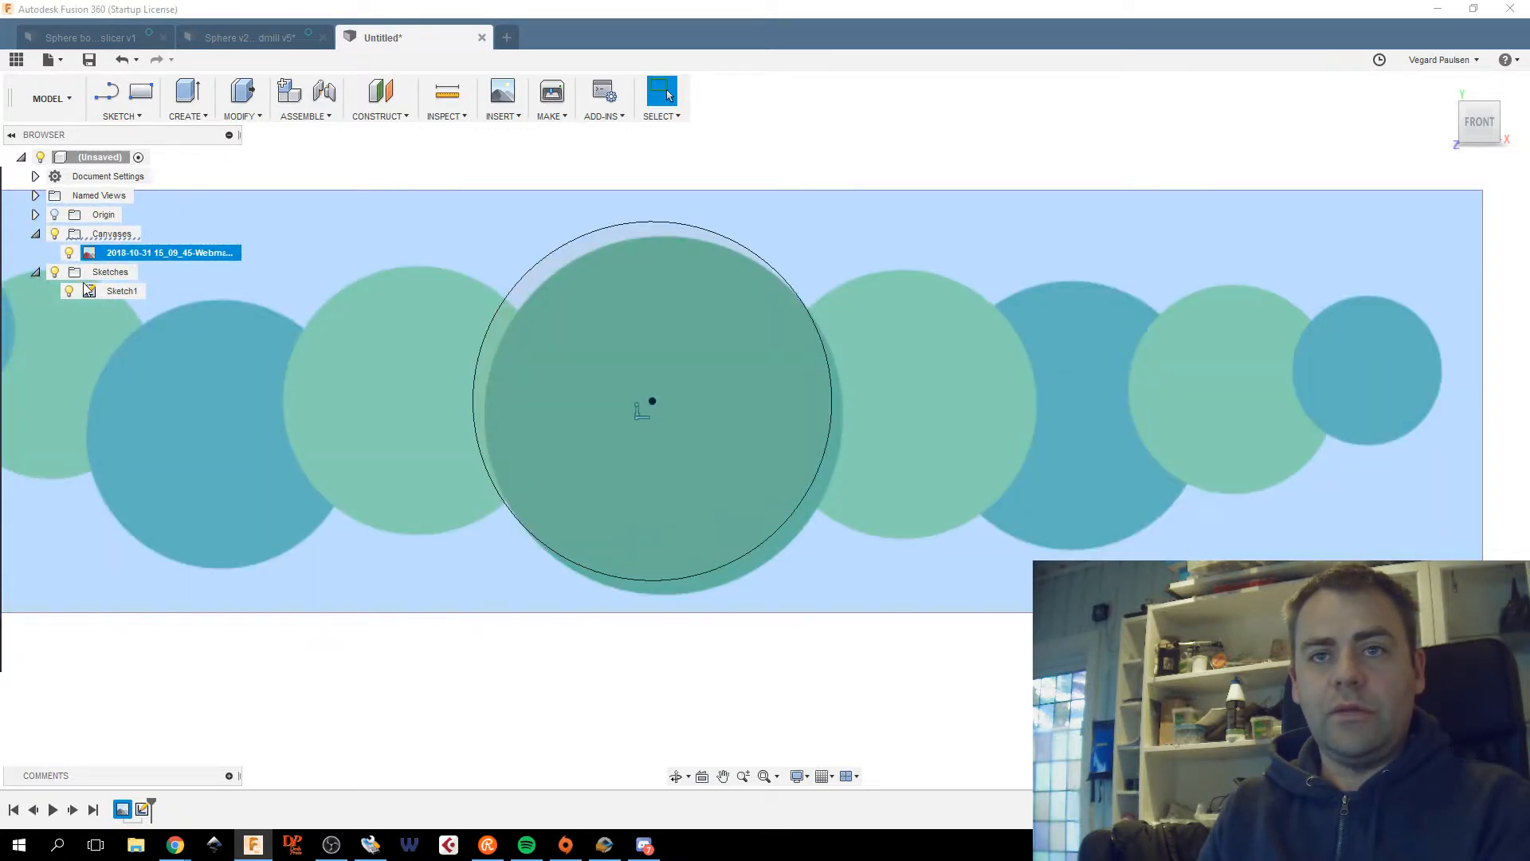
left_click(122, 291)
right_click(121, 292)
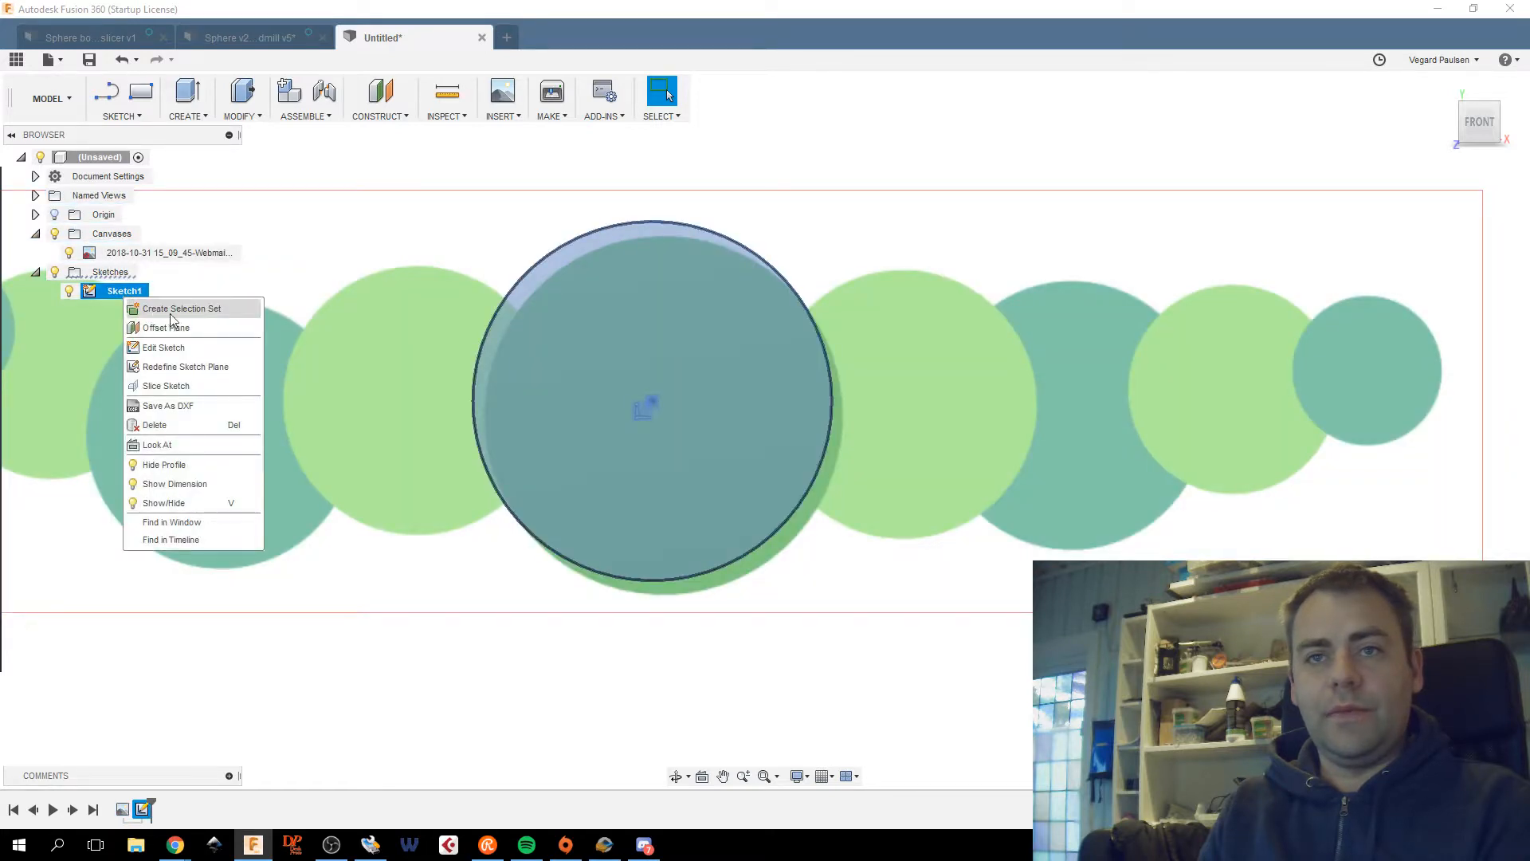
left_click(582, 323)
Extrude the 150 mm circle 12.25 mm to one side as a new body.
key("e")
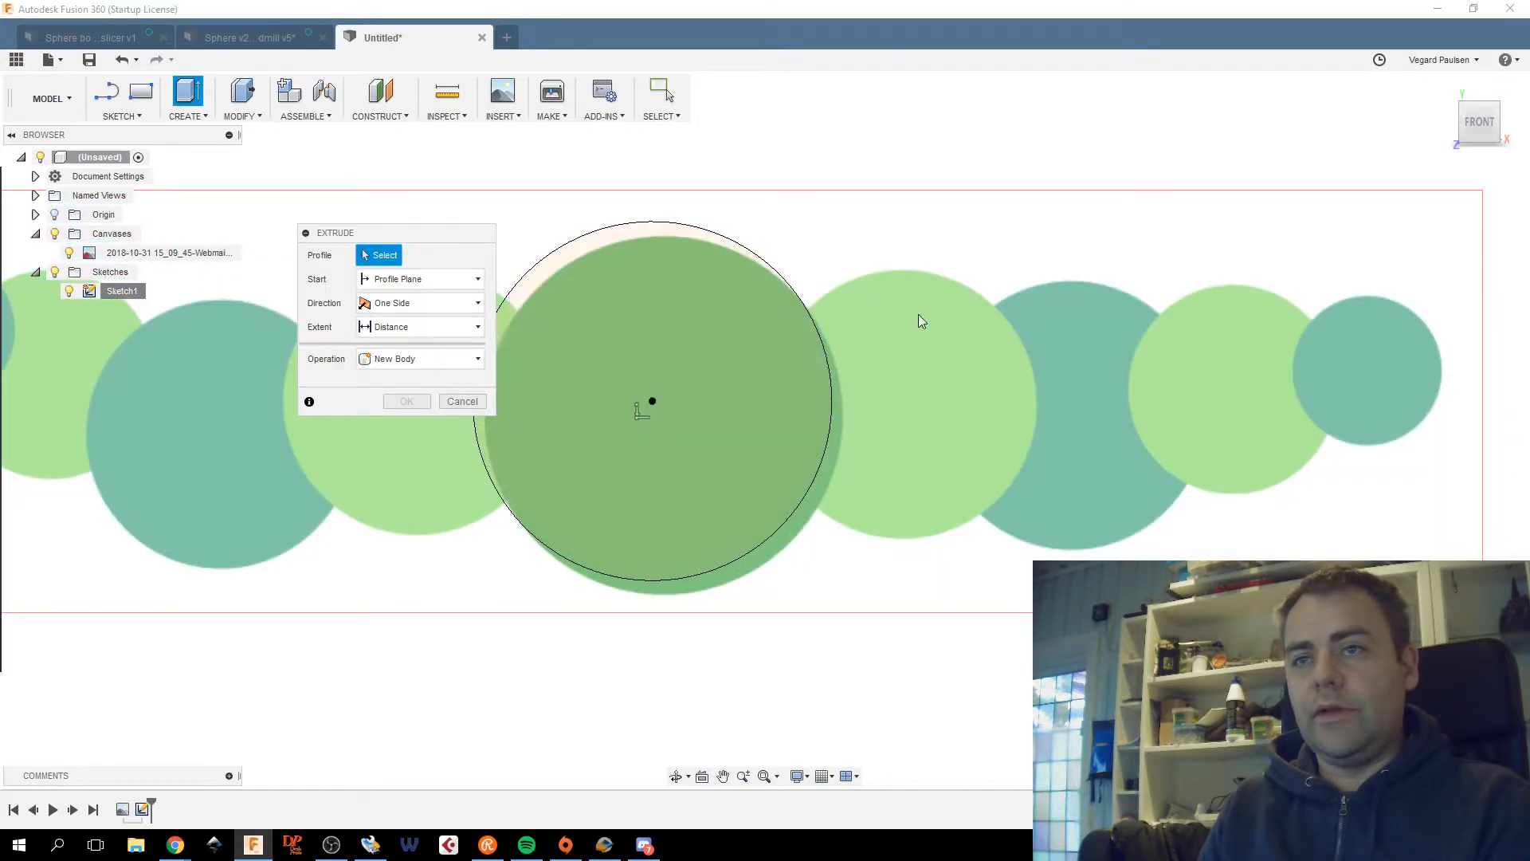
mouse_move(1475, 128)
left_mouse_down()
mouse_move(430, 128)
mouse_move(431, 153)
left_mouse_up()
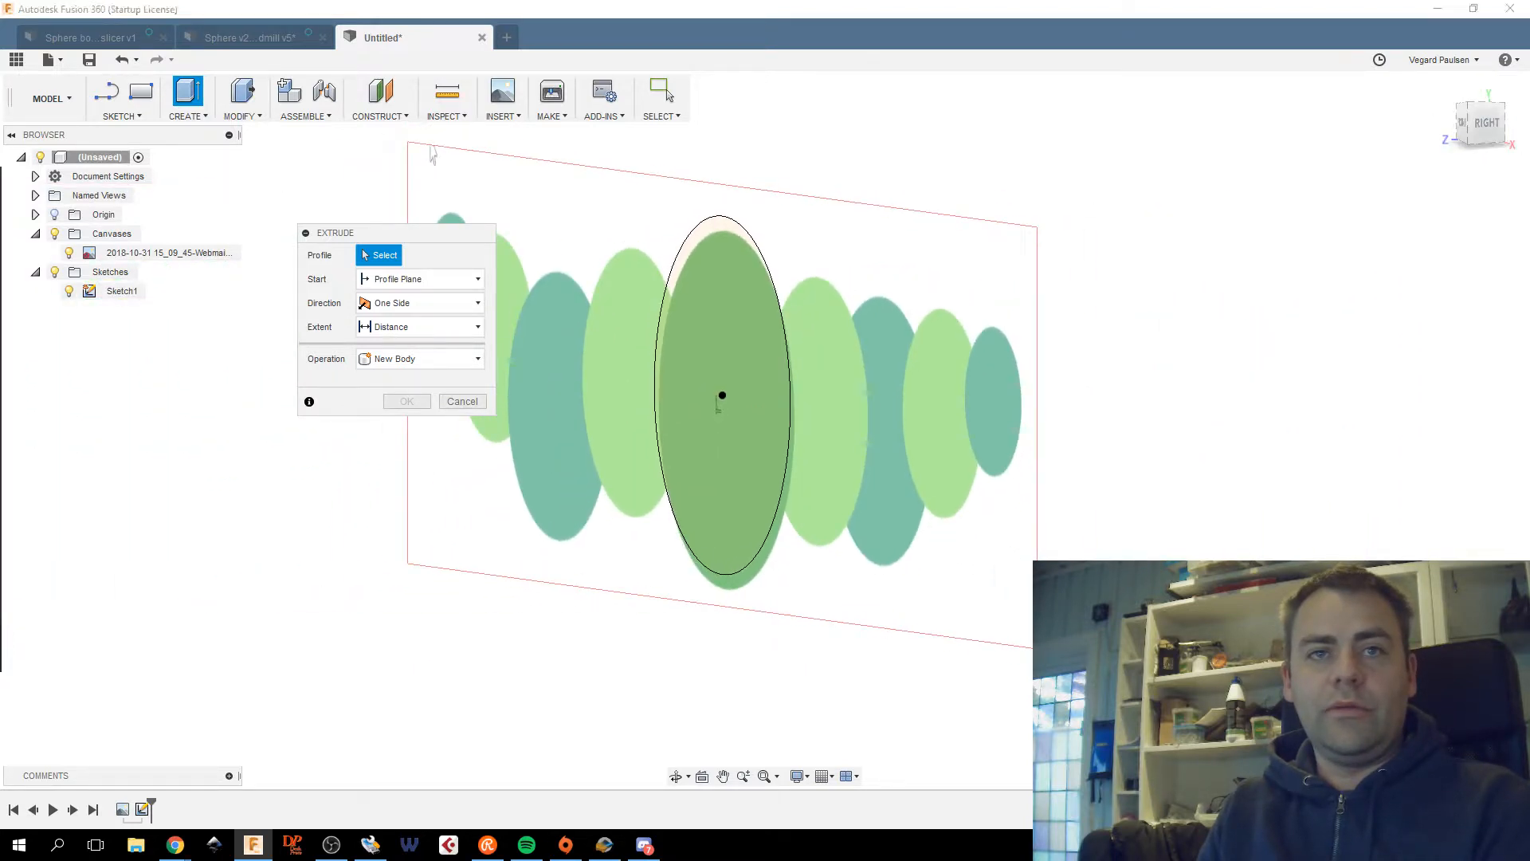
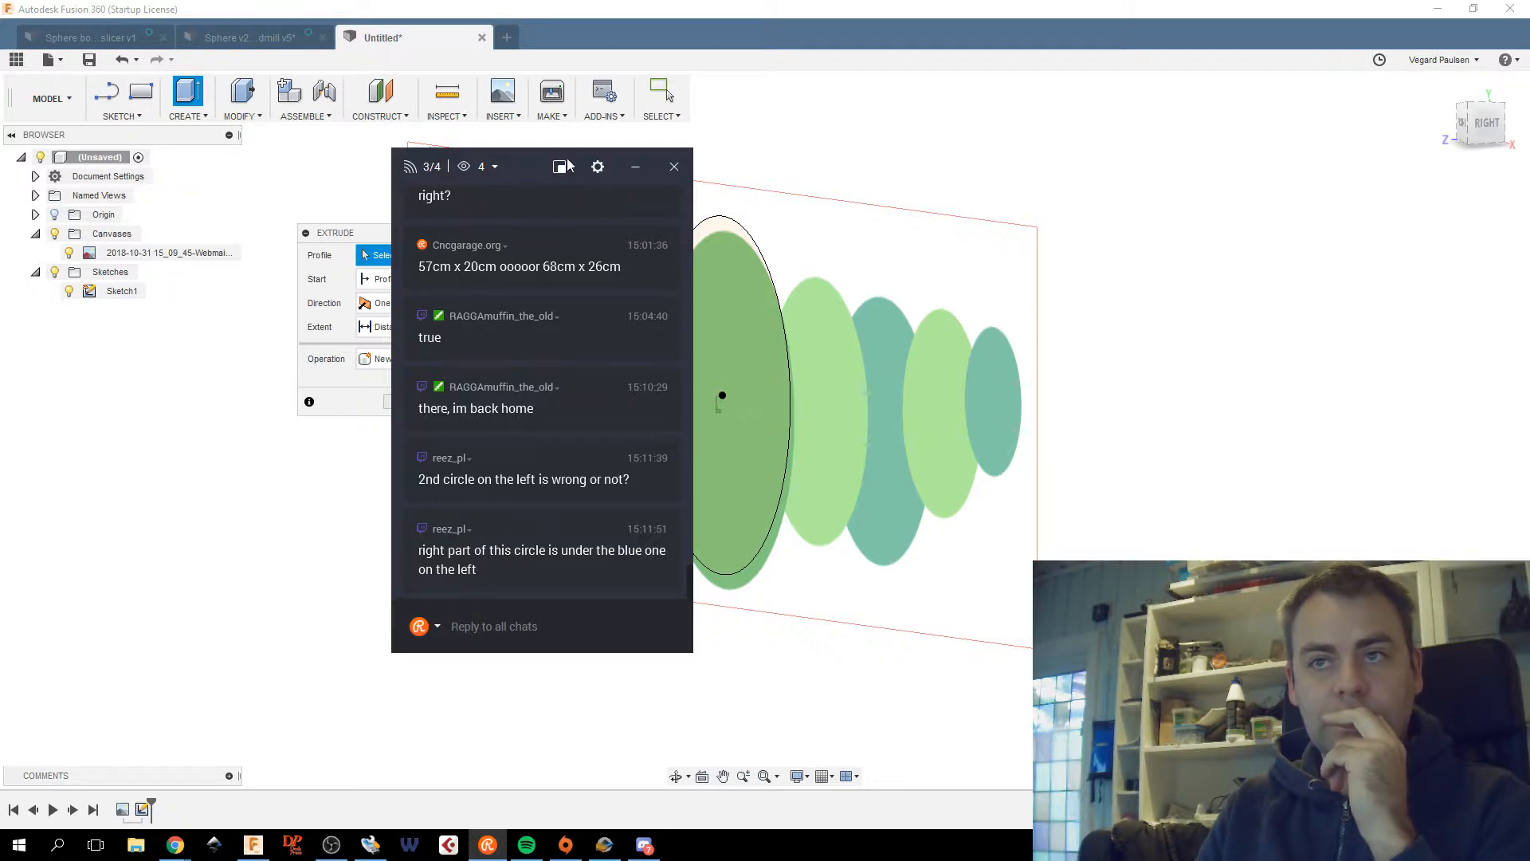
left_click_drag(598, 166, 1255, 164)
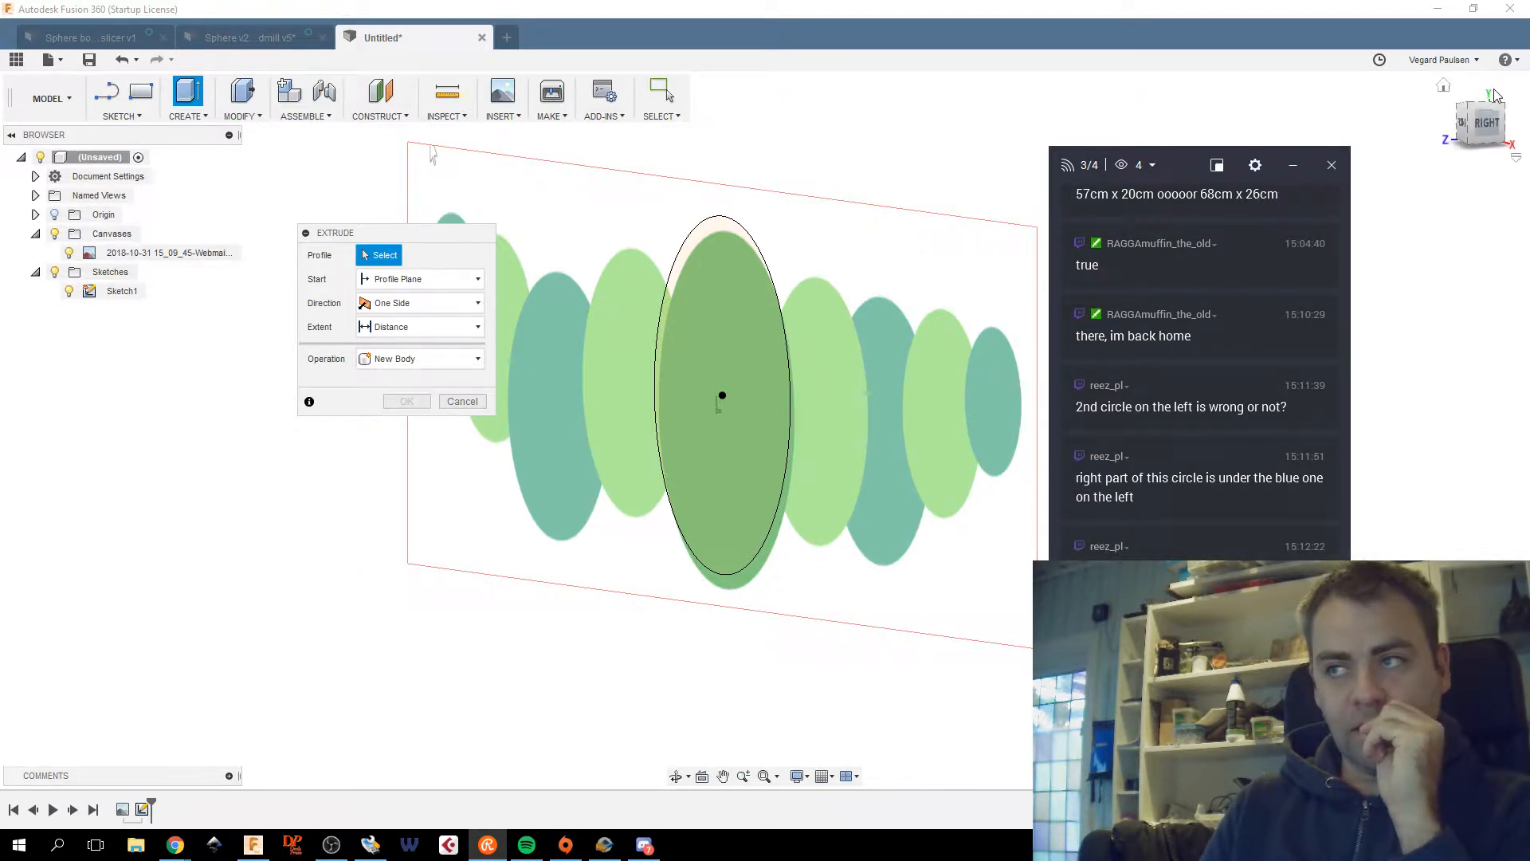
left_click(1461, 122)
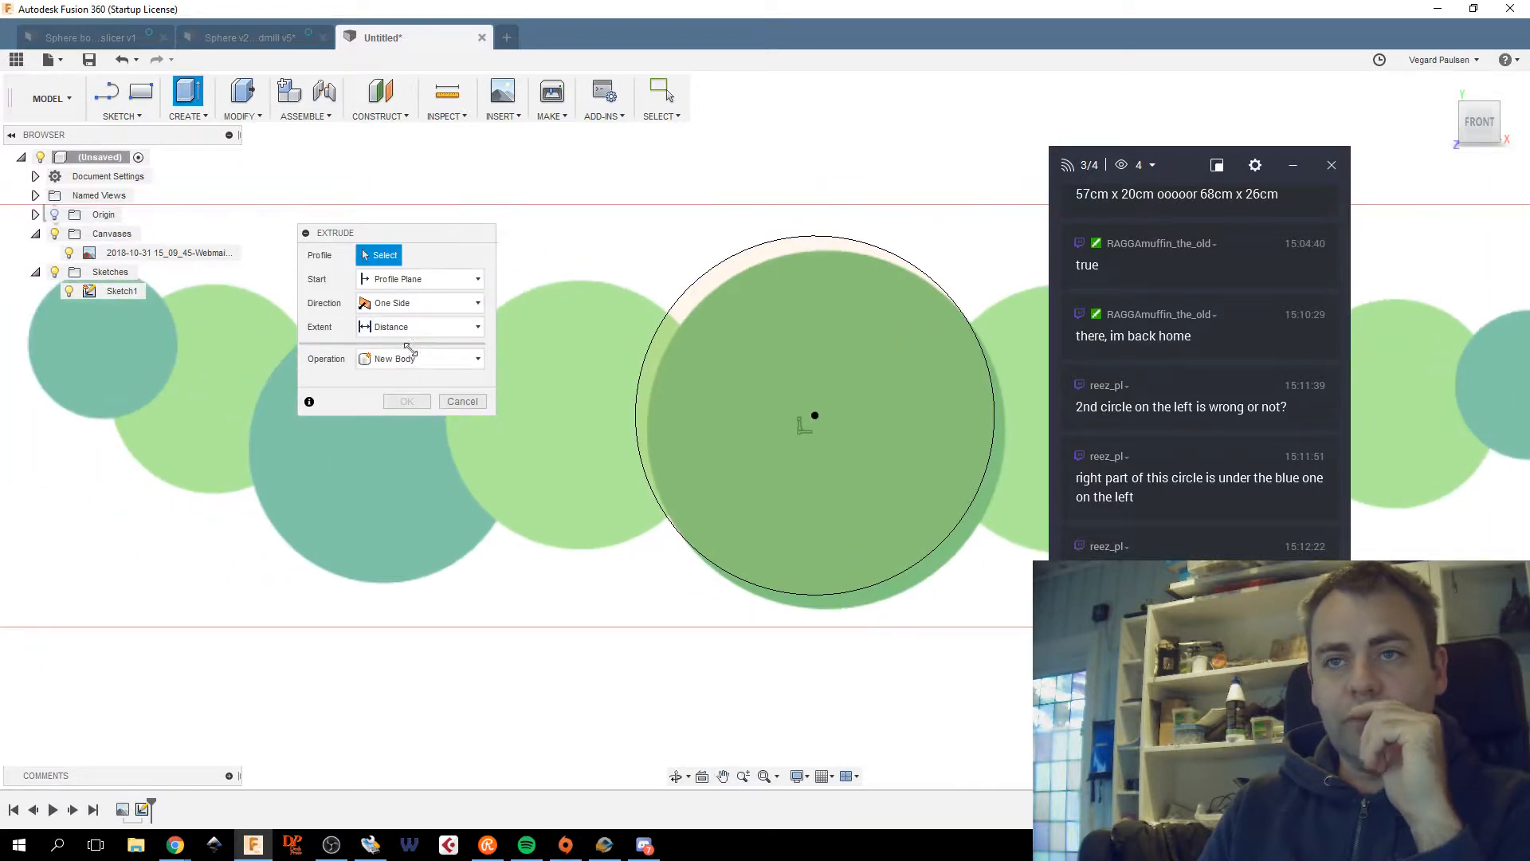
left_click(813, 364)
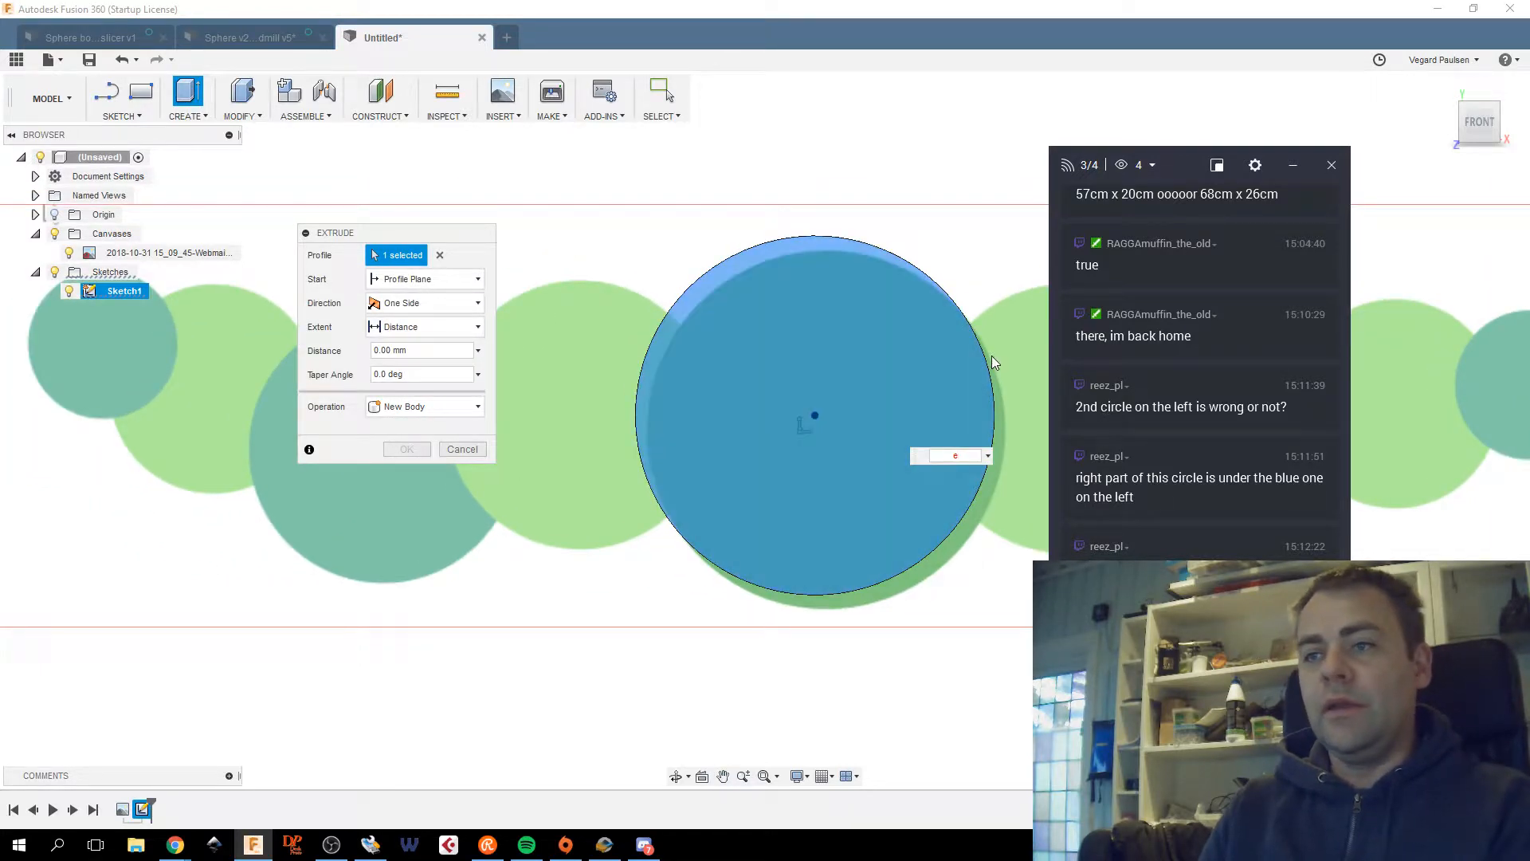
key("BackSpace")
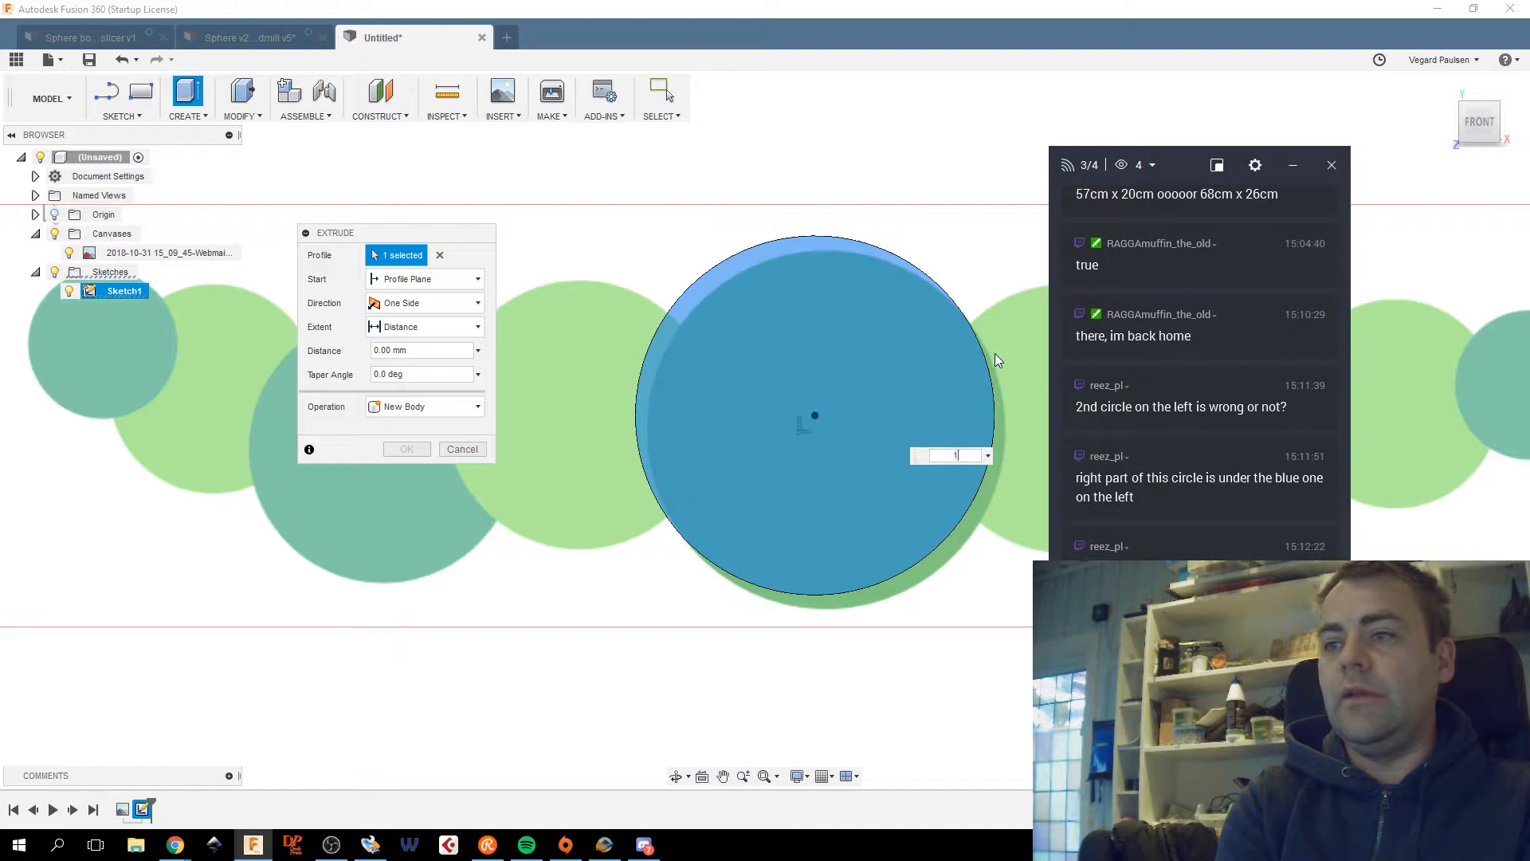
type("12.25mm")
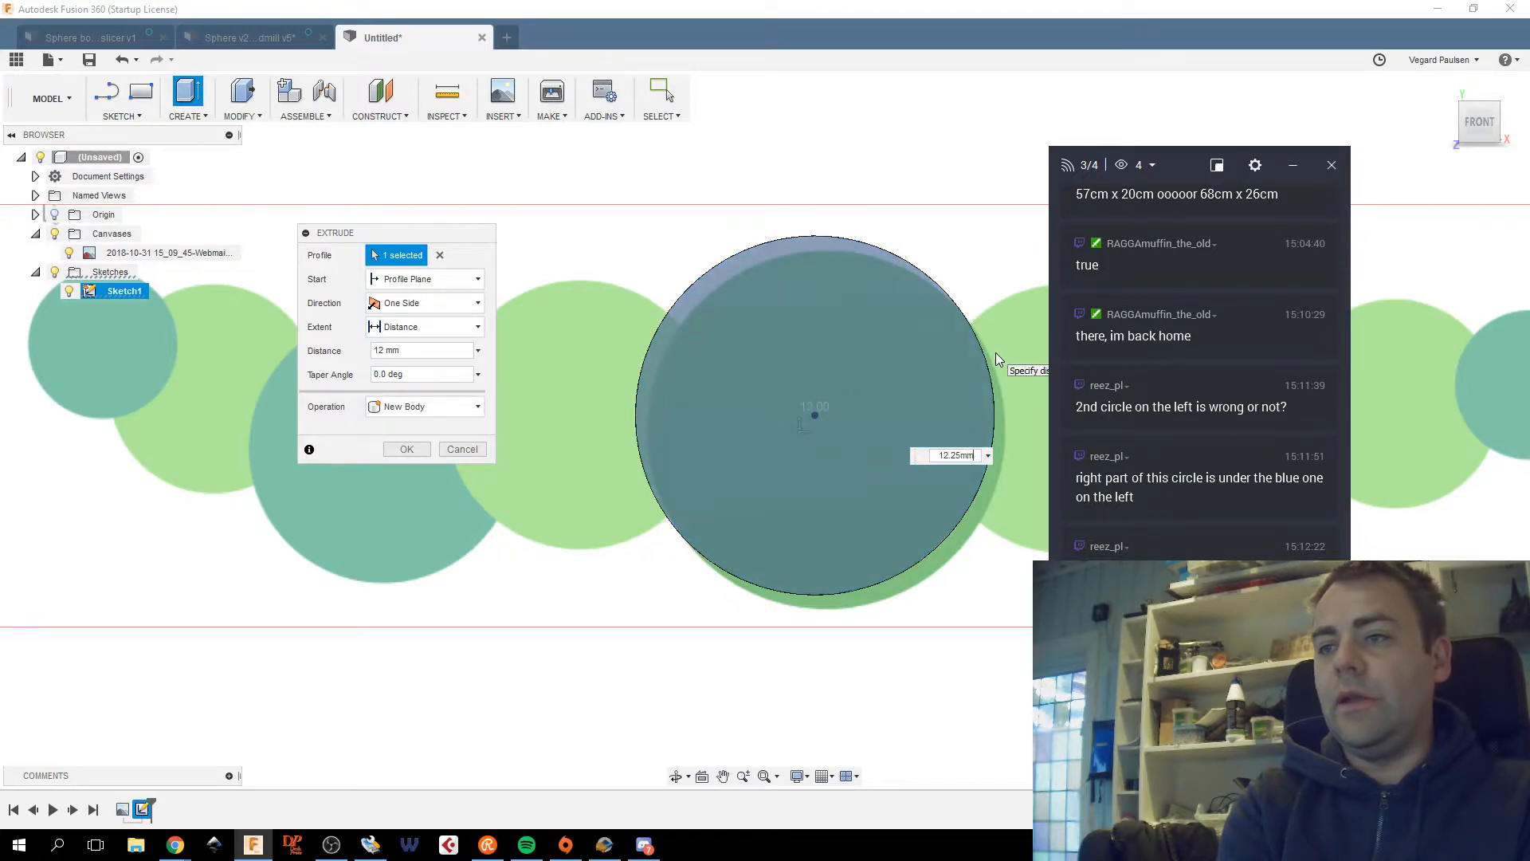
key("Return")
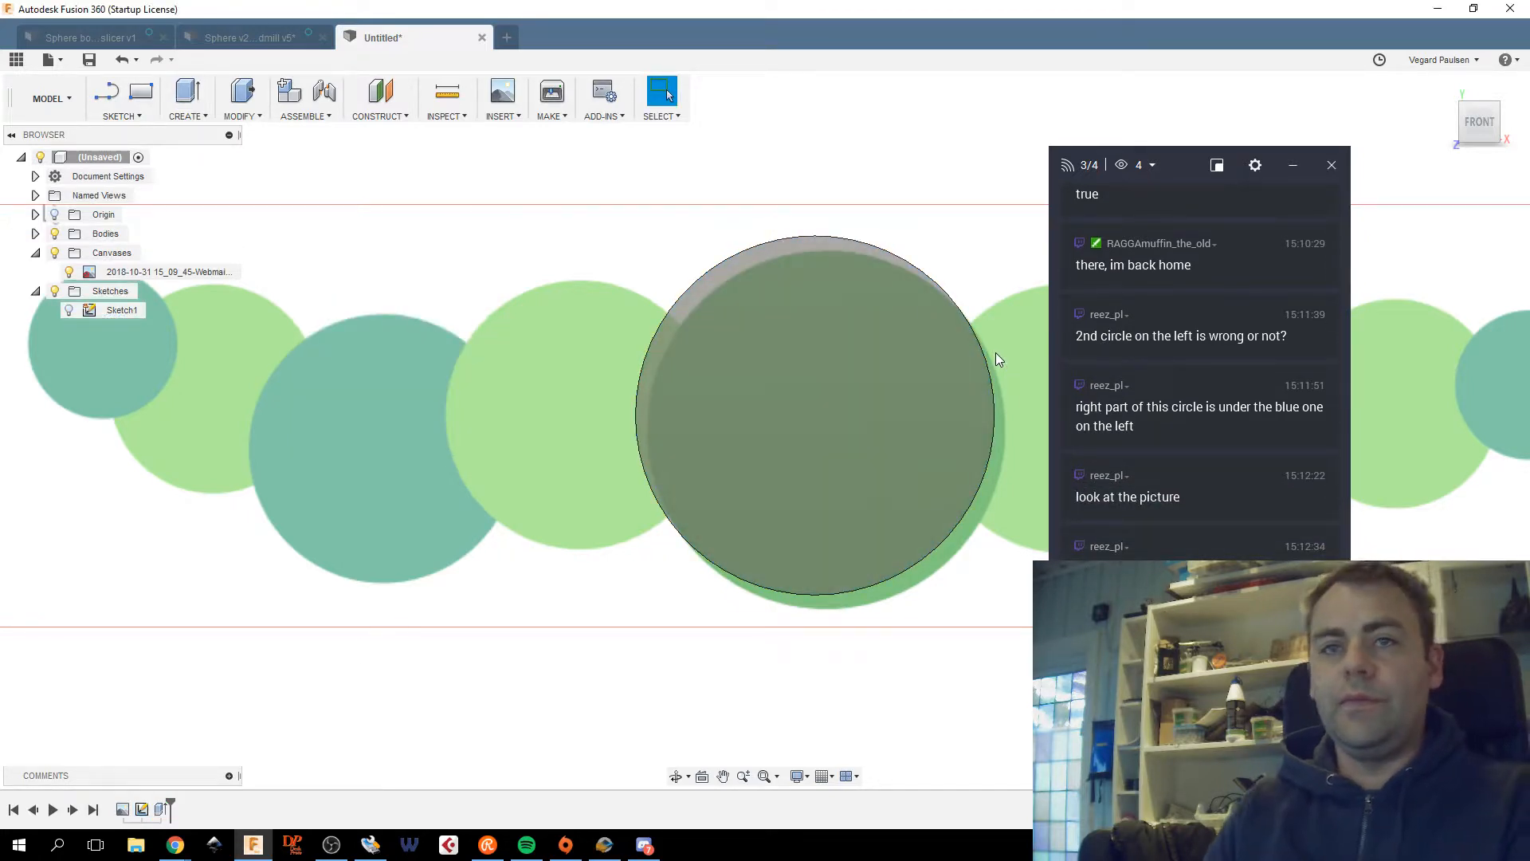
Examine how the second disc from the left end of the canvas image overlaps its neighbouring discs.
mouse_move(207, 231)
middle_mouse_down("shift")
mouse_move(263, 227)
mouse_move(159, 222)
middle_mouse_up("shift")
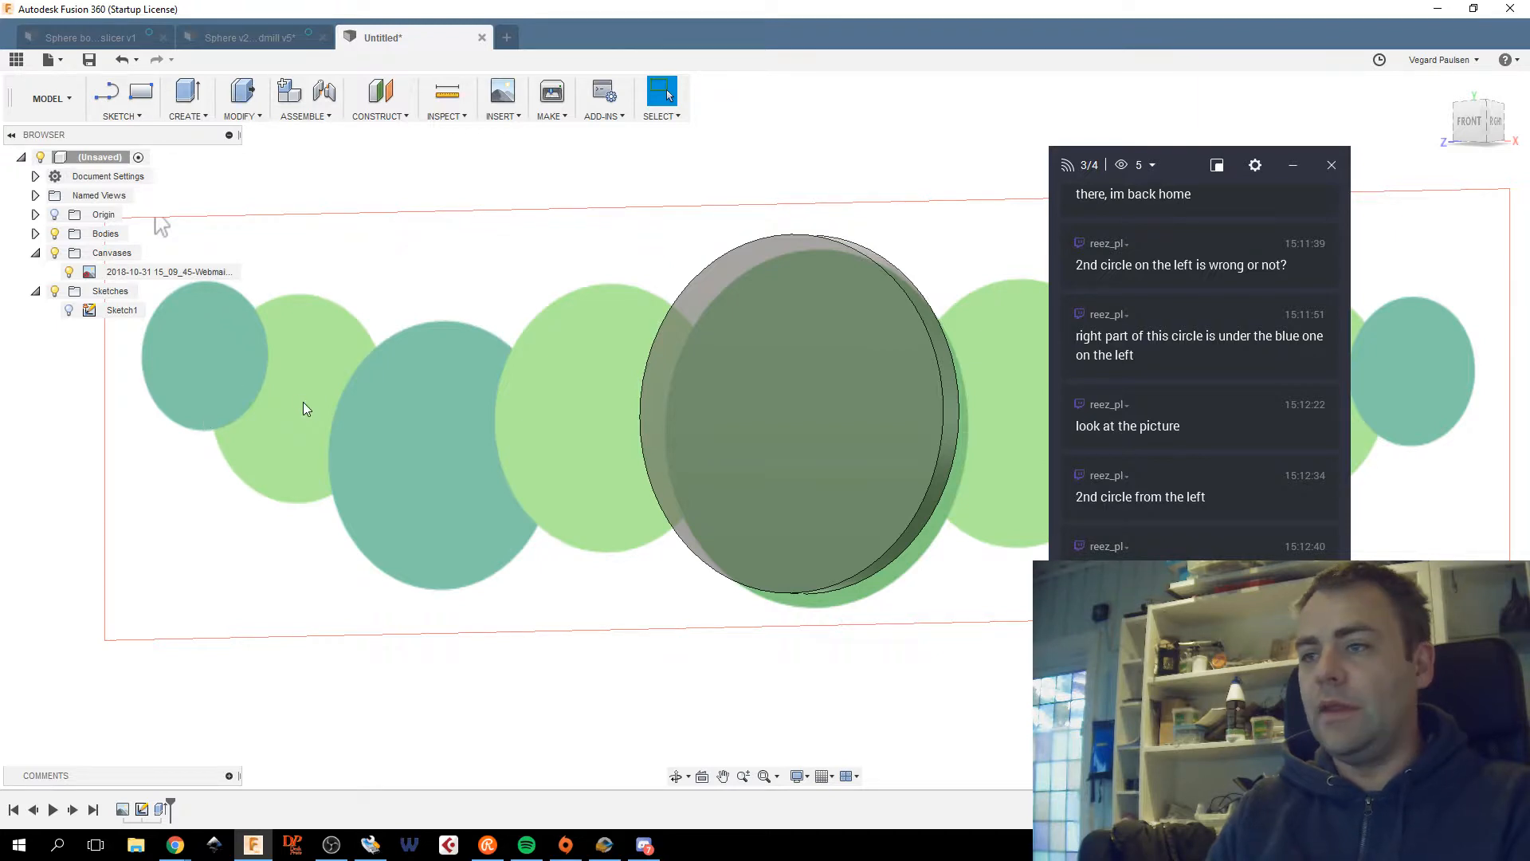
middle_click_drag(424, 403, 590, 379)
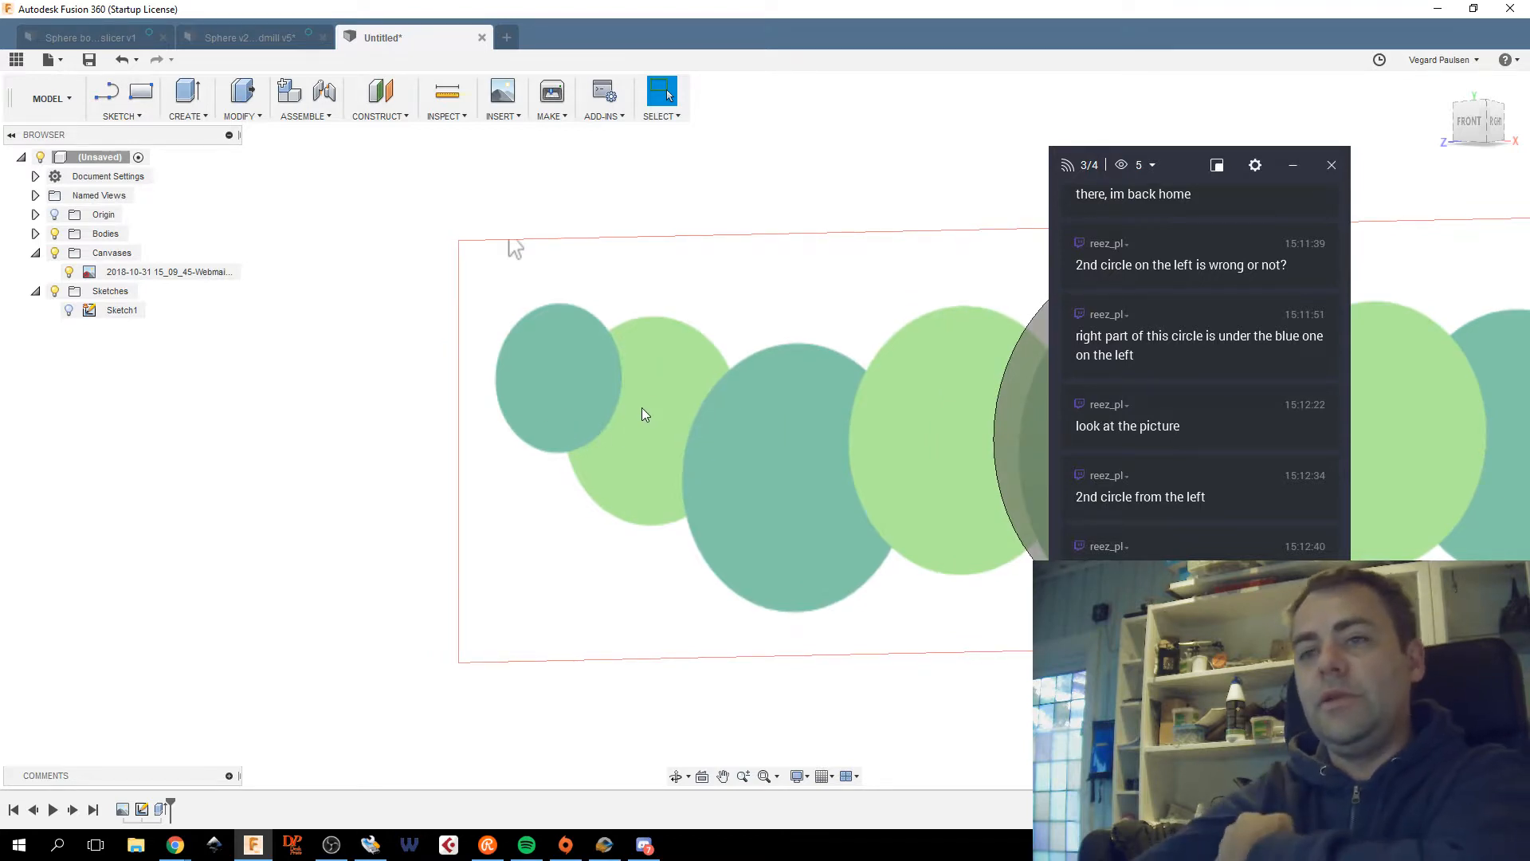
scroll(647, 411, "down", 2)
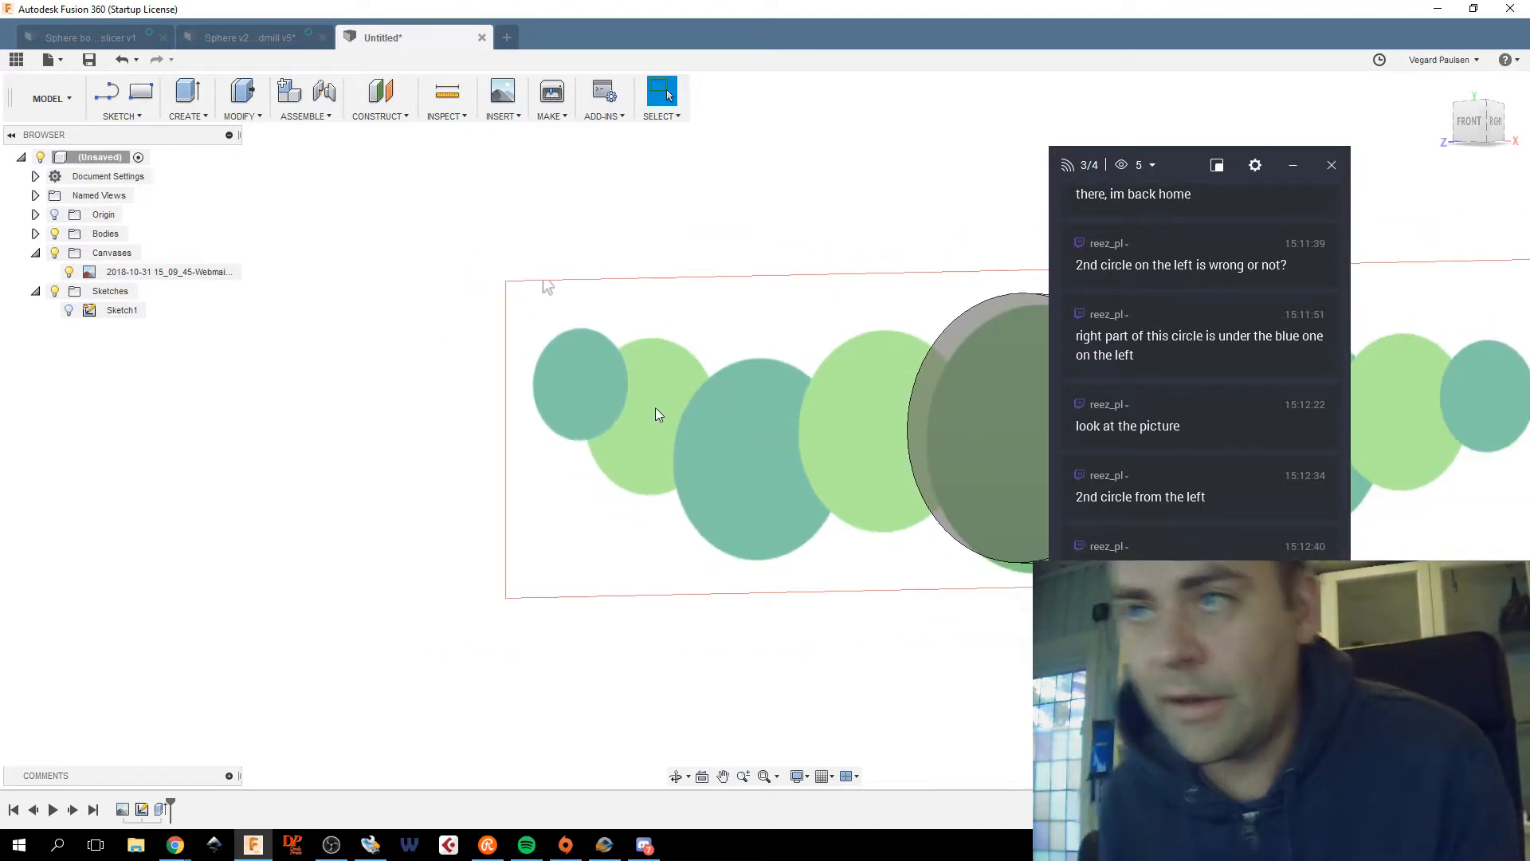
scroll(655, 408, "down", 1)
middle_click_drag(655, 408, 462, 430)
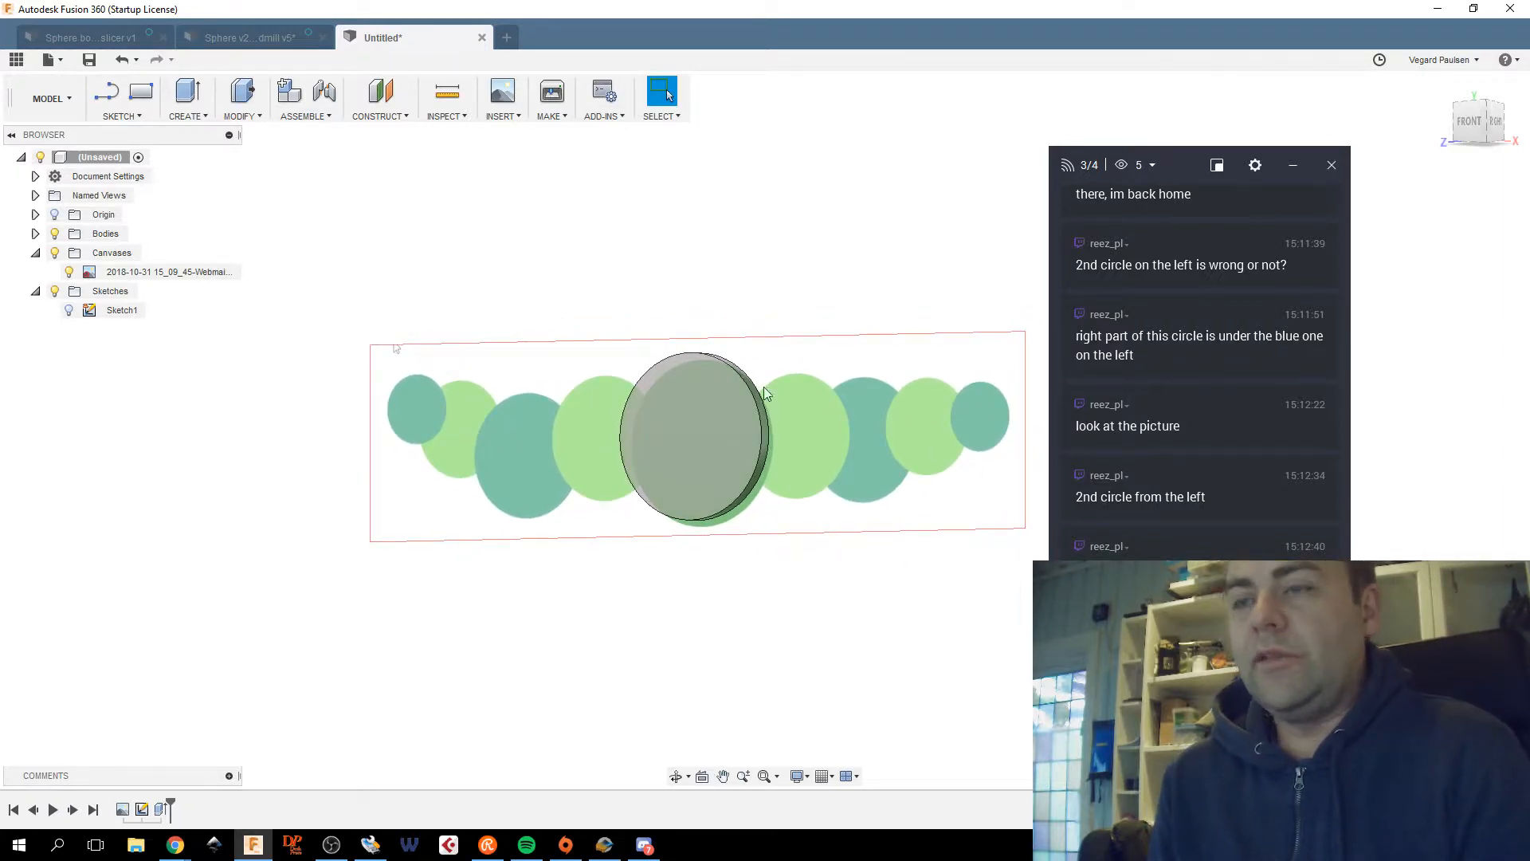
left_click(1468, 121)
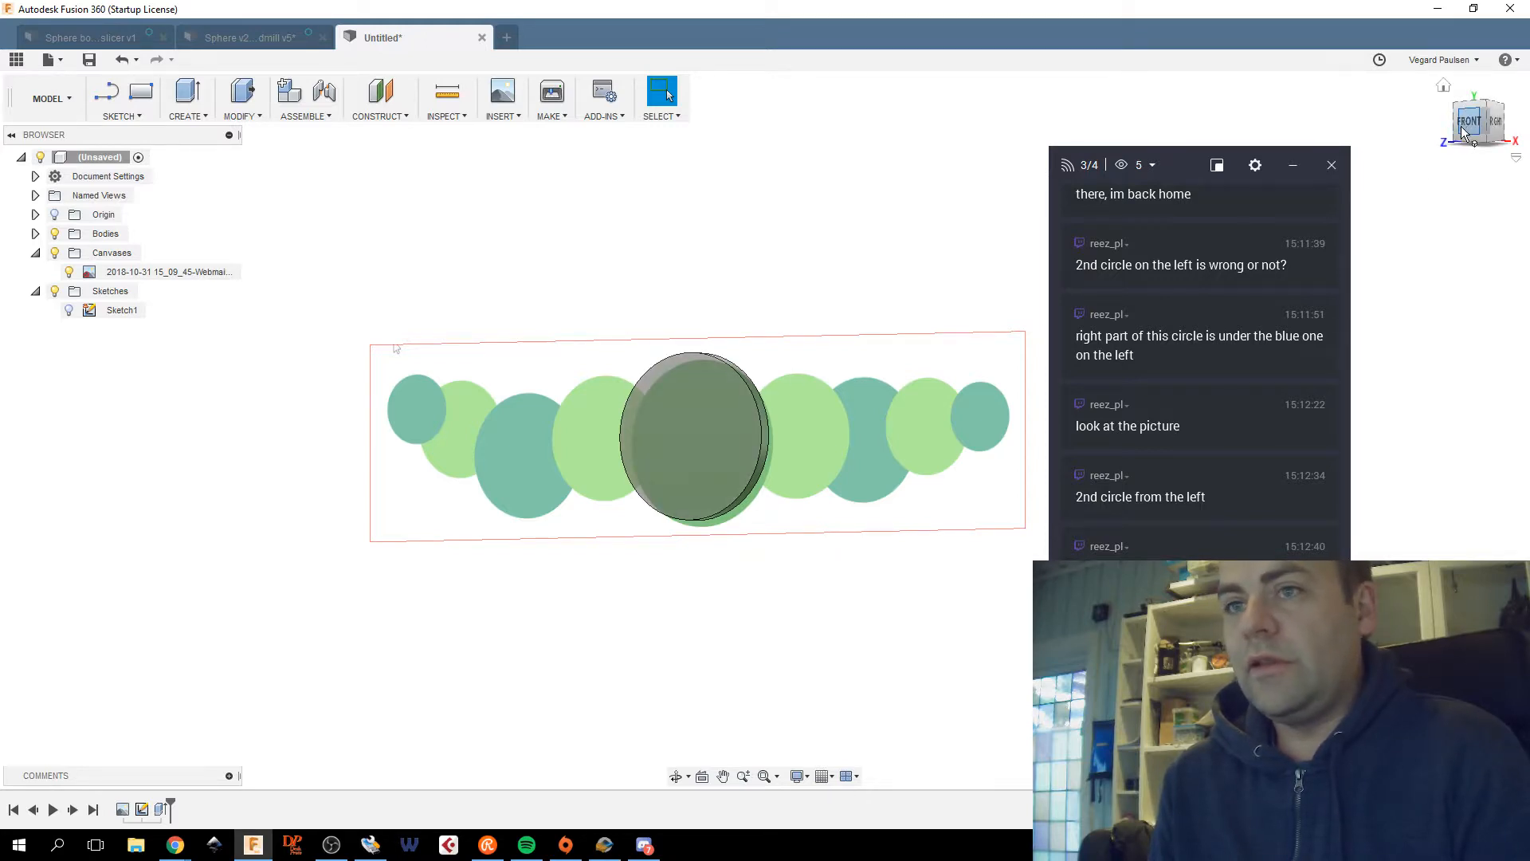
middle_click_drag(729, 465, 598, 467)
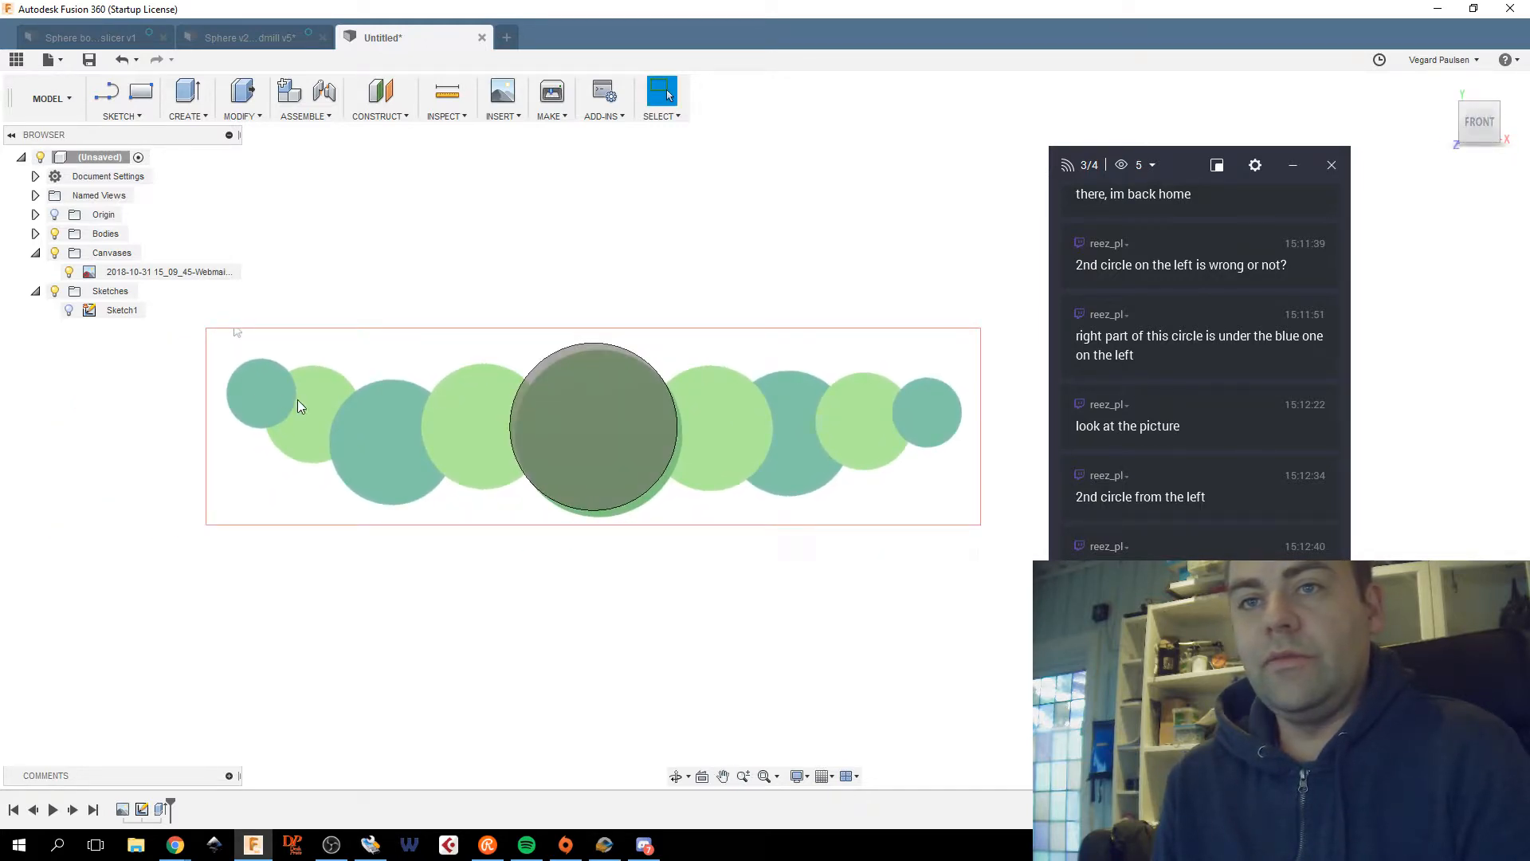
scroll(599, 486, "up", 3)
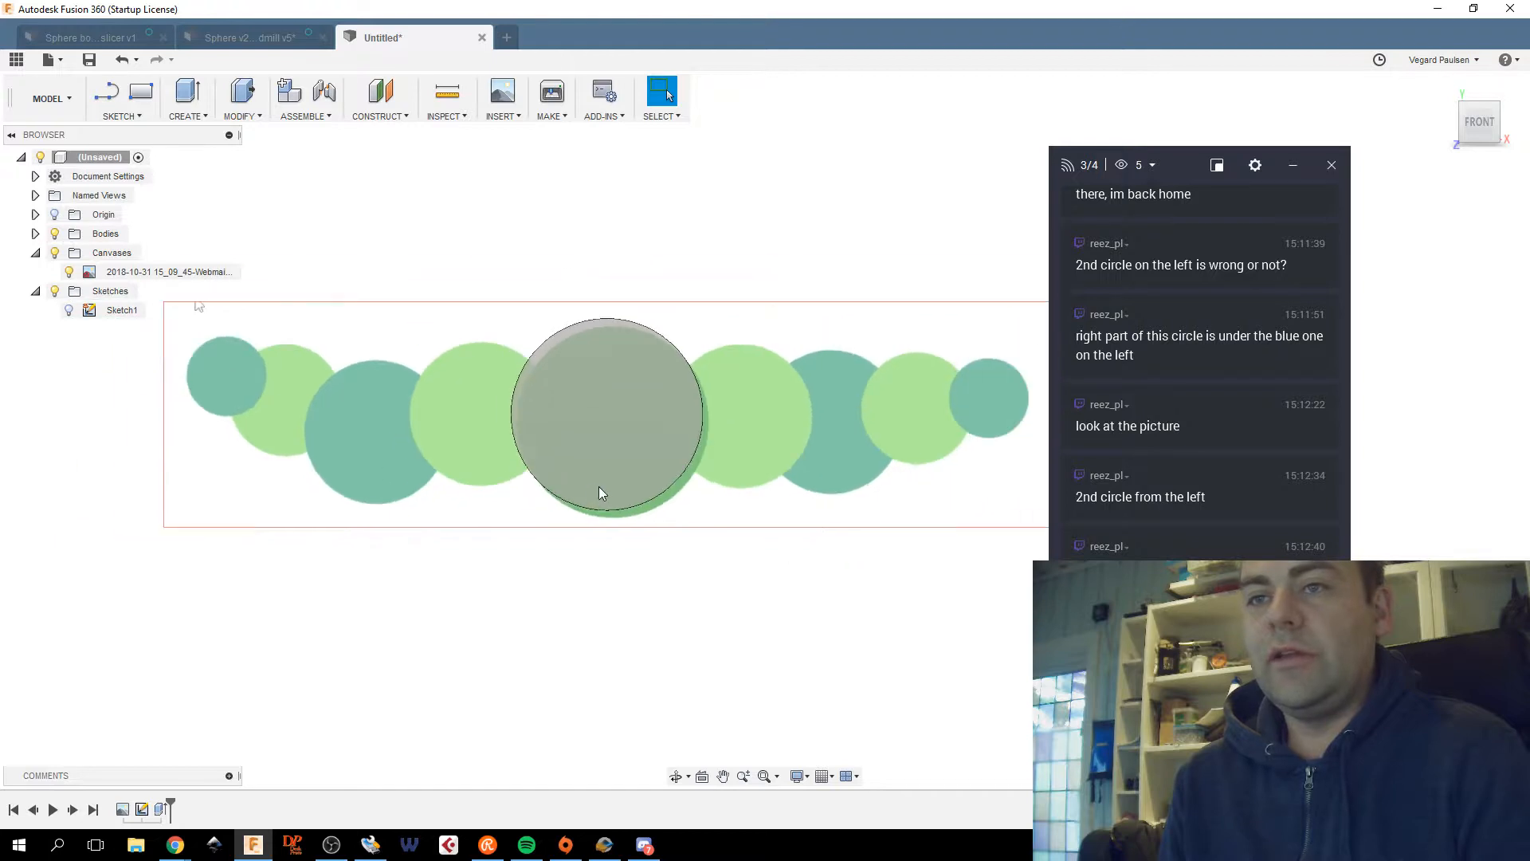
scroll(636, 504, "up", 2)
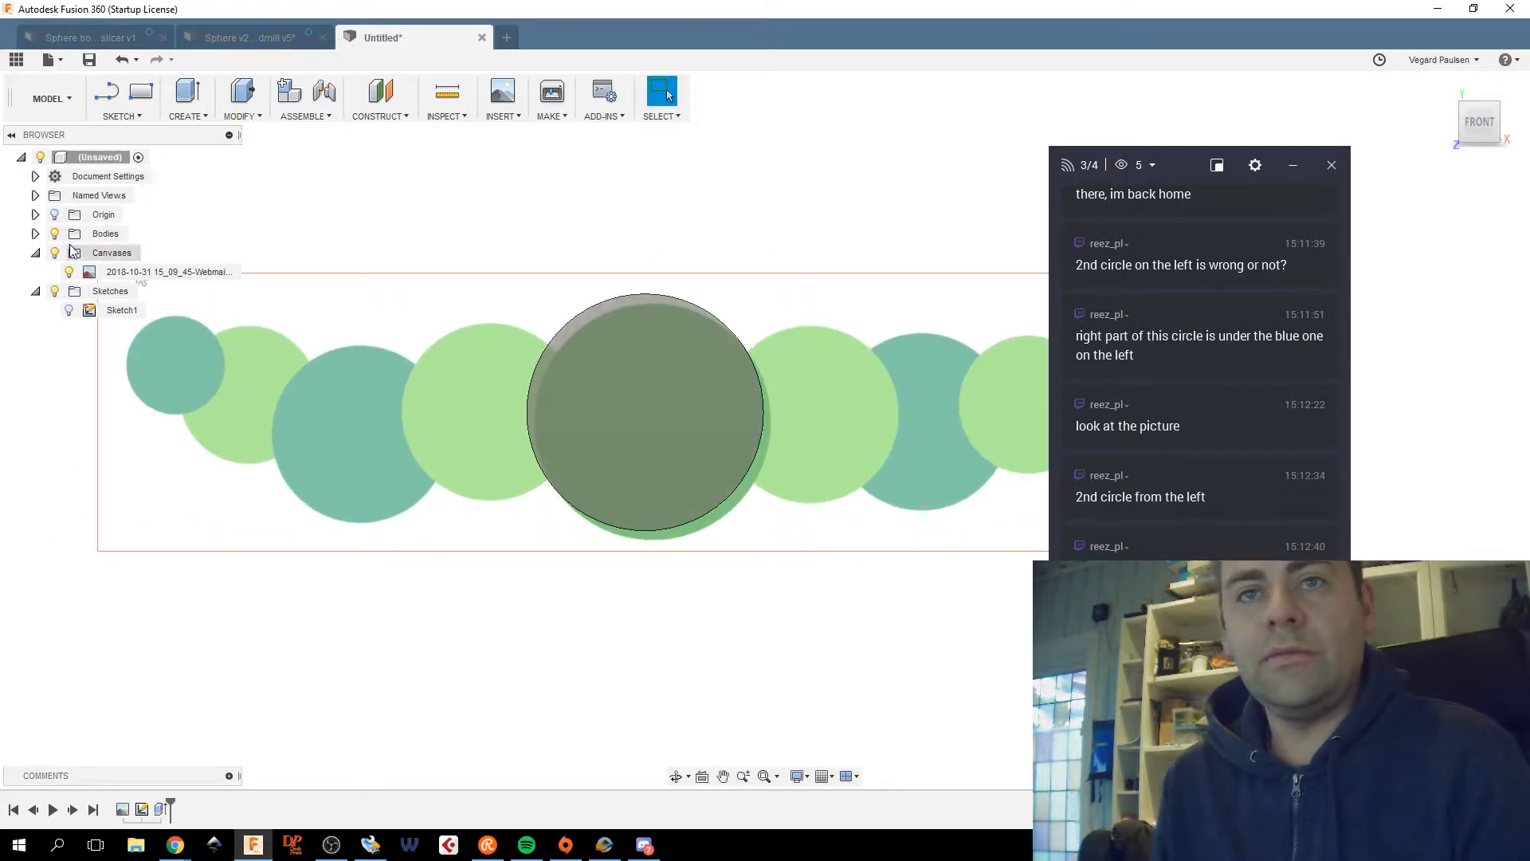
Move the extruded disc body so it lines up with the large middle disc on the canvas.
left_click(102, 233)
left_click(35, 233)
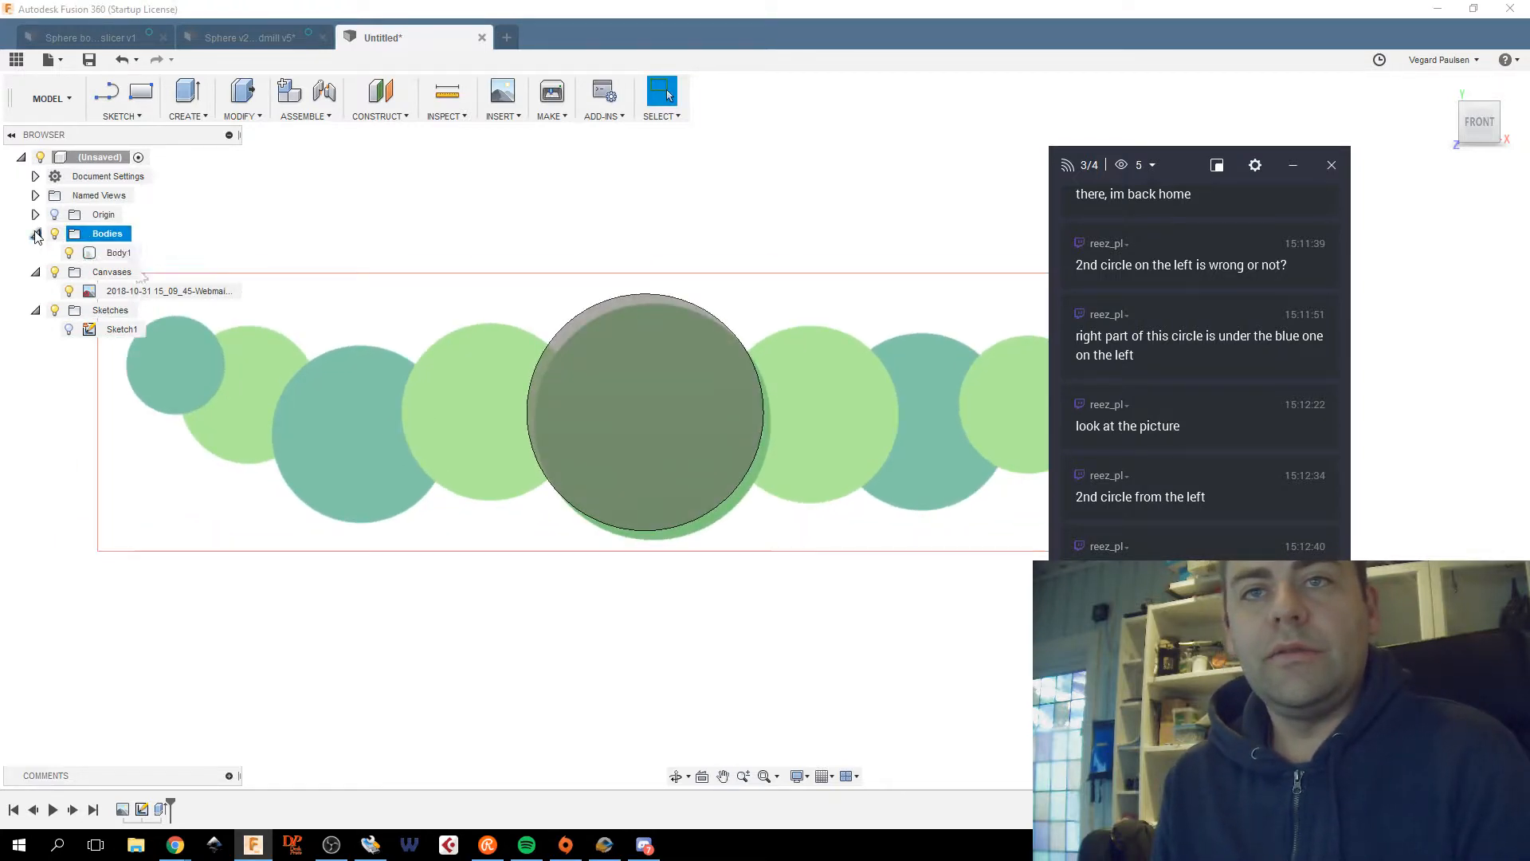
right_click(123, 253)
left_click(149, 266)
left_click_drag(547, 511, 553, 519)
left_click(407, 536)
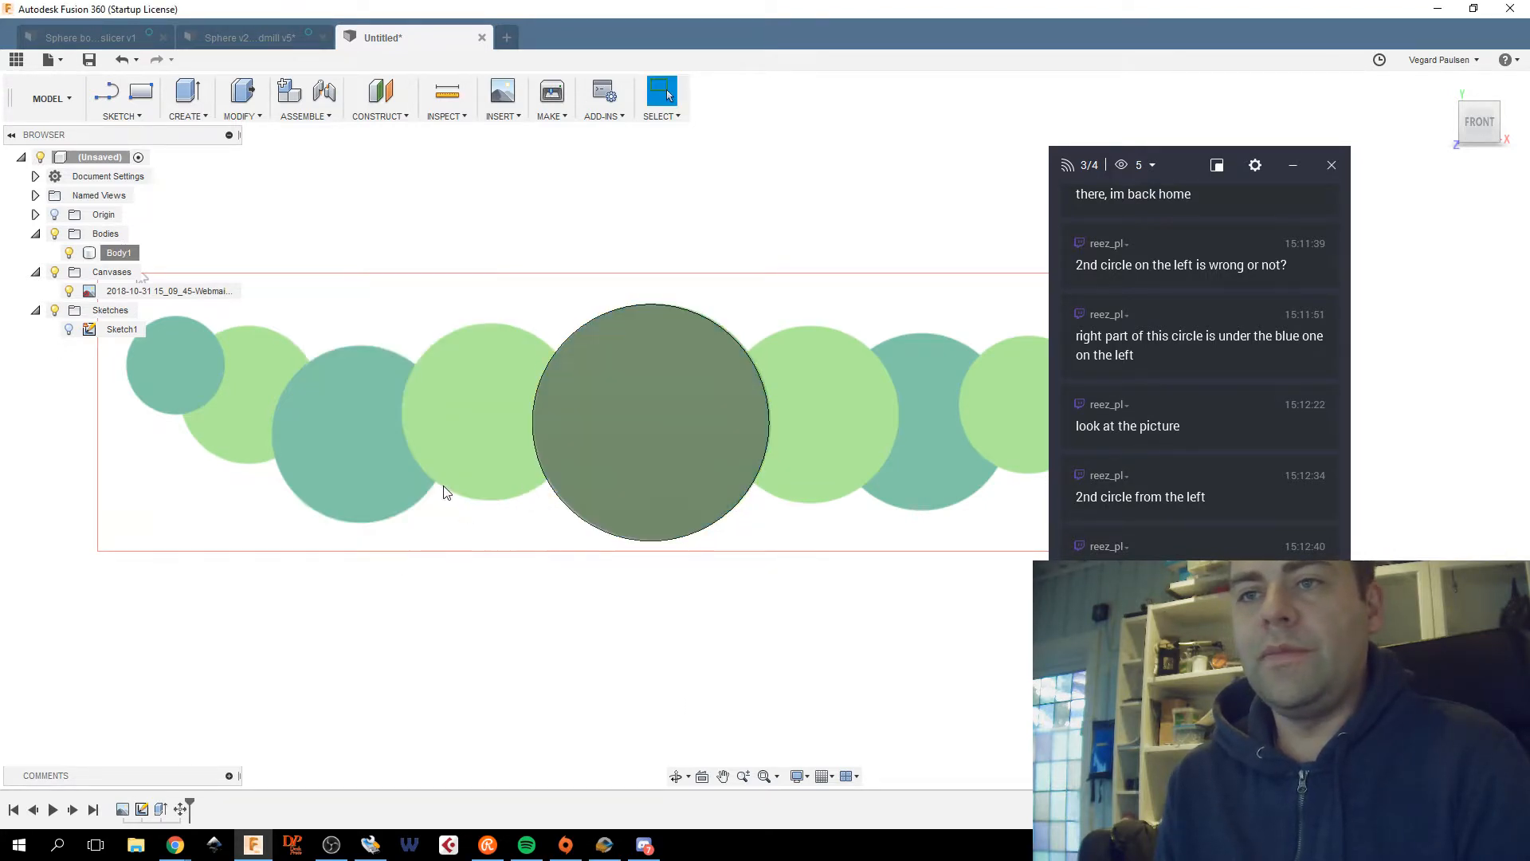
Start a new sketch on the front plane and draw a 100 mm diameter circle over the light green disc just left of the middle disc.
scroll(446, 492, "up", 3)
left_click(512, 369)
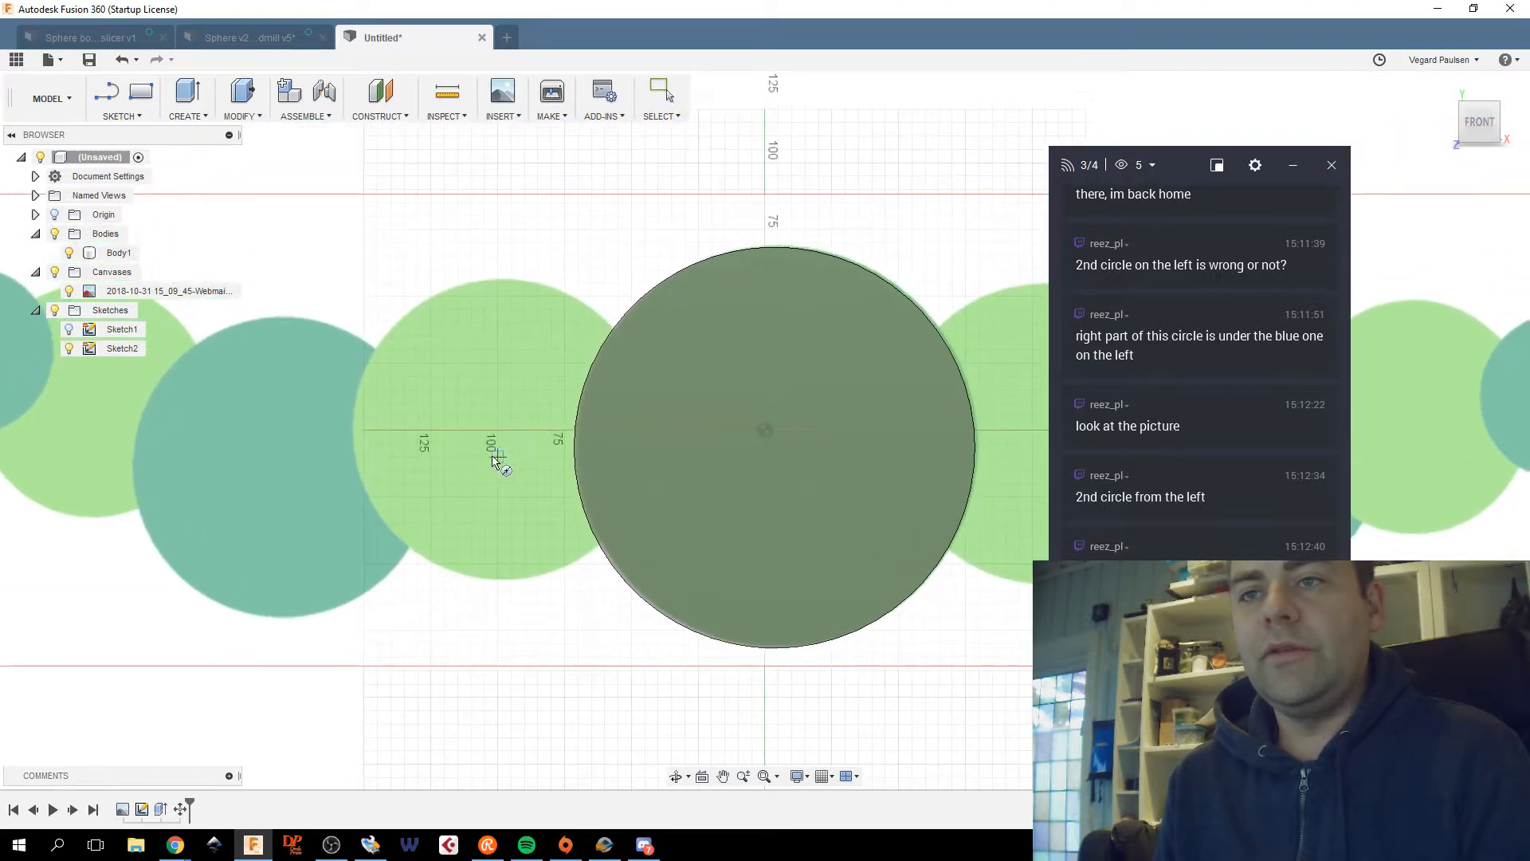
left_click(498, 430)
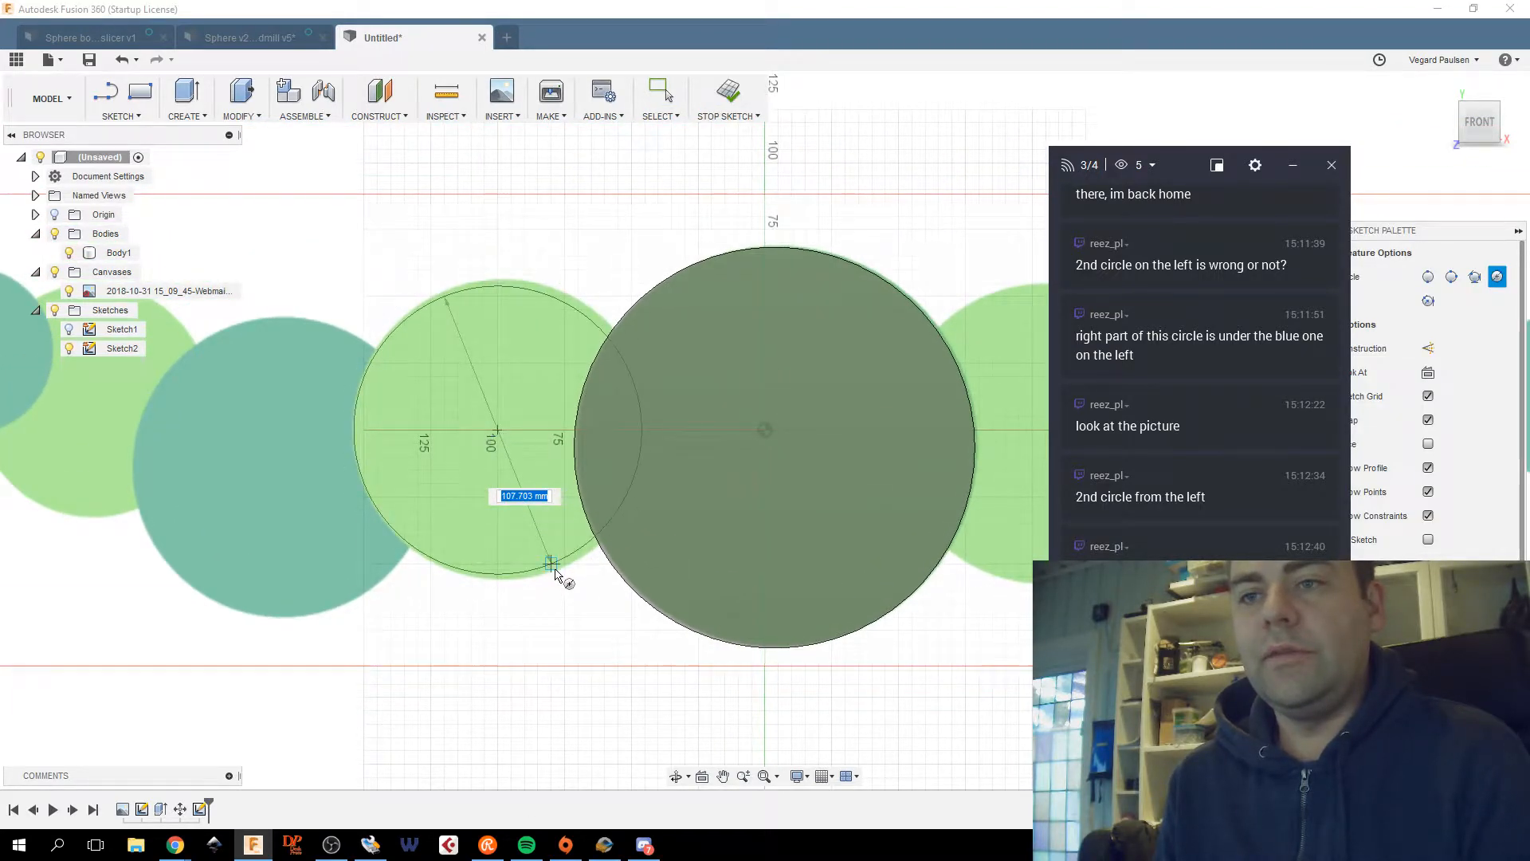
type("10cm")
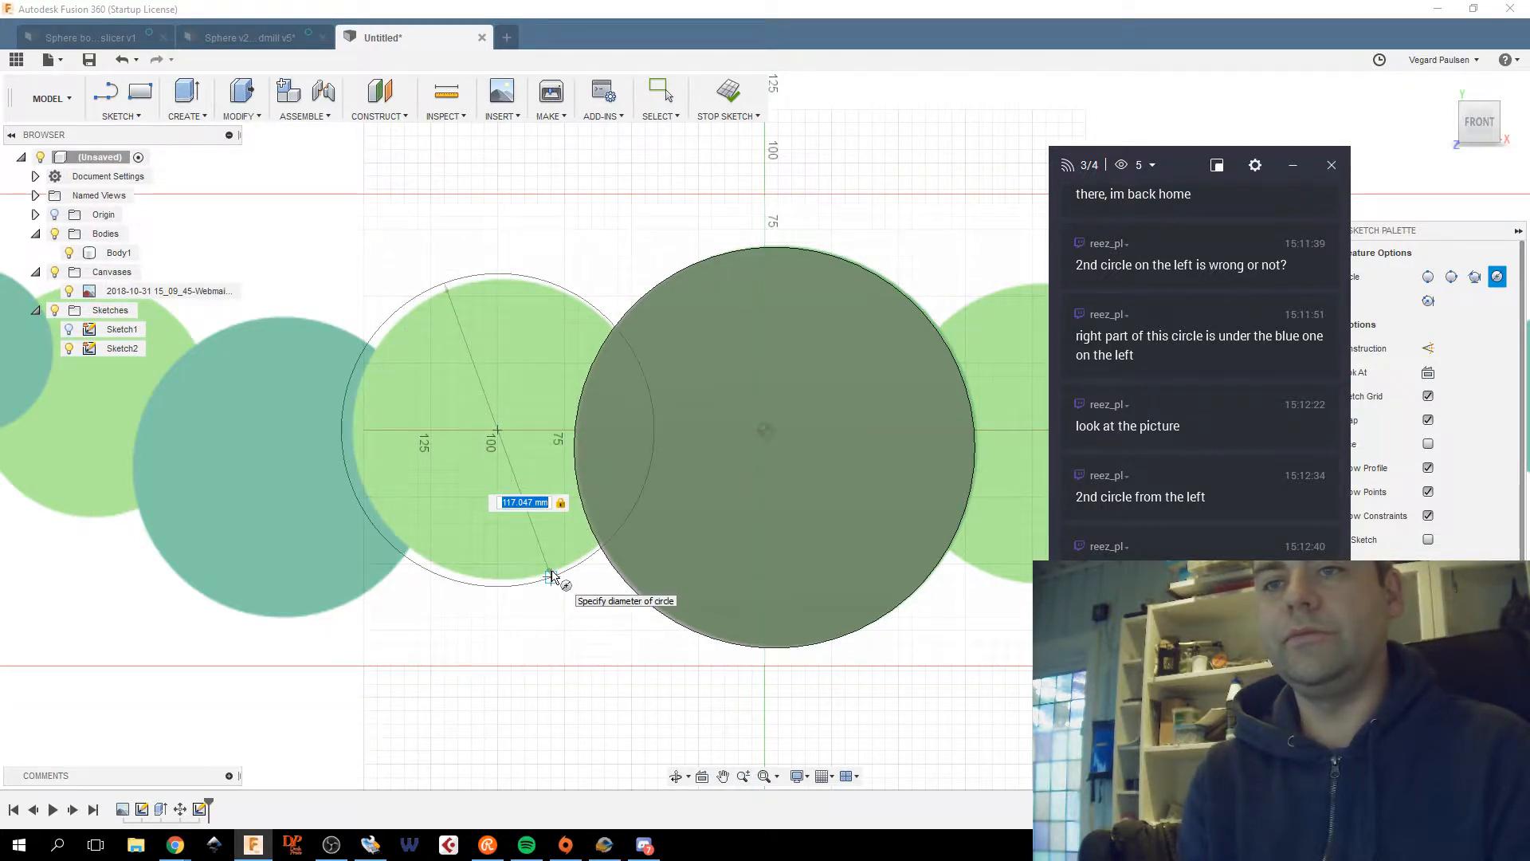
type("10")
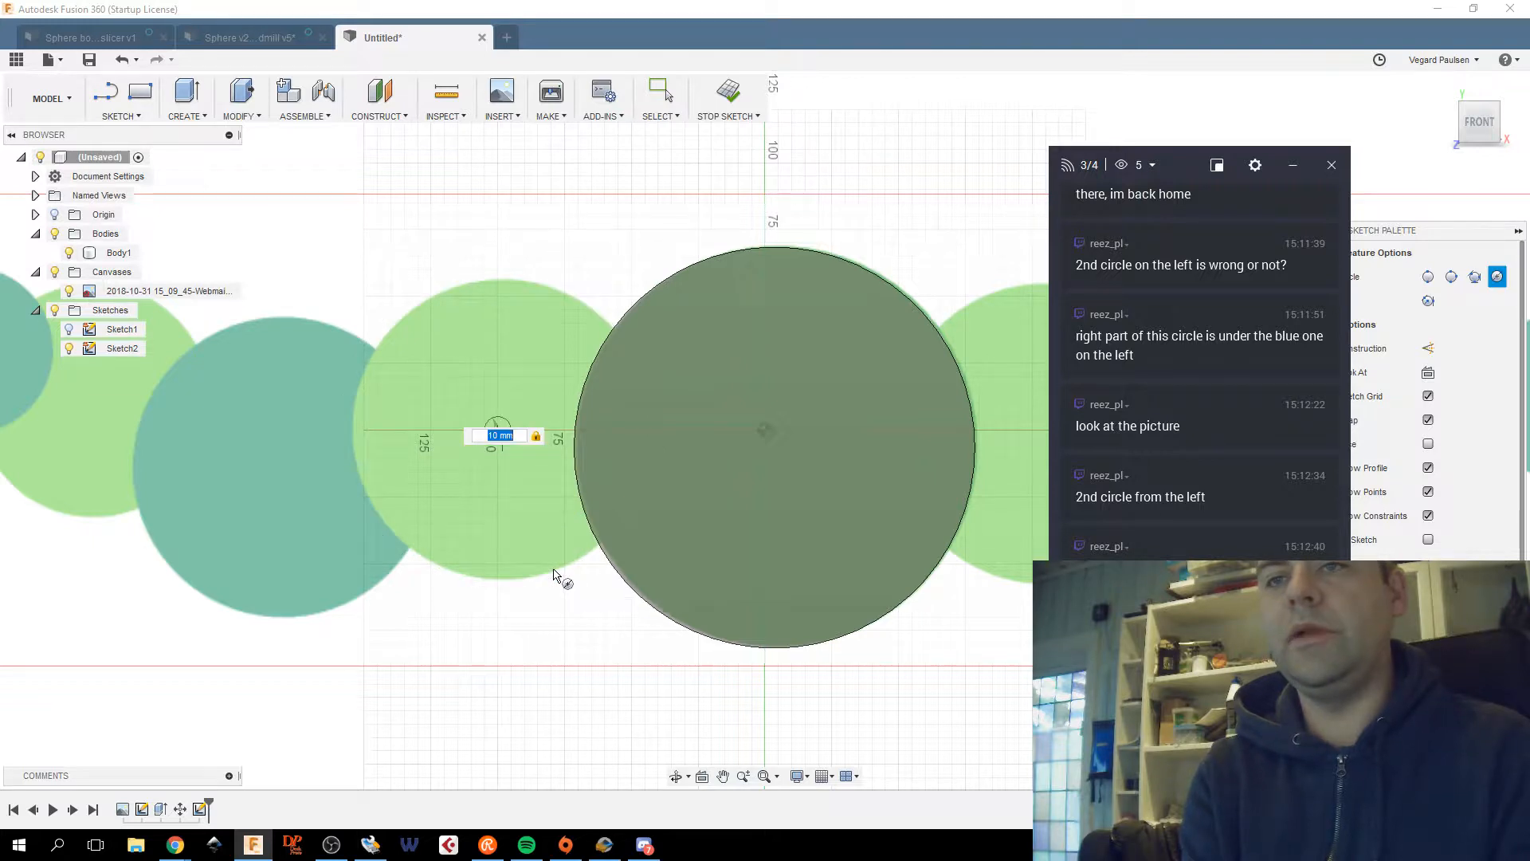
type("100mm")
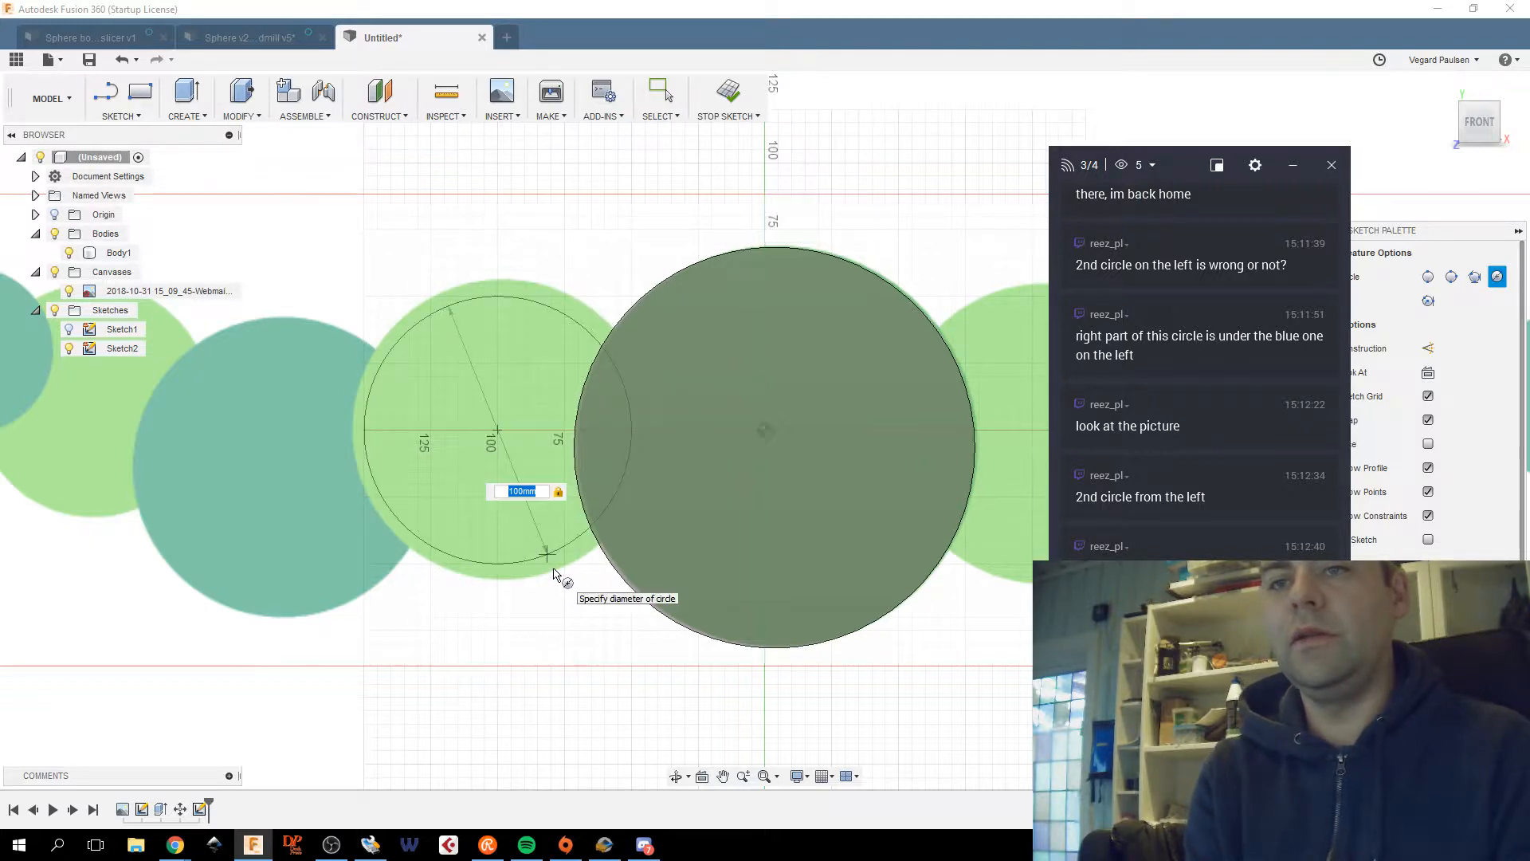
key("Return")
key("Escape")
scroll(562, 582, "down", 3)
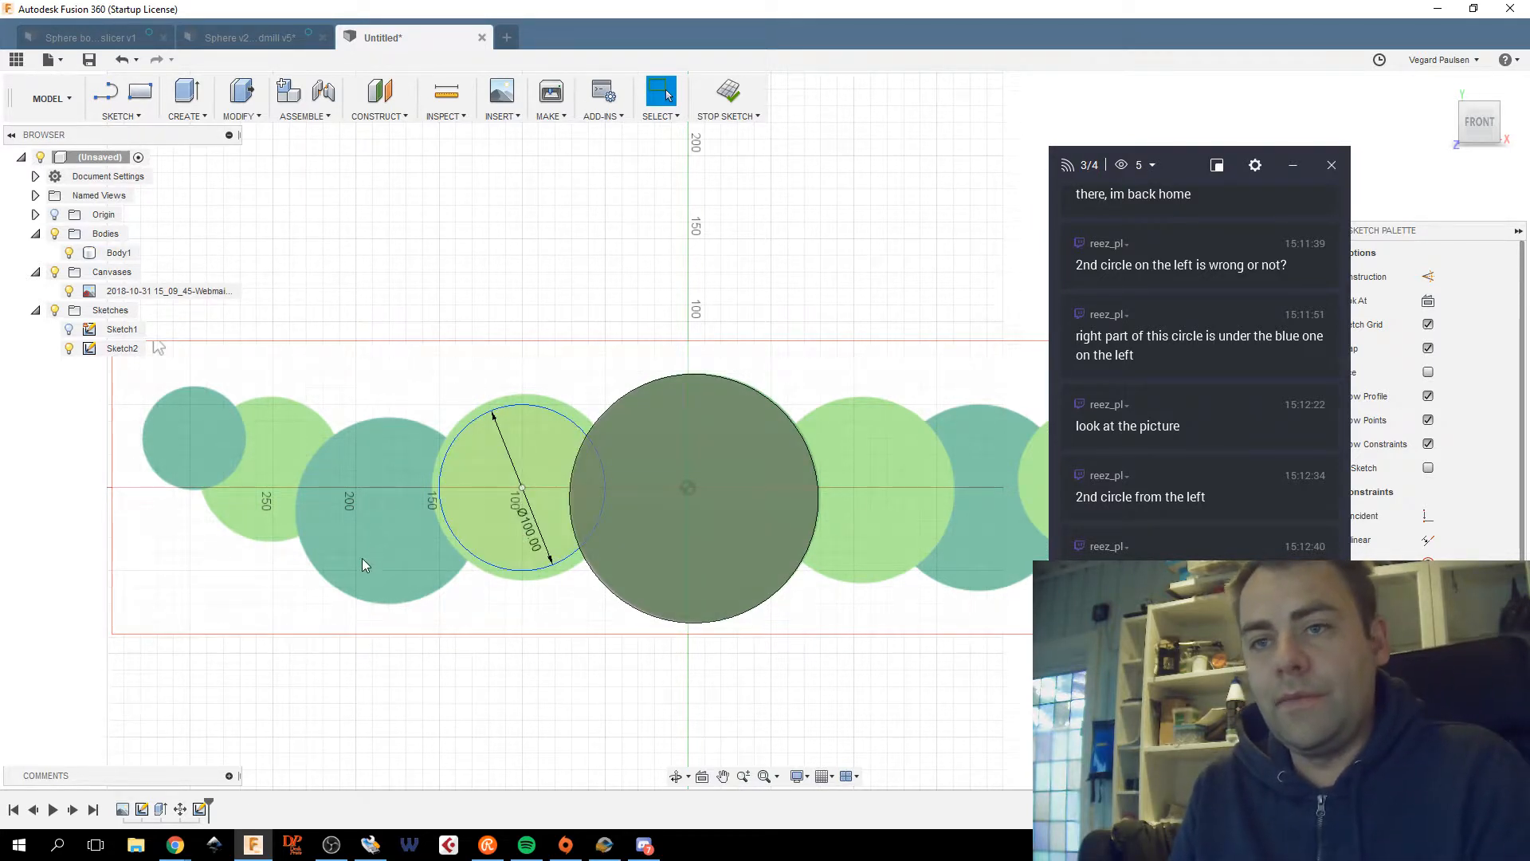
Gauge the diameter of the large teal disc, third from the left end, with a trial centre circle.
scroll(491, 523, "up", 3)
key("c")
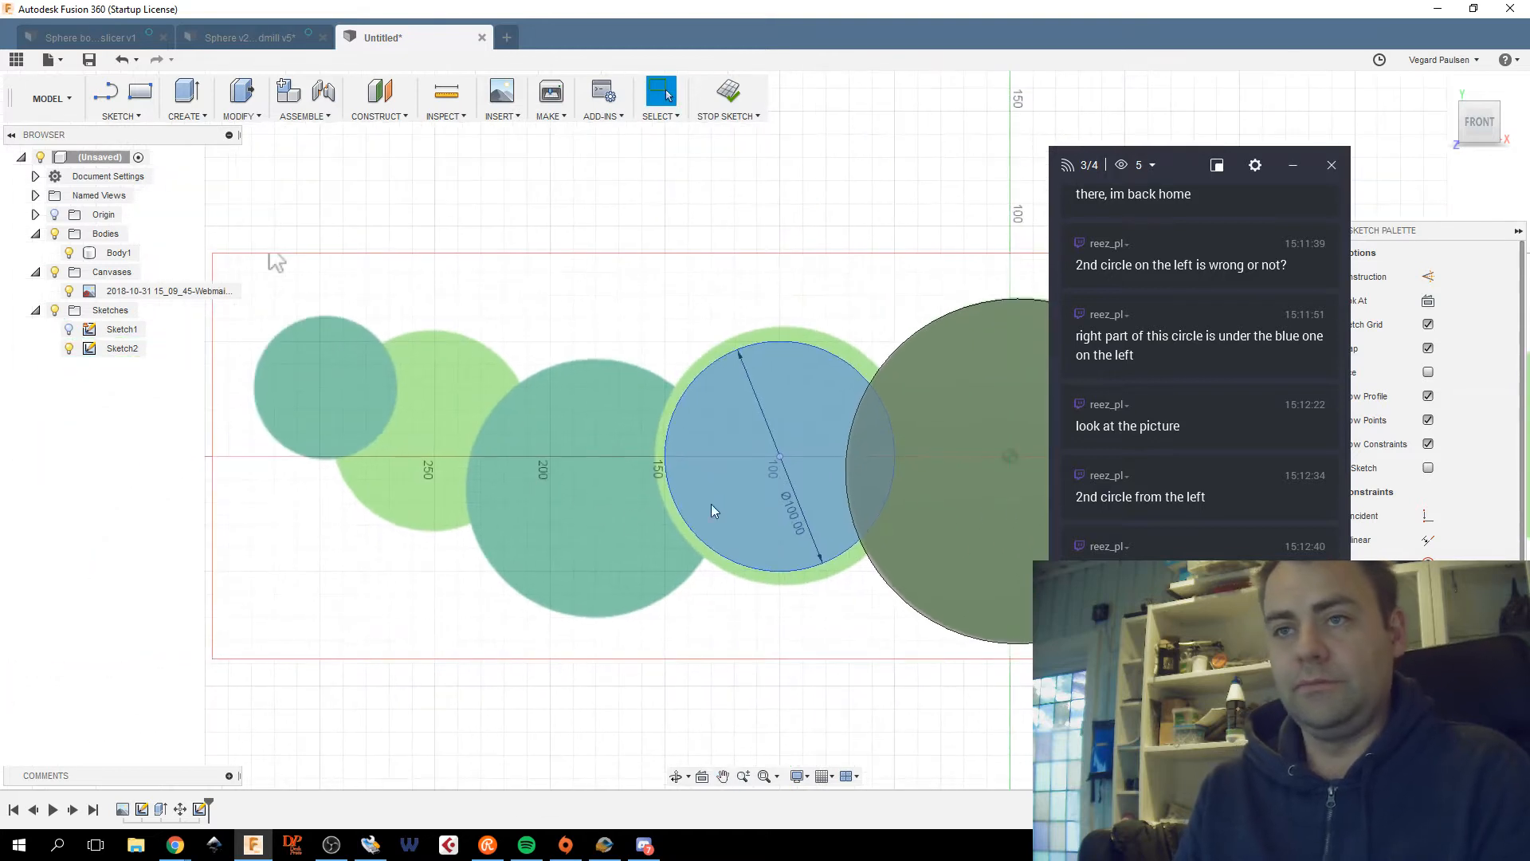
left_click(595, 490)
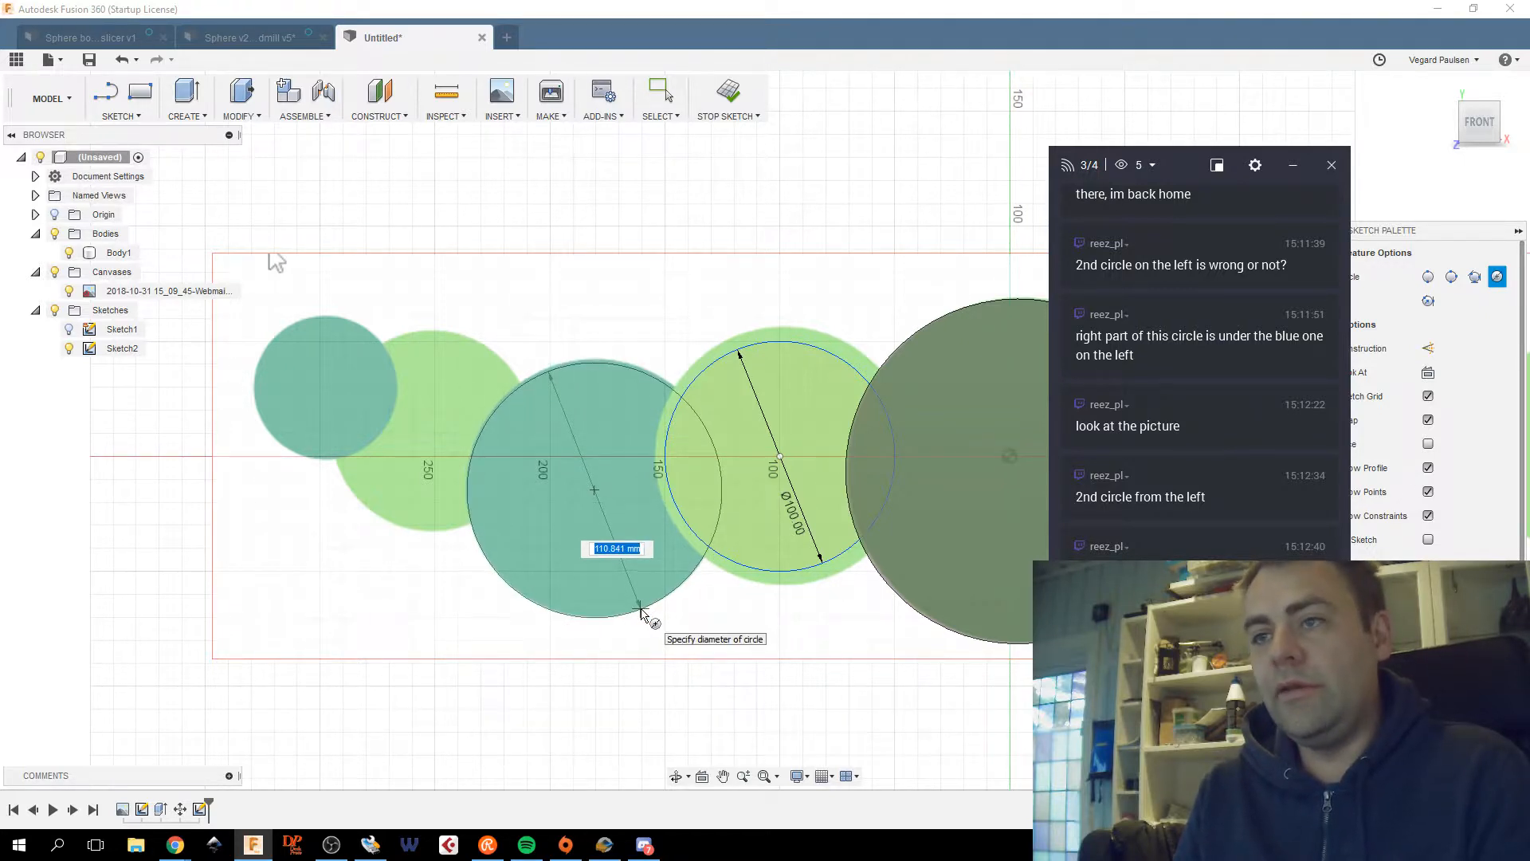
middle_click_drag(638, 612, 519, 625)
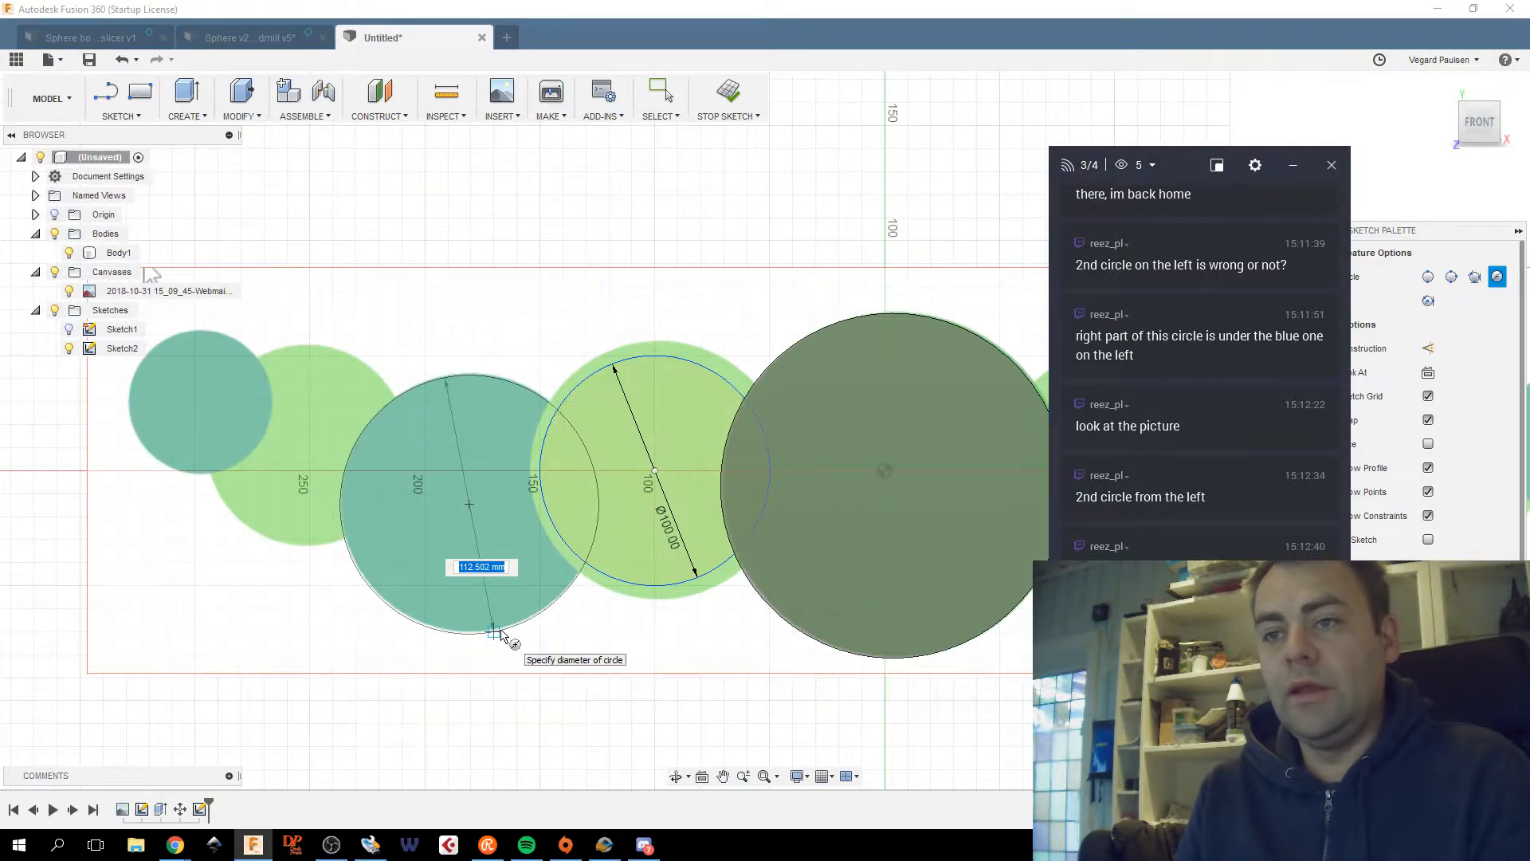
Look up the requested spacer diameters in the webmail attachment in Chrome, and return to the Fusion 360 sketch to finish gauging the third disc.
key("alt+Tab")
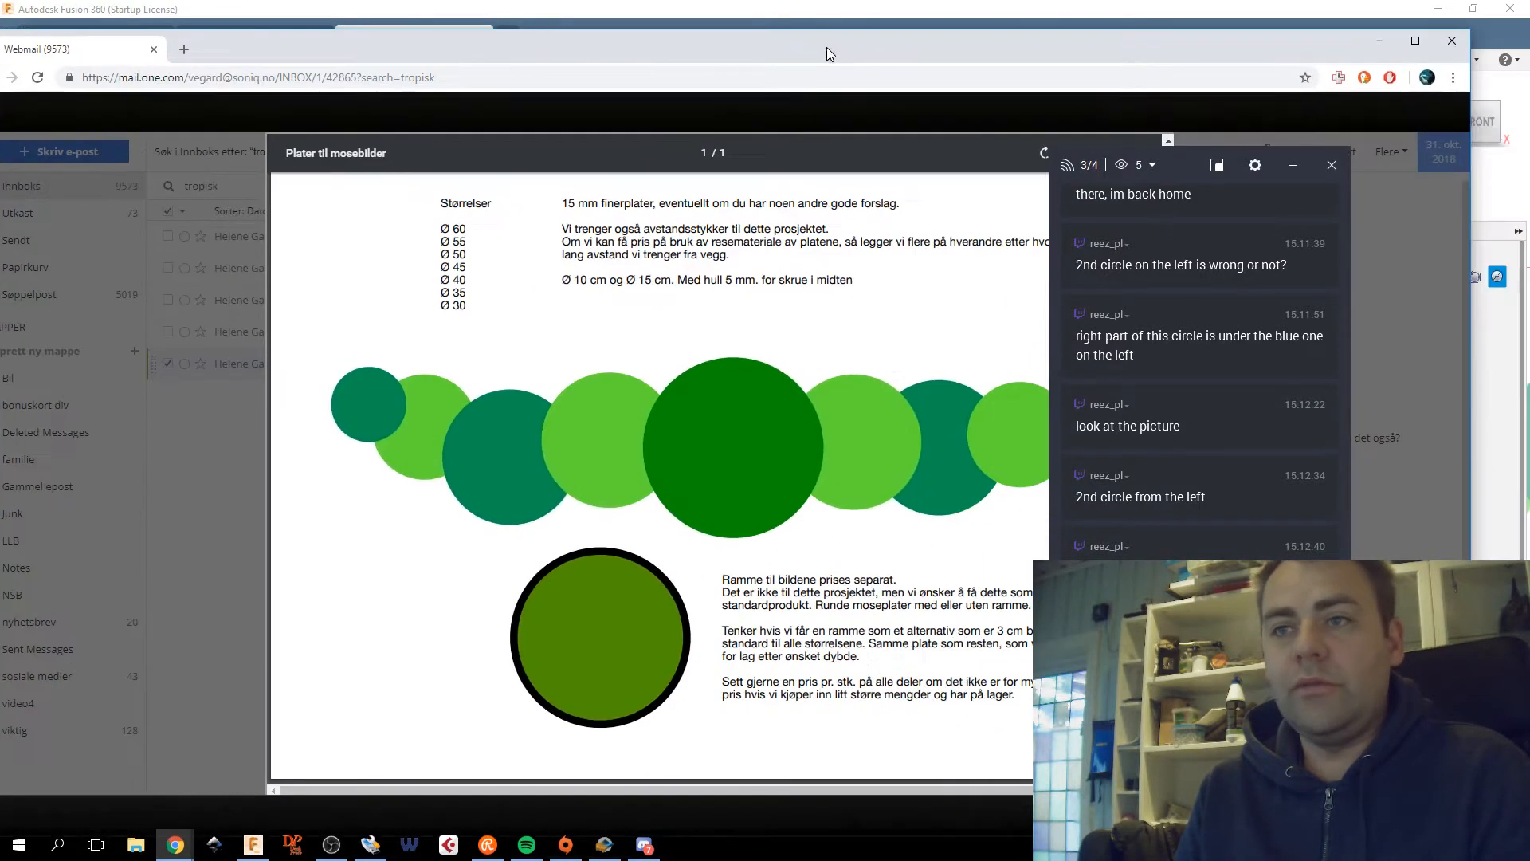
scroll(687, 349, "up", 1)
left_click_drag(562, 316, 597, 317)
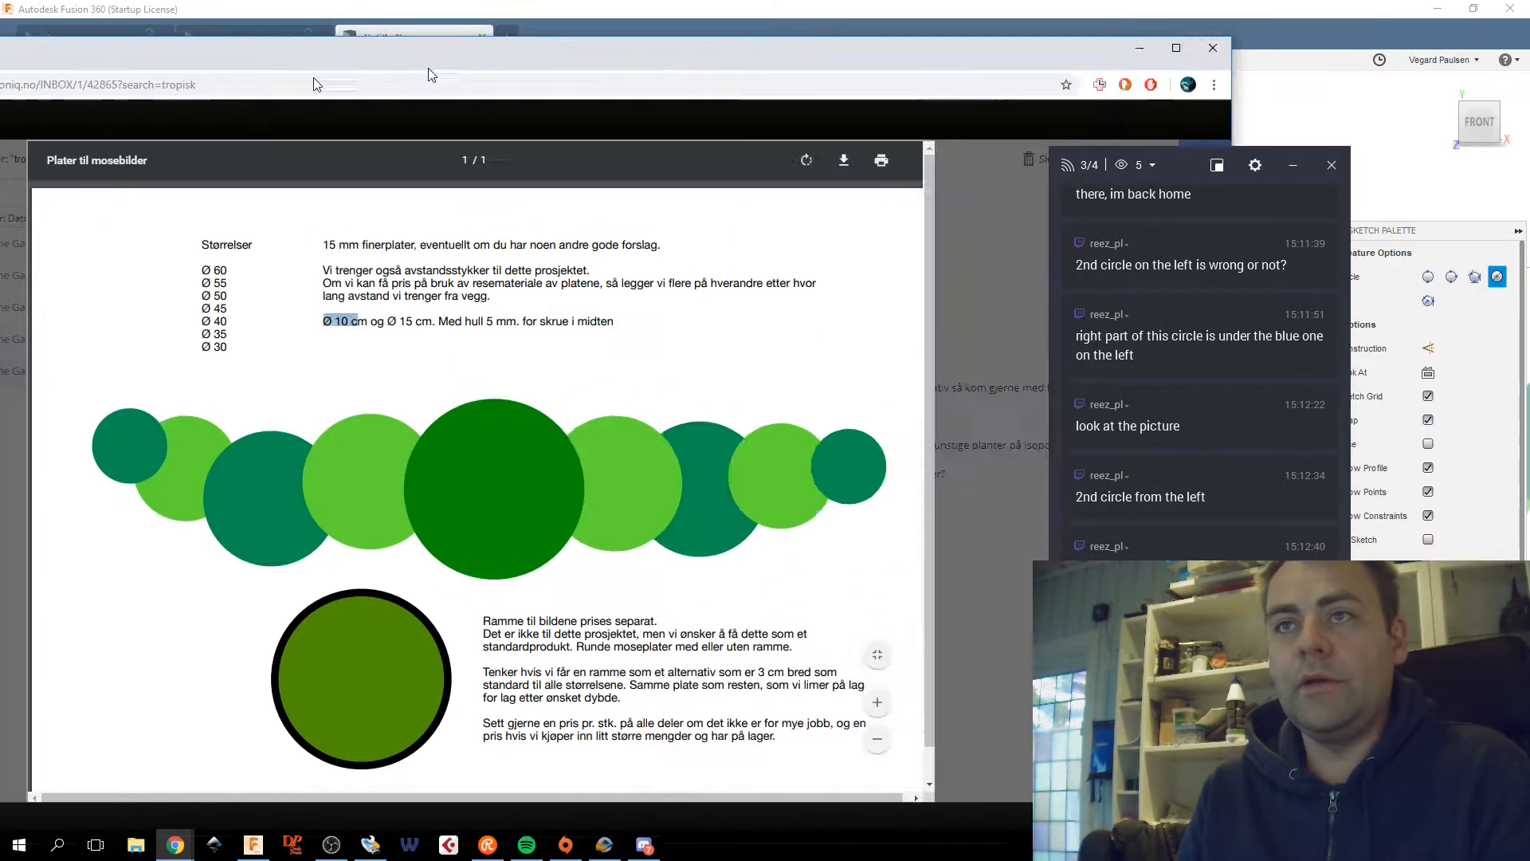
key("alt+Tab")
middle_click_drag(576, 547, 617, 534)
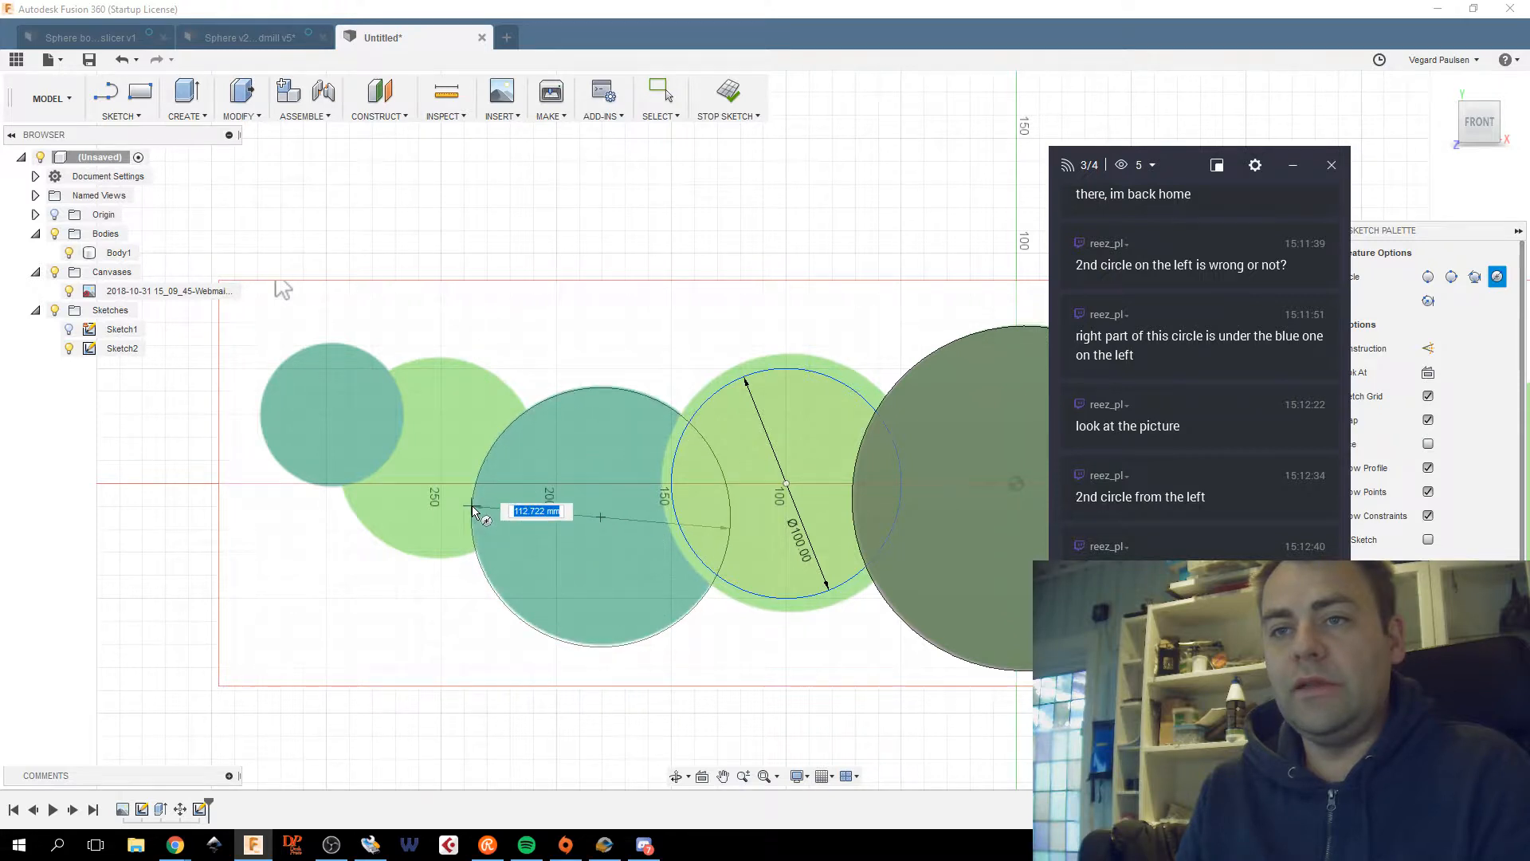
left_click(475, 510)
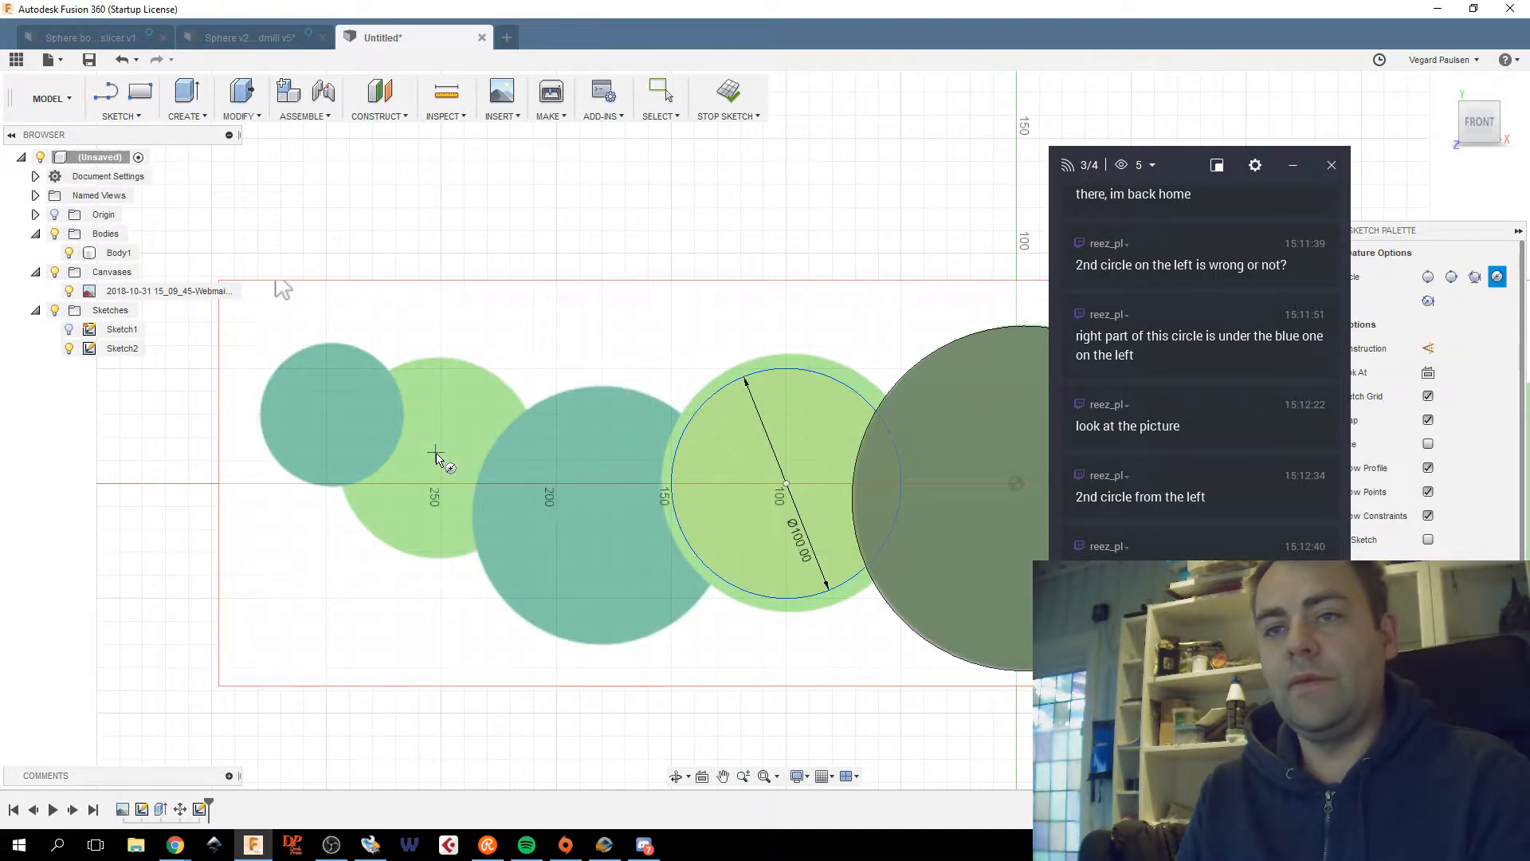
Gauge the diameter of the light green disc, second from the left end, with trial circles from its centre.
left_click(435, 452)
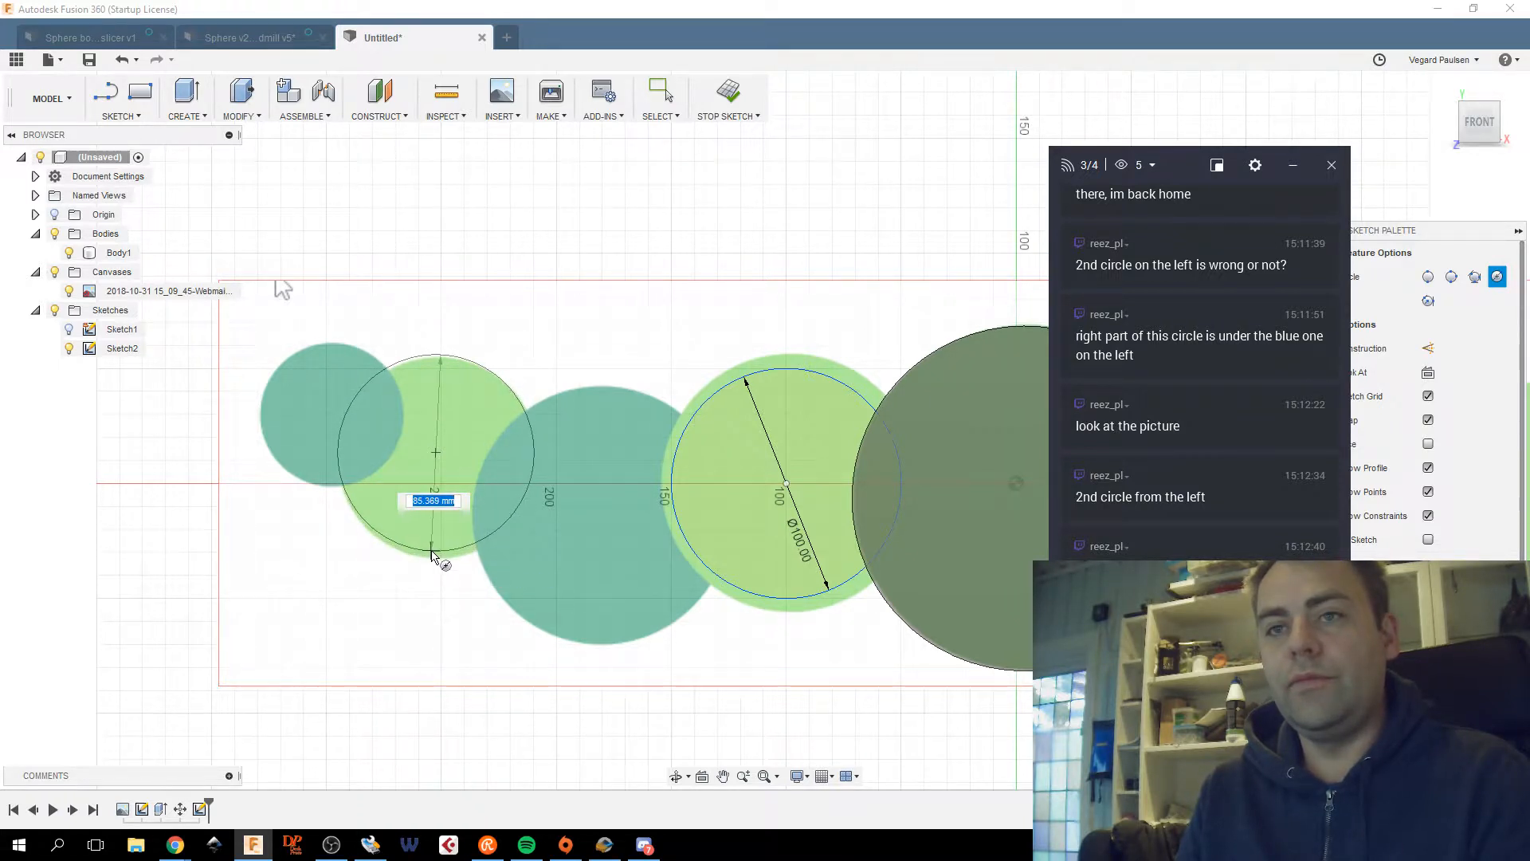
key("Escape")
key("c")
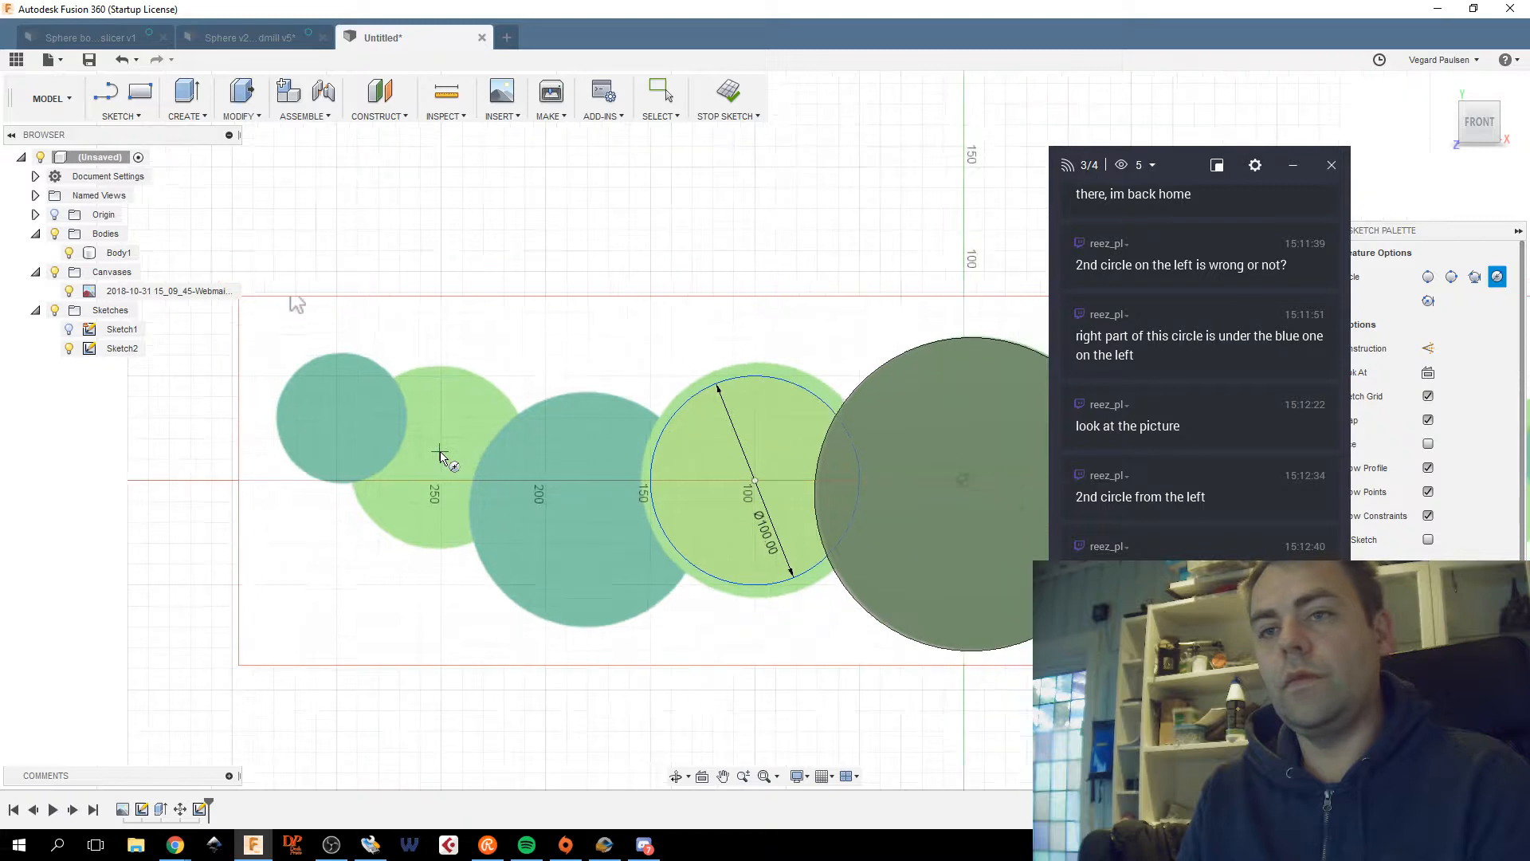
scroll(440, 469, "down", 1)
left_click(440, 450)
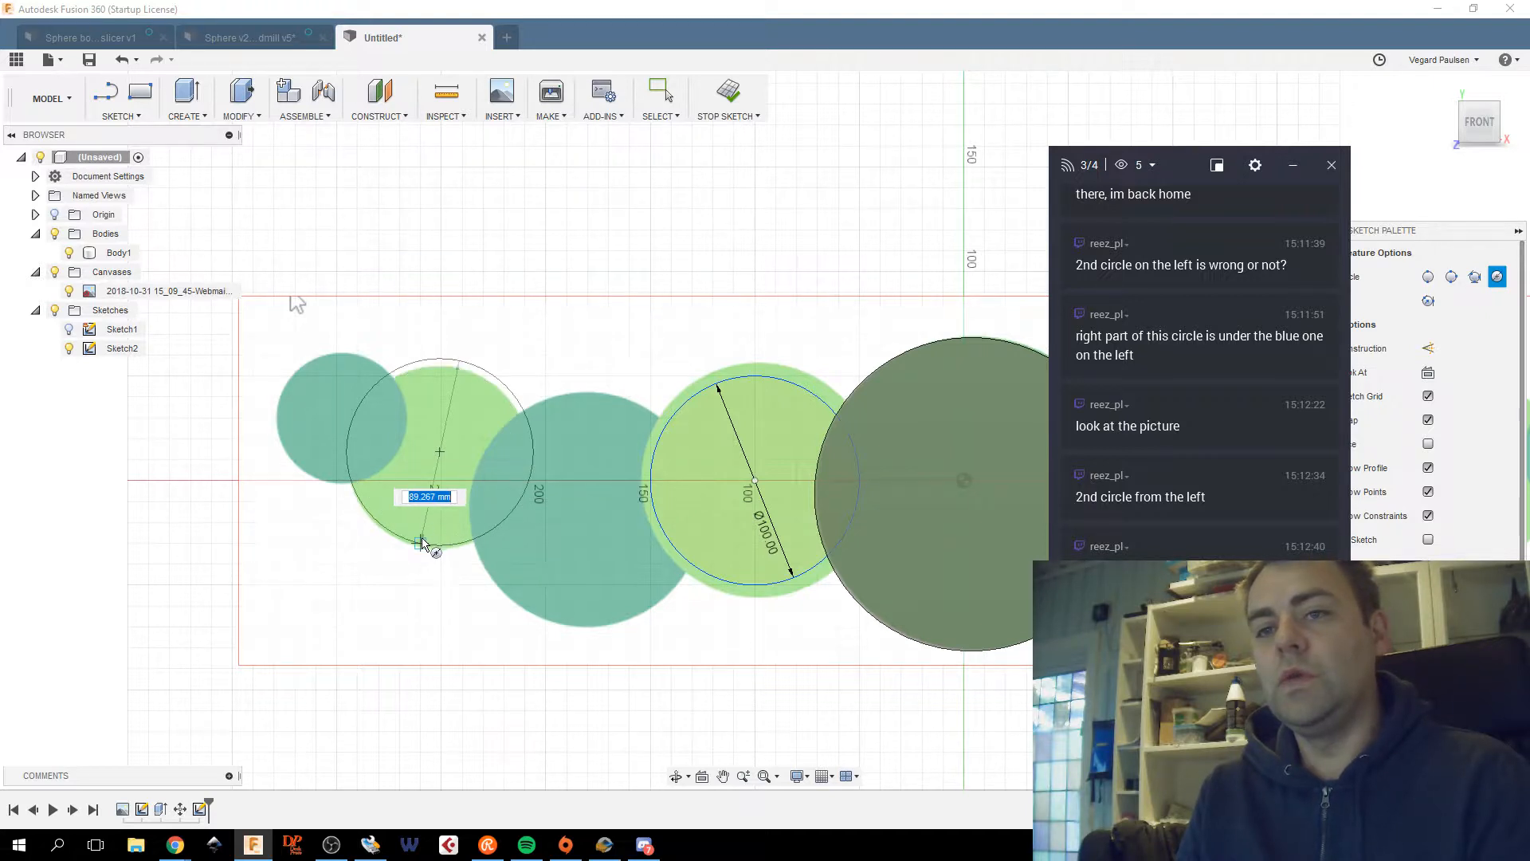
key("Escape")
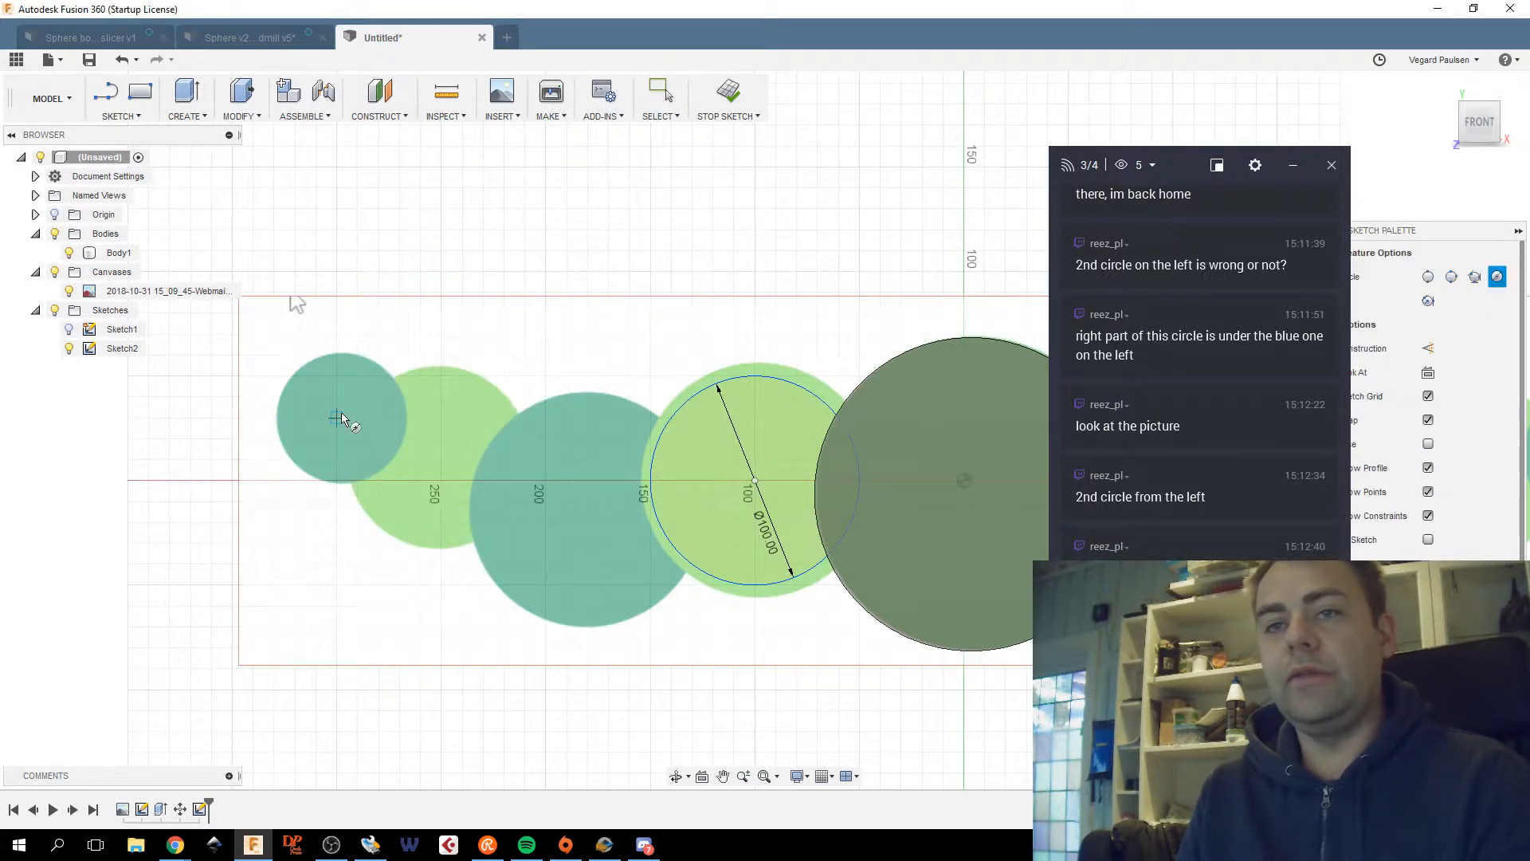
Try a circle centred on the leftmost small teal disc, and look over the whole row of discs on the canvas.
left_click(338, 417)
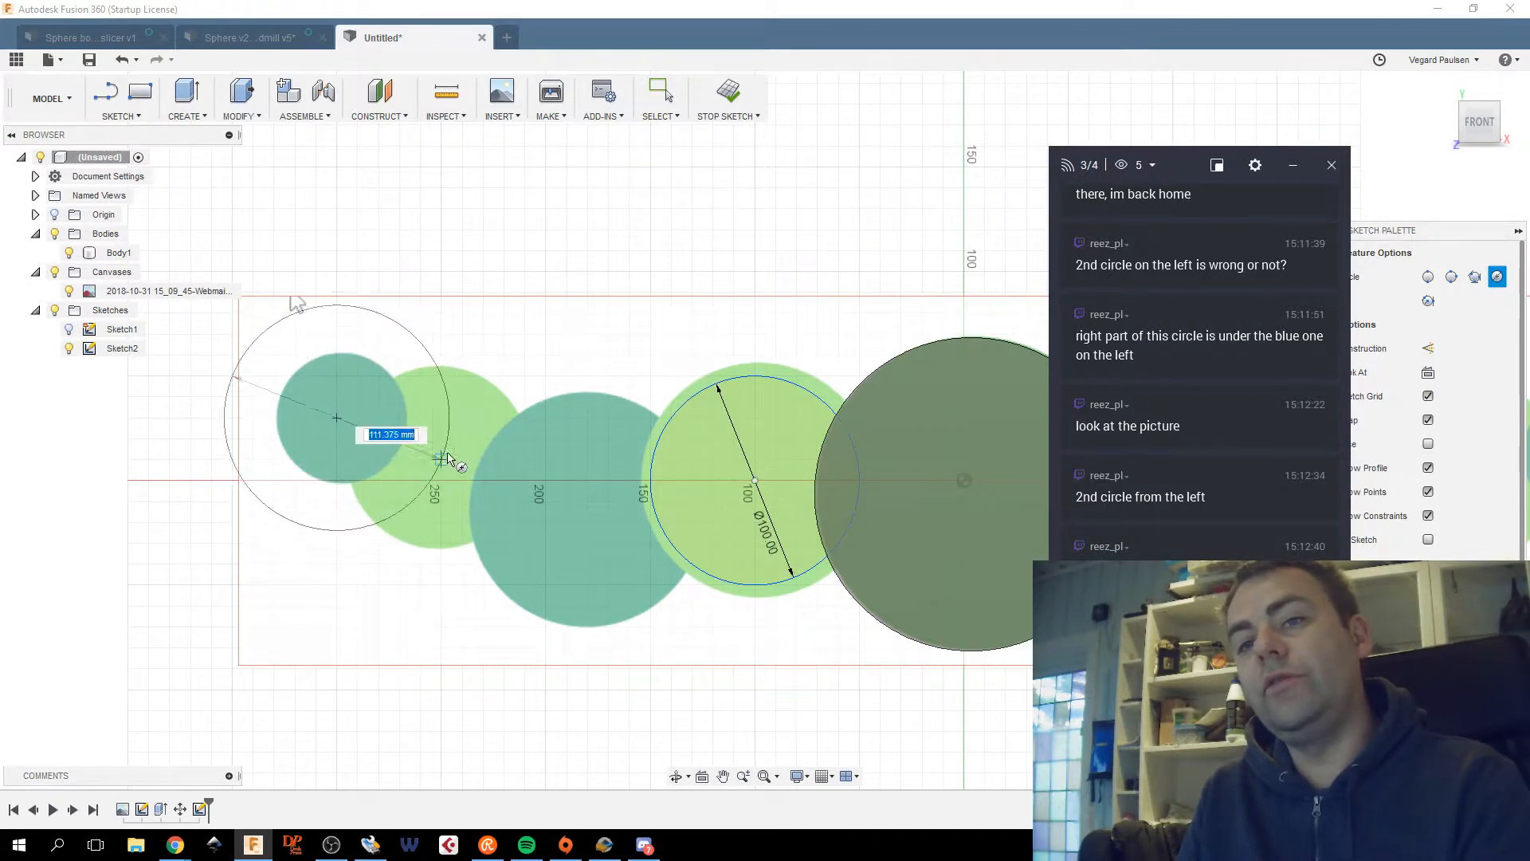
middle_click_drag(642, 486, 431, 500)
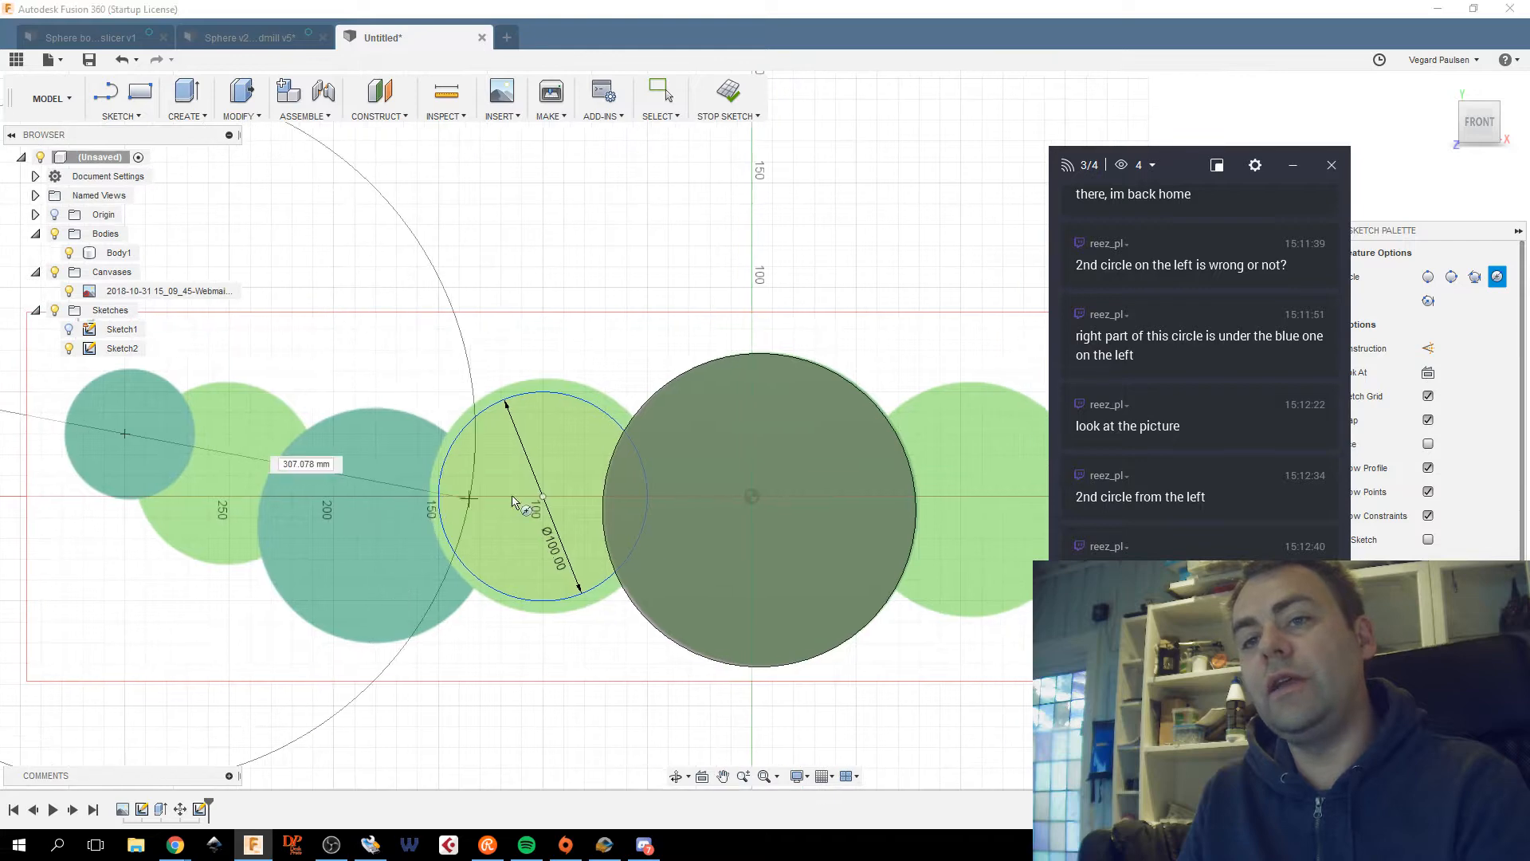
mouse_move(783, 535)
middle_mouse_down()
mouse_move(502, 521)
mouse_move(840, 525)
middle_mouse_up()
scroll(510, 524, "down", 1)
key("Escape")
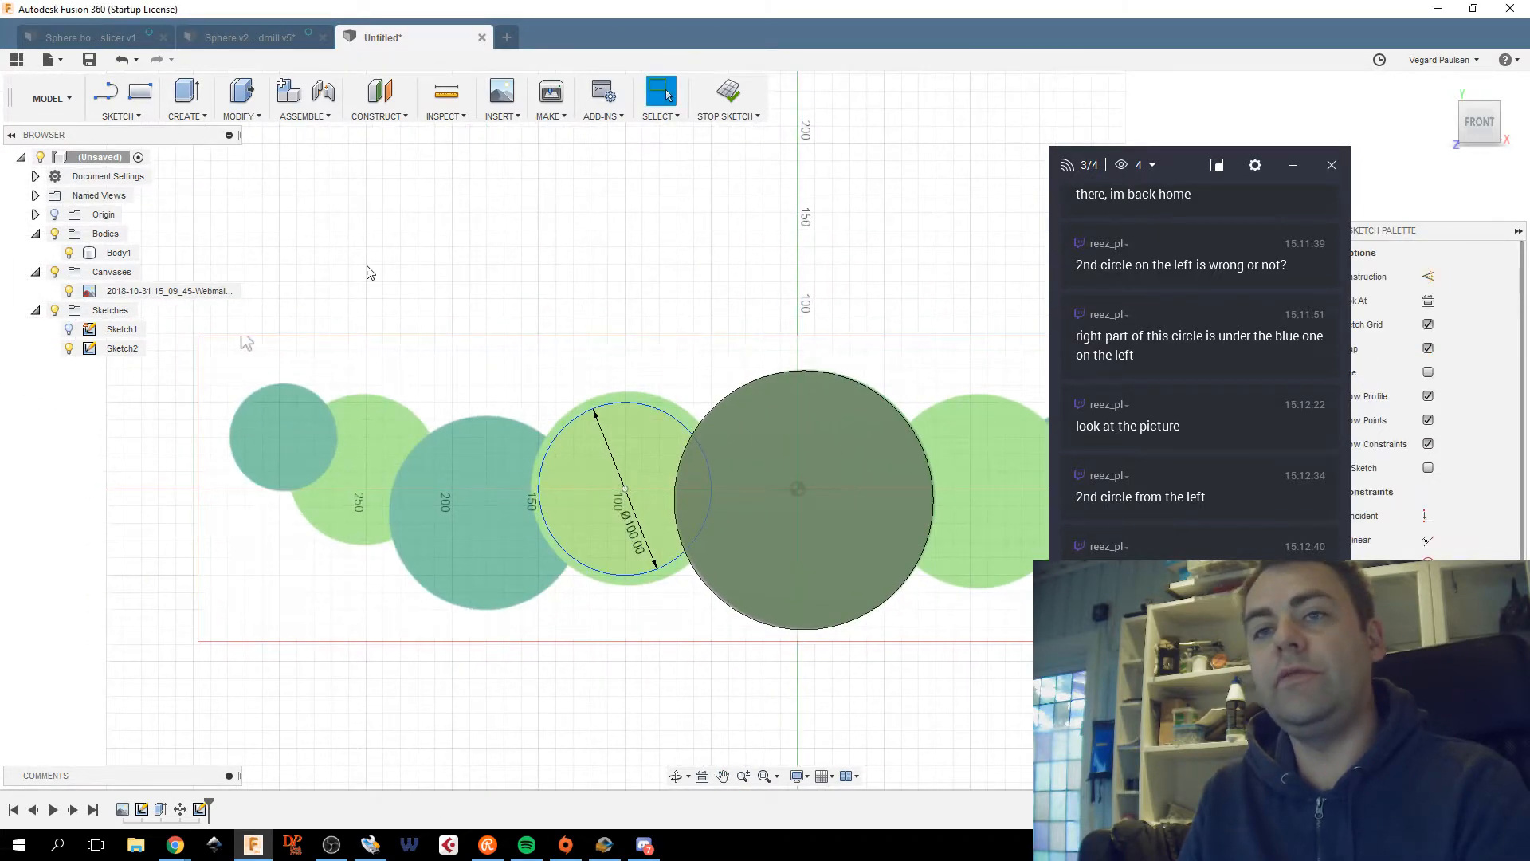
middle_click_drag(353, 316, 580, 347)
scroll(793, 425, "down", 2)
middle_click_drag(795, 471, 540, 456)
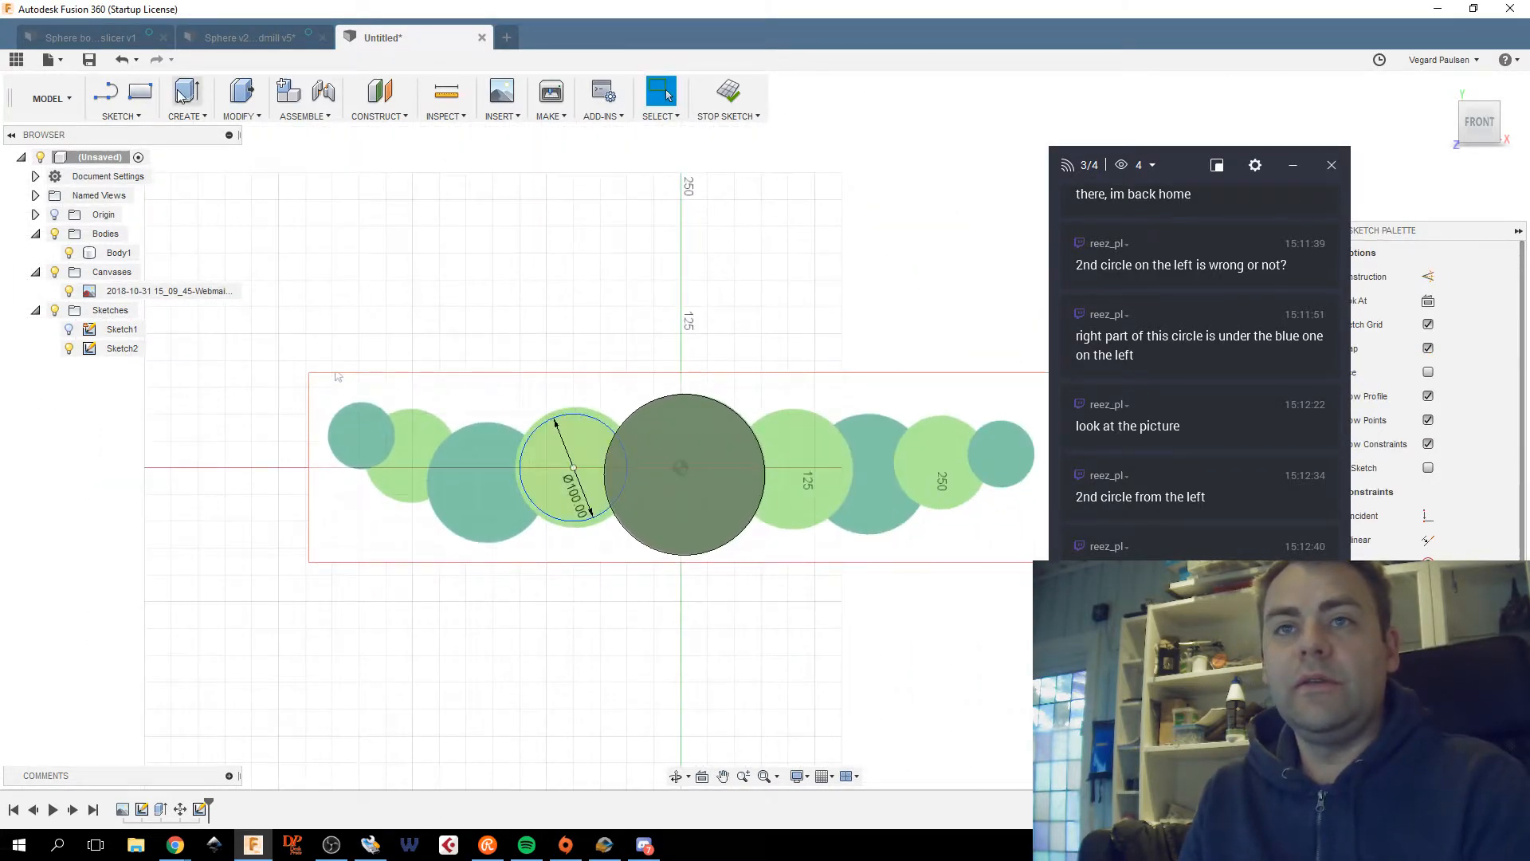
Switch to the Sphere v2 bookshelf design and add a user parameter circle_8 of 80 mm.
left_click(263, 40)
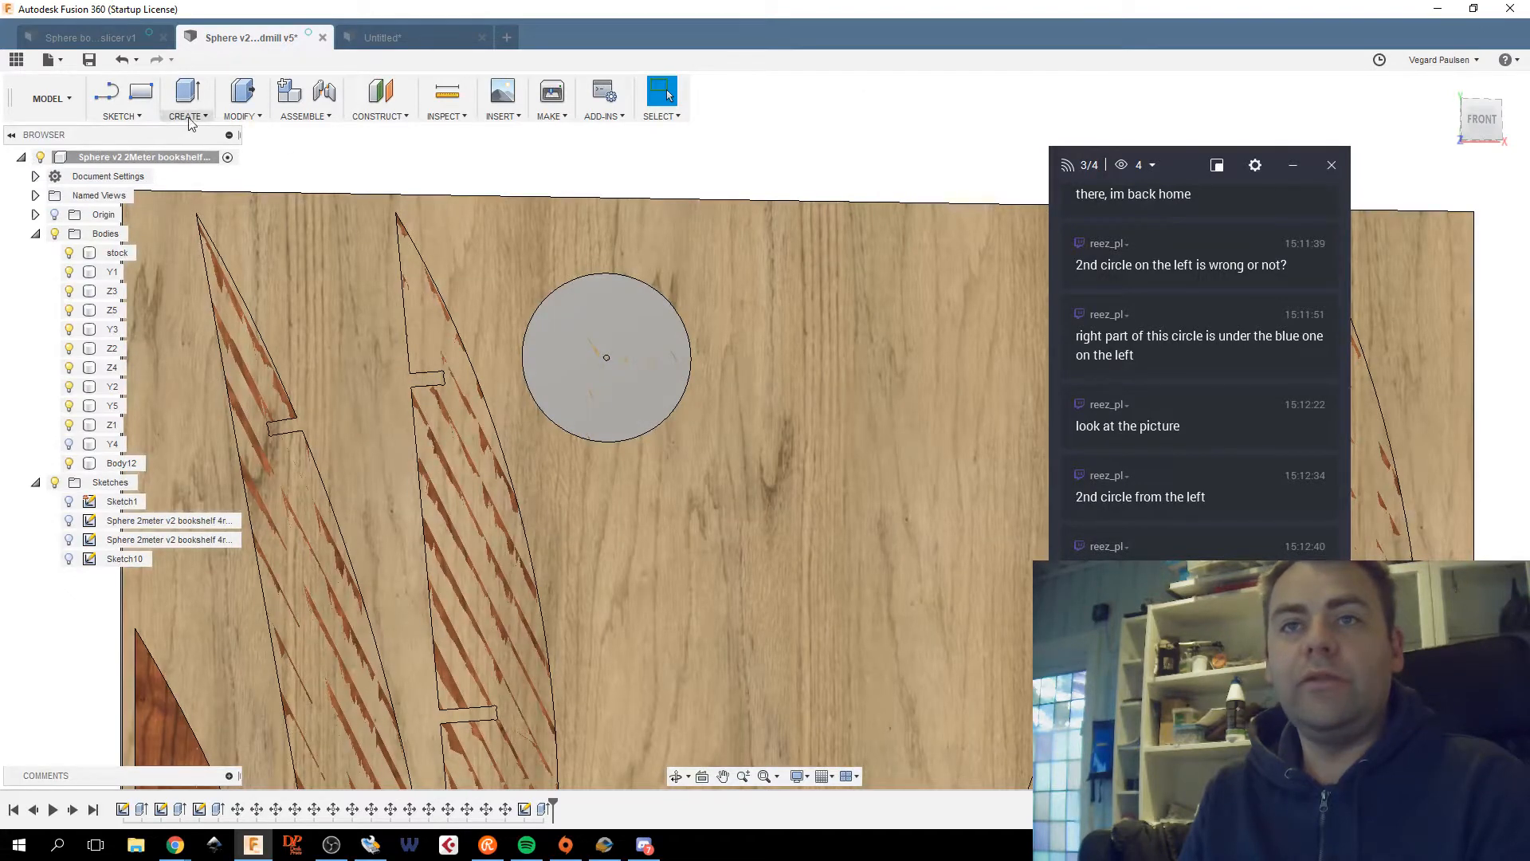
left_click(188, 116)
left_click(242, 116)
left_click(275, 469)
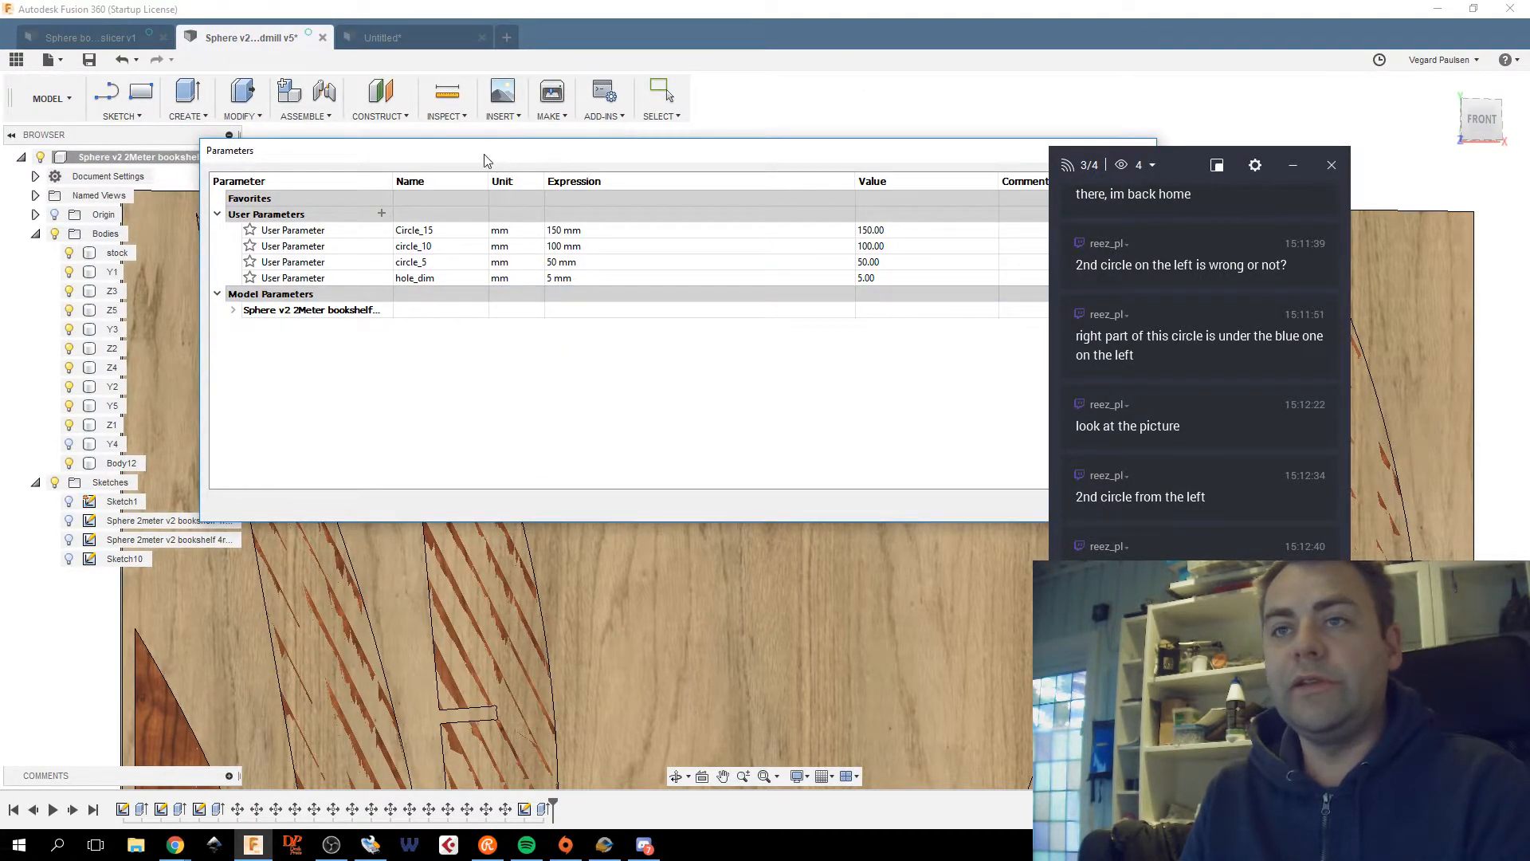
left_click_drag(483, 159, 325, 159)
left_click(223, 214)
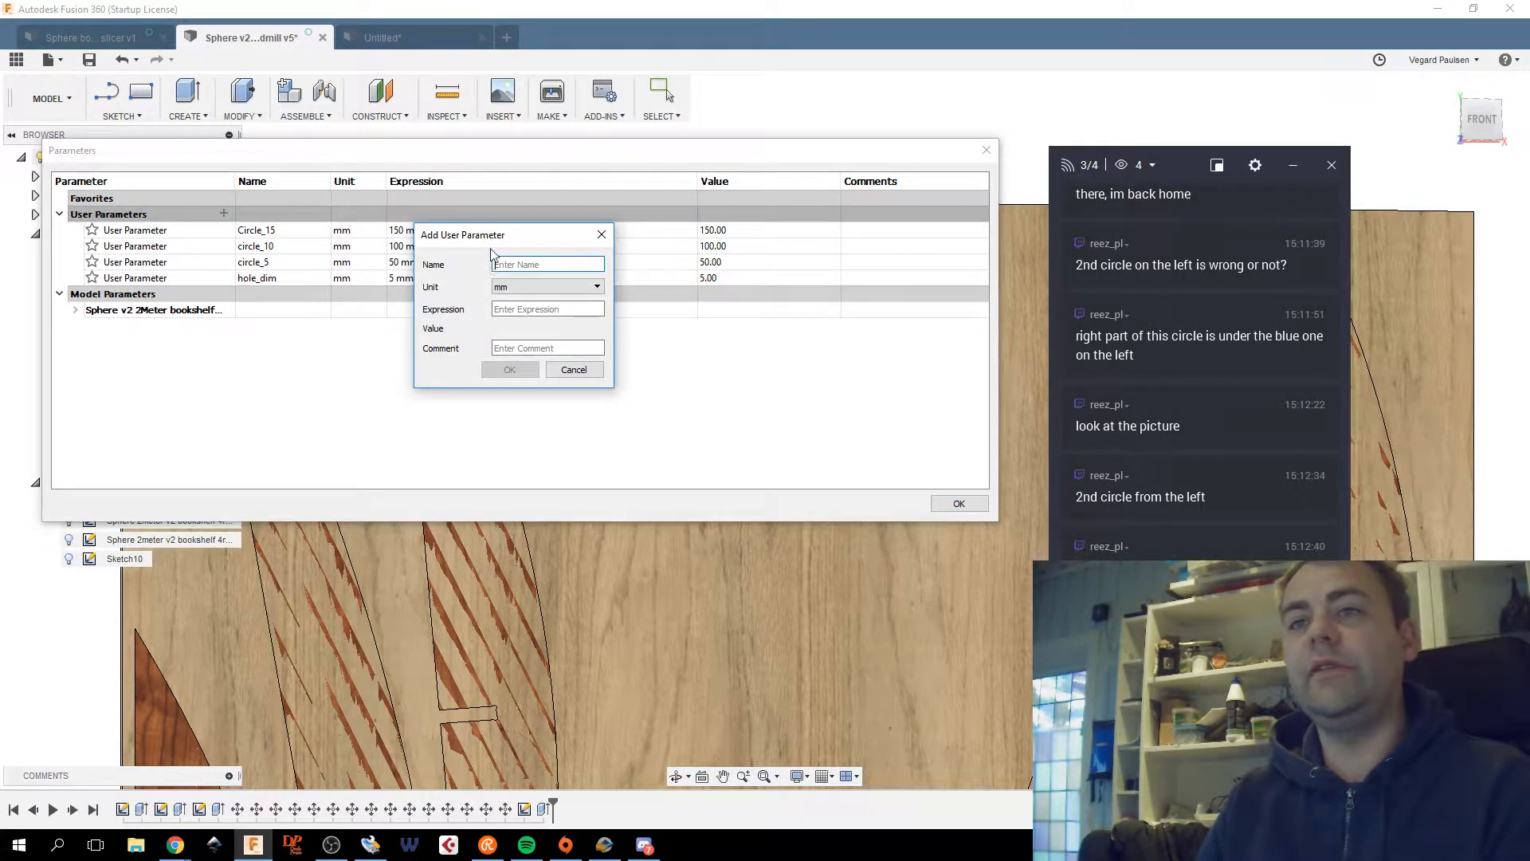
left_click_drag(502, 242, 699, 336)
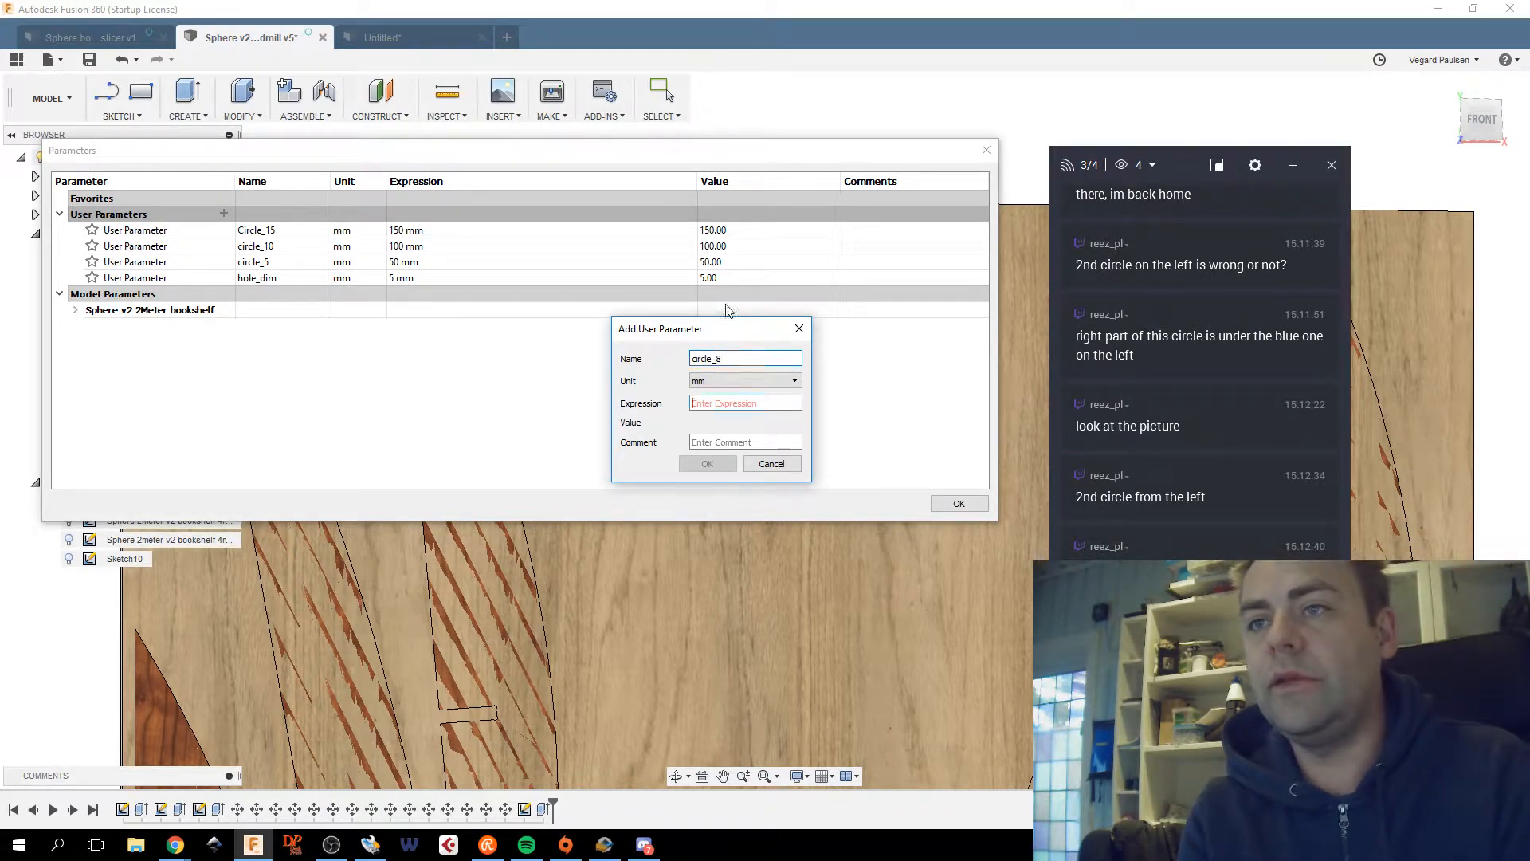
key("Tab")
type("87")
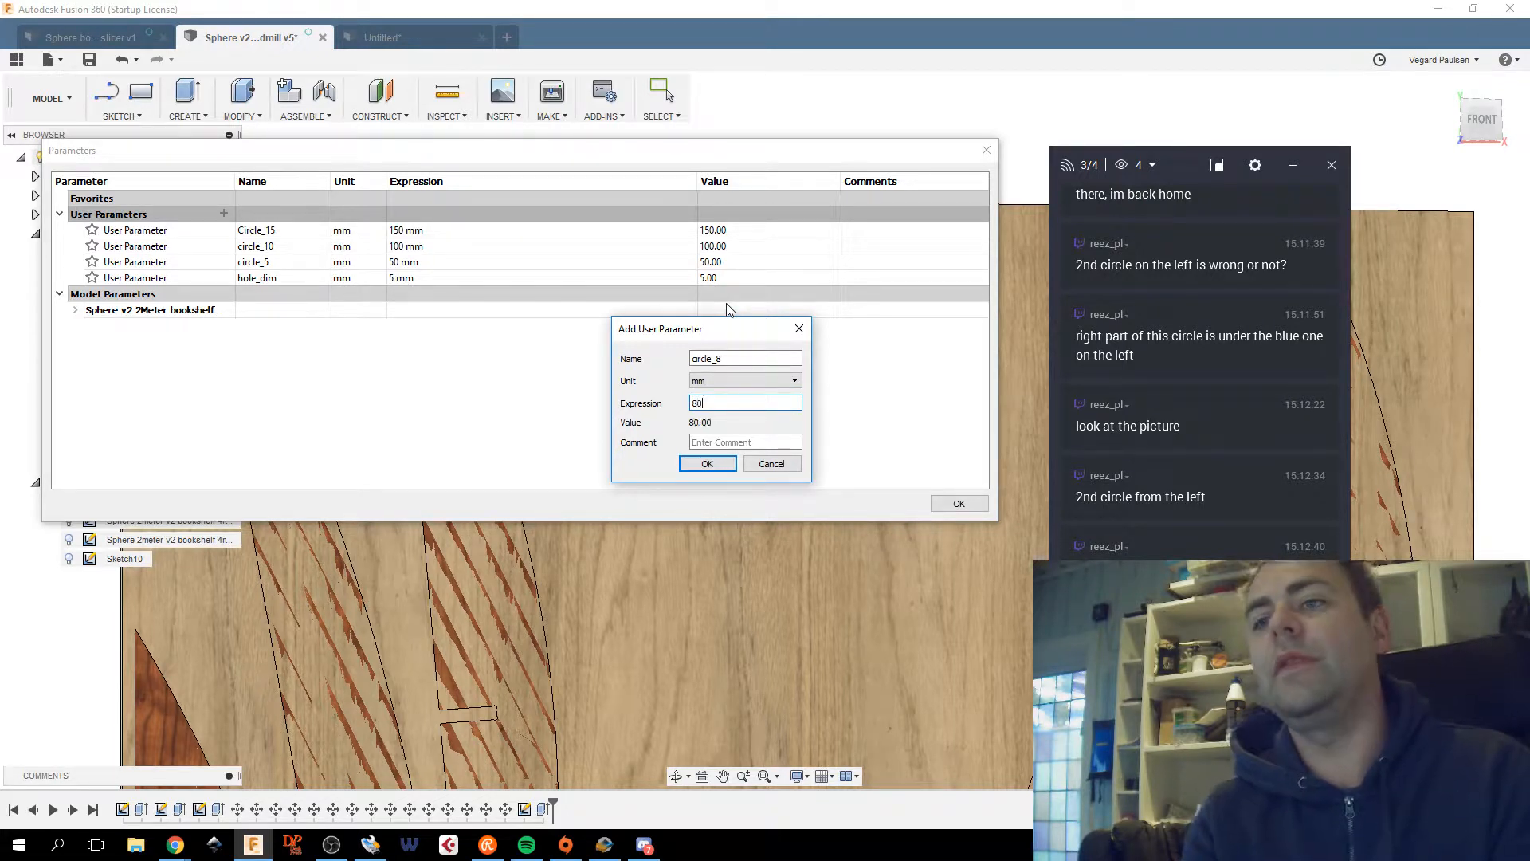
left_click(706, 463)
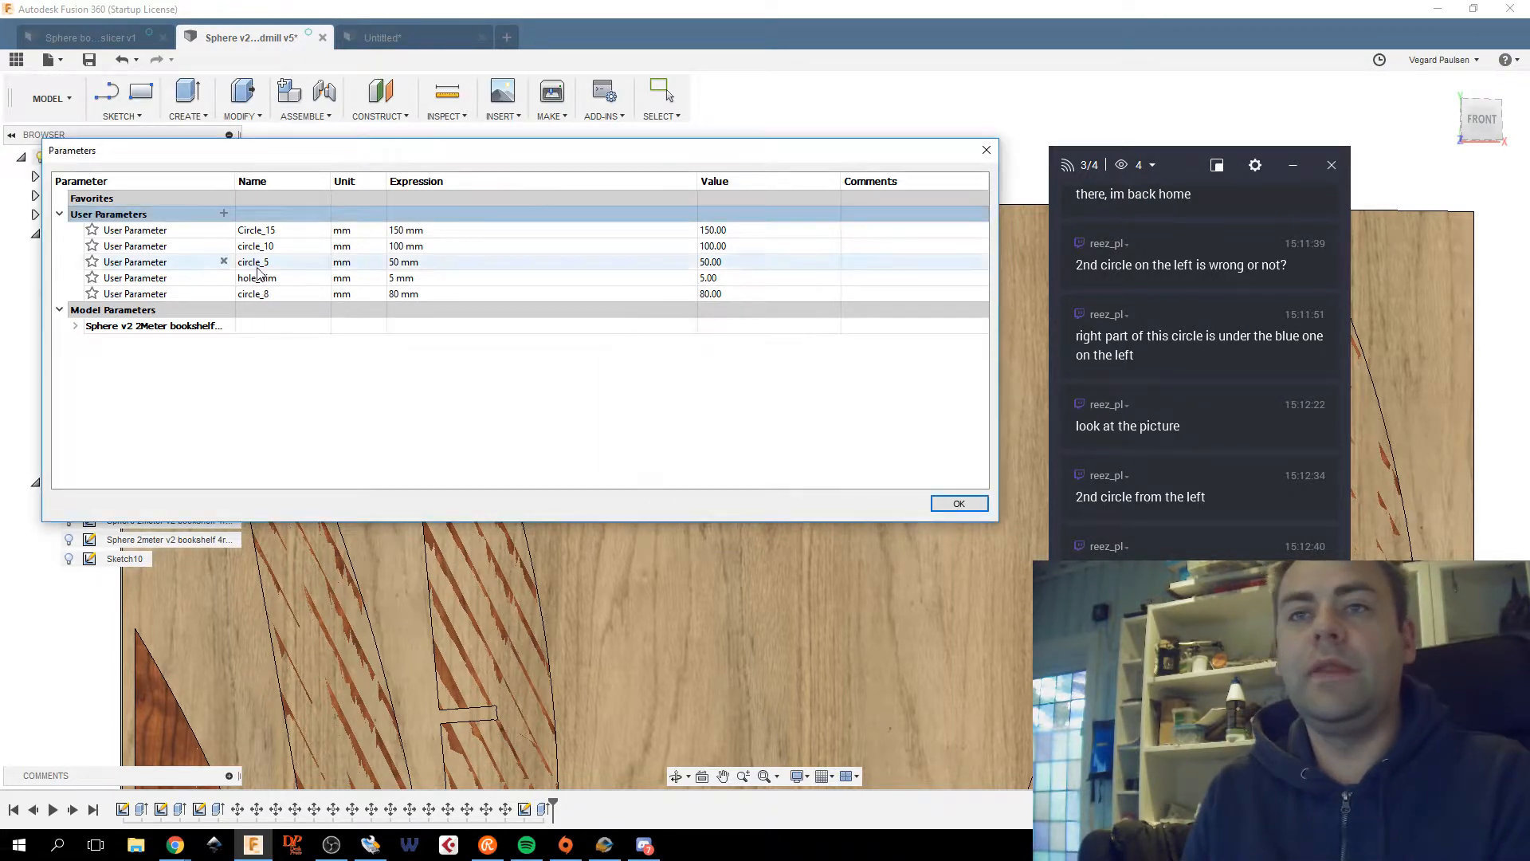
Add a user parameter named circle_6 with a value of 60 mm.
left_click(224, 213)
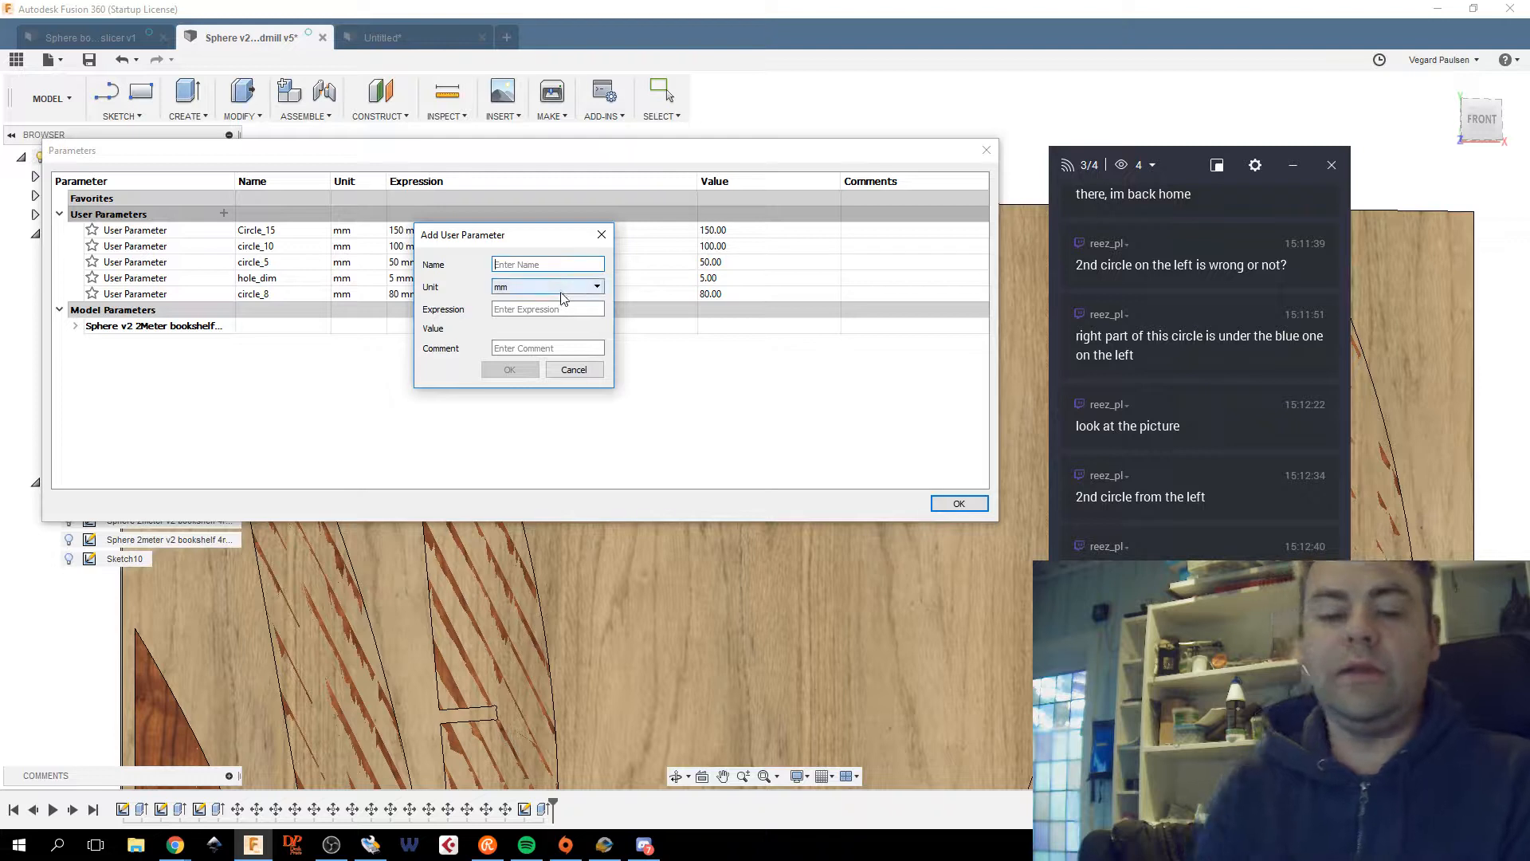
type("circle_6")
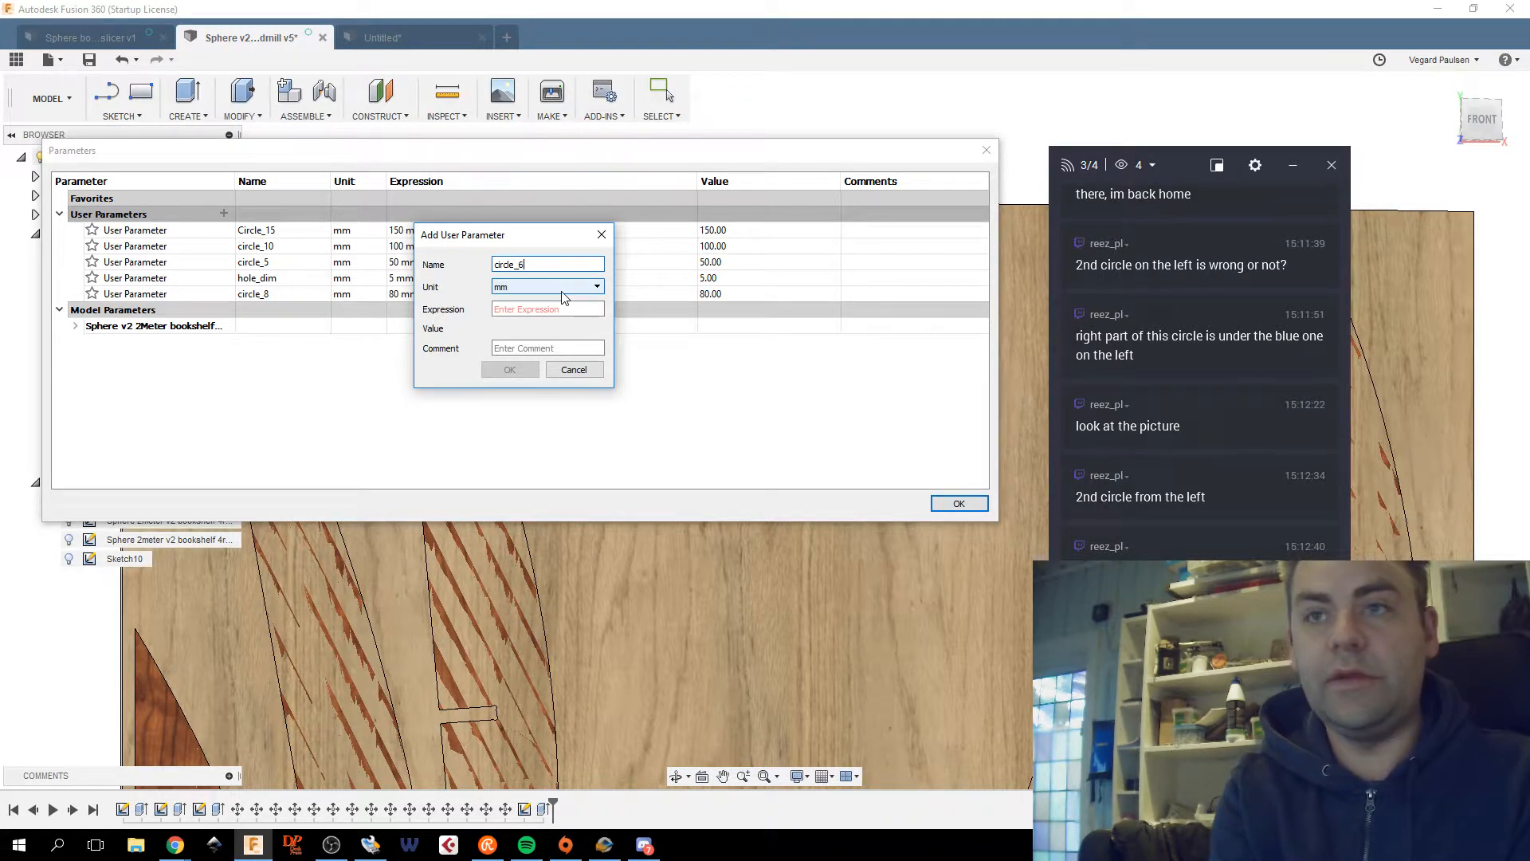
key("Tab")
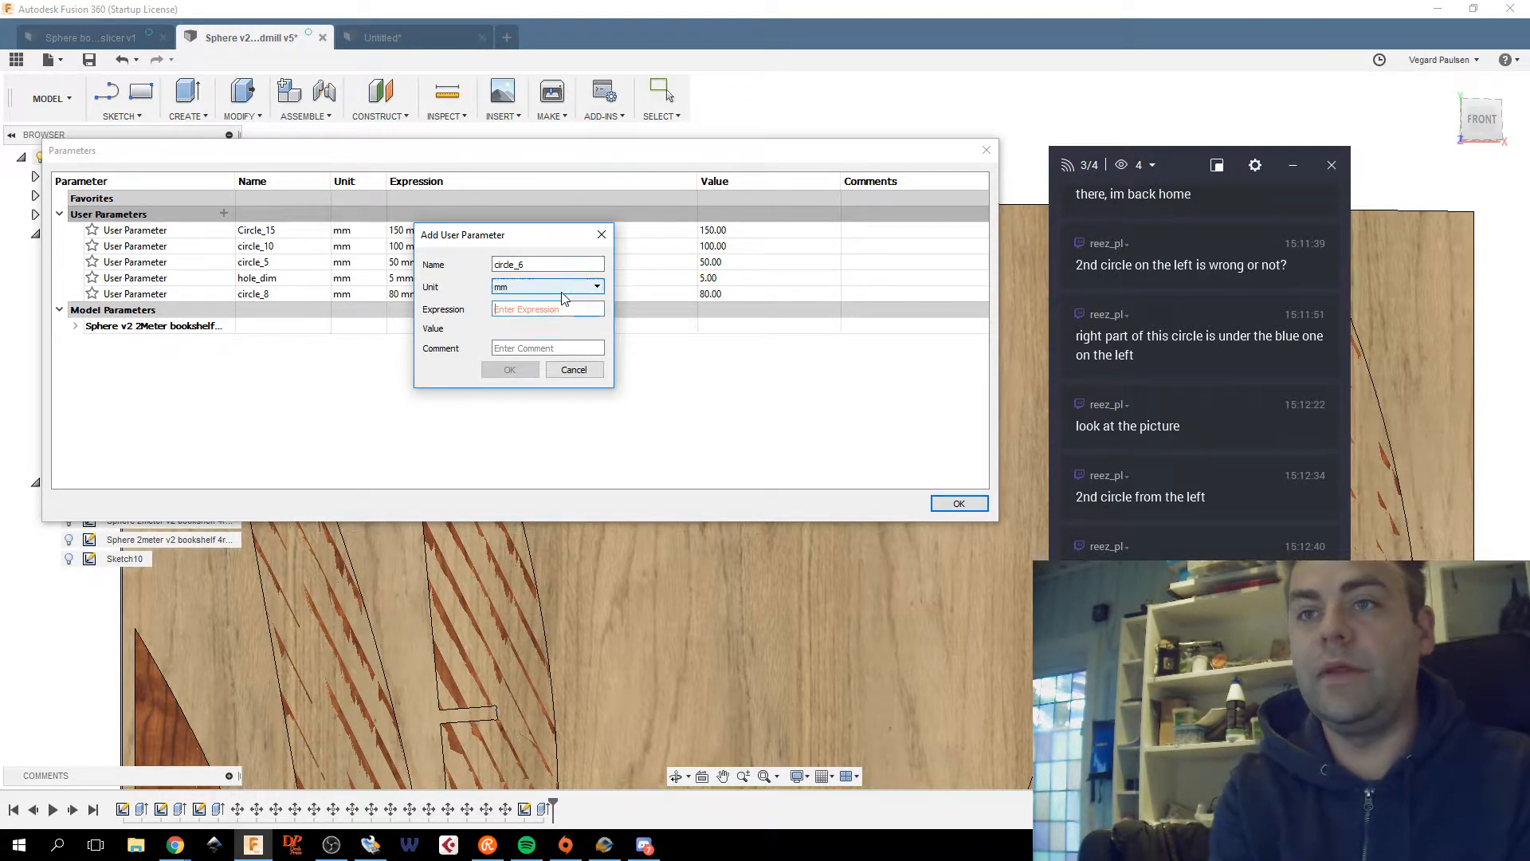
key("Tab")
type("60")
left_click(509, 370)
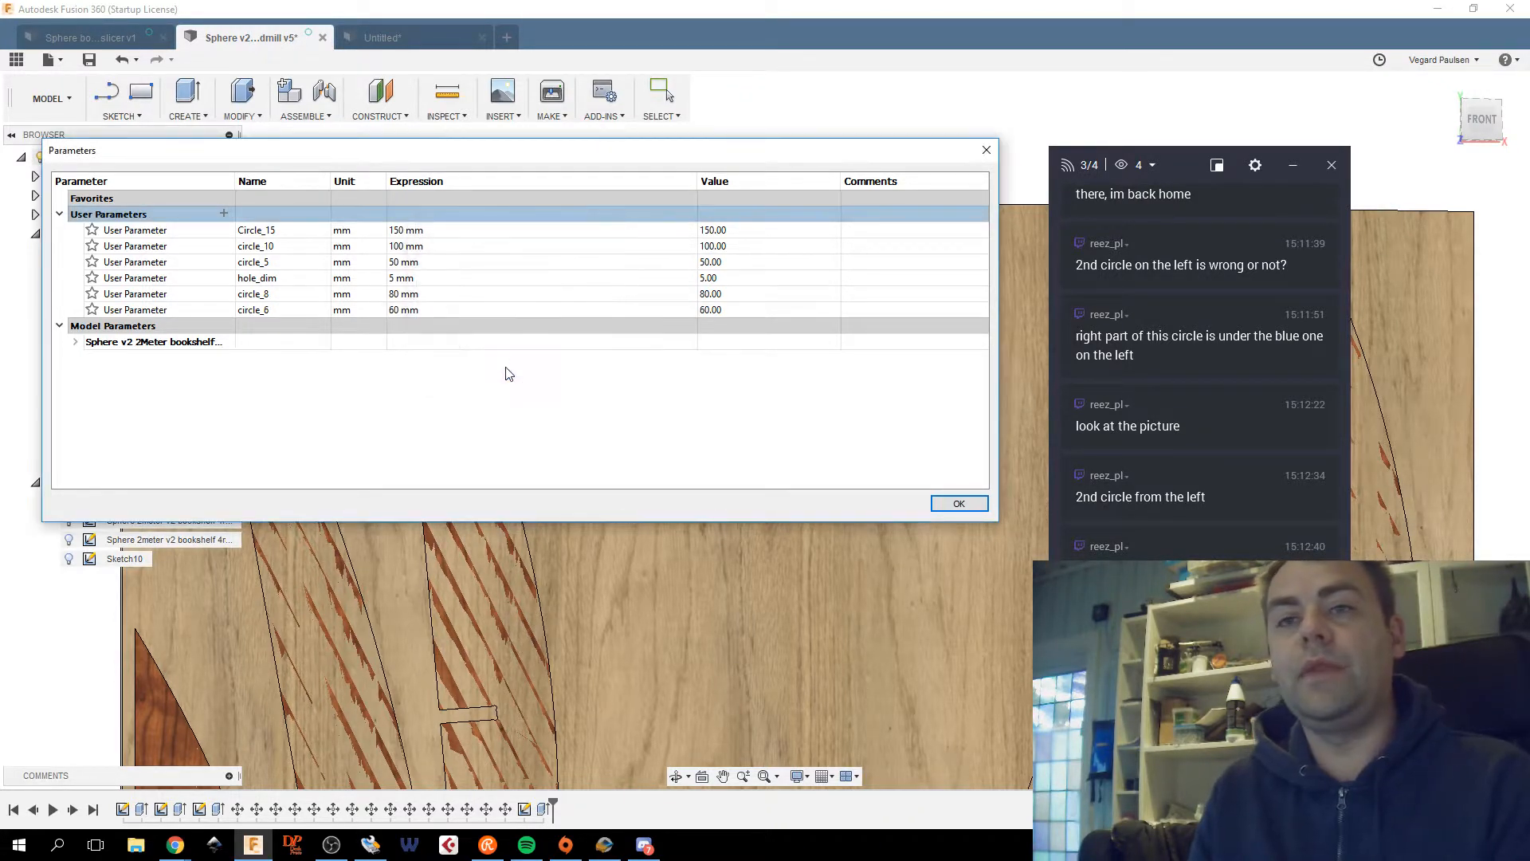
Add a user parameter named spacer with a value of 80 mm, and accept the parameter table.
left_click(223, 213)
type("sa")
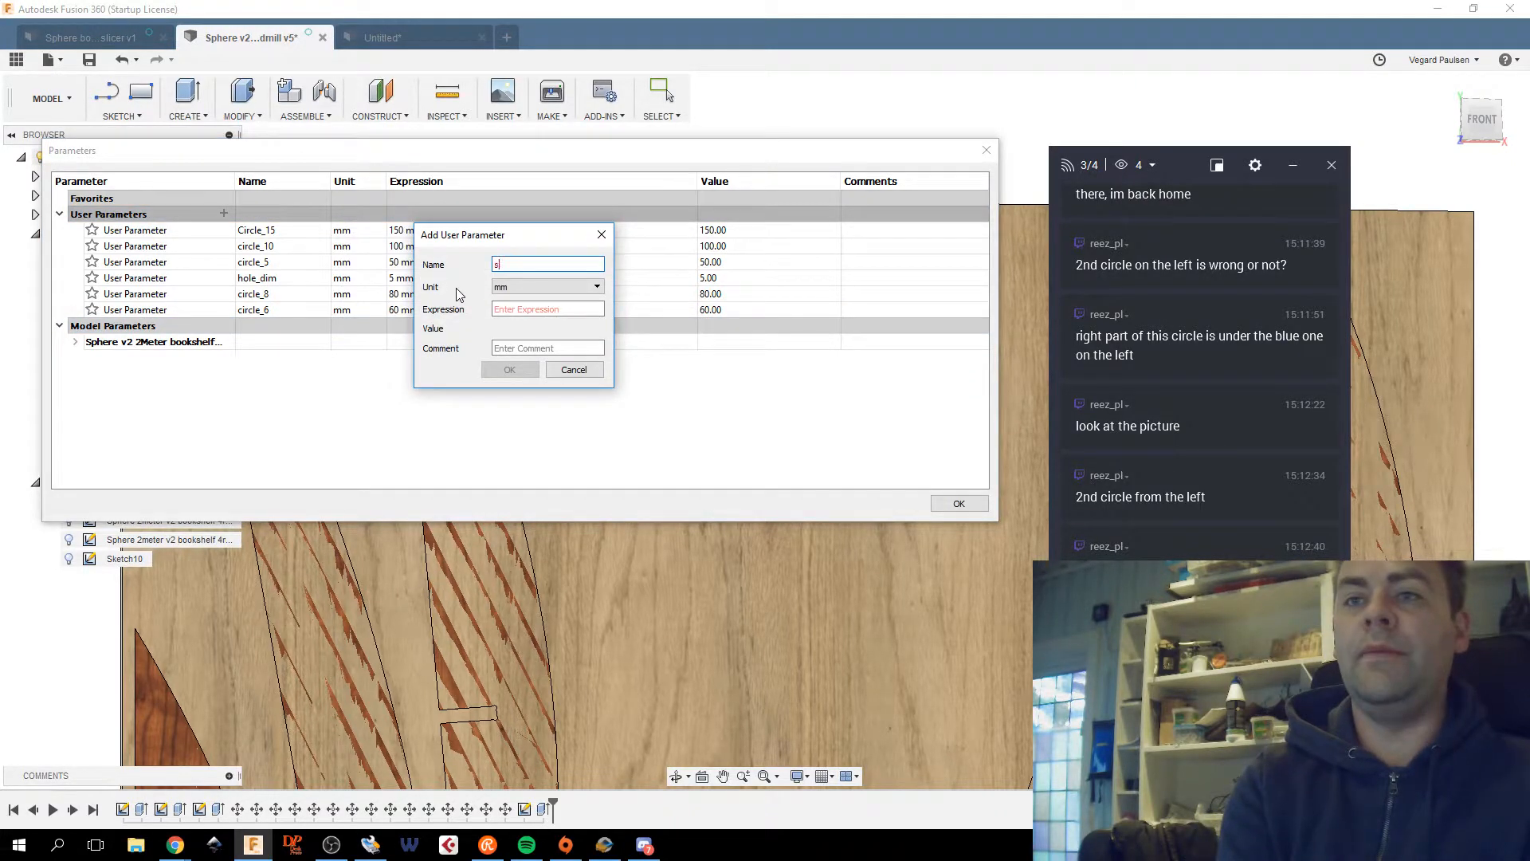
left_click(544, 309)
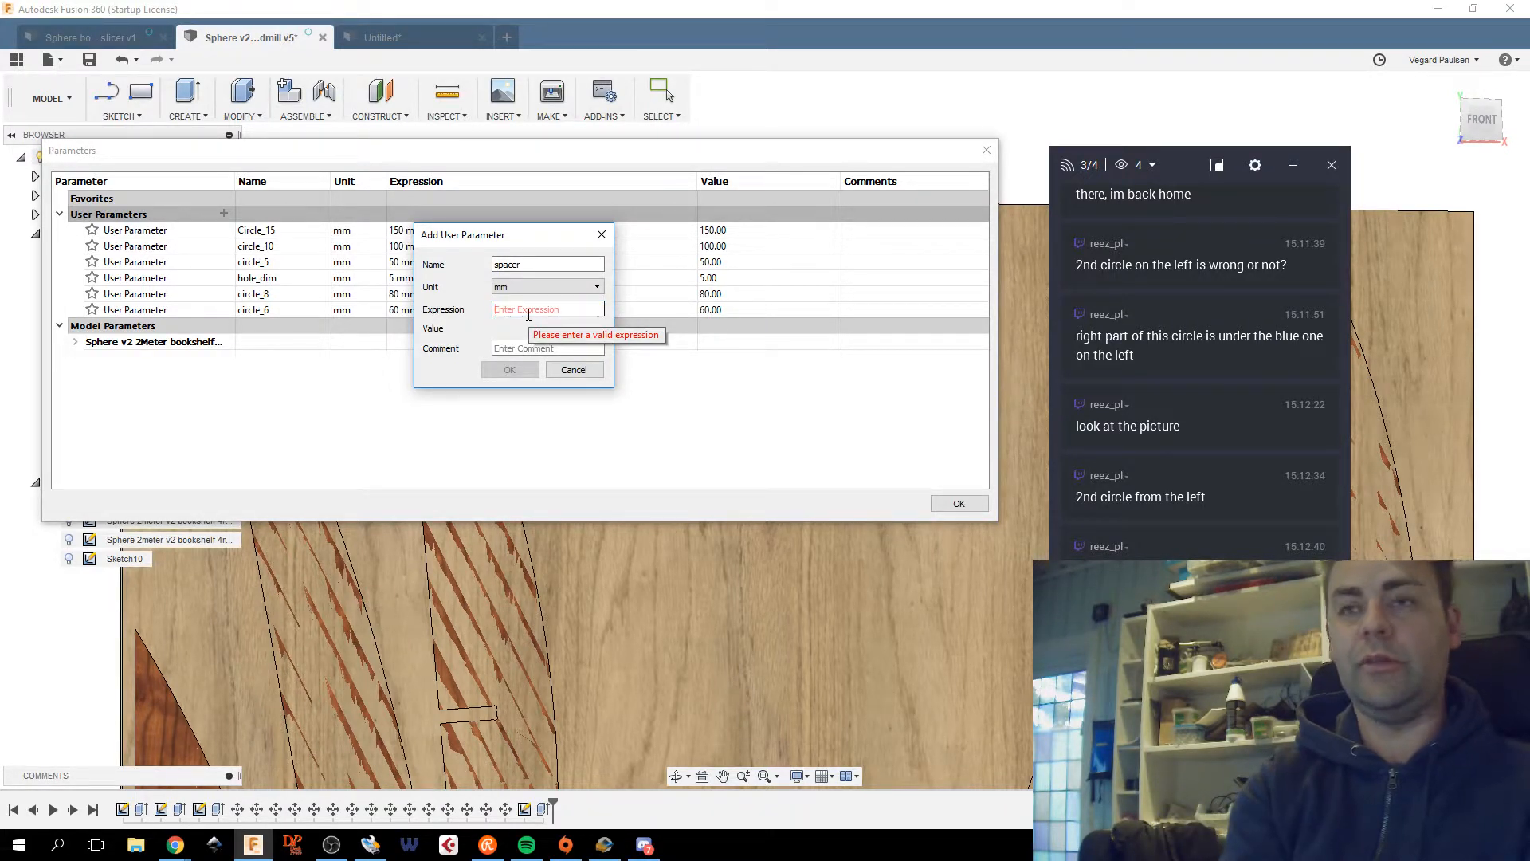
type("4")
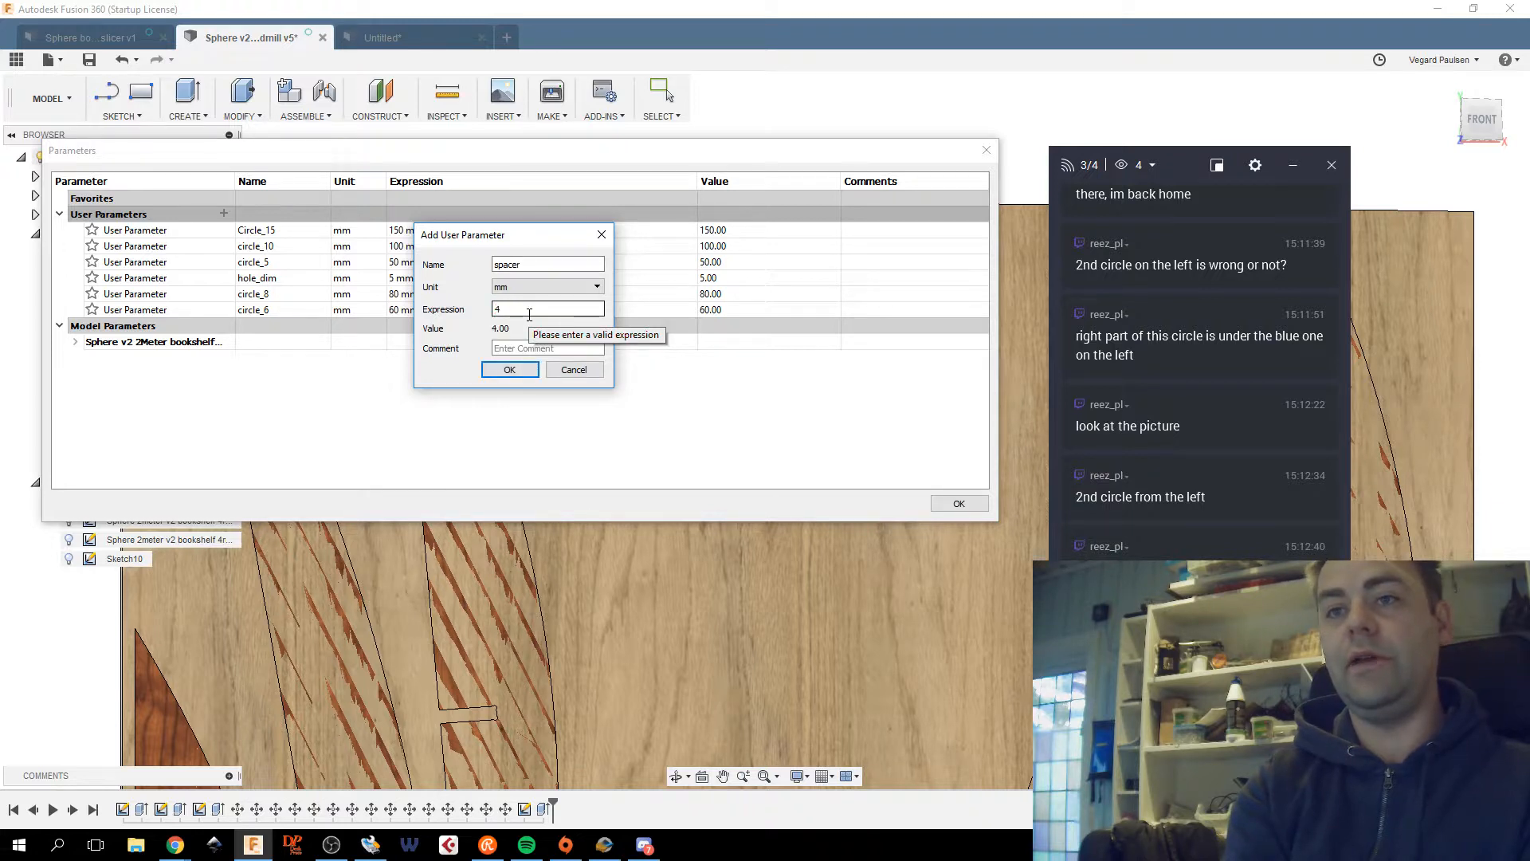
key("BackSpace")
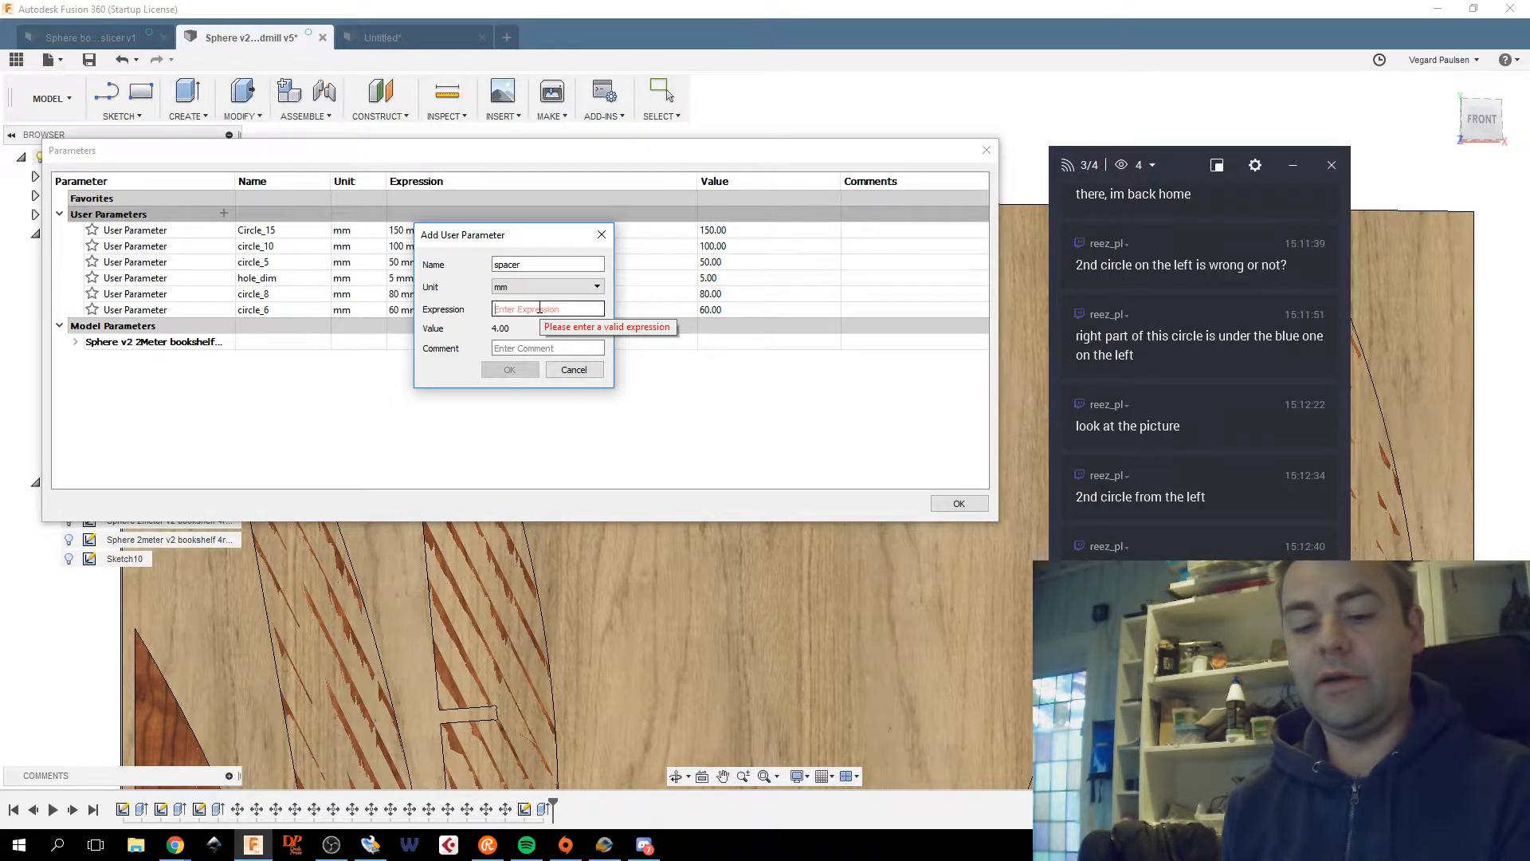
type("80")
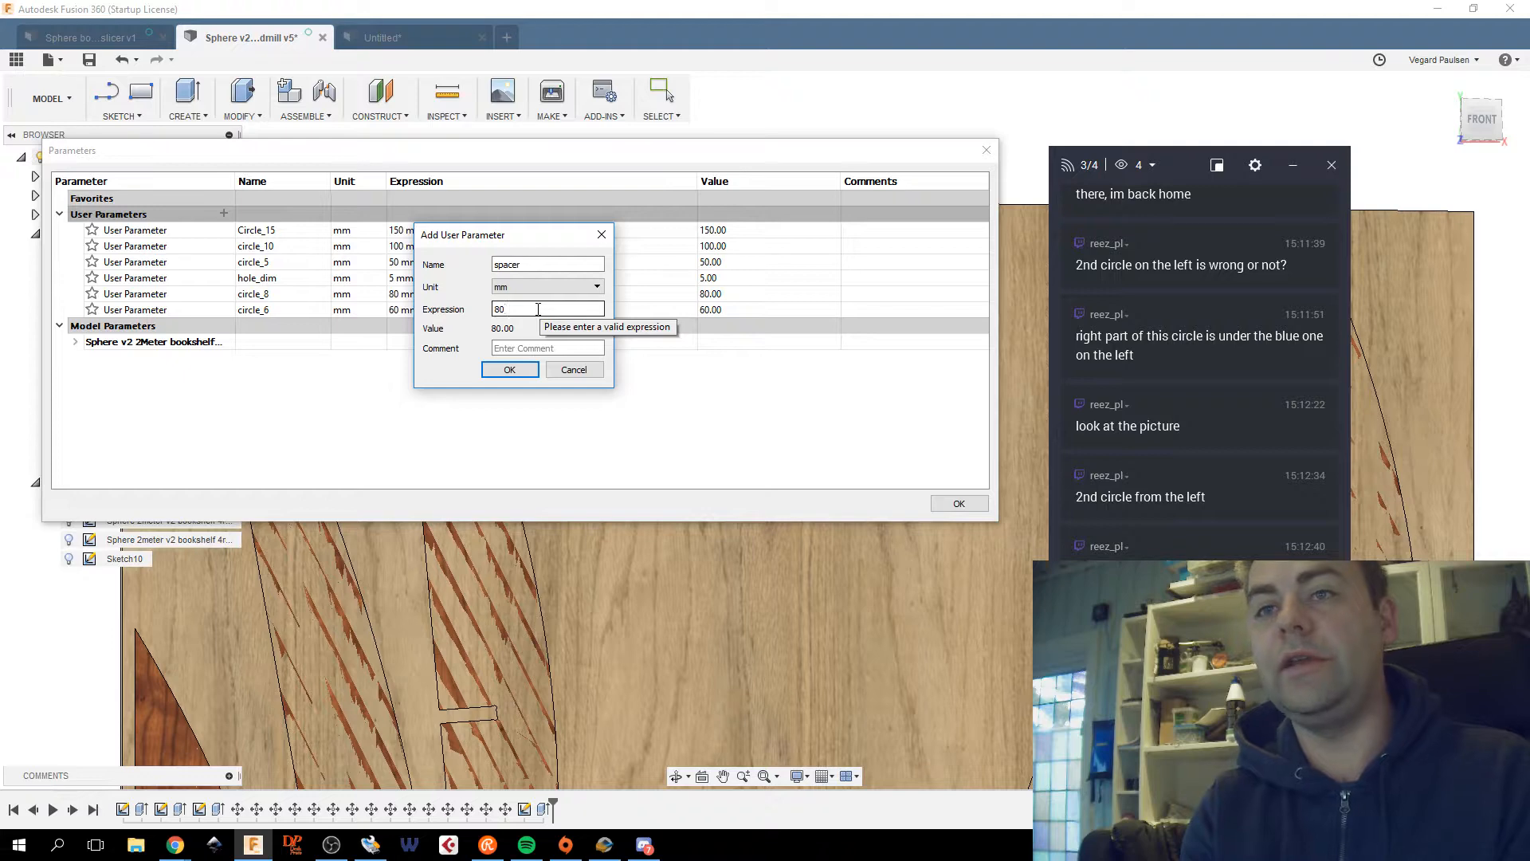
left_click(508, 371)
left_click(964, 503)
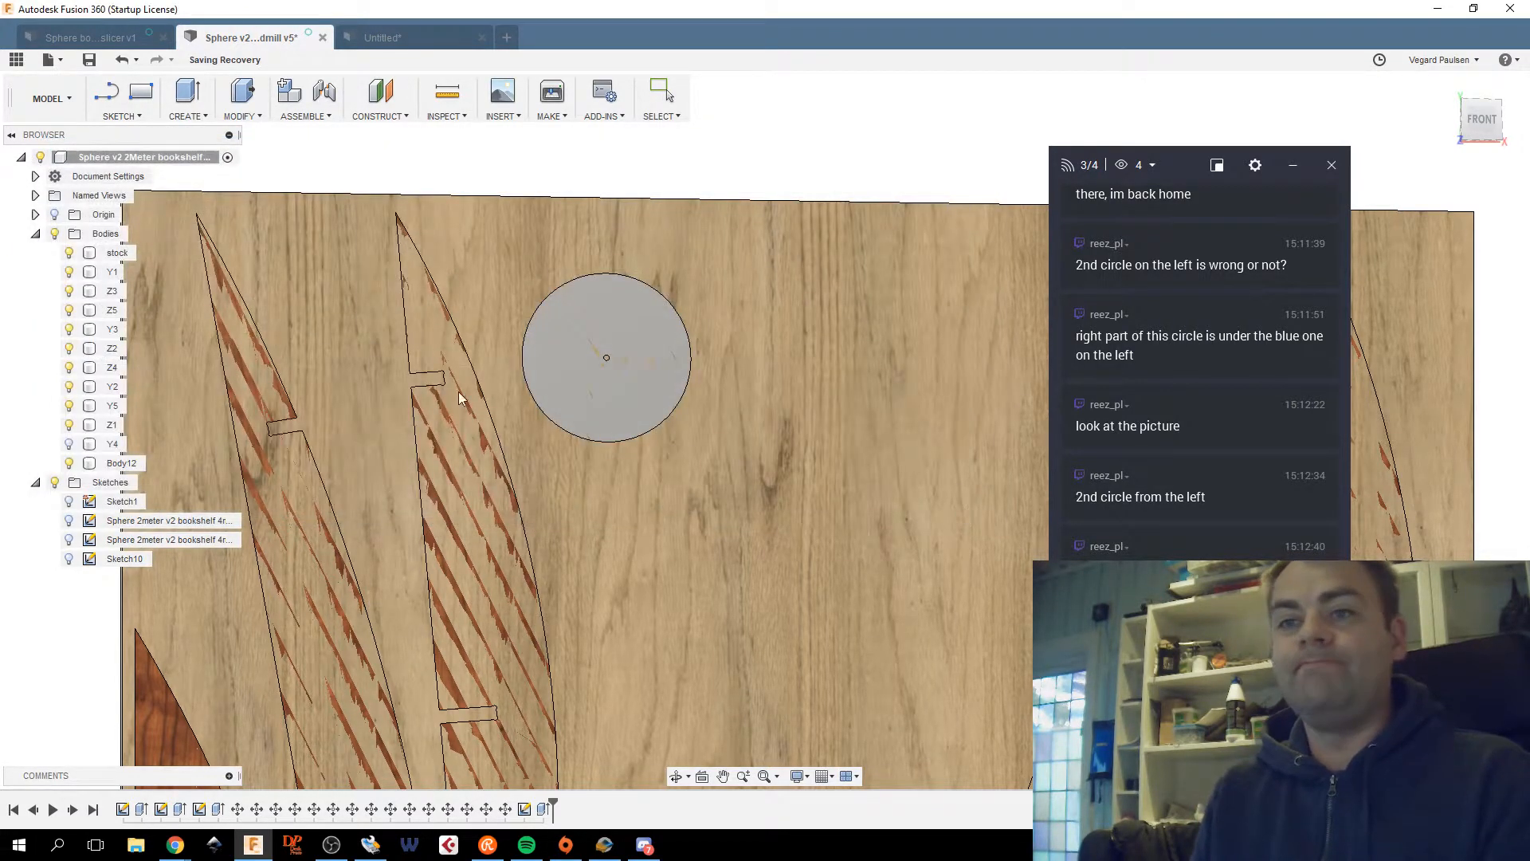
Rename the disc body on the stock as 15cm circle and leave the stock body unselected.
double_click(119, 463)
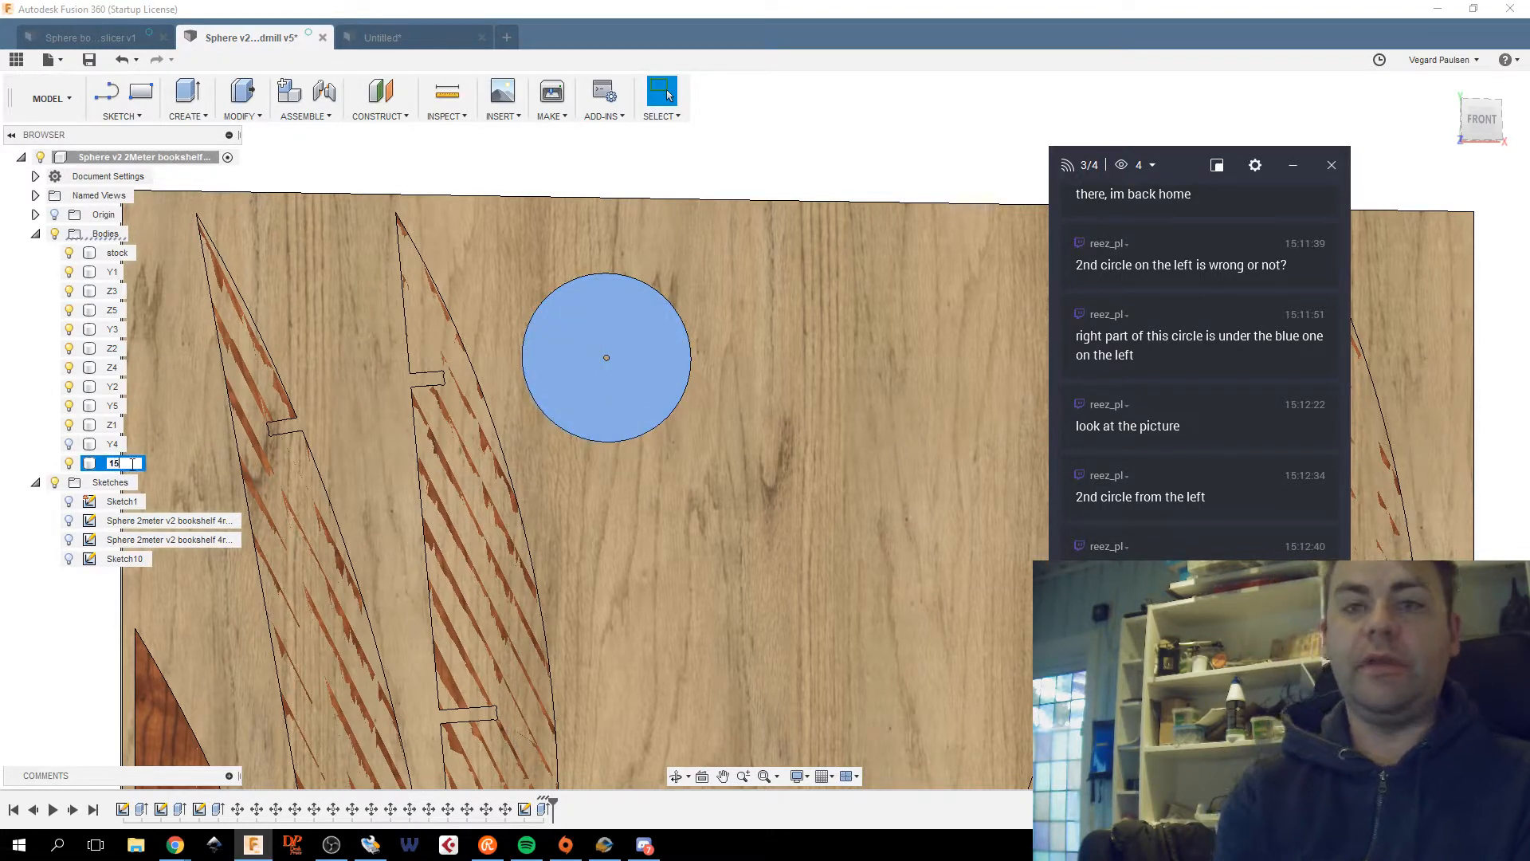
type("15cm circle")
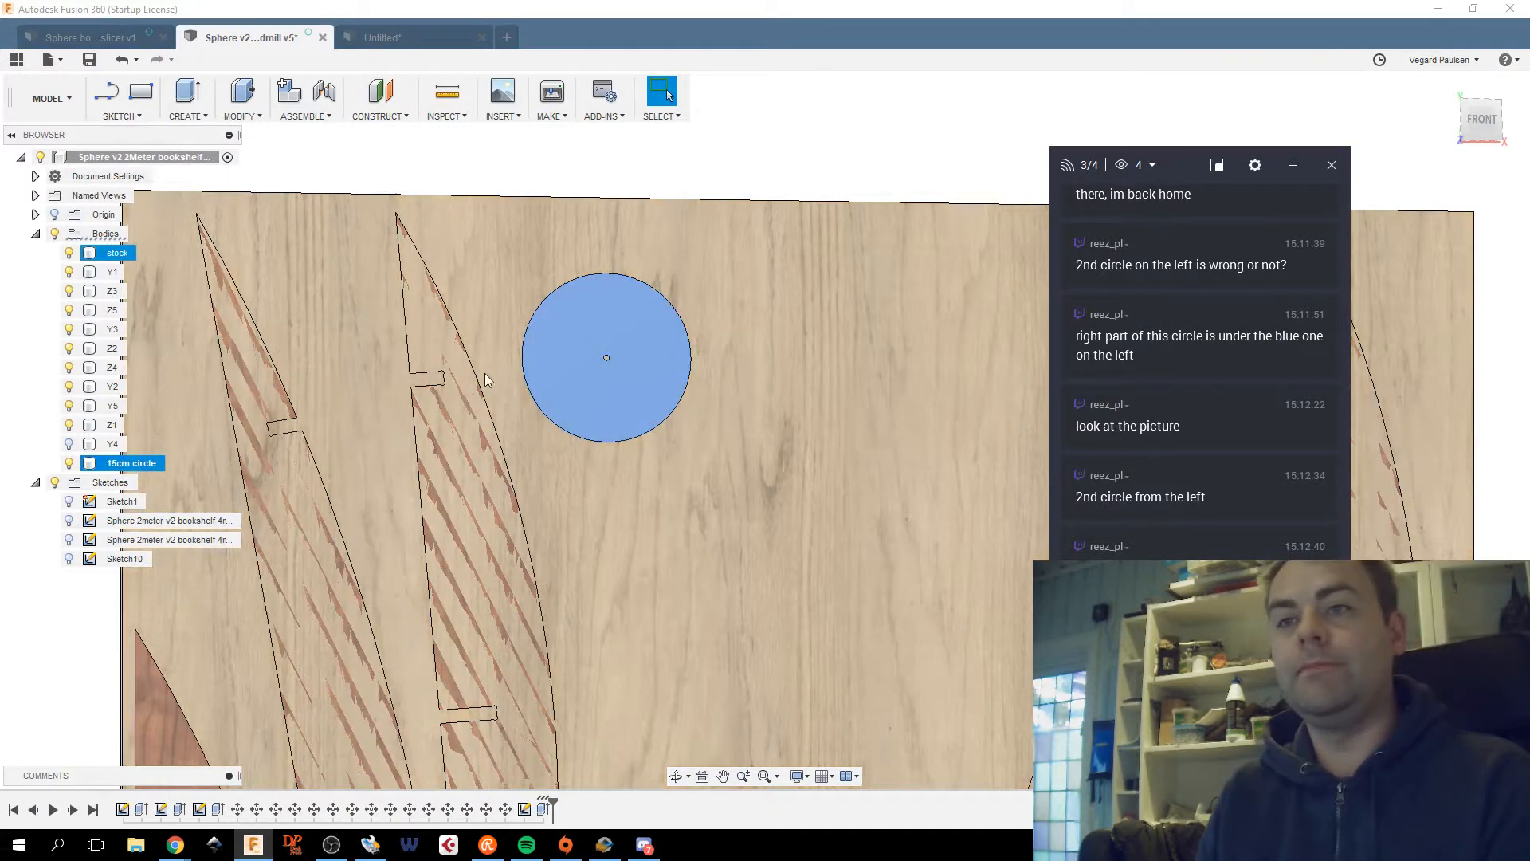
left_click(451, 391)
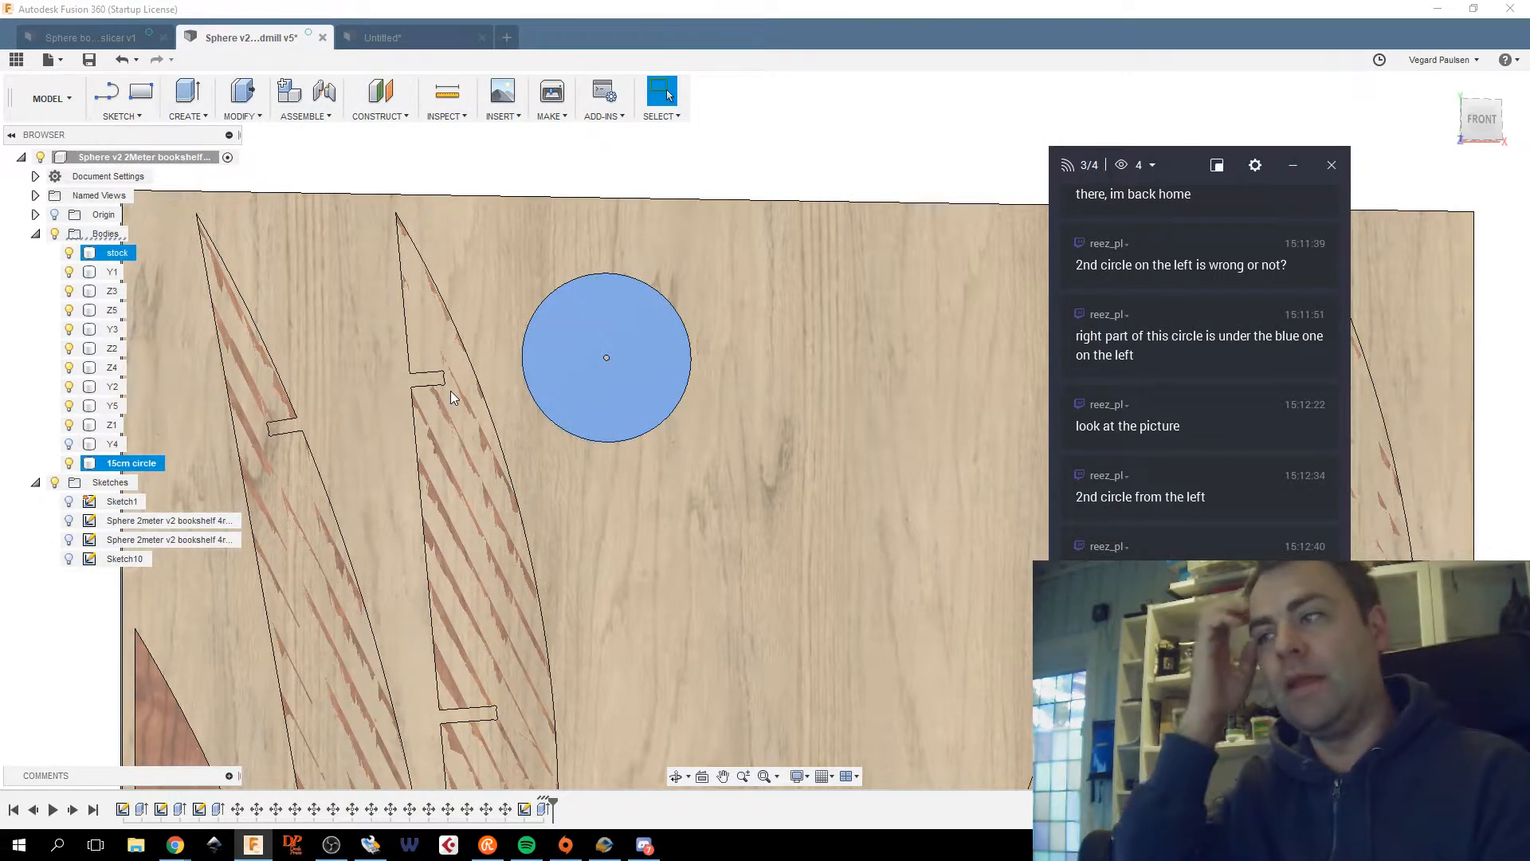
left_click(753, 414, "ctrl")
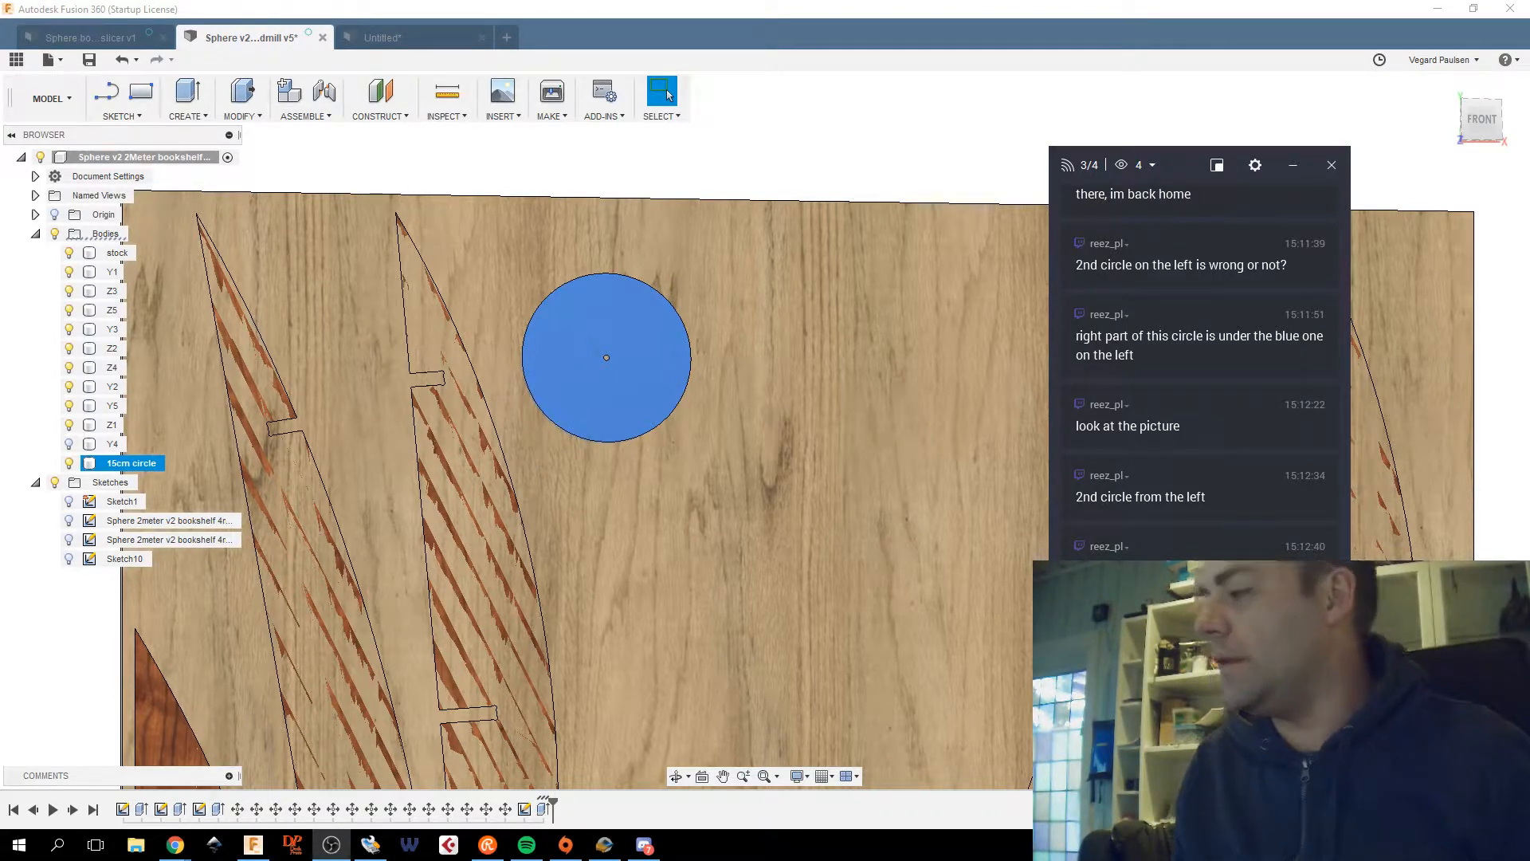
left_click(734, 367)
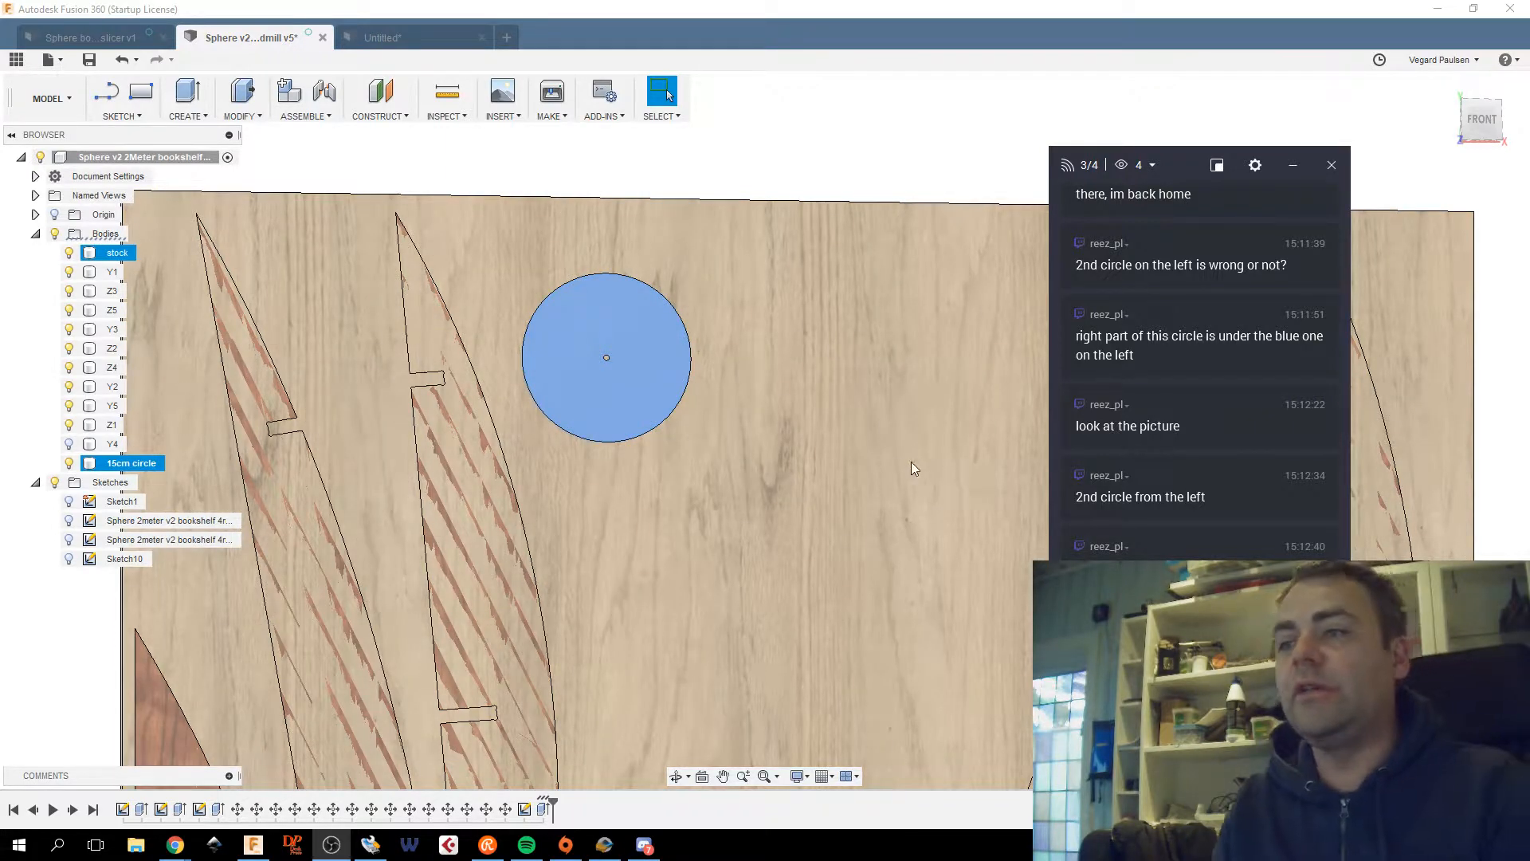
scroll(669, 385, "down", 4)
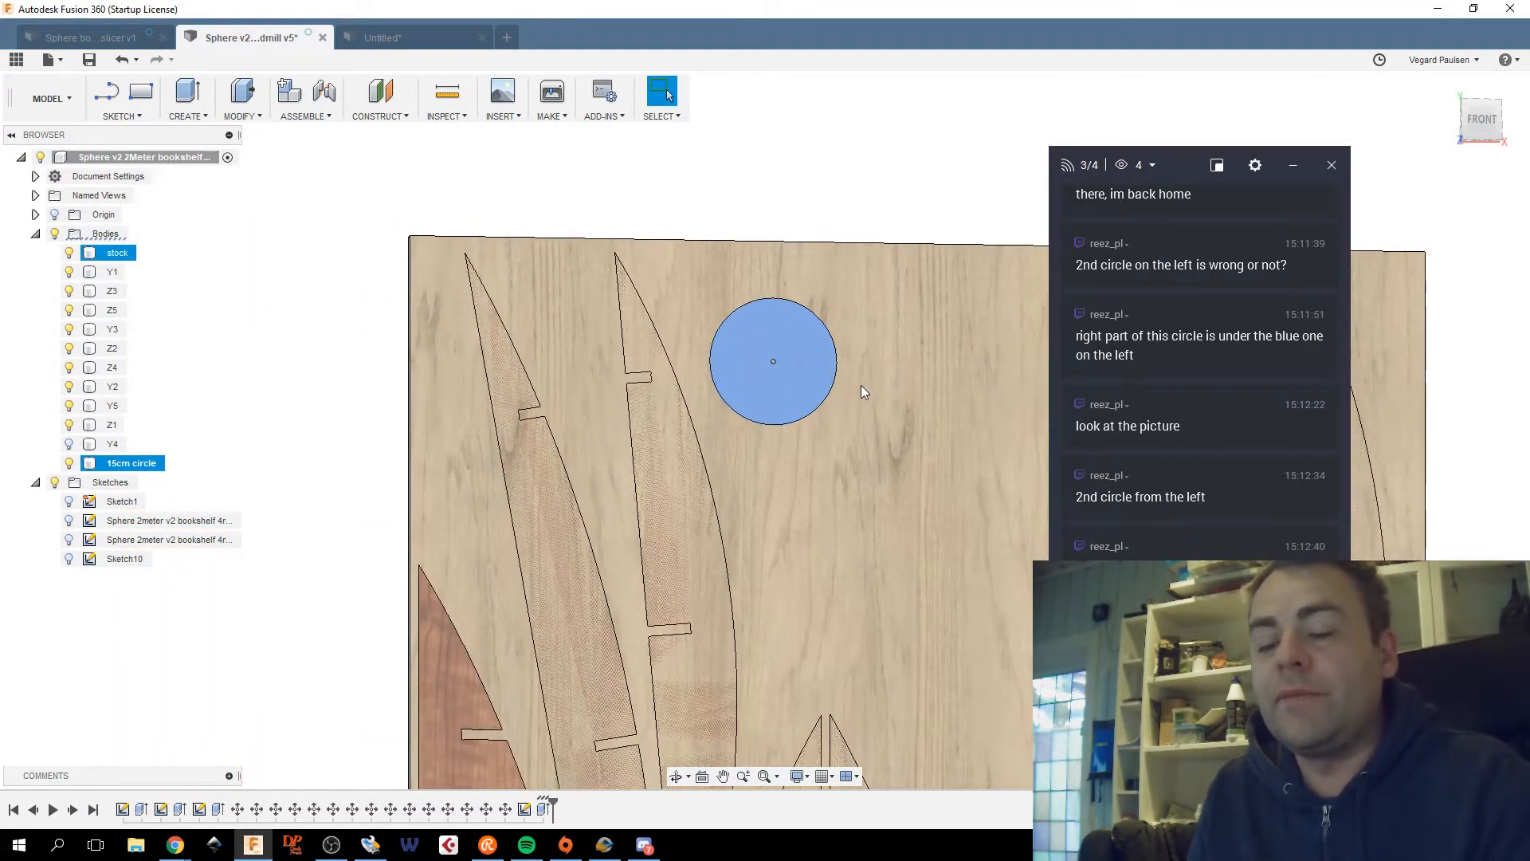
left_click(726, 382)
scroll(722, 369, "up", 3)
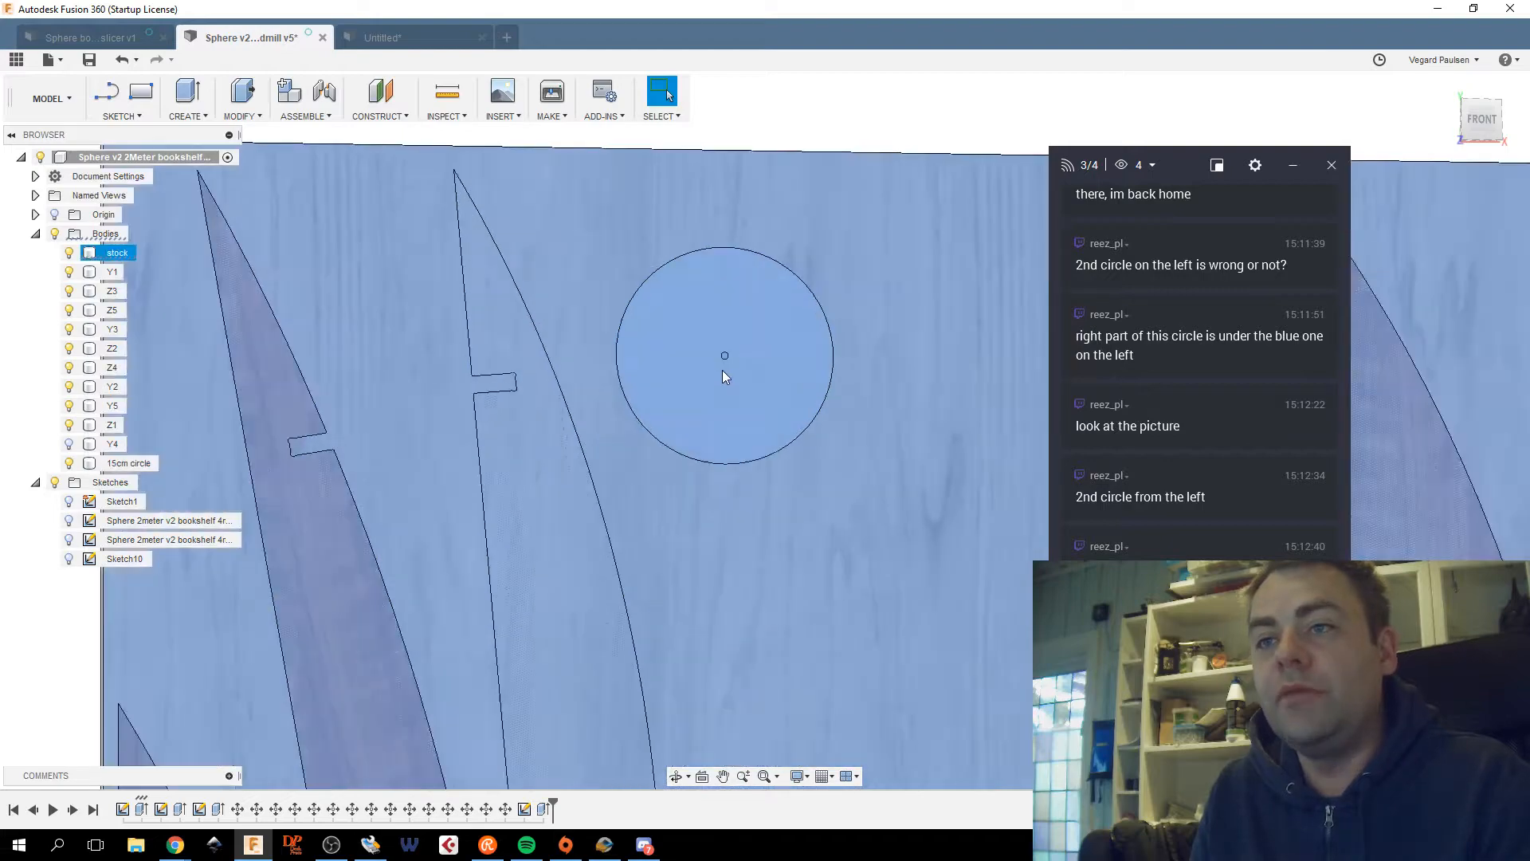
left_click(725, 362)
scroll(735, 370, "down", 2)
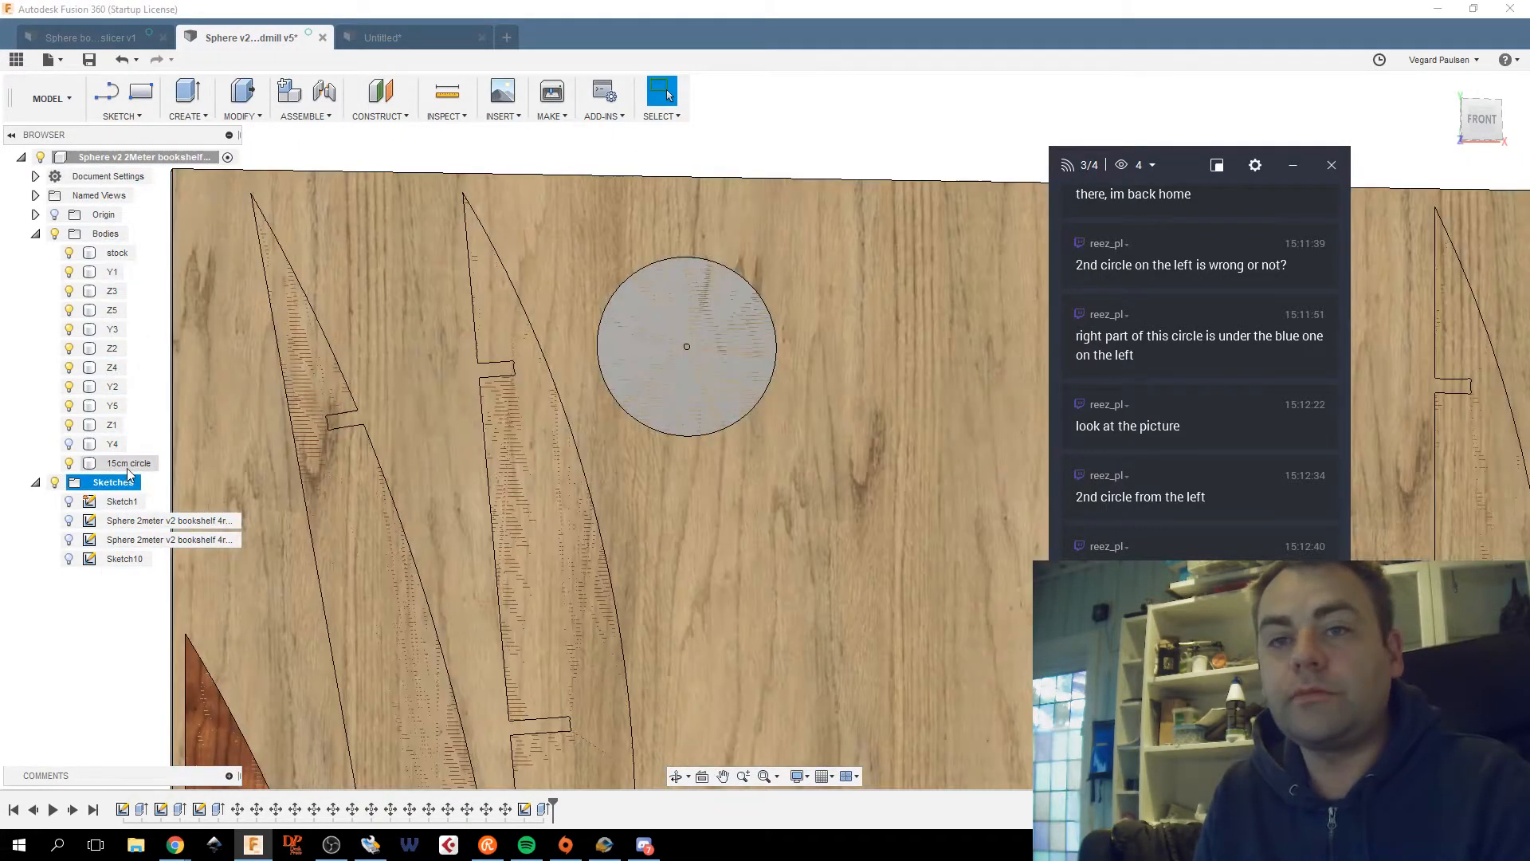
left_click(128, 463)
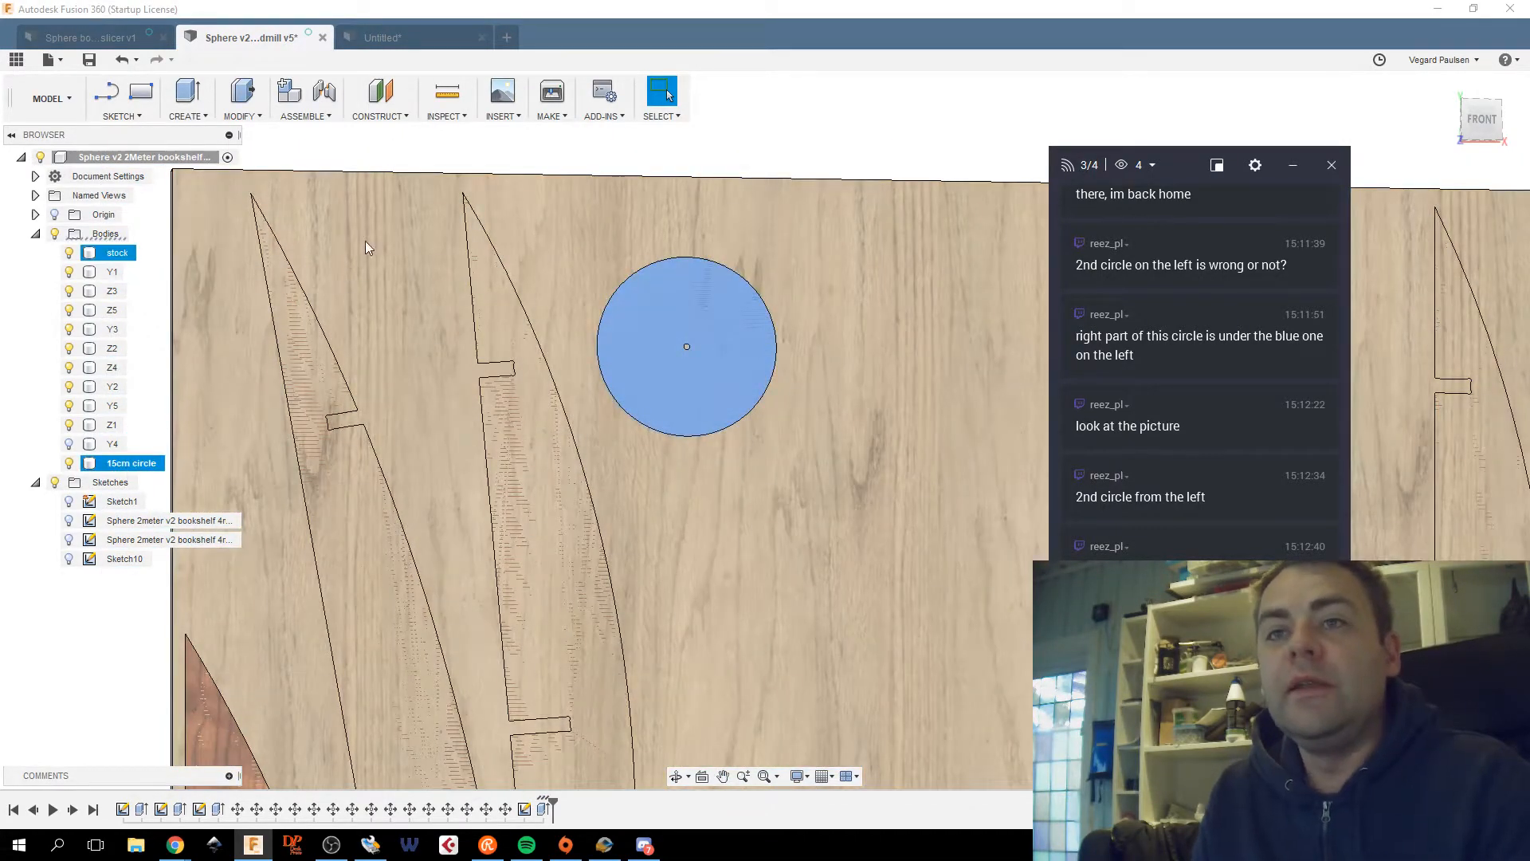
scroll(390, 247, "down", 3)
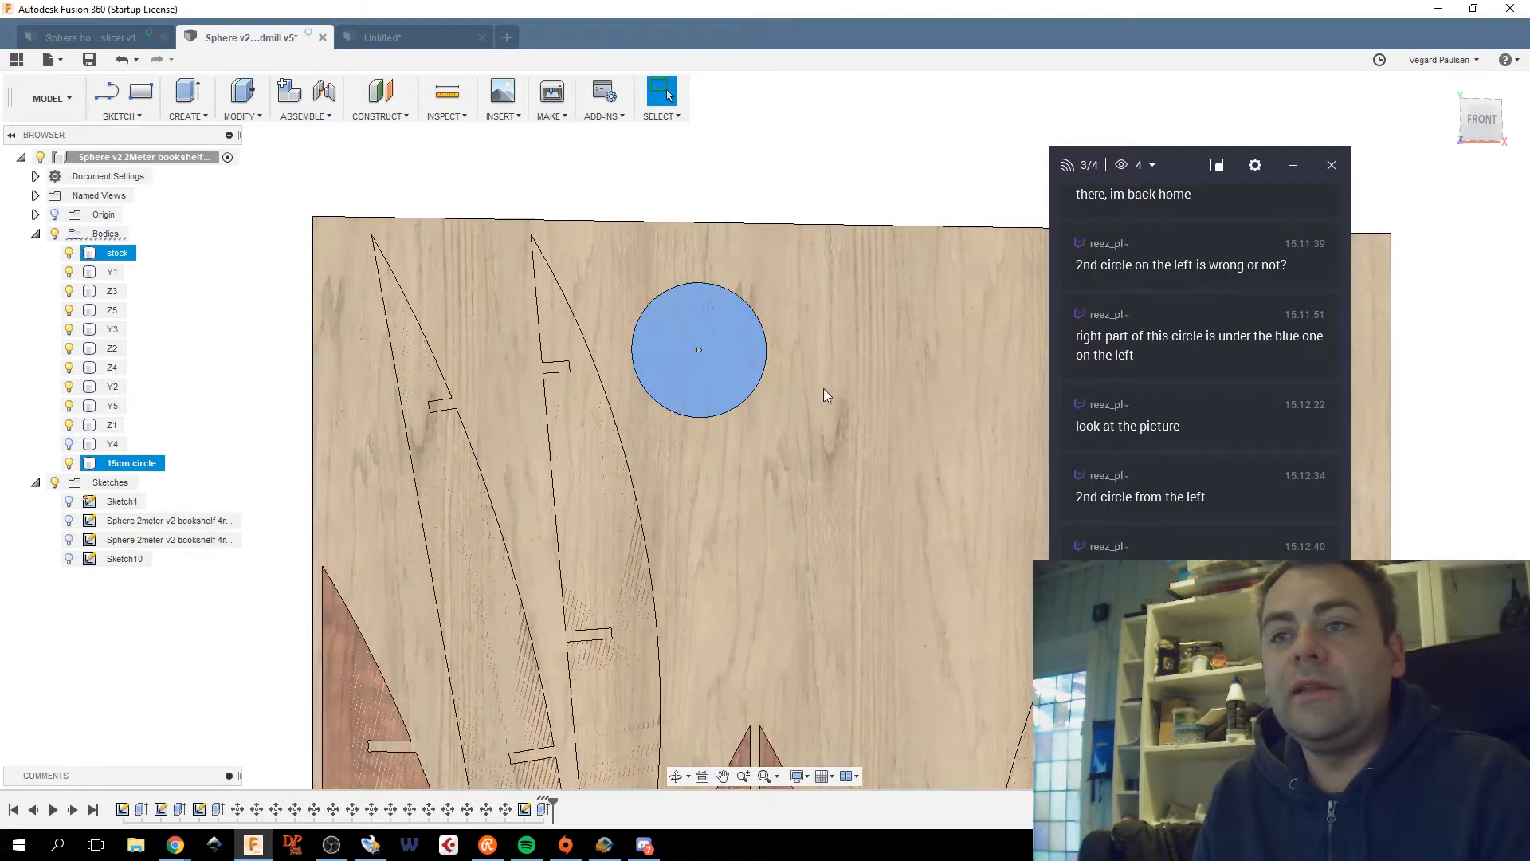
Sketch a circle on the stock face just beside the 15cm disc, with its diameter driven by the parameter circle_10.
left_click(821, 387)
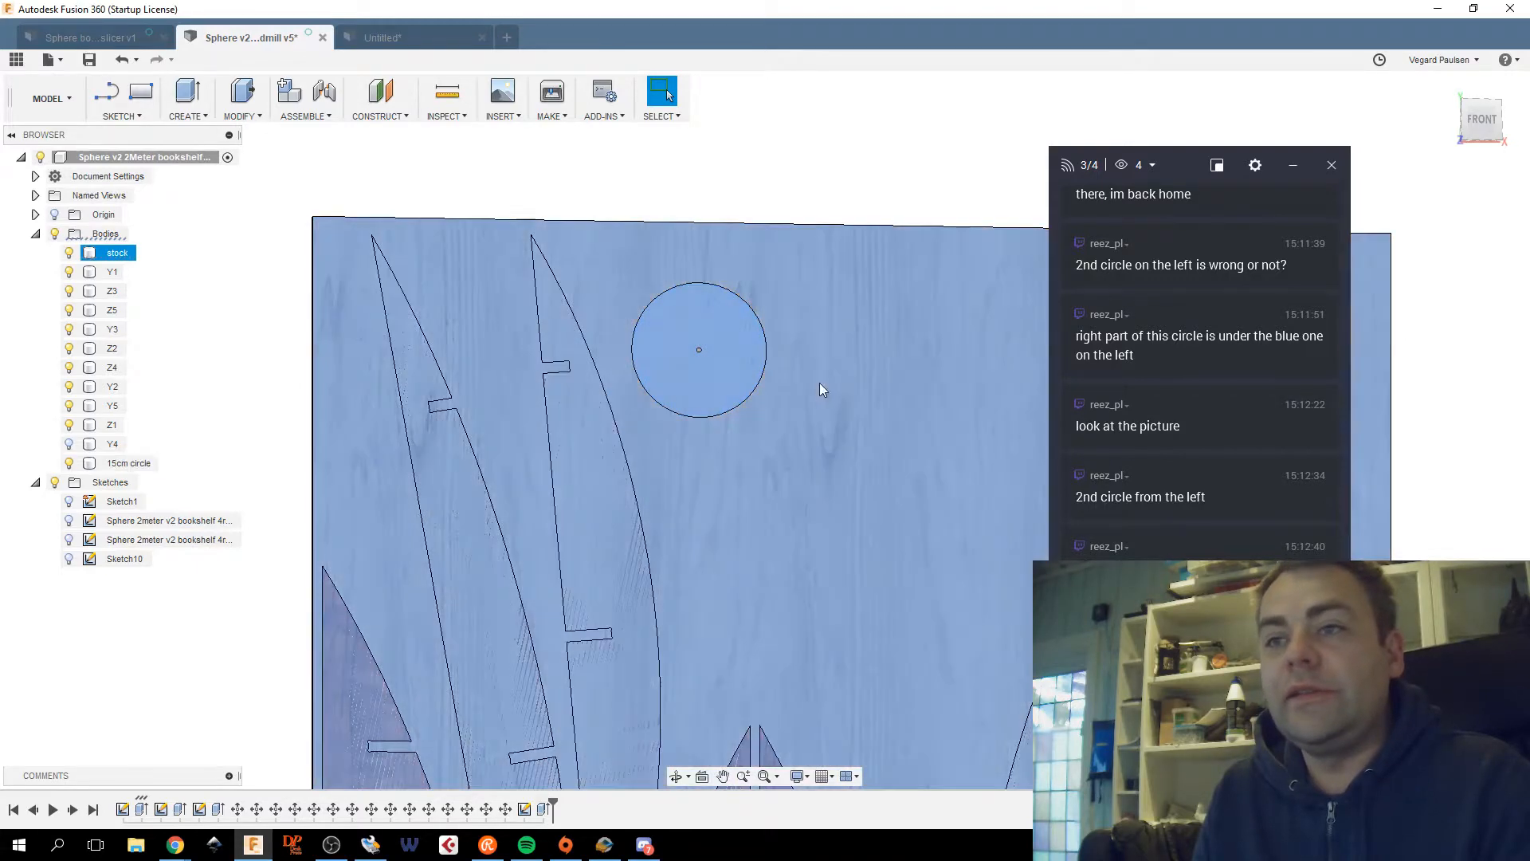
key("c")
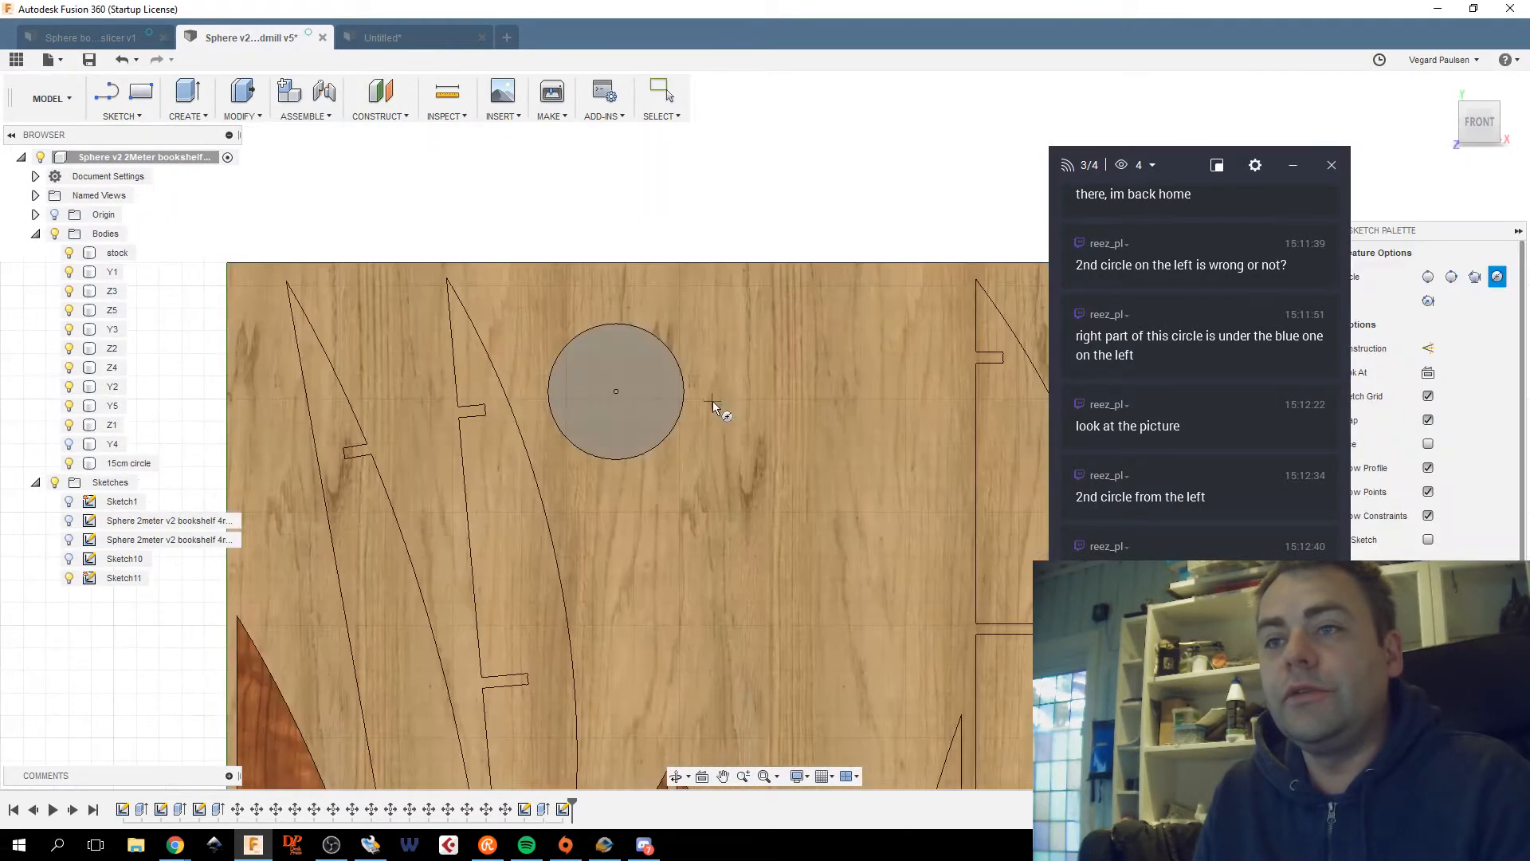
left_click(728, 388)
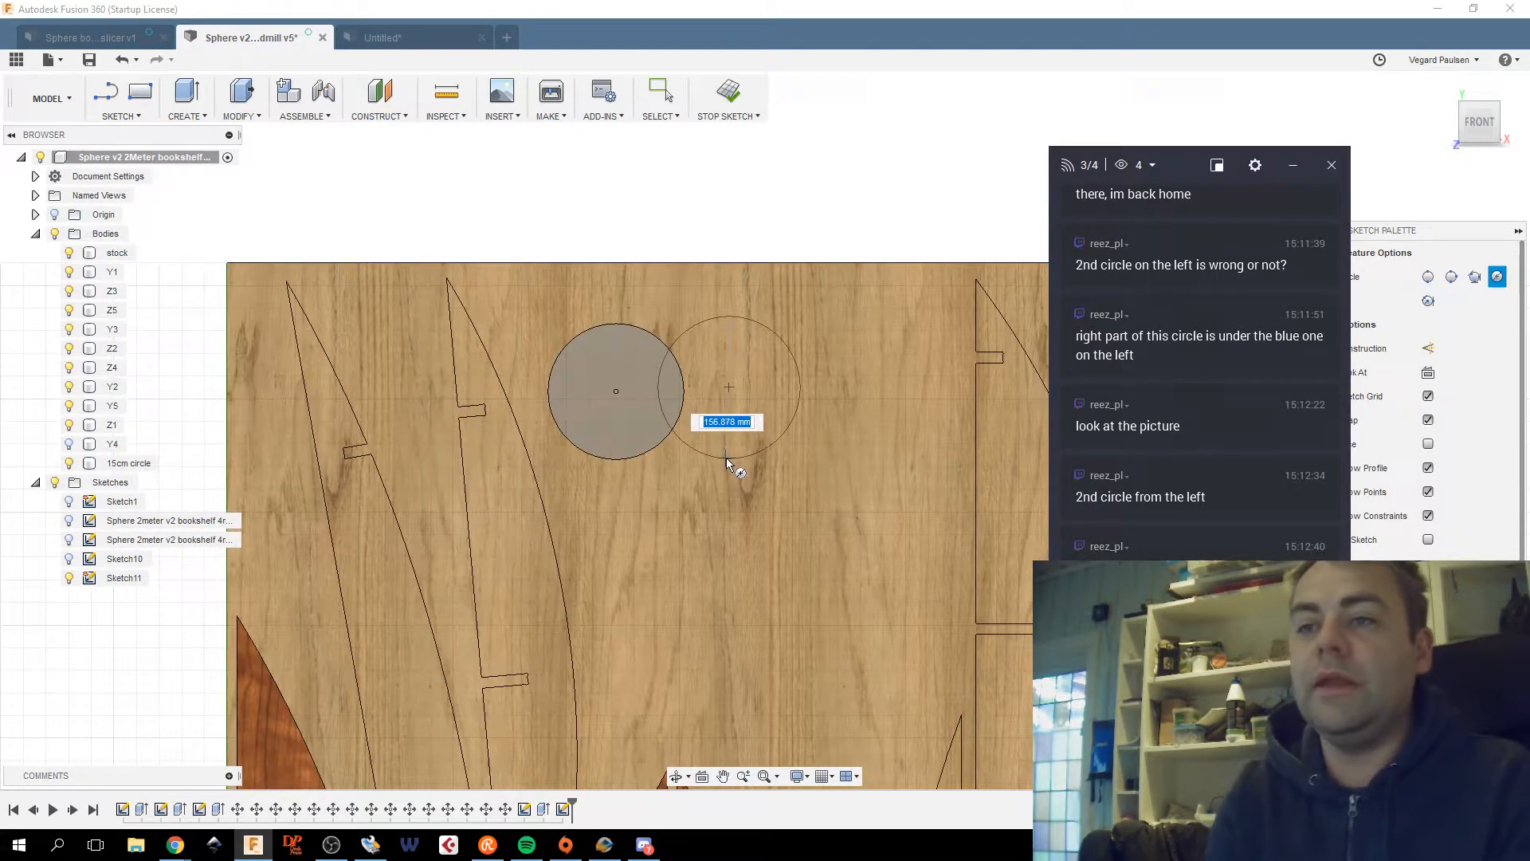
type("c")
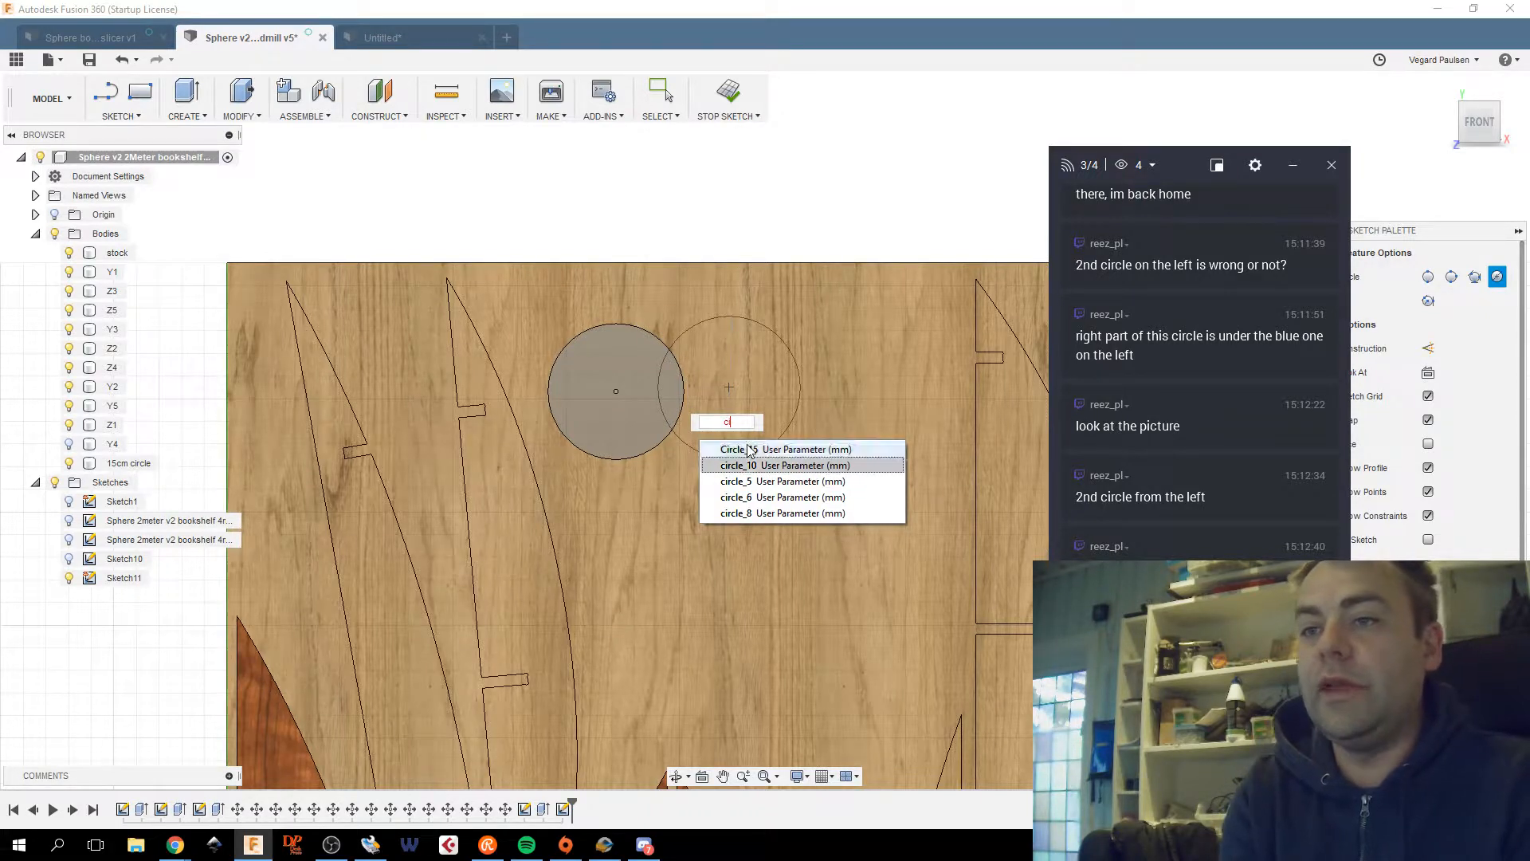
key("BackSpace")
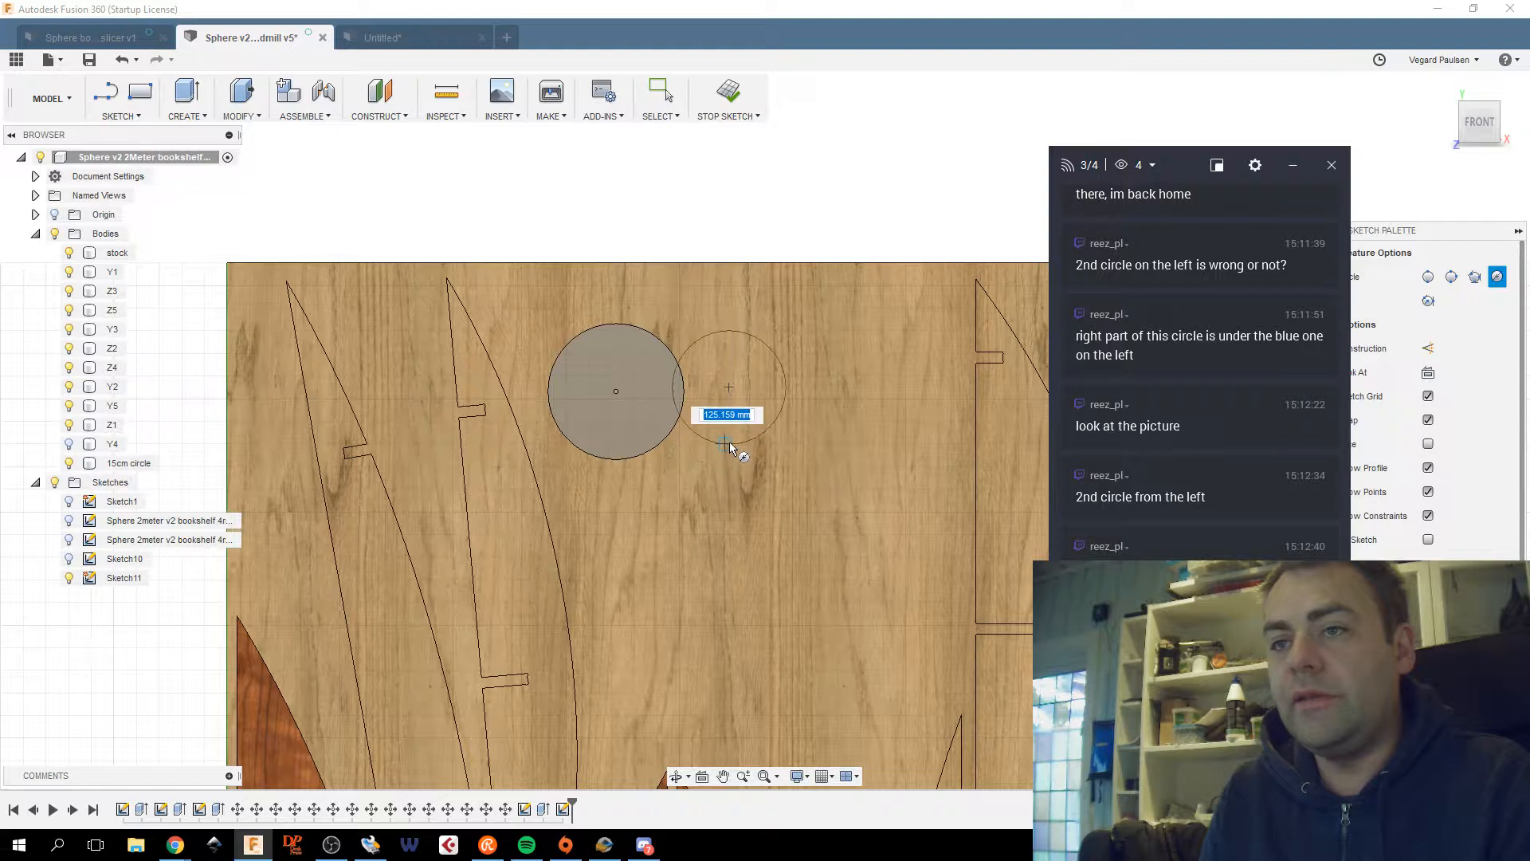
type("cir")
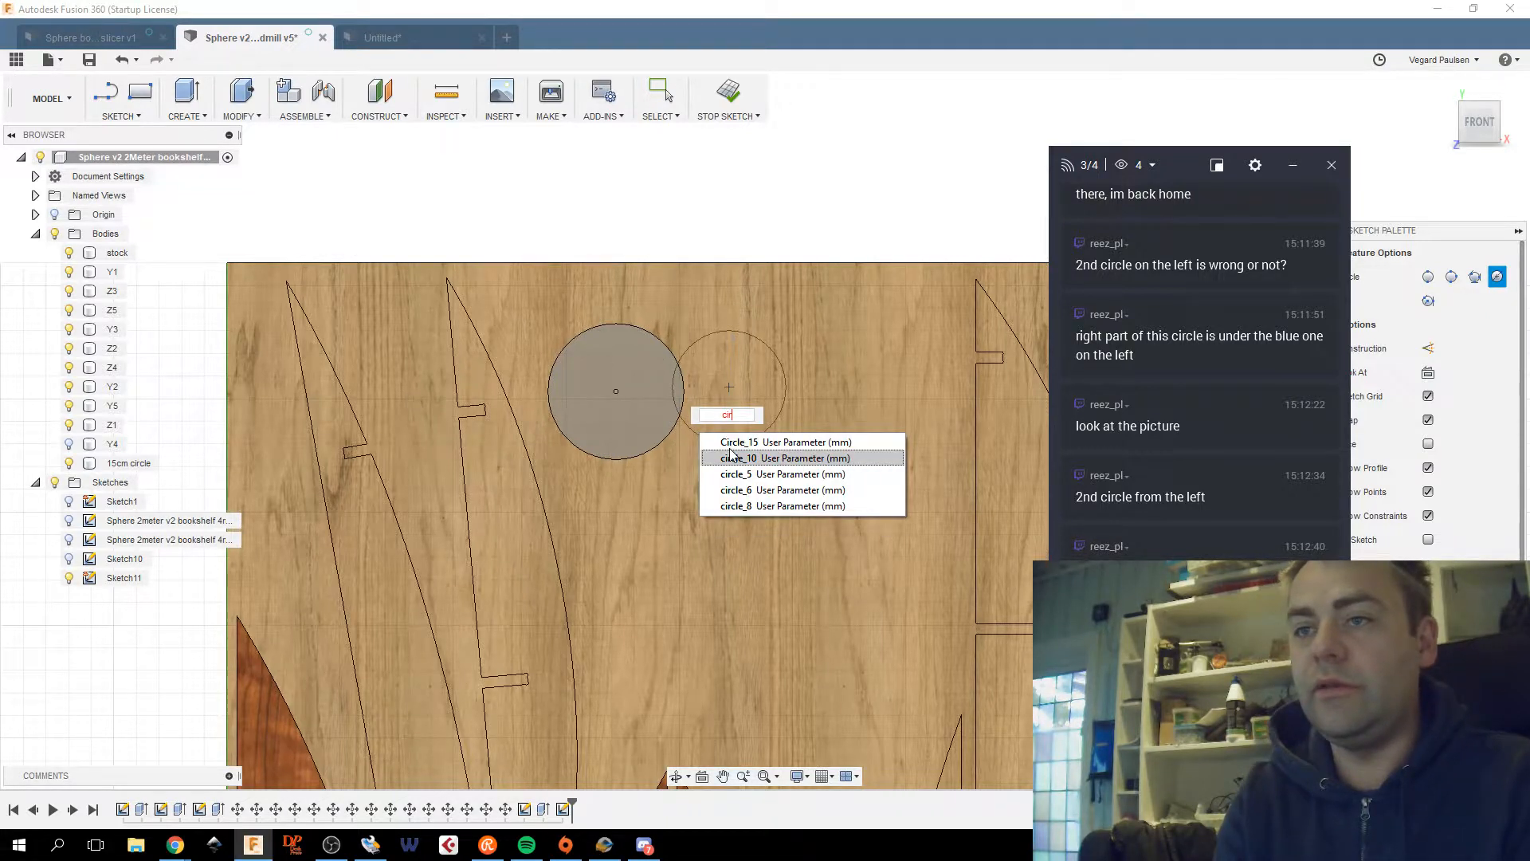
left_click(731, 456)
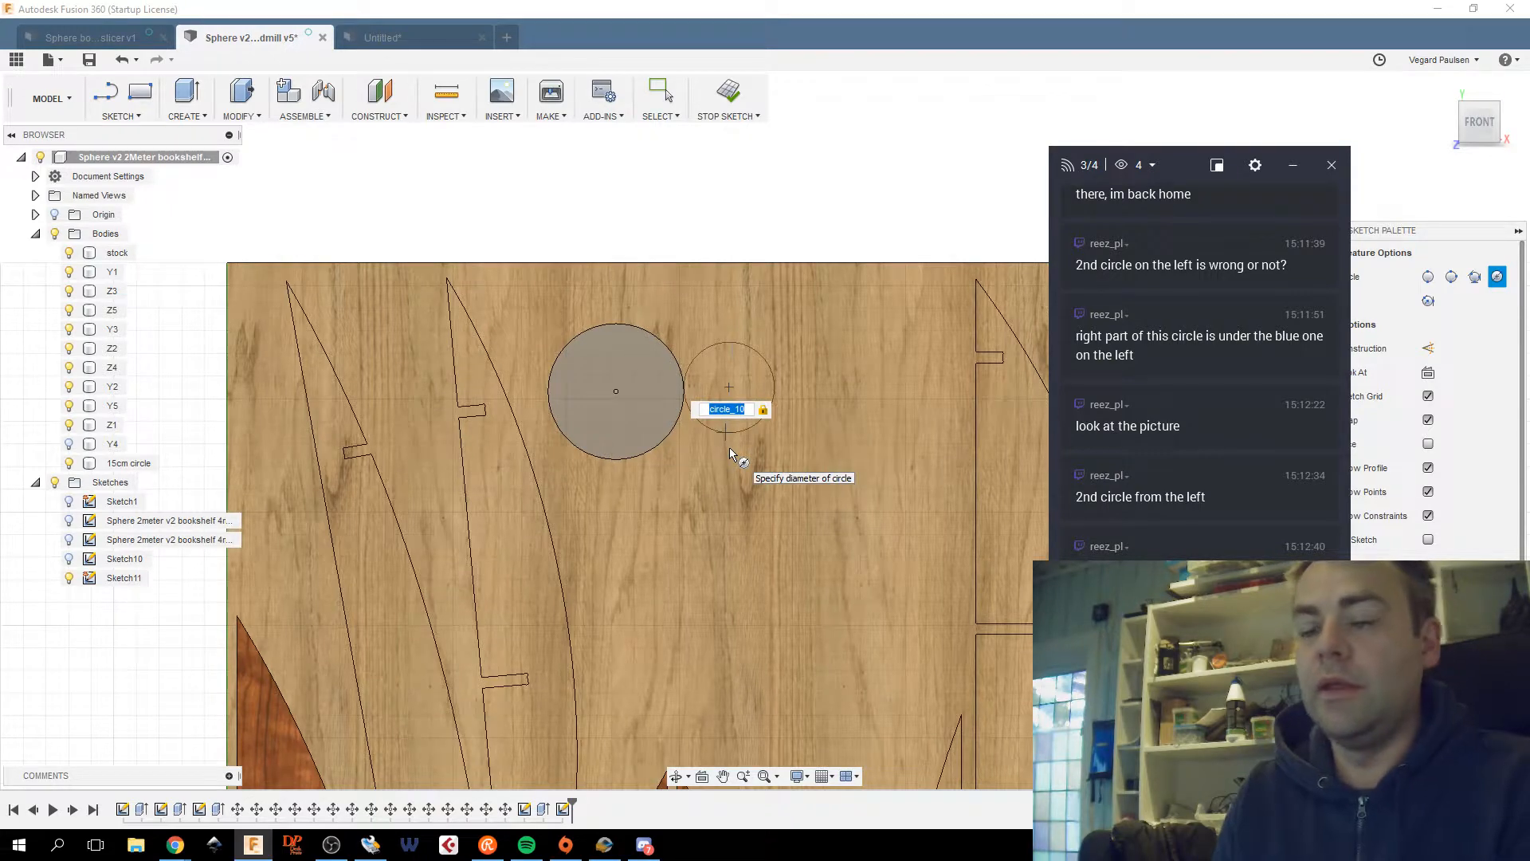
key("Return")
Add a concentric centre hole to the circle_10 circle, with its diameter driven by the parameter hole_dim.
scroll(738, 390, "up", 5)
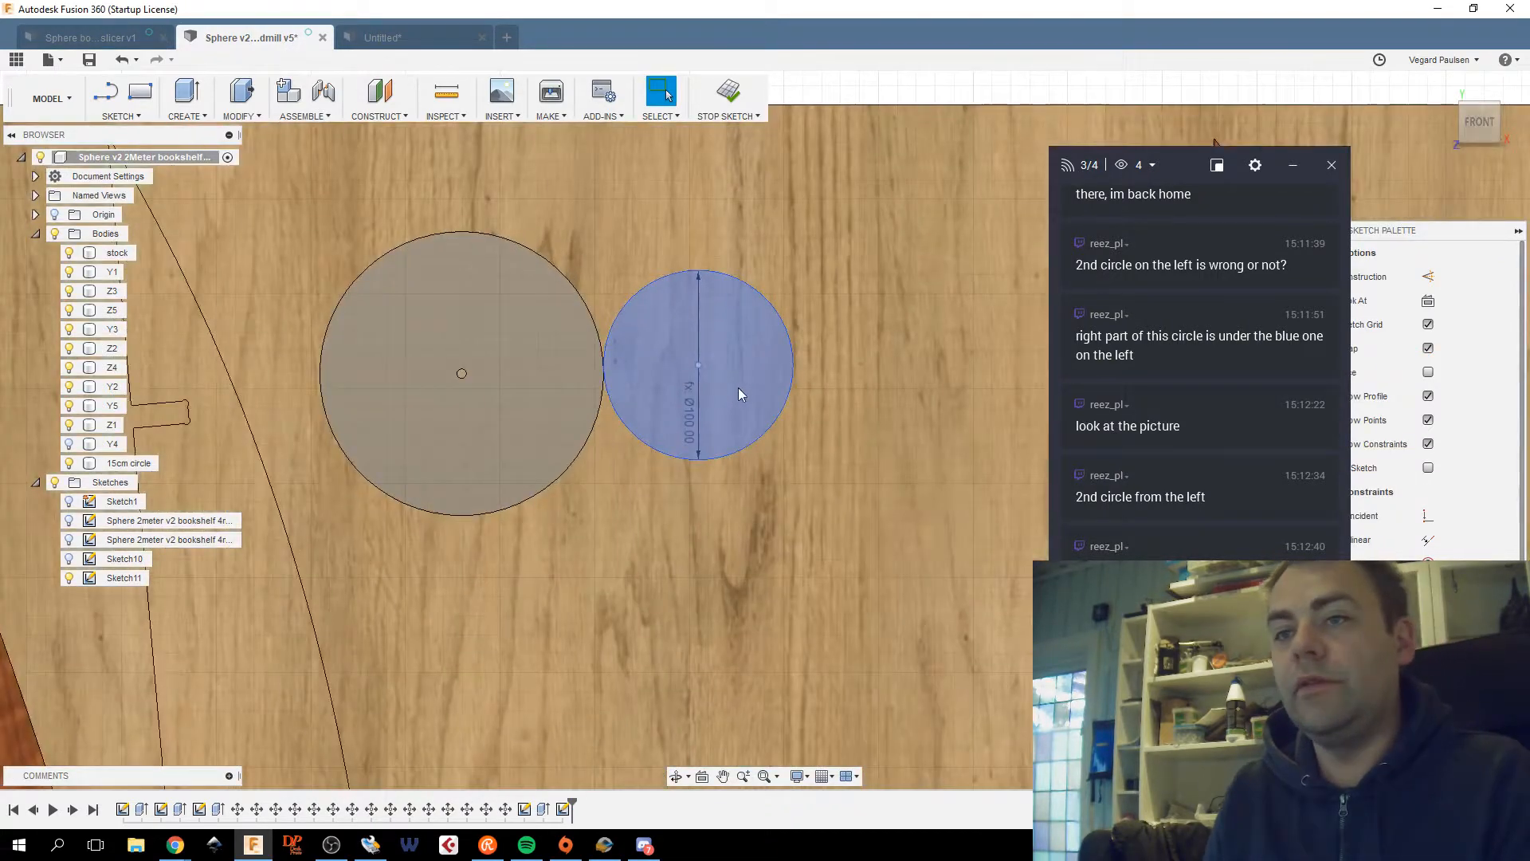
double_click(698, 368)
type("ho")
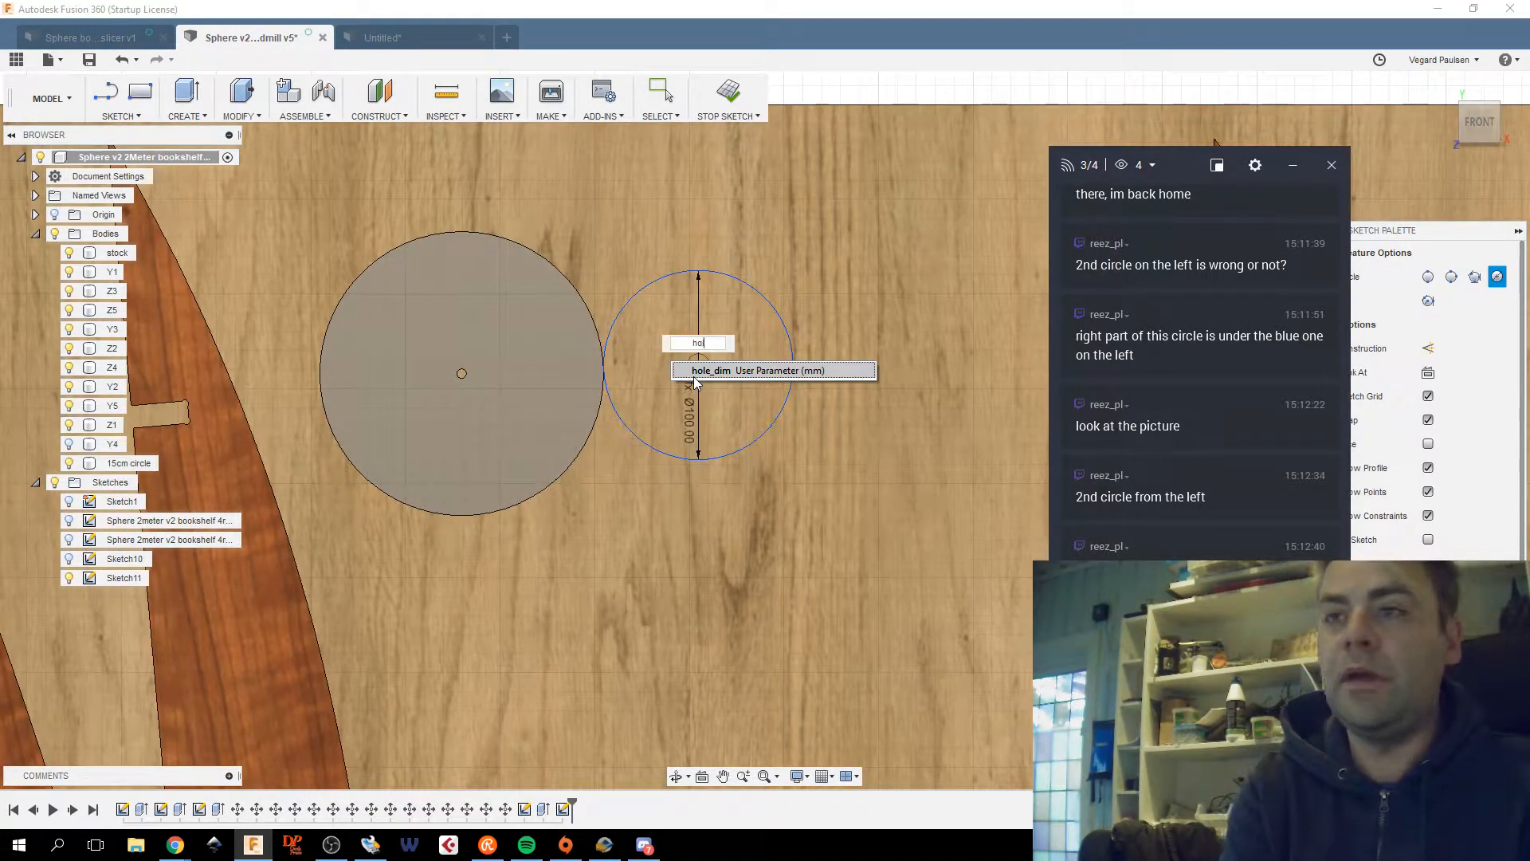
type("l")
left_click(693, 372)
key("Return")
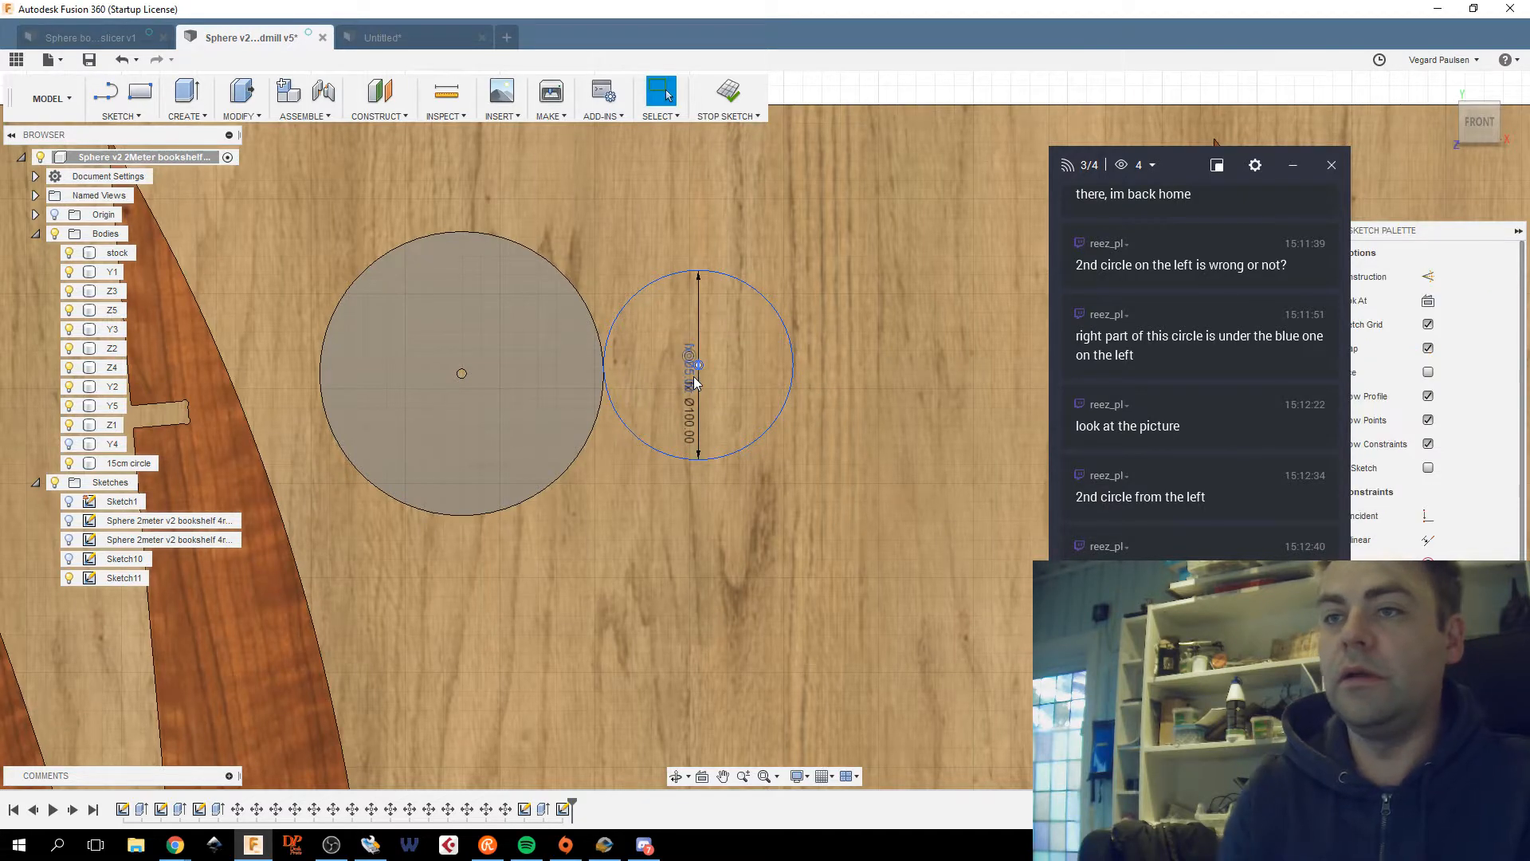
Extrude the circle_10 disc profile around its centre hole by -12.25 mm into the stock as a new body.
left_click(746, 346)
key("e")
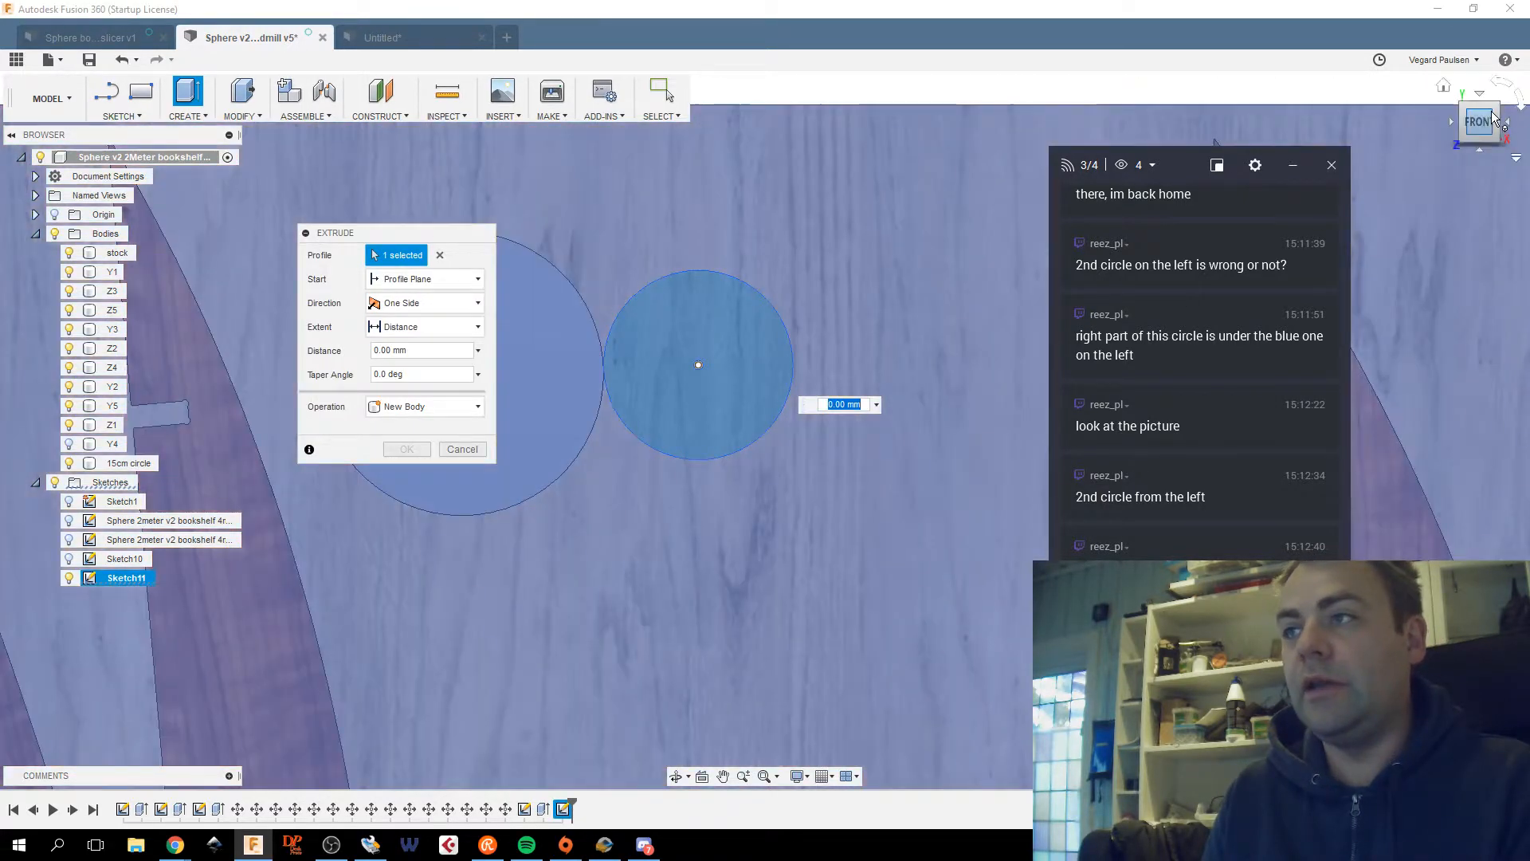
left_click_drag(1475, 126, 1440, 130)
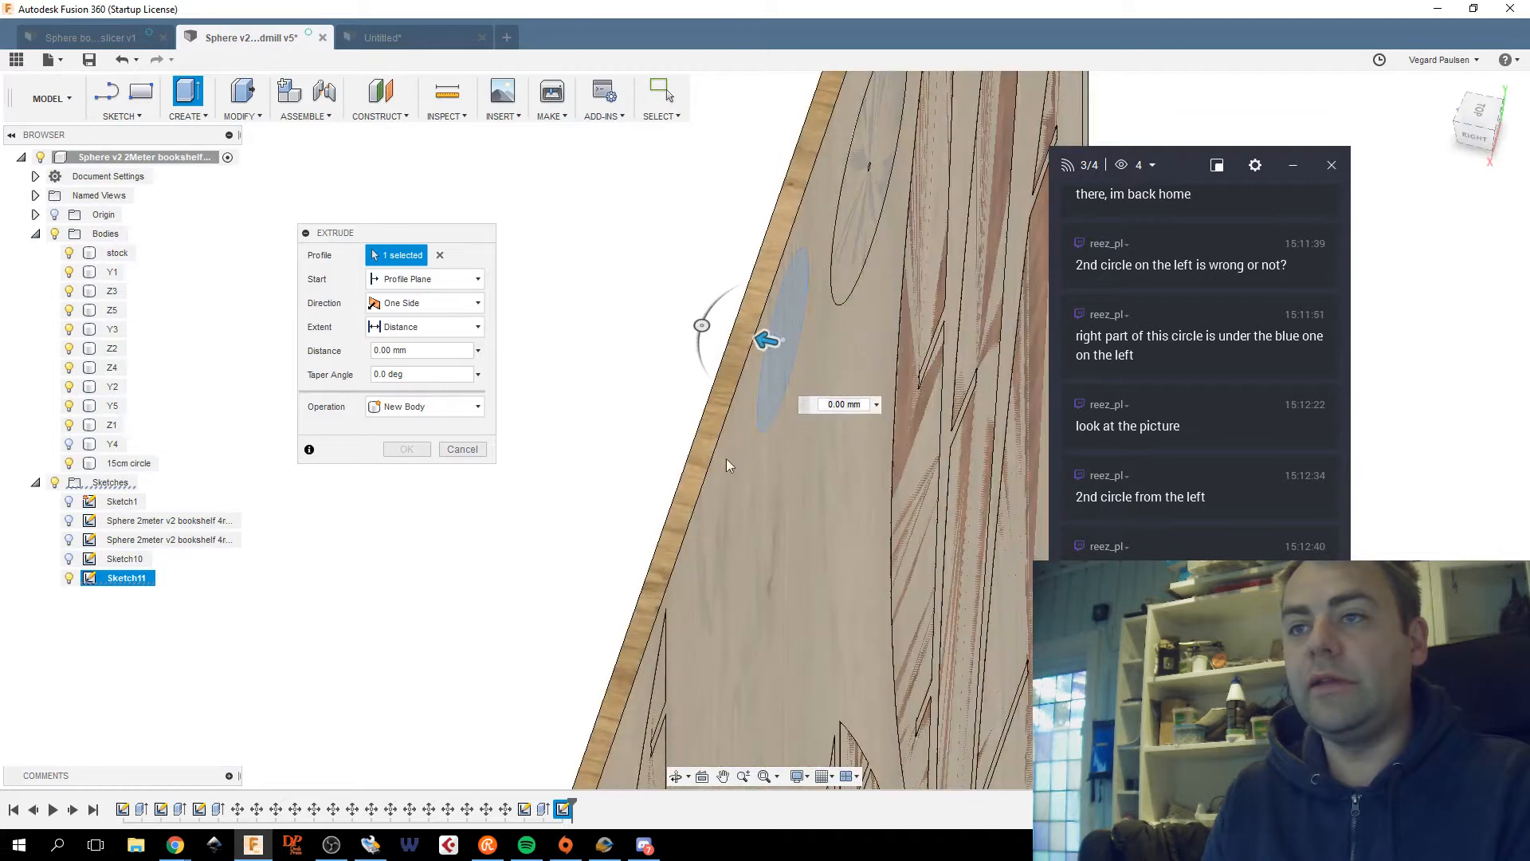
left_click(756, 480)
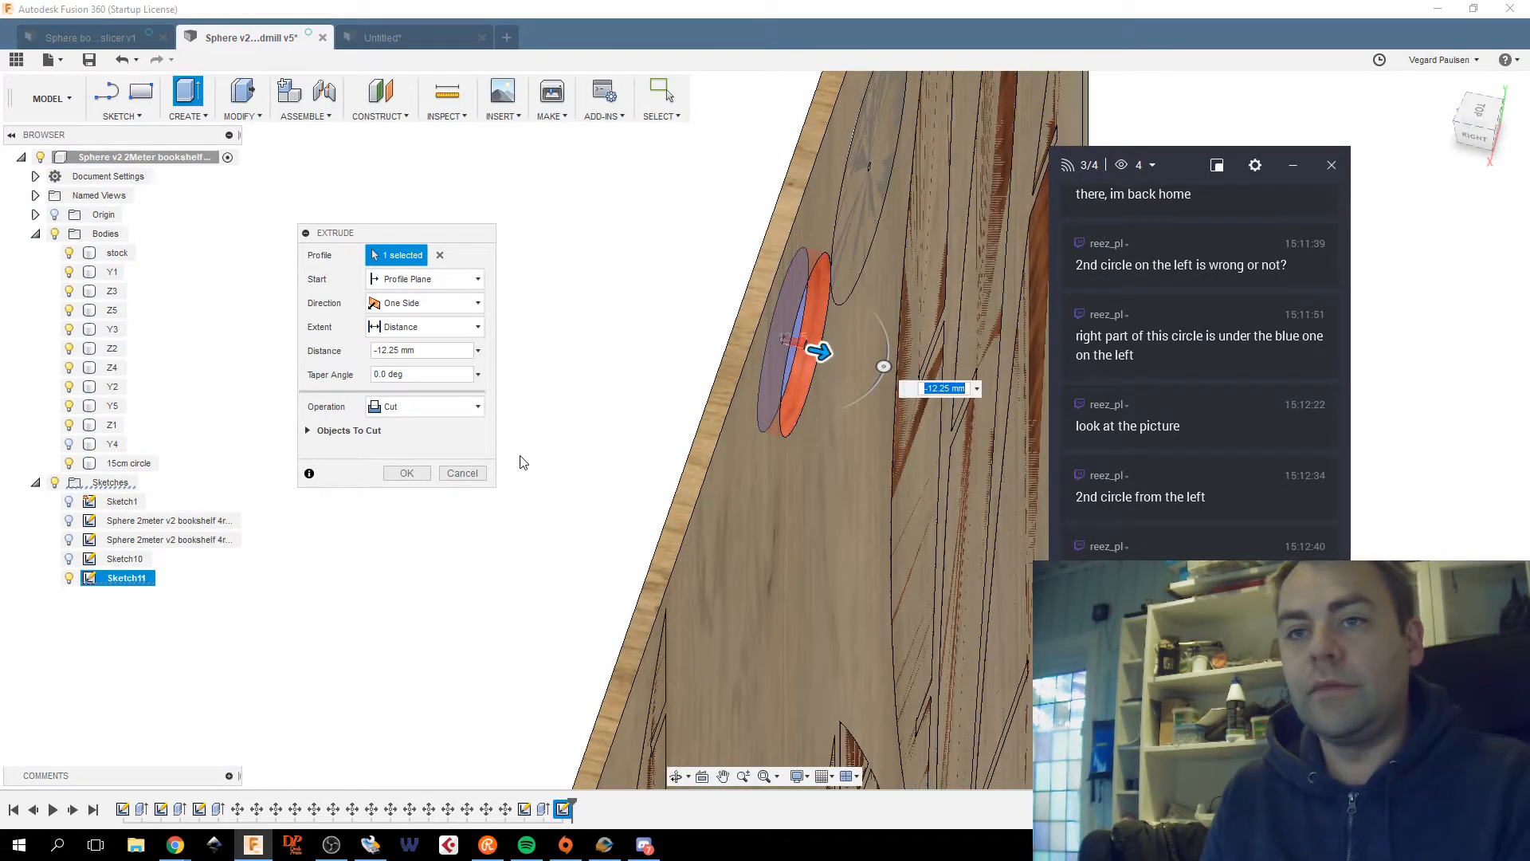
left_click(417, 413)
left_click(414, 485)
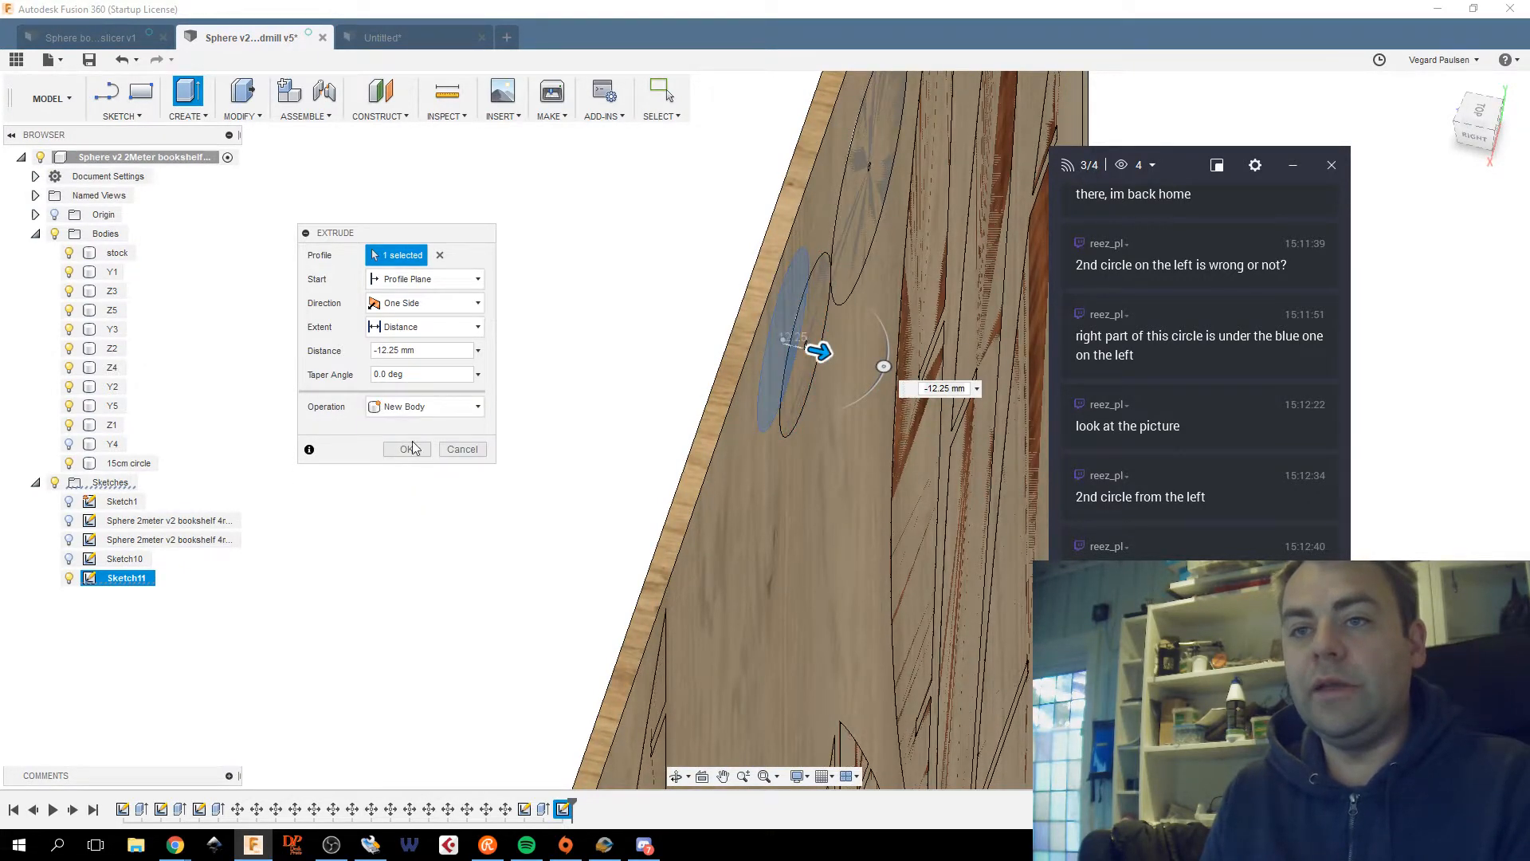
left_click(406, 450)
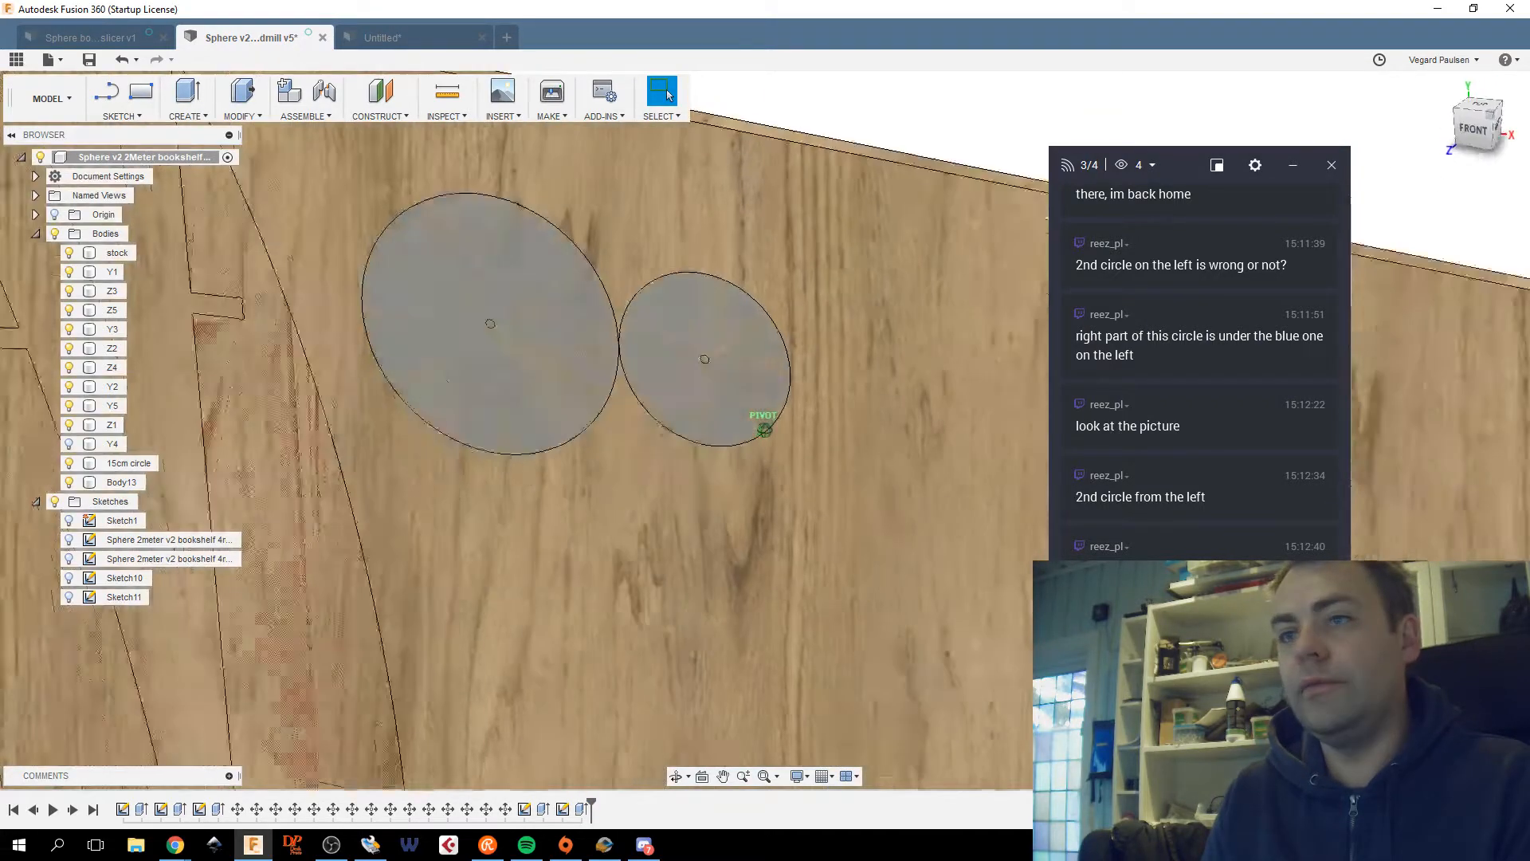
Sketch a third circle on the stock face beside the circle_10 disc, with its diameter driven by the parameter circle_8.
middle_click_drag(764, 430, 714, 389, "shift")
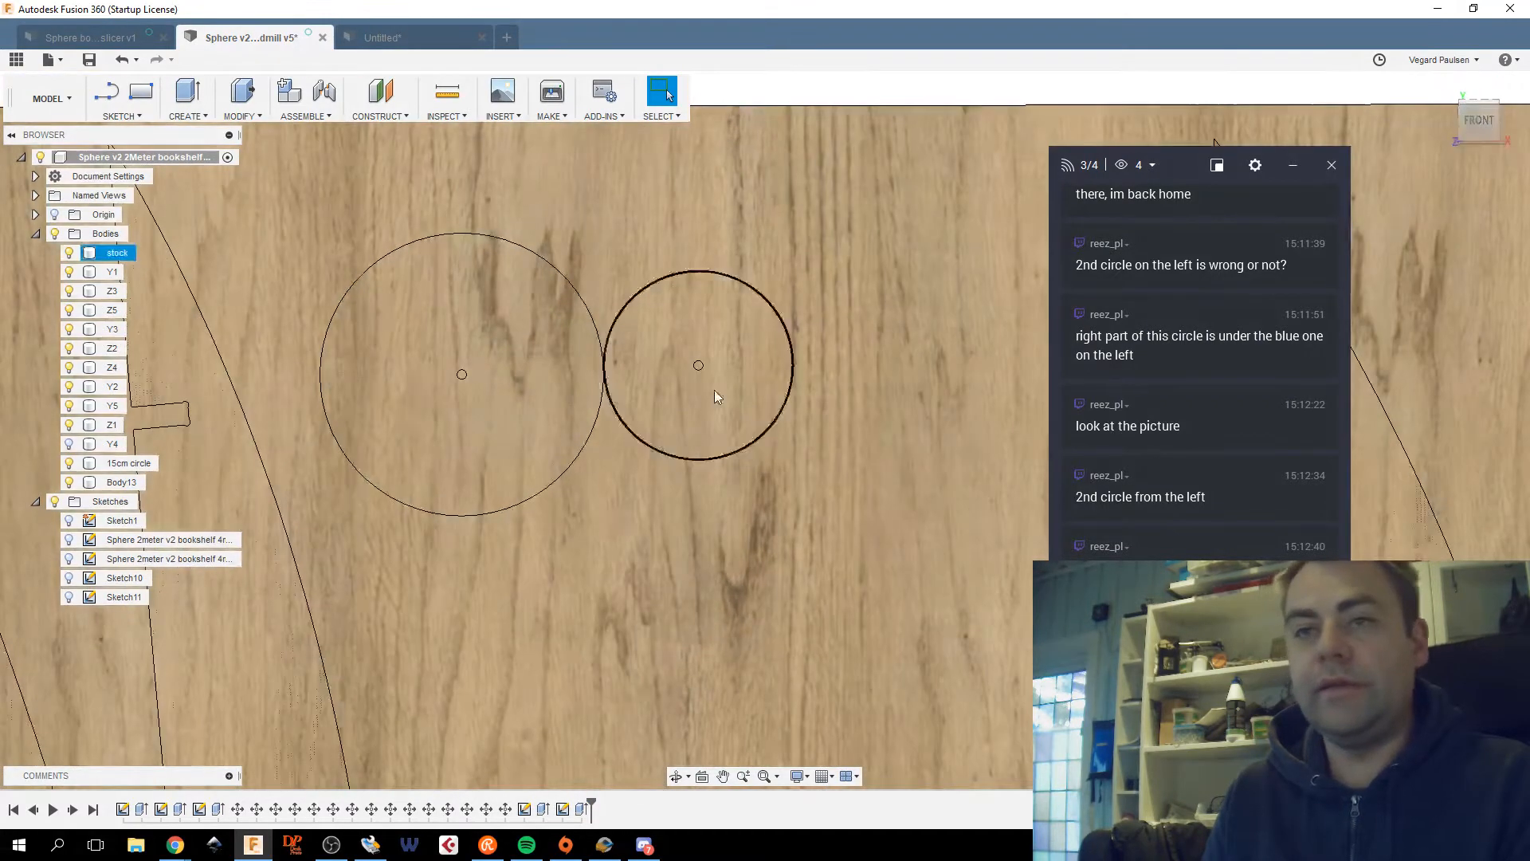
middle_click_drag(577, 534, 829, 506)
scroll(643, 486, "down", 2)
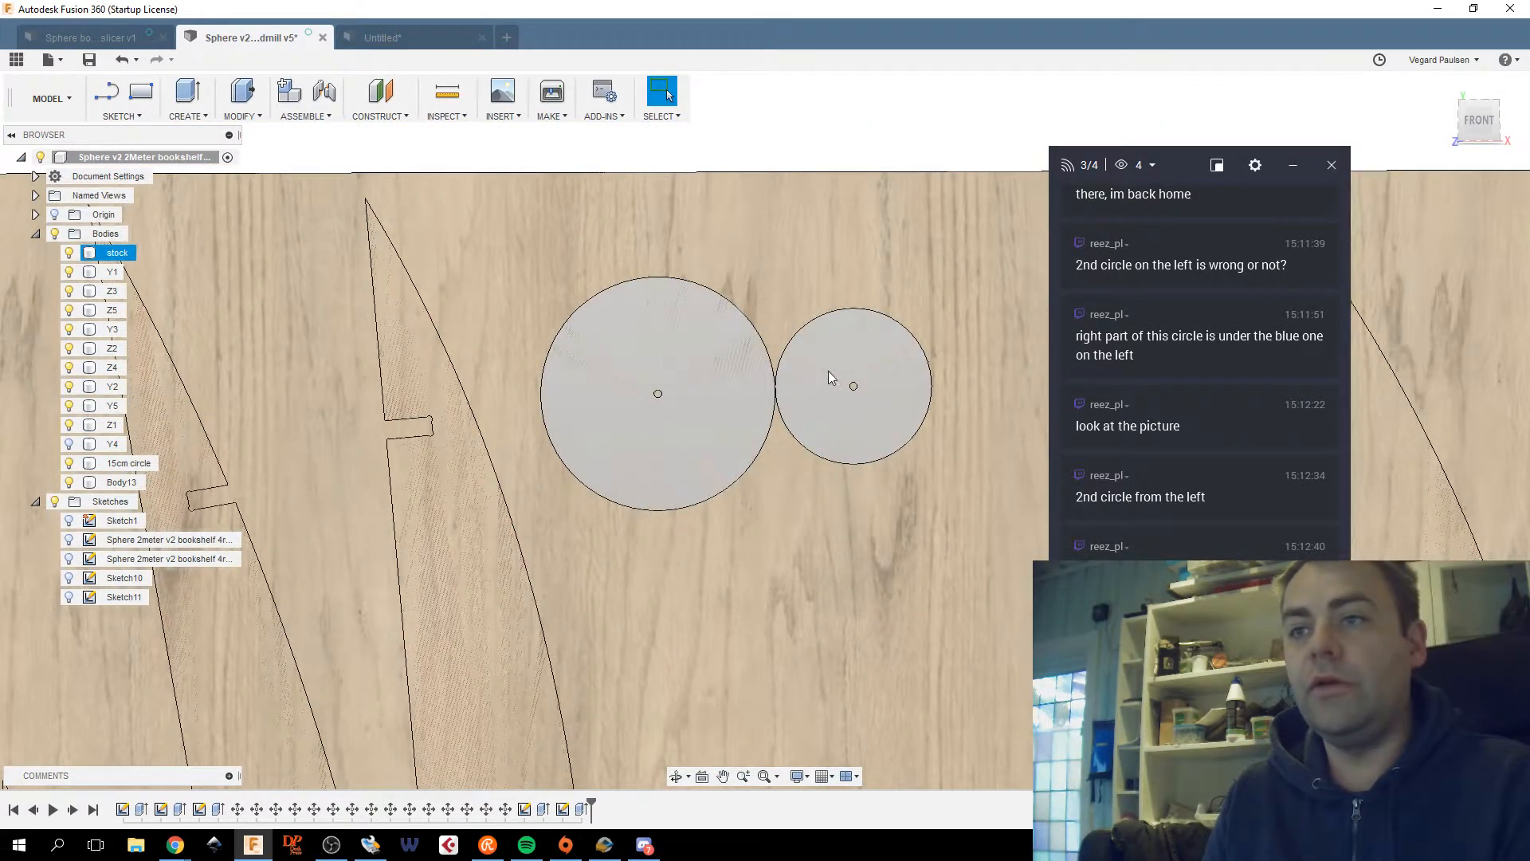
scroll(743, 497, "down", 1)
middle_click_drag(739, 499, 489, 516)
key("c")
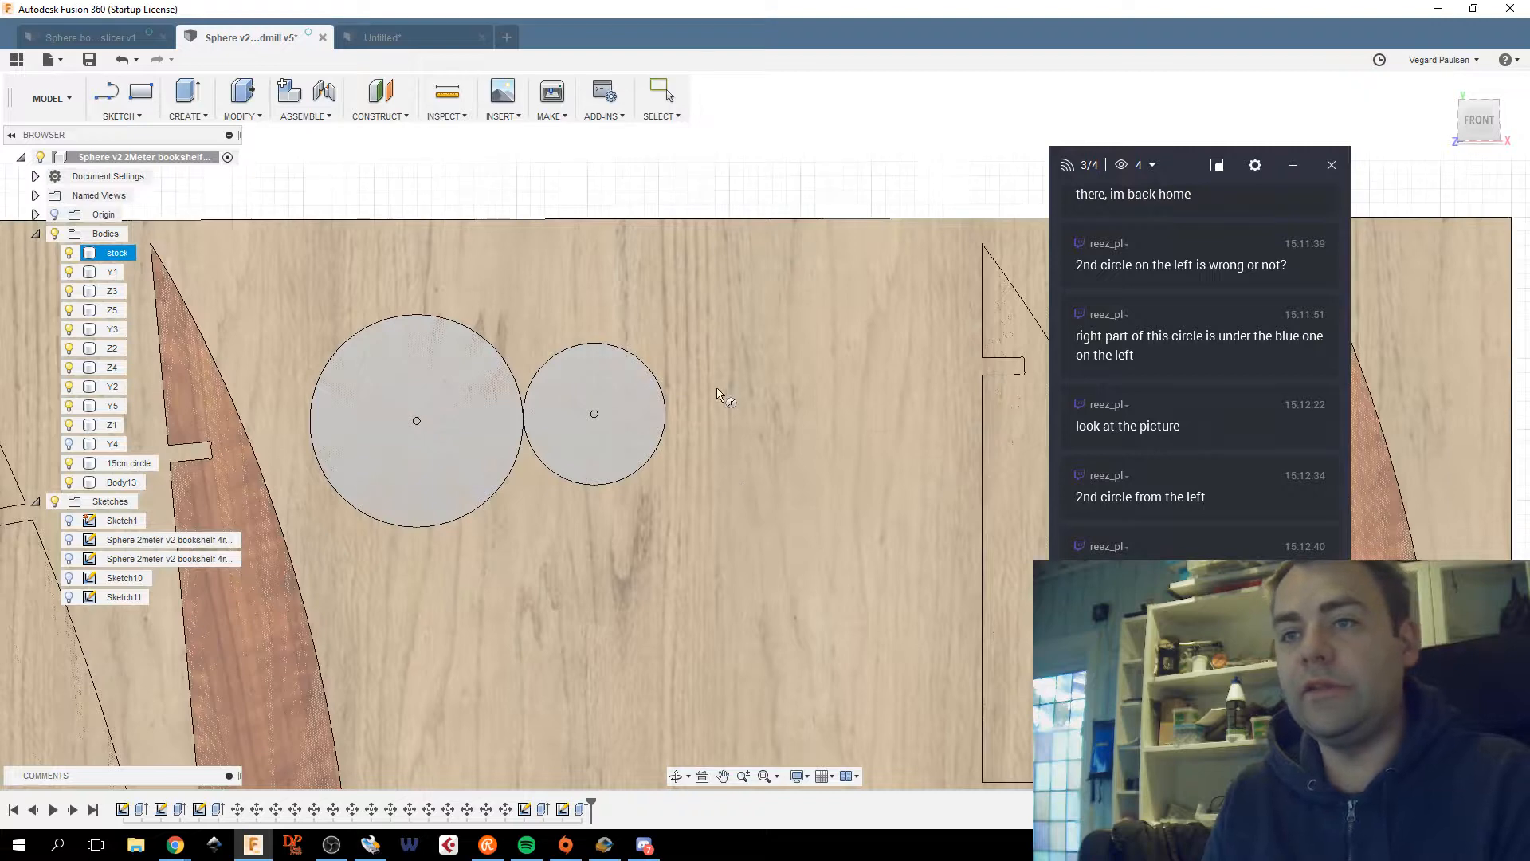
left_click(740, 403)
left_click(768, 433)
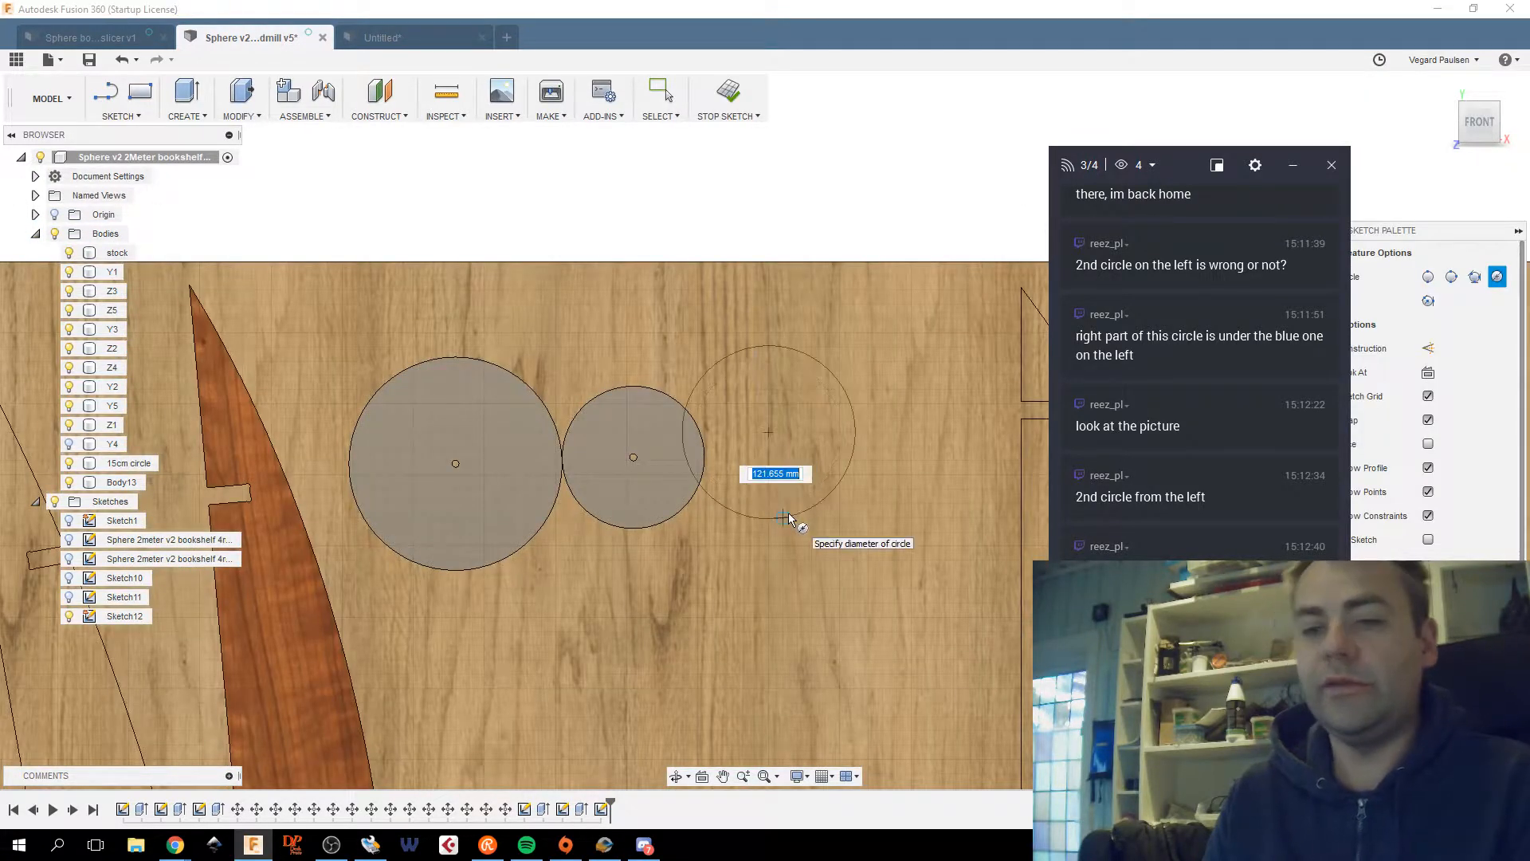
type("c")
key("Down")
key("Down")
key("Down")
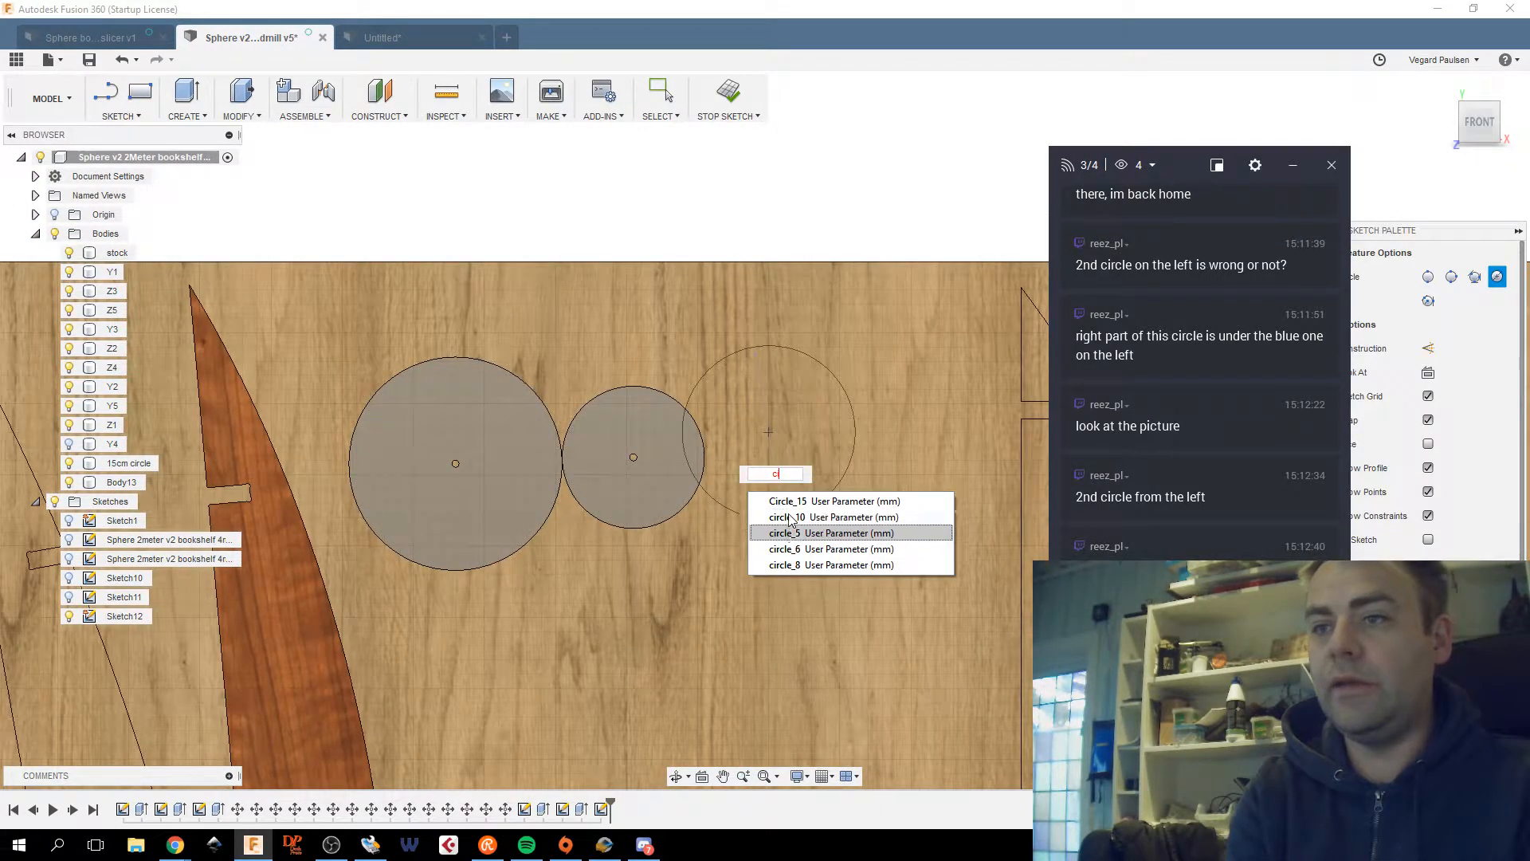
key("Up")
key("Up")
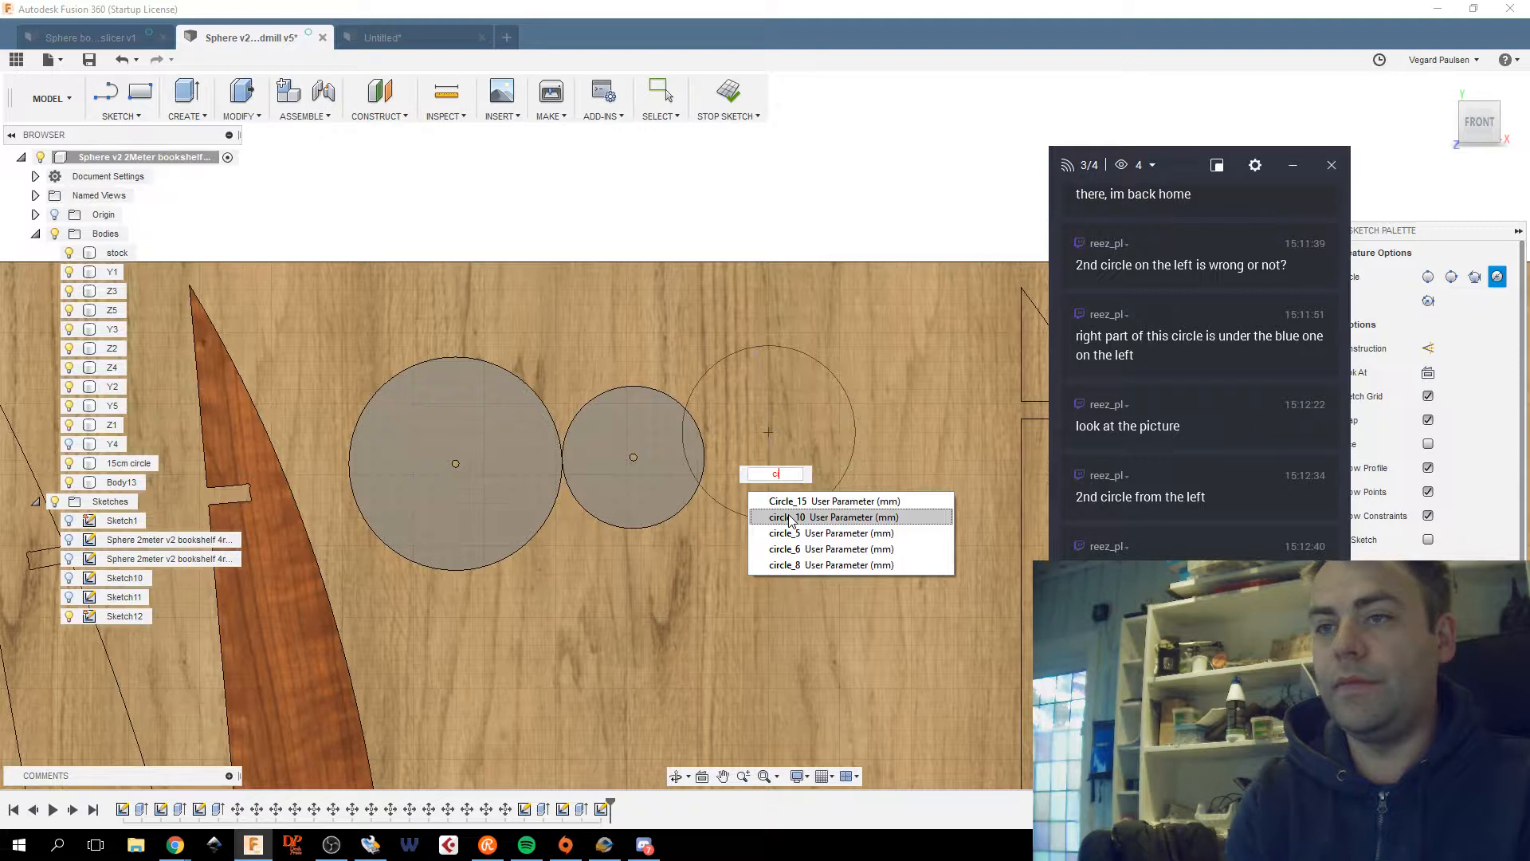
left_click(792, 564)
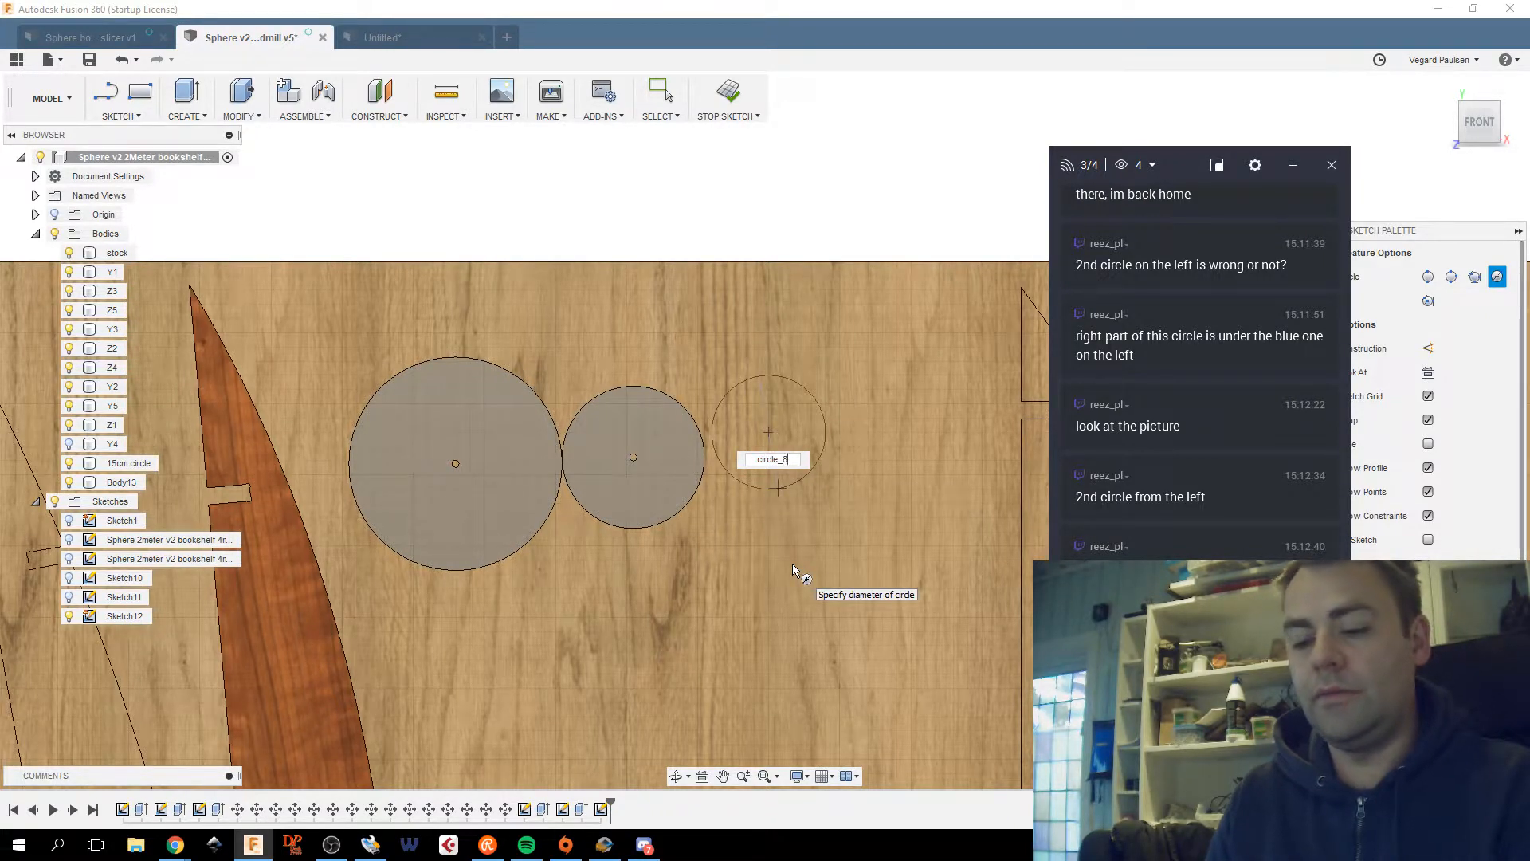
key("Return")
Add a concentric centre hole to the circle_8 circle, with its diameter set to hole_dim.
key("c")
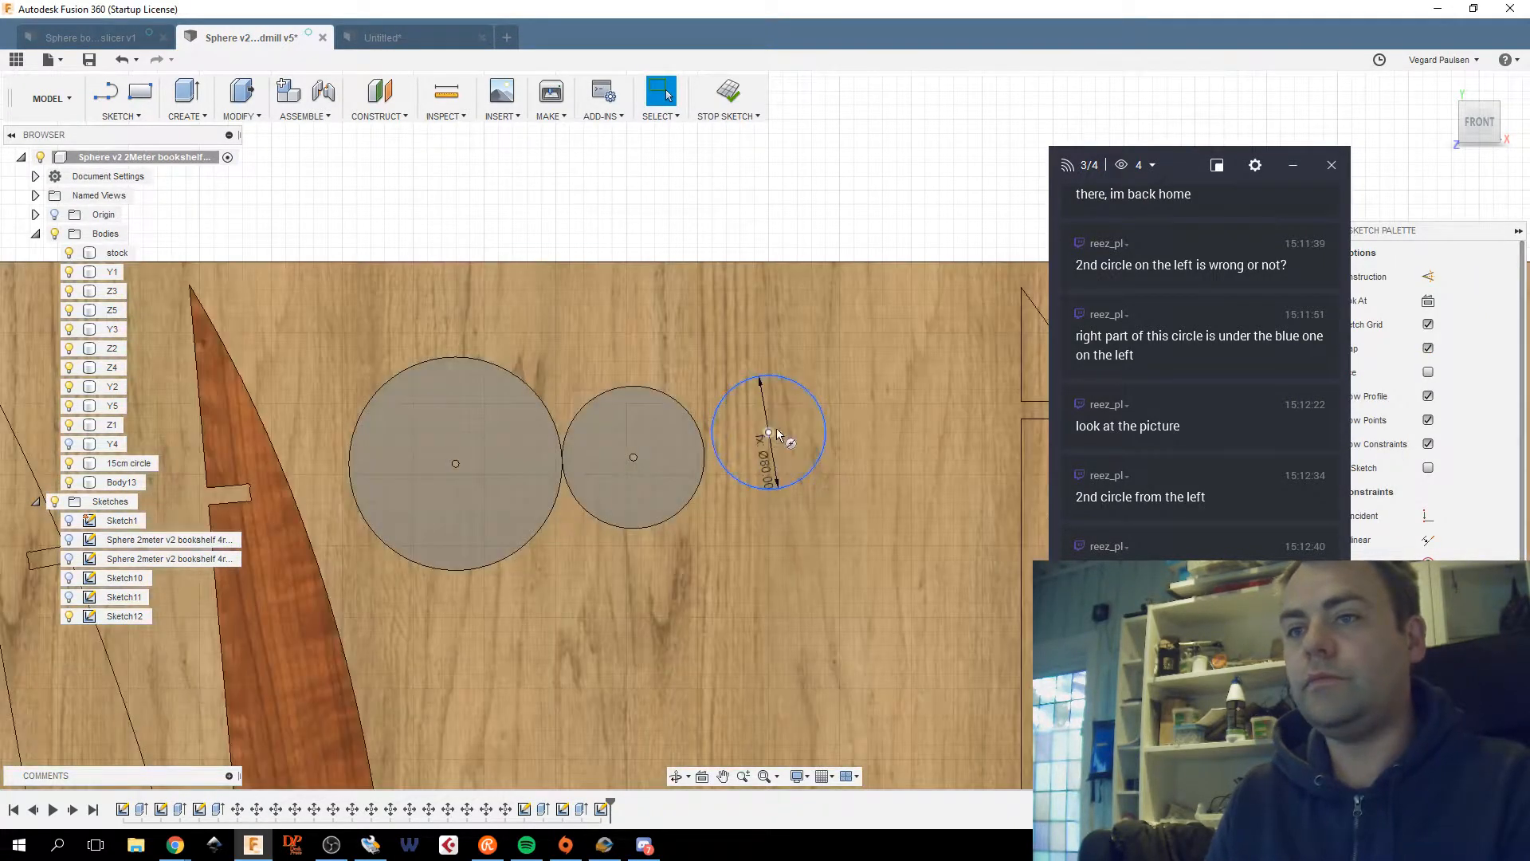
left_click(768, 433)
type("h")
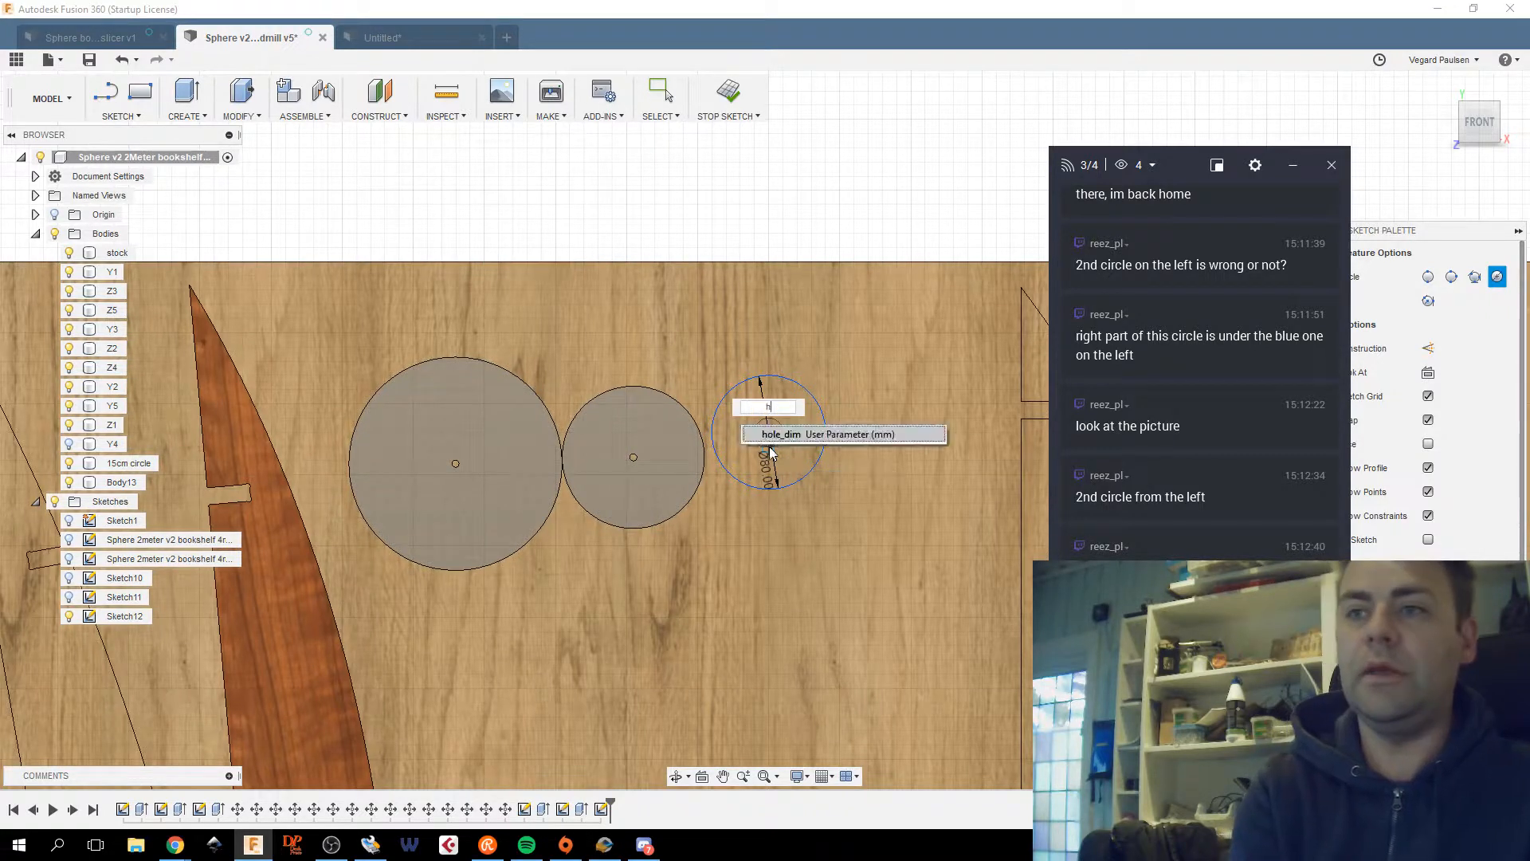
type("iole_dim")
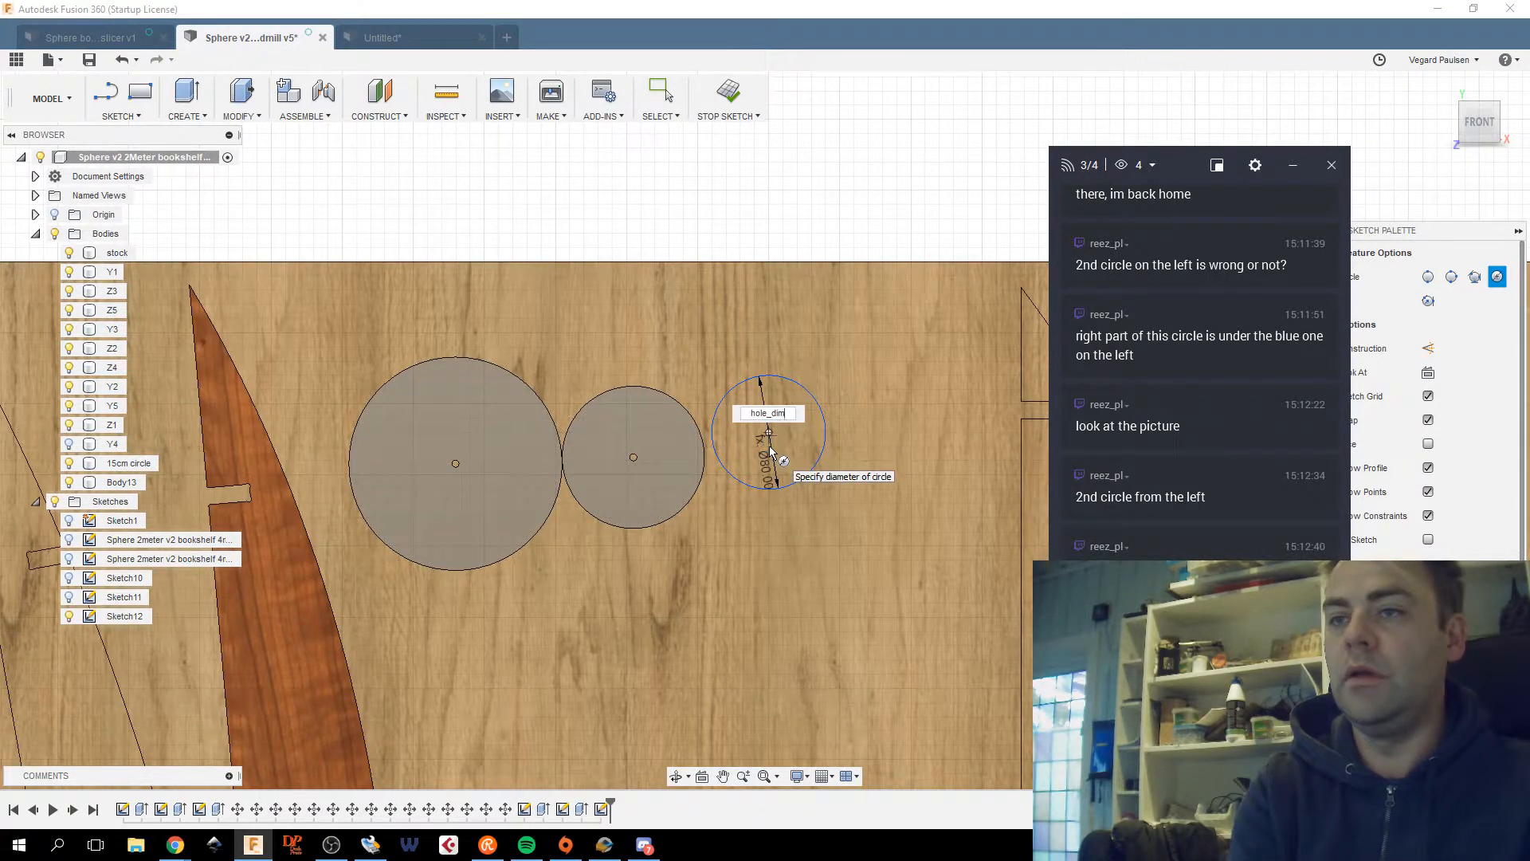
key("Return")
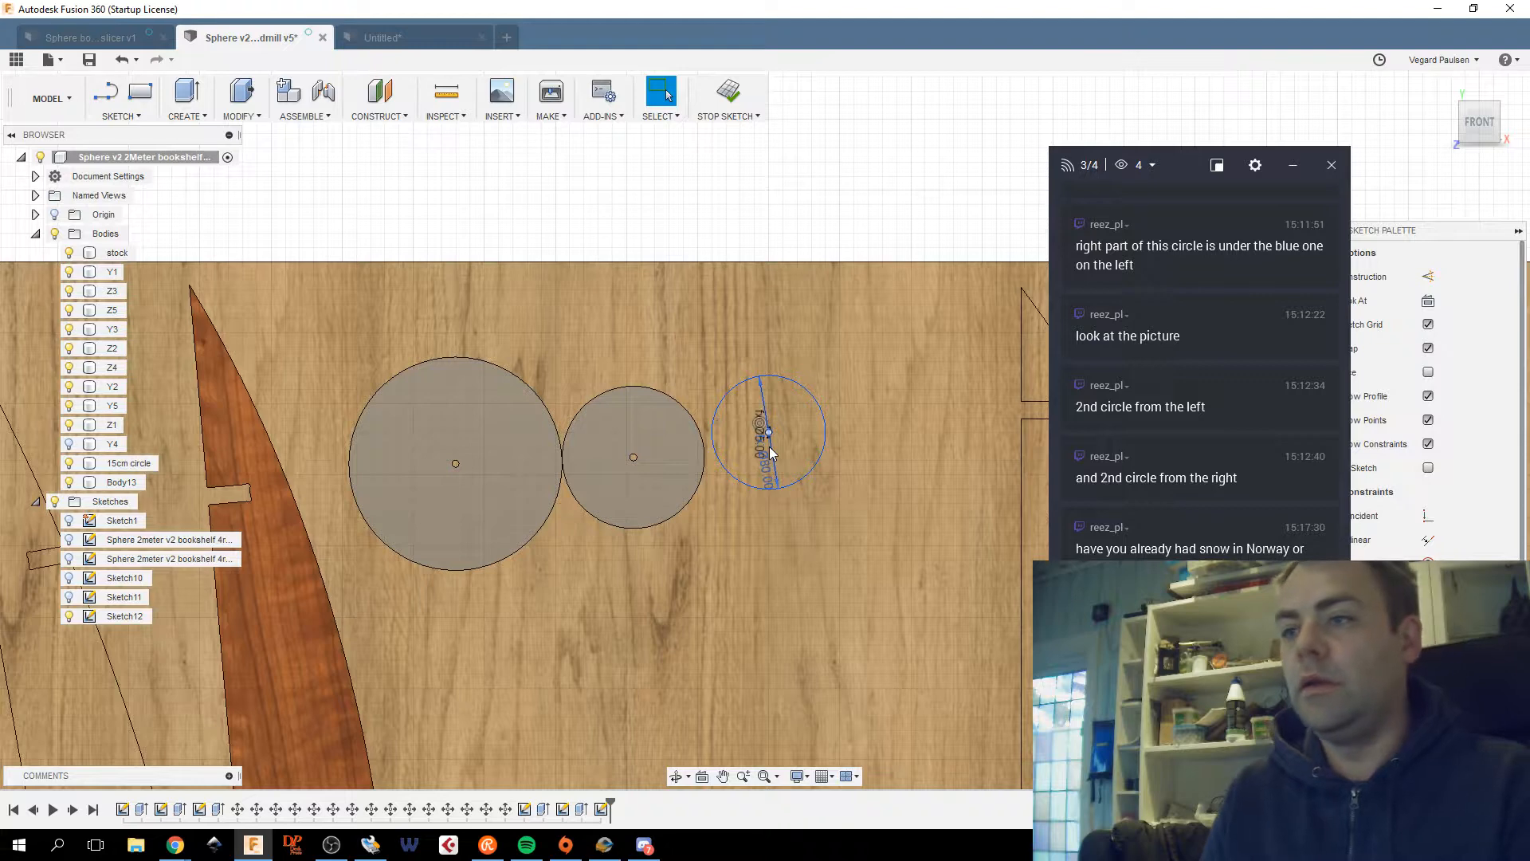
key("Escape")
Extrude the circle_8 disc profile by -12.25 mm into the stock as a new body.
scroll(791, 442, "up", 3)
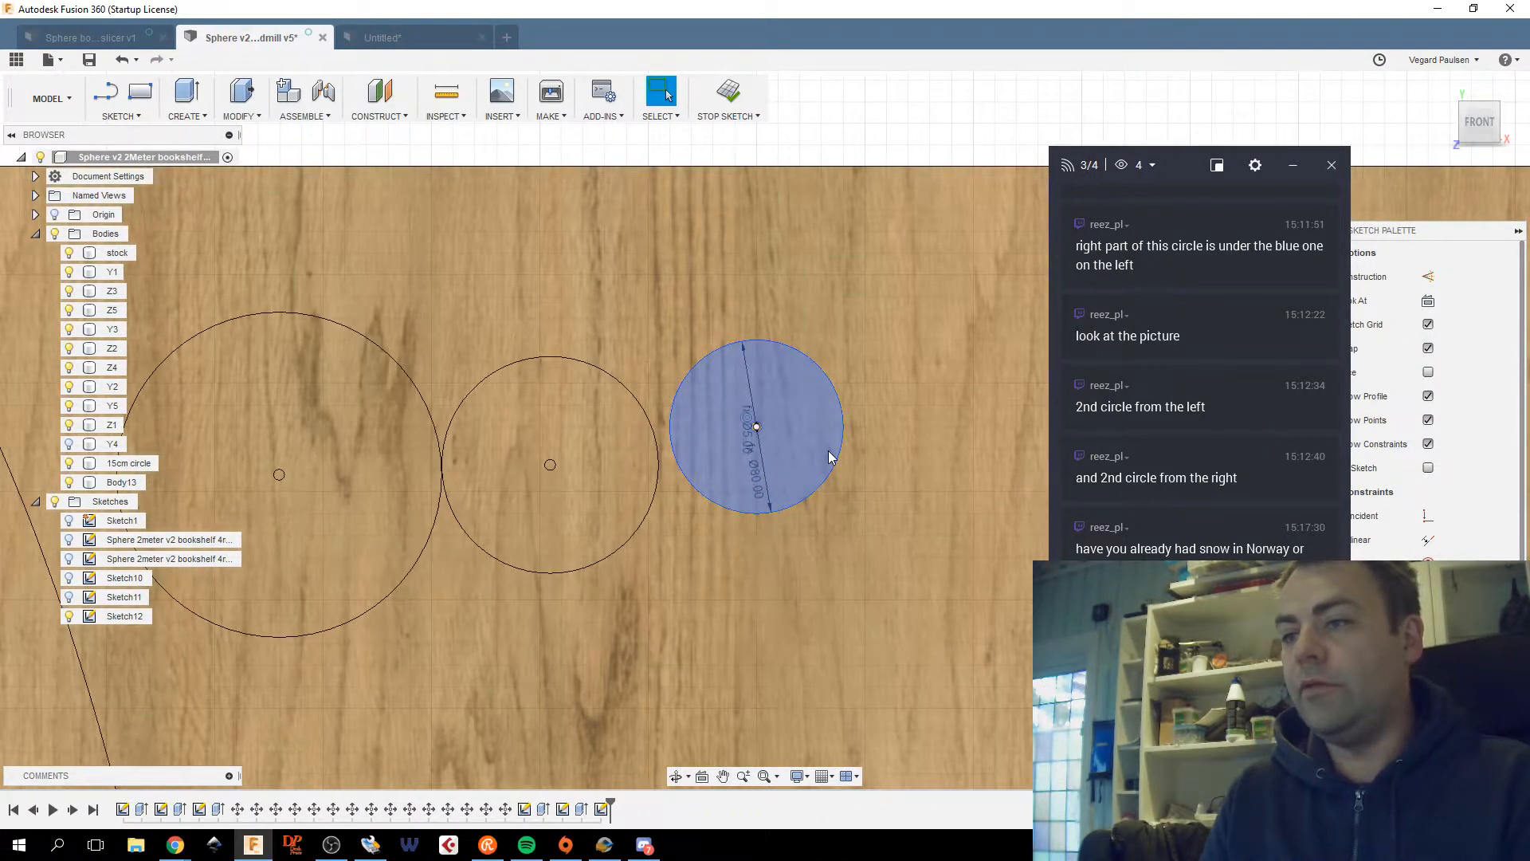
key("e")
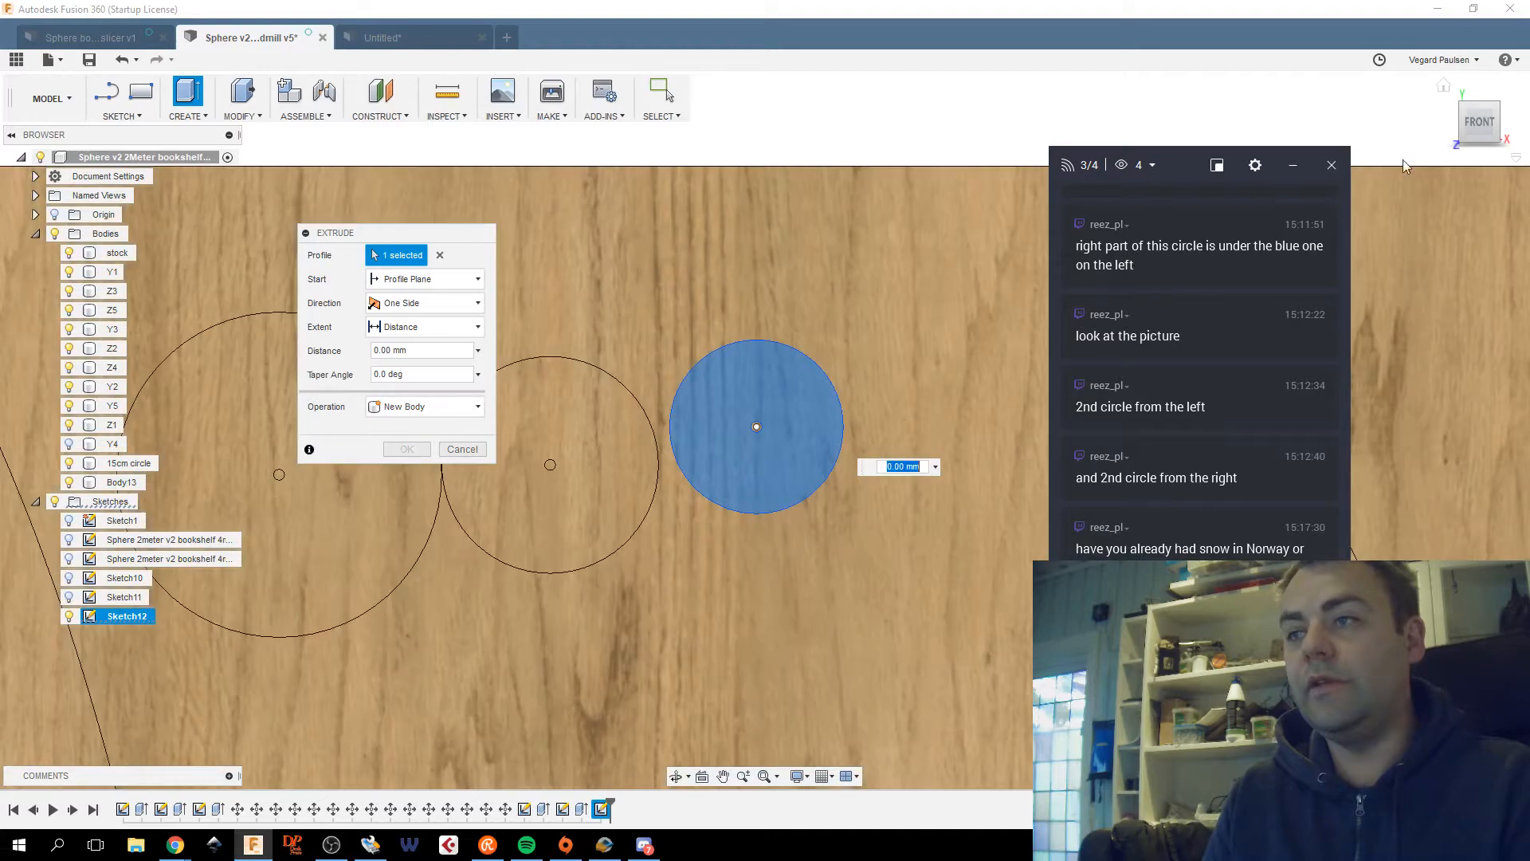
left_click_drag(1487, 125, 1470, 137)
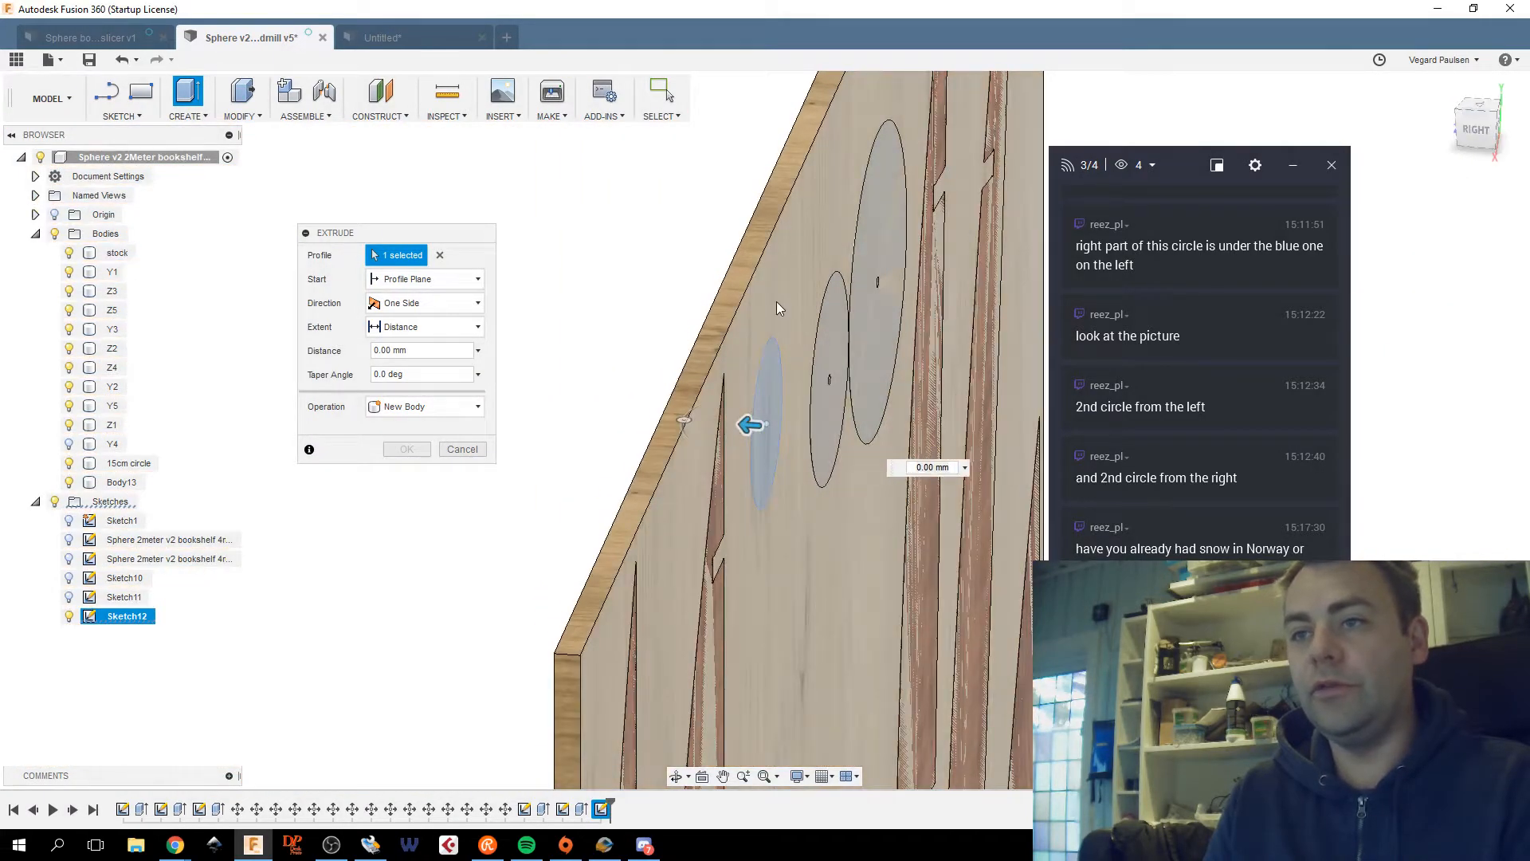
left_click_drag(749, 424, 807, 428)
left_click(413, 408)
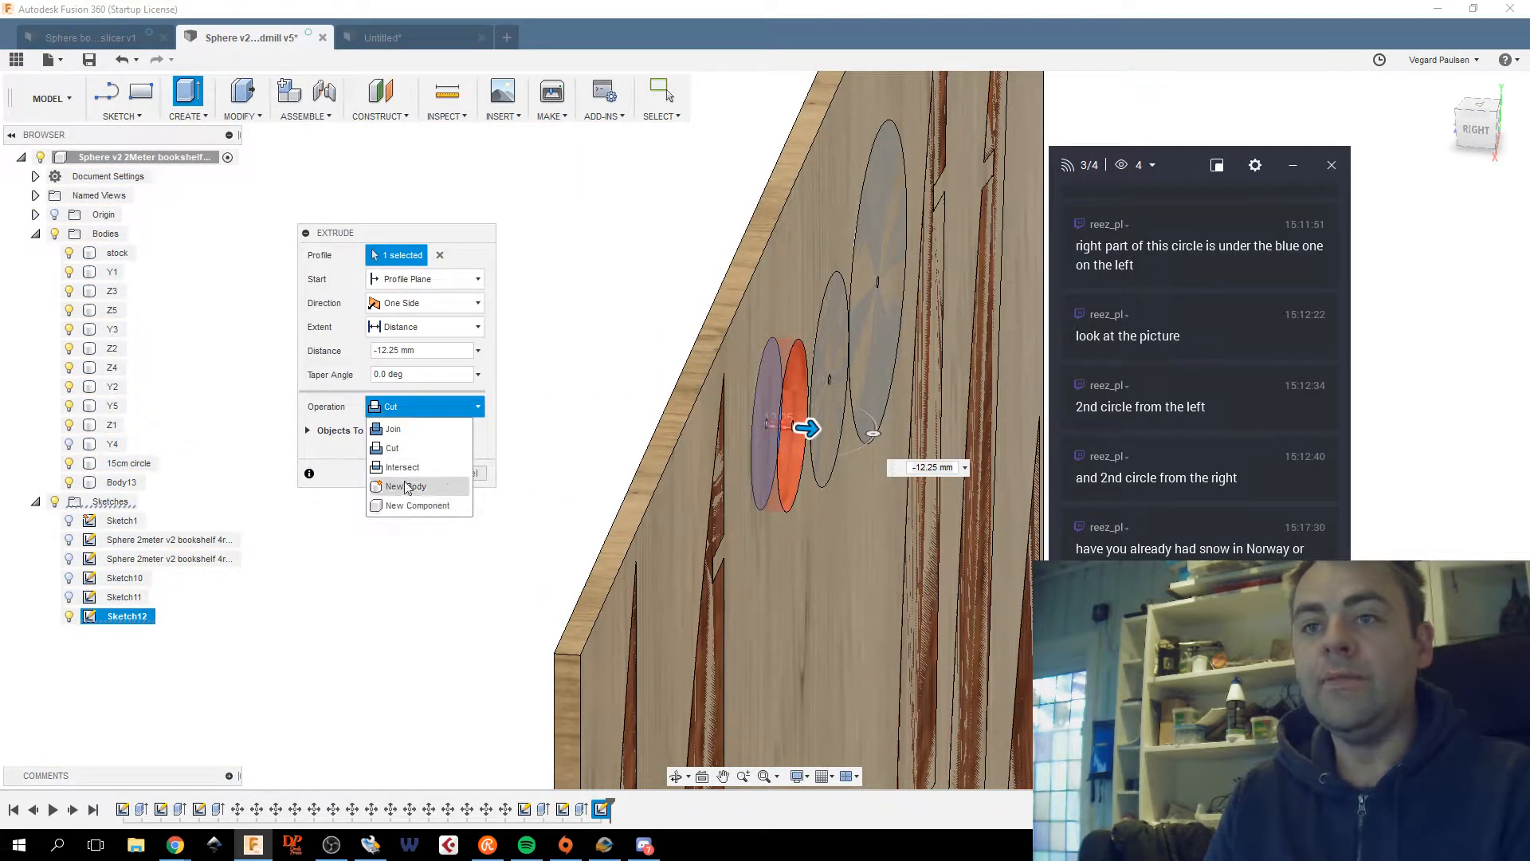
Complete the -12.25 mm extrusion of the selected circle profile as a new body.
left_click(408, 483)
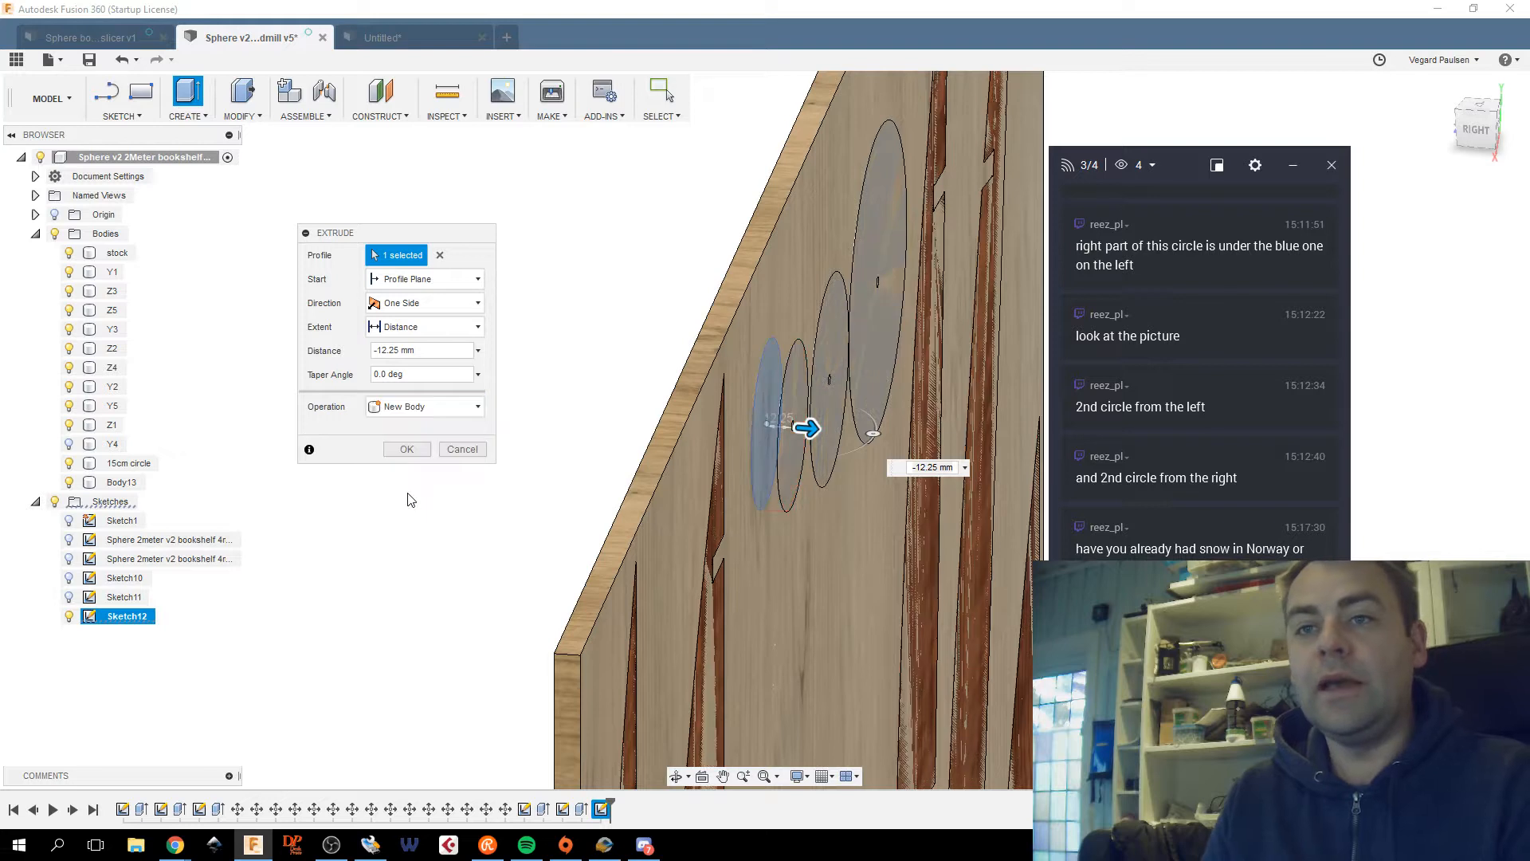
left_click(407, 450)
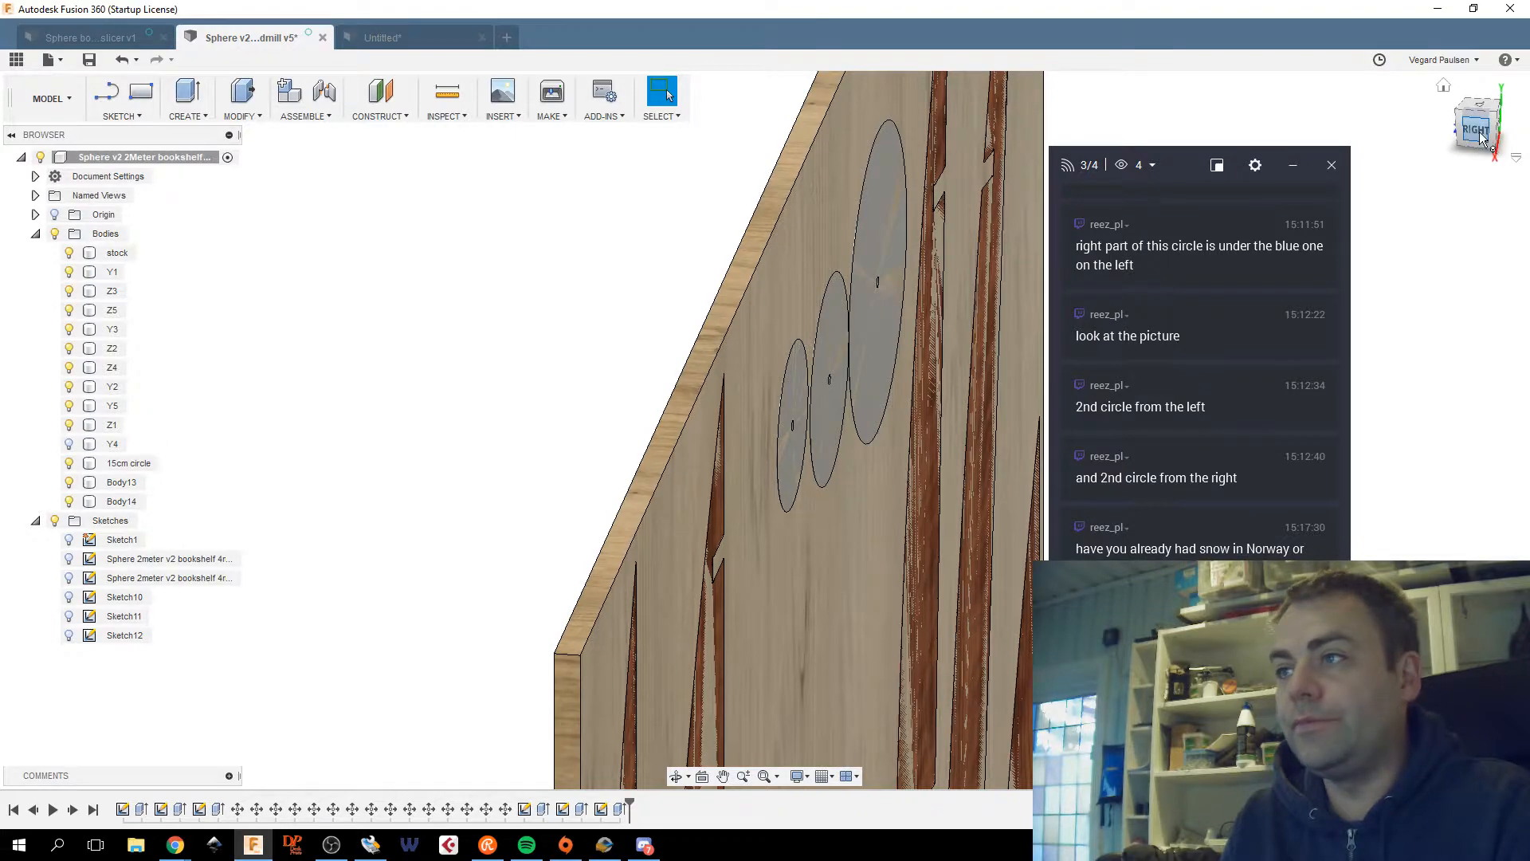
Start a sketch on the stock face and draw a circle with diameter circle_6 to the right of the three existing circles.
mouse_move(1481, 137)
left_mouse_down()
mouse_move(1525, 127)
mouse_move(1514, 123)
left_mouse_up()
middle_click_drag(447, 510, 485, 508, "shift")
scroll(613, 568, "down", 2)
middle_click_drag(616, 568, 648, 513)
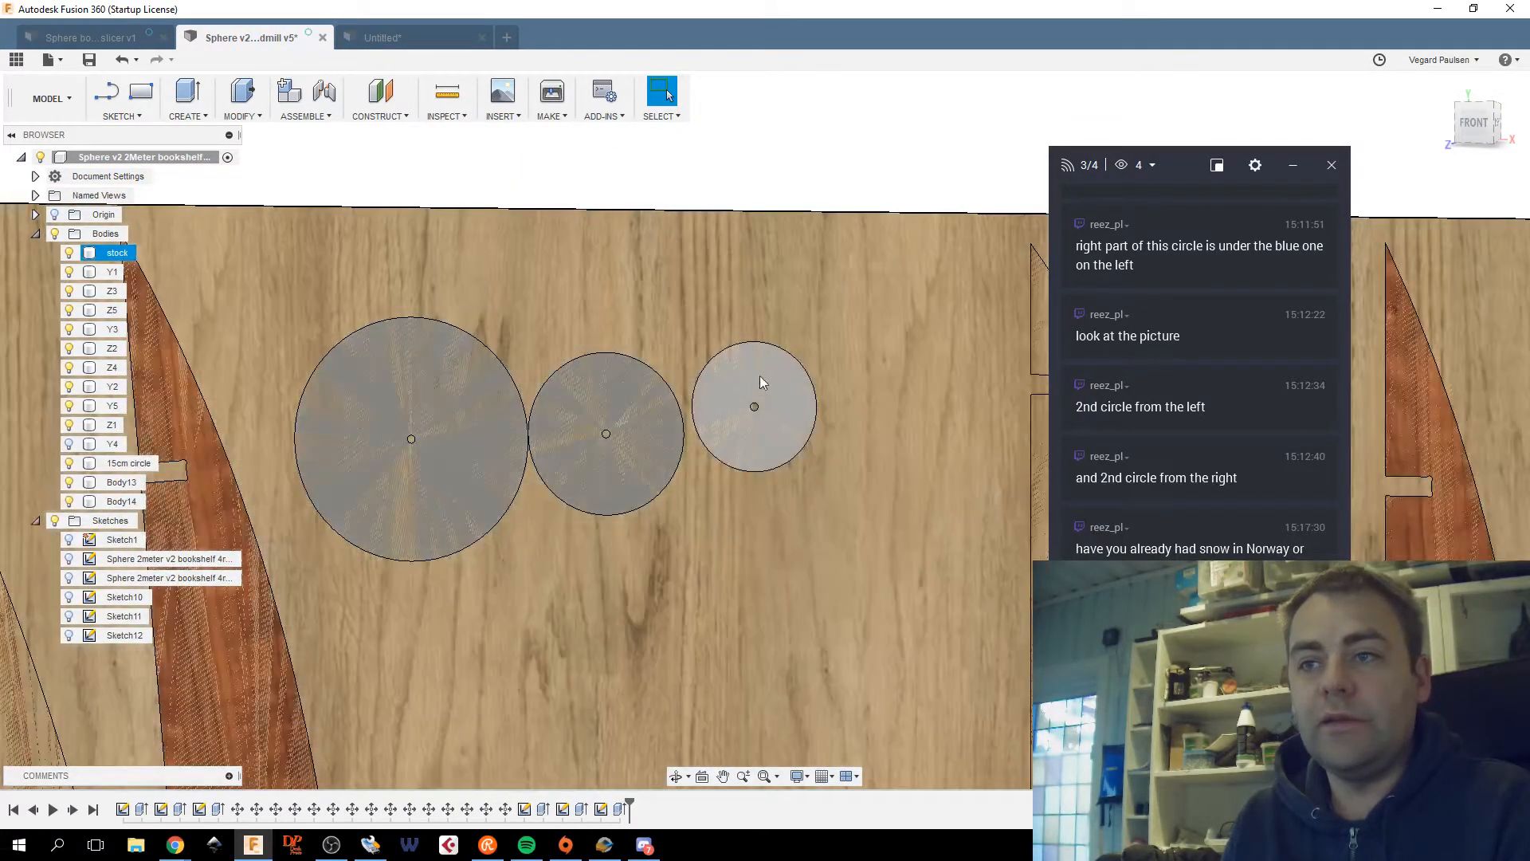
left_click(885, 413)
key("c")
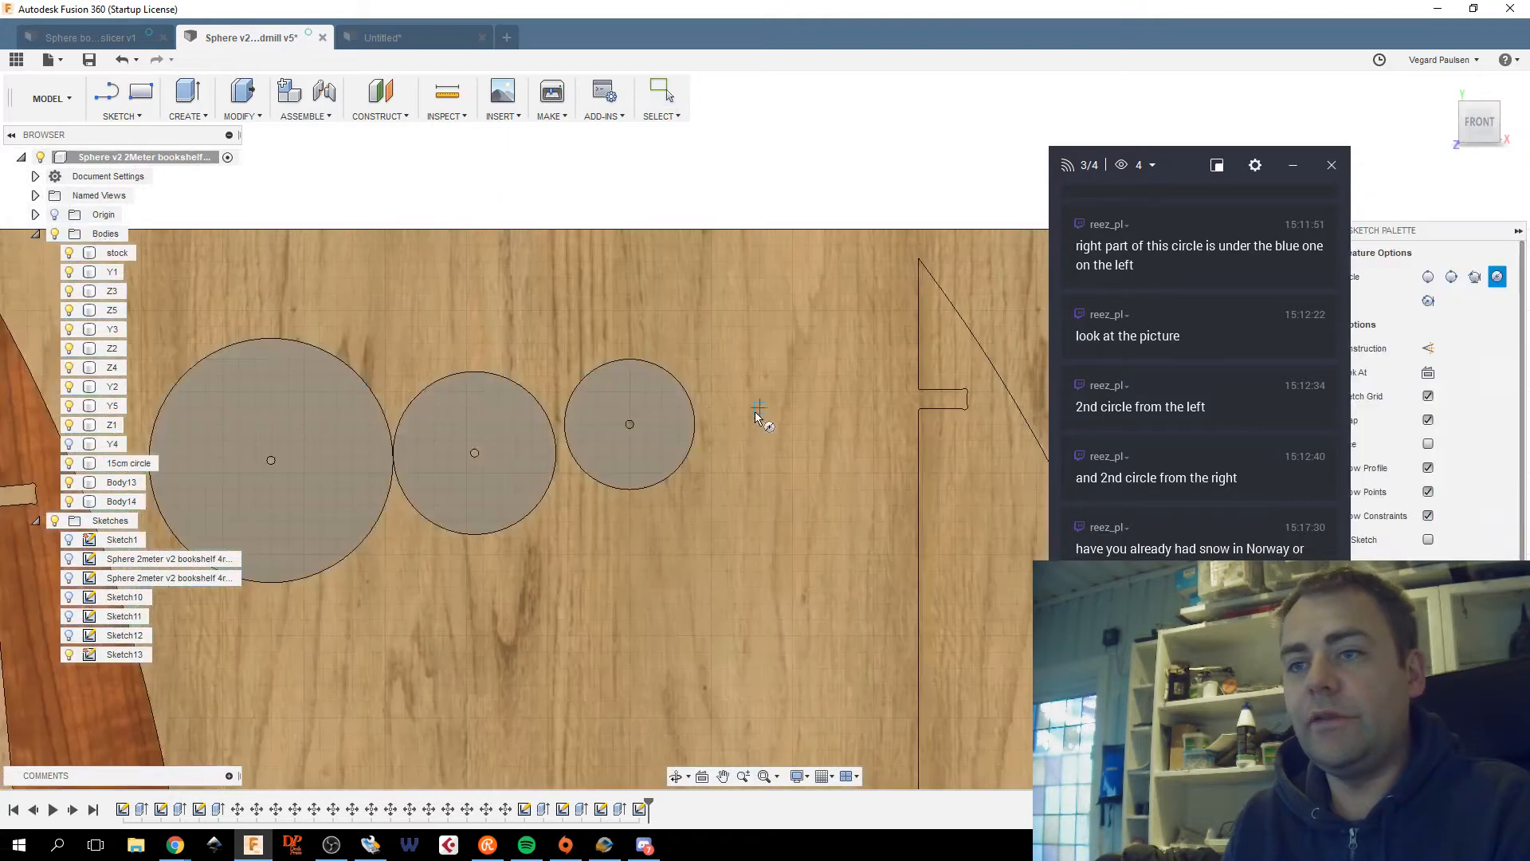
left_click(760, 407)
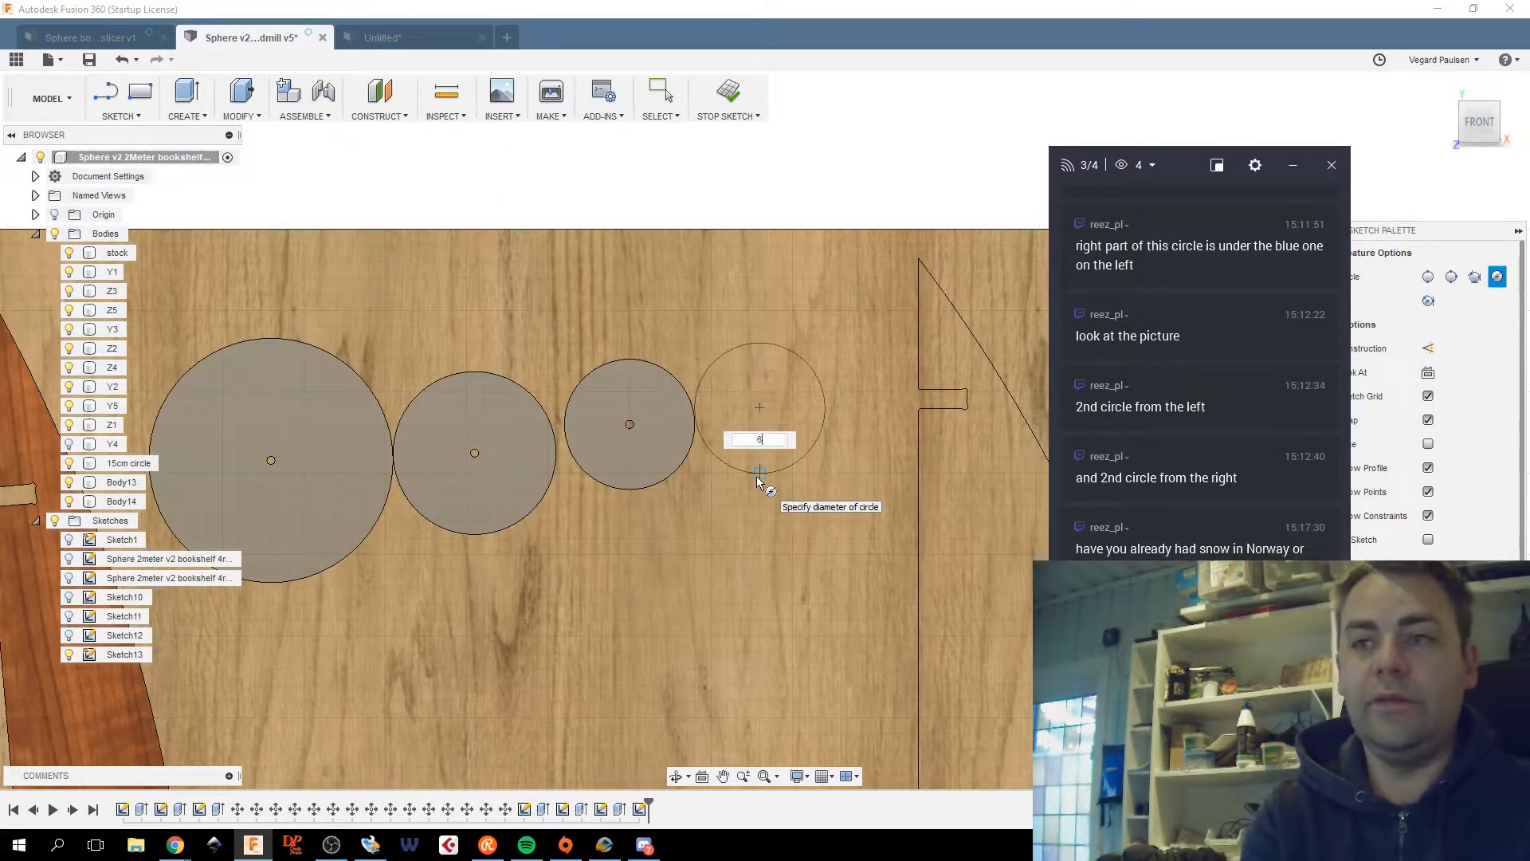
key("BackSpace")
type("c")
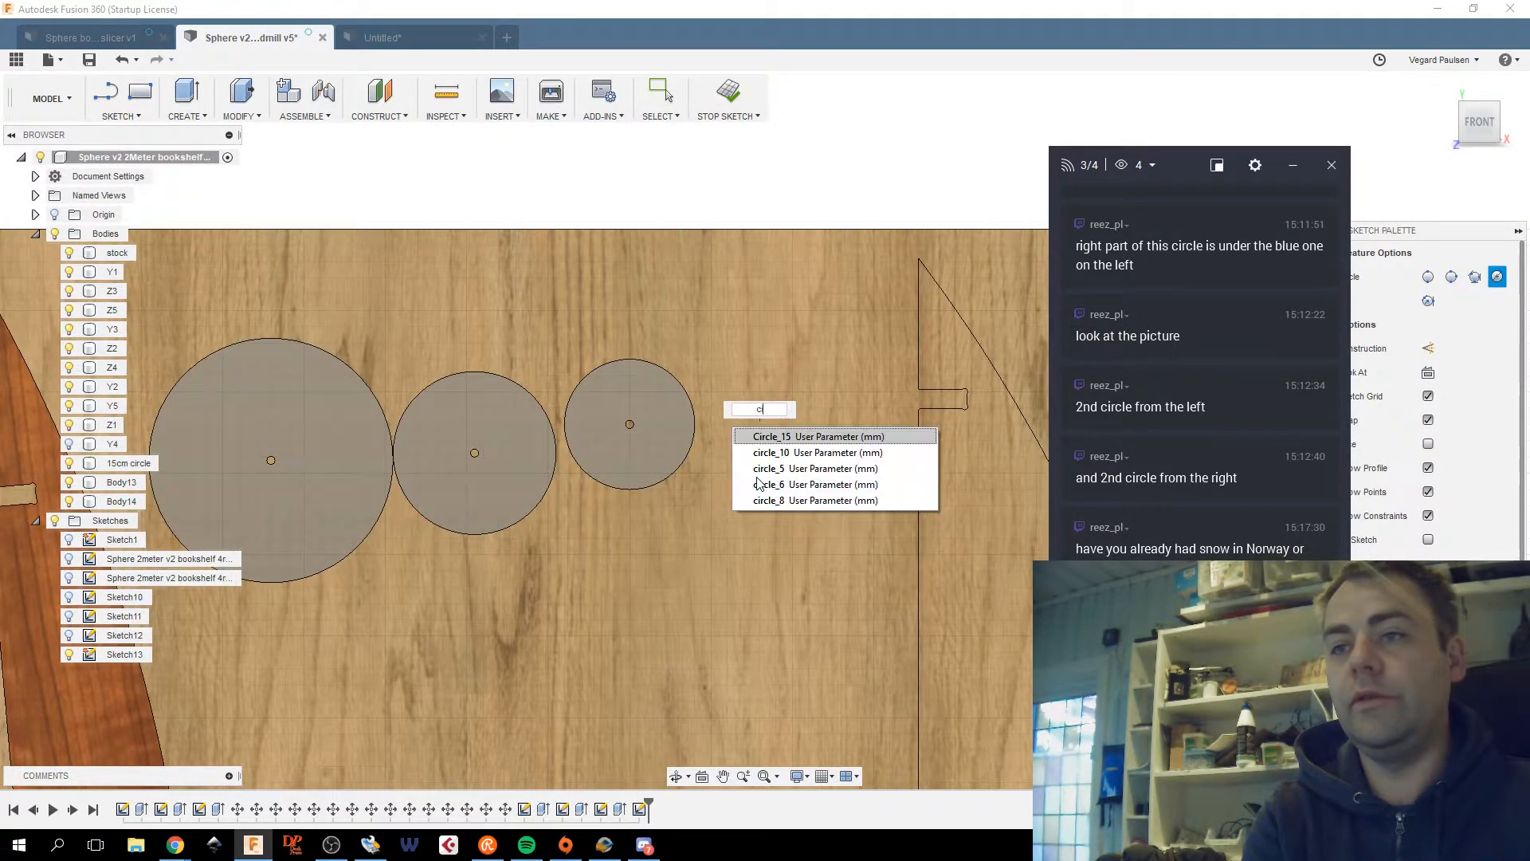
left_click(765, 484)
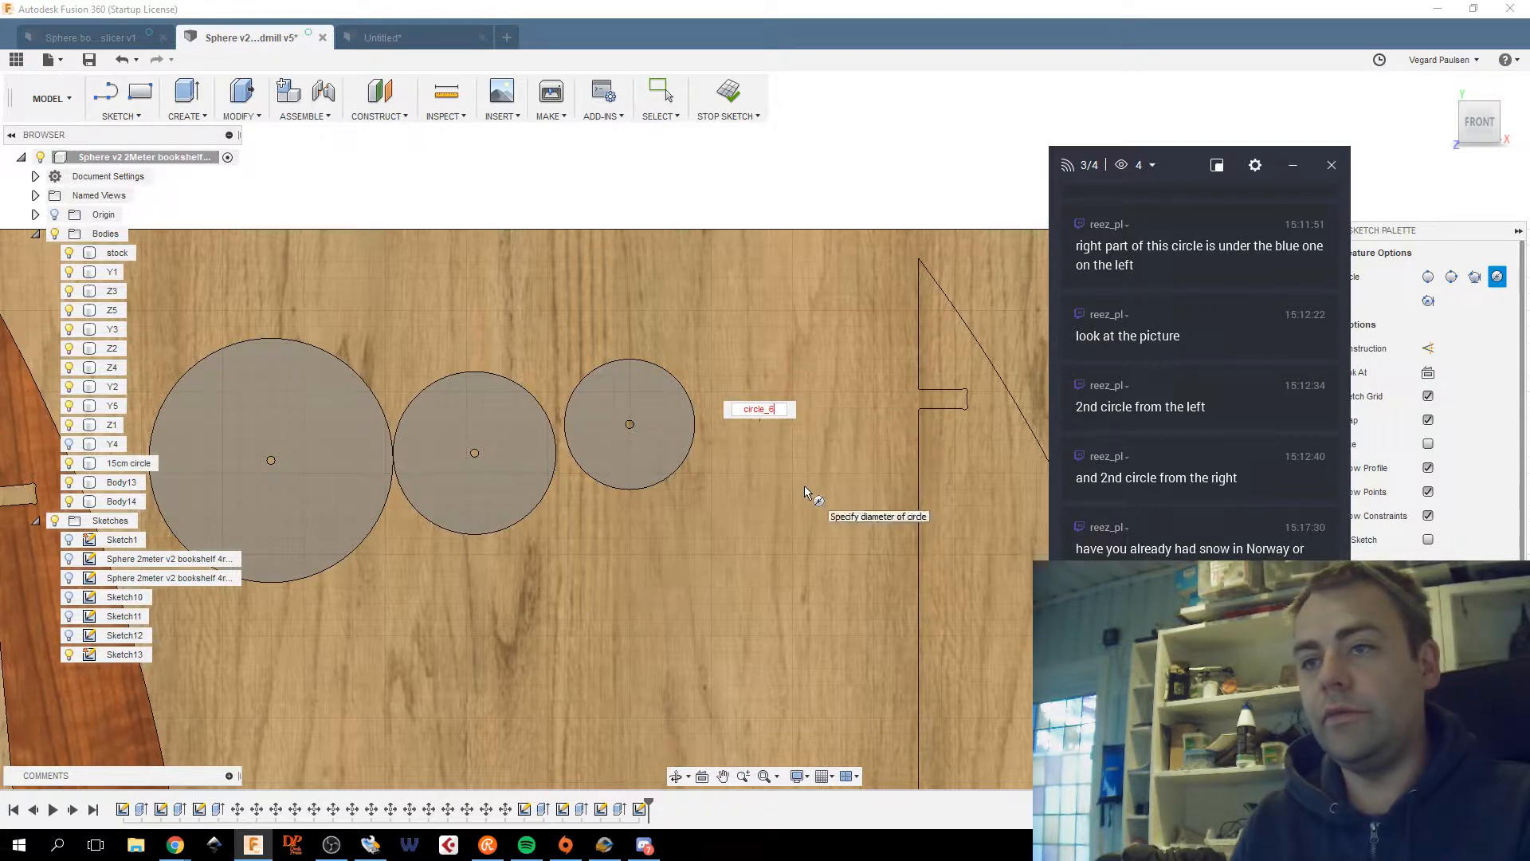
key("Return")
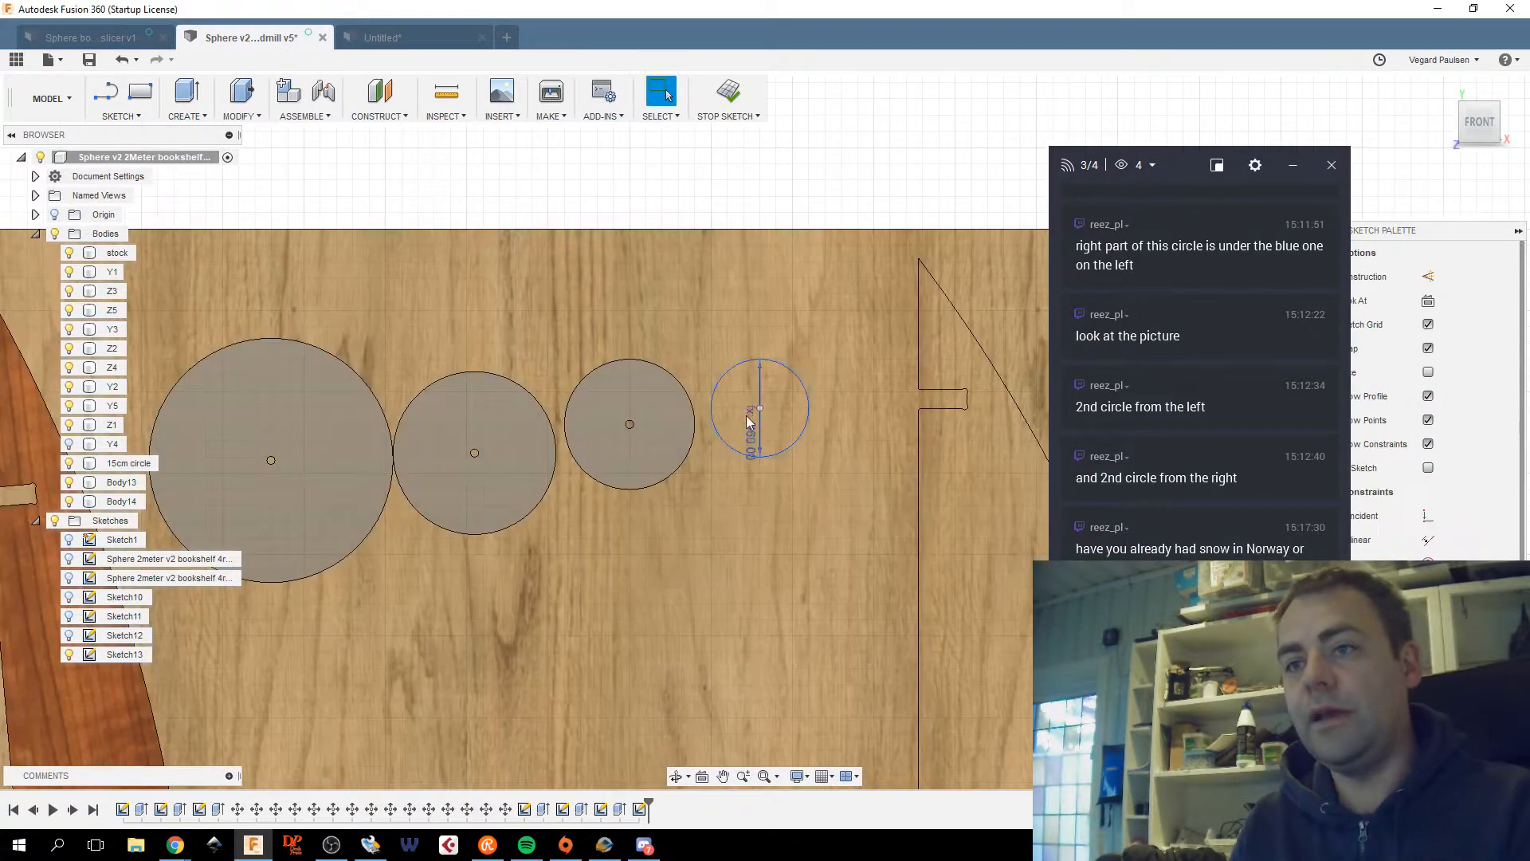
Add a concentric hole at the centre of the circle_6 circle, using hole_dim as its diameter.
left_click(763, 424)
type("hole")
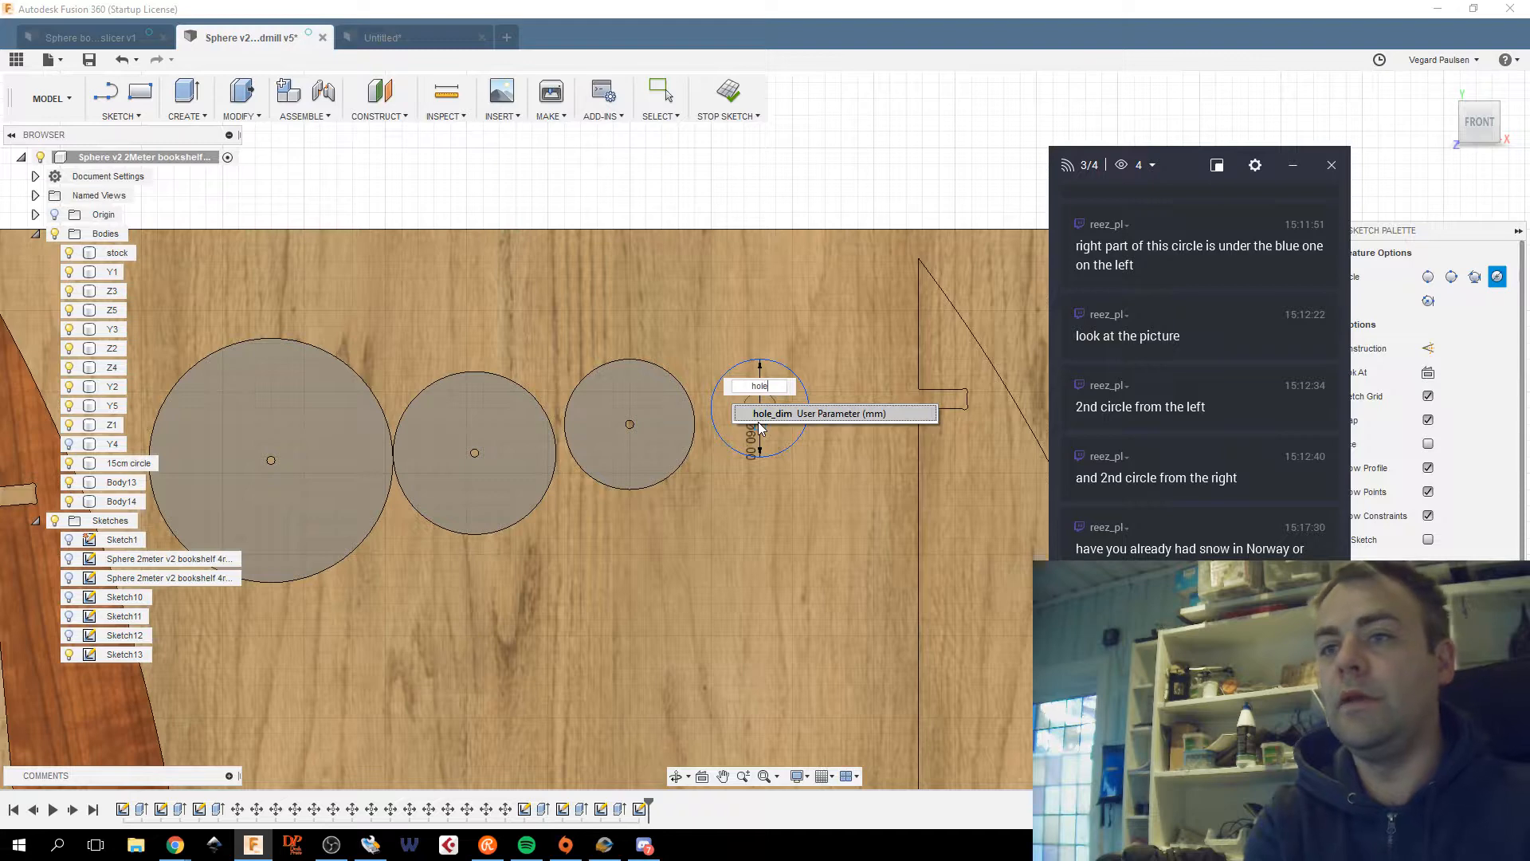
left_click(759, 421)
key("Return")
key("Escape")
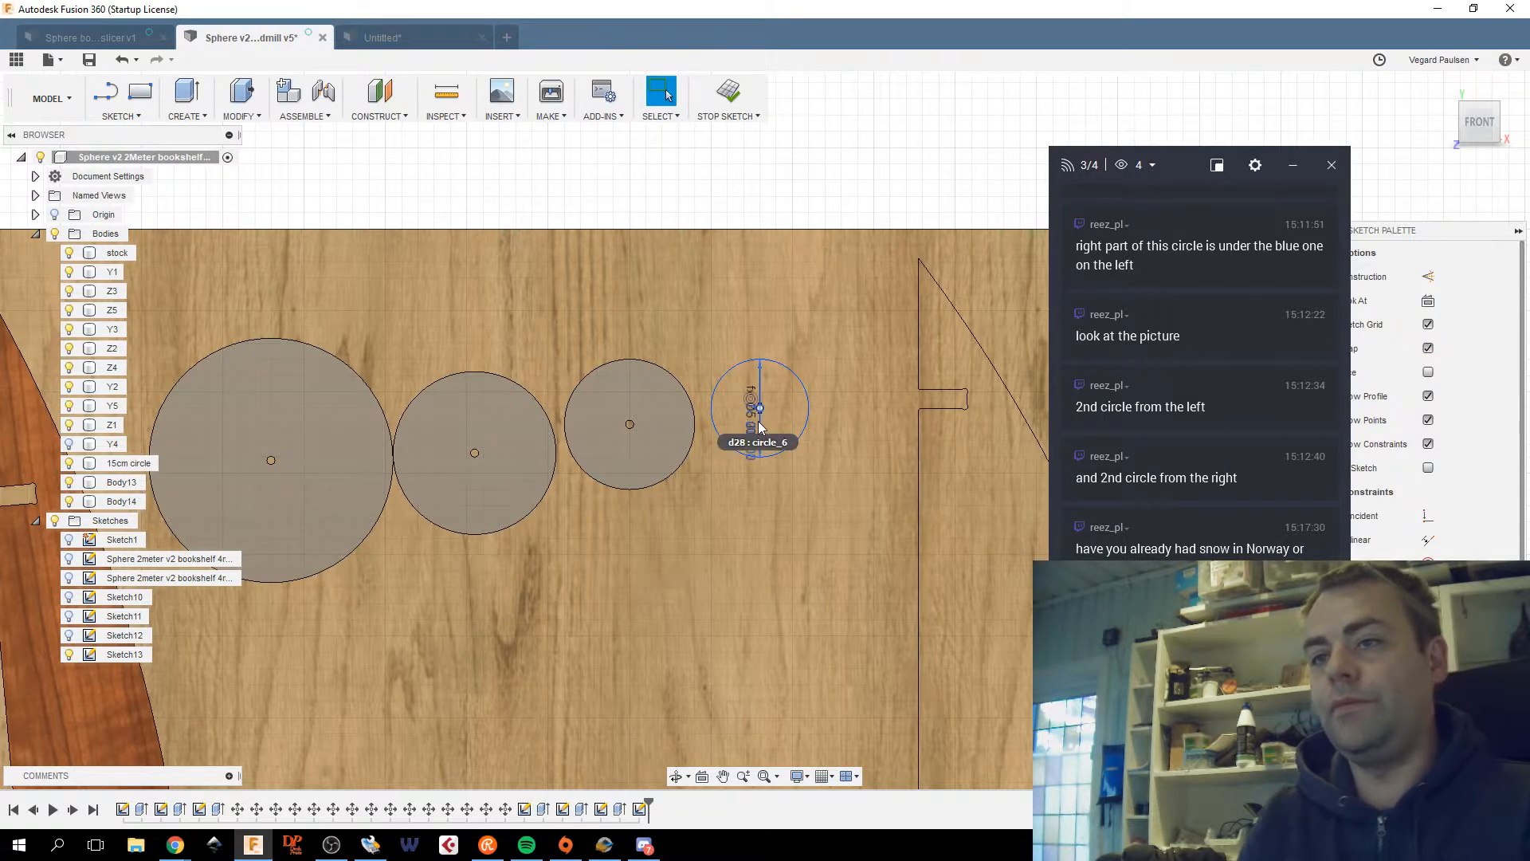
Extrude the circle_6 ring profile by -12.25 mm into the board as a new body.
left_click(777, 413)
key("e")
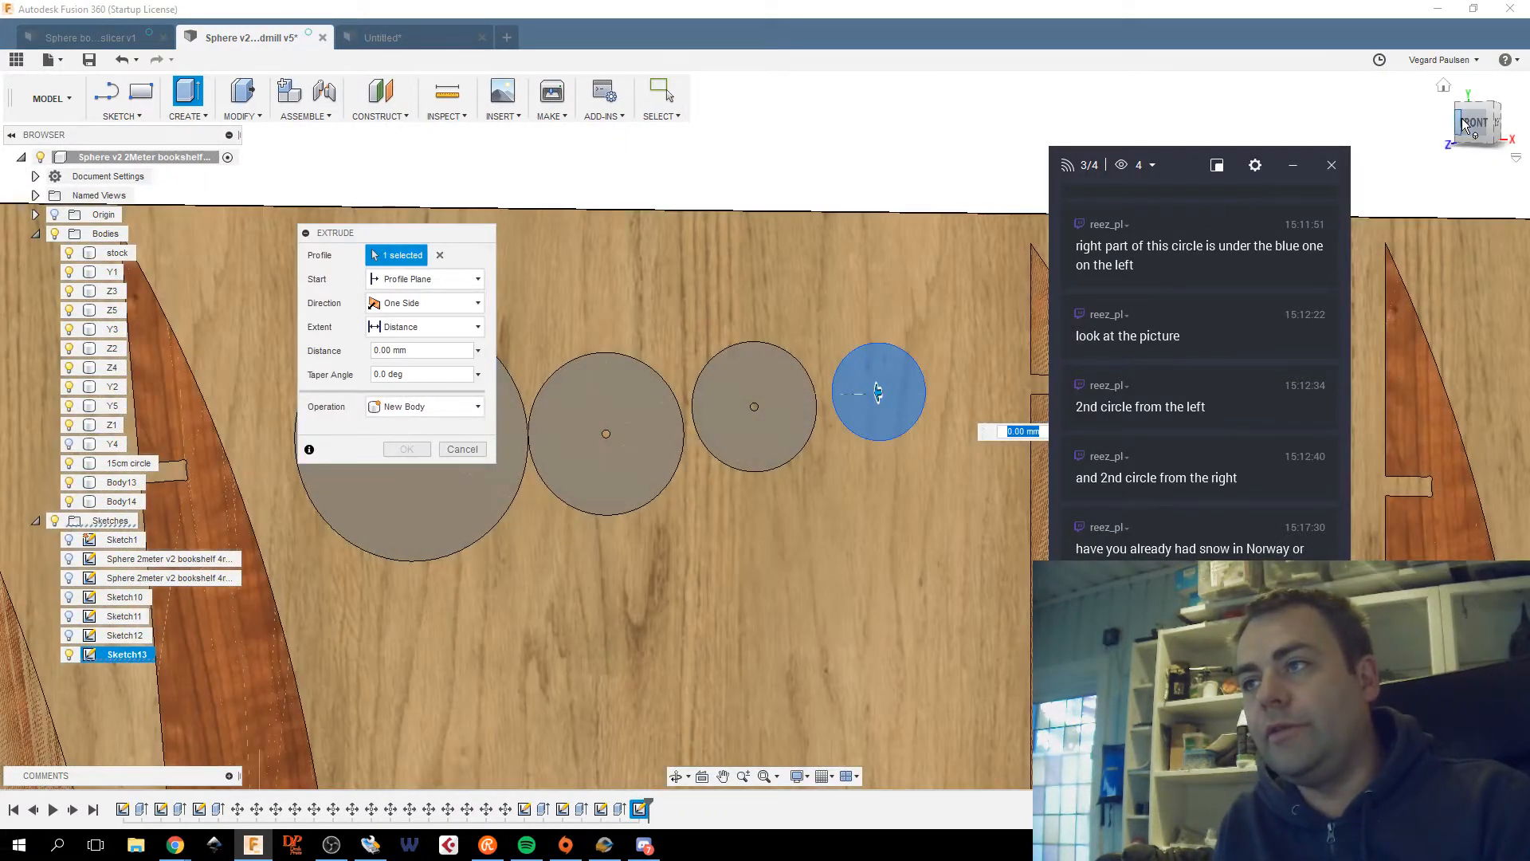
left_click_drag(1468, 122, 762, 352)
left_click_drag(712, 454, 761, 461)
left_click(427, 407)
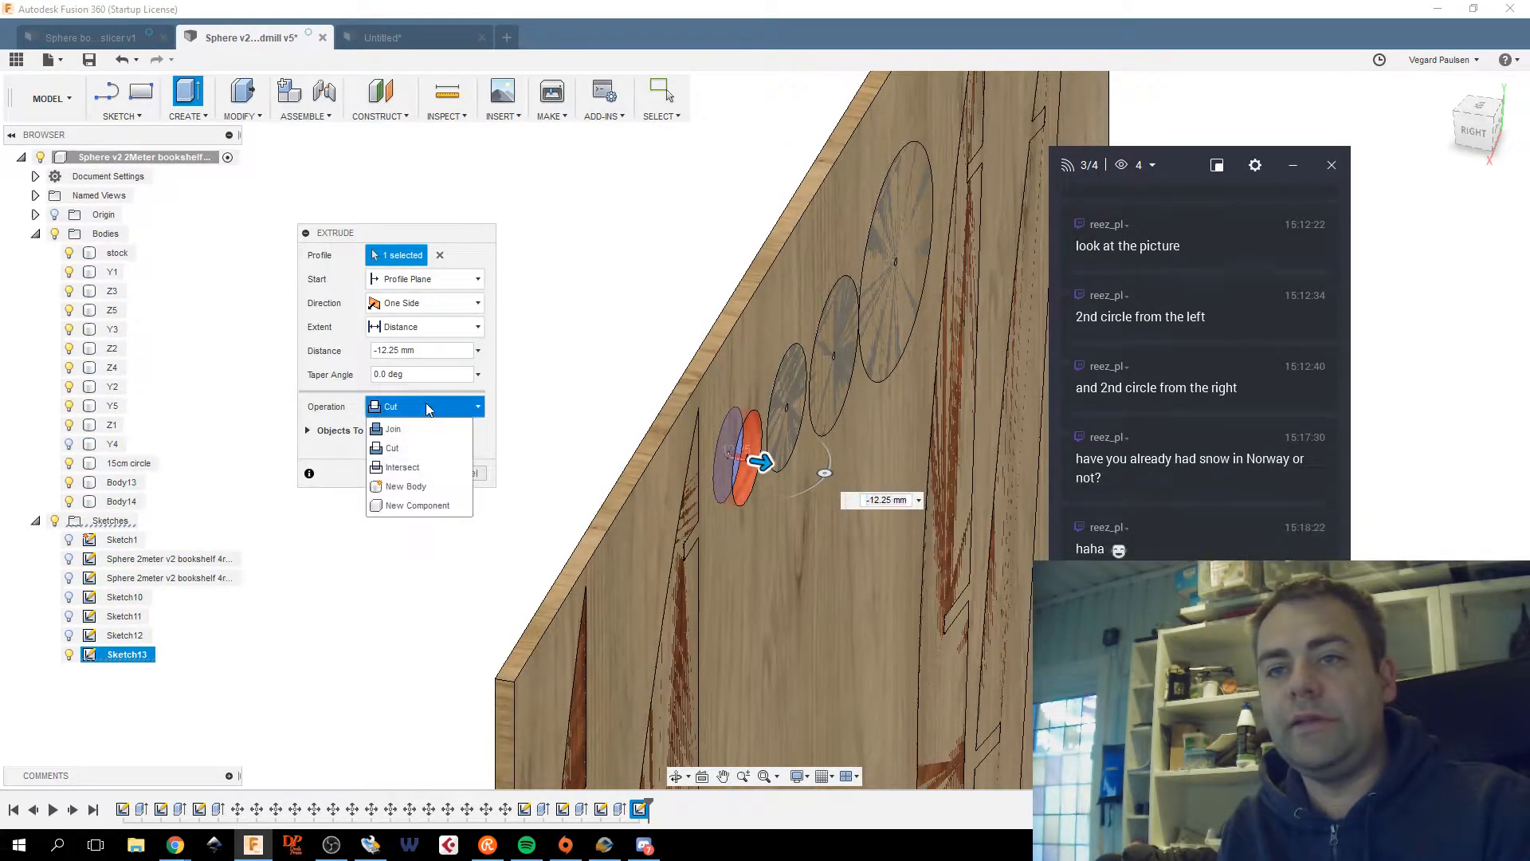
left_click(405, 486)
left_click(404, 456)
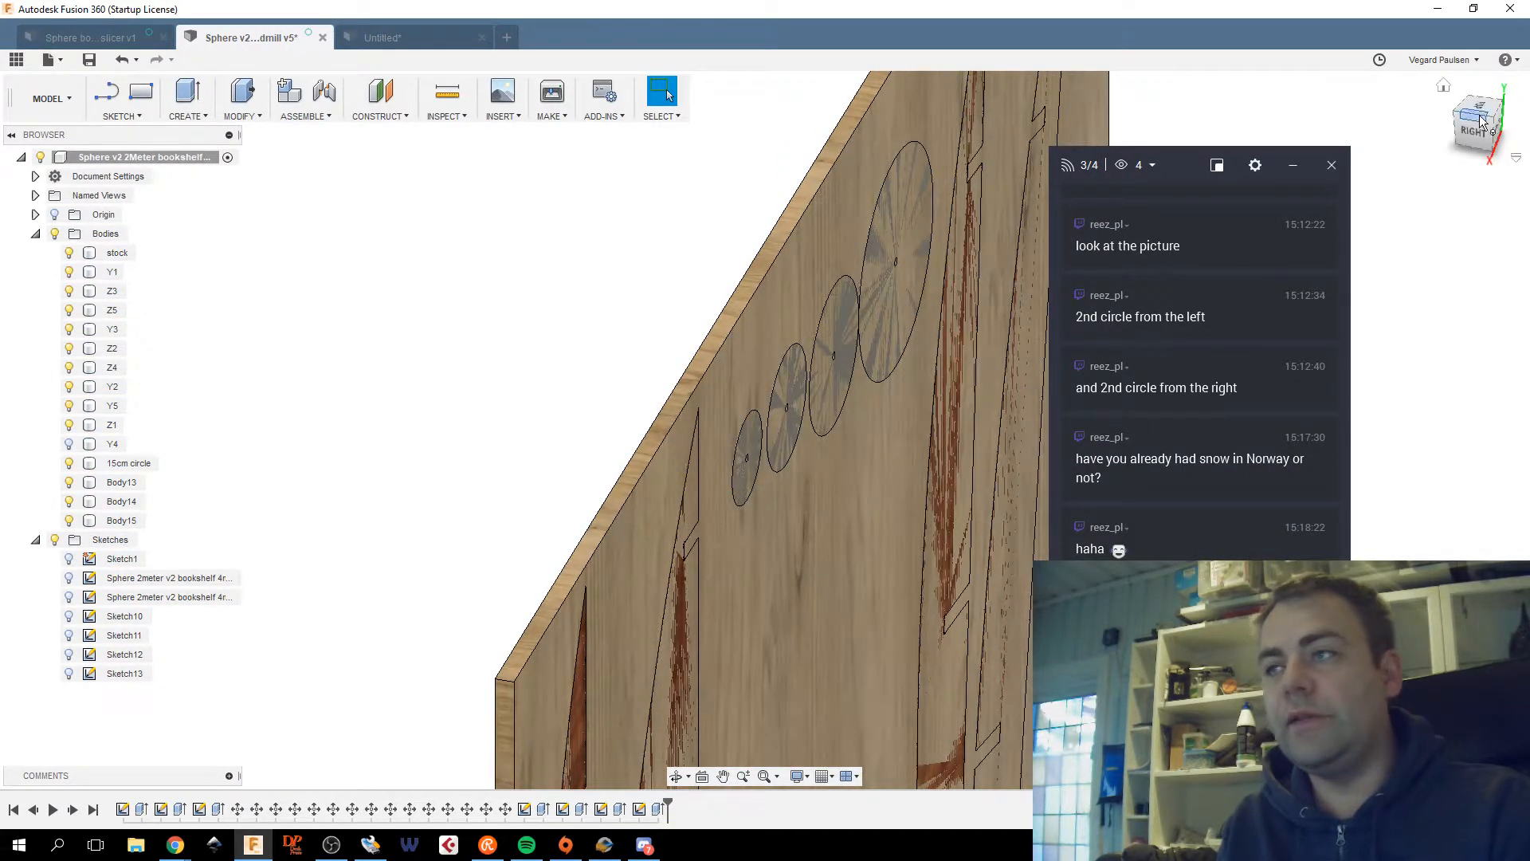
mouse_move(1473, 136)
left_mouse_down()
mouse_move(1518, 144)
mouse_move(1528, 163)
mouse_move(1508, 145)
left_mouse_up()
left_click(672, 504)
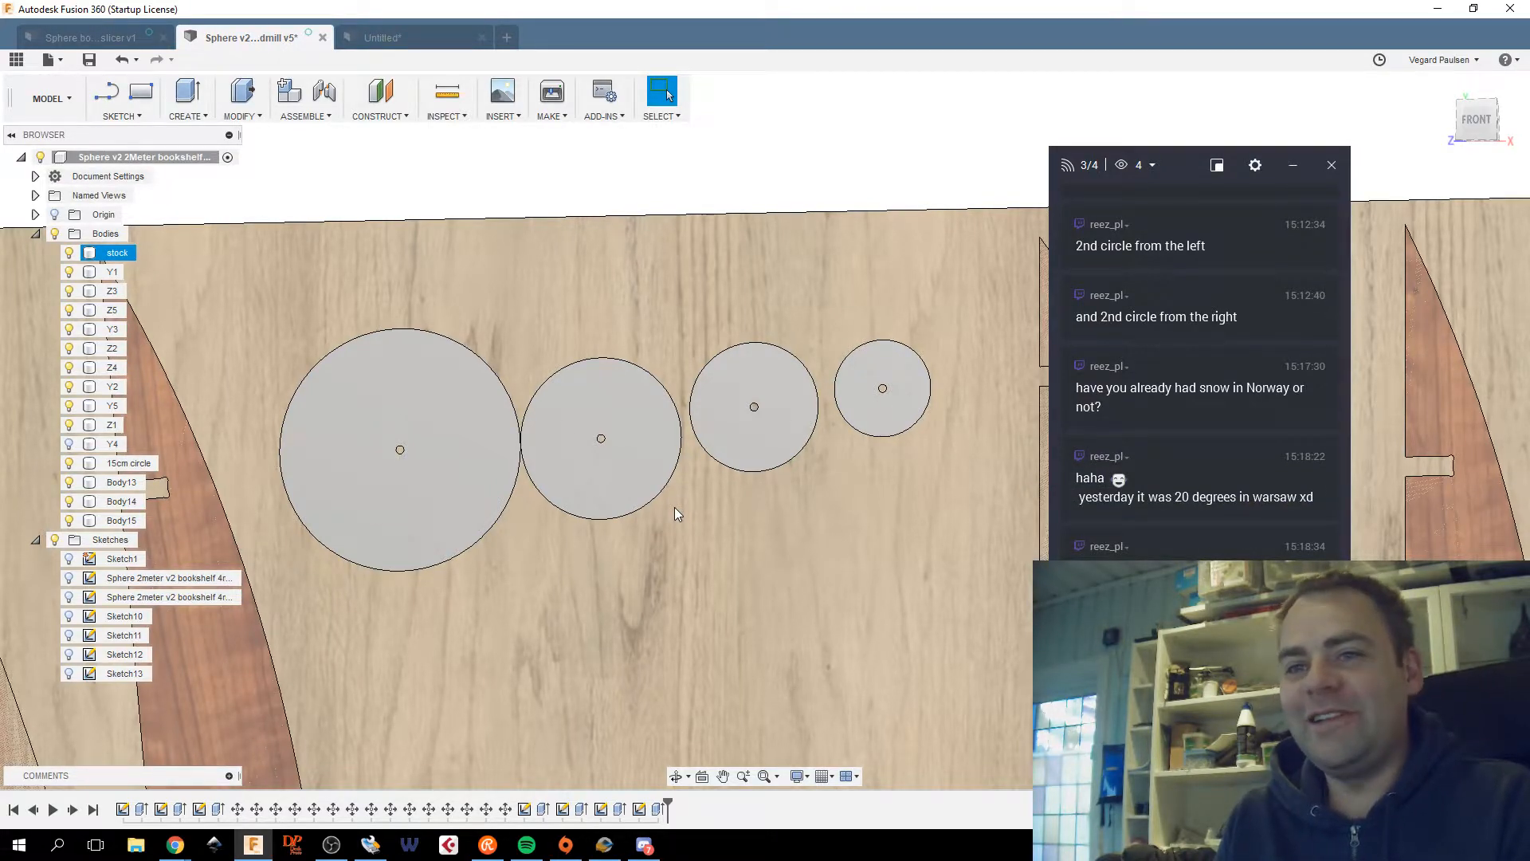
key("Escape")
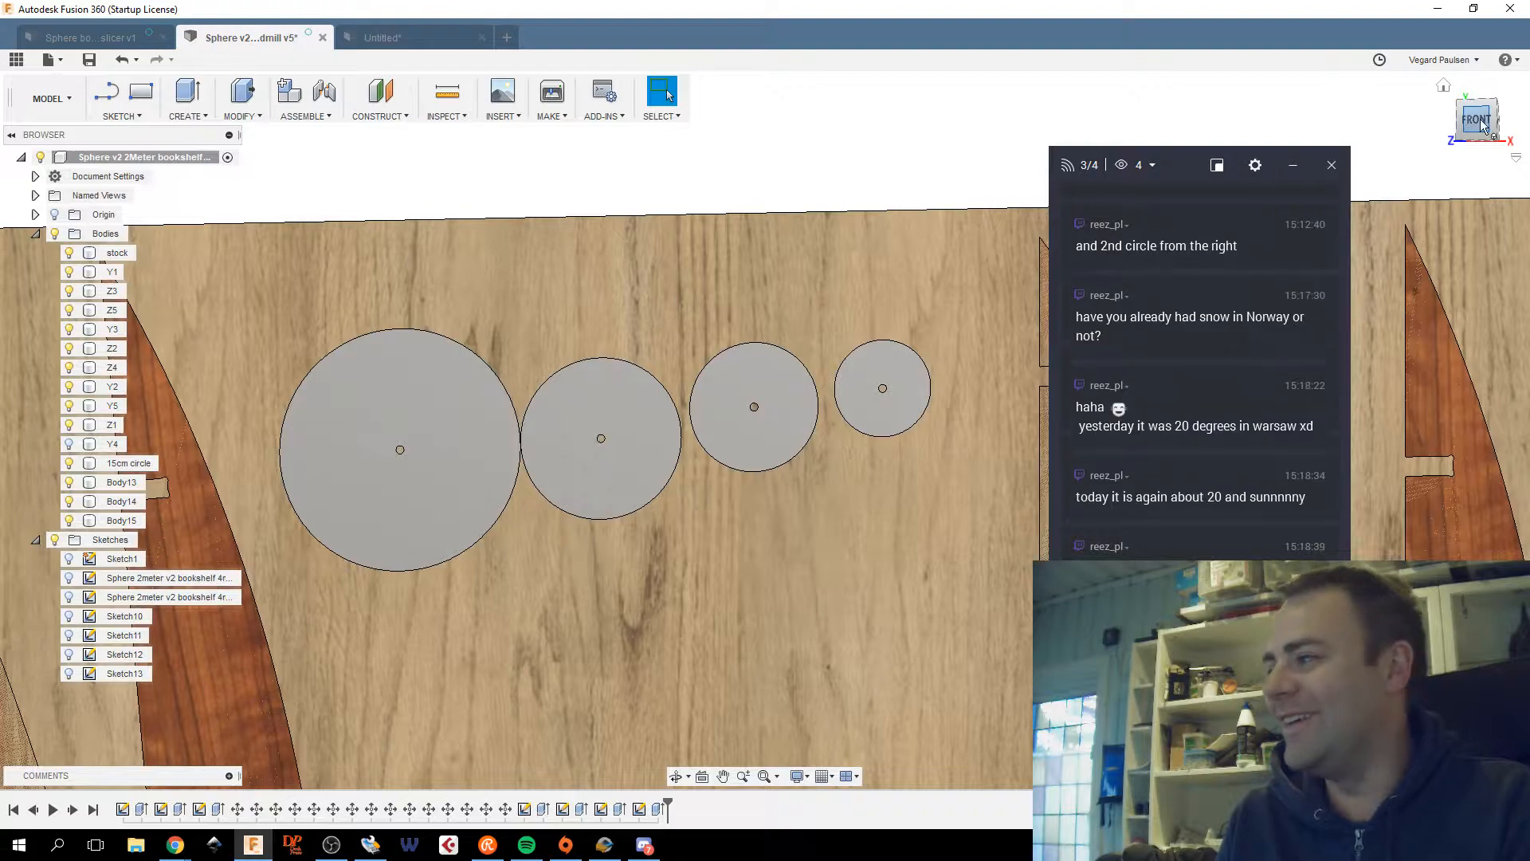
left_click_drag(1480, 118, 1497, 104)
left_click_drag(1187, 164, 1357, 196)
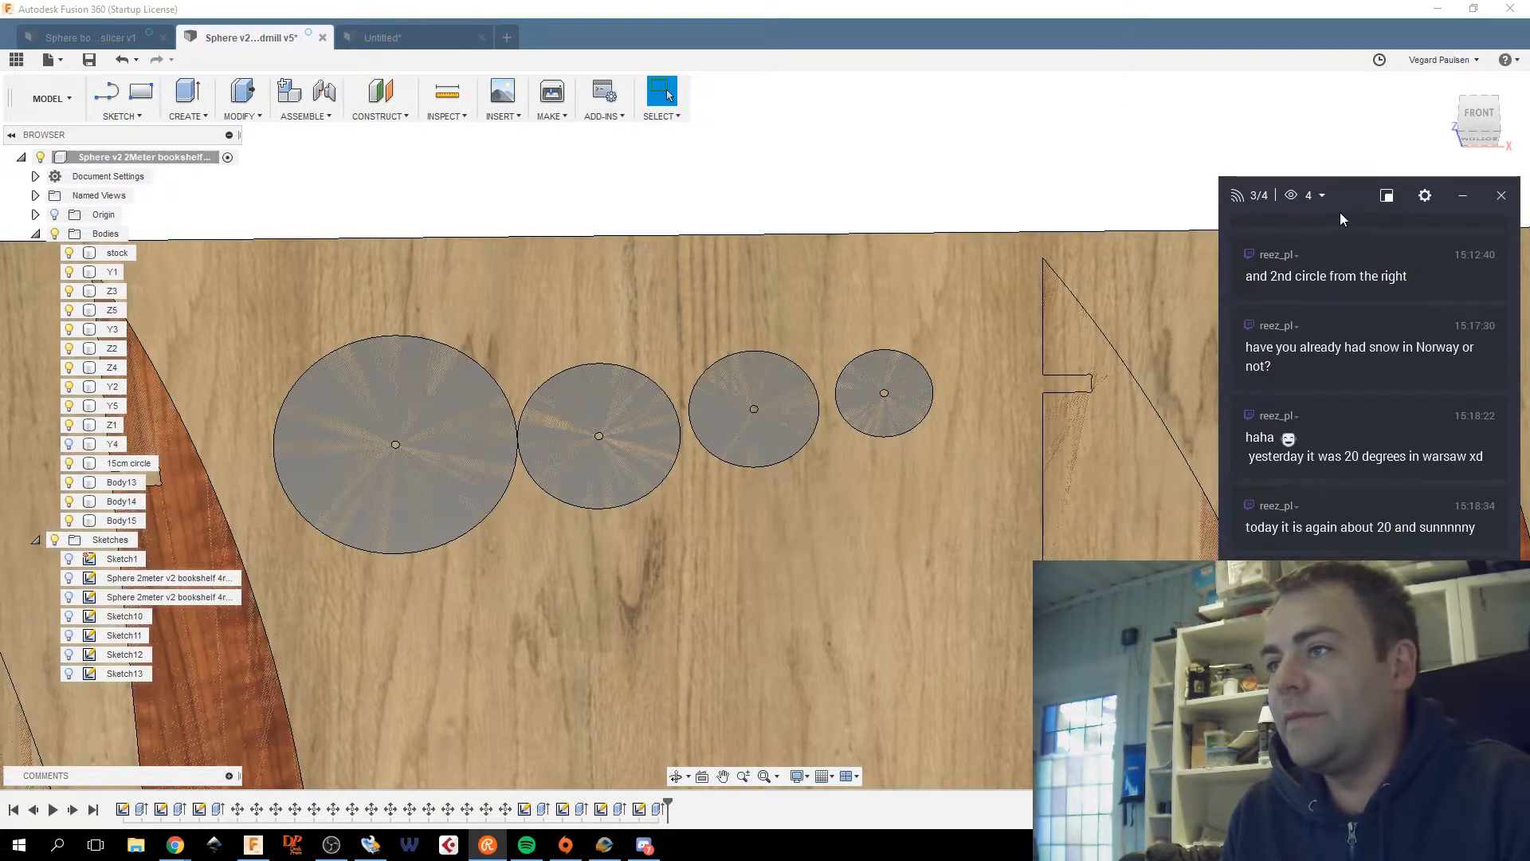
left_click_drag(1340, 212, 1321, 92)
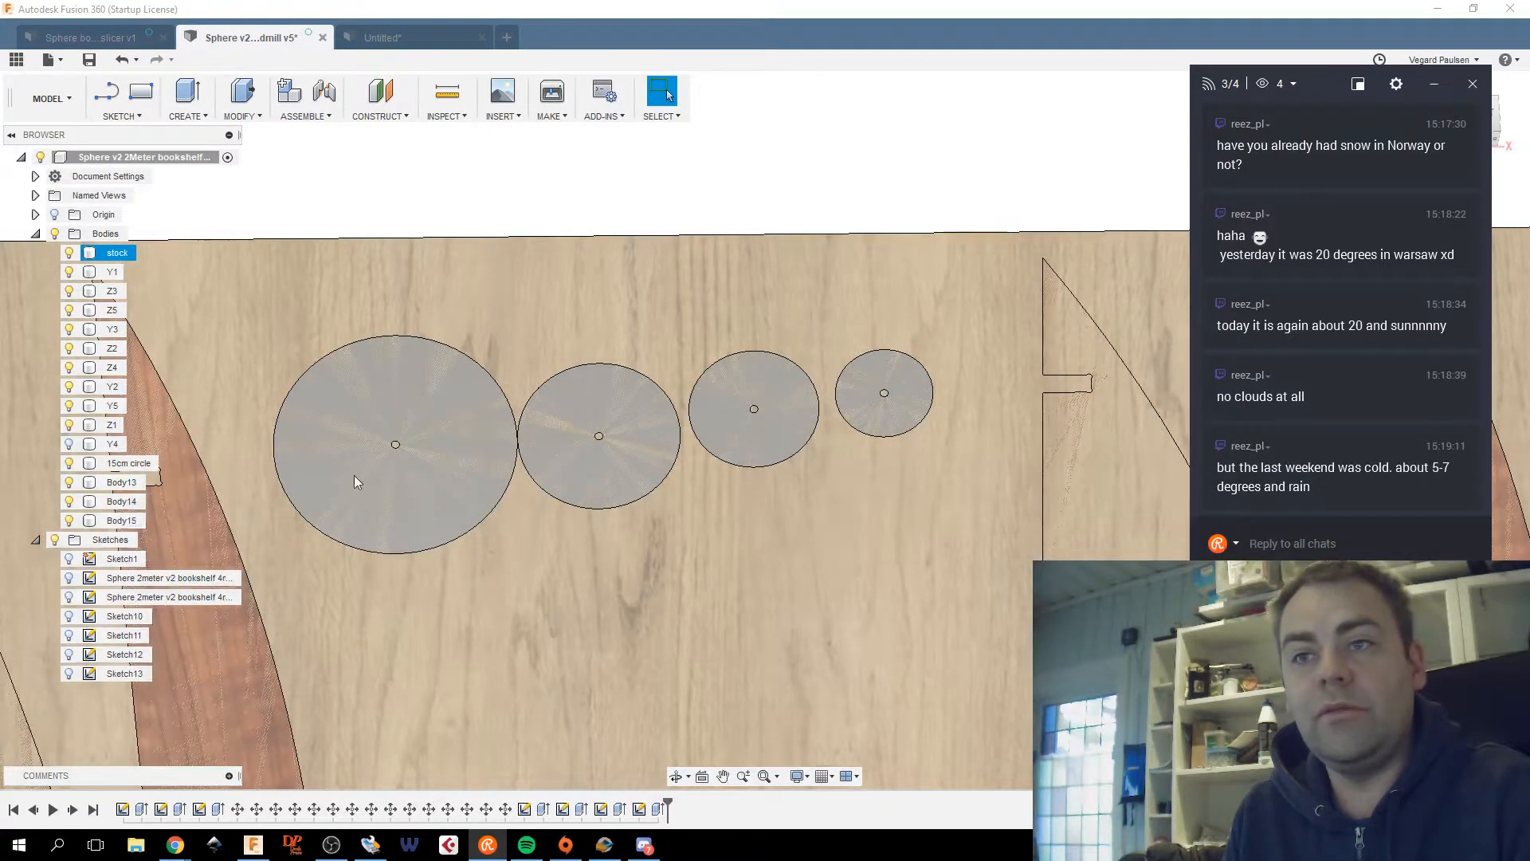
scroll(717, 478, "down", 5)
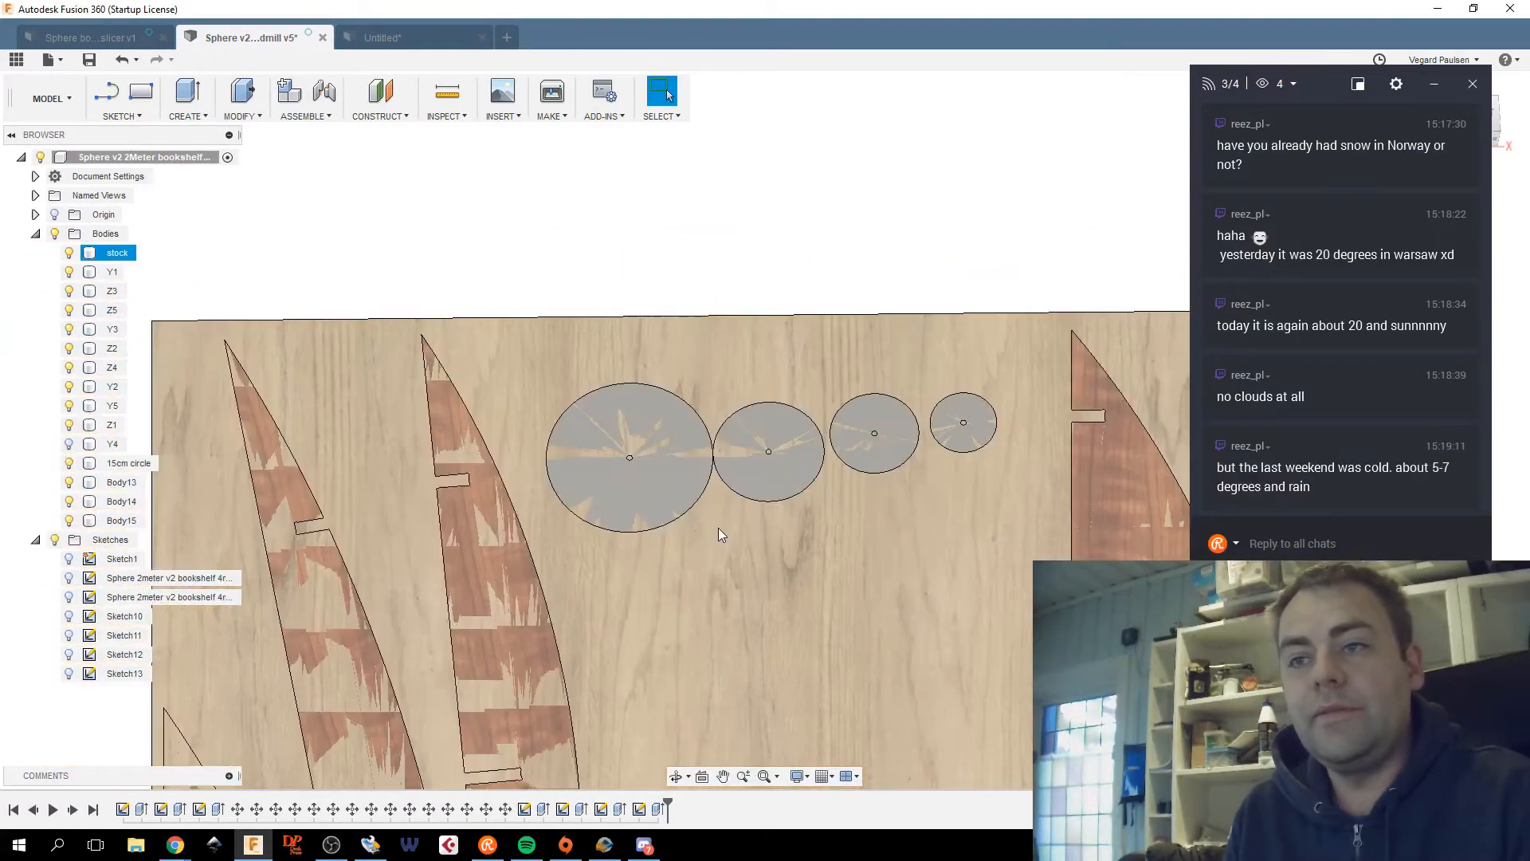
middle_click_drag(718, 534, 680, 514)
left_click(700, 427)
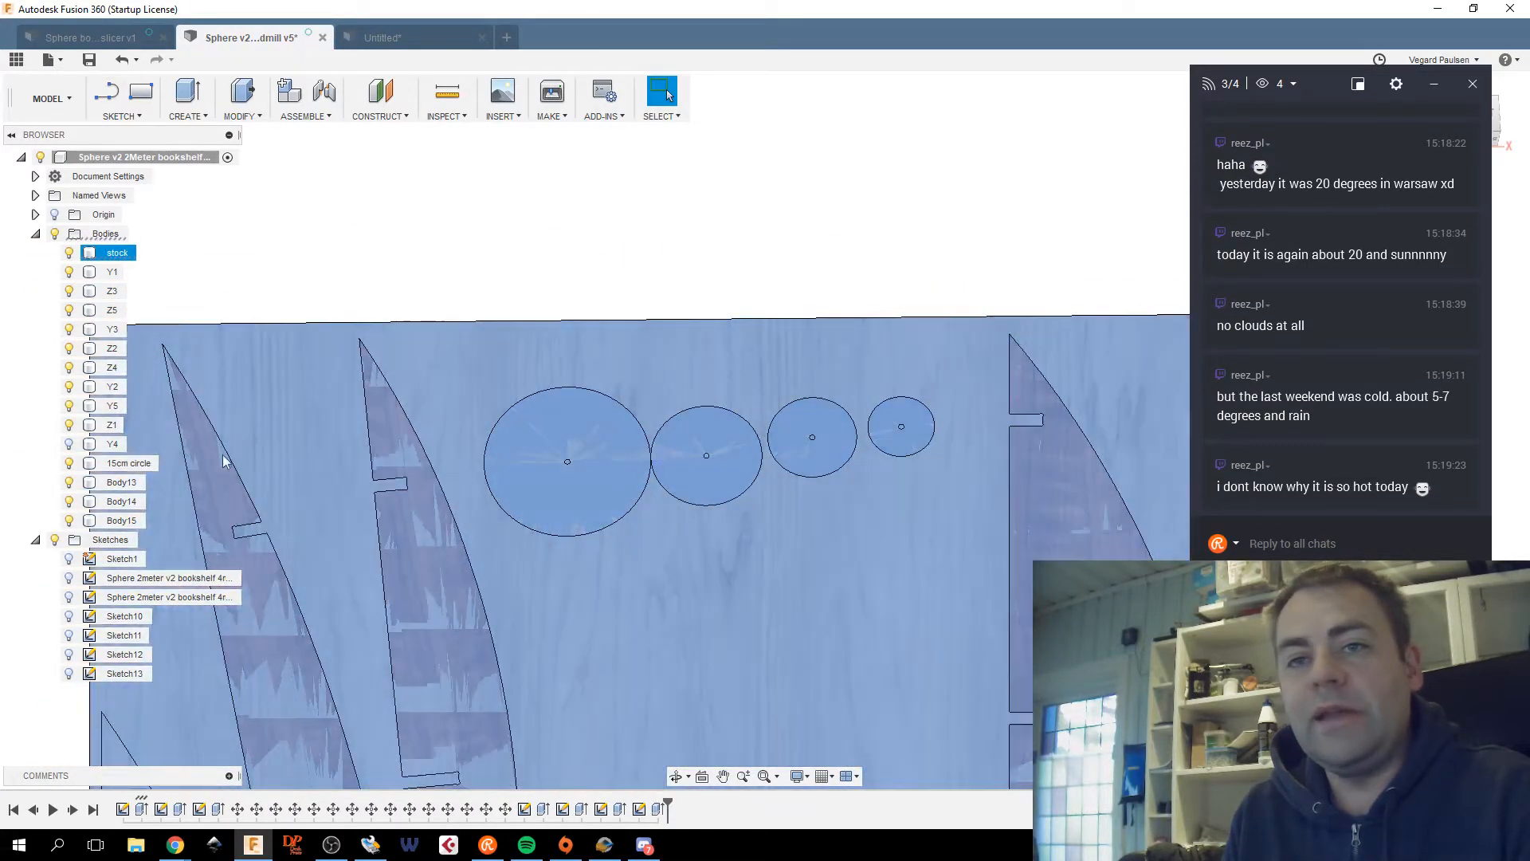
left_click(286, 283)
scroll(314, 447, "down", 3)
middle_click_drag(314, 447, 442, 419)
key("Escape")
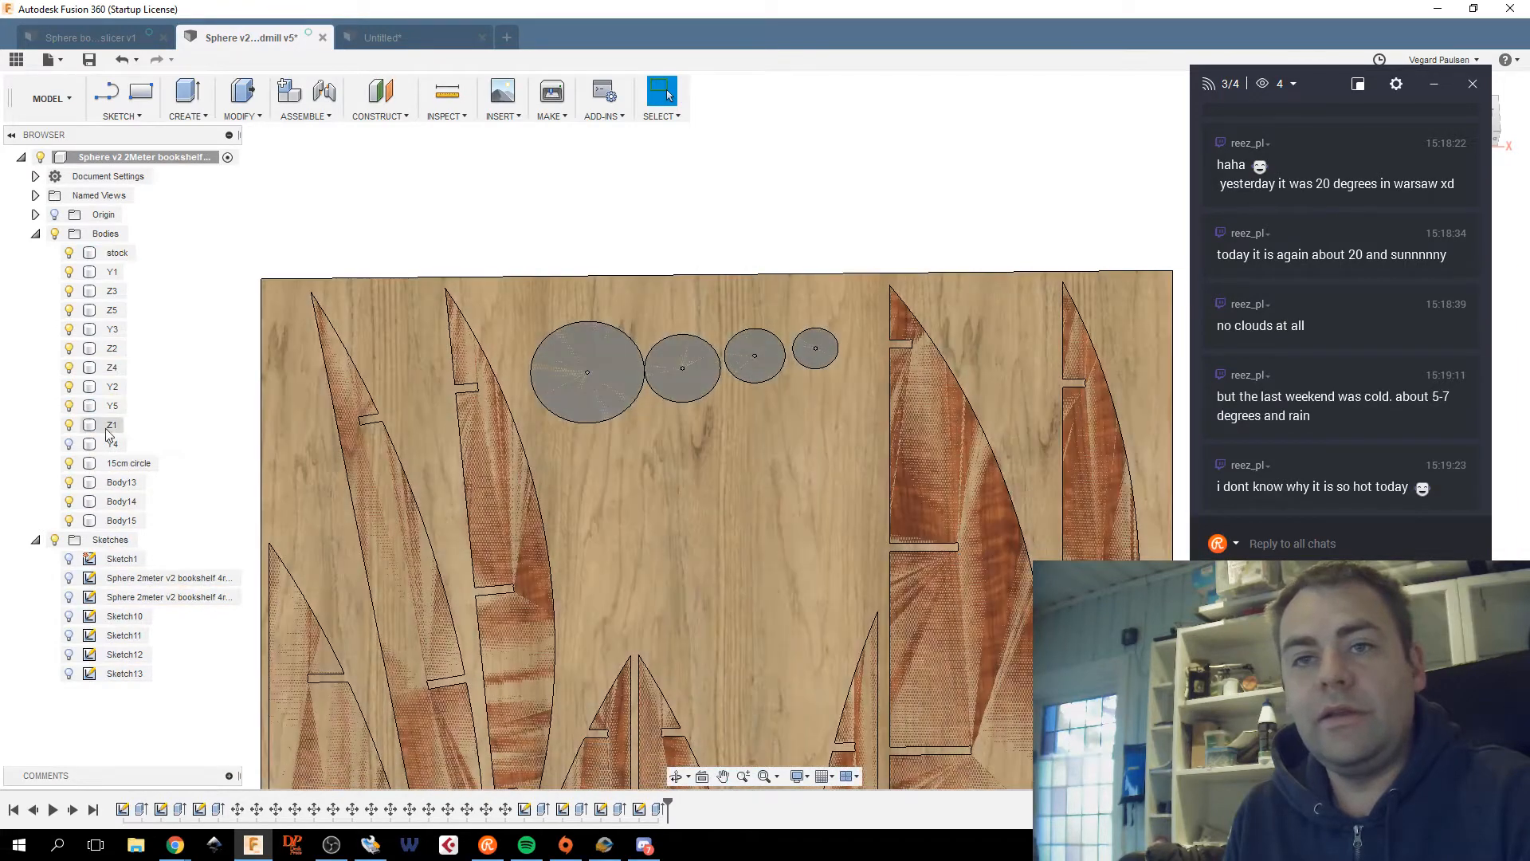
Rename Body13, the second-largest circle, as "10 cm circle".
double_click(122, 483)
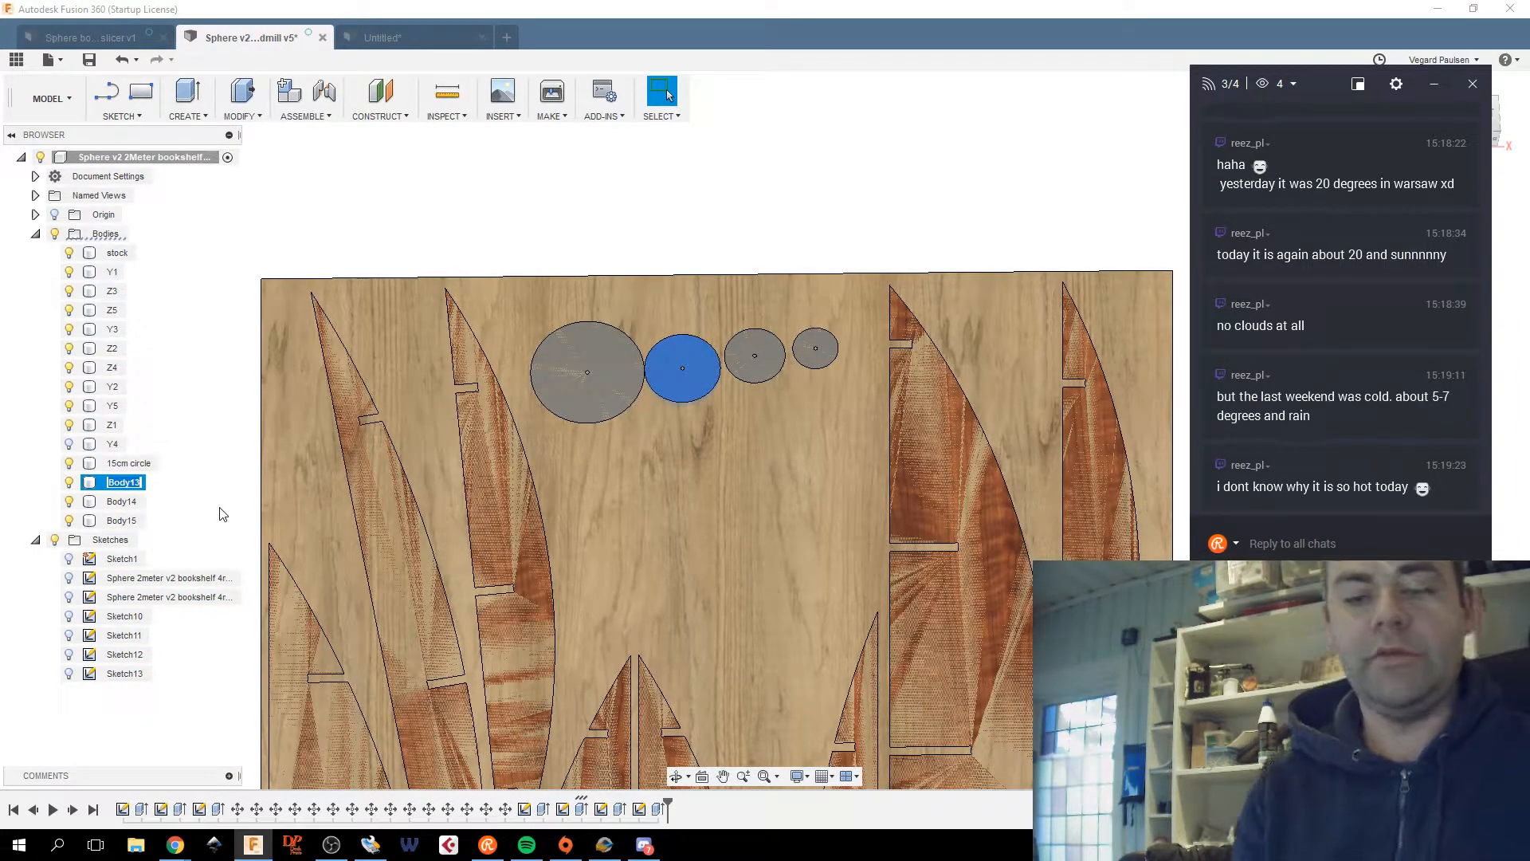
type("10 cm c")
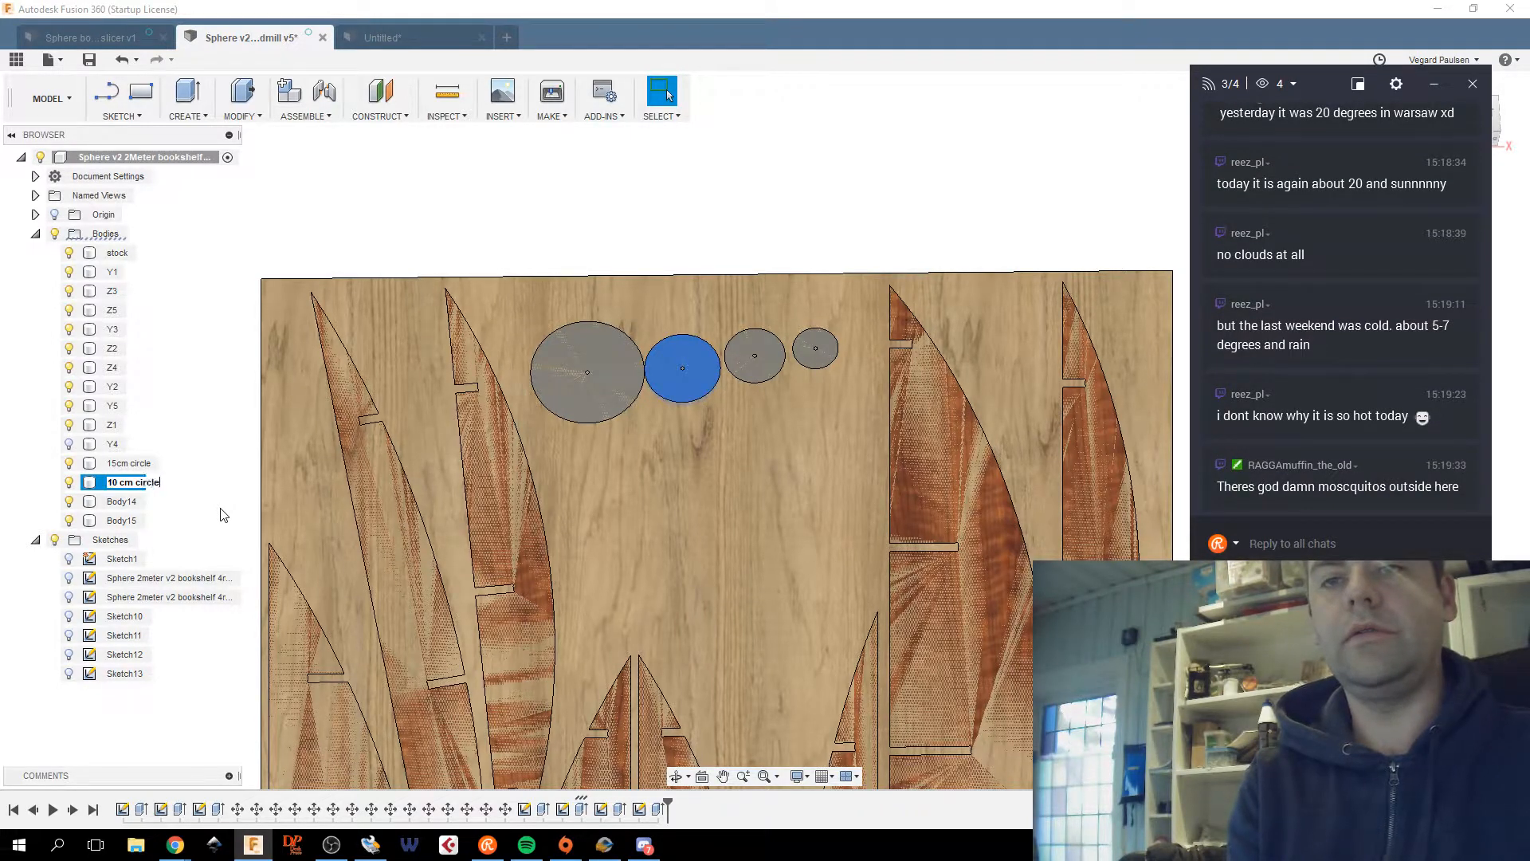
type("ircle")
key("Return")
Rename Body14, the third-largest circle, as "8 cm circle".
left_click(119, 502)
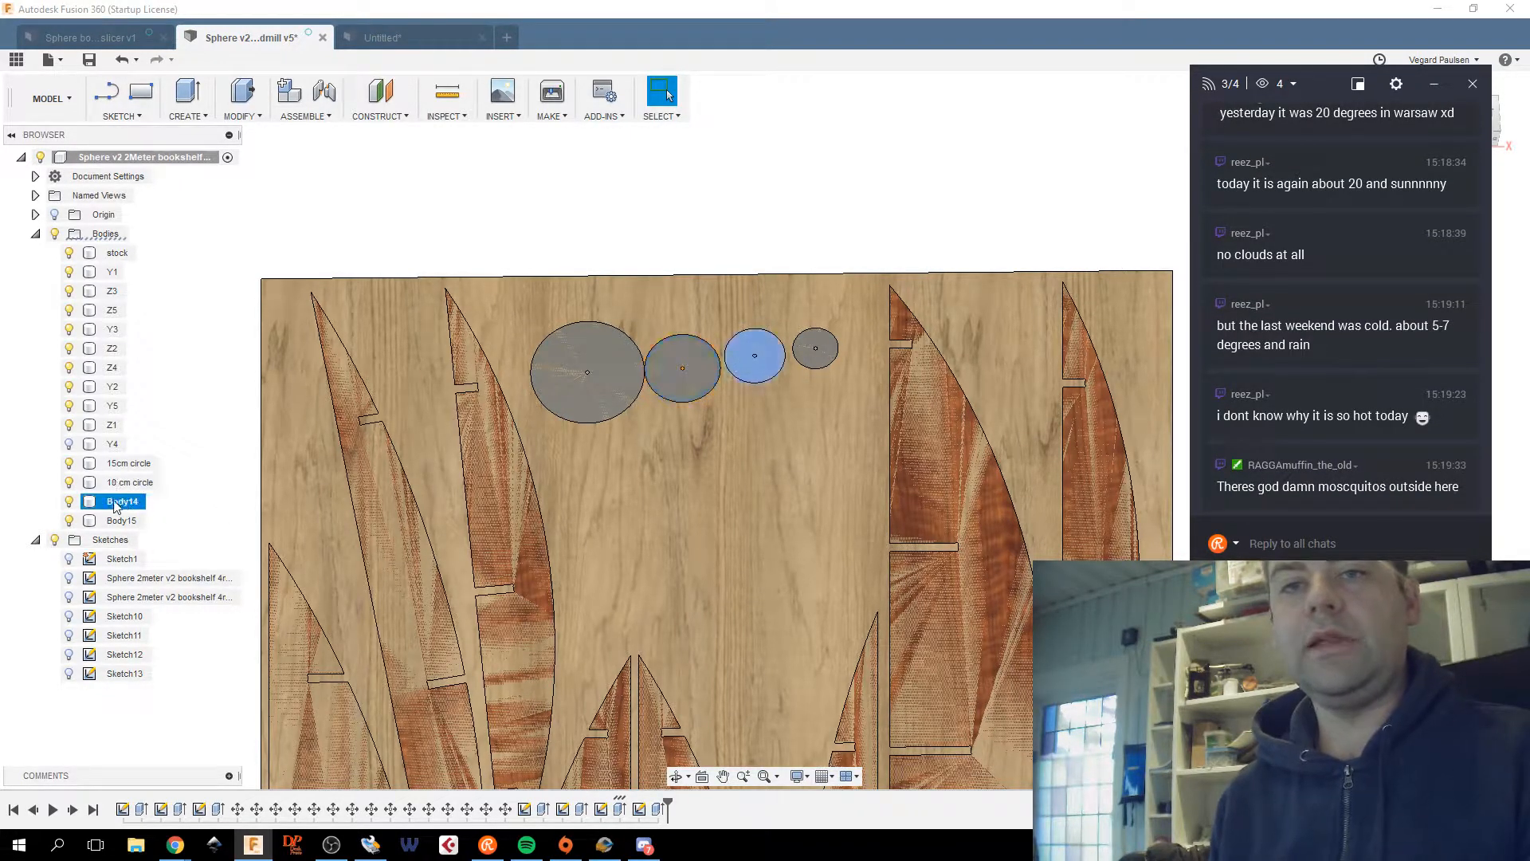
double_click(118, 503)
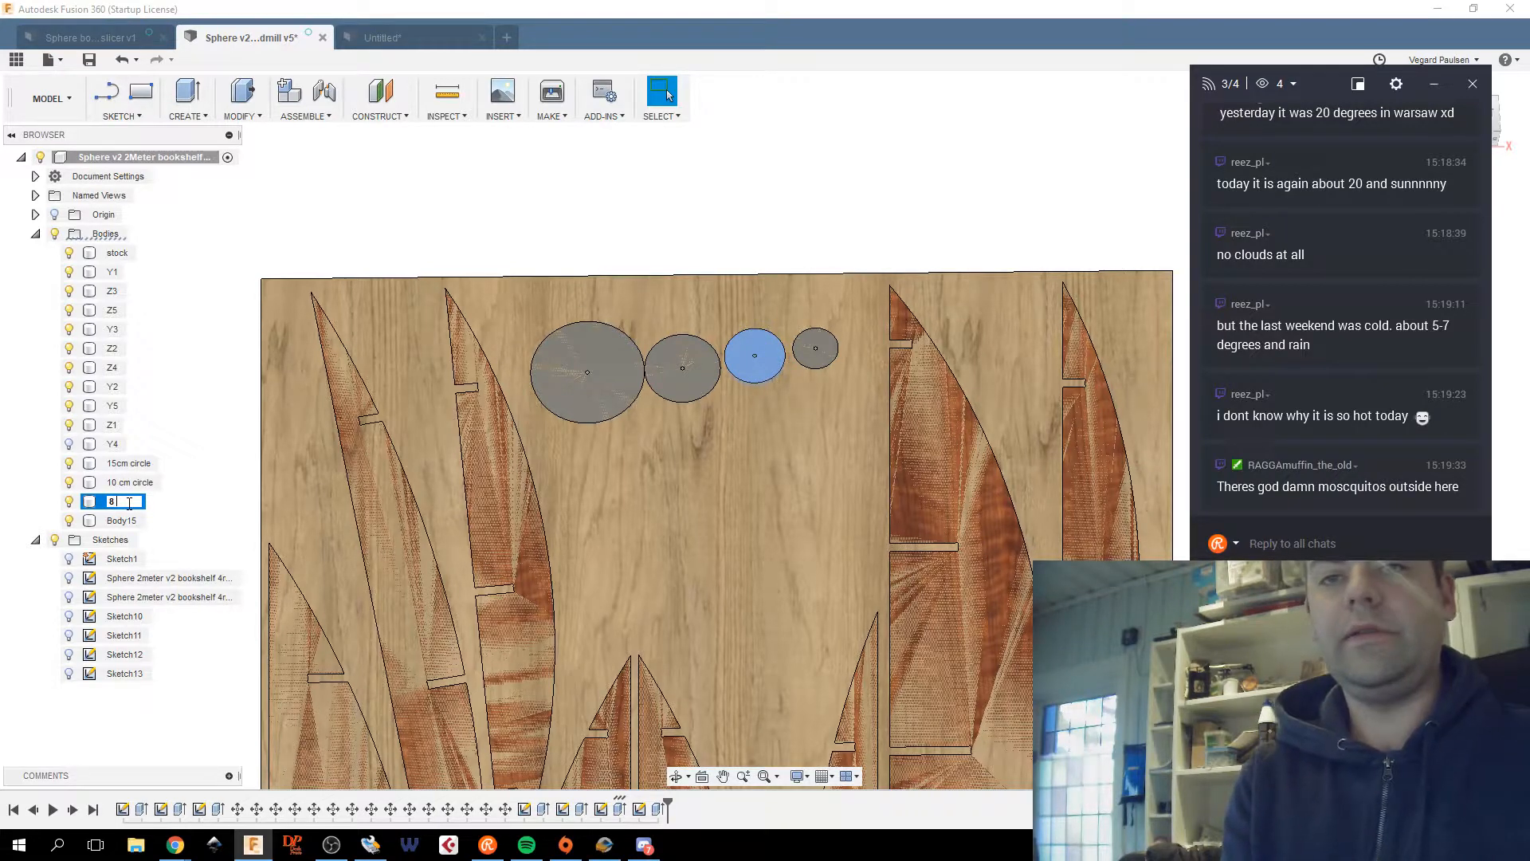
type("8 cm circle")
key("Return")
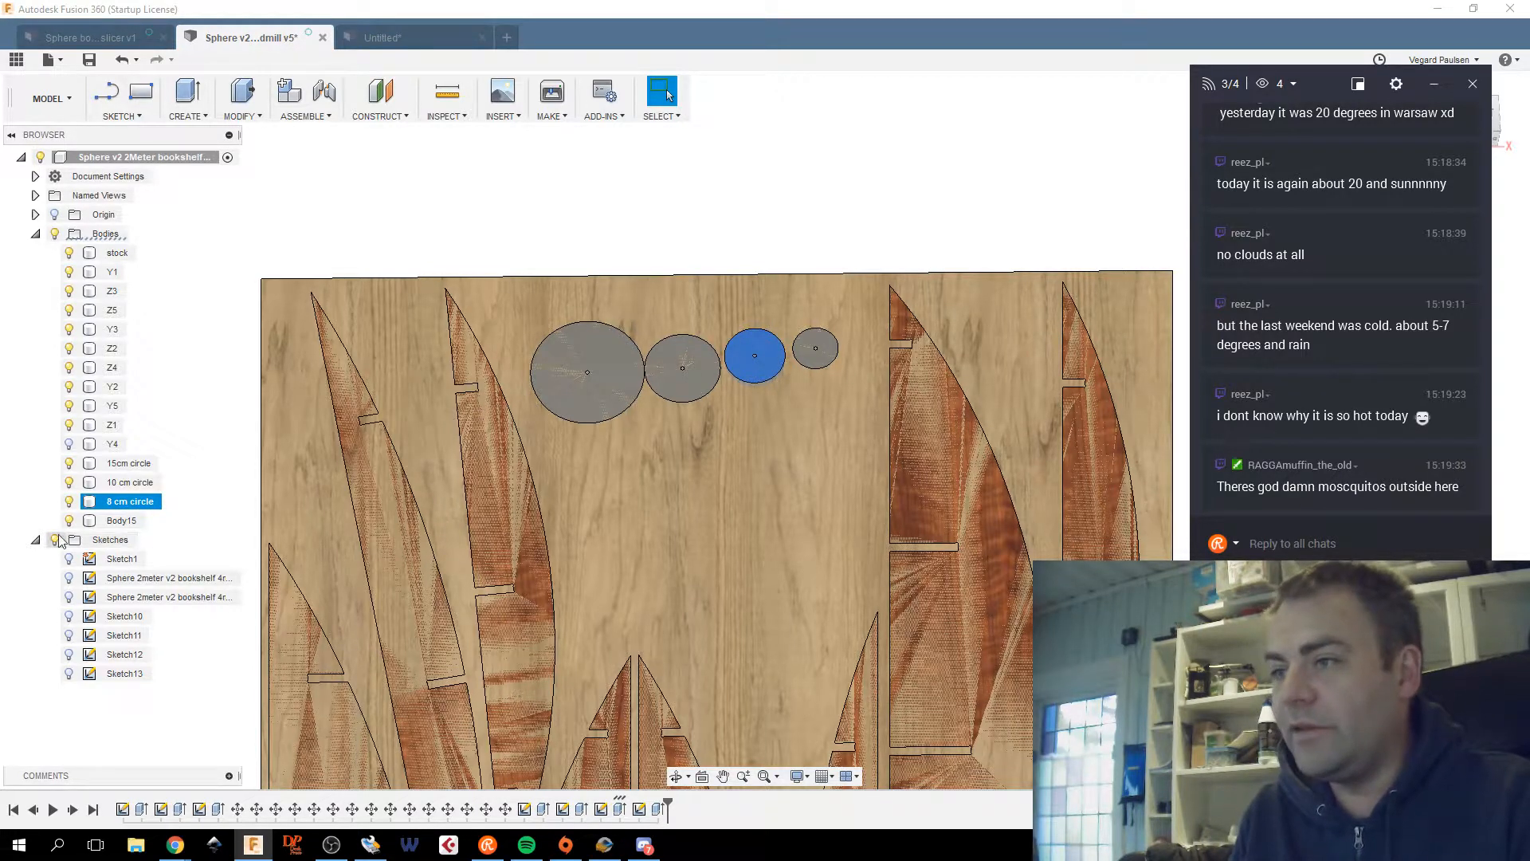
Rename Body15, the smallest circle, as "6cm circle" and clear the selection.
double_click(125, 521)
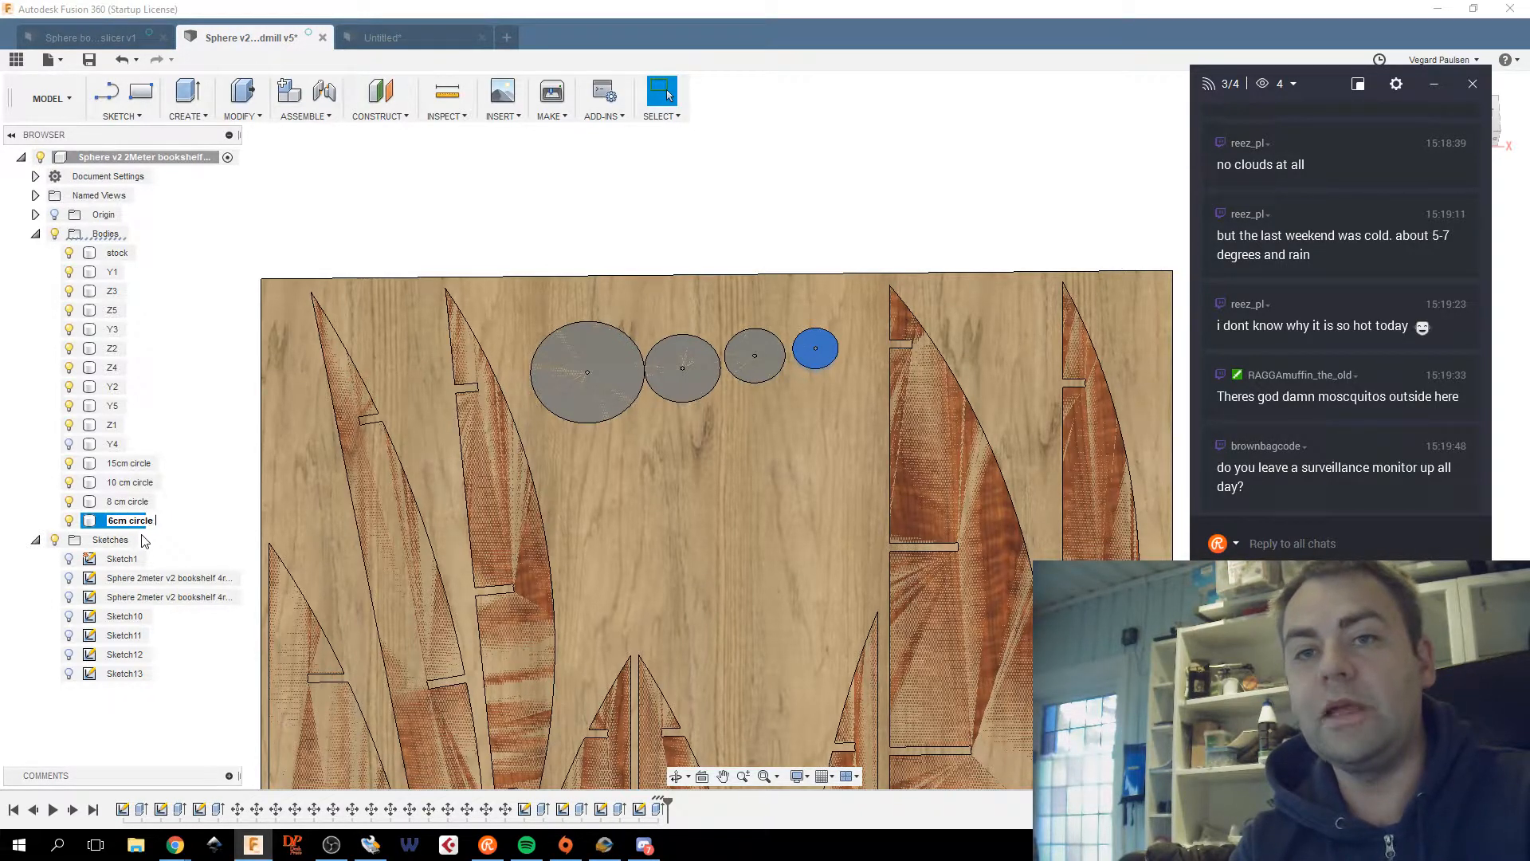
key("Return")
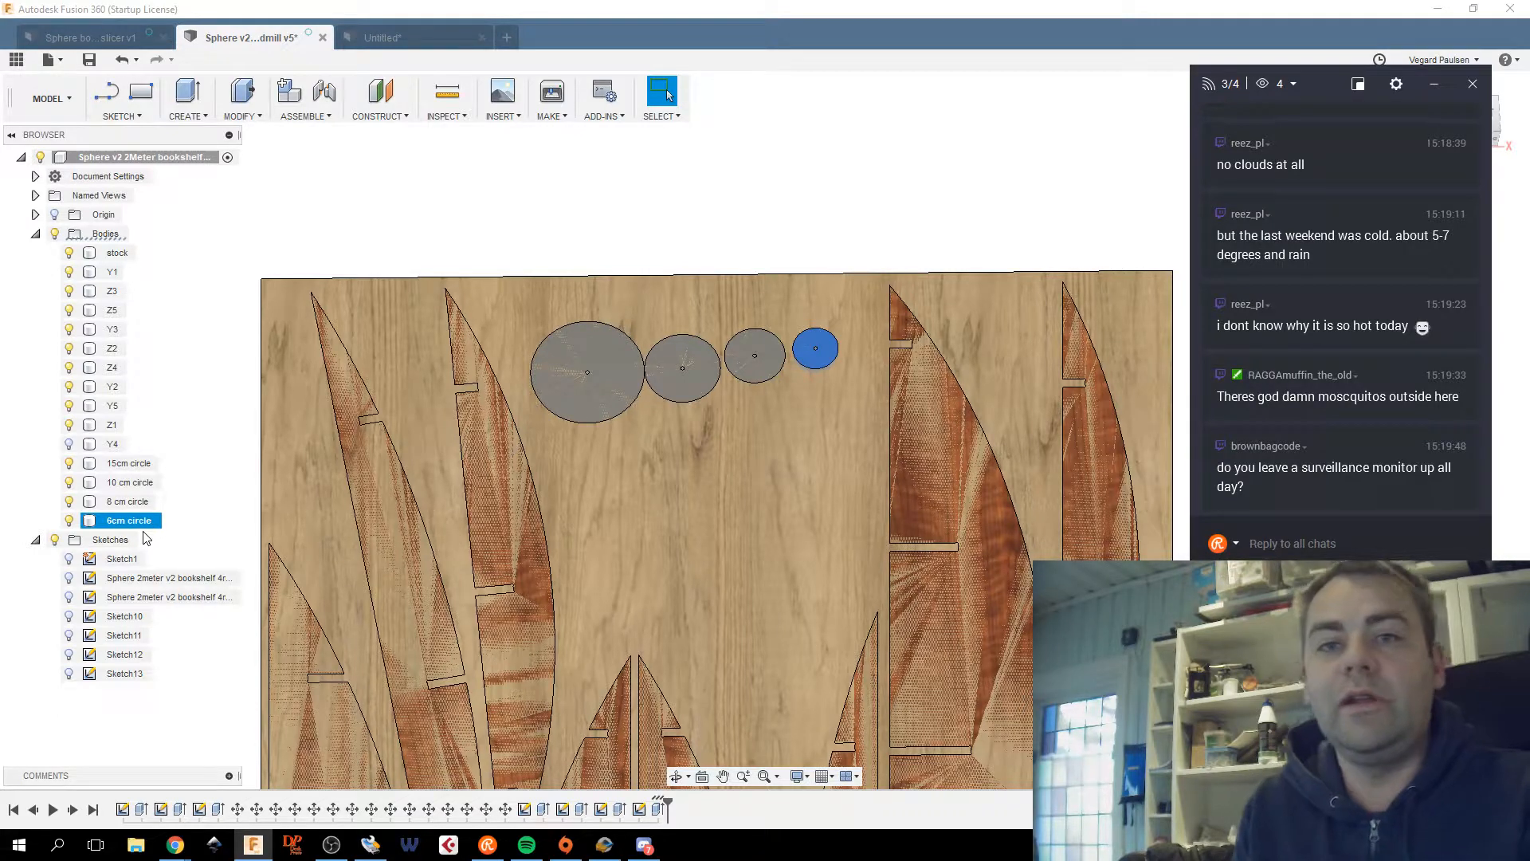
left_click(220, 480)
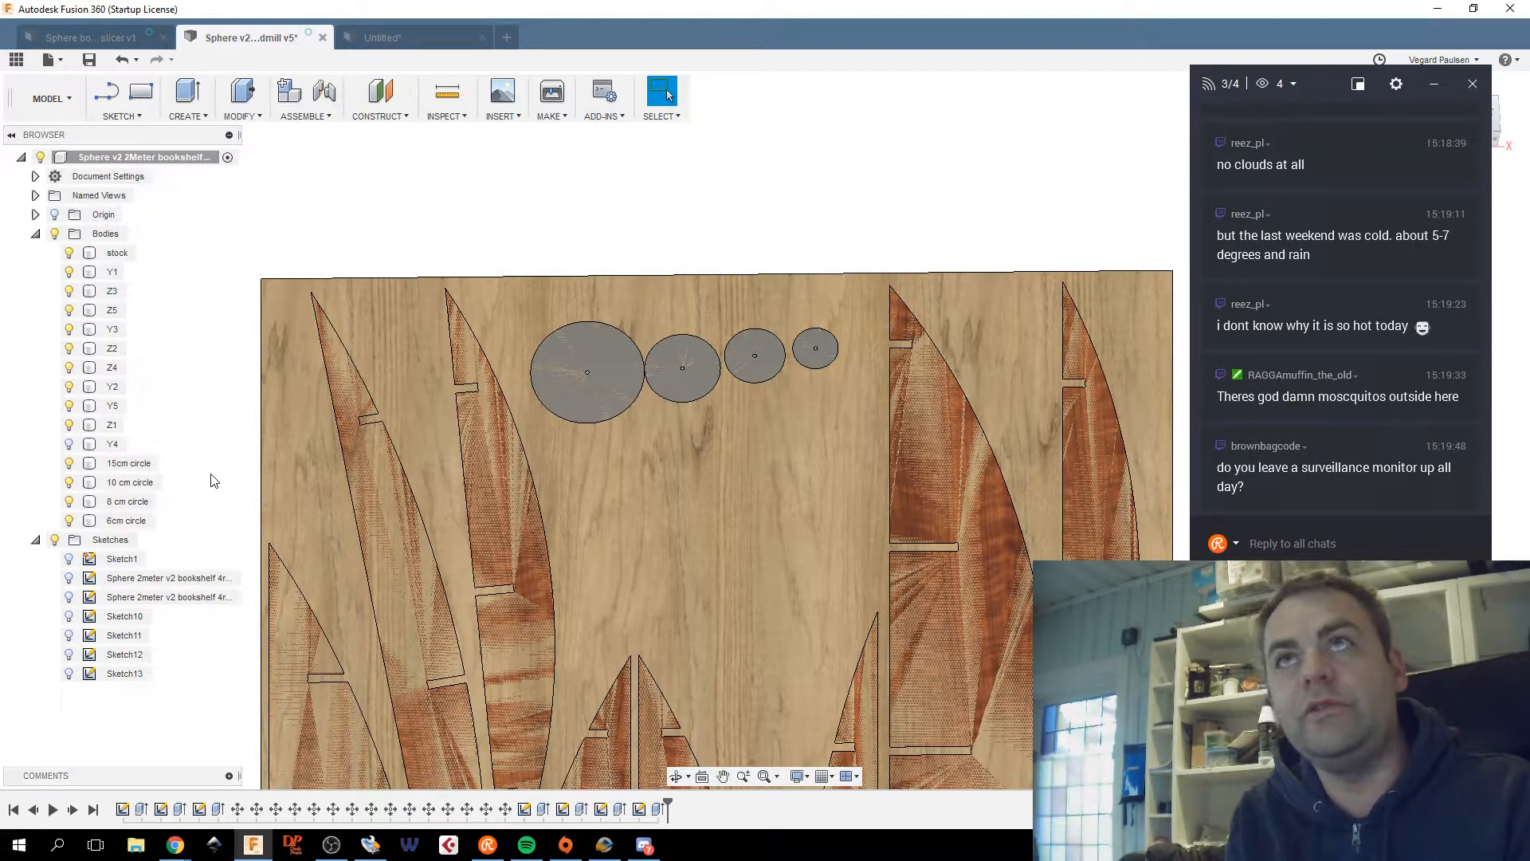
Copy the 10 cm circle body and paste a duplicate of it into the design.
left_click(129, 463)
left_click(140, 486)
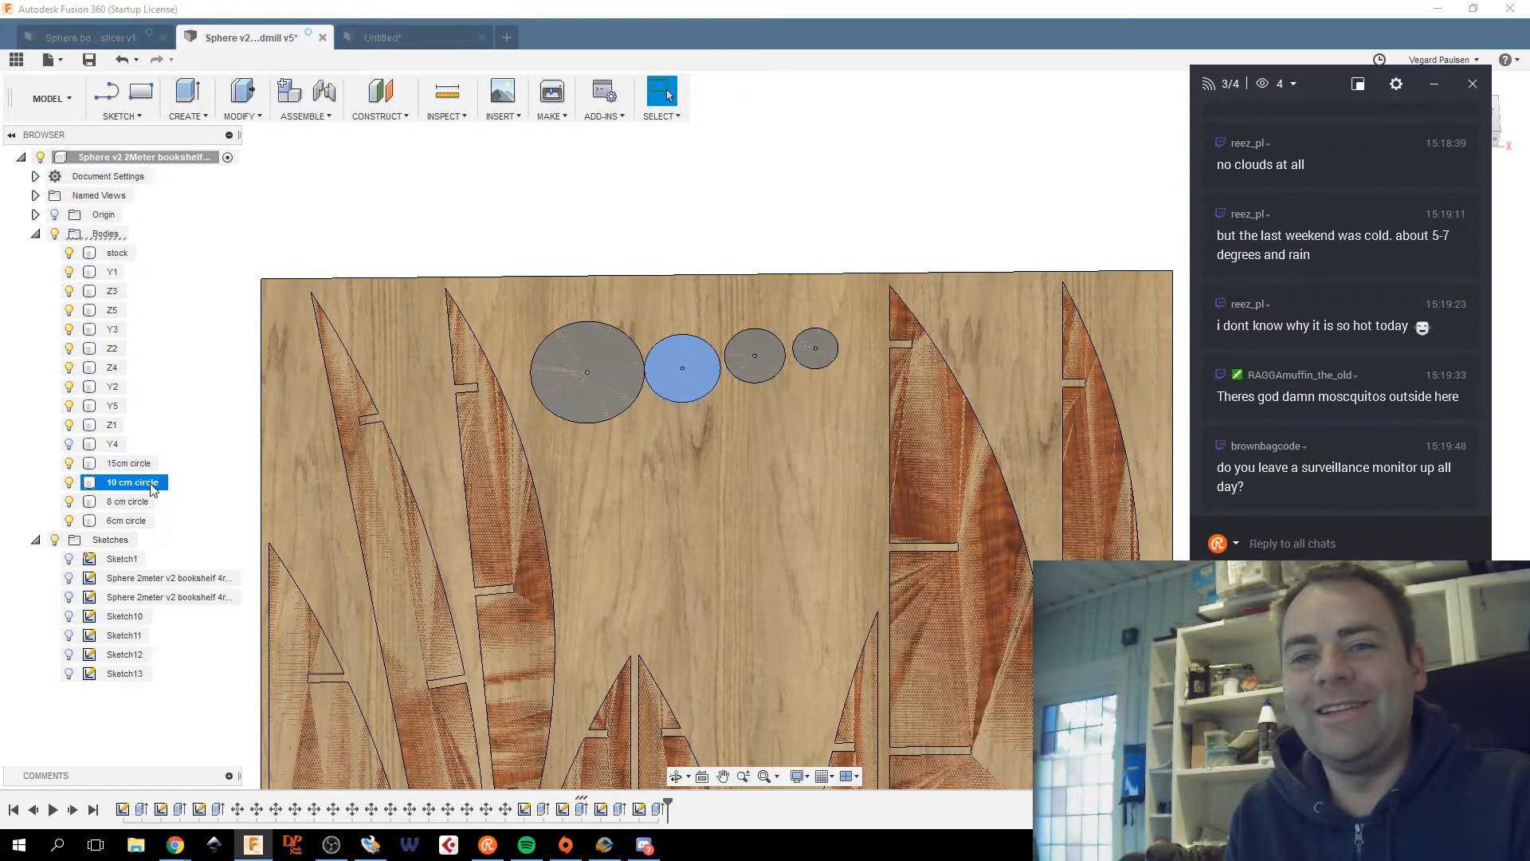
right_click(153, 488)
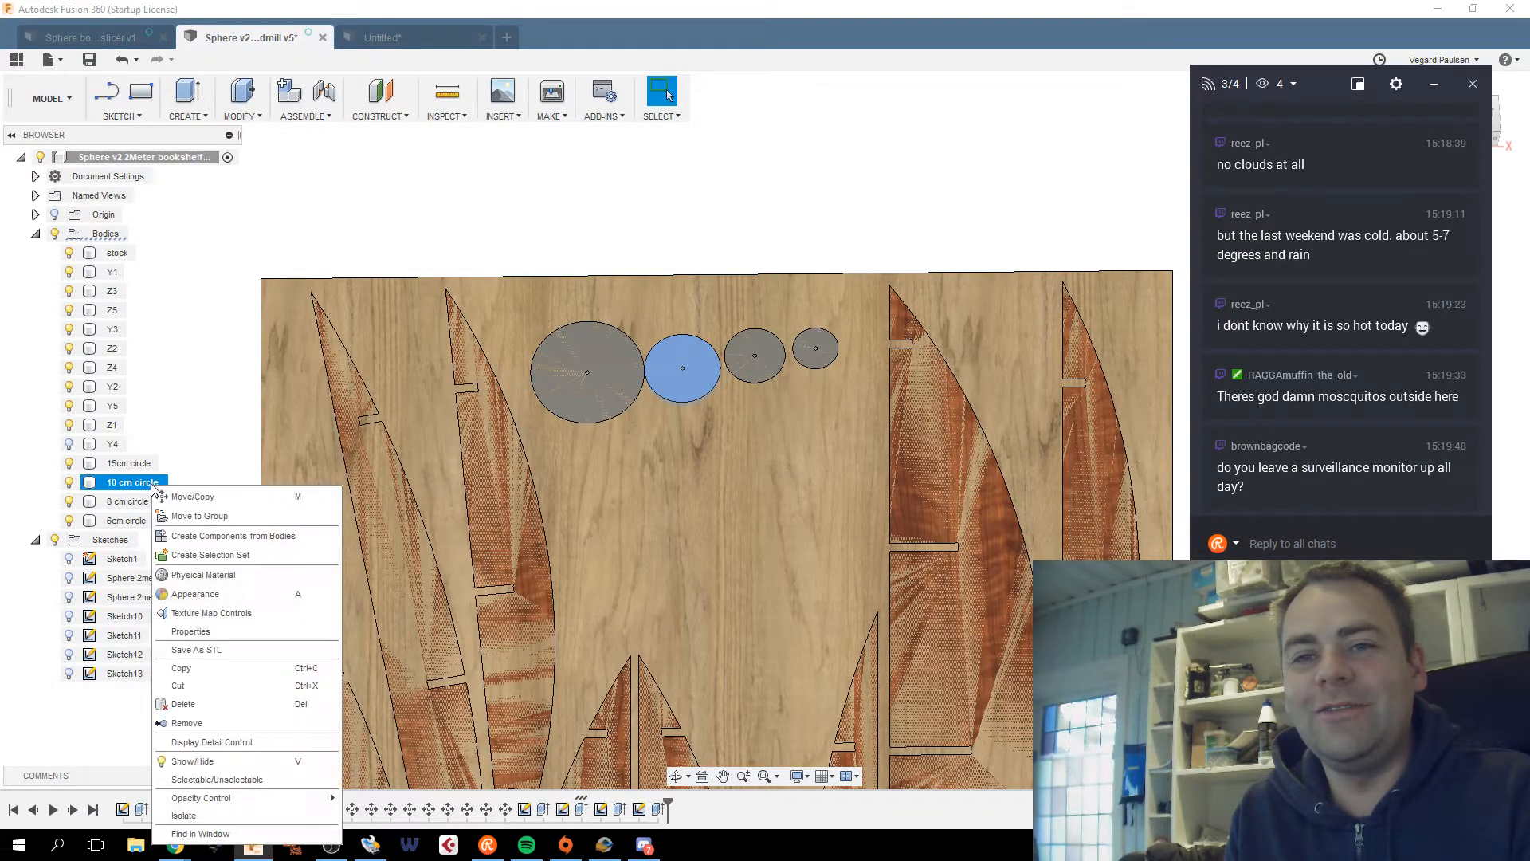
left_click(233, 668)
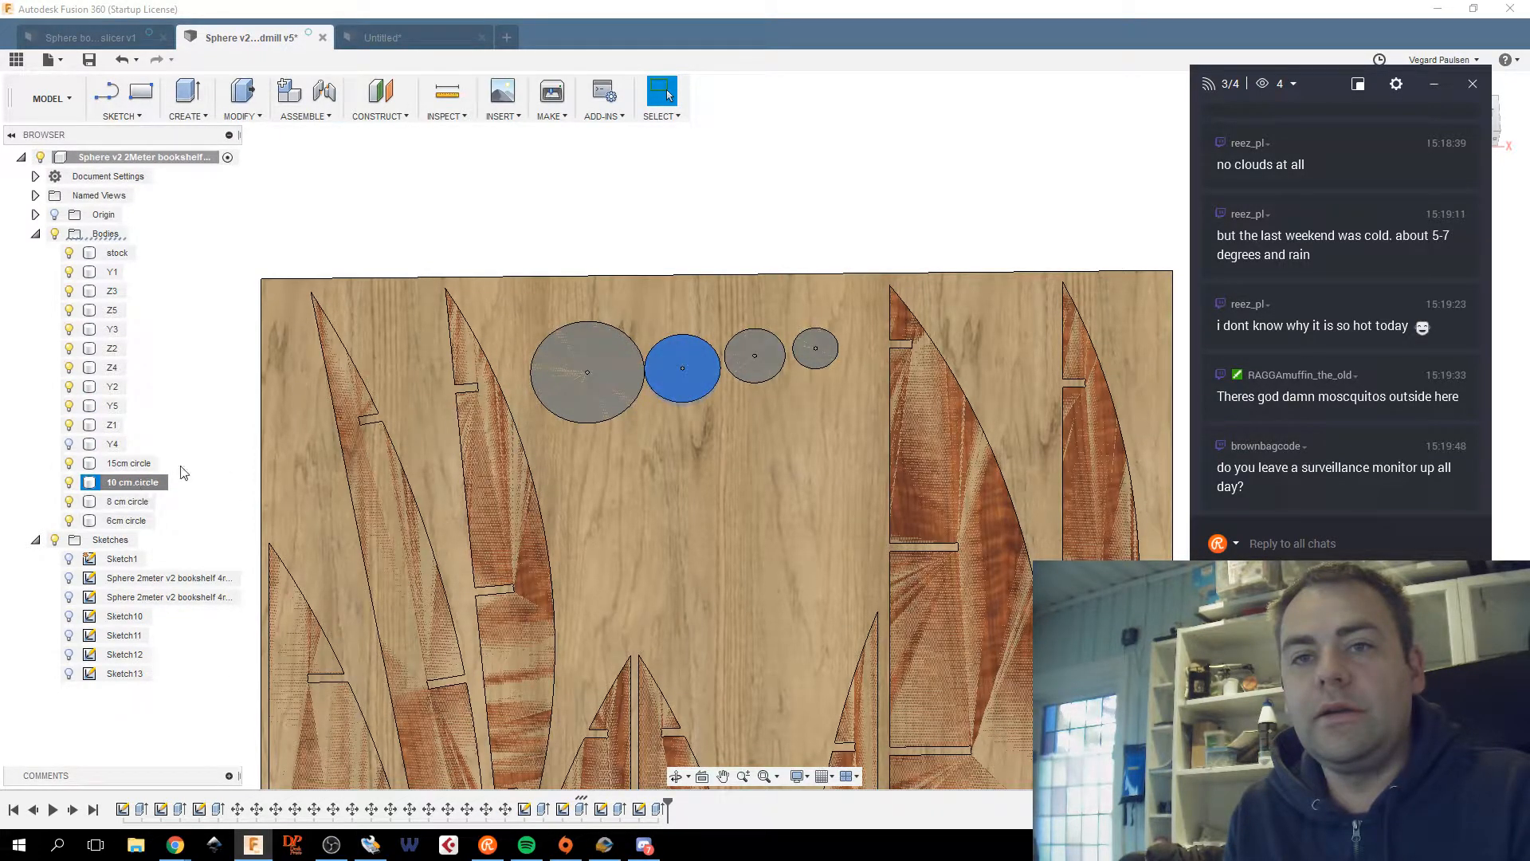
right_click(212, 459)
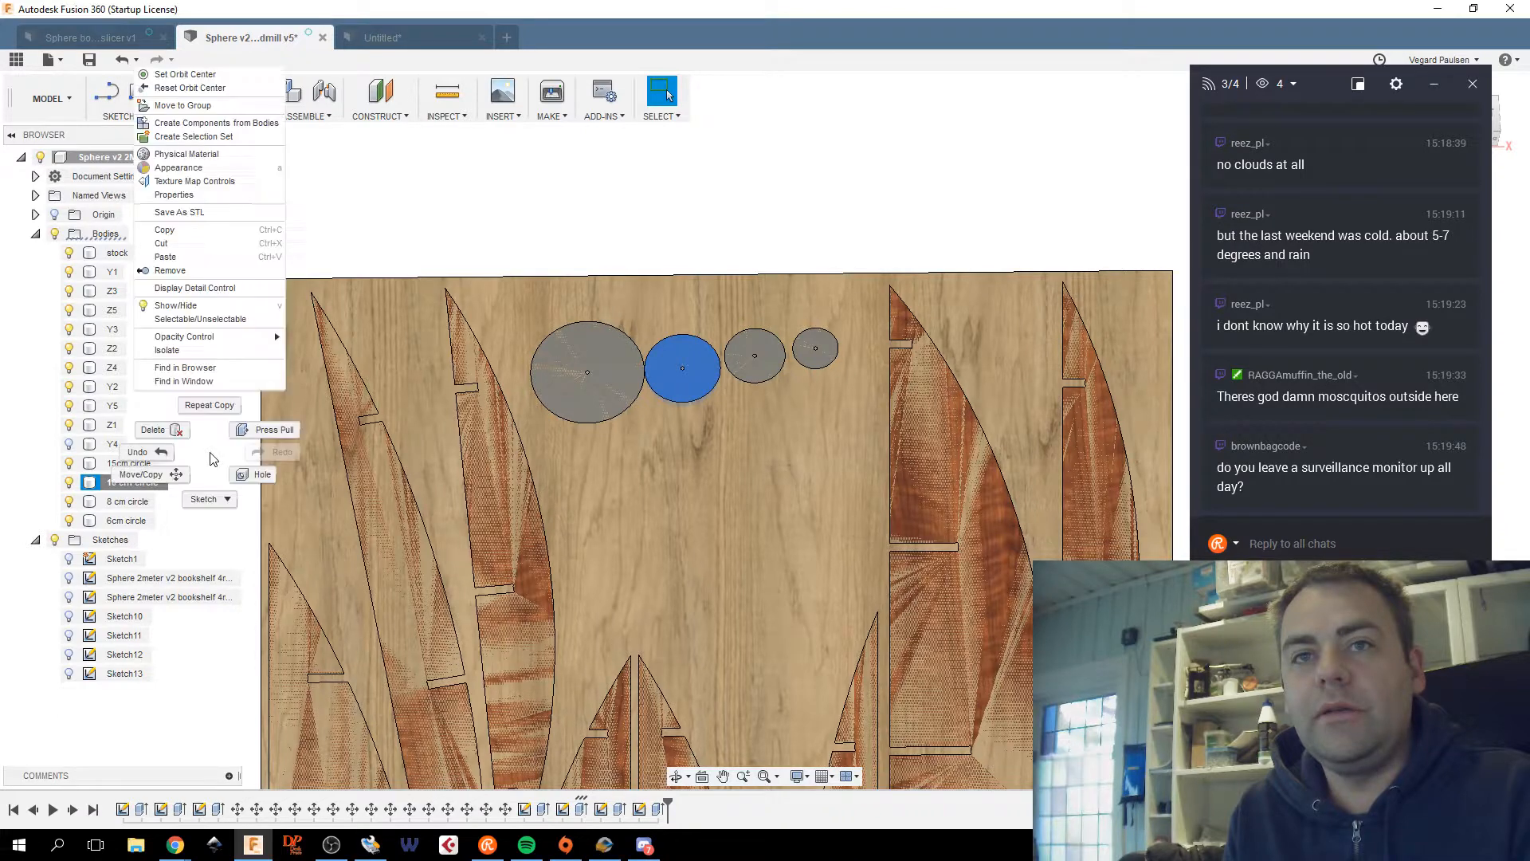
left_click(254, 257)
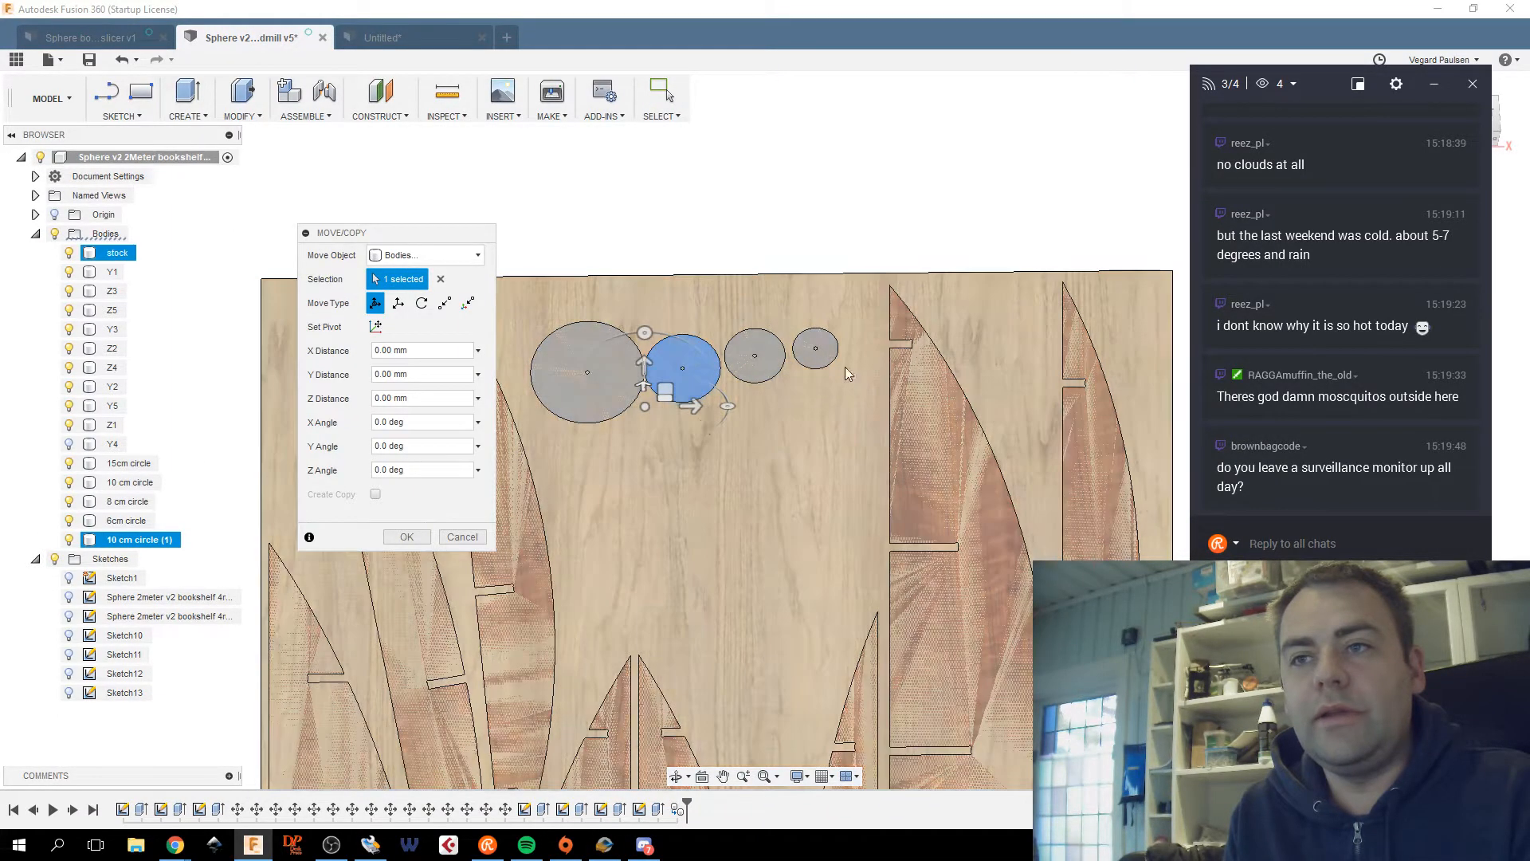
Move the pasted 10 cm circle copy about -35.7 mm in X and -101.8 mm in Y, beneath the two largest circles.
mouse_move(1330, 85)
left_mouse_down()
mouse_move(1314, 90)
mouse_move(1313, 279)
left_mouse_up()
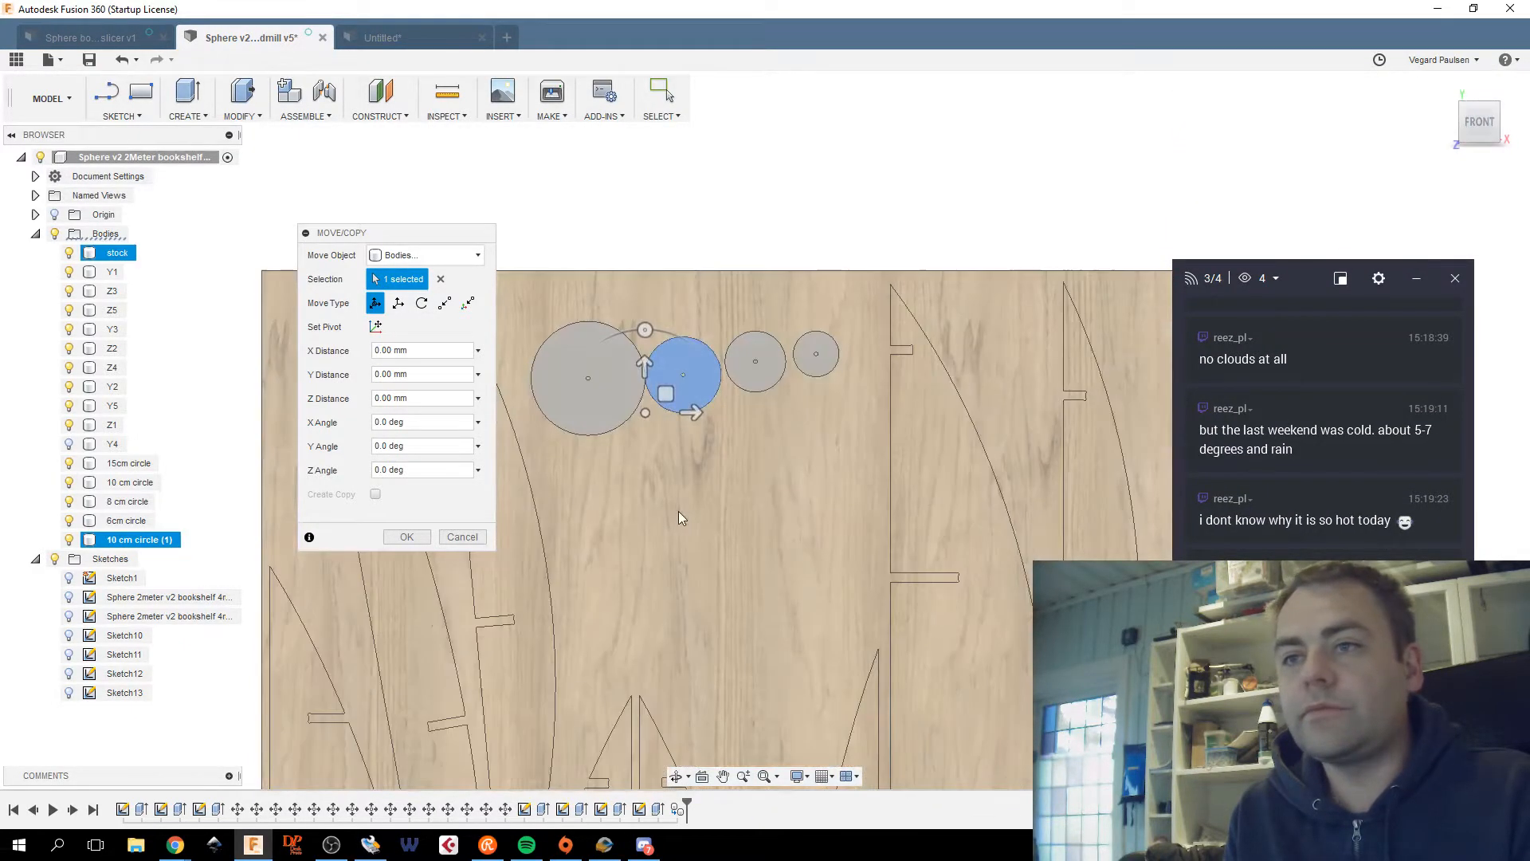
left_click_drag(665, 389, 639, 471)
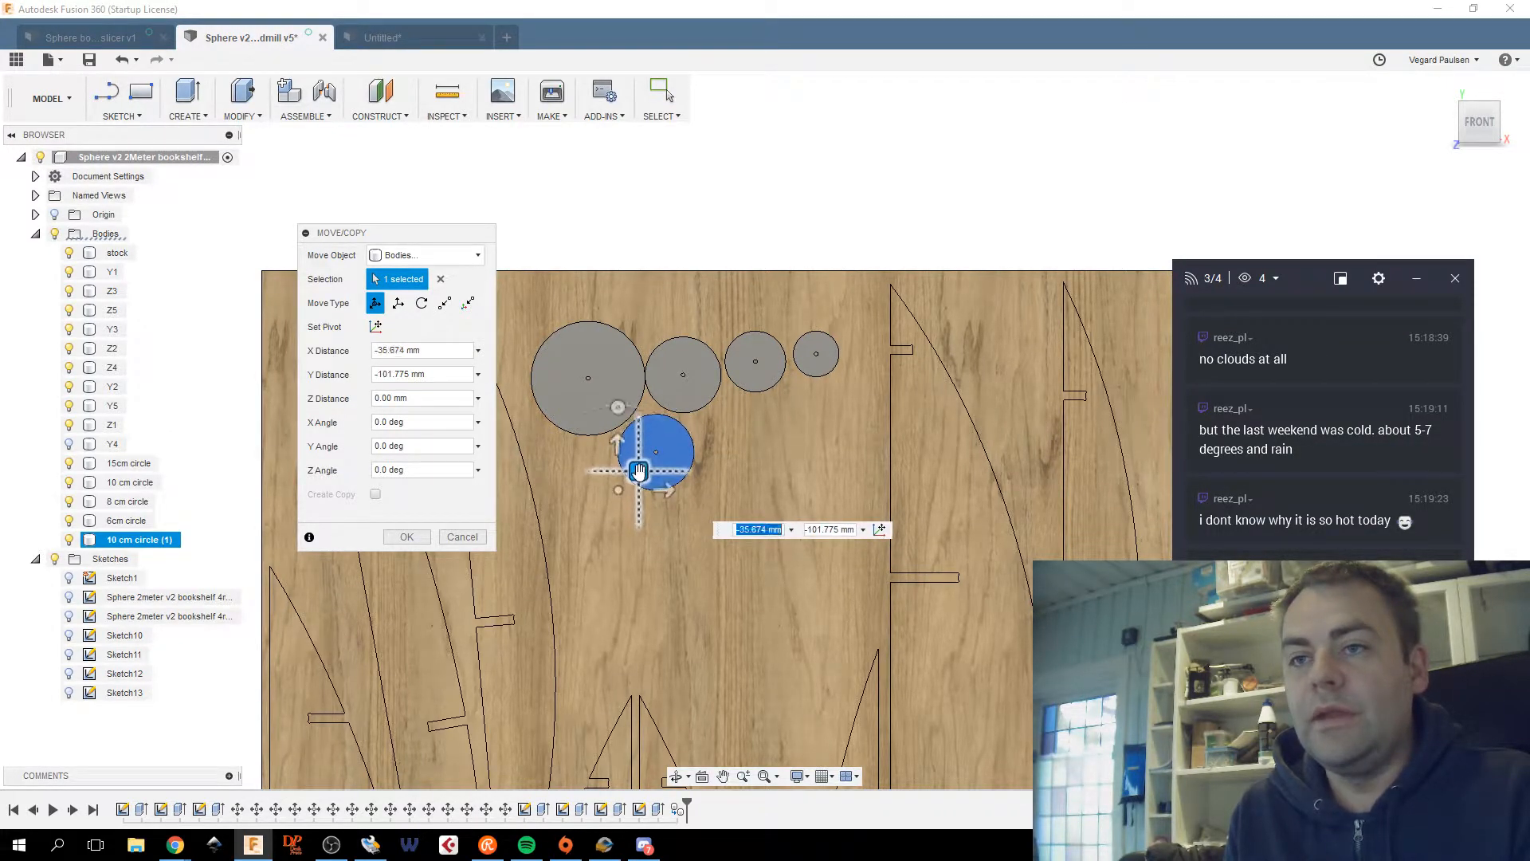
left_click(406, 537)
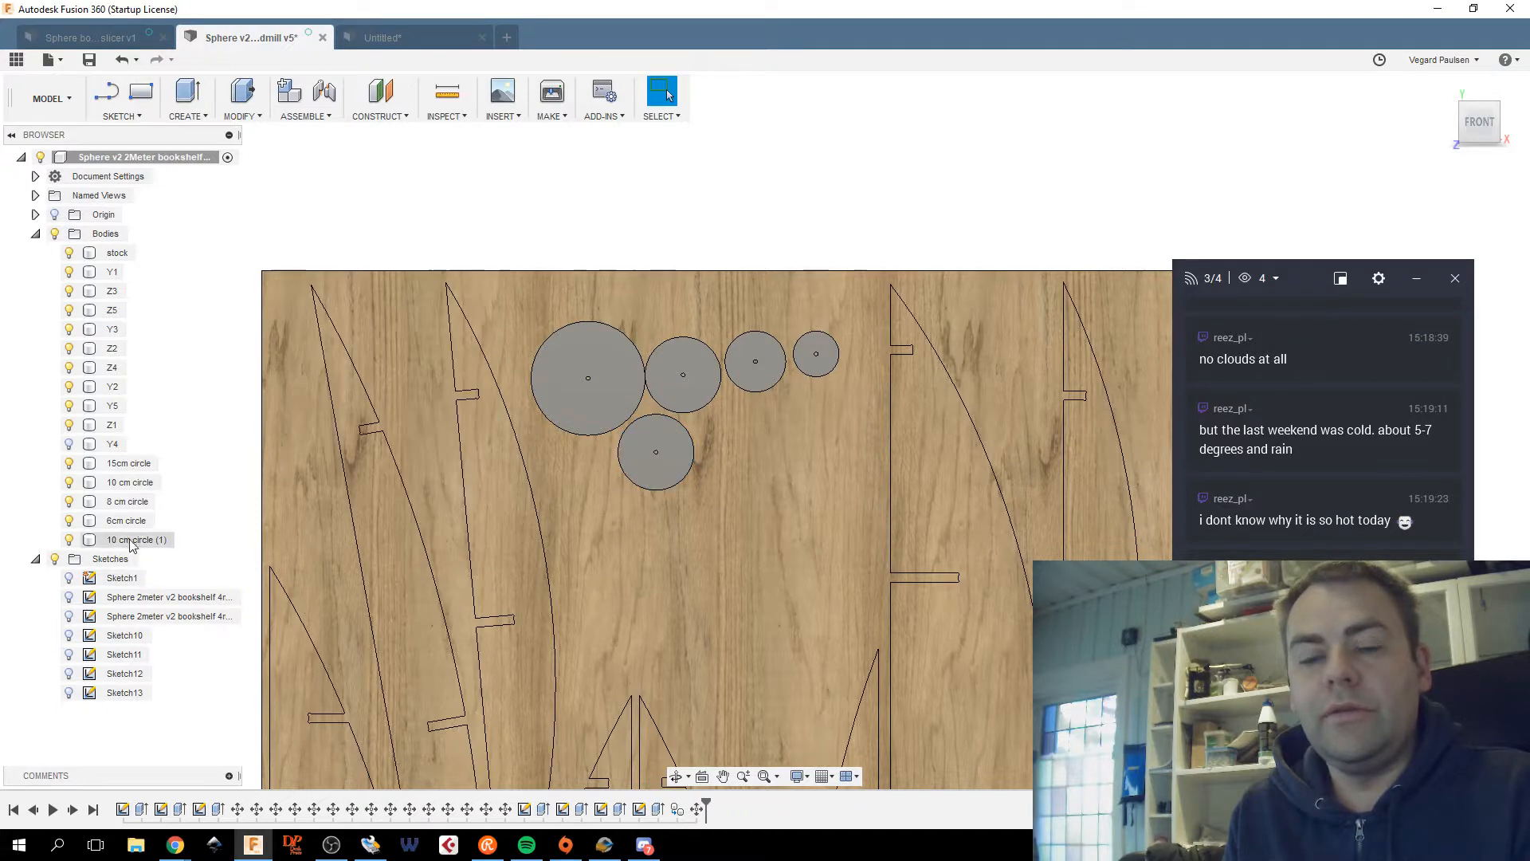
Paste another copy of the 10 cm circle and place it just beneath the 8 cm circle.
right_click(199, 495)
left_click(172, 640)
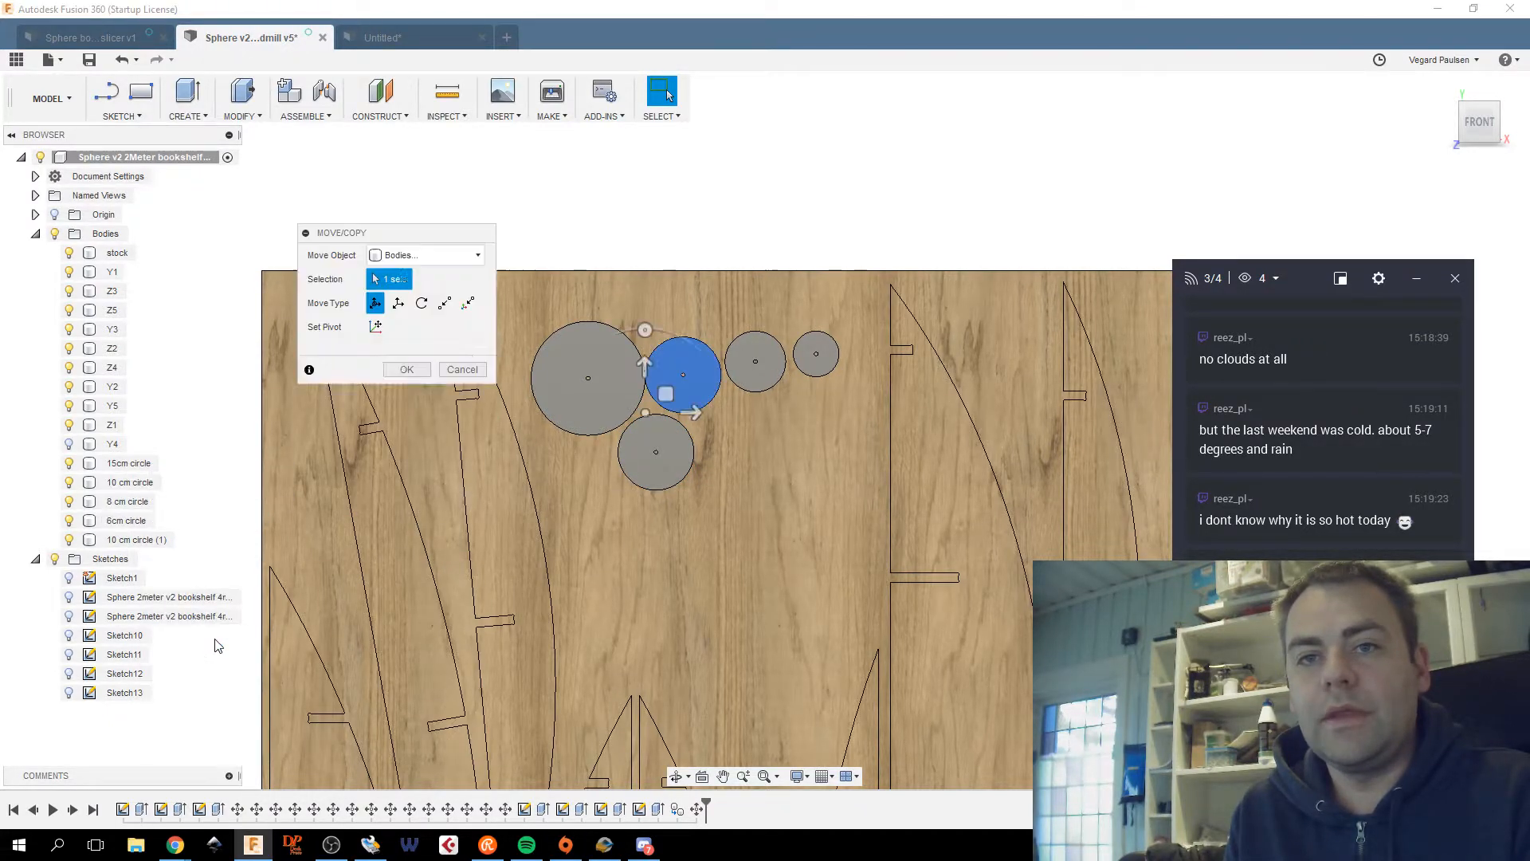
left_click_drag(691, 403, 732, 455)
left_click(401, 534)
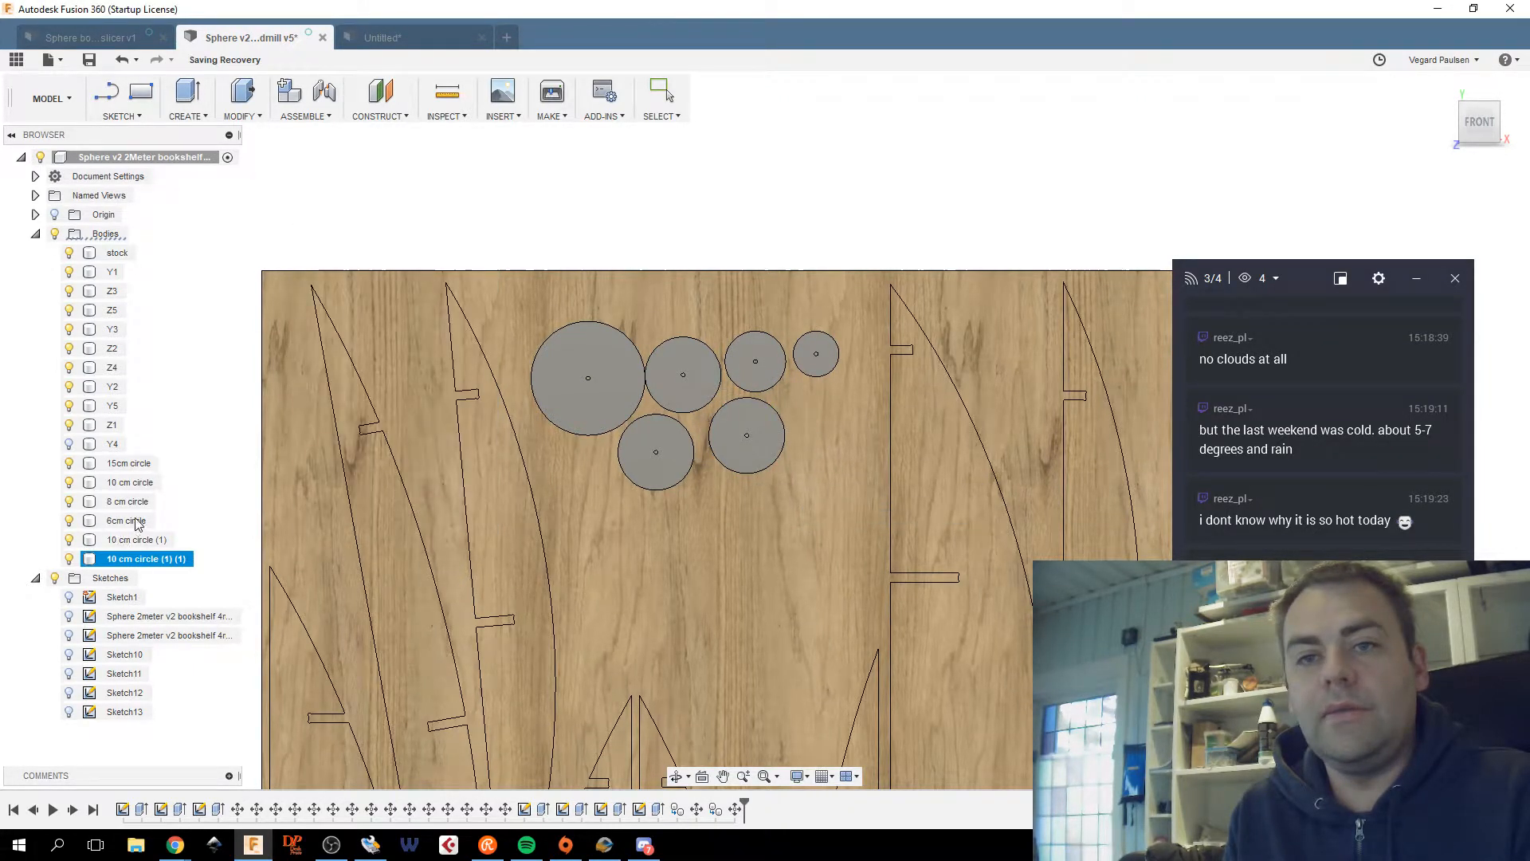
Paste a third 10 cm circle copy and move it about 42 mm in X and -180 mm in Y, beneath the other copies.
right_click(177, 502)
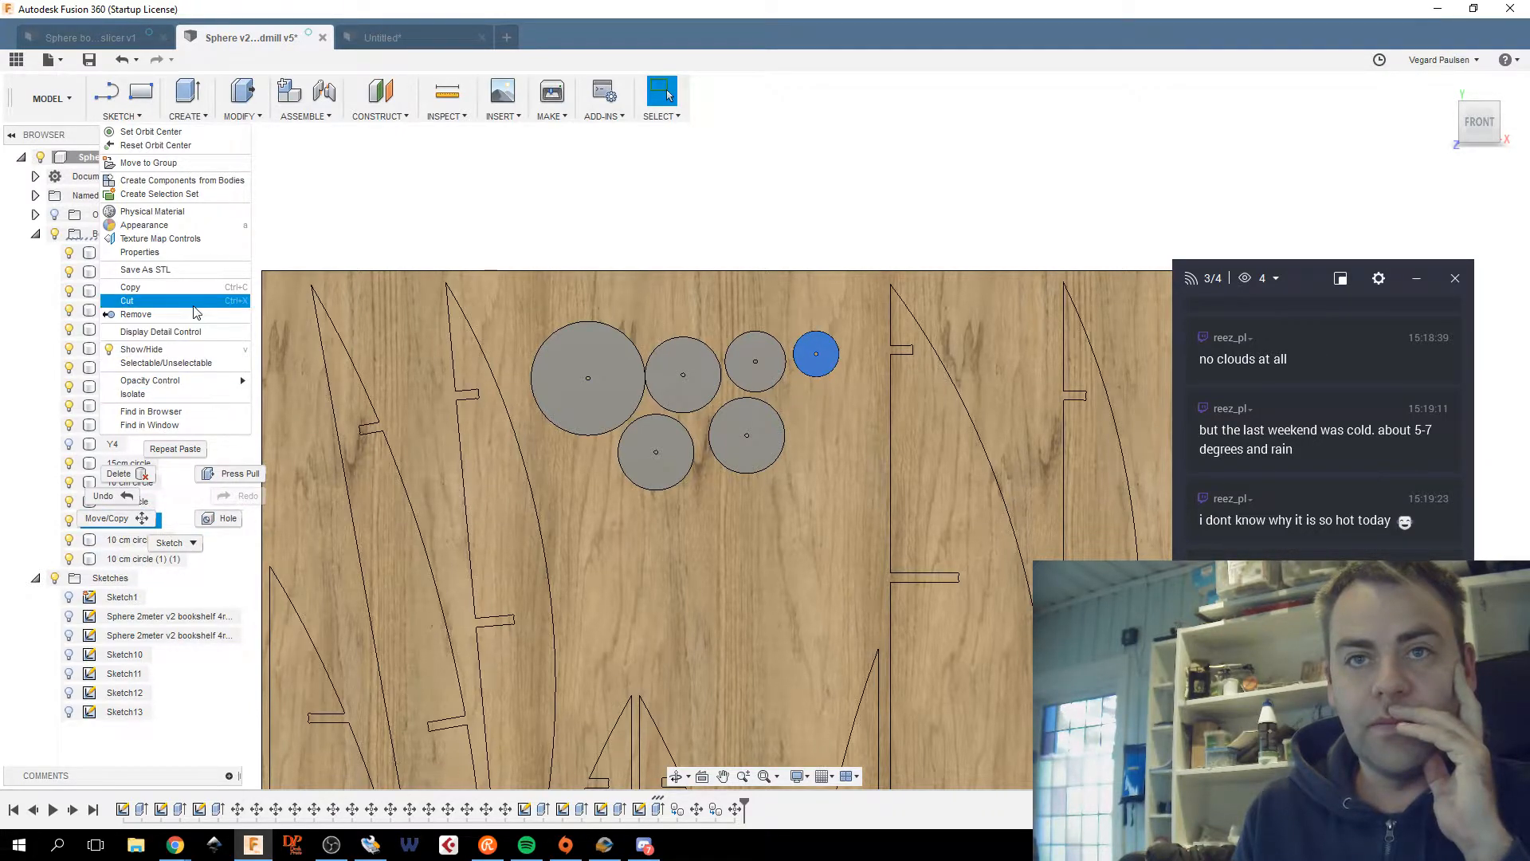
left_click(367, 224)
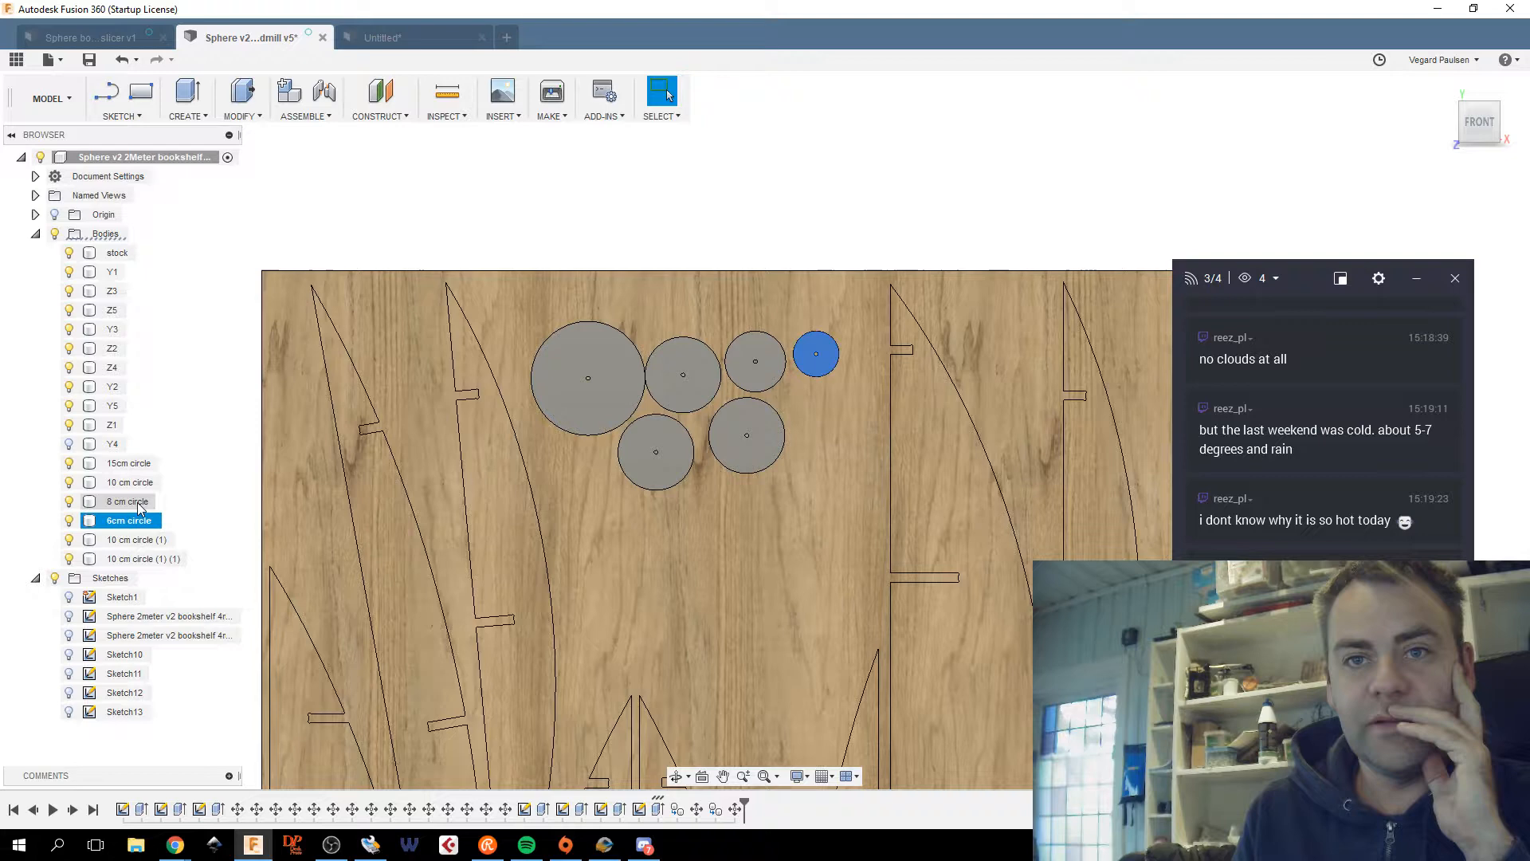
right_click(204, 510)
left_click(379, 239)
left_click(162, 236)
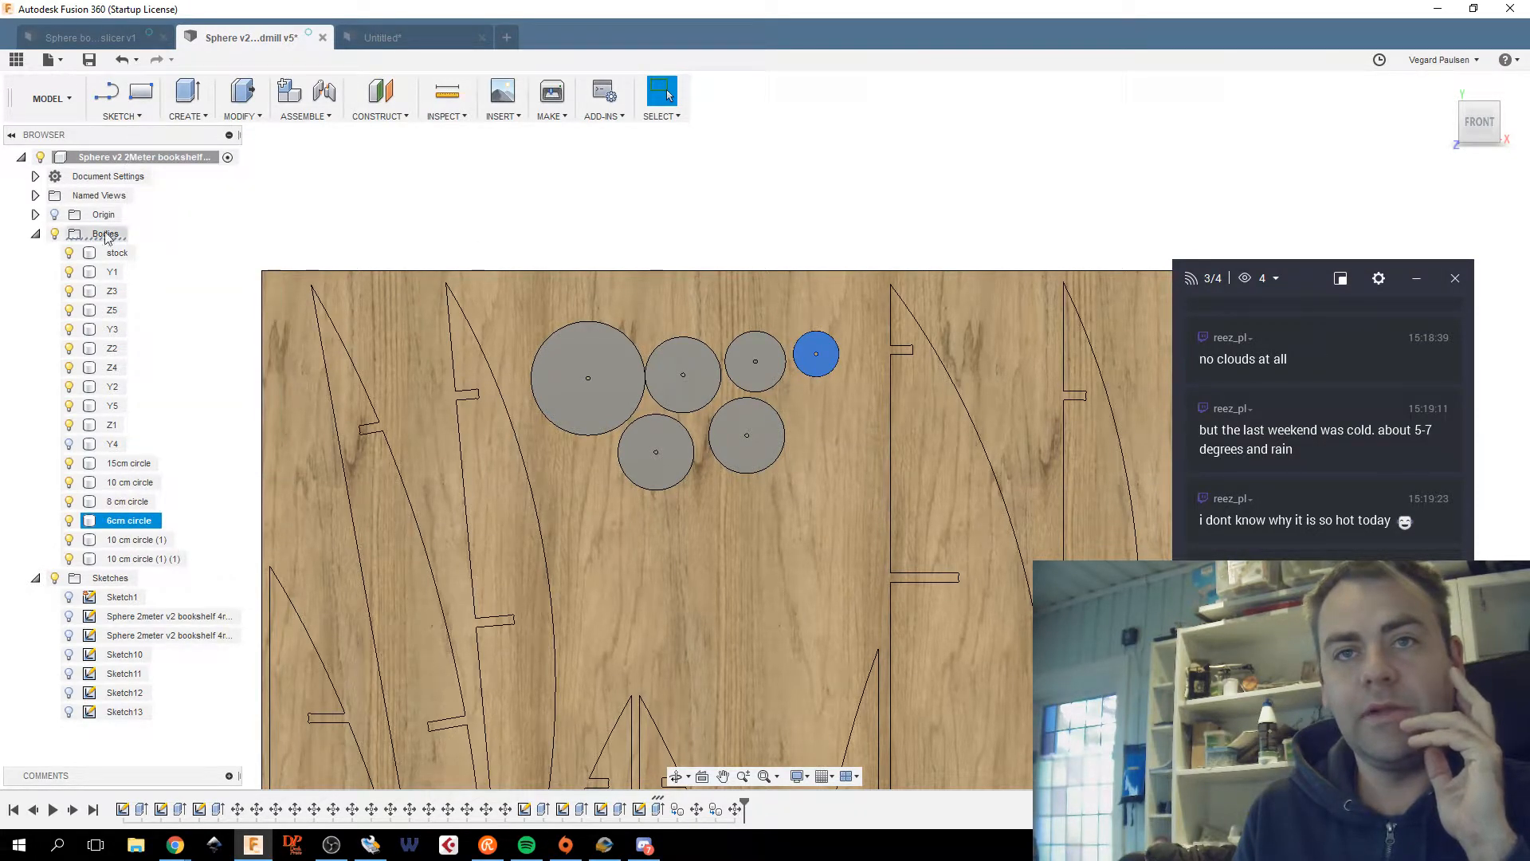
right_click(336, 229)
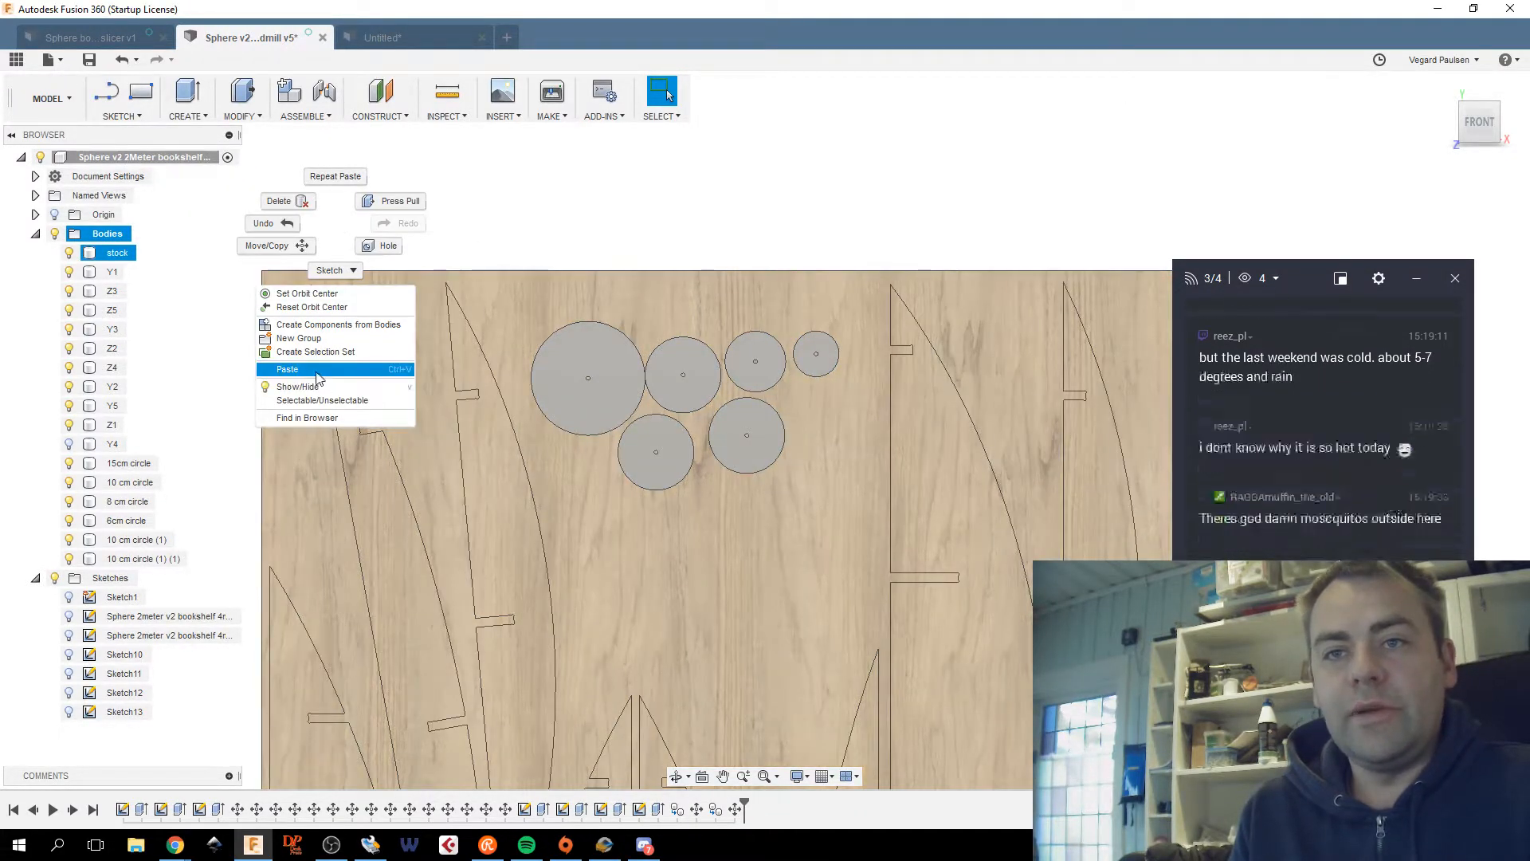
left_click(298, 369)
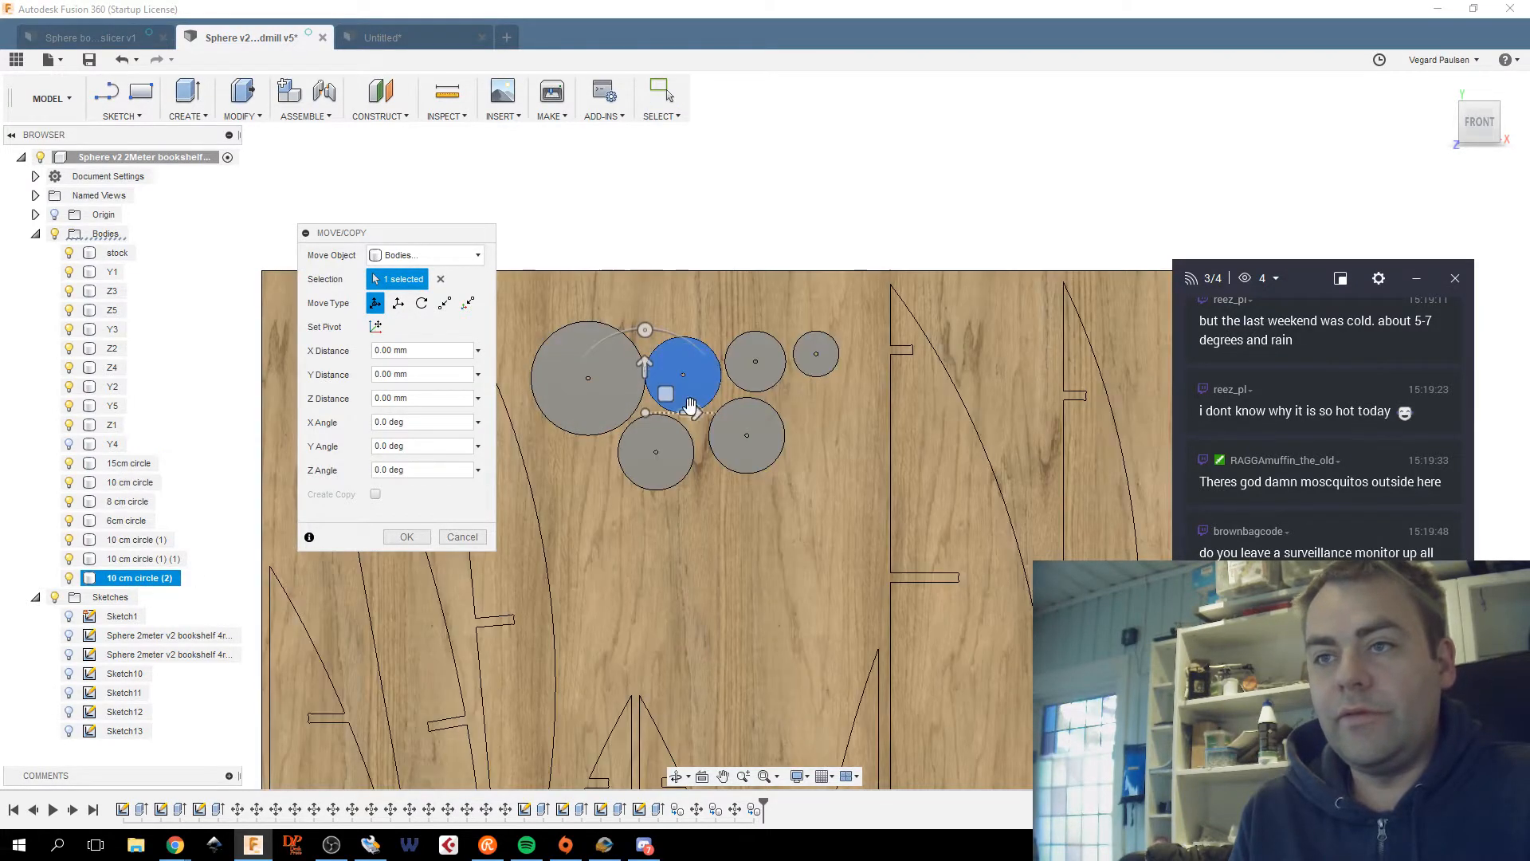
left_click_drag(665, 394, 696, 530)
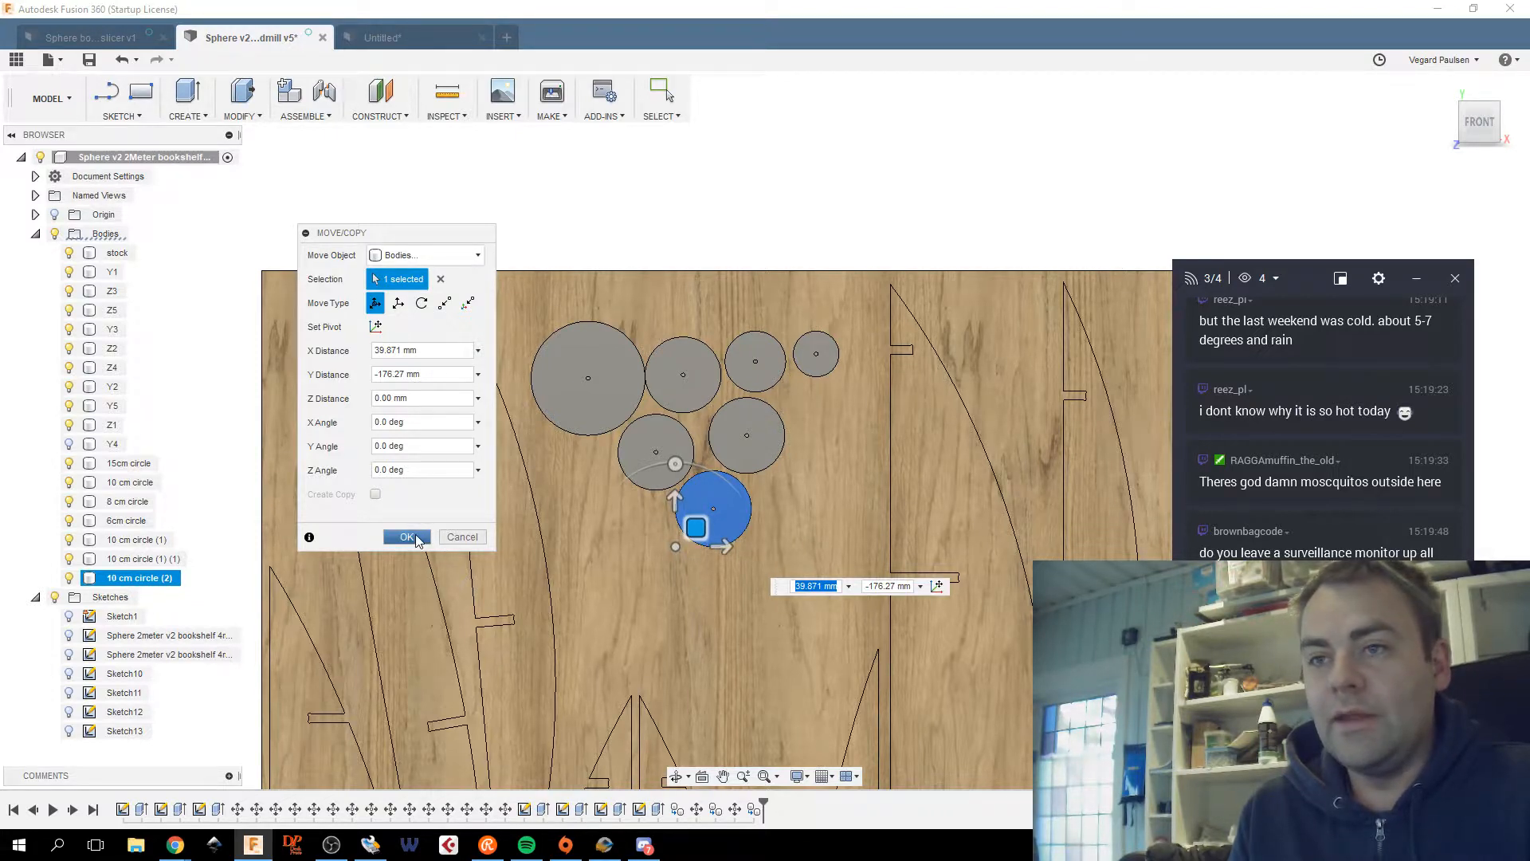
left_click_drag(696, 527, 703, 529)
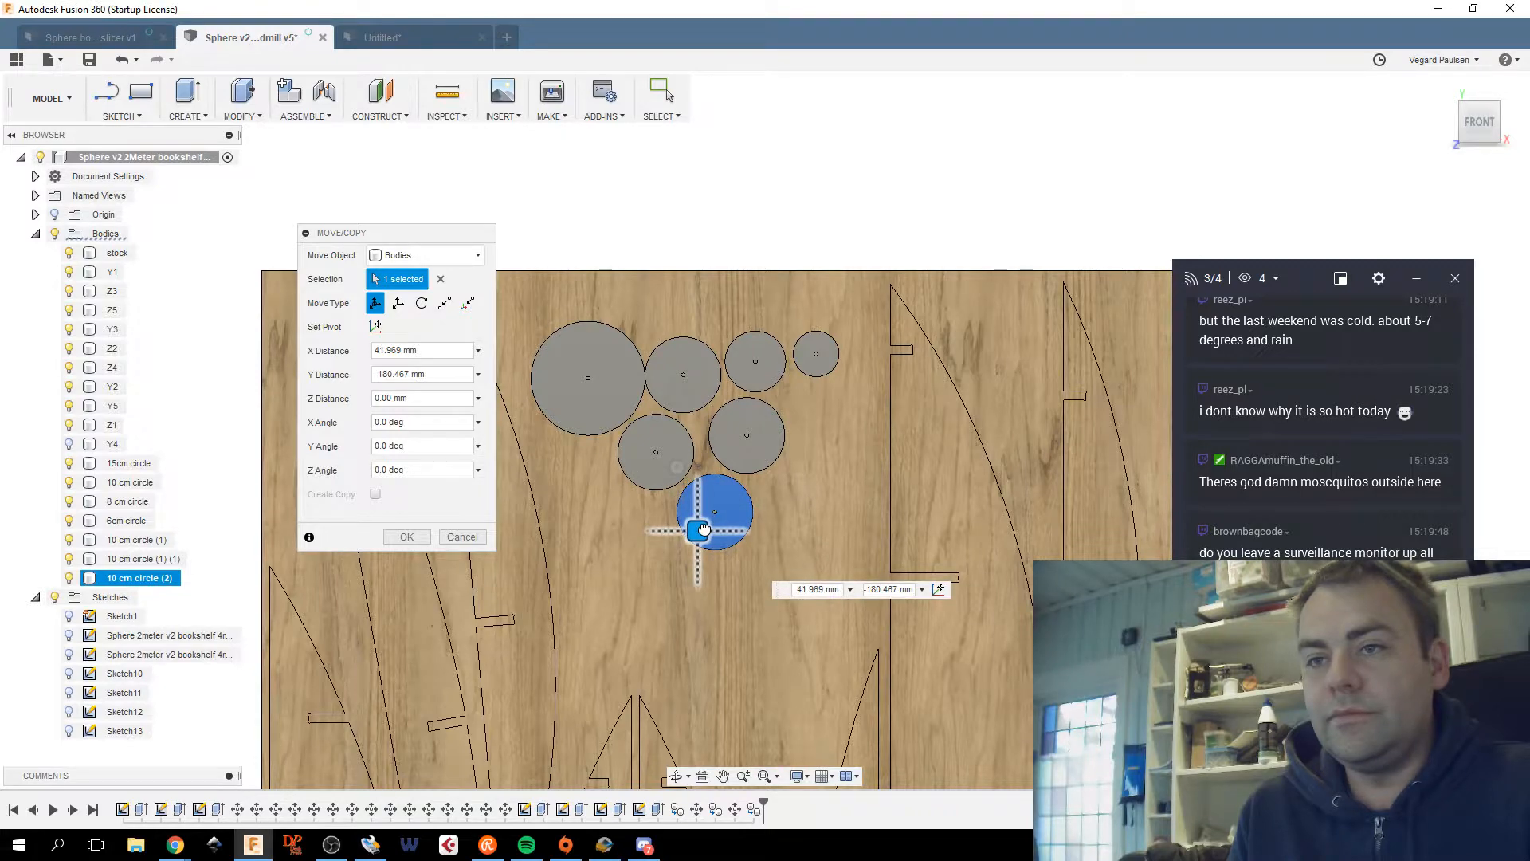
left_click(408, 534)
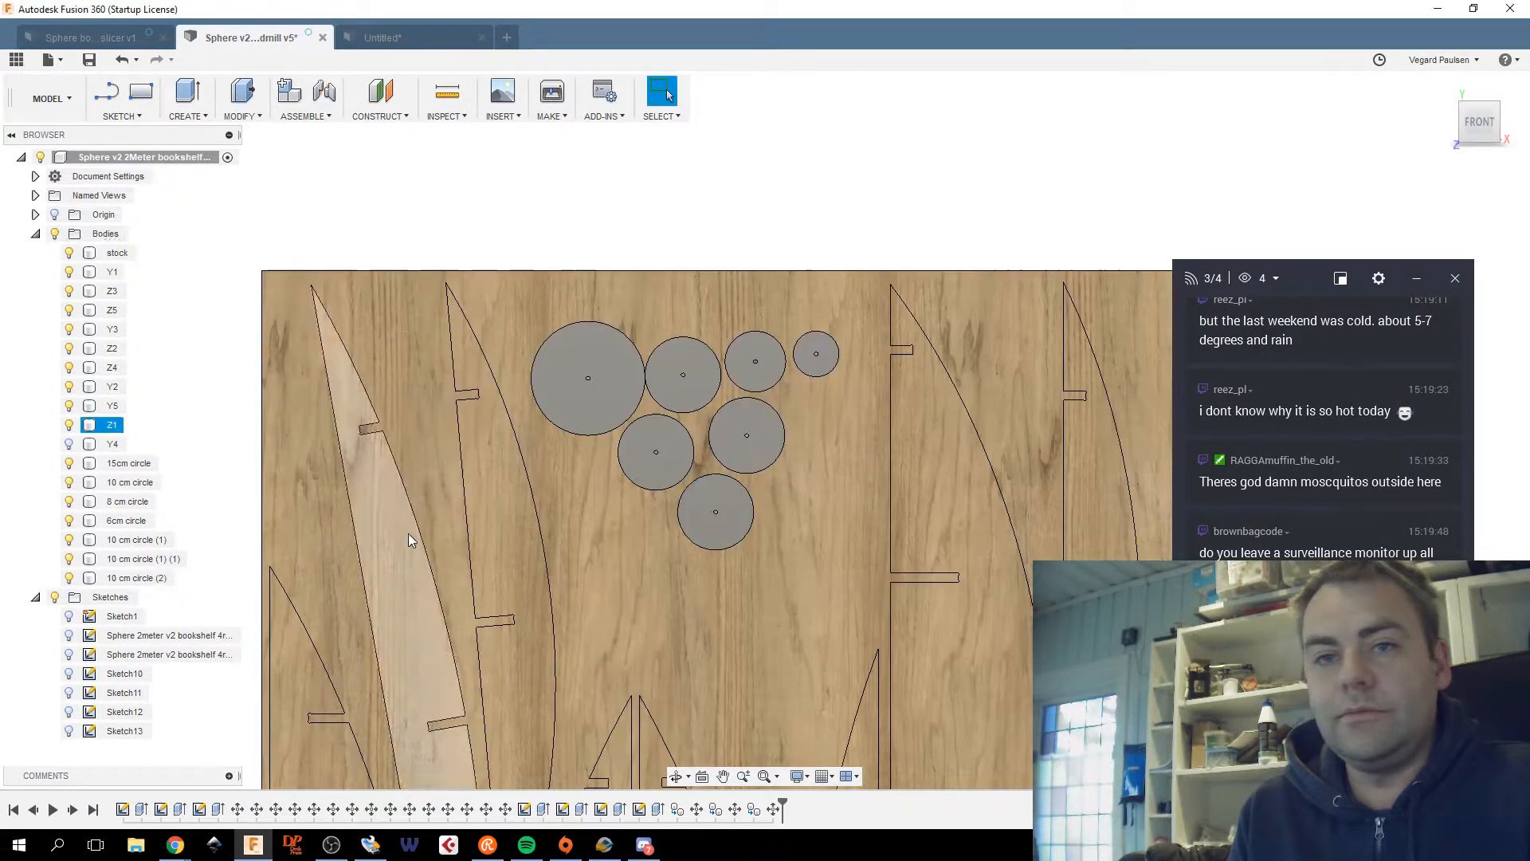
Move the original 10 cm circle body about 149 mm in X and -165.8 mm in Y, beside the lowest copy.
left_click(129, 464)
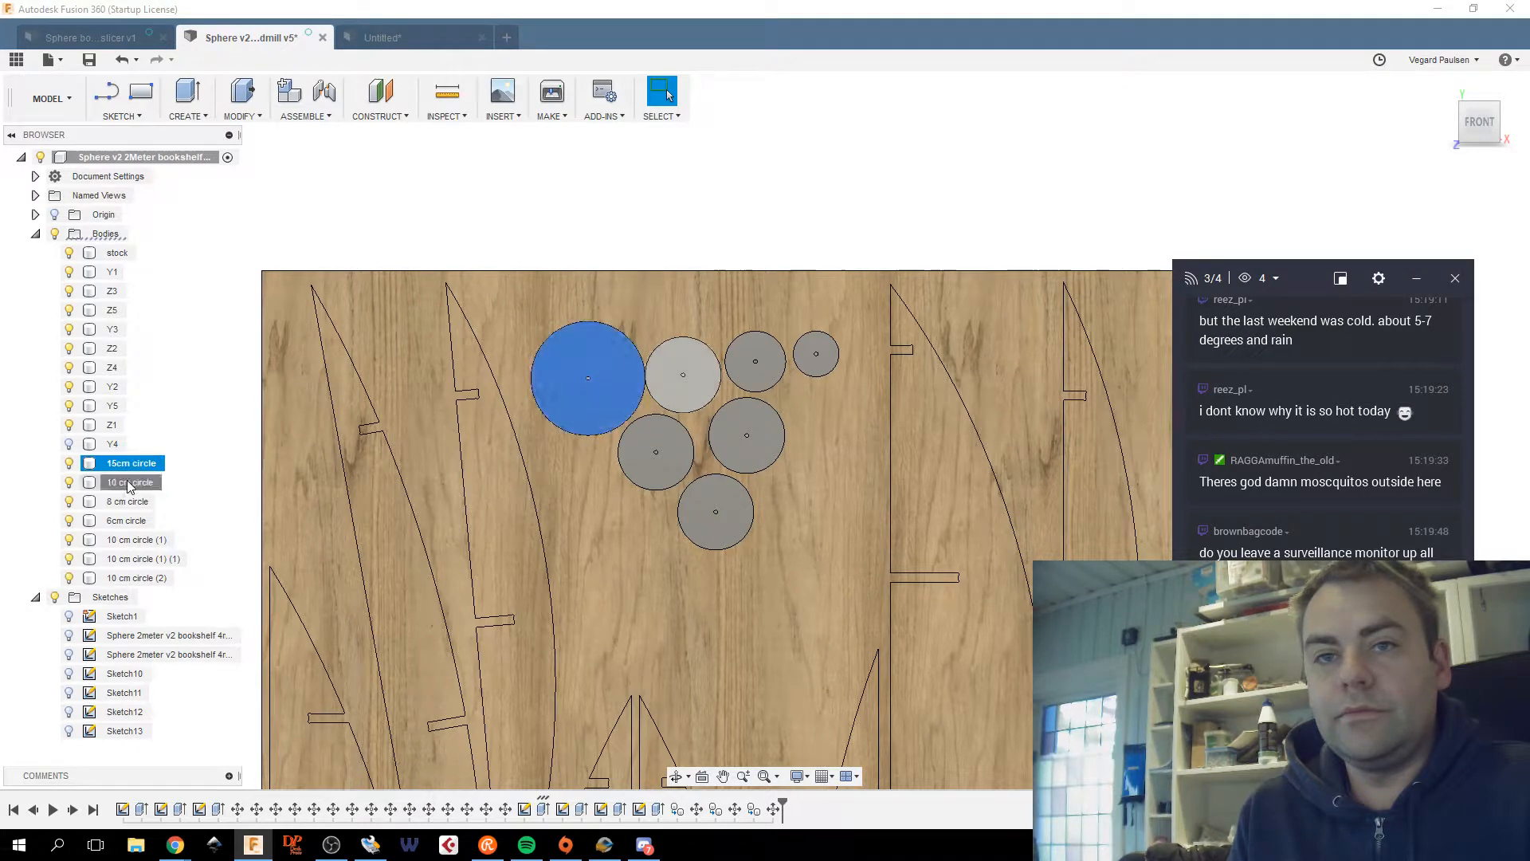
left_click(129, 482)
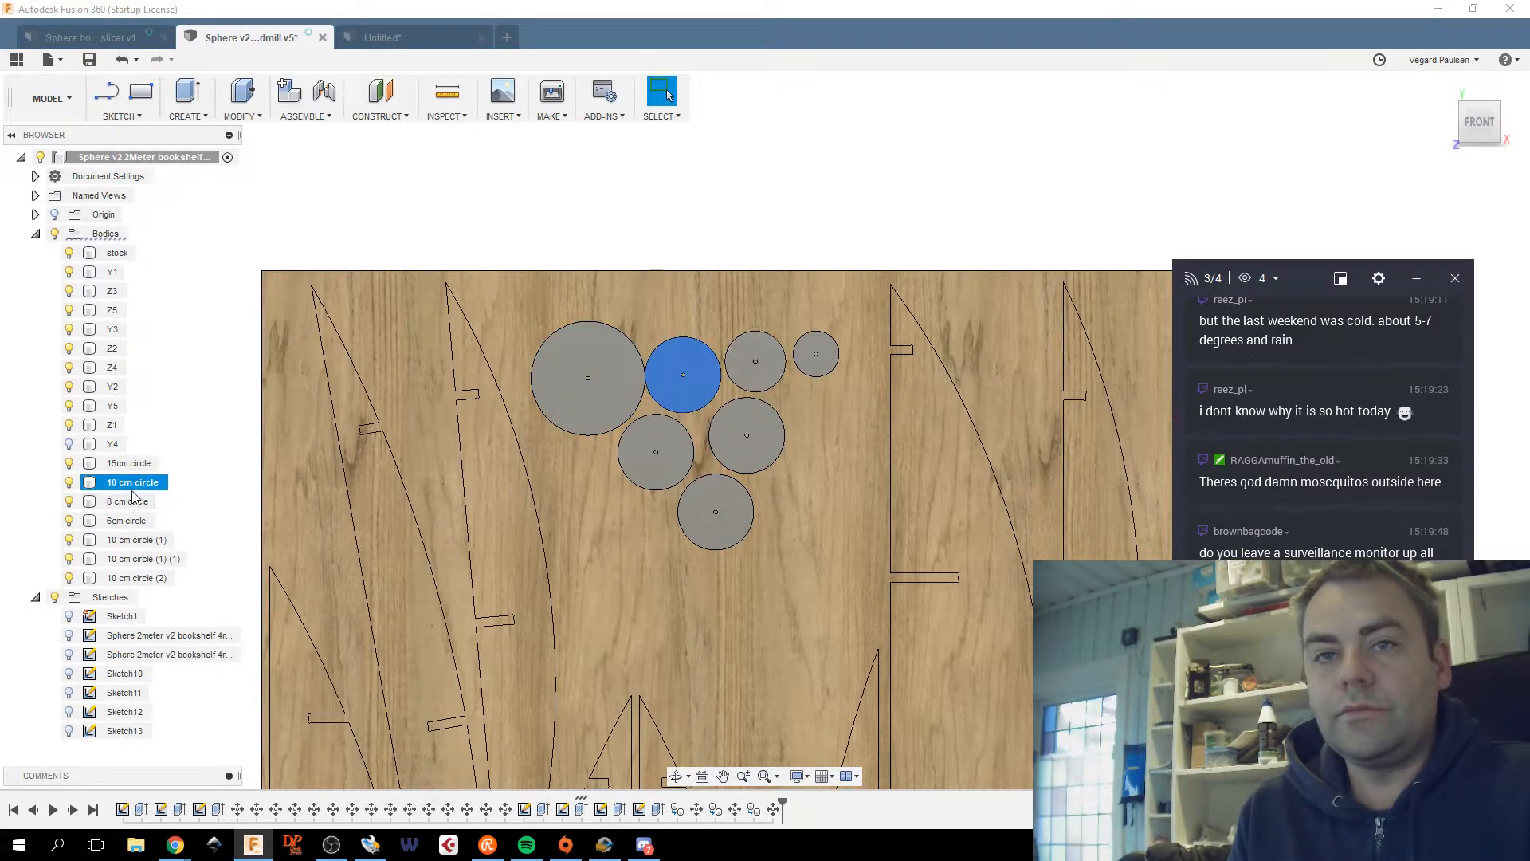
right_click(134, 482)
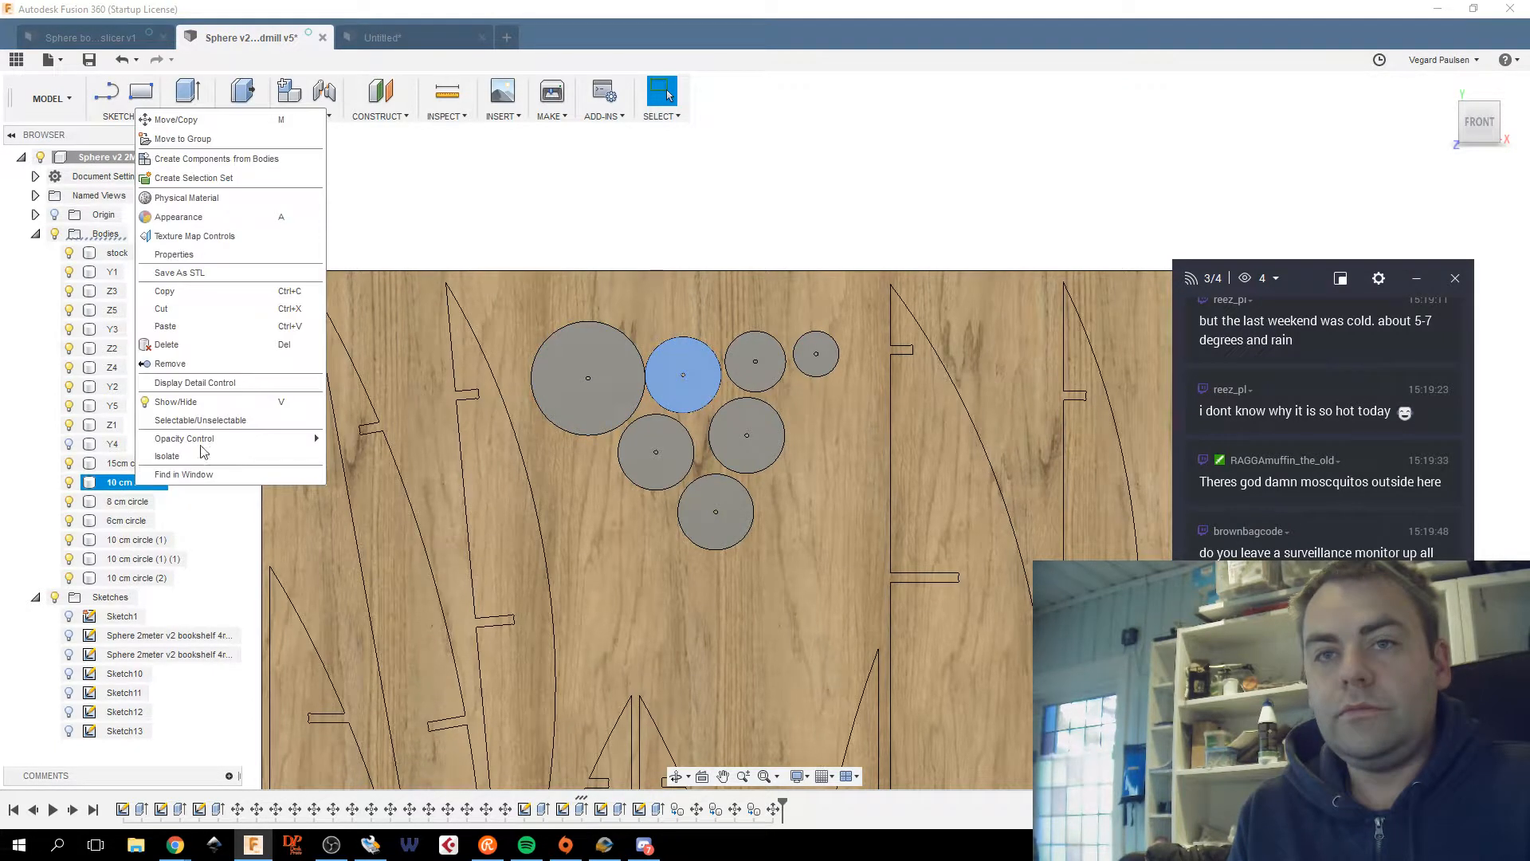
left_click(199, 121)
left_click_drag(665, 391, 779, 519)
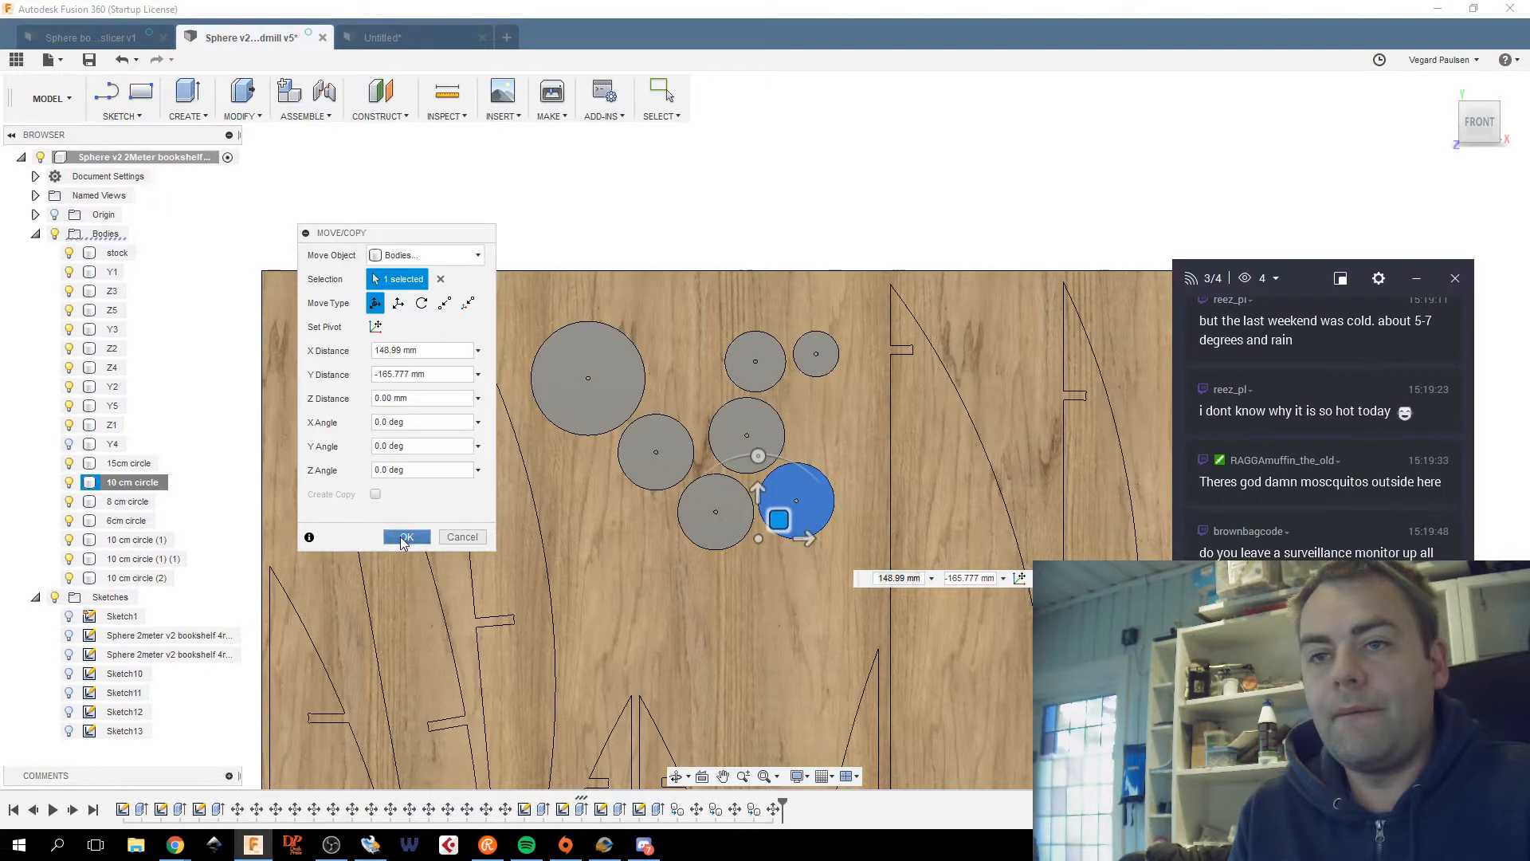
left_click(406, 538)
Reorder the bodies so the original 10 cm circle sits between the 6cm circle and the 10 cm circle copies.
left_click(128, 520)
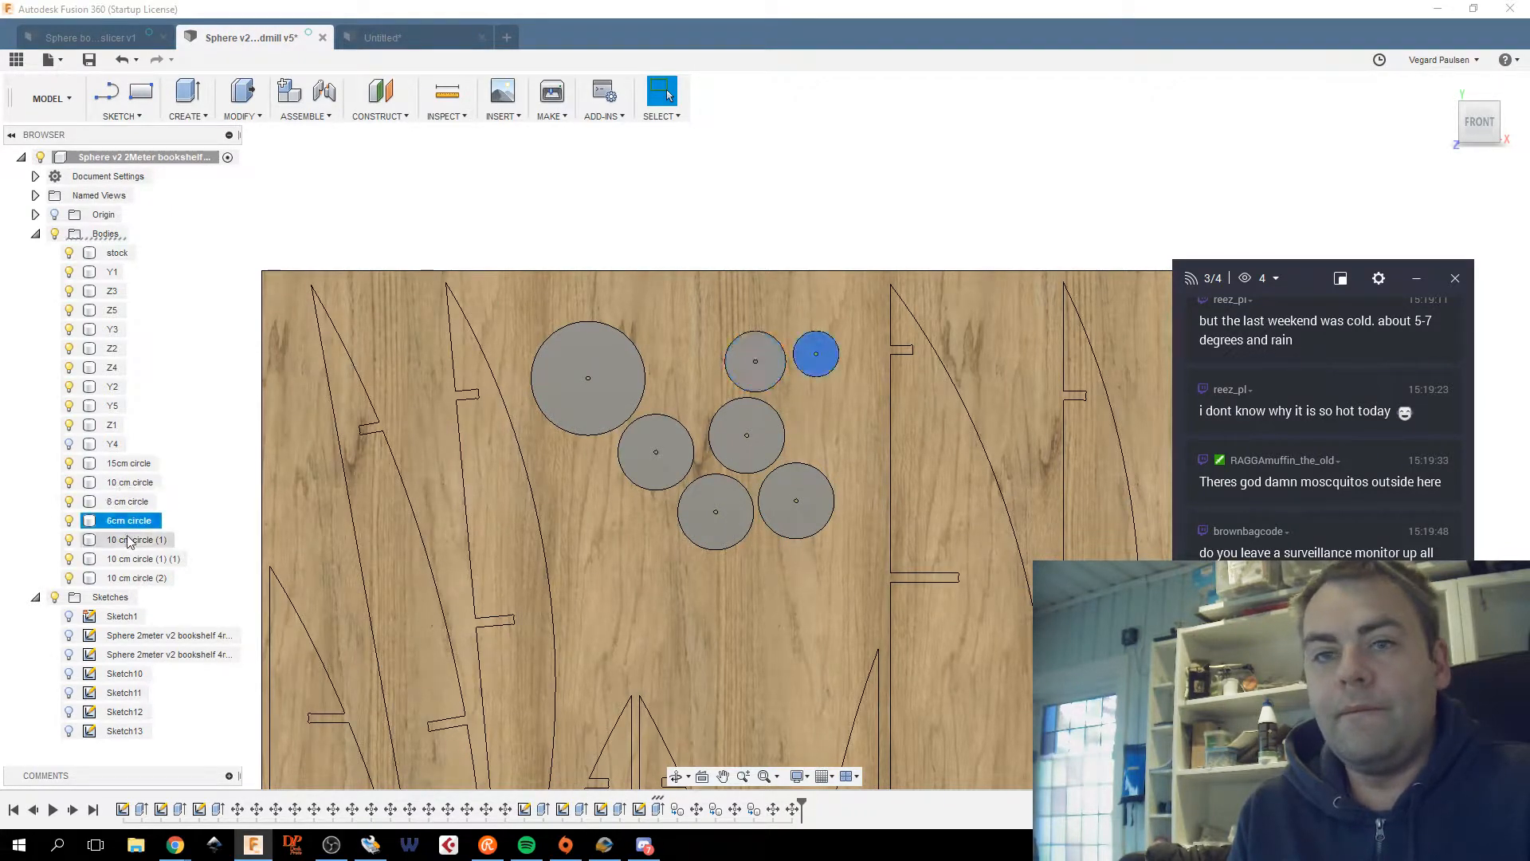
left_click(128, 463)
left_click(130, 482)
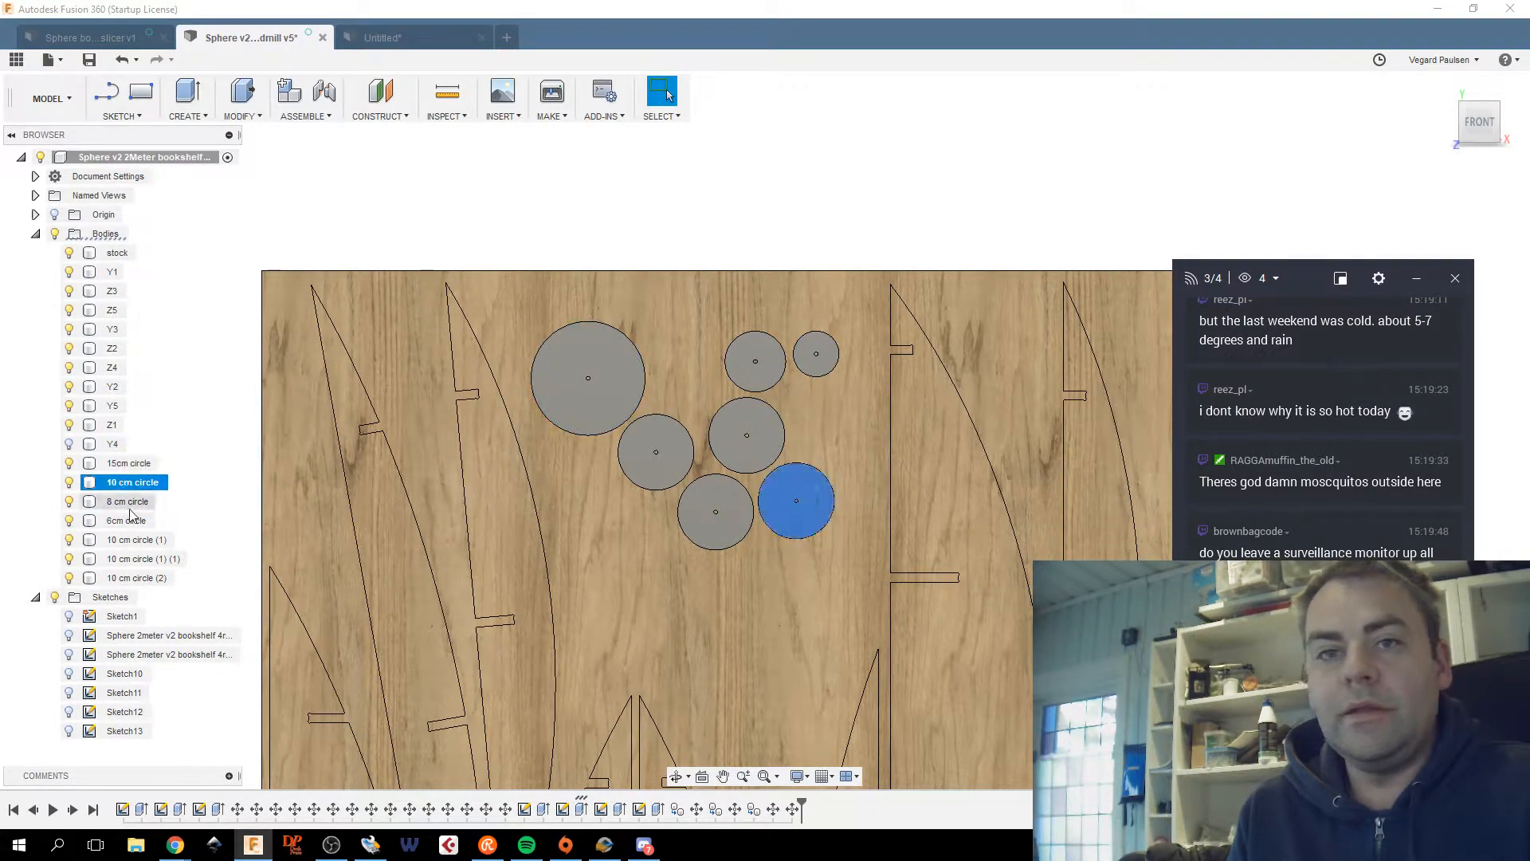
left_click_drag(130, 483, 134, 529)
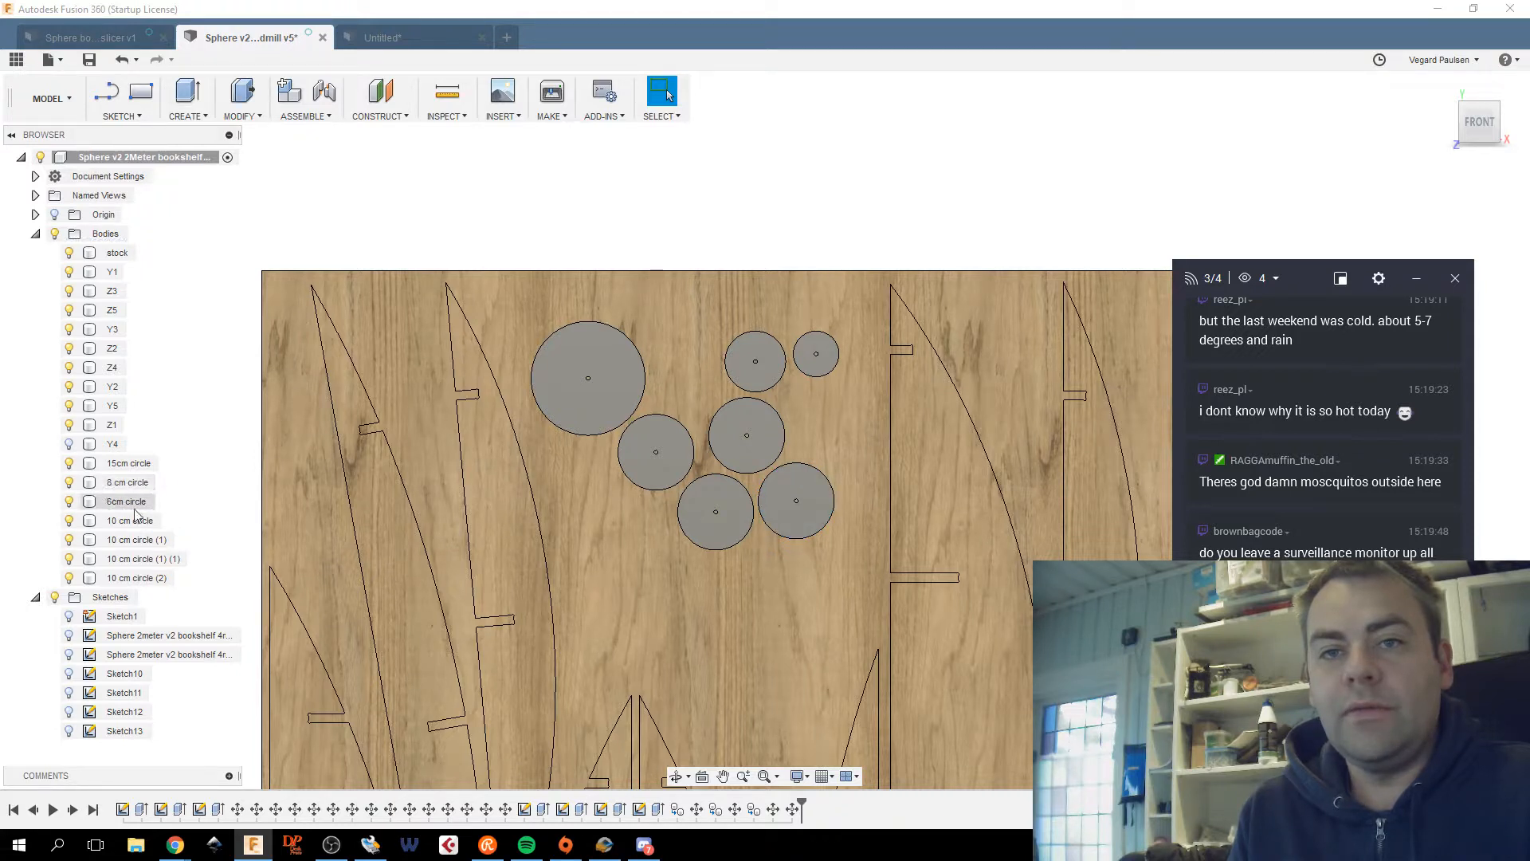
Move the 10 cm circle (1) body about 11.5 mm in X and 7.3 mm in Y, closer to its neighbouring copies.
left_click(136, 540)
left_click(138, 558)
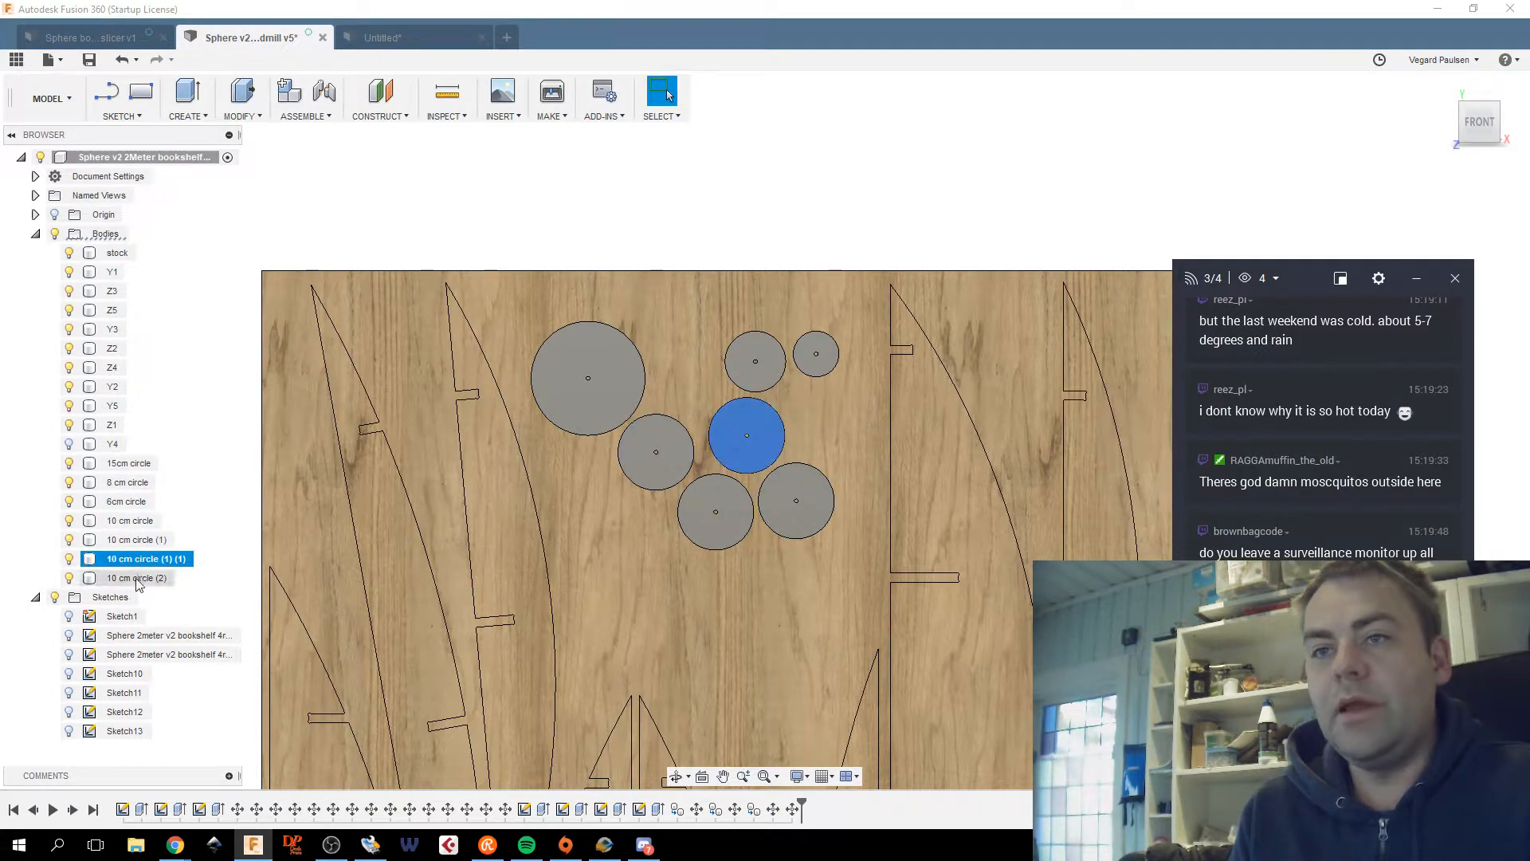
left_click(138, 577)
left_click(139, 540)
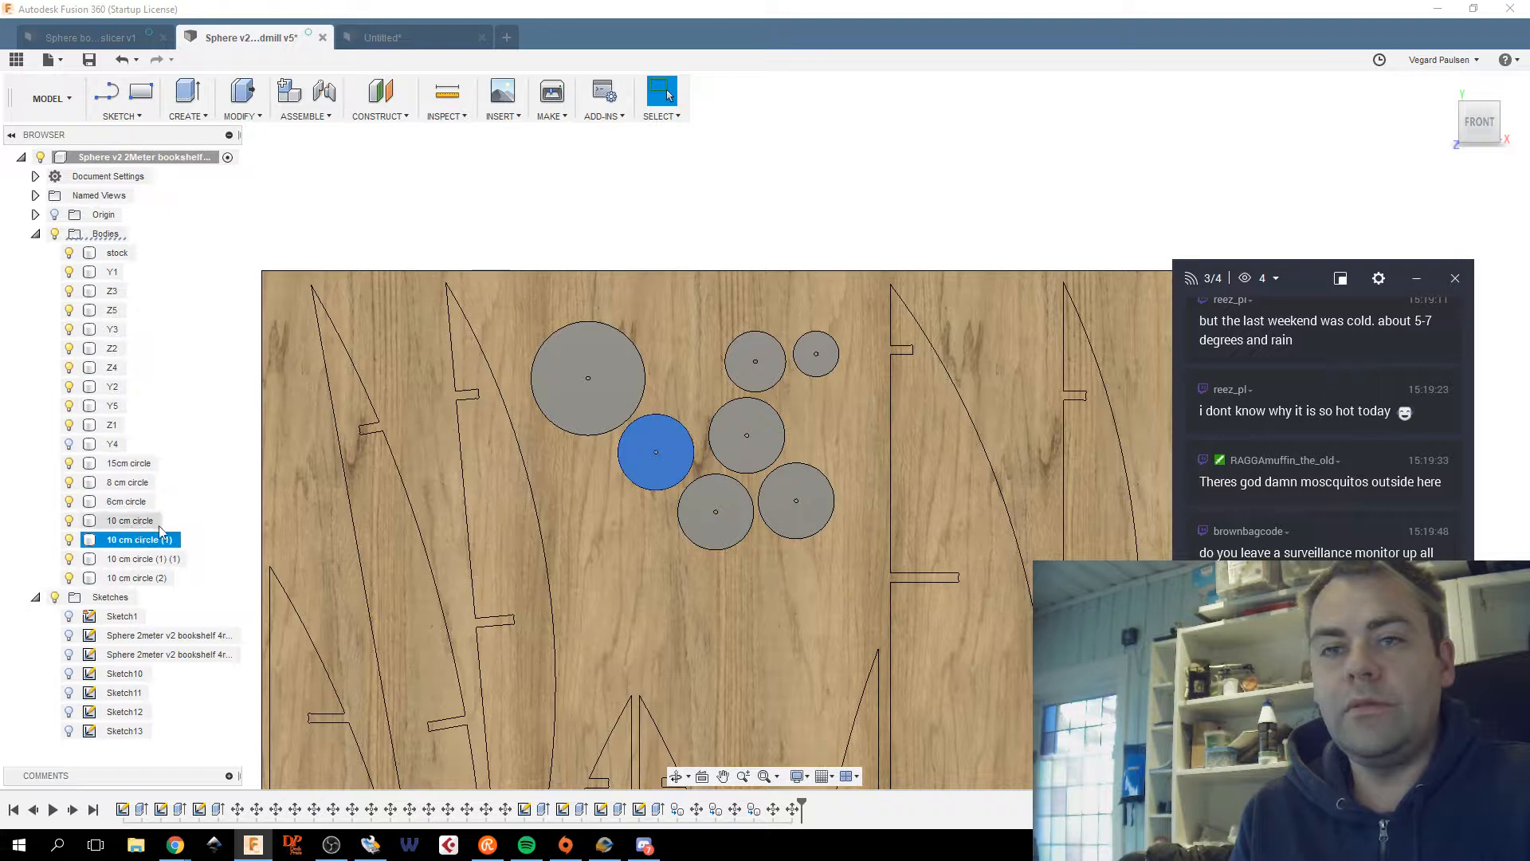
right_click(142, 541)
left_click(275, 185)
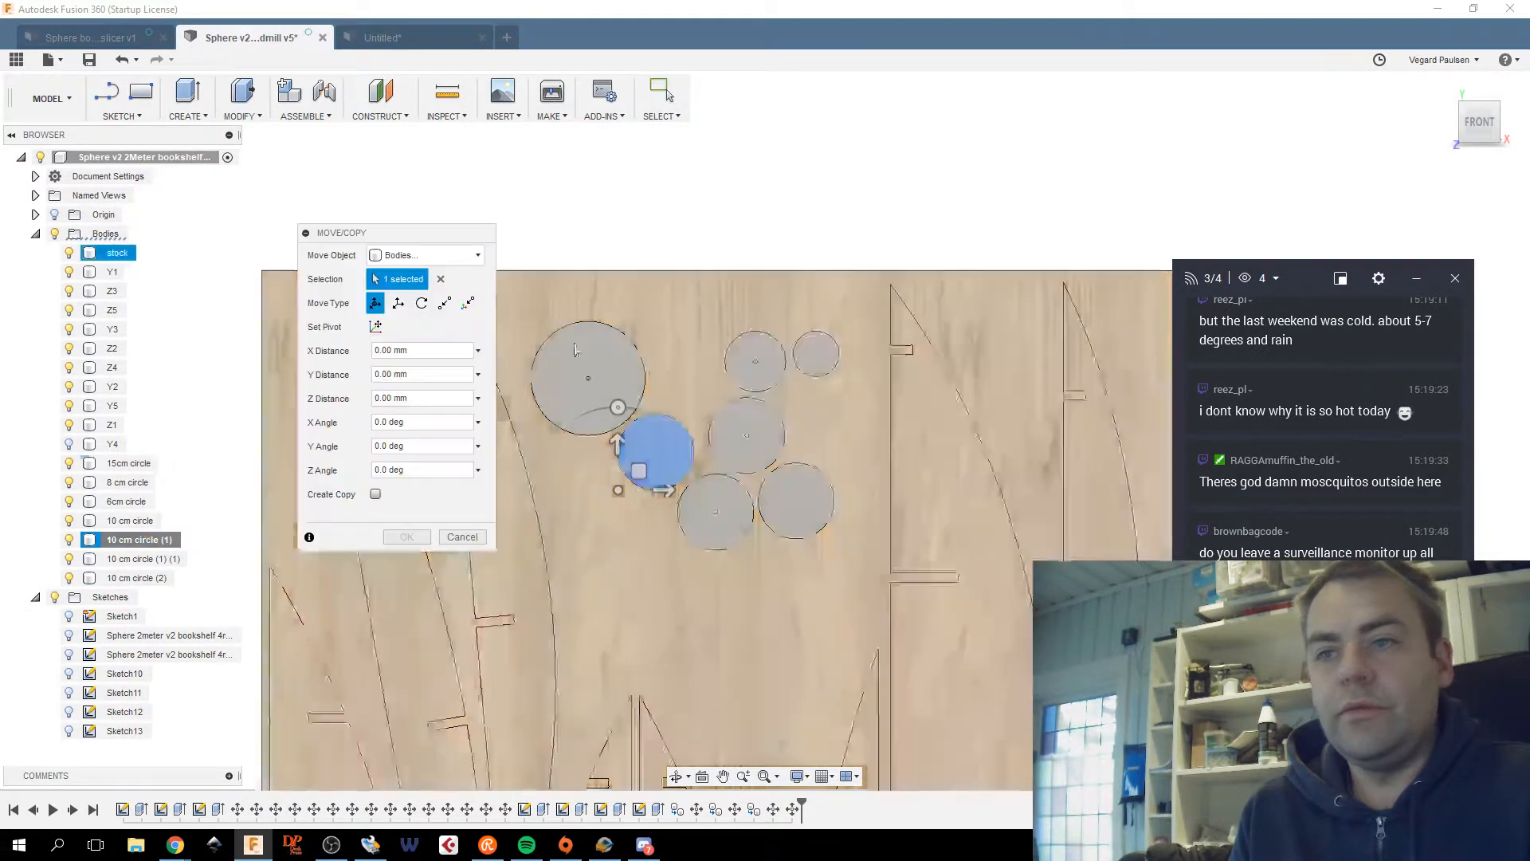
left_click_drag(638, 470, 648, 469)
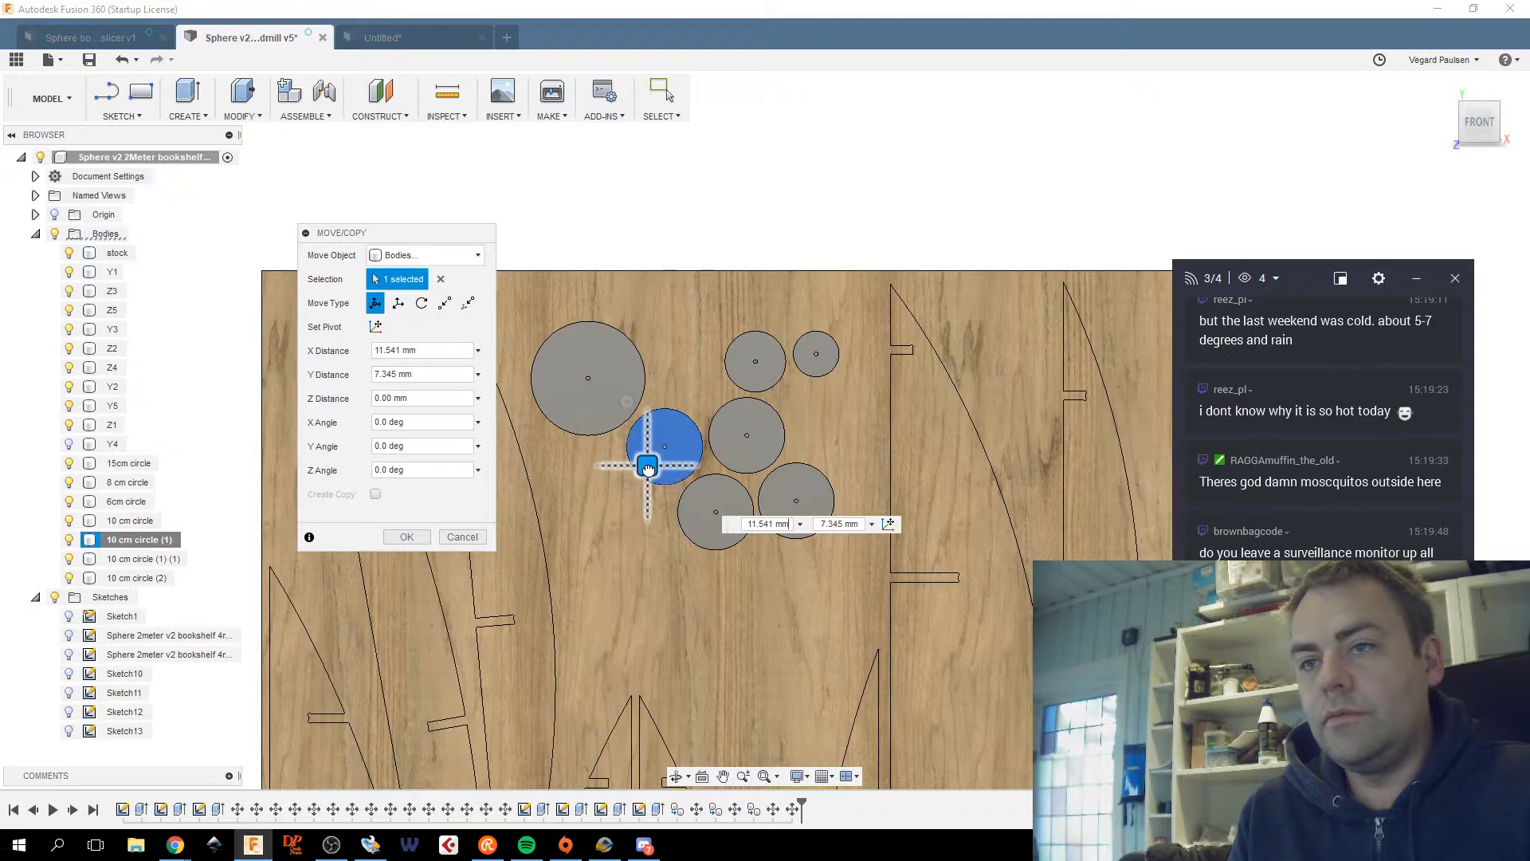
left_click(405, 539)
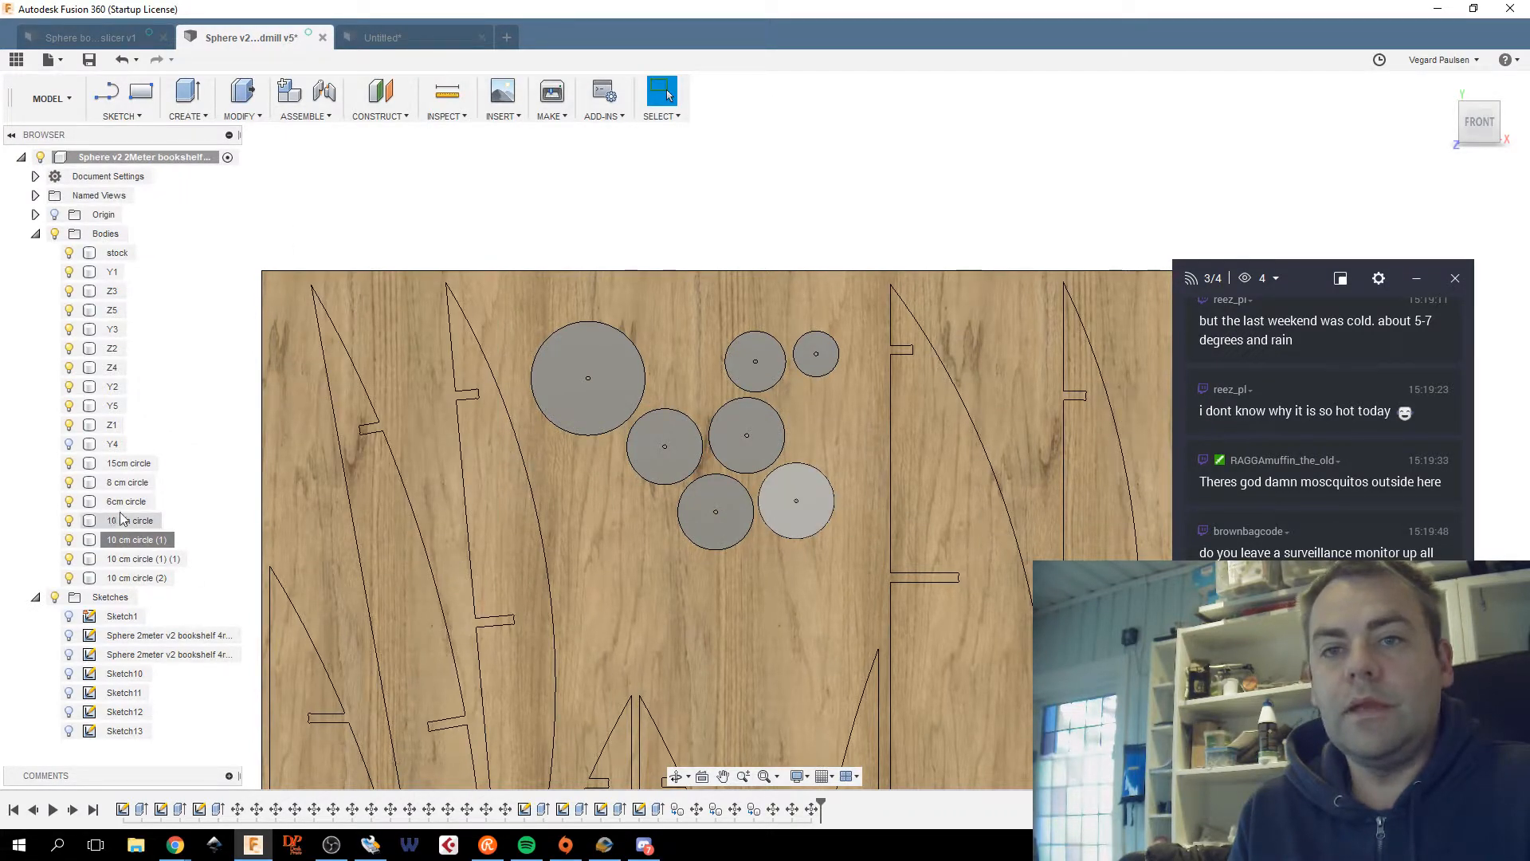
Switch to the browser and examine the disc sizes and spacer requirements in the project PDF, clearing it from view when finished.
left_click(130, 485)
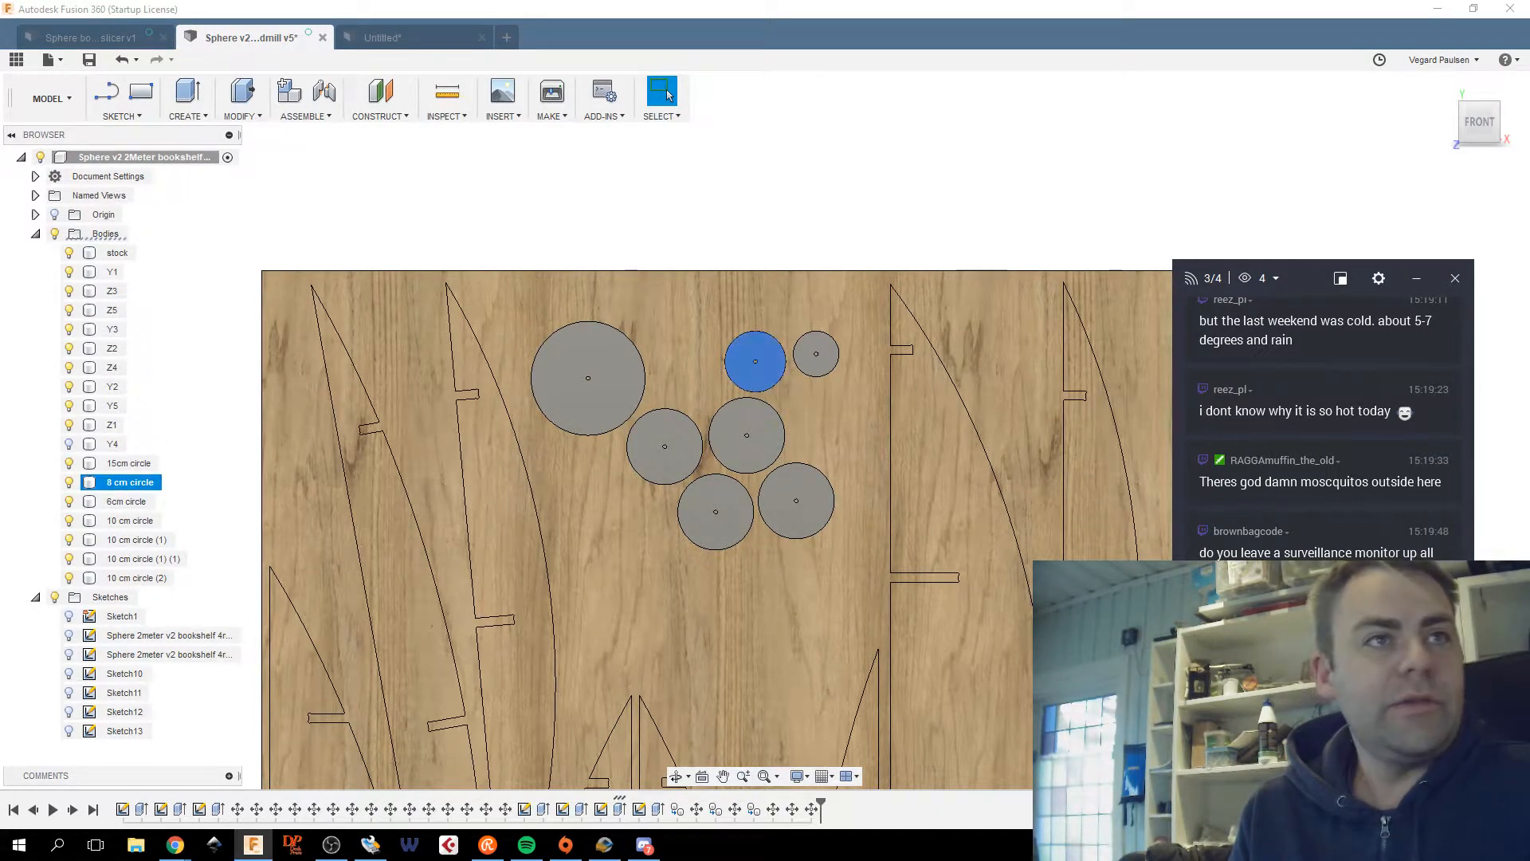
key("alt+Tab")
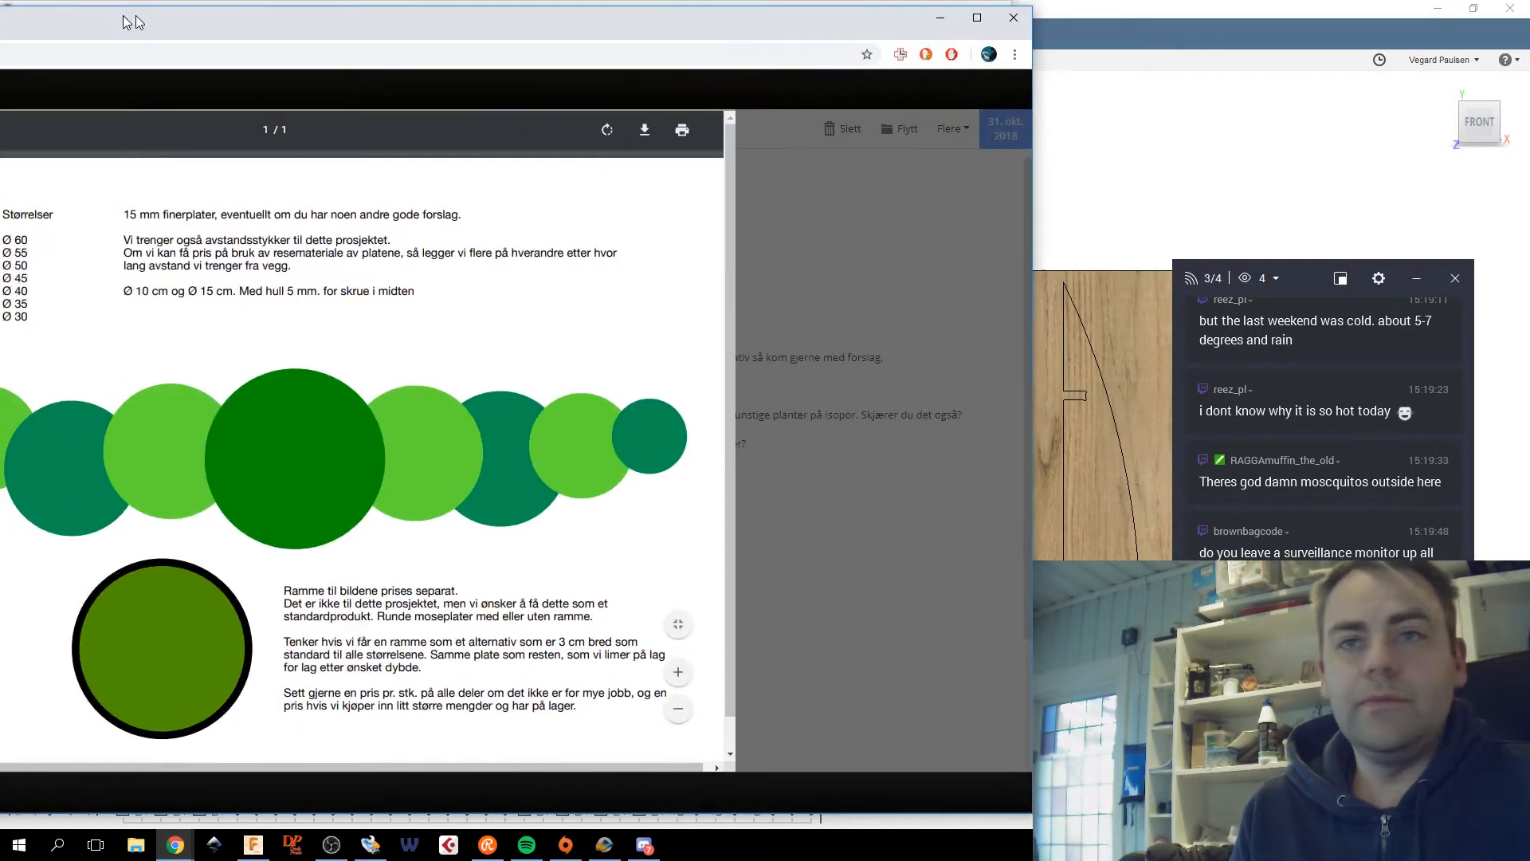
left_click_drag(135, 17, 257, 14)
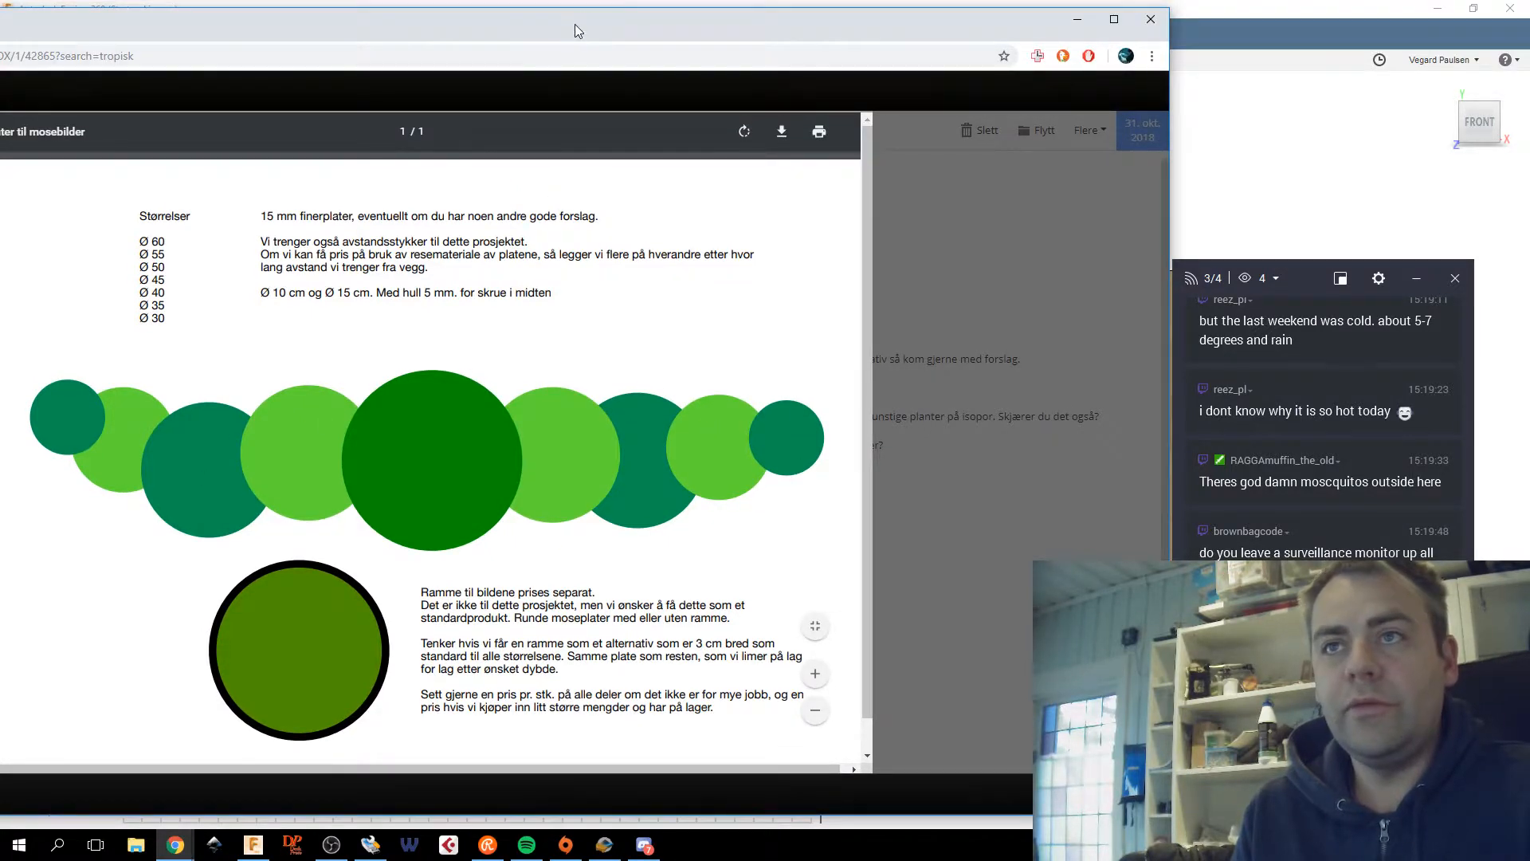
left_click_drag(575, 25, 0, 25)
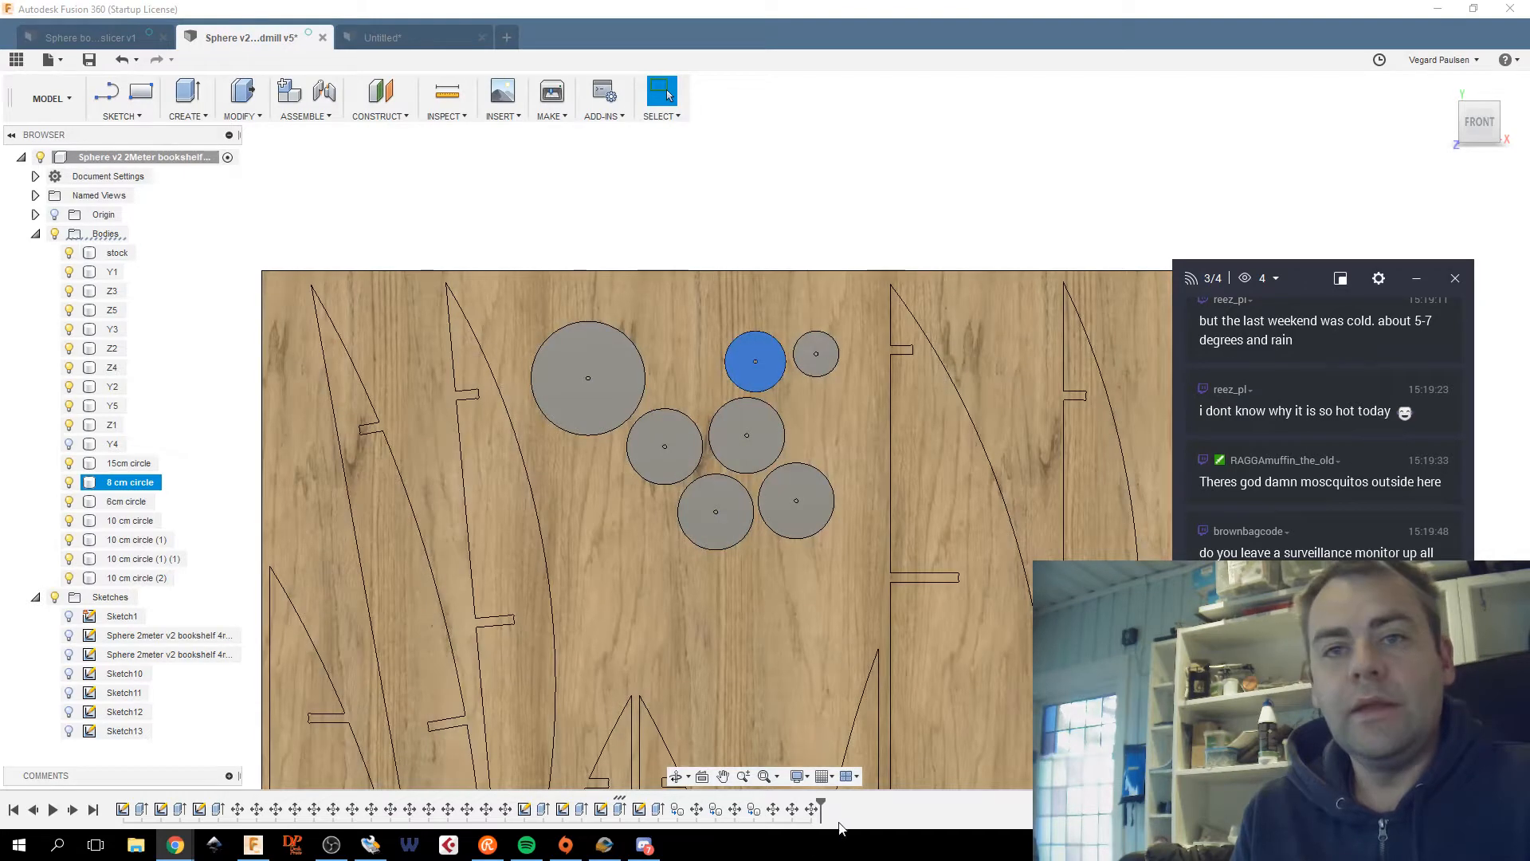
Duplicate the 8 cm circle body and move the copy about 87.1 mm in X and -90.2 mm in Y, beneath the 6cm circle.
right_click(143, 484)
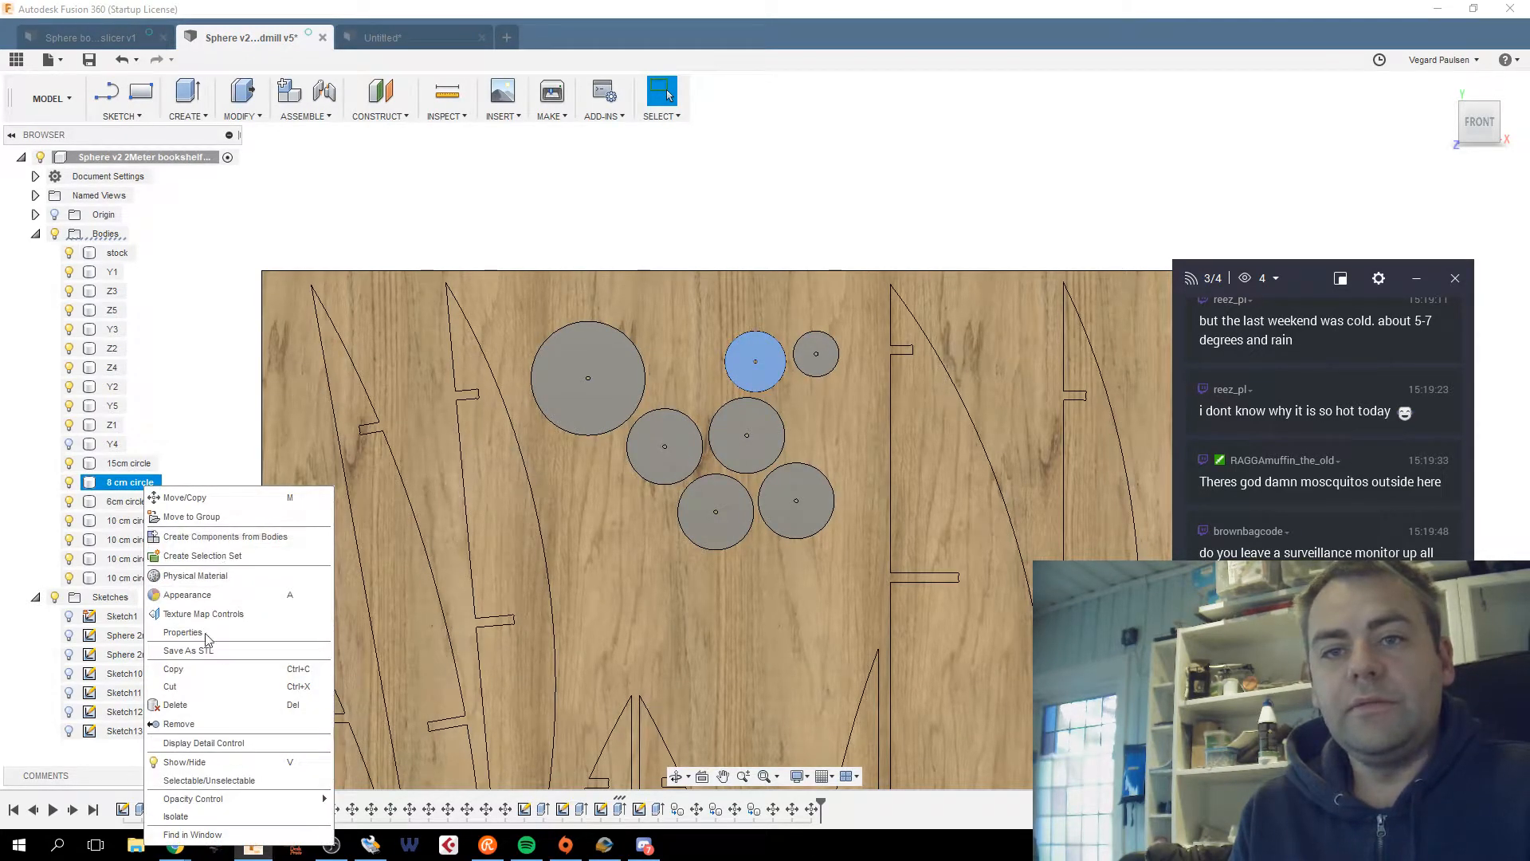
left_click(226, 670)
right_click(203, 475)
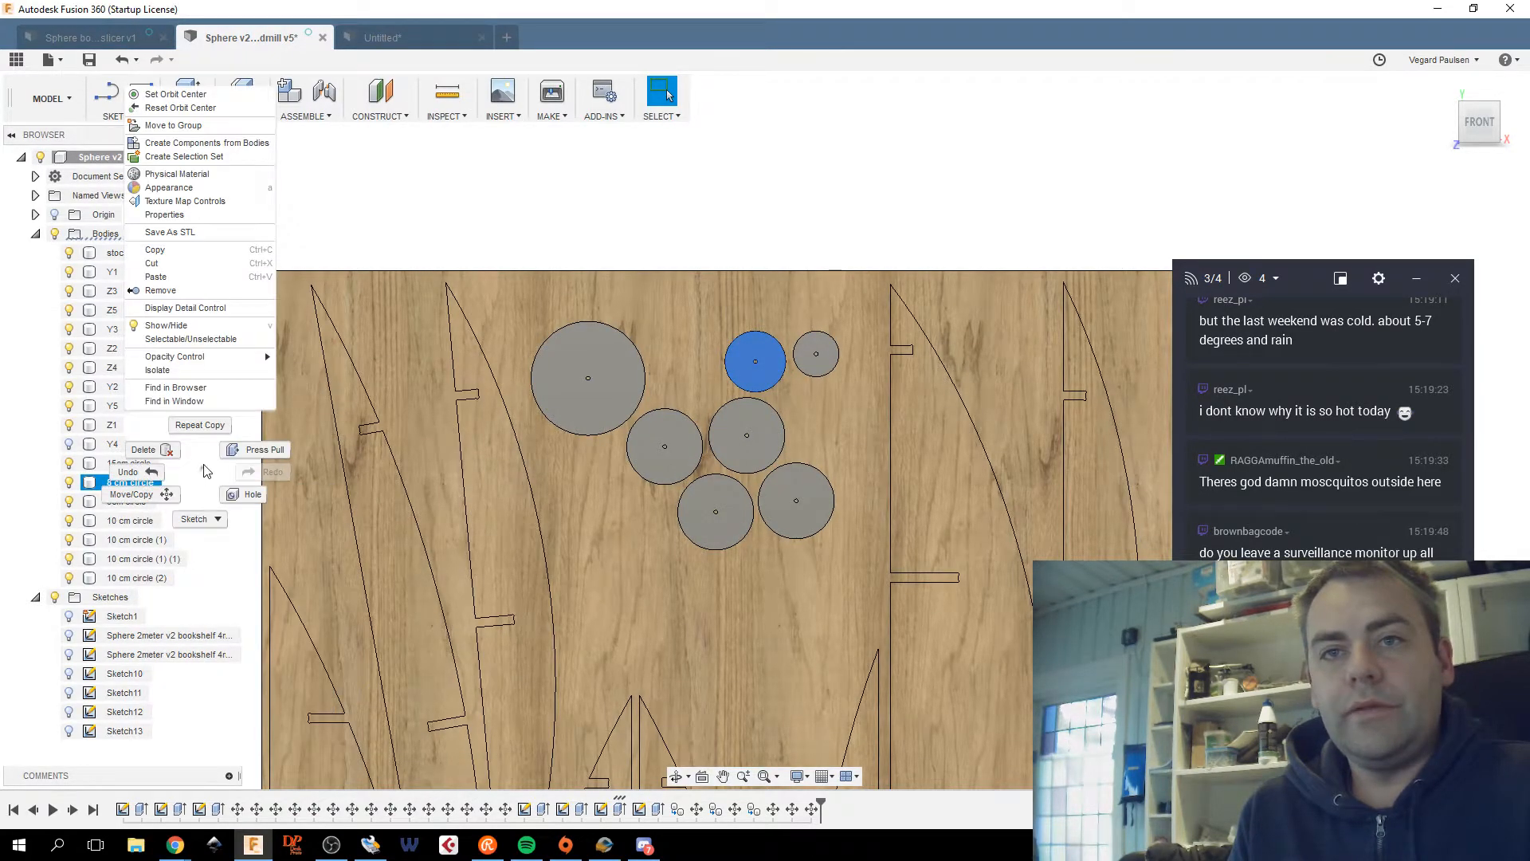
left_click(198, 283)
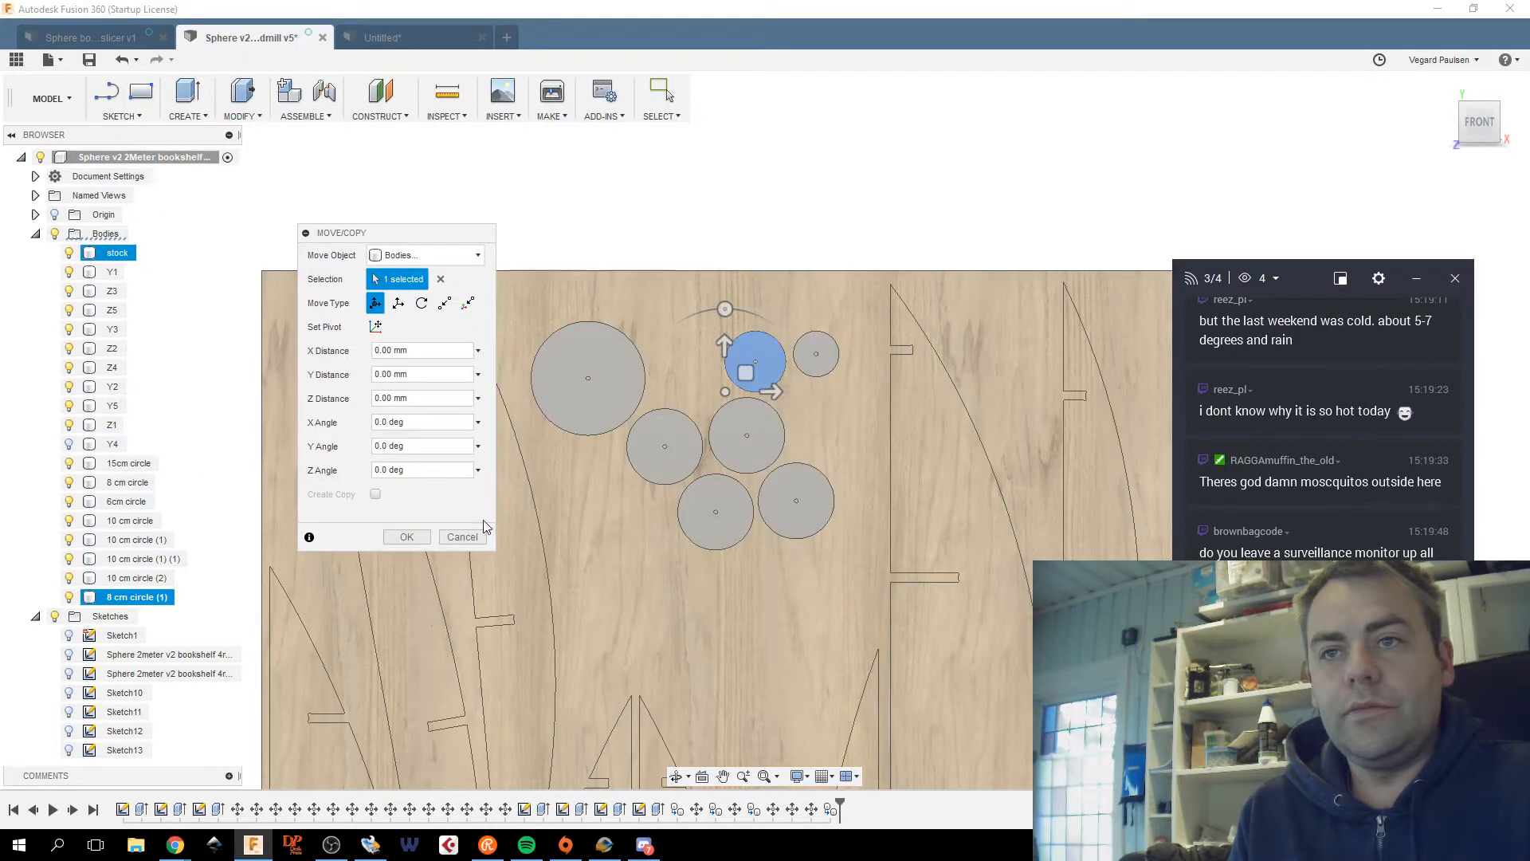
left_click_drag(739, 369, 810, 441)
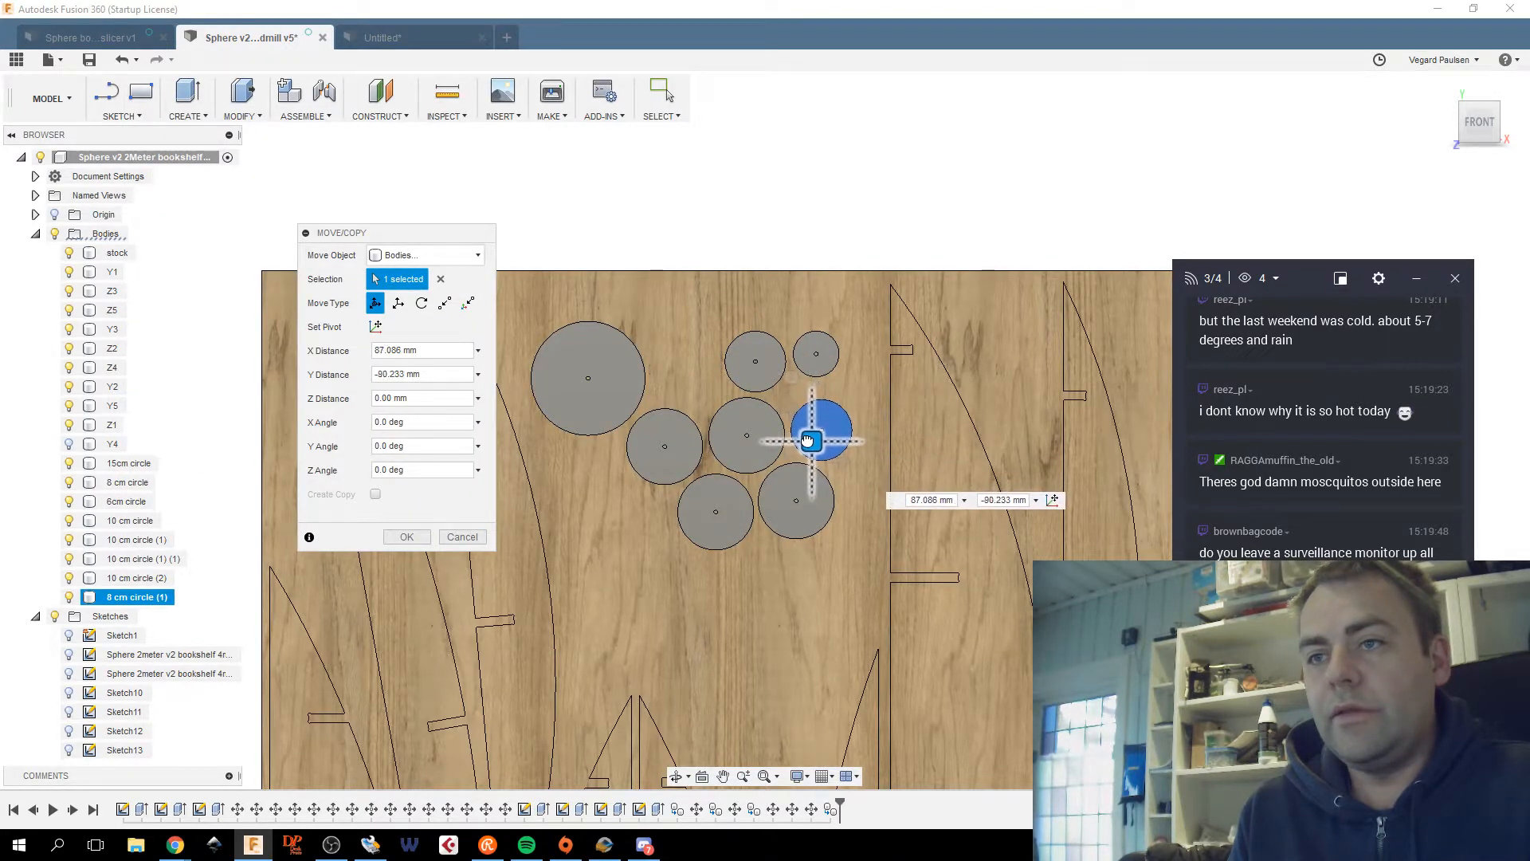
left_click(402, 538)
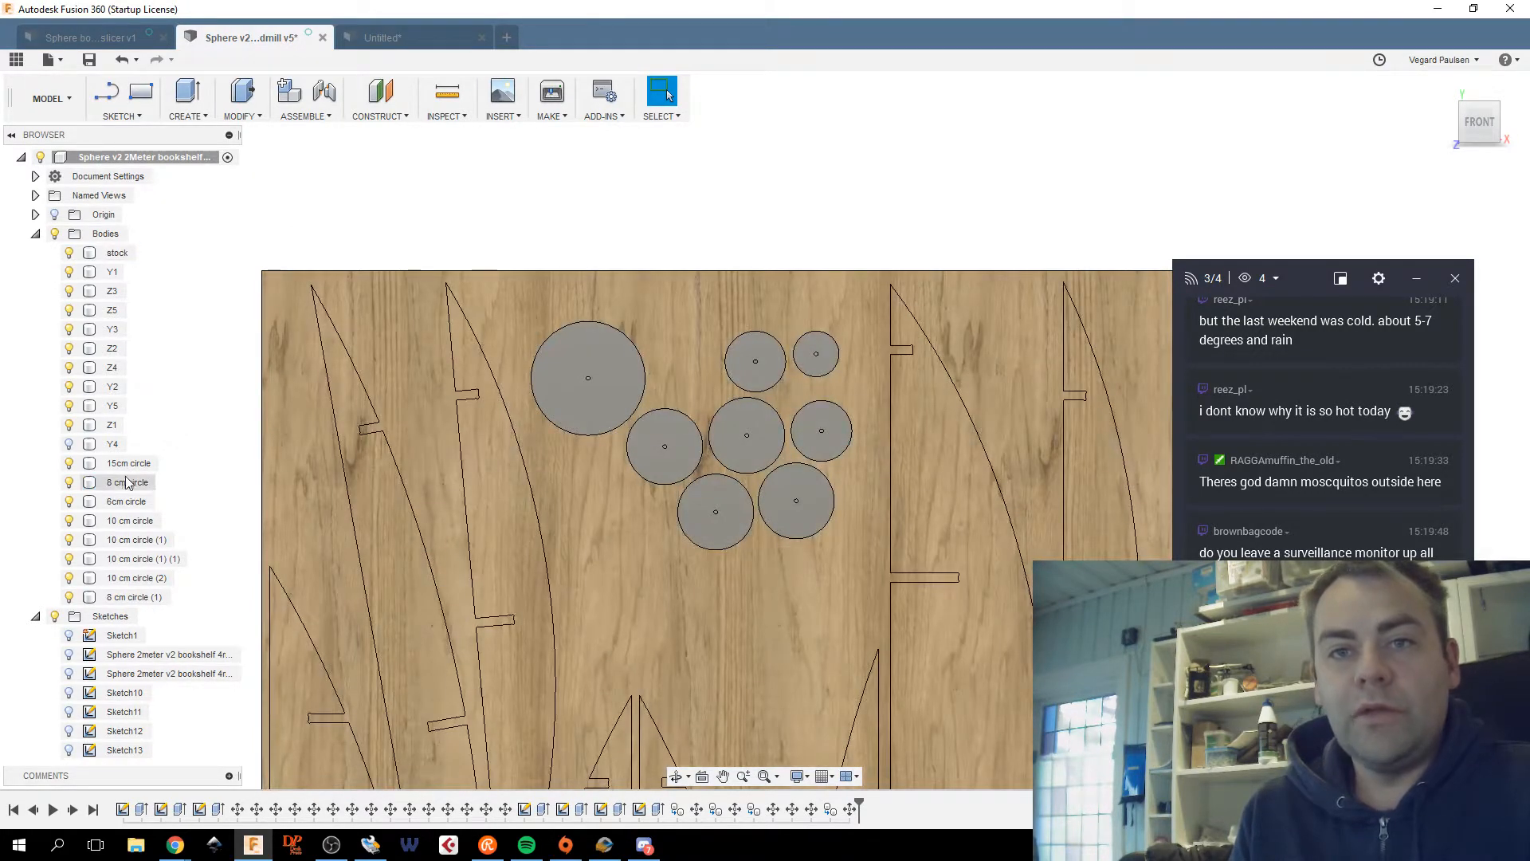
Duplicate the 6cm circle body and move the copy about 55.6 mm in X and -38.8 mm in Y.
left_click(124, 501)
right_click(122, 502)
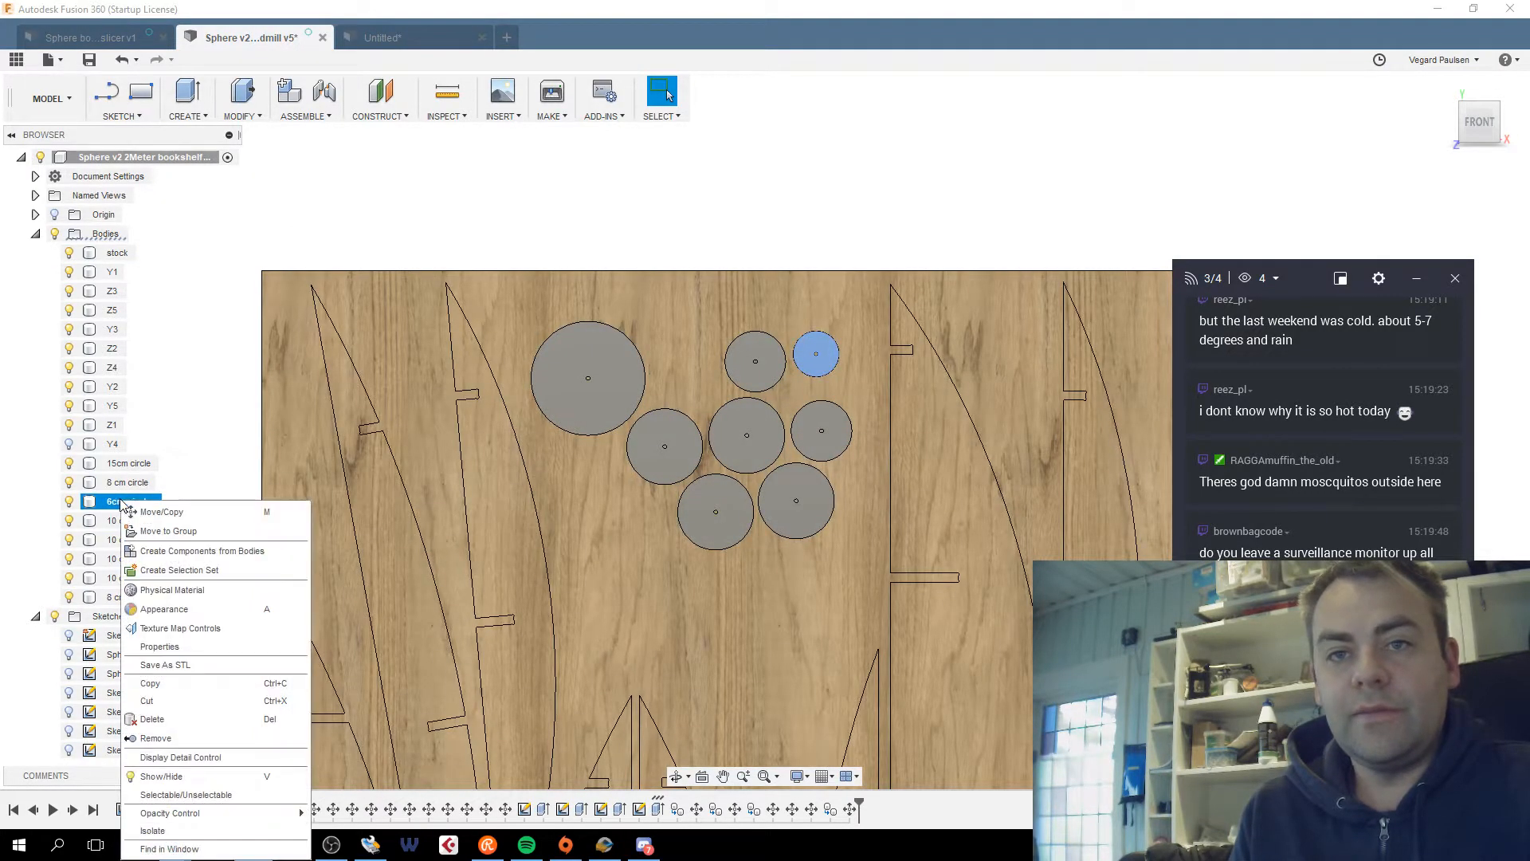
left_click(213, 682)
right_click(217, 434)
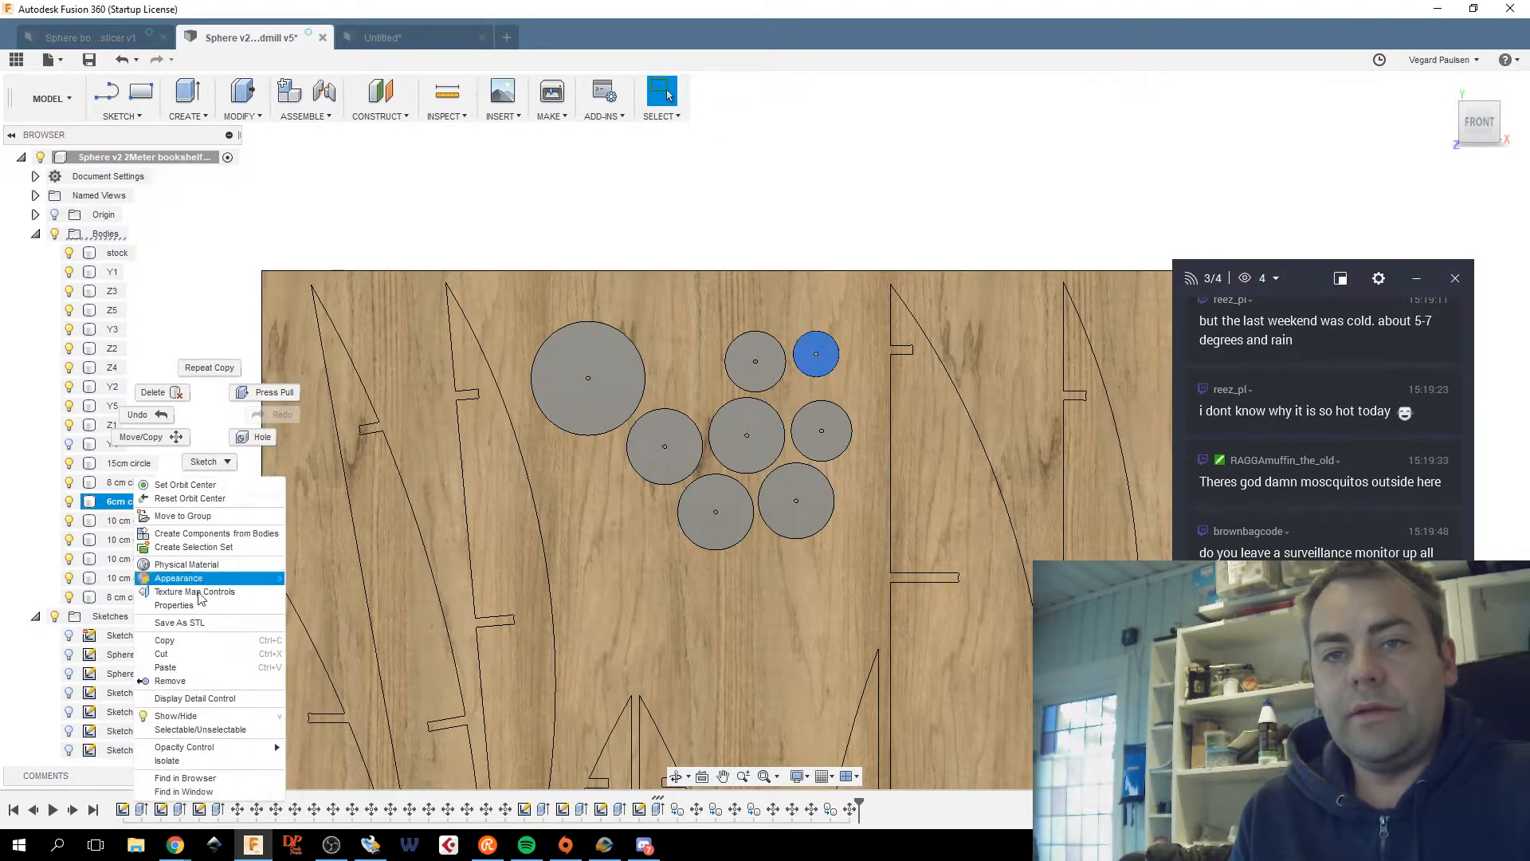
left_click(183, 667)
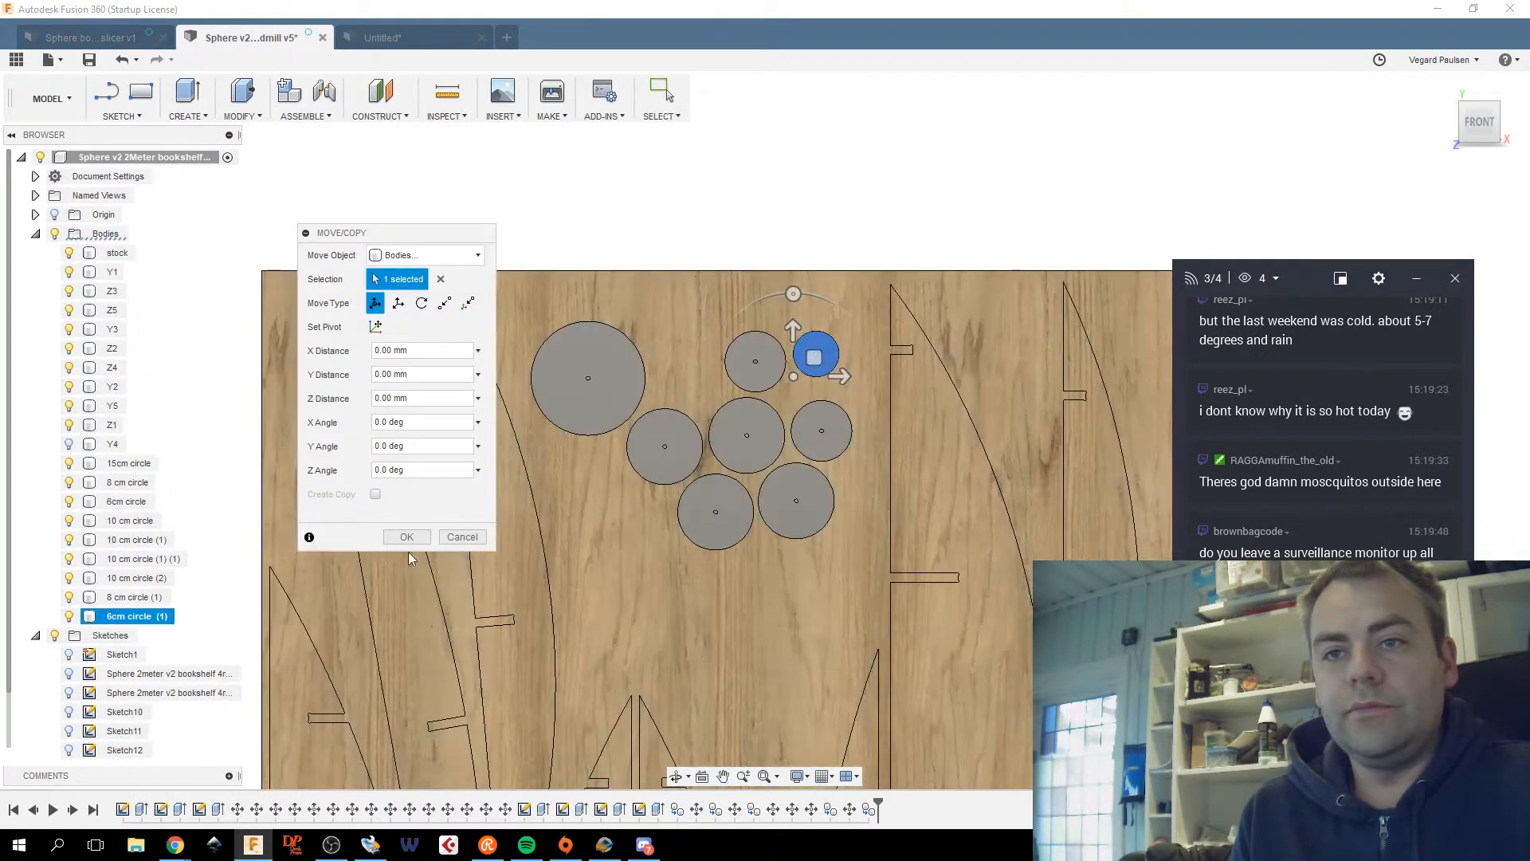
left_click_drag(816, 353, 858, 386)
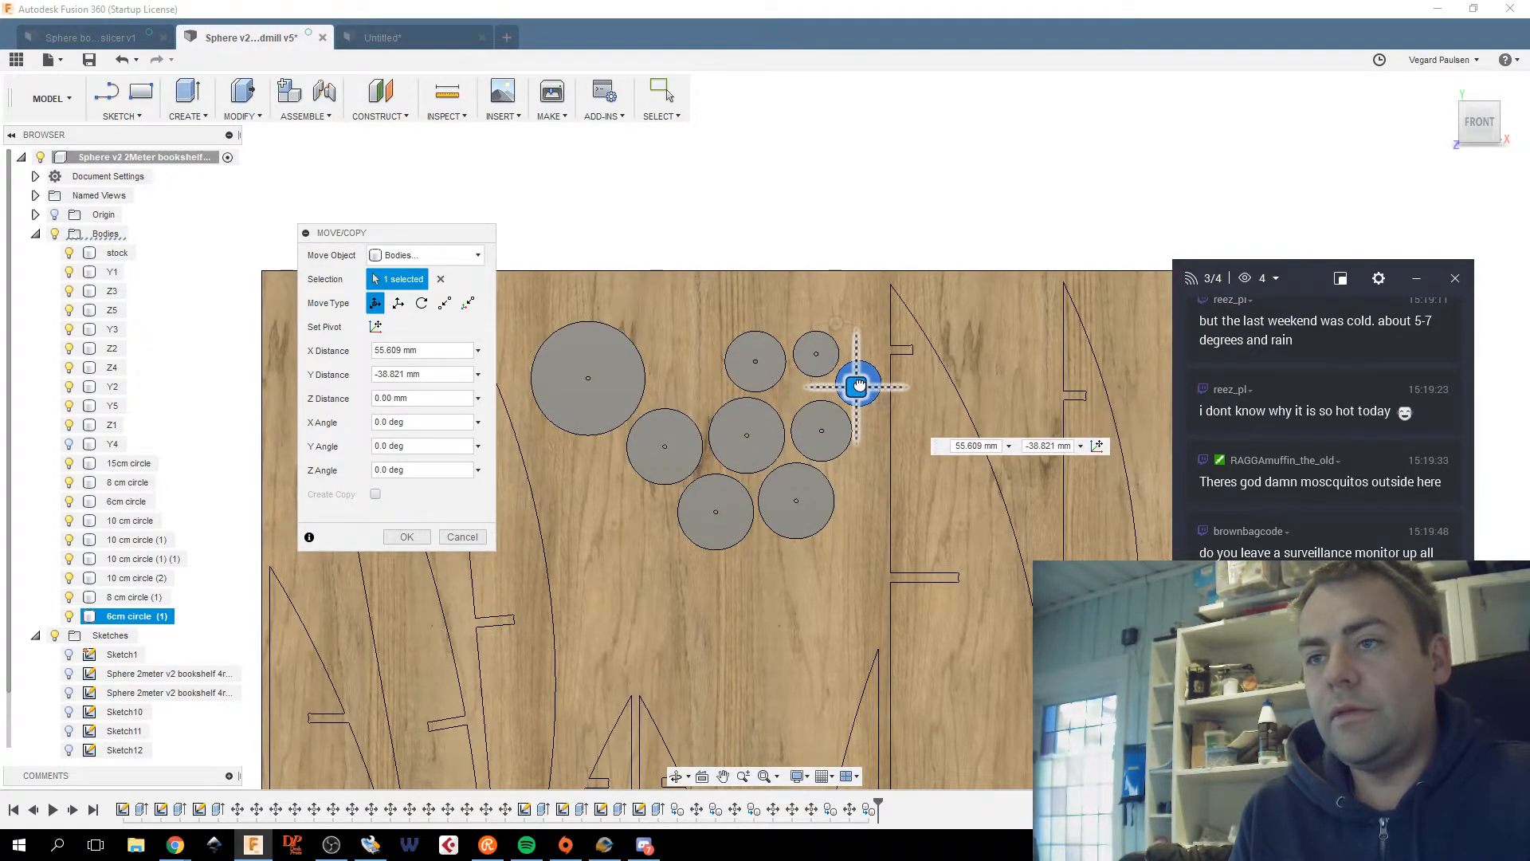
left_click(418, 542)
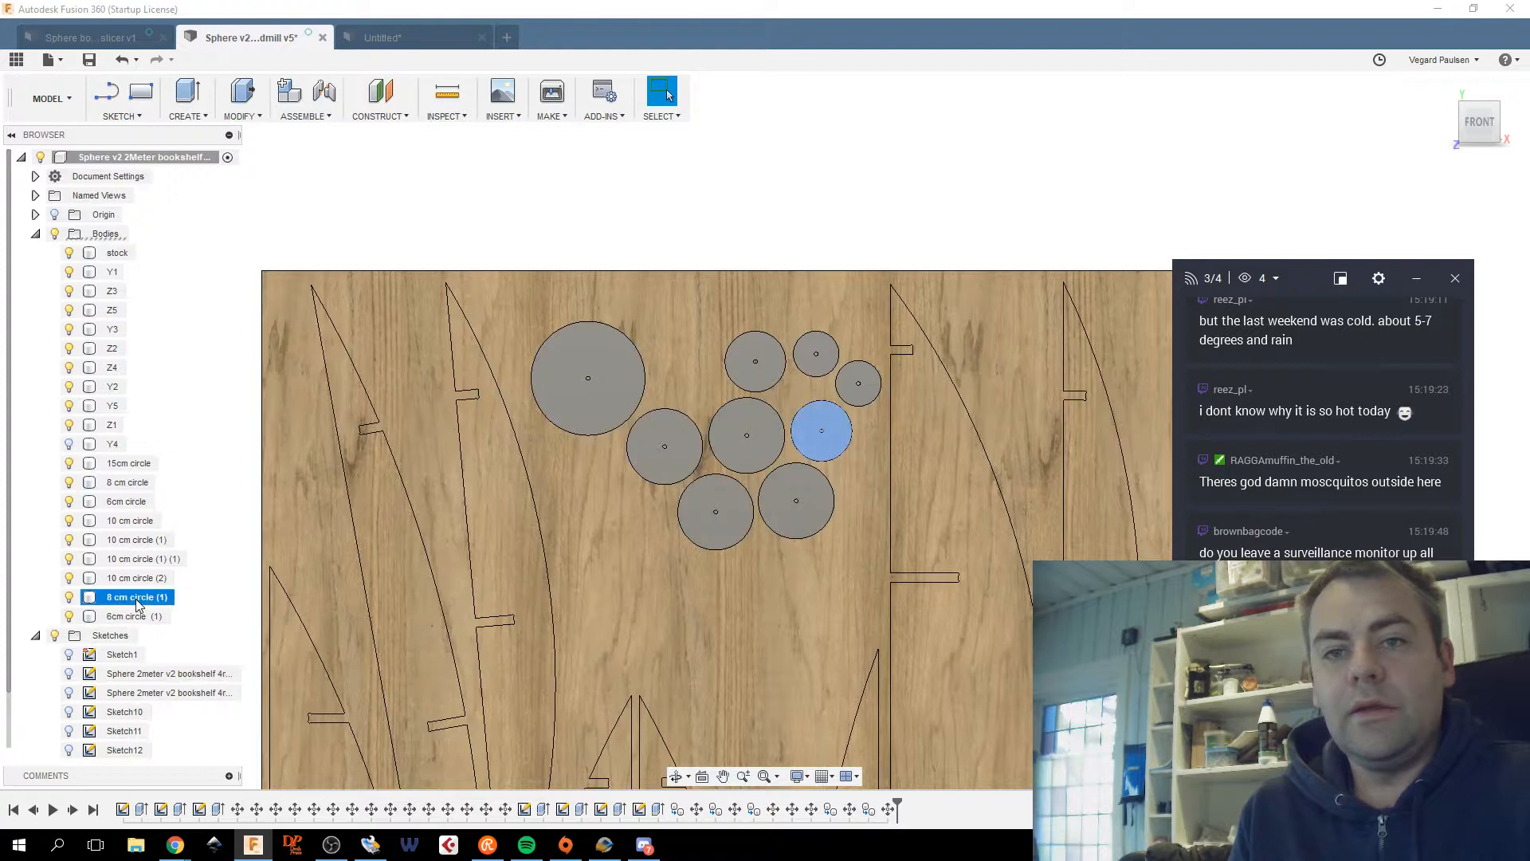
Reorder the bodies so the 8 cm circle (1) copy sits directly after the original 8 cm circle.
left_click(132, 597)
left_click(130, 482)
left_click(127, 500)
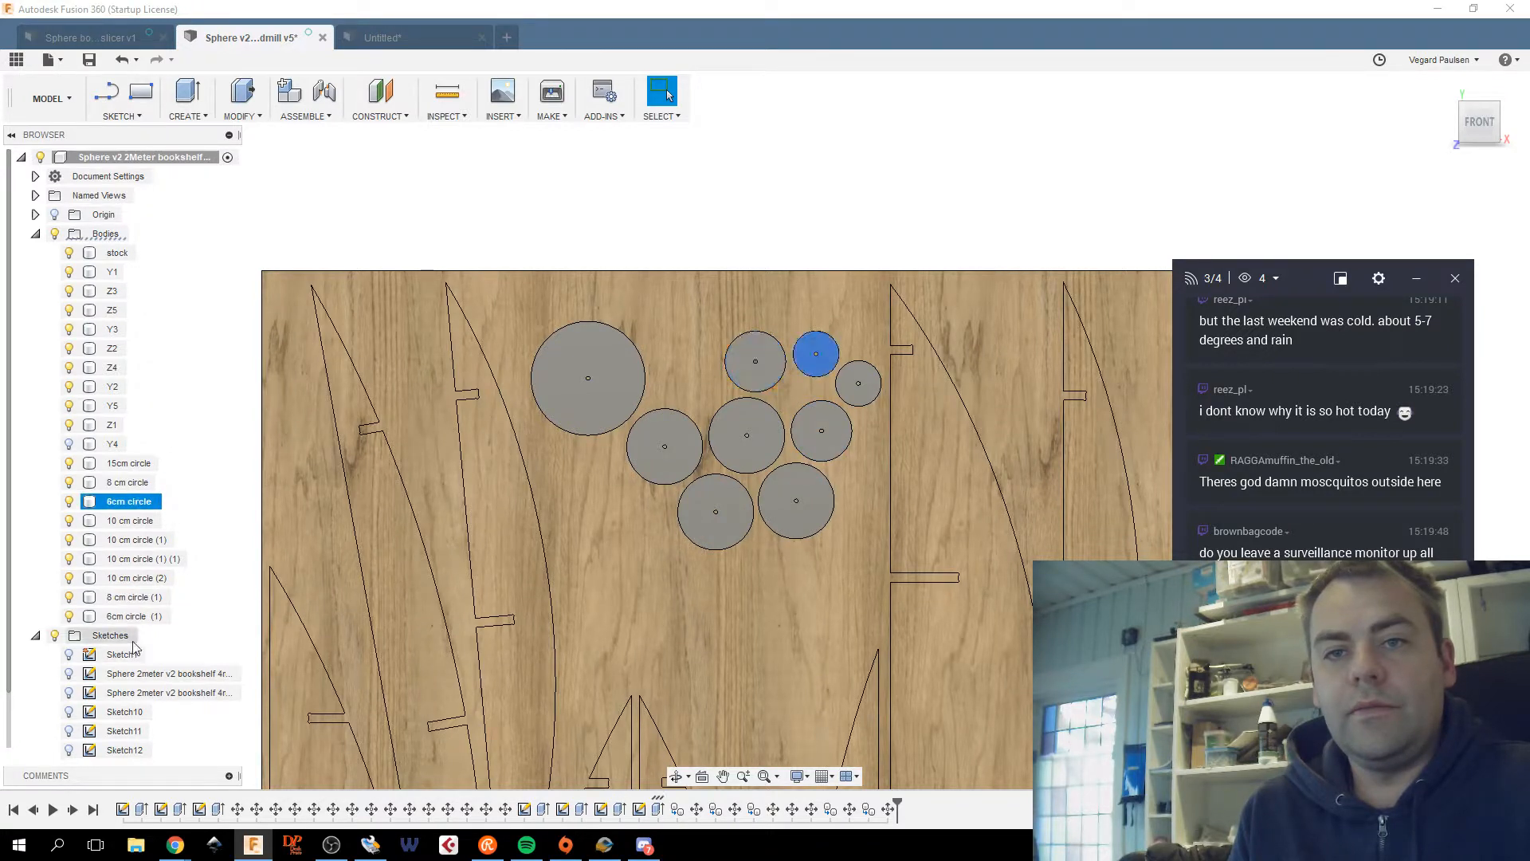
left_click(132, 597)
left_click_drag(132, 597, 137, 499)
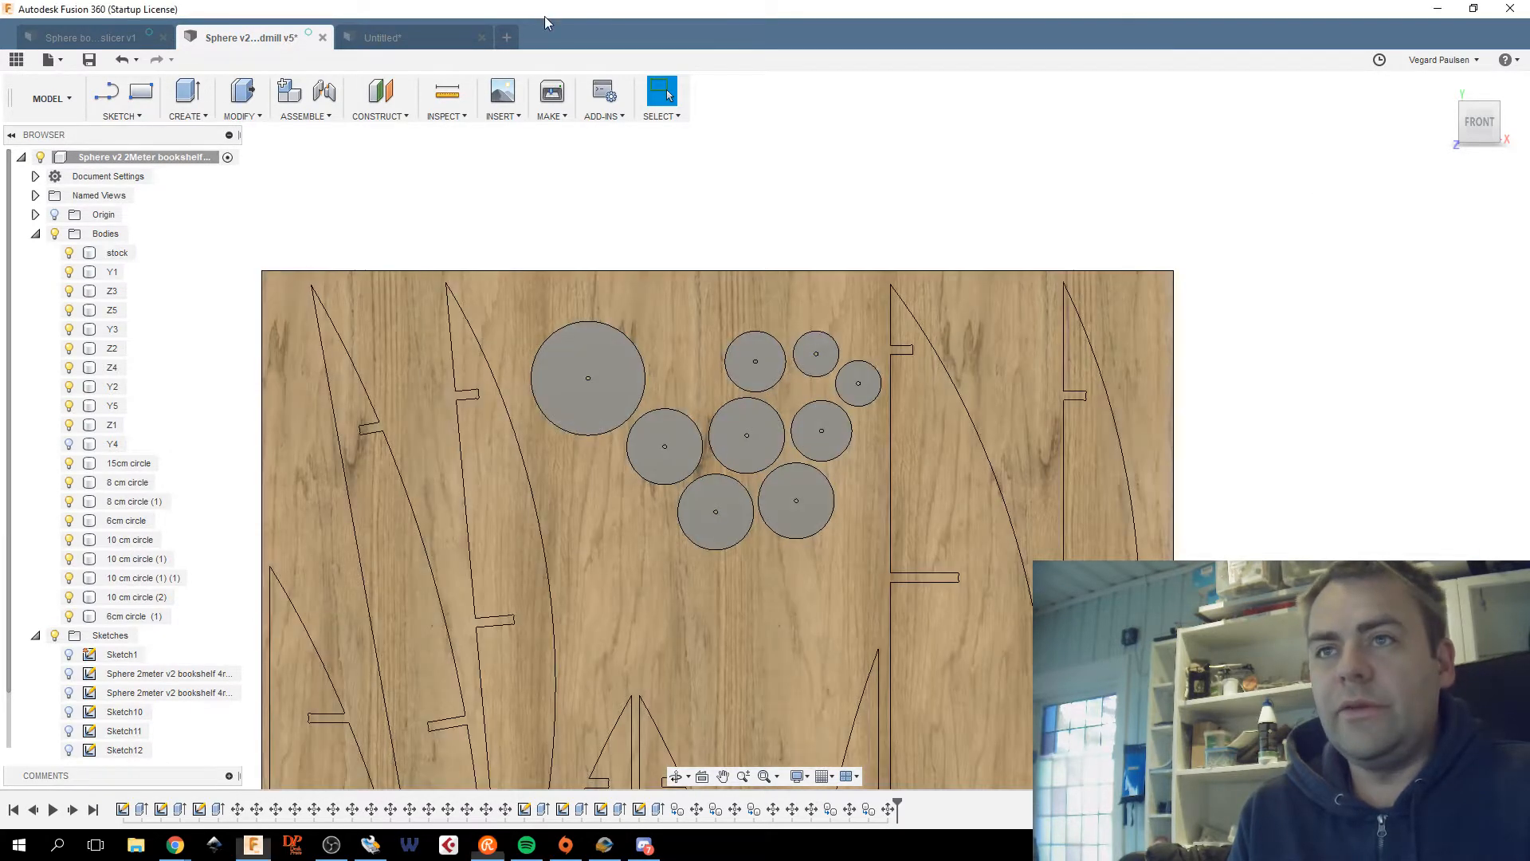
Examine the disc arrangement and the free areas between the rib parts on the plywood stock.
left_click(608, 540)
middle_click_drag(646, 506, 630, 442)
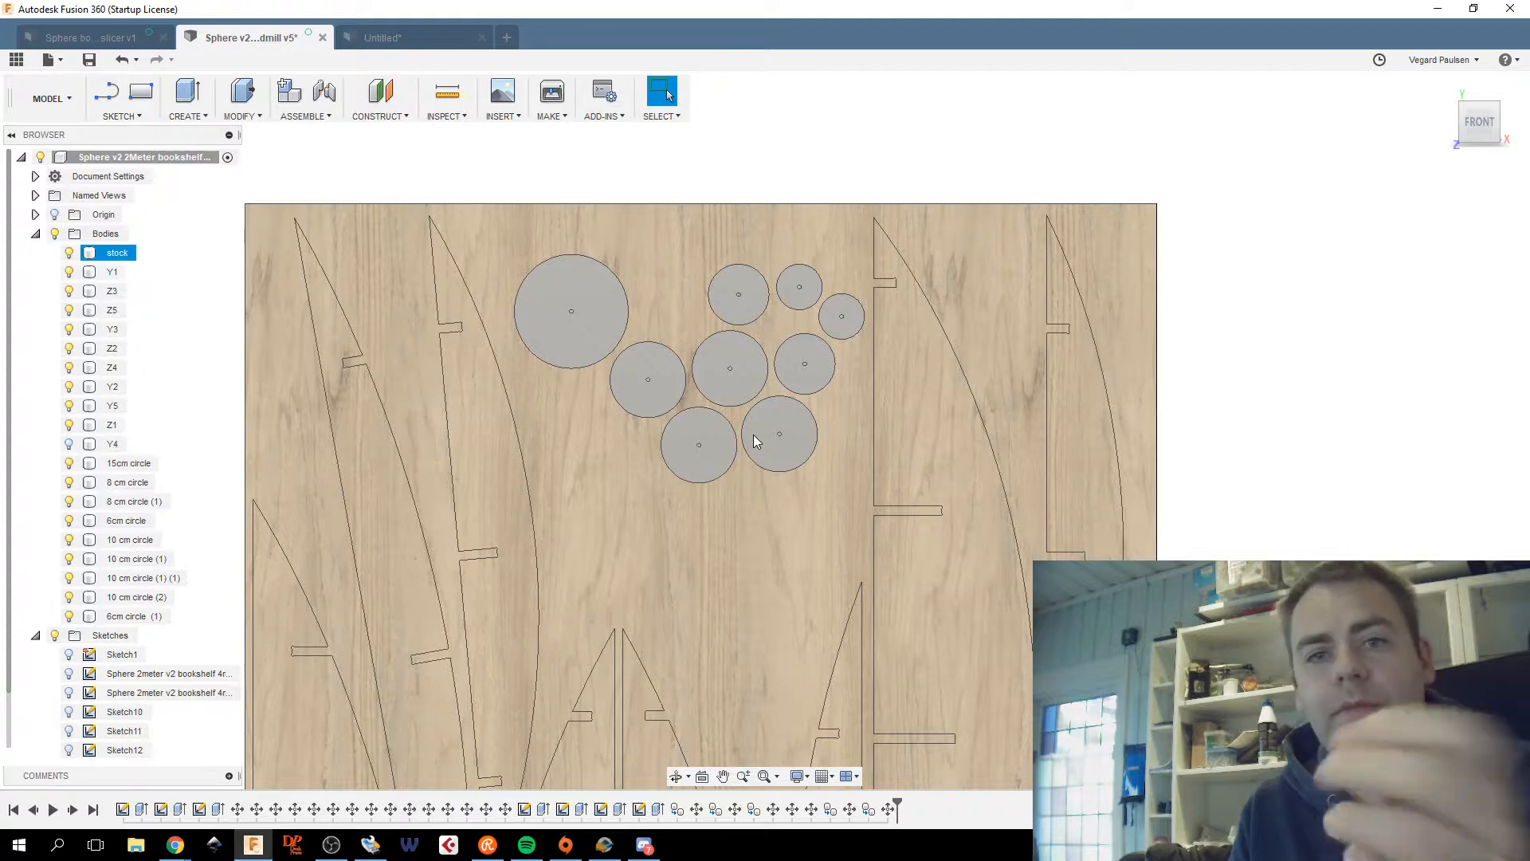
left_click(753, 433)
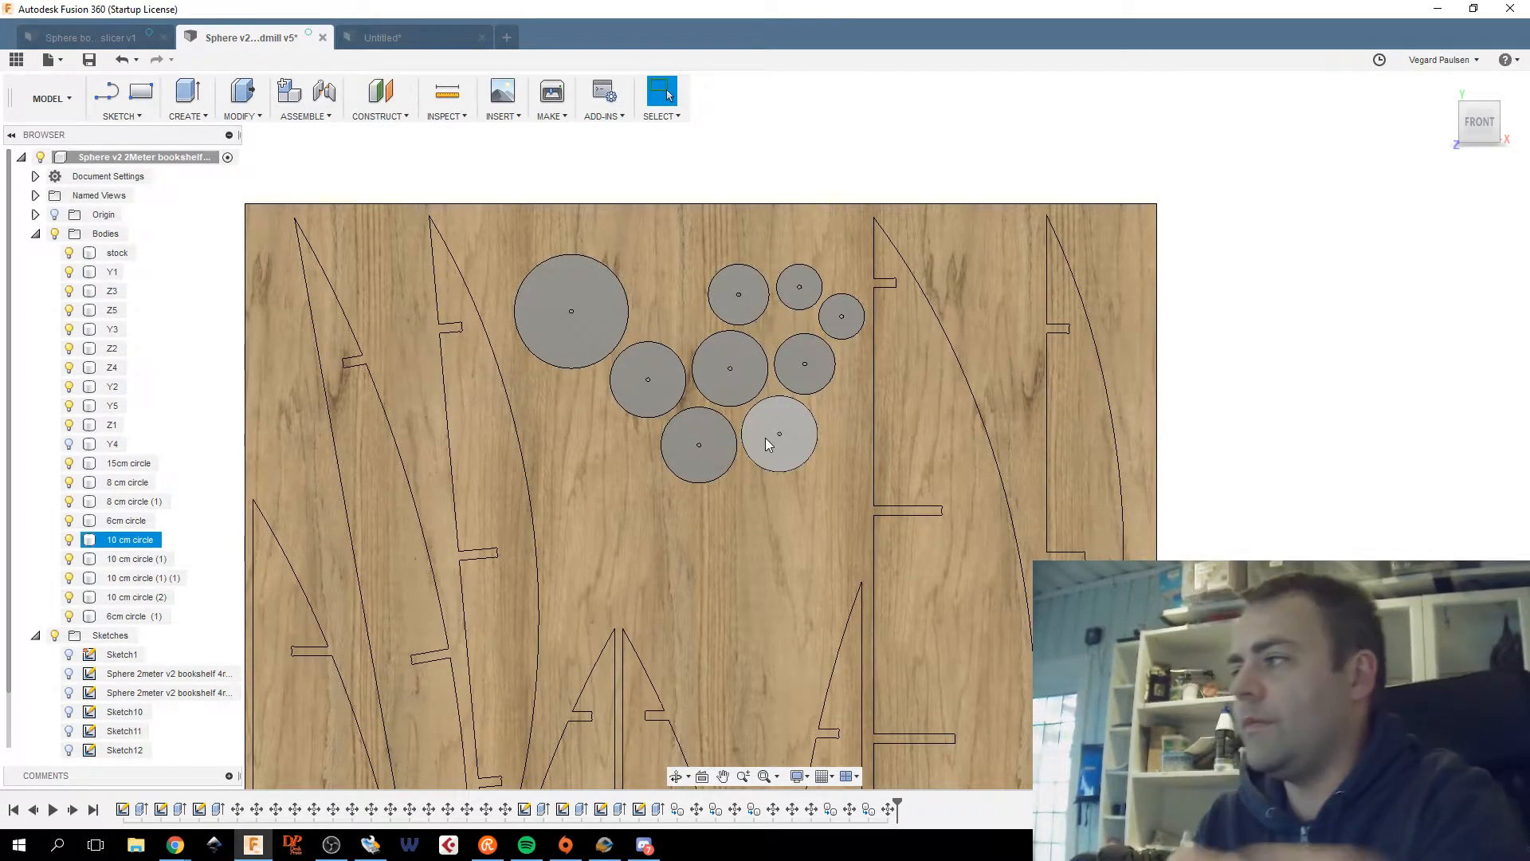
left_click(571, 414)
scroll(692, 494, "up", 2)
scroll(690, 494, "down", 5)
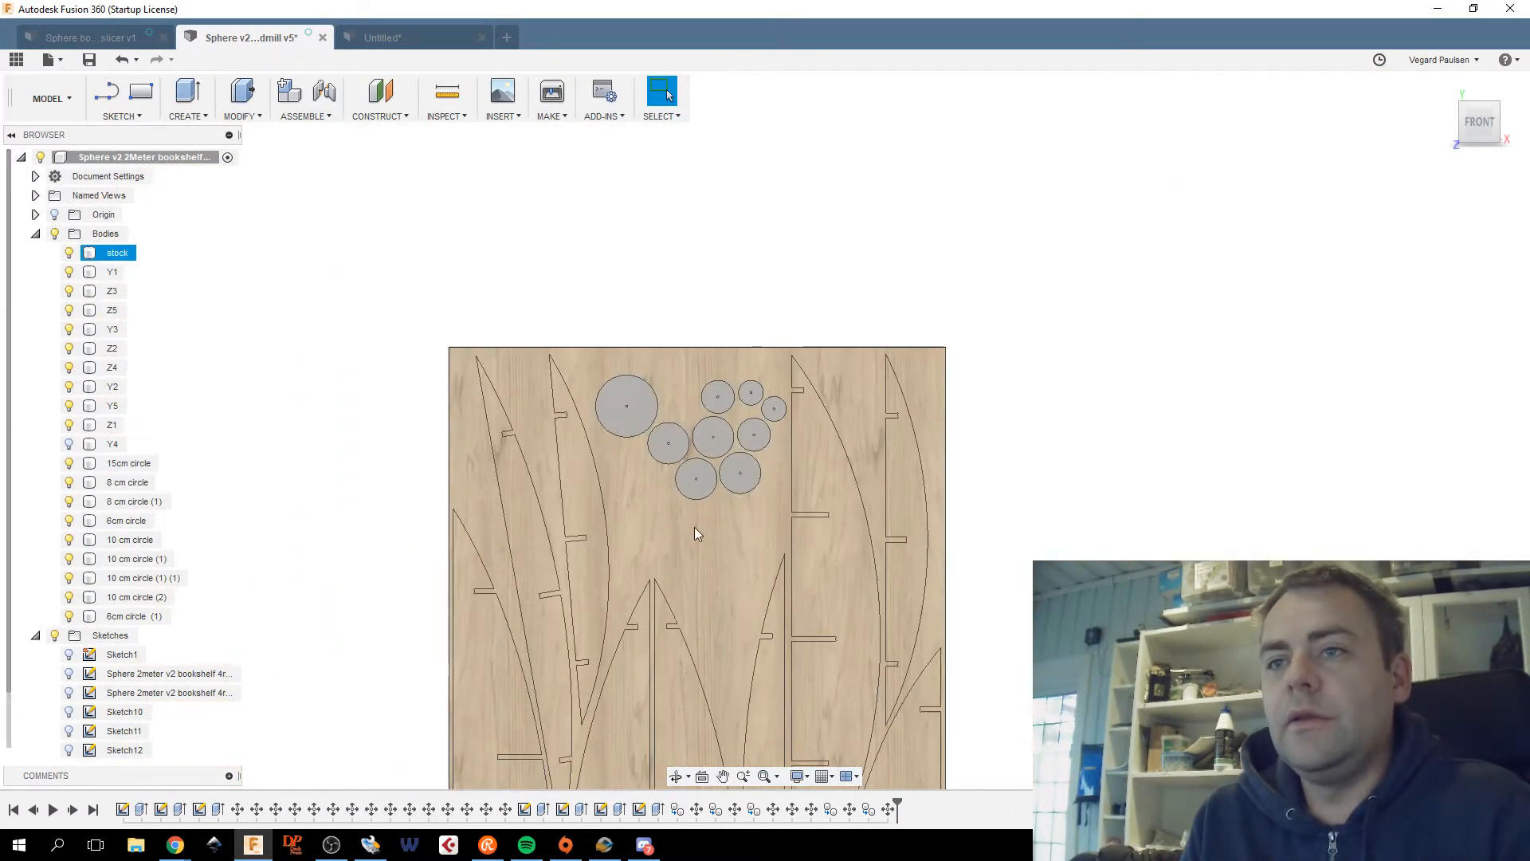
scroll(693, 527, "up", 2)
scroll(694, 229, "up", 3)
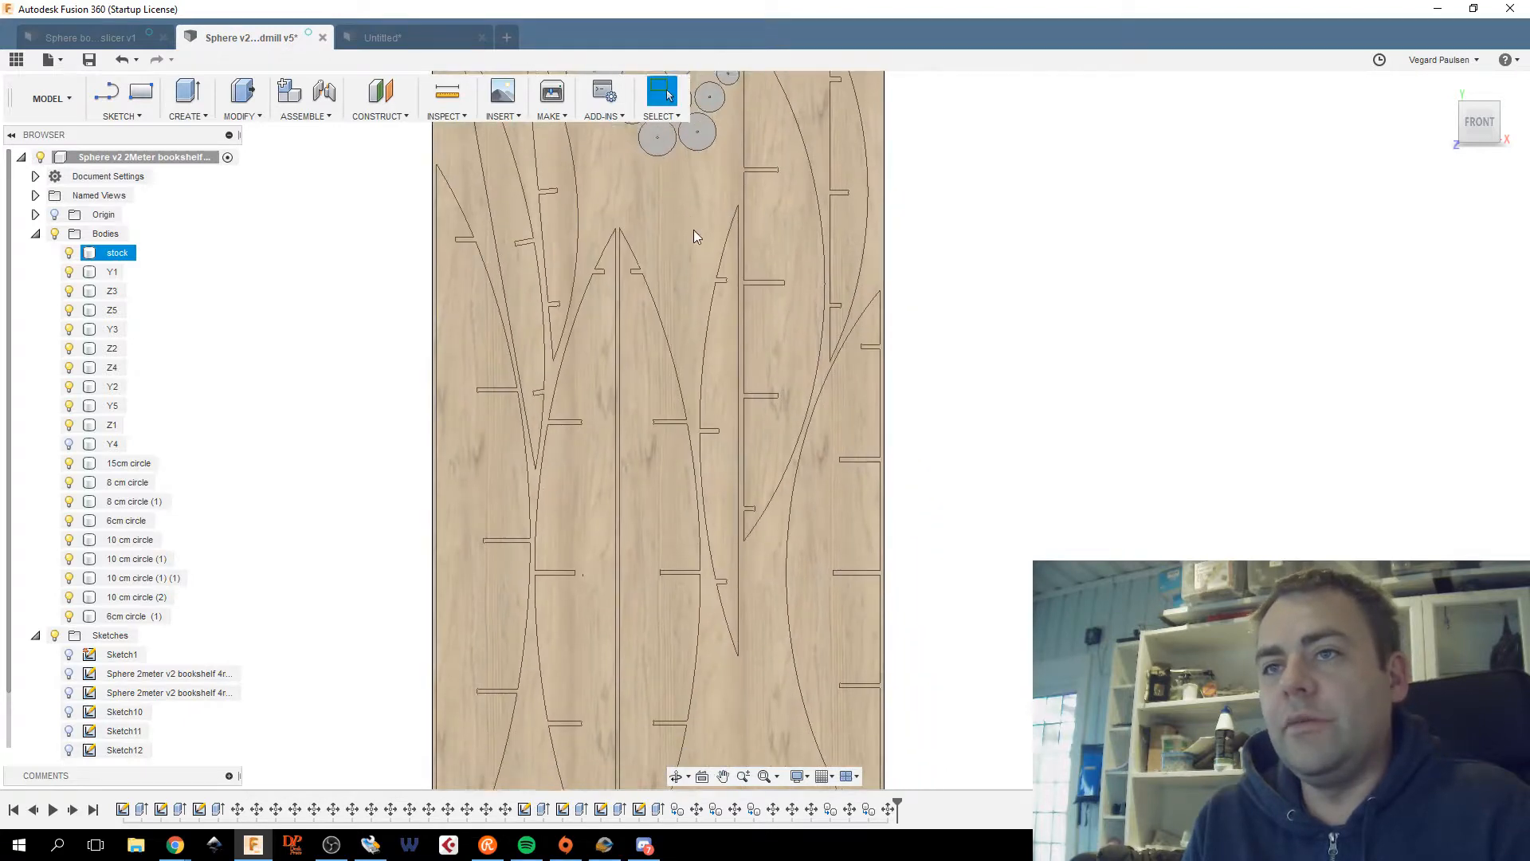
scroll(772, 518, "down", 3)
scroll(777, 532, "up", 2)
middle_click_drag(763, 436, 697, 435)
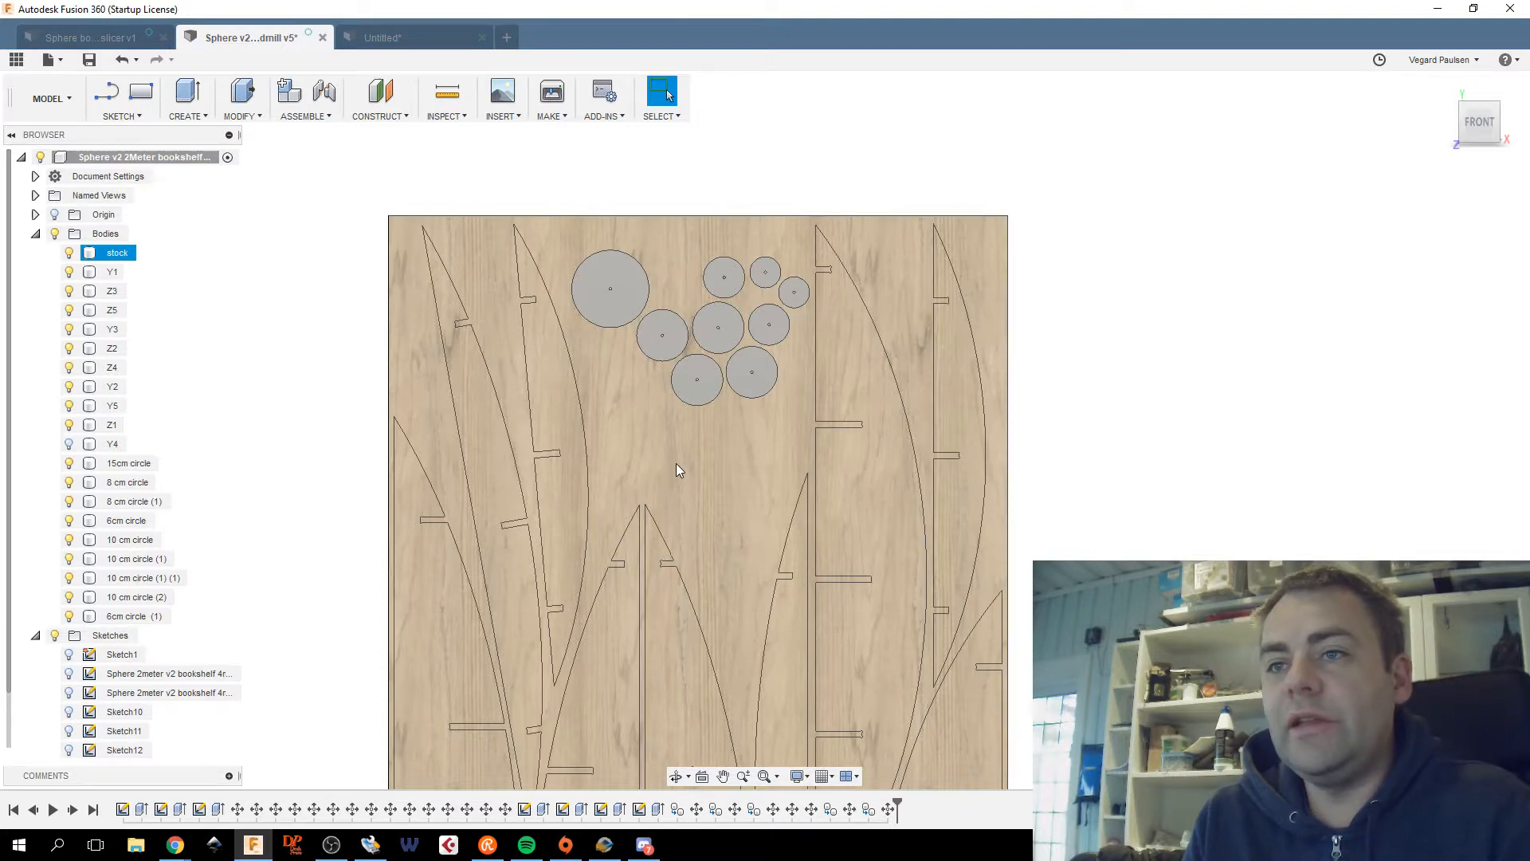
scroll(676, 466, "up", 3)
scroll(675, 467, "down", 1)
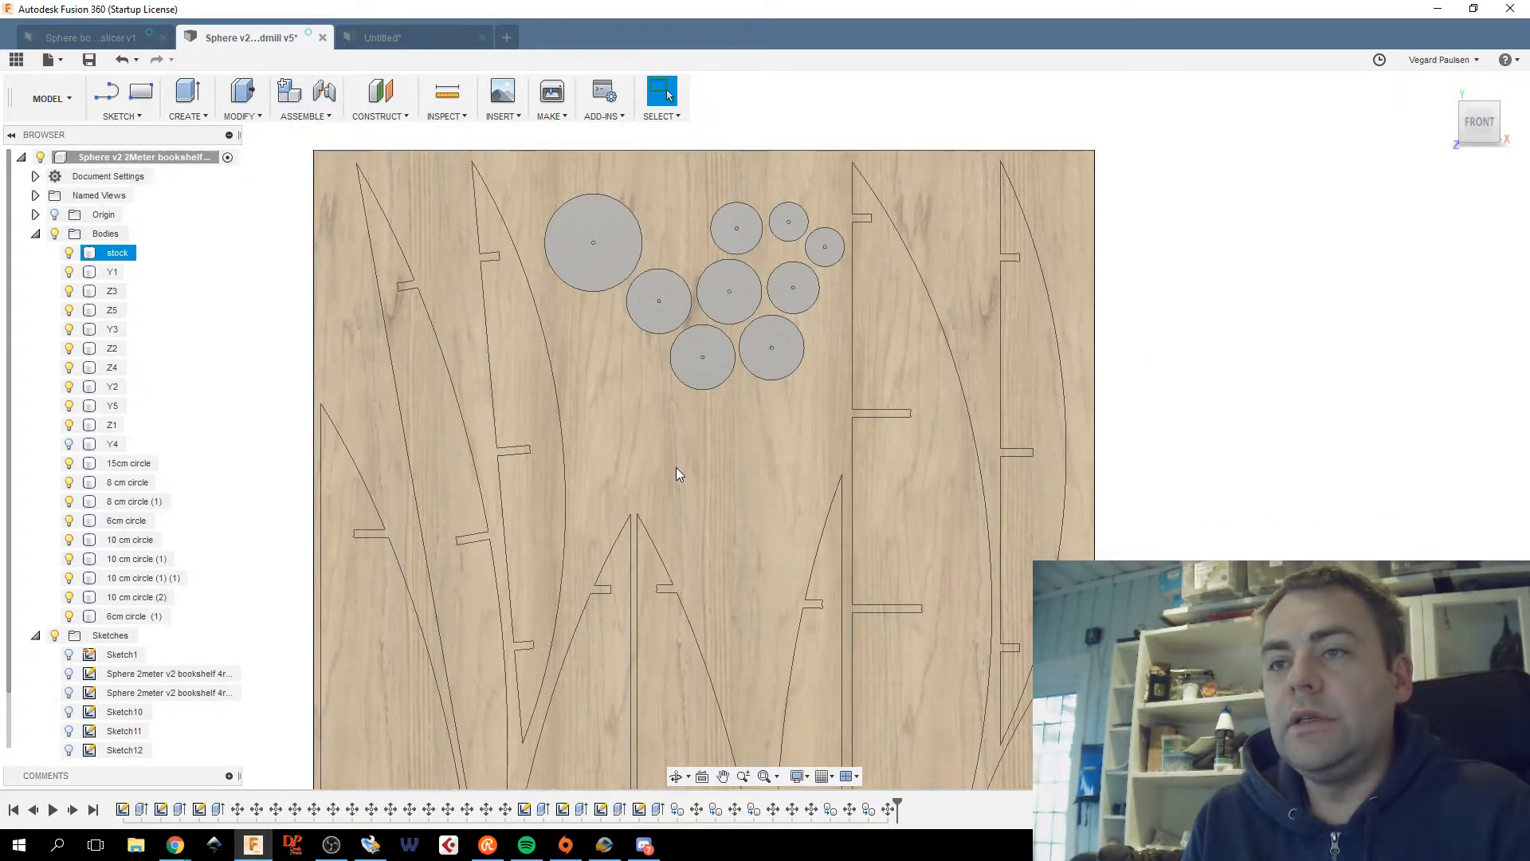
scroll(676, 468, "down", 1)
key("Escape")
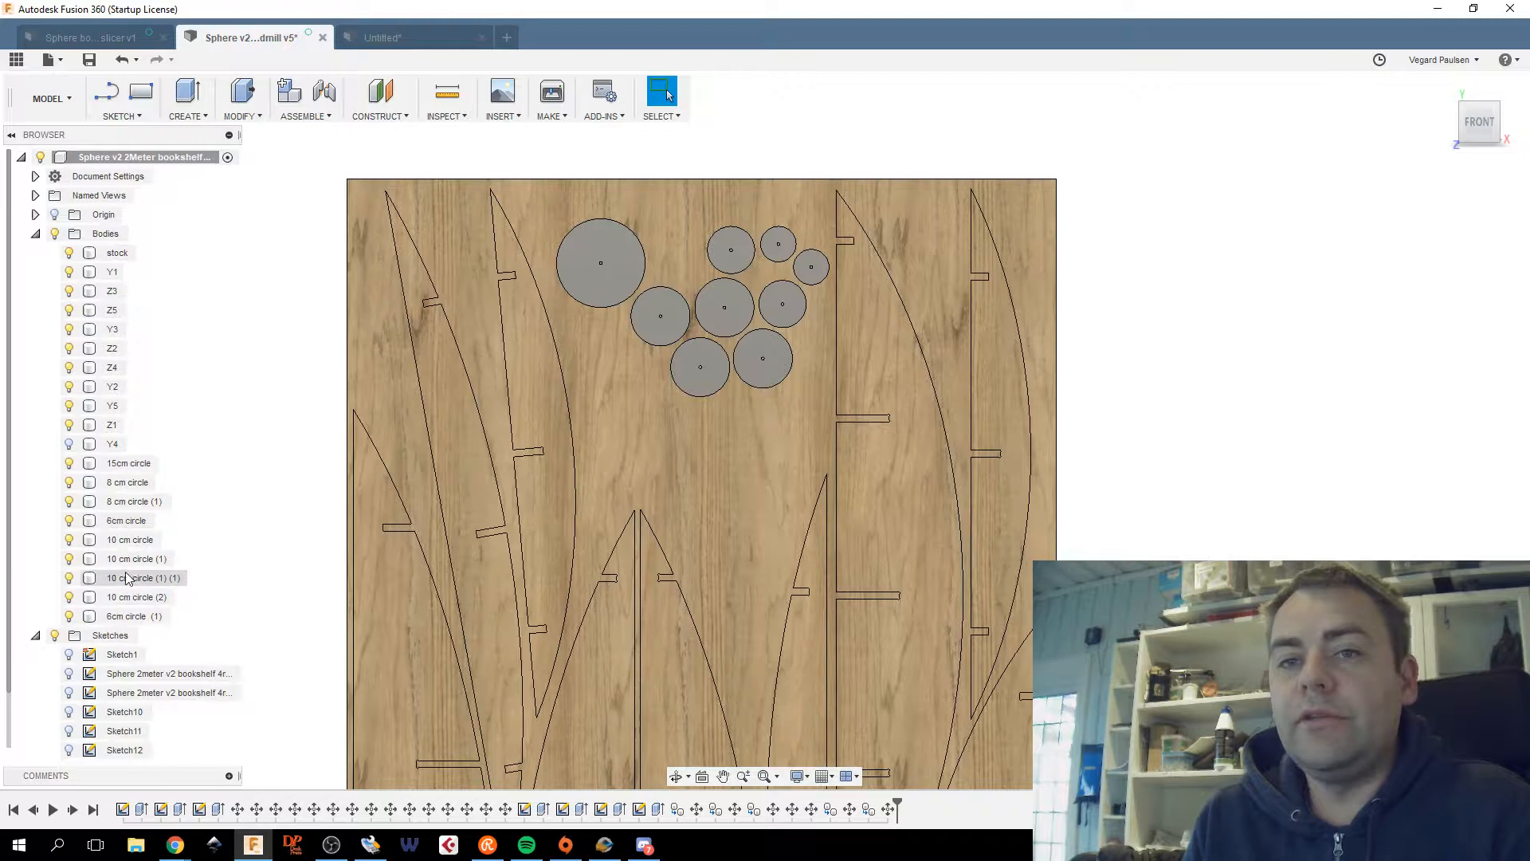
Duplicate the 10 cm circle (1) (1) body and move the copy about 115.9 mm in X and -187.4 mm in Y.
left_click(128, 578)
right_click(131, 577)
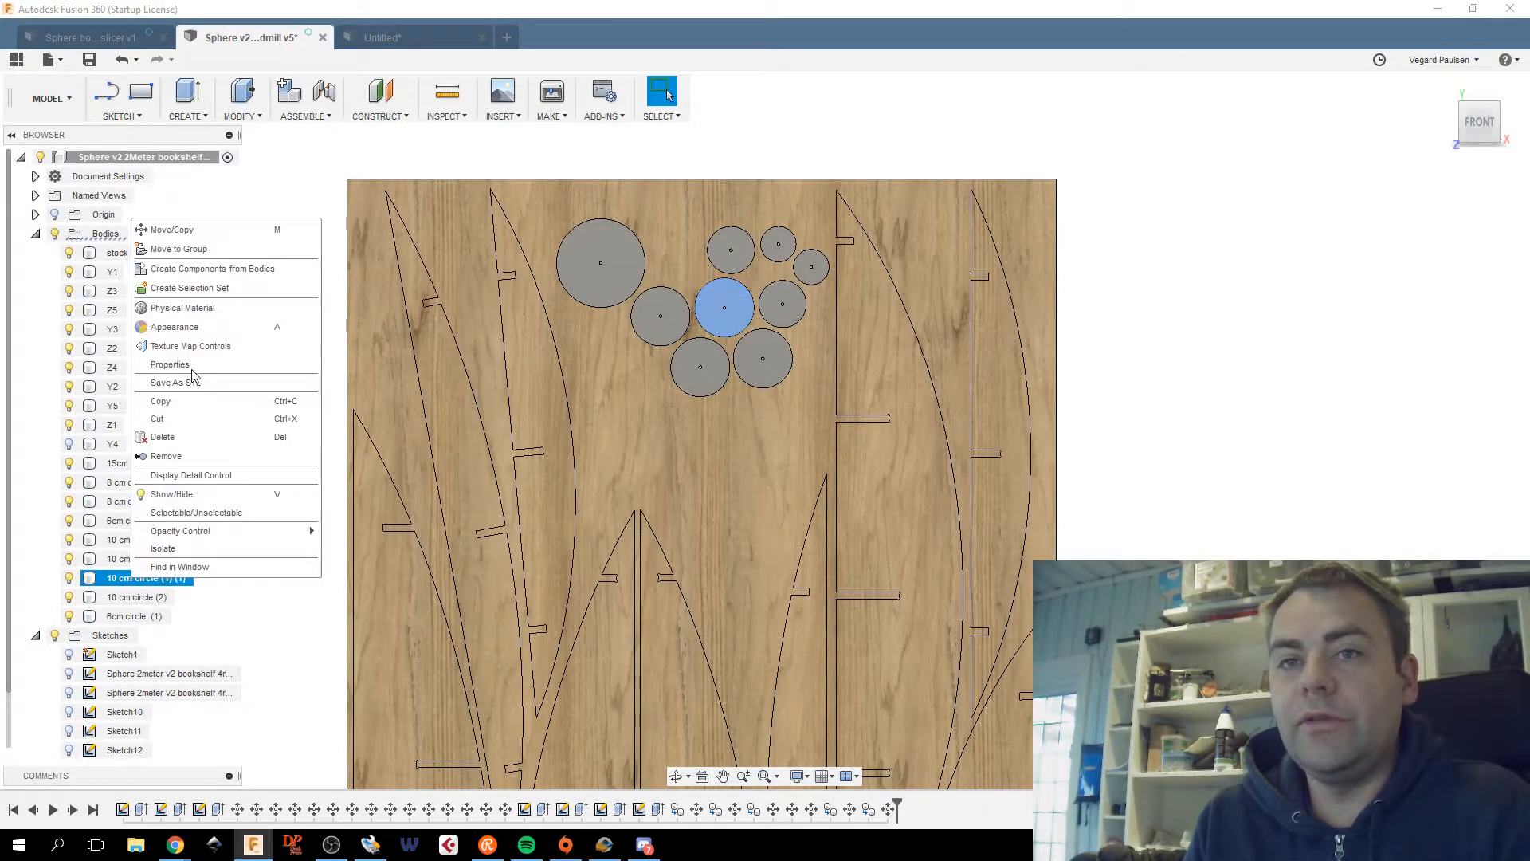
left_click(203, 401)
left_click(724, 431, "shift")
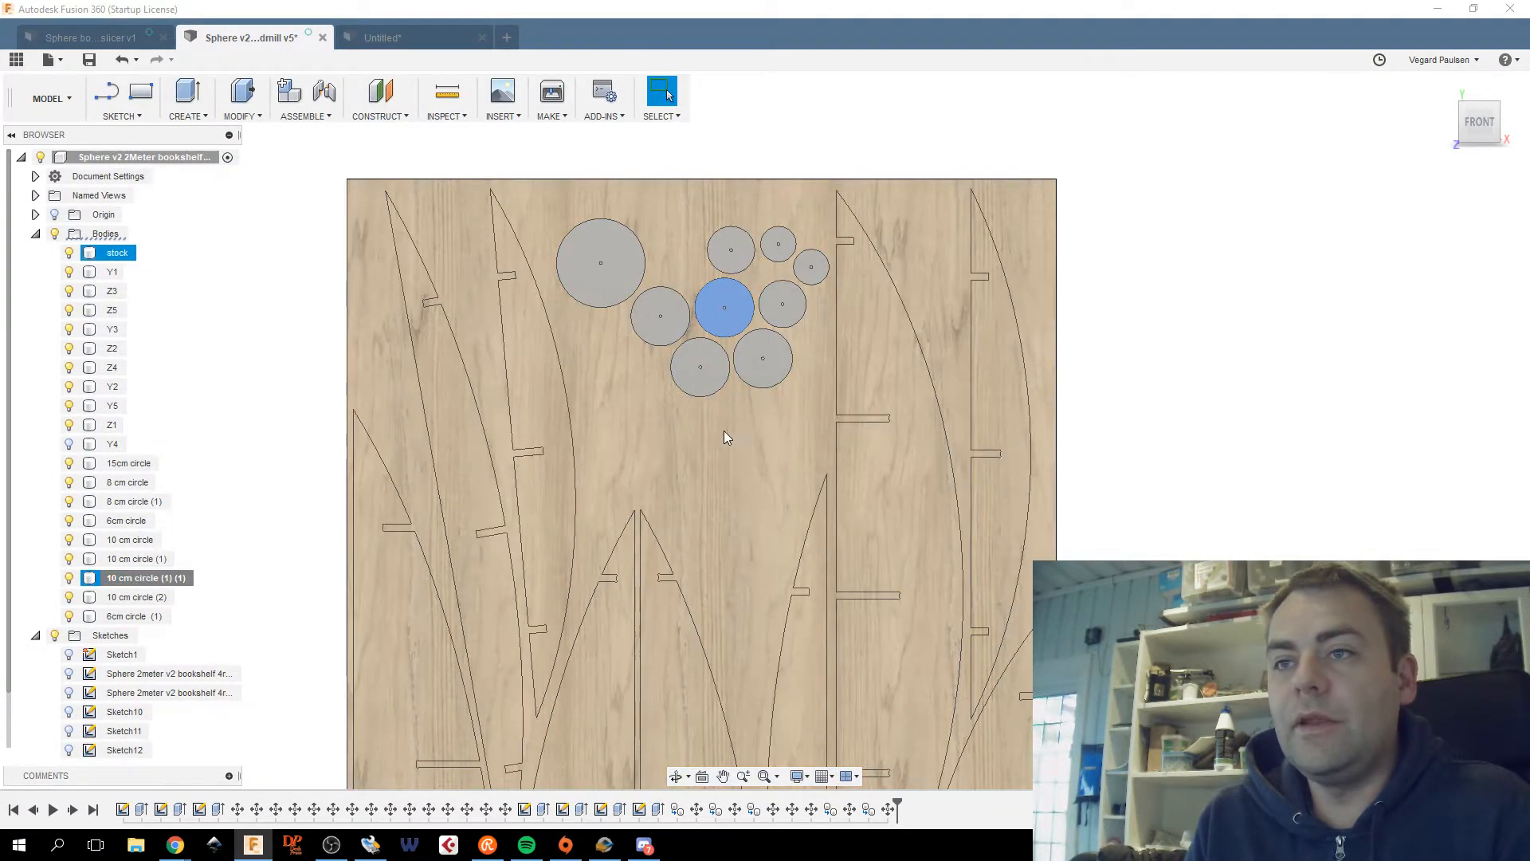
left_click(623, 416, "shift")
right_click(226, 515)
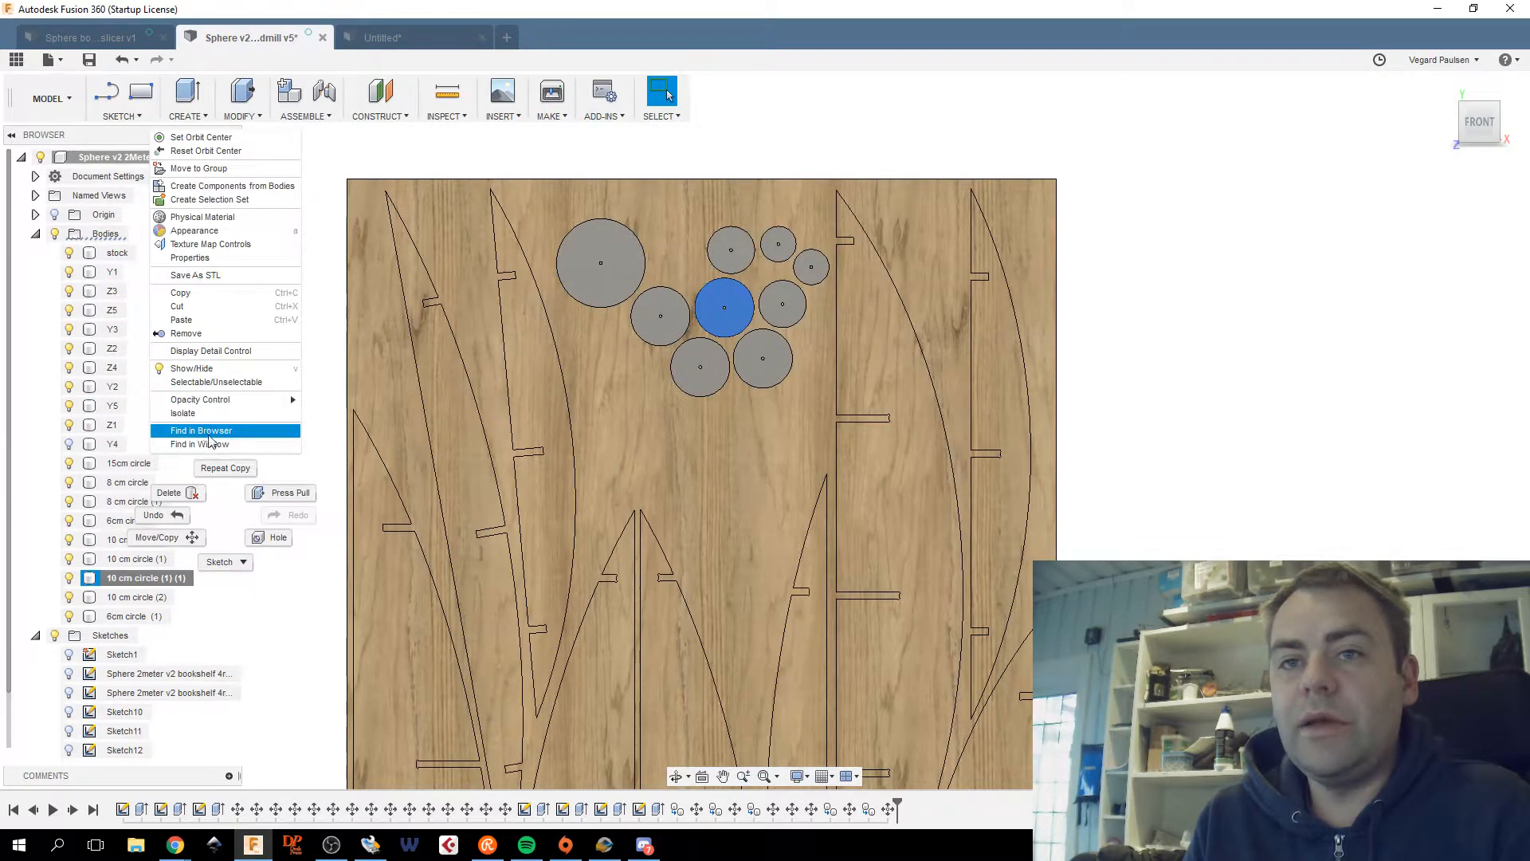
left_click(242, 317)
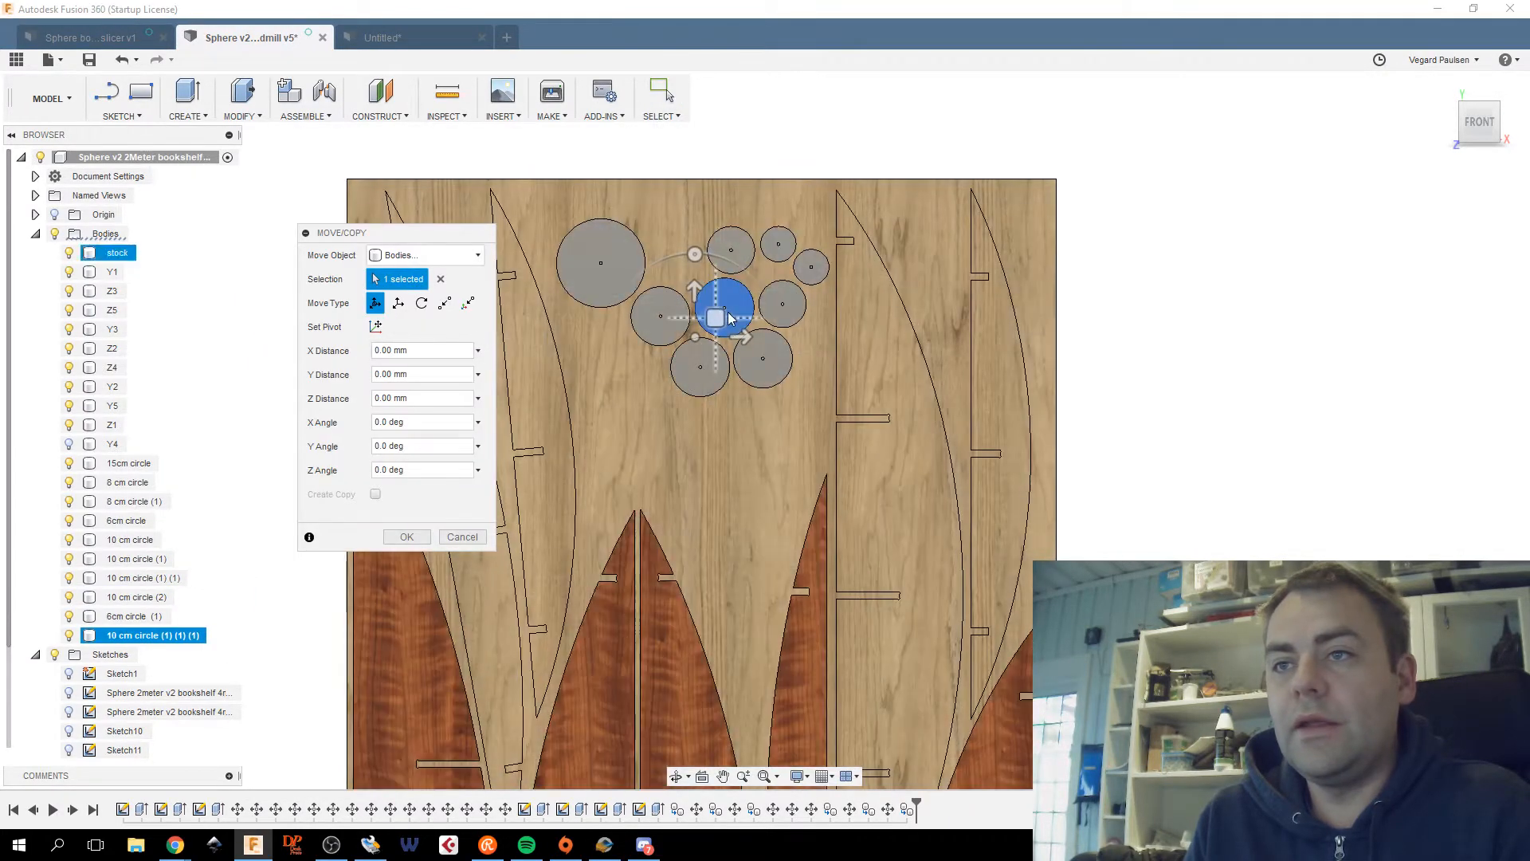
left_click_drag(719, 317, 784, 428)
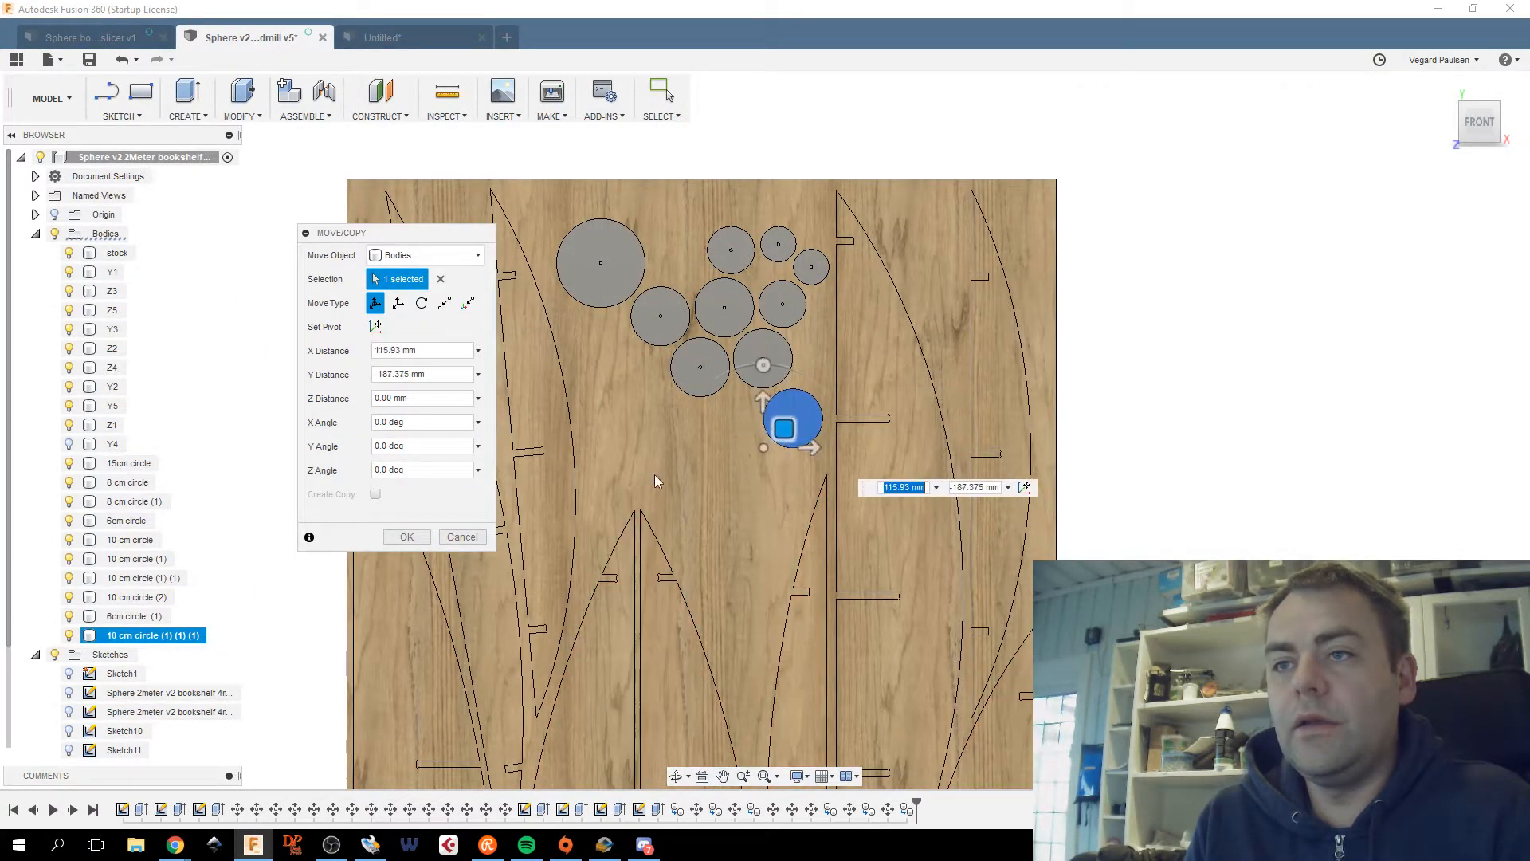
left_click(405, 537)
Paste another copy of the 10 cm circle and move it about 6.7 mm in X and -198.2 mm in Y.
right_click(247, 383)
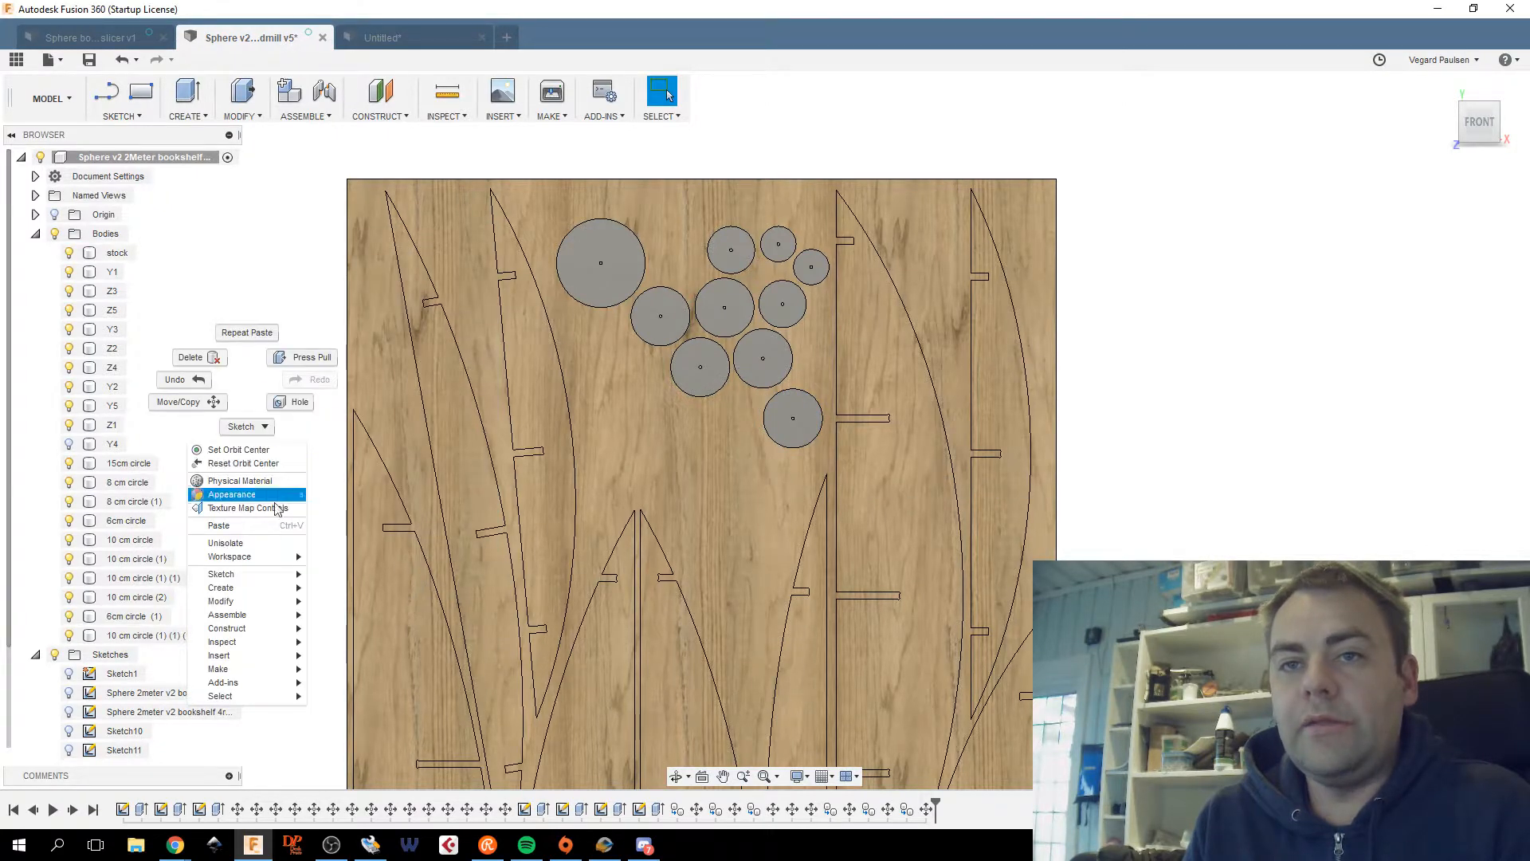
left_click(231, 525)
left_click_drag(726, 315, 715, 437)
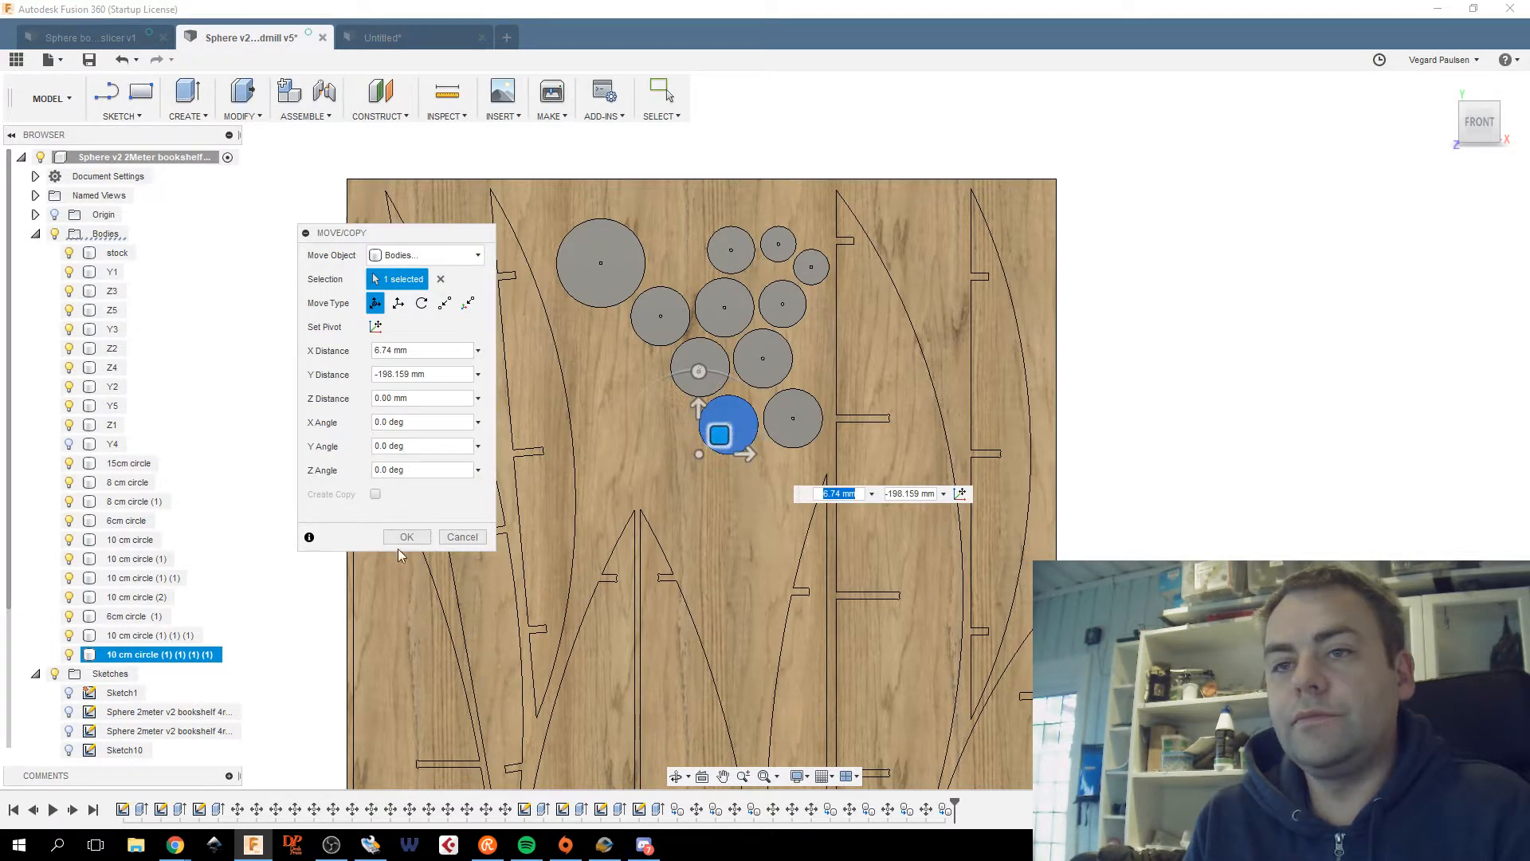
left_click(403, 538)
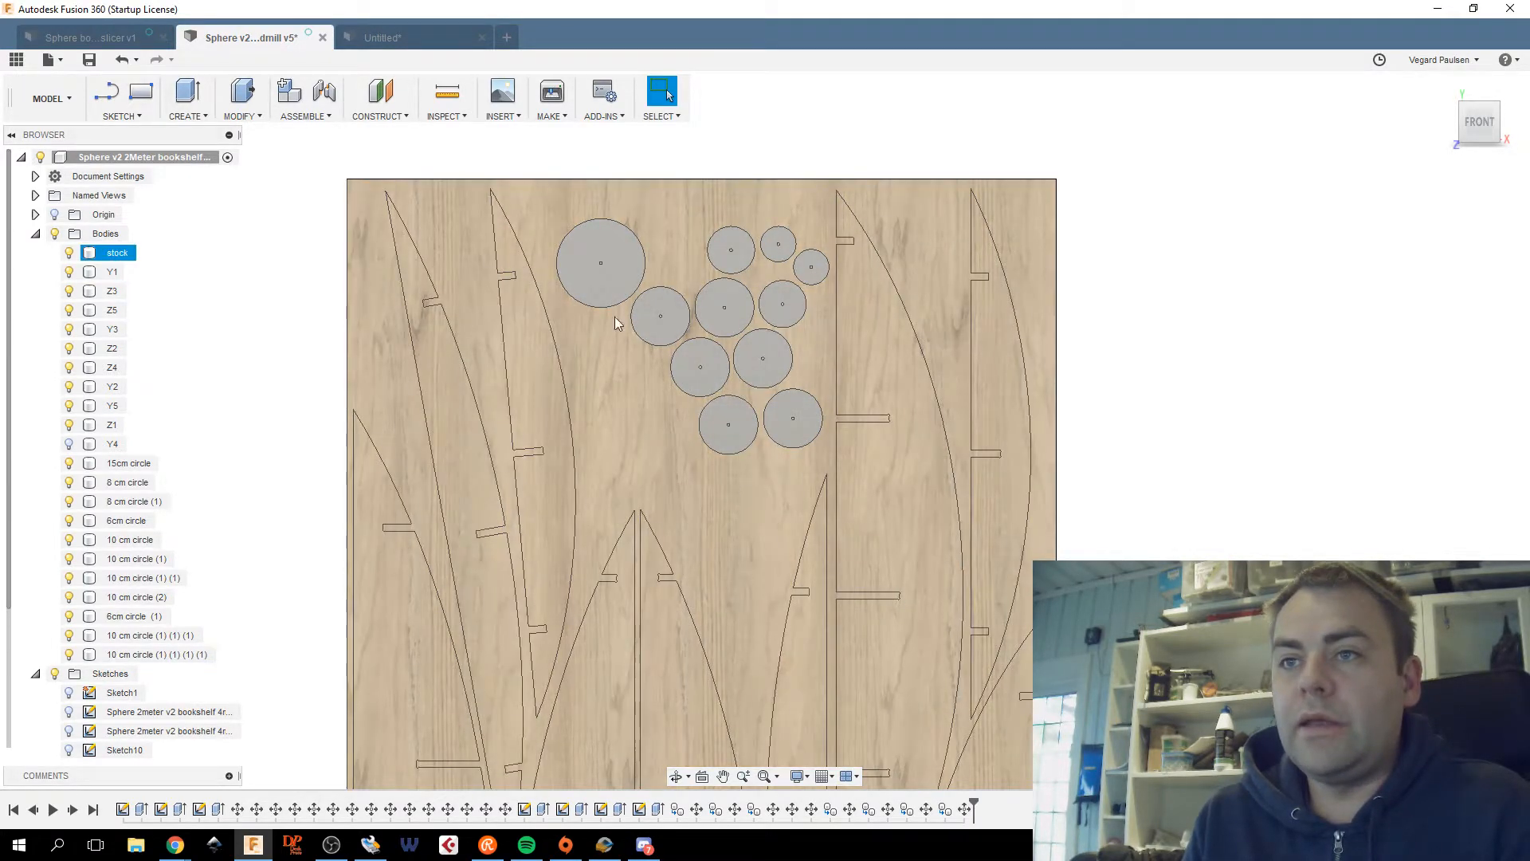
key("Escape")
Duplicate the 15cm circle body and move the copy about 68.7 mm in X and -277.7 mm in Y.
right_click(121, 464)
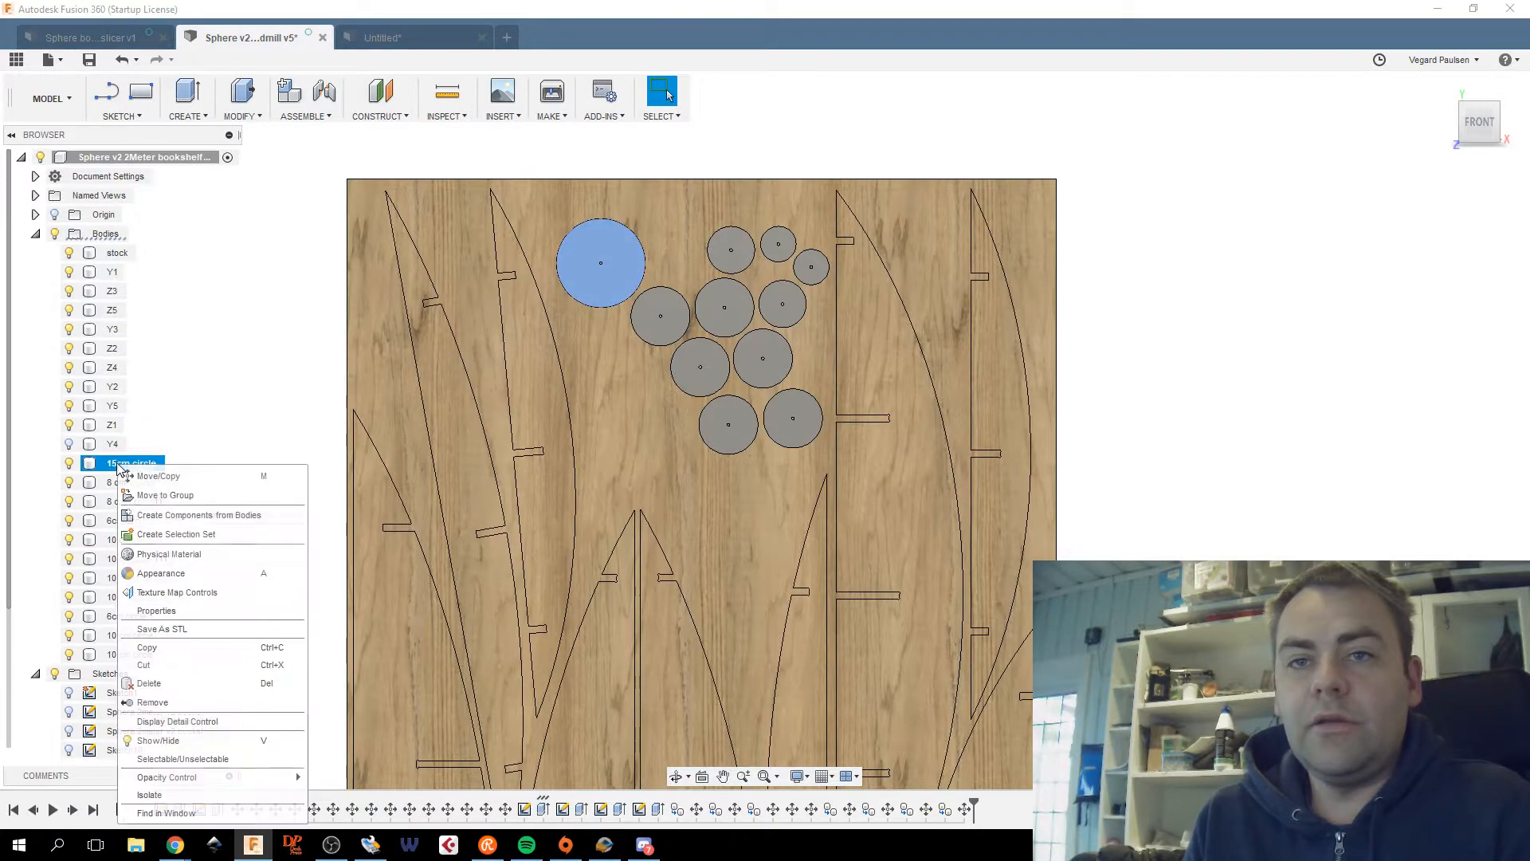
left_click(202, 655)
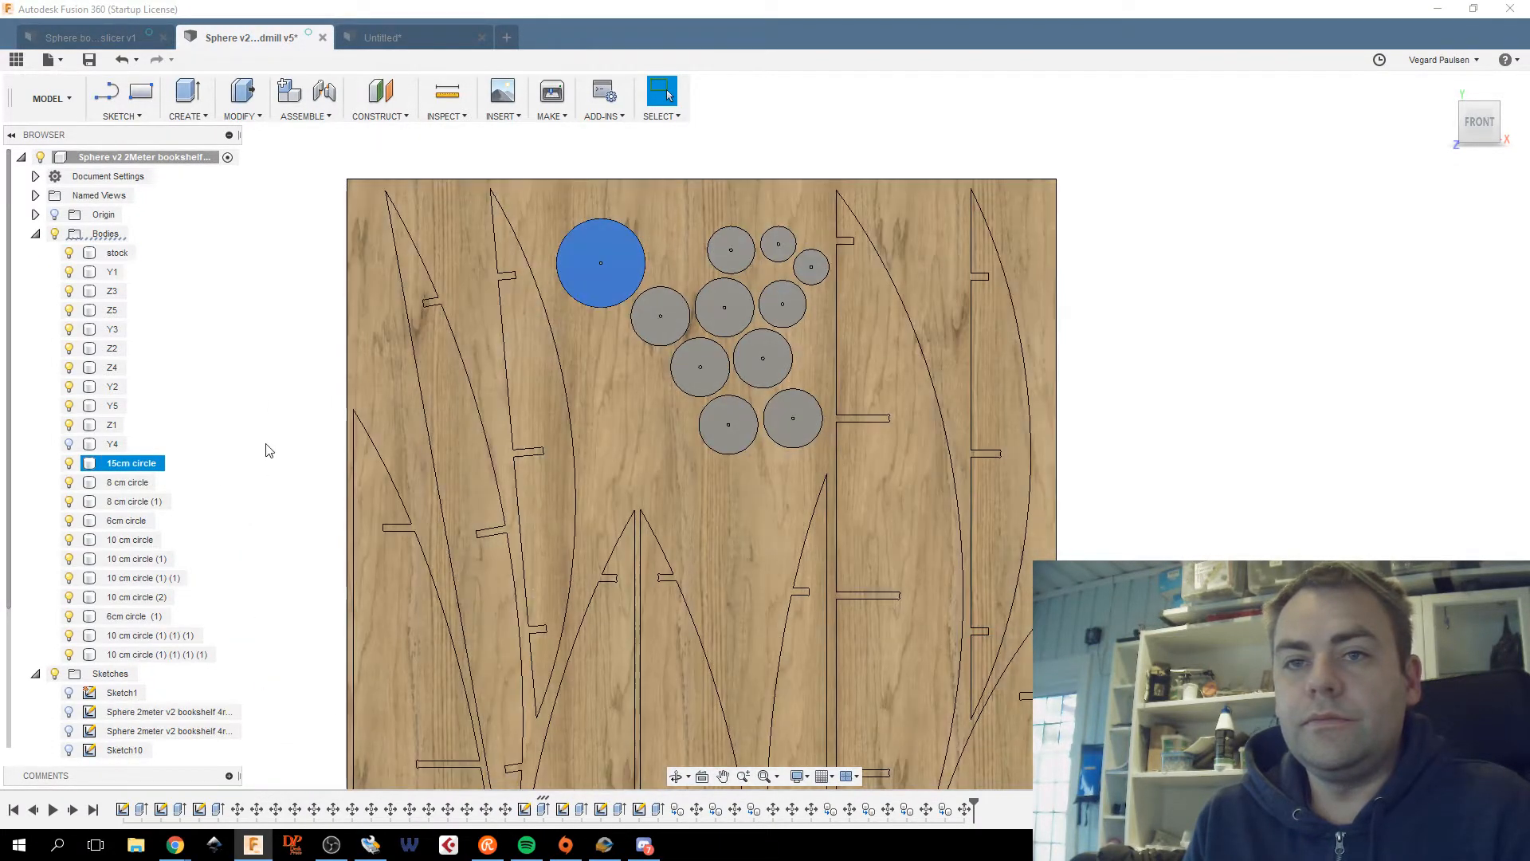
right_click(283, 409)
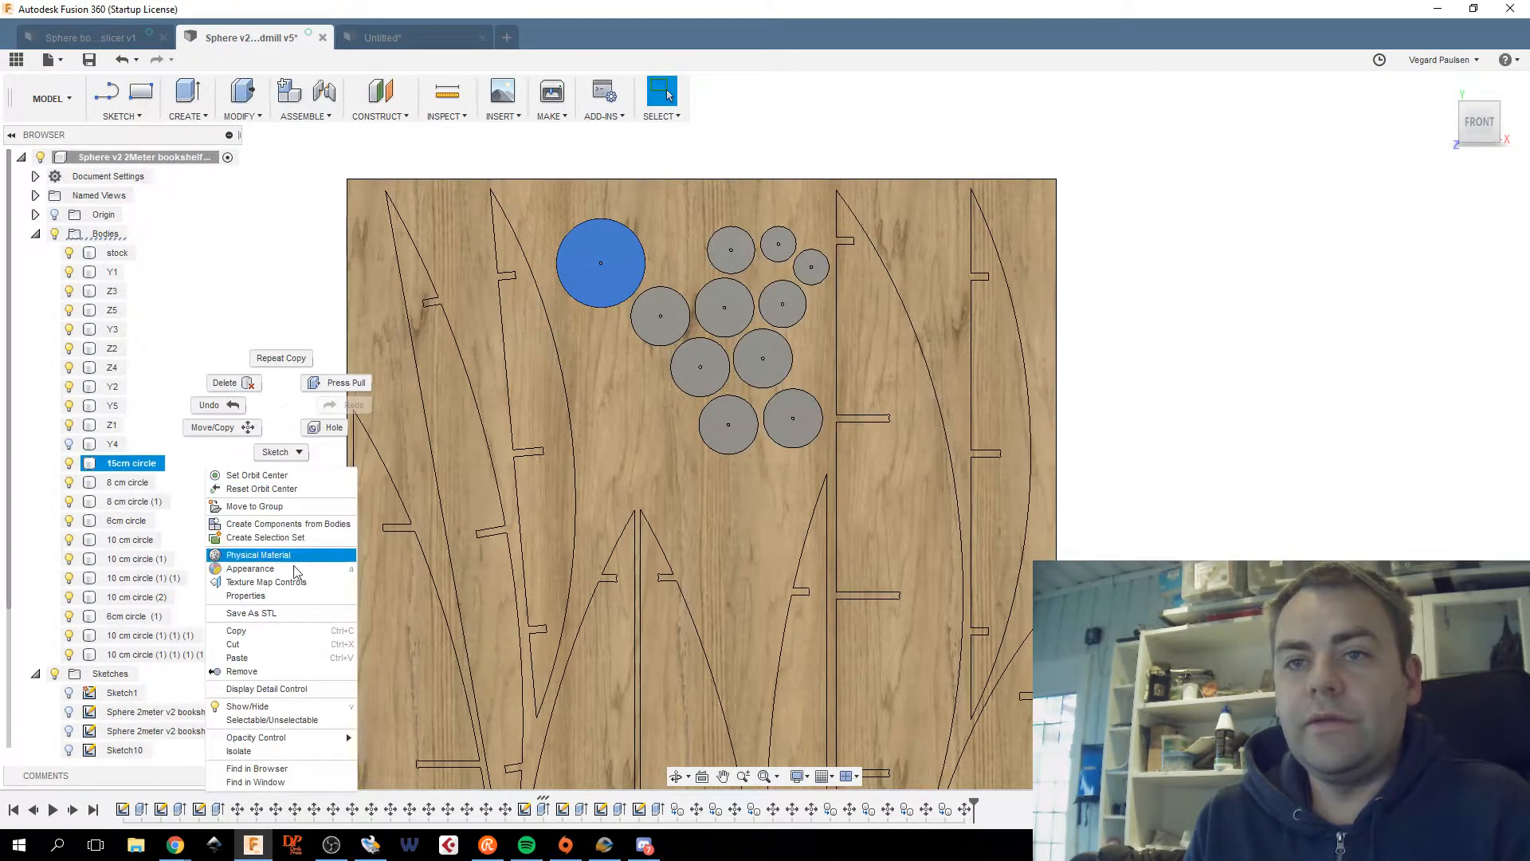
left_click(281, 657)
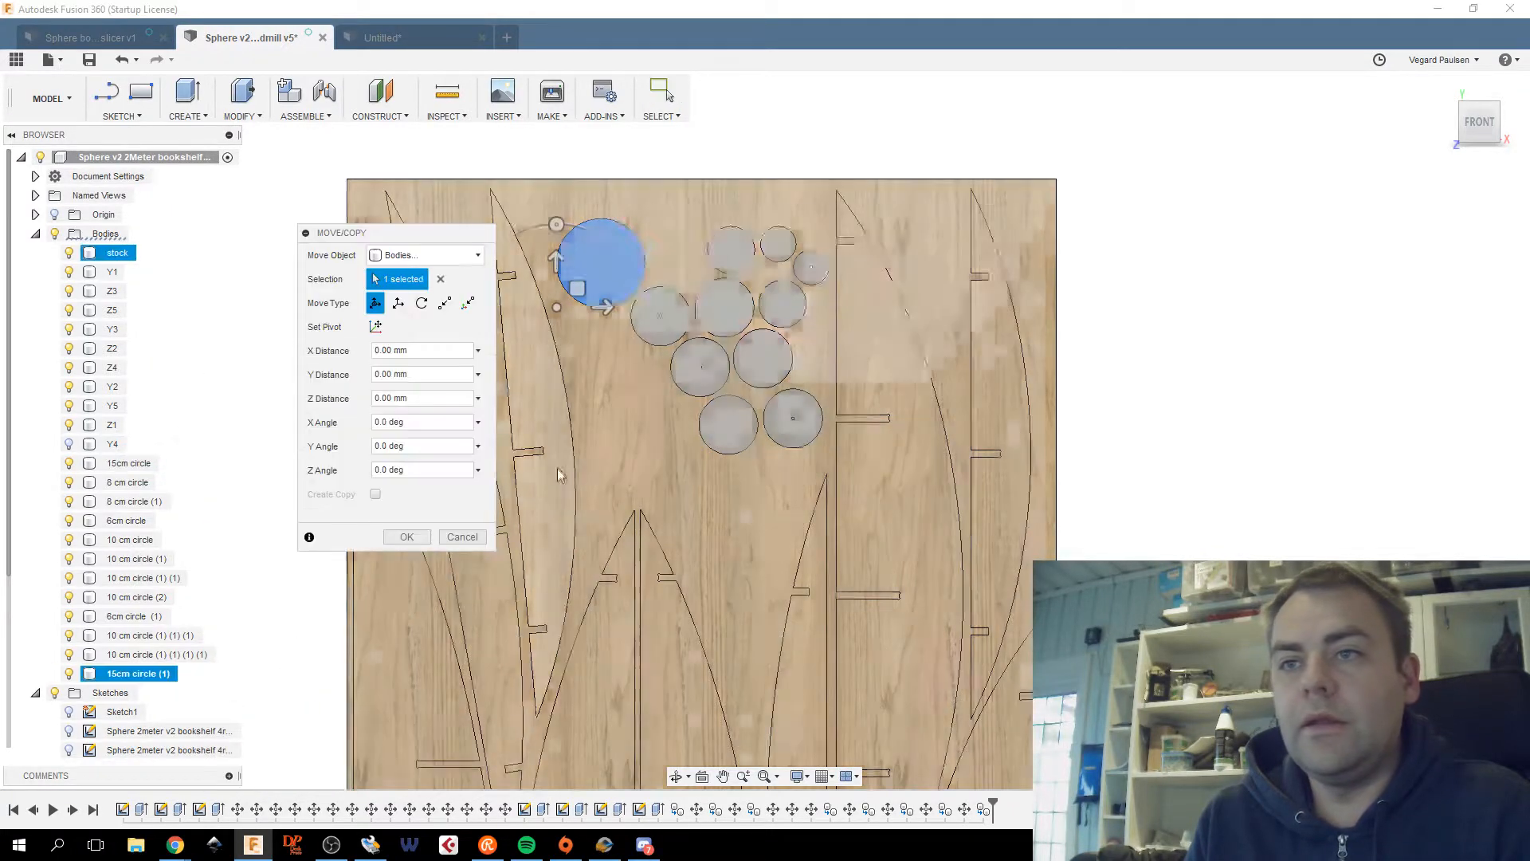
left_click_drag(591, 375, 607, 448)
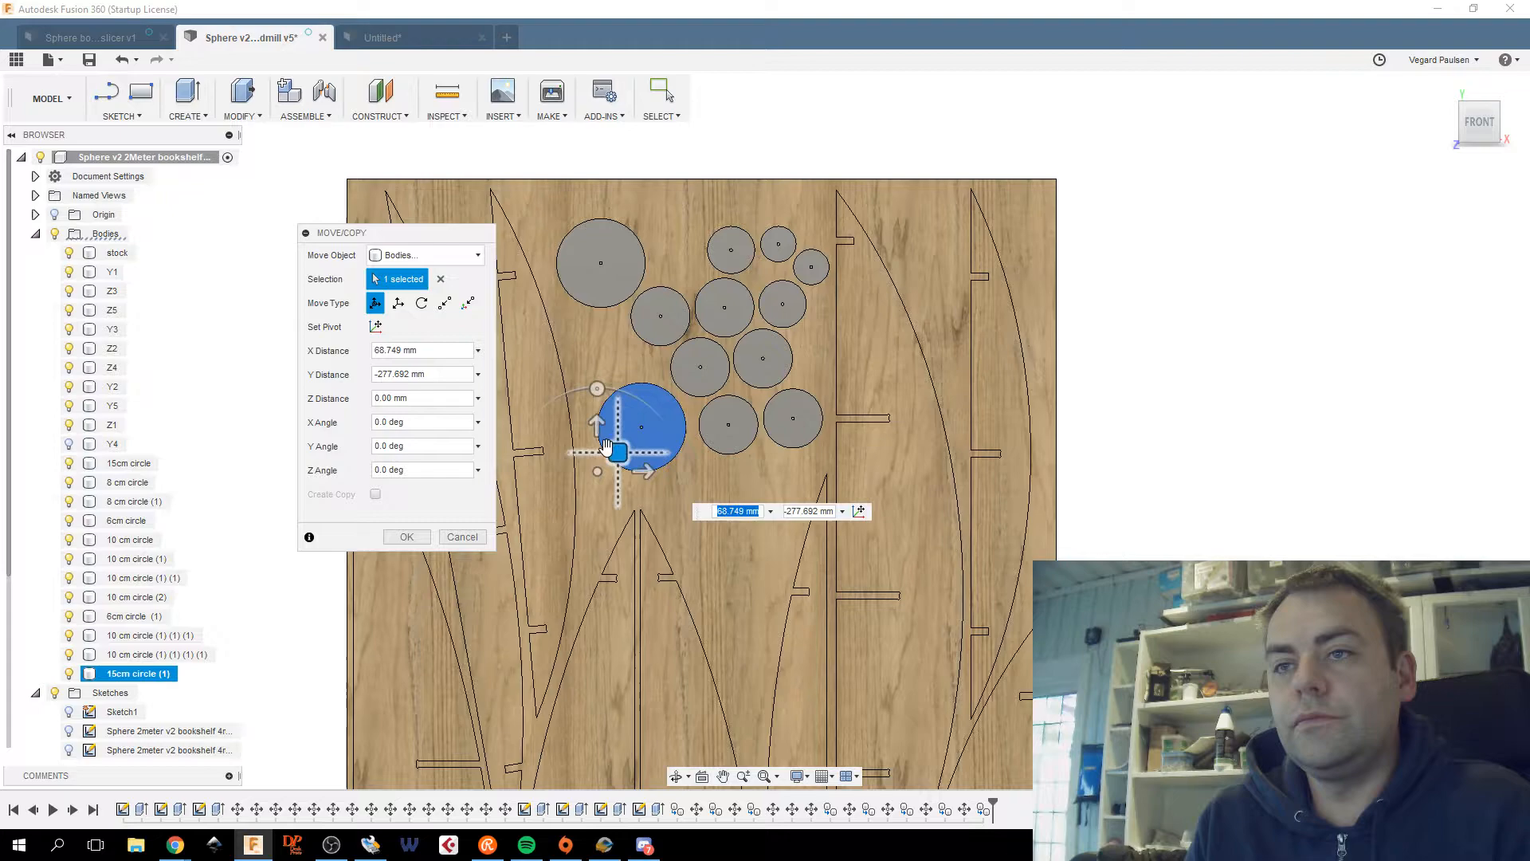
left_click(416, 540)
left_click(582, 475)
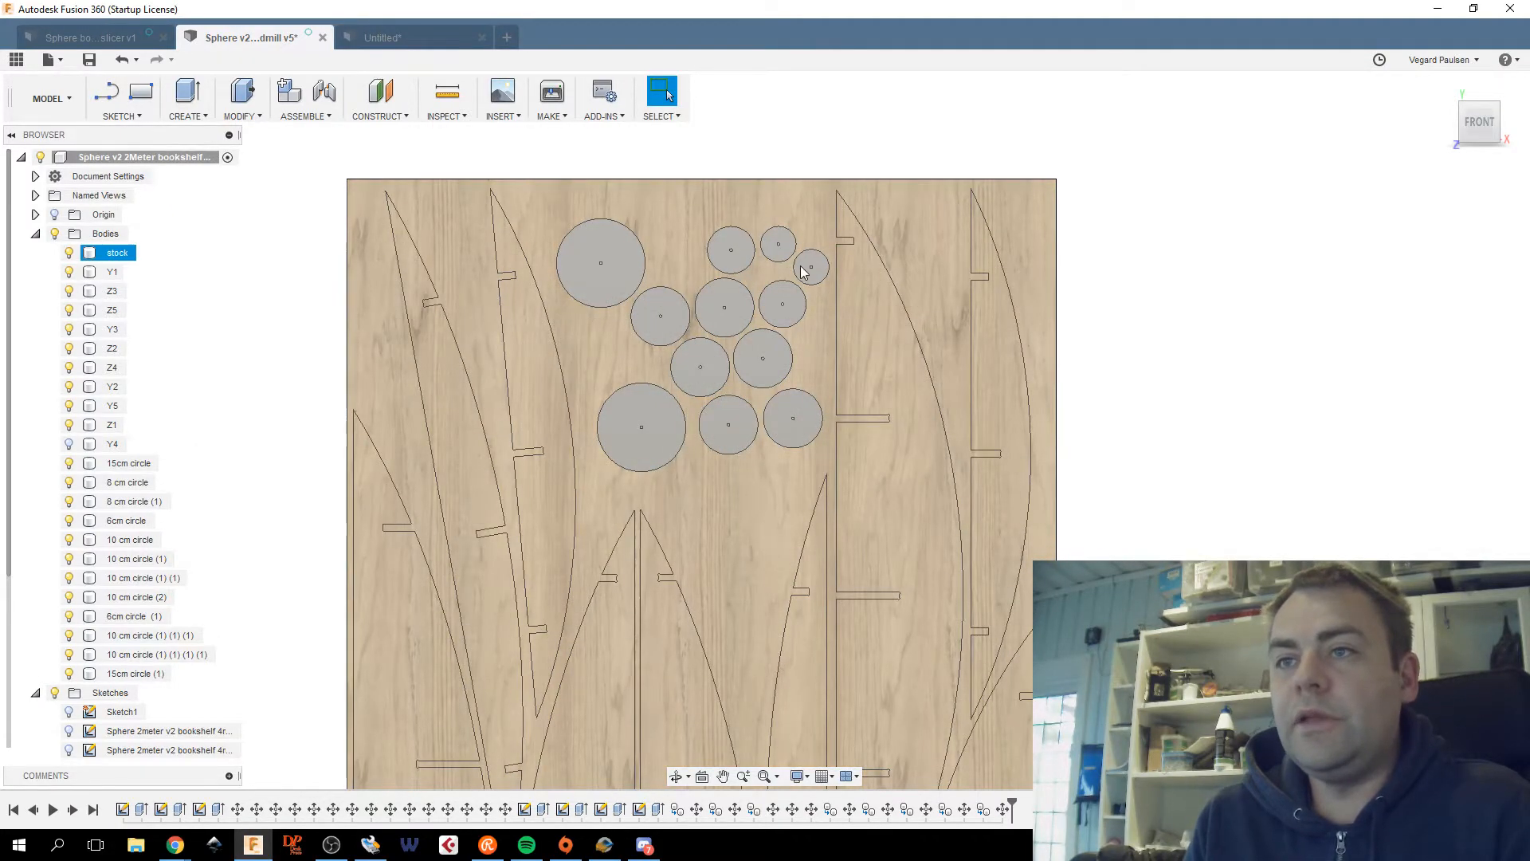
Duplicate the 6cm circle (1) body and move the copy about 10.8 mm in X and 76.8 mm in Y.
left_click(807, 271)
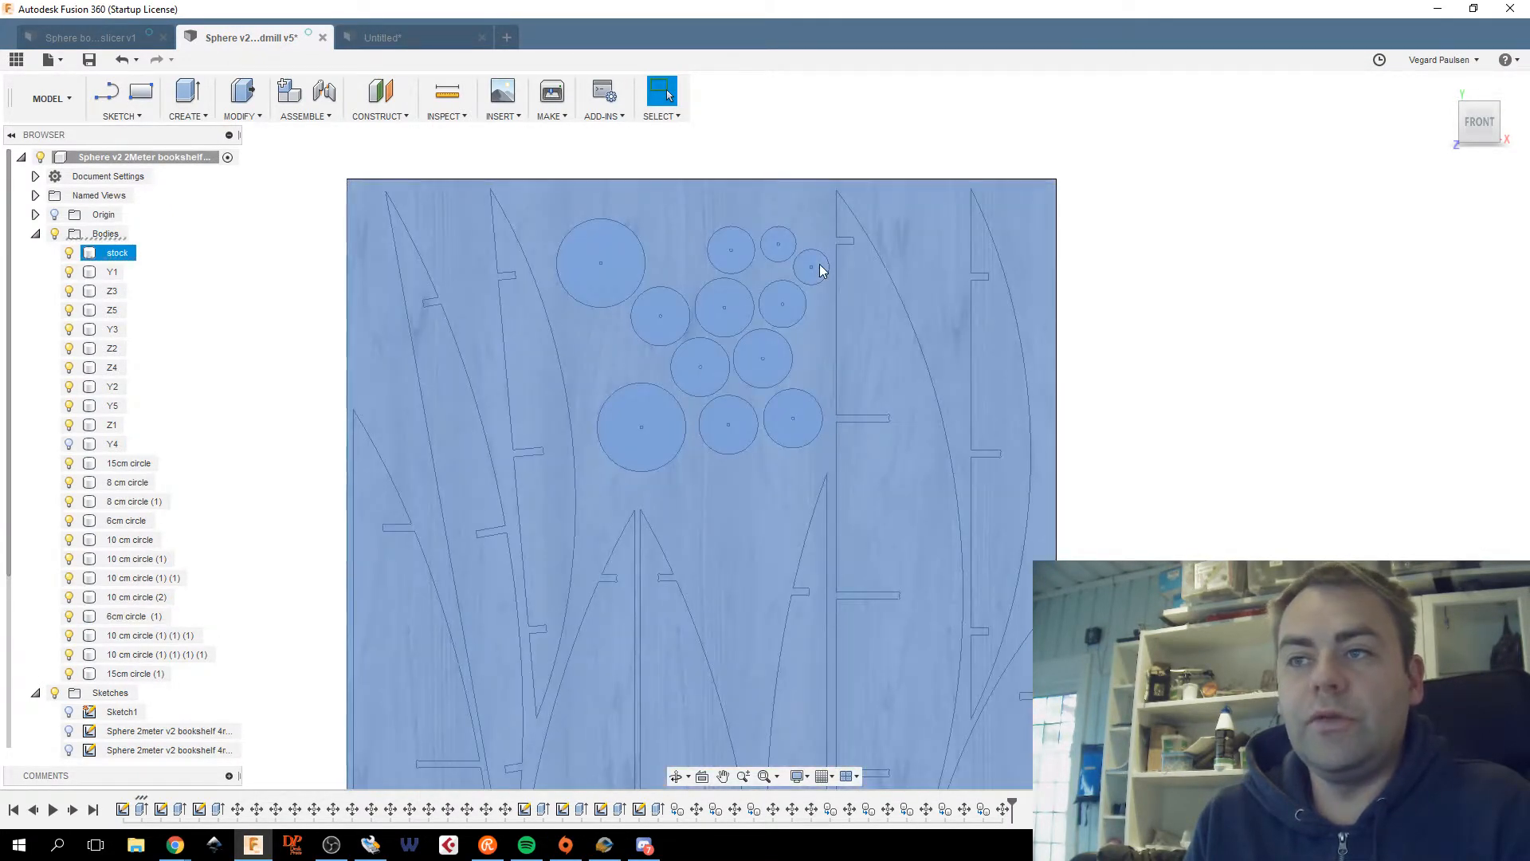
left_click(819, 264)
right_click(141, 620)
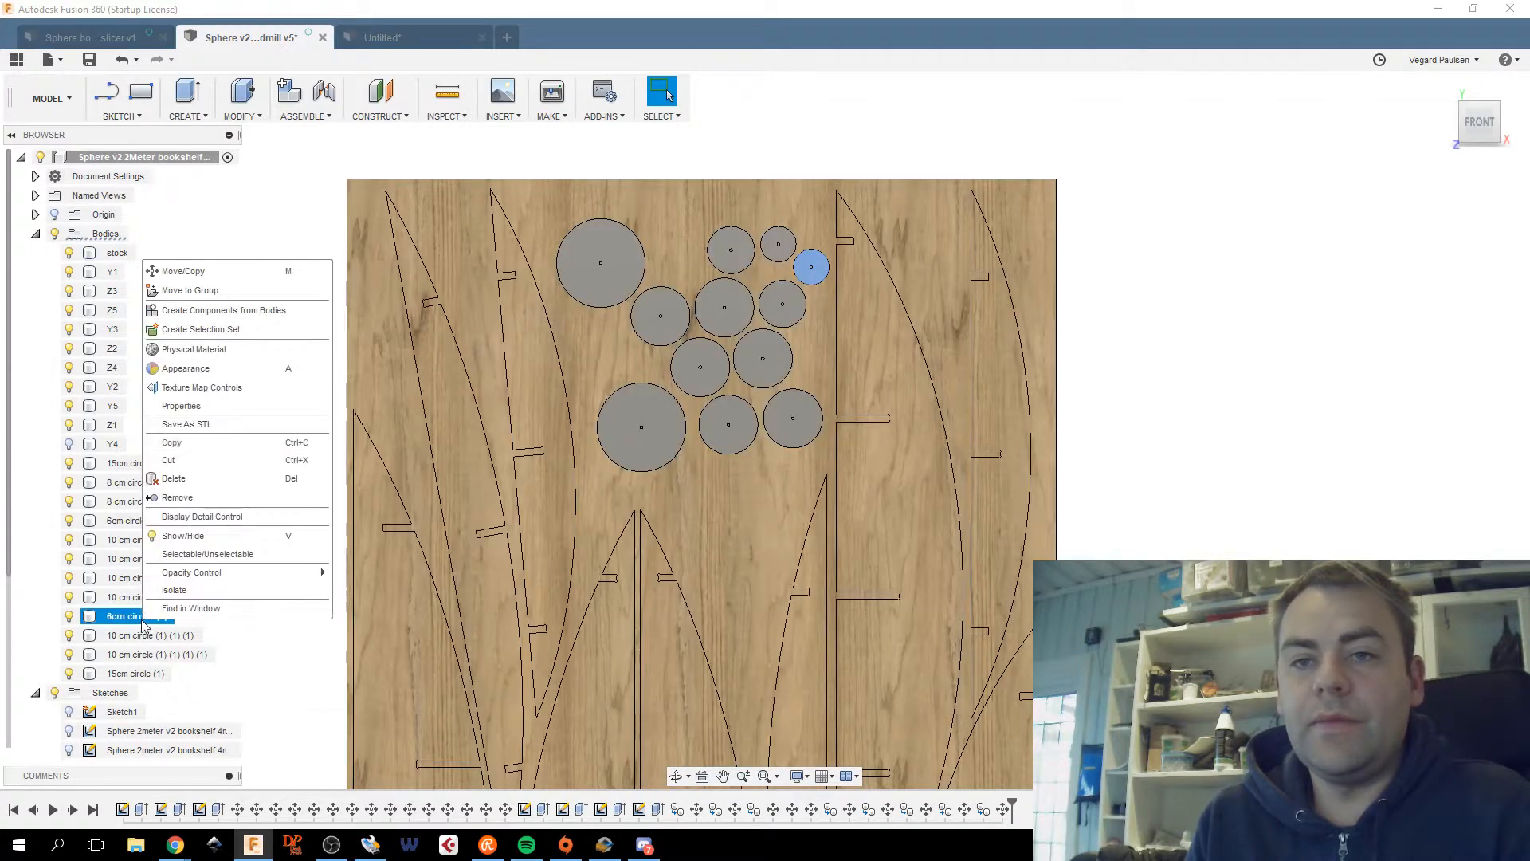
left_click(203, 440)
right_click(291, 470)
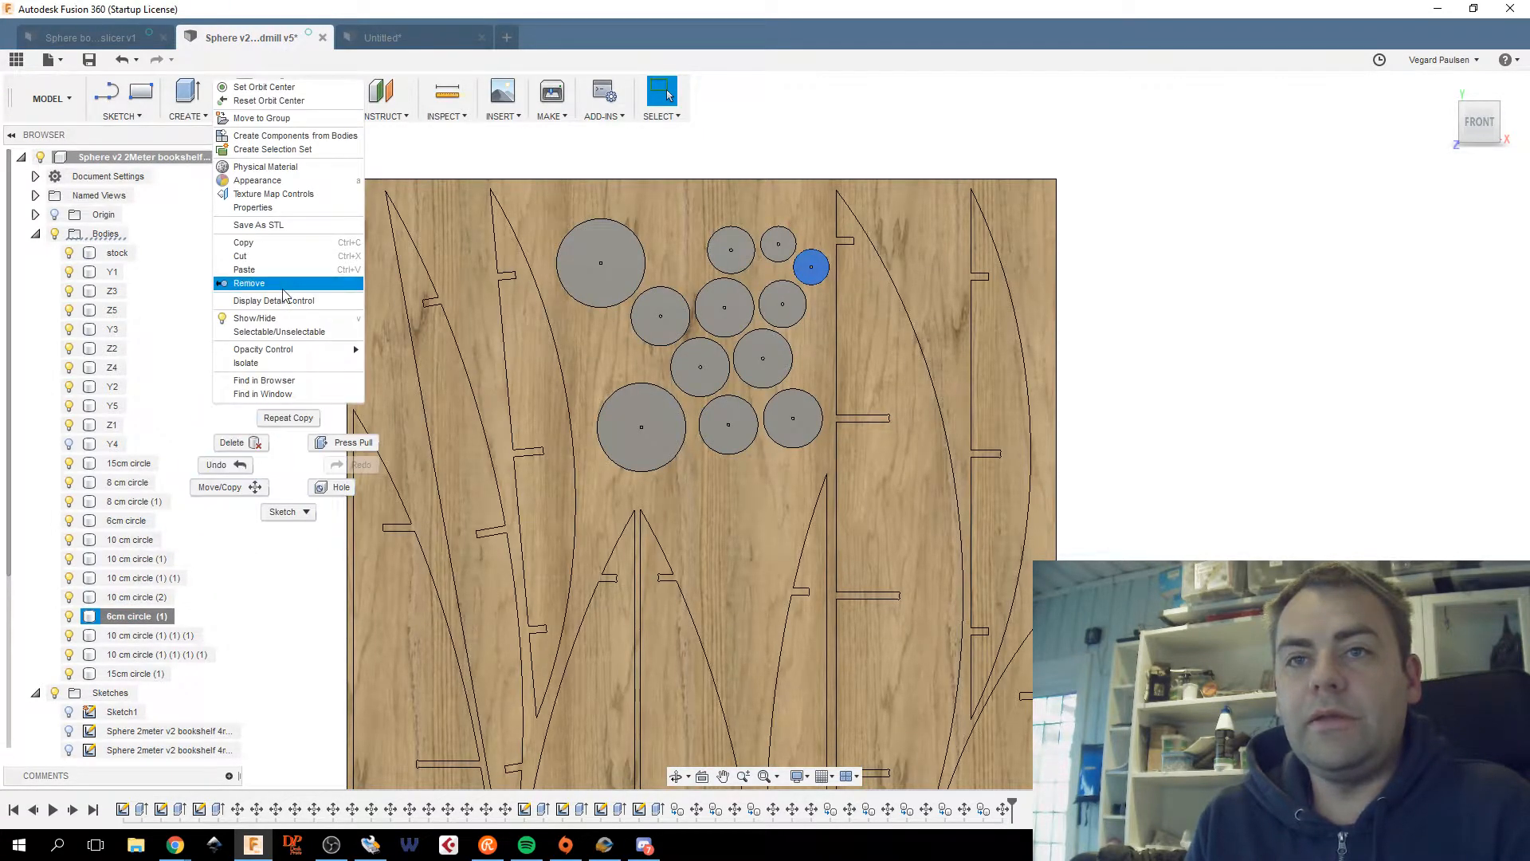
left_click(244, 270)
left_click_drag(819, 259, 823, 216)
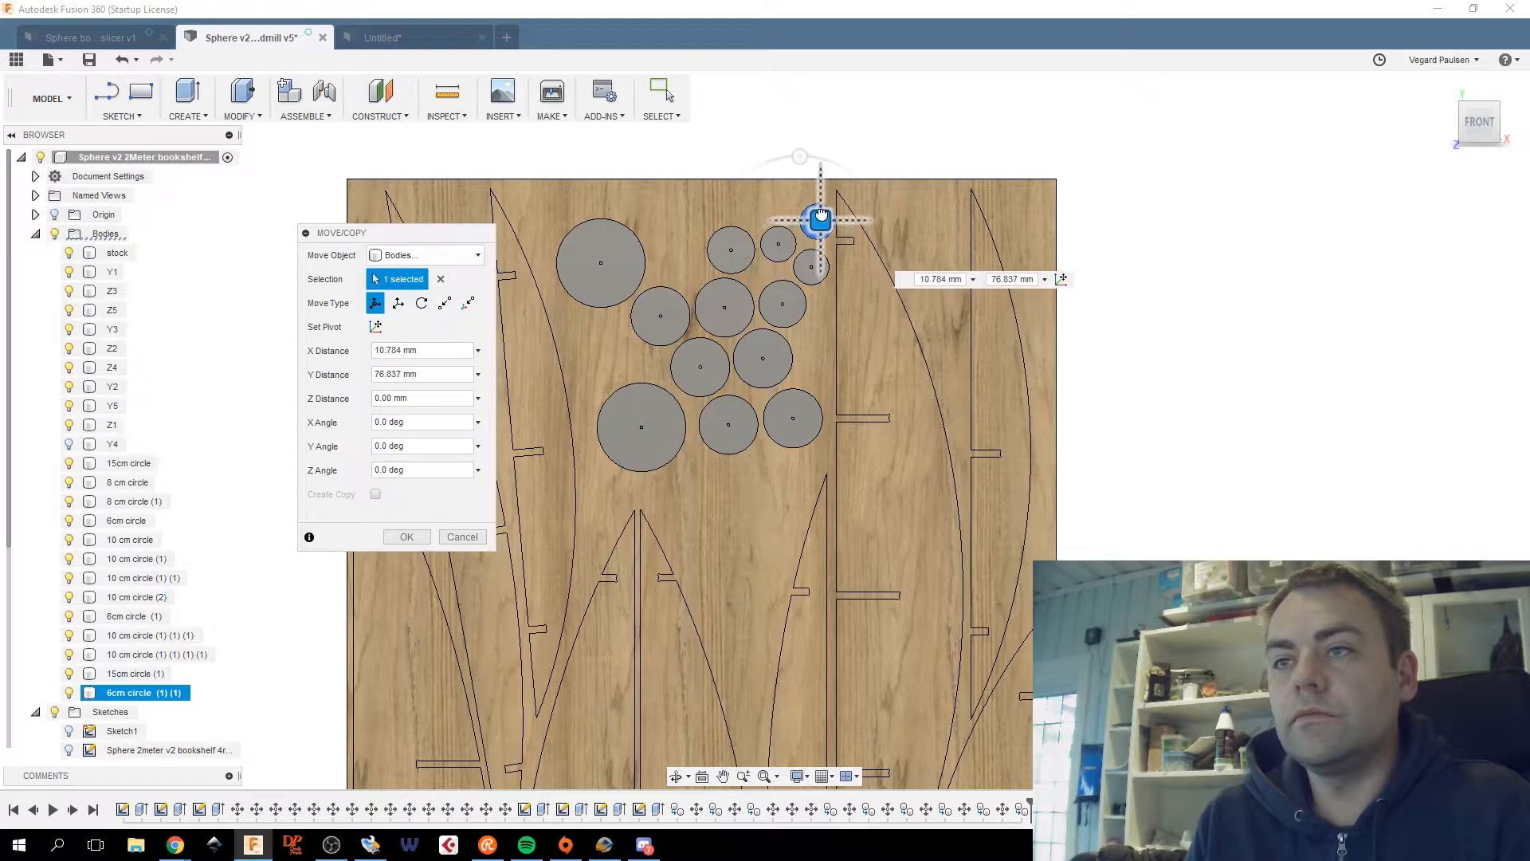
left_click(394, 537)
Paste another copy of the 6cm circle and move it about -90.3 mm in X and 97.1 mm in Y.
right_click(232, 472)
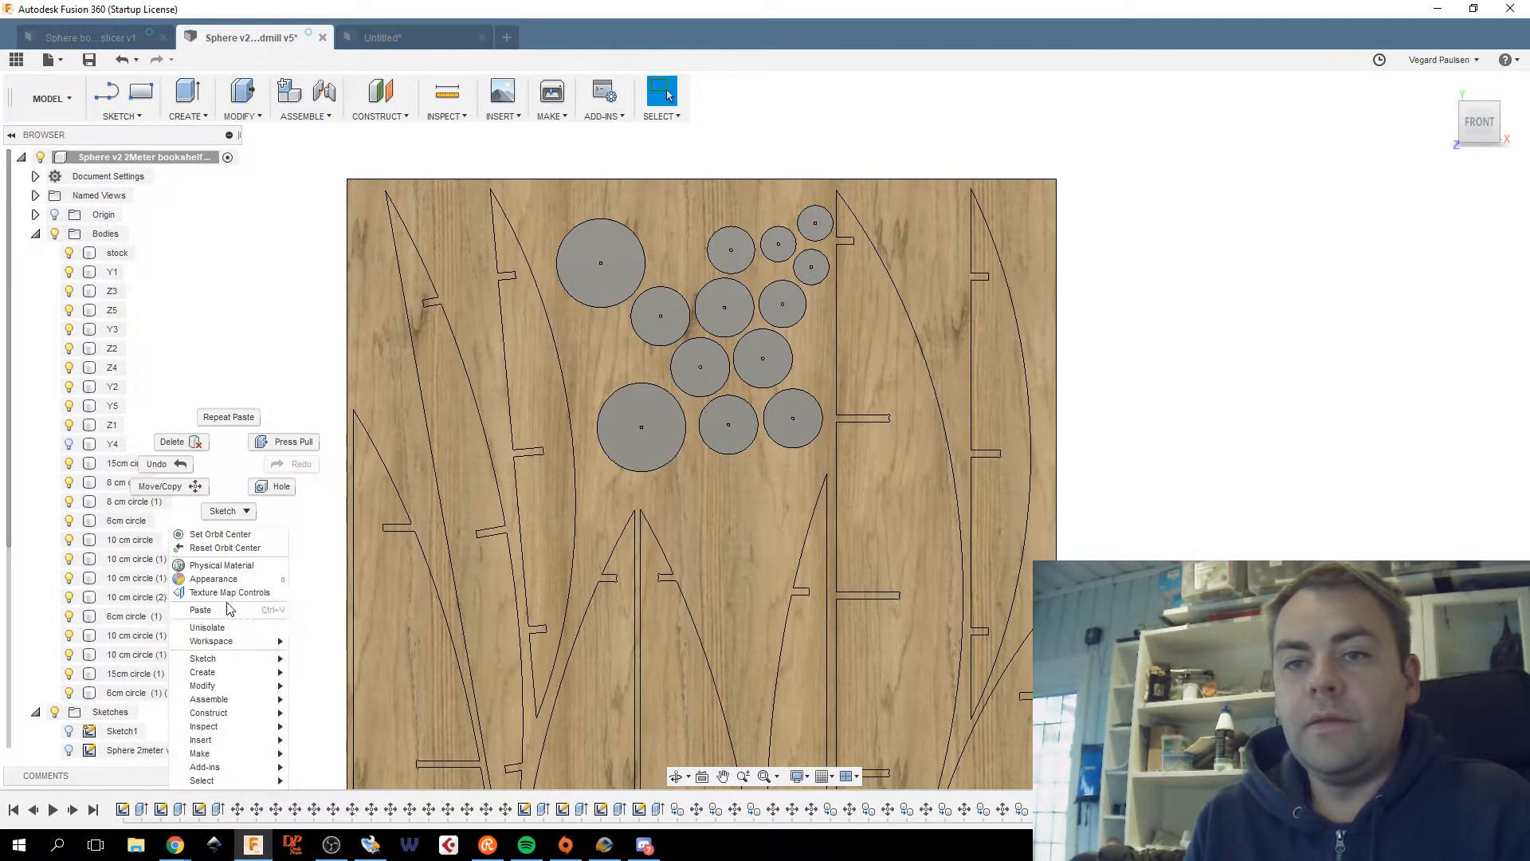
left_click(229, 611)
left_click_drag(811, 262, 762, 209)
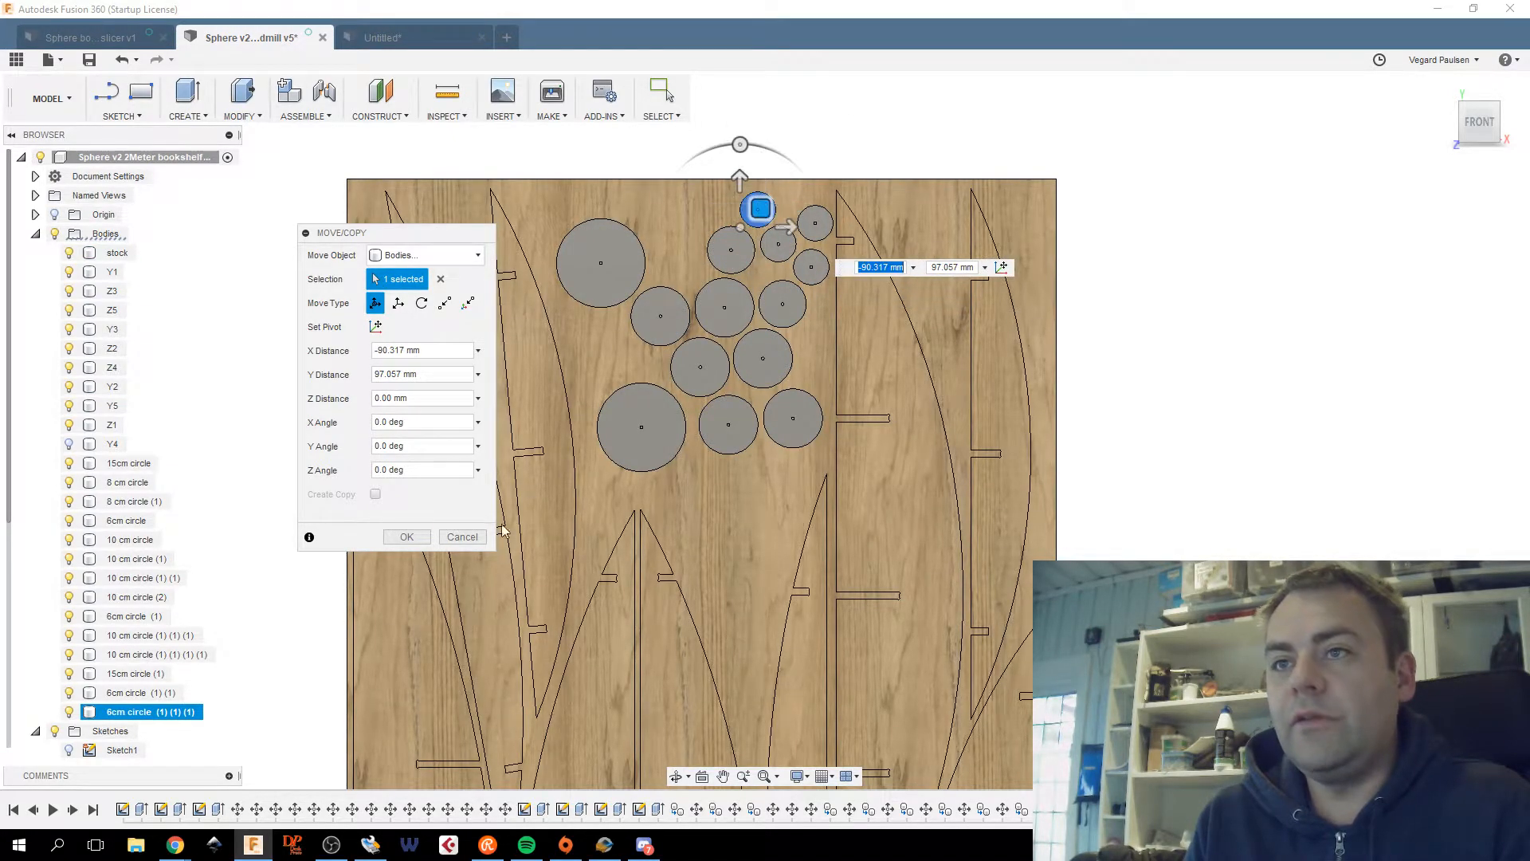
left_click(387, 538)
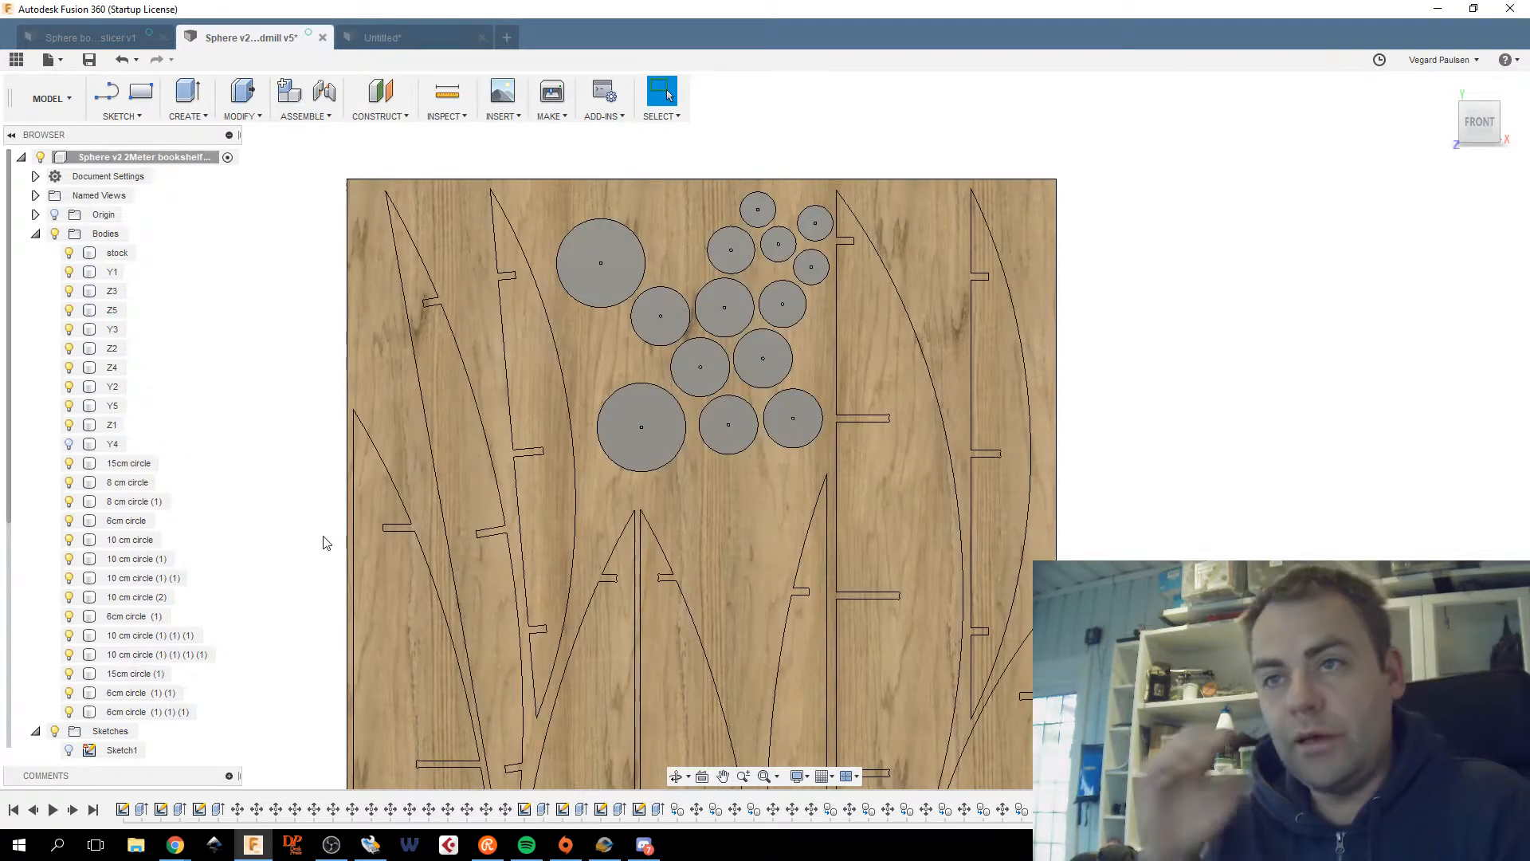
Examine the circle arrangement and the remaining free space between the shelf ribs on the stock.
left_click(379, 284)
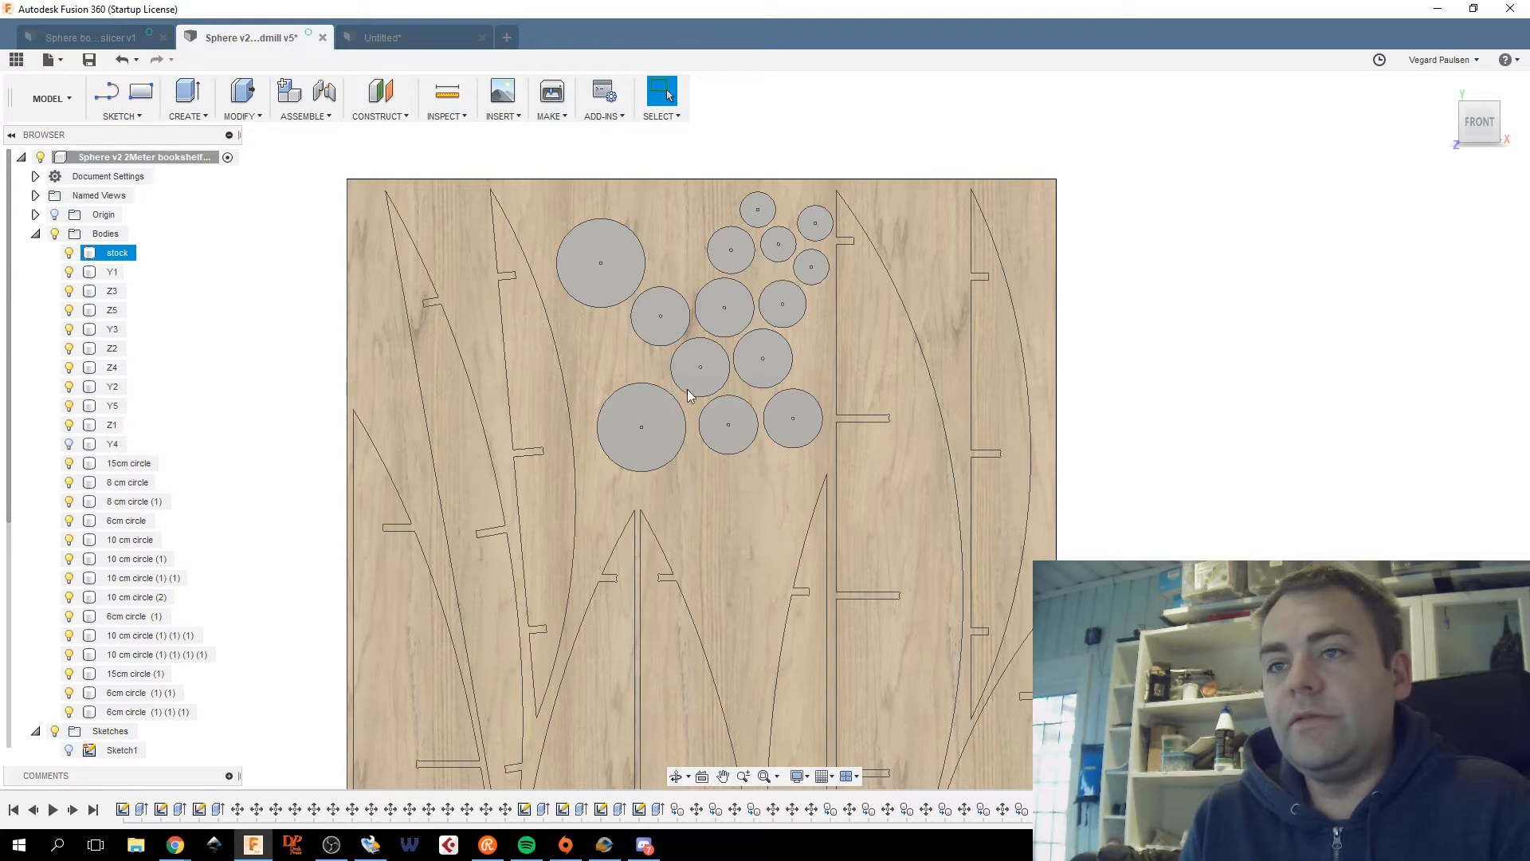
scroll(687, 374, "up", 4)
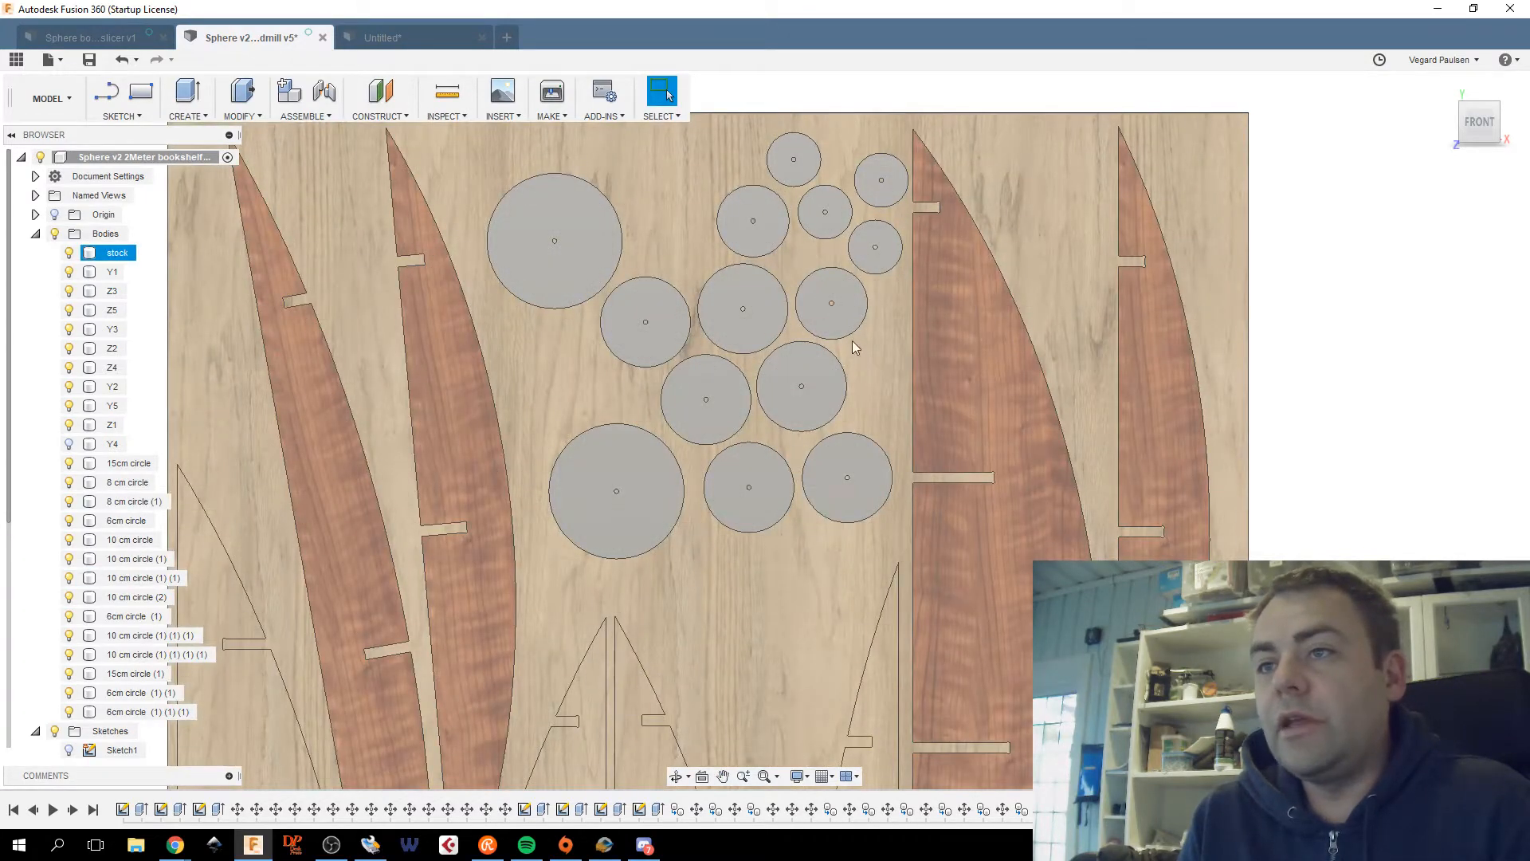
scroll(771, 522, "down", 3)
middle_click_drag(771, 523, 702, 371)
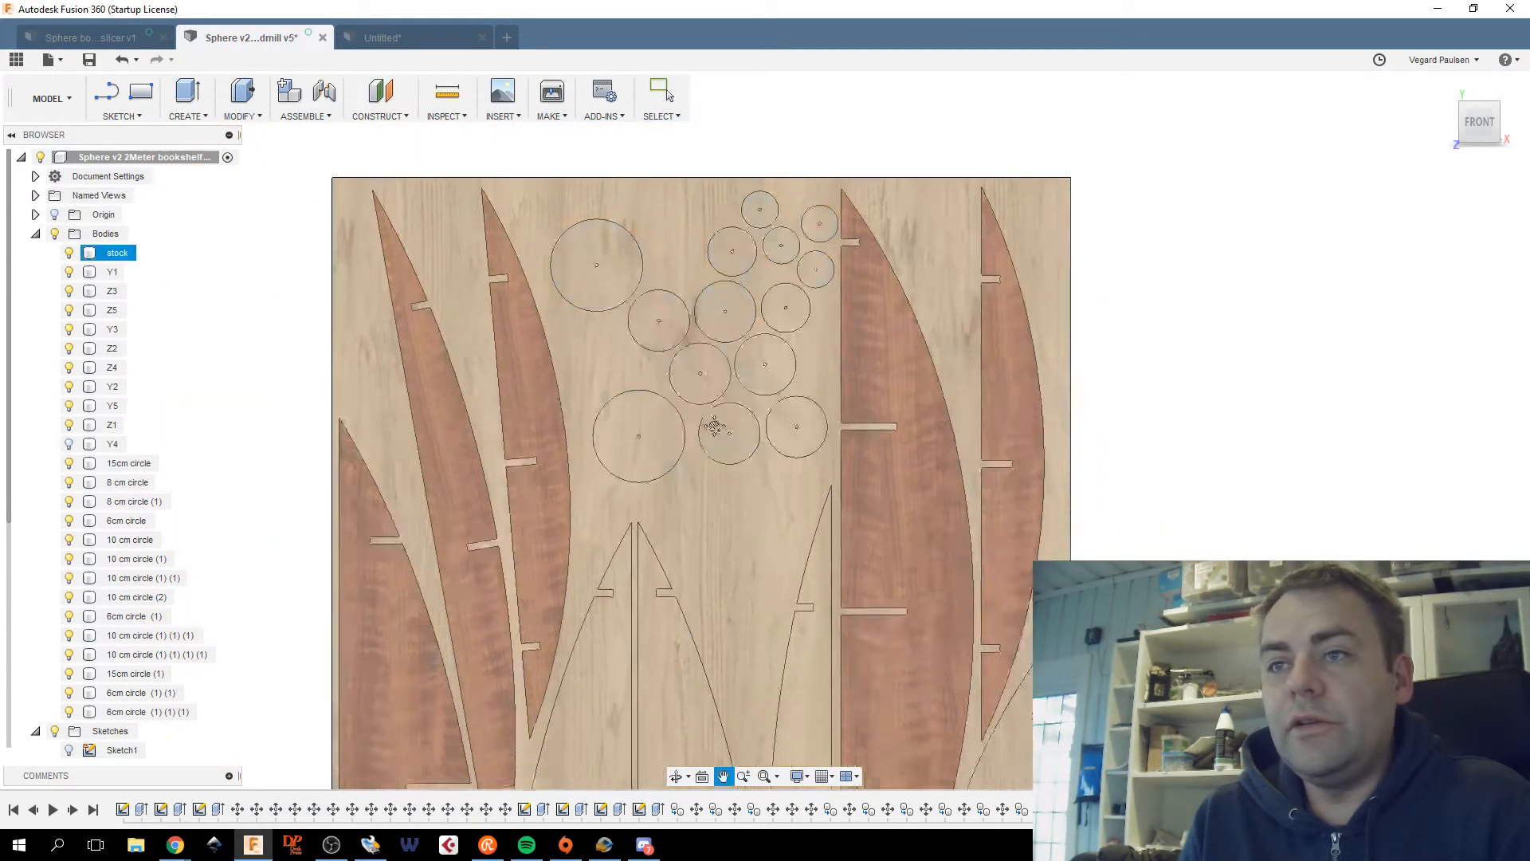
mouse_move(741, 475)
middle_mouse_down()
mouse_move(796, 429)
mouse_move(779, 512)
middle_mouse_up()
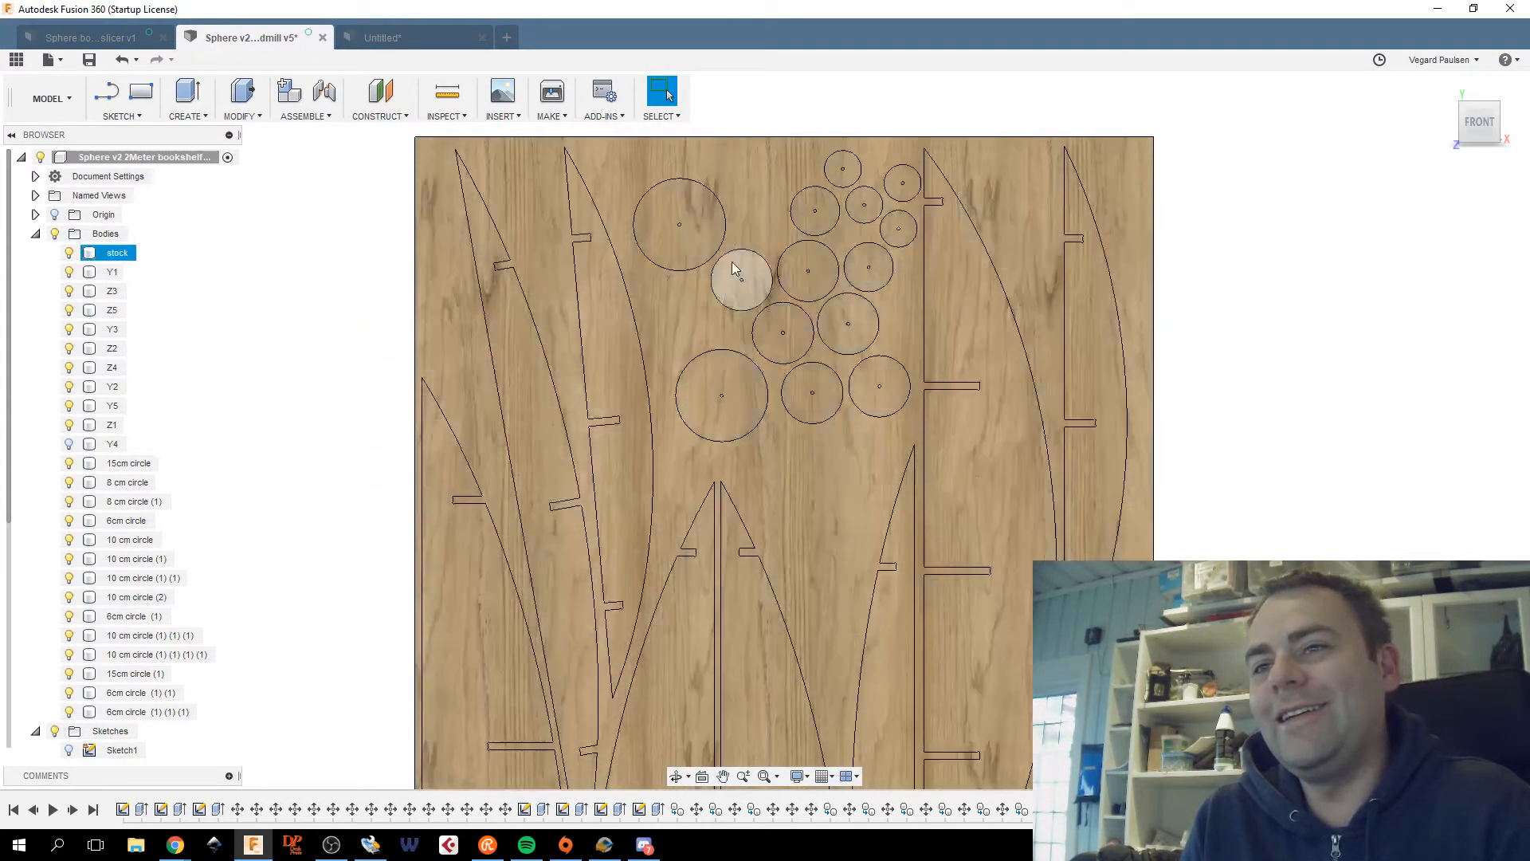
left_click(724, 270)
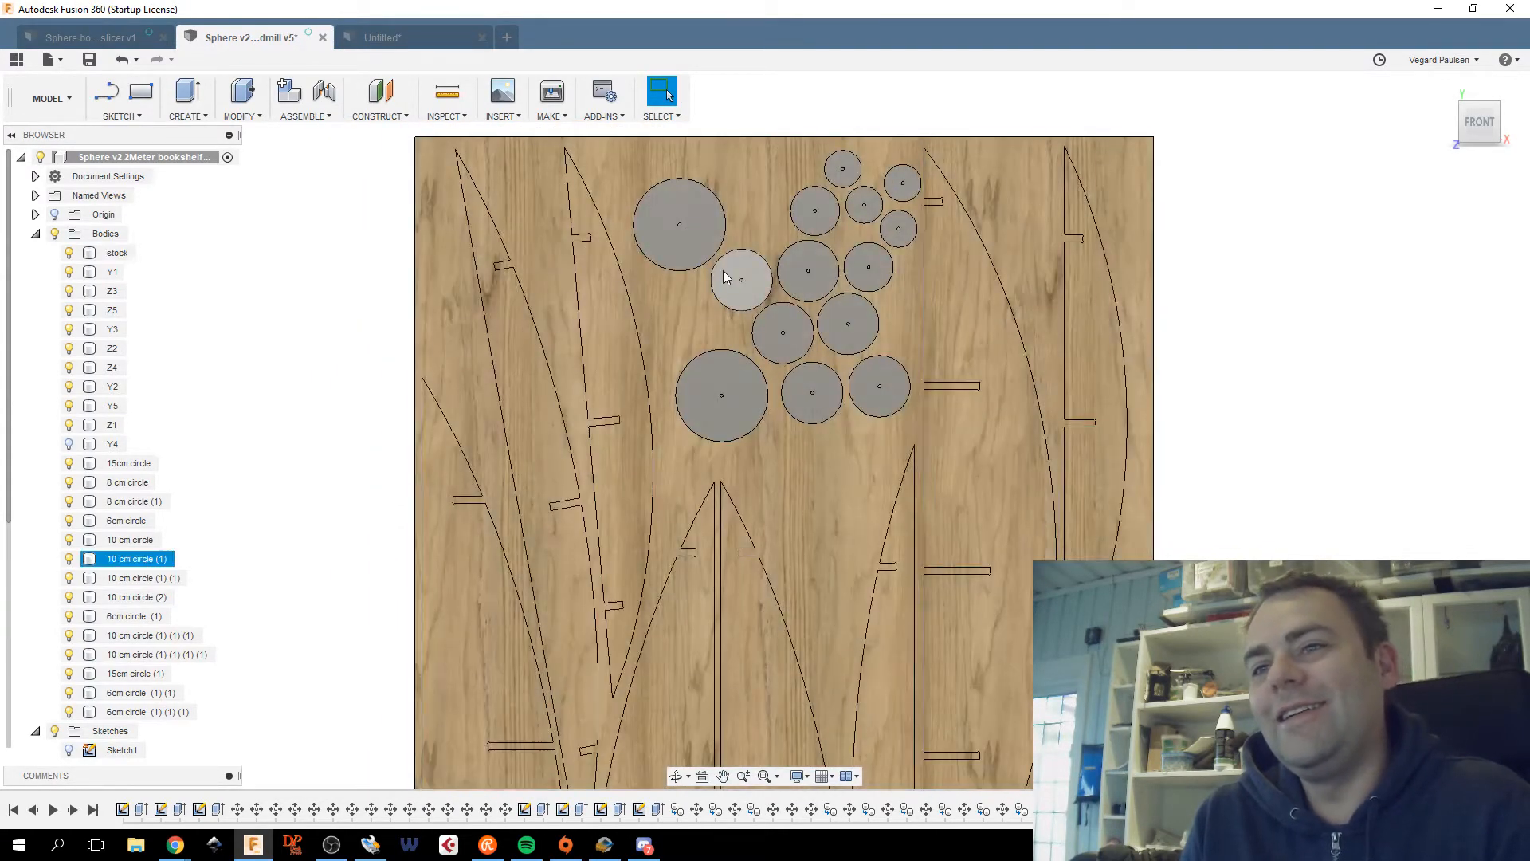
left_click(725, 271)
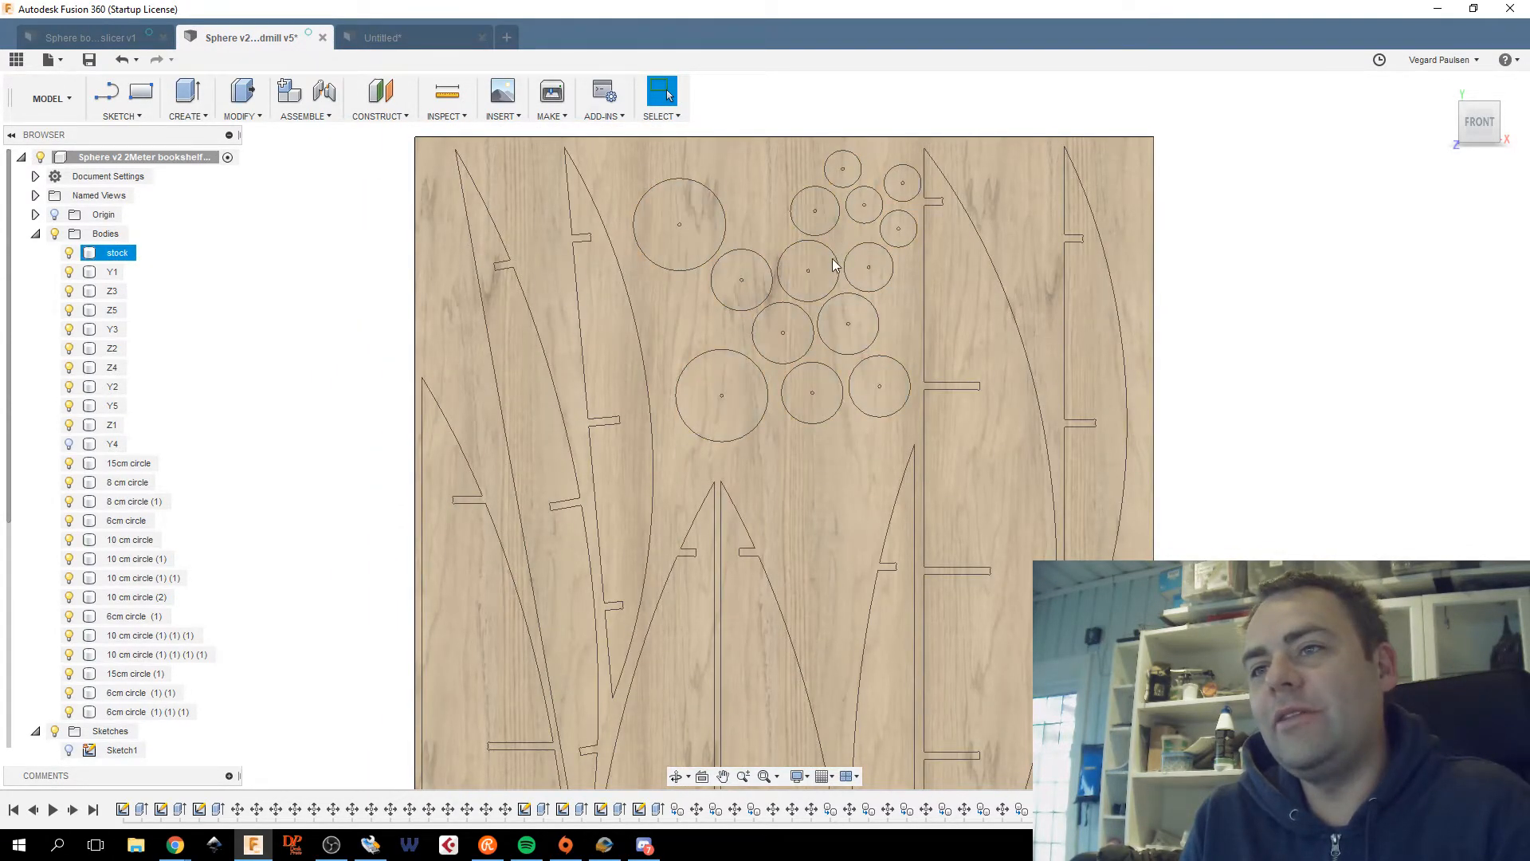
key("Escape")
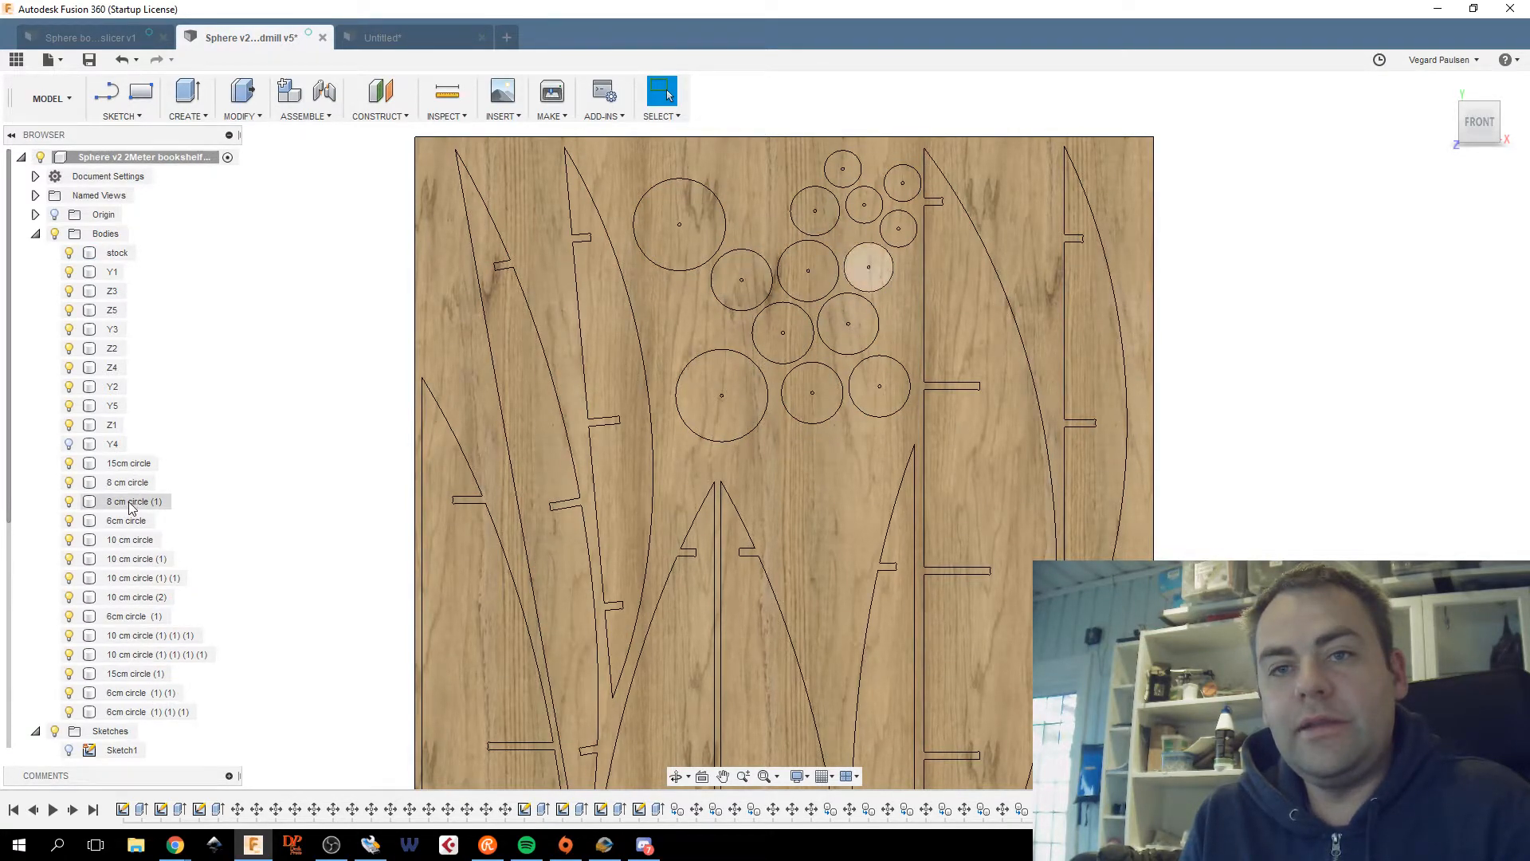
Duplicate the 8 cm circle (1) body and place the copy just beside the upper 15cm circle, near the stock's upper edge.
right_click(131, 505)
left_click(177, 341)
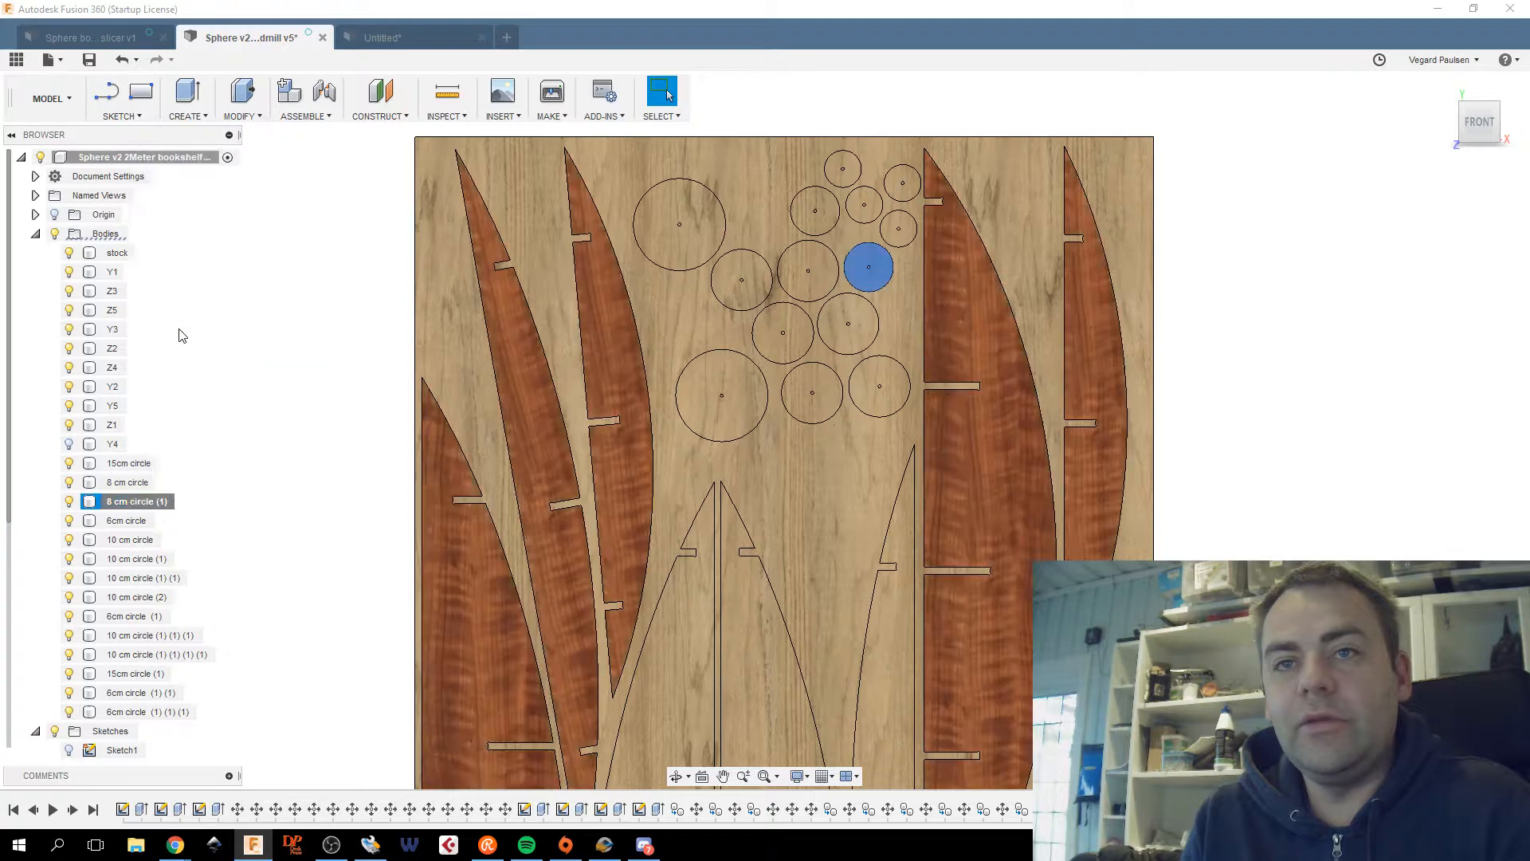
right_click(279, 422)
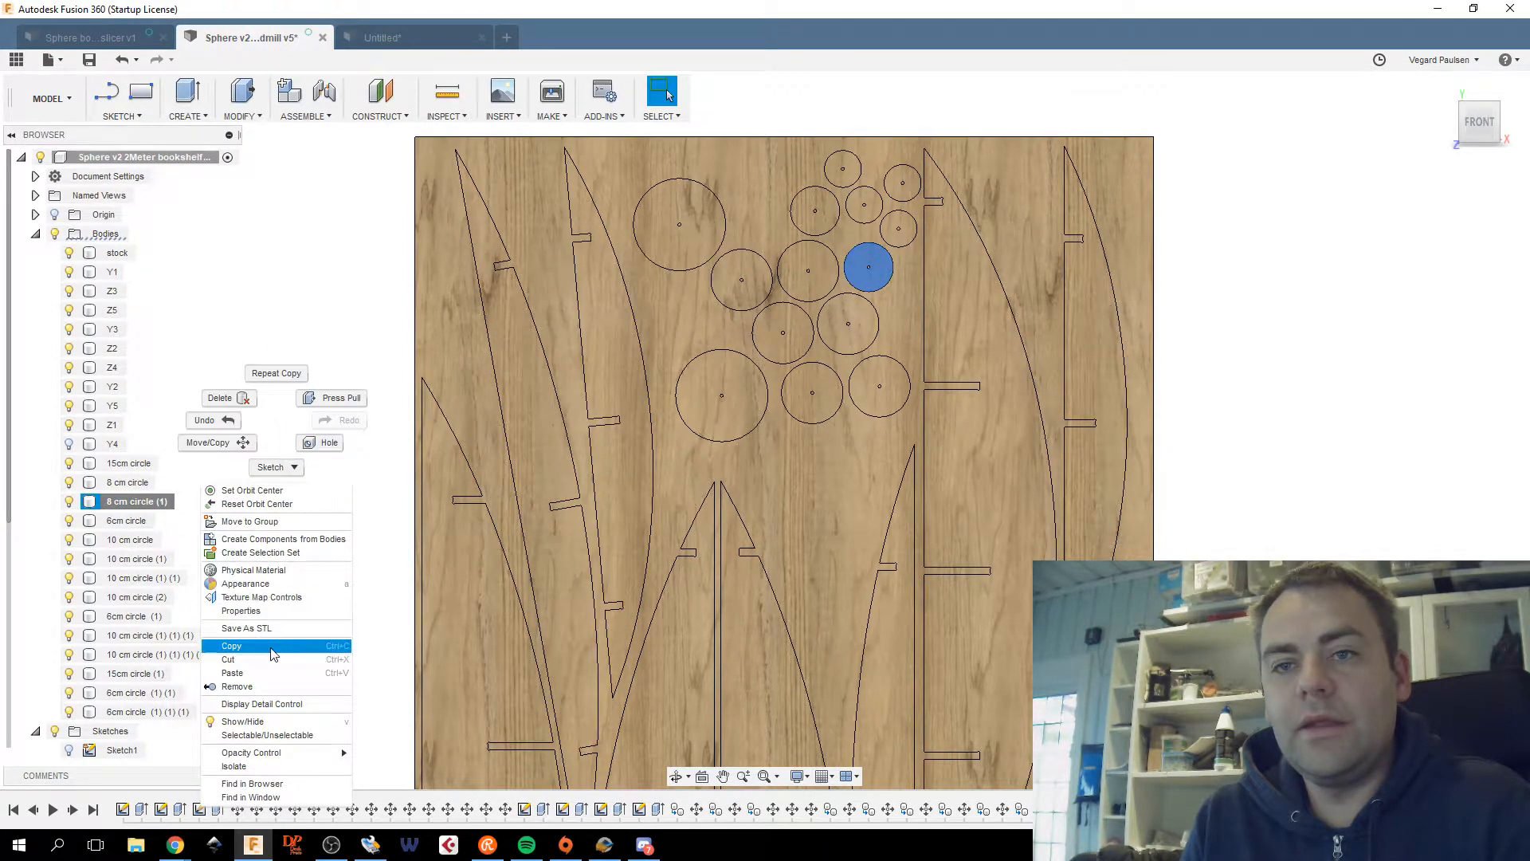
left_click(265, 673)
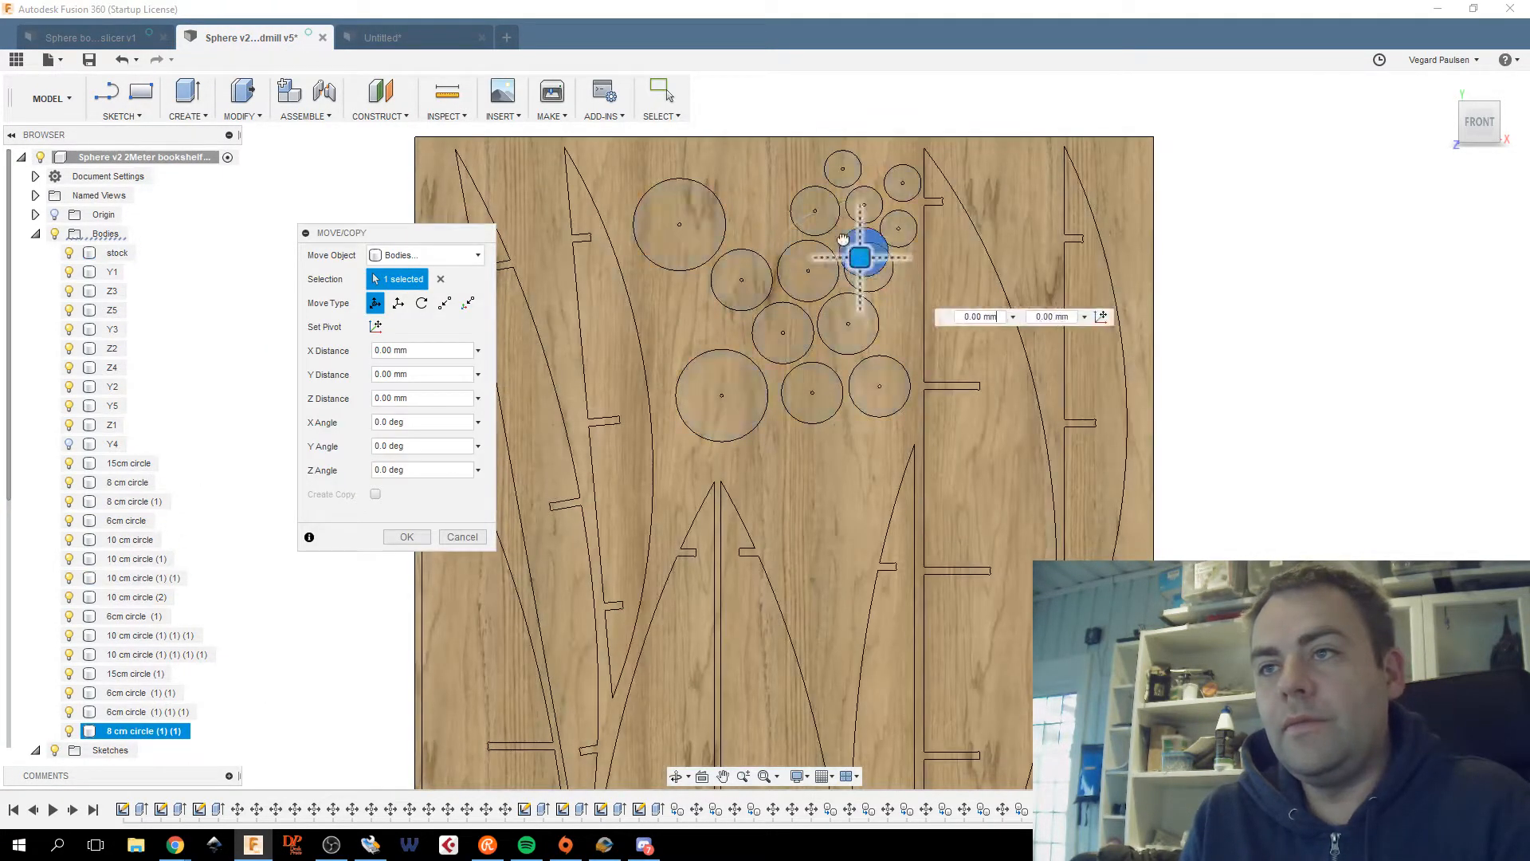
left_click_drag(843, 239, 740, 179)
left_click(407, 539)
Paste another copy of the 8 cm circle and move it about -301.7 mm in X and -57 mm in Y.
right_click(212, 551)
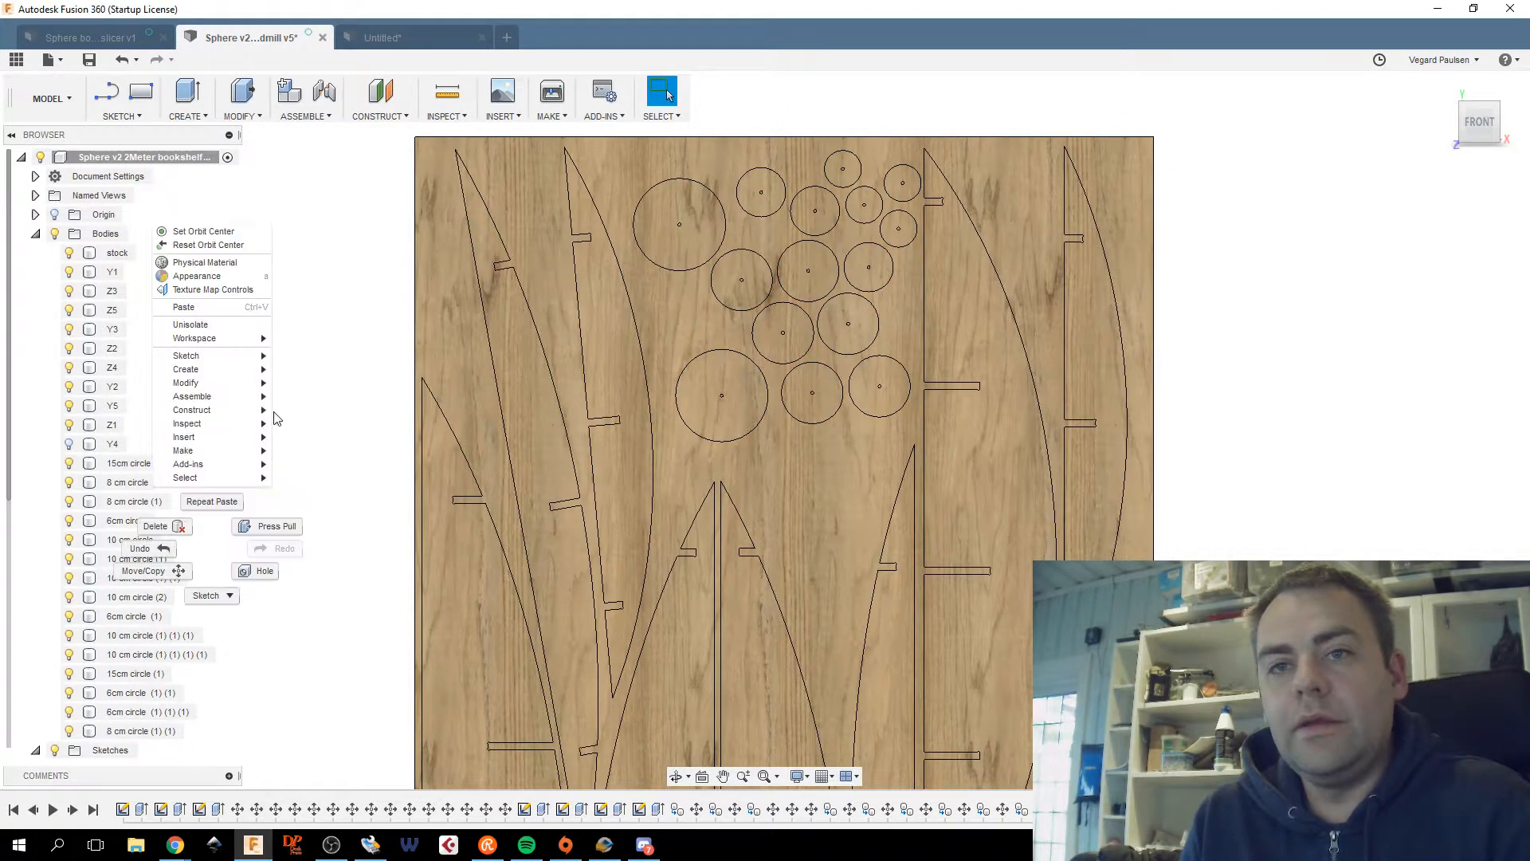
left_click(201, 307)
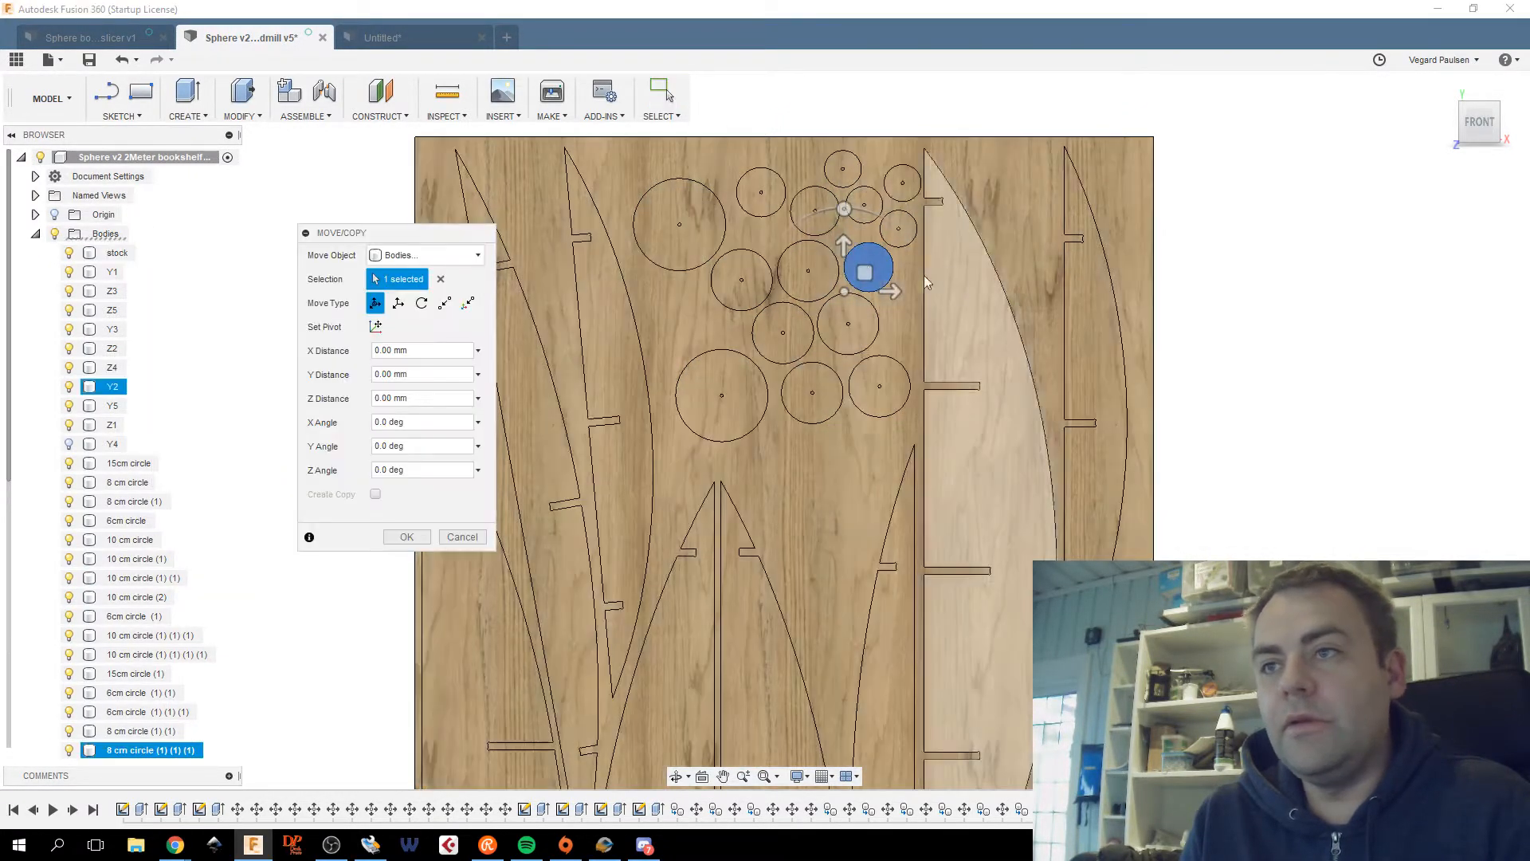
left_click_drag(867, 266, 679, 308)
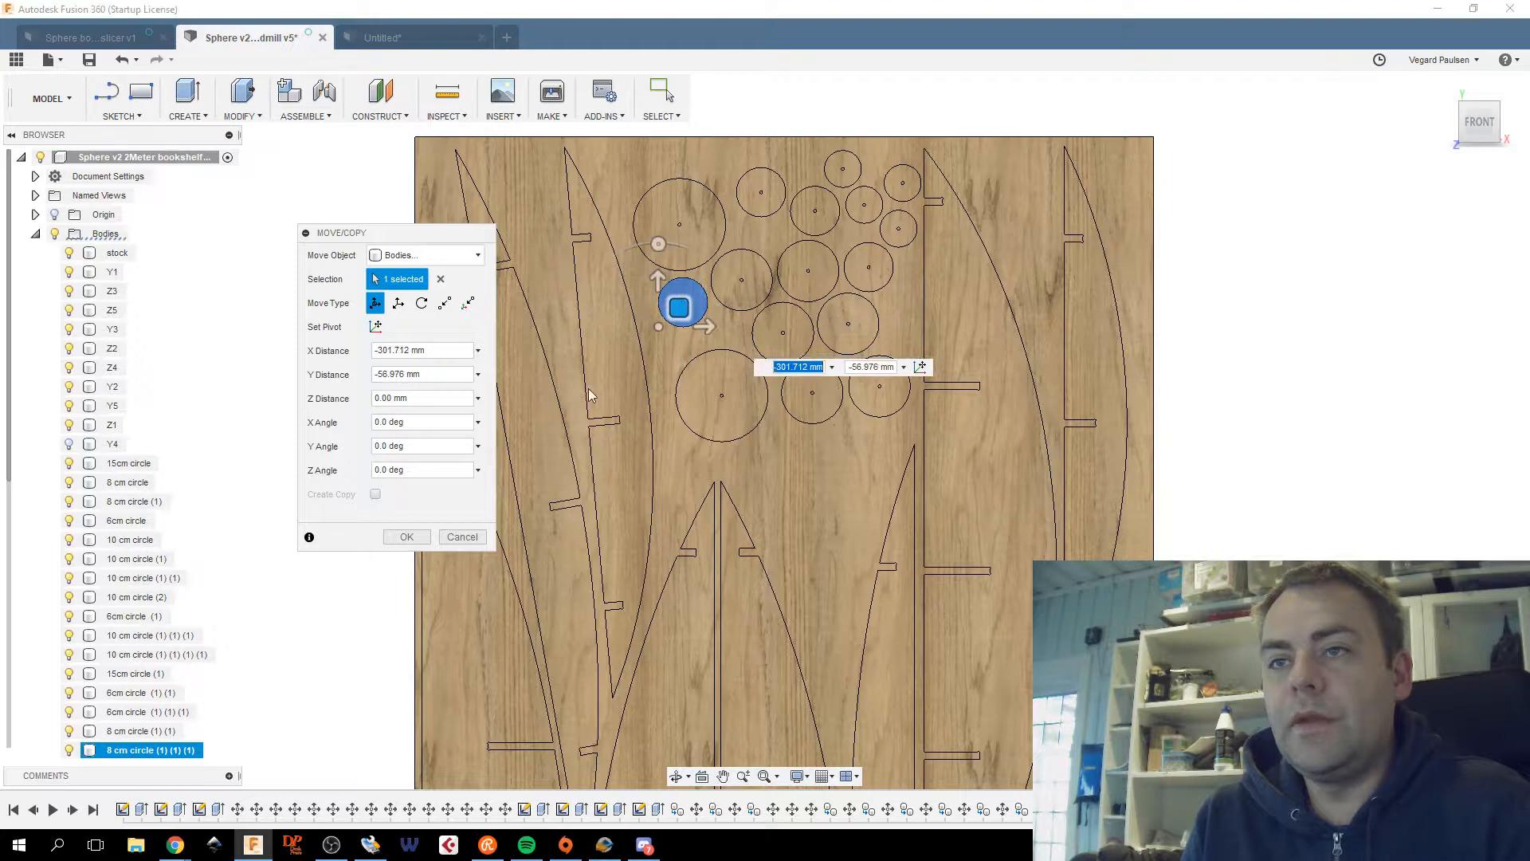
left_click(424, 536)
Duplicate the 10 cm circle body and move the copy about 16.8 mm in X and -216.2 mm in Y.
right_click(132, 547)
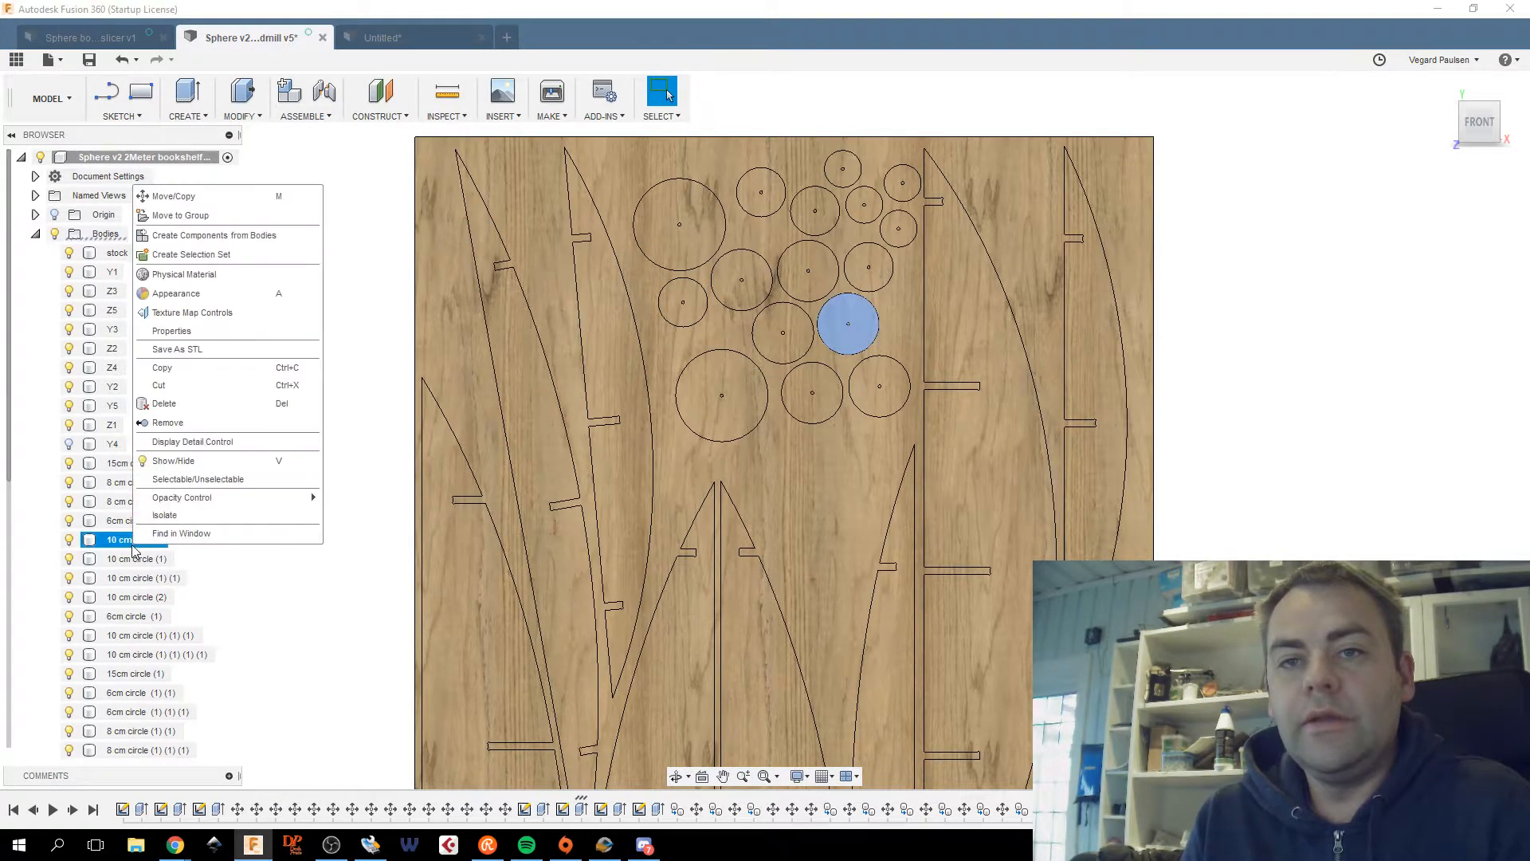
left_click(222, 372)
right_click(337, 347)
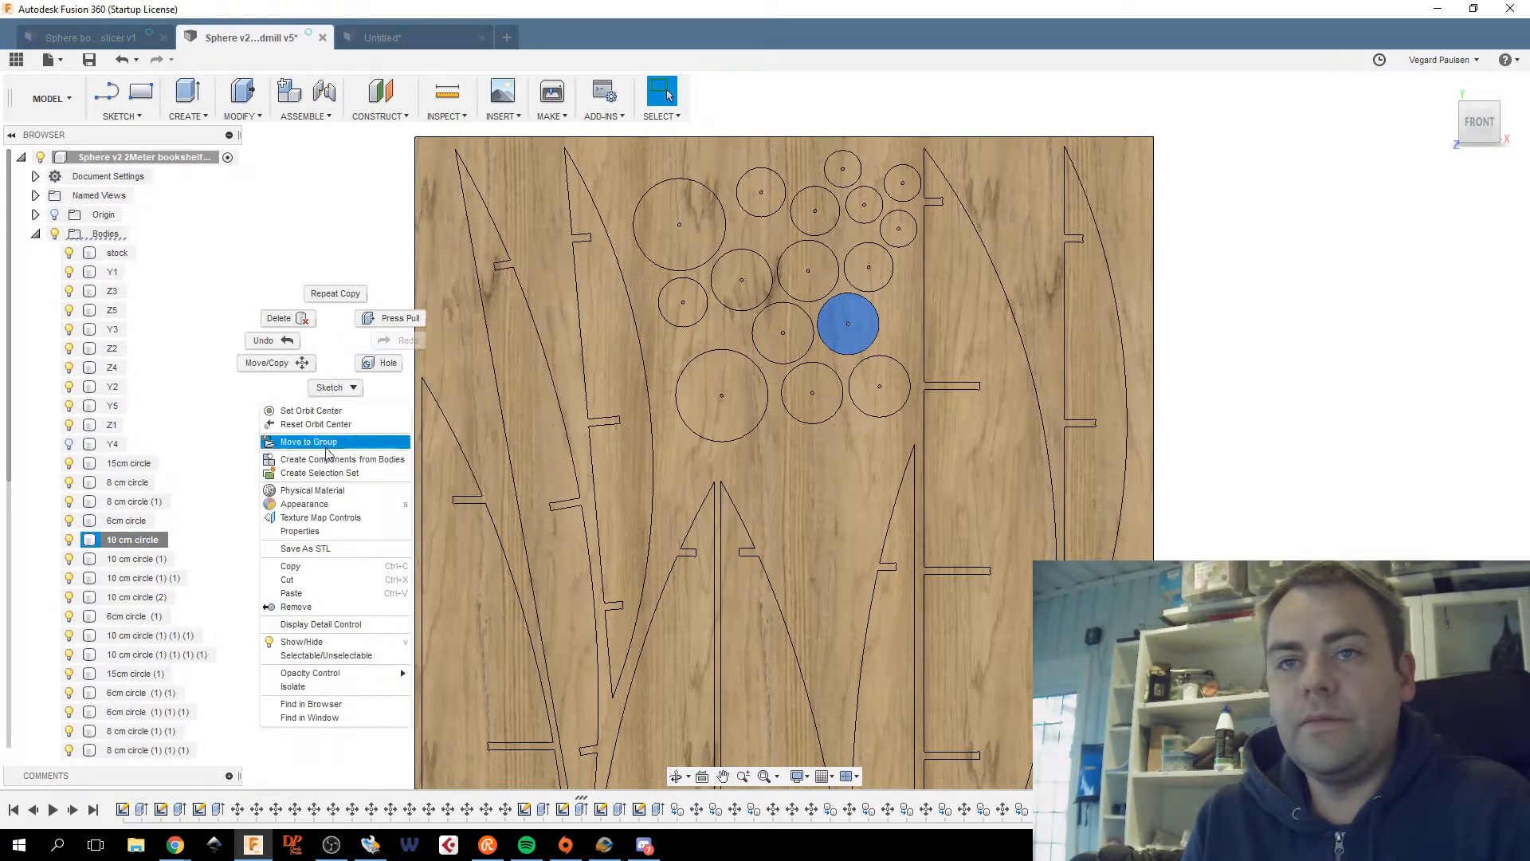
left_click(292, 593)
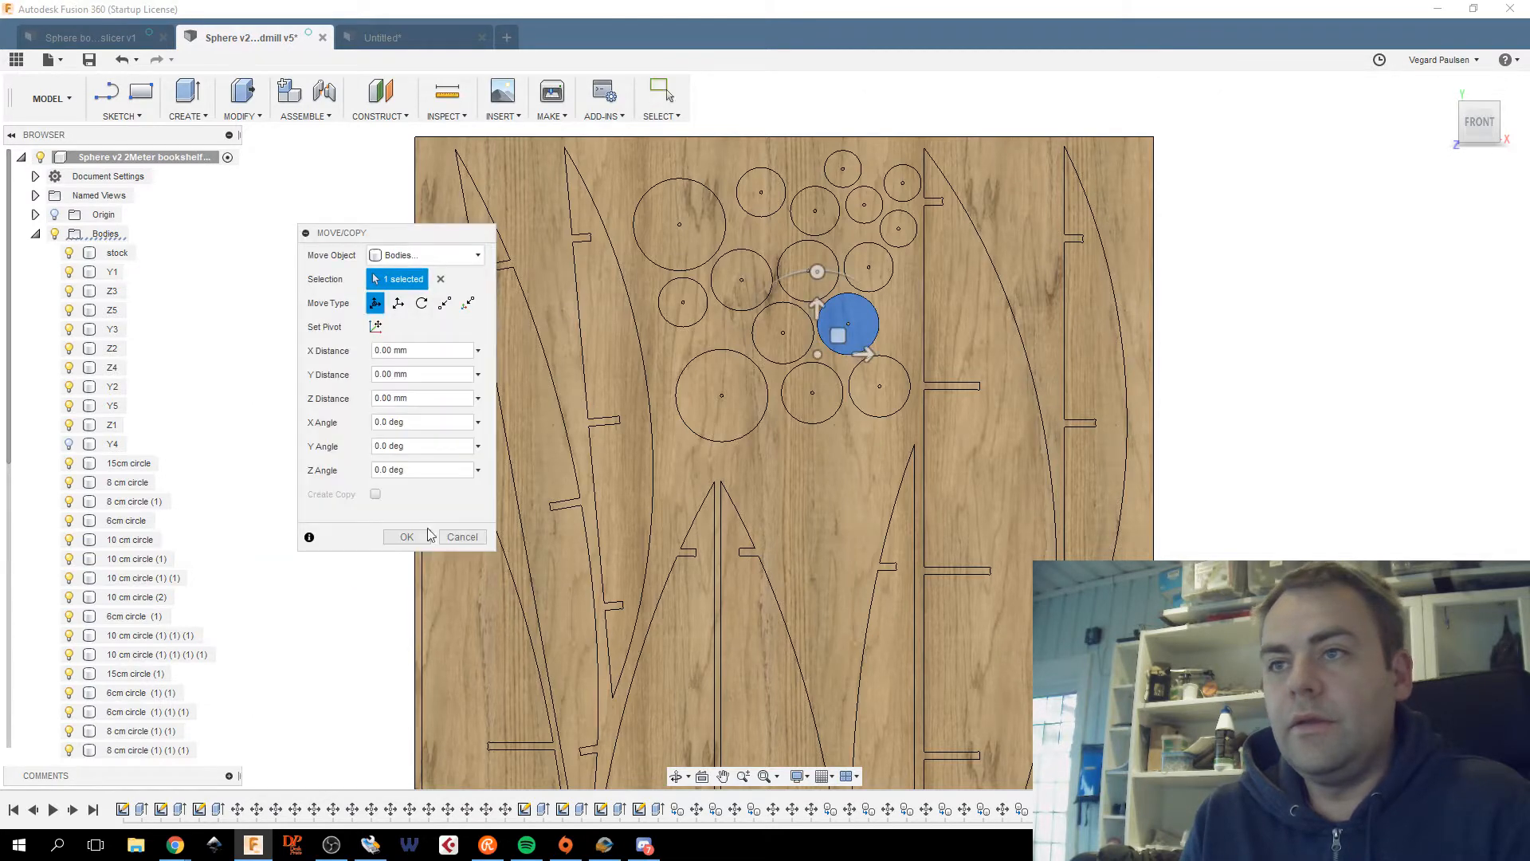
left_click_drag(848, 324, 851, 461)
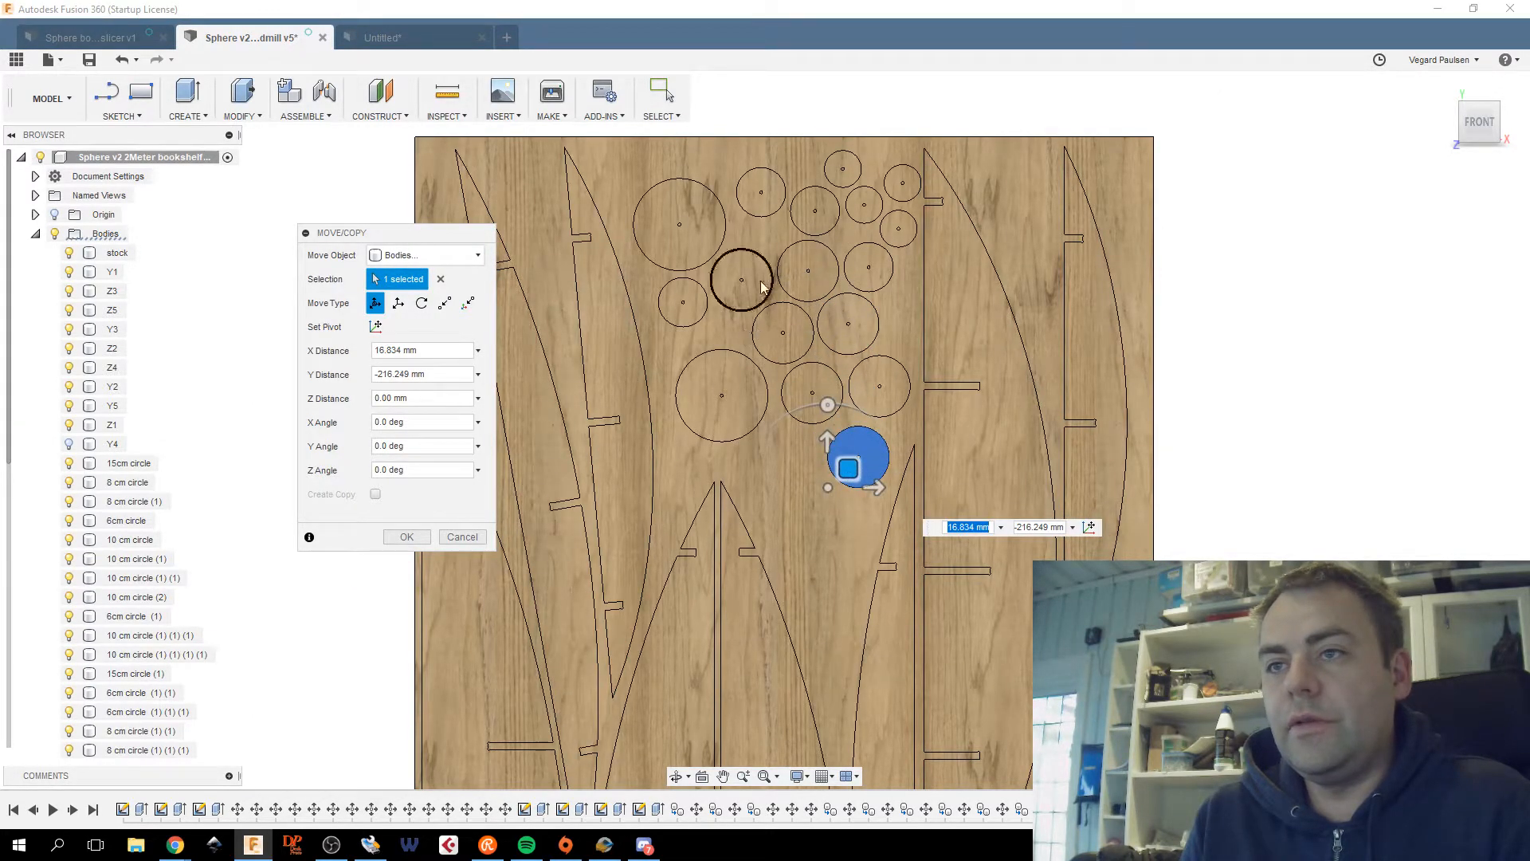
left_click(385, 545)
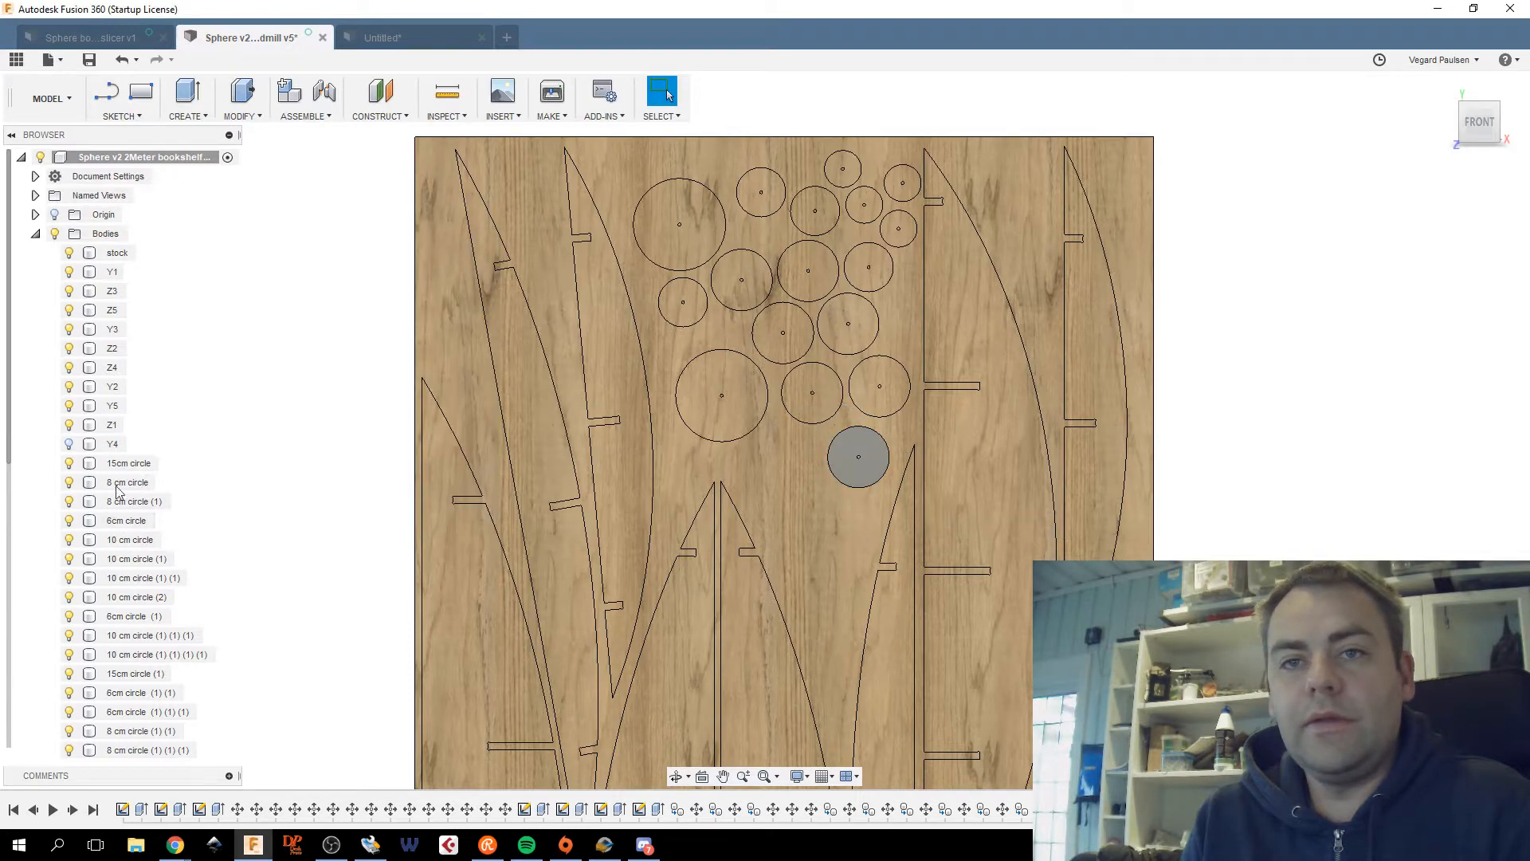
Reorder the bodies so that all 10 cm circle bodies are listed together, ahead of the 6cm circle (1) body.
scroll(119, 490, "down", 3)
left_click(140, 443)
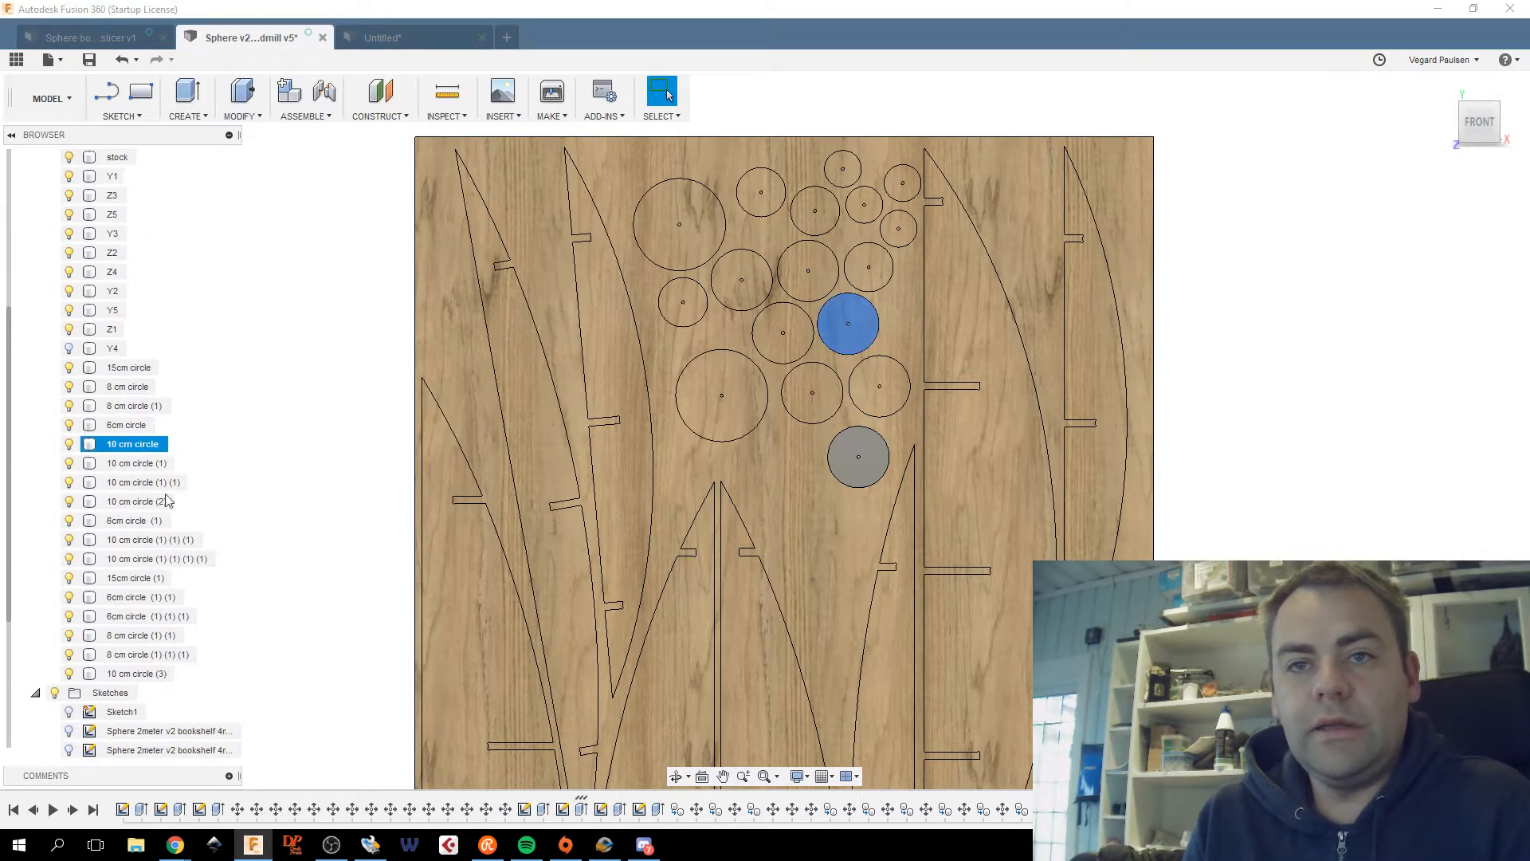
left_click_drag(139, 678, 146, 634)
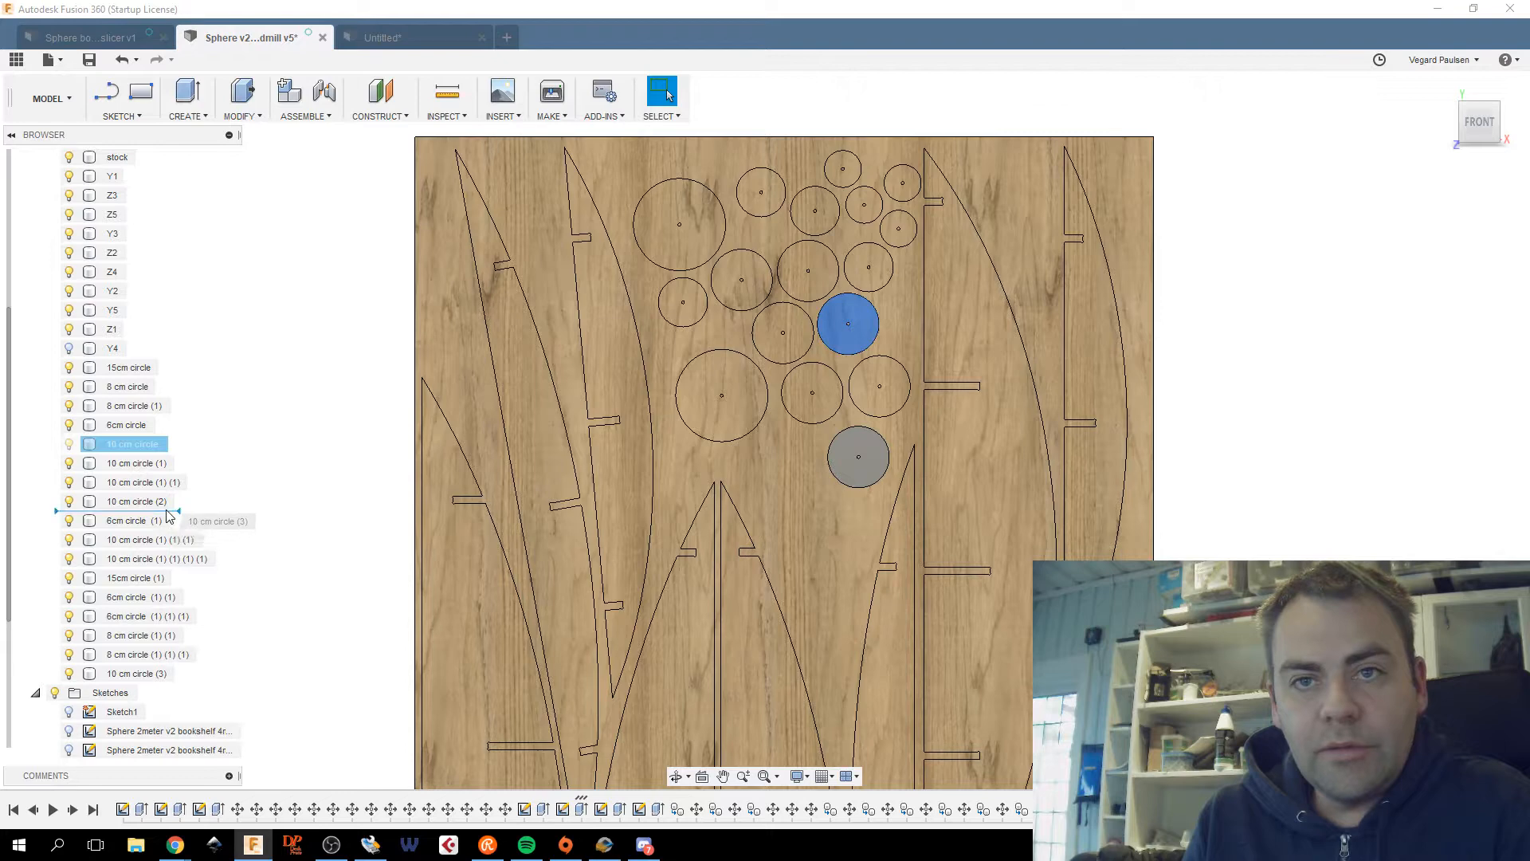
left_click_drag(168, 516, 140, 534)
left_click_drag(154, 577, 162, 562)
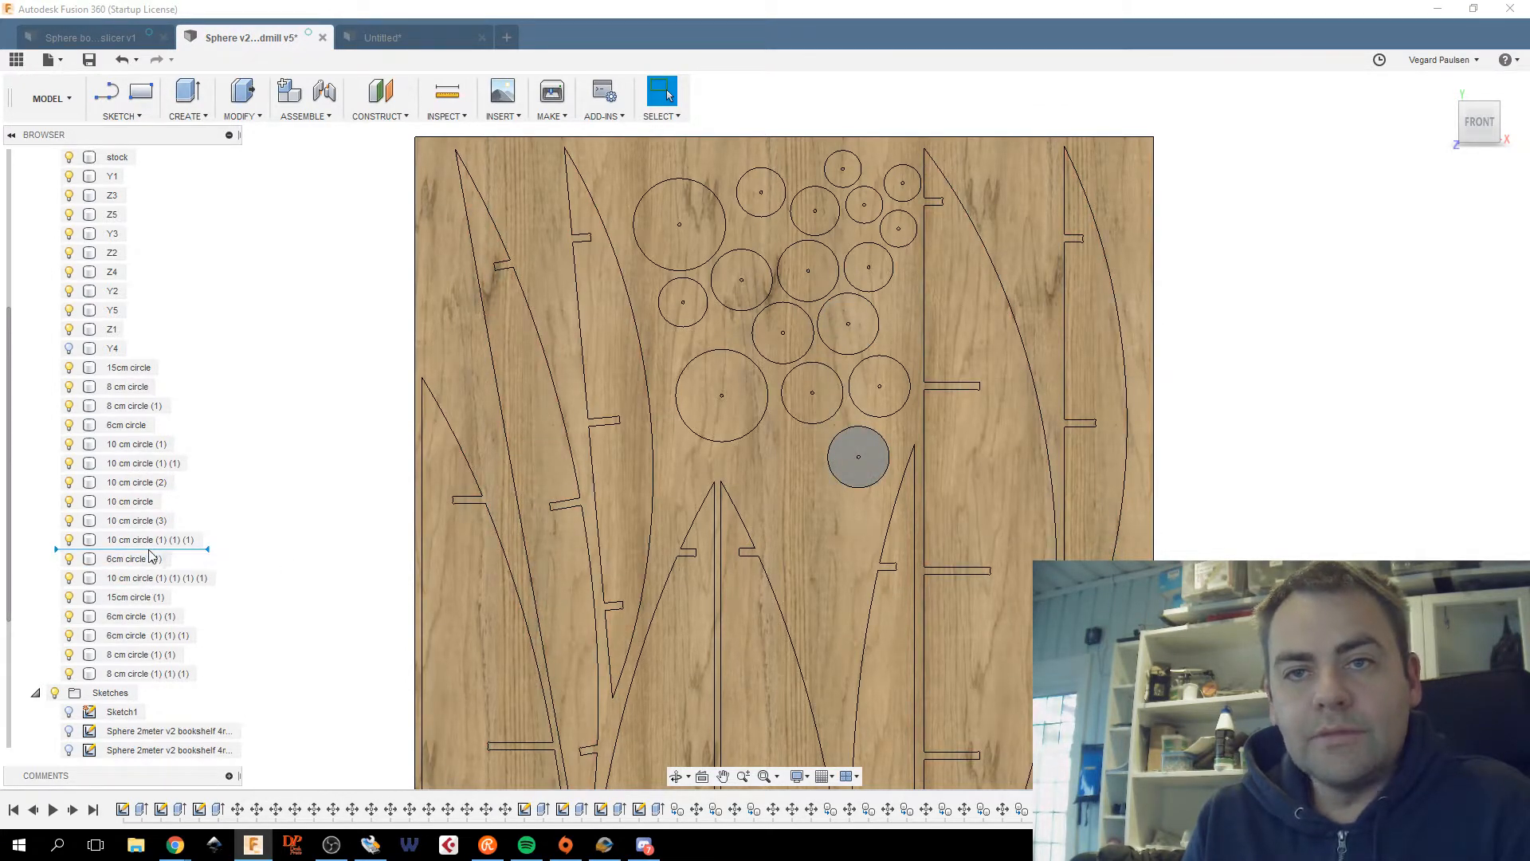
Go through the 10 cm circle bodies one by one to count how many exist in the layout.
left_click(136, 447)
left_click(137, 466)
left_click(129, 485)
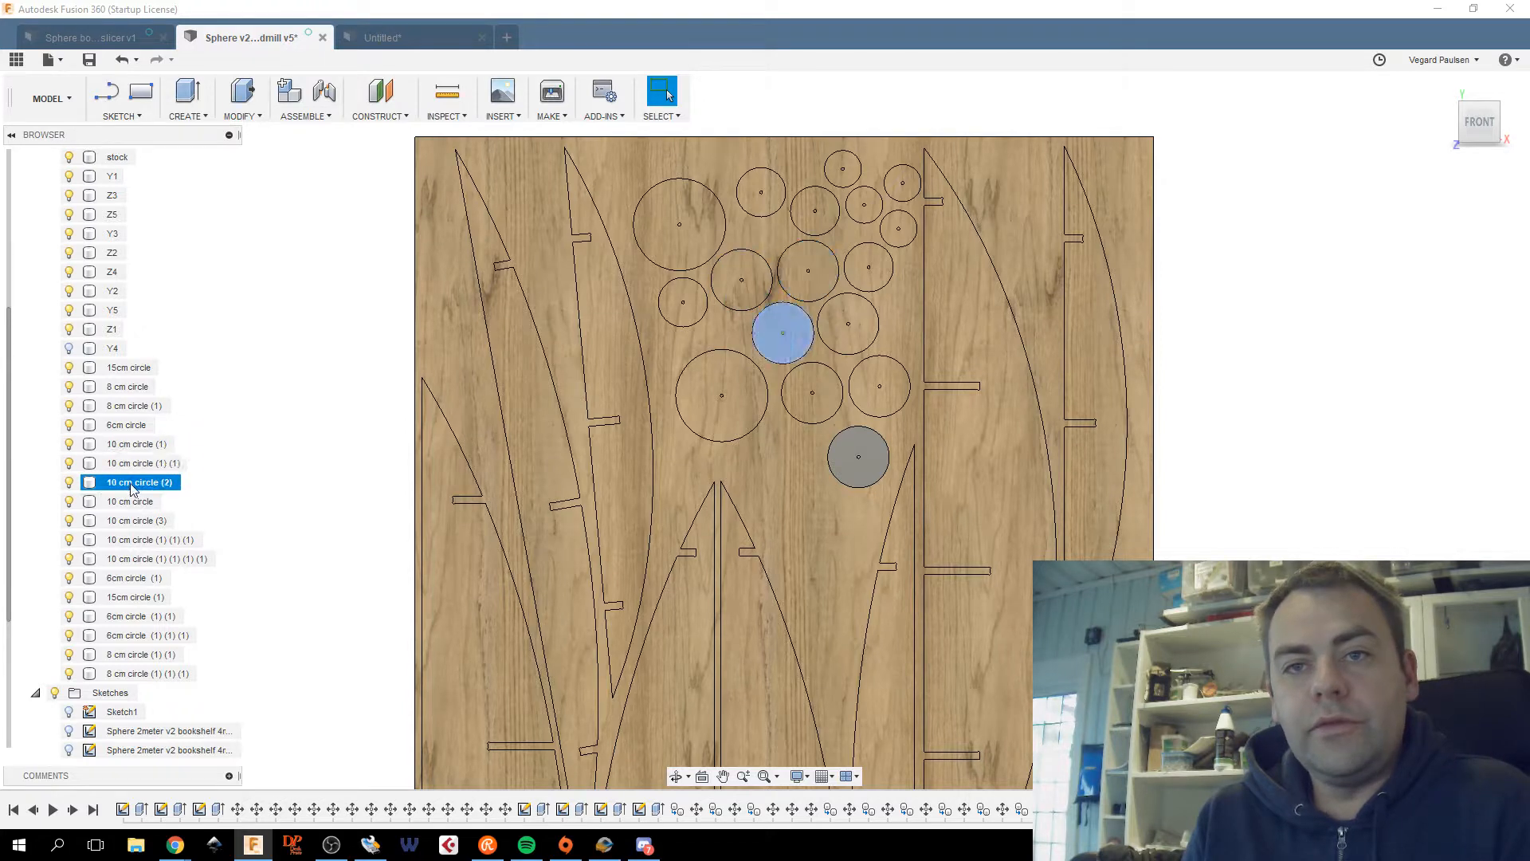
left_click(128, 503)
left_click(130, 523)
key("Down")
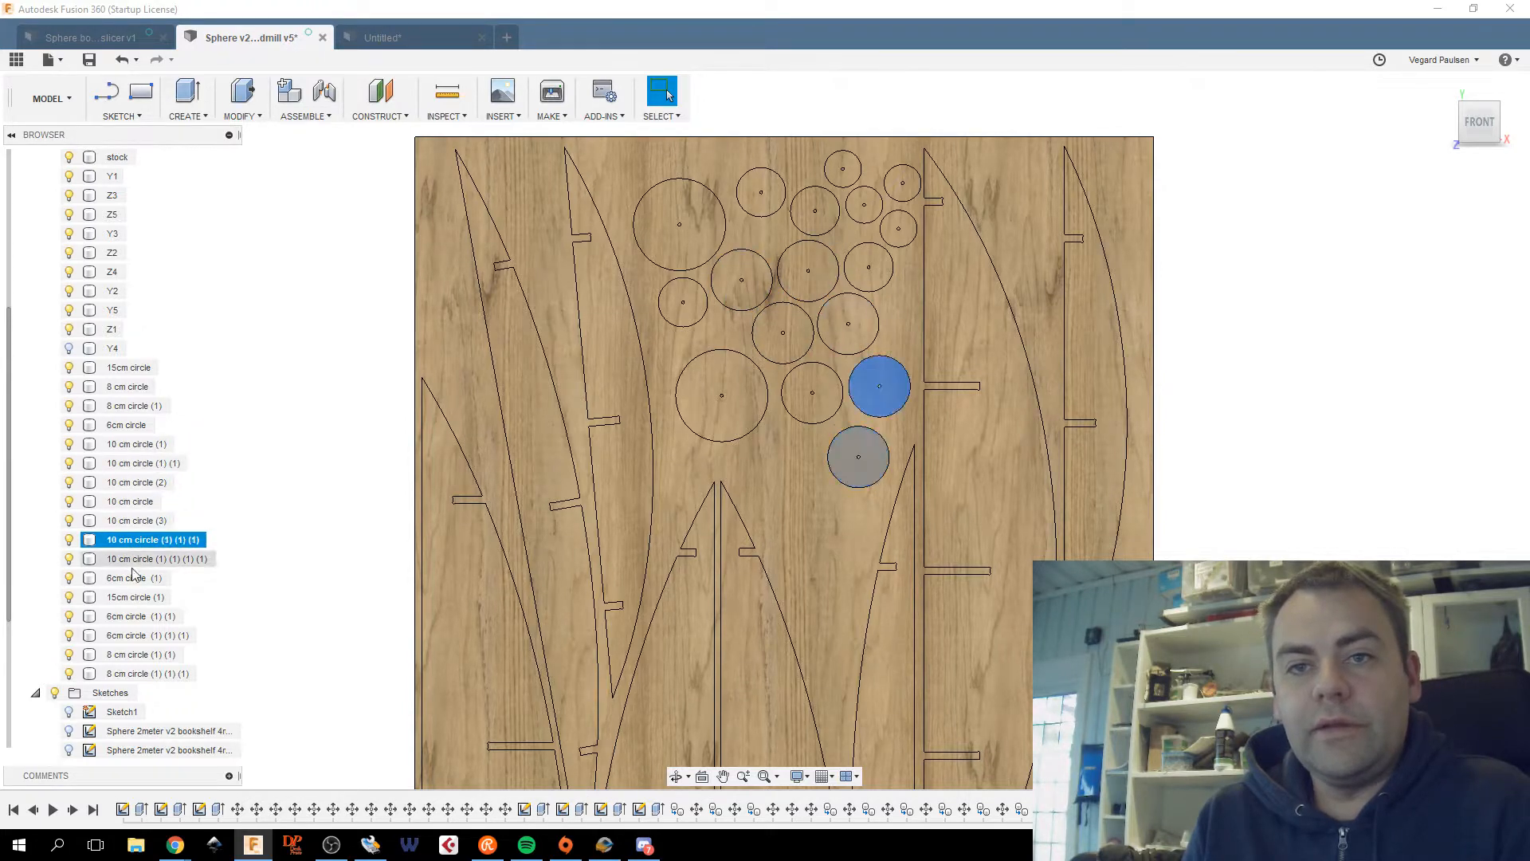
key("Down")
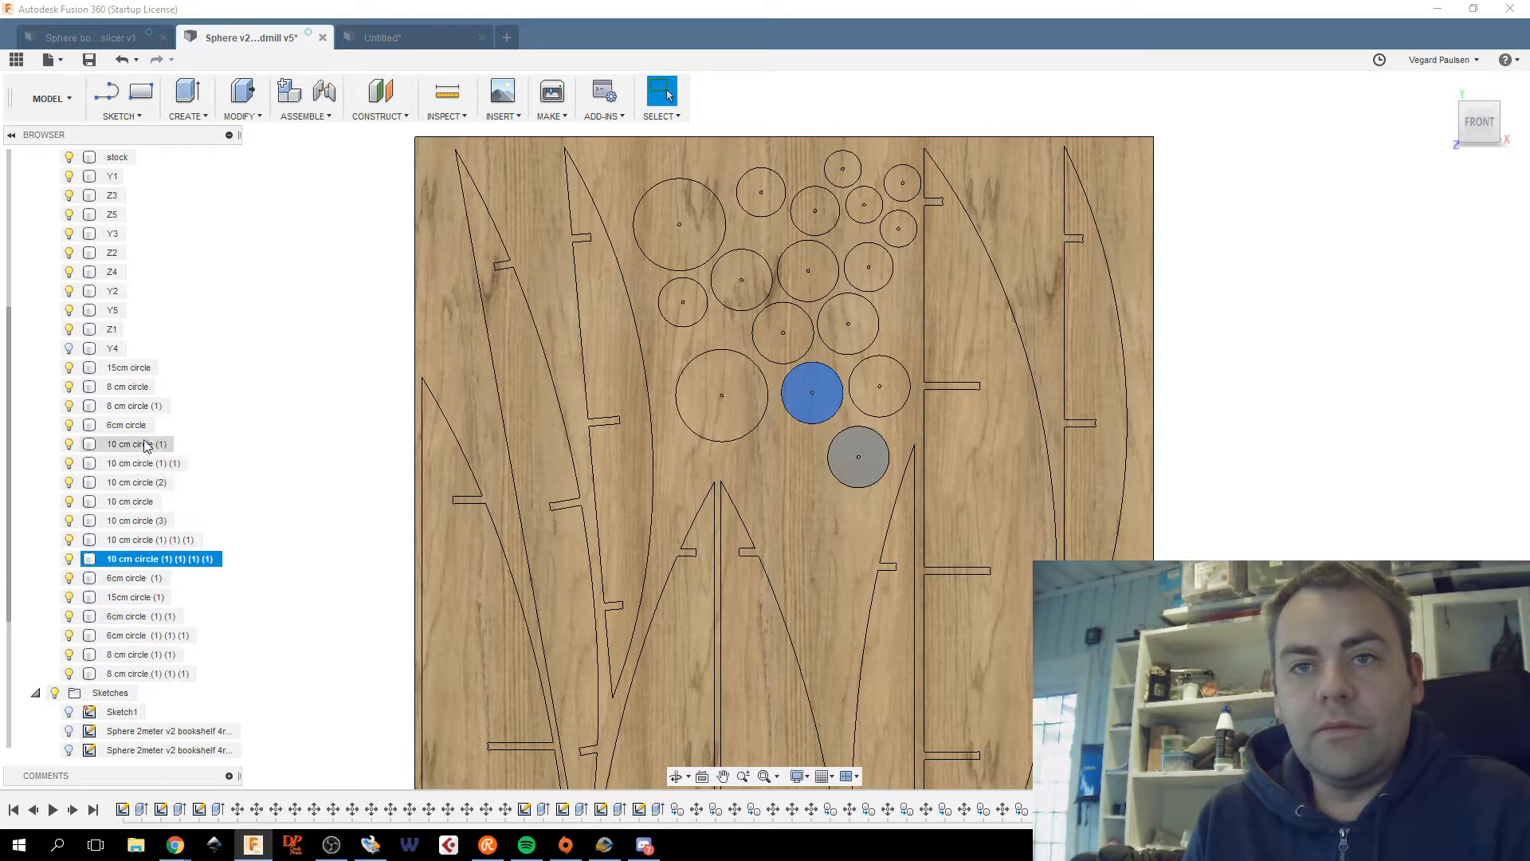
left_click(143, 463)
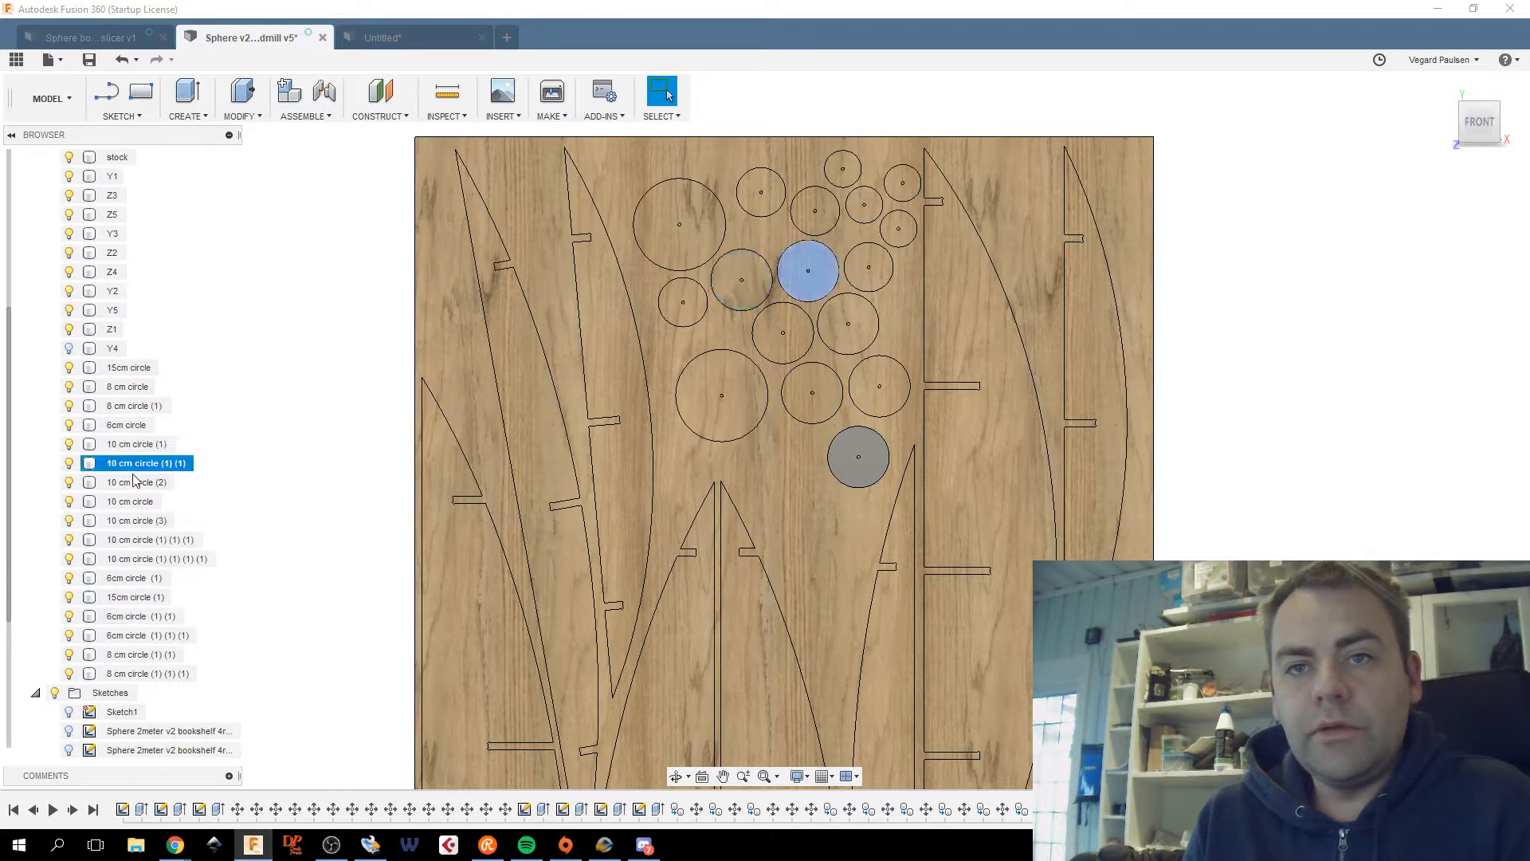
left_click(140, 482)
left_click(135, 501)
left_click(136, 520)
left_click(141, 539)
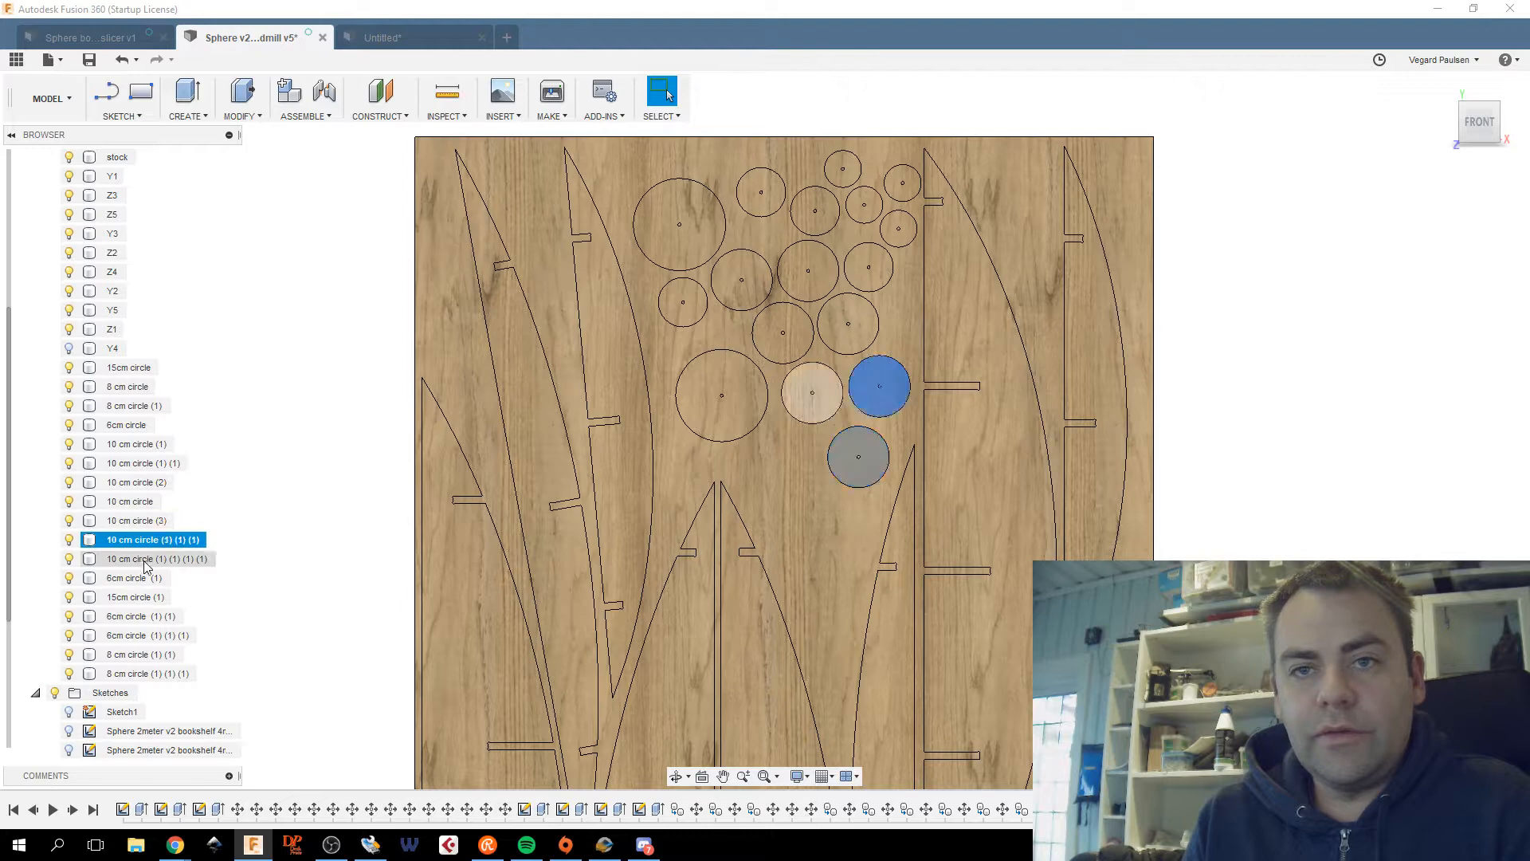
left_click(145, 559)
Duplicate the 10 cm circle (1) (1) (1) (1) body and move the copy about -38.8 mm in X and -102.3 mm in Y.
right_click(147, 557)
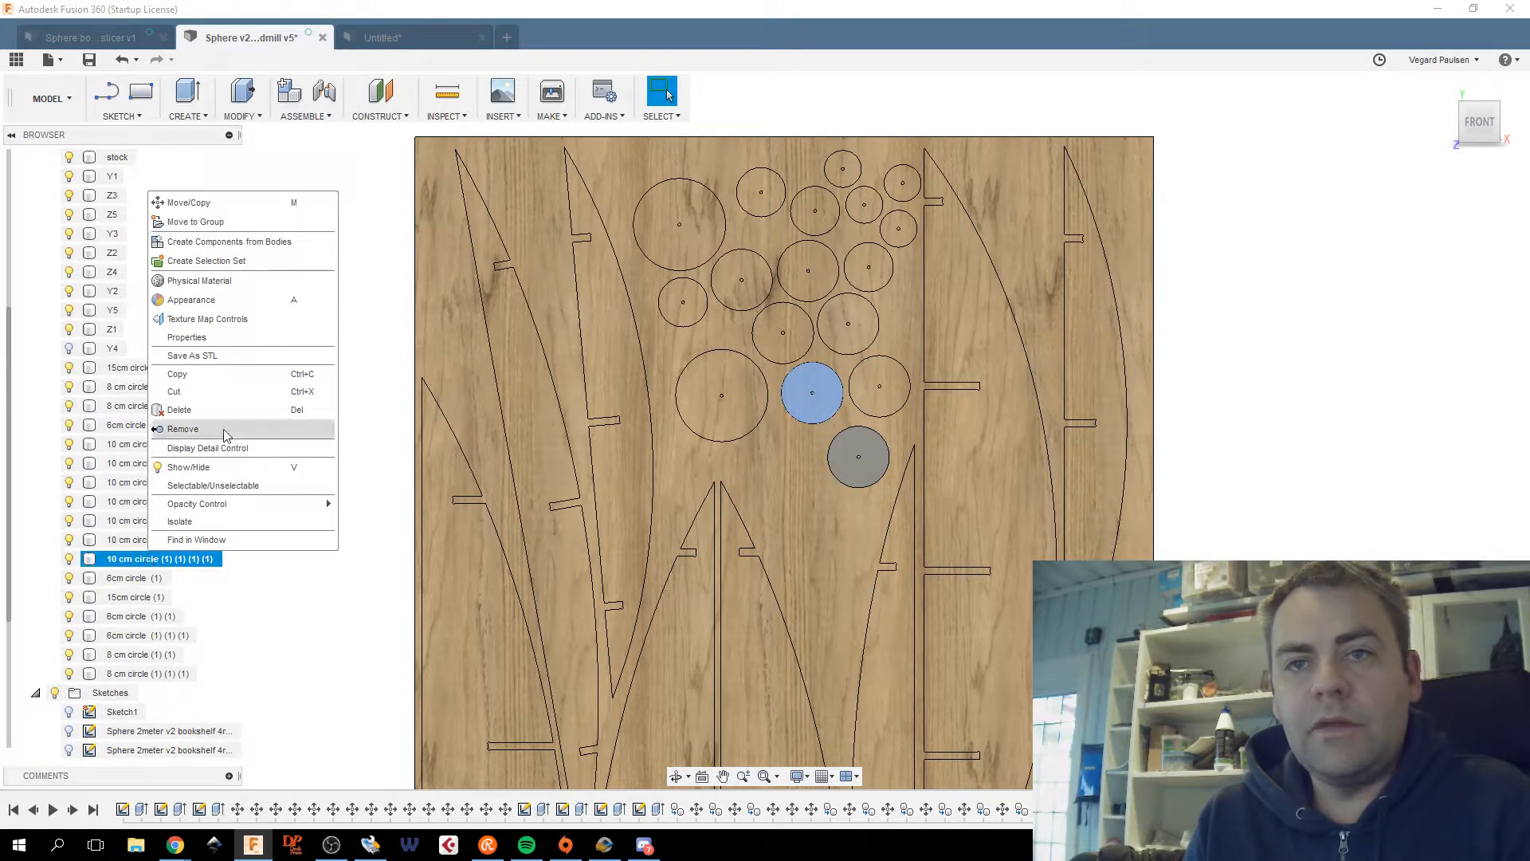
left_click(249, 376)
right_click(307, 446)
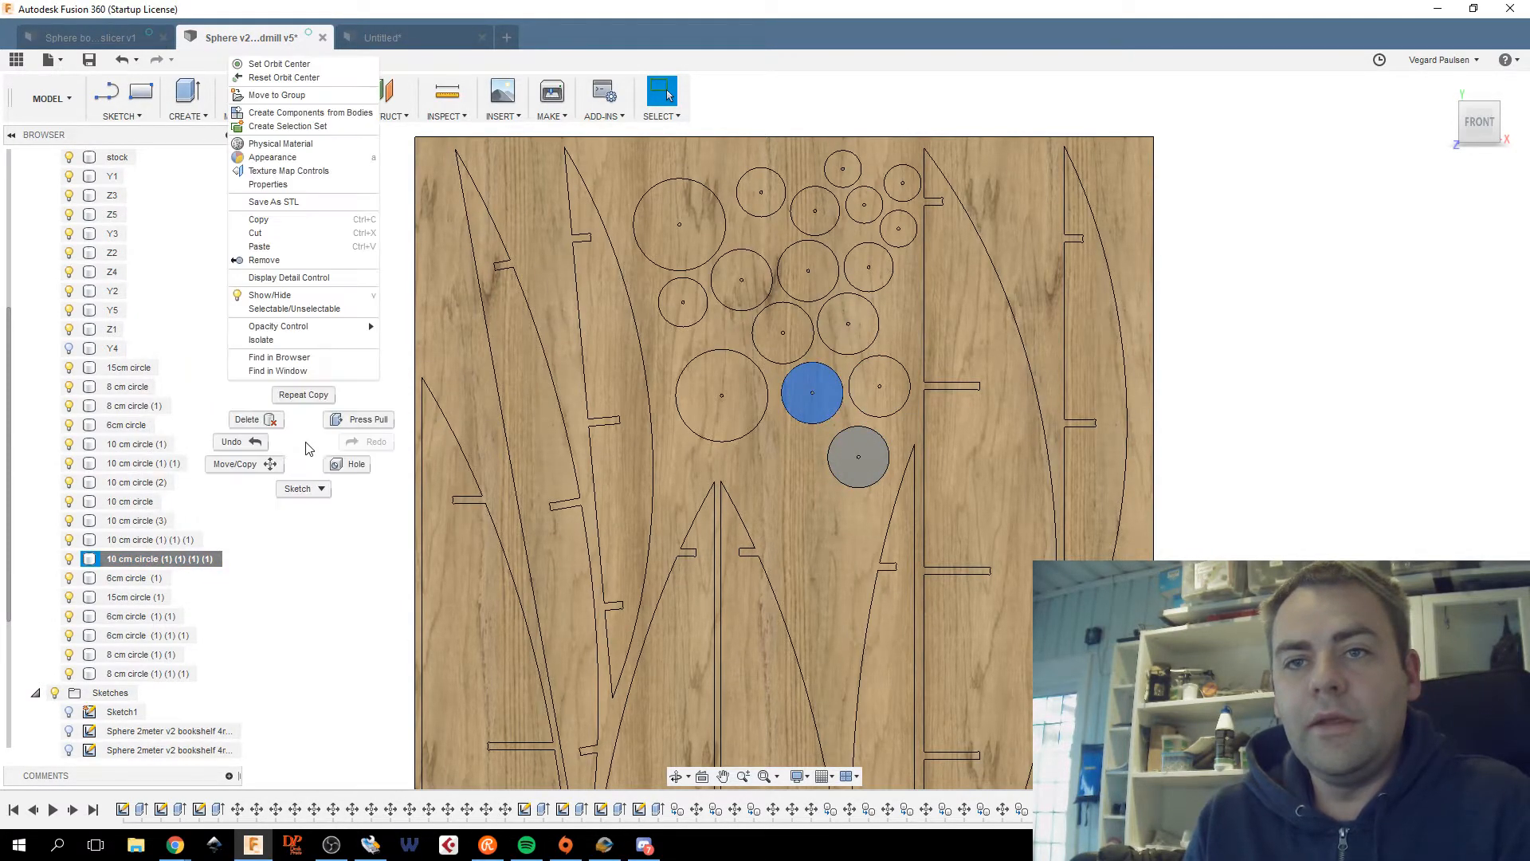
left_click(309, 249)
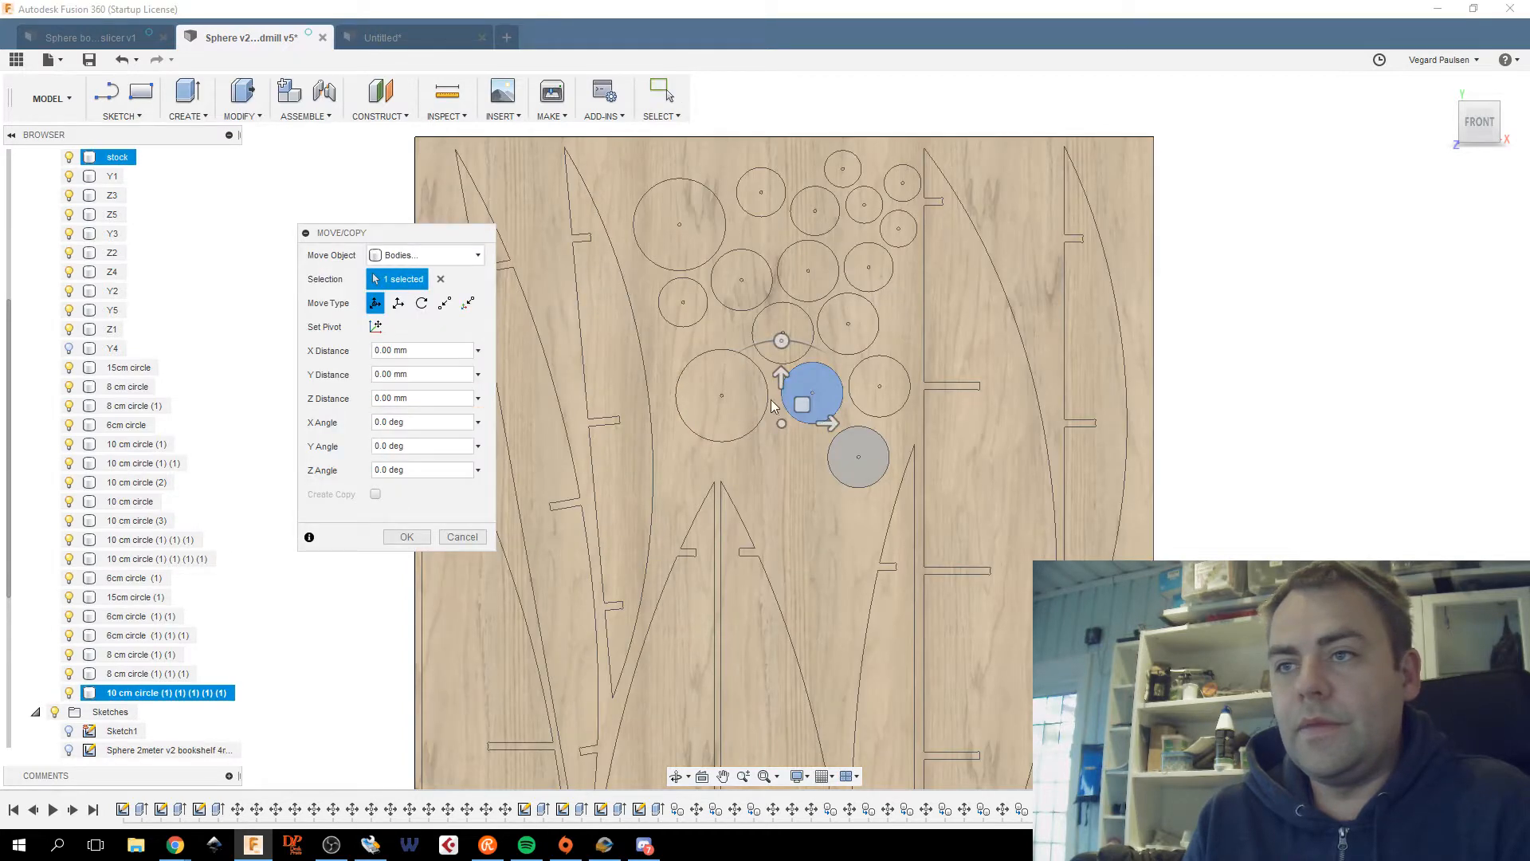
left_click_drag(796, 399, 783, 468)
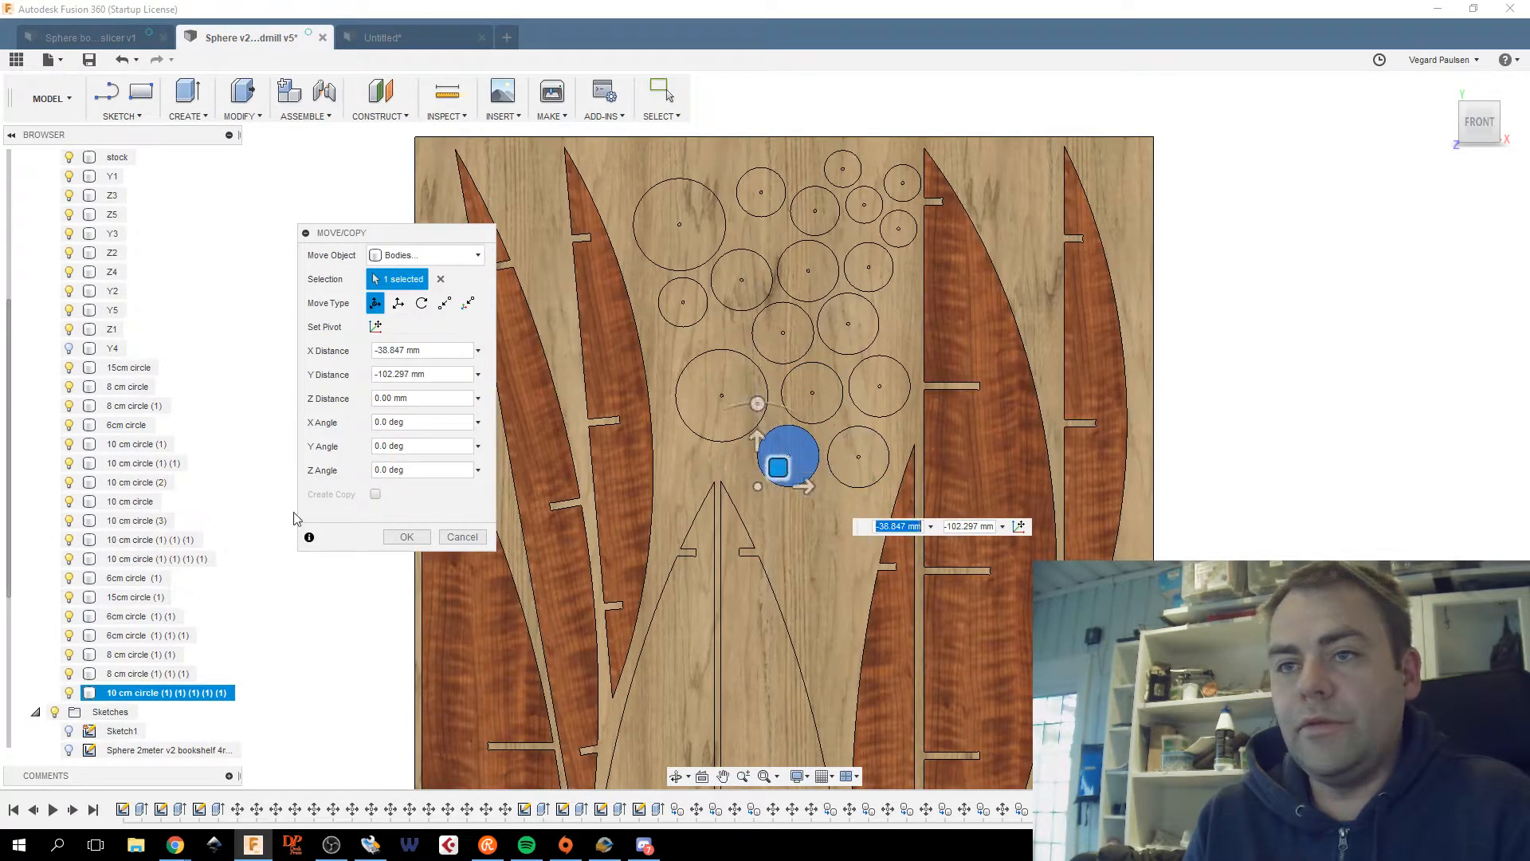
left_click(407, 537)
Examine the arranged circles together with the surrounding shelf ribs across the stock sheet.
left_click(563, 420)
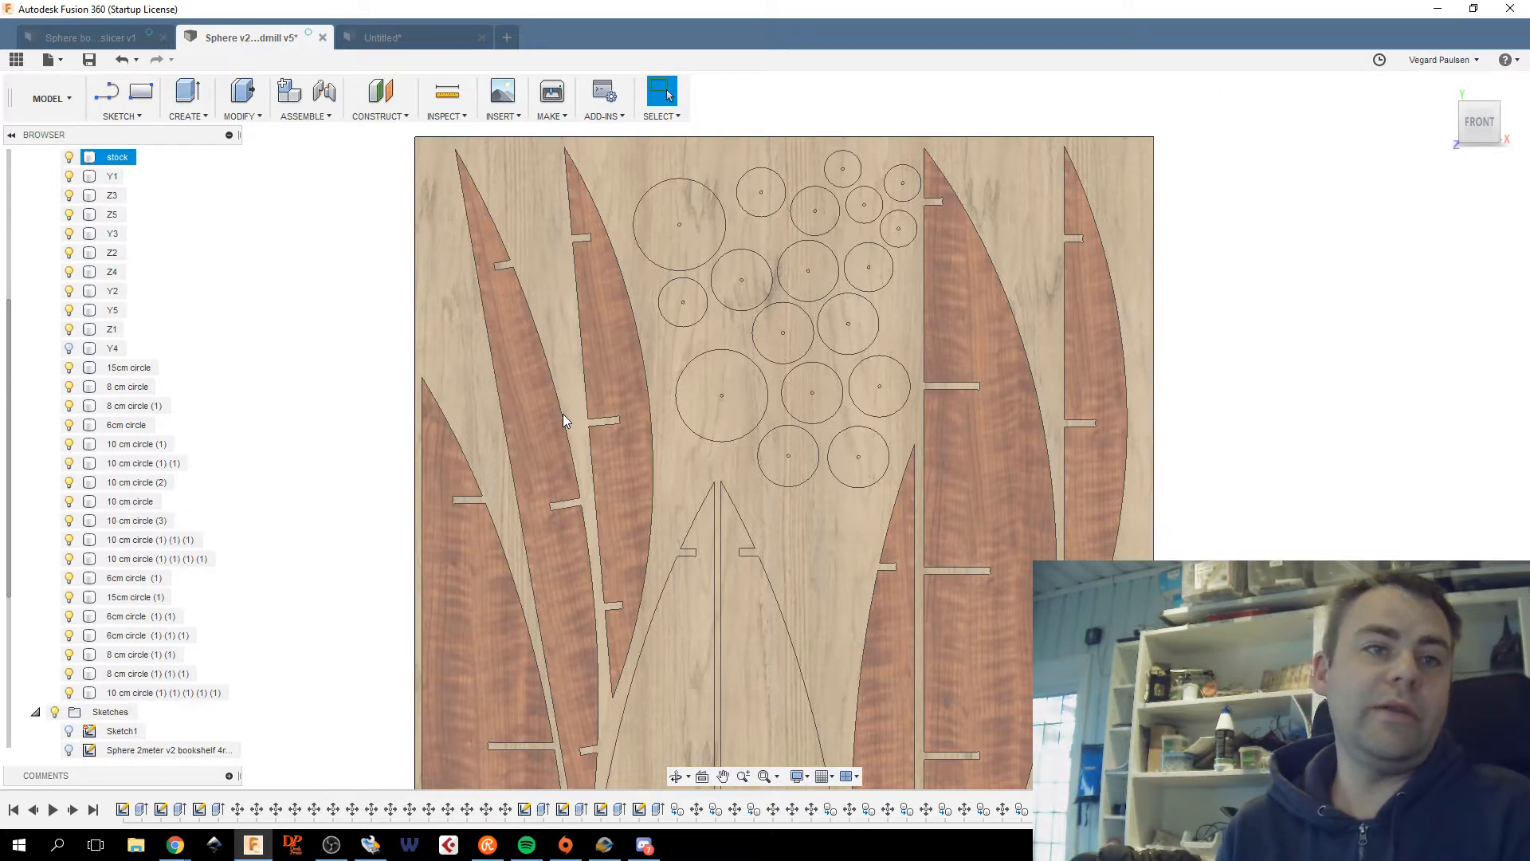
key("Escape")
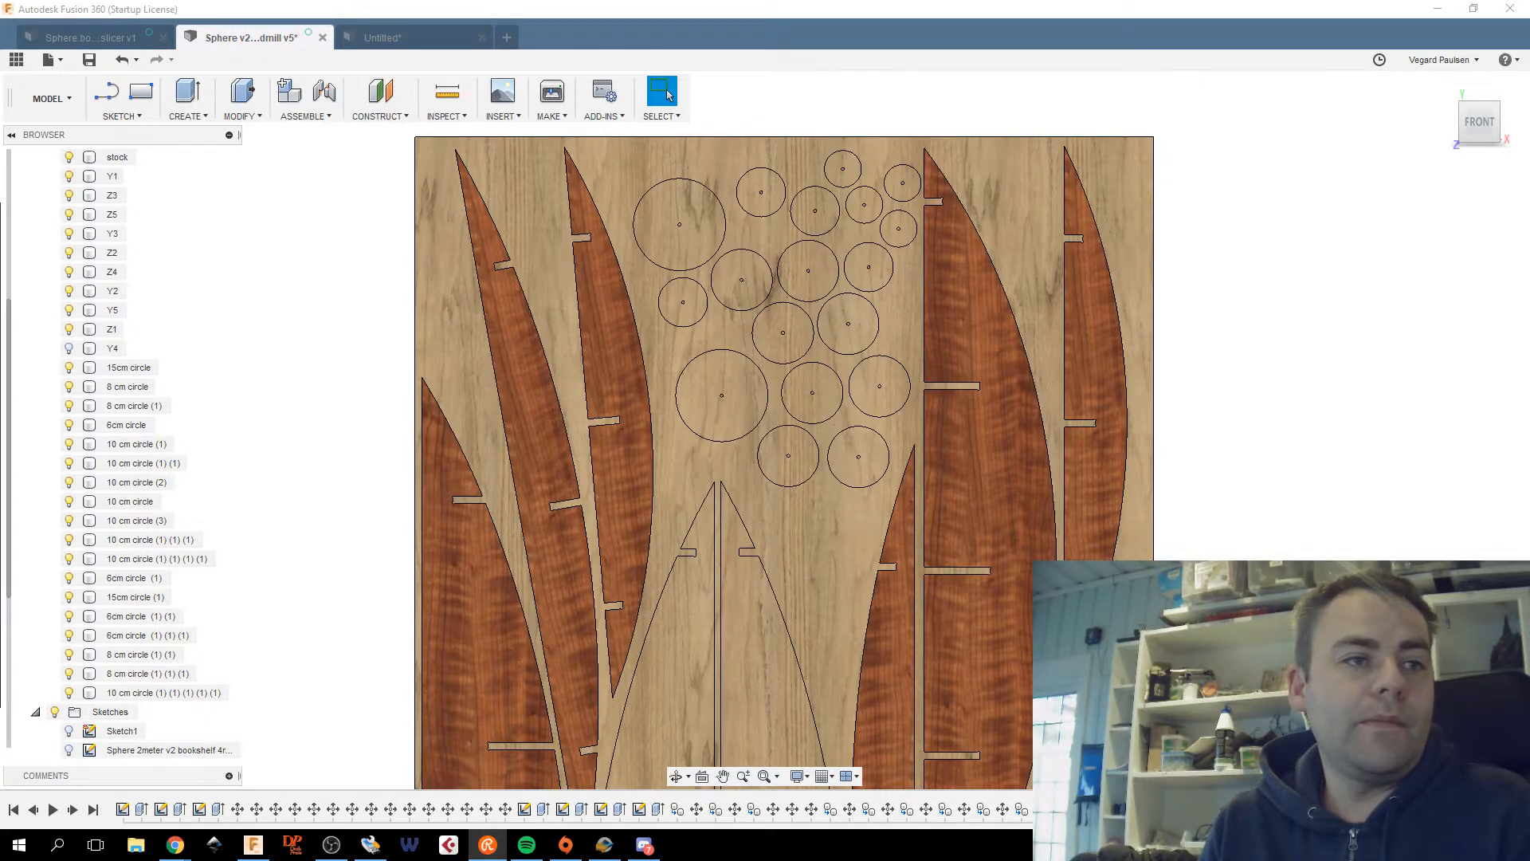
left_click(519, 11)
middle_click_drag(764, 440, 648, 409)
left_click(678, 450)
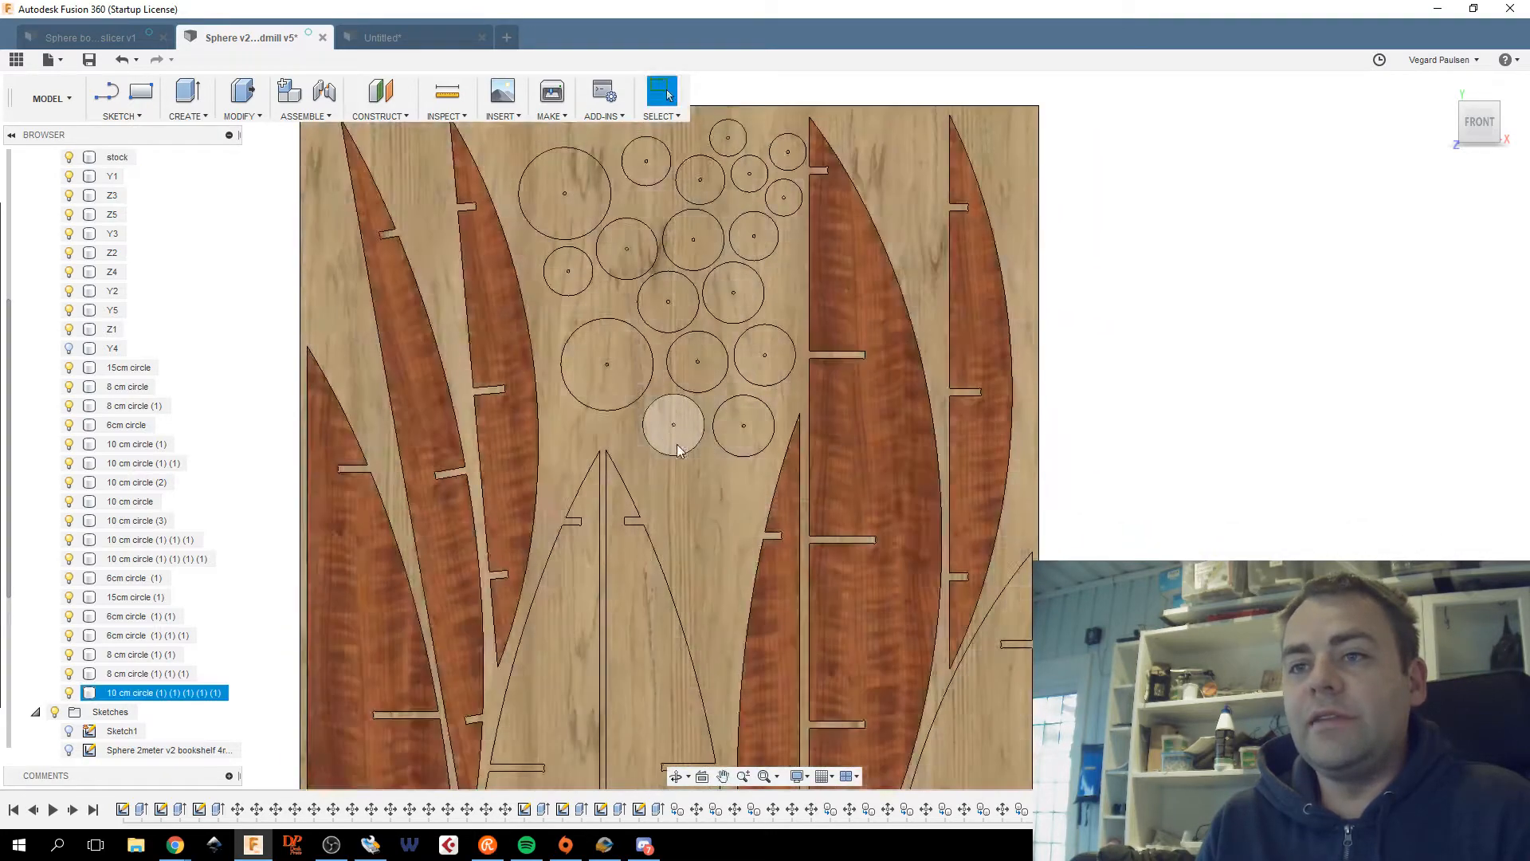
scroll(677, 450, "down", 4)
left_click(796, 445)
middle_click_drag(795, 444, 741, 214)
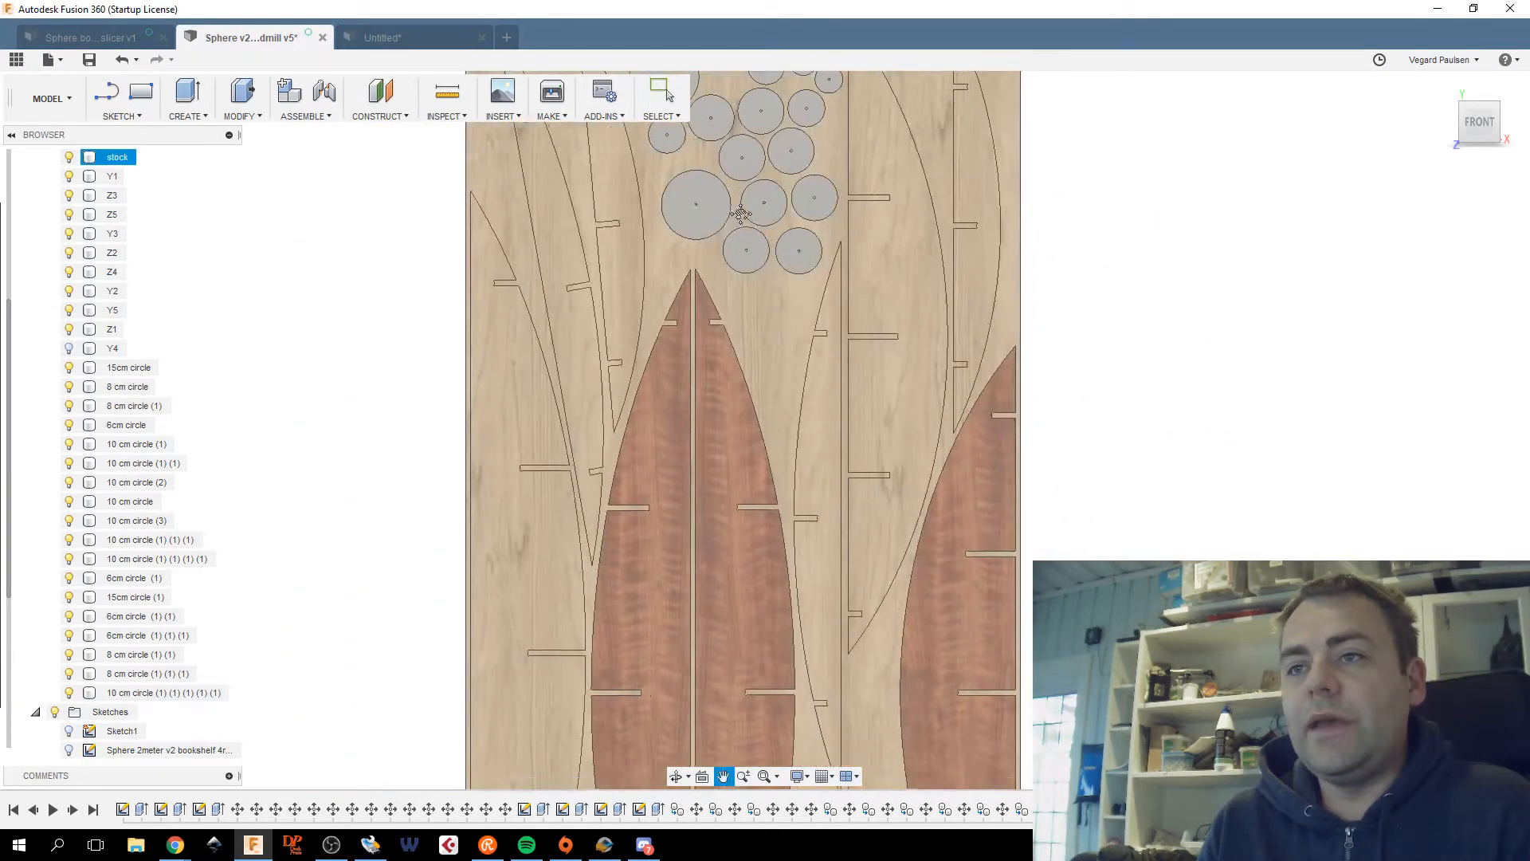
key("Escape")
scroll(754, 375, "down", 3)
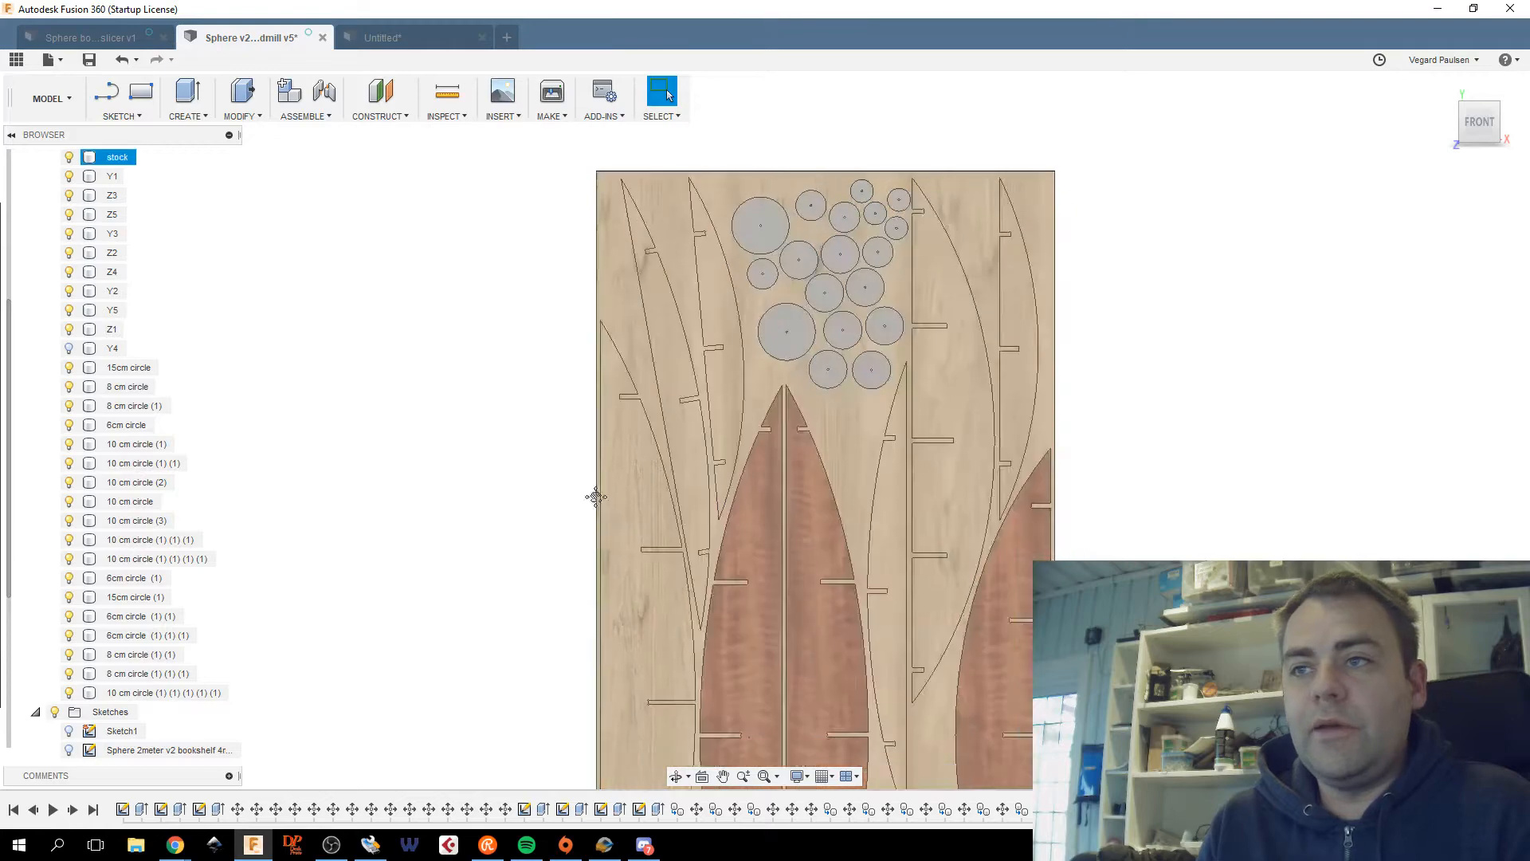
Start a sketch on the front face of the plywood stock for a center diameter circle.
scroll(596, 497, "up", 5)
middle_click_drag(724, 538, 783, 432)
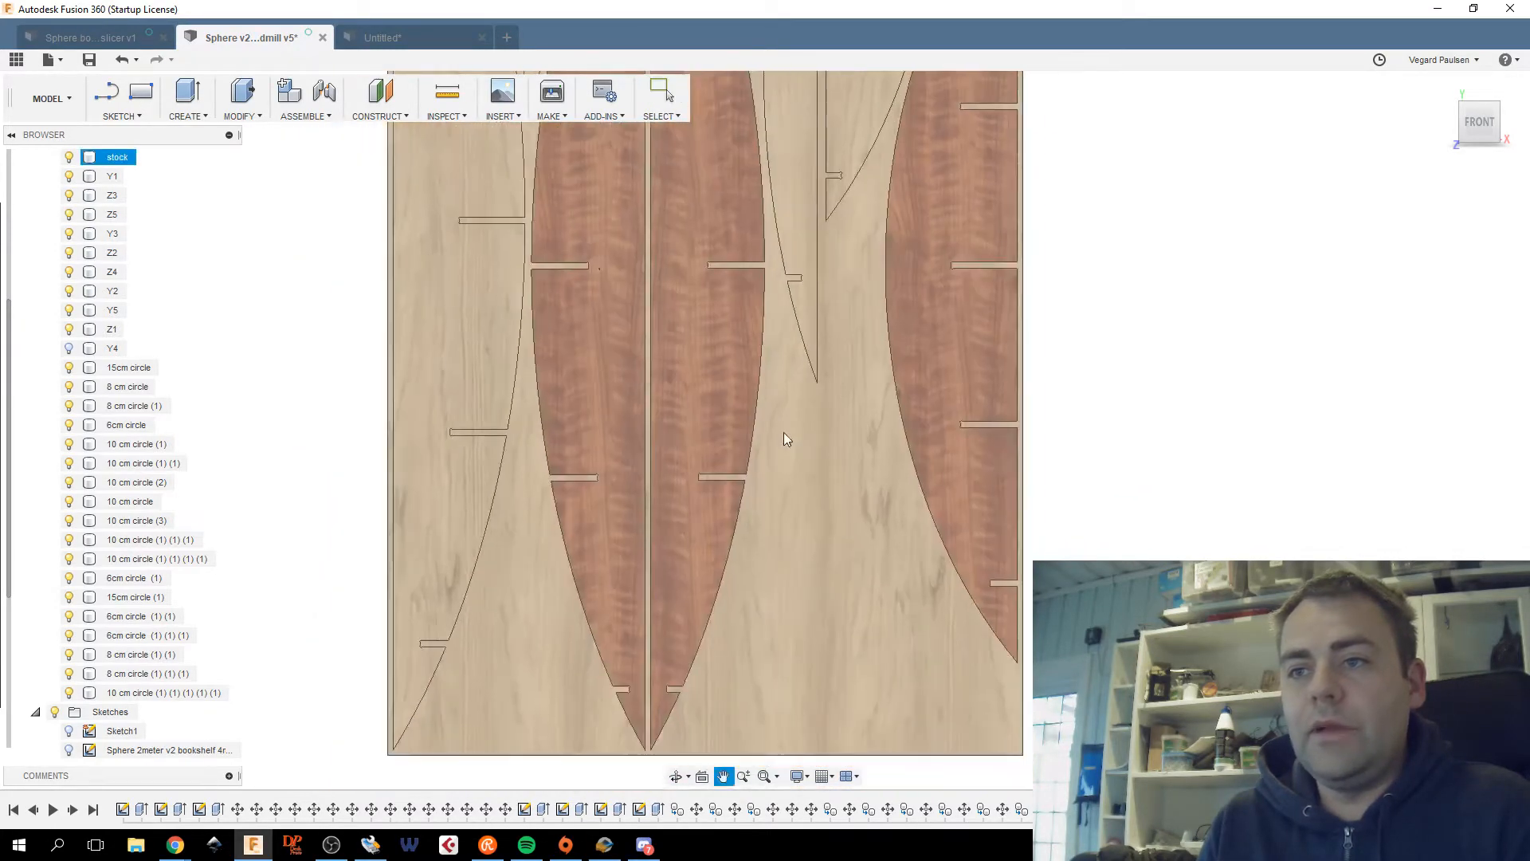
scroll(811, 477, "down", 2)
left_click(120, 116)
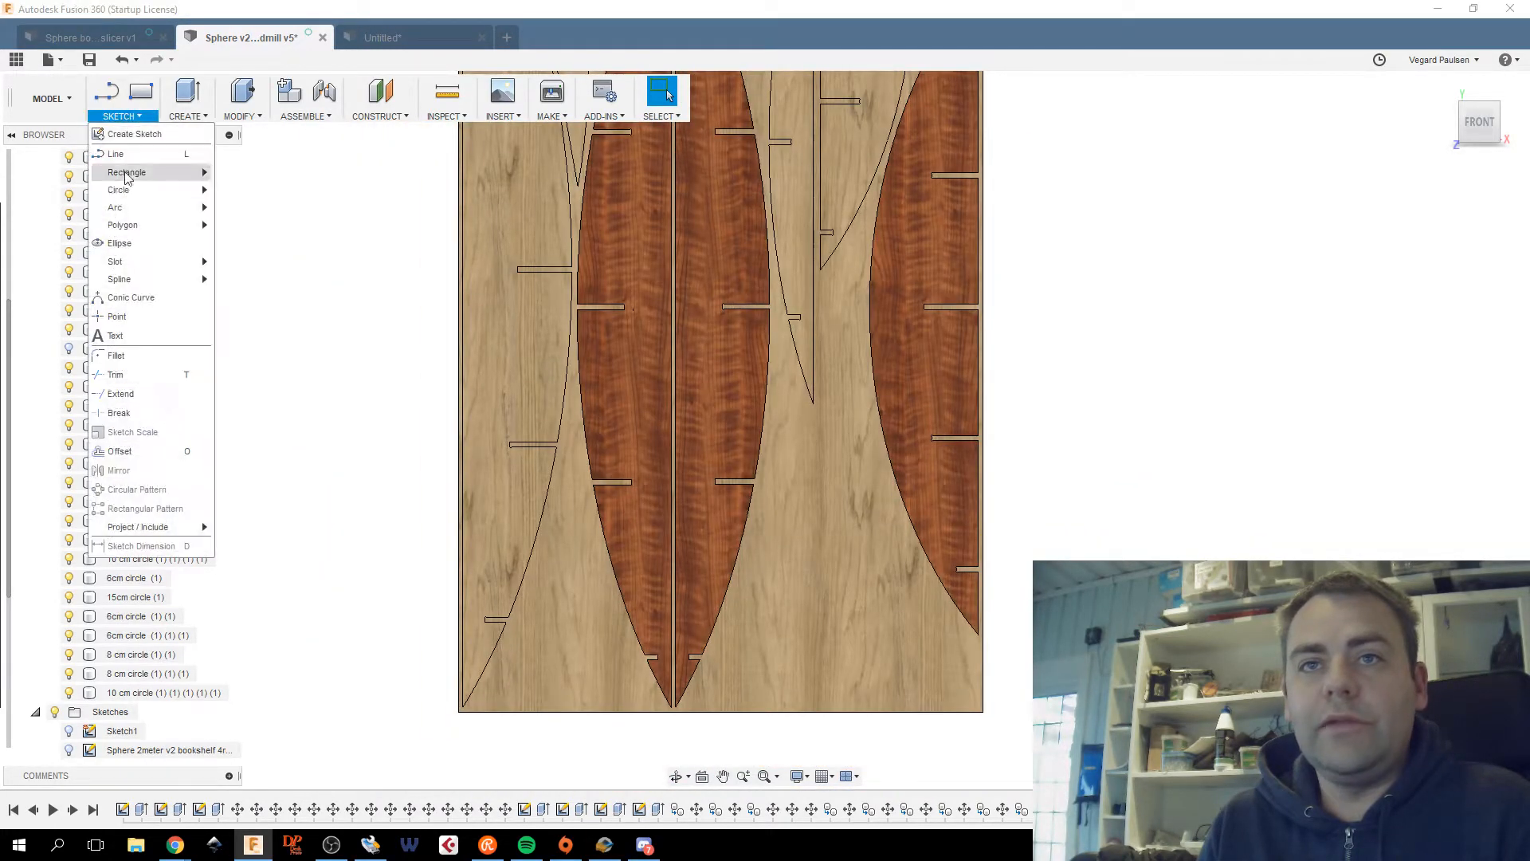
mouse_move(132, 189)
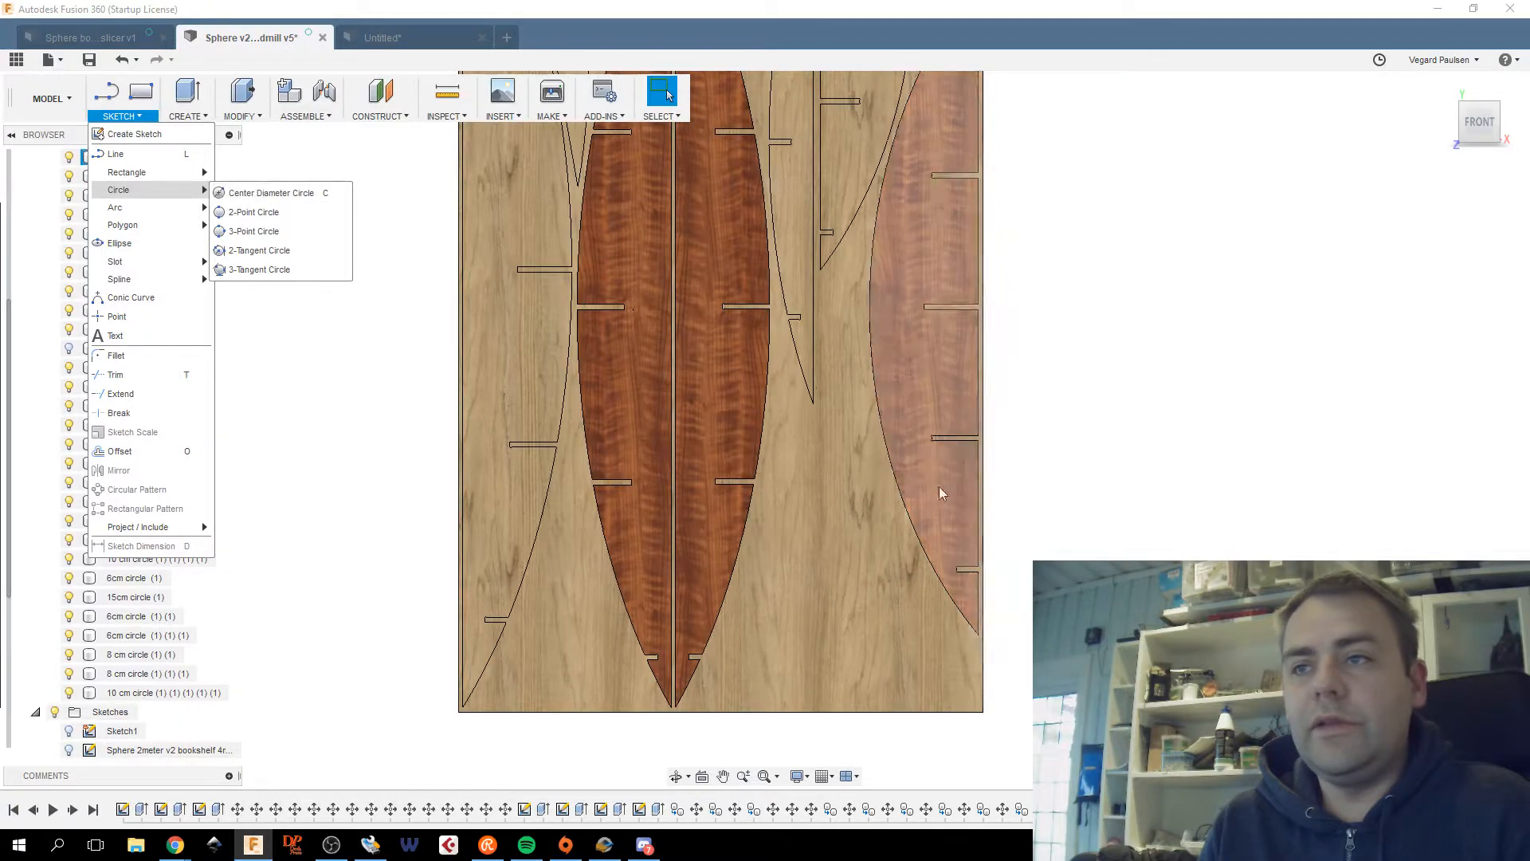
left_click(825, 566)
middle_click_drag(810, 538, 765, 431)
left_click(724, 454)
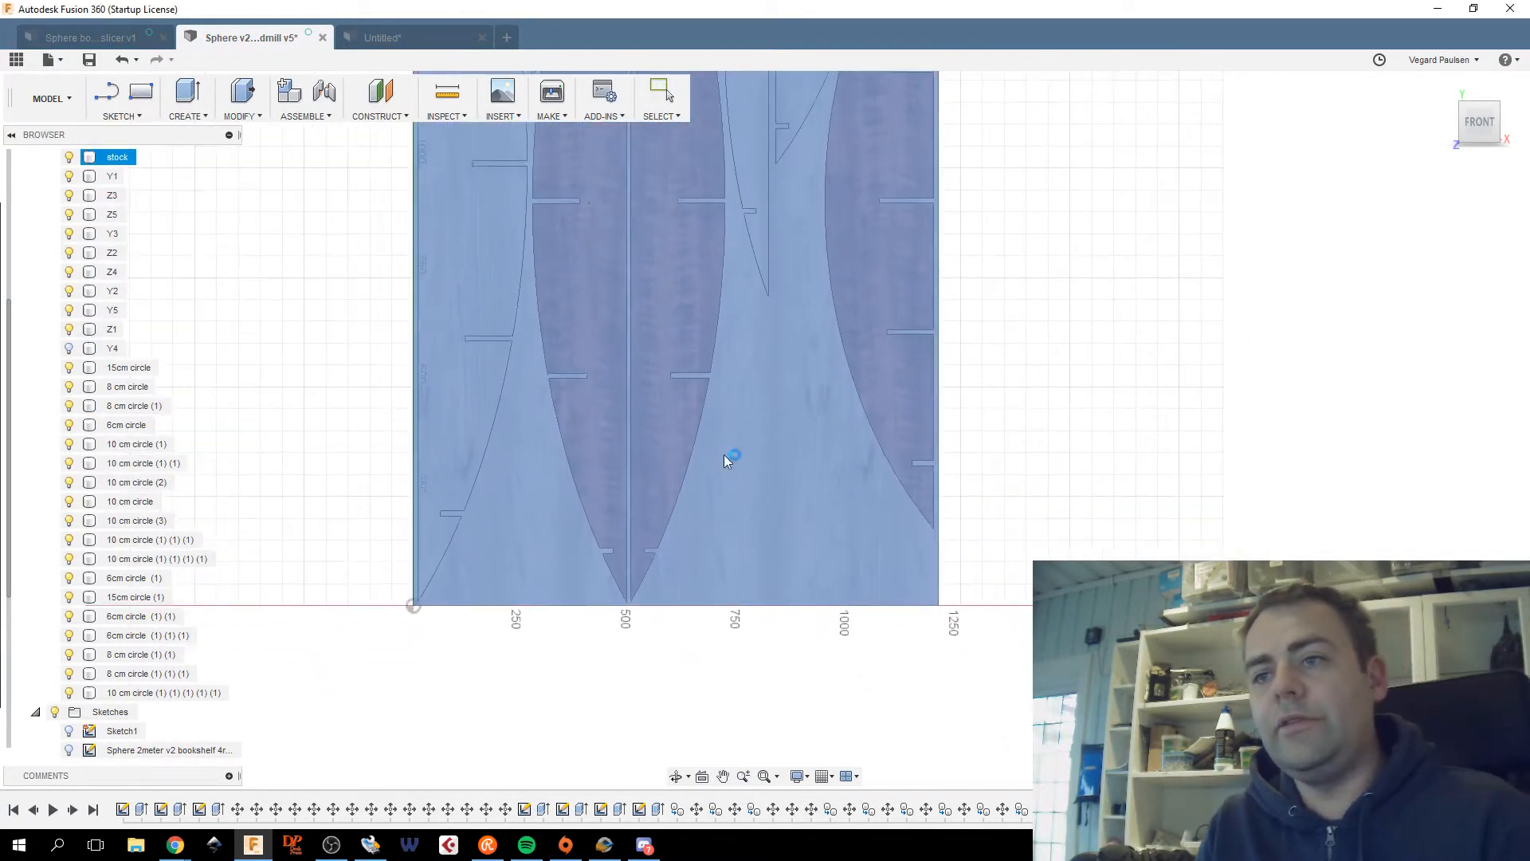
Draw a circle in the free area between the two ribs near the stock's lower-left corner, with the spacer parameter as its diameter.
scroll(716, 457, "up", 3)
scroll(847, 409, "down", 5)
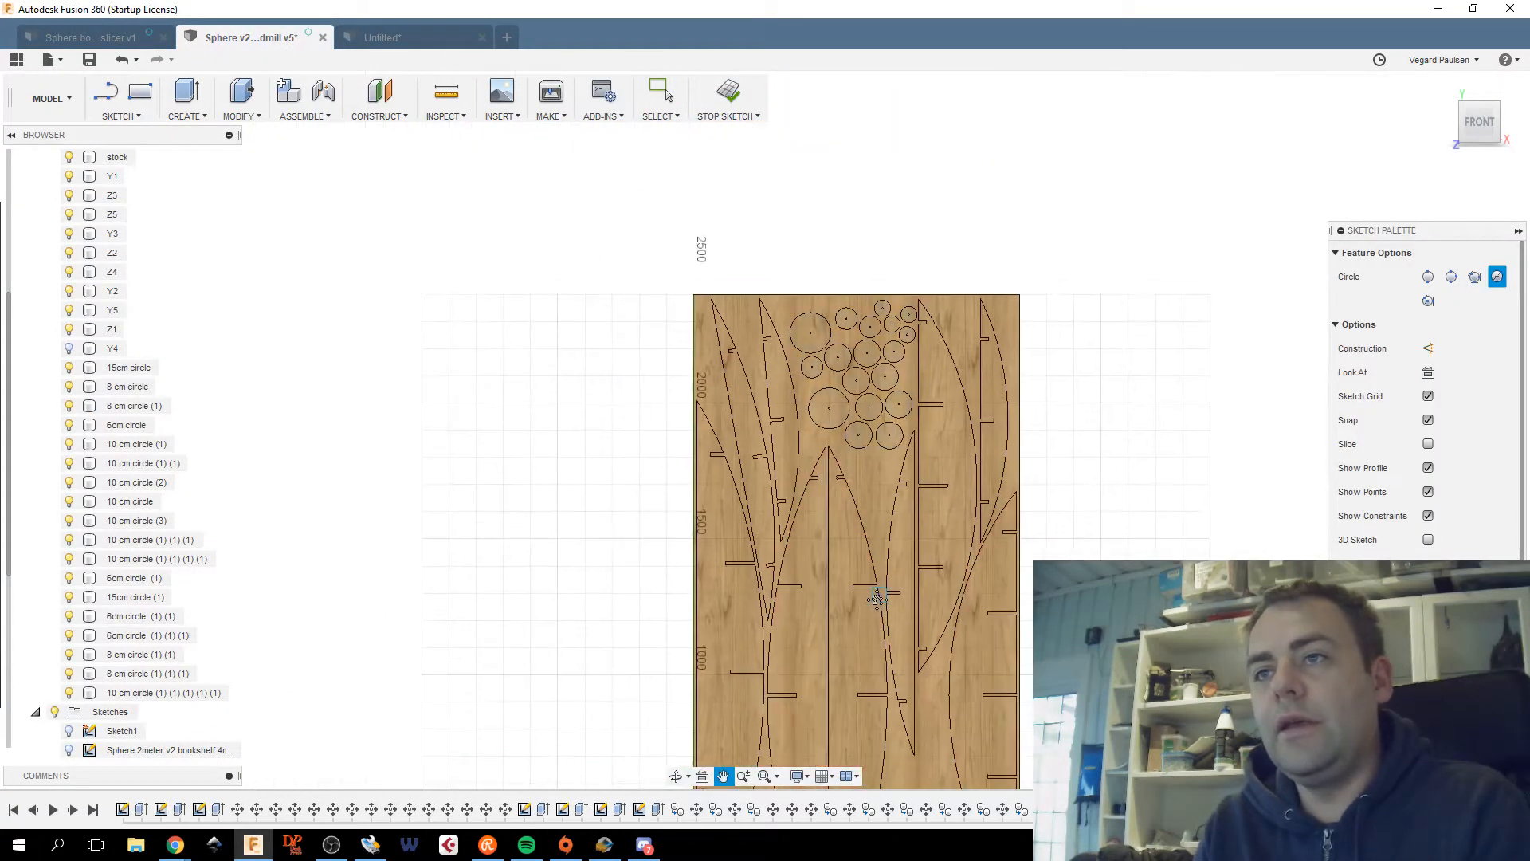
scroll(874, 594, "up", 5)
scroll(814, 571, "up", 2)
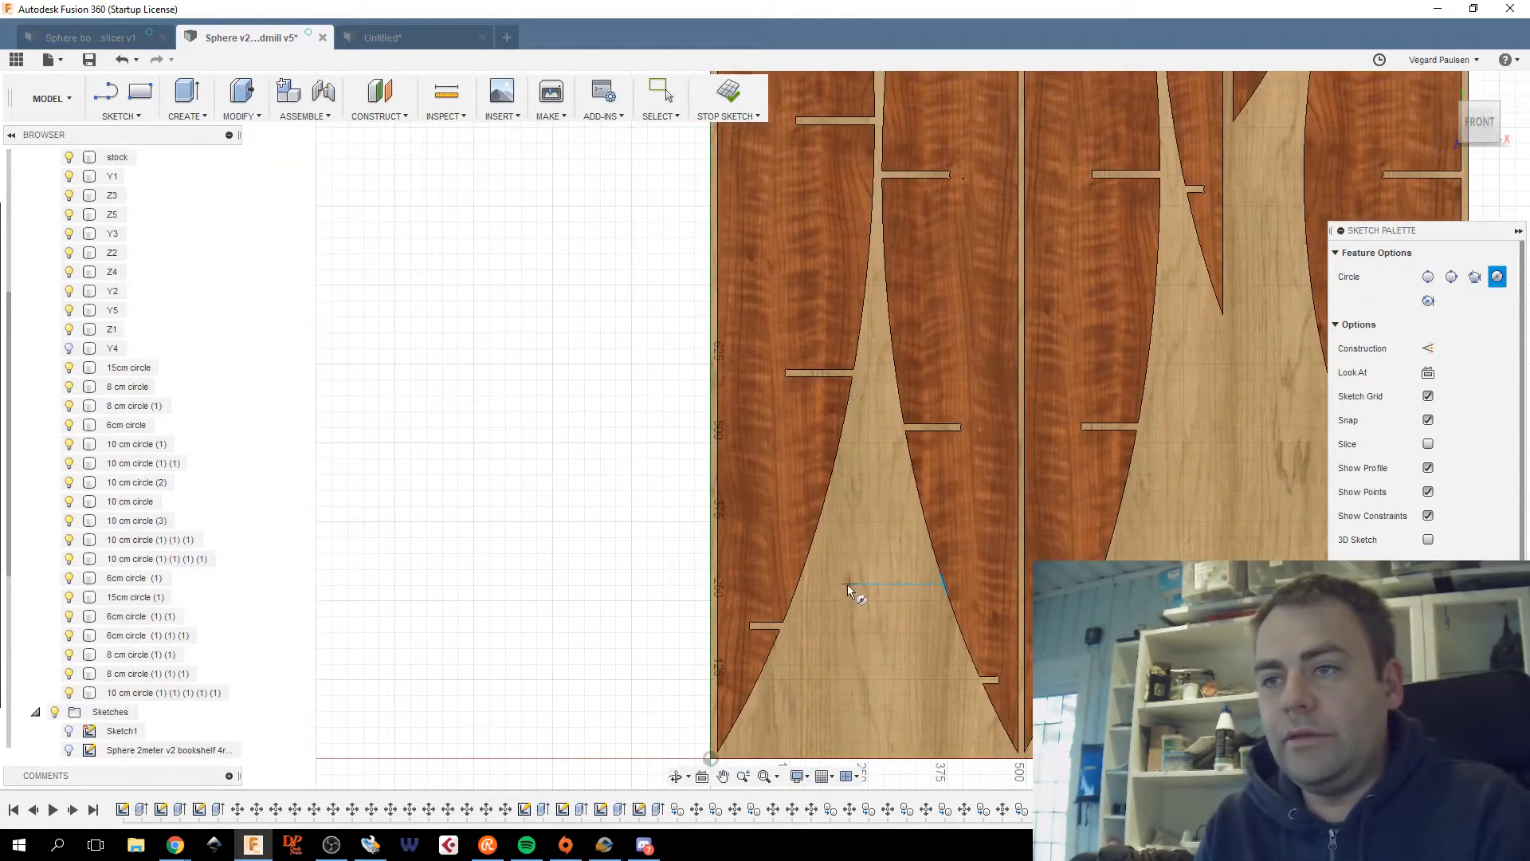
left_click(829, 590)
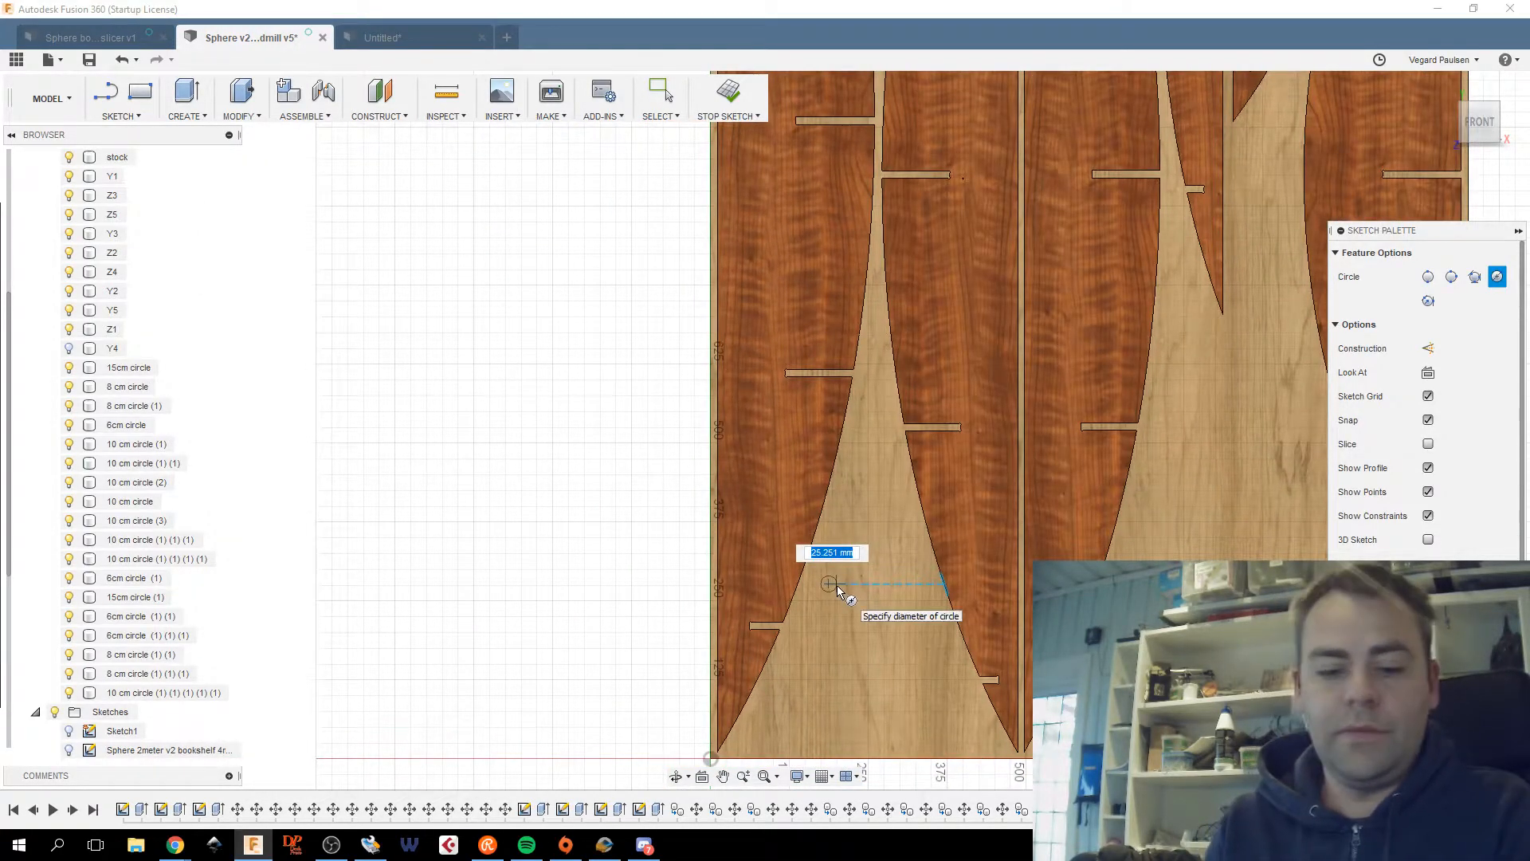
type("sp")
left_click(837, 585)
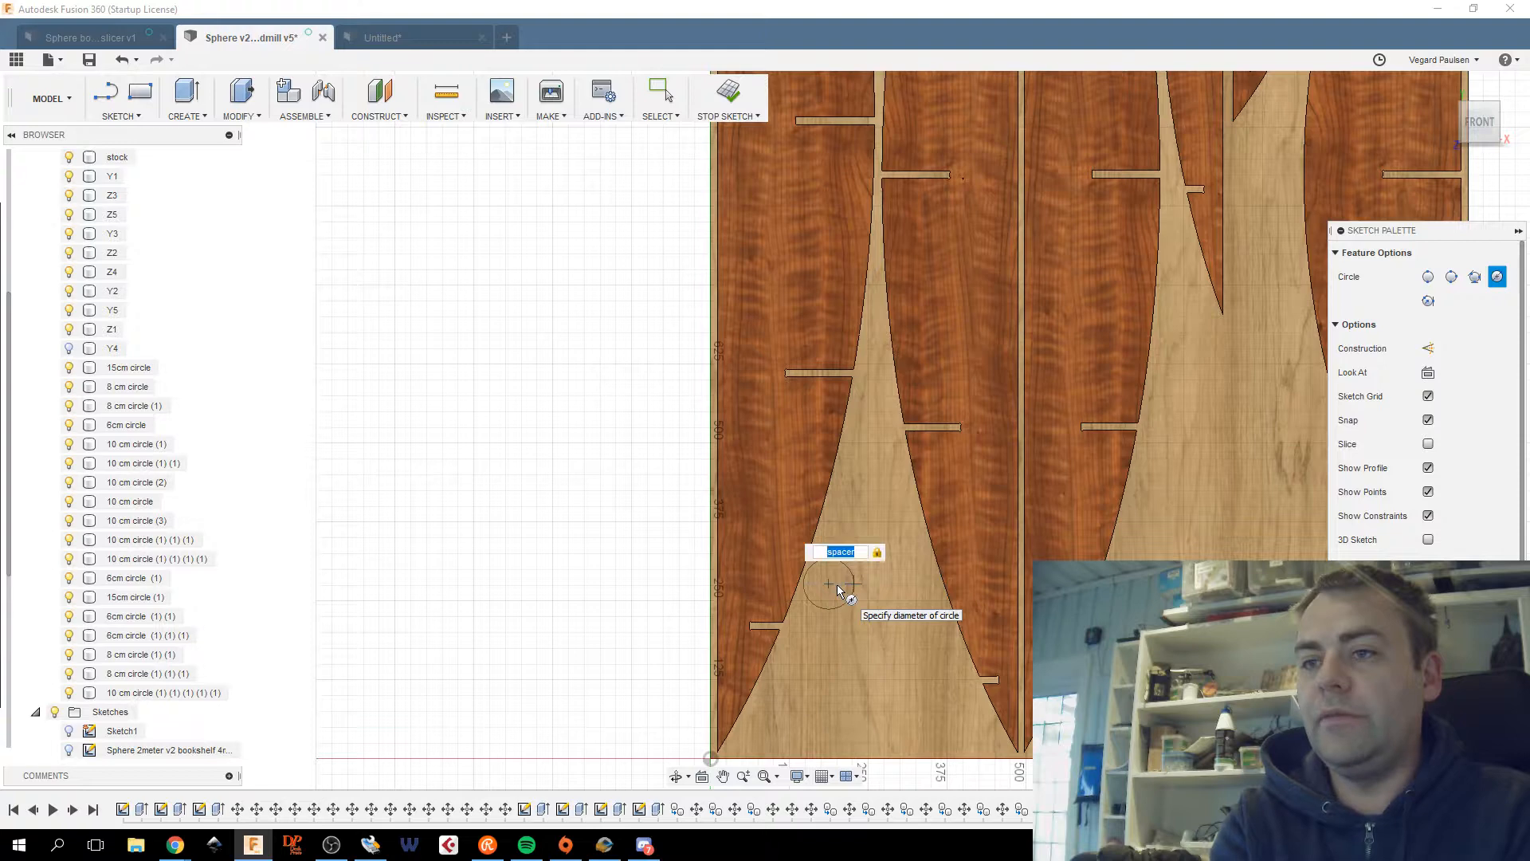
key("Return")
Add a concentric center hole to the spacer circle, using the hole_dim parameter as its diameter.
scroll(893, 578, "up", 3)
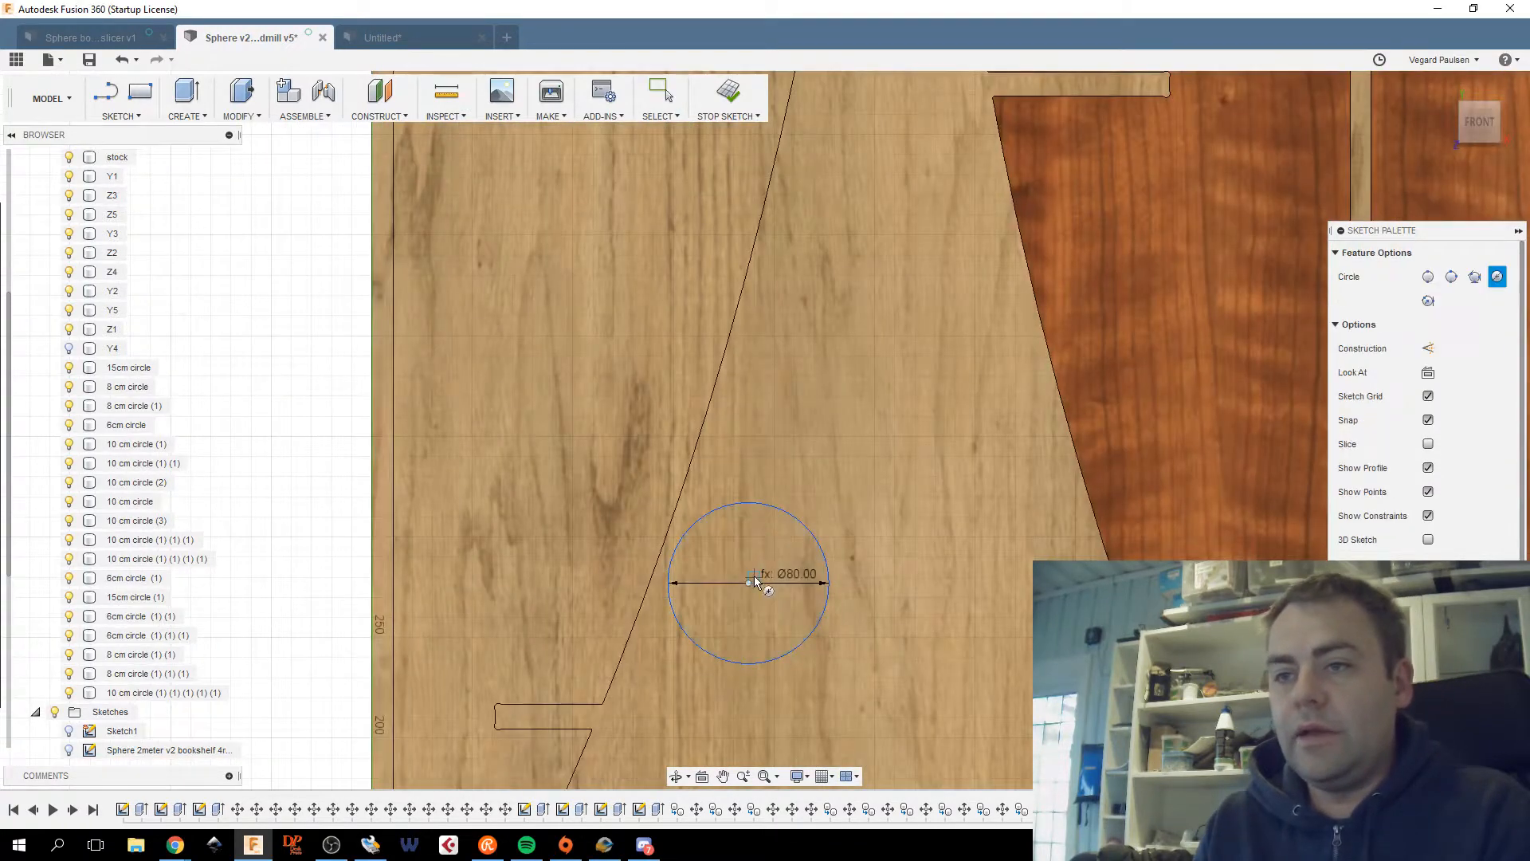
double_click(748, 580)
type("hol")
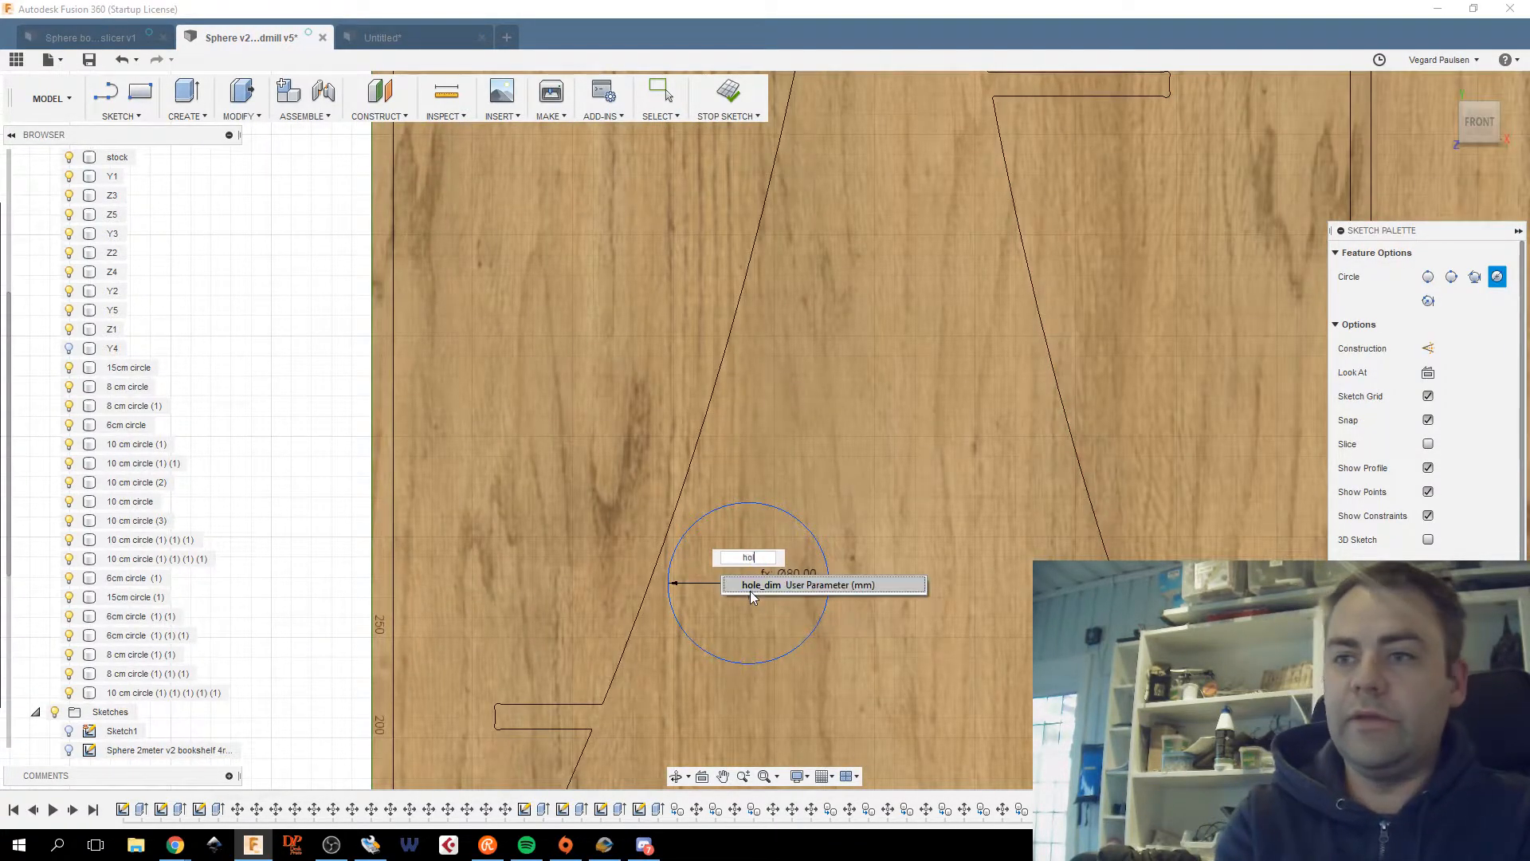
left_click(750, 584)
key("Return")
key("Escape")
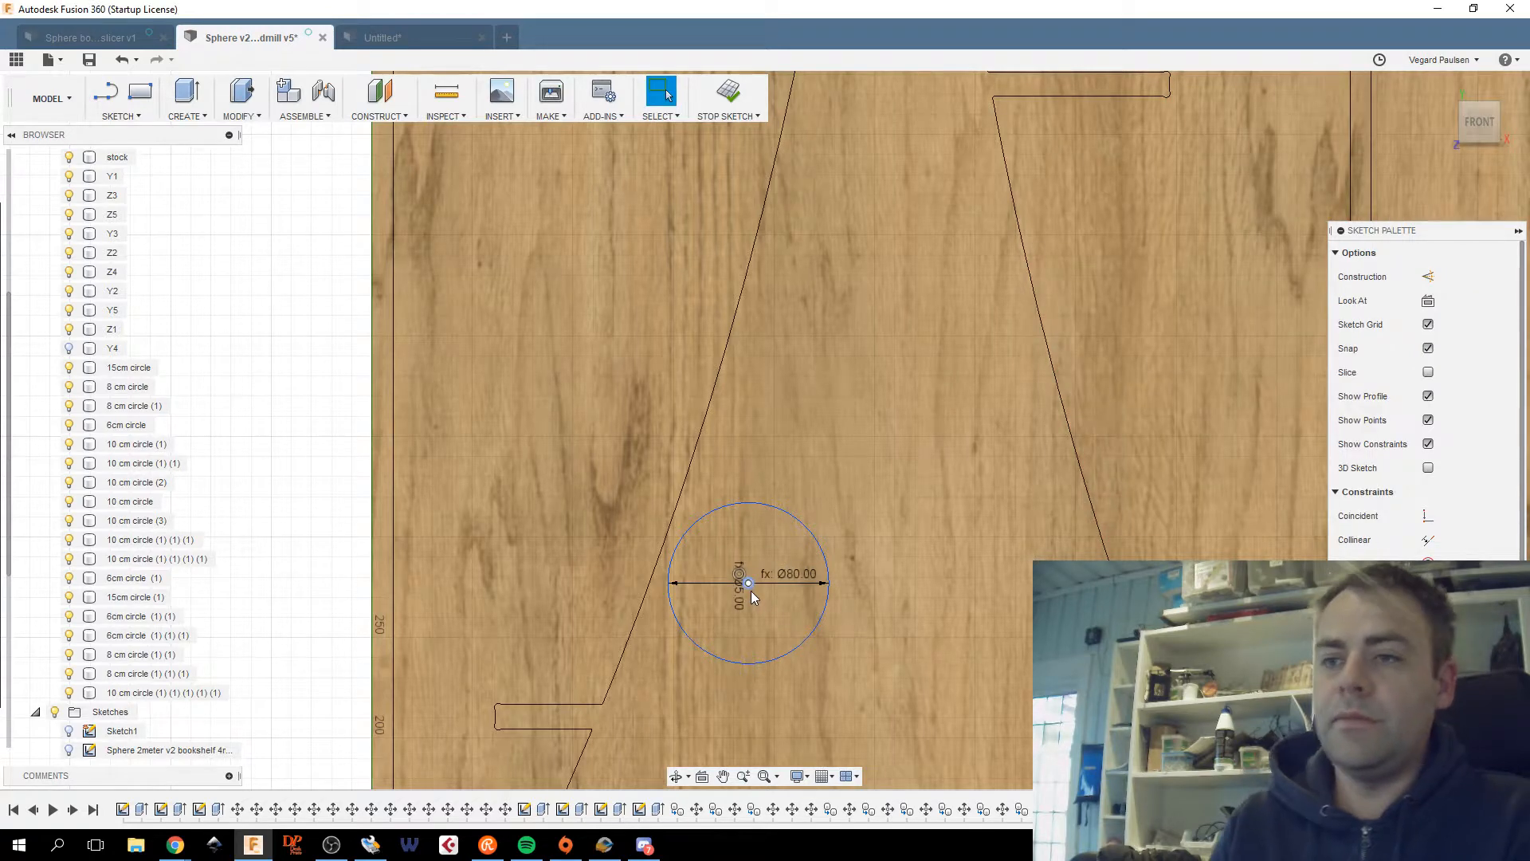
Extrude the ring between the spacer circle and its hole by -12.25 mm as a new body.
key("e")
left_click(796, 542)
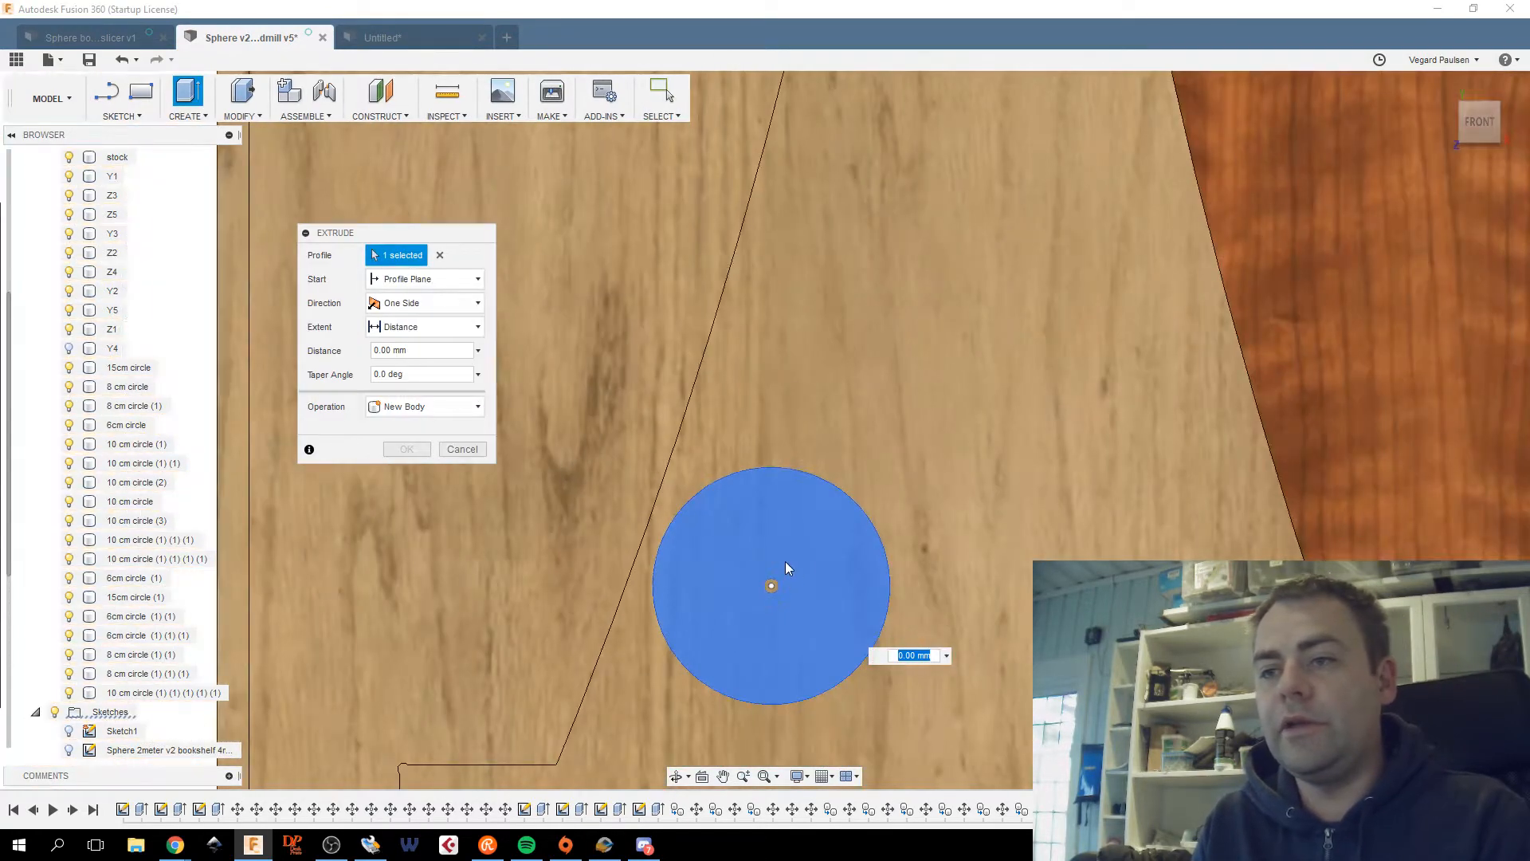
middle_click_drag(786, 568, 530, 518, "shift")
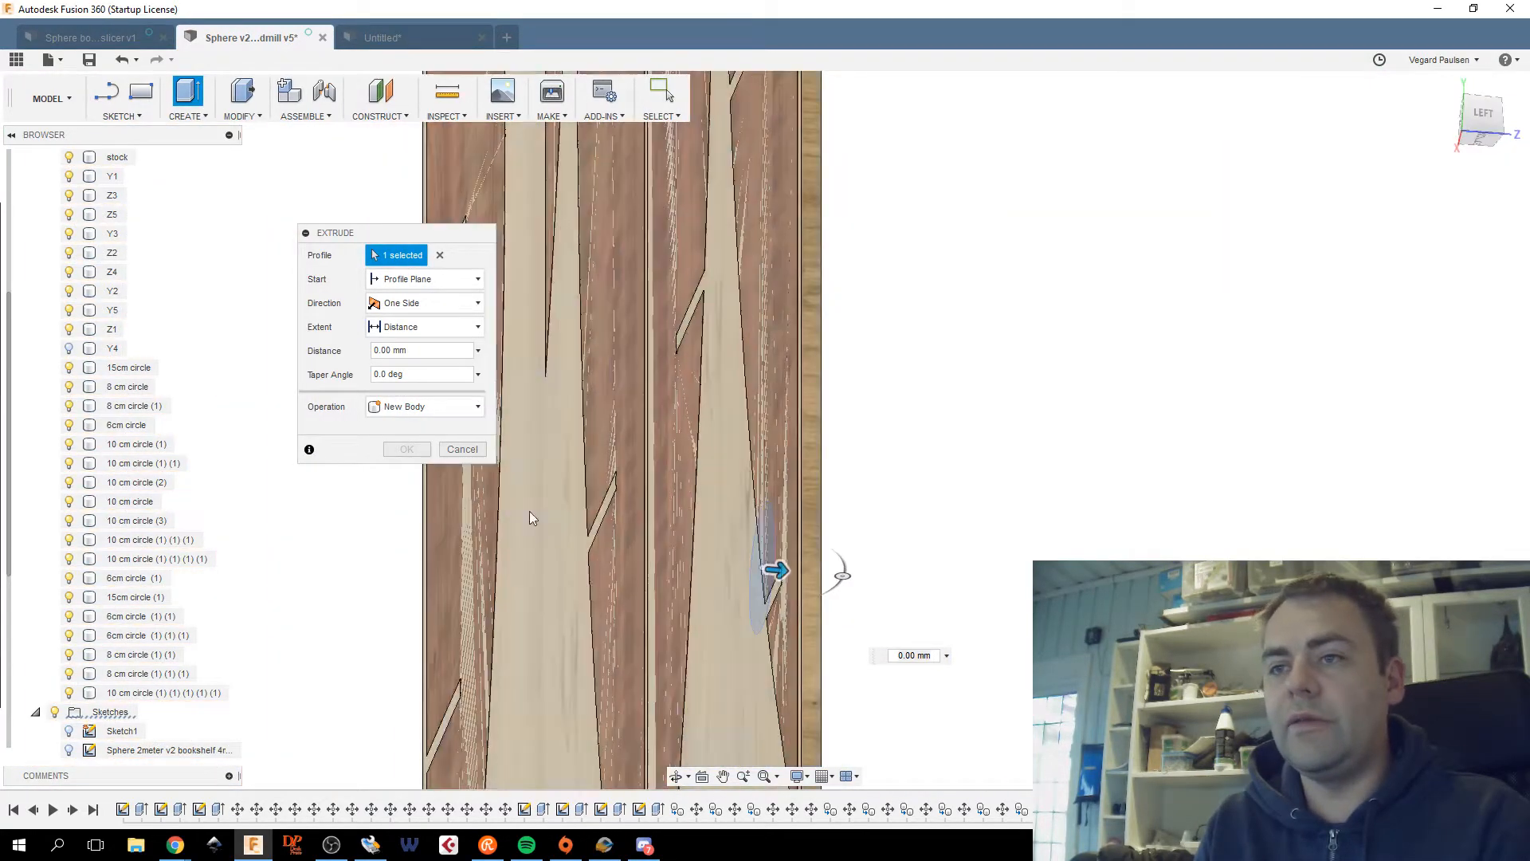
left_click_drag(776, 569, 726, 565)
left_click(426, 406)
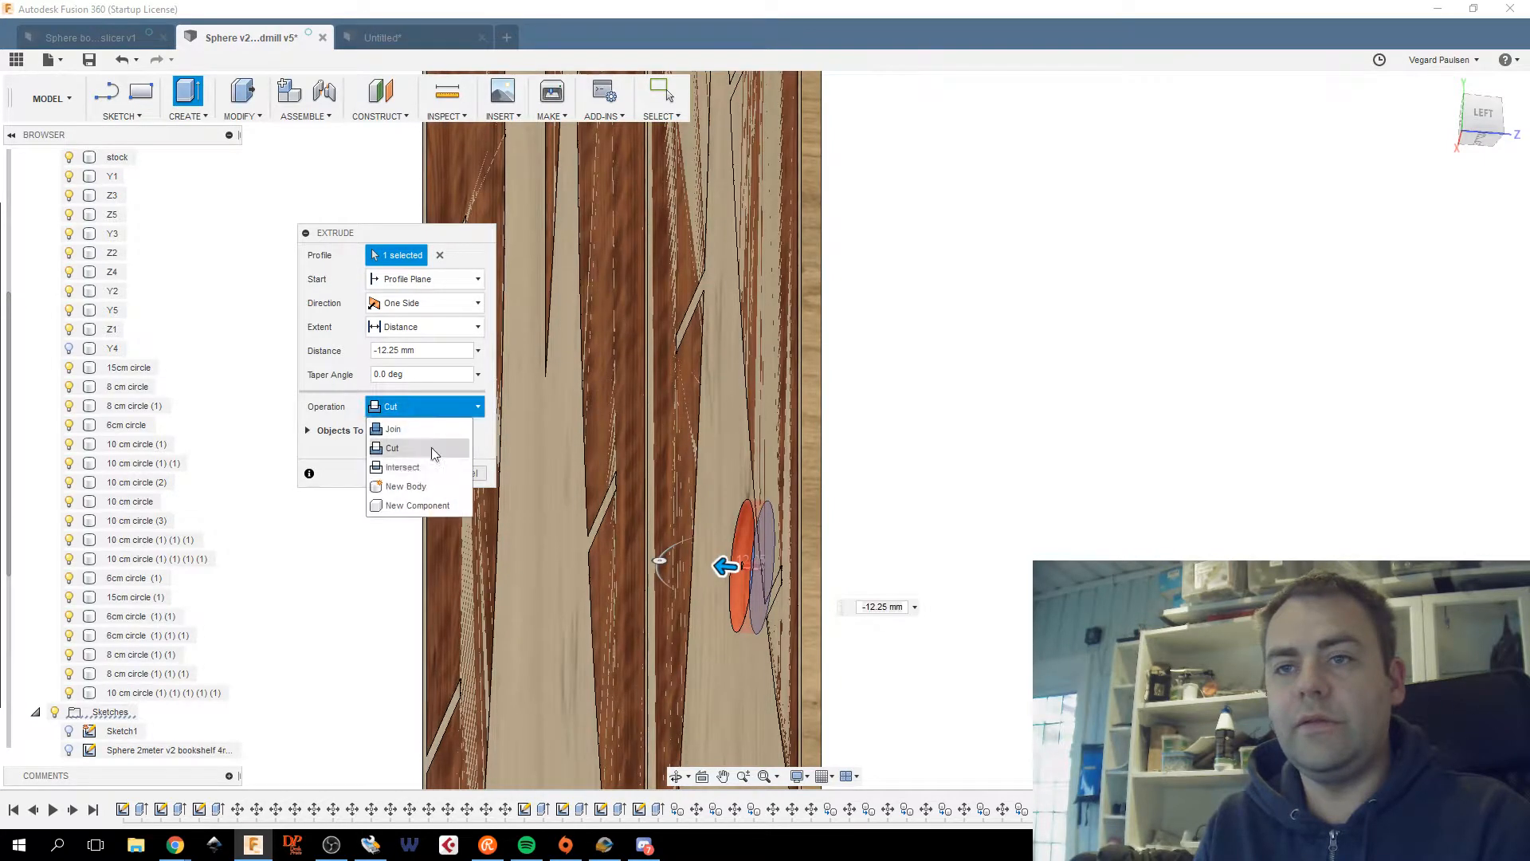
left_click(408, 487)
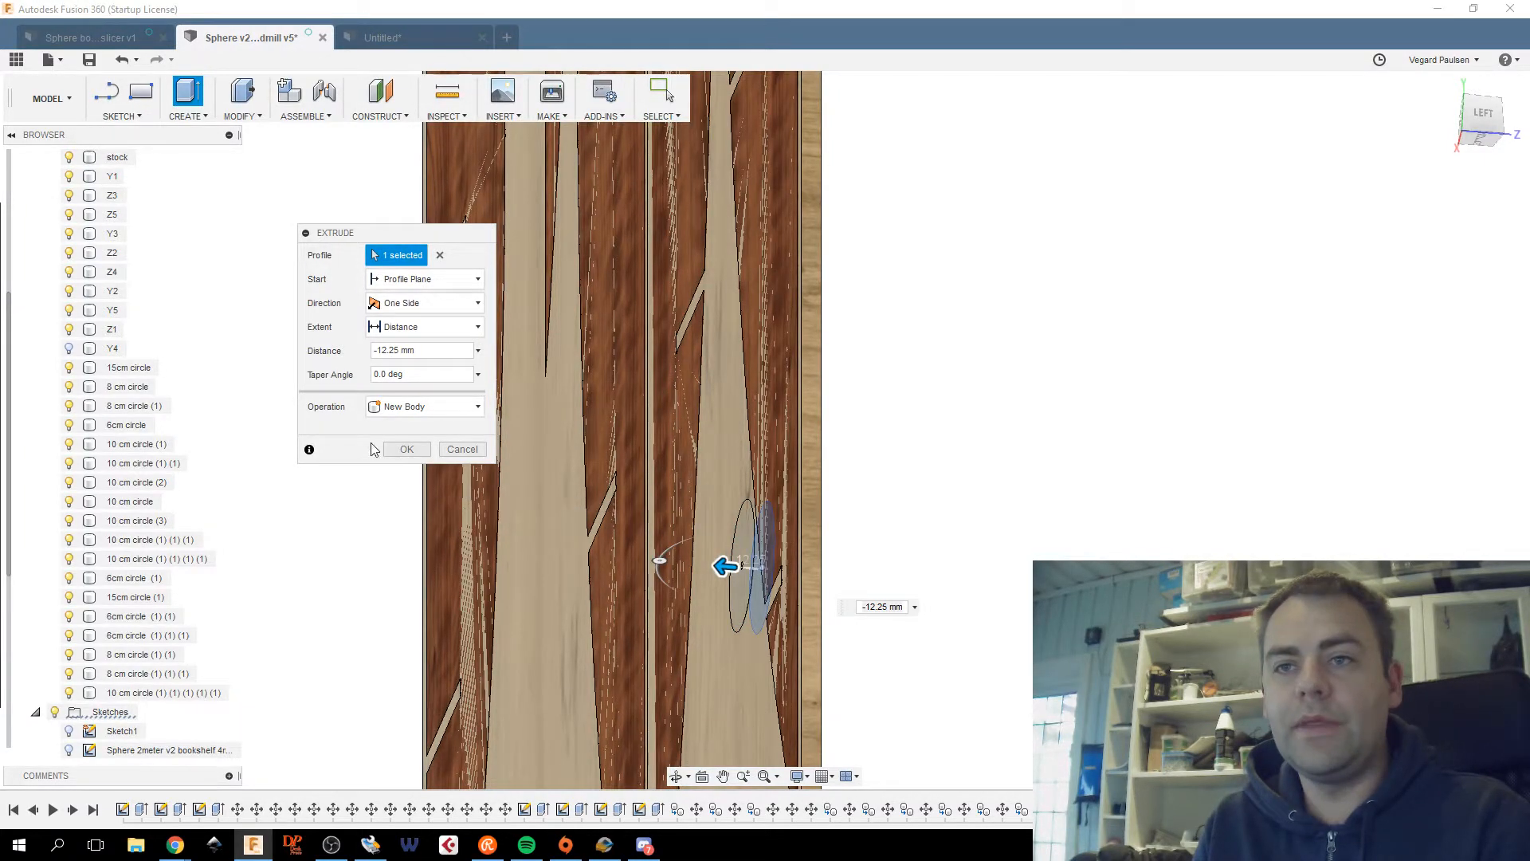
left_click(405, 449)
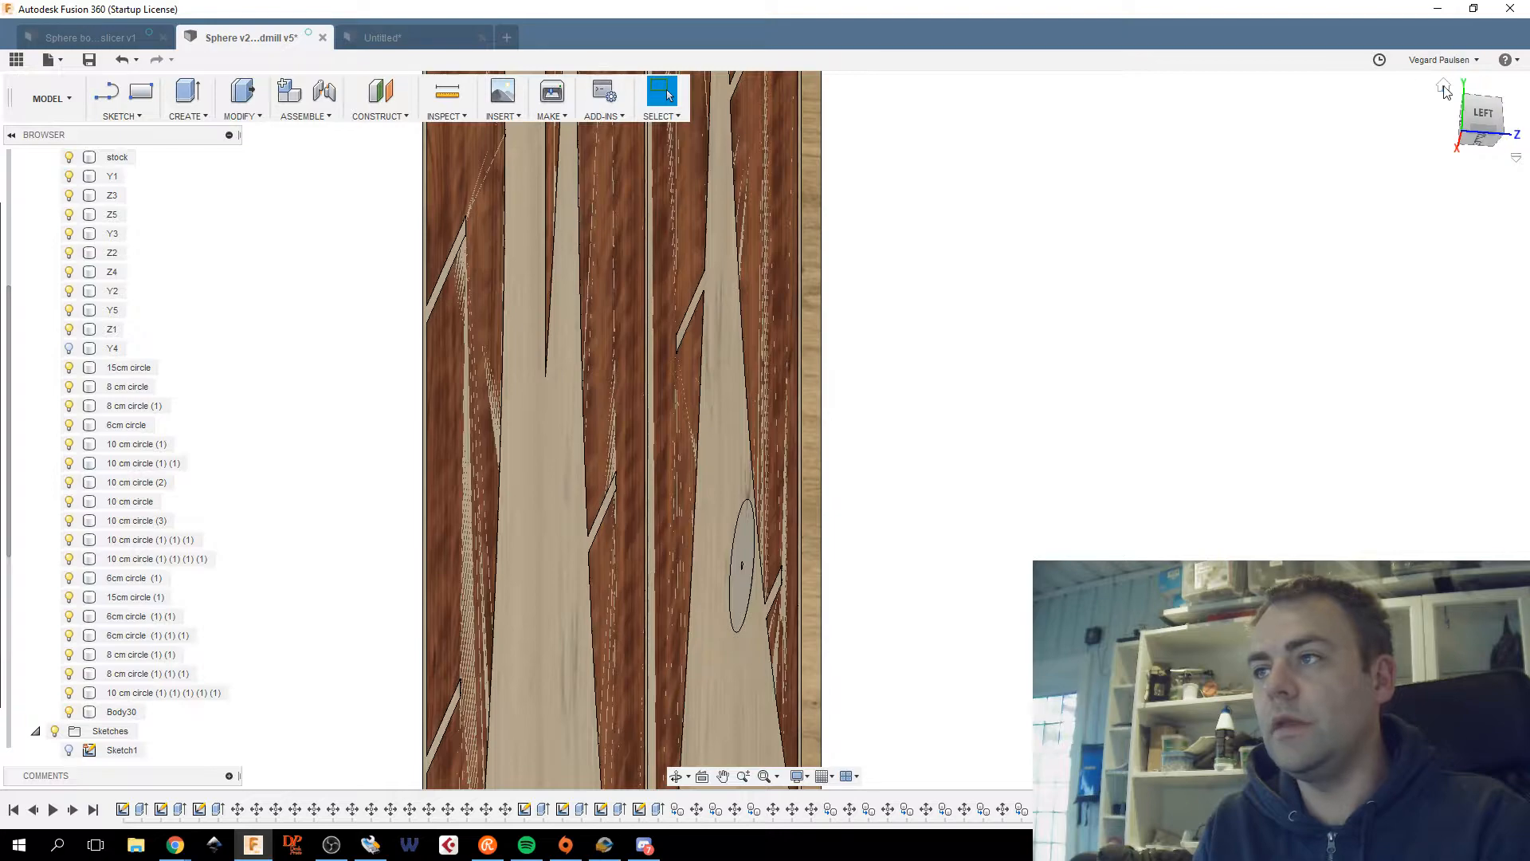
Rename the newly extruded disc body near the stock's lower-left corner as spacer.
left_click(1444, 88)
left_click(1470, 137)
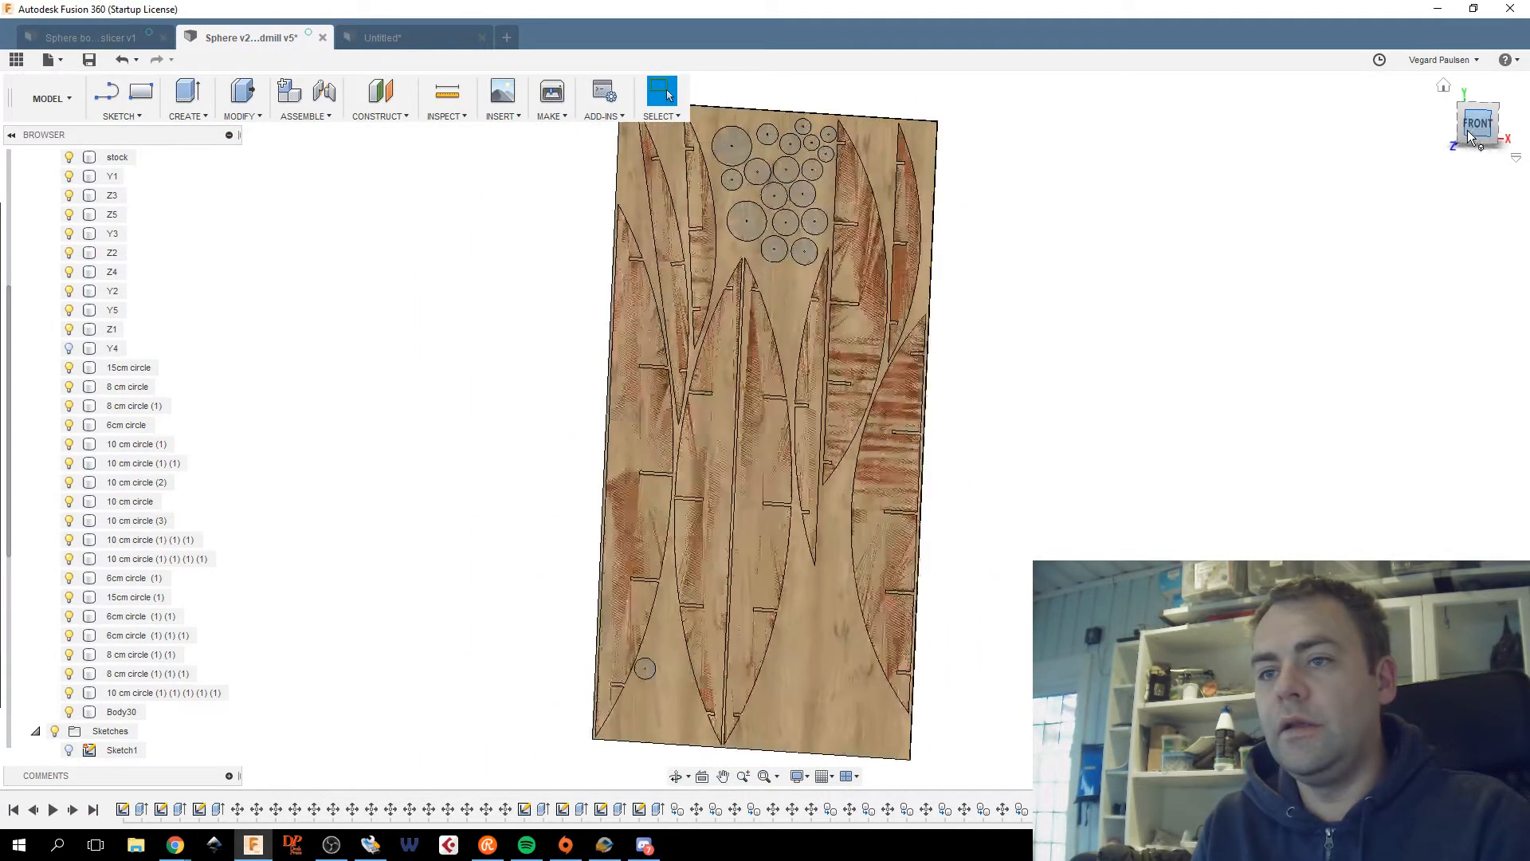
middle_click_drag(764, 428, 1414, 175, "shift")
scroll(906, 464, "up", 3)
scroll(798, 518, "up", 3)
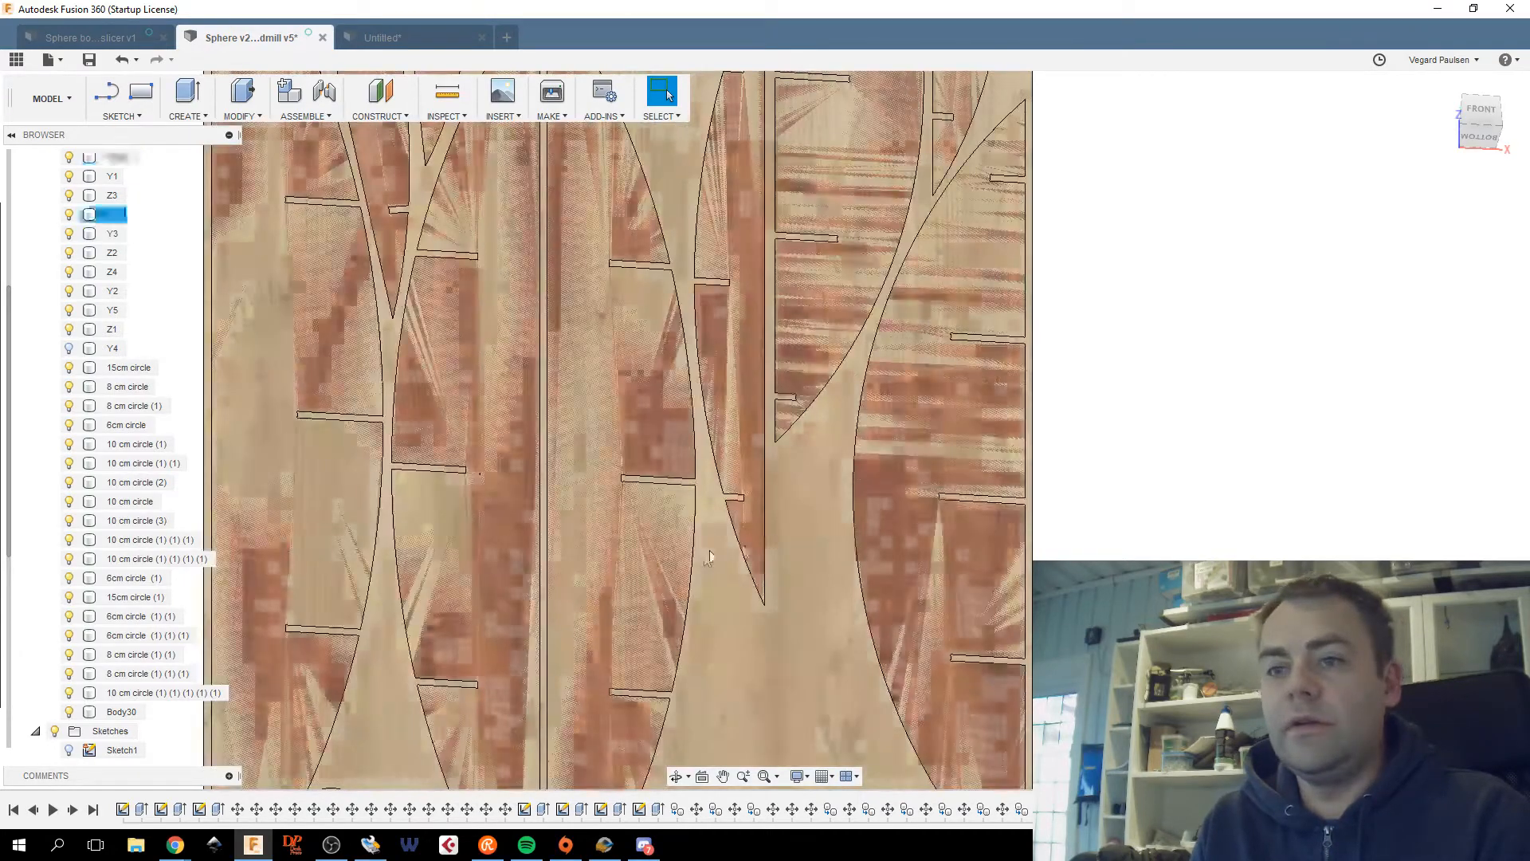
middle_click_drag(707, 556, 1163, 270)
scroll(829, 532, "down", 1)
middle_click_drag(789, 549, 662, 578)
left_click(661, 560)
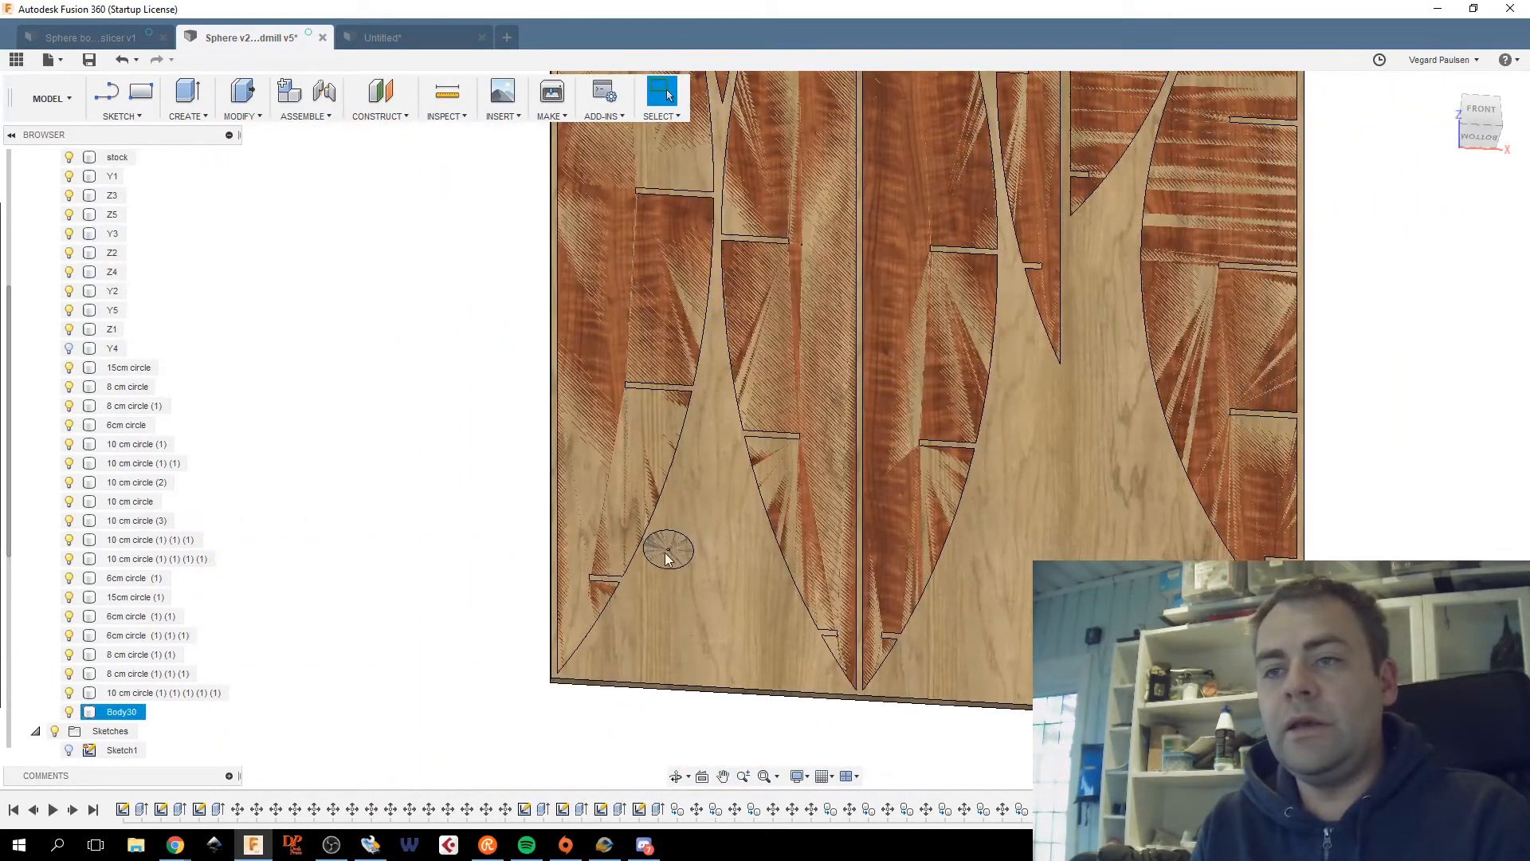
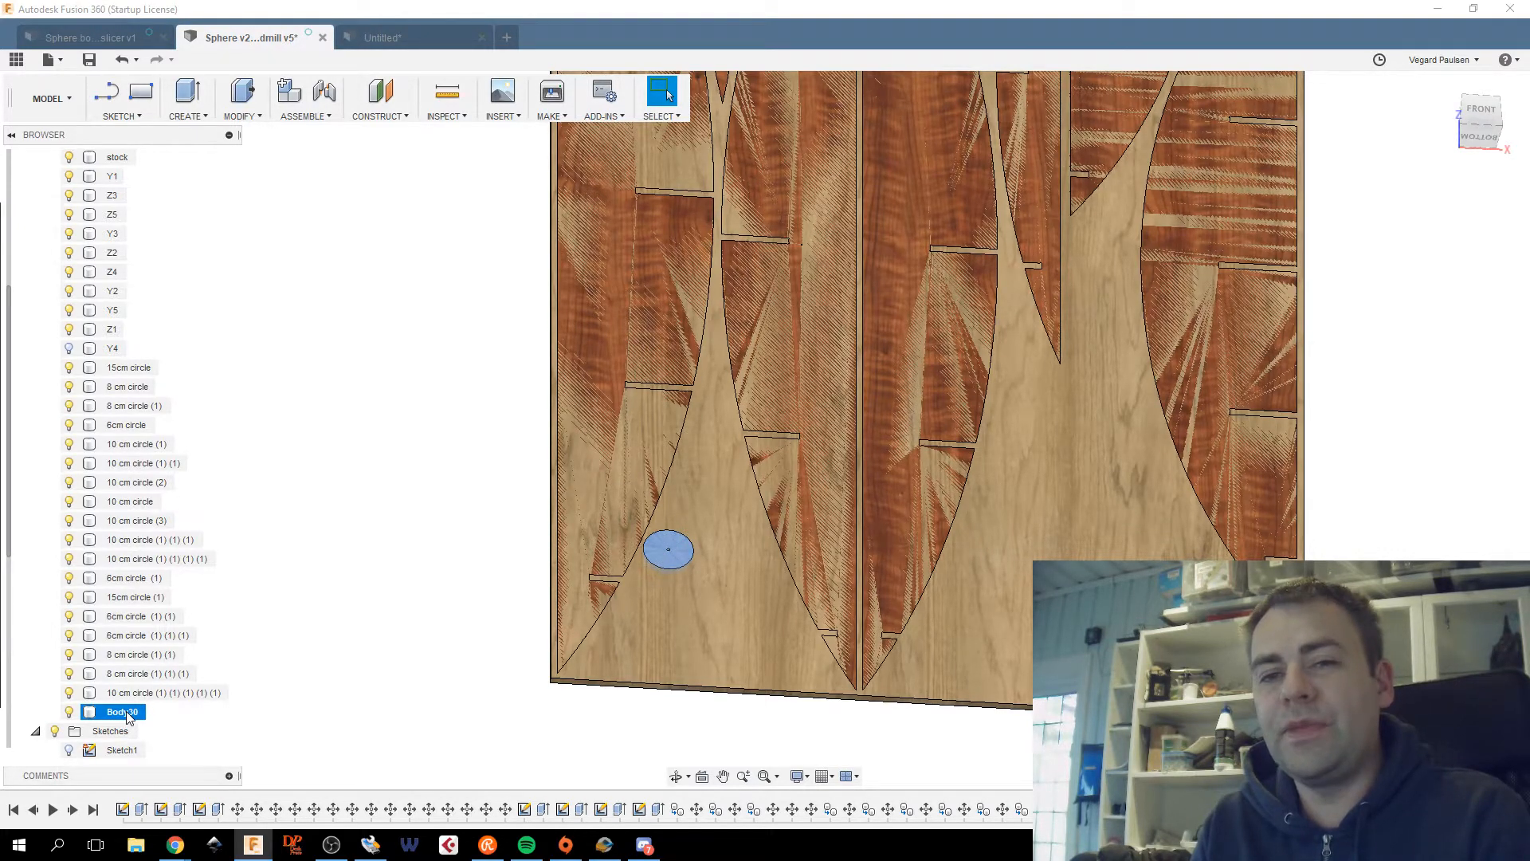
double_click(127, 713)
type("spacer")
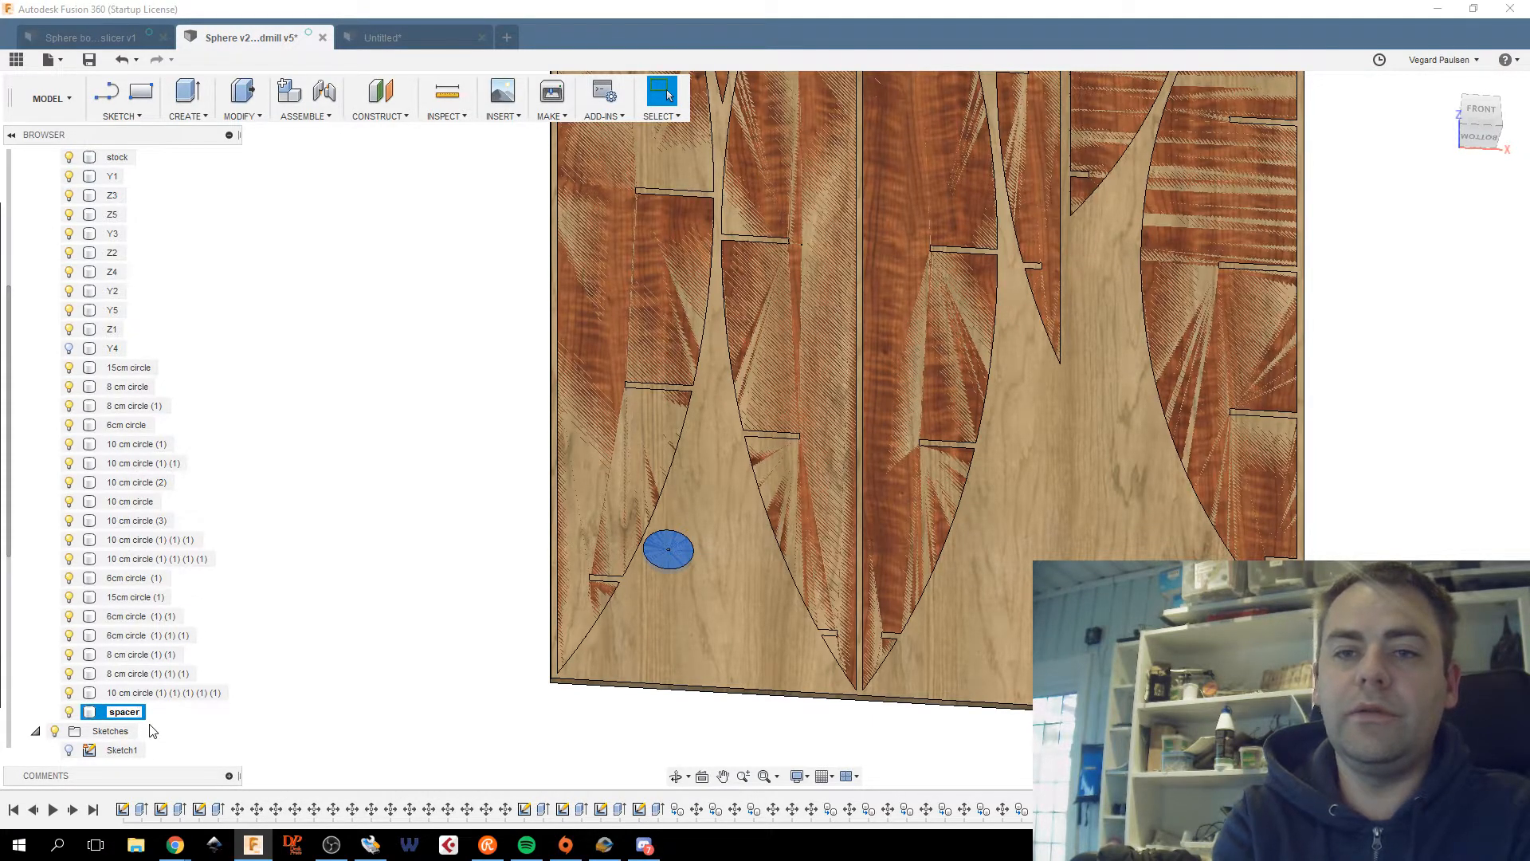
key("Return")
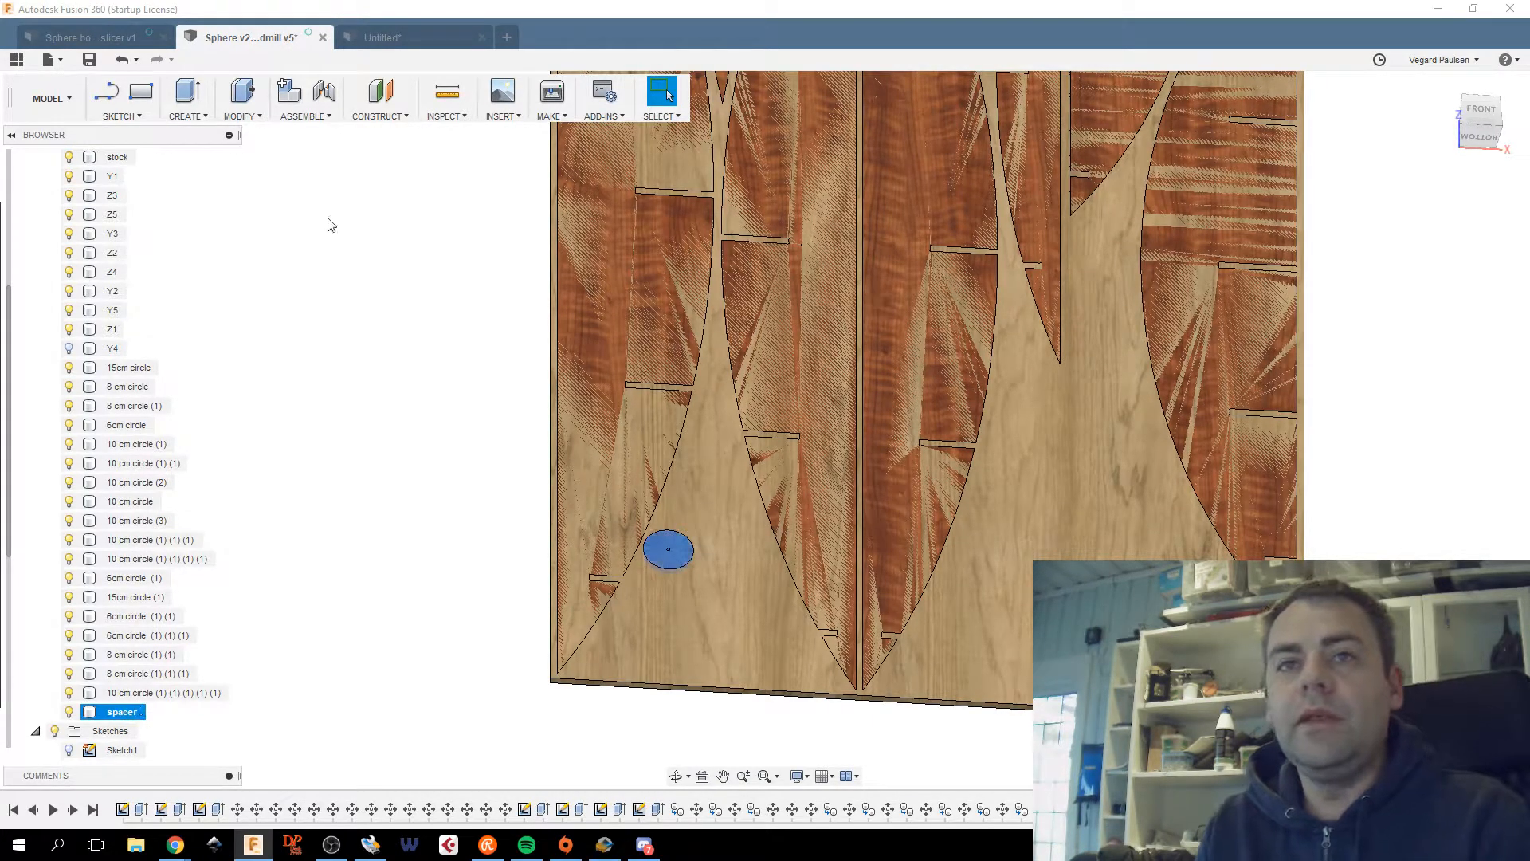
Set up a rectangular pattern of the spacer body along the stock's bottom edge, with a quantity of 3 over a 180 mm extent.
left_click(188, 118)
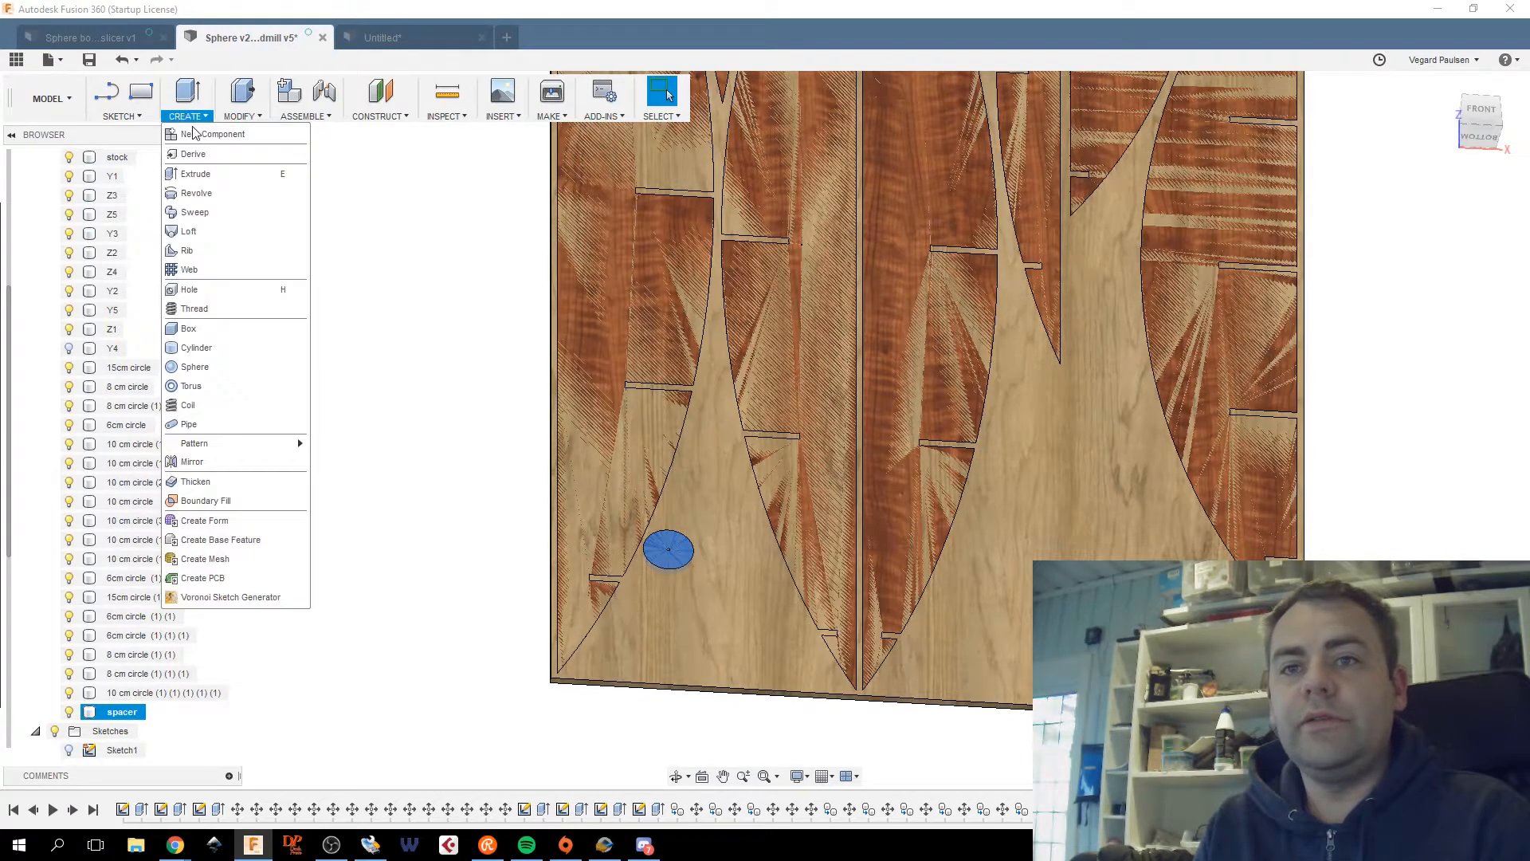
mouse_move(280, 451)
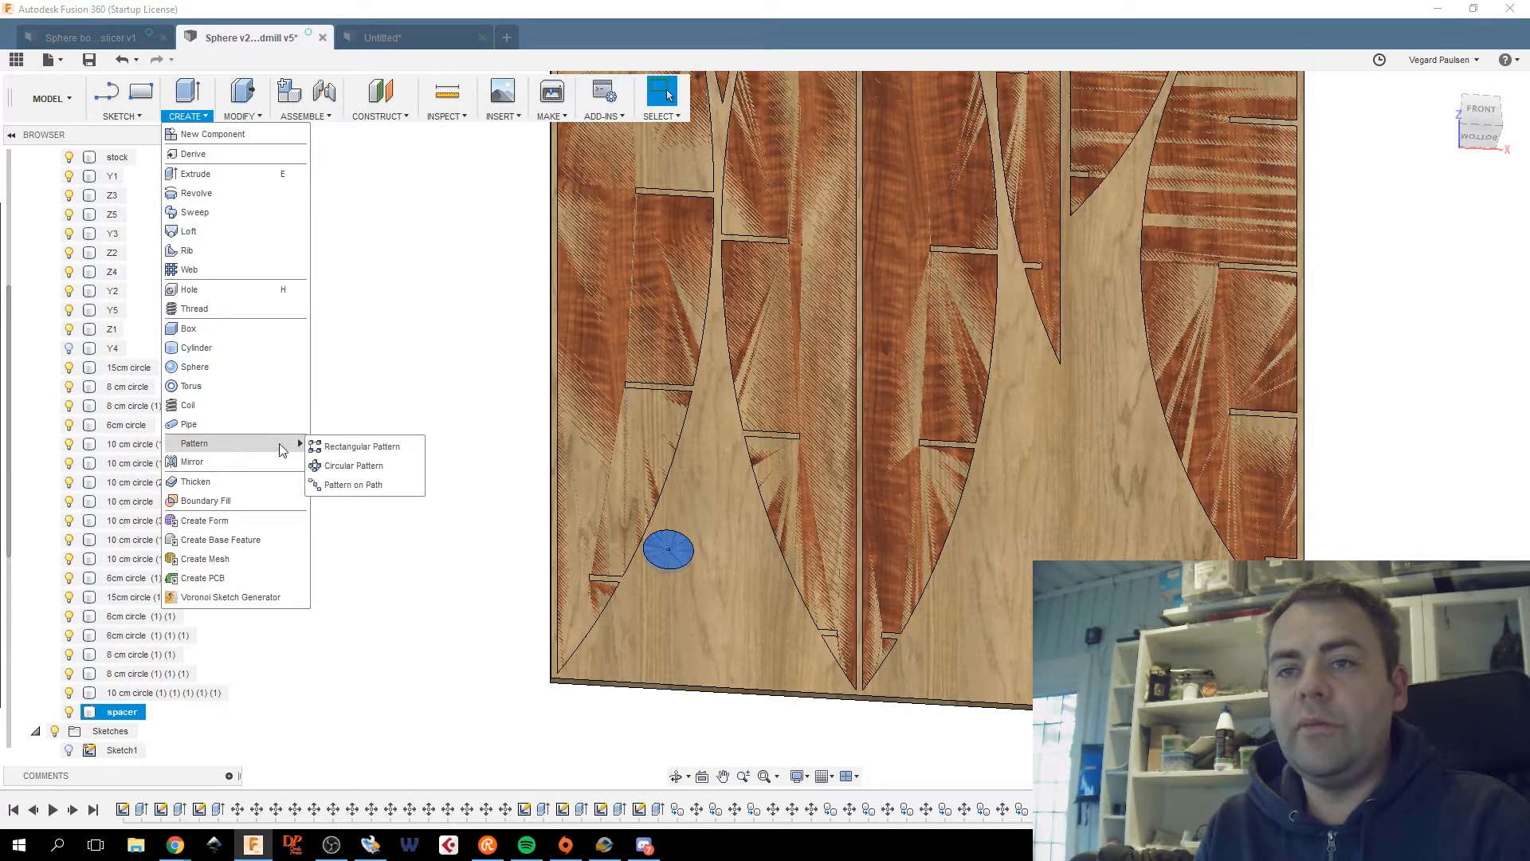
left_click(388, 448)
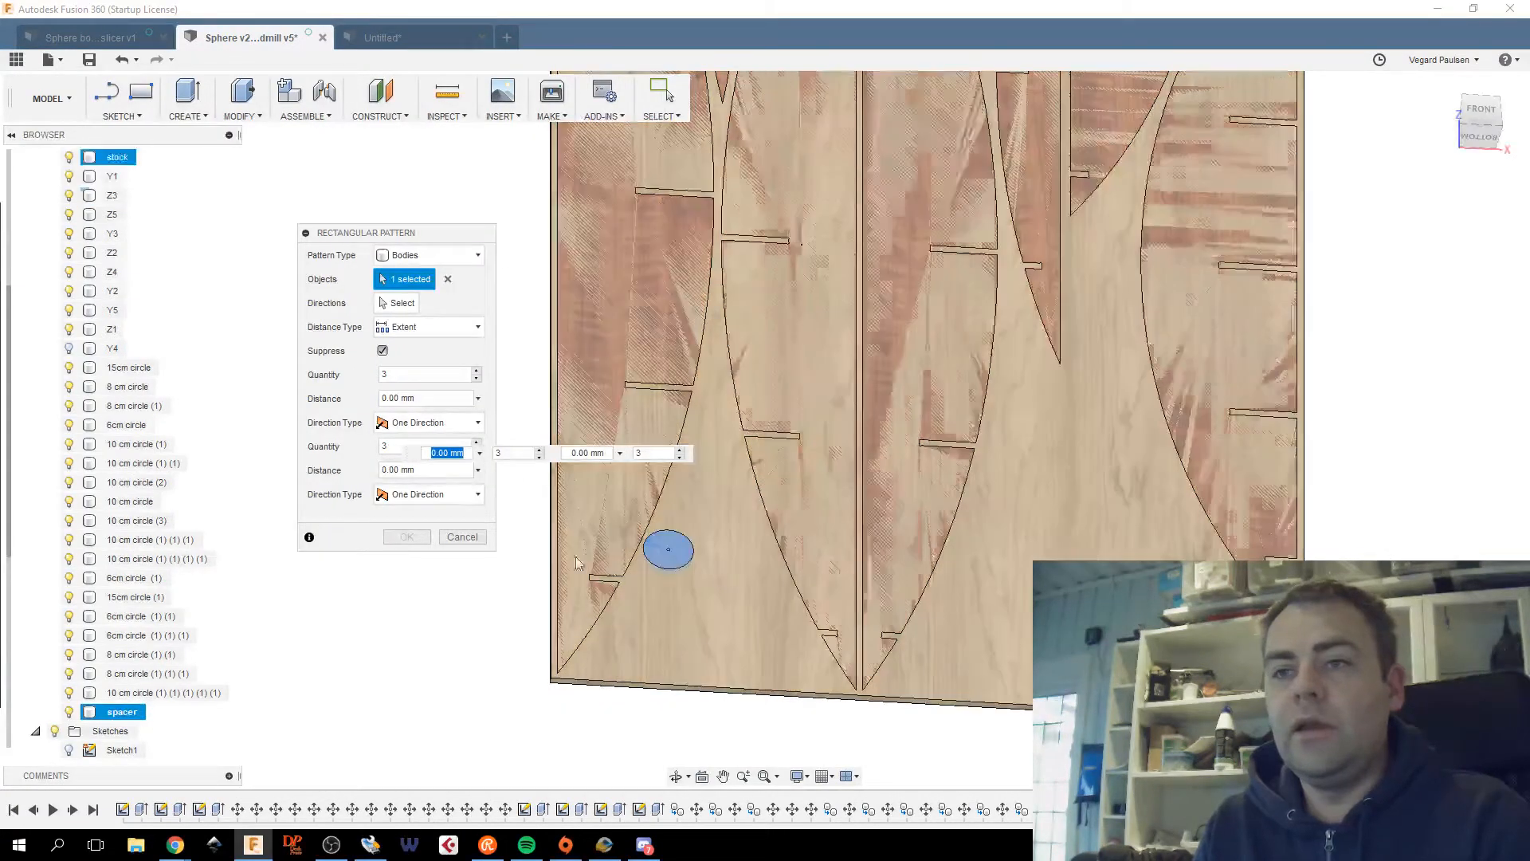
scroll(681, 598, "up", 5)
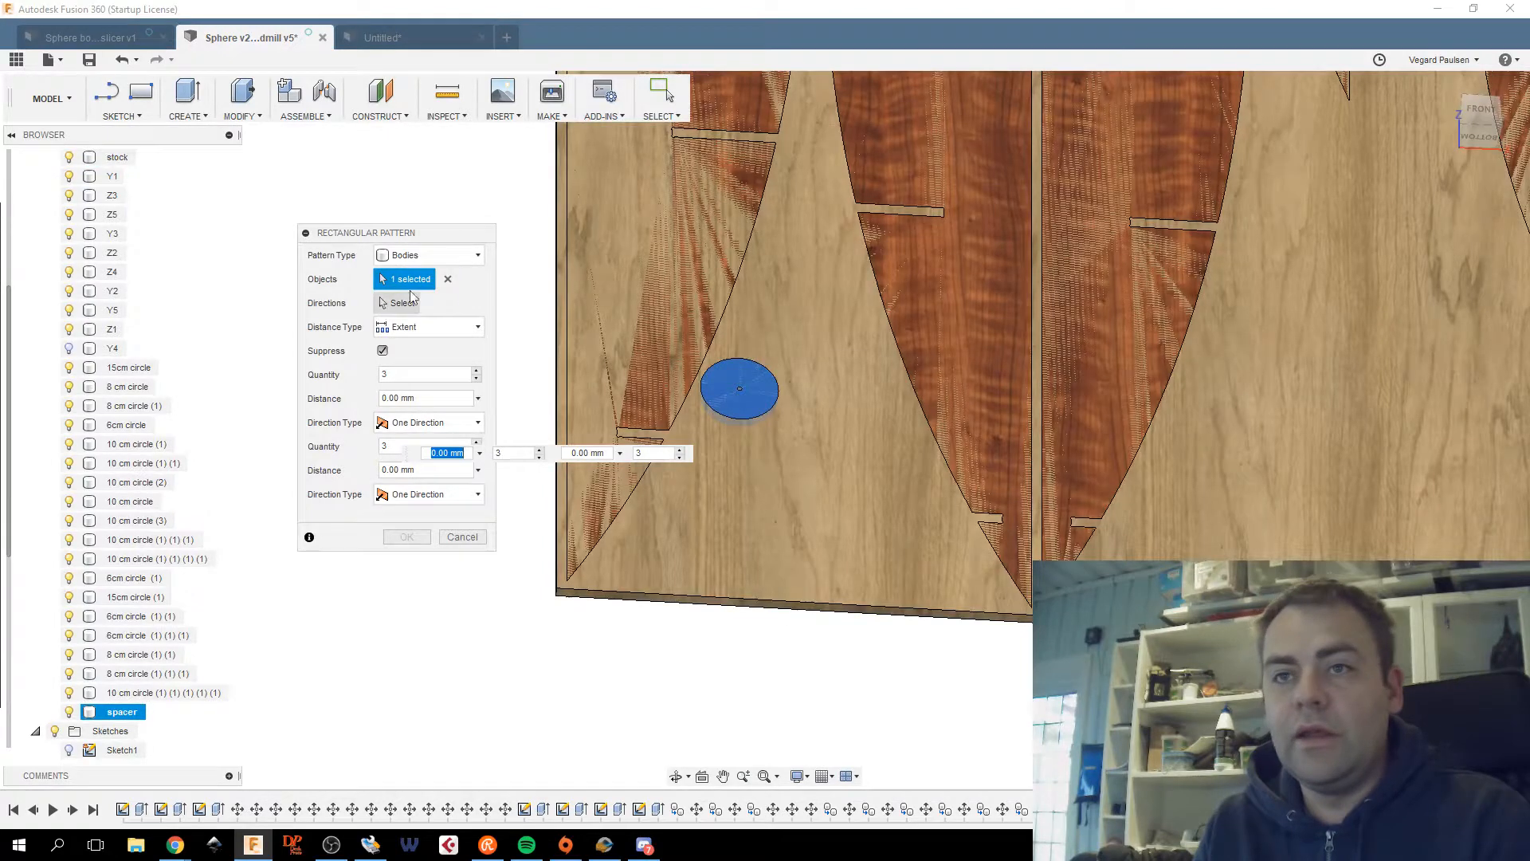
left_click(394, 306)
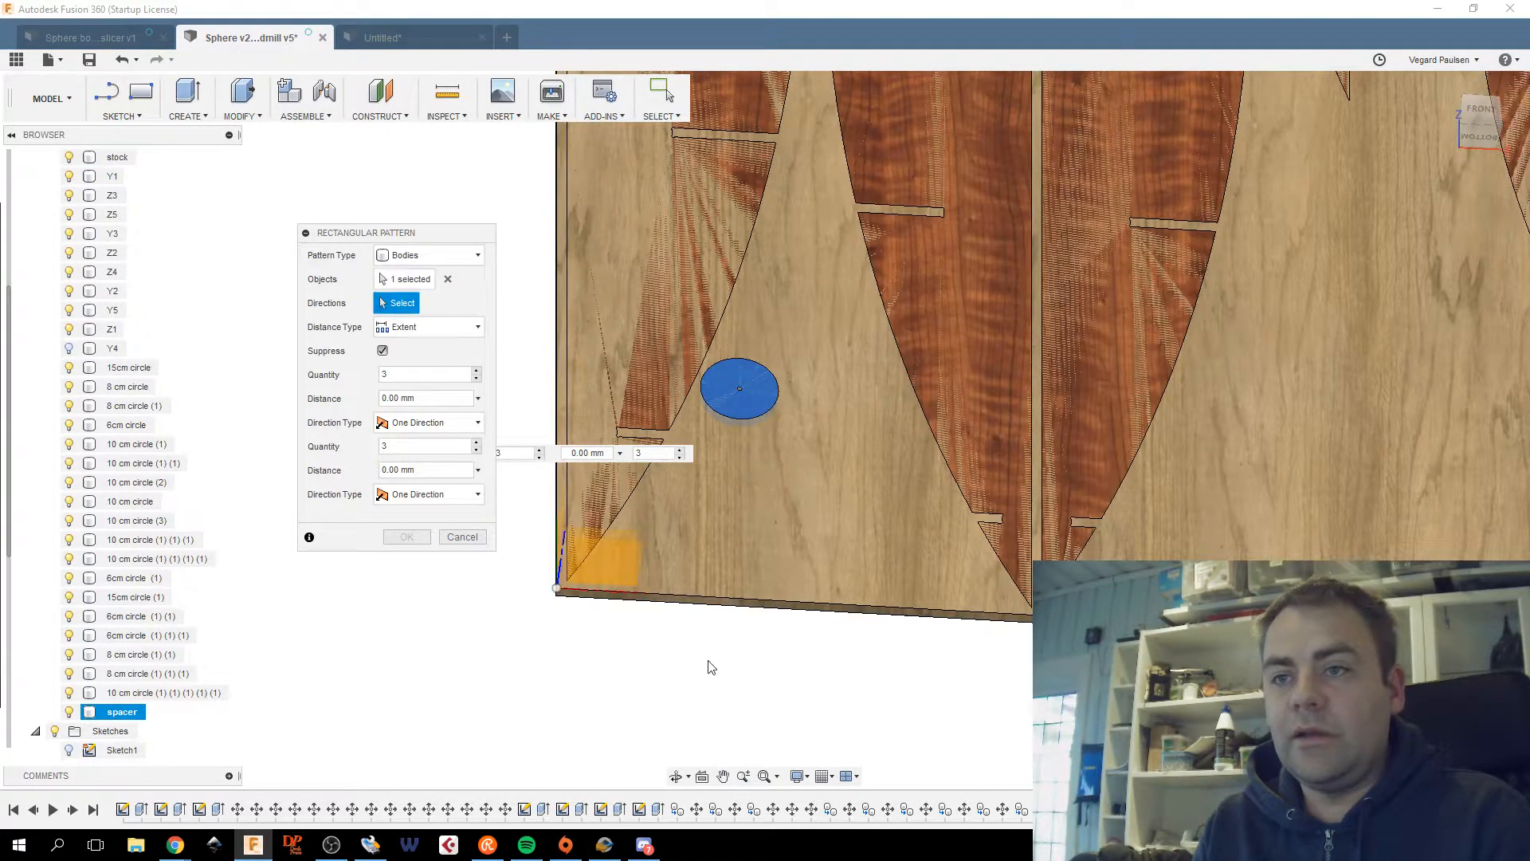
left_click(721, 607)
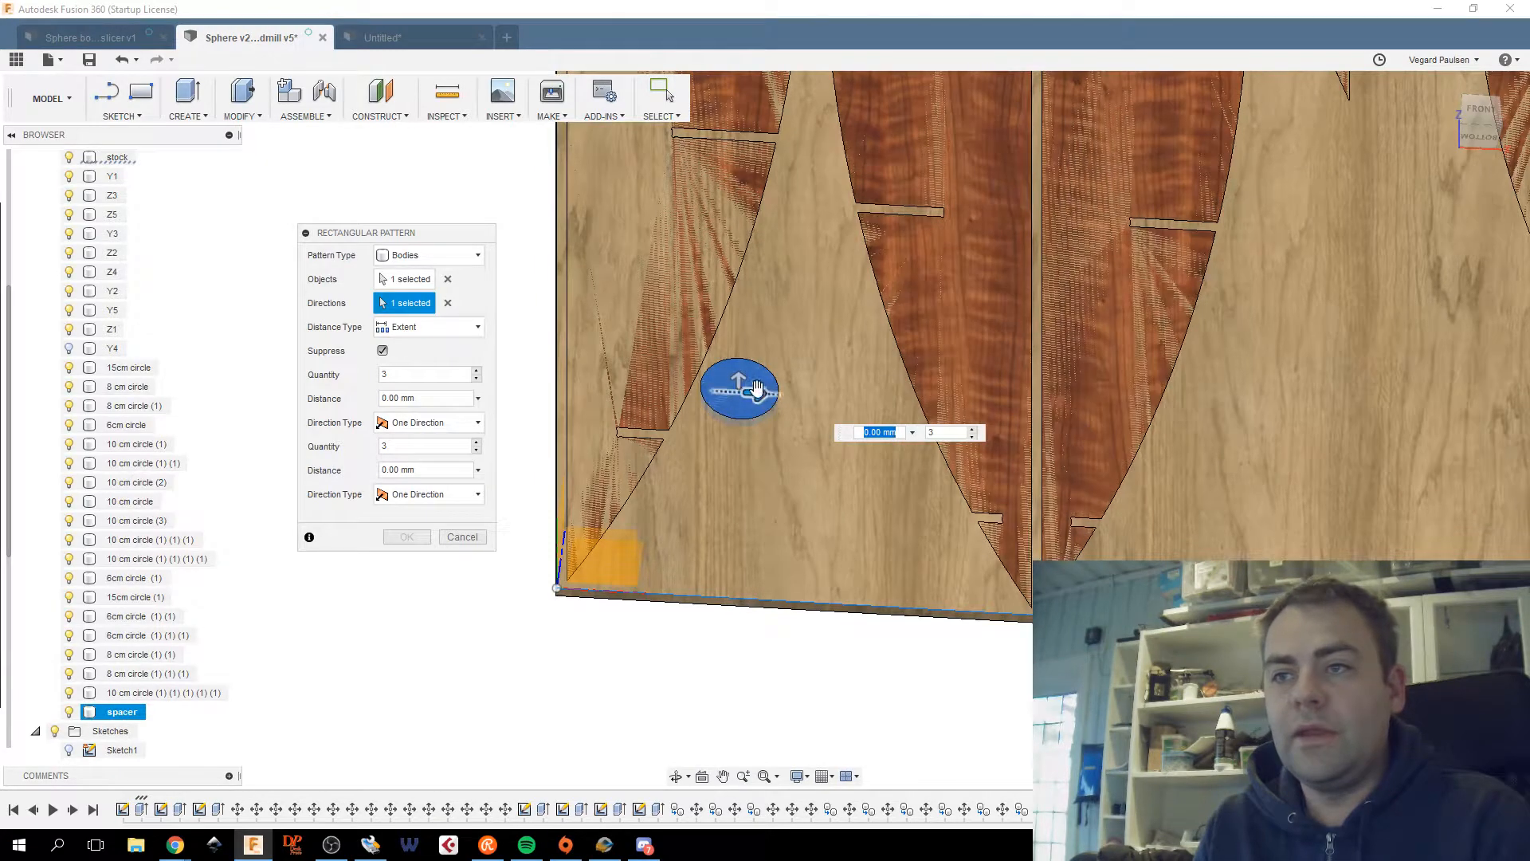
left_click_drag(753, 390, 929, 415)
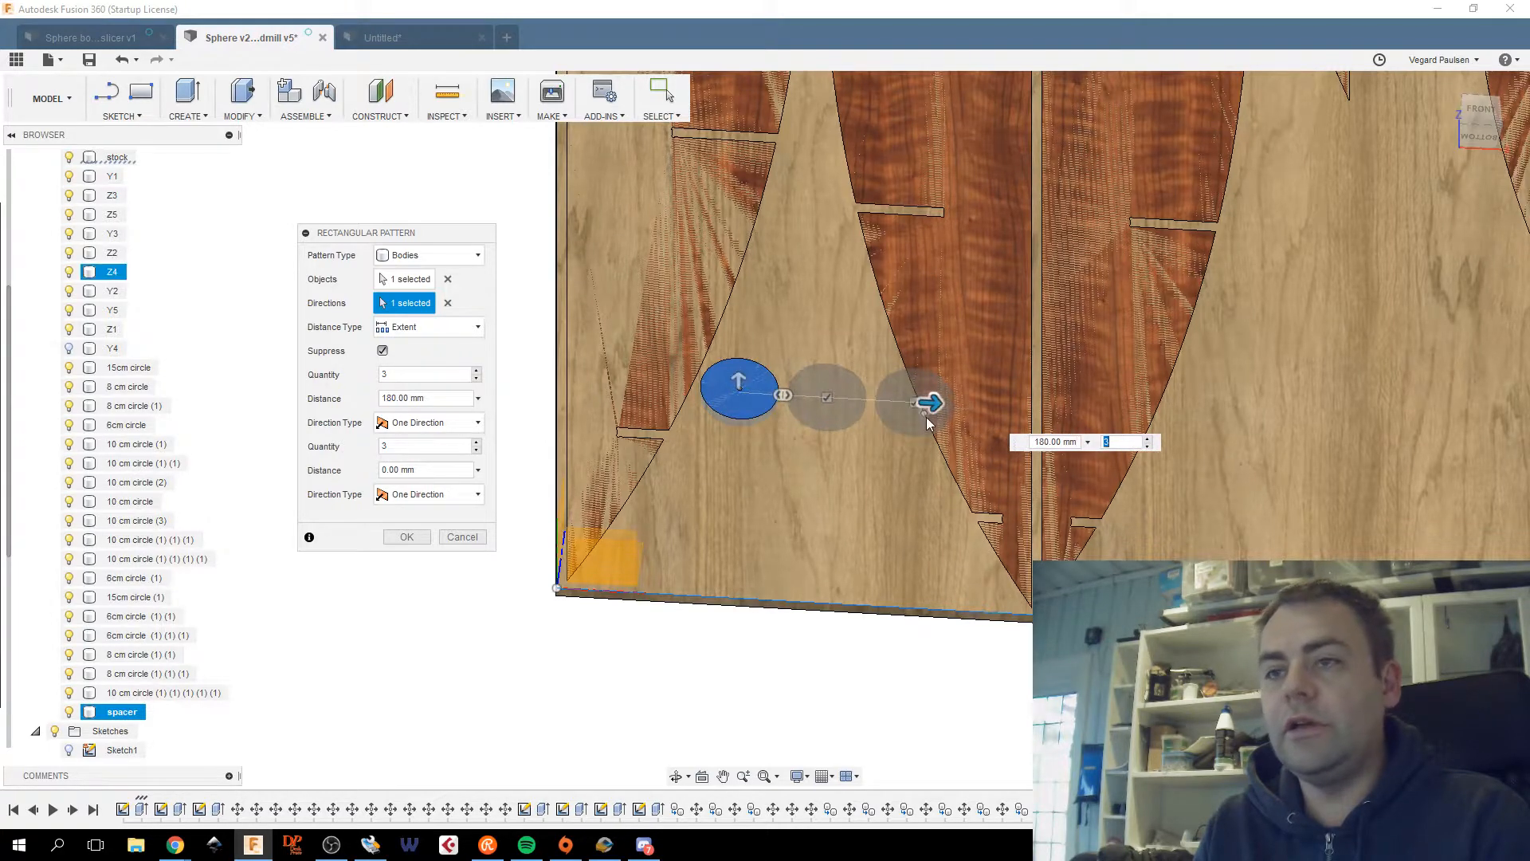
scroll(1060, 483, "down", 1)
middle_click_drag(1061, 483, 1030, 521)
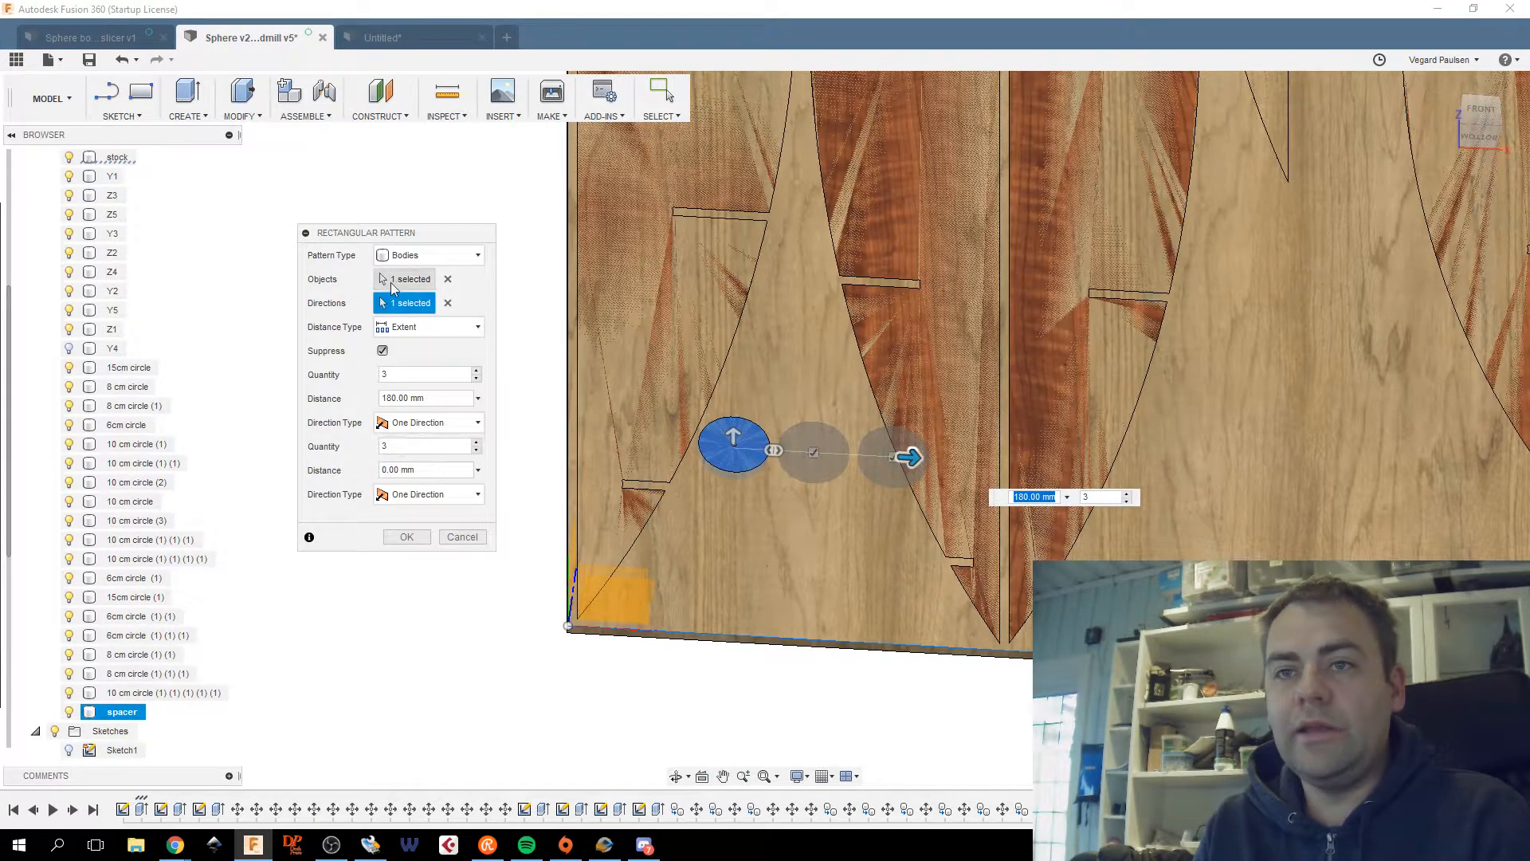
Reset the spacer pattern's direction and stretch the row along the stock's bottom edge to an extent of 175 mm.
left_click(435, 424)
left_click(434, 430)
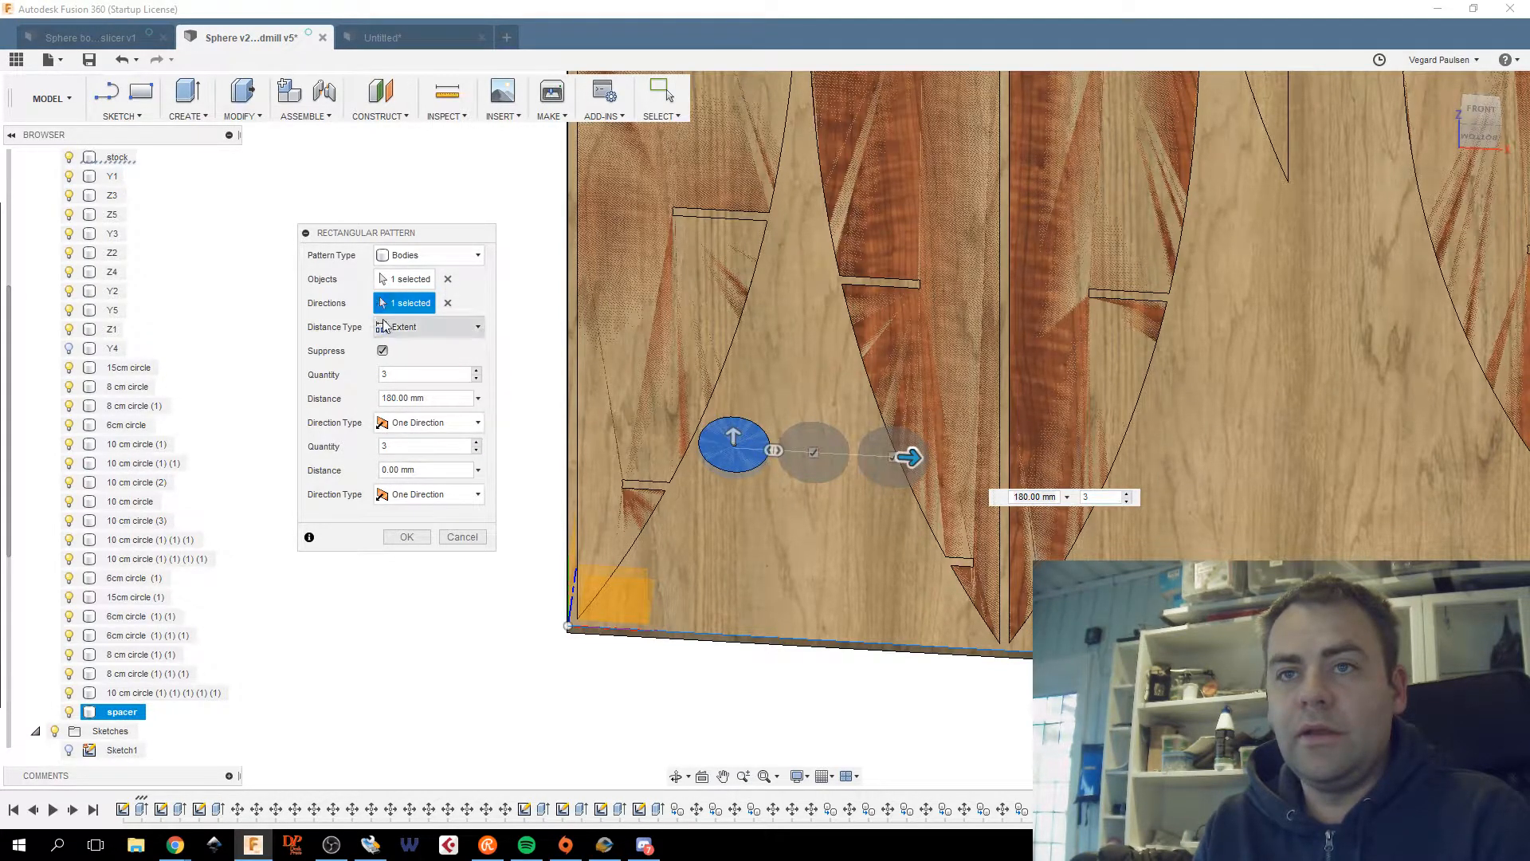
middle_click_drag(680, 612, 893, 627)
left_click_drag(1479, 128, 1504, 140)
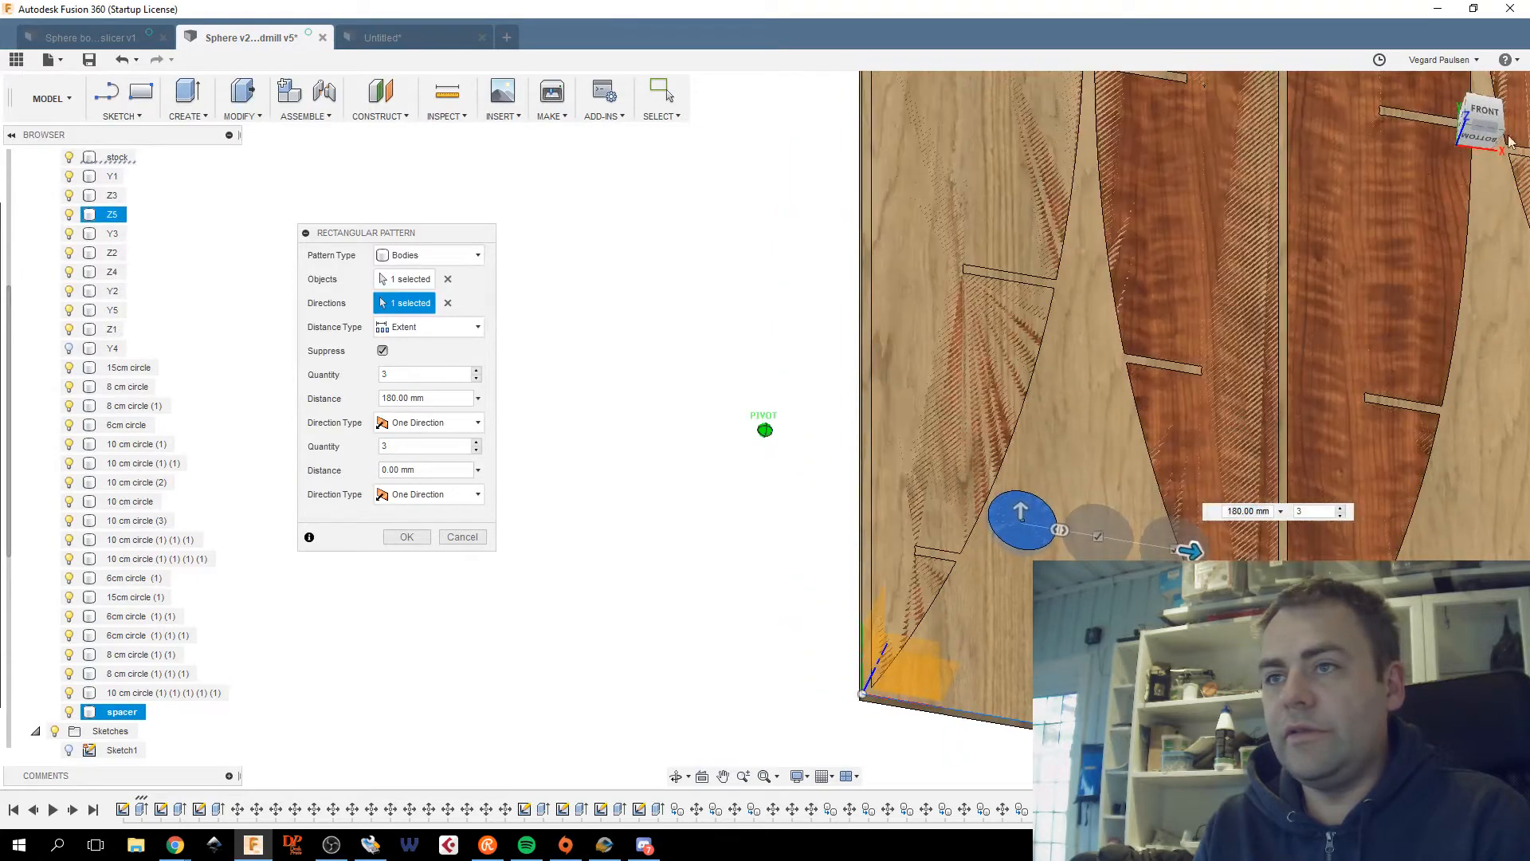
left_click(863, 446)
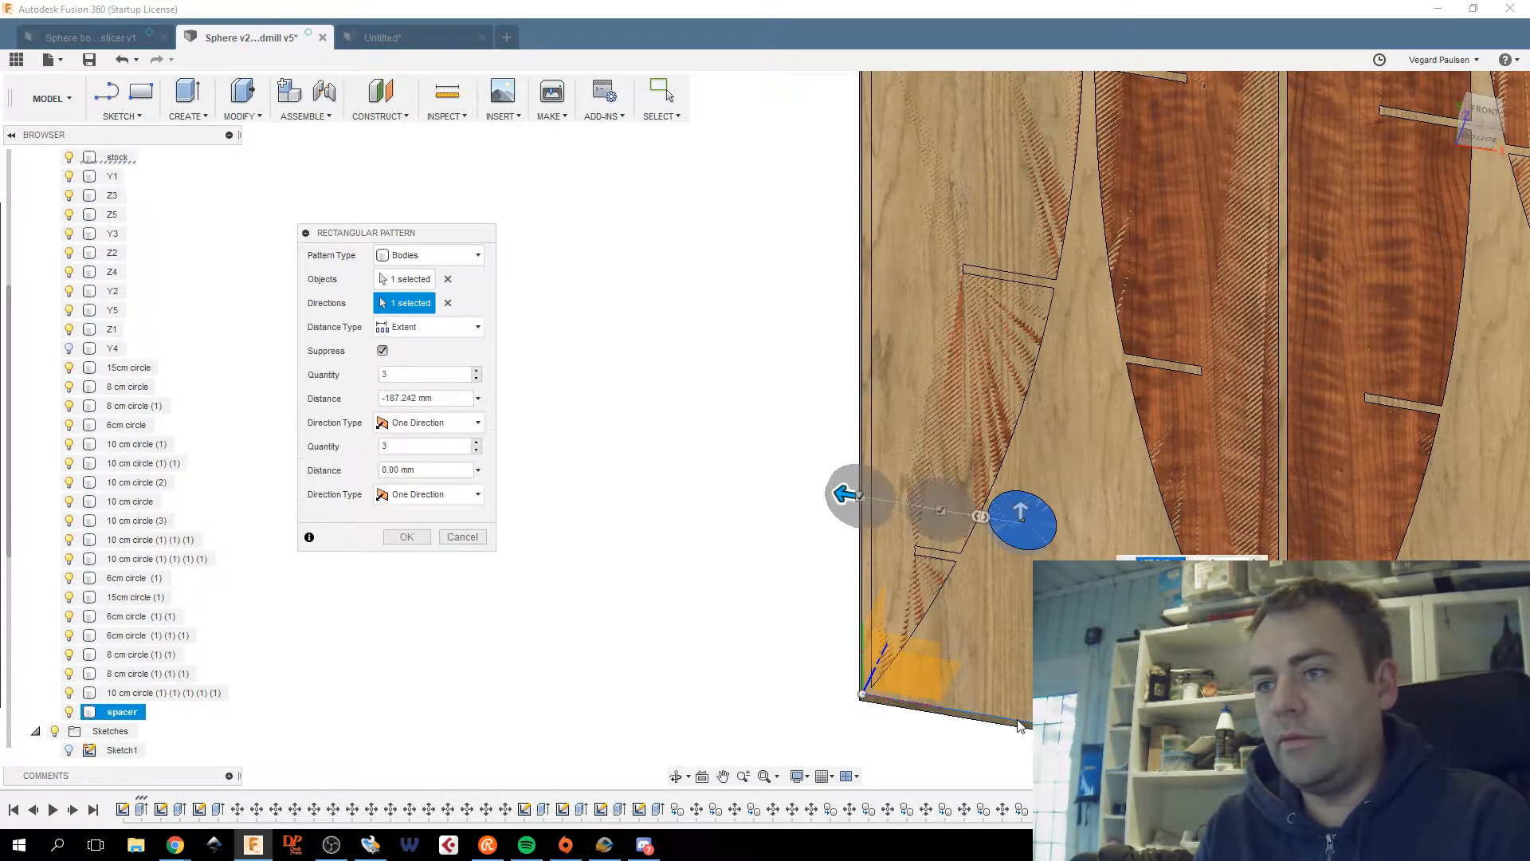
left_click_drag(841, 492, 1179, 536)
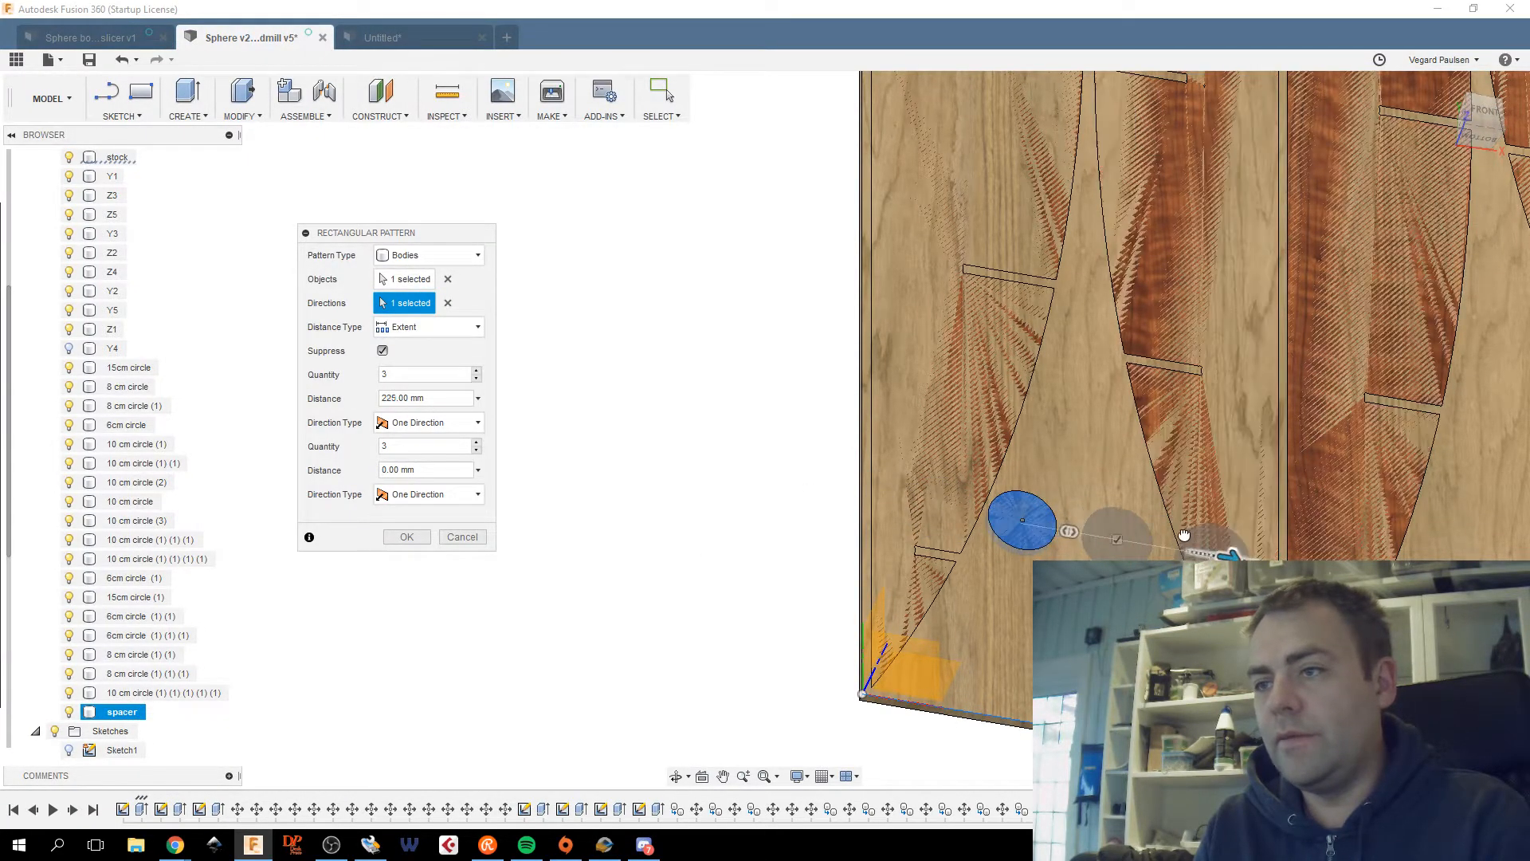
left_click(457, 328)
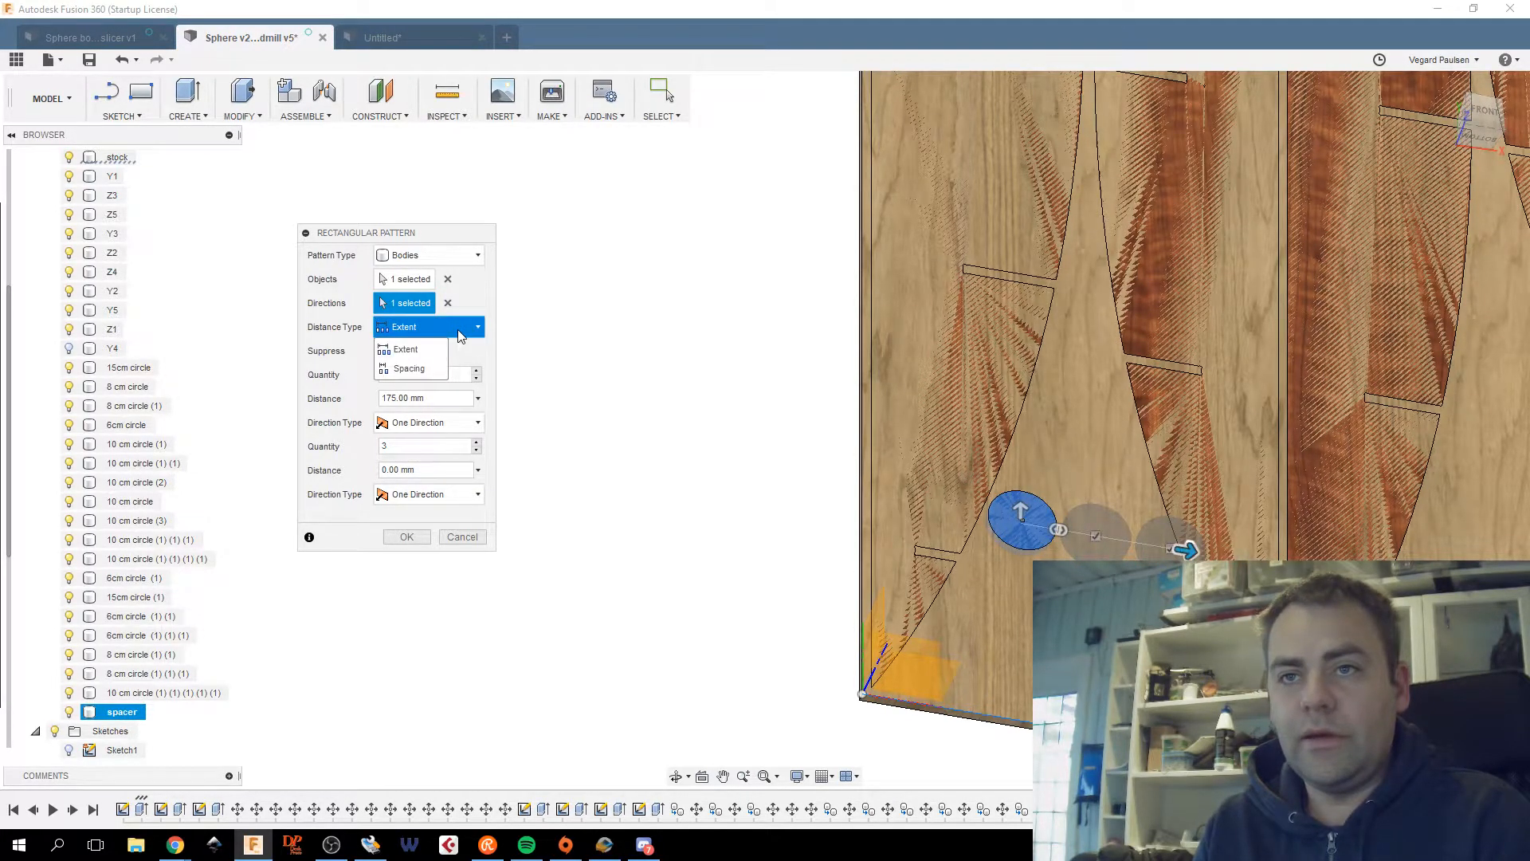
left_click(460, 328)
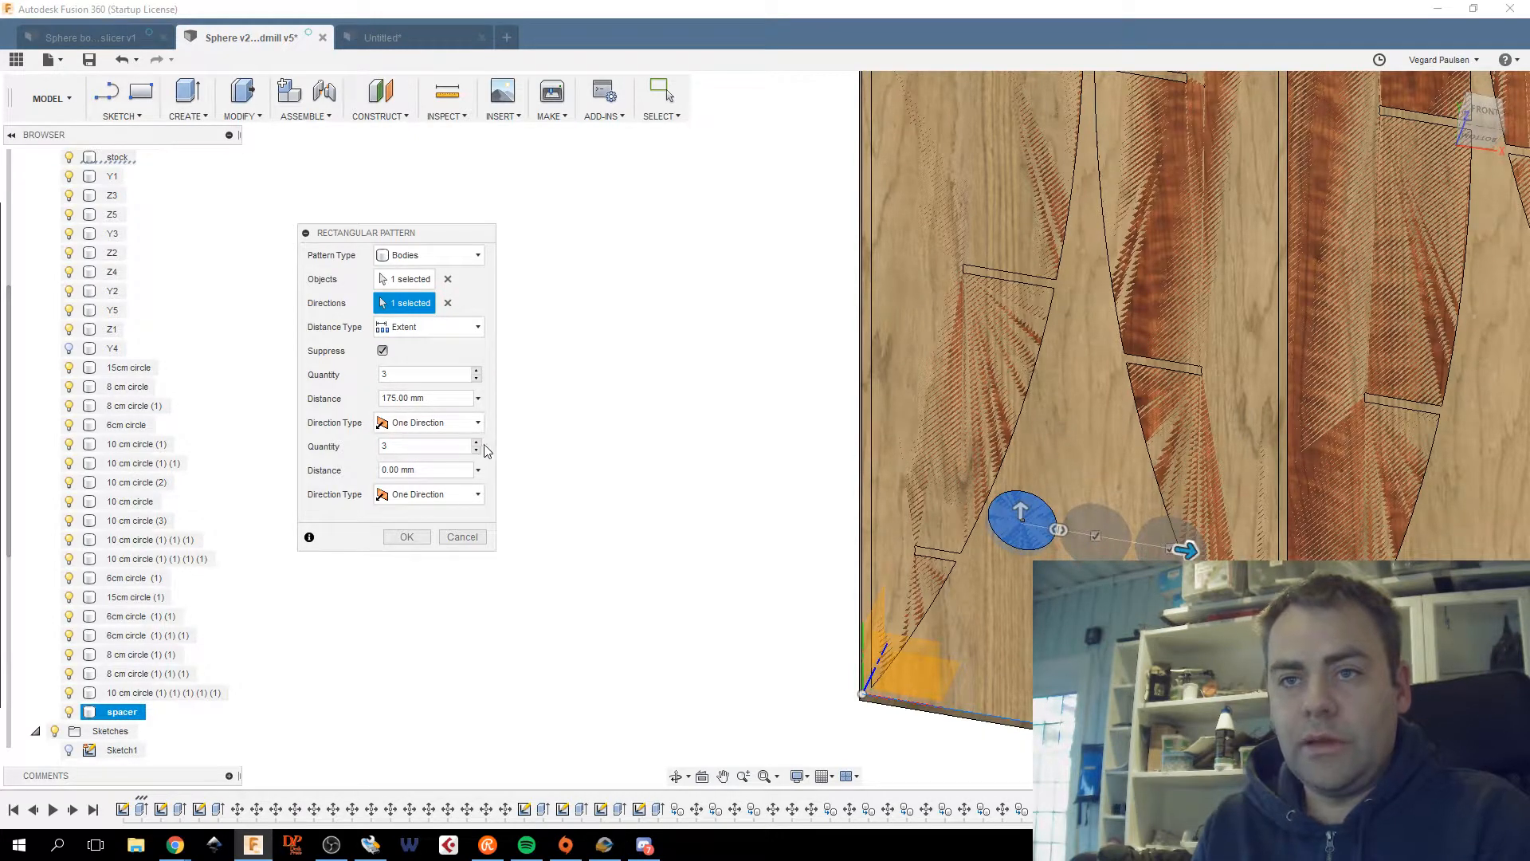
left_click(443, 495)
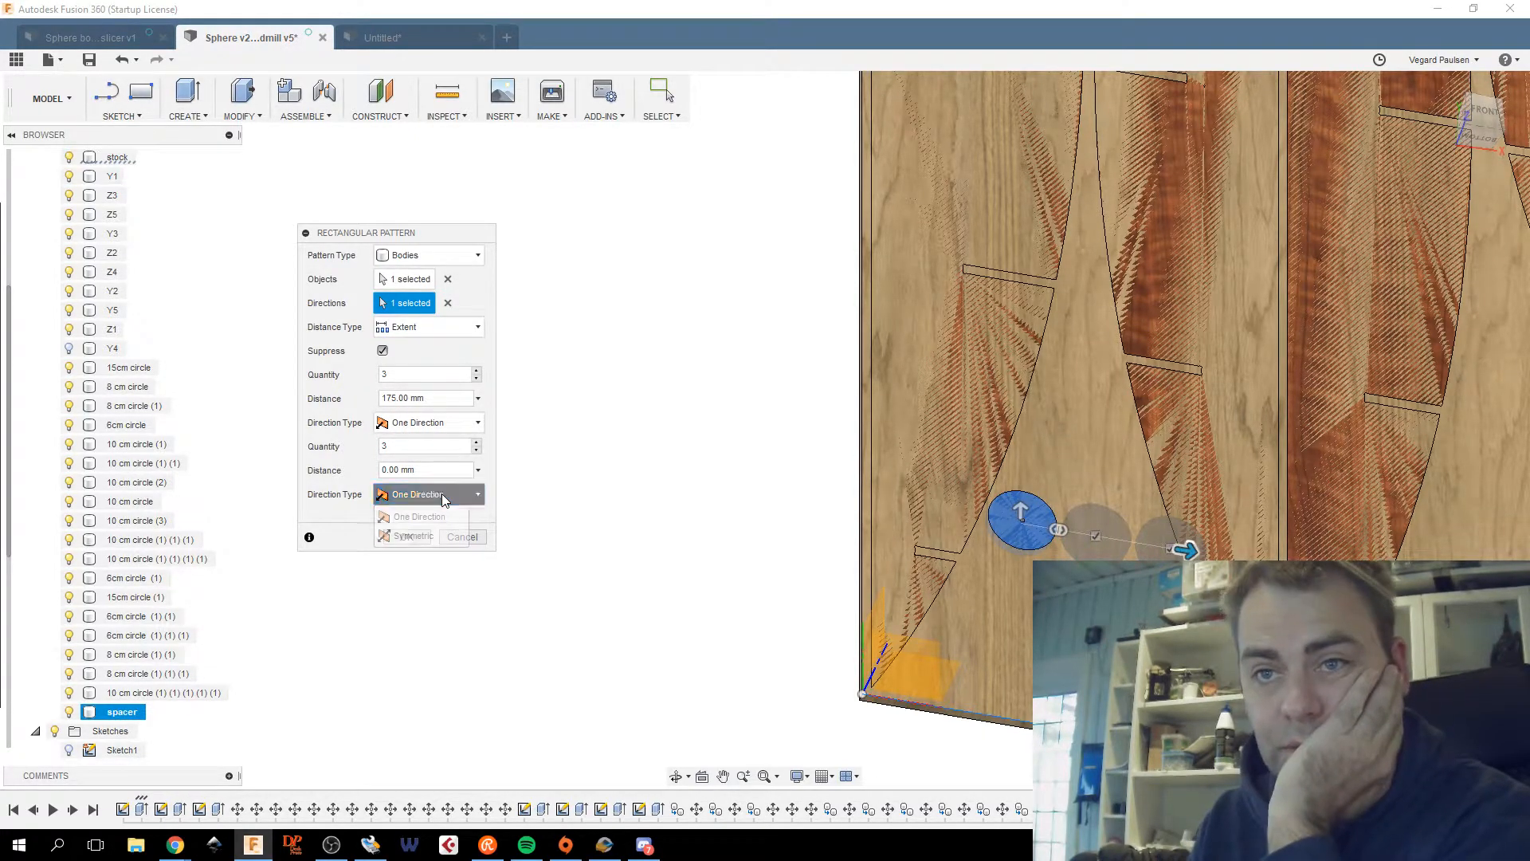
left_click(442, 494)
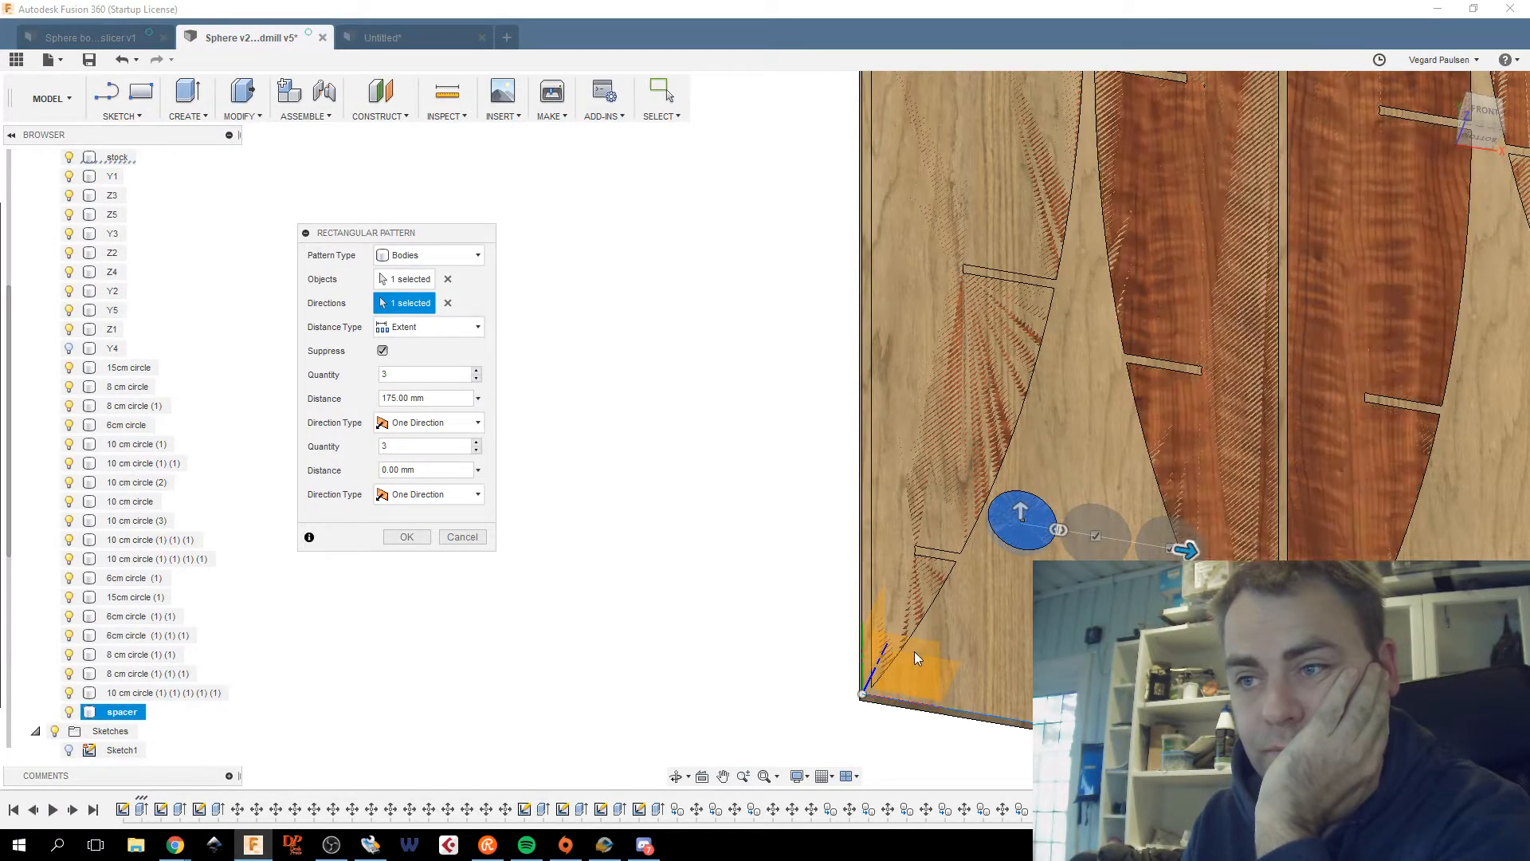
Clear the pattern direction, pick the stock's bottom edge again and set the extent to 175 mm.
left_click(874, 628)
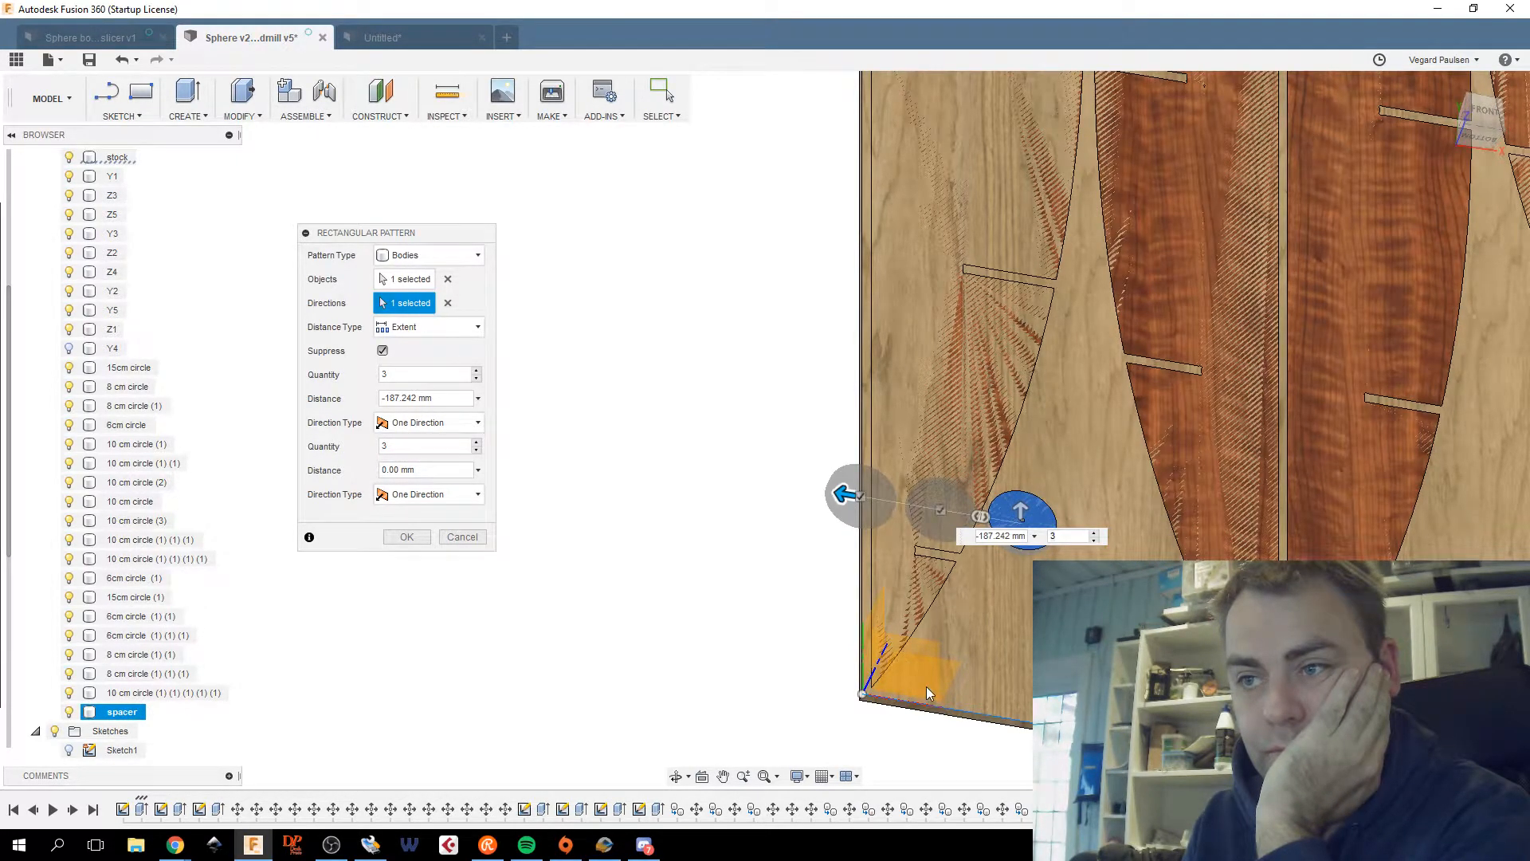
left_click(446, 303)
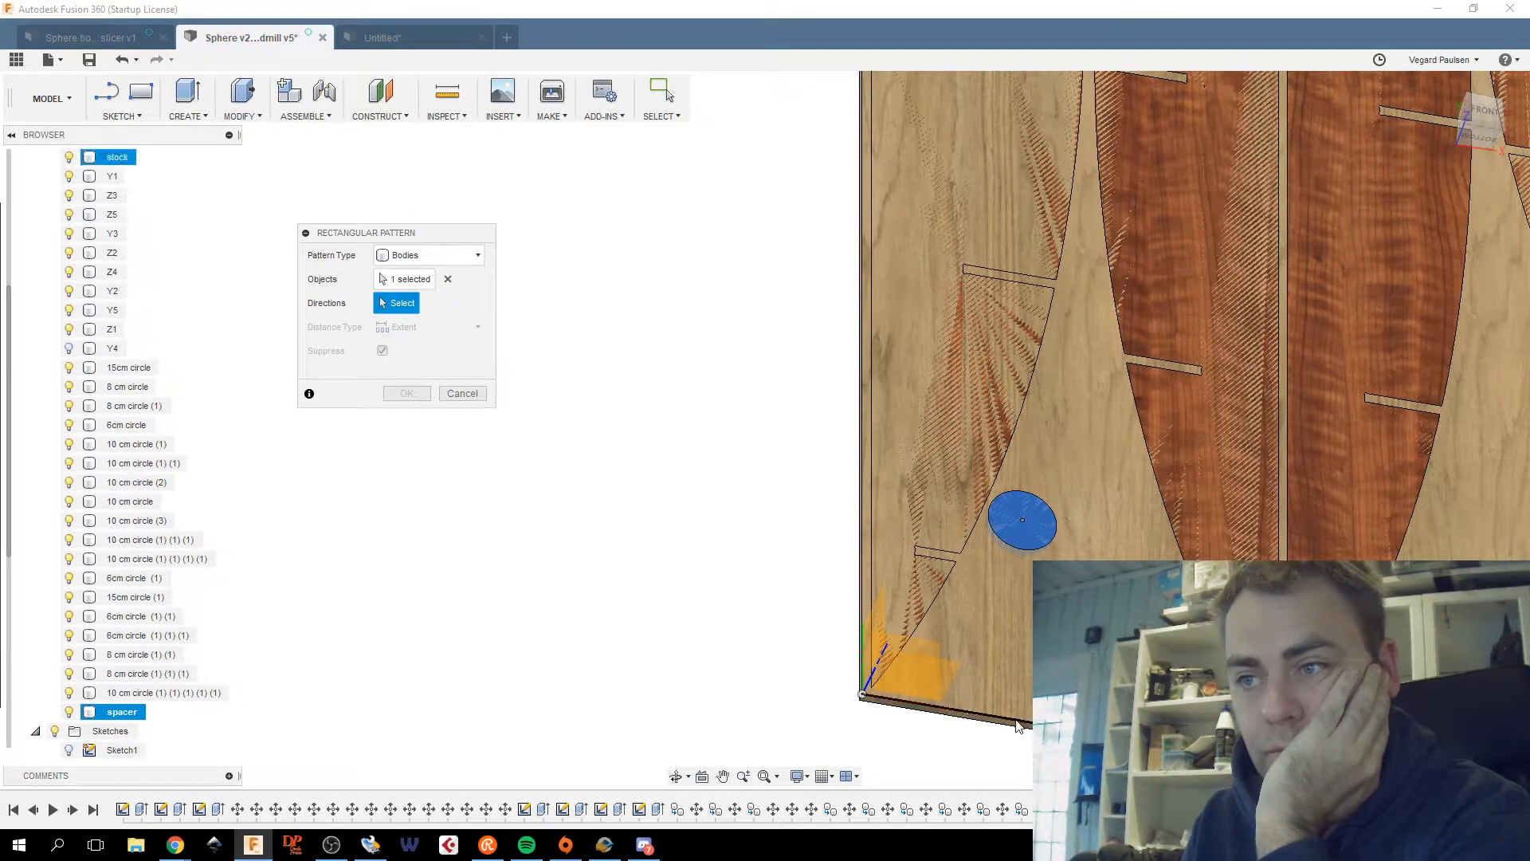
left_click(875, 494)
left_click_drag(876, 494, 1185, 550)
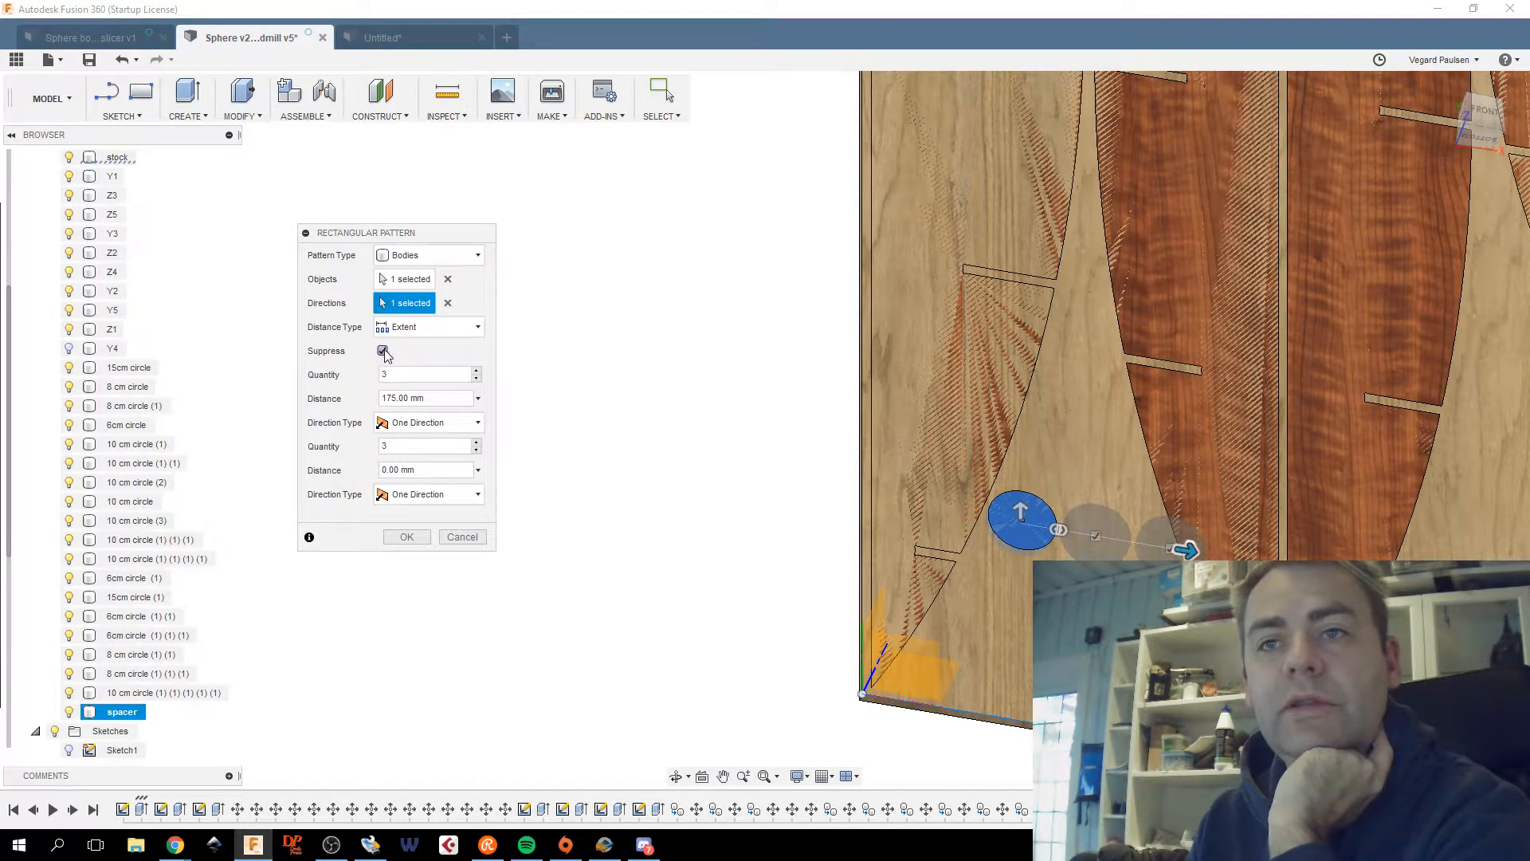
Try the Spacing distance type for the spacer pattern with a distance of 5 mm.
left_click(415, 330)
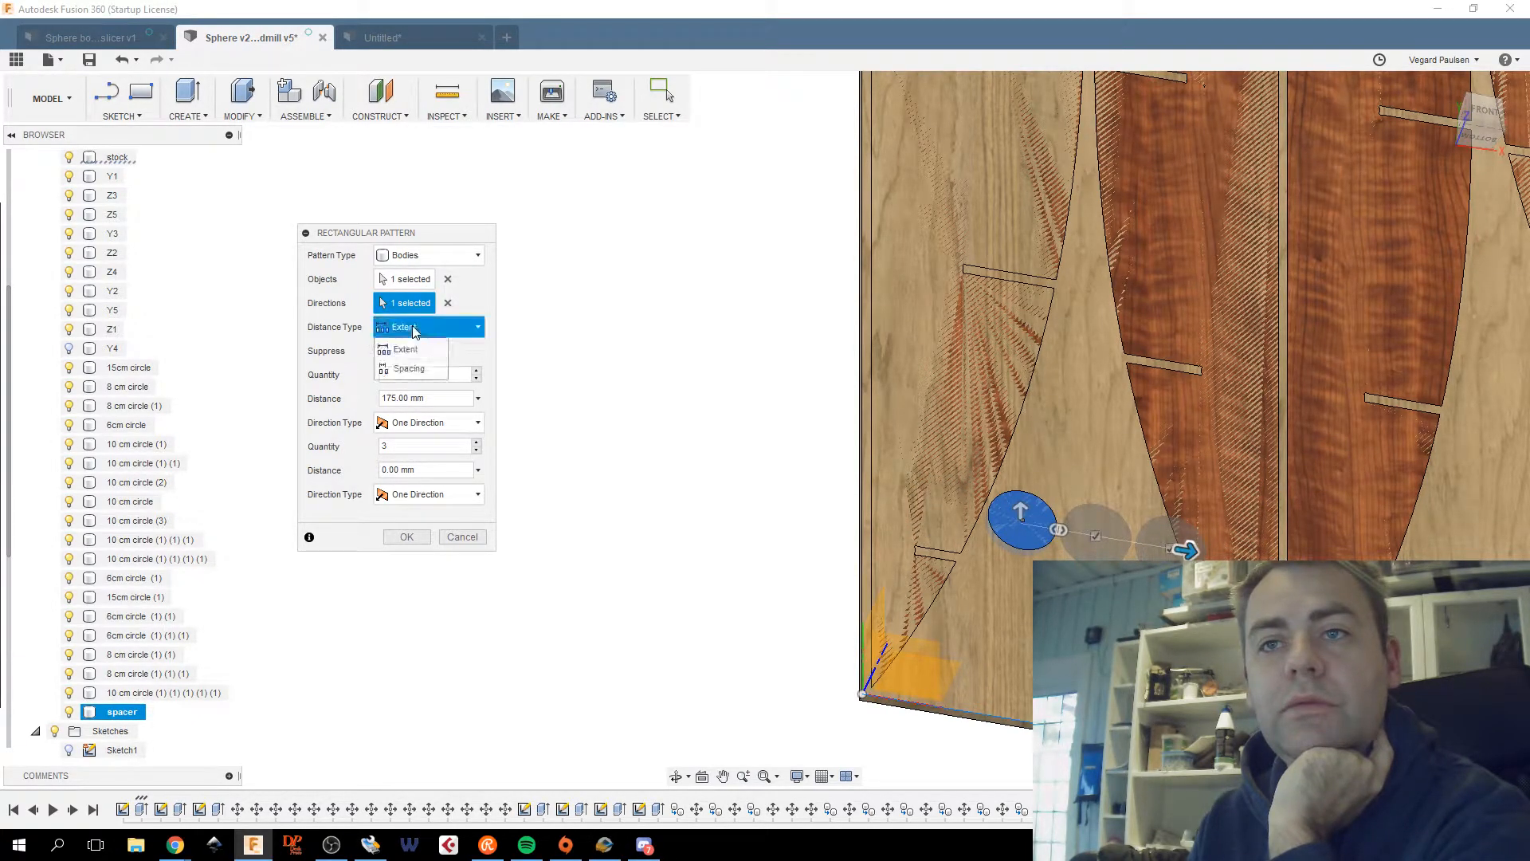
left_click(407, 368)
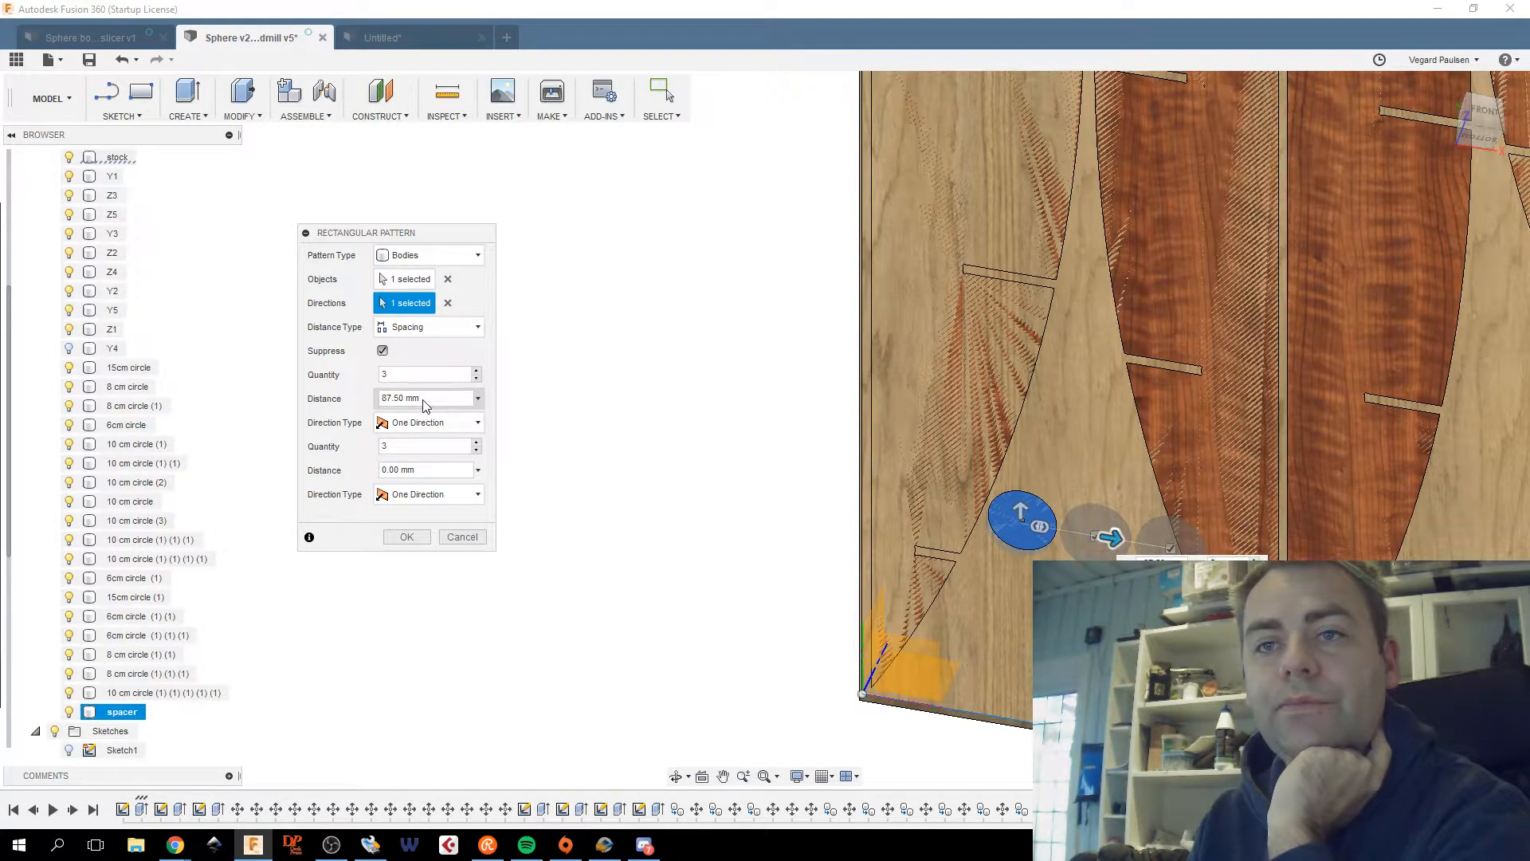
left_click(422, 399)
type("5")
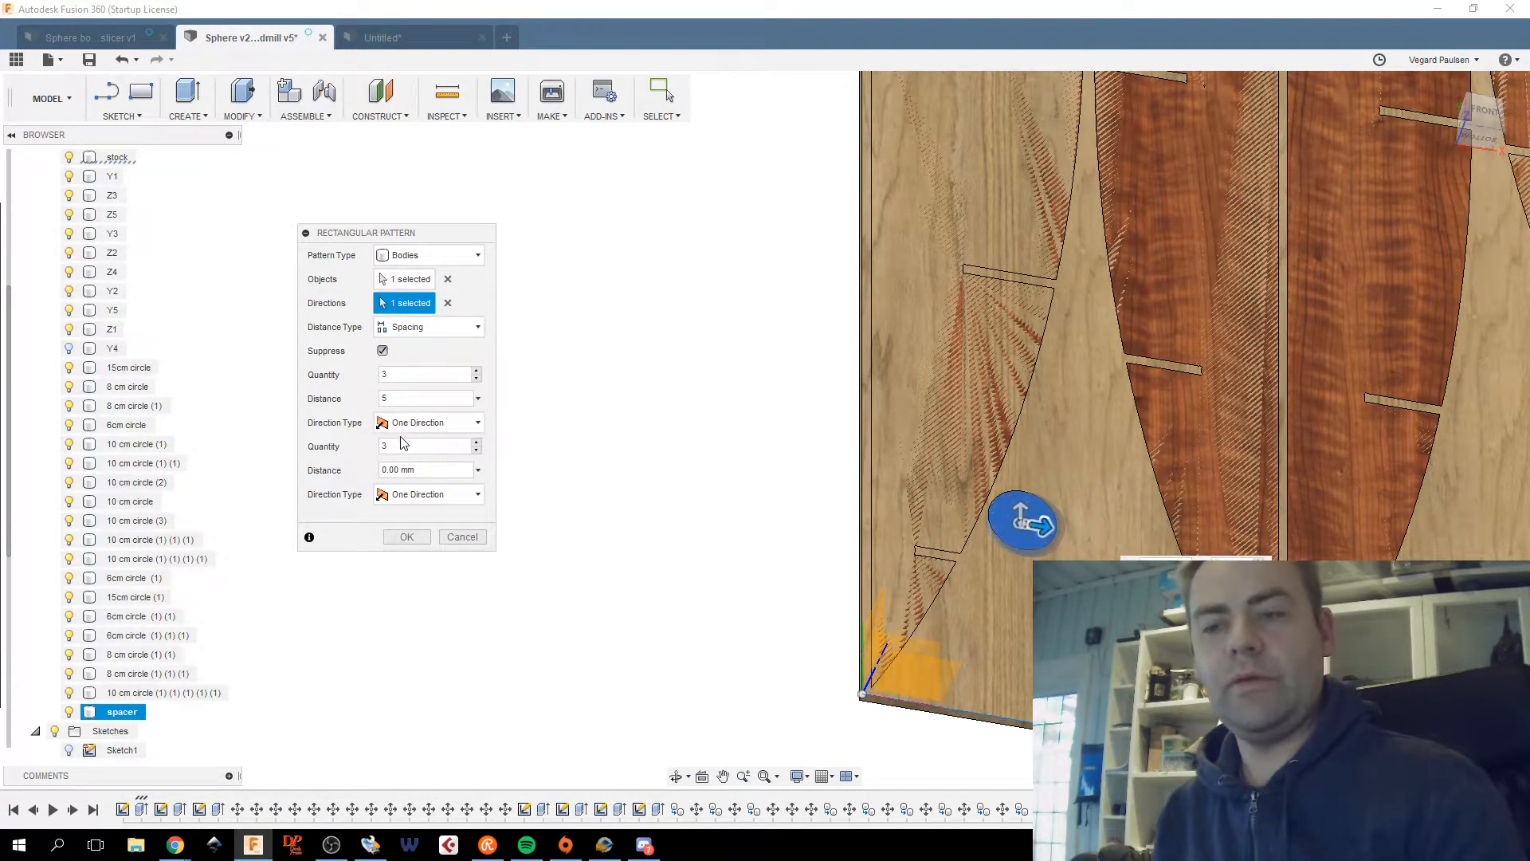
type("mm")
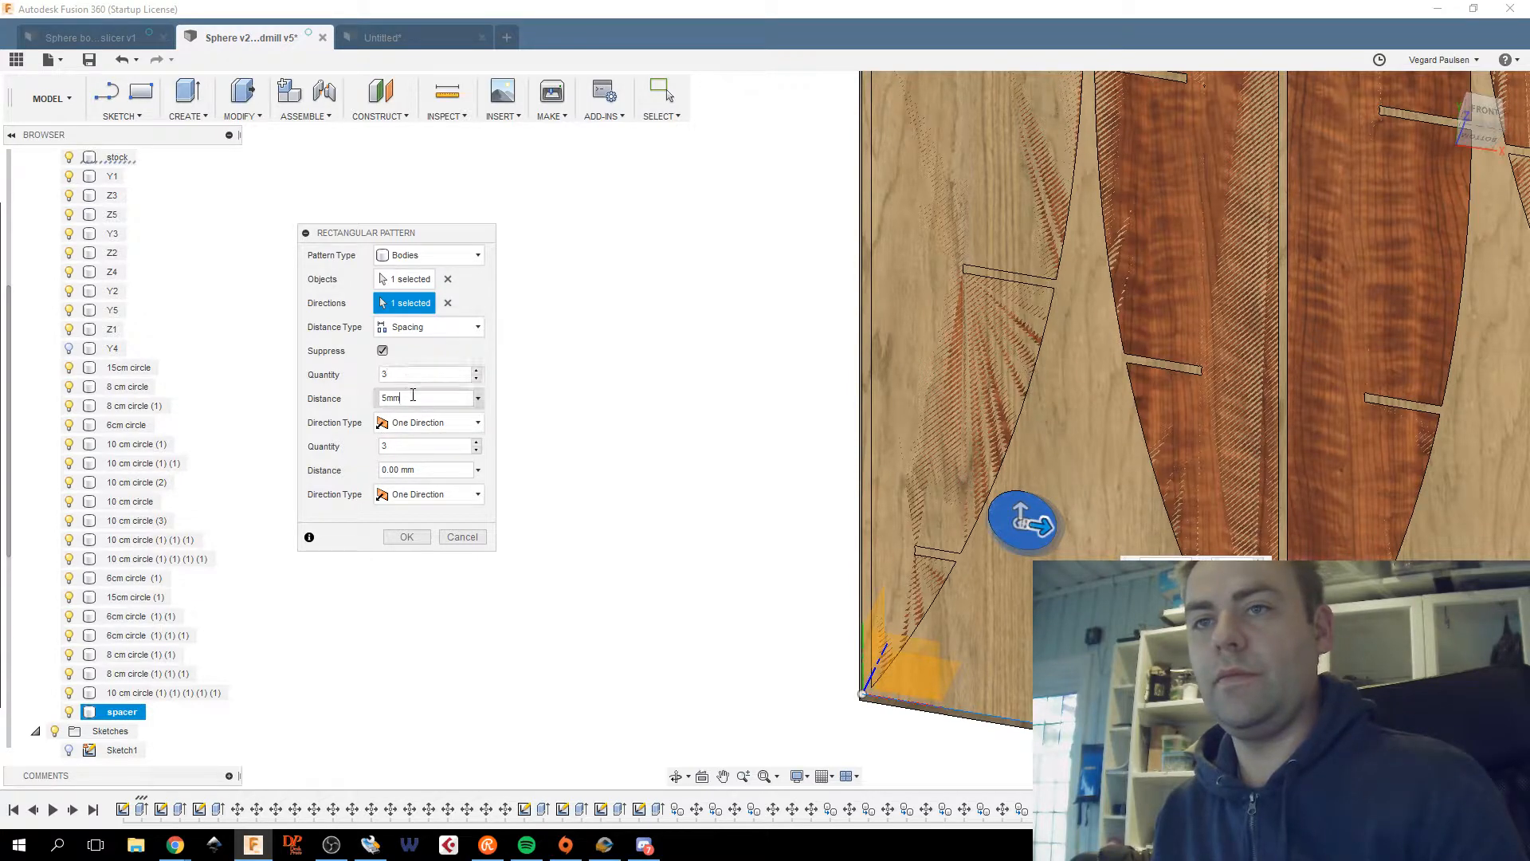
Return the distance type to Extent at 175 mm and spread the pattern in the second, upward direction over 200 mm.
left_click(423, 327)
left_click(419, 351)
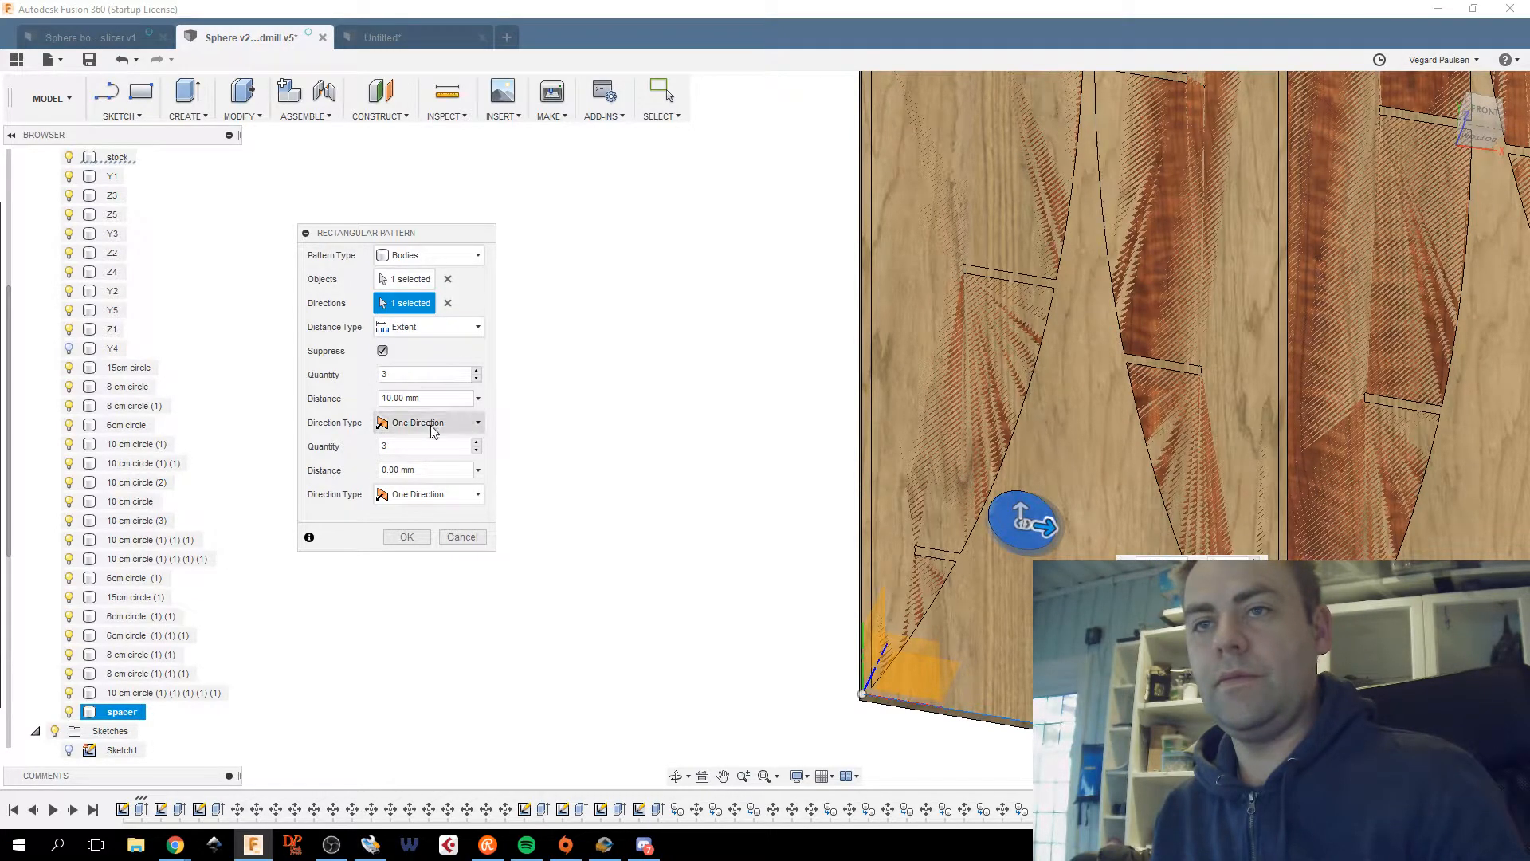
left_click_drag(1039, 526, 1185, 550)
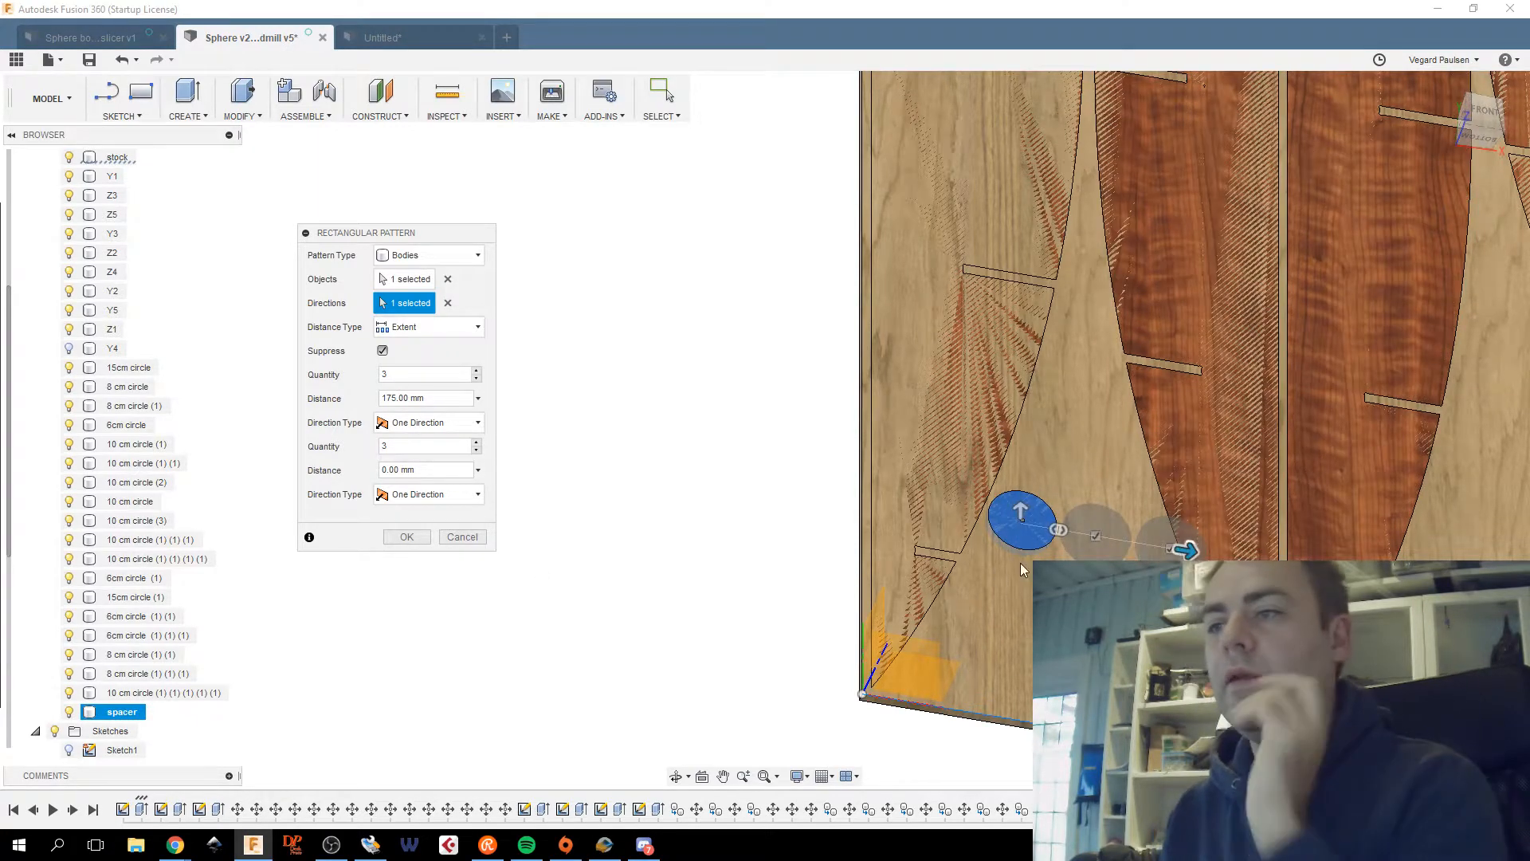
left_click_drag(1021, 512, 1045, 369)
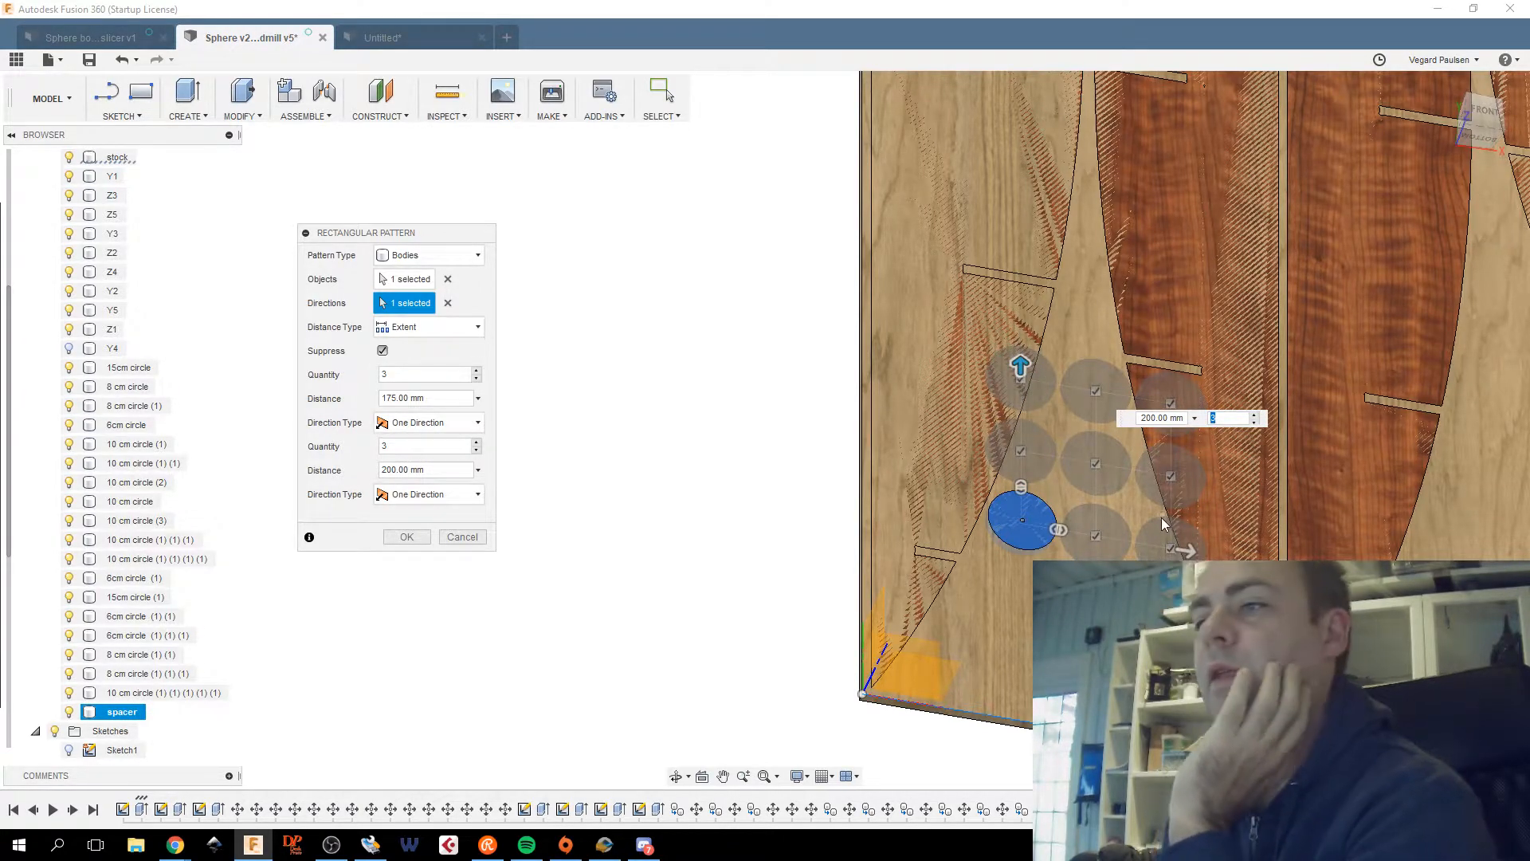
middle_click_drag(1058, 532, 730, 556)
scroll(834, 551, "down", 3)
key("Tab")
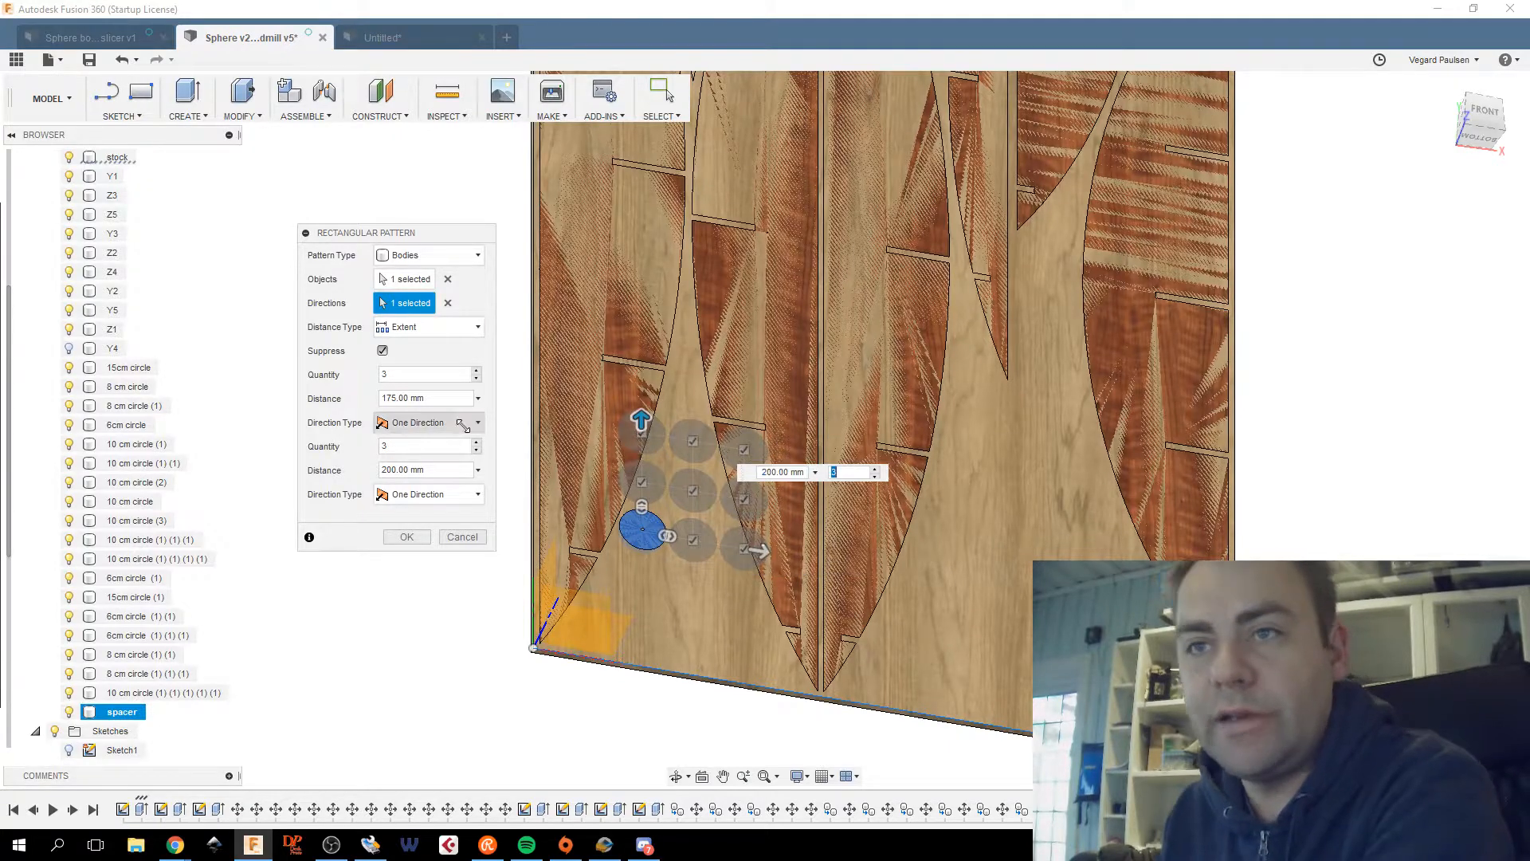
Try a quantity of 5 spacers over a 350 mm extent in the pattern's first direction.
left_click(477, 371)
left_click(477, 371)
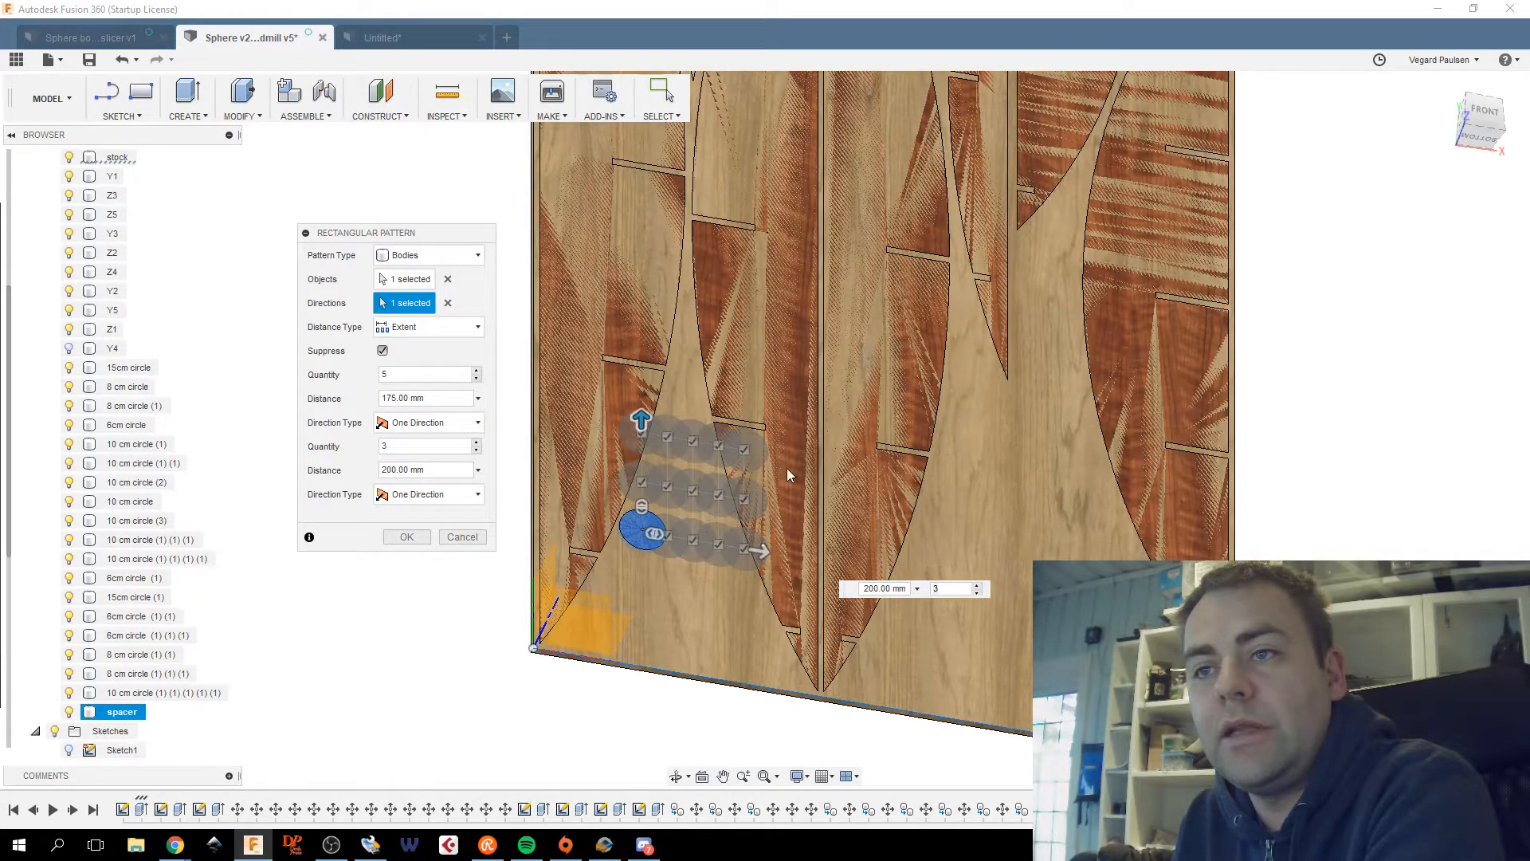
left_click_drag(759, 550, 867, 568)
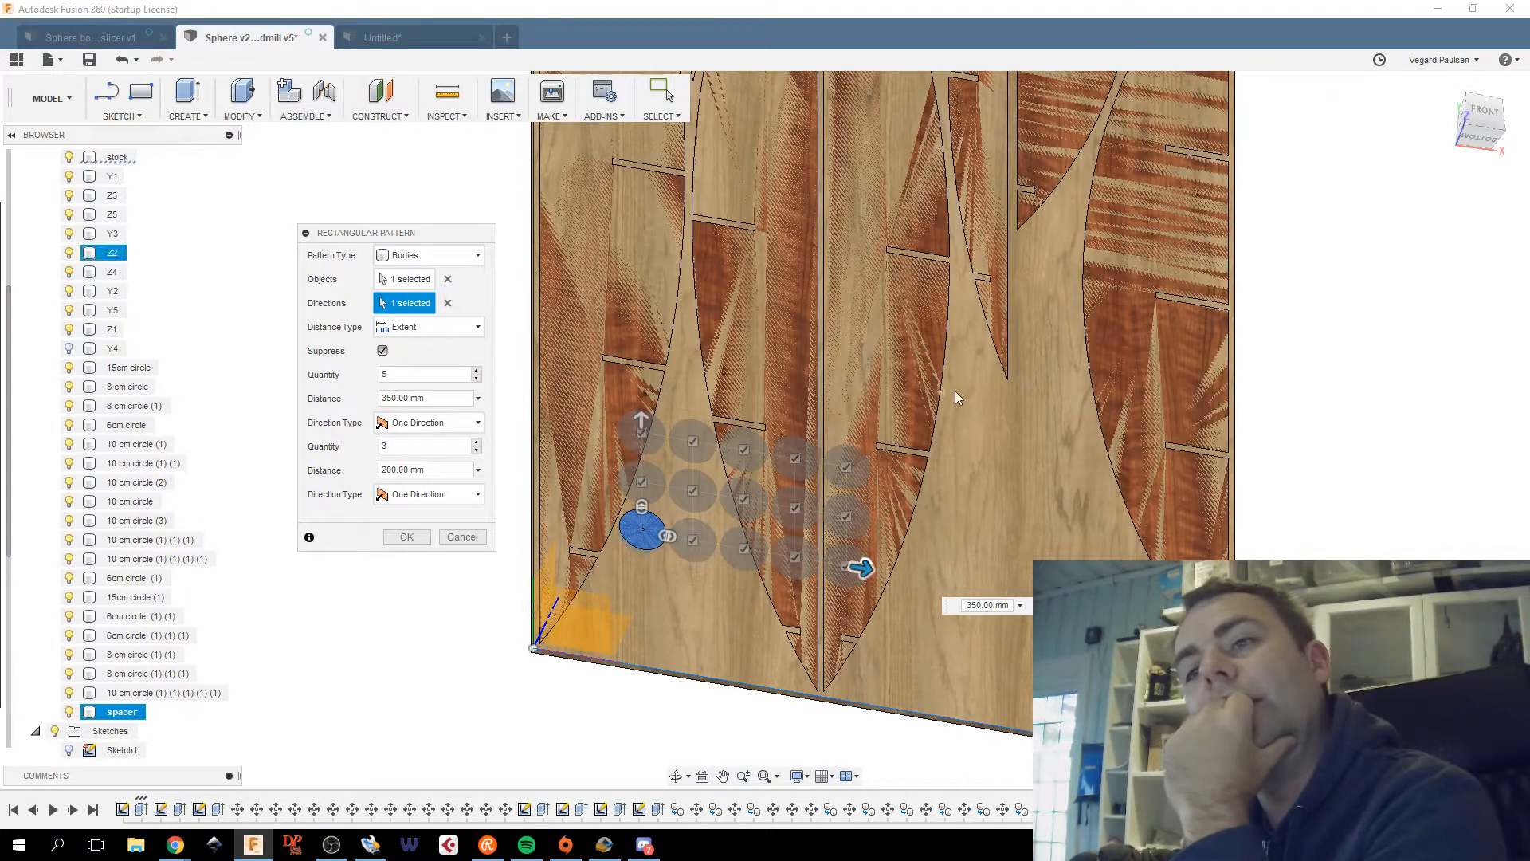
middle_click_drag(988, 418, 732, 366)
scroll(987, 540, "down", 3)
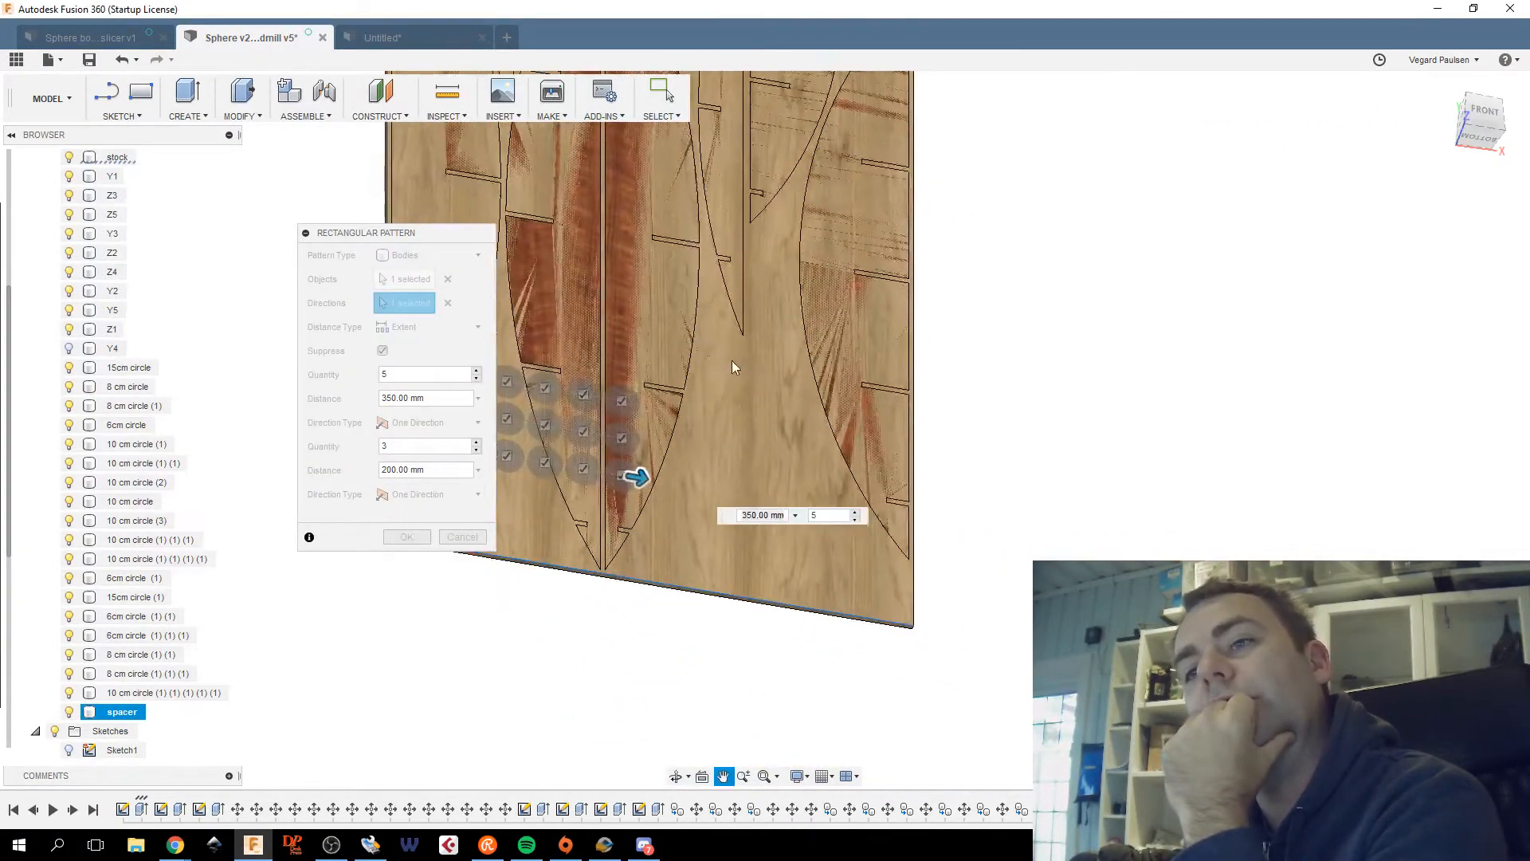
scroll(733, 366, "up", 2)
middle_click_drag(779, 423, 1089, 448)
middle_click_drag(1094, 475, 989, 478)
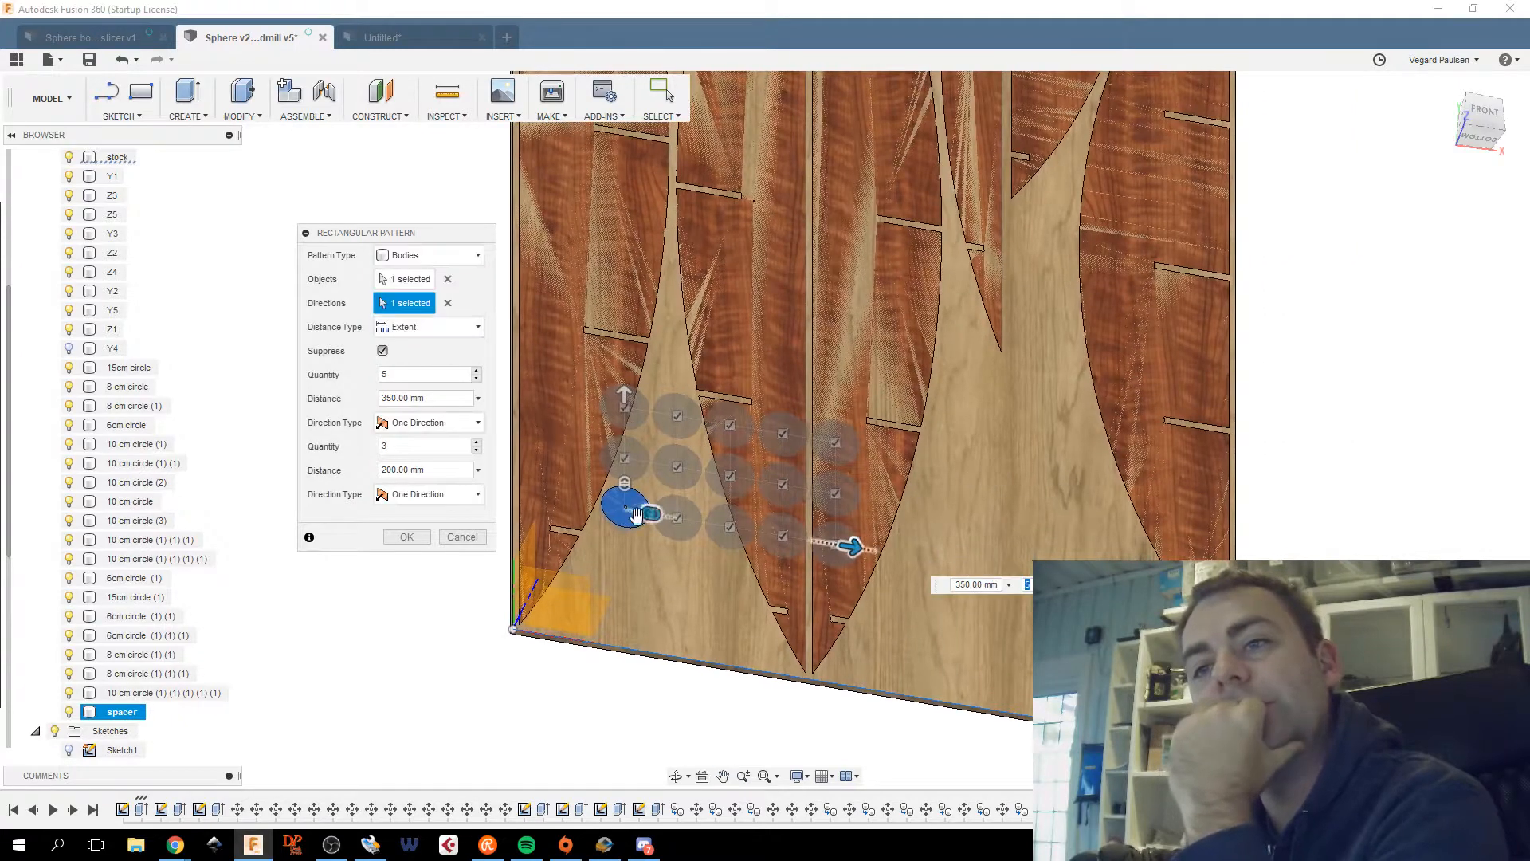
Set the pattern's second, upward direction to a quantity of 6 over an extent of 350 mm.
left_click(477, 443)
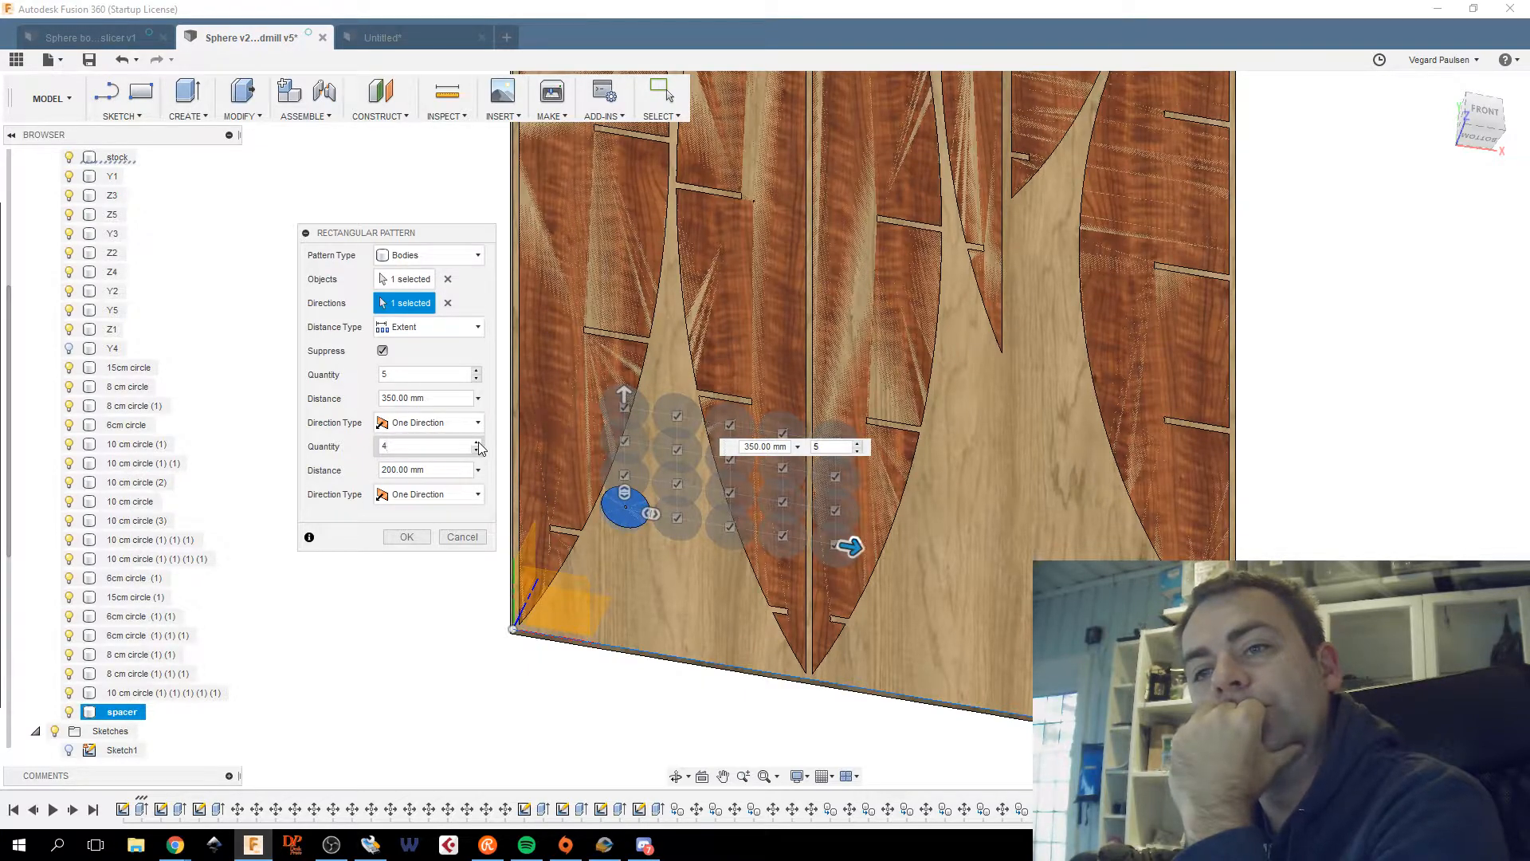
double_click(390, 469)
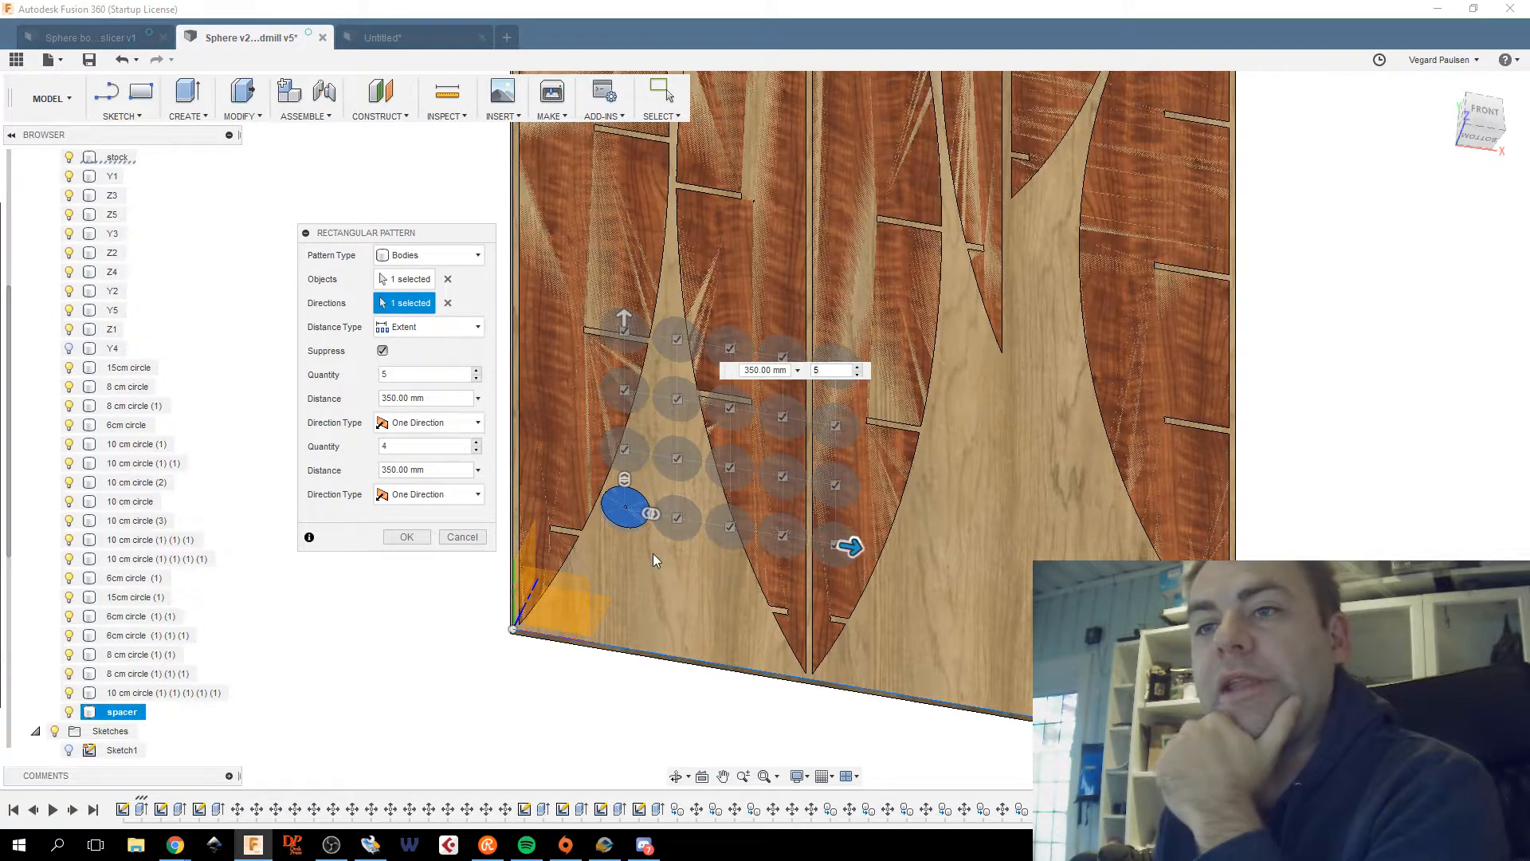
middle_click_drag(653, 553, 628, 596)
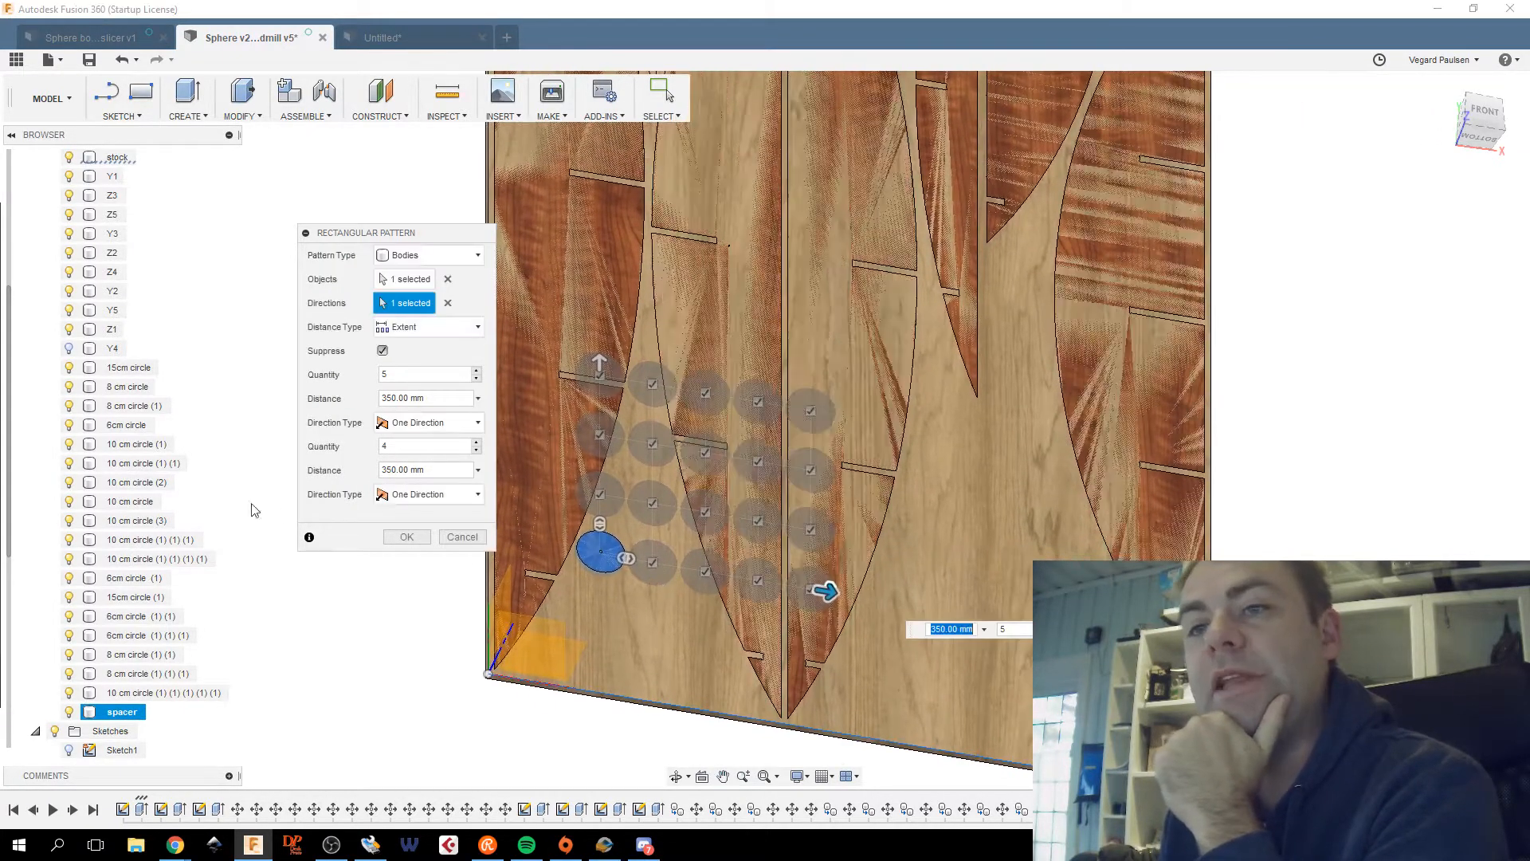
left_click(477, 450)
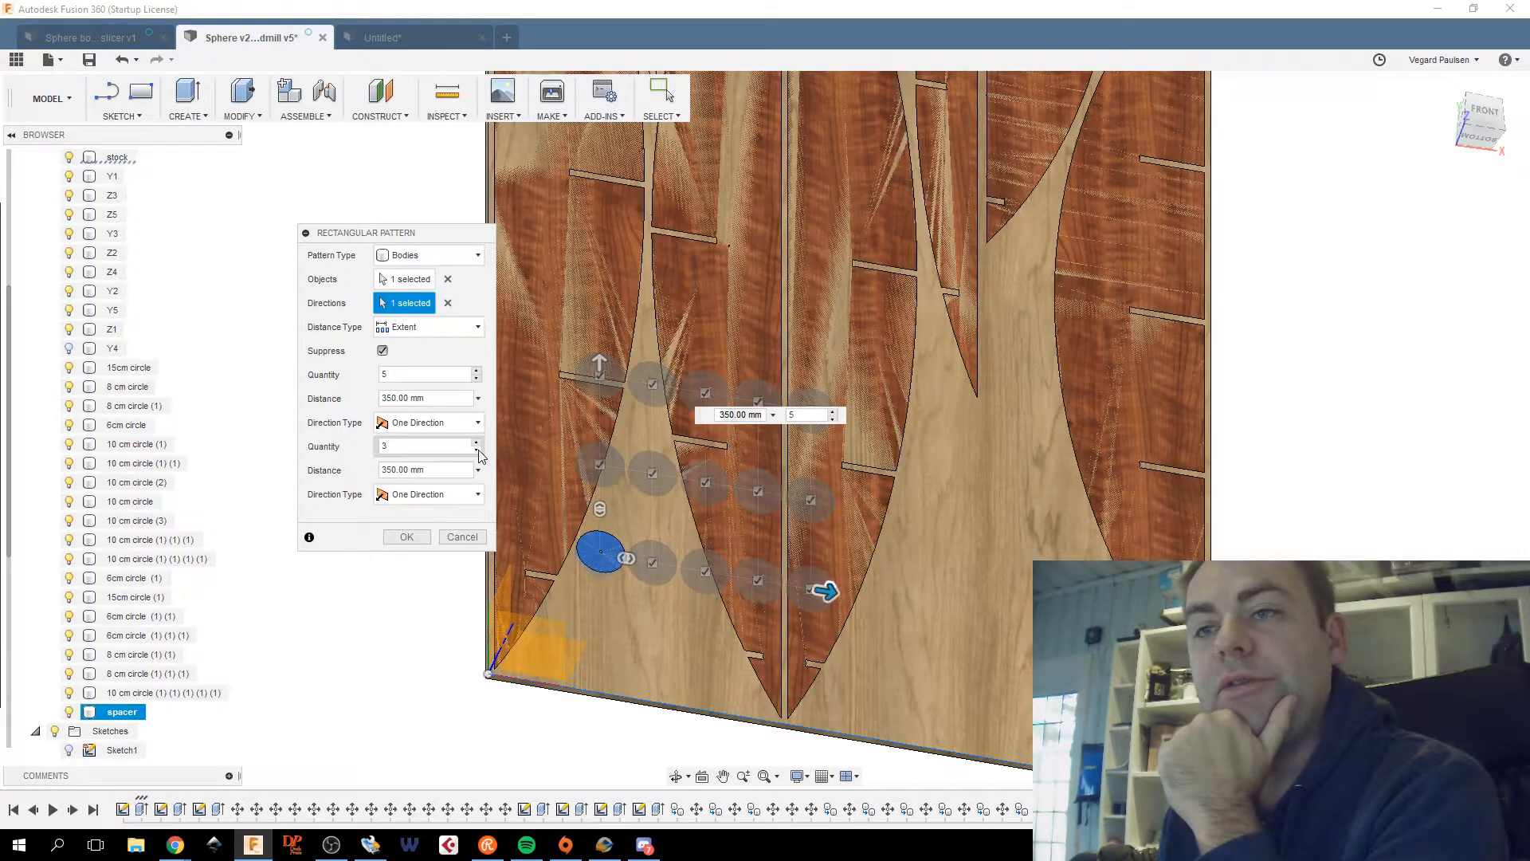
left_click(477, 442)
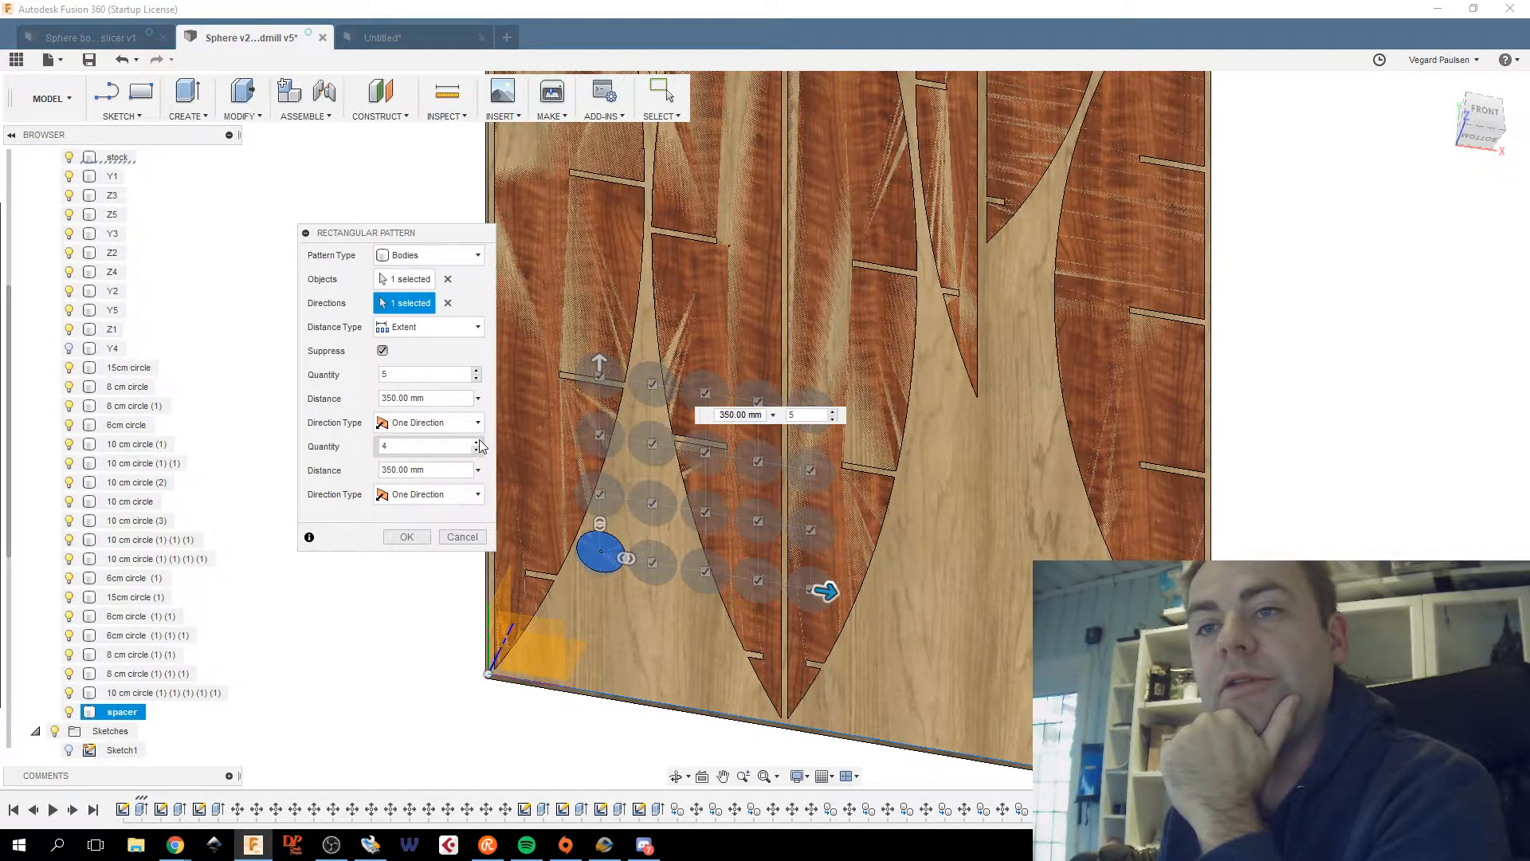
left_click(477, 441)
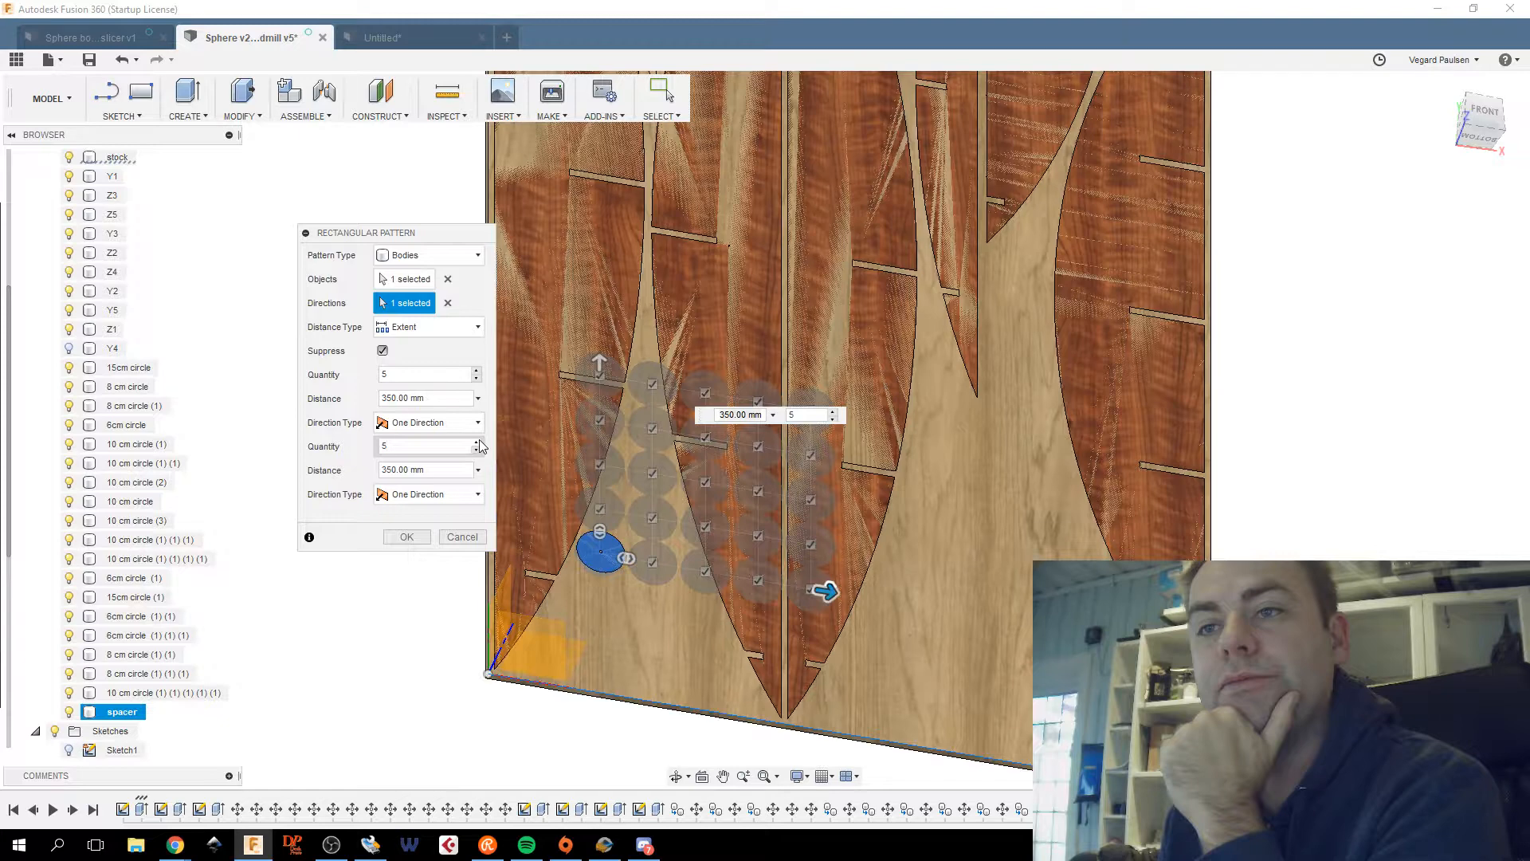
left_click(476, 441)
Set the pattern's first direction, along the bottom edge, to a quantity of 3 over 175 mm.
left_click(476, 378)
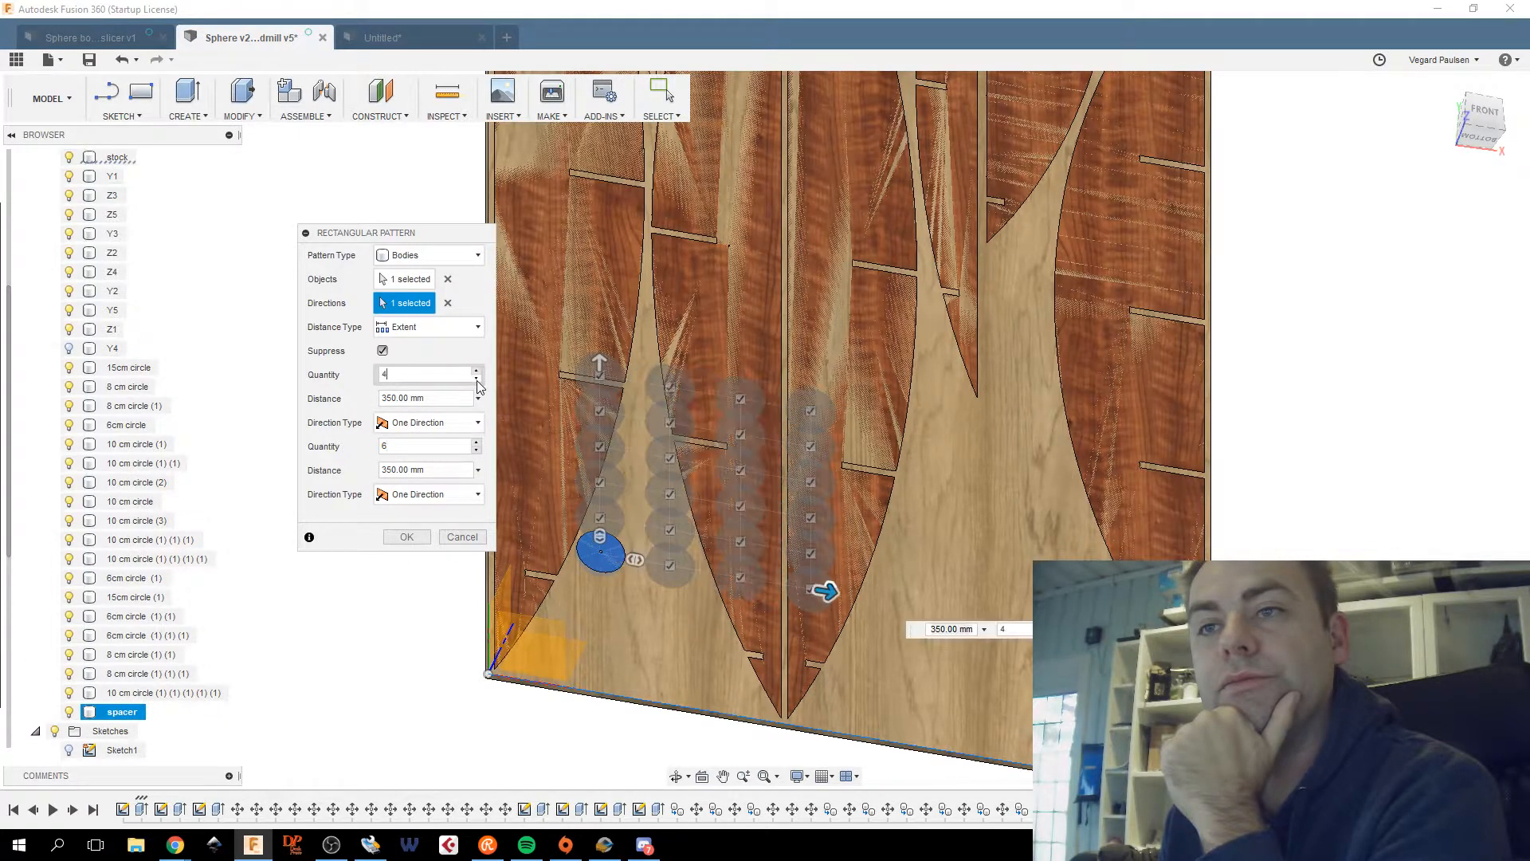
left_click(477, 379)
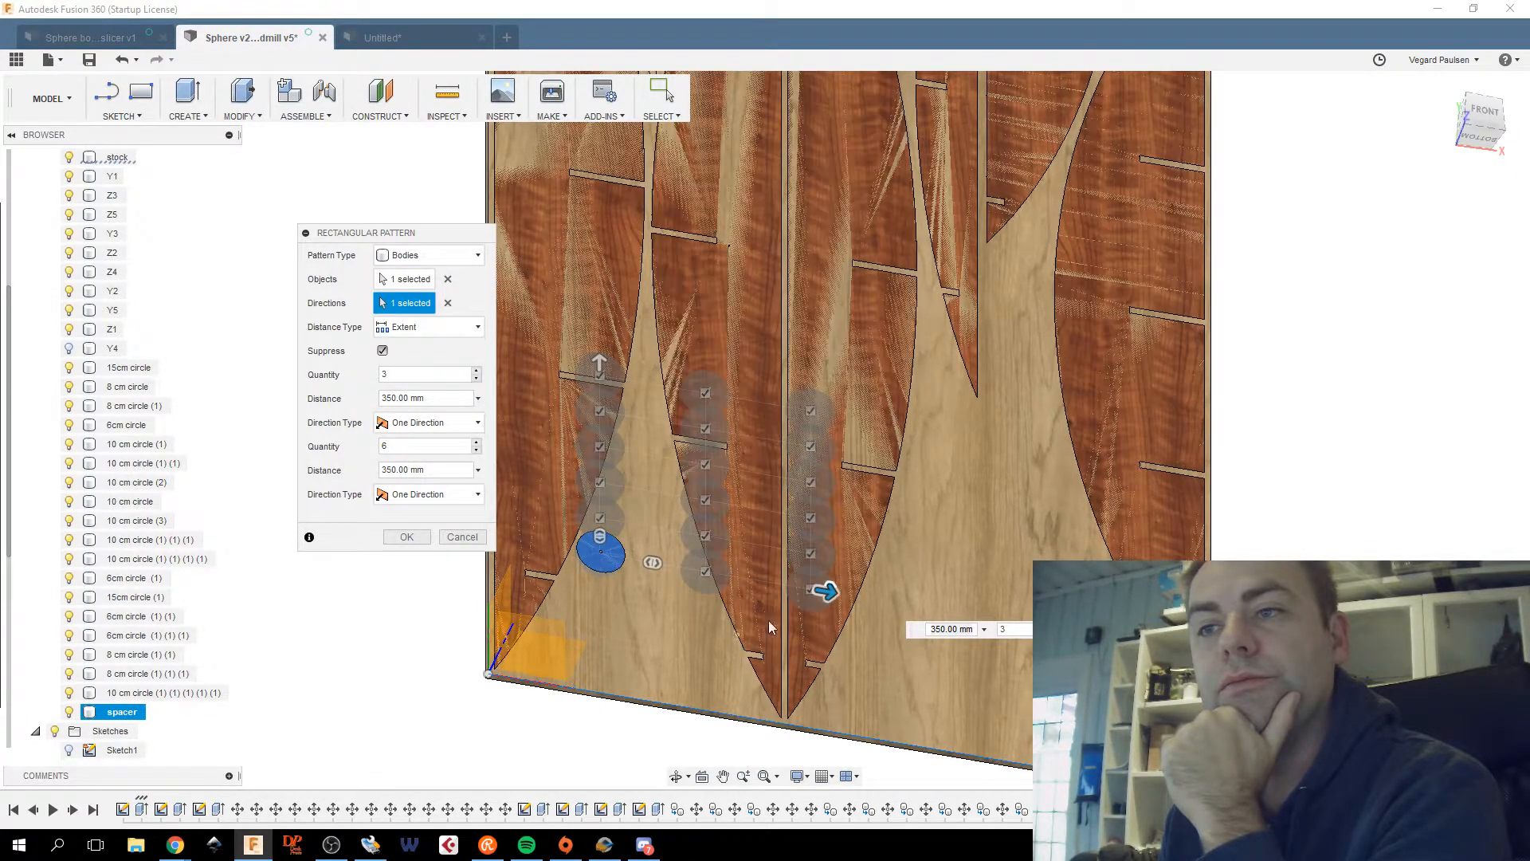
left_click_drag(829, 590, 728, 576)
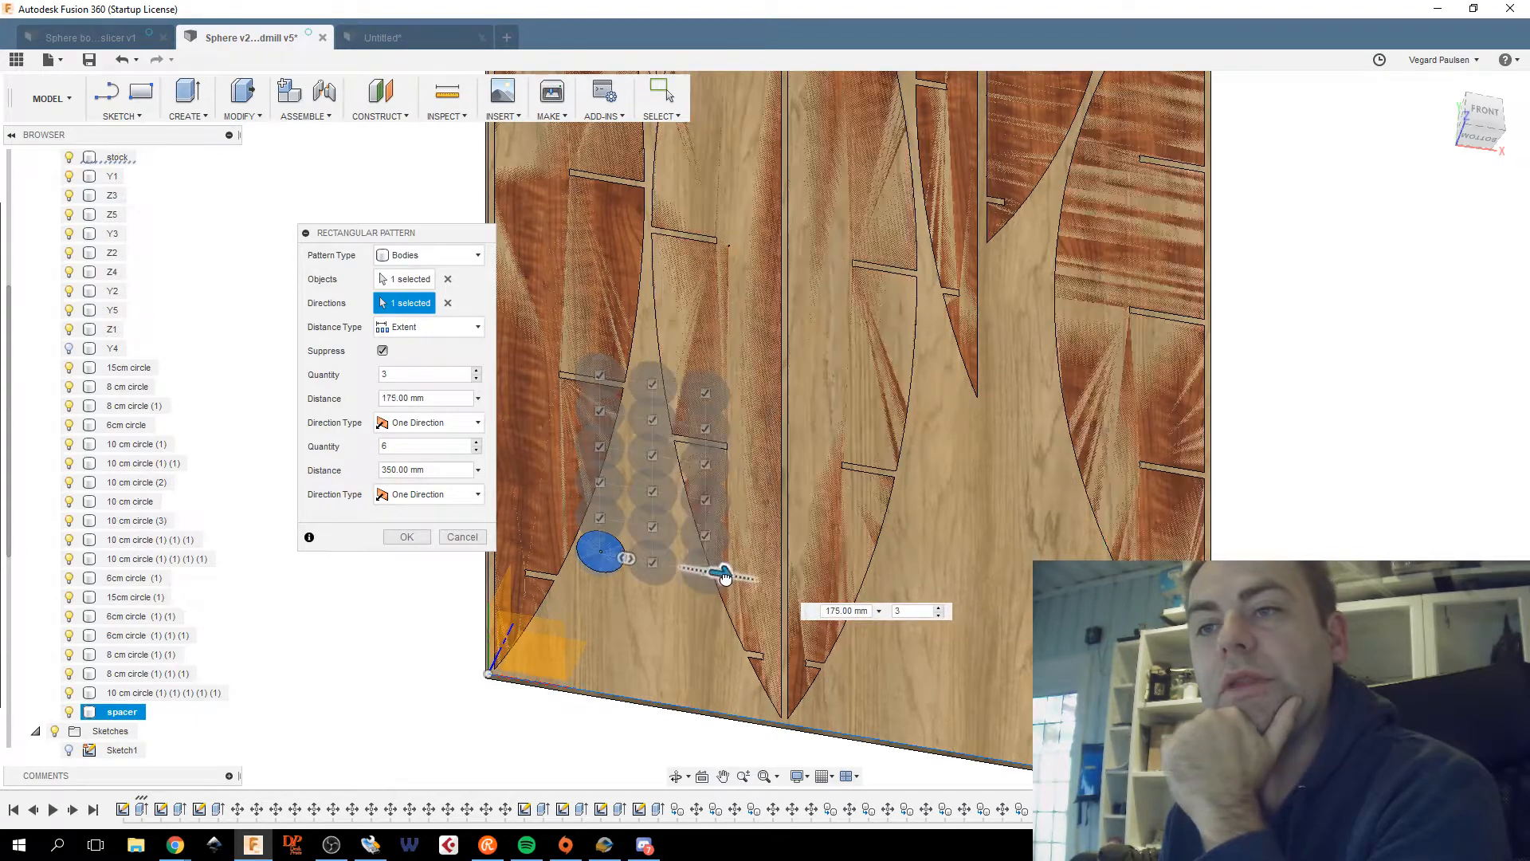
Lengthen the upward extent to 475 mm and create the spacer pattern.
left_click_drag(598, 366, 599, 299)
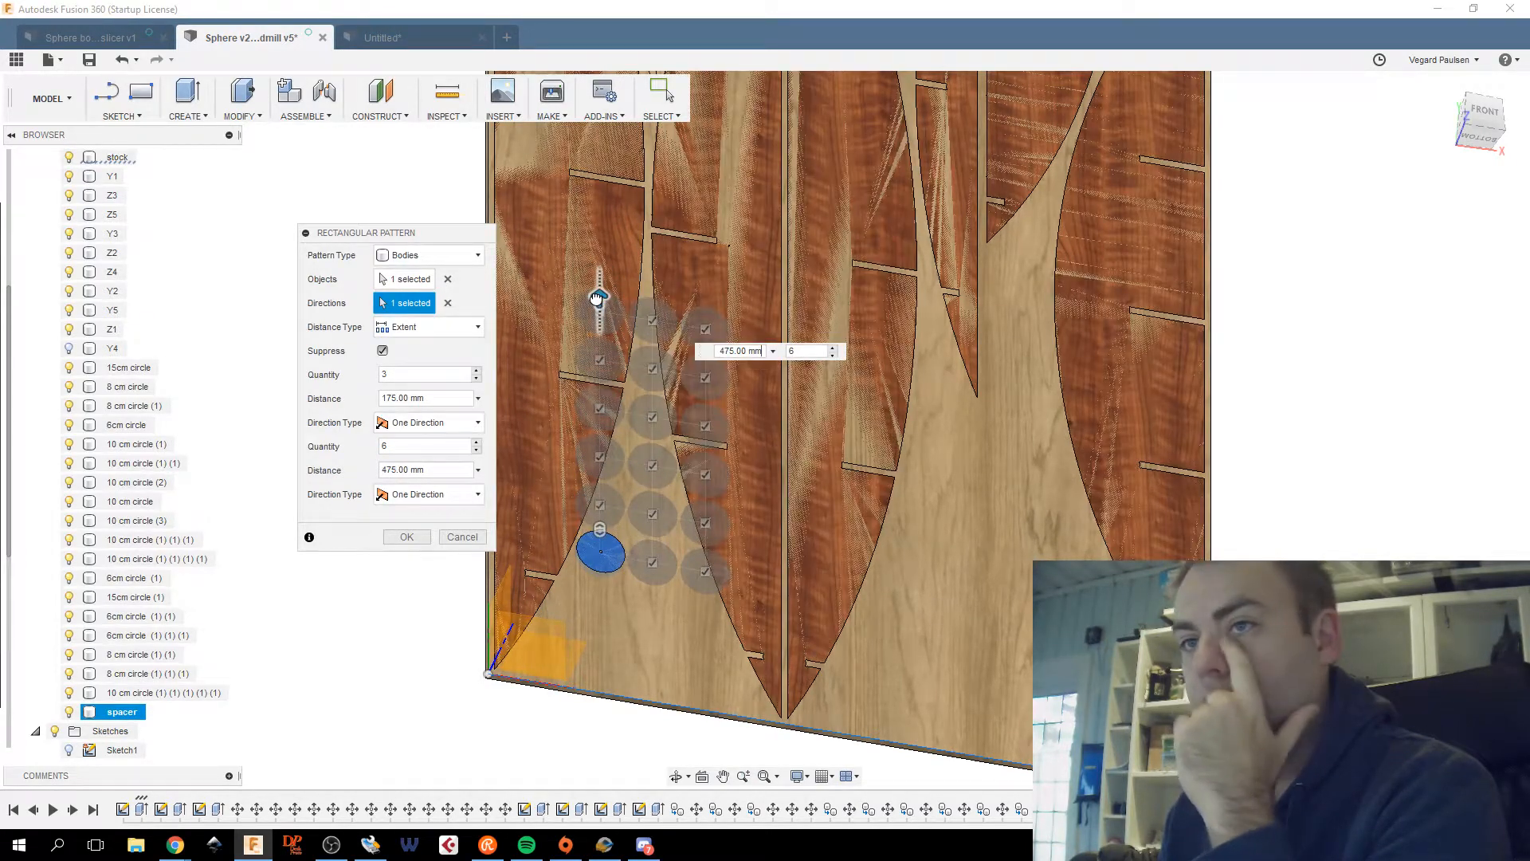
left_click(407, 536)
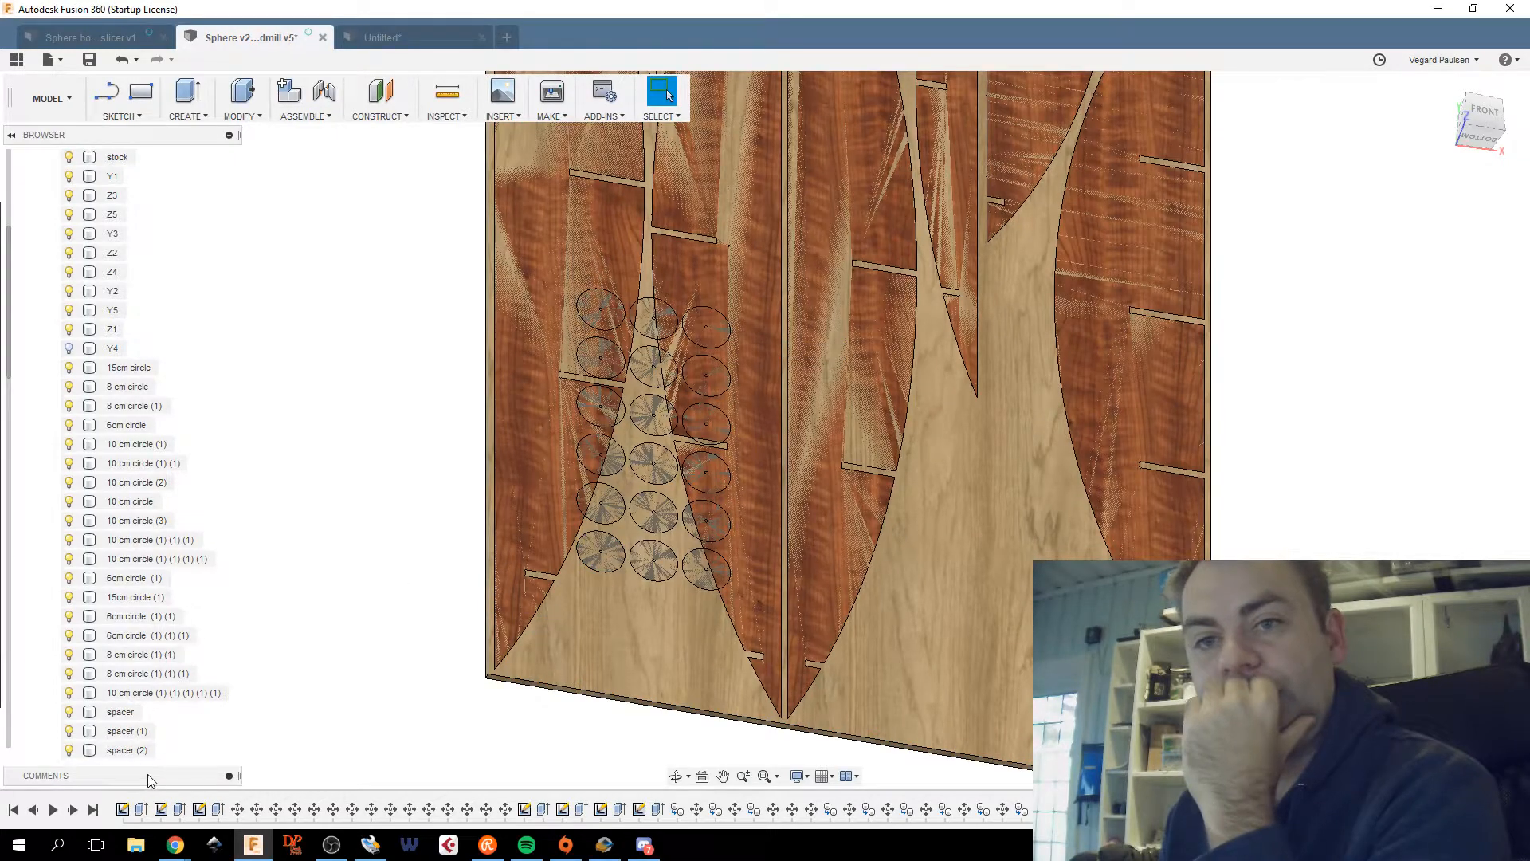
scroll(146, 720, "down", 7)
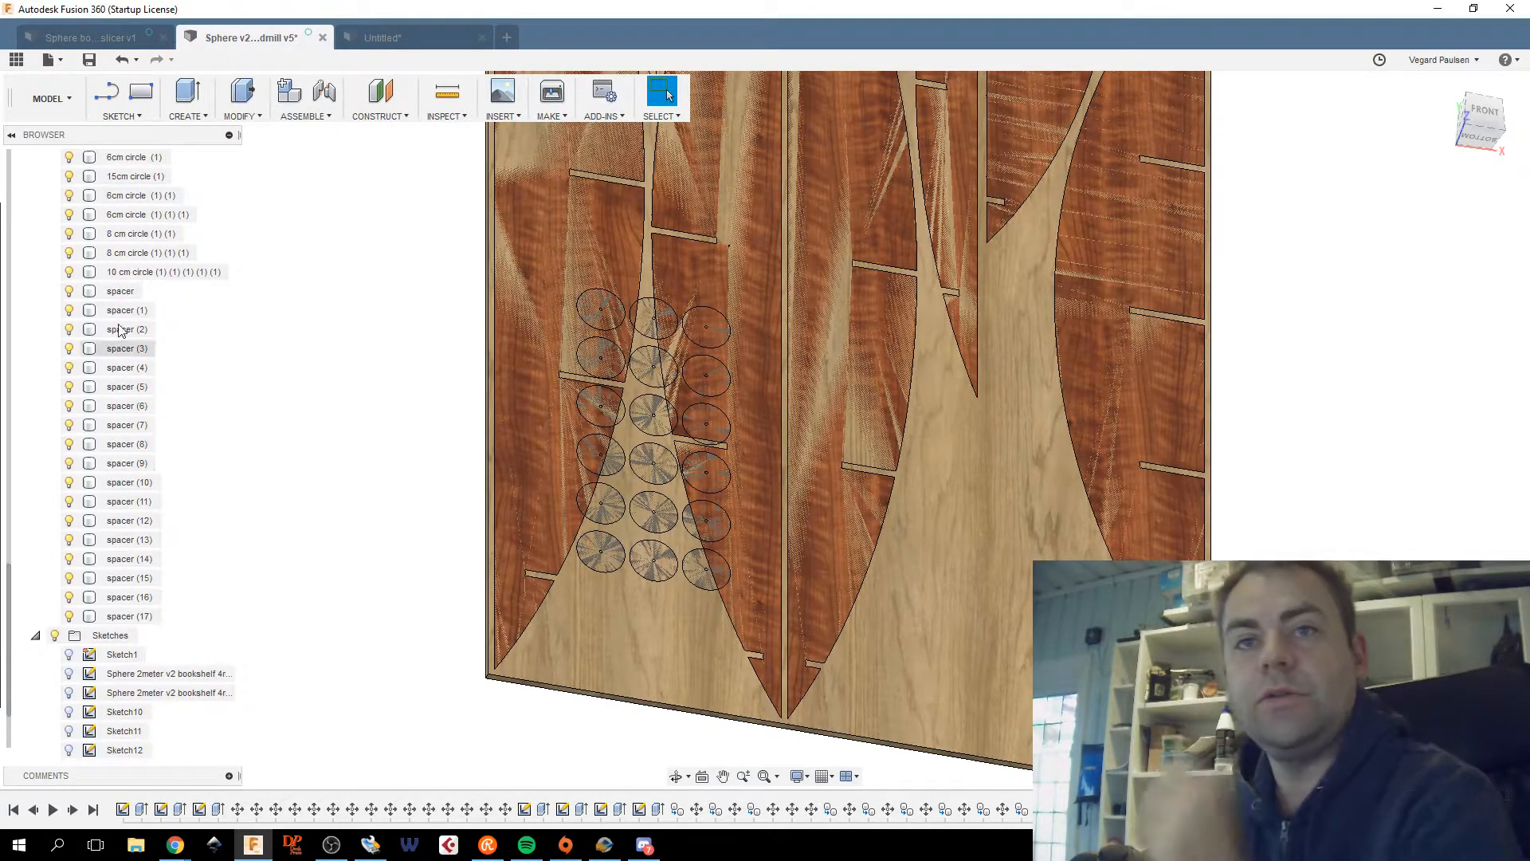
Move all 18 spacer bodies about 559 mm in X and -106 mm in Y into the wider free area of the stock.
left_click(111, 294)
left_click(128, 616, "shift")
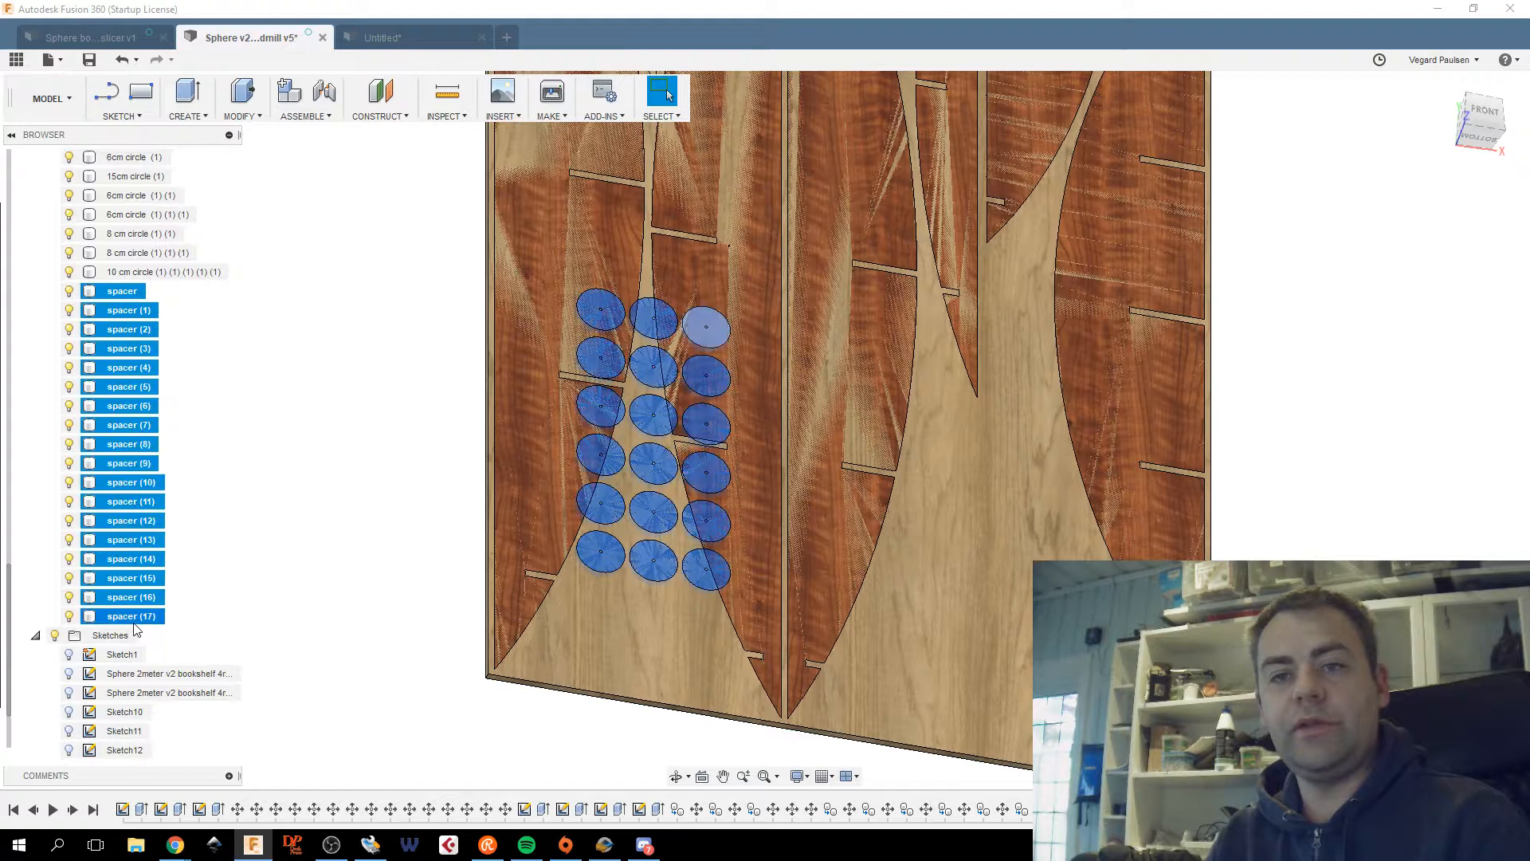
right_click(137, 615)
left_click(235, 406)
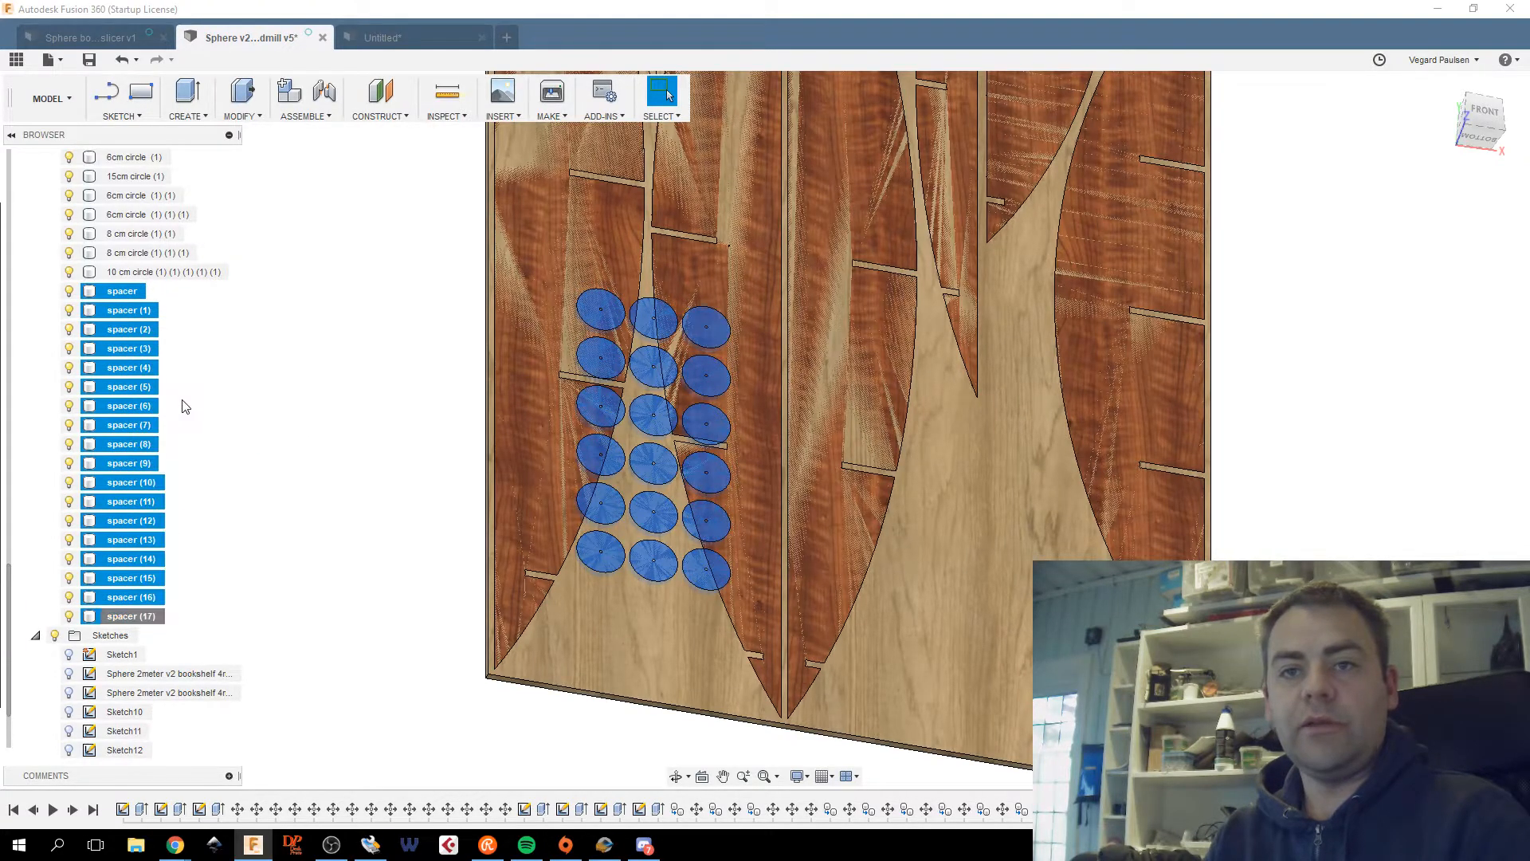
right_click(121, 376)
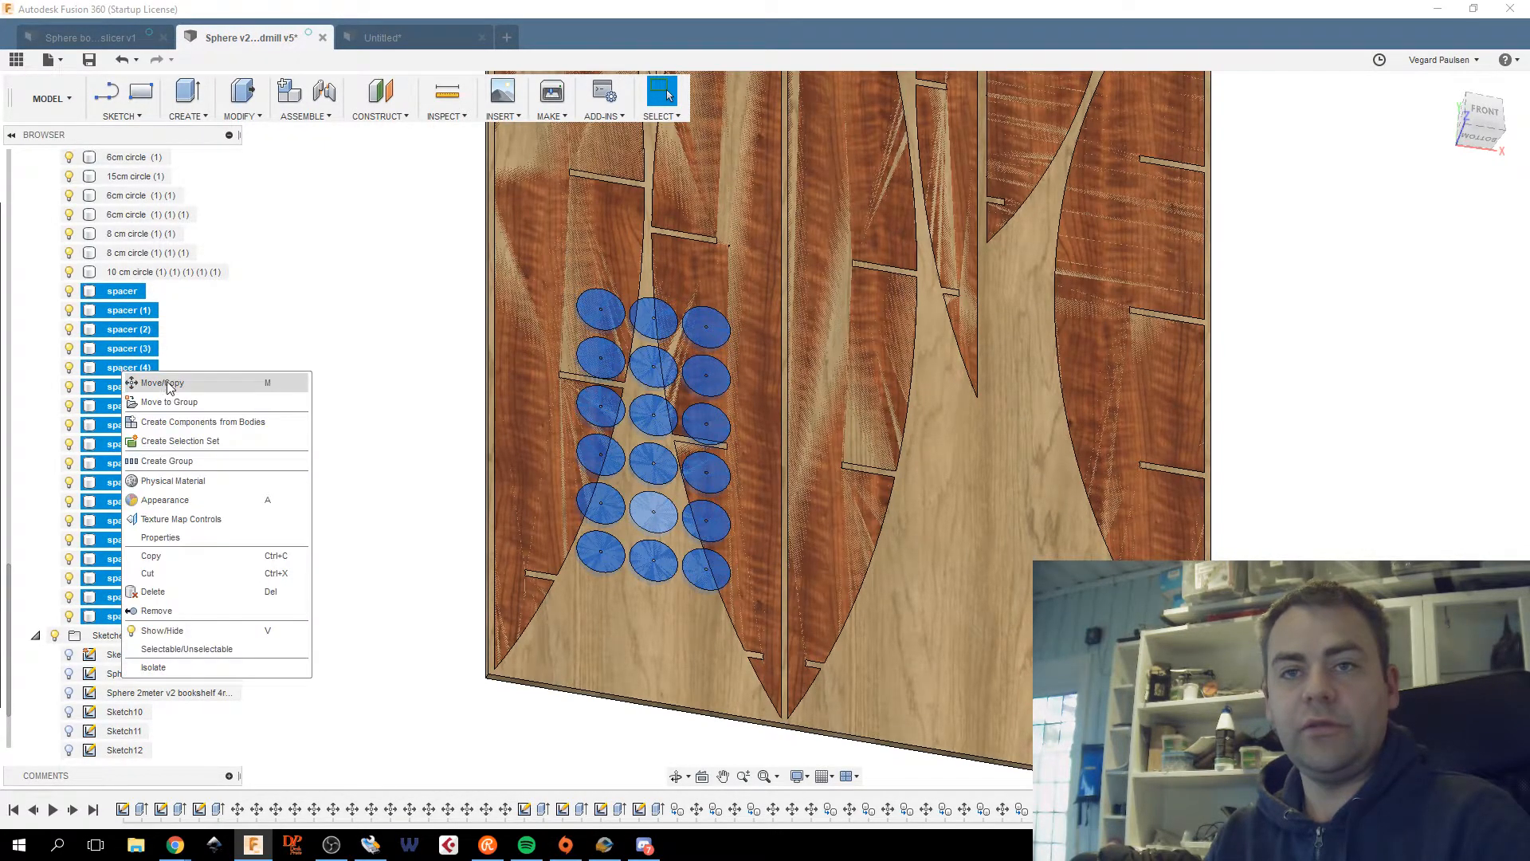
left_click(147, 384)
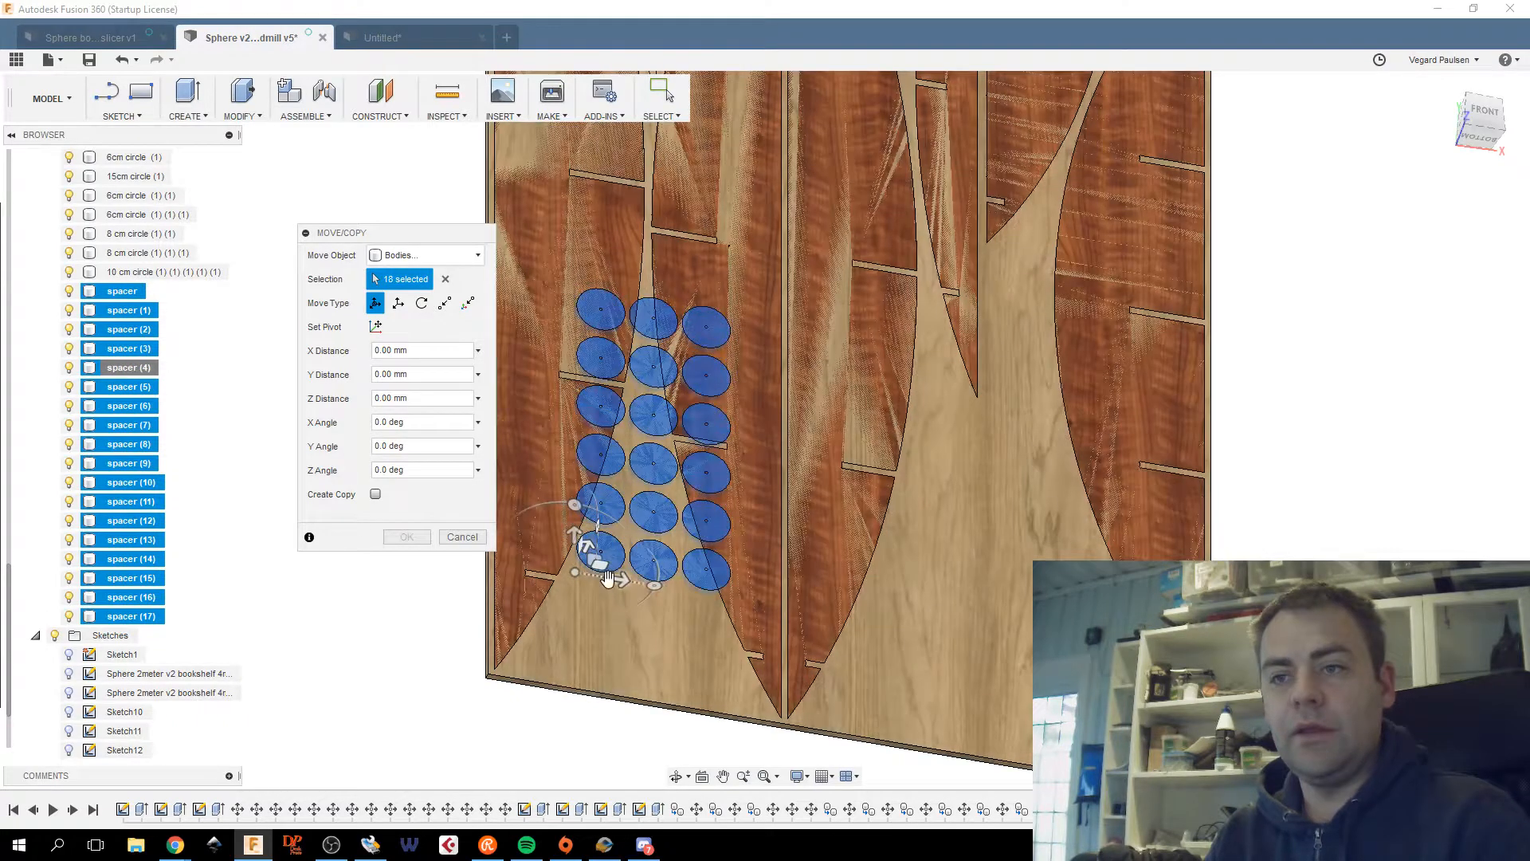
left_click_drag(620, 581, 980, 638)
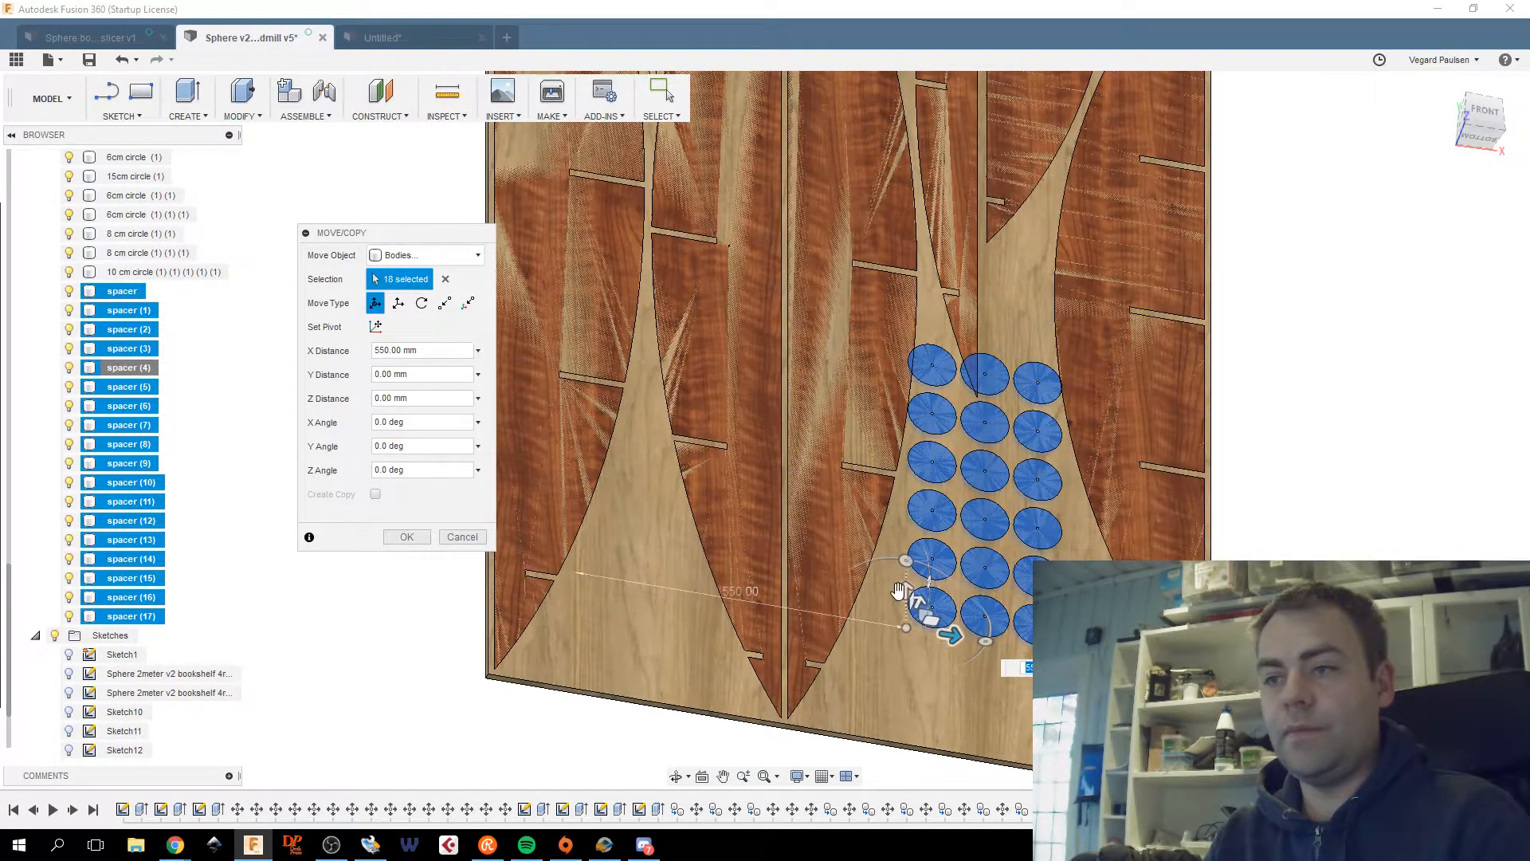
left_click_drag(905, 592, 912, 643)
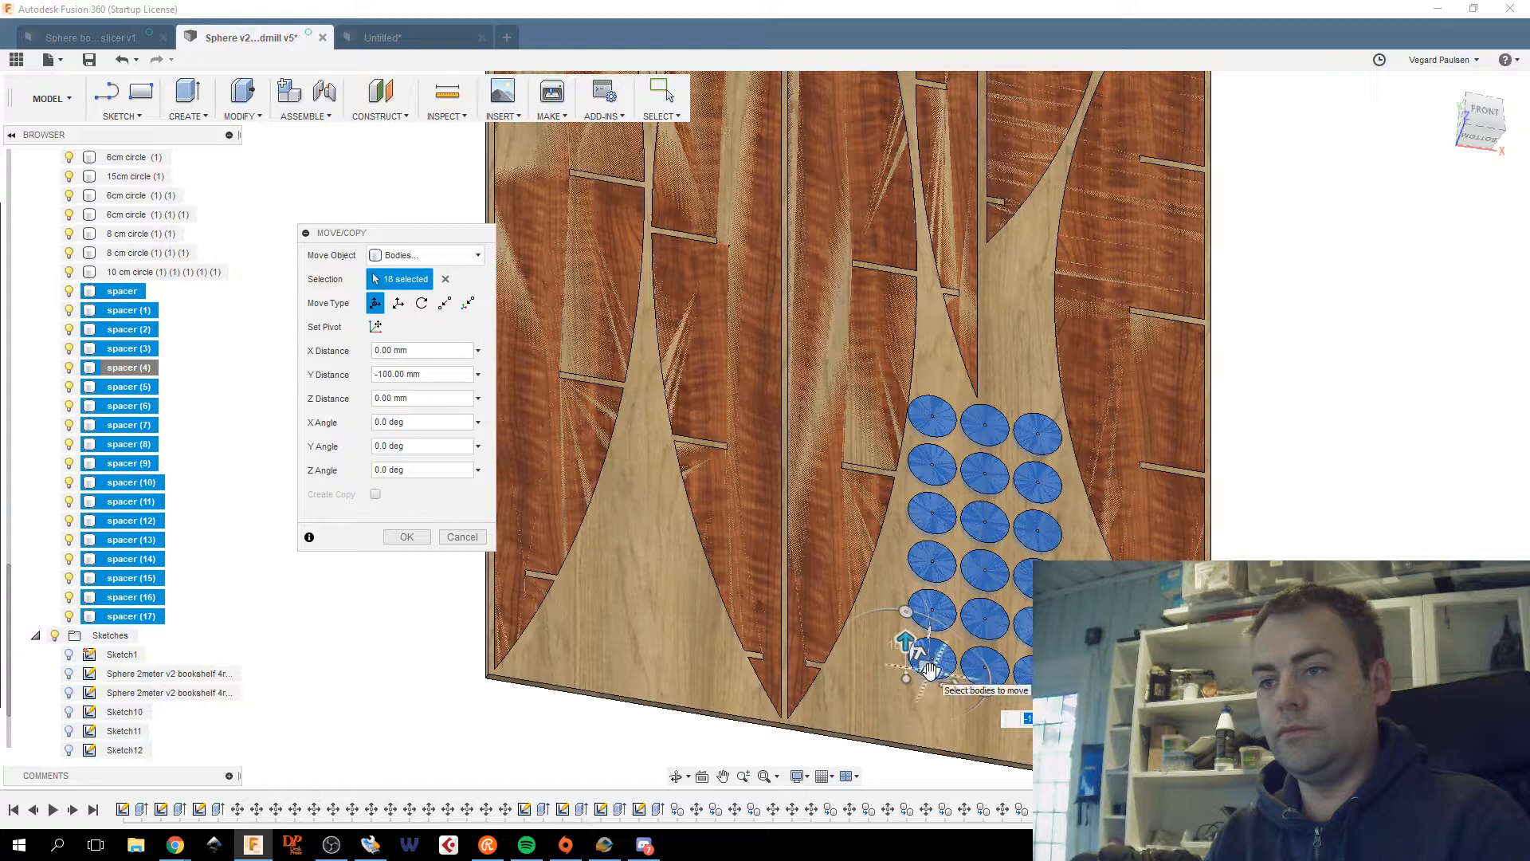
left_click_drag(935, 664, 933, 669)
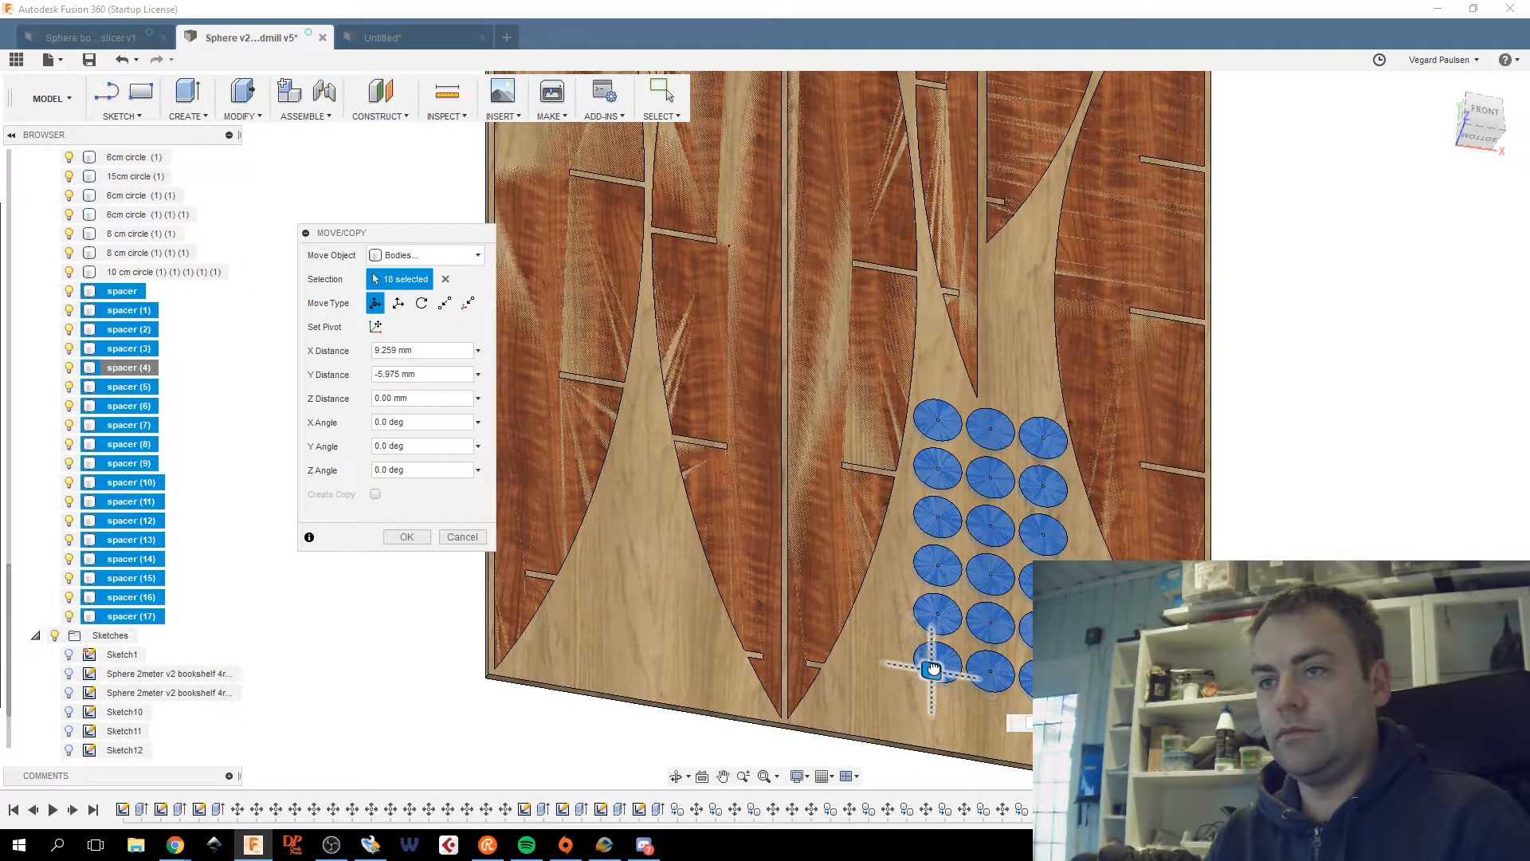
left_click(408, 537)
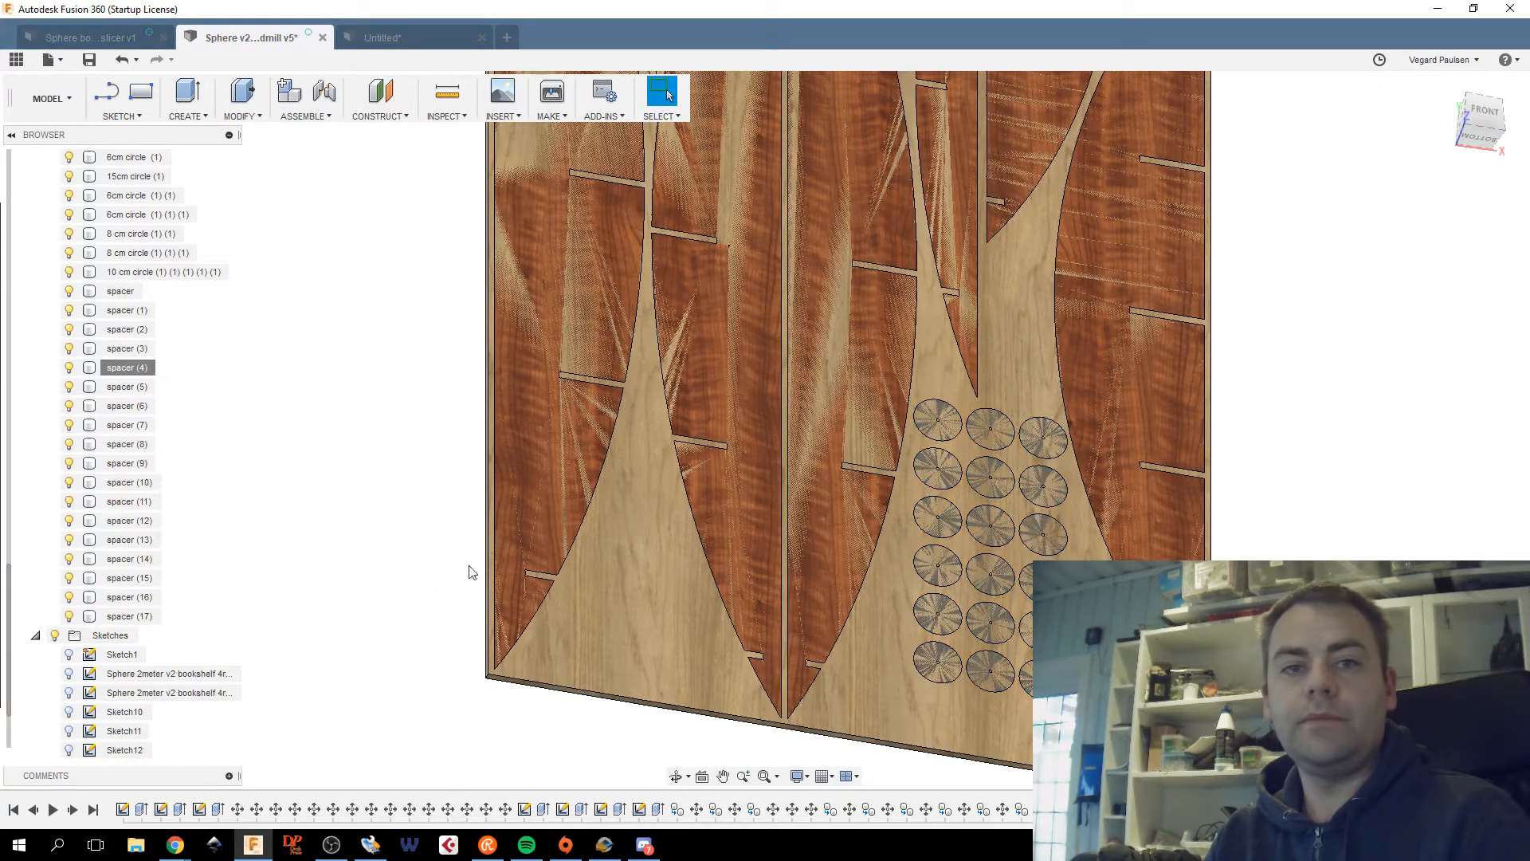
Examine how the moved spacer grid fits between the bookshelf parts in the front view.
scroll(856, 631, "up", 1)
middle_click_drag(1055, 614, 923, 545)
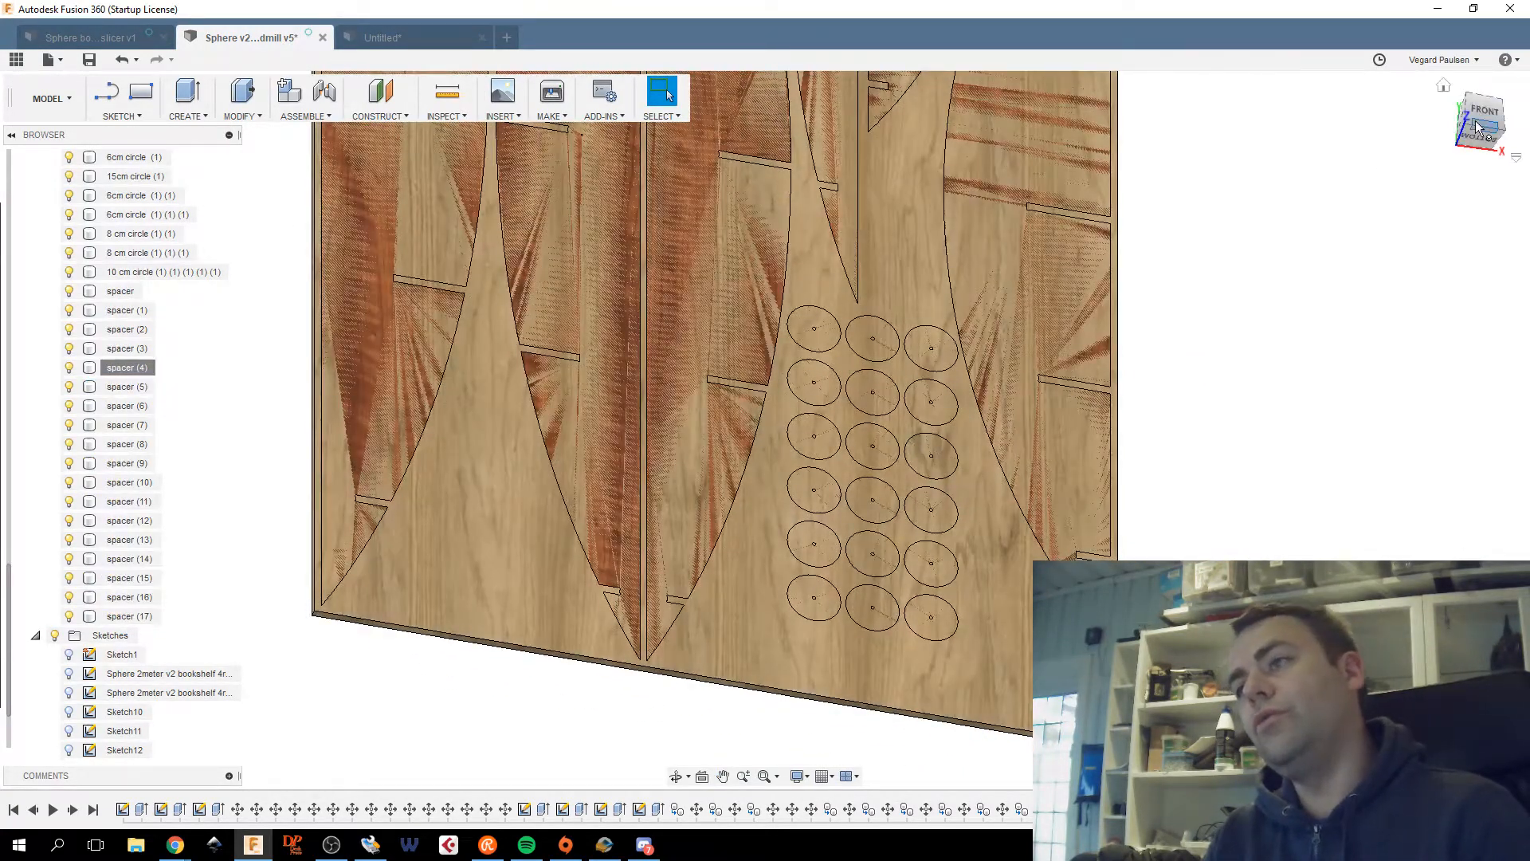
left_click(1483, 112)
middle_click_drag(891, 542, 1010, 286)
scroll(1017, 415, "down", 2)
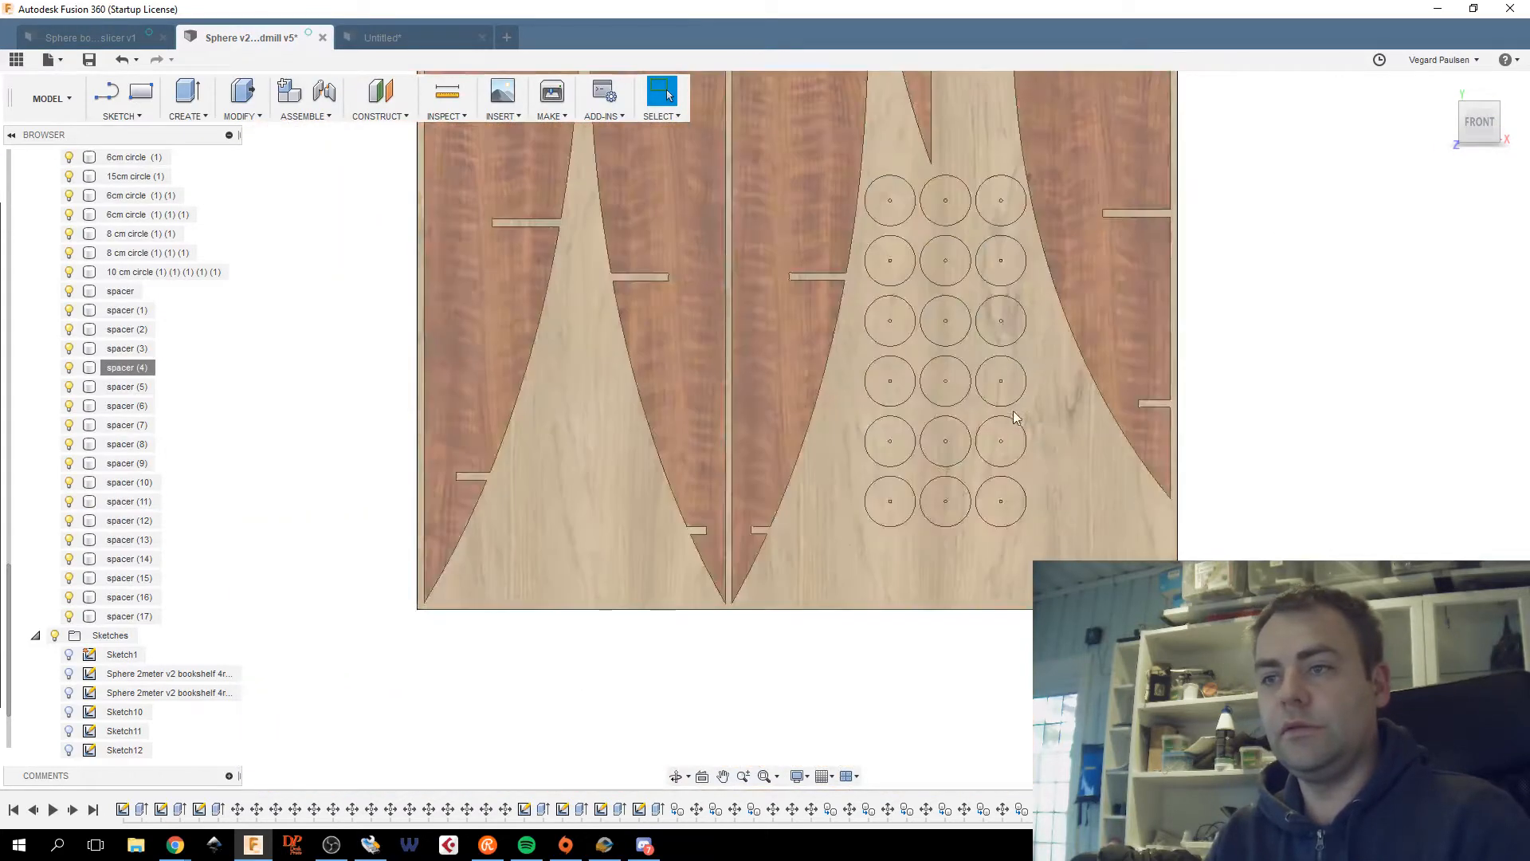
scroll(989, 488, "up", 1)
middle_click_drag(988, 508, 918, 593)
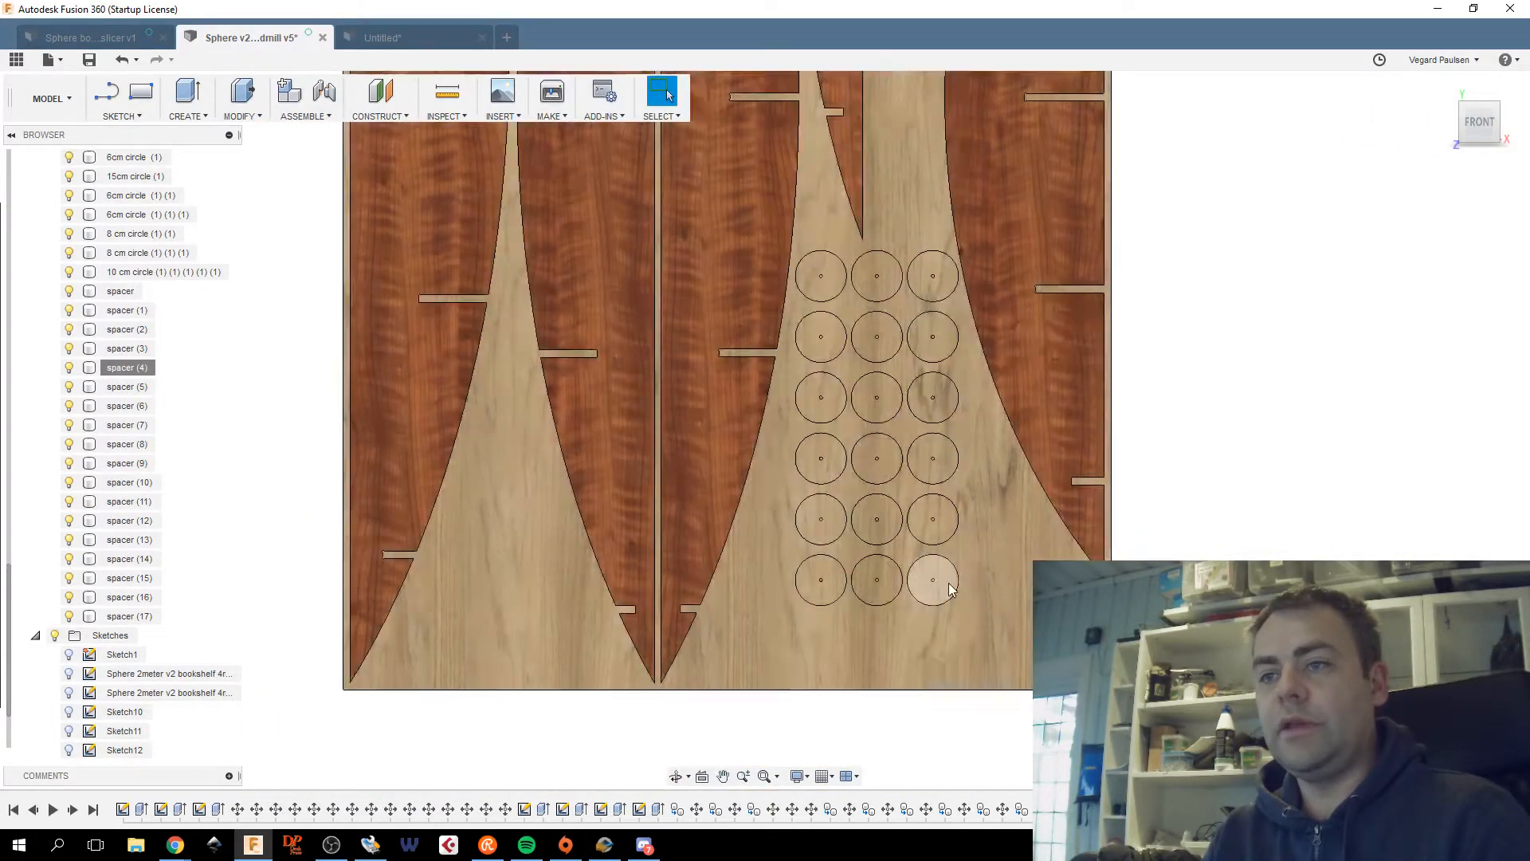
scroll(702, 577, "up", 2)
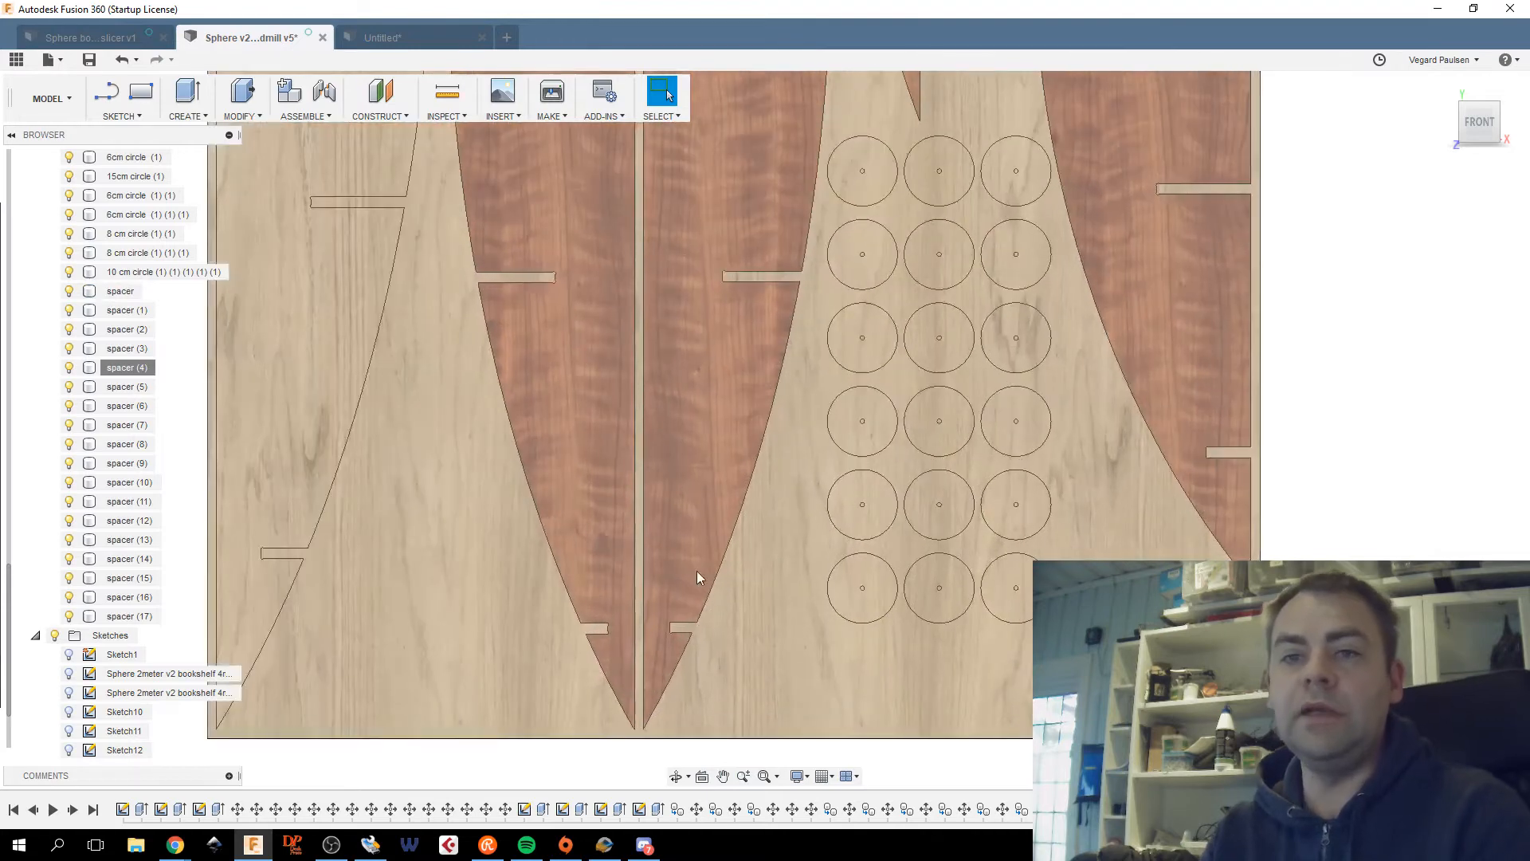
Copy the top row of three spacers, spacer (15) to spacer (17), and paste the copies.
left_click(123, 615)
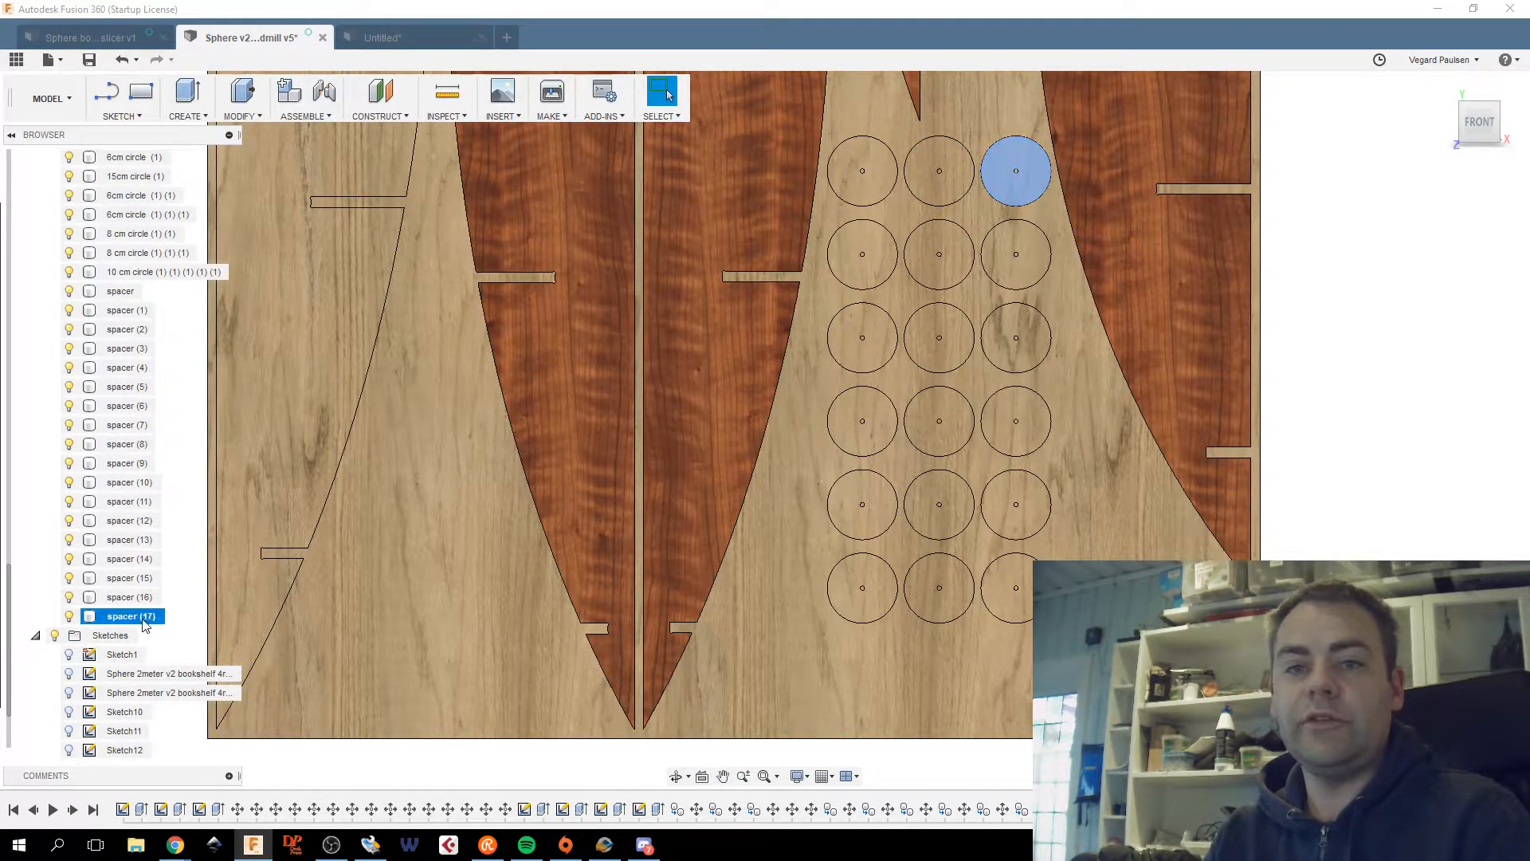
left_click(131, 598)
left_click(133, 579)
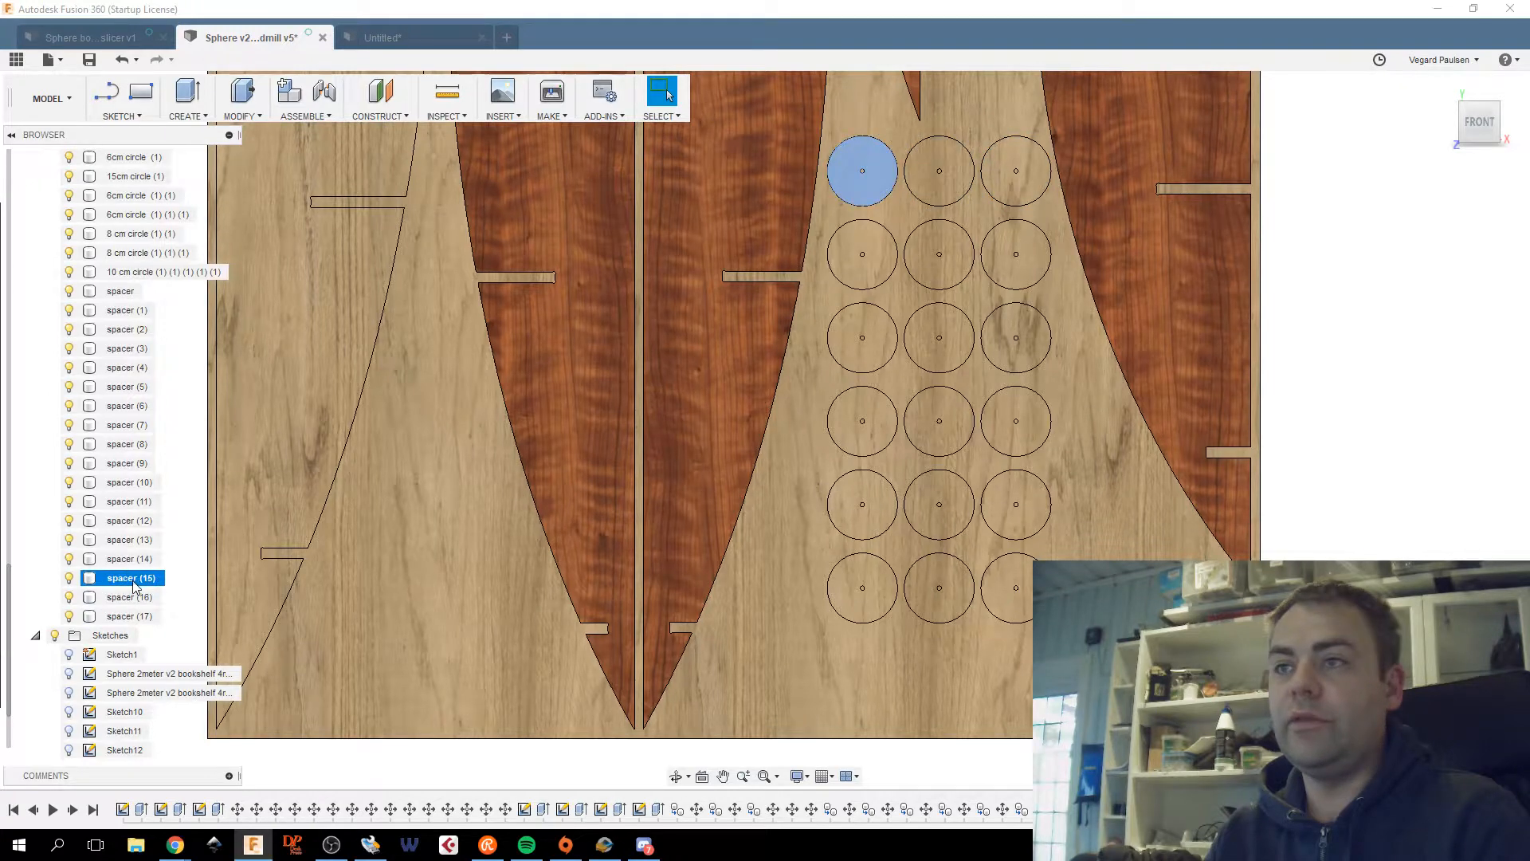
left_click(127, 615, "shift")
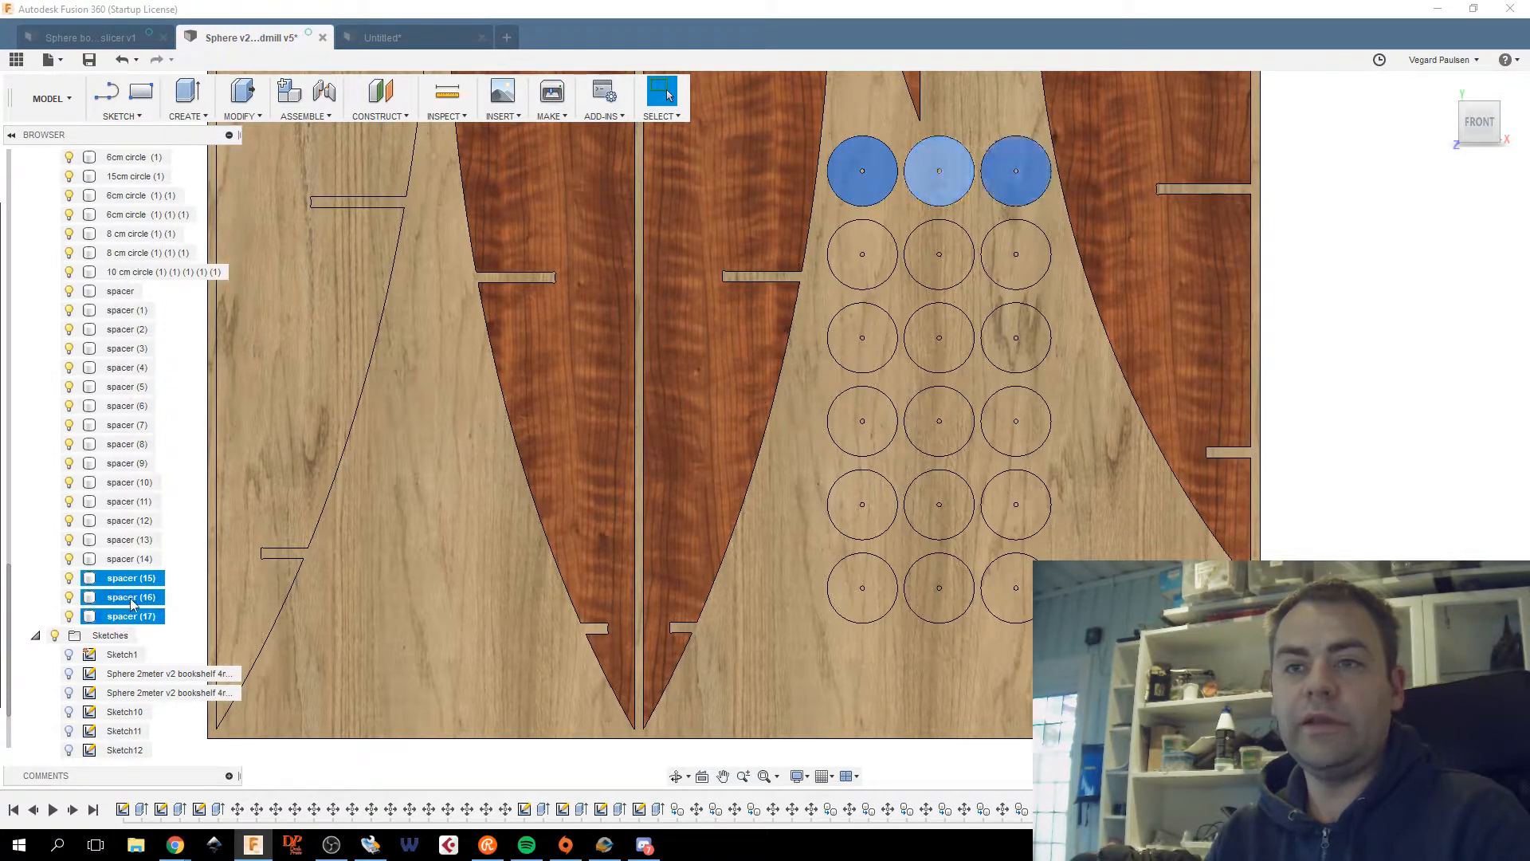
right_click(133, 594)
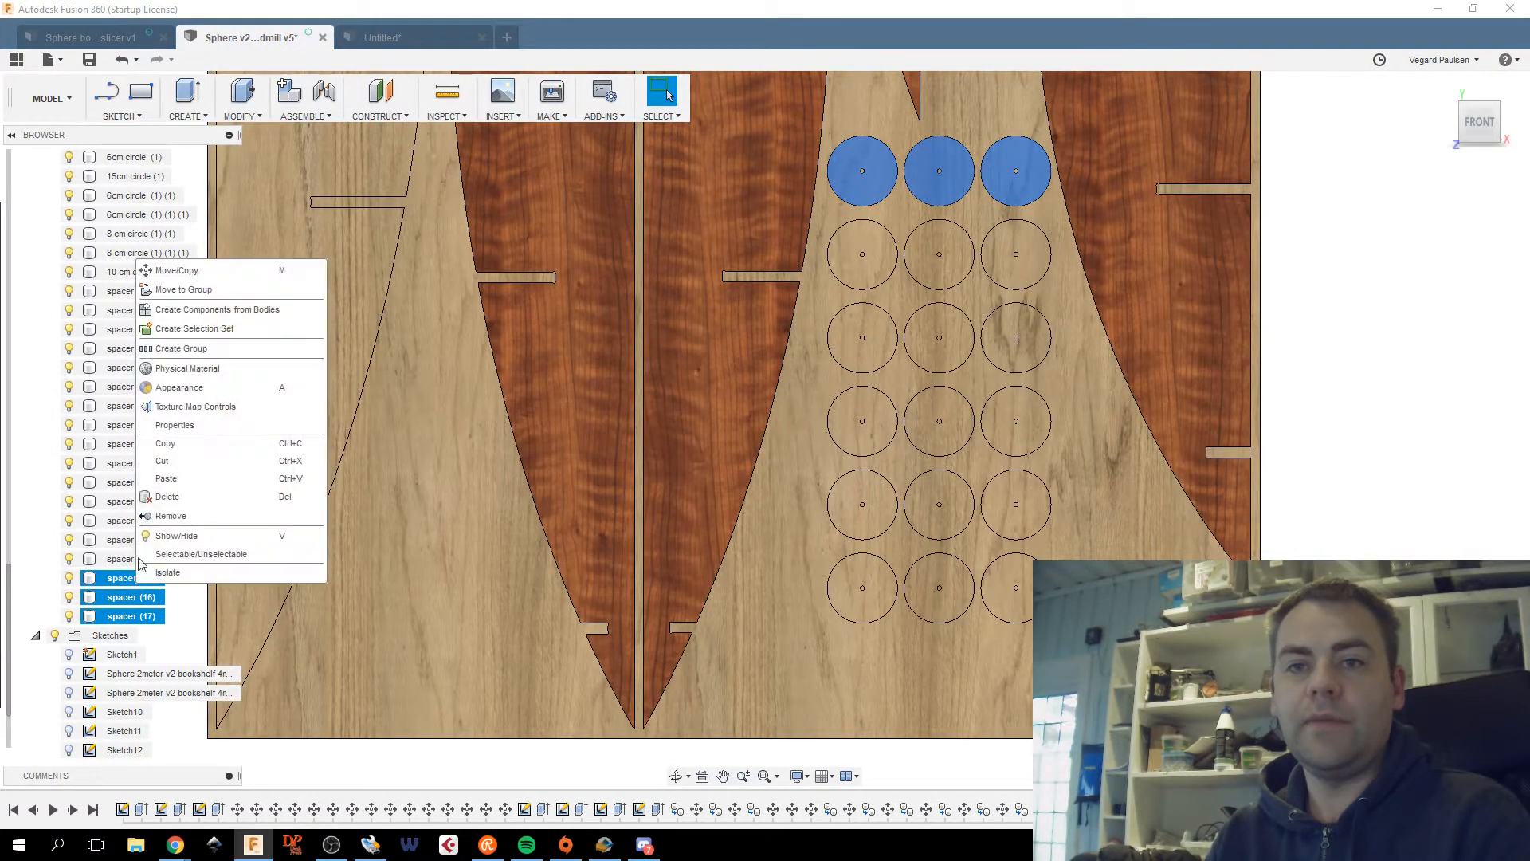
left_click(188, 444)
right_click(181, 553)
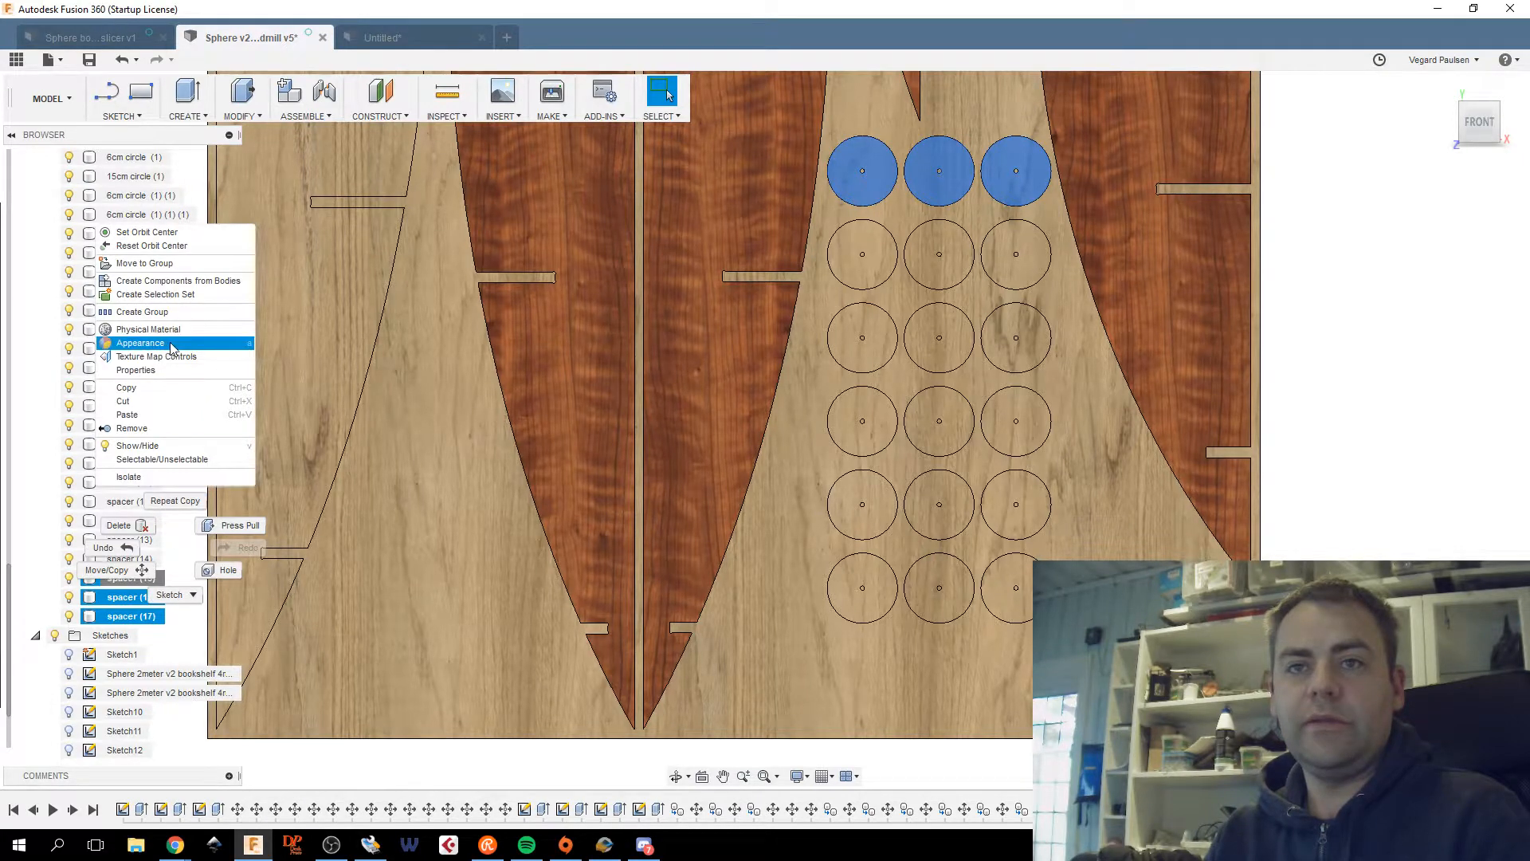
left_click(237, 413)
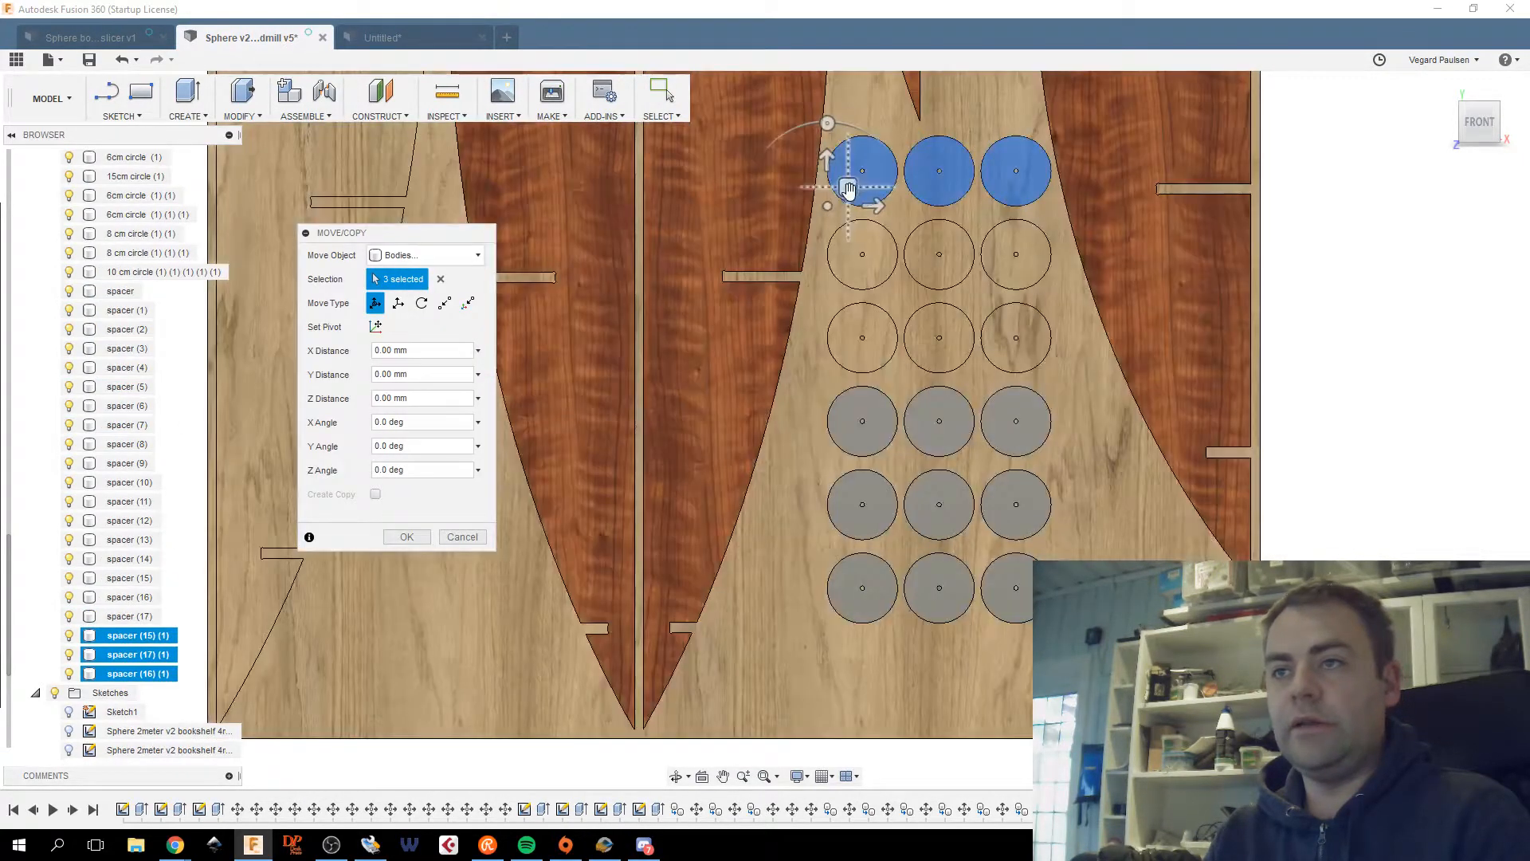
Move the three pasted spacers about -588 mm in X and -580 mm in Y to the neighbouring free area near the bottom edge.
left_click_drag(848, 187, 328, 695)
middle_click_drag(645, 641, 900, 669)
mouse_move(618, 690)
left_mouse_down()
mouse_move(624, 574)
mouse_move(623, 716)
mouse_move(616, 699)
left_mouse_up()
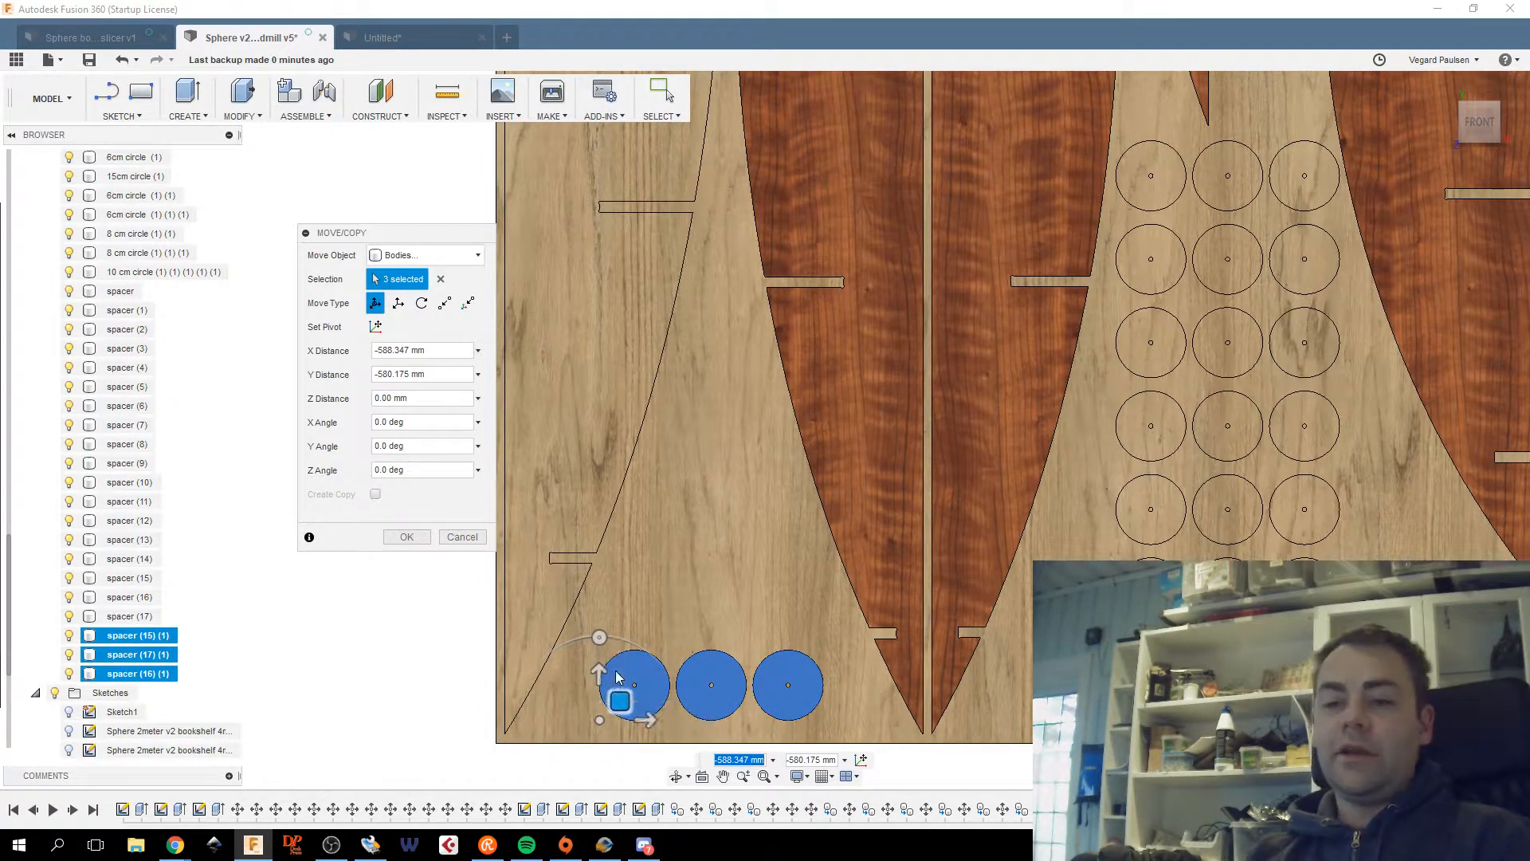
left_click(407, 539)
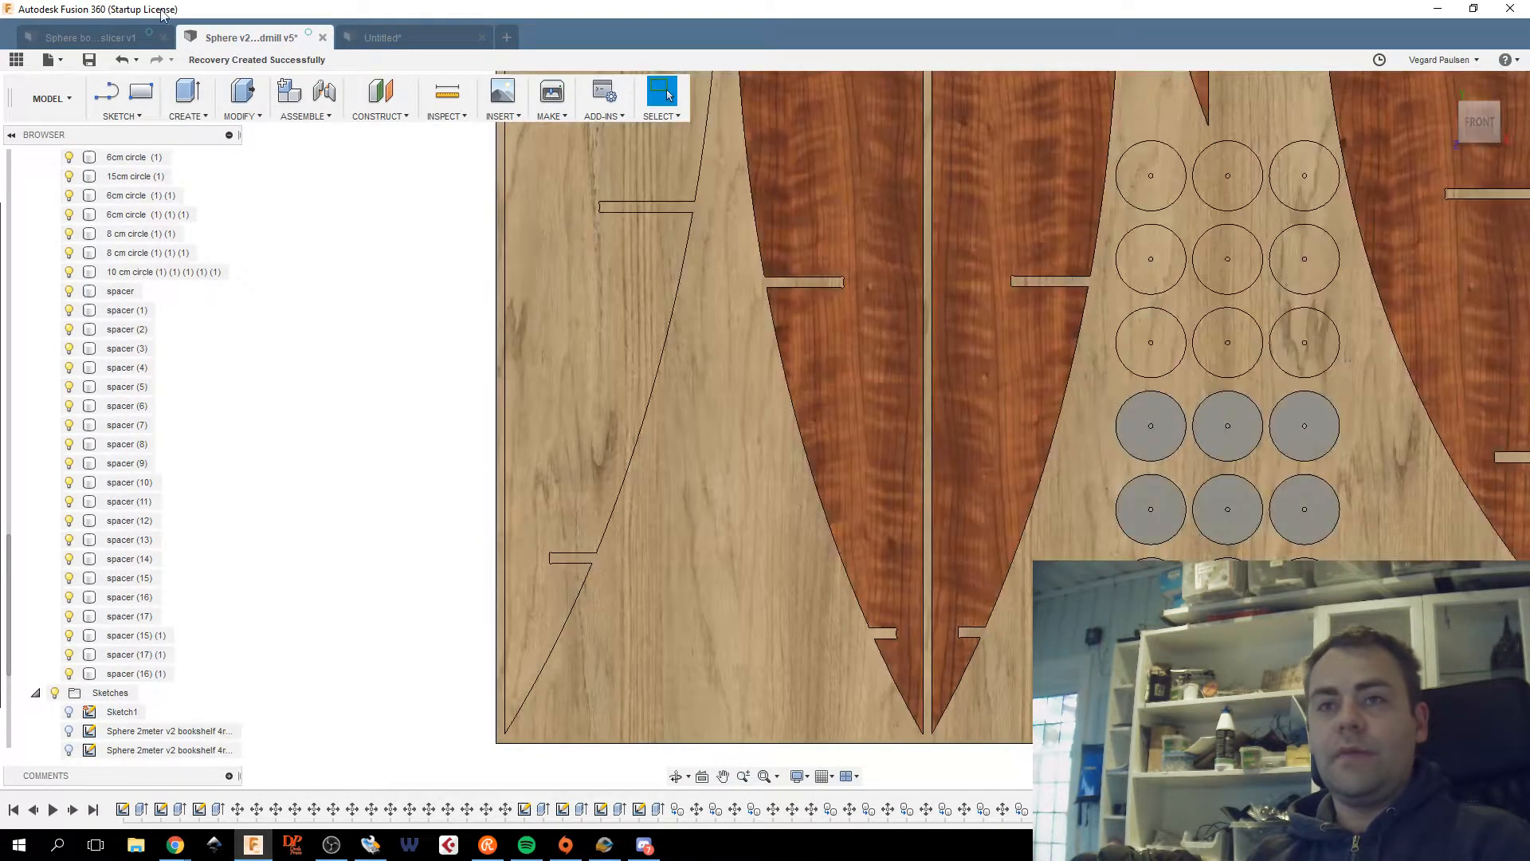
Set the user parameter spacer to 40 mm.
left_click(241, 116)
left_click(271, 483)
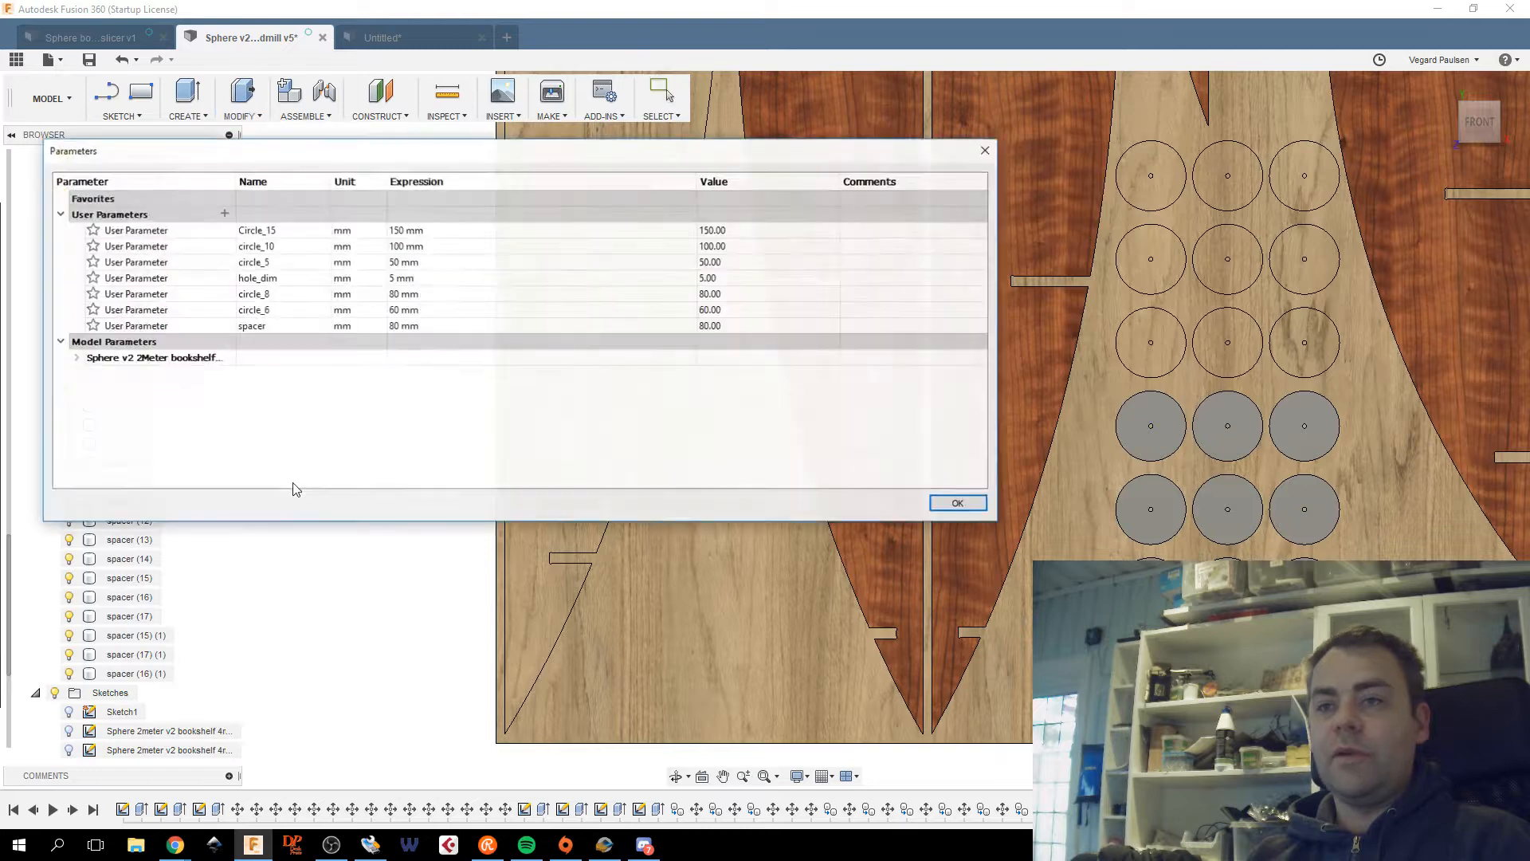
left_click(392, 326)
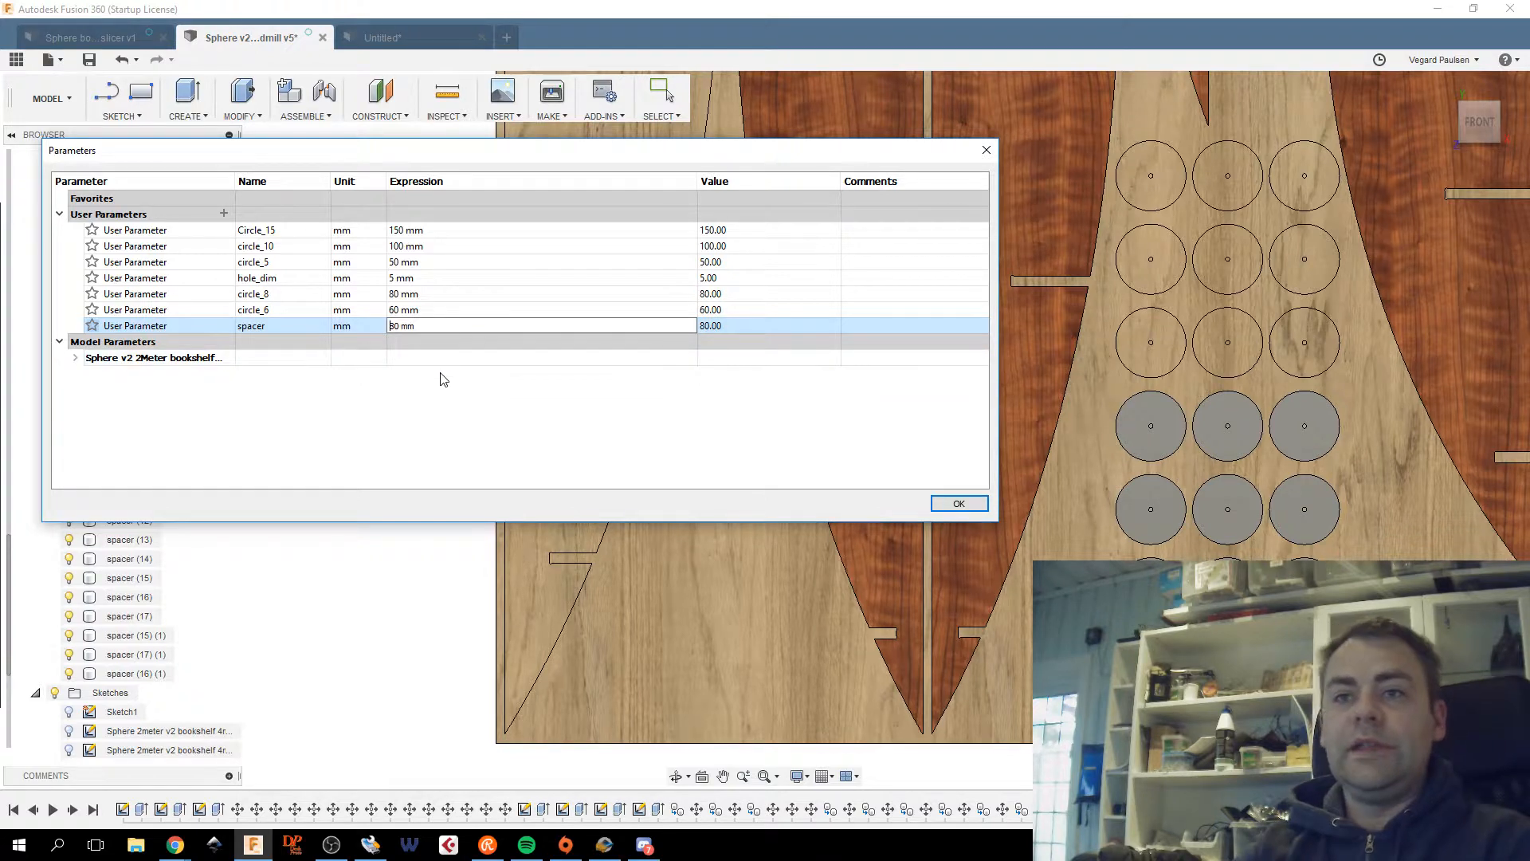
key("Delete")
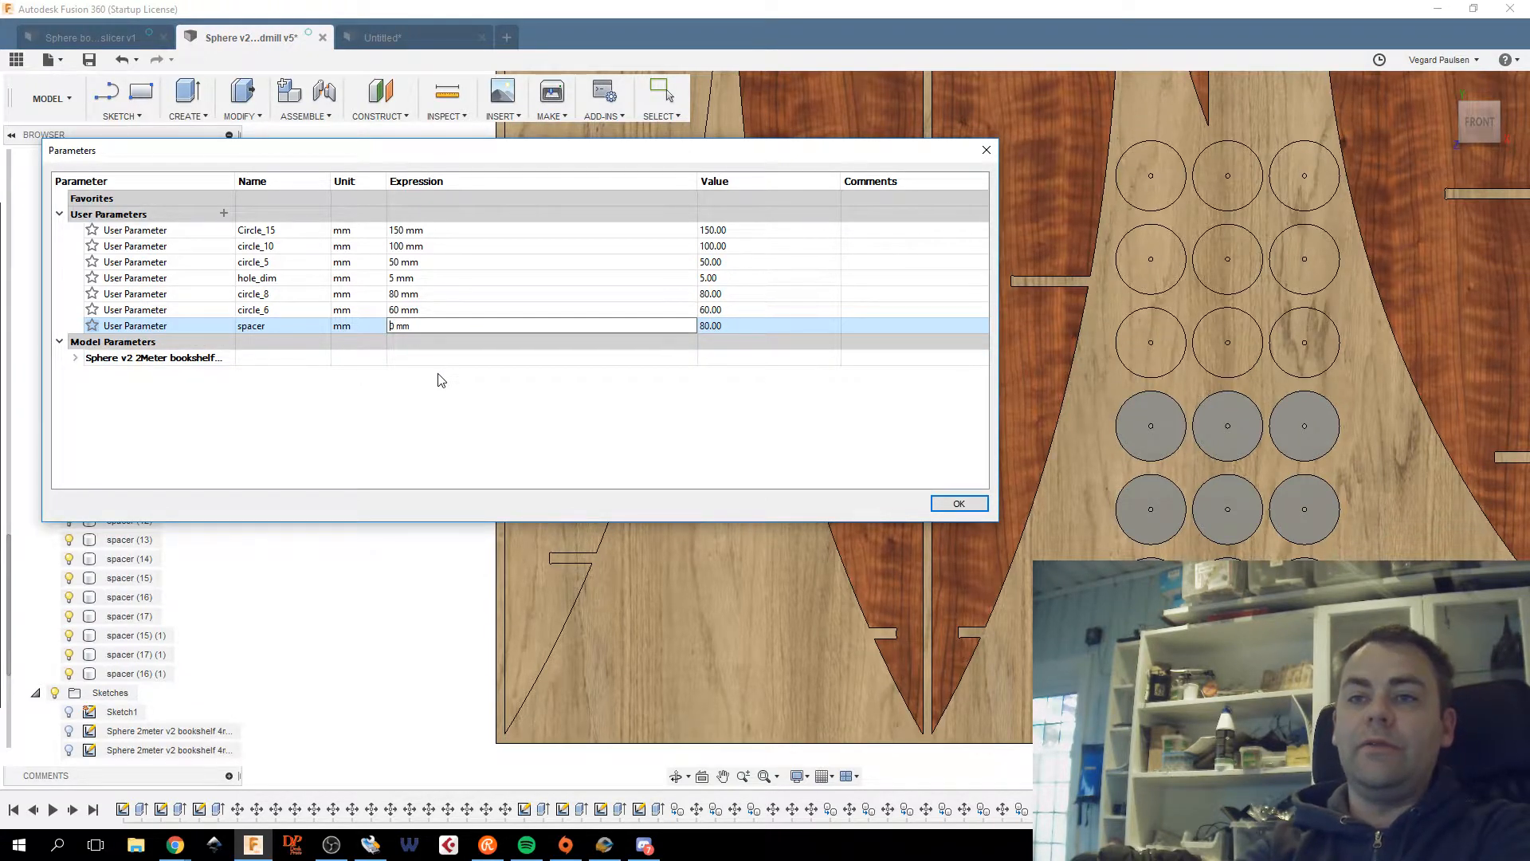
type("4")
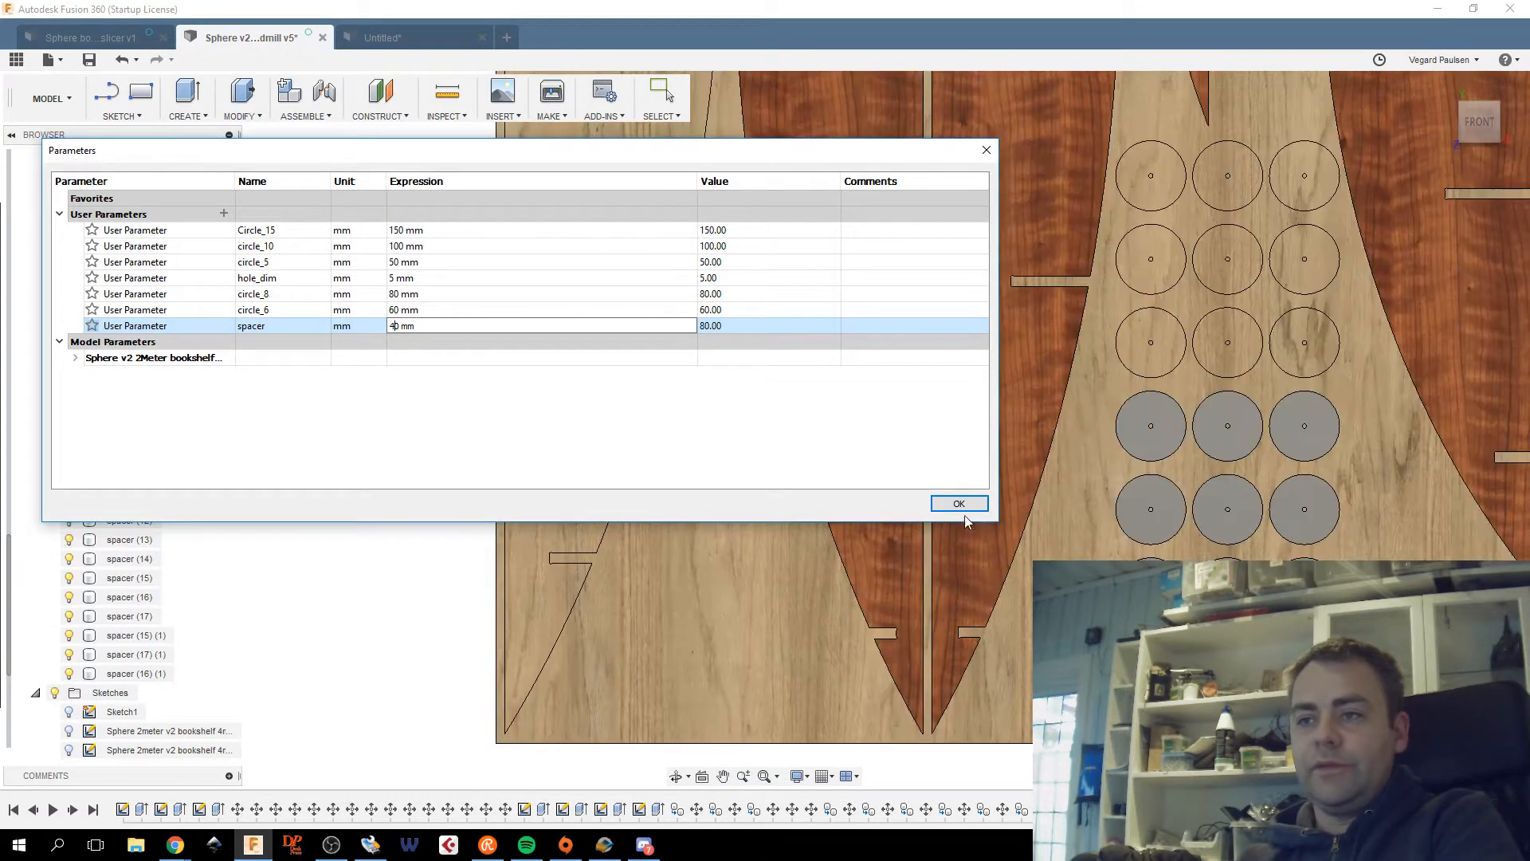
left_click(960, 503)
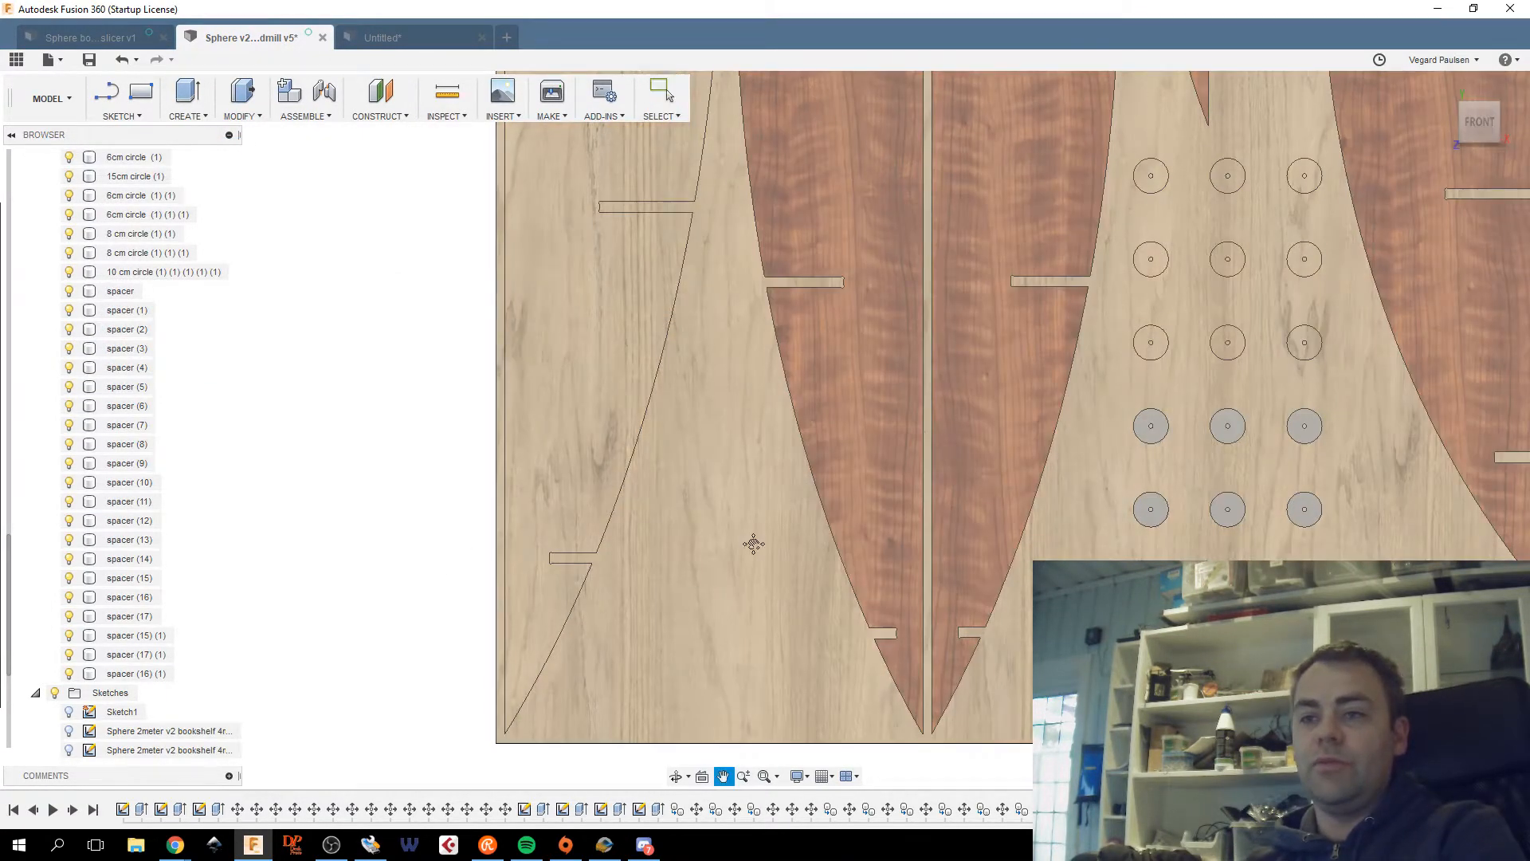
Edit the spacer pattern, shortening its extents to 100 mm along the bottom edge and 250 mm upward.
middle_click_drag(751, 539, 703, 528)
scroll(702, 527, "down", 2)
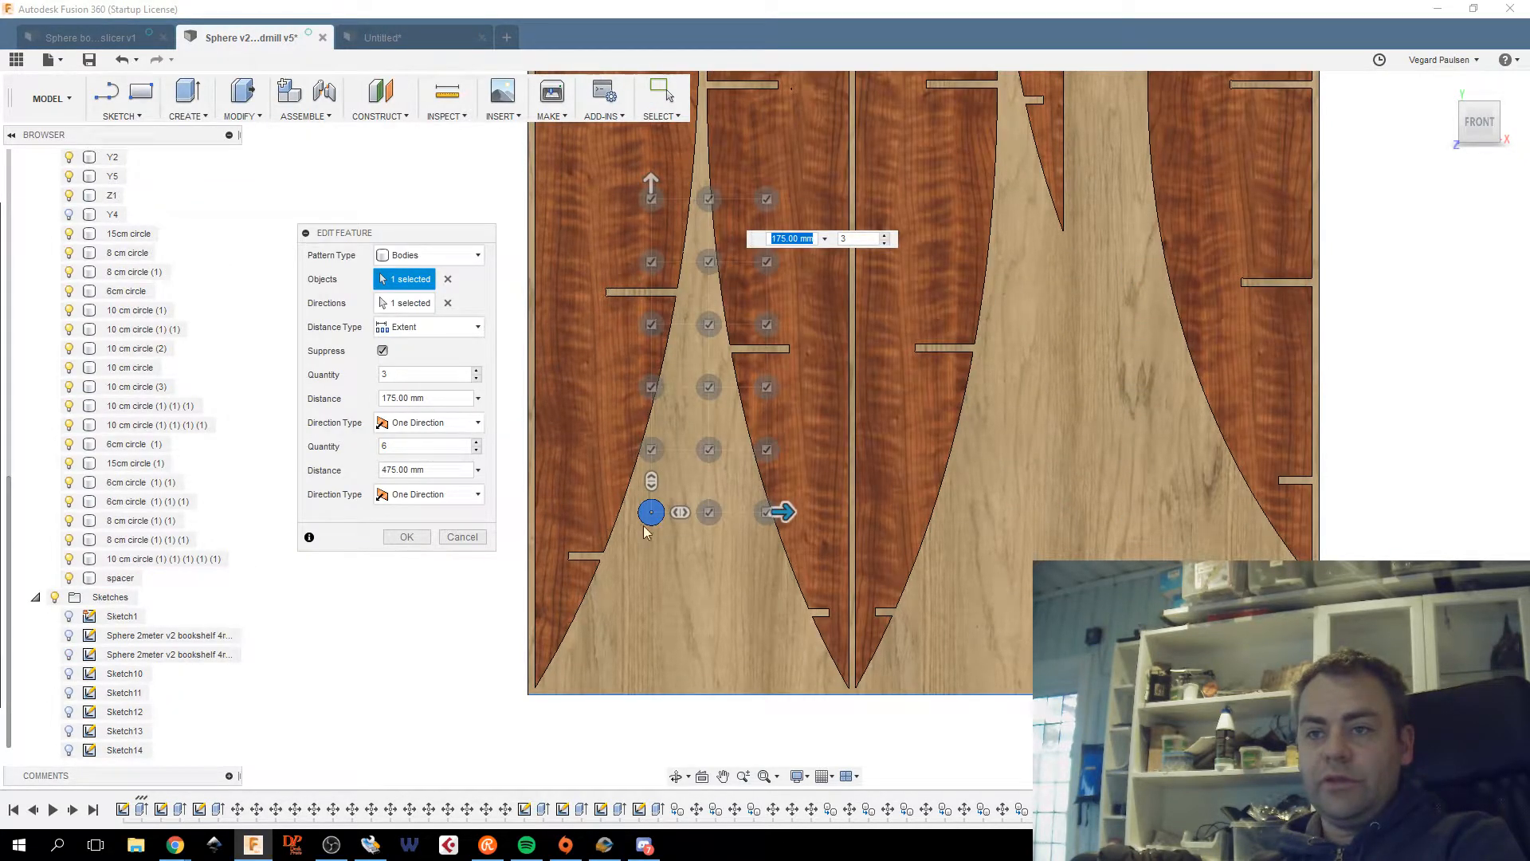
left_click_drag(792, 508, 739, 500)
left_click_drag(650, 181, 641, 330)
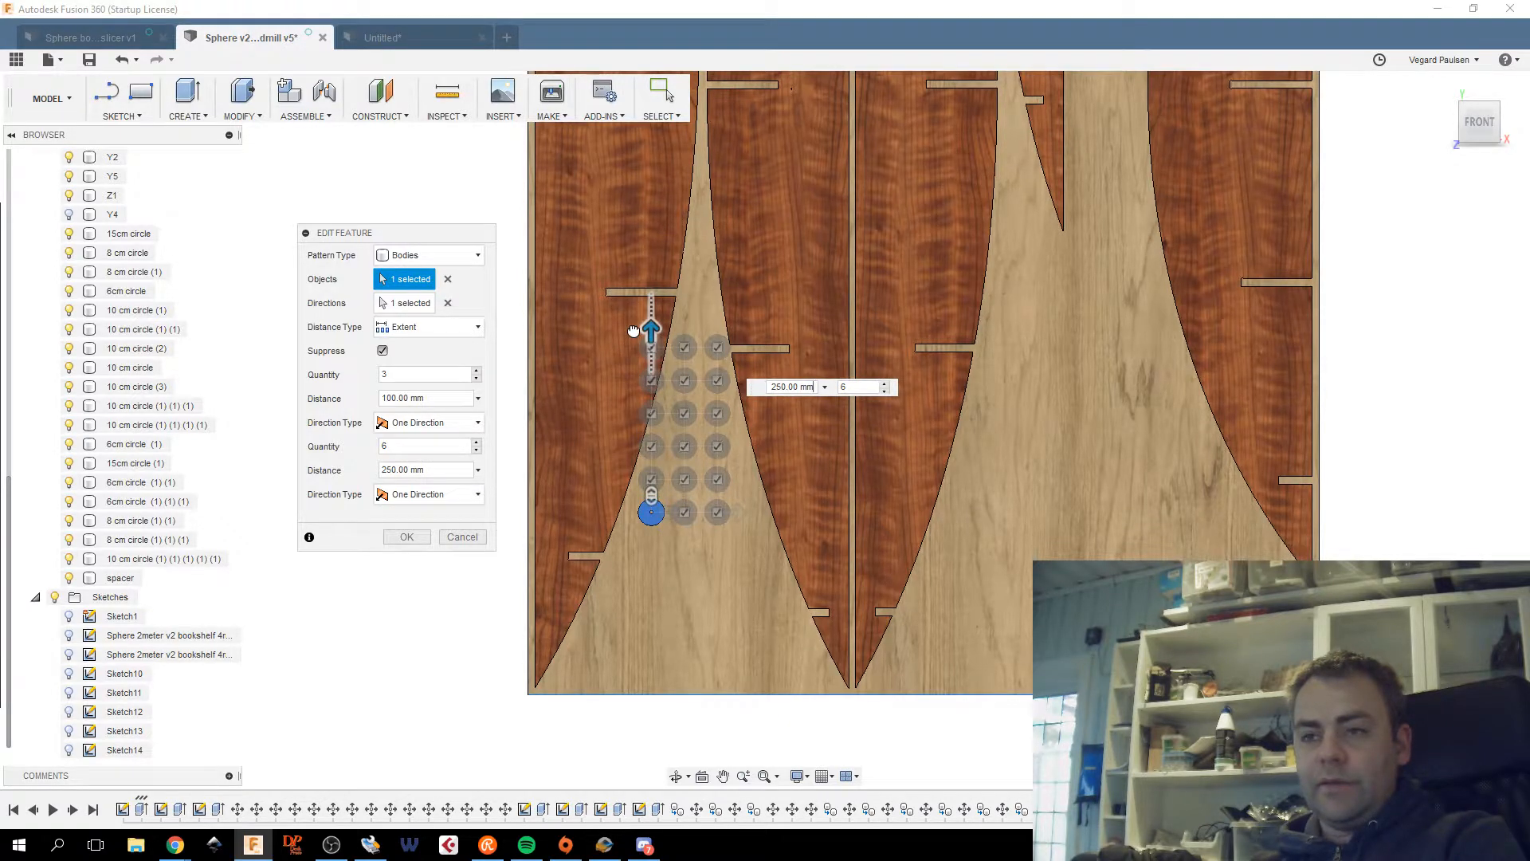
Raise the pattern quantities to 10 in the upward direction and 5 along the bottom edge.
left_click(476, 442)
left_click(477, 443)
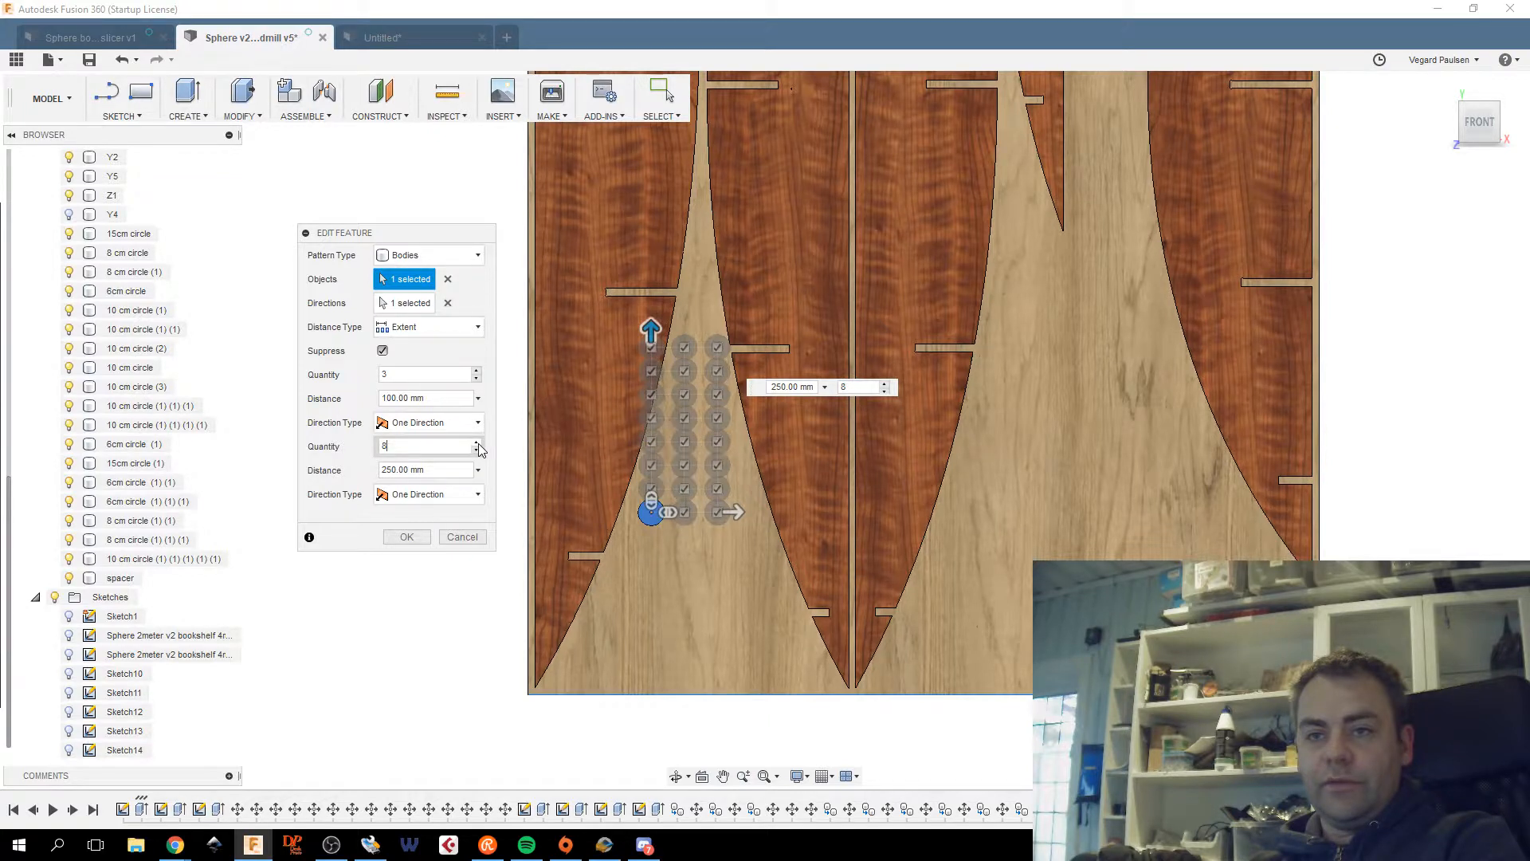
left_click(476, 442)
left_click(476, 442)
left_click(476, 371)
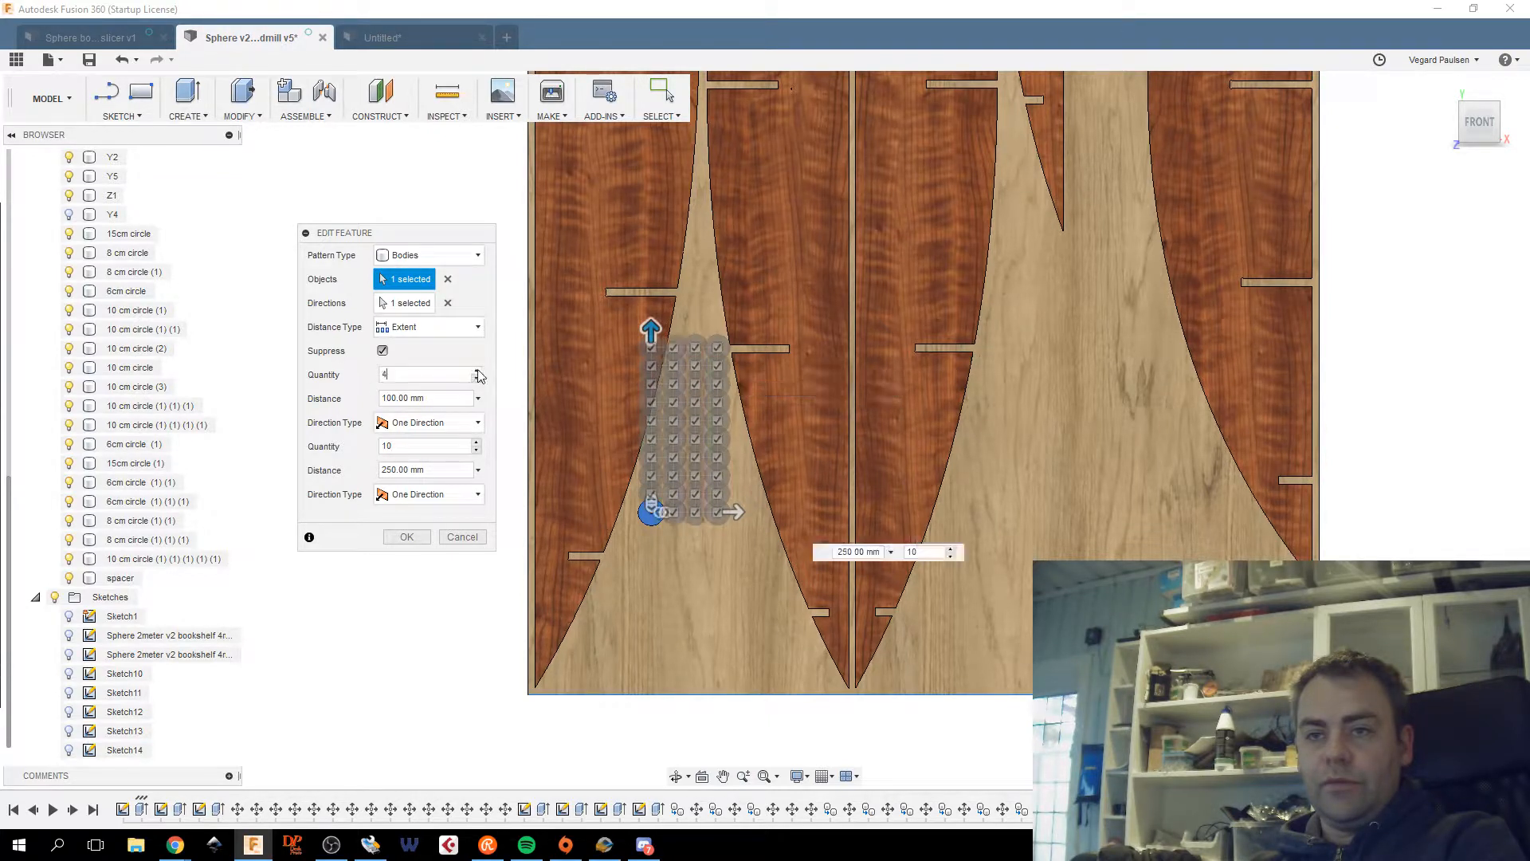
left_click(476, 370)
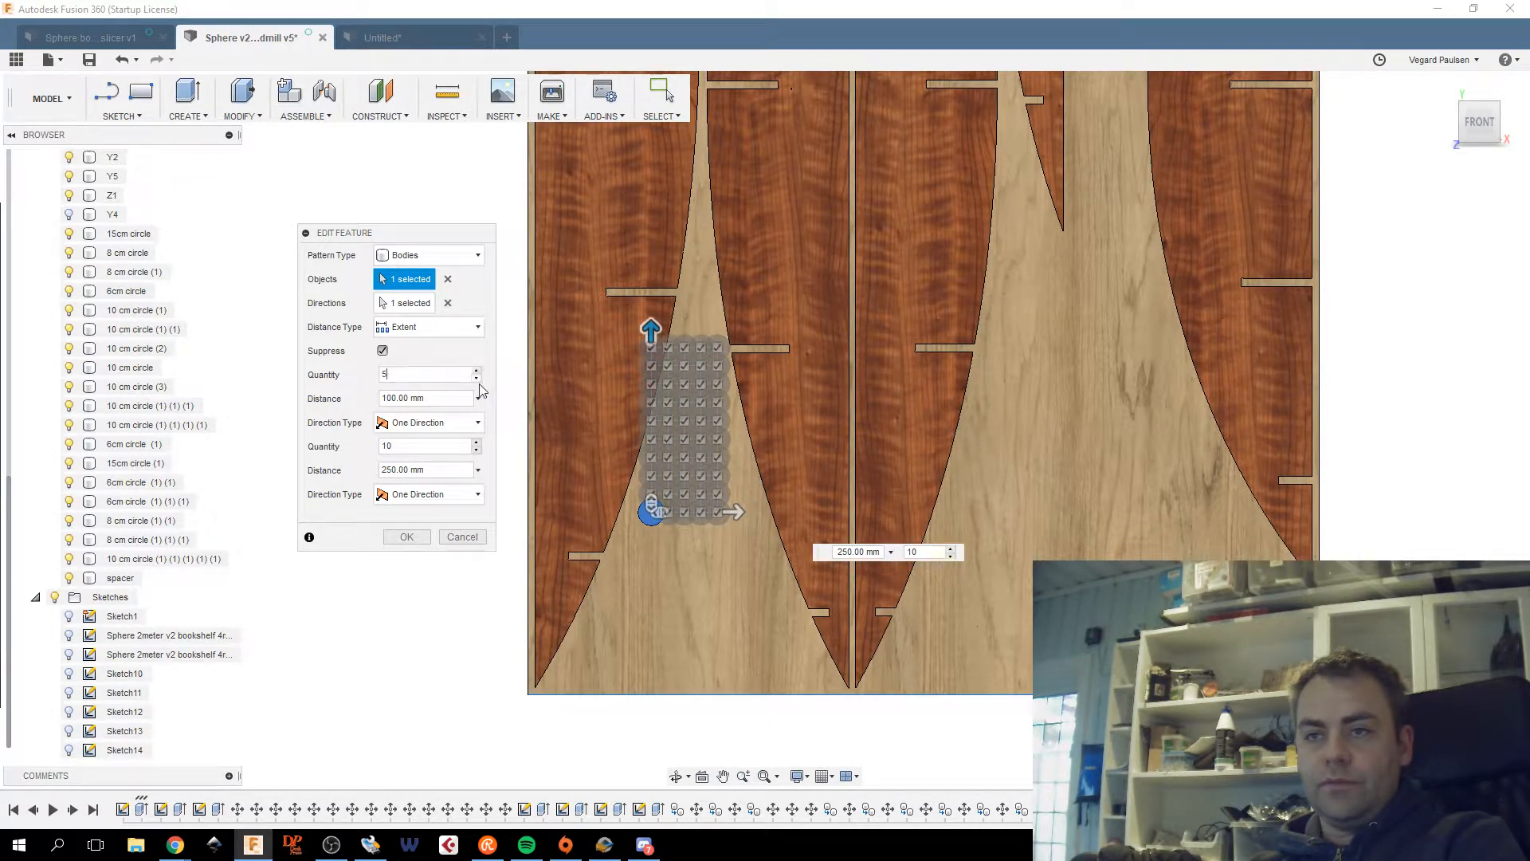
Try pattern extents of 200 mm along the bottom edge and 450 mm upward, and undo the applied pattern edit.
left_click_drag(732, 512, 807, 515)
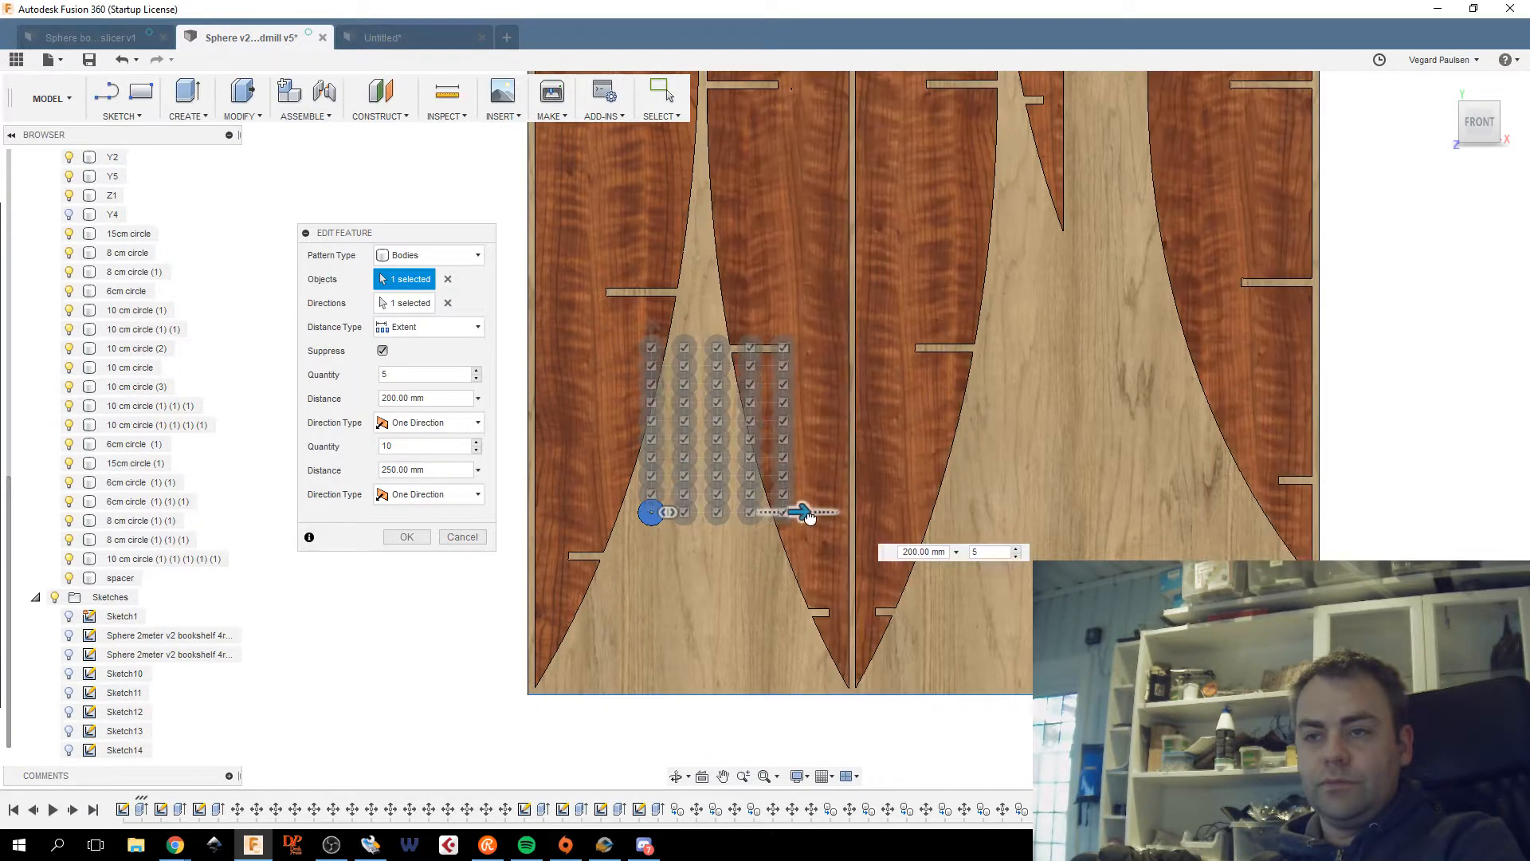
left_click_drag(651, 327, 660, 226)
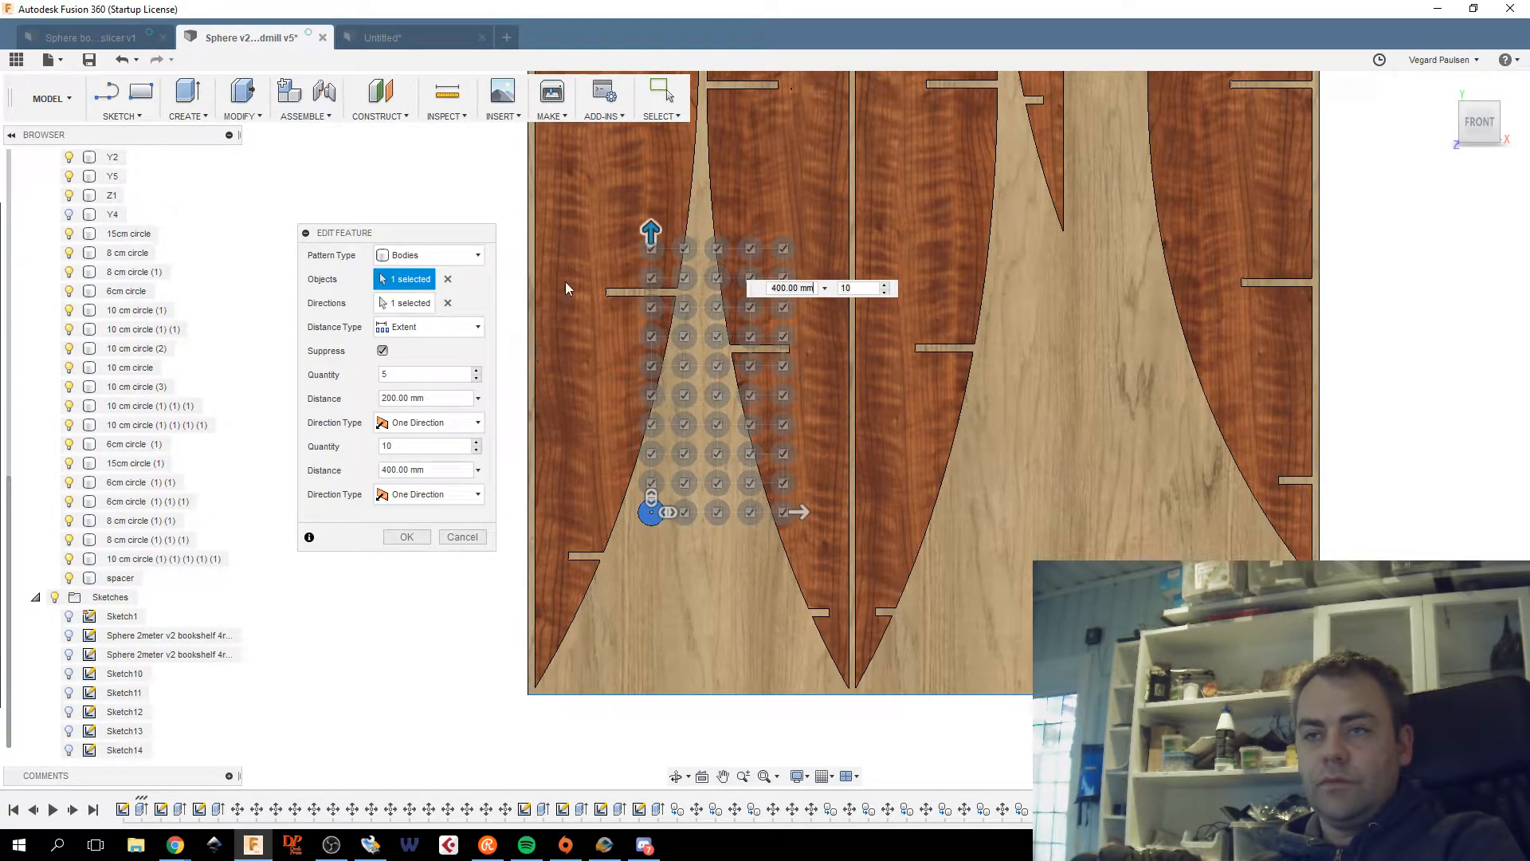
left_click_drag(651, 232, 654, 206)
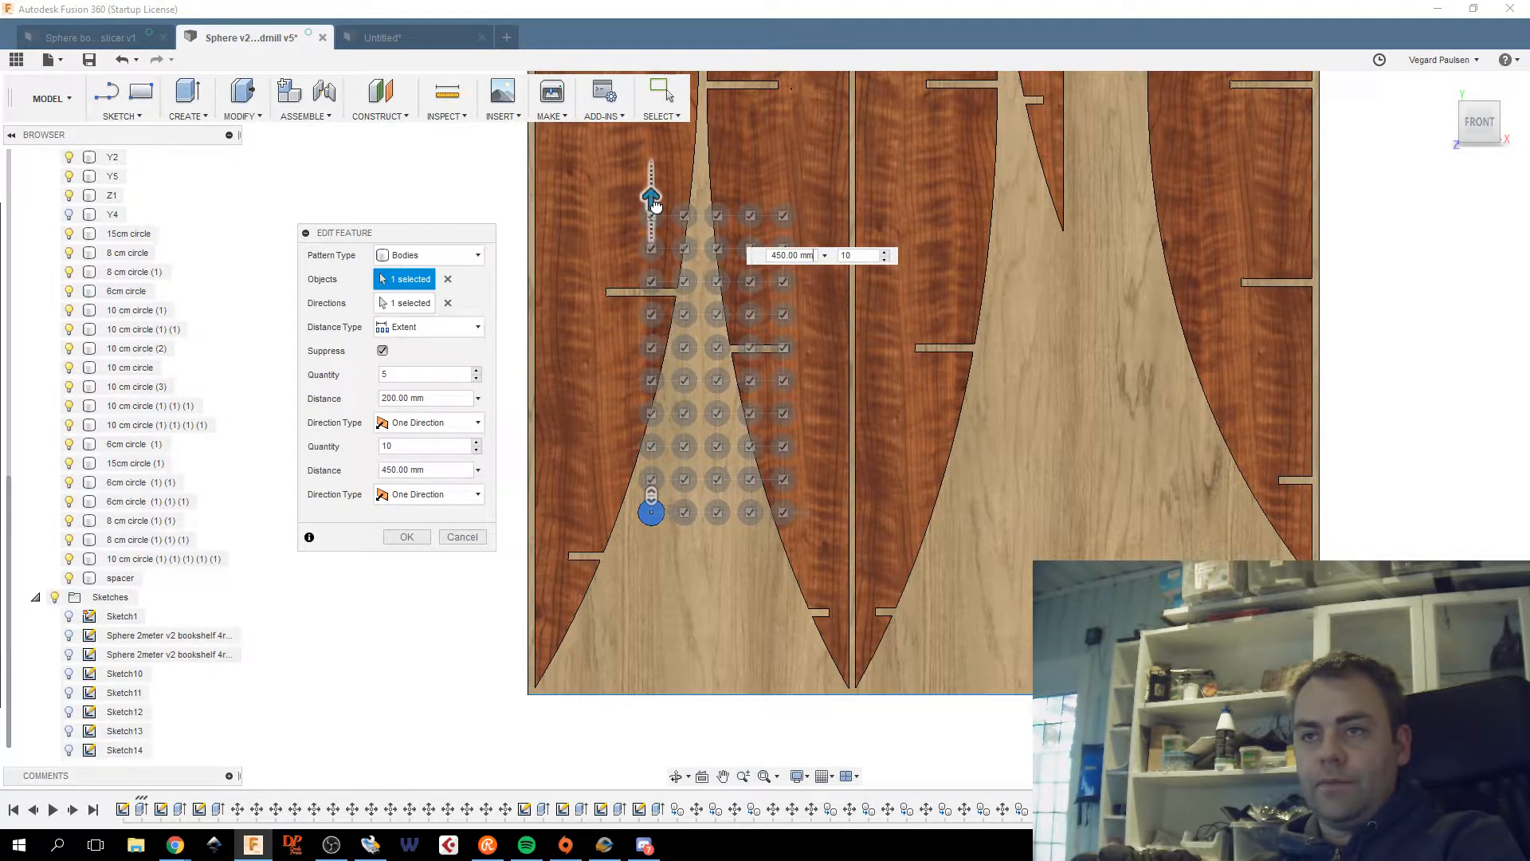
left_click(405, 538)
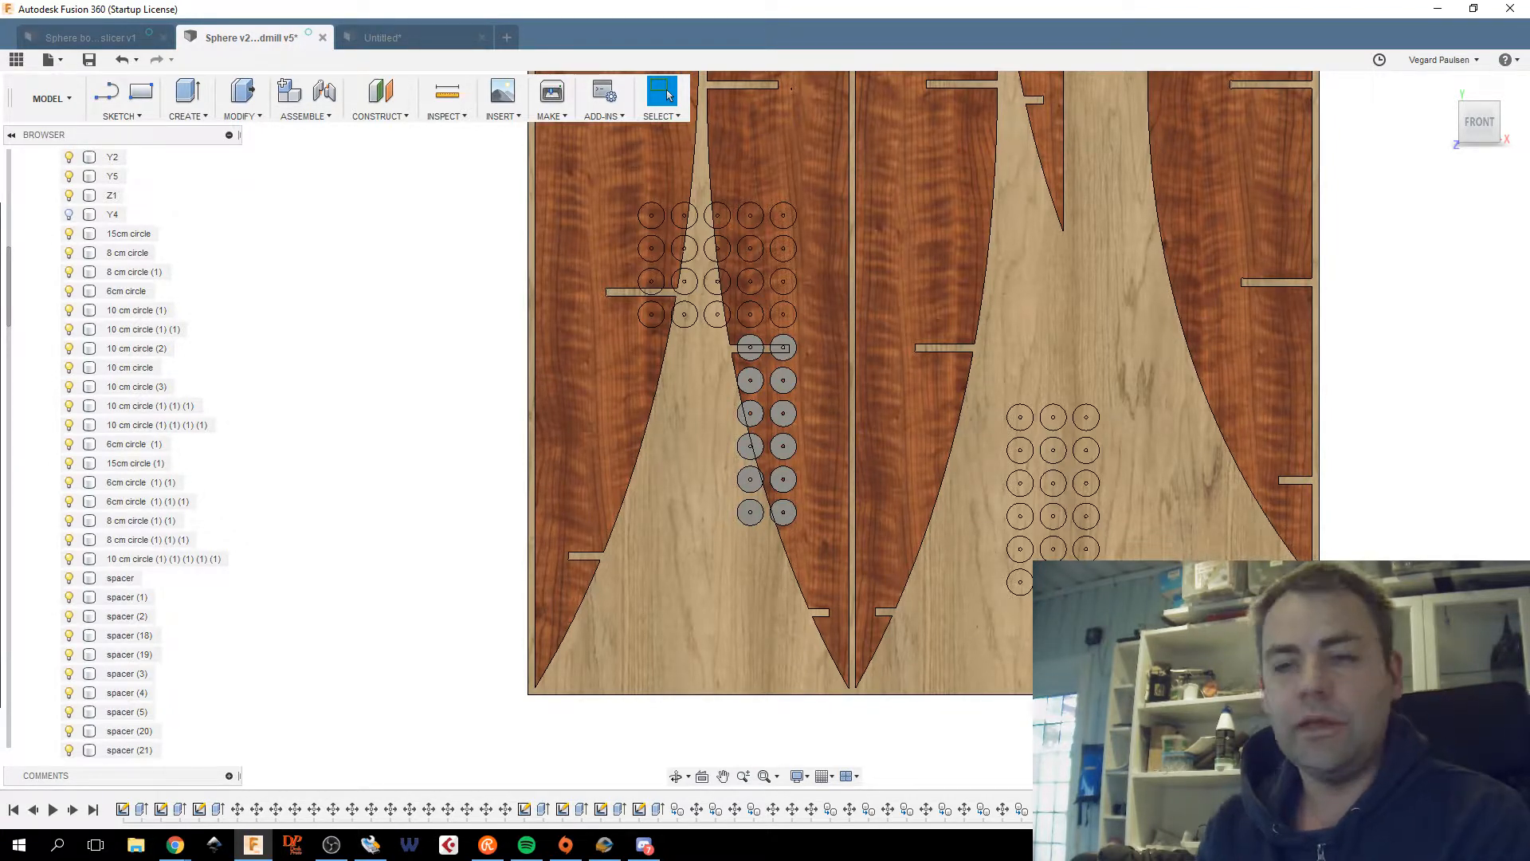
key("ctrl+z")
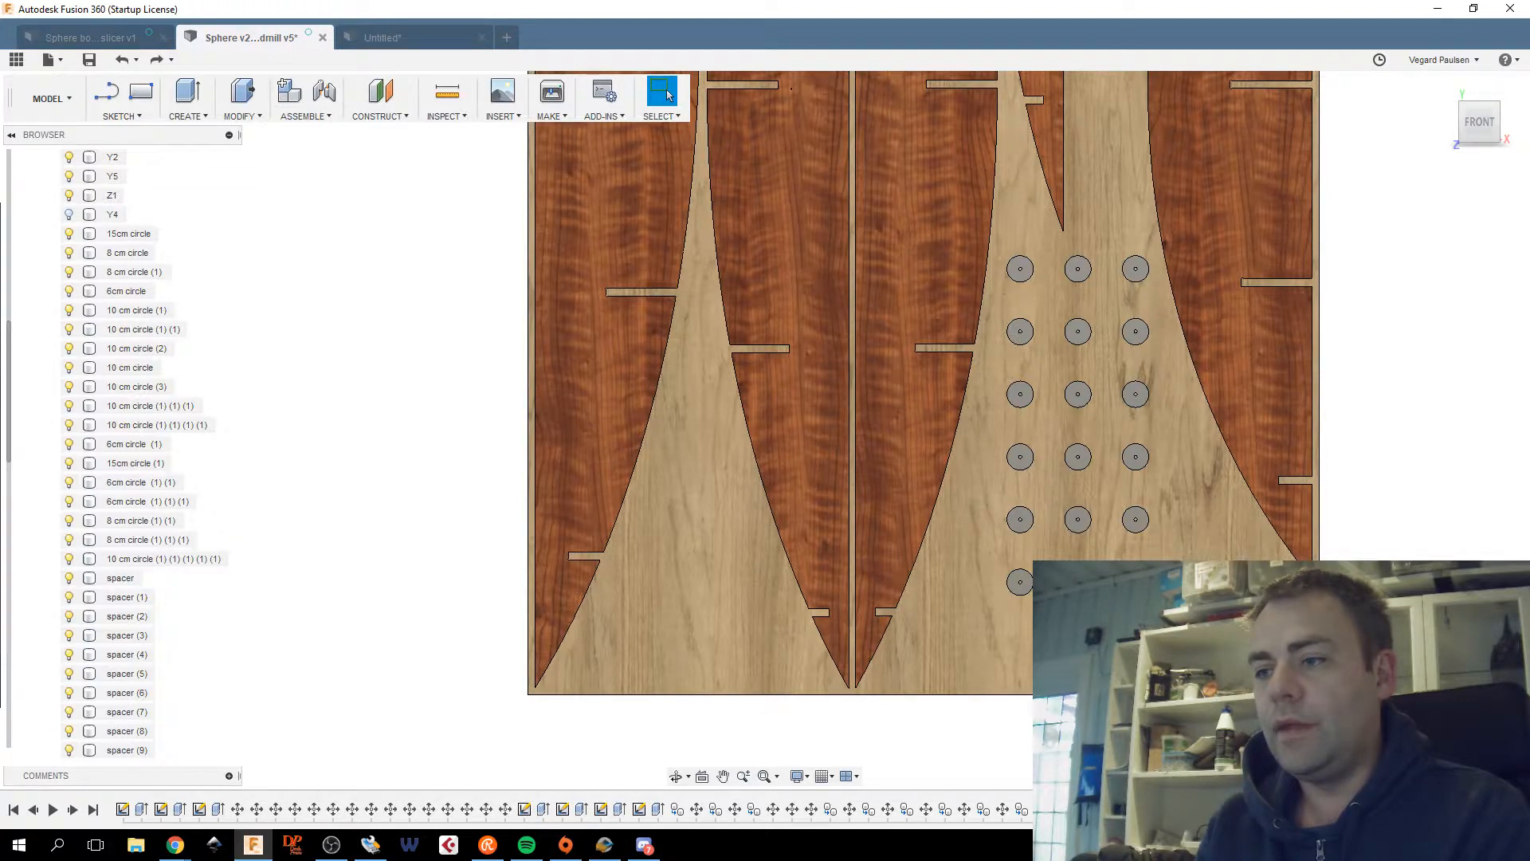
Move the spacer body about 540 mm in X and 394 mm in Y, into the free area beside the second shelf profile.
mouse_move(916, 797)
left_mouse_down()
mouse_move(827, 803)
mouse_move(1020, 798)
left_mouse_up()
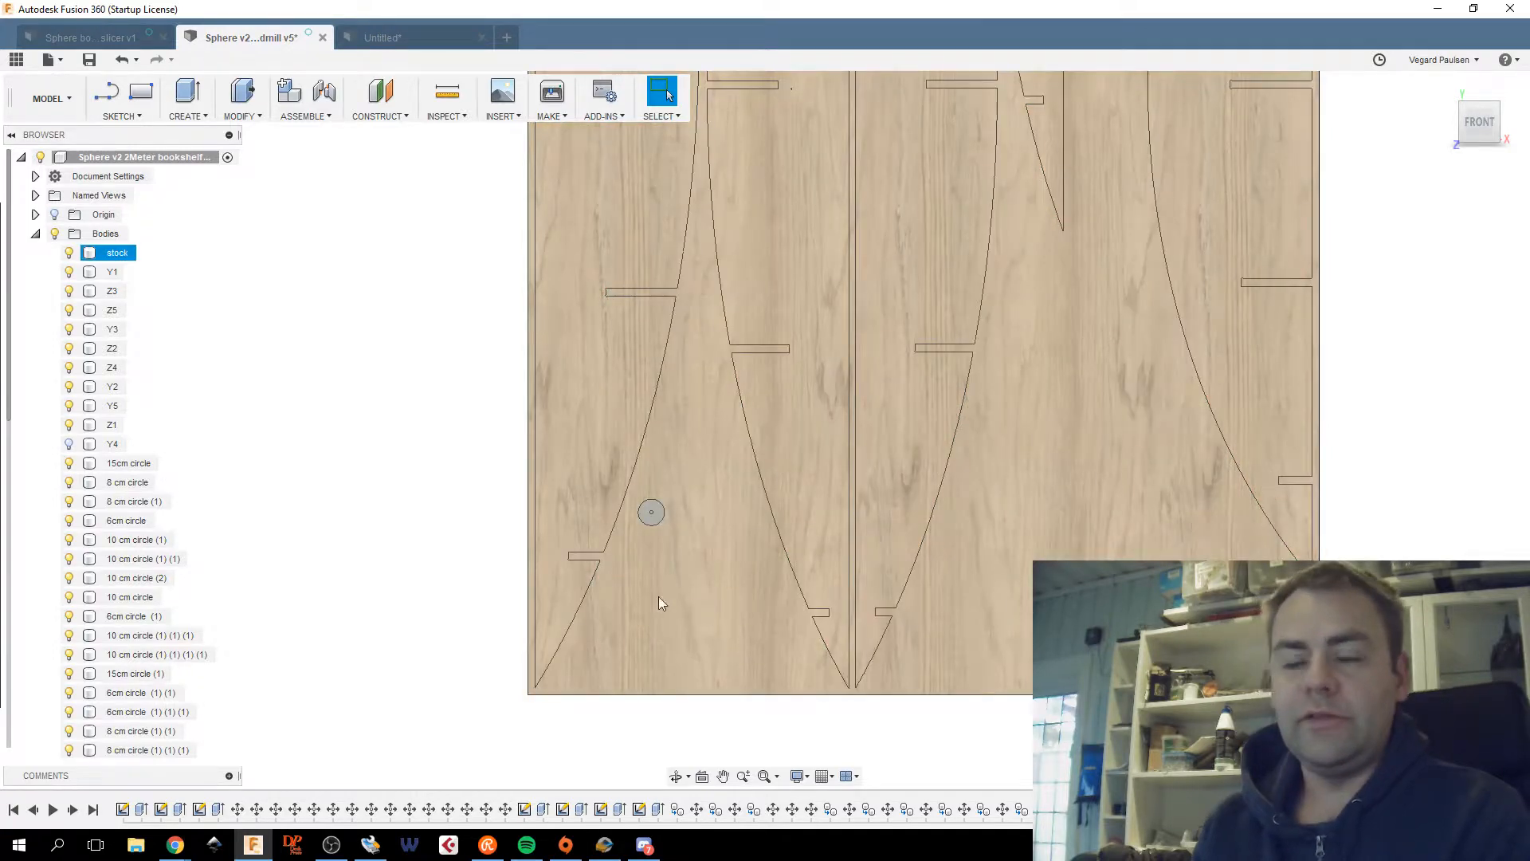
scroll(169, 316, "down", 5)
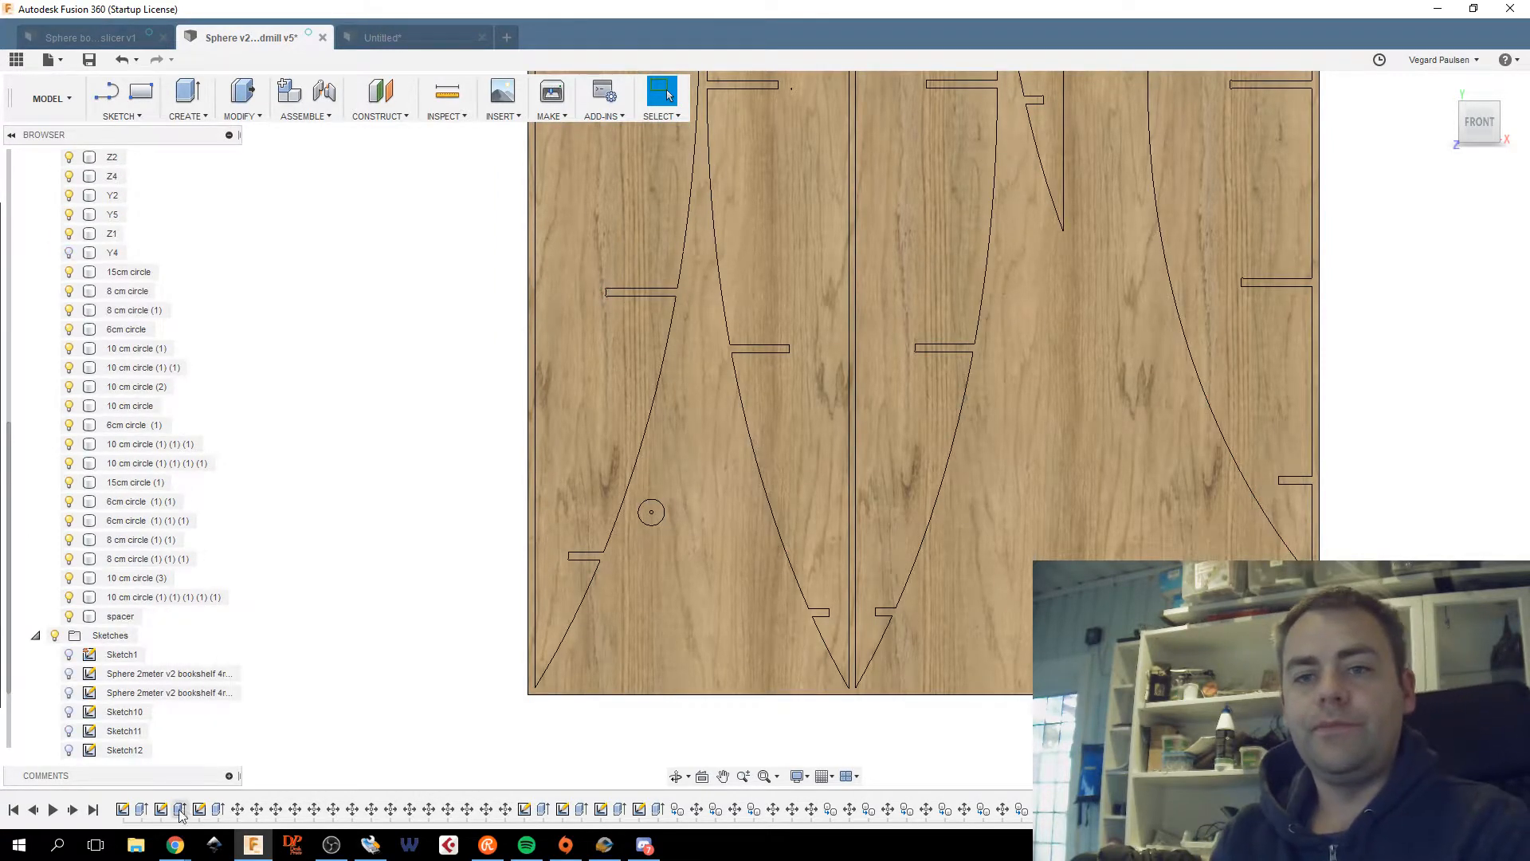
right_click(120, 617)
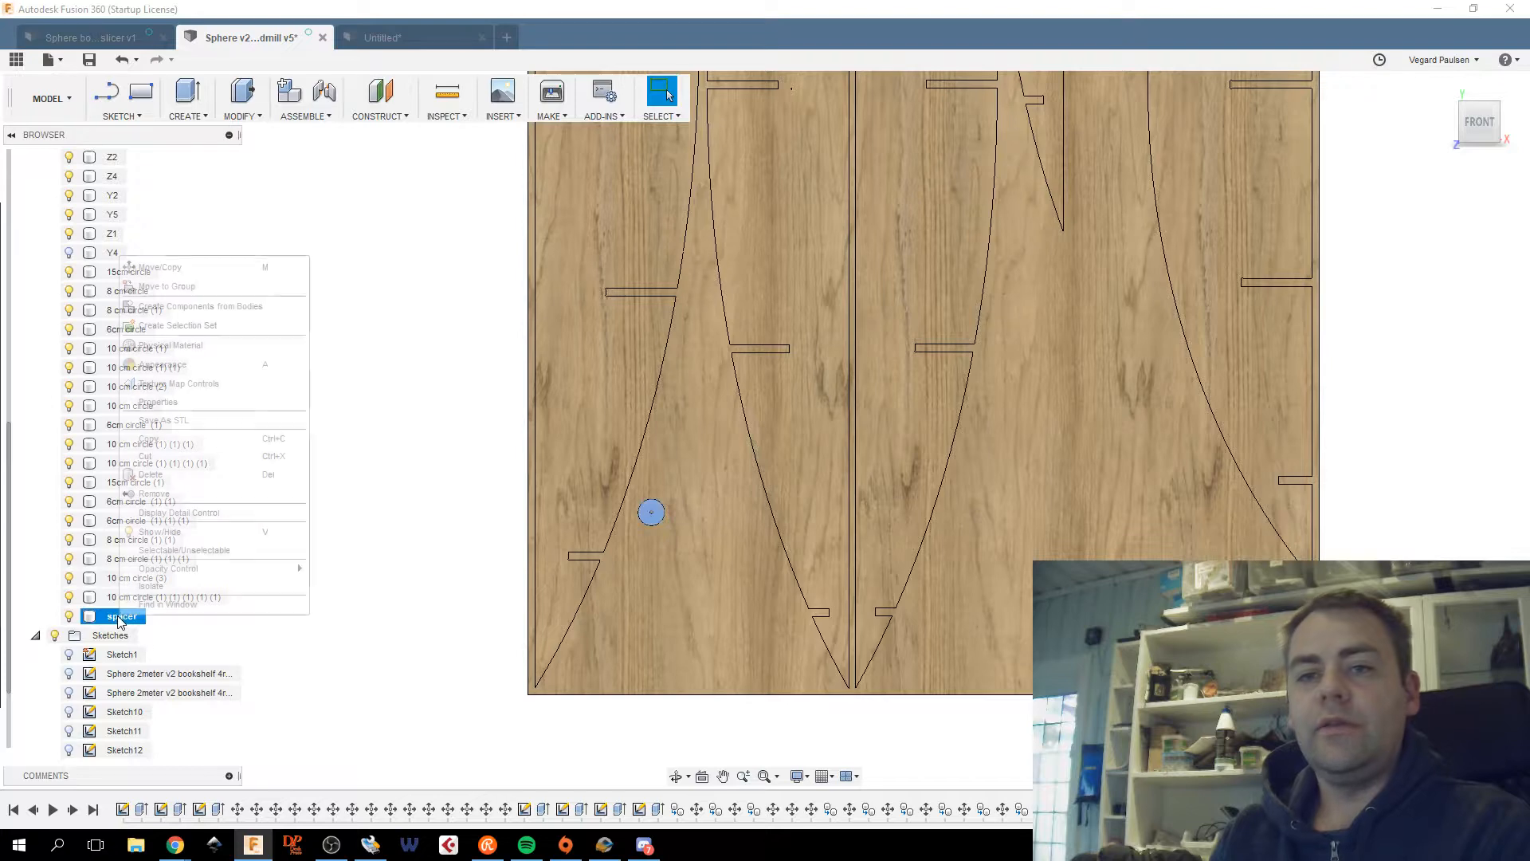
left_click(185, 267)
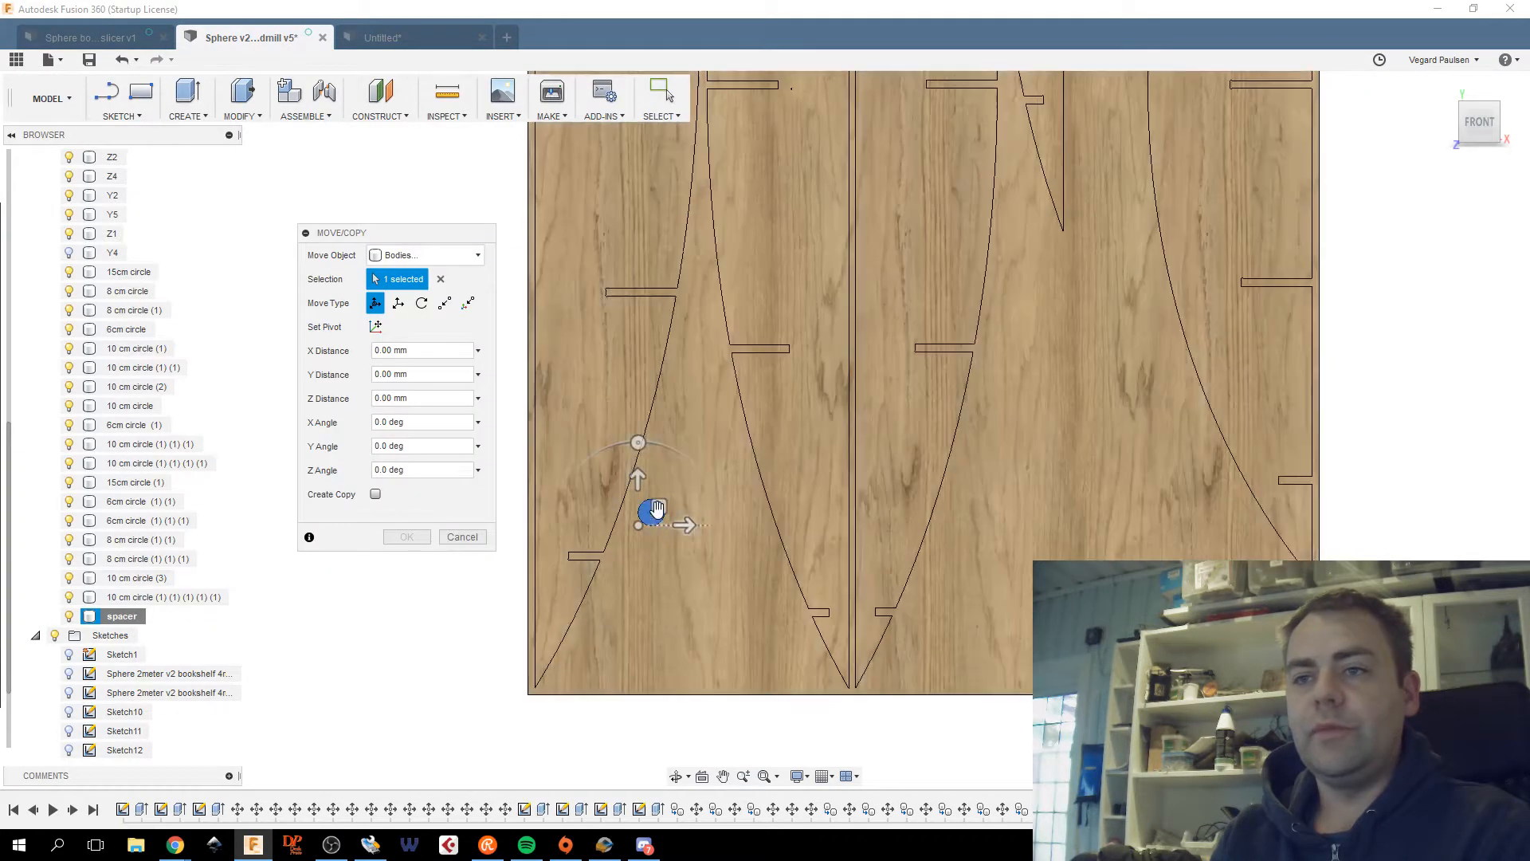
left_click_drag(651, 512, 1013, 246)
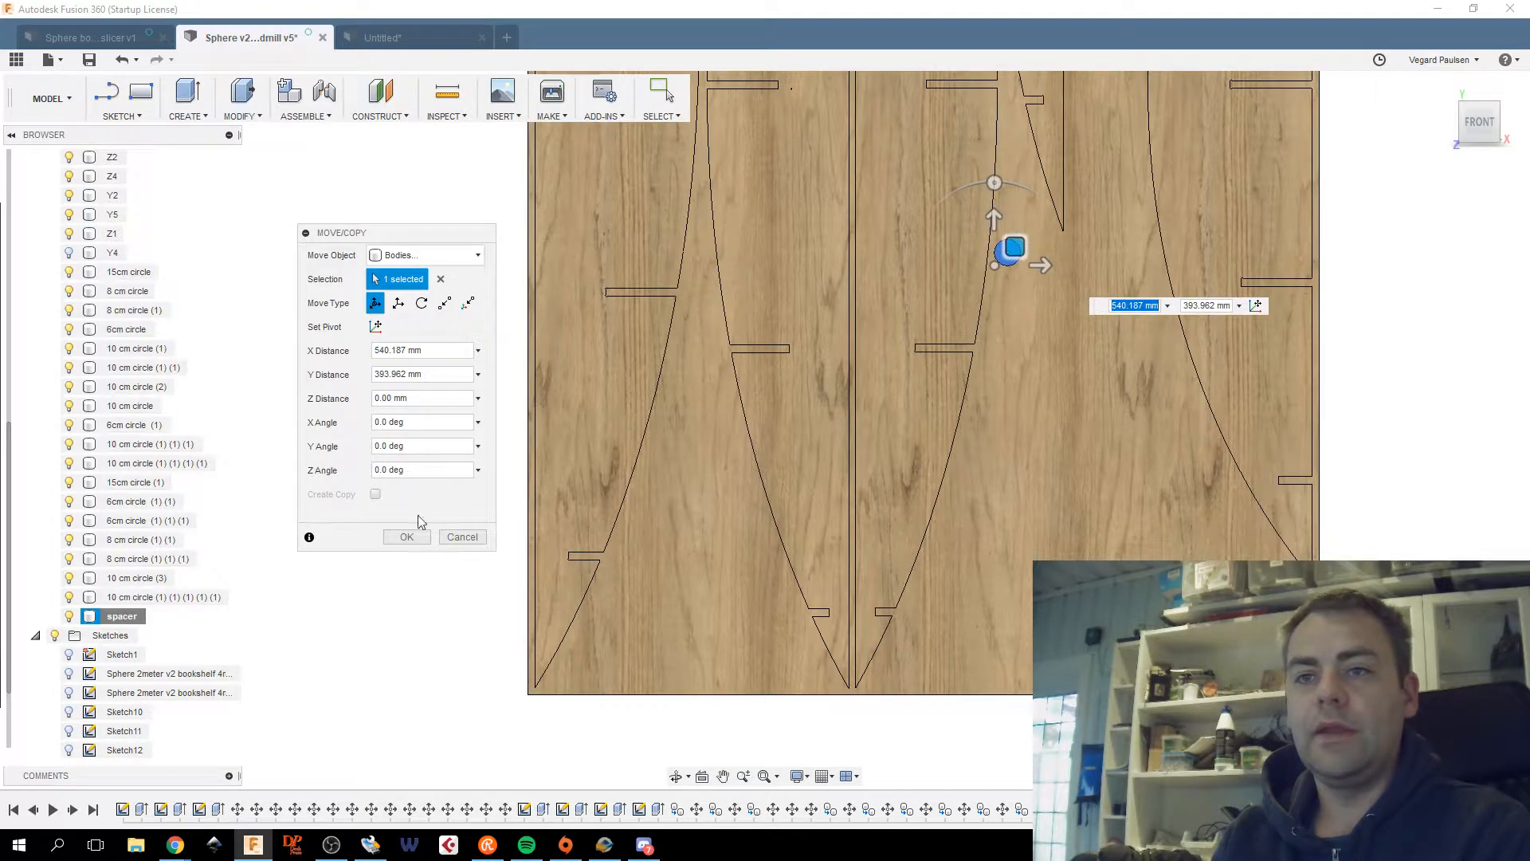
left_click(407, 537)
Start a rectangular pattern, selecting the spacer's feature and the vertical axis and the stock's bottom edge as directions.
left_click(191, 104)
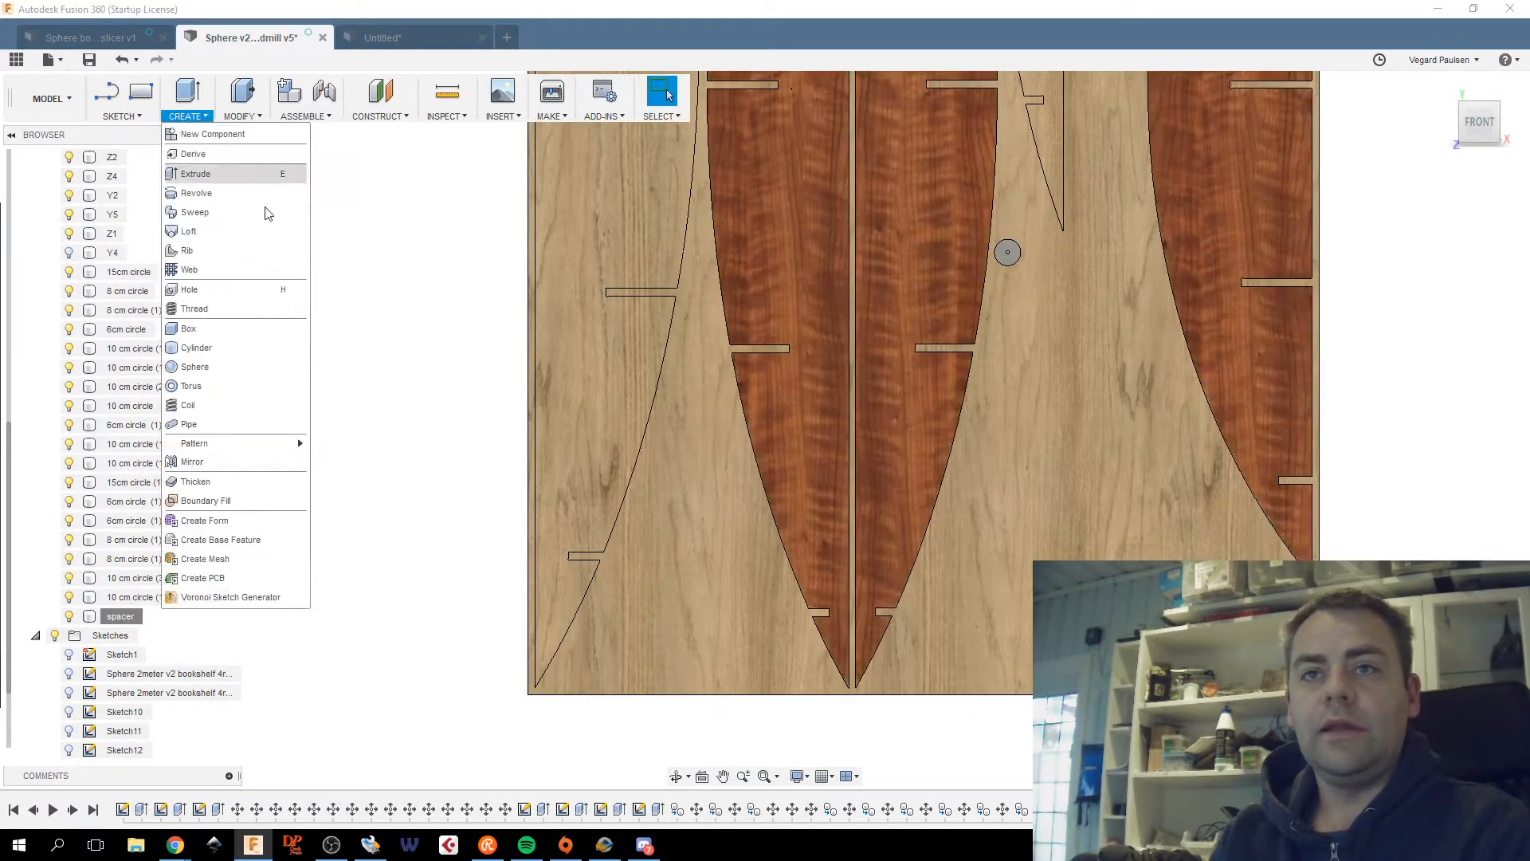
mouse_move(231, 444)
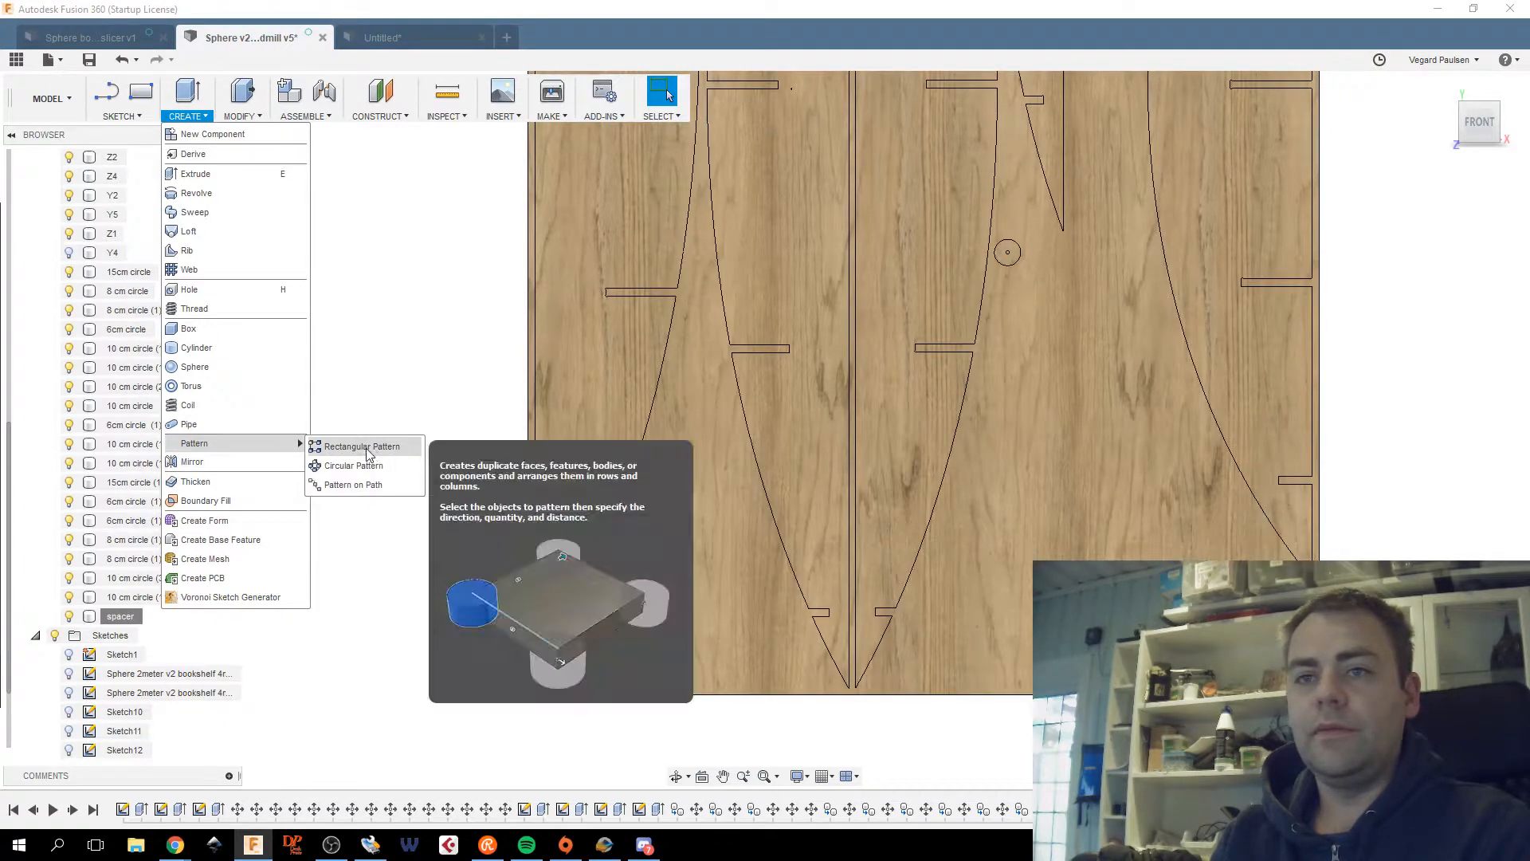
left_click(366, 447)
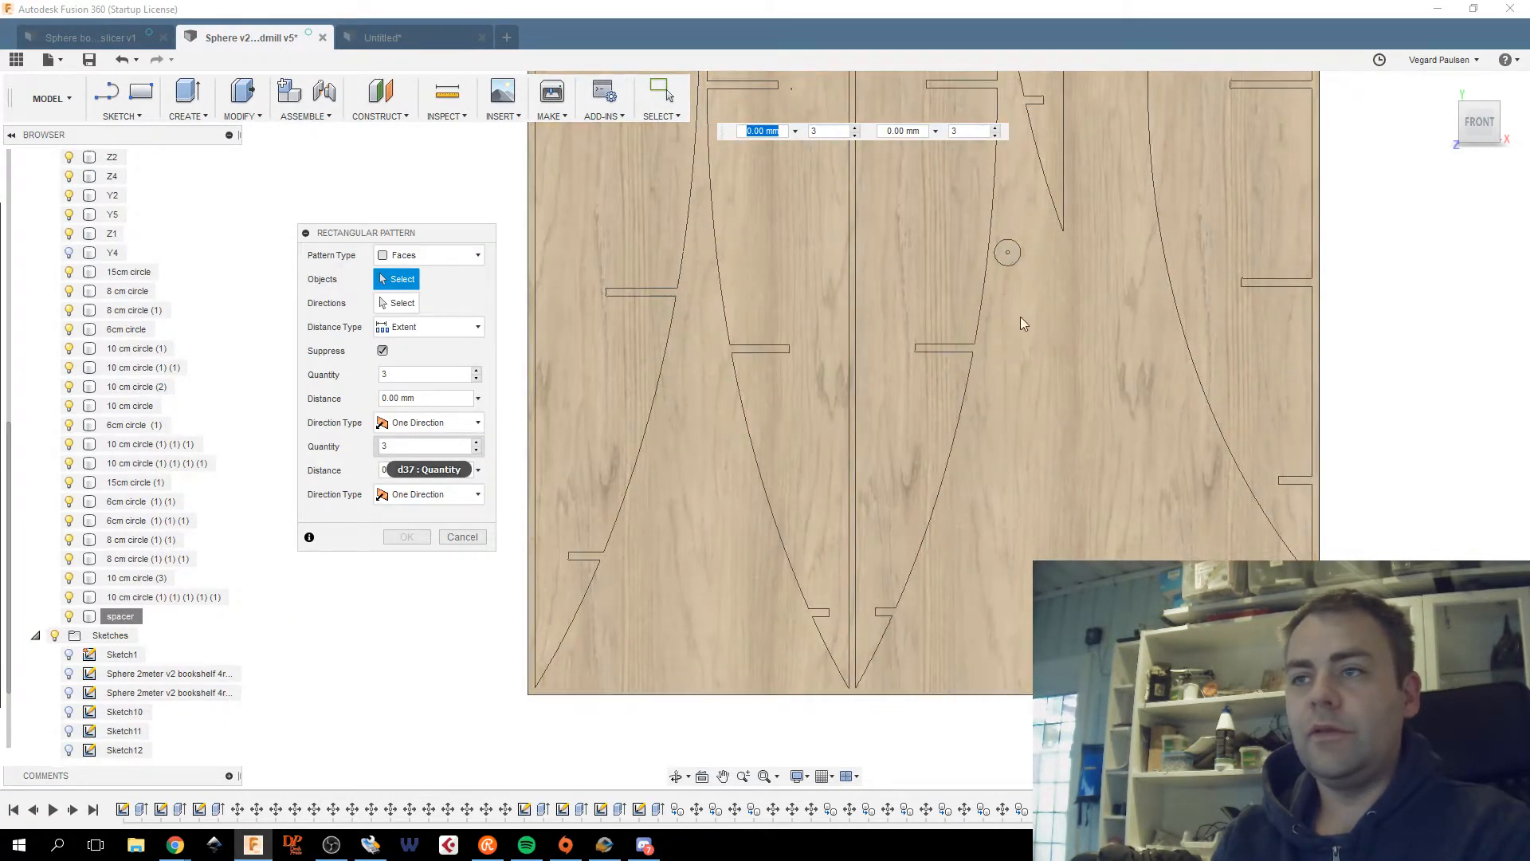
left_click(999, 257)
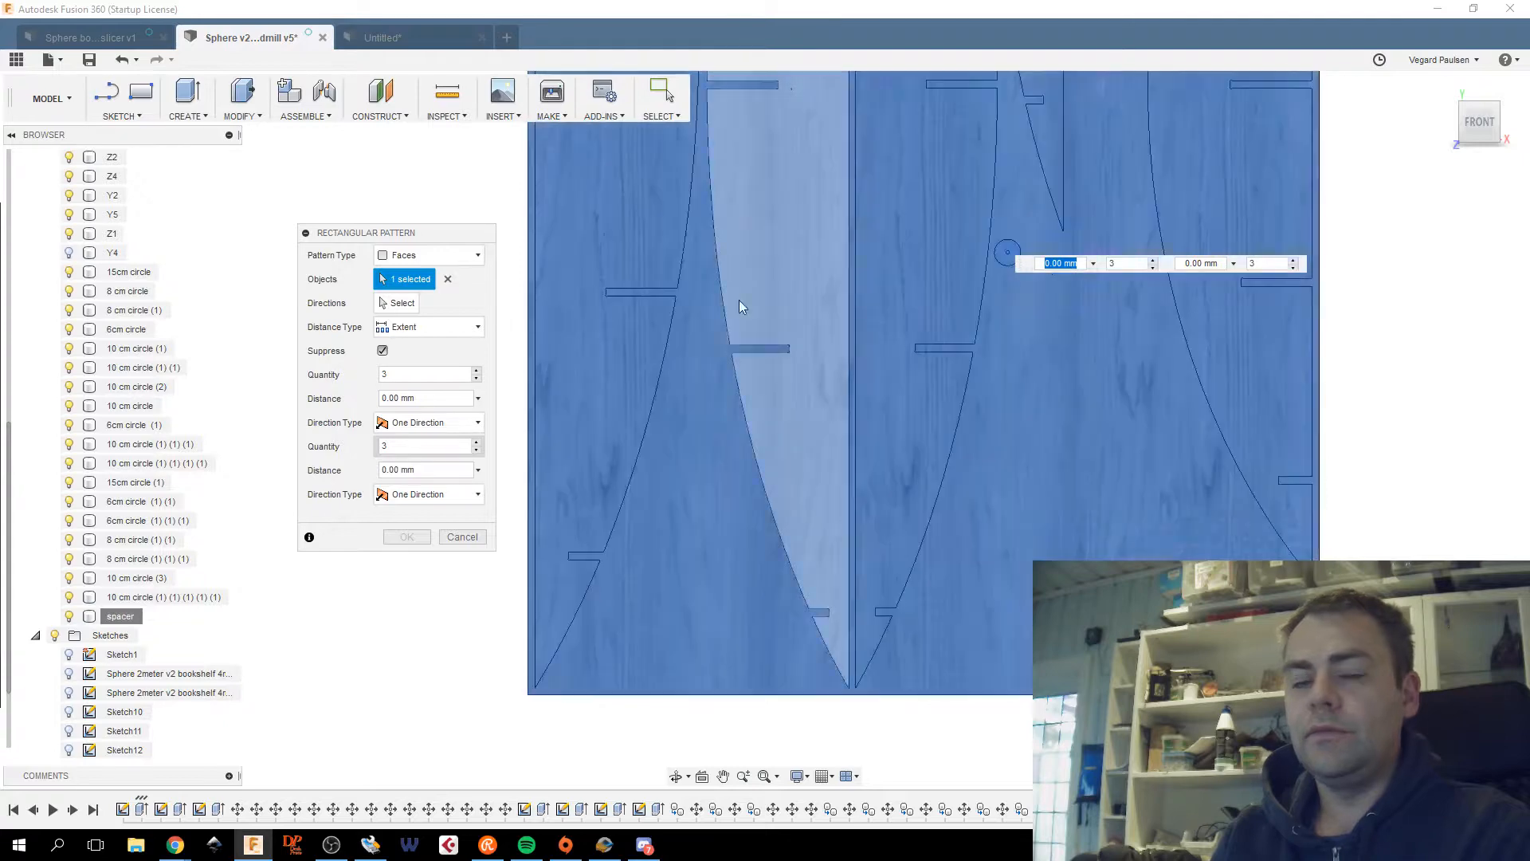
left_click(396, 303)
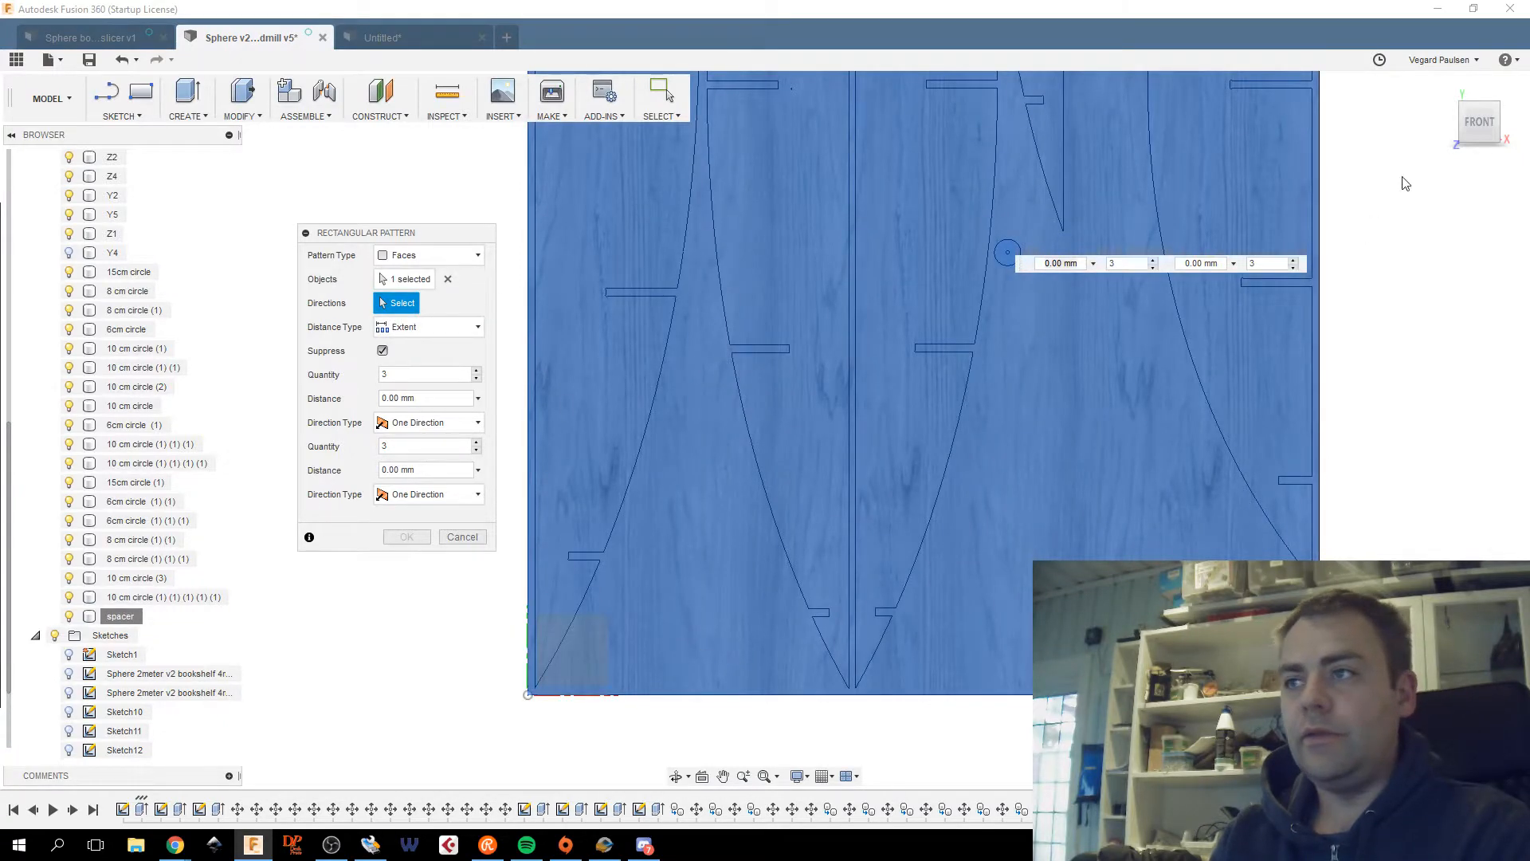
middle_click_drag(638, 558, 459, 661, "shift")
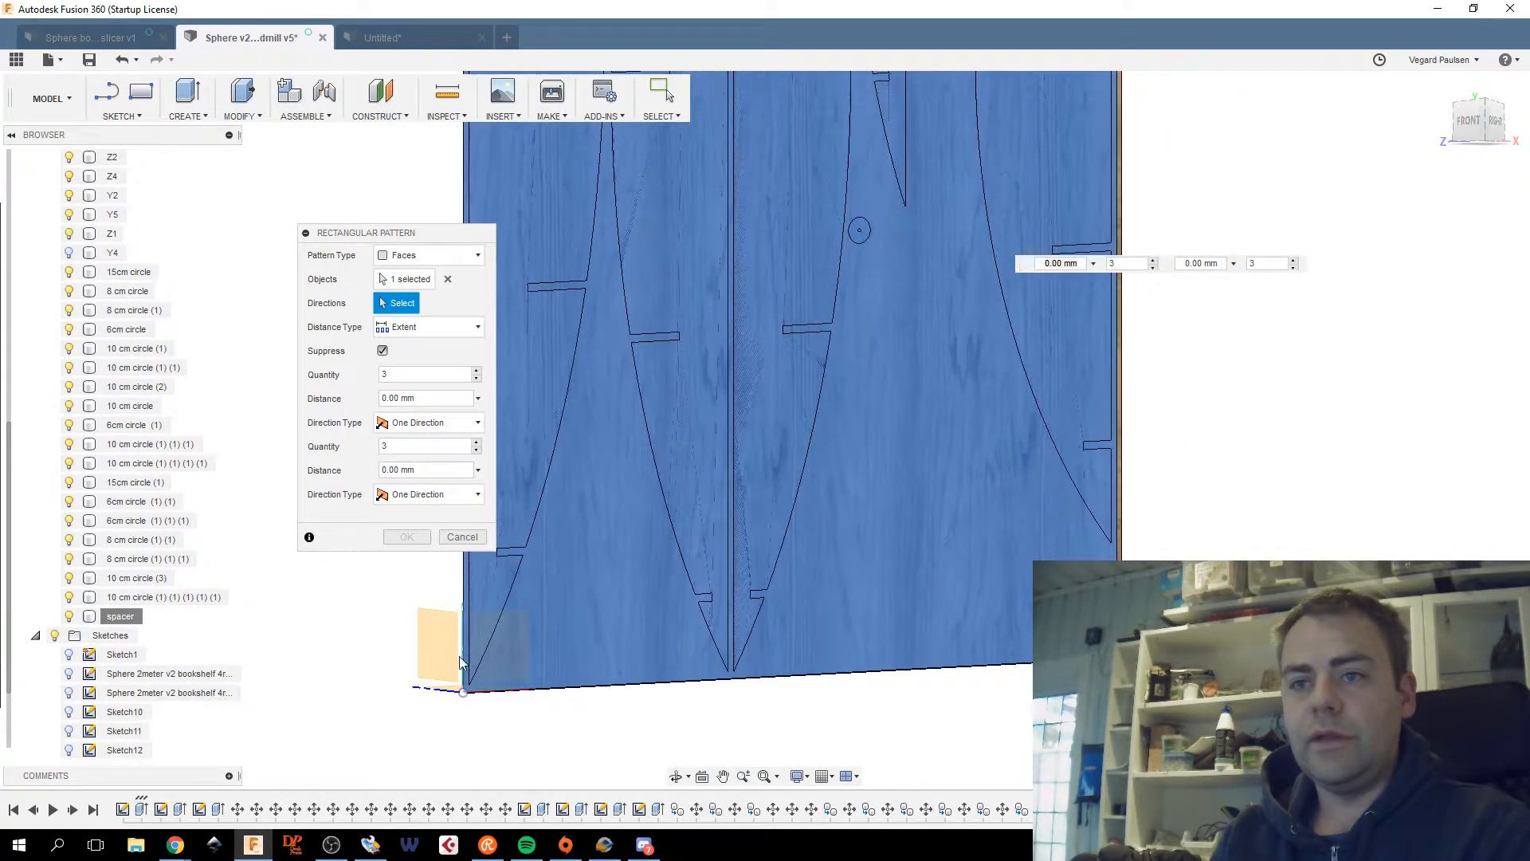
left_click(465, 647)
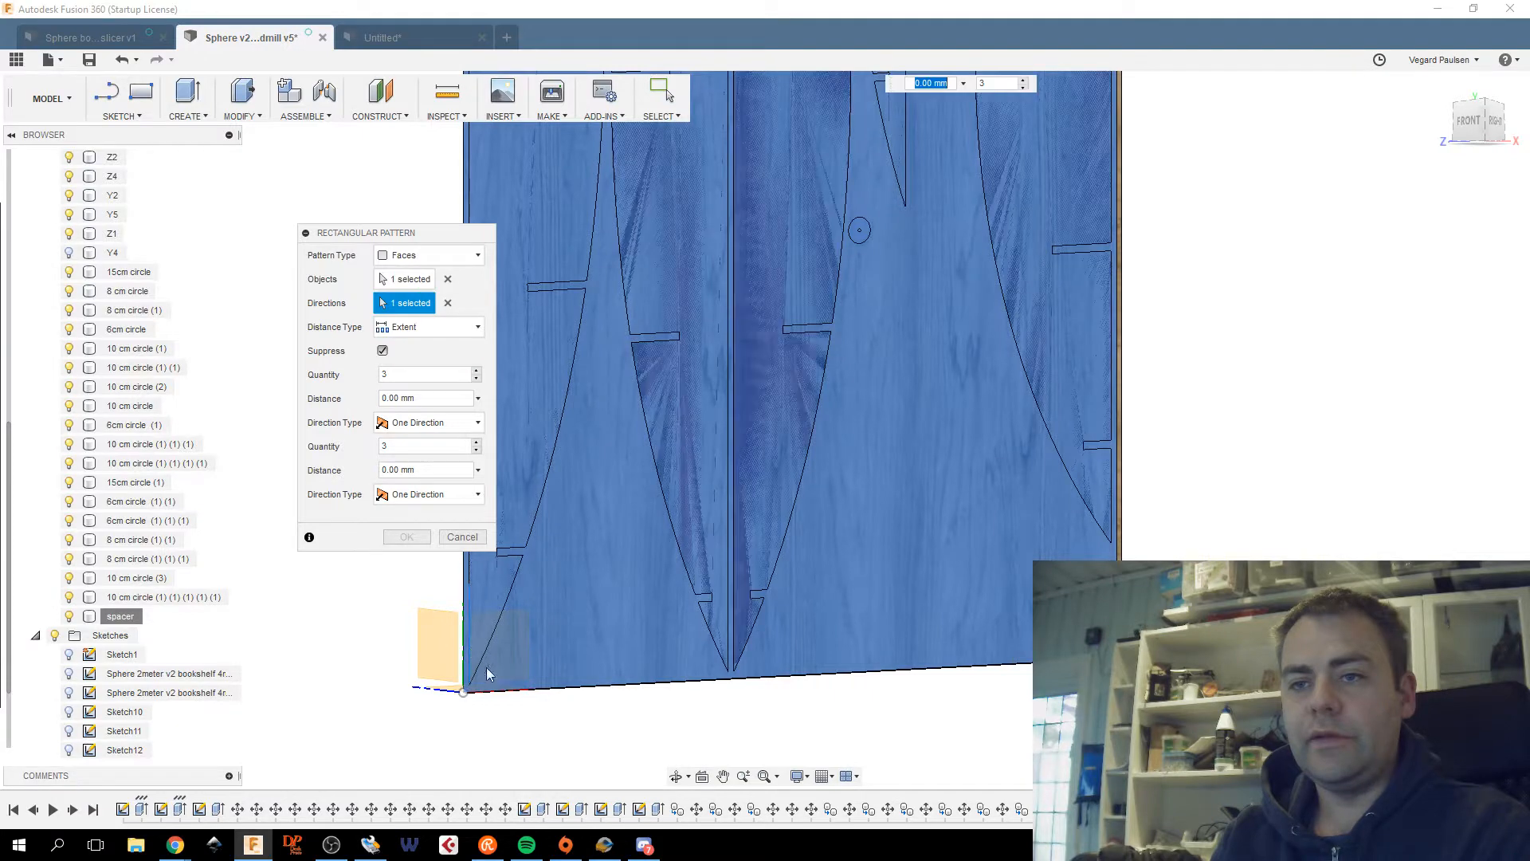
left_click(586, 687)
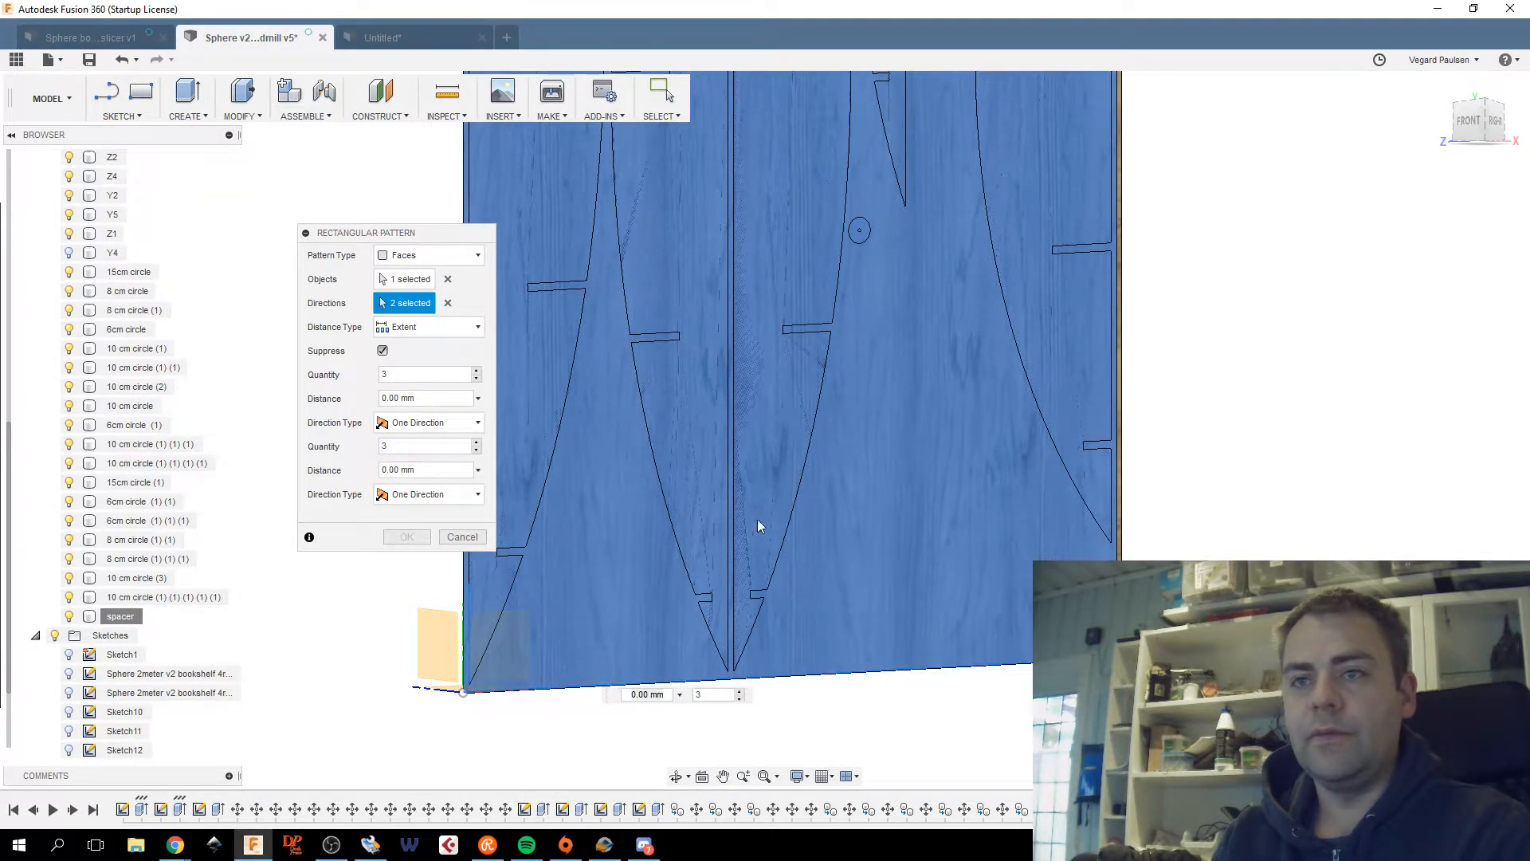
left_click(1467, 121)
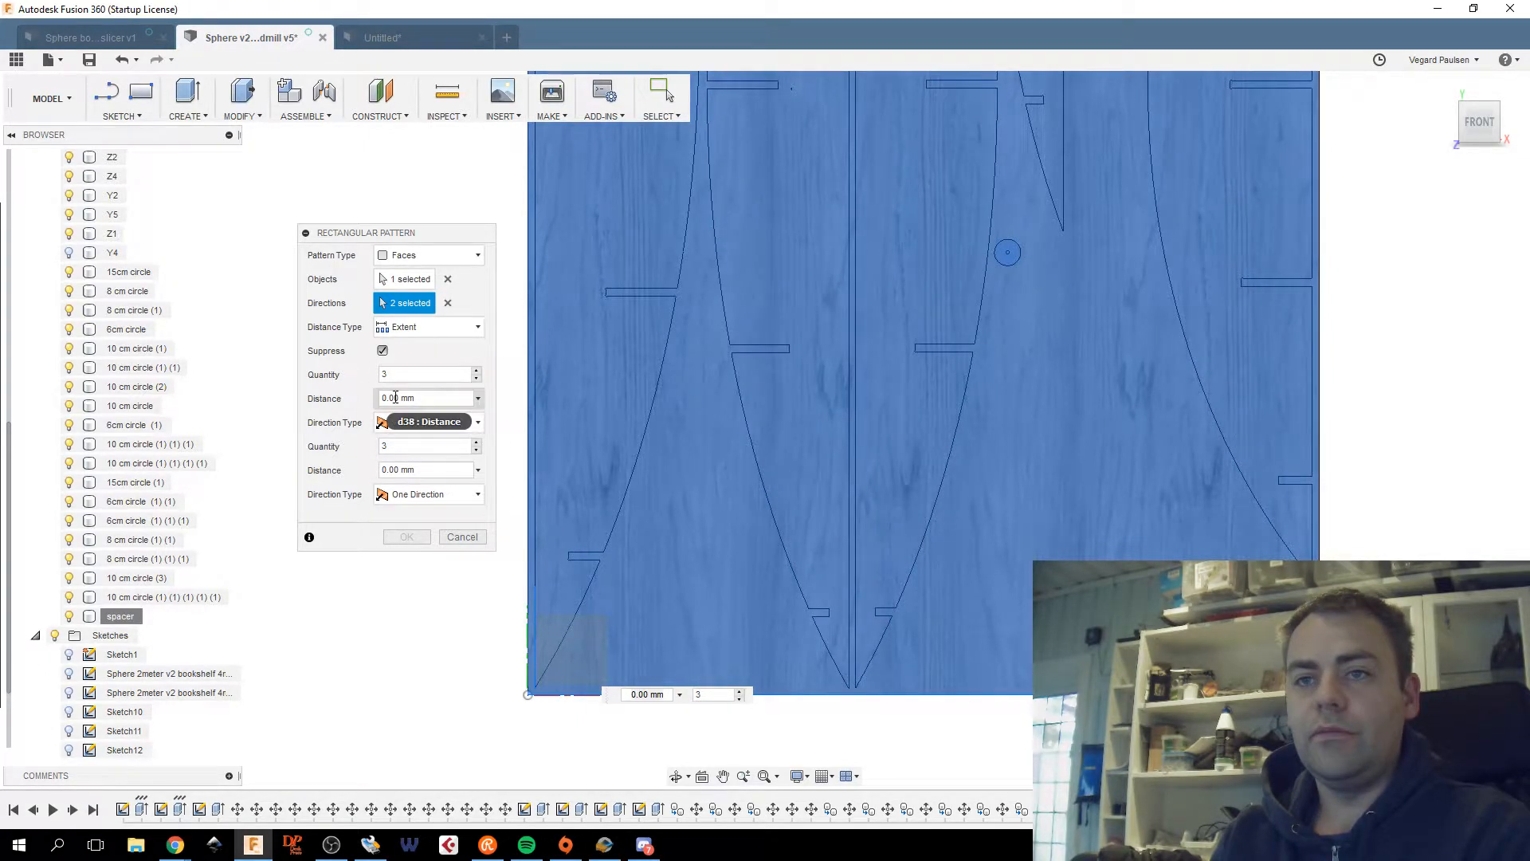
Set both pattern extents to 500 mm and replace the selected pattern object with the spacer disc.
left_click_drag(381, 397, 386, 395)
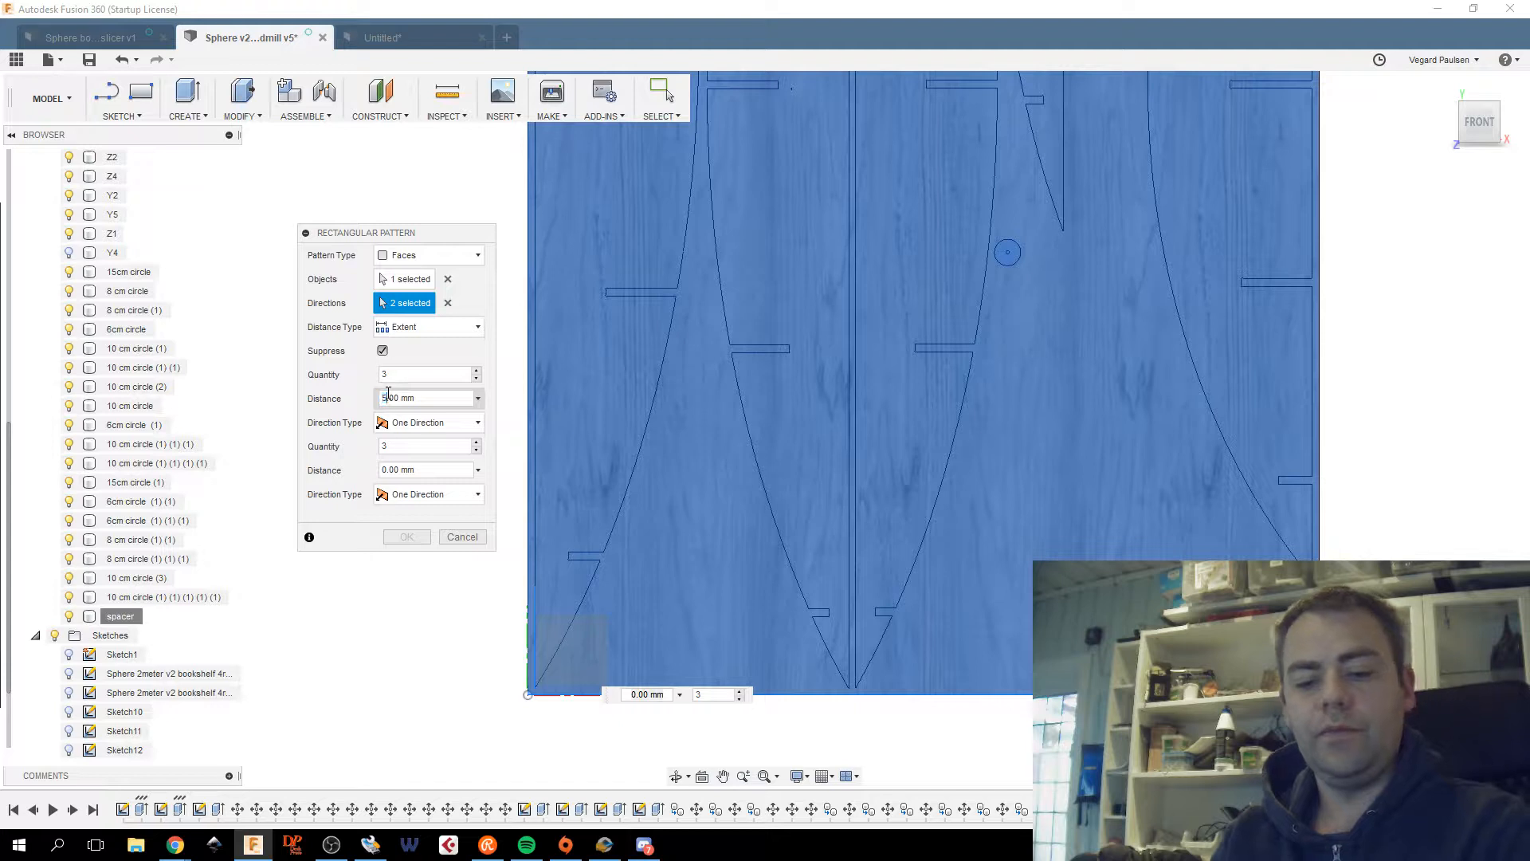
type("50")
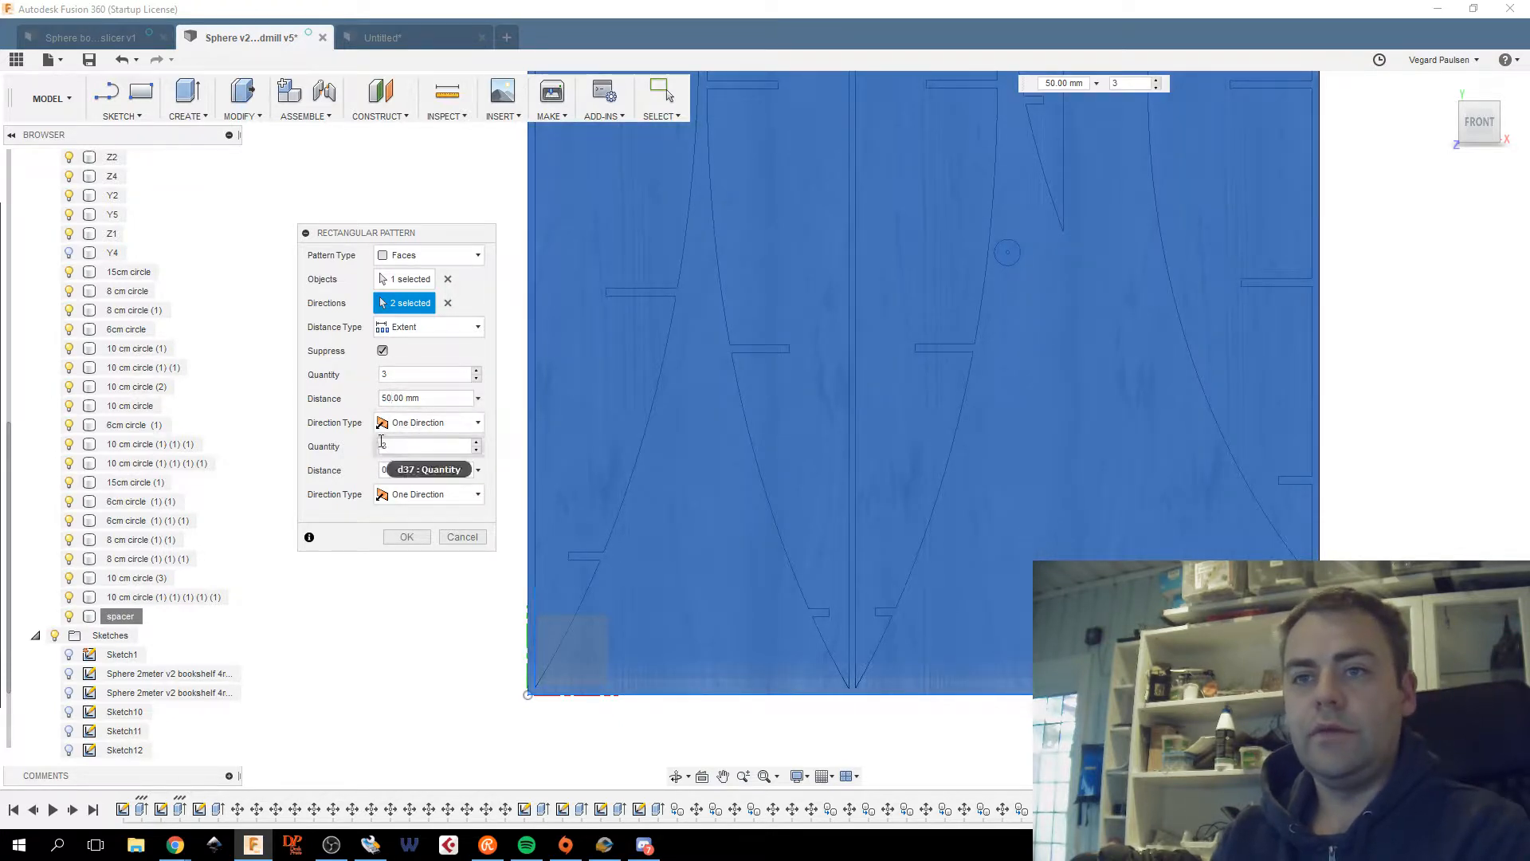
left_click(386, 470)
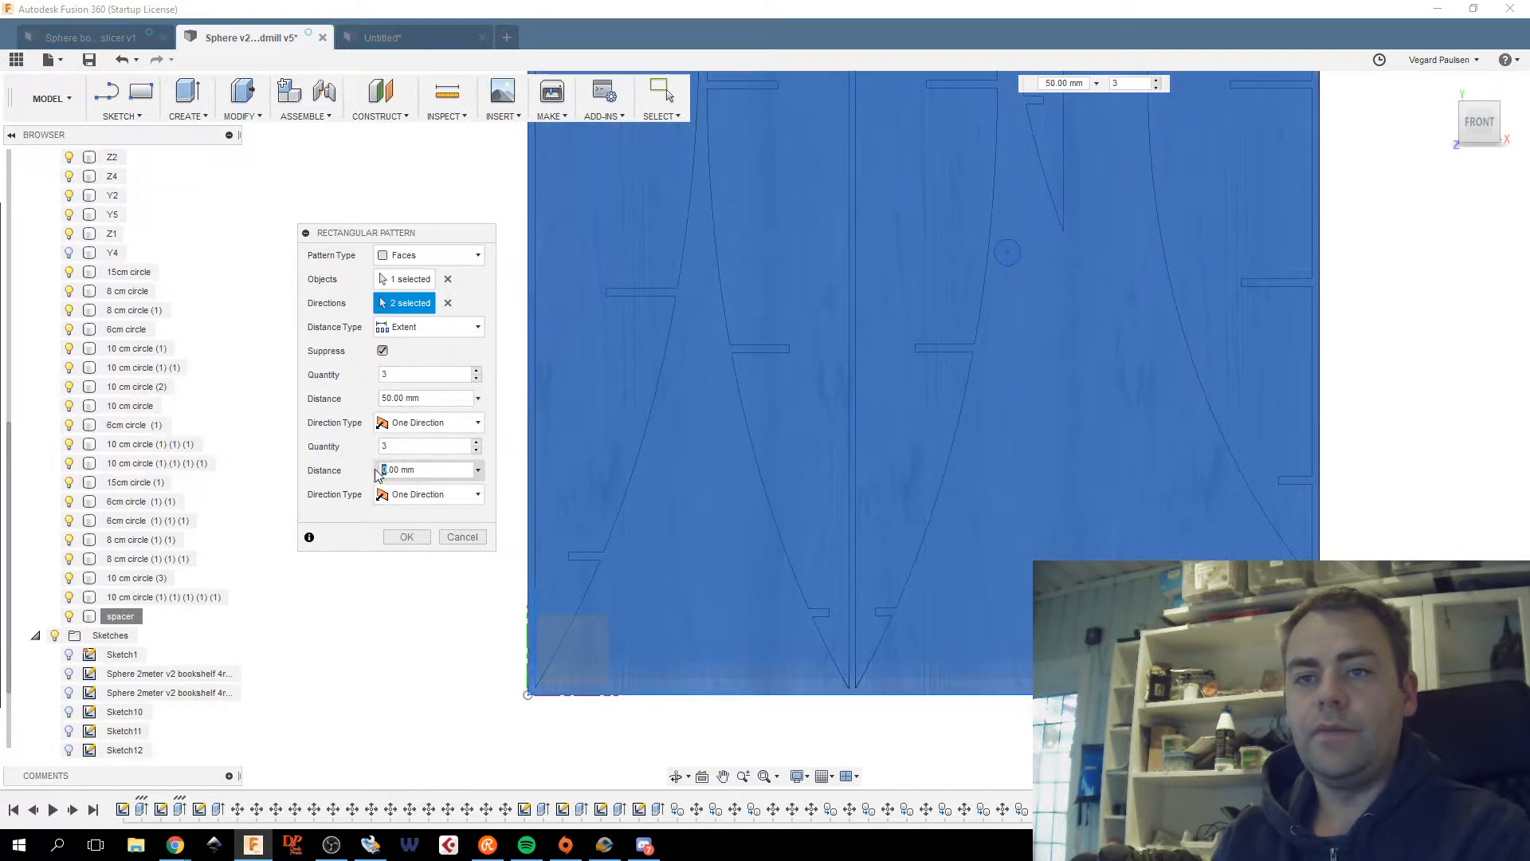
type("50")
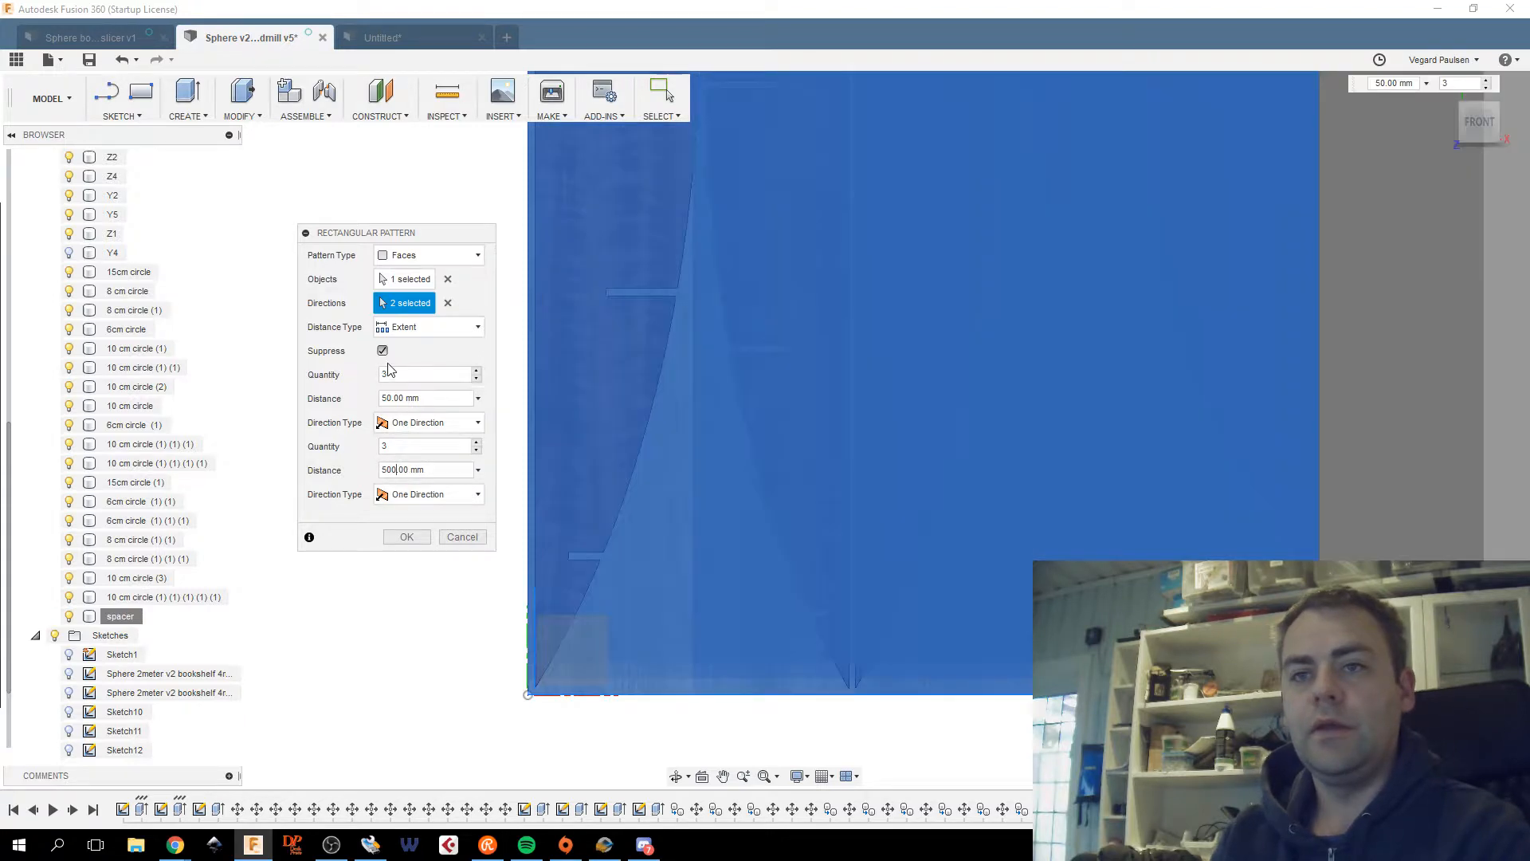
left_click(396, 402)
type("0")
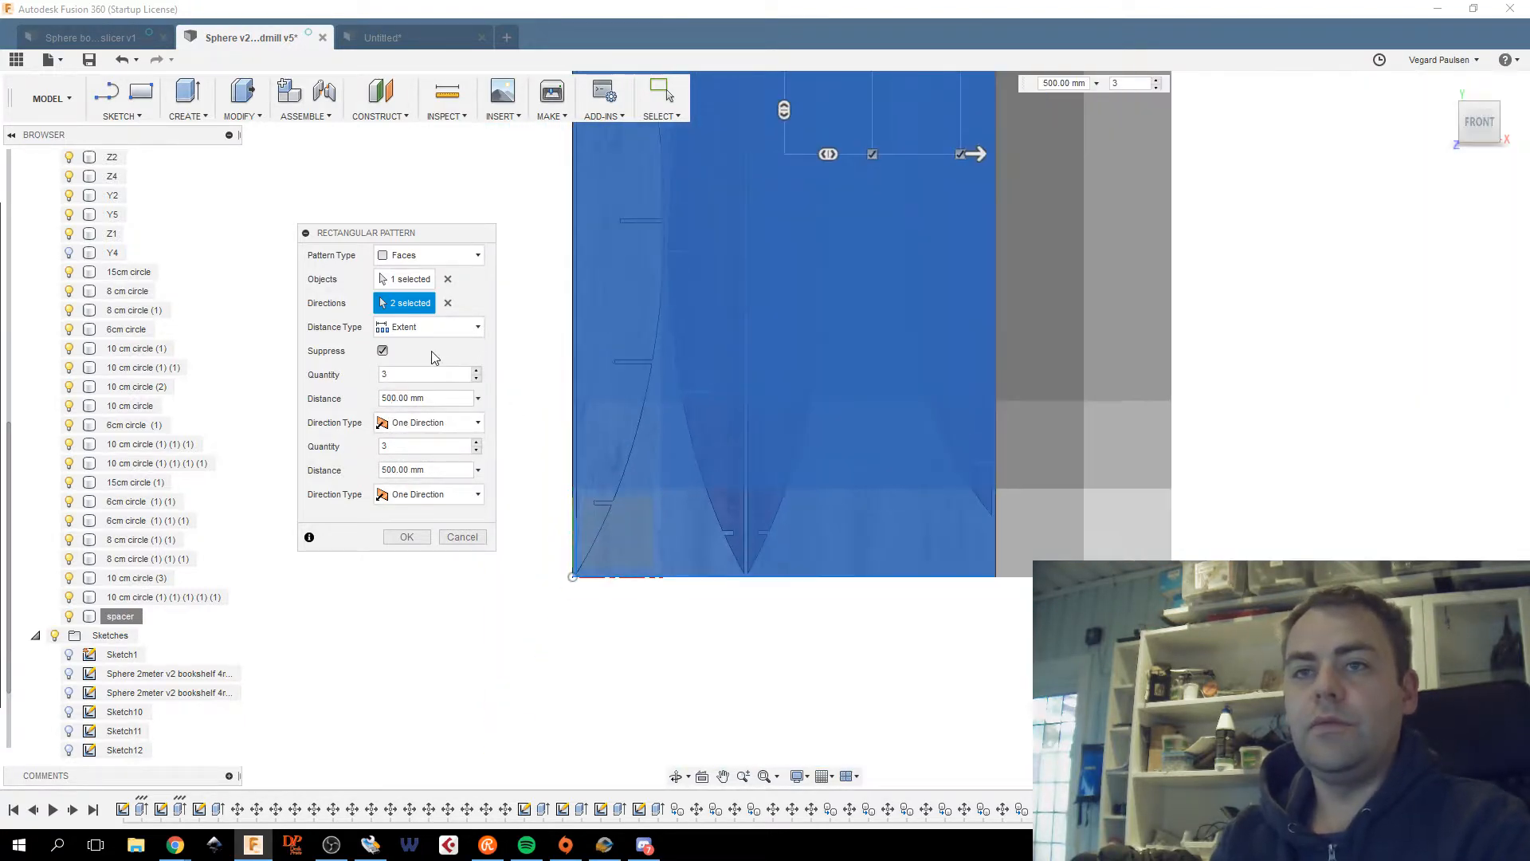
left_click(445, 279)
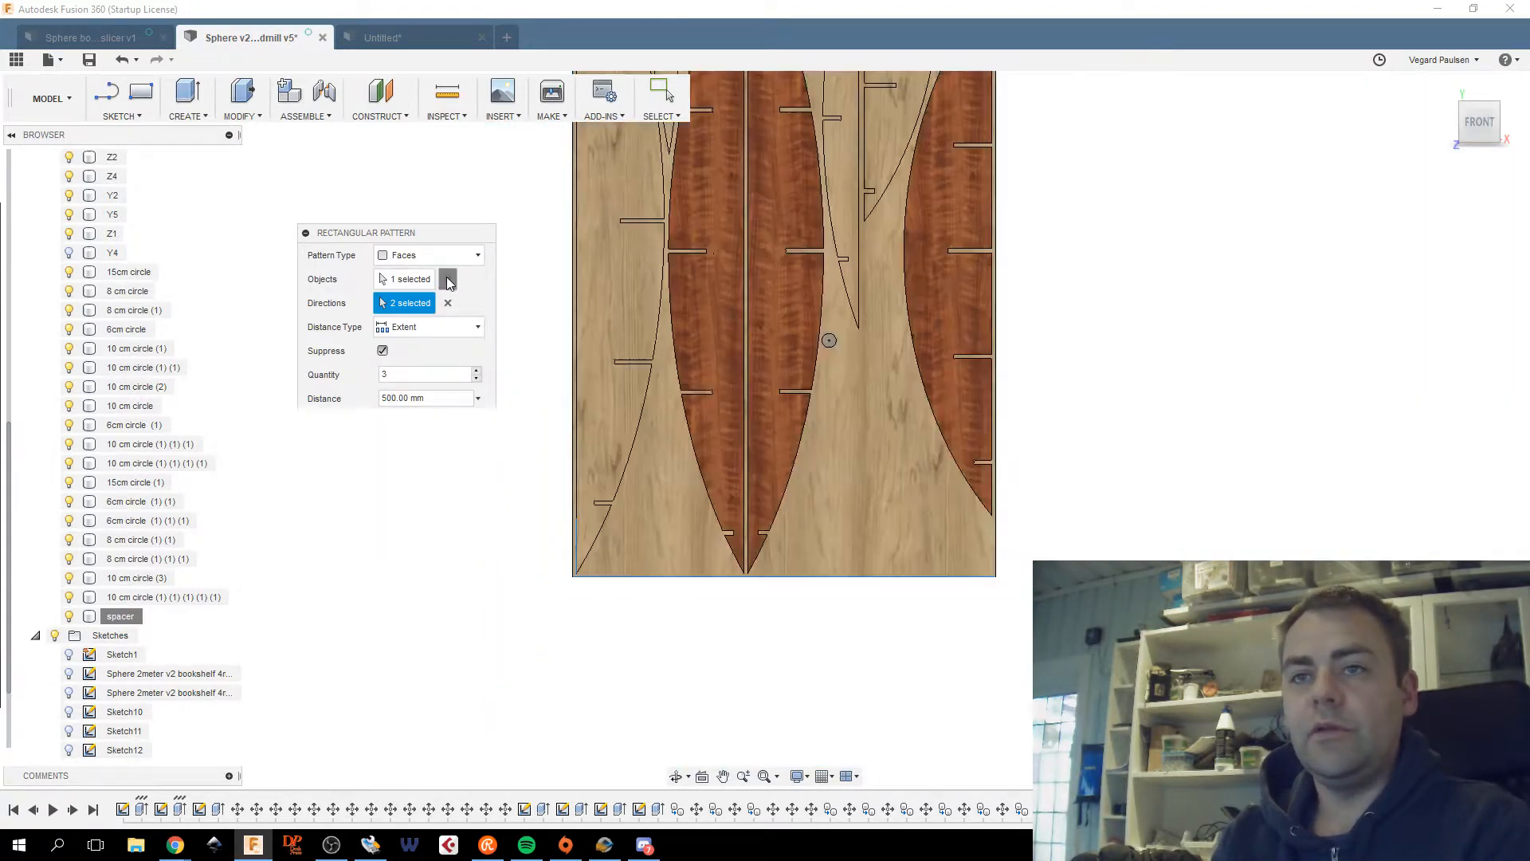
left_click(888, 345)
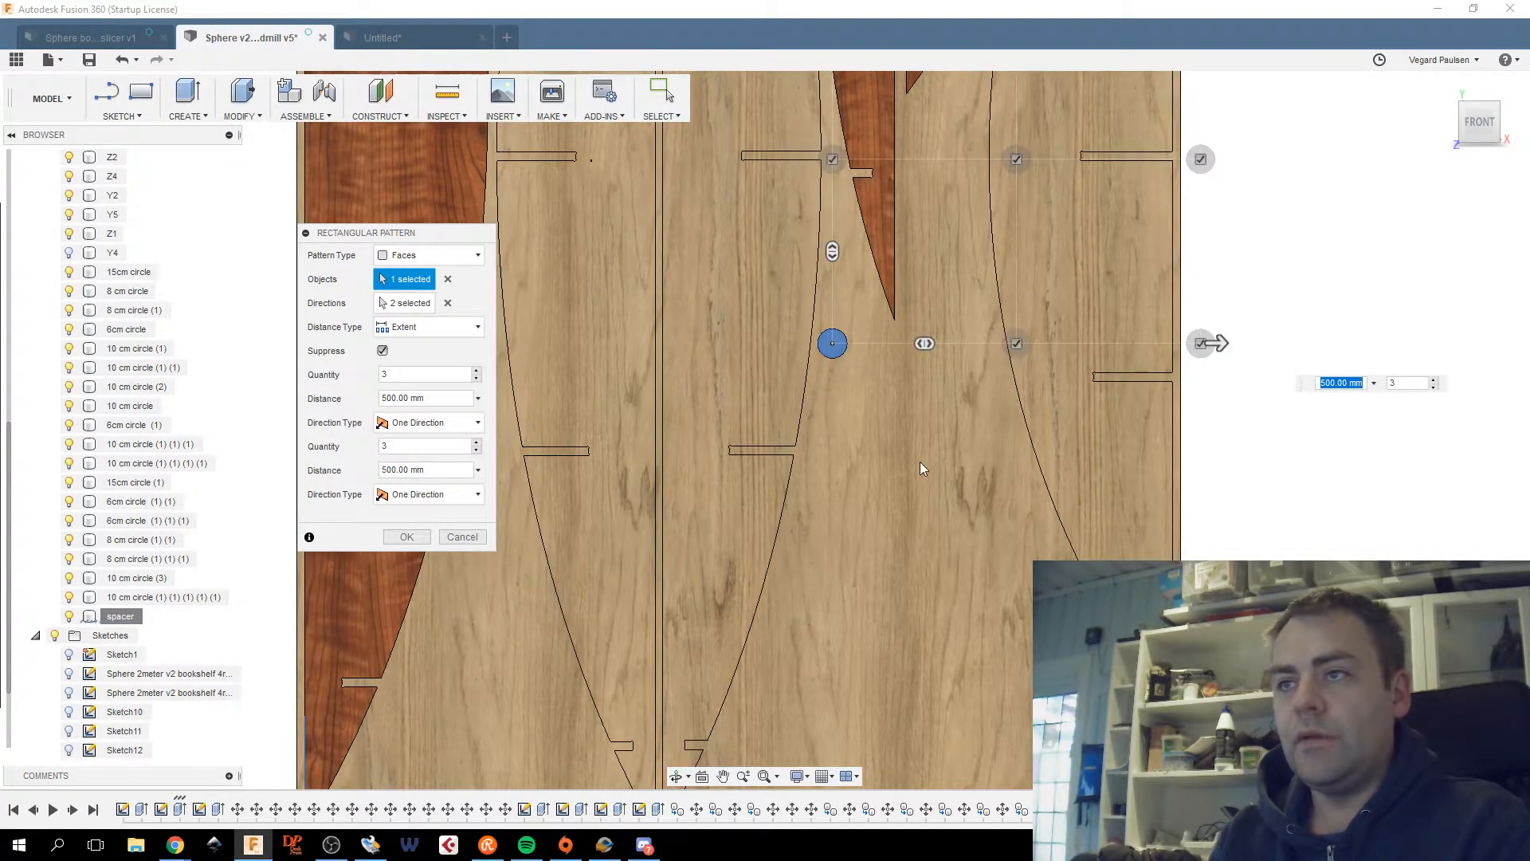
Raise the spacer pattern's quantity in the upward direction to 9.
left_click(476, 370)
left_click(477, 371)
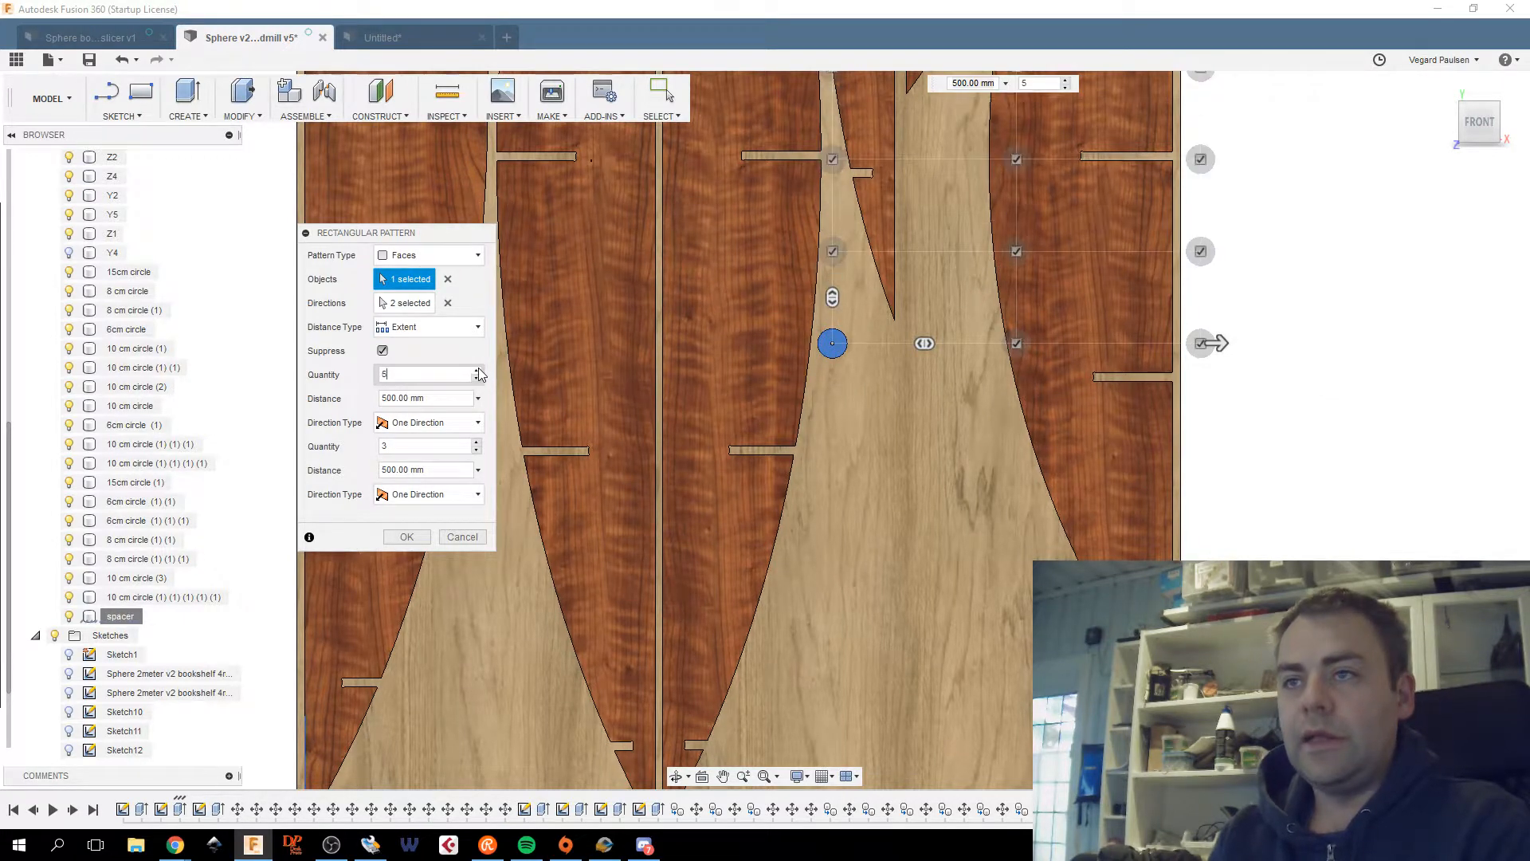
left_click(478, 370)
left_click(478, 370)
left_click(478, 370)
left_click(478, 371)
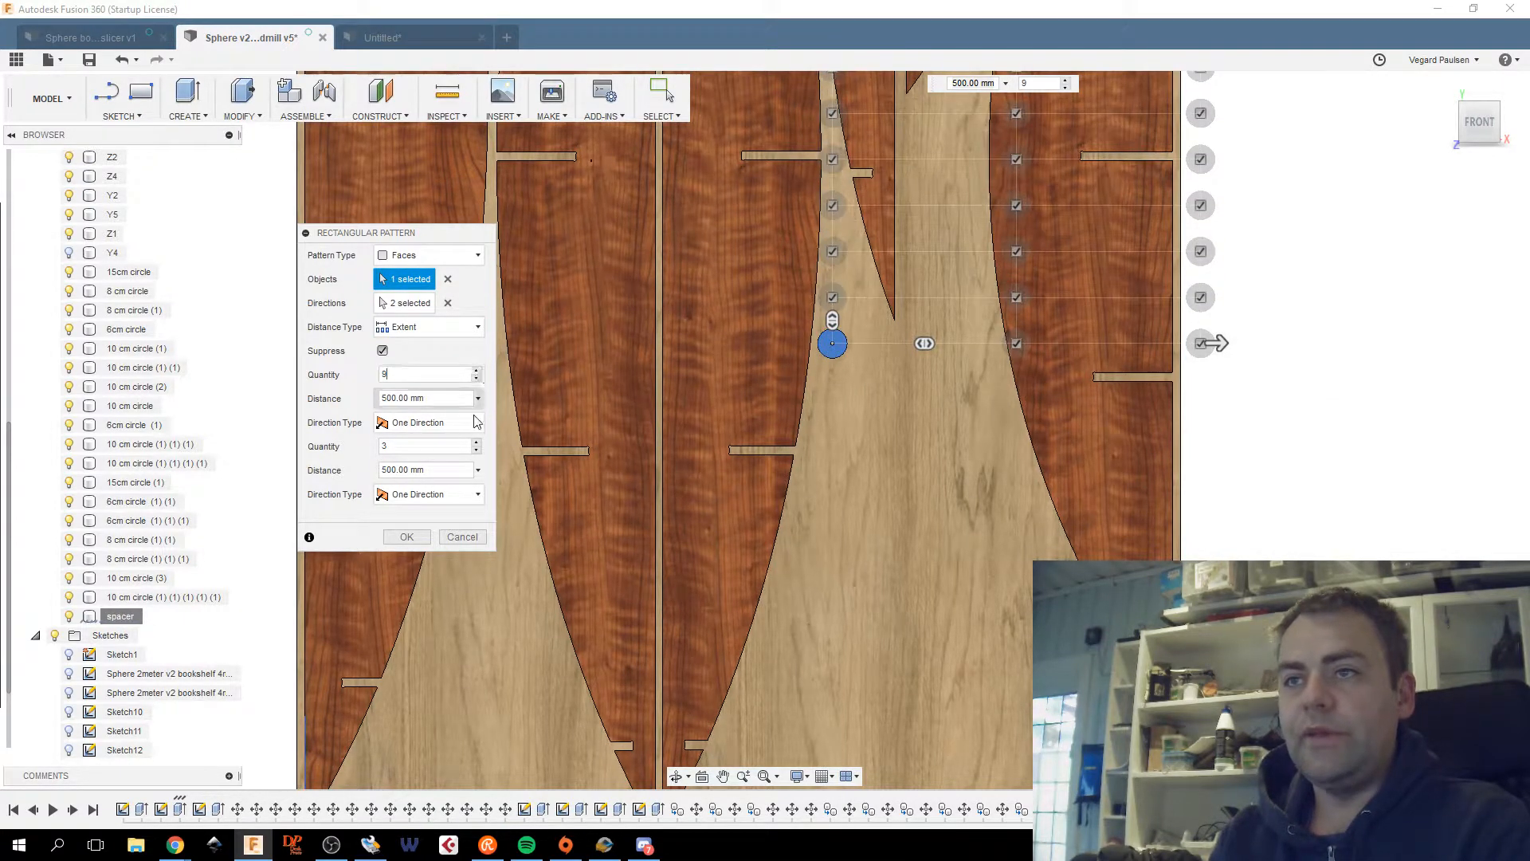
Raise the spacer pattern's quantity along the bottom edge direction to 12.
left_click(477, 442)
left_click(477, 442)
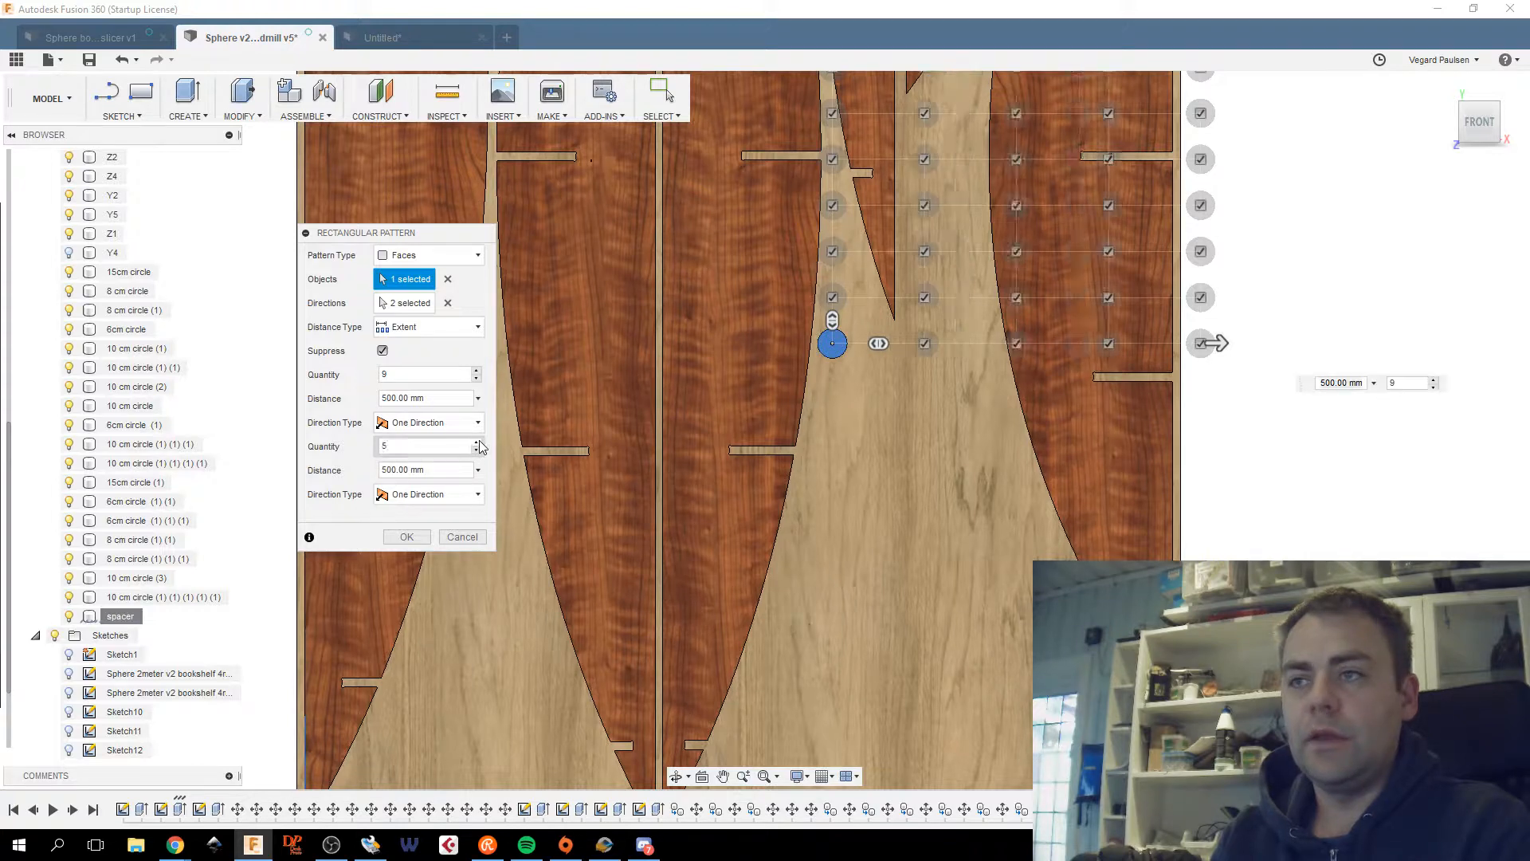
left_click(477, 442)
left_click(478, 443)
left_click(477, 442)
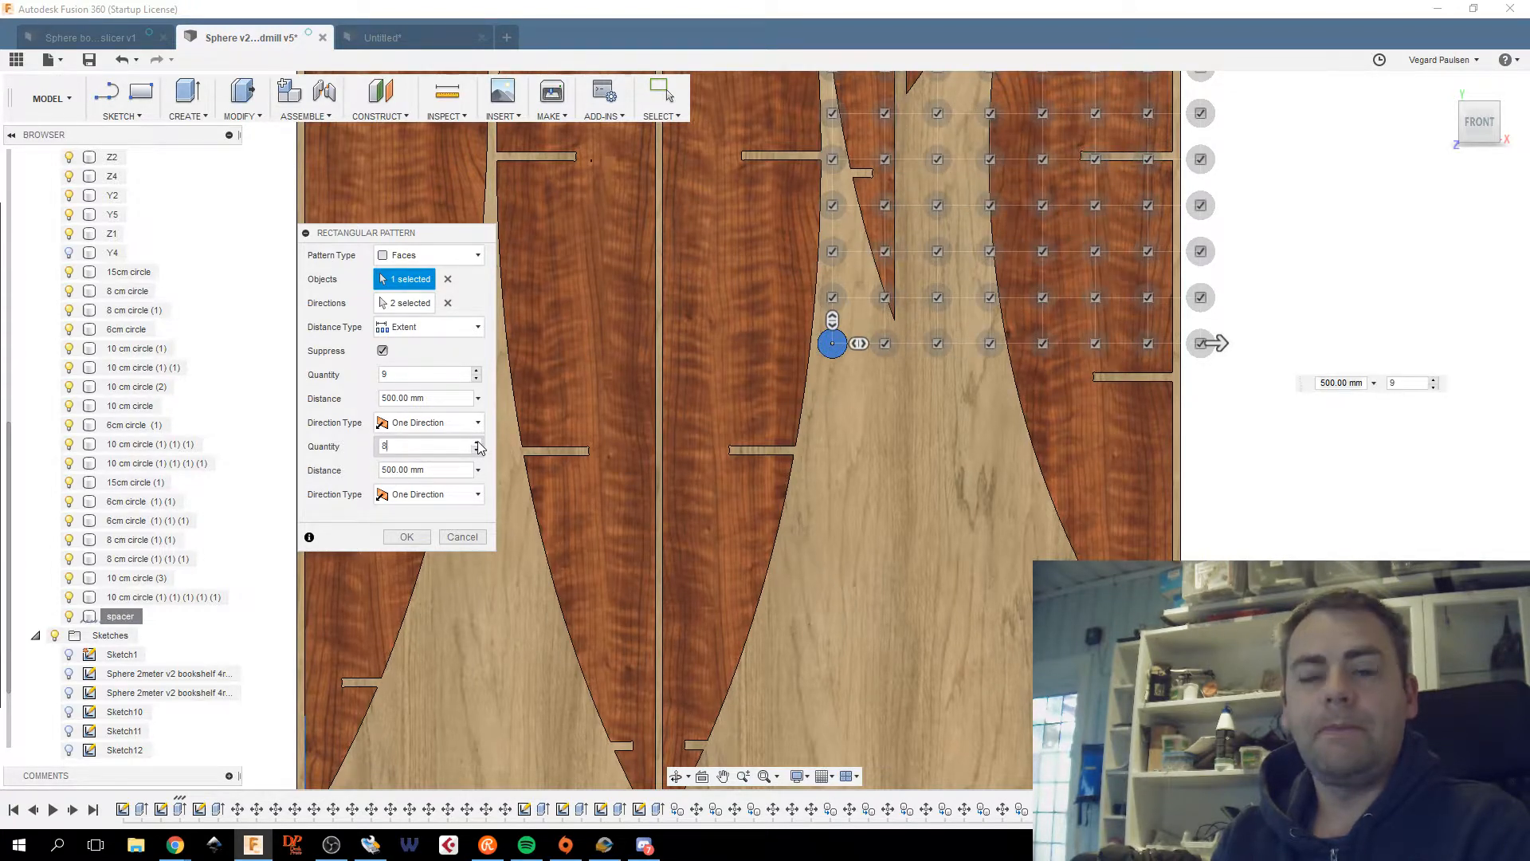
left_click(477, 443)
left_click(477, 443)
left_click(478, 443)
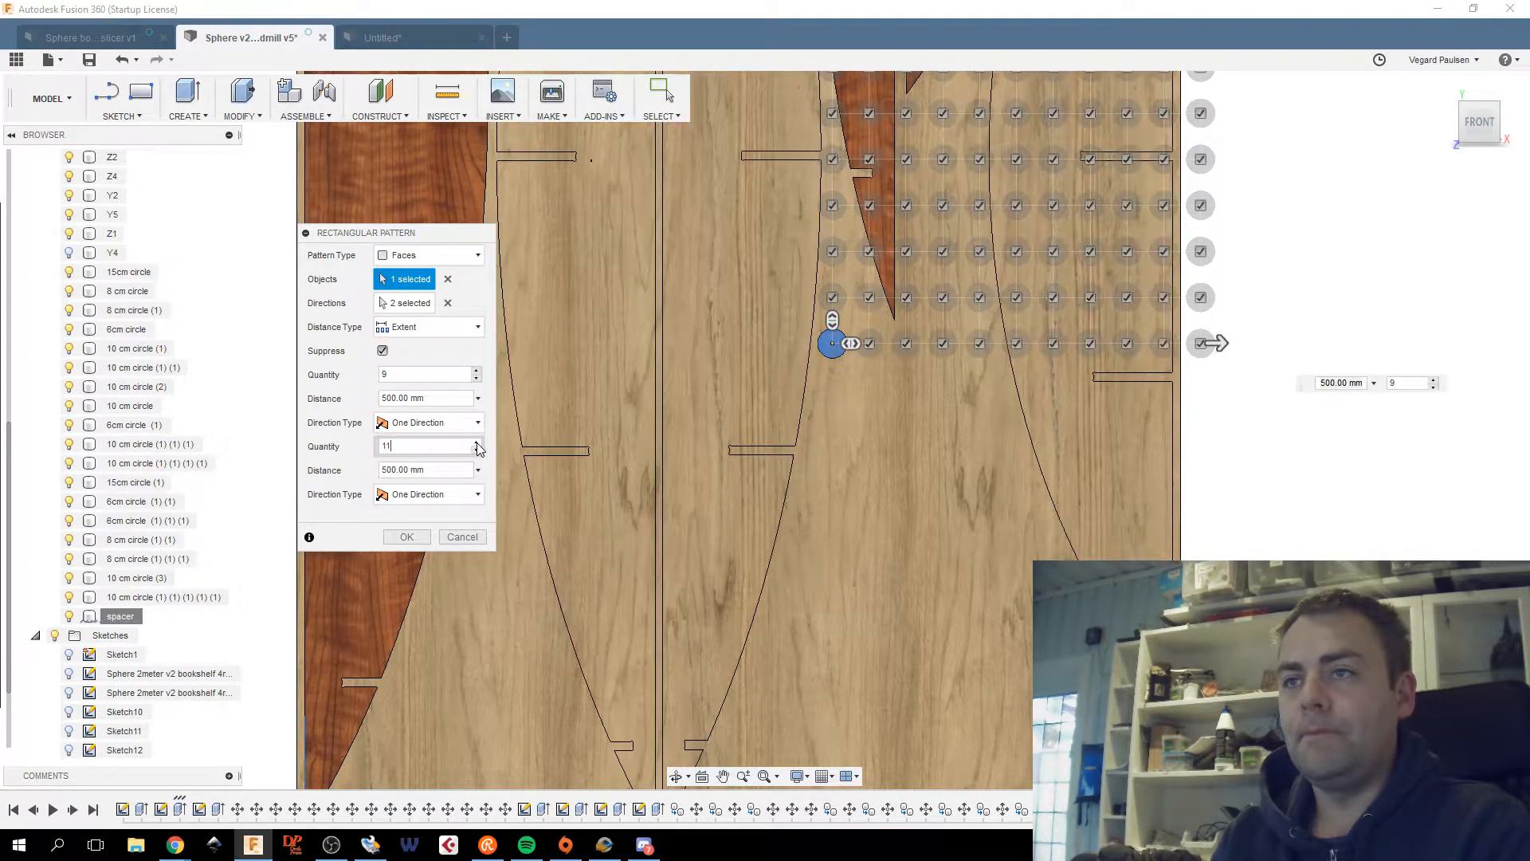
left_click(477, 443)
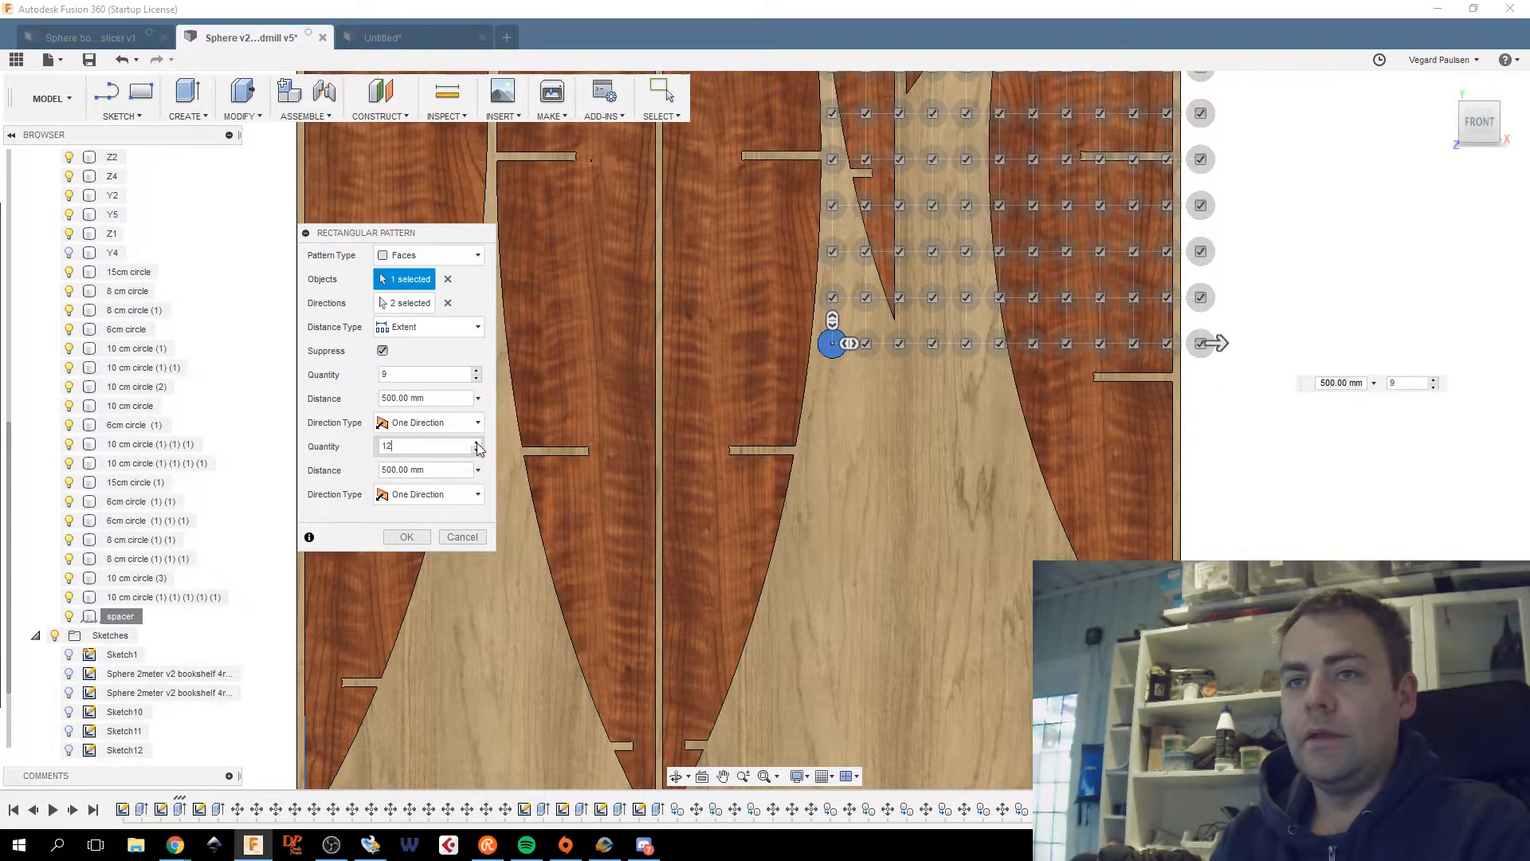
Raise the spacer pattern's quantity in the upward direction to 12.
left_click(478, 371)
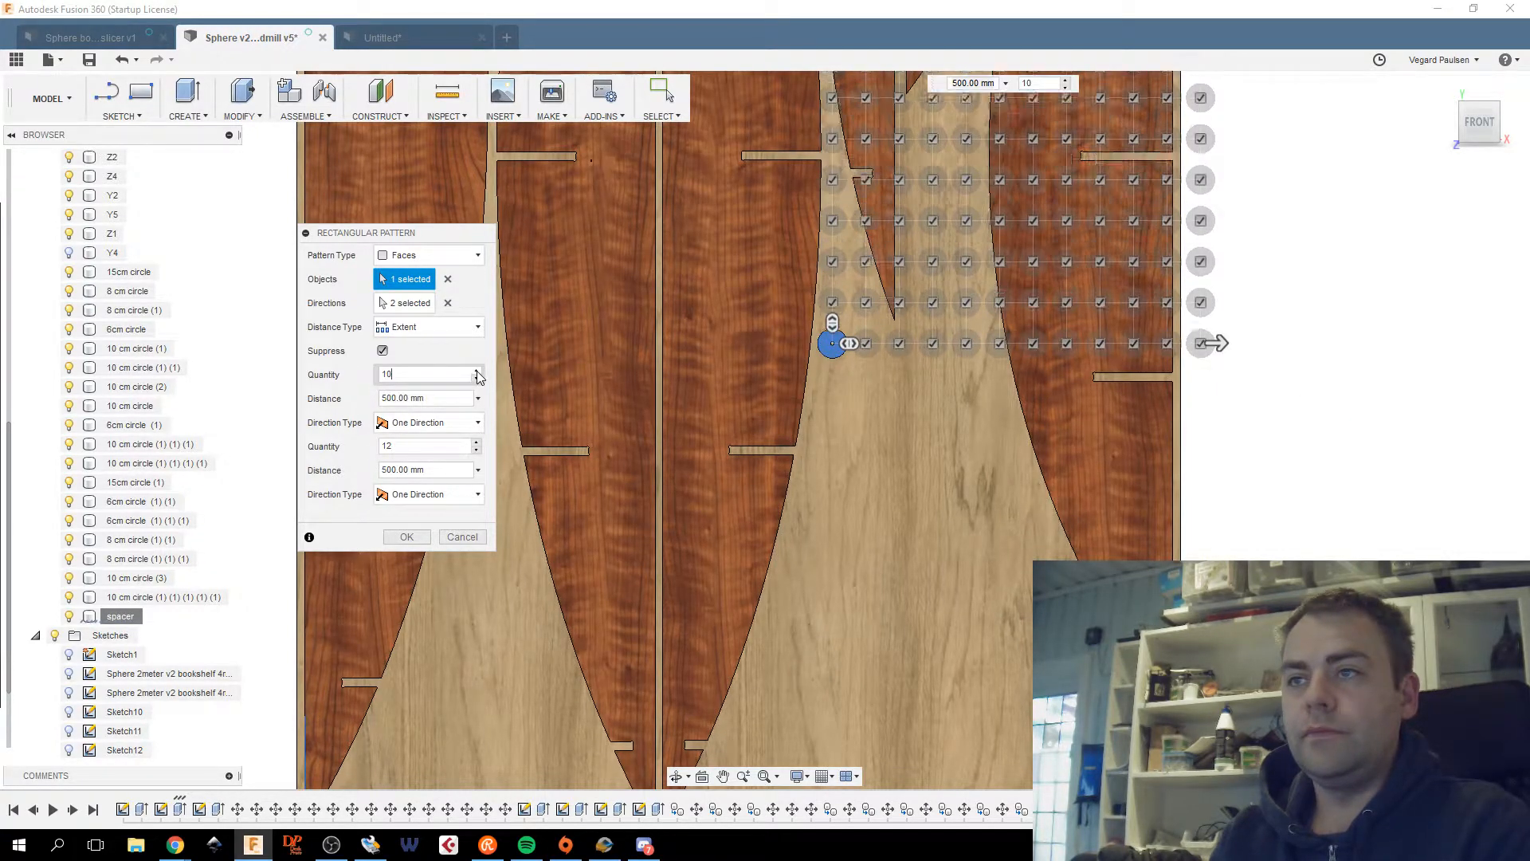
left_click(478, 371)
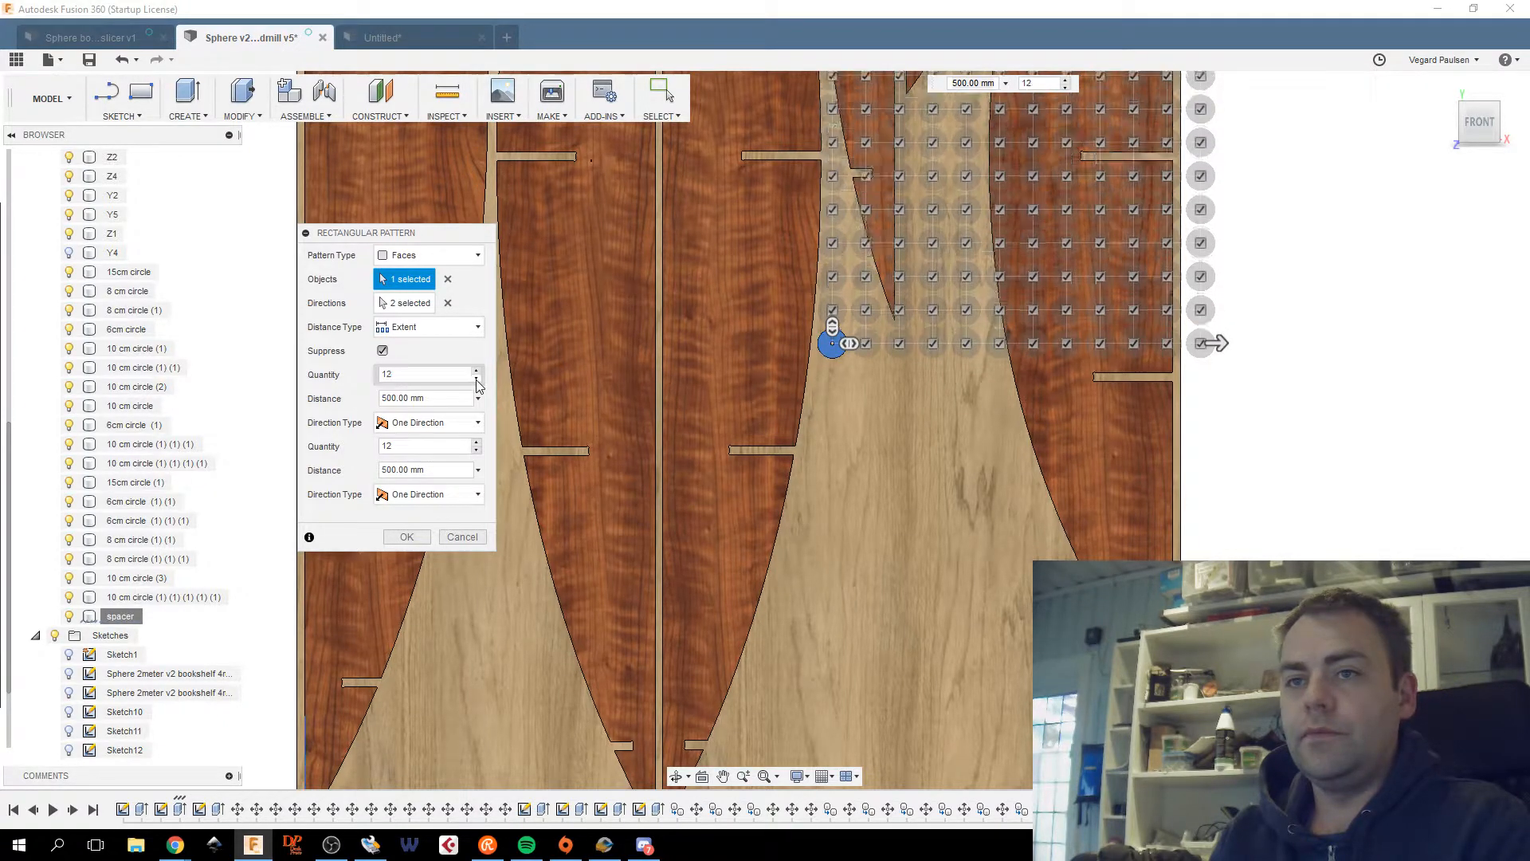
left_click(476, 380)
scroll(934, 447, "down", 1)
middle_click_drag(907, 525, 876, 435)
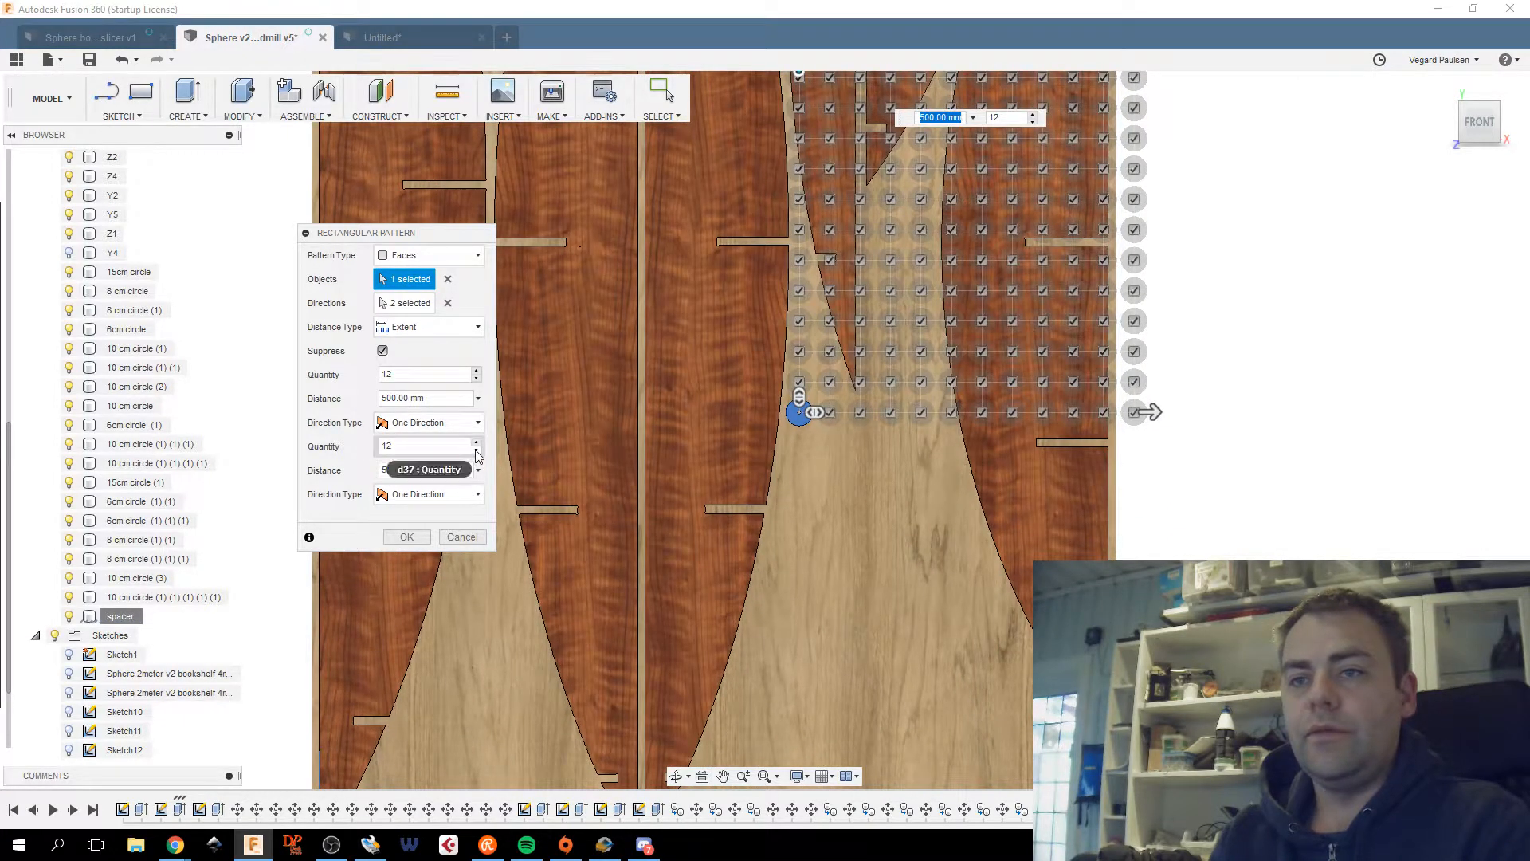
scroll(807, 542, "down", 1)
middle_click_drag(810, 542, 837, 491)
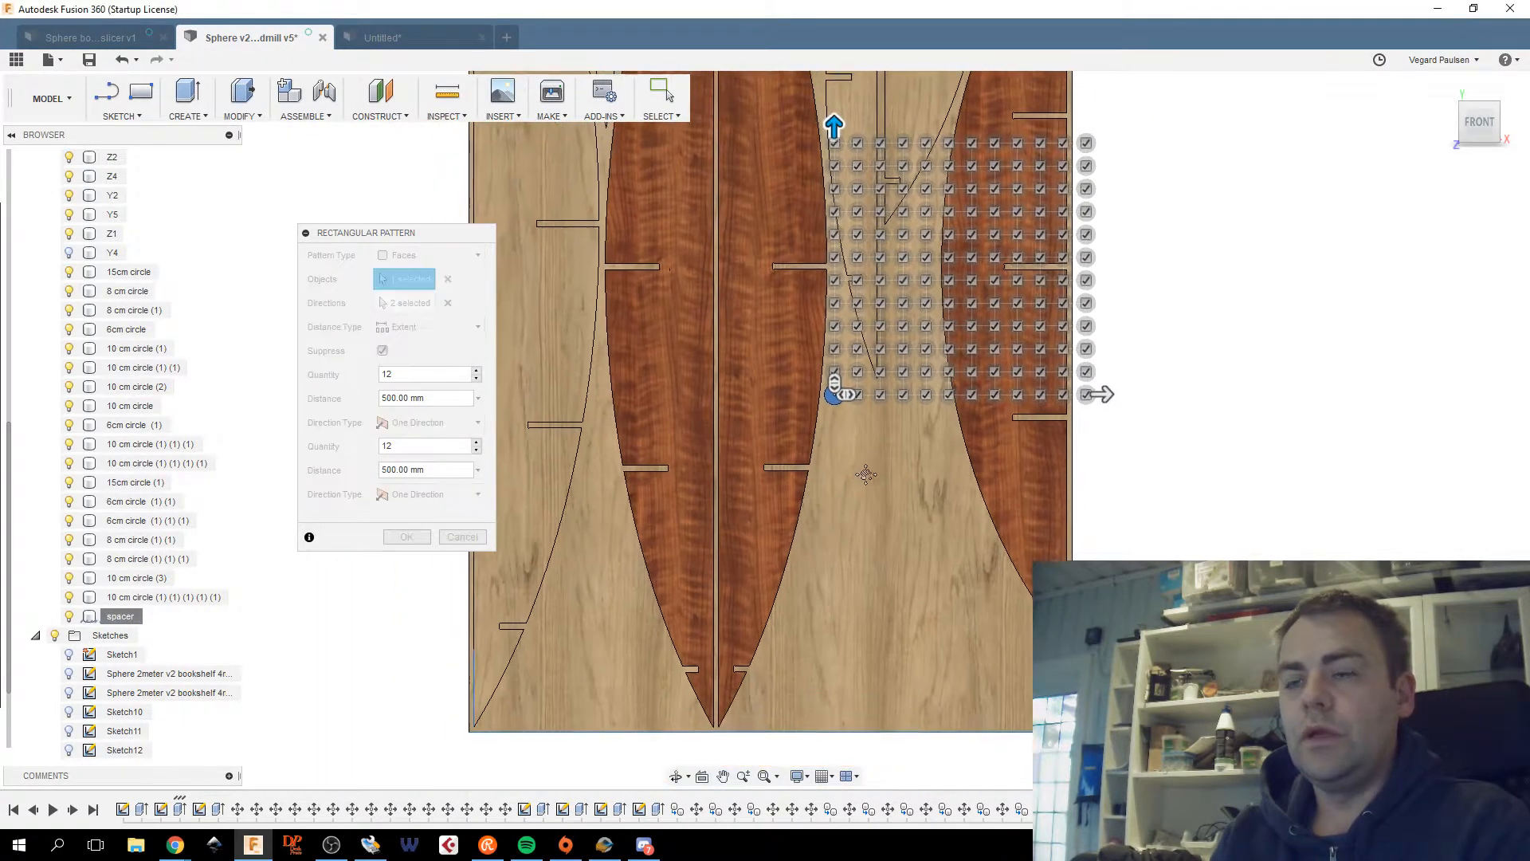
scroll(846, 466, "up", 2)
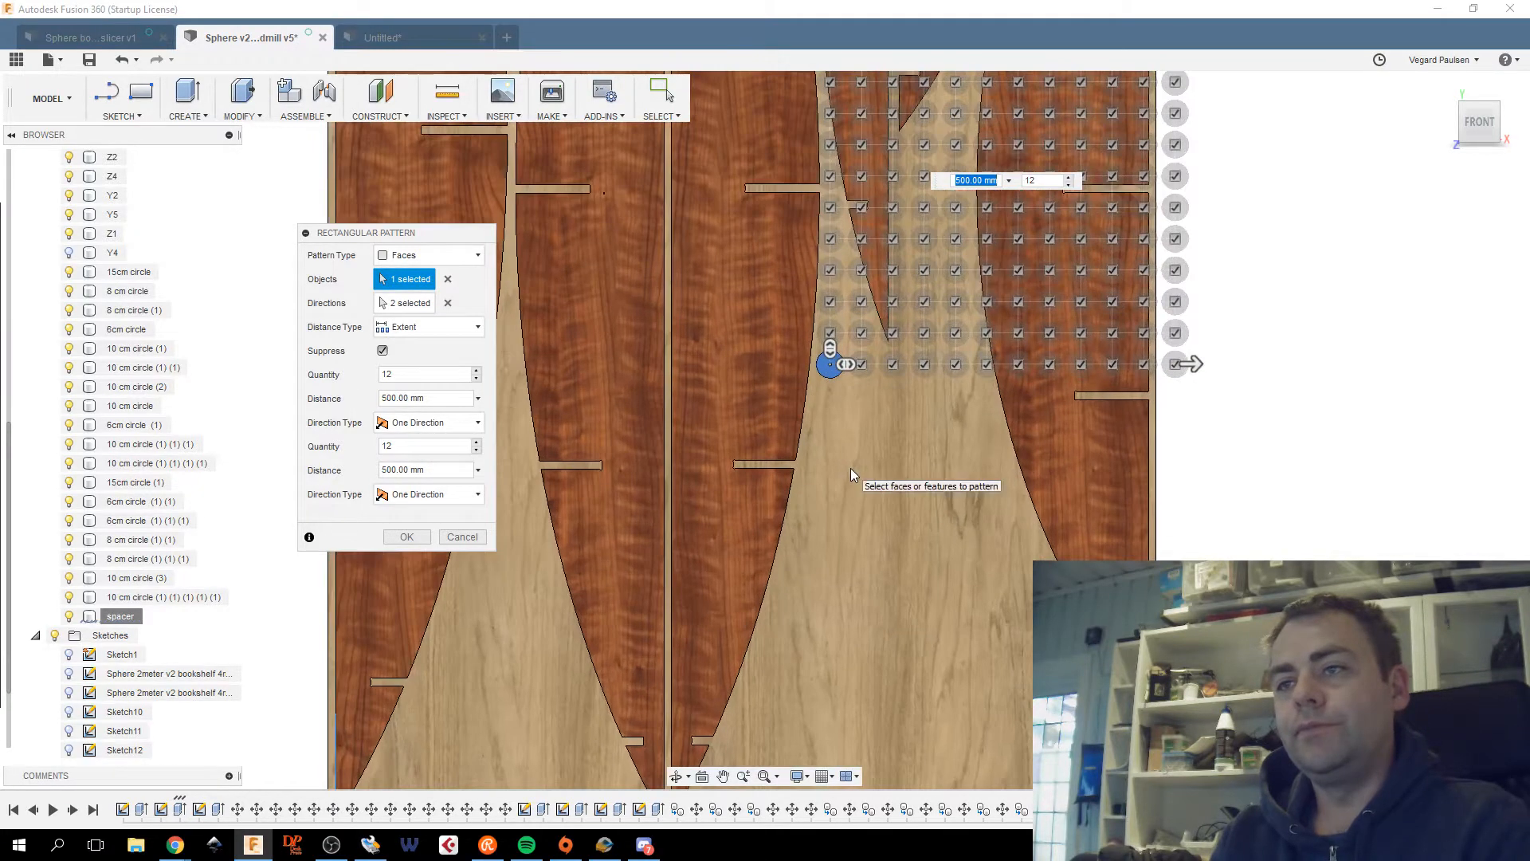
middle_click_drag(846, 478, 753, 574)
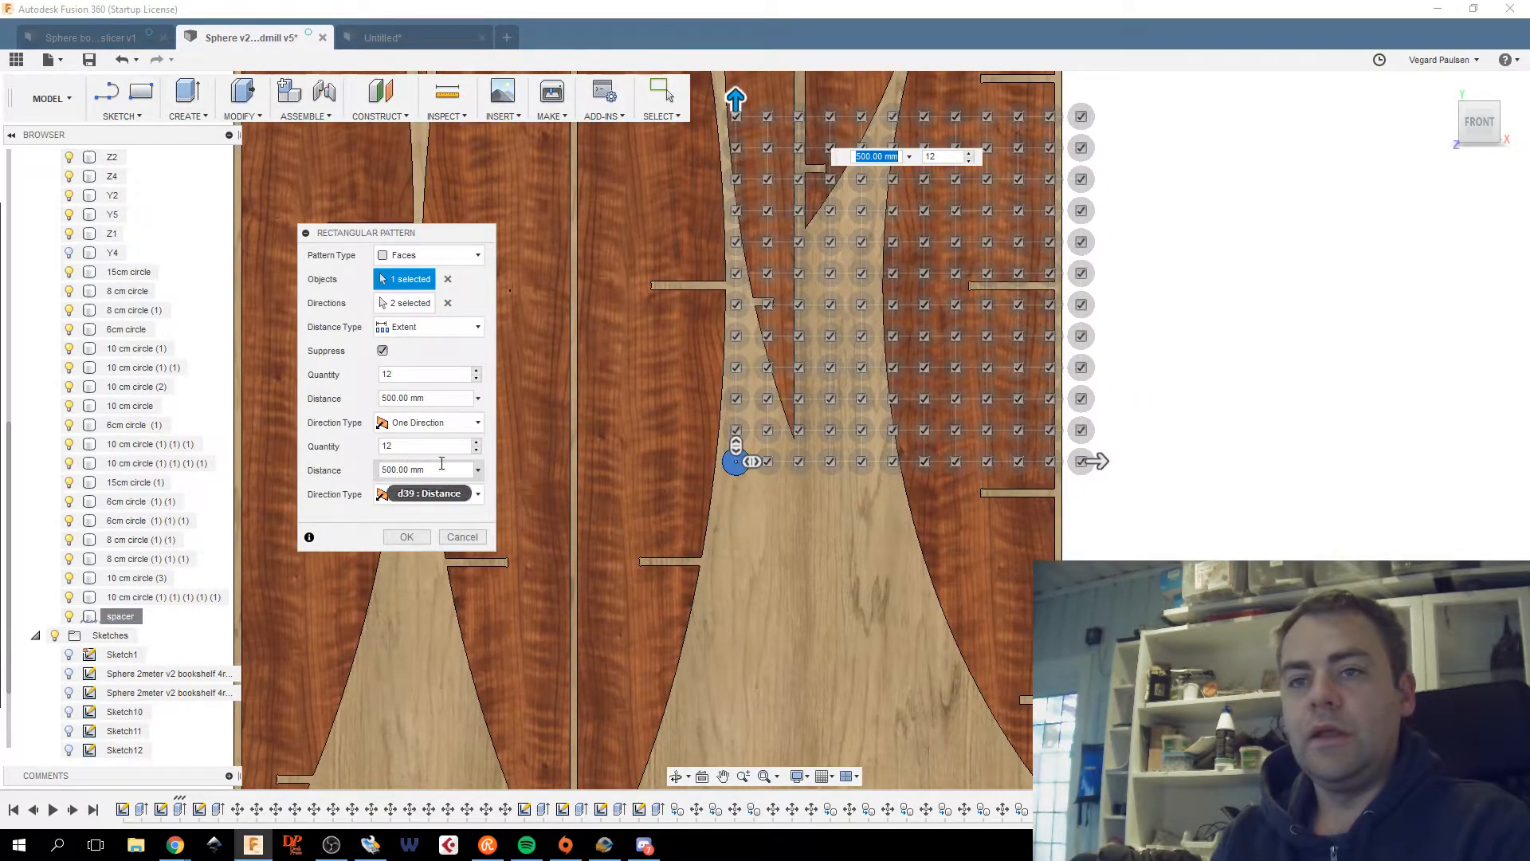
Set the spacer pattern's quantities to 9 in the upward direction and 4 along the stock's bottom edge direction.
left_click(477, 450)
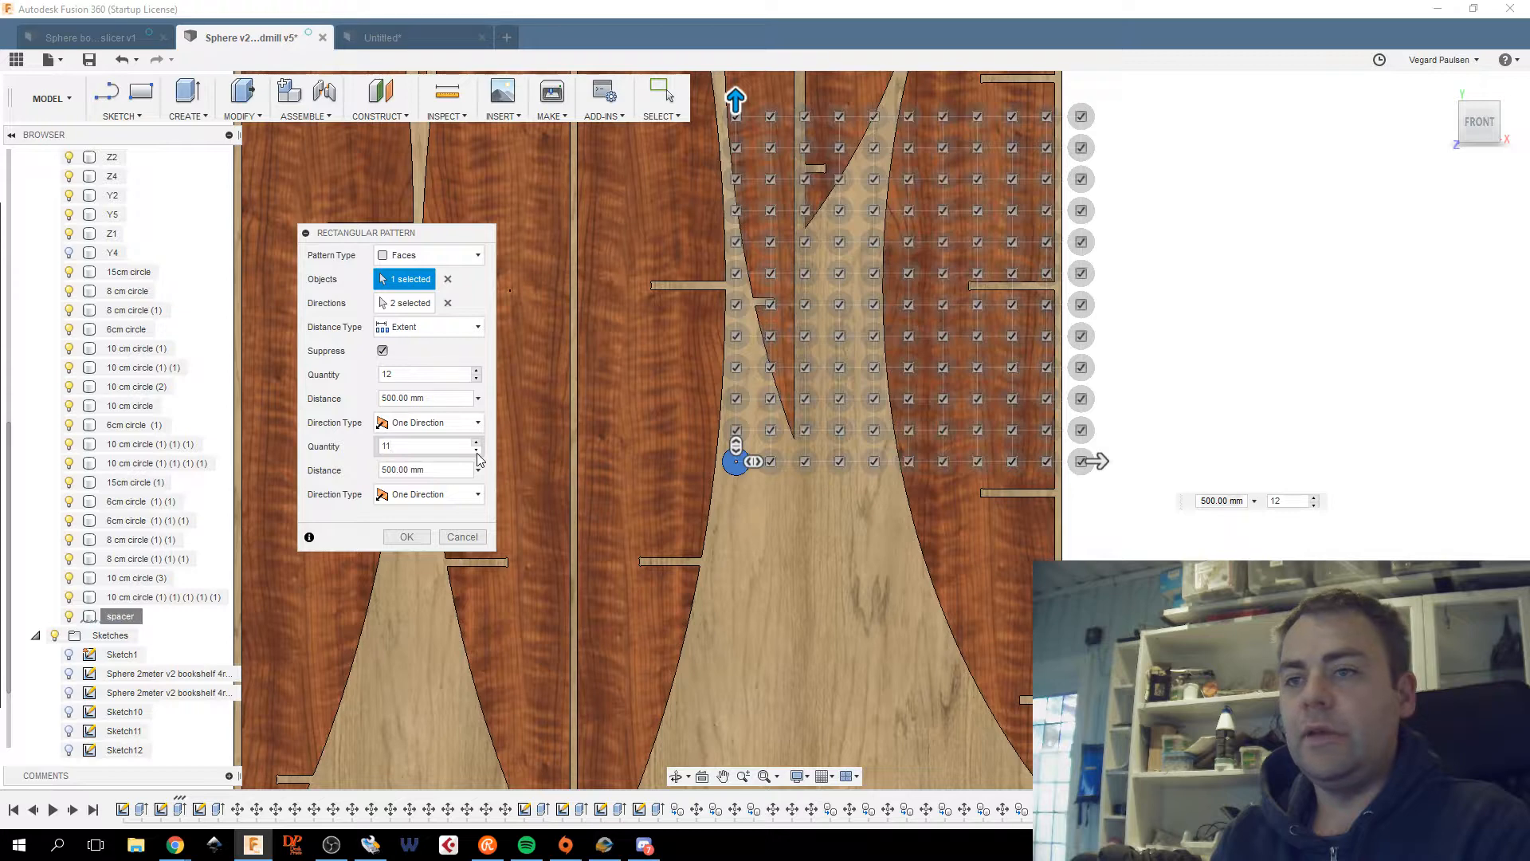
left_click(476, 450)
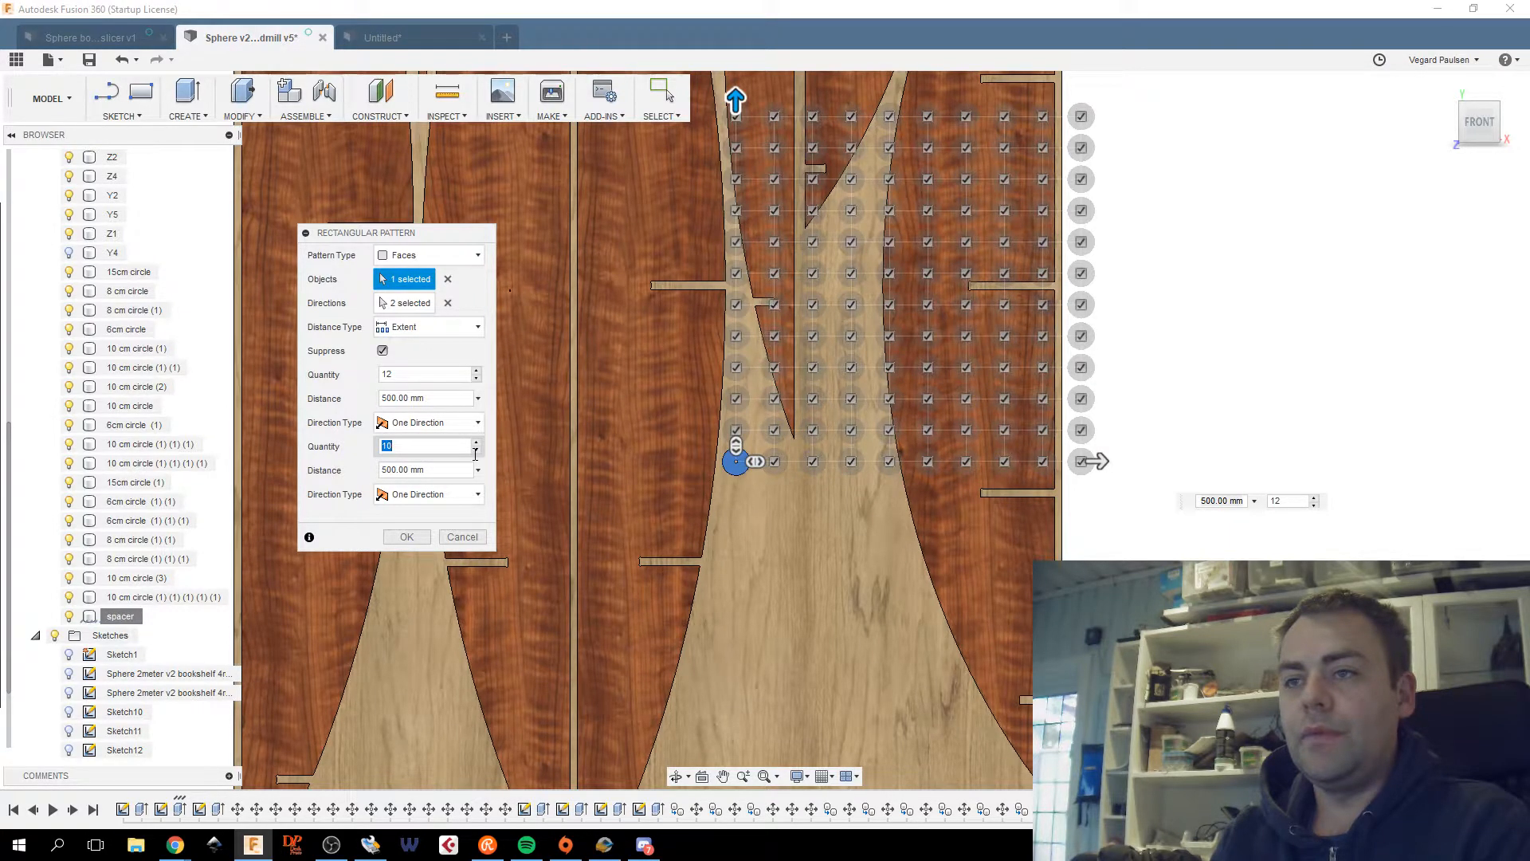
left_click(476, 450)
left_click(475, 450)
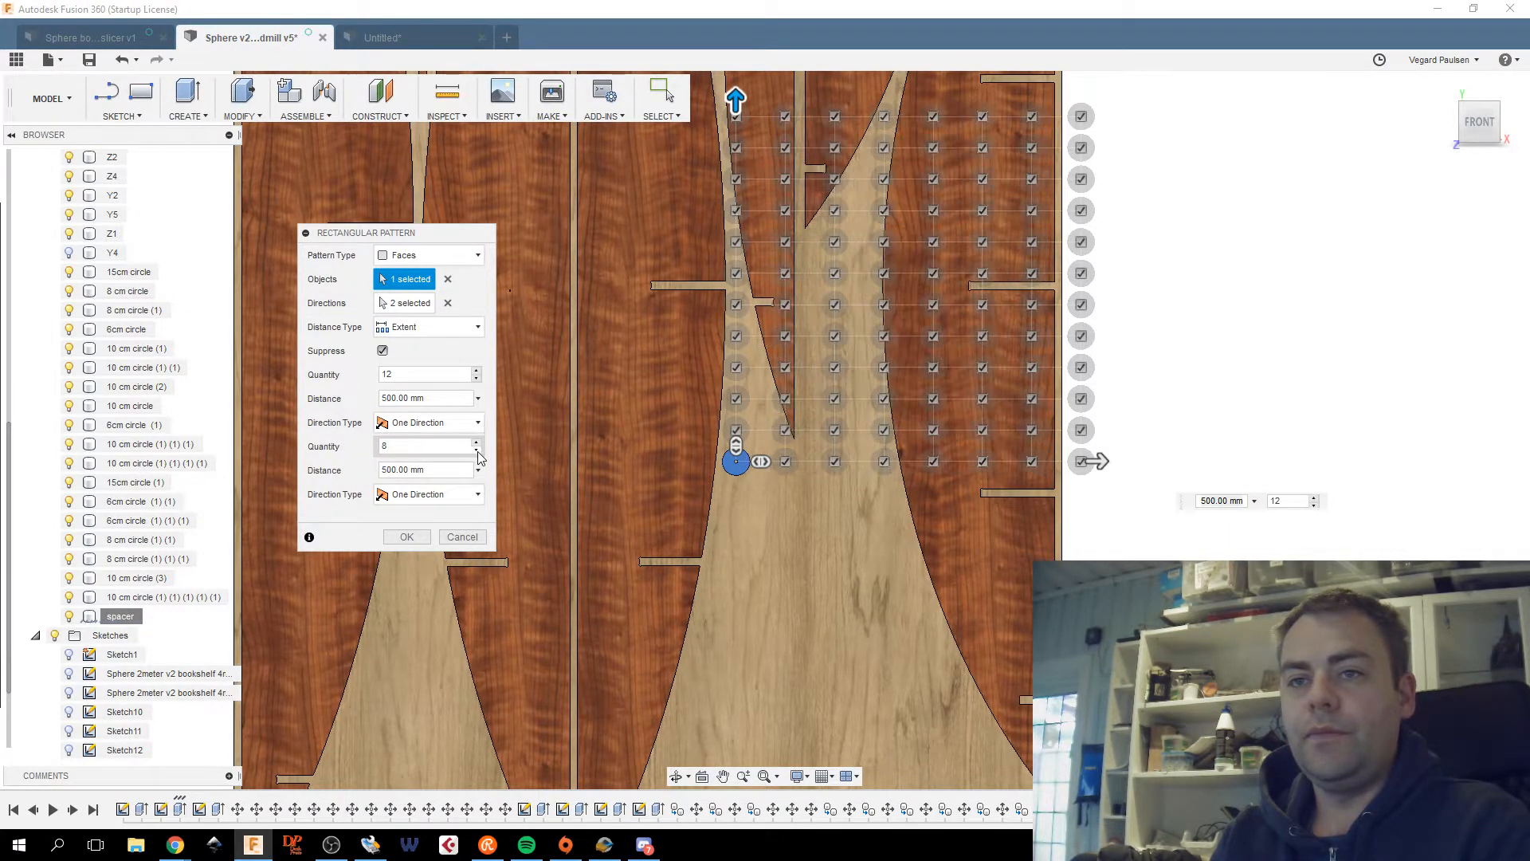
left_click(476, 380)
left_click(477, 380)
left_click(478, 379)
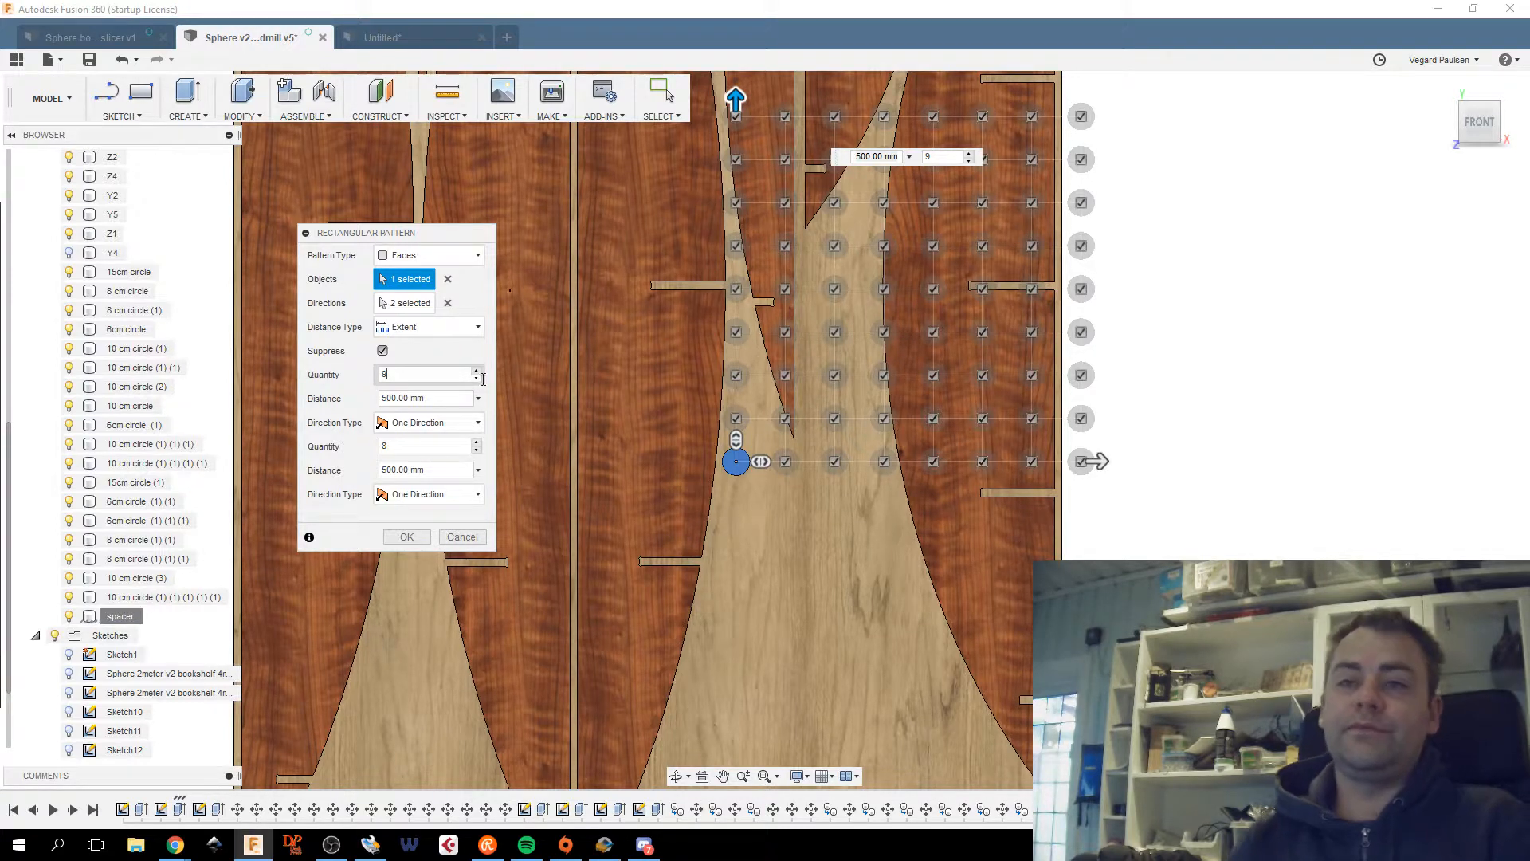
double_click(432, 447)
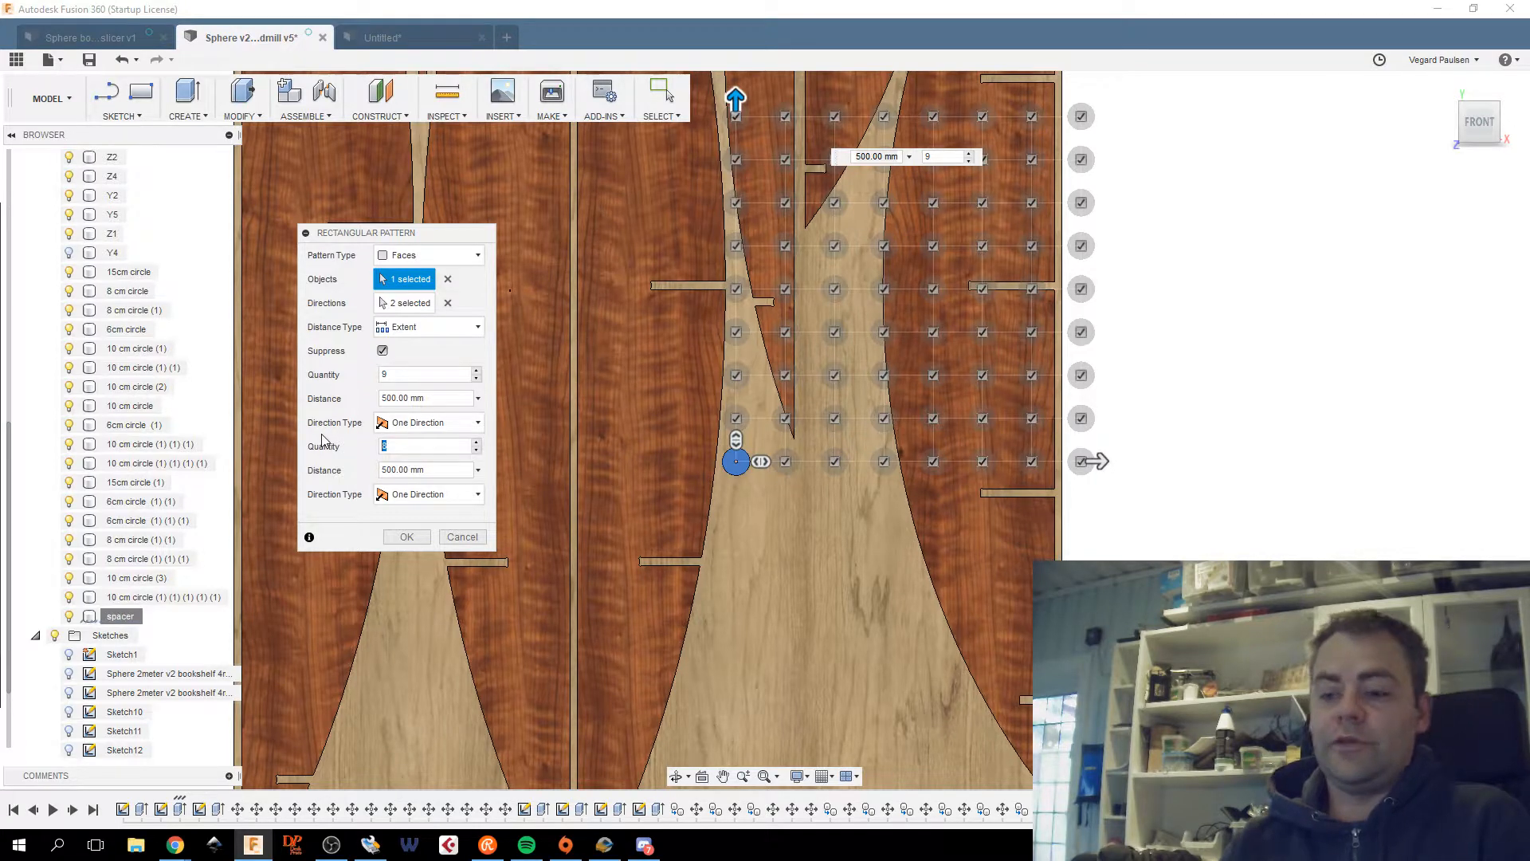
type("4")
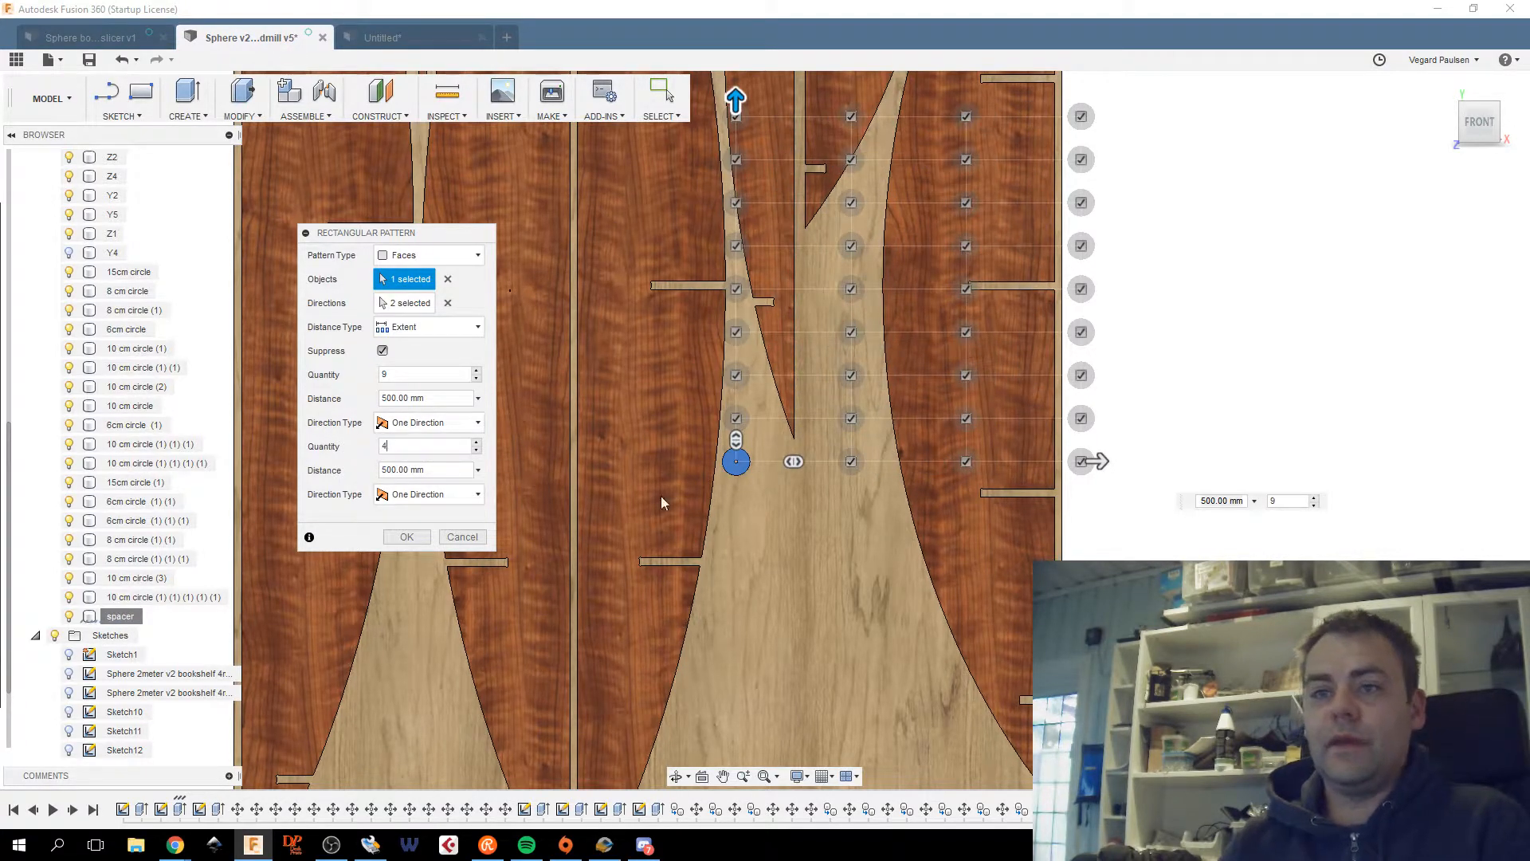
scroll(693, 502, "down", 3)
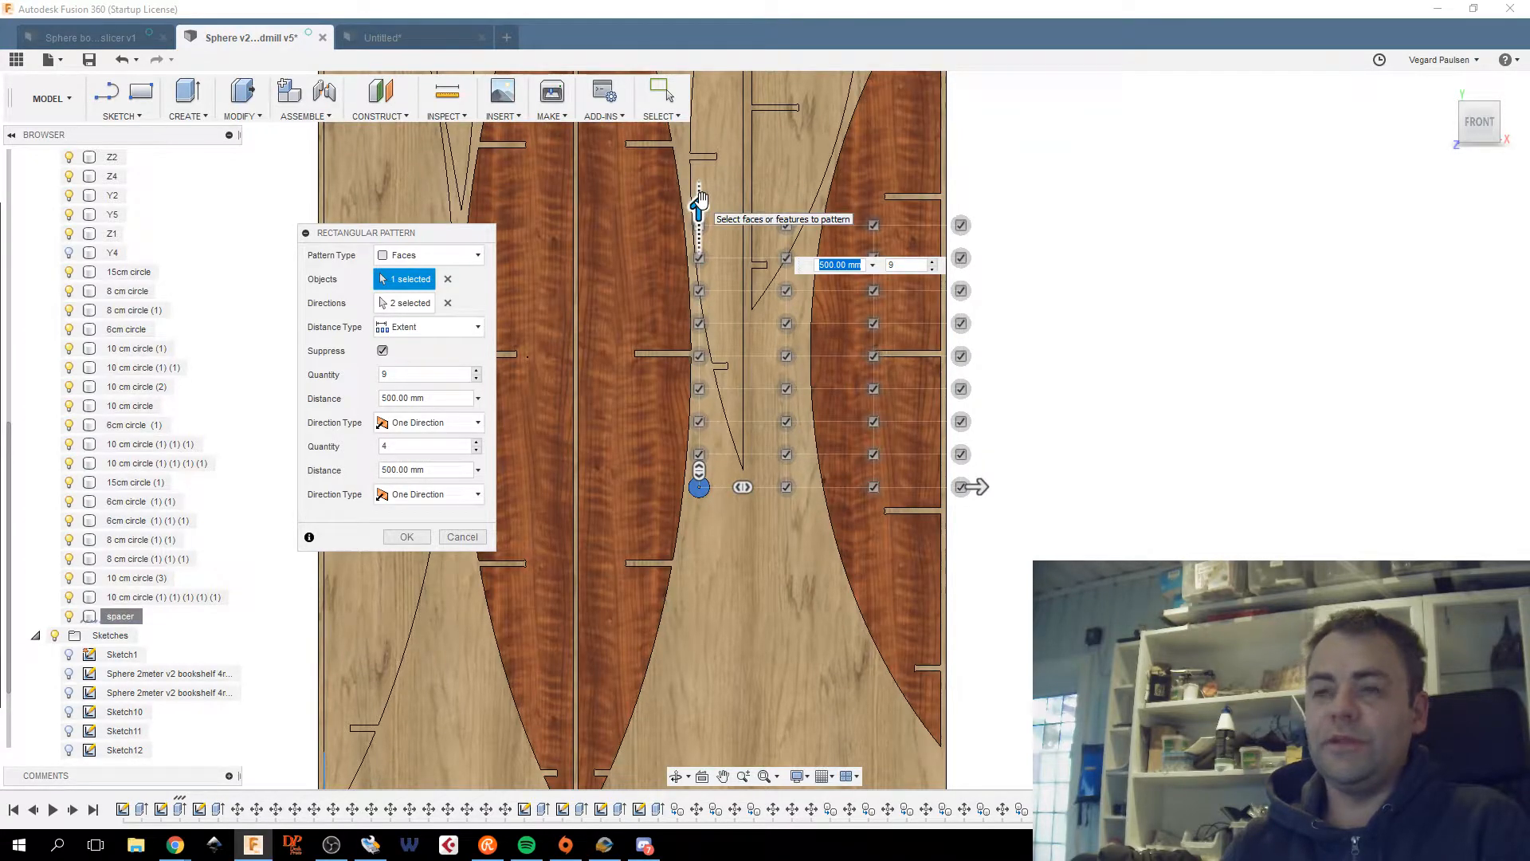
Try to fit the spacer pattern into the free area with extents of 370 mm upward and 175 mm sideways, and close the command.
left_click_drag(979, 486, 811, 485)
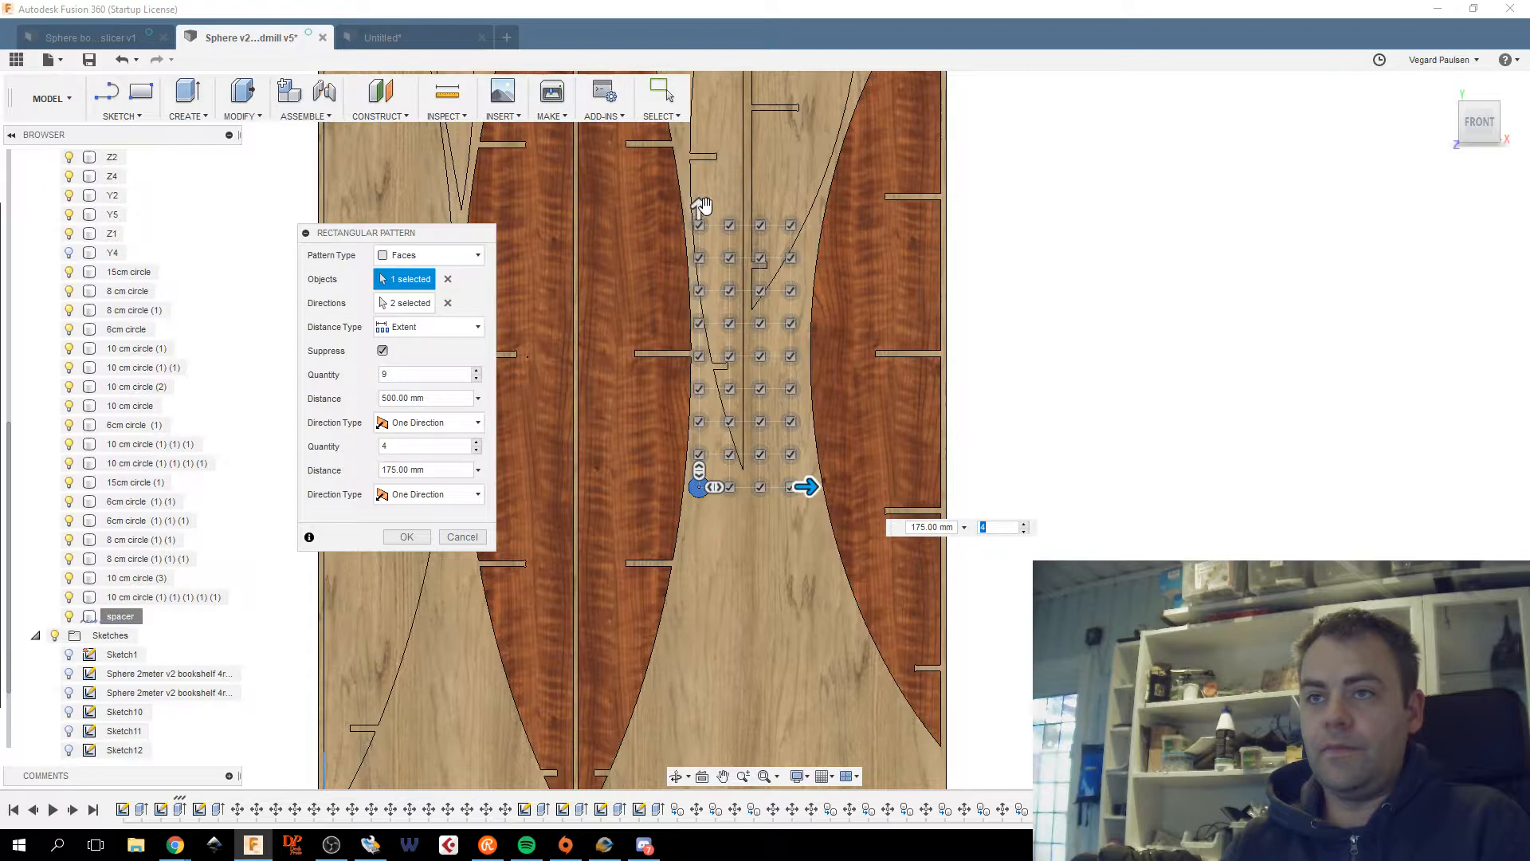
left_click_drag(698, 210, 696, 290)
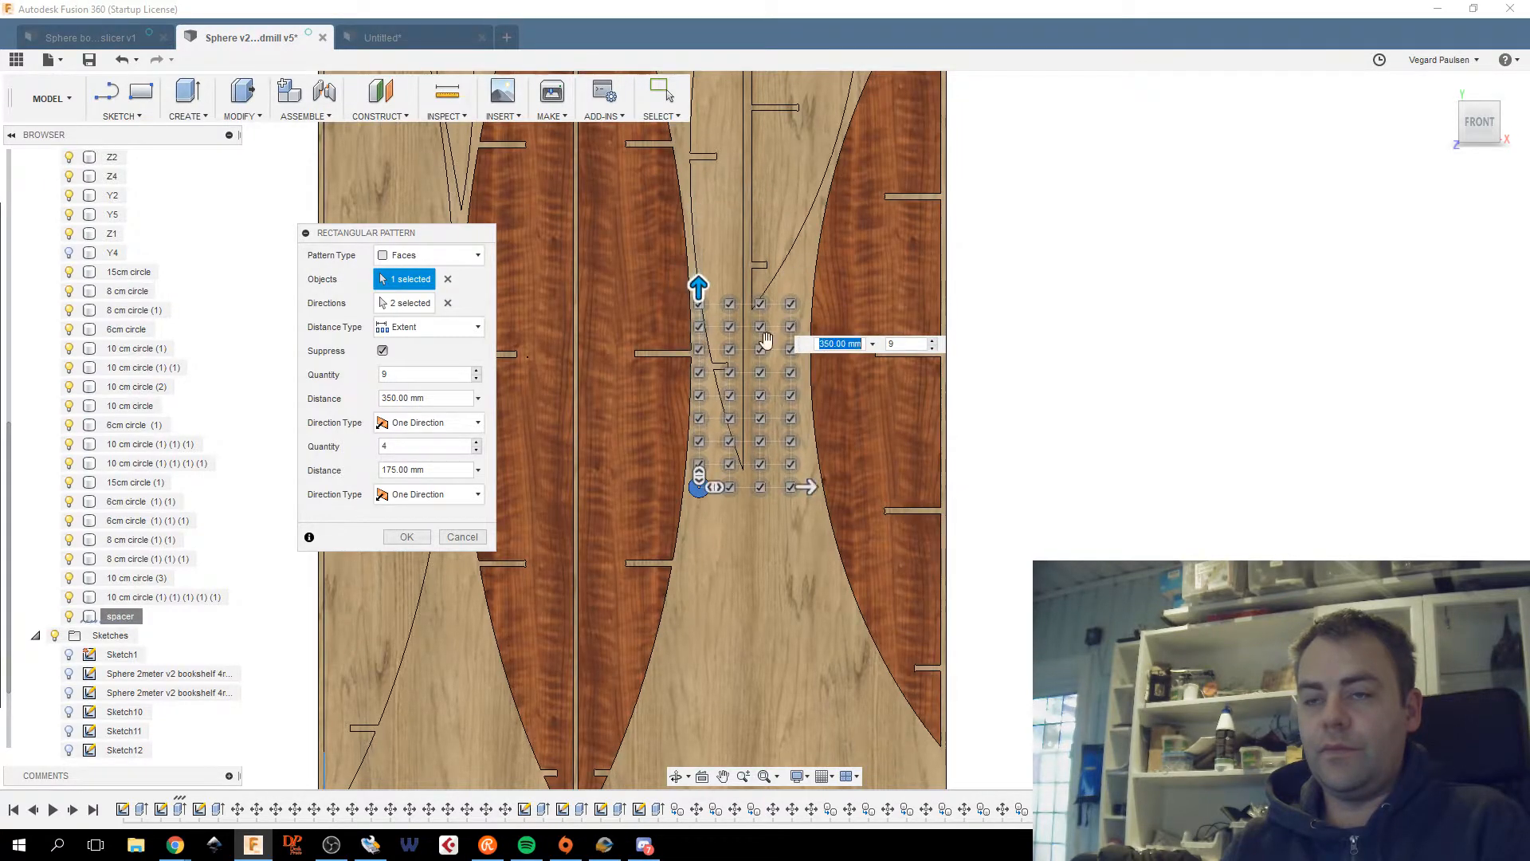
scroll(743, 388, "up", 5)
scroll(742, 389, "down", 2)
middle_click_drag(547, 175, 684, 194)
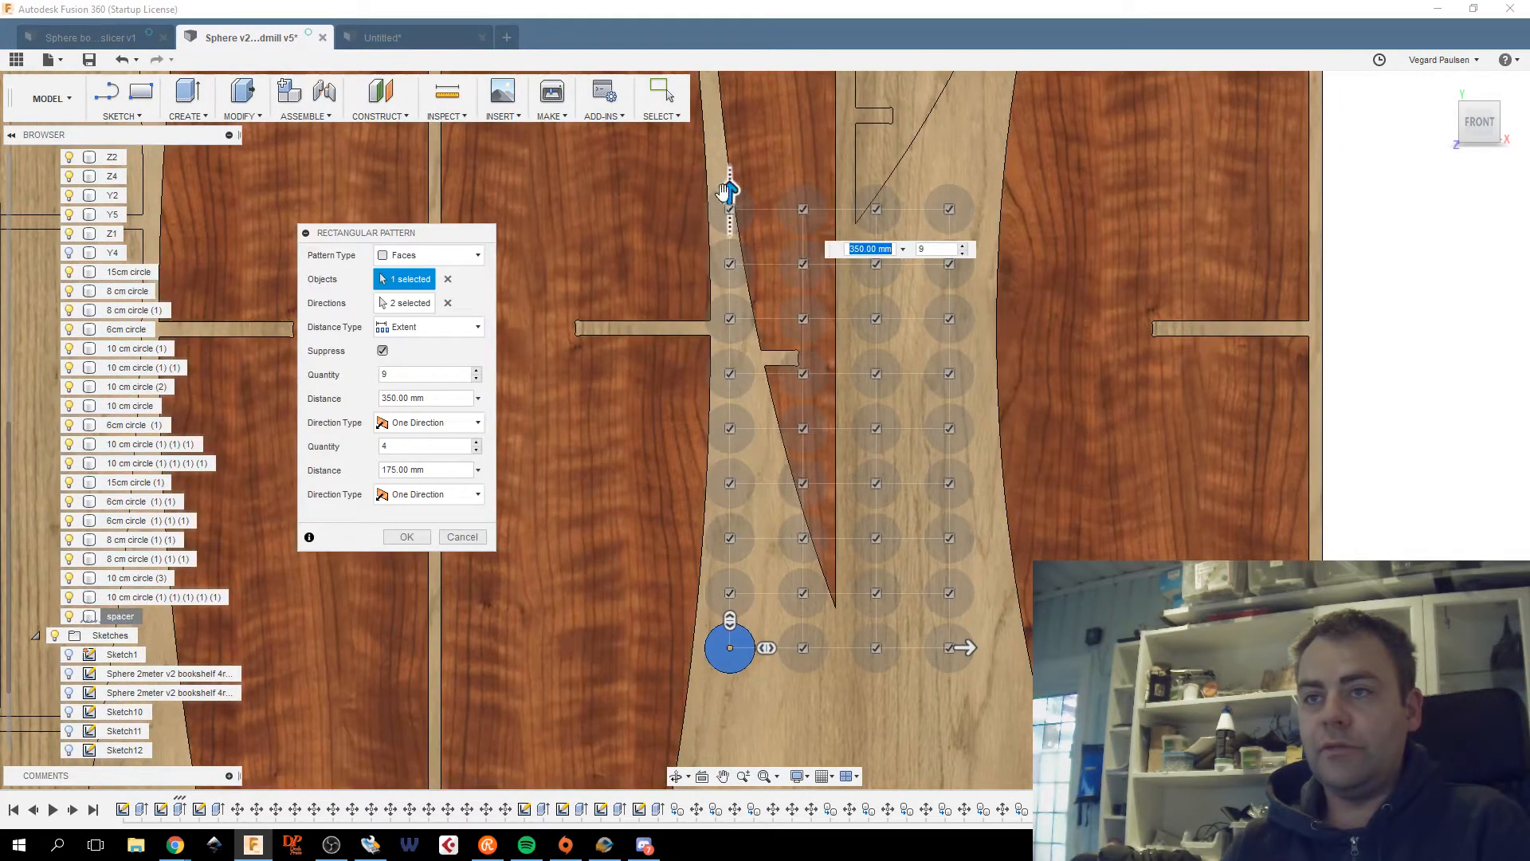
left_click_drag(729, 193, 725, 149)
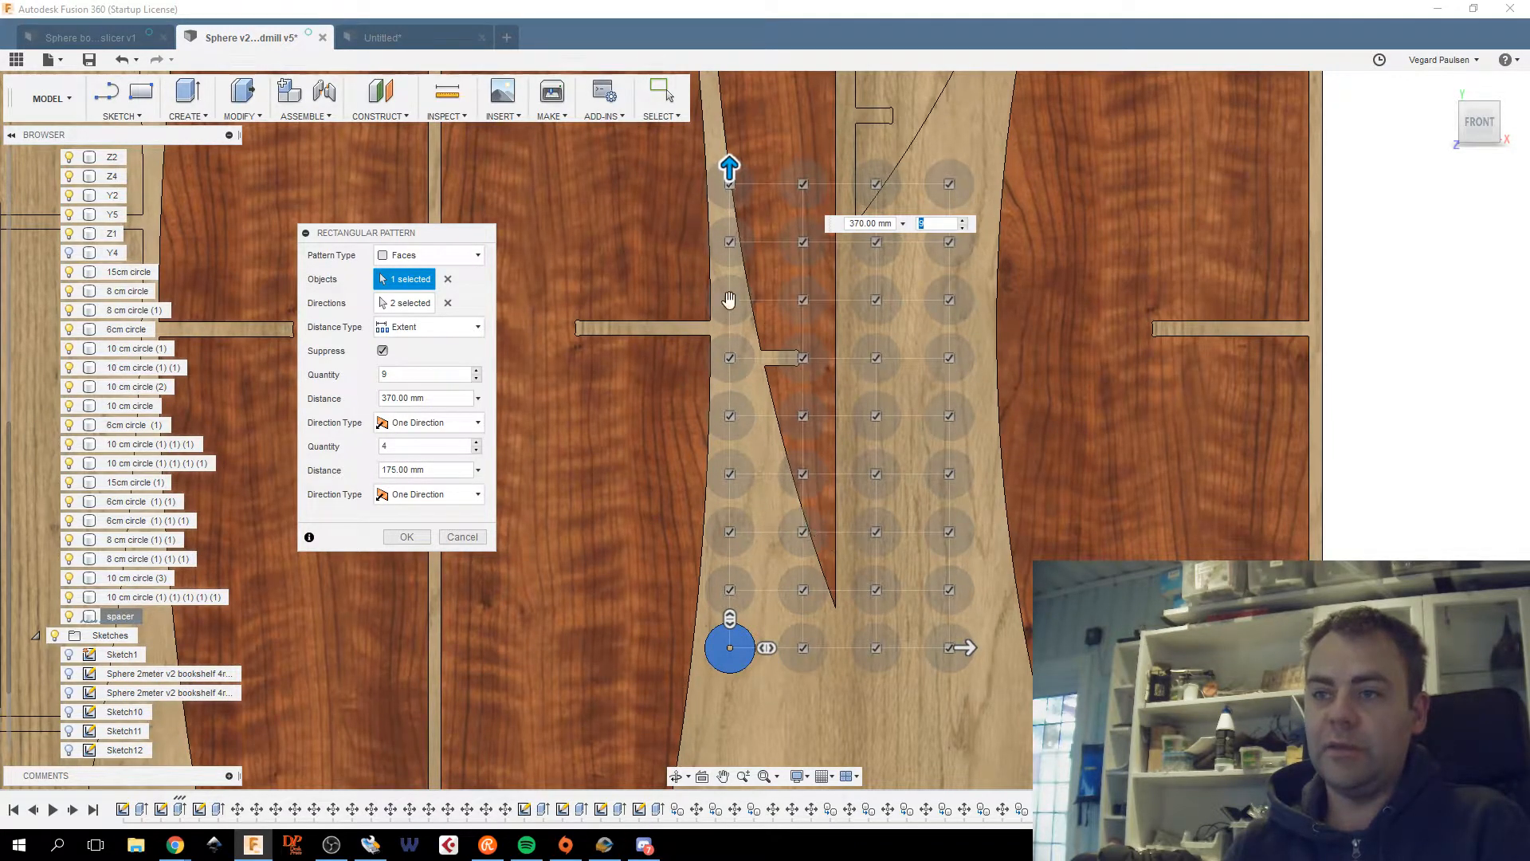
middle_click_drag(839, 610, 858, 508)
scroll(988, 432, "down", 1)
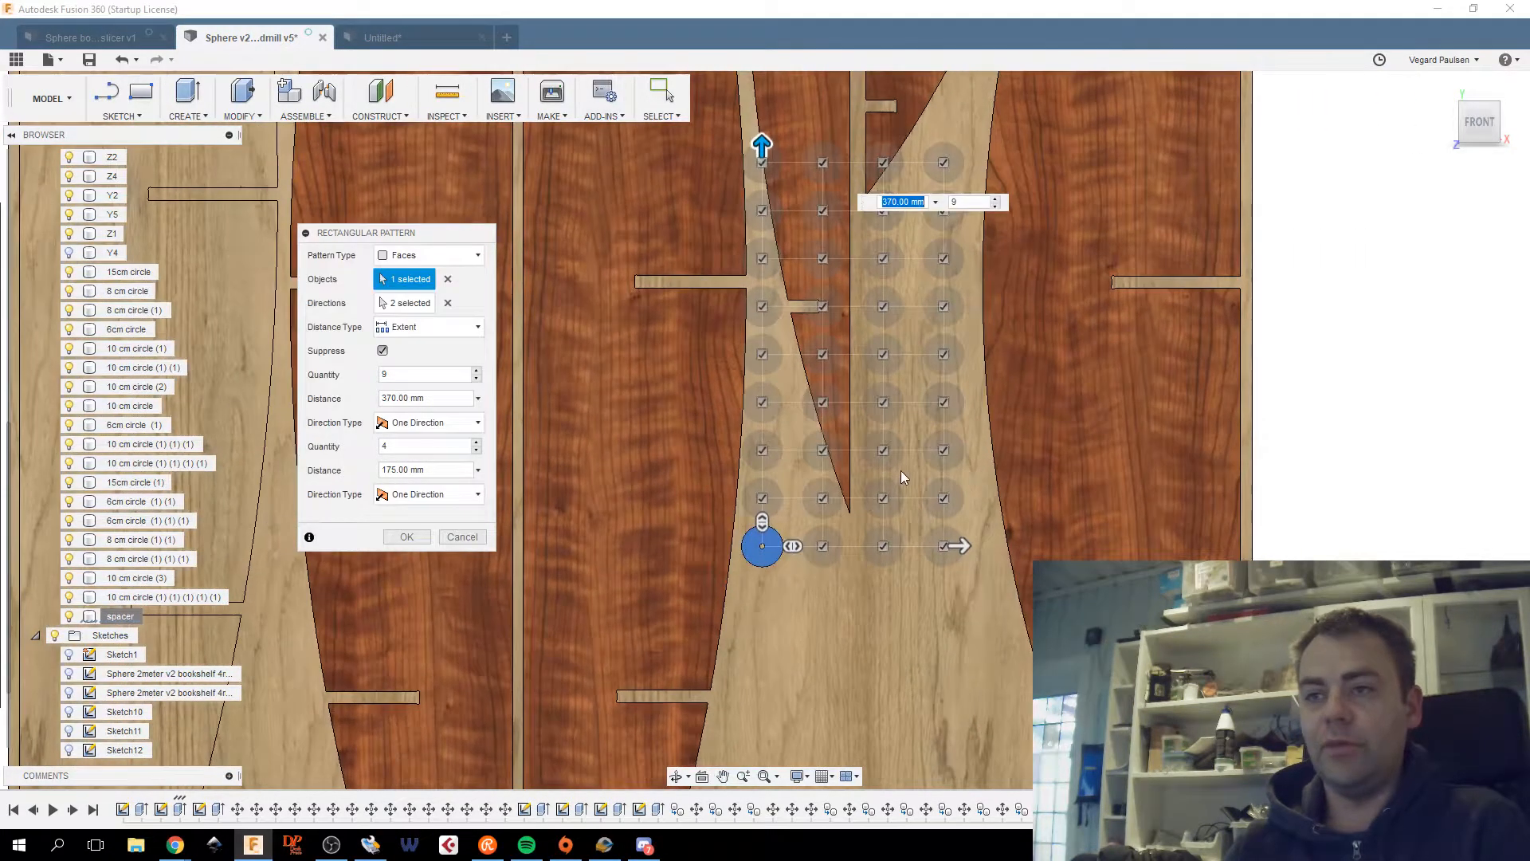
scroll(900, 470, "down", 2)
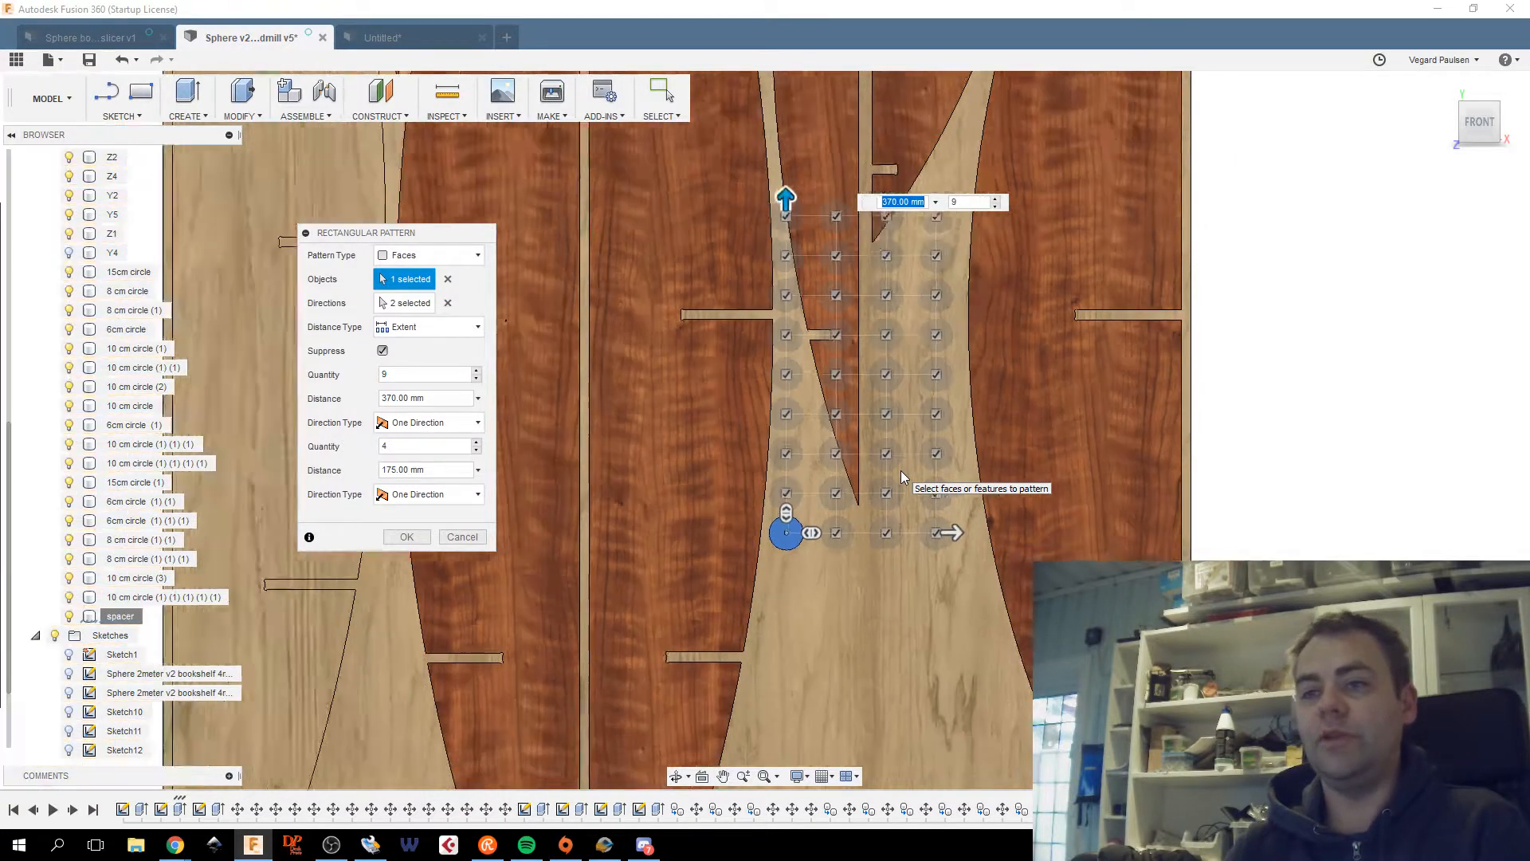
scroll(899, 477, "up", 2)
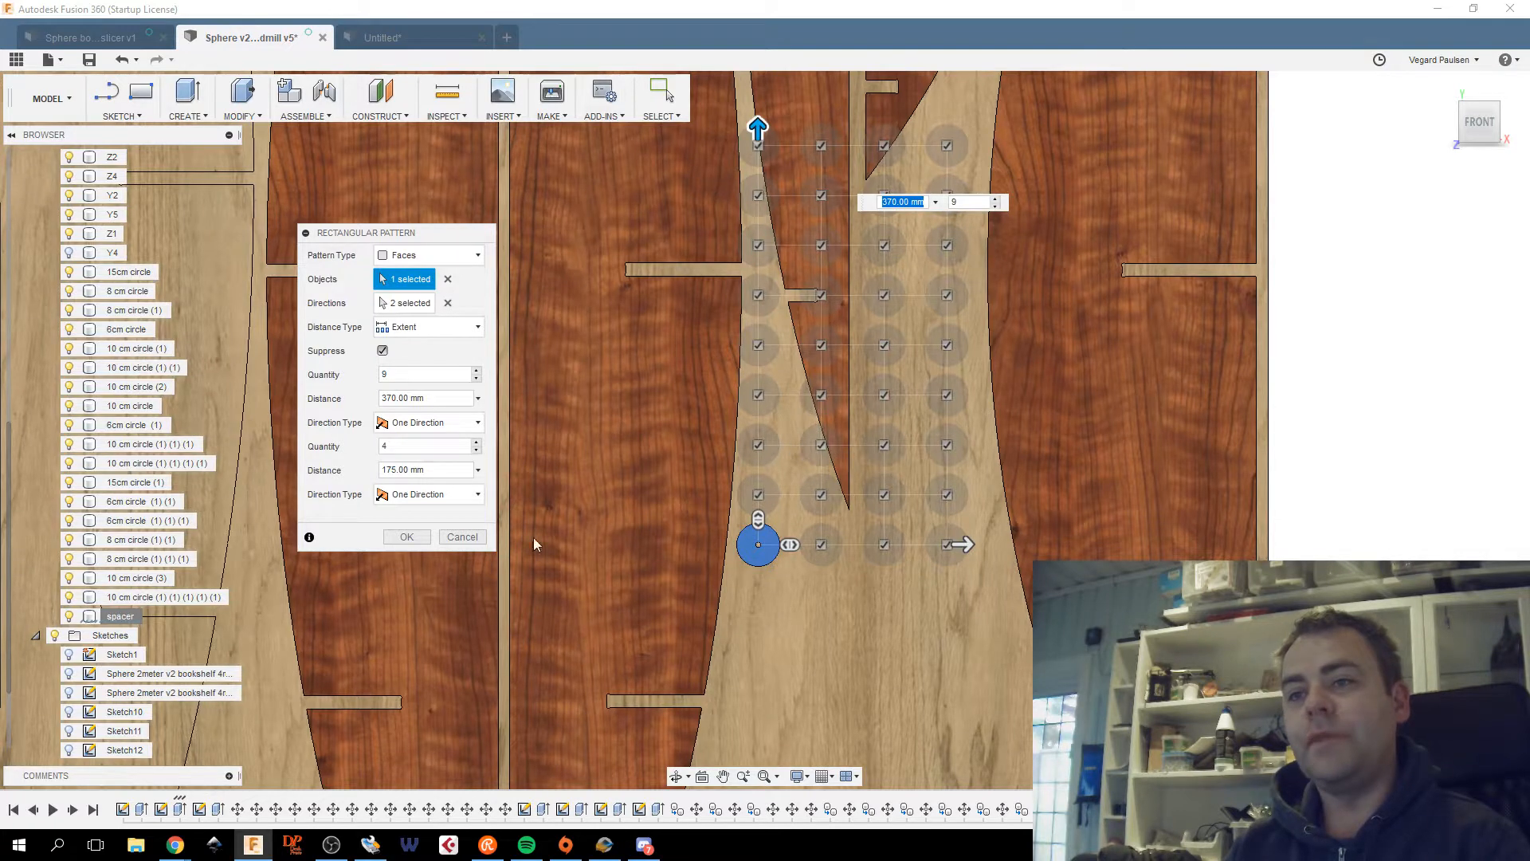
scroll(657, 533, "down", 2)
left_click(412, 537)
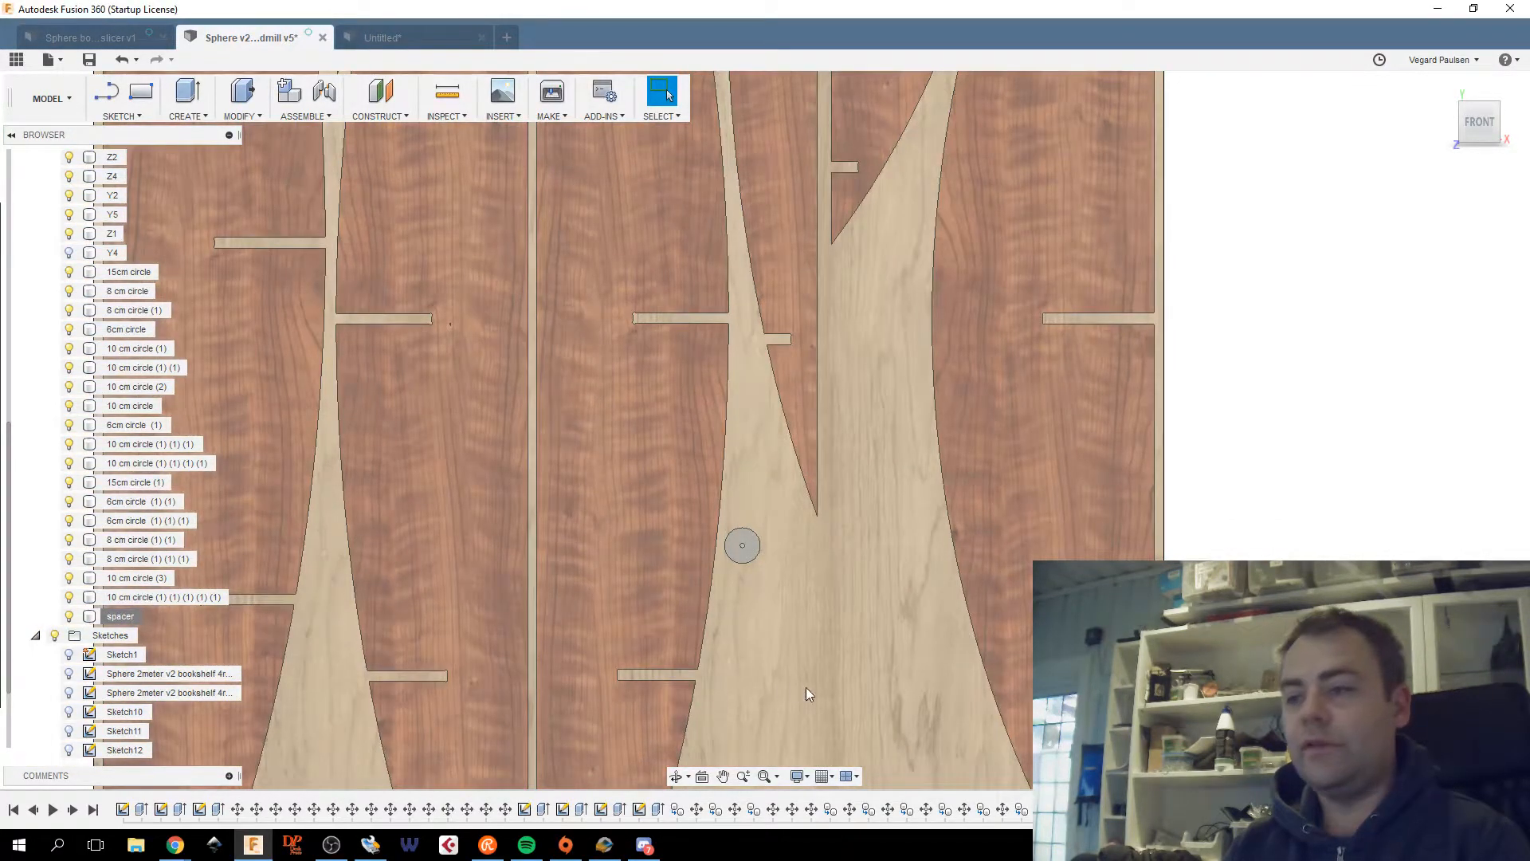
Switch to the untitled design containing the canvas image of overlapping green circles.
scroll(862, 566, "up", 2)
scroll(862, 568, "down", 2)
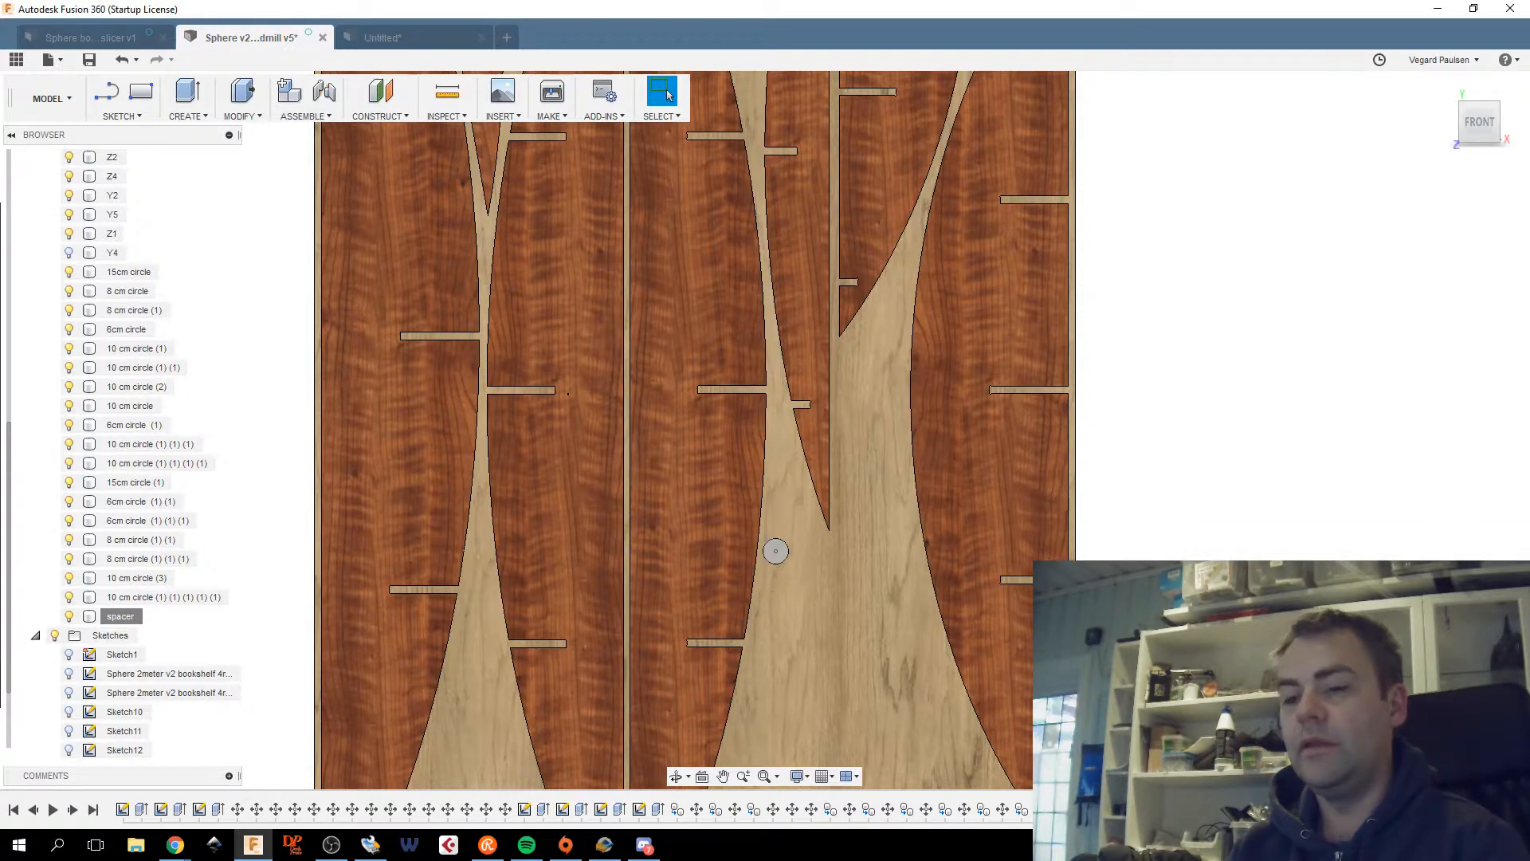
scroll(997, 510, "down", 8)
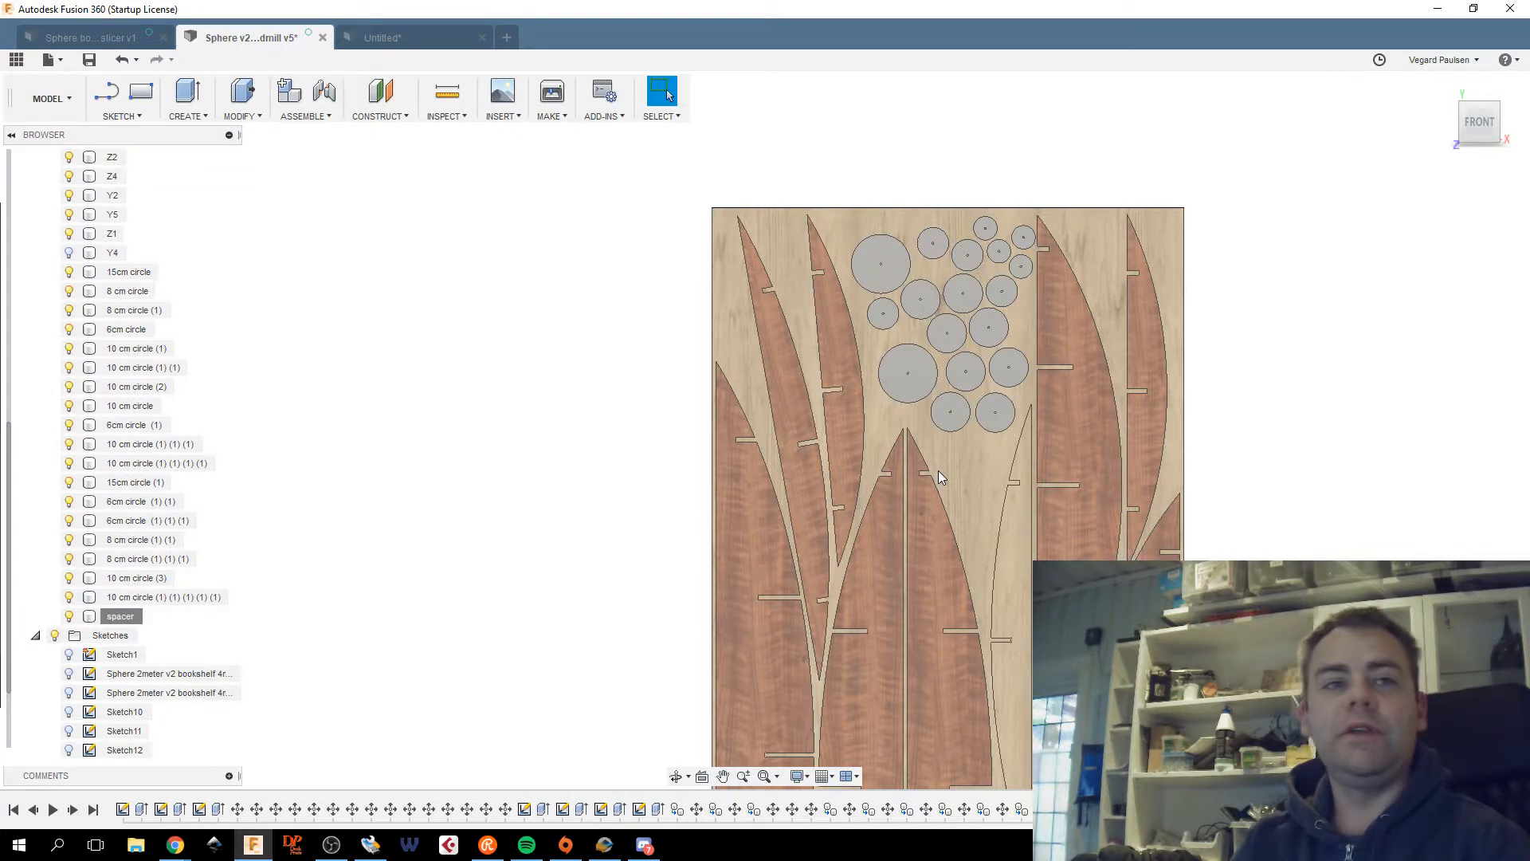
key("Escape")
left_click(416, 40)
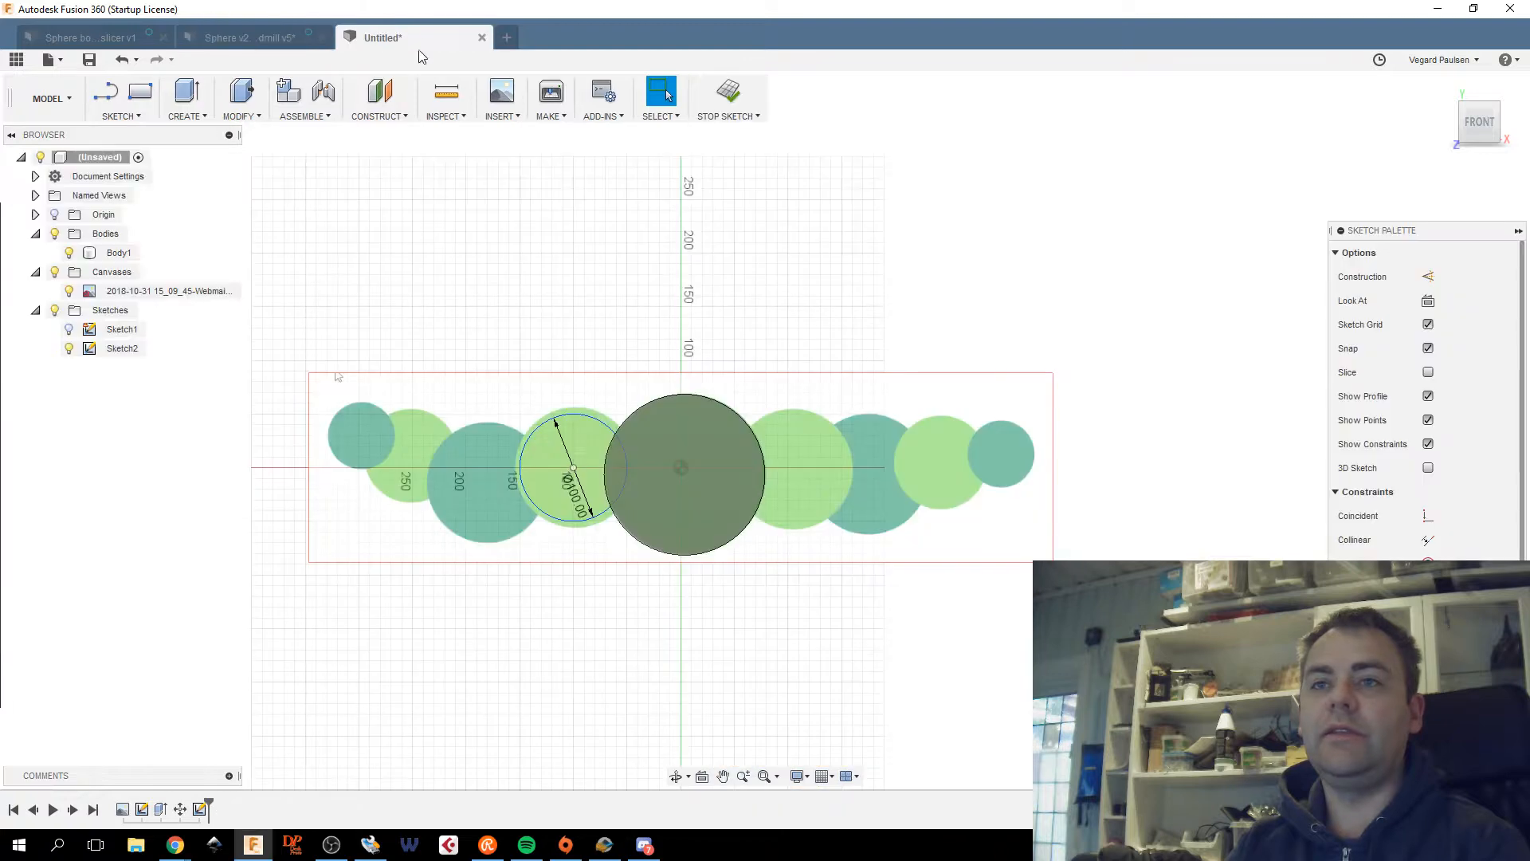
scroll(524, 549, "up", 5)
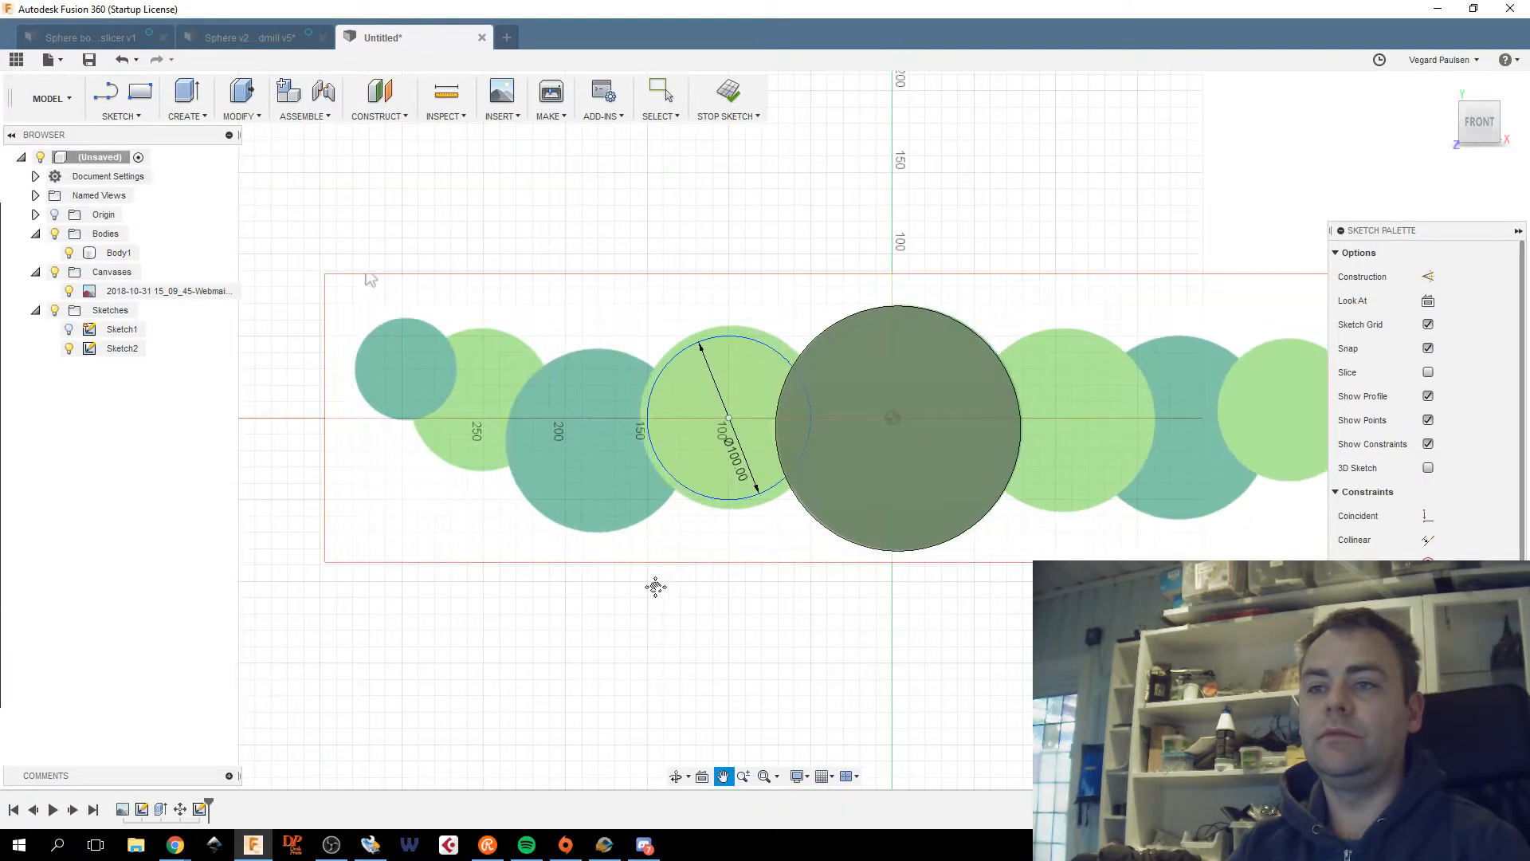
scroll(518, 621, "down", 1)
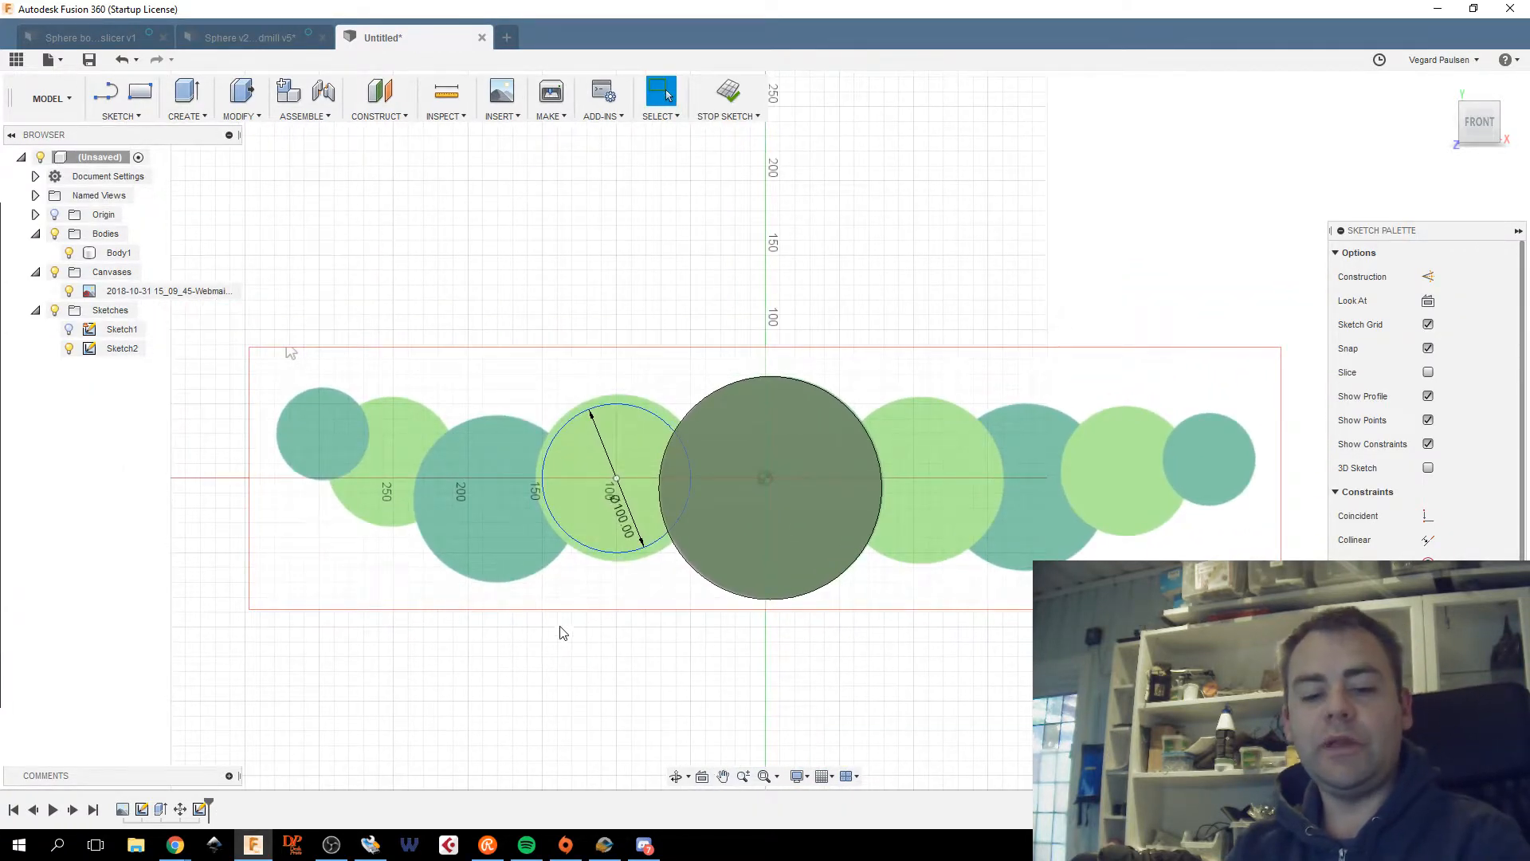
Sketch a rectangle about 700 by 180 mm around the outline of the canvas image.
key("r")
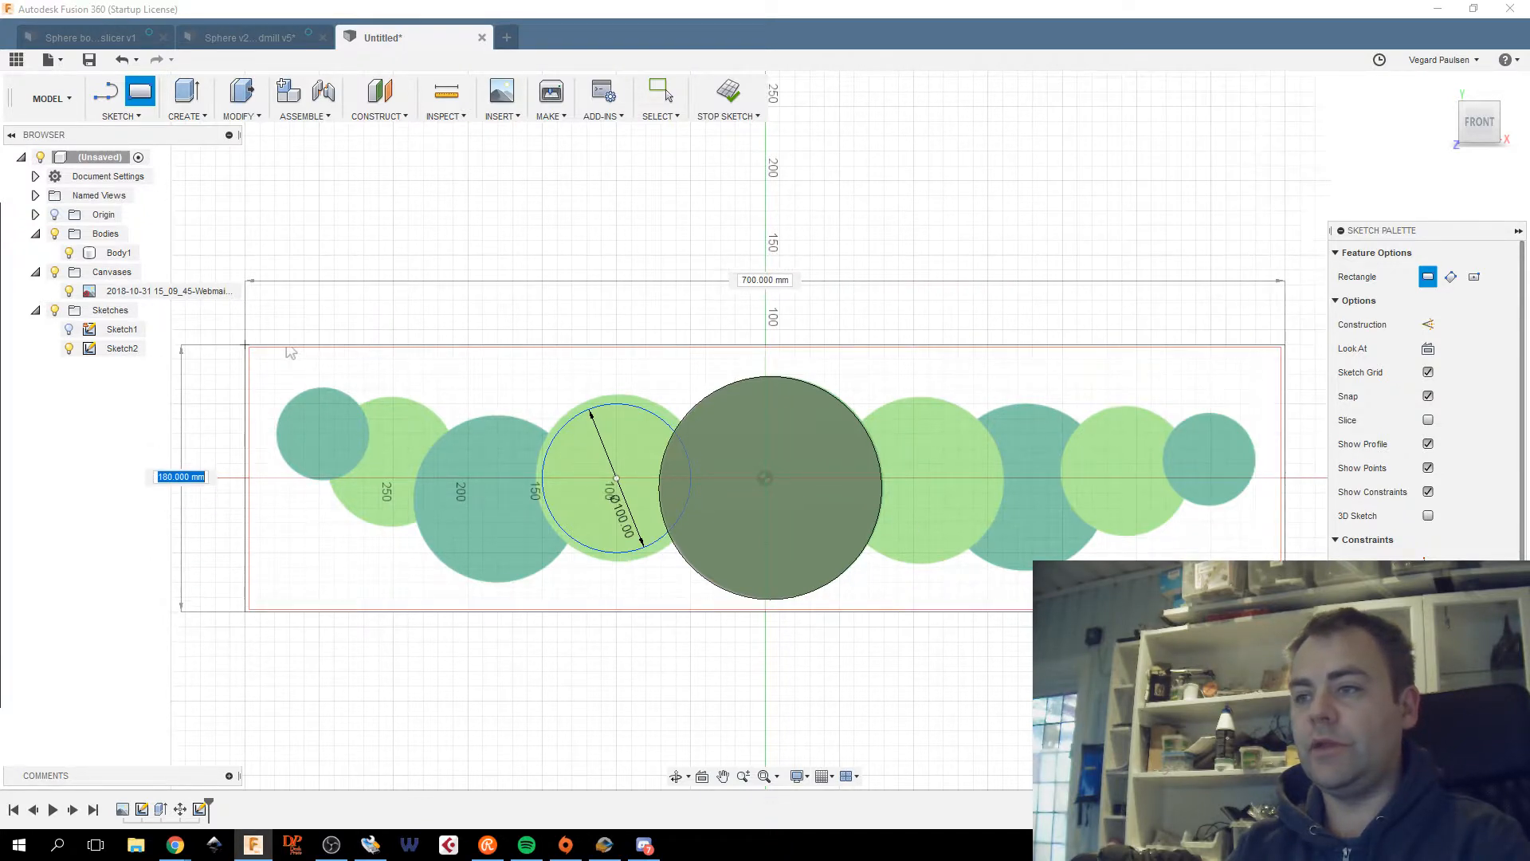
left_click(246, 346)
key("Escape")
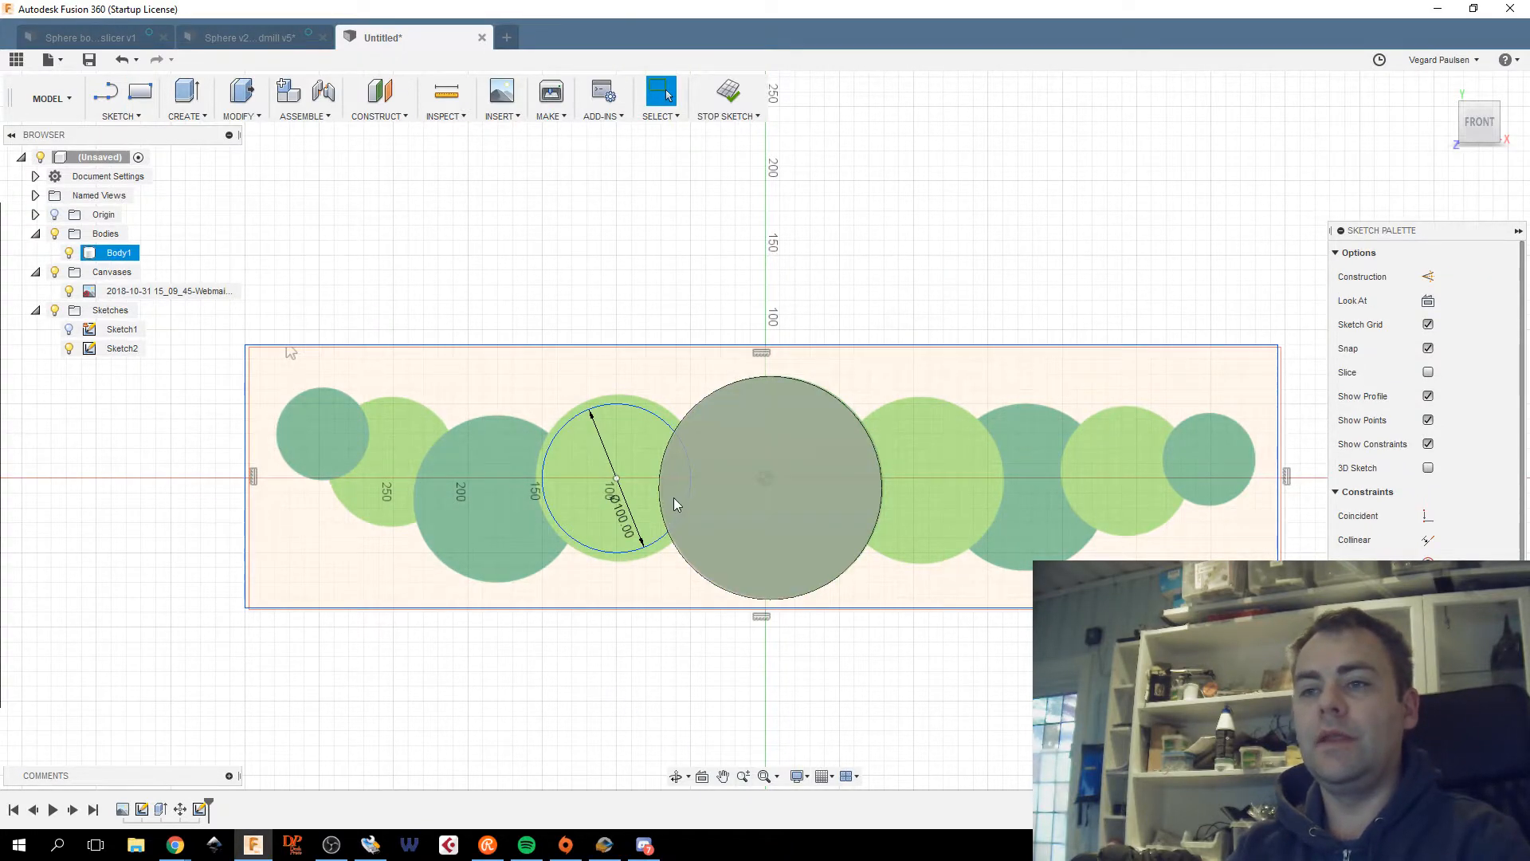
scroll(673, 497, "up", 1)
left_click(638, 520)
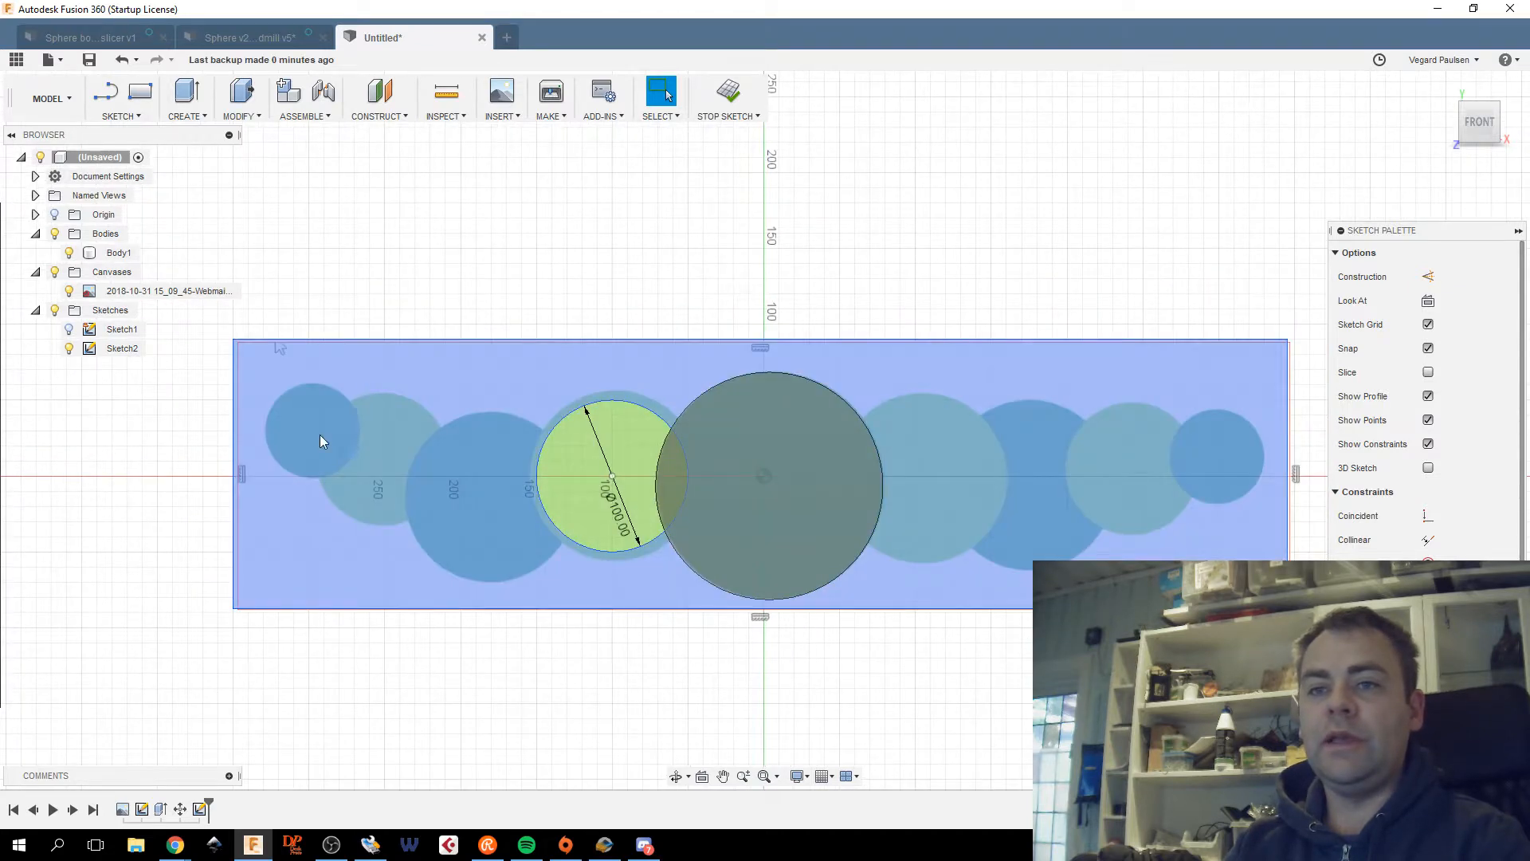
scroll(312, 441, "up", 1)
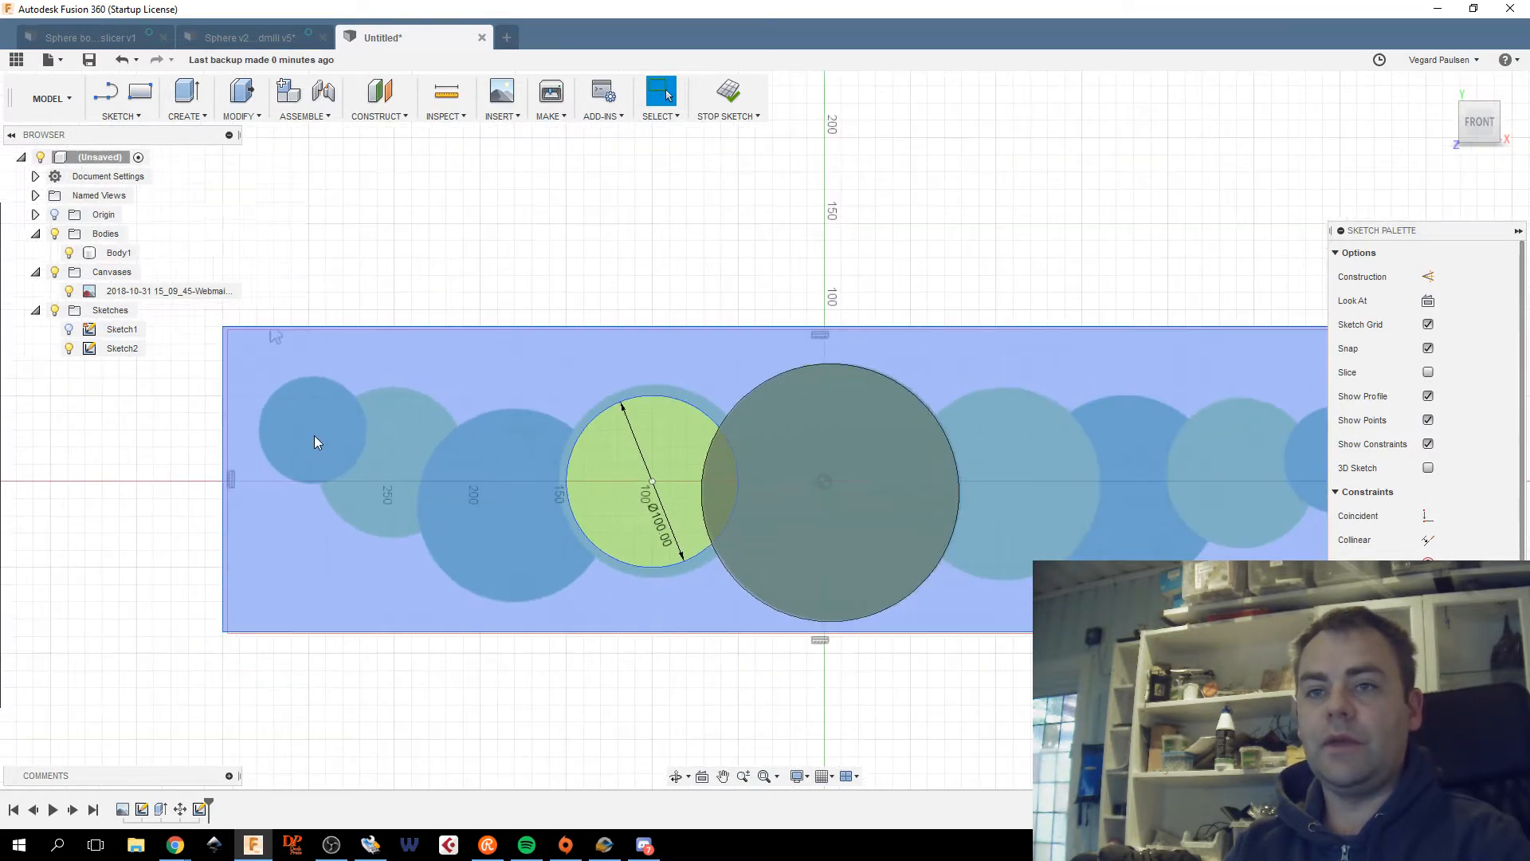
middle_click_drag(323, 433, 207, 427)
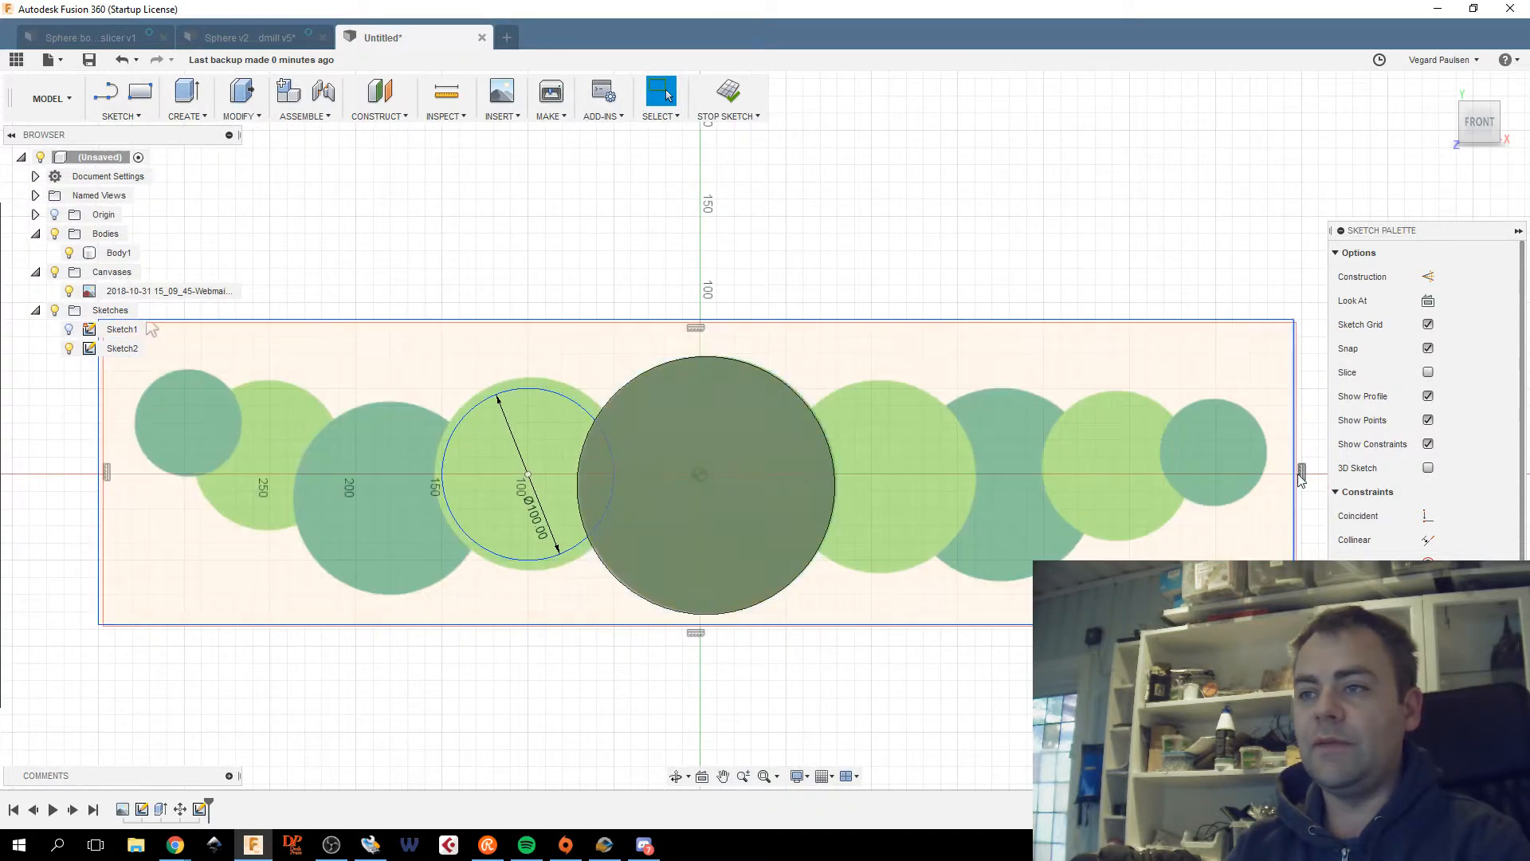
left_click(518, 516)
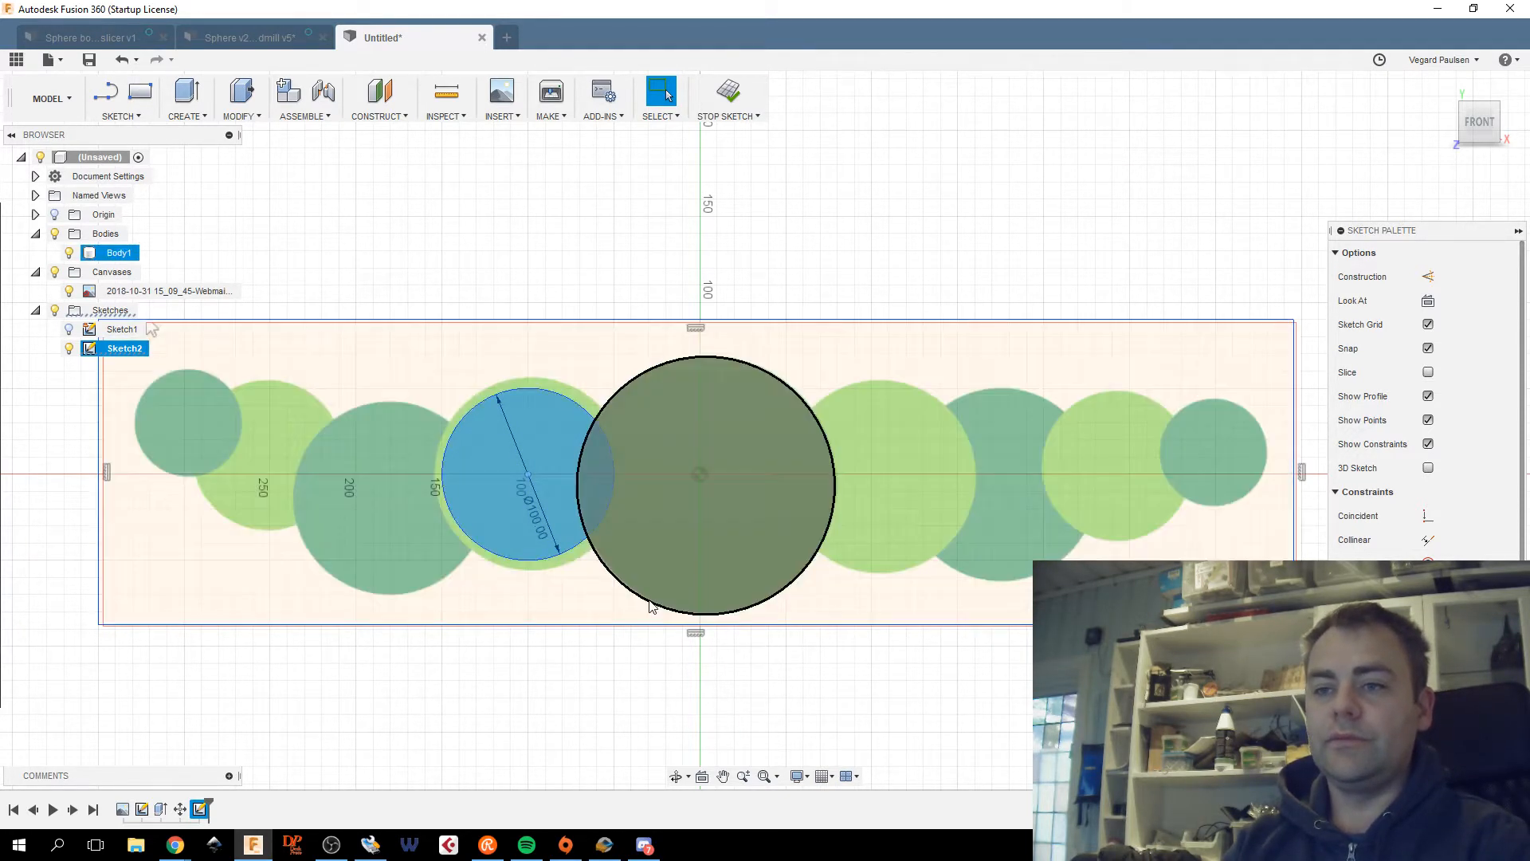
left_click(677, 614)
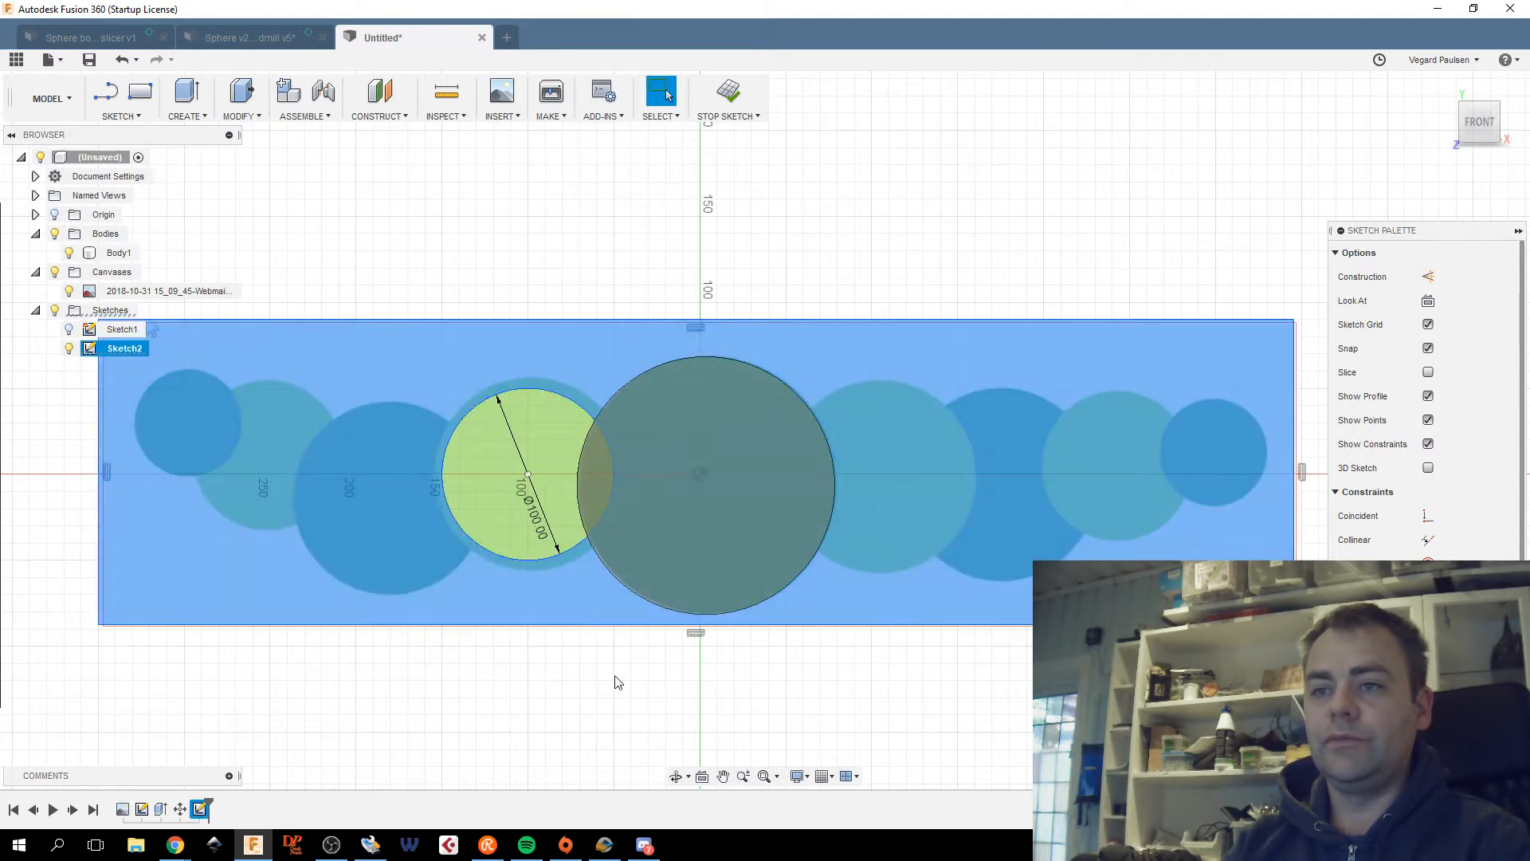
left_click(534, 673)
key("c")
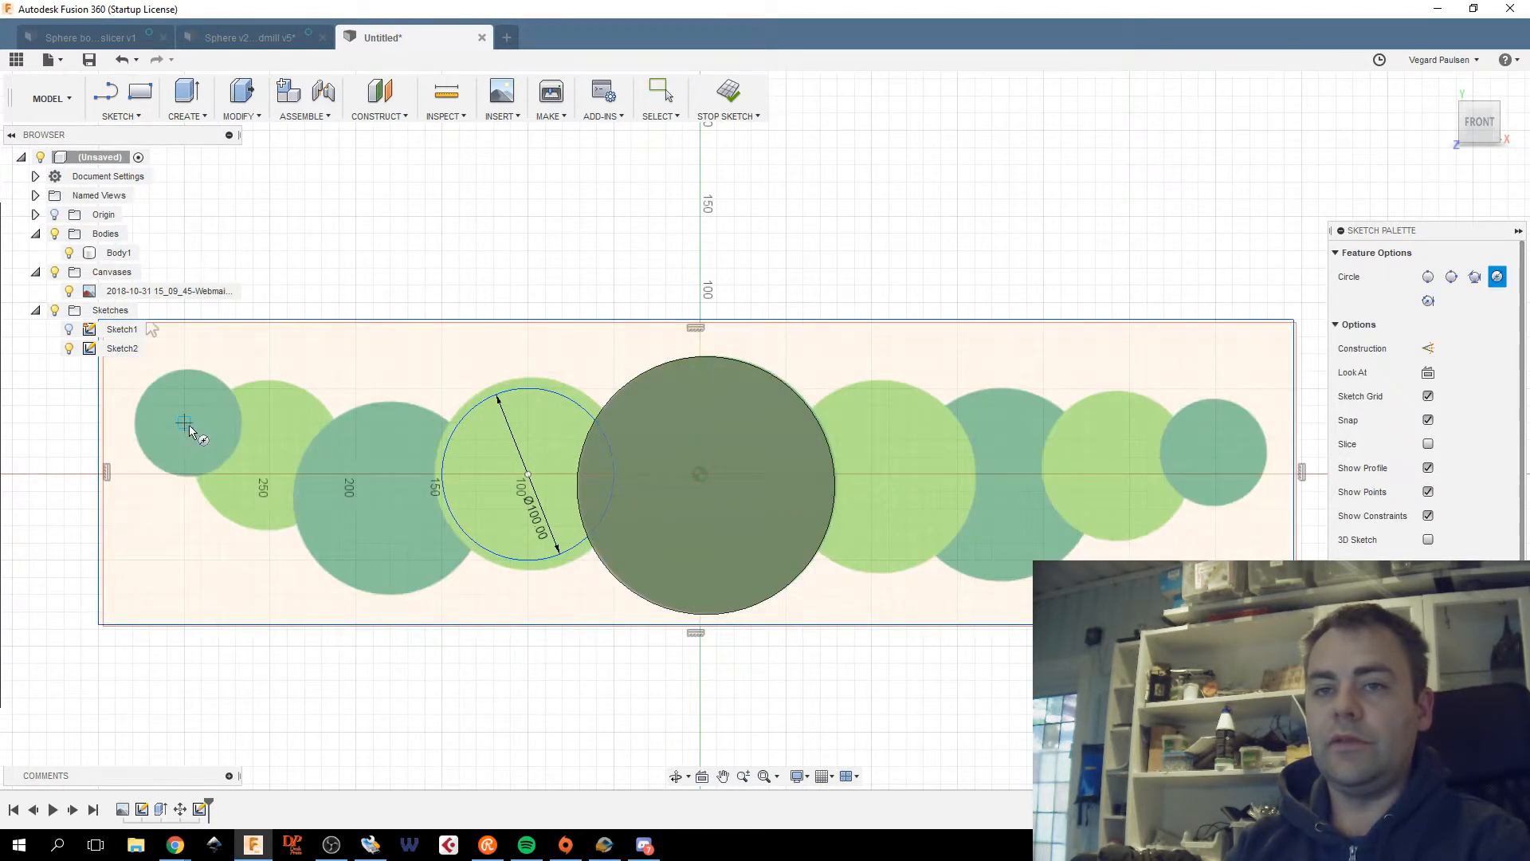
scroll(190, 430, "up", 3)
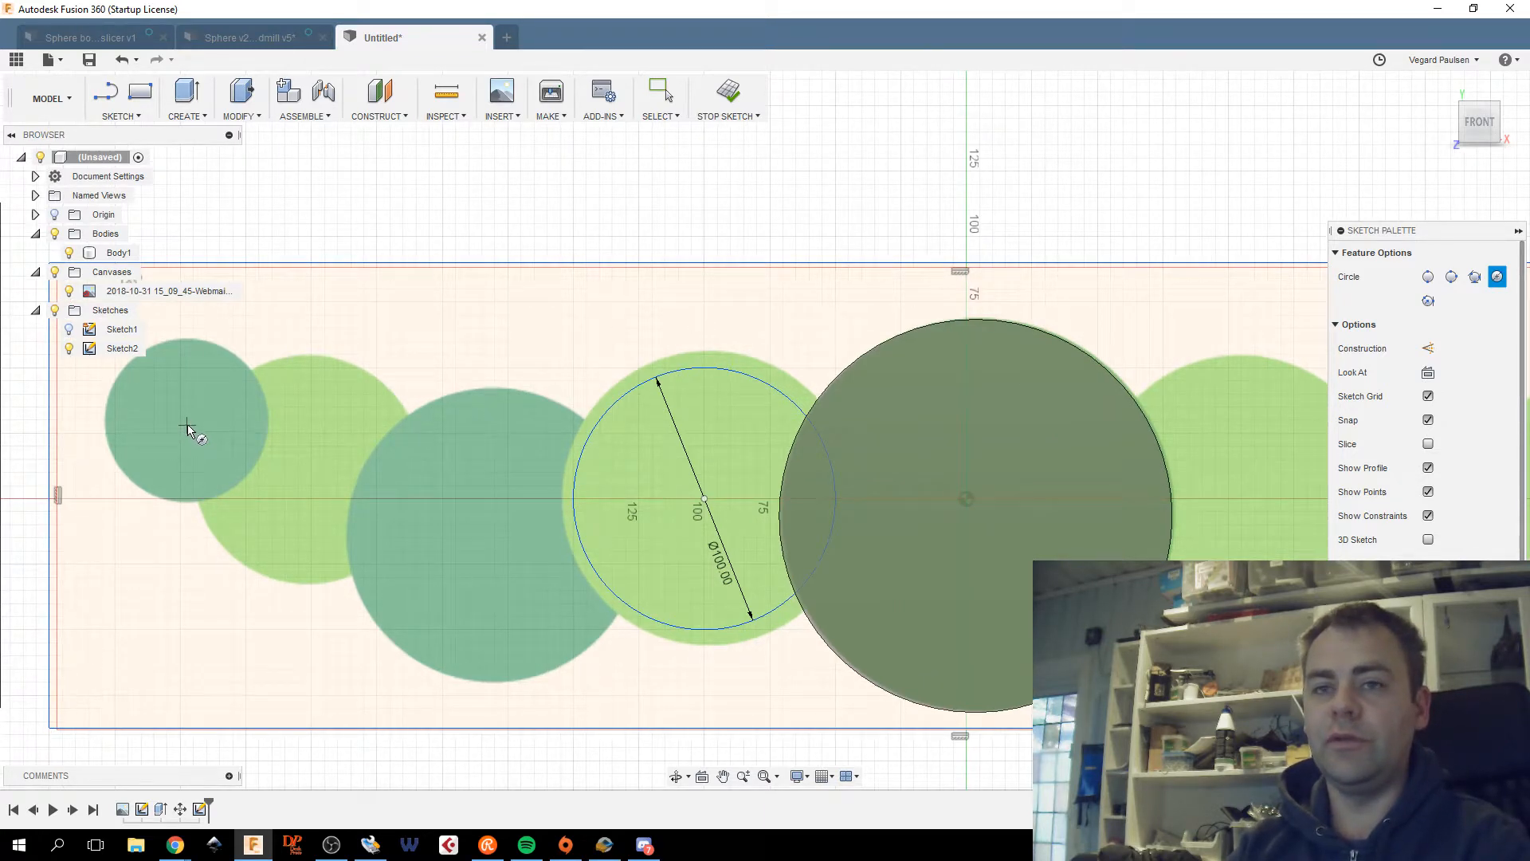
middle_click_drag(188, 431, 431, 434)
left_click(127, 118)
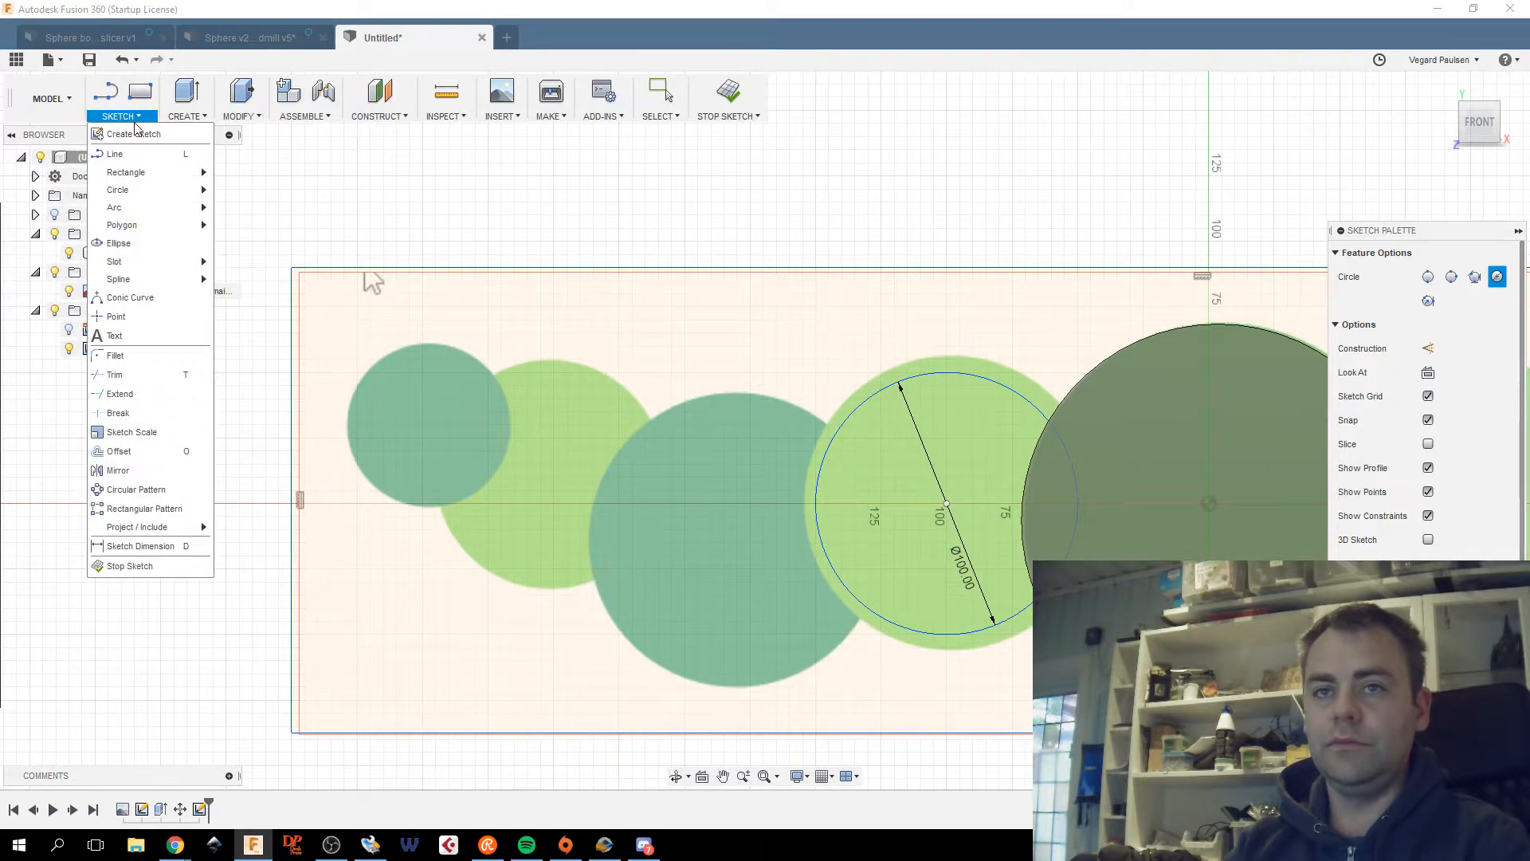
mouse_move(160, 174)
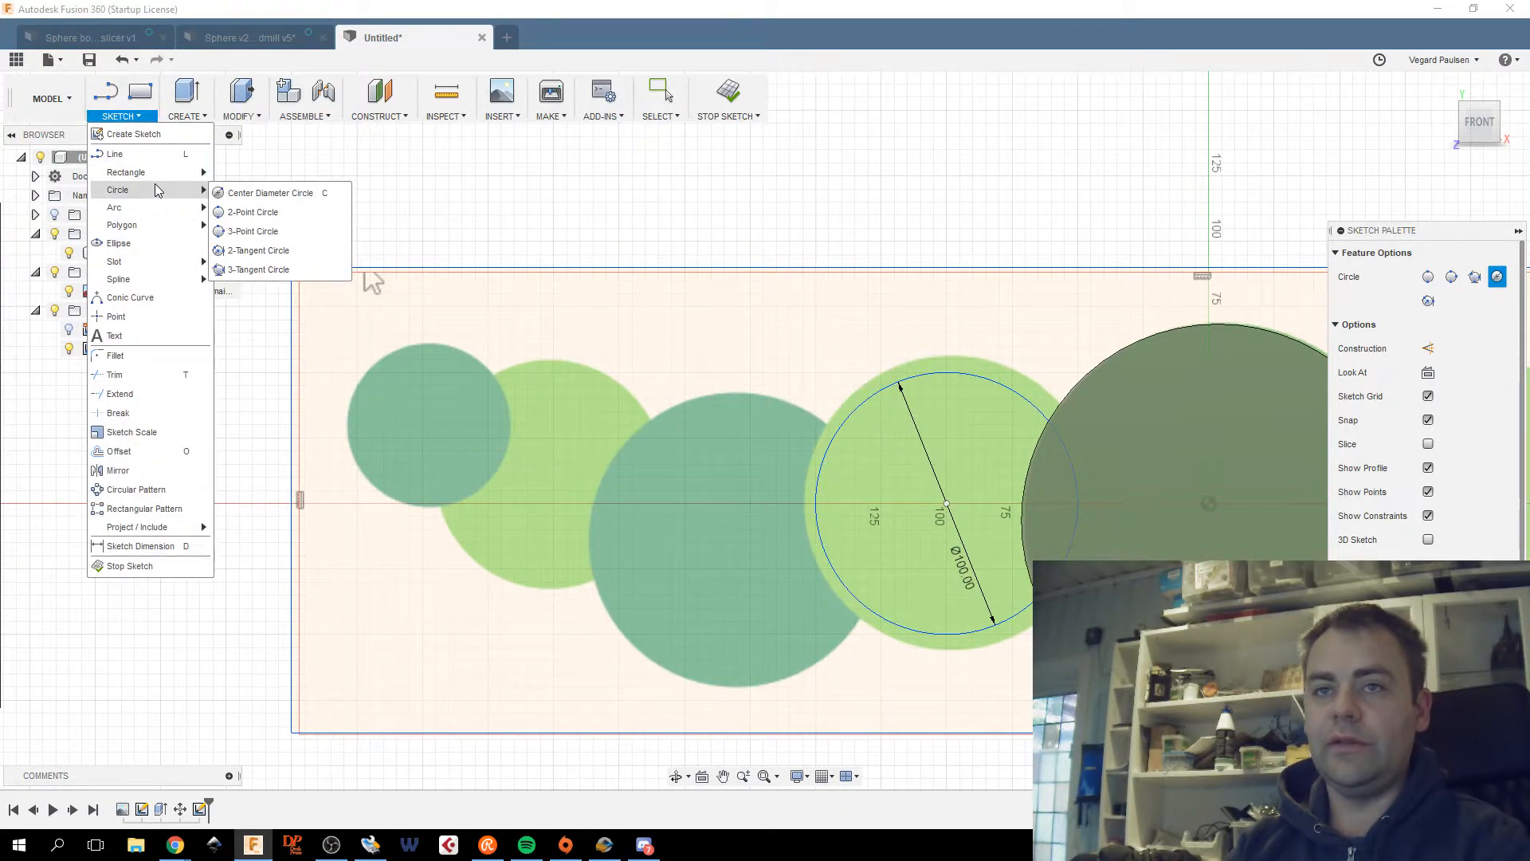
left_click(290, 250)
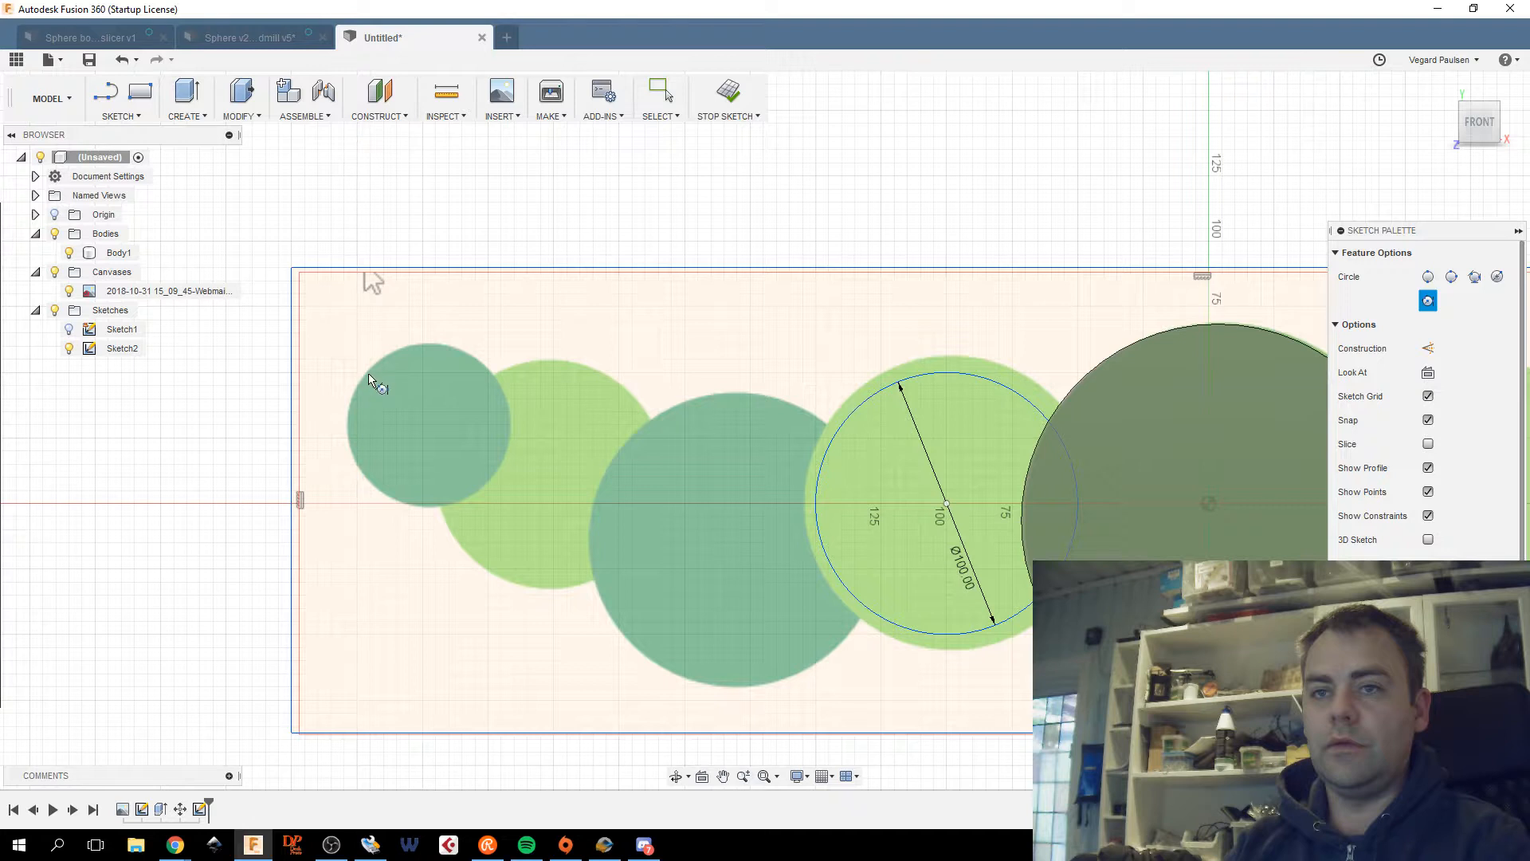
Start a three-point circle in the active sketch and turn off snapping.
left_click(127, 117)
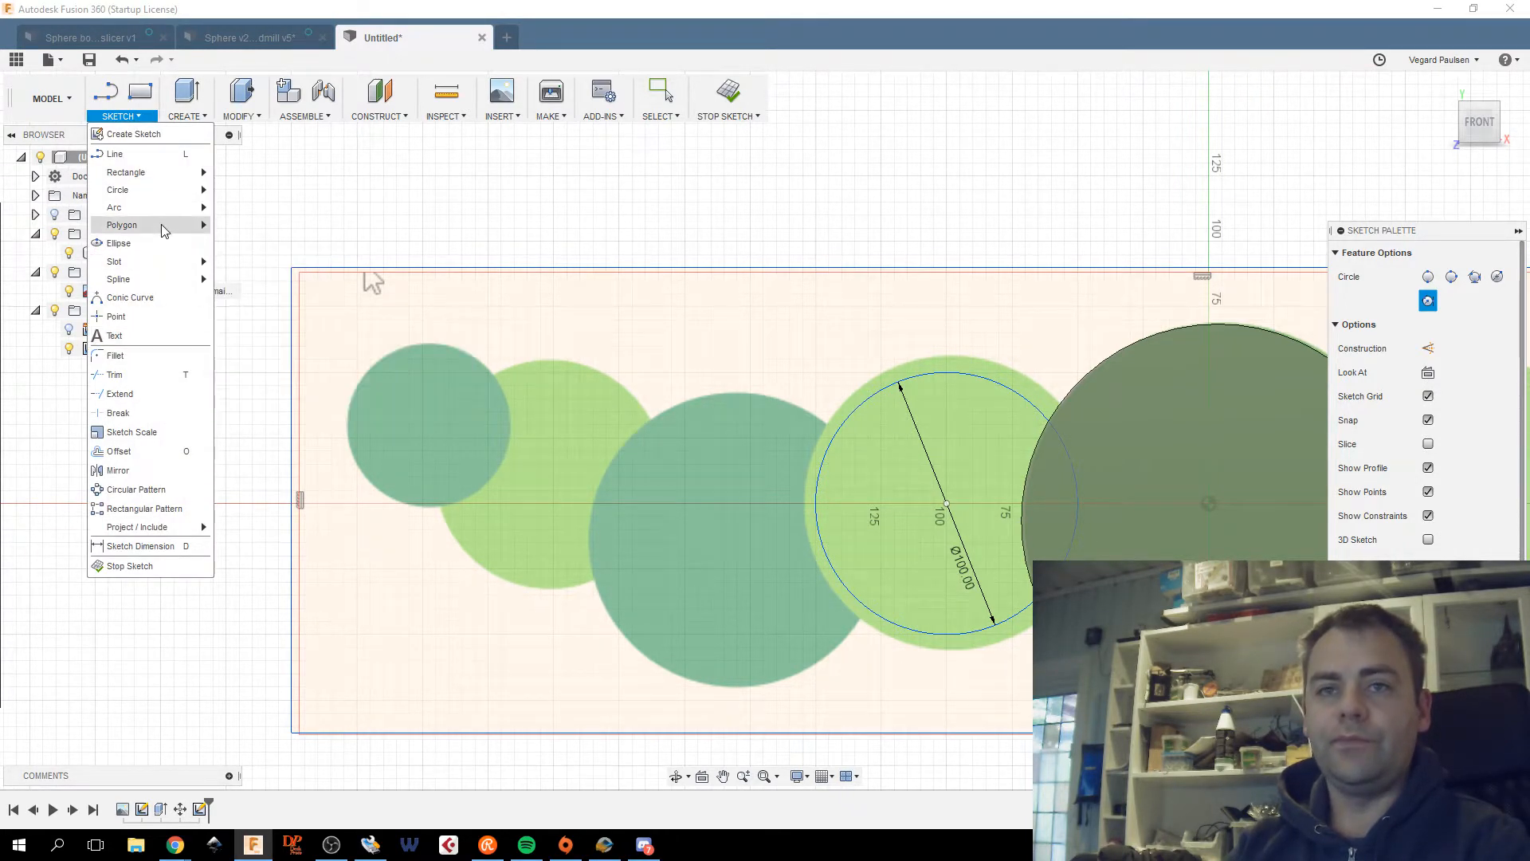
mouse_move(164, 228)
mouse_move(148, 189)
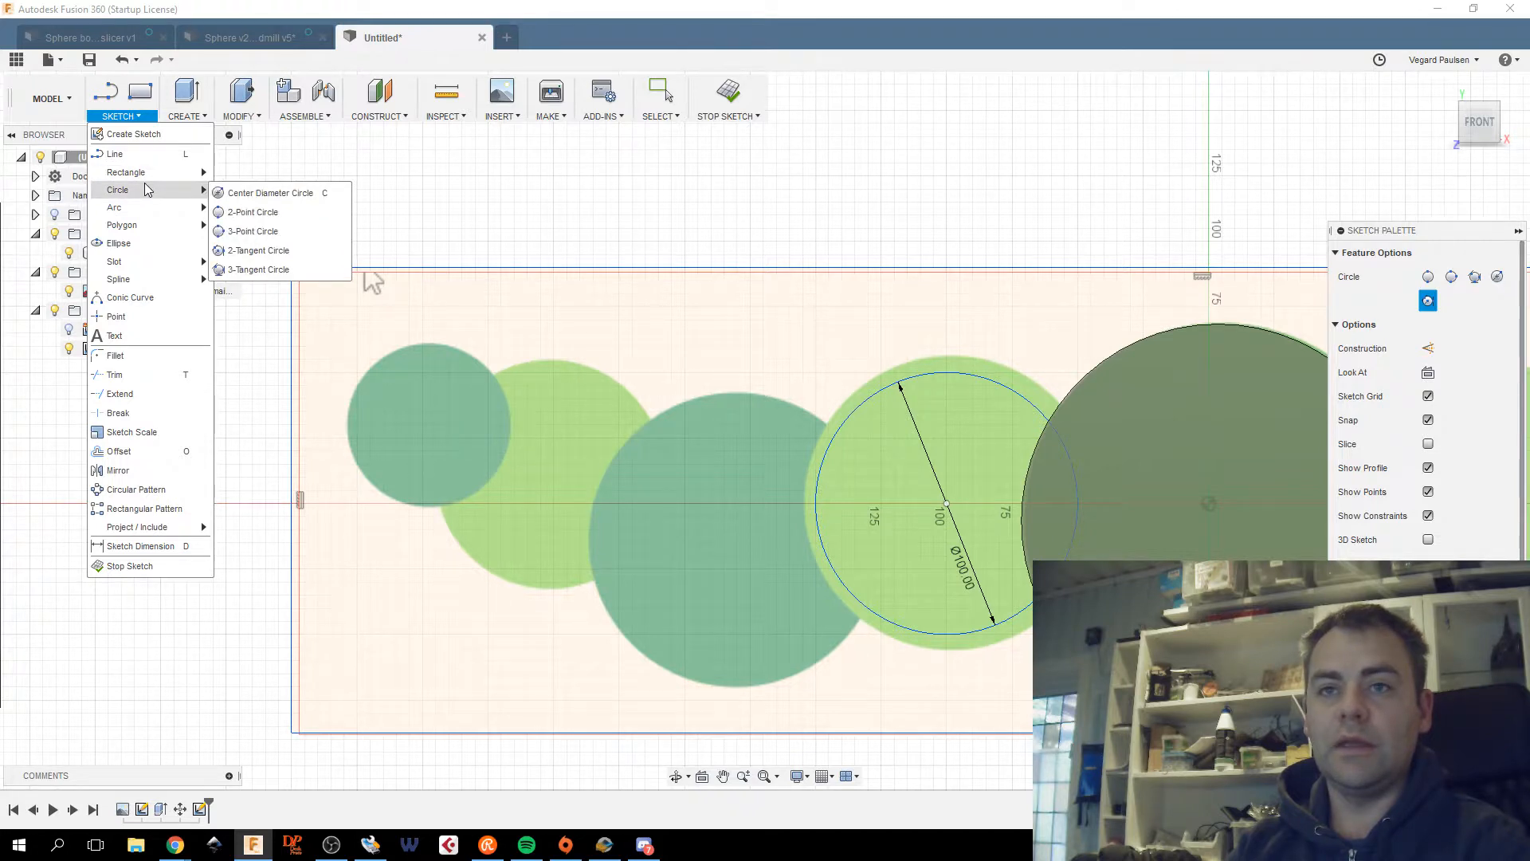
left_click(276, 236)
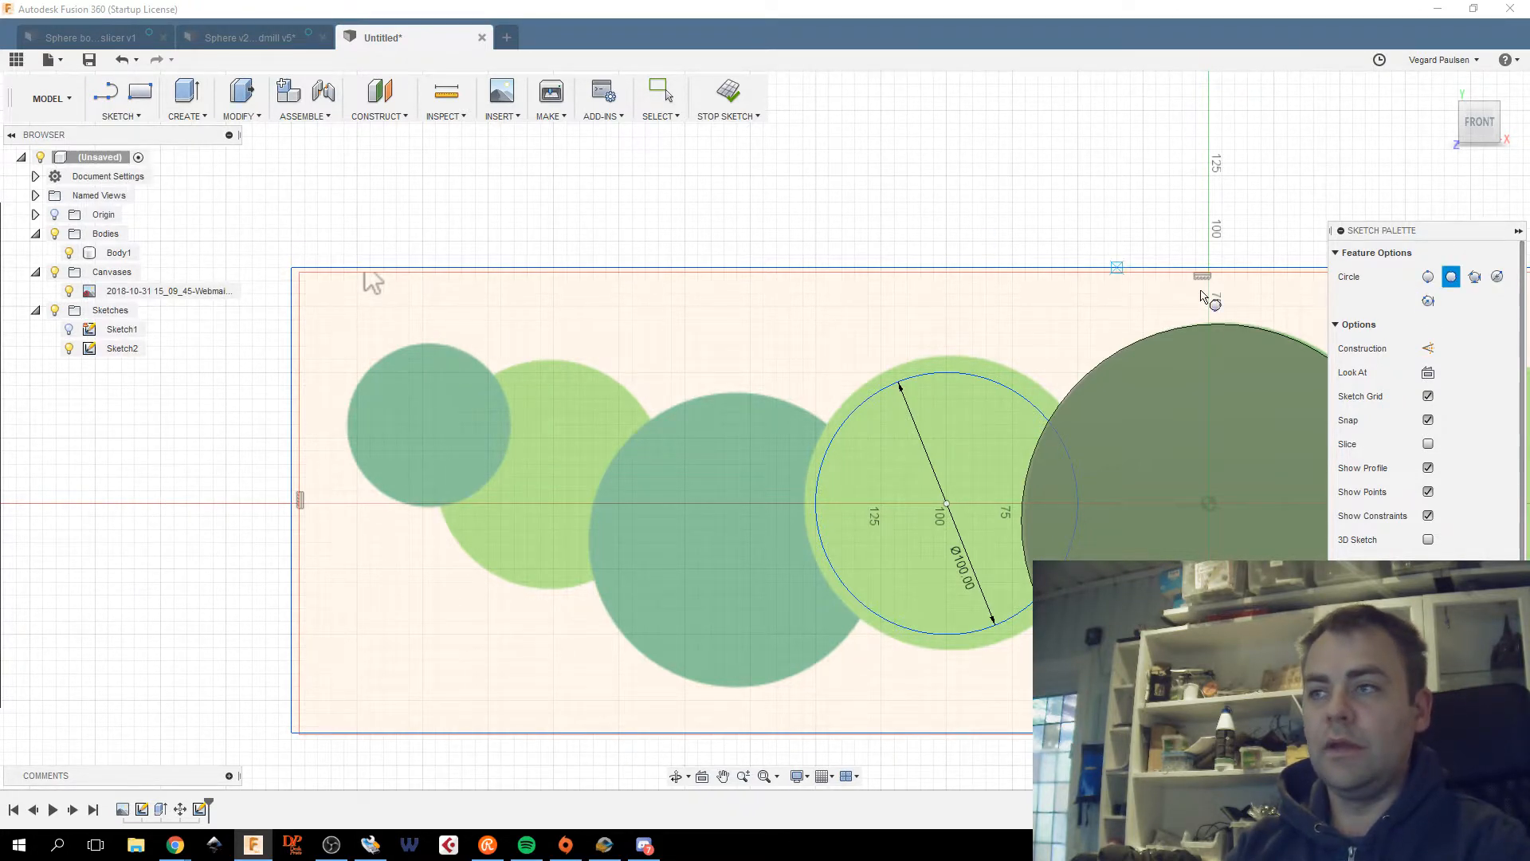
left_click(1430, 423)
Trace the small dark green circle at the canvas image's left end with a three-point circle about 62 mm in diameter.
scroll(430, 354, "up", 3)
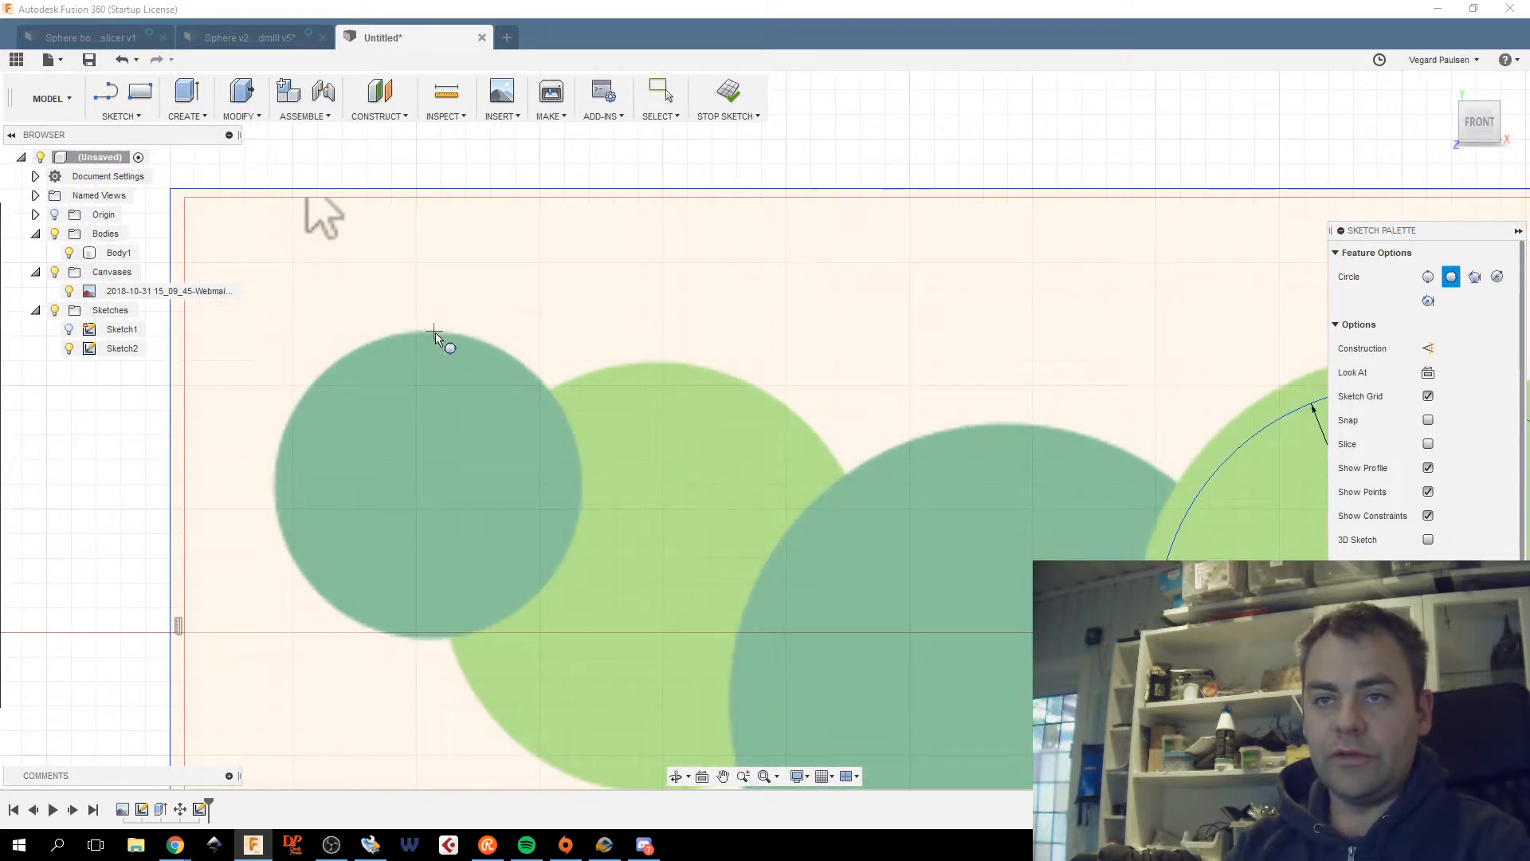
left_click(437, 333)
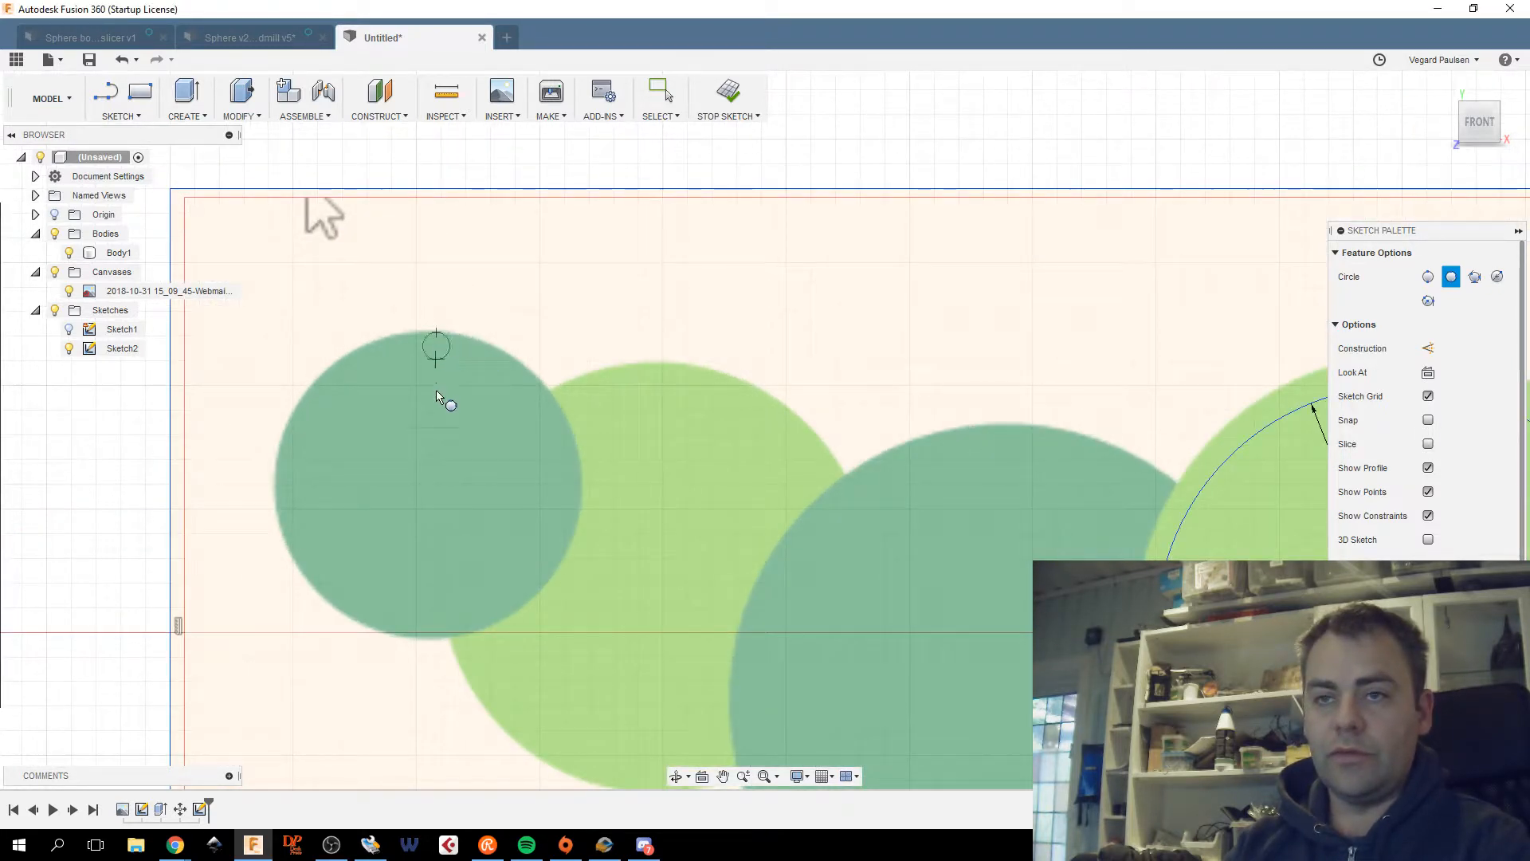
left_click(420, 638)
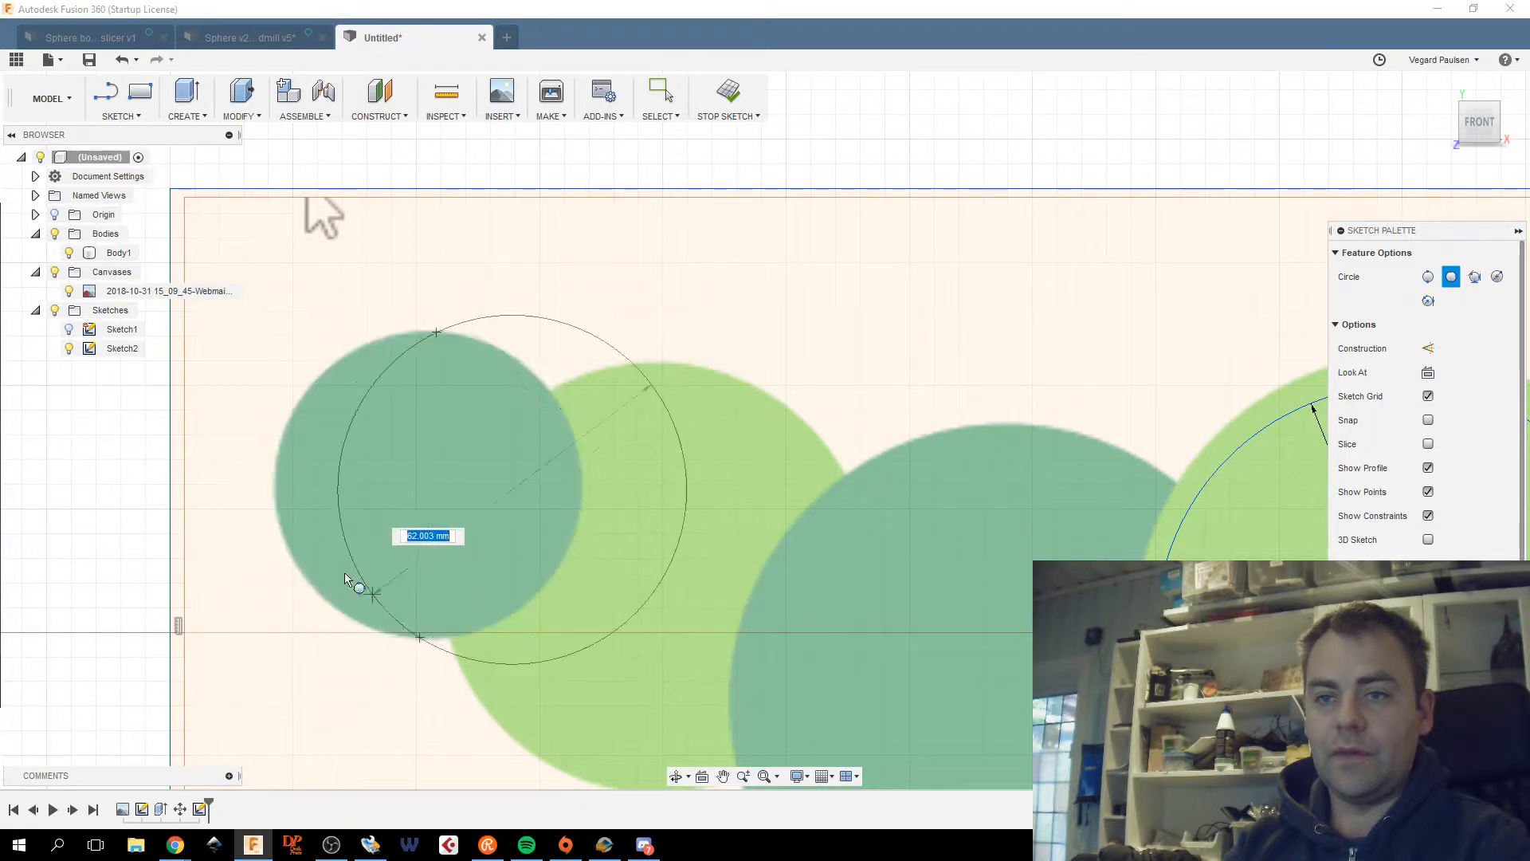
left_click(275, 487)
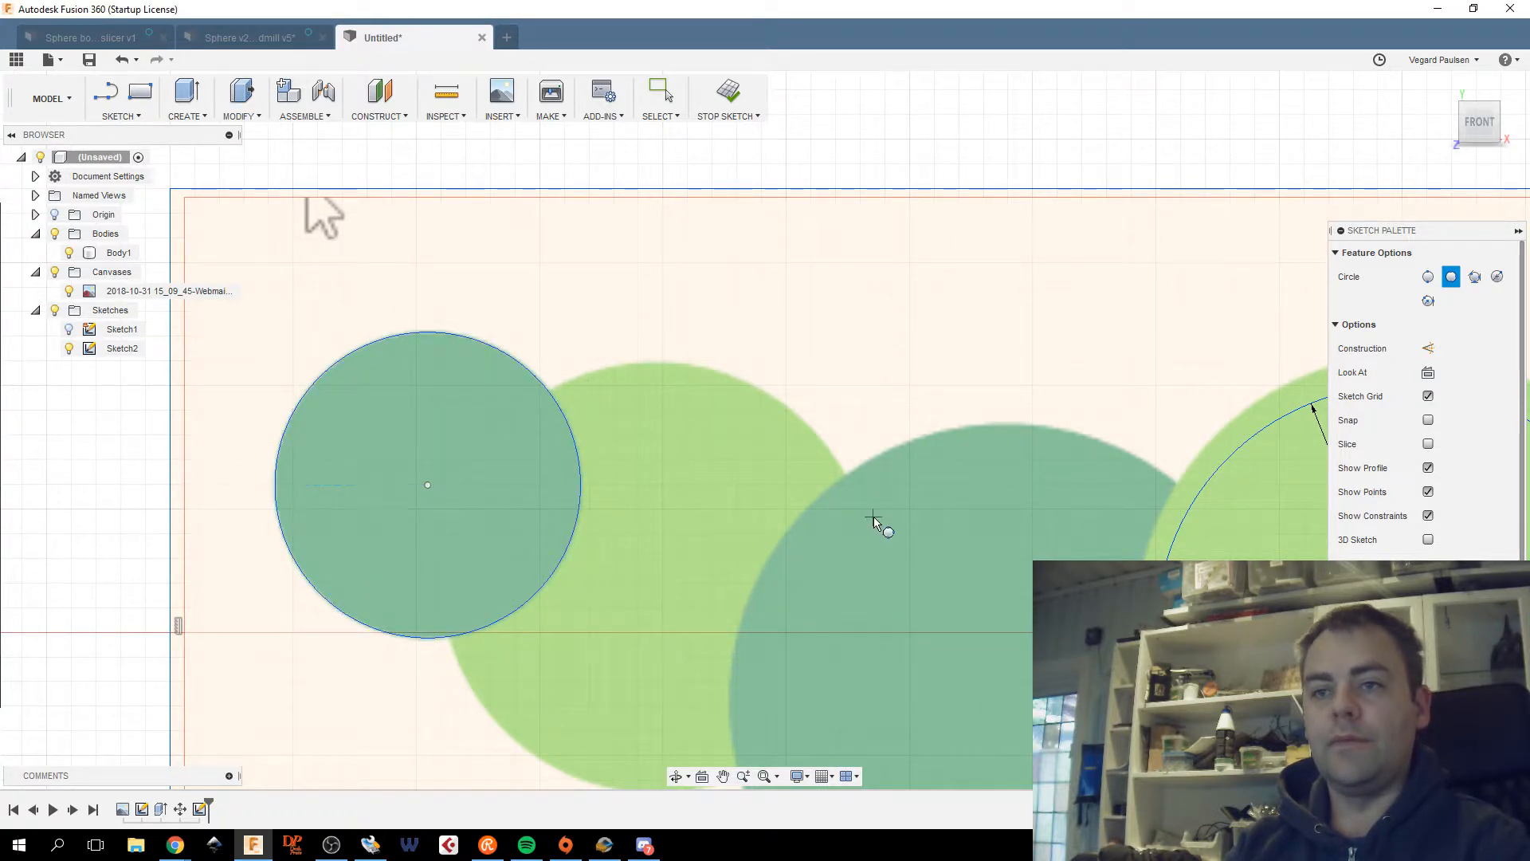
Trace the image's second circle from the left and the larger dark green third one, about 112 mm across, with three-point circles.
middle_click_drag(838, 501, 796, 280)
scroll(796, 280, "down", 1)
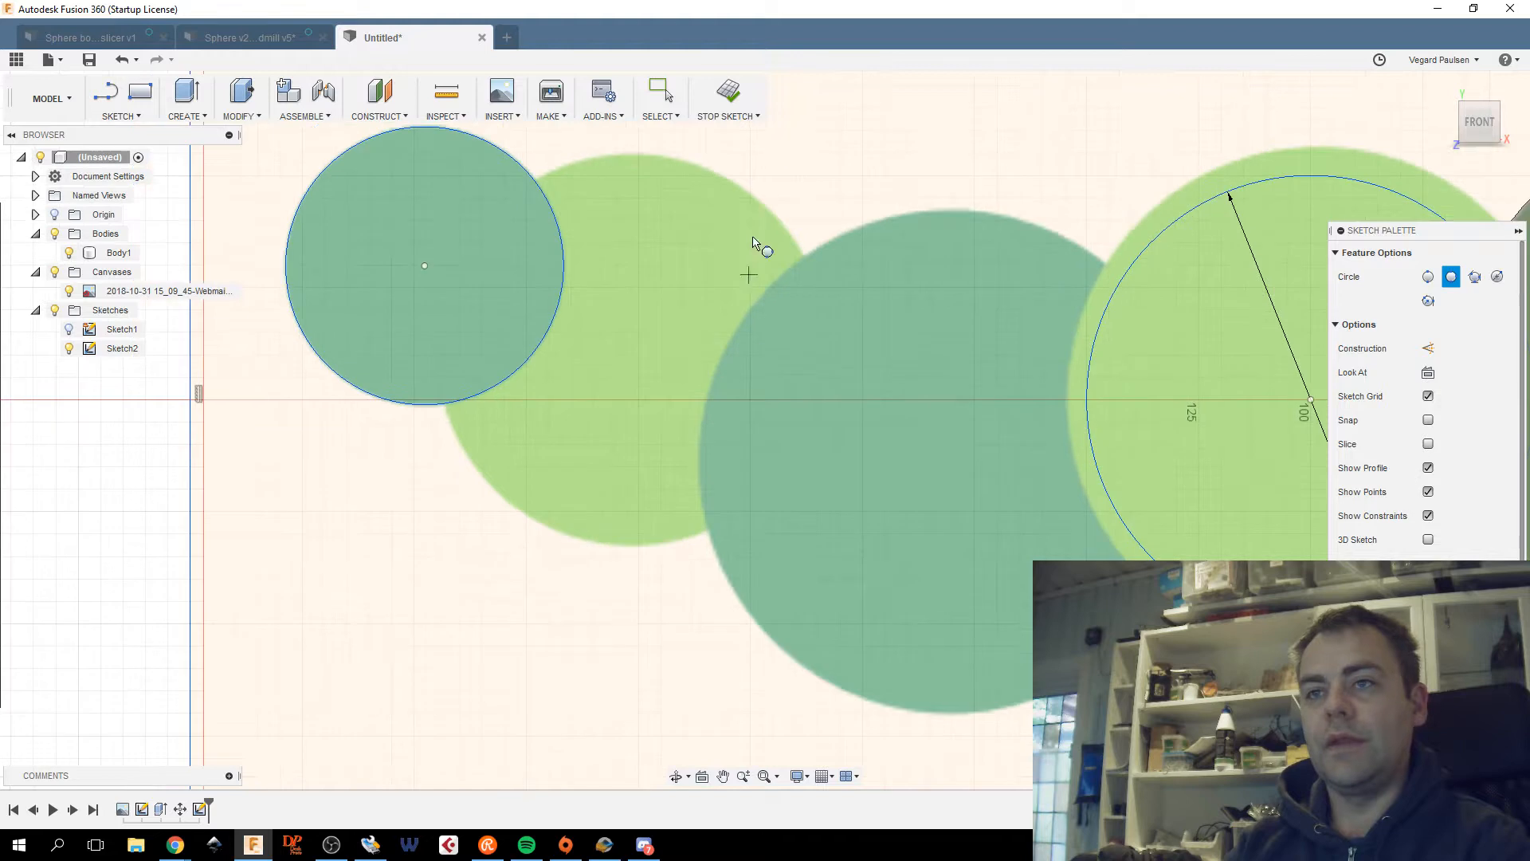
left_click(695, 167)
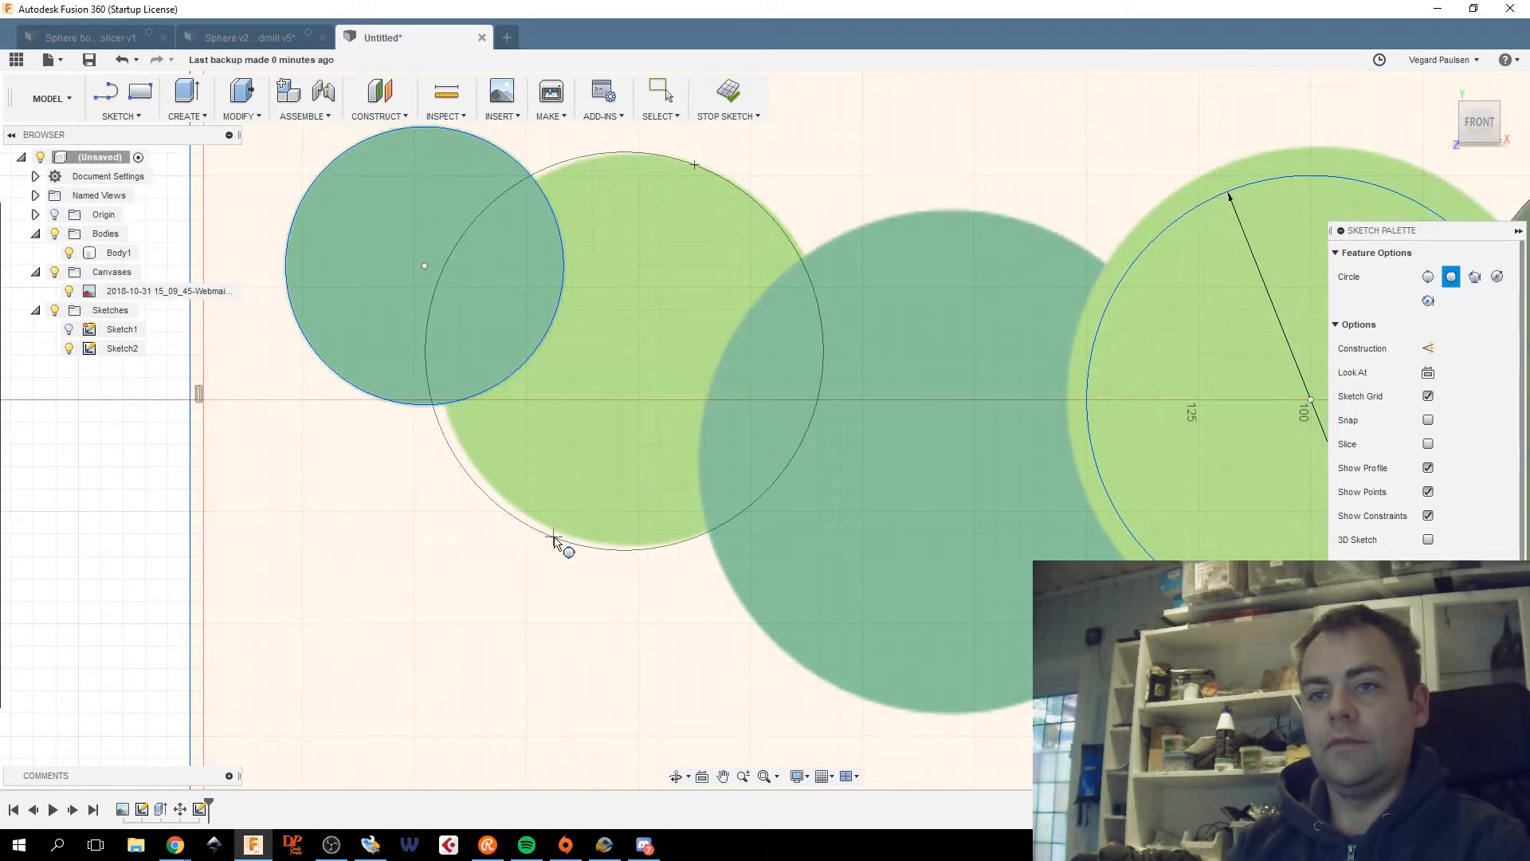
left_click(562, 532)
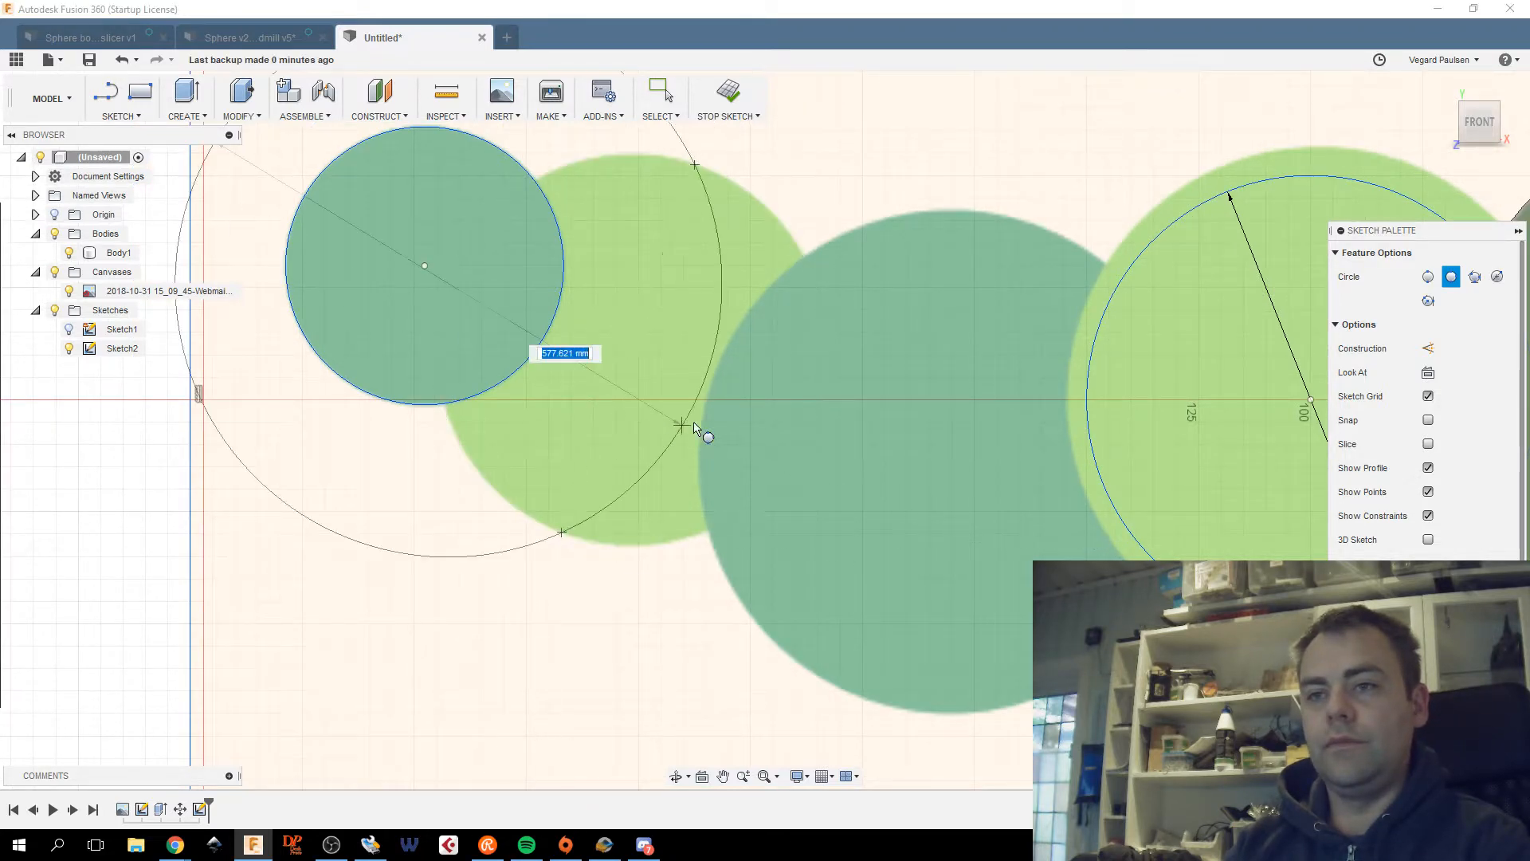
left_click(828, 370)
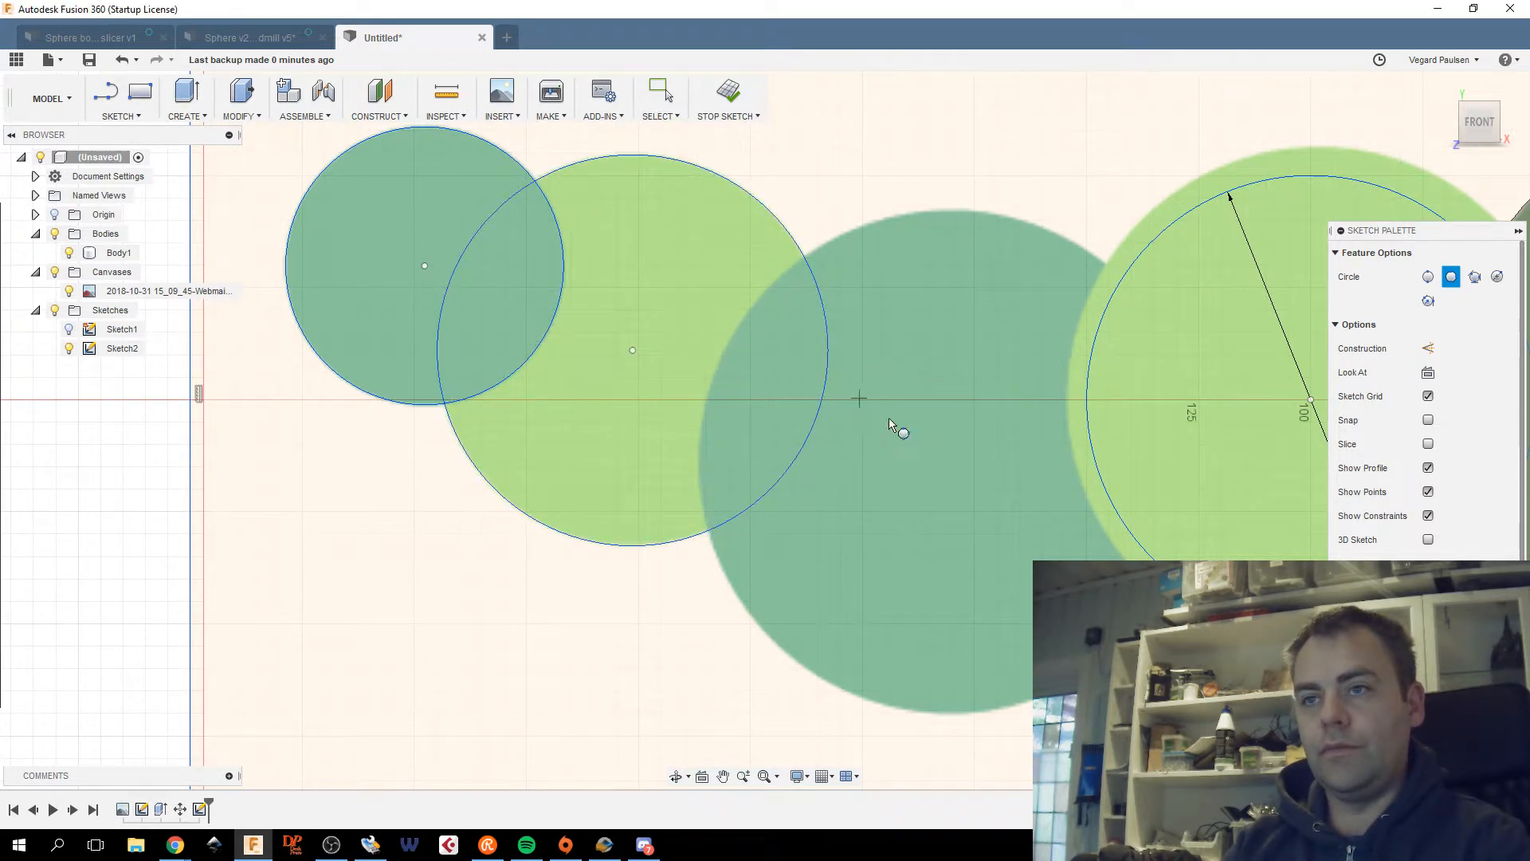
left_click(962, 212)
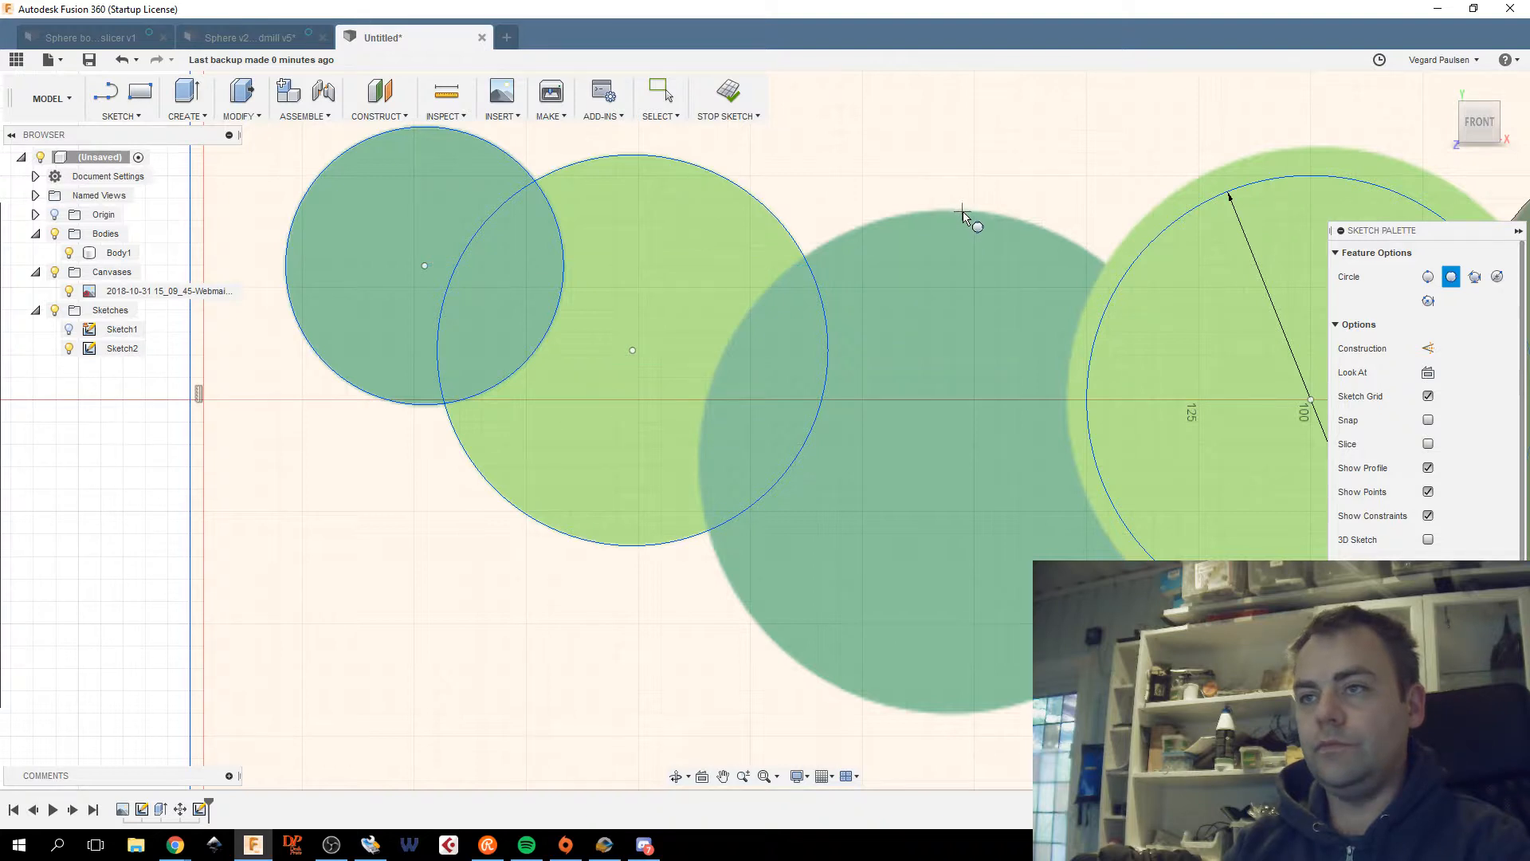
left_click(941, 713)
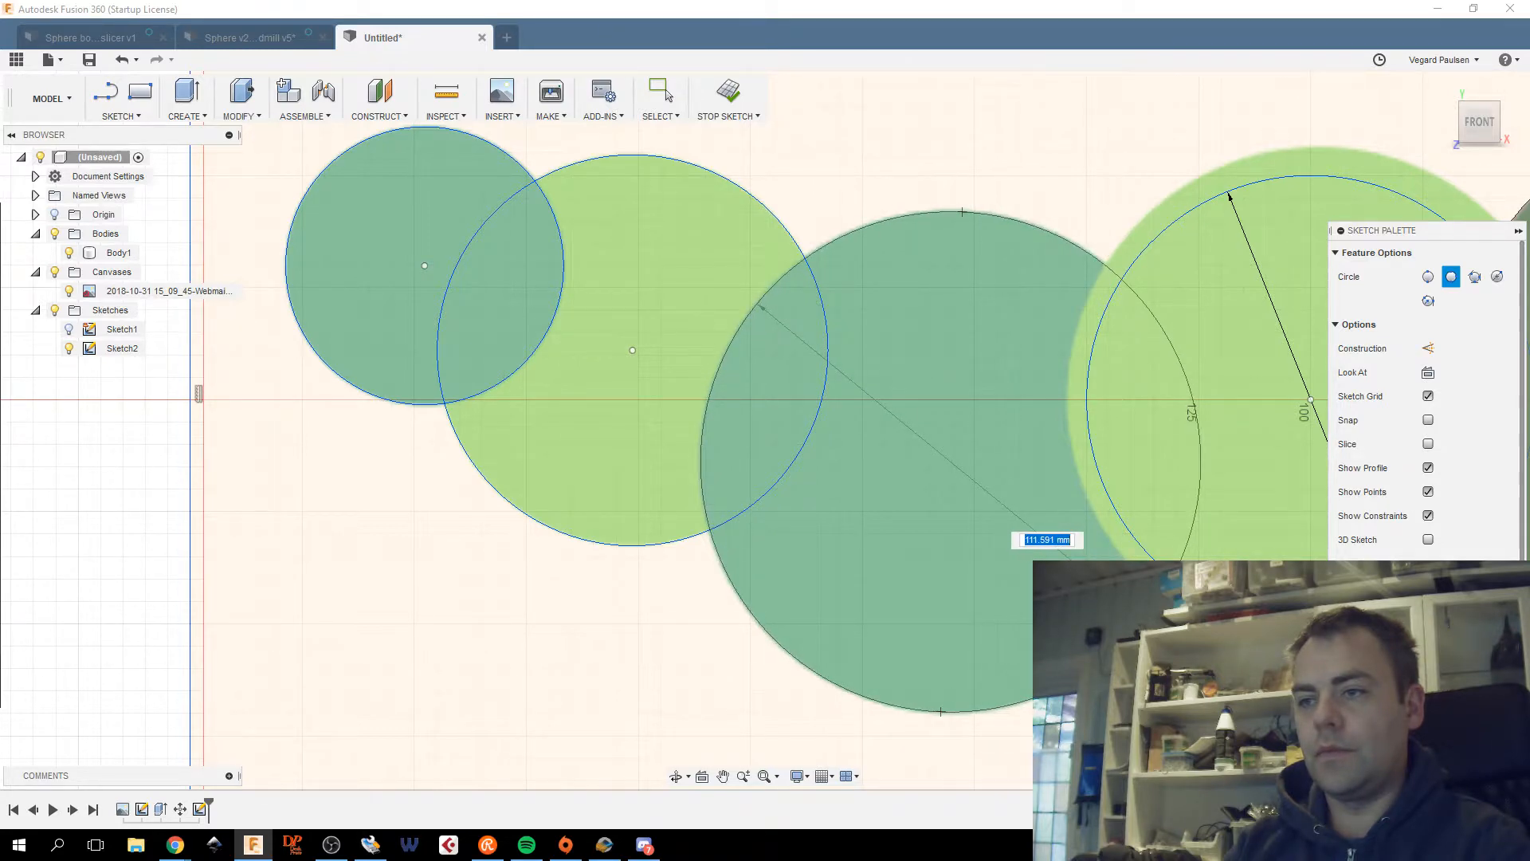
left_click(1143, 618)
Trace the light green circle around the existing 100 mm circle with a three-point circle about 112 mm in diameter.
middle_click_drag(1197, 575, 415, 589)
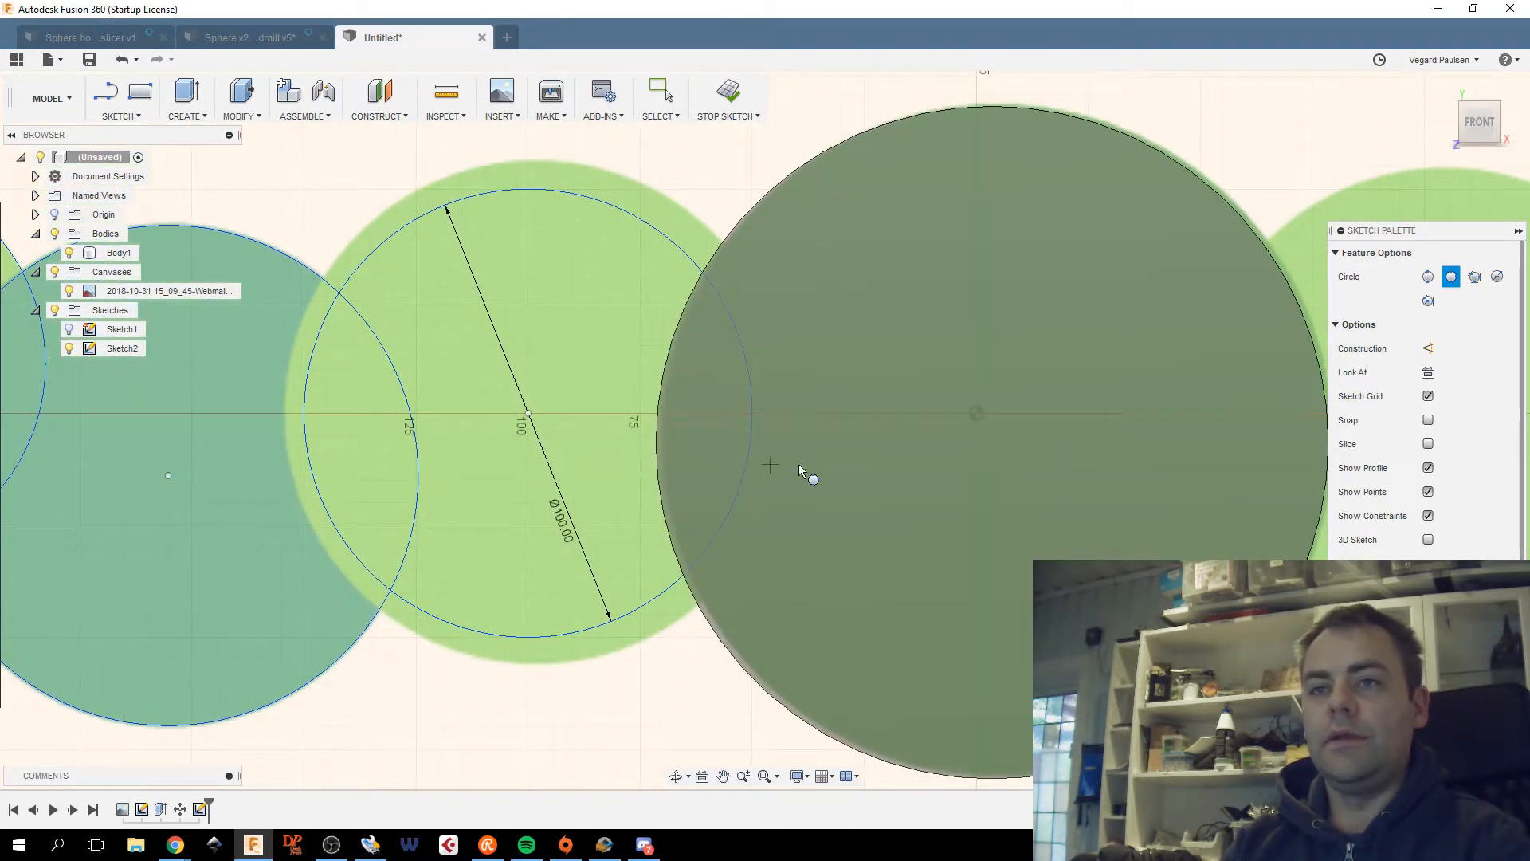
scroll(1036, 423, "down", 3)
middle_click_drag(1072, 423, 1119, 407)
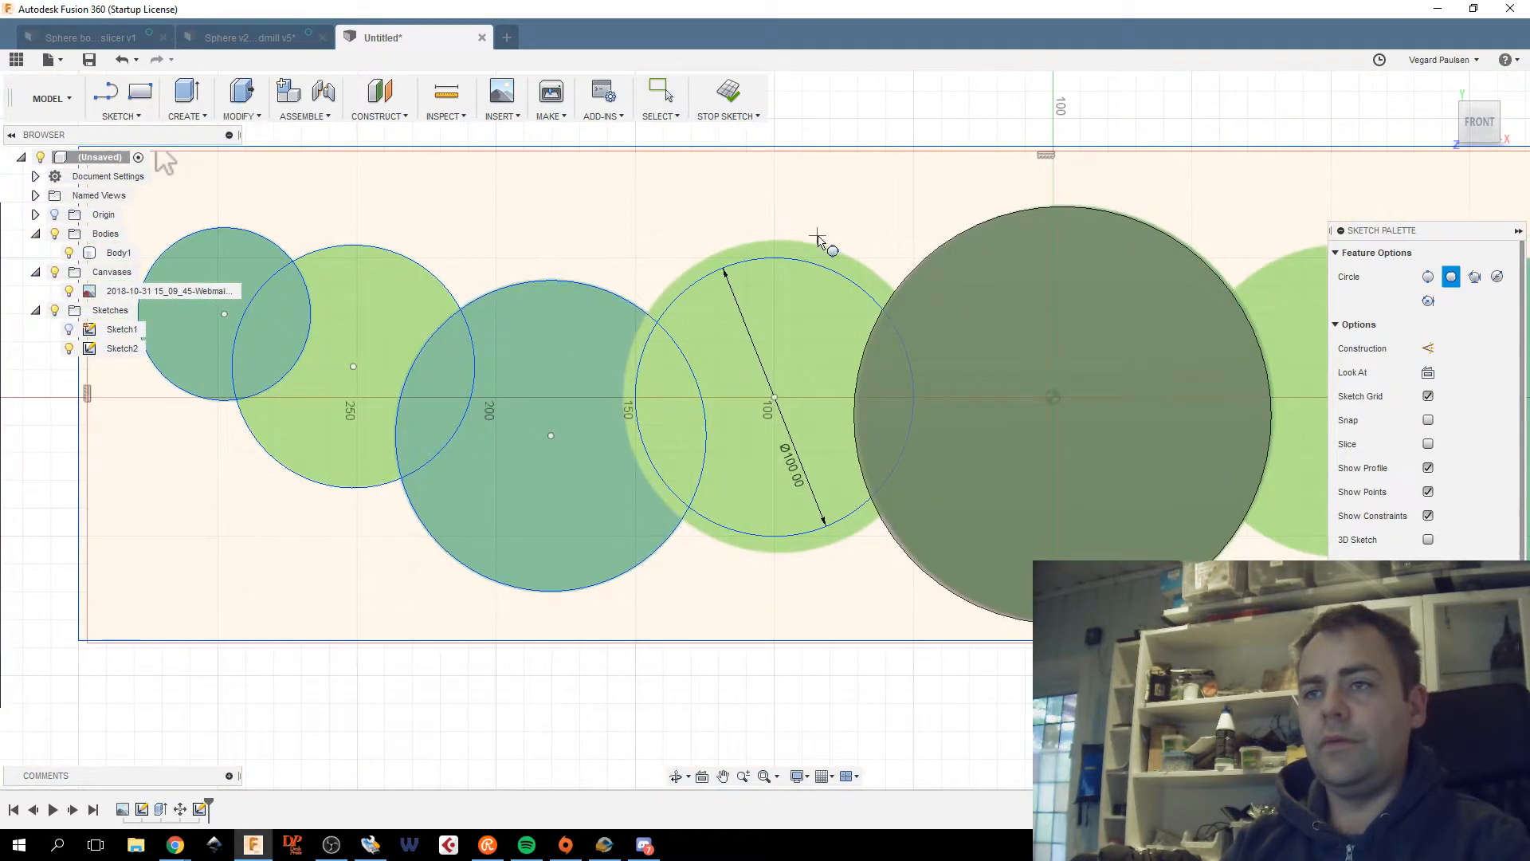
left_click(821, 249)
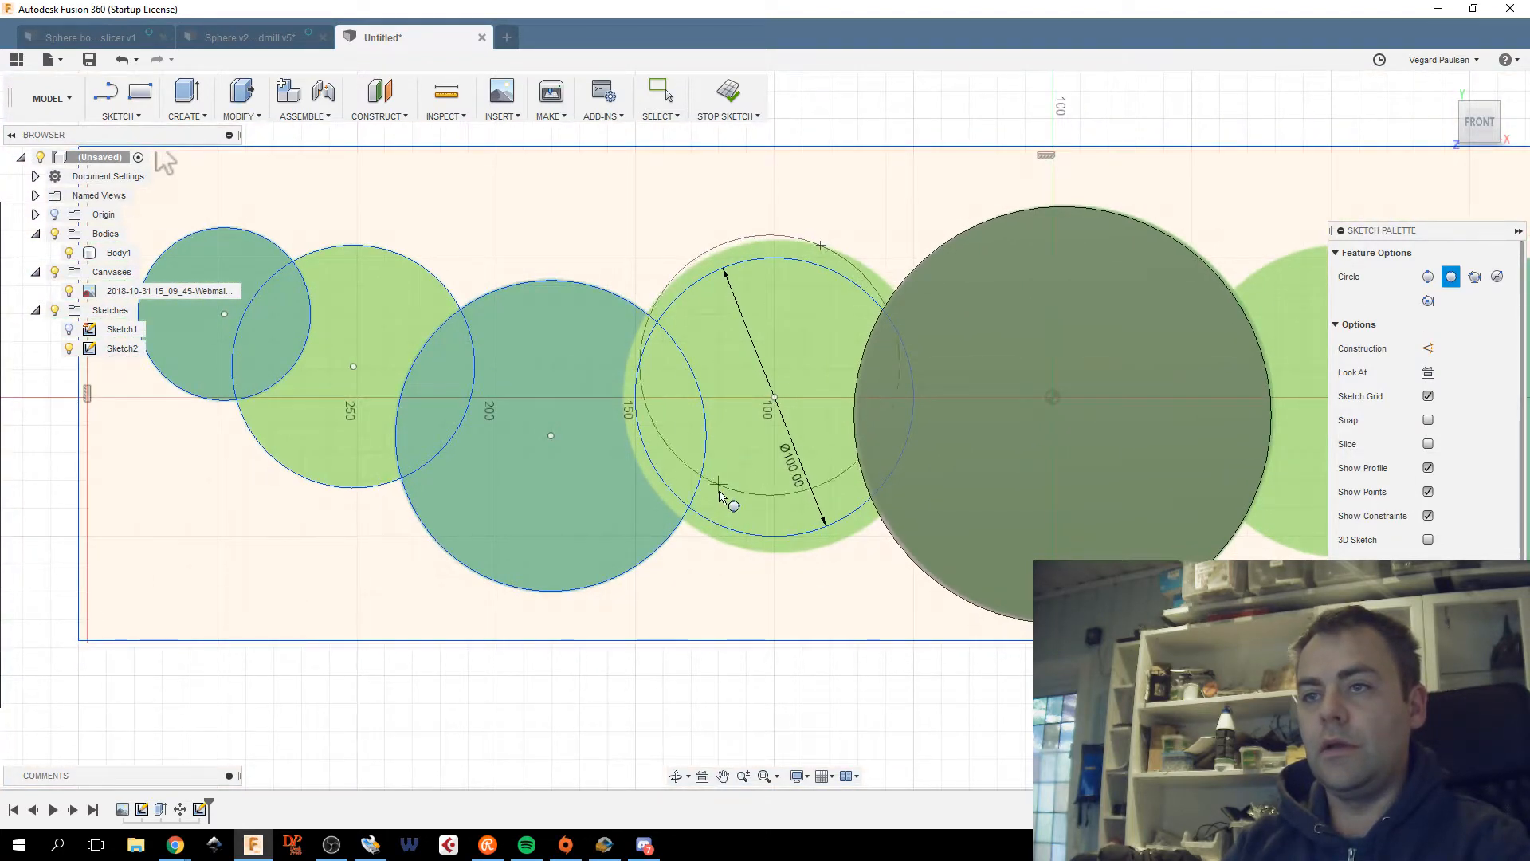
left_click(737, 548)
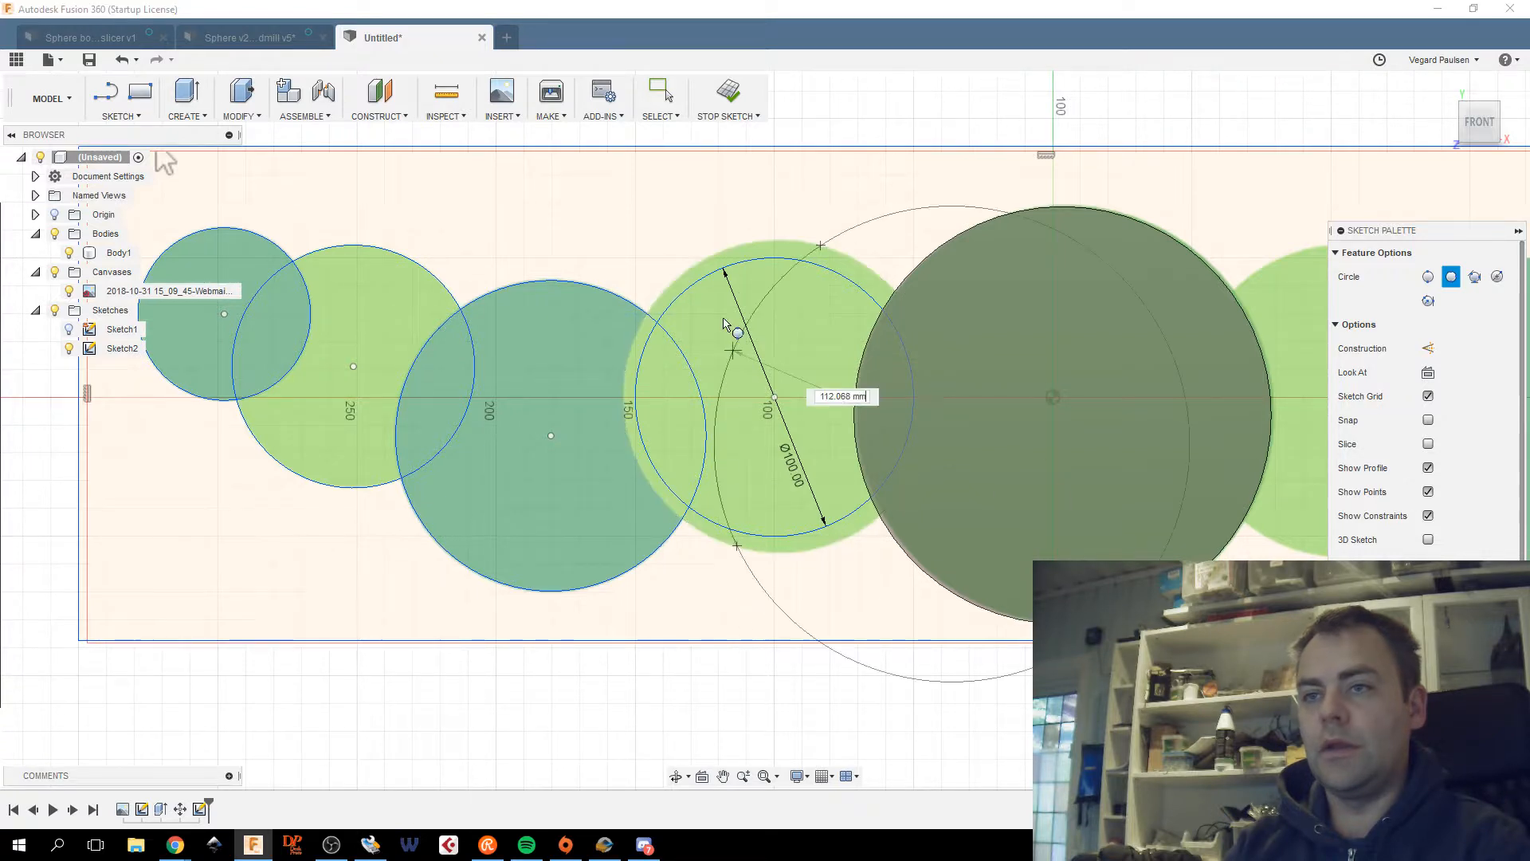
left_click(680, 276)
Trace the small dark green circle at the canvas image's right end with a three-point circle about 62 mm in diameter.
middle_click_drag(982, 341, 927, 333)
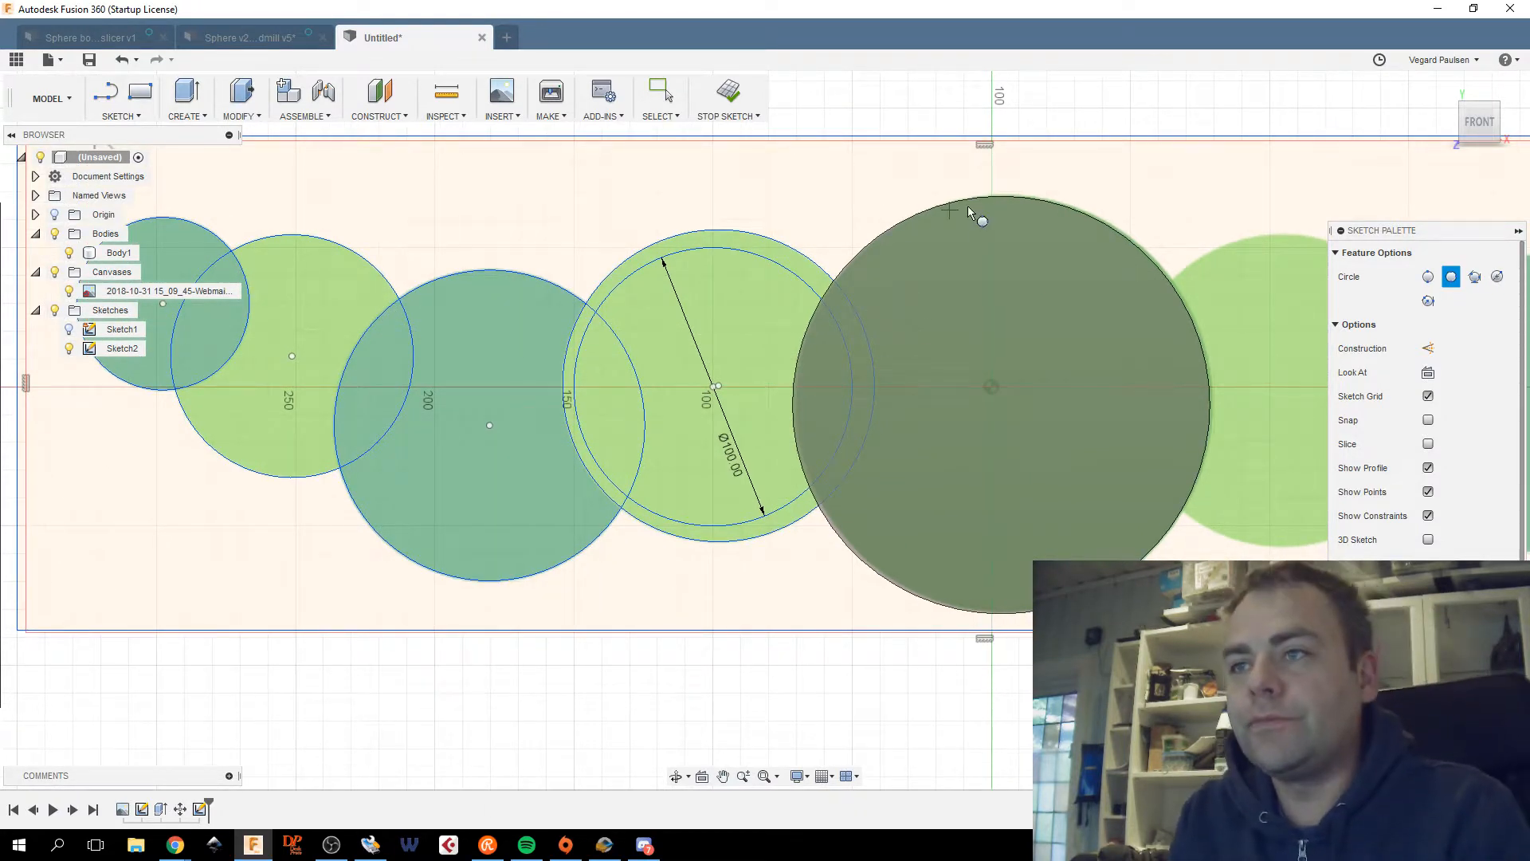
middle_click_drag(968, 211, 735, 185)
middle_click_drag(1100, 263, 669, 314)
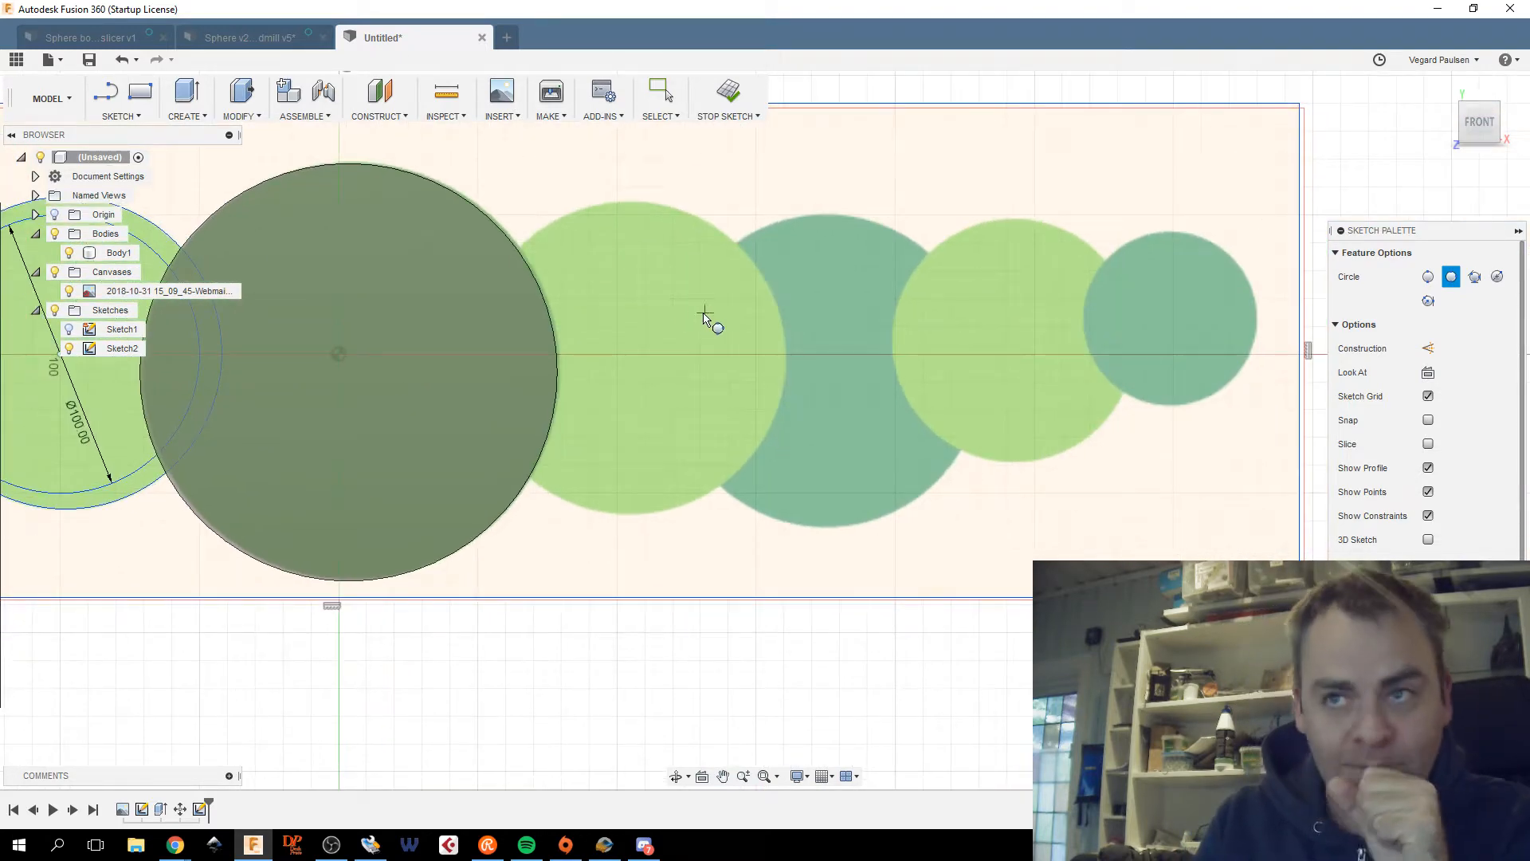
scroll(1181, 236, "up", 5)
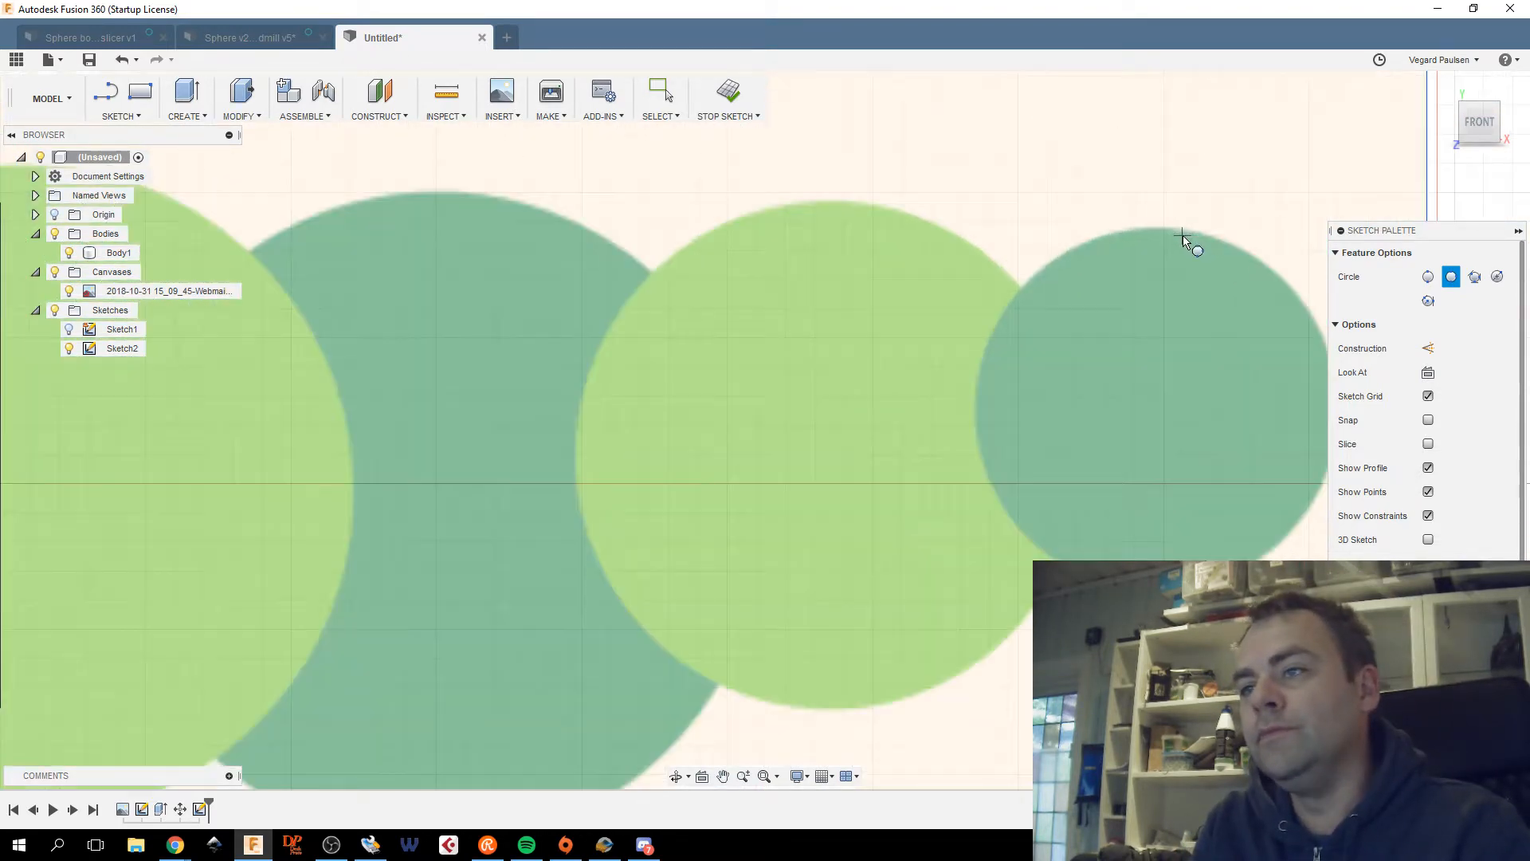
middle_click_drag(1168, 244, 781, 126)
middle_click_drag(859, 187, 964, 248)
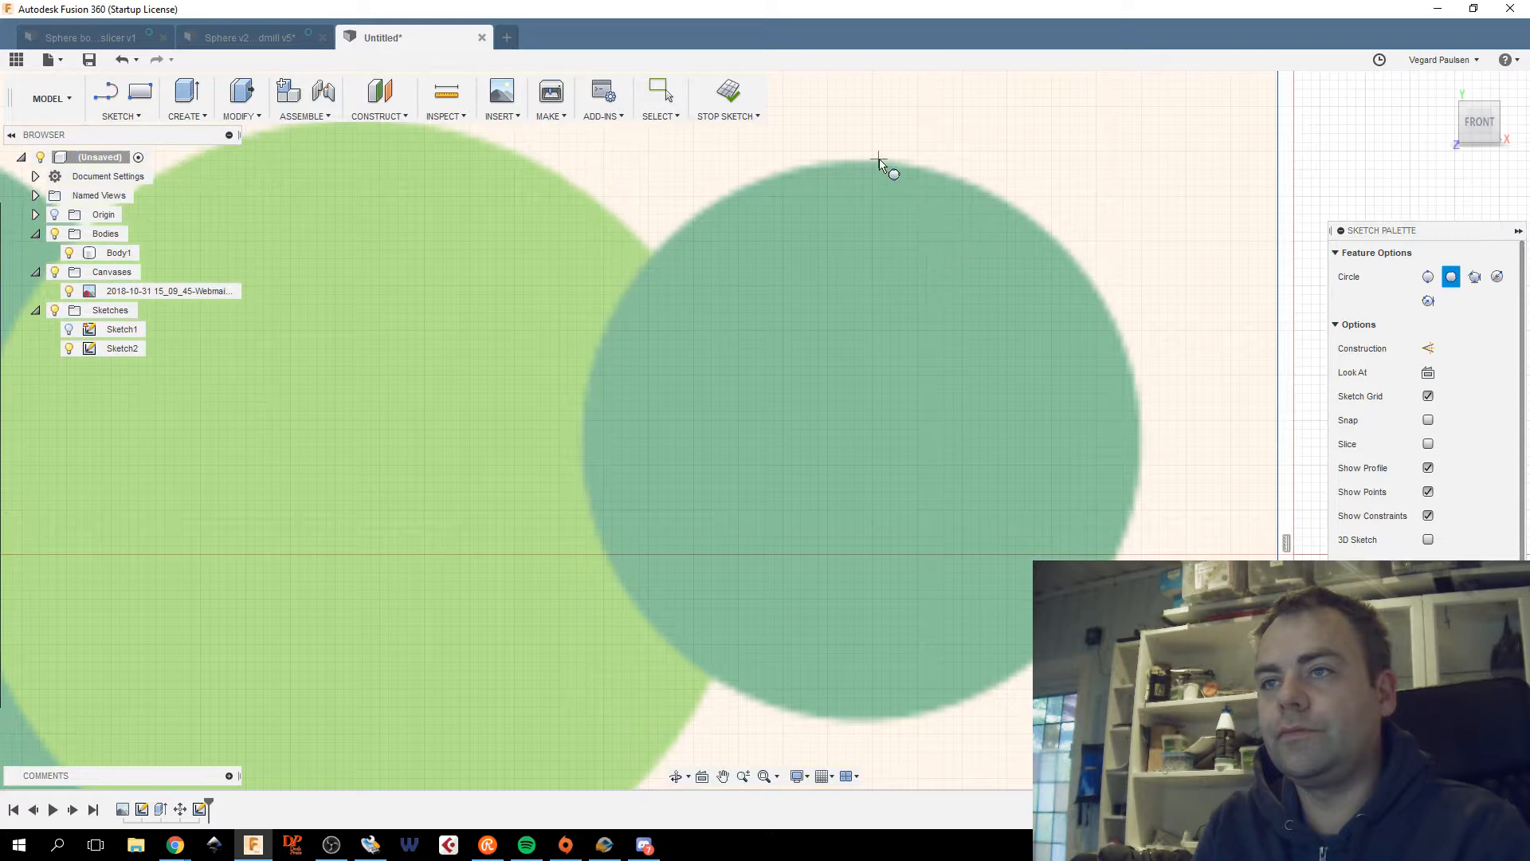
left_click(877, 163)
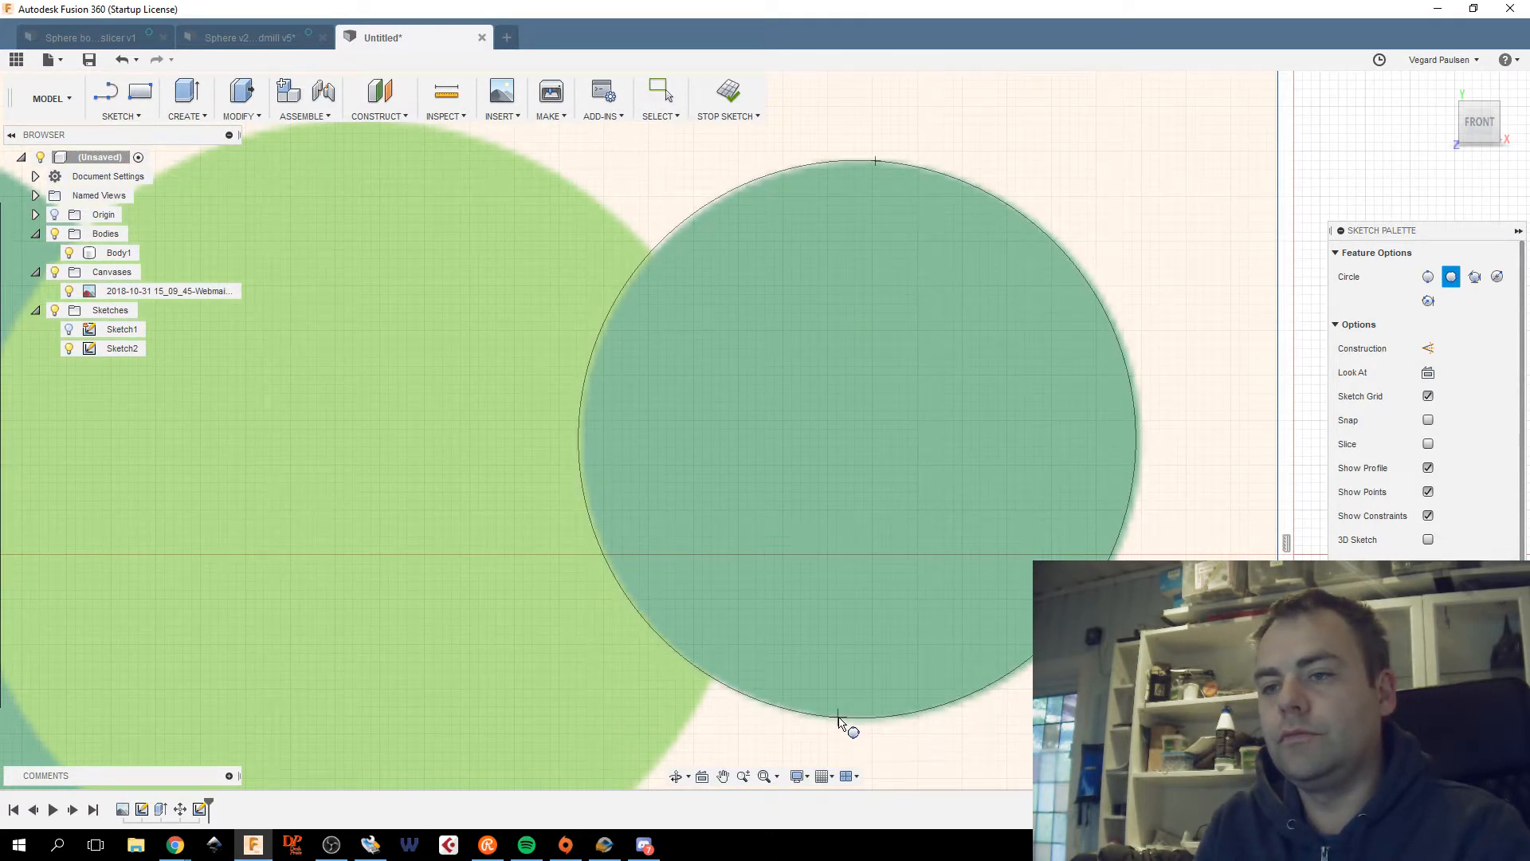
left_click(839, 718)
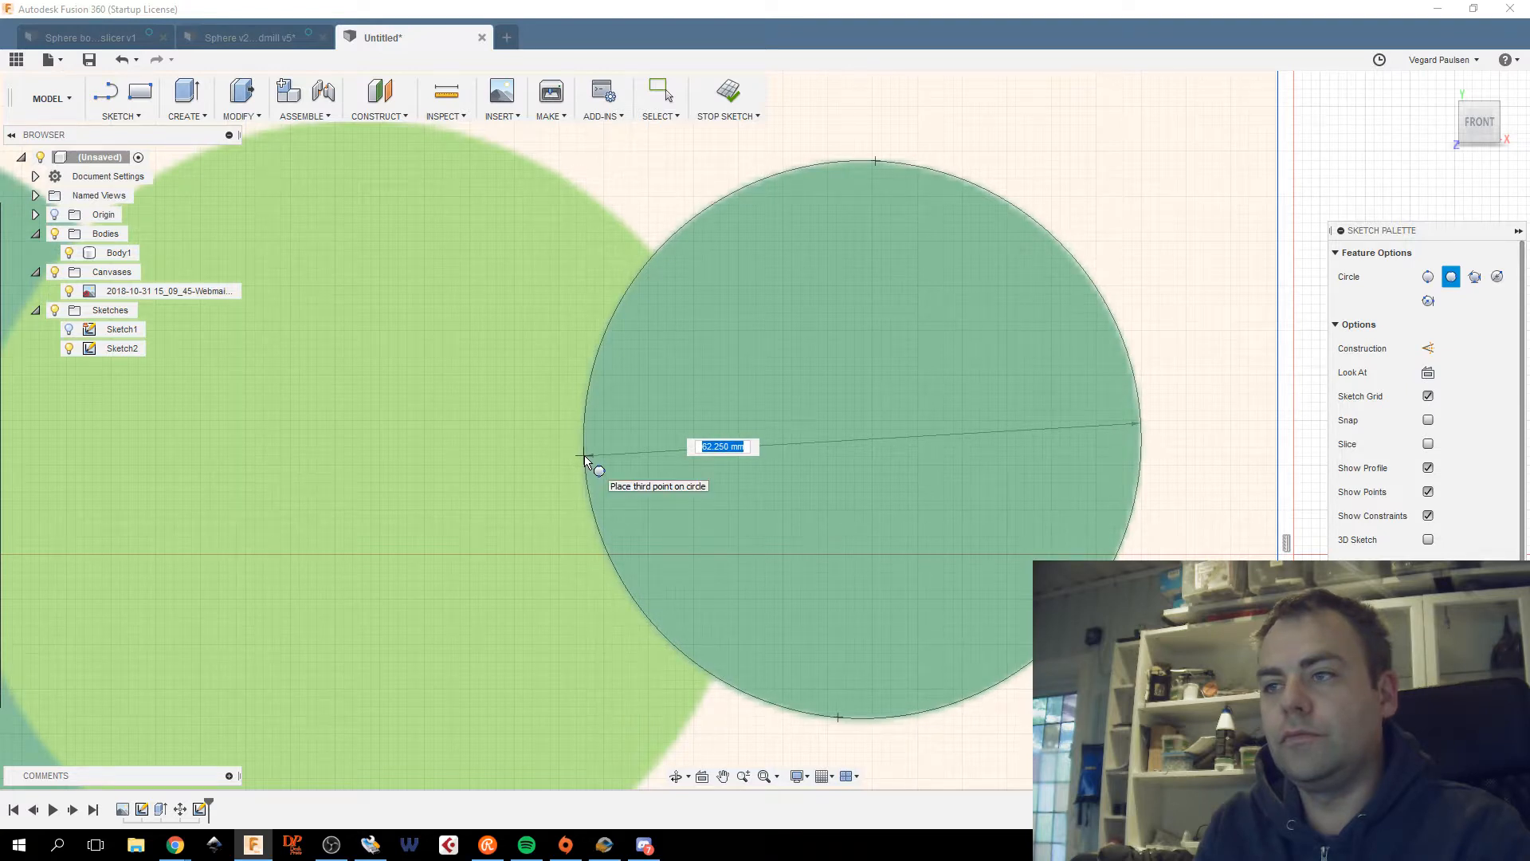
left_click(584, 458)
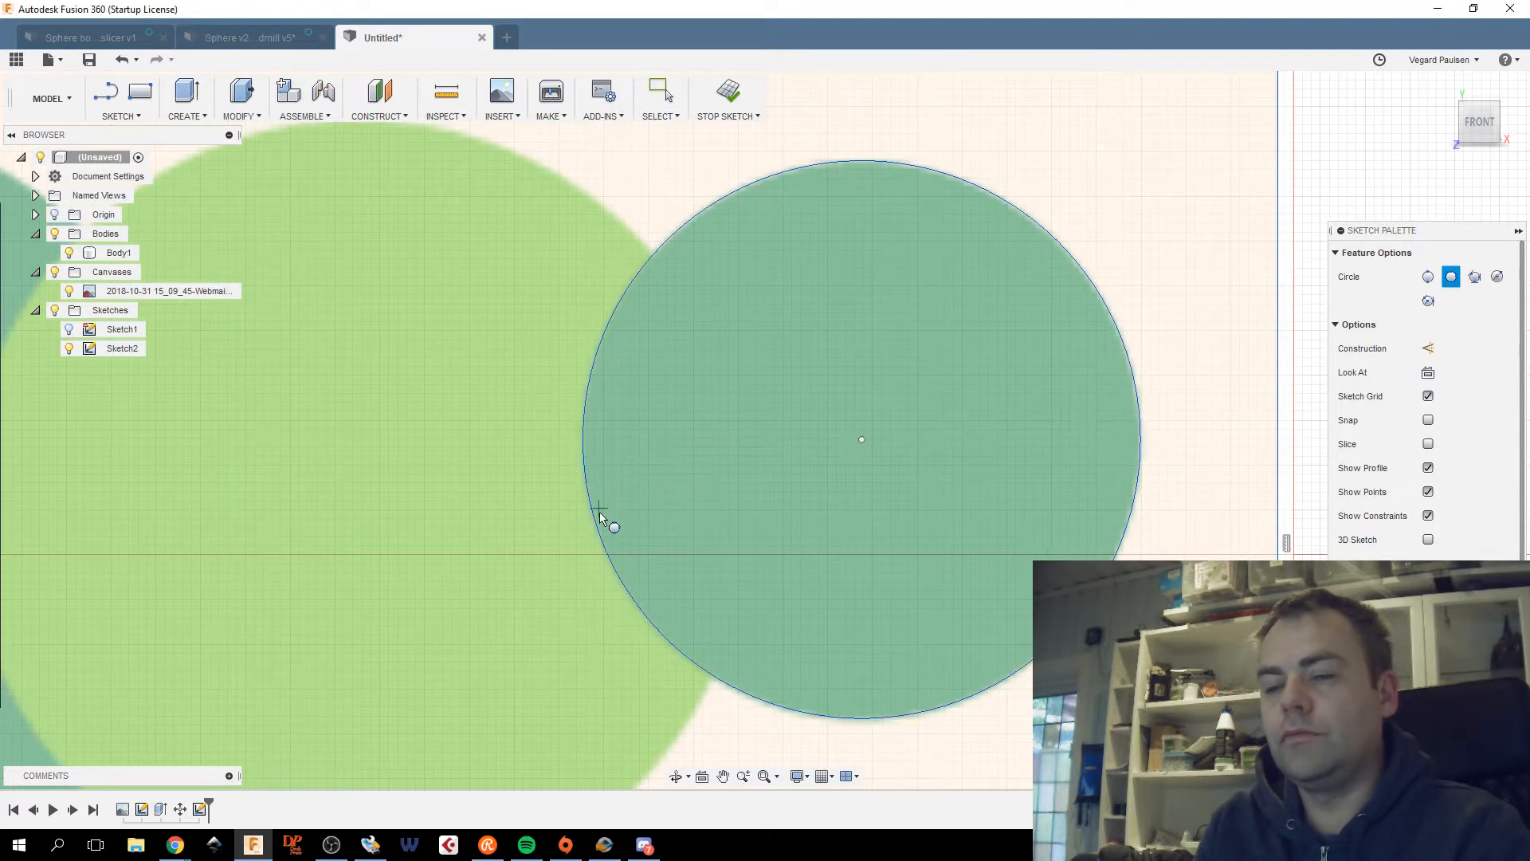
Cancel the three-point circle command and discard the circles traced with it.
scroll(601, 519, "down", 3)
middle_click_drag(768, 475, 953, 406)
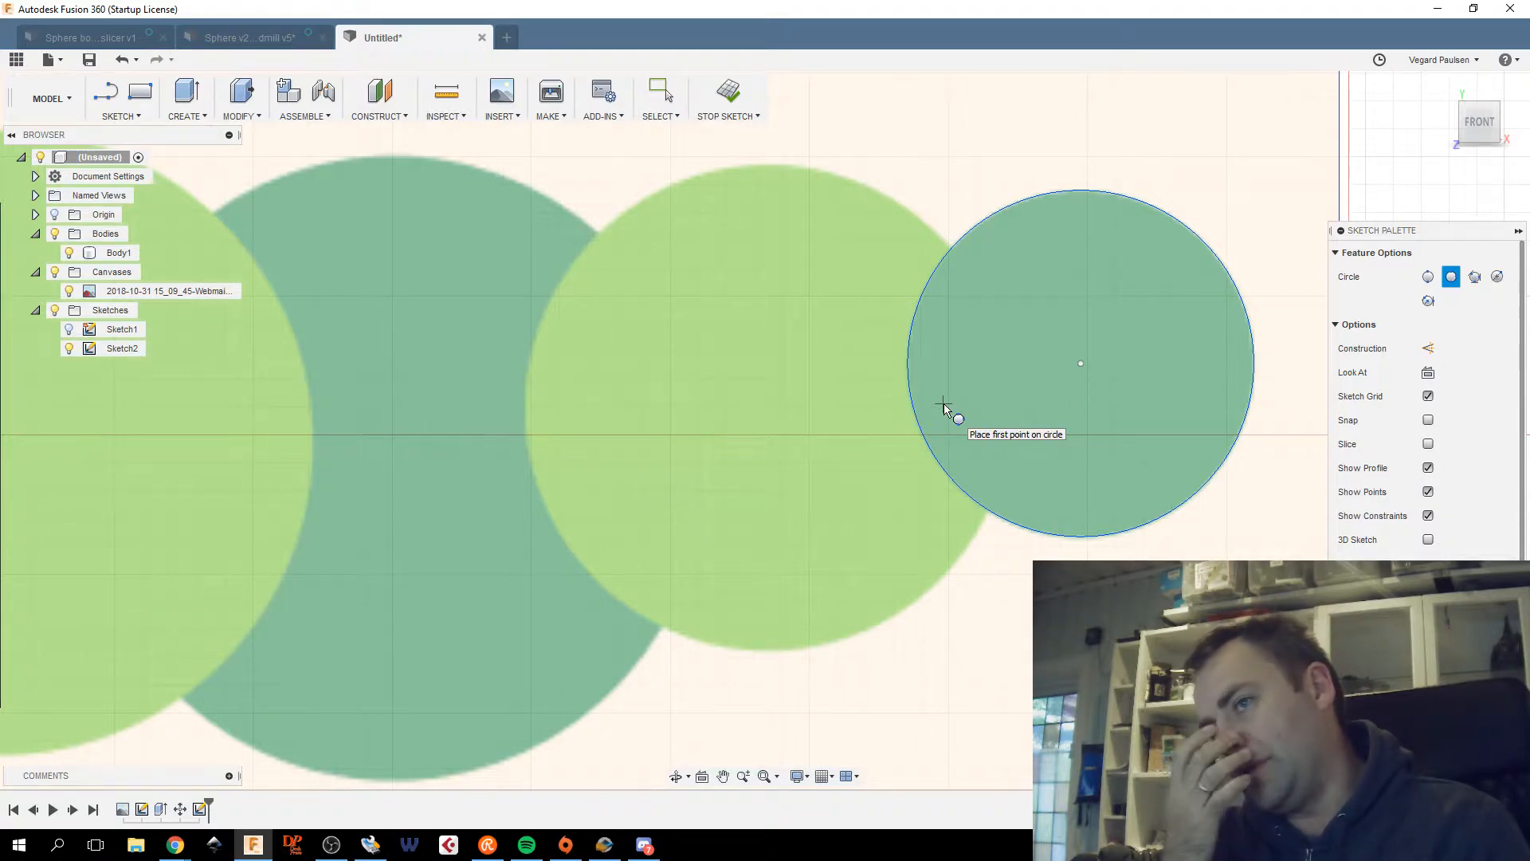
scroll(950, 414, "down", 3)
mouse_move(950, 414)
middle_mouse_down()
mouse_move(1016, 410)
mouse_move(1052, 475)
middle_mouse_up()
scroll(1016, 410, "down", 2)
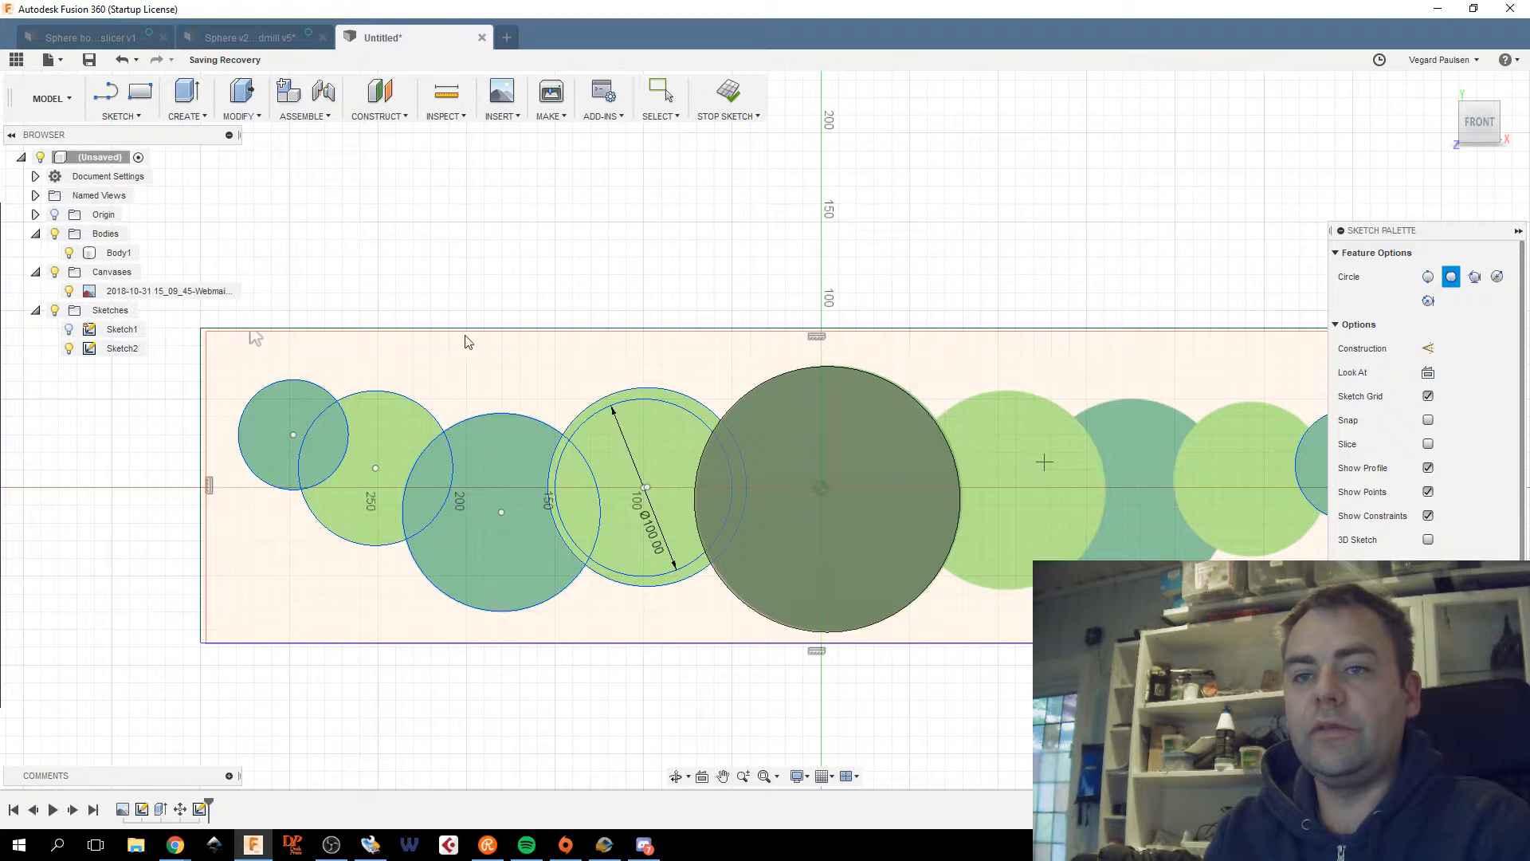
key("Escape")
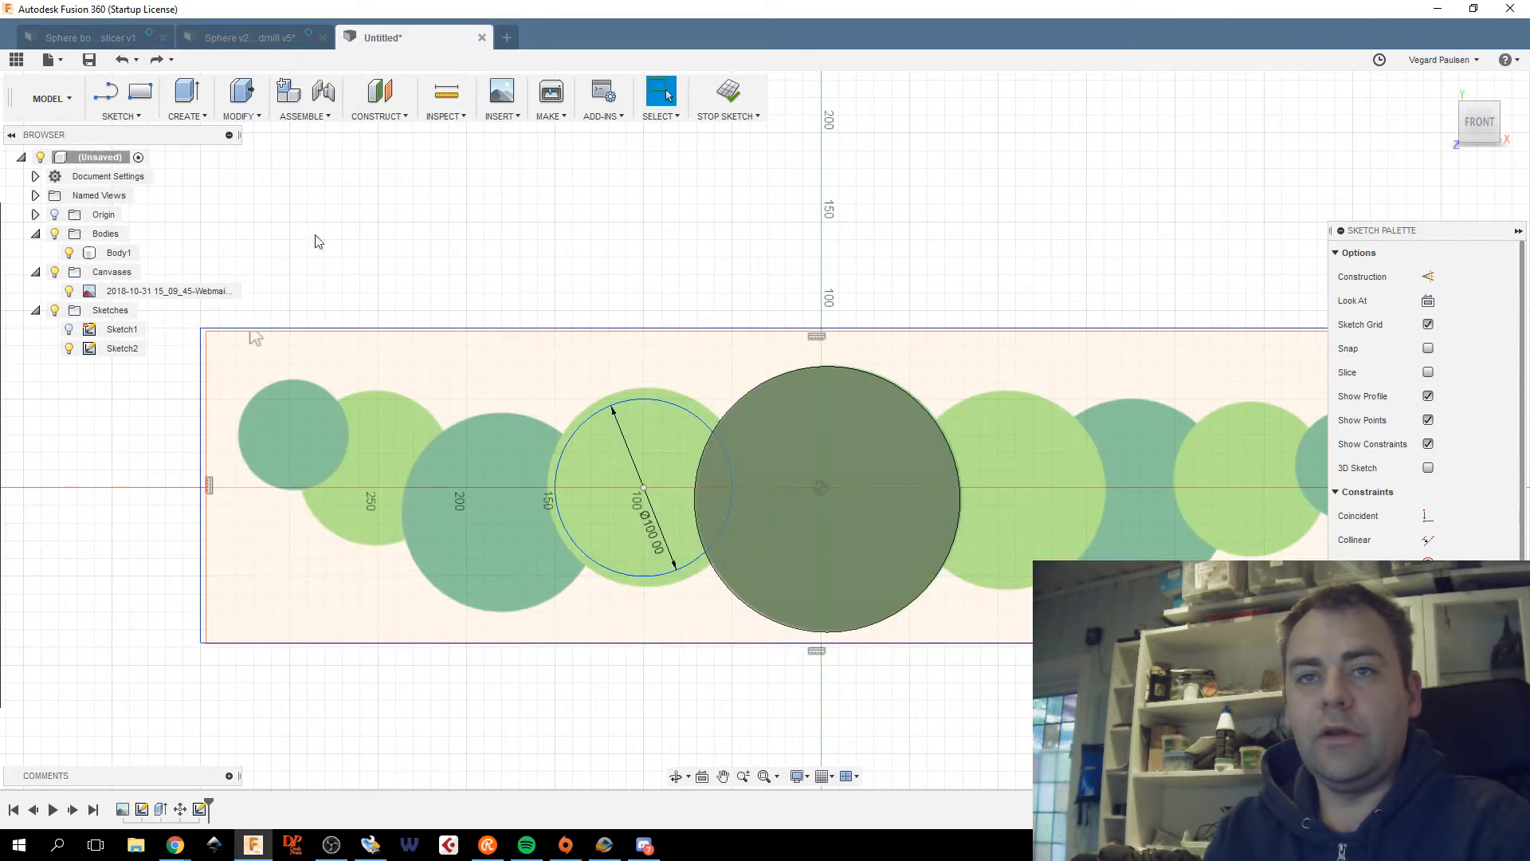
Trace the canvas image's leftmost small dark green circle with a two-point circle about 62 mm in diameter.
left_click(116, 114)
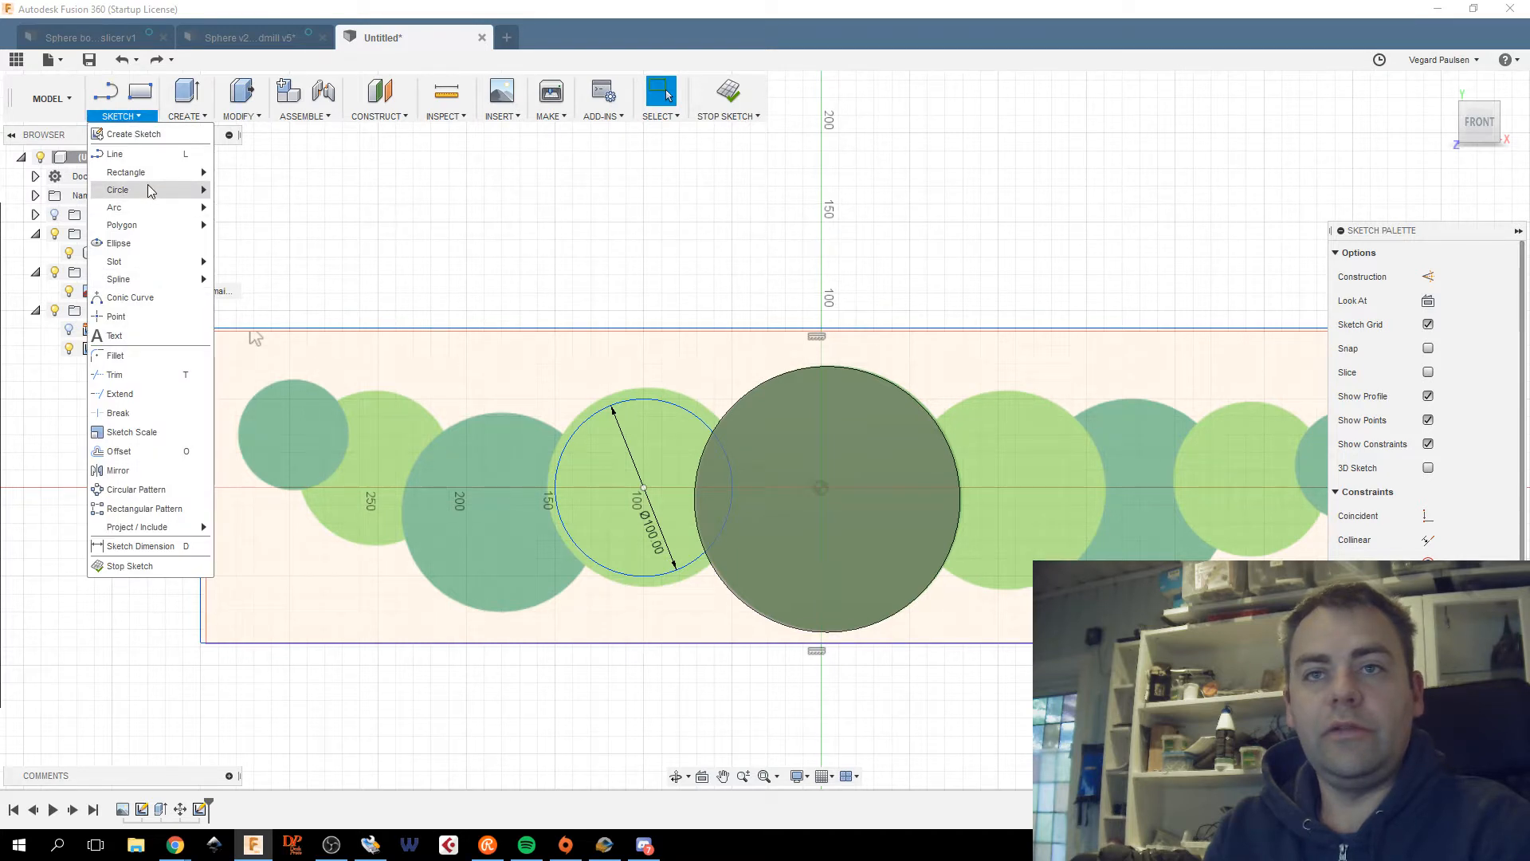
mouse_move(155, 187)
left_click(270, 193)
scroll(427, 470, "up", 5)
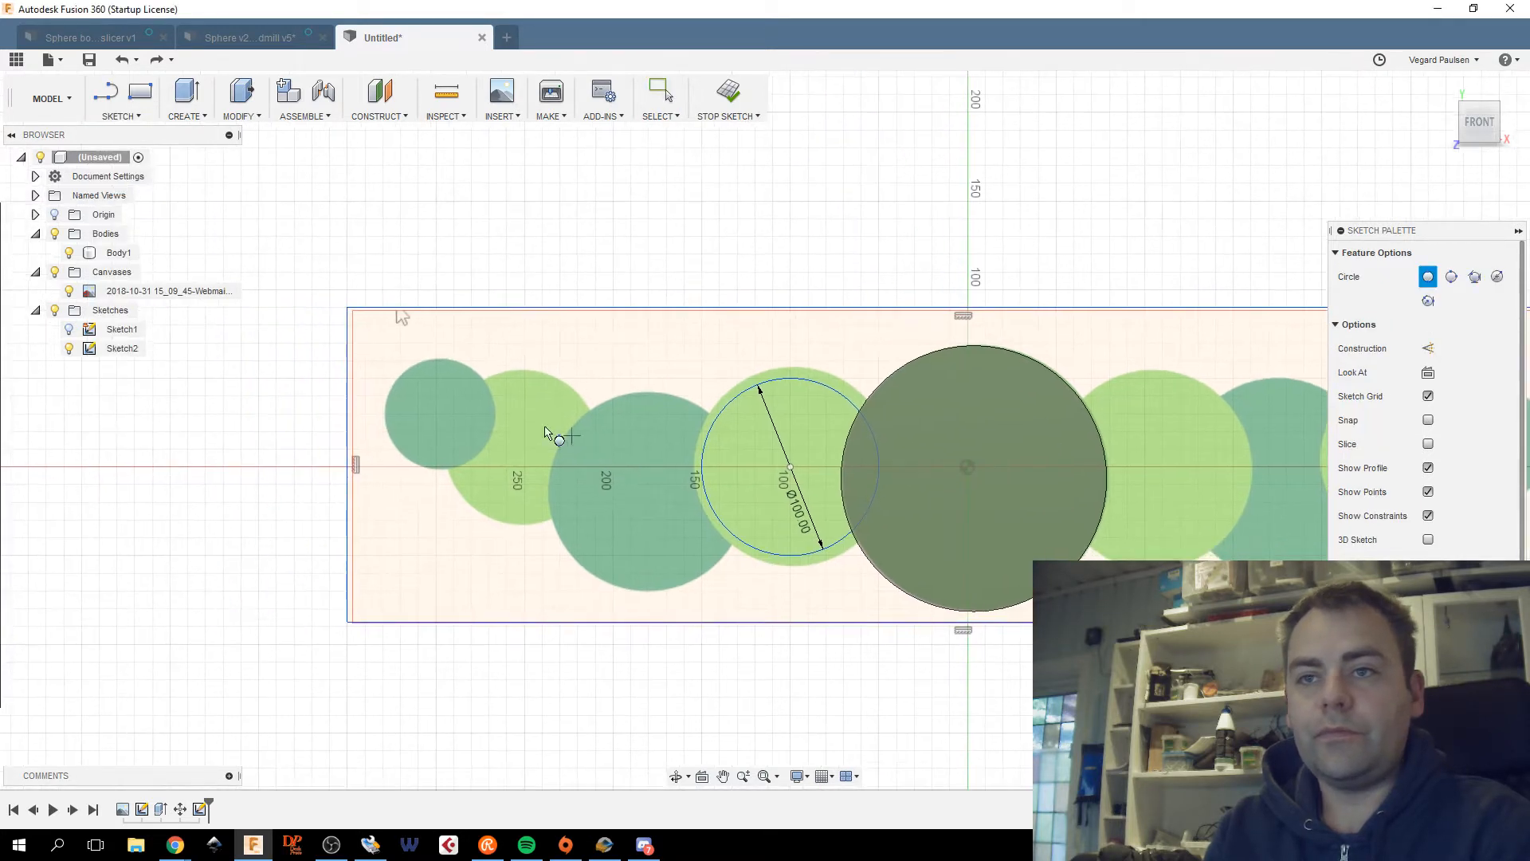
scroll(482, 372, "up", 2)
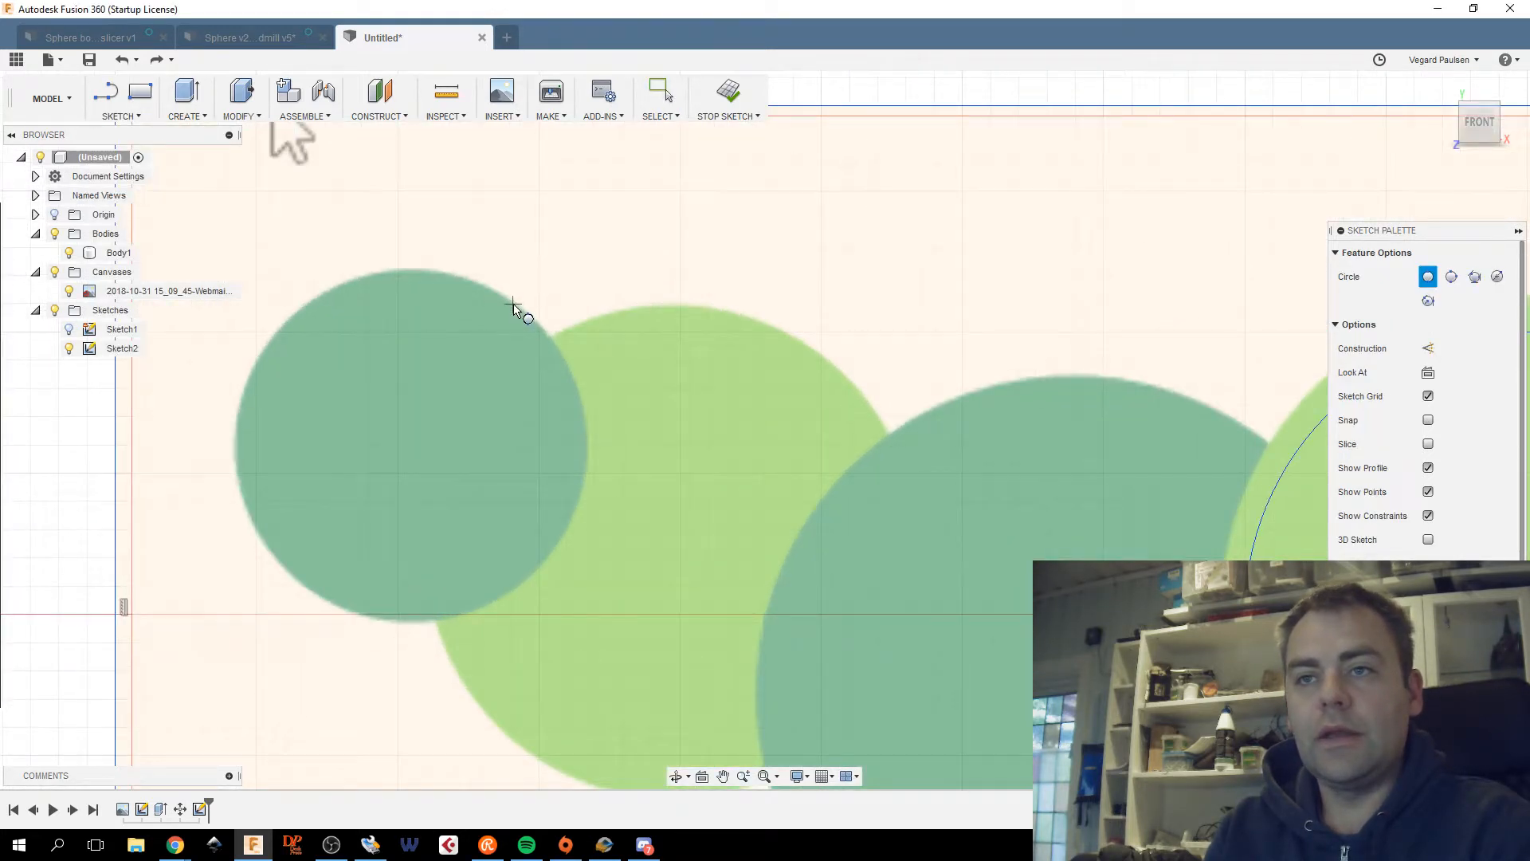
left_click(513, 306)
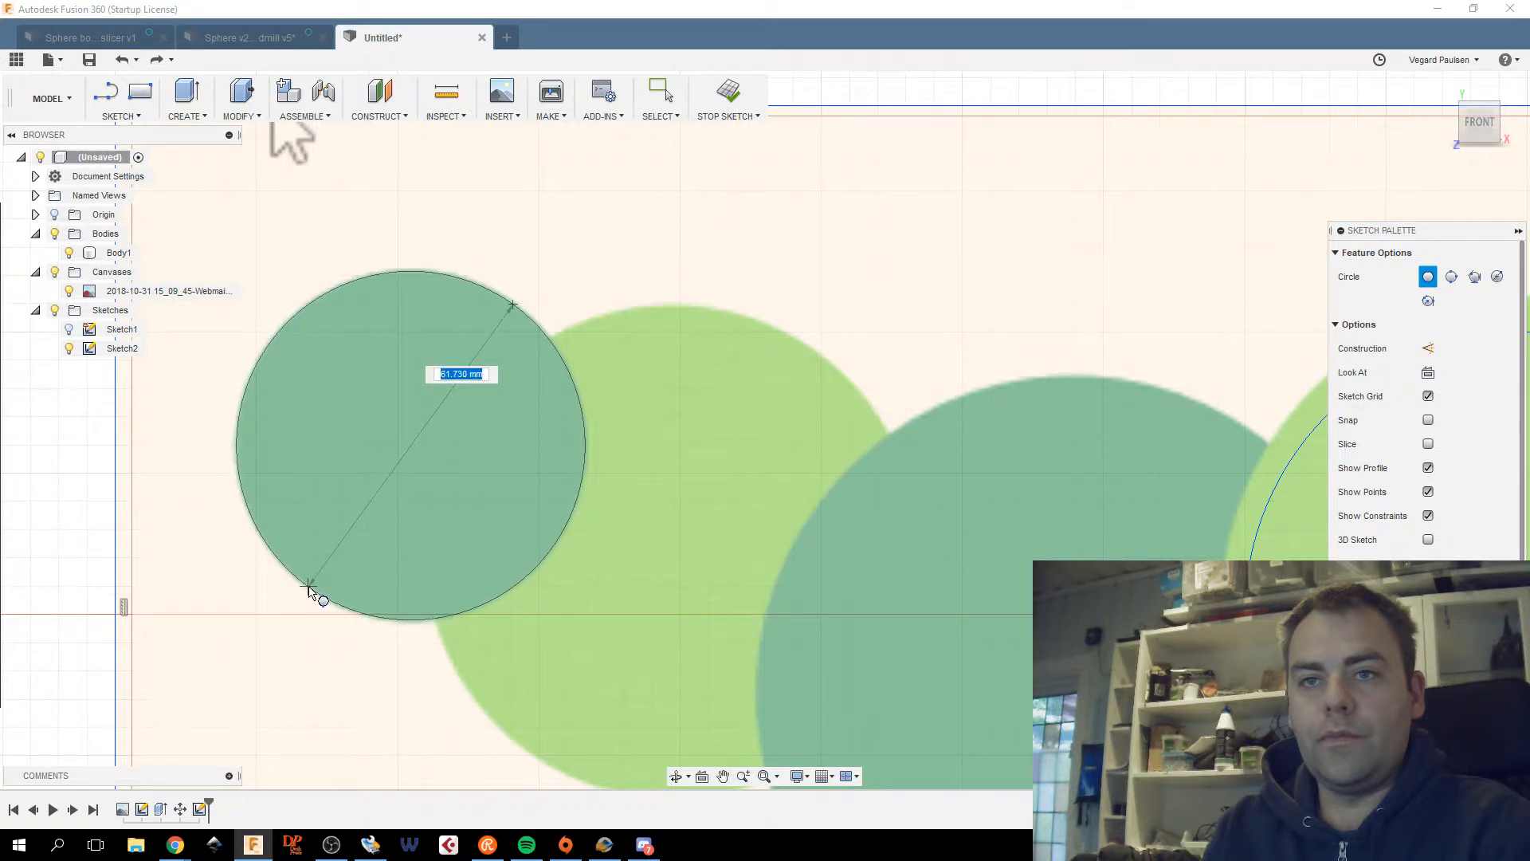
left_click(309, 590)
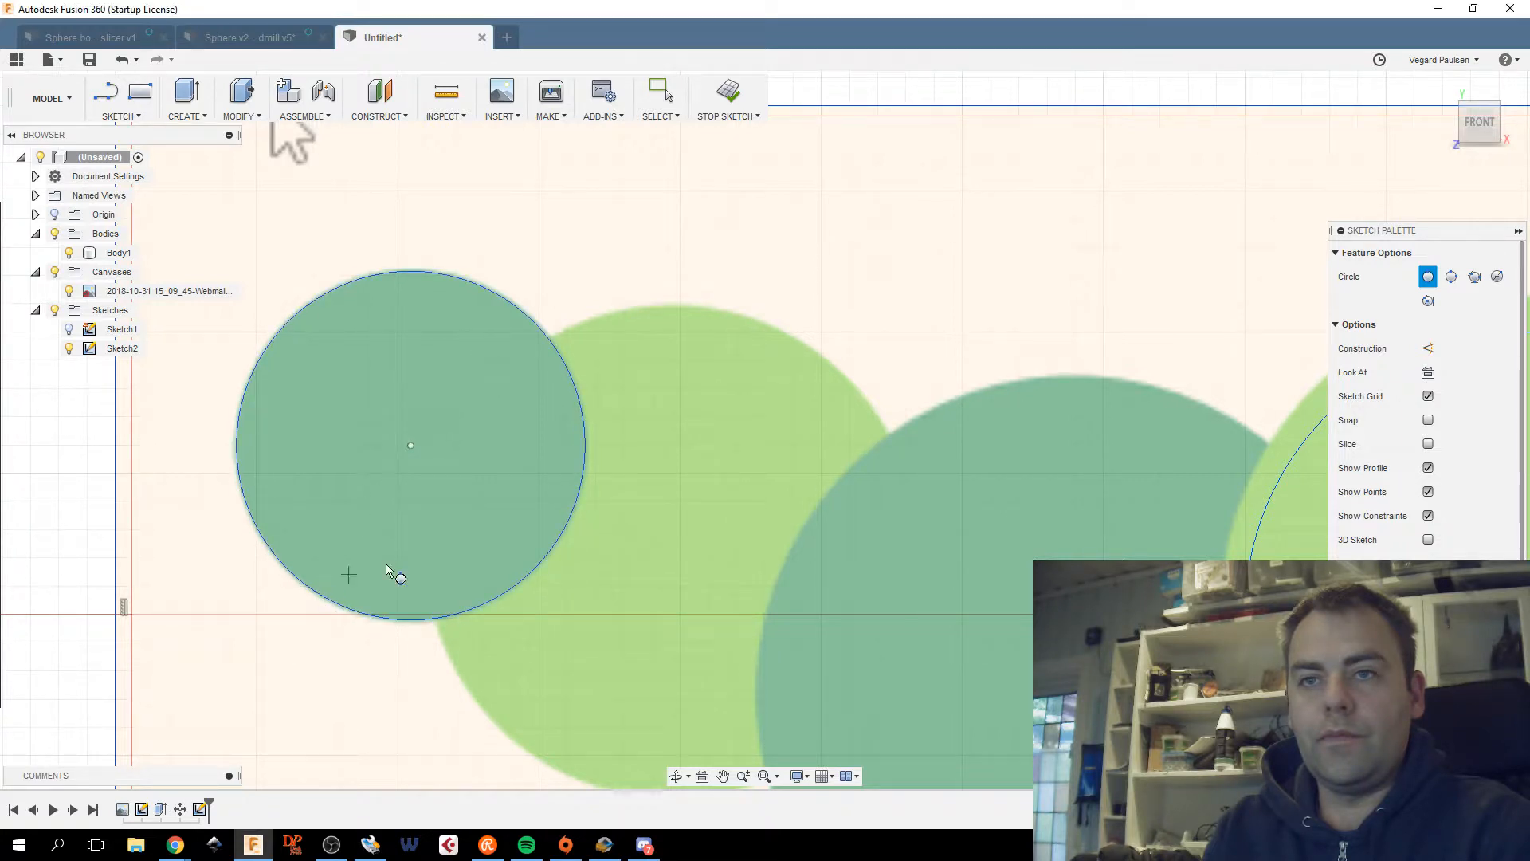
Trace the second circle from the left, about 87 mm across, and the dark green third one, about 112 mm across, with two-point circles.
left_click(752, 323)
middle_click_drag(751, 437, 846, 139)
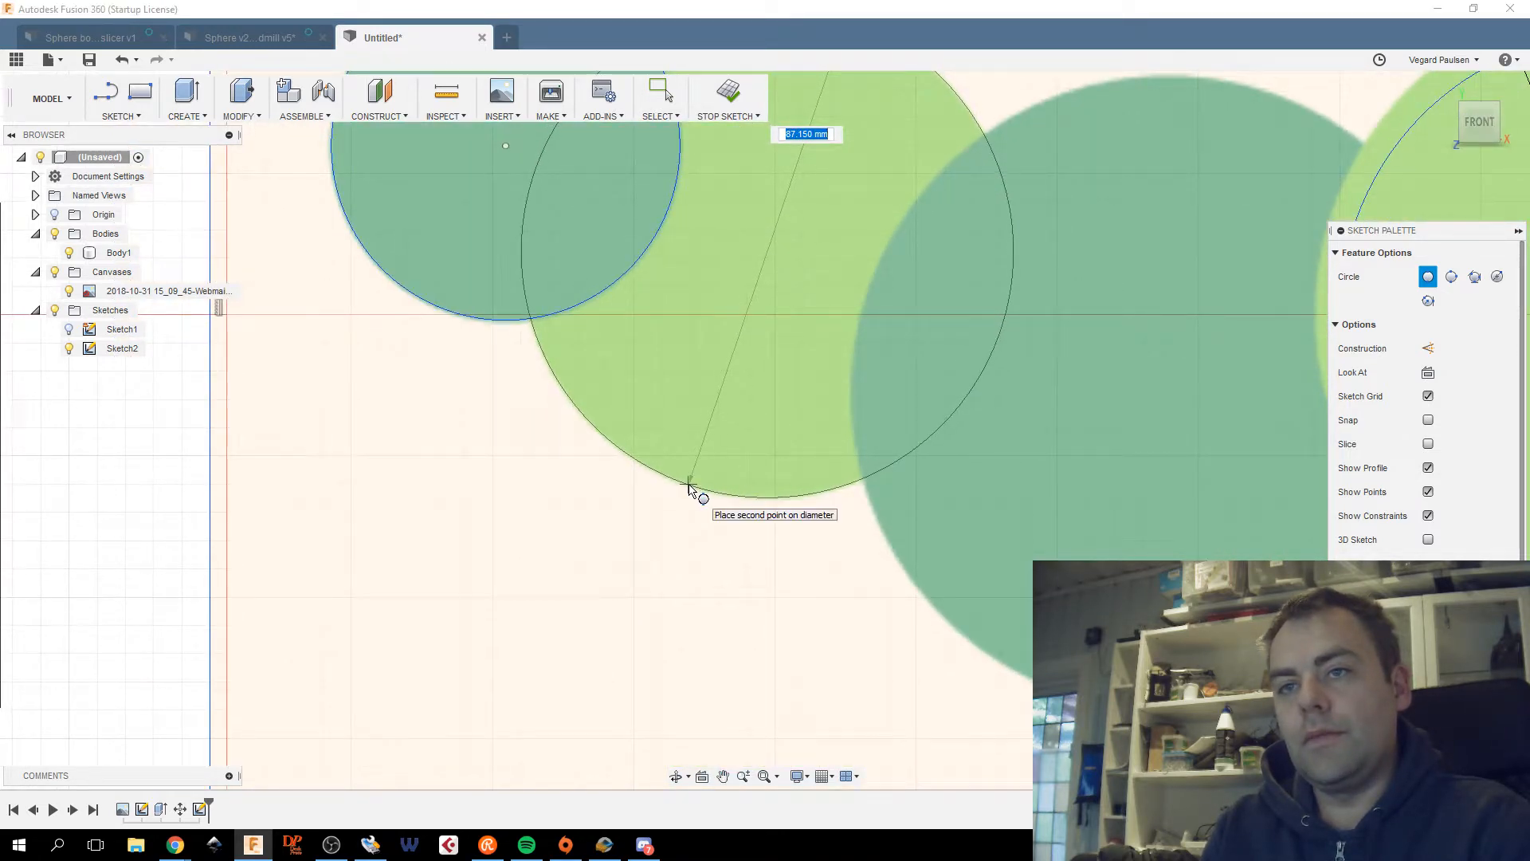
left_click(687, 484)
middle_click_drag(1000, 535, 469, 511)
scroll(672, 389, "down", 2)
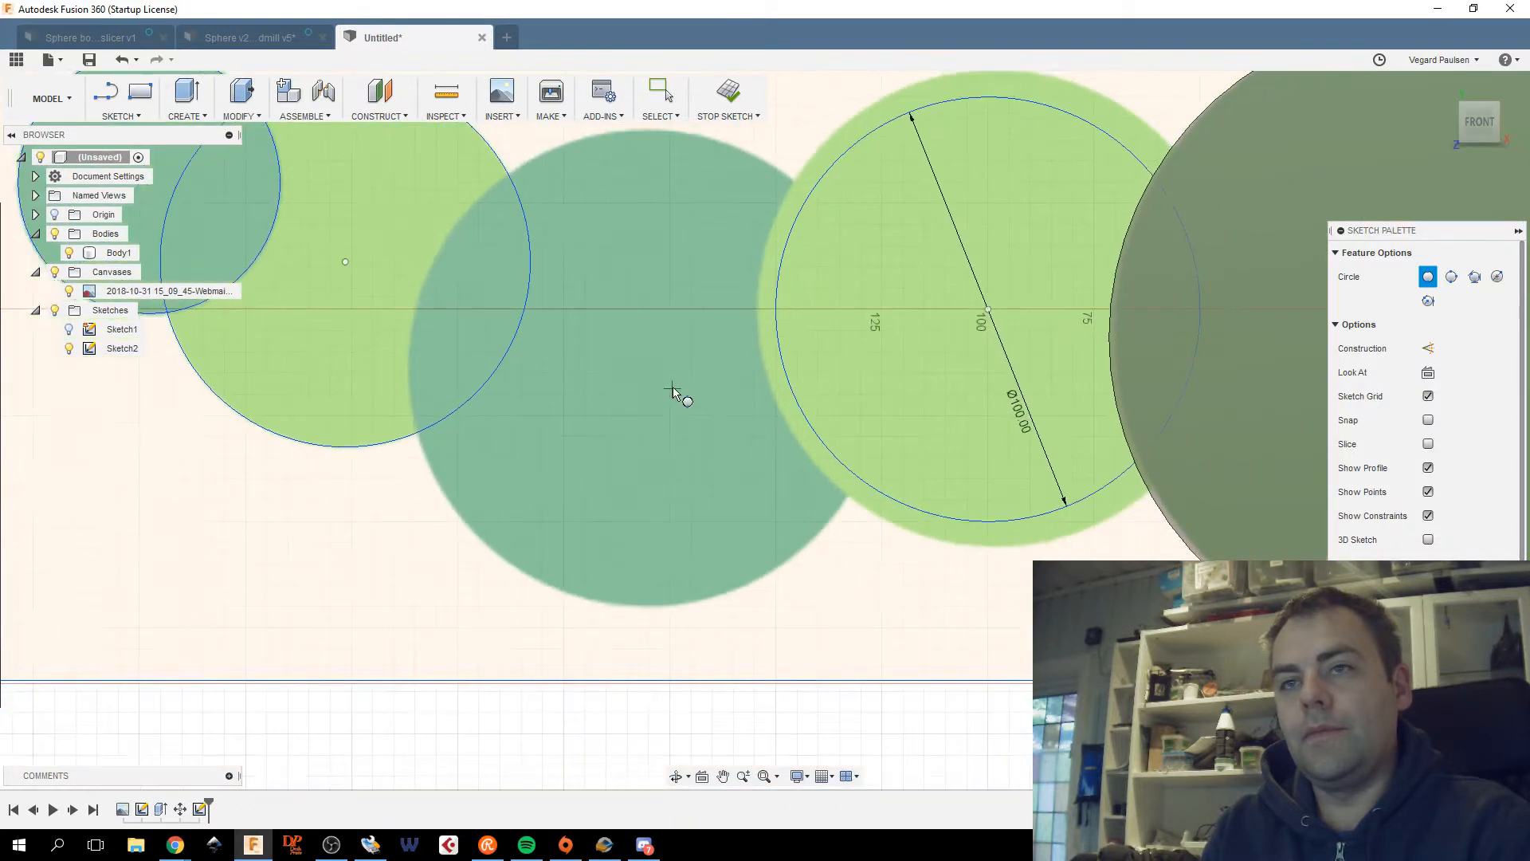
middle_click_drag(672, 389, 676, 449)
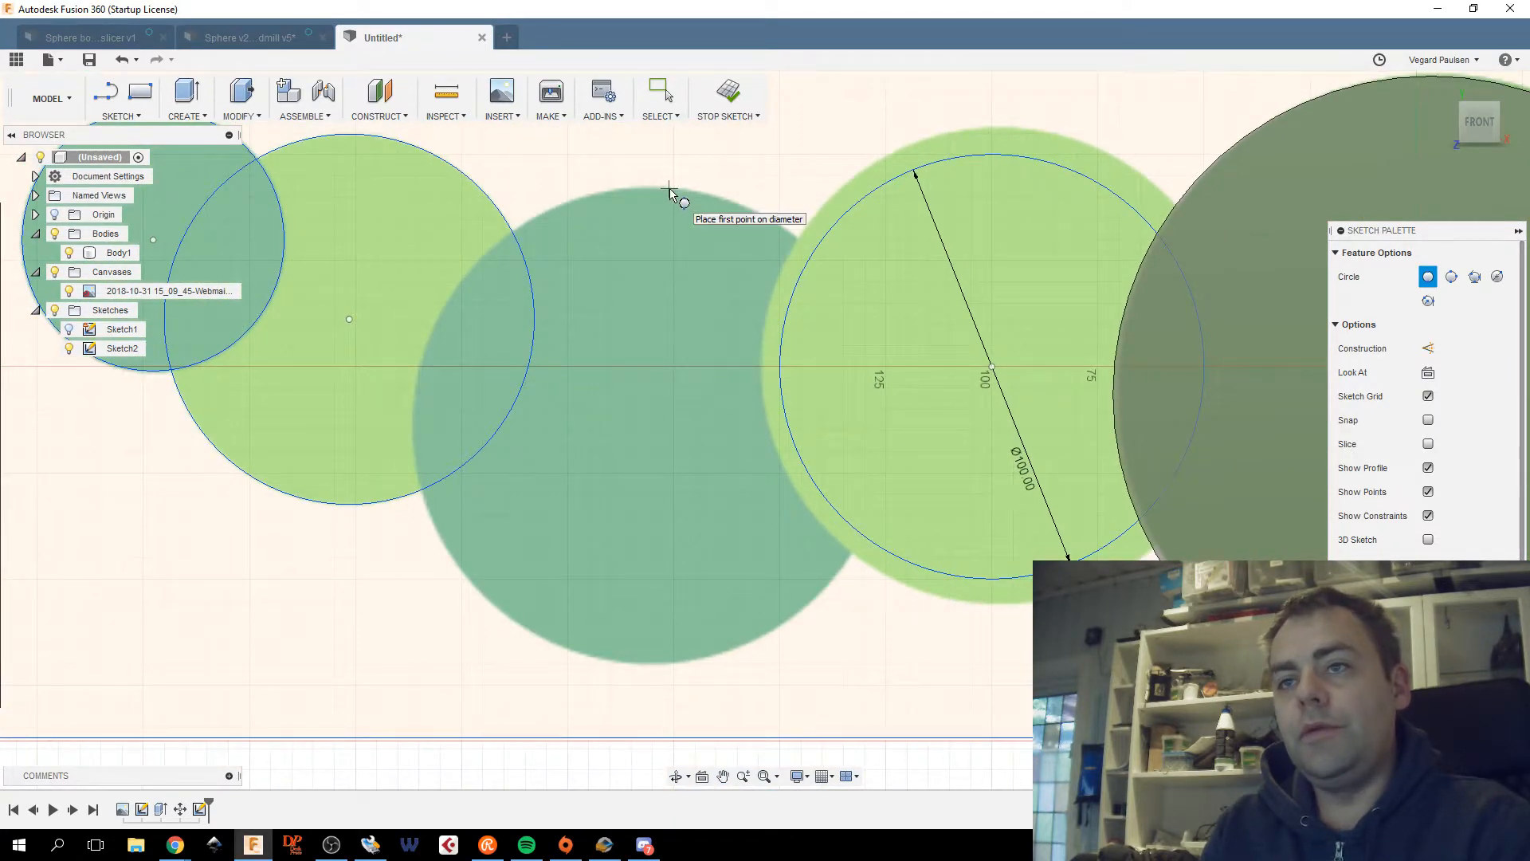
left_click(669, 191)
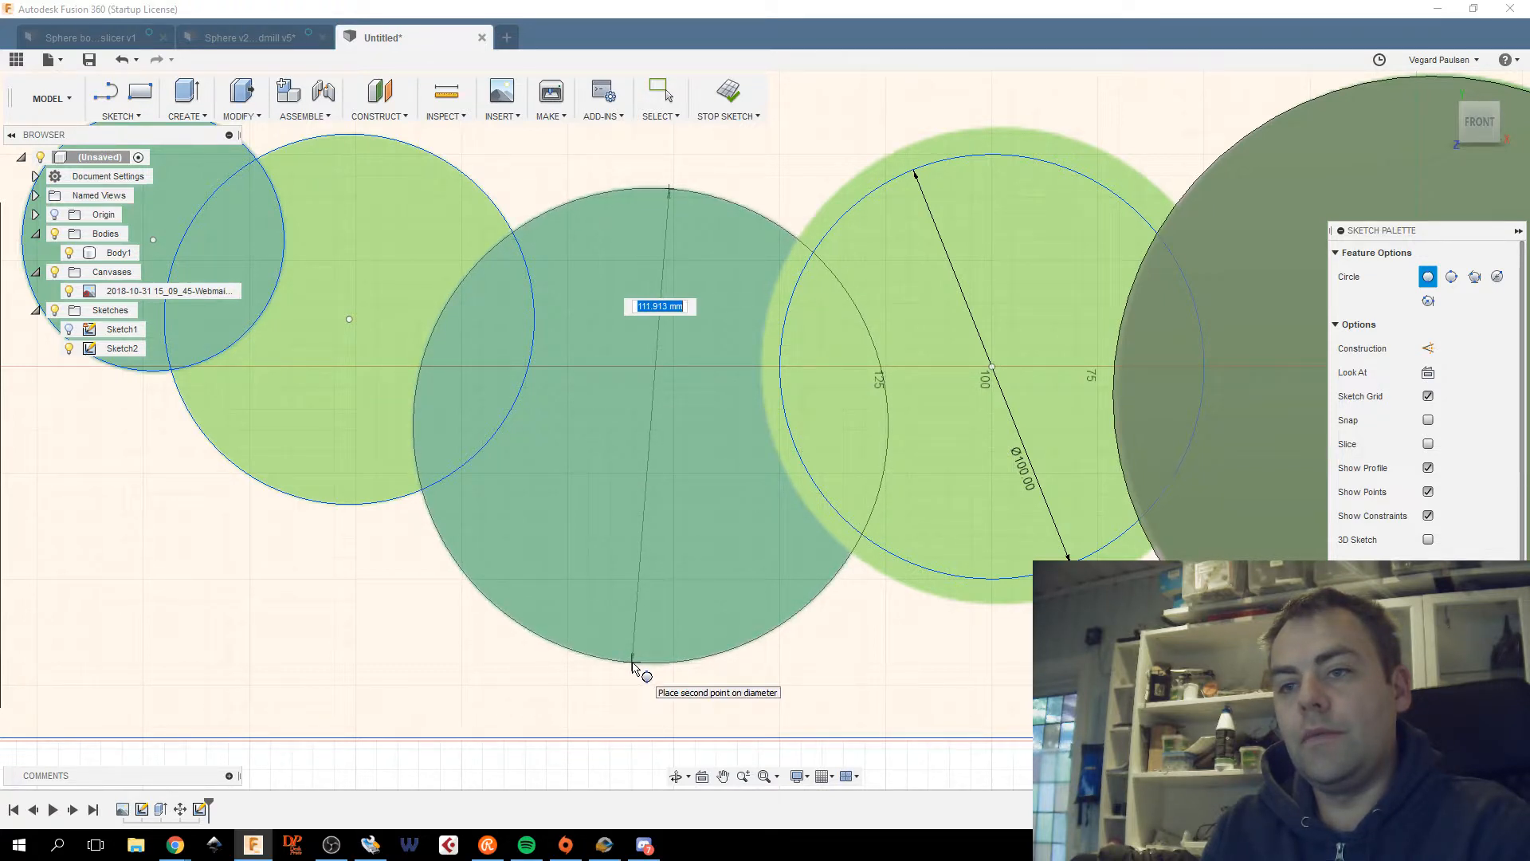
left_click(633, 665)
Trace the light green circle around the existing 100 mm circle with a two-point circle about 112 mm in diameter.
middle_click_drag(796, 626, 617, 664)
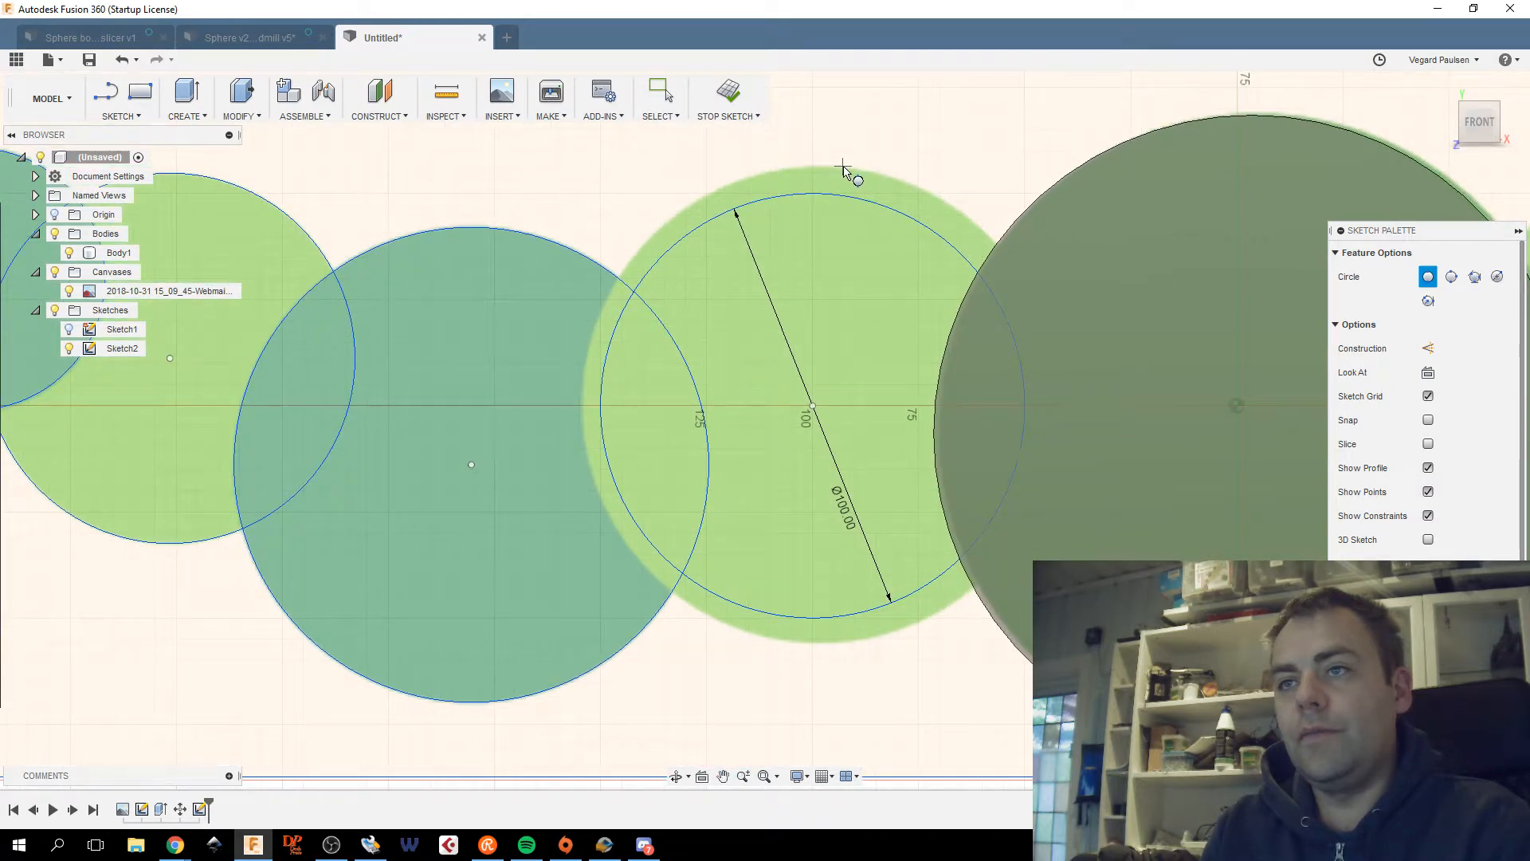
left_click(843, 169)
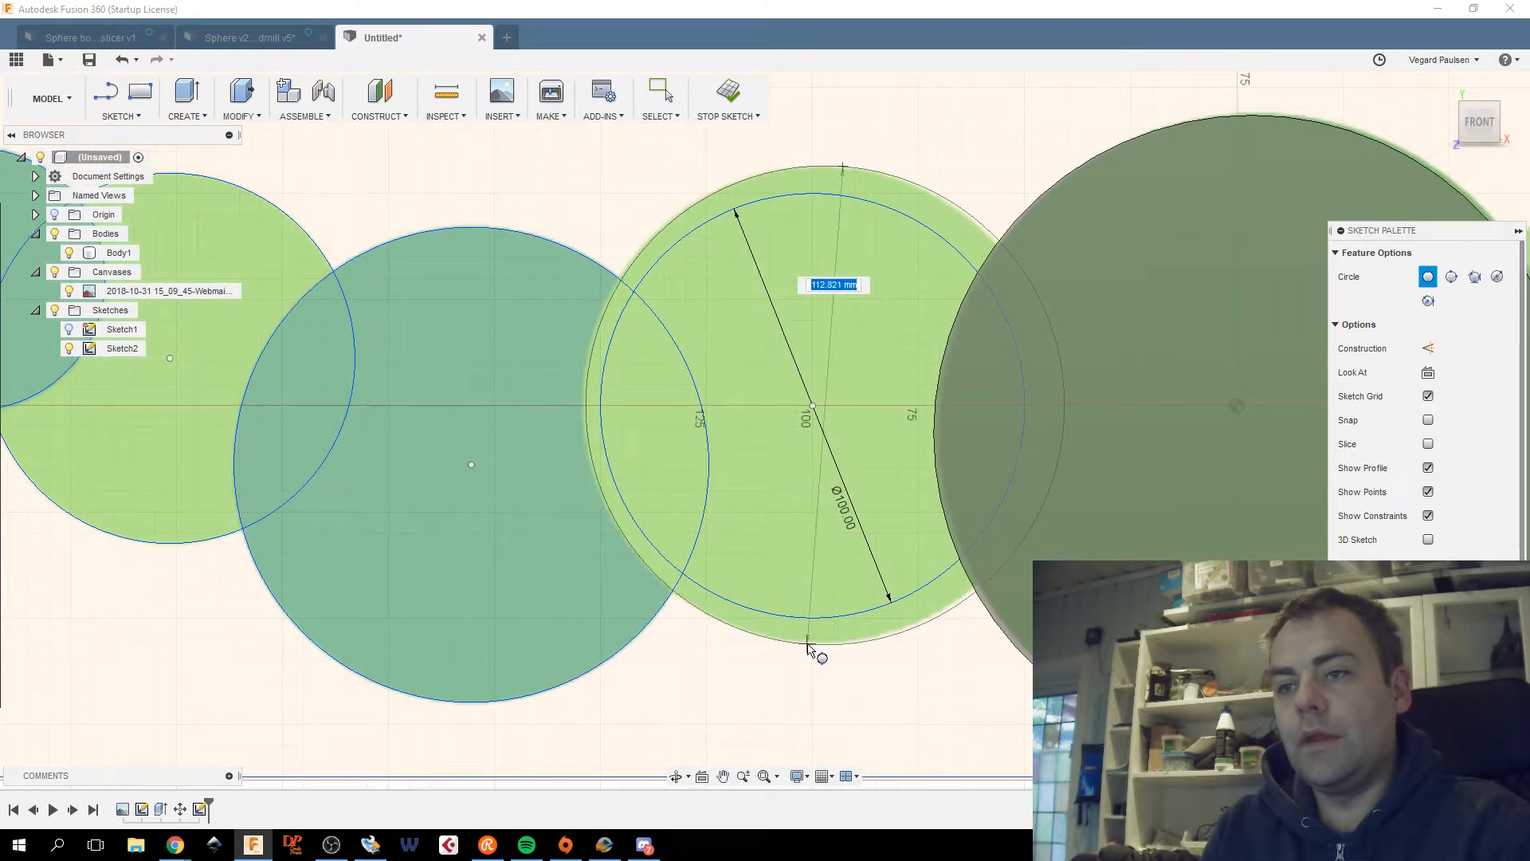
scroll(807, 645, "up", 3)
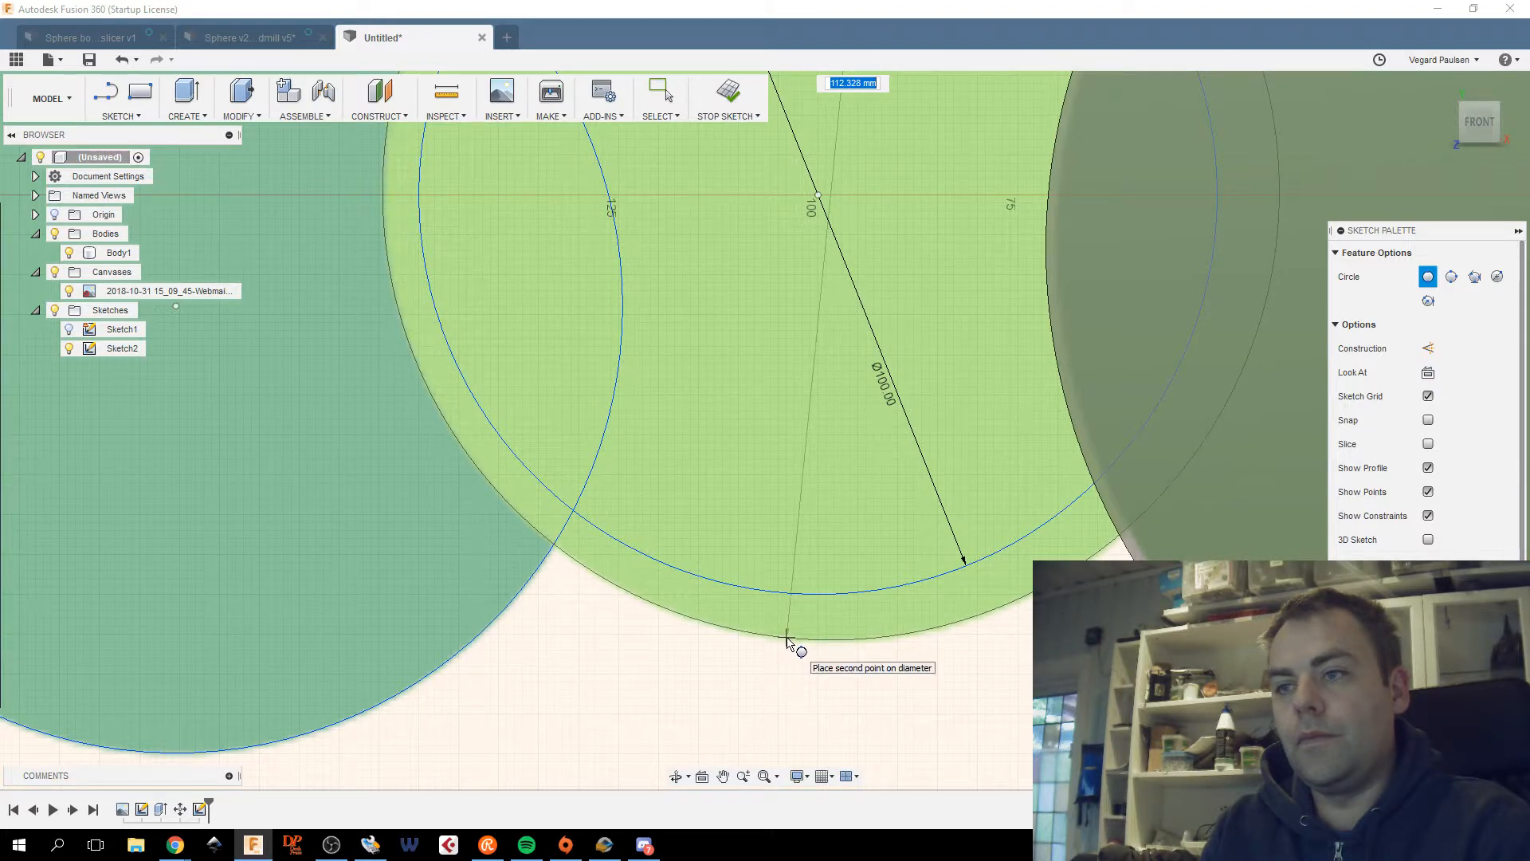
left_click(787, 638)
Trace the light green circle just right of the large centre disc with a two-point circle about 112 mm in diameter.
scroll(687, 556, "down", 5)
middle_click_drag(687, 555, 340, 549)
middle_click_drag(786, 464, 482, 393)
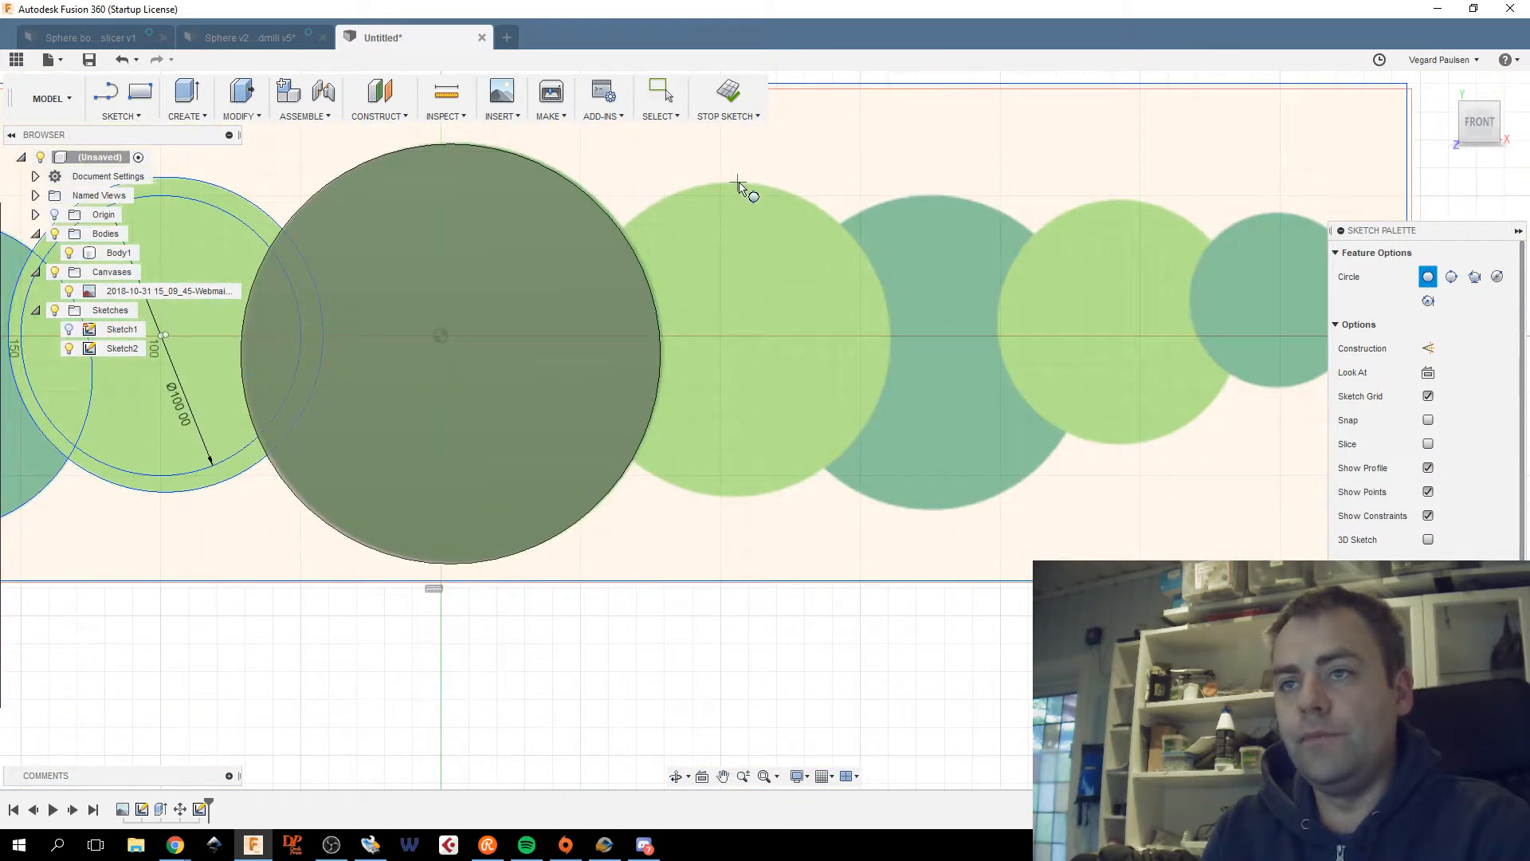
scroll(743, 189, "up", 5)
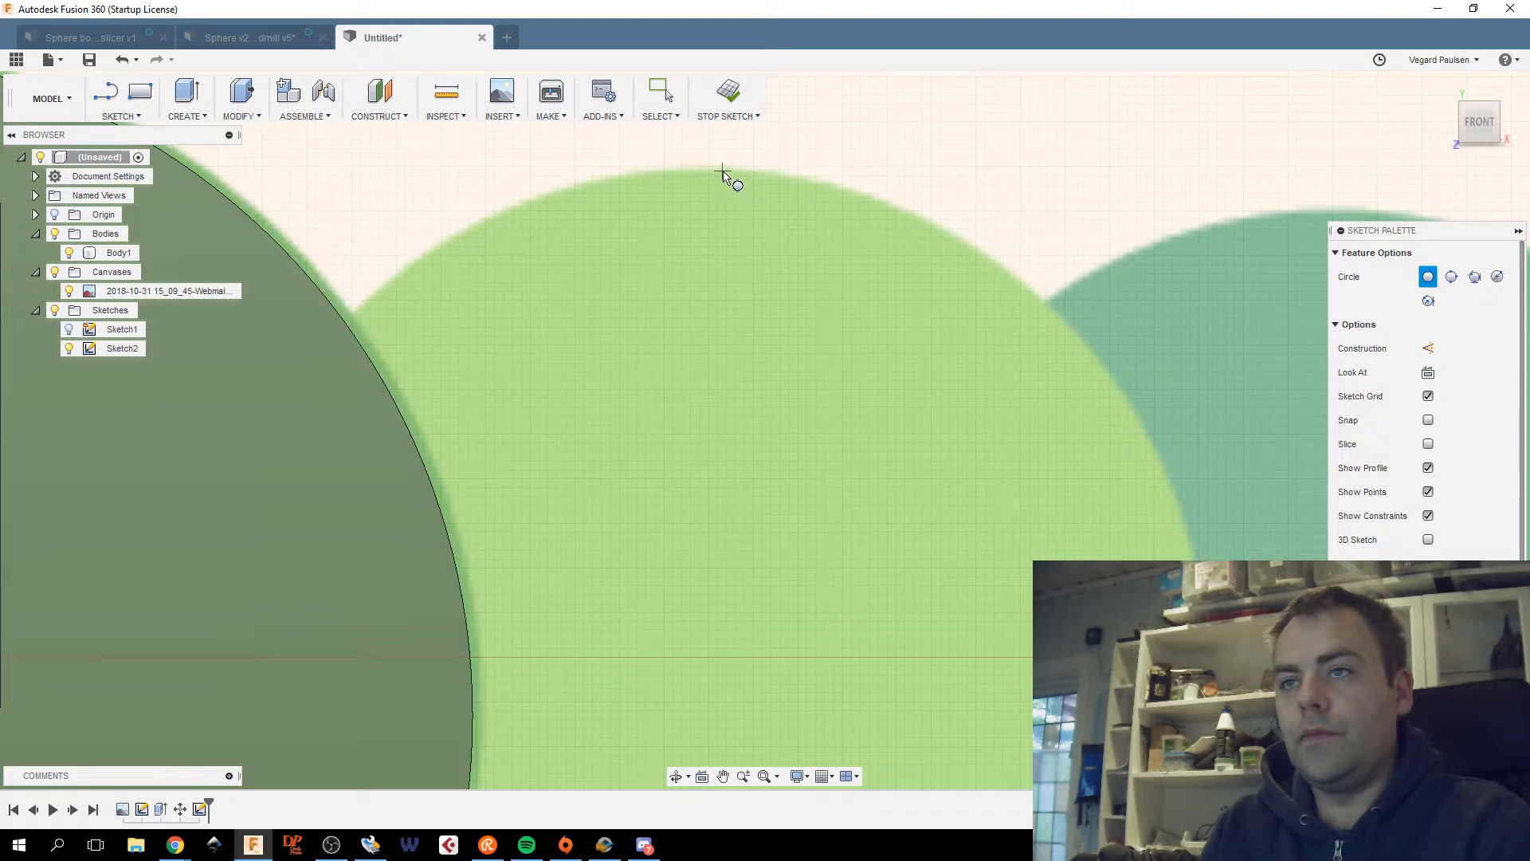
left_click(723, 172)
middle_click_drag(752, 521, 758, 169)
scroll(880, 518, "up", 3)
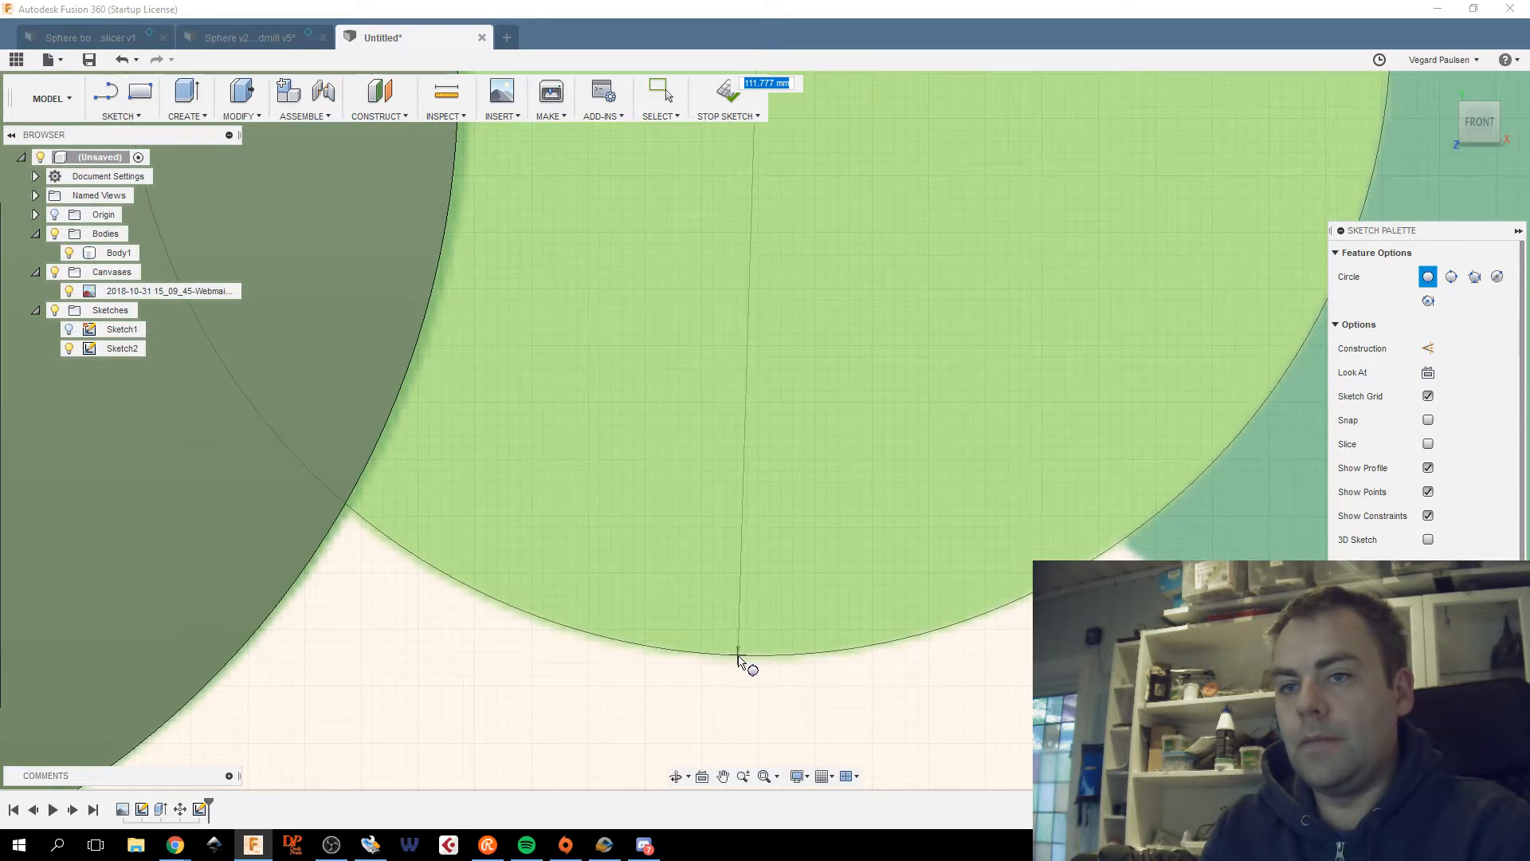
left_click(737, 658)
Trace the large dark green circle on the image's right half with a two-point circle about 112 mm in diameter.
scroll(757, 654, "down", 5)
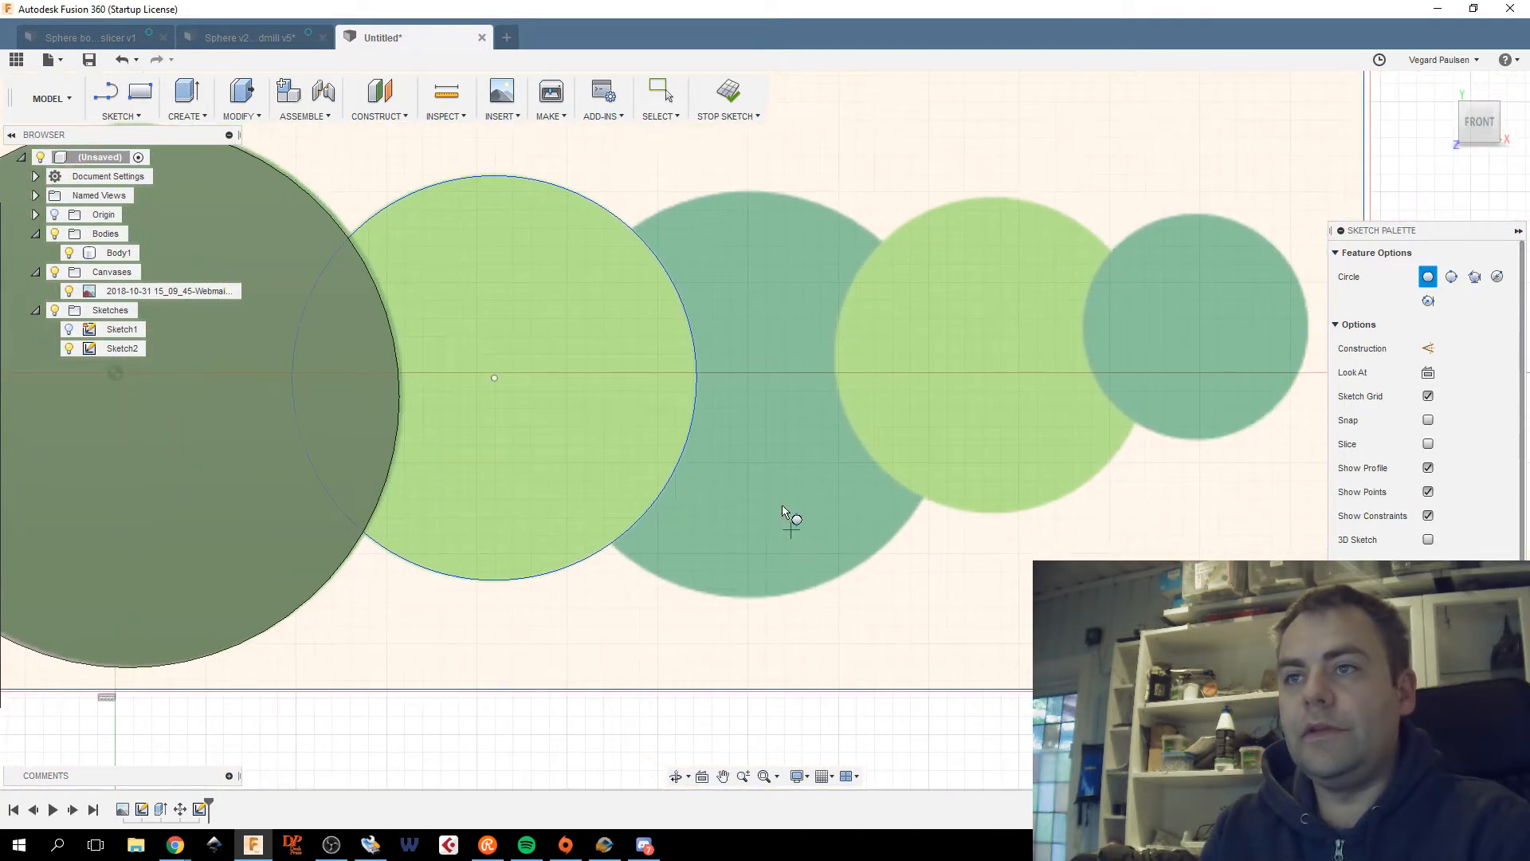
scroll(725, 212, "up", 3)
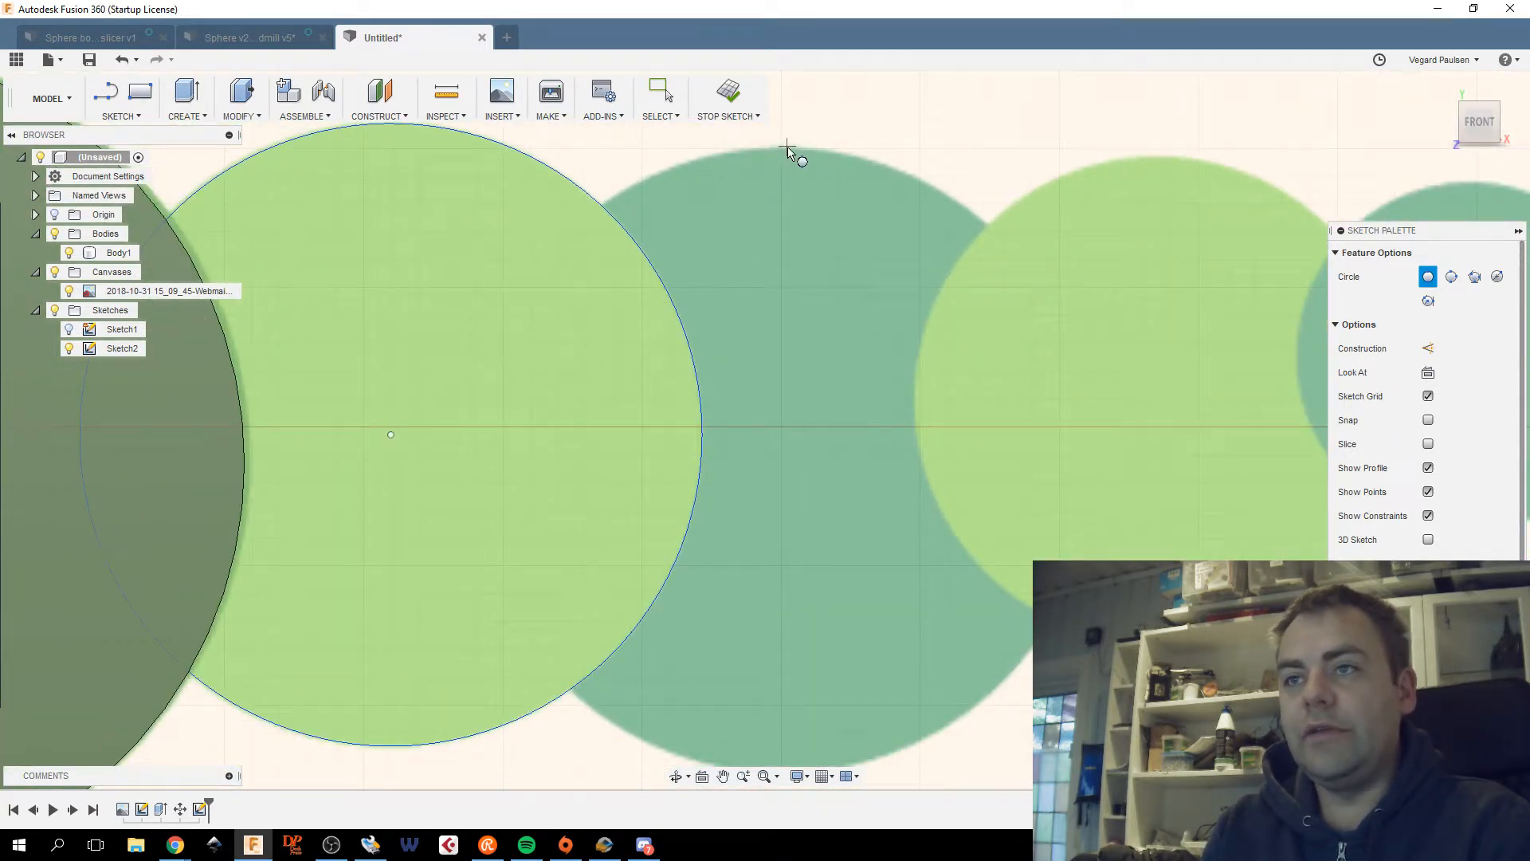
left_click(785, 151)
middle_click_drag(888, 338, 820, 297)
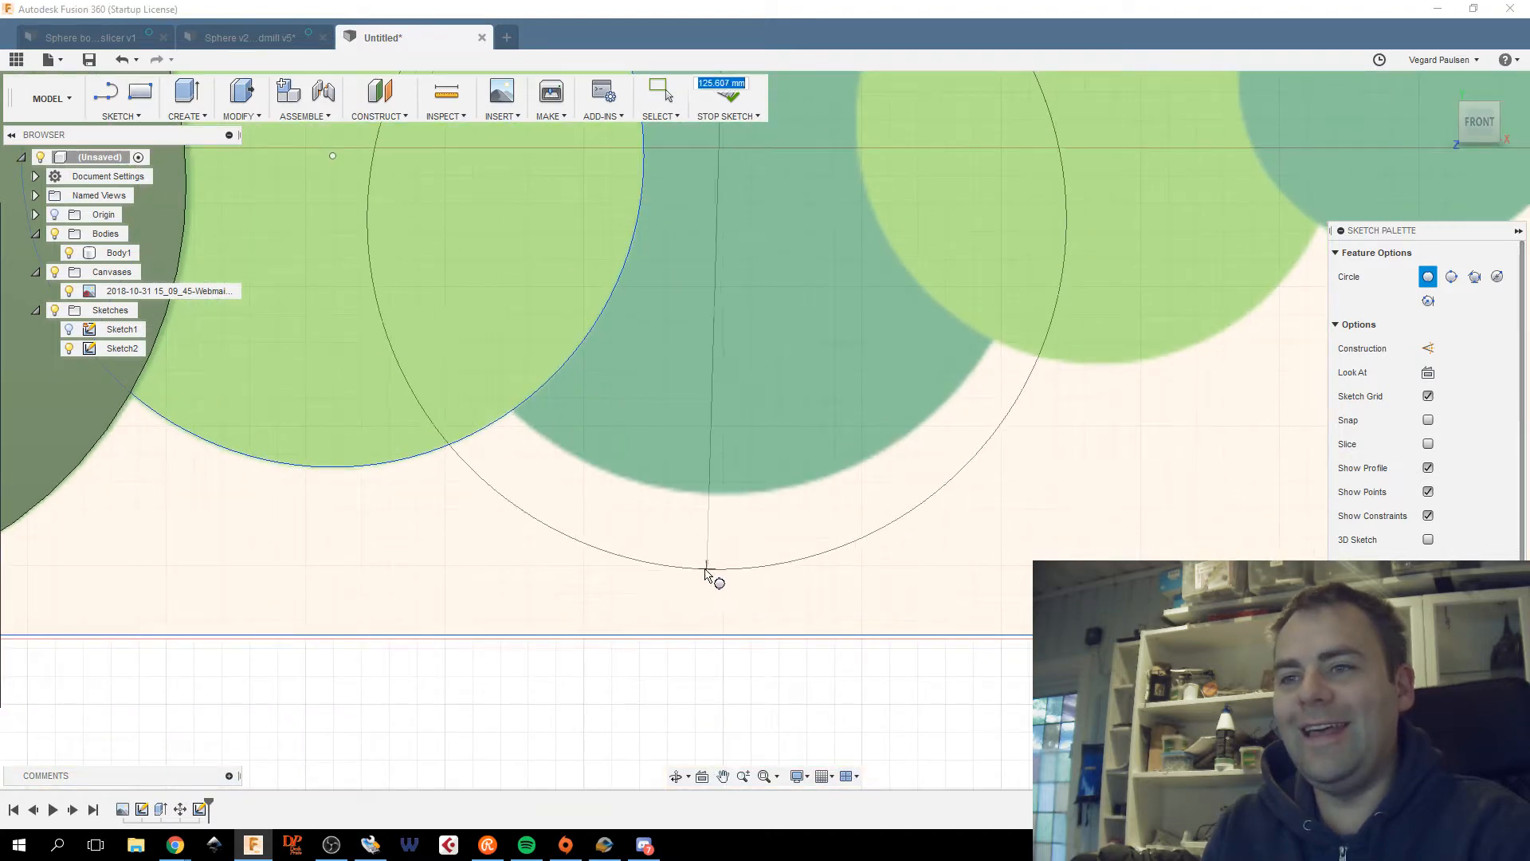
scroll(737, 490, "up", 4)
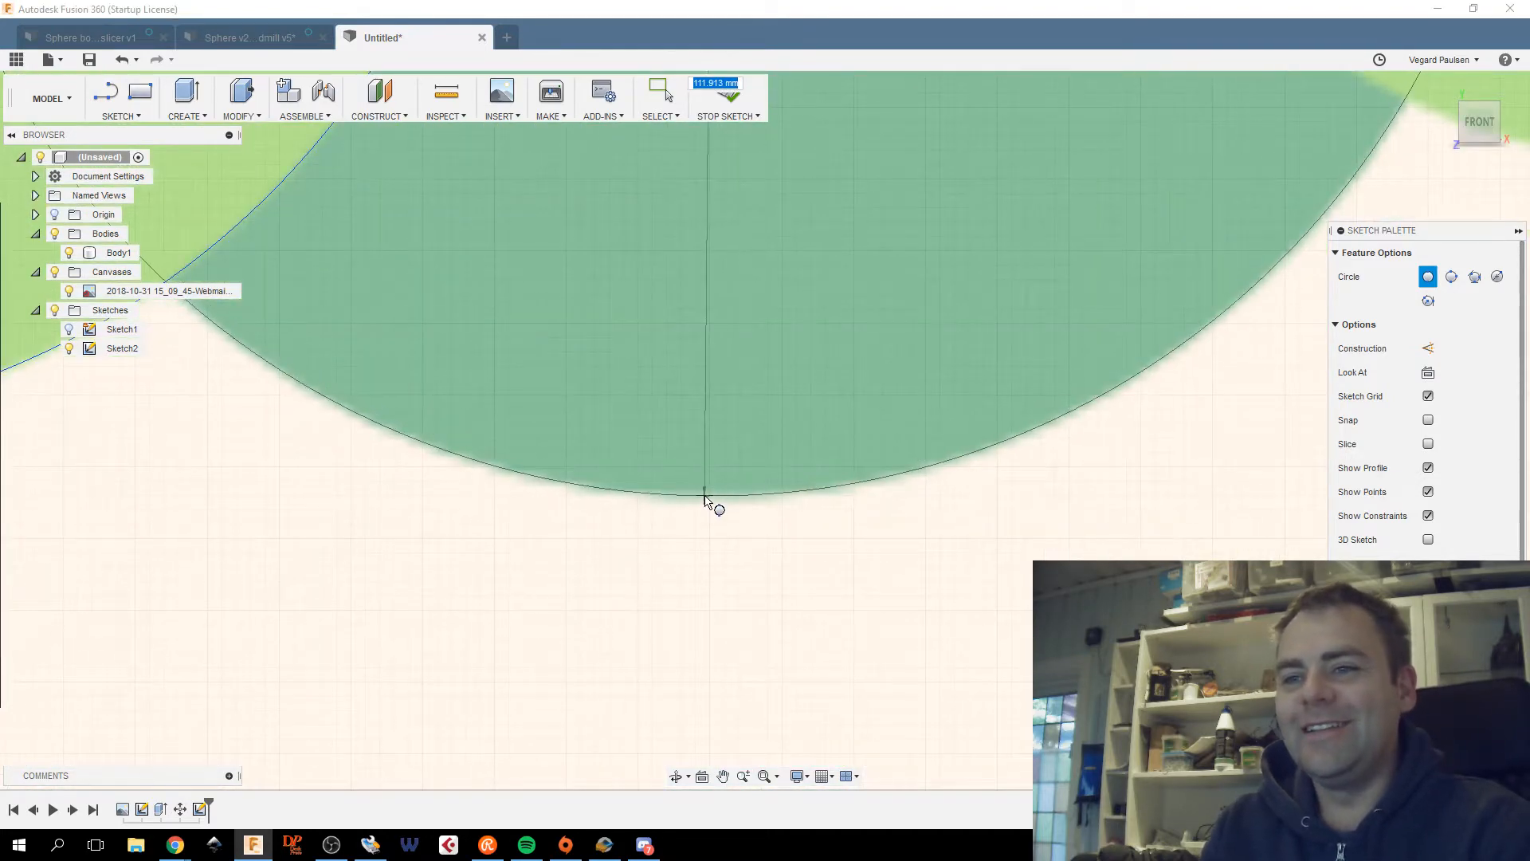
scroll(704, 497, "up", 2)
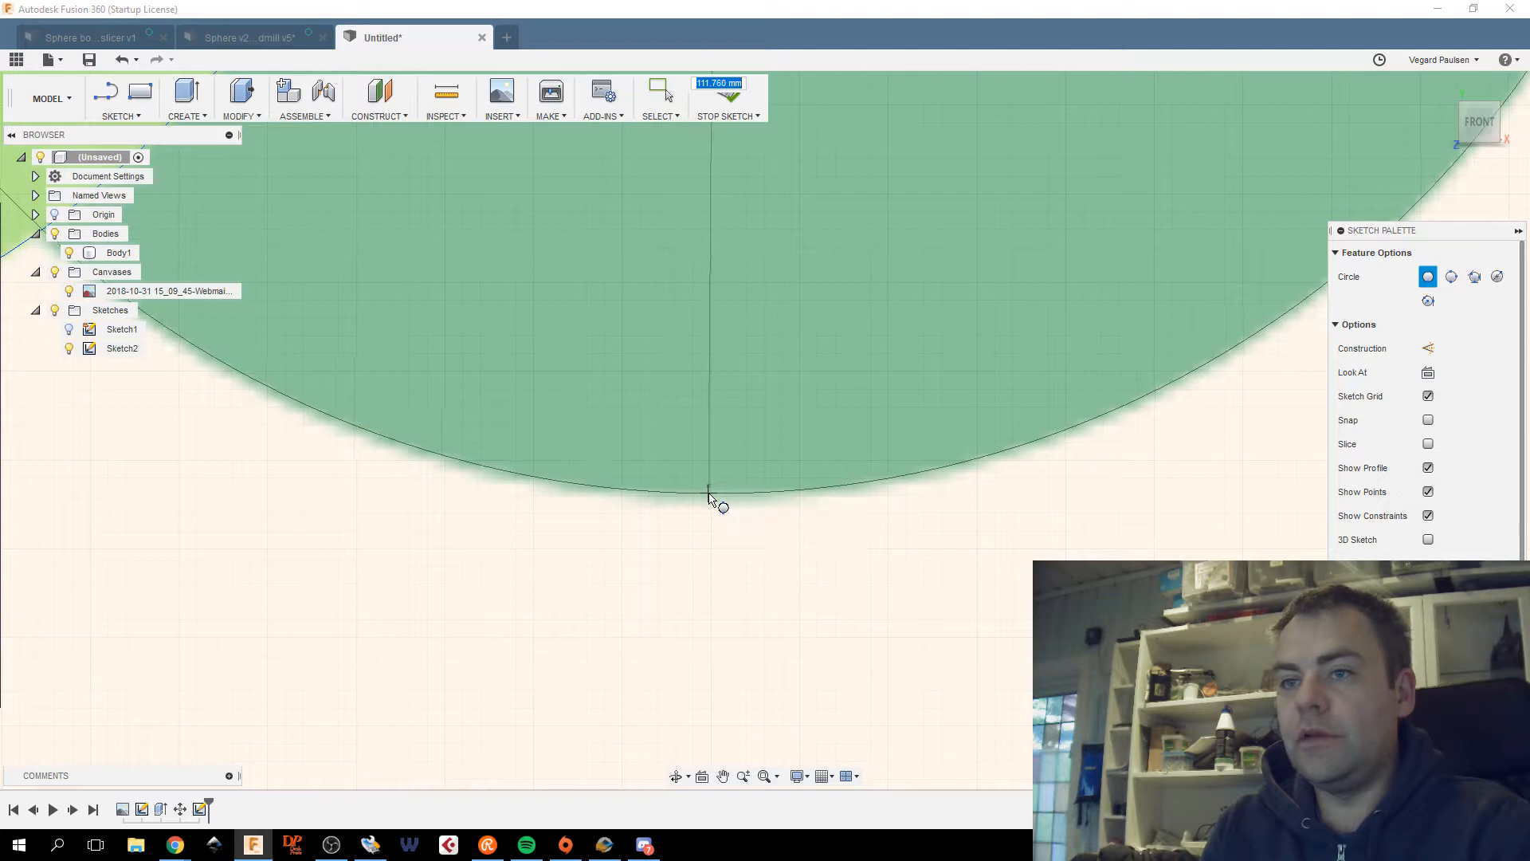
left_click(712, 497)
Trace the light green circle second from the image's right end with a two-point circle about 87 mm in diameter.
scroll(717, 499, "down", 3)
middle_click_drag(786, 499, 572, 647)
scroll(785, 502, "down", 3)
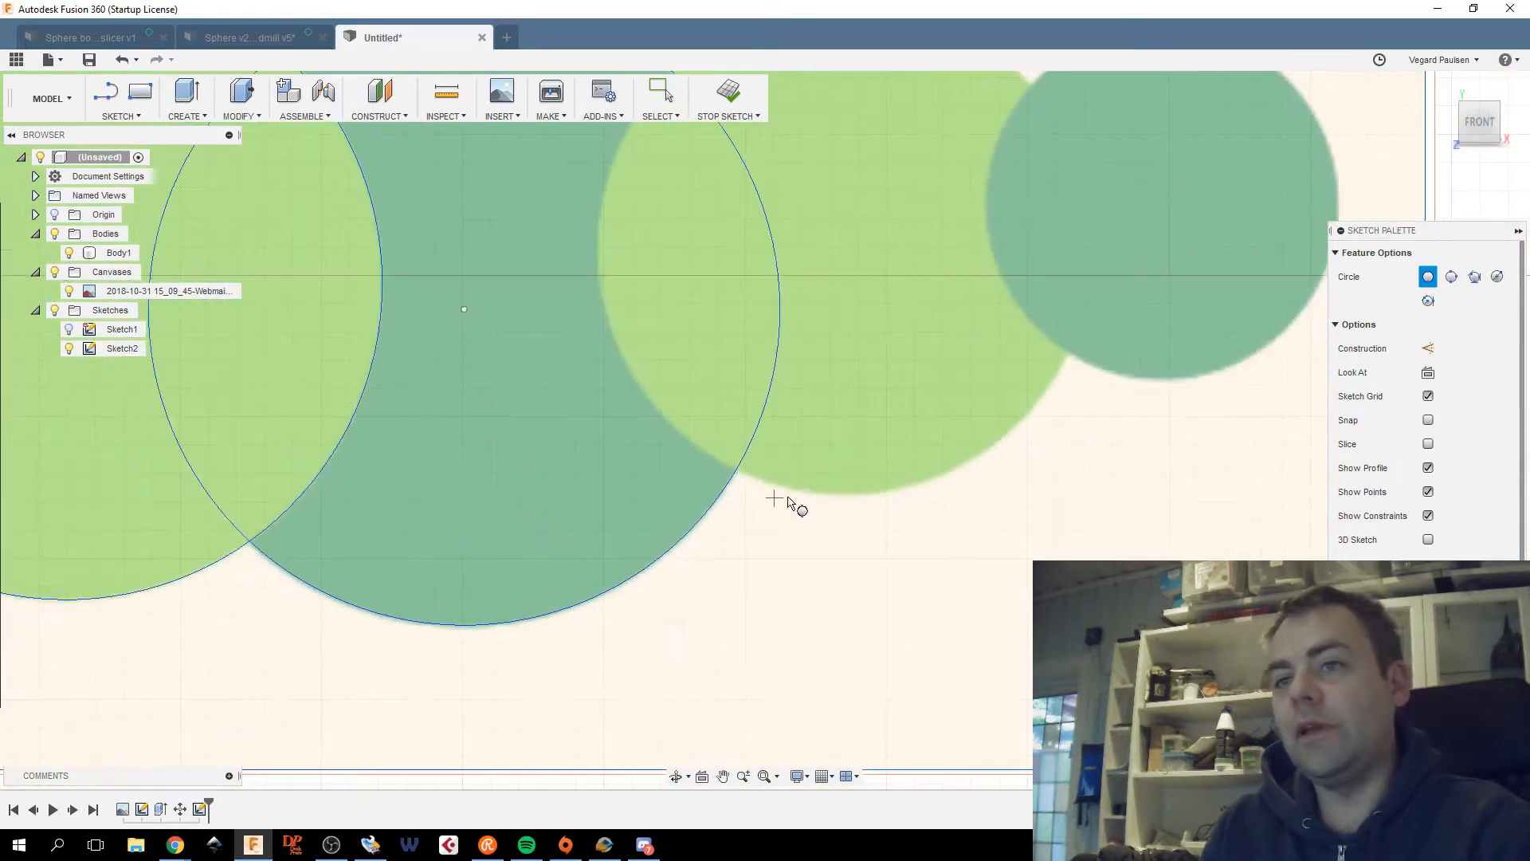
scroll(683, 475, "up", 5)
middle_click_drag(715, 223, 837, 386)
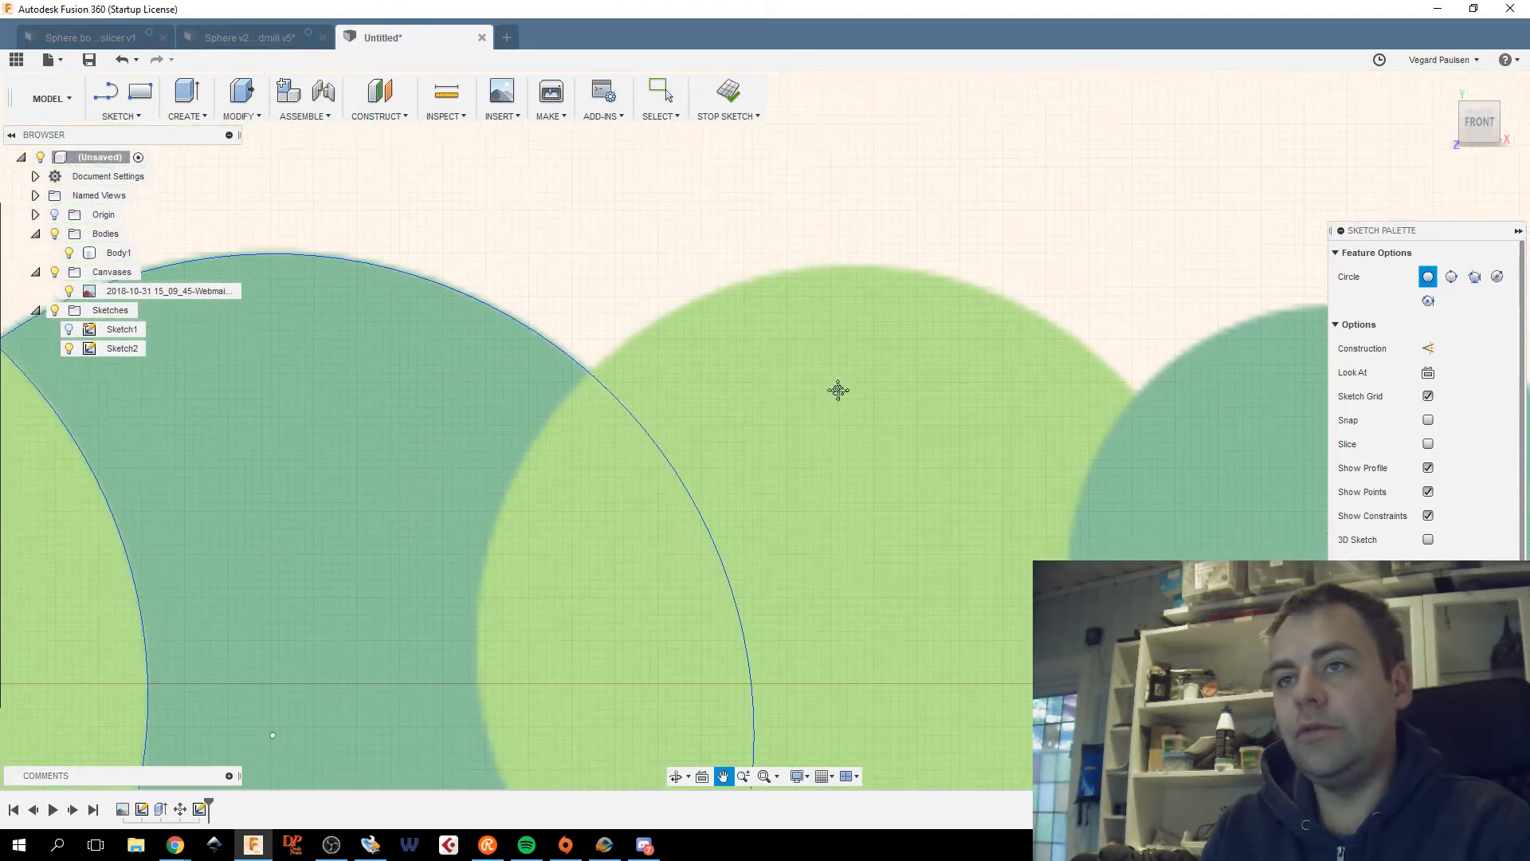
scroll(824, 253, "up", 4)
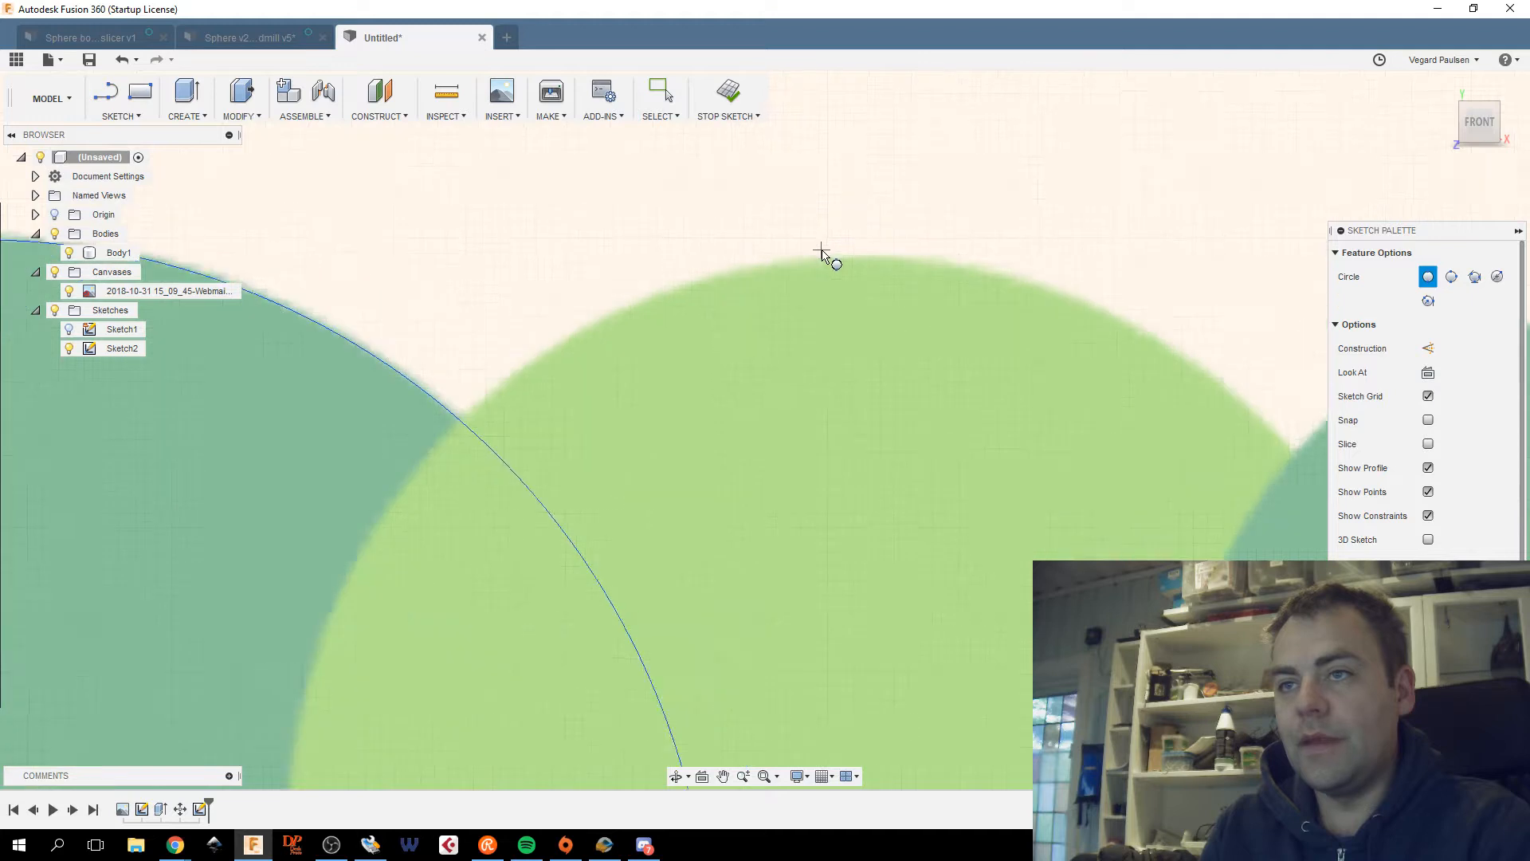
left_click(866, 260)
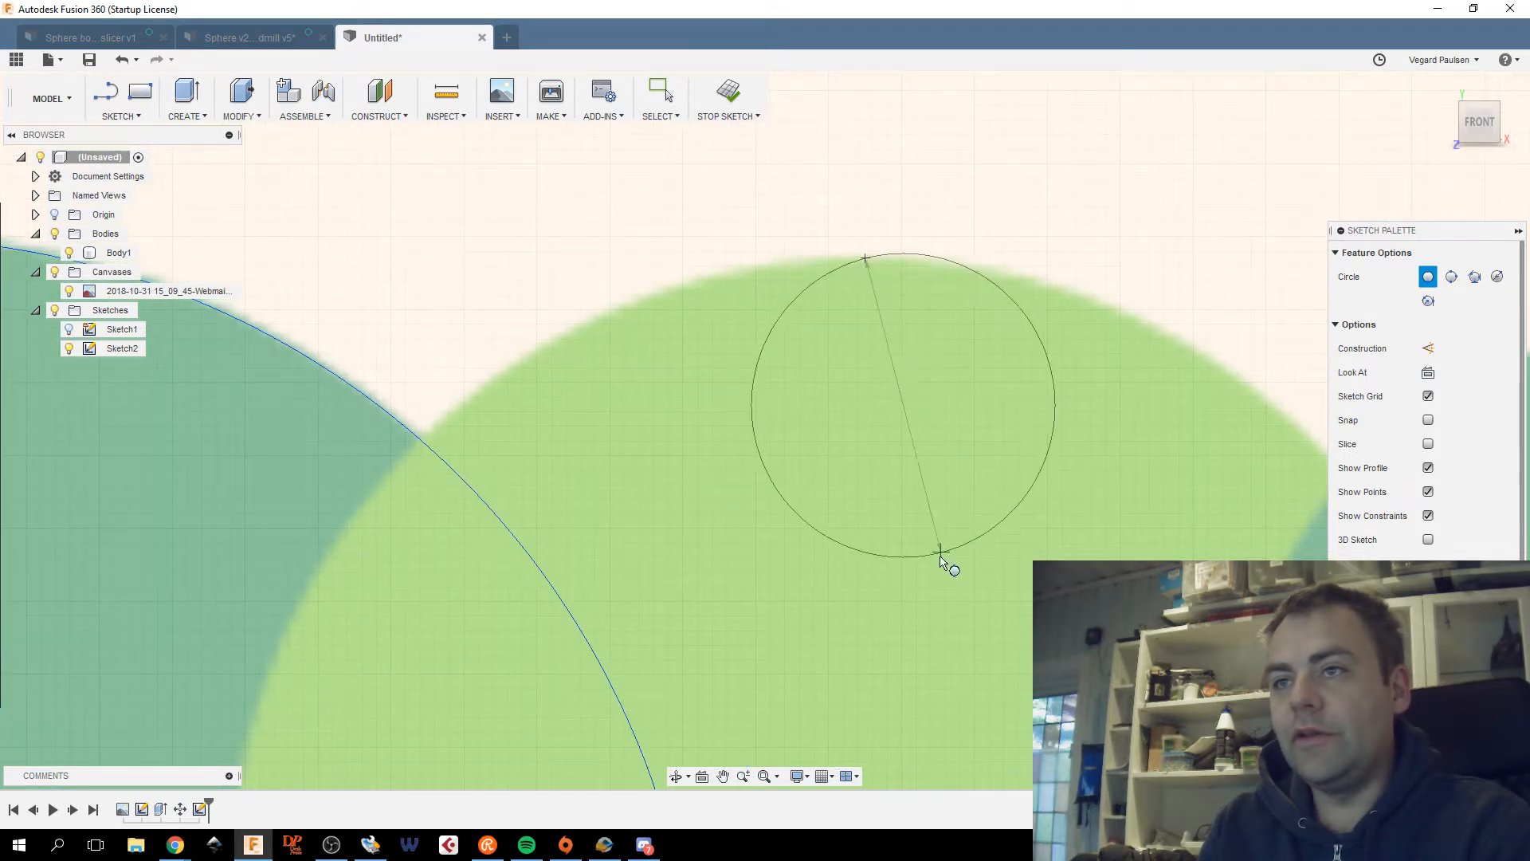
scroll(820, 229, "down", 3)
scroll(932, 284, "up", 5)
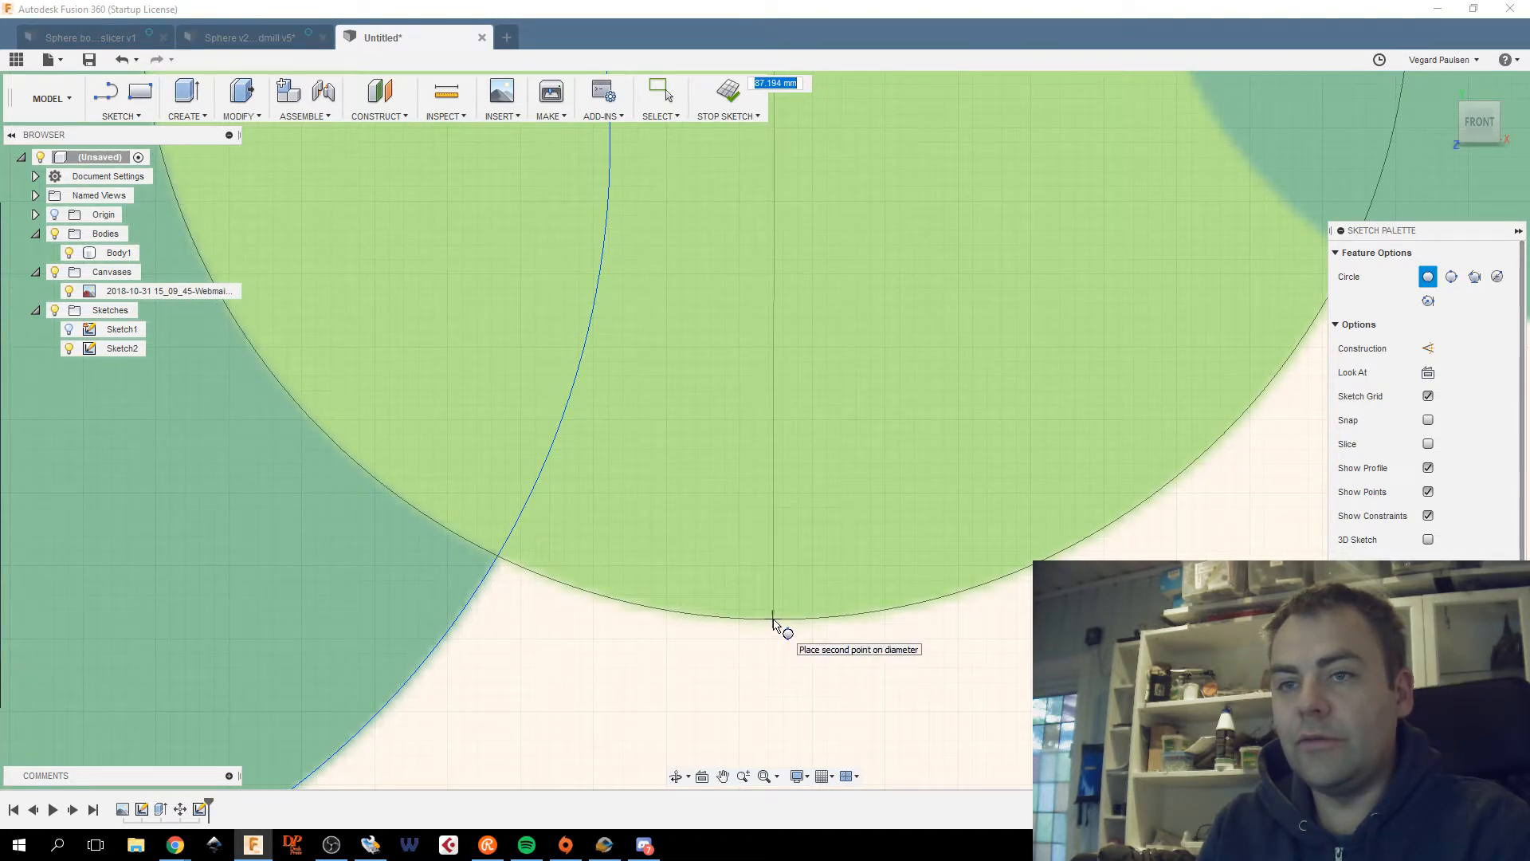
left_click(776, 624)
Trace the small dark green circle at the image's right end with a two-point circle about 62 mm in diameter.
scroll(976, 534, "down", 3)
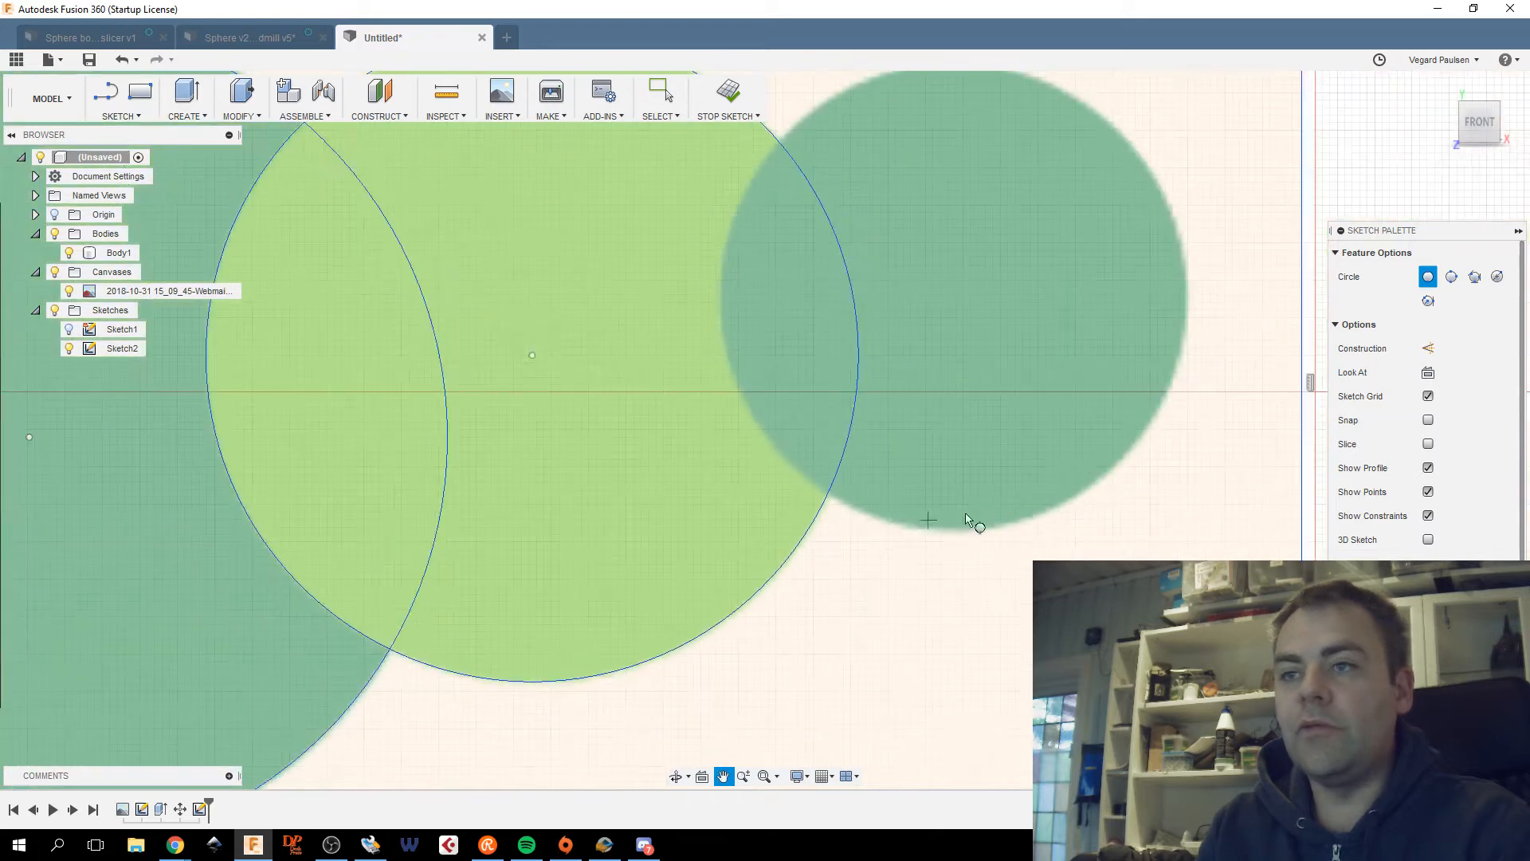
middle_click_drag(966, 514, 701, 639)
scroll(700, 640, "down", 1)
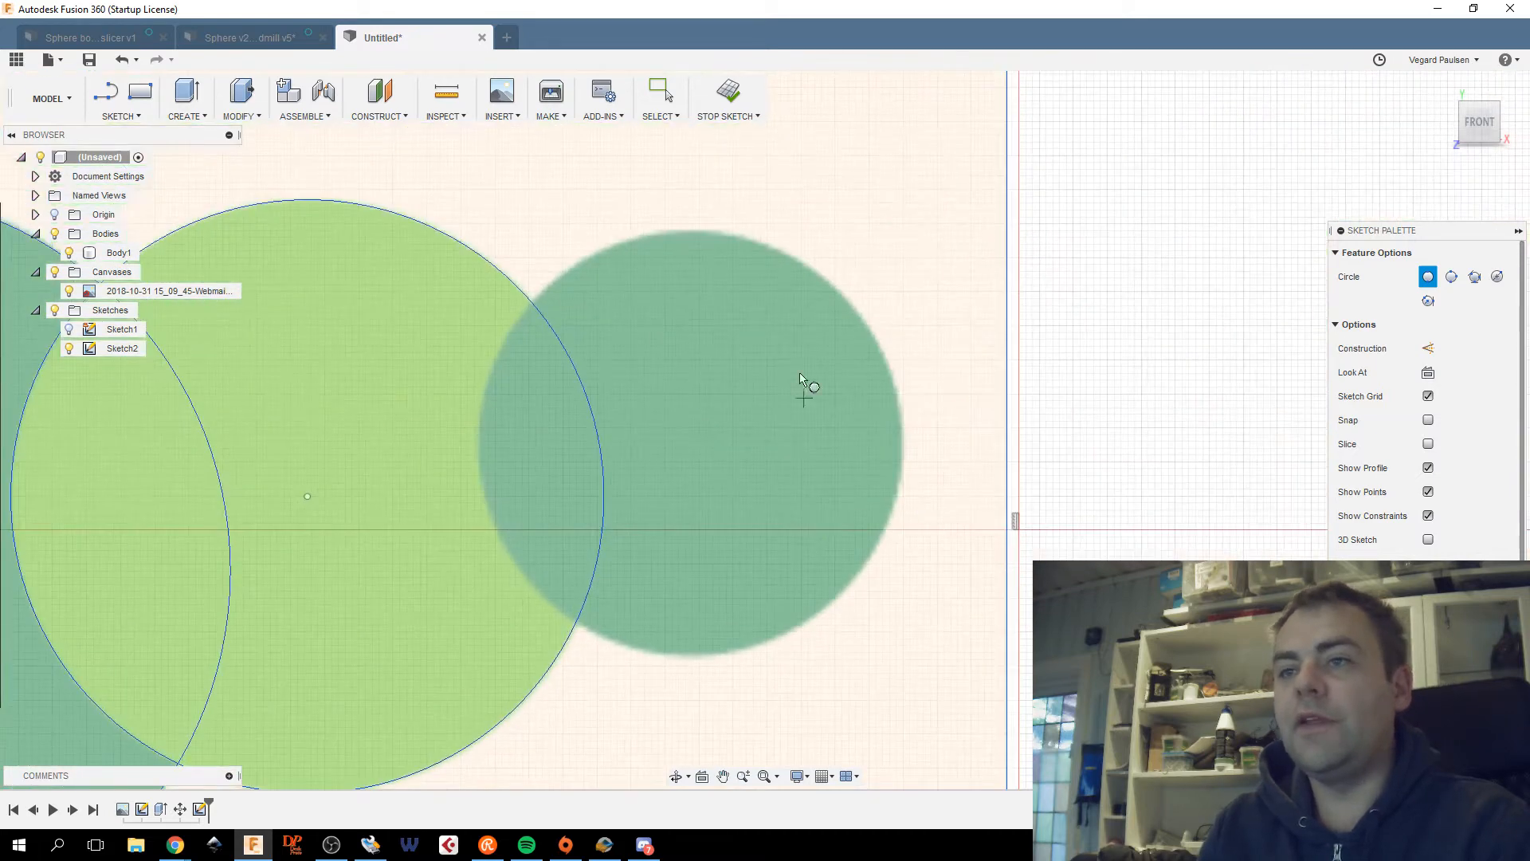
left_click(680, 233)
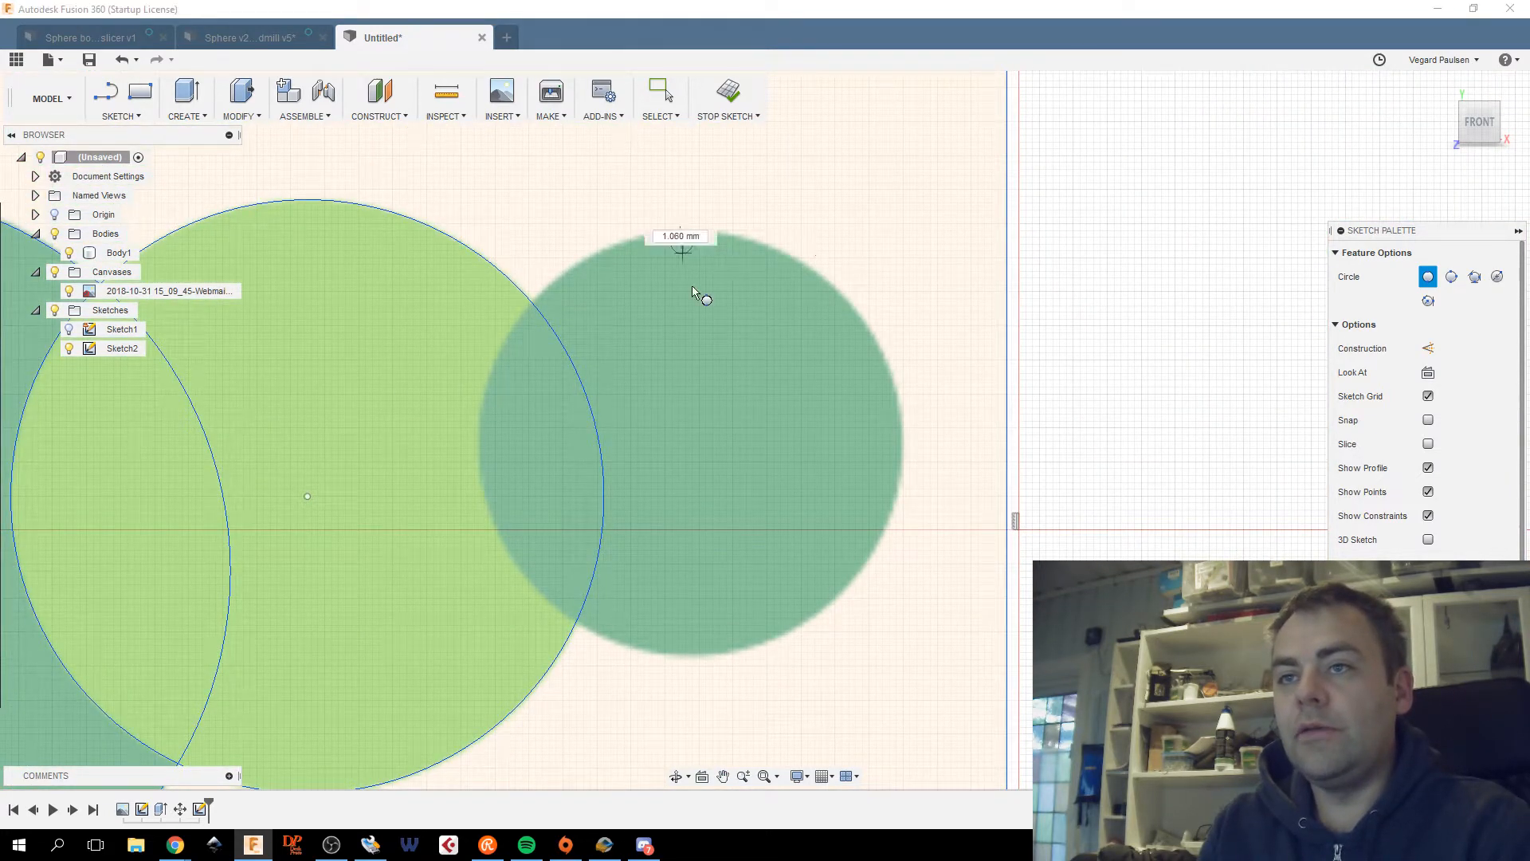
middle_click_drag(700, 290, 767, 214)
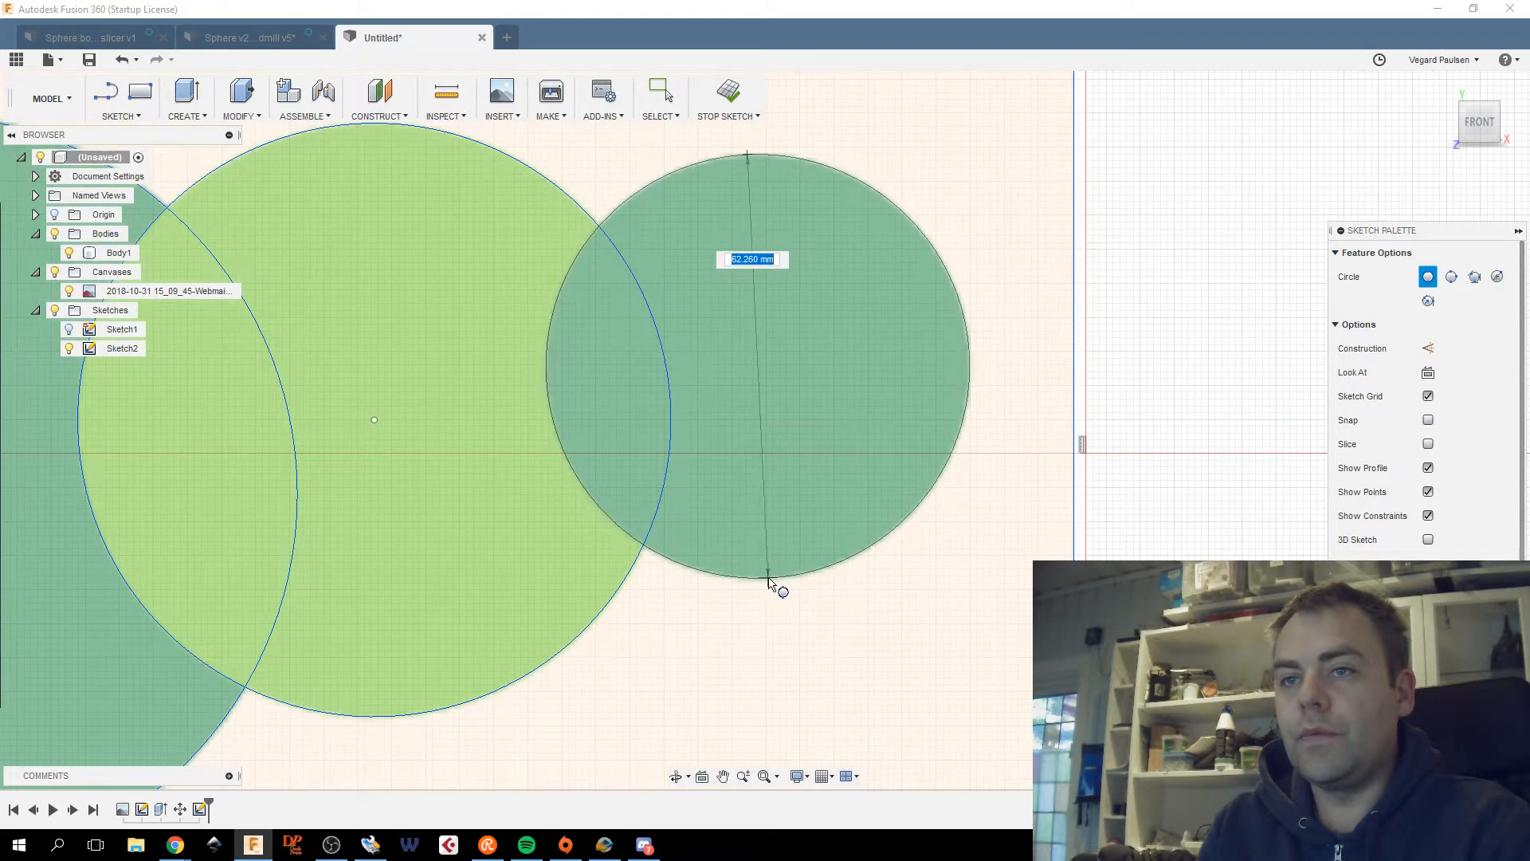
left_click(766, 581)
scroll(956, 520, "down", 5)
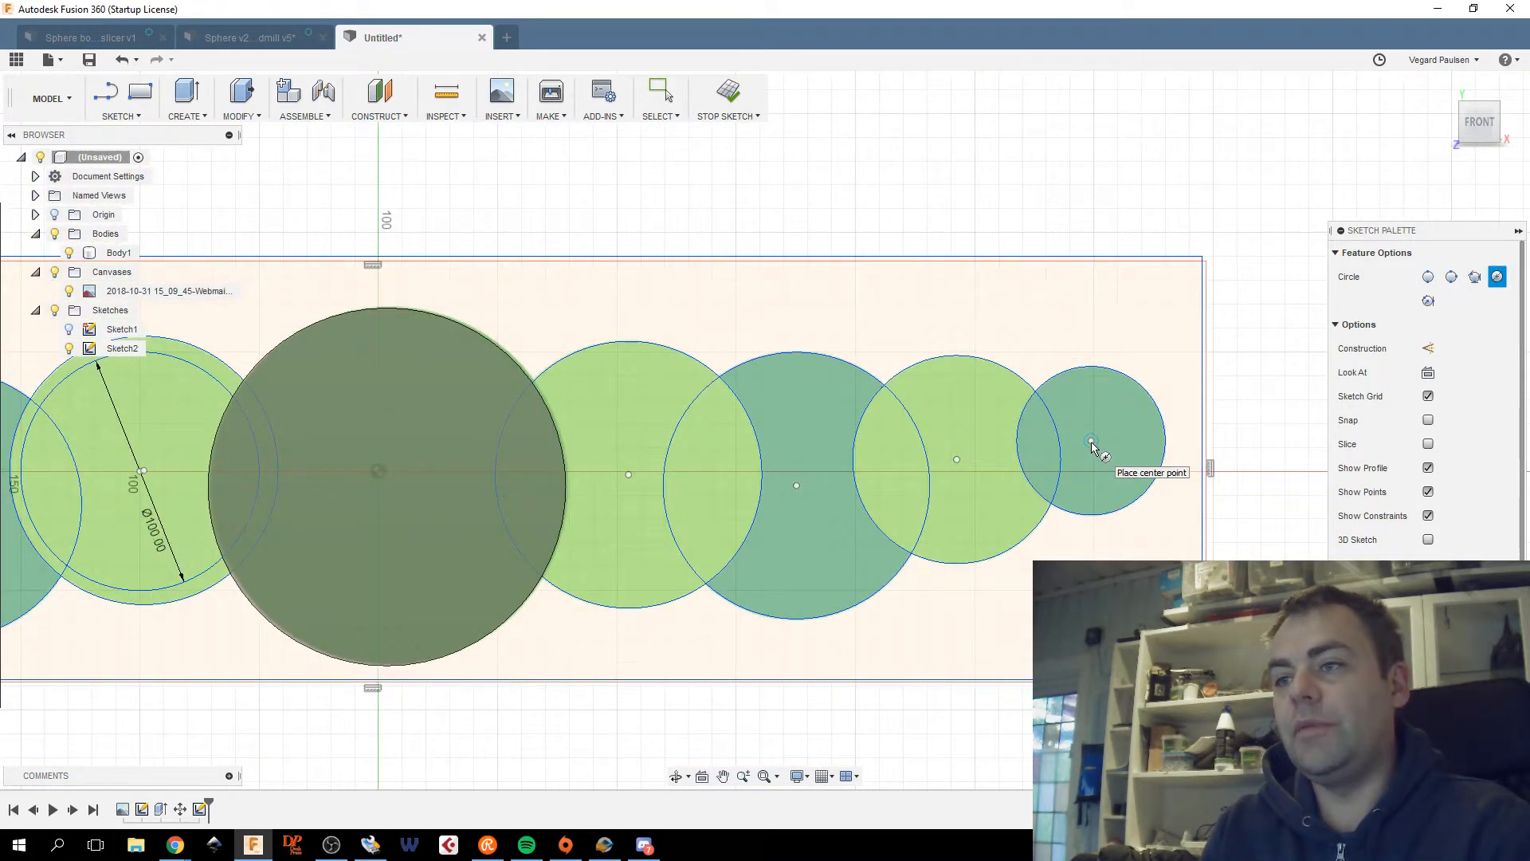
Open the design's parameters and start adding a user parameter in mm with a name beginning with "hole_".
left_click(242, 116)
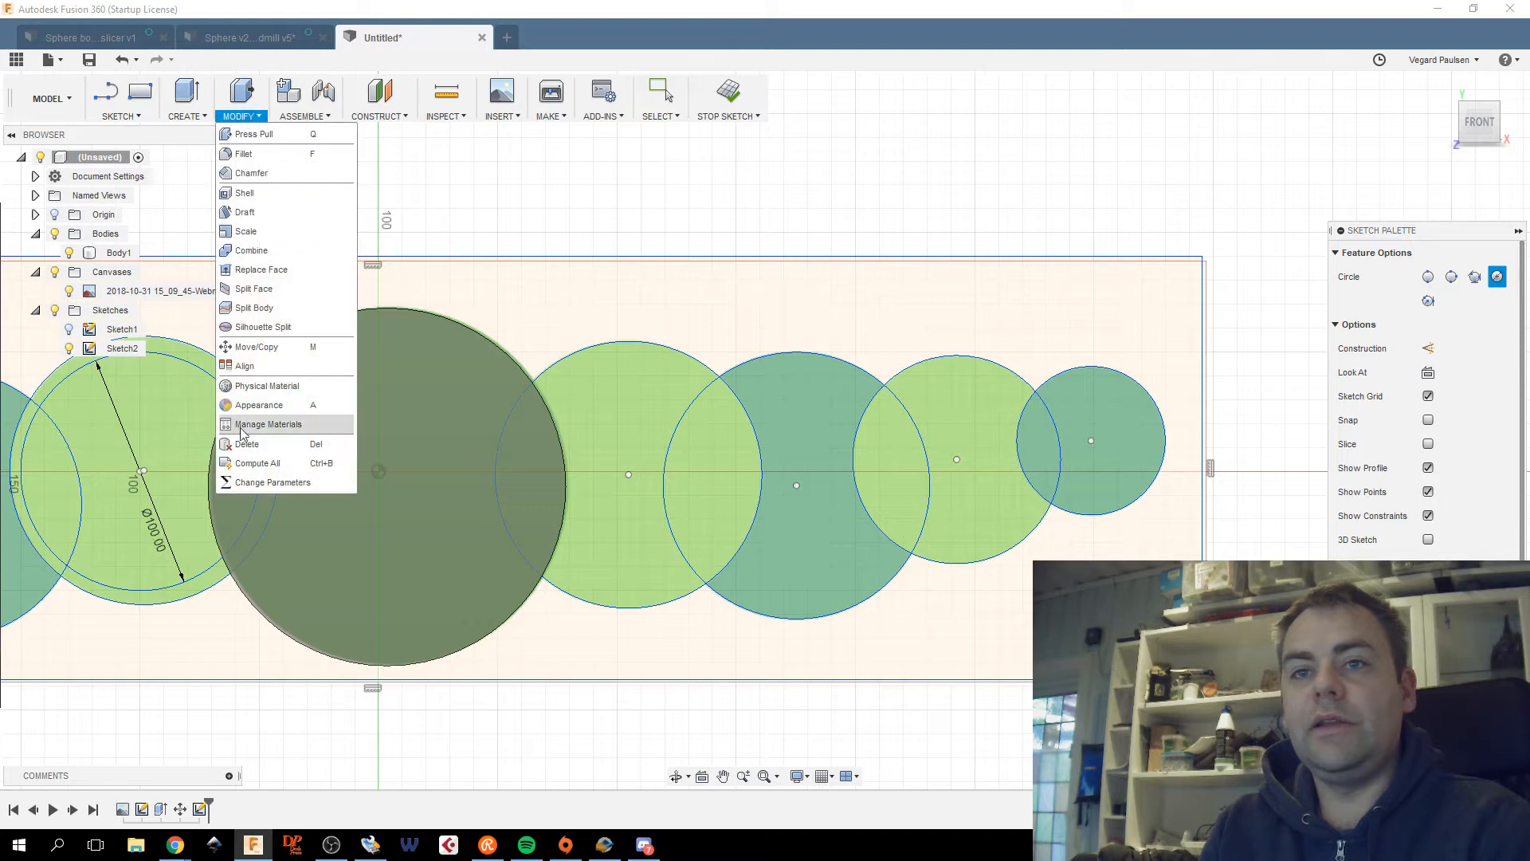
left_click(256, 481)
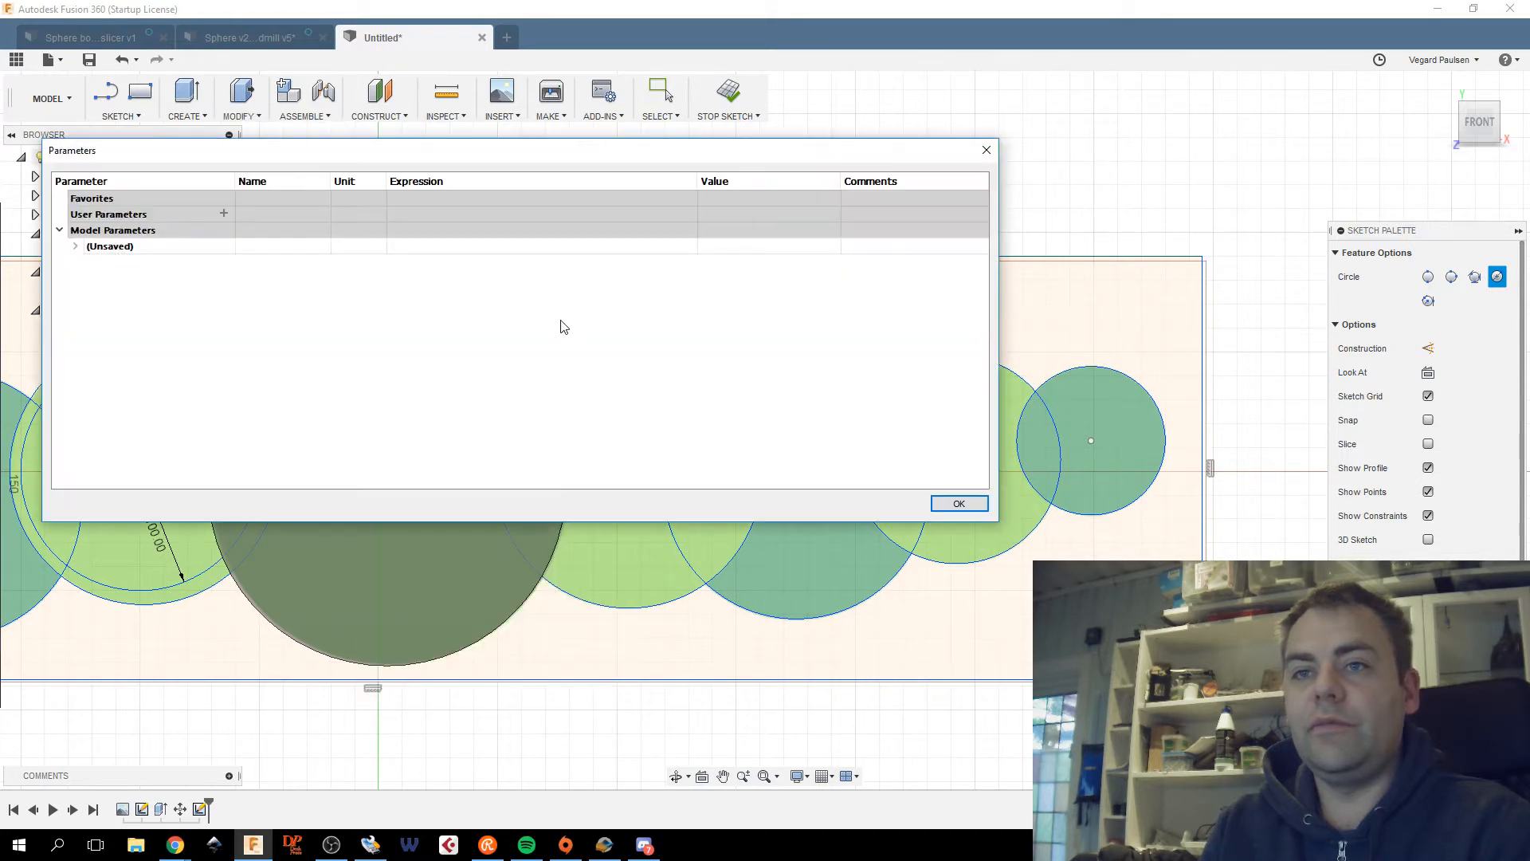
left_click(224, 214)
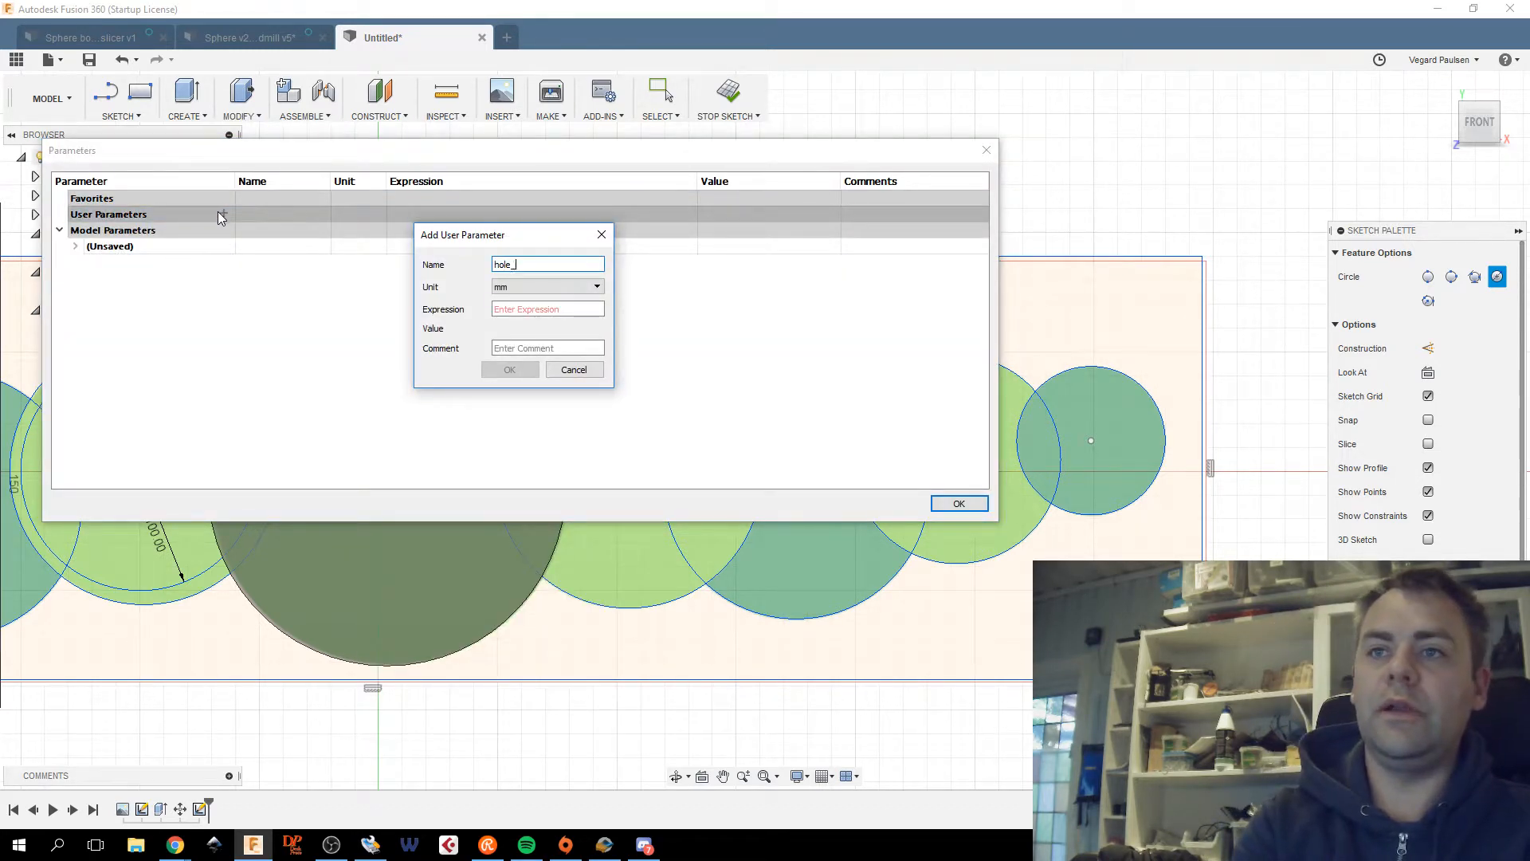
Add a user parameter named hole_dim in mm with the expression 5, and close the parameter list.
key("Tab")
type("5")
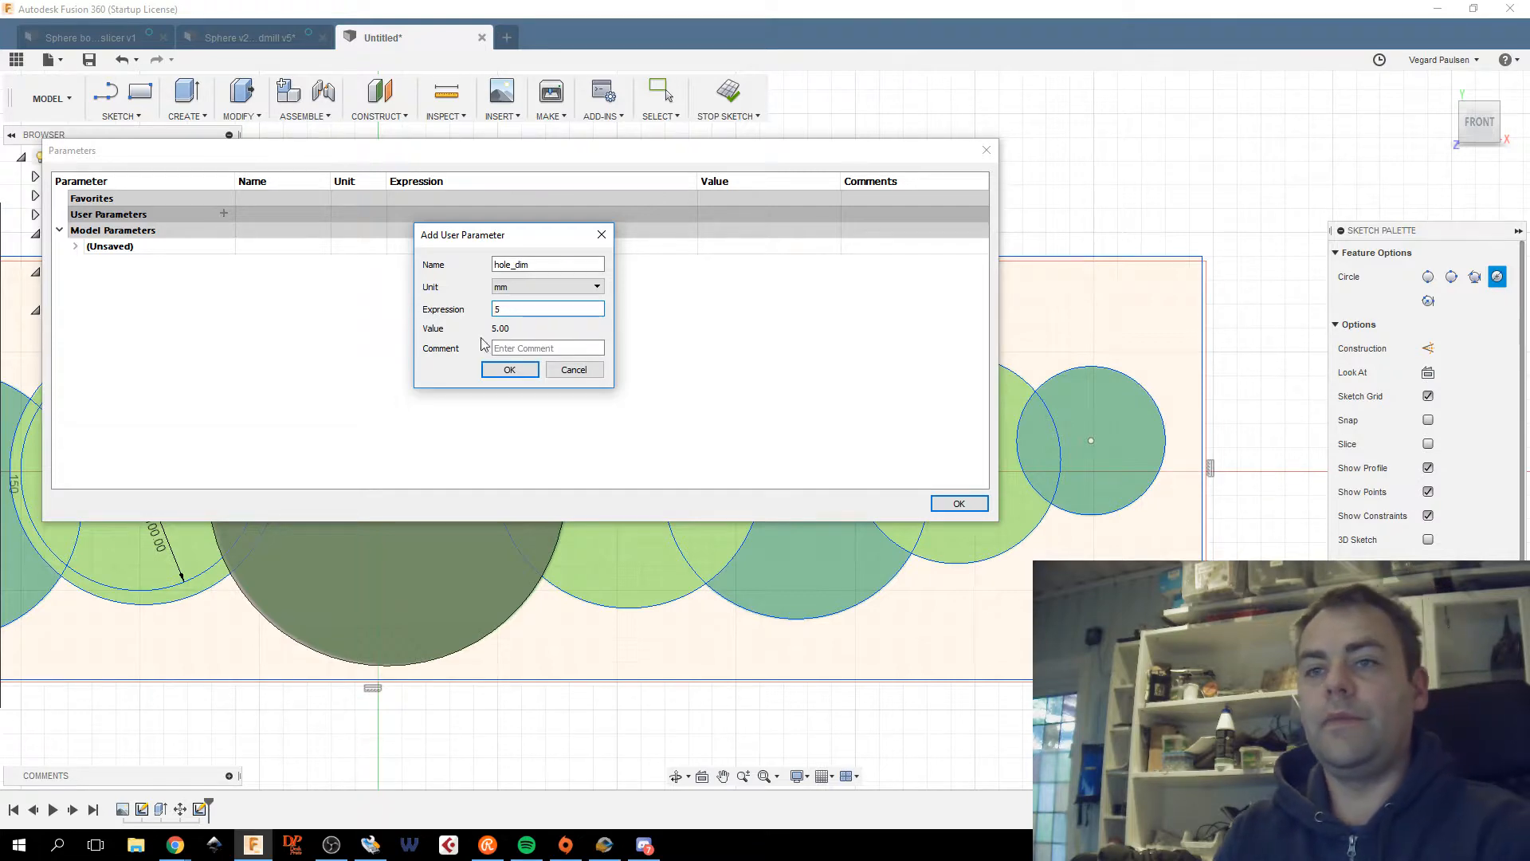
left_click(509, 369)
left_click(958, 503)
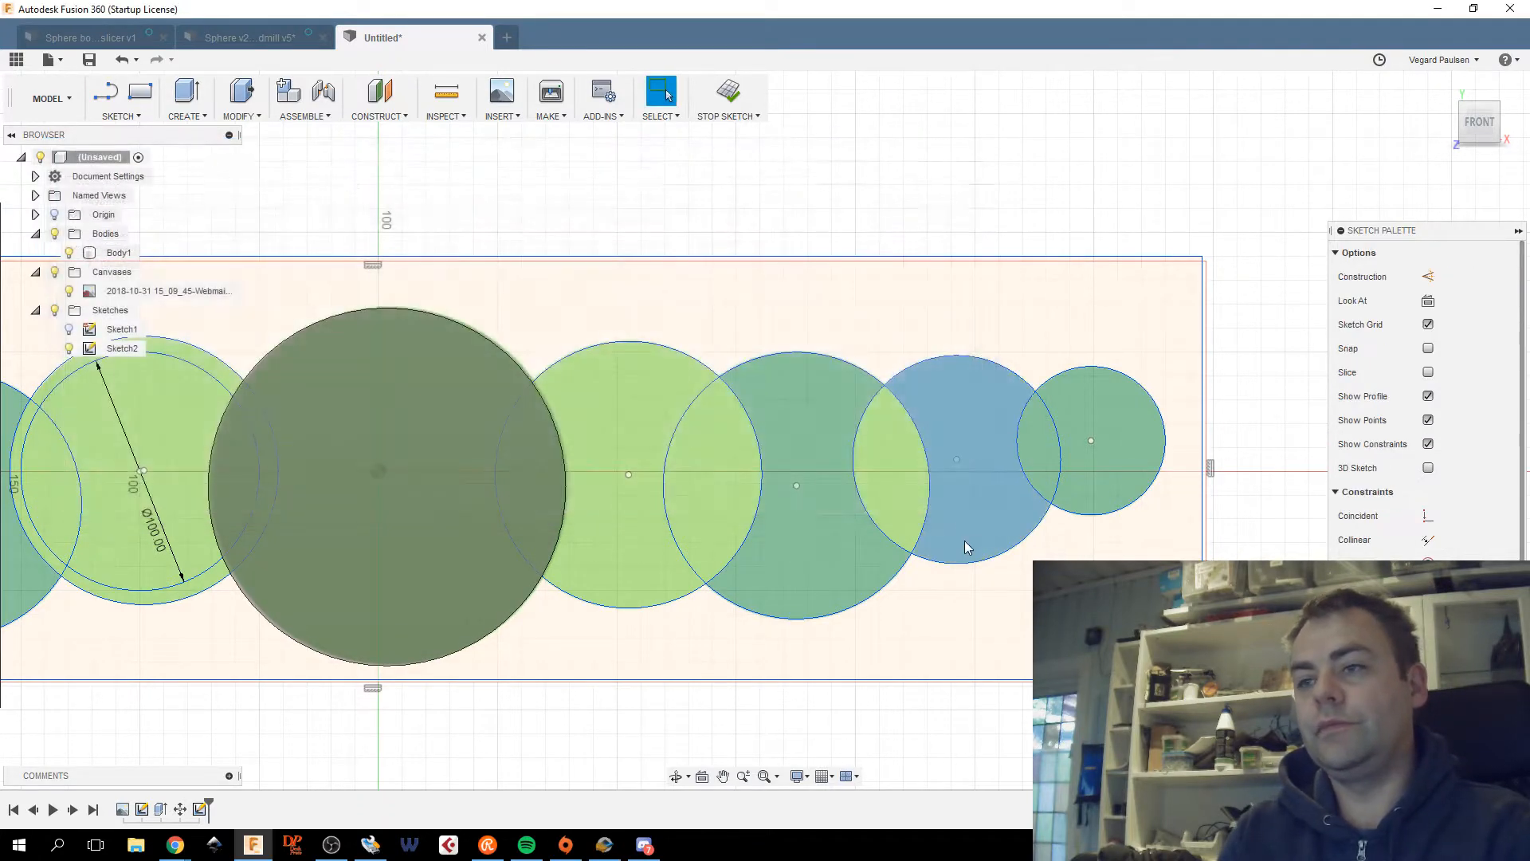
Draw a centre-diameter circle with diameter hole_dim at the centre of the small dark green circle at the sketch's far right end.
mouse_move(894, 510)
middle_mouse_down()
mouse_move(1014, 431)
mouse_move(1001, 424)
middle_mouse_up()
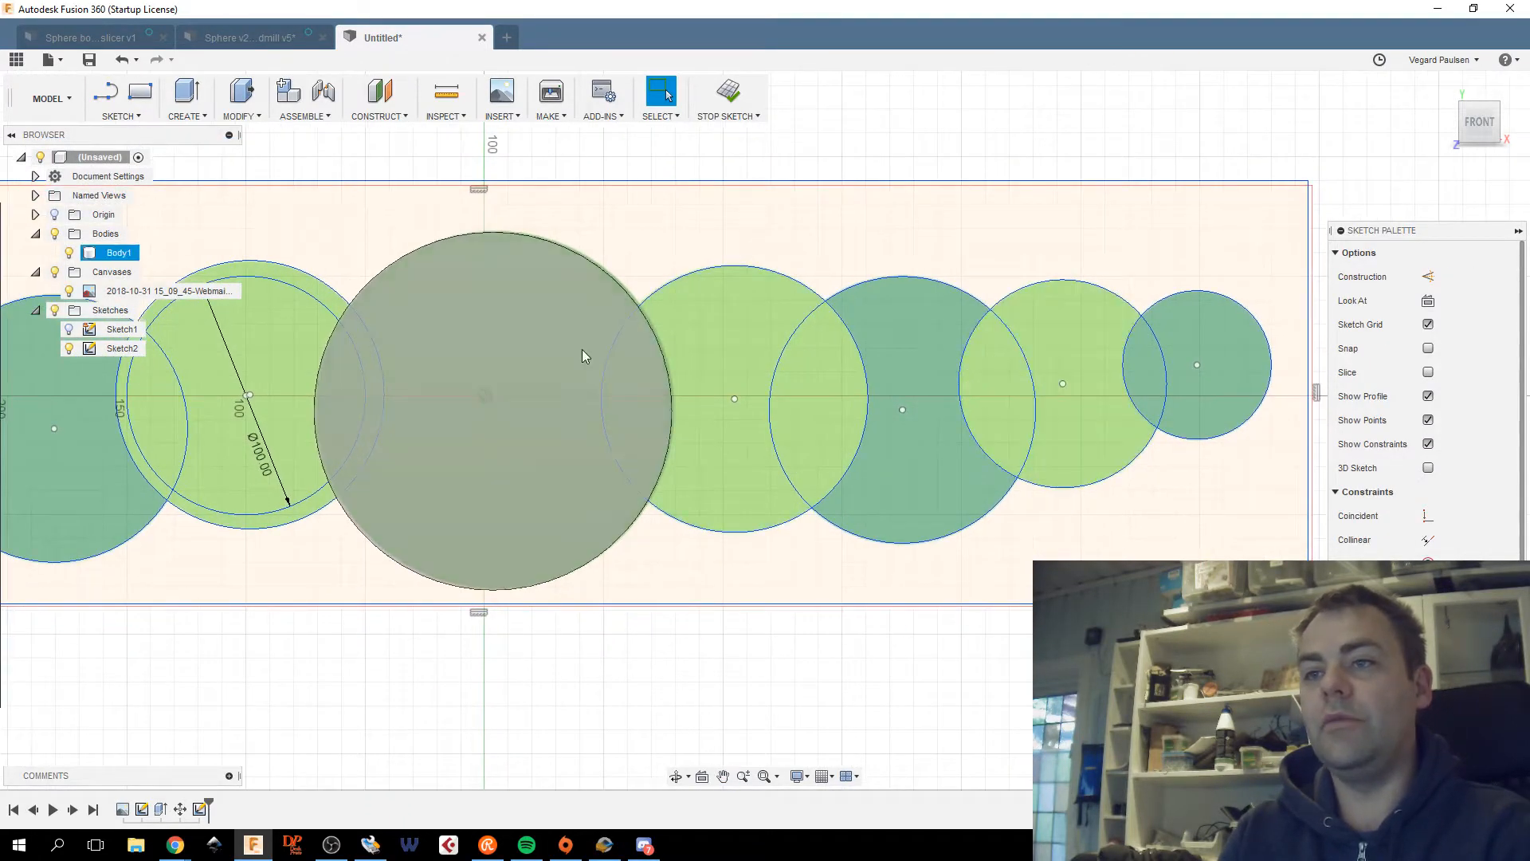
middle_click_drag(1035, 485, 697, 490)
key("c")
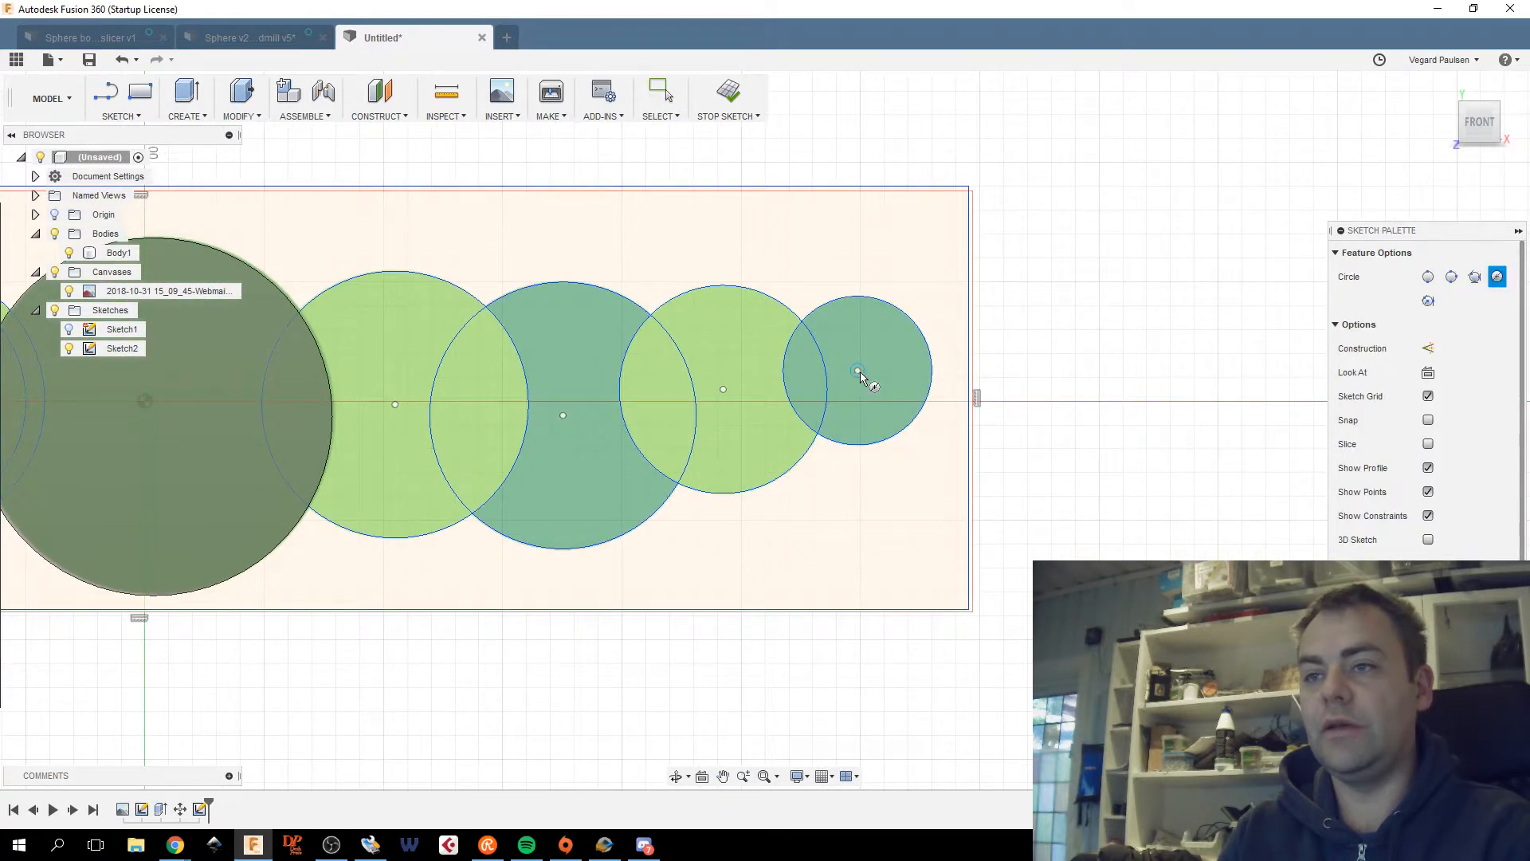
left_click(858, 371)
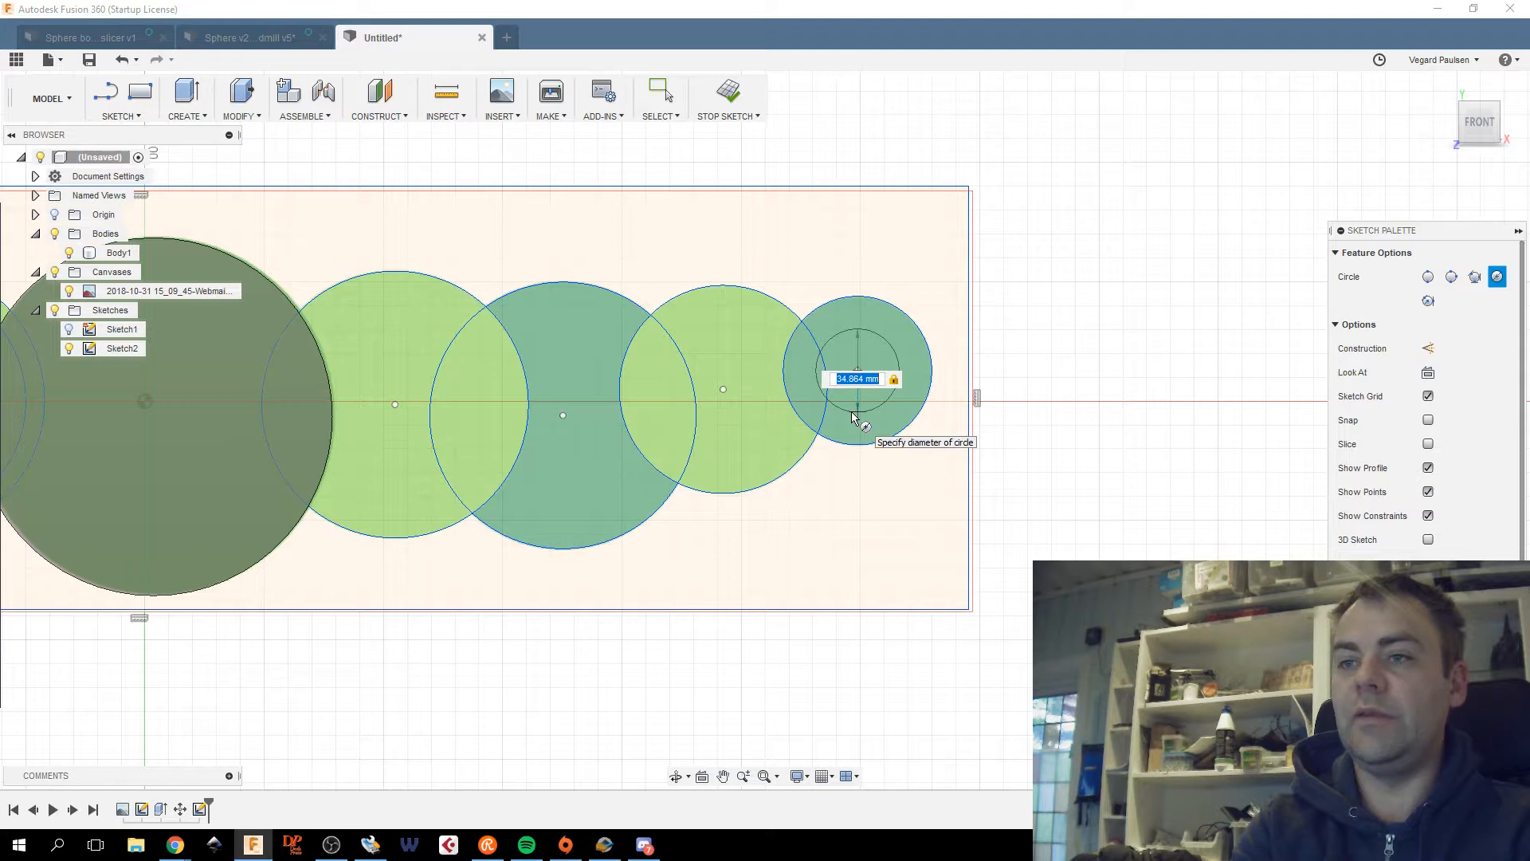
type("ho")
left_click(852, 413)
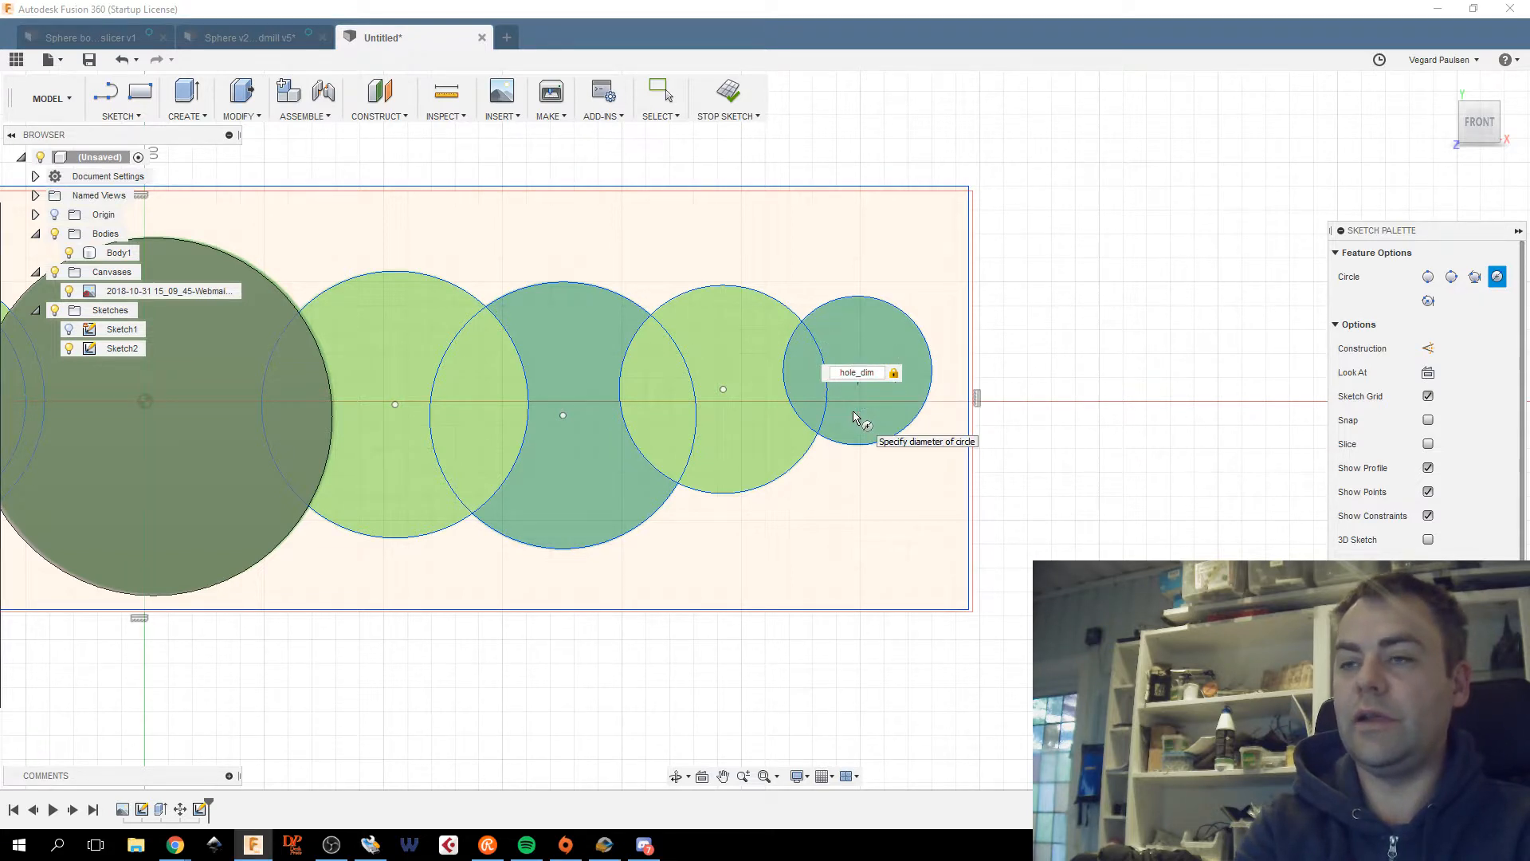
key("Return")
key("Escape")
Draw a circle with diameter hole_dim at the centre of the light green circle second from the right end.
key("c")
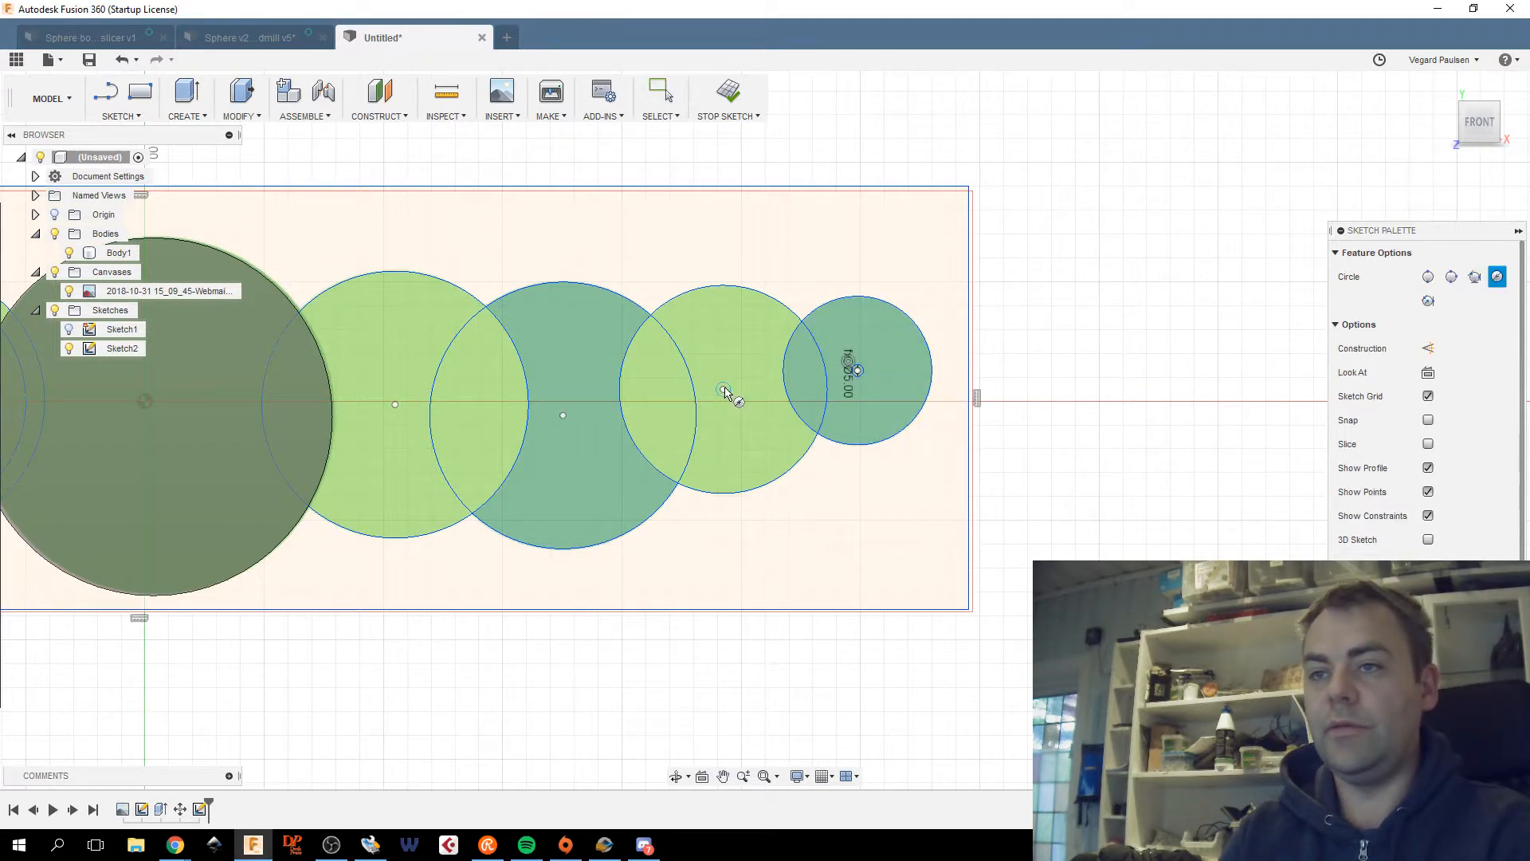
left_click(723, 389)
type("hpo")
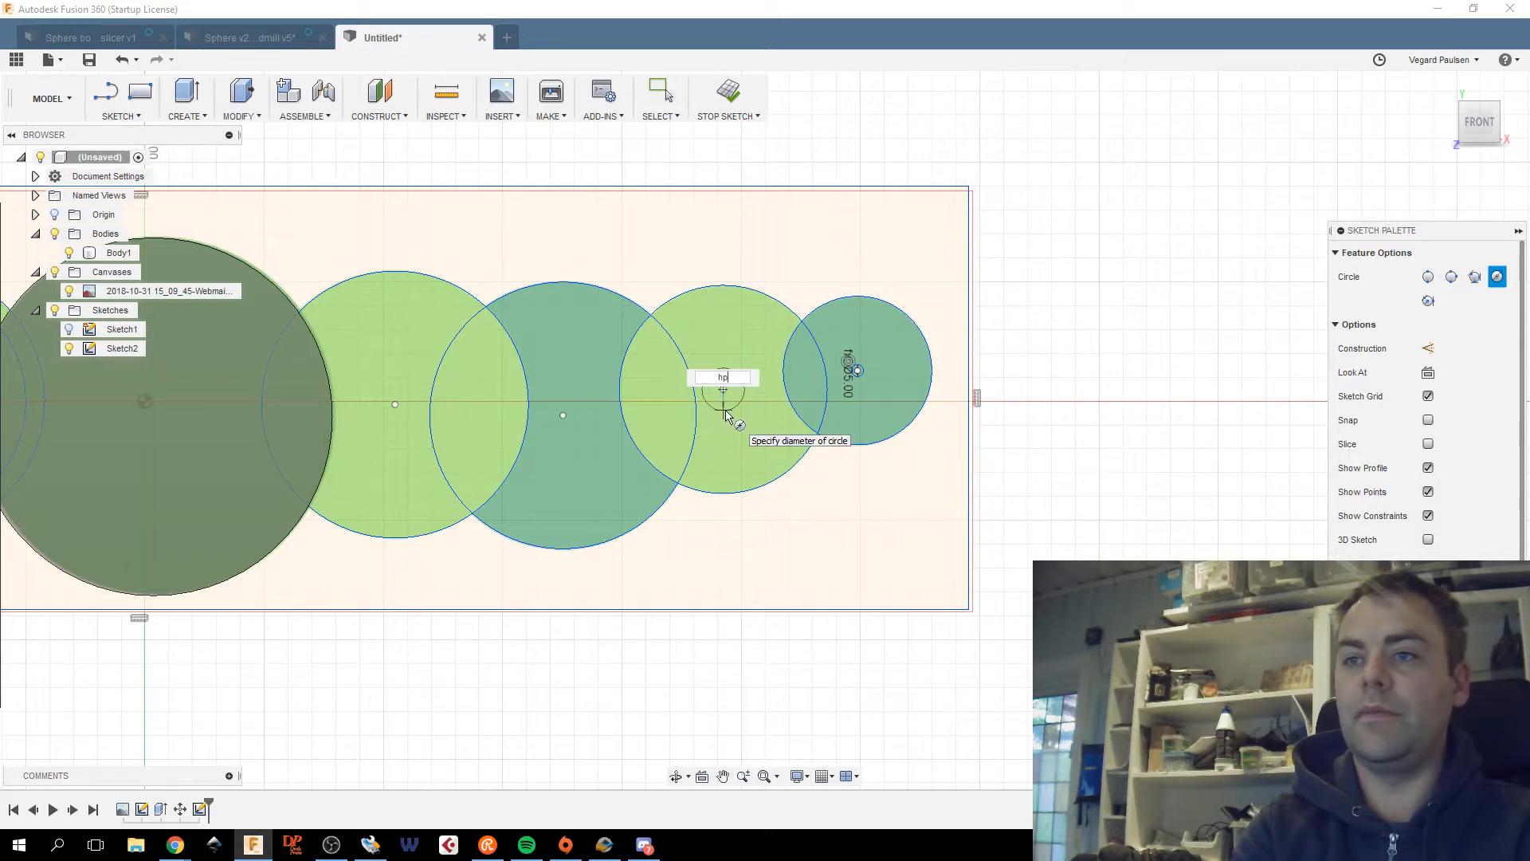
key("BackSpace")
type("ol")
key("Return")
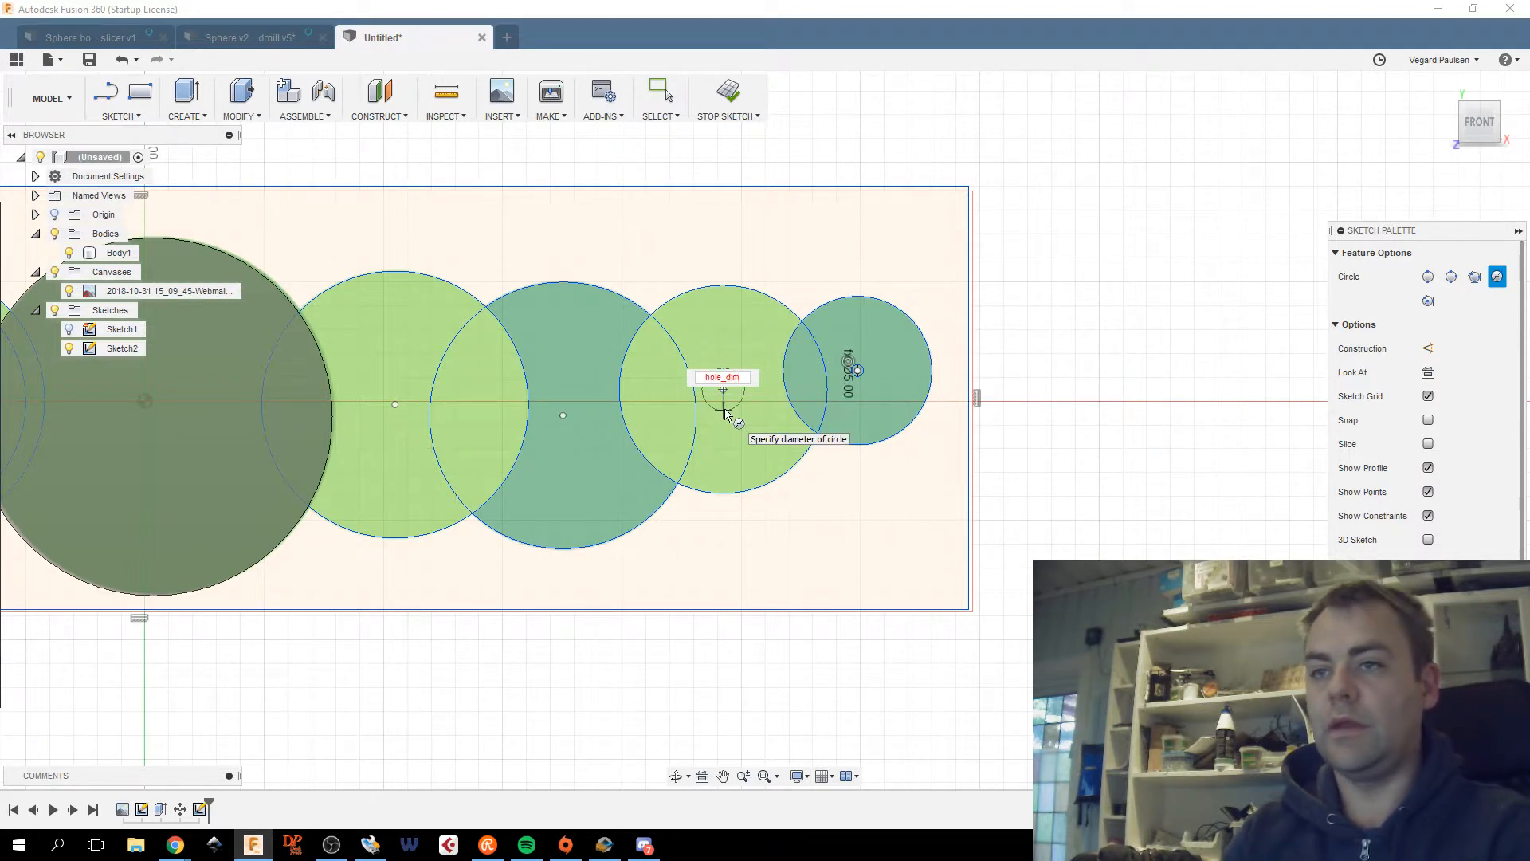
key("Tab")
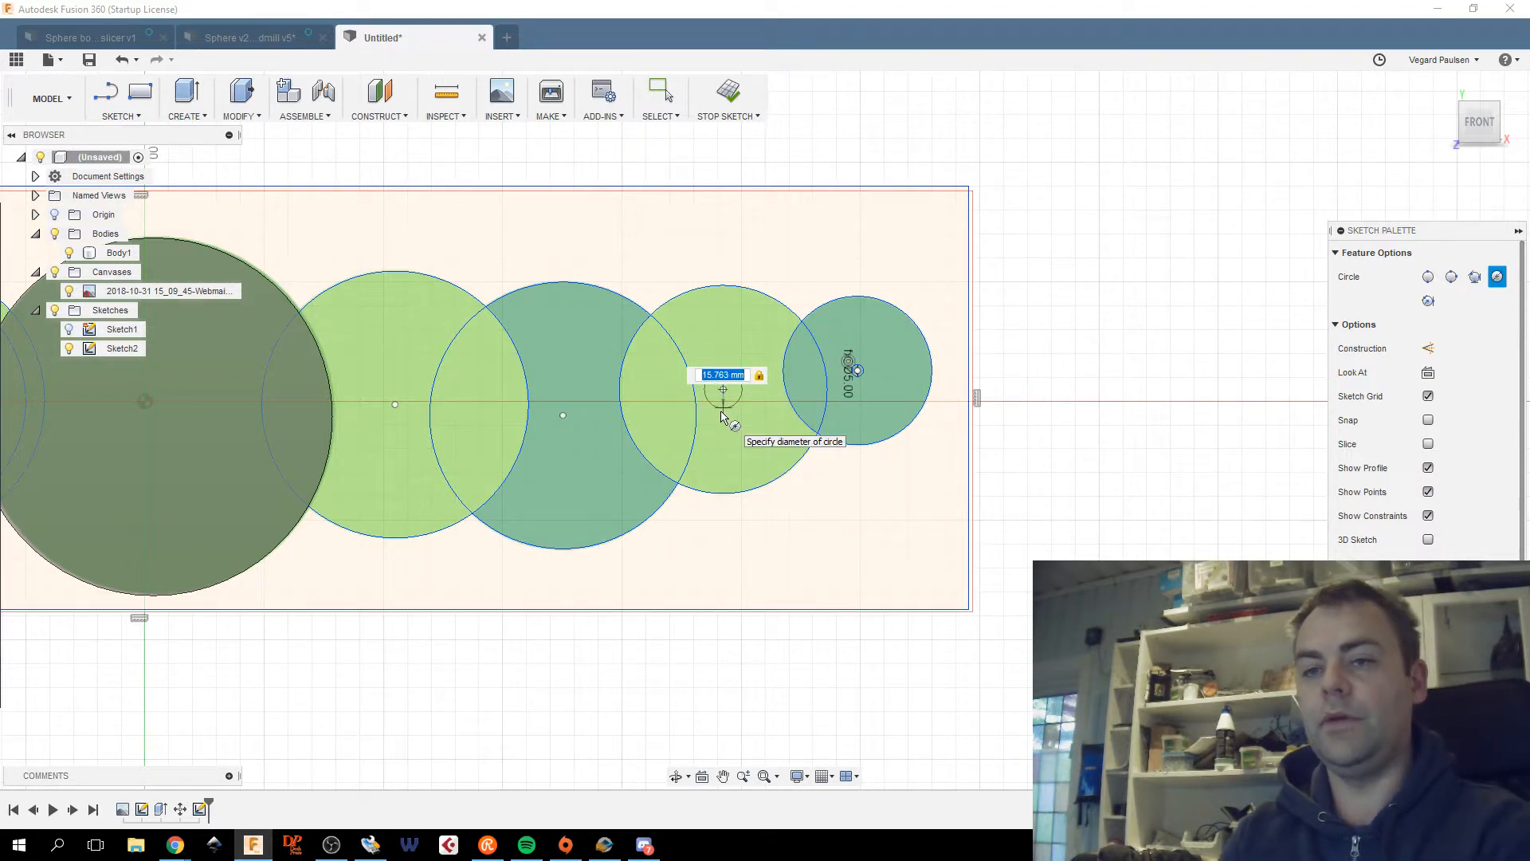
type("hole")
key("Return")
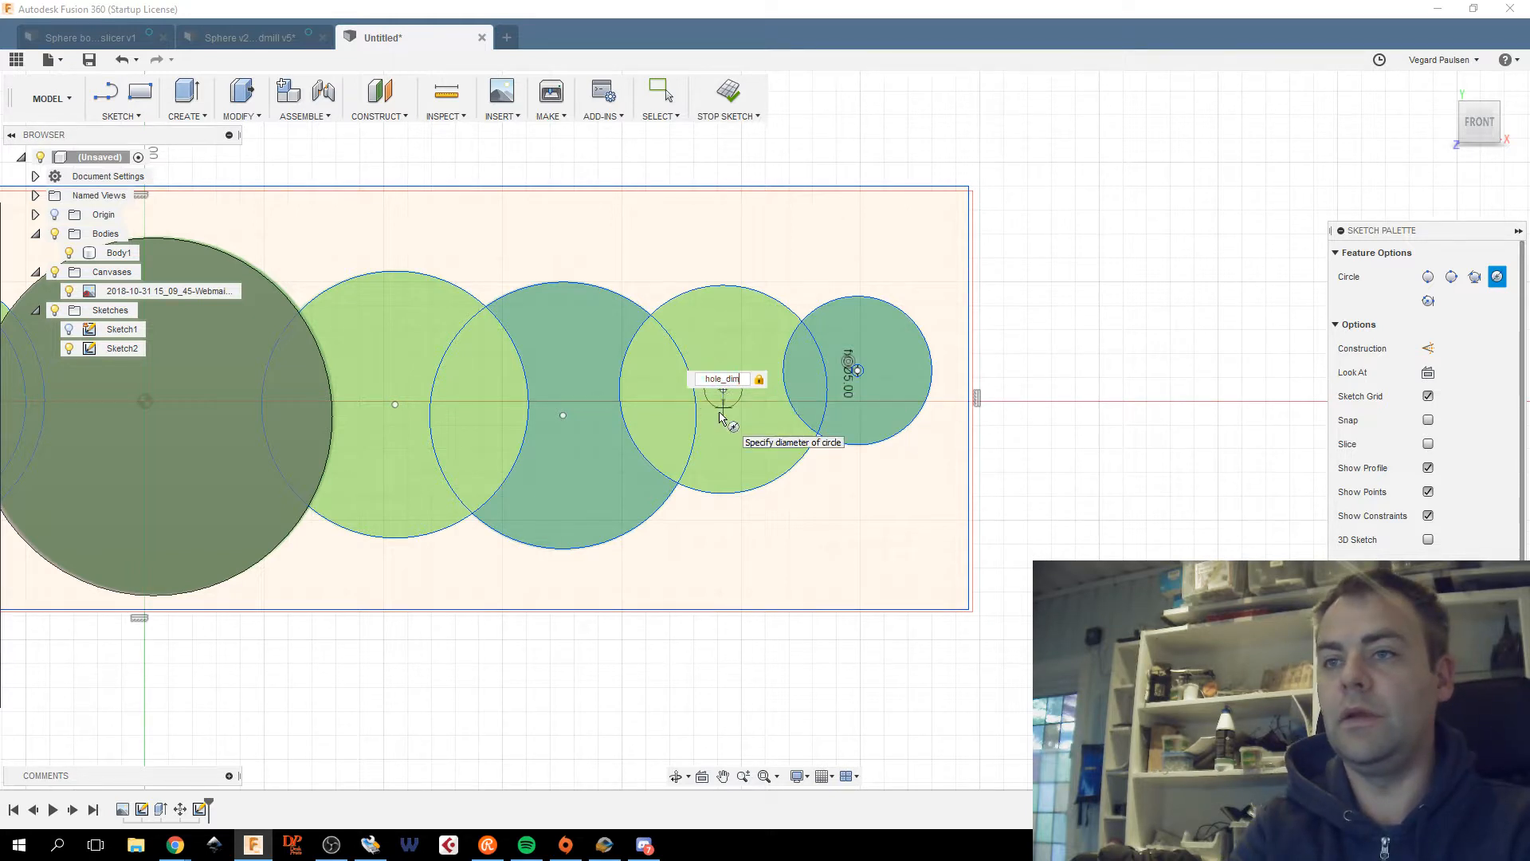
key("Return")
key("Return")
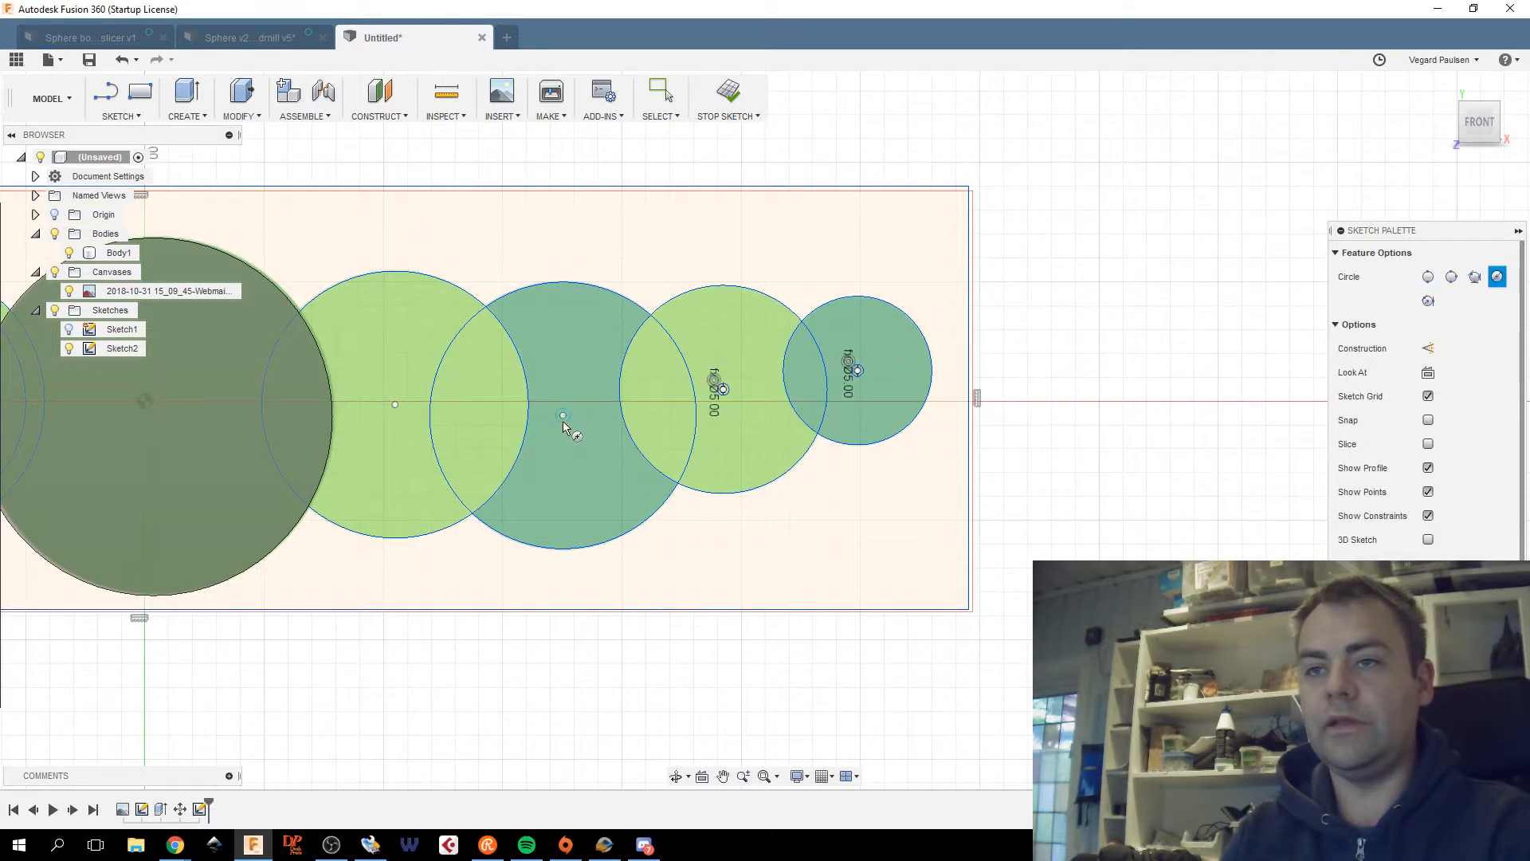
Draw a circle with diameter hole_dim at the centre of the dark green circle third from the right end.
left_click(563, 425)
type("h")
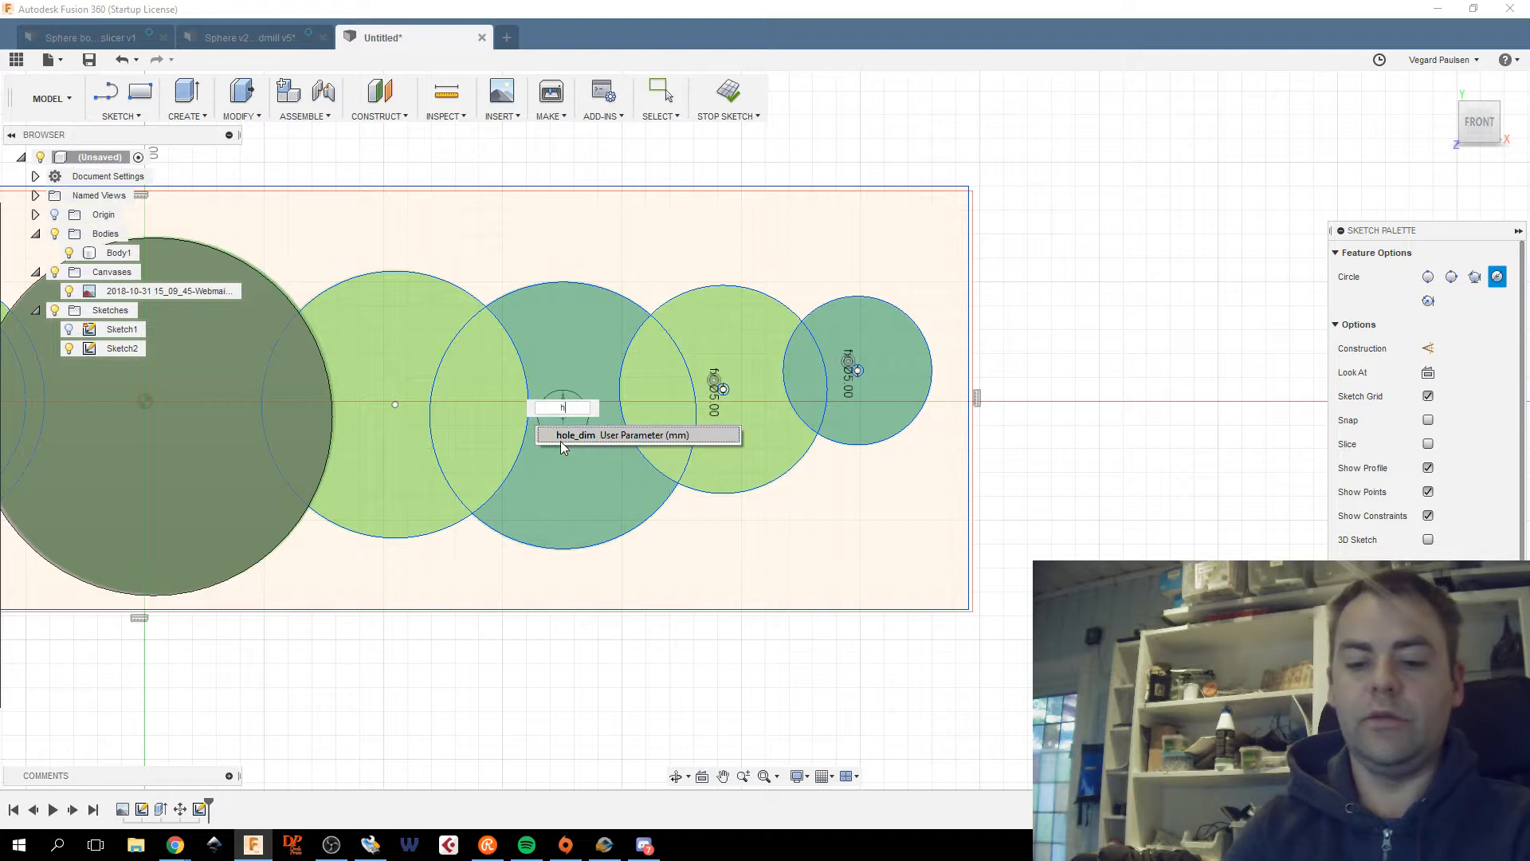
type("ole")
key("Return")
key("Return")
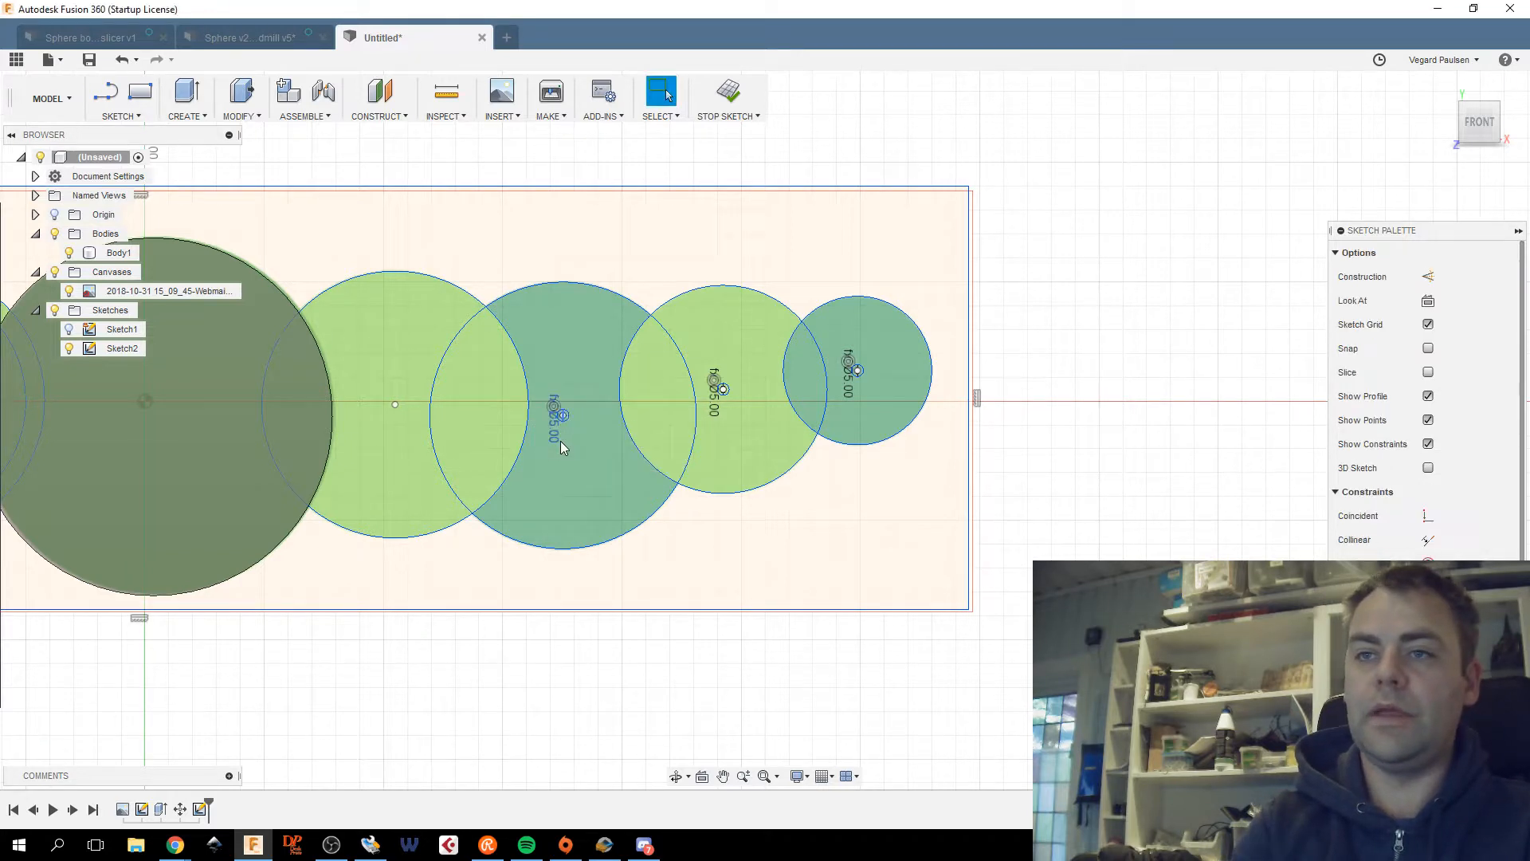
Draw a circle with diameter hole_dim at the centre of the light green circle directly right of the large grey disc.
middle_click_drag(545, 468, 869, 490)
key("Return")
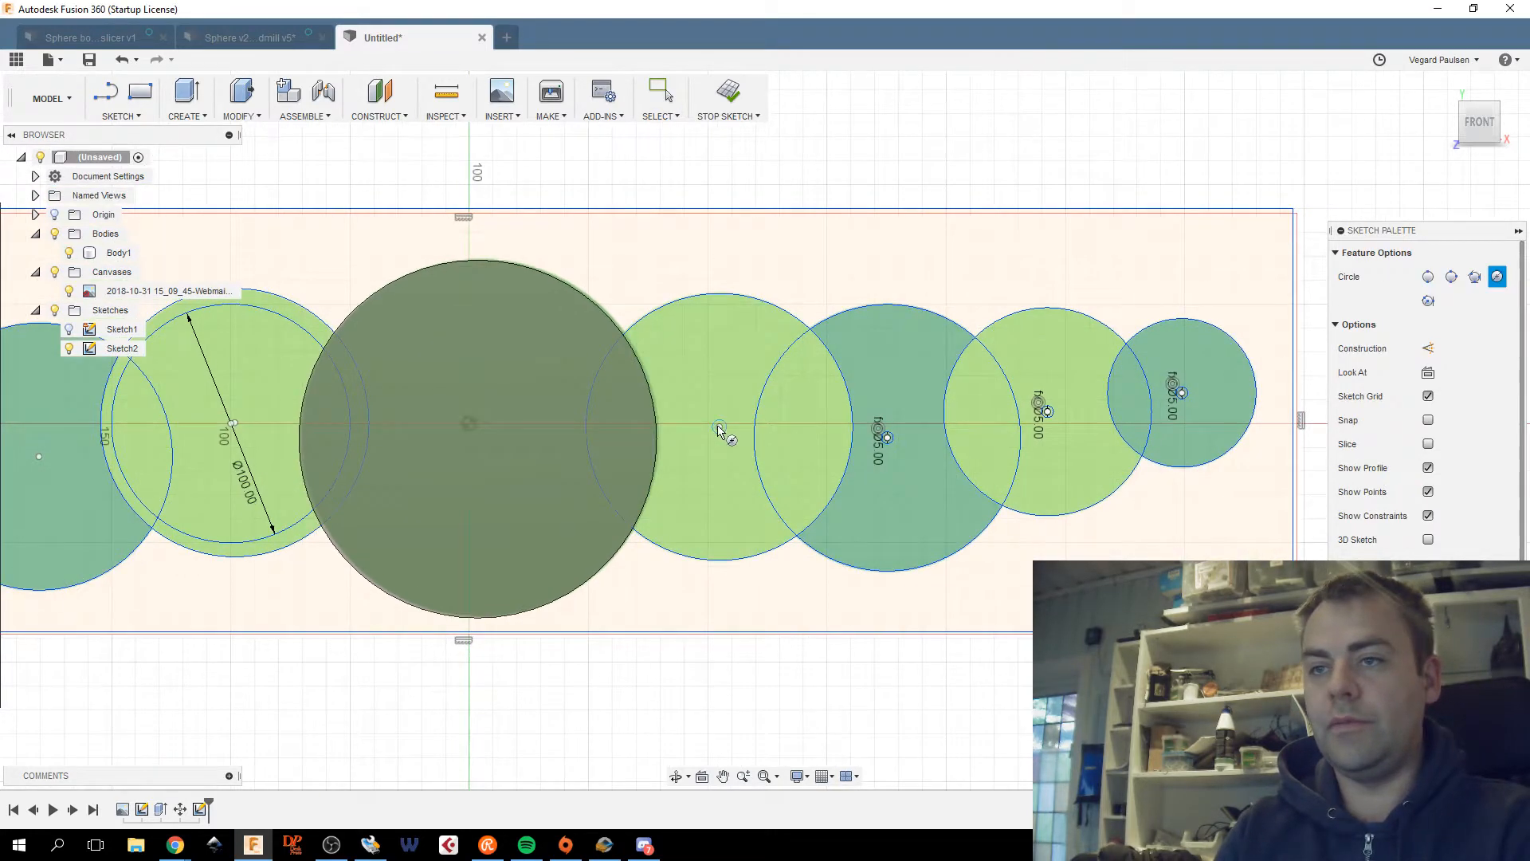
left_click(719, 428)
type("hole")
left_click(705, 462)
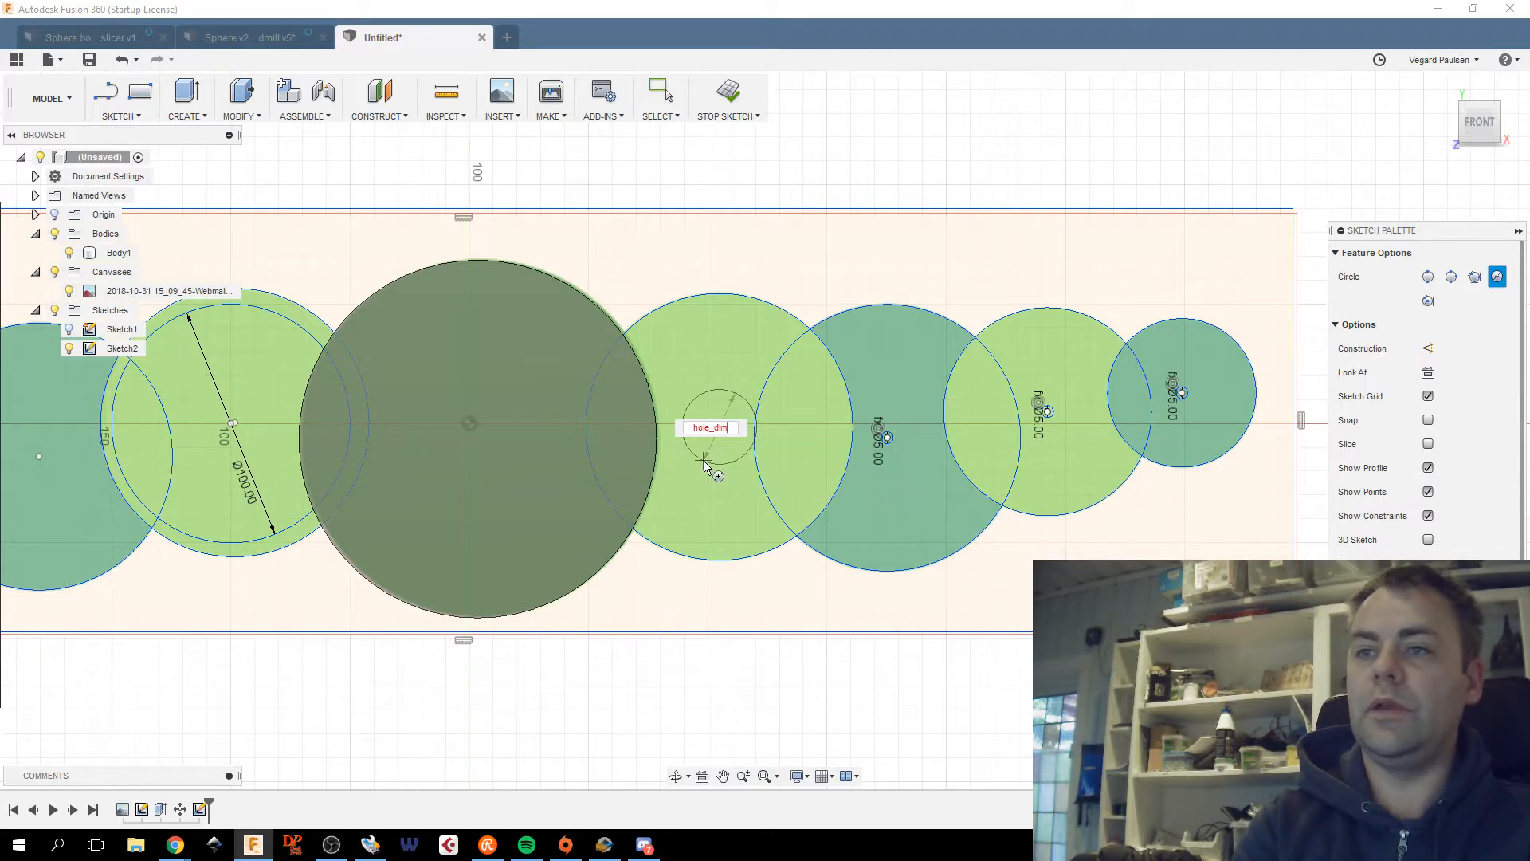
key("Tab")
key("Return")
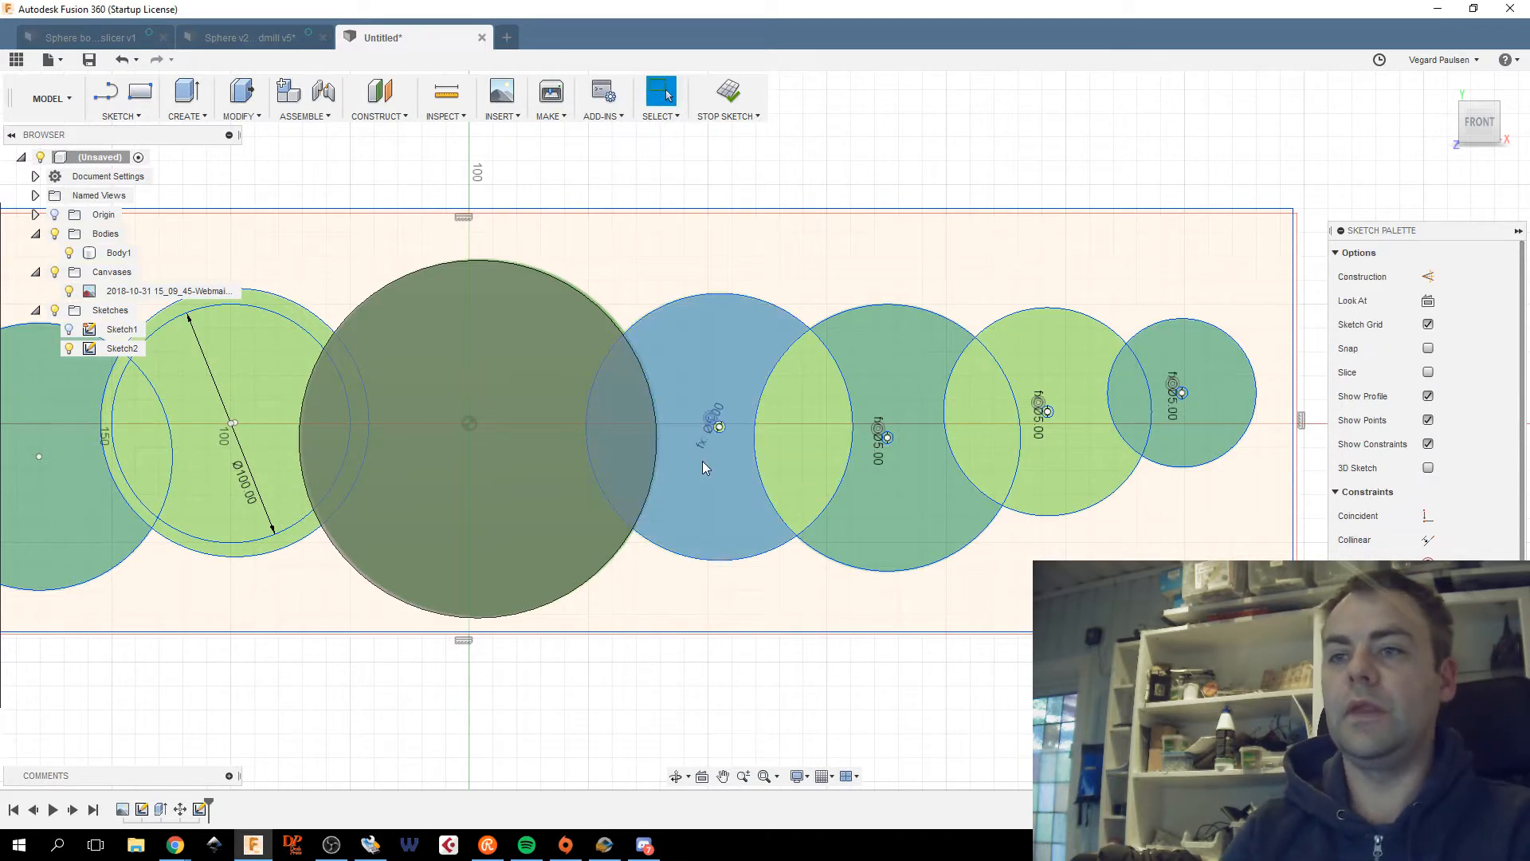
Draw a circle with diameter hole_dim at the centre of the larger light green circle directly left of the grey disc.
middle_click_drag(479, 440, 881, 433)
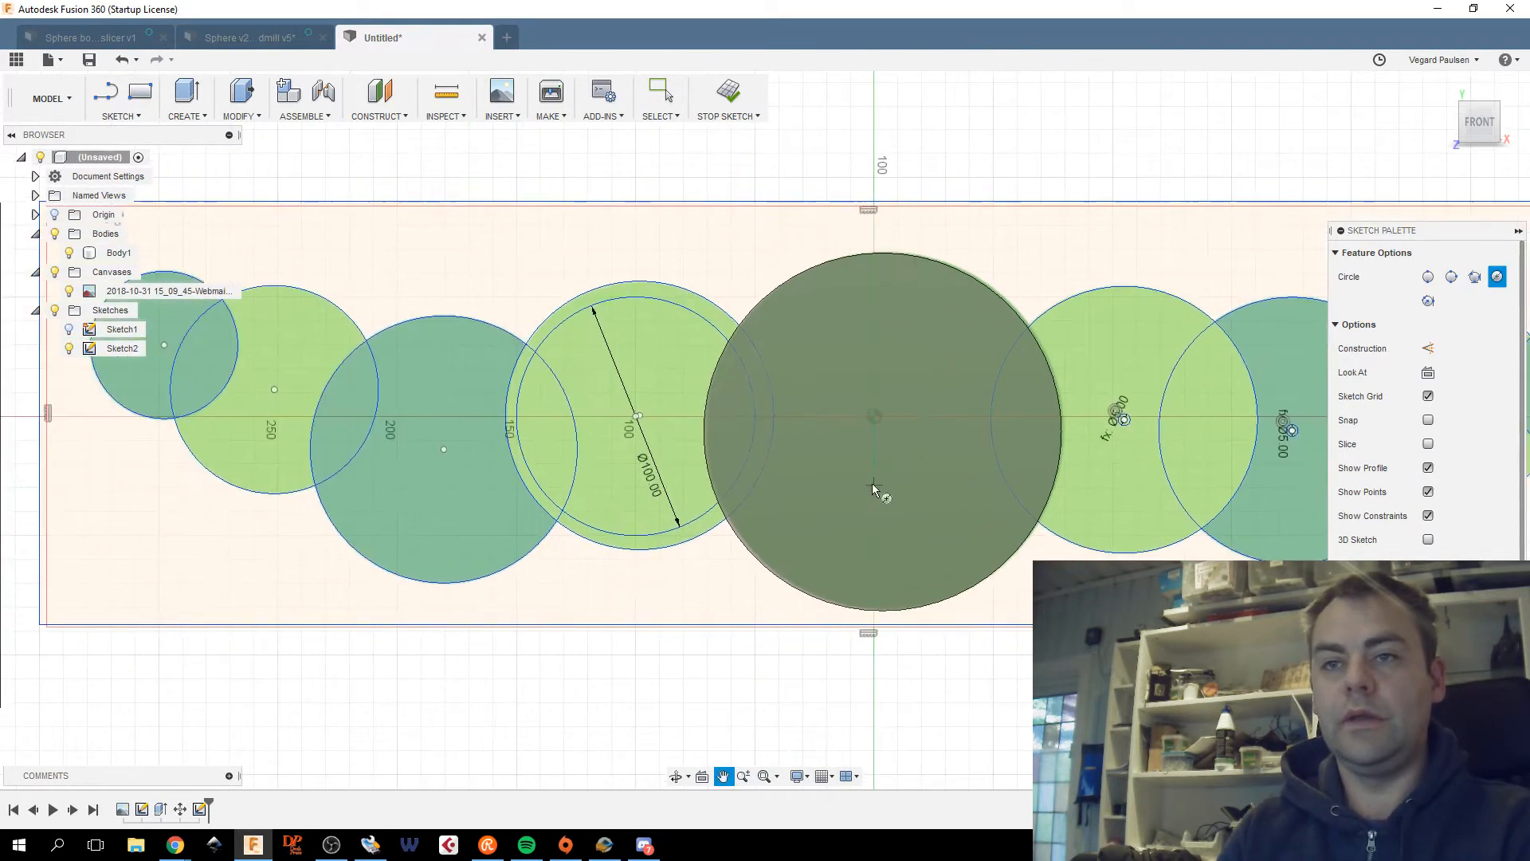
scroll(637, 418, "up", 5)
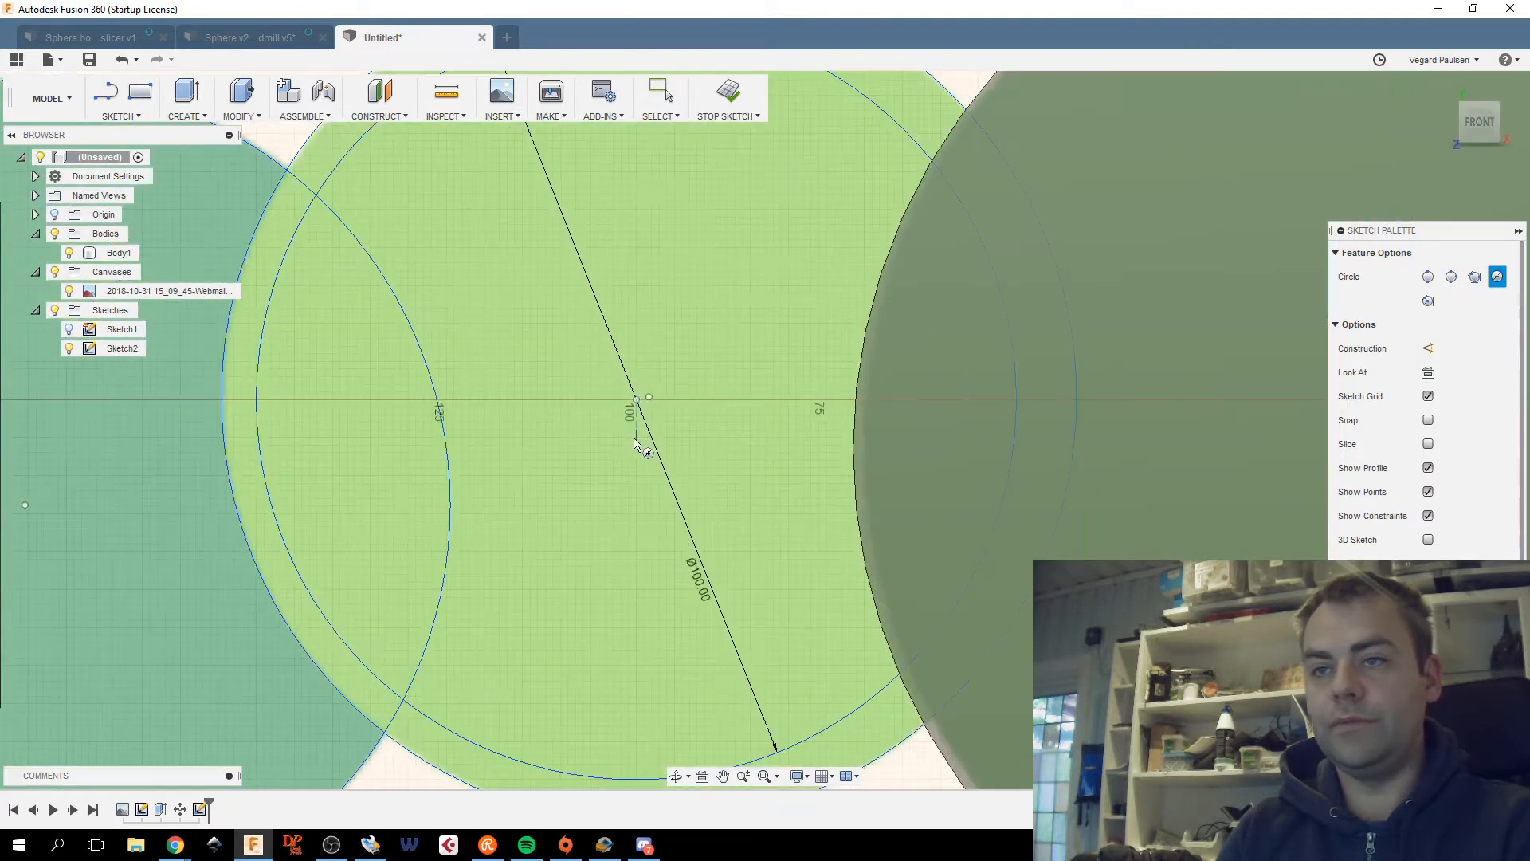
left_click(649, 397)
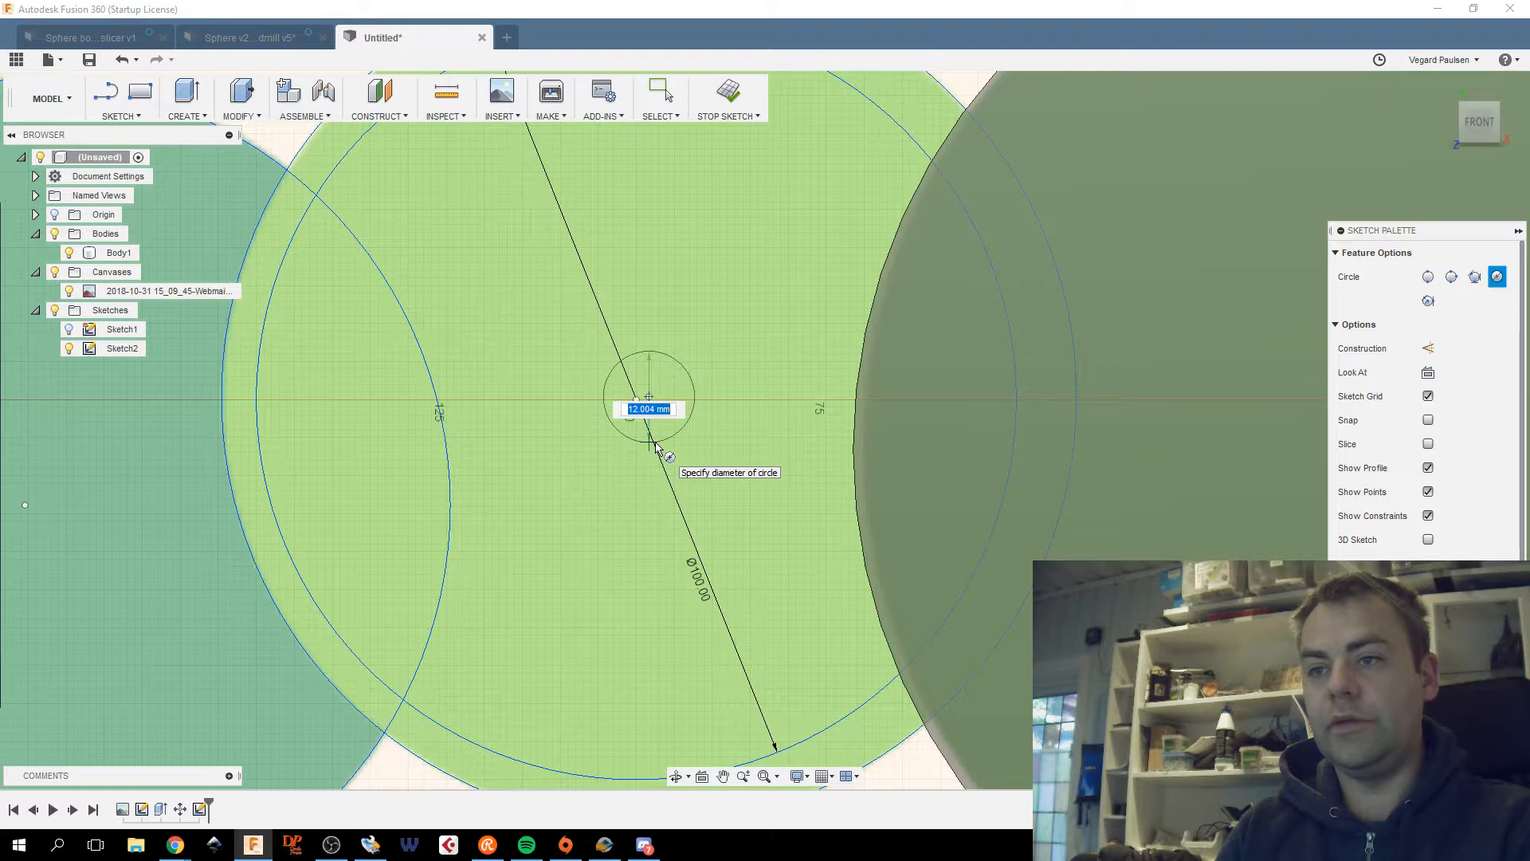
type("15")
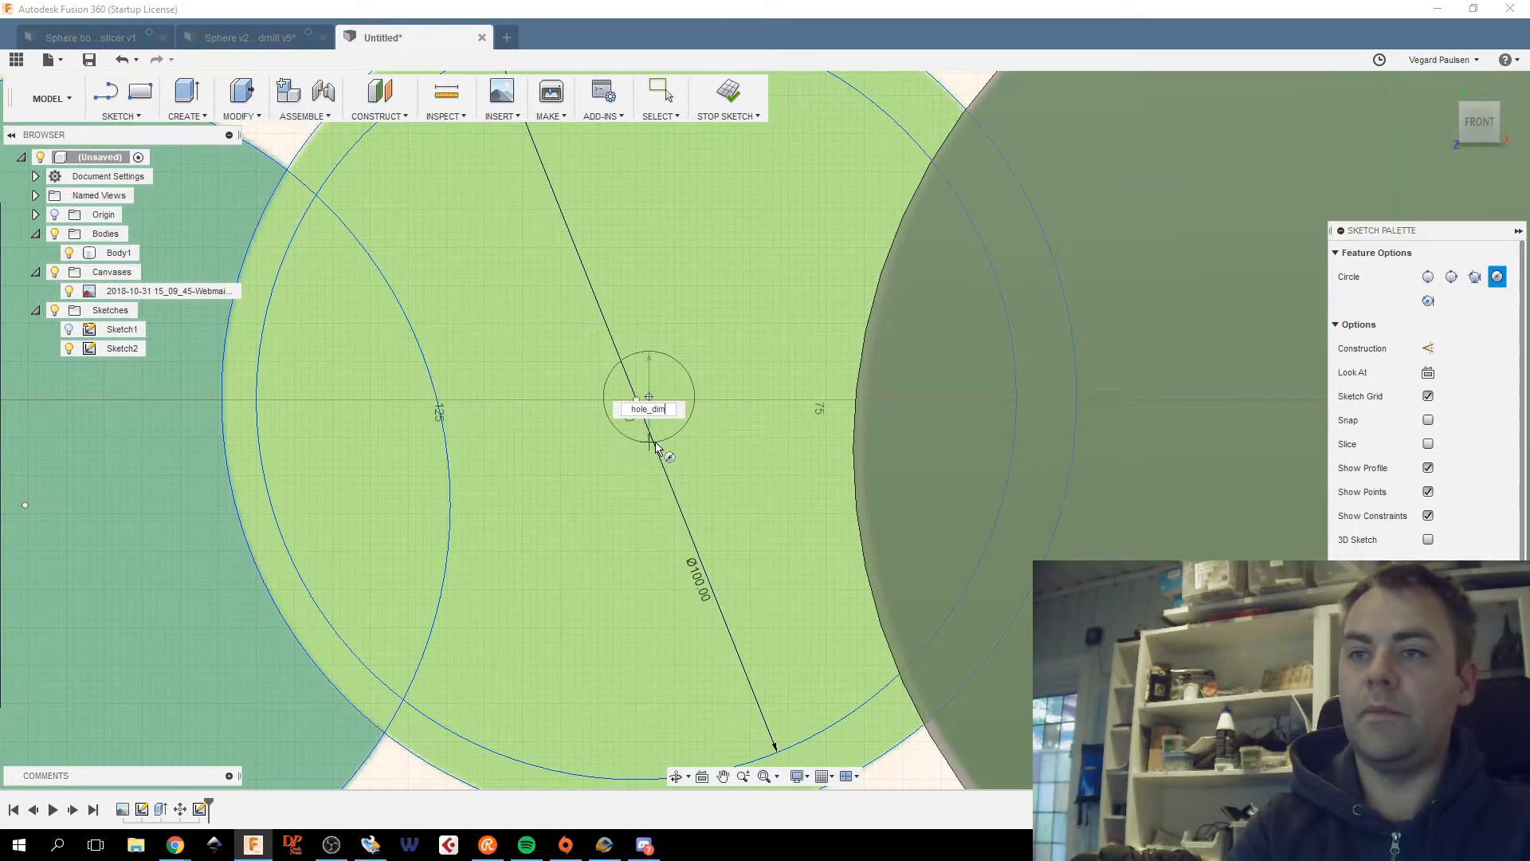
key("Return")
key("Escape")
Draw a circle with diameter hole_dim at the centre of the large dark green circle third from the left end.
scroll(655, 449, "down", 3)
middle_click_drag(170, 466, 635, 467)
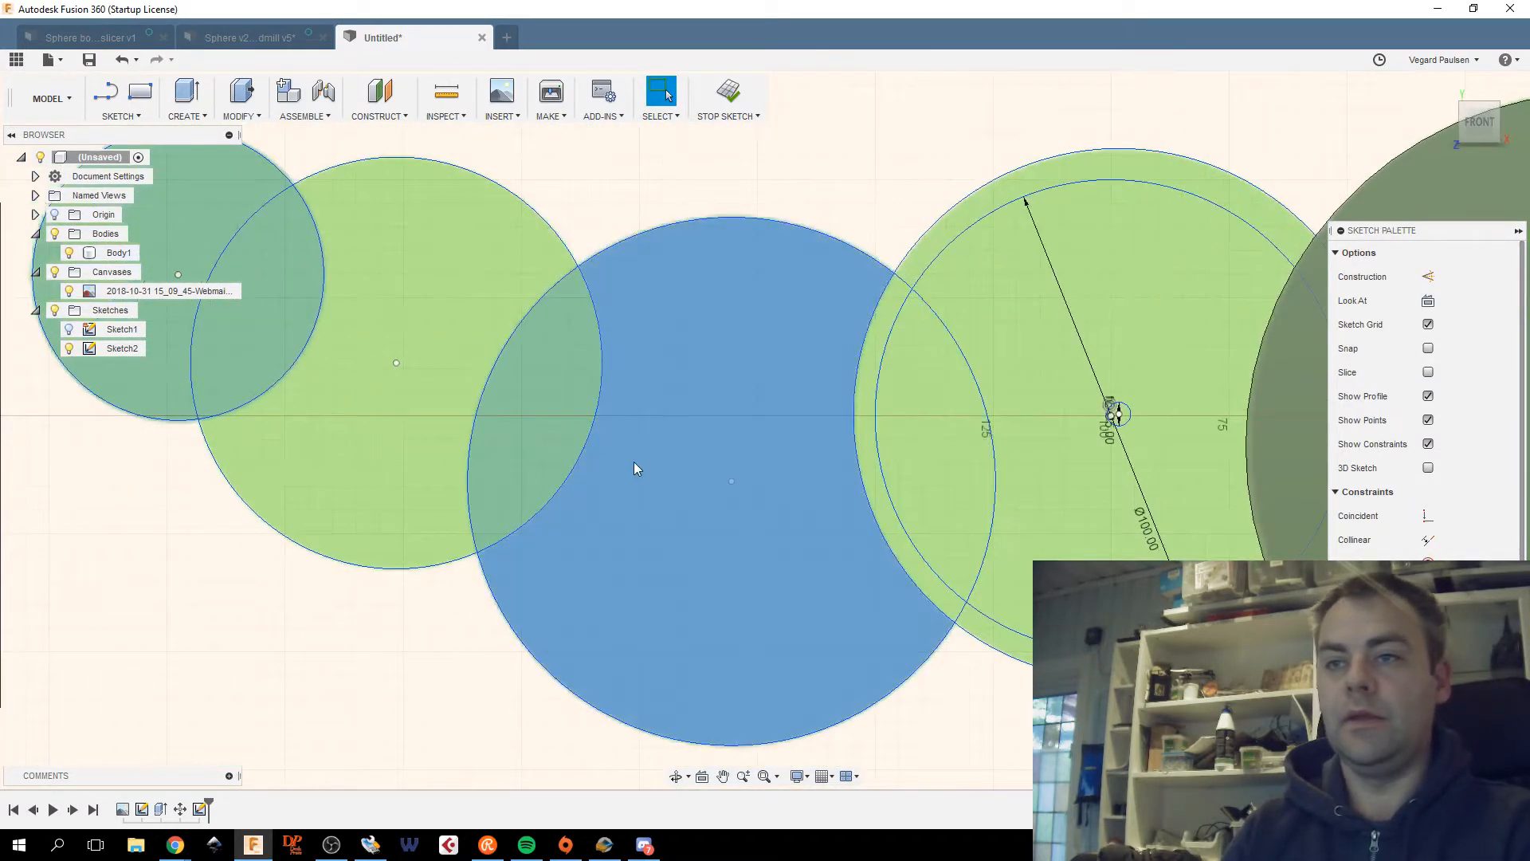
key("c")
left_click(732, 483)
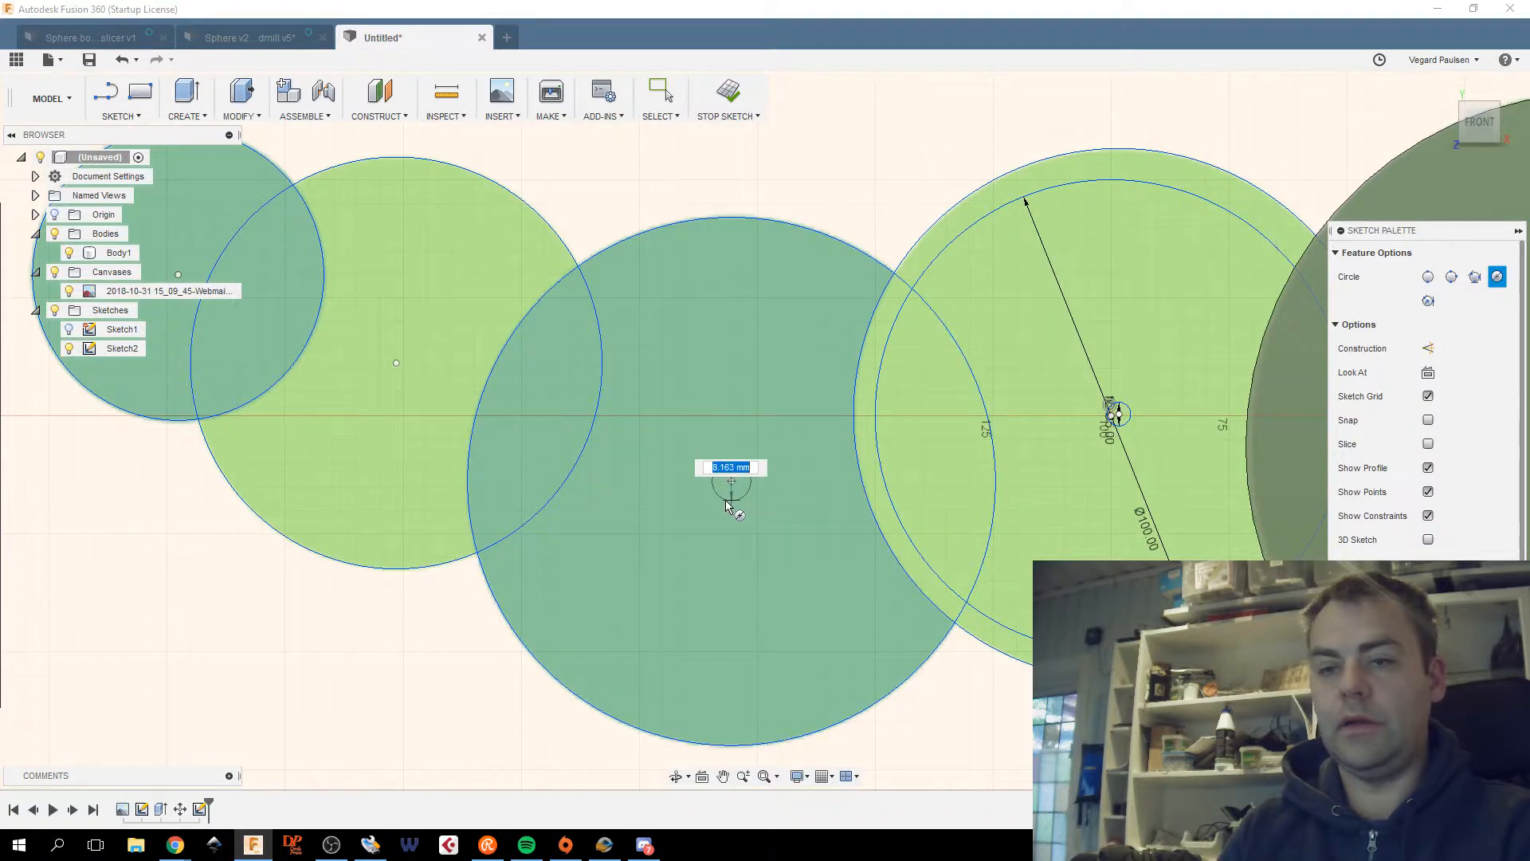
type("hole")
left_click(726, 495)
key("Return")
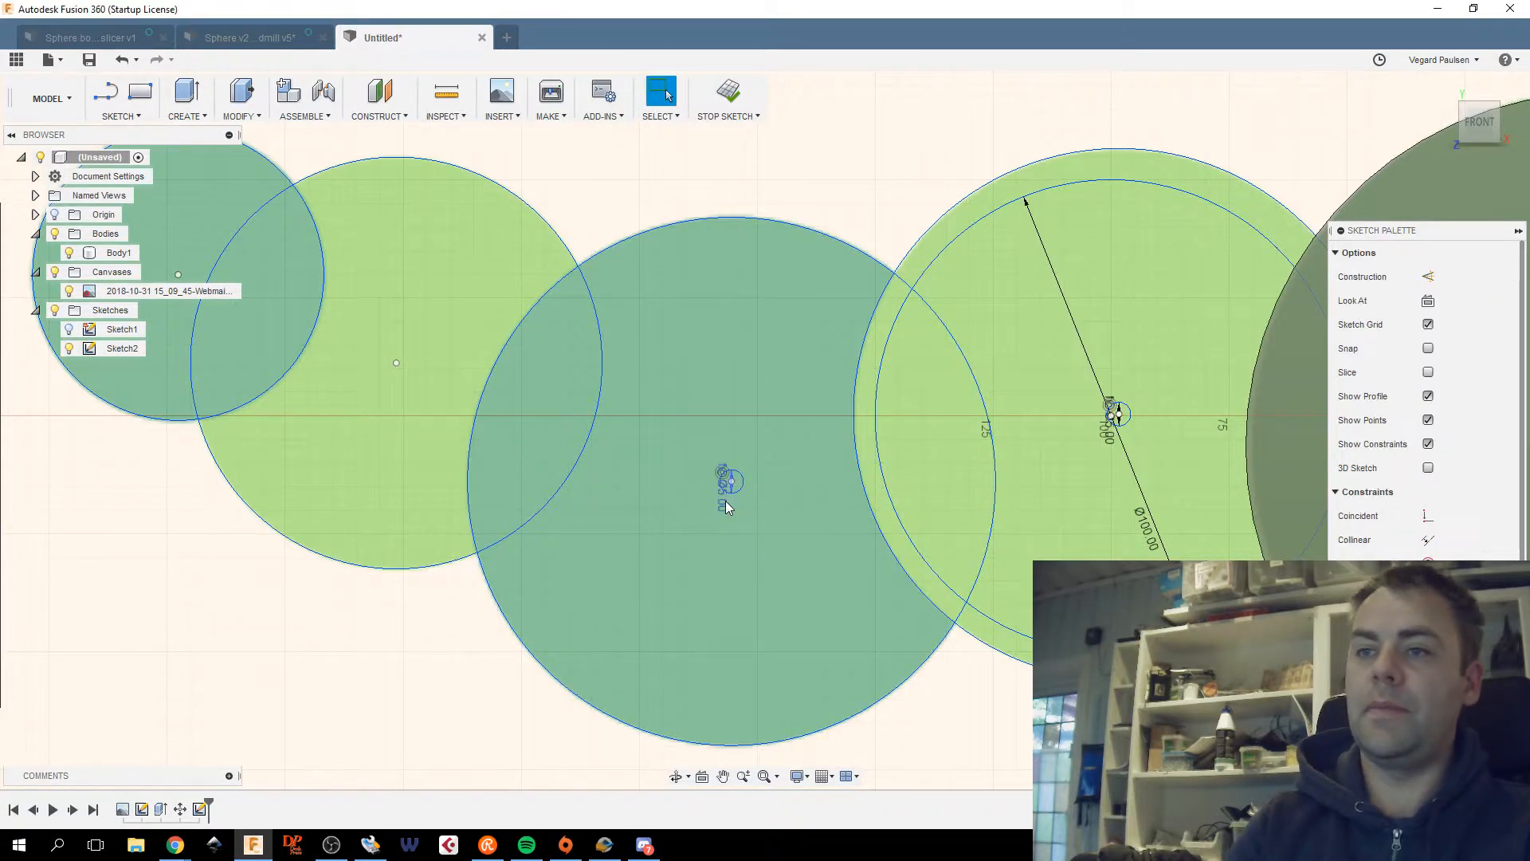
left_click(396, 364)
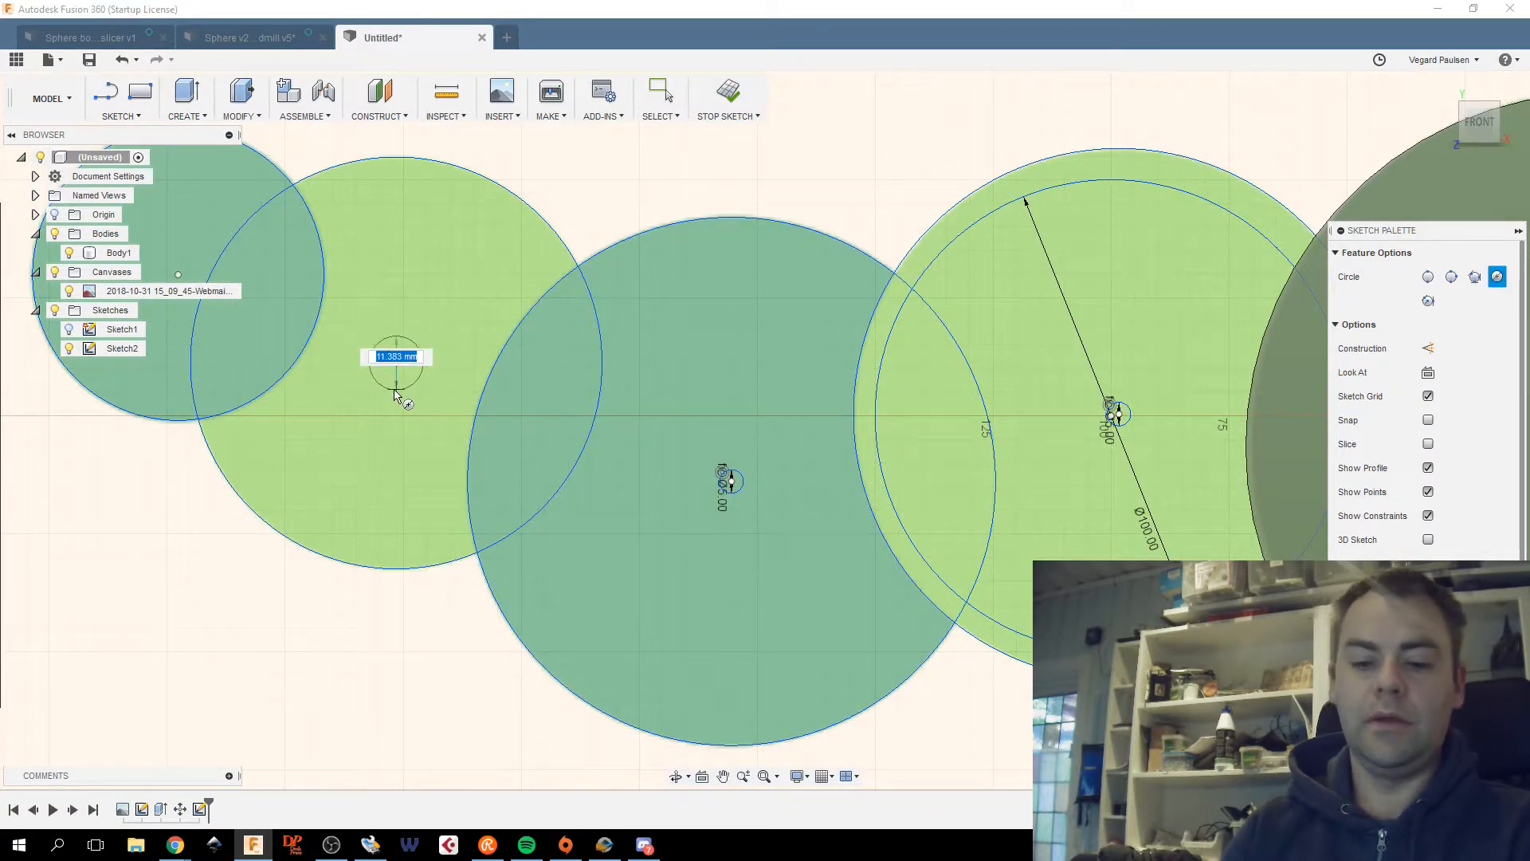
type("hole")
key("Return")
key("Escape")
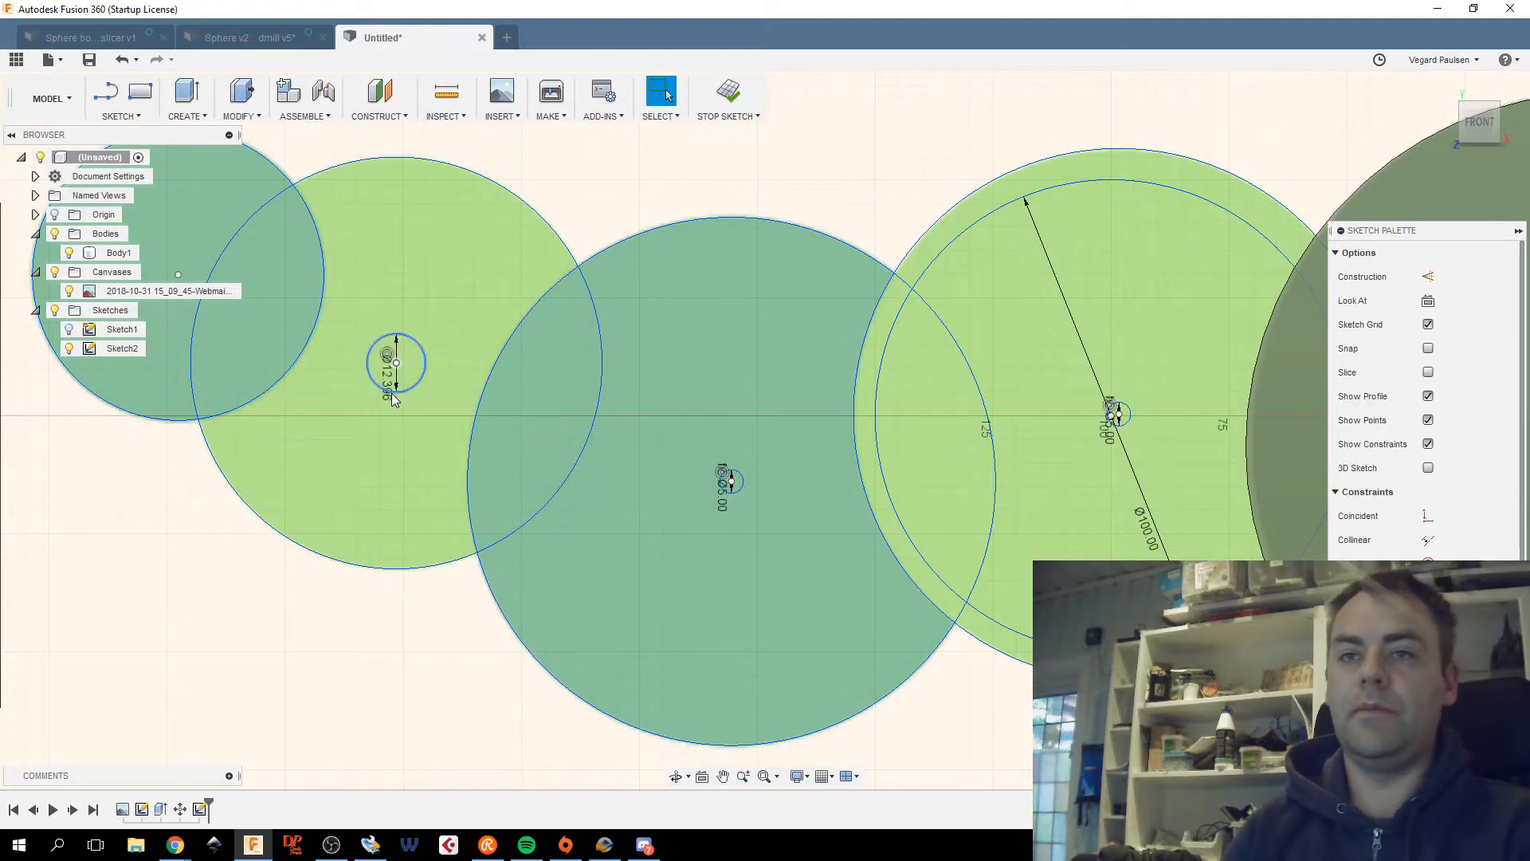
key("ctrl+z")
Draw a circle with diameter hole_dim at the centre of the light green circle second from the left end.
key("c")
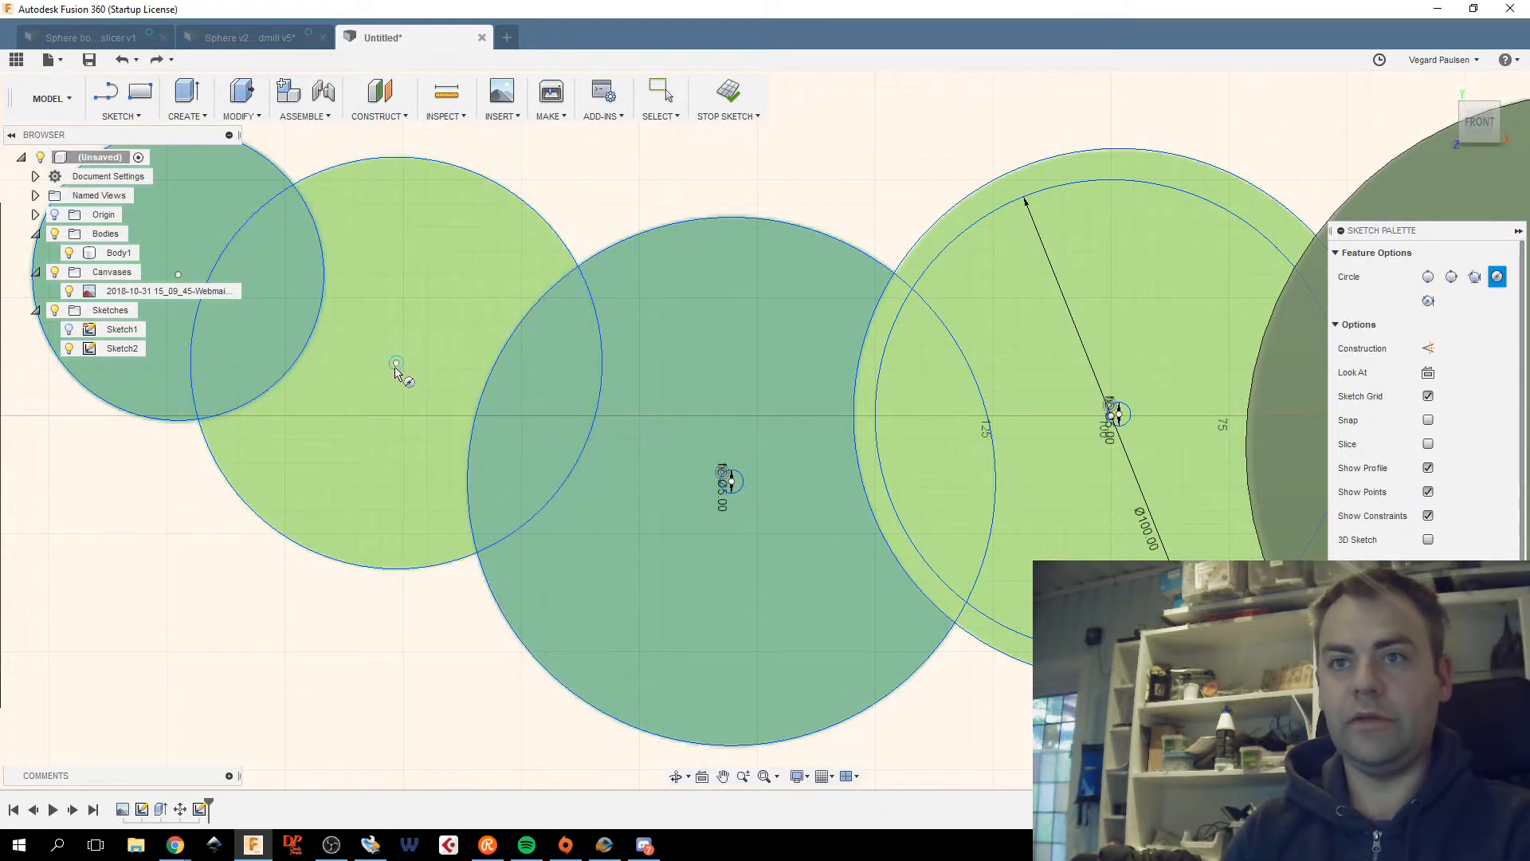
left_click(396, 363)
type("hole")
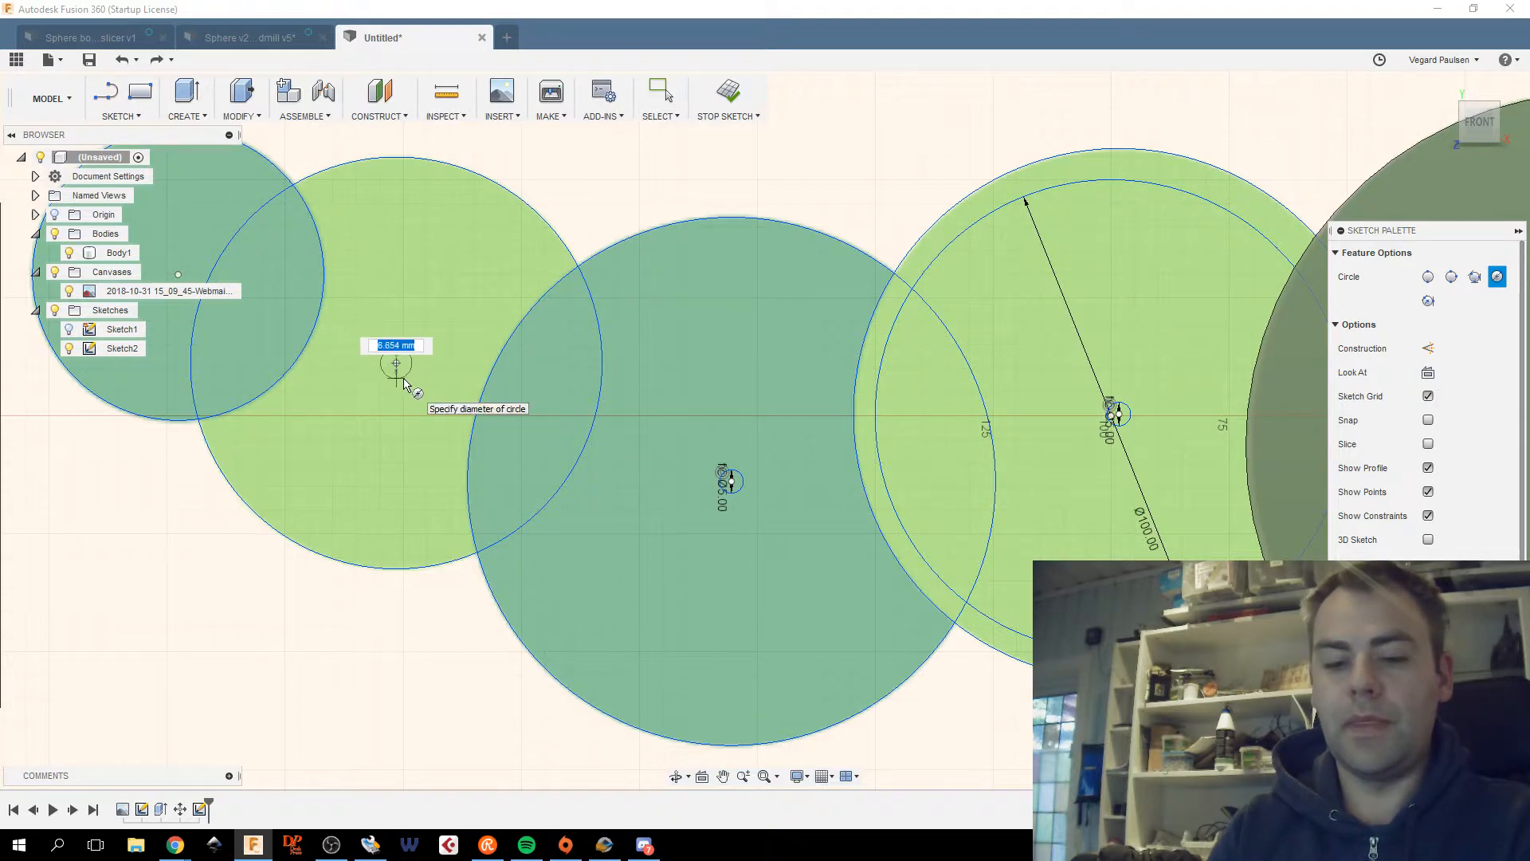
type("hole")
left_click(404, 375)
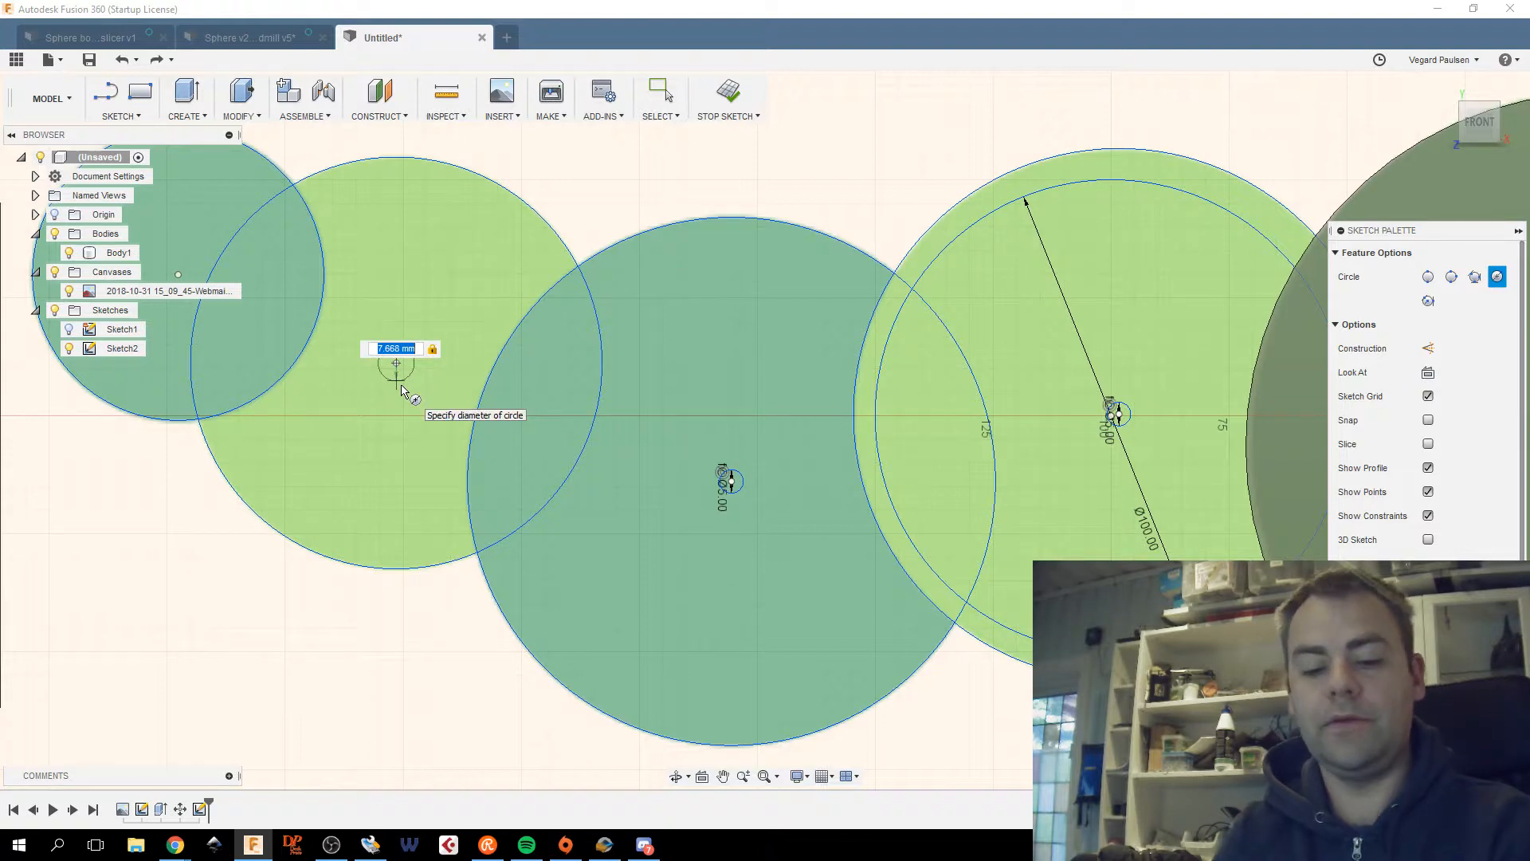
type("hole")
left_click(401, 384)
key("Return")
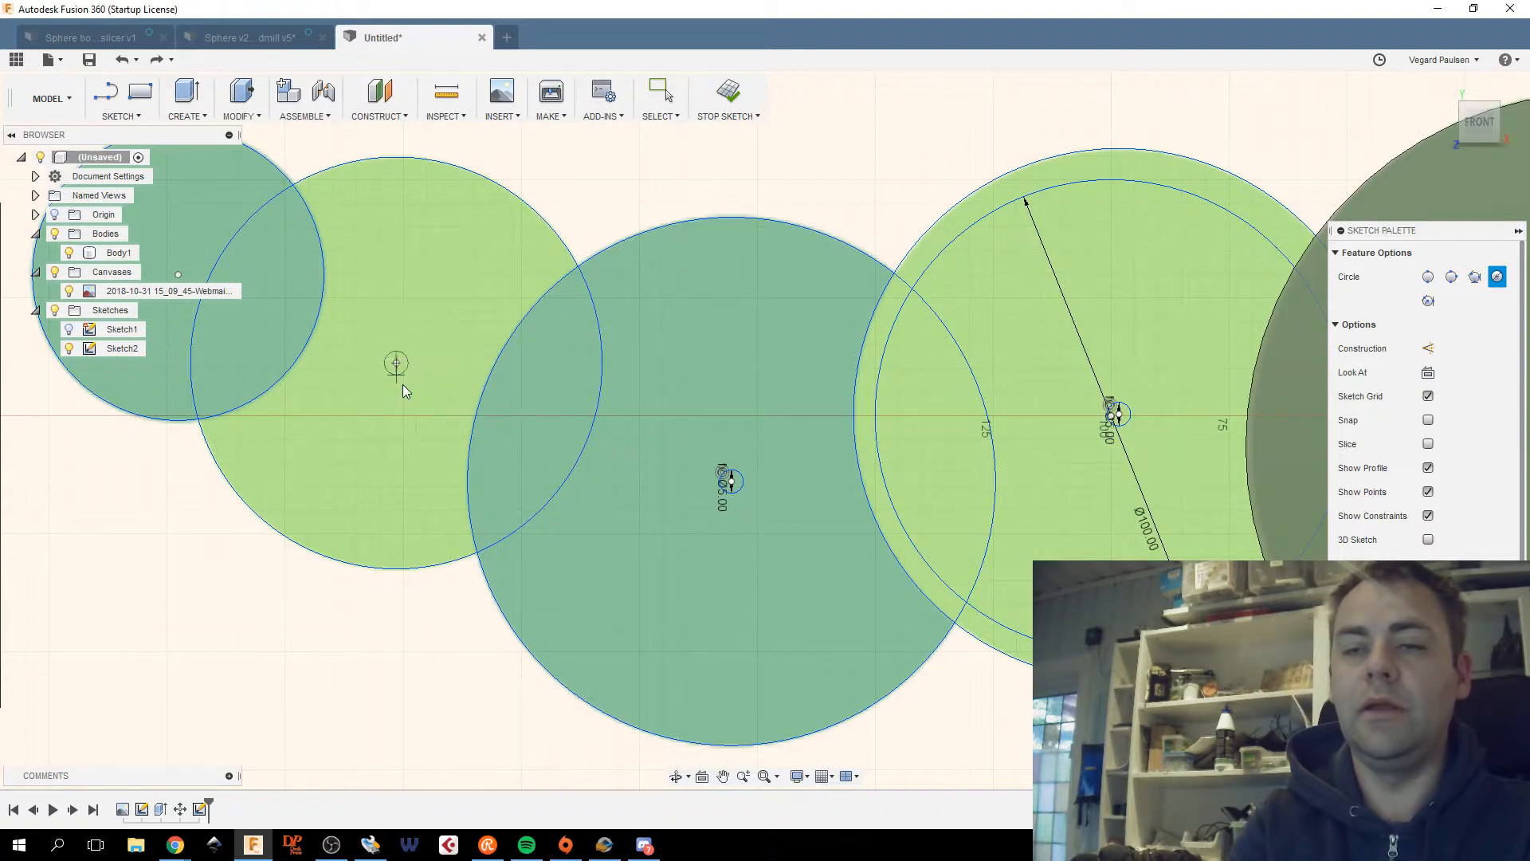
key("Escape")
Draw a circle with diameter hole_dim at the centre of the small dark green circle at the far left end.
middle_click_drag(435, 389, 898, 494)
key("c")
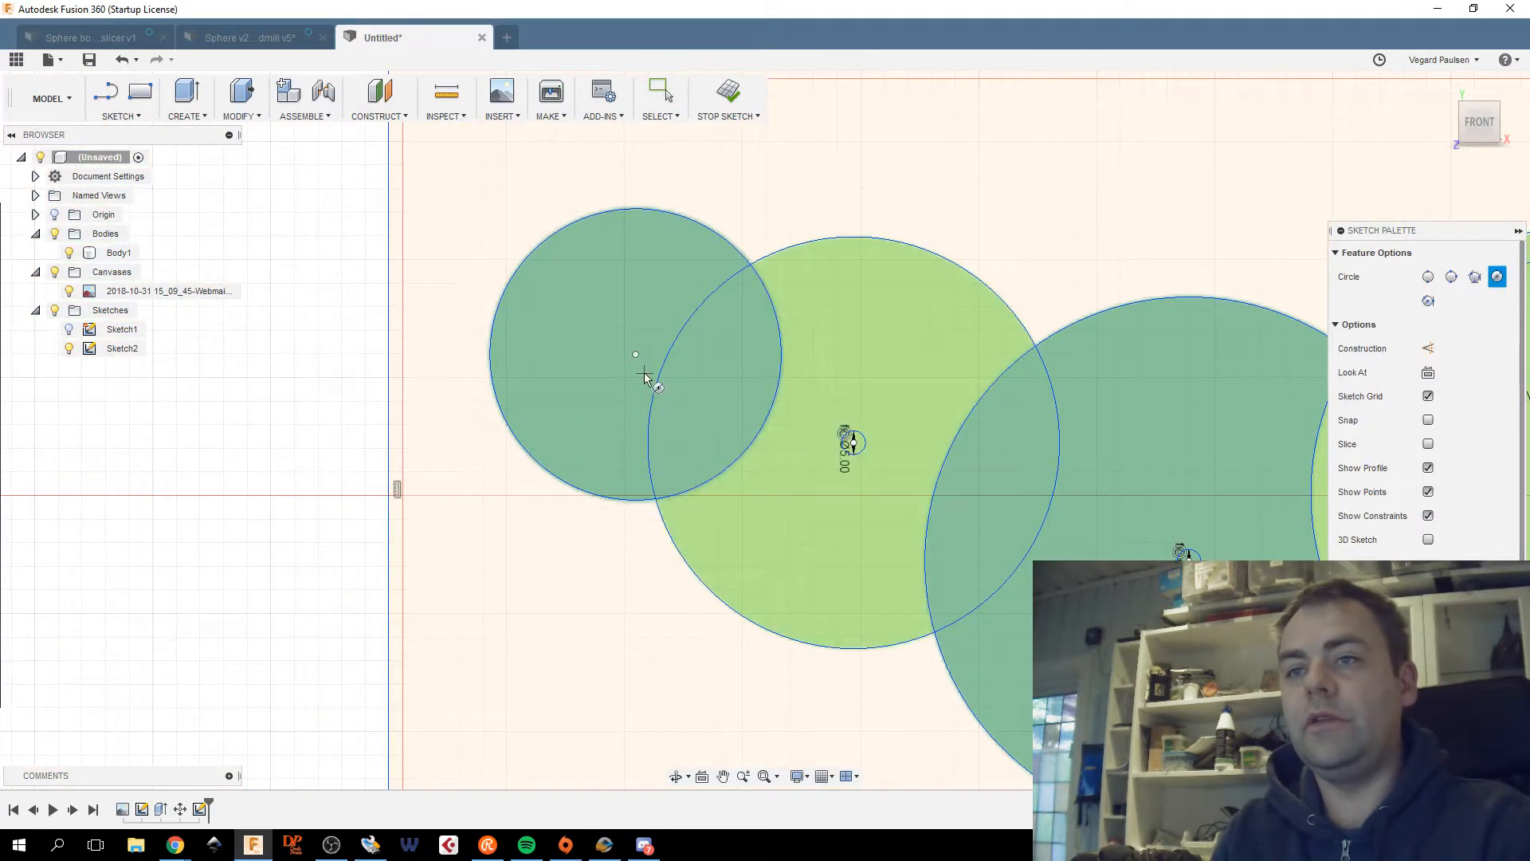
left_click(635, 356)
type("hole")
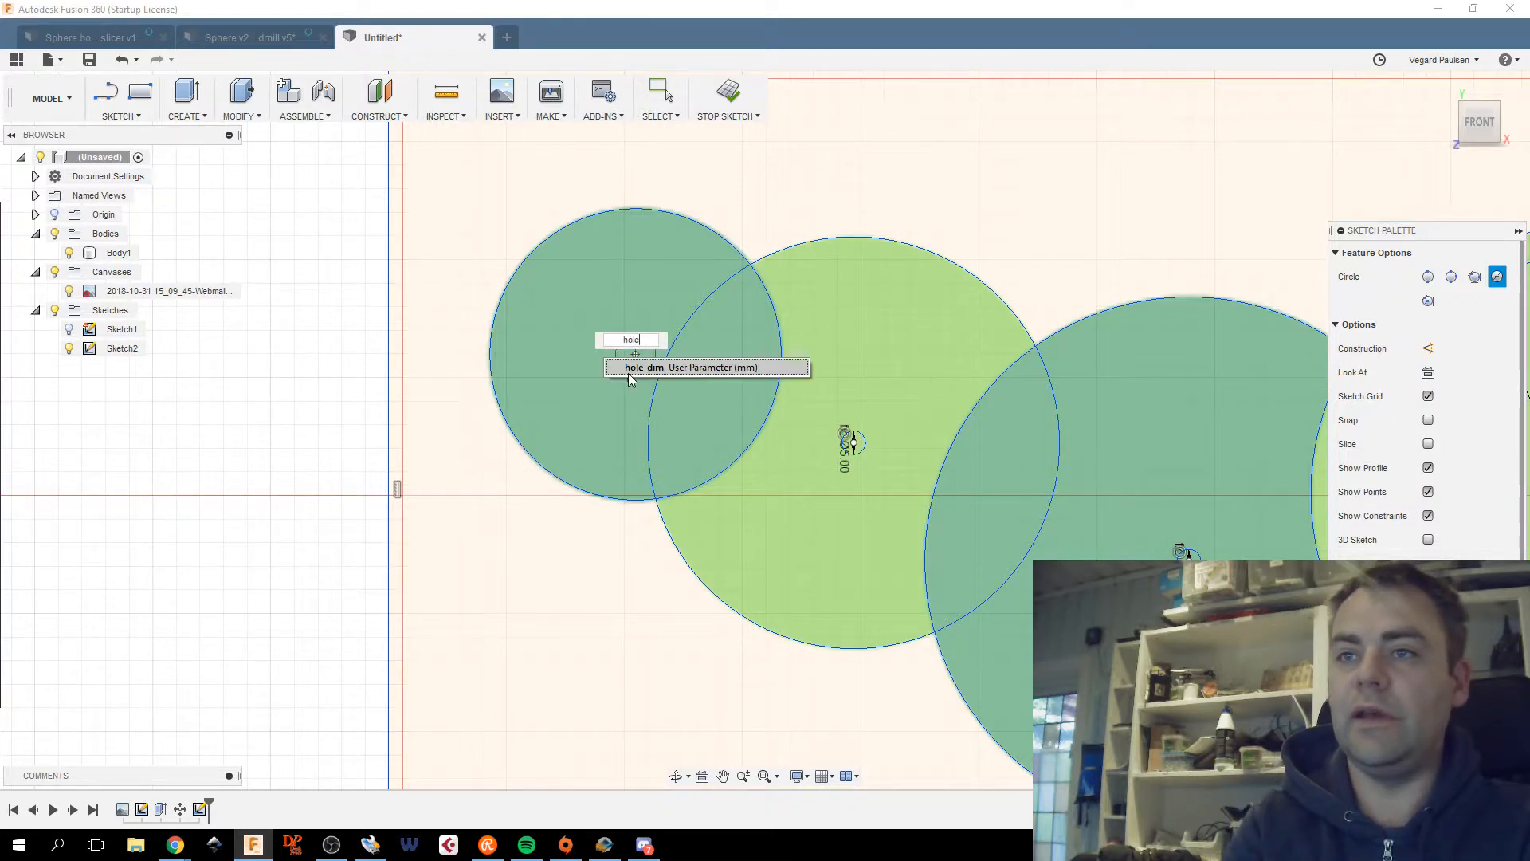
left_click(630, 368)
key("Return")
key("Escape")
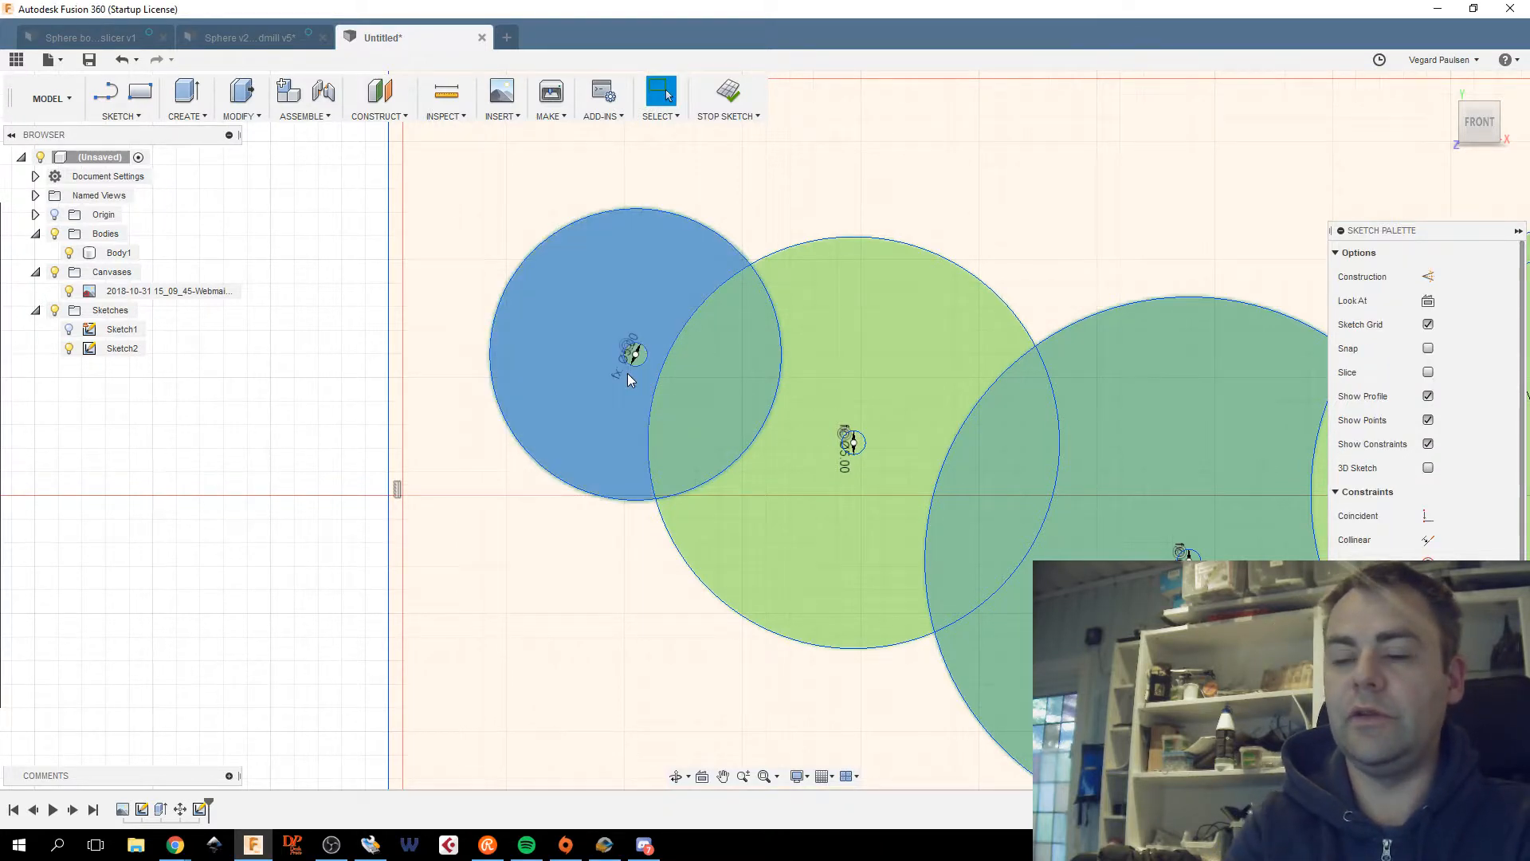
scroll(628, 475, "down", 4)
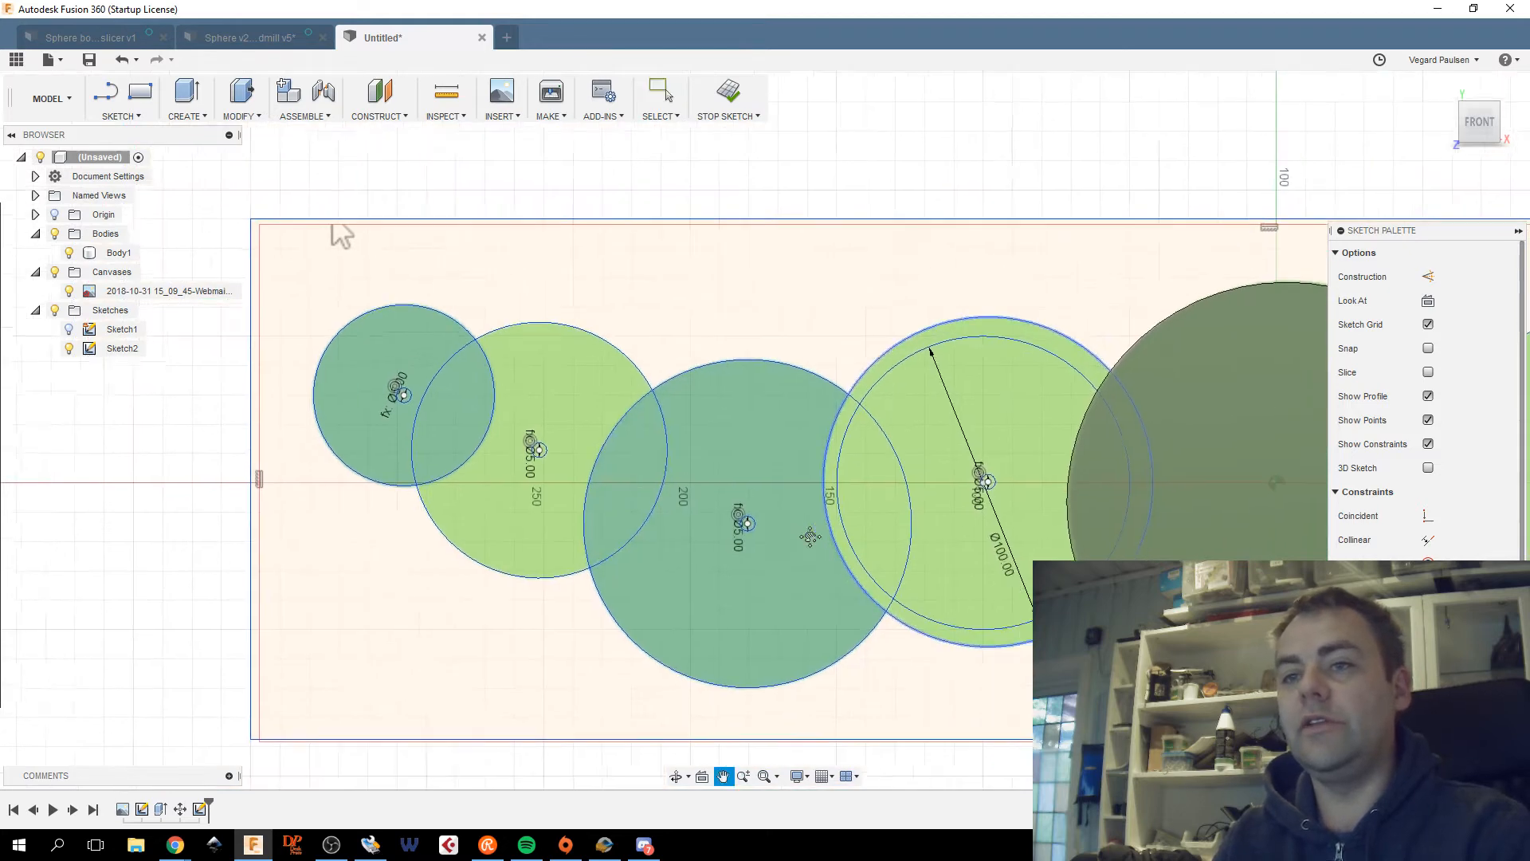
scroll(748, 542, "down", 1)
middle_click_drag(920, 559, 715, 545)
middle_click_drag(880, 532, 701, 519)
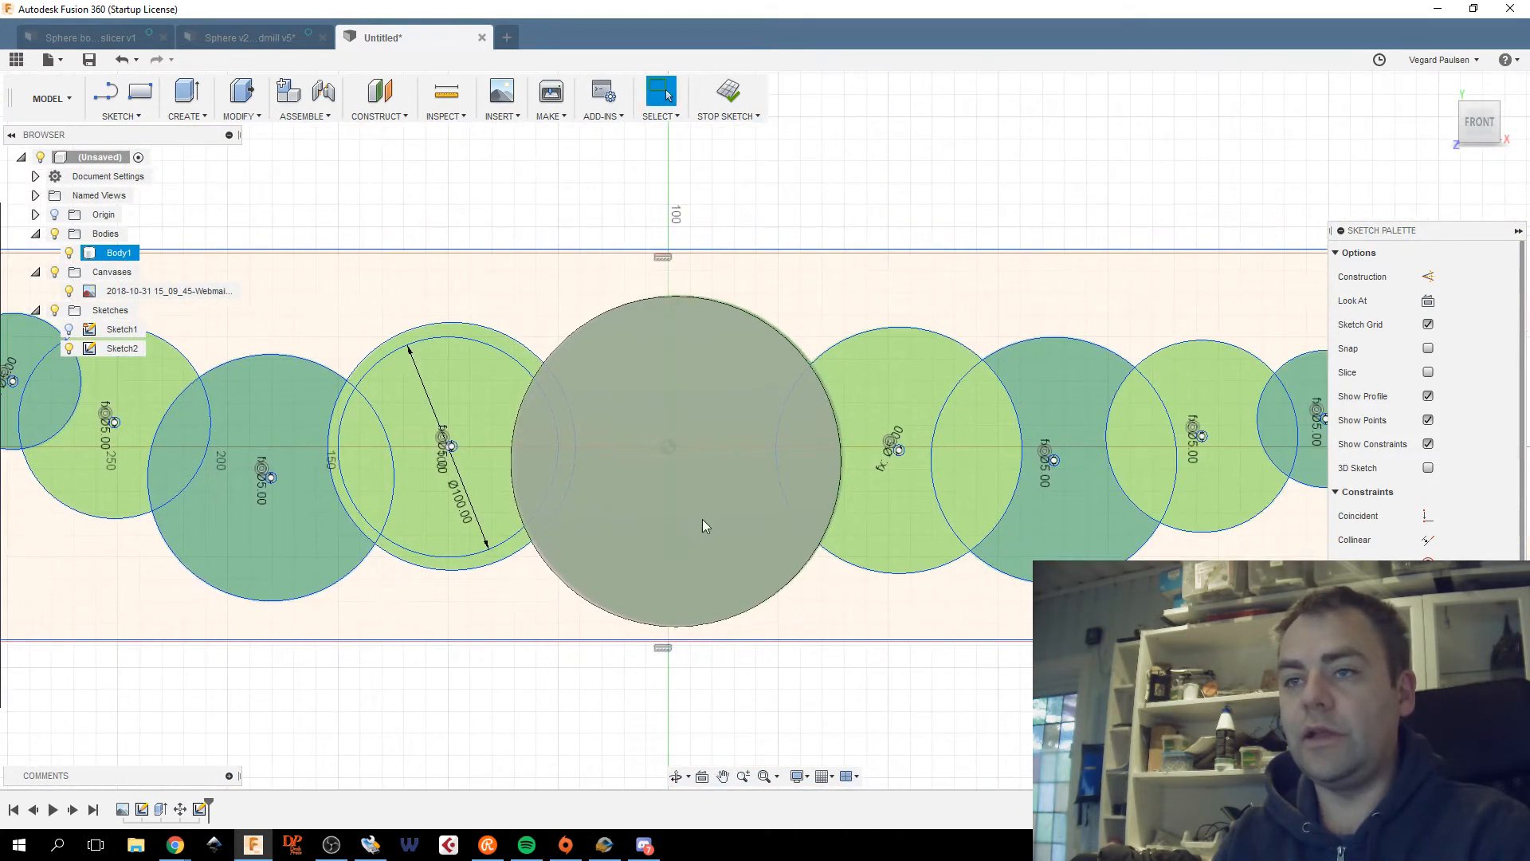
Trace the large central disc with a two-point circle about 150 mm in diameter, spanning opposite edges of its canvas outline.
scroll(707, 520, "up", 3)
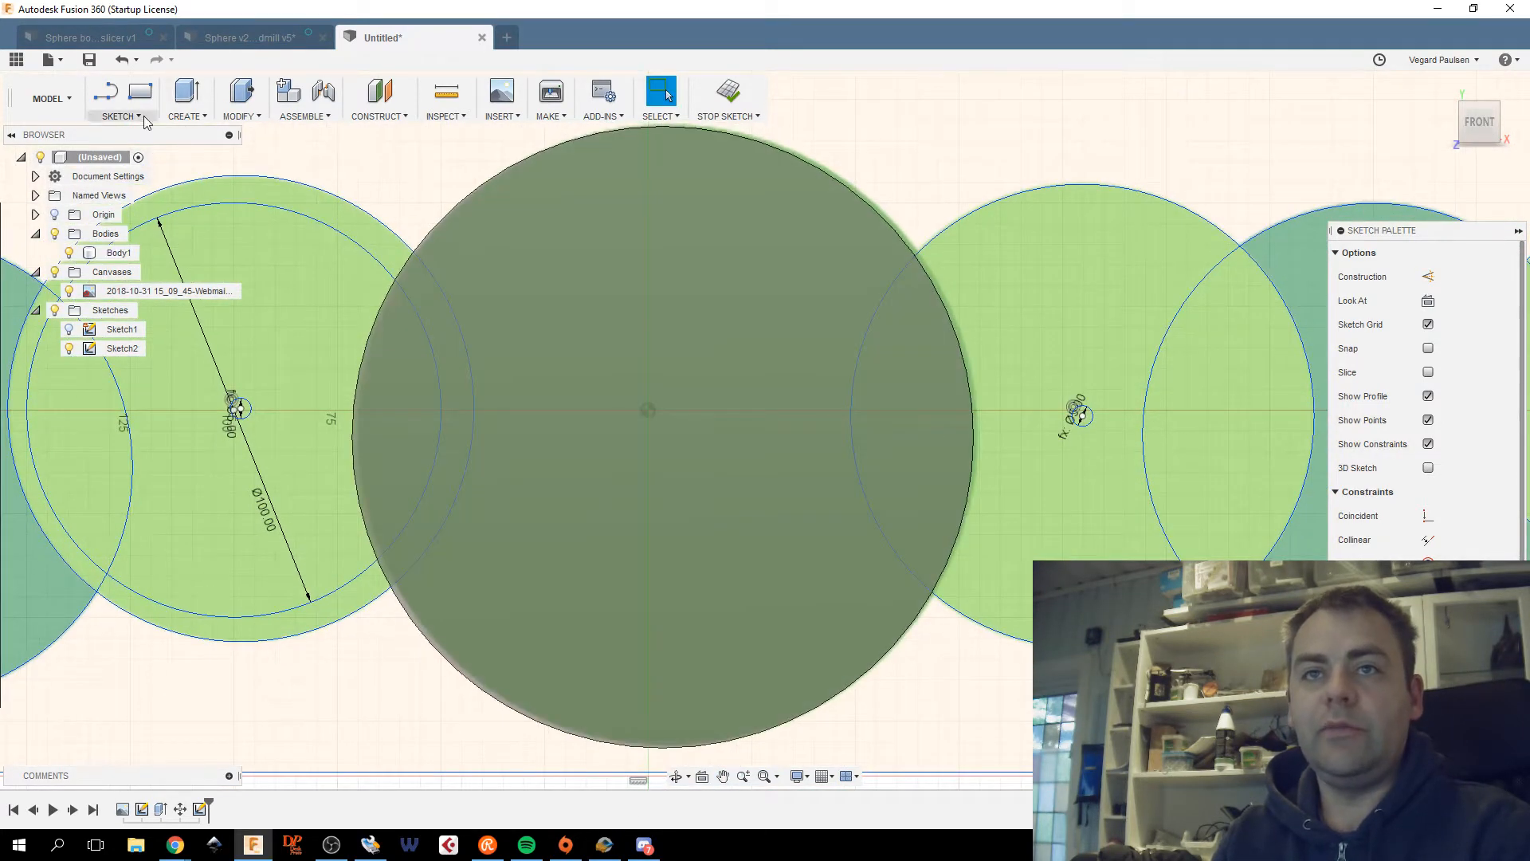
left_click(121, 116)
mouse_move(149, 192)
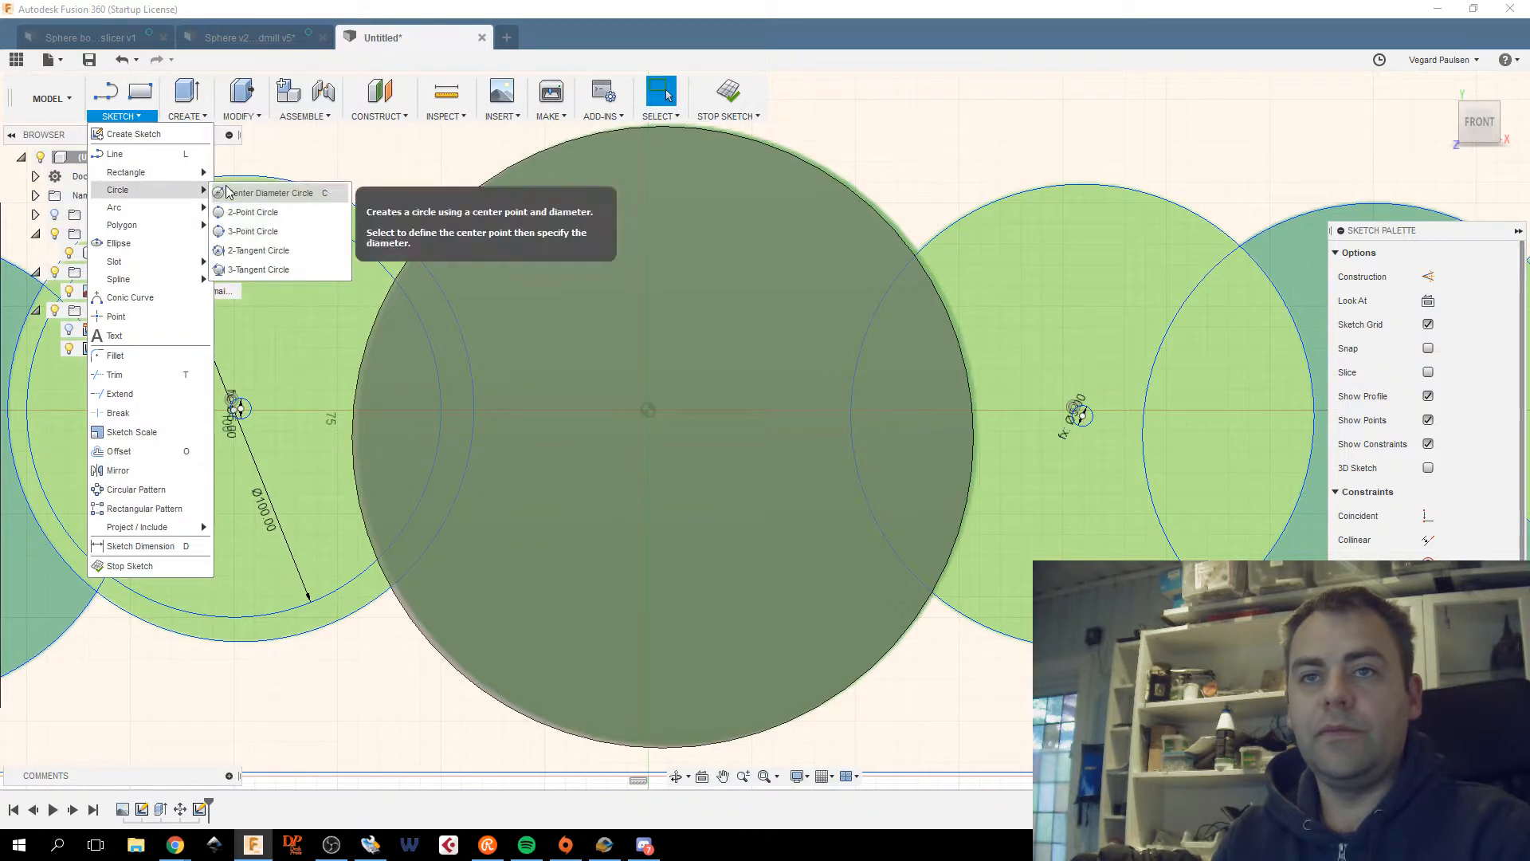
left_click(255, 190)
scroll(822, 151, "up", 5)
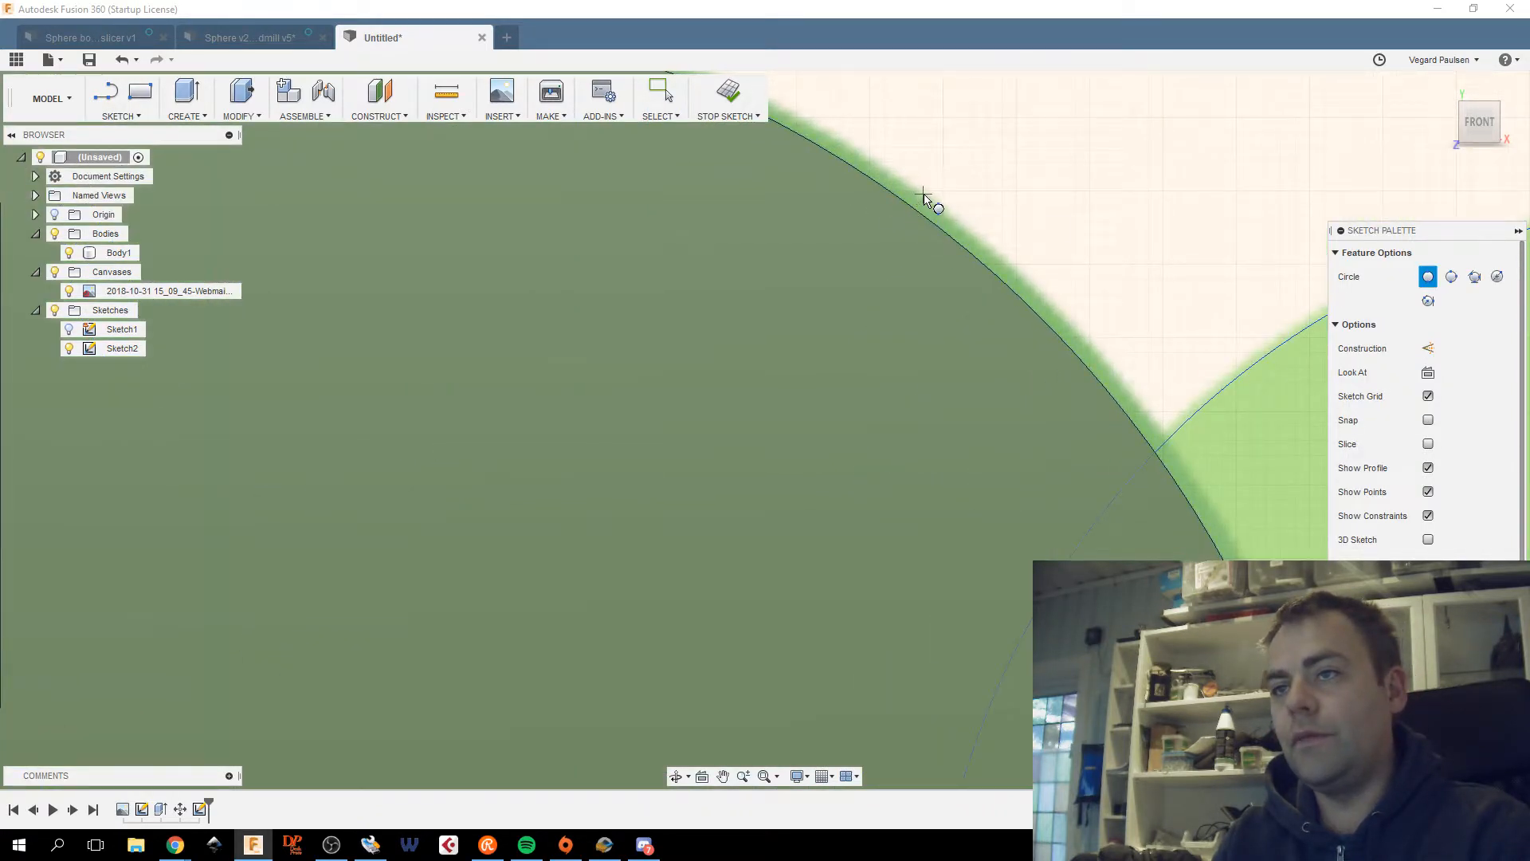
left_click(924, 201)
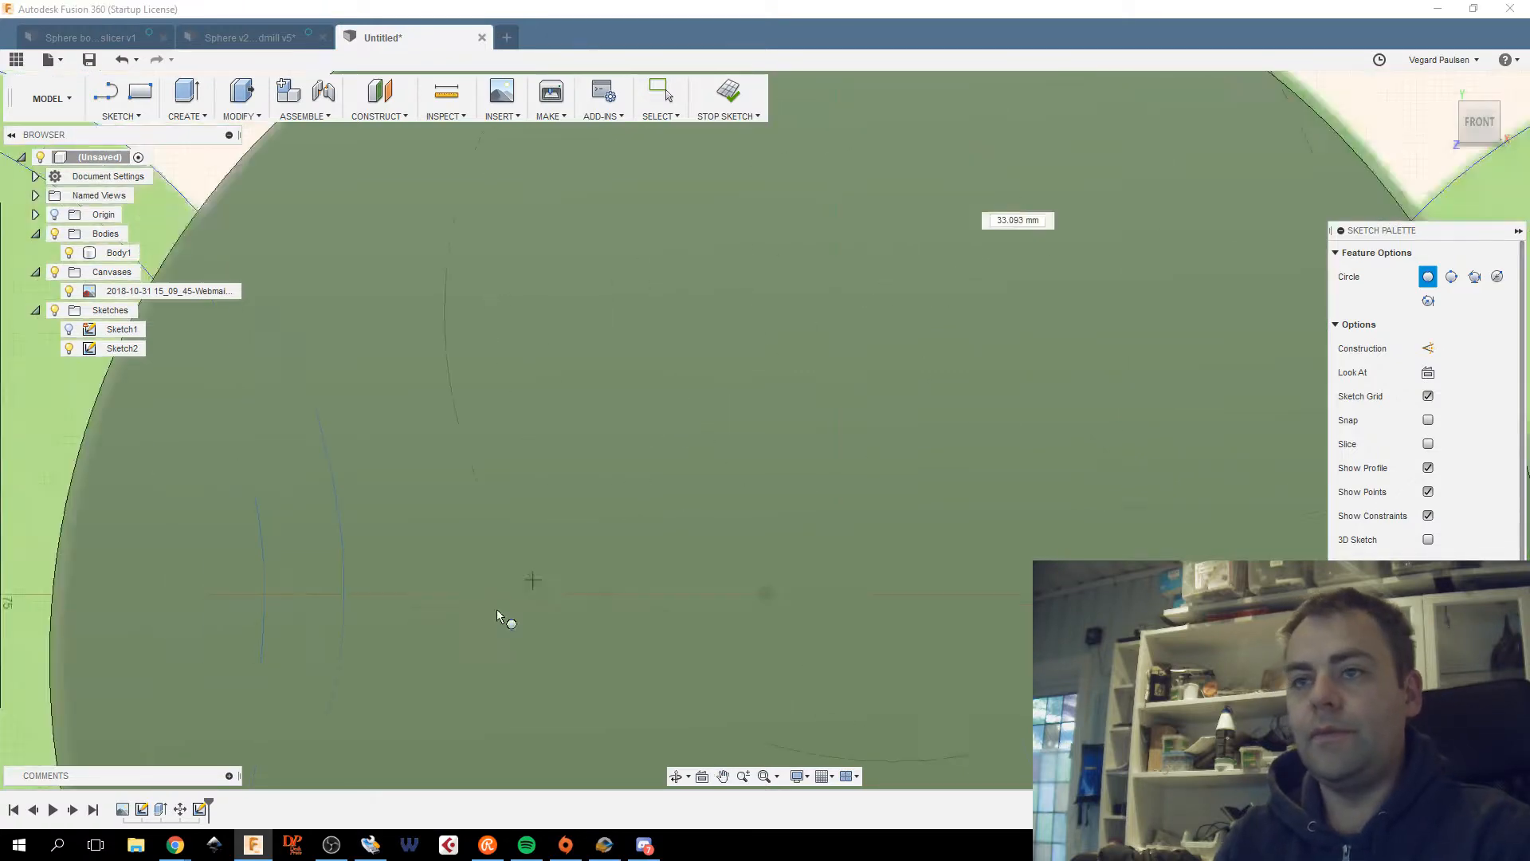
scroll(478, 629, "down", 5)
scroll(702, 486, "up", 8)
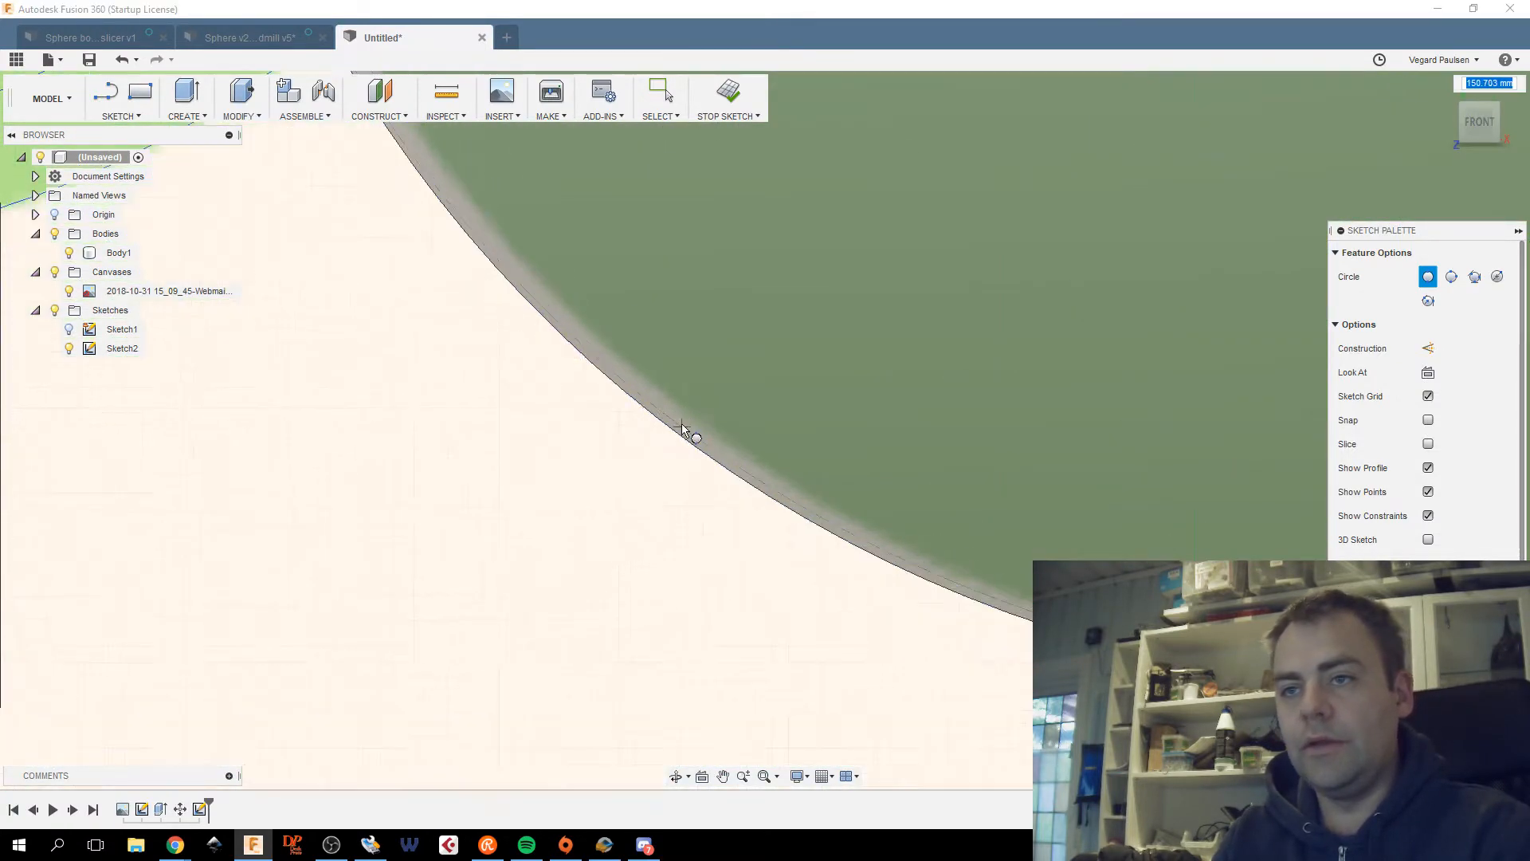
scroll(677, 420, "up", 3)
scroll(664, 404, "down", 4)
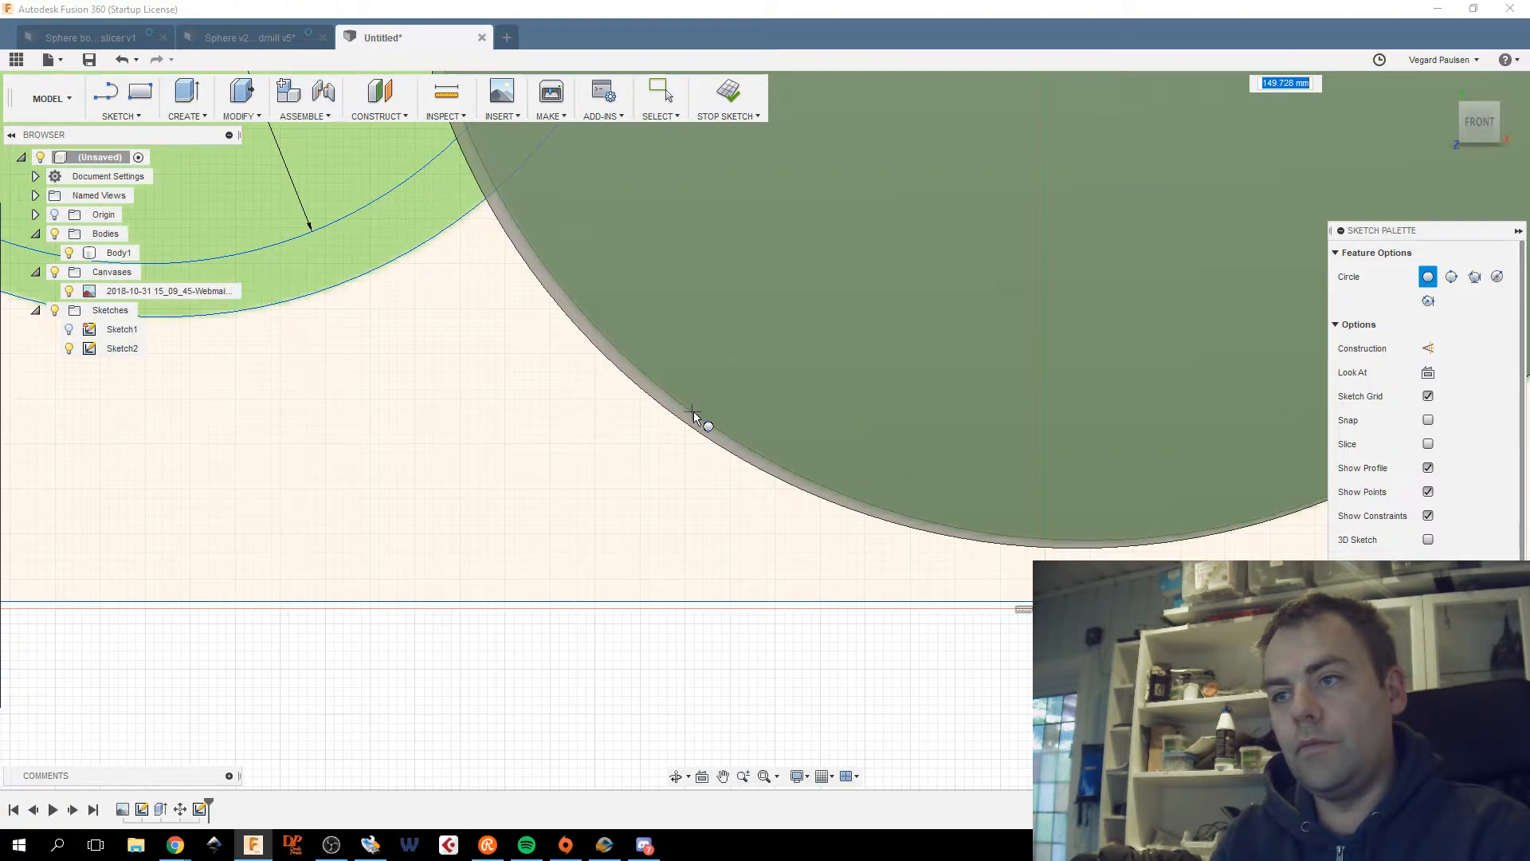
left_click(694, 418)
scroll(741, 385, "down", 5)
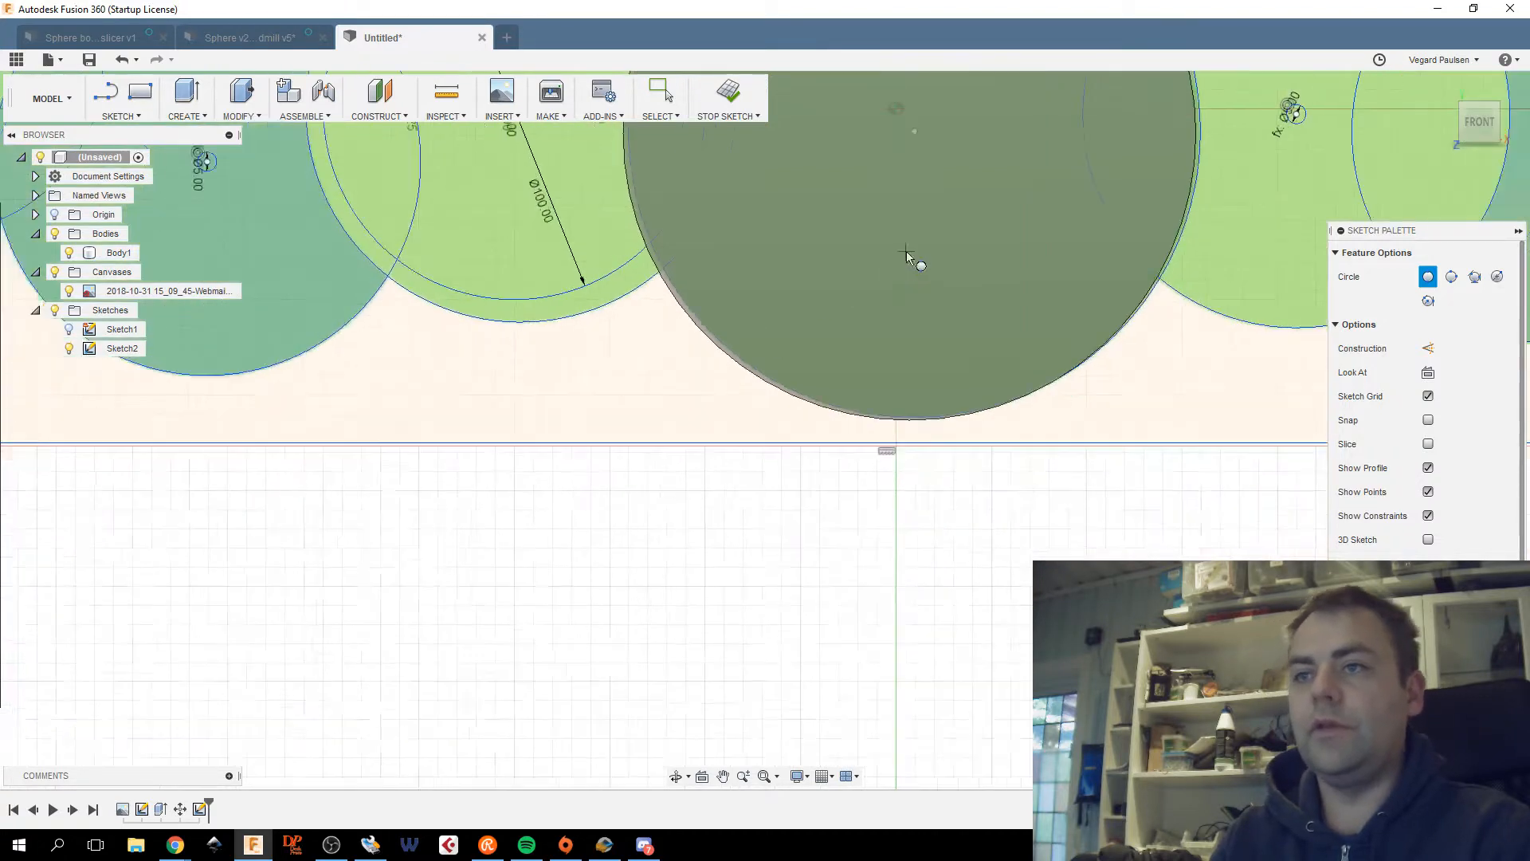
Draw a circle with diameter hole_dim at the centre of the traced large central disc.
left_click(689, 396)
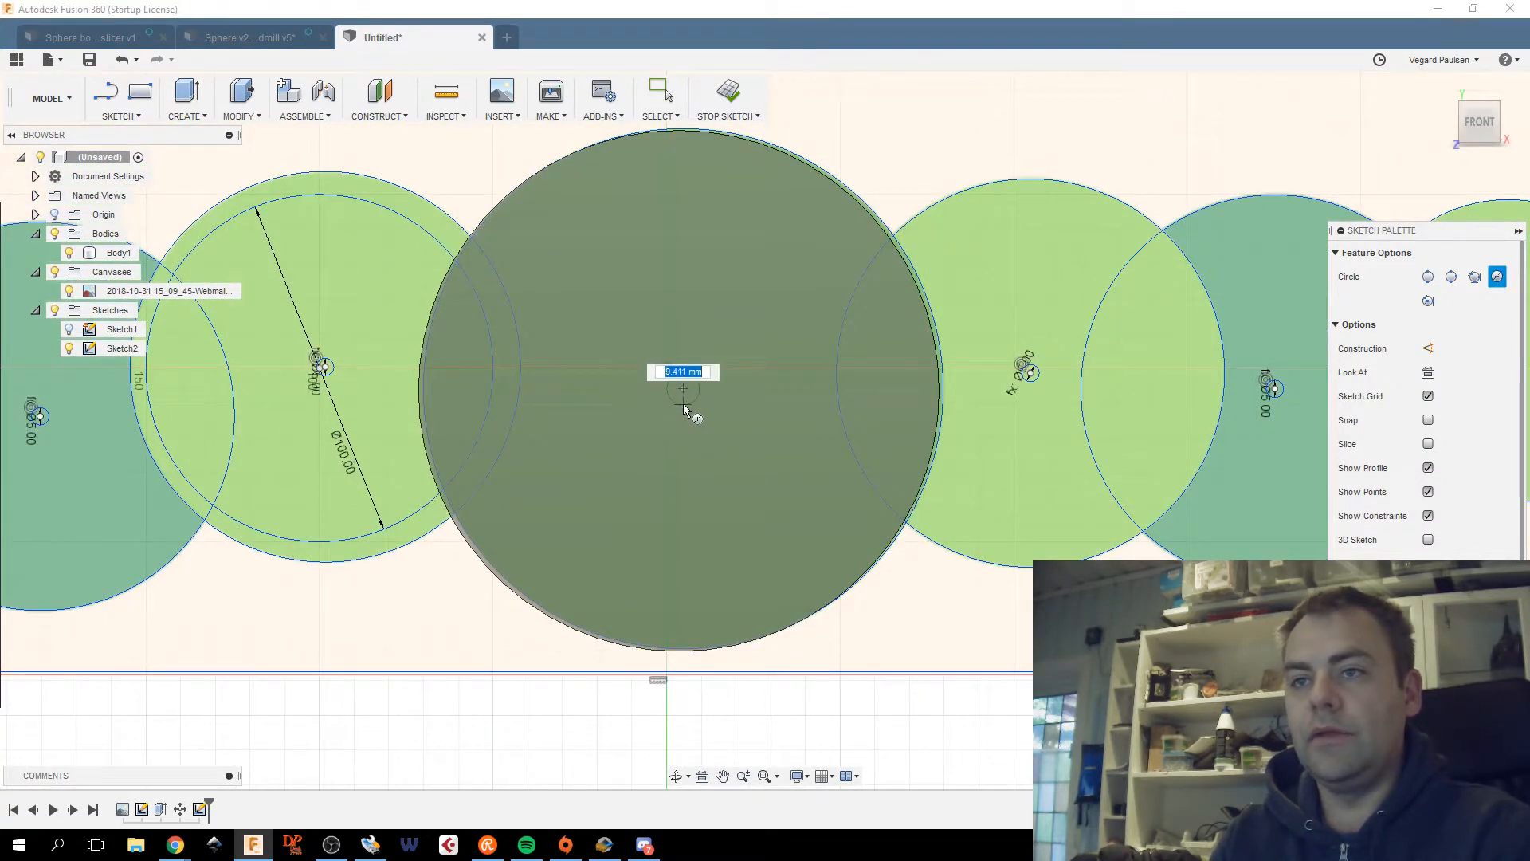
type("hole")
left_click(676, 398)
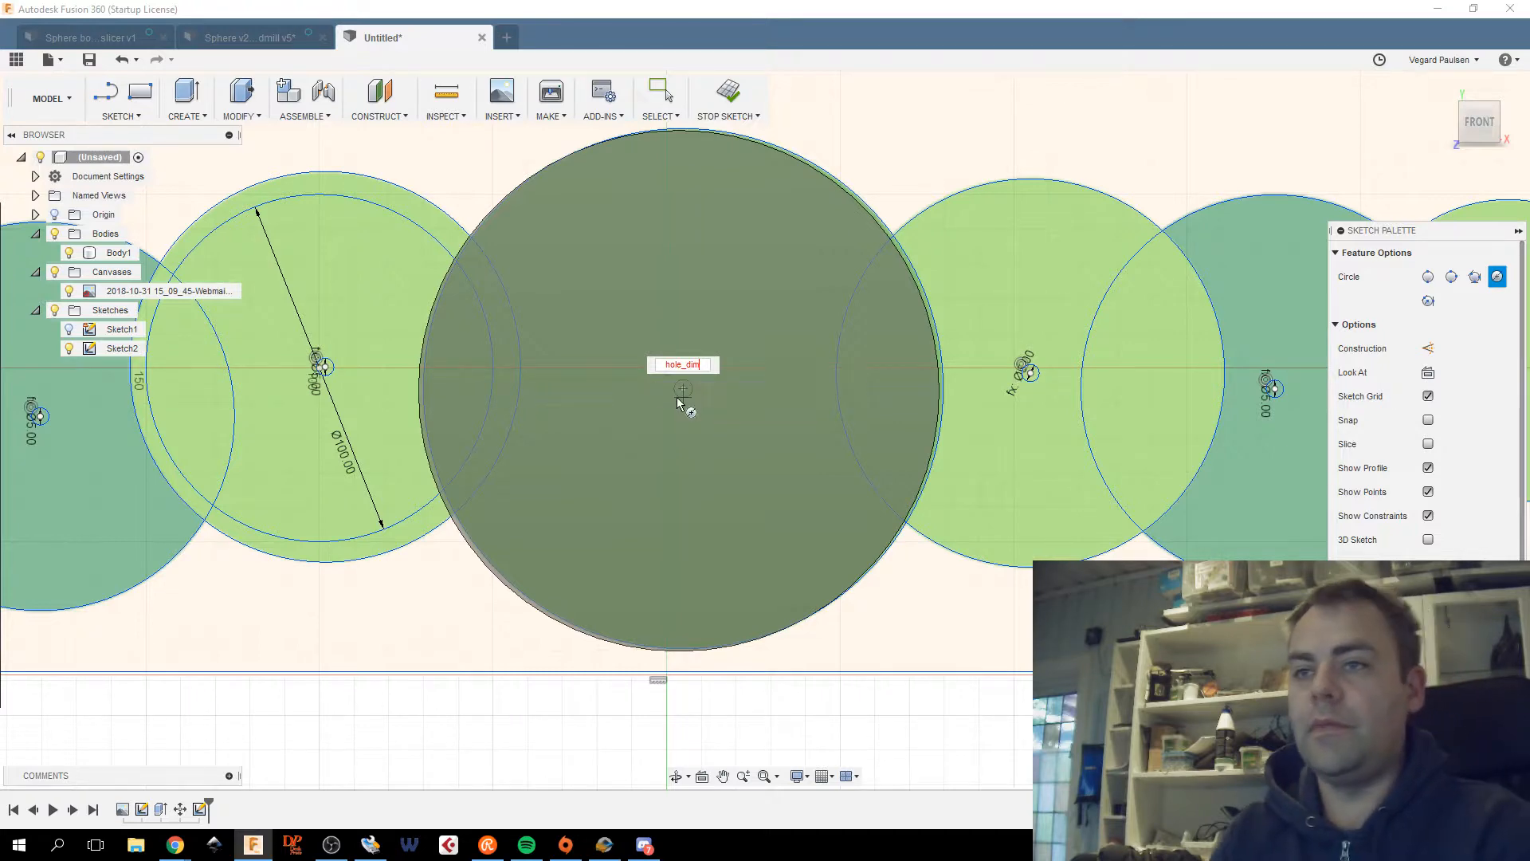
key("Return")
key("Escape")
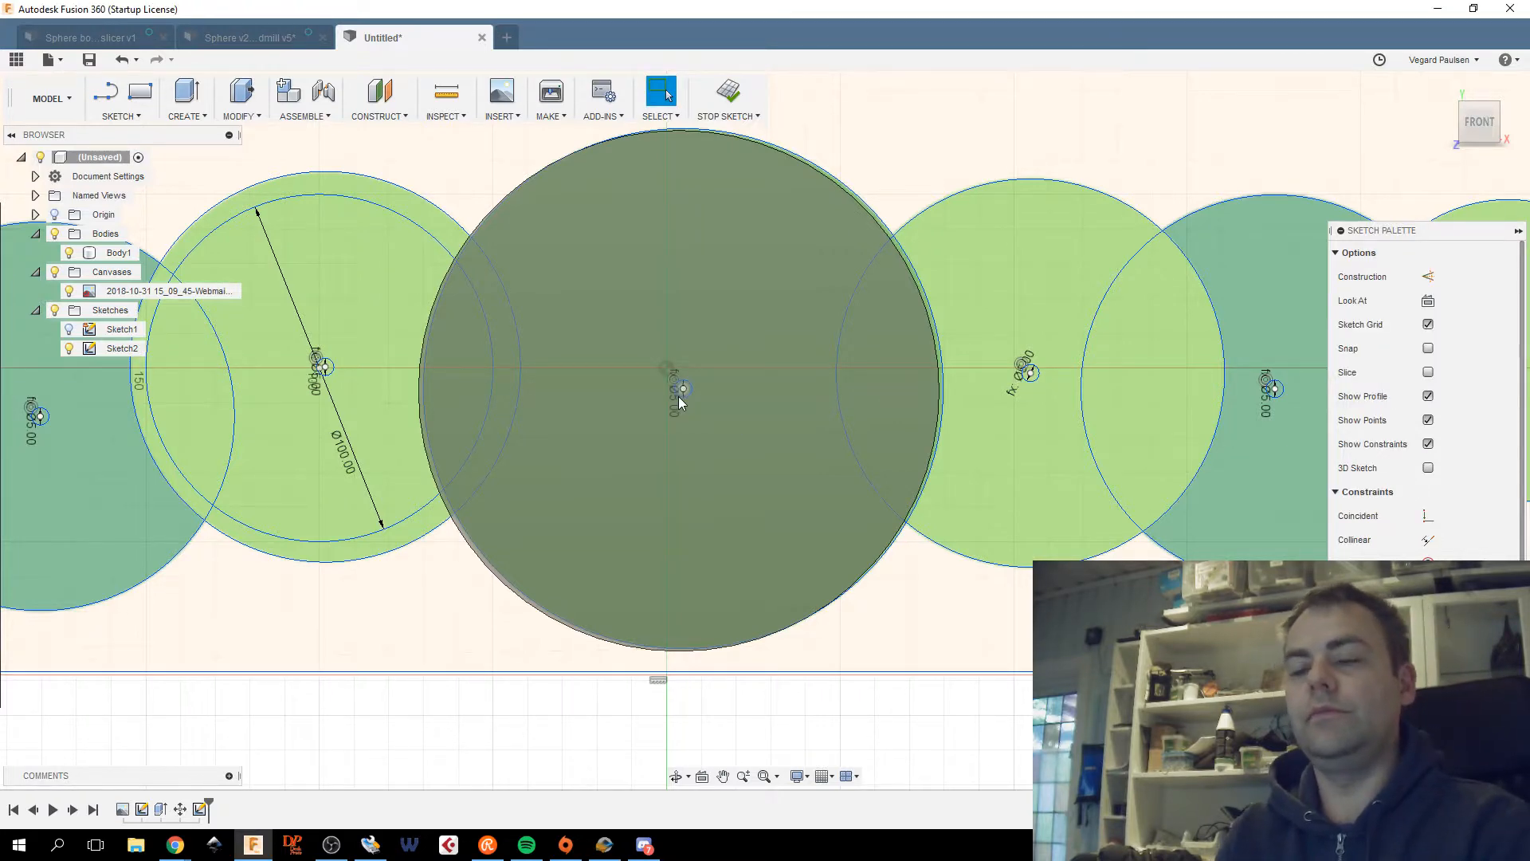
Dimension the height and width of the rectangle surrounding the discs, accepting the drawn sizes.
scroll(679, 401, "down", 5)
scroll(796, 471, "up", 2)
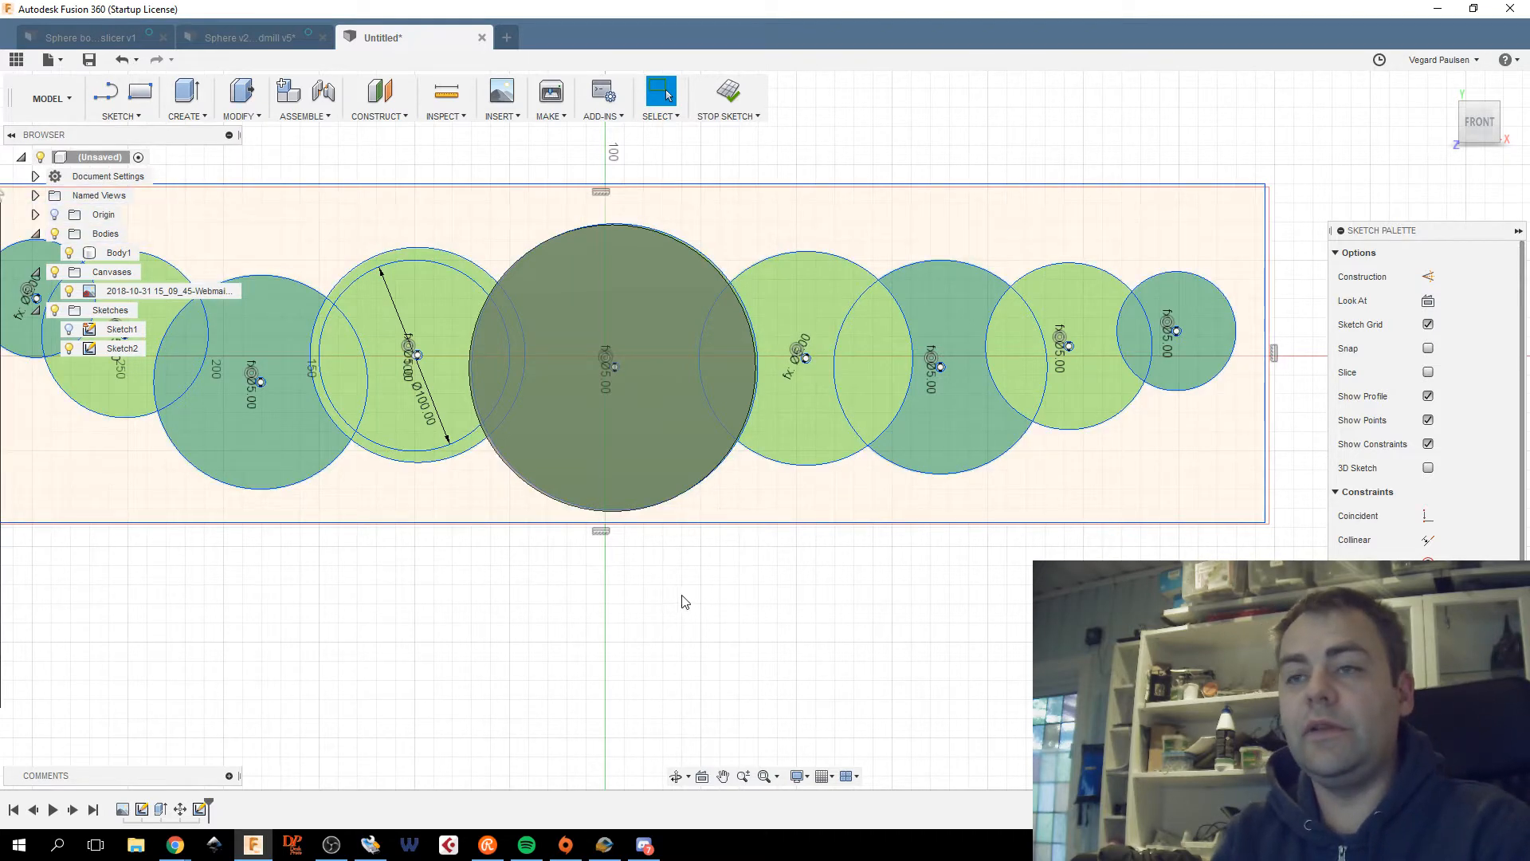
scroll(683, 601, "down", 3)
middle_click_drag(843, 604, 733, 606)
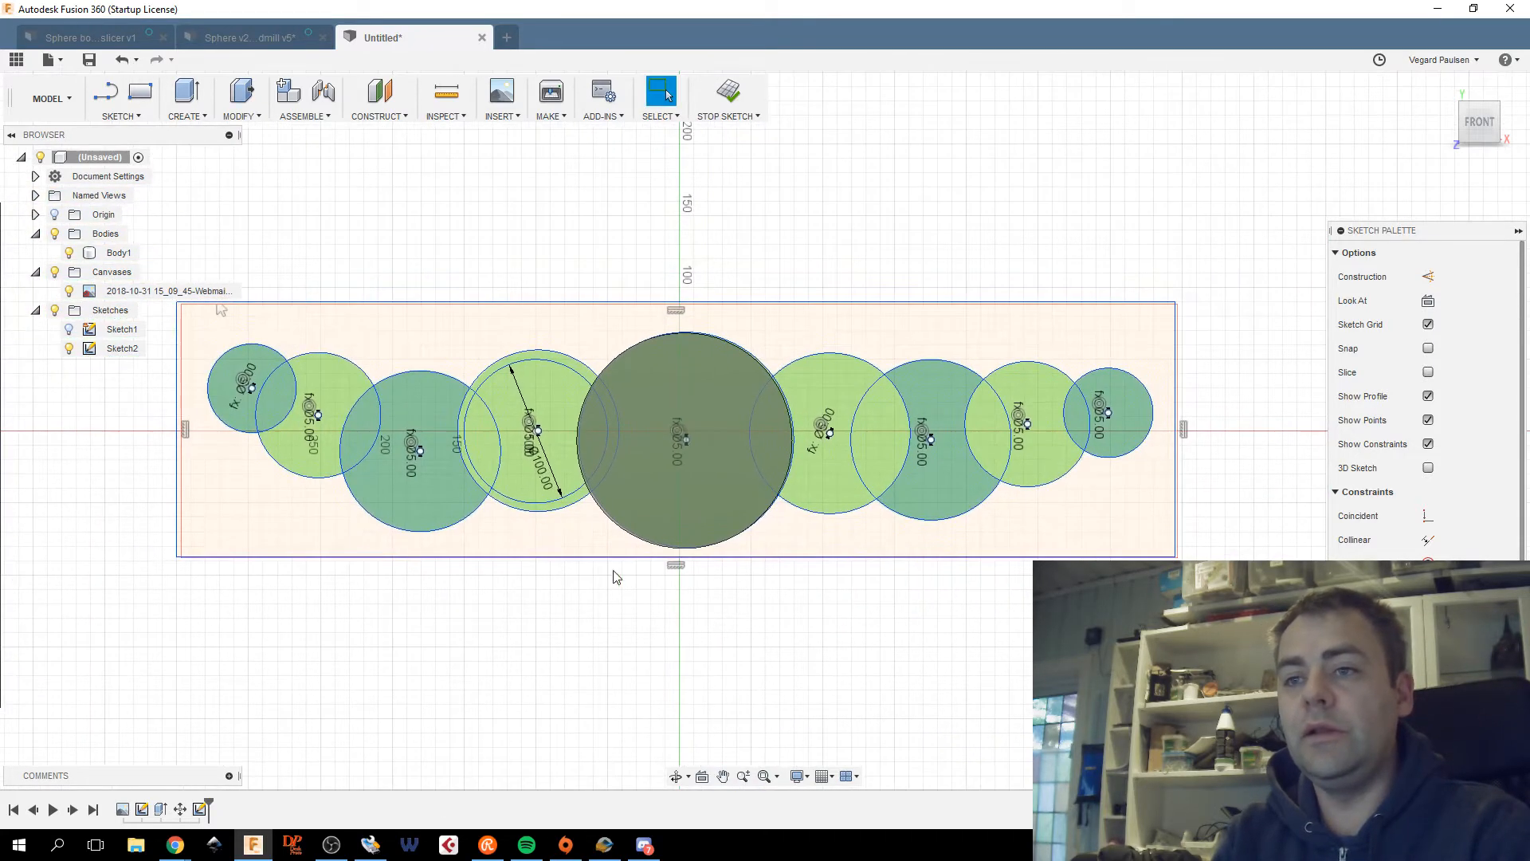
left_click(170, 494)
left_click(164, 492)
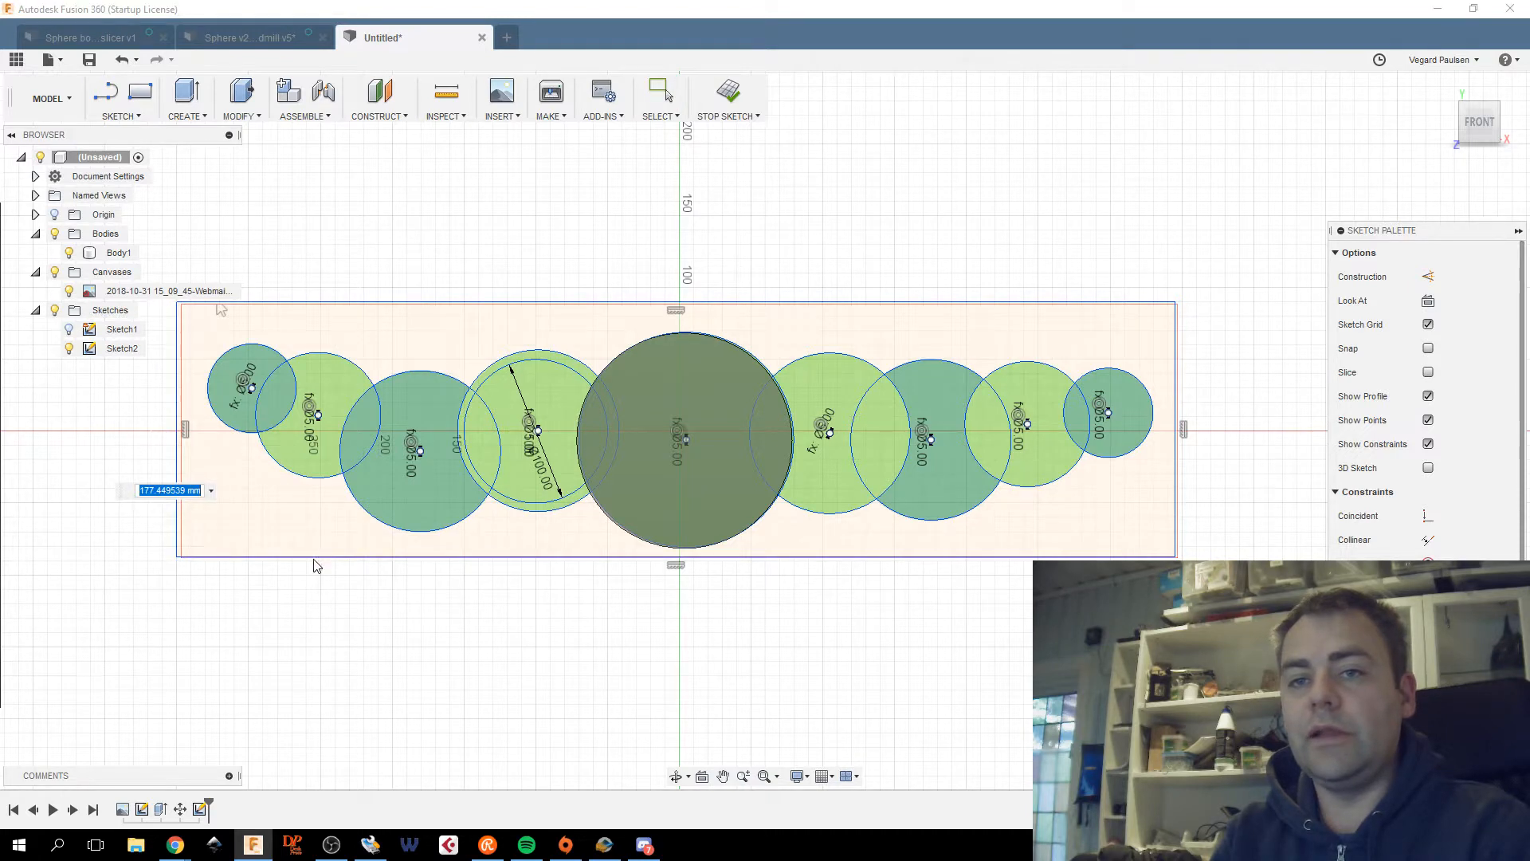
type("d")
key("Escape")
key("Escape")
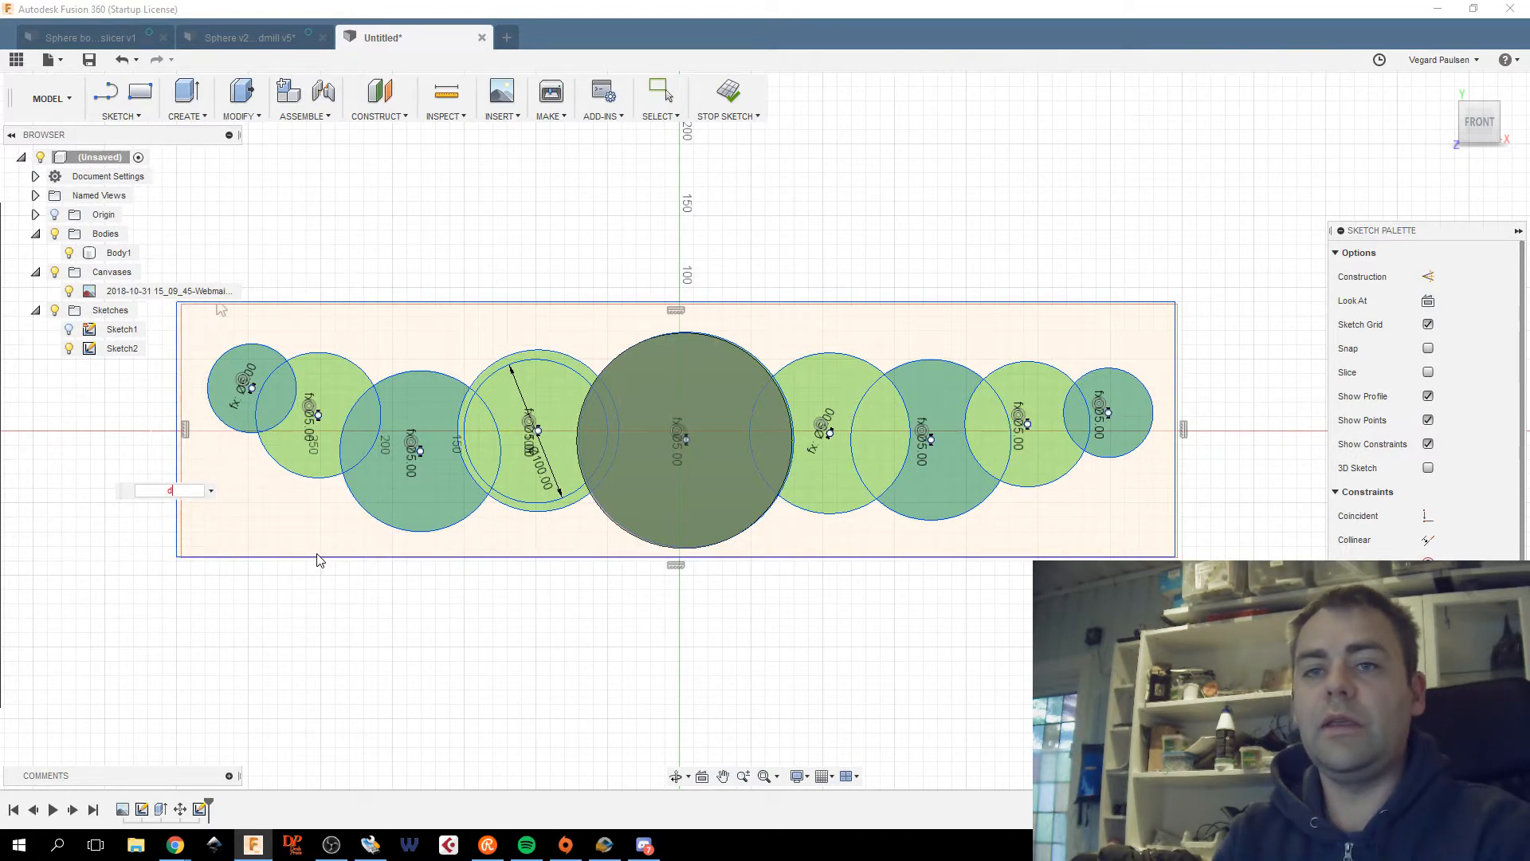
left_click(403, 557)
left_click(384, 616)
key("Return")
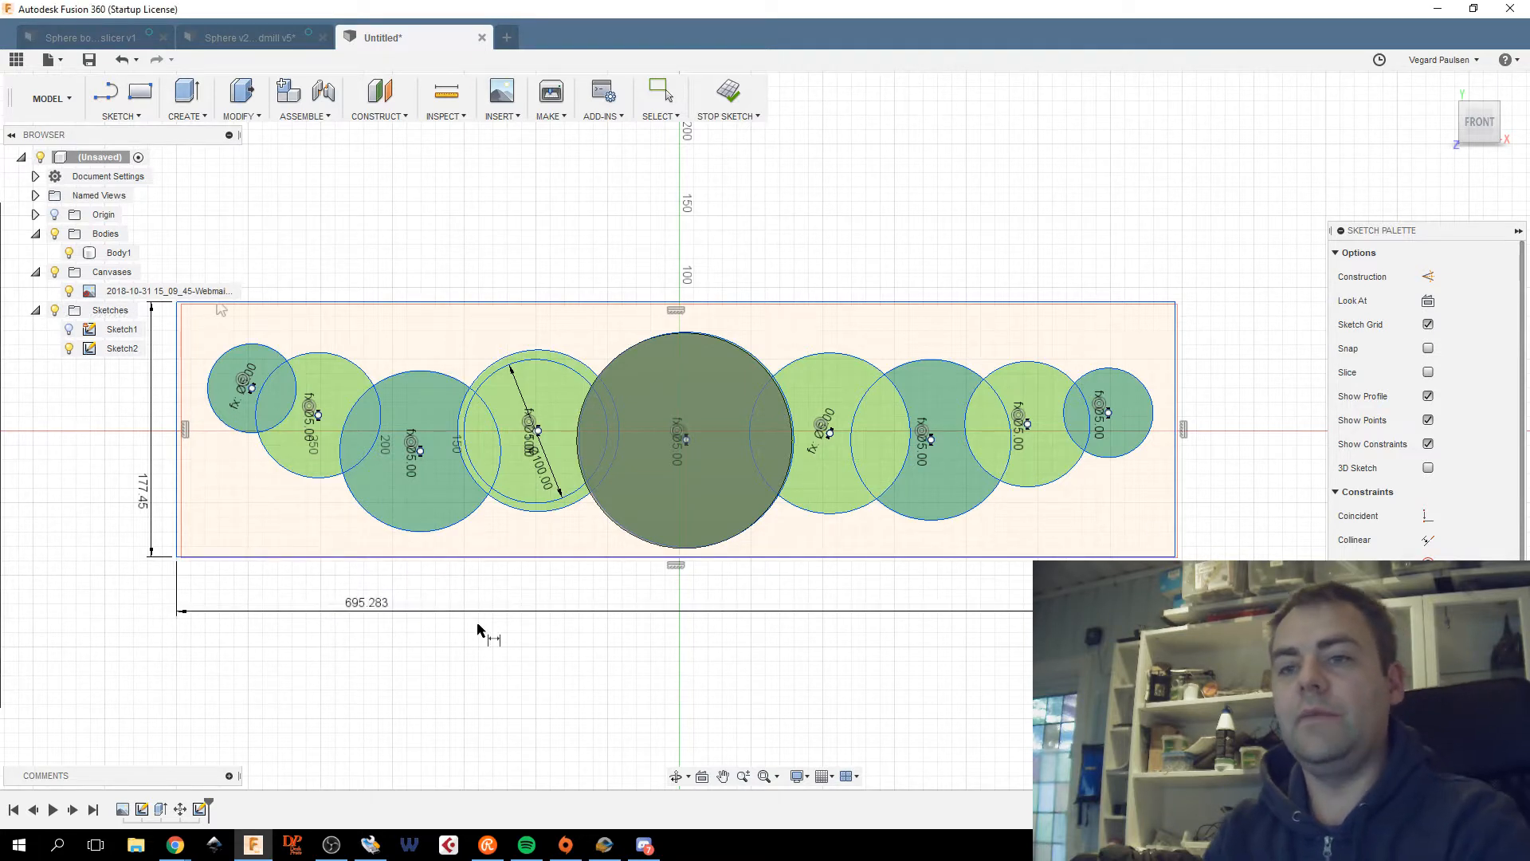
middle_click_drag(542, 597, 546, 616)
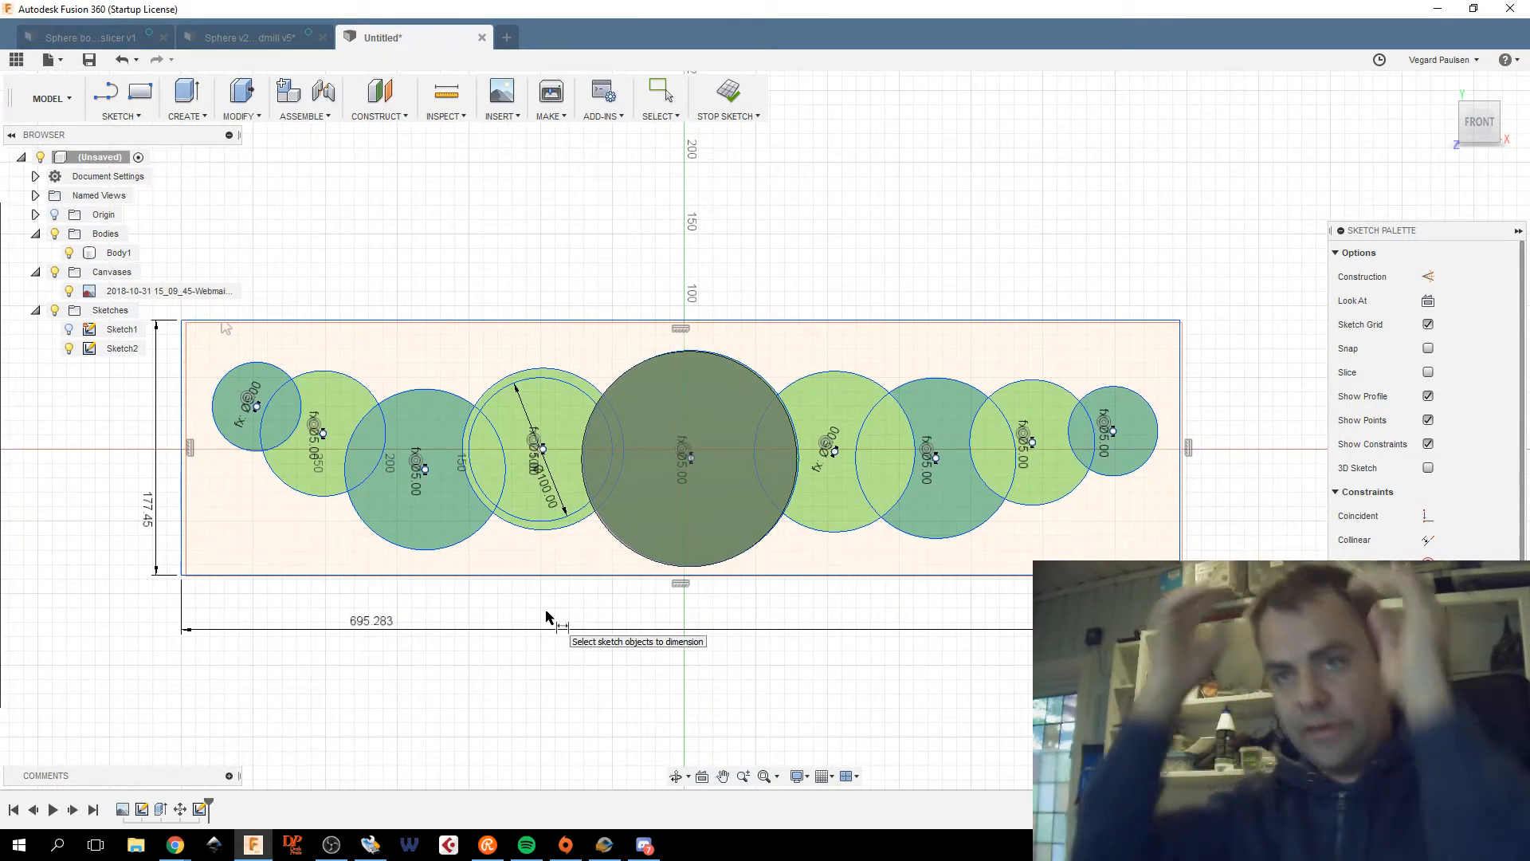
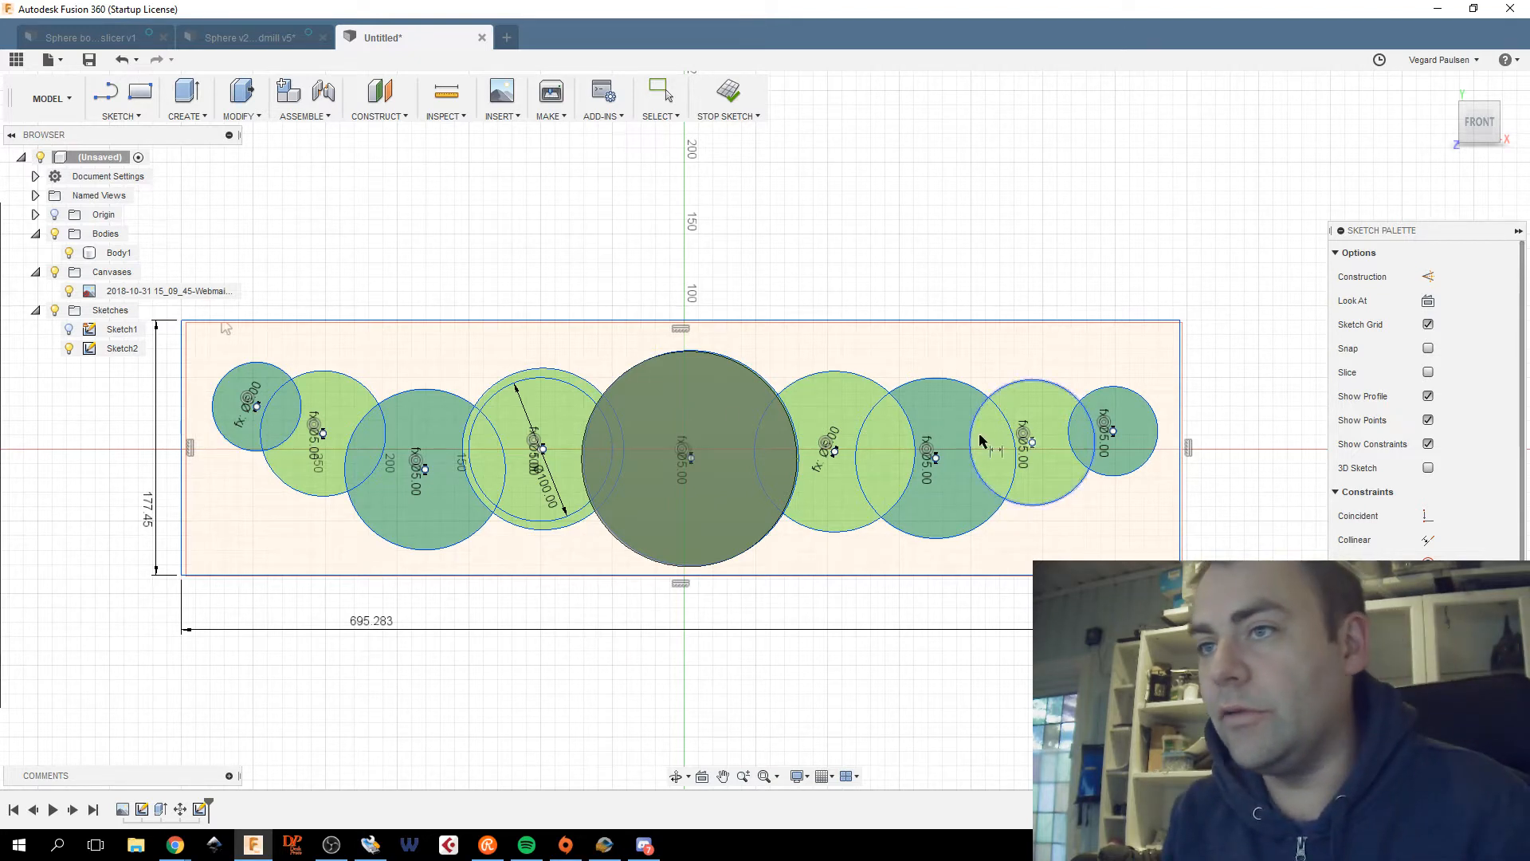
scroll(1115, 450, "up", 3)
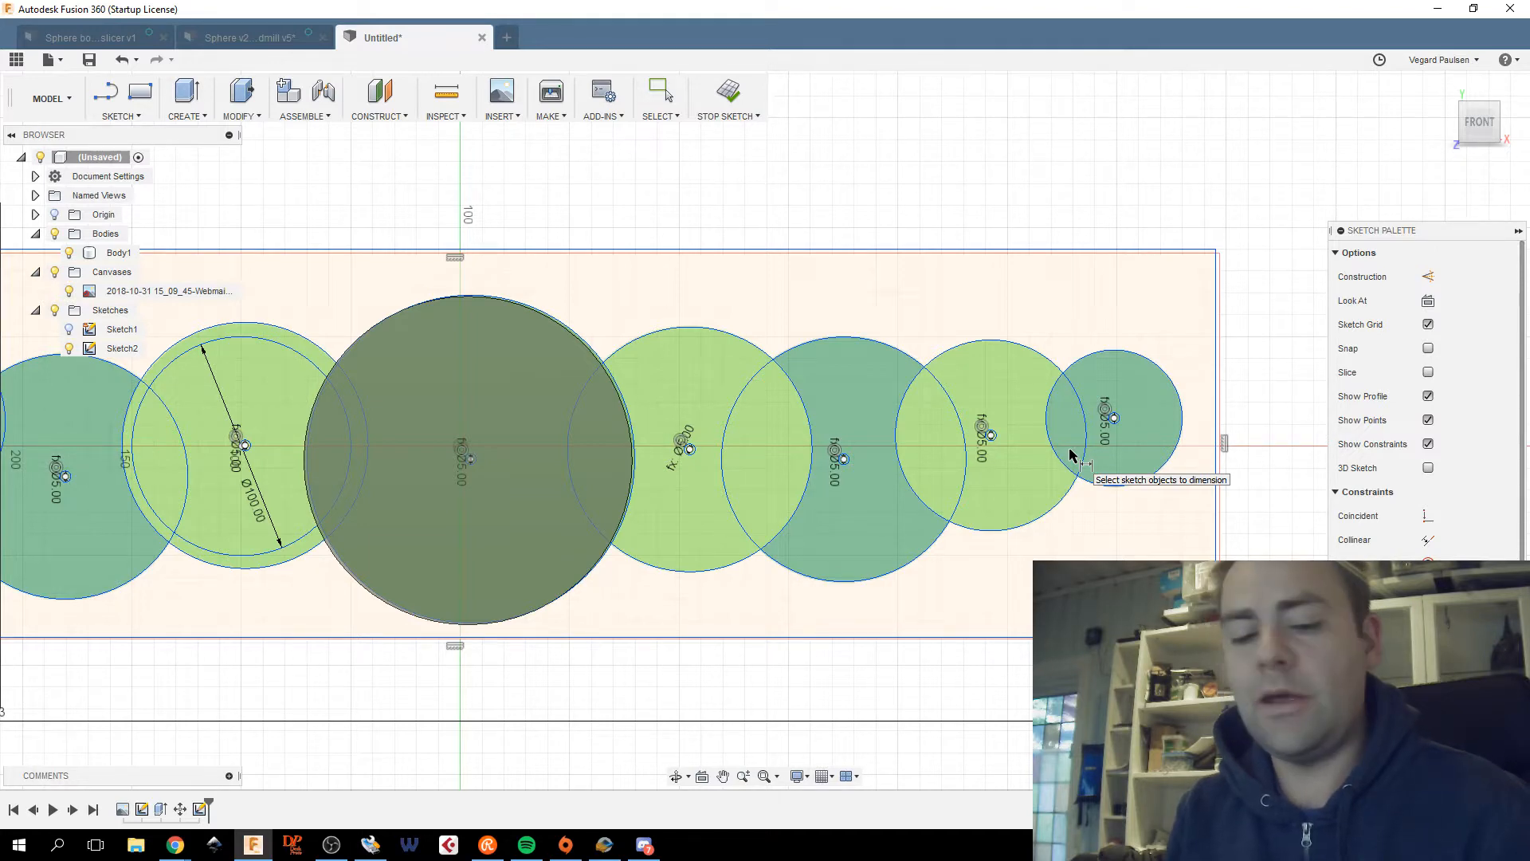
scroll(1069, 446, "up", 3)
scroll(1128, 422, "up", 3)
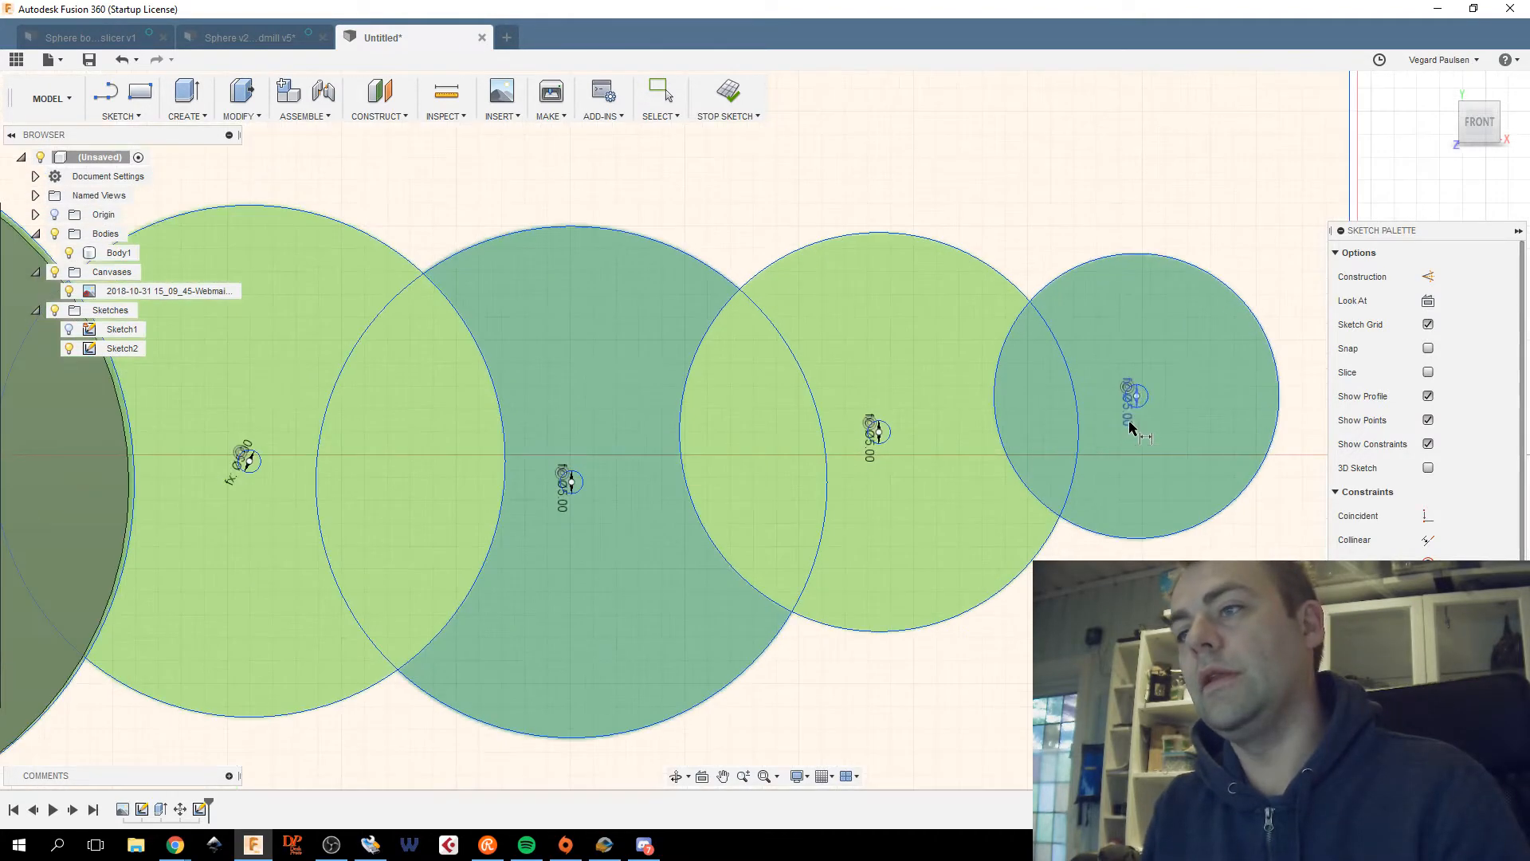
key("c")
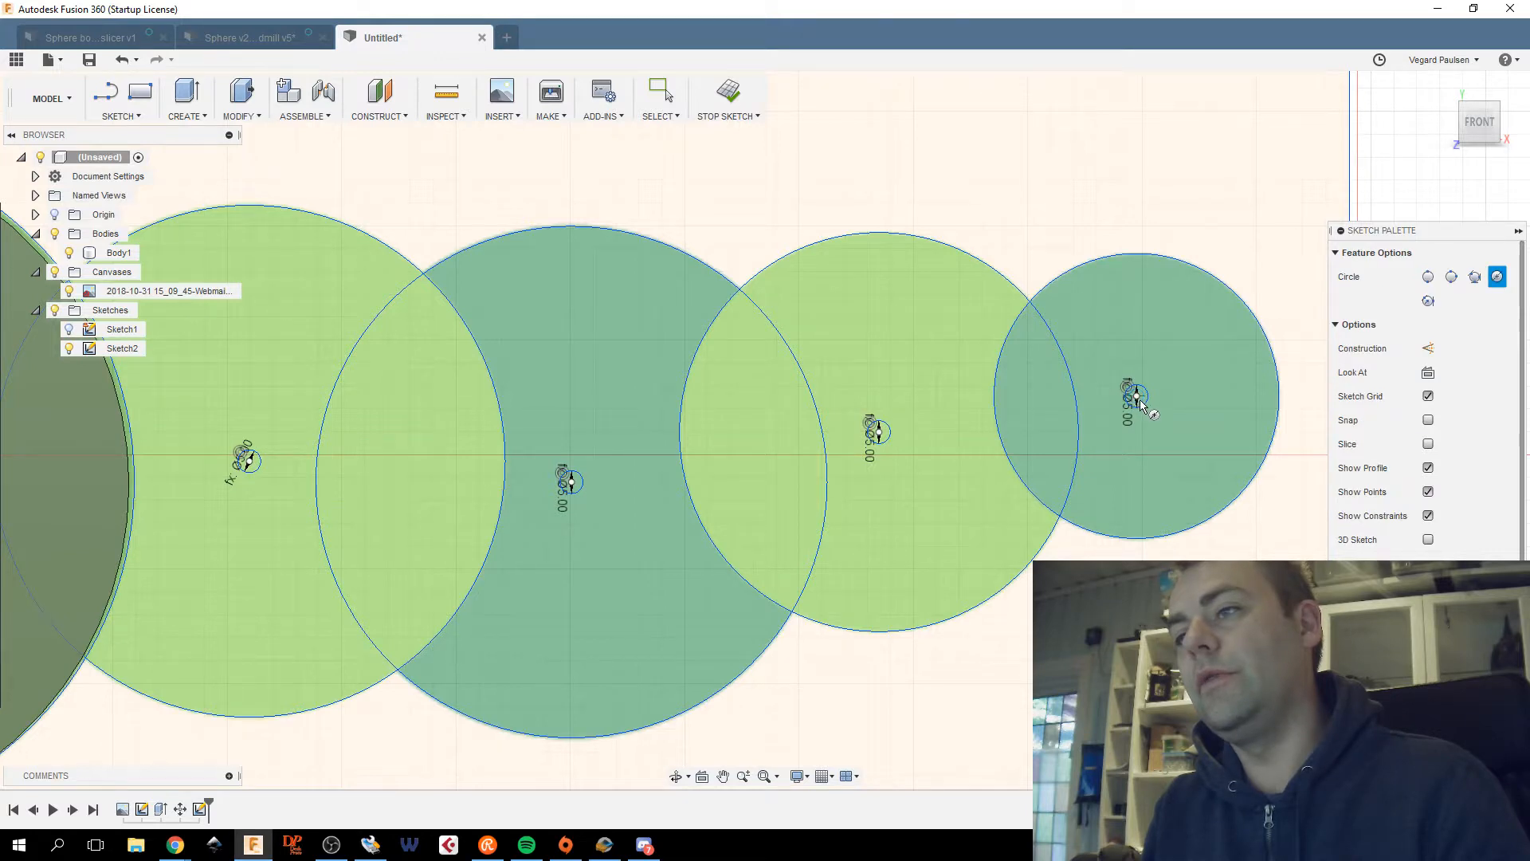
left_click(1137, 398)
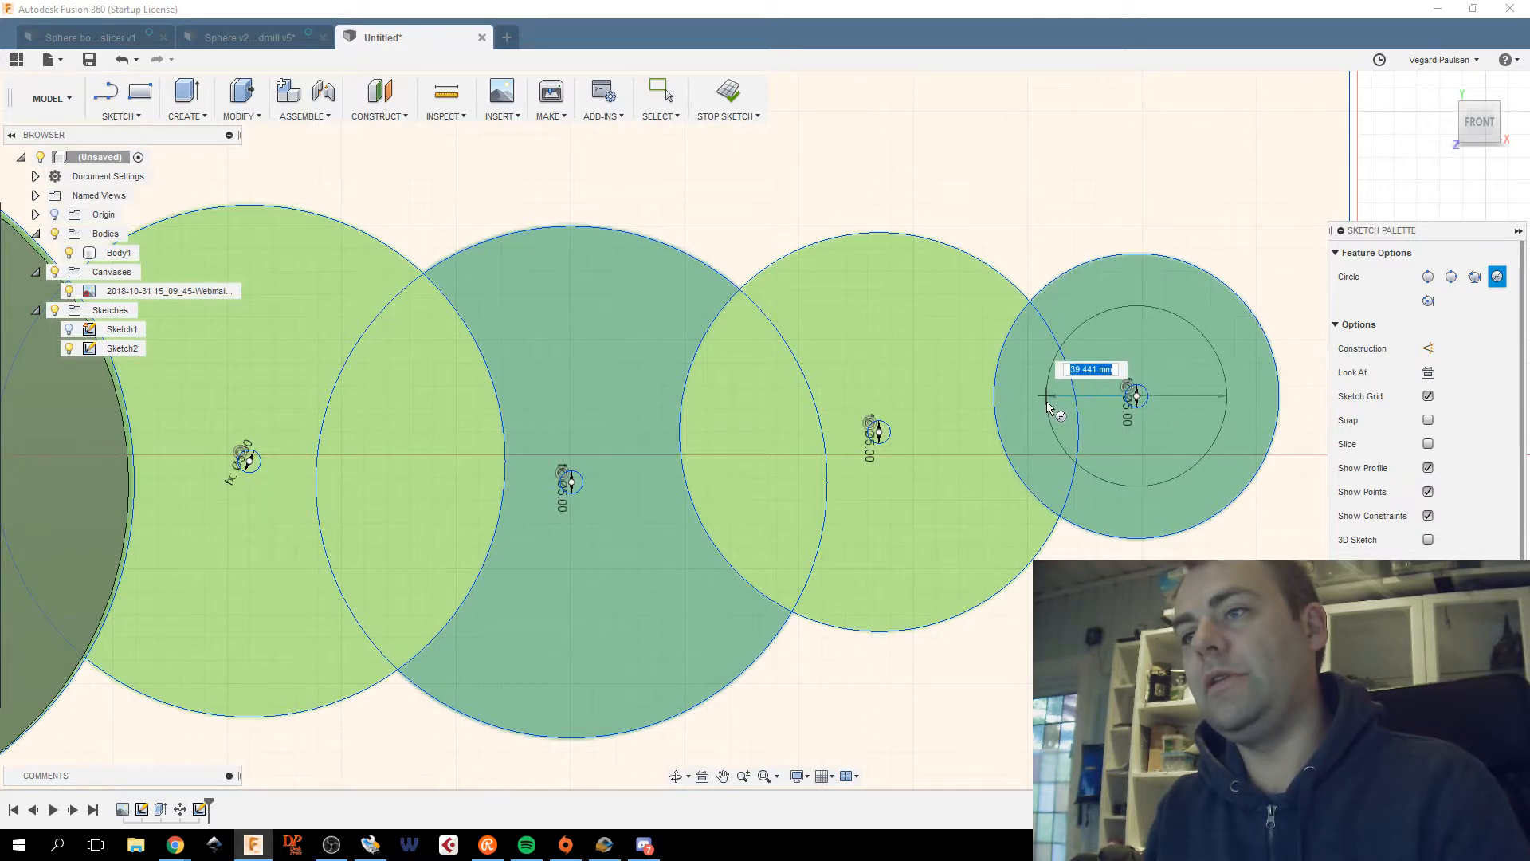
key("Escape")
scroll(1073, 471, "down", 3)
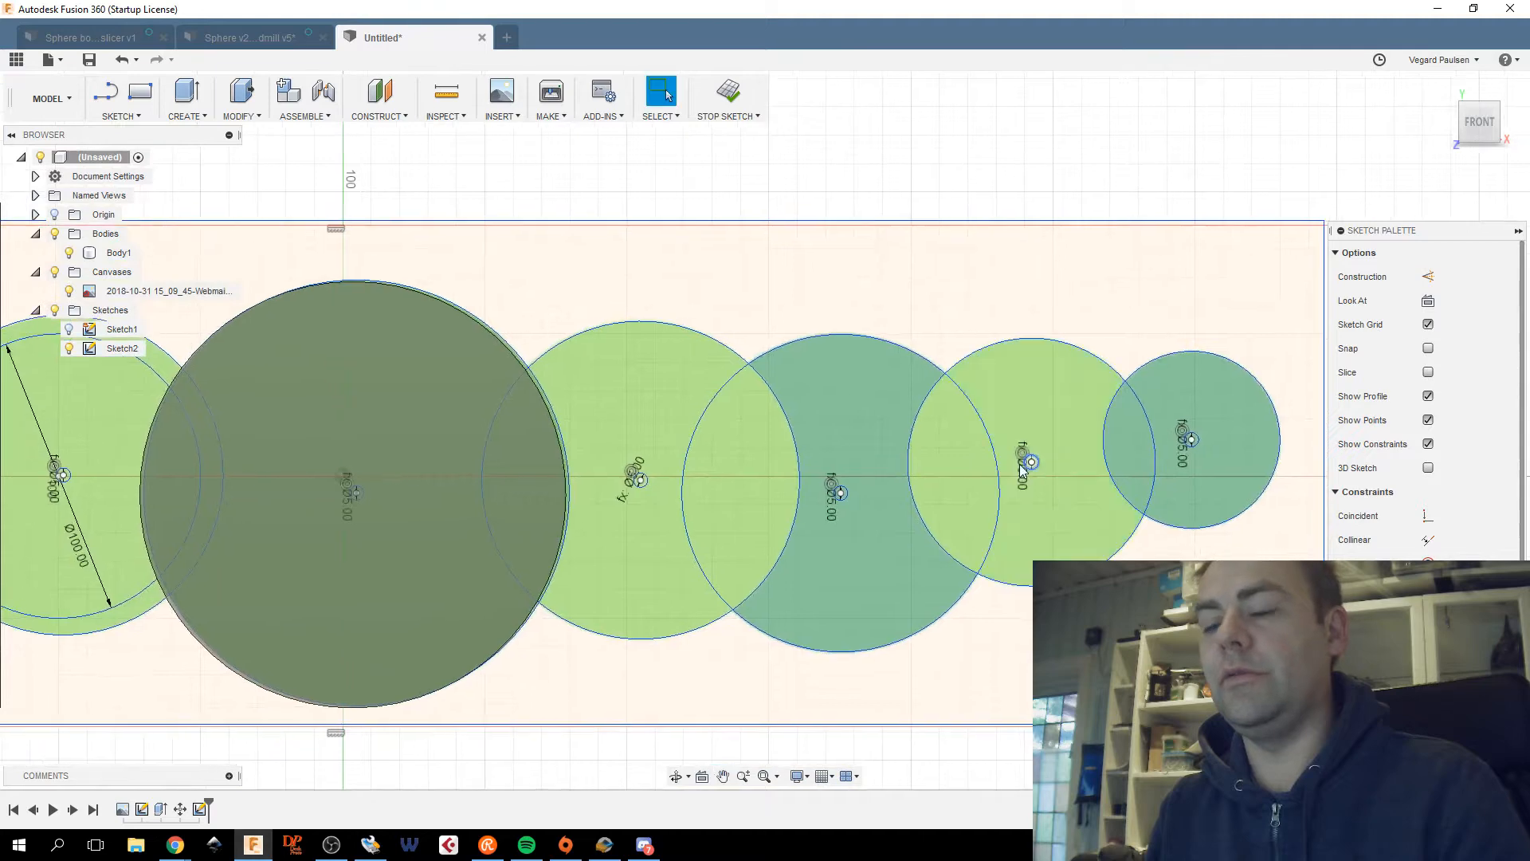
scroll(889, 451, "down", 1)
scroll(889, 451, "up", 3)
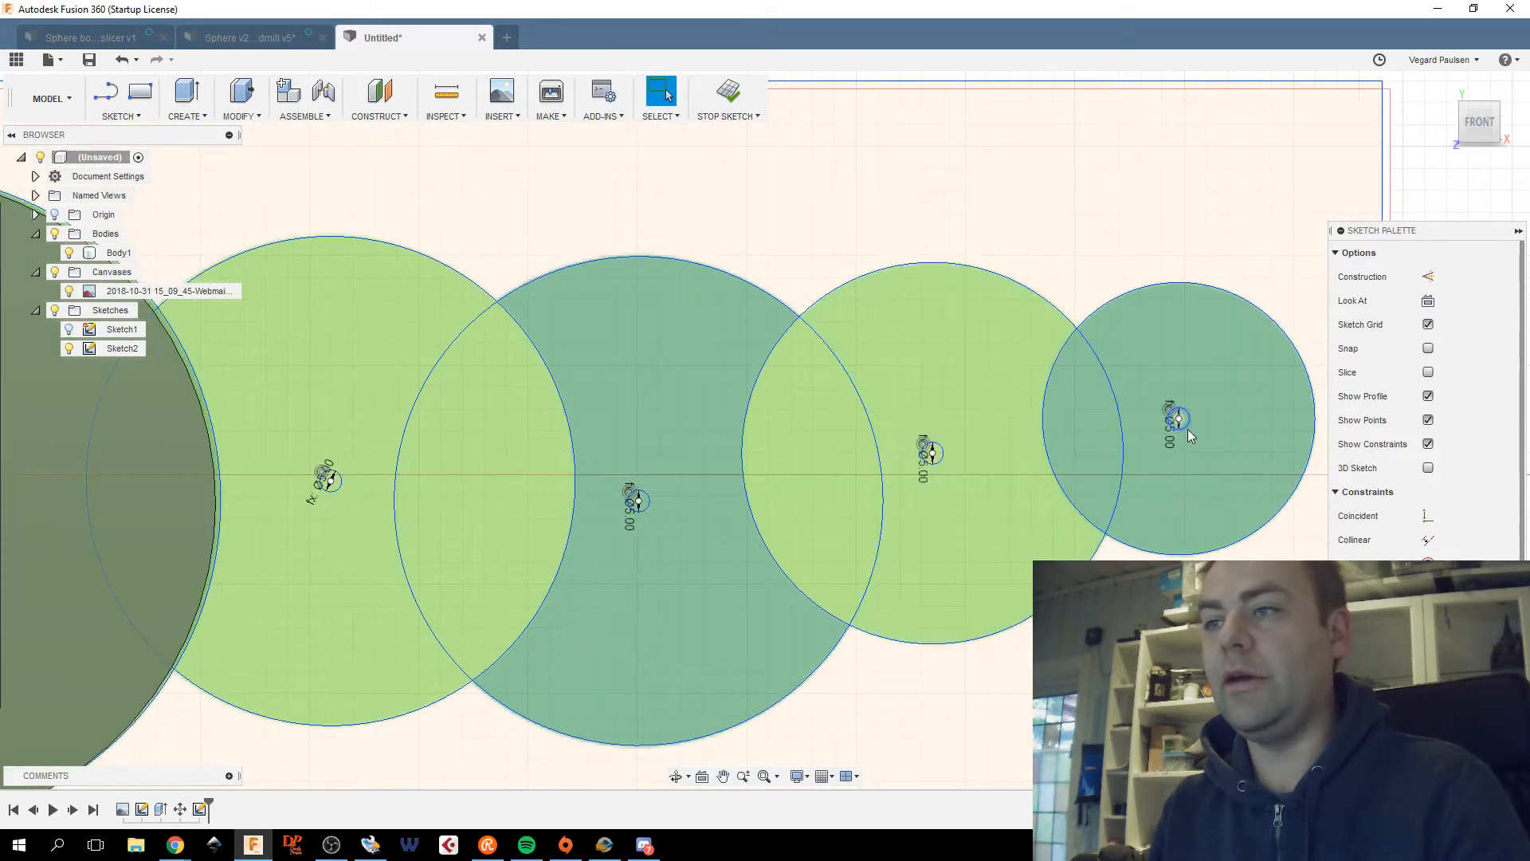
scroll(1185, 418, "up", 2)
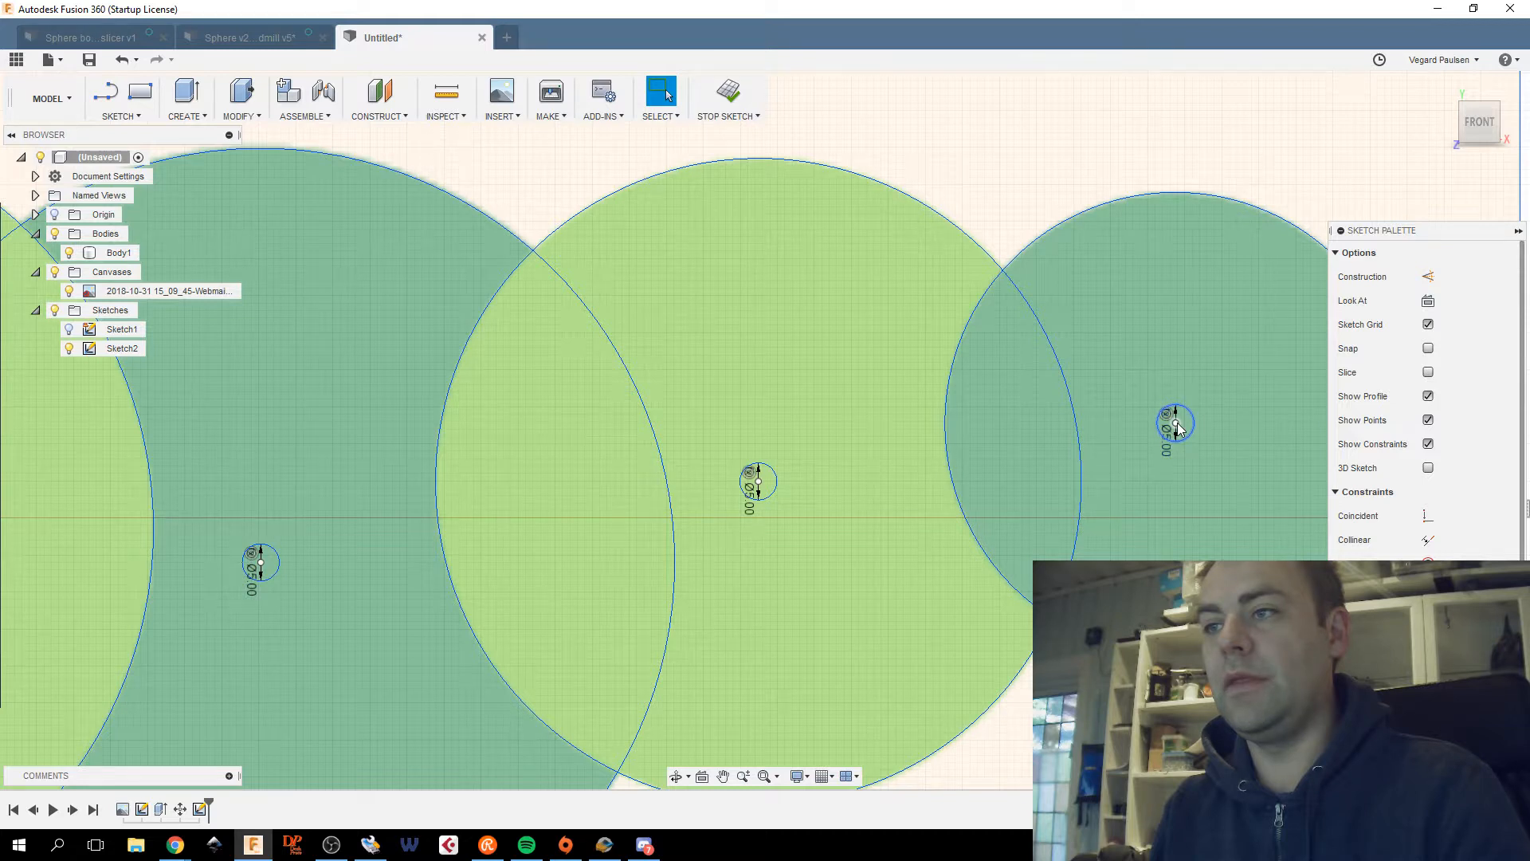
Add a user parameter named outer_hole_dim in mm with the expression 40.
left_click(248, 118)
left_click(251, 482)
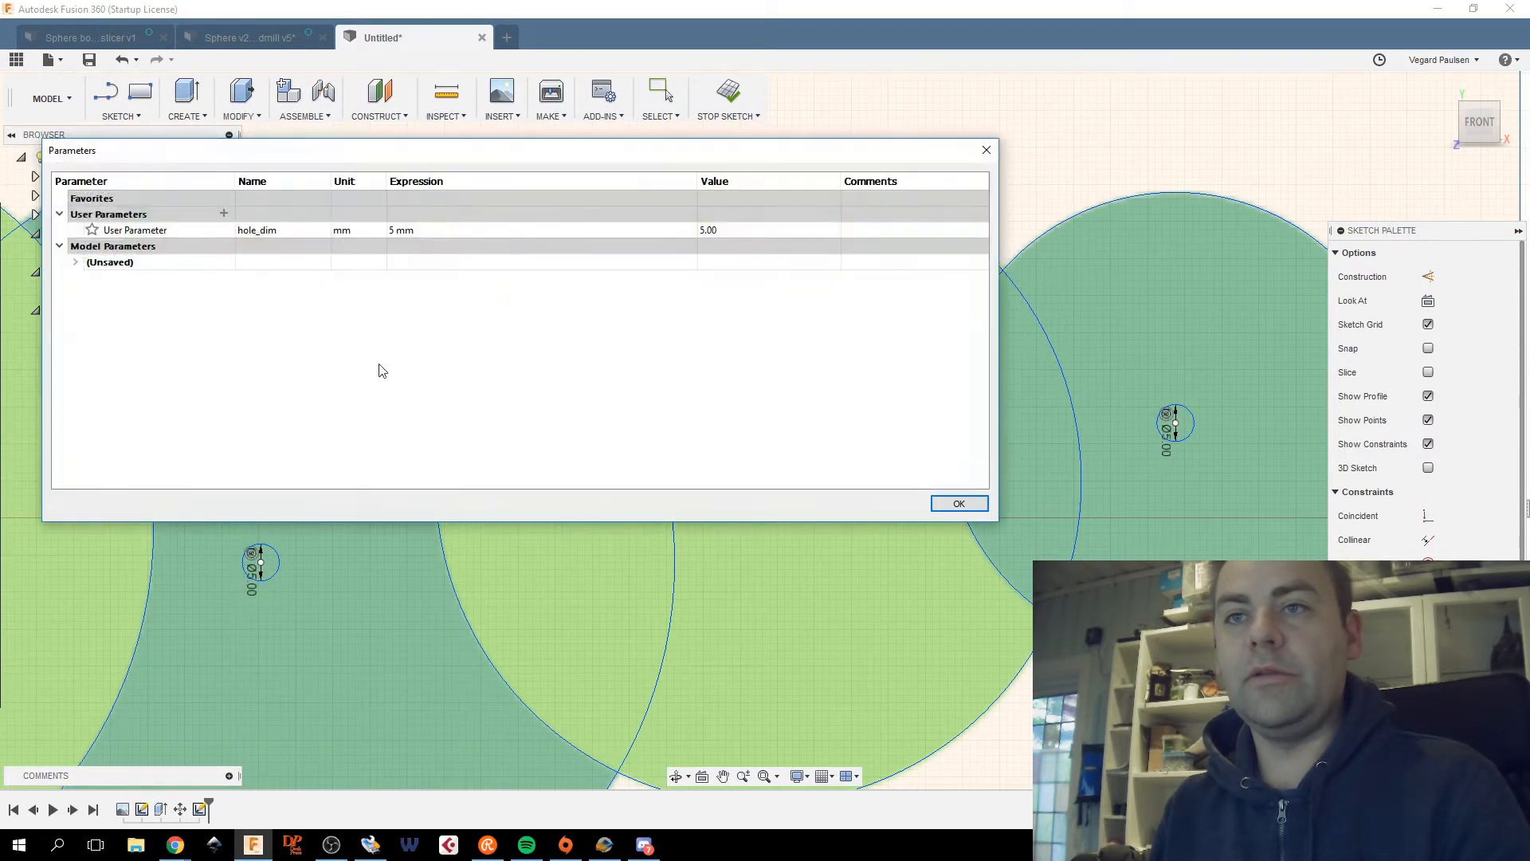
left_click(224, 213)
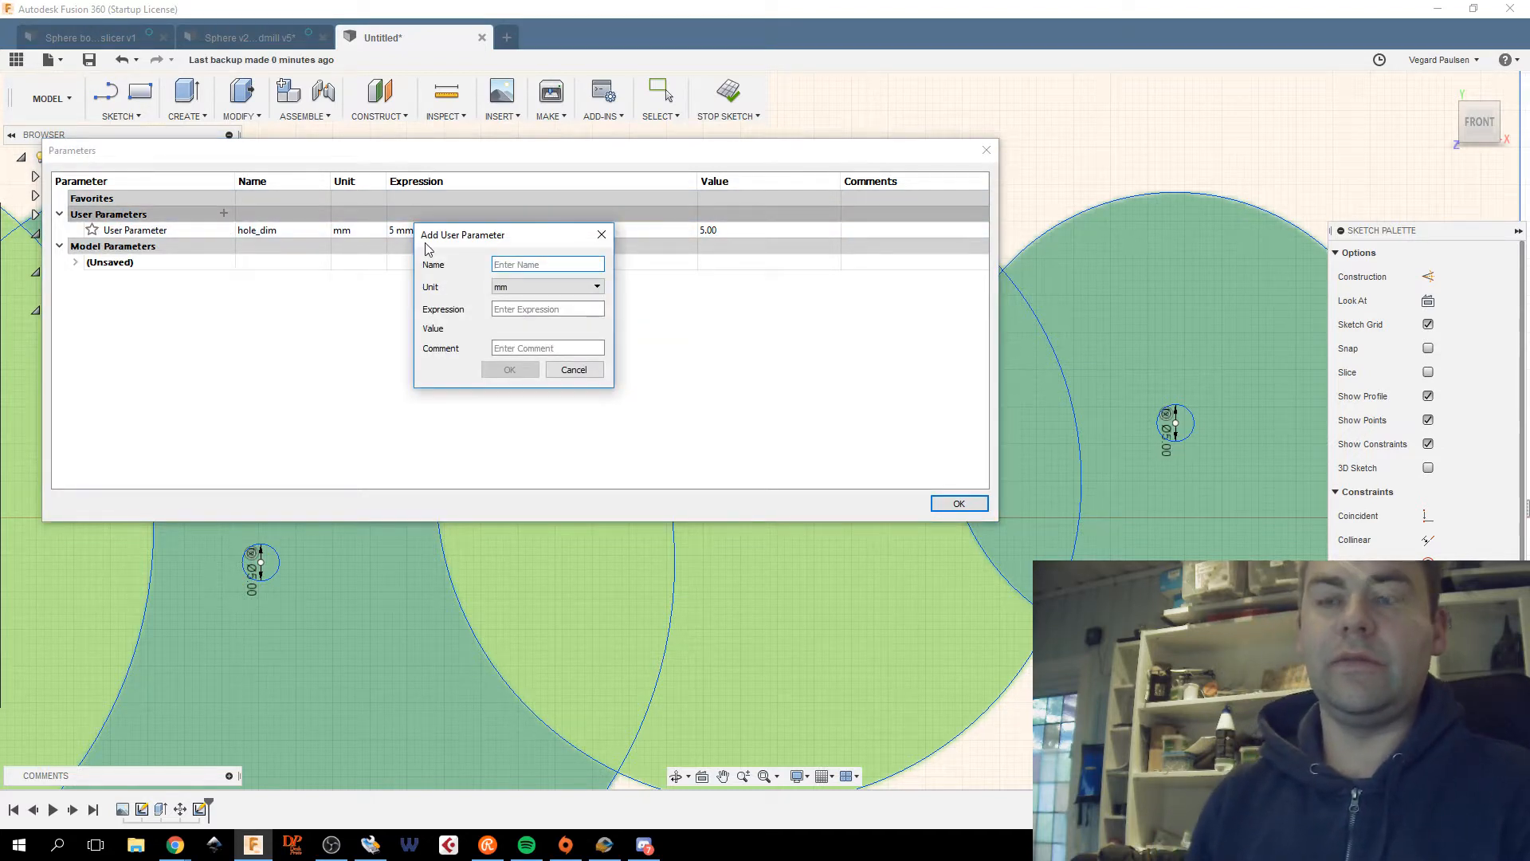
type("outerd")
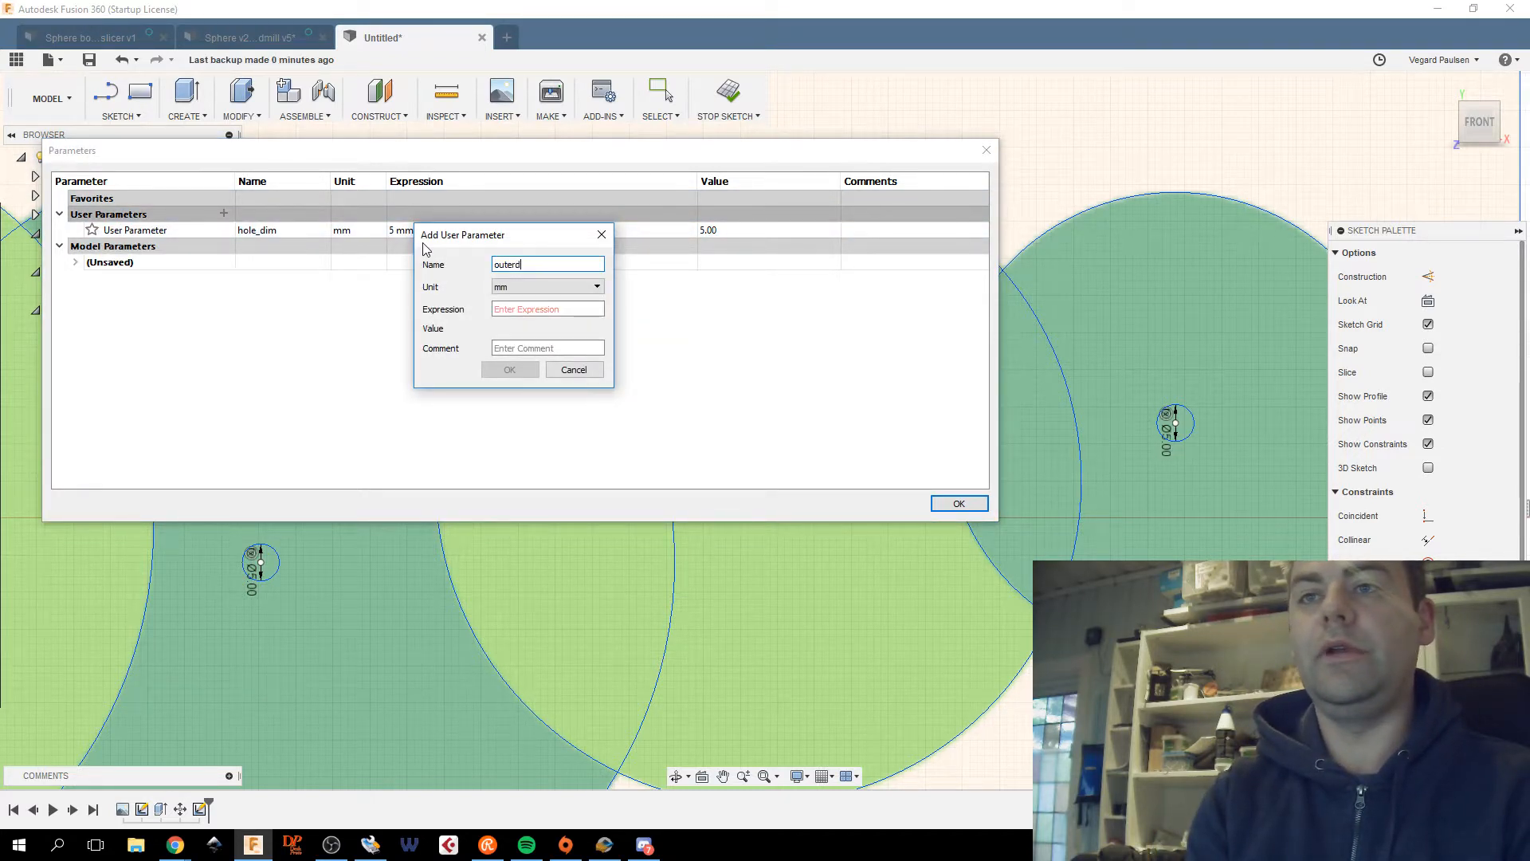
type("im")
key("Tab")
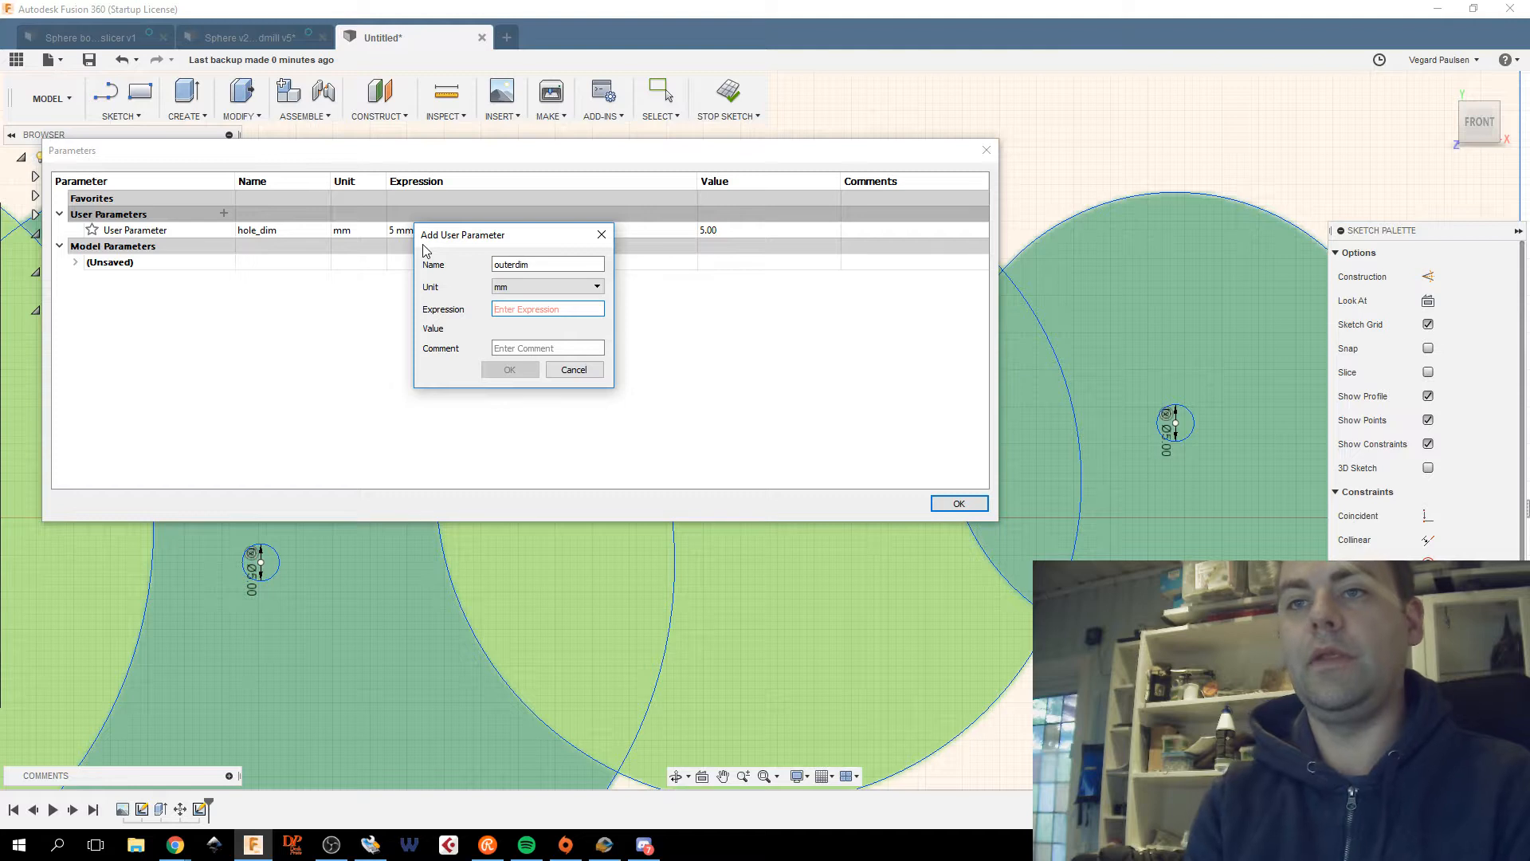
key("shift+Tab")
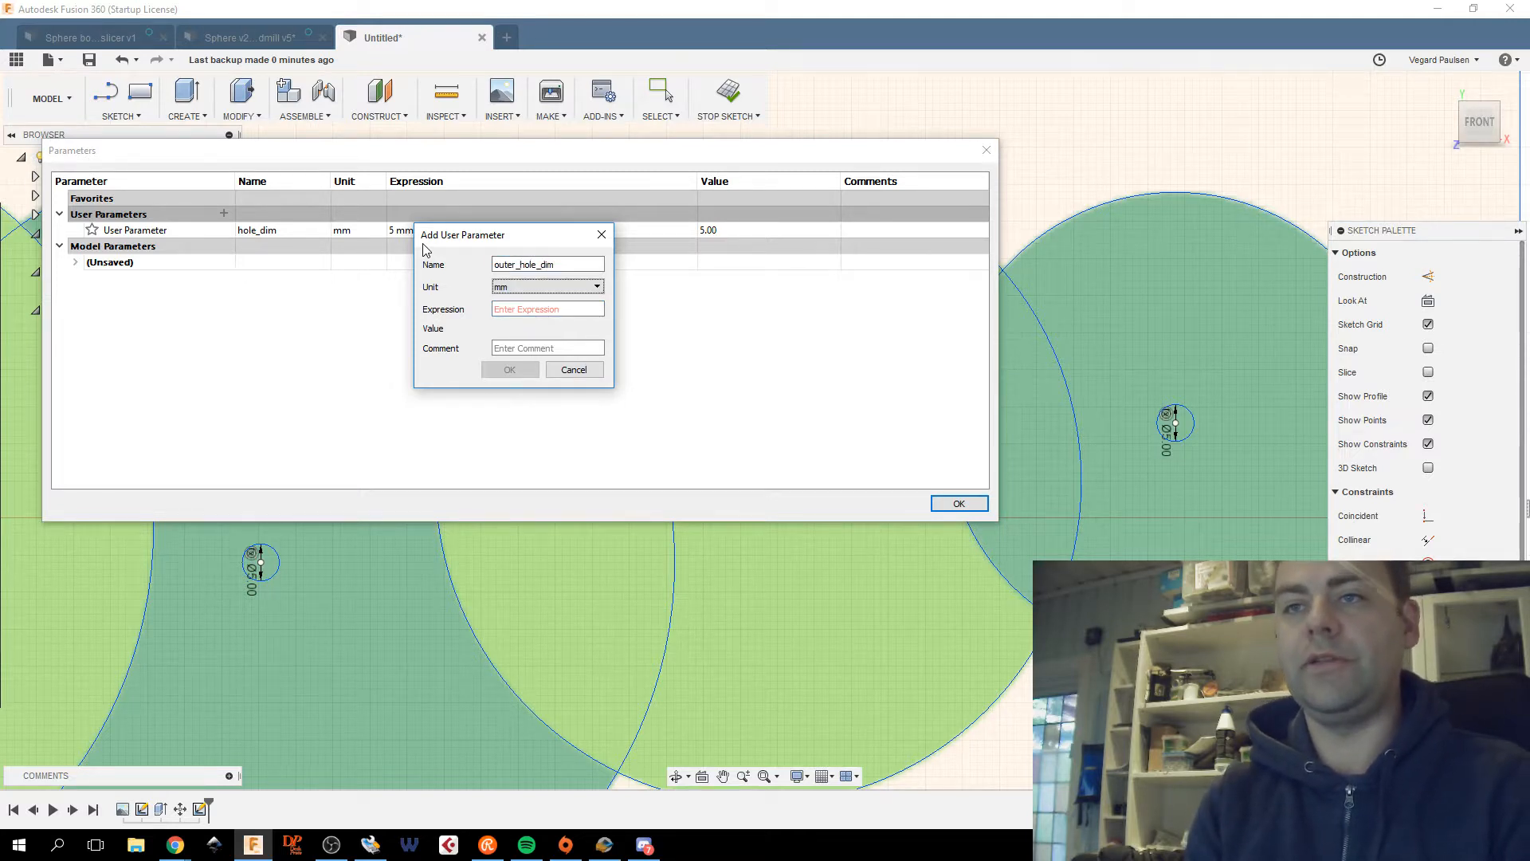
key("Tab")
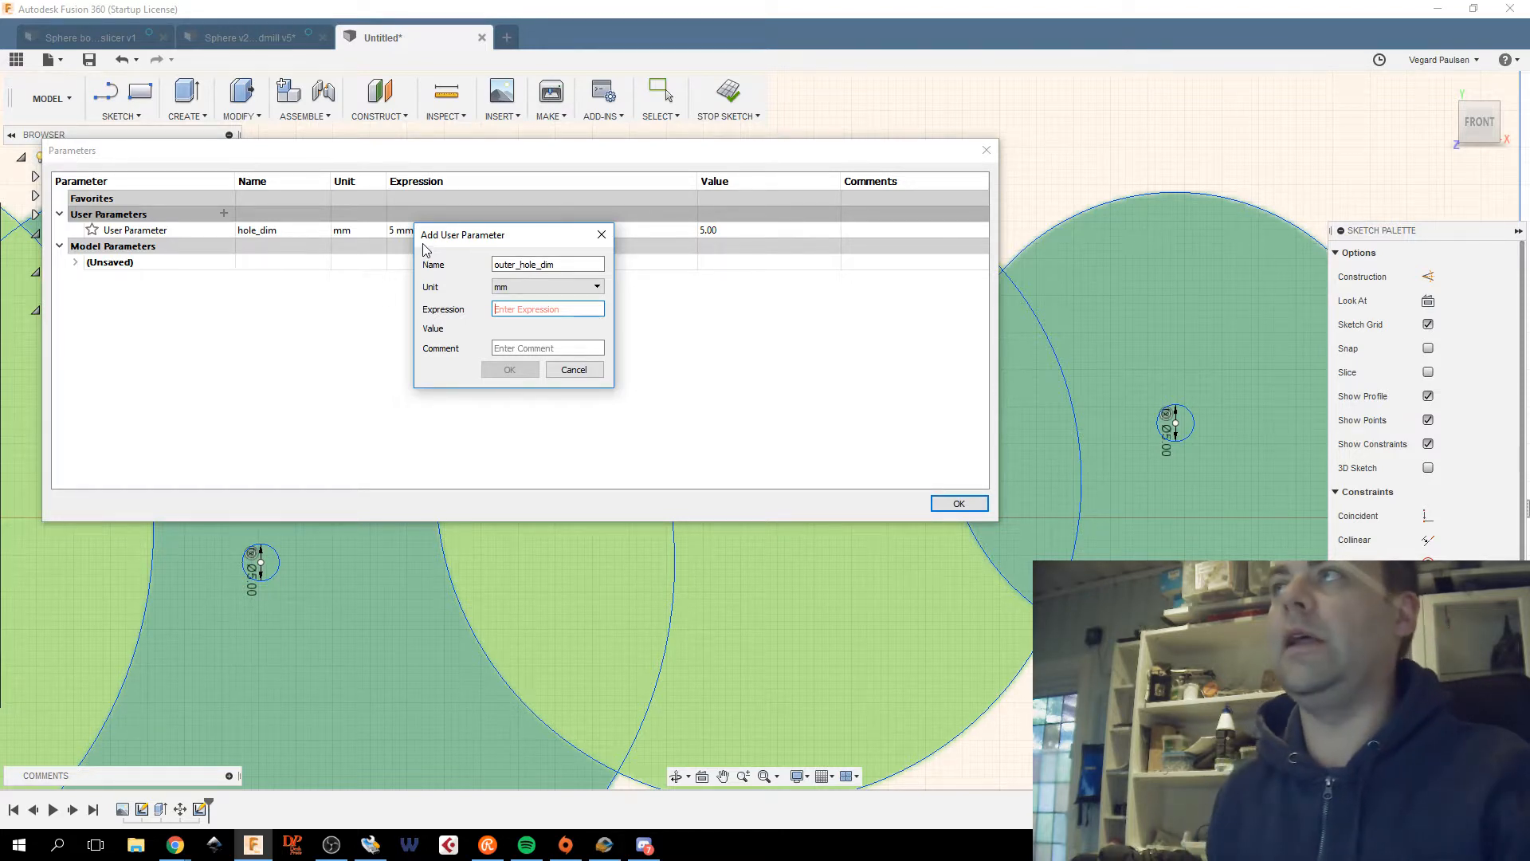
type("4")
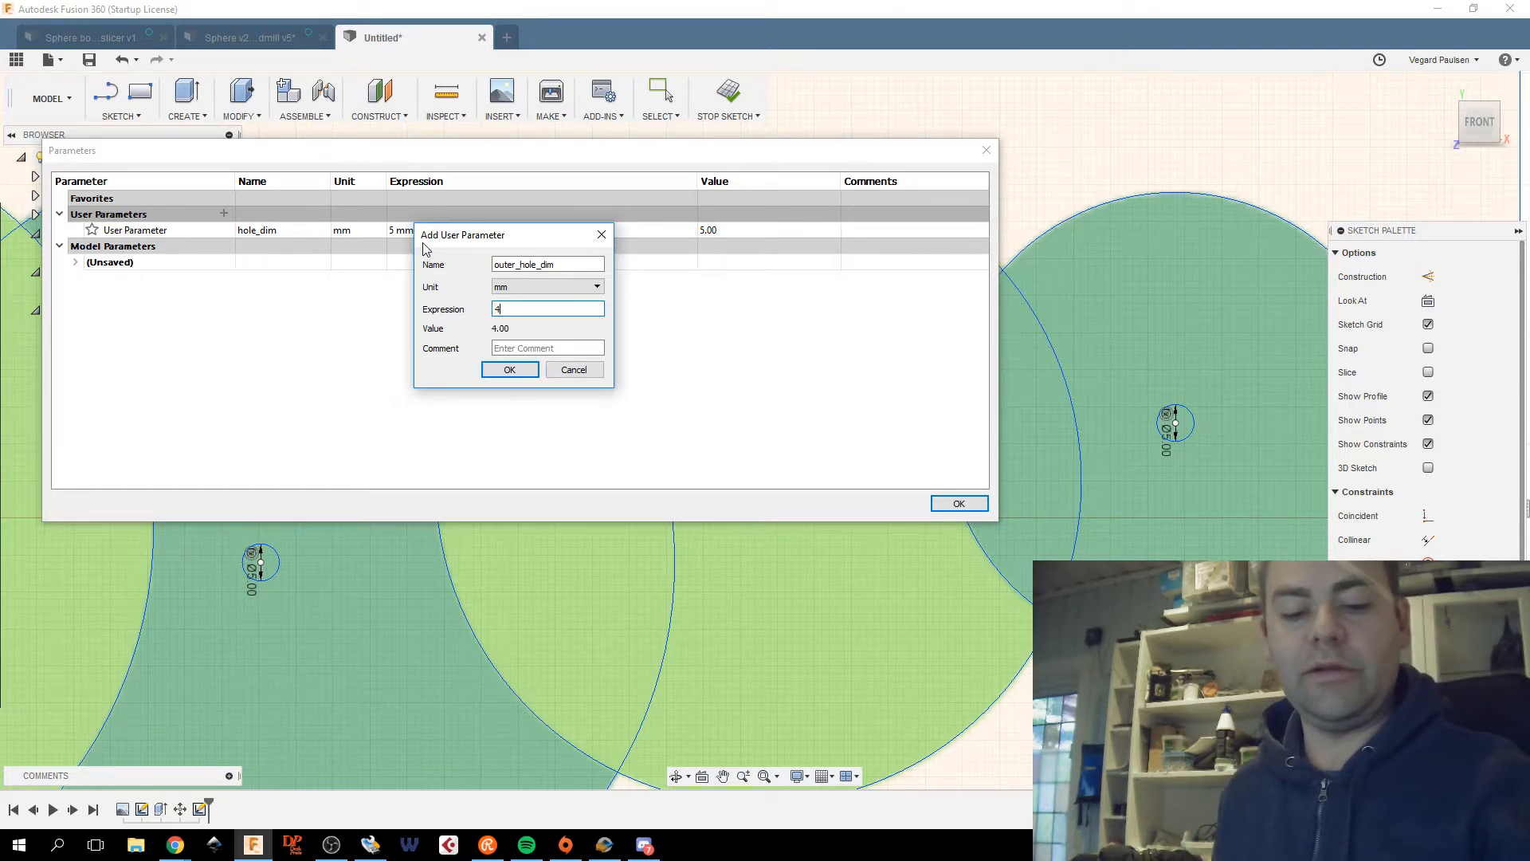
type("0")
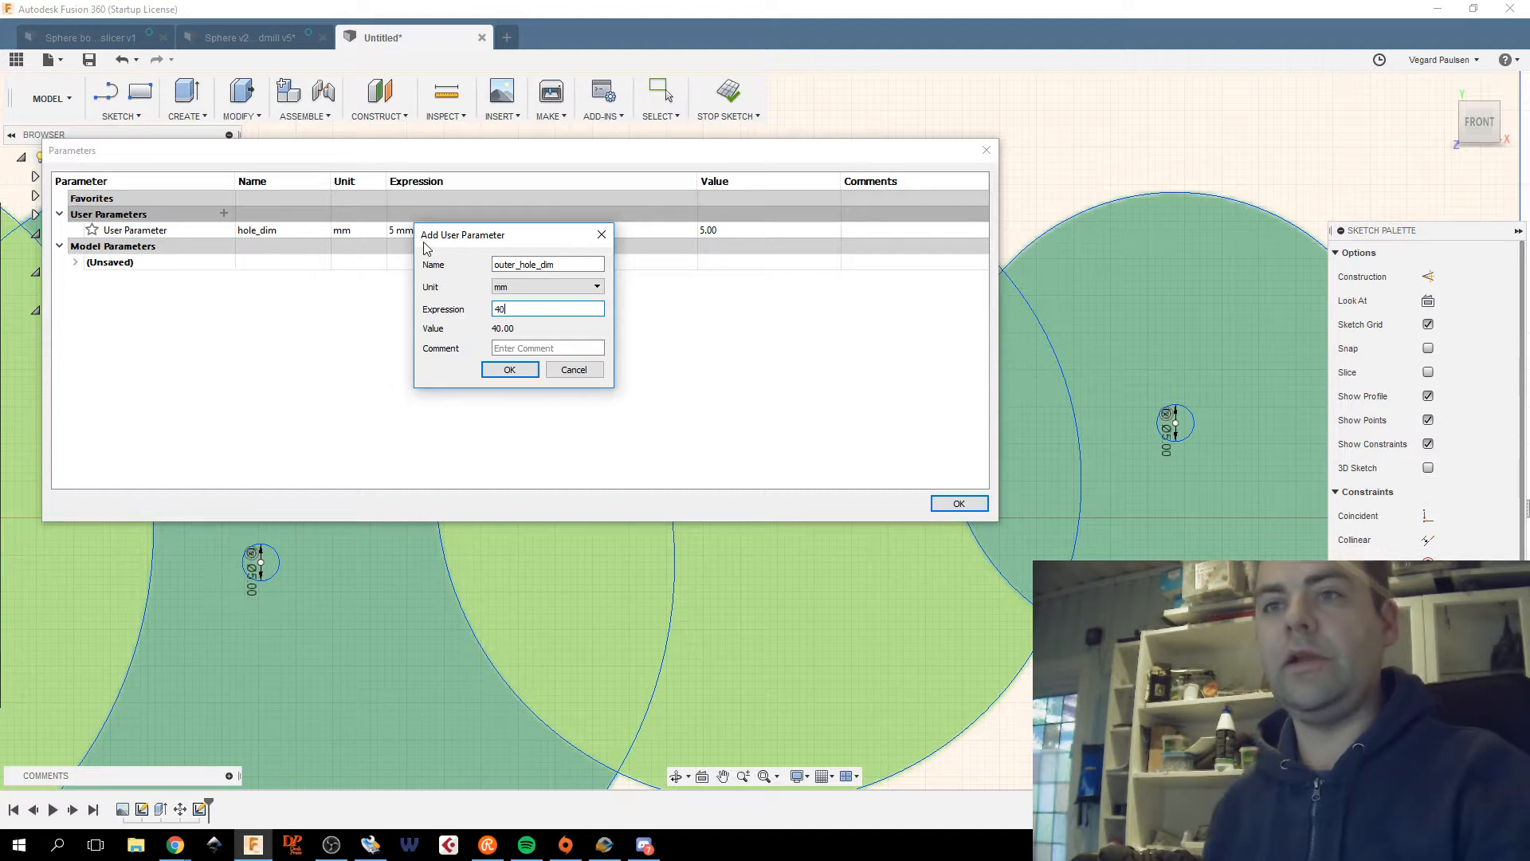
key("Return")
key("Return")
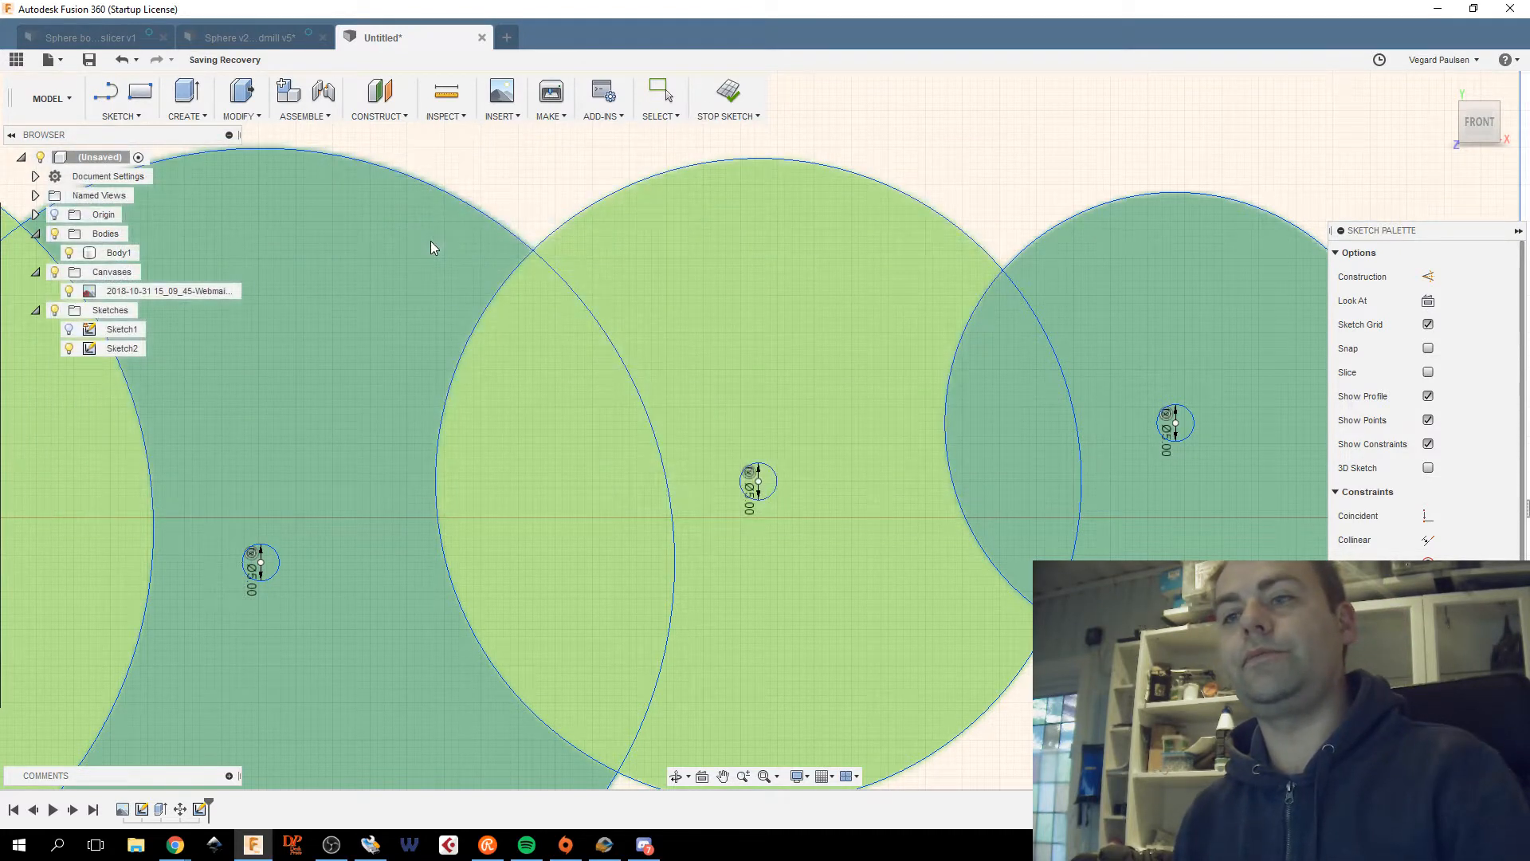
Draw a circle with diameter outer_hole_dim concentric with the centre hole of the small disc at the right end of the row.
key("c")
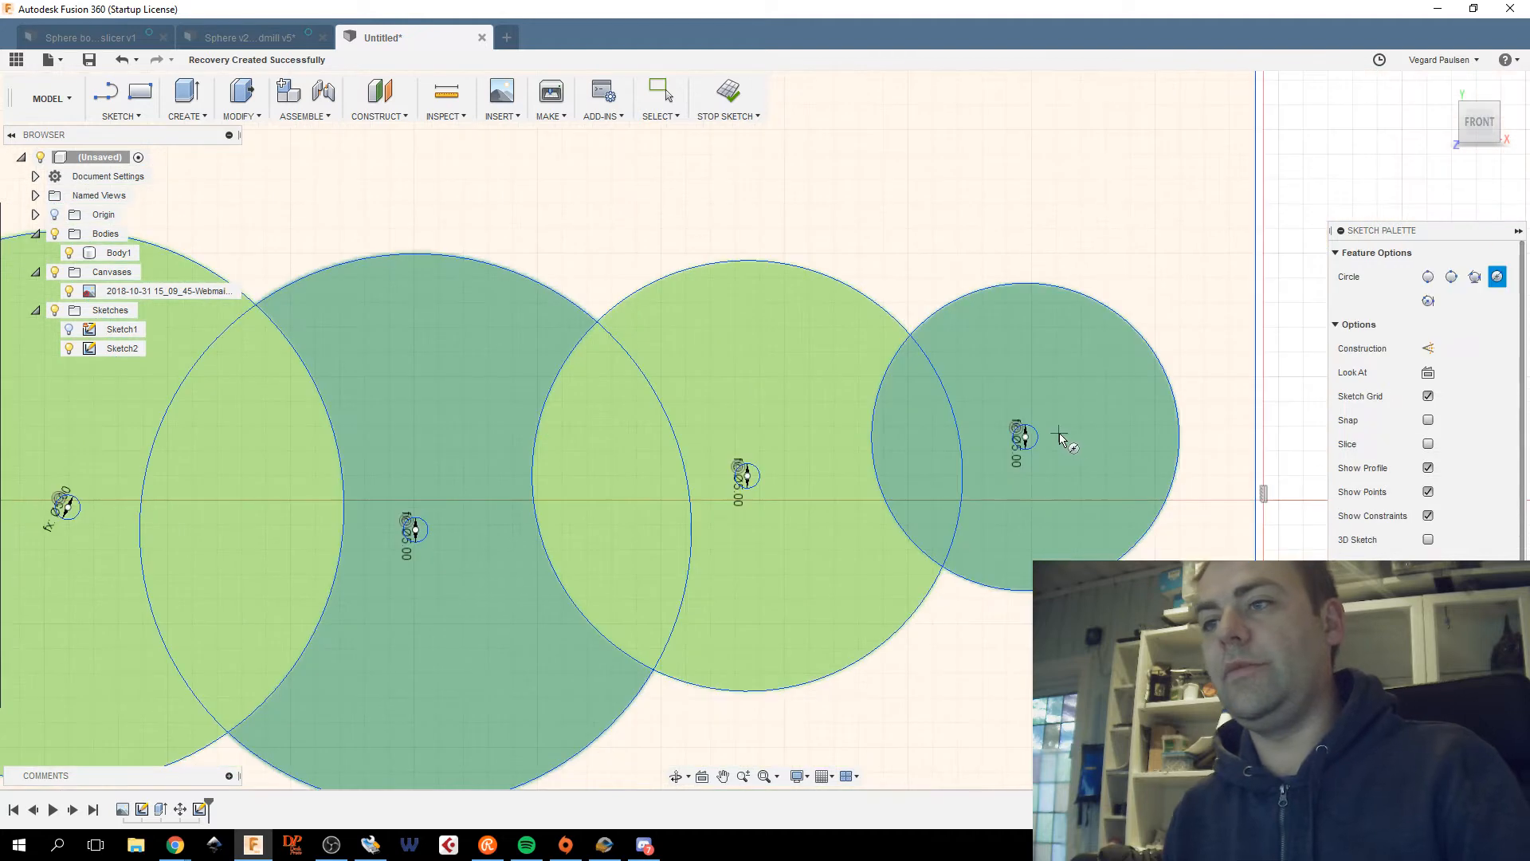
left_click(1025, 438)
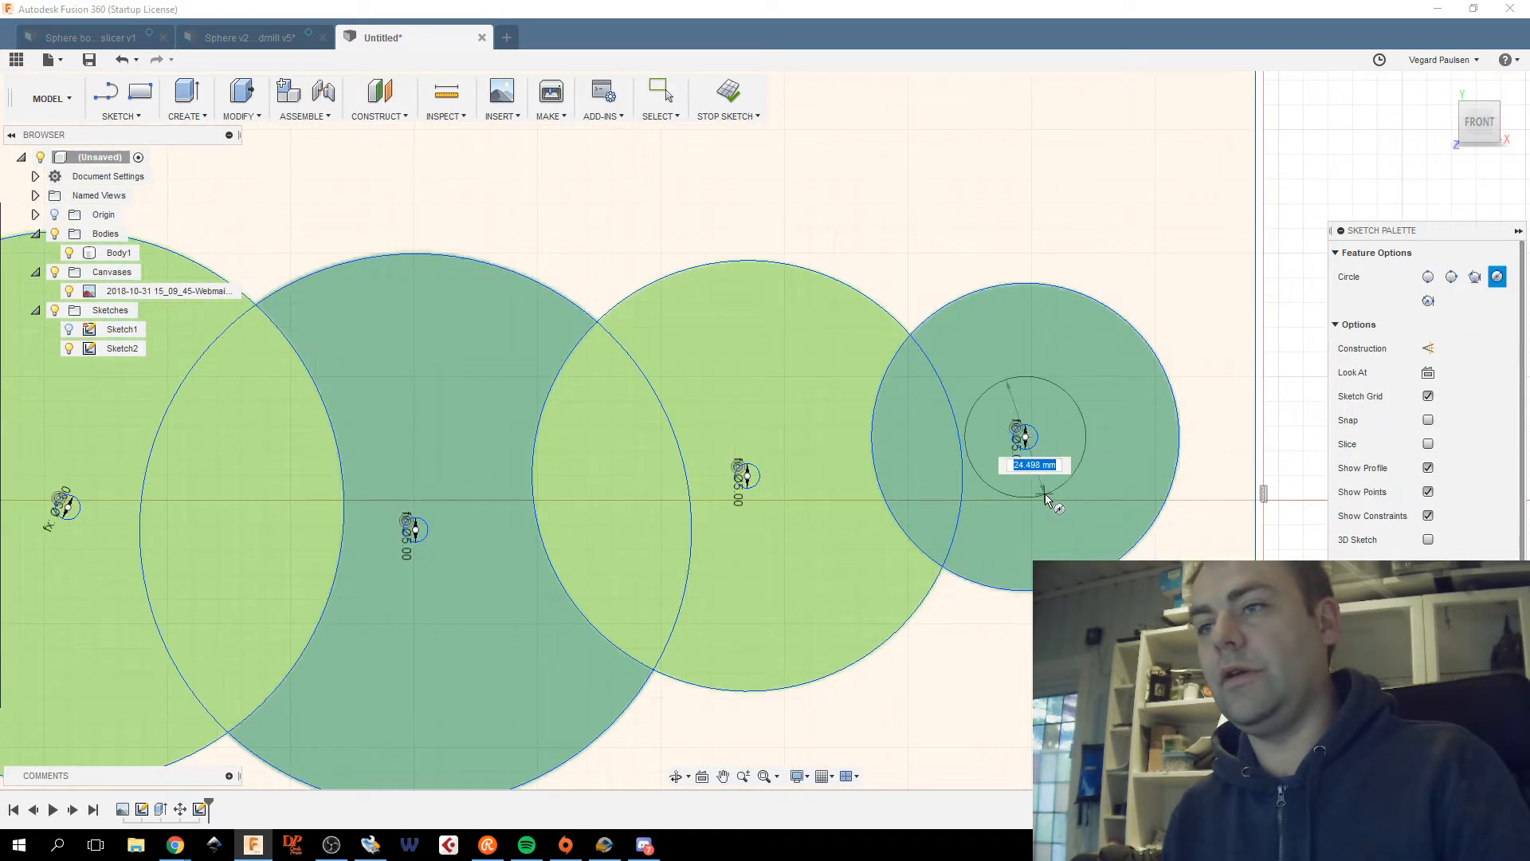
type("out")
left_click(1047, 491)
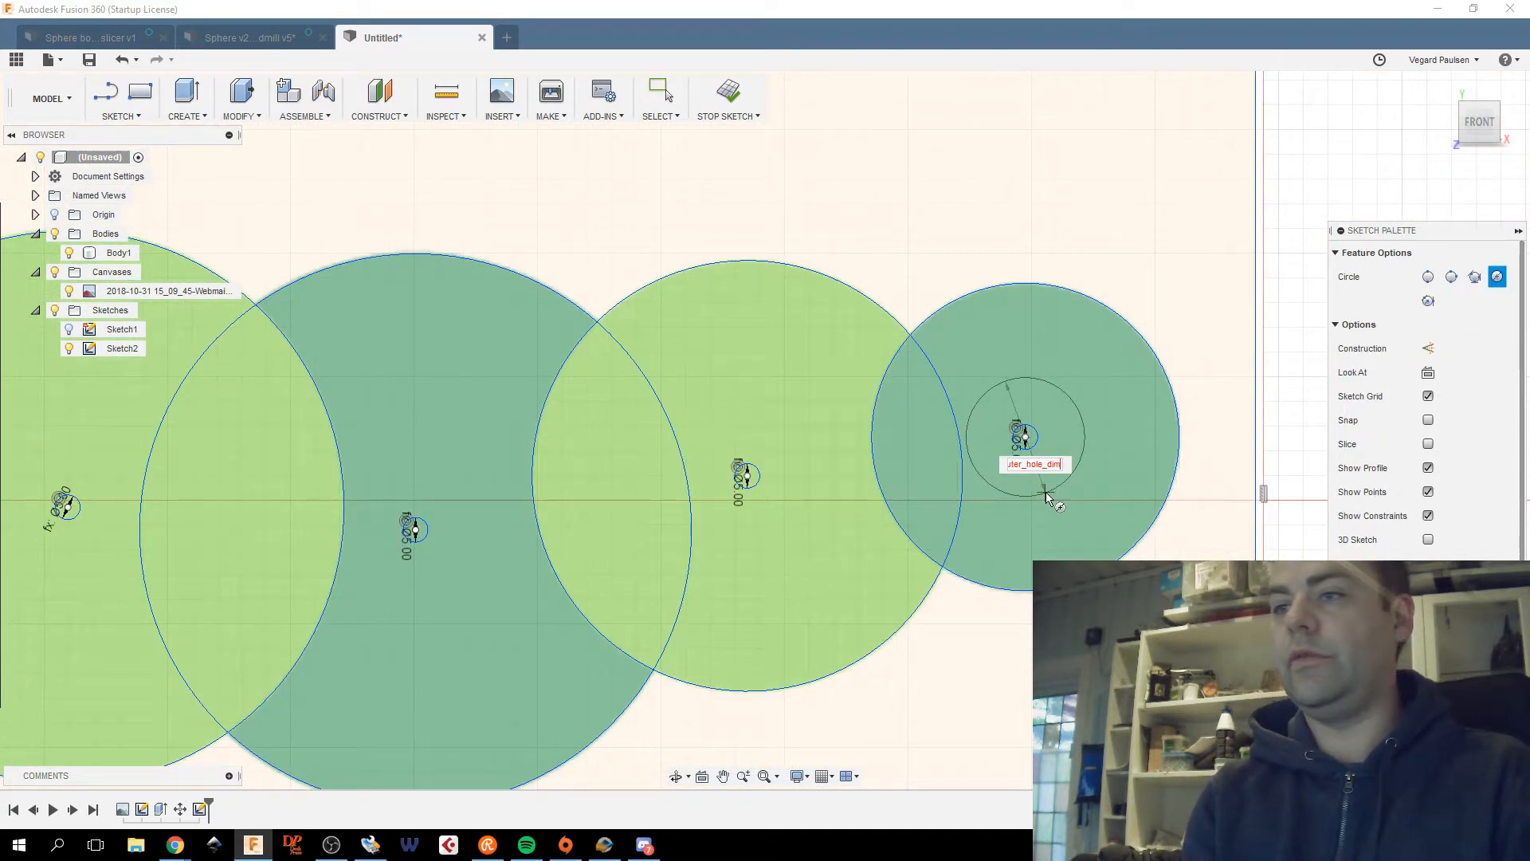
key("Return")
key("Escape")
Draw a circle with diameter outer_hole_dim around the centre hole of the light green disc second from the right end.
key("c")
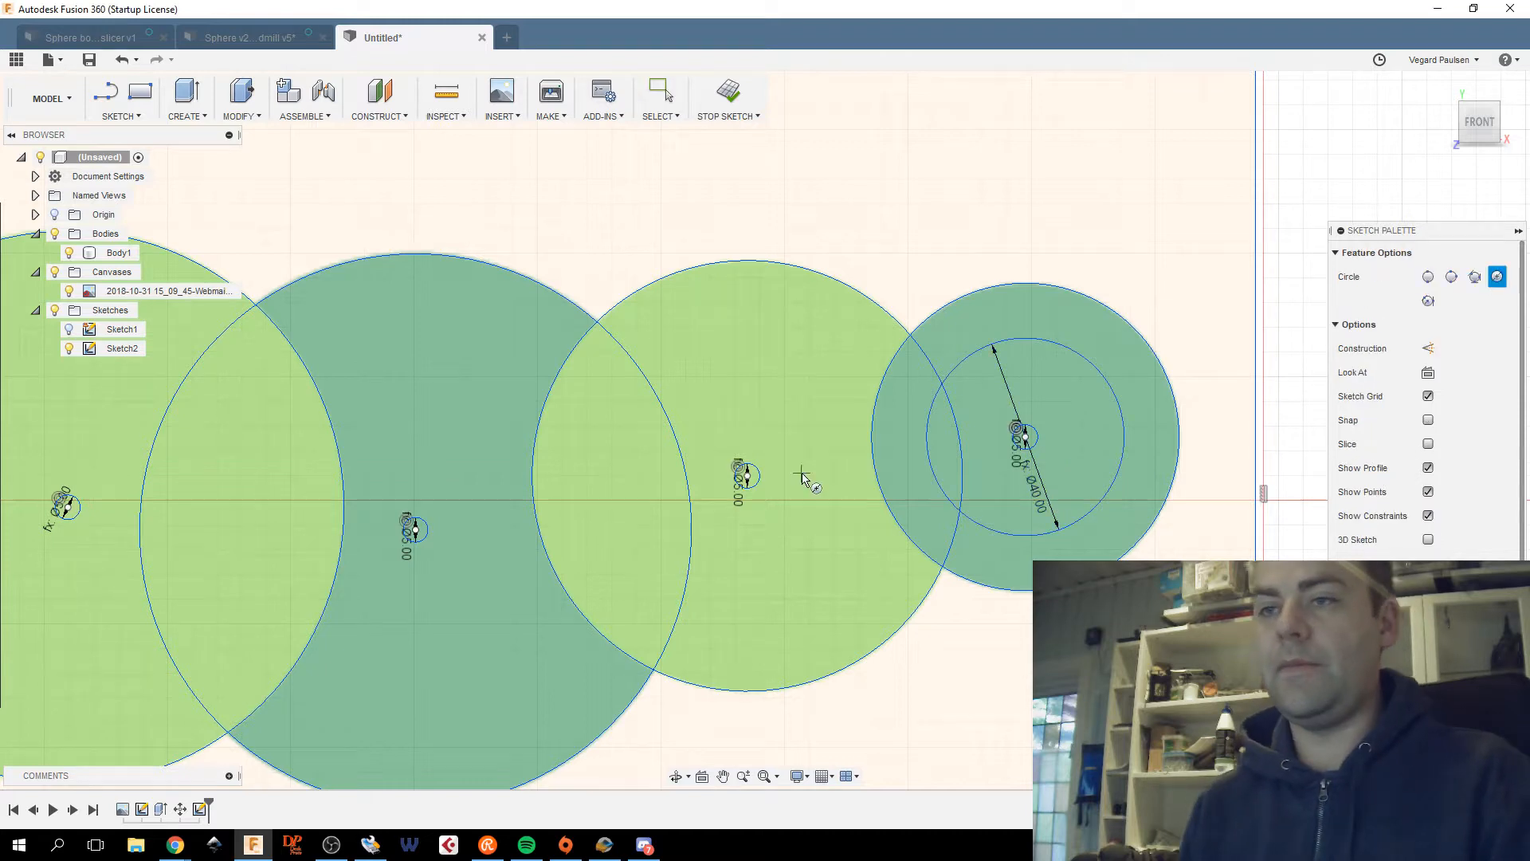
left_click(741, 471)
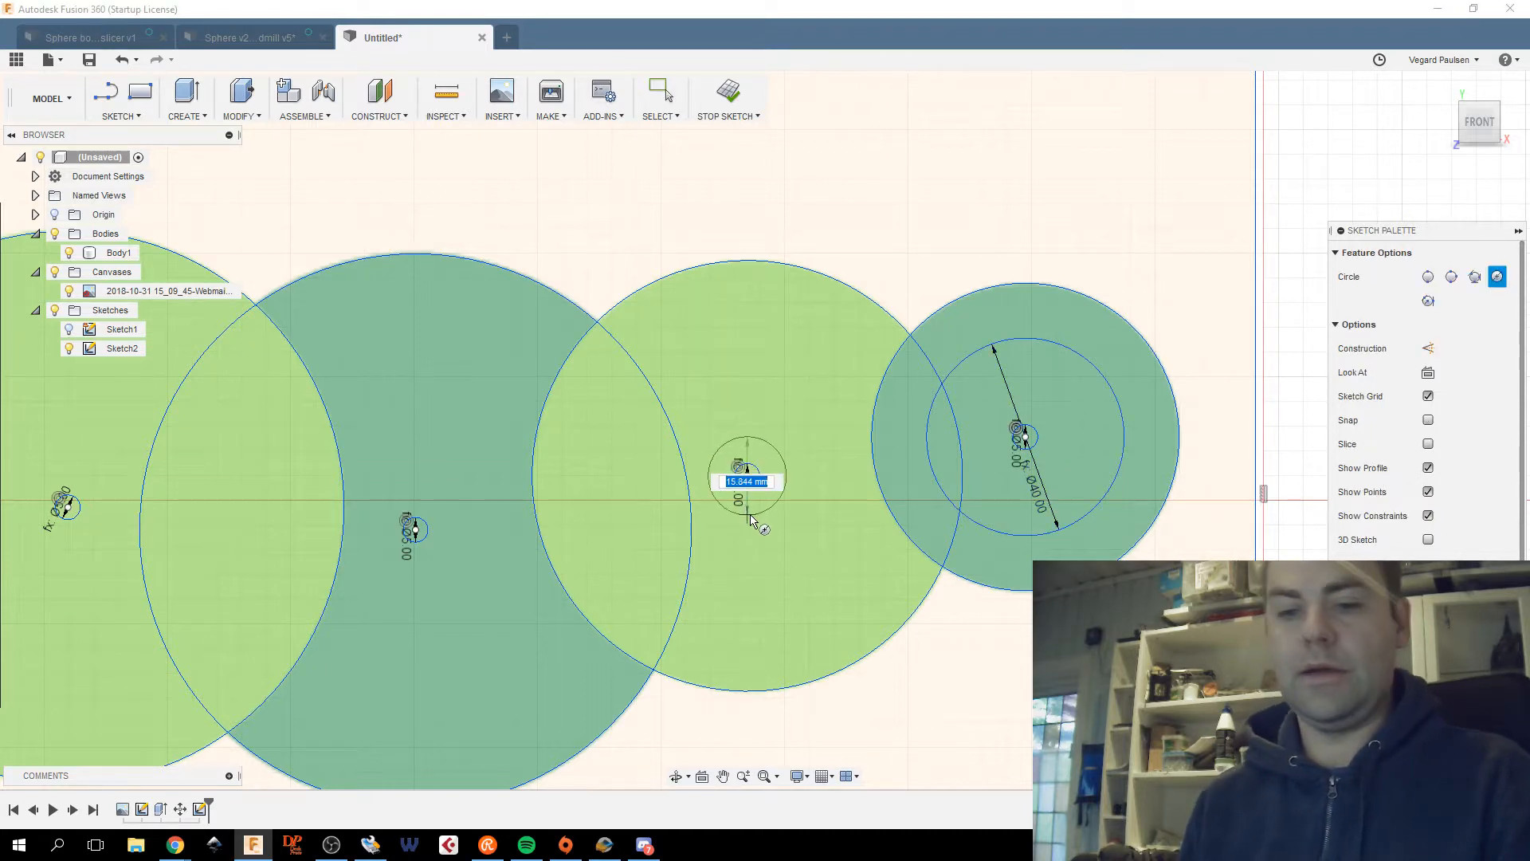
type("oute")
left_click(751, 517)
key("Return")
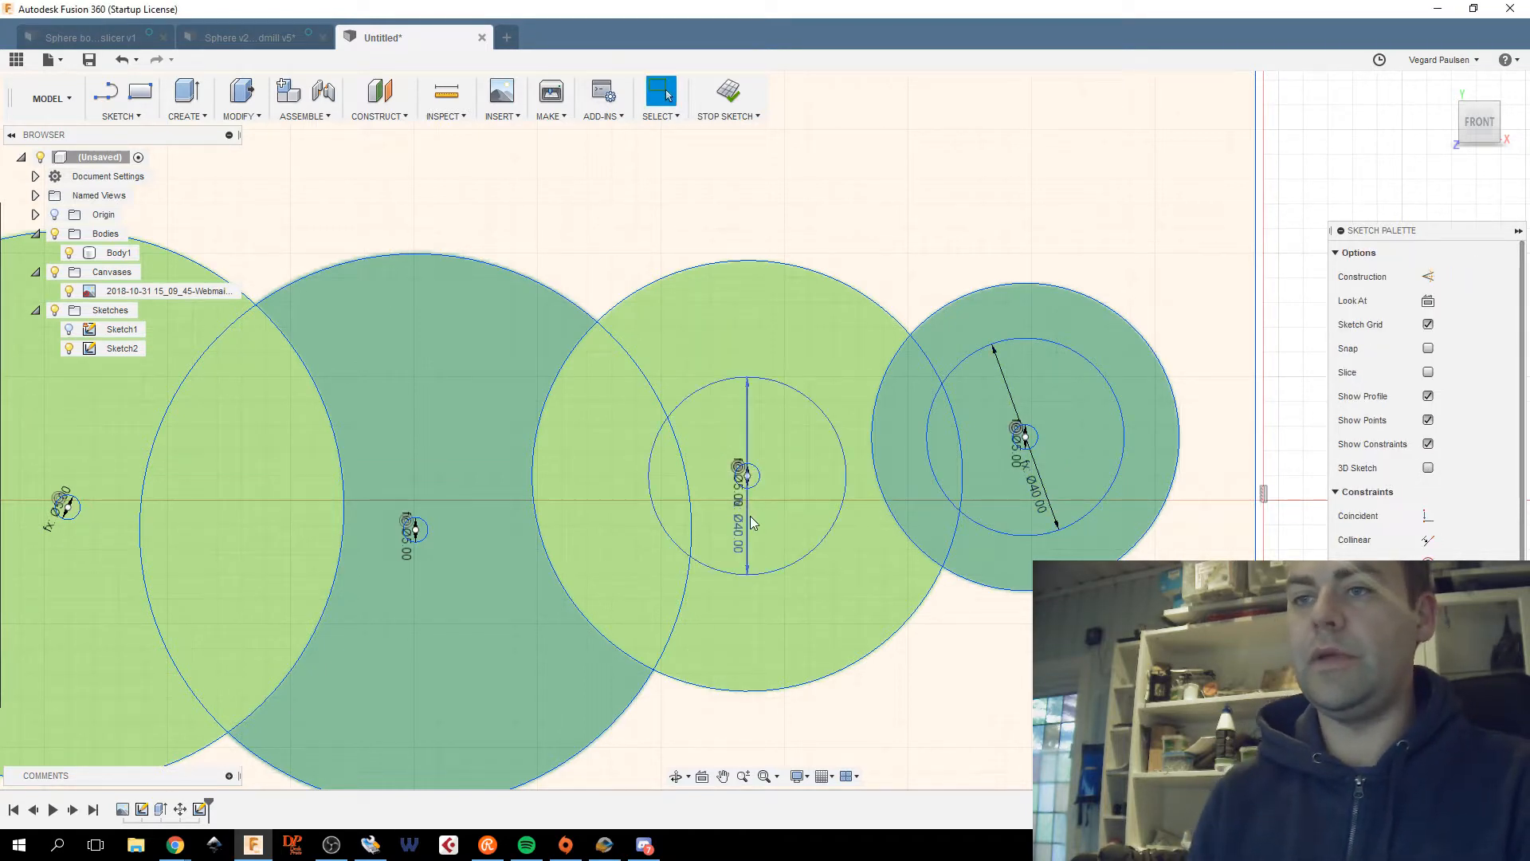
Draw a circle with diameter outer_hole_dim around the centre hole of the dark green disc third from the right end.
middle_click_drag(478, 600, 865, 585)
key("c")
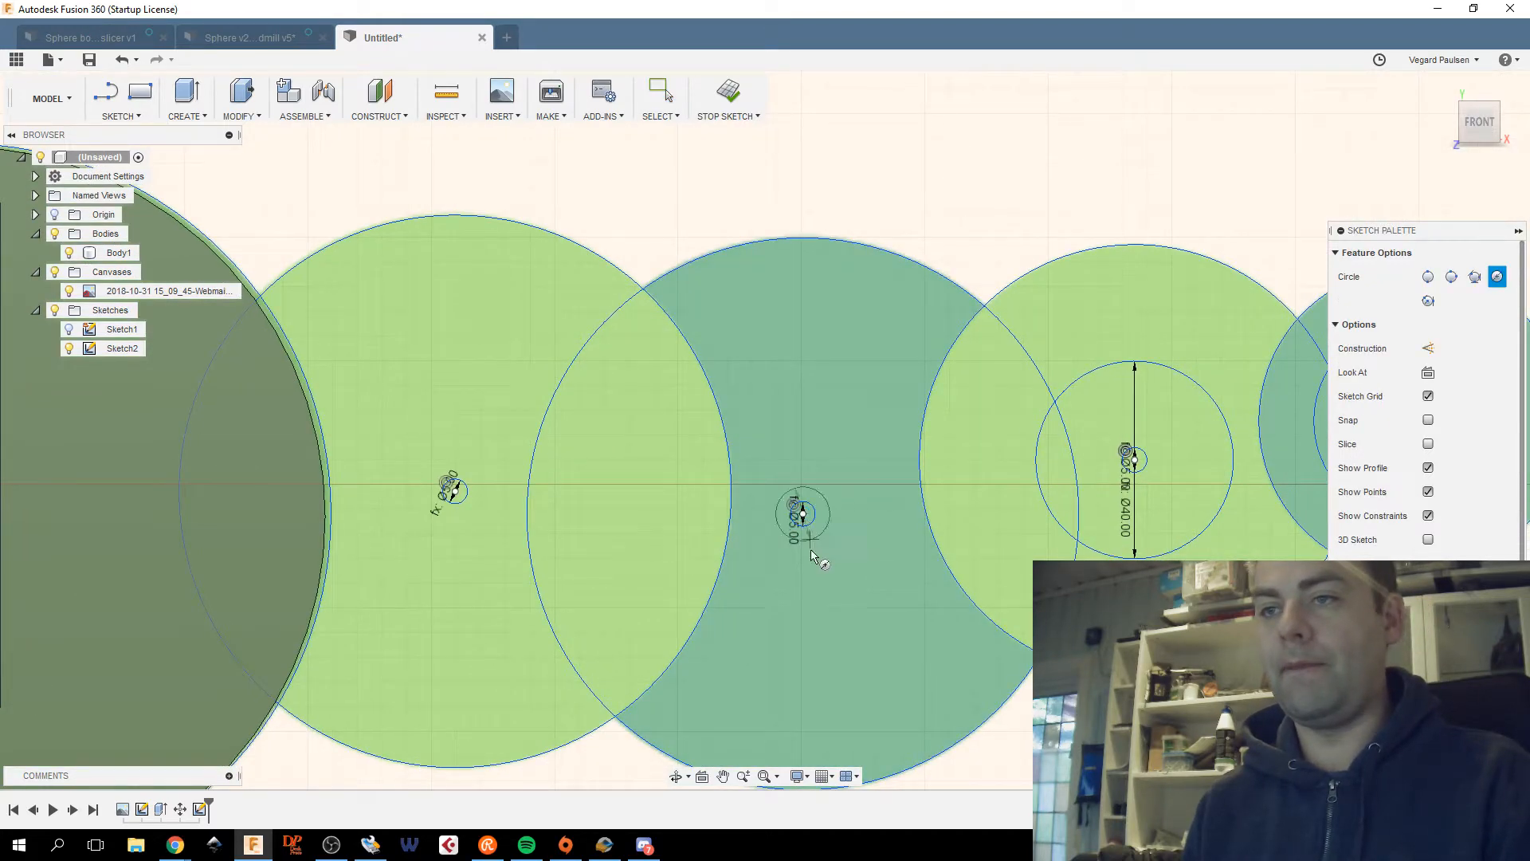
left_click(802, 514)
type("outer_hole_dim")
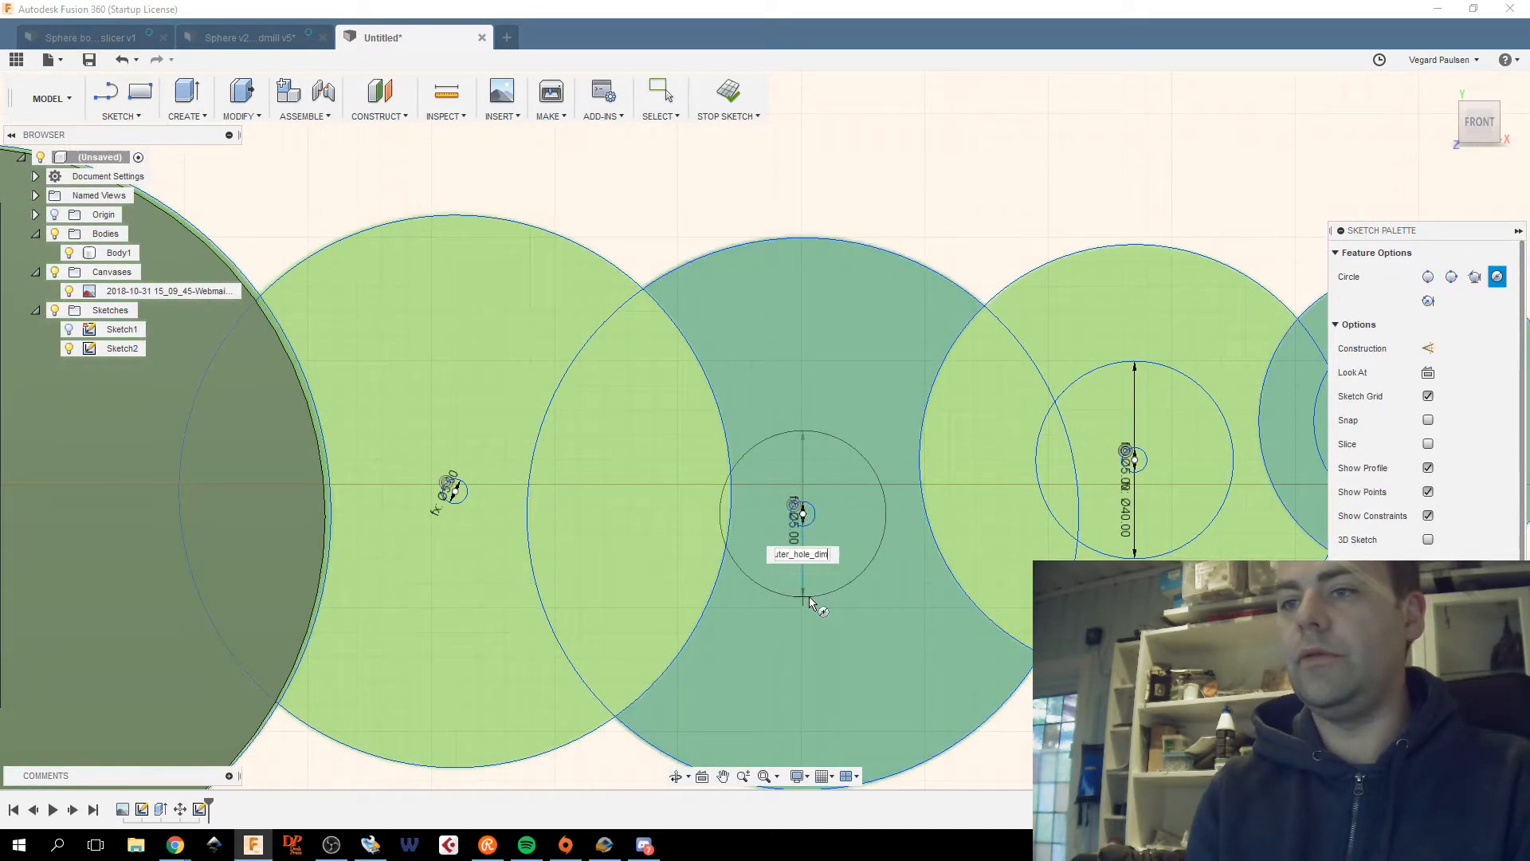
key("Return")
key("Escape")
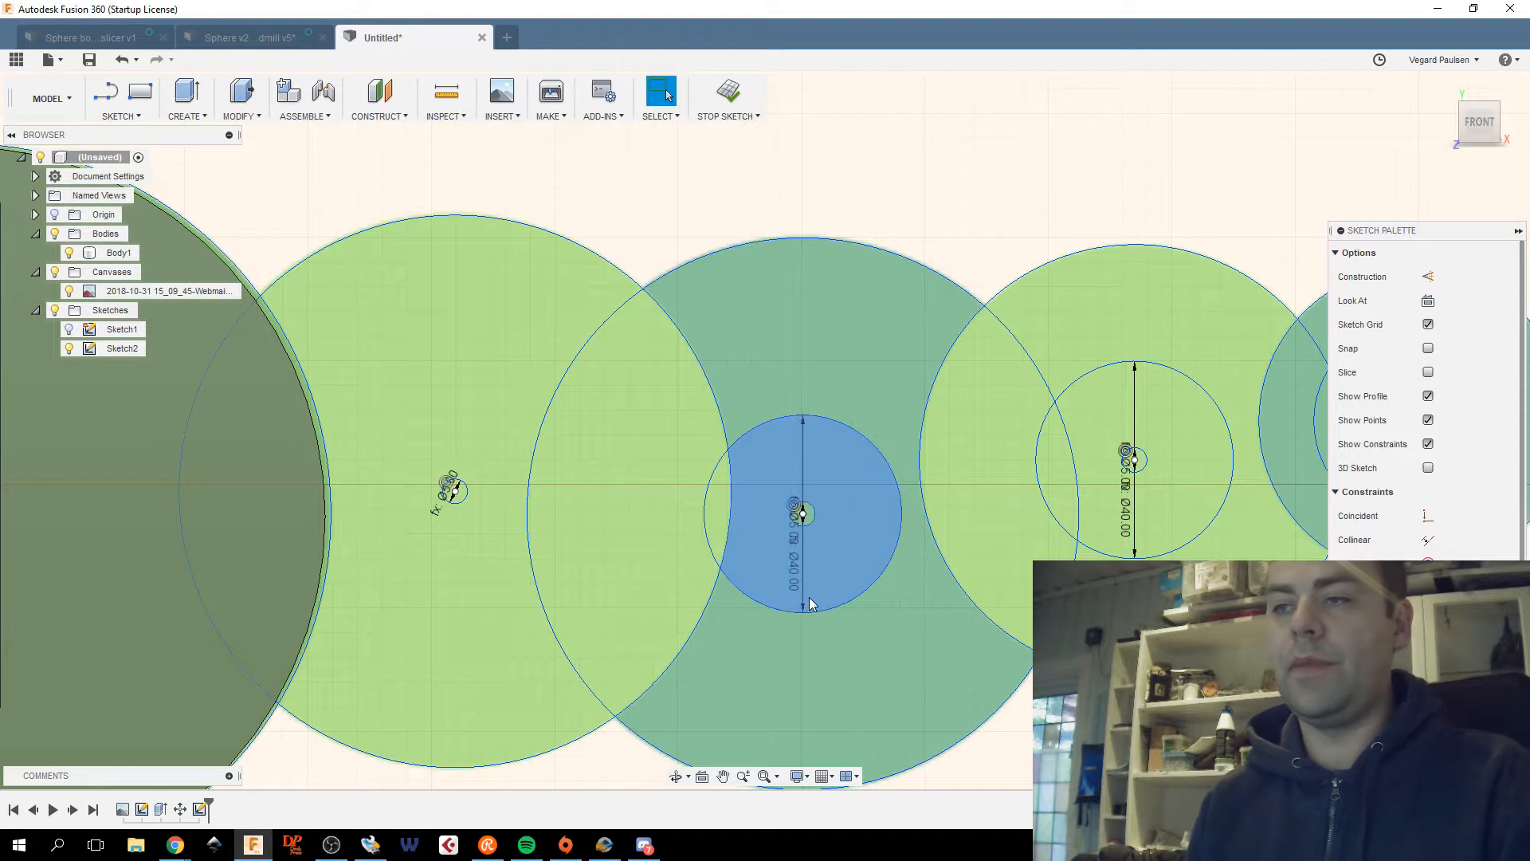
Draw a circle with diameter outer_hole_dim around the centre hole of the light green disc just right of the large central disc.
middle_click_drag(595, 560, 905, 539)
key("c")
left_click(764, 474)
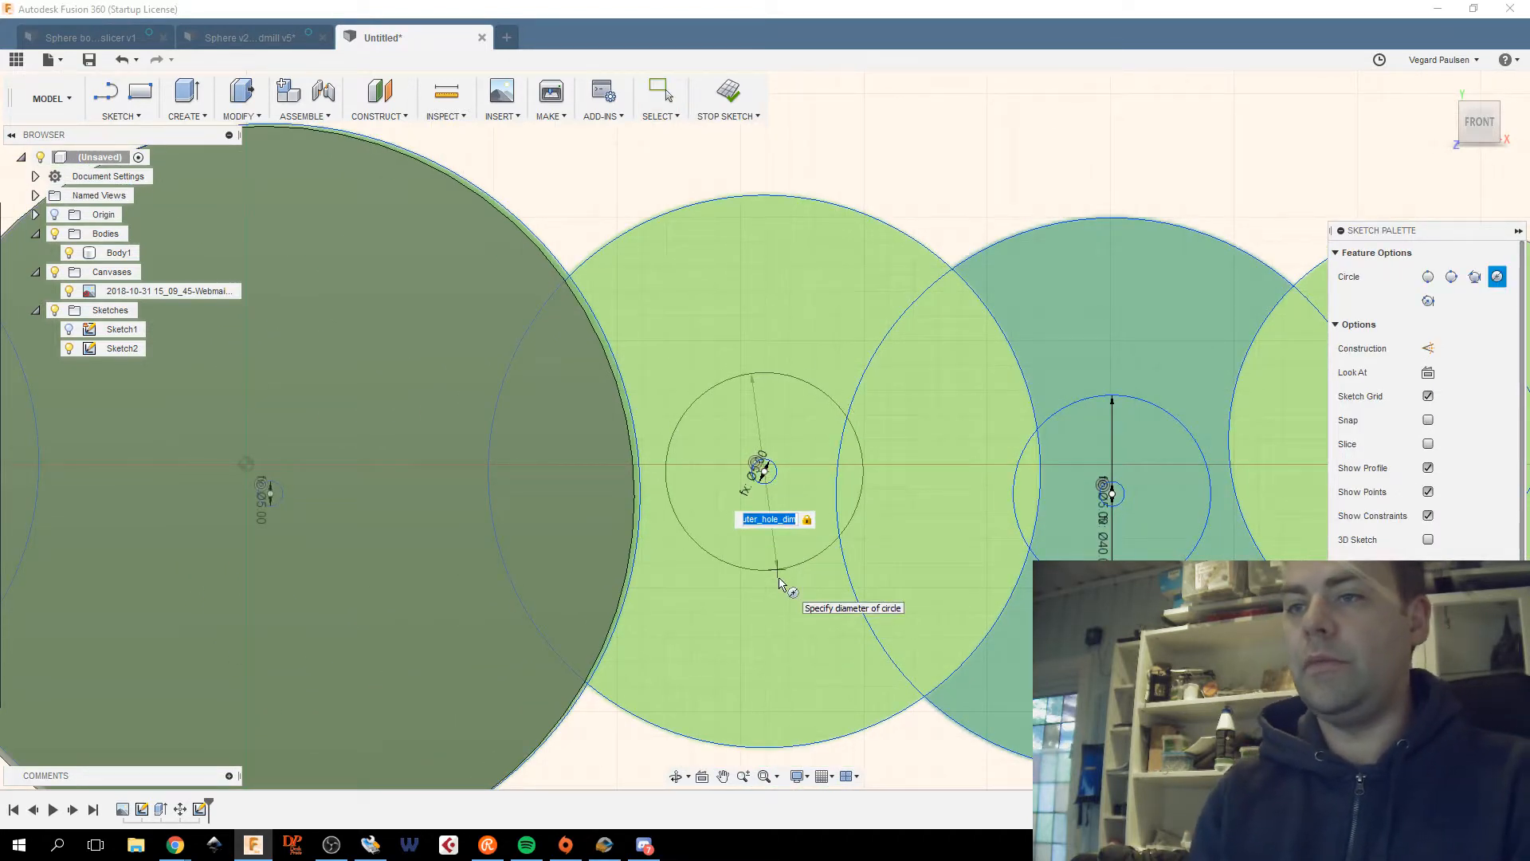
key("Return")
key("Escape")
Draw a circle with diameter outer_hole_dim around the centre hole of the large central disc.
middle_click_drag(778, 578, 1355, 539)
middle_click_drag(824, 479, 967, 443)
key("c")
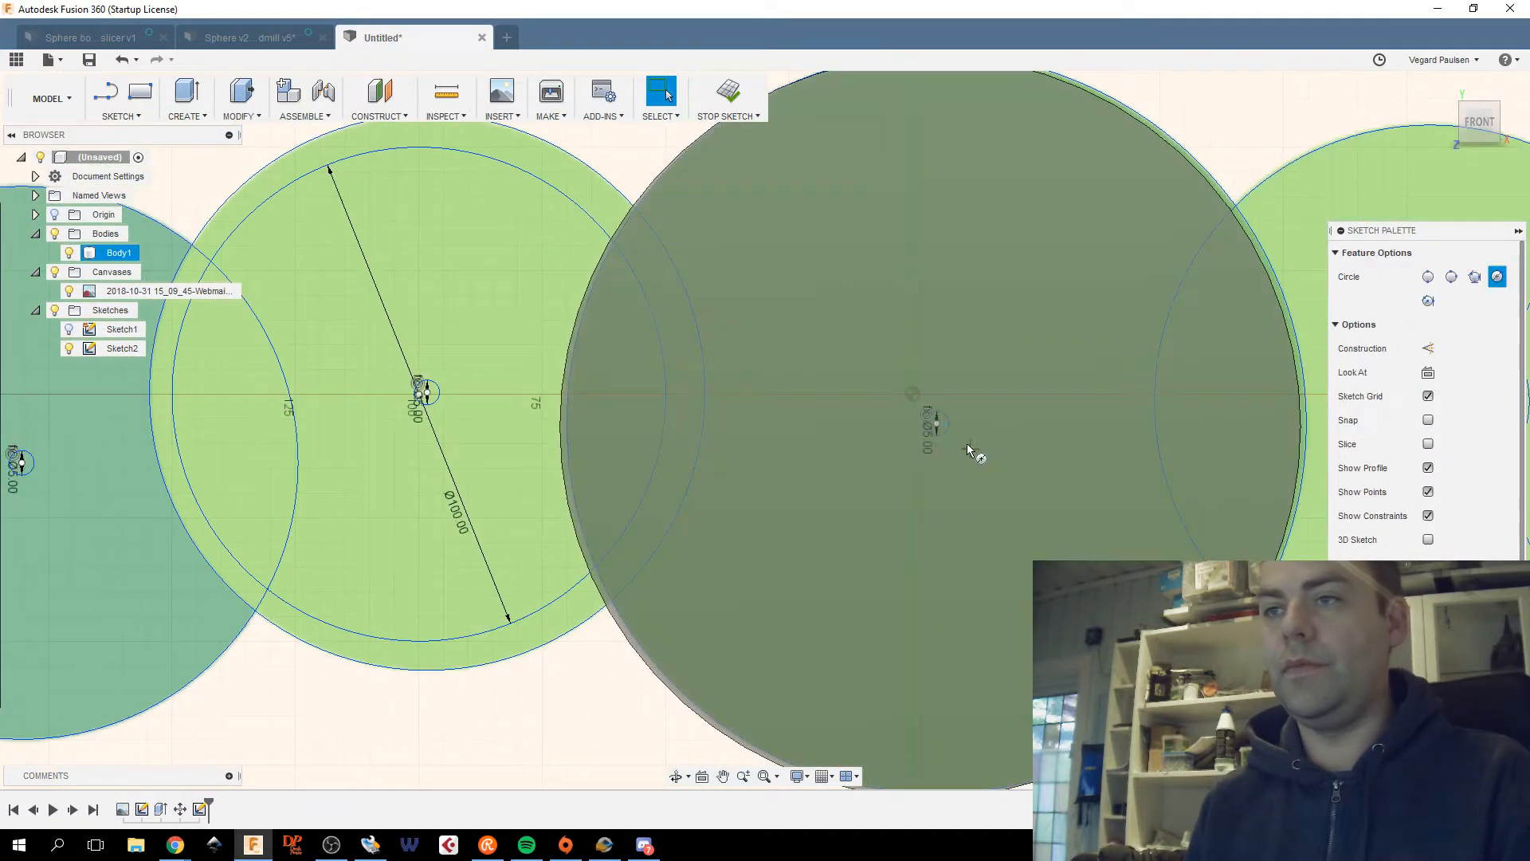
type("outer_hole_dim")
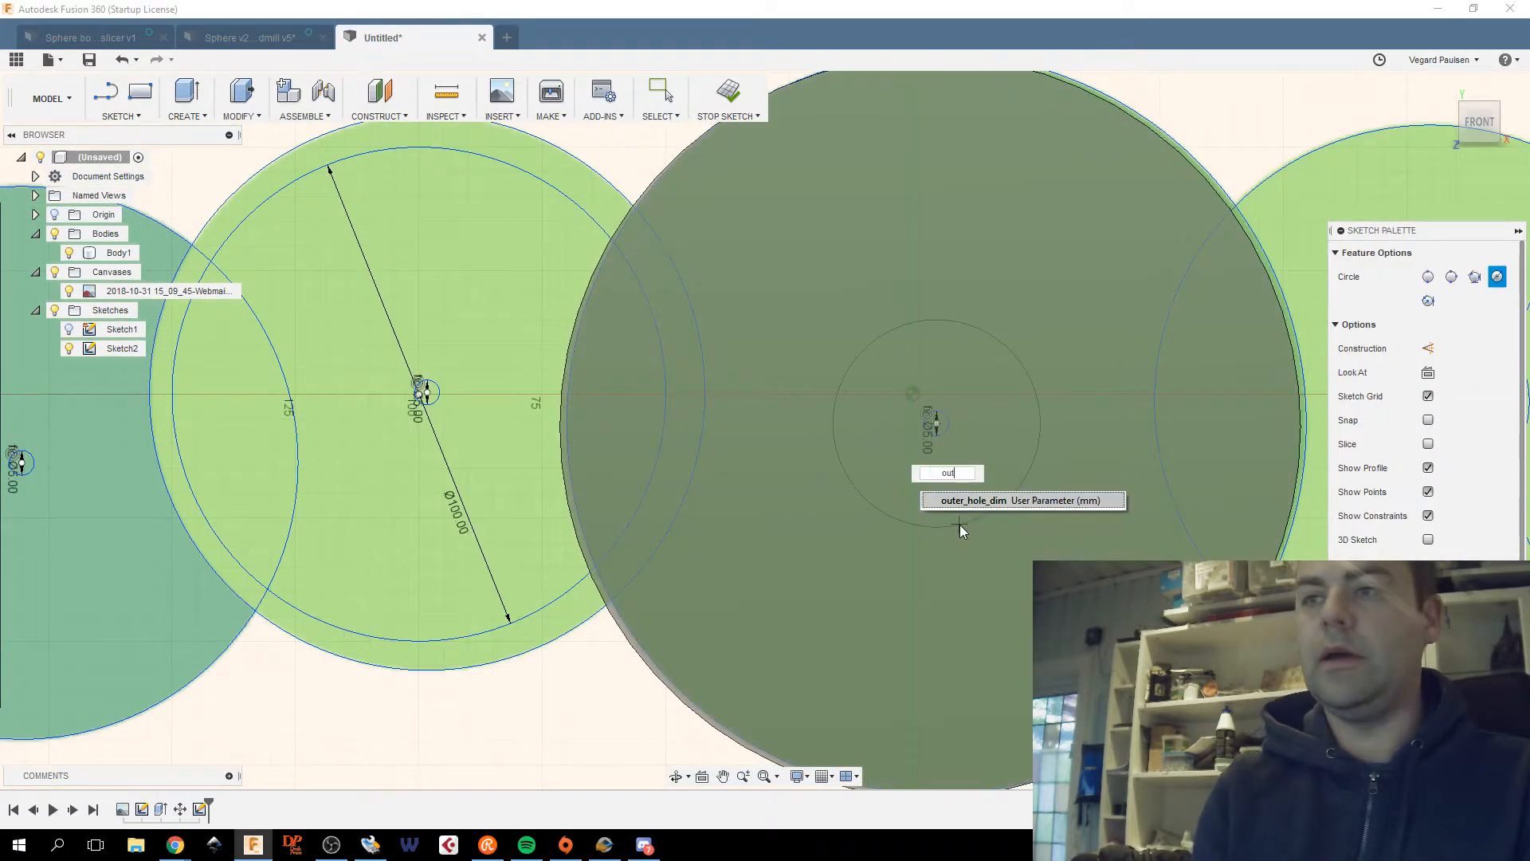
key("Tab")
key("Return")
Draw a circle with diameter outer_hole_dim around the centre hole of the light green disc just left of the large central disc.
key("c")
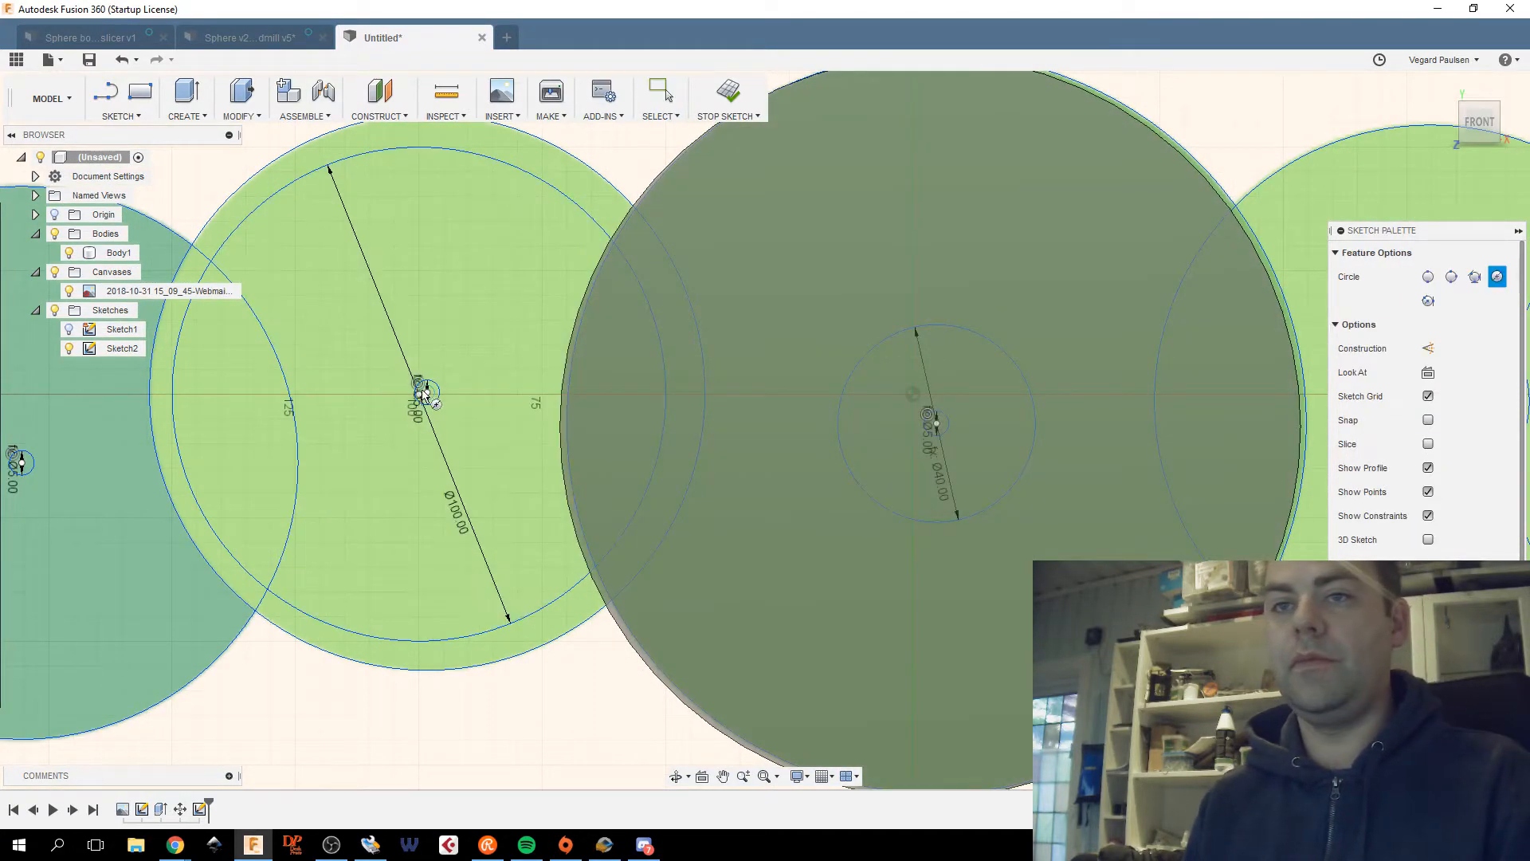
left_click(427, 392)
type("outer_hole_dim")
key("Tab")
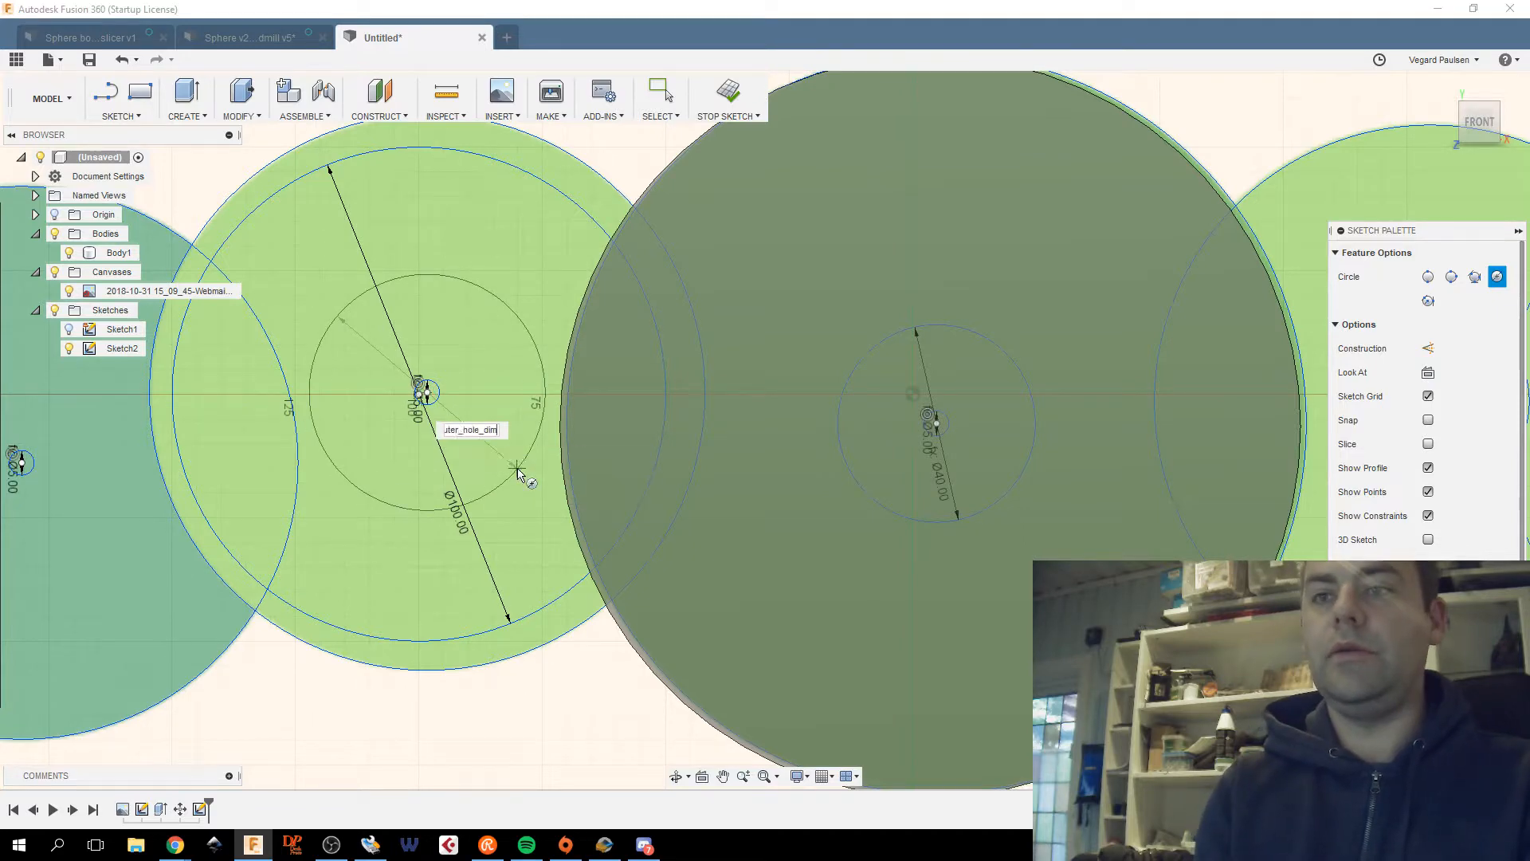
key("Return")
Draw a circle with diameter outer_hole_dim around the centre hole of the dark green disc third from the left end.
middle_click_drag(510, 473, 1214, 472)
key("c")
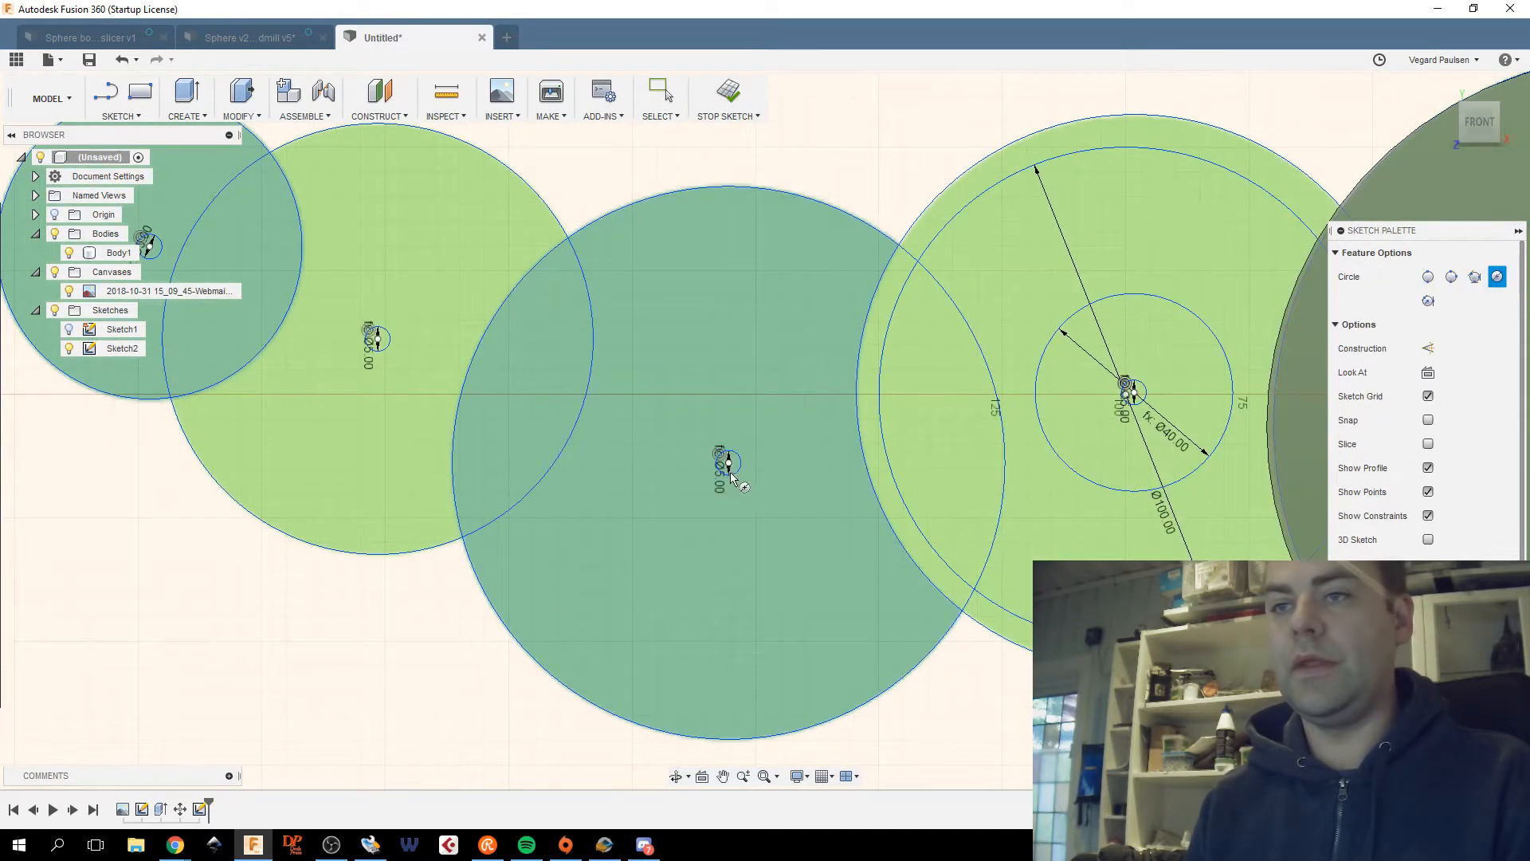
left_click(729, 462)
type("outer_hole_dim")
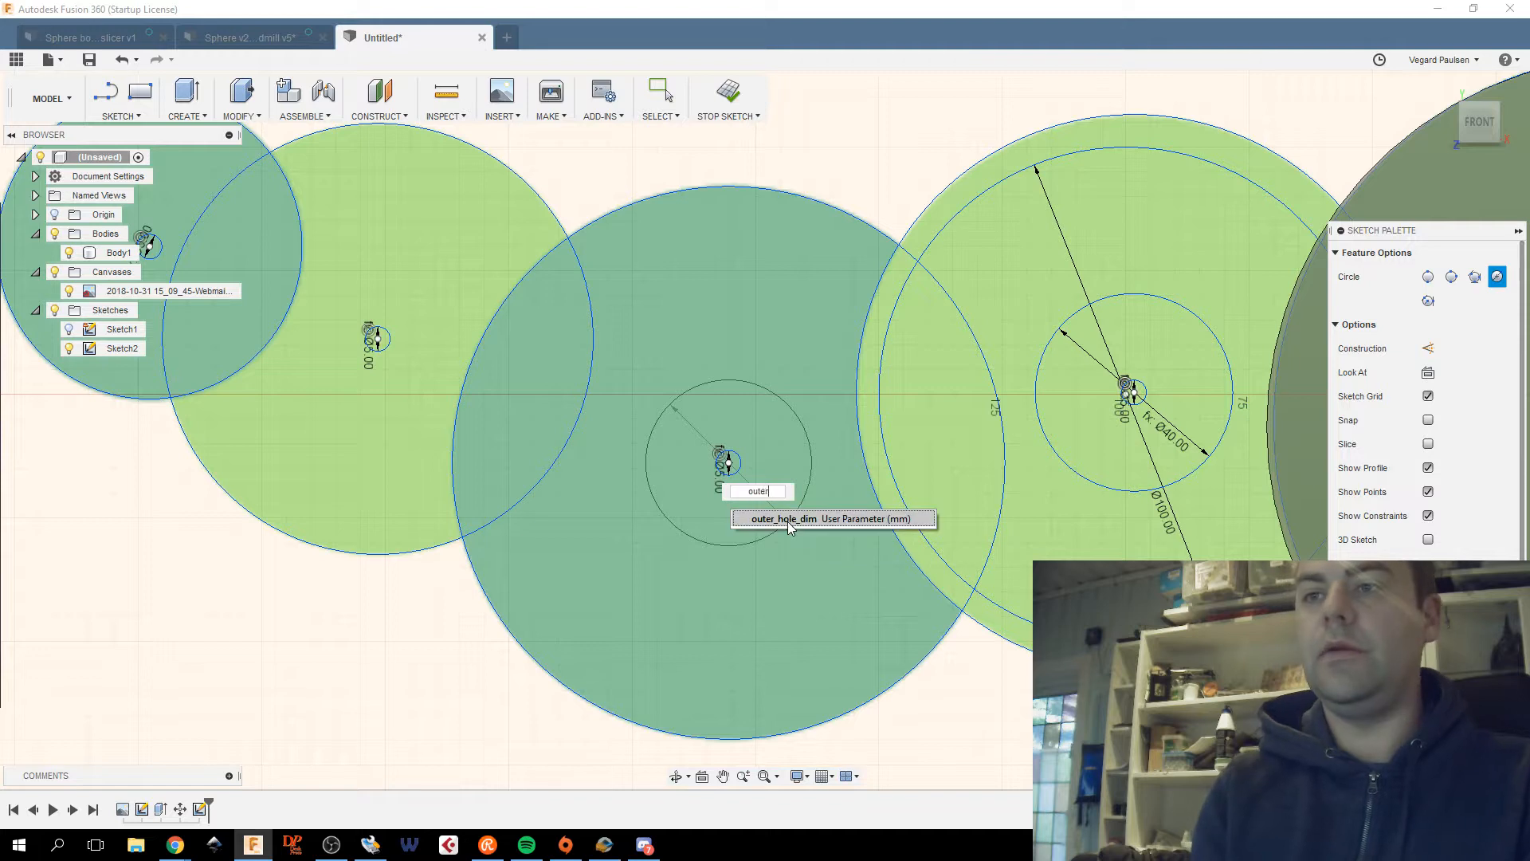
key("Tab")
key("Return")
Draw a circle with diameter outer_hole_dim around the centre hole of the light green disc second from the left end.
middle_click_drag(788, 528, 1060, 566)
key("c")
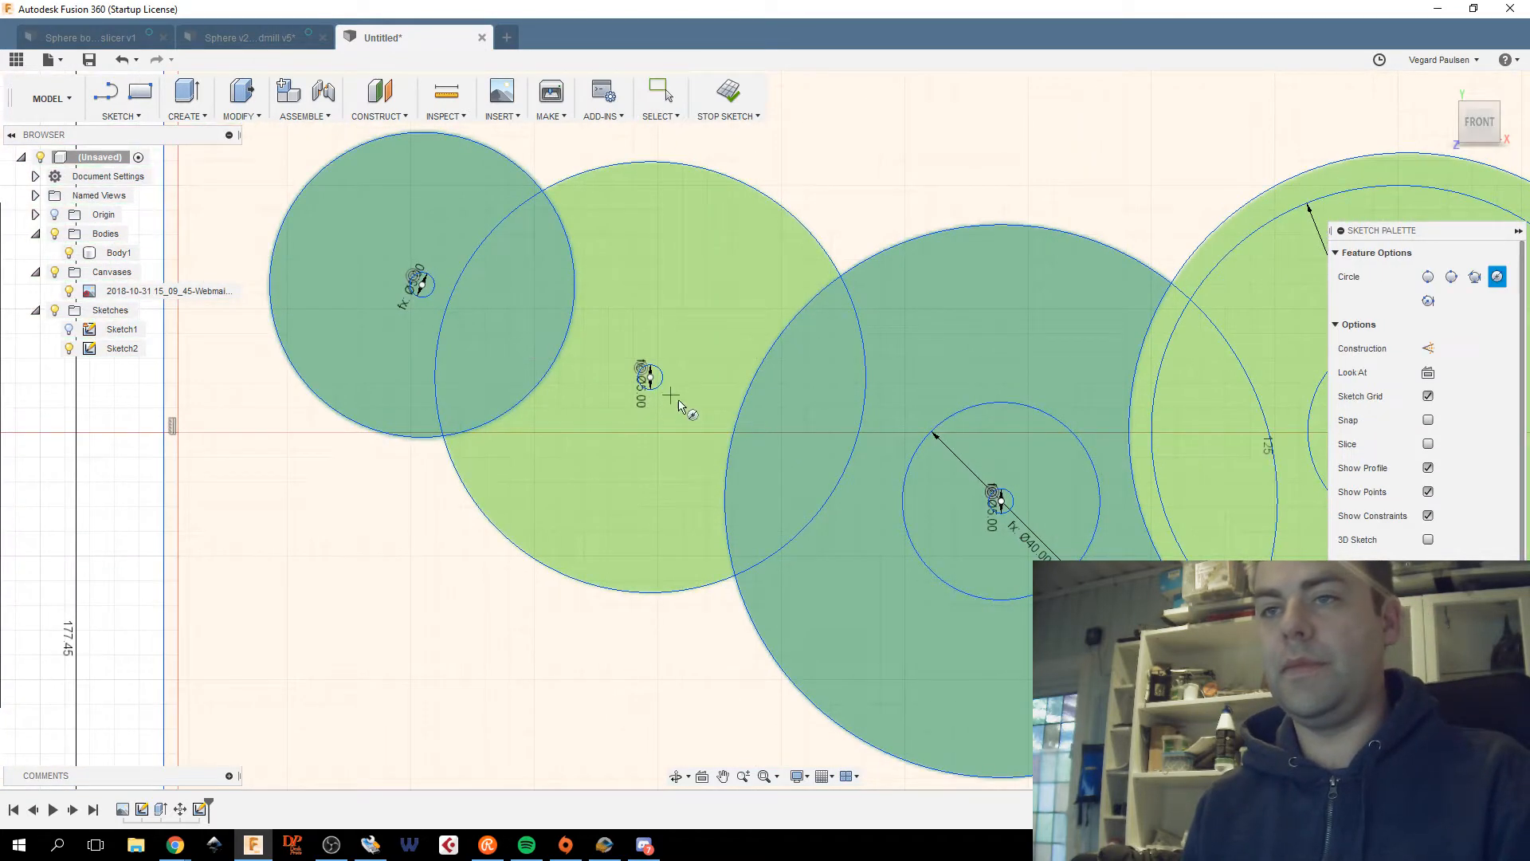
left_click(650, 376)
type("outer_hole_dim")
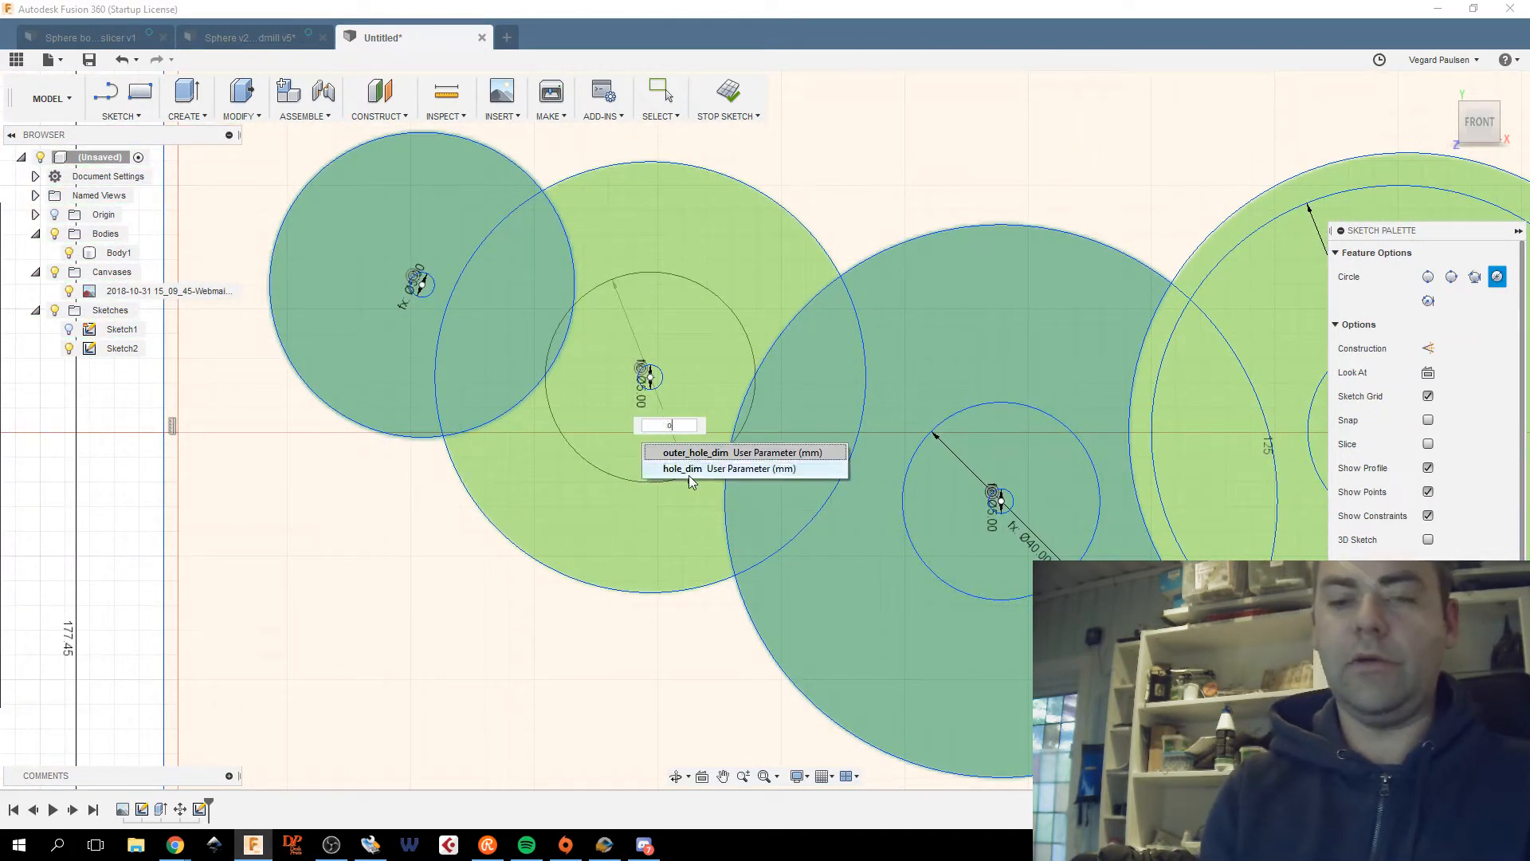
key("Return")
key("Escape")
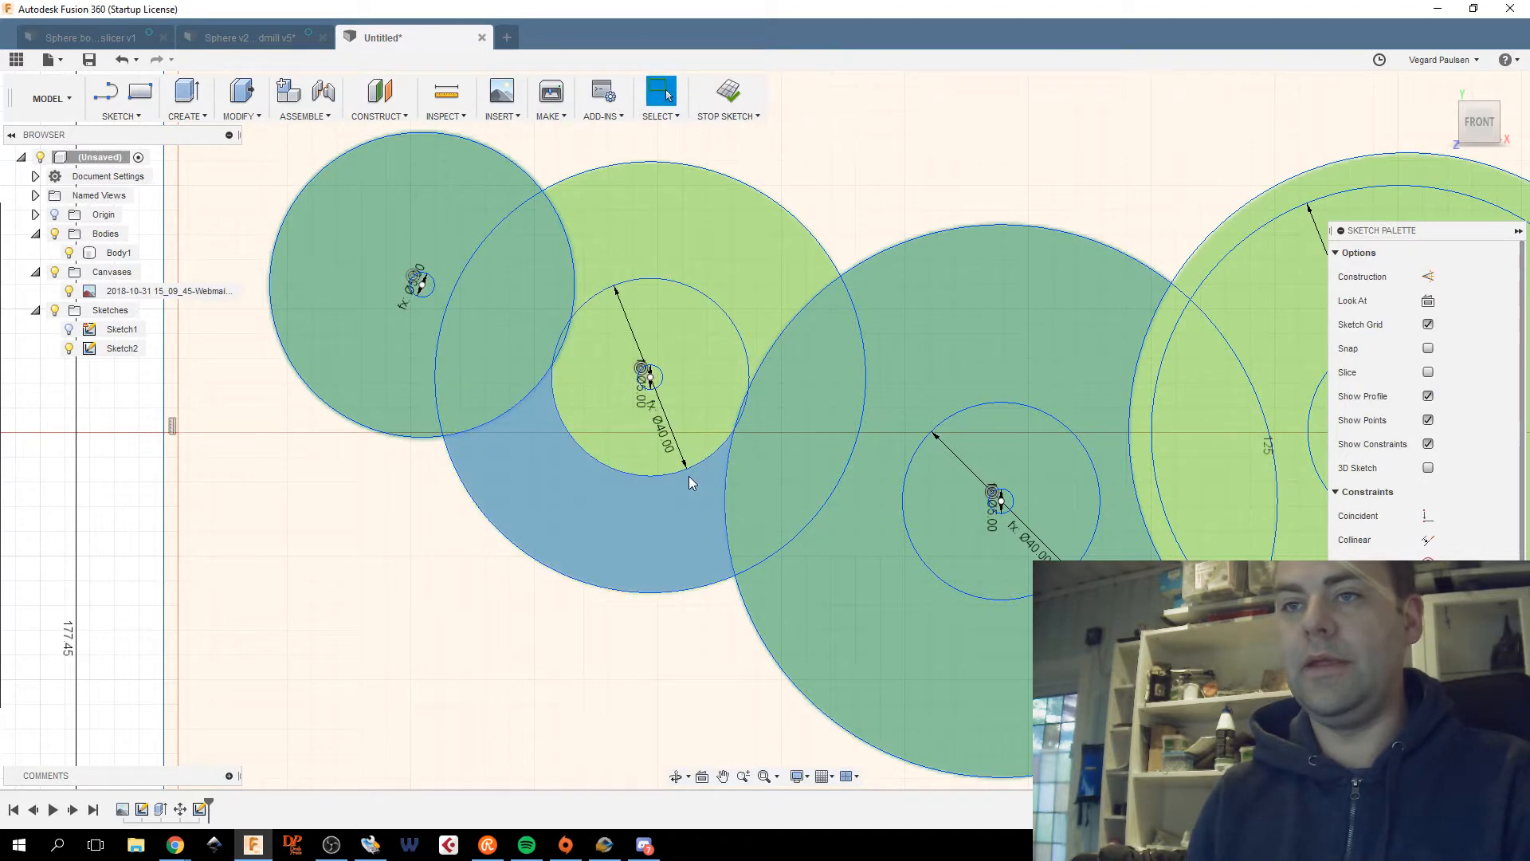
Draw a circle with diameter outer_hole_dim around the centre hole of the small disc at the left end of the row.
key("c")
left_click(421, 284)
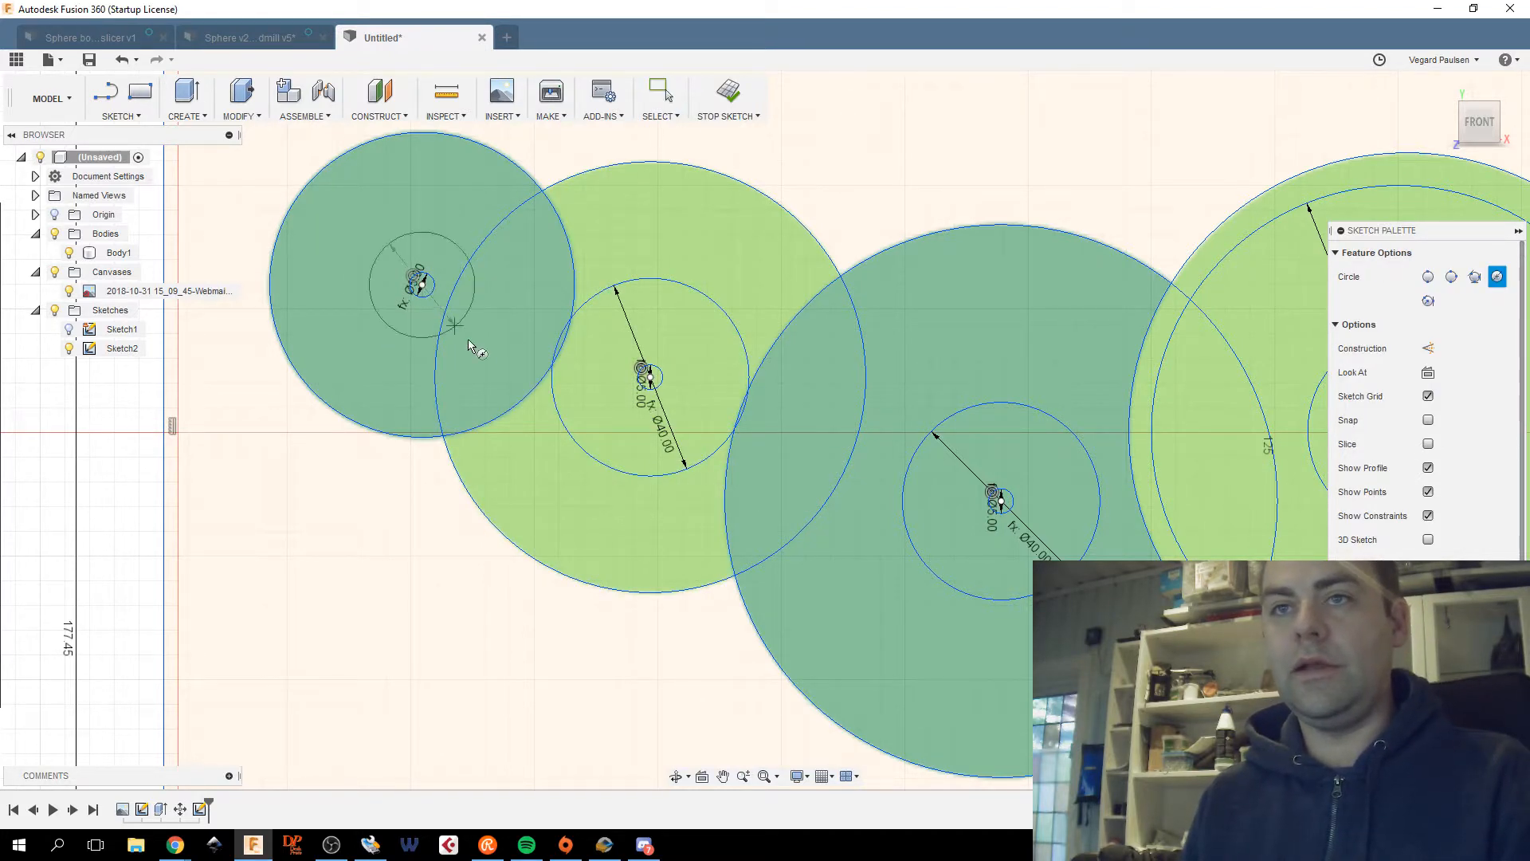
type("outer_hole_dim")
key("Tab")
key("Return")
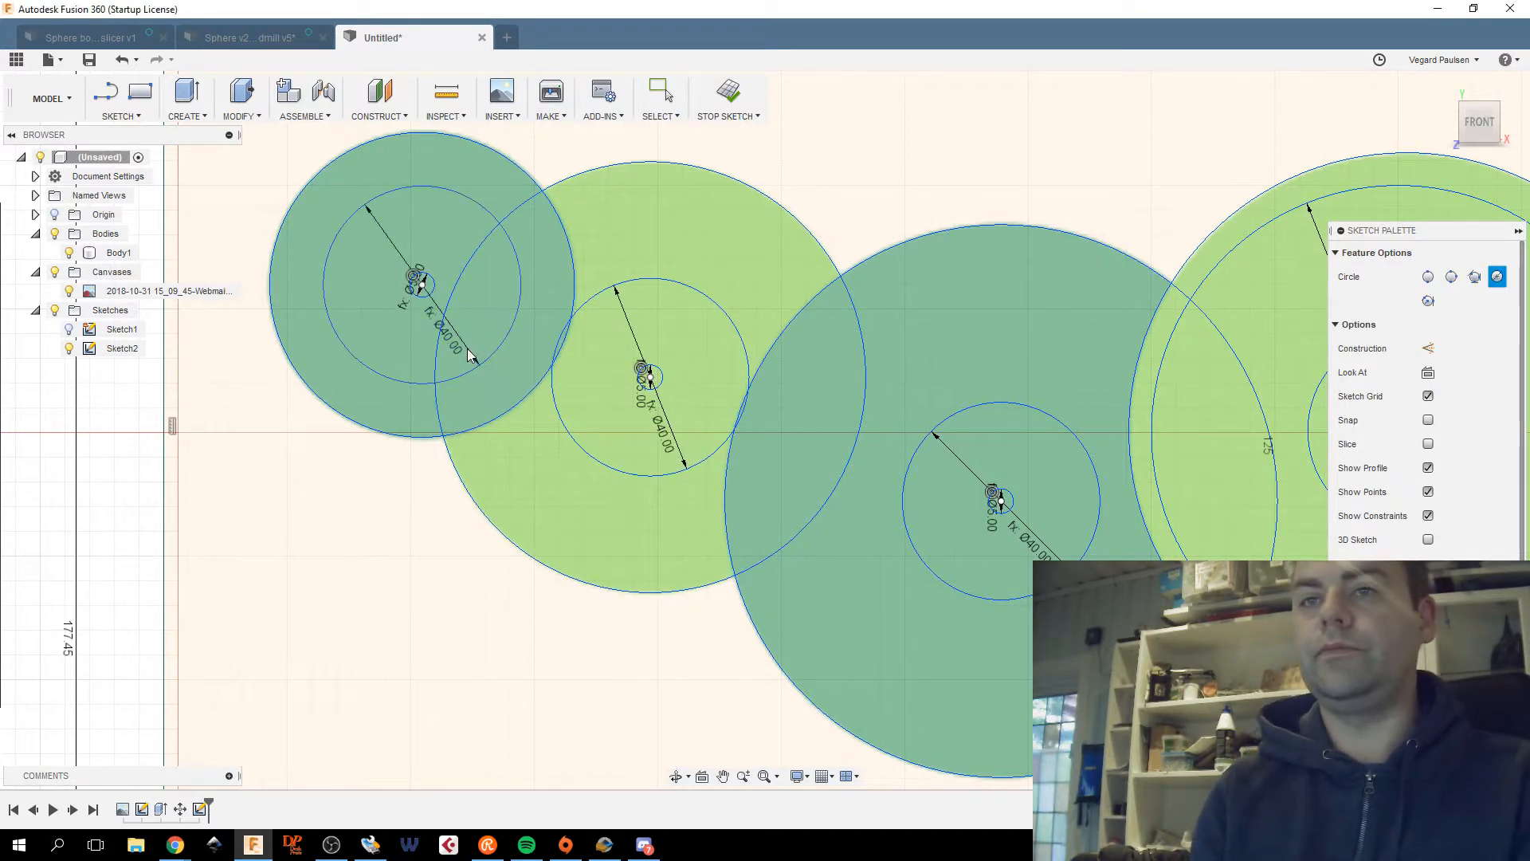
key("Escape")
Begin a Control Point Spline with its first point at the top of the leftmost disc's outer hole circle.
middle_click_drag(577, 374, 480, 422)
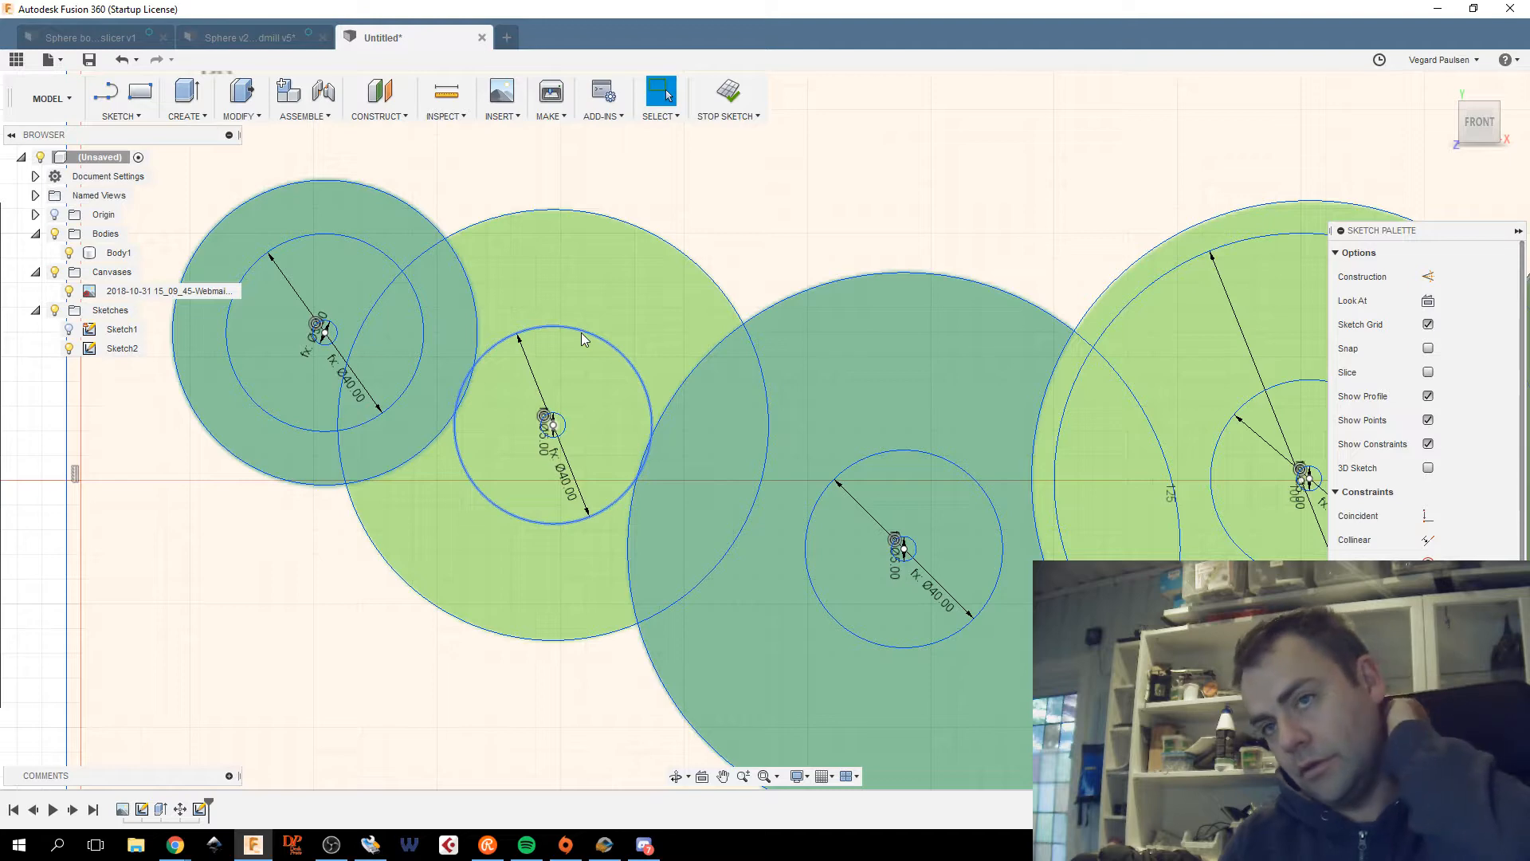
mouse_move(994, 478)
middle_mouse_down()
mouse_move(860, 471)
mouse_move(826, 430)
mouse_move(624, 428)
middle_mouse_up()
scroll(829, 435, "down", 3)
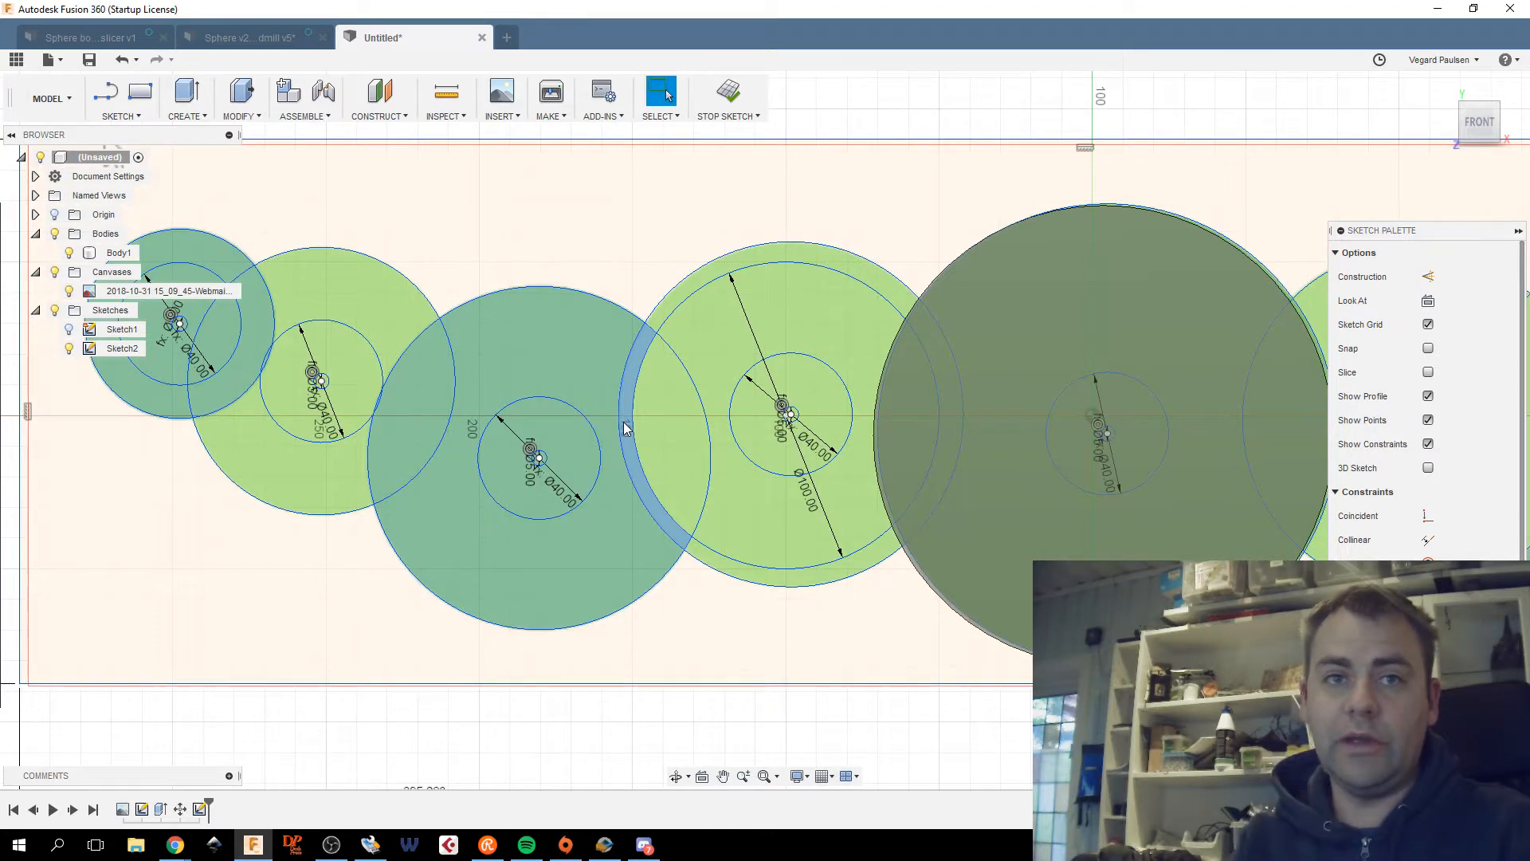
scroll(722, 475, "down", 2)
middle_click_drag(721, 475, 658, 493)
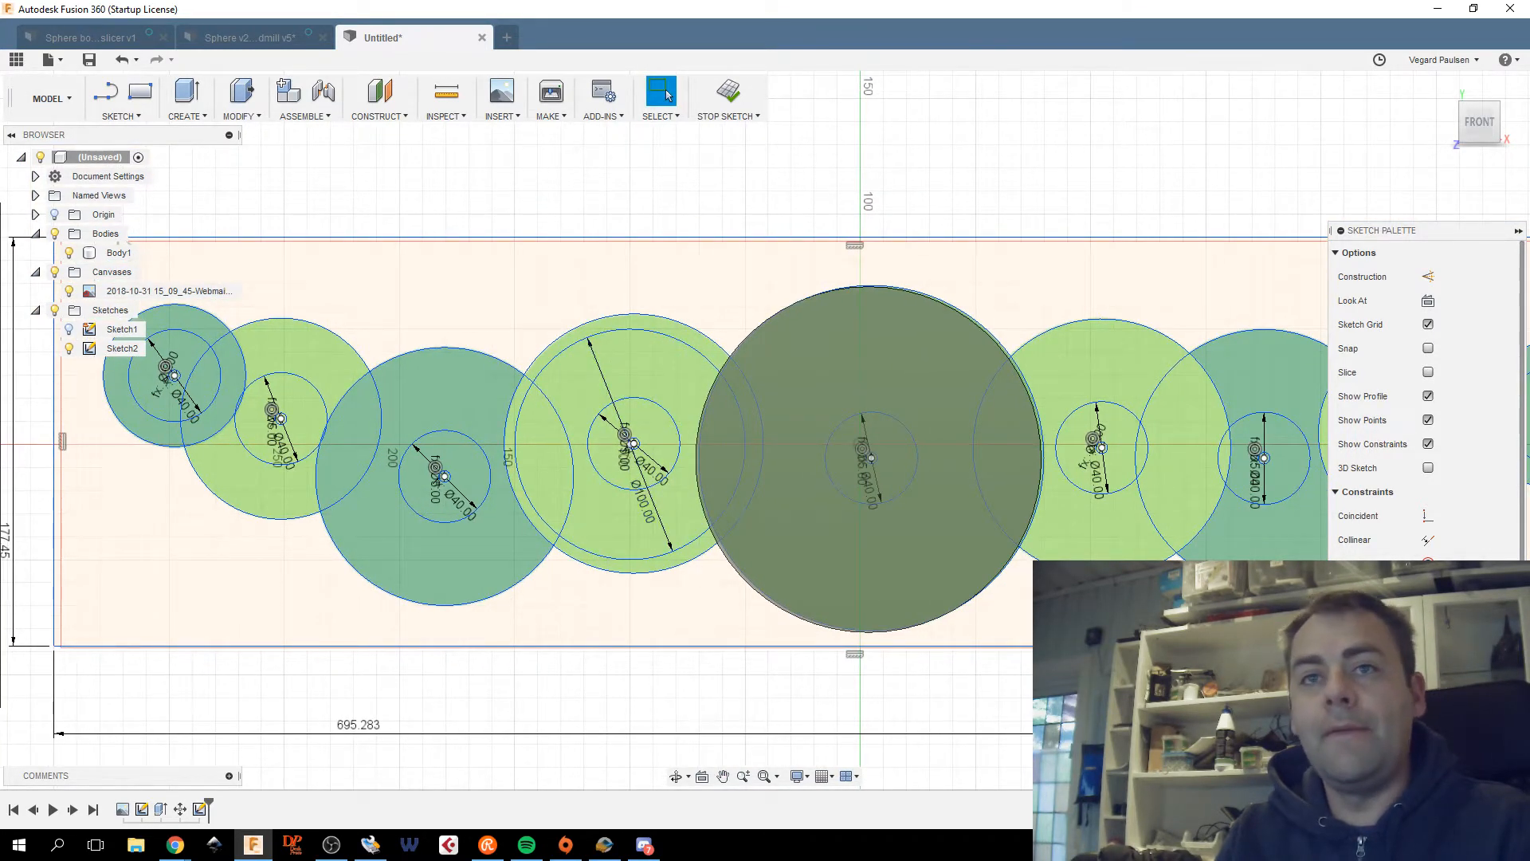
left_click(119, 114)
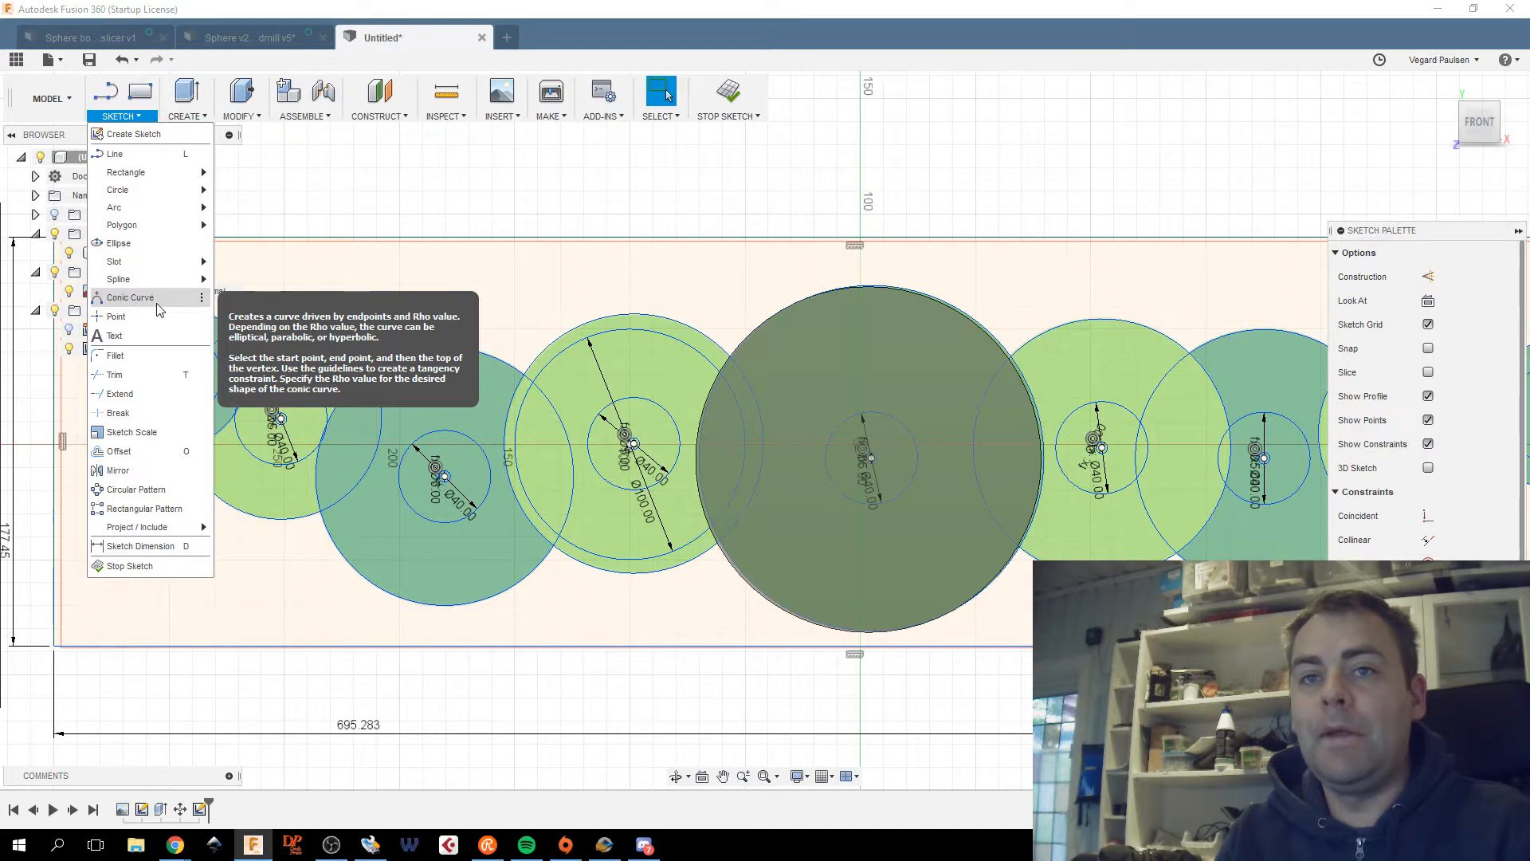
mouse_move(168, 293)
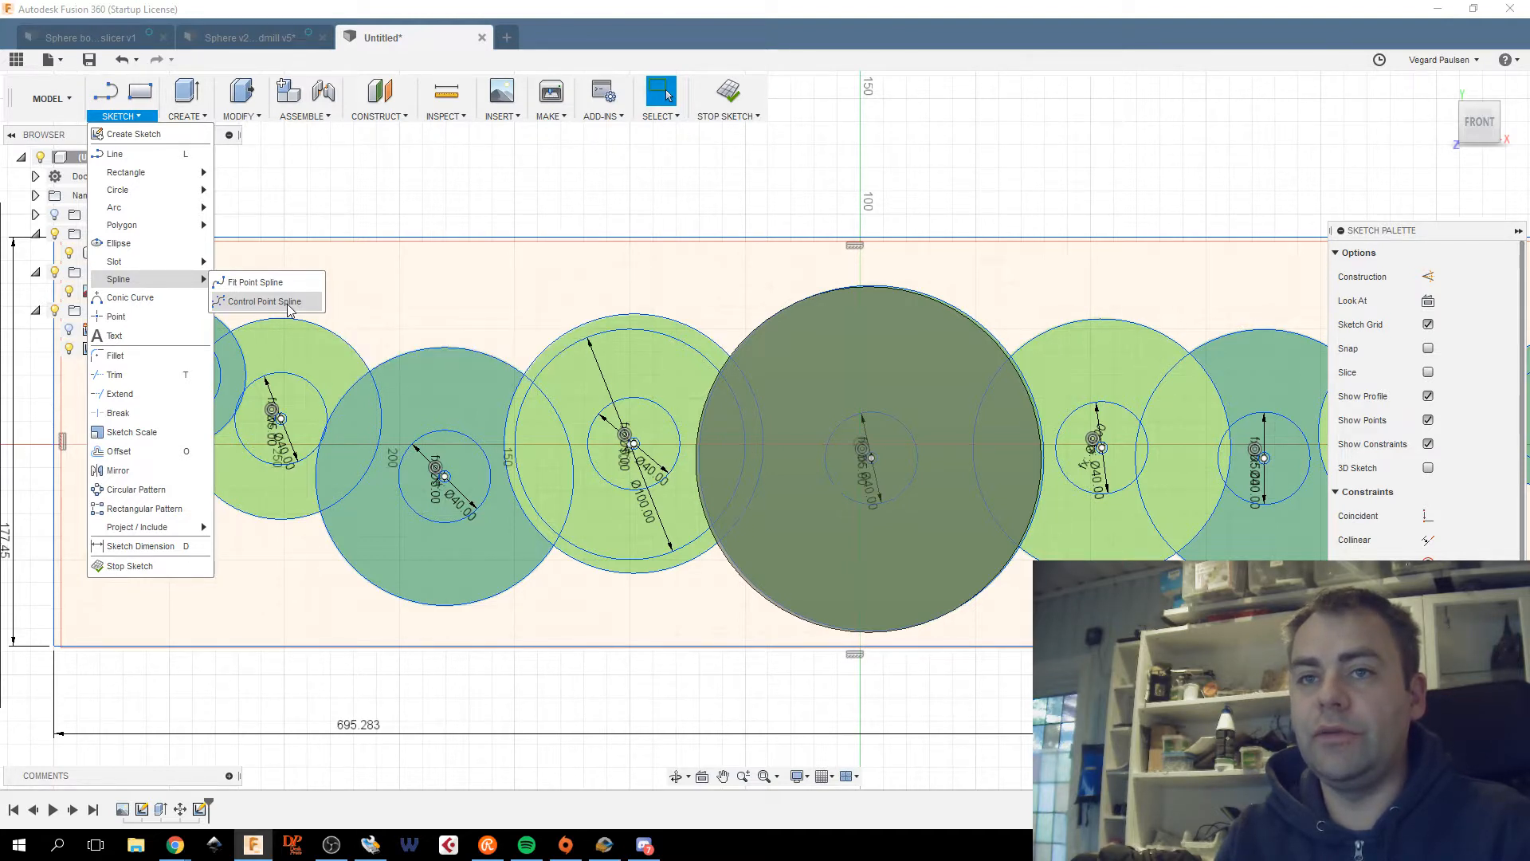
left_click(289, 309)
scroll(183, 382, "up", 5)
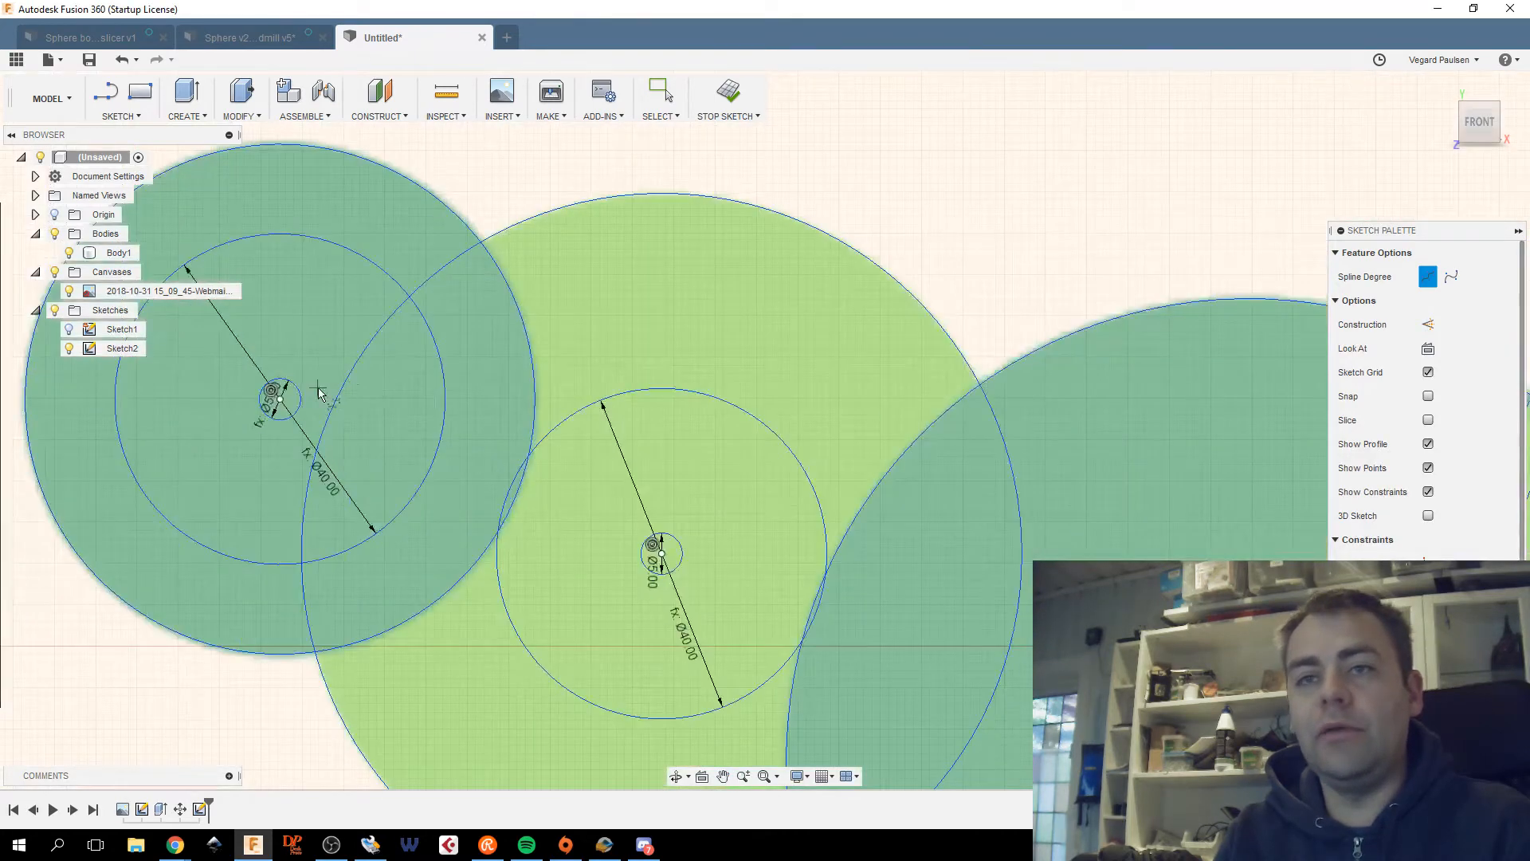
scroll(539, 388, "down", 3)
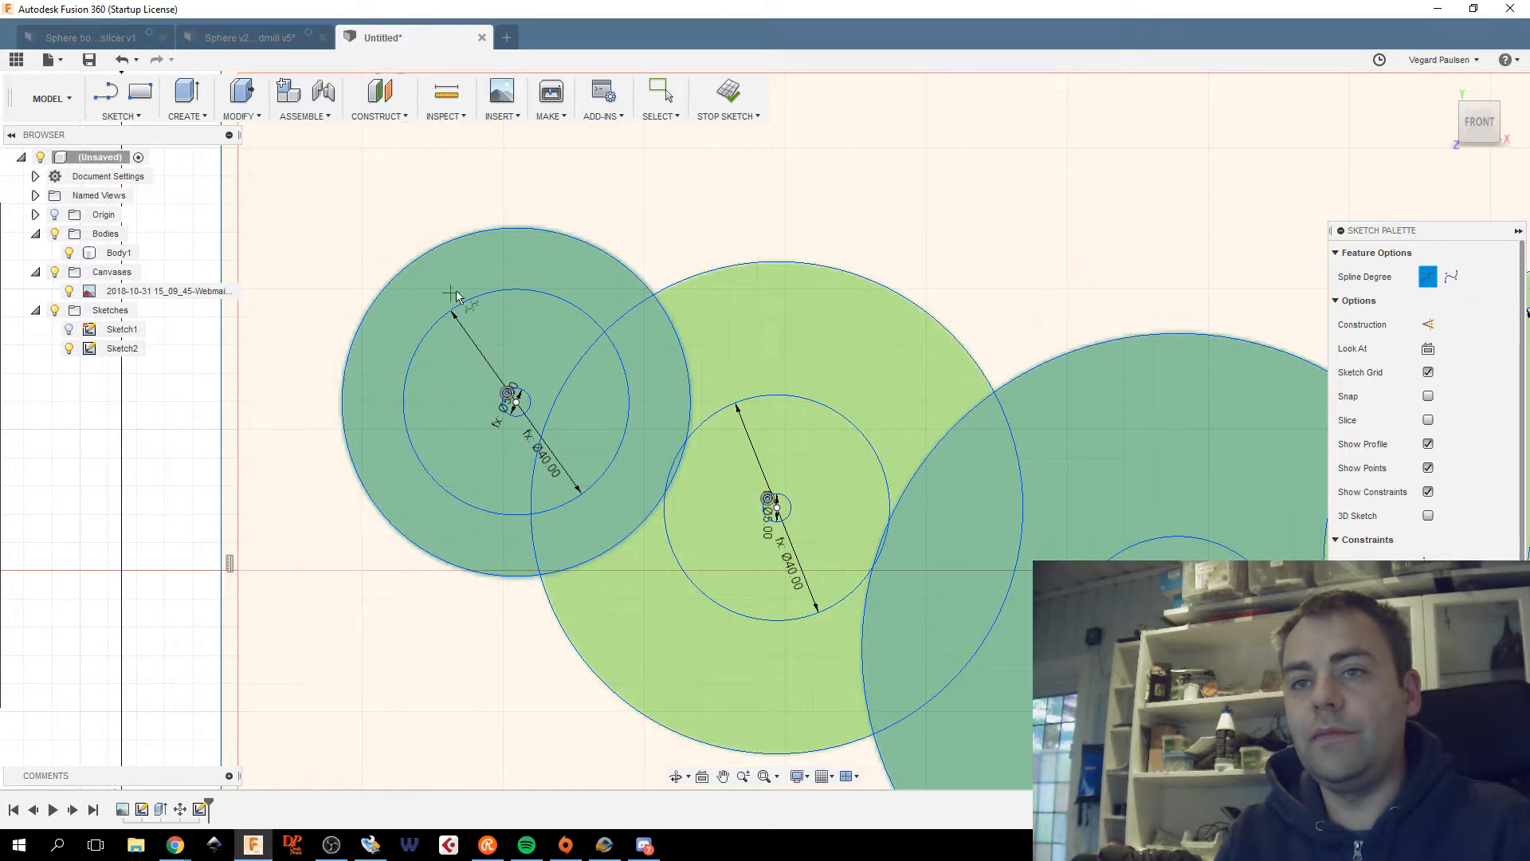
scroll(528, 298, "up", 5)
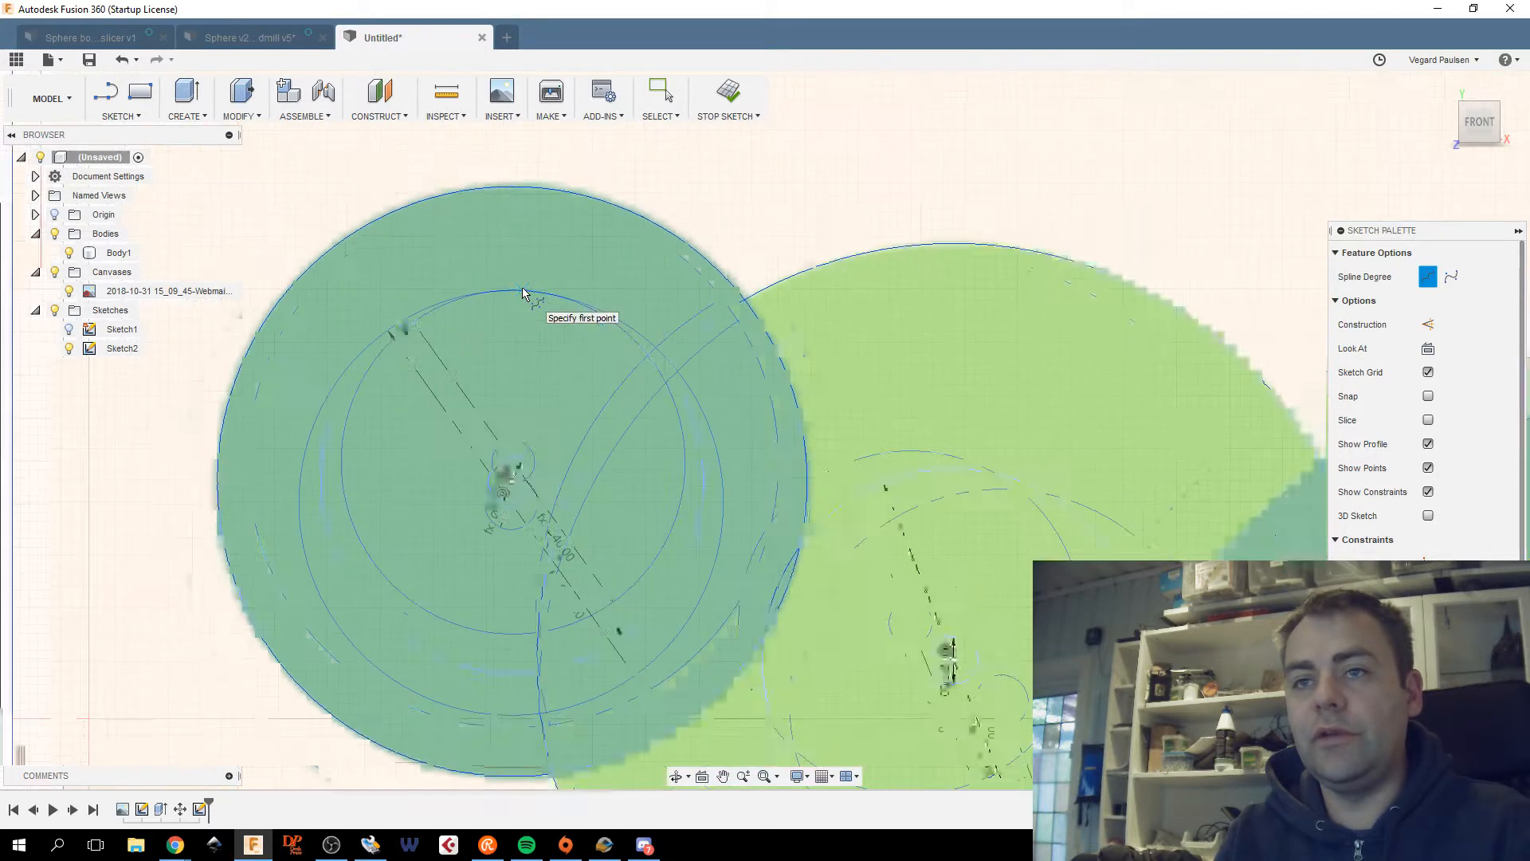
scroll(516, 293, "up", 5)
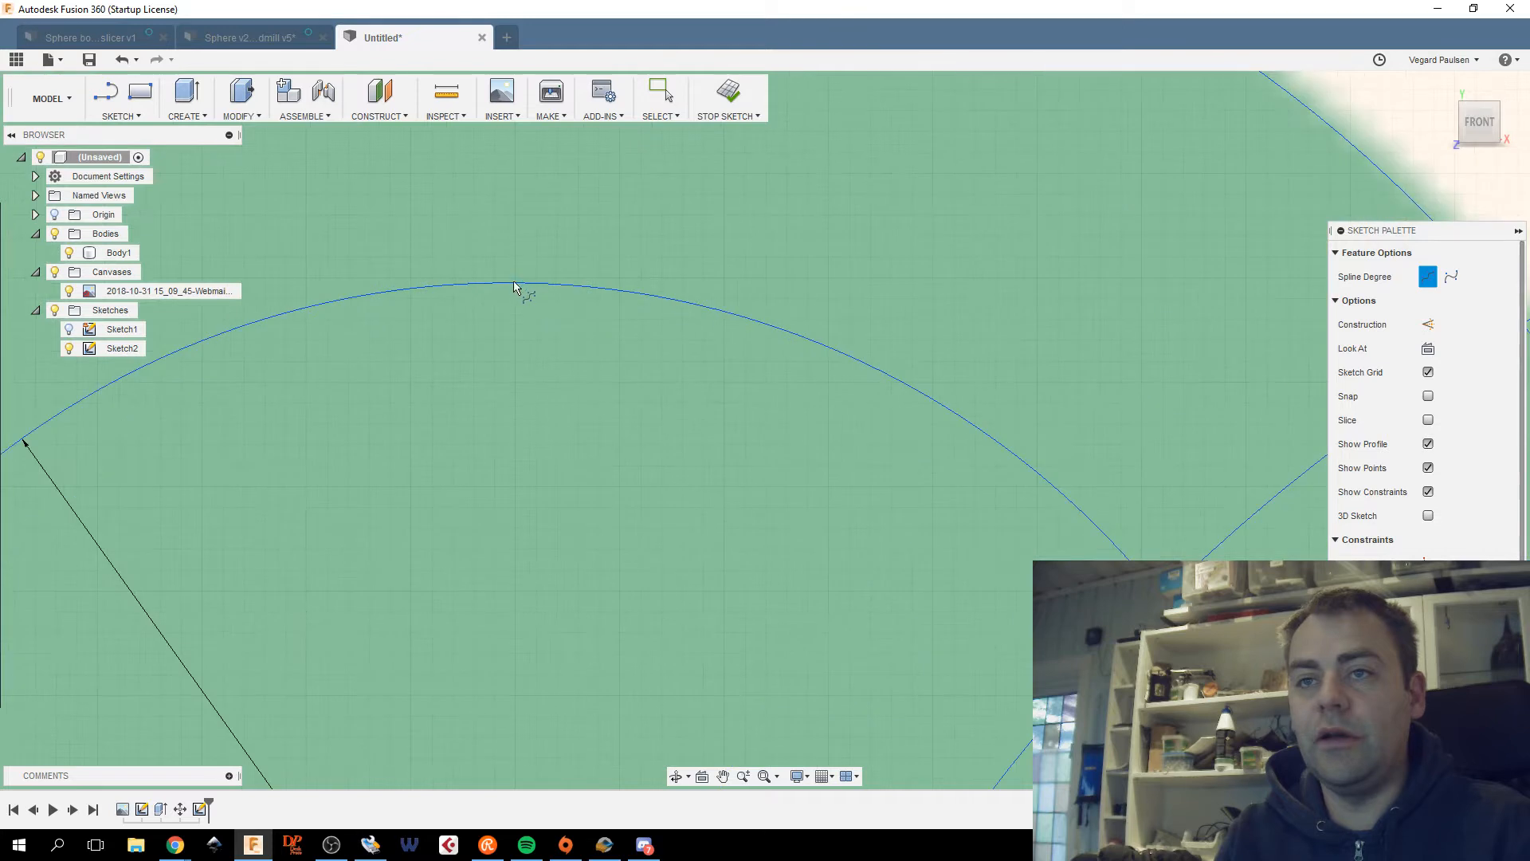
scroll(522, 288, "up", 4)
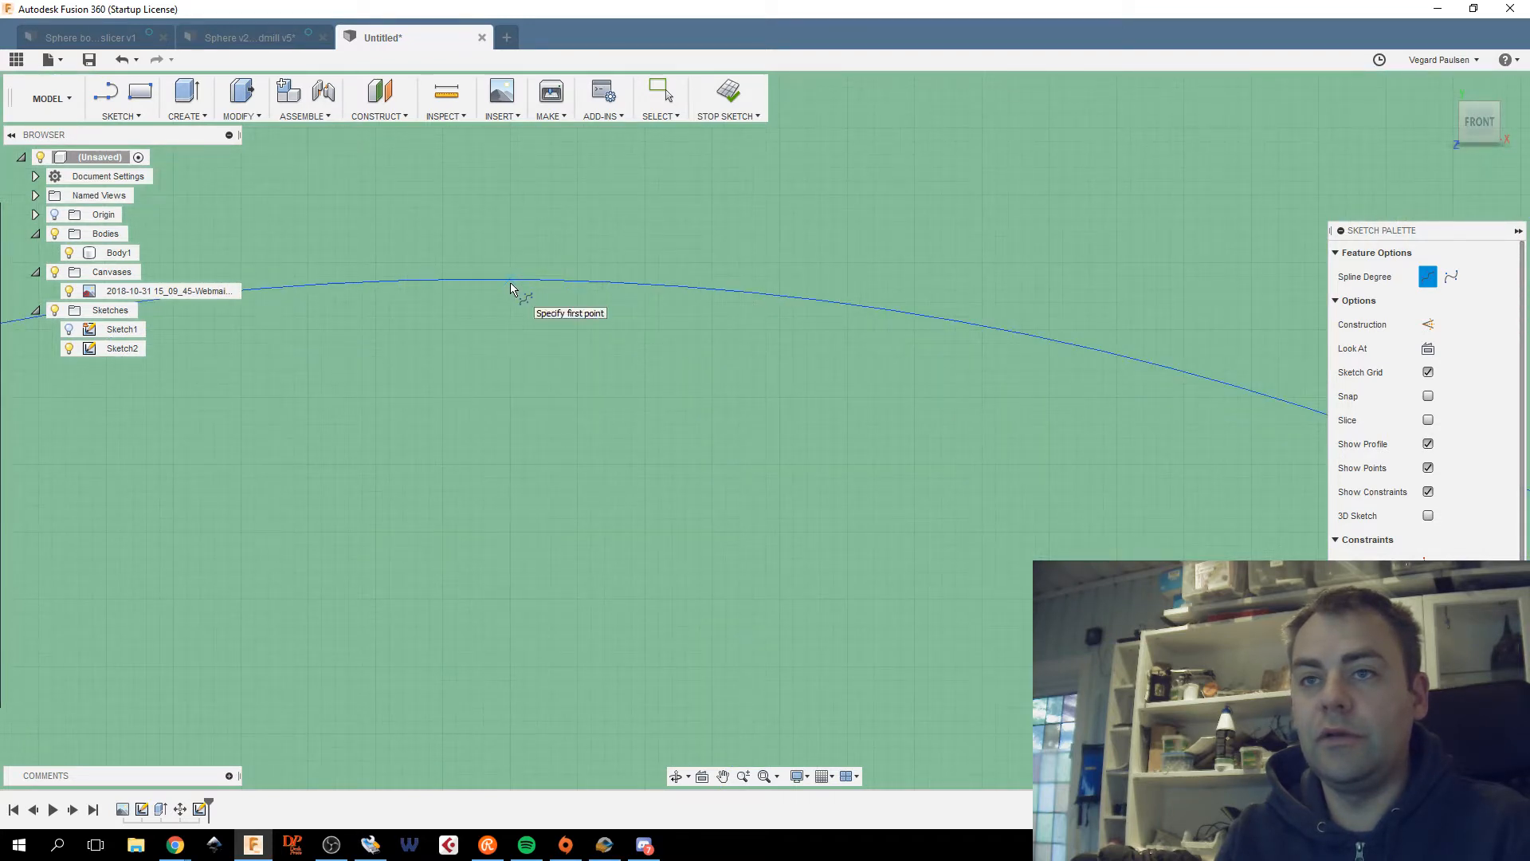
left_click(490, 283)
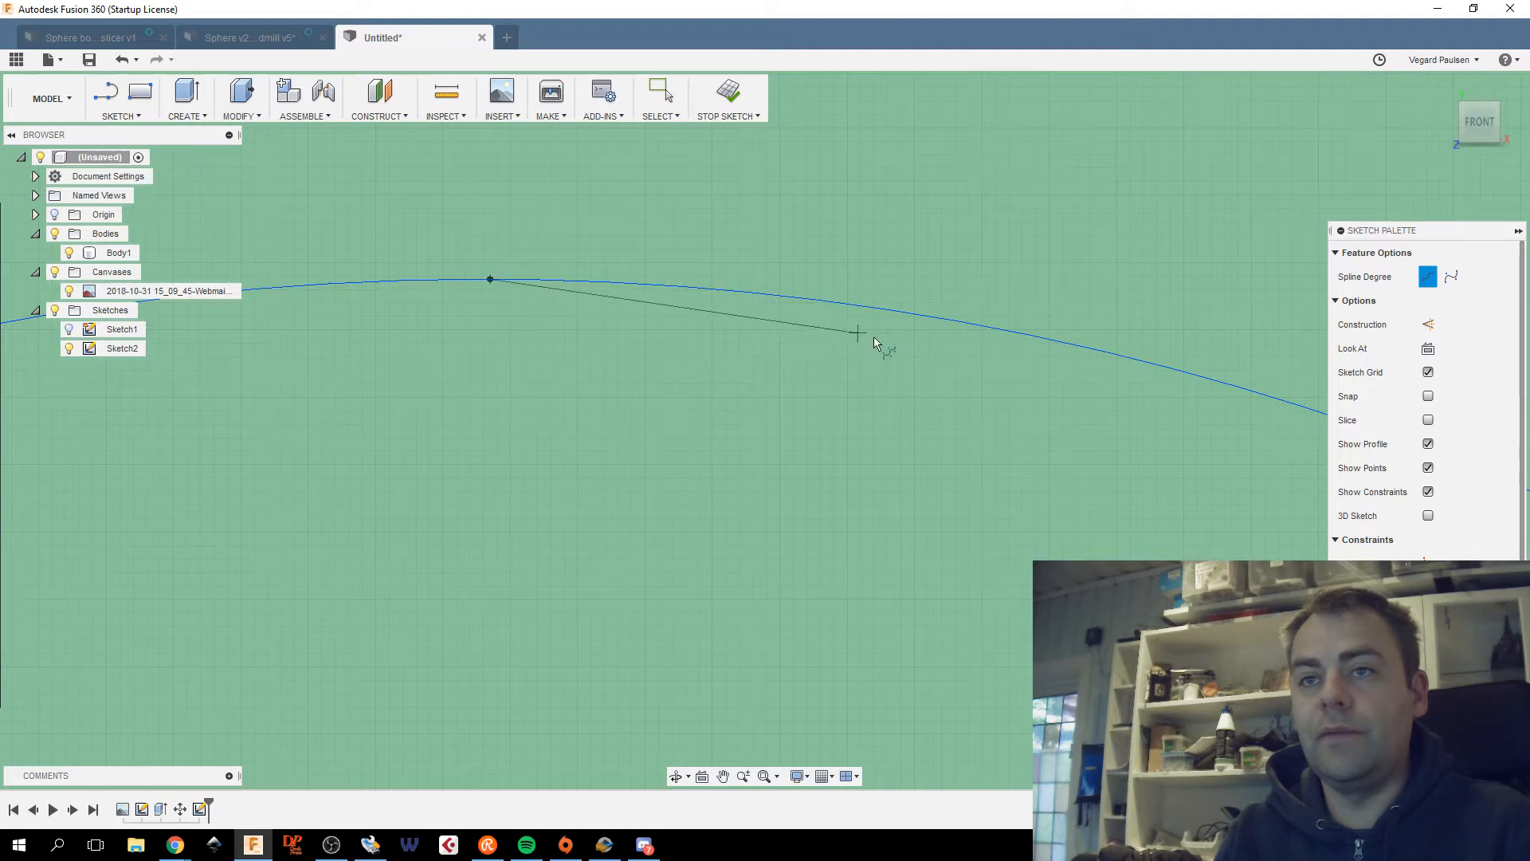
Add spline control points at the tops of the outer hole circles of the second and third discs from the left.
scroll(488, 423, "down", 5)
scroll(840, 556, "down", 5)
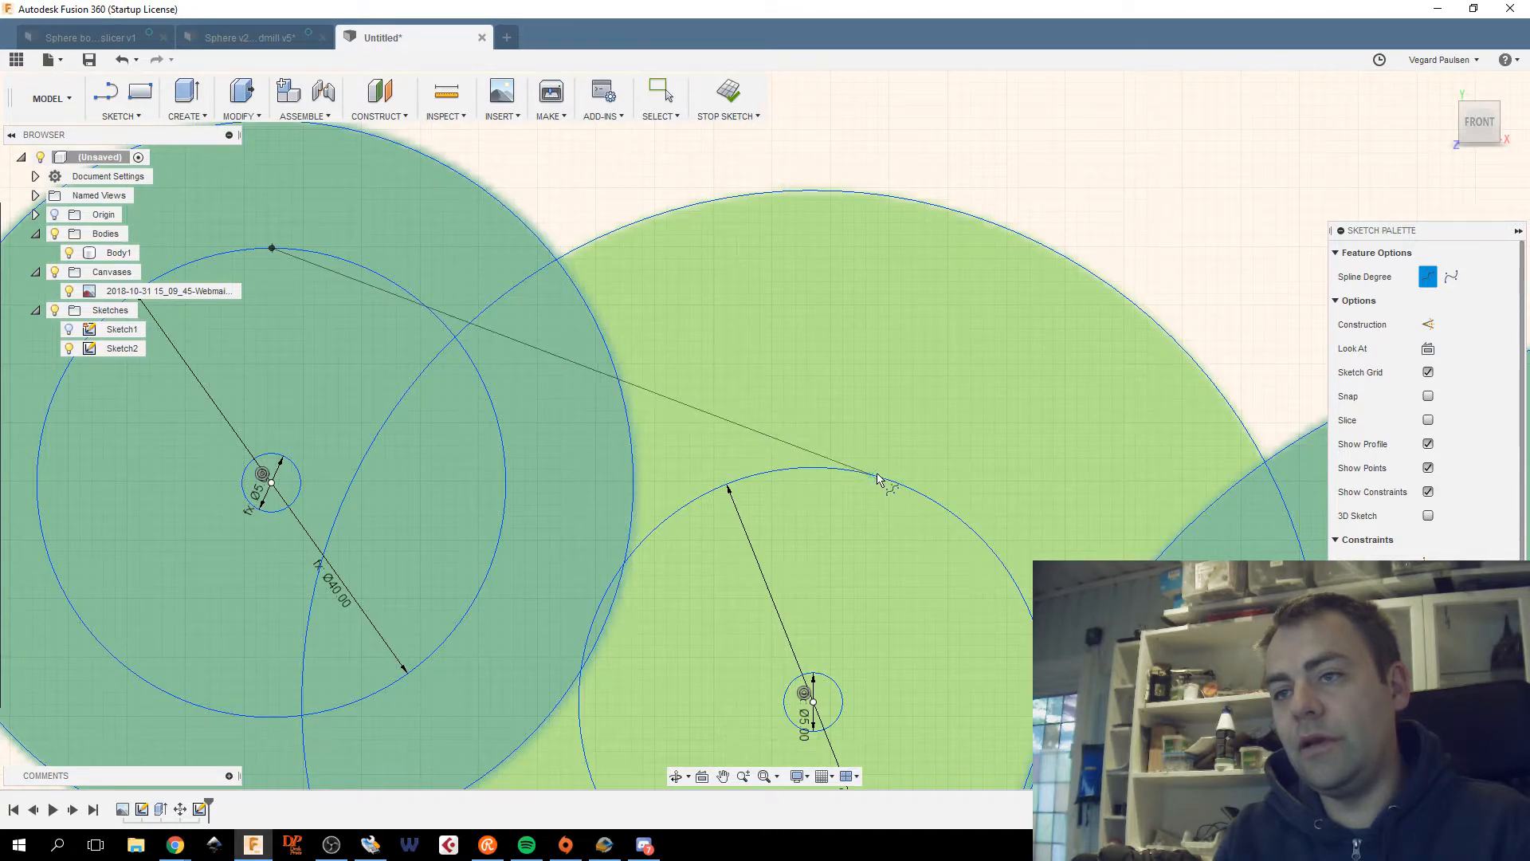
left_click(884, 478)
middle_click_drag(1052, 531, 351, 351)
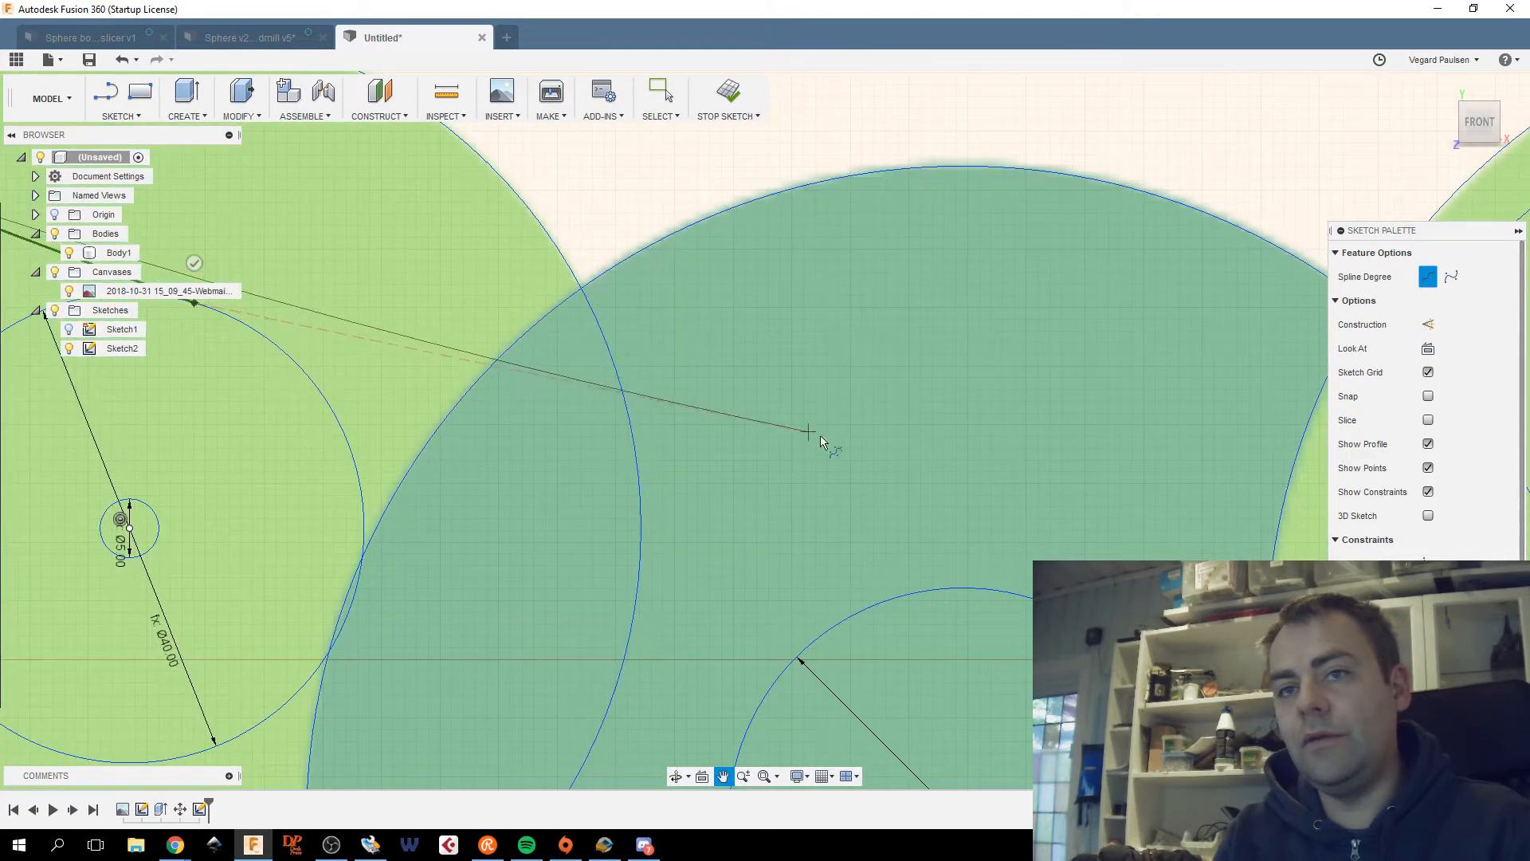
scroll(1084, 514, "down", 1)
mouse_move(721, 441)
middle_mouse_down()
mouse_move(829, 499)
mouse_move(721, 440)
middle_mouse_up()
middle_click_drag(1019, 587, 576, 350)
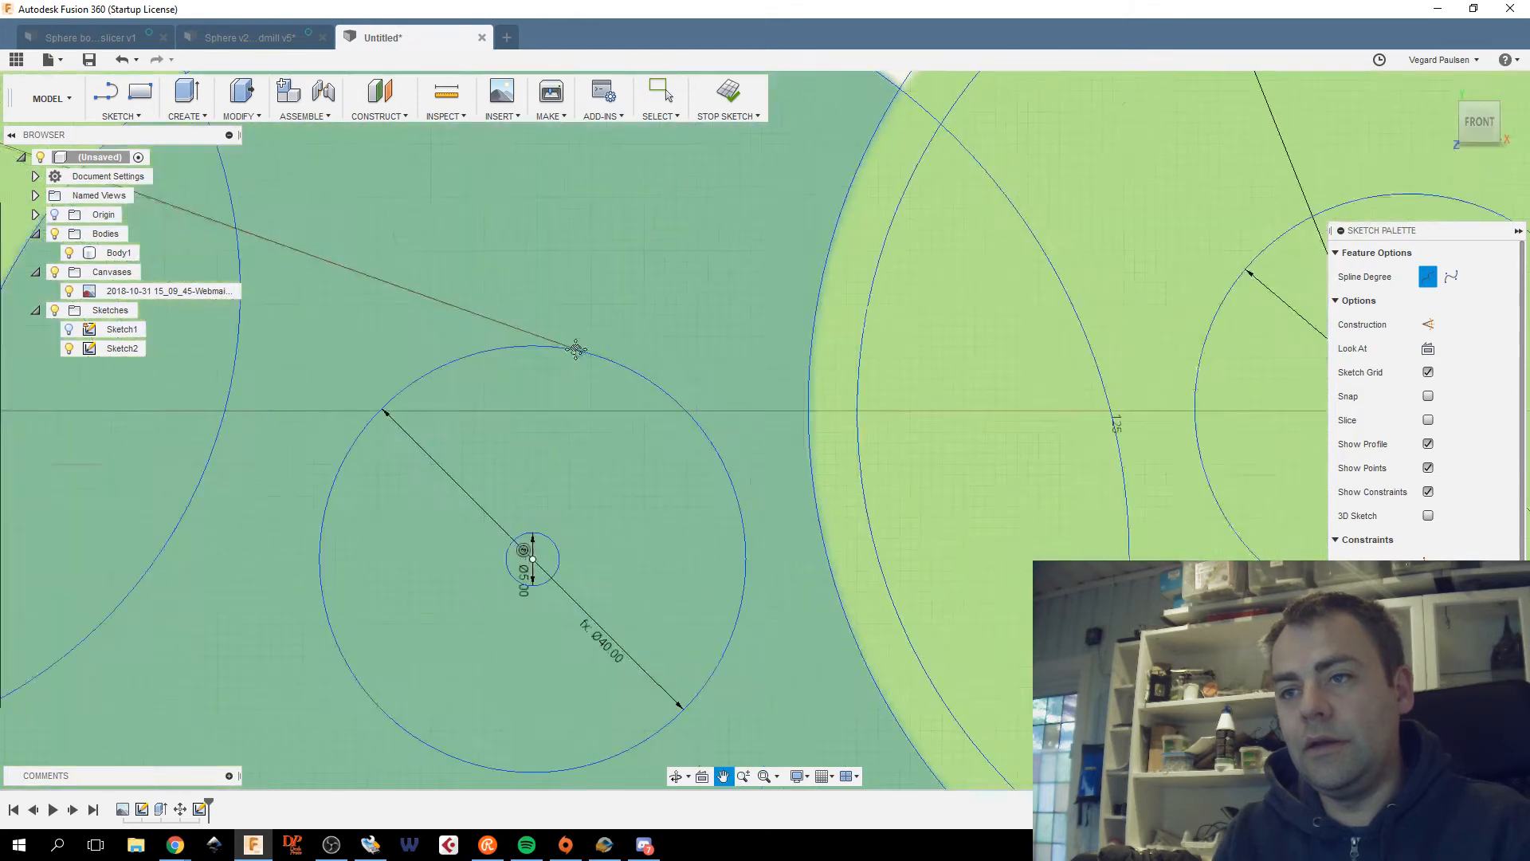
scroll(577, 358, "up", 2)
scroll(565, 375, "down", 5)
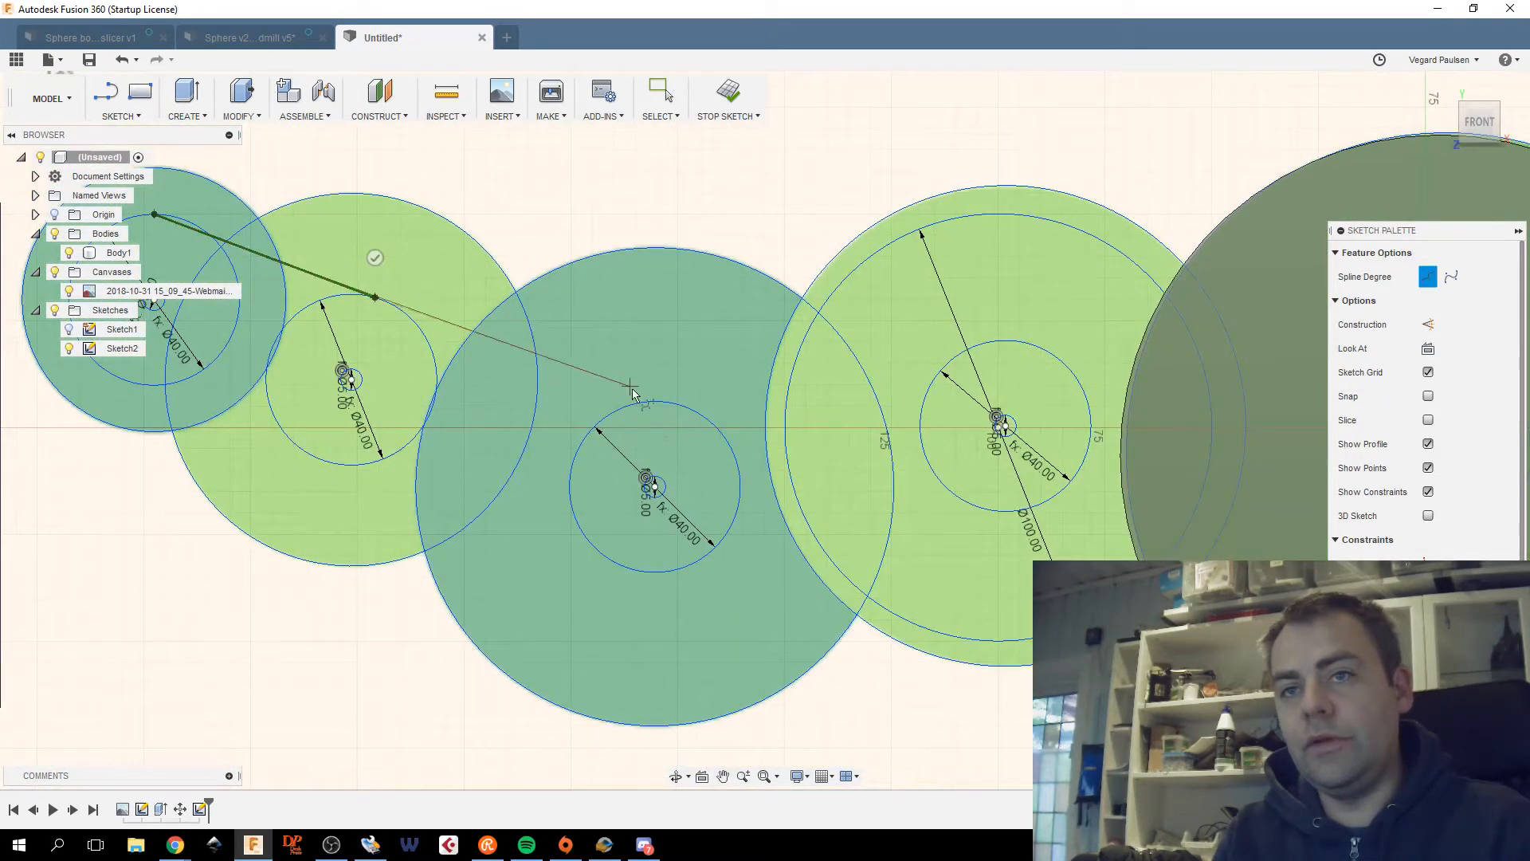
left_click(664, 403)
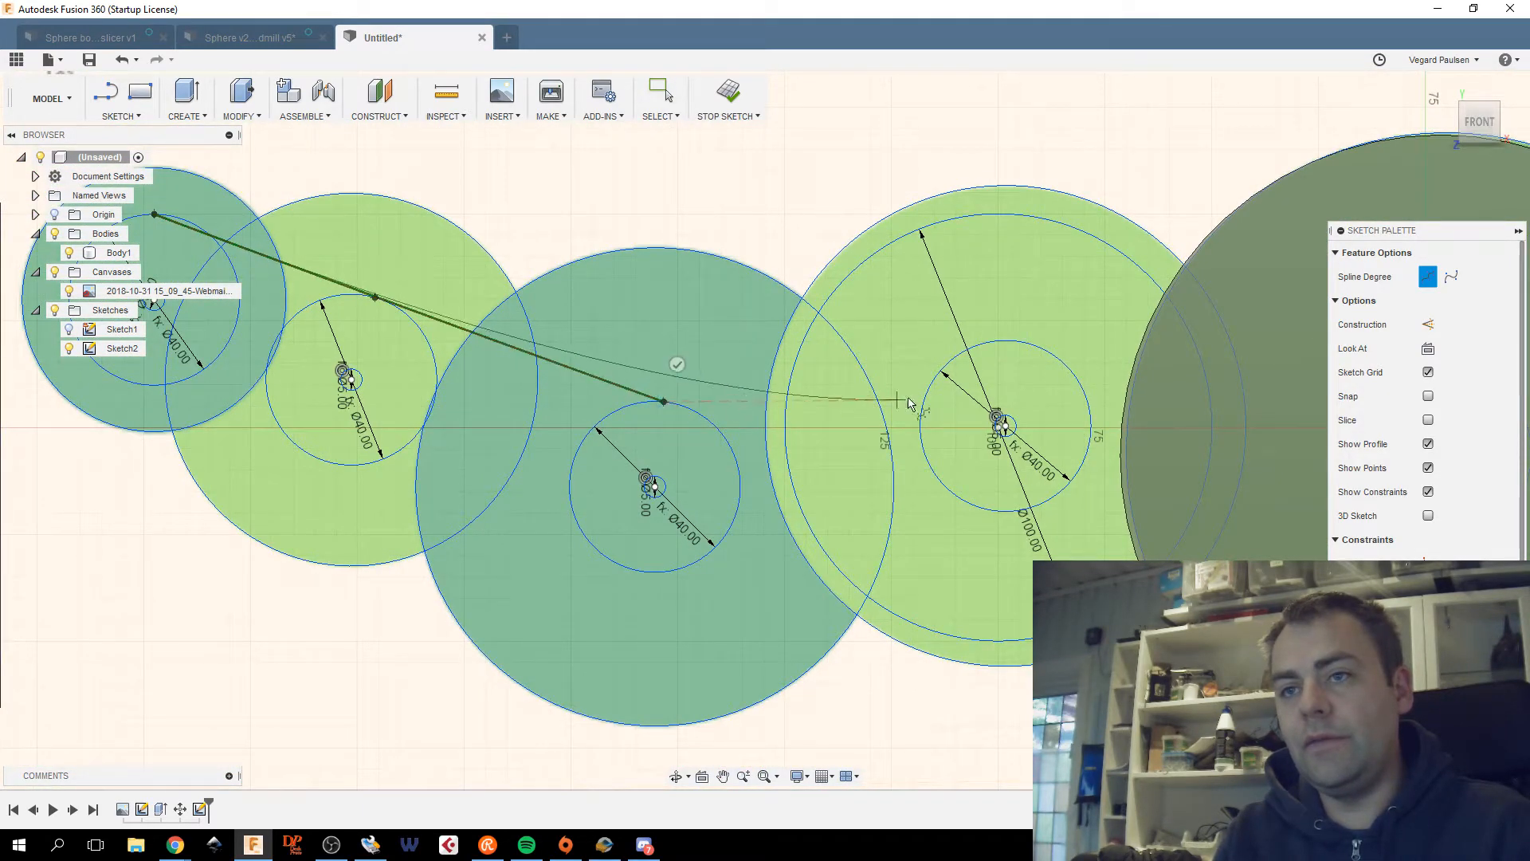
Continue the spline with control points atop the outer hole circles of the fourth disc from the left and the large central disc.
left_click(1004, 344)
mouse_move(1004, 346)
middle_mouse_down()
mouse_move(734, 296)
mouse_move(294, 262)
middle_mouse_up()
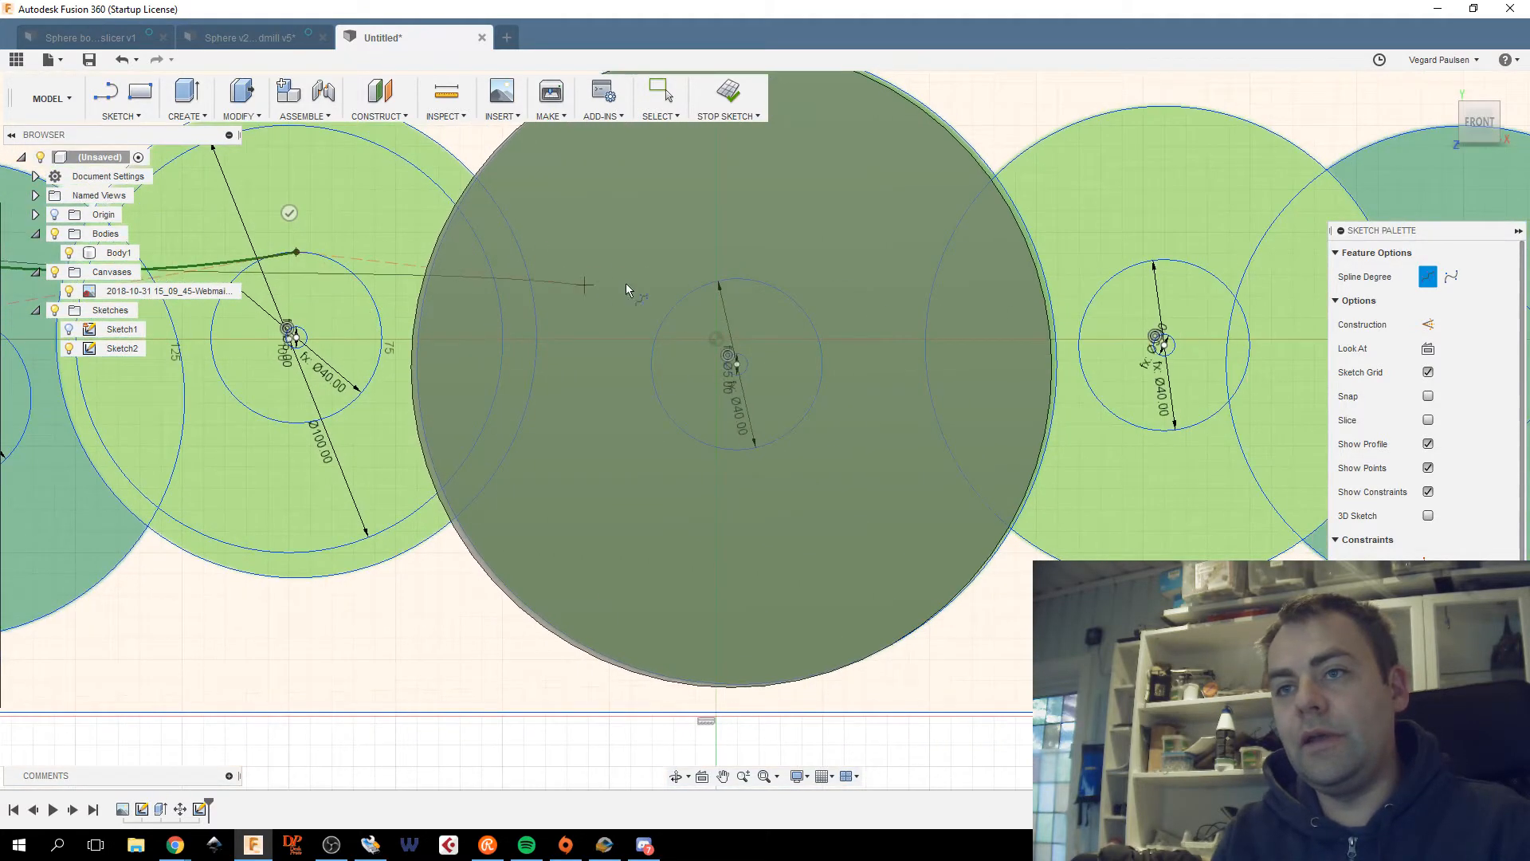
left_click(738, 279)
middle_click_drag(1161, 264, 706, 244)
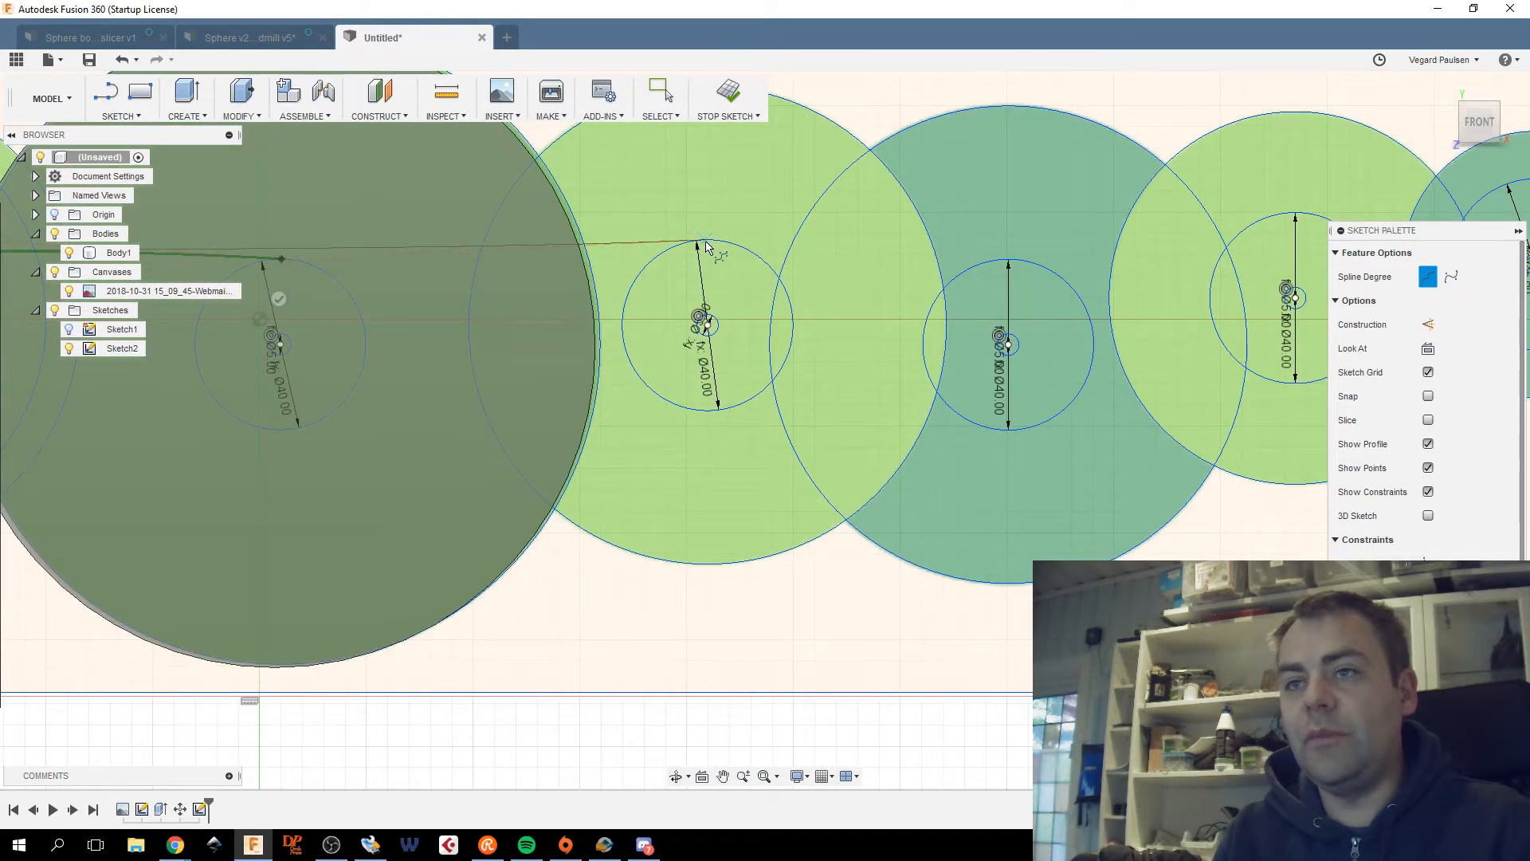
Turn on Snap and add spline points atop the outer hole circles of the three discs right of the large central disc.
left_click(1428, 396)
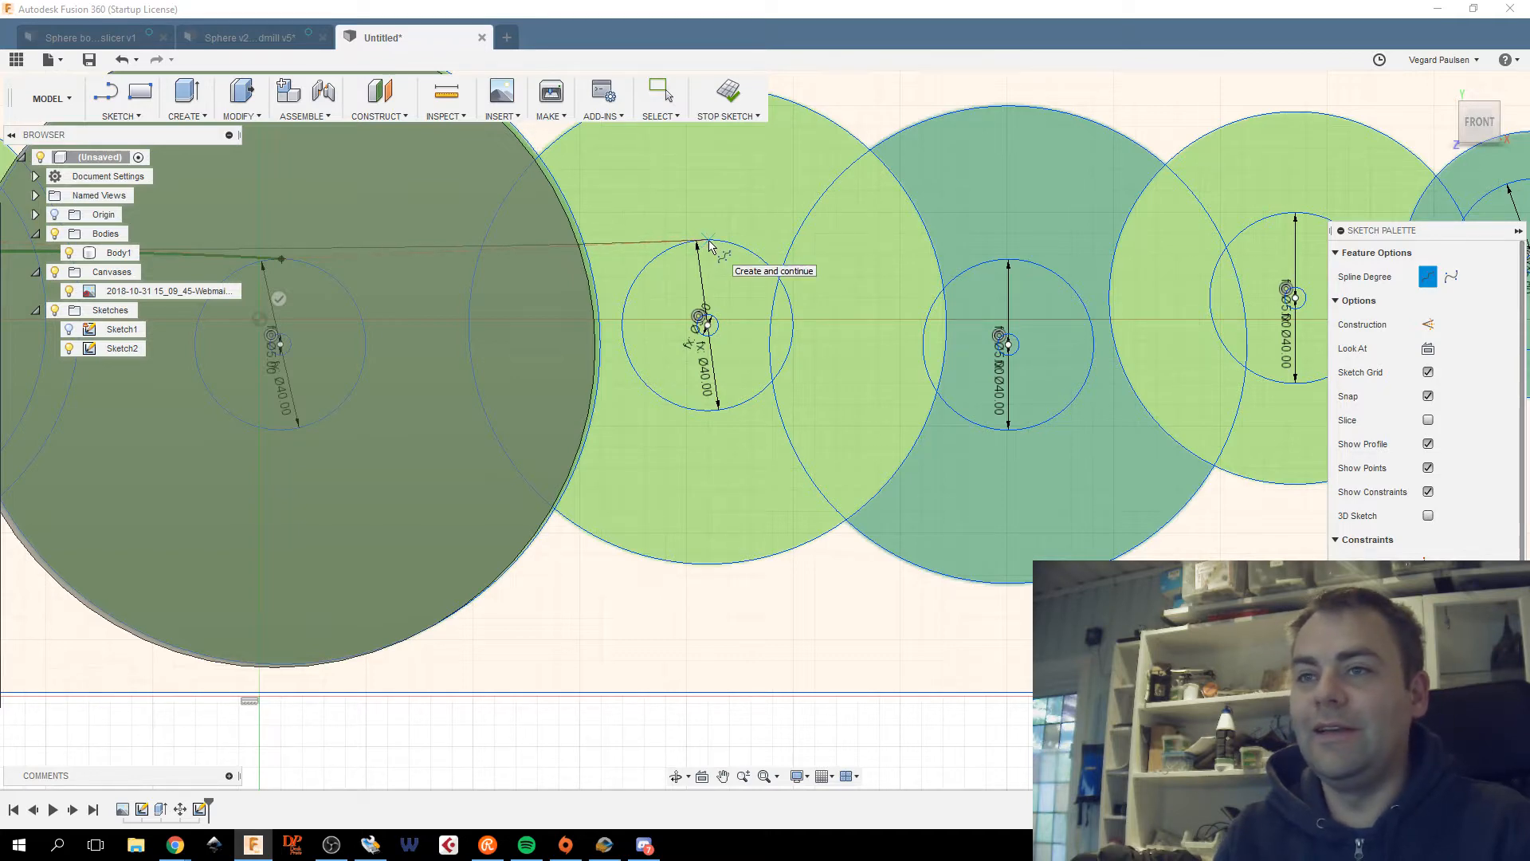
left_click(705, 241)
middle_click_drag(927, 321, 467, 349)
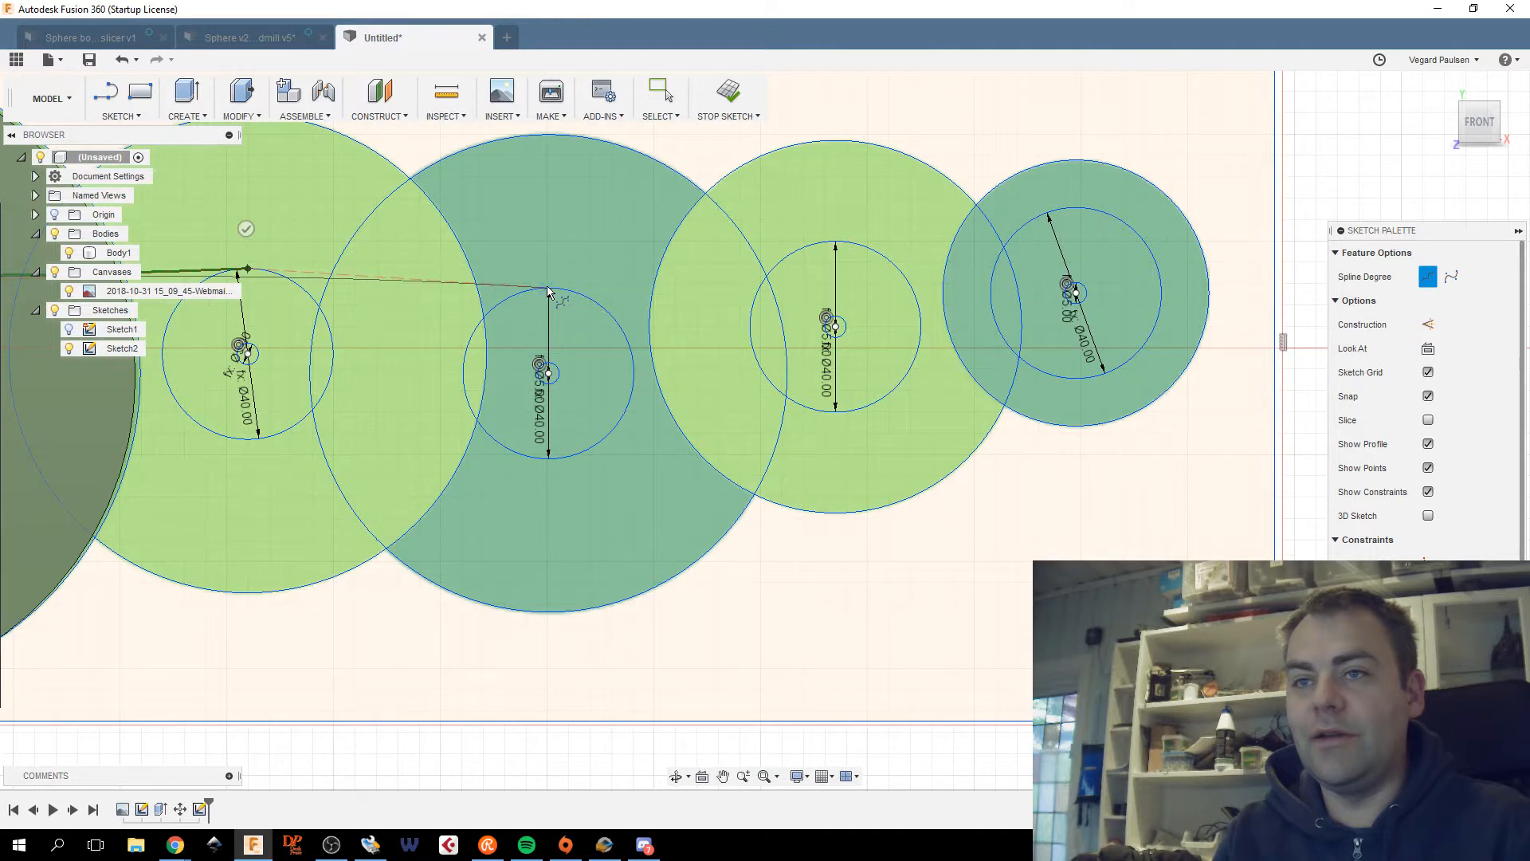
left_click(547, 288)
left_click(834, 240)
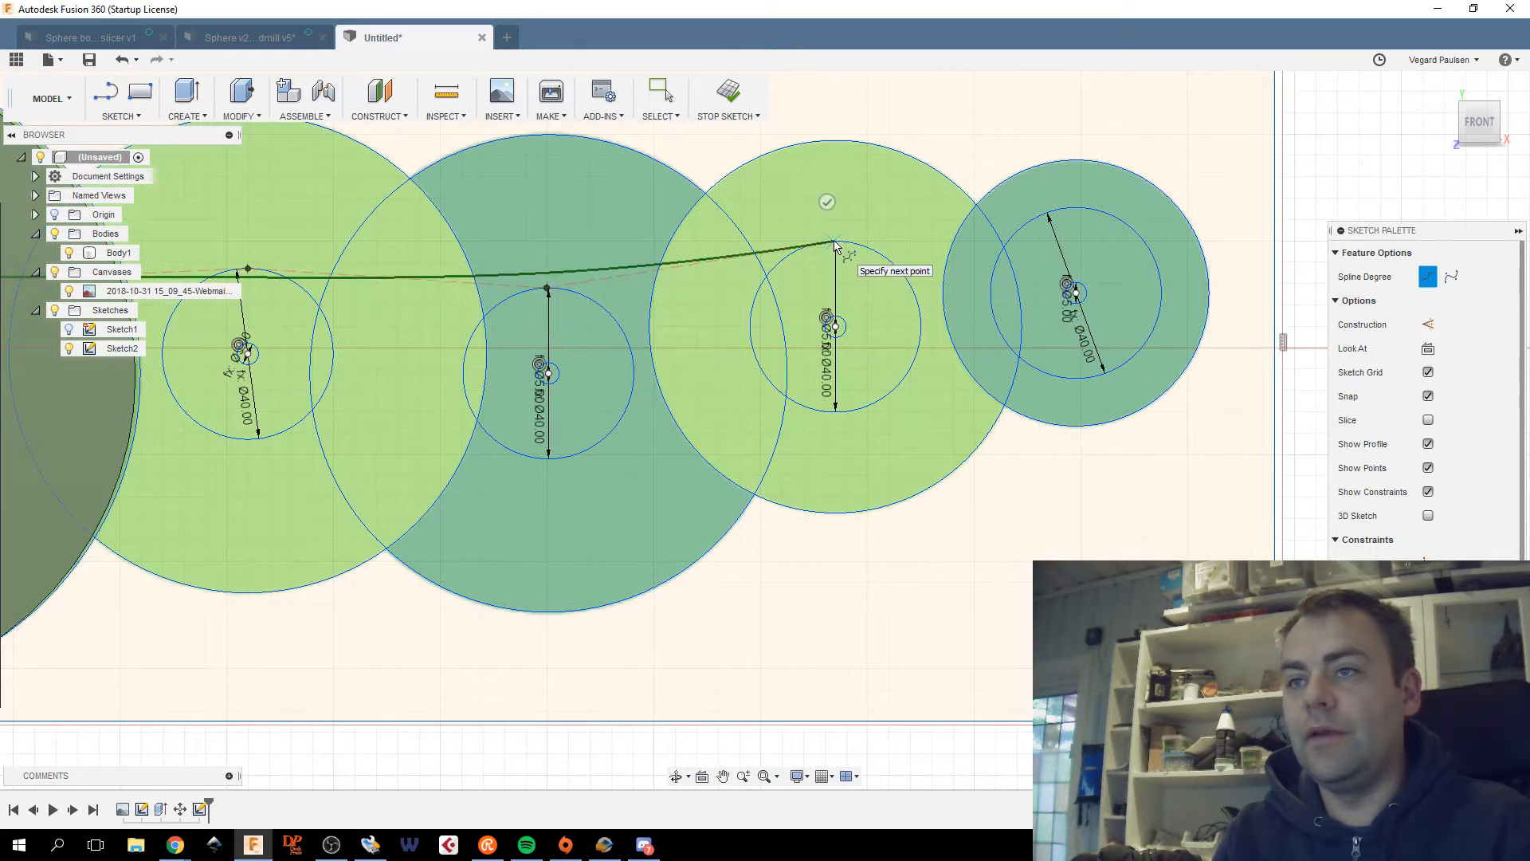
Wrap the spline around the rightmost disc with control points at the top, right and bottom of its outer hole circle.
left_click(1081, 209)
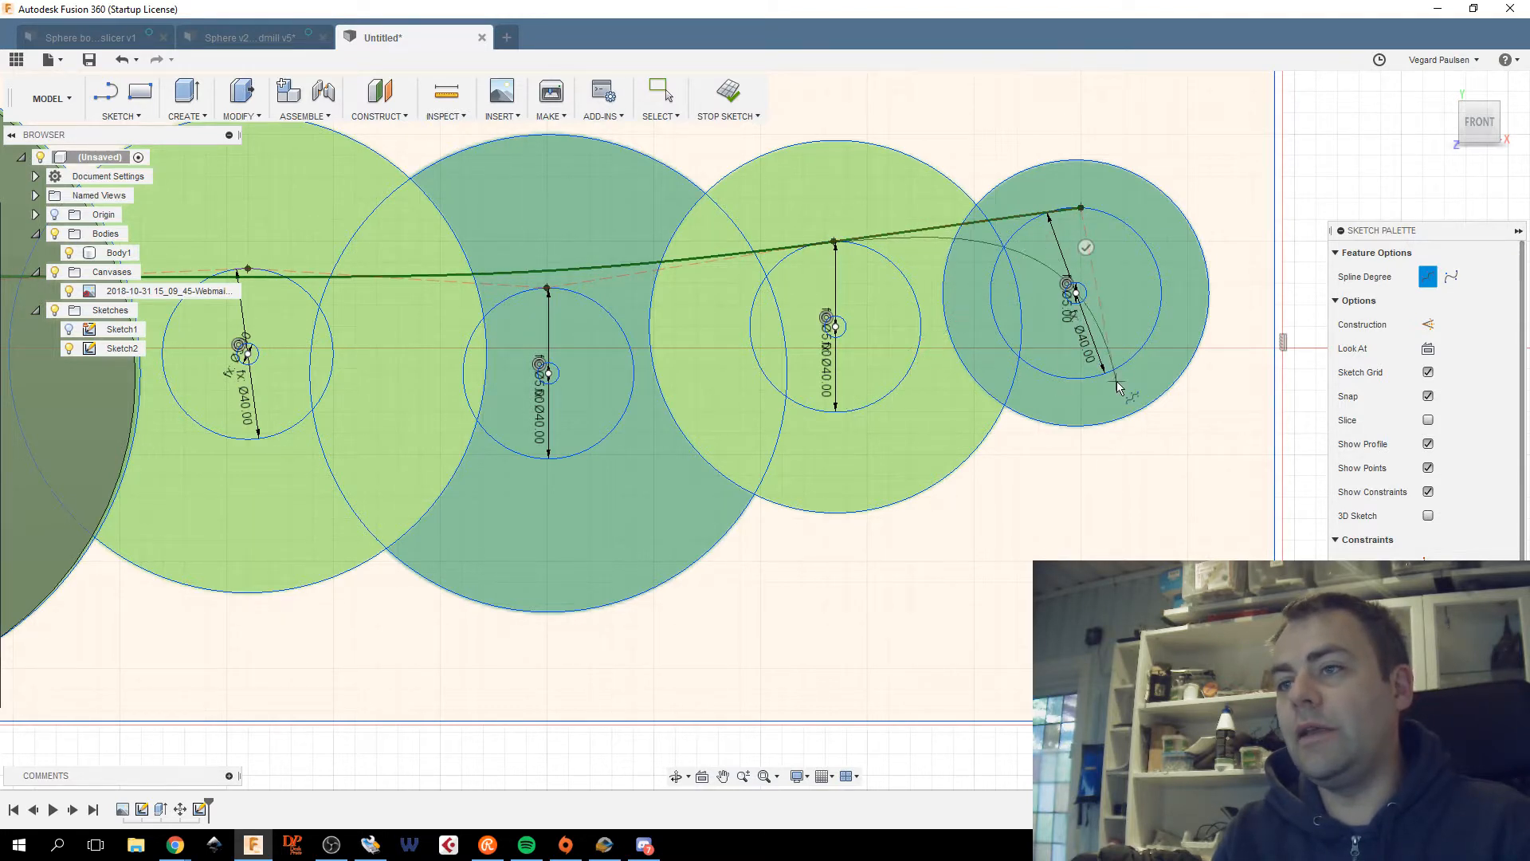
left_click(1161, 293)
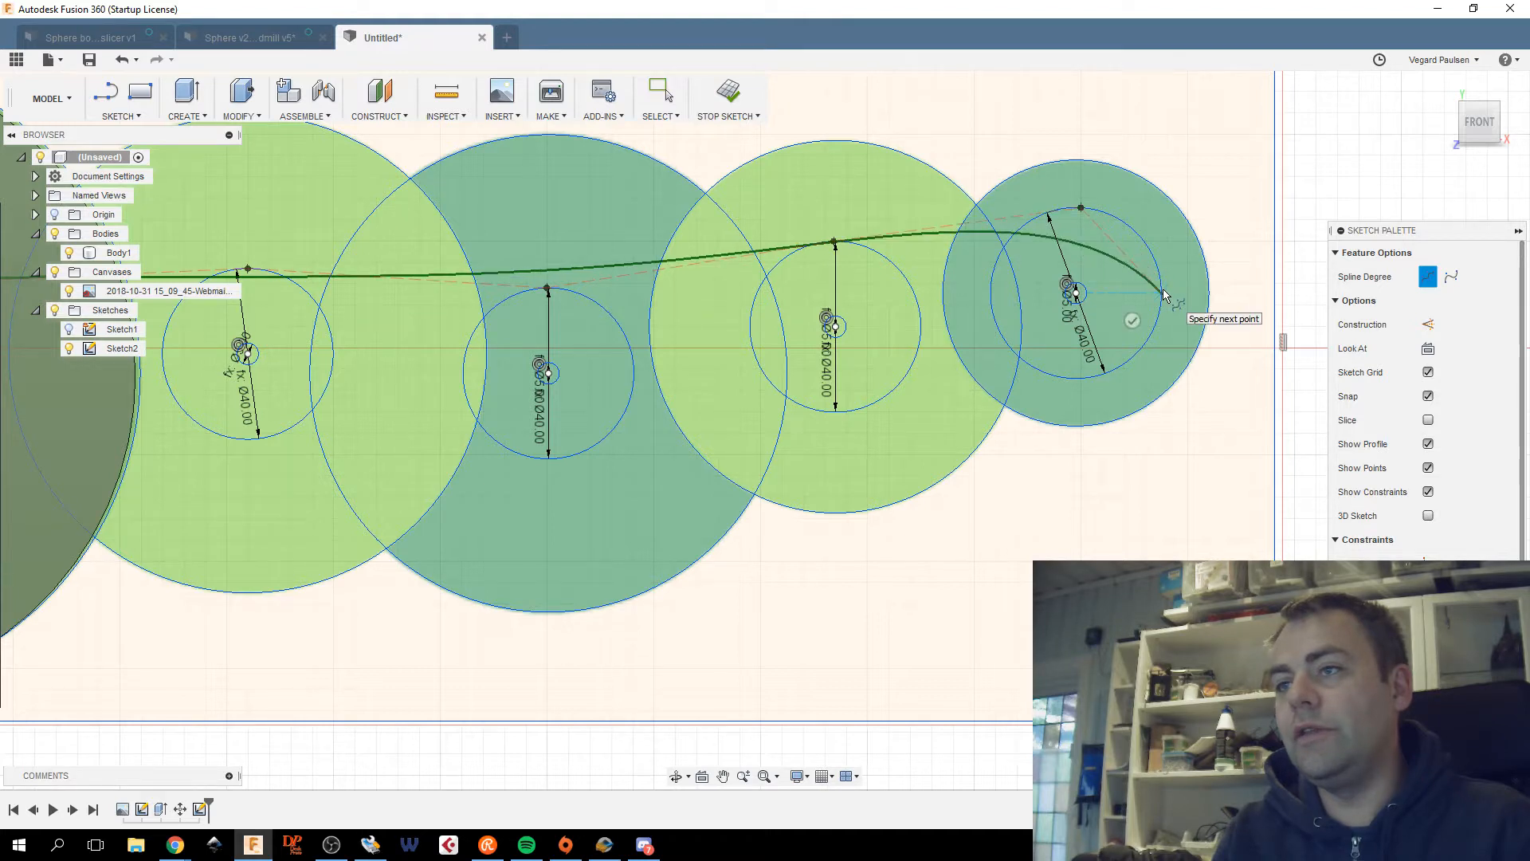
left_click(1086, 378)
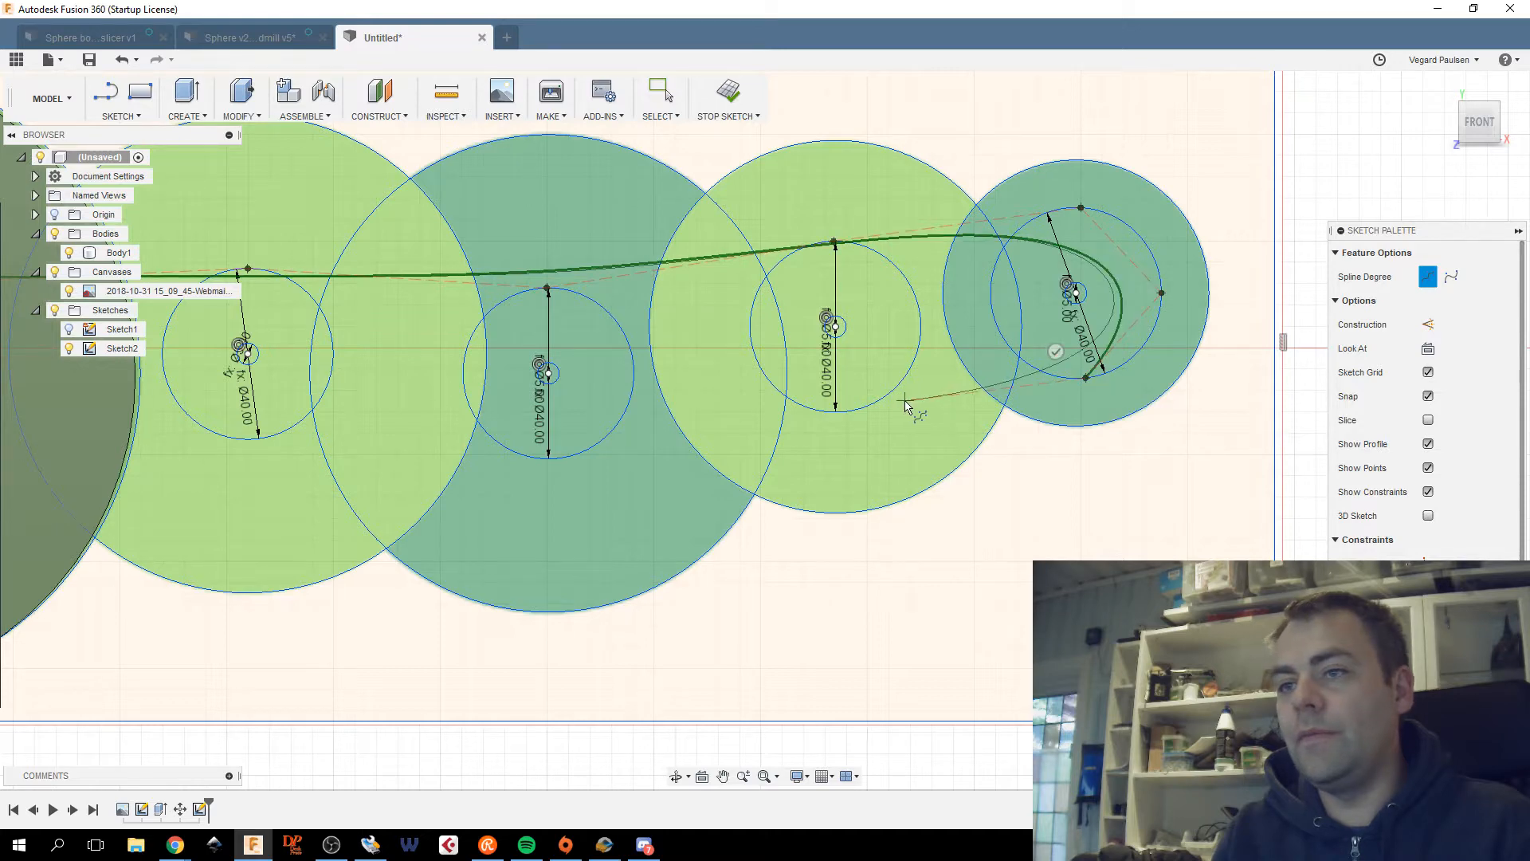
Run the spline back along the bottoms of the outer hole circles from the second disc from the right to the large central disc.
left_click(837, 412)
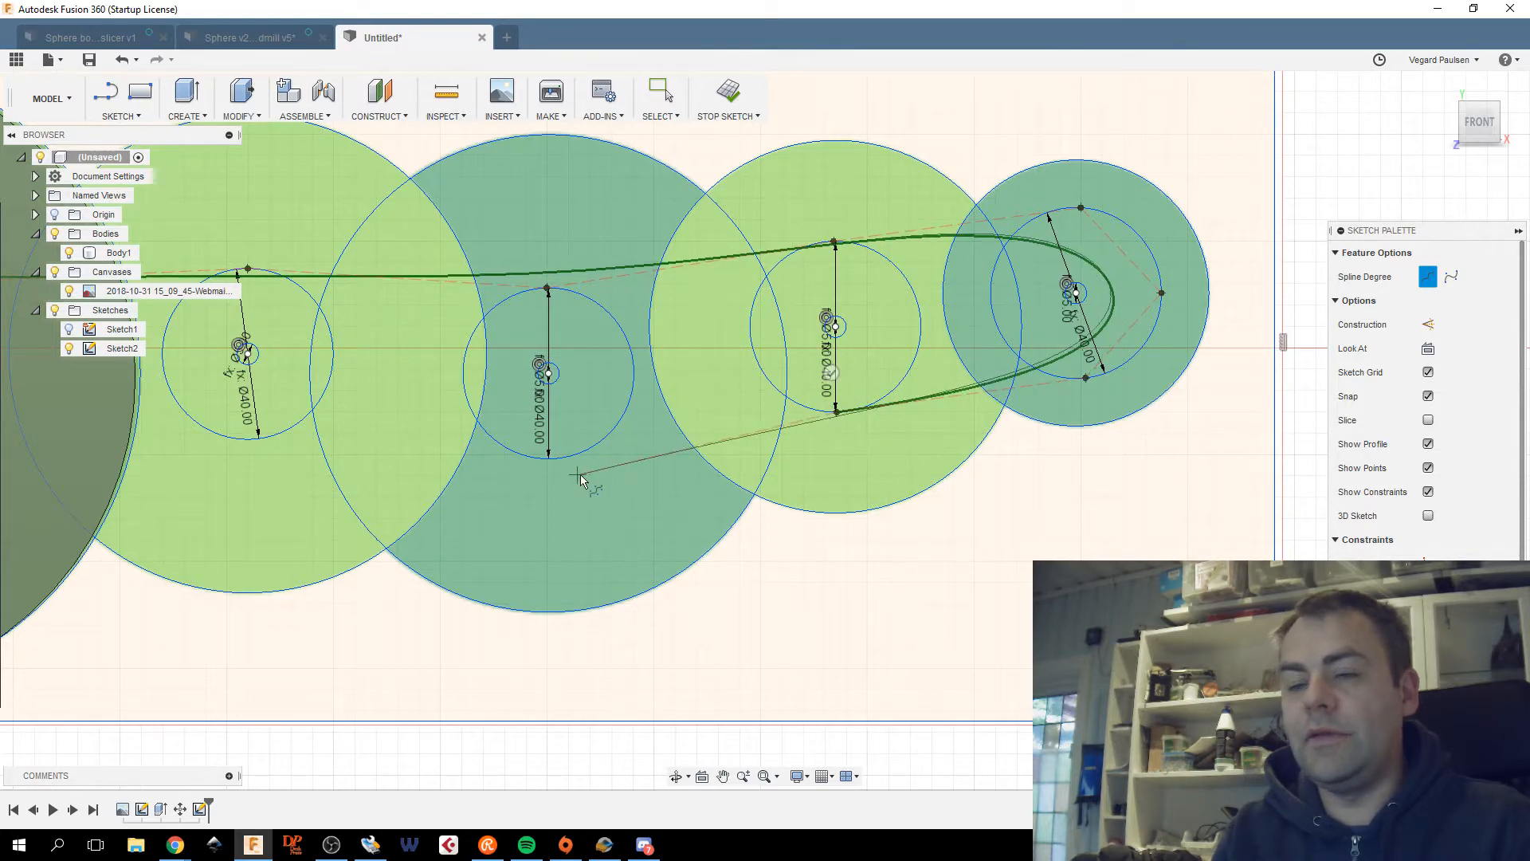
middle_click_drag(587, 470, 921, 415)
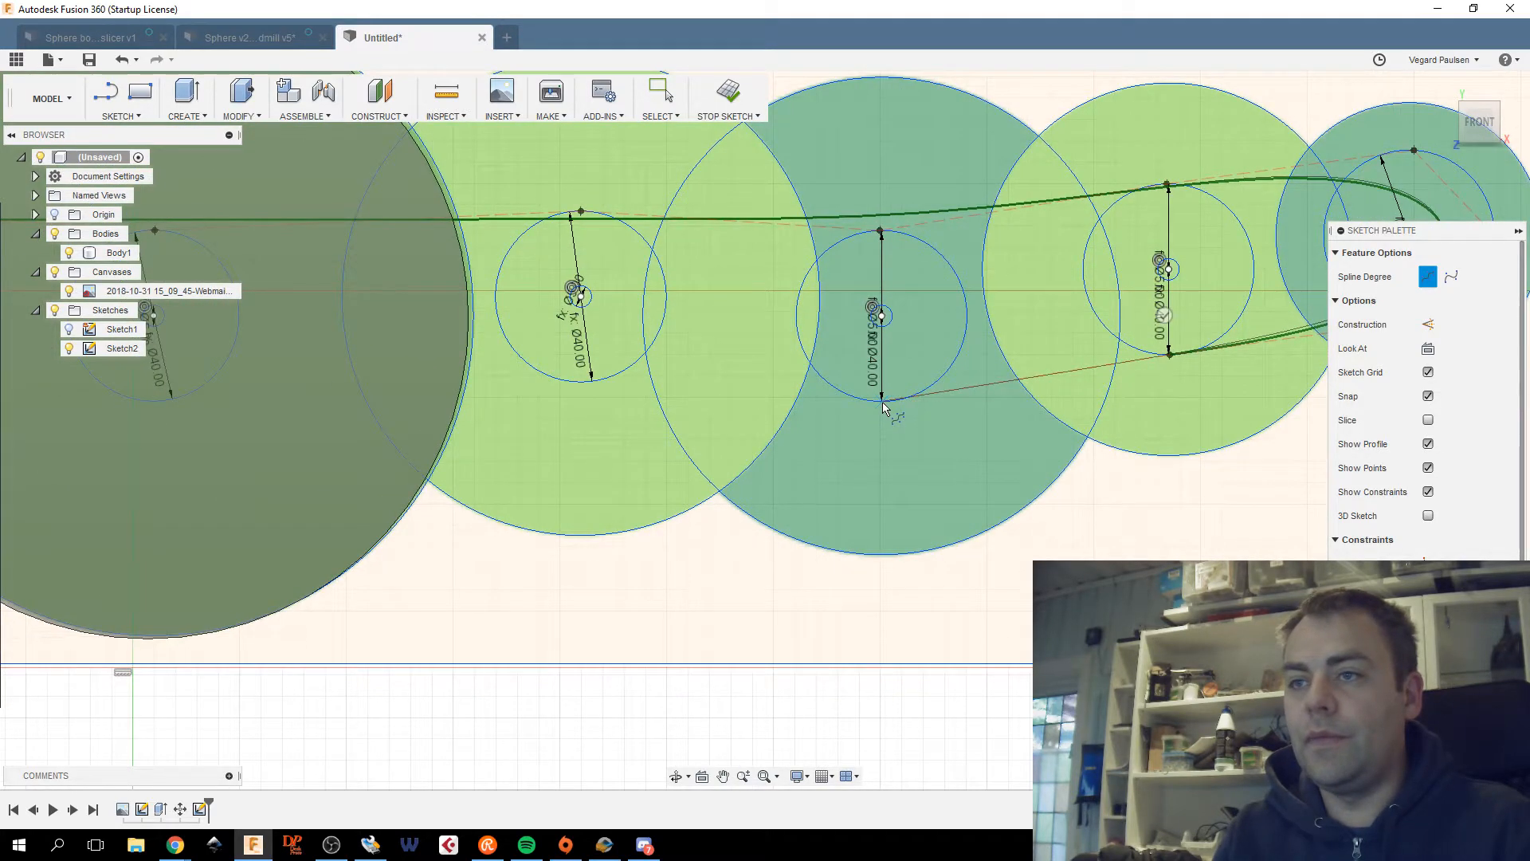
left_click(883, 407)
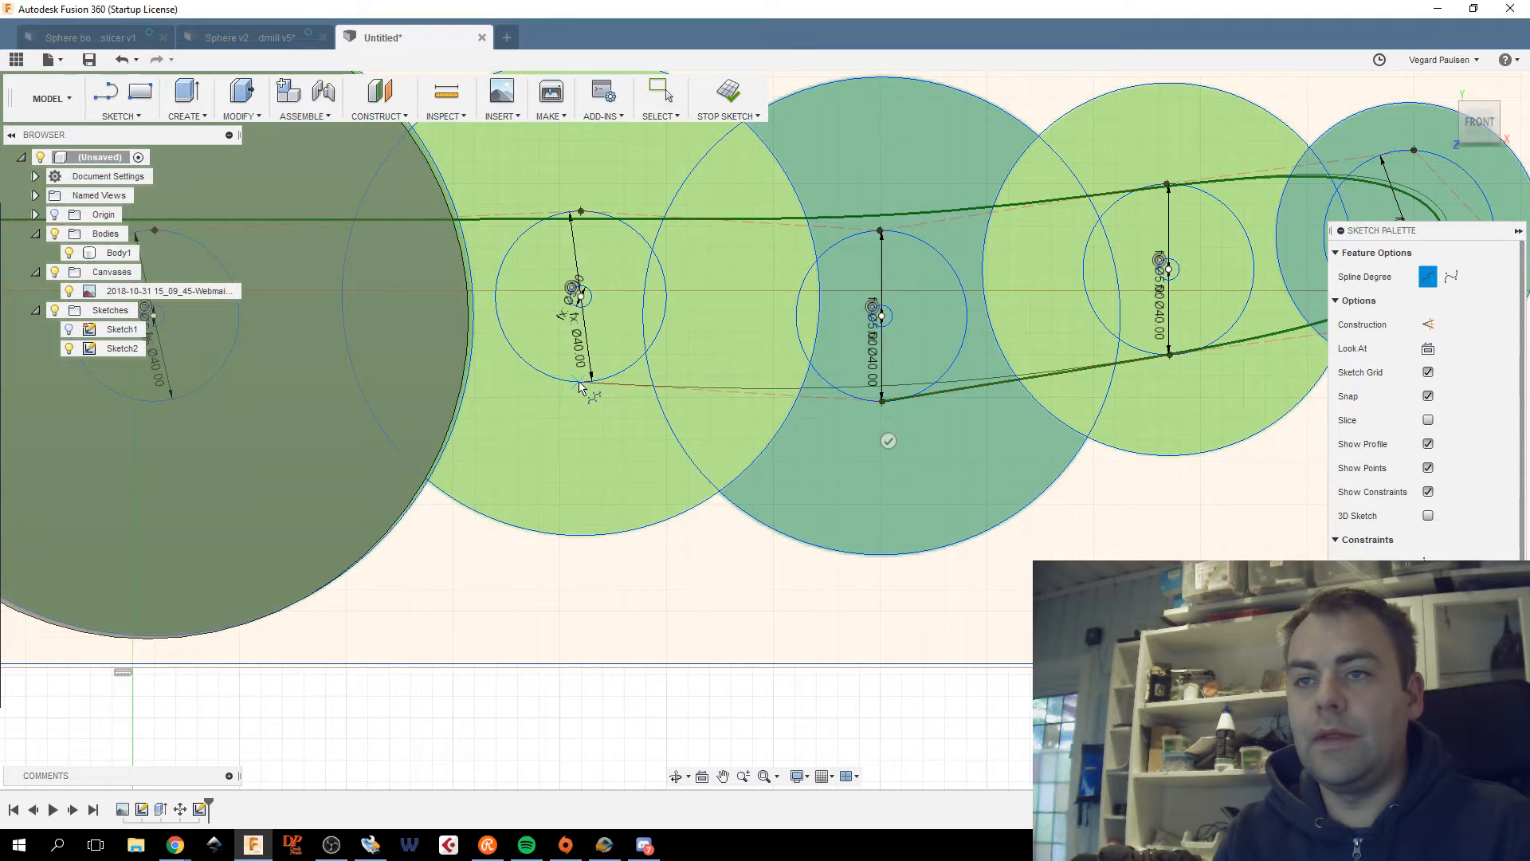
left_click(579, 388)
middle_click_drag(172, 420, 585, 494)
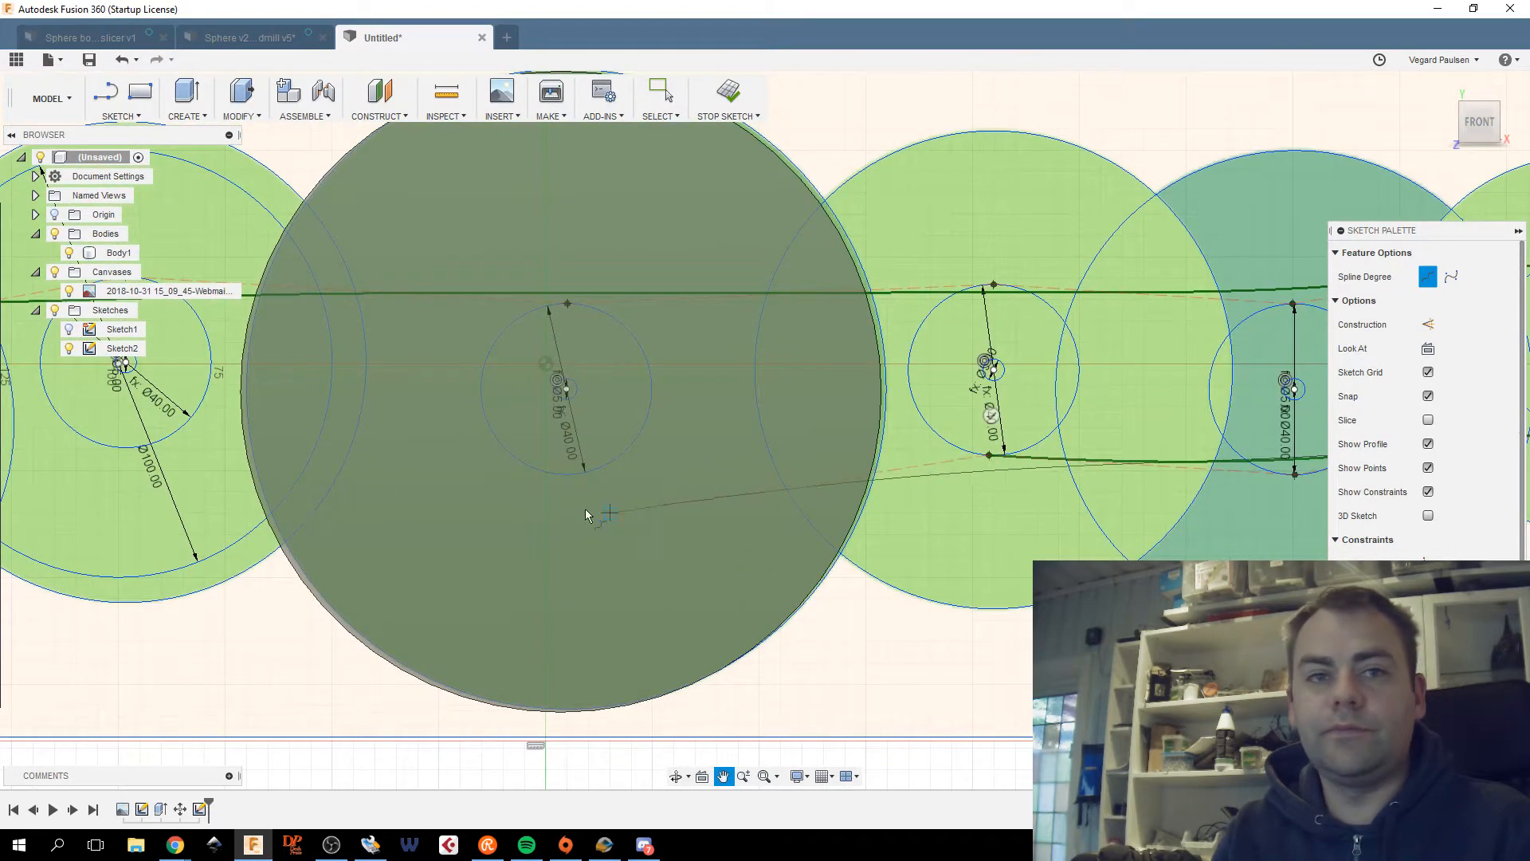
left_click(563, 475)
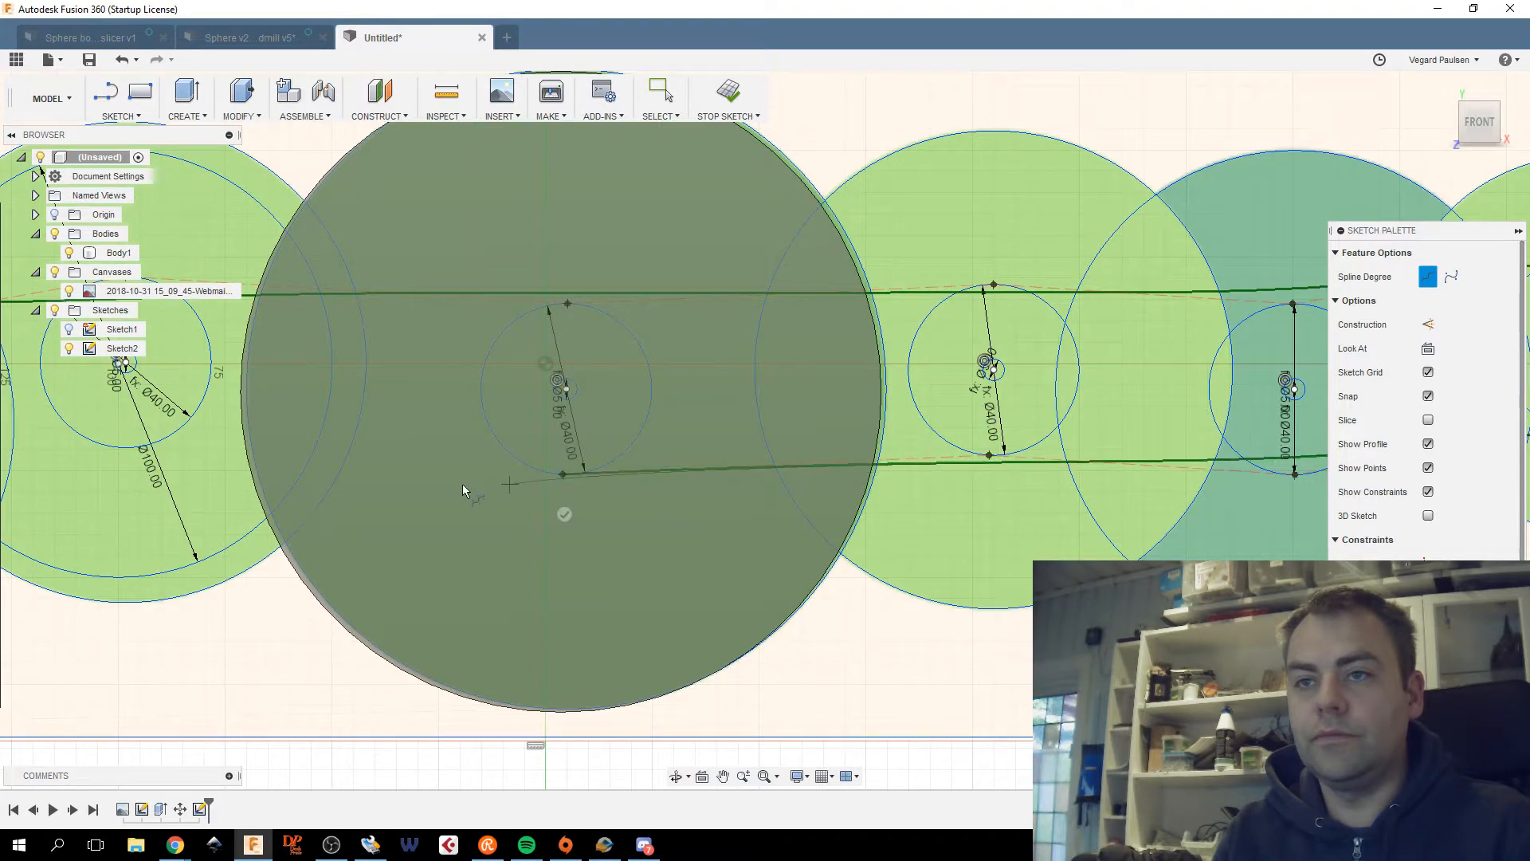
Extend the spline along the bottoms of the outer hole circles of the fourth, third and second discs from the left.
middle_click_drag(462, 485, 1031, 532)
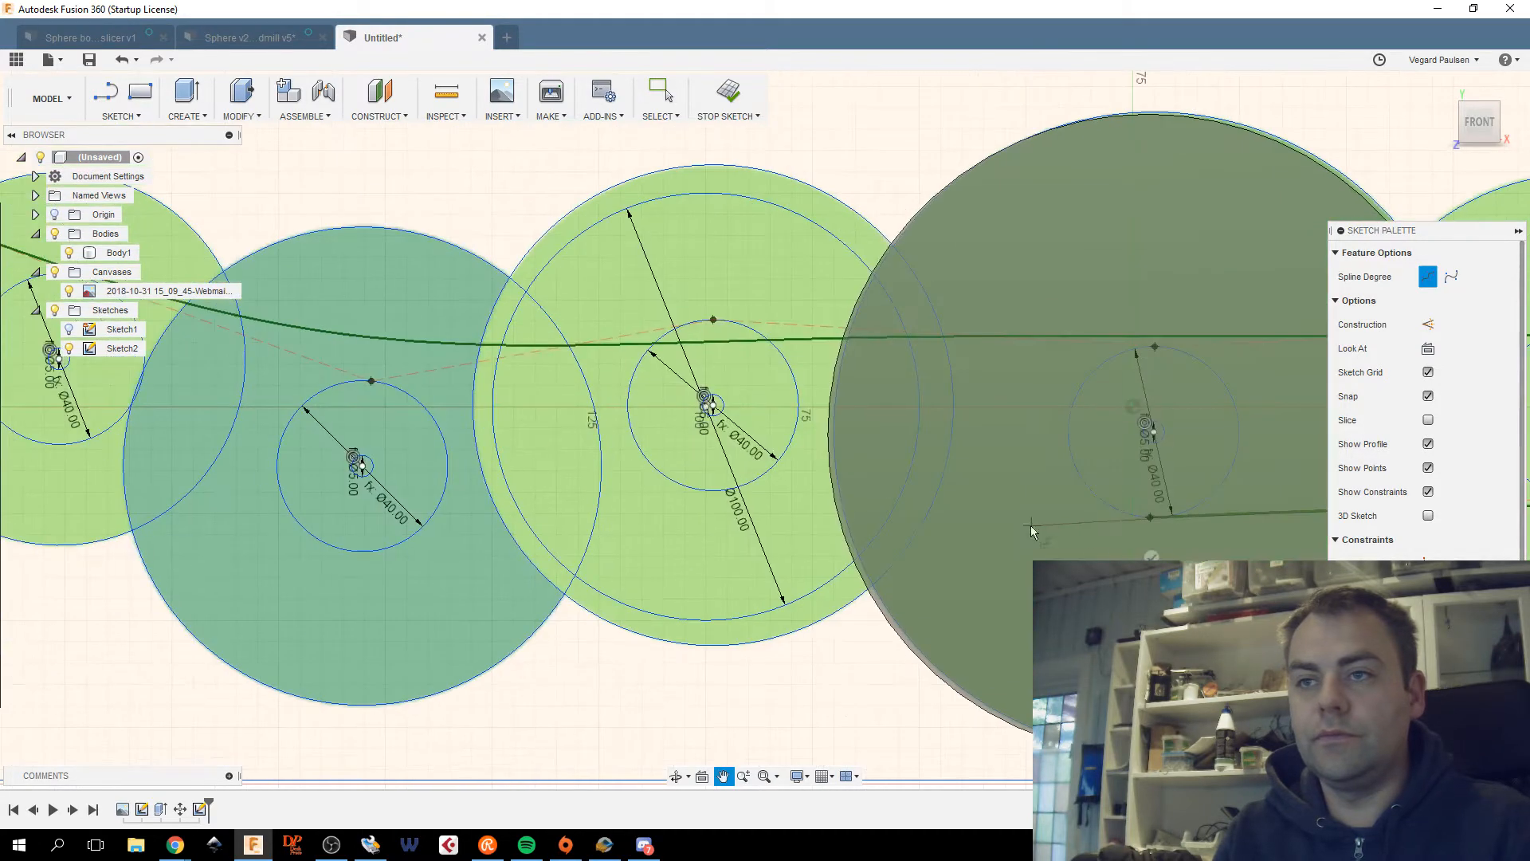
left_click(711, 492)
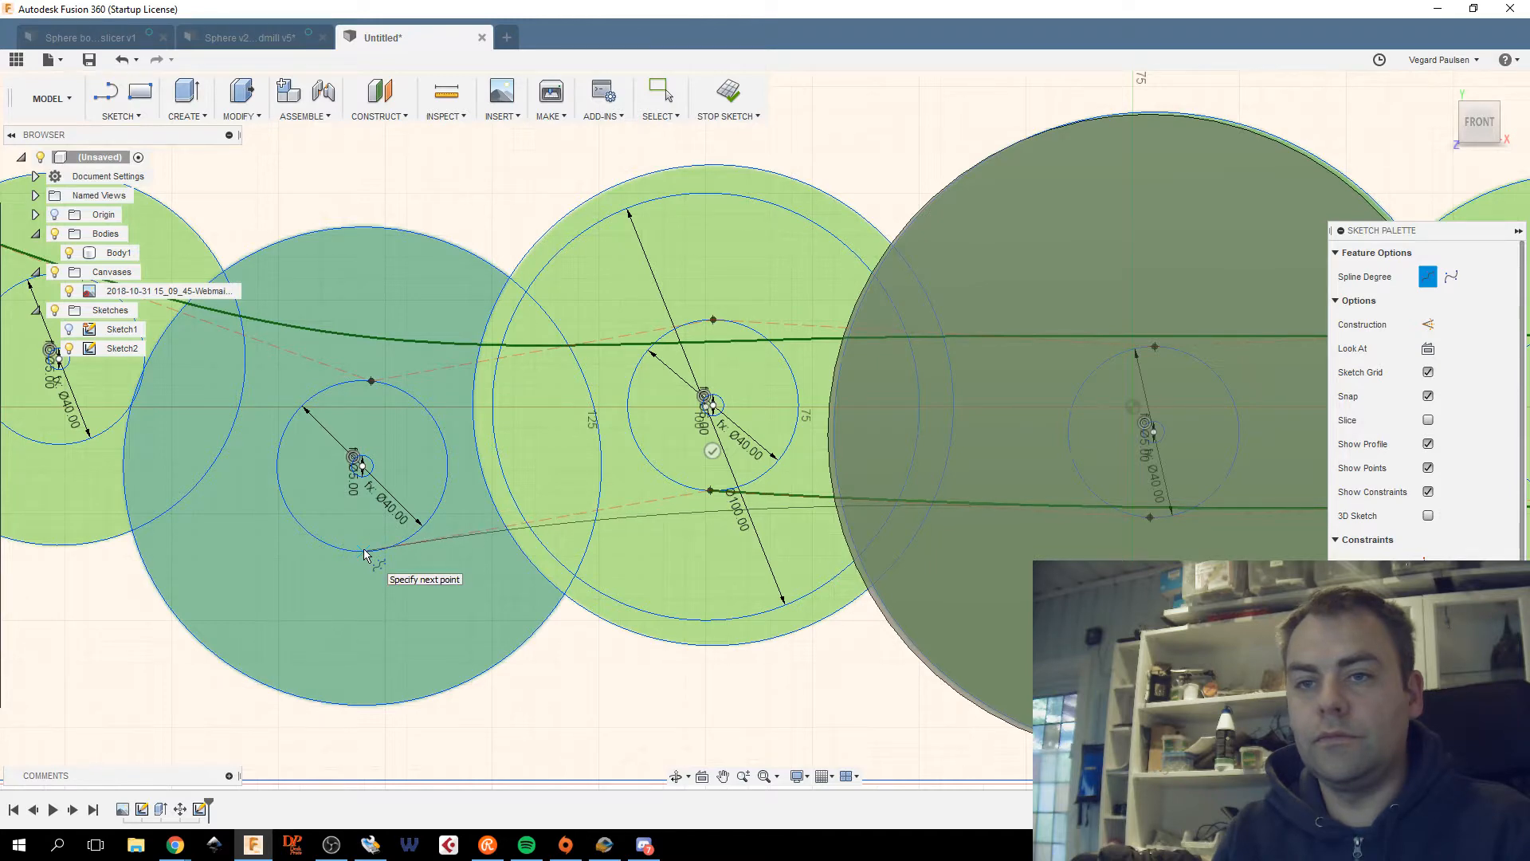
left_click(364, 552)
middle_click_drag(179, 434, 614, 492)
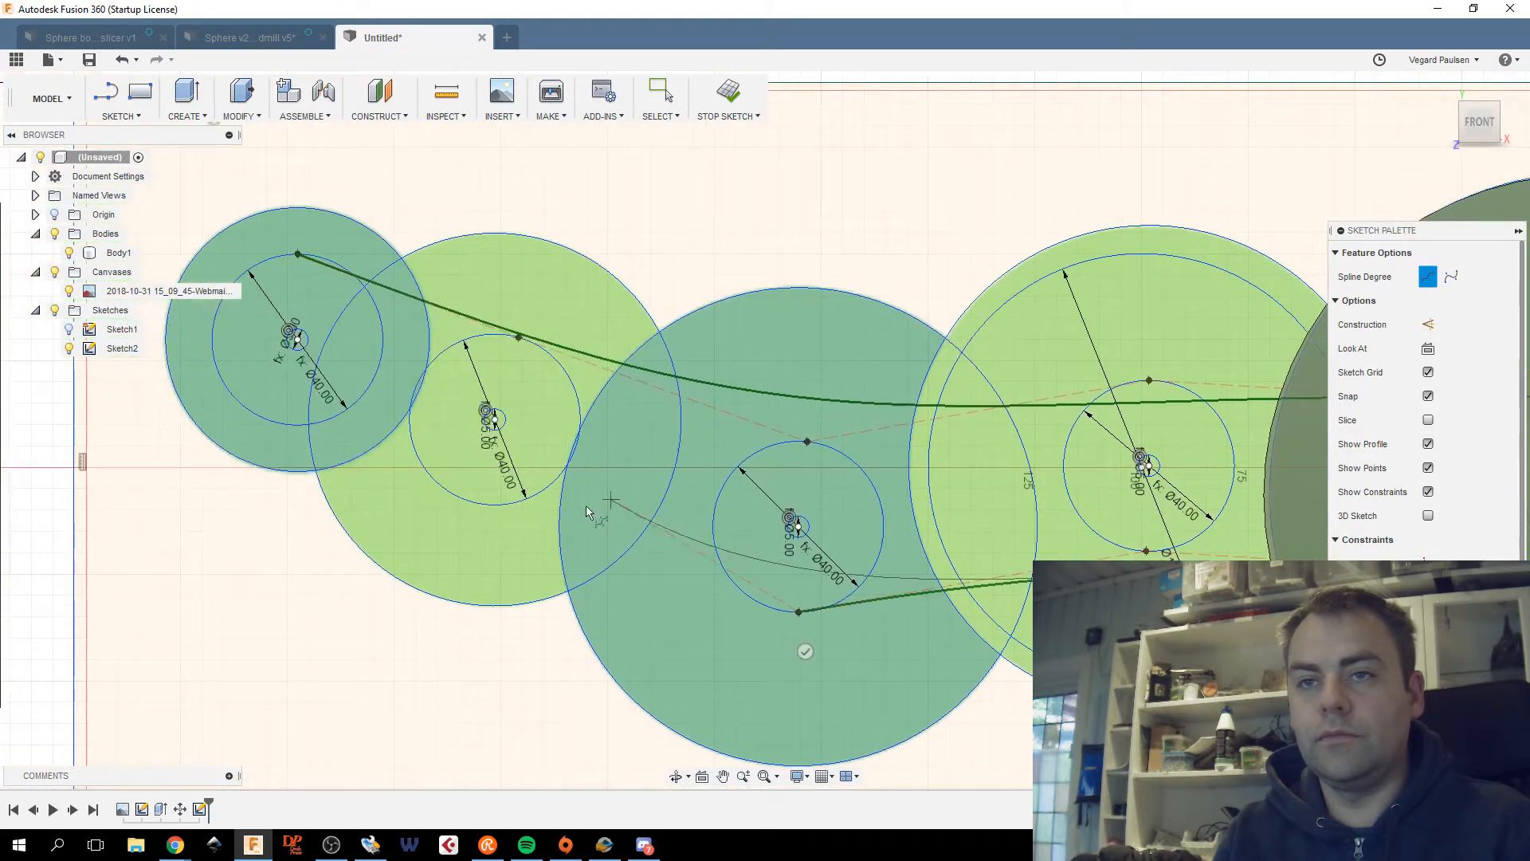
left_click(475, 504)
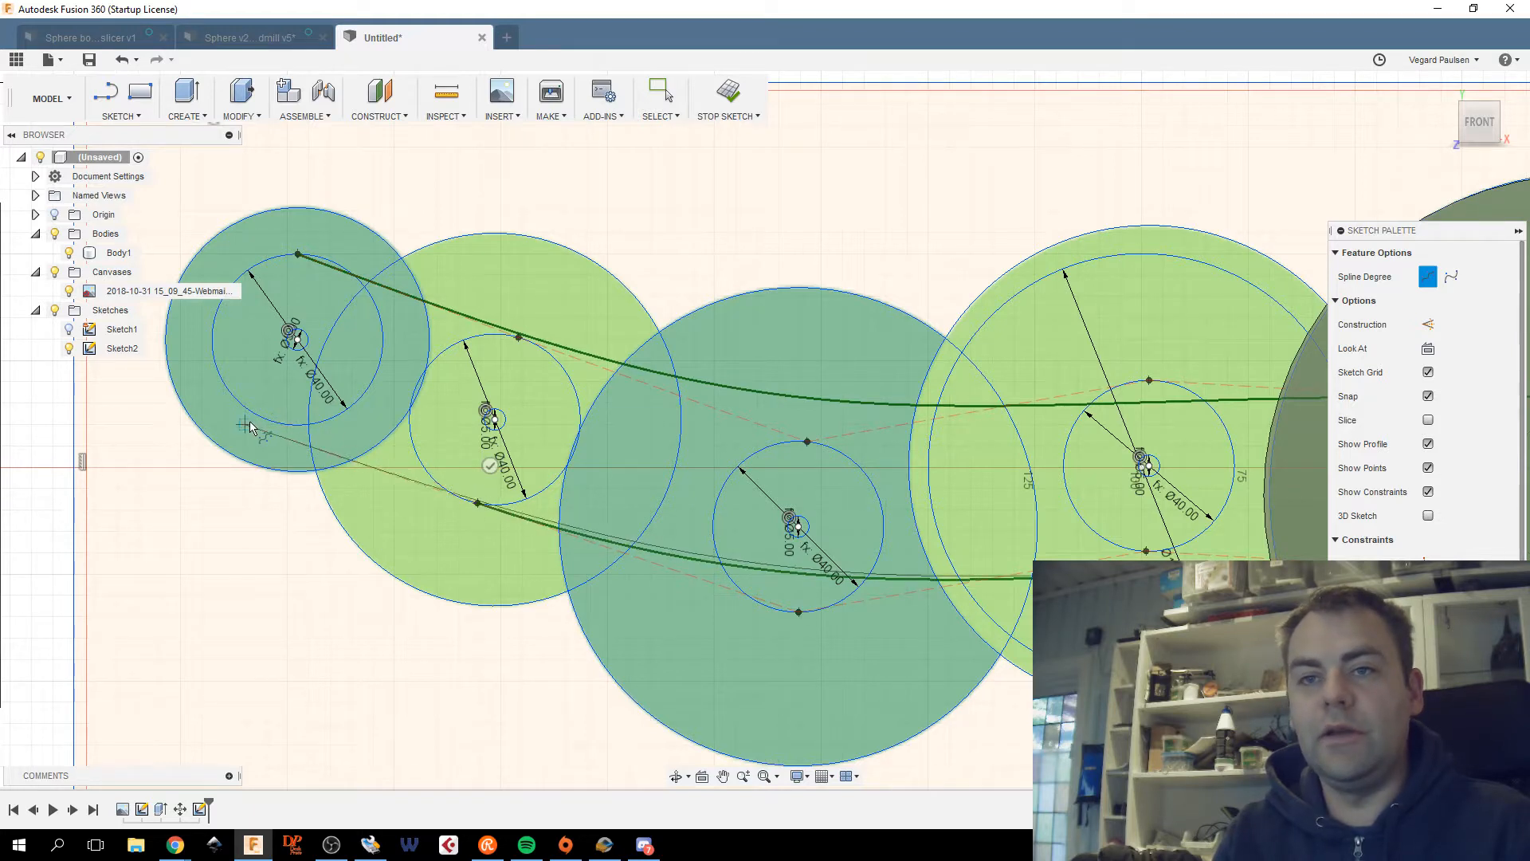
Wrap the spline around the bottom and left of the leftmost disc's outer hole circle and close it at its starting point.
left_click(279, 427)
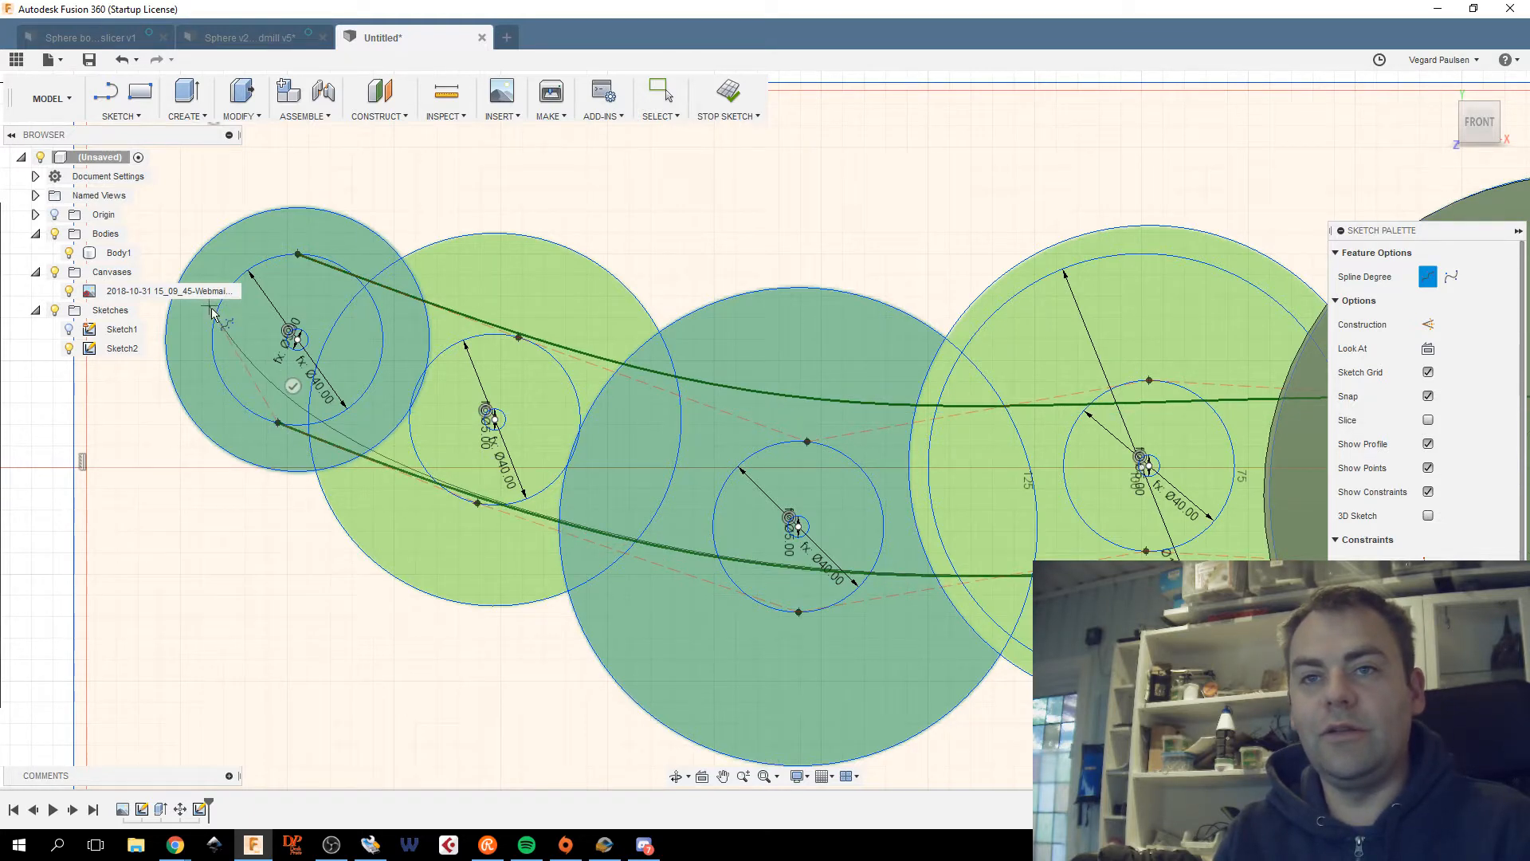
middle_click_drag(254, 340, 428, 403)
left_click(394, 368)
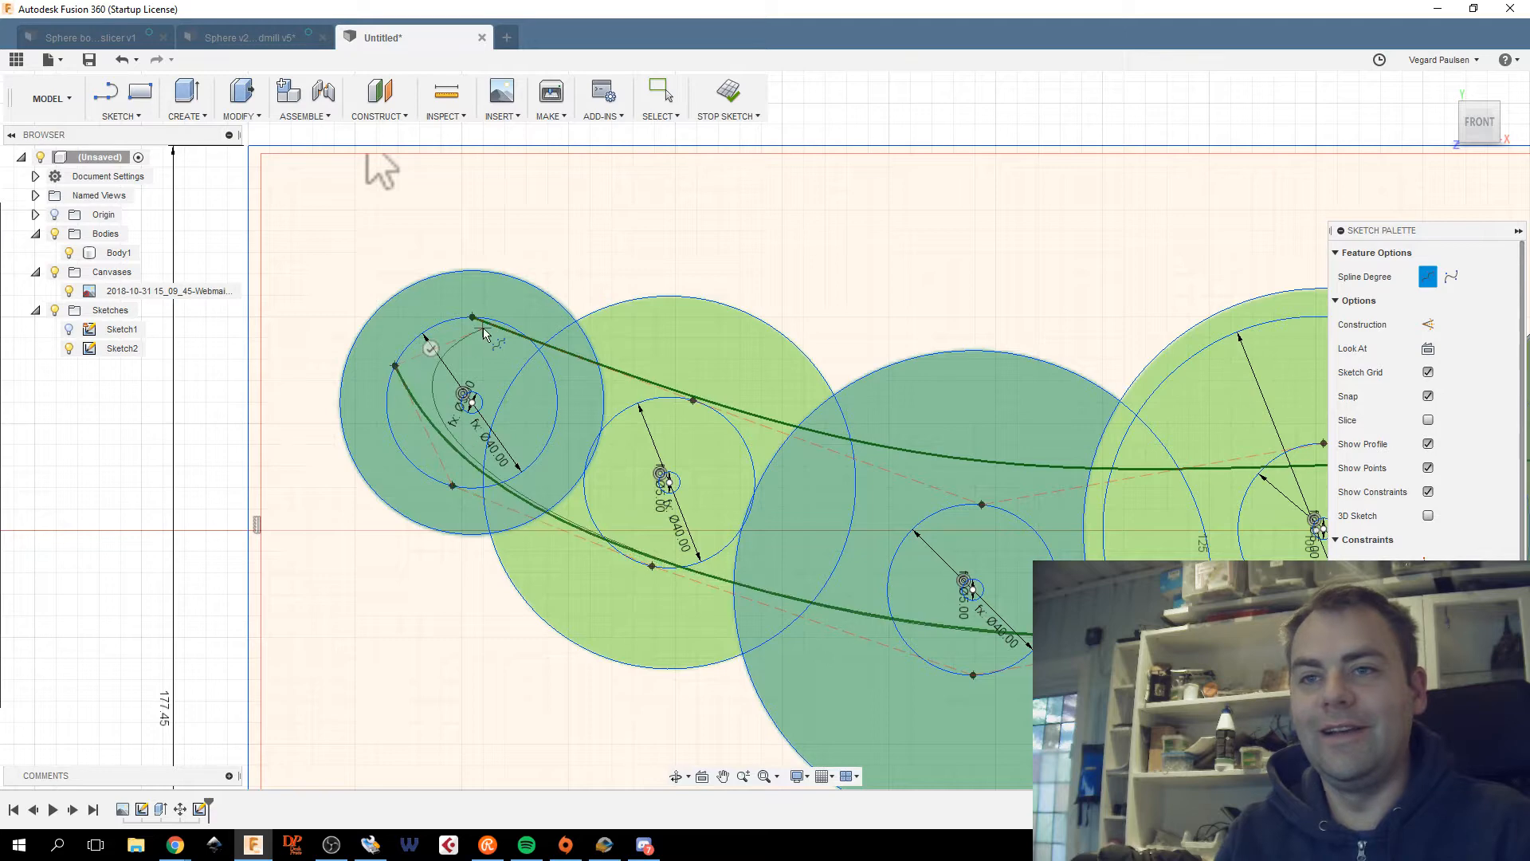
left_click(473, 317)
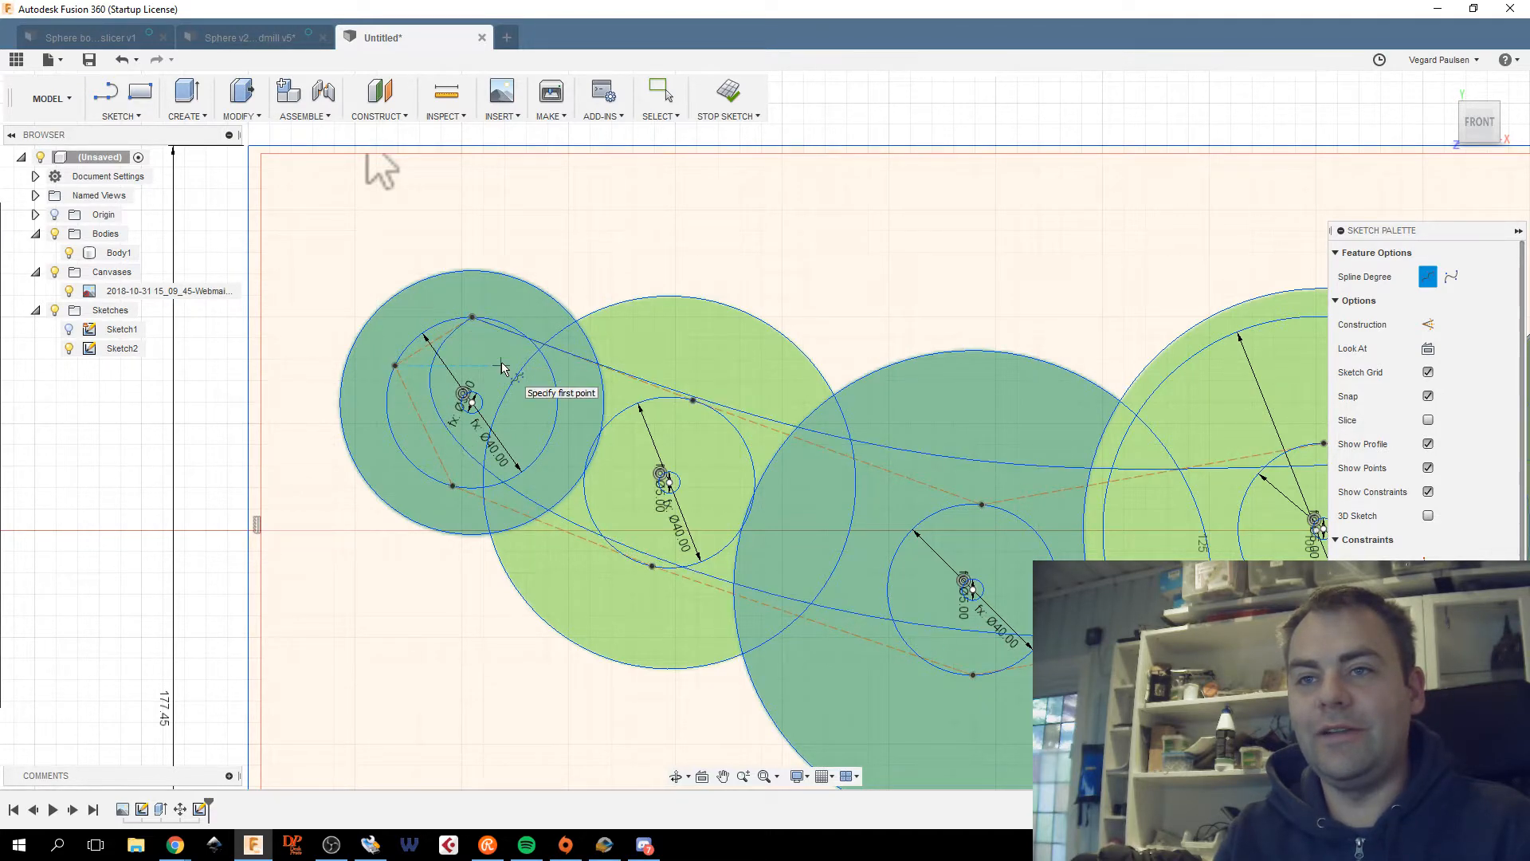
left_click(493, 357)
Examine how the closed spline runs relative to the outer hole circles along the whole row of discs.
scroll(493, 356, "down", 5)
scroll(665, 443, "up", 3)
scroll(666, 442, "down", 3)
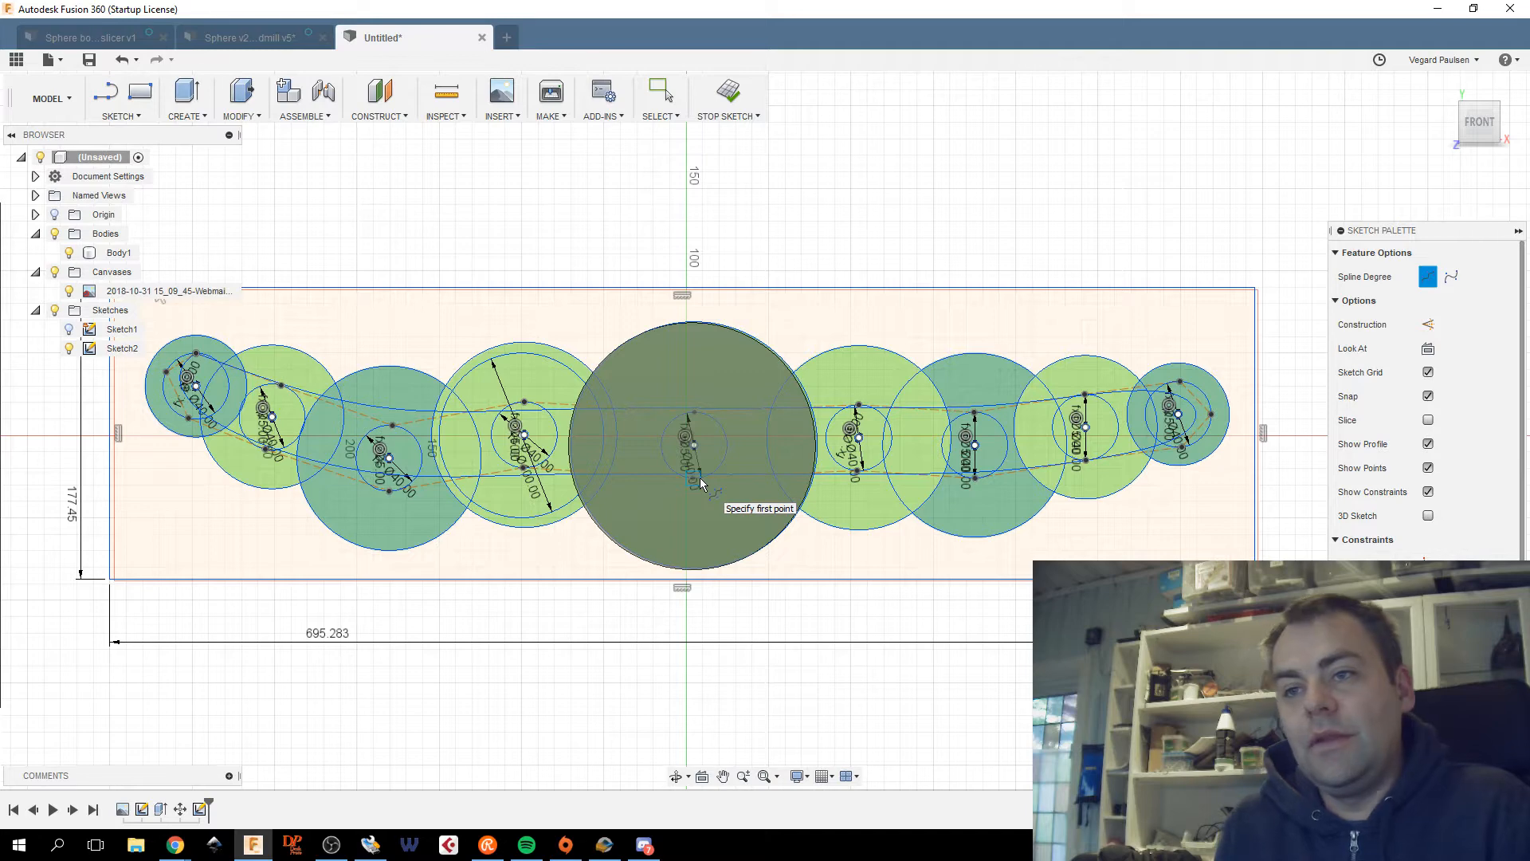
scroll(643, 463, "up", 5)
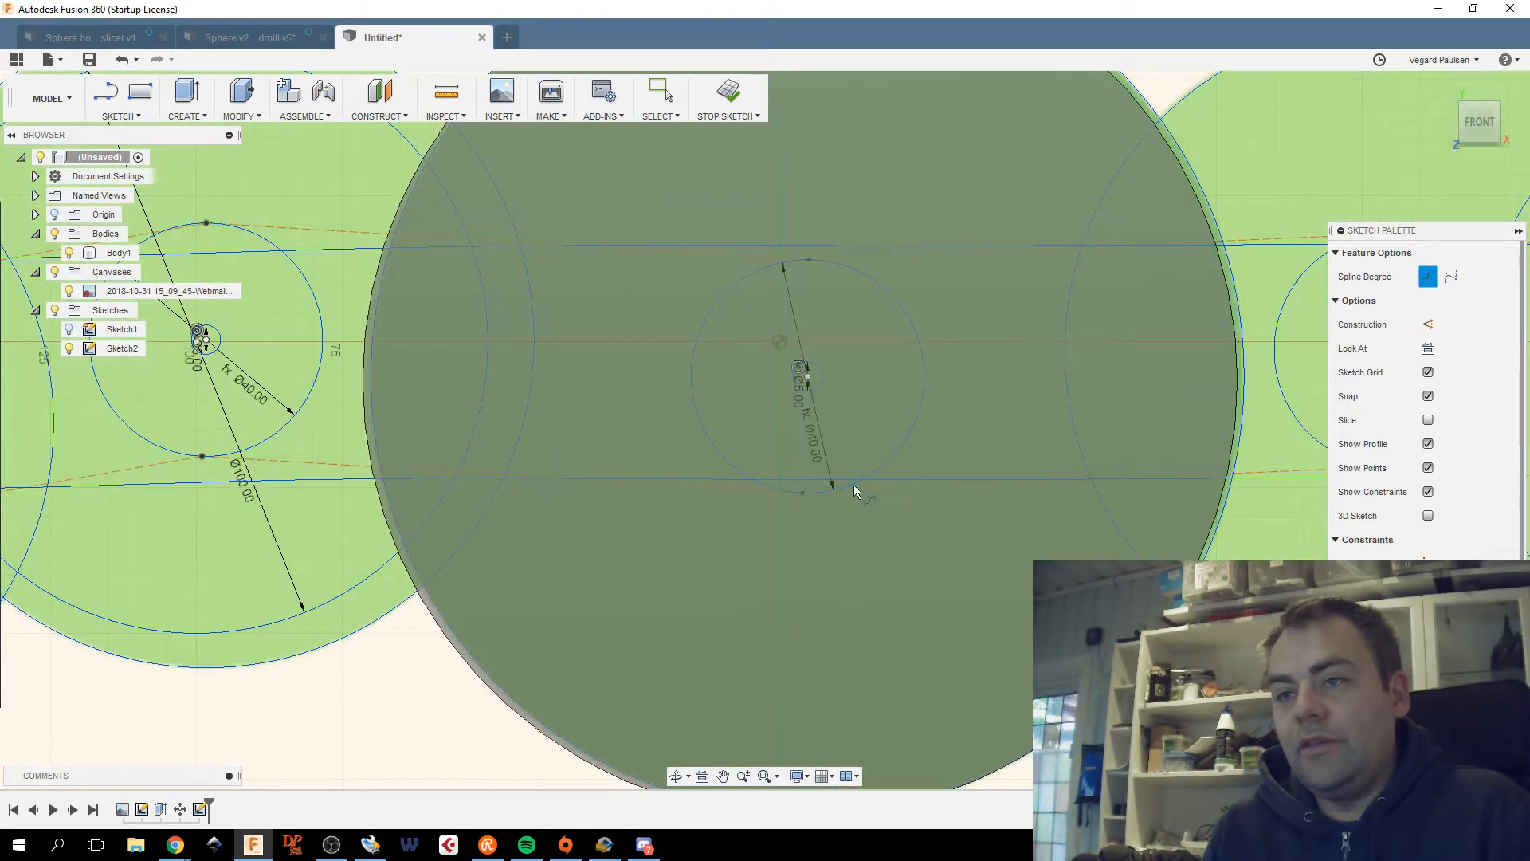
scroll(867, 489, "down", 5)
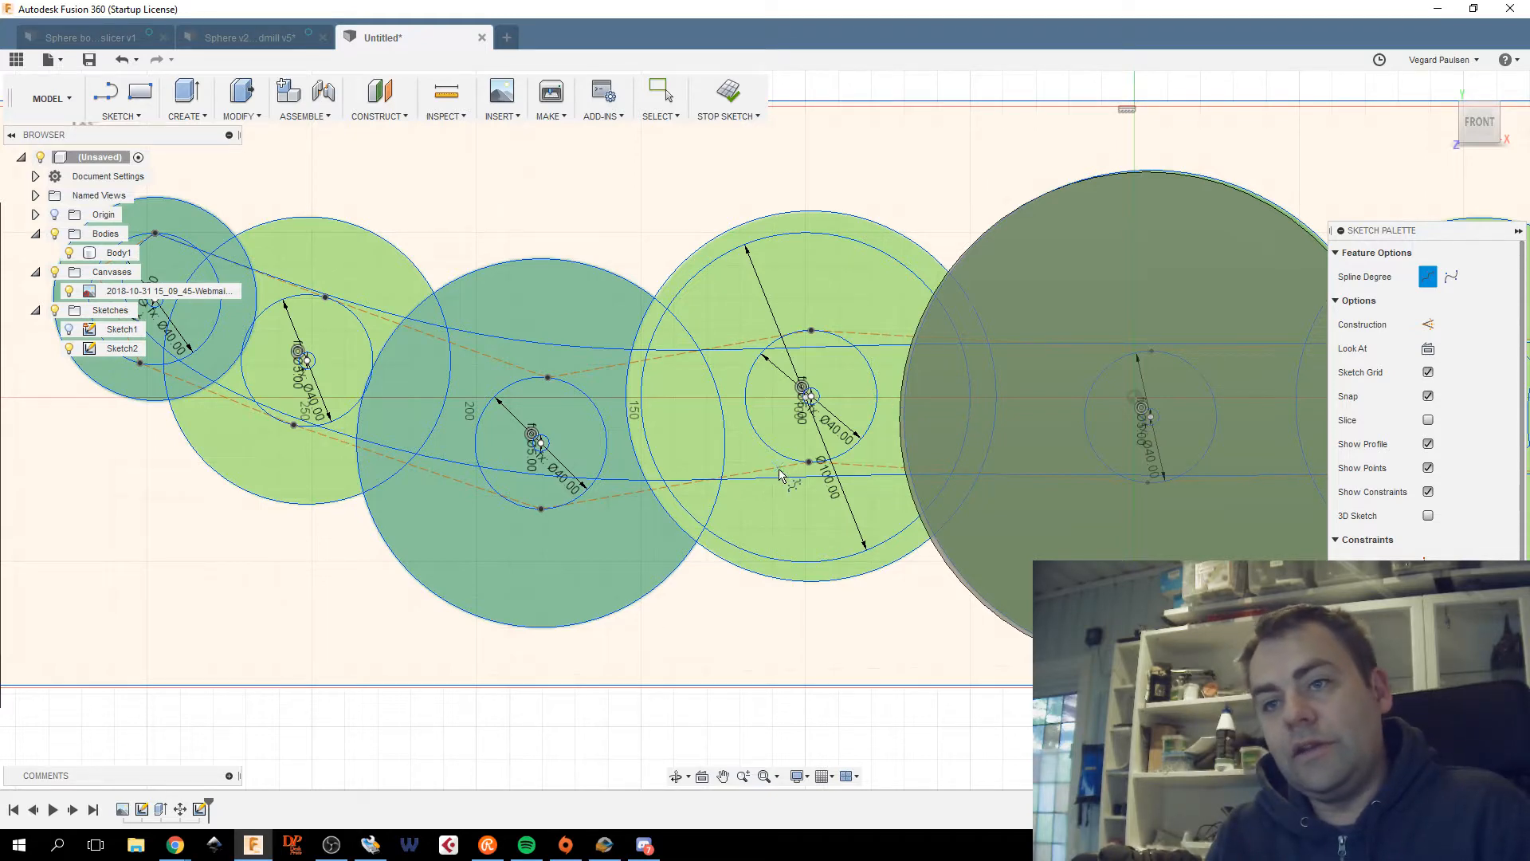
middle_click_drag(779, 470, 846, 487)
scroll(863, 492, "down", 1)
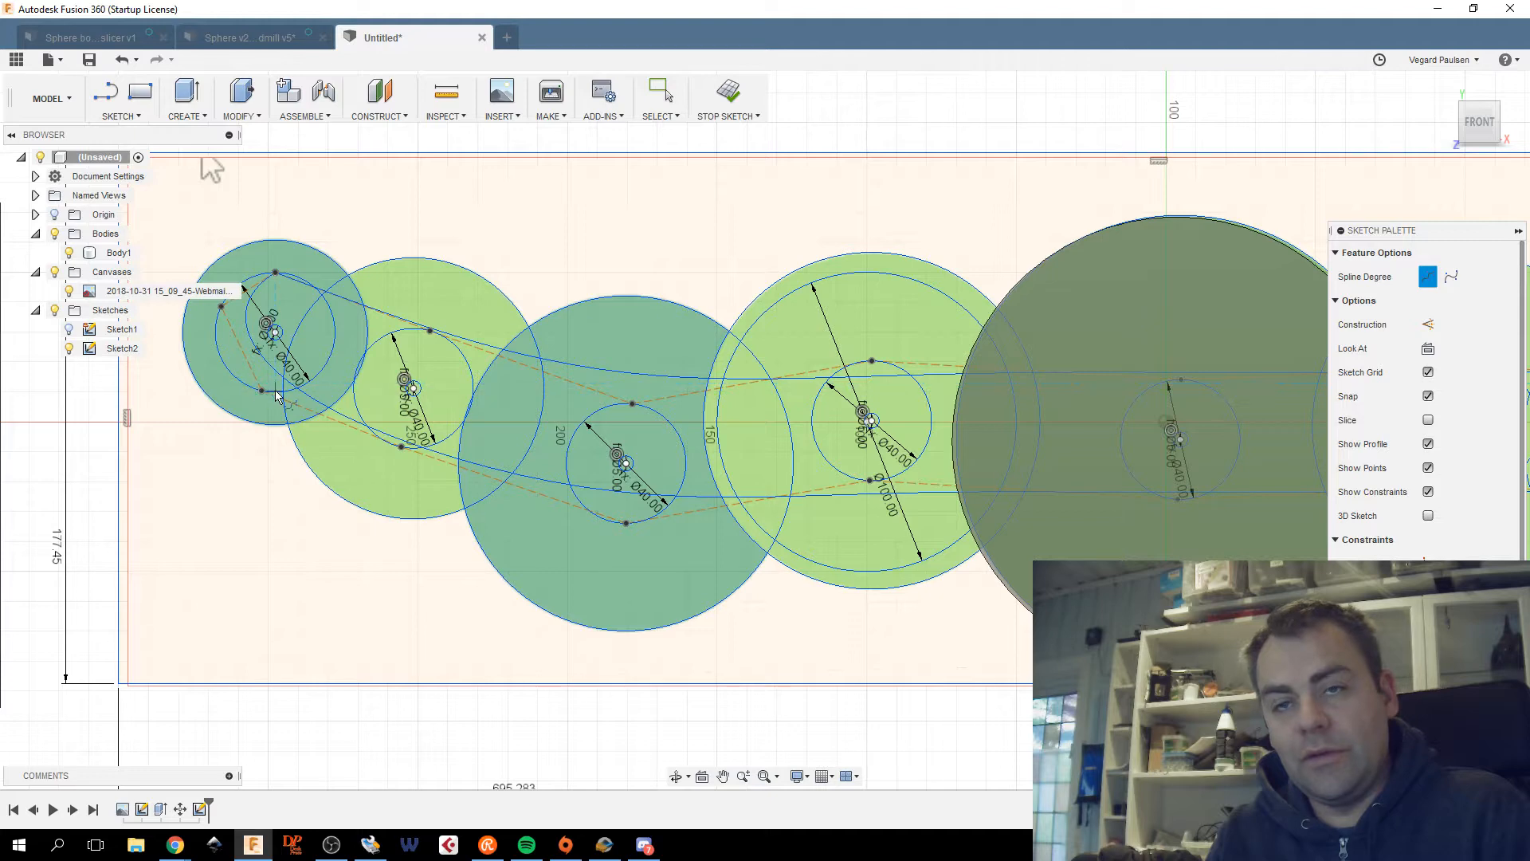
middle_click_drag(1111, 504, 662, 489)
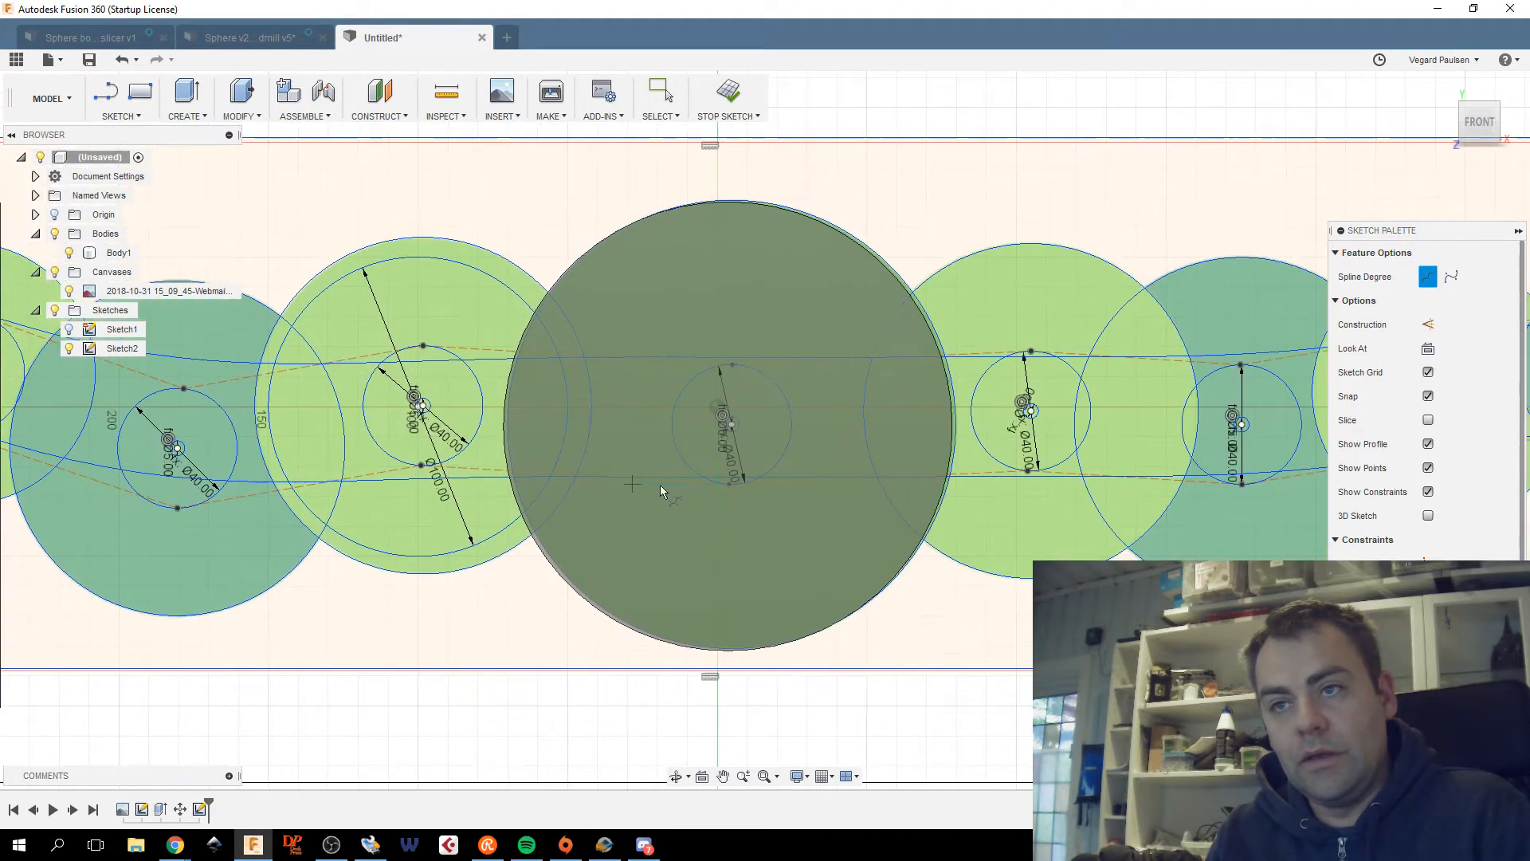
middle_click_drag(1040, 483, 710, 474)
mouse_move(1015, 424)
middle_mouse_down()
mouse_move(972, 439)
mouse_move(731, 436)
middle_mouse_up()
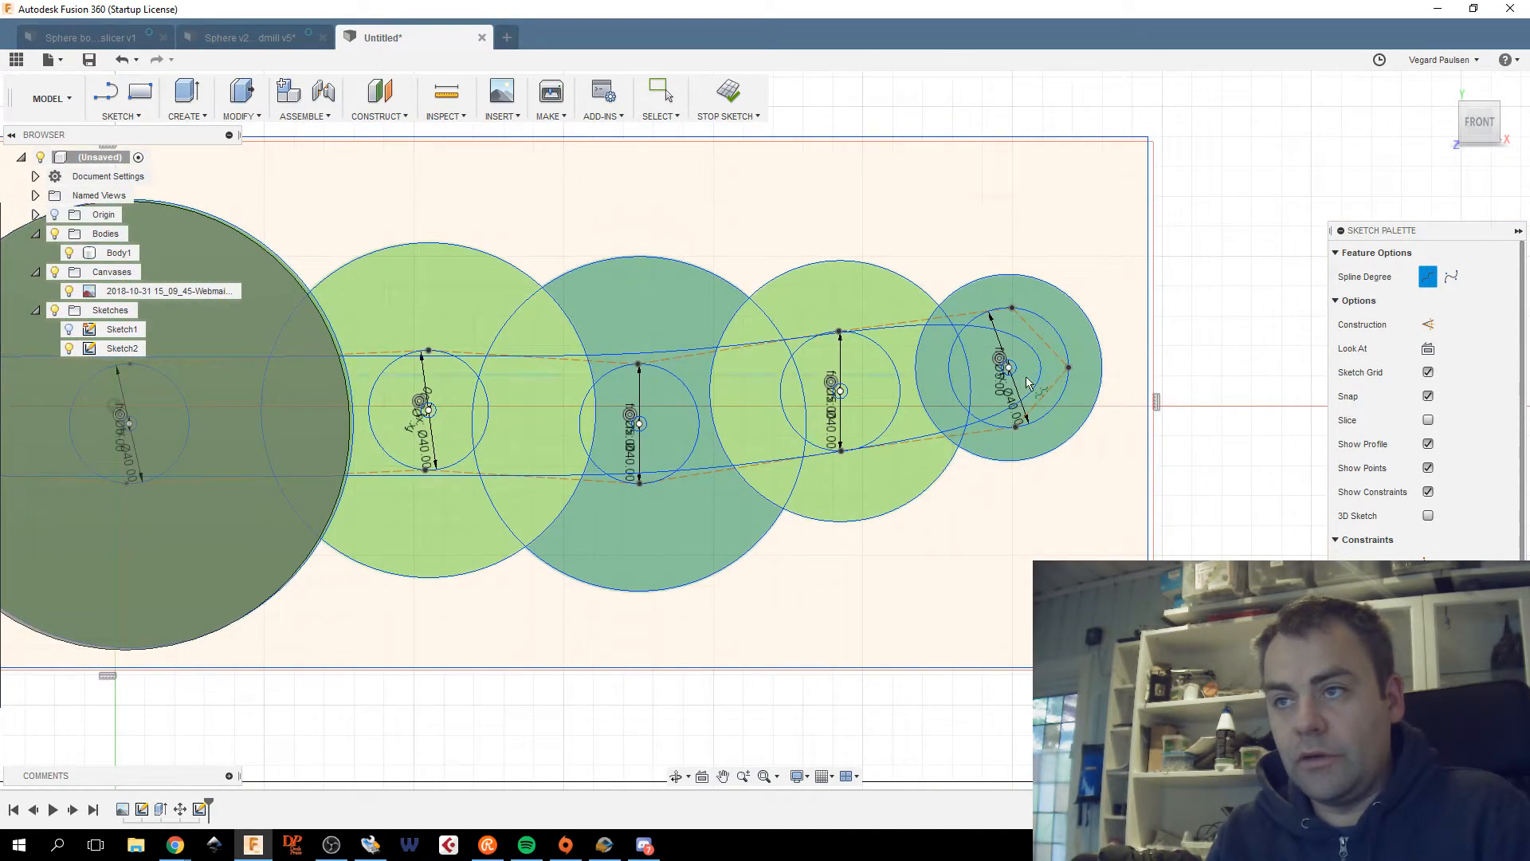
scroll(737, 494, "down", 1)
middle_click_drag(771, 489, 972, 495)
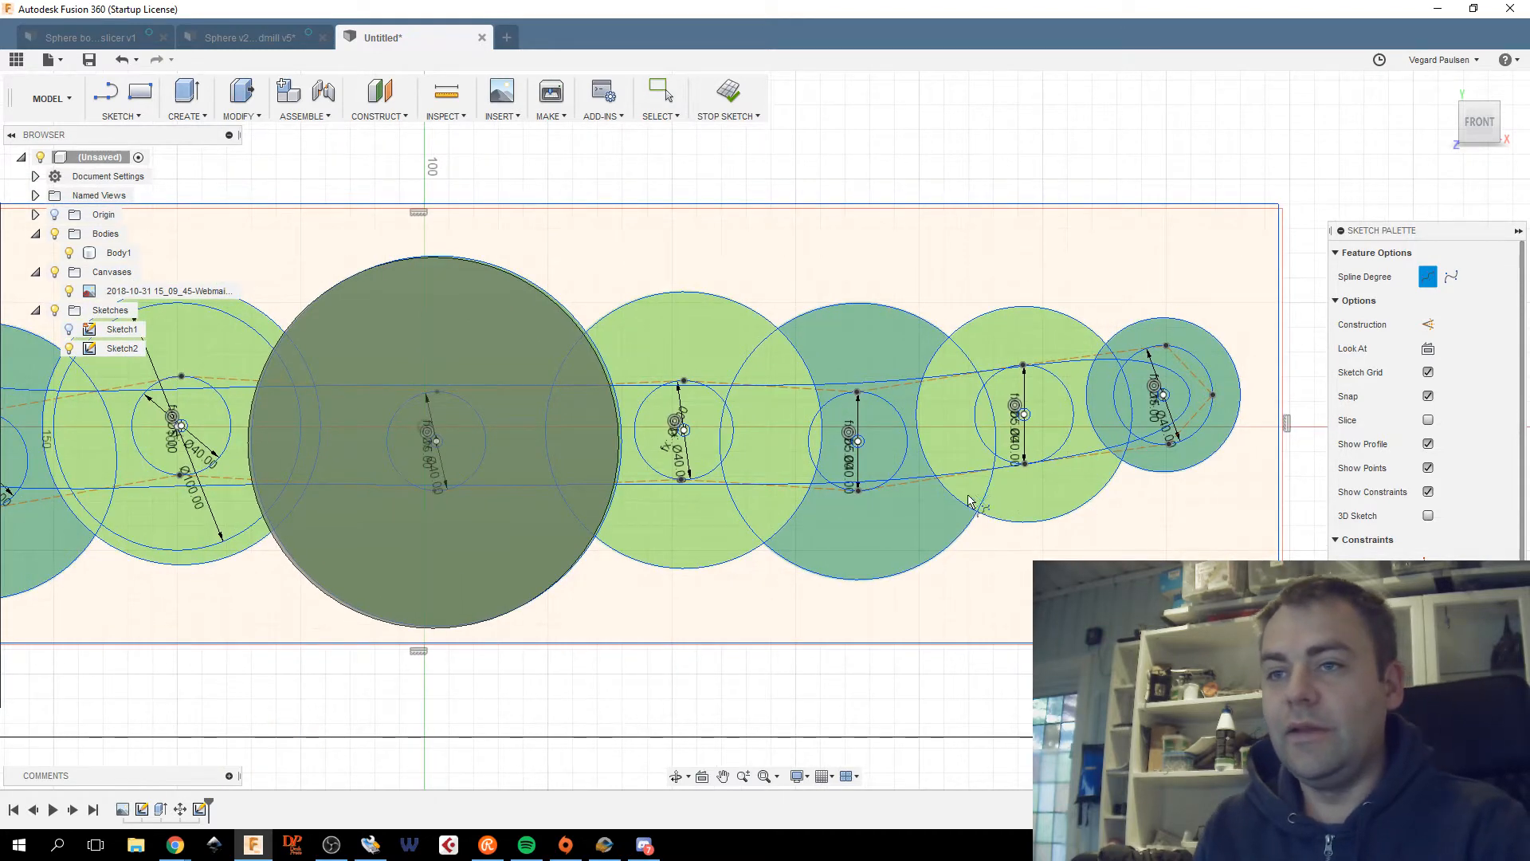
Finish the sketch and select the spline-bounded profile inside the rightmost disc's outer hole circle.
left_click(695, 117)
scroll(1047, 374, "up", 3)
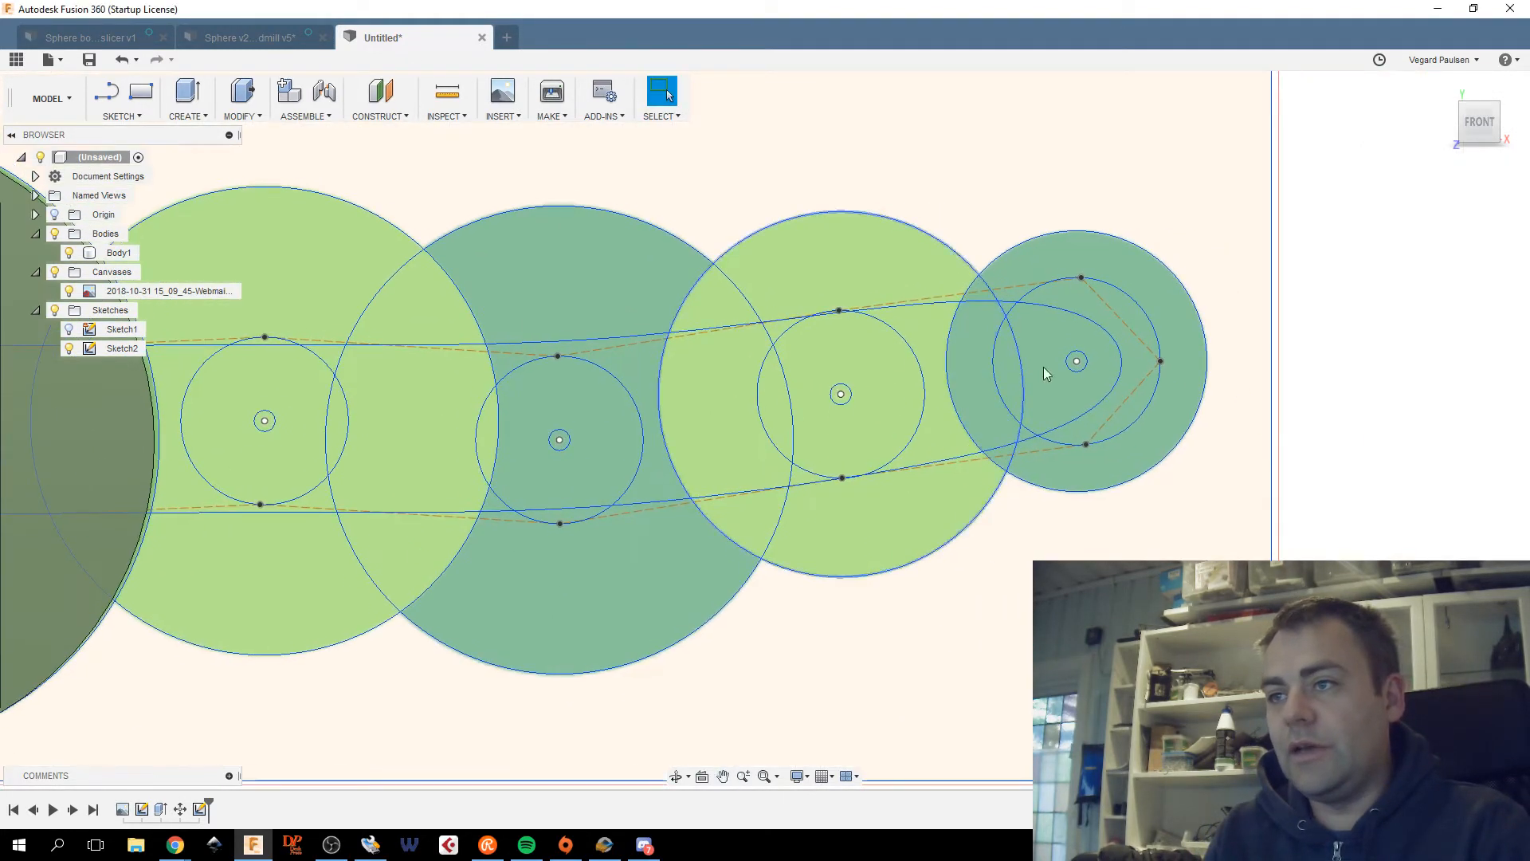
left_click(1063, 328)
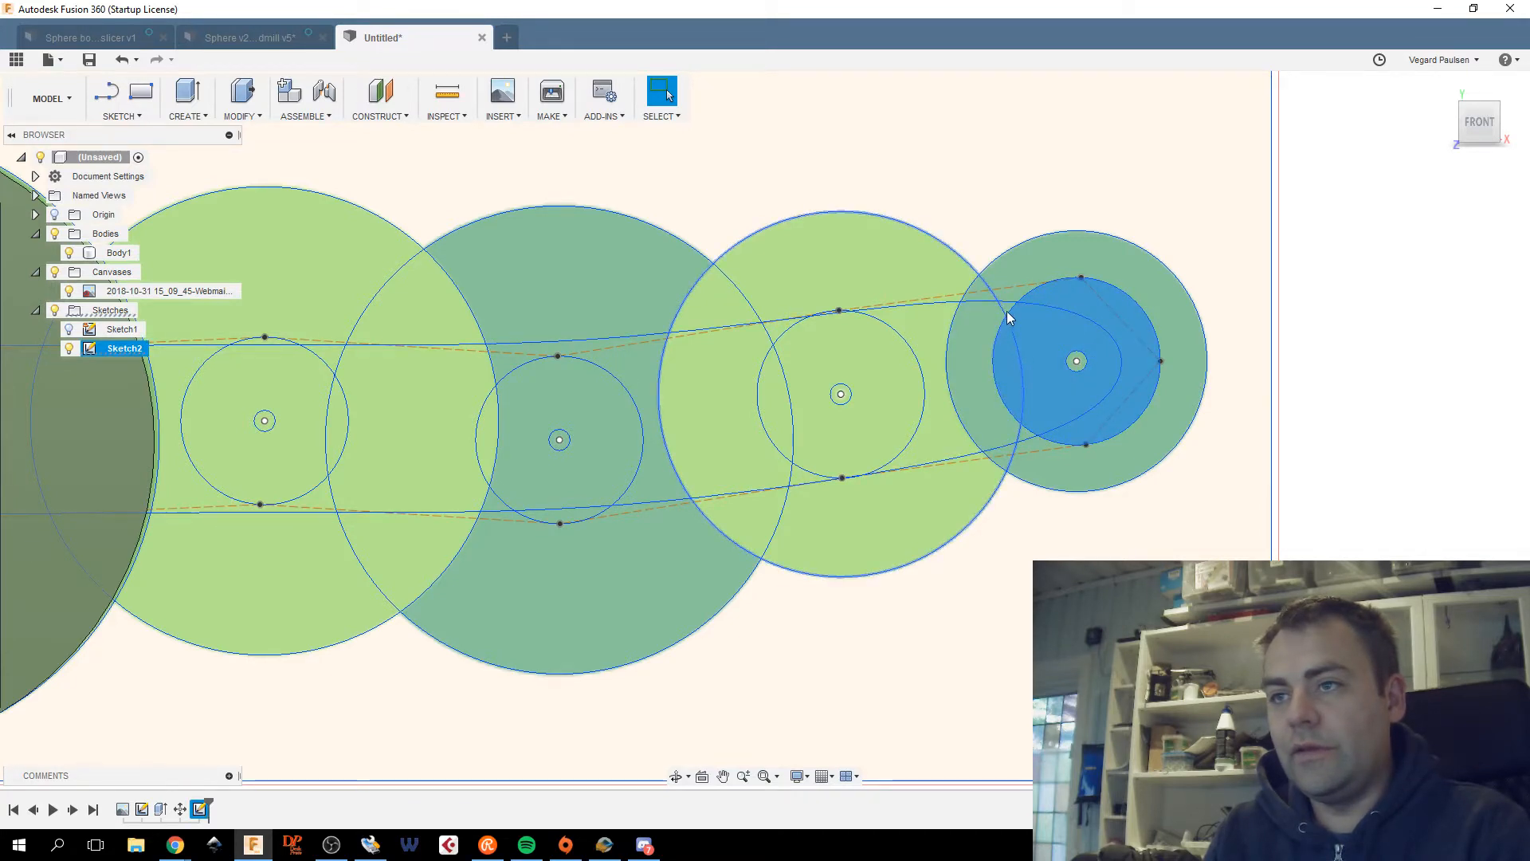
left_click(1057, 354)
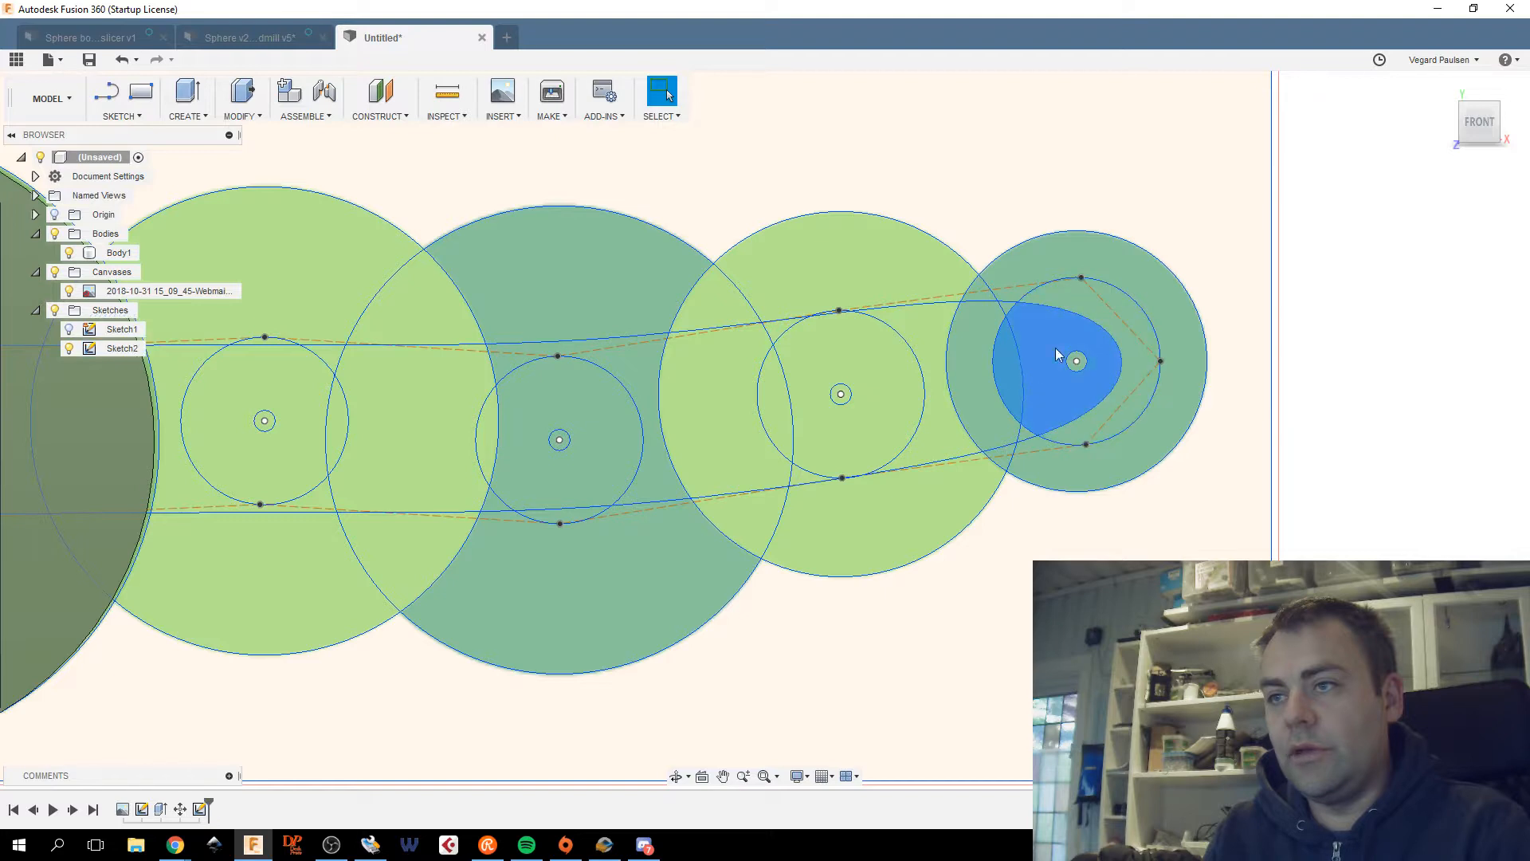
Add the spline-bounded regions inside the rightmost disc and the second disc from the right to the profile selection.
left_click(982, 322, "shift")
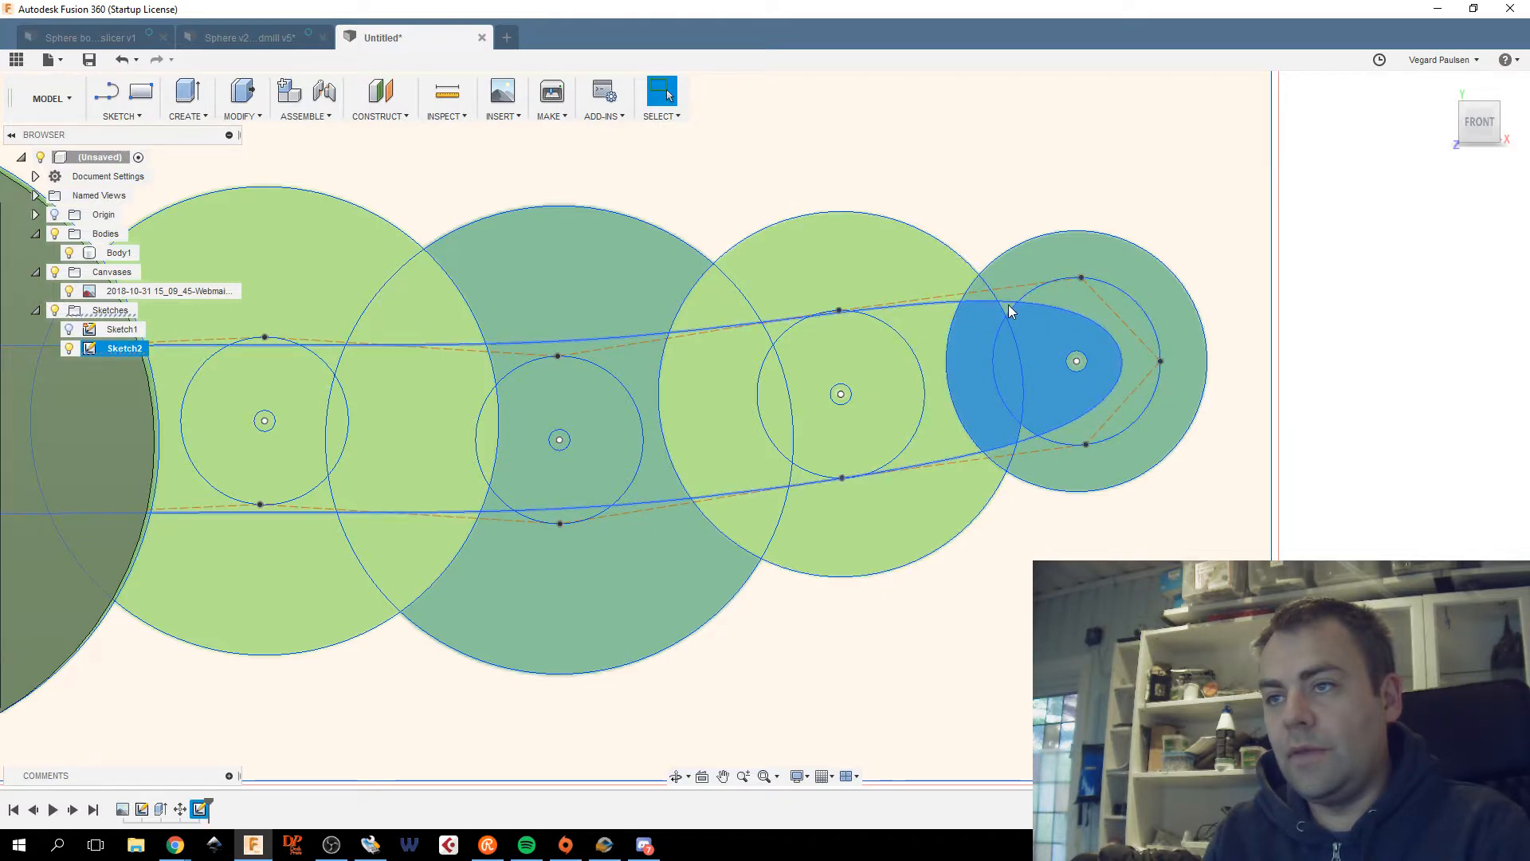
scroll(1009, 312, "up", 2)
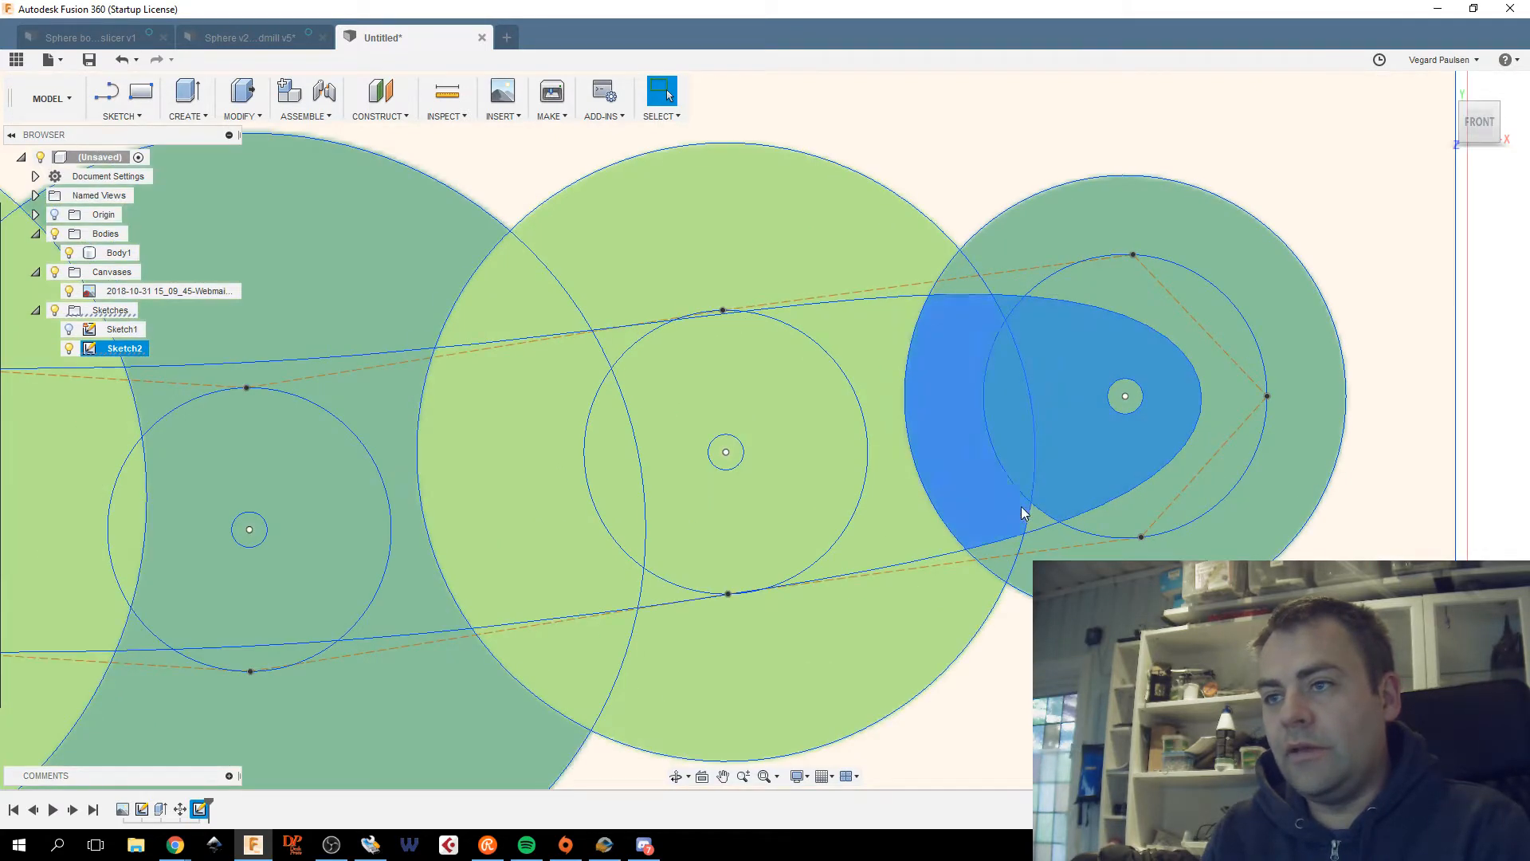
left_click(1038, 524, "shift")
left_click(876, 513, "shift")
left_click(801, 474, "shift")
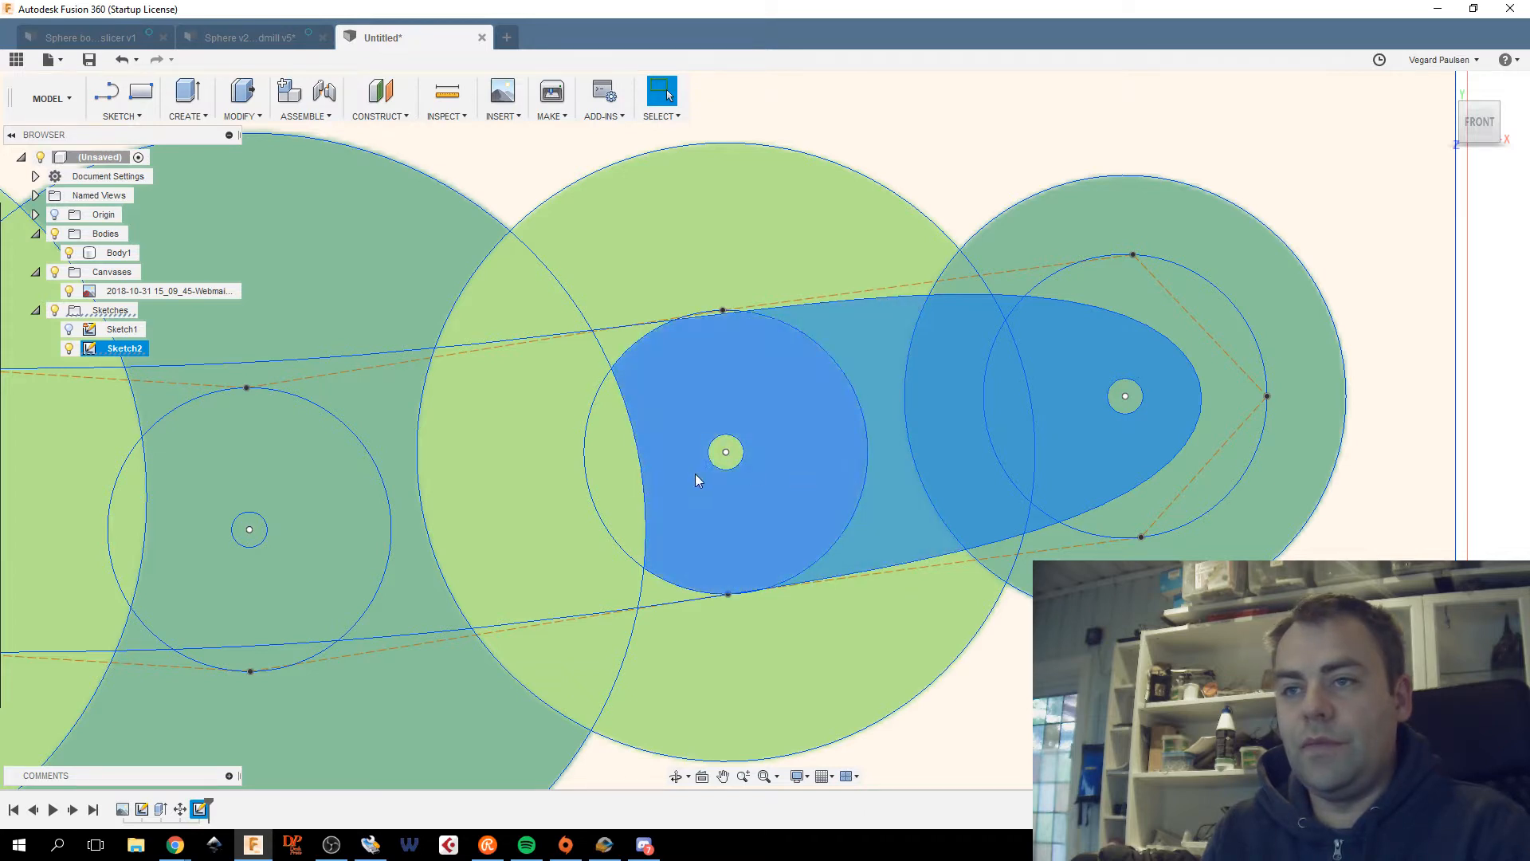
left_click(612, 467, "shift")
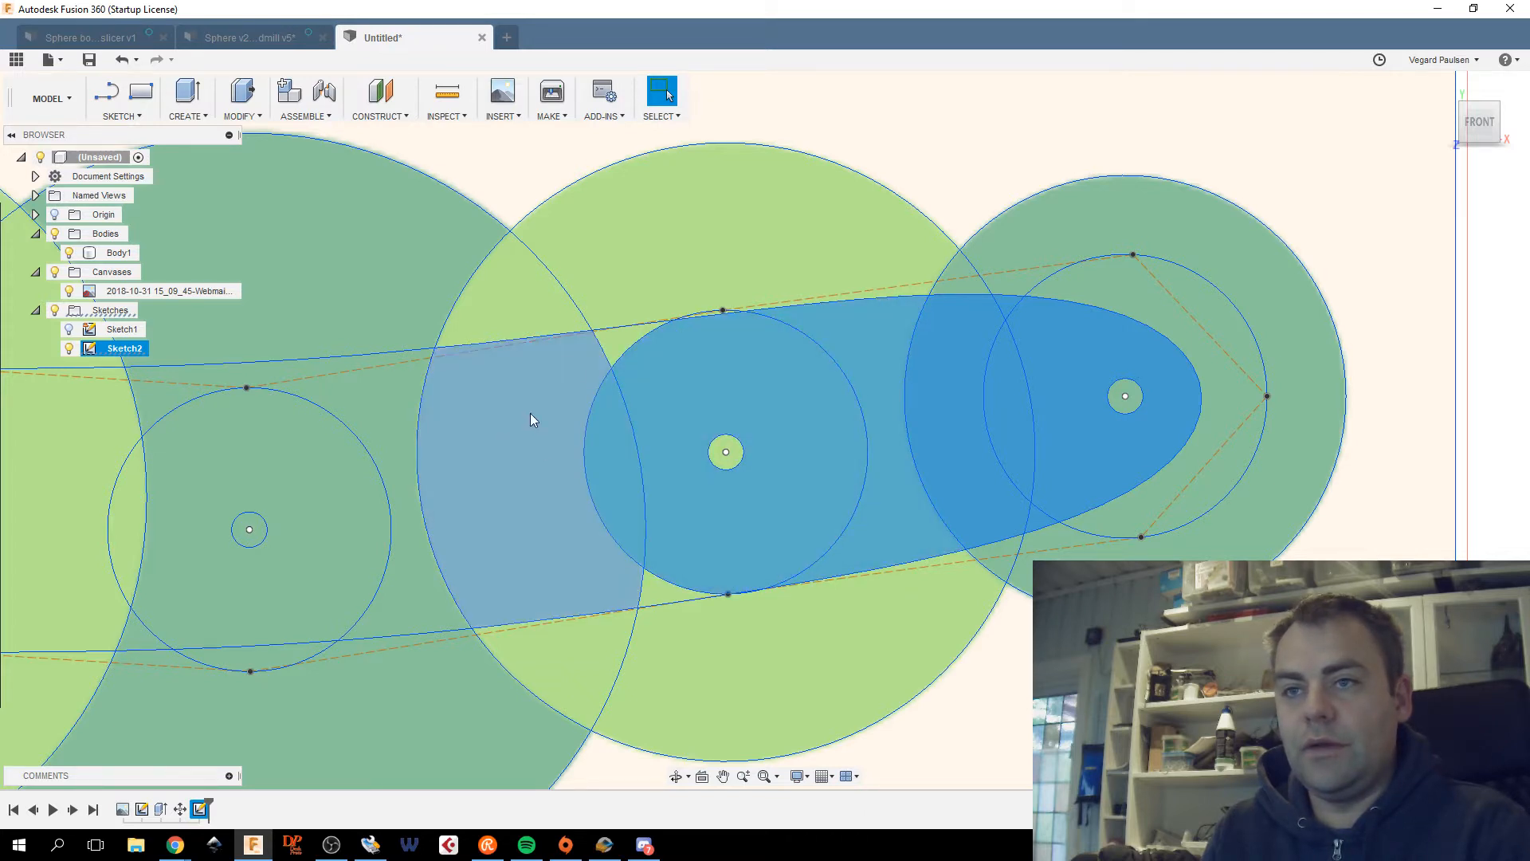
left_click(619, 341, "shift")
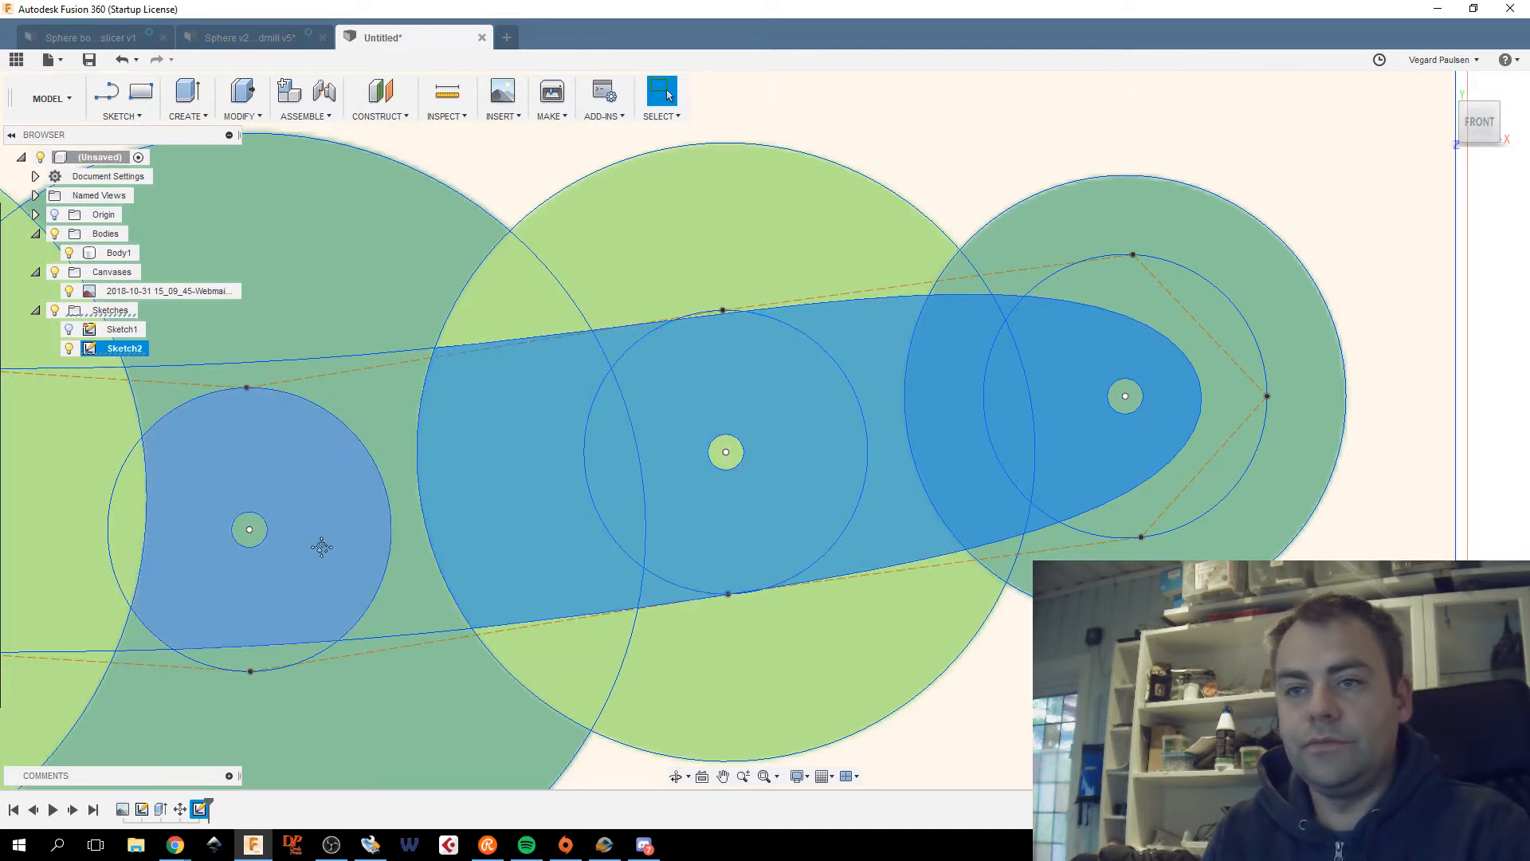
Extend the profile selection through the spline-bounded regions of the third and fourth discs from the right, leaving the small centre holes out.
middle_click_drag(357, 427, 935, 394)
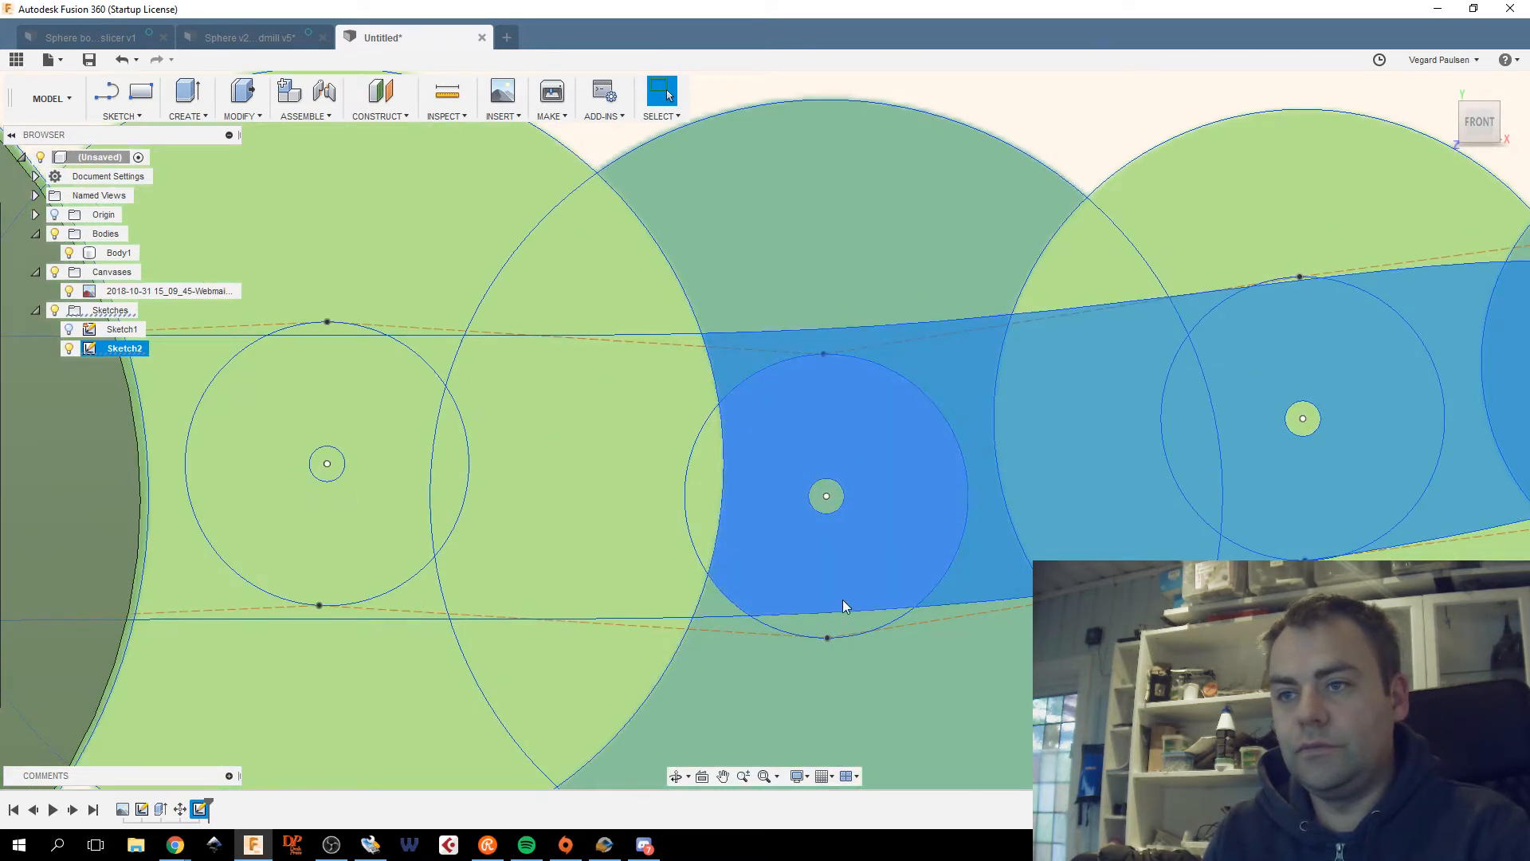
left_click(567, 532, "shift")
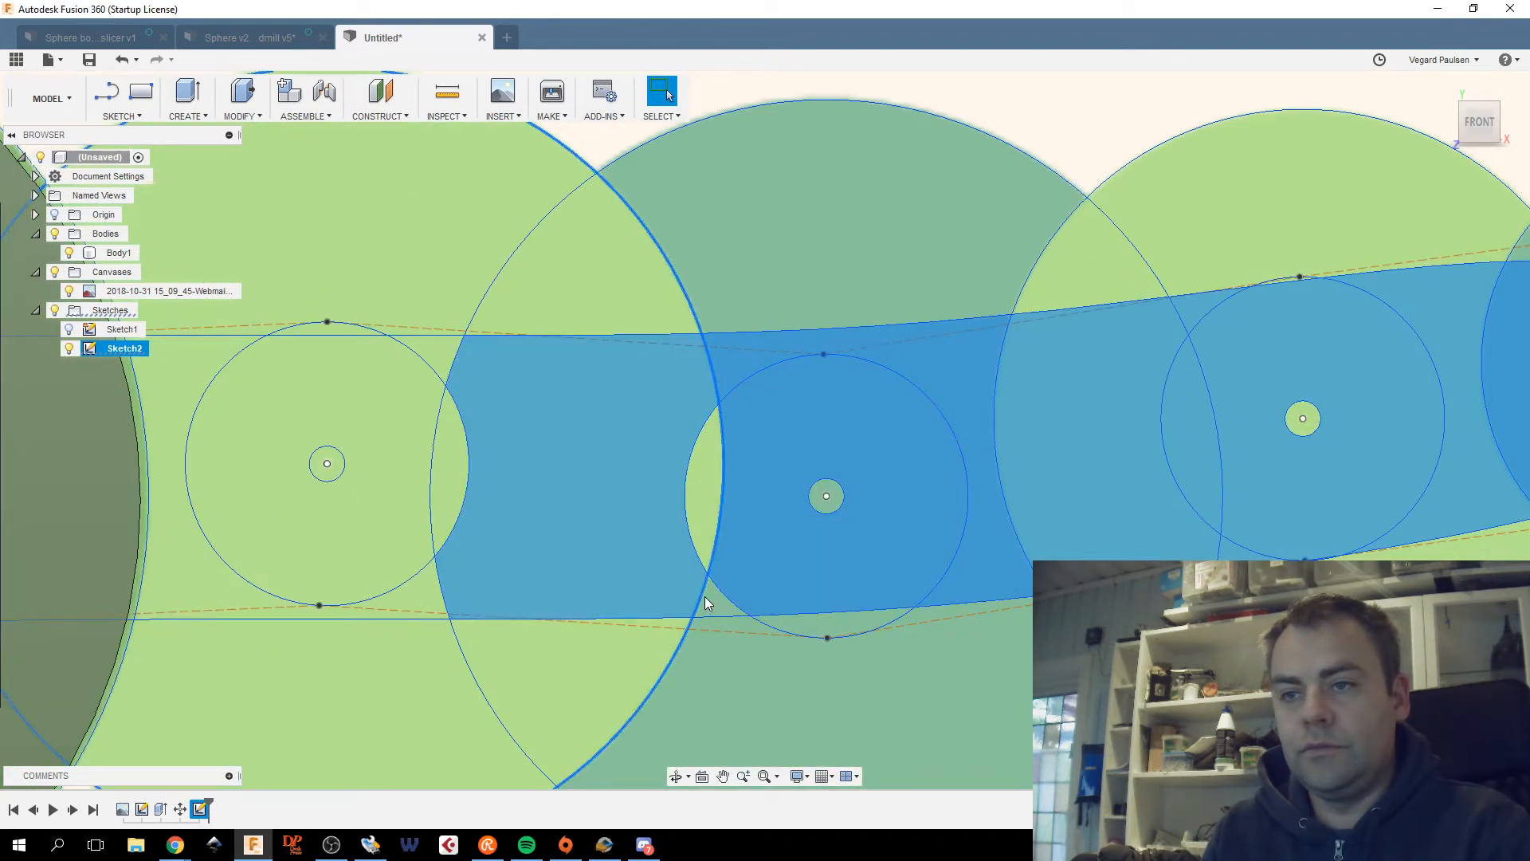
left_click(715, 541, "shift")
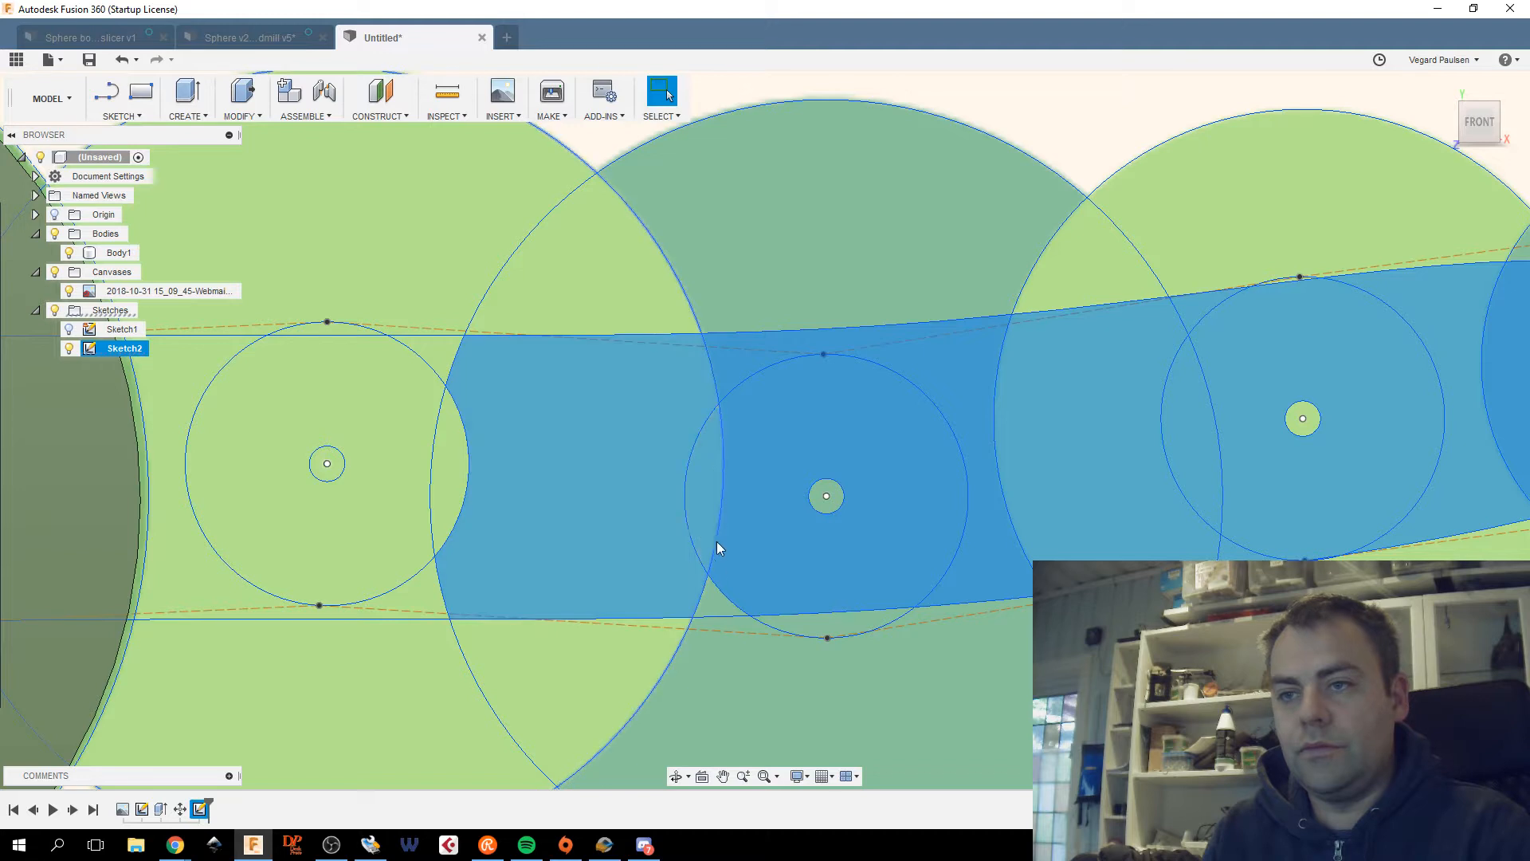
middle_click_drag(589, 535, 987, 509)
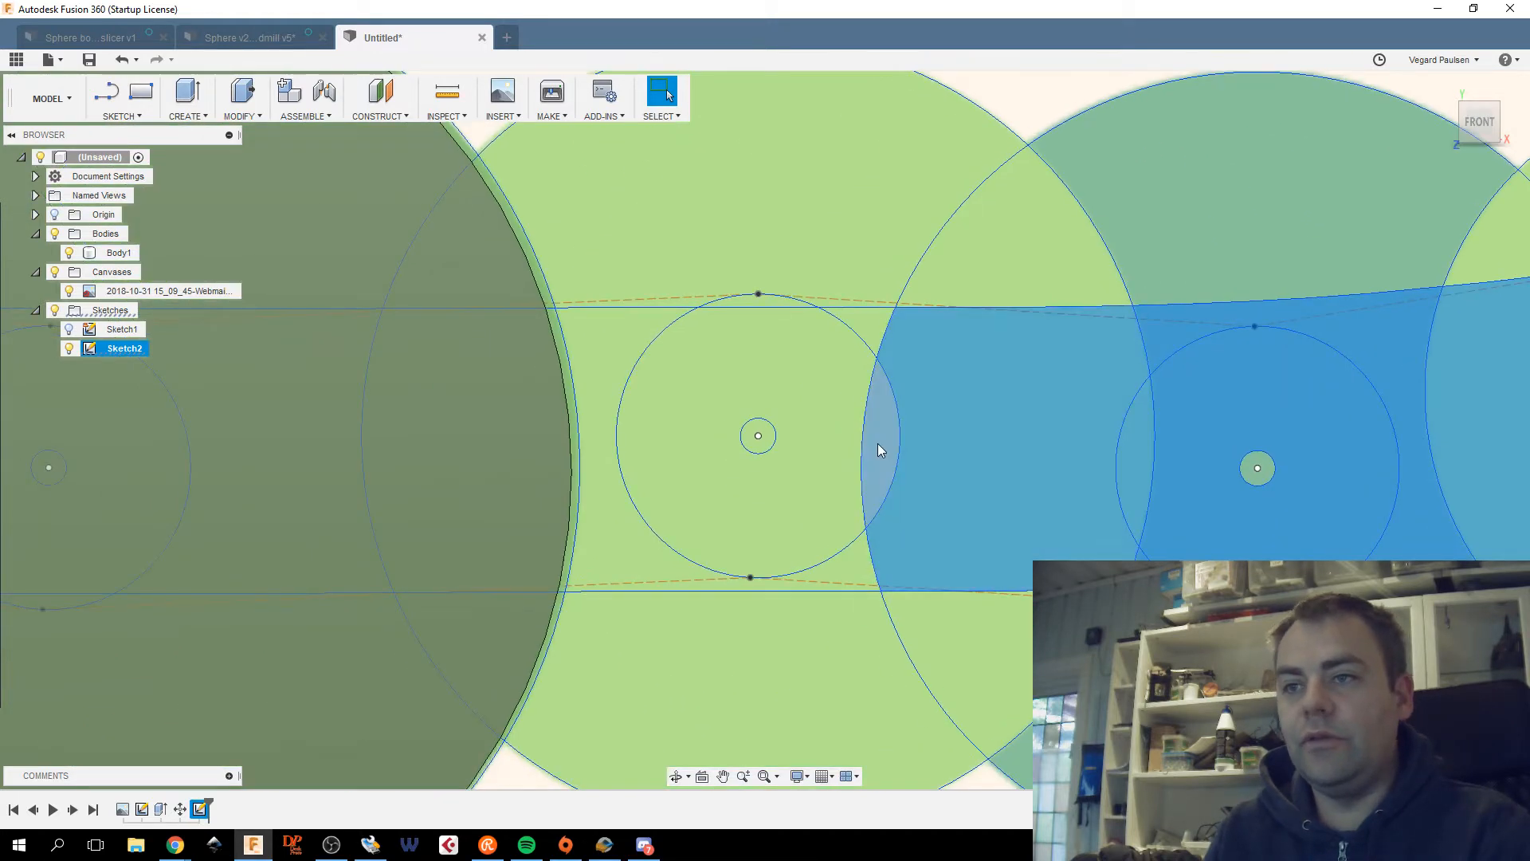
left_click(848, 430, "shift")
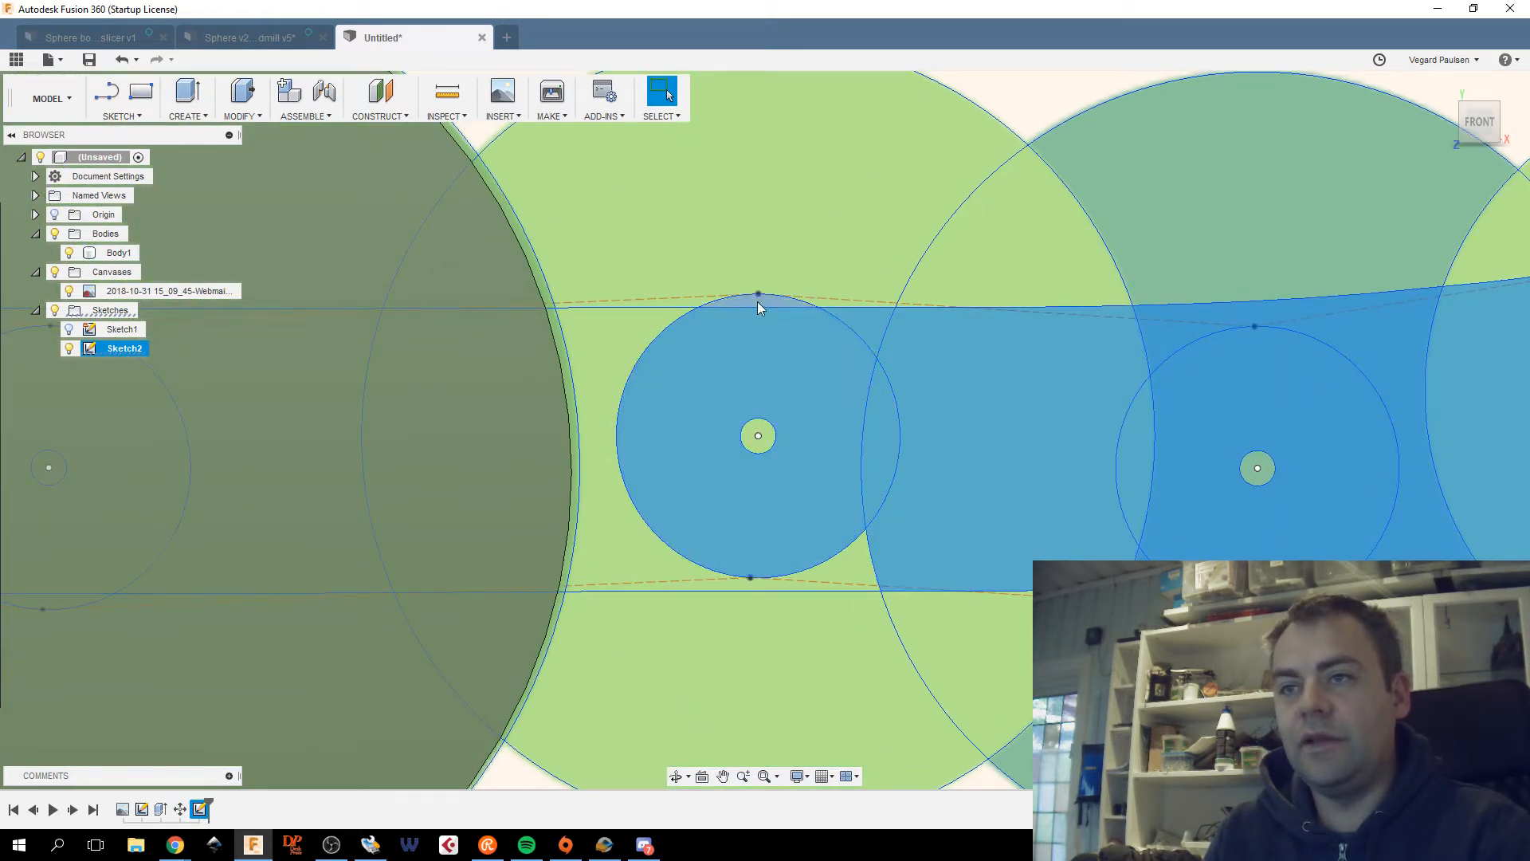
left_click(605, 351, "shift")
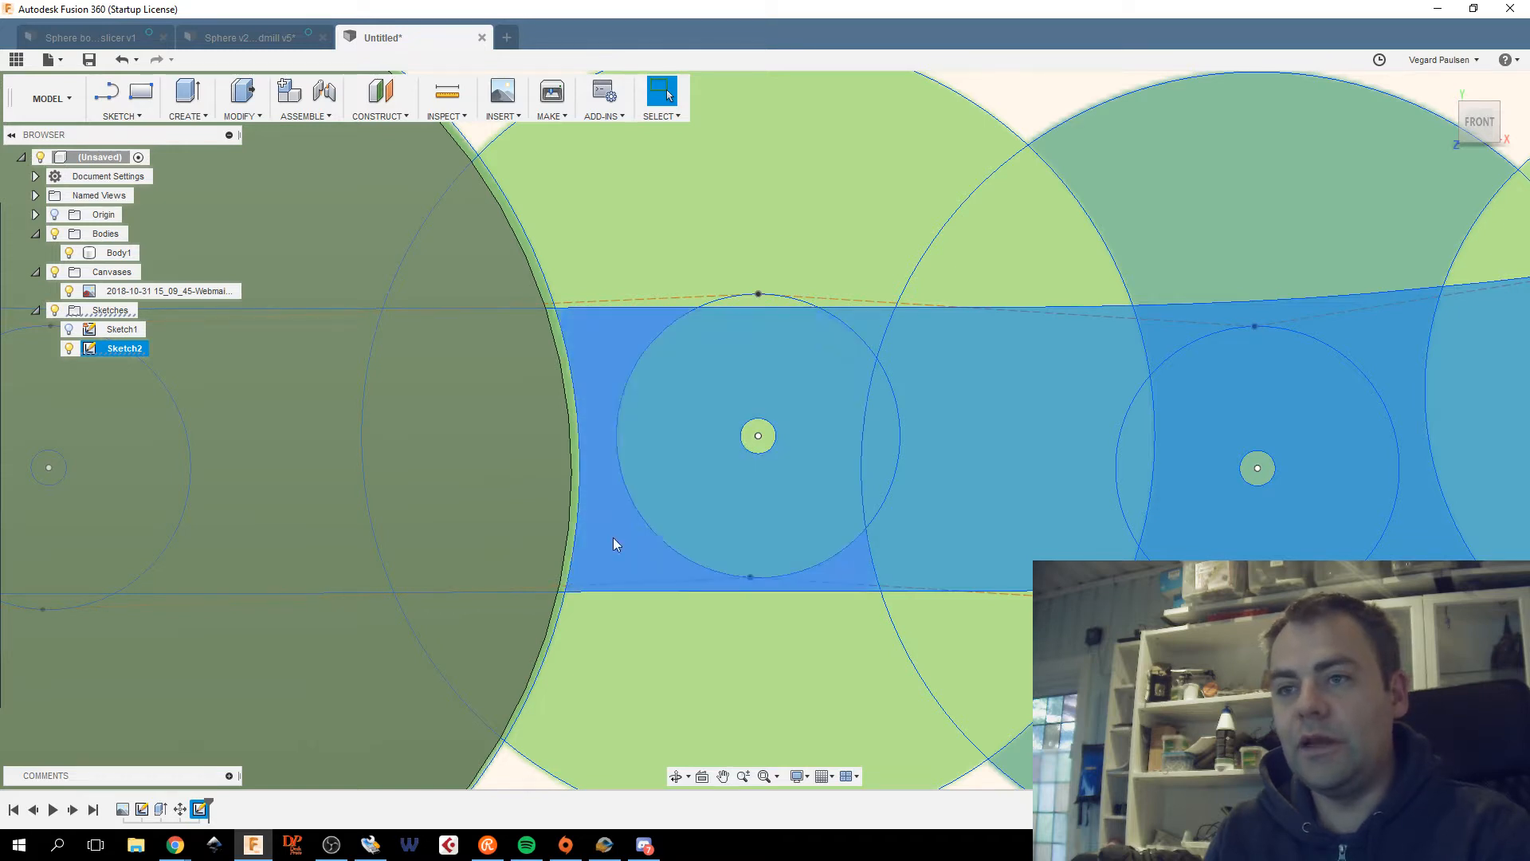
Hide Body1 and add the spline-bounded regions of the large central disc to the selection, except its small centre hole.
middle_click_drag(613, 537, 1002, 545)
left_click(943, 457, "shift")
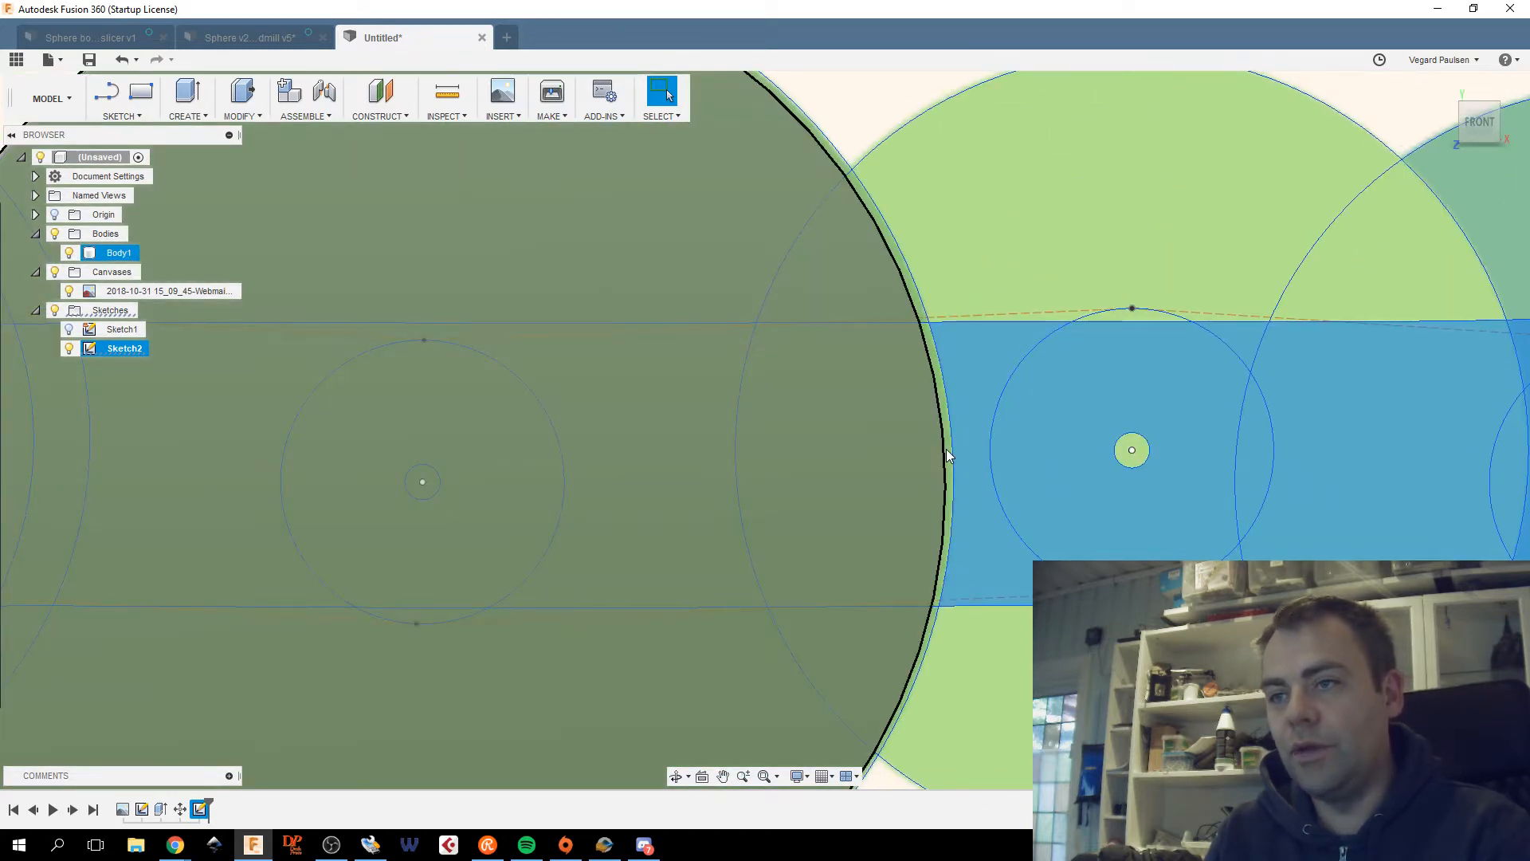
scroll(948, 454, "up", 5)
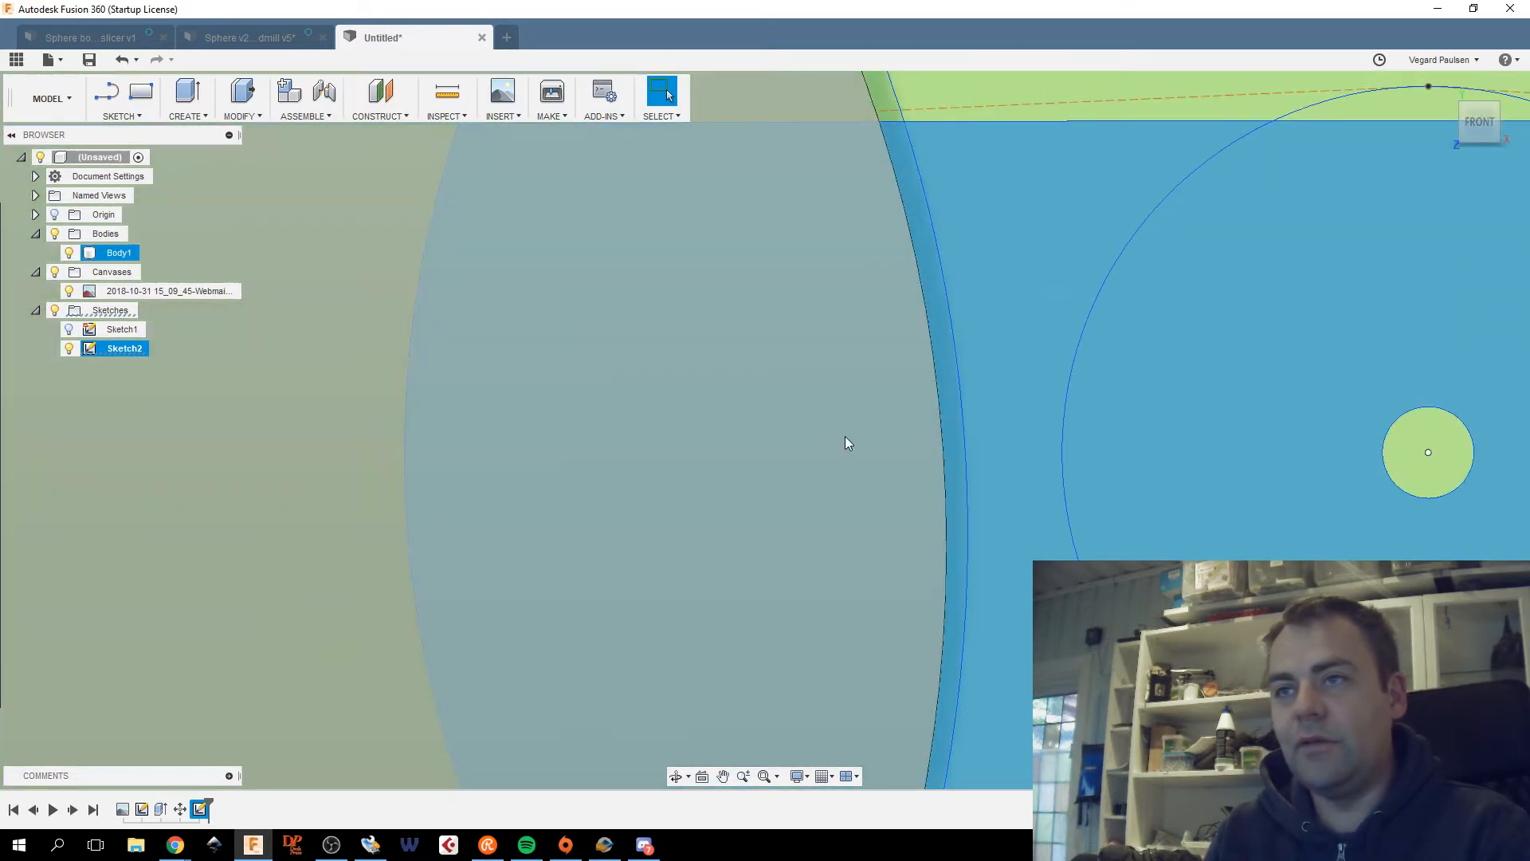
scroll(637, 406, "down", 8)
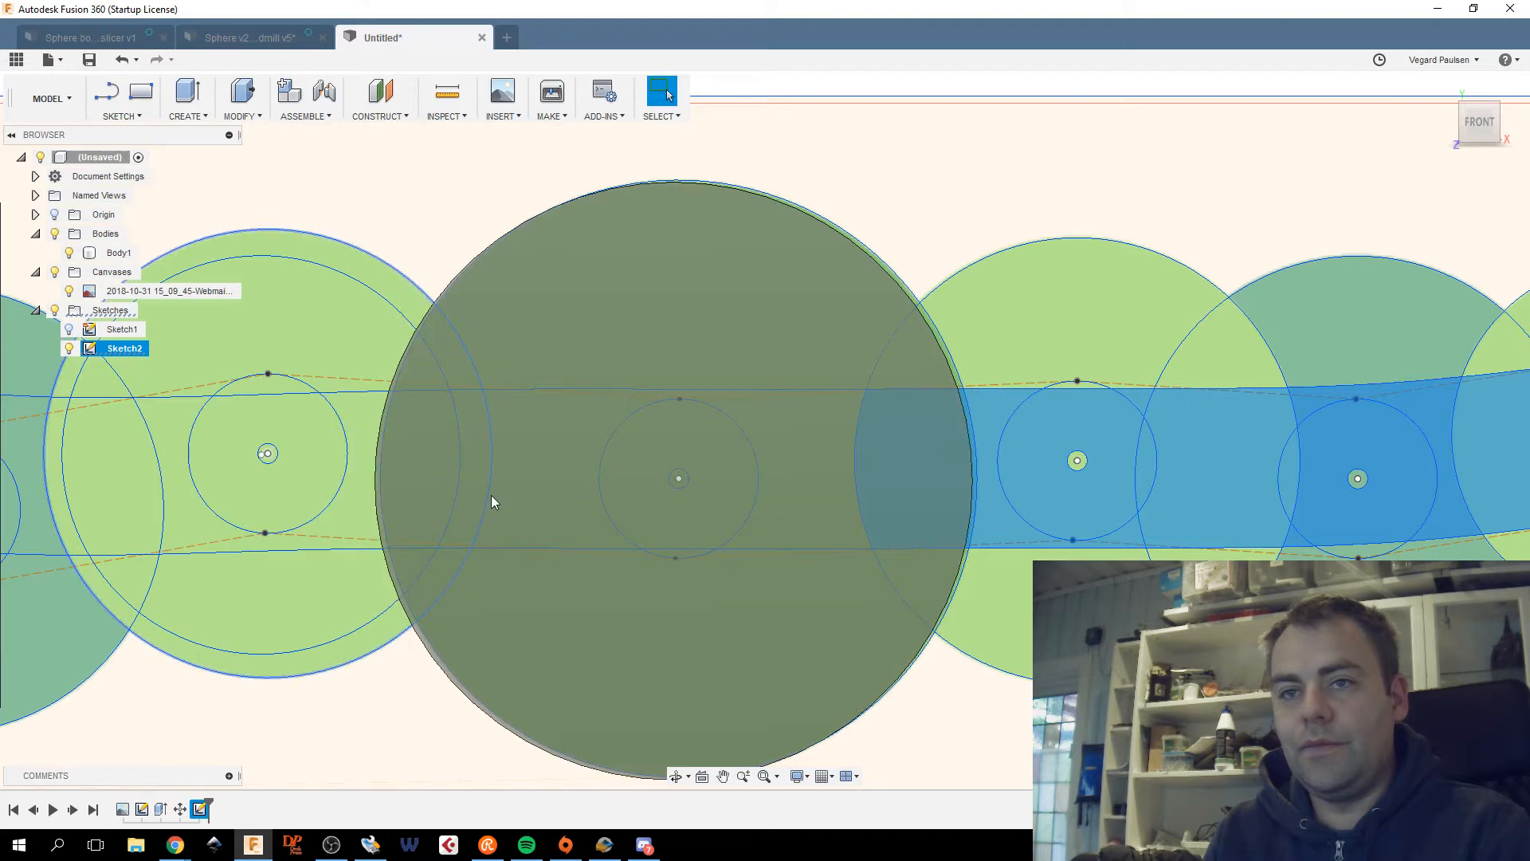
middle_click_drag(366, 500, 638, 488)
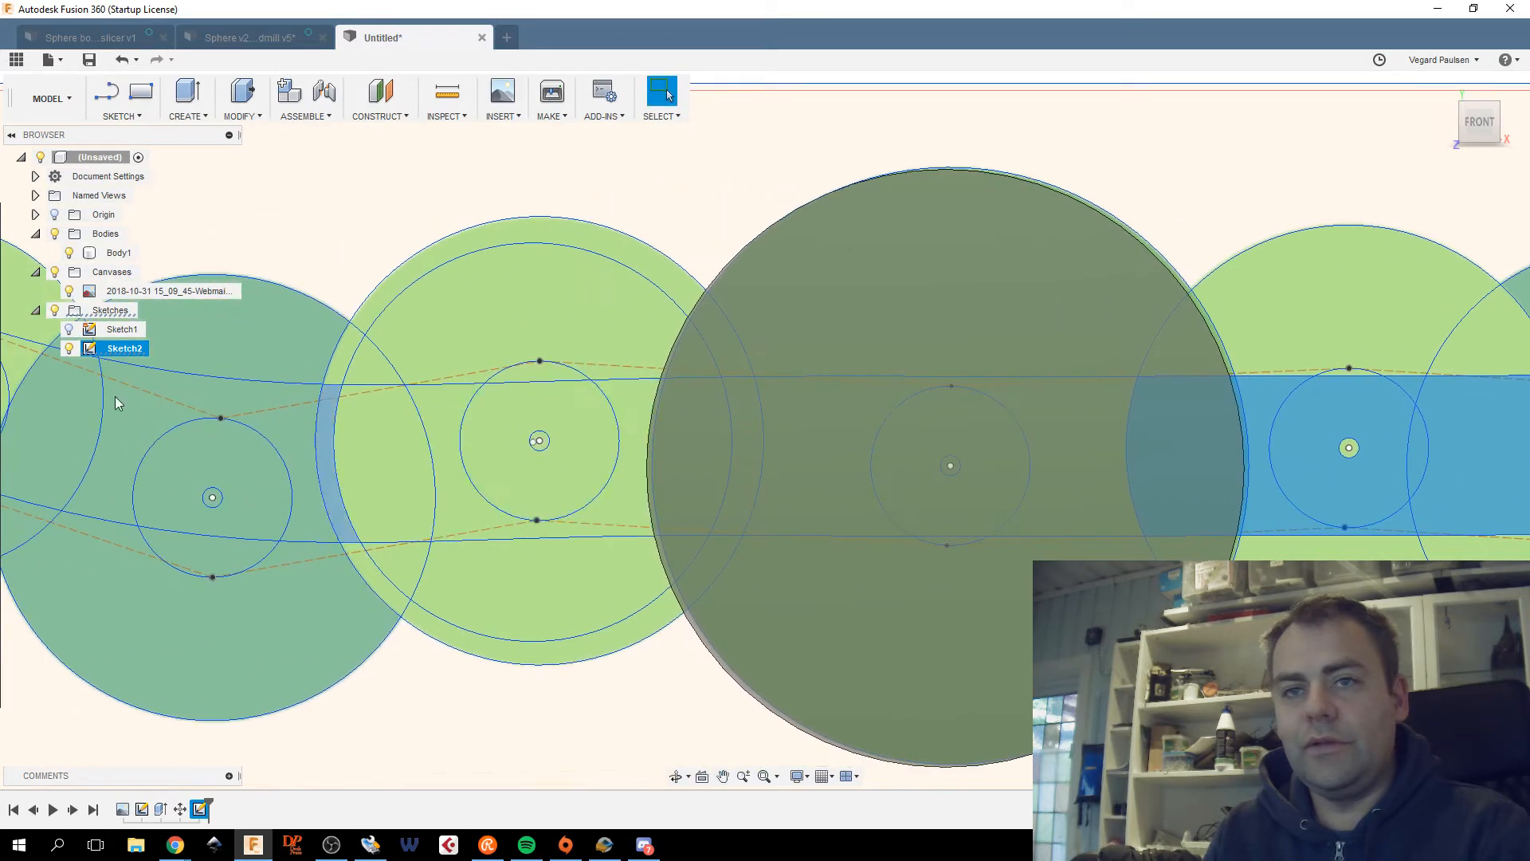
left_click(69, 252)
middle_click_drag(1006, 489, 577, 473)
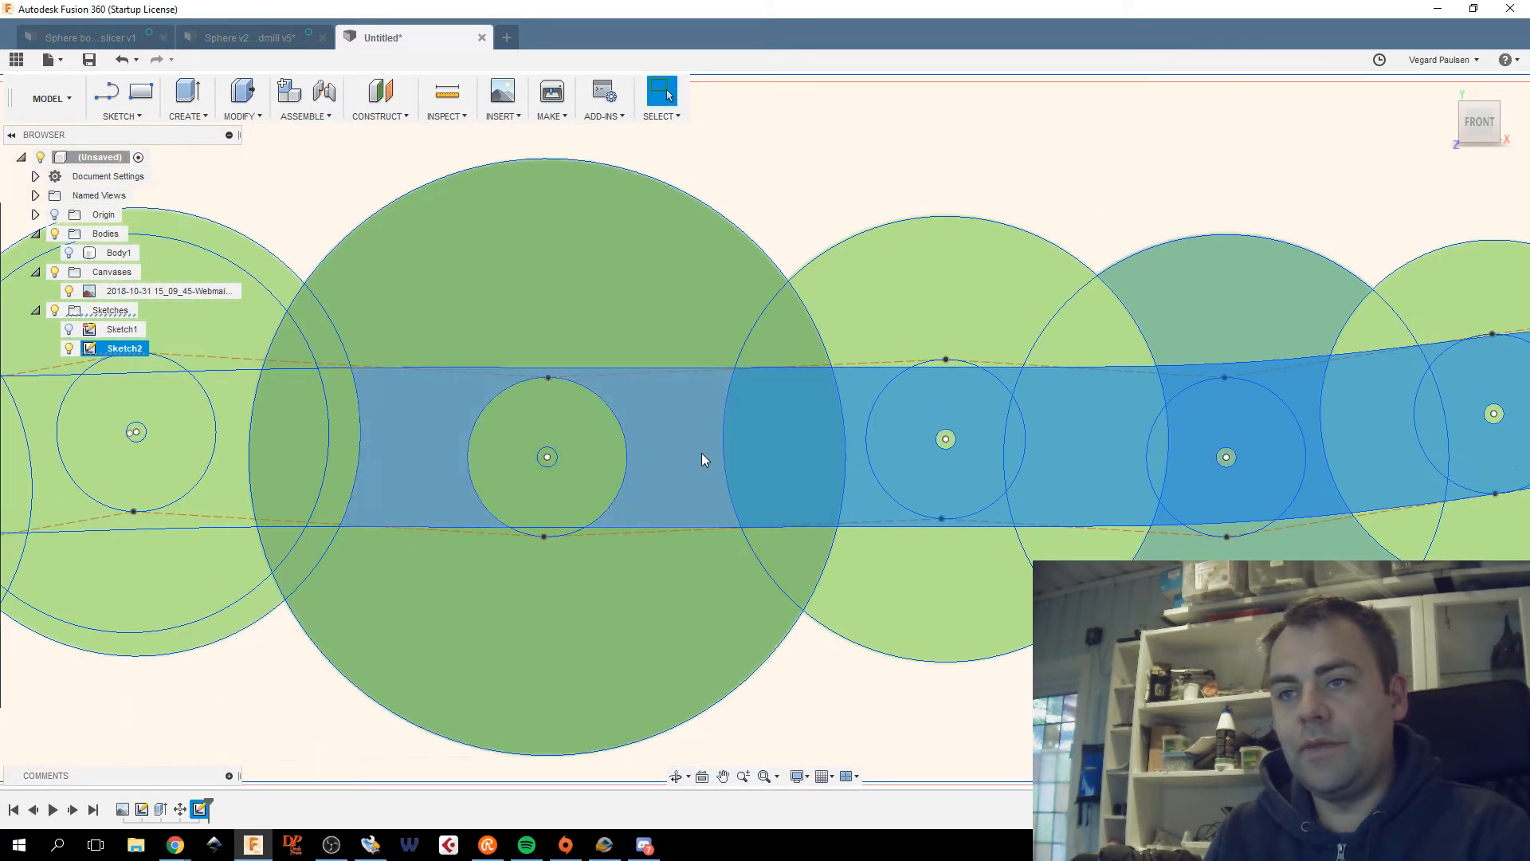
Add the spline-bounded regions of the fourth and third discs from the left to the selection, without their small centre holes.
middle_click_drag(453, 510, 1106, 573)
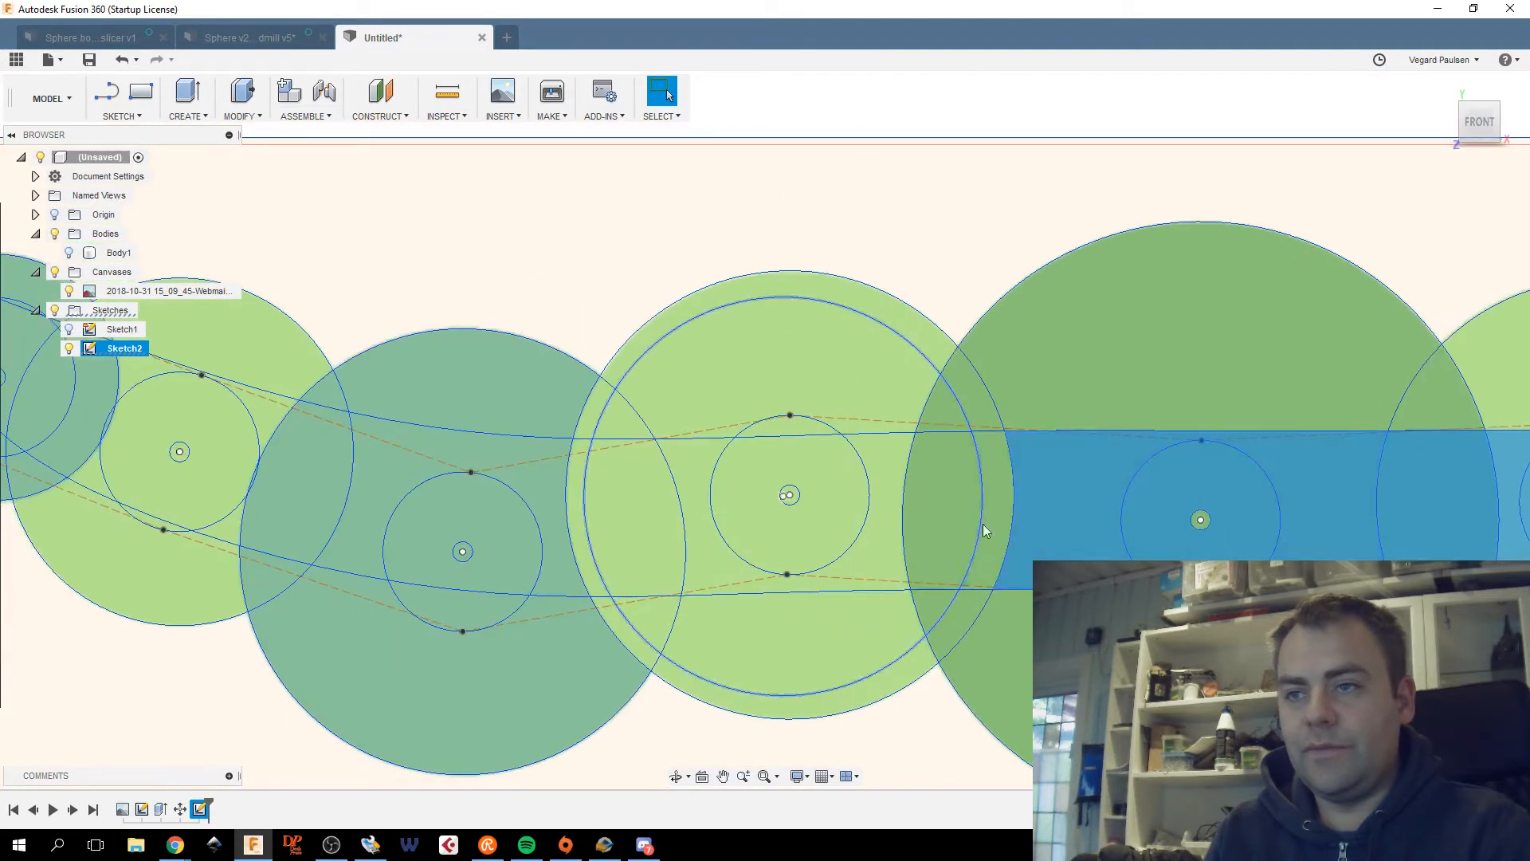
left_click(865, 479)
left_click(667, 495)
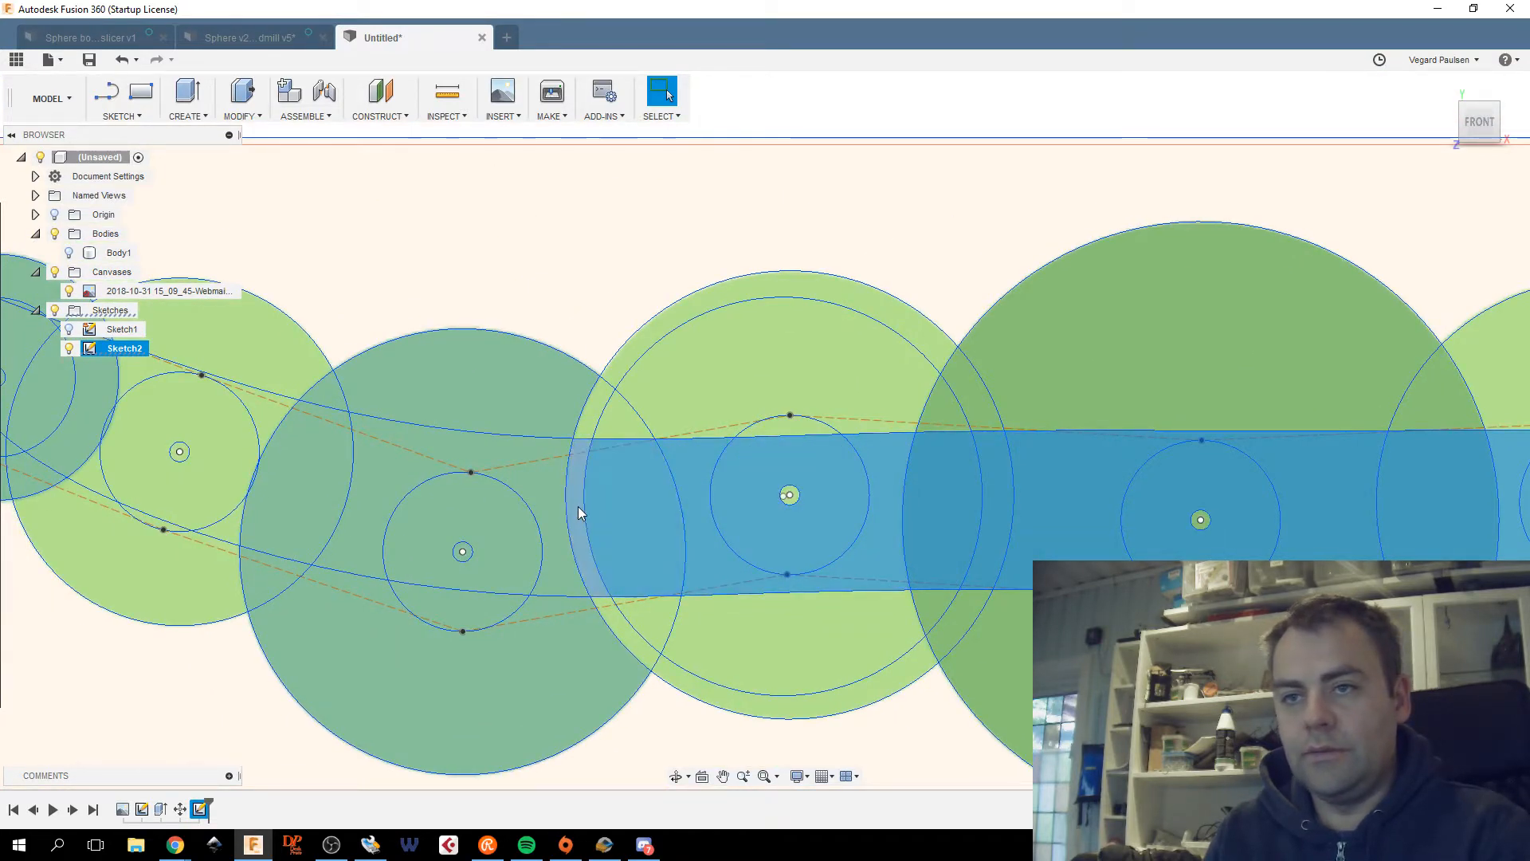
left_click(554, 509)
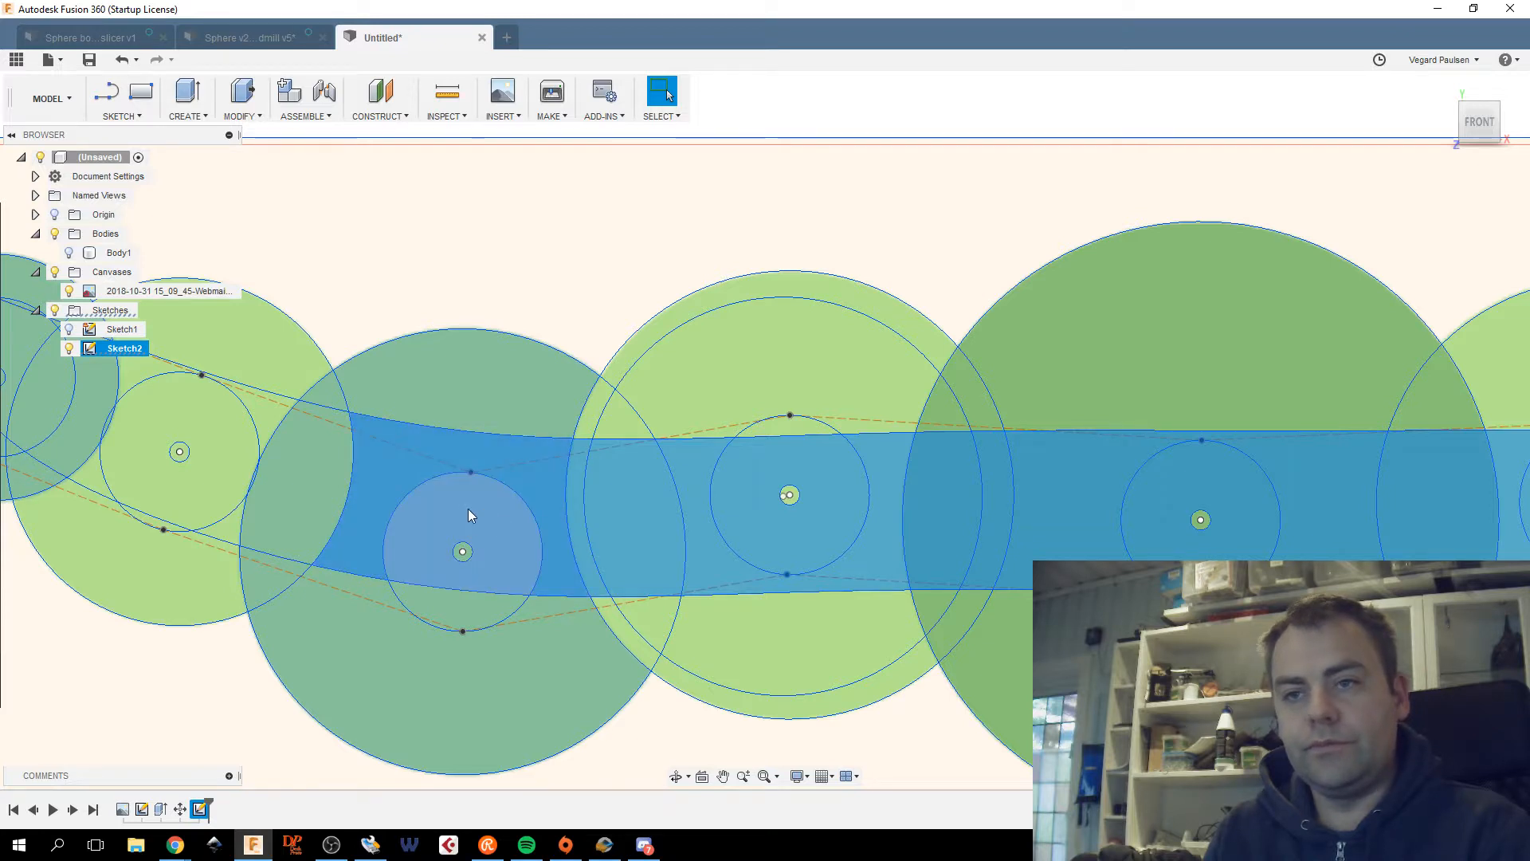
left_click(477, 514)
Add the spline-bounded regions of the second disc from the left and the leftmost disc to complete the selected band.
middle_click_drag(377, 522, 684, 570)
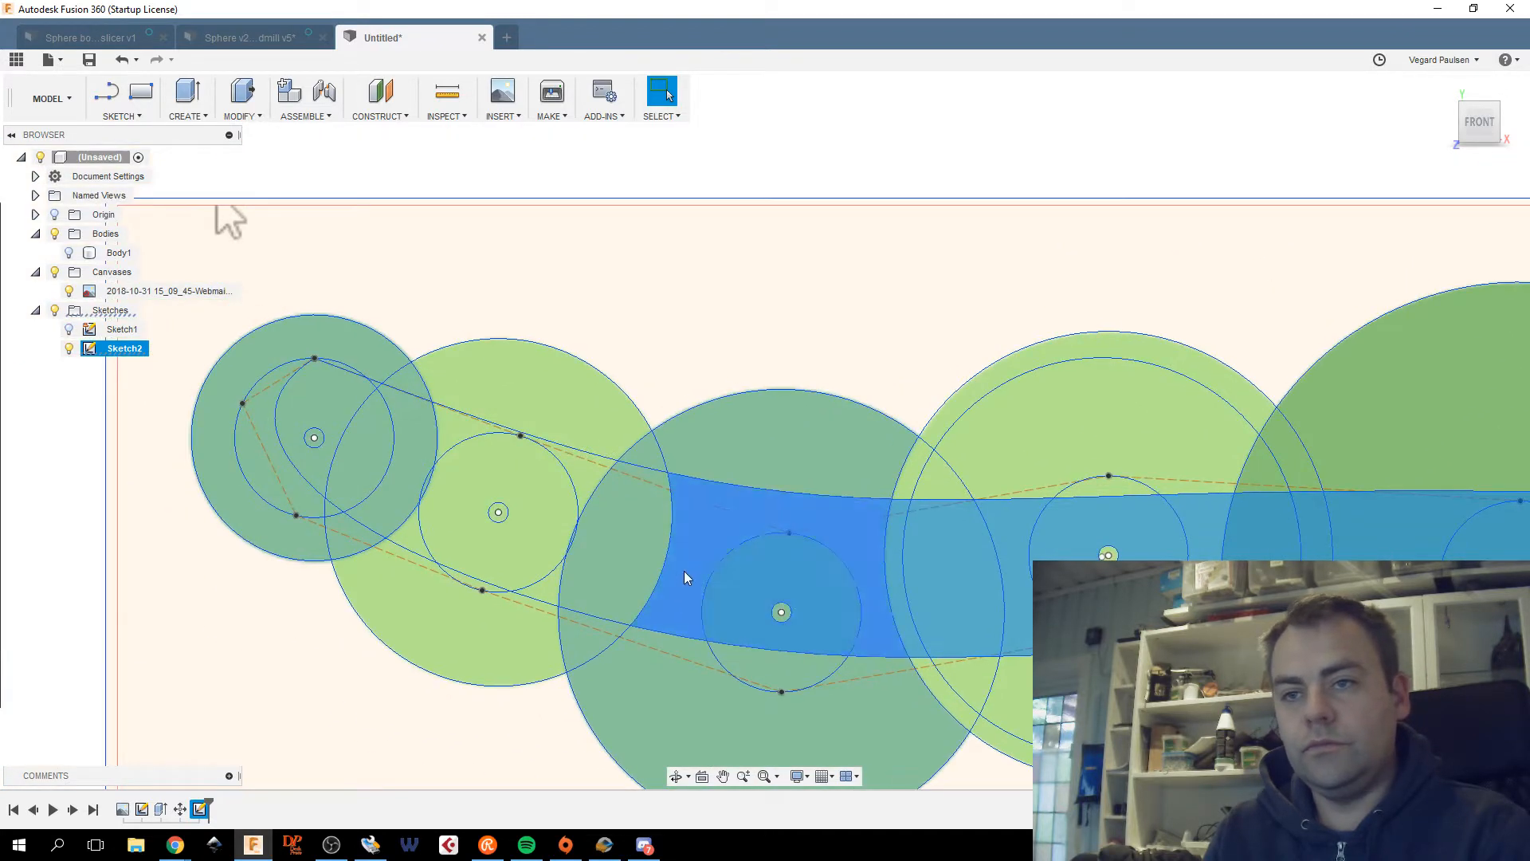
left_click(610, 545)
left_click(585, 477)
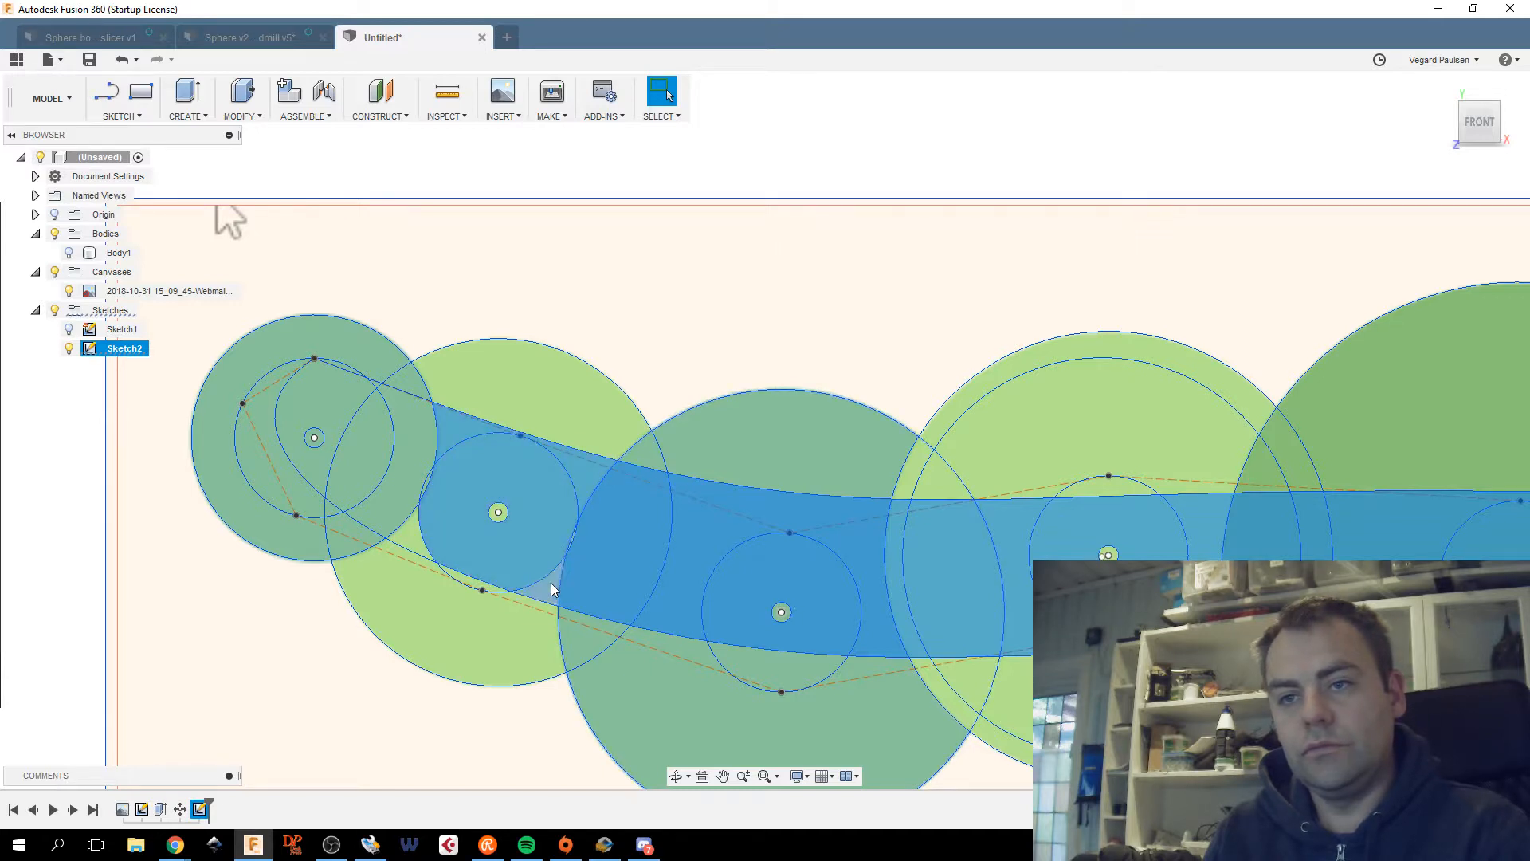
left_click(481, 575)
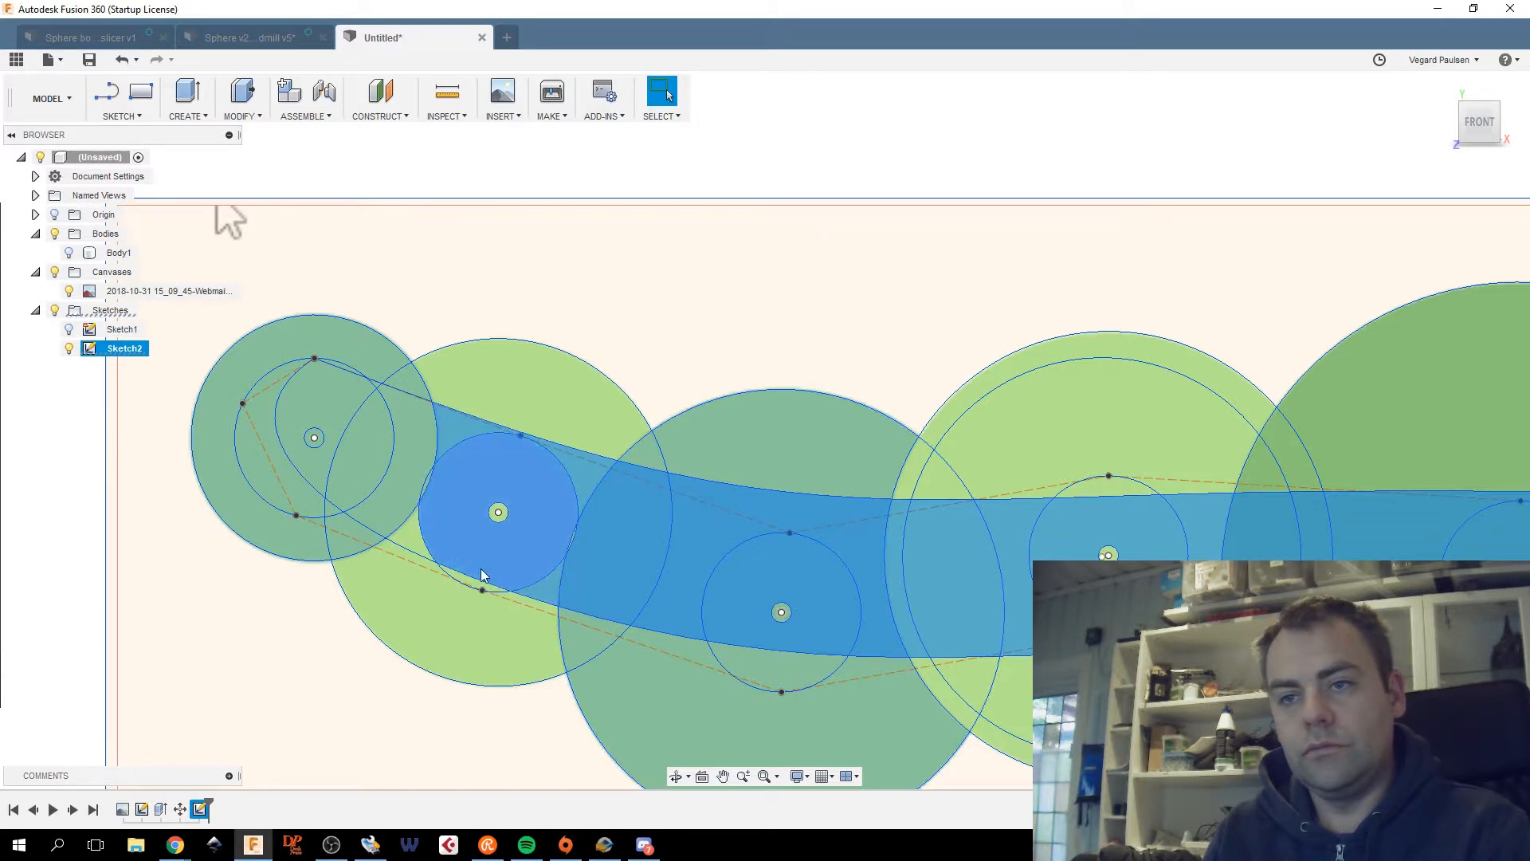
left_click(413, 477)
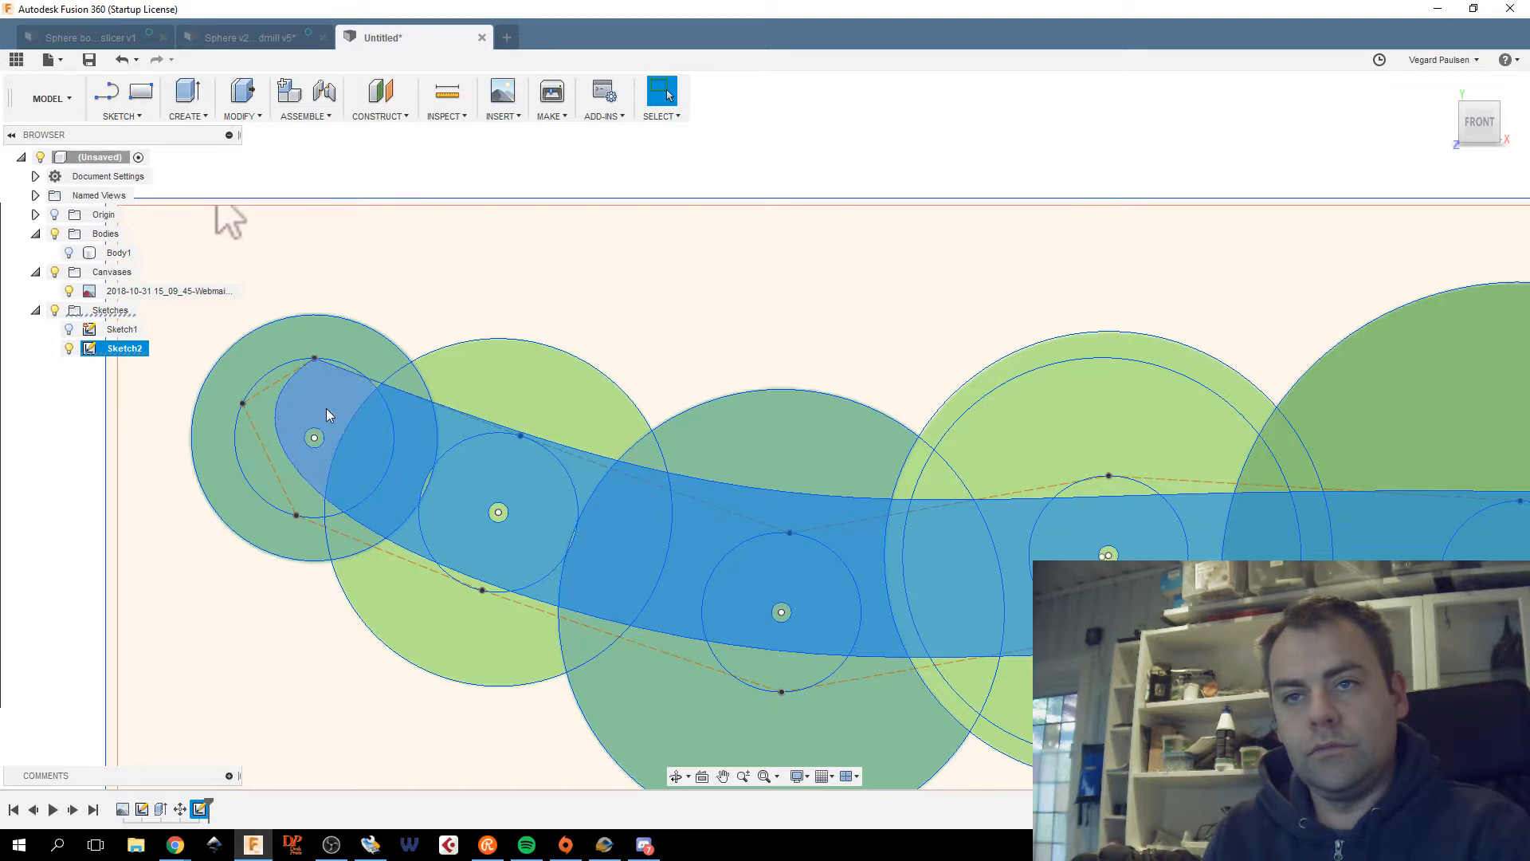
left_click(326, 408)
Add the missed sliver regions on both sides of the outer hole circle in the second disc from the left.
scroll(366, 401, "up", 4)
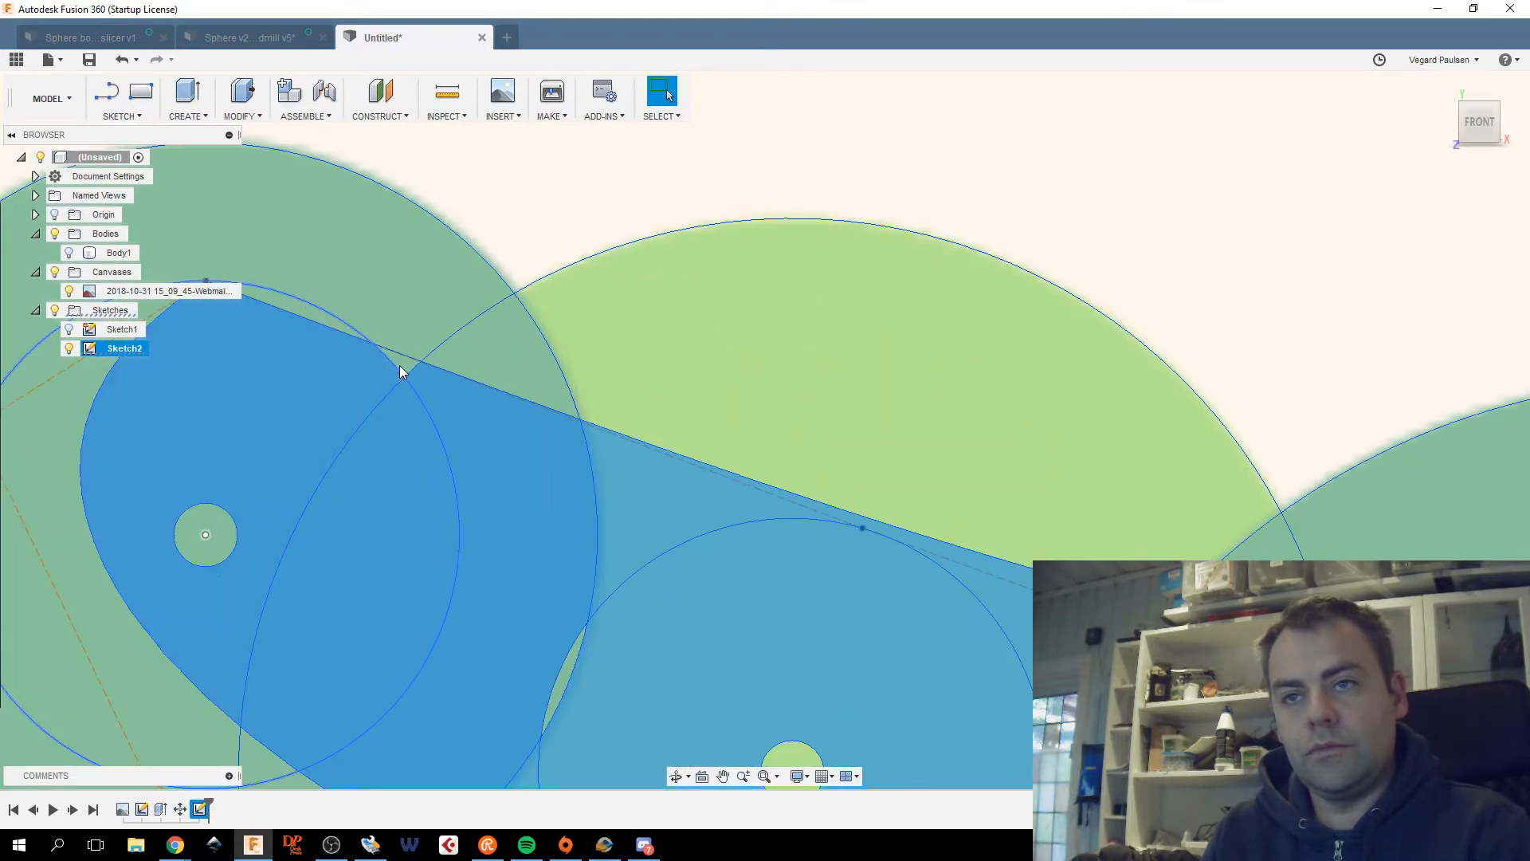
middle_click_drag(521, 572, 568, 429)
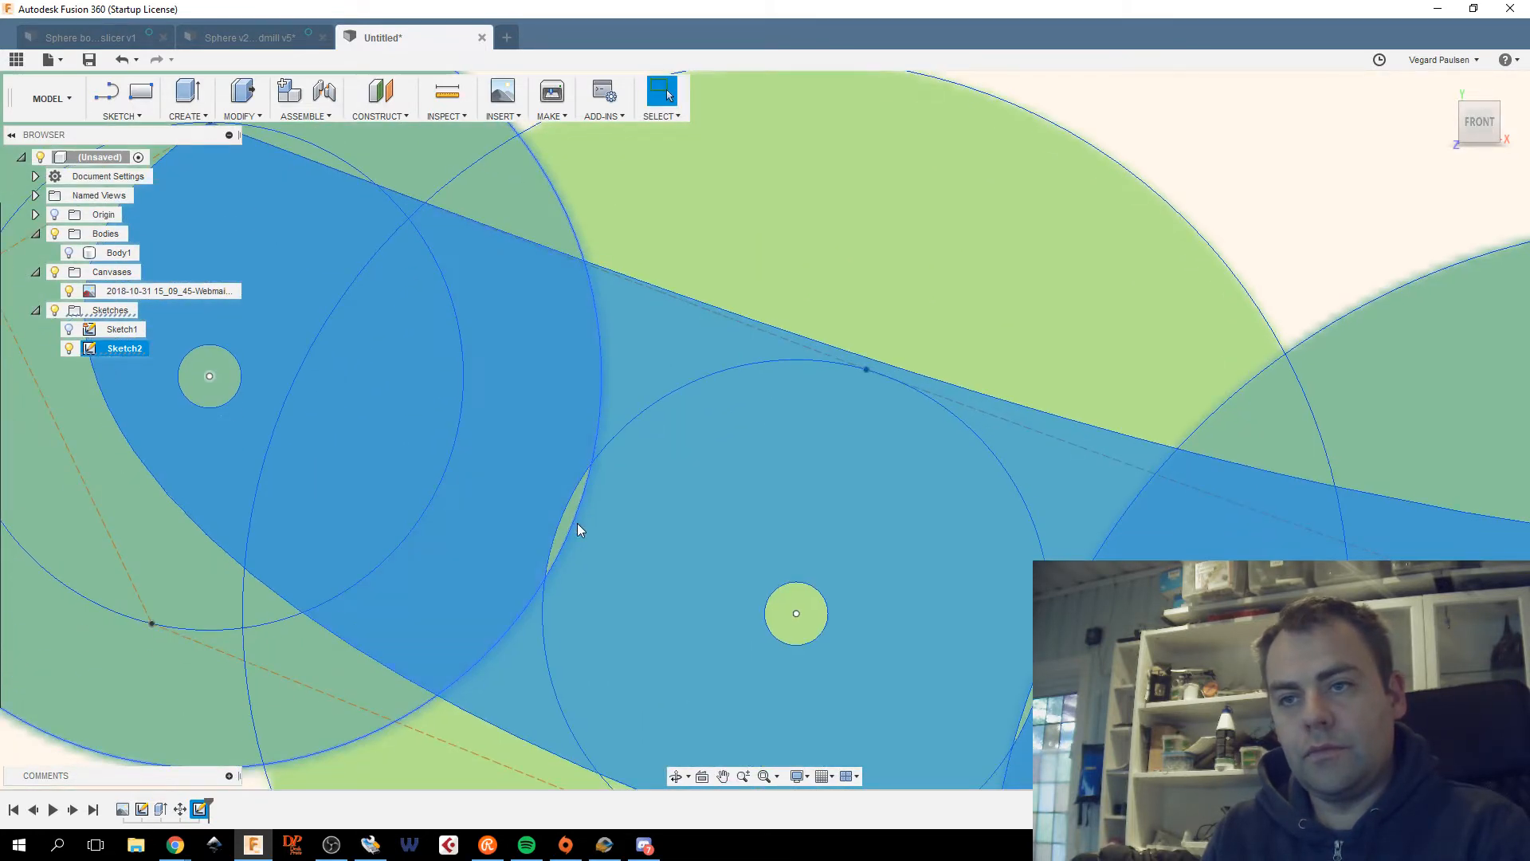
scroll(566, 525, "up", 2)
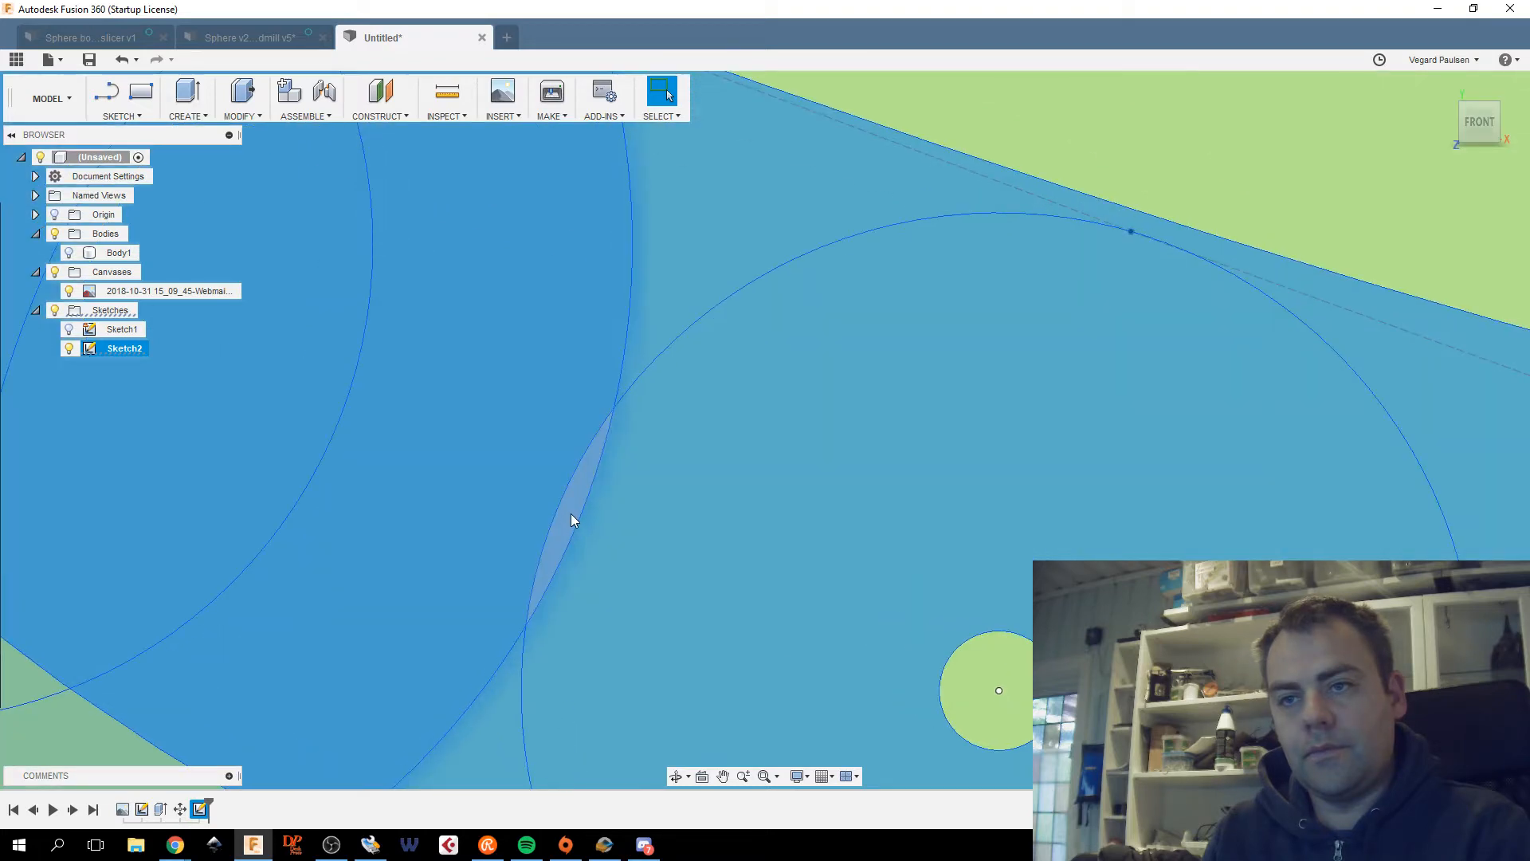
left_click(570, 515, "ctrl")
scroll(853, 567, "down", 2)
middle_click_drag(938, 600, 690, 398)
middle_click_drag(950, 521, 709, 424)
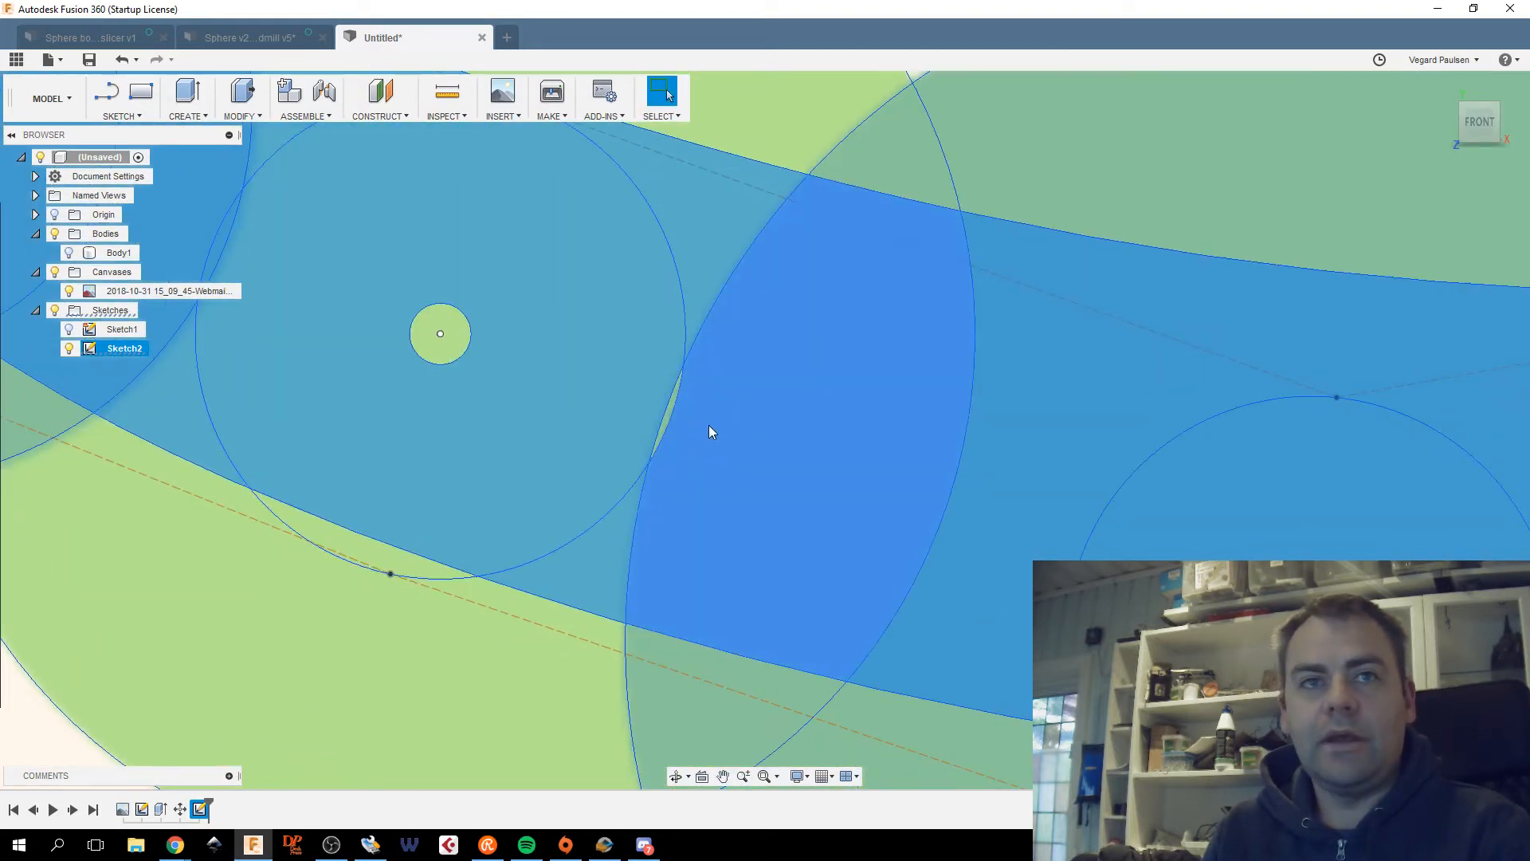
scroll(758, 446, "up", 2)
scroll(637, 400, "up", 3)
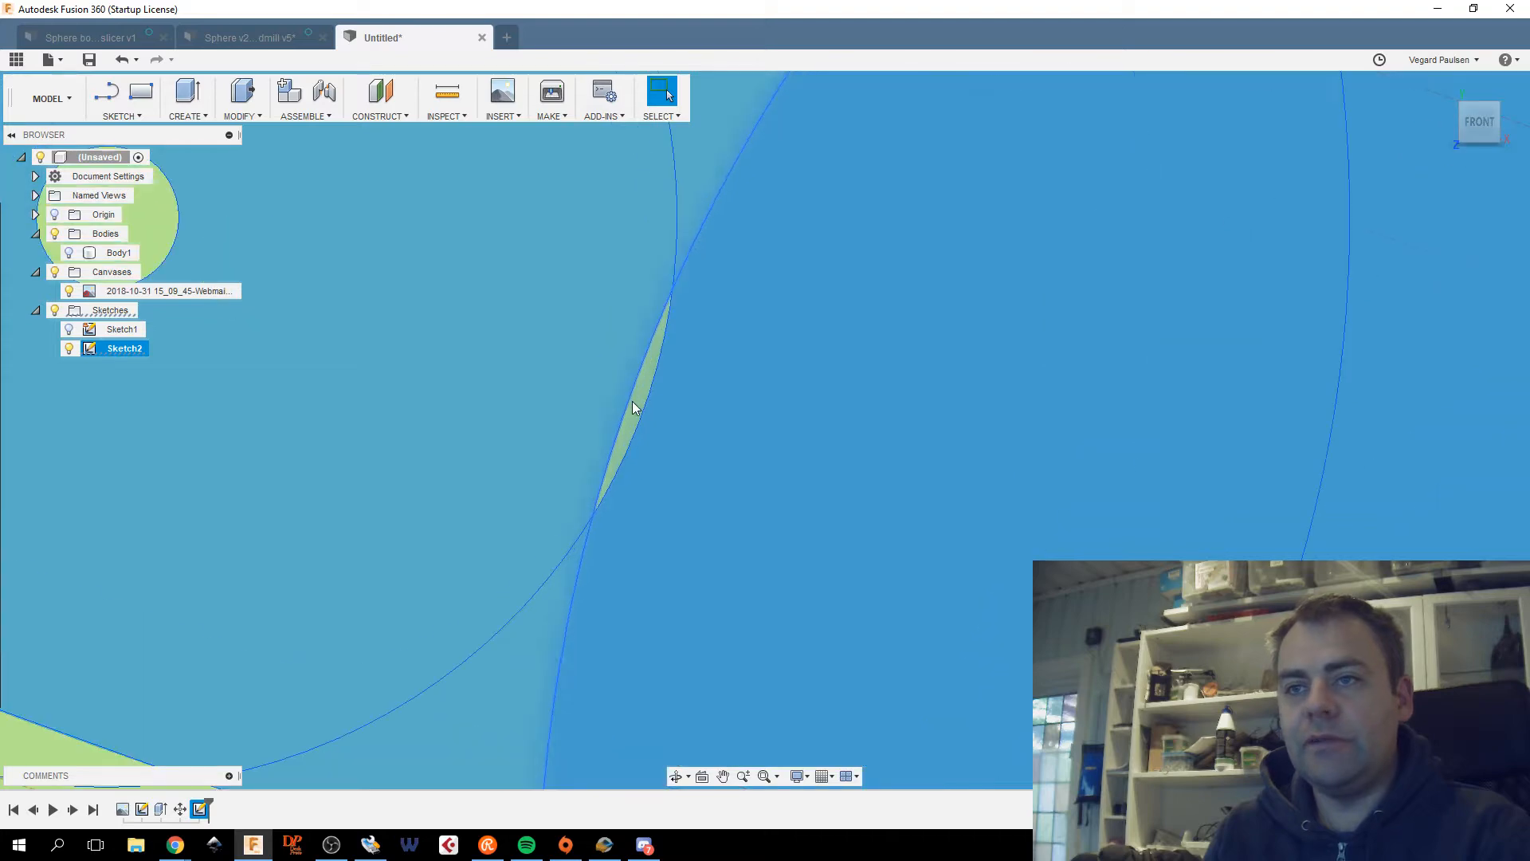
scroll(635, 404, "up", 1)
scroll(638, 412, "down", 5)
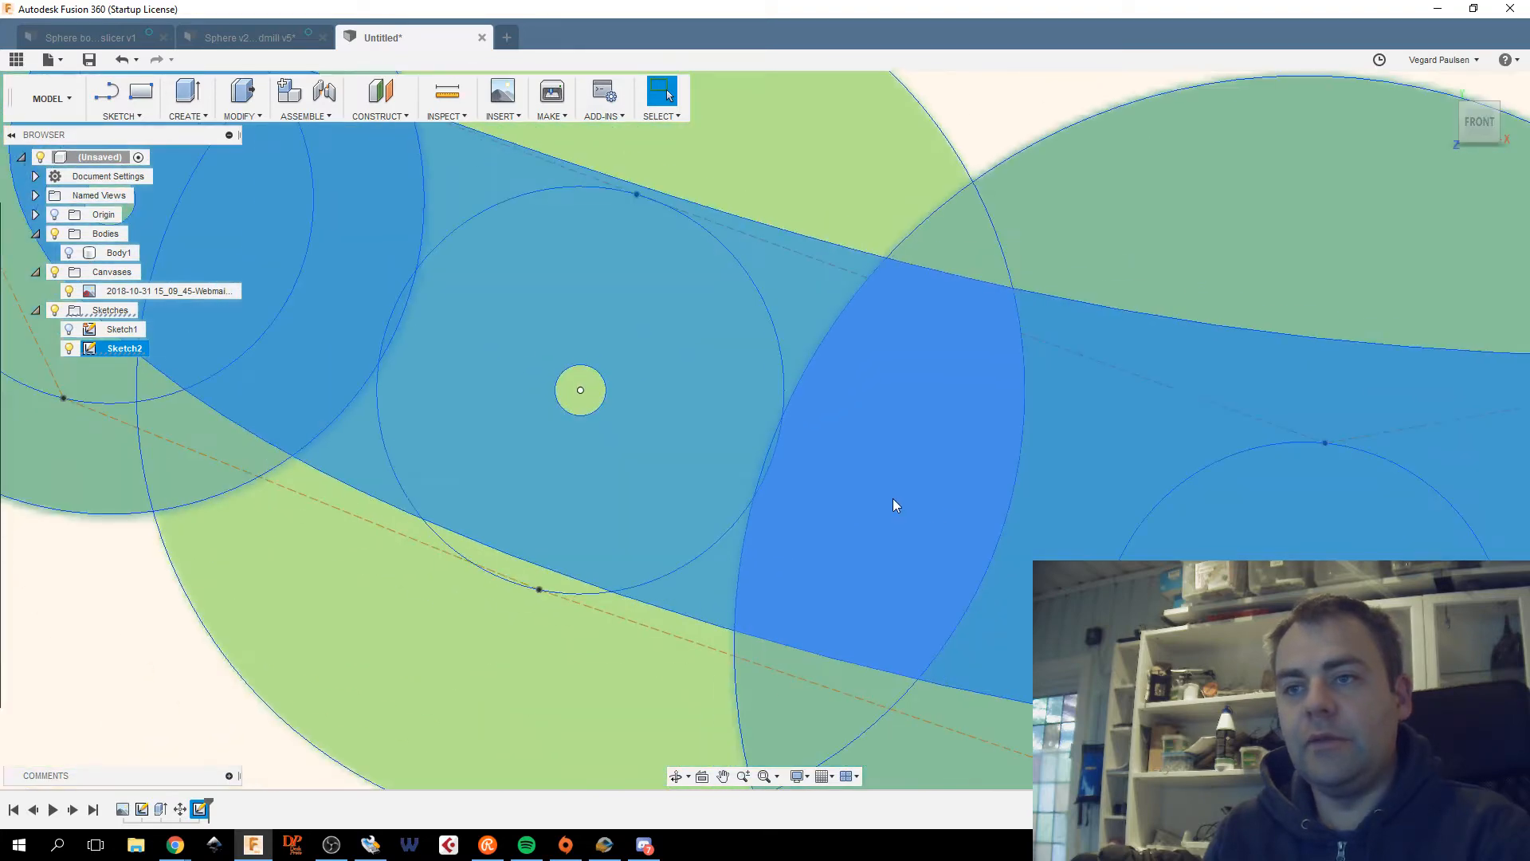
Check the profile selection for gaps along the whole row of discs and view the round moss panels reference image in Chrome.
mouse_move(894, 505)
middle_mouse_down()
mouse_move(792, 424)
mouse_move(885, 471)
mouse_move(588, 429)
middle_mouse_up()
middle_click_drag(977, 476, 563, 460)
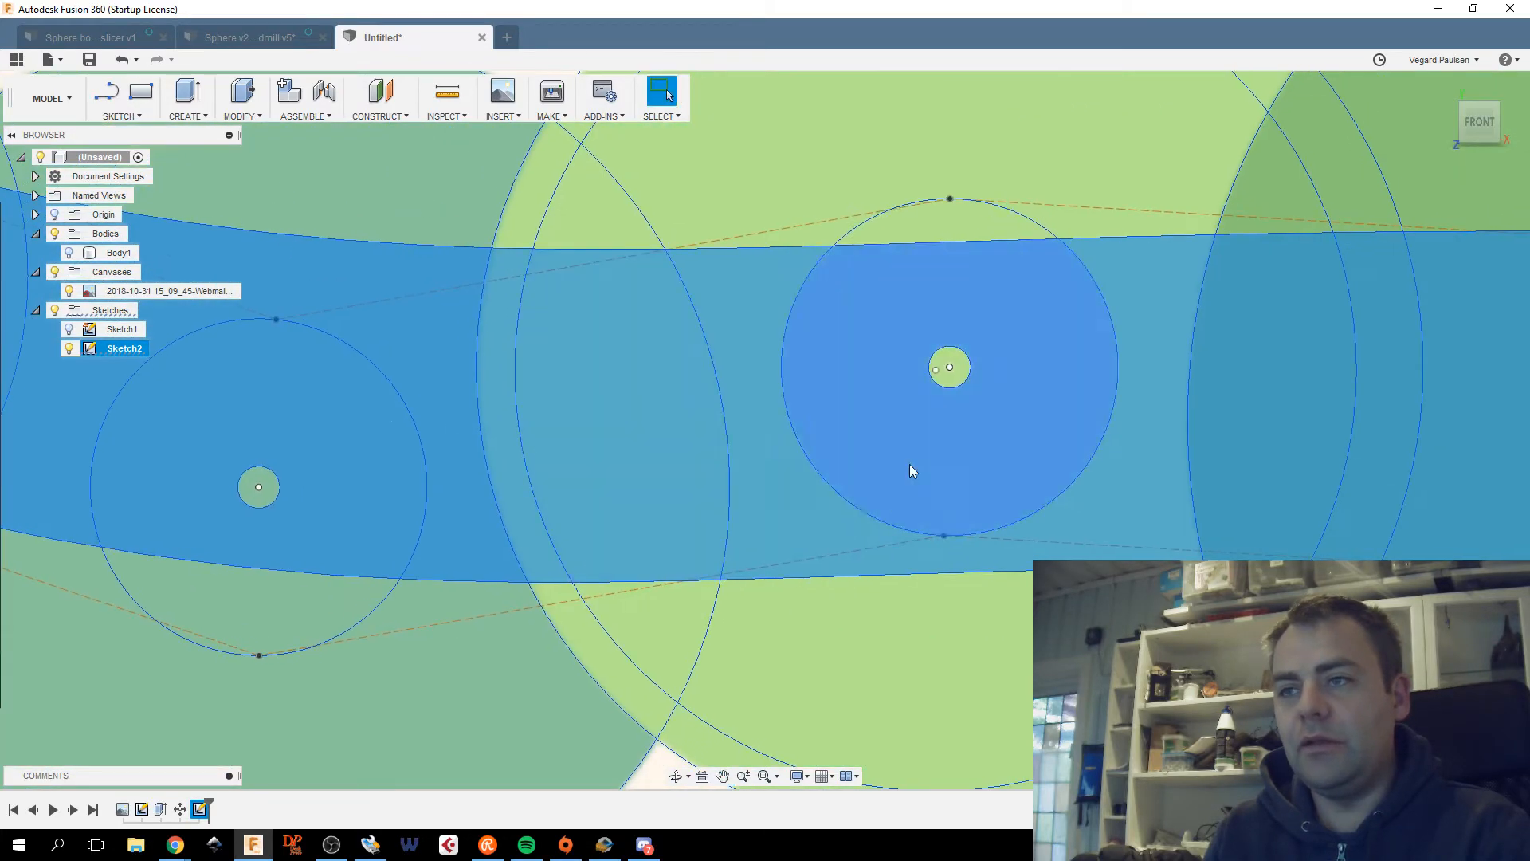
middle_click_drag(910, 466, 482, 495)
middle_click_drag(1041, 515, 676, 507)
scroll(954, 496, "down", 5)
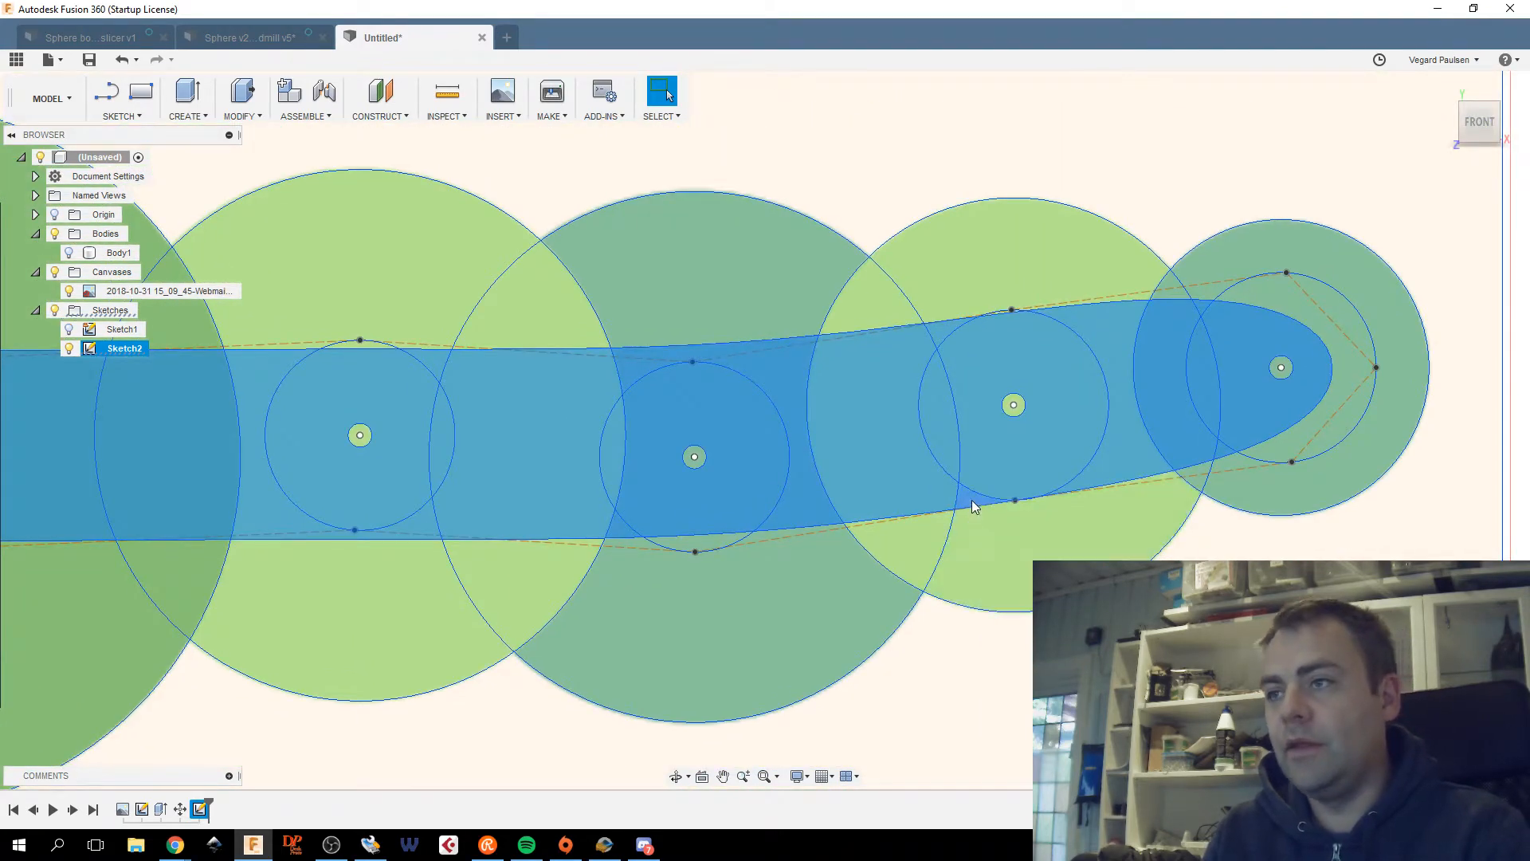
middle_click_drag(624, 524, 1025, 523)
scroll(789, 530, "down", 3)
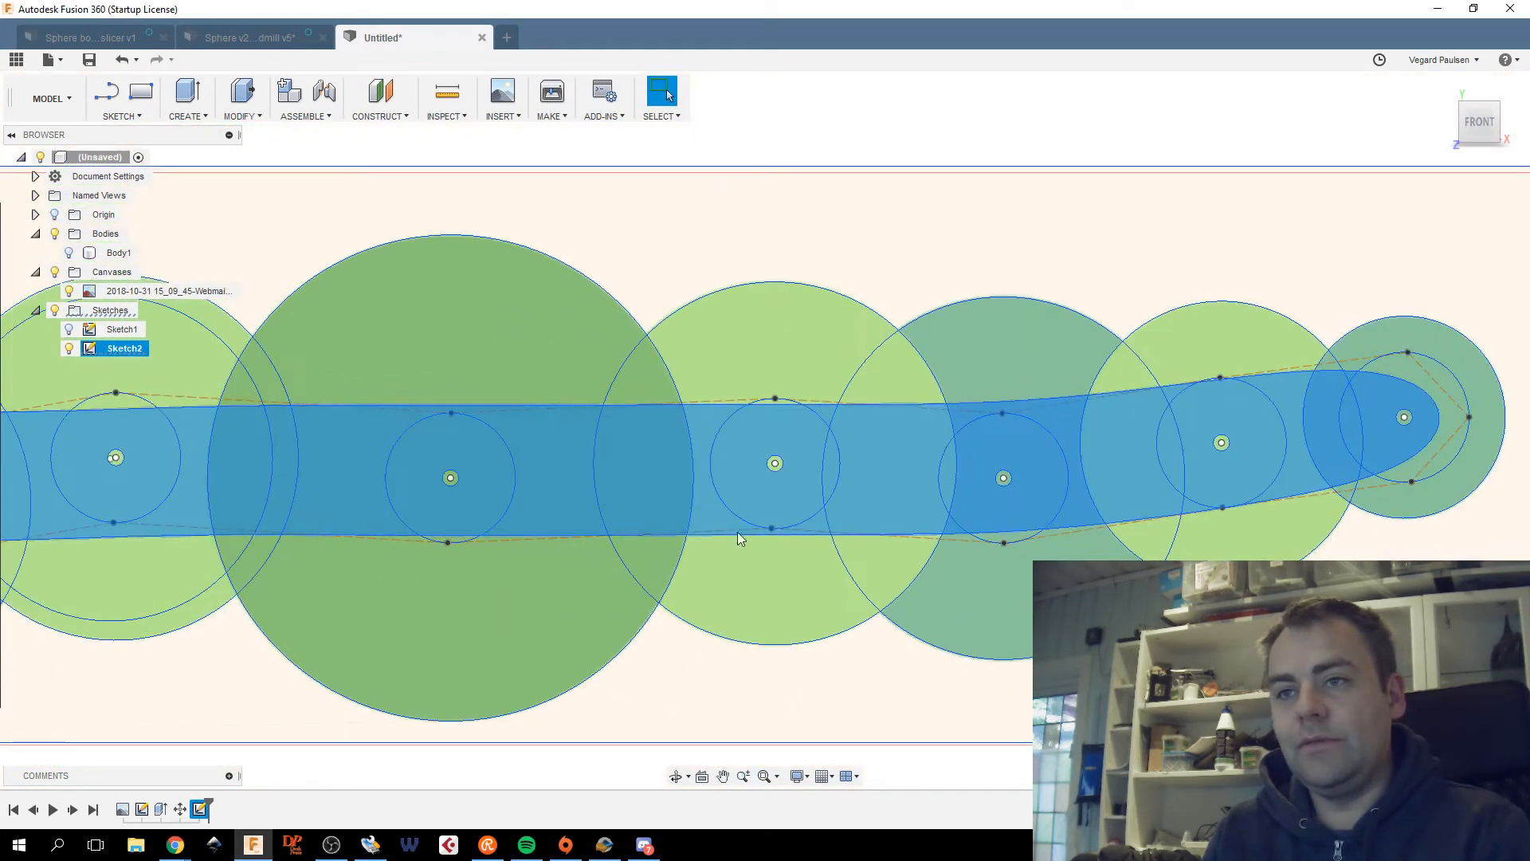
middle_click_drag(668, 516, 974, 492)
scroll(974, 491, "down", 3)
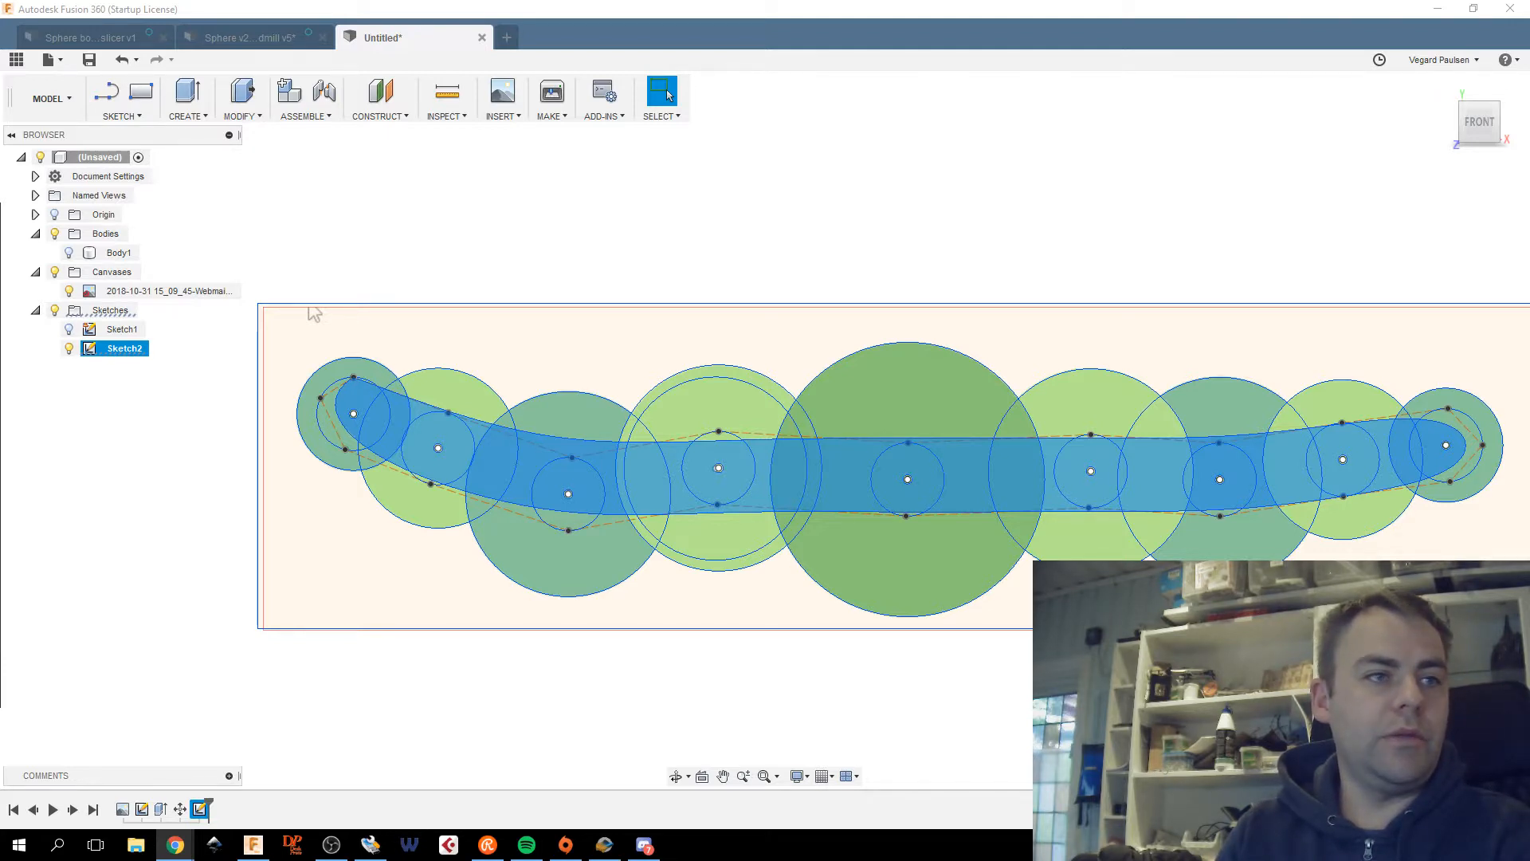
key("alt+Tab")
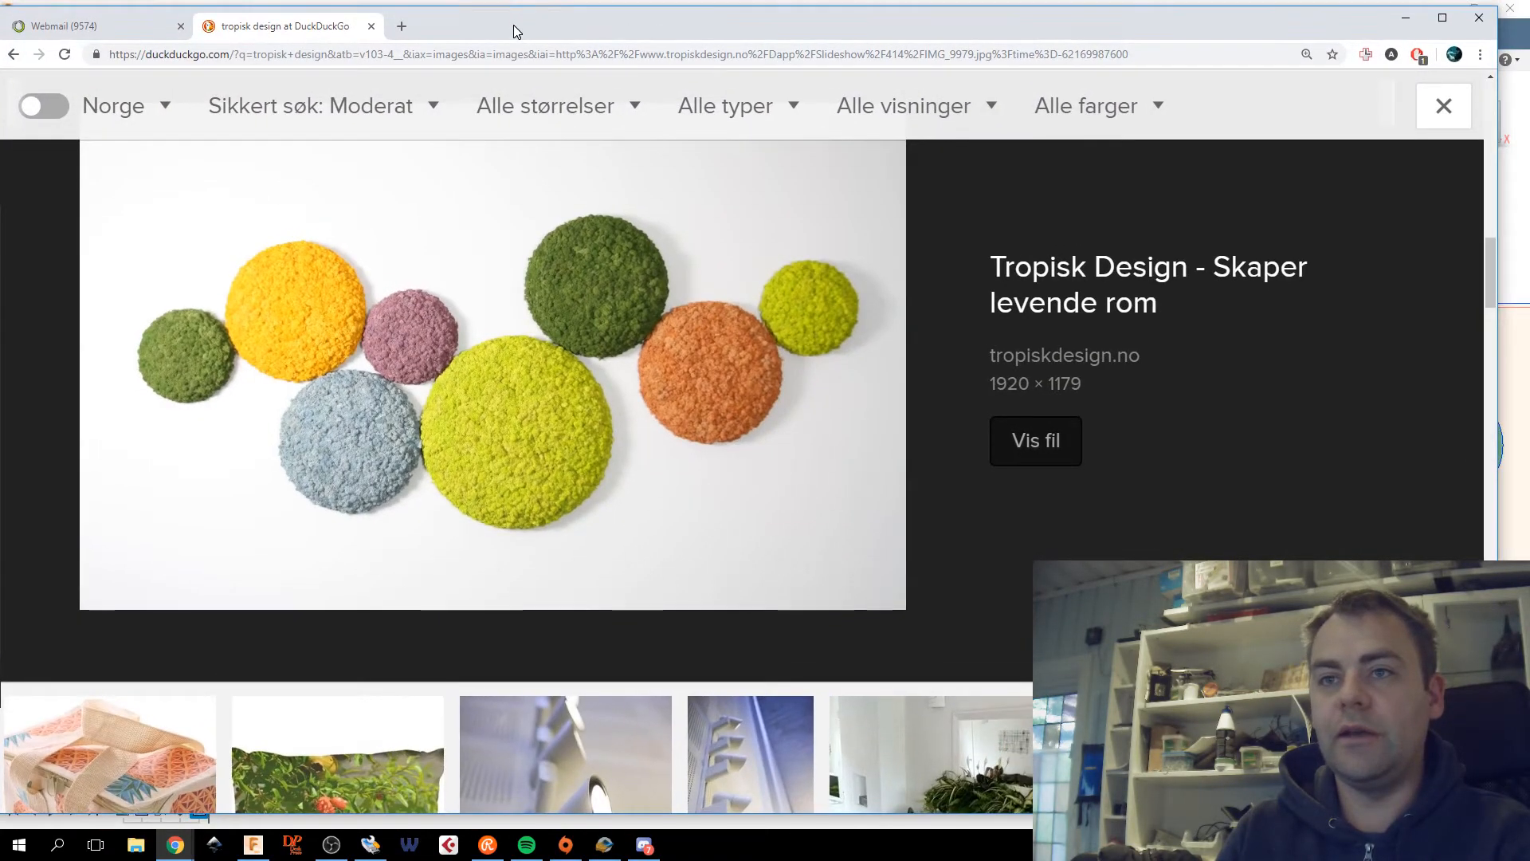
key("alt+Tab")
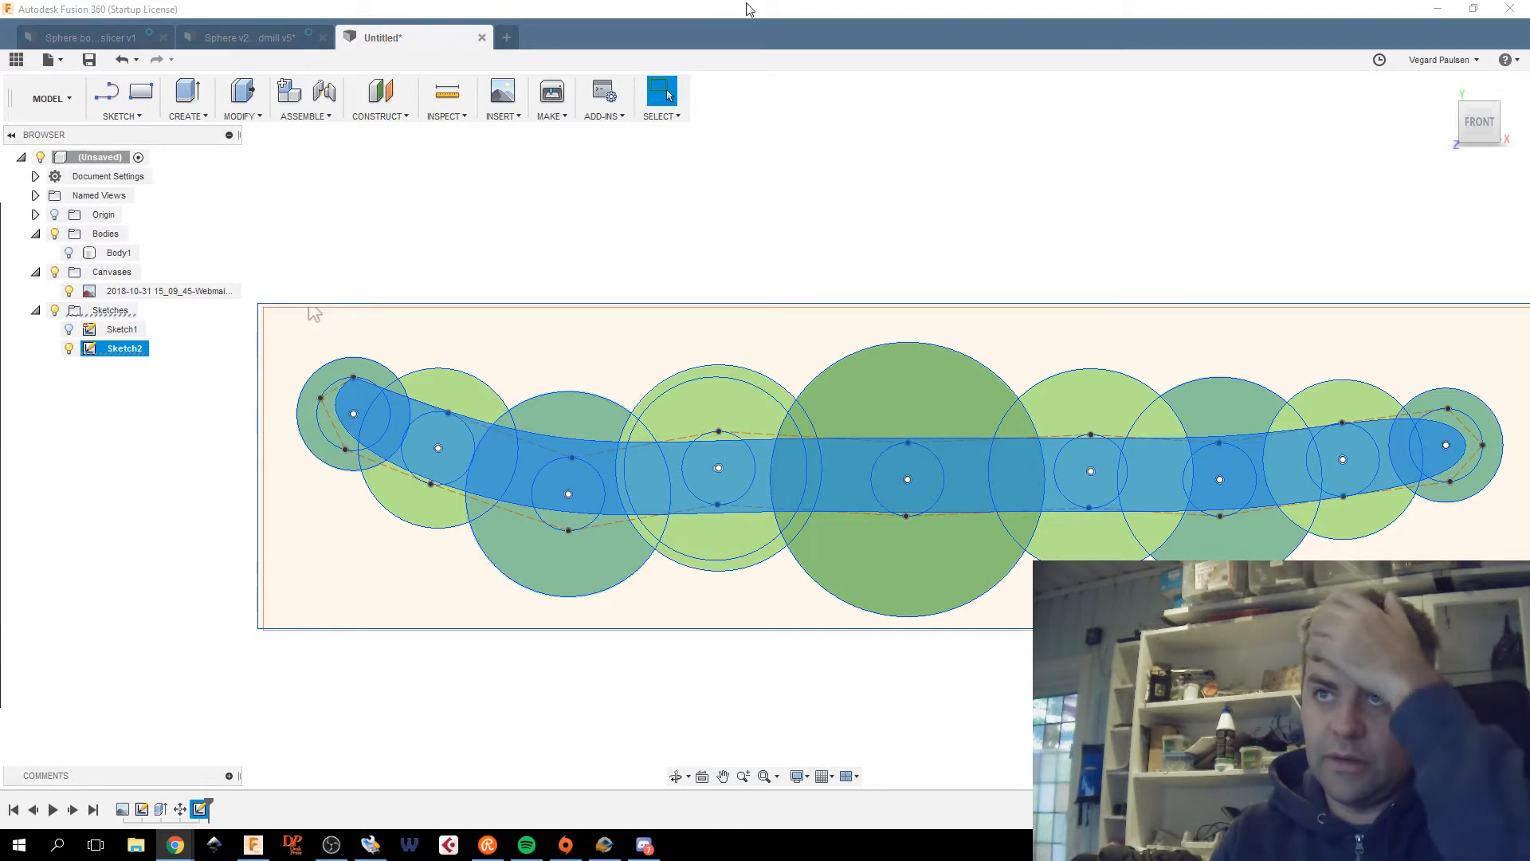
Check the selected band profiles for missed regions across the whole row of discs, looking closely at the right-hand end.
scroll(930, 306, "down", 2)
middle_click_drag(929, 306, 768, 354)
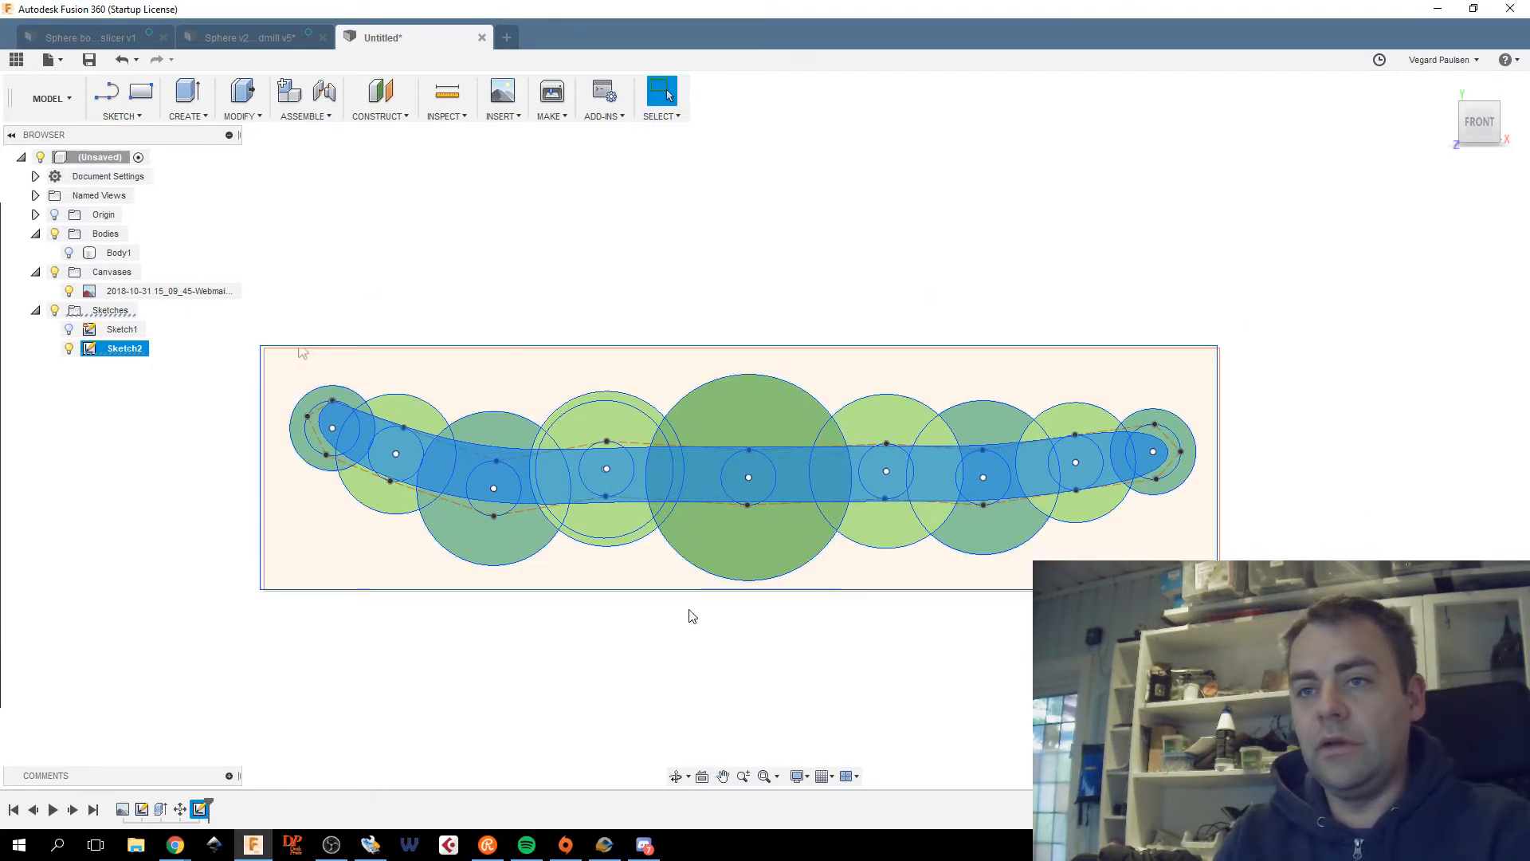
scroll(638, 550, "up", 3)
scroll(956, 470, "up", 2)
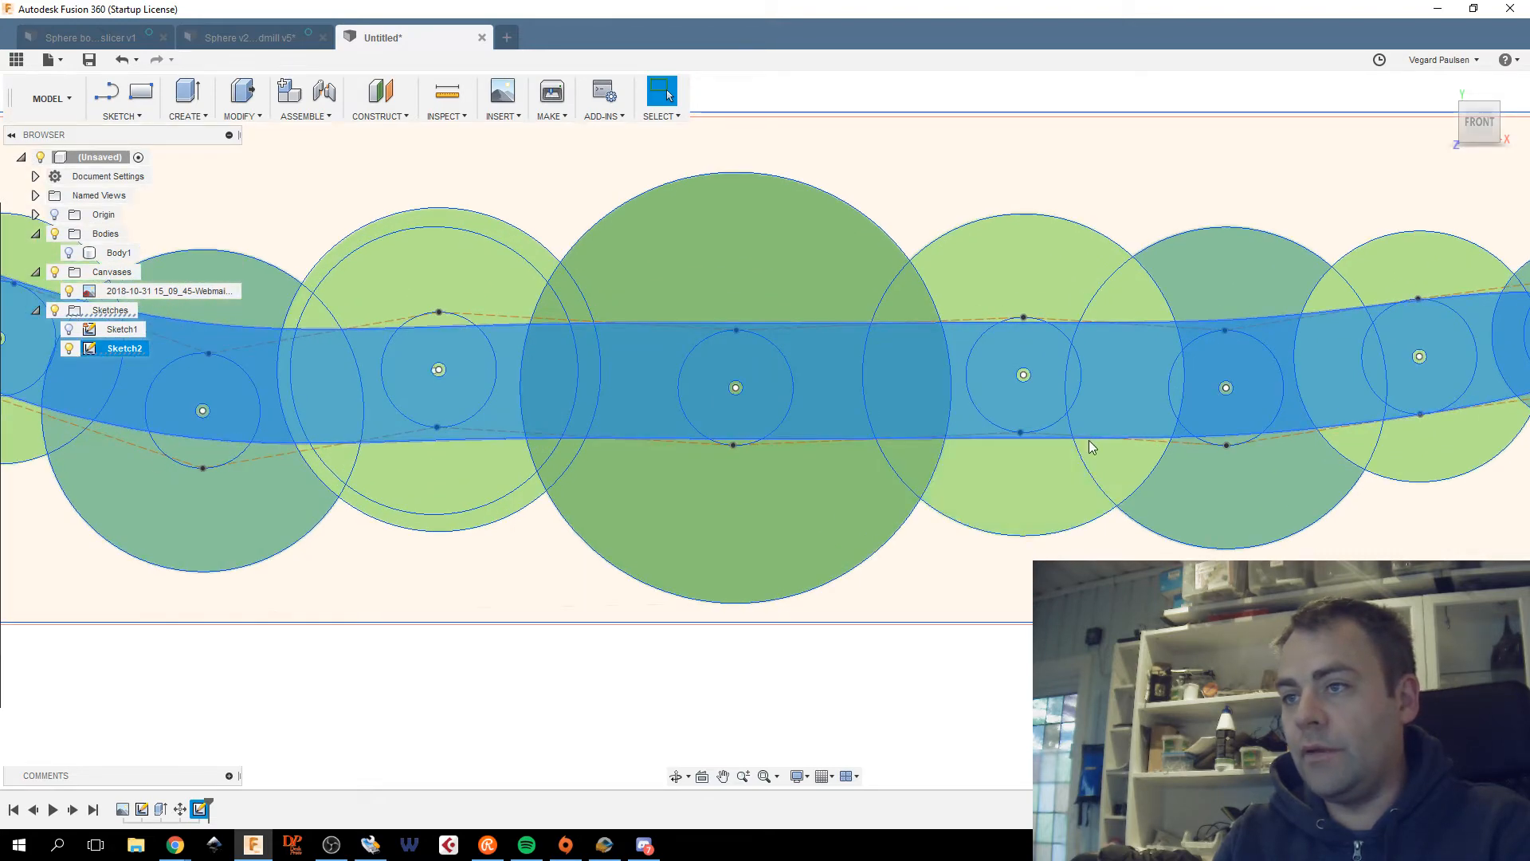
middle_click_drag(1092, 447, 739, 453)
scroll(870, 411, "up", 3)
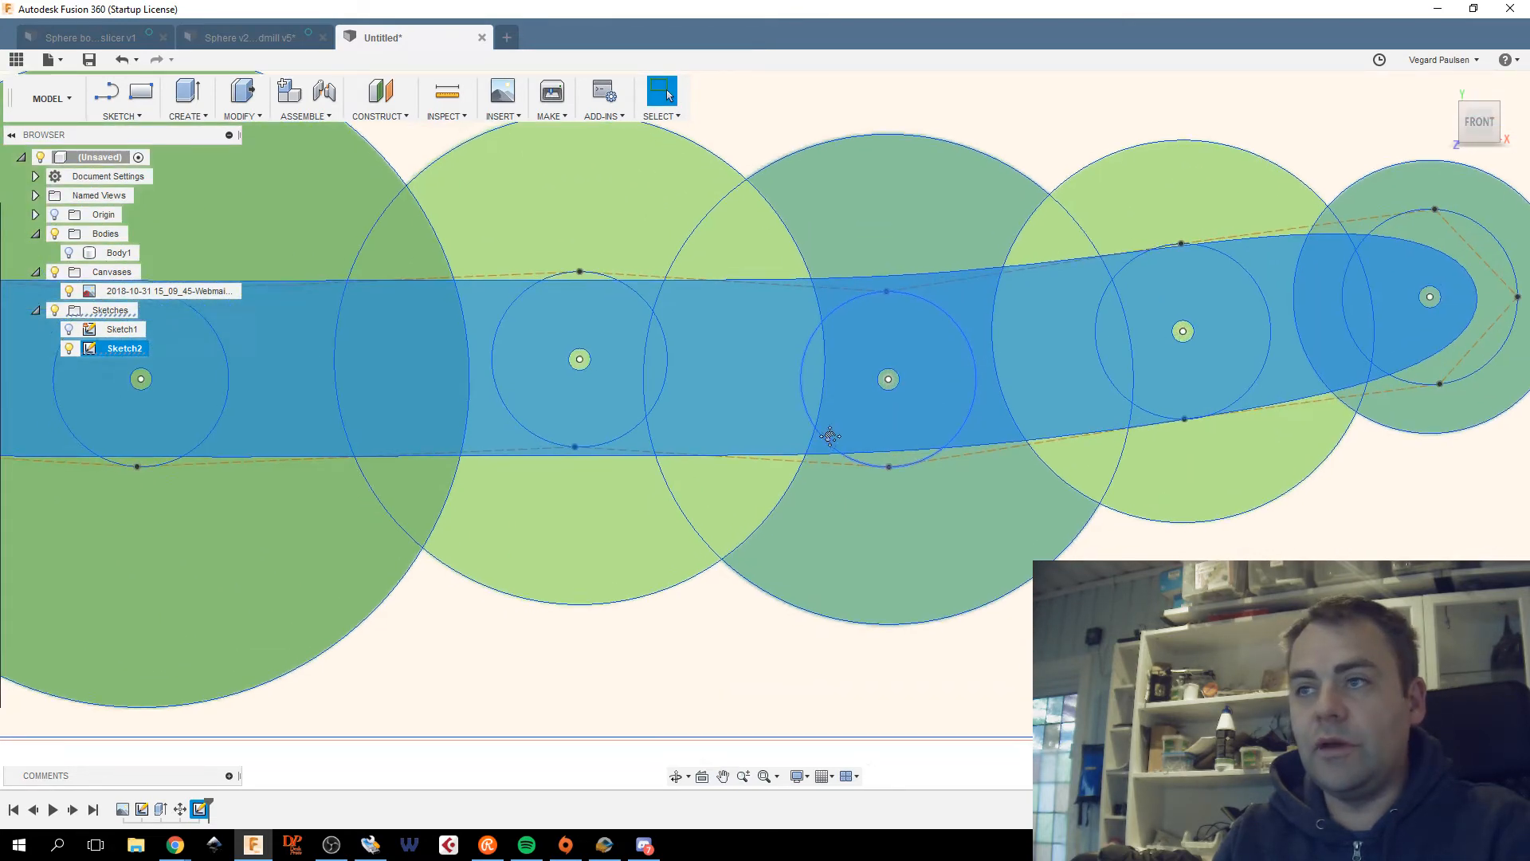
scroll(829, 436, "down", 4)
mouse_move(1018, 518)
left_mouse_down()
mouse_move(792, 581)
mouse_move(566, 595)
mouse_move(638, 609)
left_mouse_up()
key("Escape")
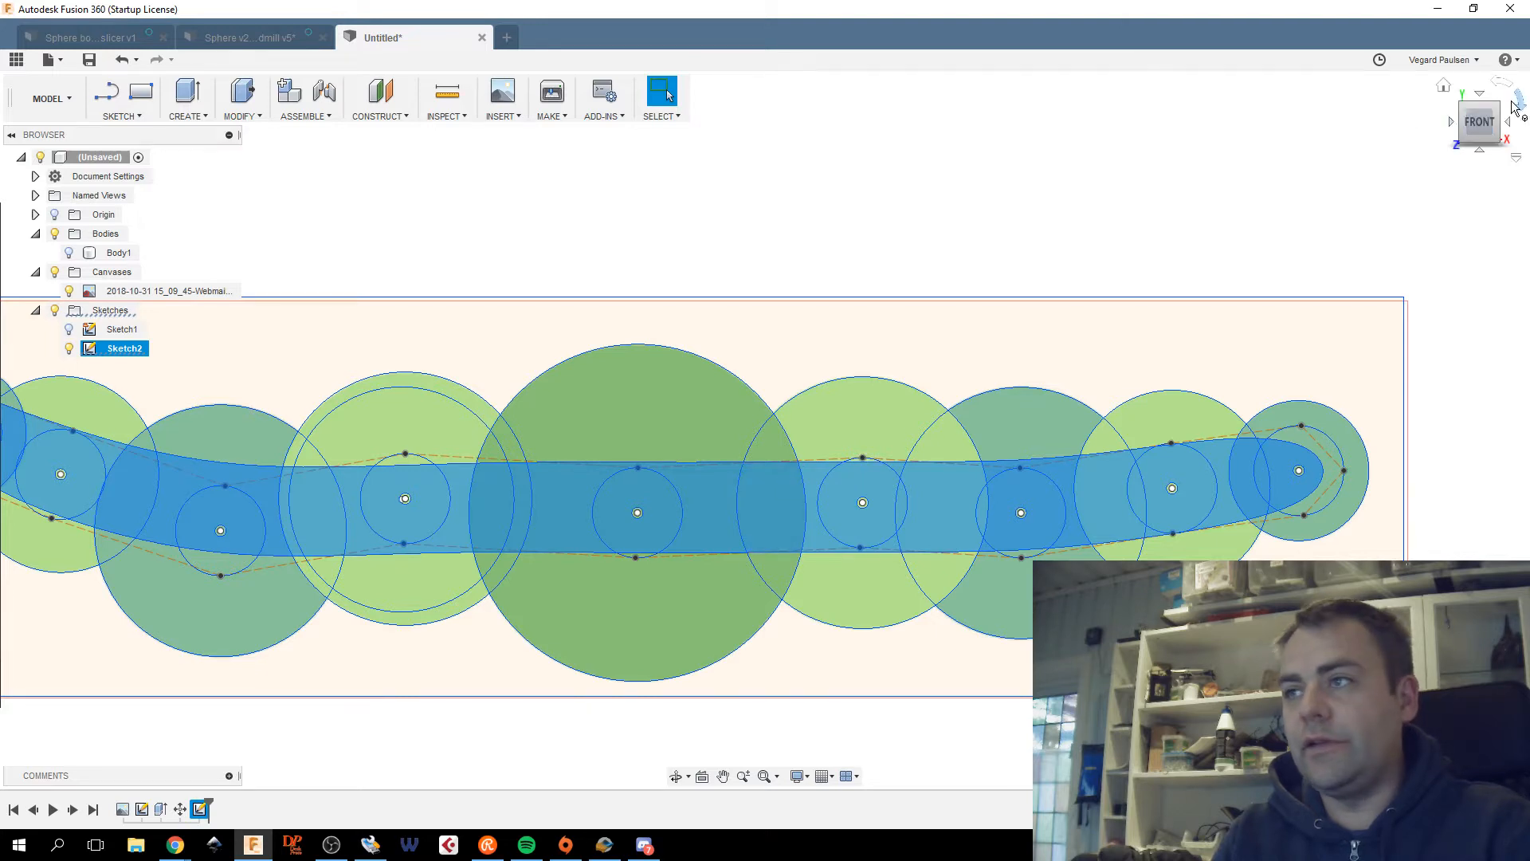
Extrude the selected spline band profiles 12 mm to one side as a new body.
left_click(1490, 128)
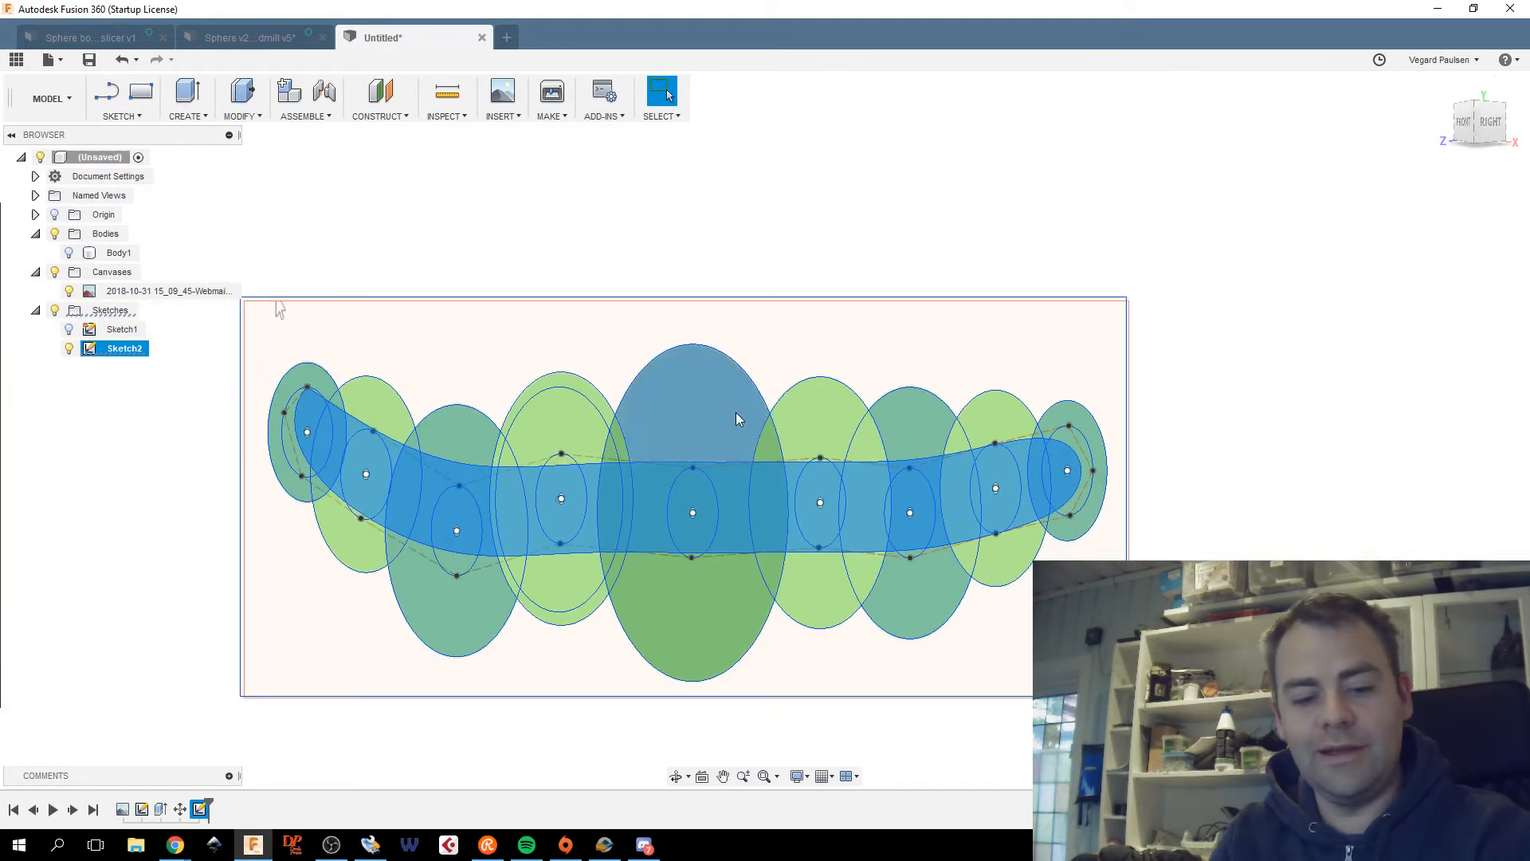
key("e")
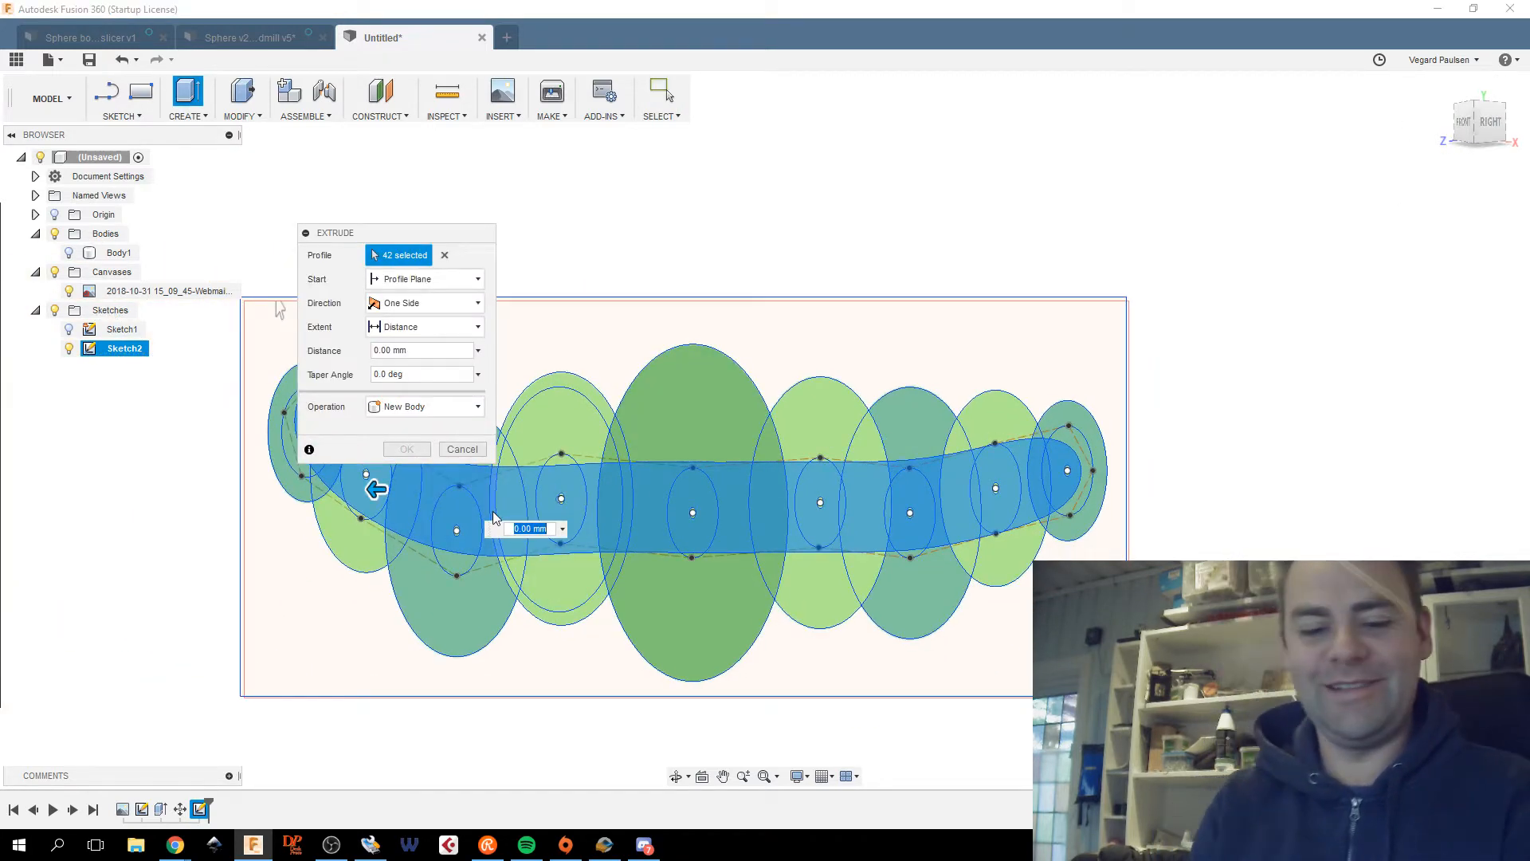
type("12")
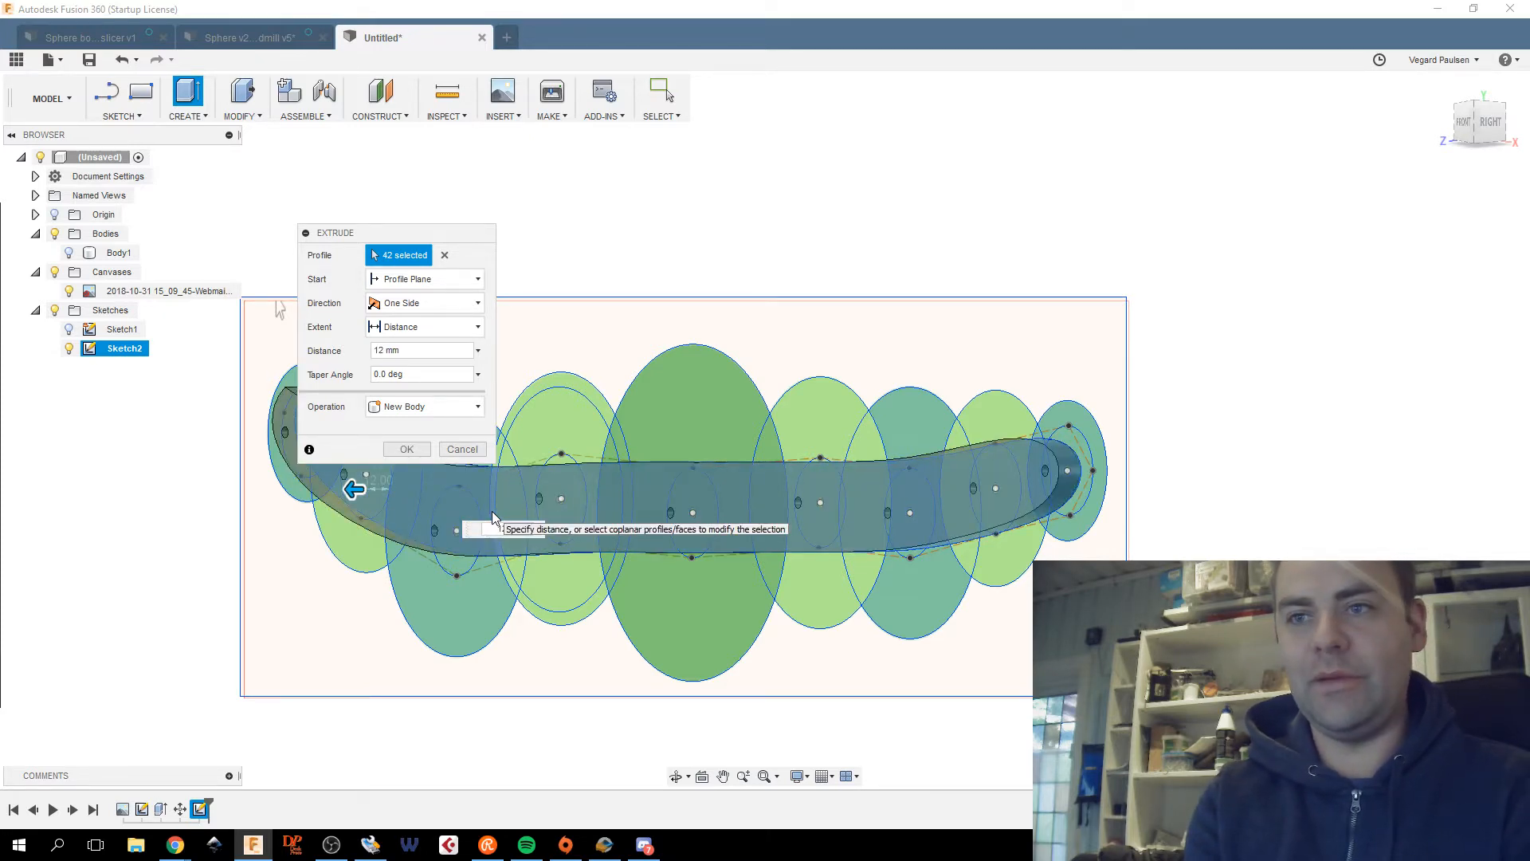
key("Return")
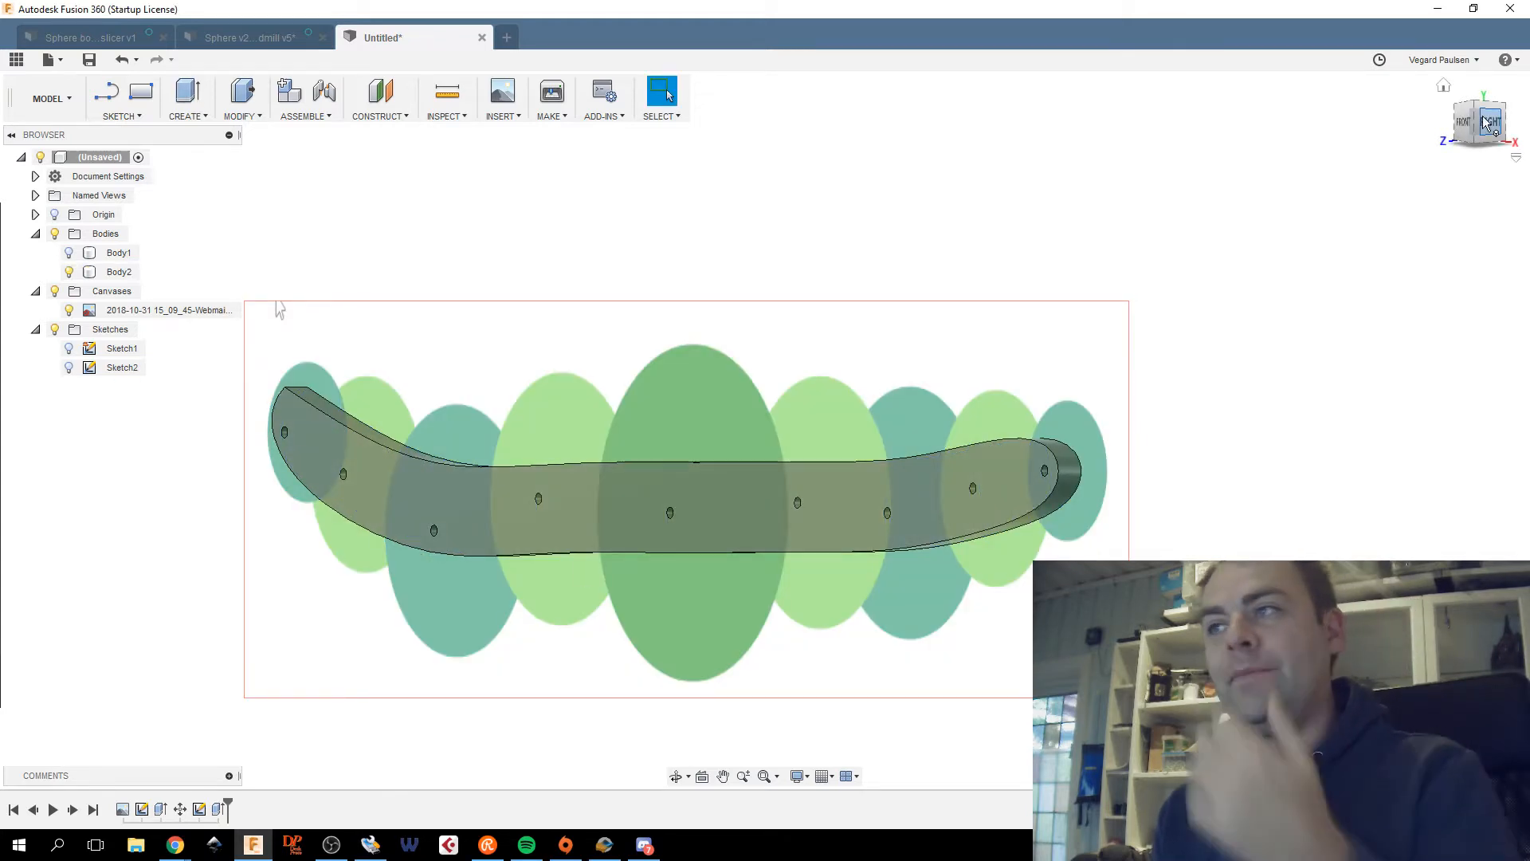
Inspect the extruded band's thickness at an angle and its outline and holes from the front.
mouse_move(279, 310)
middle_mouse_down("shift")
mouse_move(243, 205)
mouse_move(1174, 369)
middle_mouse_up("shift")
scroll(876, 541, "up", 2)
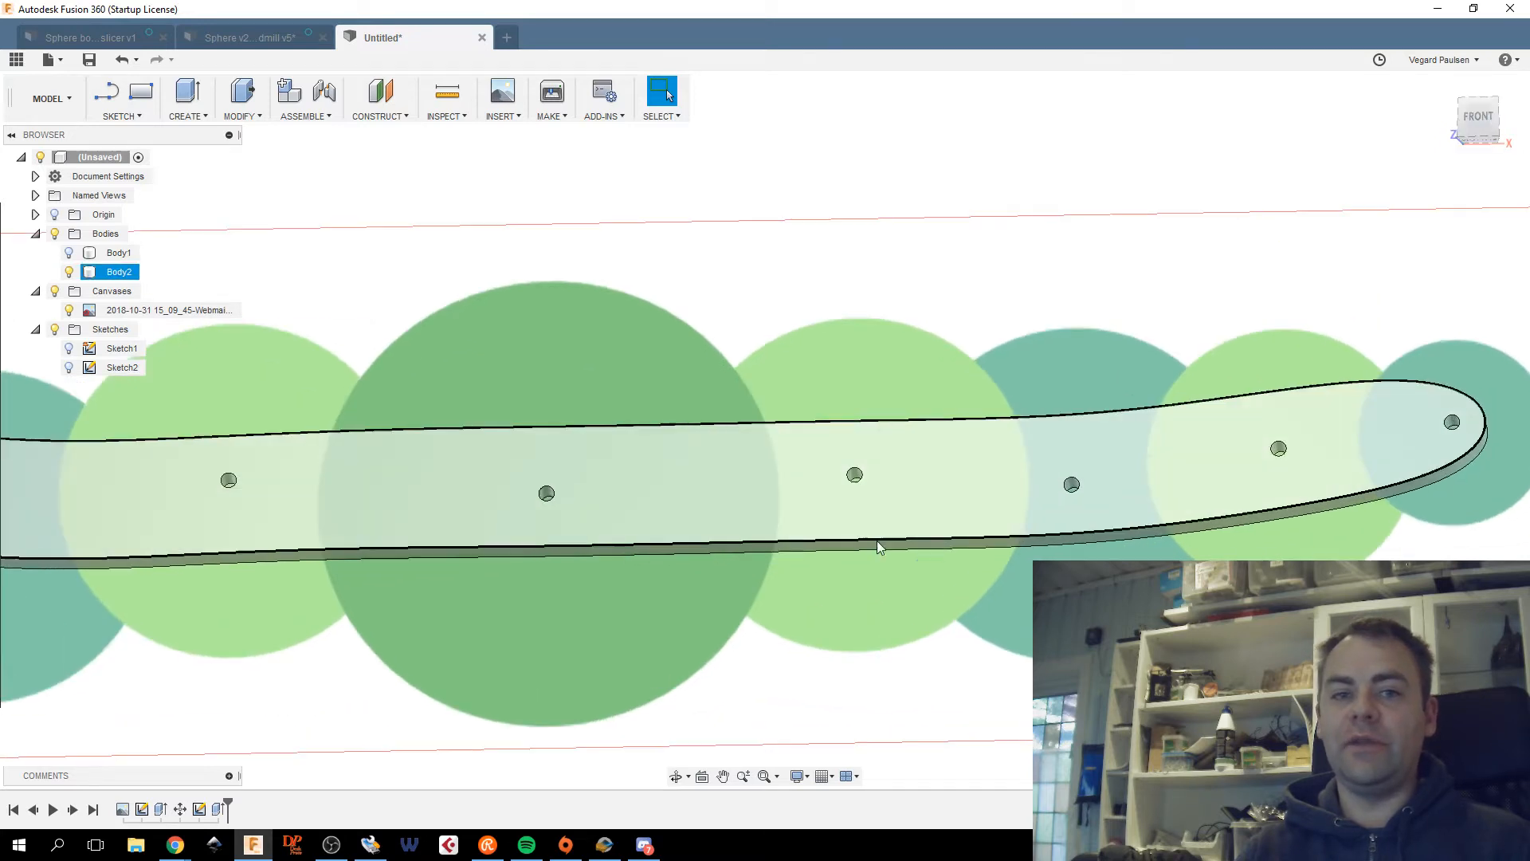
left_click(1483, 125)
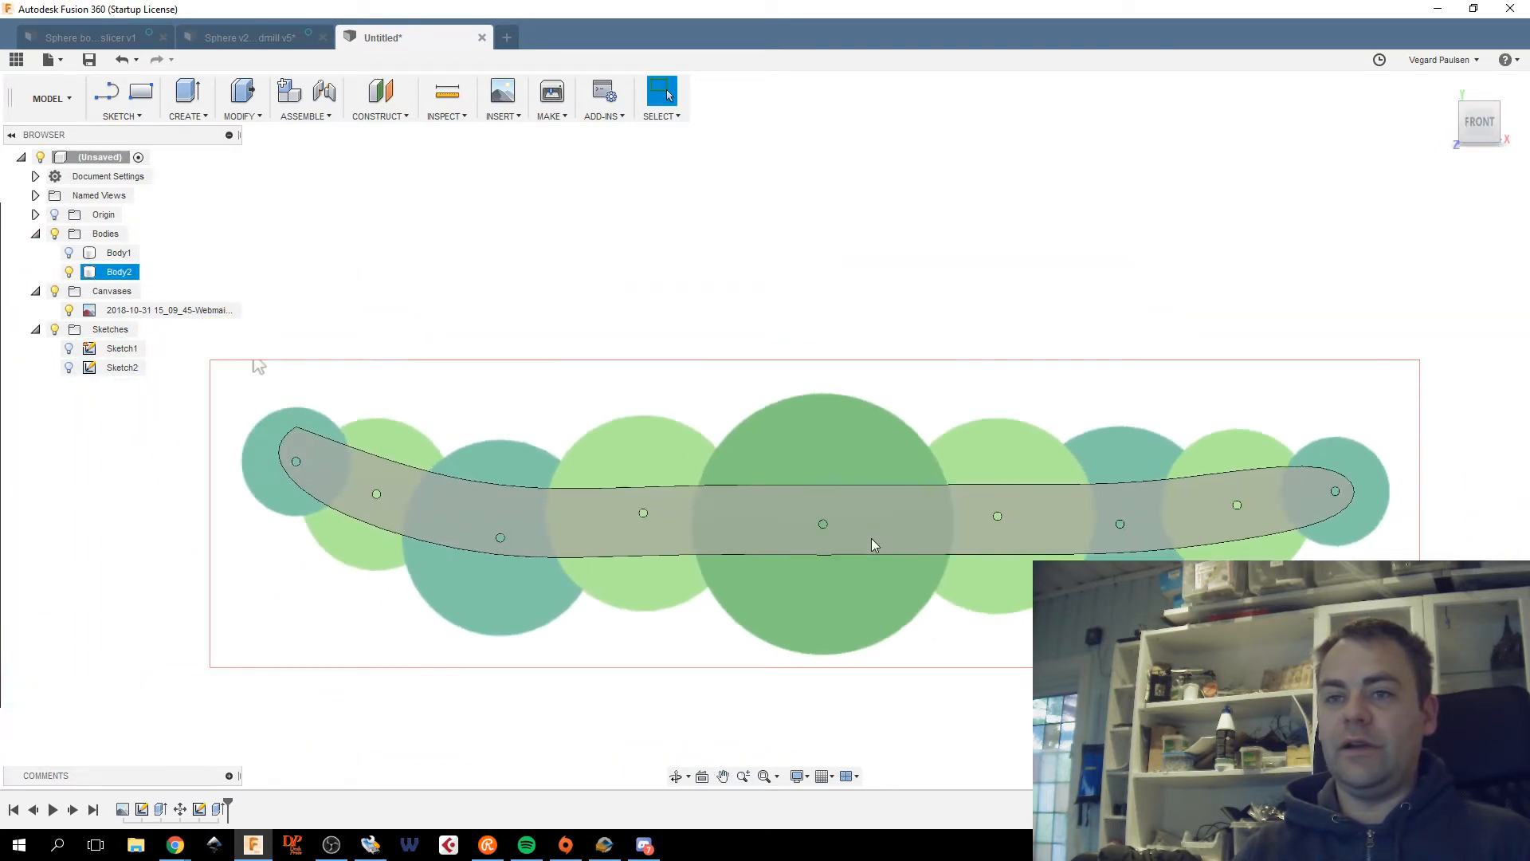
scroll(873, 546, "up", 1)
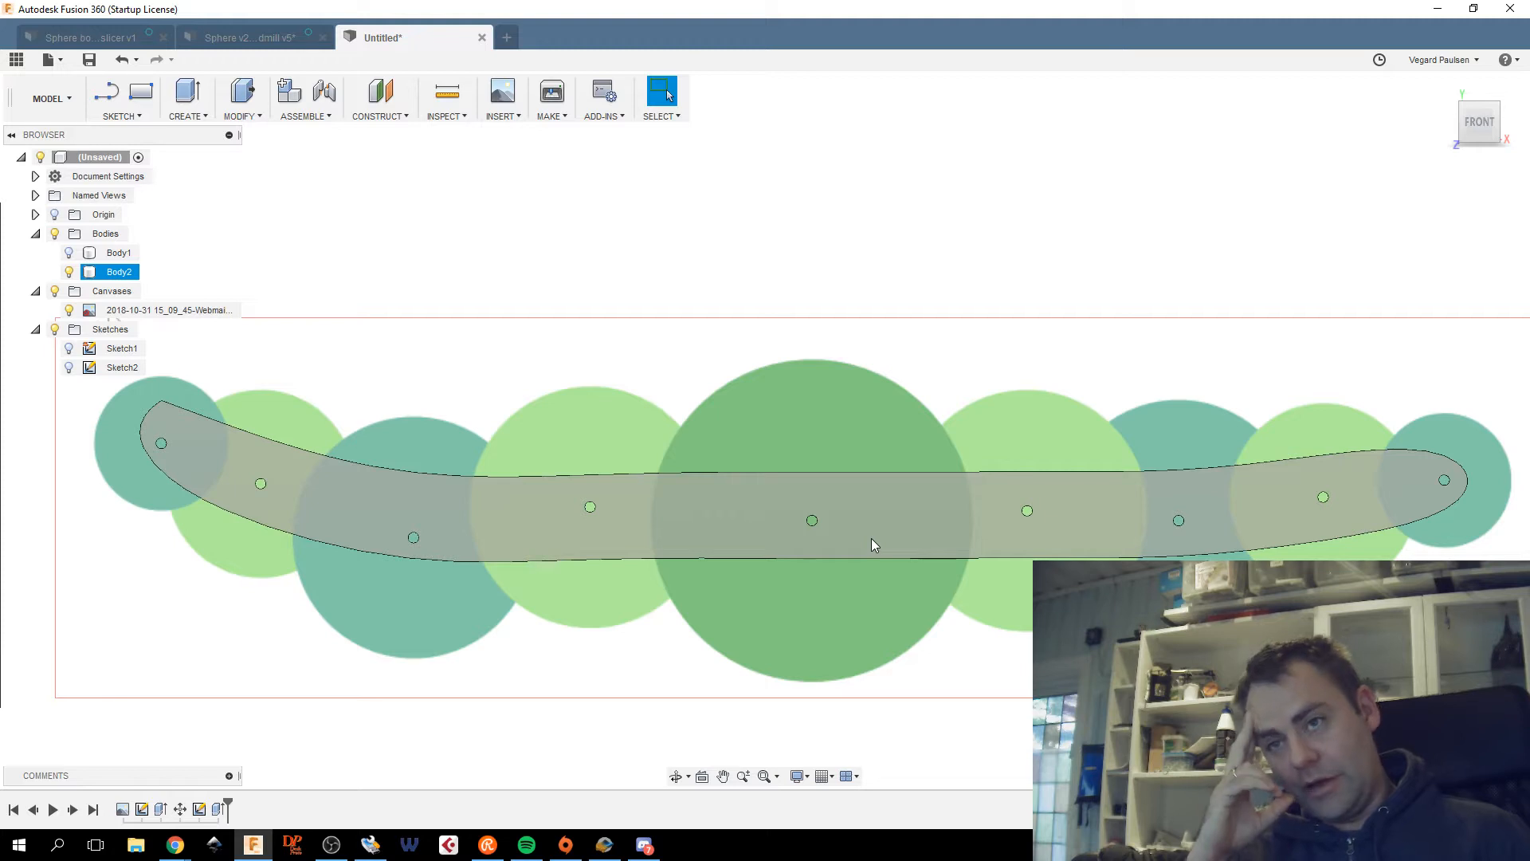
left_click(620, 605)
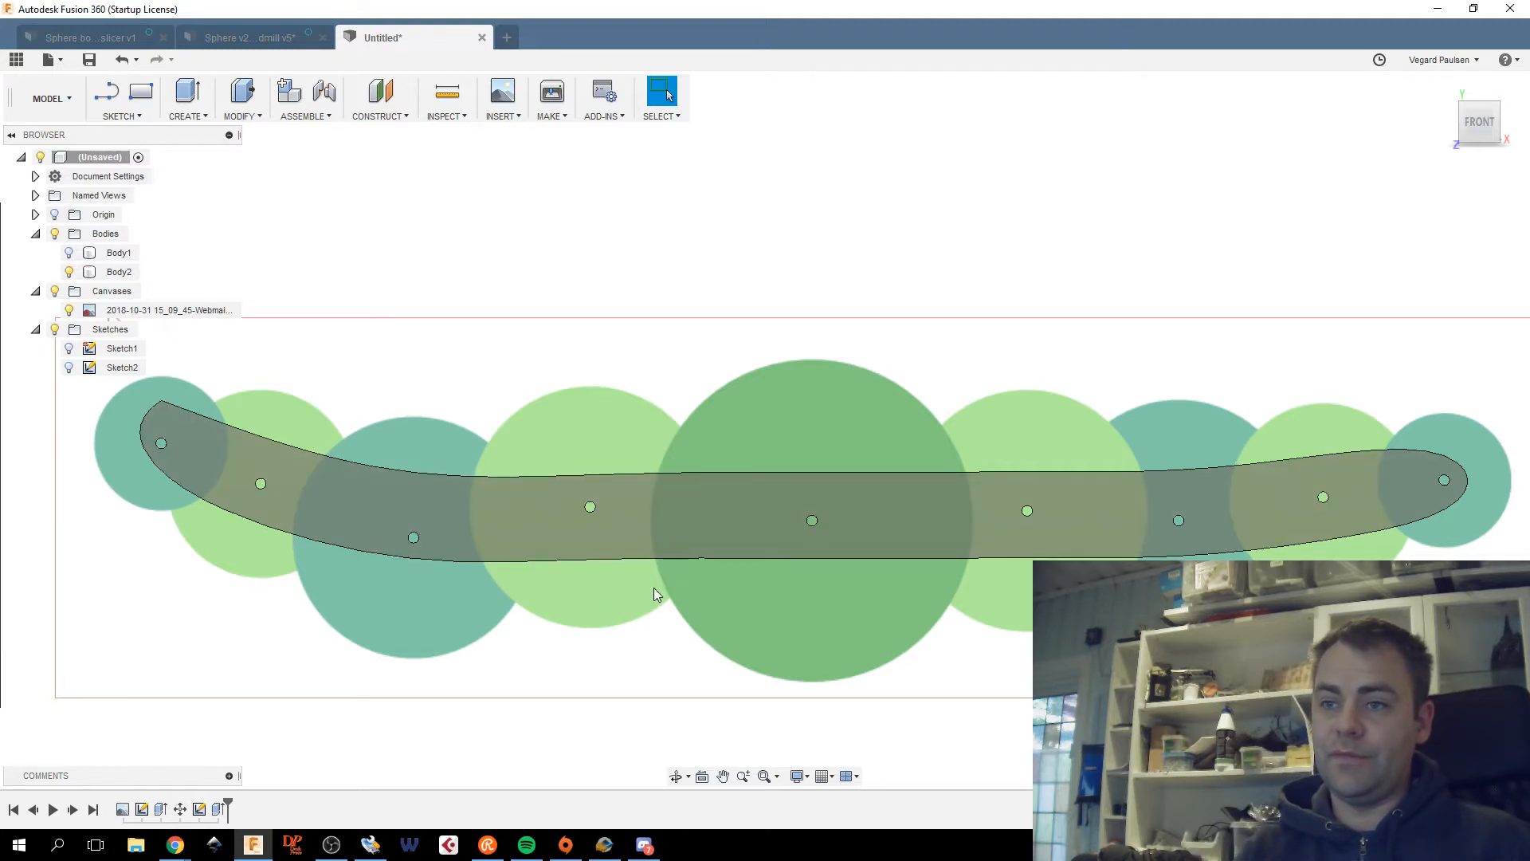
left_click(694, 559)
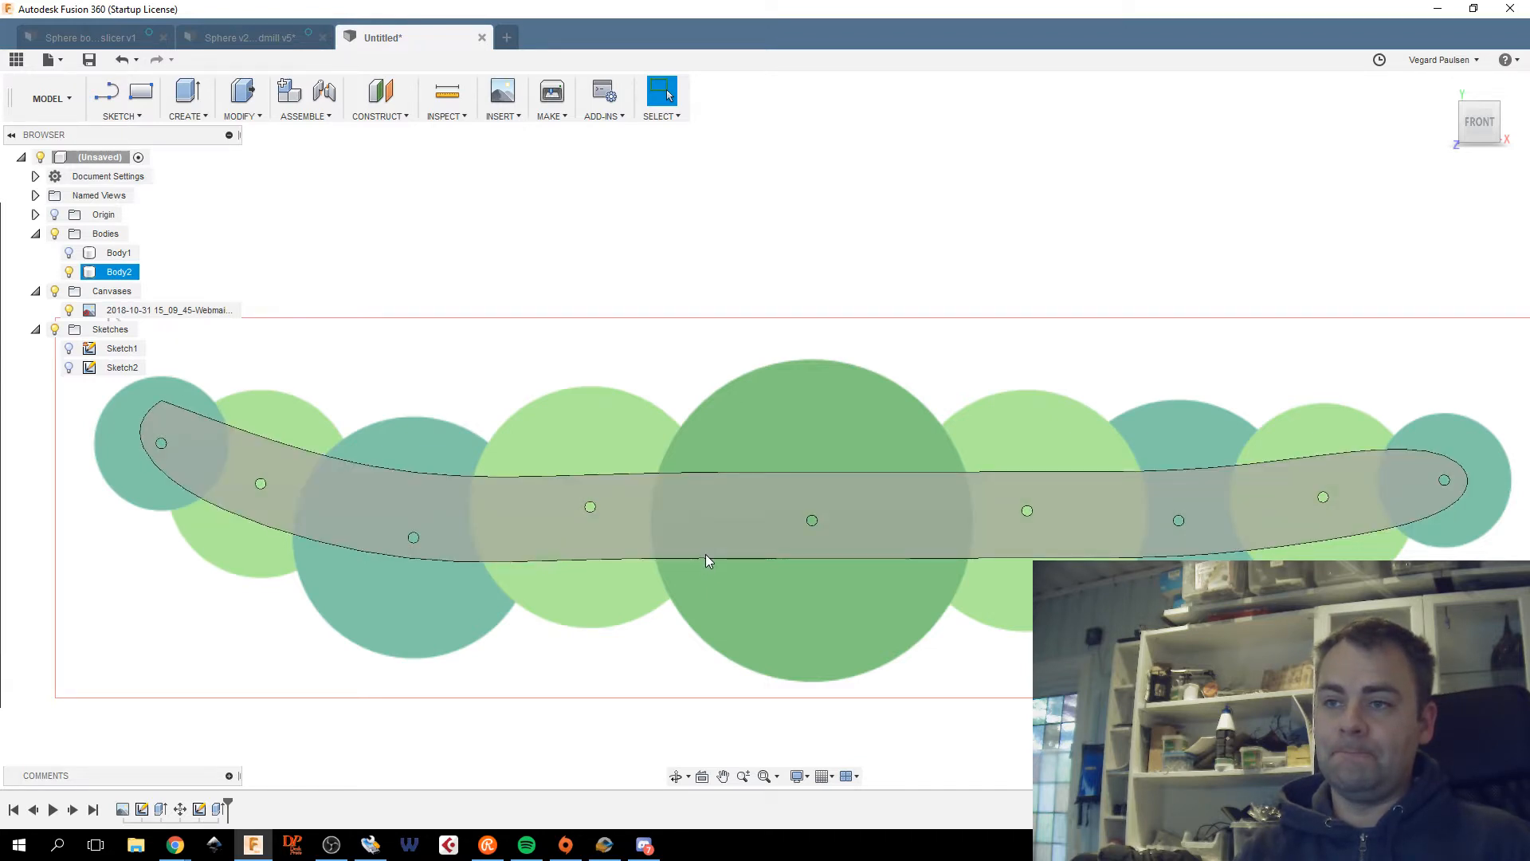
scroll(705, 553, "up", 3)
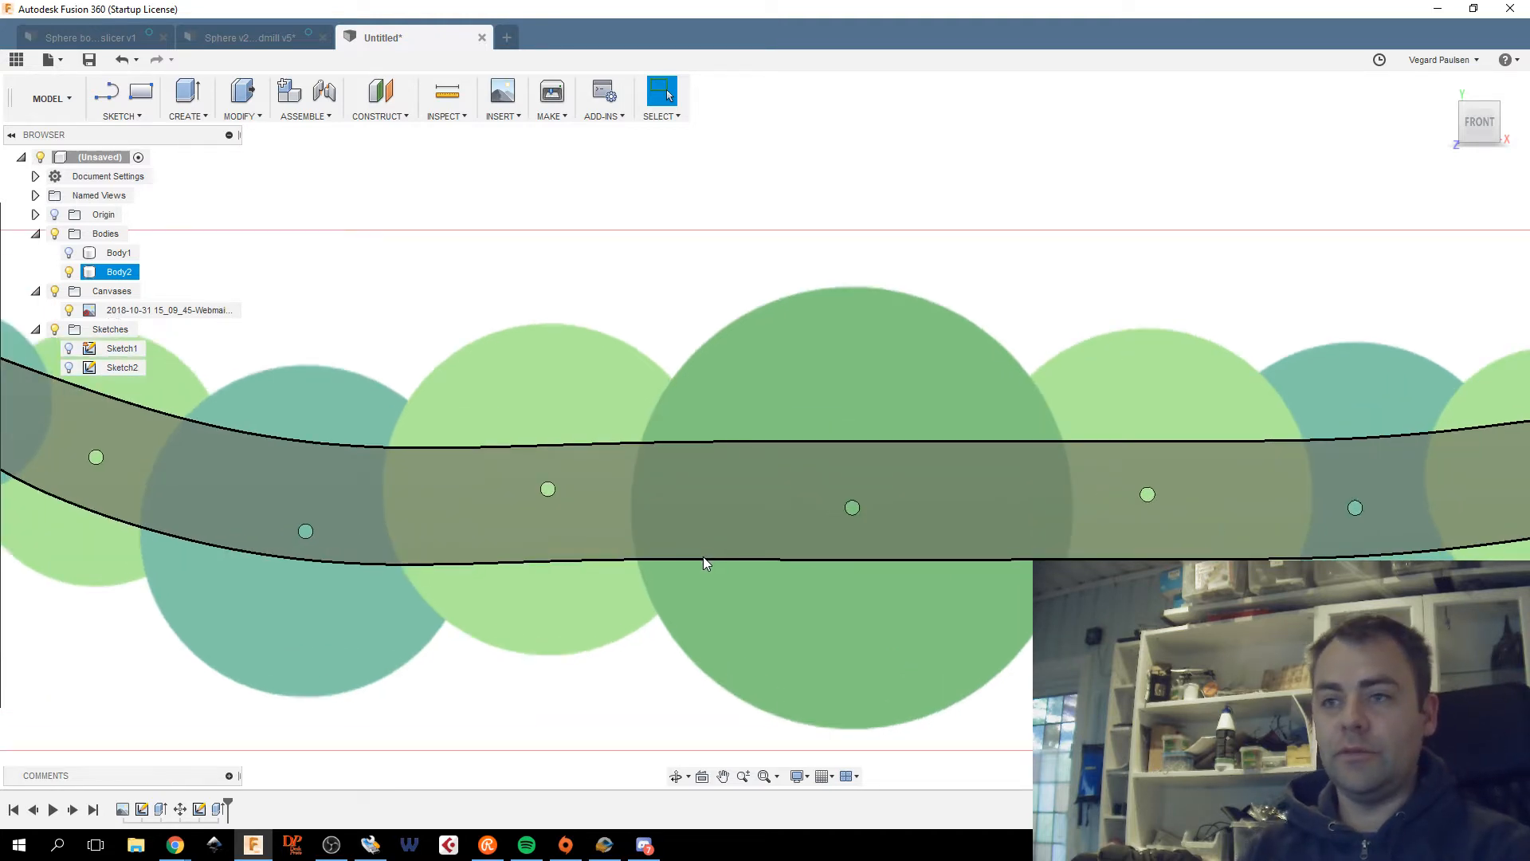
scroll(702, 556, "down", 2)
scroll(952, 541, "down", 3)
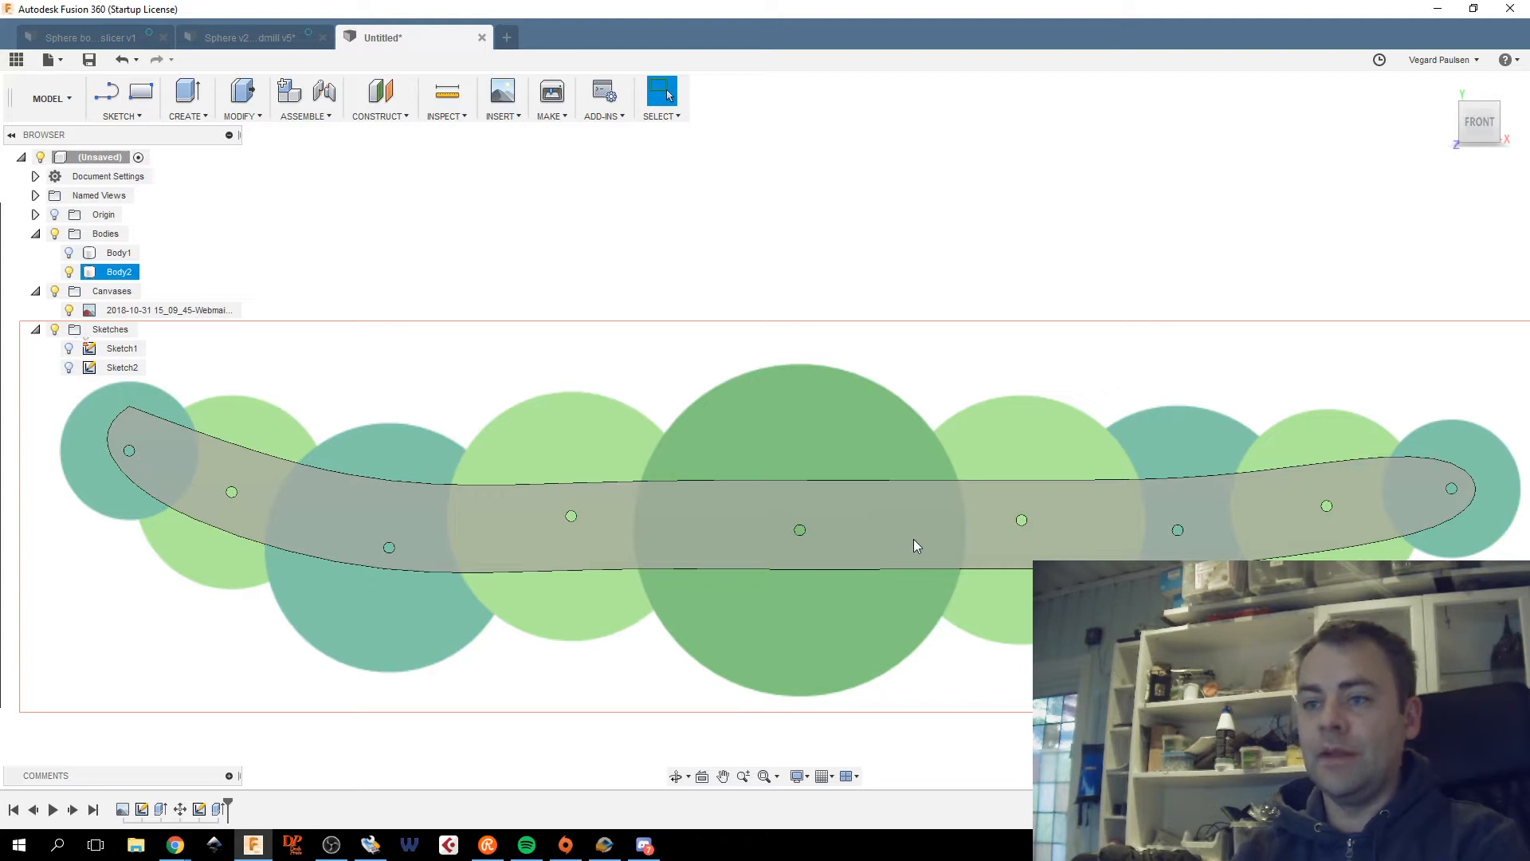
scroll(914, 539, "up", 3)
scroll(905, 533, "down", 3)
scroll(891, 538, "up", 2)
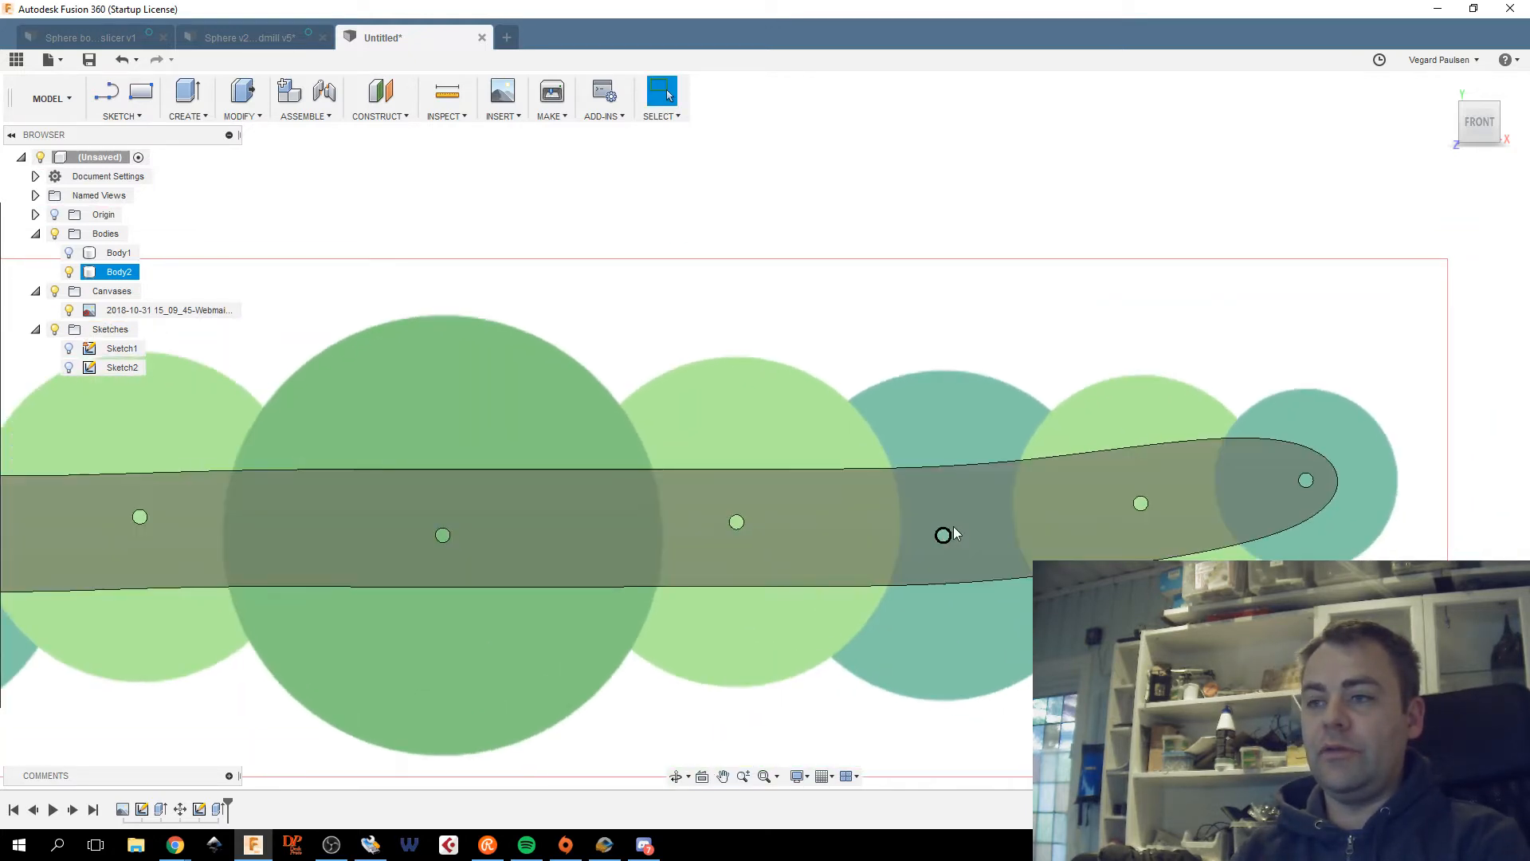
scroll(1145, 508, "down", 1)
scroll(1148, 506, "up", 1)
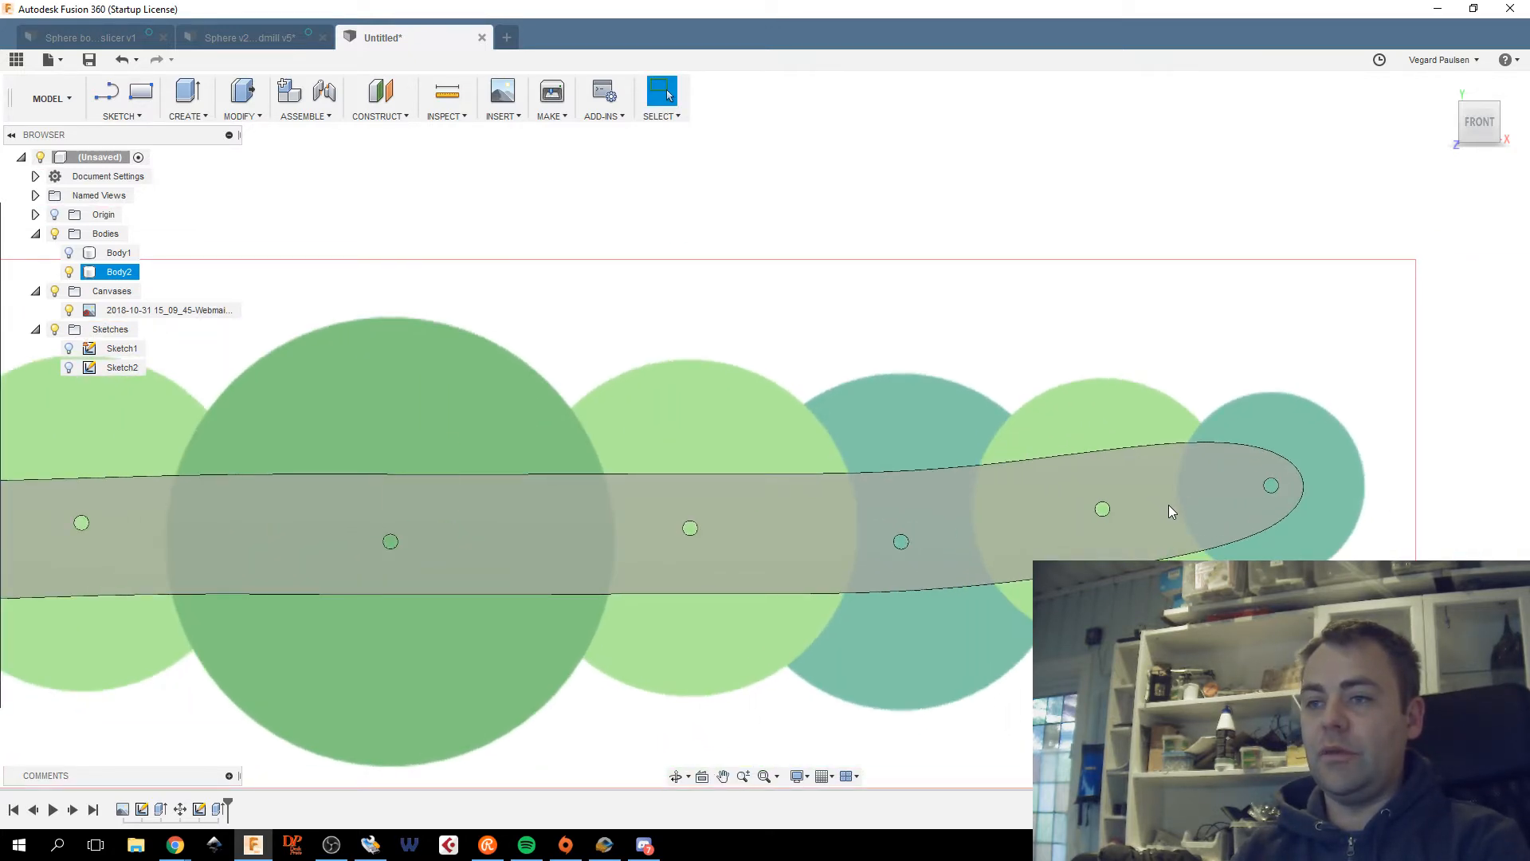
key("c")
key("Escape")
scroll(792, 572, "down", 5)
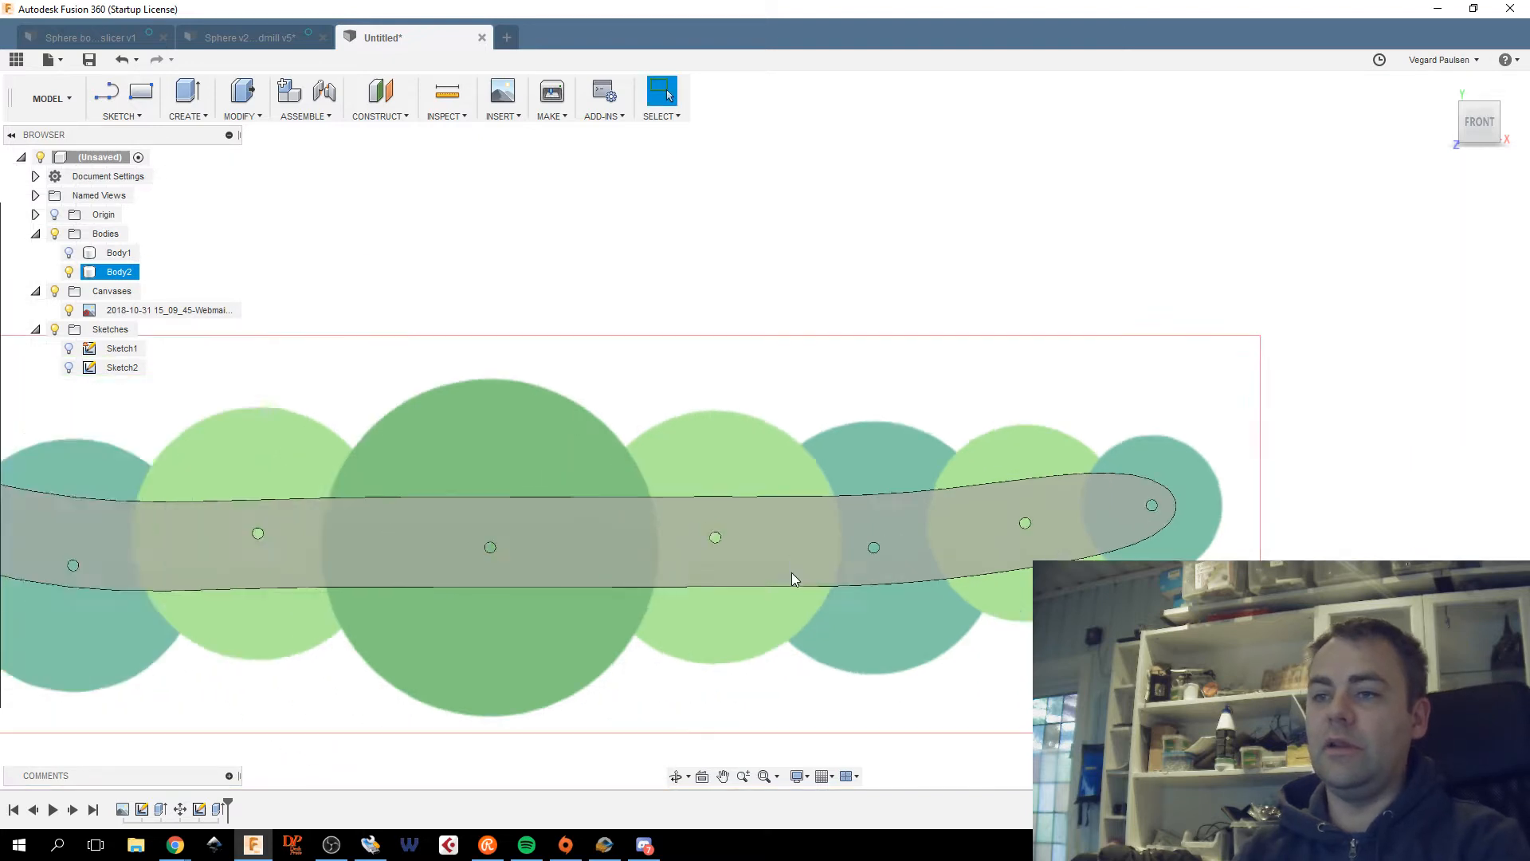
scroll(977, 507, "up", 1)
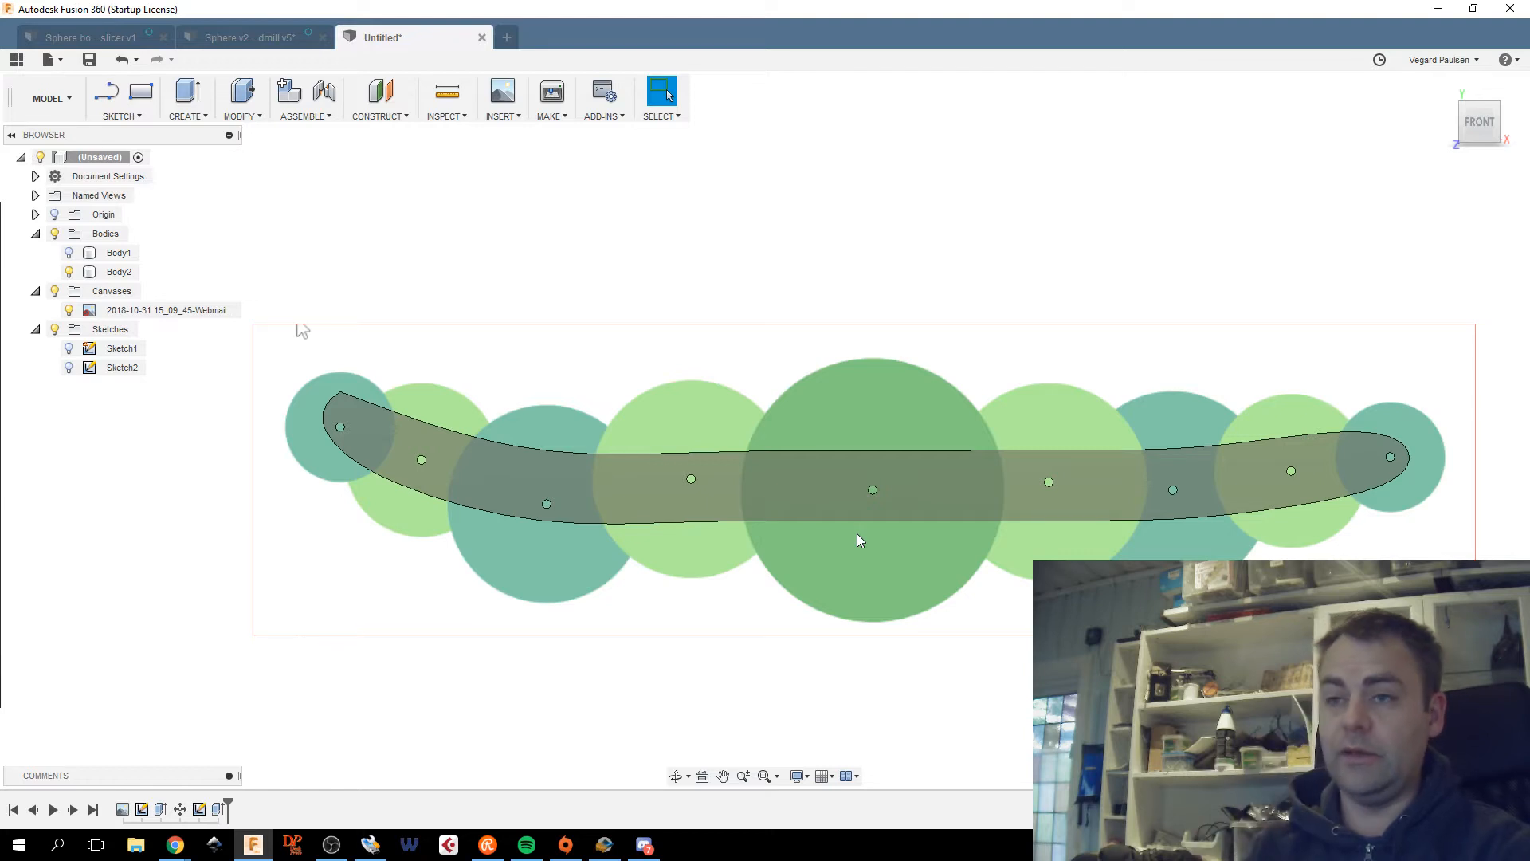
scroll(806, 499, "down", 2)
mouse_move(807, 499)
middle_mouse_down()
mouse_move(700, 515)
mouse_move(797, 529)
middle_mouse_up()
scroll(700, 515, "up", 2)
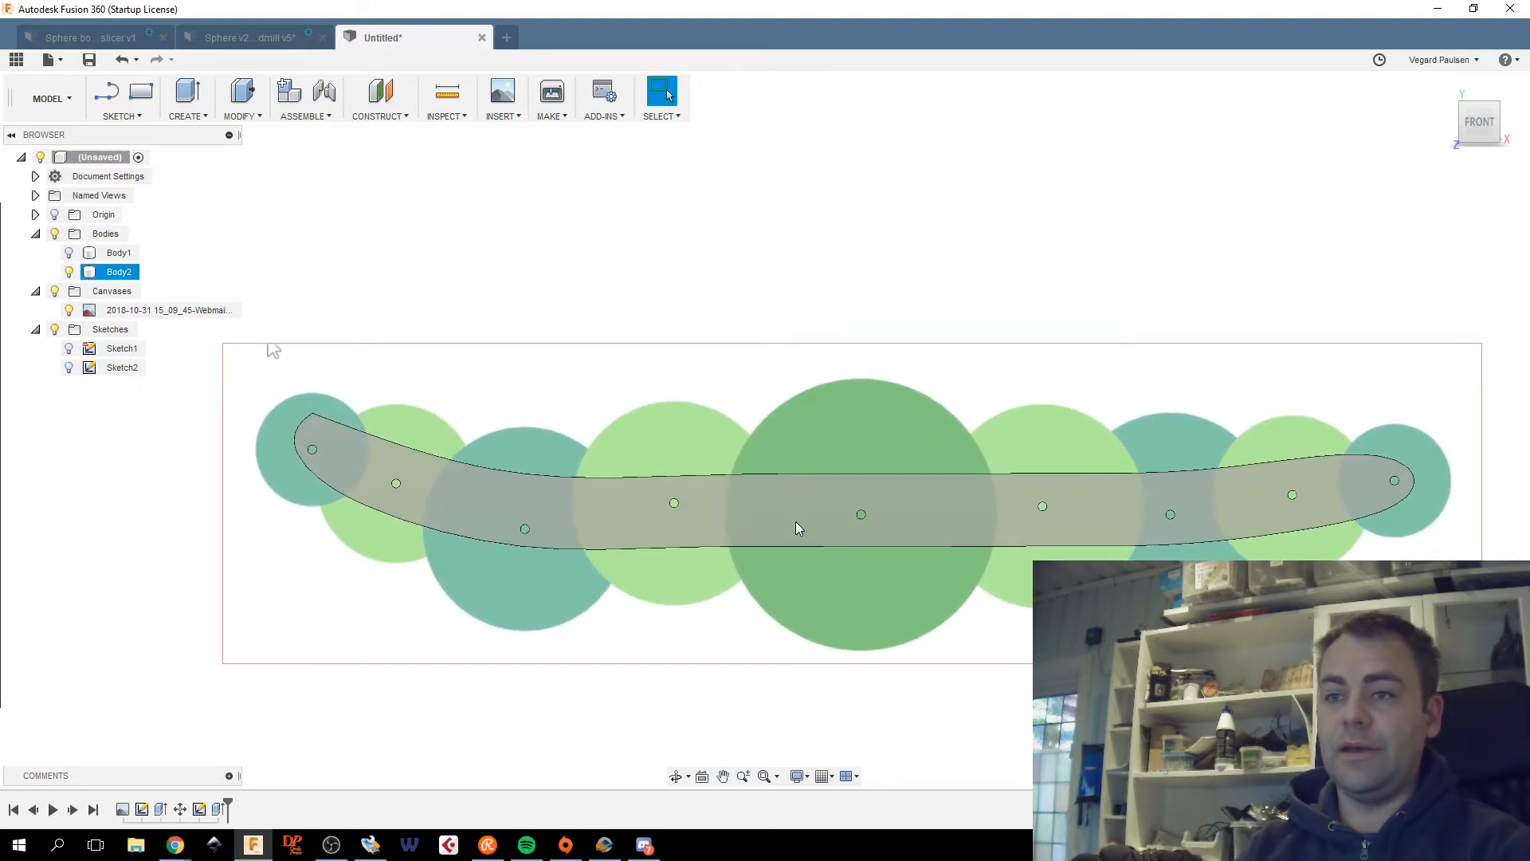
scroll(795, 523, "down", 3)
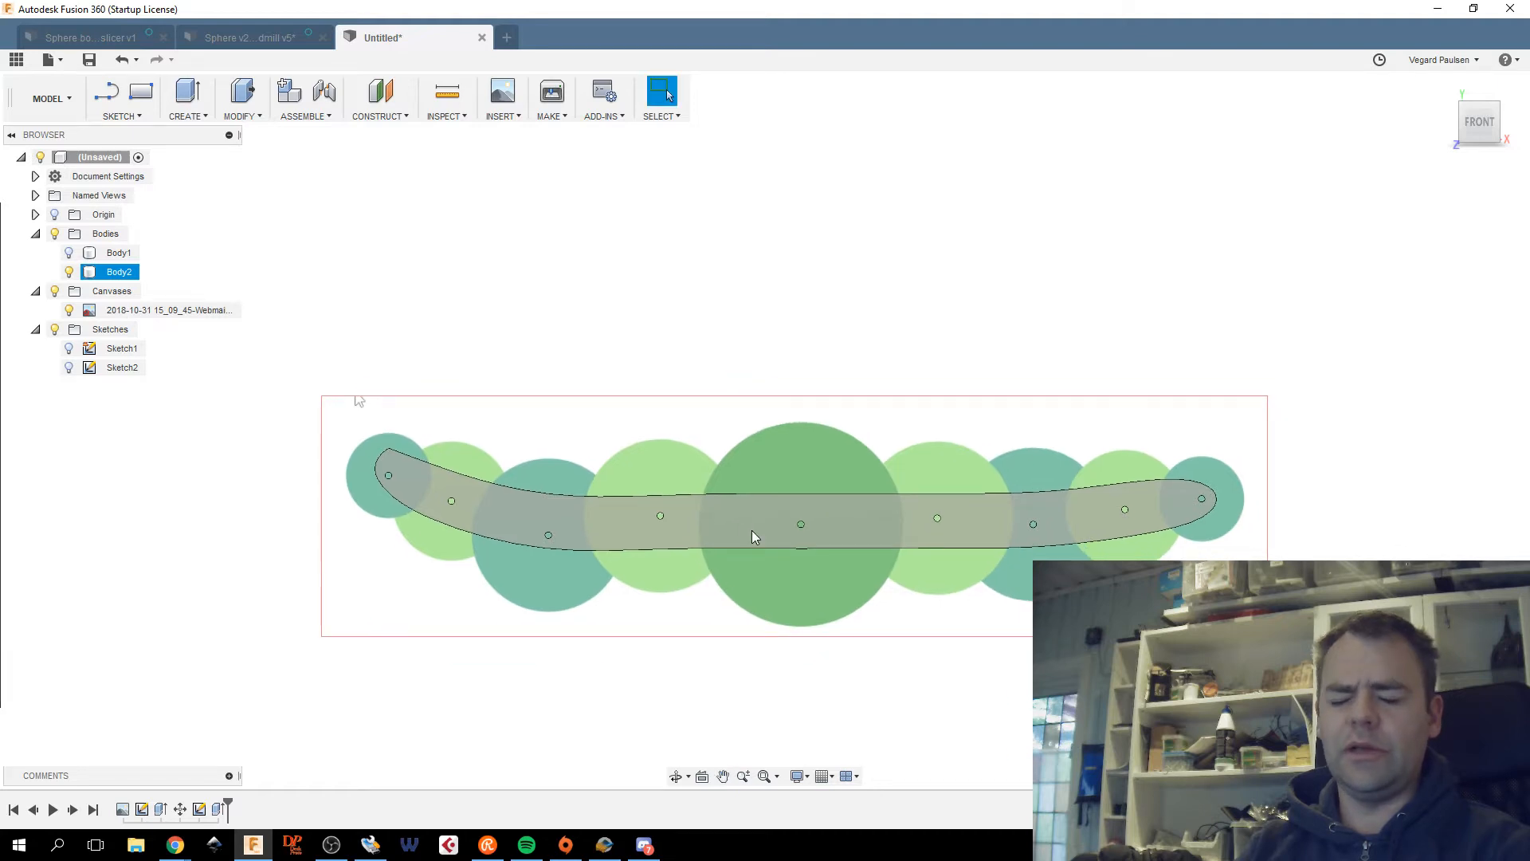
middle_click_drag(778, 471, 826, 427)
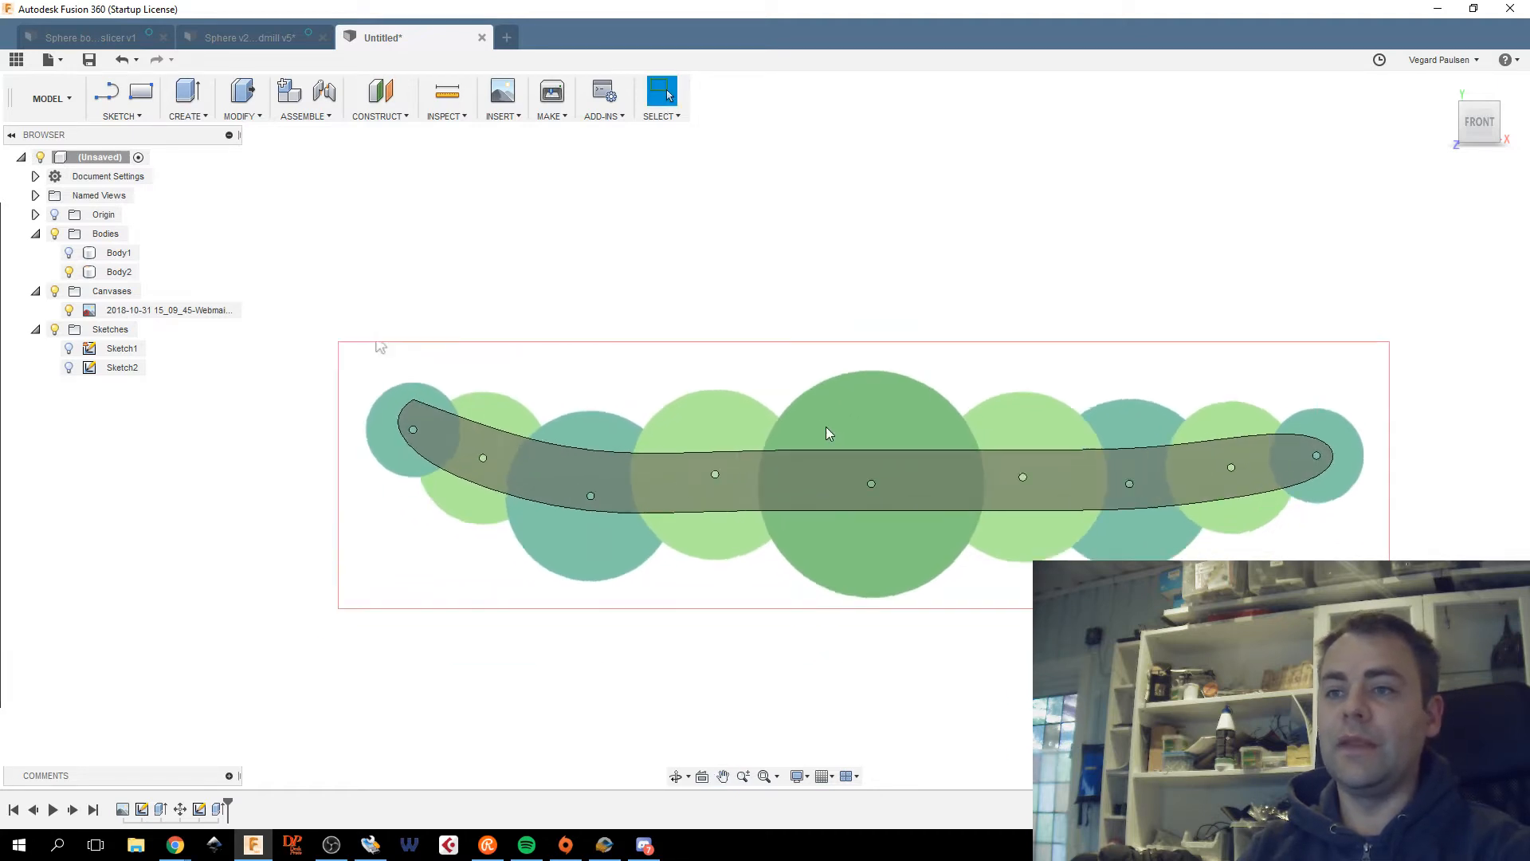
scroll(820, 435, "up", 2)
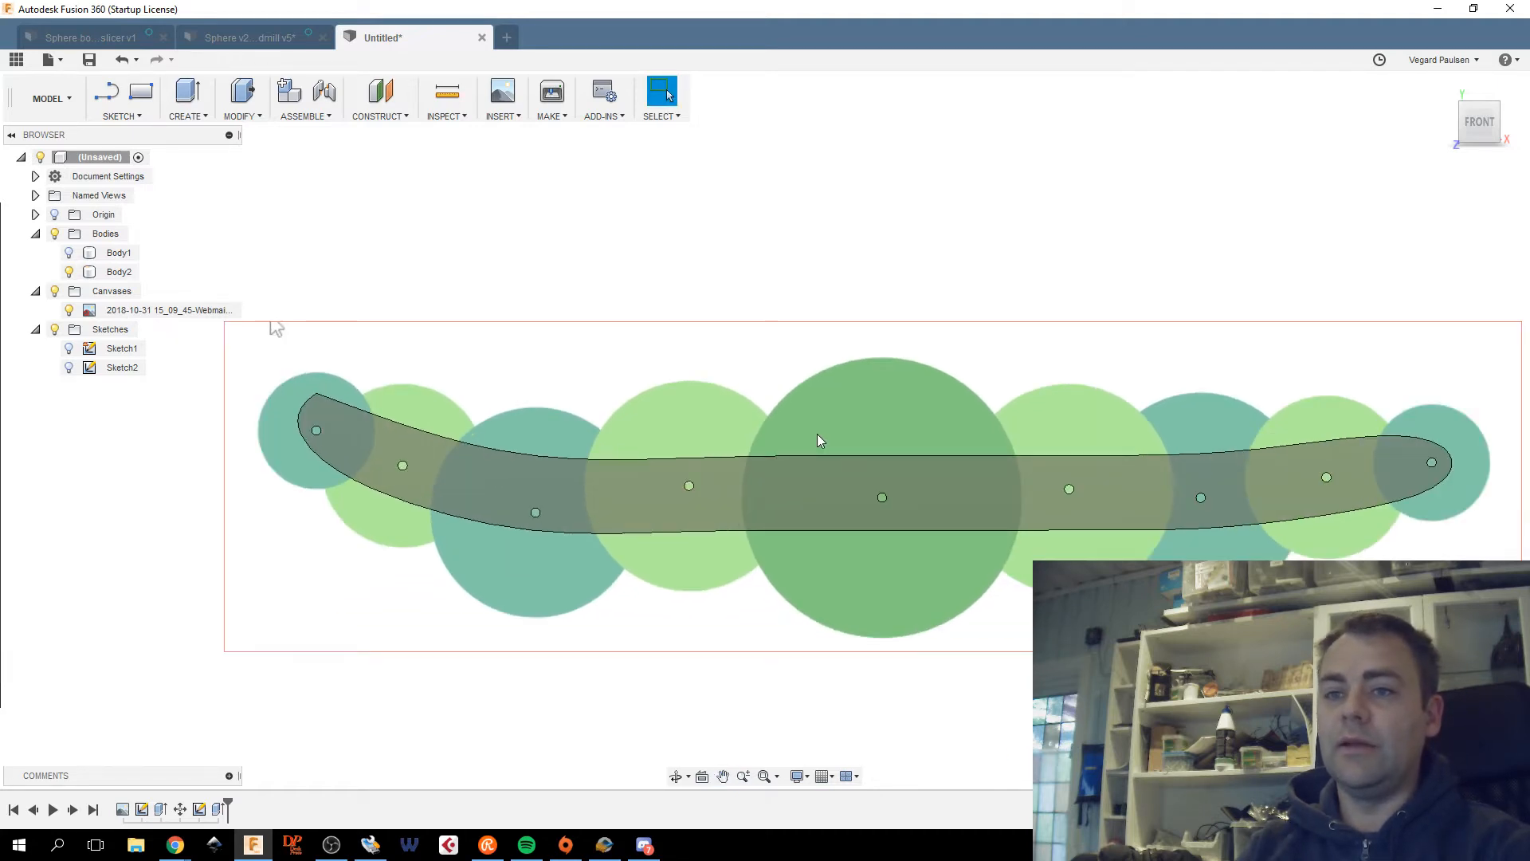
Start saving the design and choose the 2018 folder in the master project as its location.
left_click(90, 62)
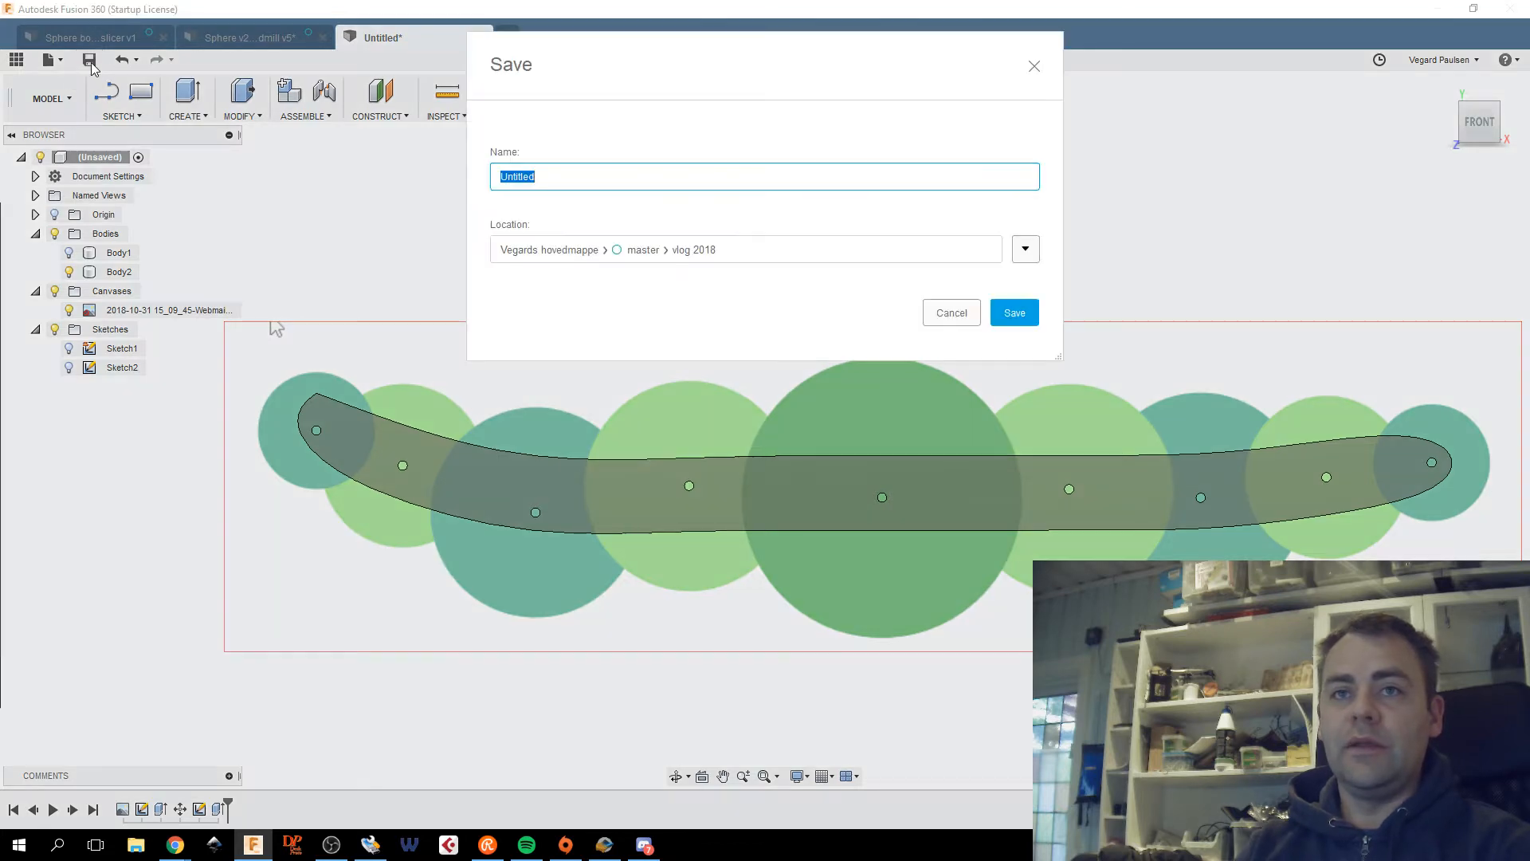
left_click(1025, 248)
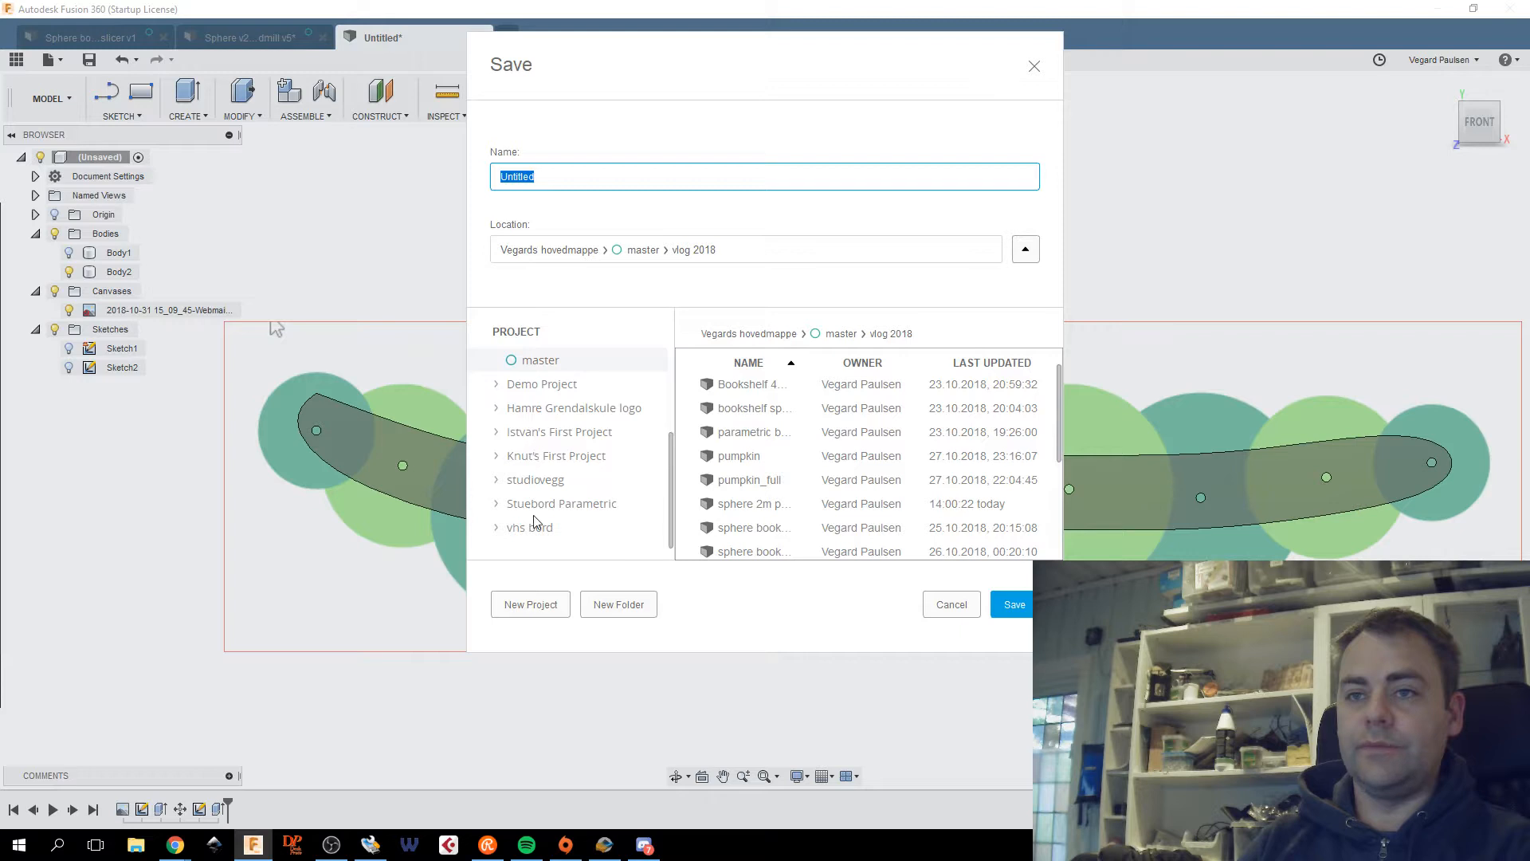
scroll(540, 478, "up", 2)
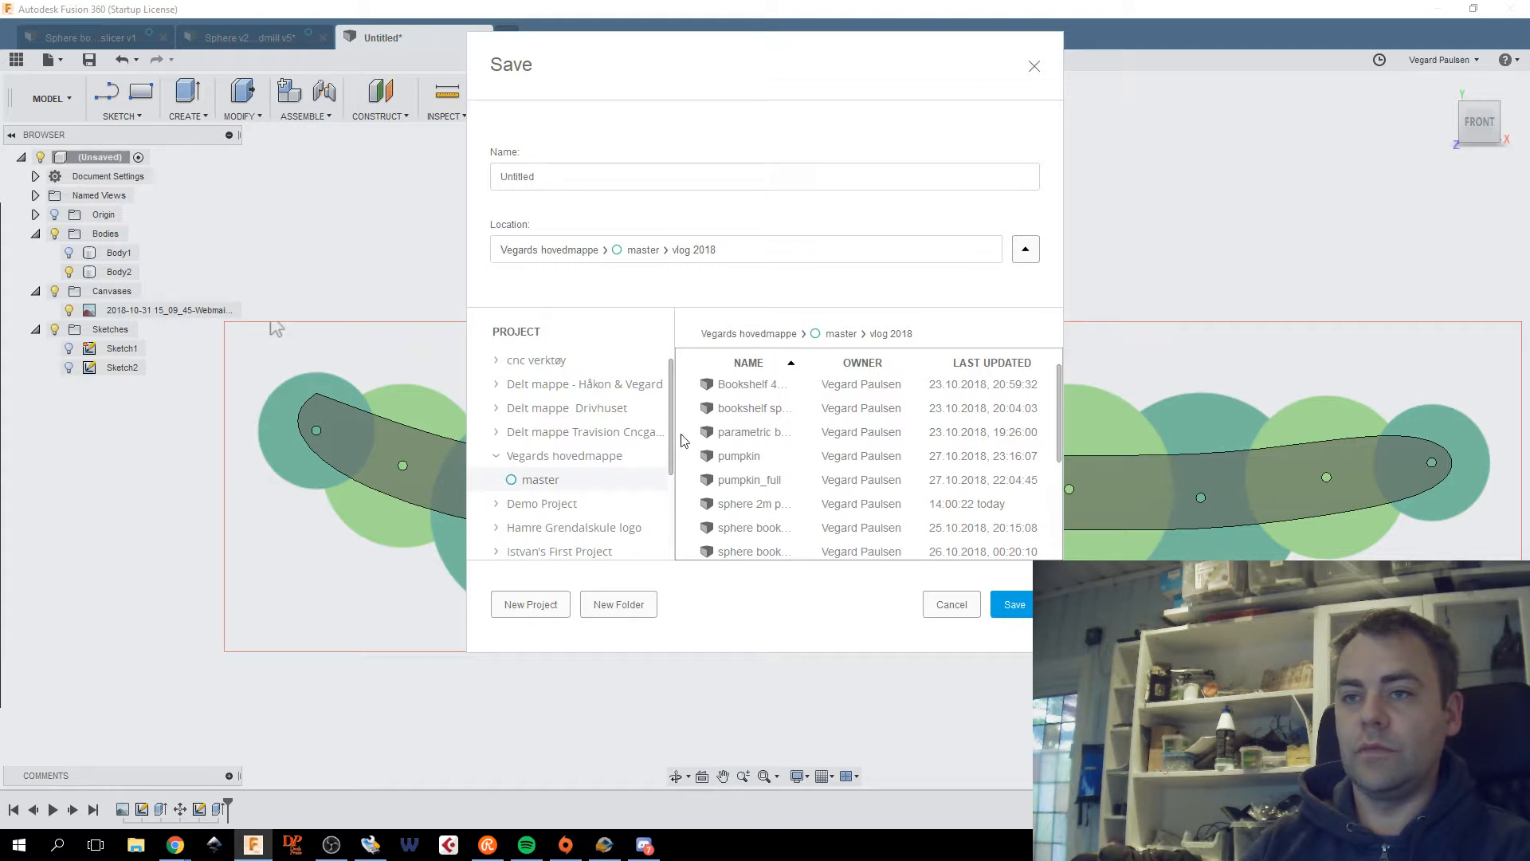
left_click(574, 456)
left_click(573, 456)
left_click(574, 456)
left_click(571, 455)
left_click(571, 455)
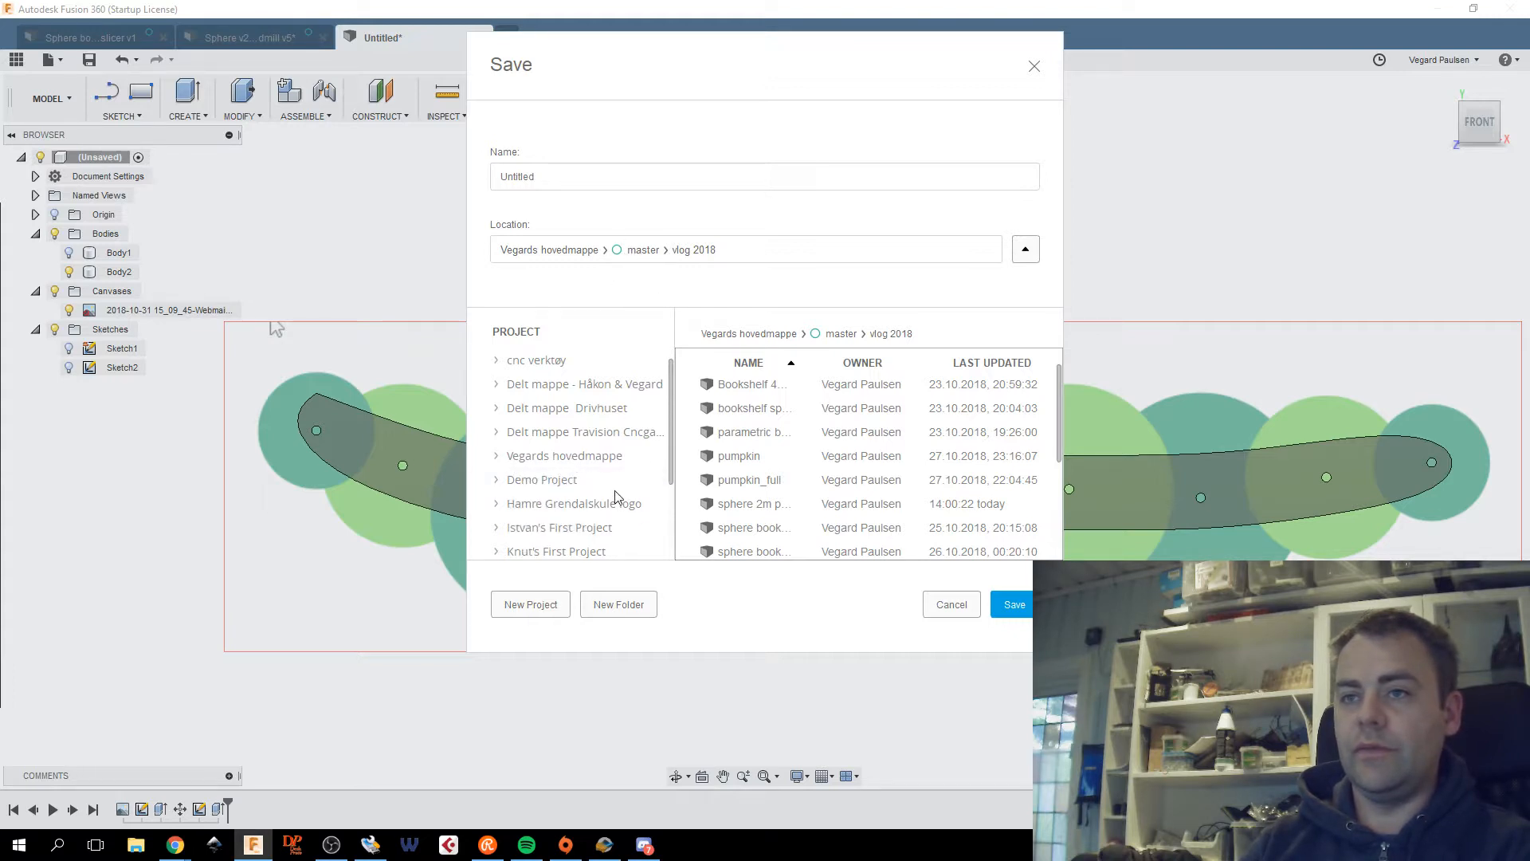
scroll(552, 398, "down", 2)
scroll(561, 422, "up", 2)
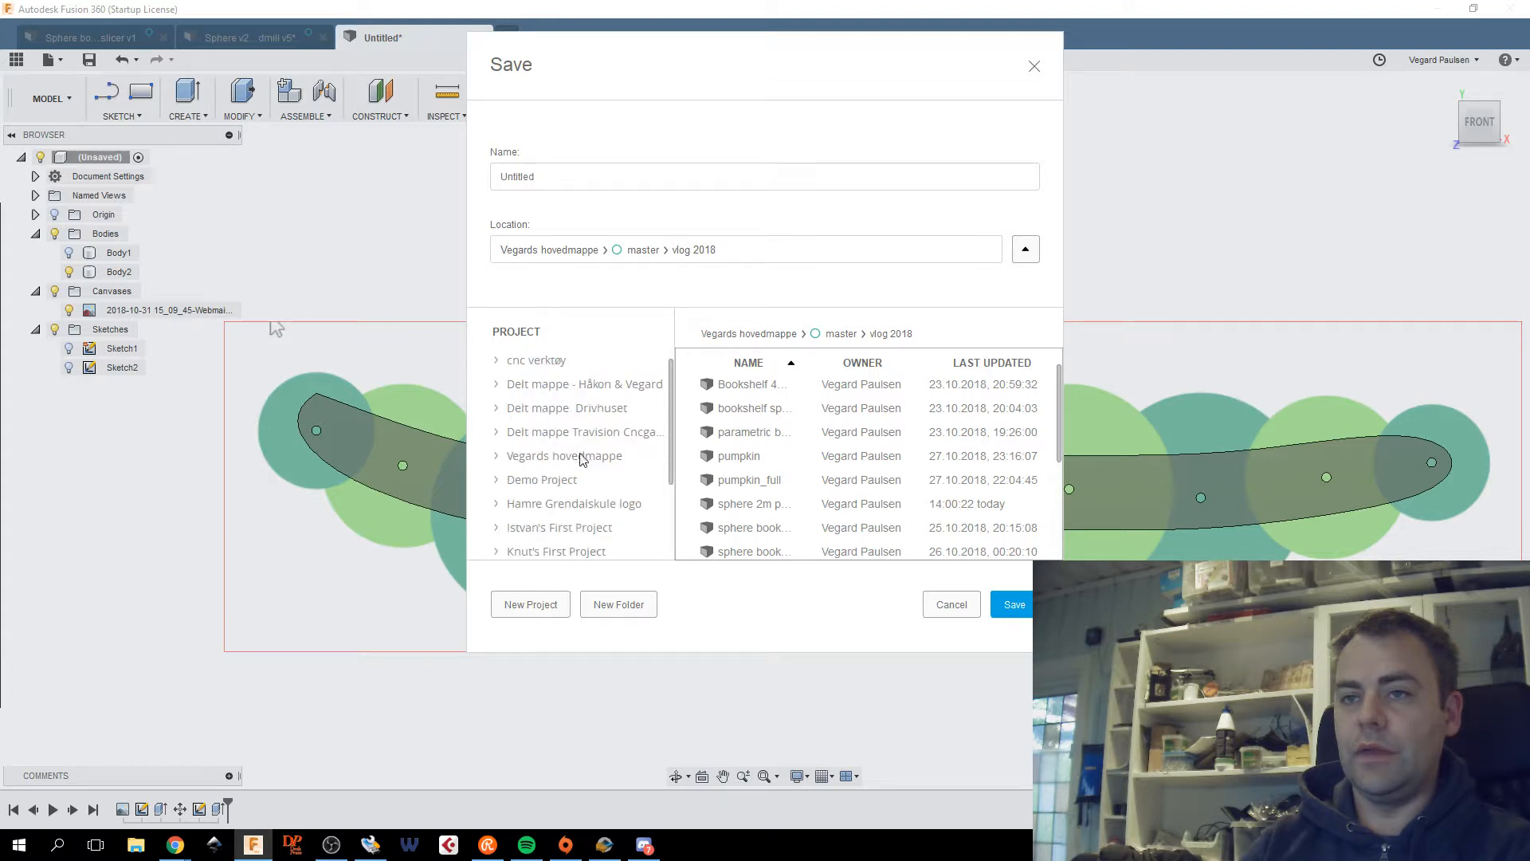
left_click(582, 458)
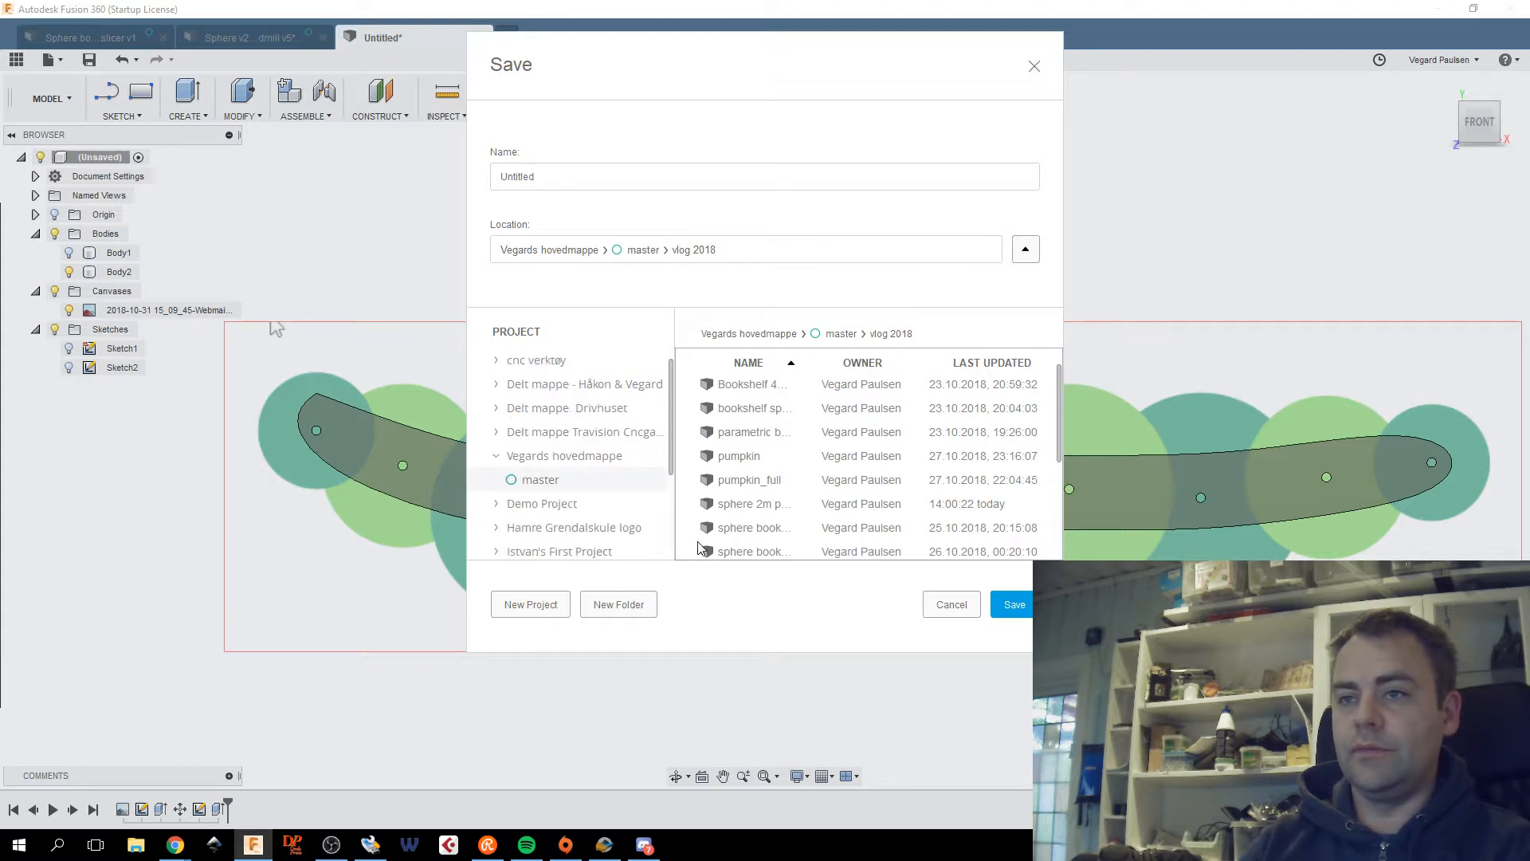
left_click(832, 335)
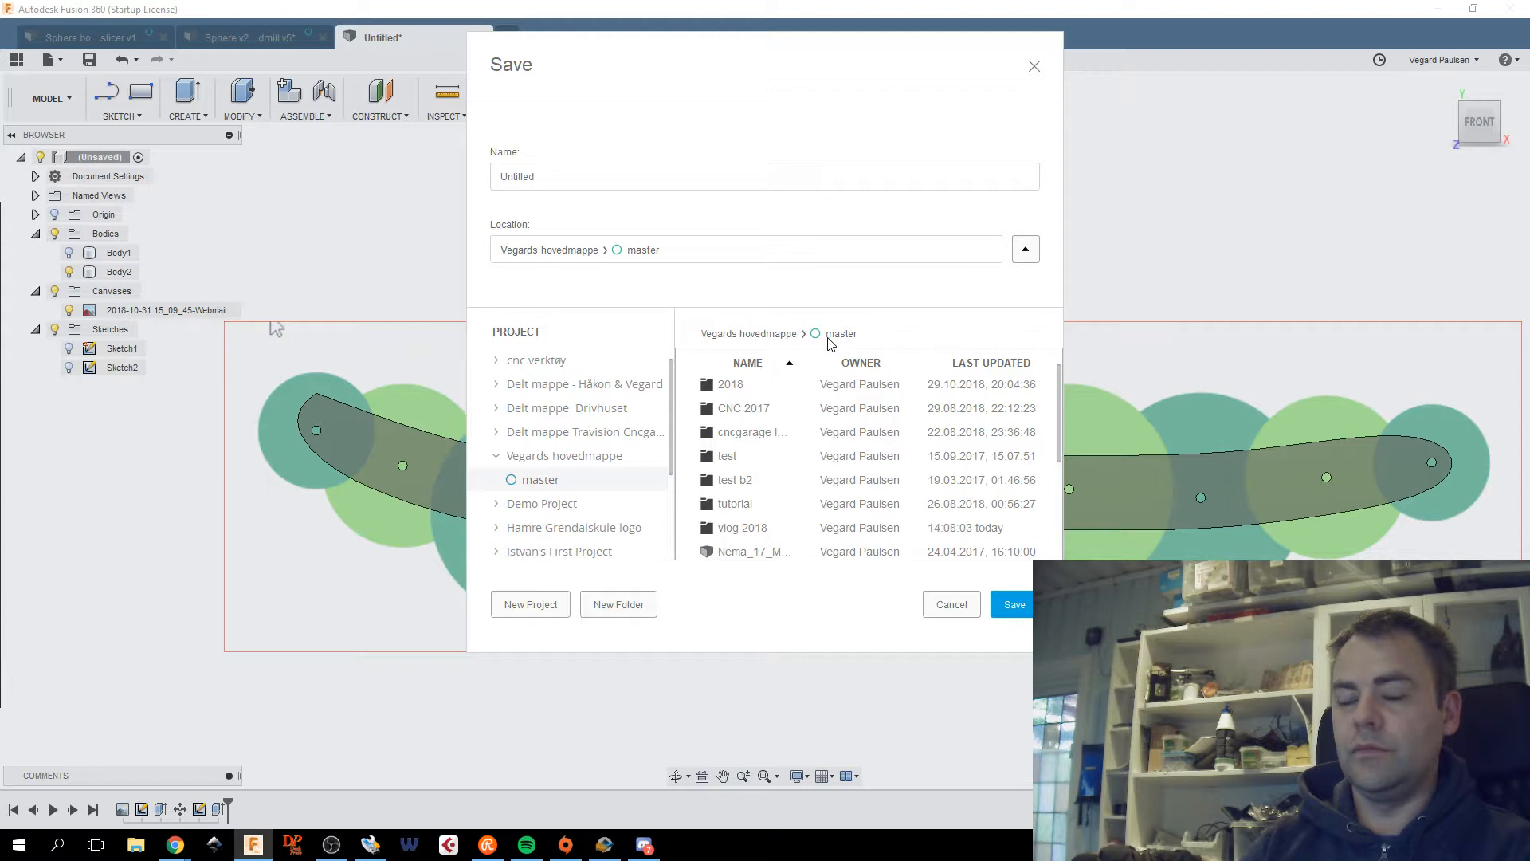
double_click(732, 385)
Name the design "Tropisk design" and save it.
left_click(635, 167)
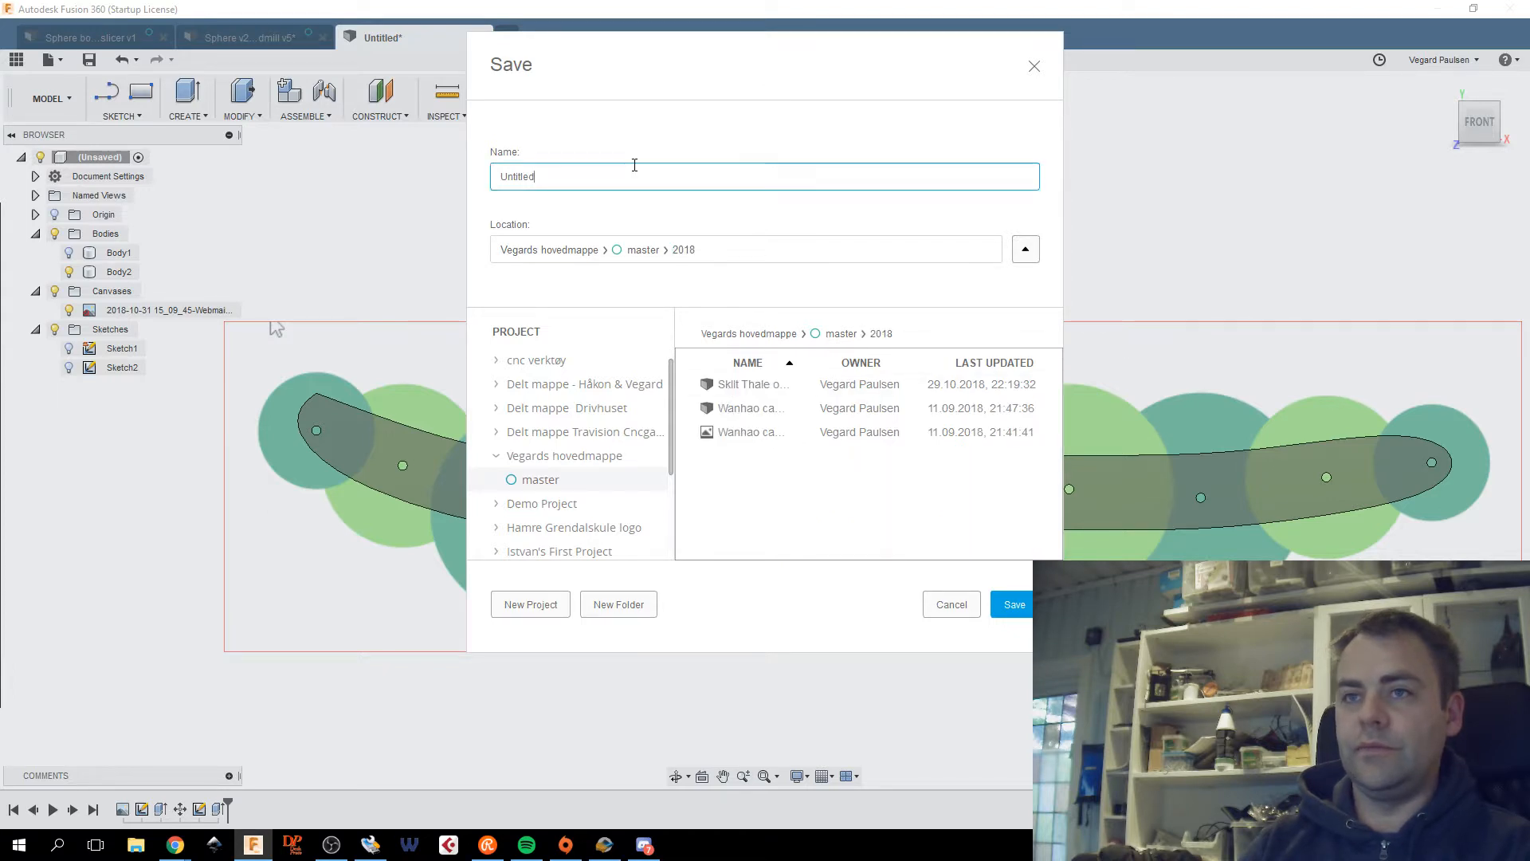
double_click(647, 173)
type("Tr")
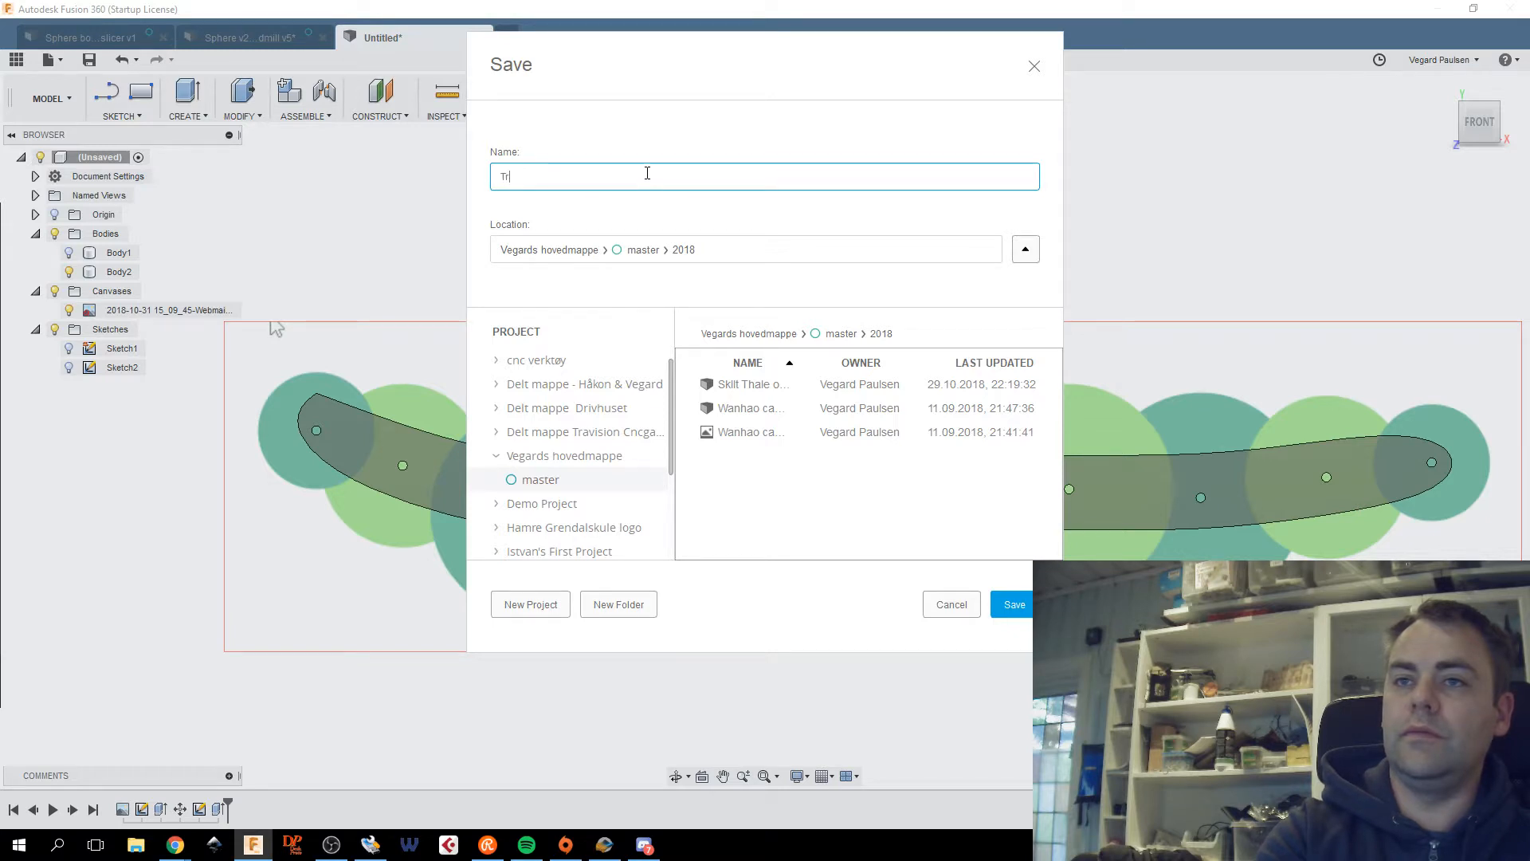
type("iosuoi")
key("BackSpace")
key("BackSpace")
key("BackSpace")
key("BackSpace")
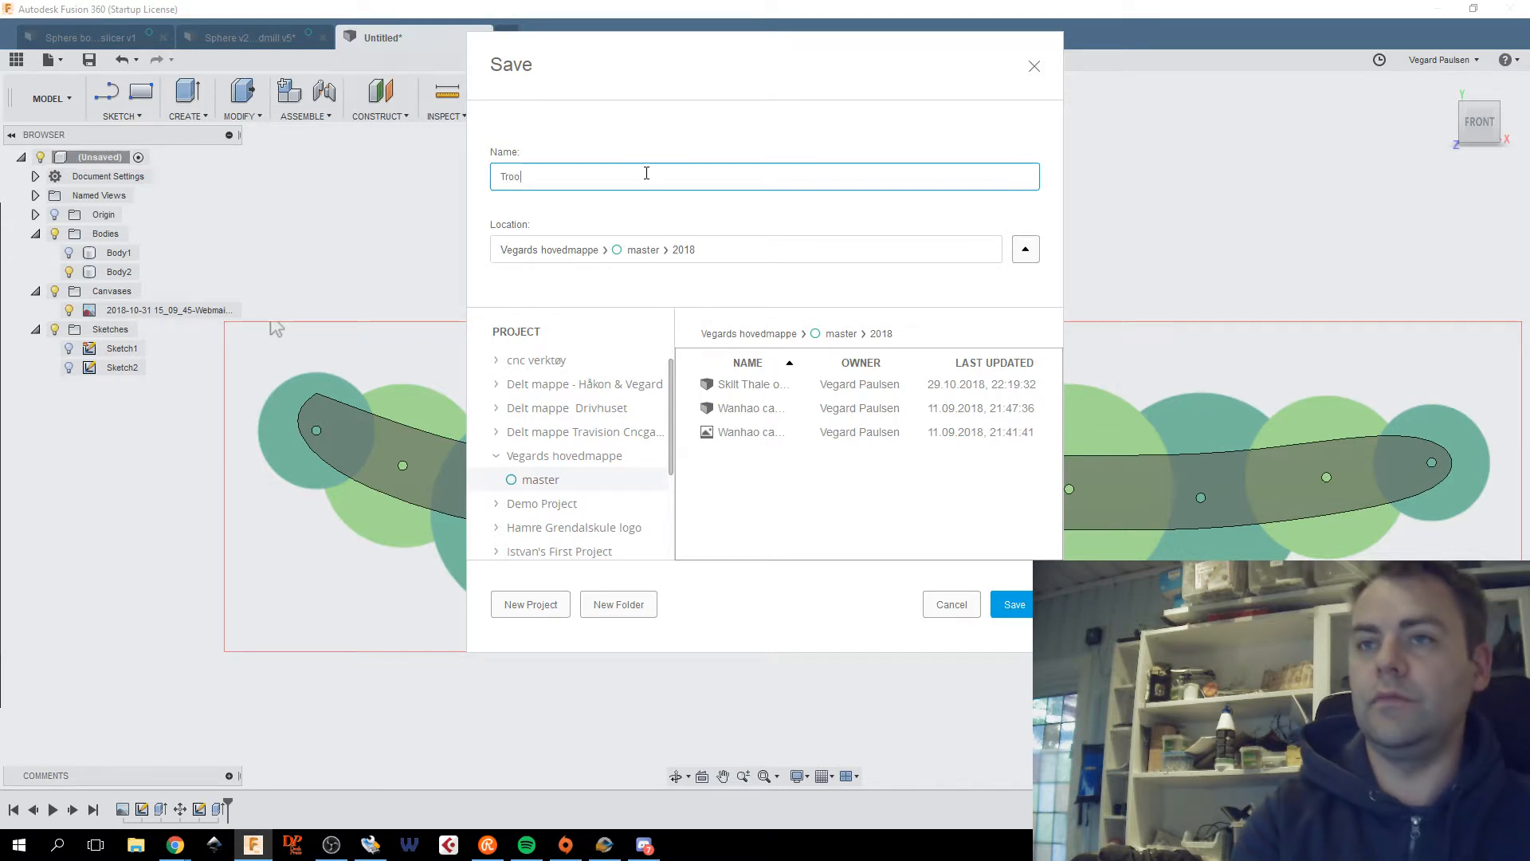
type("opisk ")
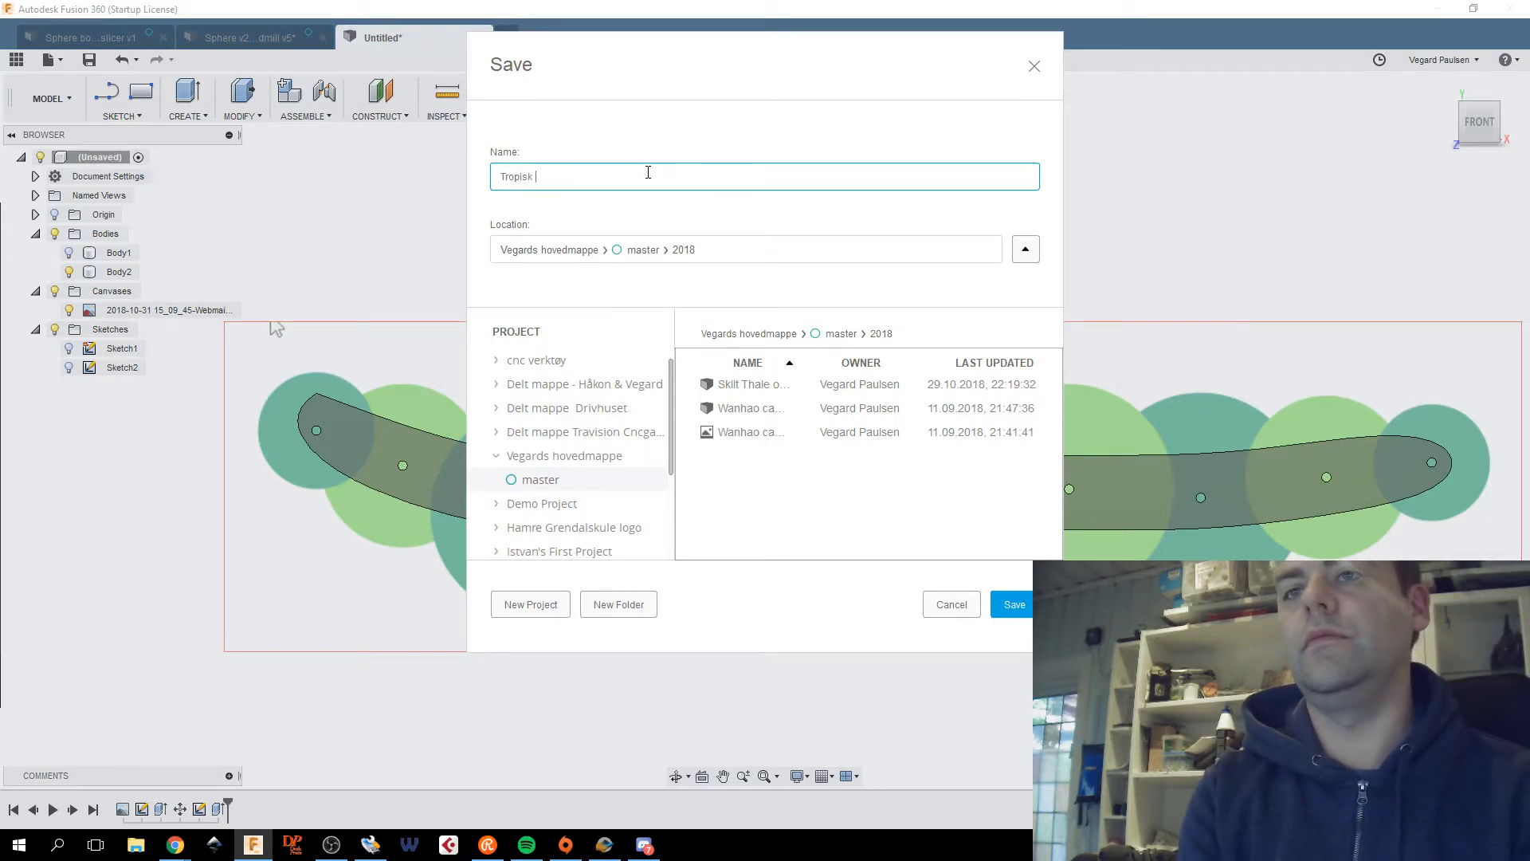
type("deisign")
key("Return")
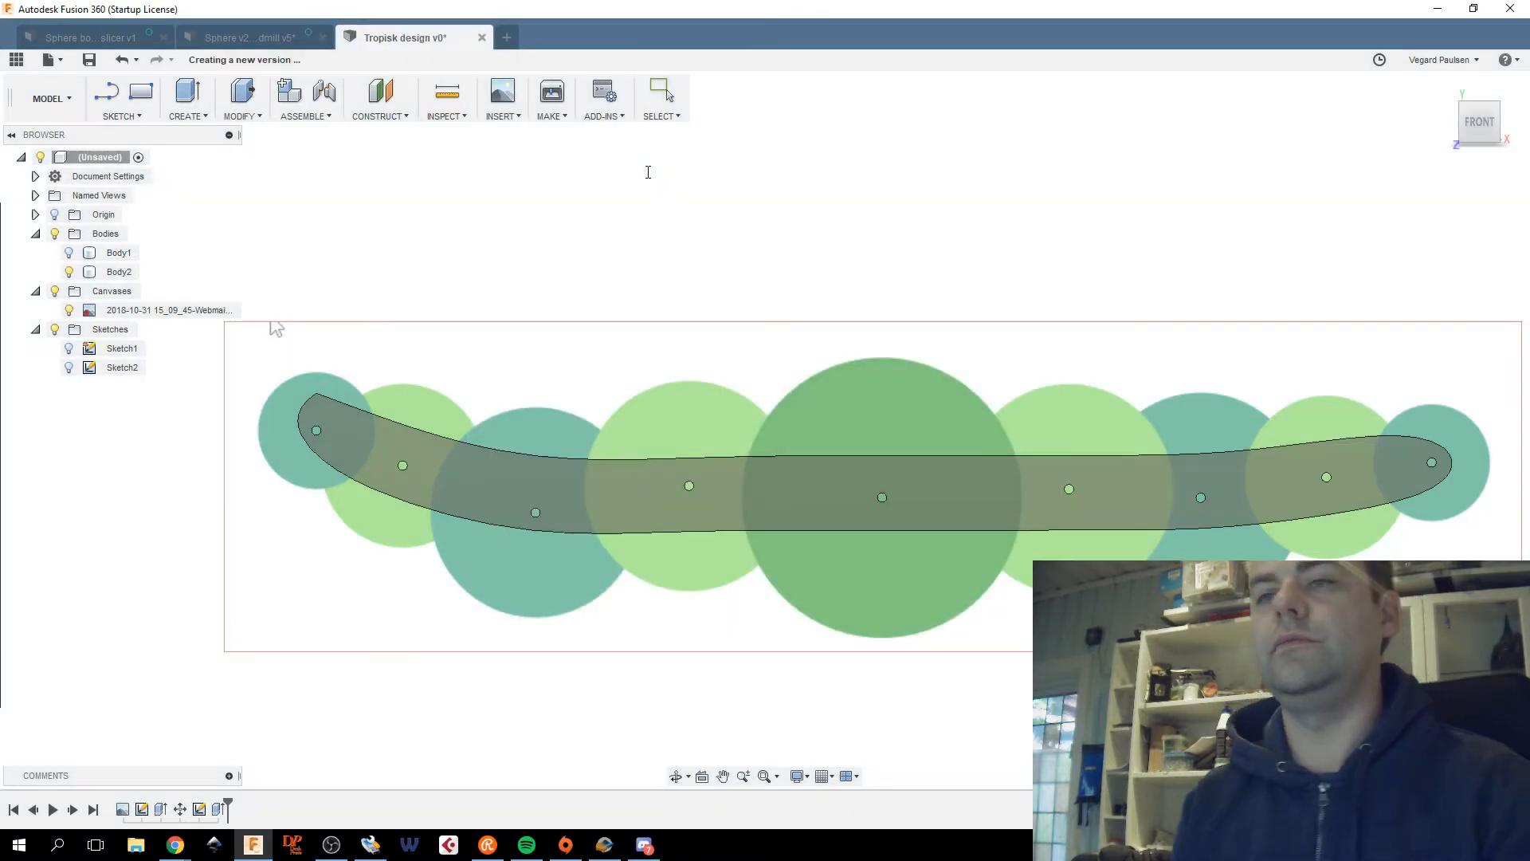
Rename the extruded spline band body as "tro back plate".
scroll(601, 556, "down", 3)
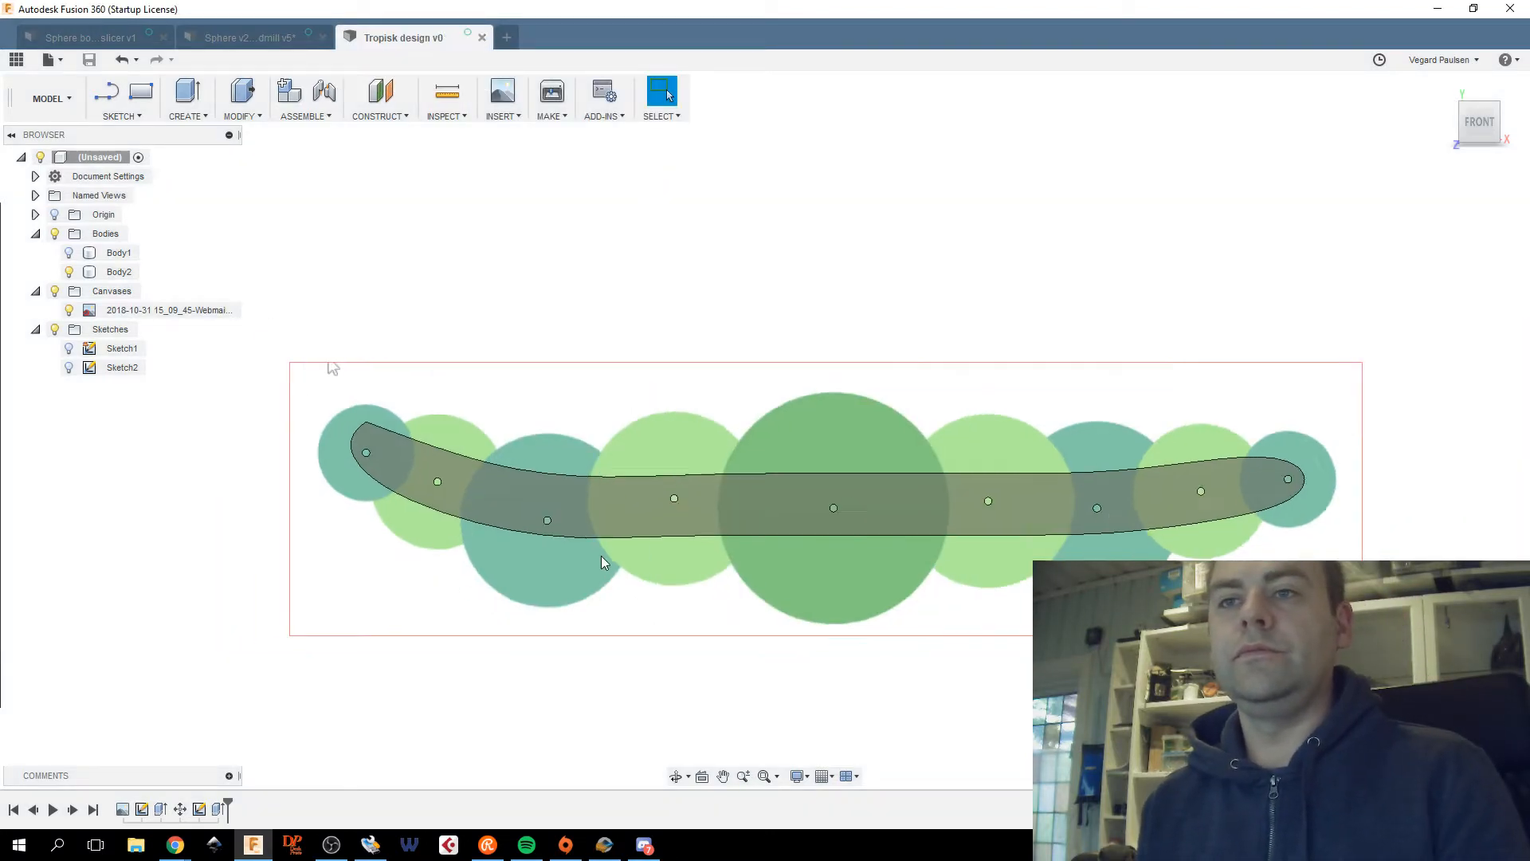
left_click(511, 478)
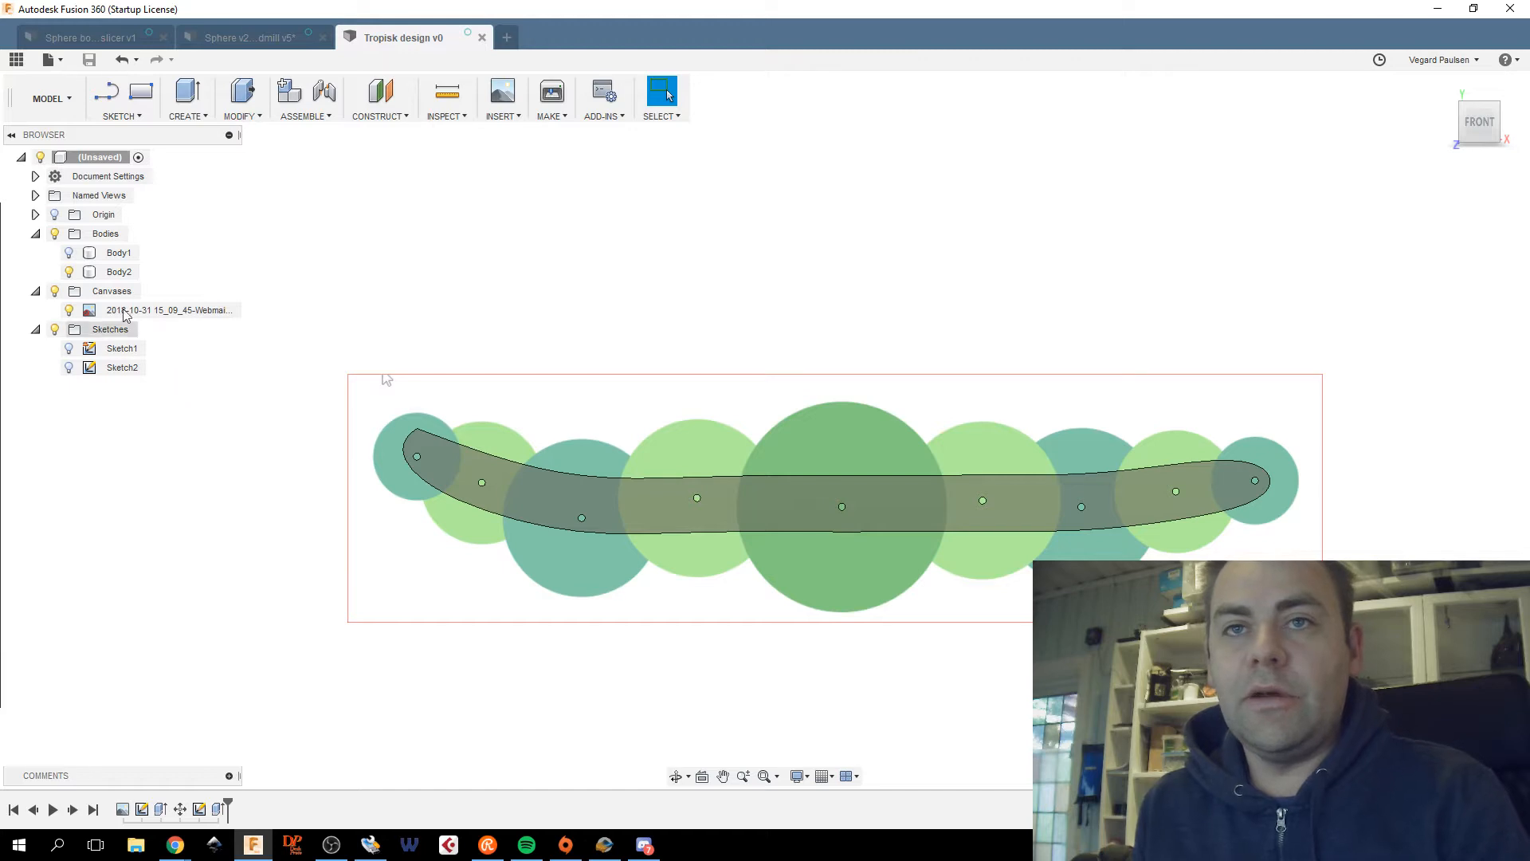
right_click(115, 275)
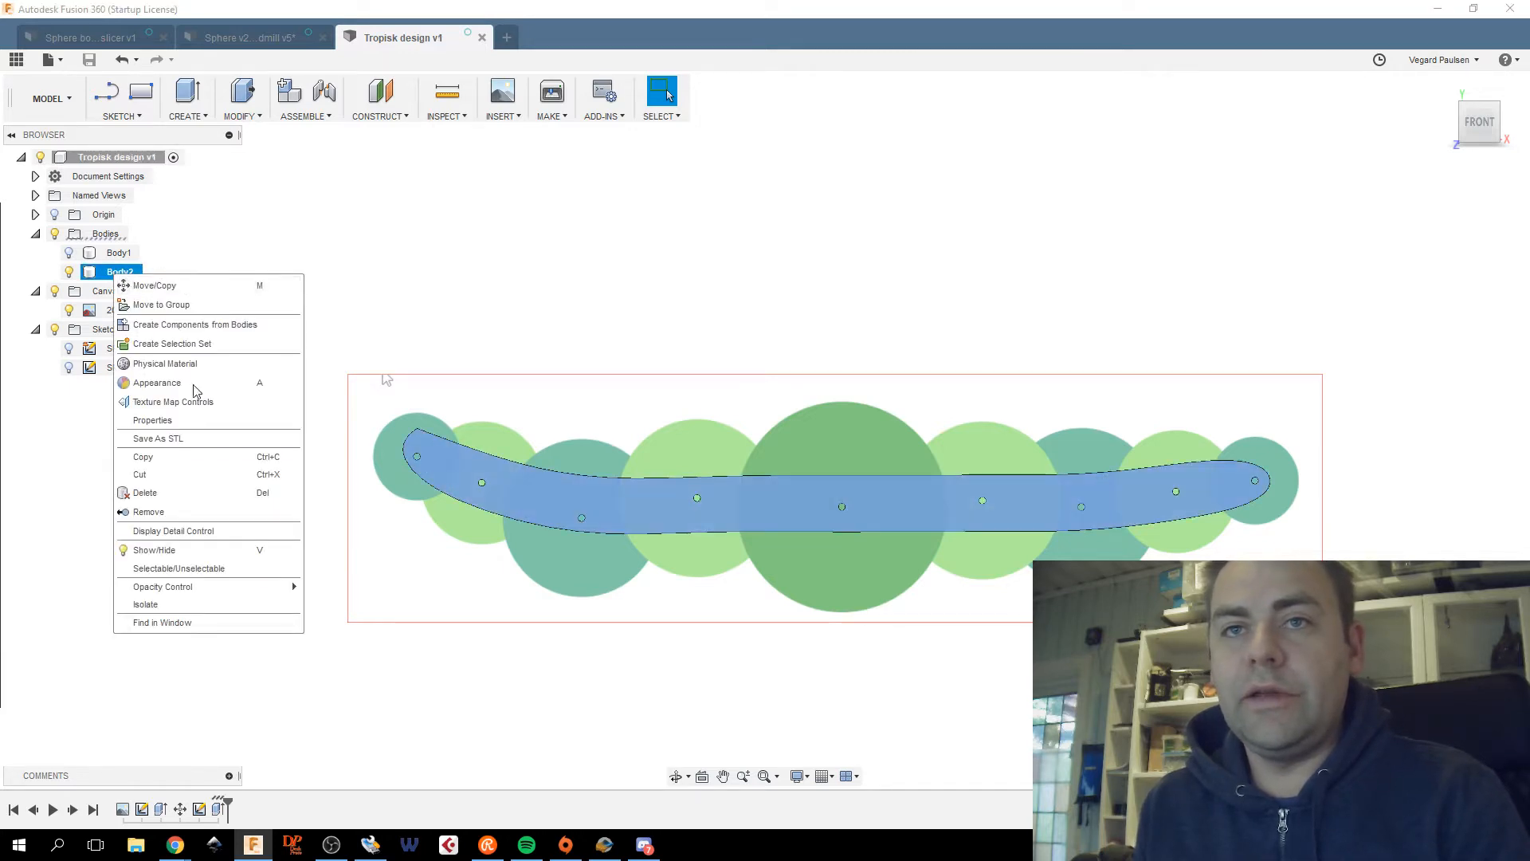
left_click(183, 457)
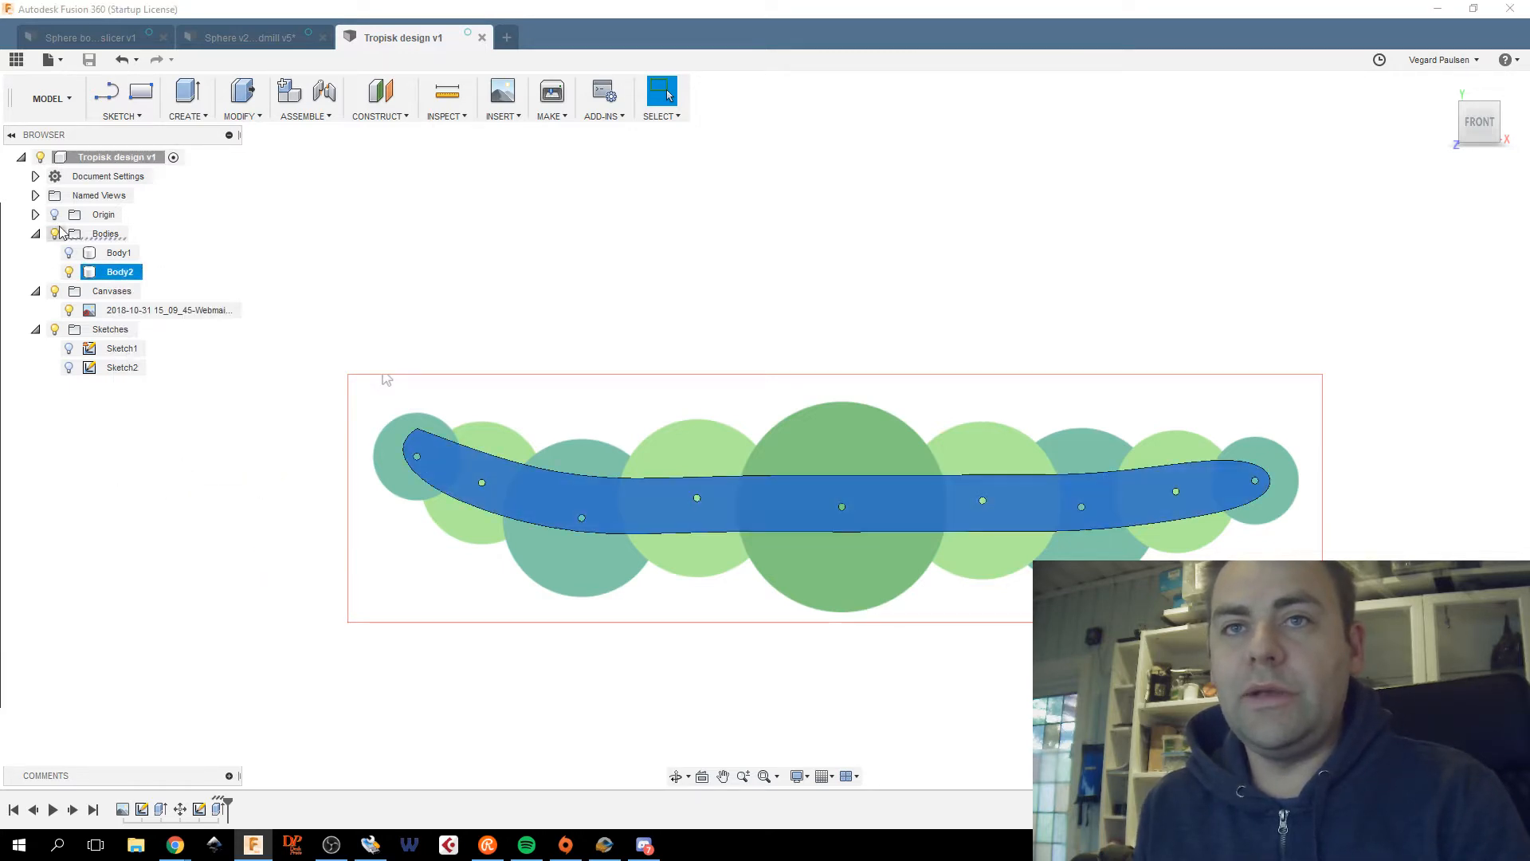
double_click(121, 272)
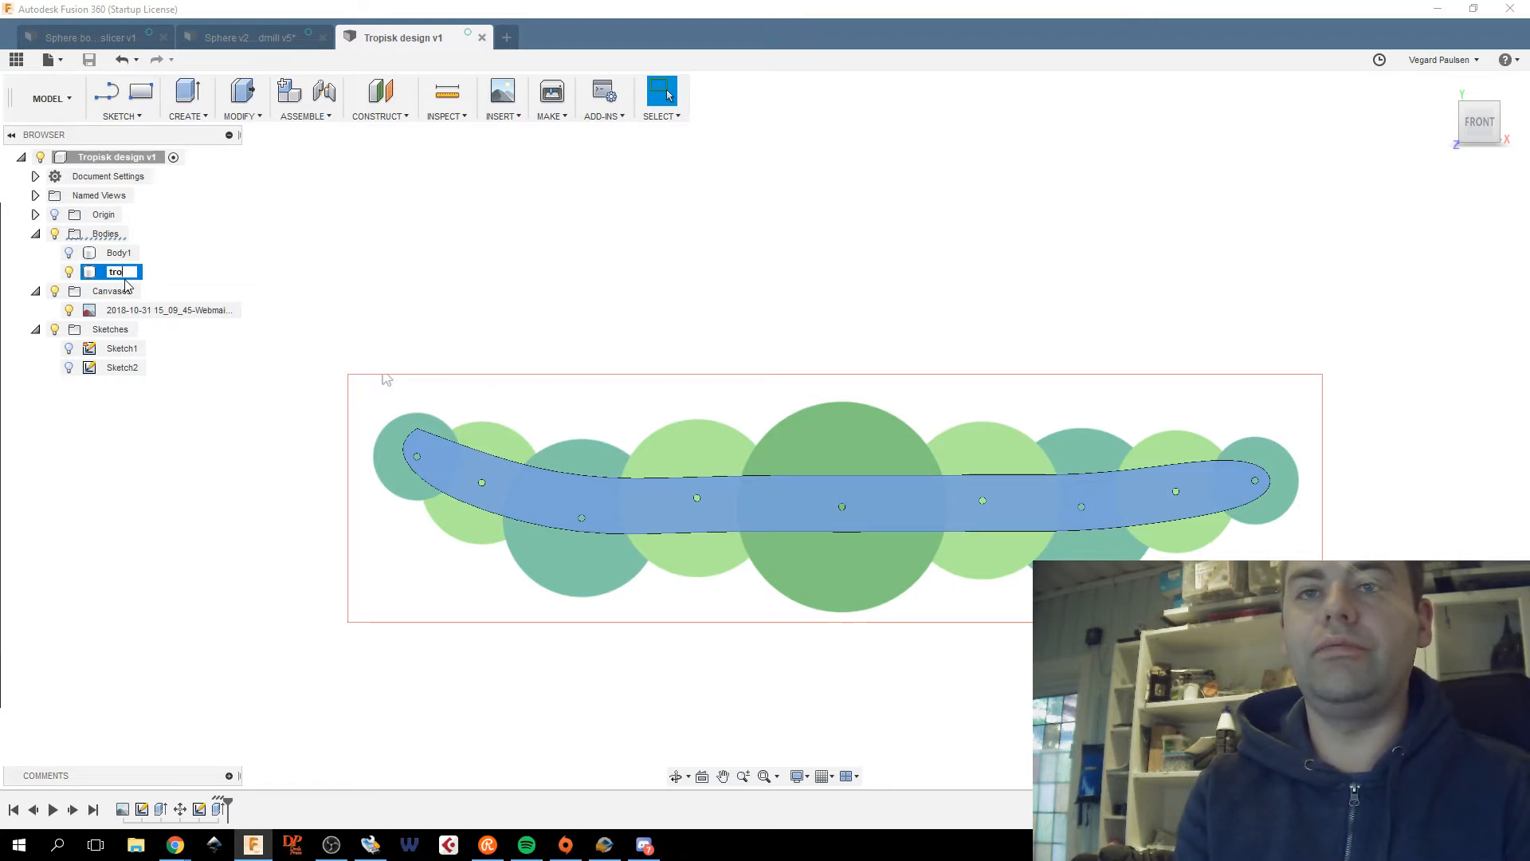
type("tro back pla")
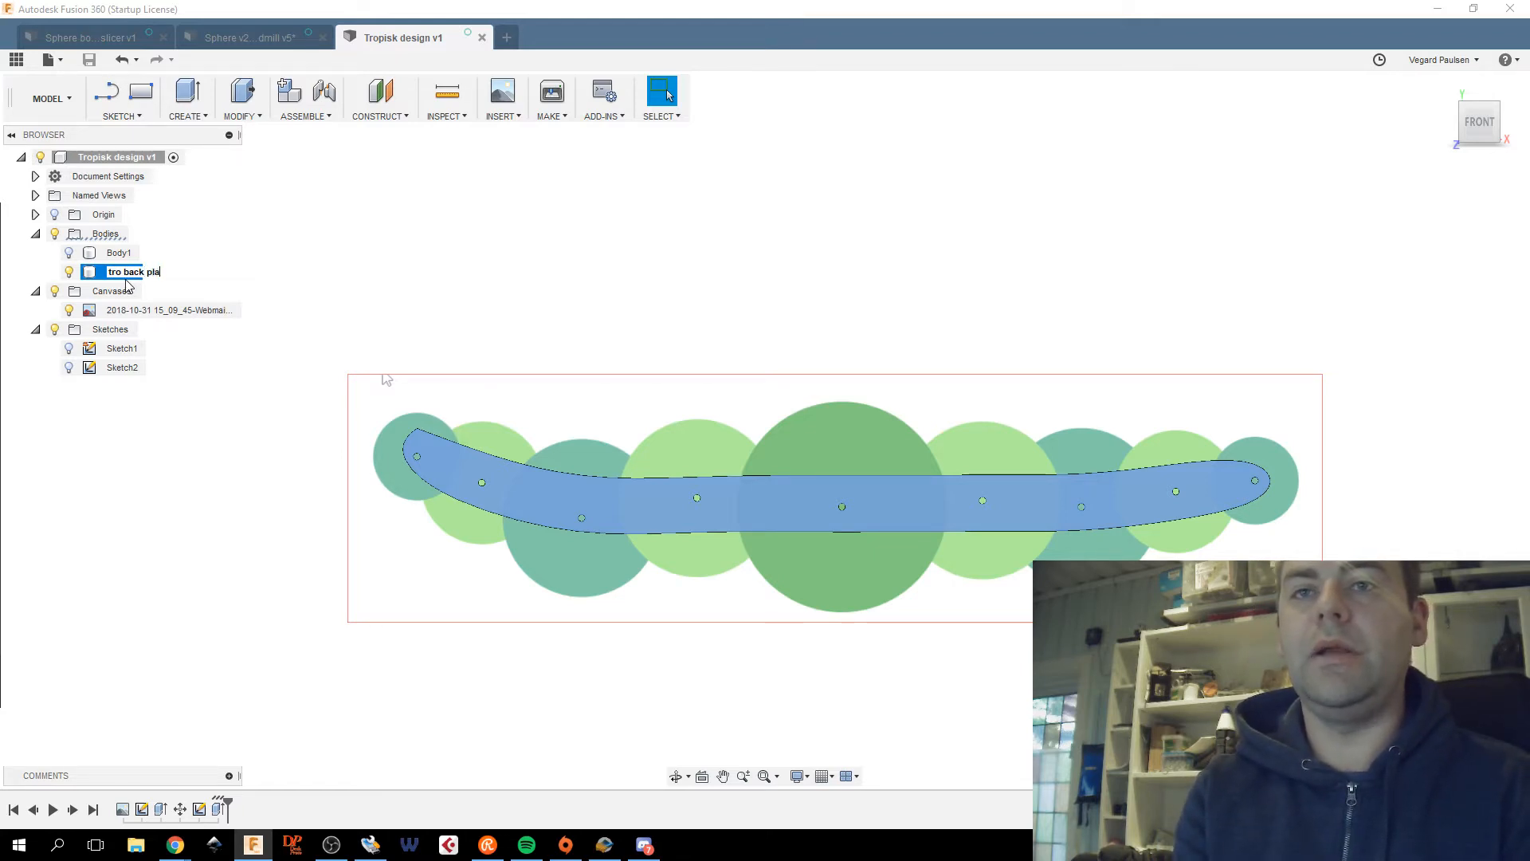
type("te")
key("Return")
Copy the tro back plate body and try to paste it among the bodies of the Sphere v2 bookshelf design.
right_click(130, 273)
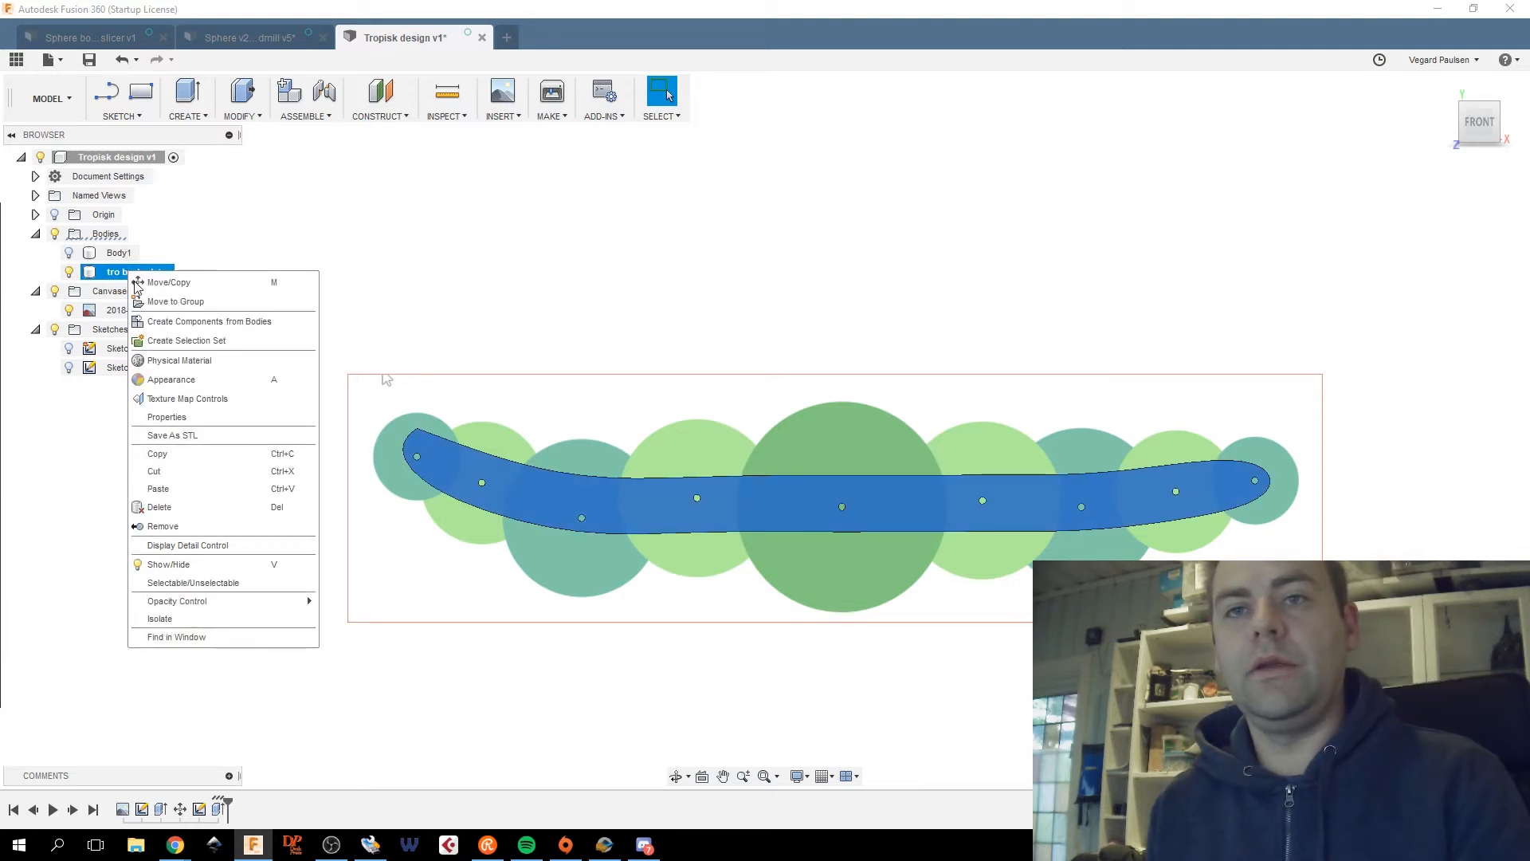
left_click(157, 453)
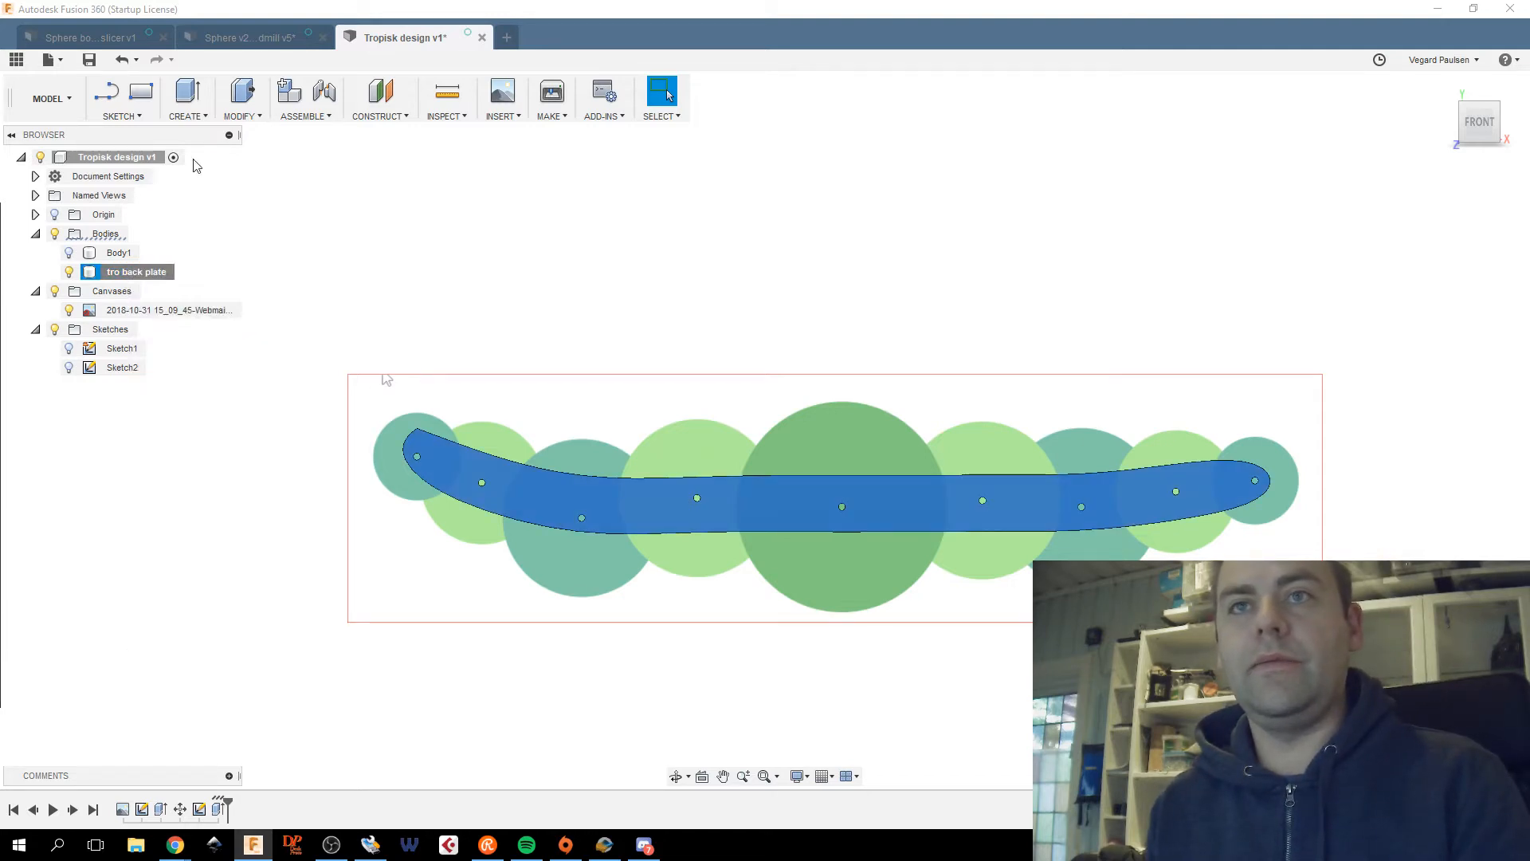
left_click(264, 44)
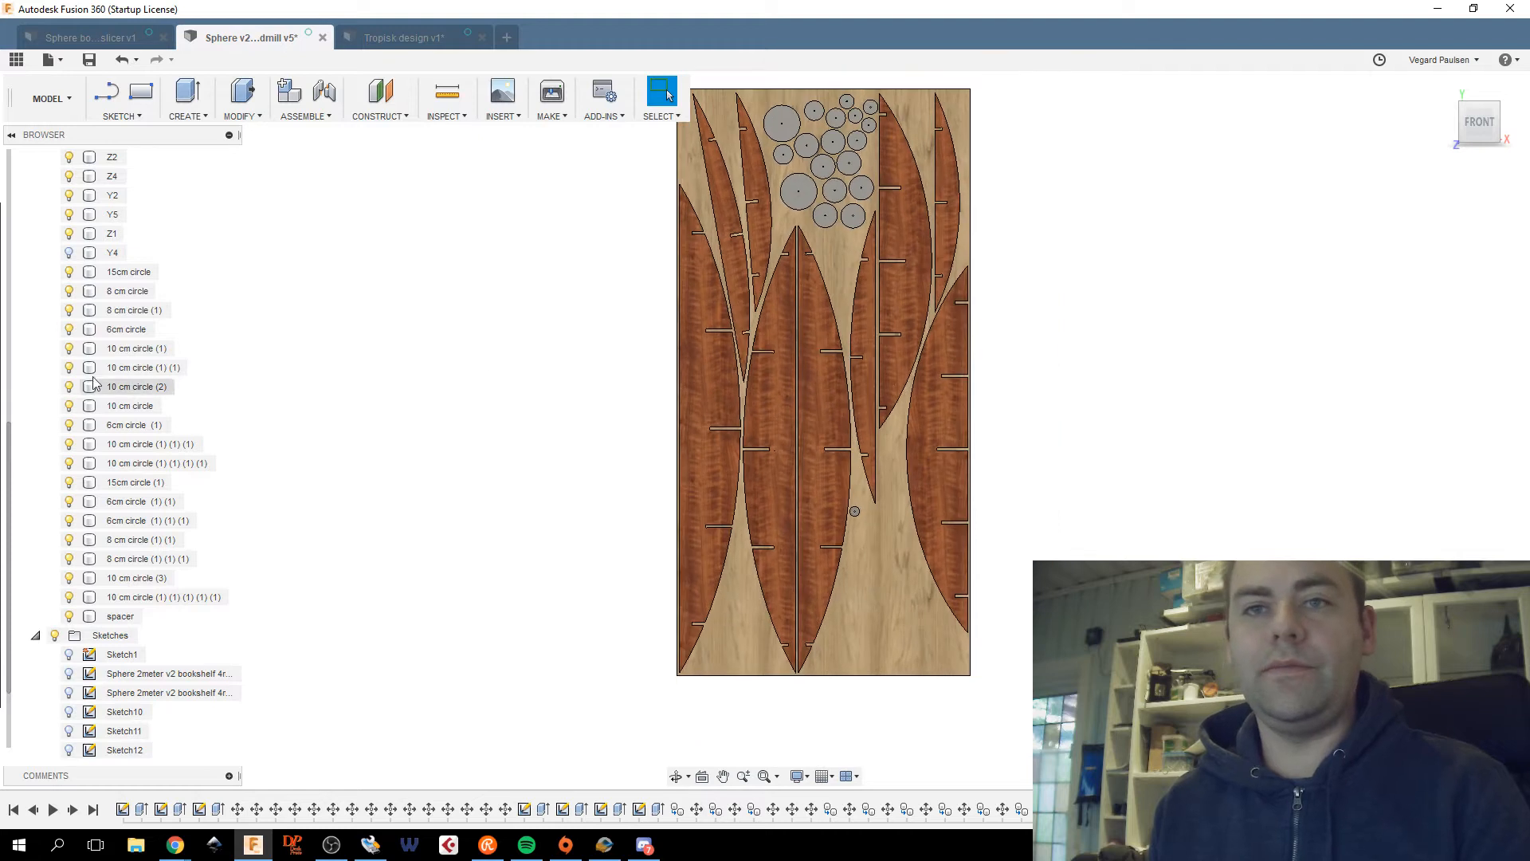
right_click(250, 308)
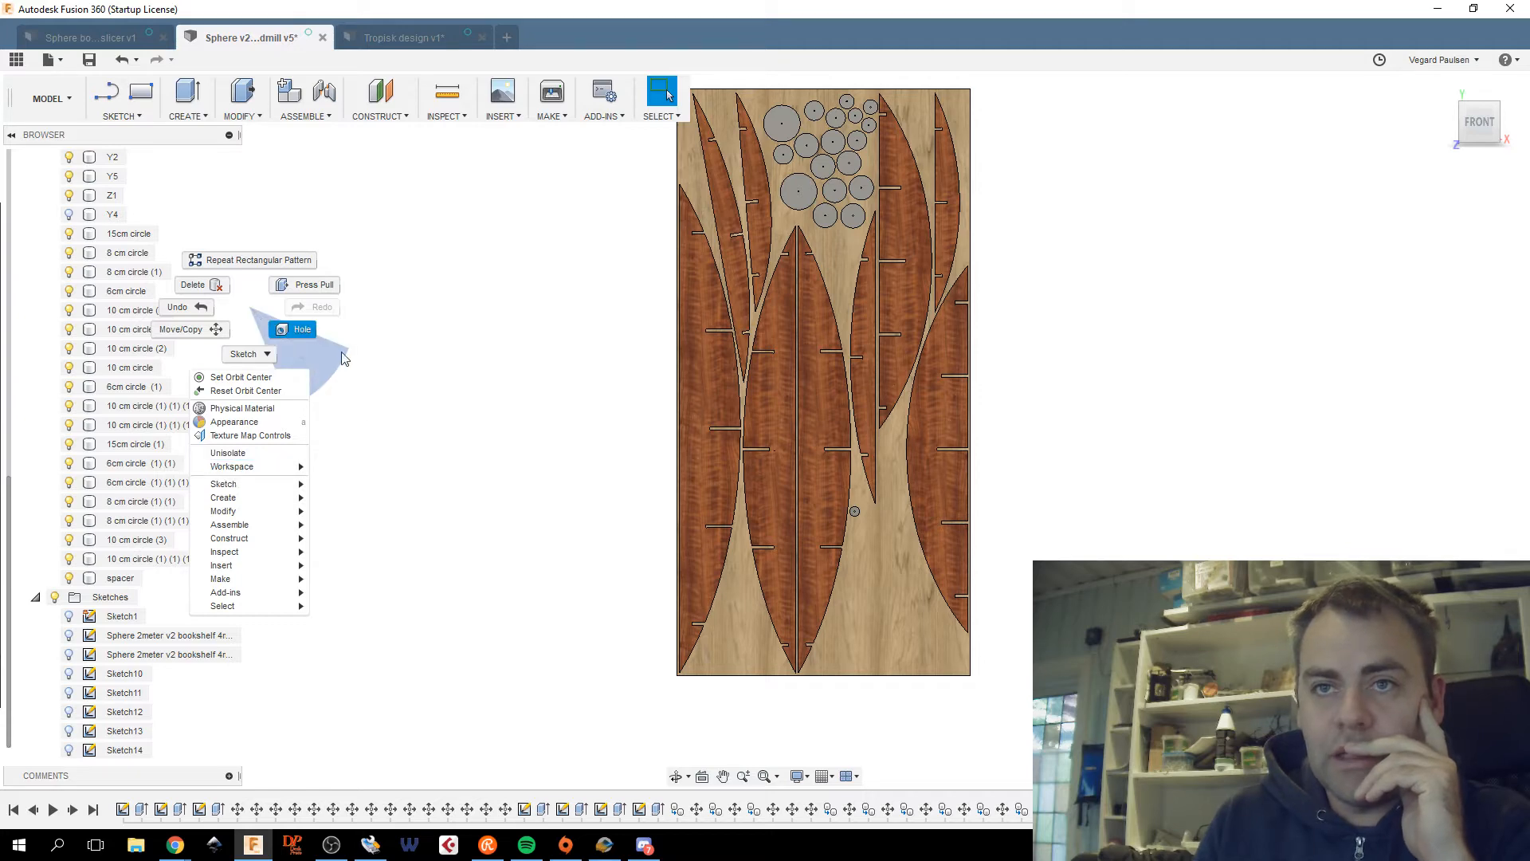
key("Escape")
scroll(223, 314, "up", 6)
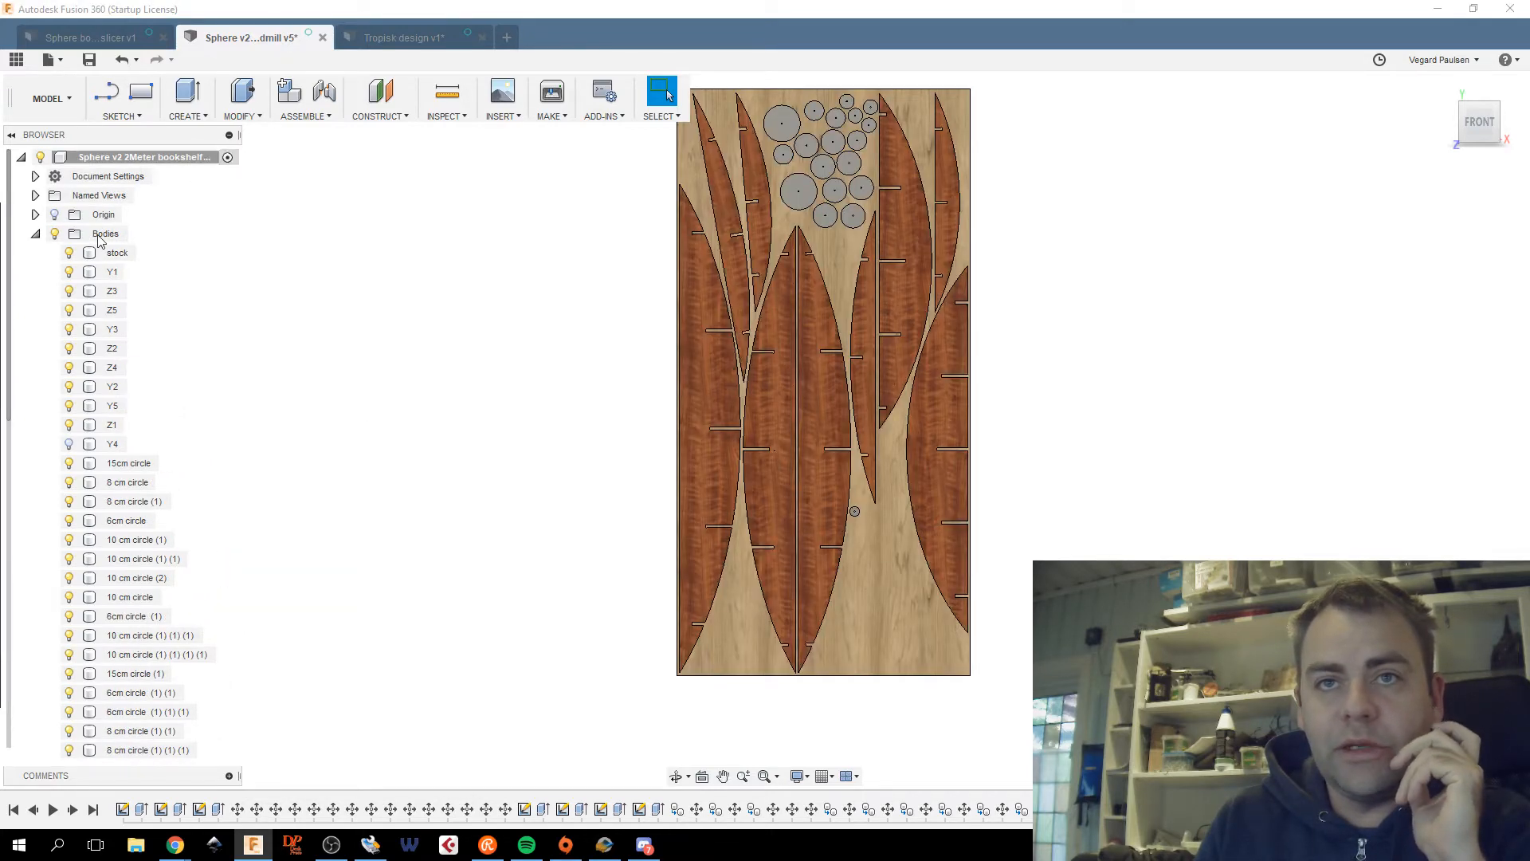
right_click(100, 236)
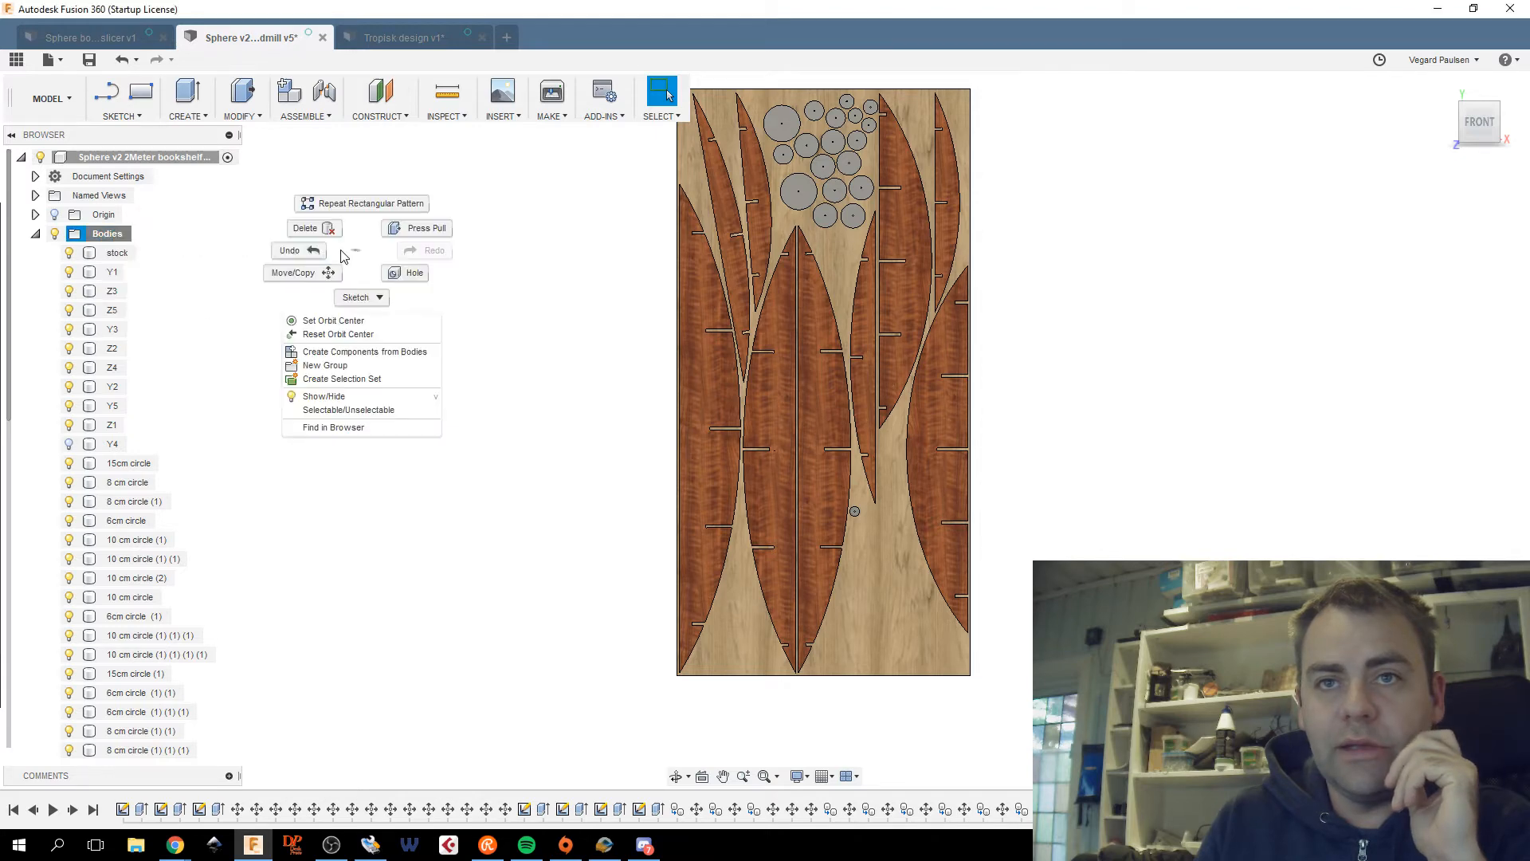
left_click(209, 320)
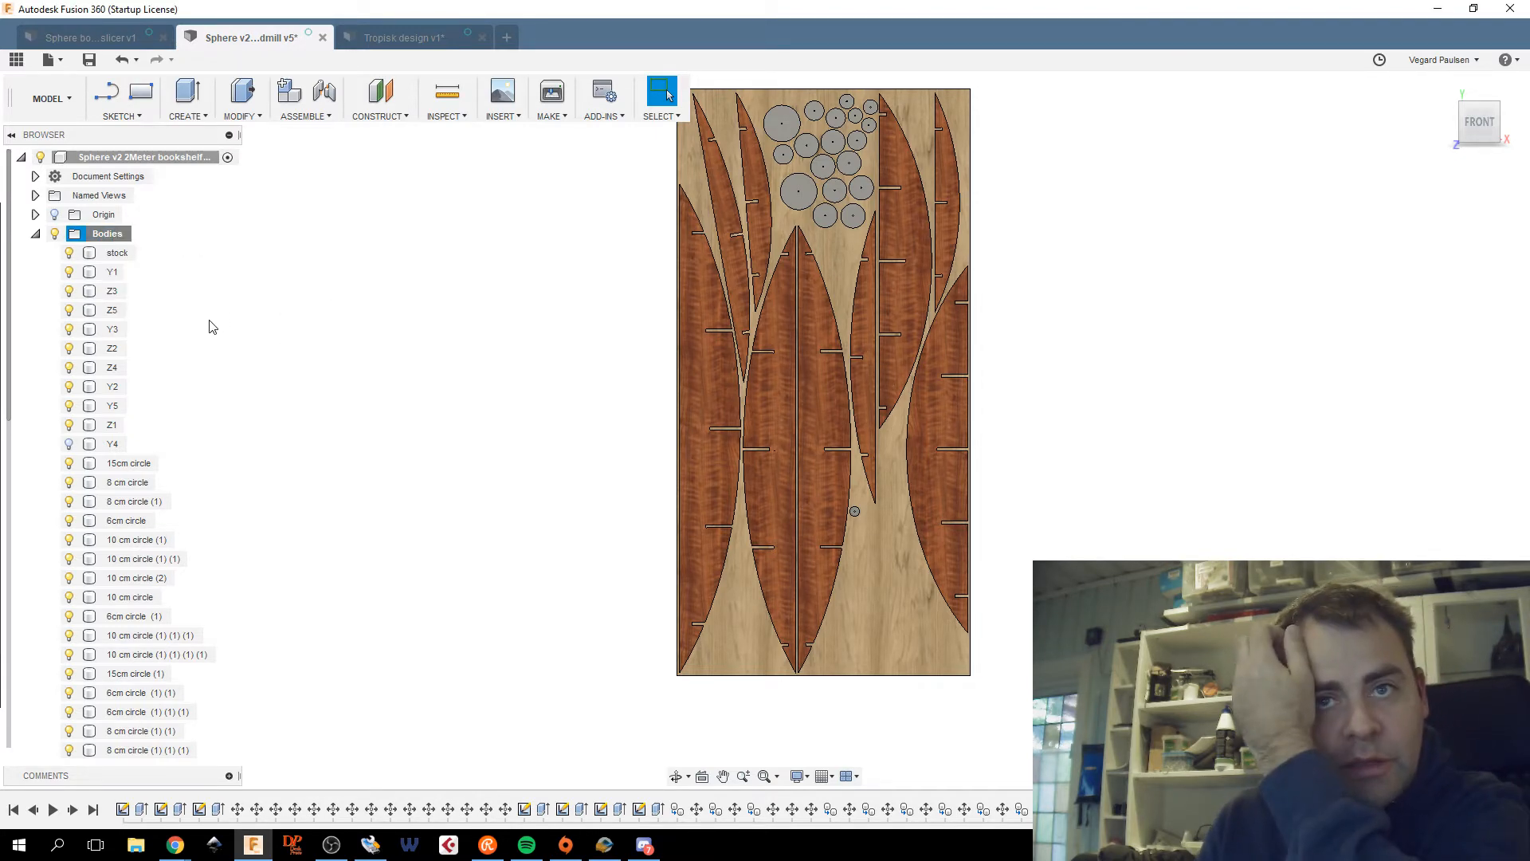
right_click(209, 320)
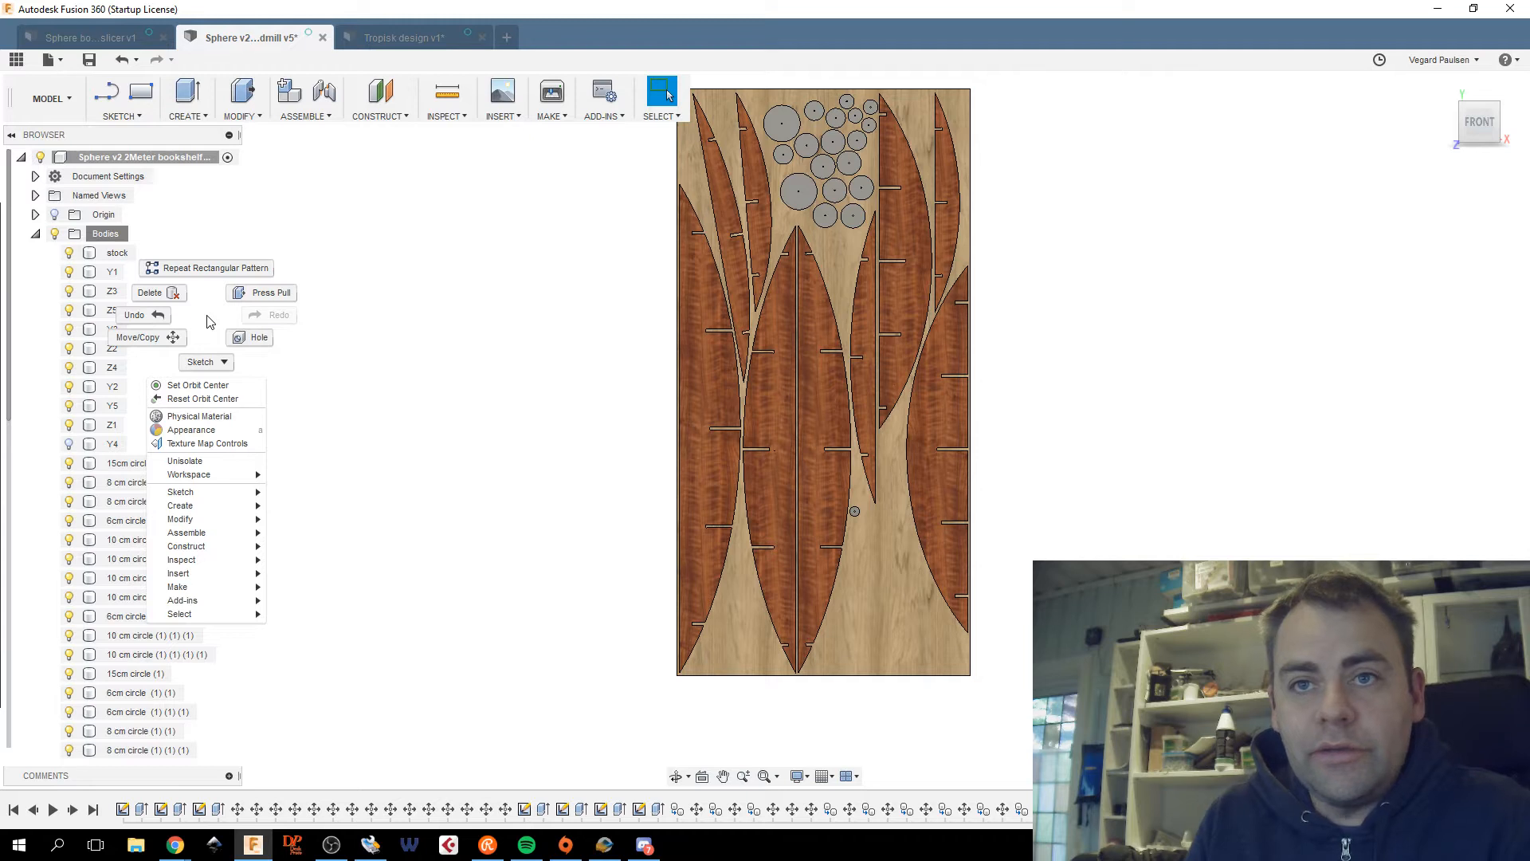
left_click(346, 369)
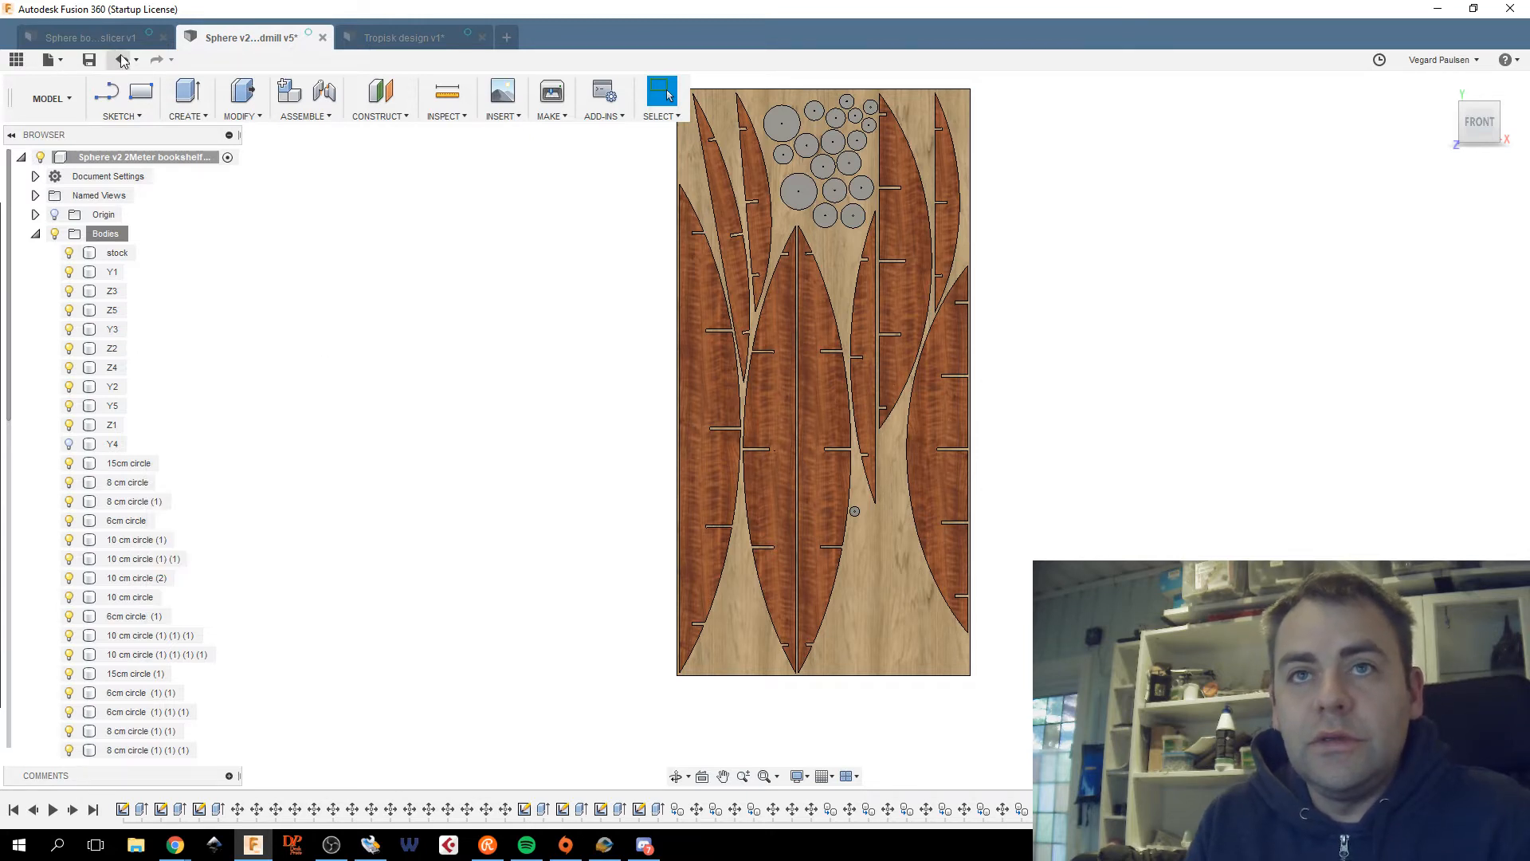
Save a new version of the Sphere v2 bookshelf design with the description "User Saved".
left_click(89, 59)
left_click(754, 411)
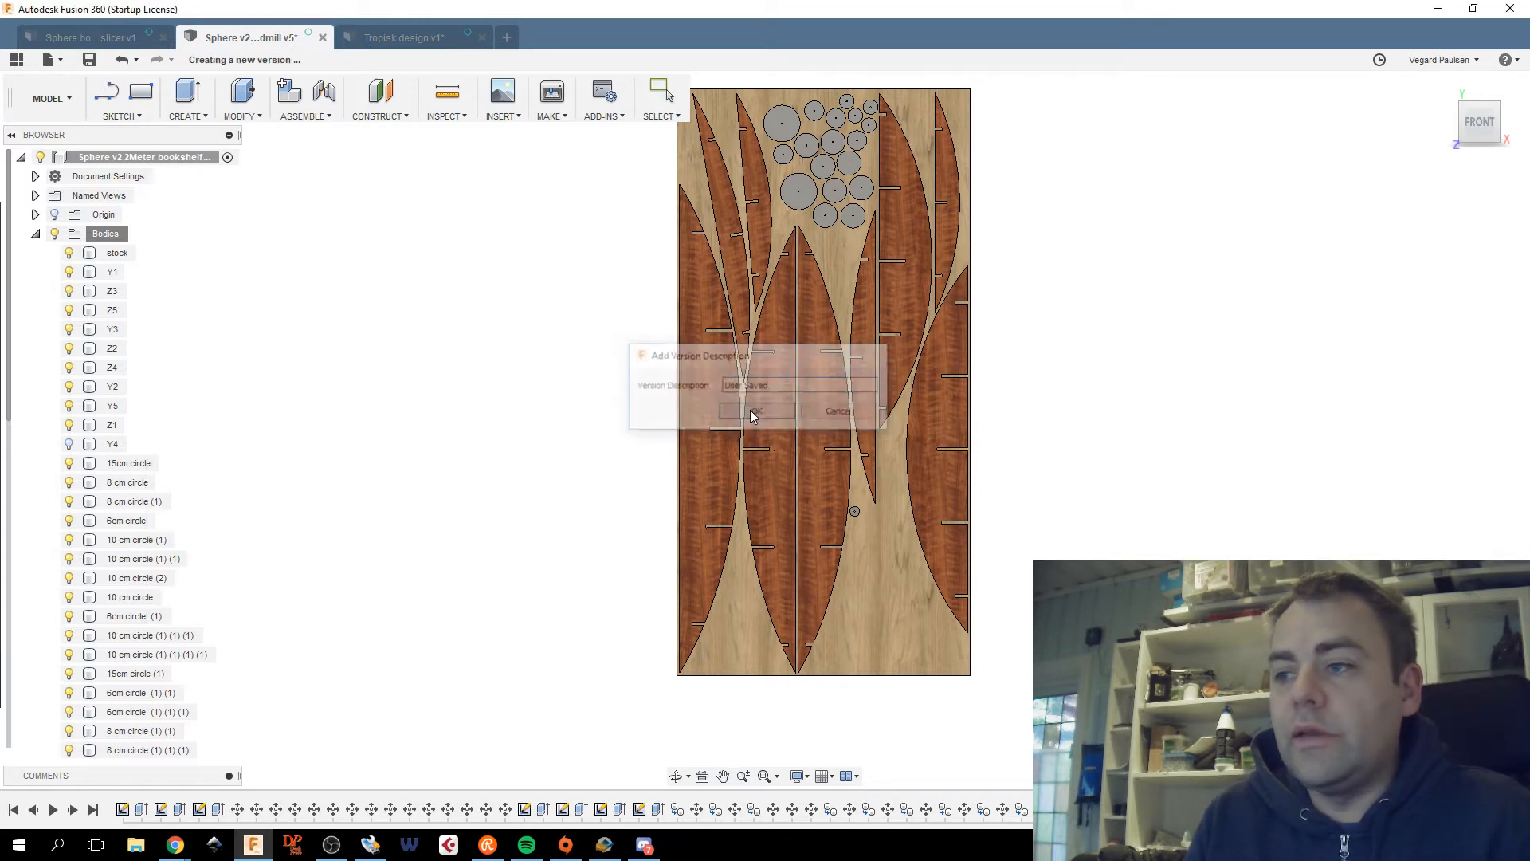
Copy the back plate body again from Tropisk design and try pasting it into the Sphere v2 design's bodies or root component.
left_click(406, 38)
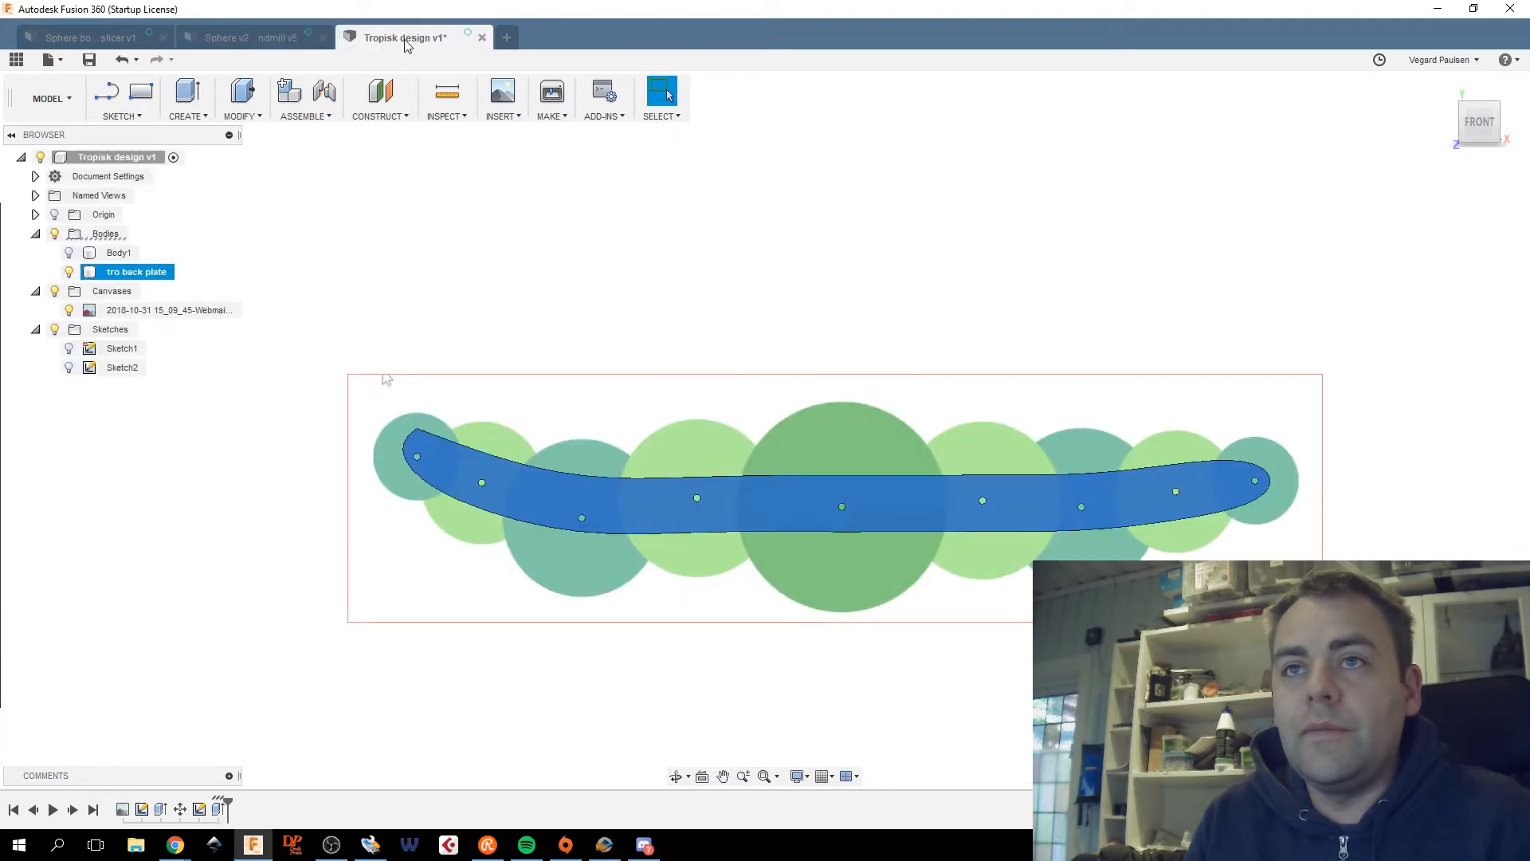
right_click(123, 274)
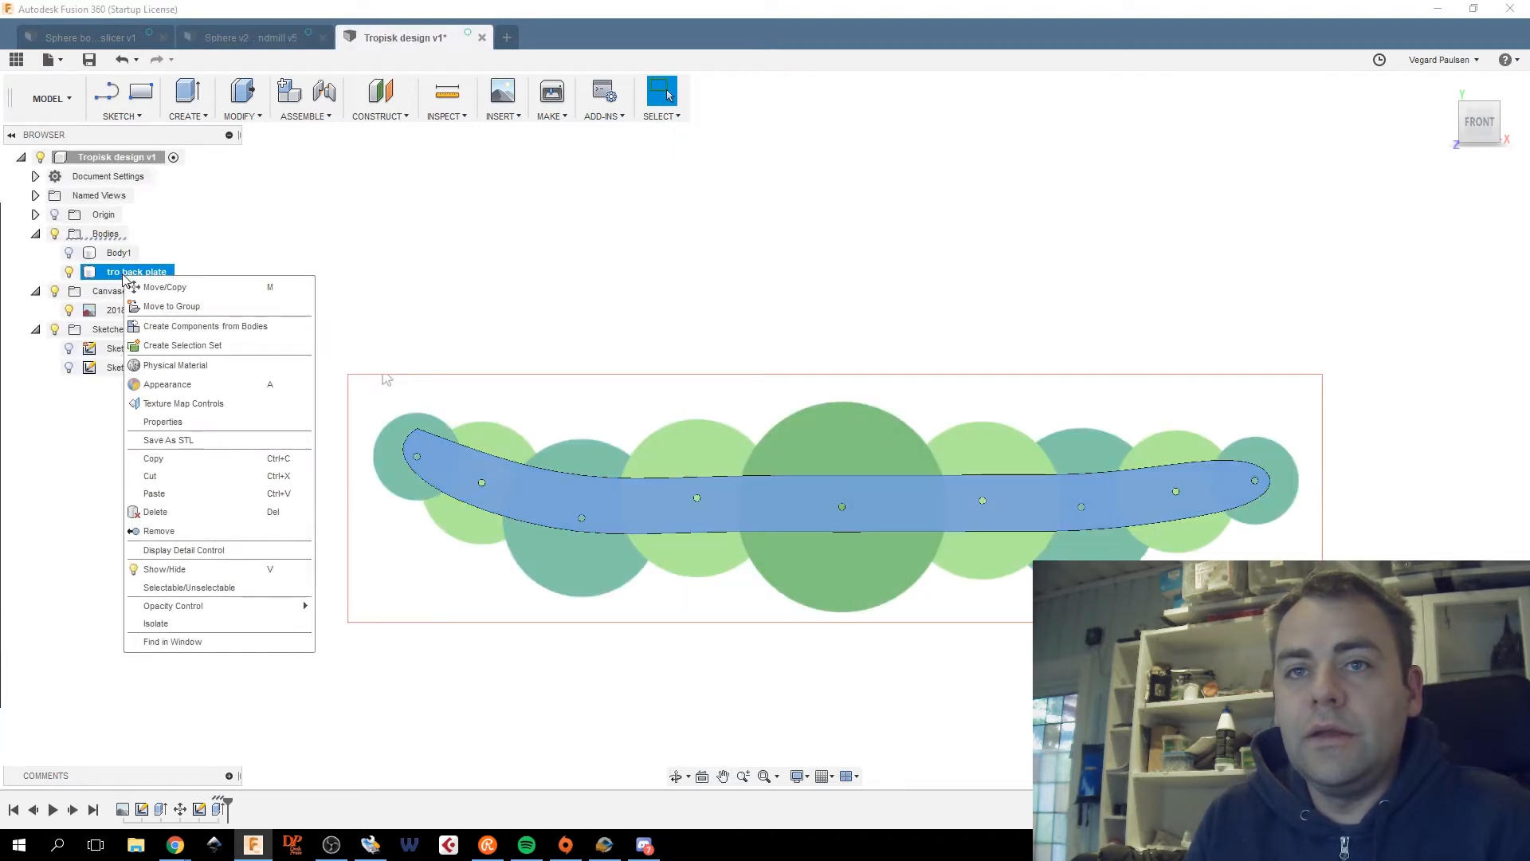
left_click(189, 469)
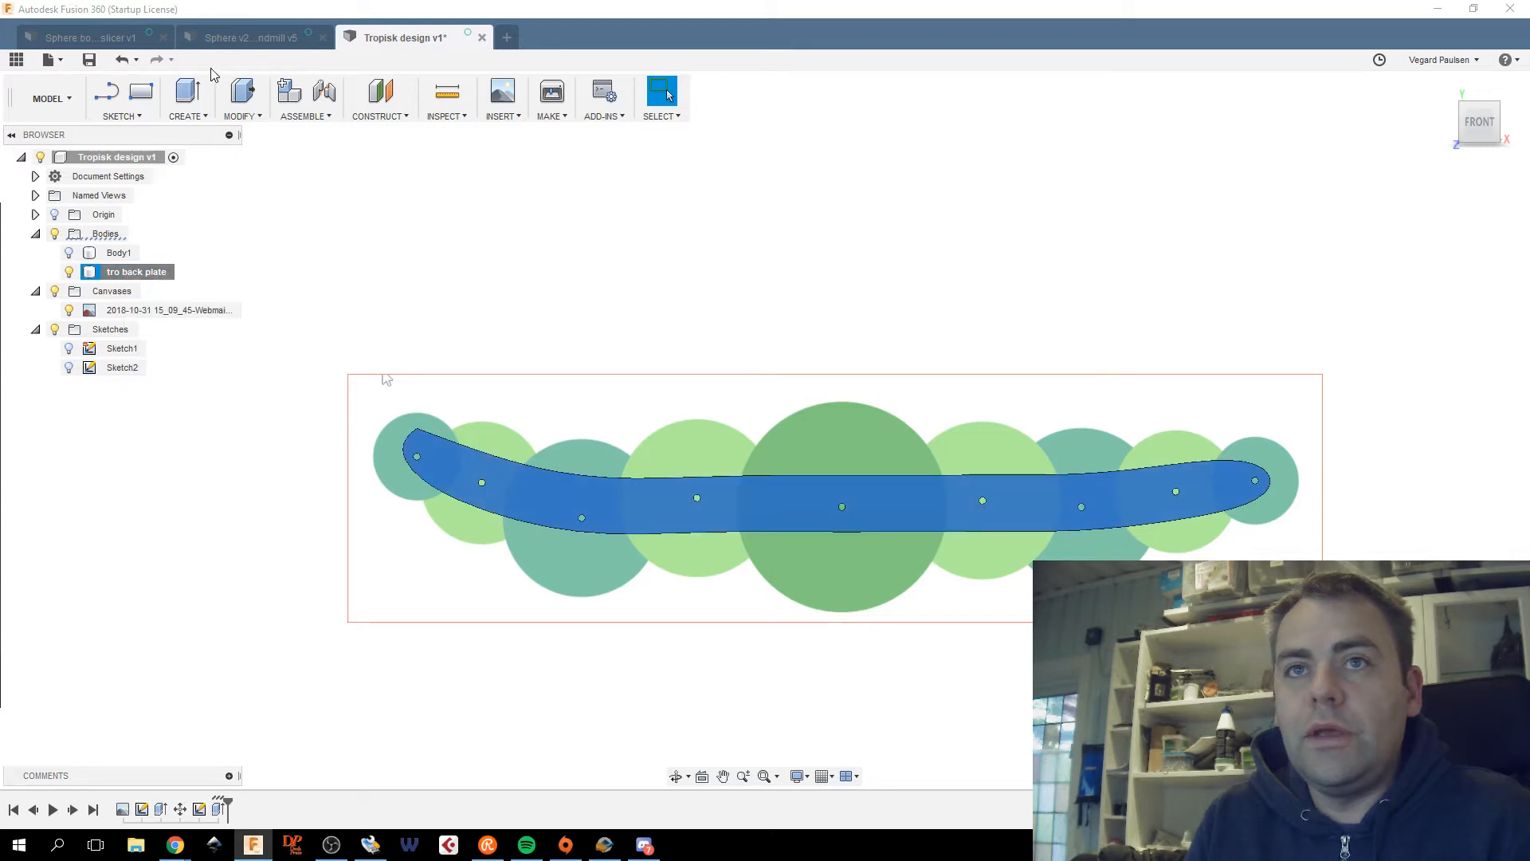
left_click(239, 39)
right_click(120, 235)
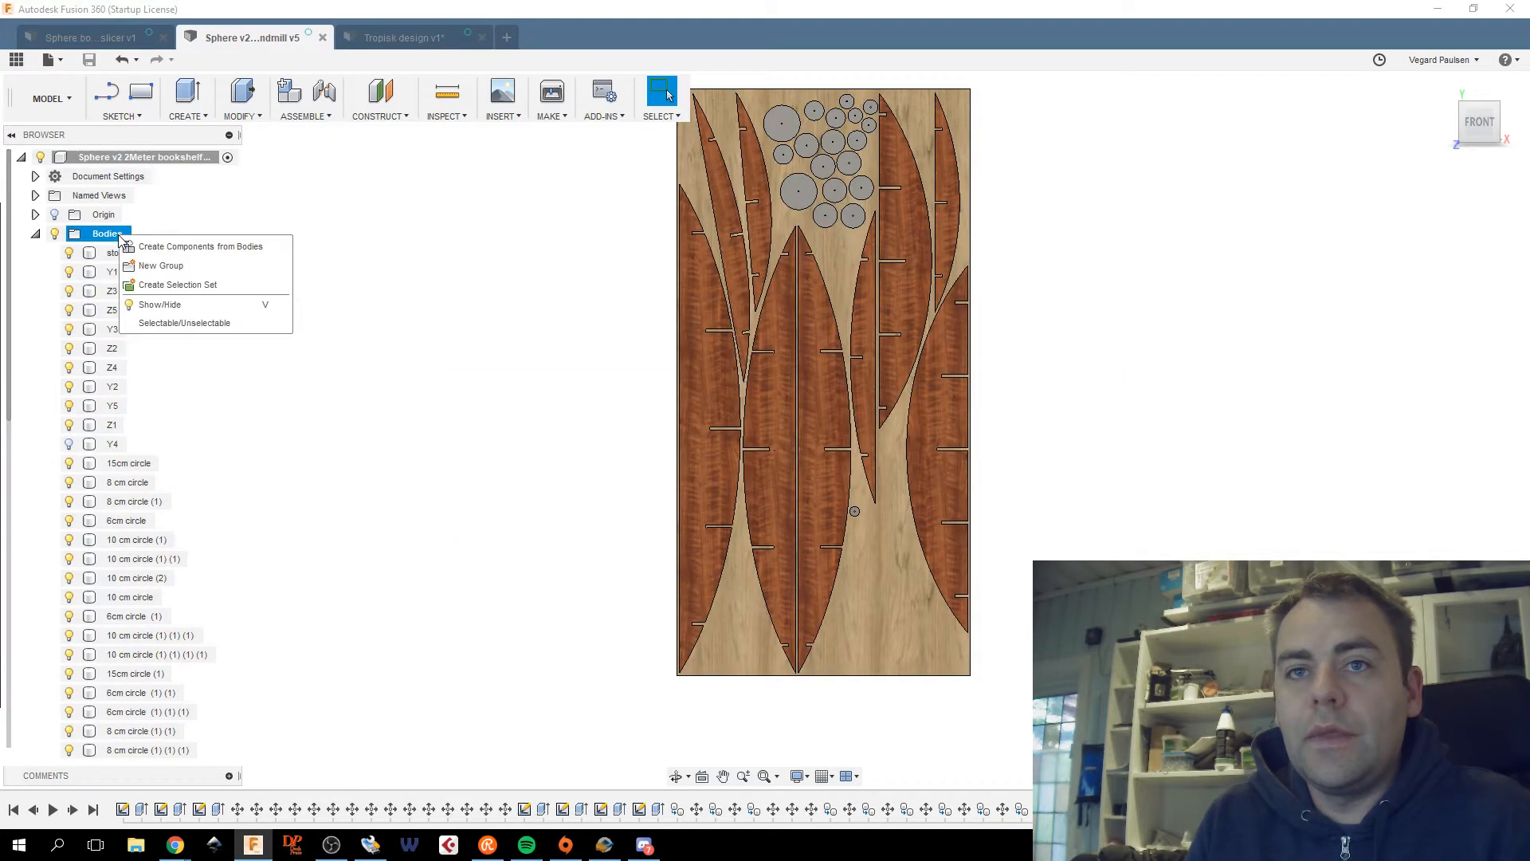
left_click(120, 237)
right_click(312, 283)
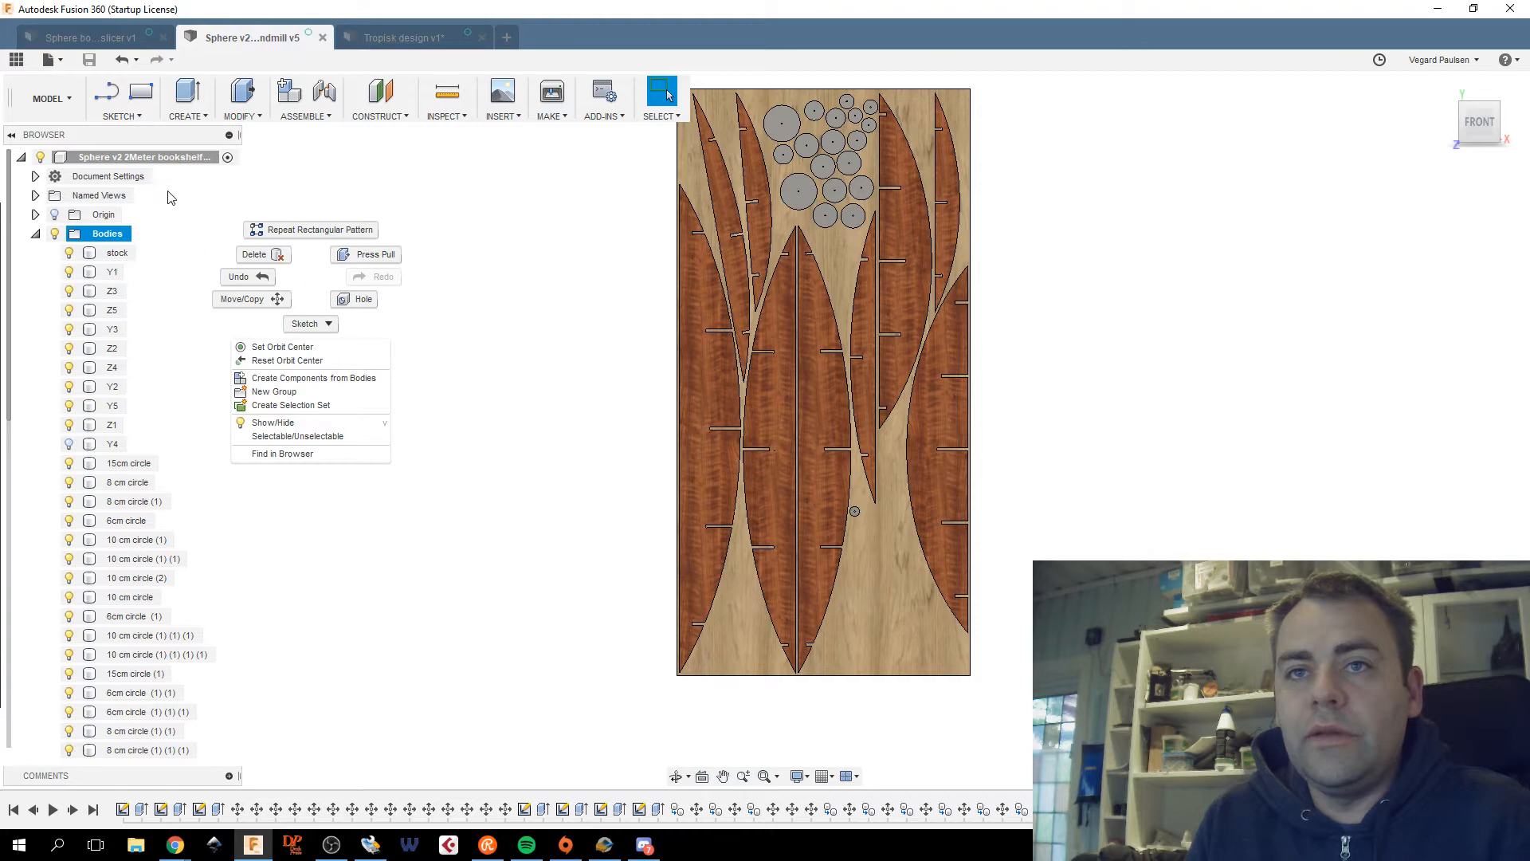
left_click(532, 359)
left_click(166, 159)
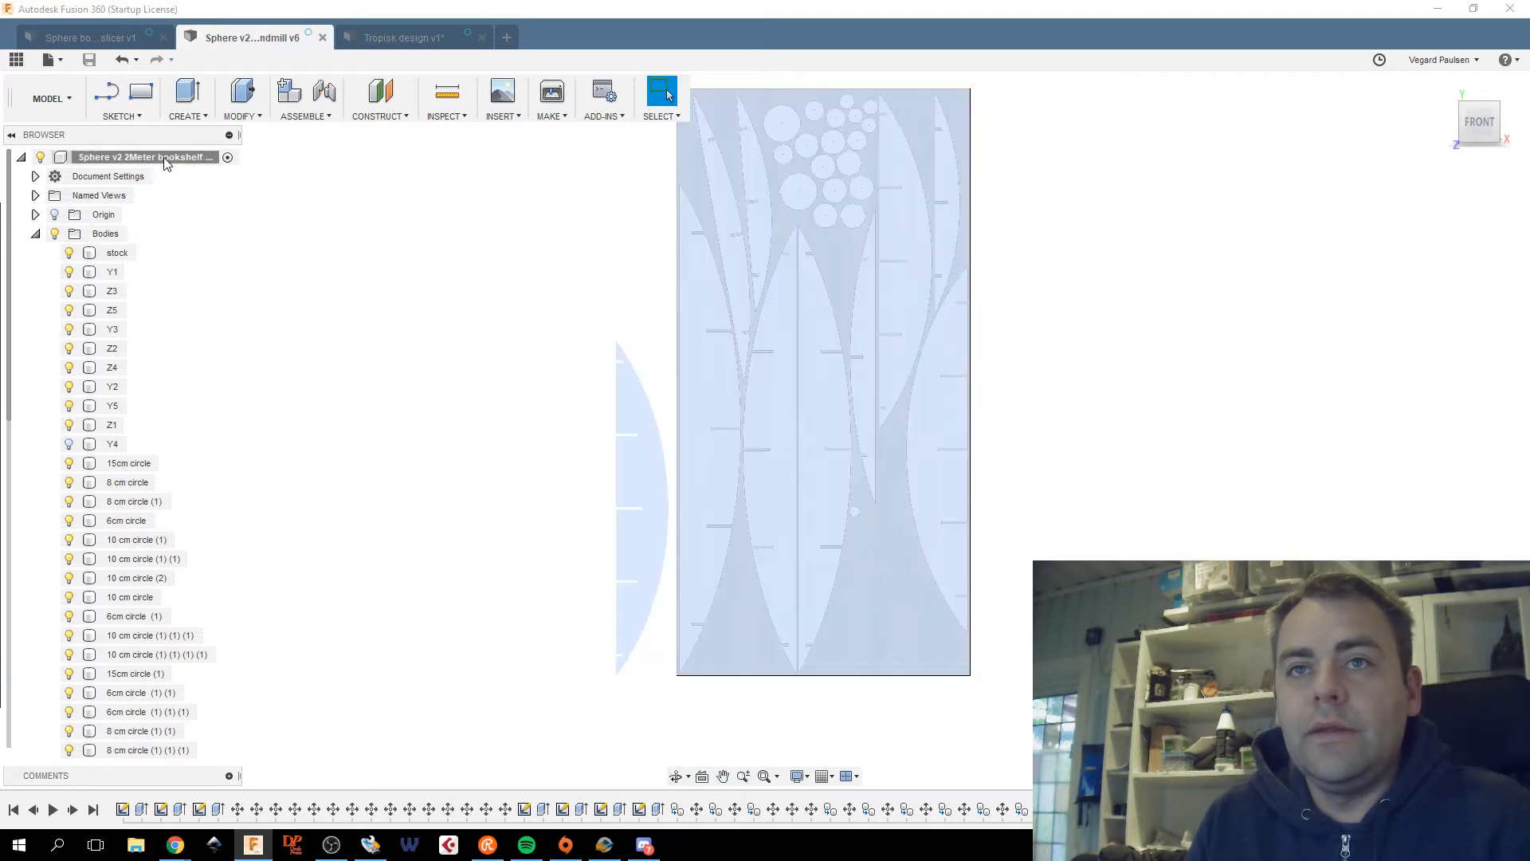
right_click(166, 158)
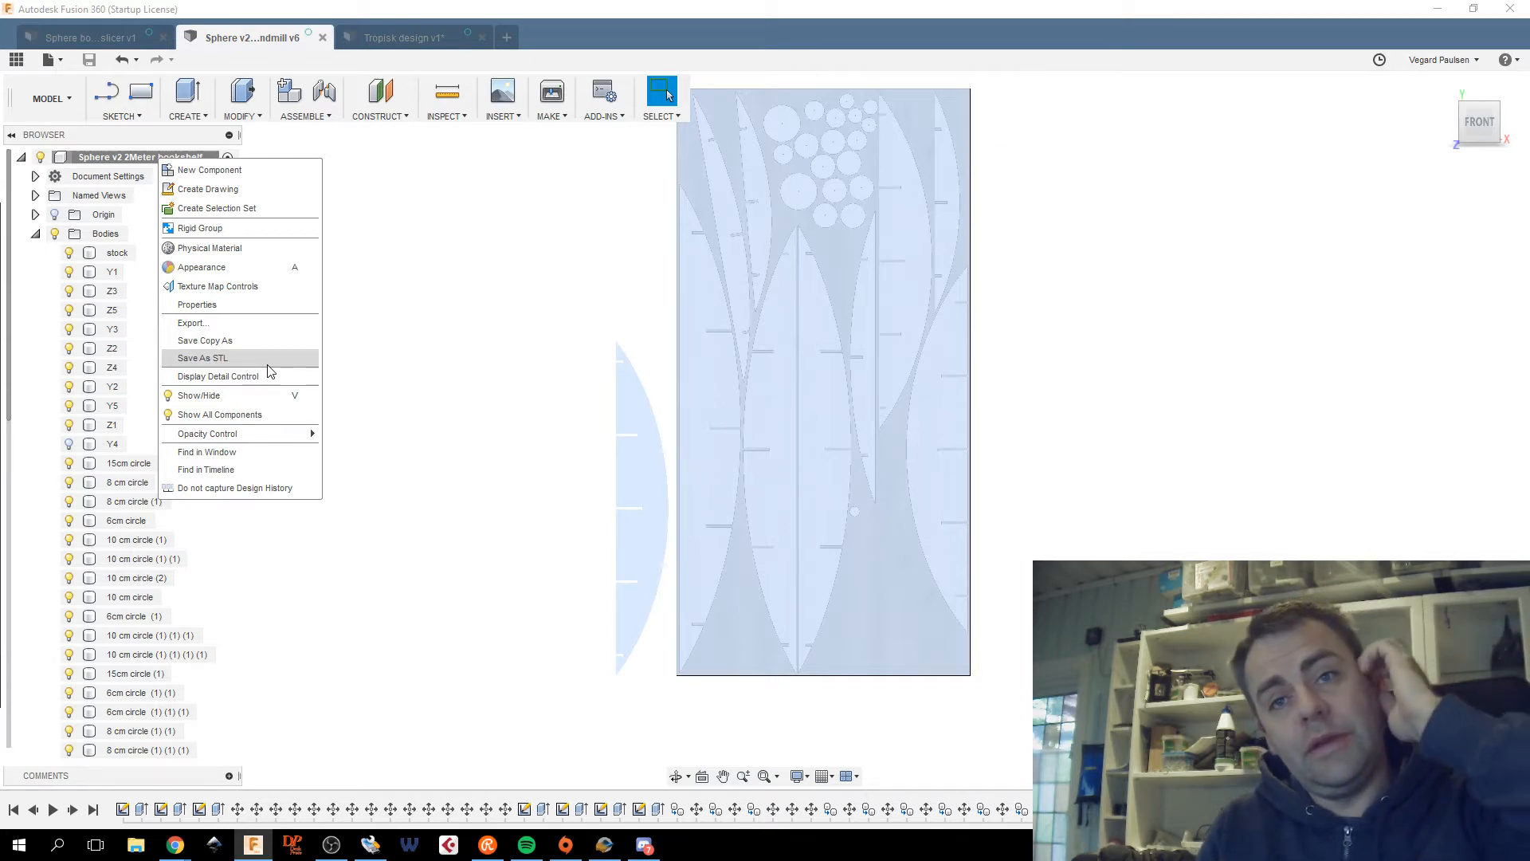
Create a component from the tro back plate body in Tropisk design.
left_click(407, 38)
left_click(407, 38)
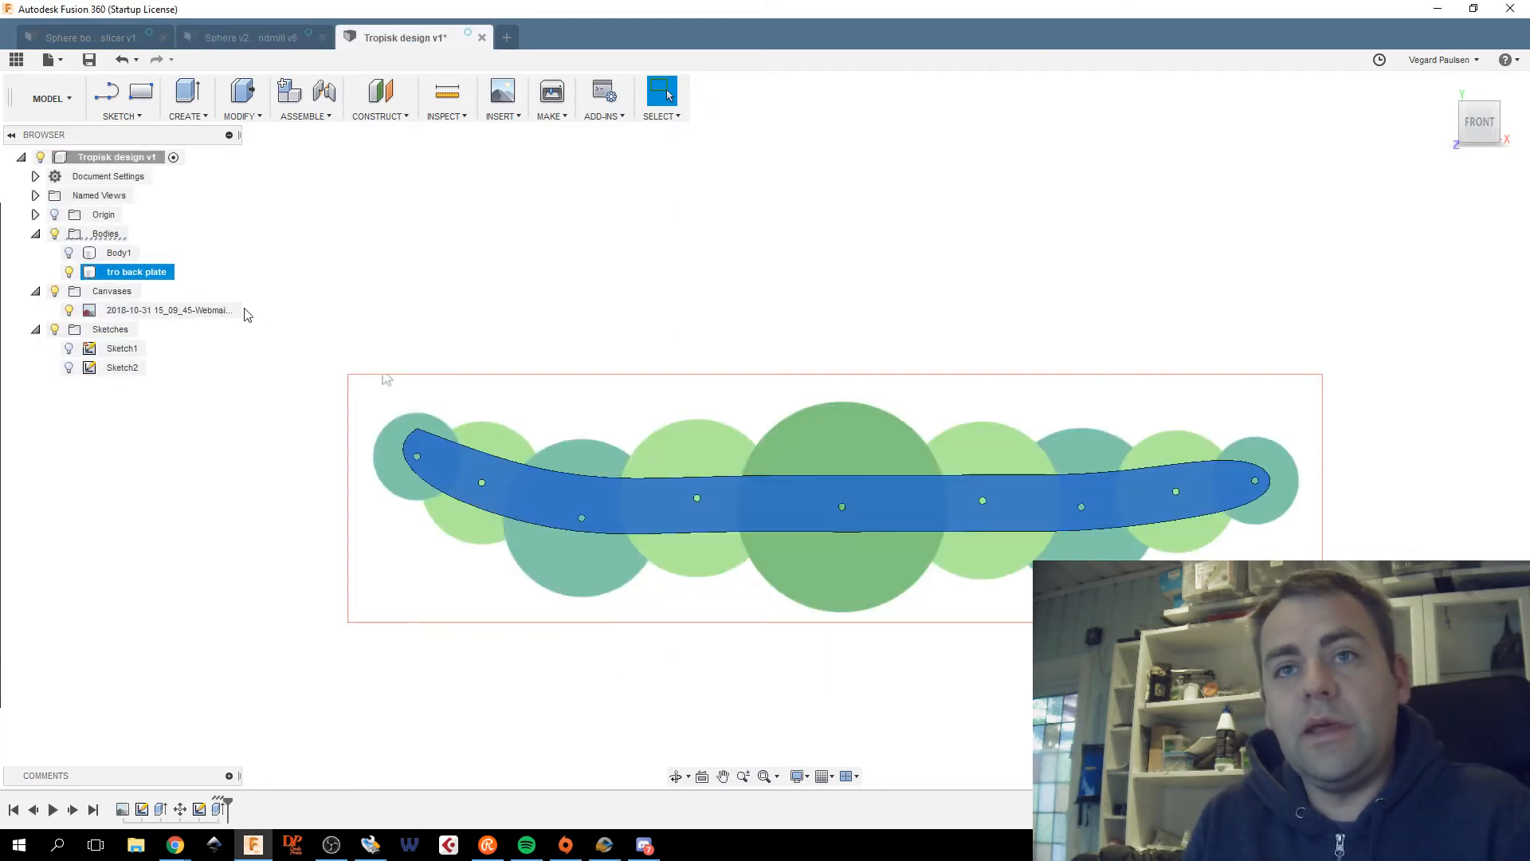
right_click(171, 271)
left_click(217, 328)
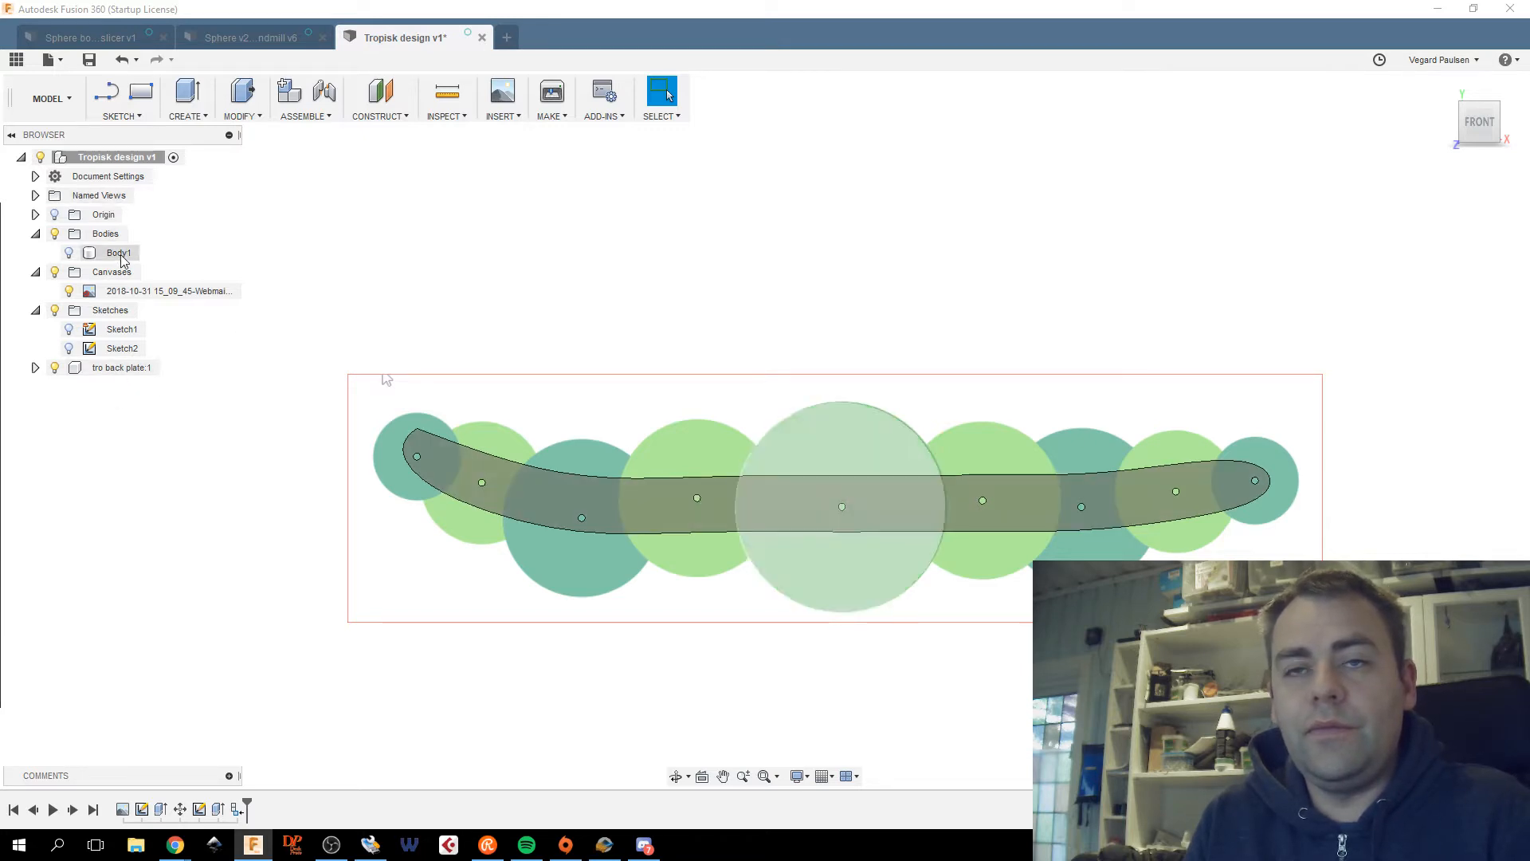
Copy the tro back plate component and paste it as new at the root of the Sphere v2 bookshelf design.
left_click(124, 369)
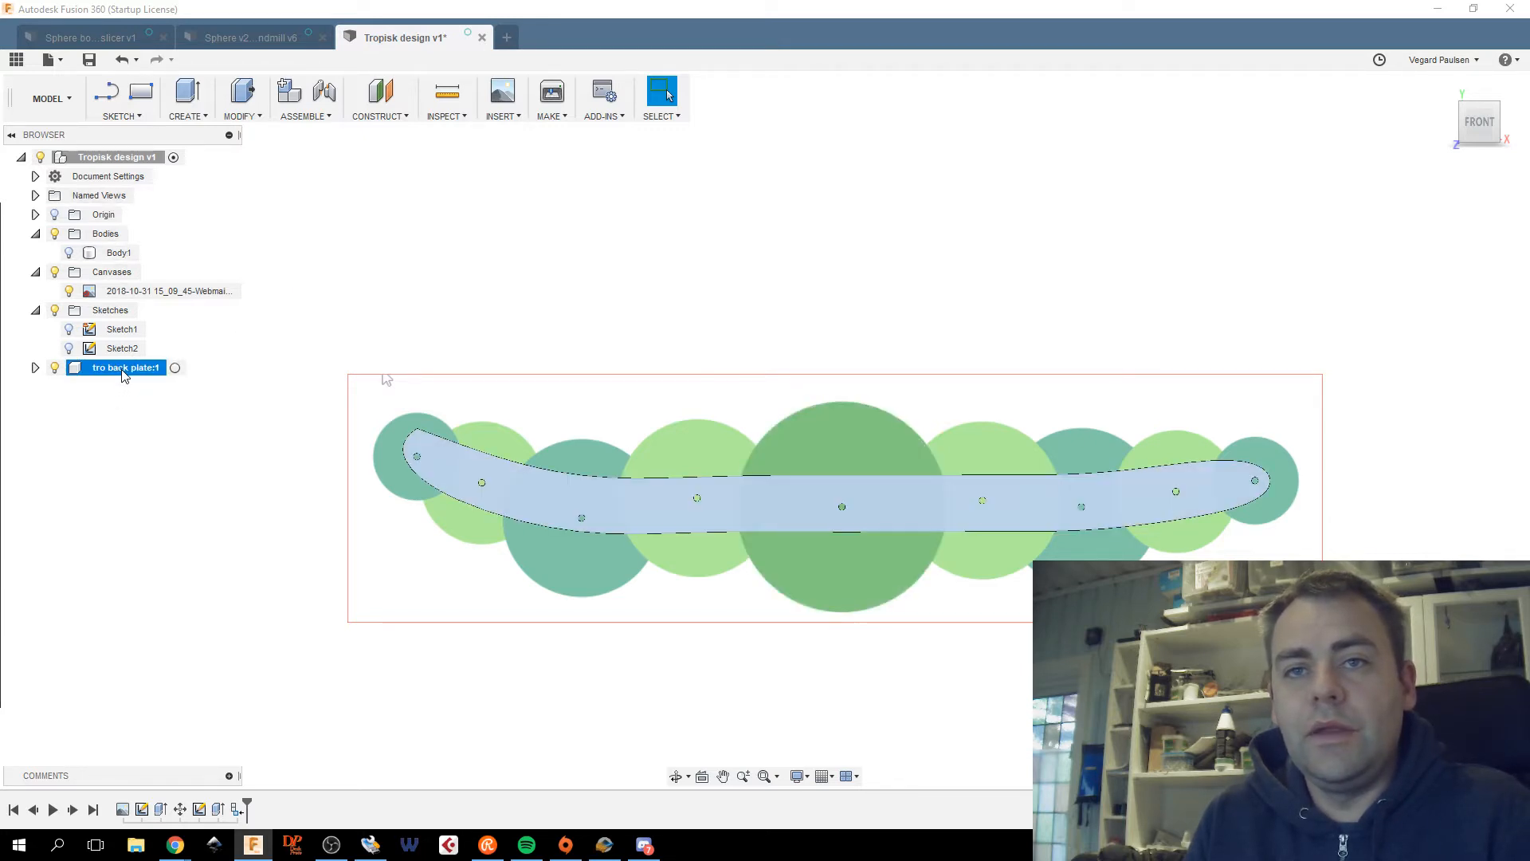
right_click(125, 373)
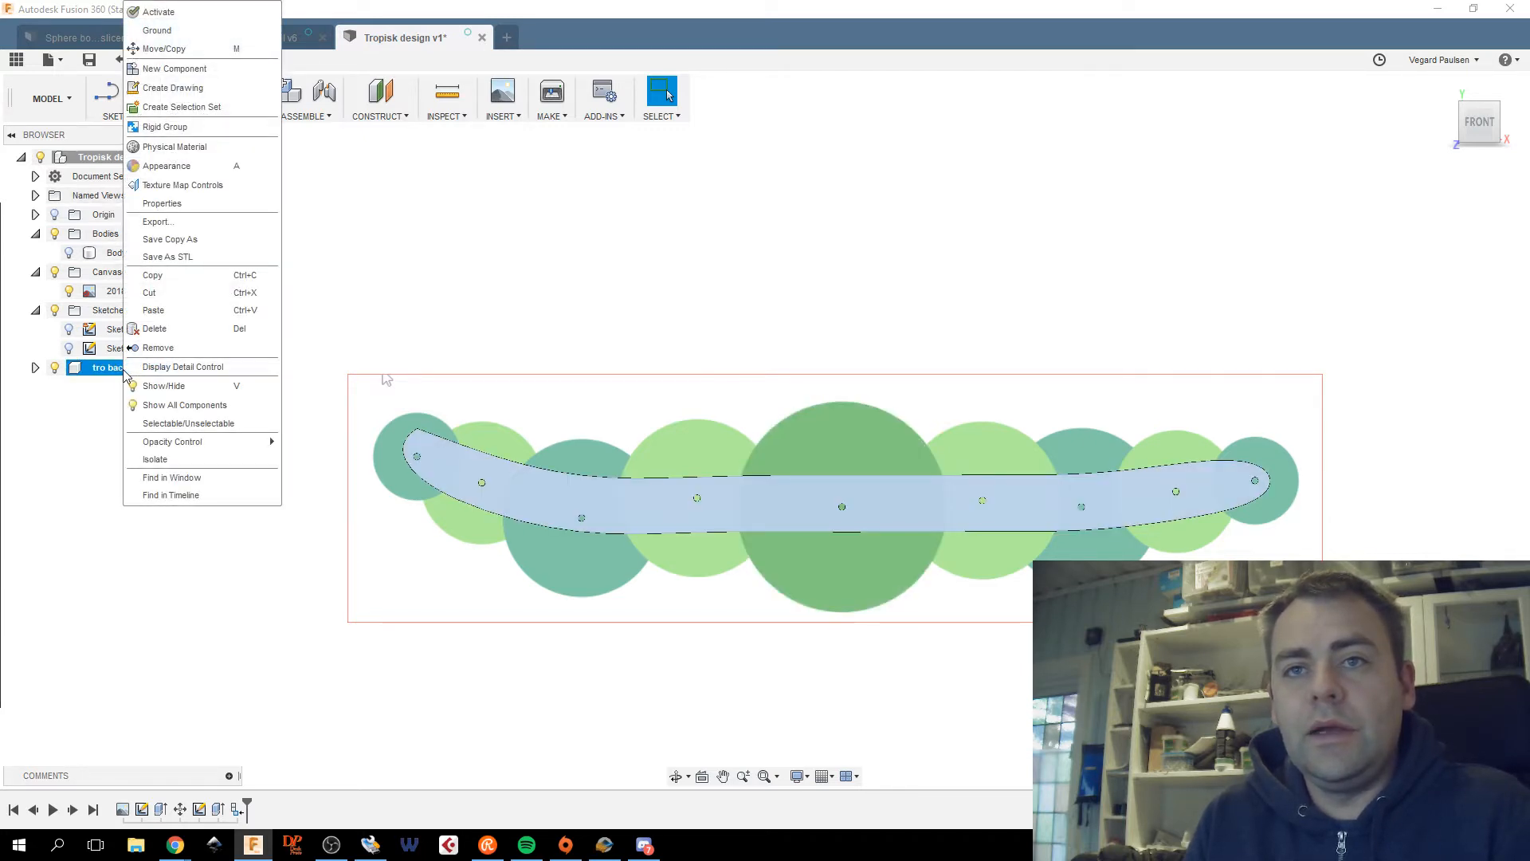
left_click(219, 278)
key("ctrl+Tab")
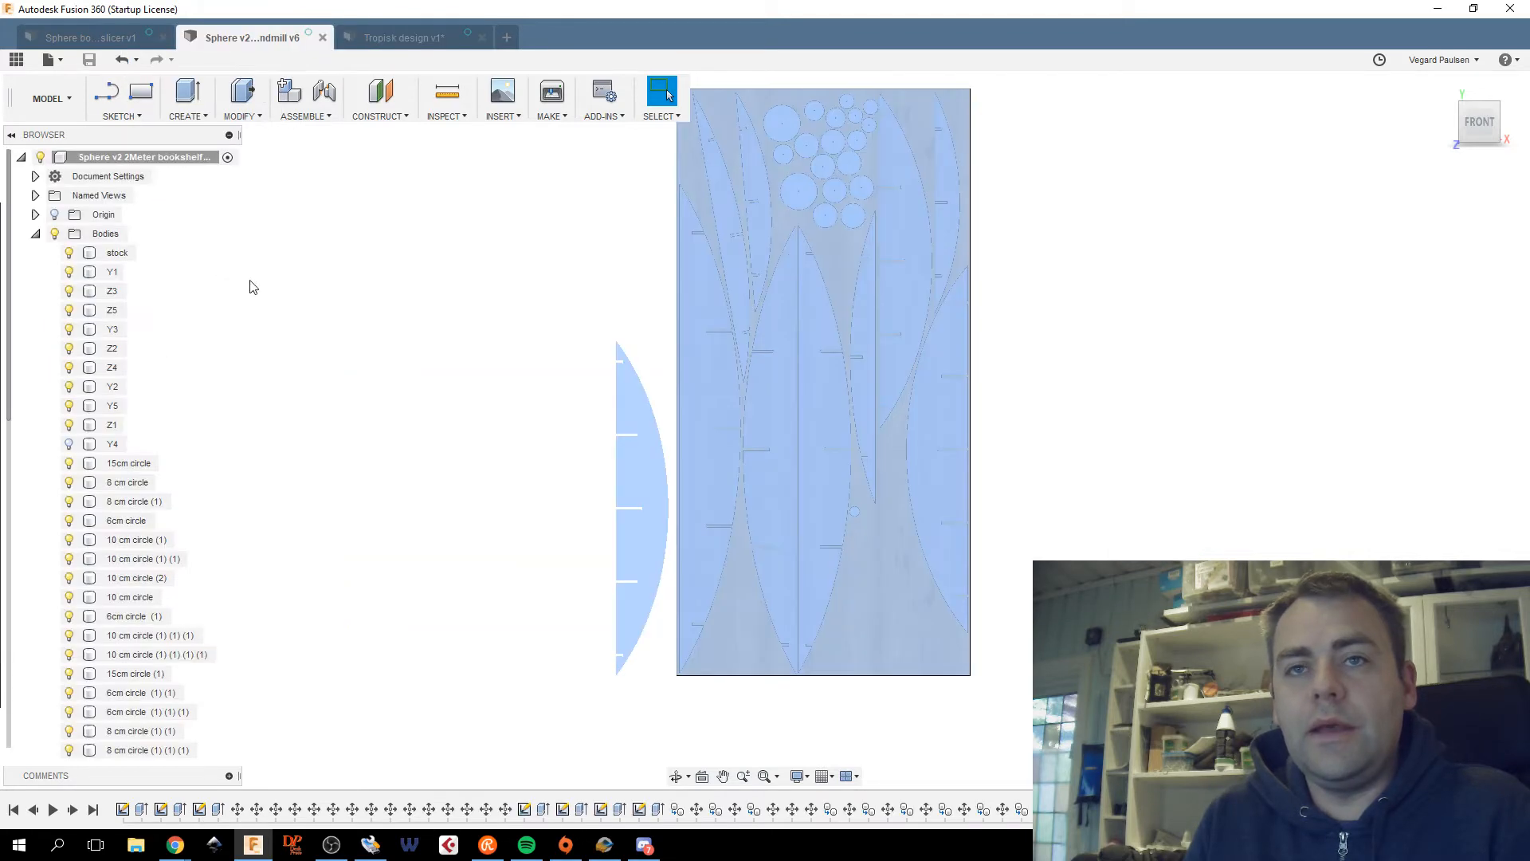
right_click(169, 163)
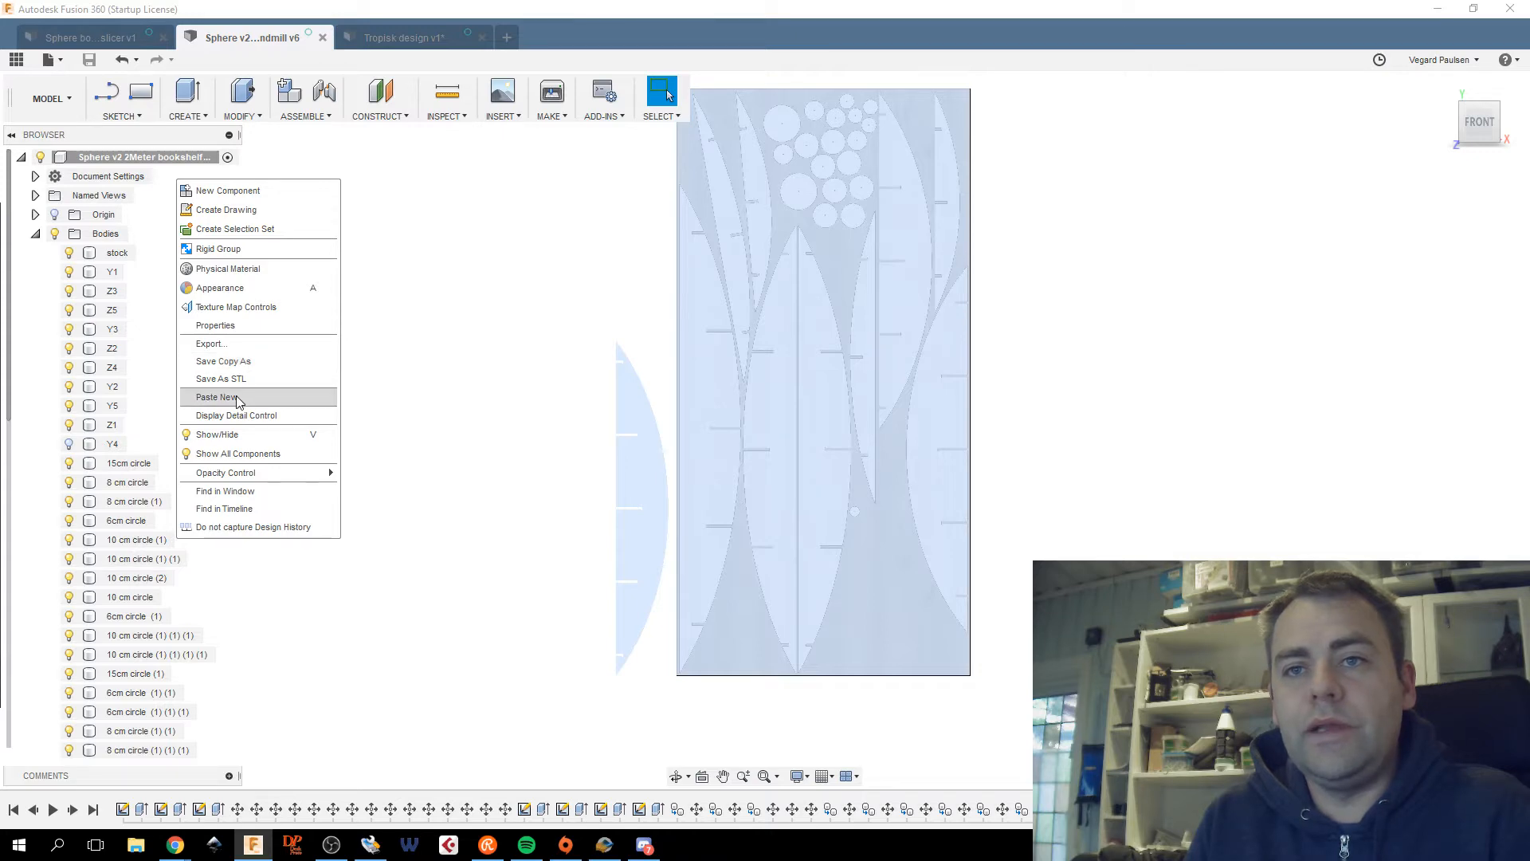
left_click(228, 397)
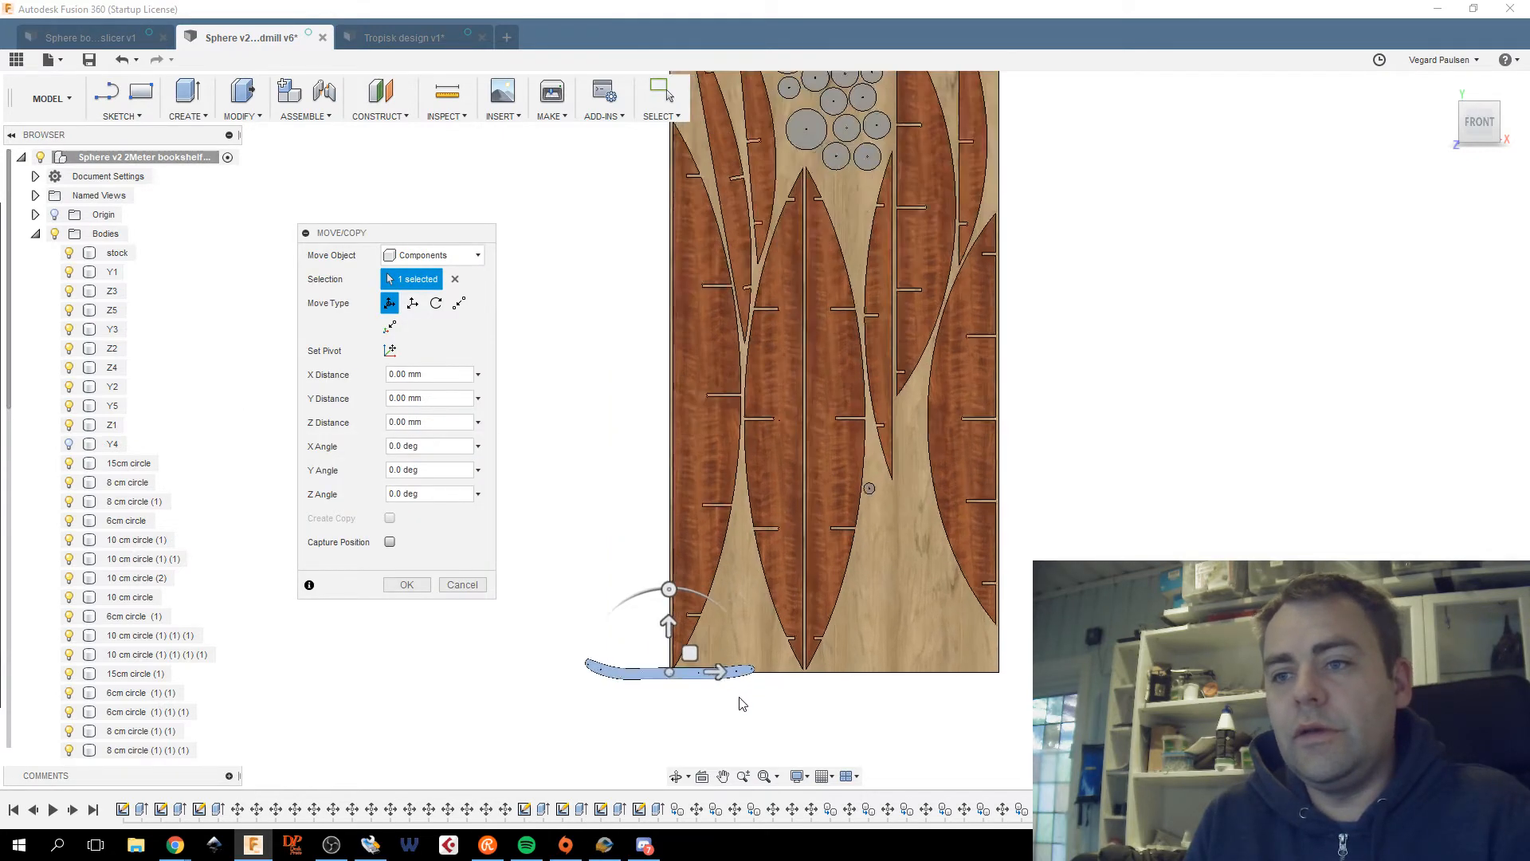
Rotate and move the pasted tro back plate into the gap beside the lower-left fin on the stock, capturing its position.
scroll(741, 701, "up", 4)
left_click_drag(673, 623, 1026, 593)
left_click_drag(1005, 529, 767, 539)
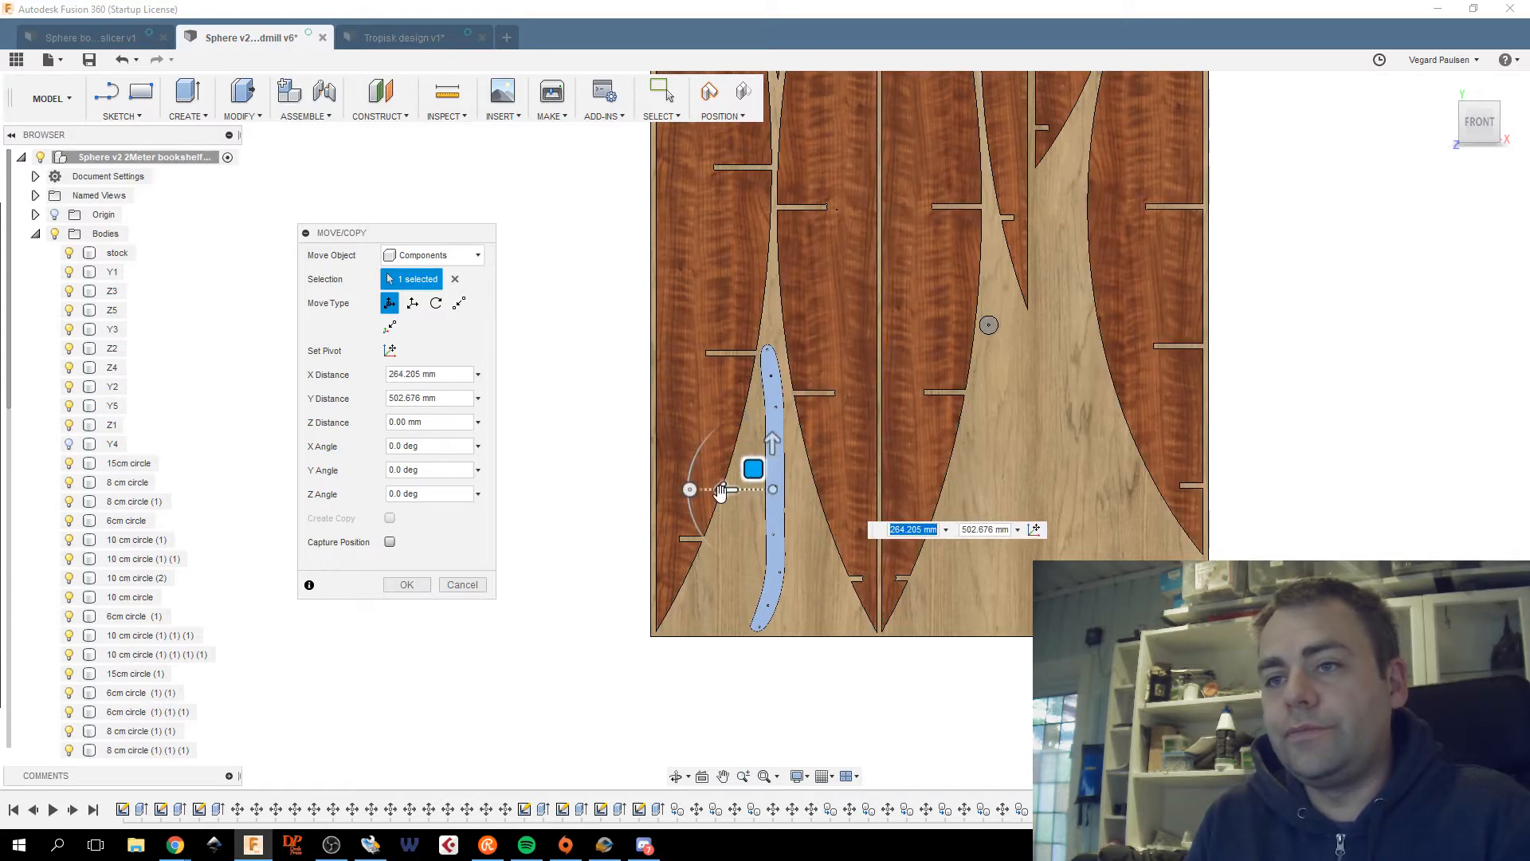
left_click_drag(720, 491, 706, 455)
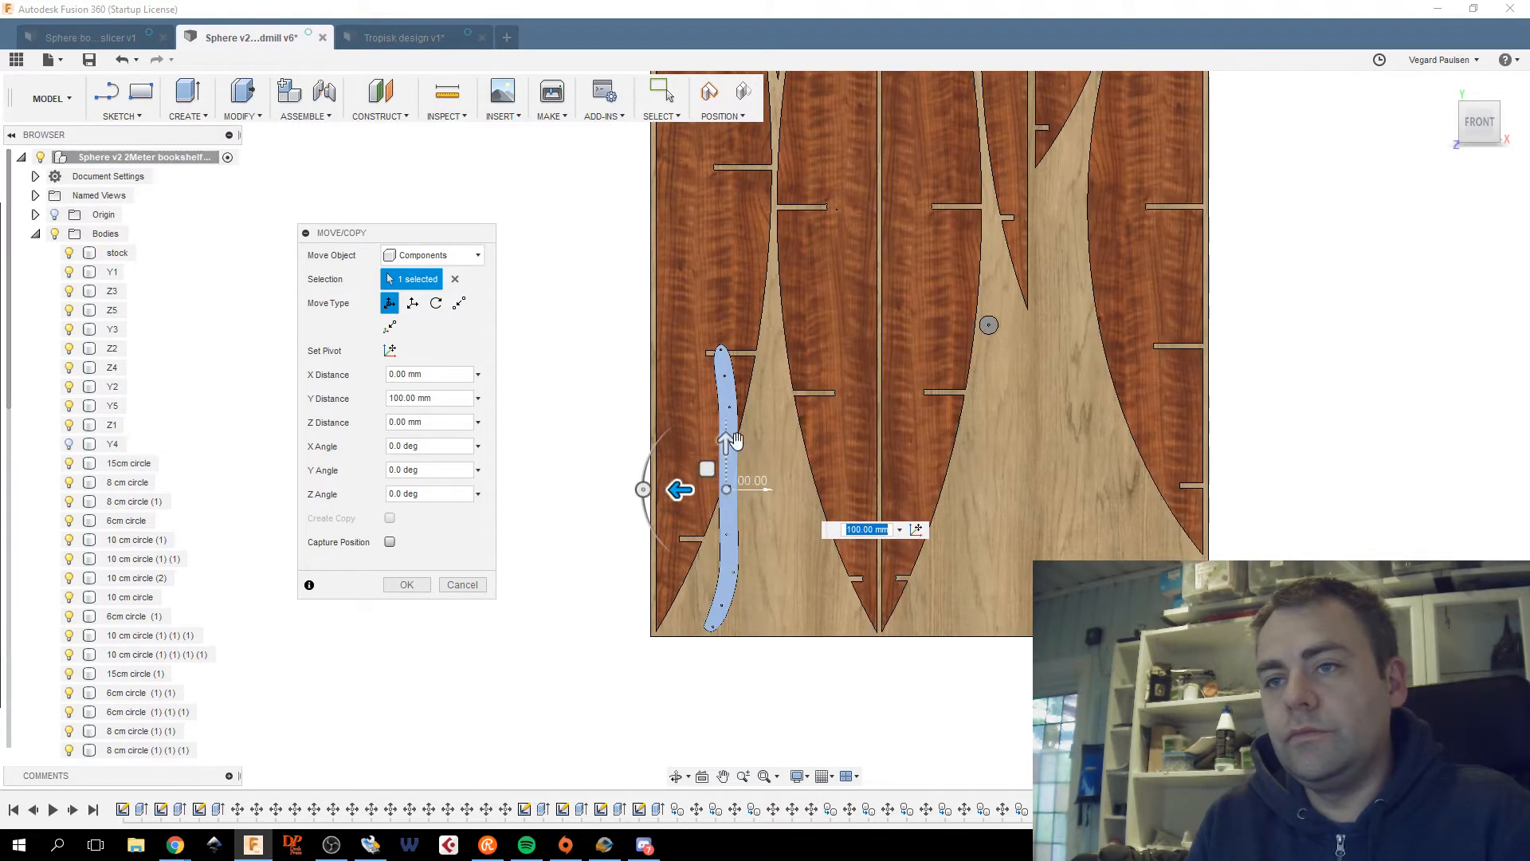
left_click_drag(644, 489, 716, 478)
middle_click_drag(889, 431, 866, 492)
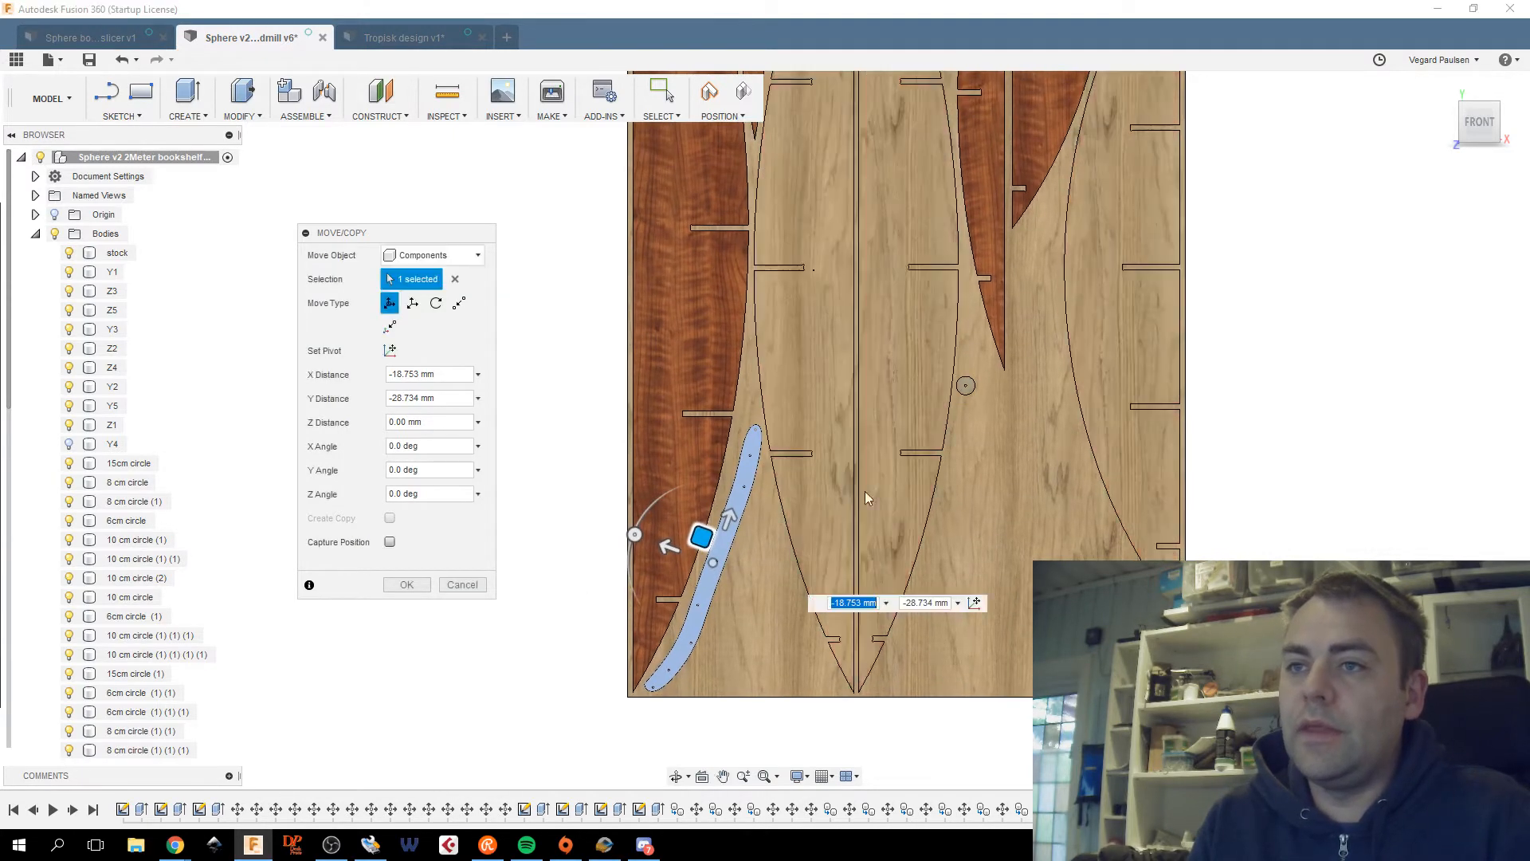
scroll(854, 462, "up", 5)
scroll(815, 504, "down", 7)
middle_click_drag(763, 515, 777, 488)
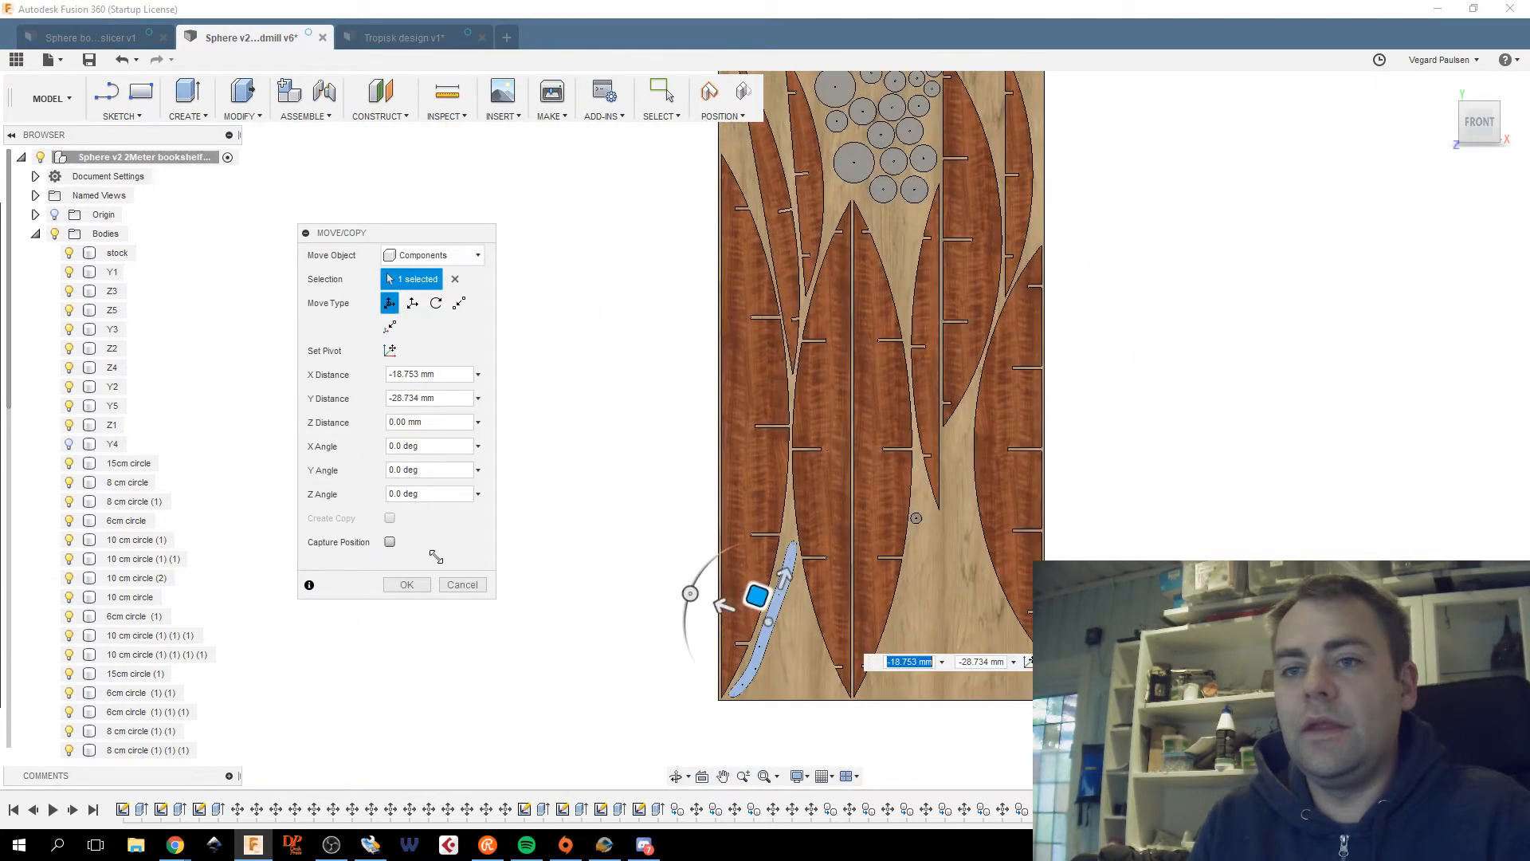
left_click(389, 542)
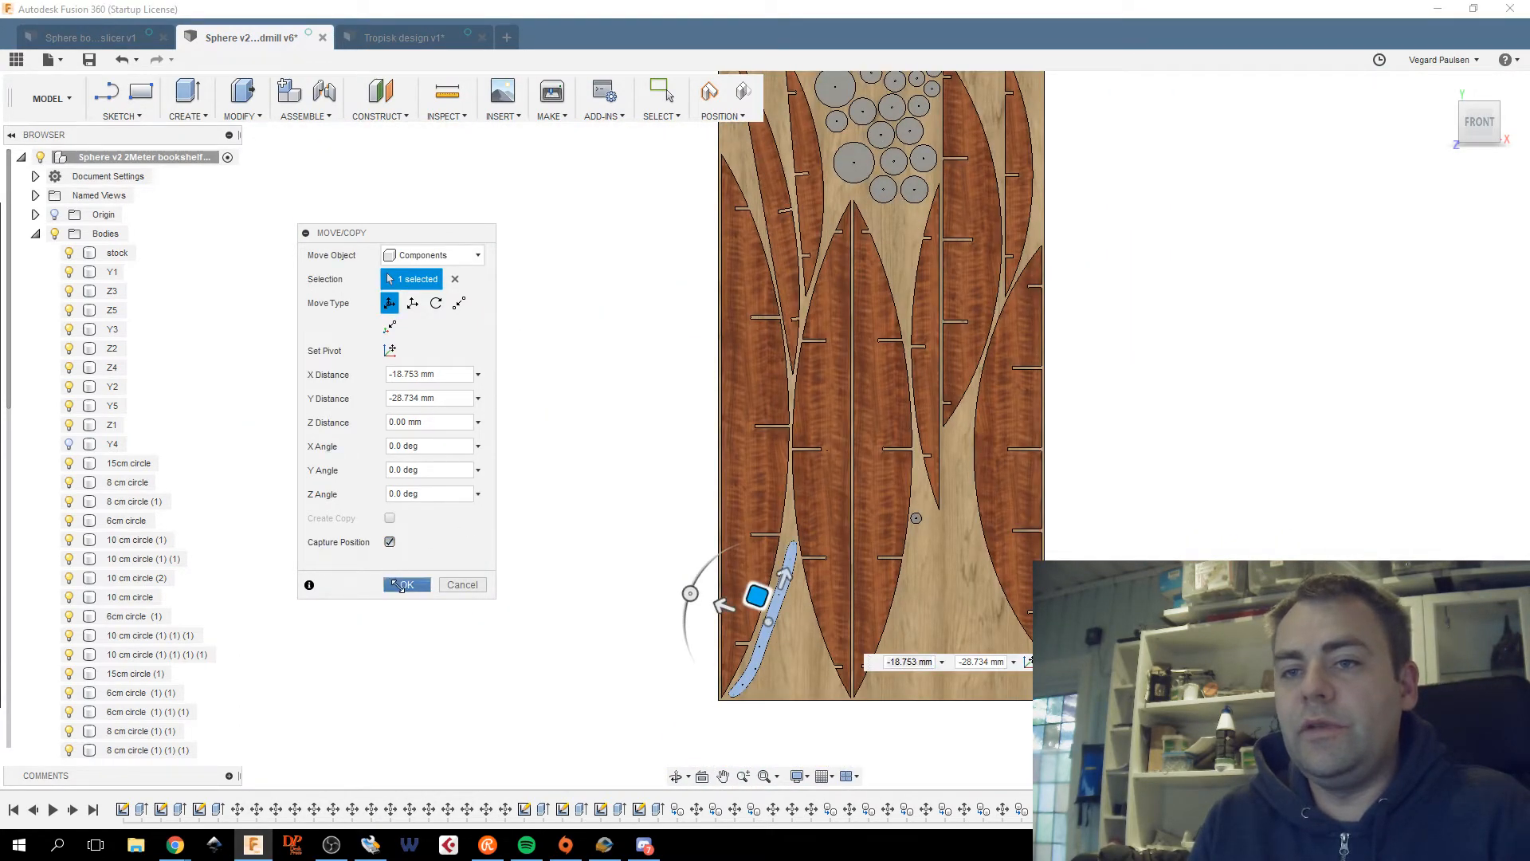
left_click(404, 584)
Examine the whole stock sheet layout and the nested back plate from the front and from a tilted view.
middle_click_drag(964, 572, 809, 521)
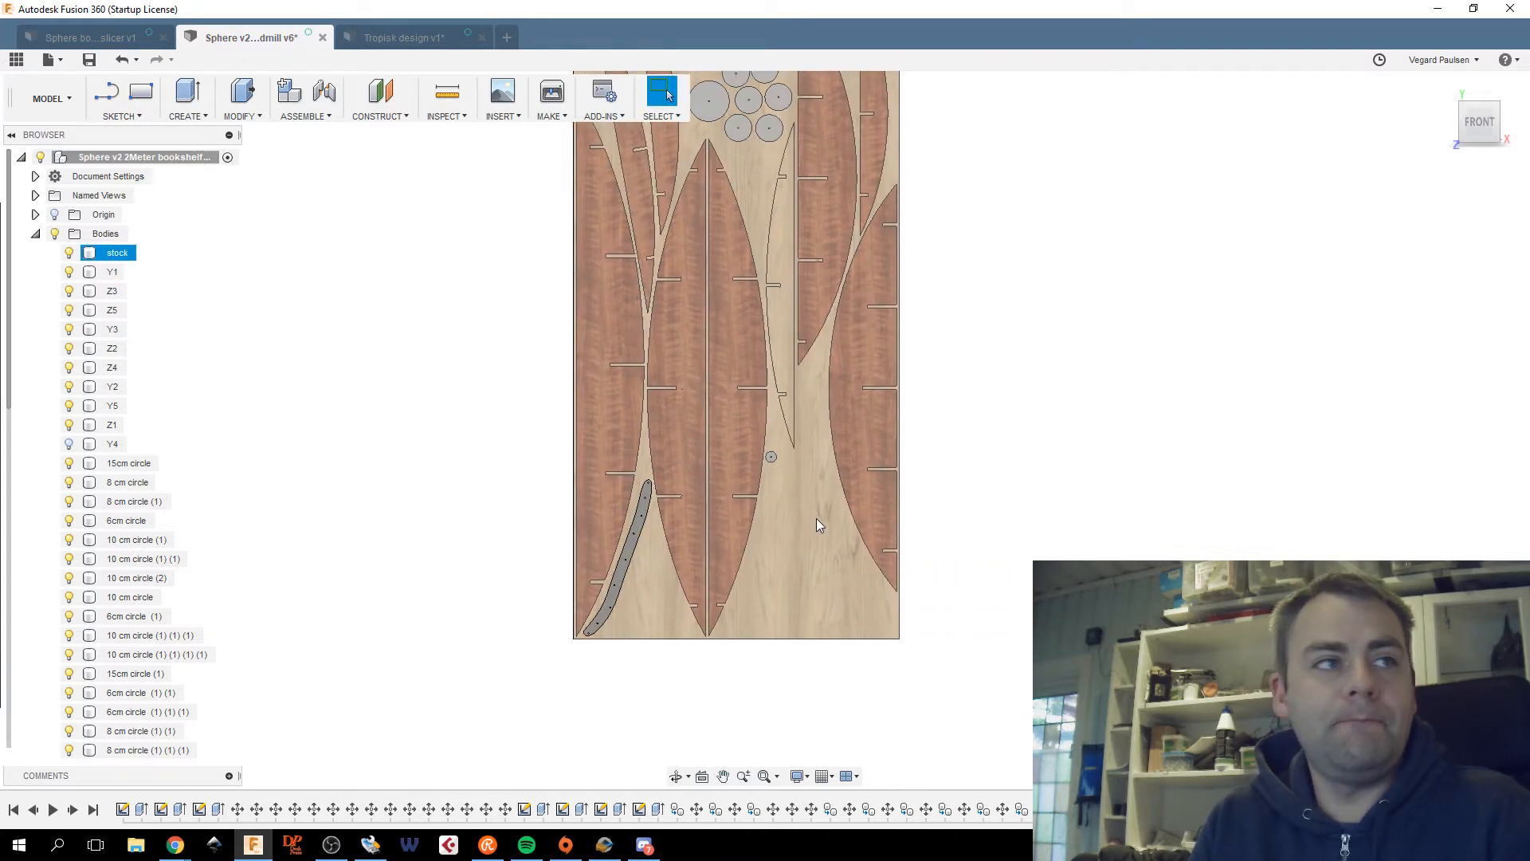
left_click(926, 560)
middle_click_drag(926, 560, 926, 631)
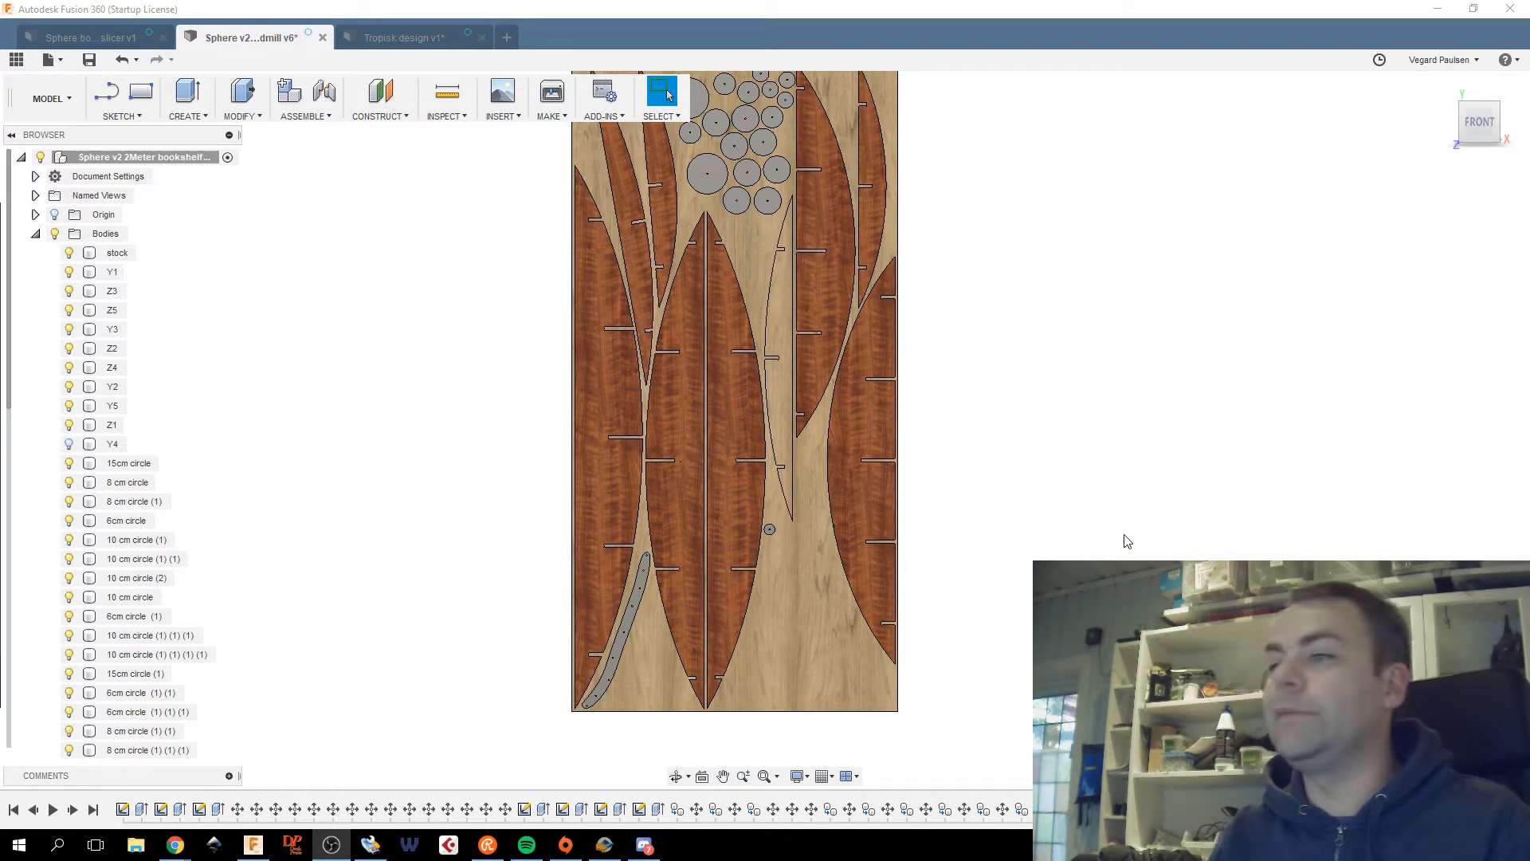
middle_click_drag(1098, 435, 933, 448)
scroll(1090, 435, "down", 2)
scroll(954, 440, "up", 3)
middle_click_drag(1171, 415, 1197, 410)
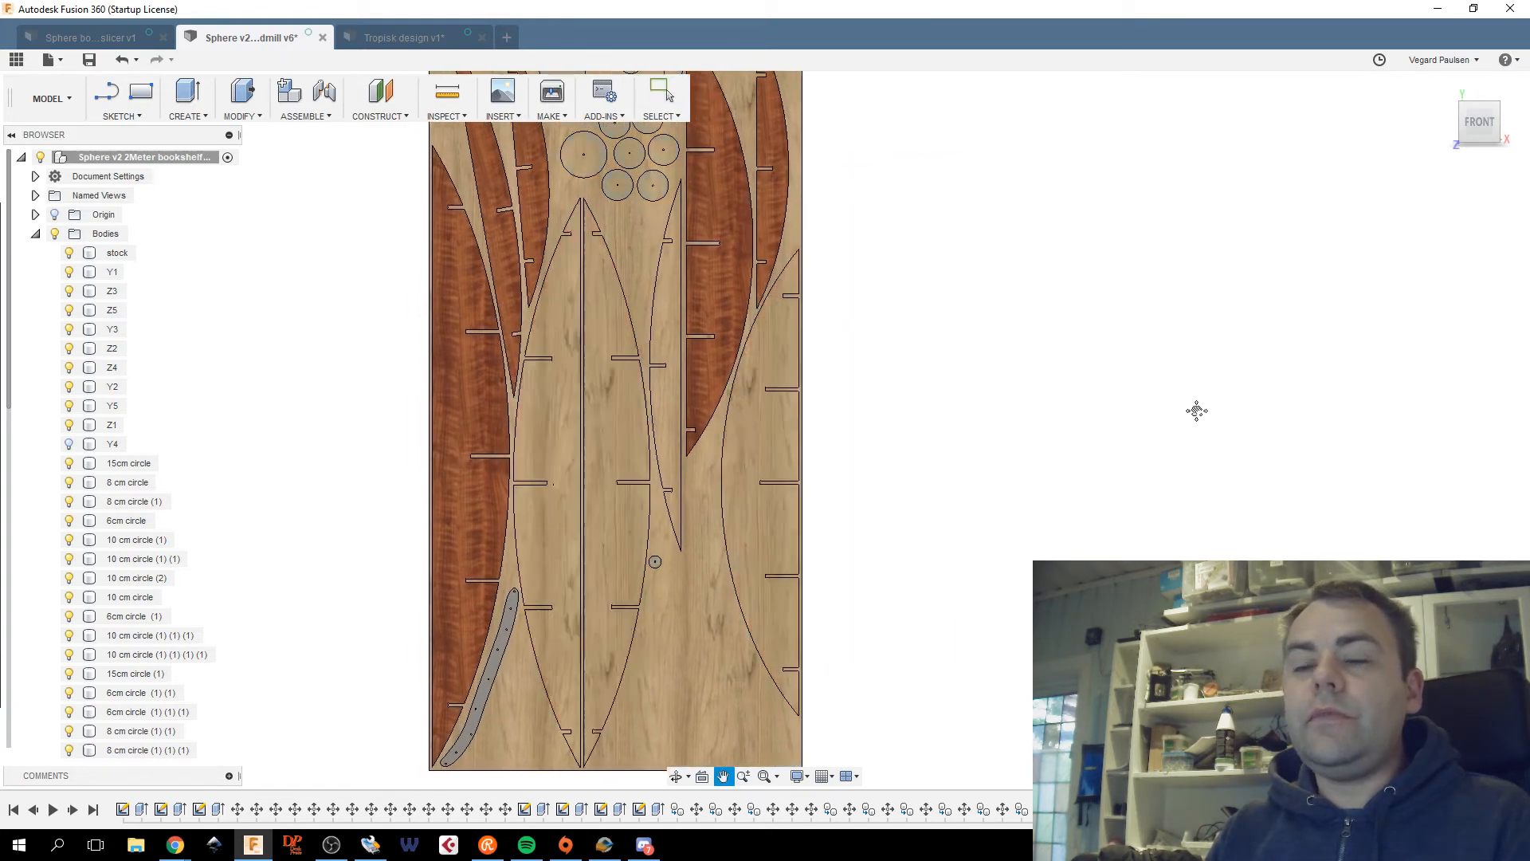
scroll(1197, 410, "down", 2)
key("Escape")
middle_click_drag(1031, 403, 1055, 473)
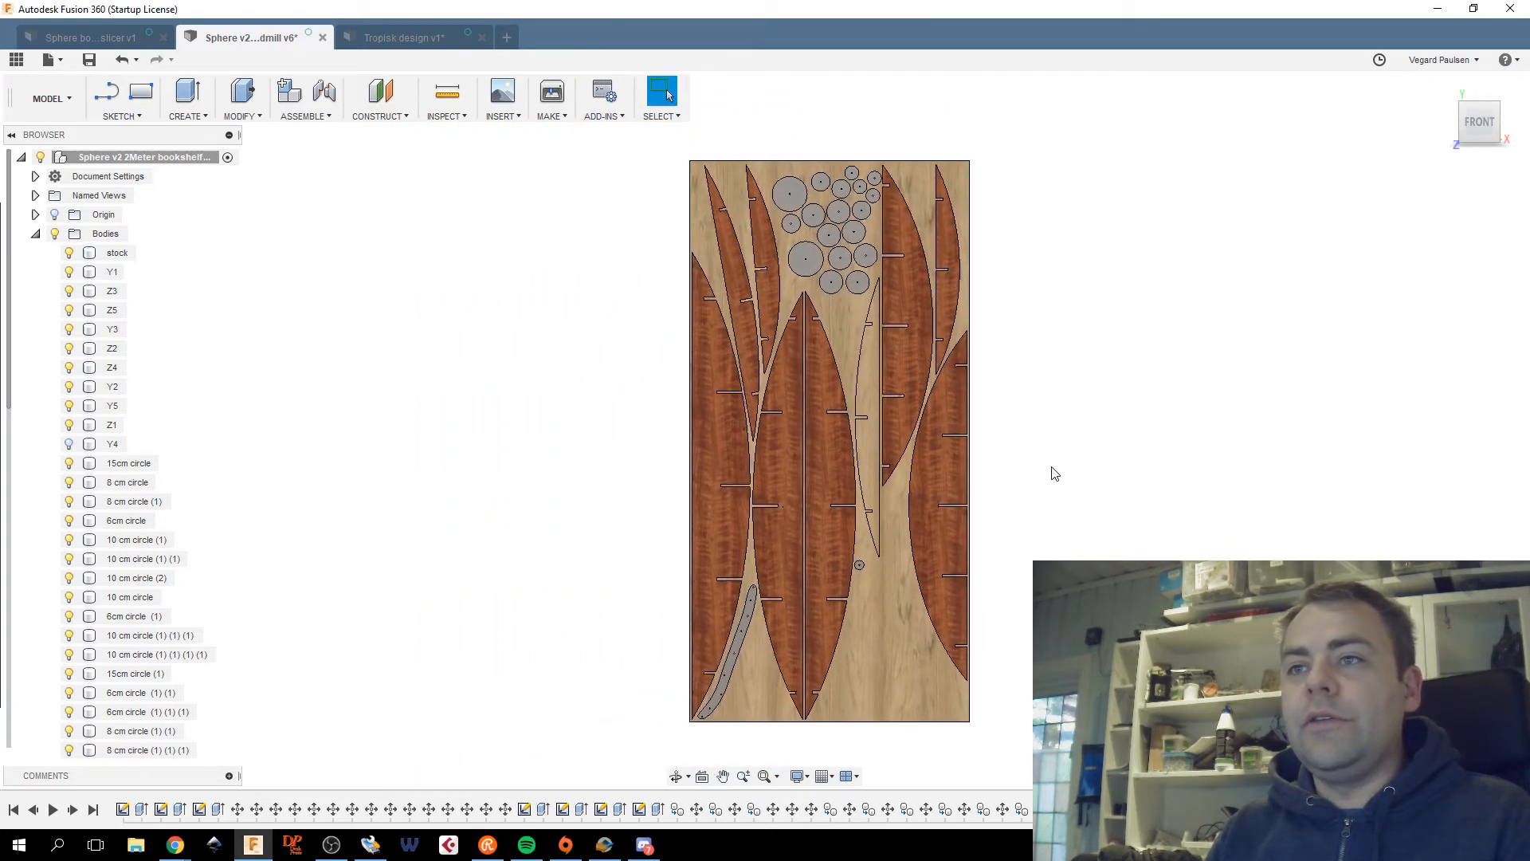
left_click(1479, 140)
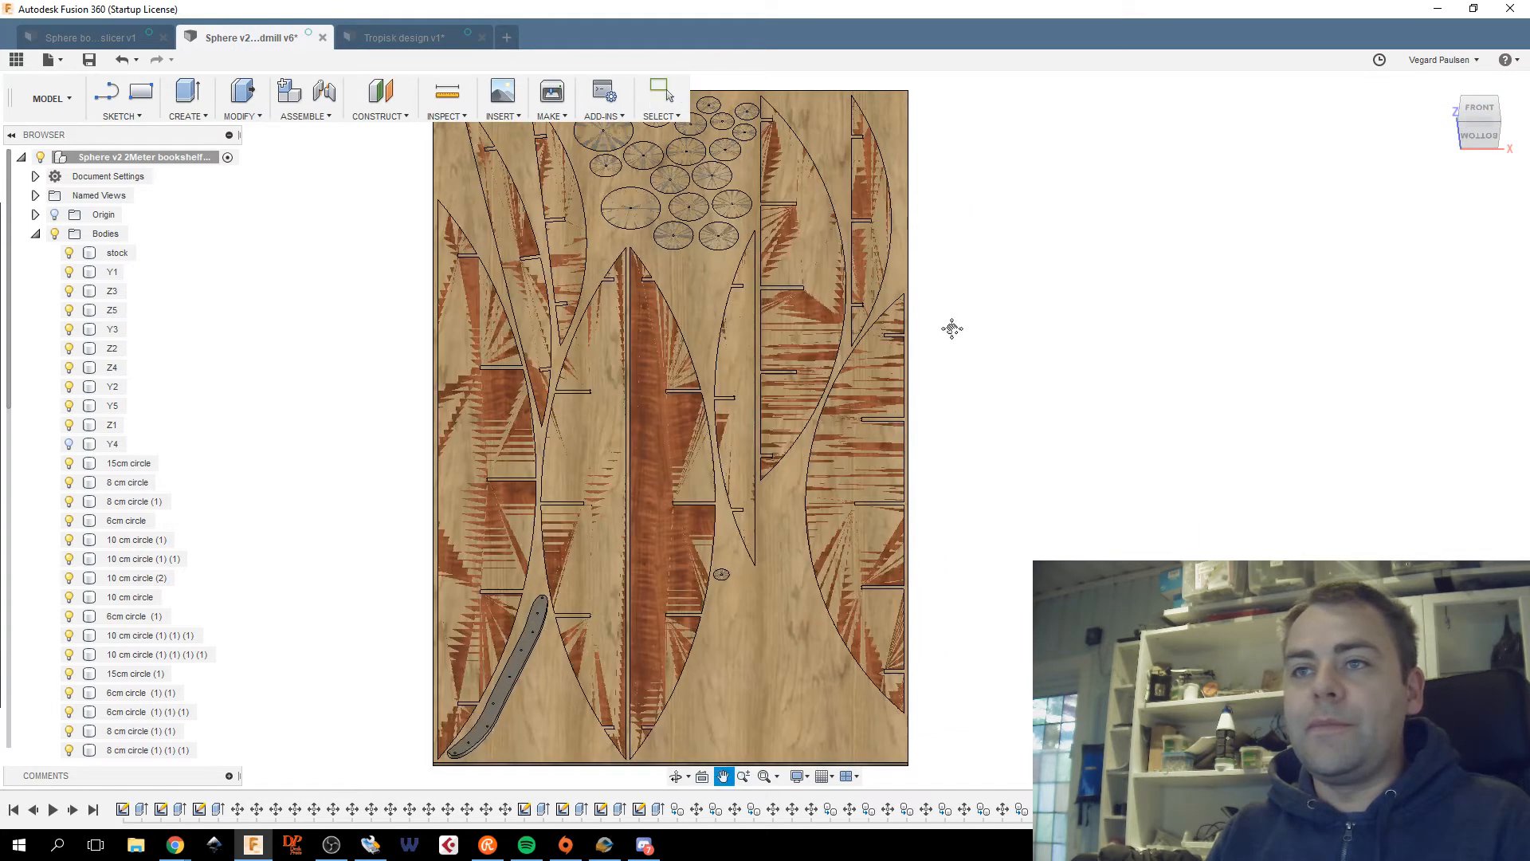
scroll(753, 630, "up", 3)
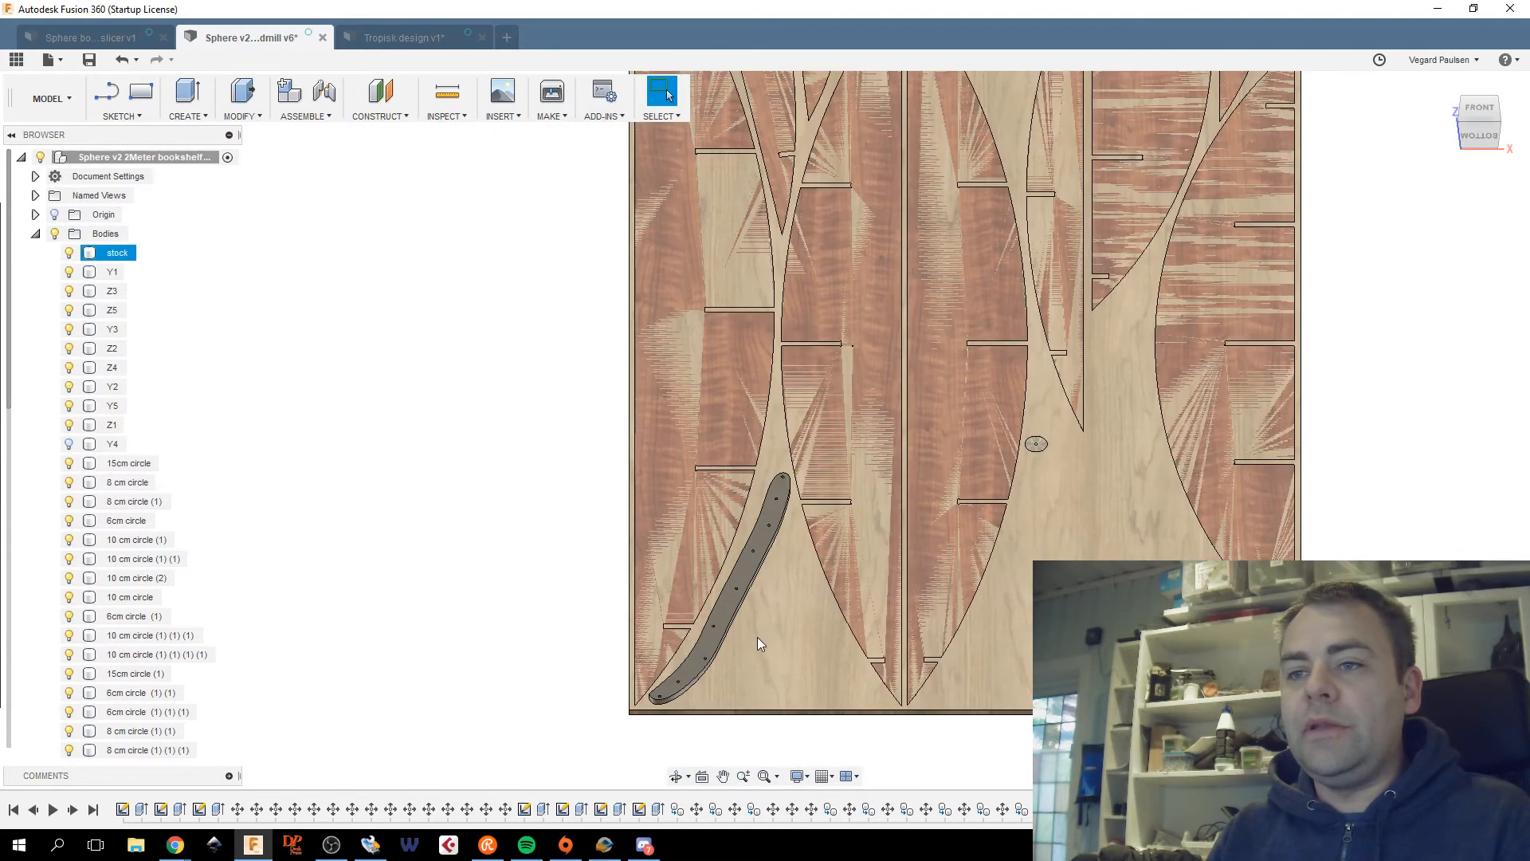
Compare the back plate in Tropisk design with the nested copy in the Sphere v2 bookshelf design.
left_click(394, 38)
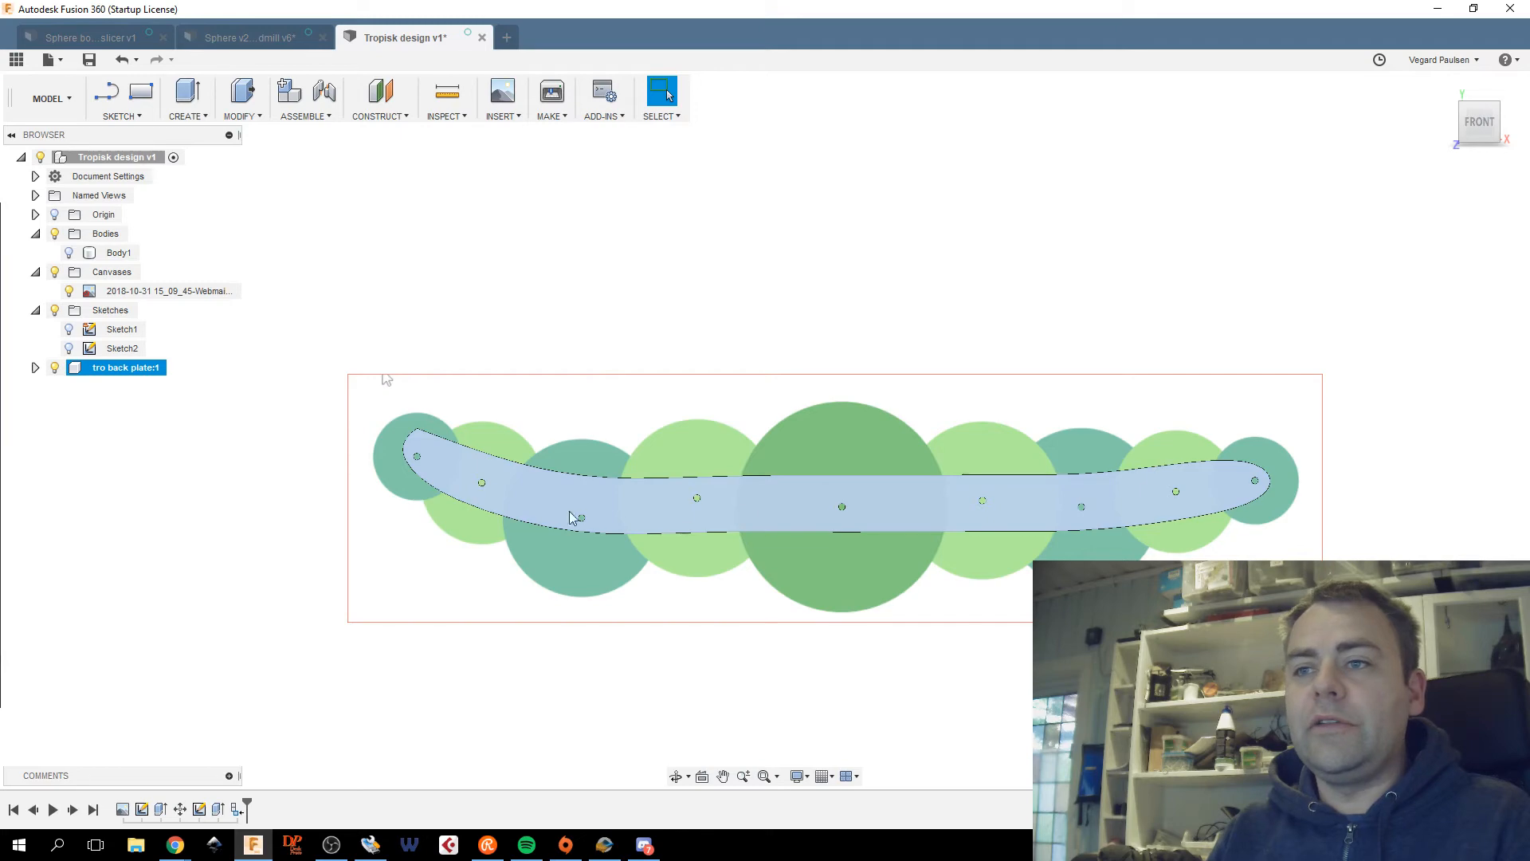
left_click(1065, 495)
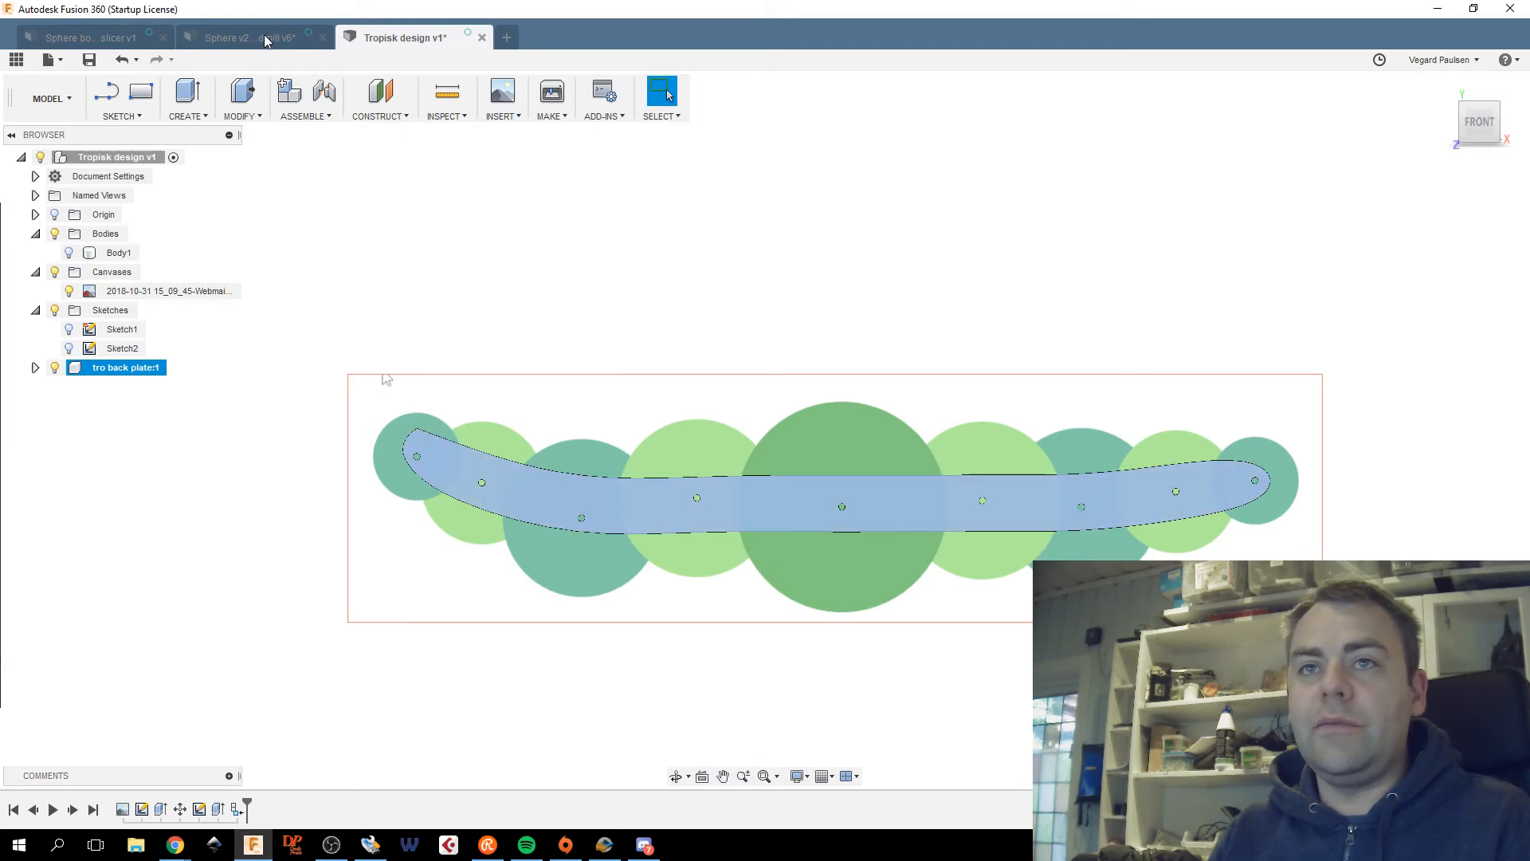
left_click(266, 39)
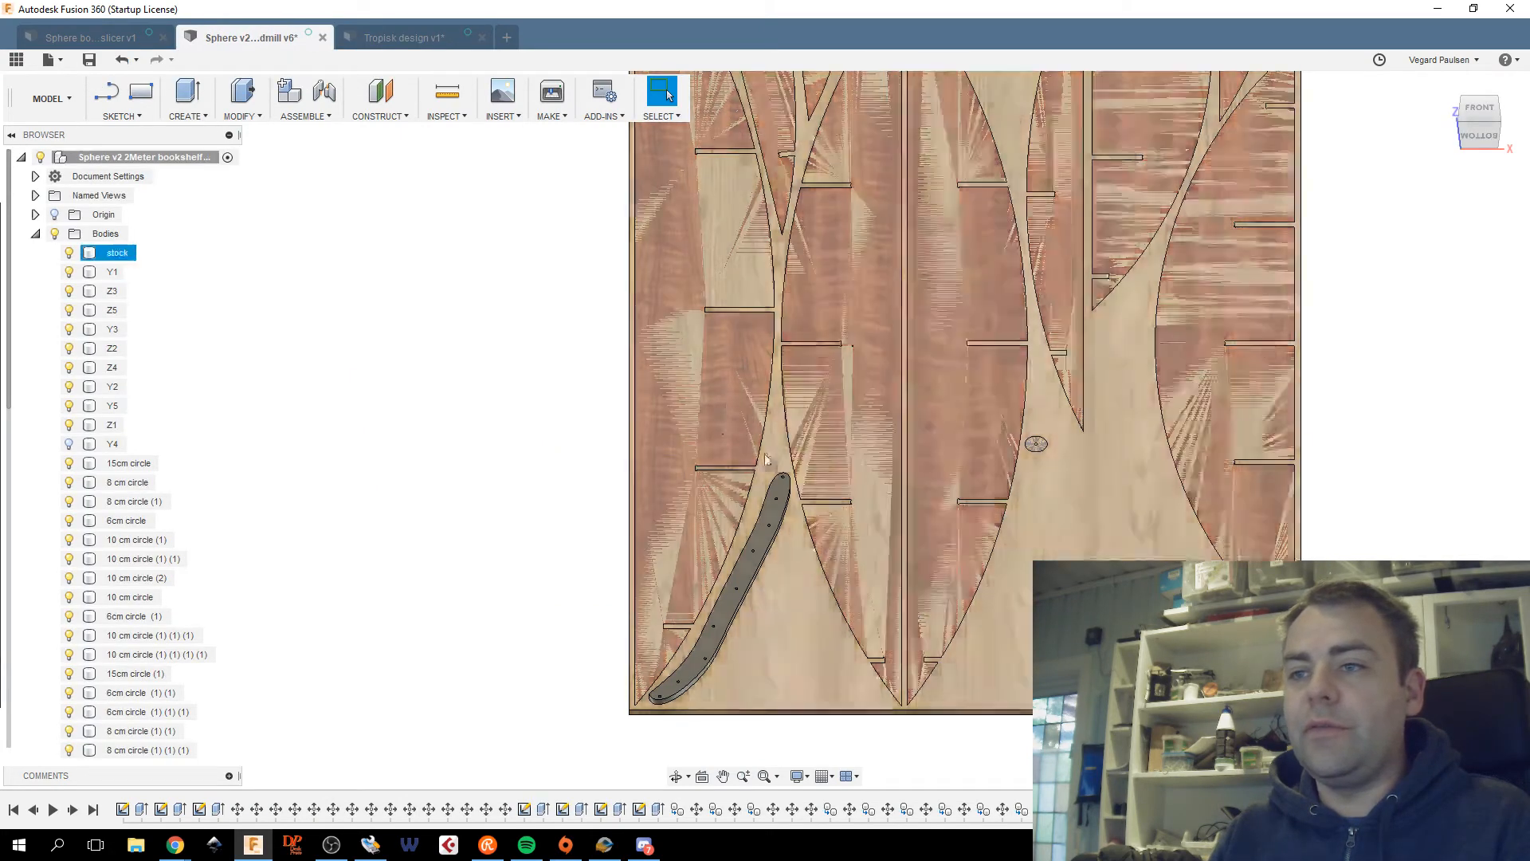
scroll(860, 435, "up", 5)
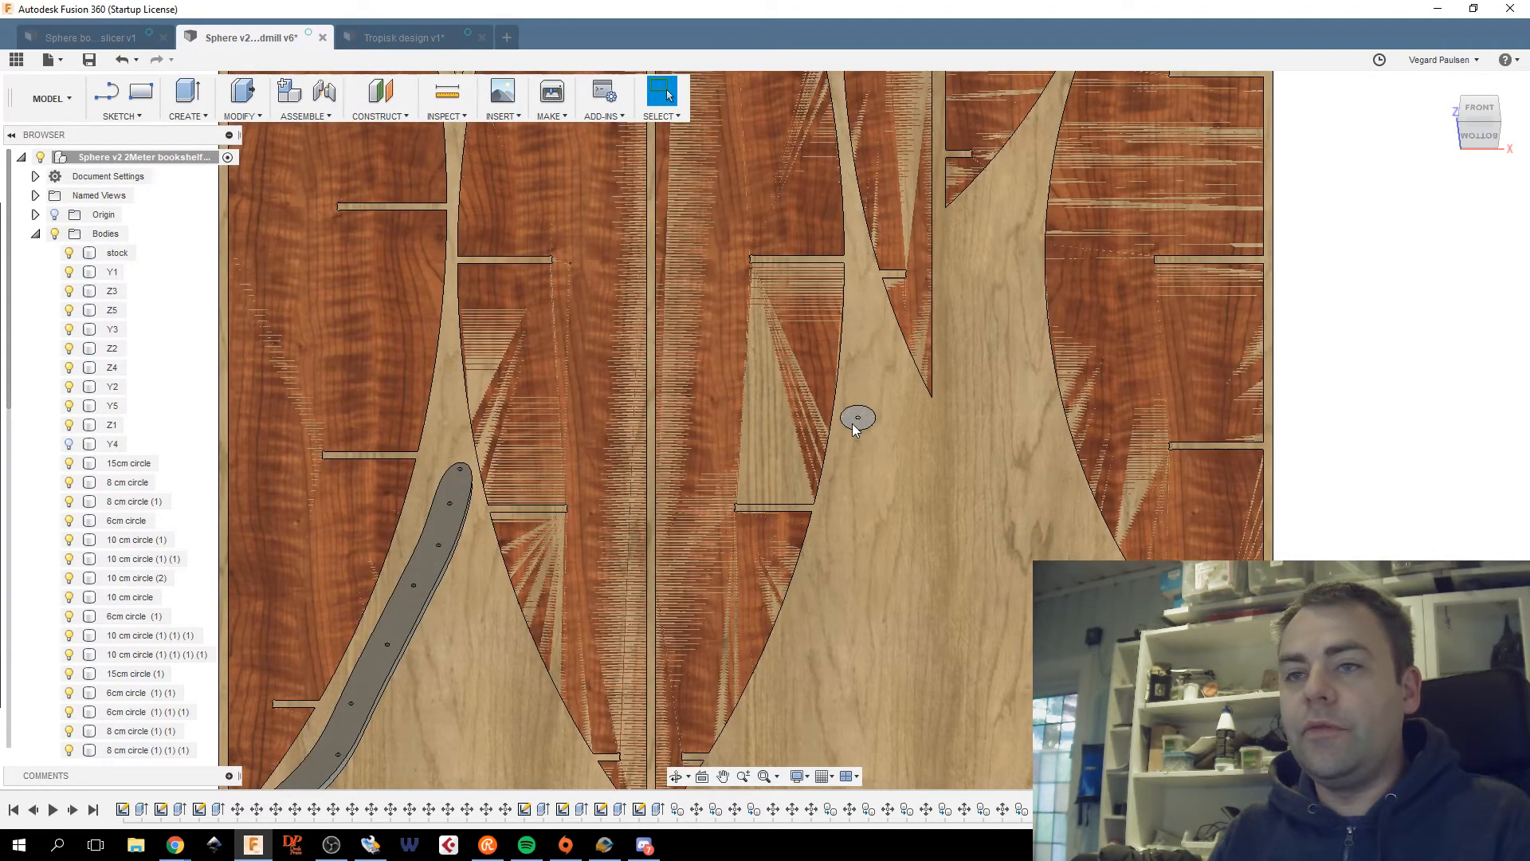
middle_click_drag(478, 486, 771, 376)
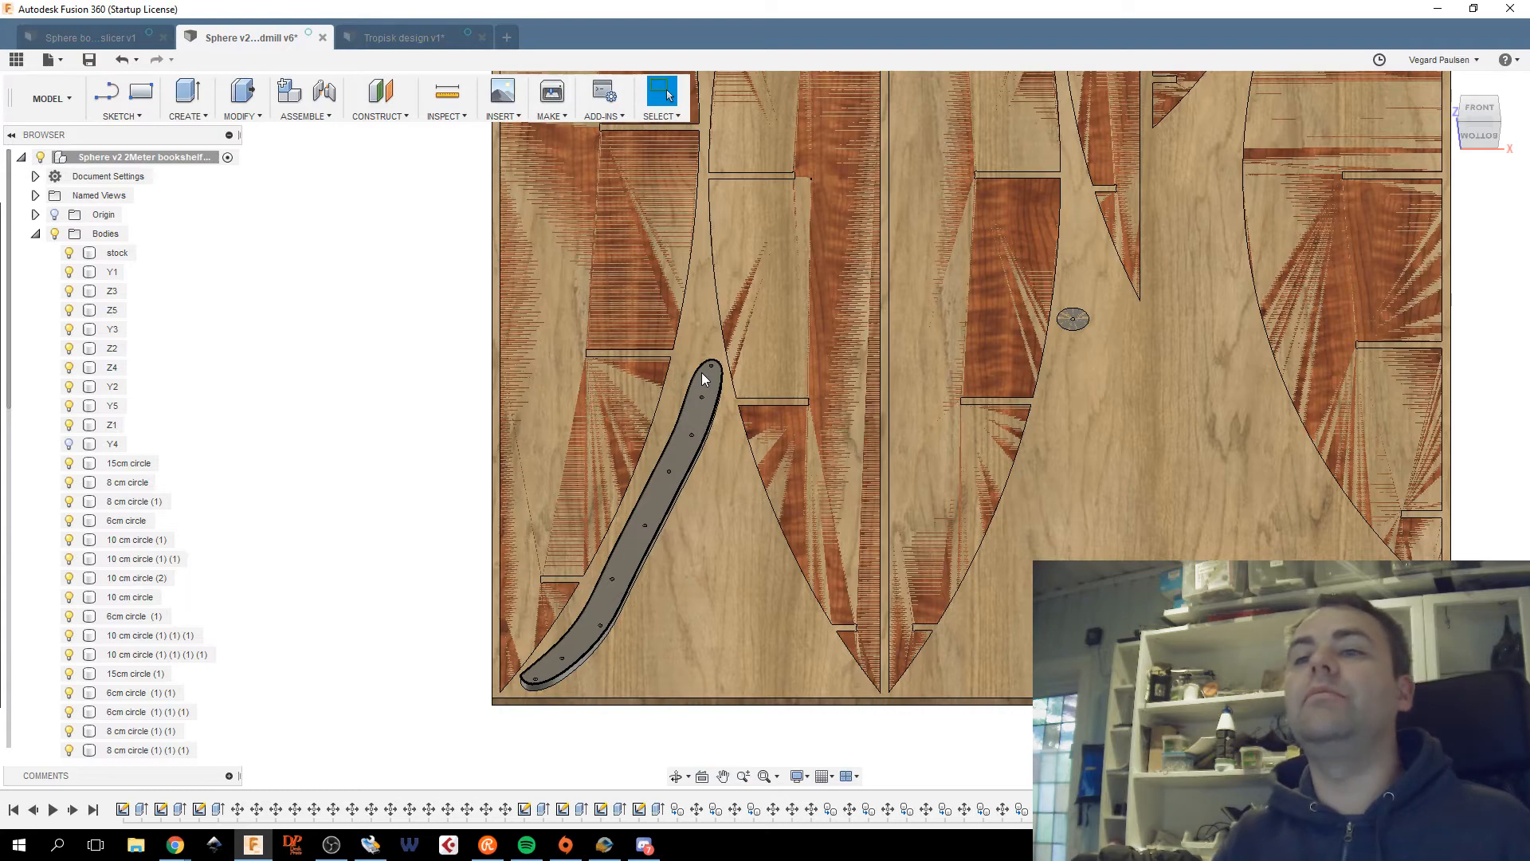
left_click(671, 430)
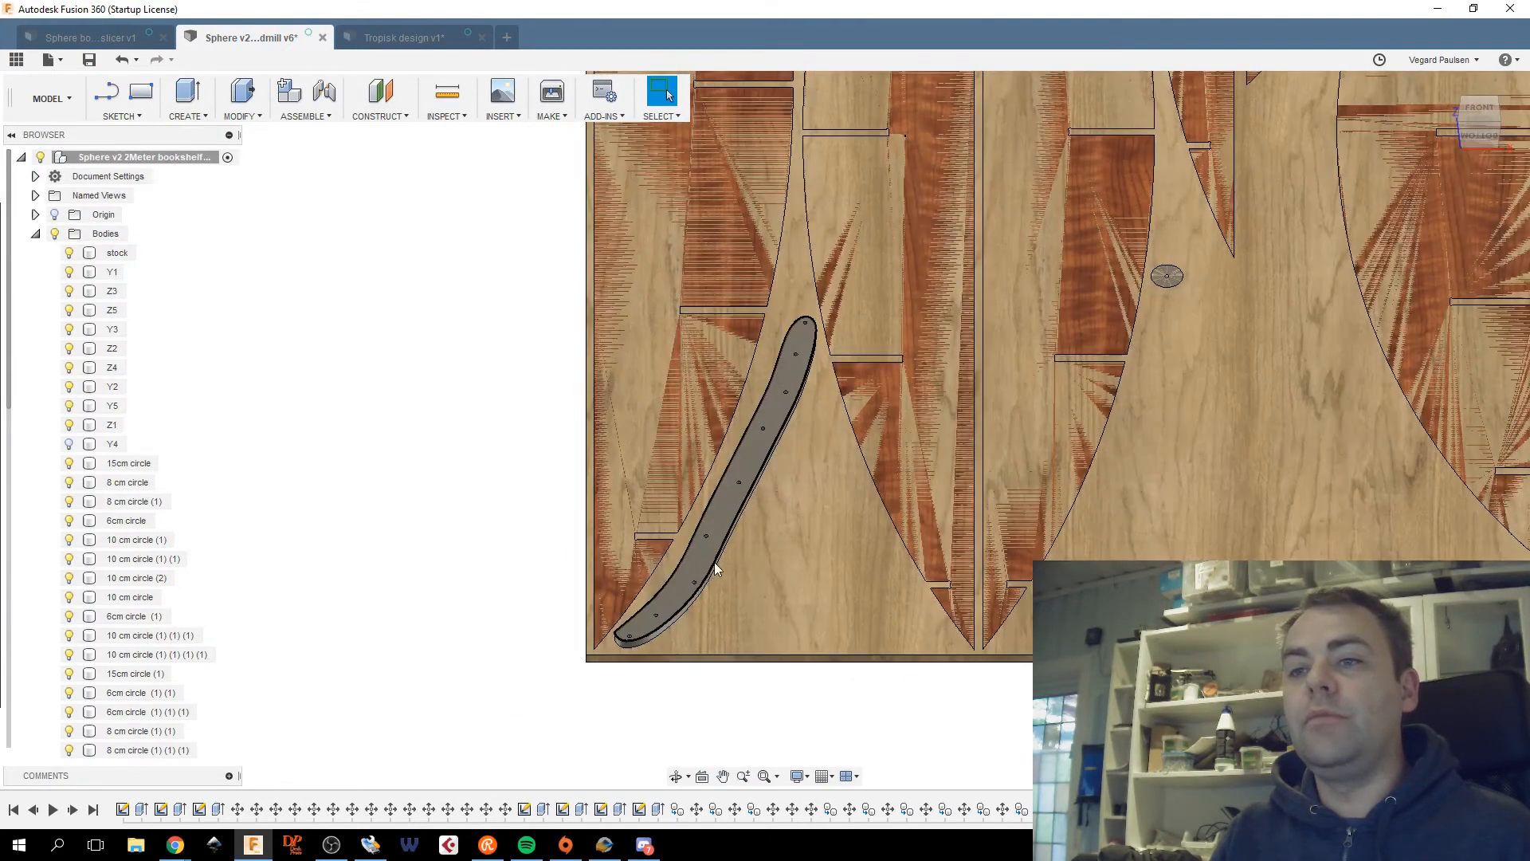
left_click(832, 443)
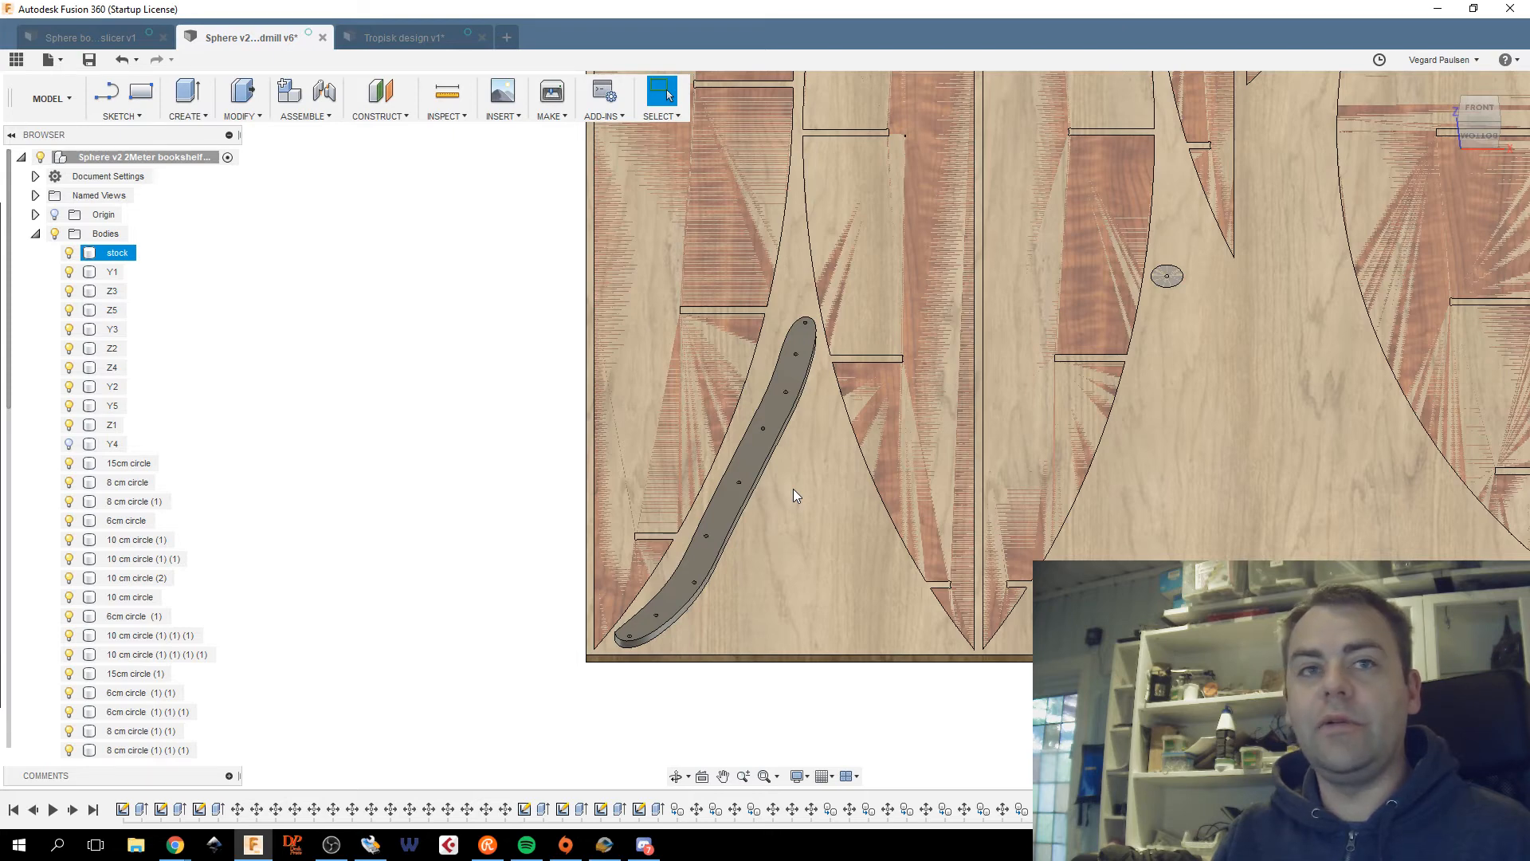
Hide the spacer body in the Sphere v2 bookshelf design.
scroll(792, 487, "down", 6)
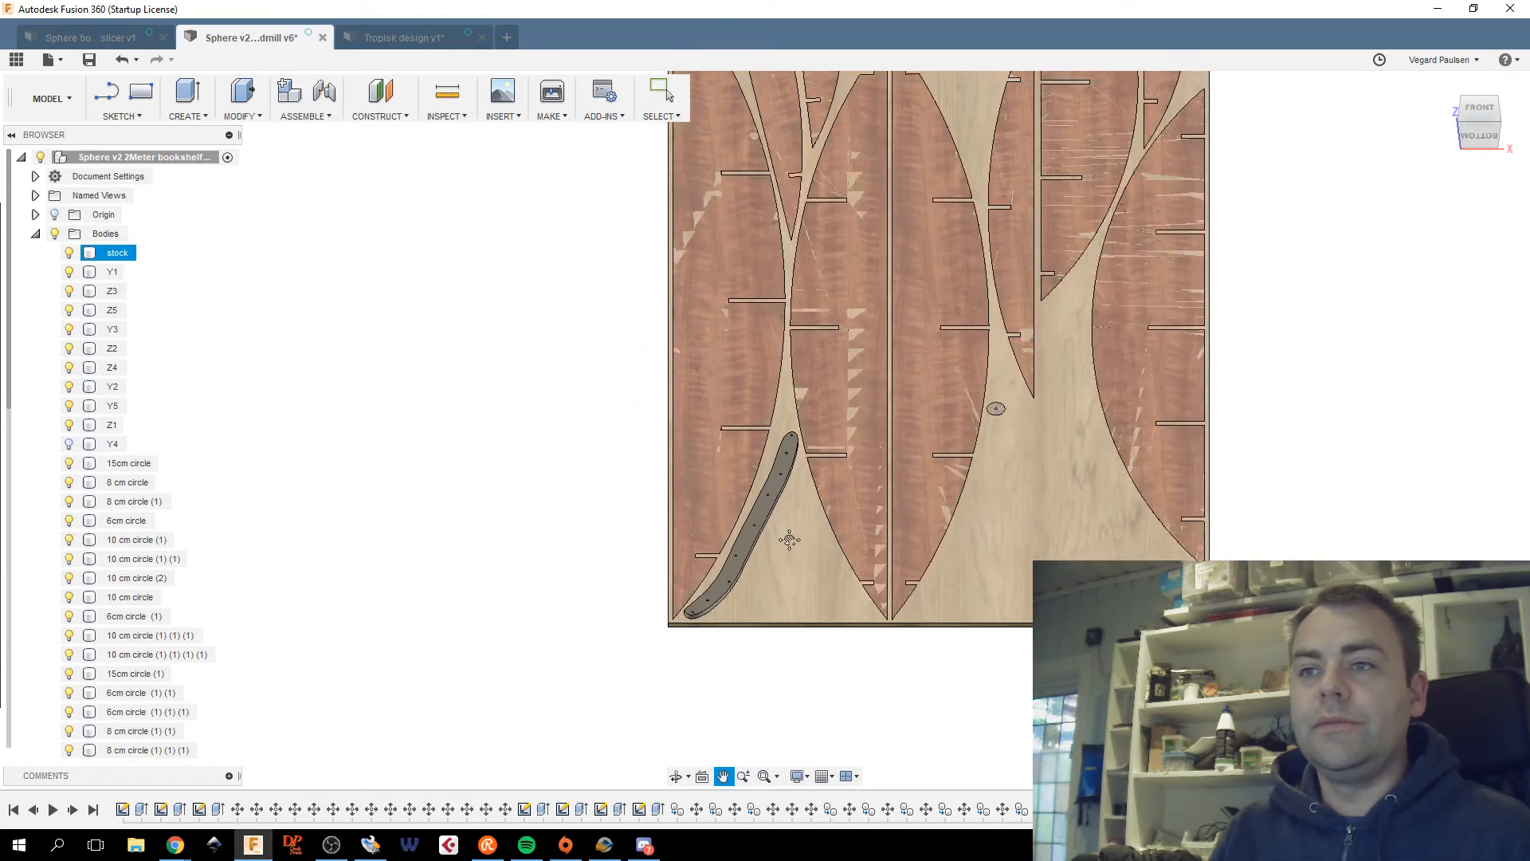
mouse_move(781, 558)
middle_mouse_down()
mouse_move(701, 580)
mouse_move(797, 553)
middle_mouse_up()
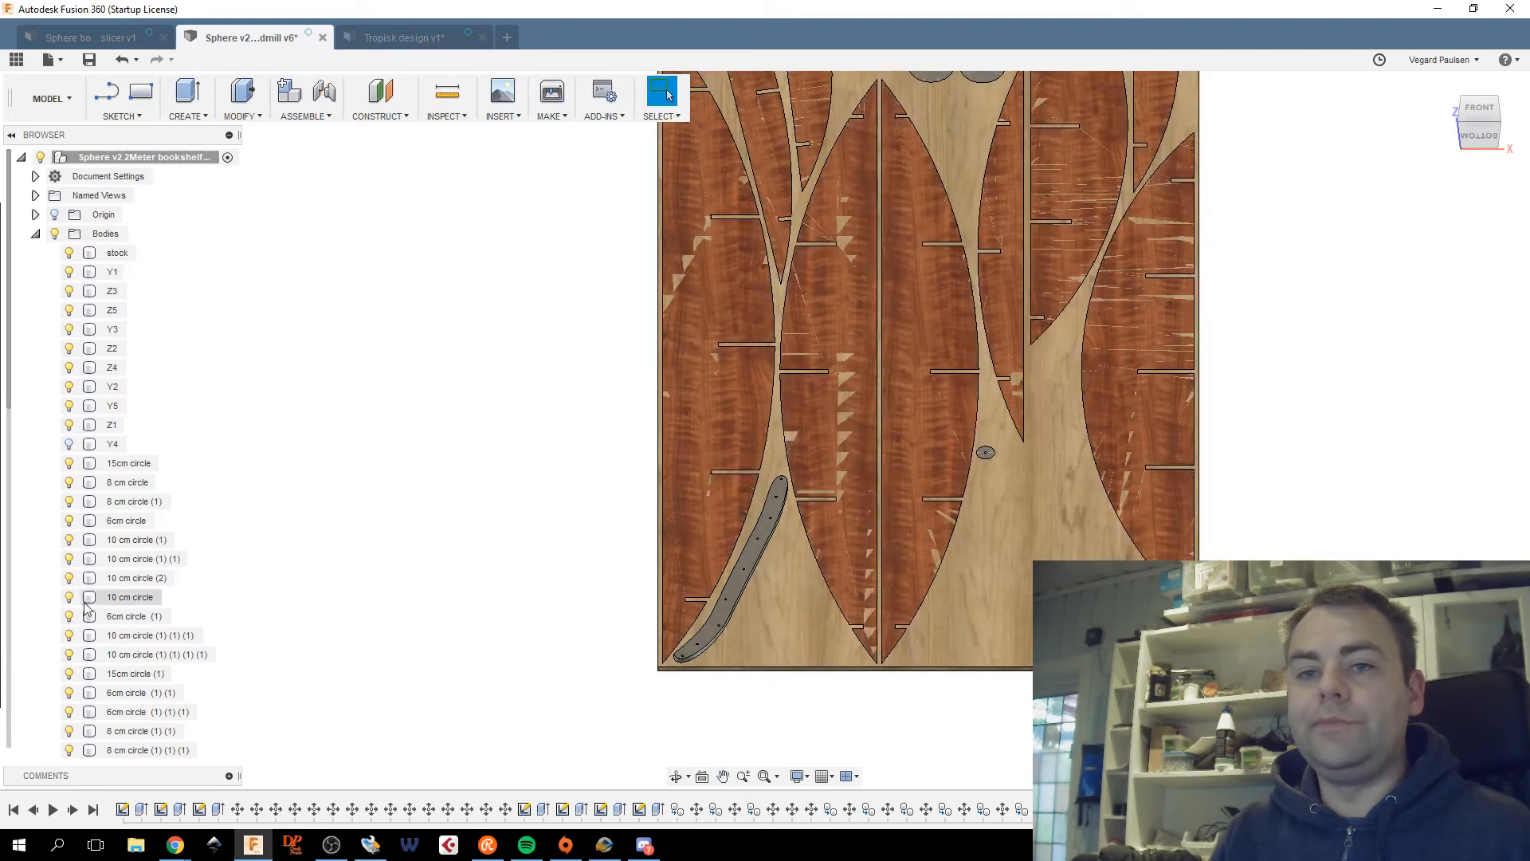
scroll(116, 605, "down", 2)
scroll(116, 603, "down", 3)
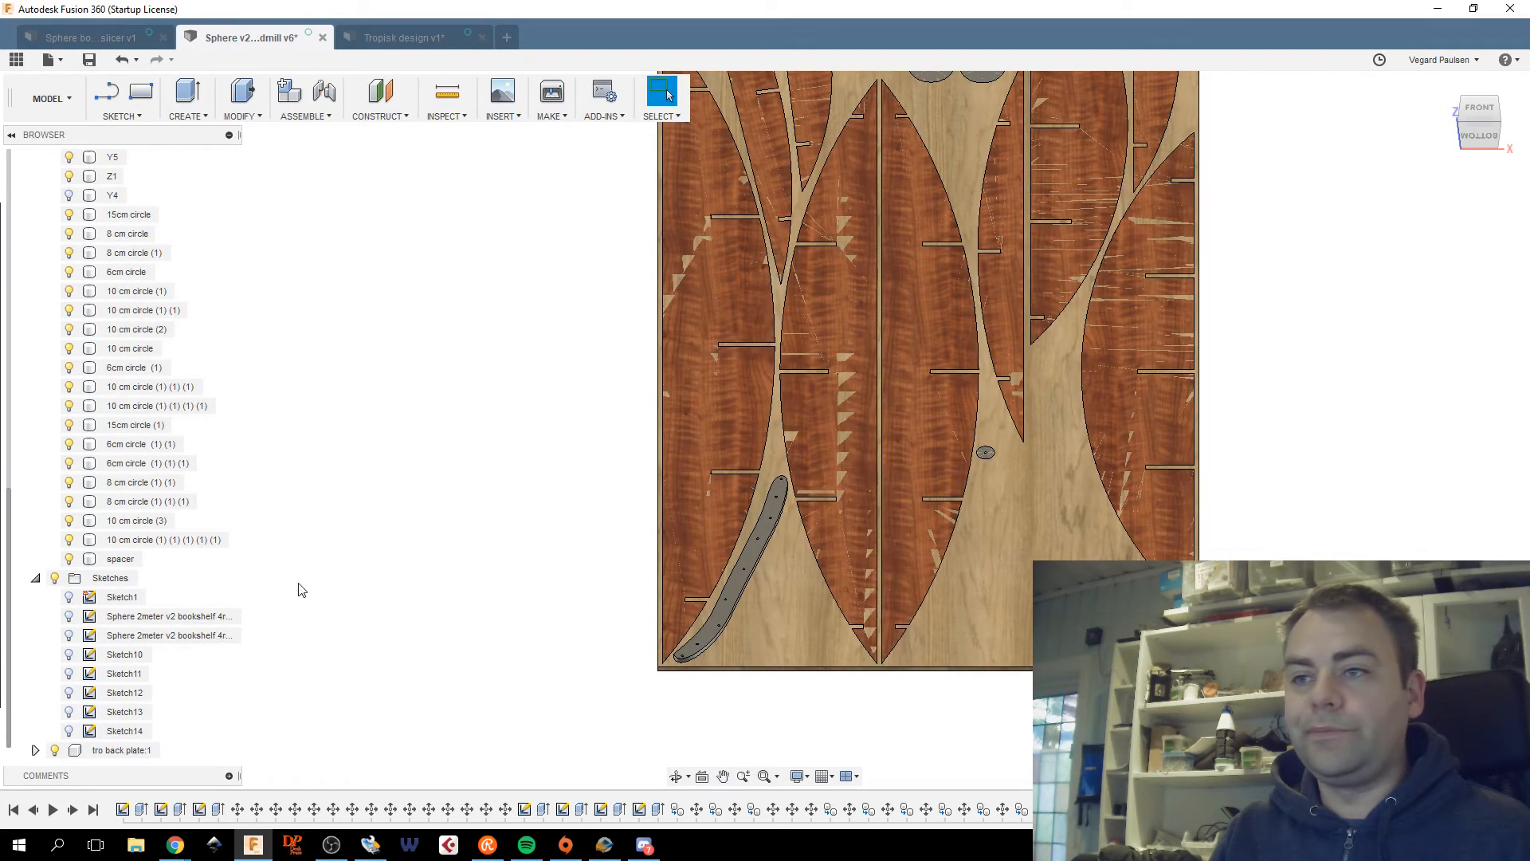
scroll(112, 567, "up", 3)
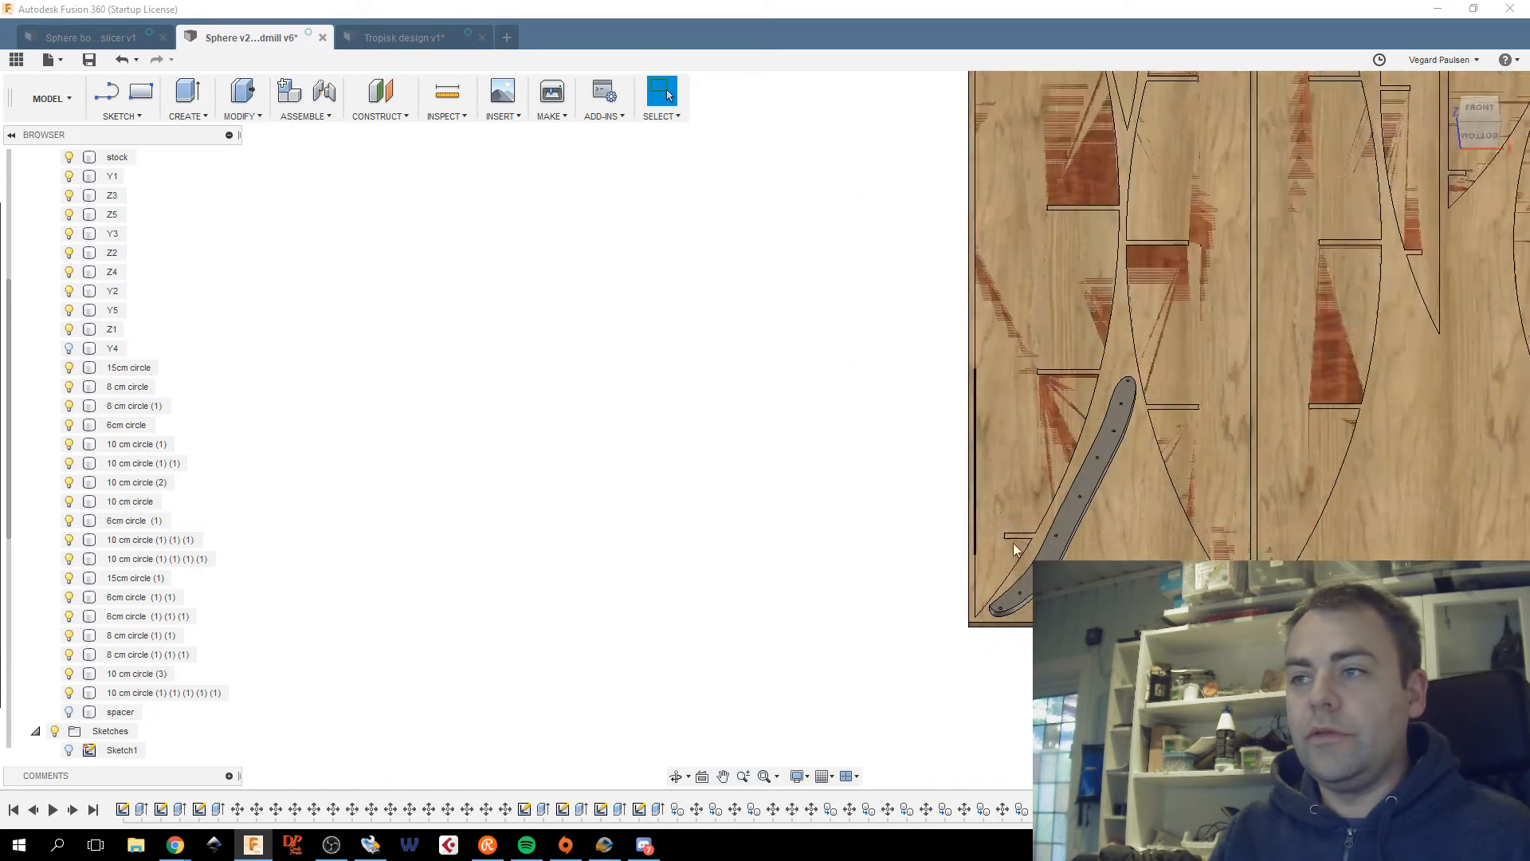
scroll(131, 635, "down", 3)
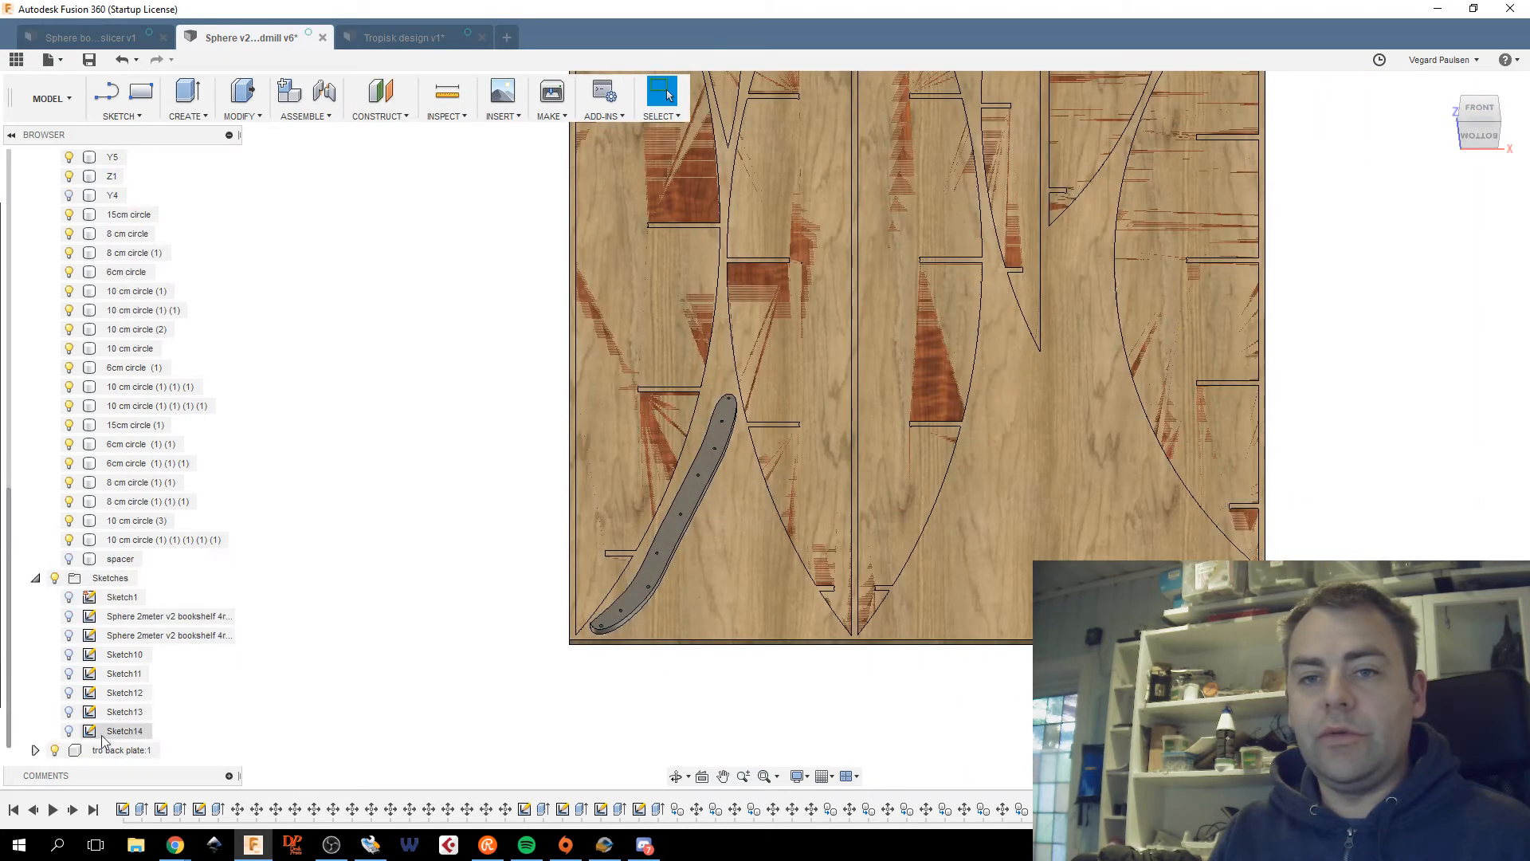
Copy the tro back plate component and paste a second instance of it into the Sphere v2 bookshelf design.
right_click(138, 748)
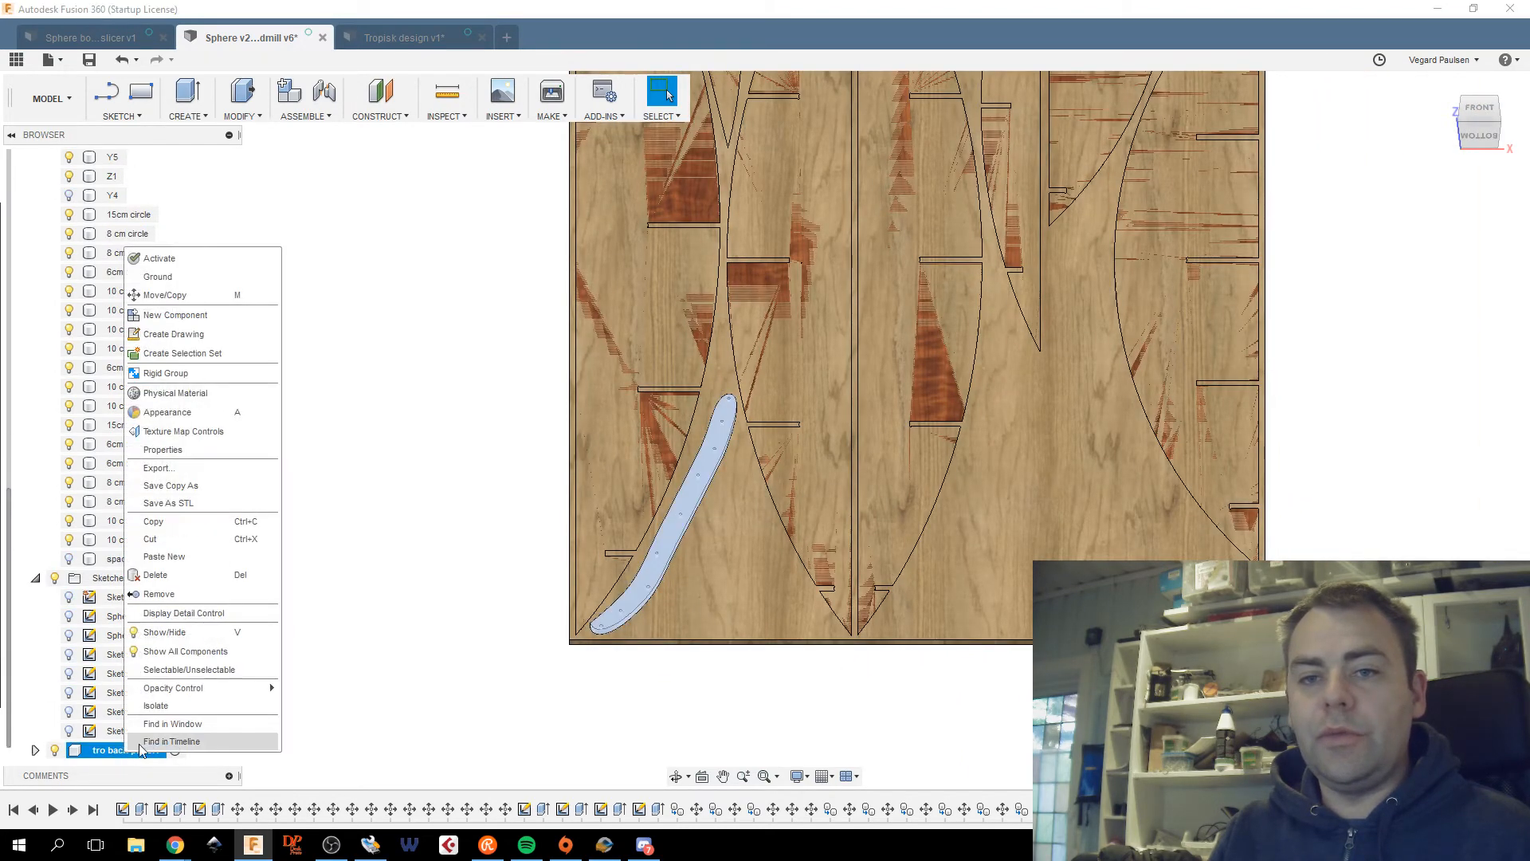
left_click(212, 525)
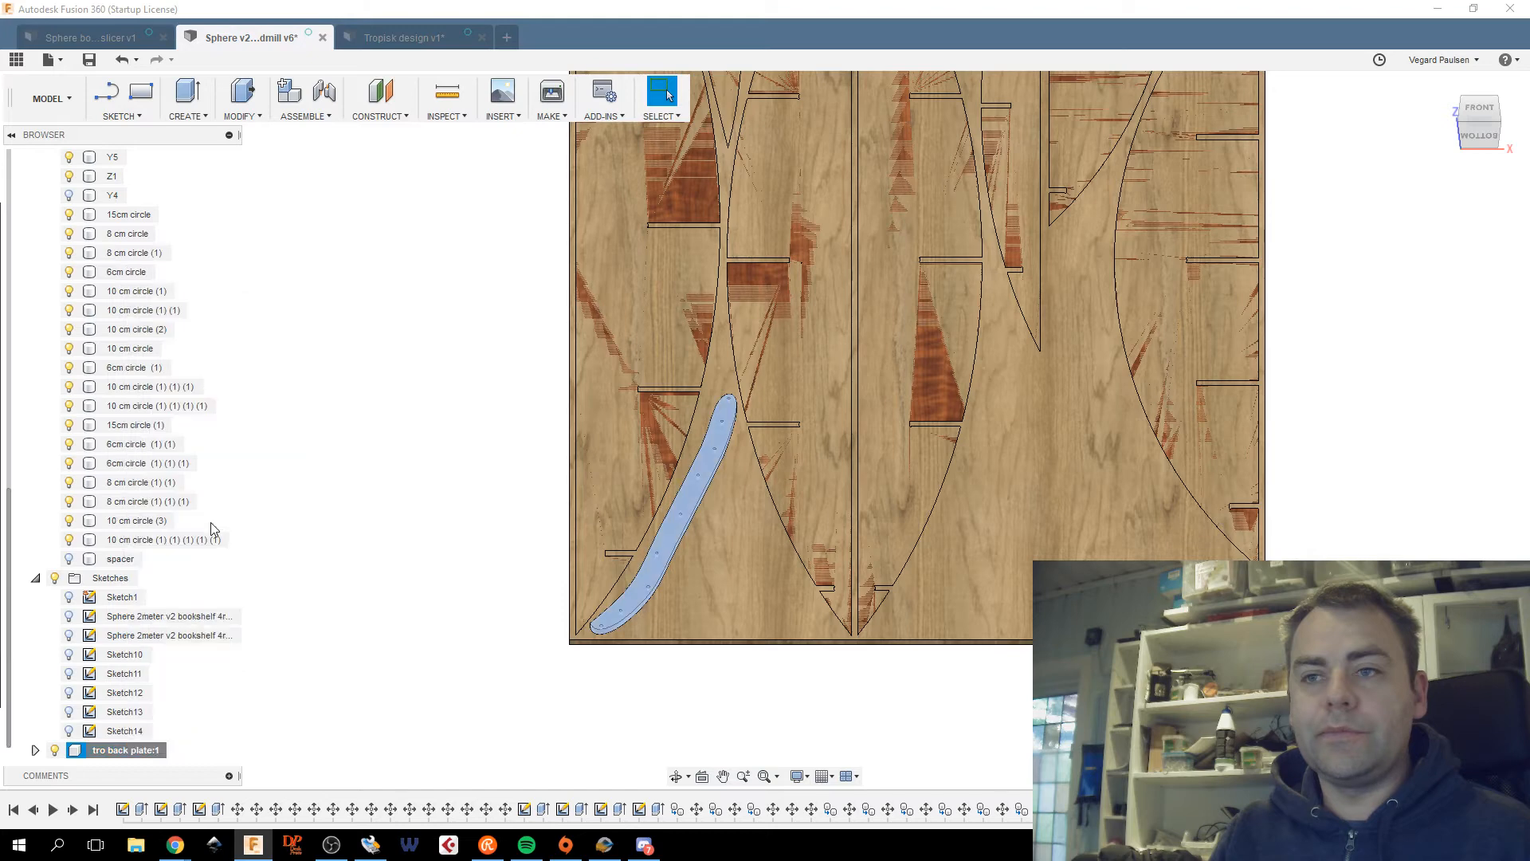
right_click(207, 688)
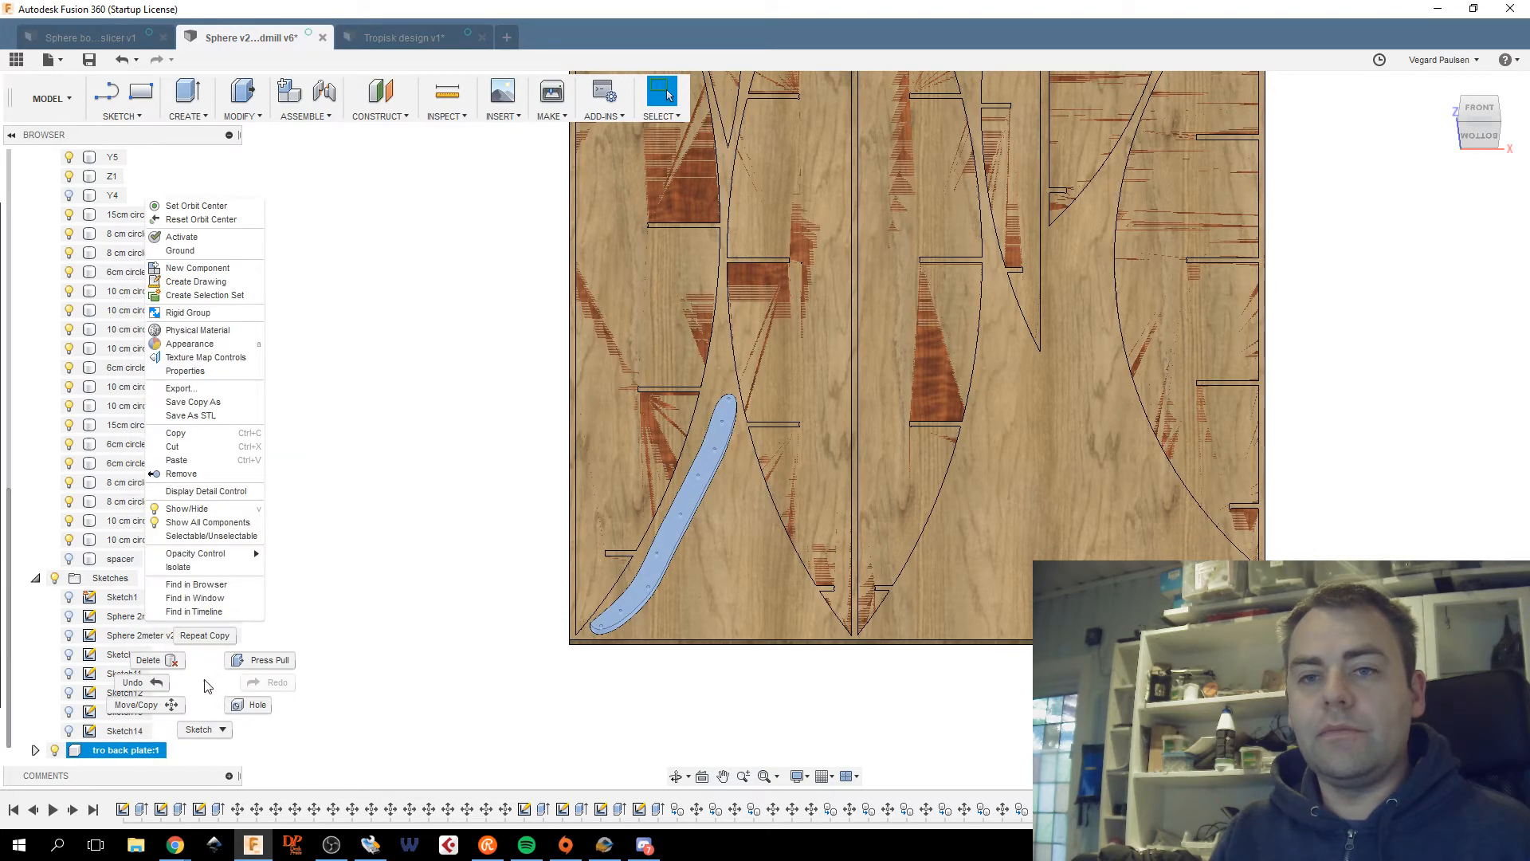
left_click(225, 461)
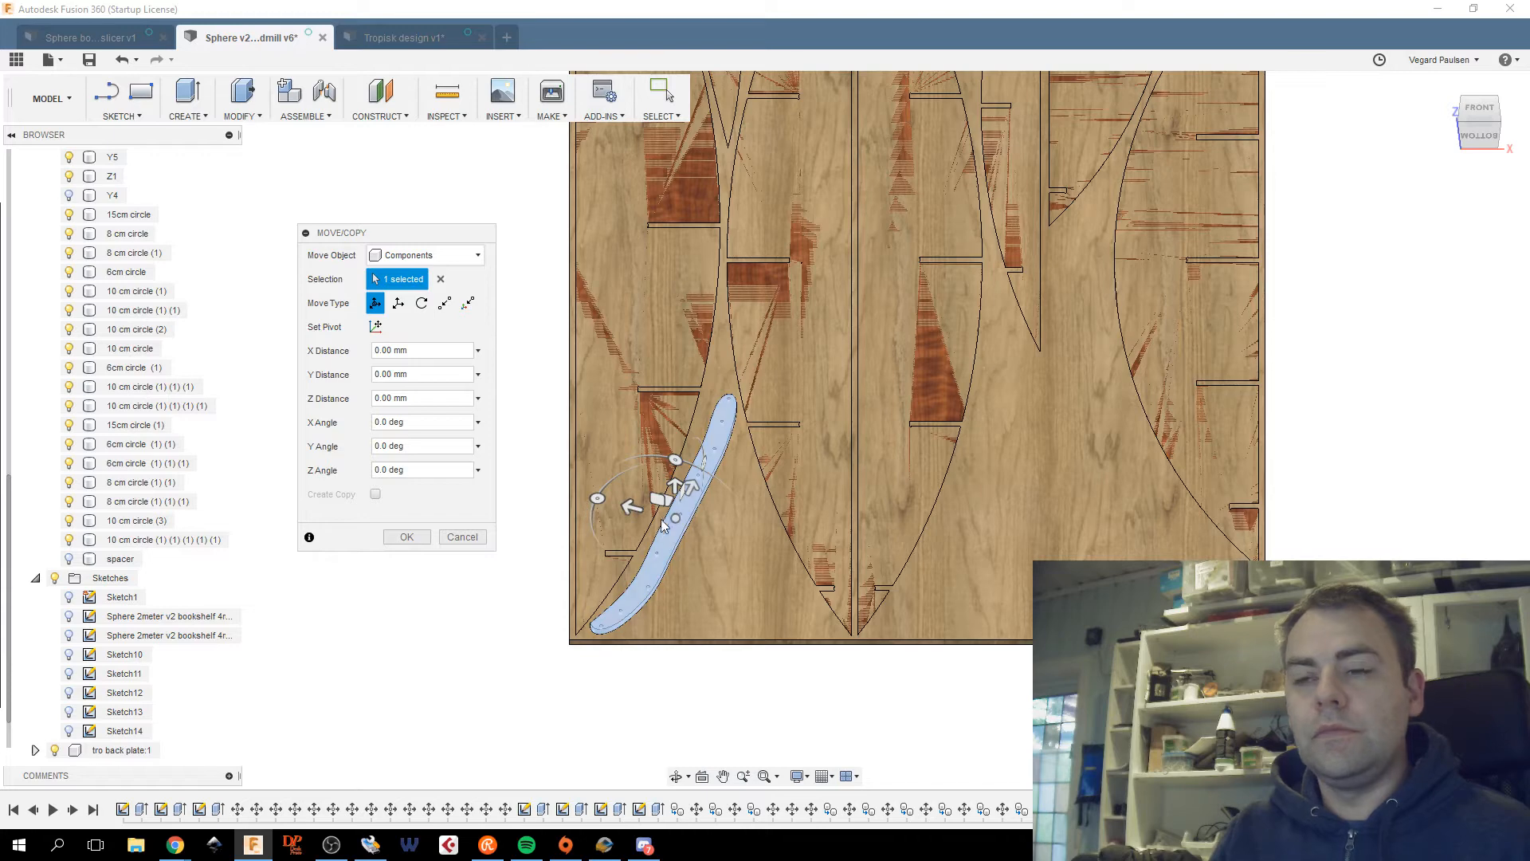
Move and slightly rotate the second back plate into the free area between the middle and right-hand fins, viewed from the front.
left_click(1471, 113)
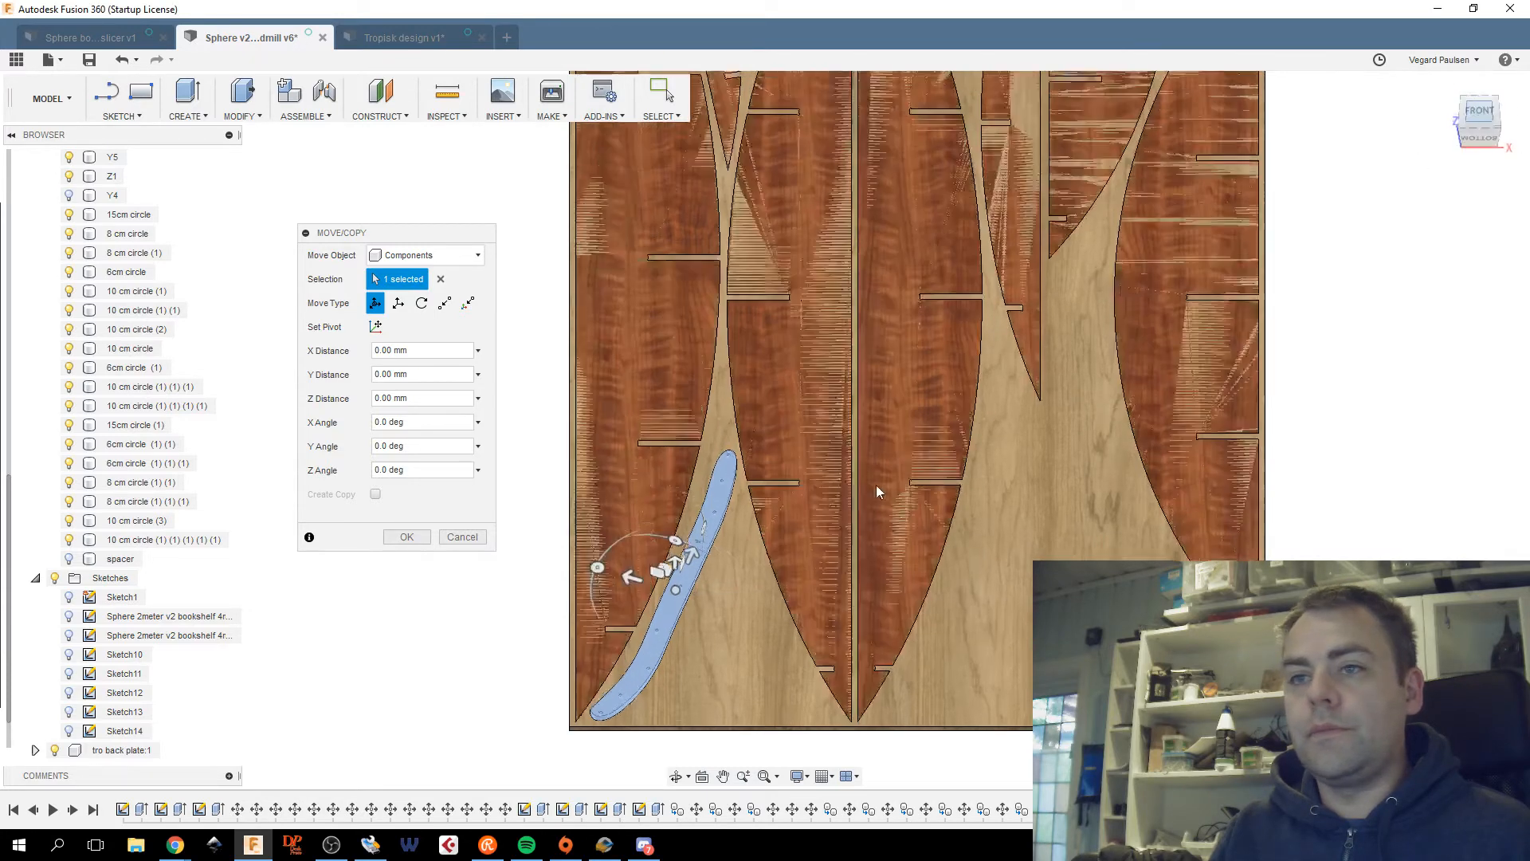
middle_click_drag(785, 642, 840, 328)
scroll(817, 378, "down", 2)
middle_click_drag(816, 378, 772, 411)
scroll(869, 385, "up", 3)
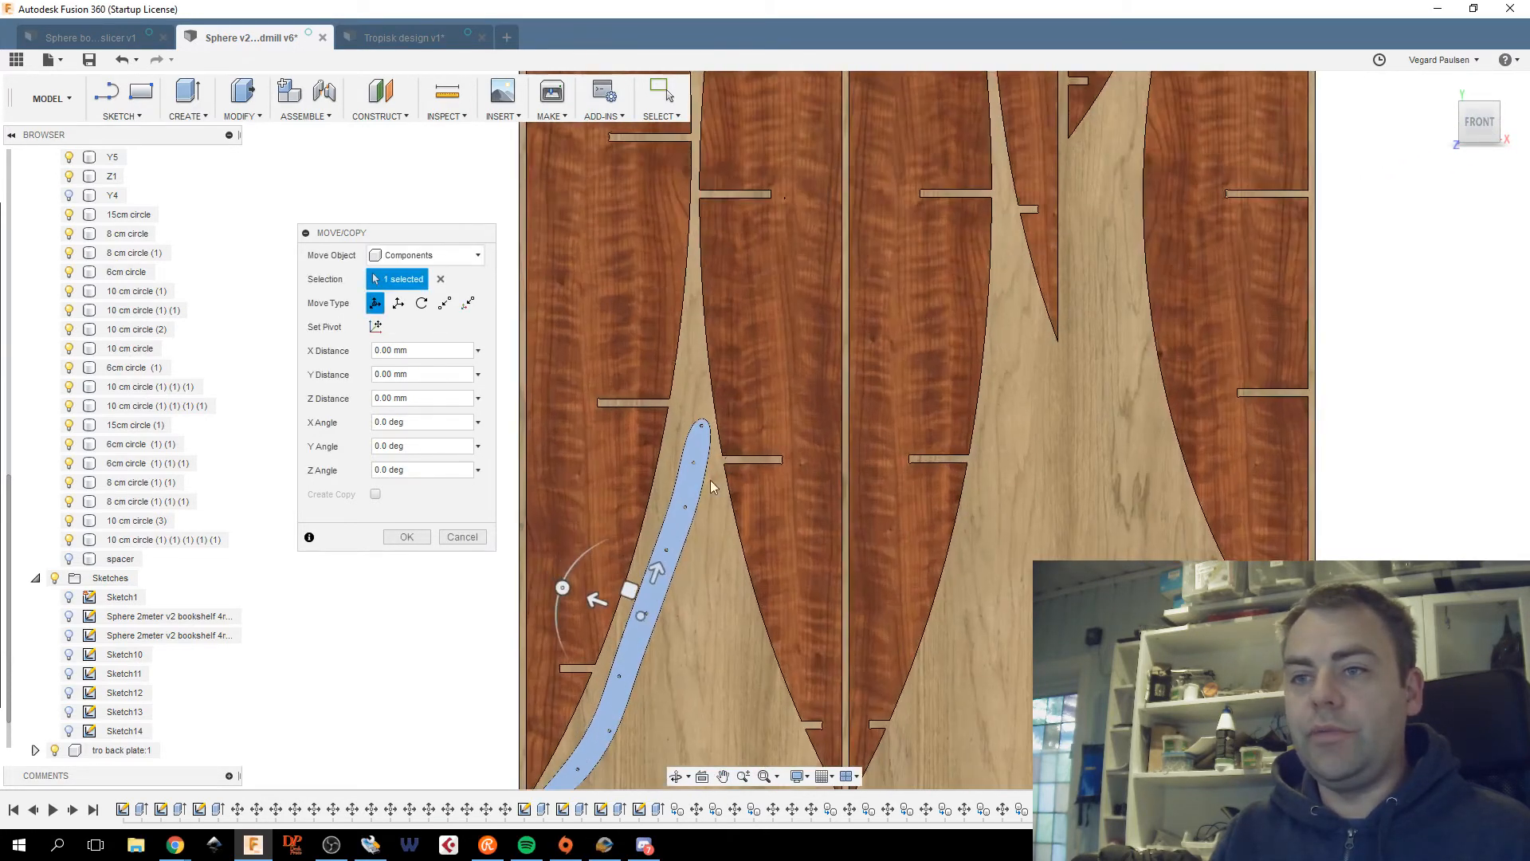
left_click_drag(628, 588, 970, 565)
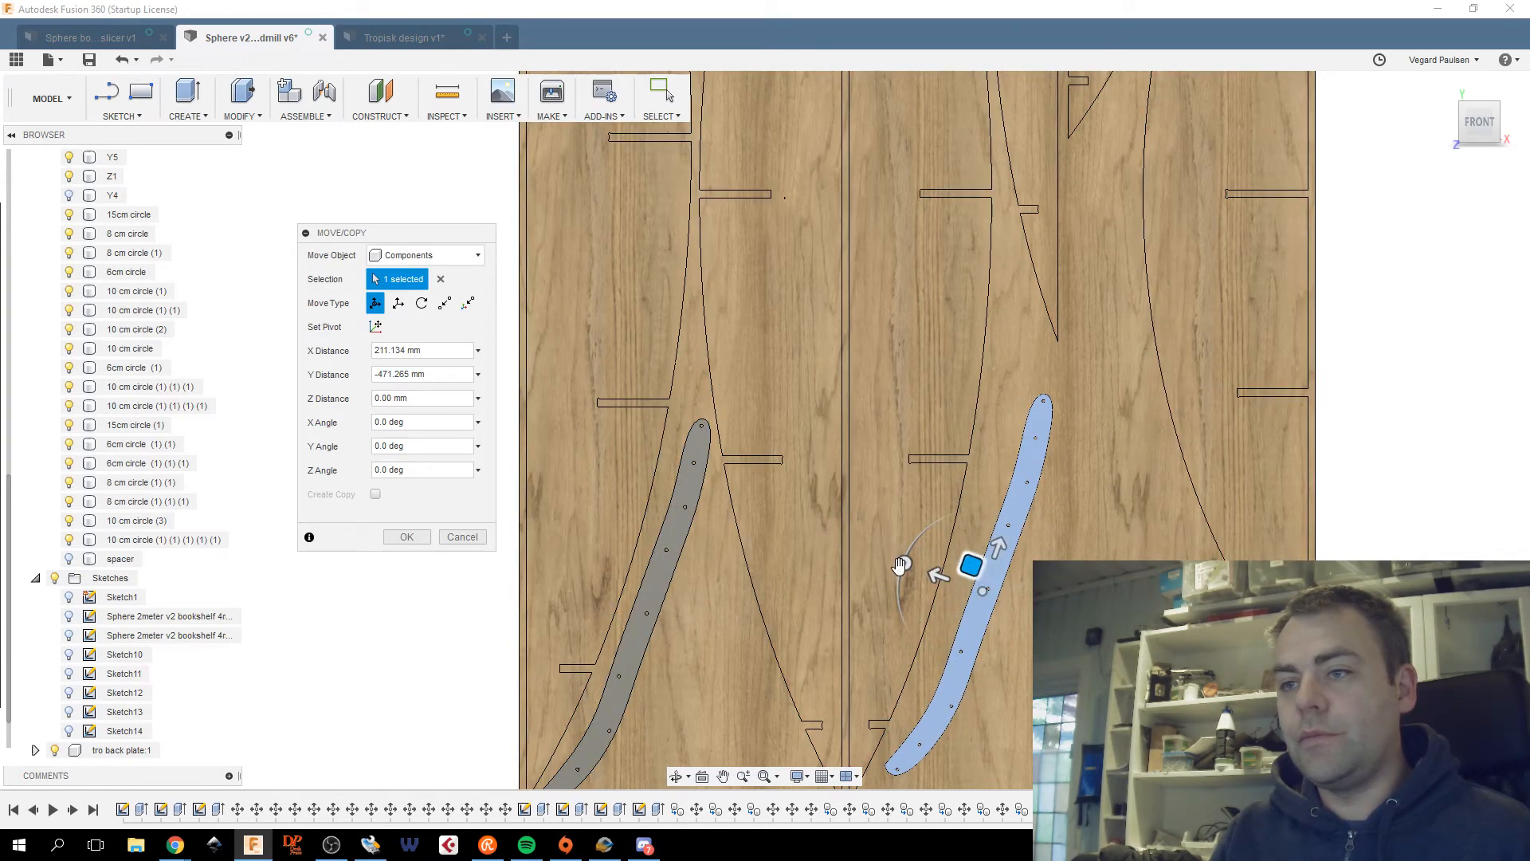
left_click_drag(971, 564, 974, 498)
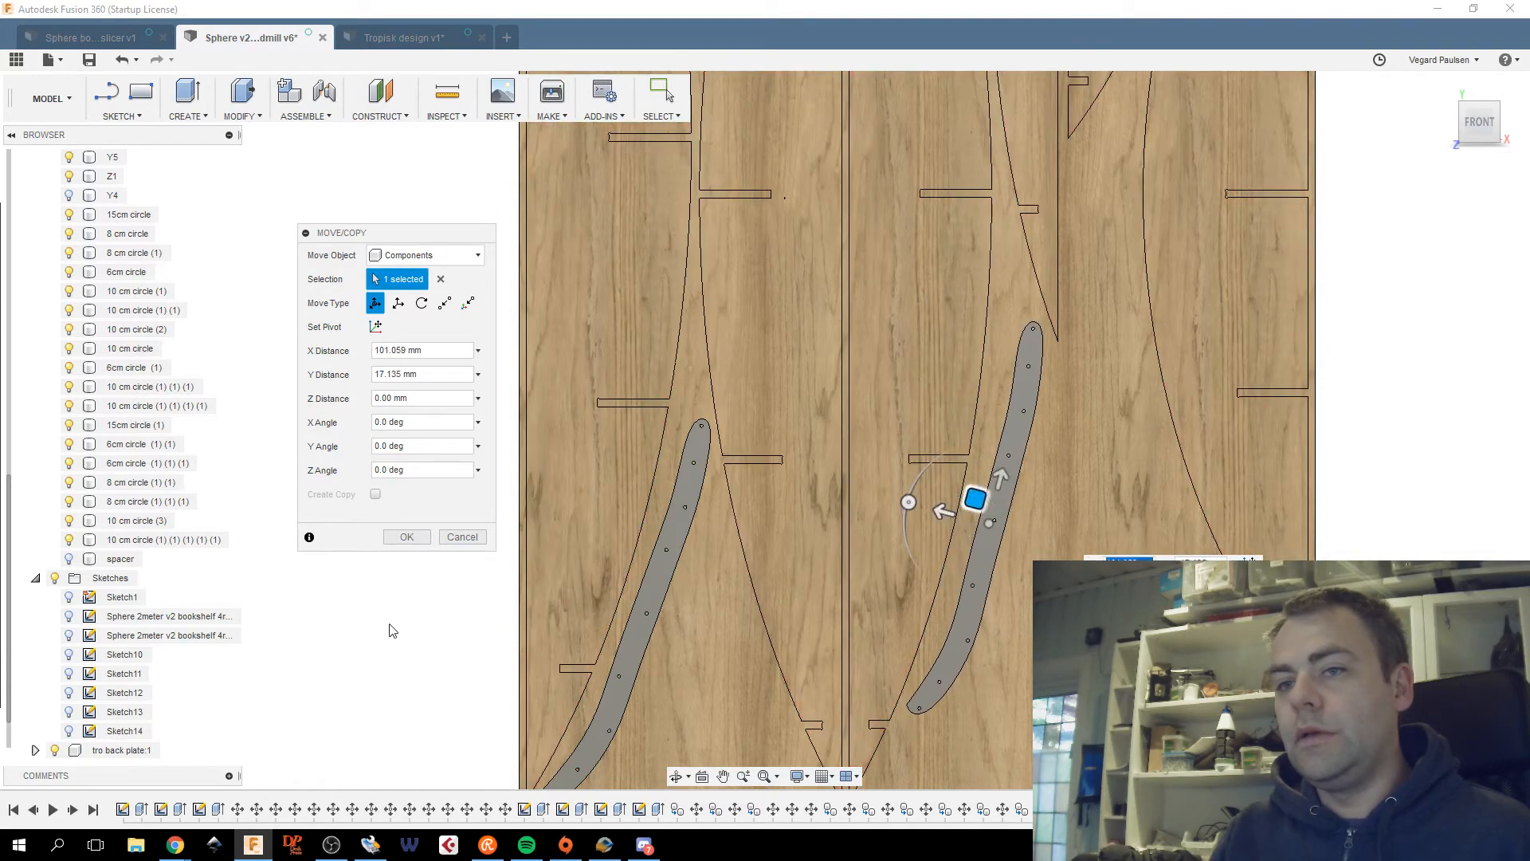
left_click(407, 538)
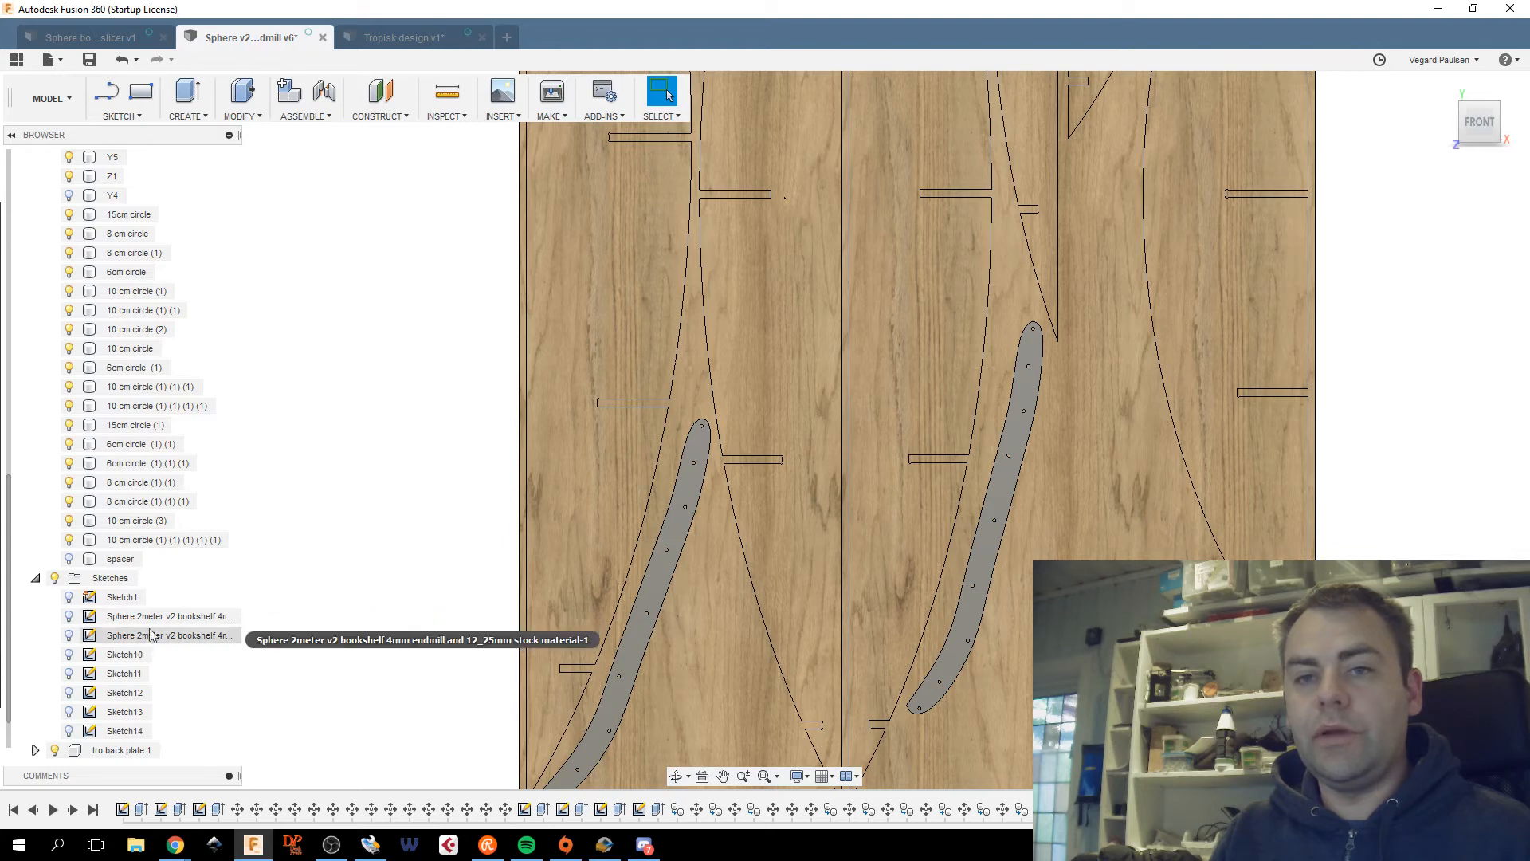
Paste a third instance of the tro back plate component and place it parallel to the second plate, on its right-hand side.
scroll(141, 633, "down", 1)
left_click(115, 731)
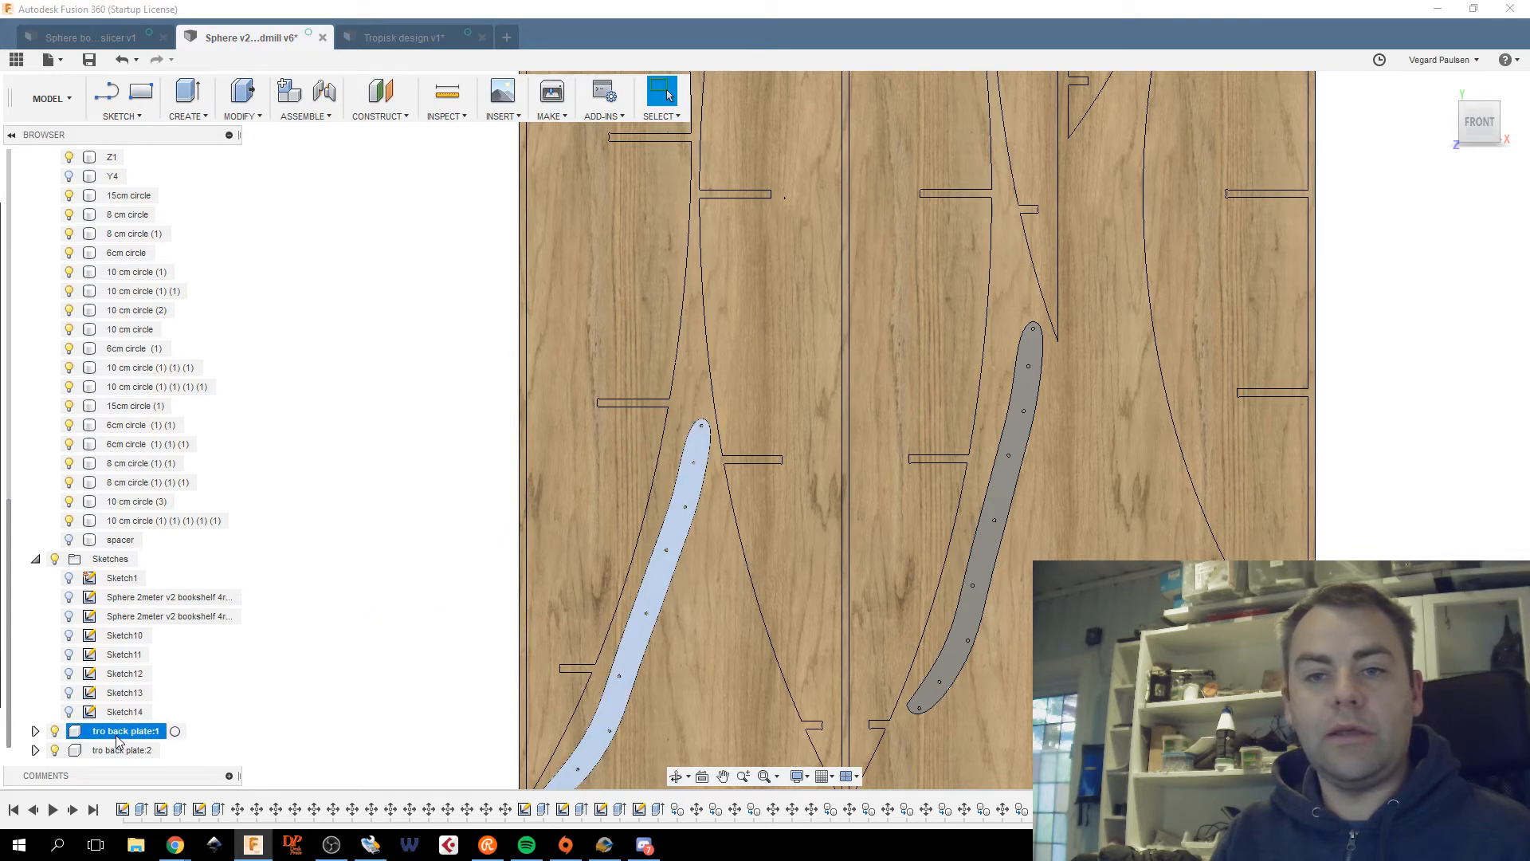
right_click(118, 730)
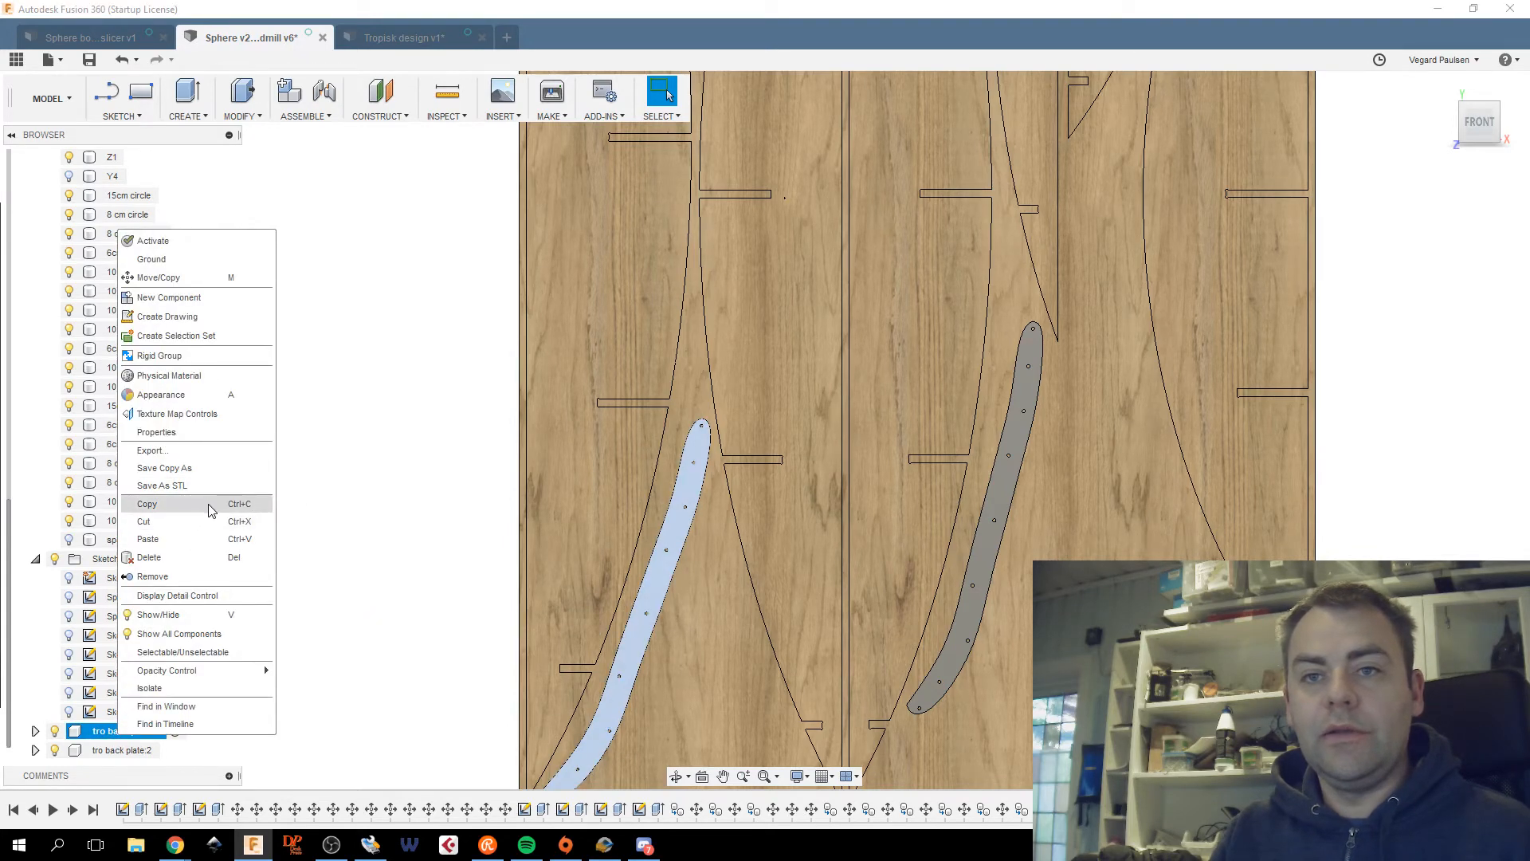
left_click(209, 506)
right_click(353, 478)
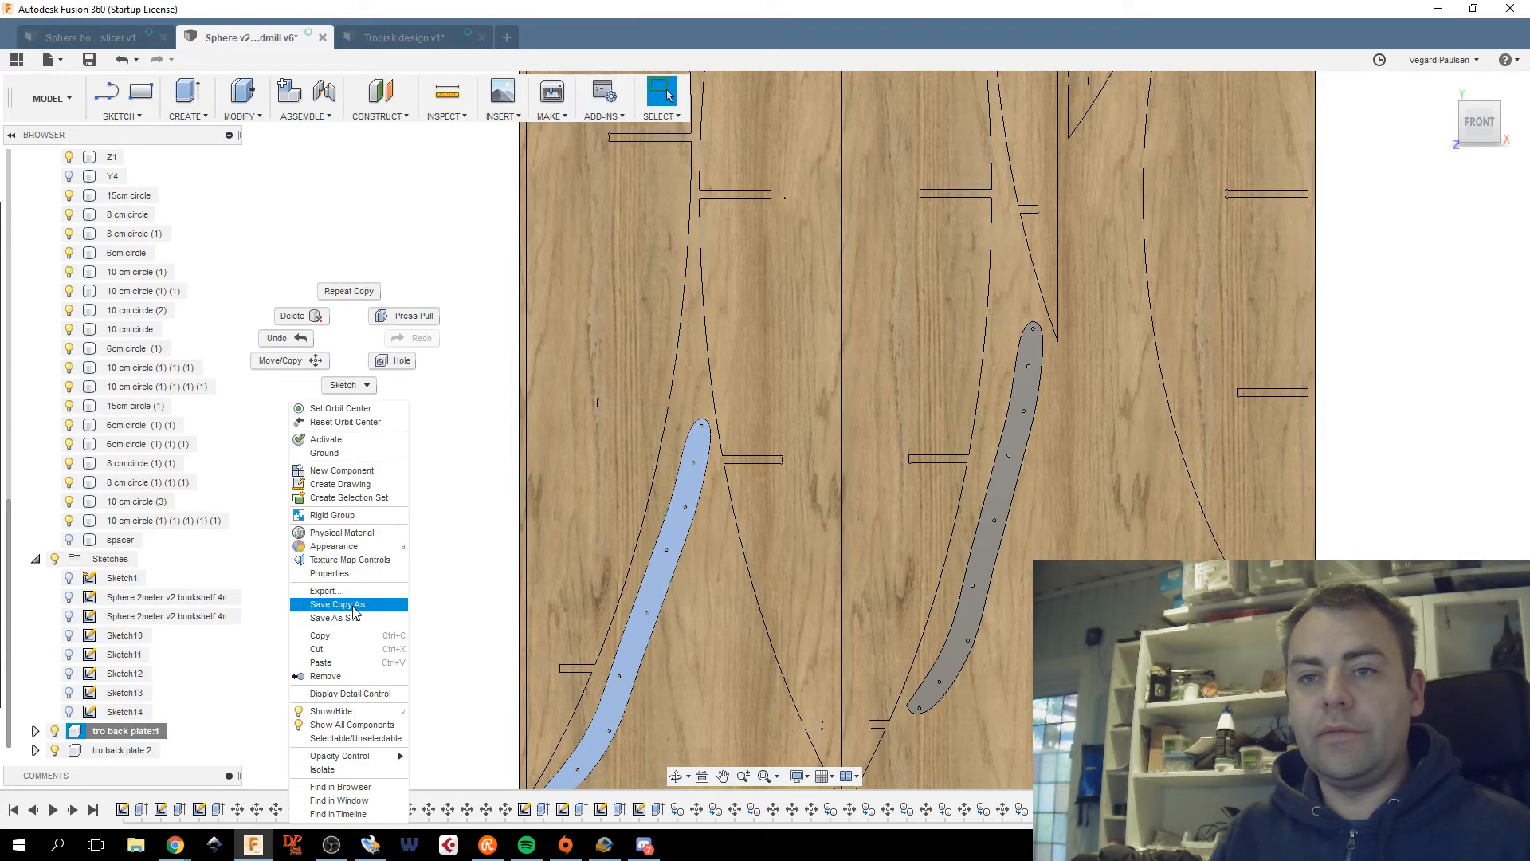
left_click(346, 666)
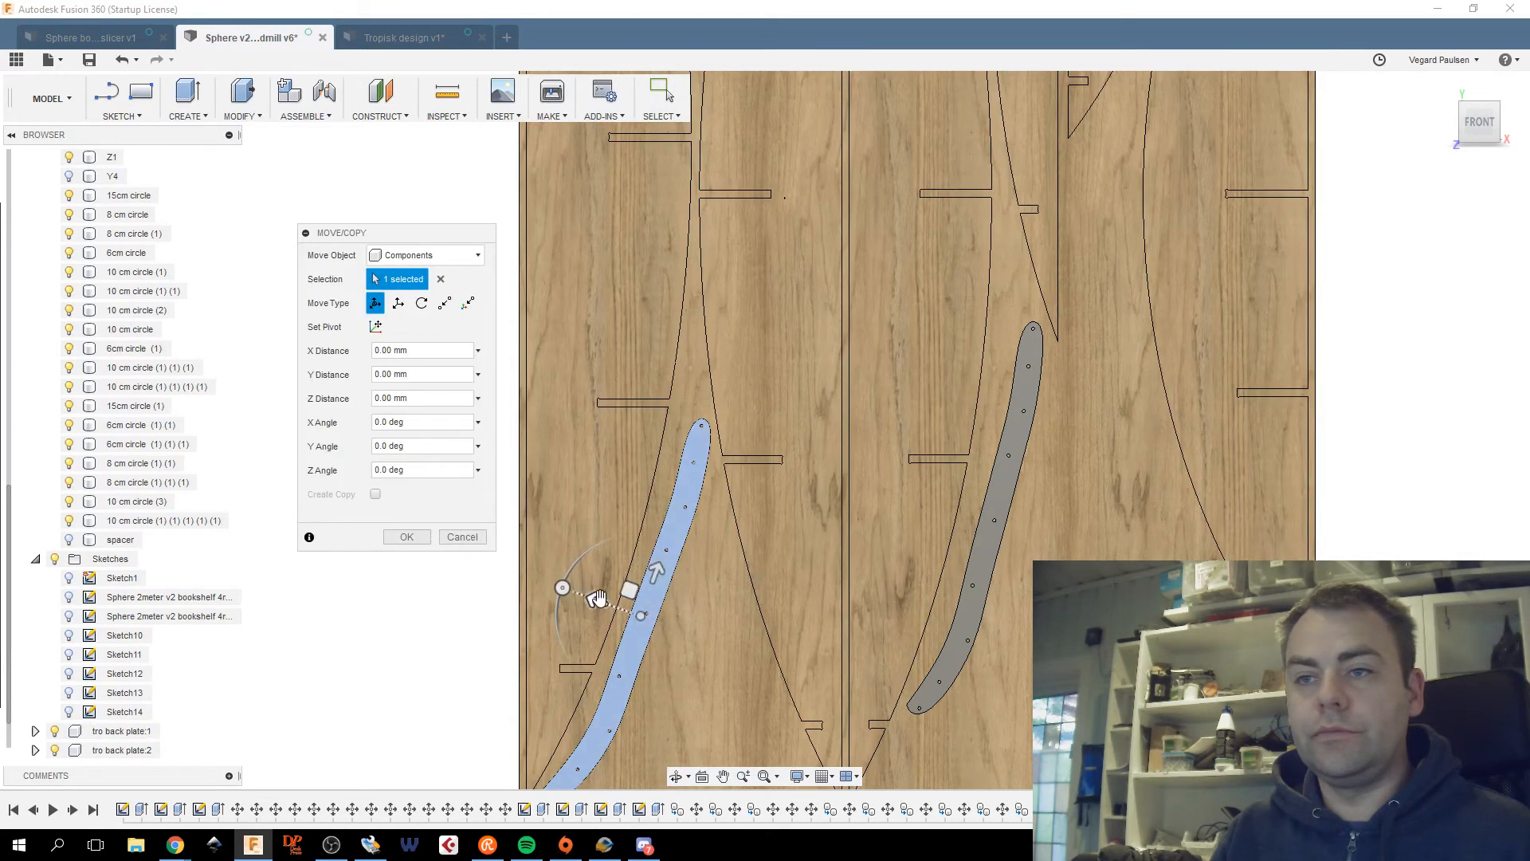
left_click_drag(625, 587, 1017, 512)
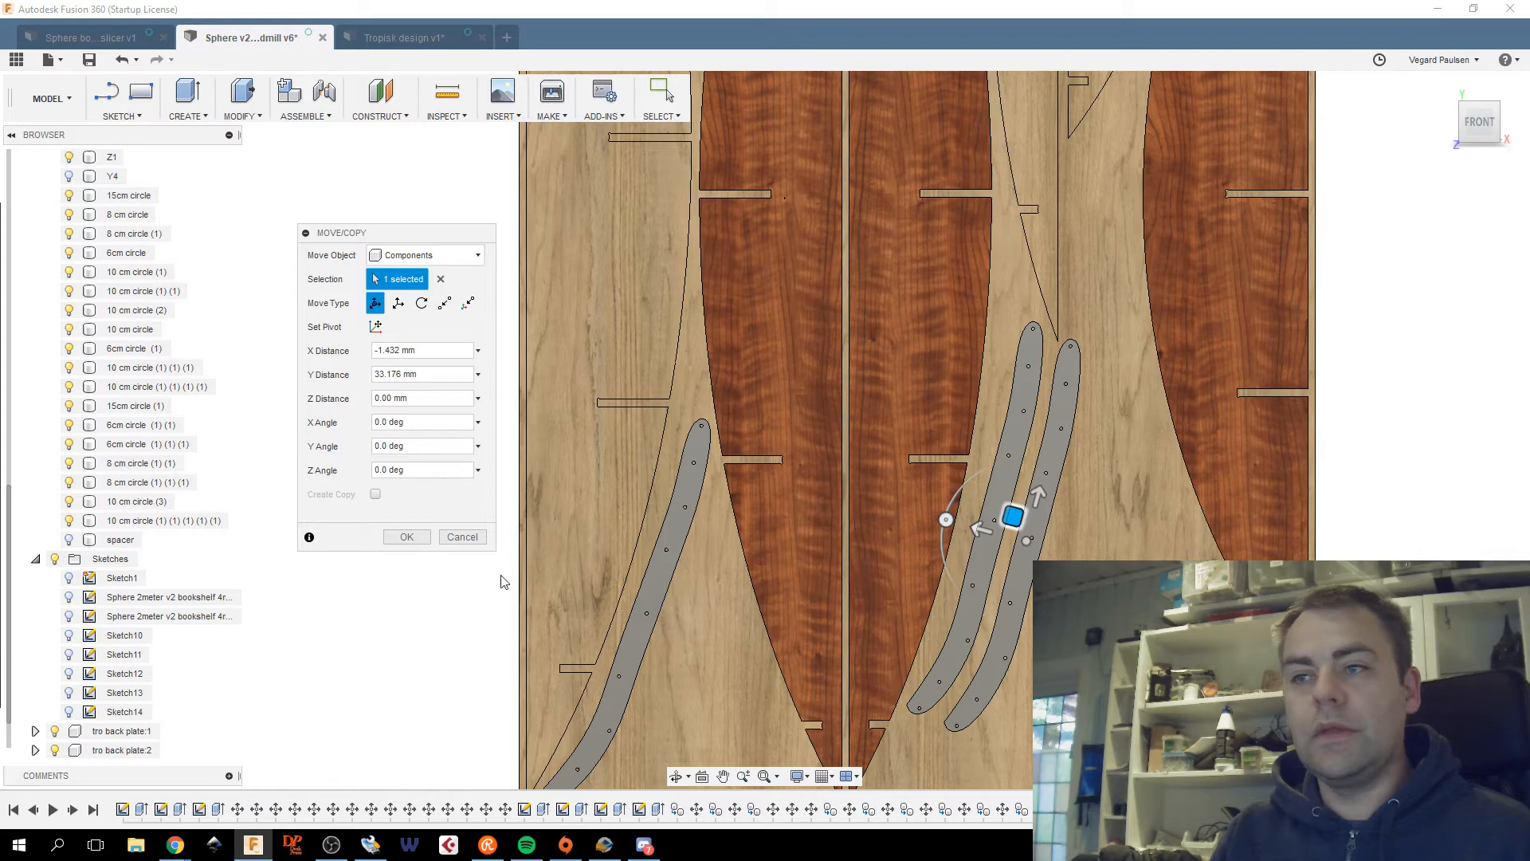
left_click(402, 536)
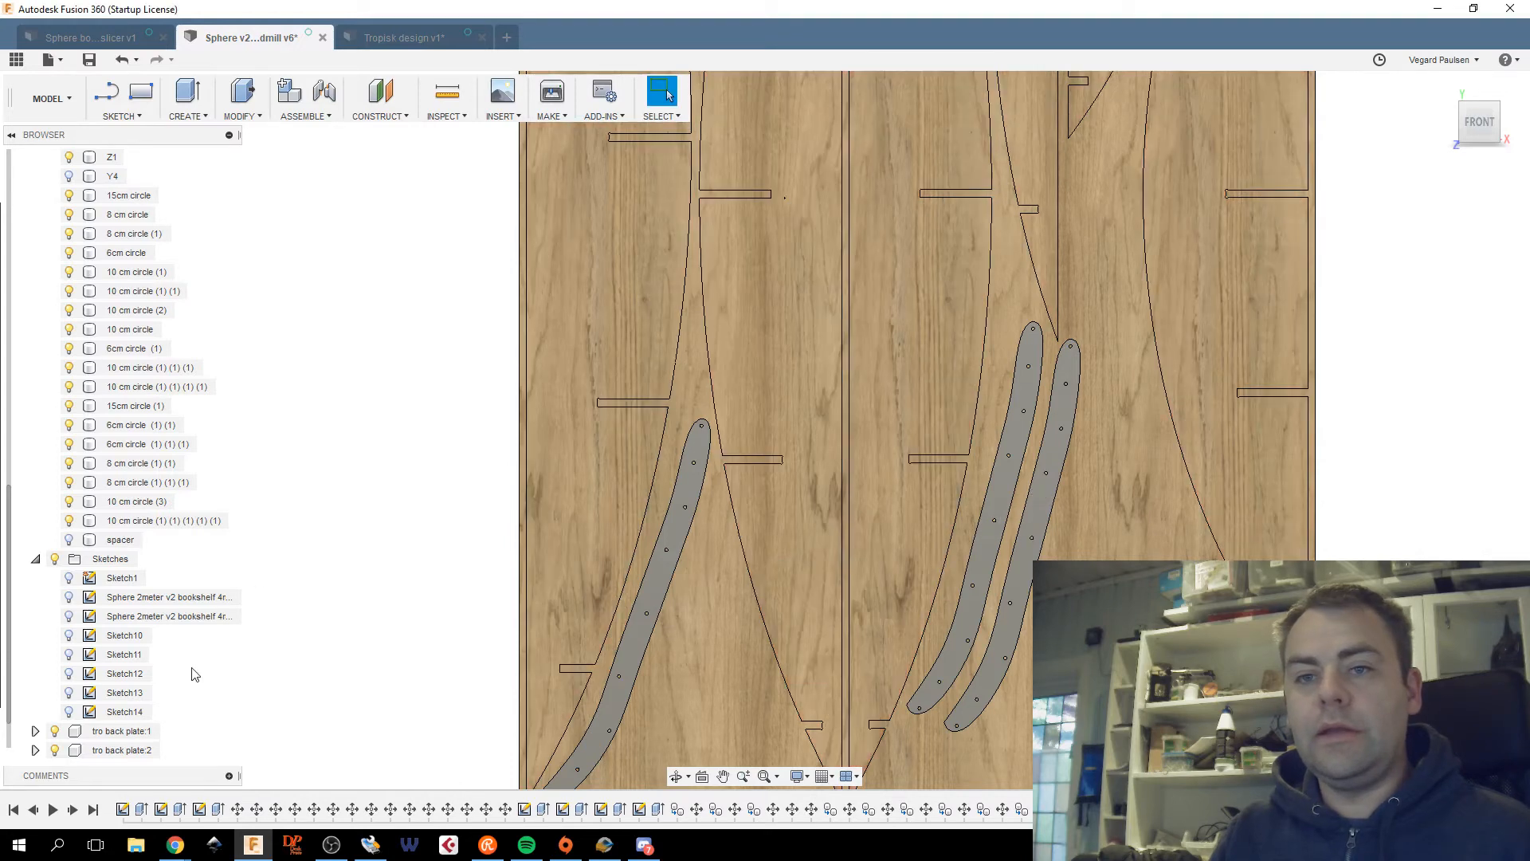
Copy the third back plate and paste a fourth instance of it, placed parallel to it on its right-hand side.
left_click(127, 751)
right_click(131, 757)
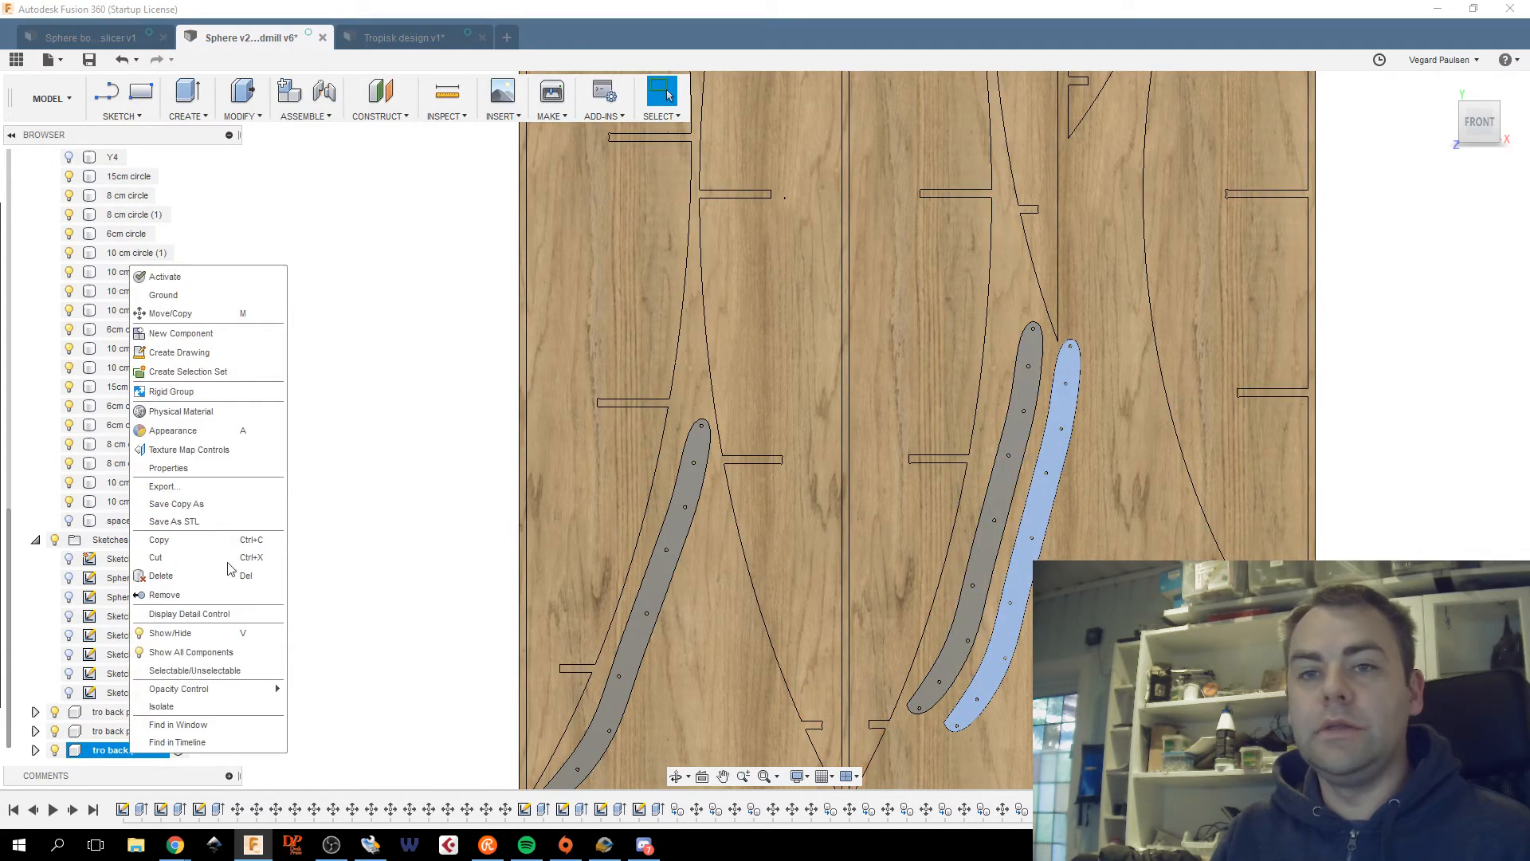
left_click(158, 539)
right_click(298, 552)
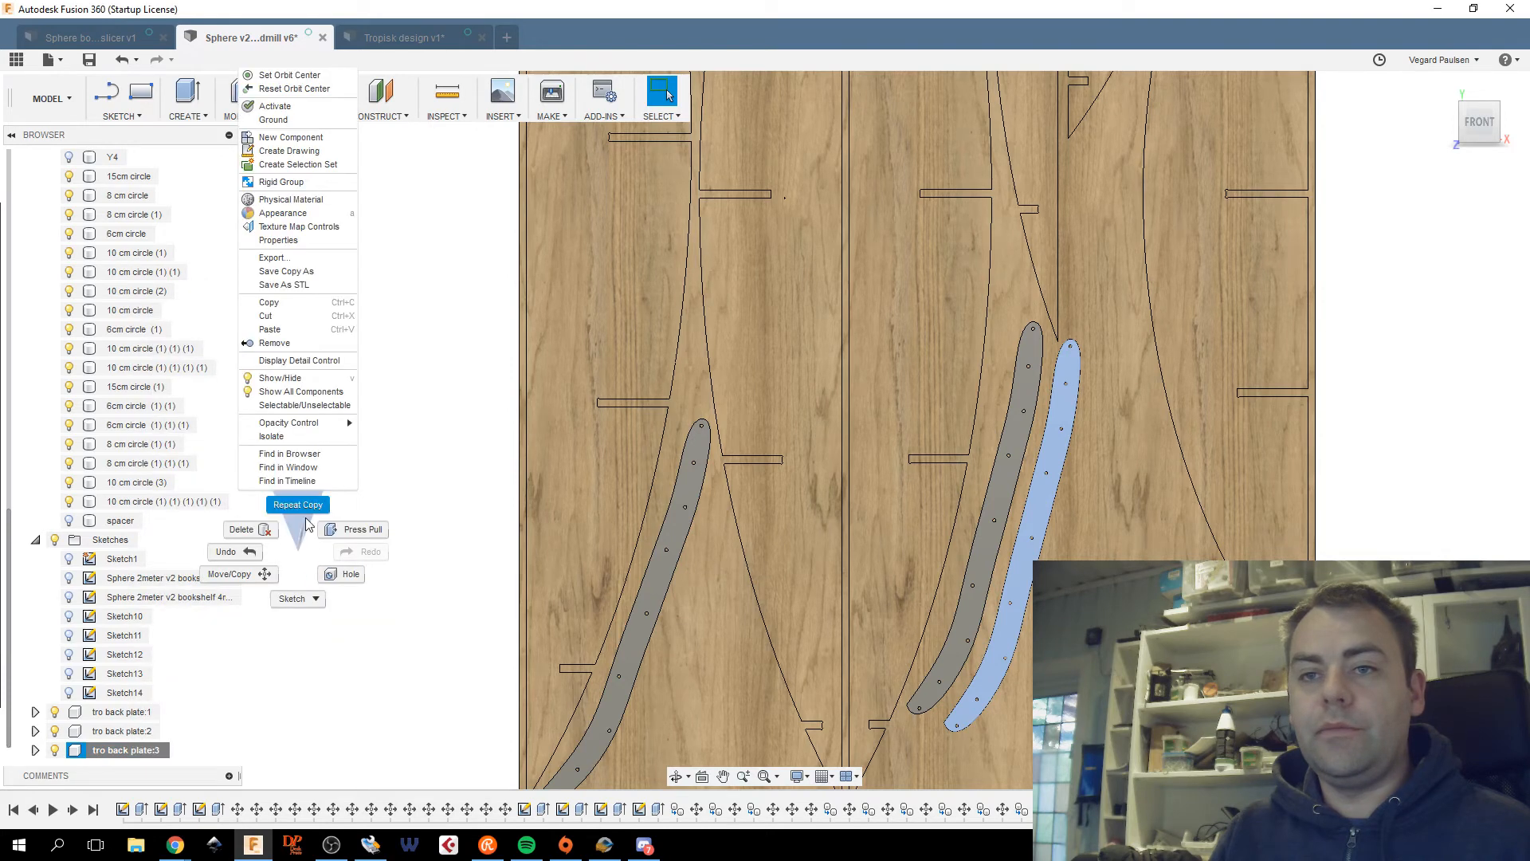
left_click(287, 331)
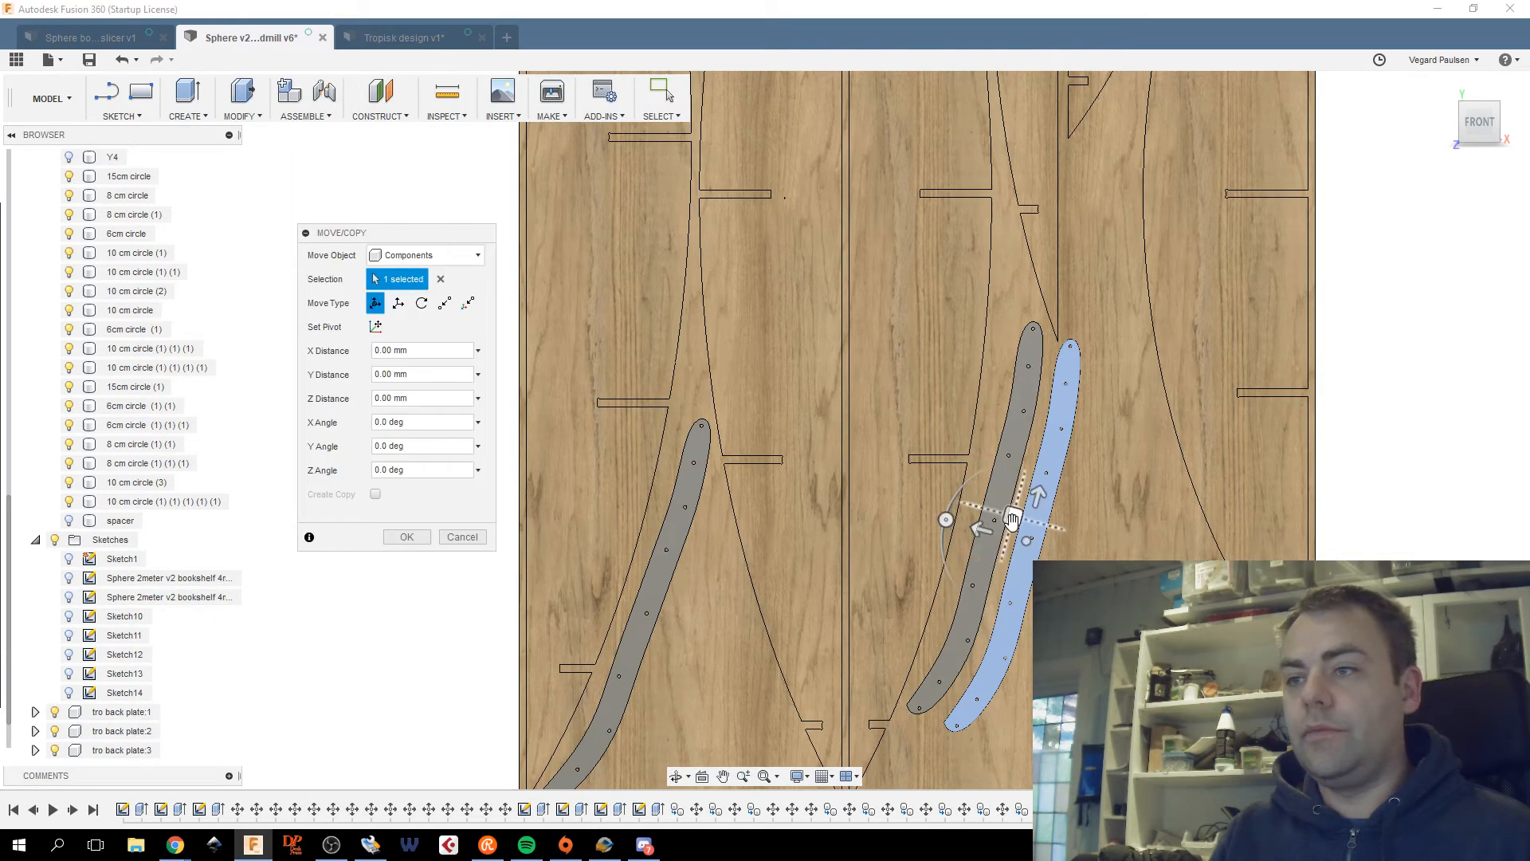
left_click_drag(979, 529, 1048, 527)
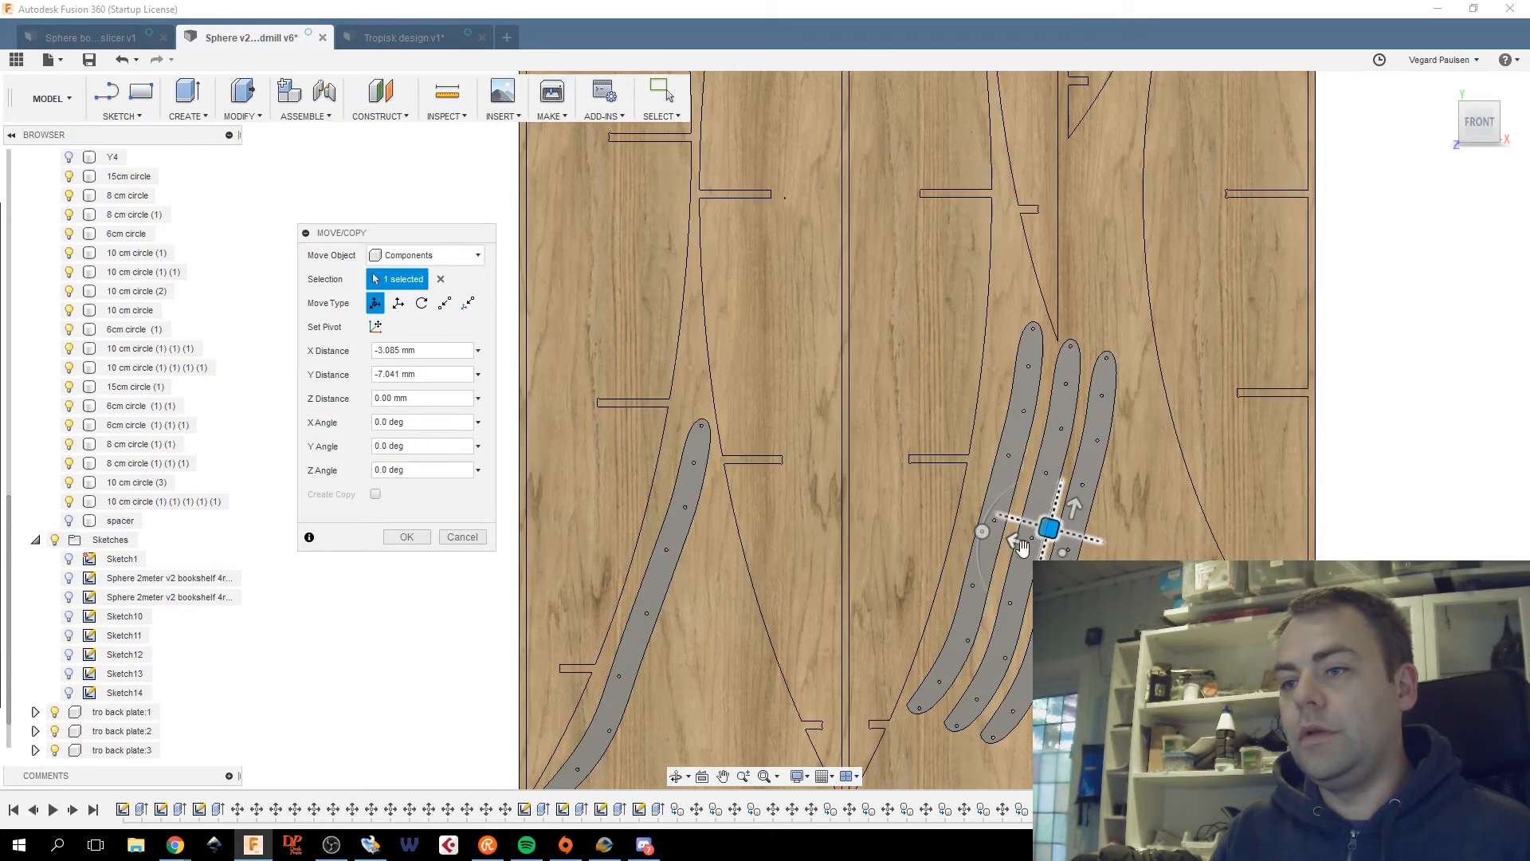
left_click(402, 542)
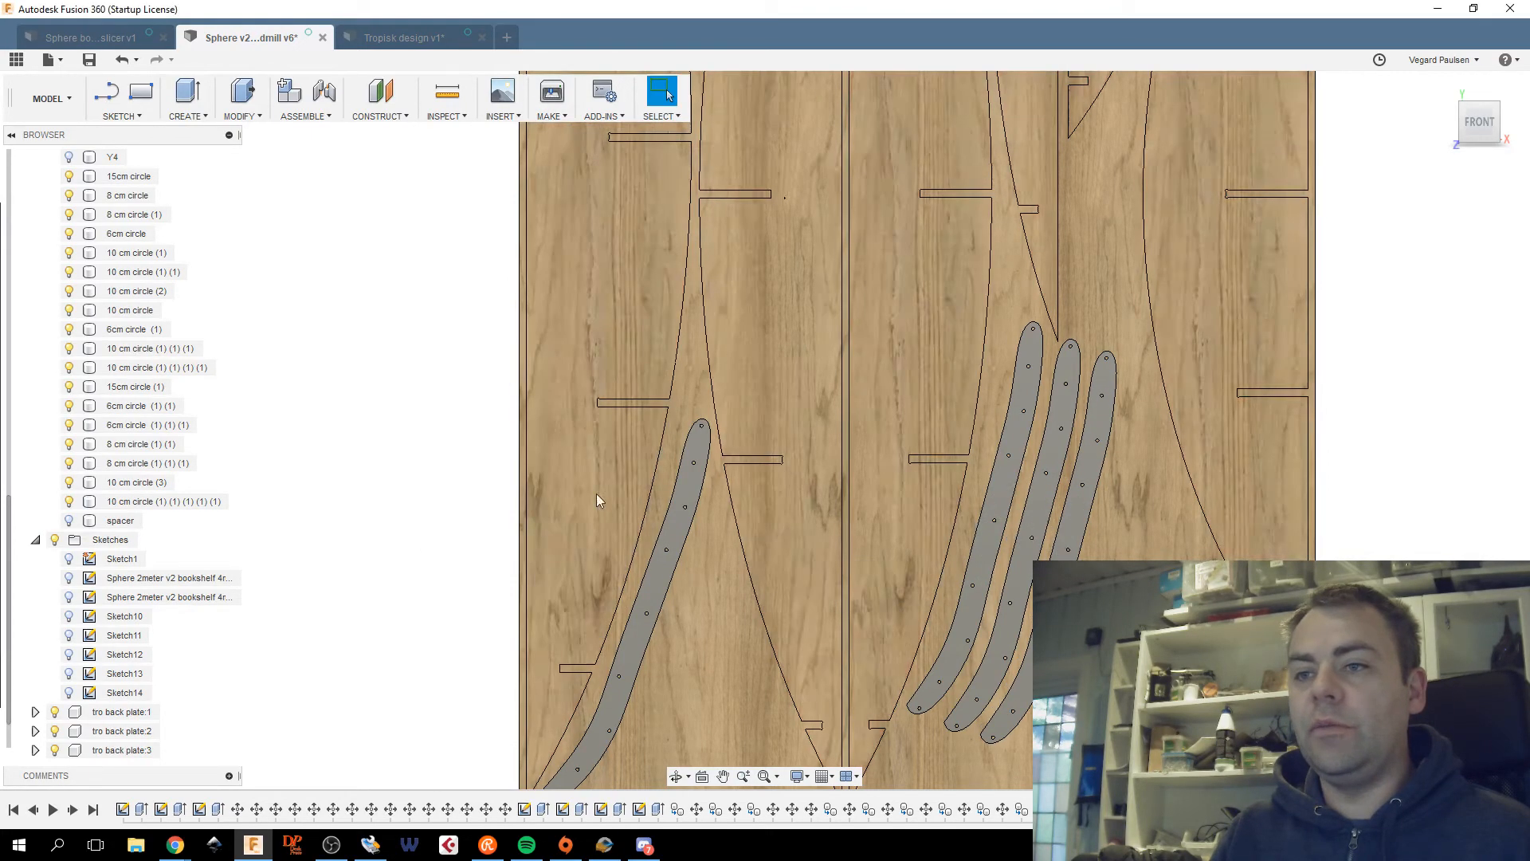
Examine the remaining free areas between the fins across the stock sheet.
scroll(748, 395, "down", 3)
middle_click_drag(749, 396, 760, 637)
middle_click_drag(791, 331, 769, 597)
middle_click_drag(791, 516, 821, 290)
scroll(829, 491, "up", 2)
middle_click_drag(829, 490, 833, 328)
scroll(833, 333, "down", 2)
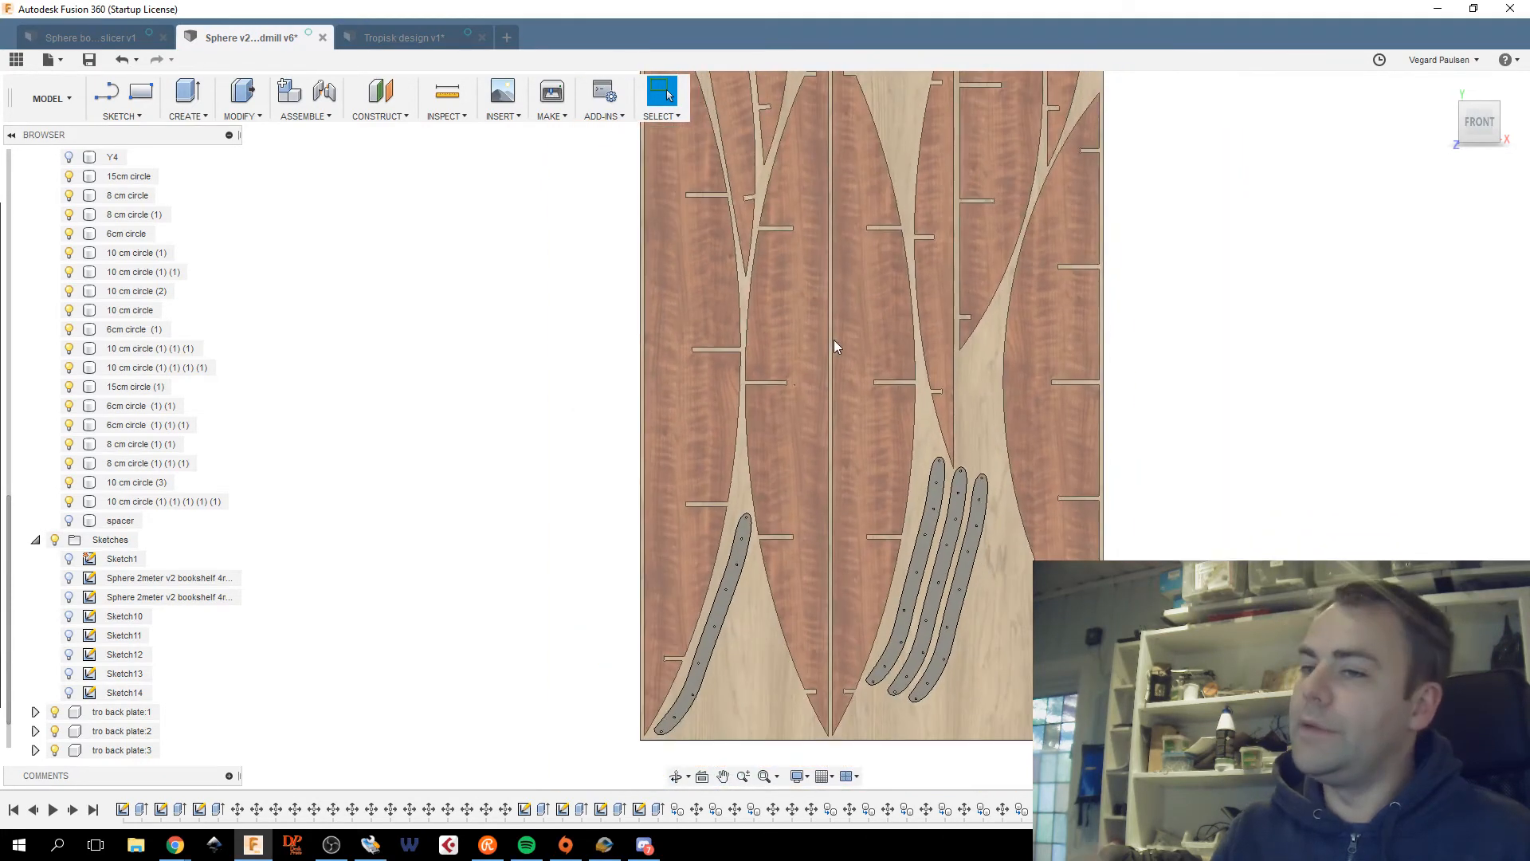
scroll(834, 342, "up", 2)
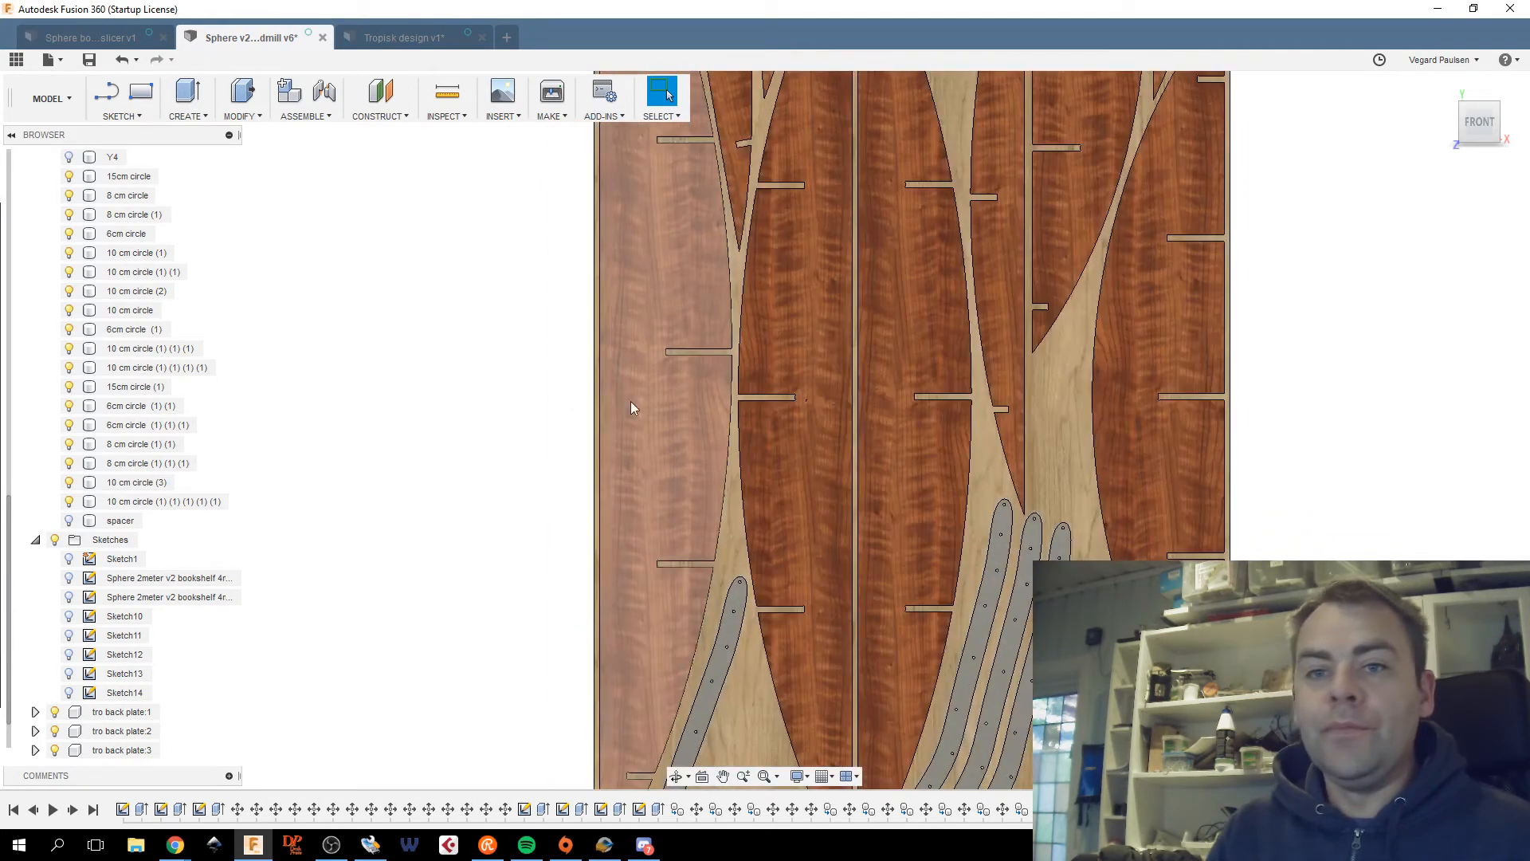
Move tro back plates 2, 3 and 4 together up the sheet into the gap beside the right-hand fin and rotate them nearly upright.
left_click(153, 714)
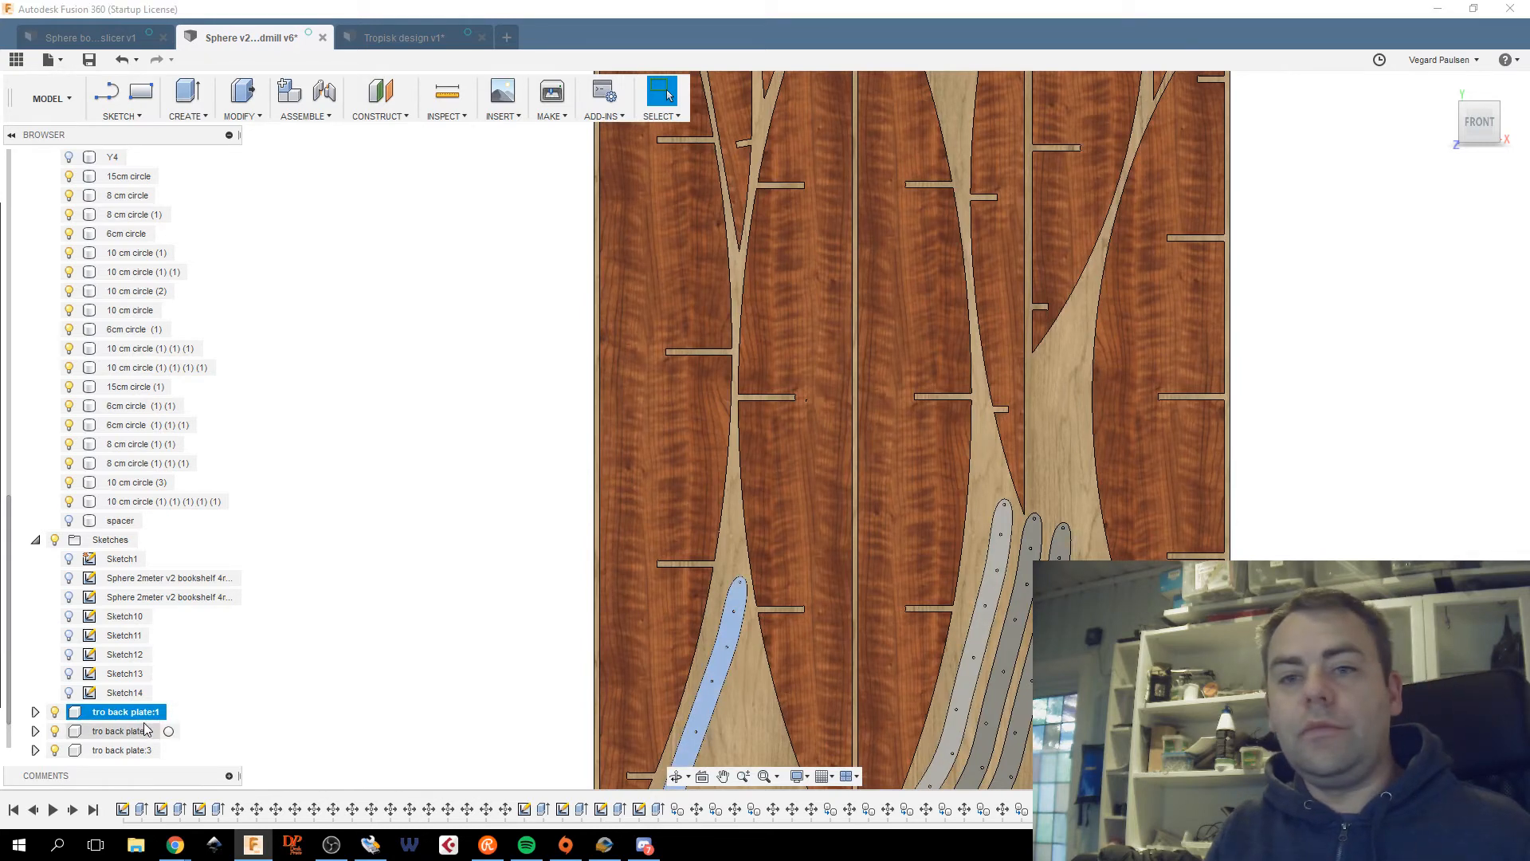
left_click(144, 729)
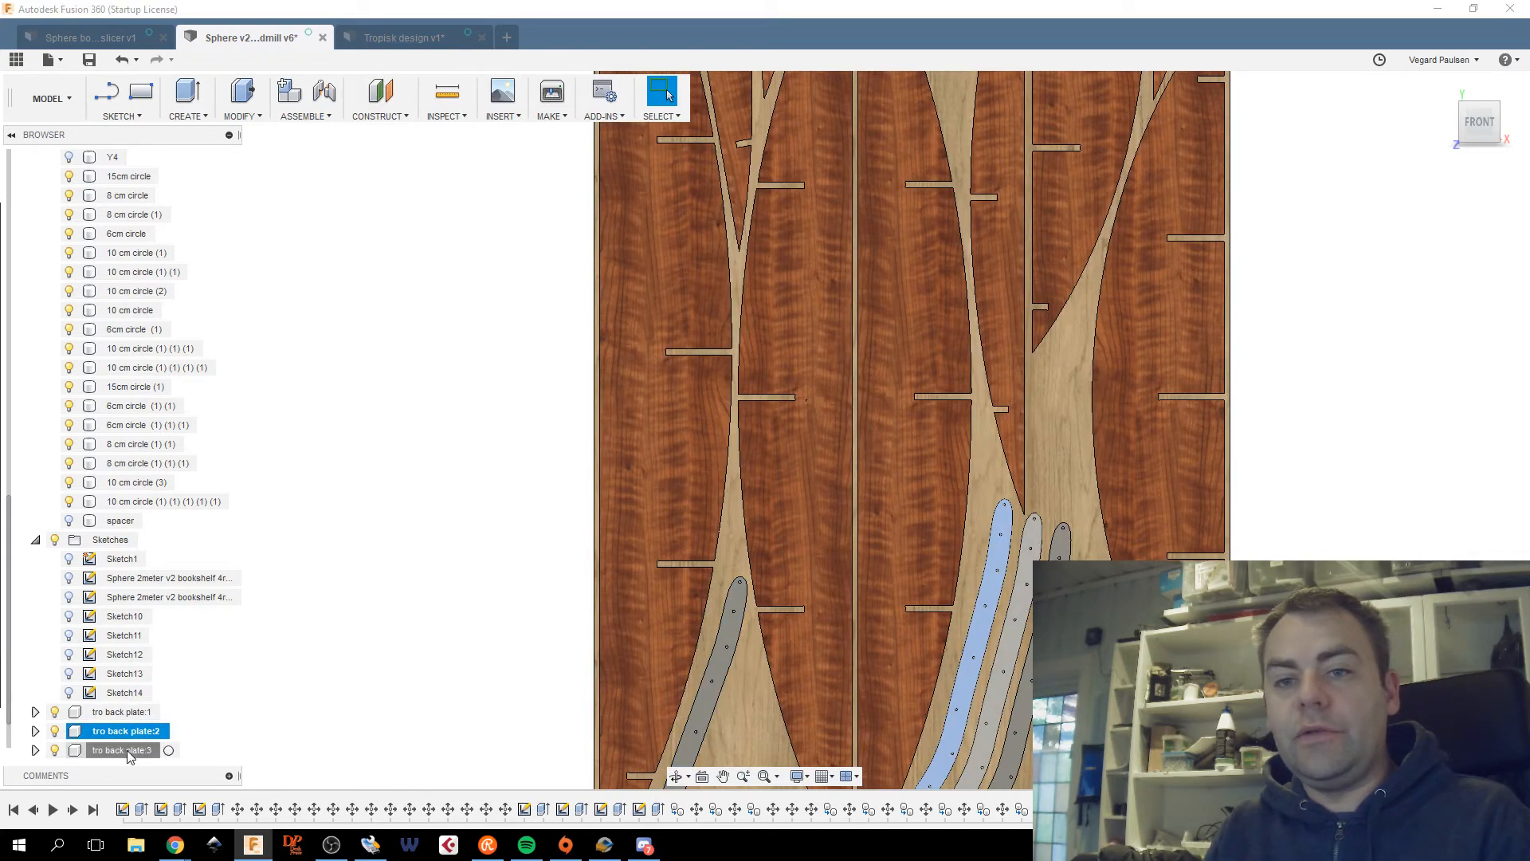
left_click(128, 753, "ctrl")
scroll(139, 722, "down", 1)
left_click(127, 749, "ctrl")
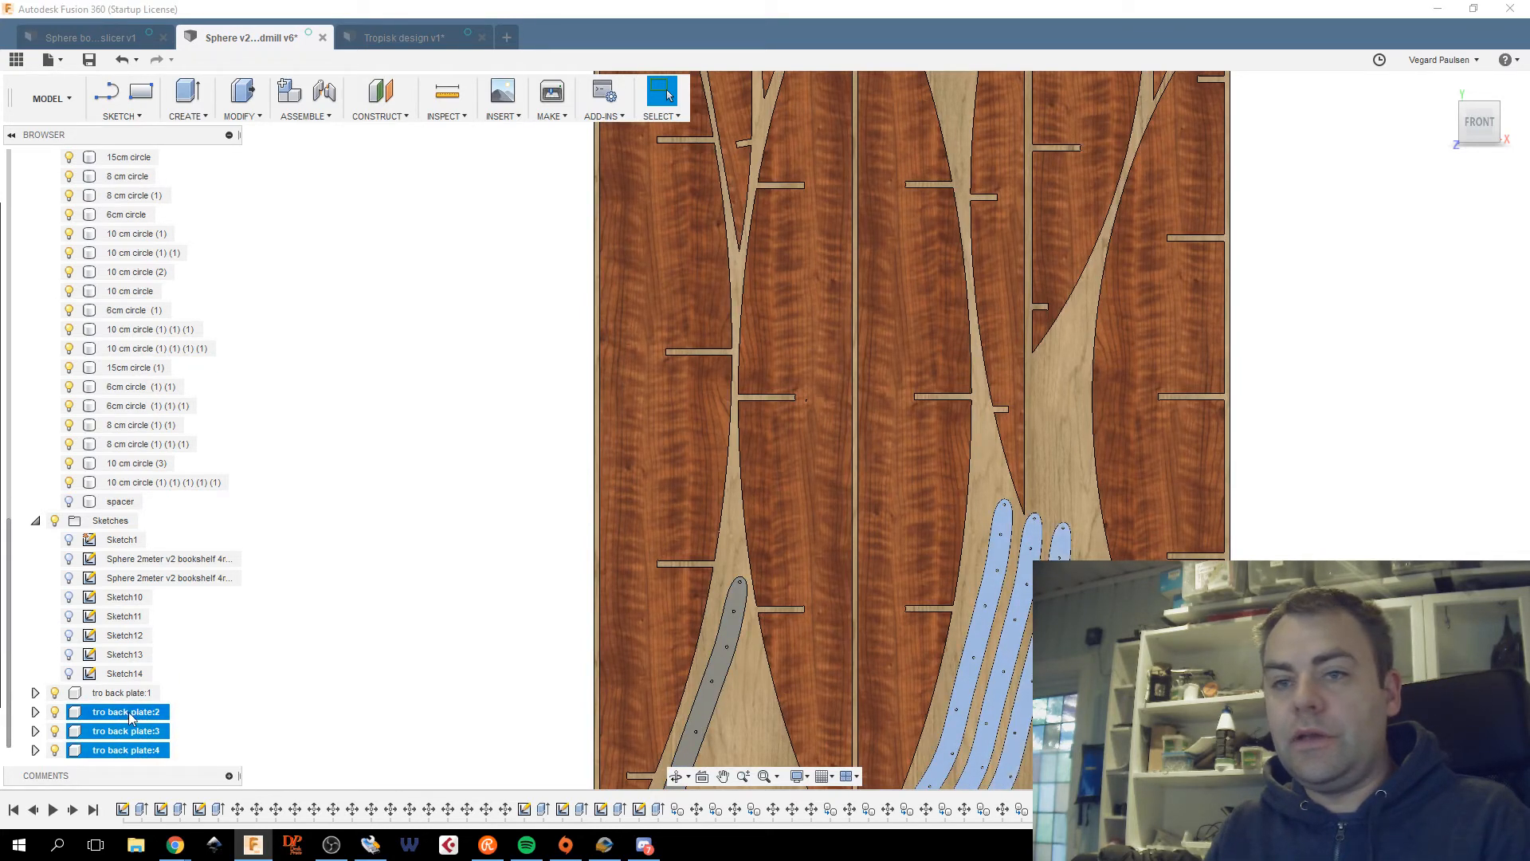
right_click(132, 718)
left_click(170, 360)
scroll(789, 496, "up", 2)
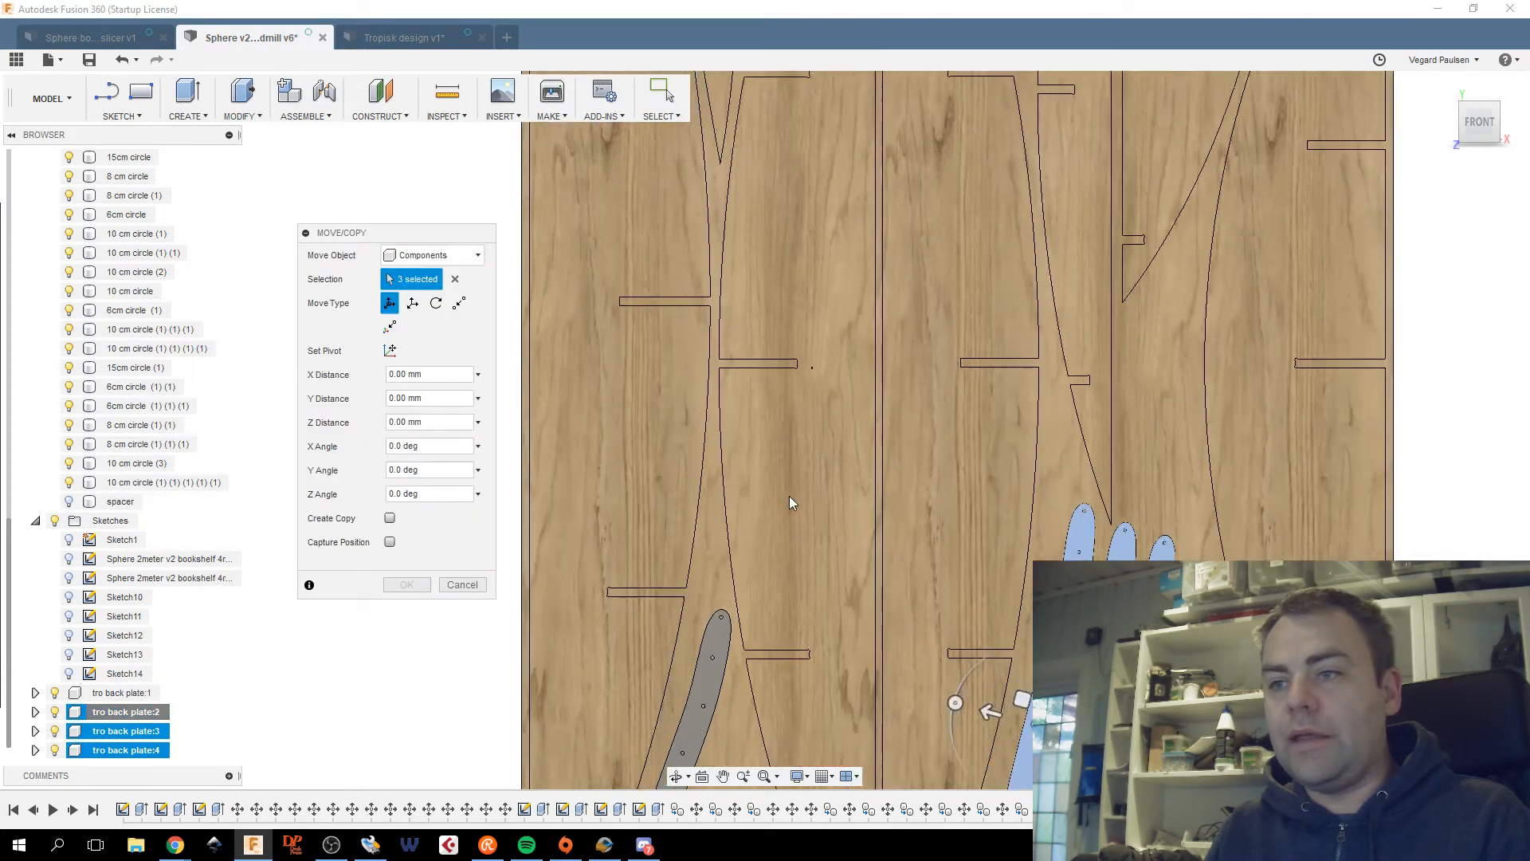
middle_click_drag(979, 351, 886, 389)
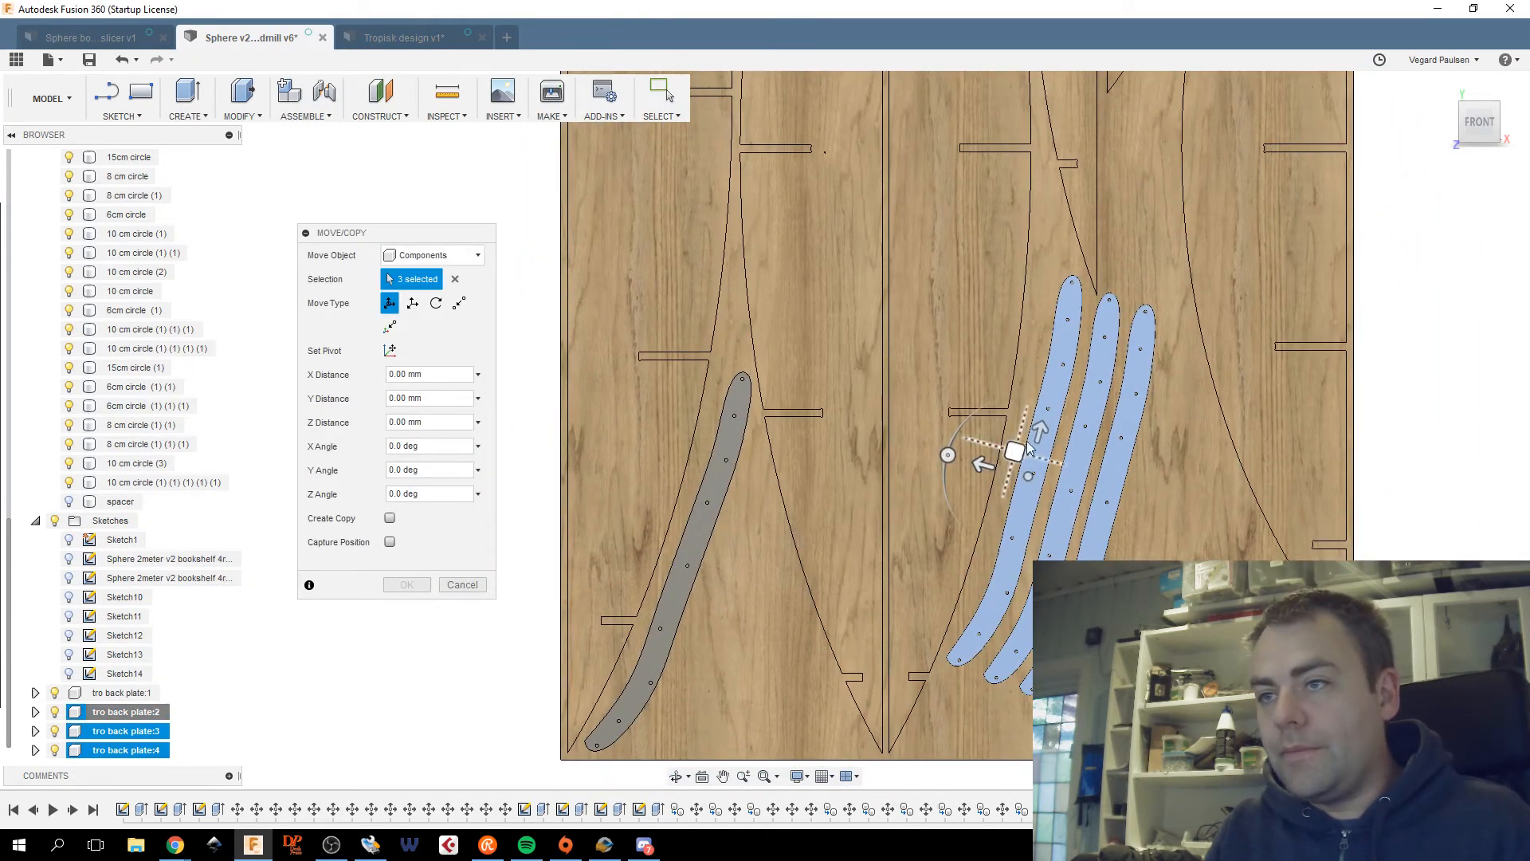
left_click_drag(1038, 433, 1061, 273)
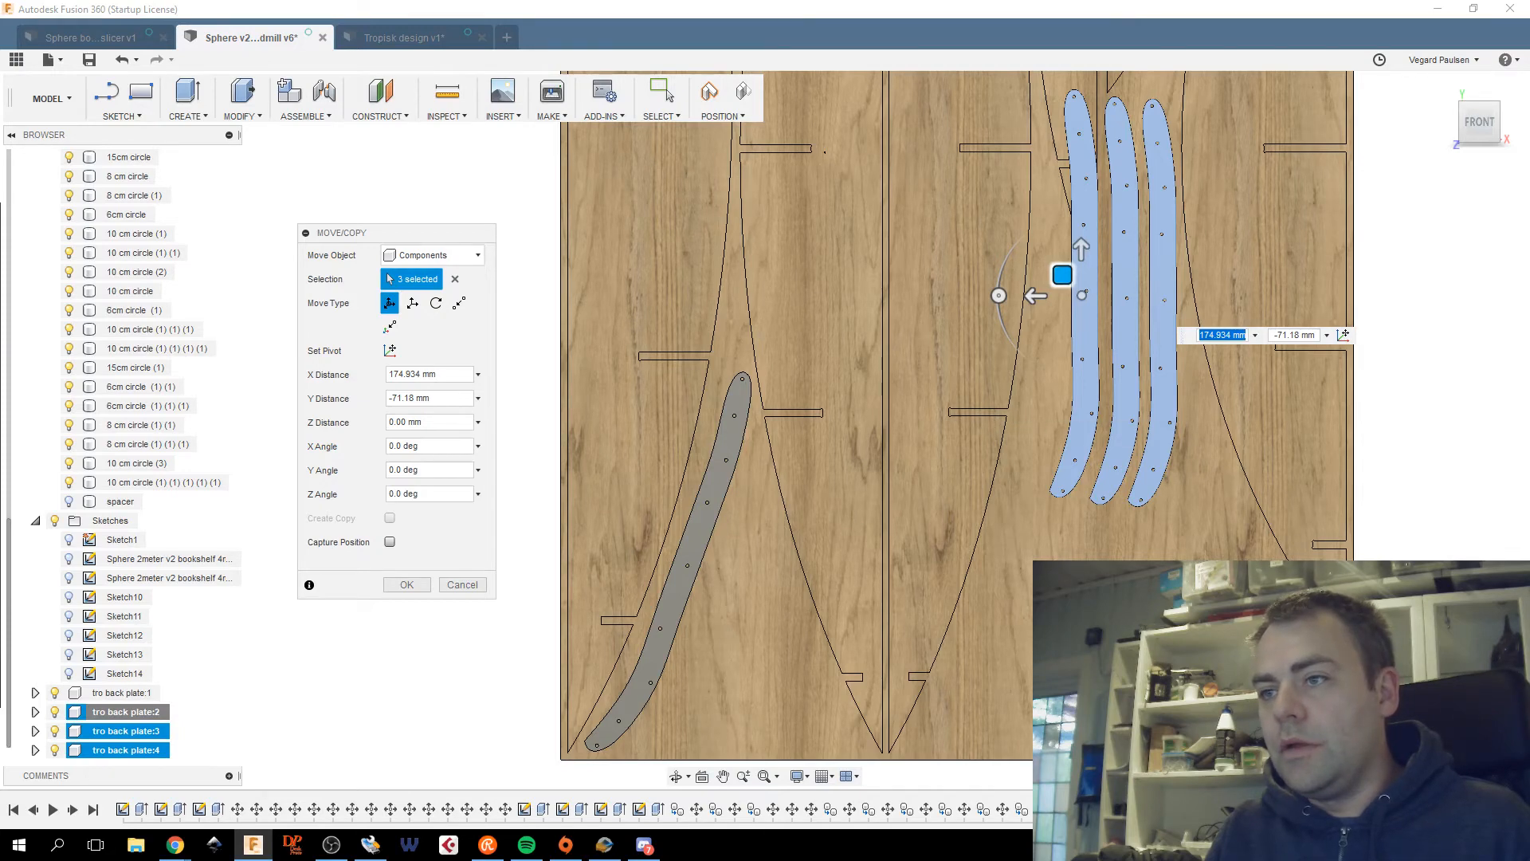
middle_click_drag(1093, 339, 997, 529)
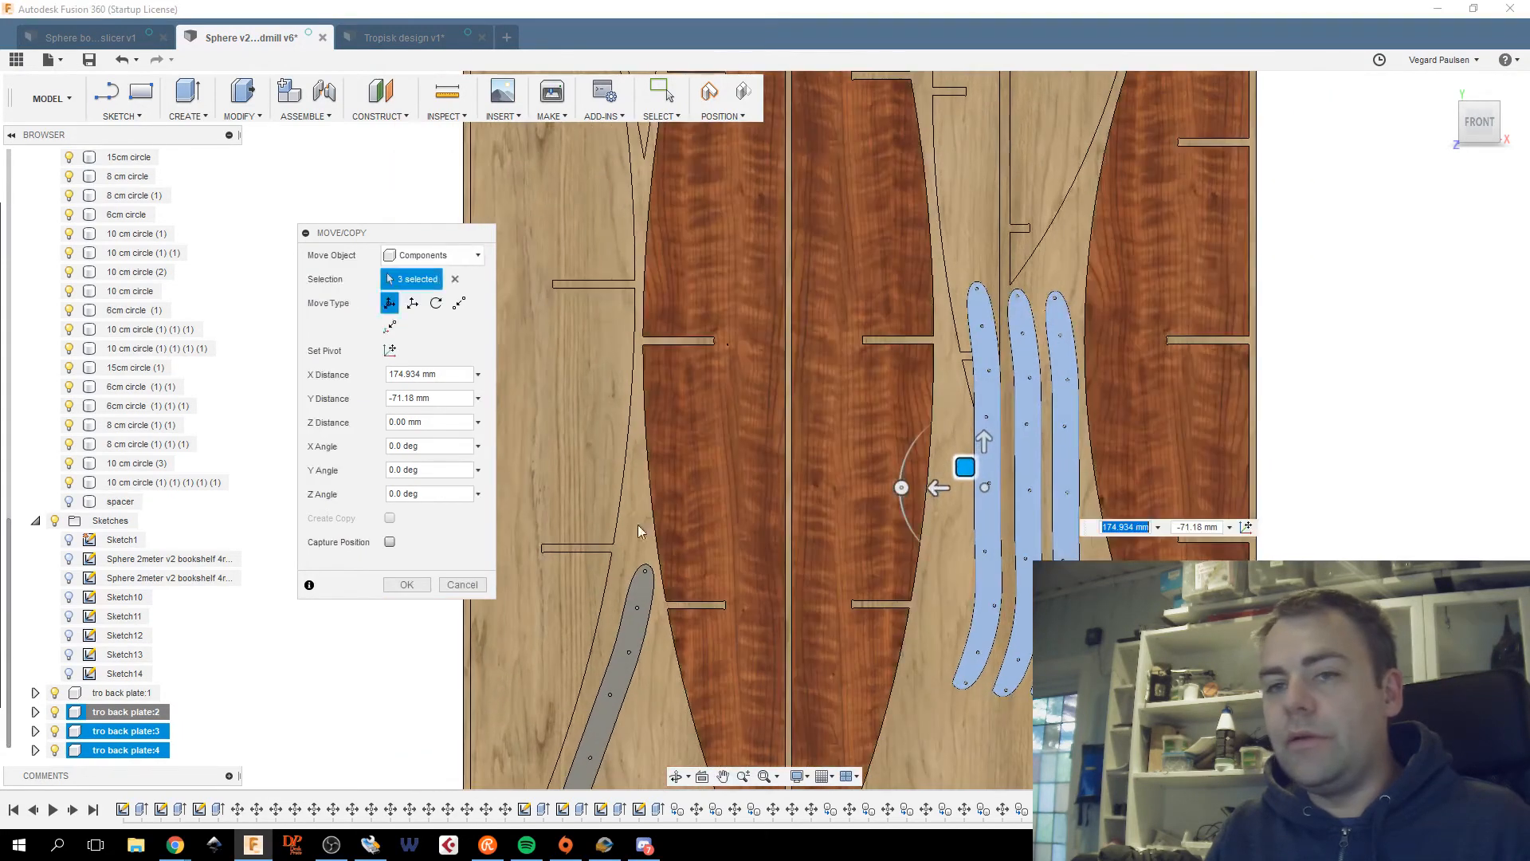
left_click(411, 588)
Move tro back plate 2 down along the lower edge of the middle fin and tilt it to follow the fin's curve.
left_click(118, 735)
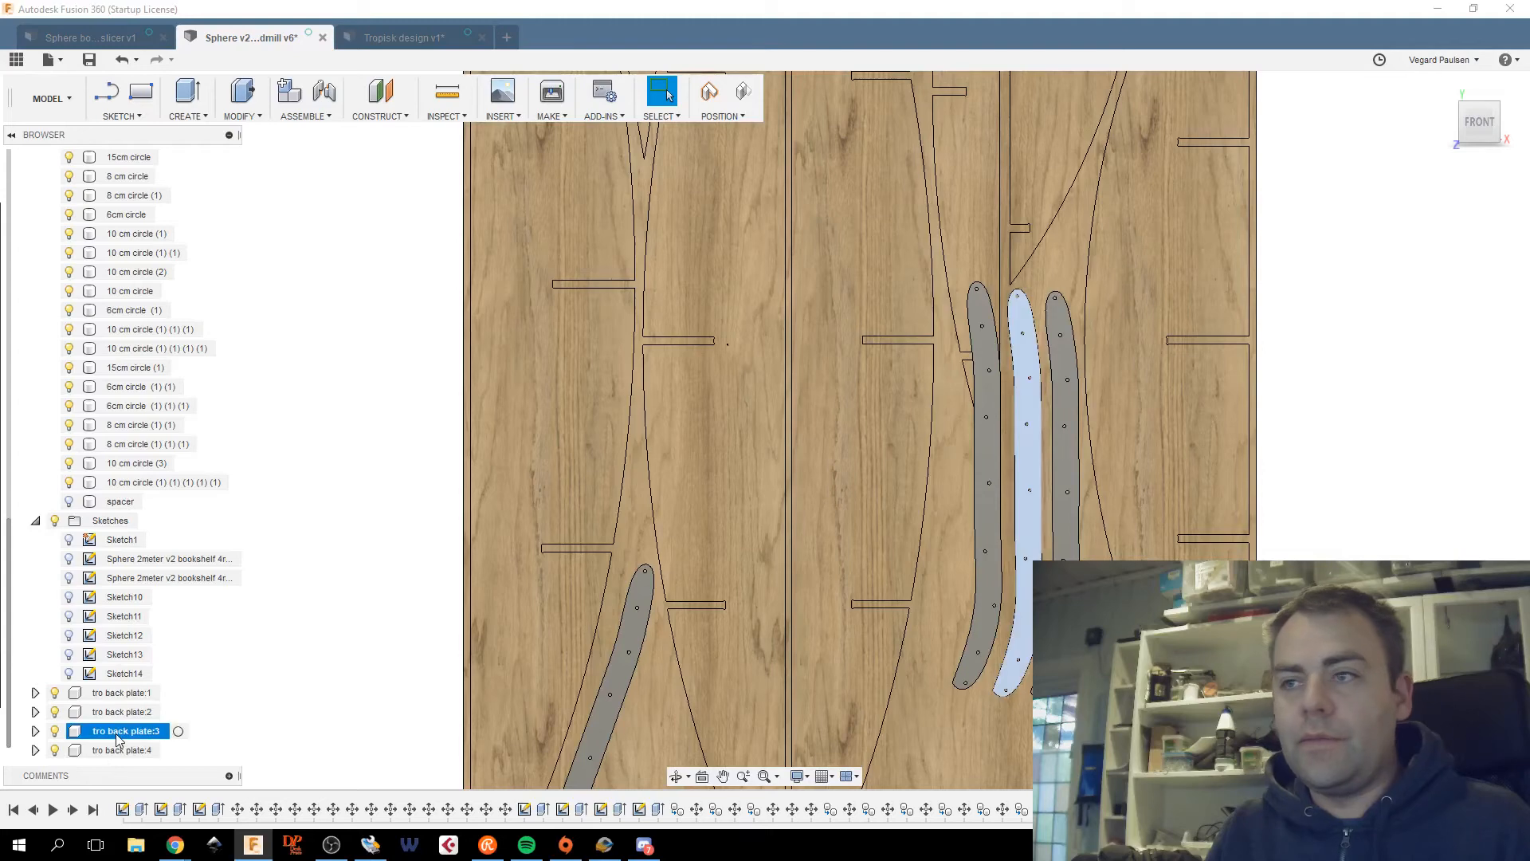
left_click(123, 693)
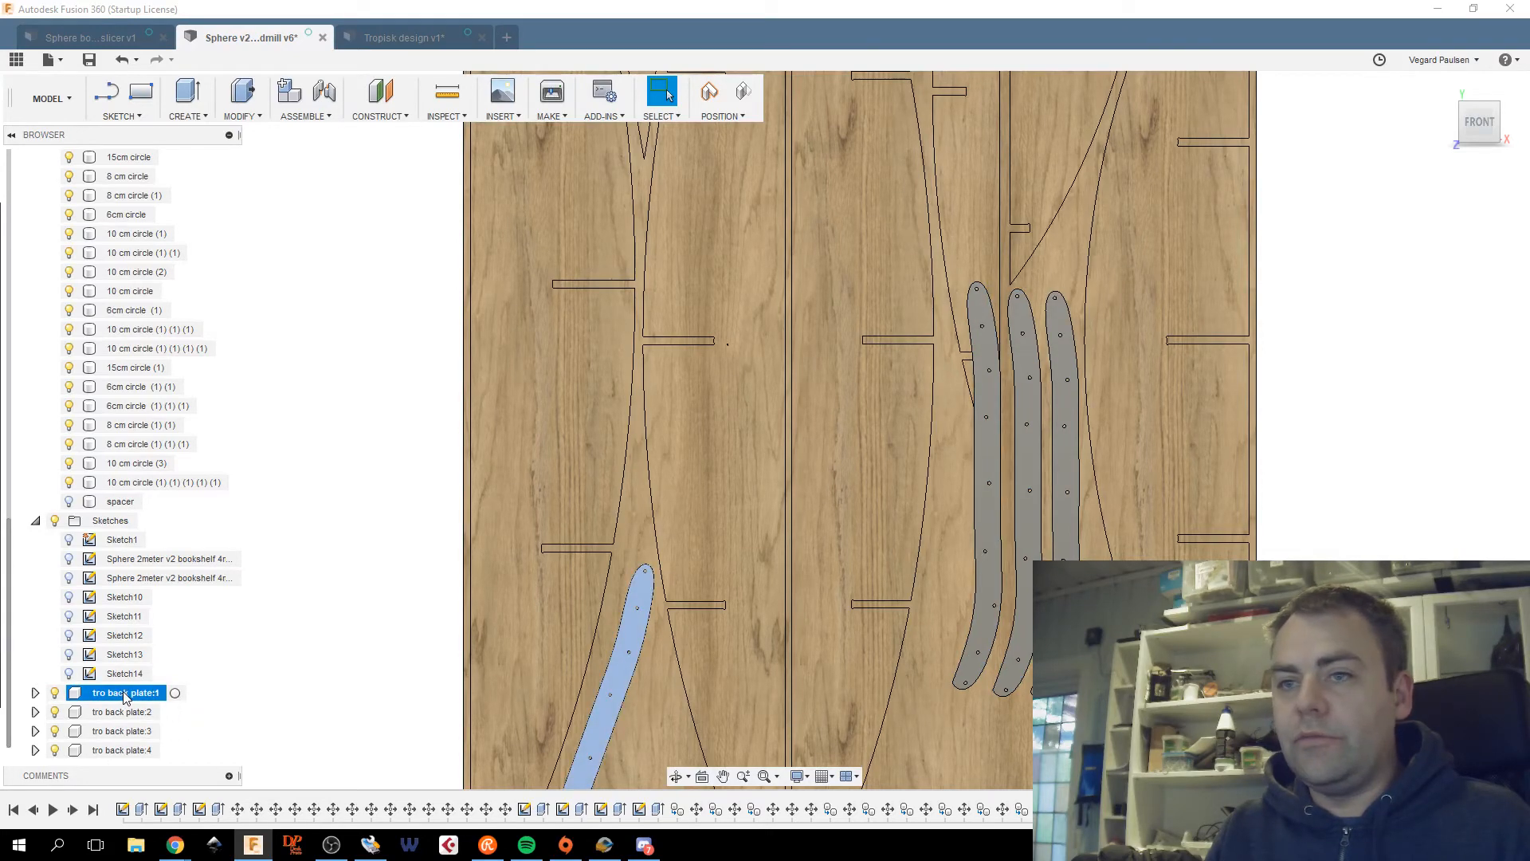
left_click(125, 713)
right_click(125, 713)
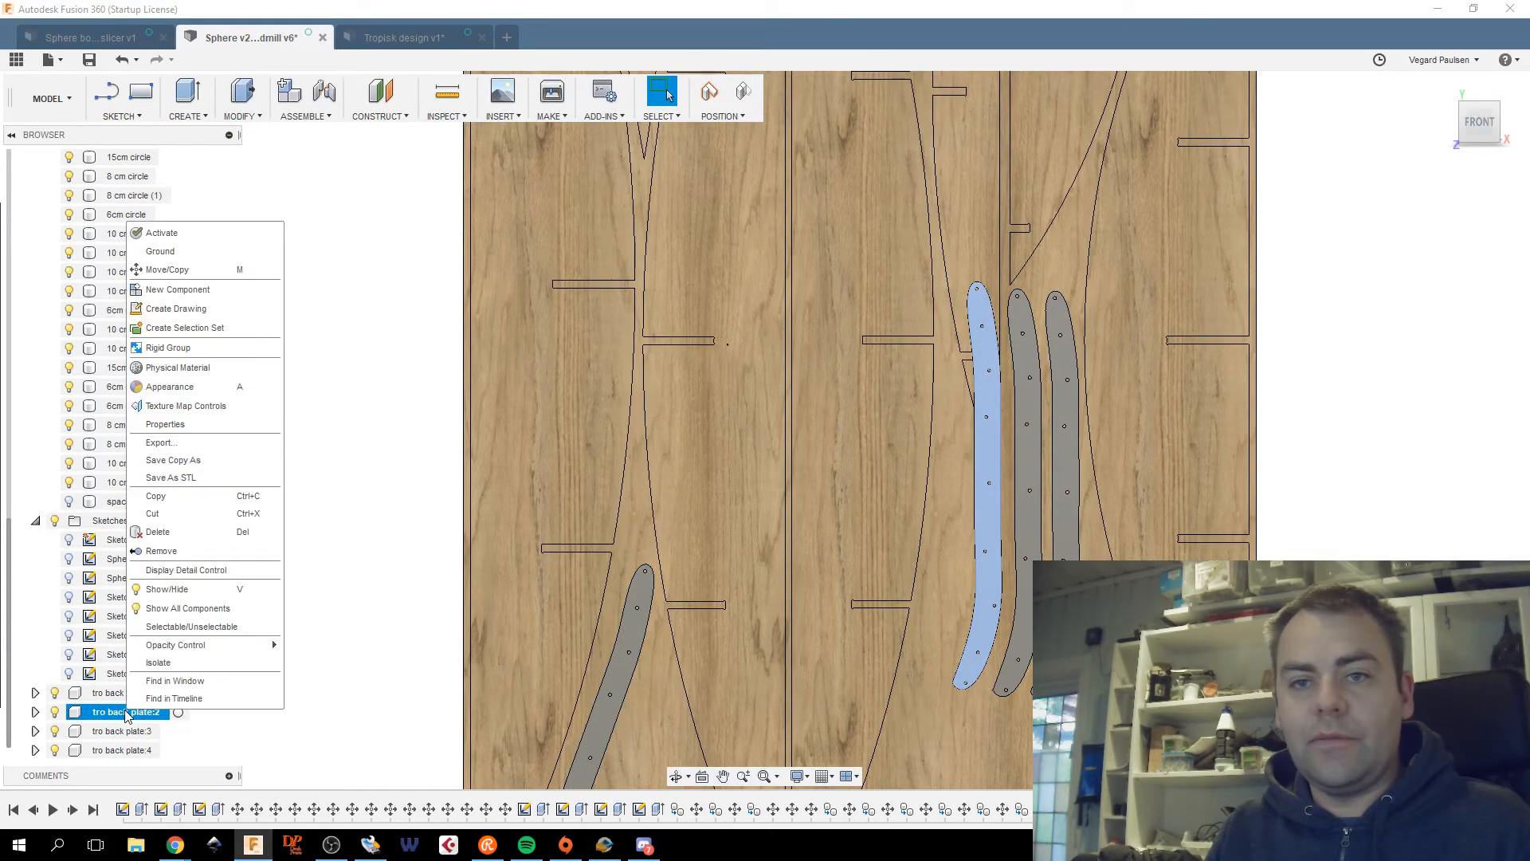
left_click(203, 269)
middle_click_drag(818, 623, 977, 335)
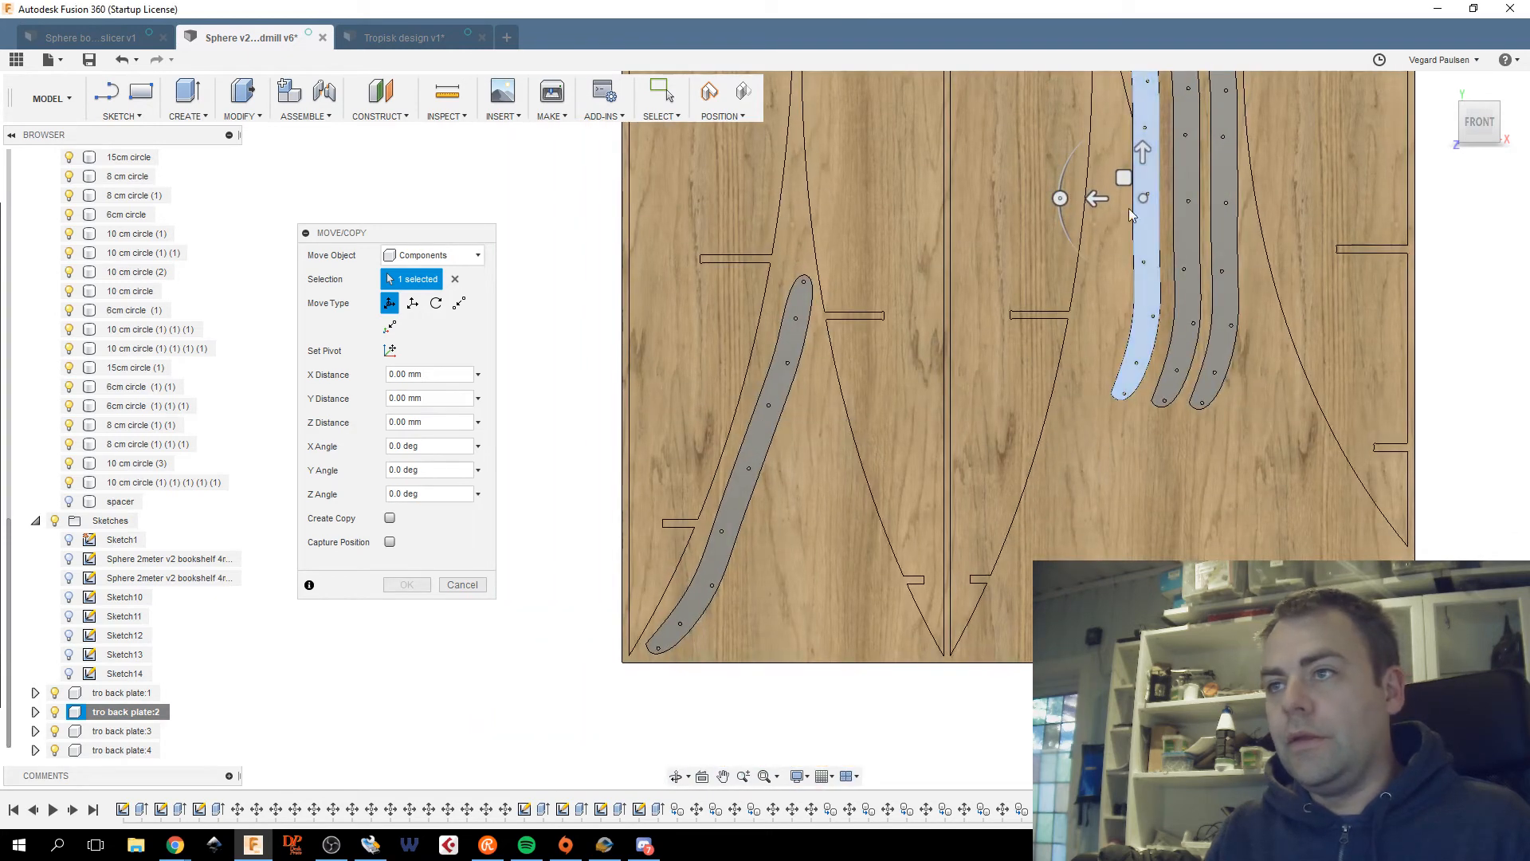
mouse_move(1120, 183)
left_mouse_down()
mouse_move(1091, 236)
mouse_move(1069, 427)
mouse_move(1012, 425)
mouse_move(1041, 447)
mouse_move(1014, 438)
mouse_move(1034, 438)
left_mouse_up()
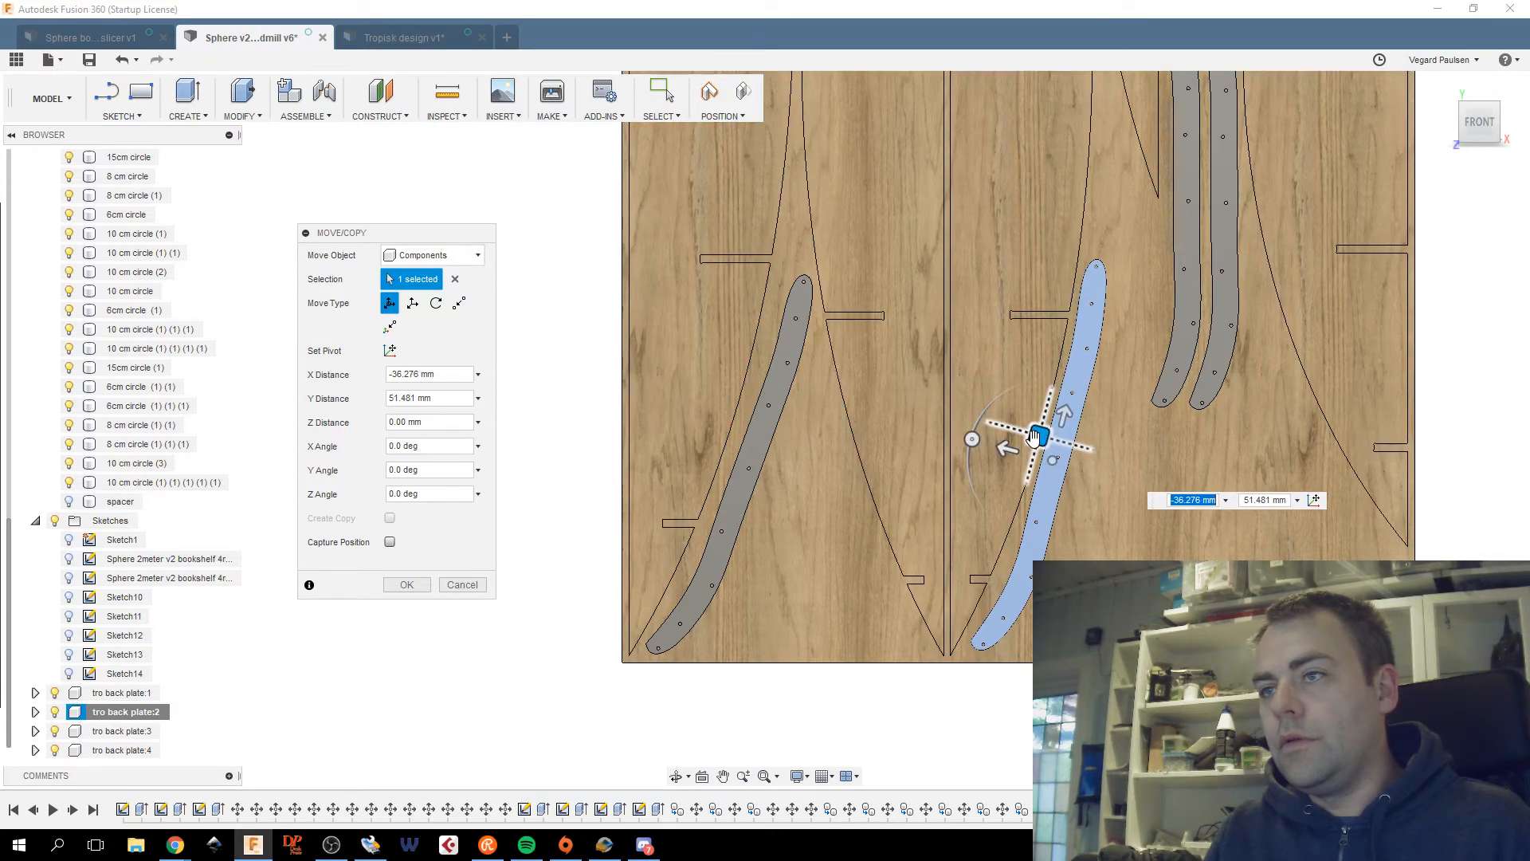
left_click(407, 585)
Rotate tro back plates 3 and 4 together about -170° around Z and fit them into the gap along the right-hand fin.
middle_click_drag(804, 470, 591, 569)
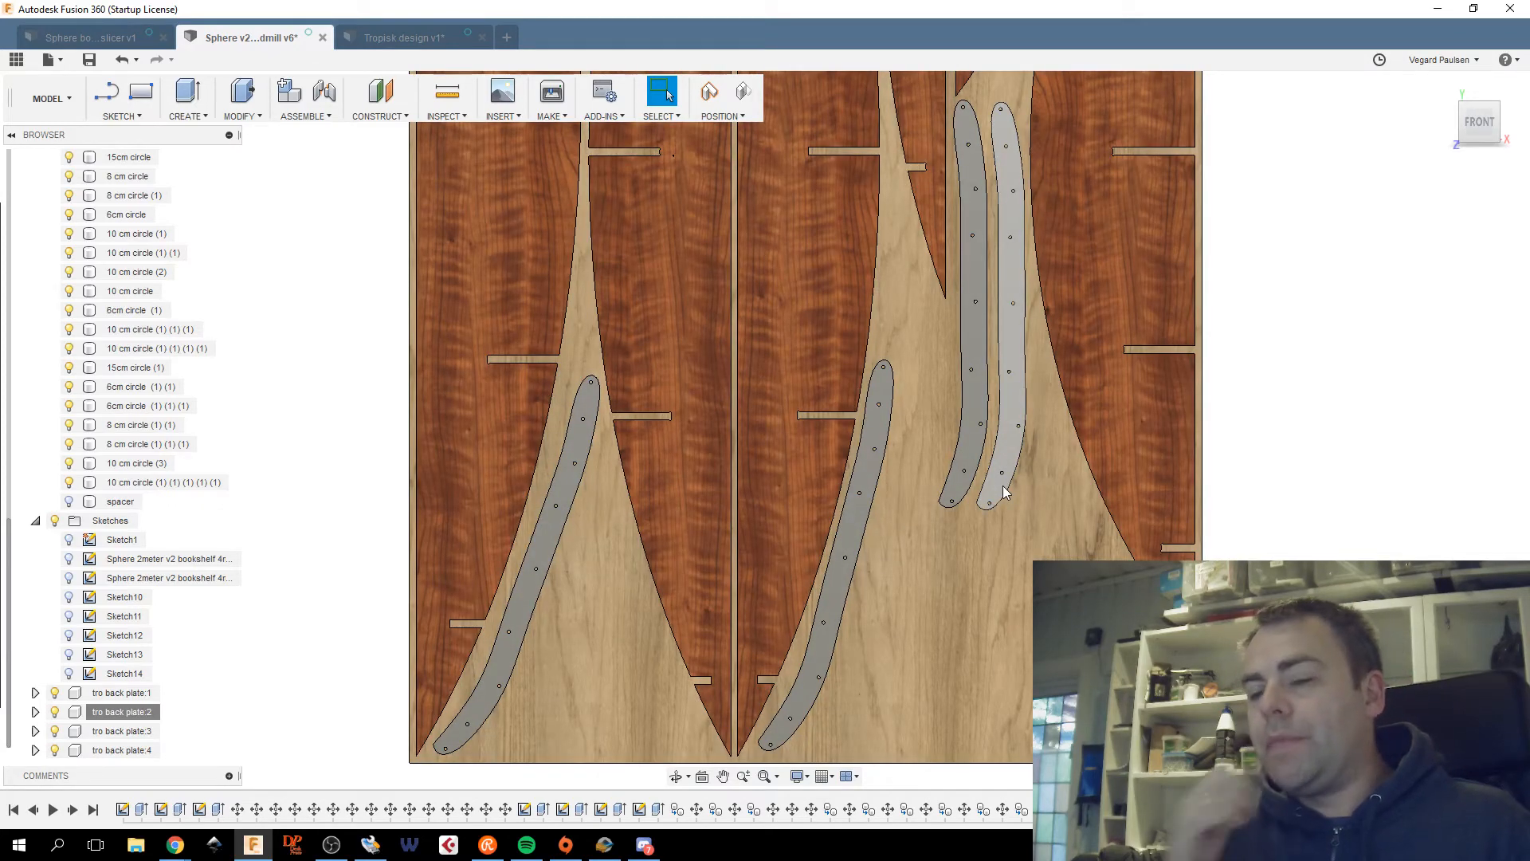
scroll(1007, 488, "down", 2)
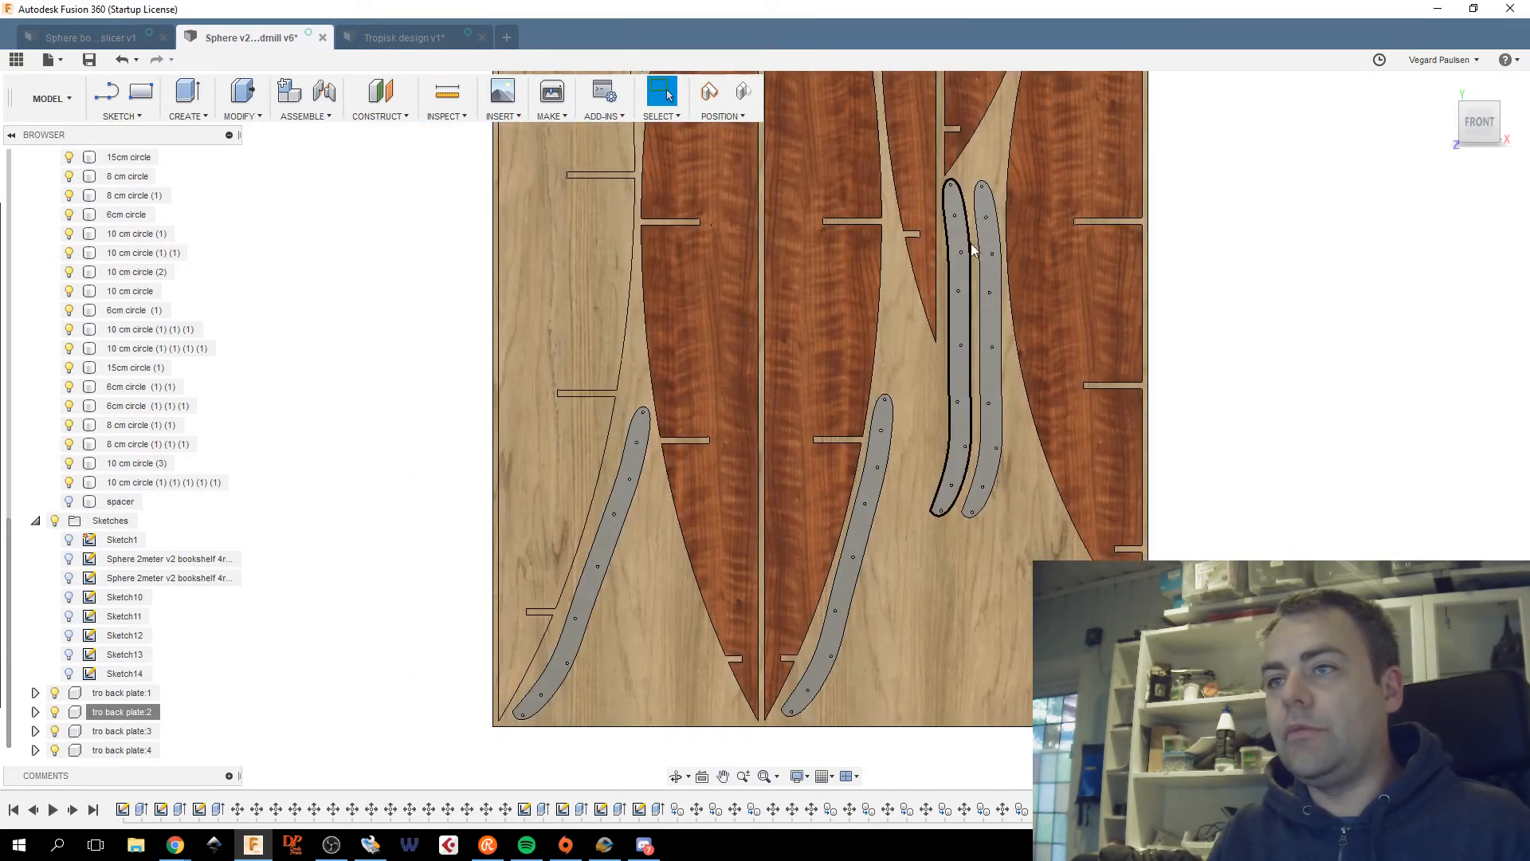
left_click(121, 731)
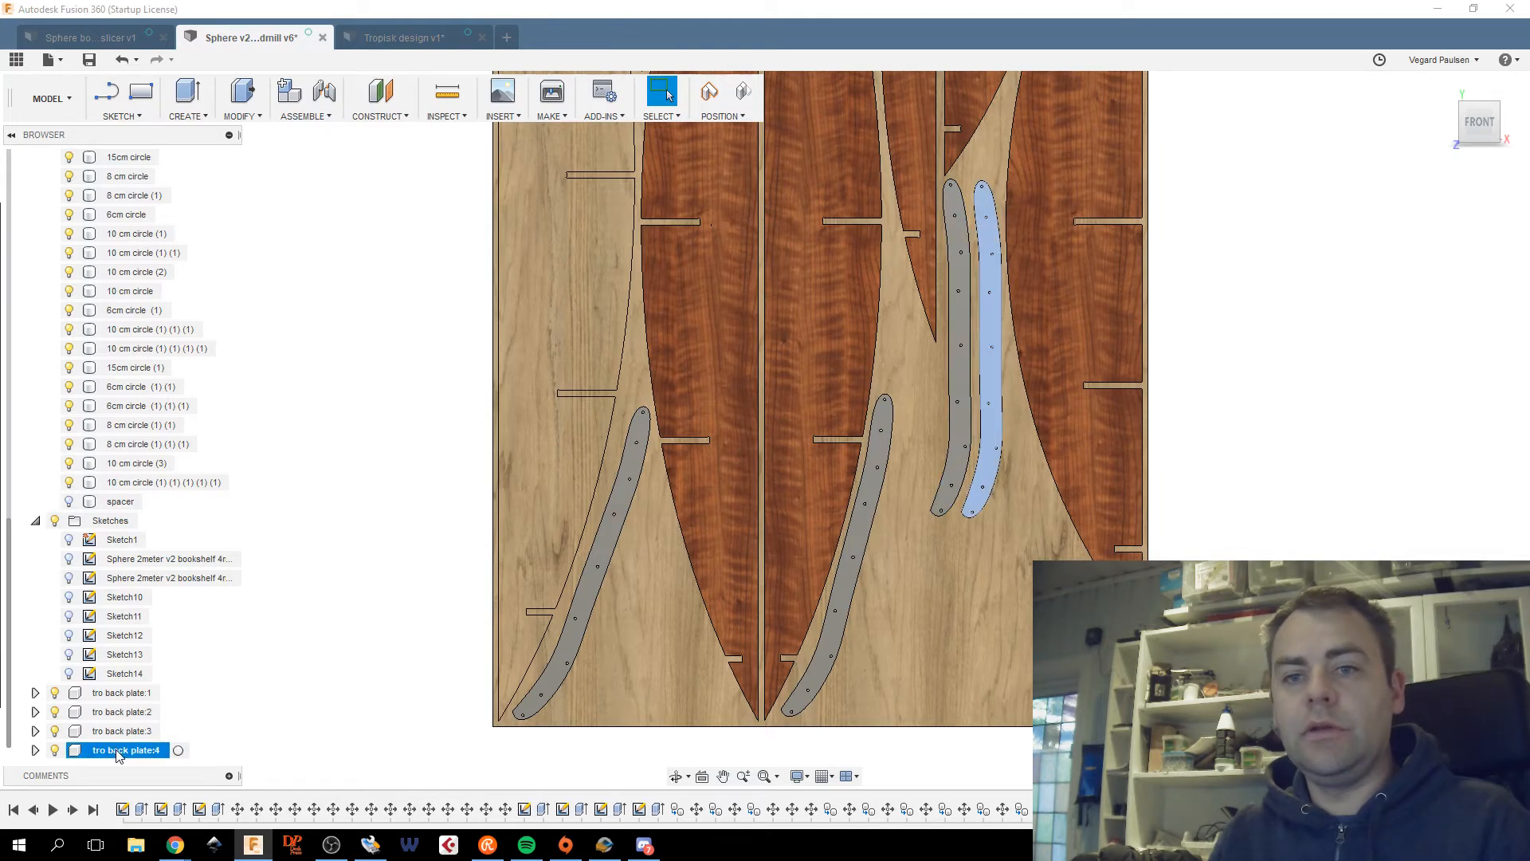
left_click(119, 750, "ctrl")
right_click(124, 749)
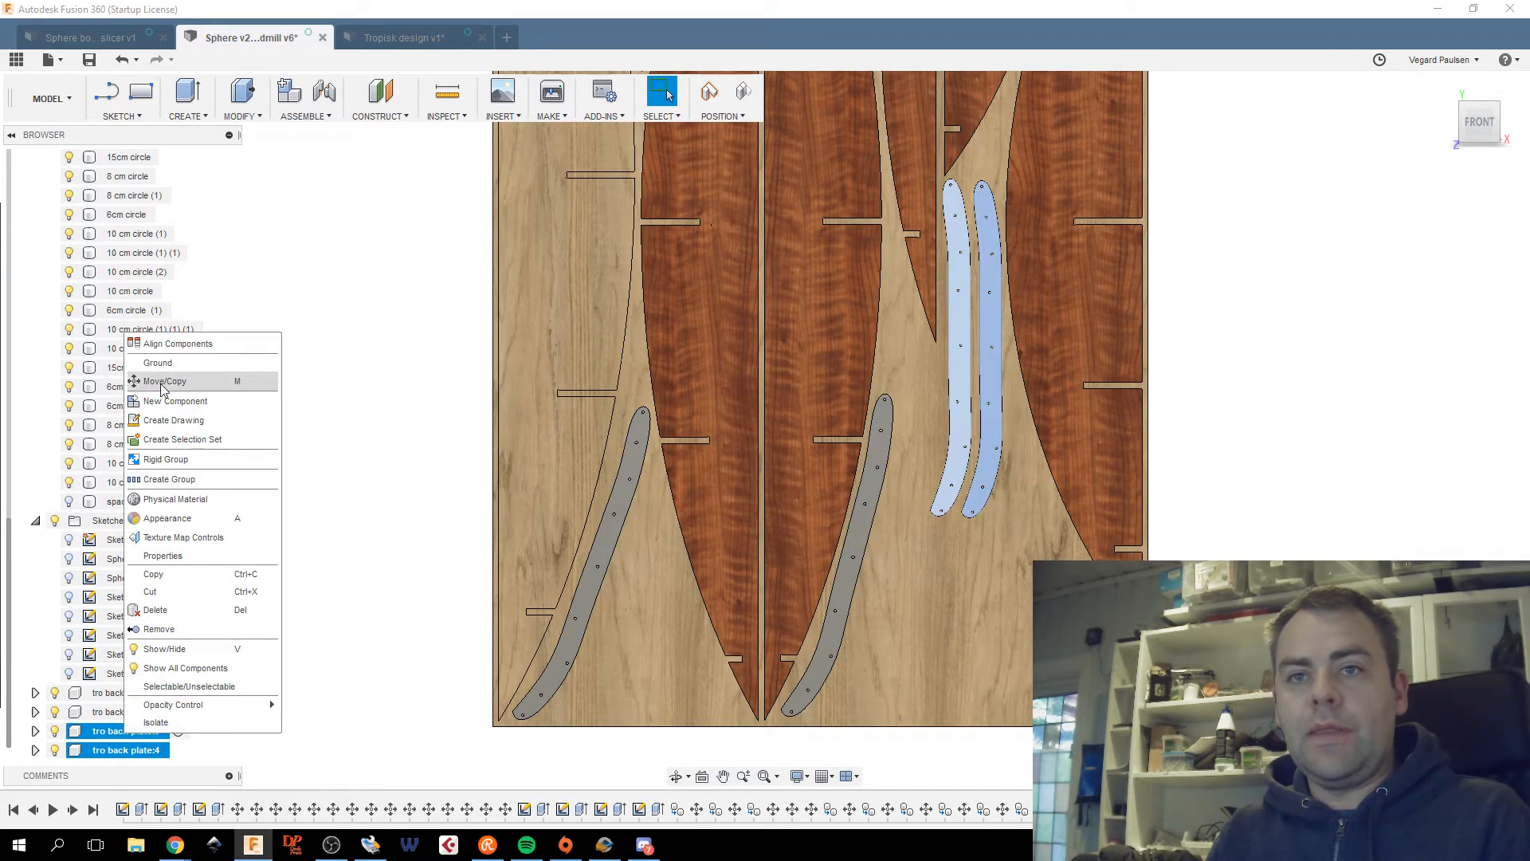
left_click(162, 384)
left_click_drag(909, 350, 1104, 343)
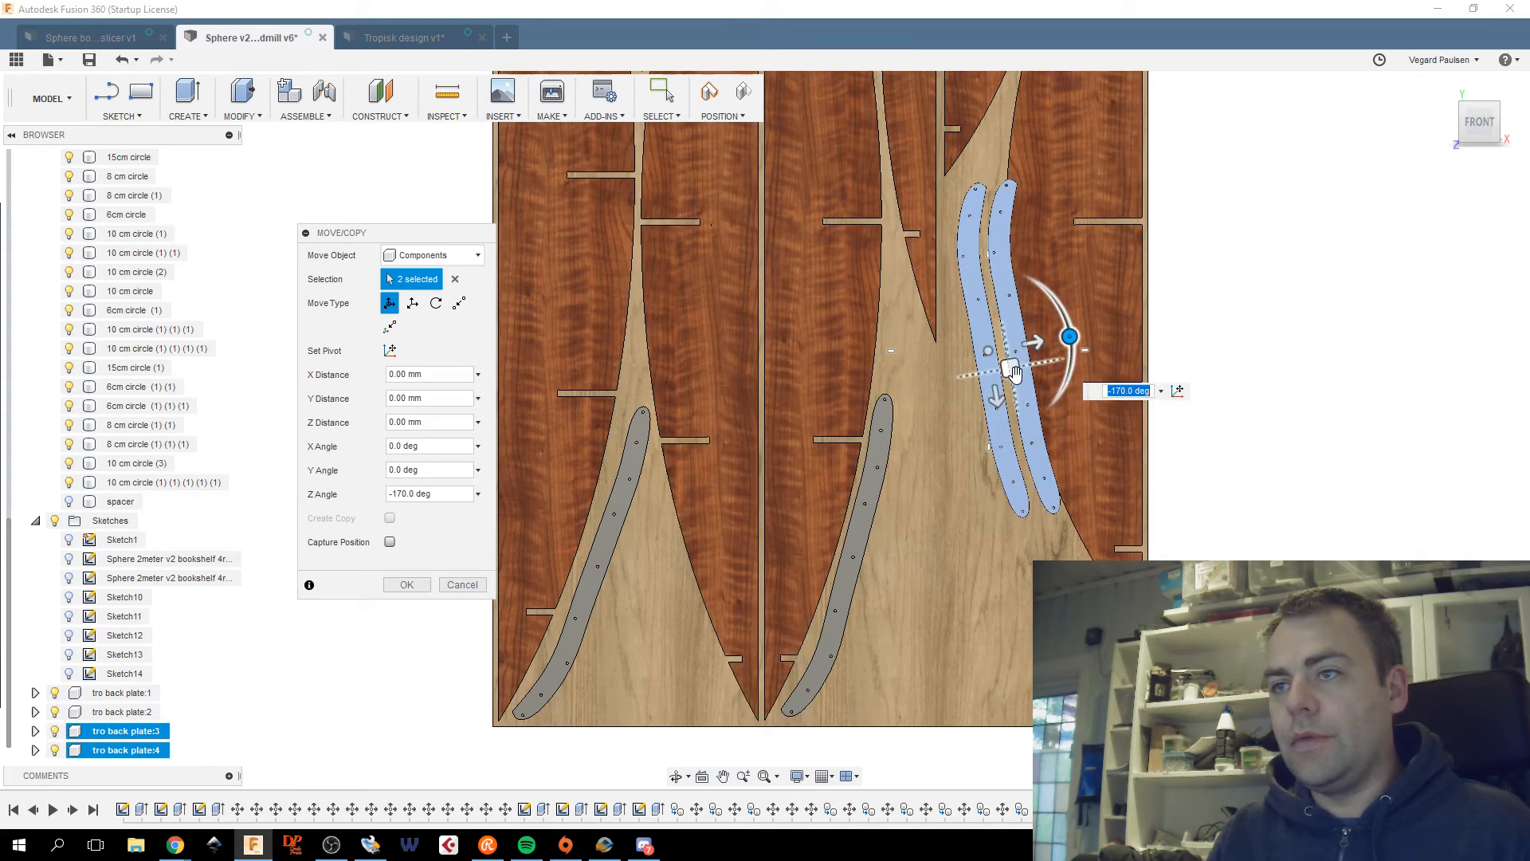
mouse_move(1012, 371)
left_mouse_down()
mouse_move(991, 346)
mouse_move(998, 357)
left_mouse_up()
left_click(406, 585)
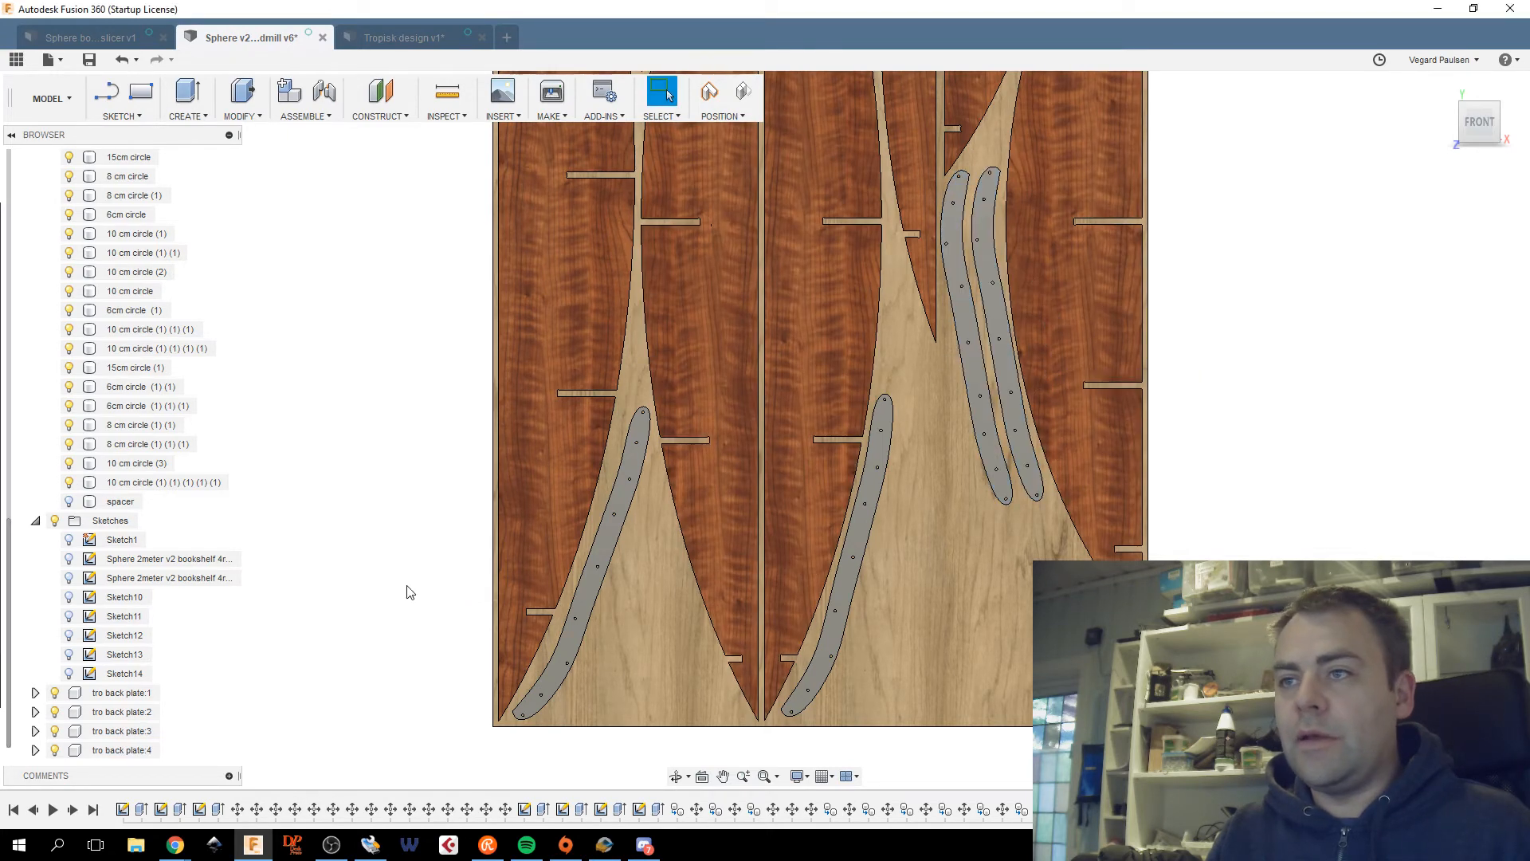
Shift tro back plate 3 slightly to adjust its clearance between plate 4 and the right-hand fin.
left_click(124, 731)
right_click(127, 730)
left_click(169, 276)
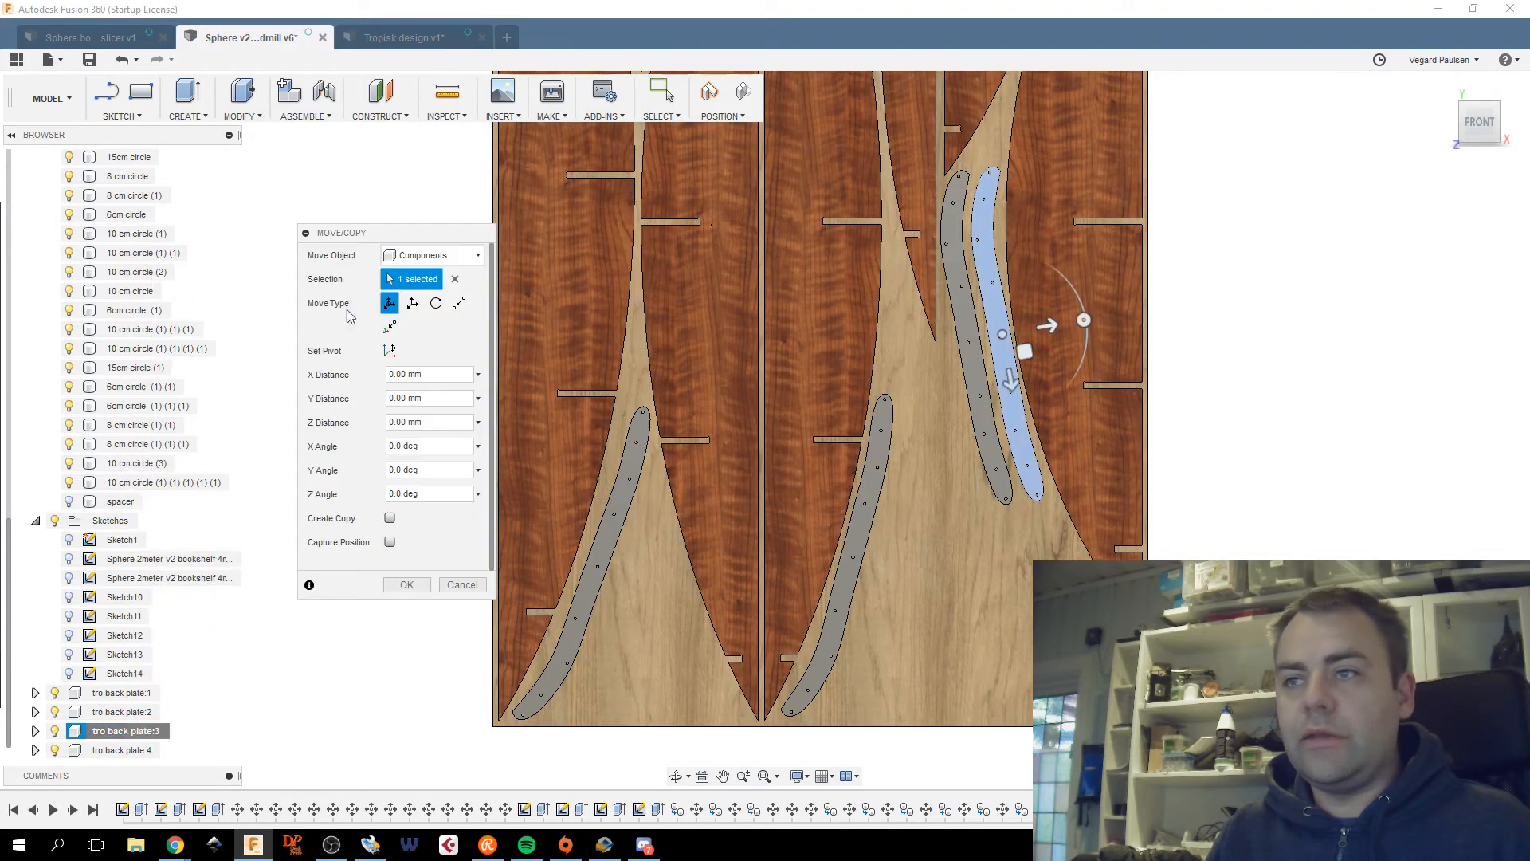
scroll(749, 332, "up", 3)
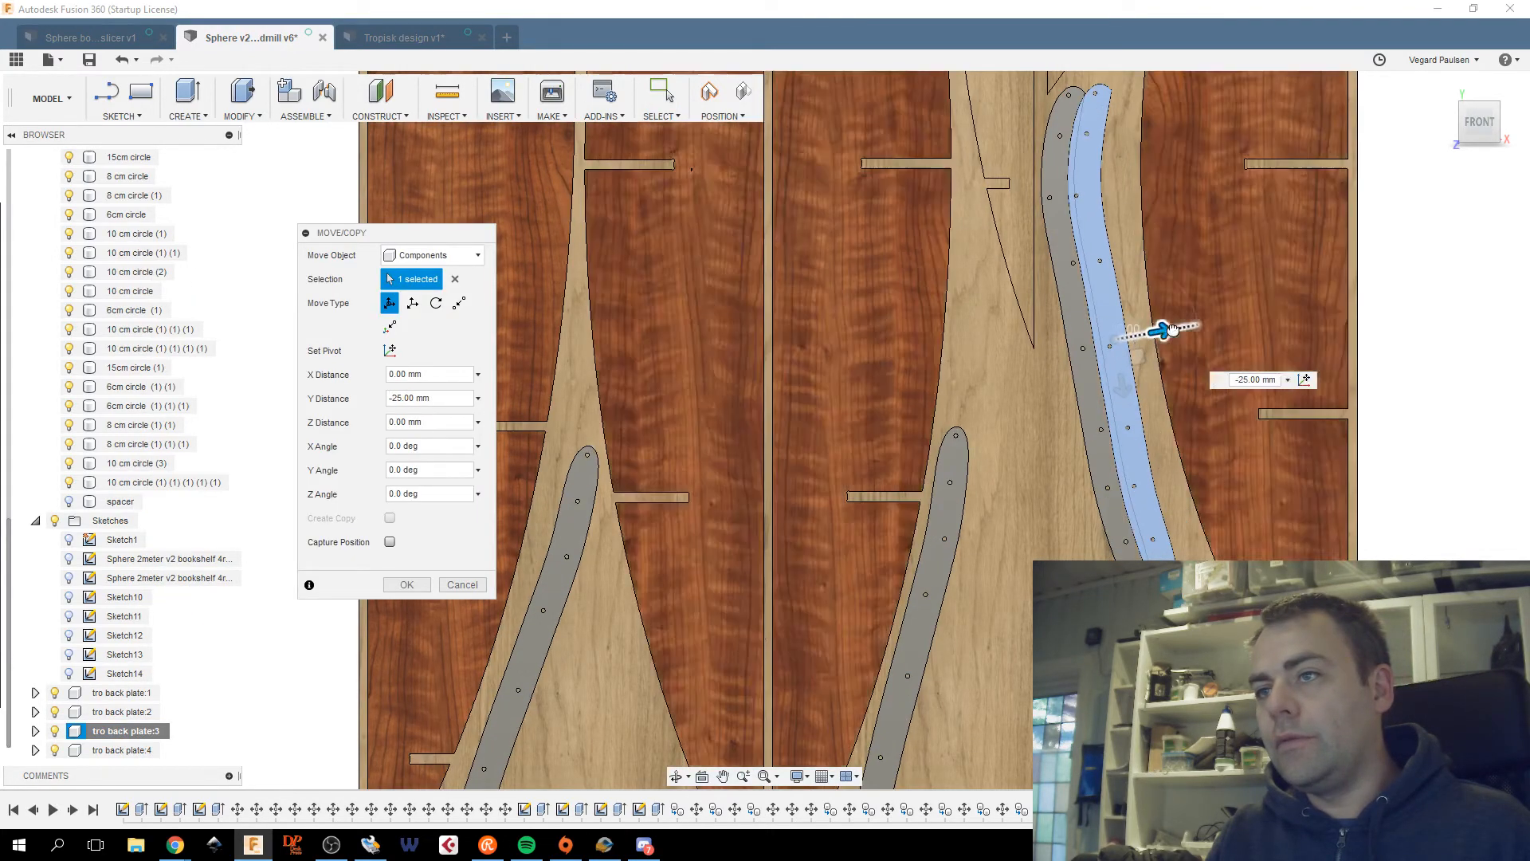
left_click(1157, 354)
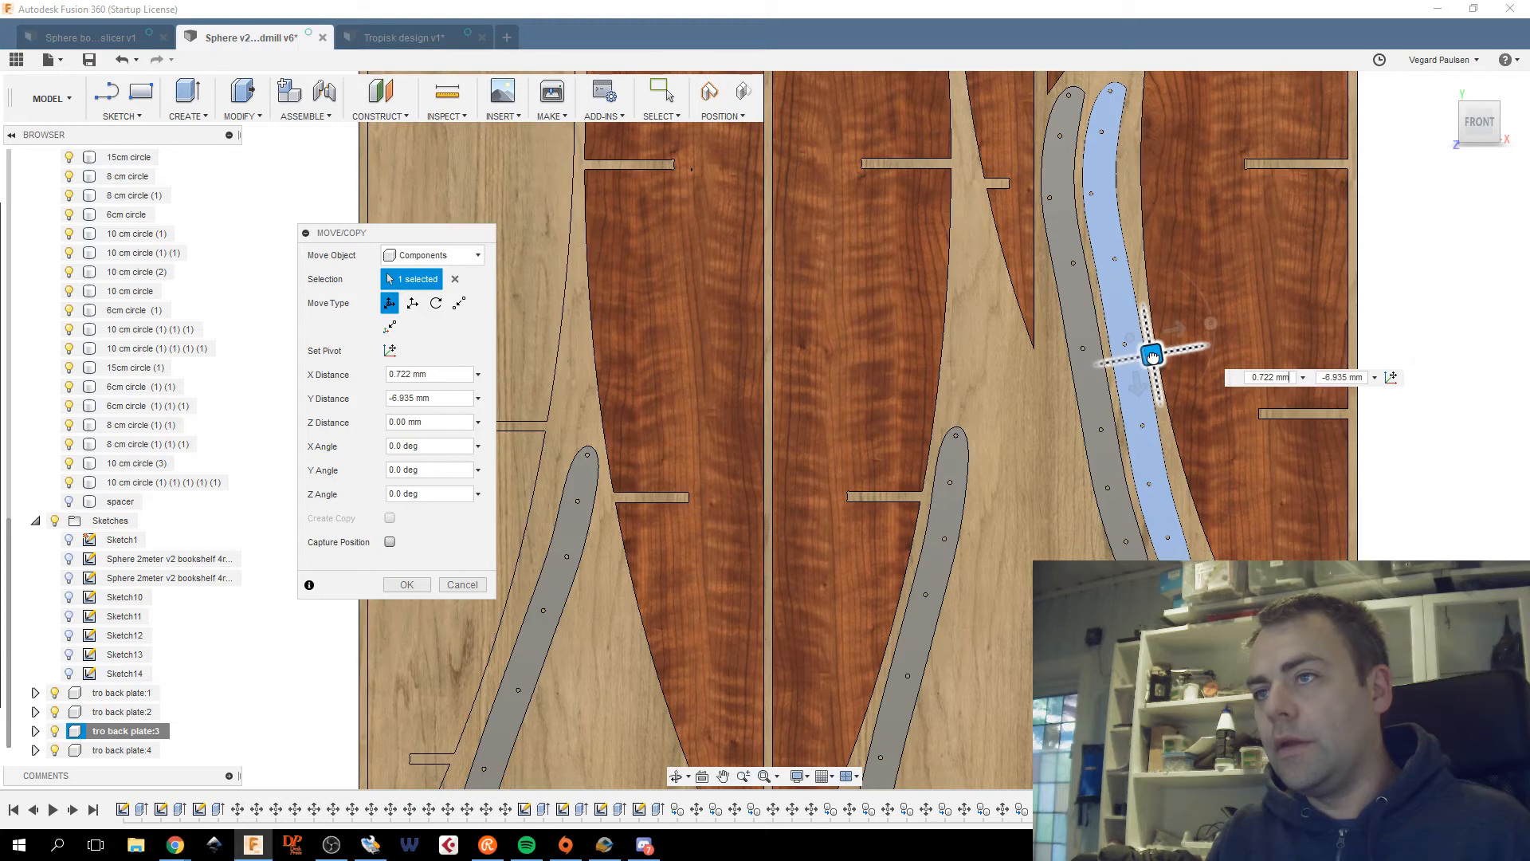
left_click_drag(1151, 356, 1153, 359)
left_click(406, 584)
scroll(791, 555, "down", 4)
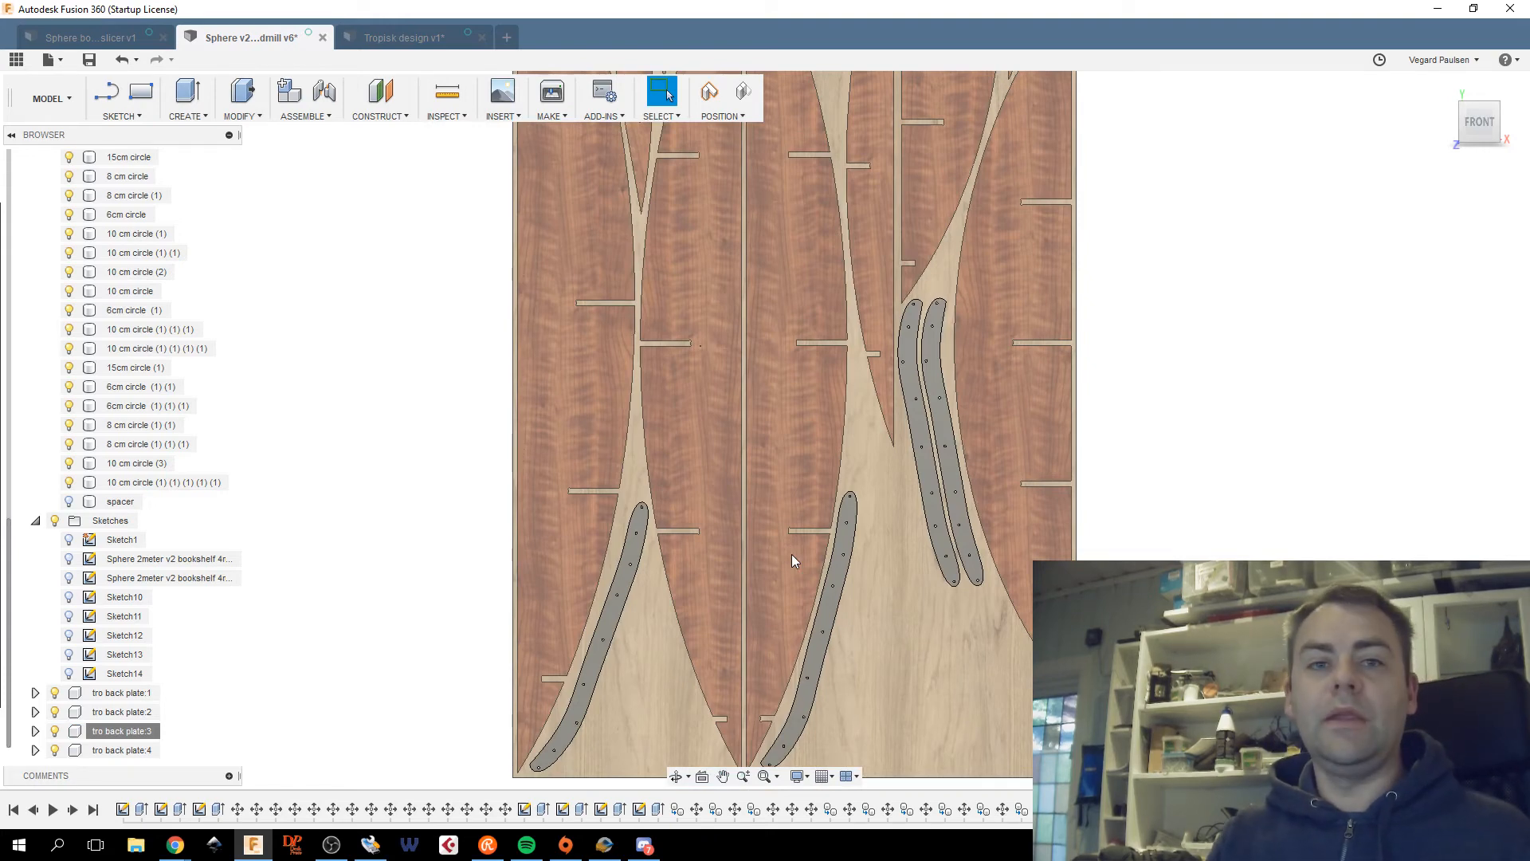
Switch to Slicer for Fusion 360, inspect the interlocked bookshelf assembly from the right side, and return to the nested sheet.
middle_click_drag(791, 553, 948, 542)
scroll(948, 542, "down", 2)
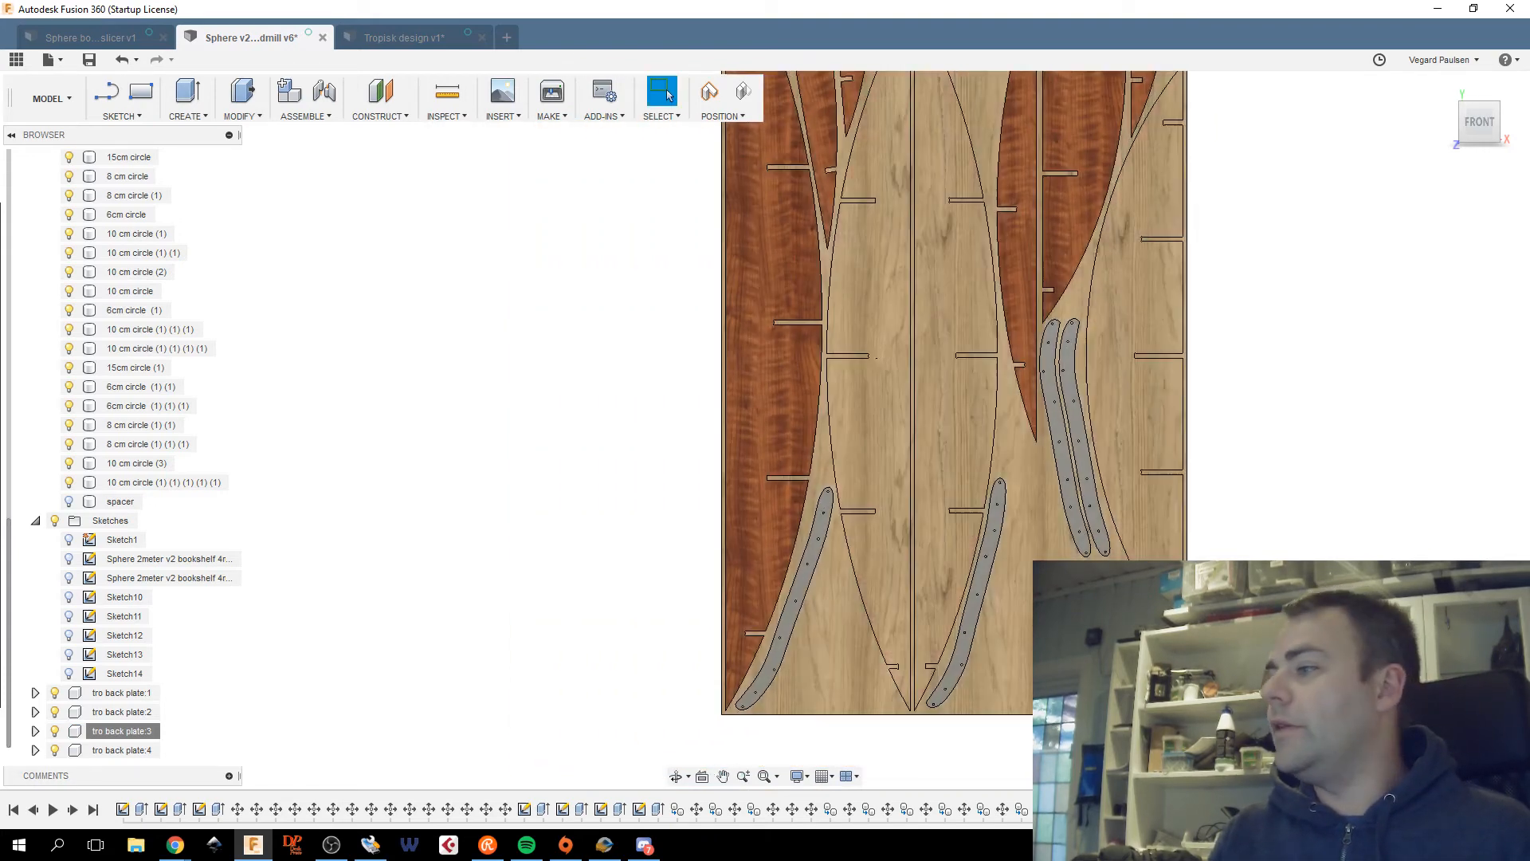
scroll(801, 574, "down", 3)
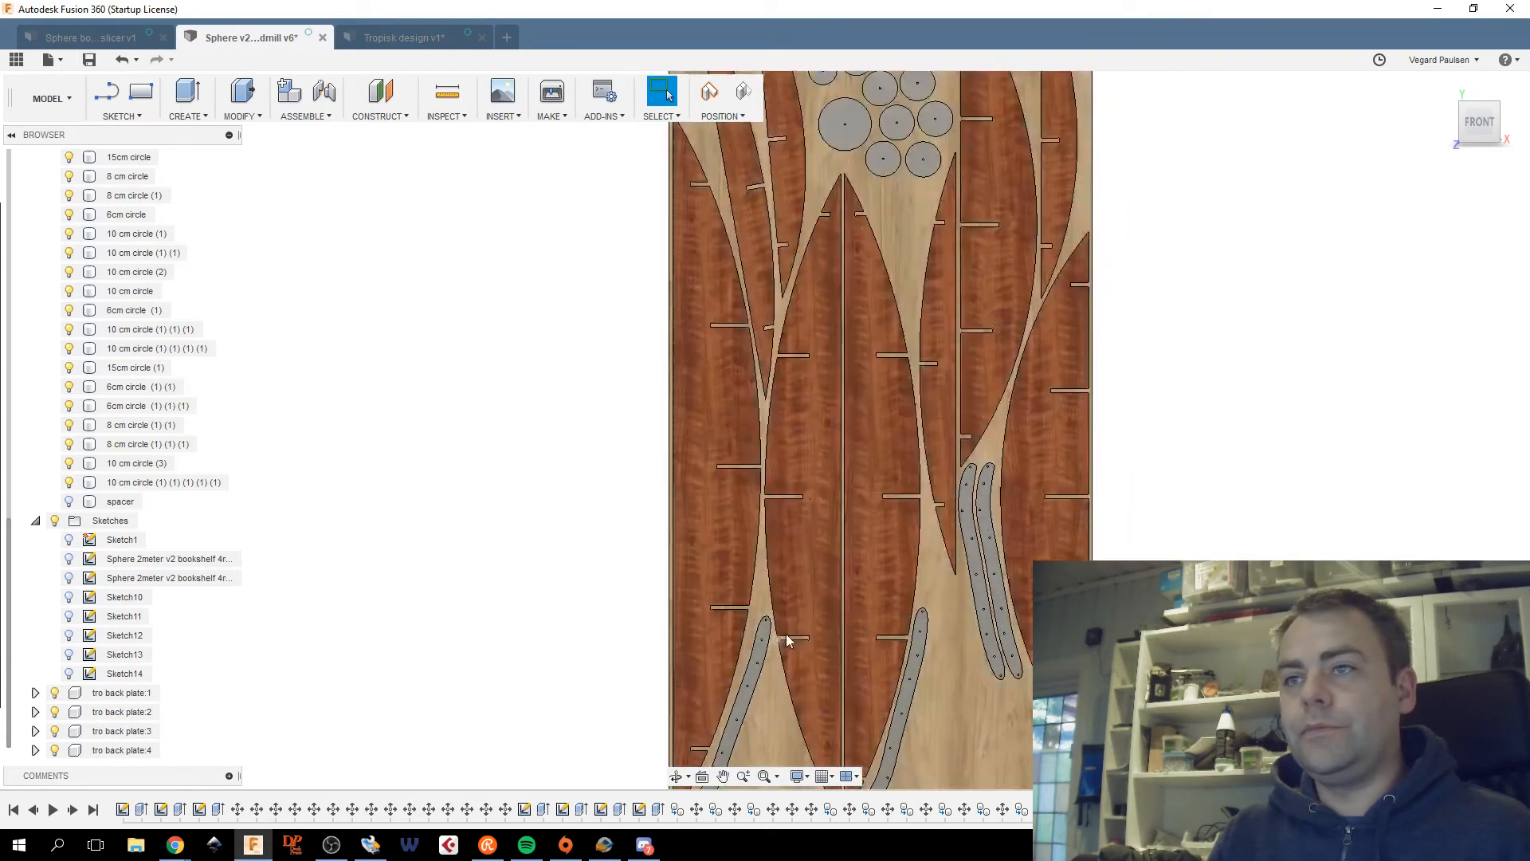
left_click(607, 846)
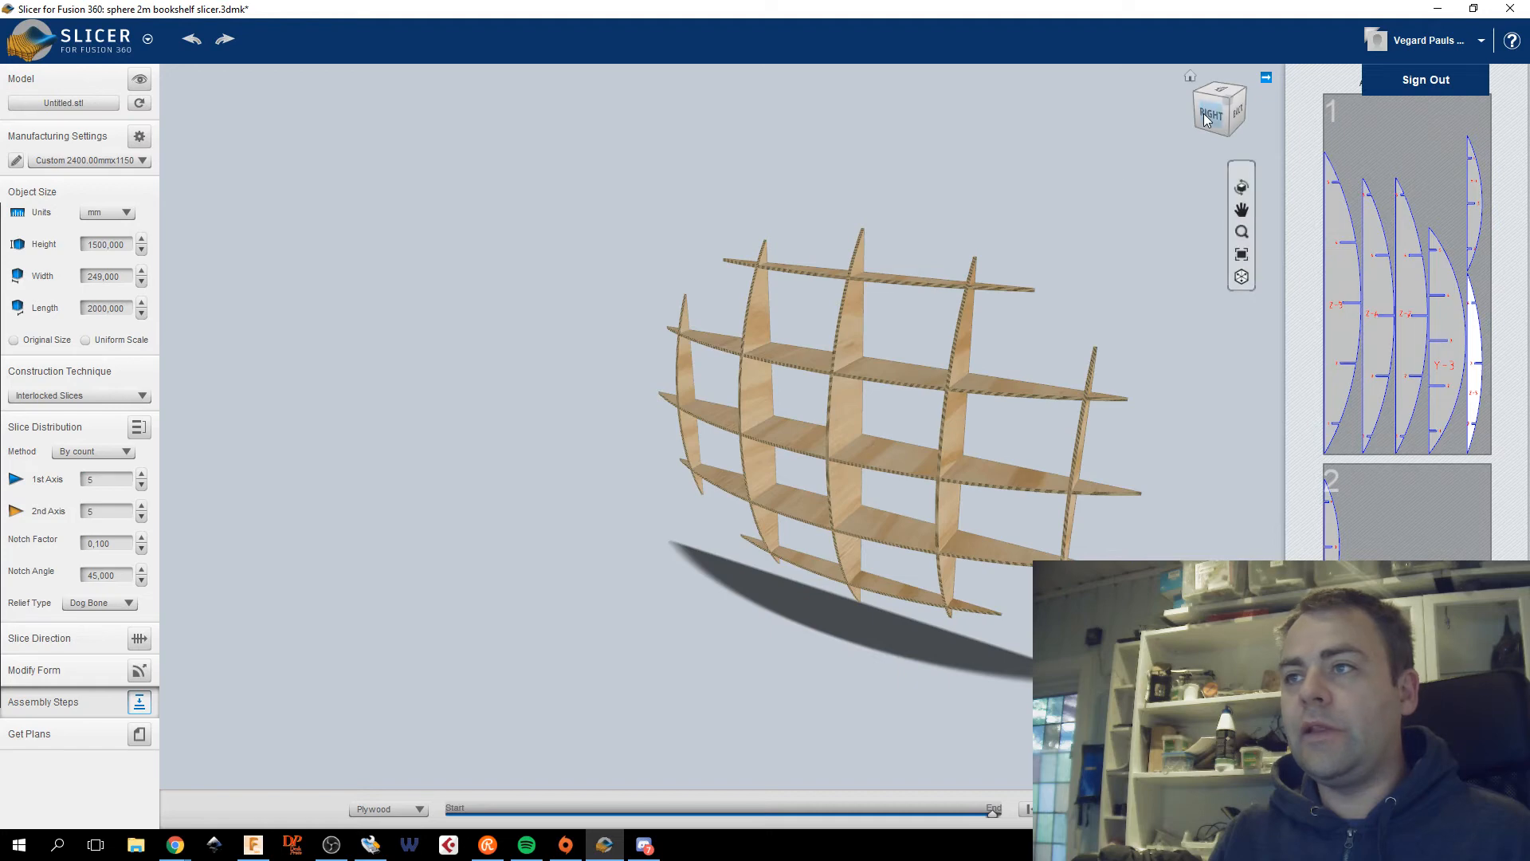
left_click(1208, 116)
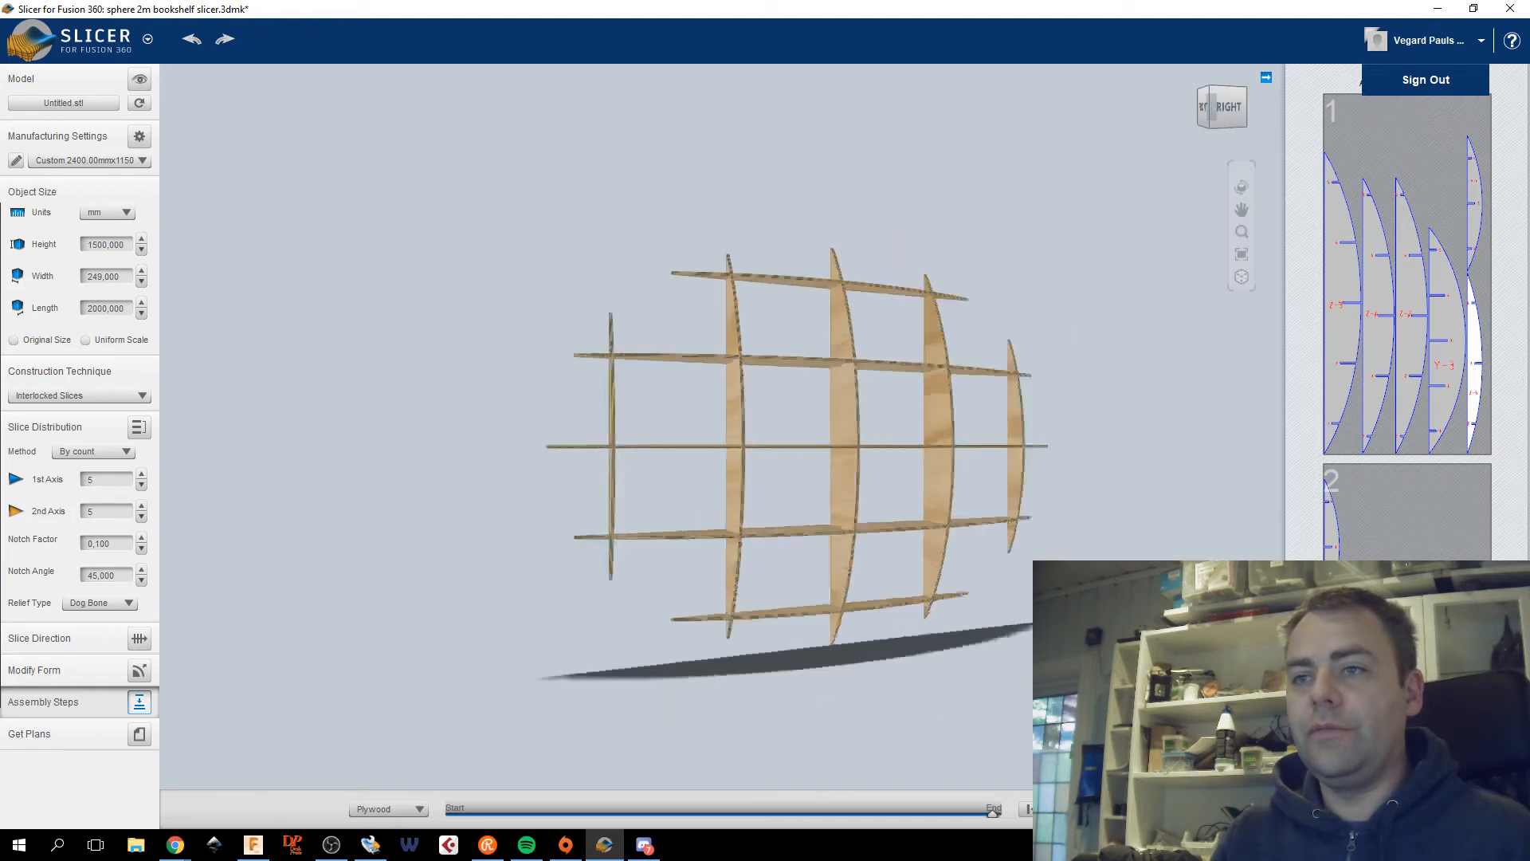
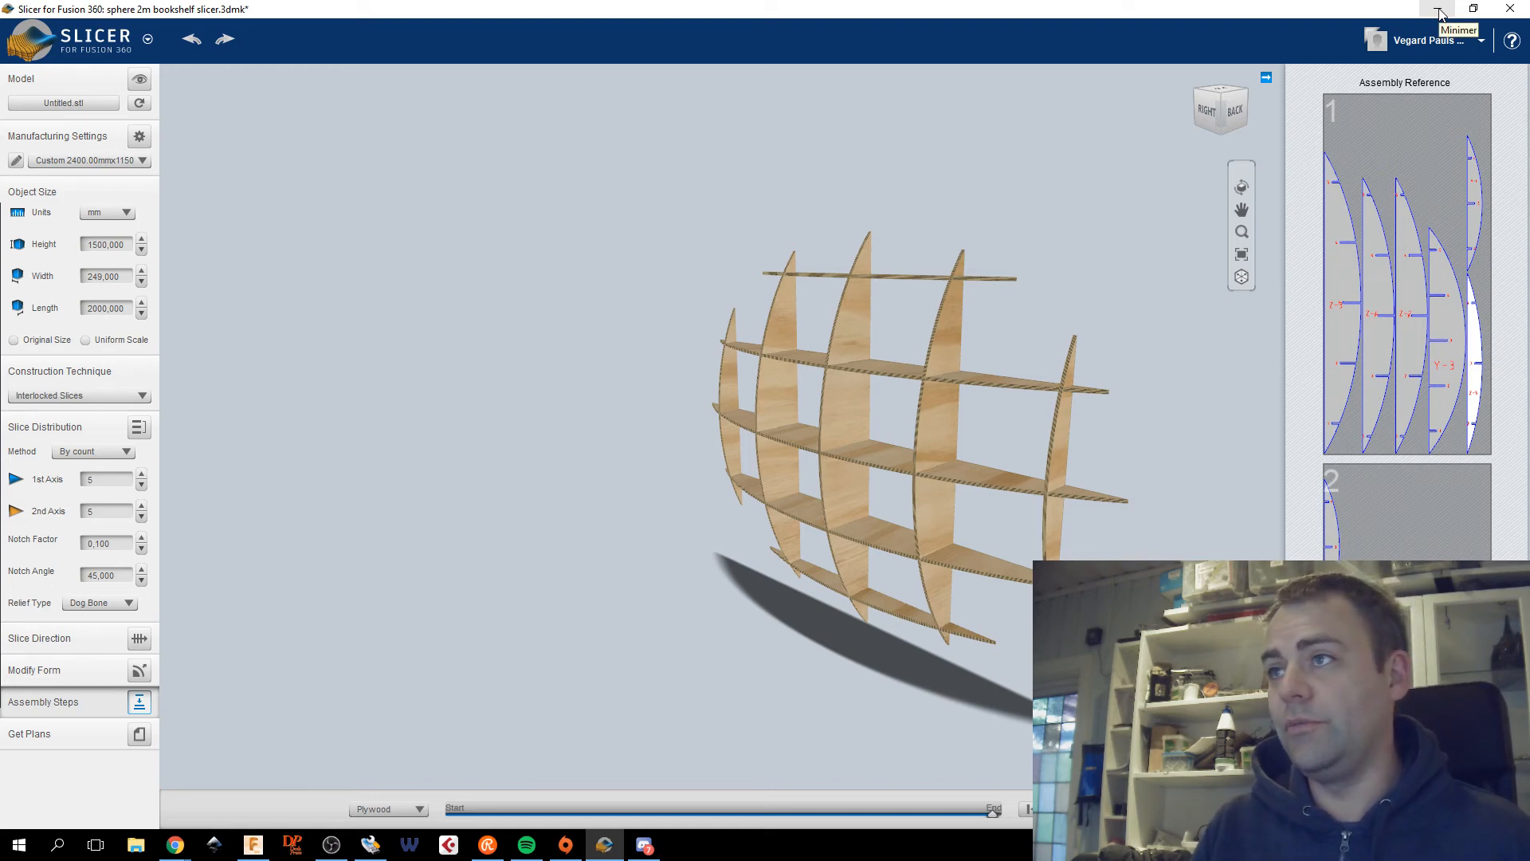
left_click(1440, 11)
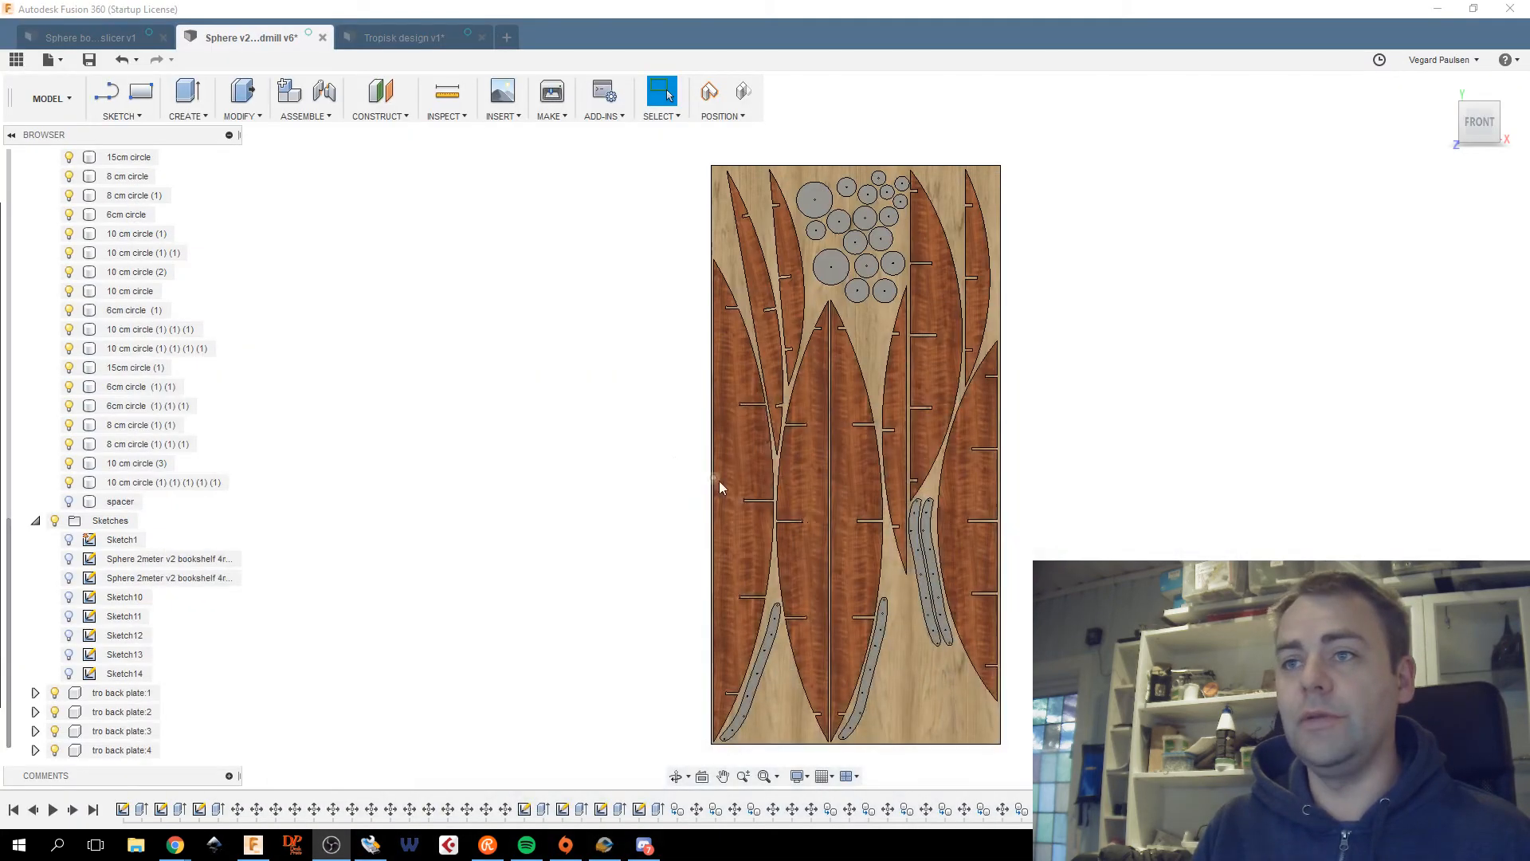
Show the hidden fin body Y4 beside the stock sheet.
middle_click_drag(1130, 494, 1316, 475)
scroll(1060, 496, "up", 3)
scroll(1297, 476, "down", 3)
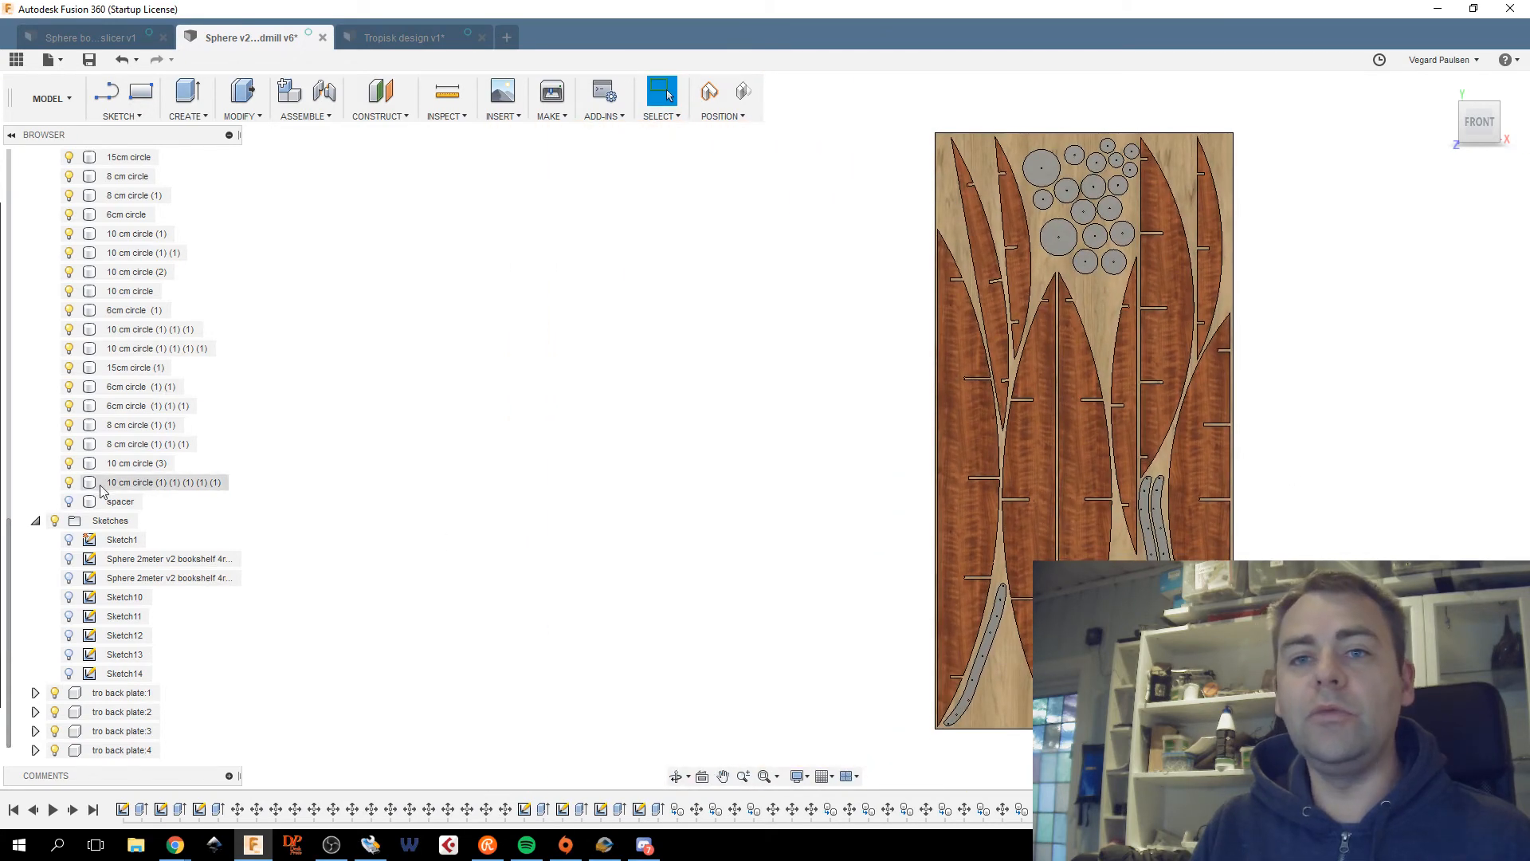
scroll(100, 490, "up", 5)
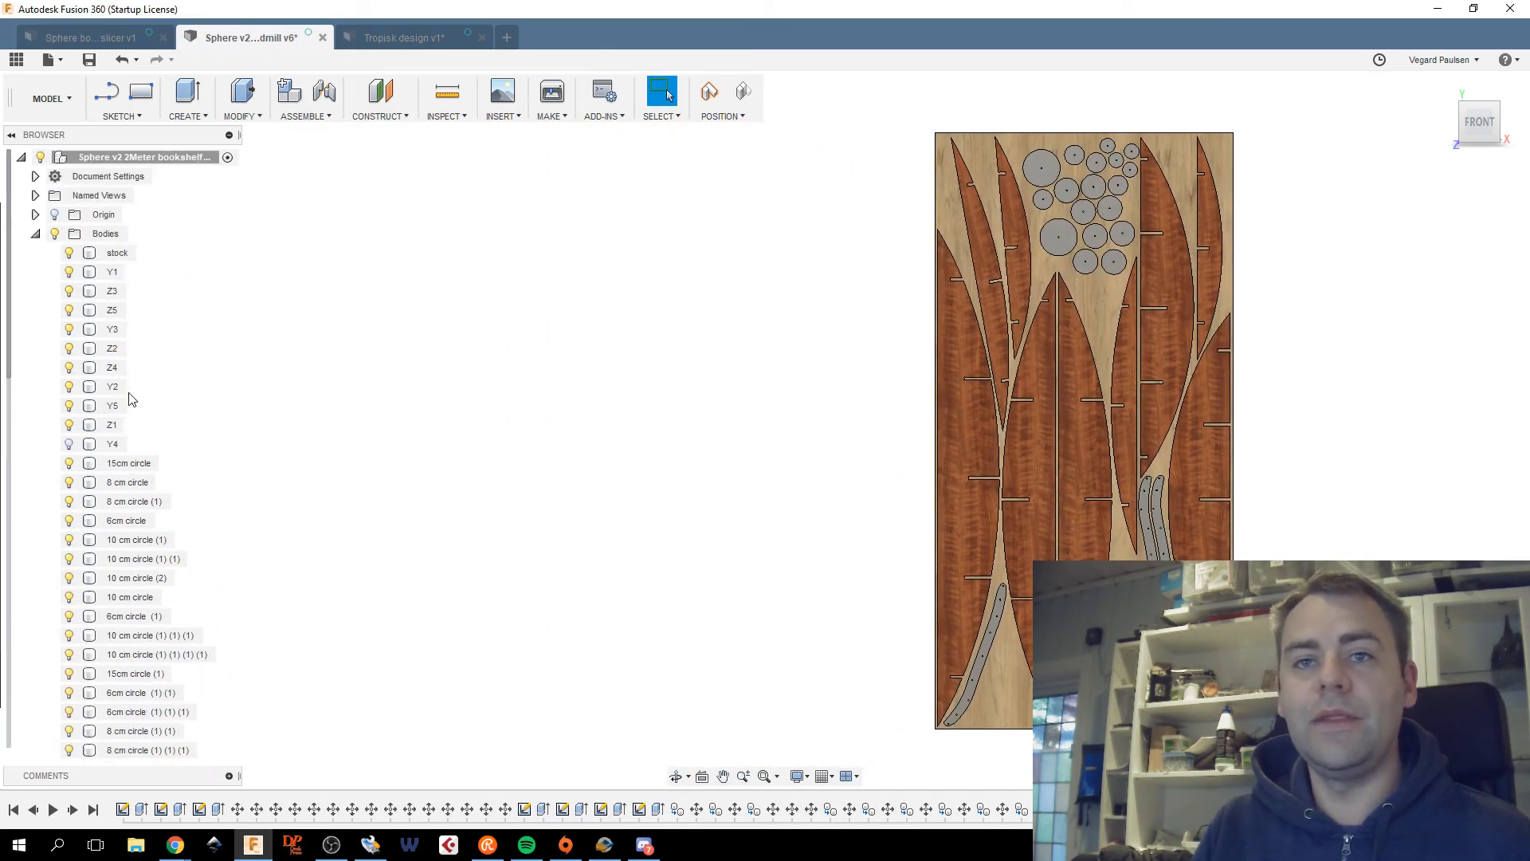
left_click(69, 445)
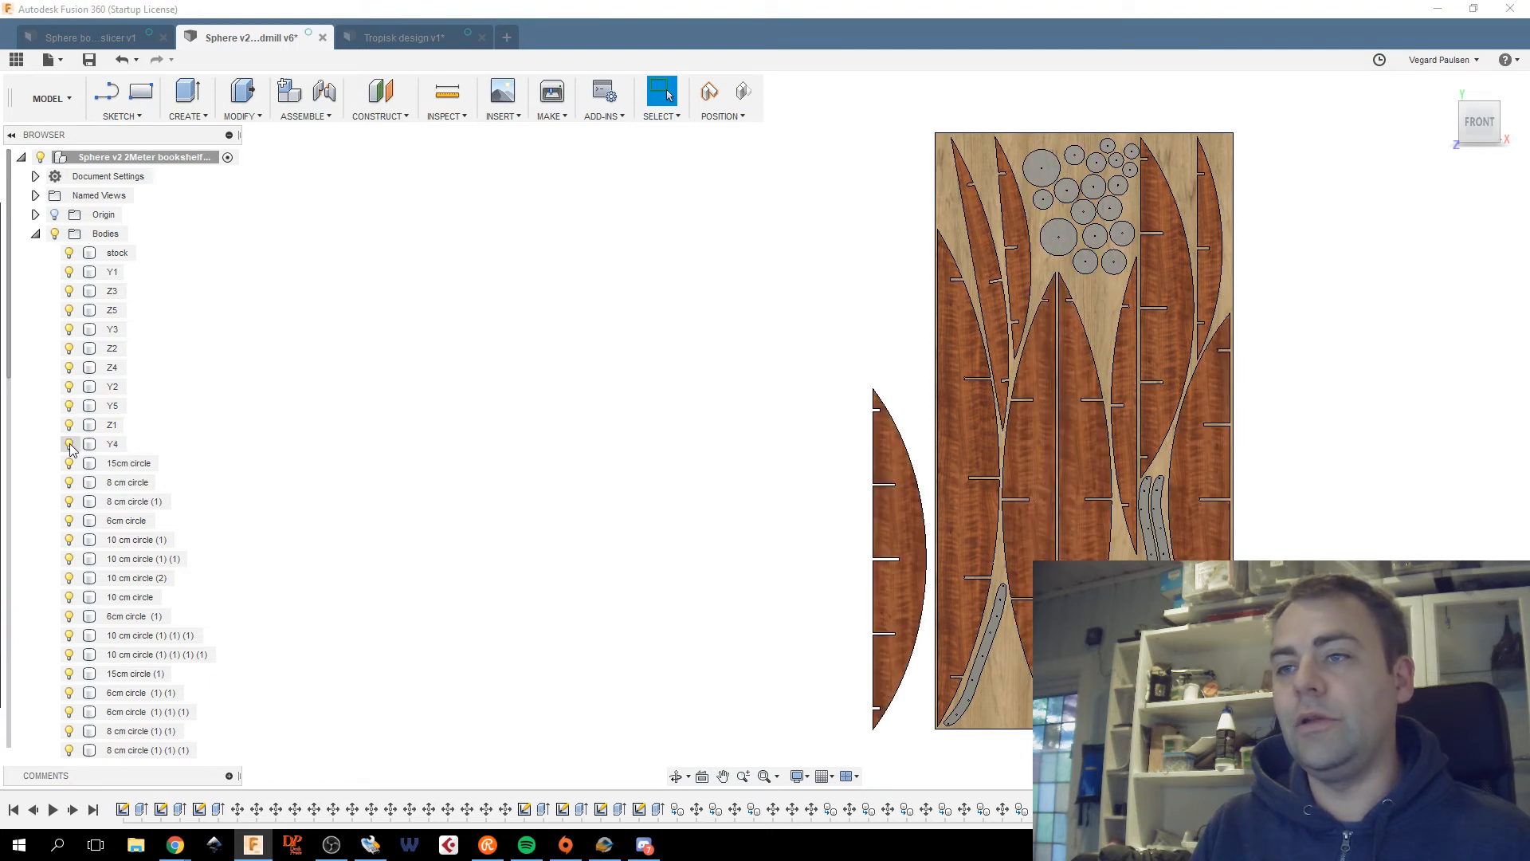
left_click(69, 444)
left_click(69, 444)
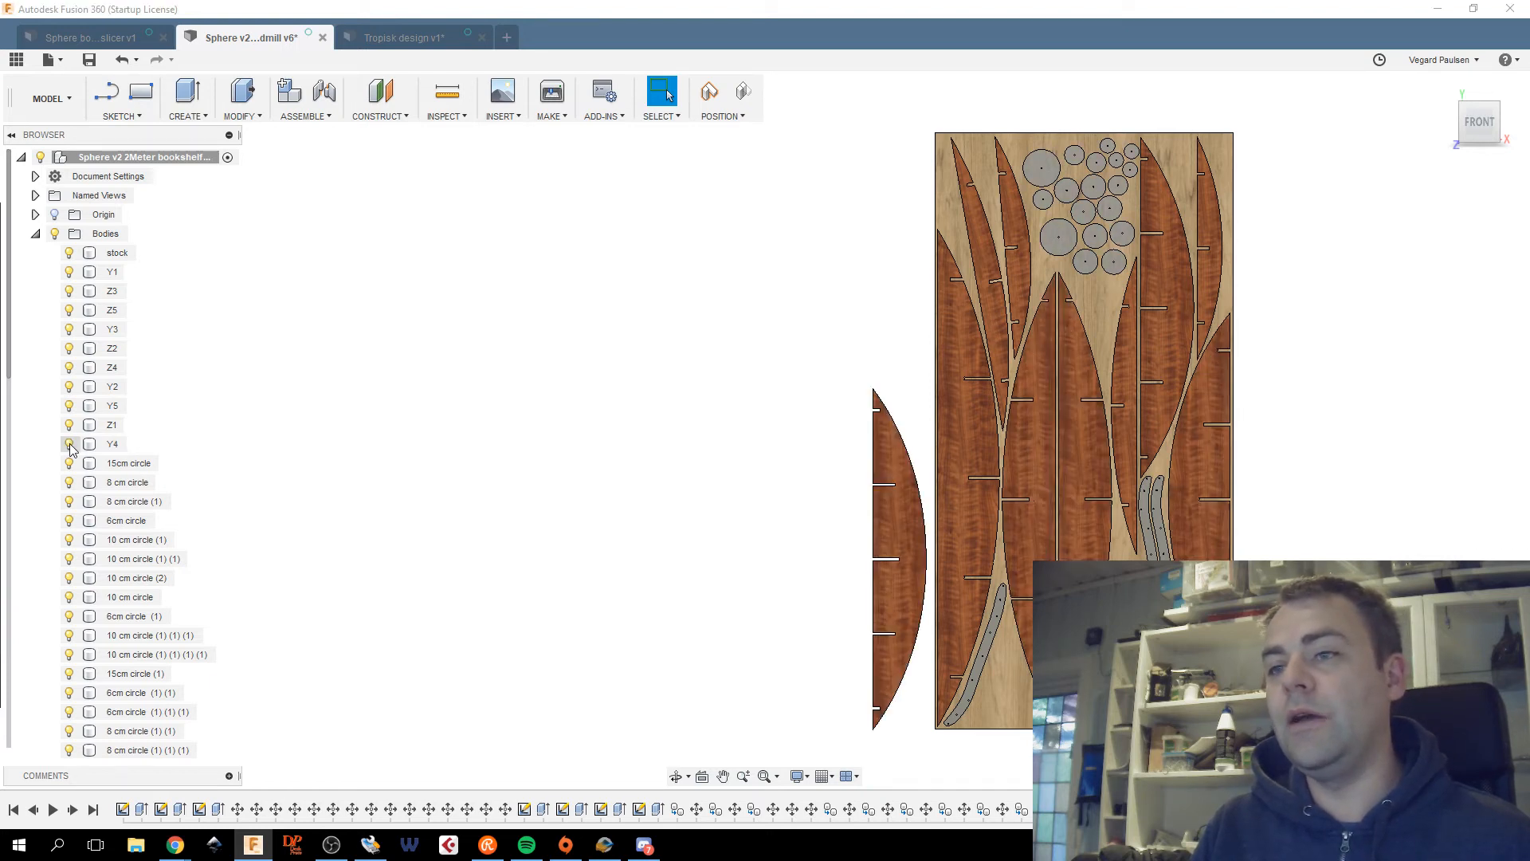
Examine the nested layout of fins, circles and back plates on the stock sheet for remaining free space.
scroll(584, 478, "up", 8)
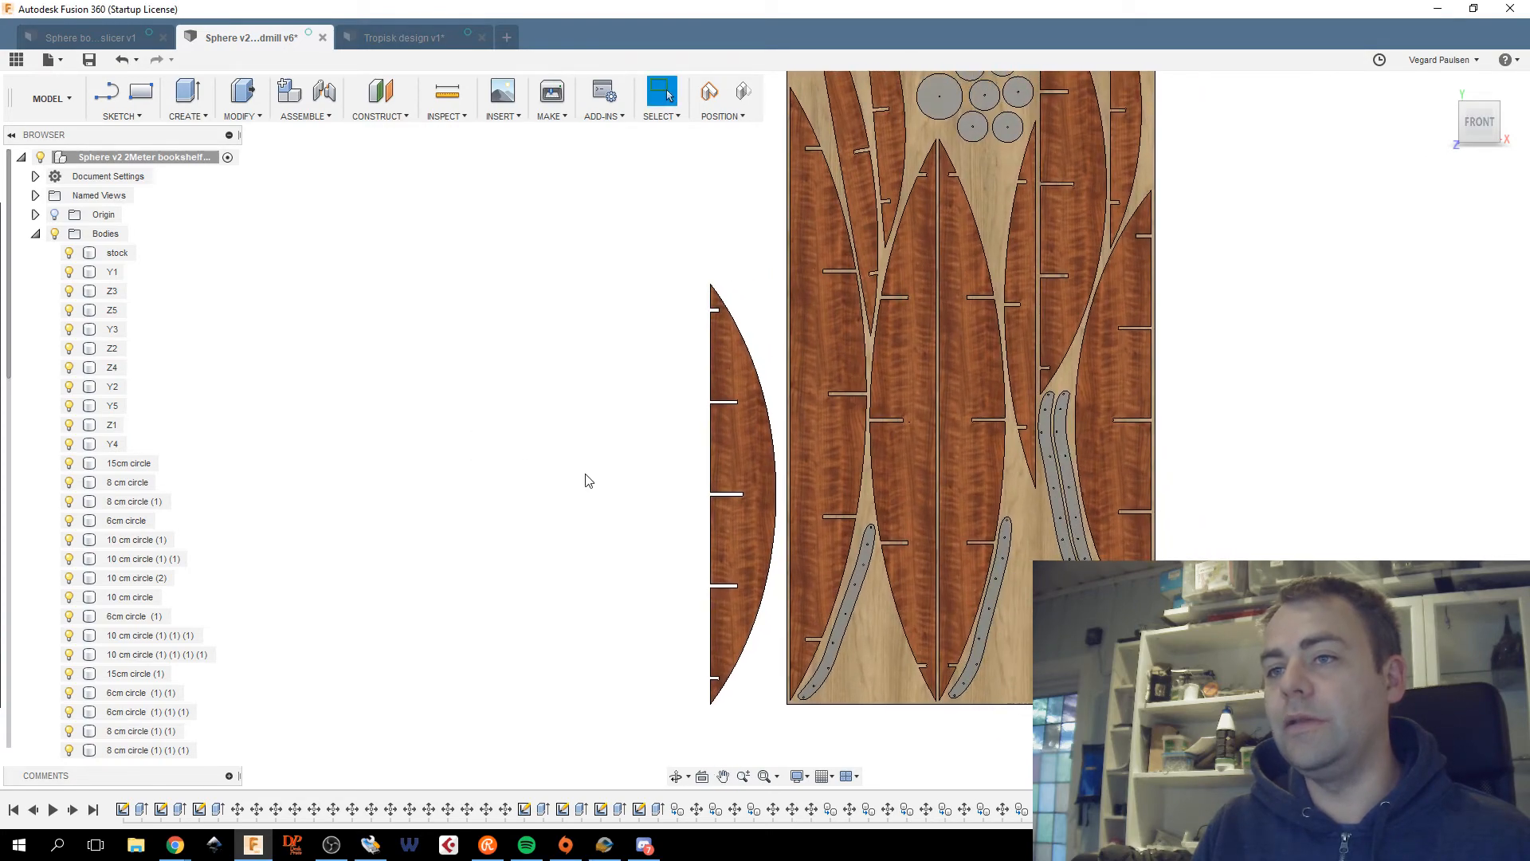
left_click(985, 422)
scroll(901, 390, "down", 6)
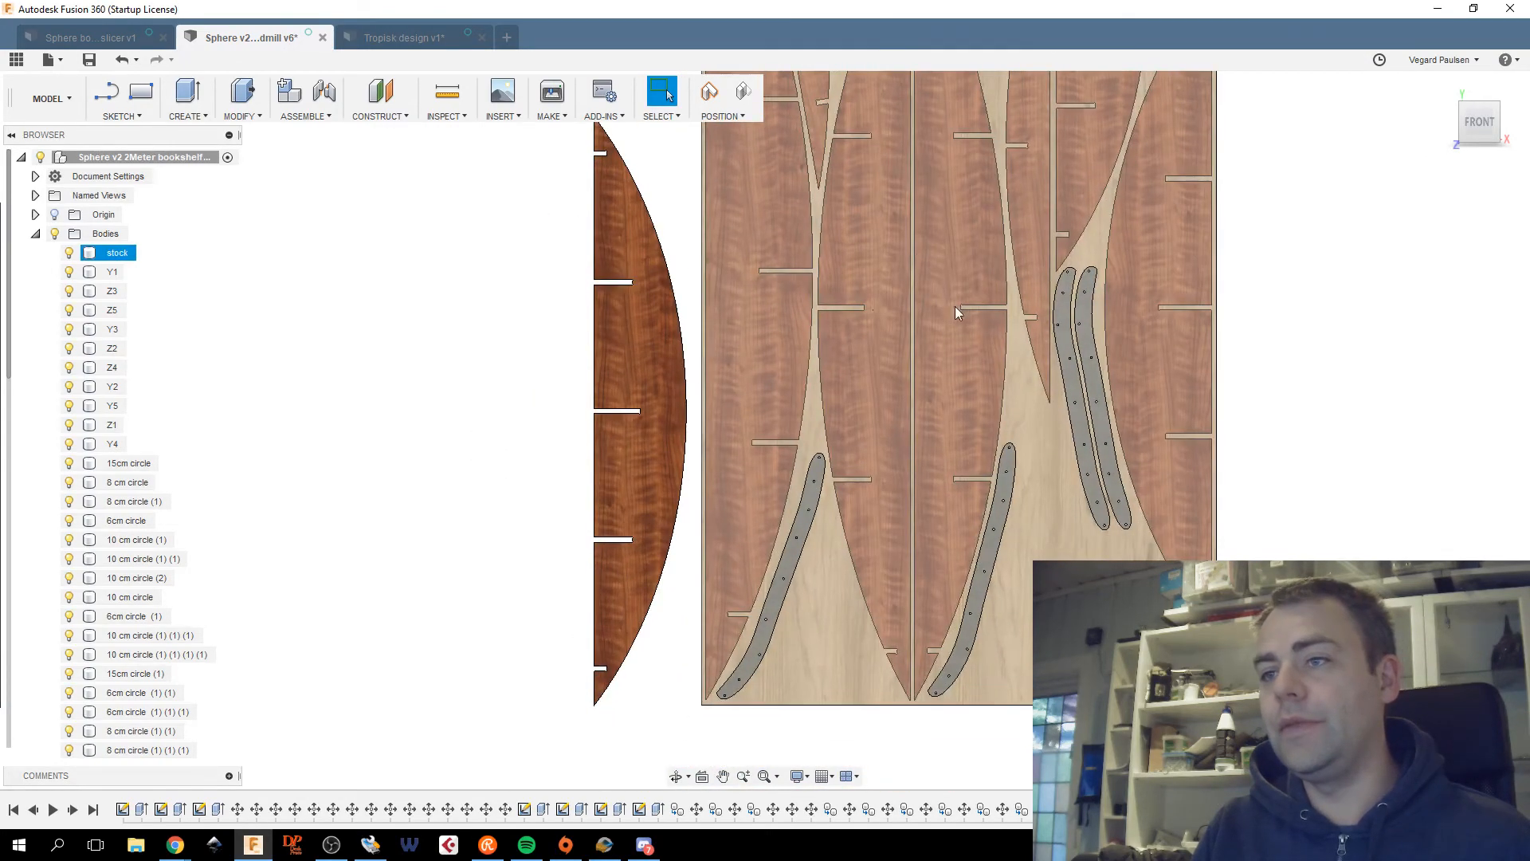
left_click(928, 491)
scroll(922, 279, "up", 7)
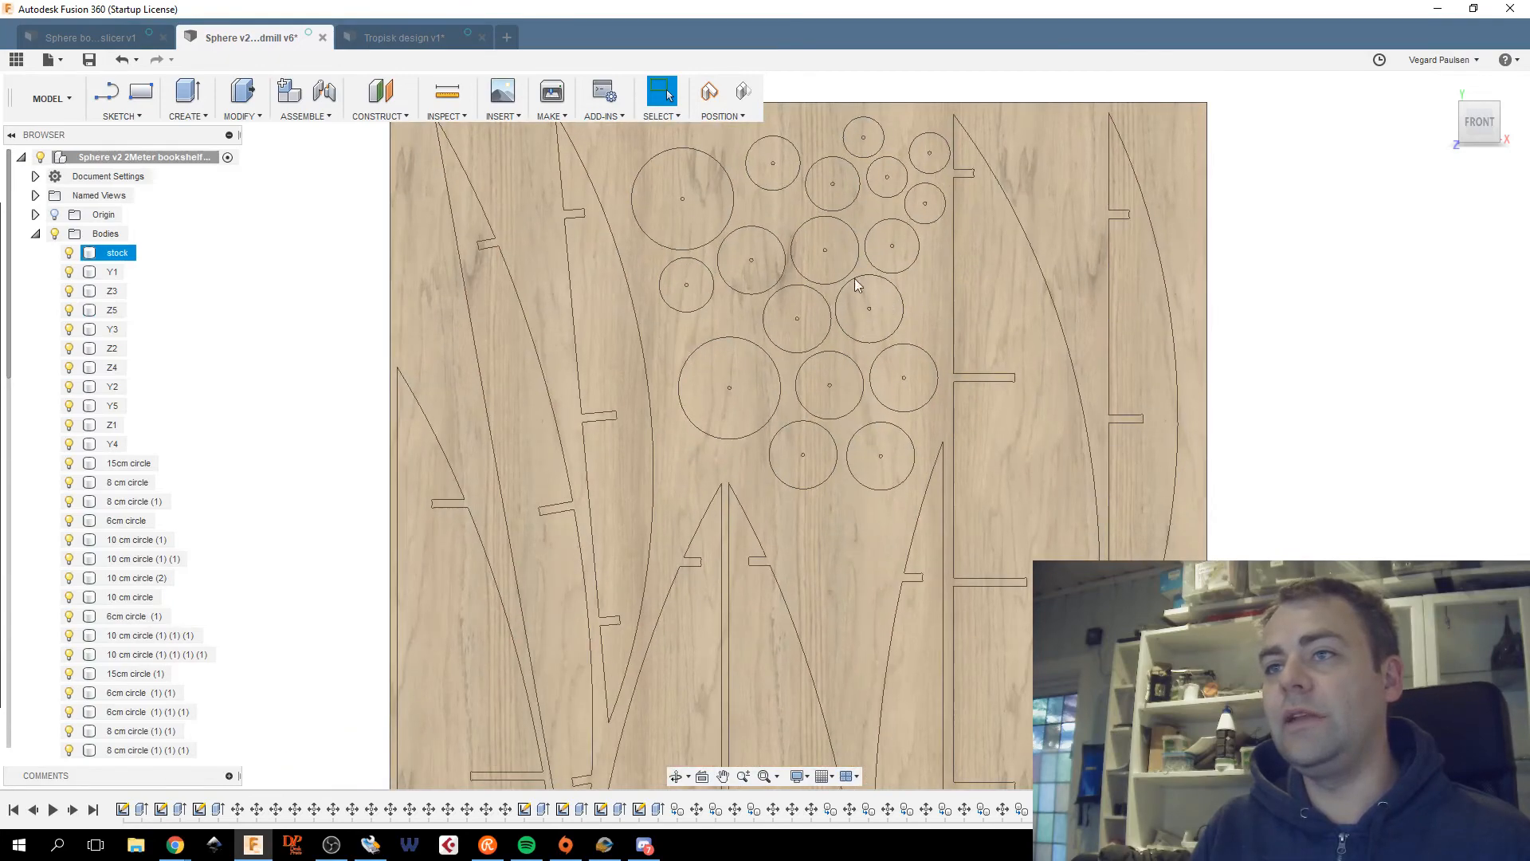
scroll(777, 430, "down", 2)
scroll(793, 490, "down", 5)
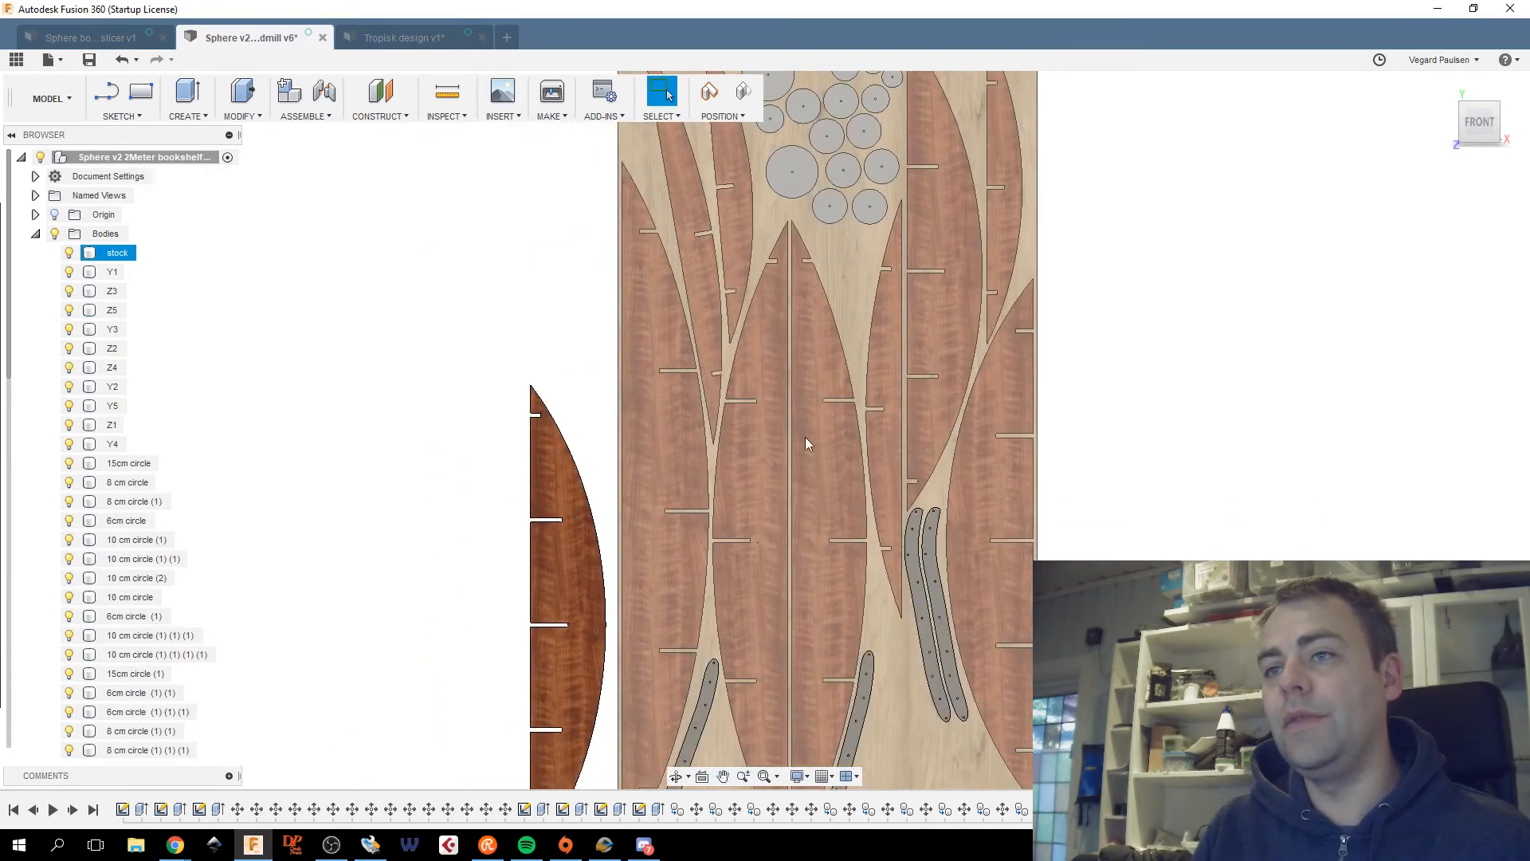
middle_click_drag(803, 414, 769, 462)
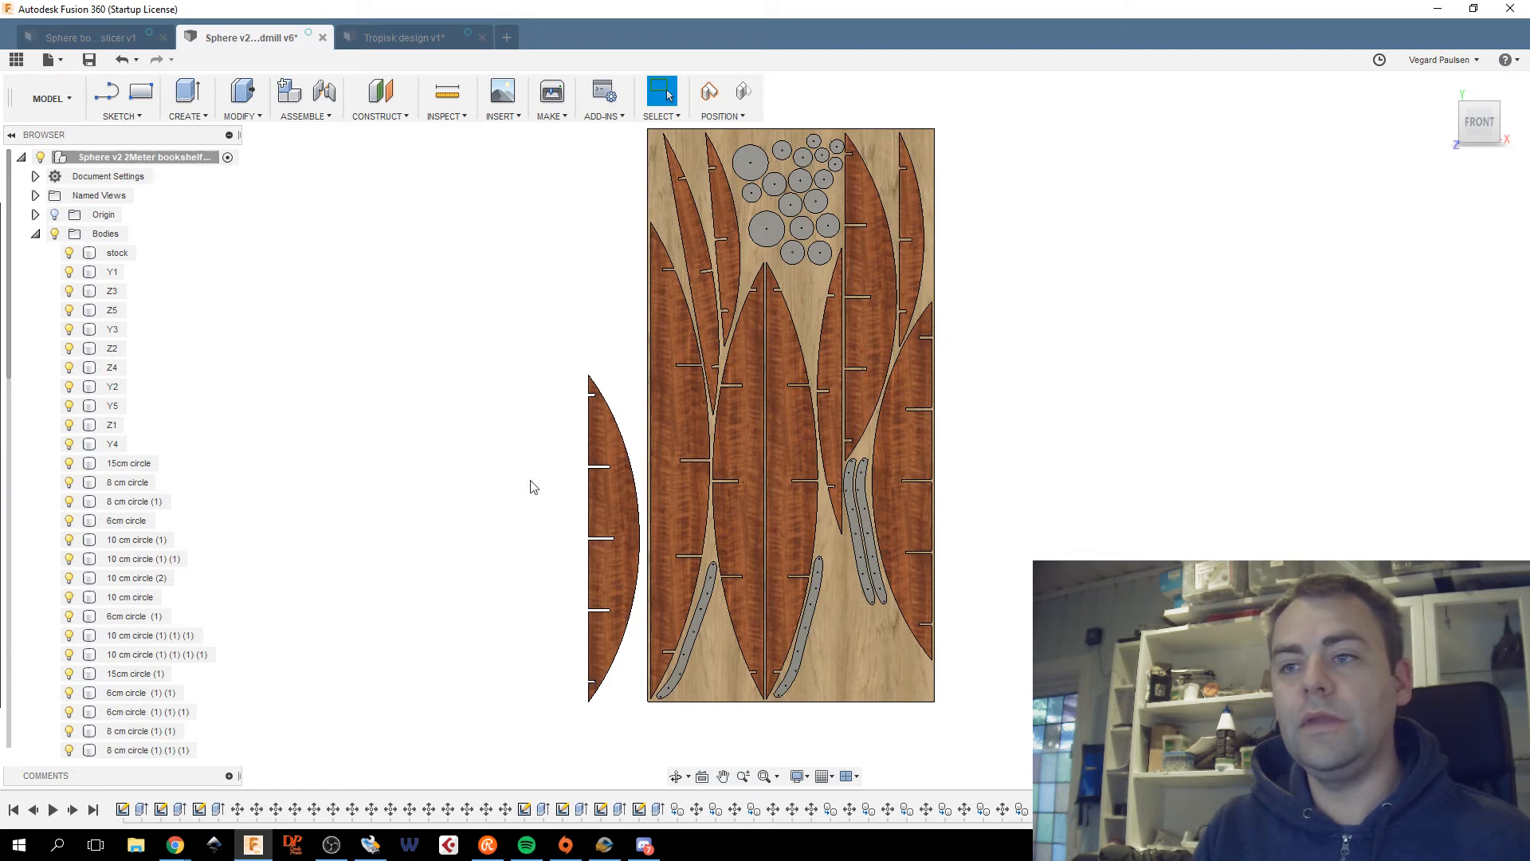
left_click(912, 694)
left_click(526, 574)
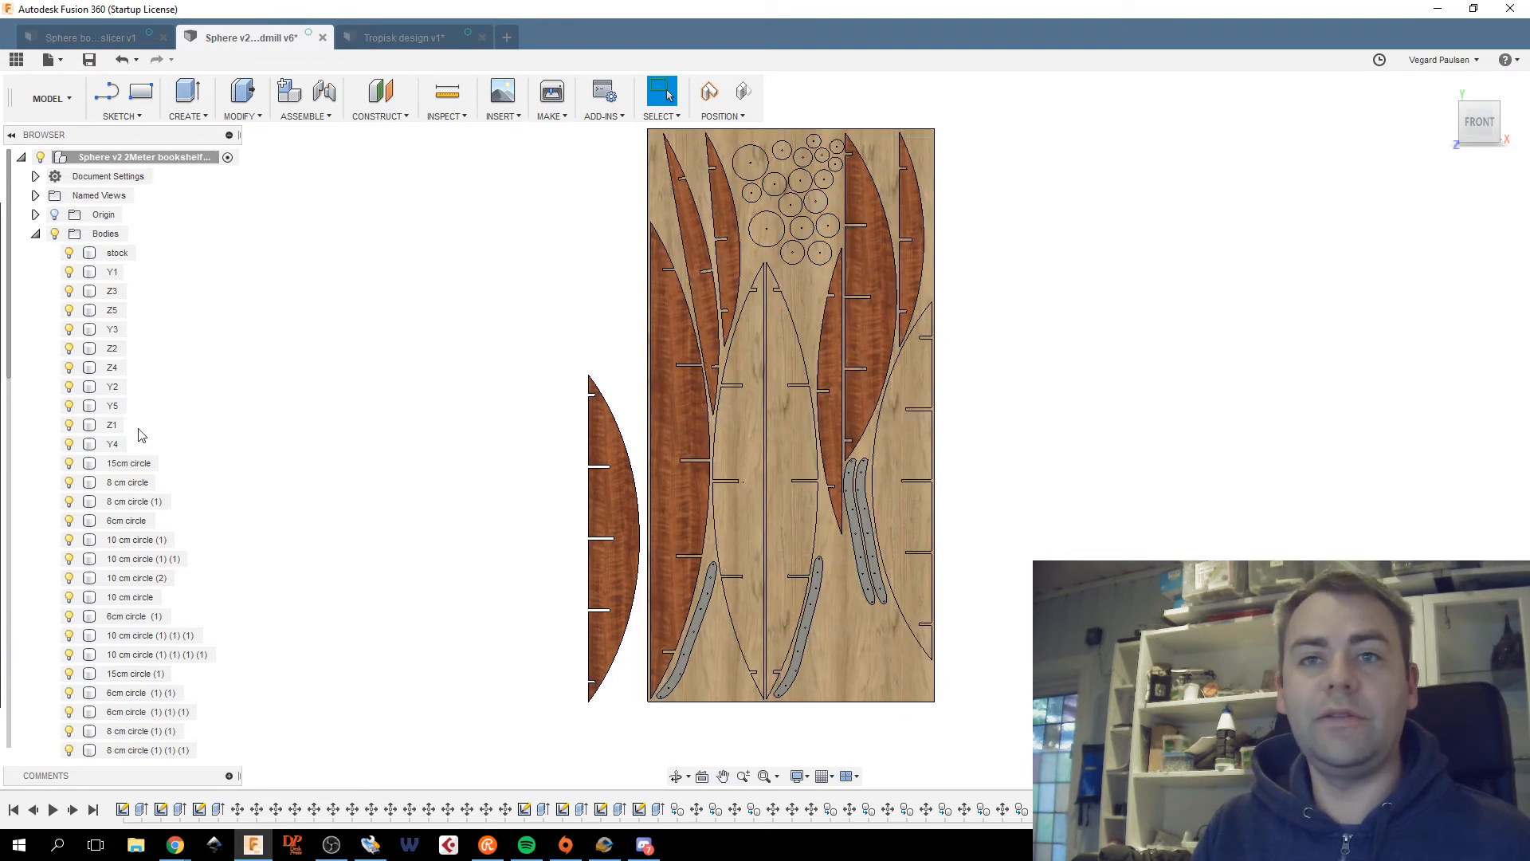
Show the spacer body and paste a copy of it, offset about 7.5 mm in X and 50 mm in Y.
scroll(137, 430, "down", 11)
left_click(69, 597)
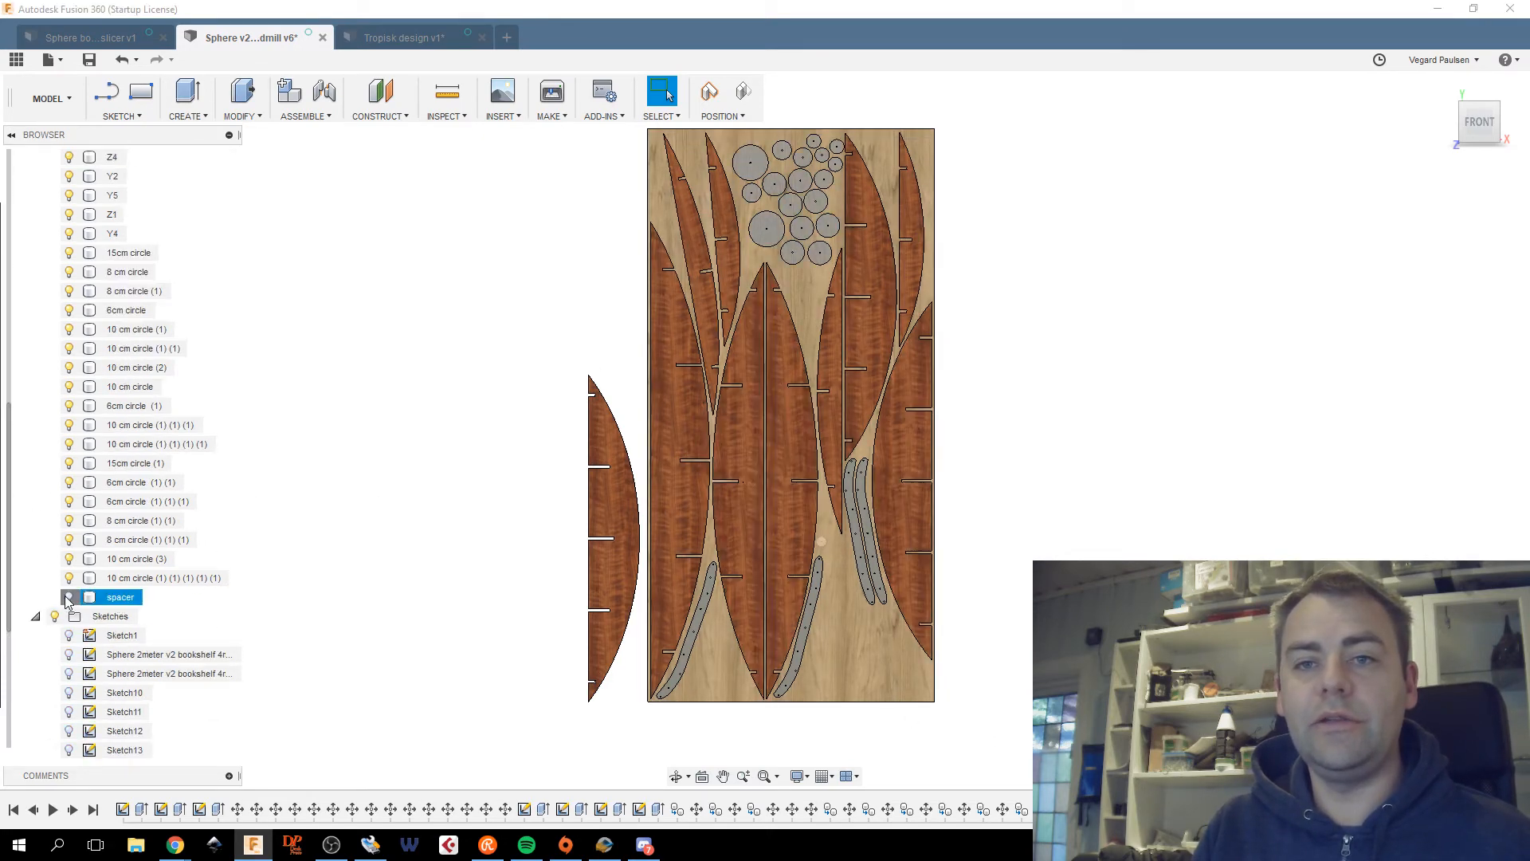
right_click(124, 598)
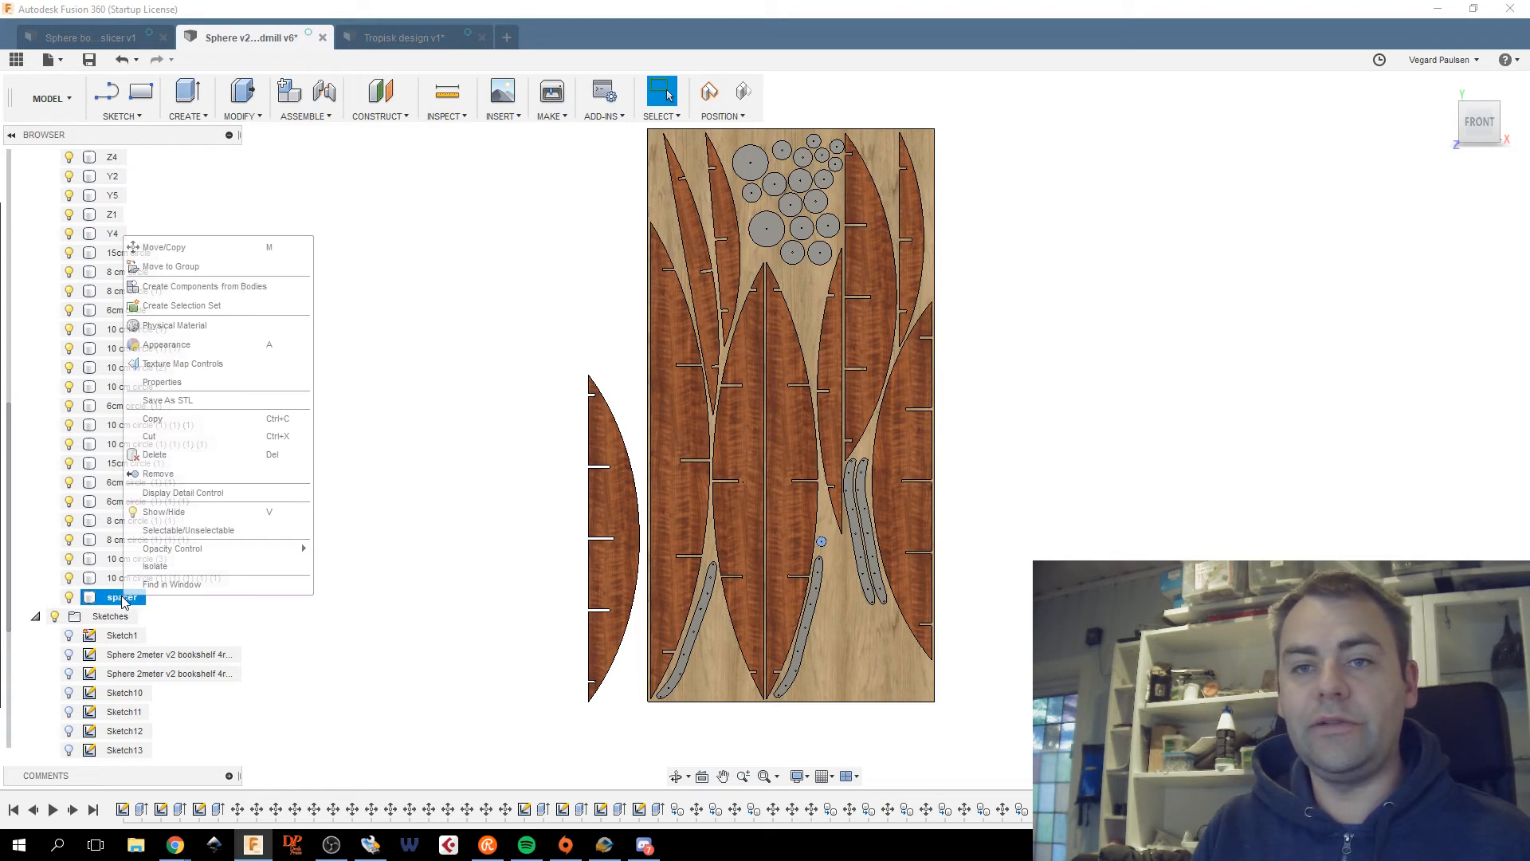
left_click(199, 418)
right_click(319, 582)
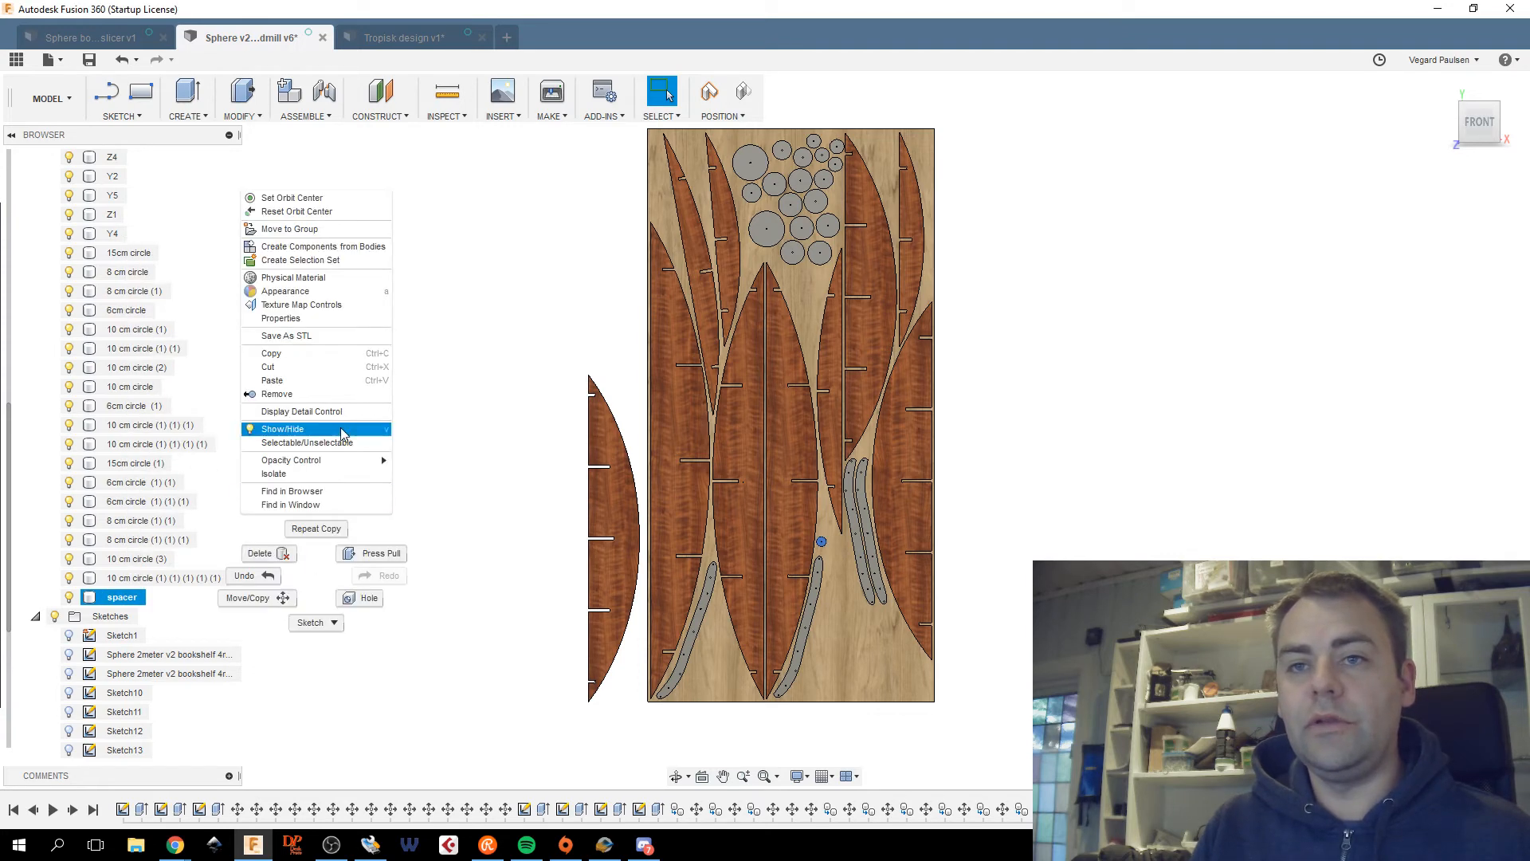
left_click(323, 380)
scroll(789, 530, "up", 5)
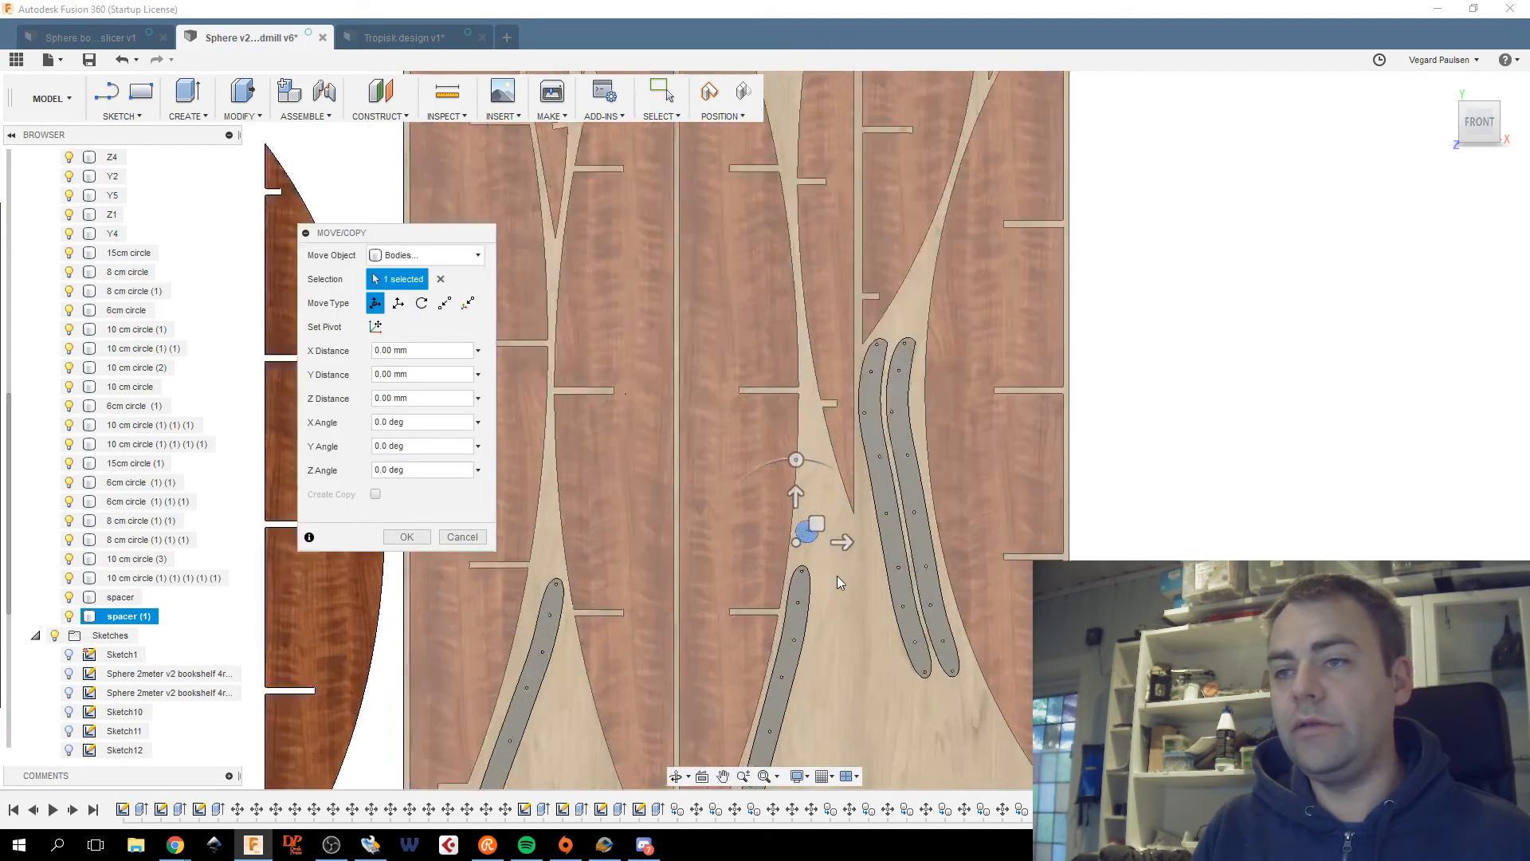
left_click_drag(797, 520, 806, 466)
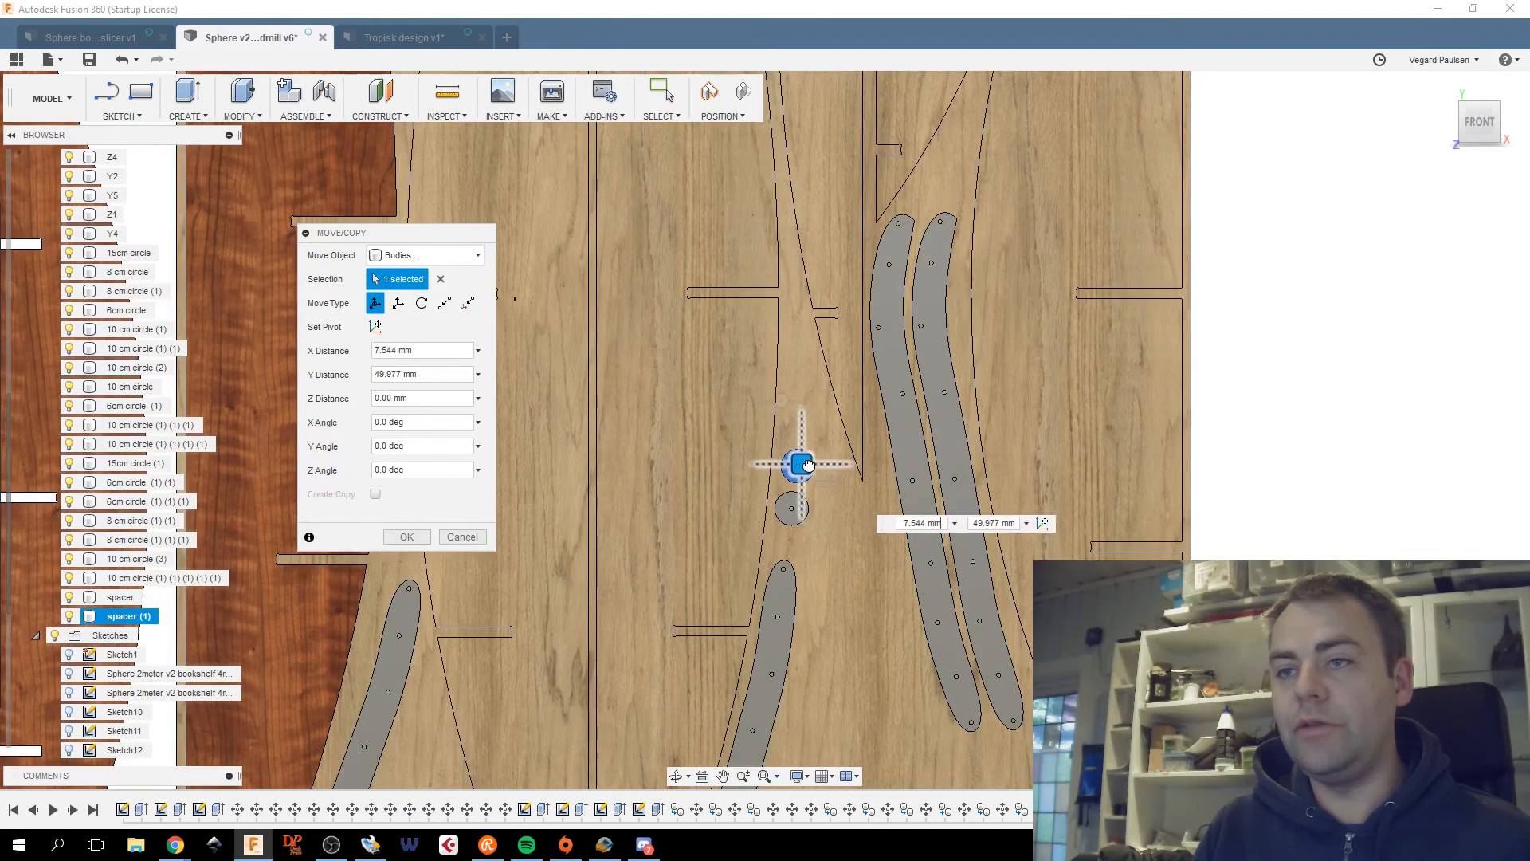
left_click(406, 537)
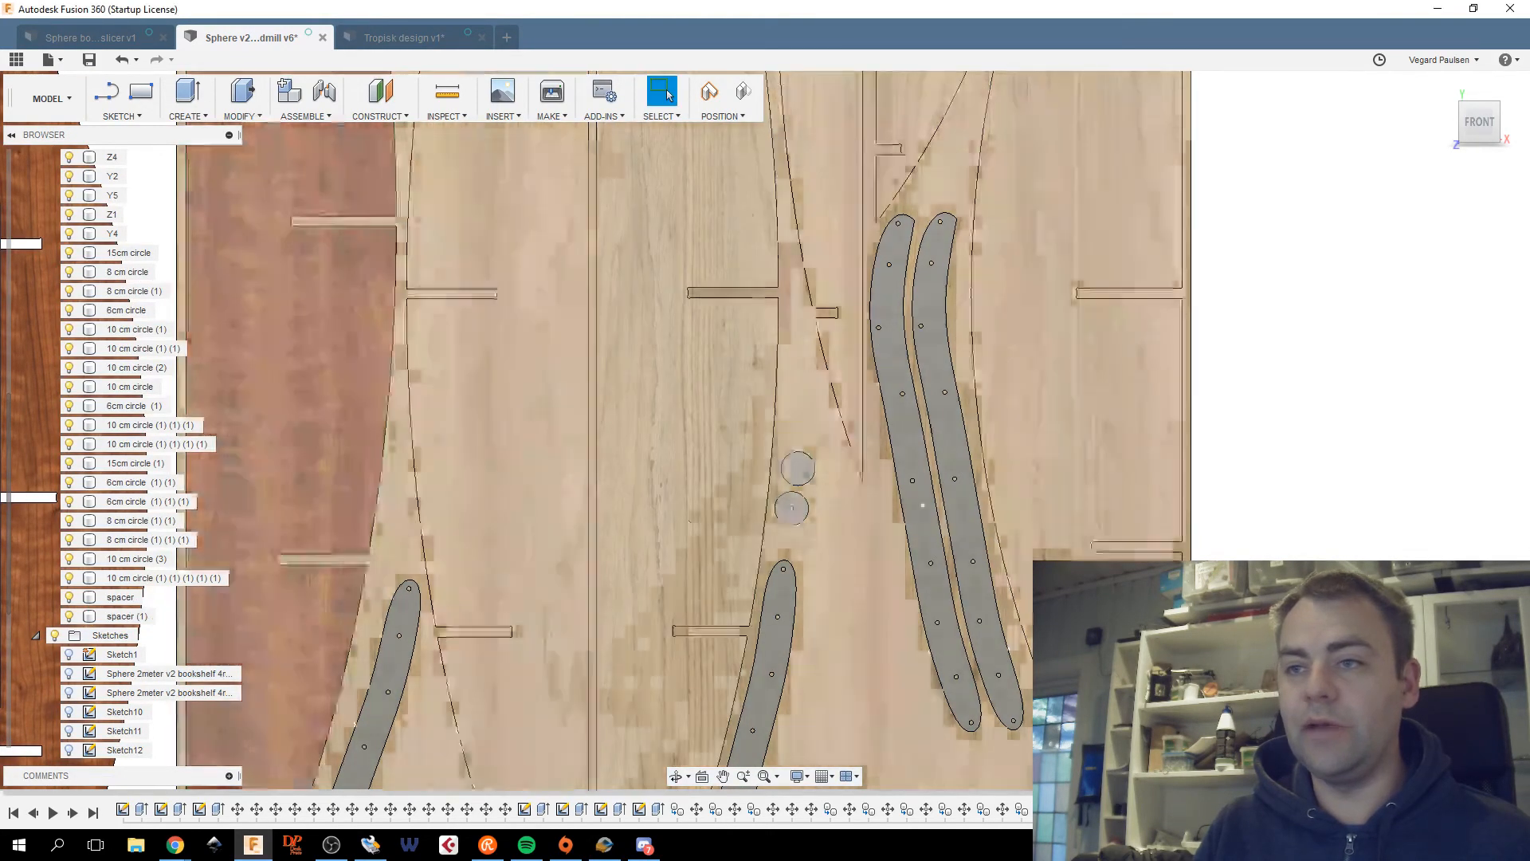
Paste a second copy of the original spacer and offset it about 45.7 mm in X and 16.5 mm in Y.
scroll(837, 430, "up", 3)
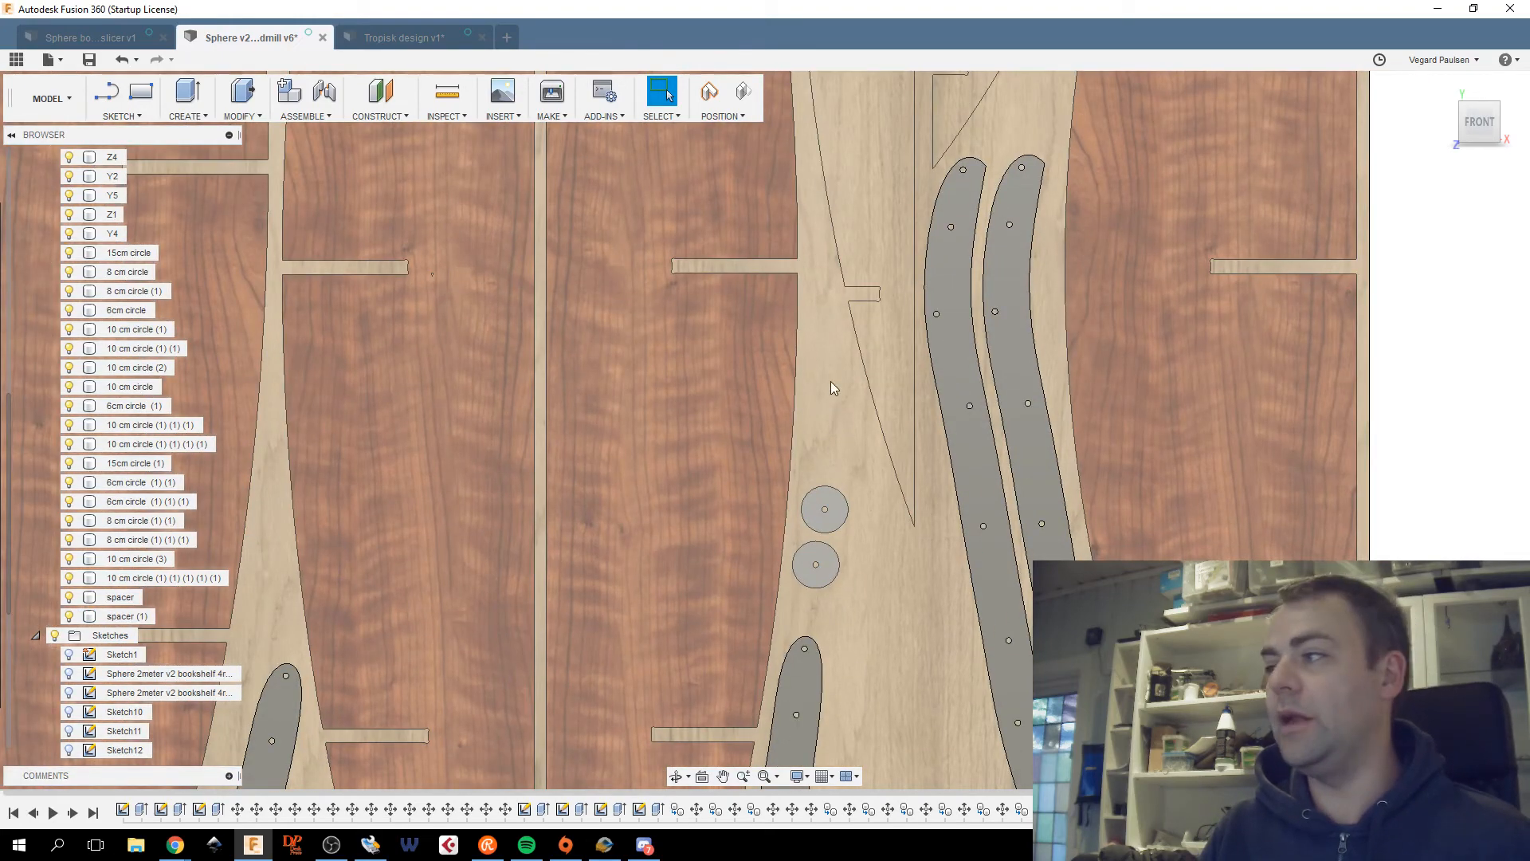
scroll(542, 574, "down", 2)
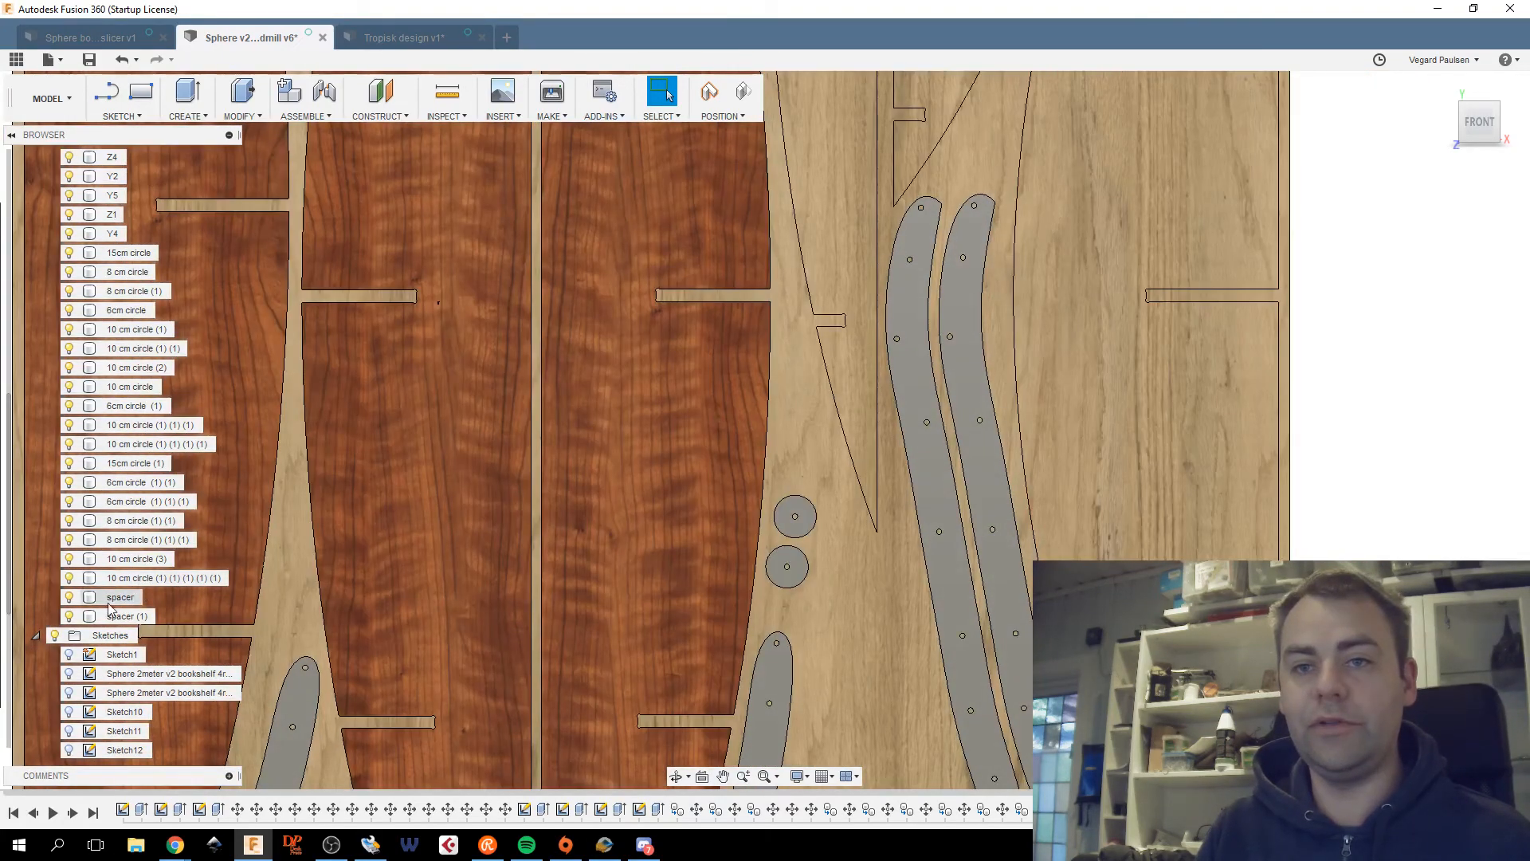
right_click(110, 603)
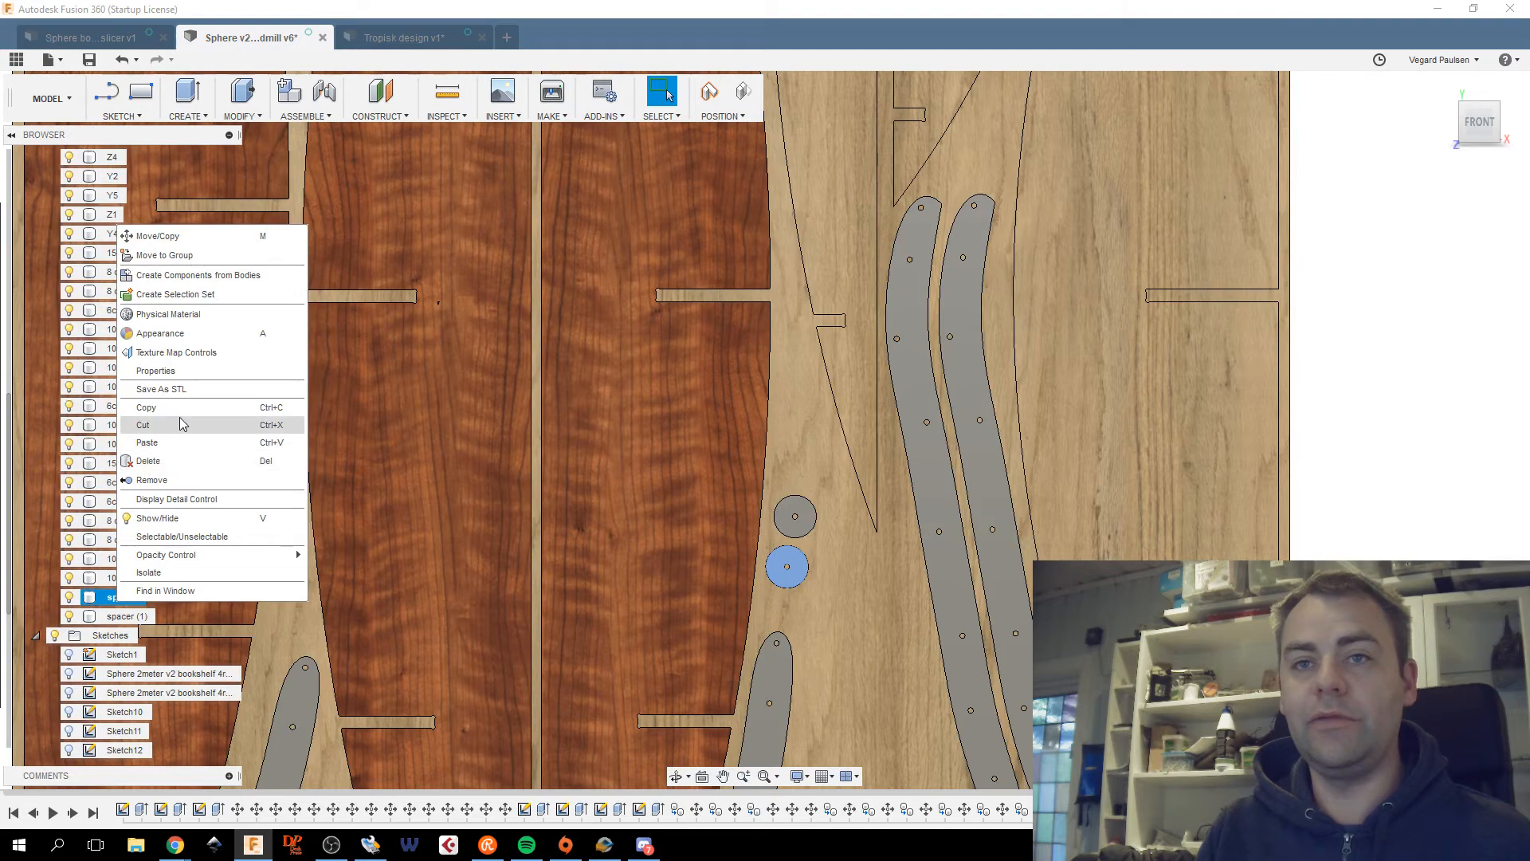
left_click(187, 408)
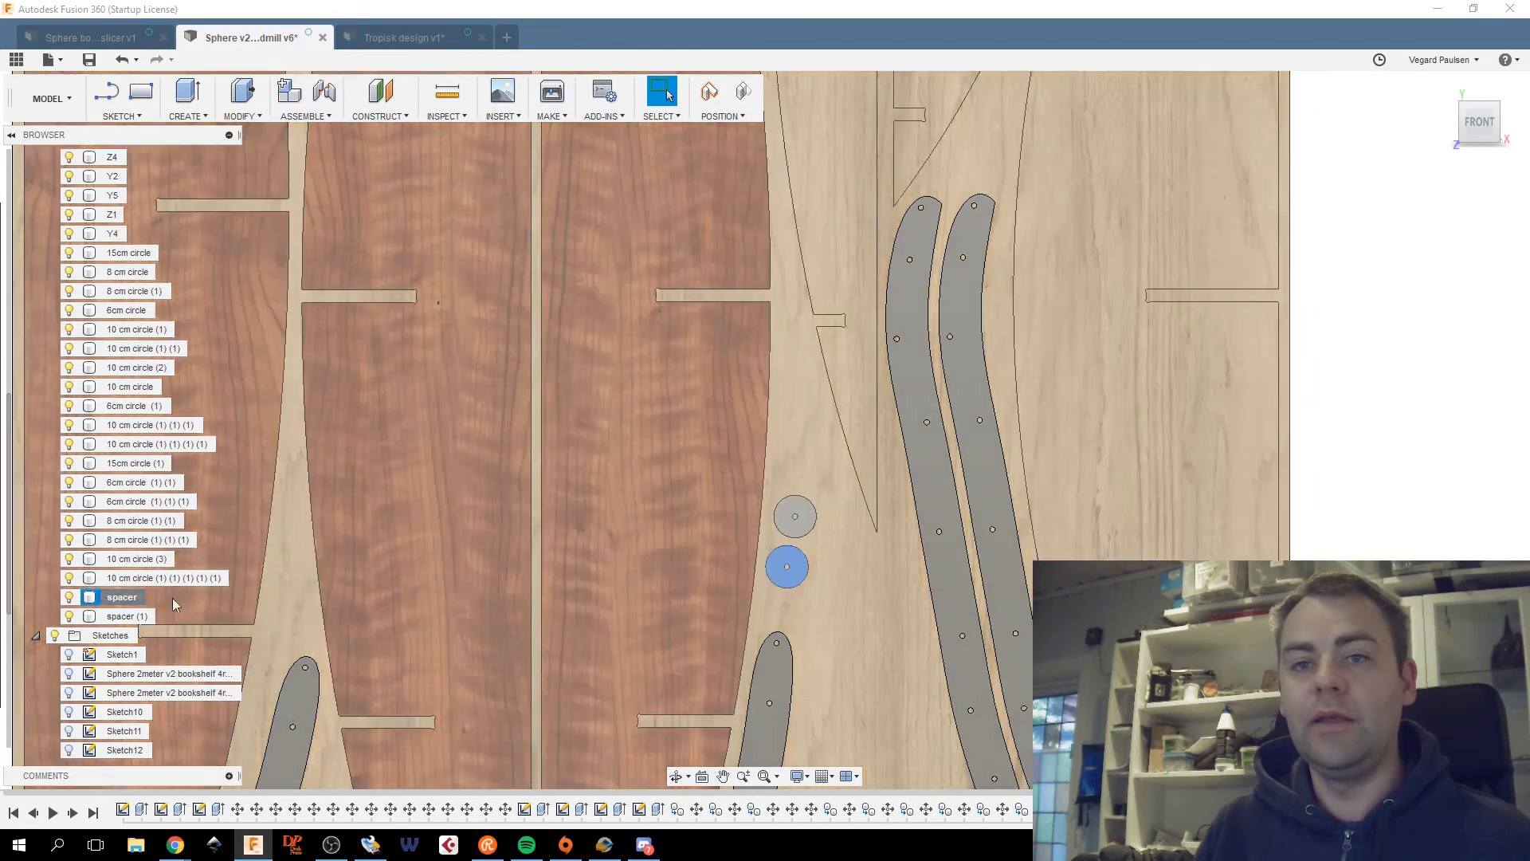
right_click(202, 612)
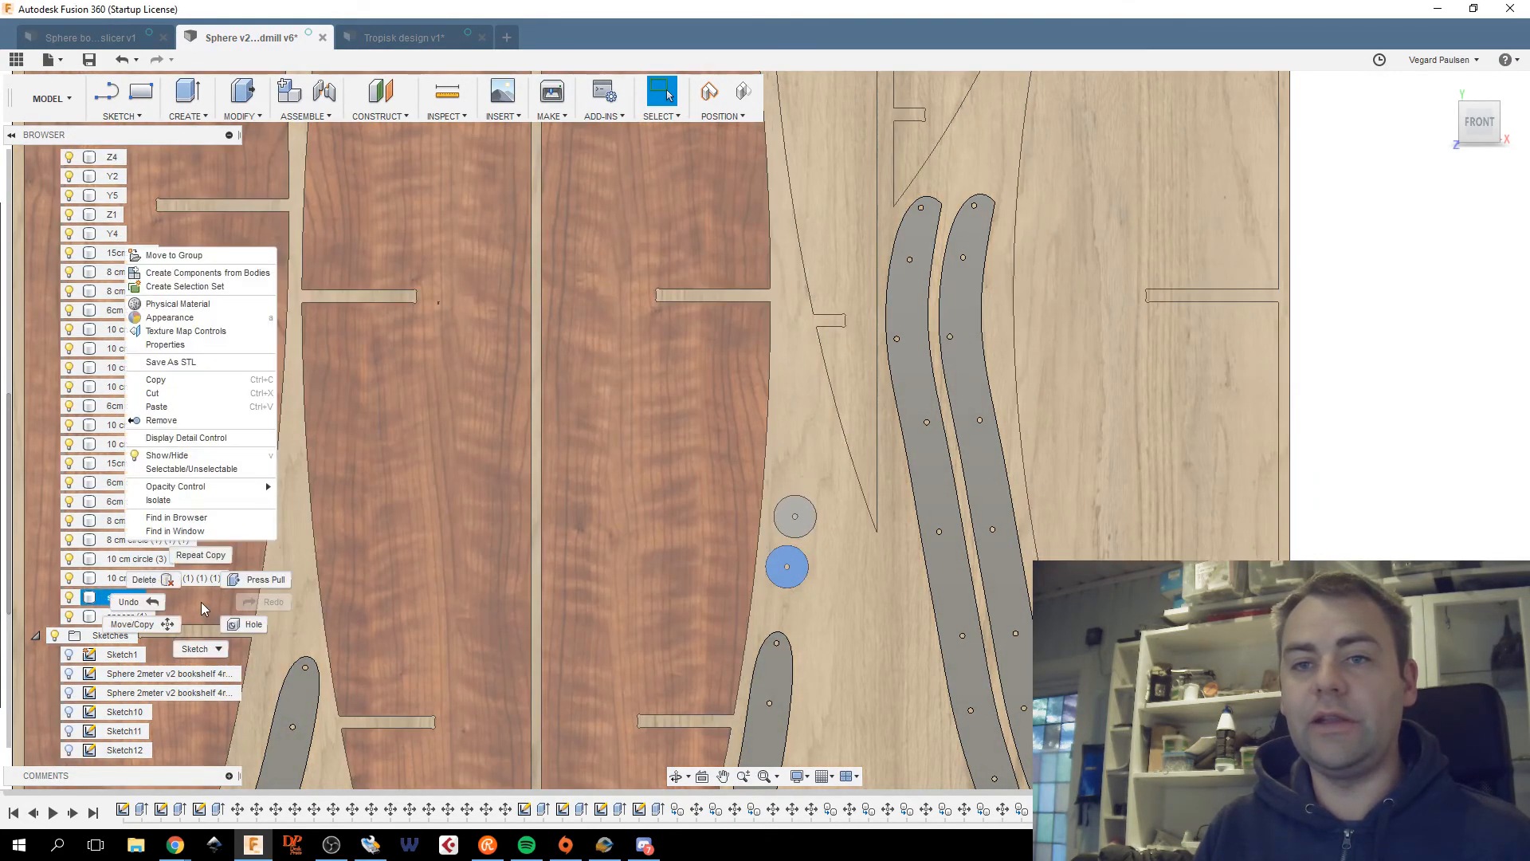
left_click(205, 406)
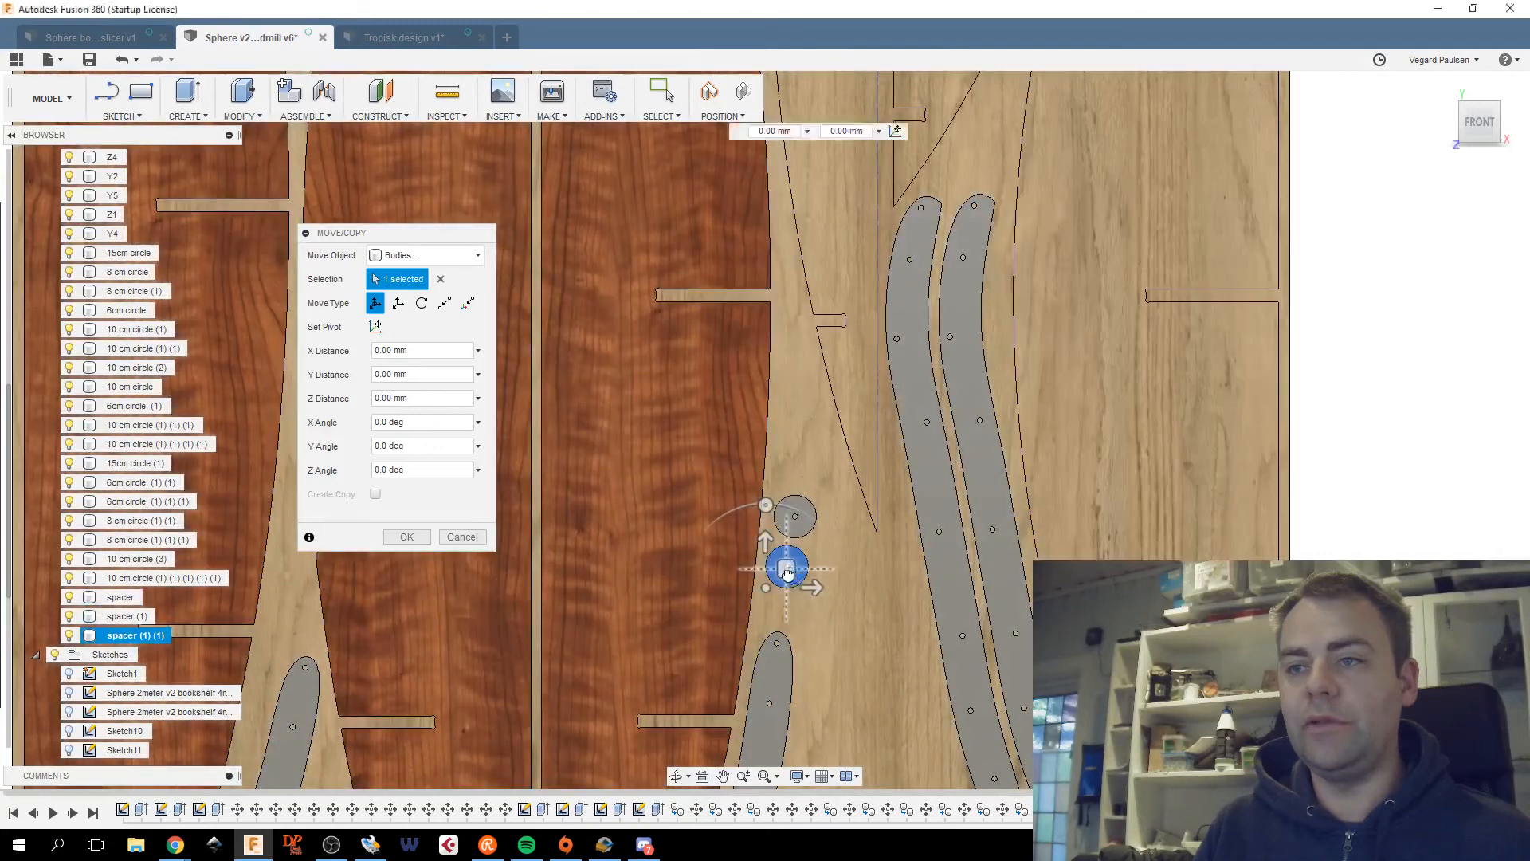
left_click_drag(786, 566, 835, 556)
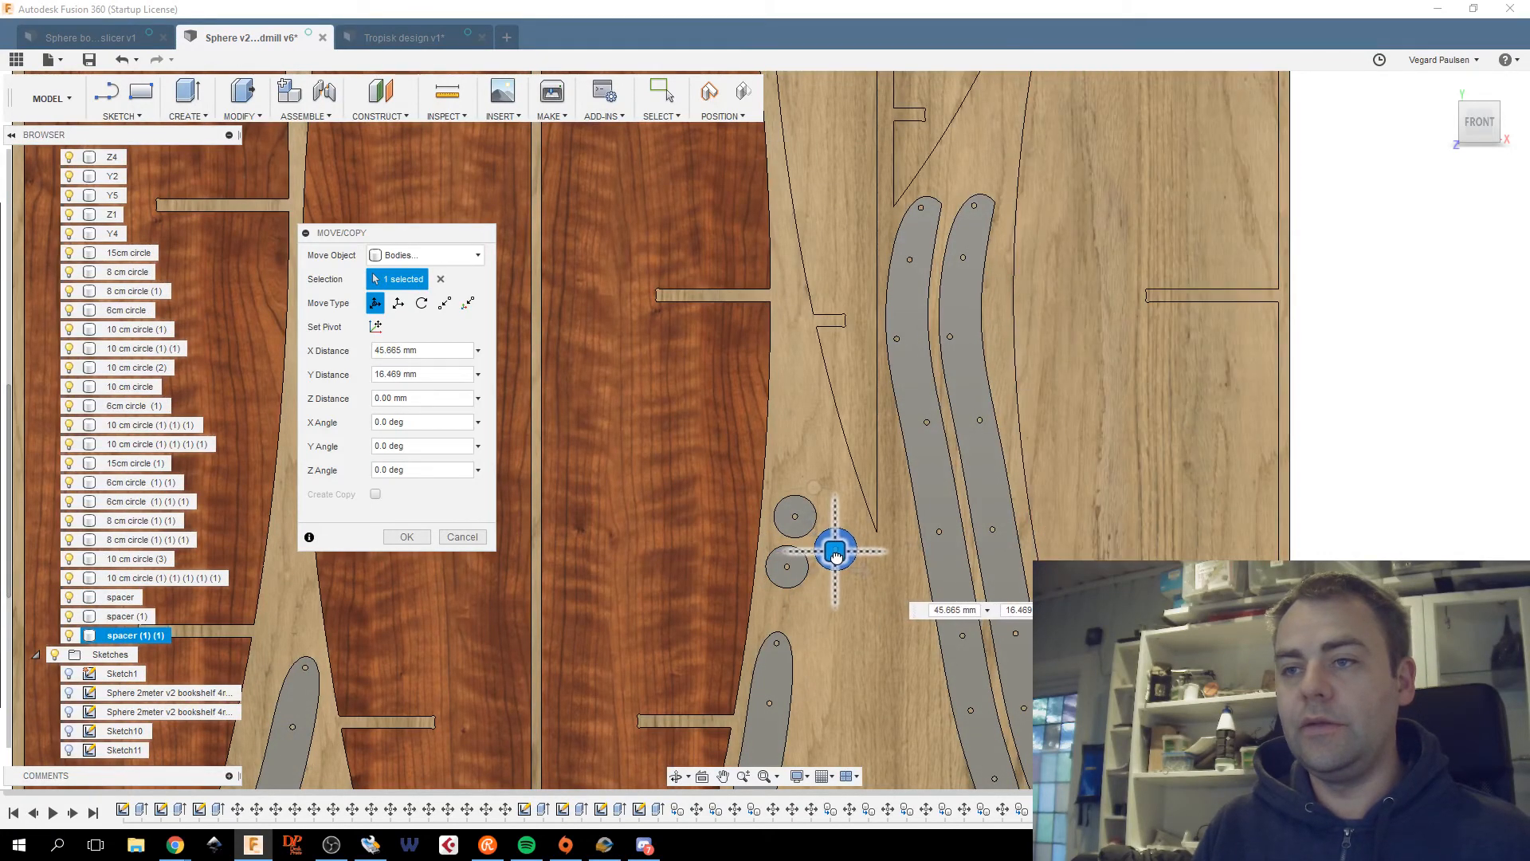
left_click(402, 537)
right_click(356, 502)
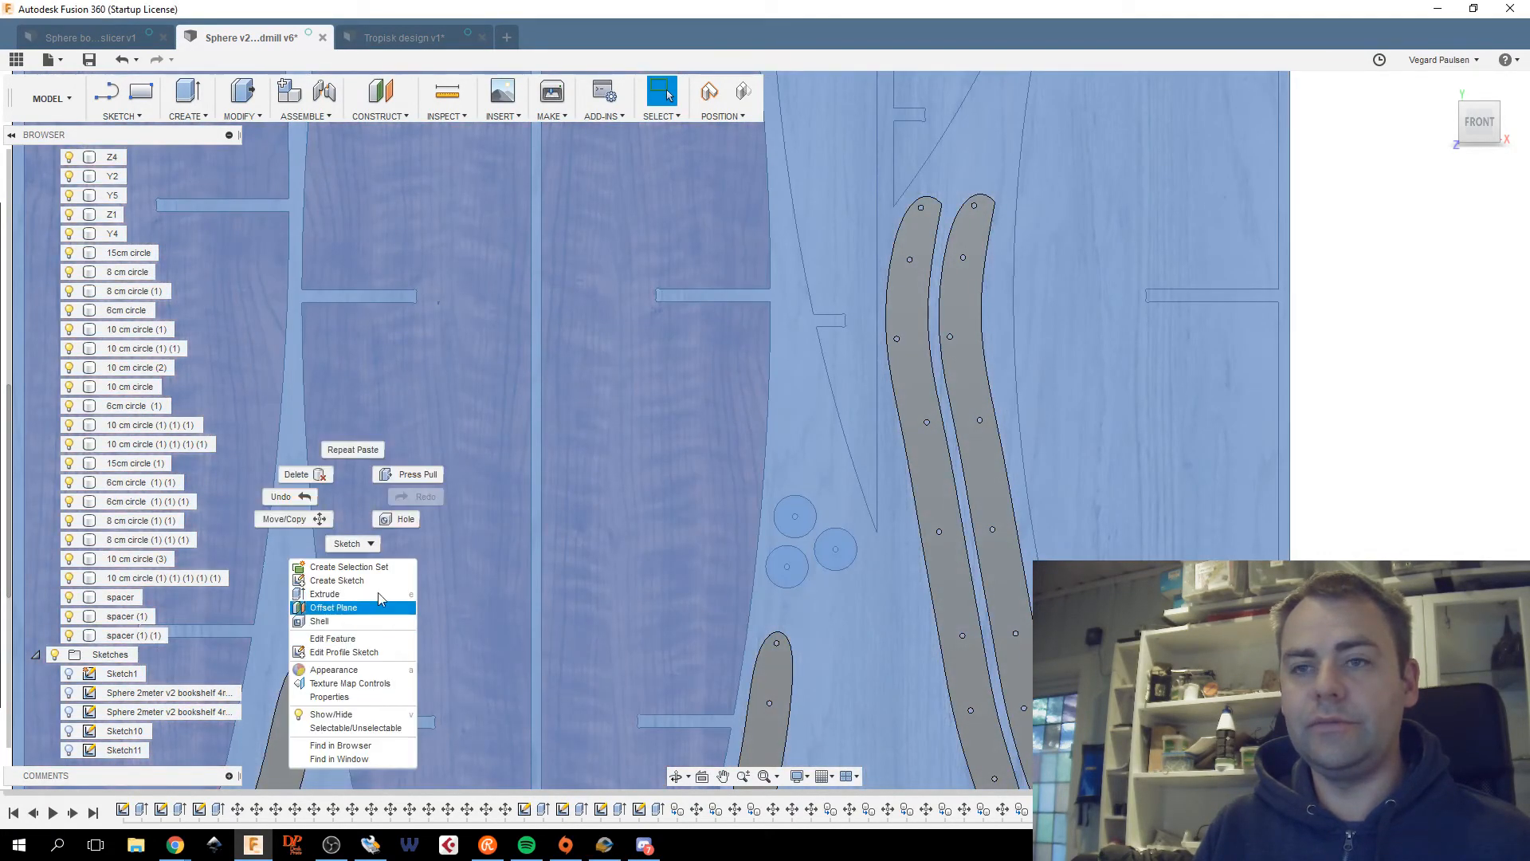
left_click(101, 512)
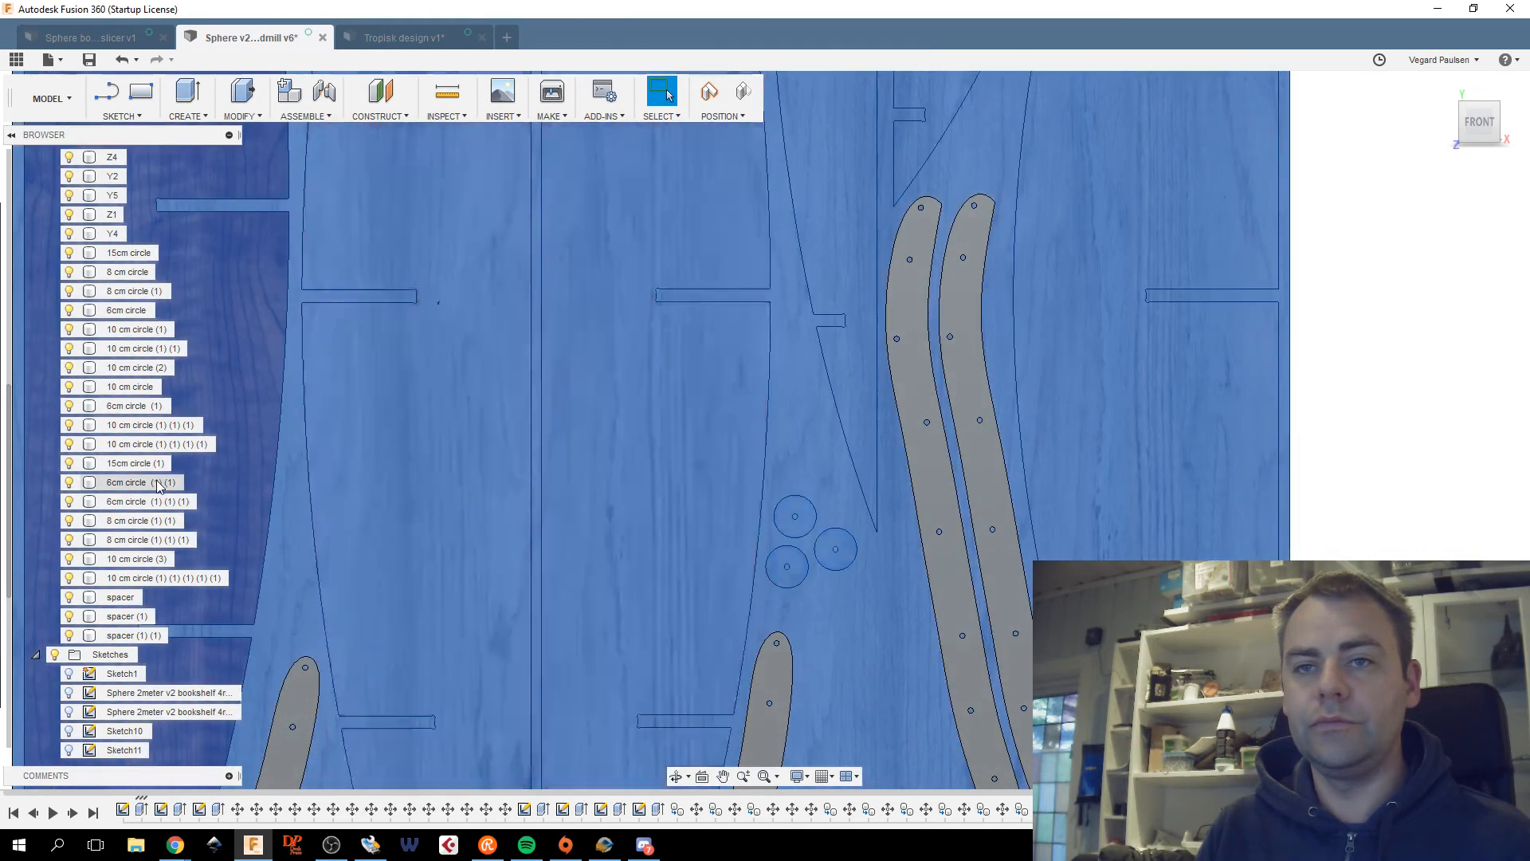
right_click(157, 484)
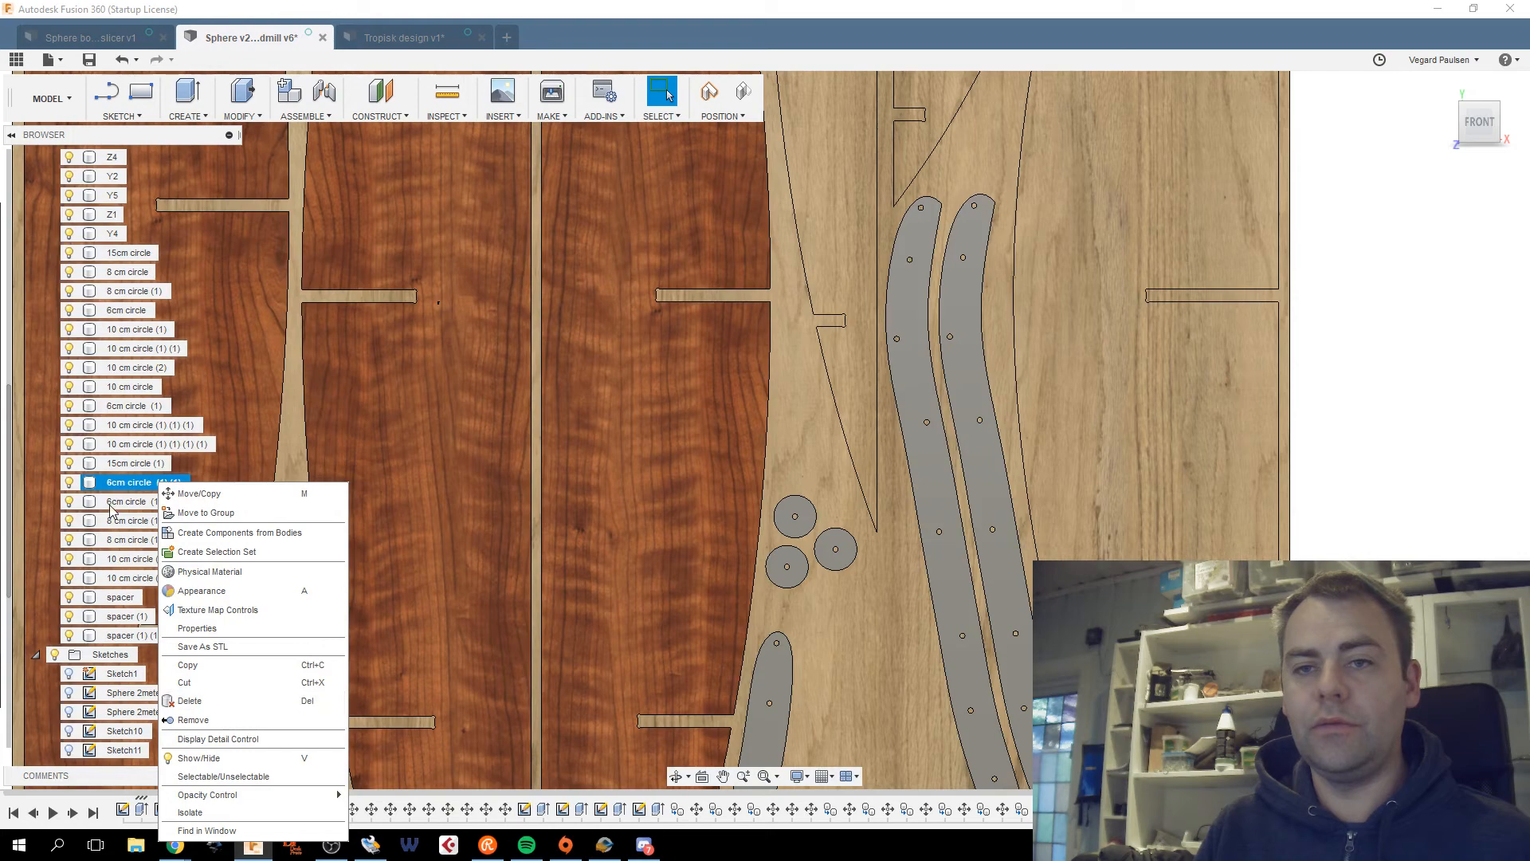
left_click(127, 406)
Paste a third copy of the original spacer and offset it about 21 mm in X and 95 mm in Y.
scroll(107, 319, "up", 4)
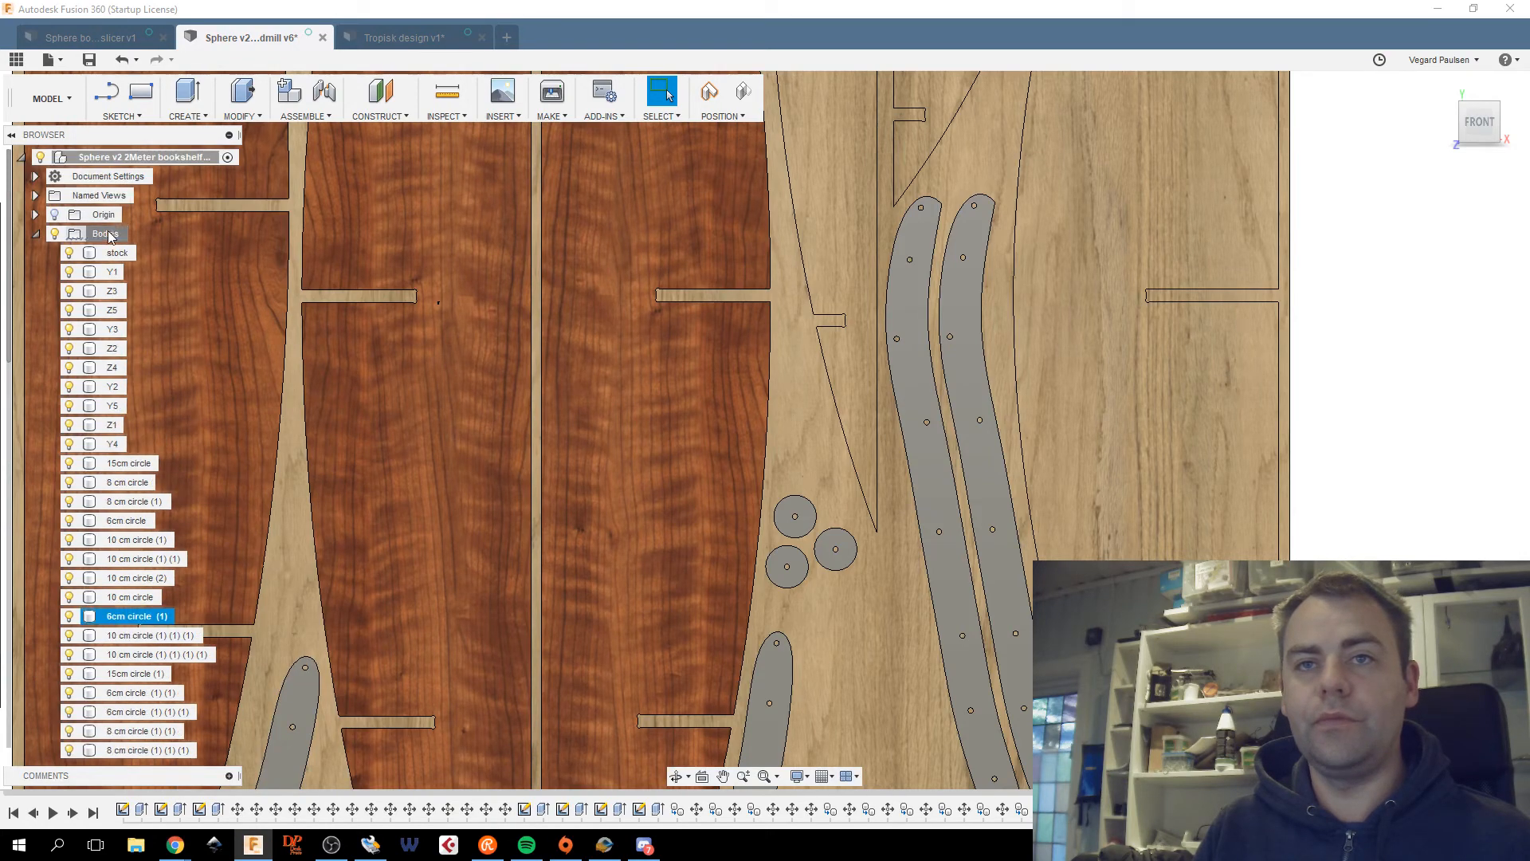
right_click(111, 235)
left_click(143, 303)
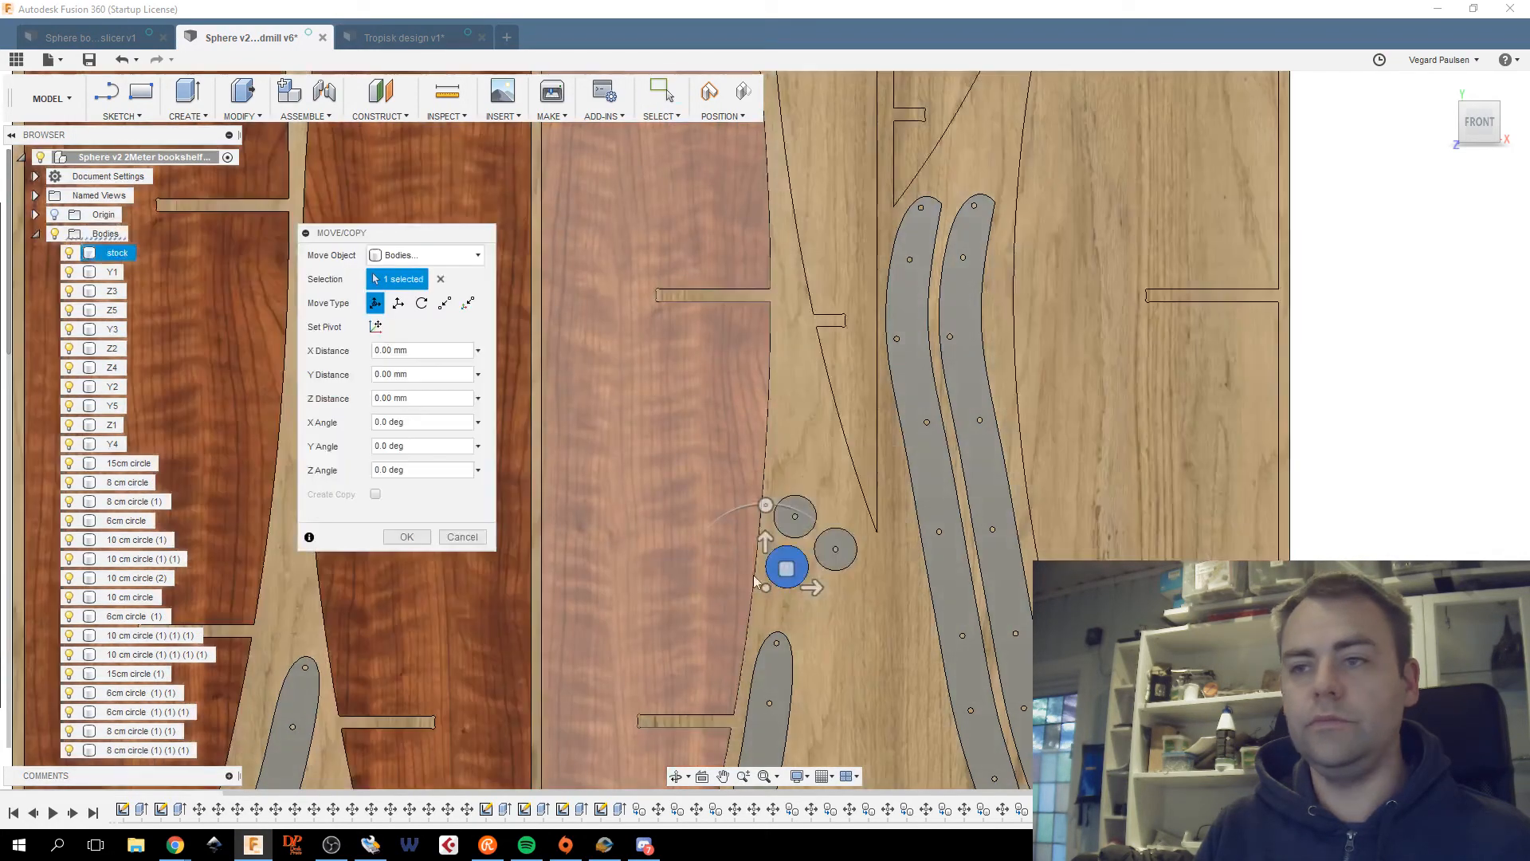
left_click_drag(787, 567, 804, 472)
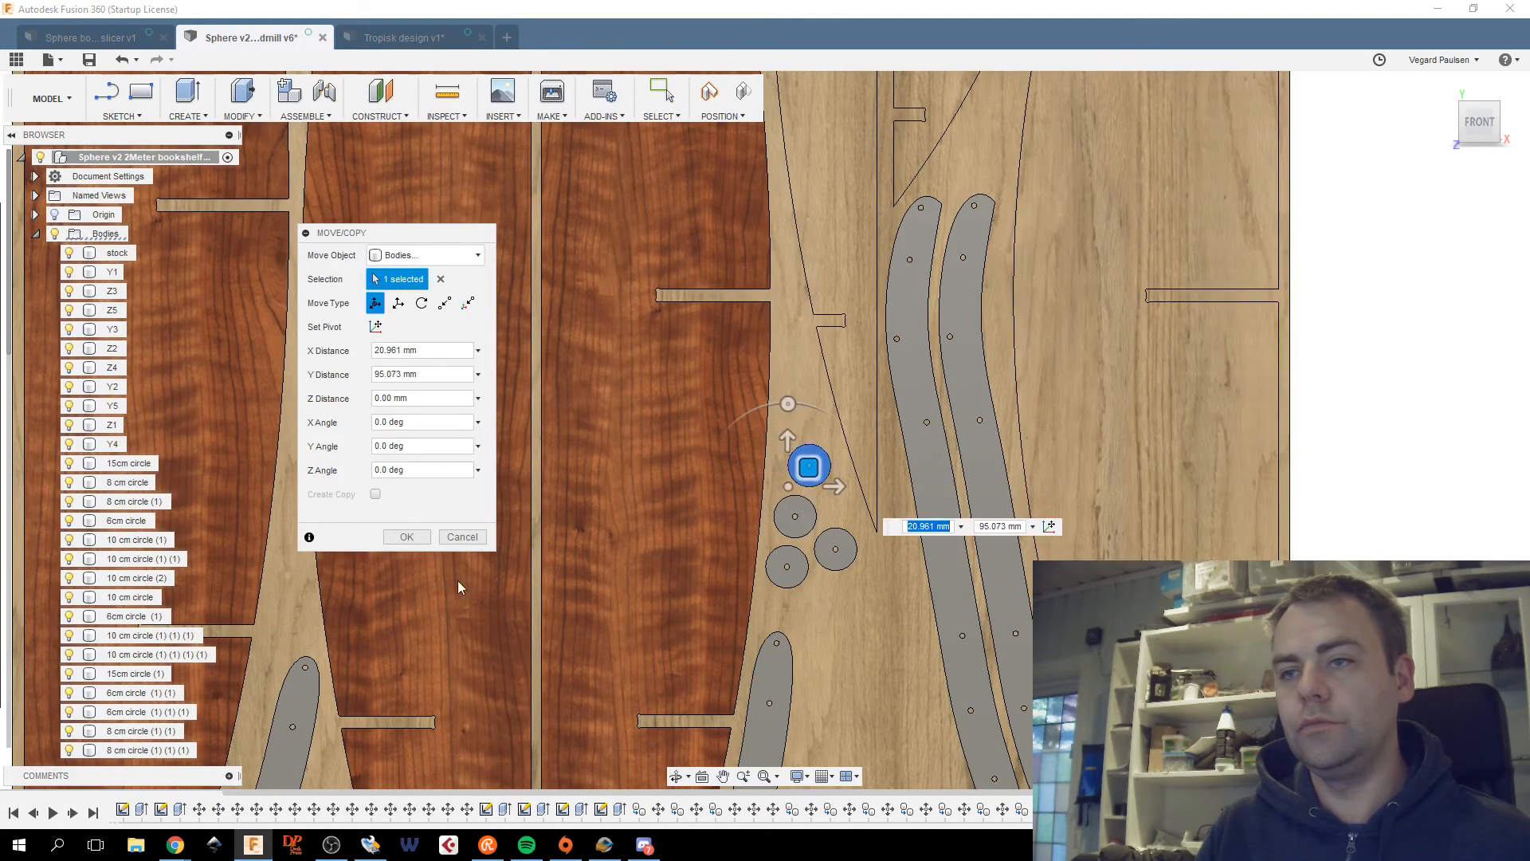
left_click(406, 537)
Paste a fourth spacer copy and offset it about 24 mm in X and -42.7 mm in Y.
right_click(107, 234)
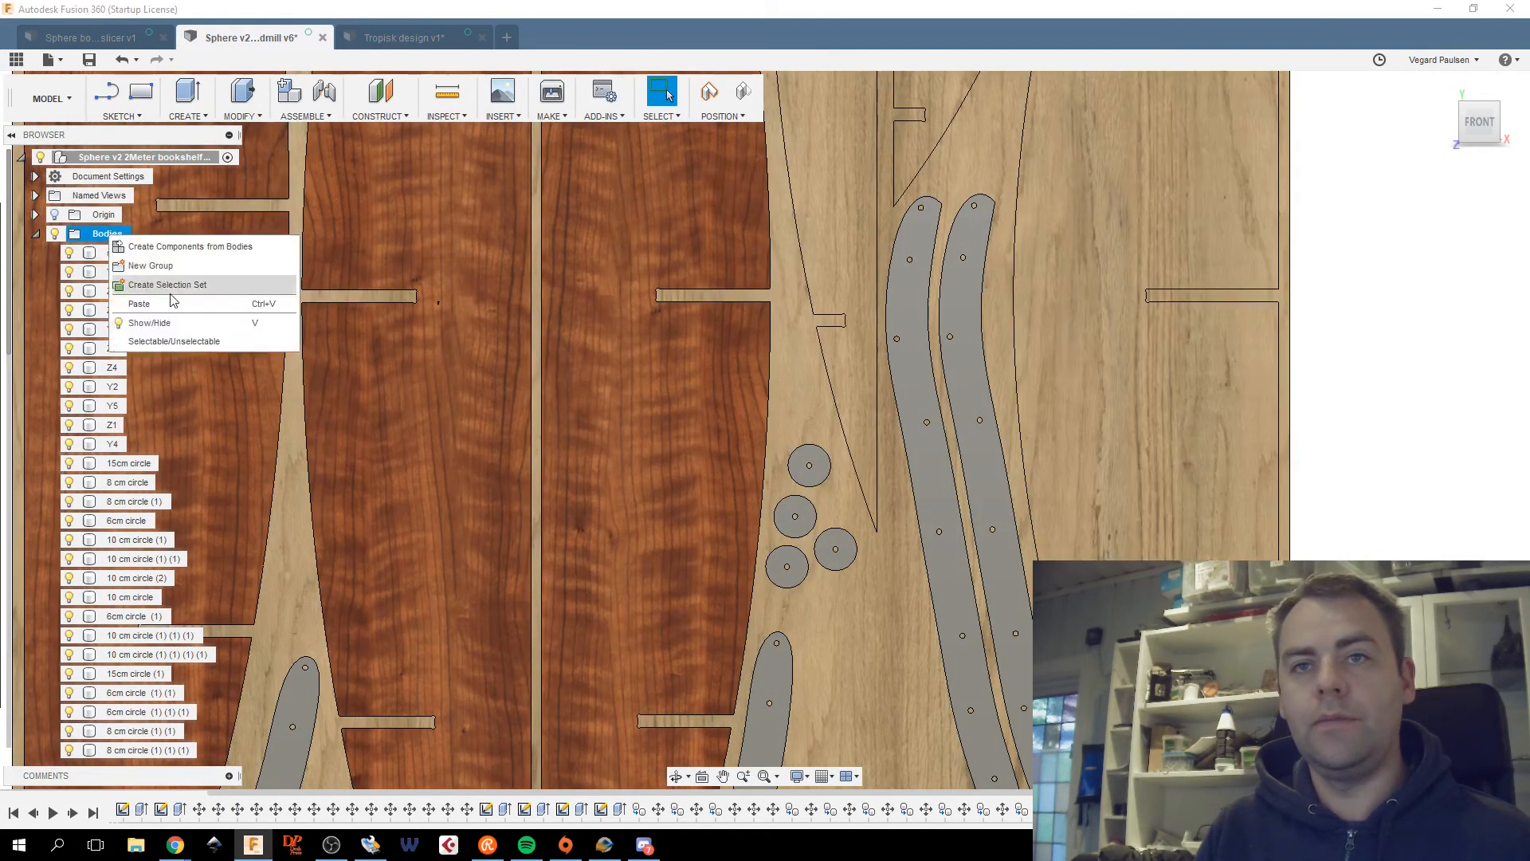
left_click(169, 309)
left_click_drag(788, 565, 809, 621)
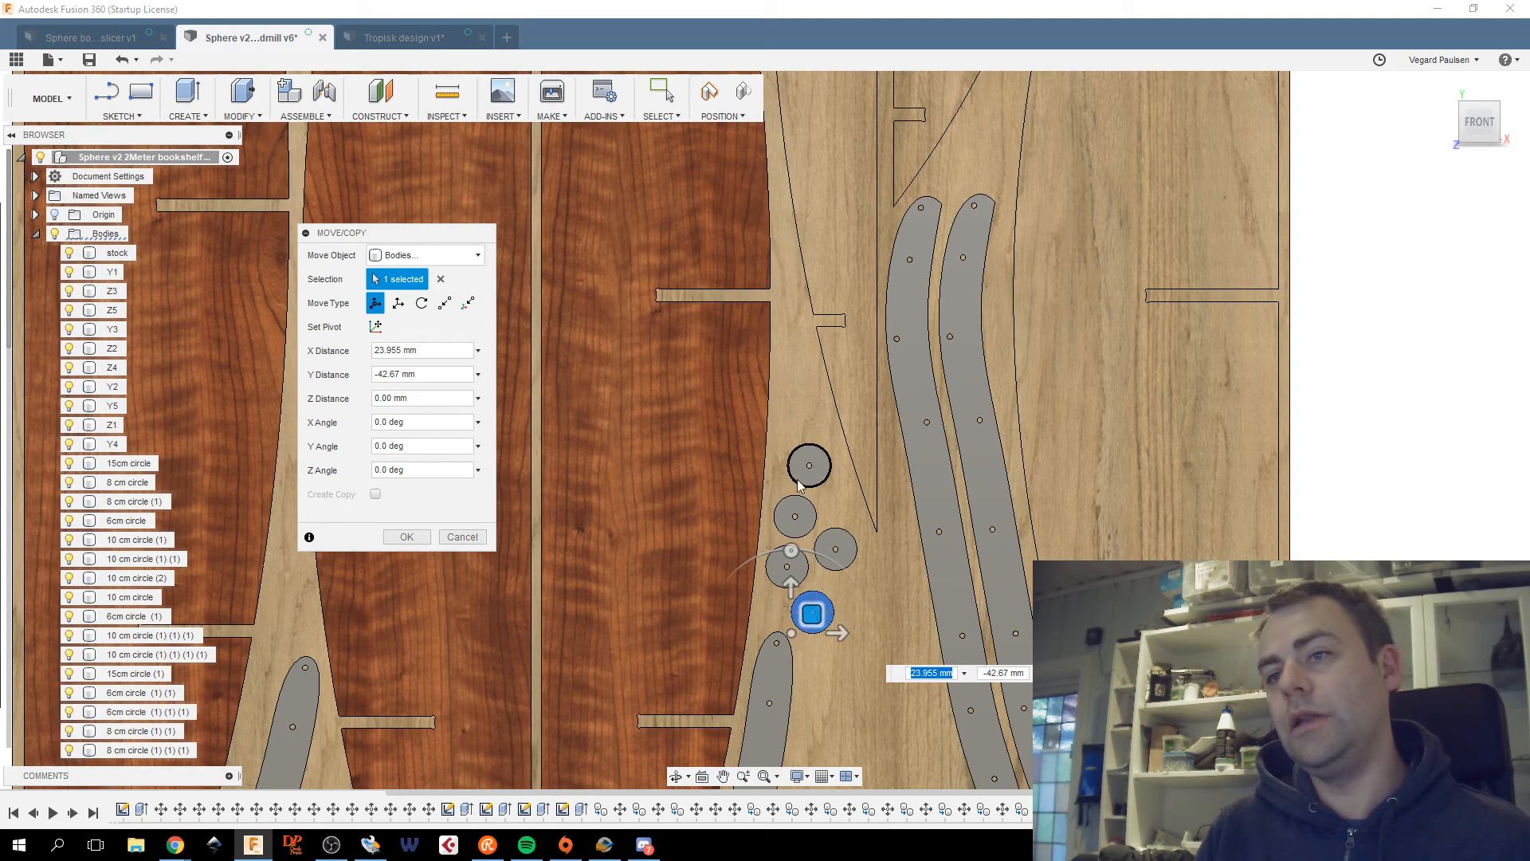
left_click(405, 536)
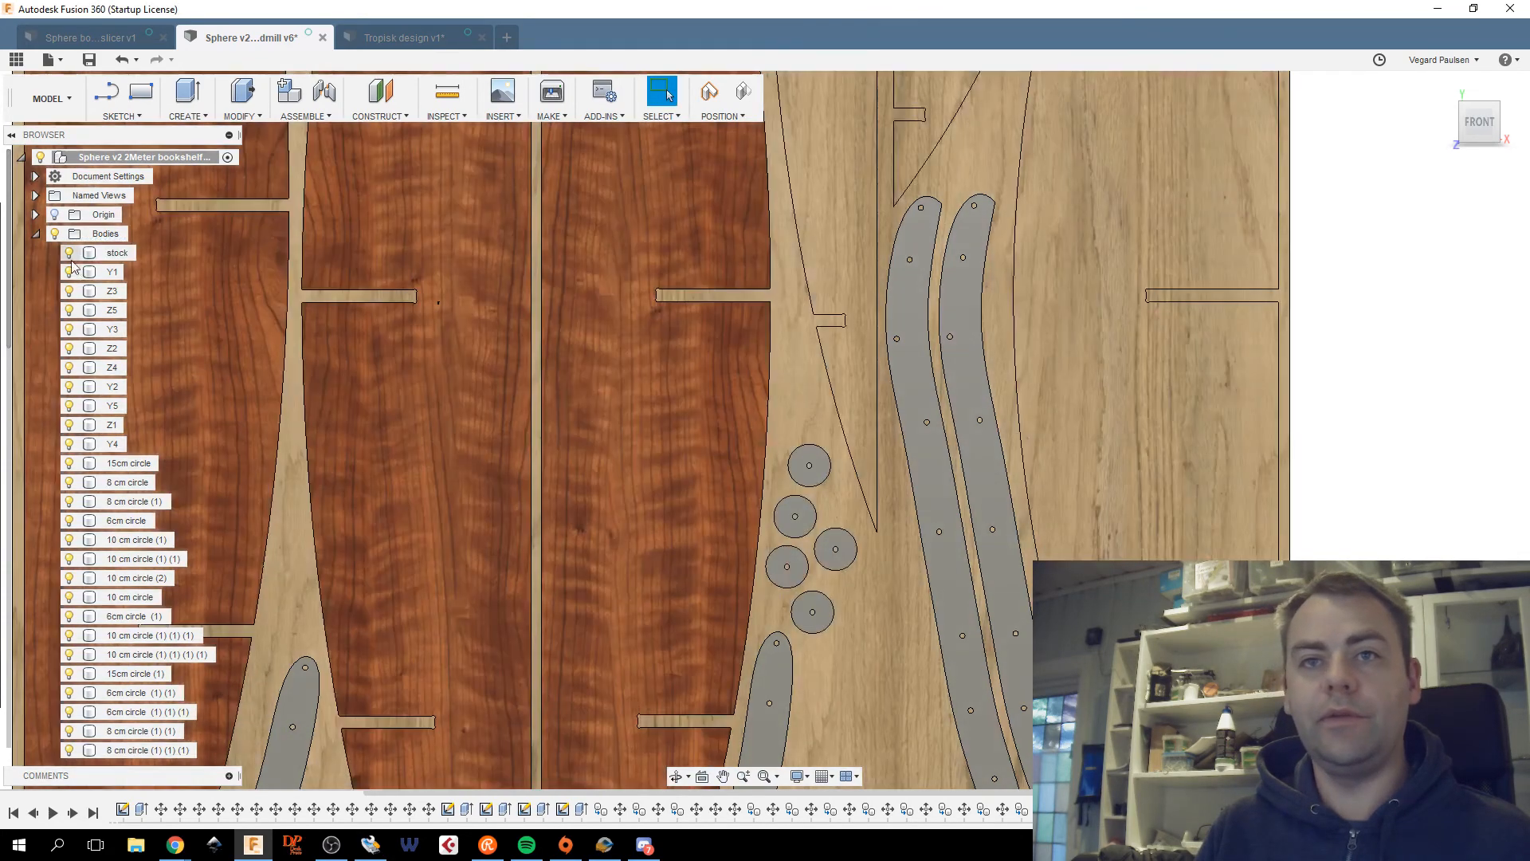
Paste a fifth spacer copy and offset it about 67.4 mm in X and -25.5 mm in Y.
right_click(90, 233)
left_click(144, 298)
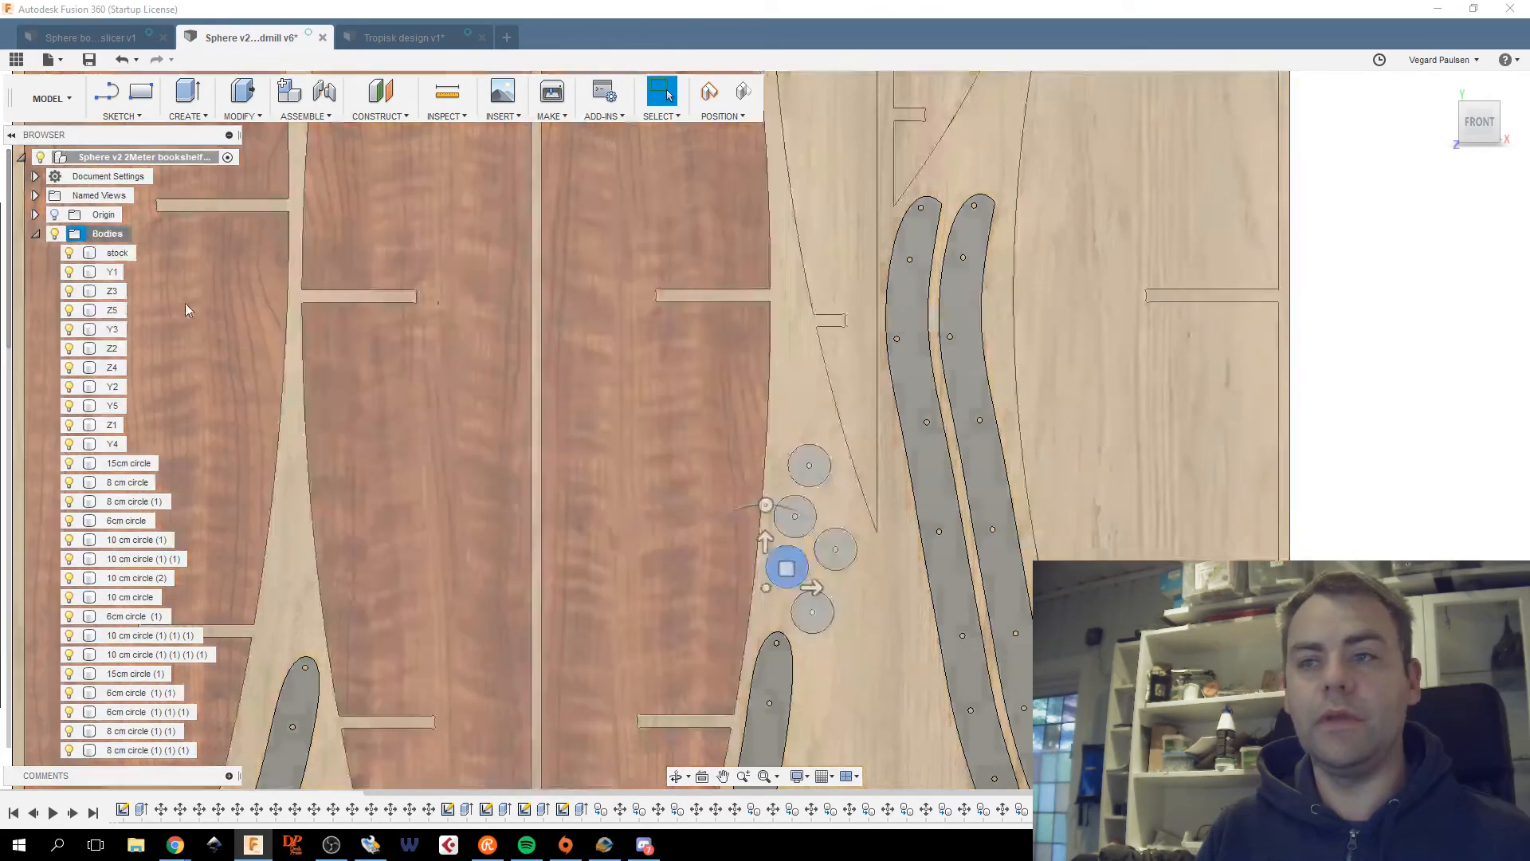
left_click_drag(786, 571, 856, 603)
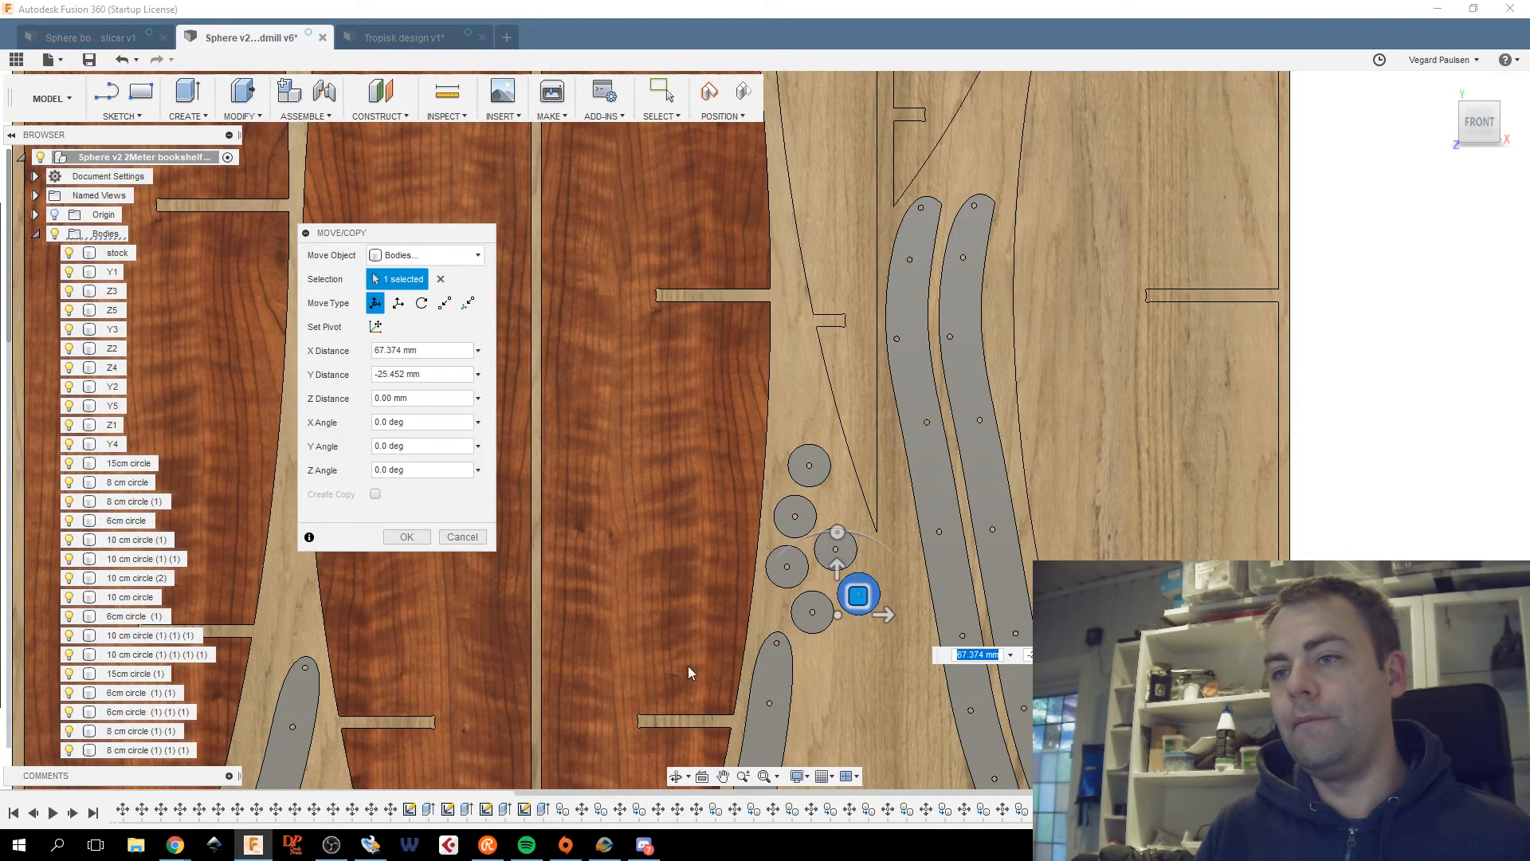
left_click(404, 536)
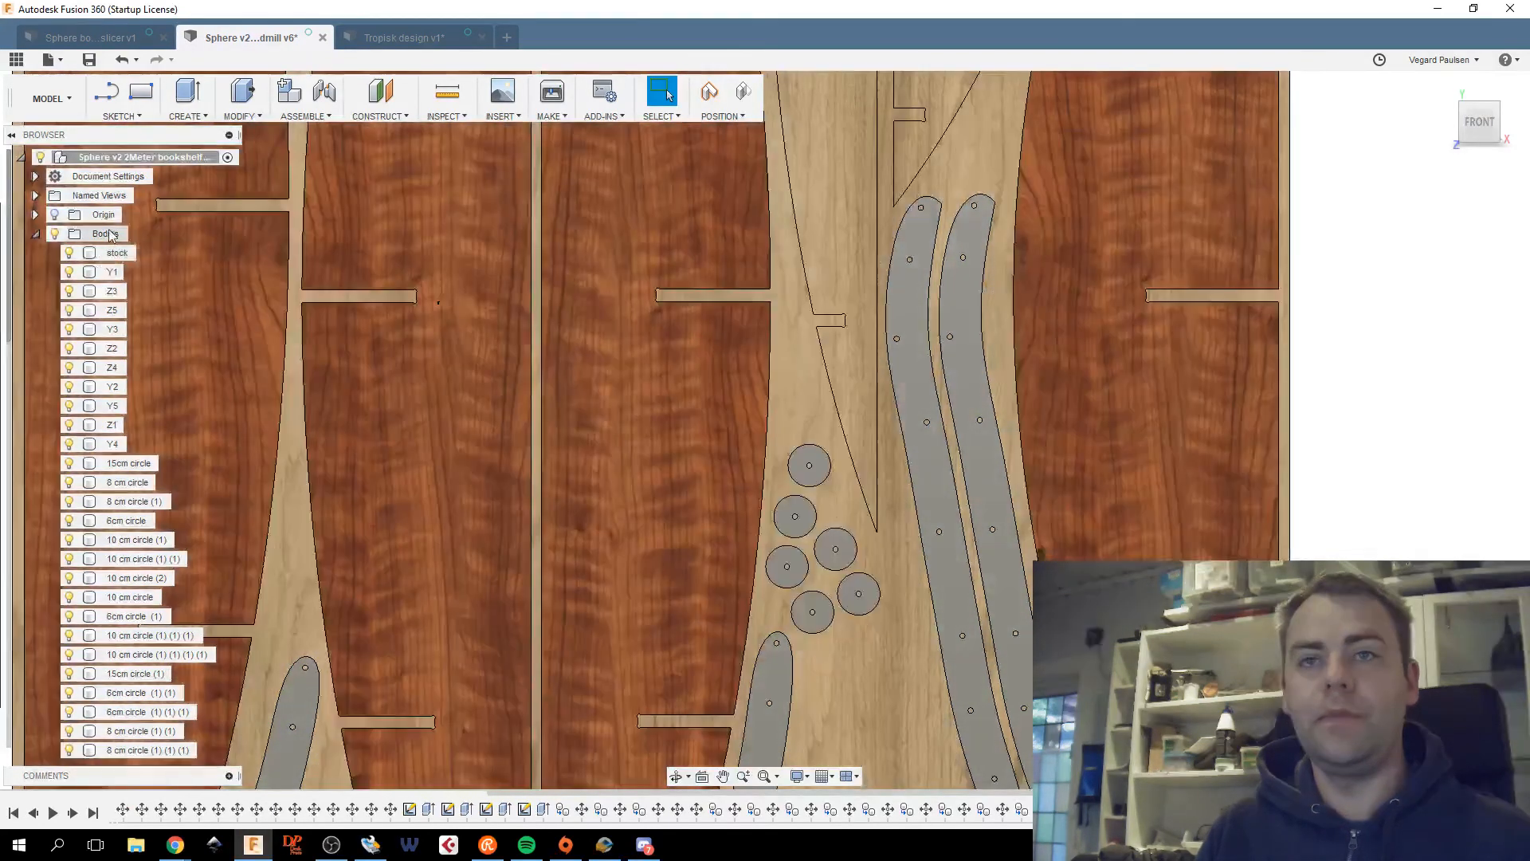
Paste a sixth spacer copy and offset it about 60.6 mm in X and -73.4 mm in Y.
right_click(109, 234)
left_click(144, 300)
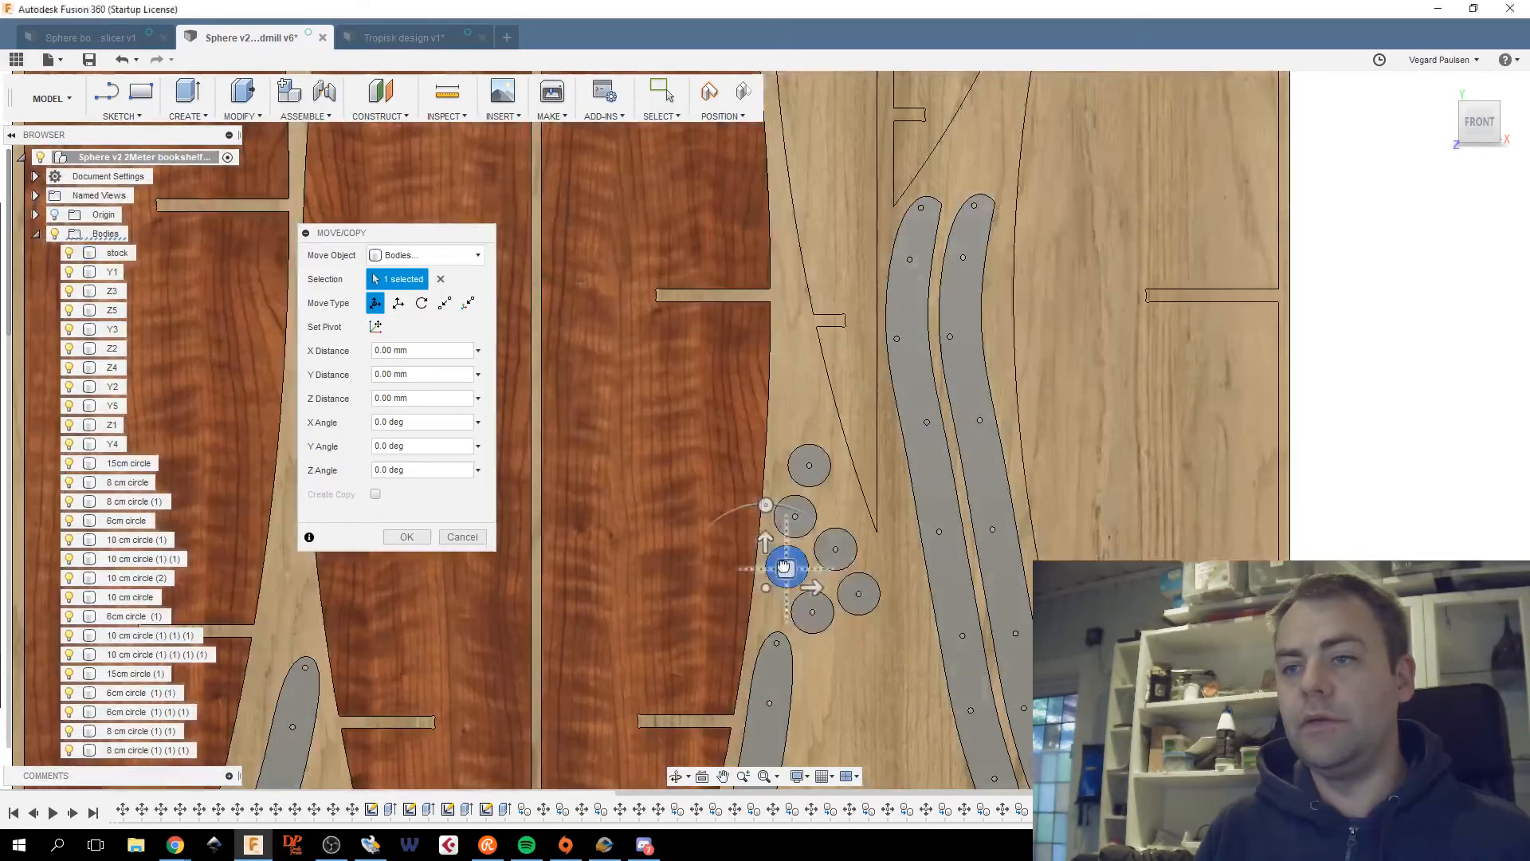
left_click_drag(787, 566, 851, 644)
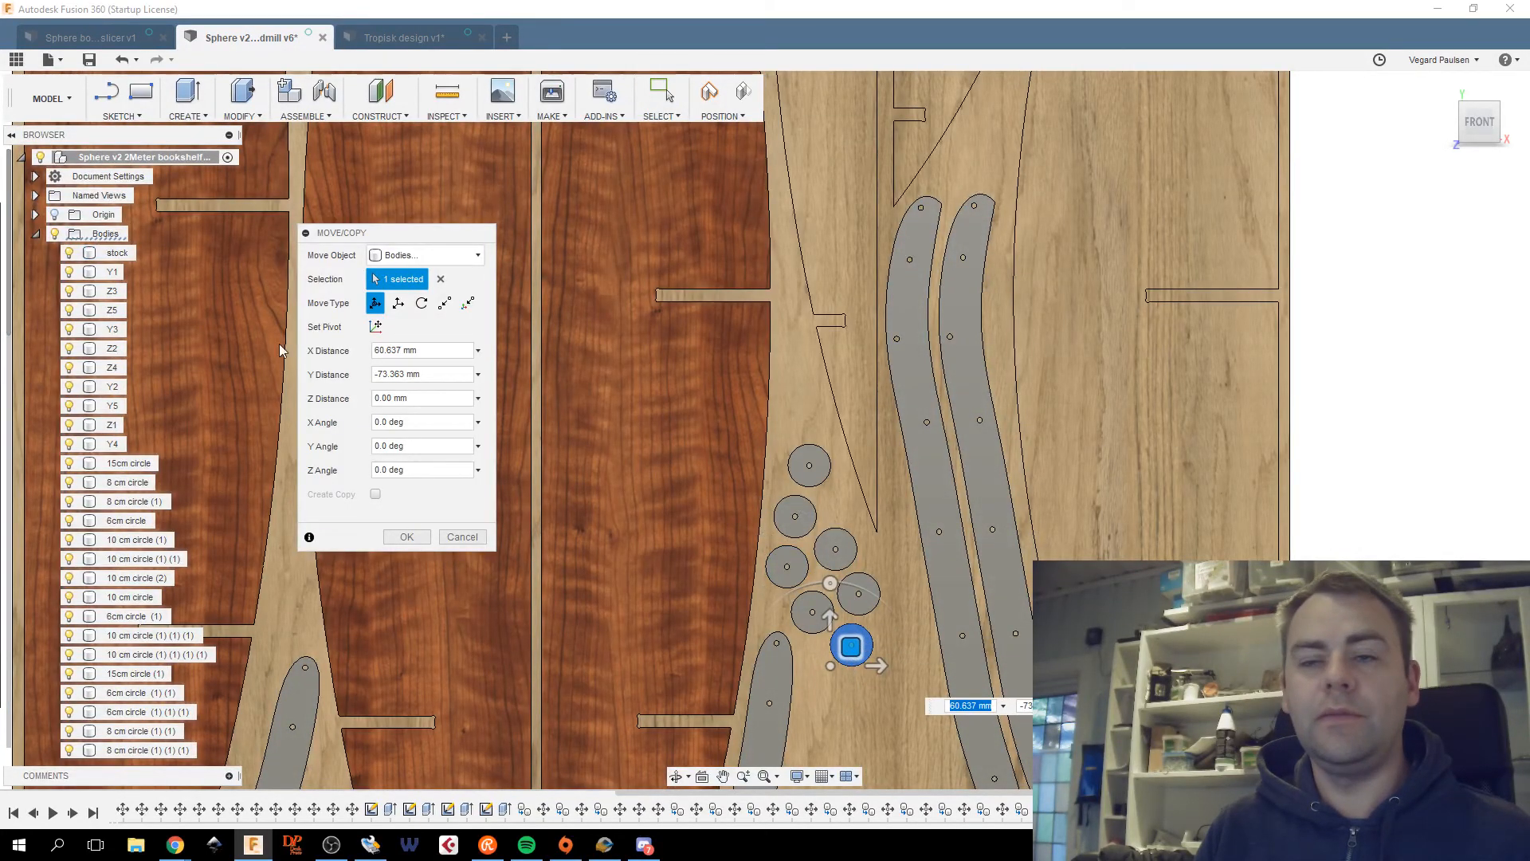
left_click(405, 536)
Paste a seventh spacer copy and offset it about 104.4 mm in X and -57.7 mm in Y, beside the curved back plates.
right_click(114, 238)
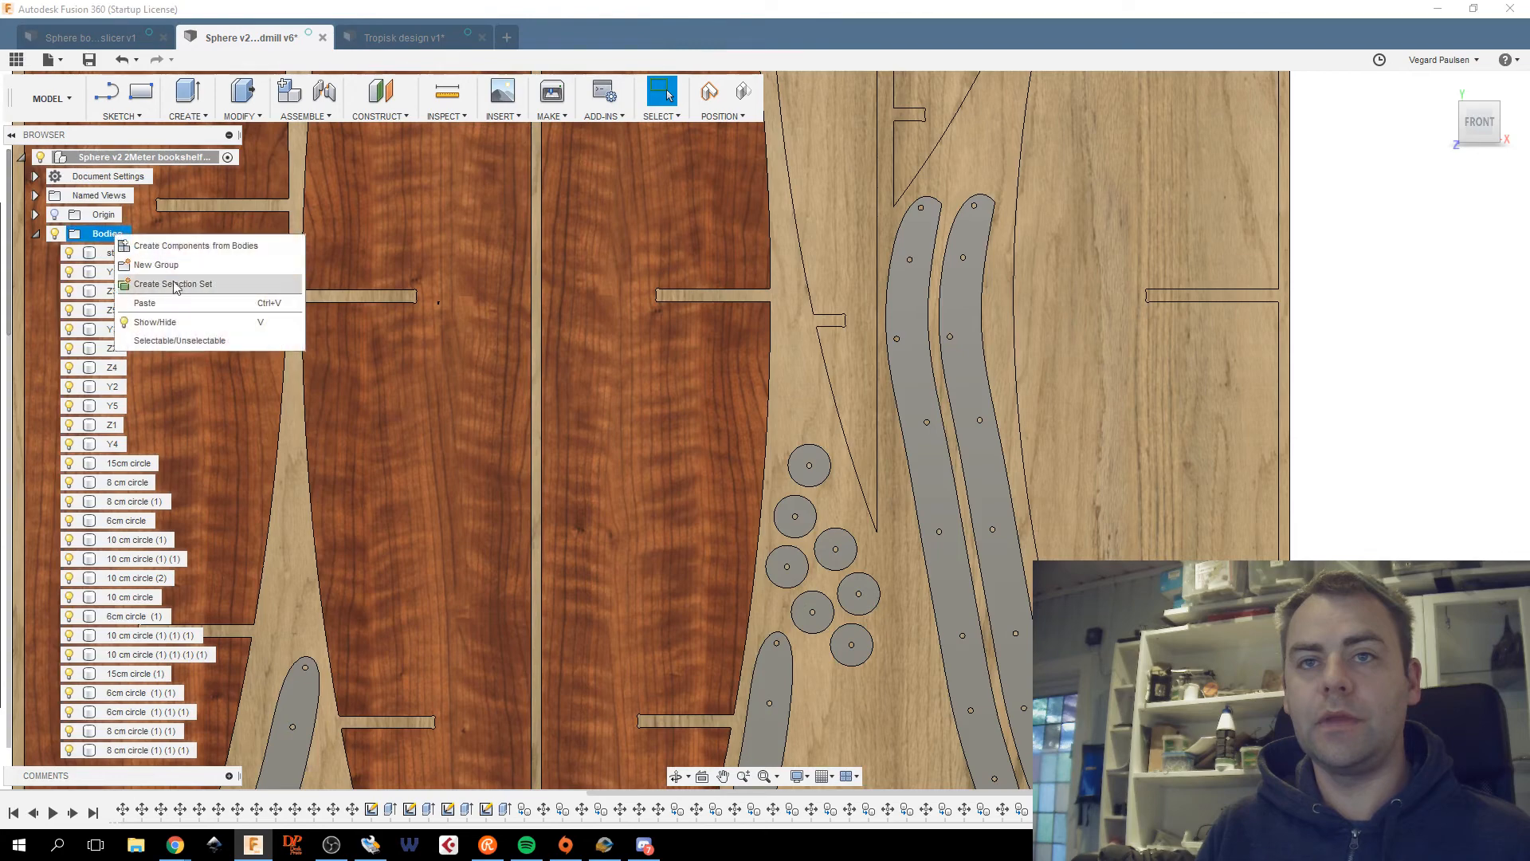
left_click(144, 299)
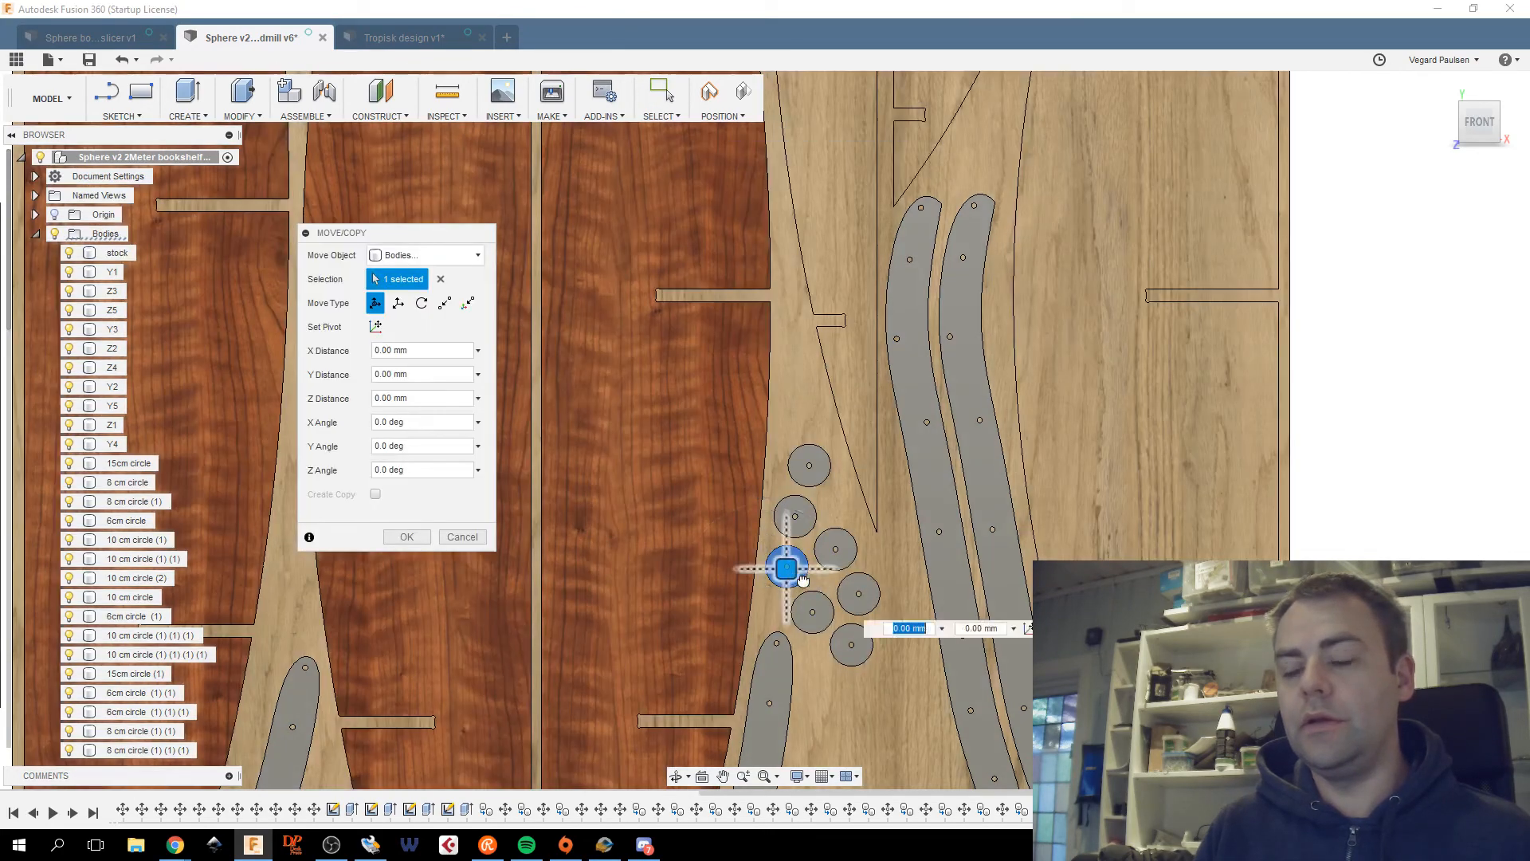
left_click_drag(802, 579, 916, 642)
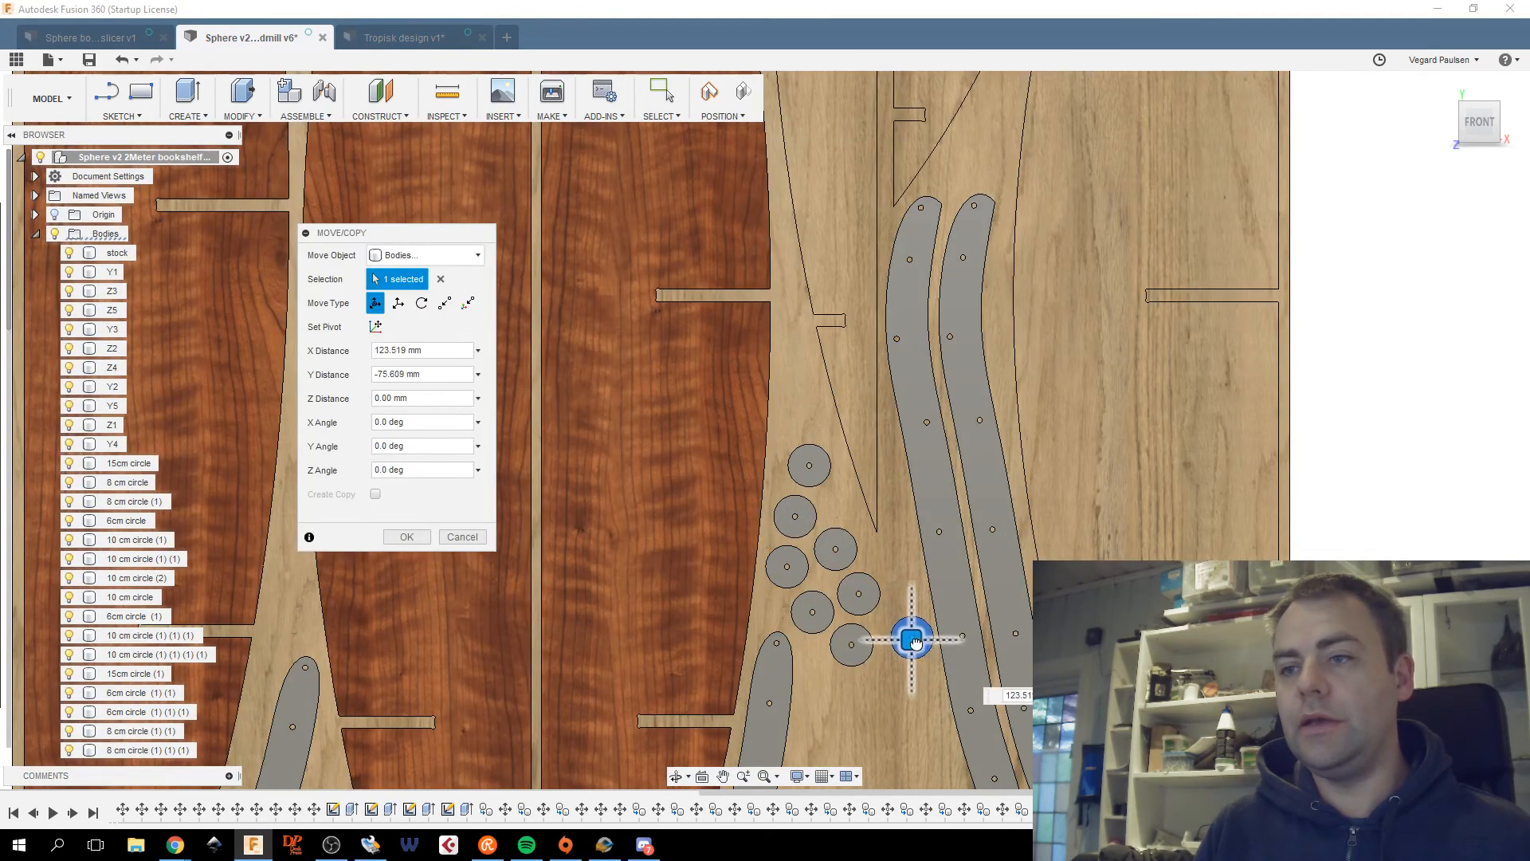
scroll(630, 540, "down", 5)
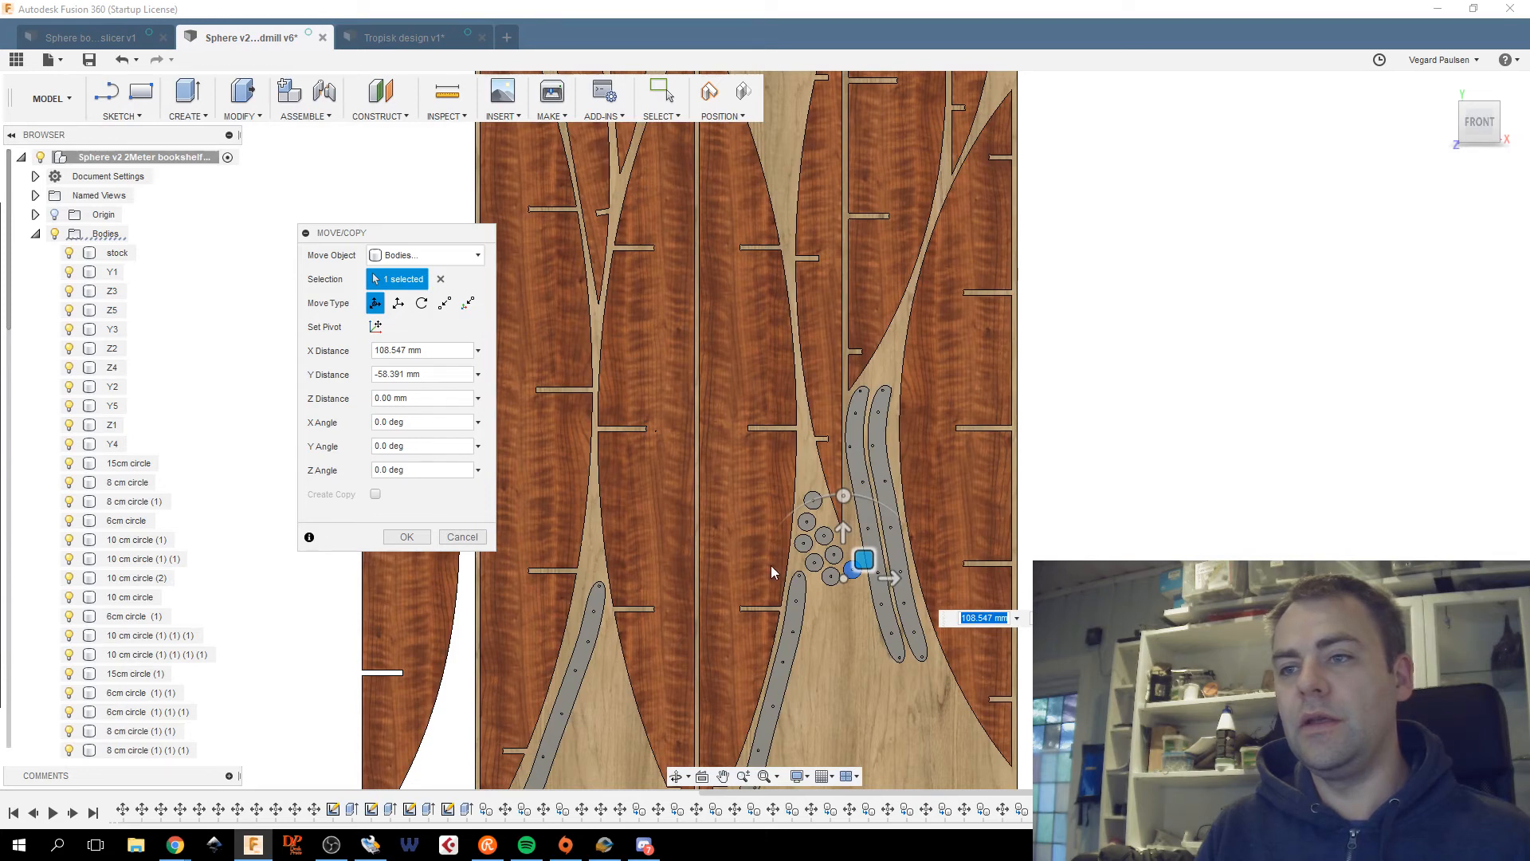
scroll(771, 567, "up", 4)
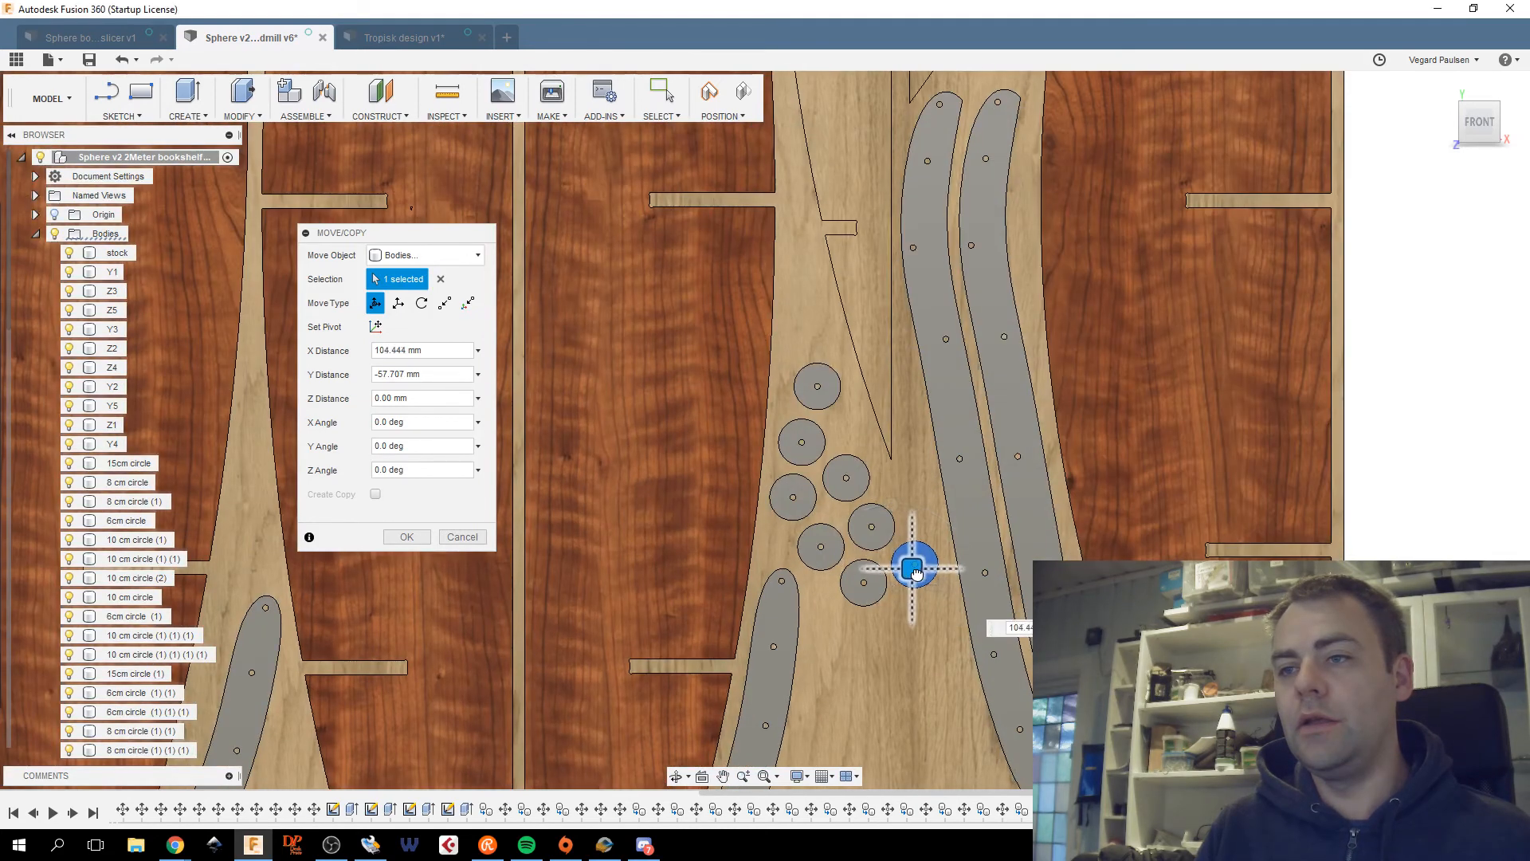
left_click(402, 537)
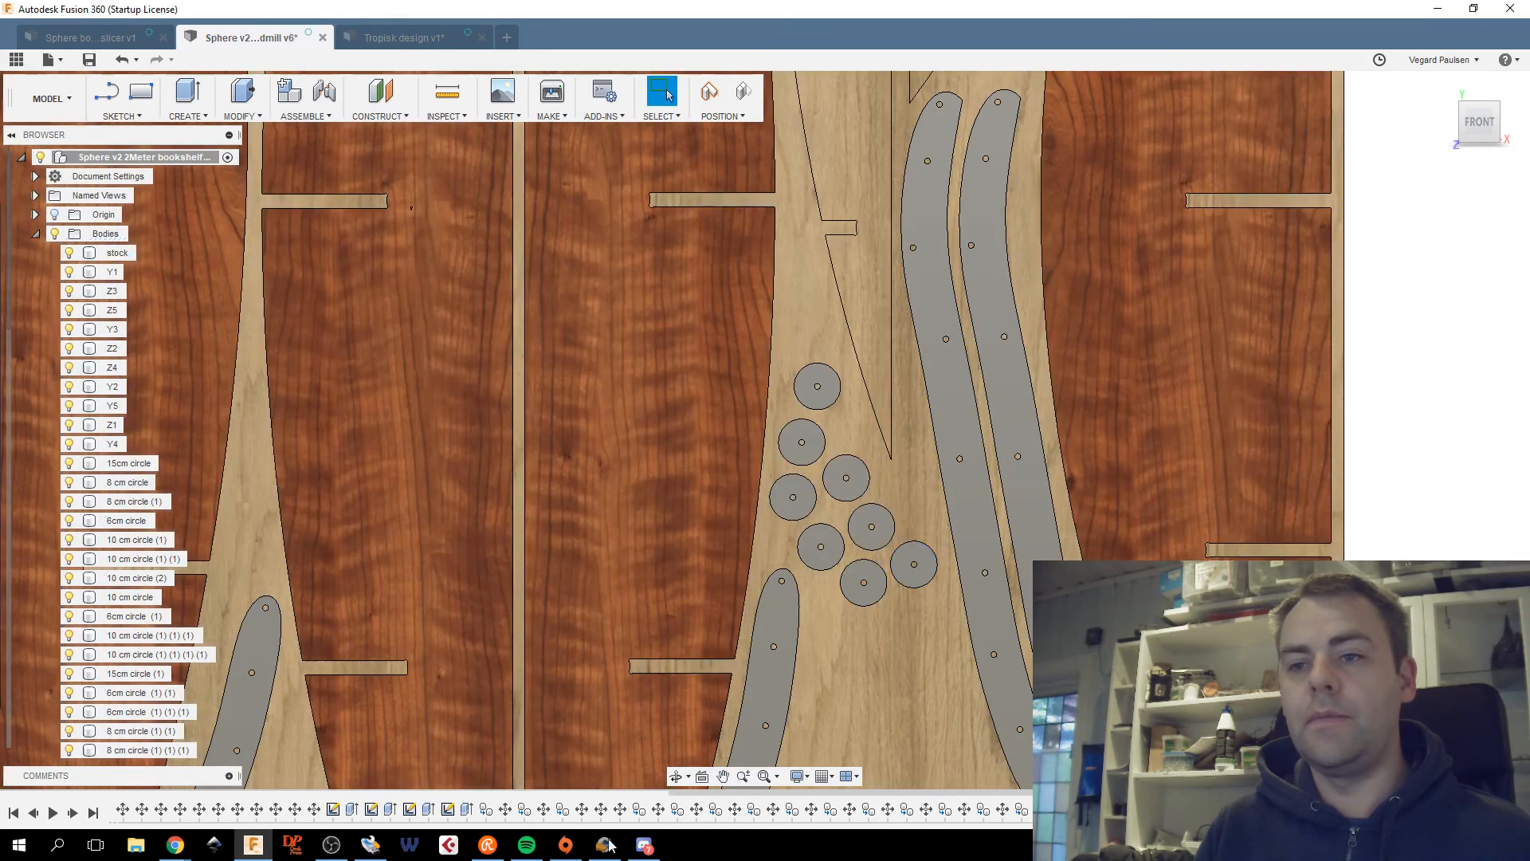
Switch to Slicer for Fusion 360 to inspect the assembled bookshelf from the right side, and return to the Fusion 360 layout.
left_click(605, 850)
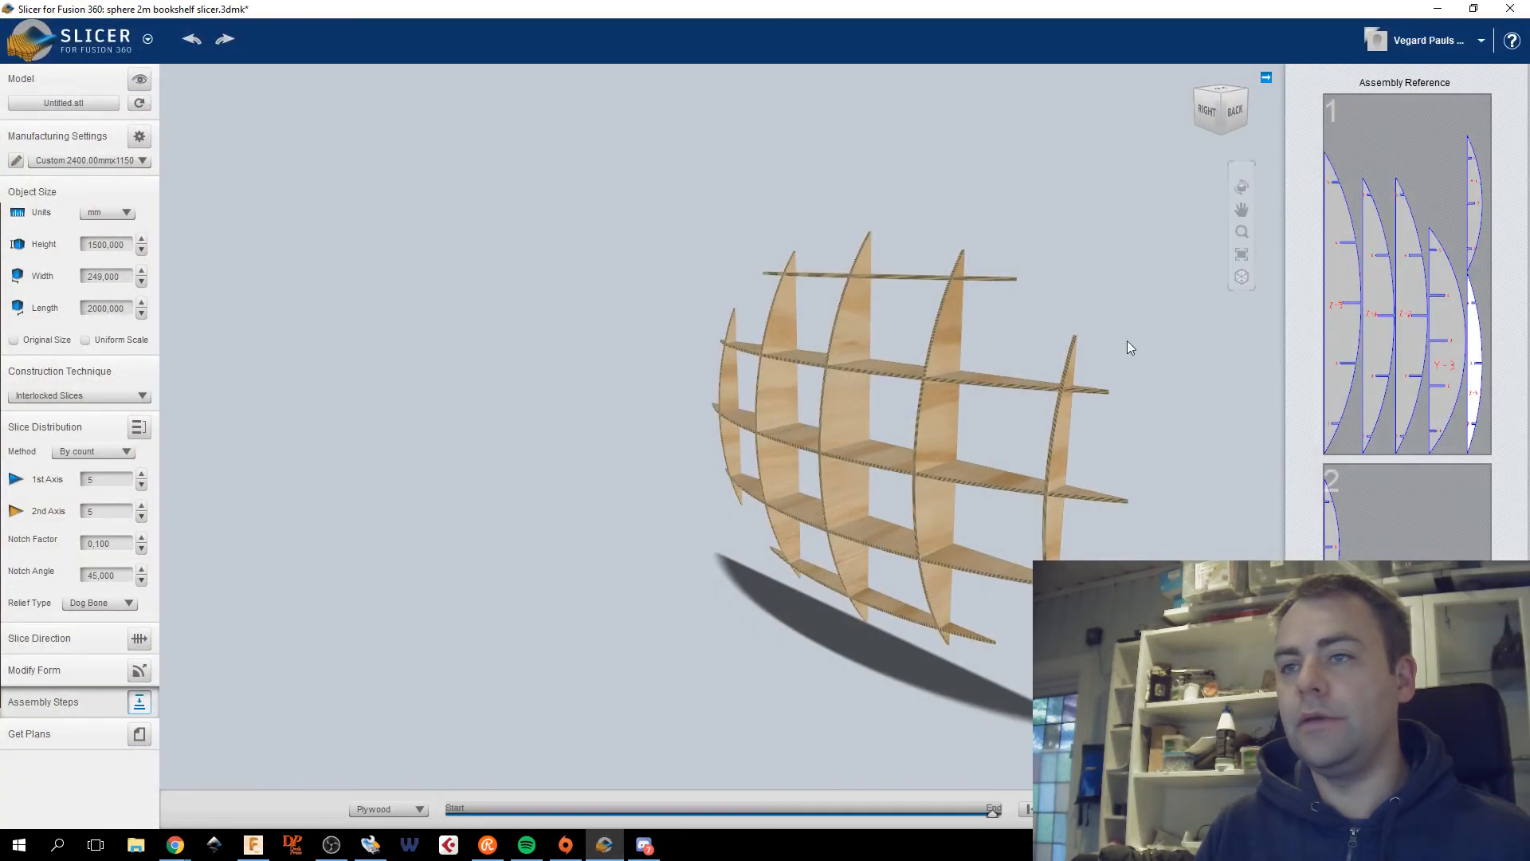
left_click_drag(1234, 131, 1354, 114)
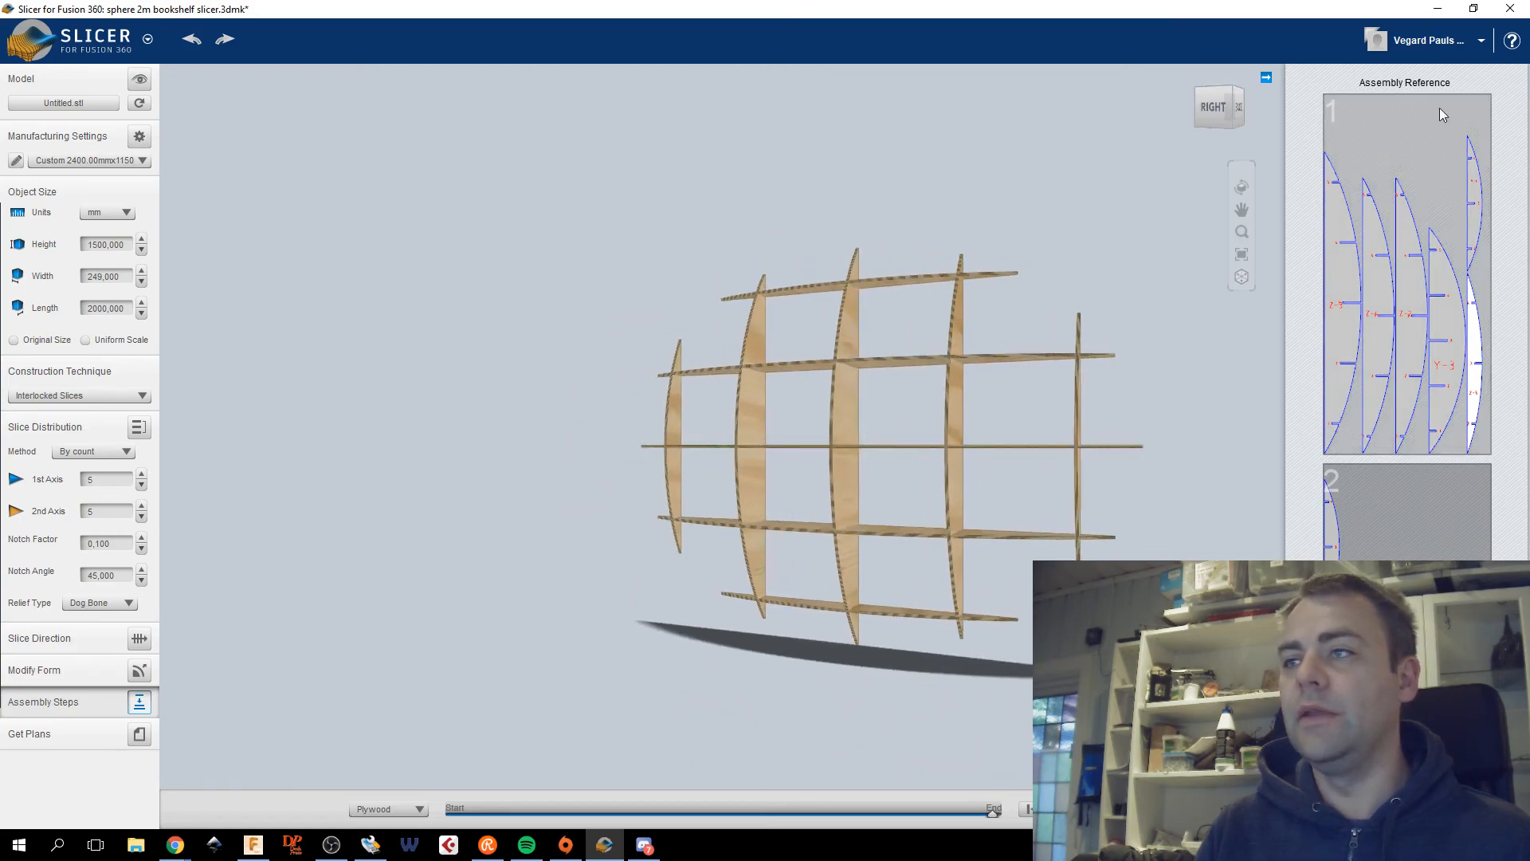
left_click(1437, 8)
left_click(914, 480)
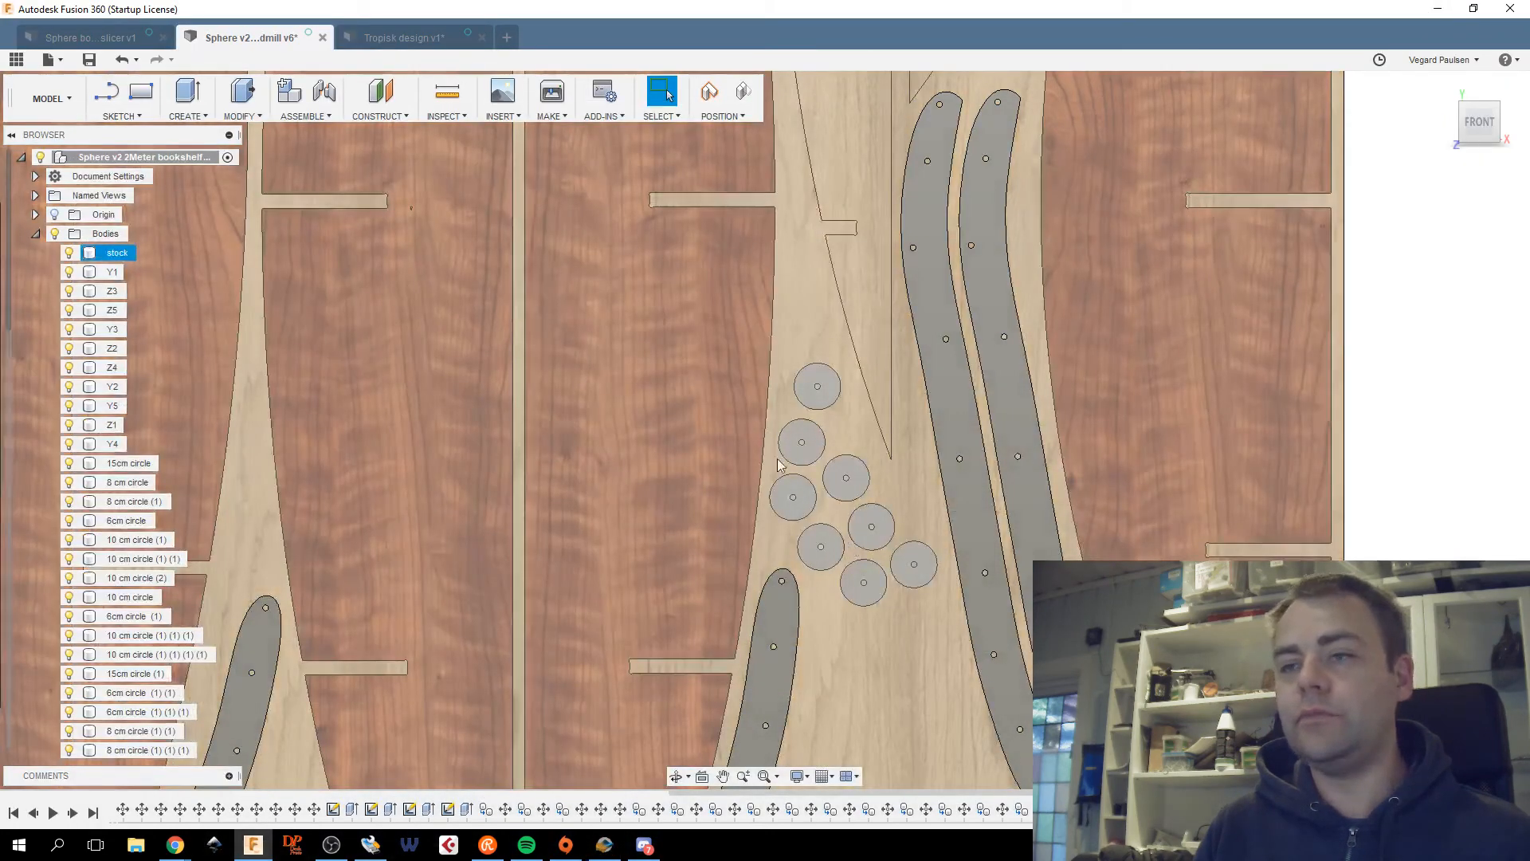
key("Escape")
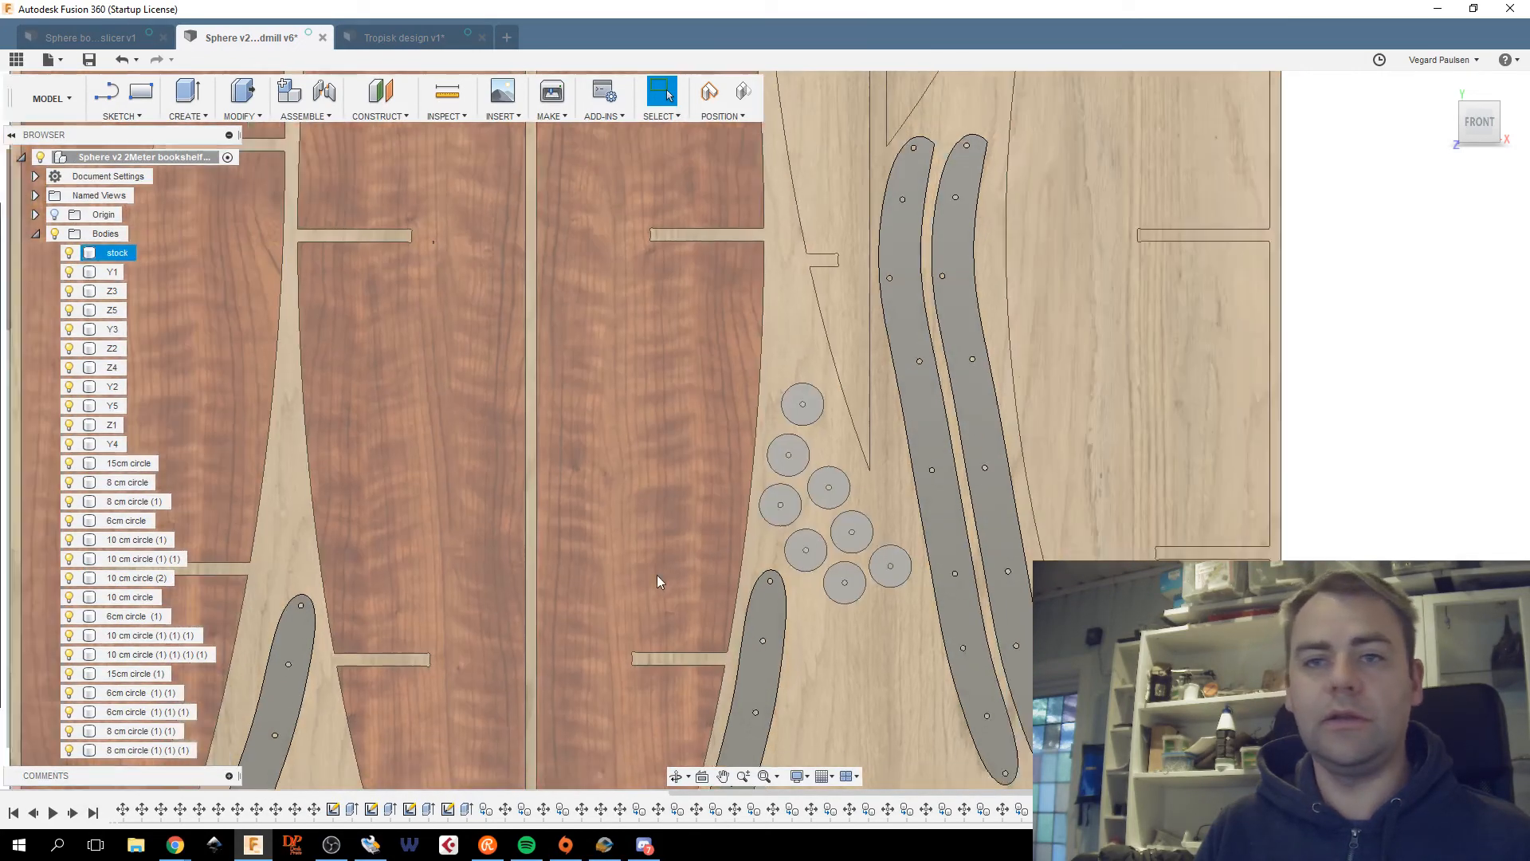
Paste an eighth copy of the spacer and offset it about 101.5 mm in X and 9.6 mm in Y, below the pointed fin tip.
scroll(657, 575, "down", 1)
middle_click_drag(657, 576, 714, 543)
scroll(721, 520, "down", 2)
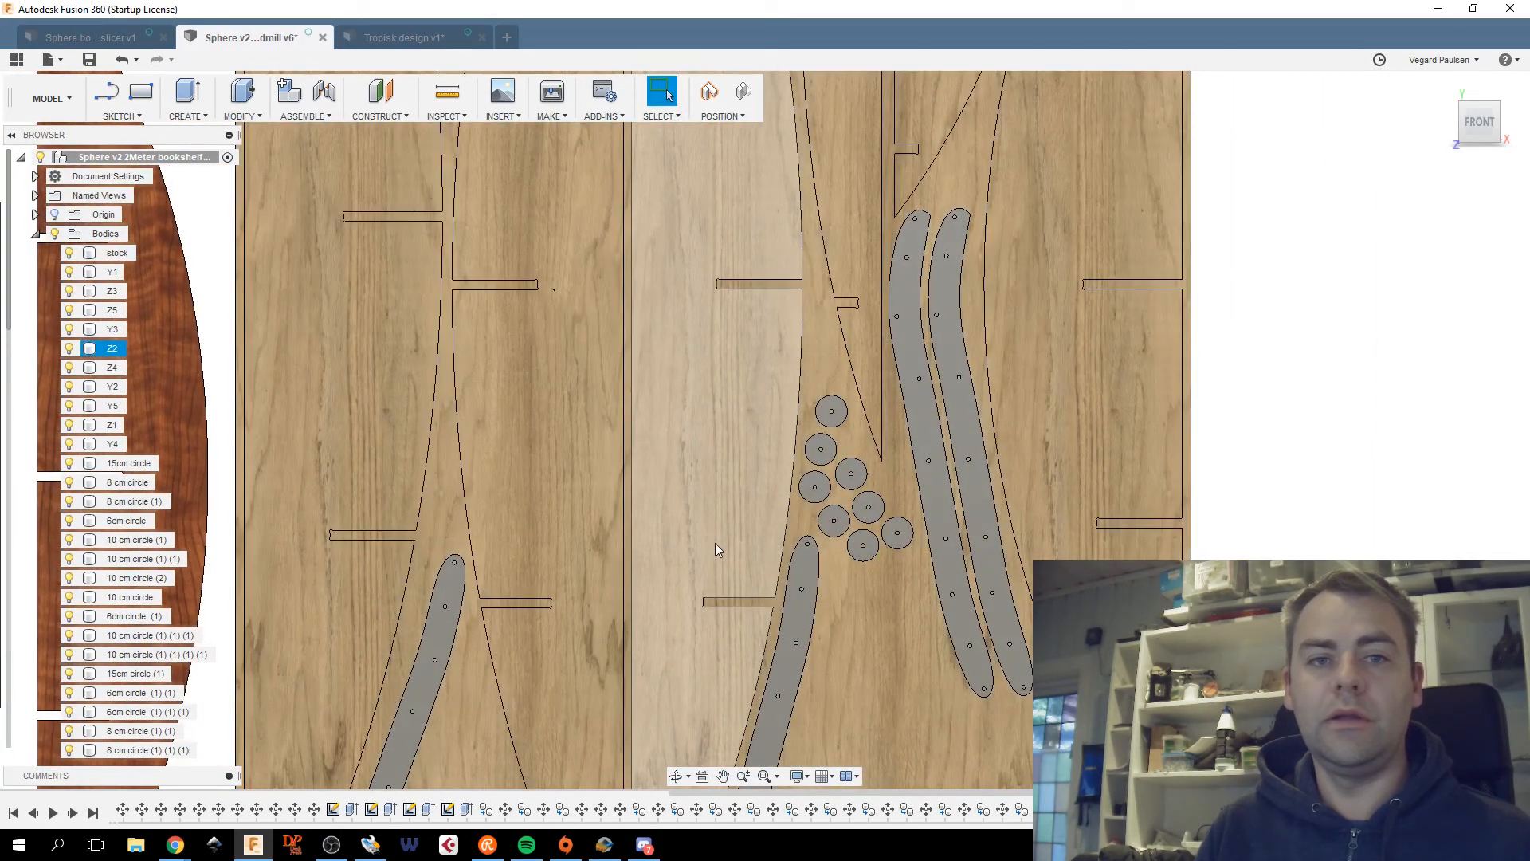
left_click_drag(0, 226, 0, 209)
middle_click_drag(528, 474, 651, 429)
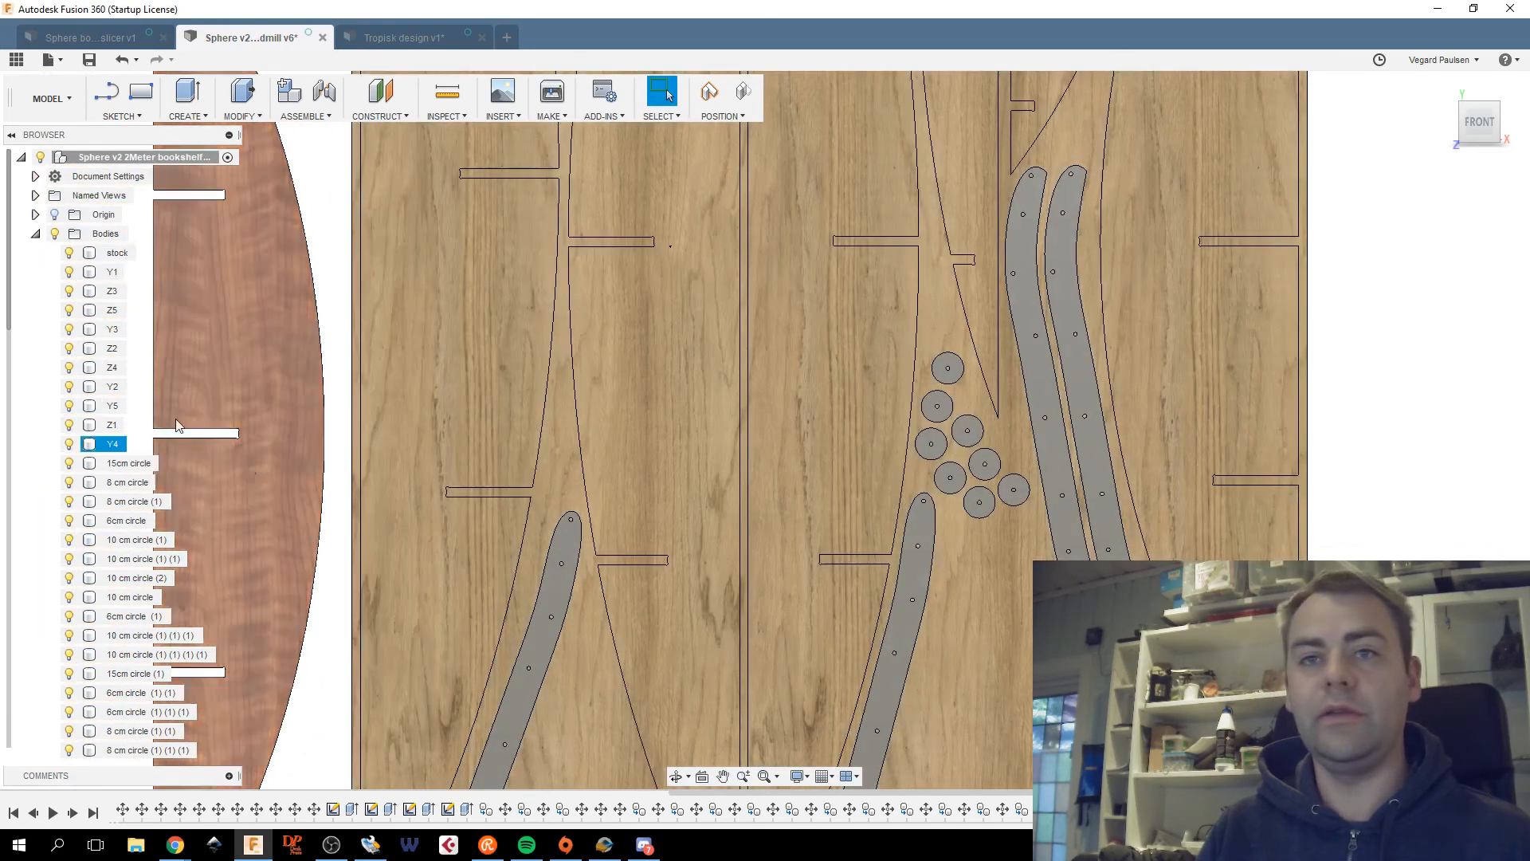
right_click(110, 235)
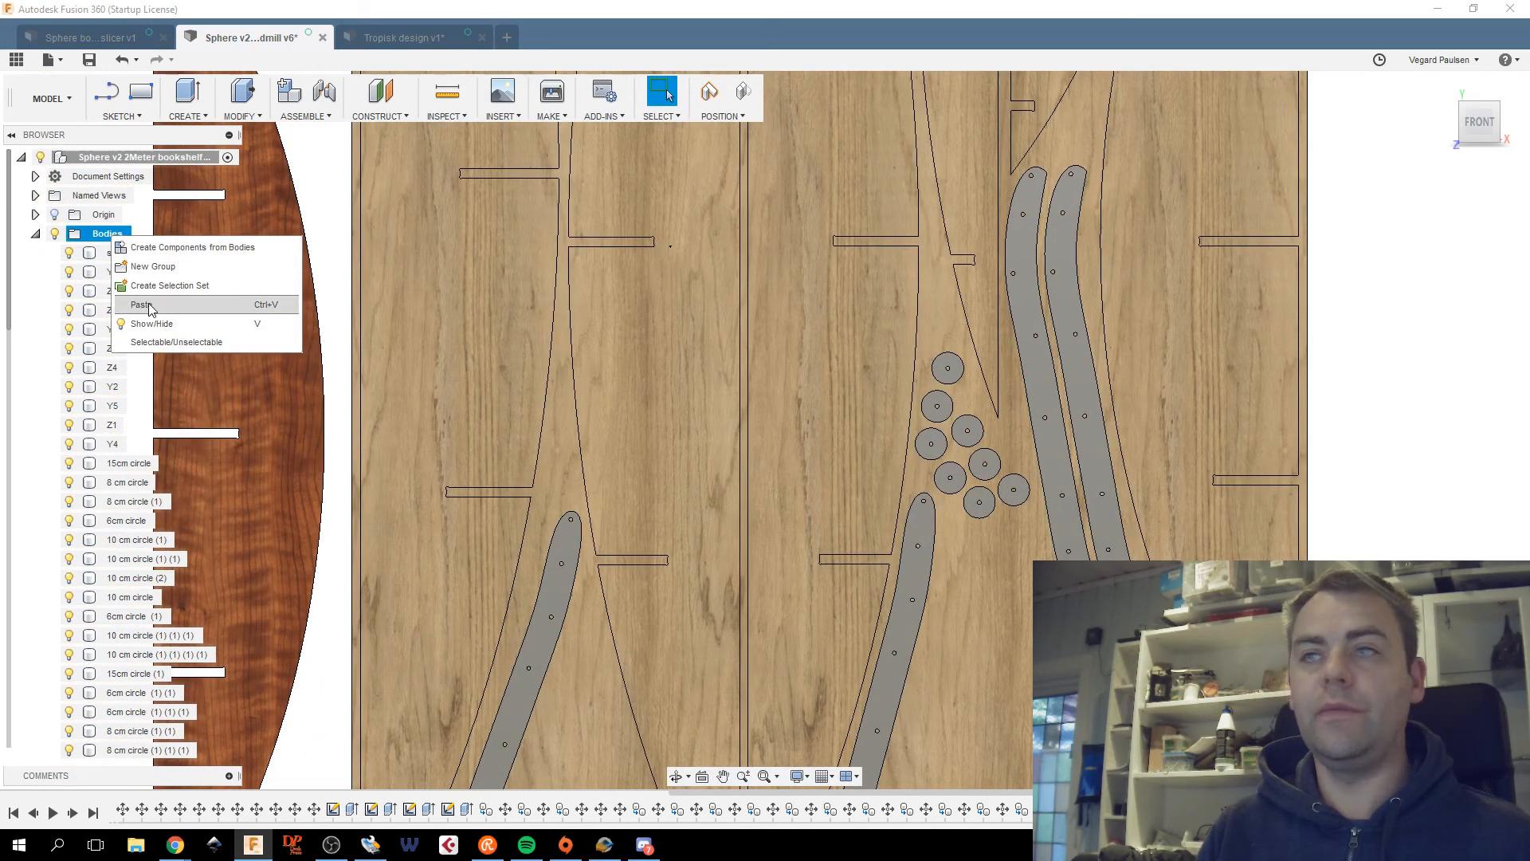
left_click(95, 253)
key("m")
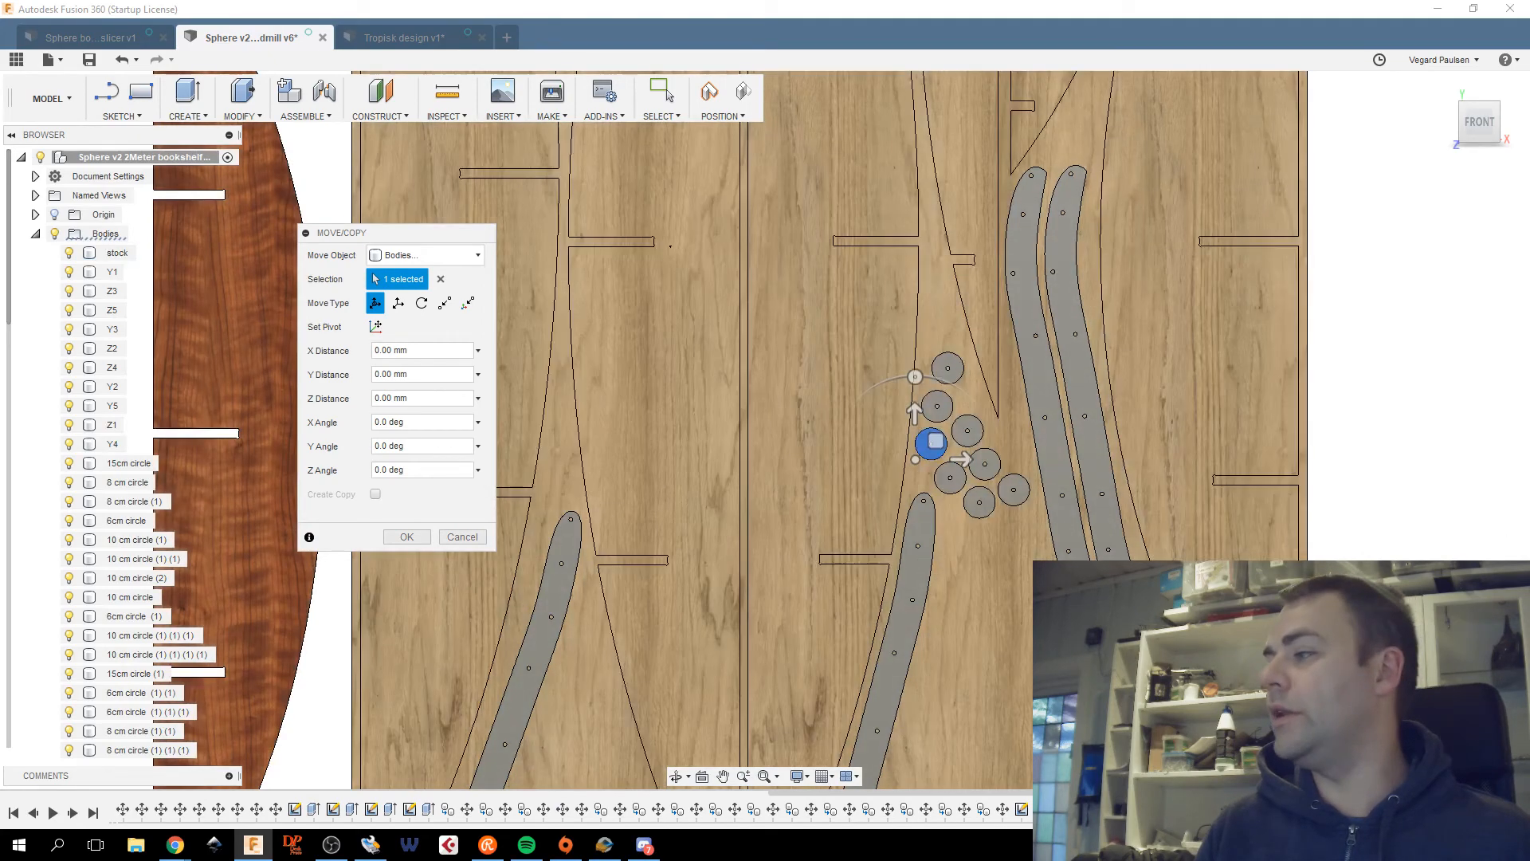
left_click_drag(935, 441, 1004, 437)
scroll(1010, 448, "up", 2)
scroll(1010, 449, "up", 1)
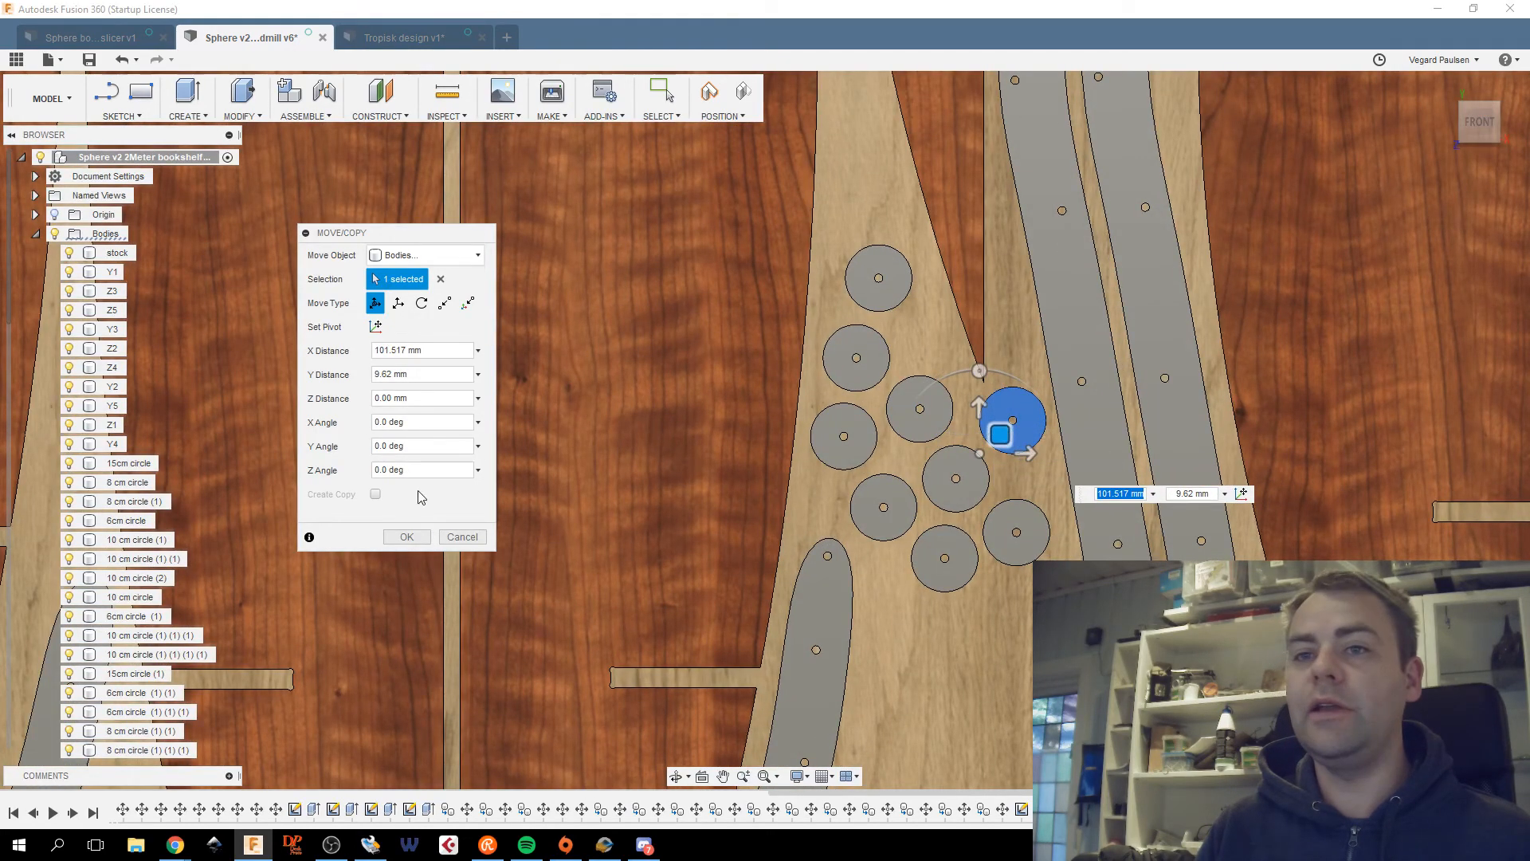
left_click(406, 536)
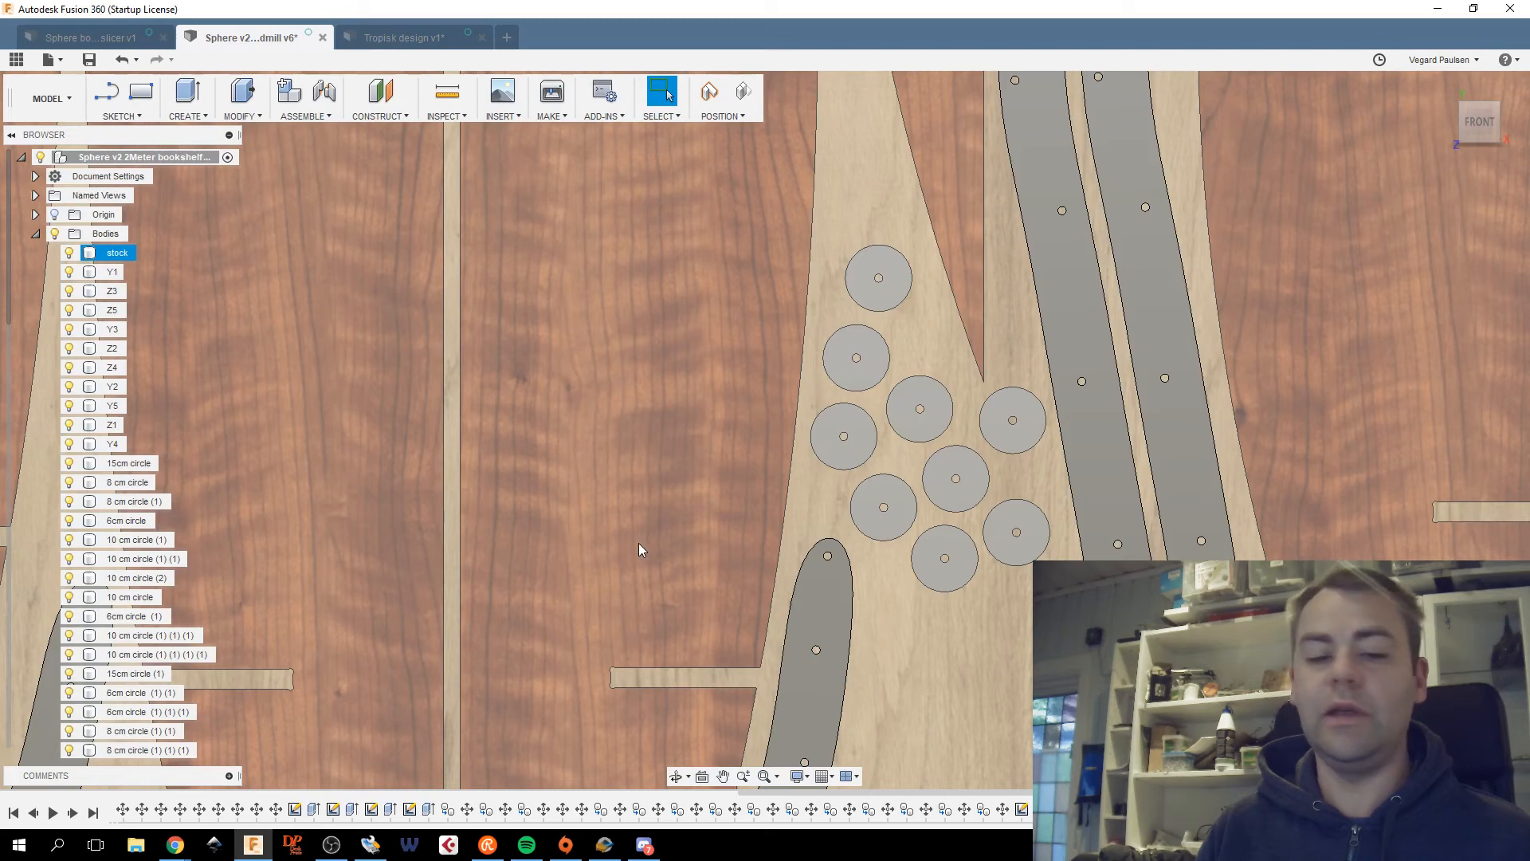
key("Escape")
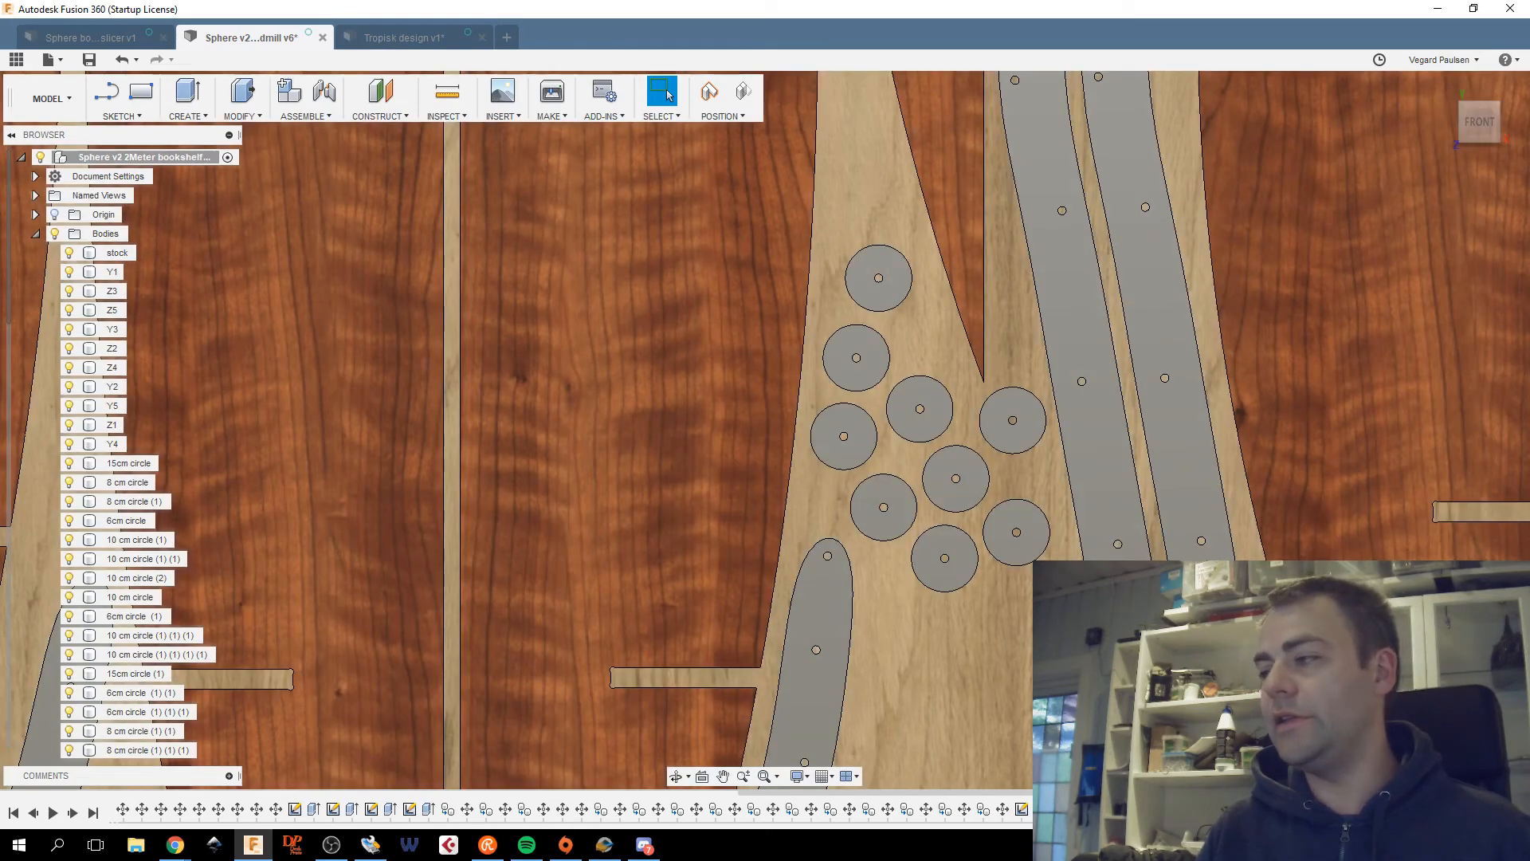